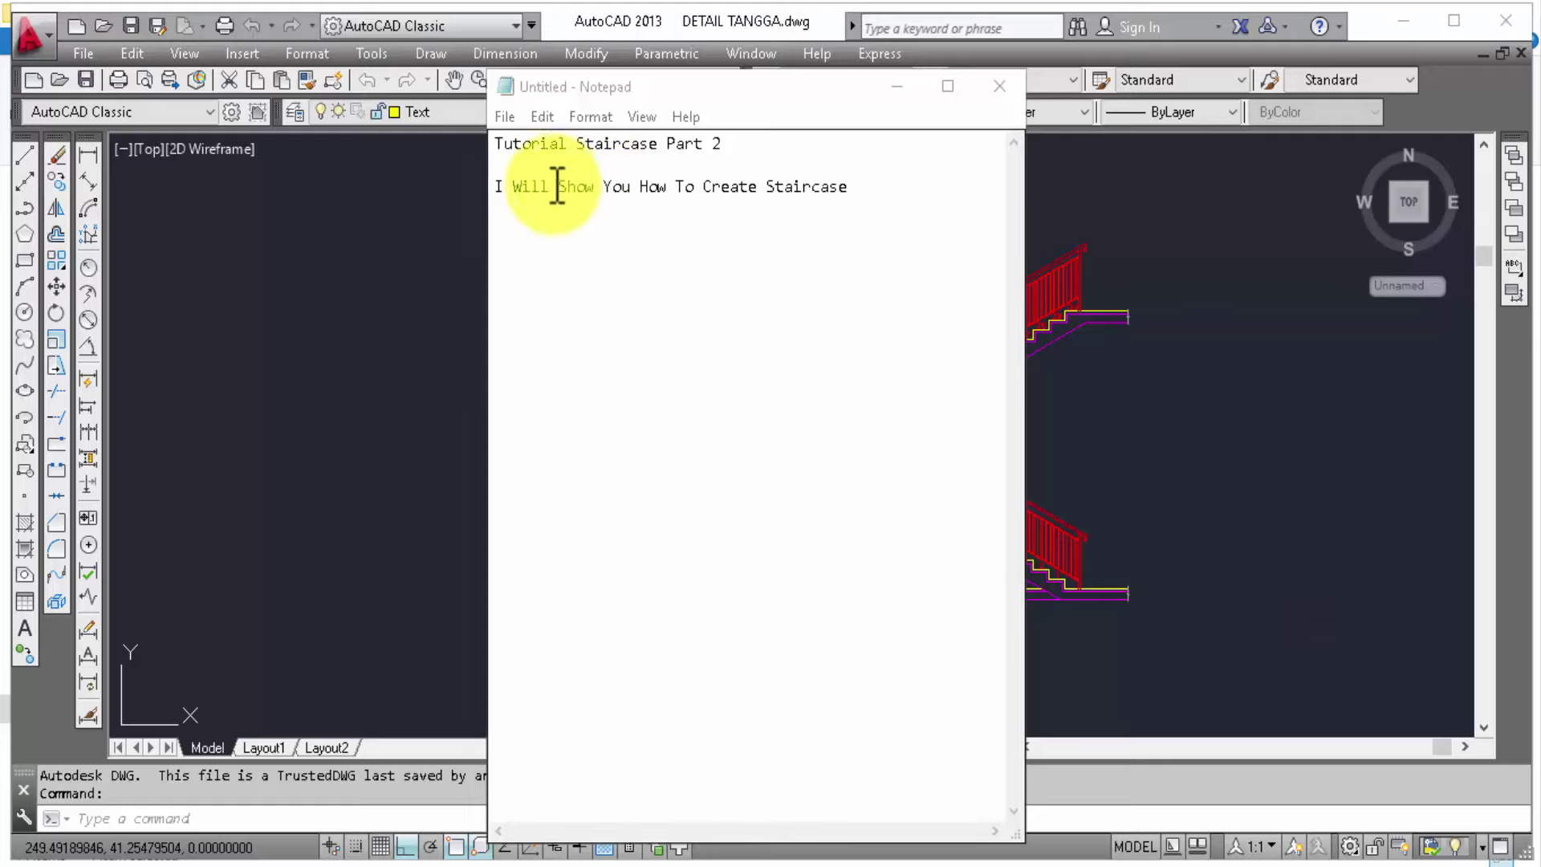
Step: Close the 'Tutorial Staircase Part 2' Notepad note, discarding it without saving
left_click_drag(864, 187, 510, 143)
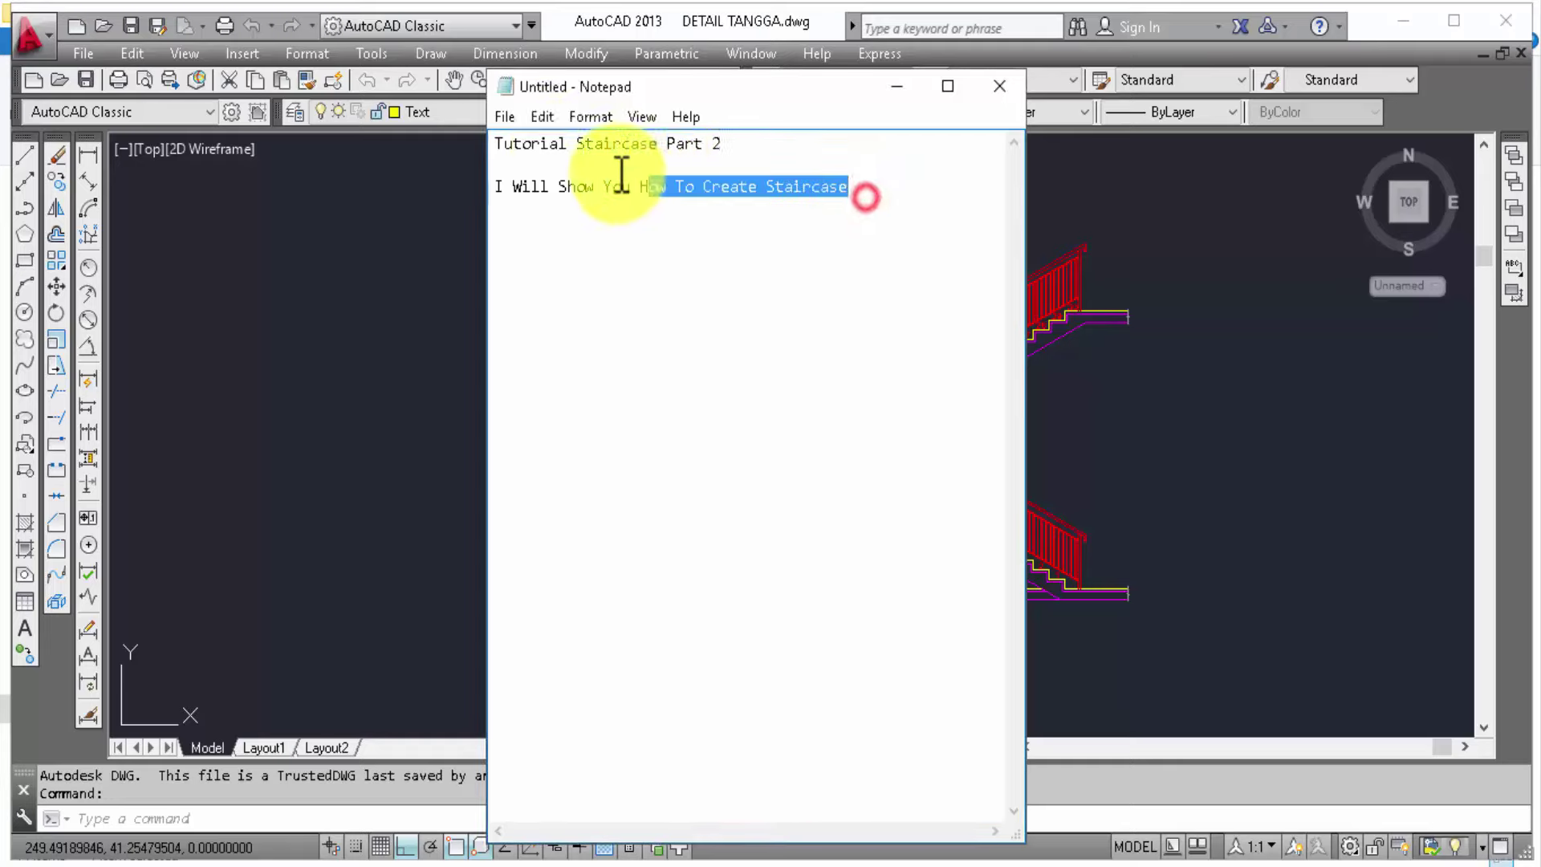
left_click(822, 233)
mouse_move(902, 231)
left_mouse_down()
mouse_move(619, 224)
mouse_move(521, 149)
left_mouse_up()
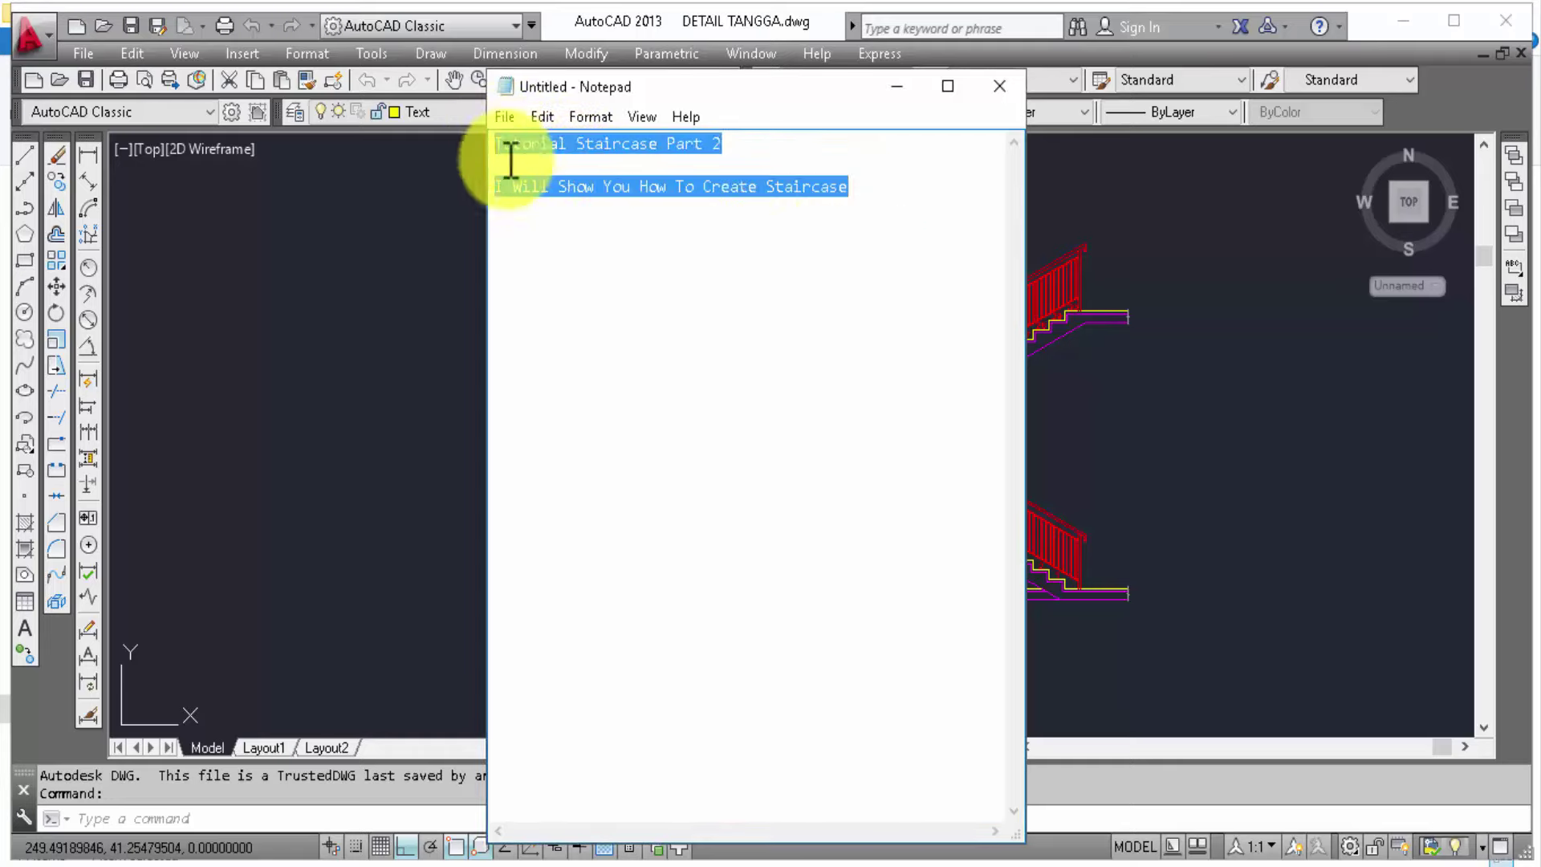
left_click(585, 260)
left_click(998, 86)
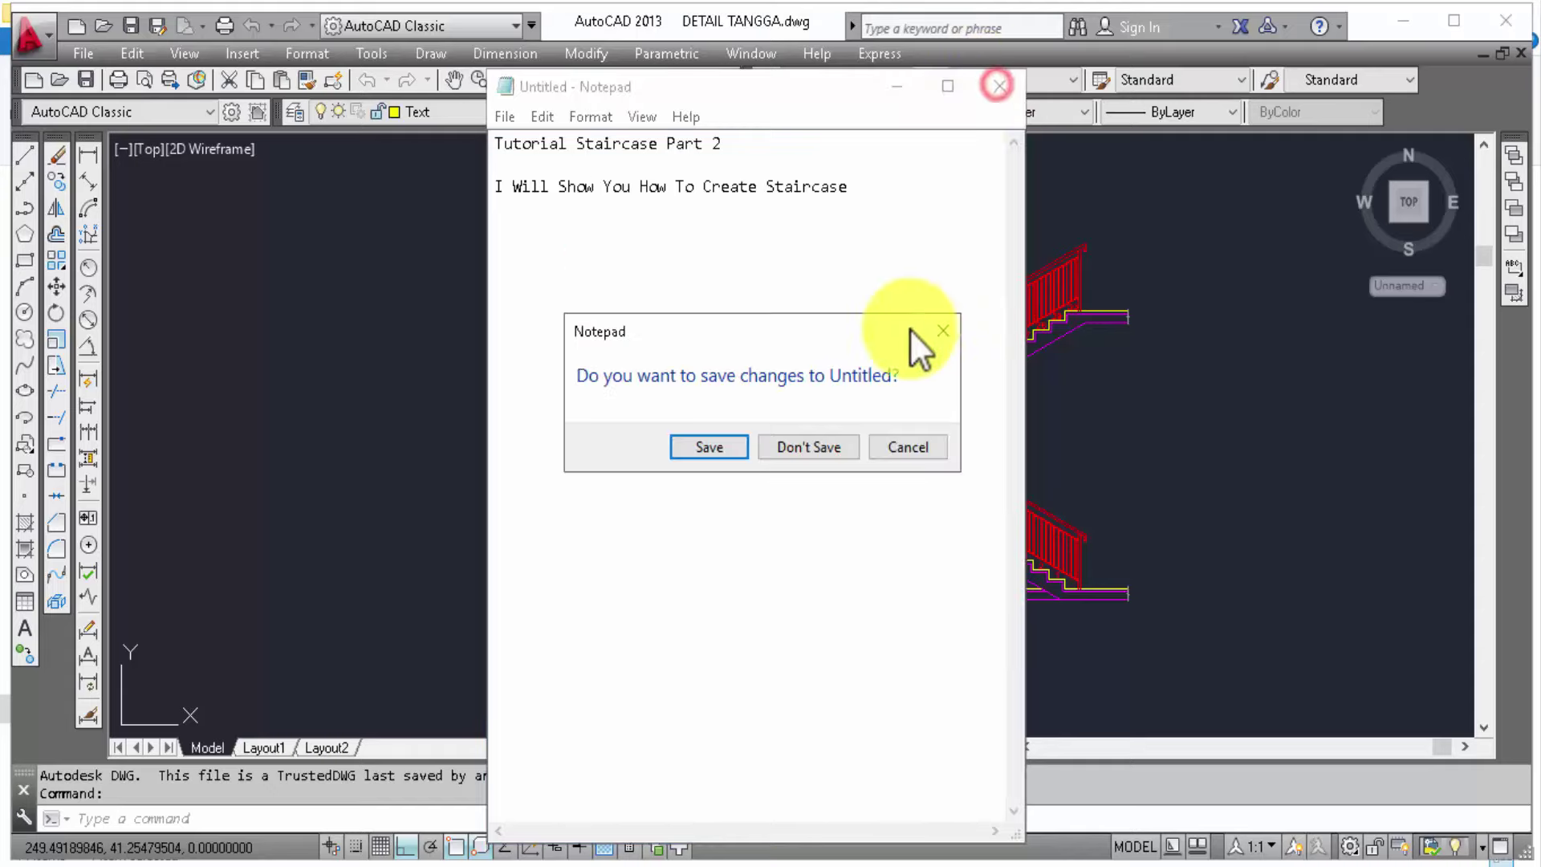
left_click(807, 445)
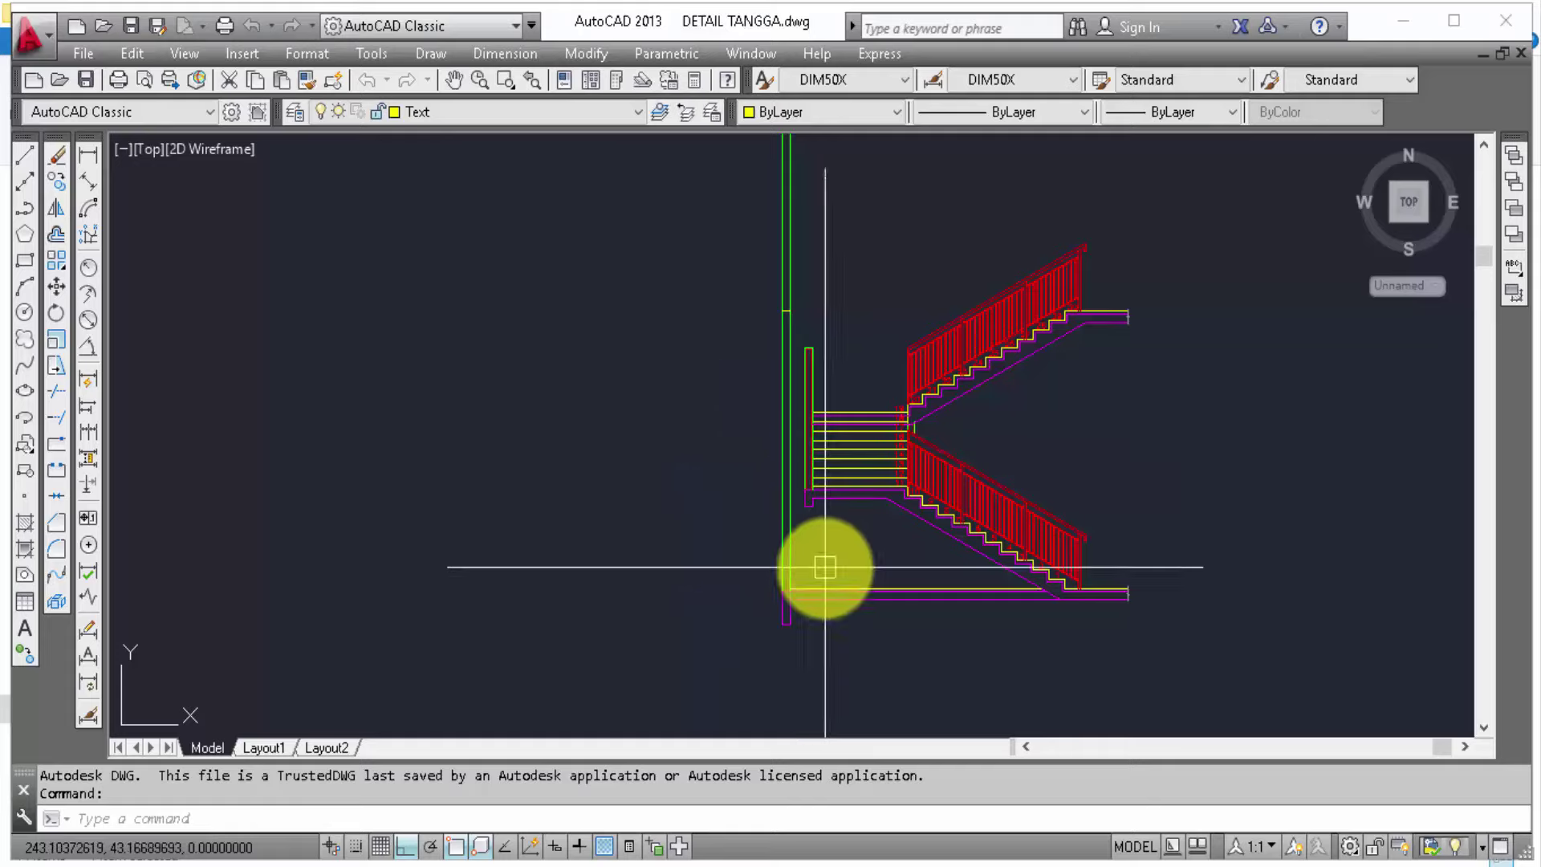
Step: Zoom out and pan across the stair sections to the upper flight and mid-level landing
scroll(809, 505, "down", 2)
scroll(922, 482, "down", 2)
scroll(920, 480, "down", 2)
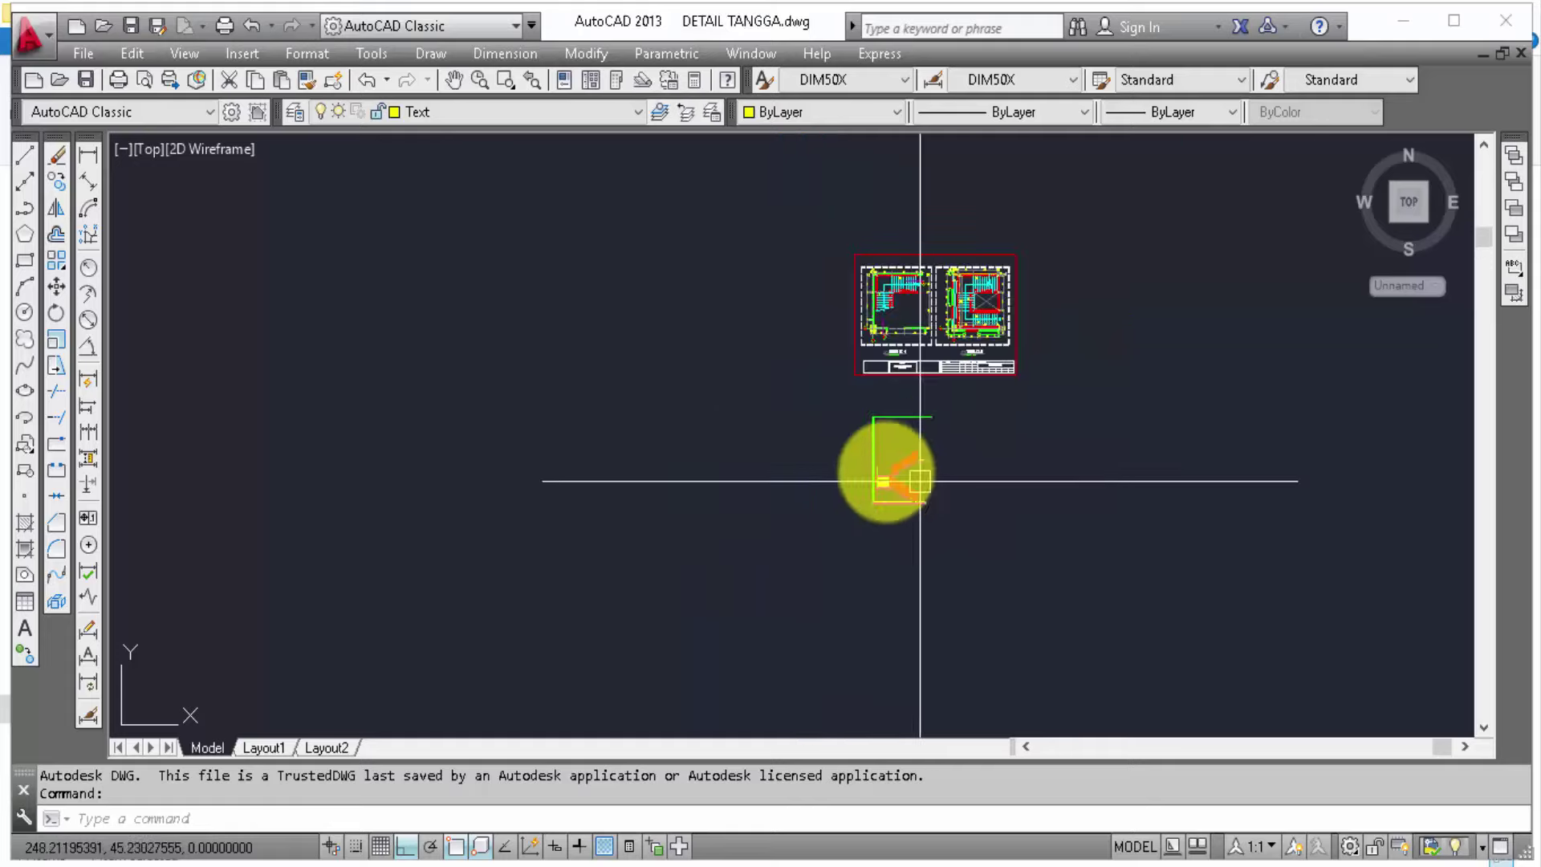
scroll(998, 334, "down", 3)
scroll(847, 388, "down", 1)
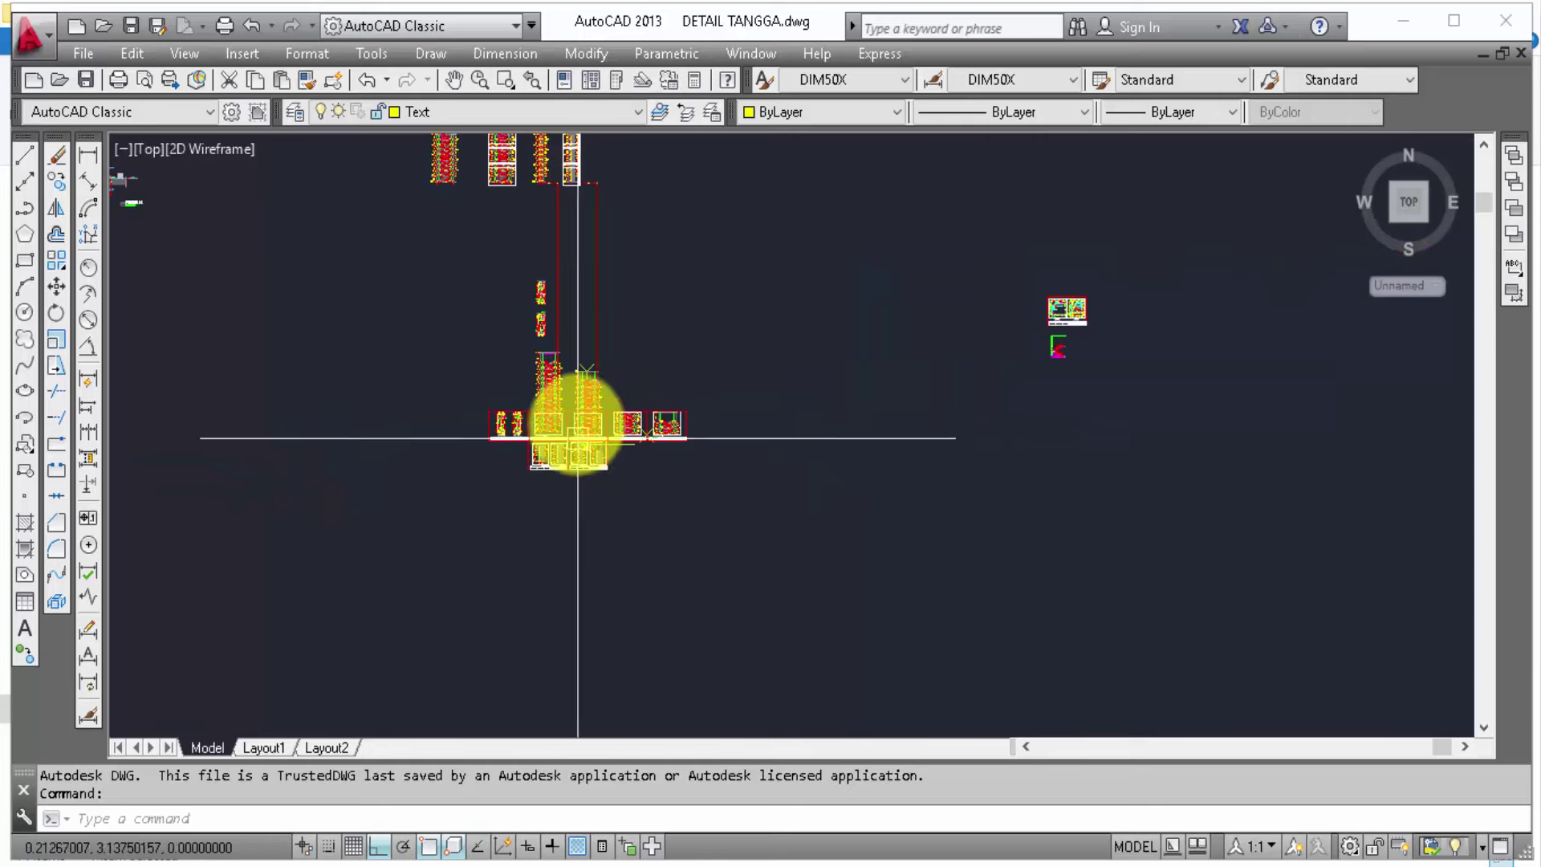
scroll(591, 414, "up", 2)
scroll(571, 421, "up", 3)
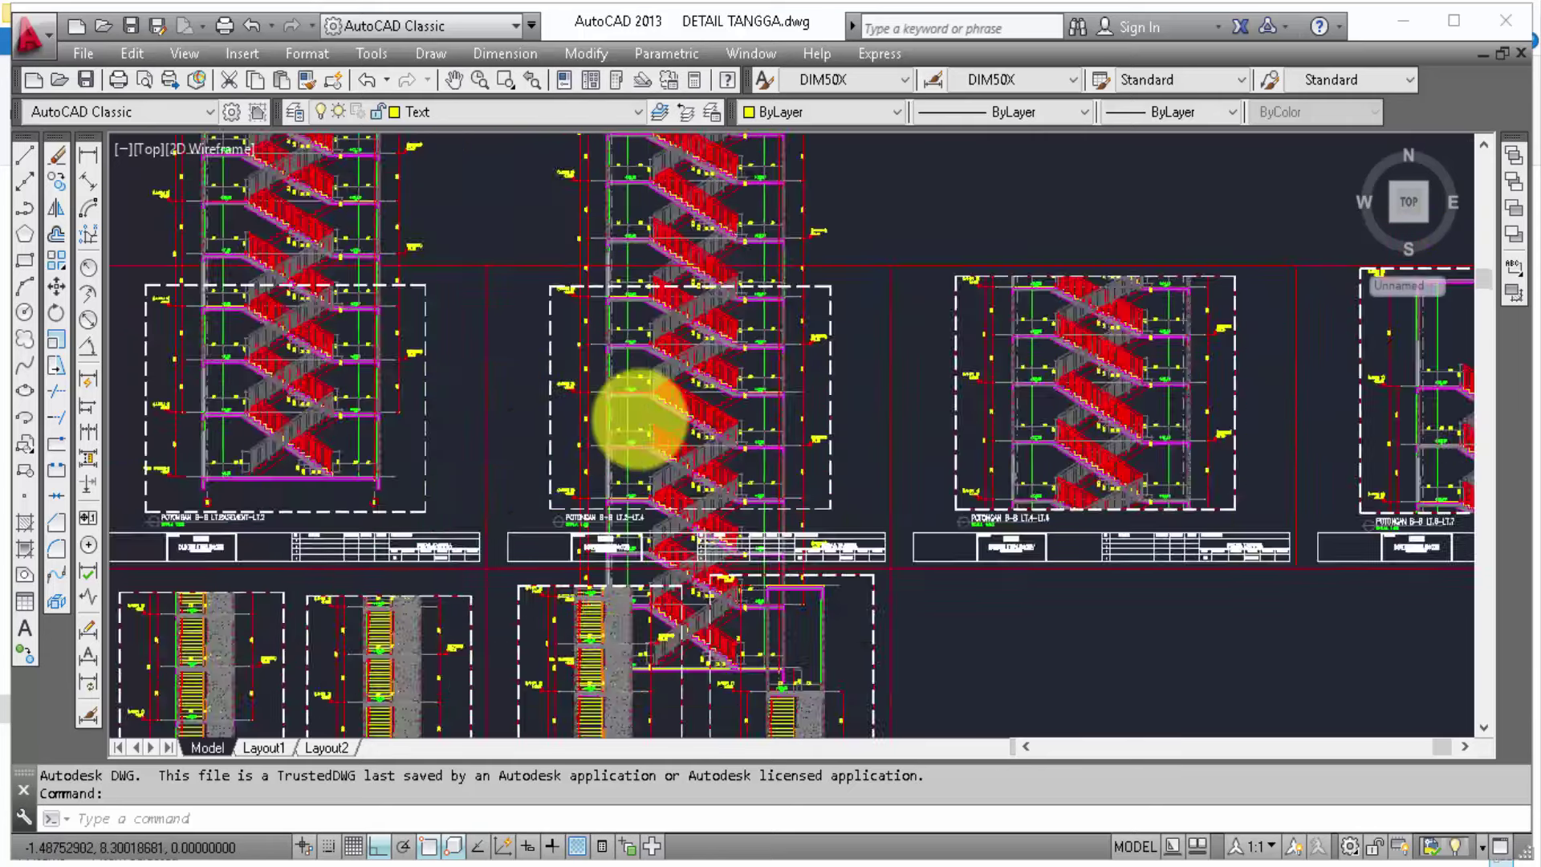
scroll(642, 418, "up", 2)
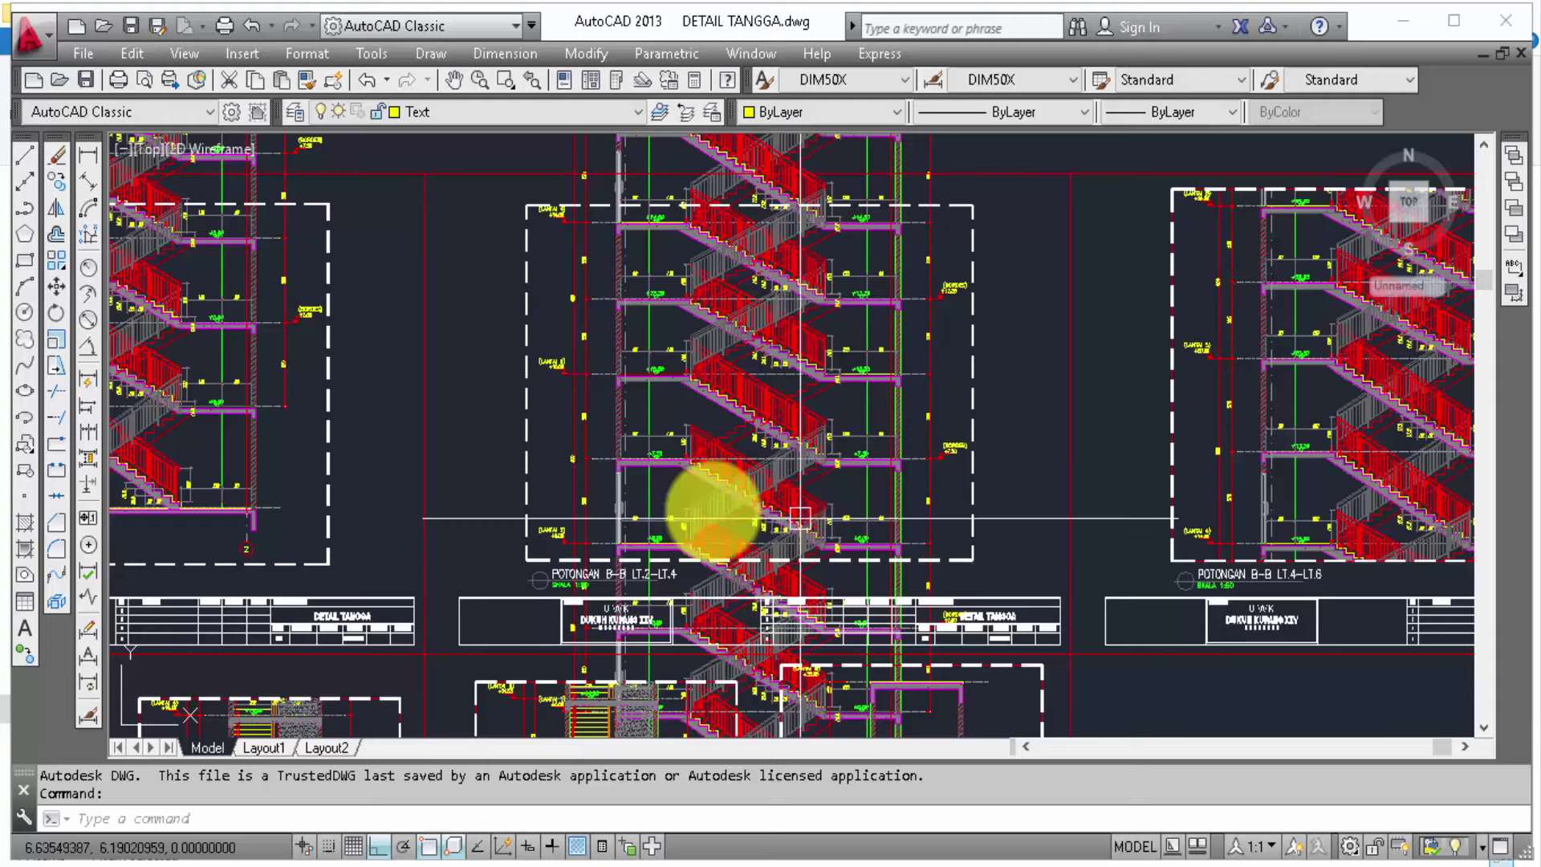
middle_click_drag(706, 509, 1190, 386)
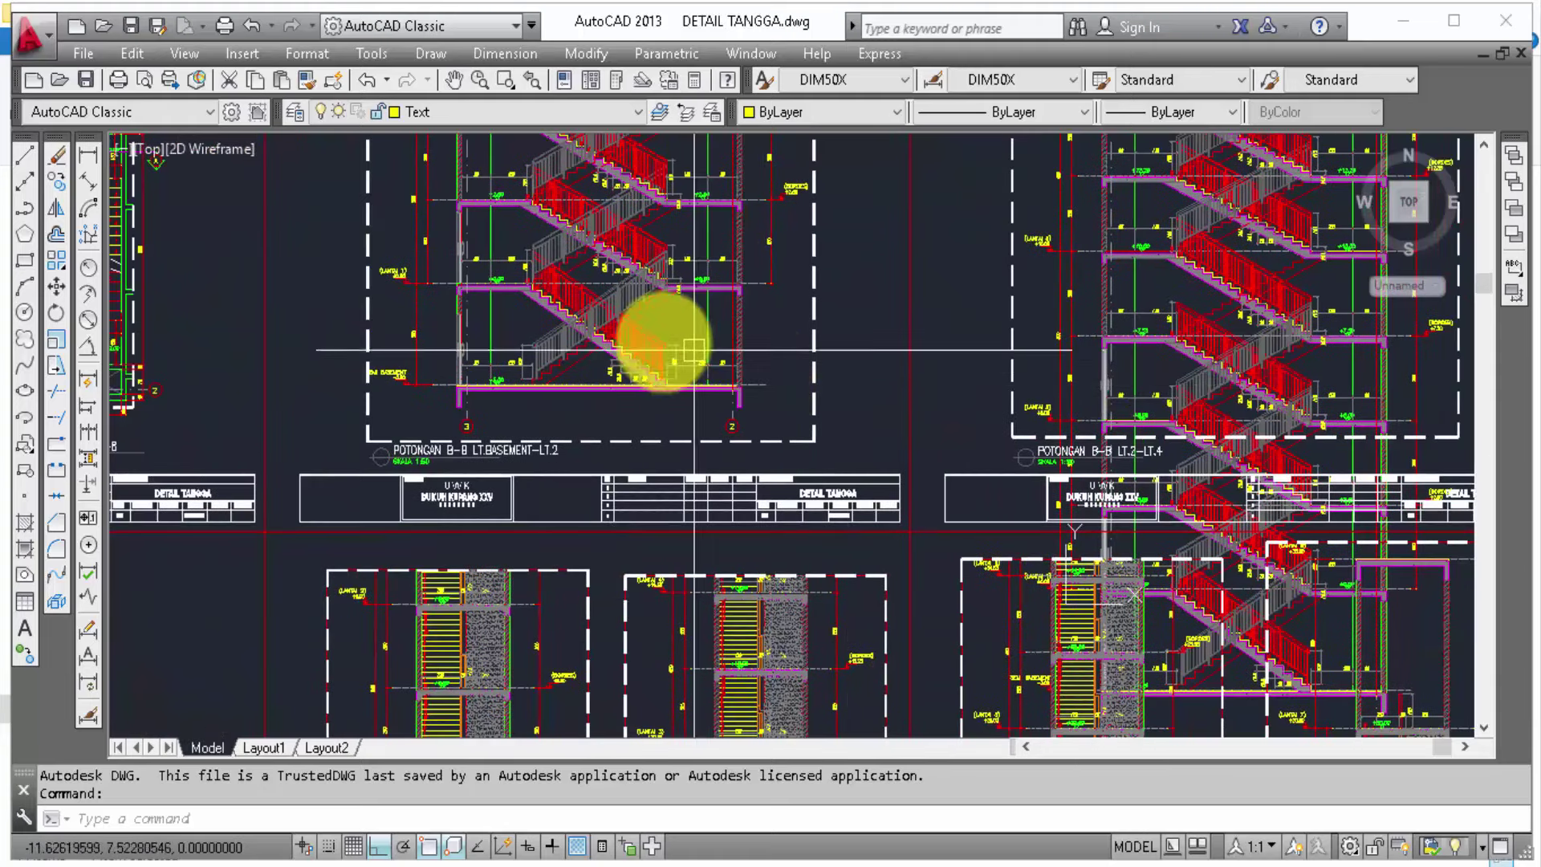
scroll(530, 363, "up", 3)
scroll(610, 394, "up", 2)
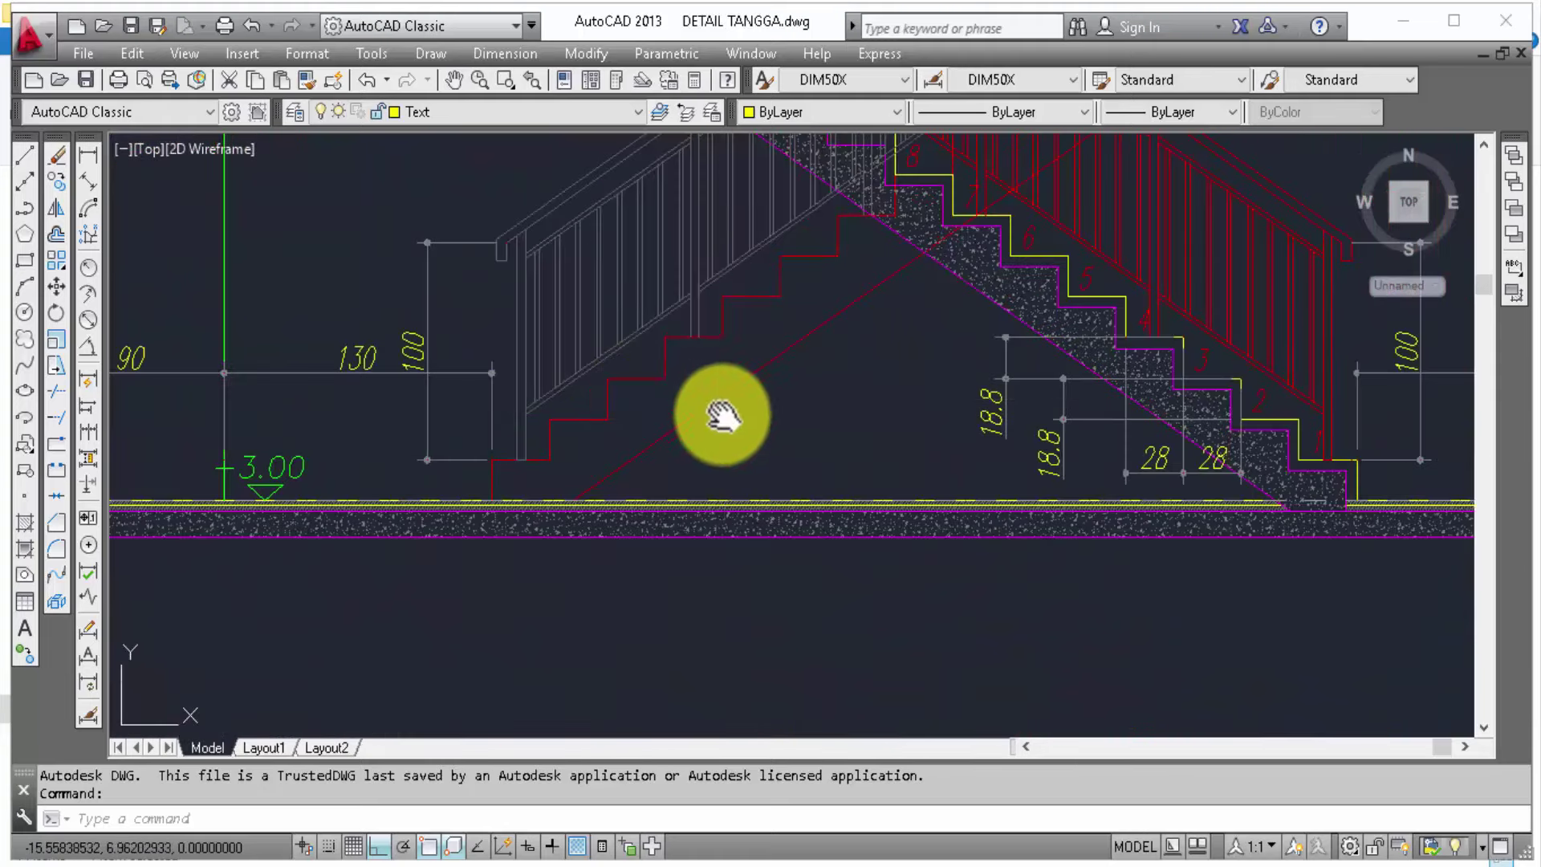
mouse_move(723, 415)
middle_mouse_down()
mouse_move(661, 551)
mouse_move(613, 585)
mouse_move(516, 602)
middle_mouse_up()
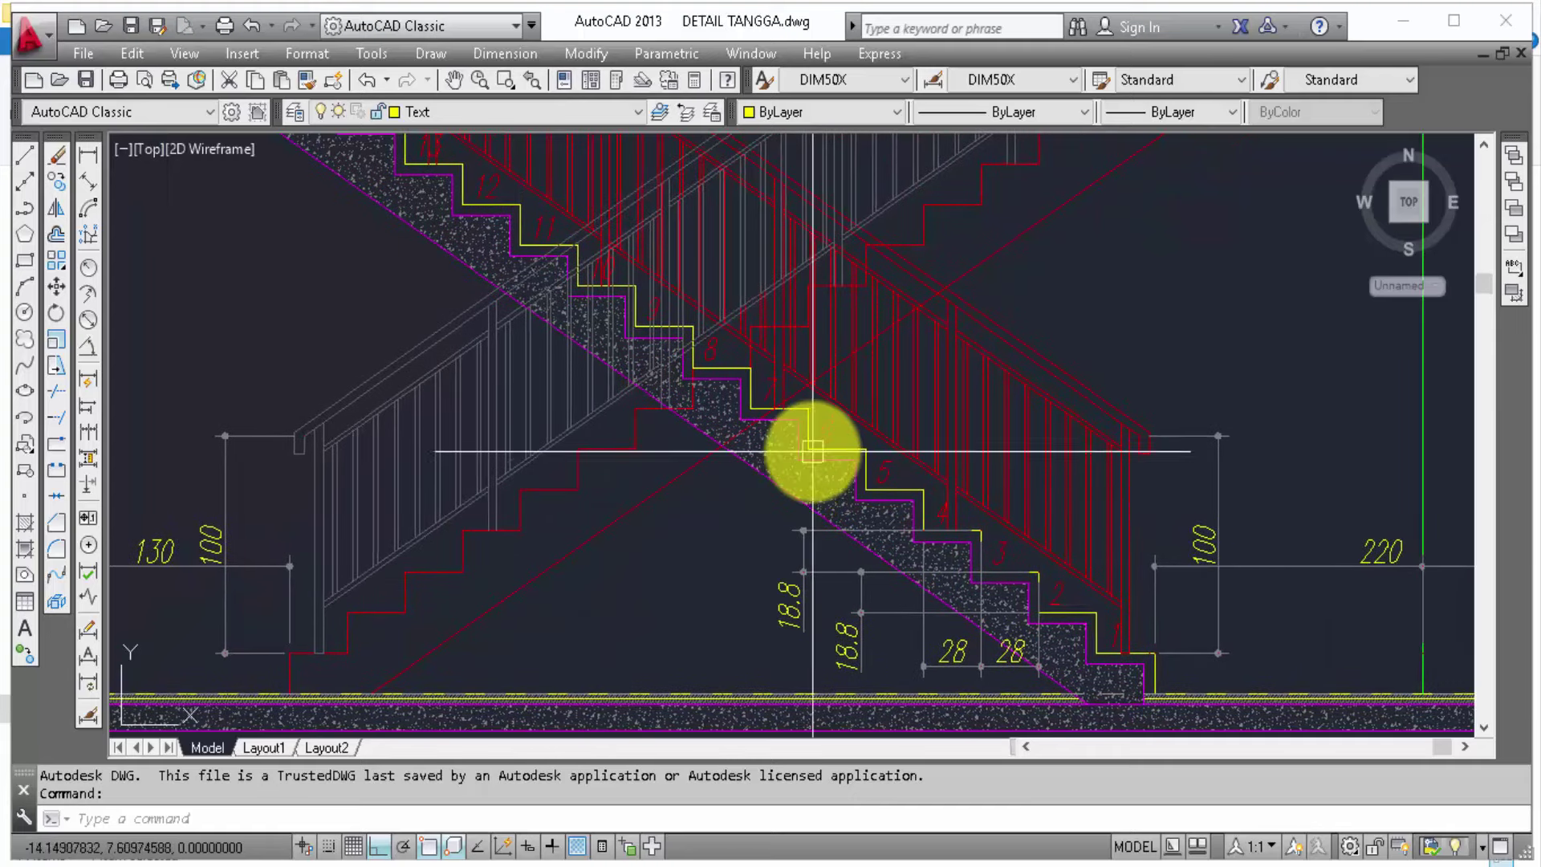
middle_click_drag(813, 451, 832, 715)
middle_click_drag(722, 402, 861, 695)
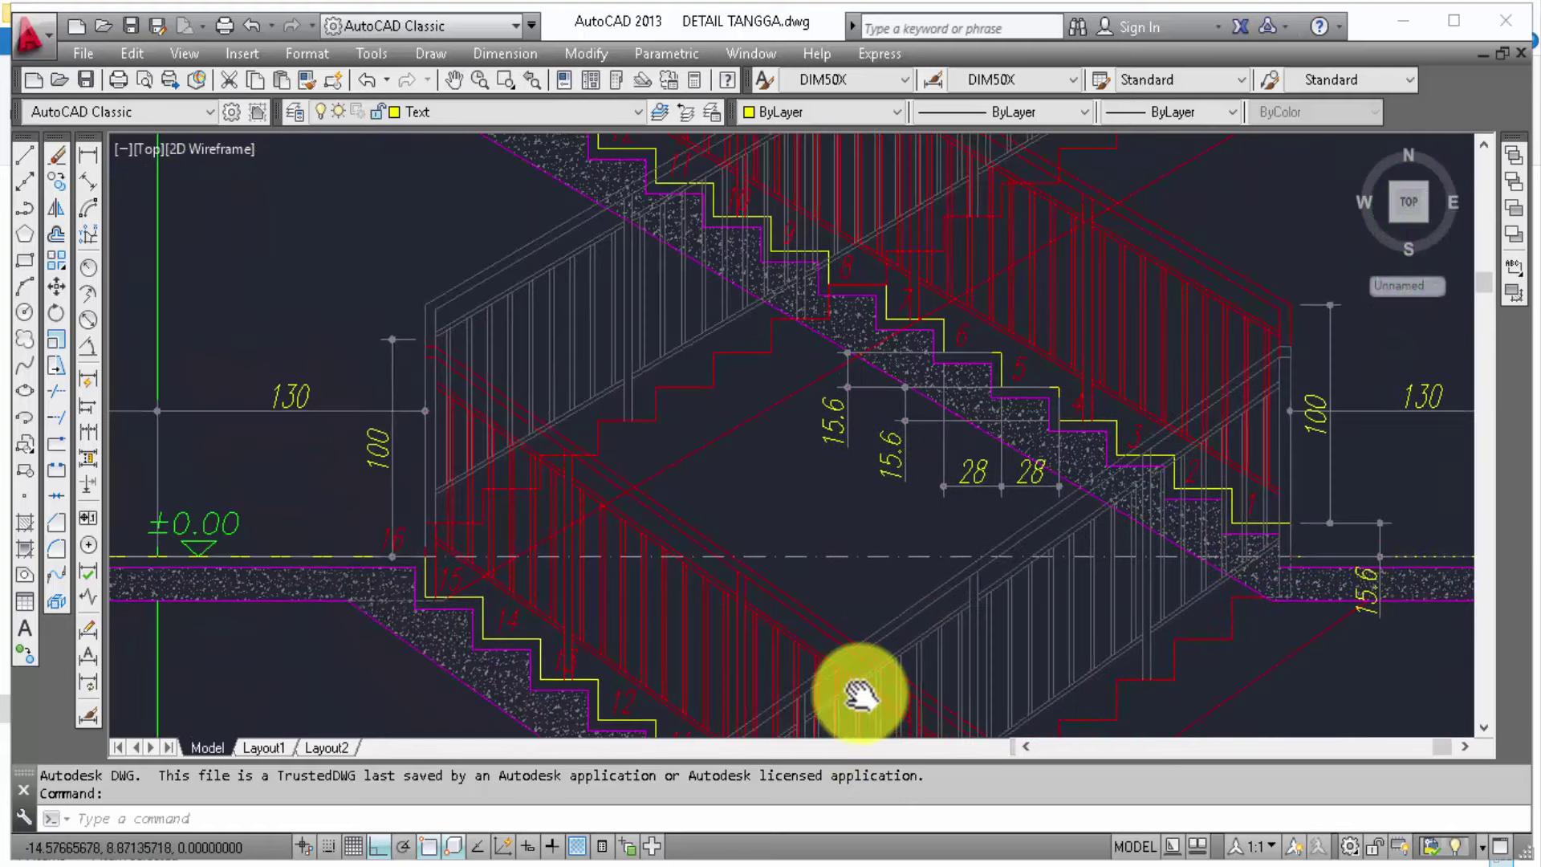
mouse_move(811, 482)
middle_mouse_down()
mouse_move(998, 442)
mouse_move(999, 426)
mouse_move(755, 434)
middle_mouse_up()
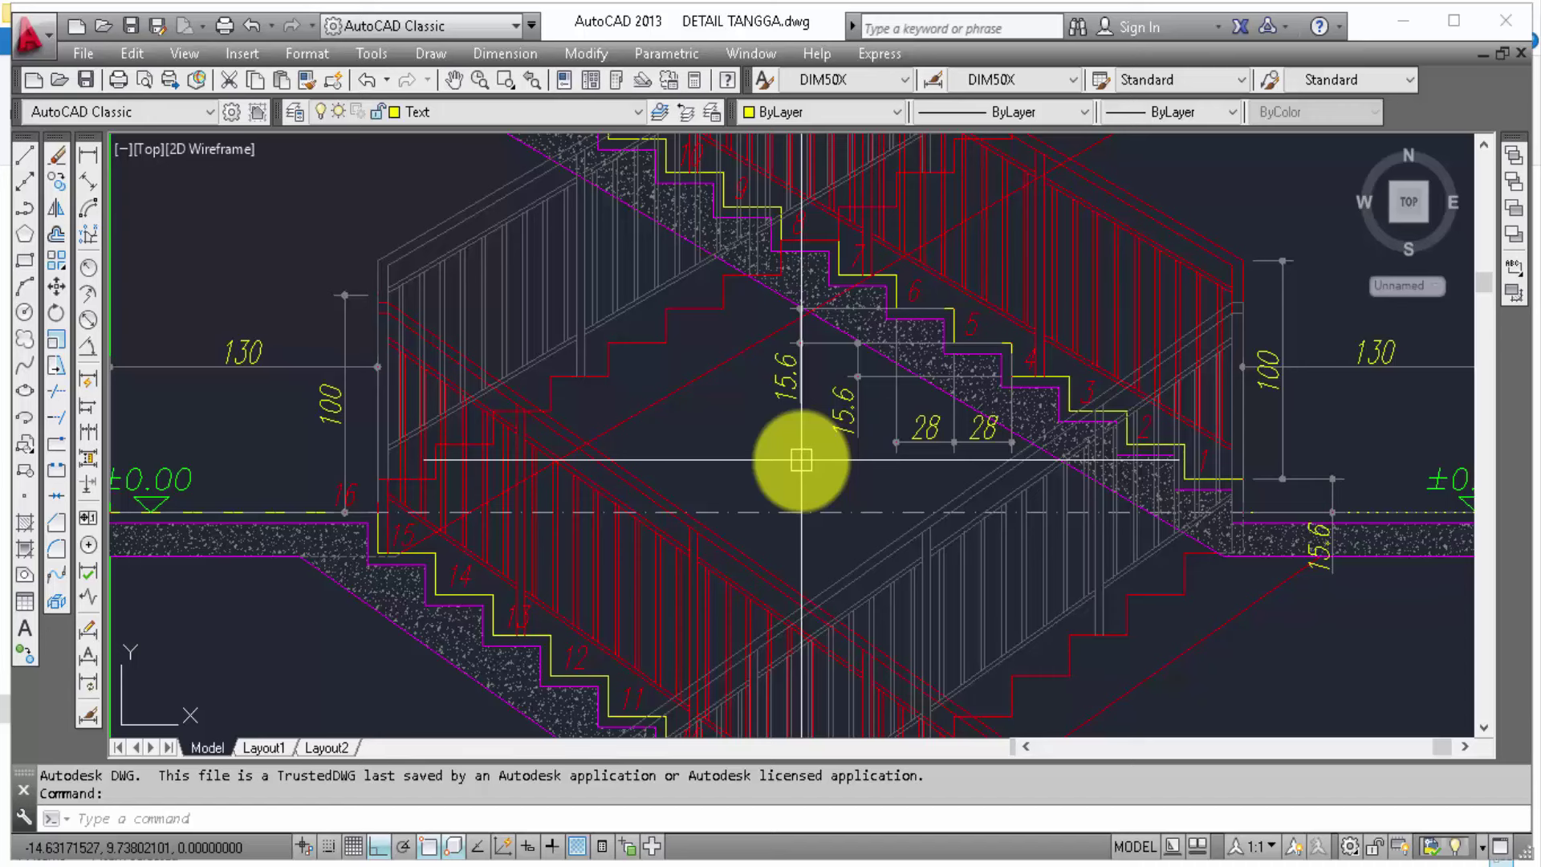
Step: Pan over the top-row stair sections and zoom onto the left wall by the 90 and 130 dimensions
scroll(802, 460, "down", 2)
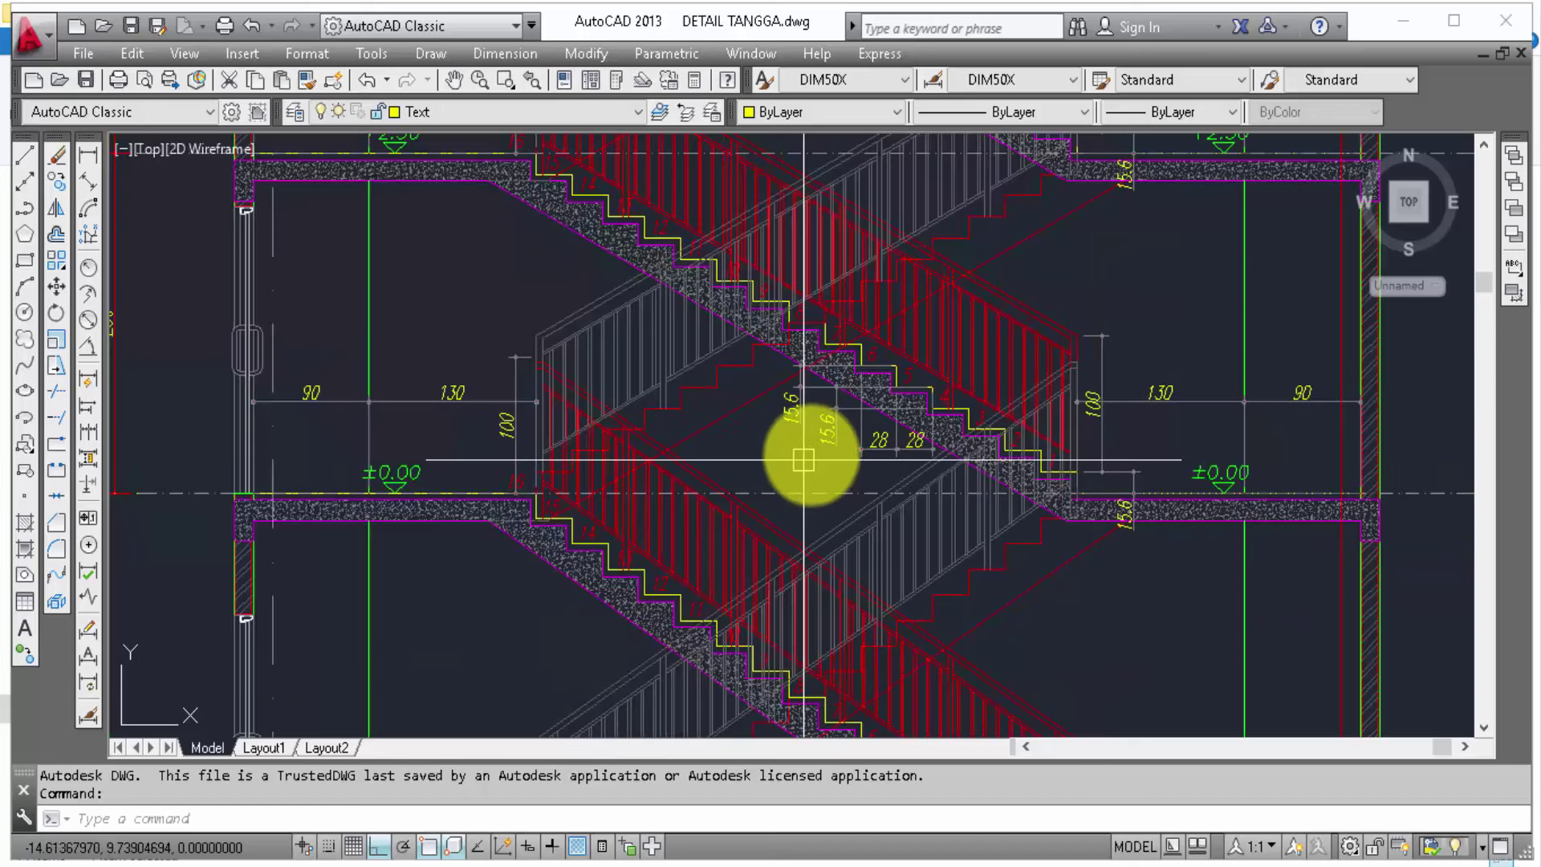
scroll(854, 437, "down", 3)
middle_click_drag(877, 447, 797, 484)
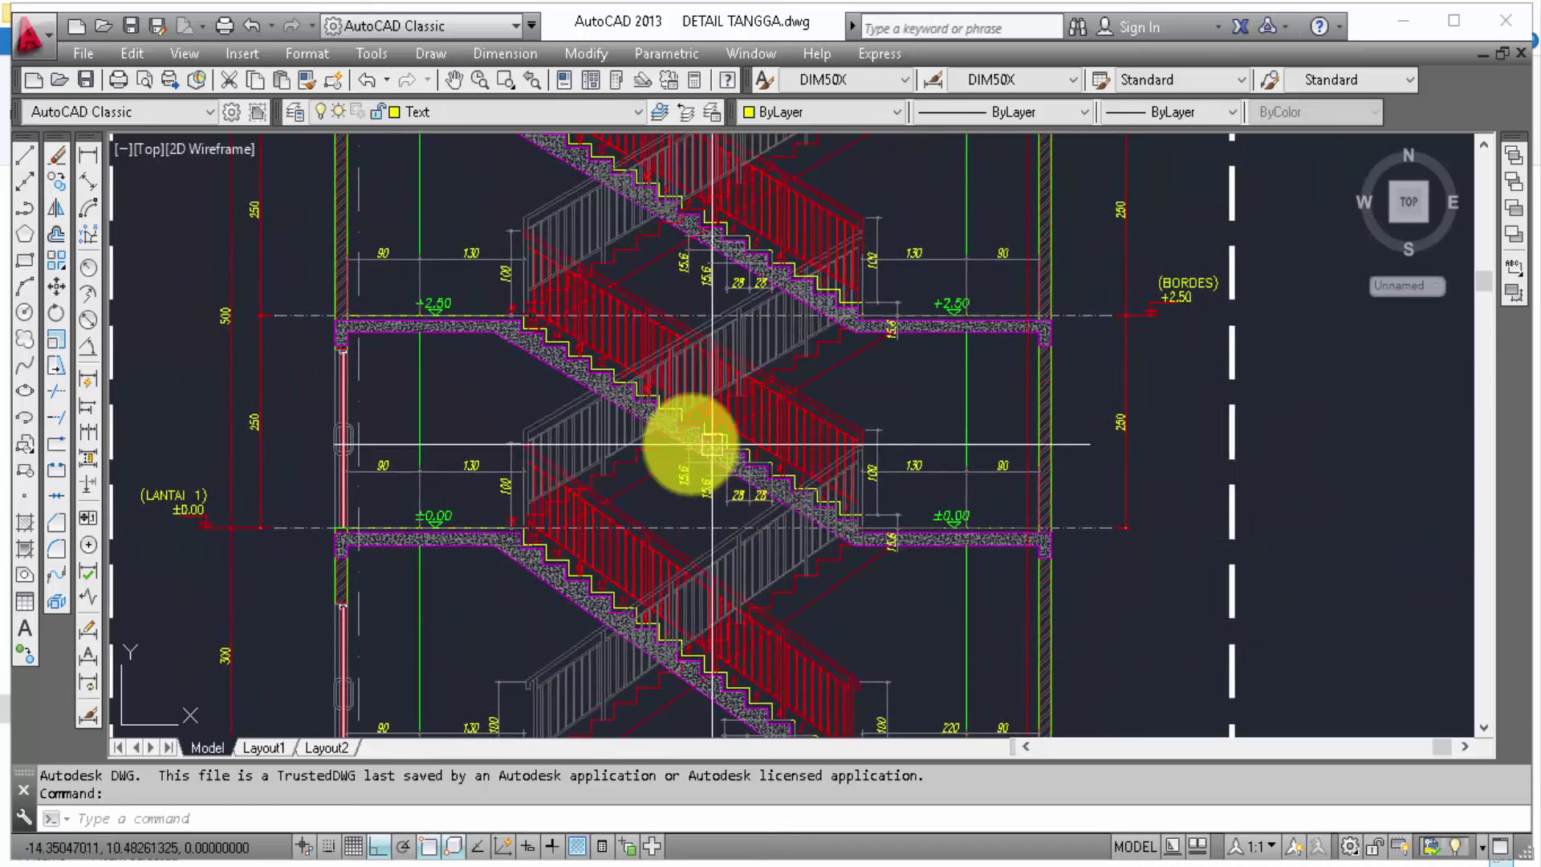
scroll(643, 466, "down", 5)
scroll(665, 490, "down", 4)
scroll(681, 485, "up", 3)
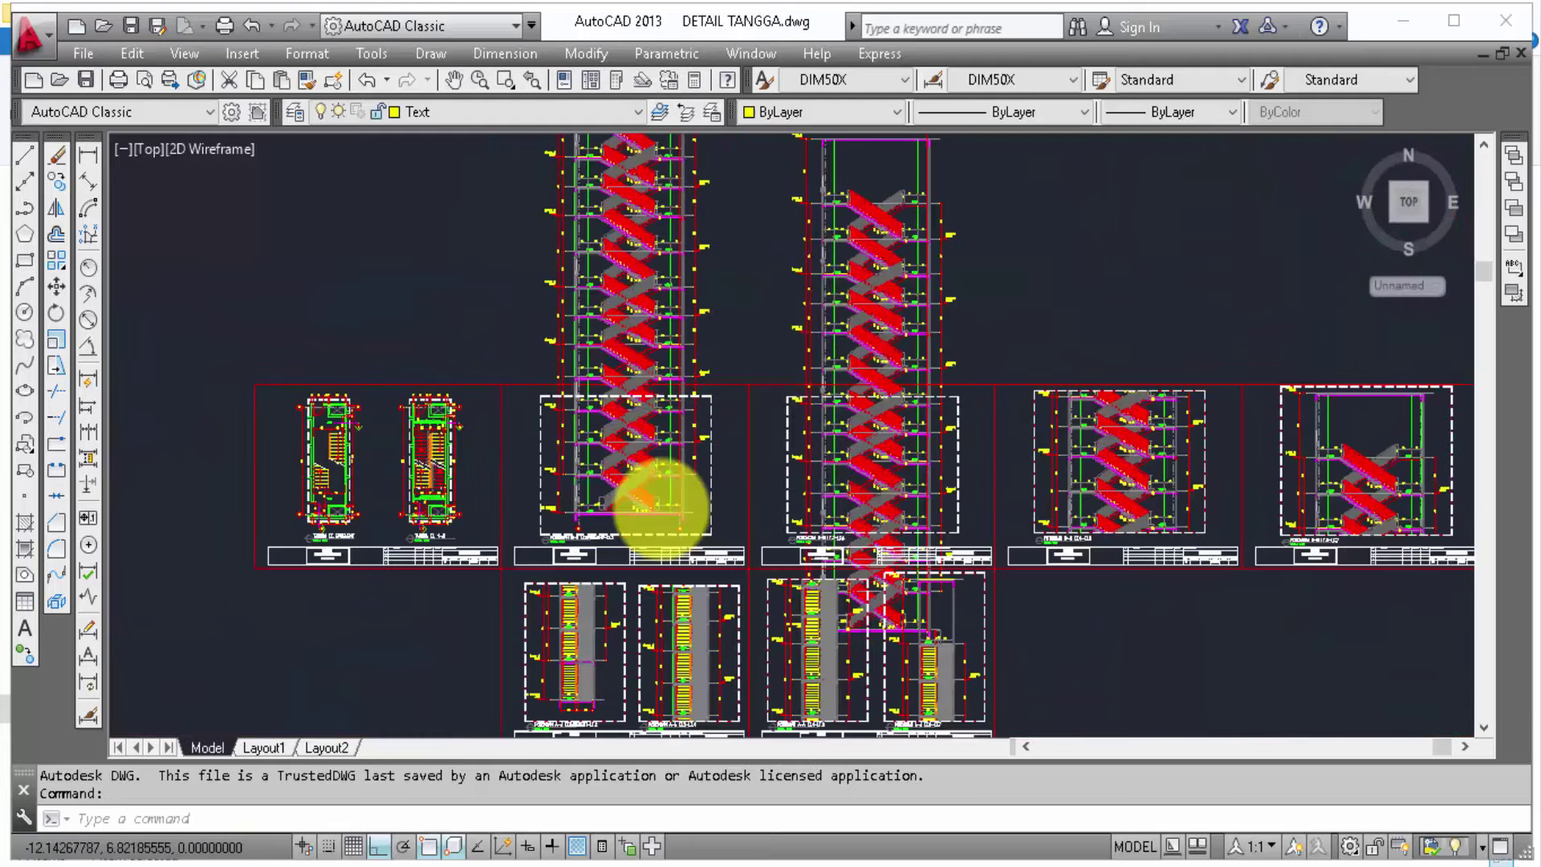
scroll(661, 509, "up", 4)
scroll(681, 509, "down", 3)
middle_click_drag(681, 509, 808, 181)
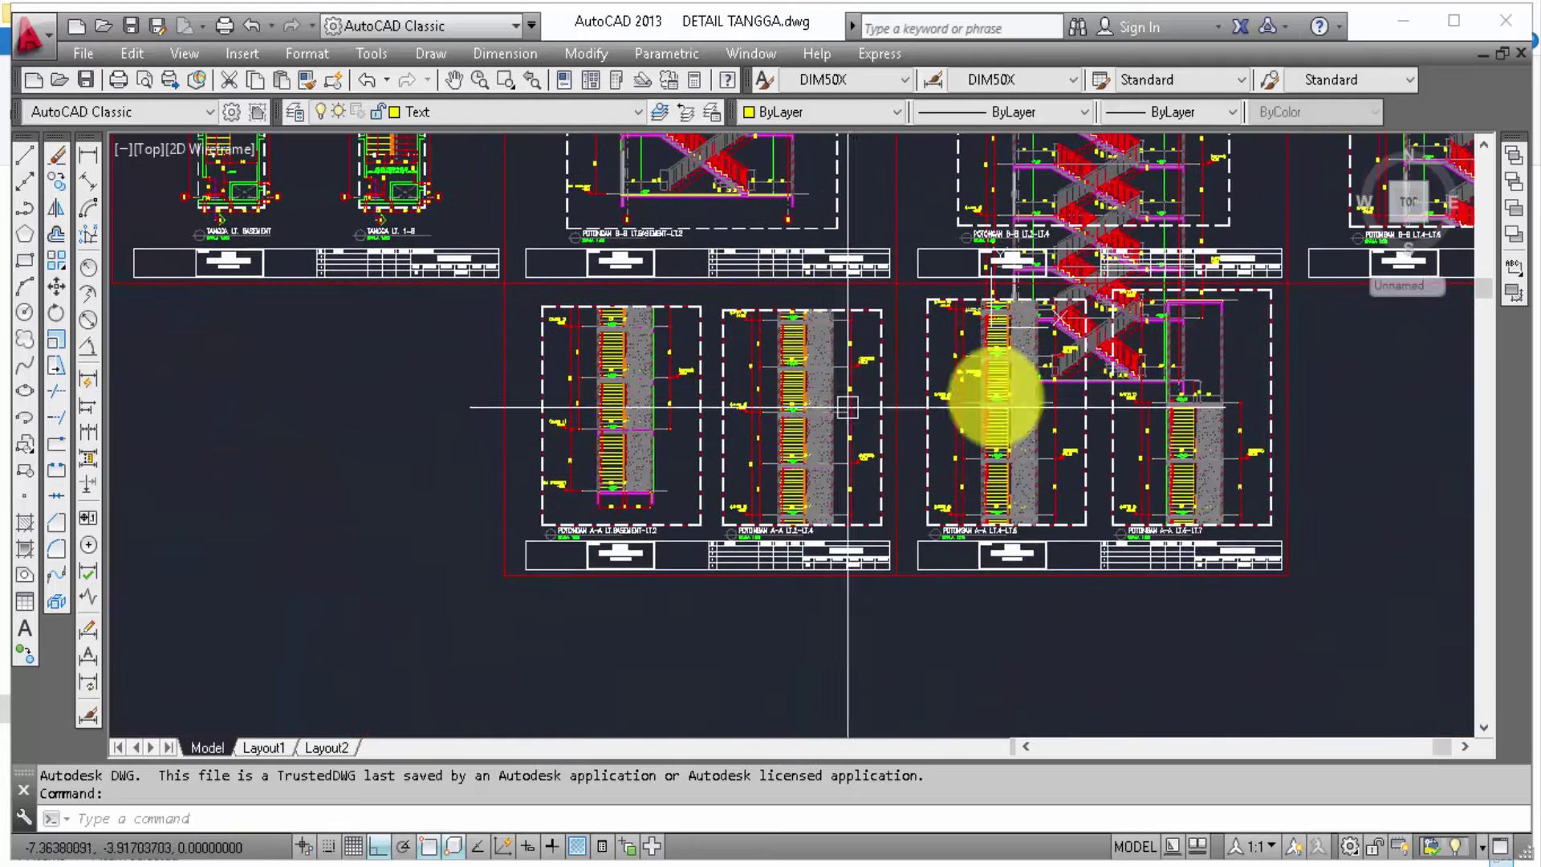
middle_click_drag(990, 441, 904, 640)
scroll(589, 381, "up", 3)
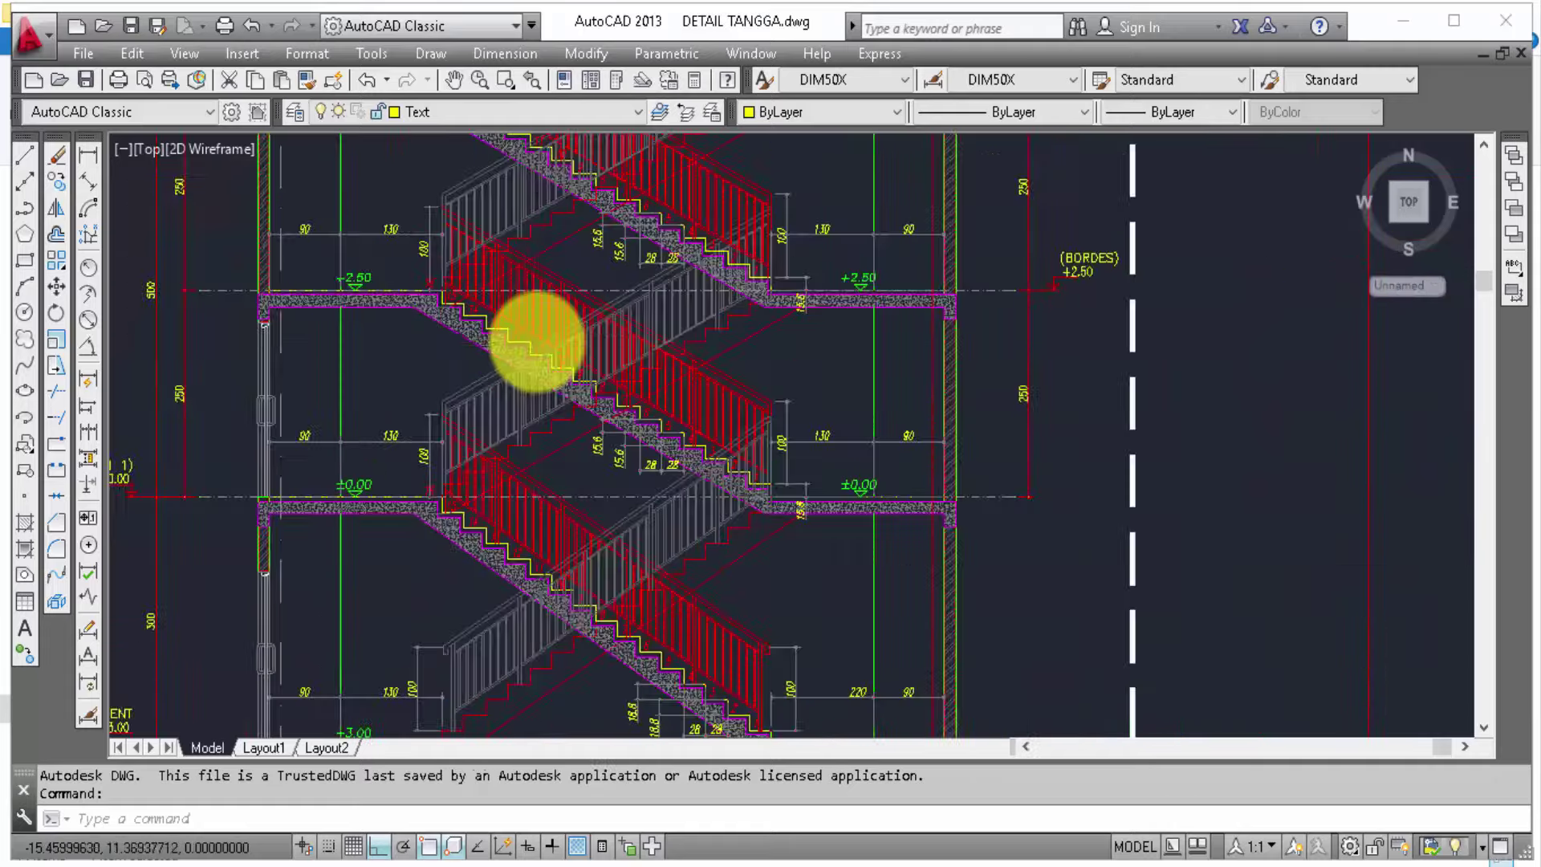
scroll(533, 337, "up", 3)
mouse_move(602, 447)
middle_mouse_down()
mouse_move(646, 512)
mouse_move(867, 437)
mouse_move(839, 321)
mouse_move(723, 309)
mouse_move(640, 355)
mouse_move(649, 366)
middle_mouse_up()
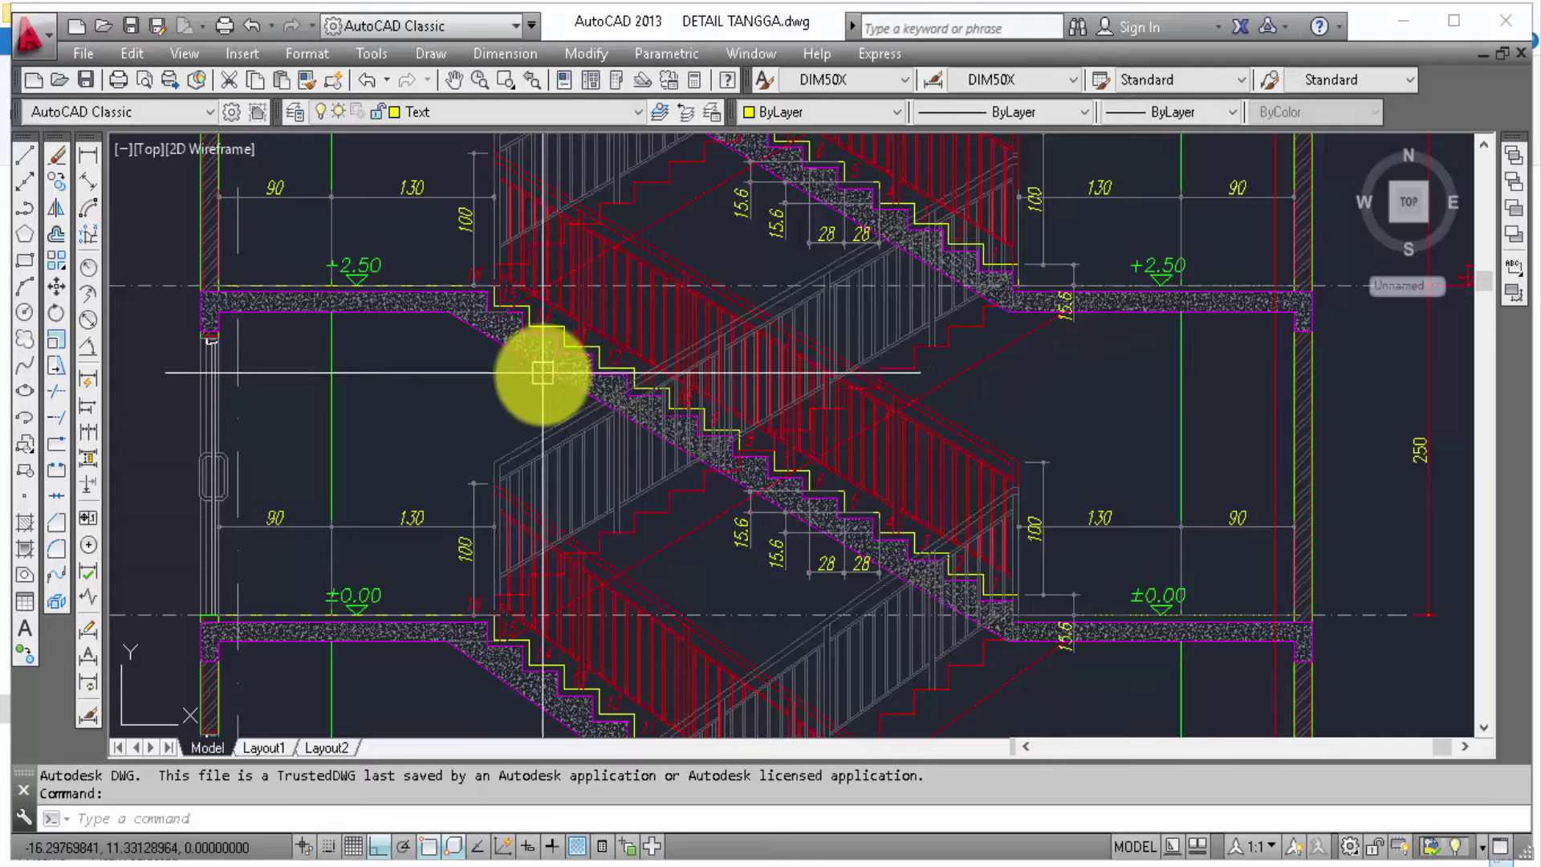
scroll(739, 509, "down", 1)
scroll(739, 389, "down", 1)
middle_click_drag(739, 389, 765, 472)
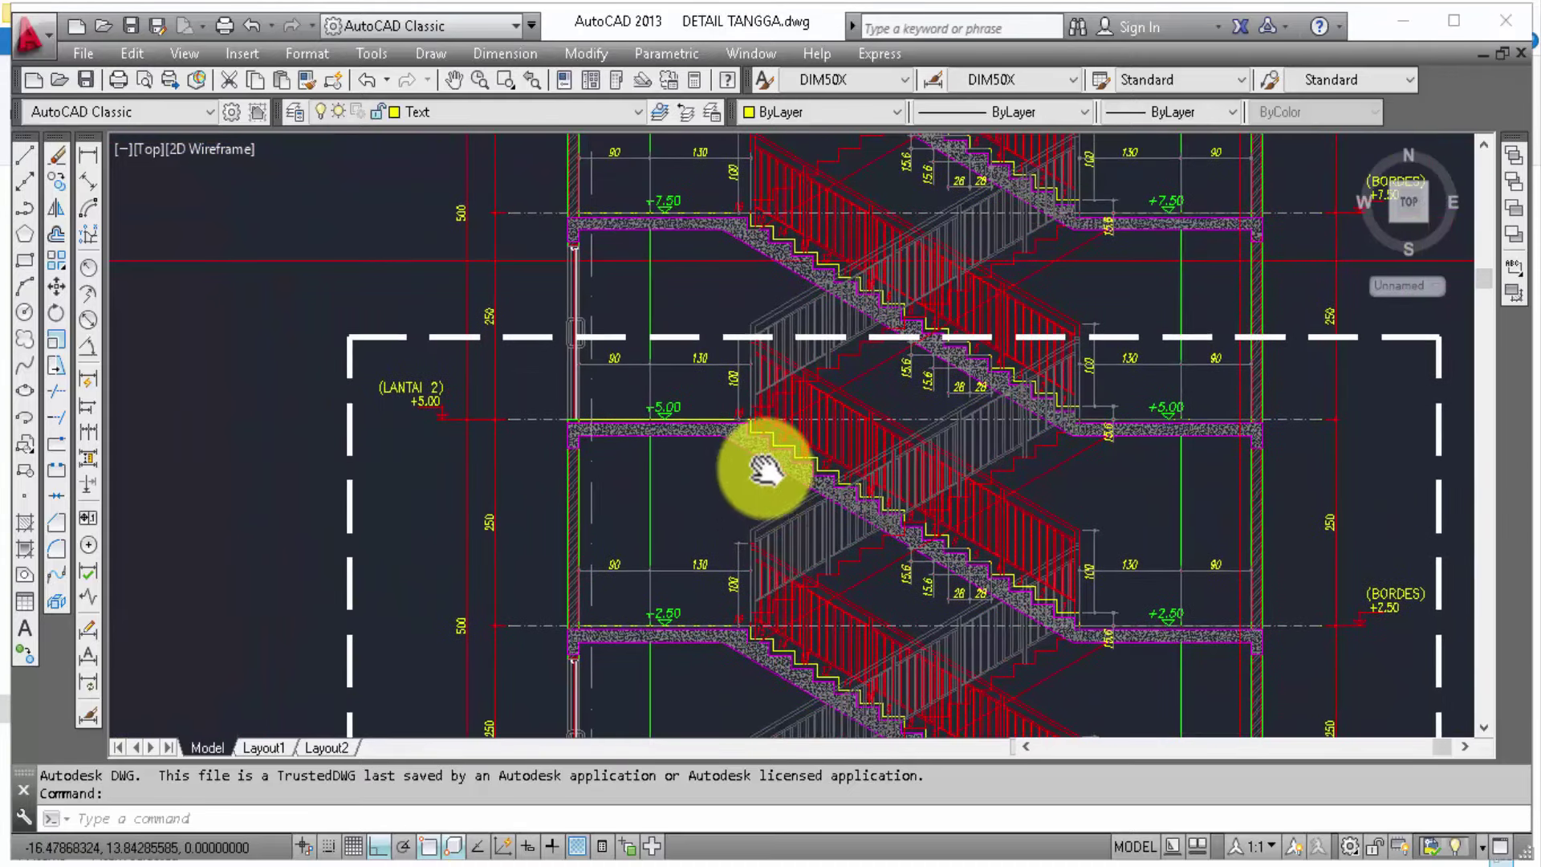
scroll(578, 255, "up", 5)
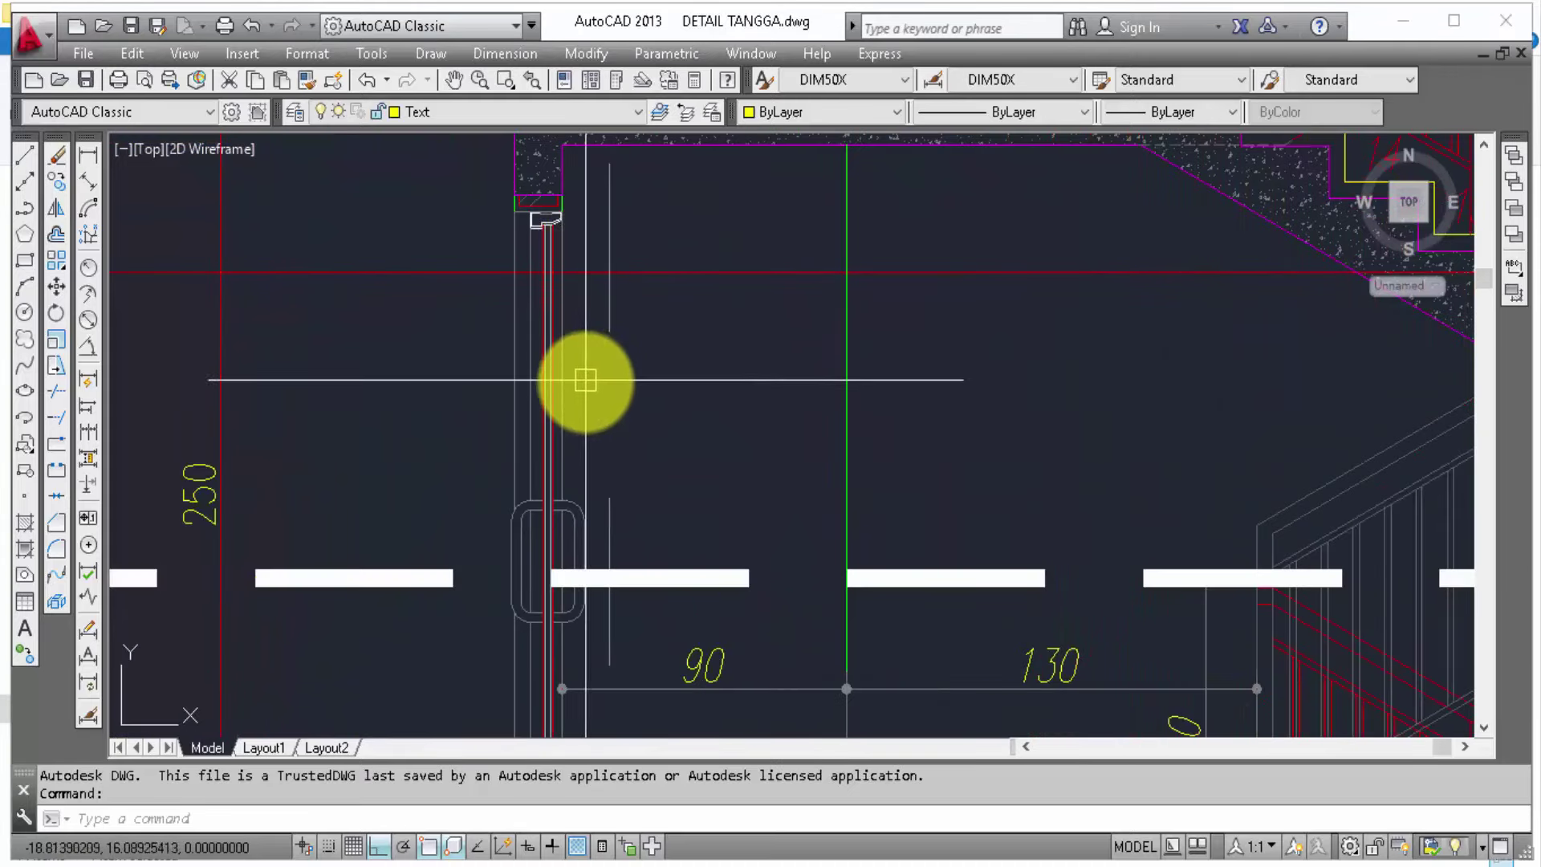
Step: Select the KUSEN frame piece beside the wall with a crossing selection
left_click(585, 382)
left_click(487, 325)
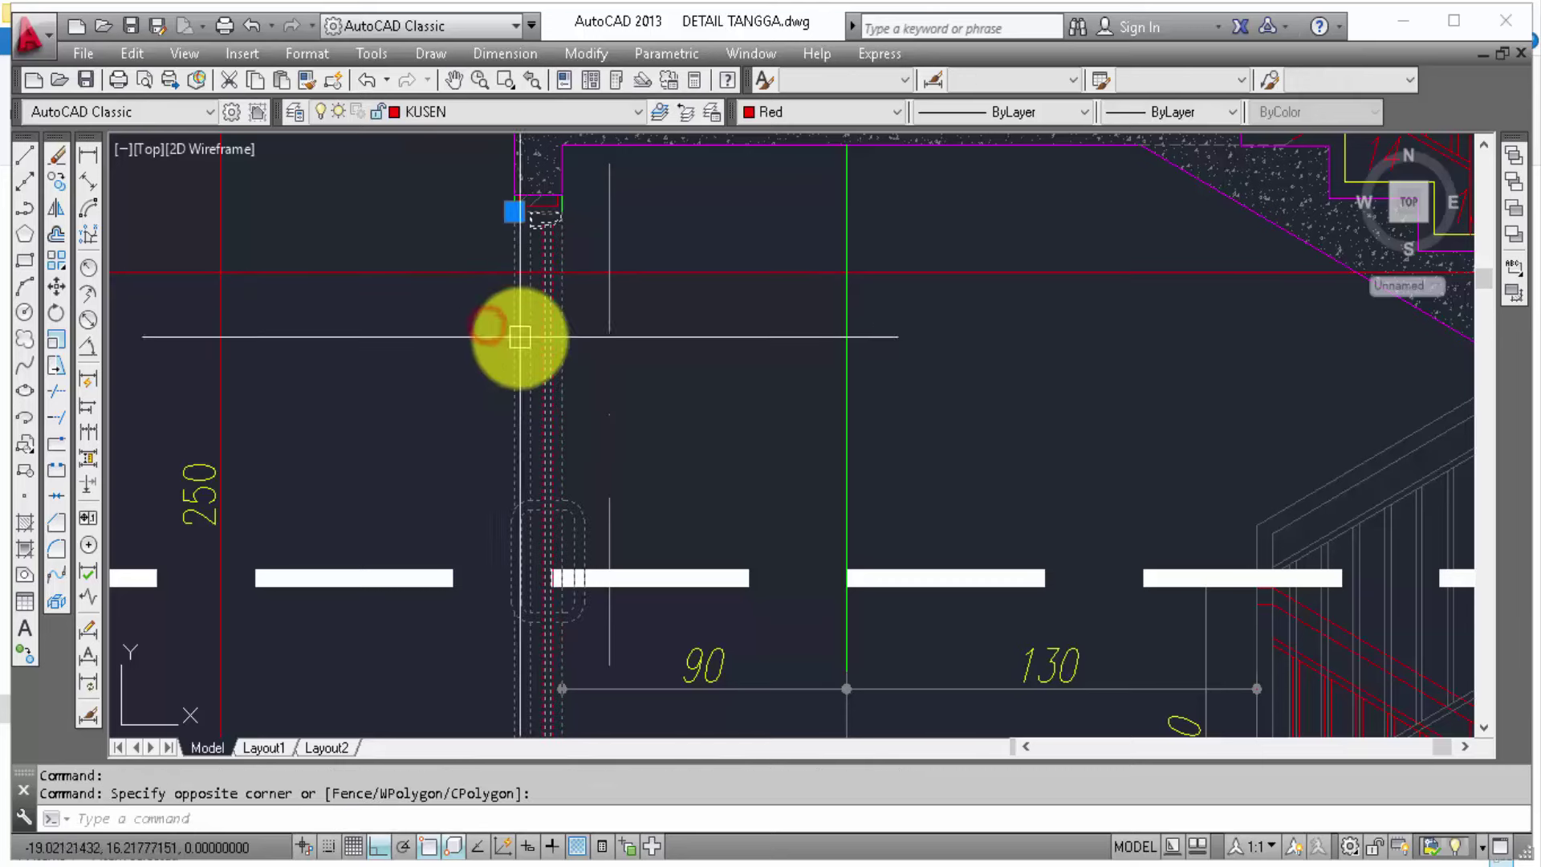
scroll(807, 271, "down", 2)
middle_click_drag(851, 279, 833, 522)
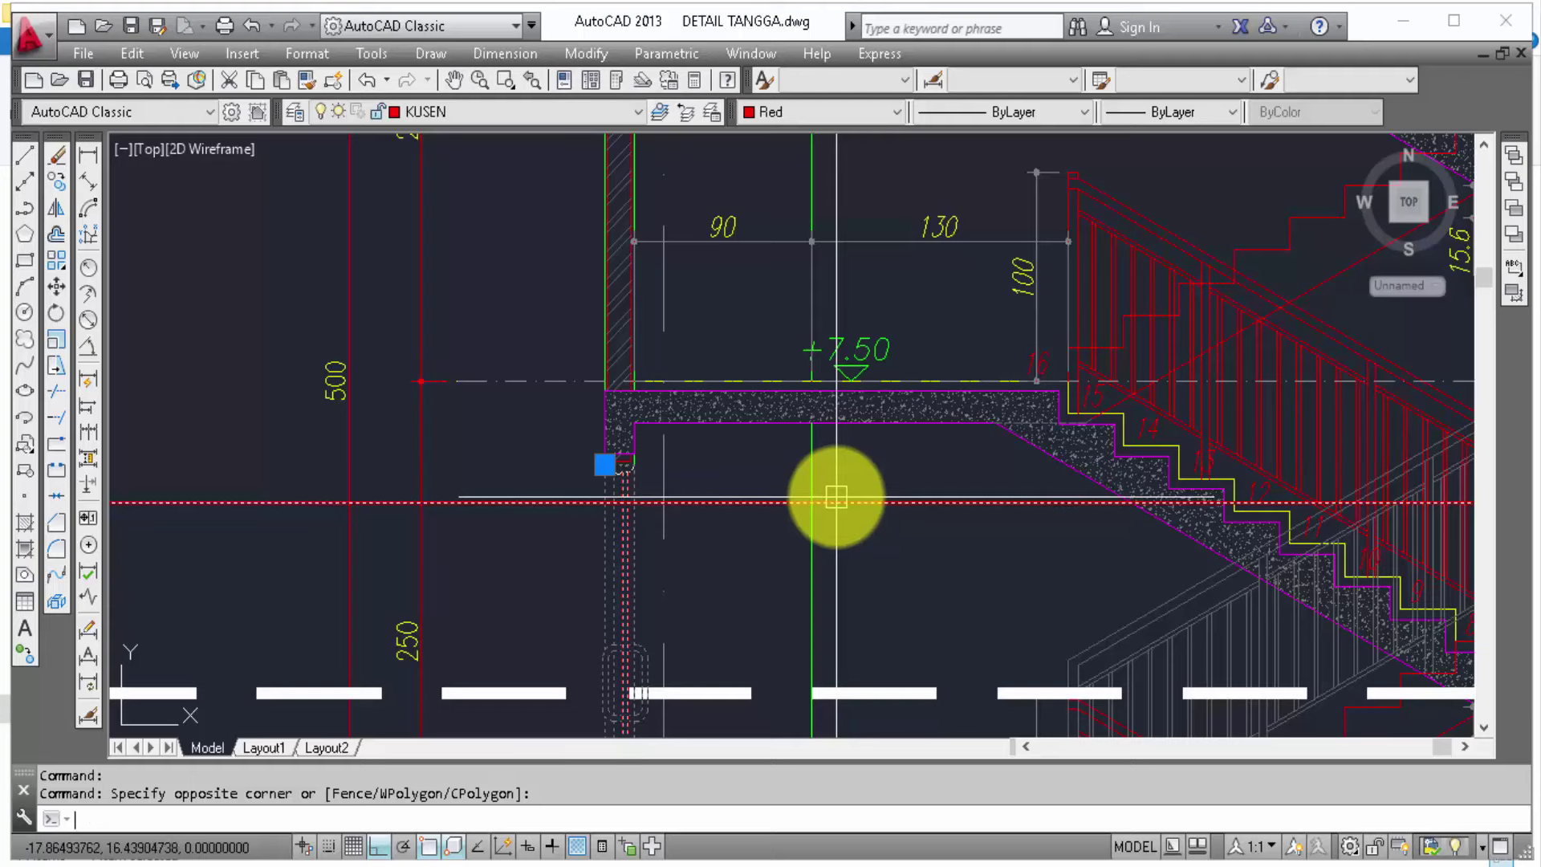
Step: Start copying the frame piece, taking the slab corner near the +5.00 level as base point
type("co")
key("Return")
middle_click_drag(853, 533, 840, 227)
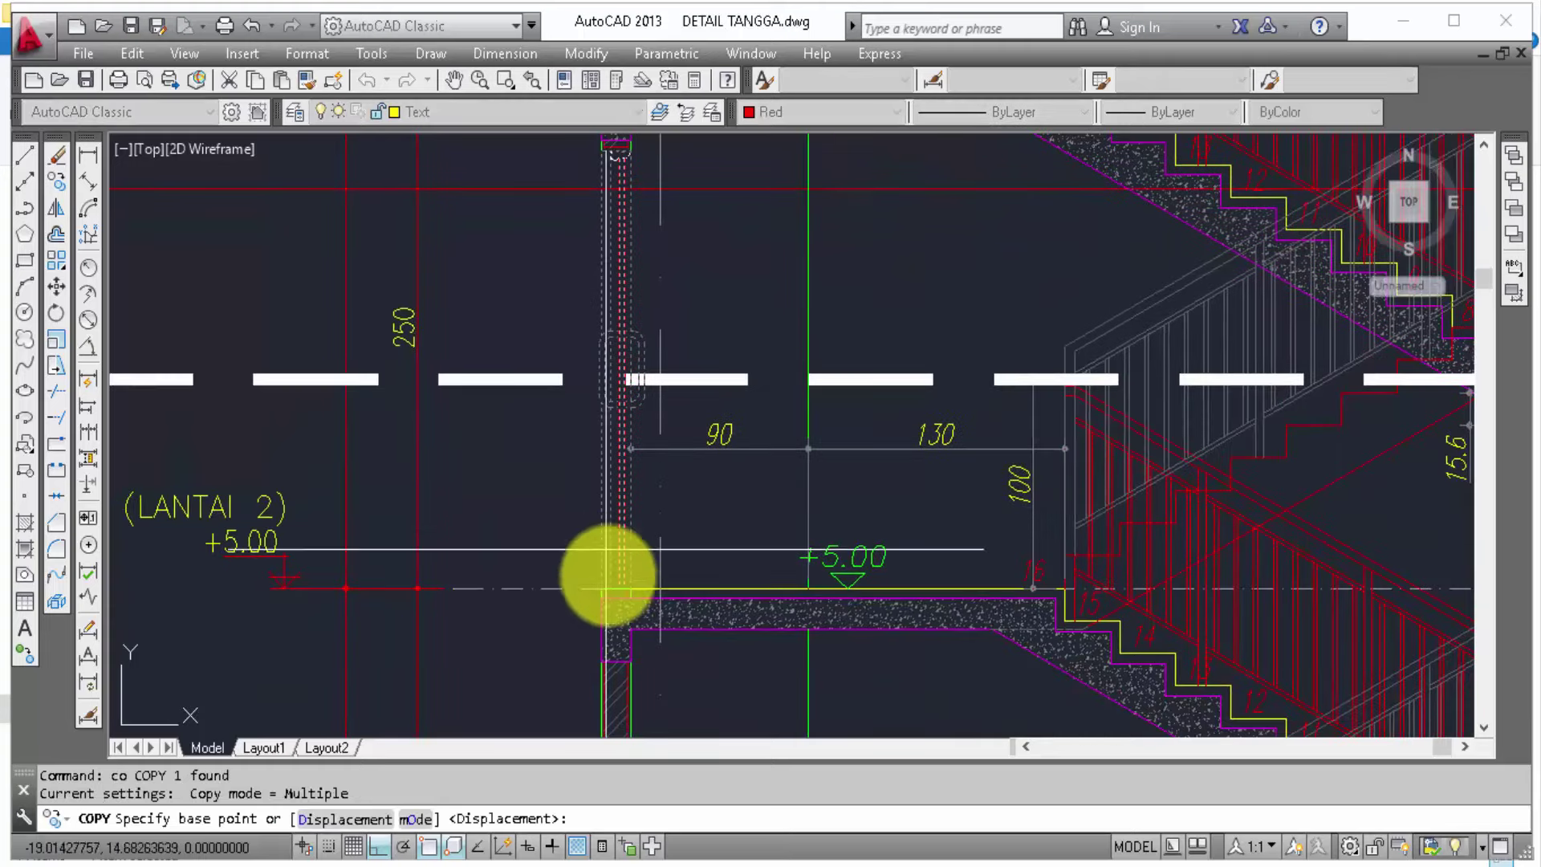
scroll(618, 594, "up", 5)
left_click(526, 619)
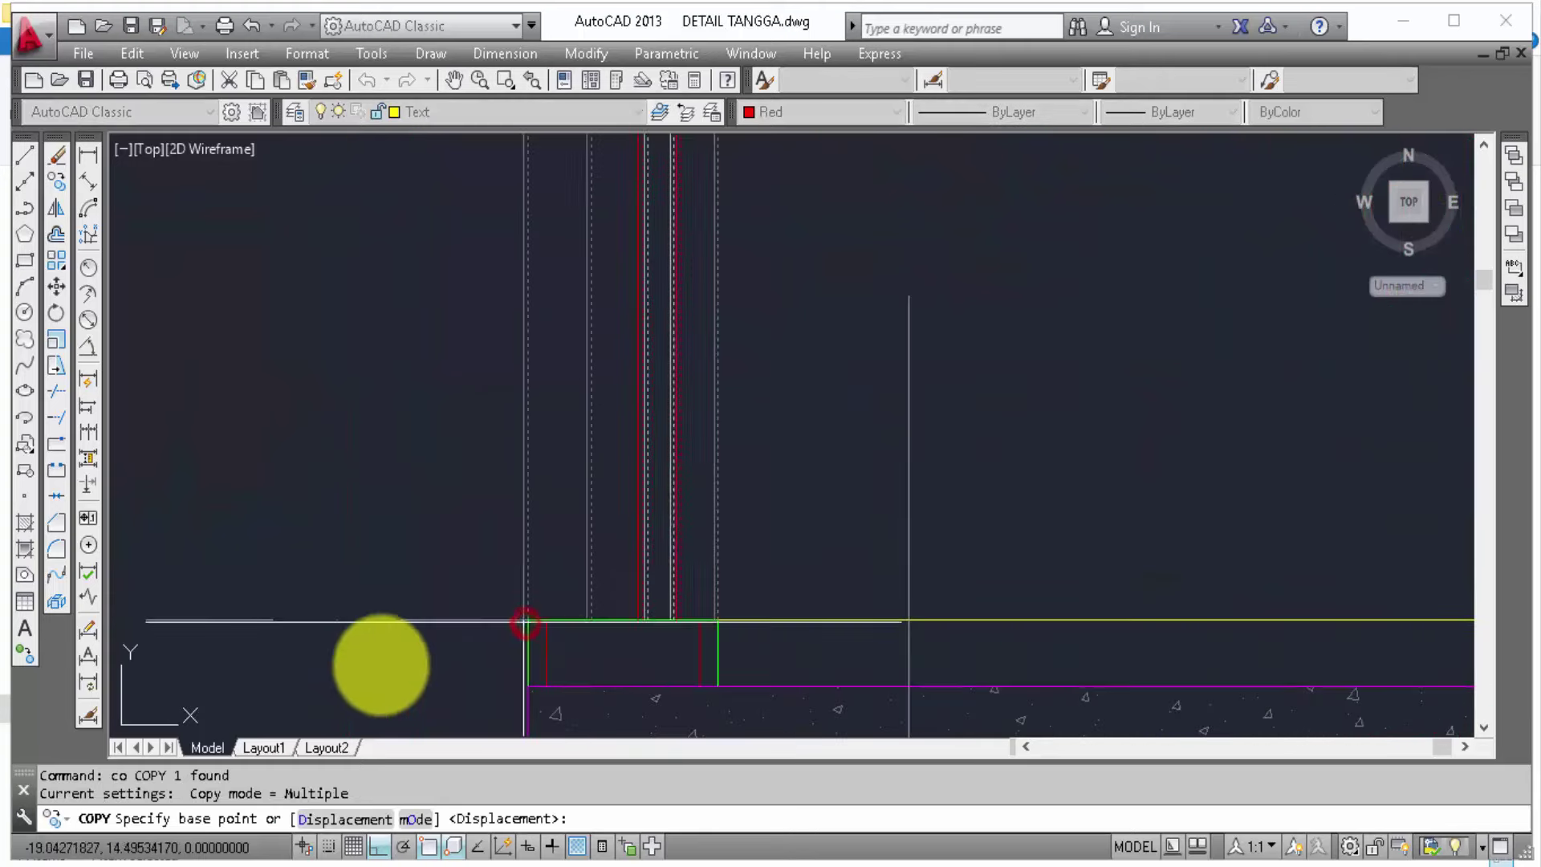
Step: Place the copied capsule frame piece on the green wall lines
scroll(405, 618, "down", 3)
scroll(406, 619, "down", 3)
scroll(406, 618, "down", 2)
scroll(595, 492, "down", 2)
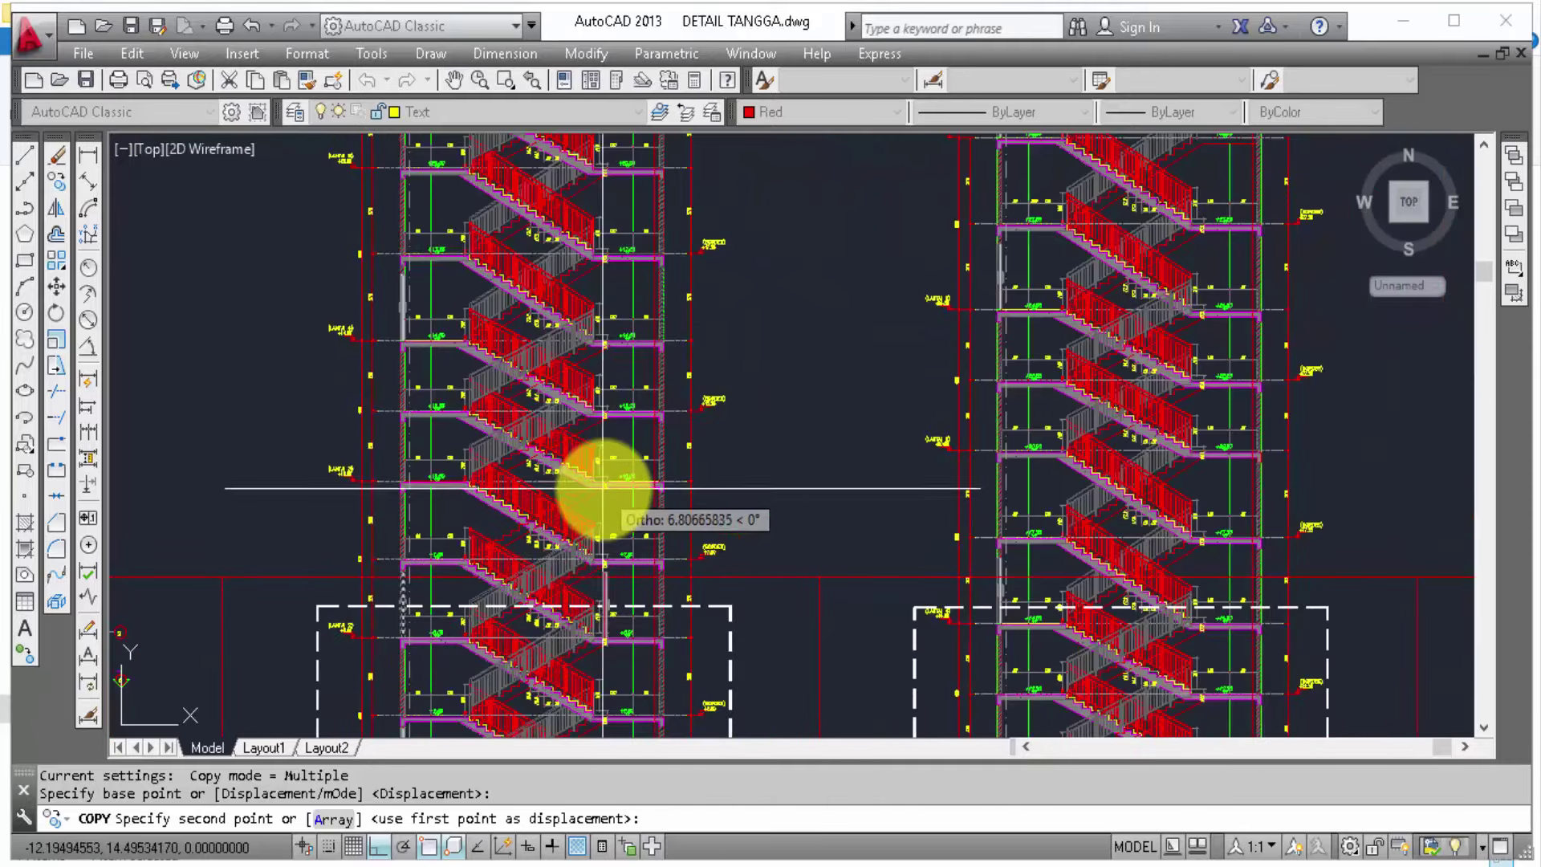
scroll(595, 521, "down", 3)
scroll(1003, 610, "up", 3)
scroll(955, 606, "down", 1)
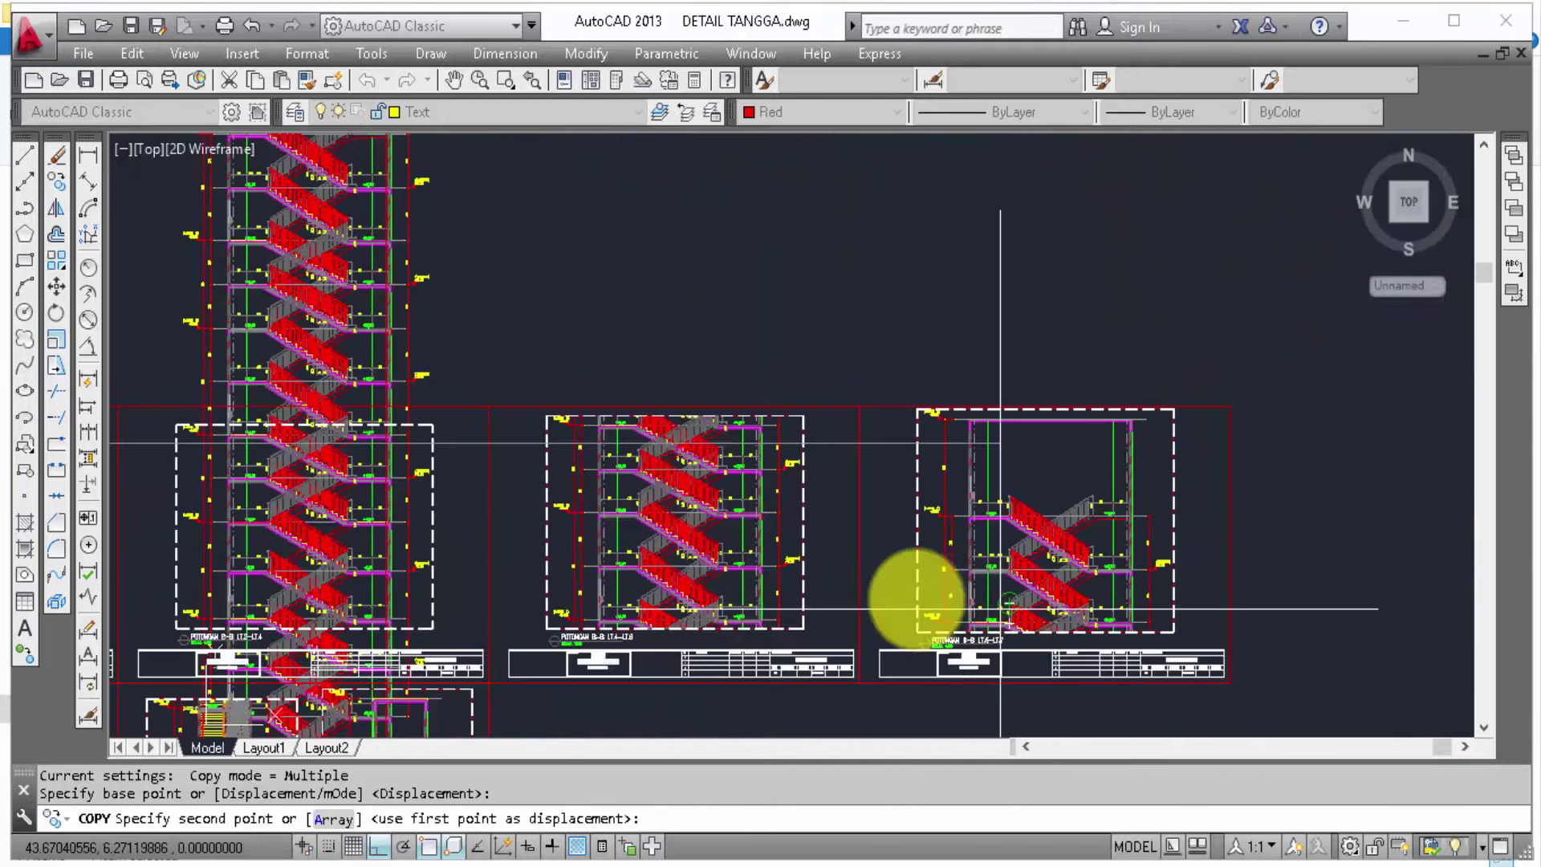
scroll(698, 592, "down", 3)
scroll(723, 592, "down", 2)
scroll(722, 592, "down", 2)
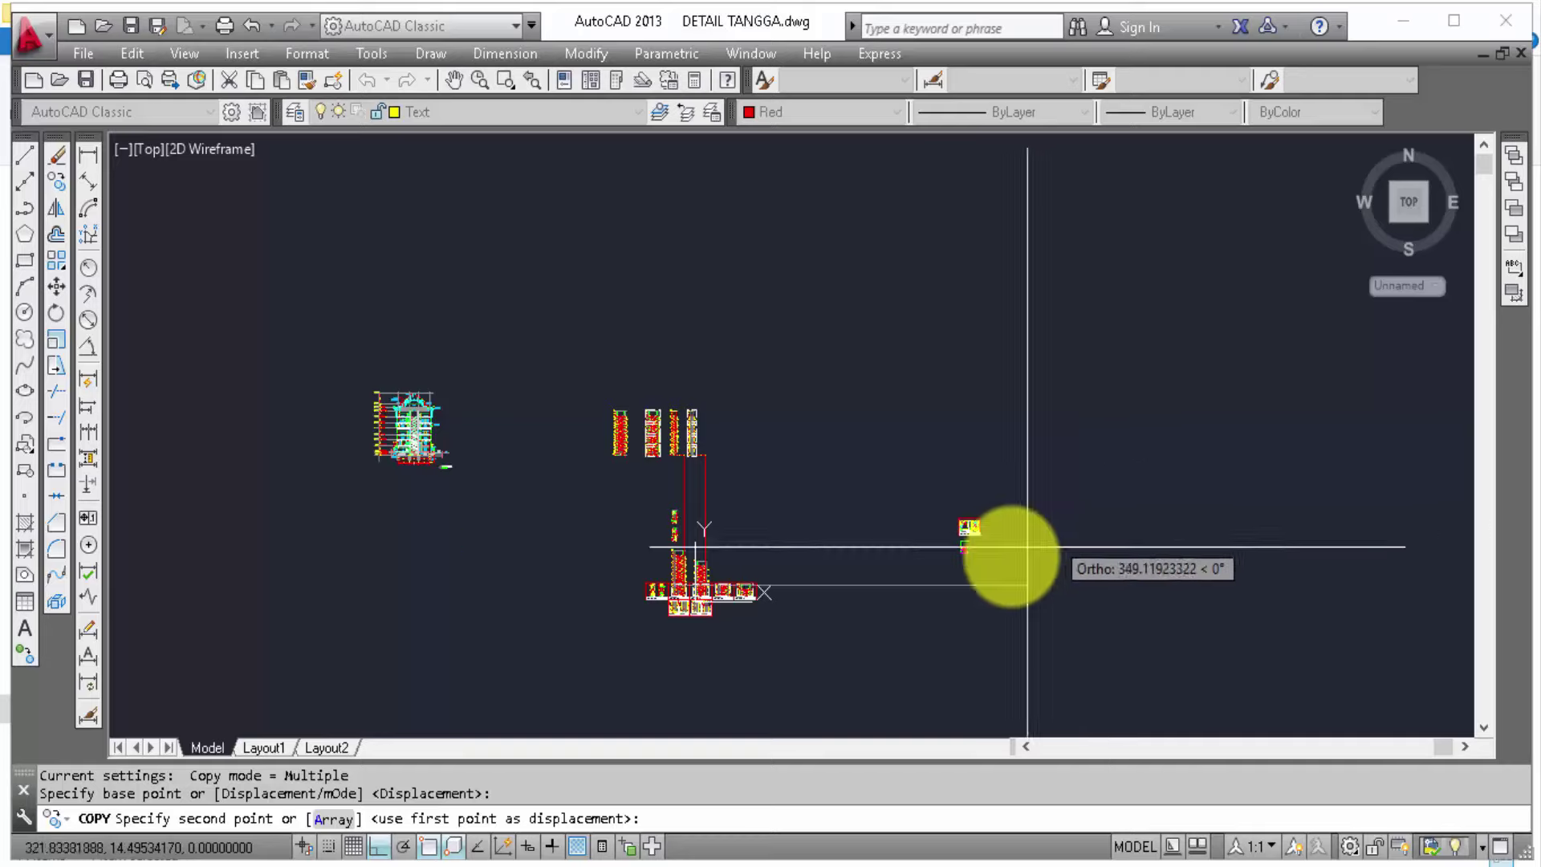
scroll(936, 533, "up", 3)
scroll(867, 551, "up", 4)
scroll(813, 550, "up", 4)
middle_click_drag(815, 550, 1033, 526)
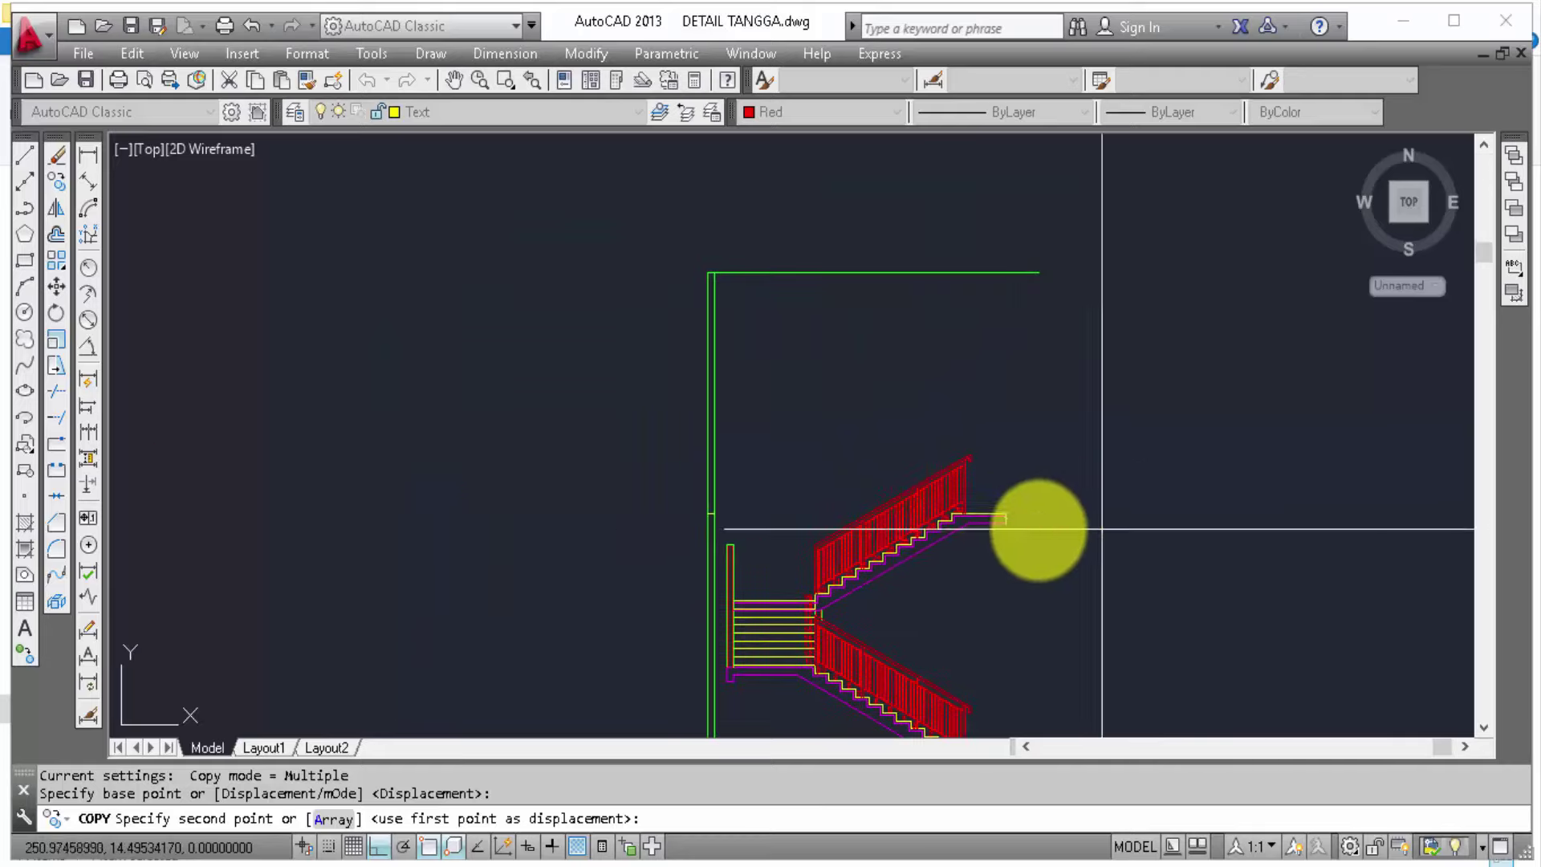
scroll(706, 526, "up", 2)
scroll(715, 518, "up", 2)
scroll(716, 517, "up", 2)
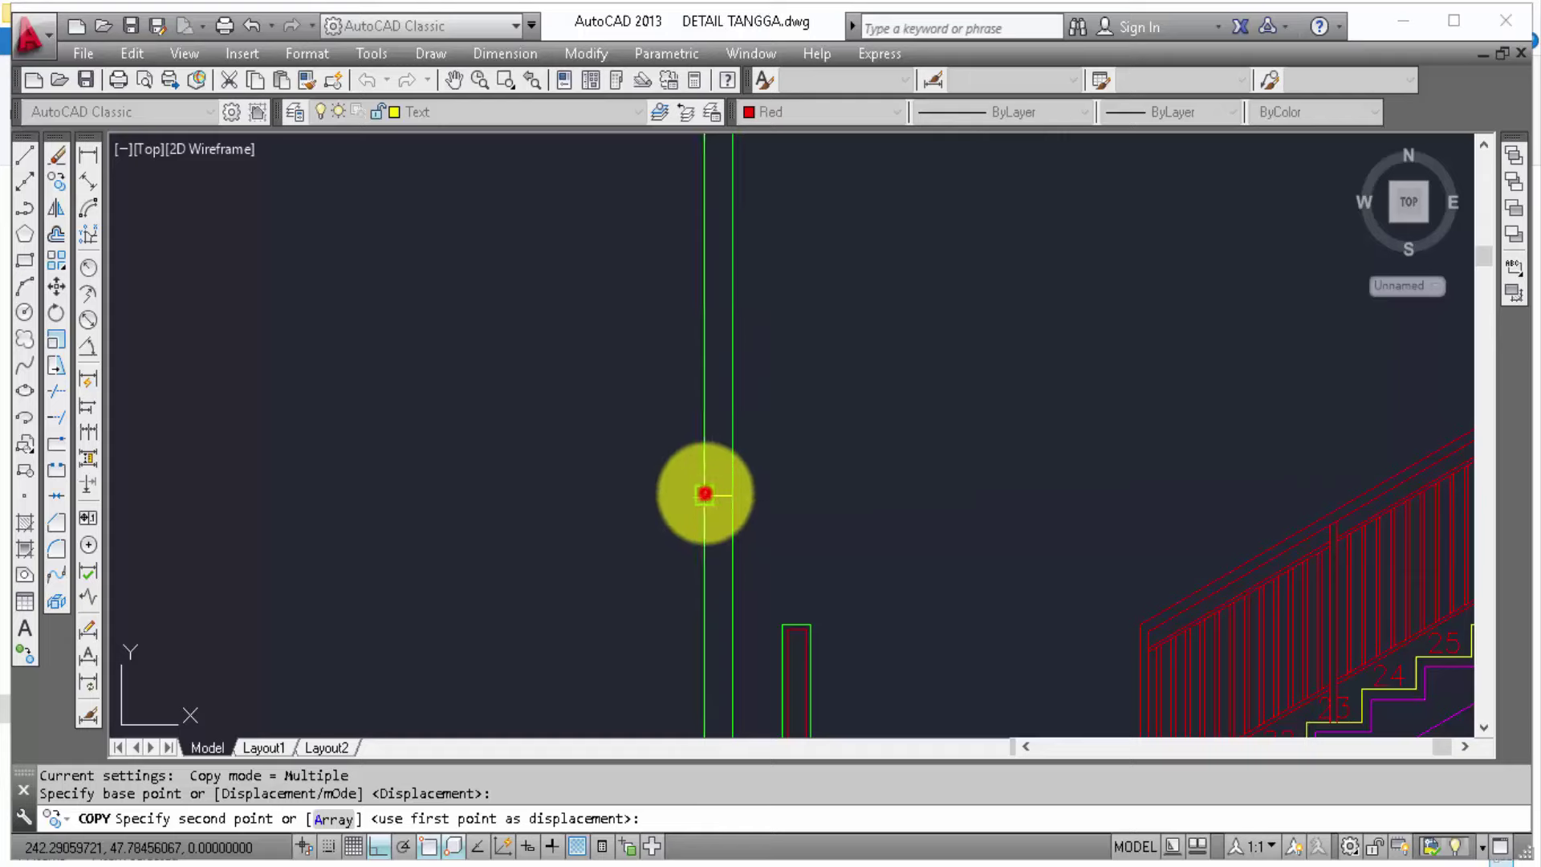
left_click(705, 494)
scroll(775, 474, "up", 2)
middle_click_drag(768, 464, 865, 692)
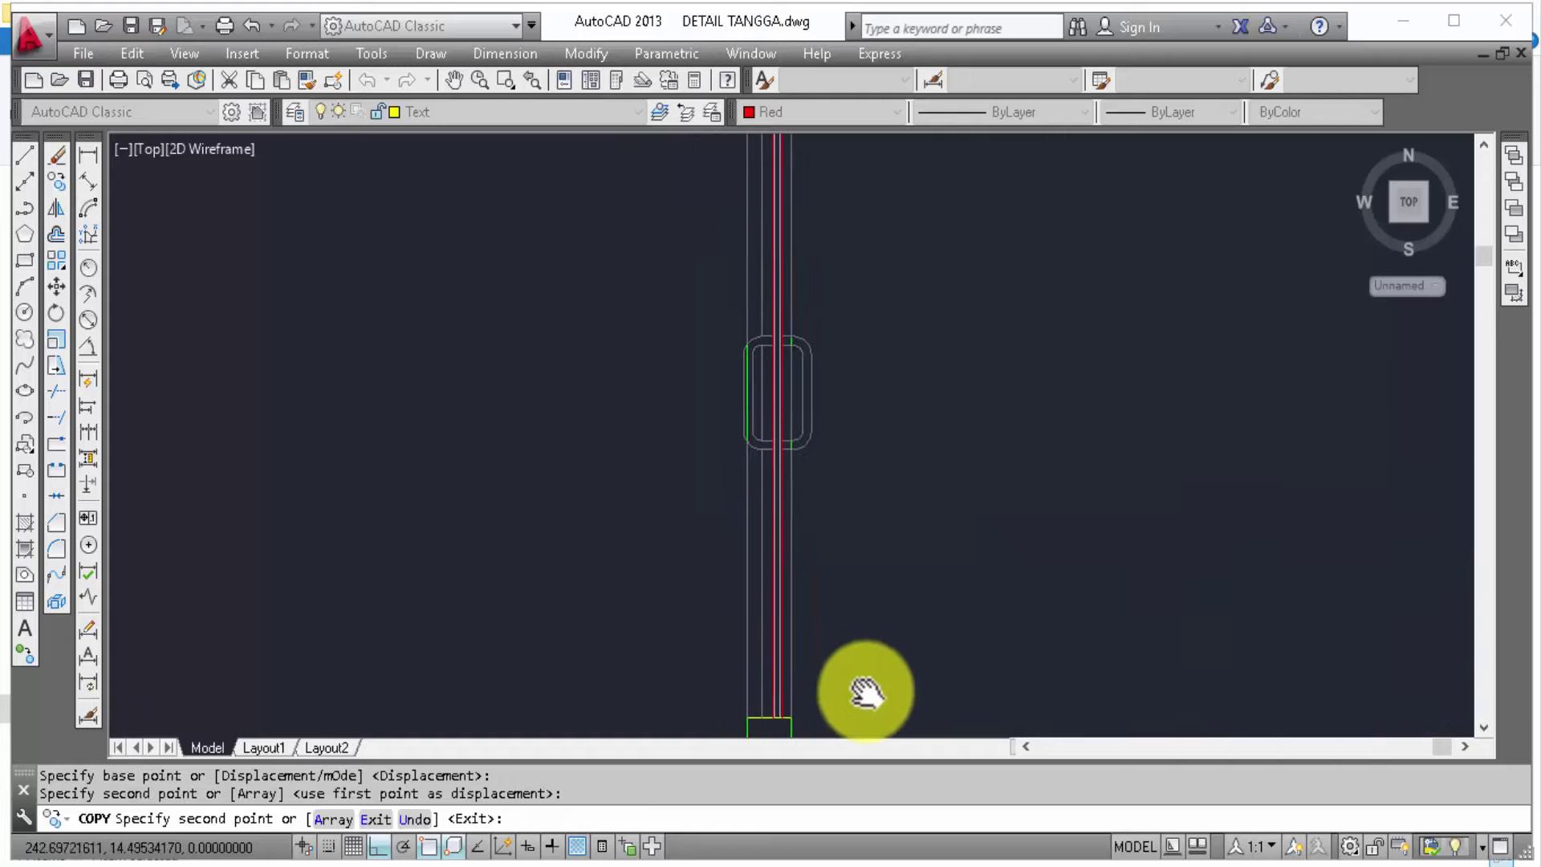
Step: End the copy and erase the leftover object with E (ERASE)
key("Escape")
left_click(760, 350)
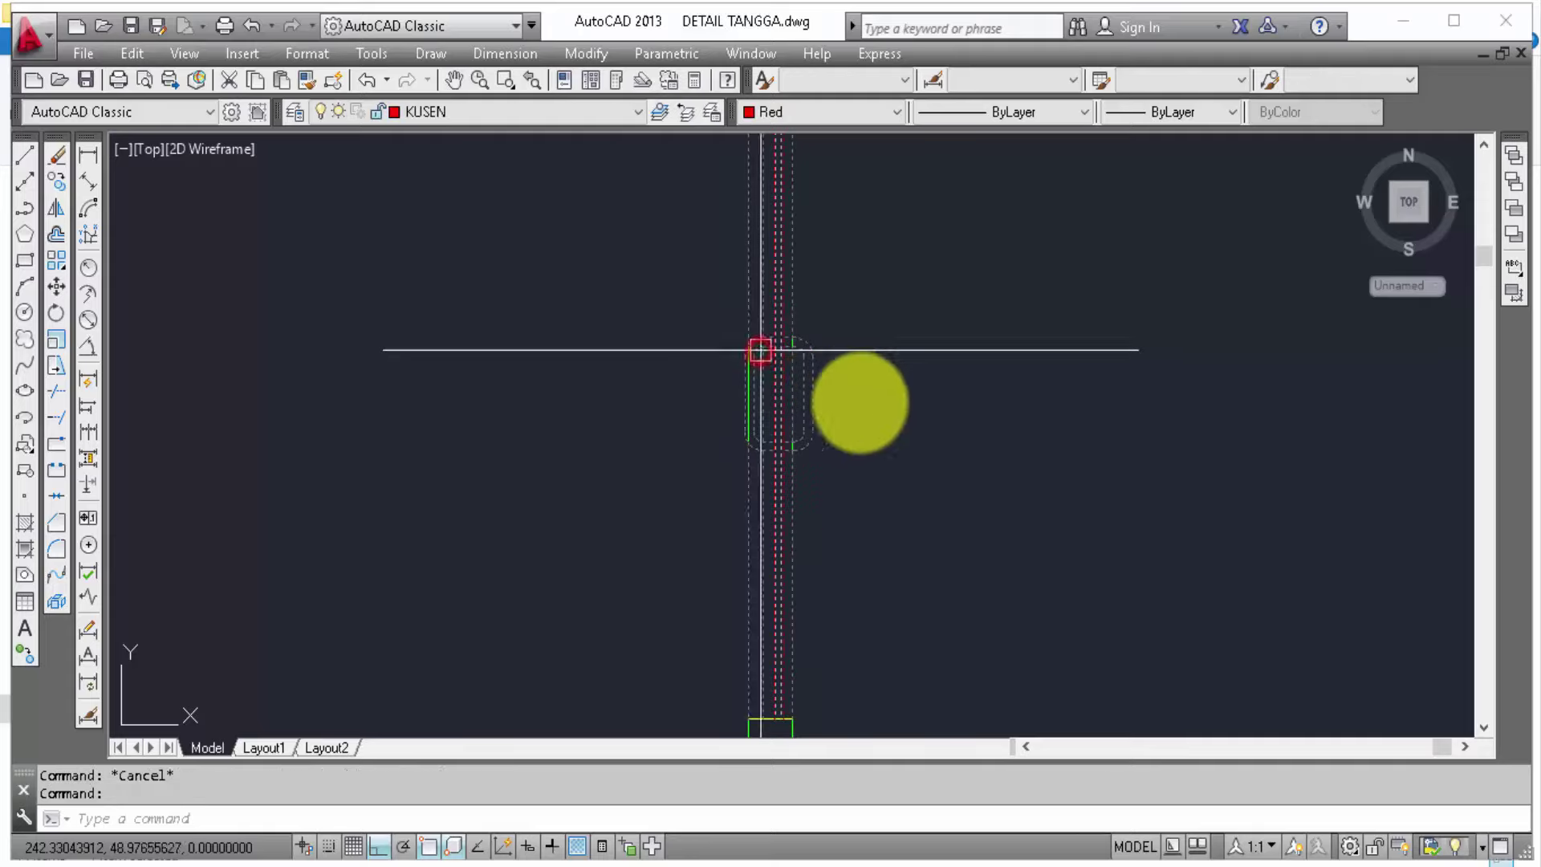
type("e")
key("Return")
scroll(948, 412, "down", 3)
scroll(1015, 412, "down", 5)
scroll(785, 429, "down", 2)
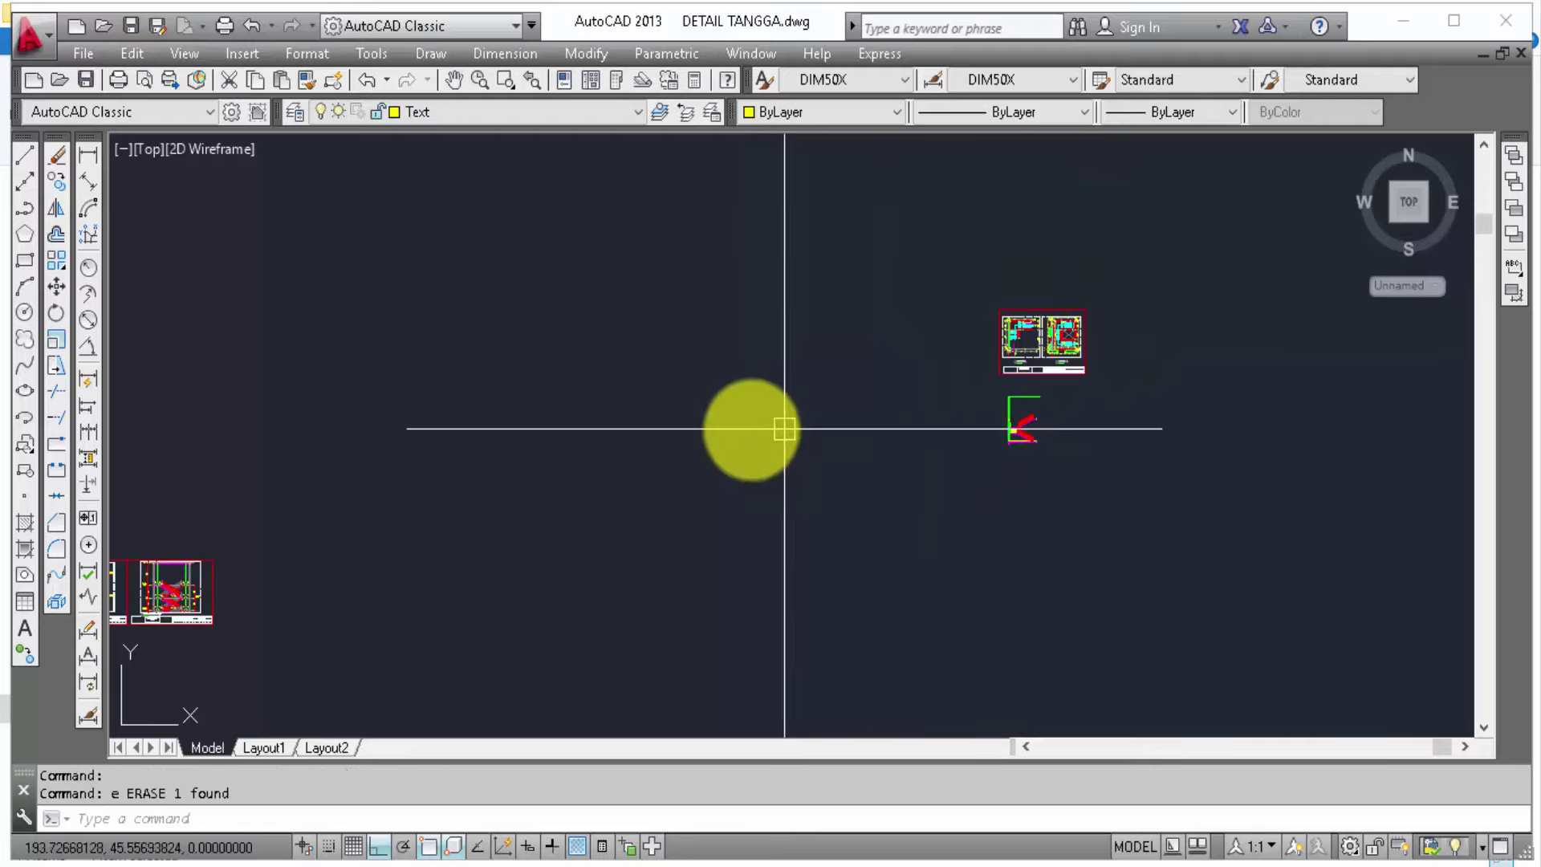
scroll(883, 378, "up", 3)
scroll(747, 343, "up", 1)
scroll(698, 344, "up", 3)
scroll(698, 344, "up", 2)
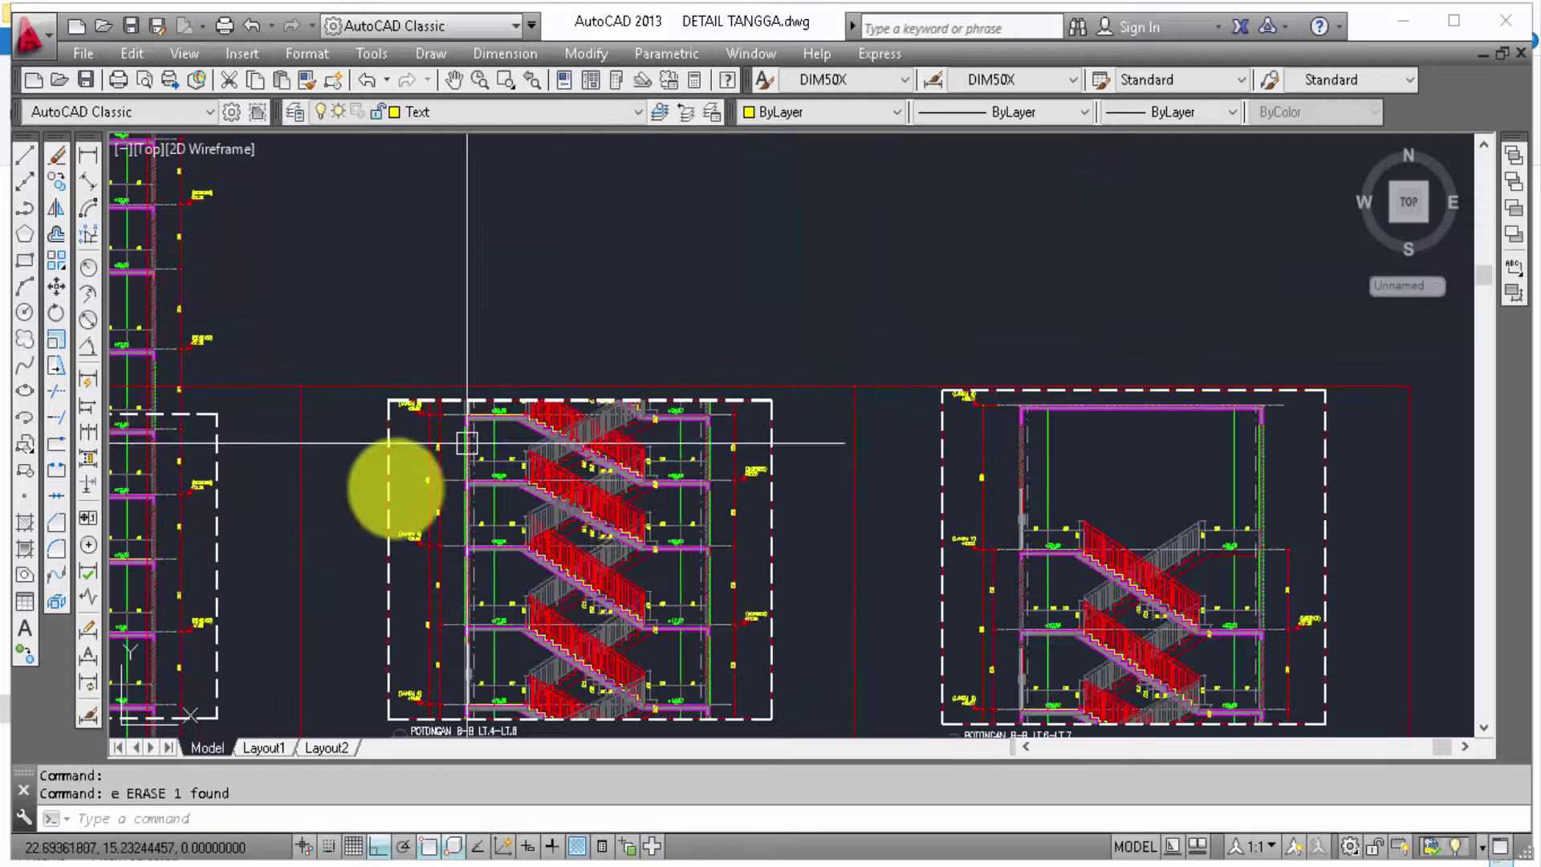
scroll(467, 442, "up", 5)
middle_click_drag(698, 481, 554, 386)
scroll(552, 427, "down", 3)
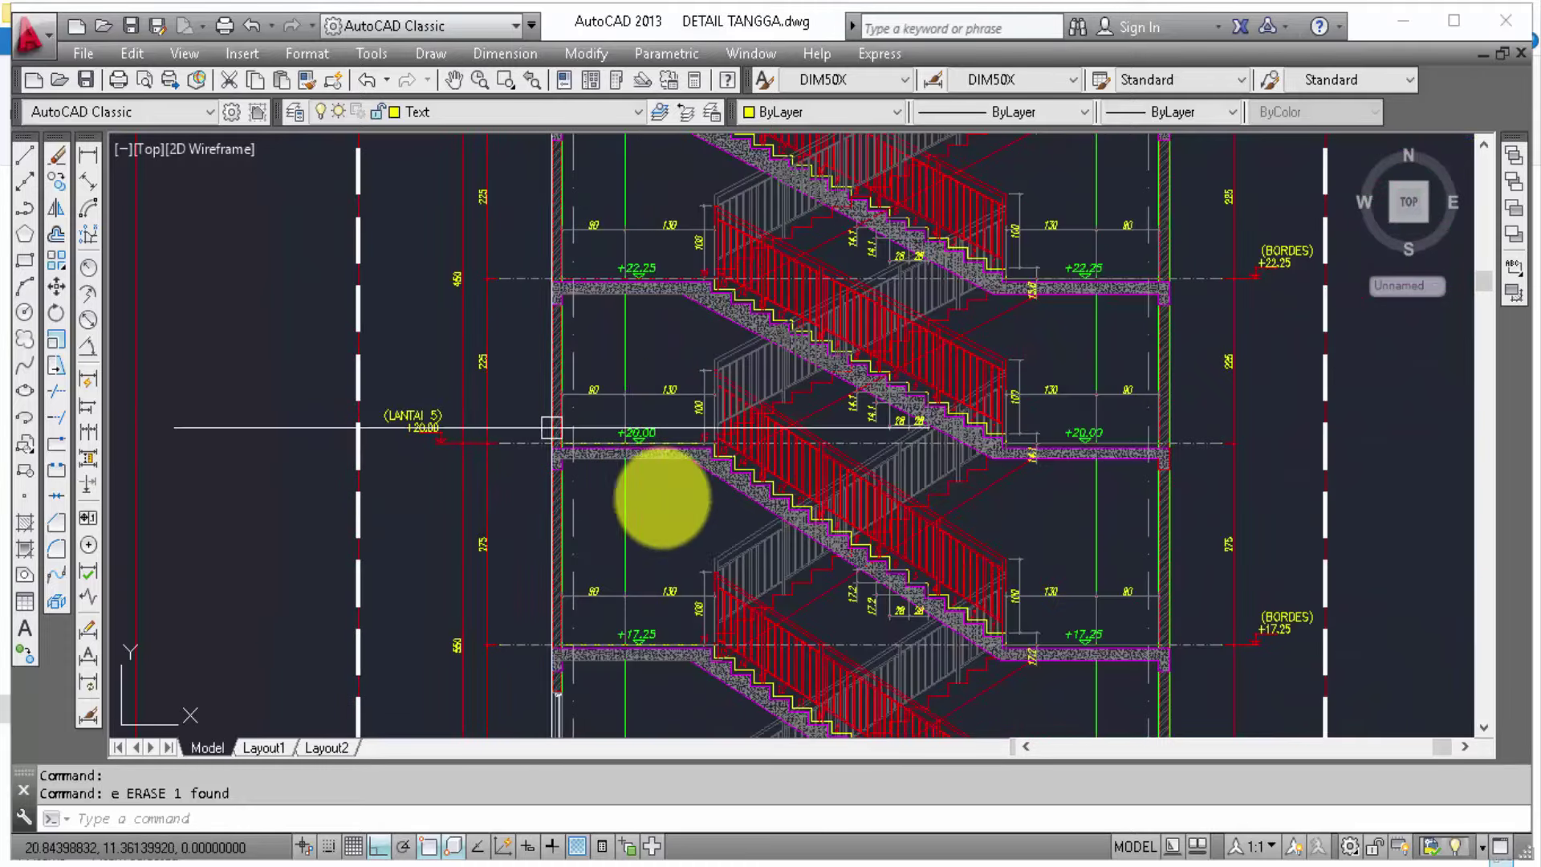
scroll(827, 458, "down", 1)
scroll(836, 495, "down", 3)
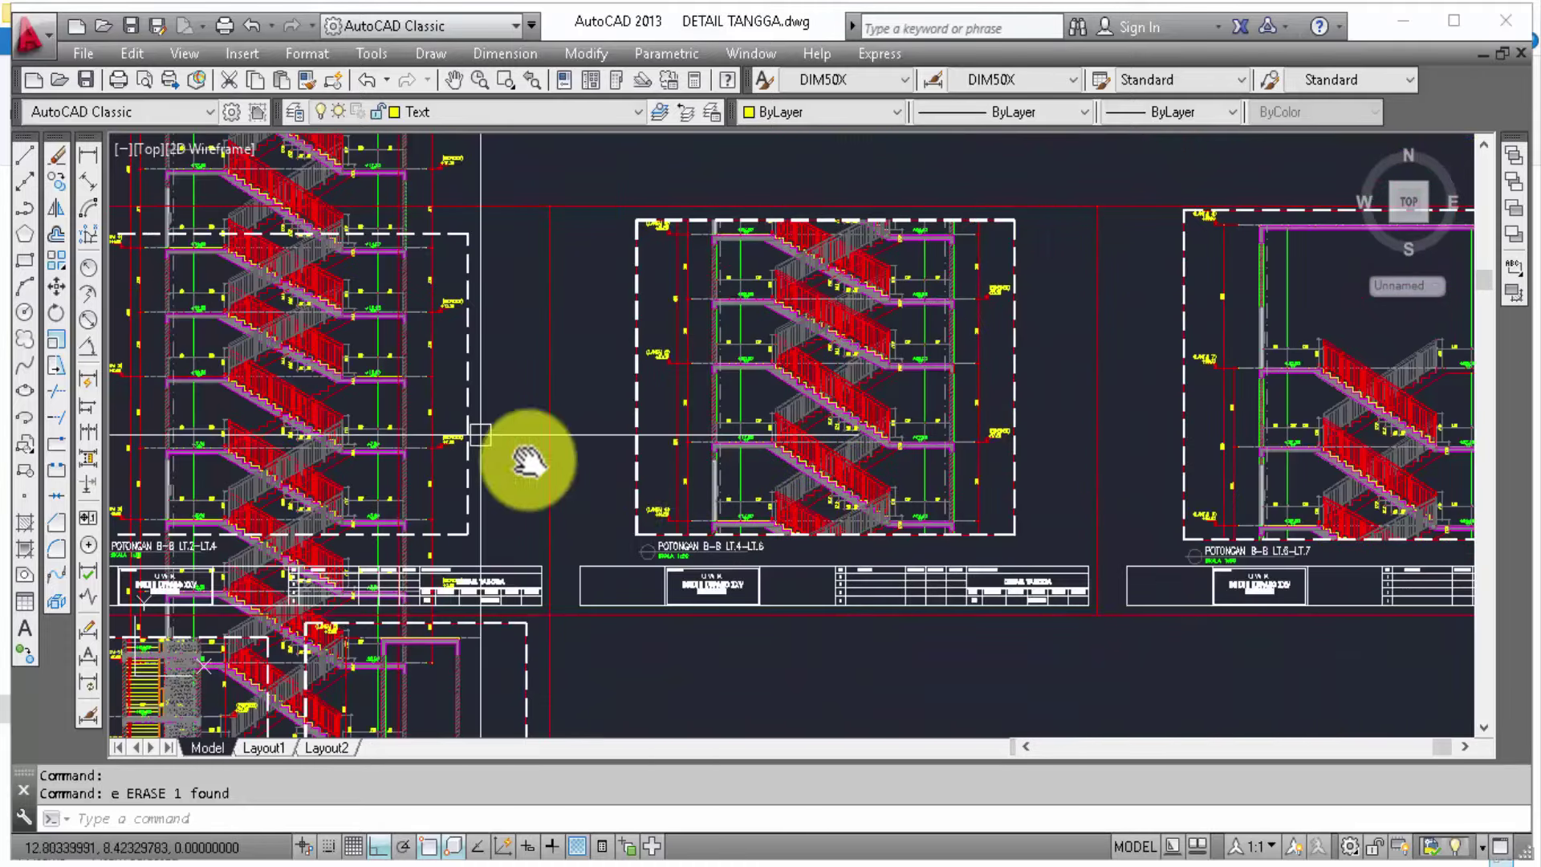
scroll(476, 289, "up", 1)
scroll(505, 466, "up", 2)
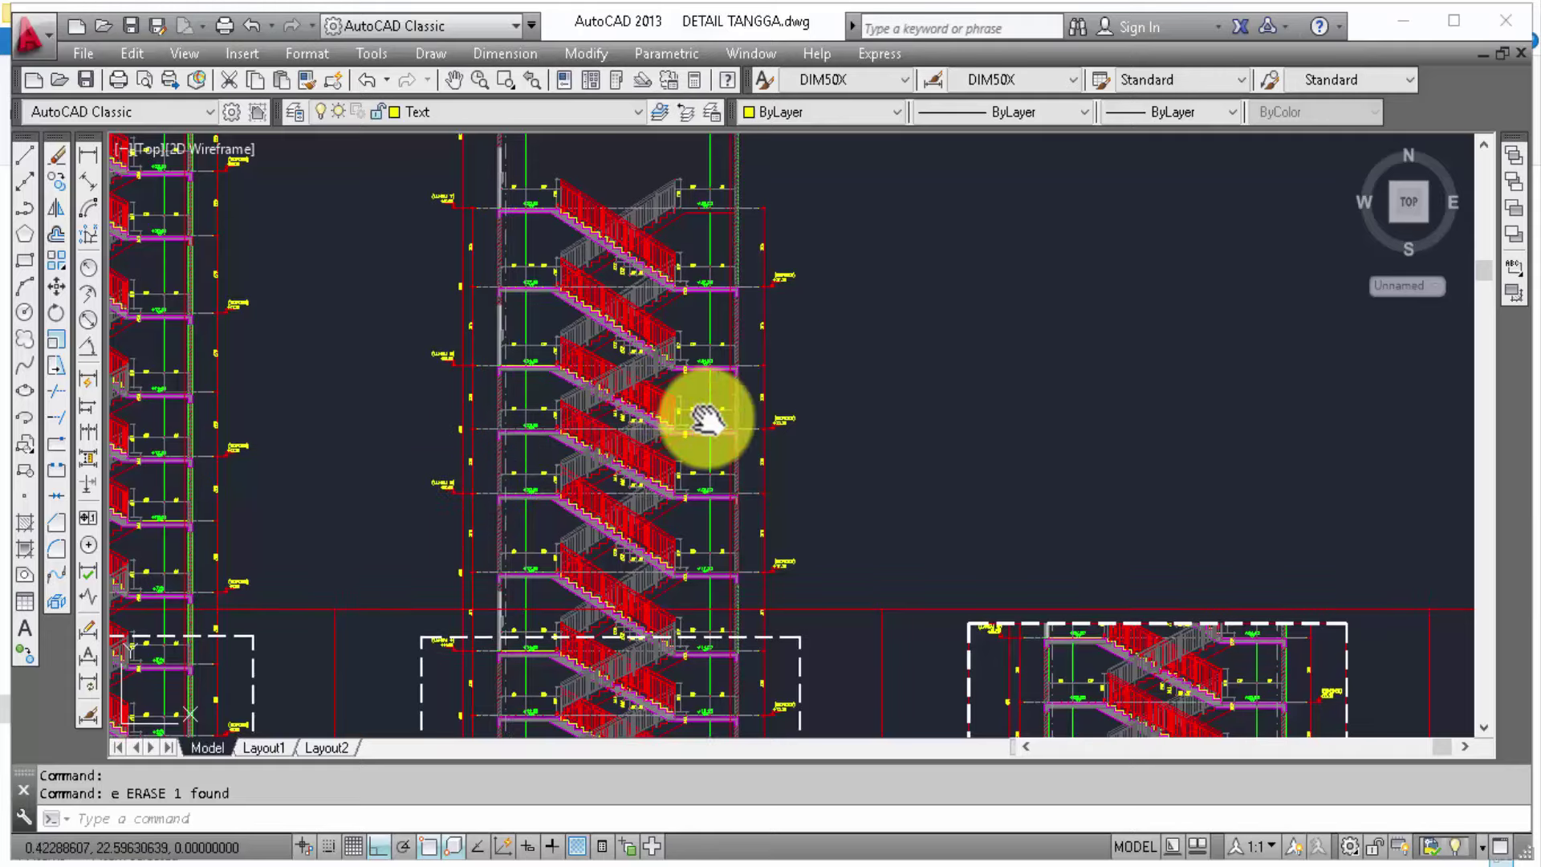
middle_click_drag(704, 417, 801, 402)
scroll(334, 509, "down", 1)
scroll(334, 509, "up", 1)
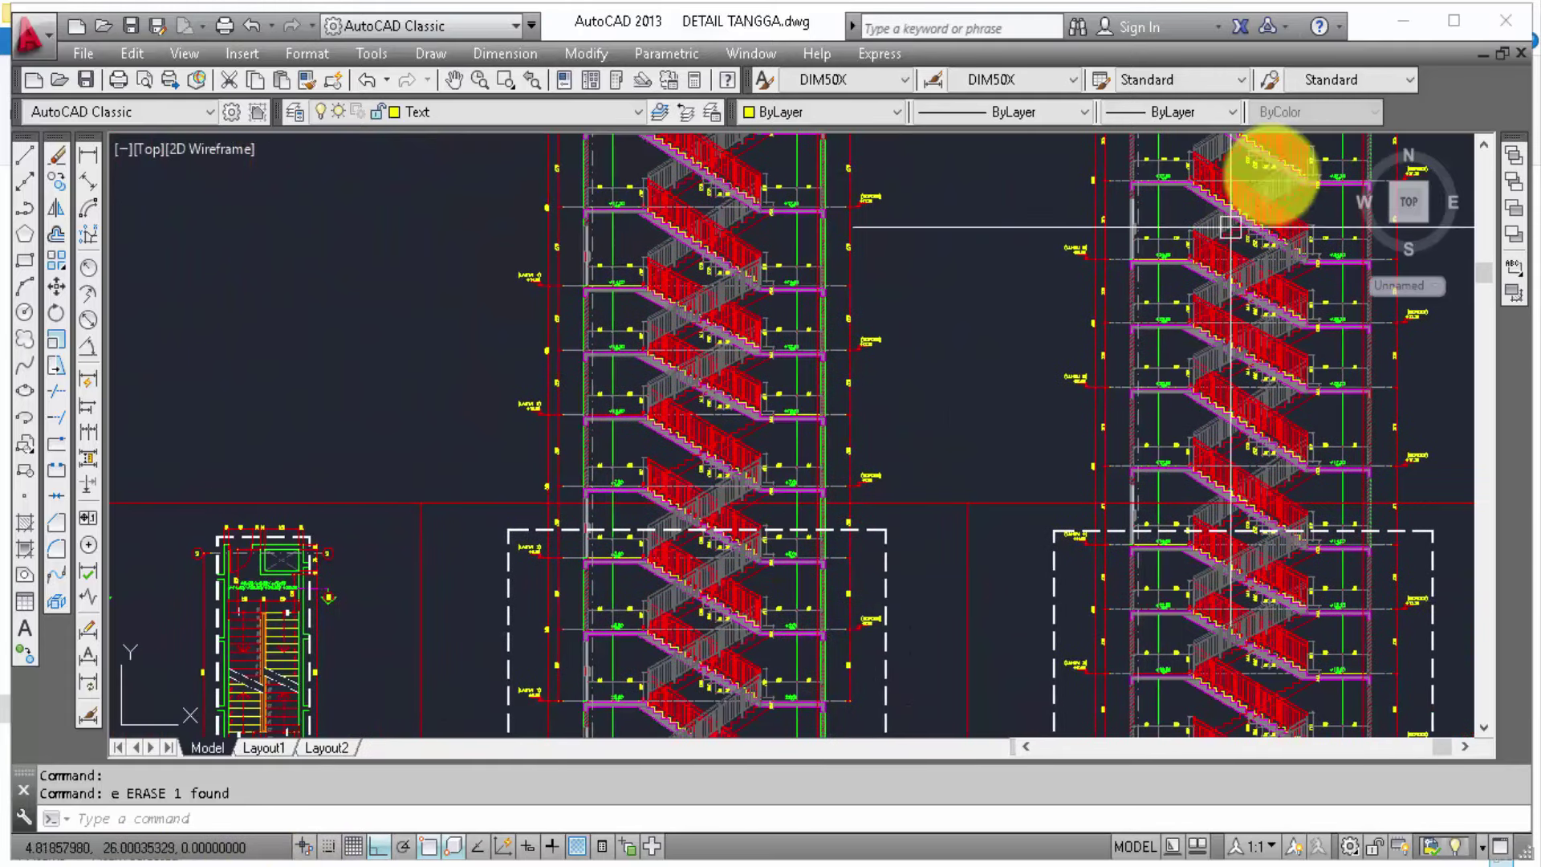
Step: Minimize AutoCAD and Explorer, then open 'UWK 3#10B rev cross ventilation' from the desktop
left_click(1401, 21)
left_click(1395, 17)
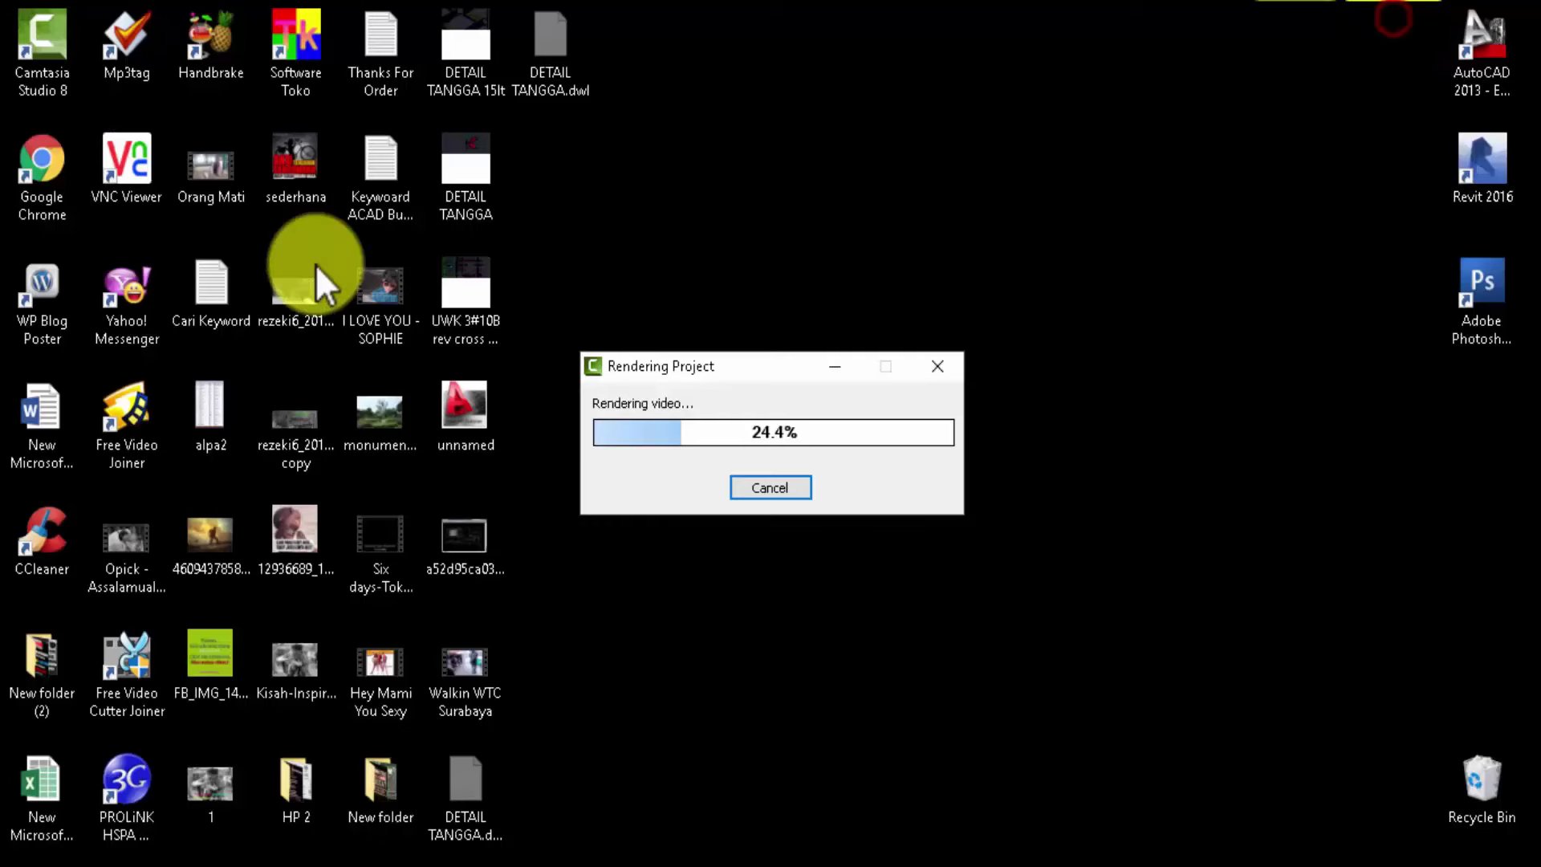
double_click(457, 326)
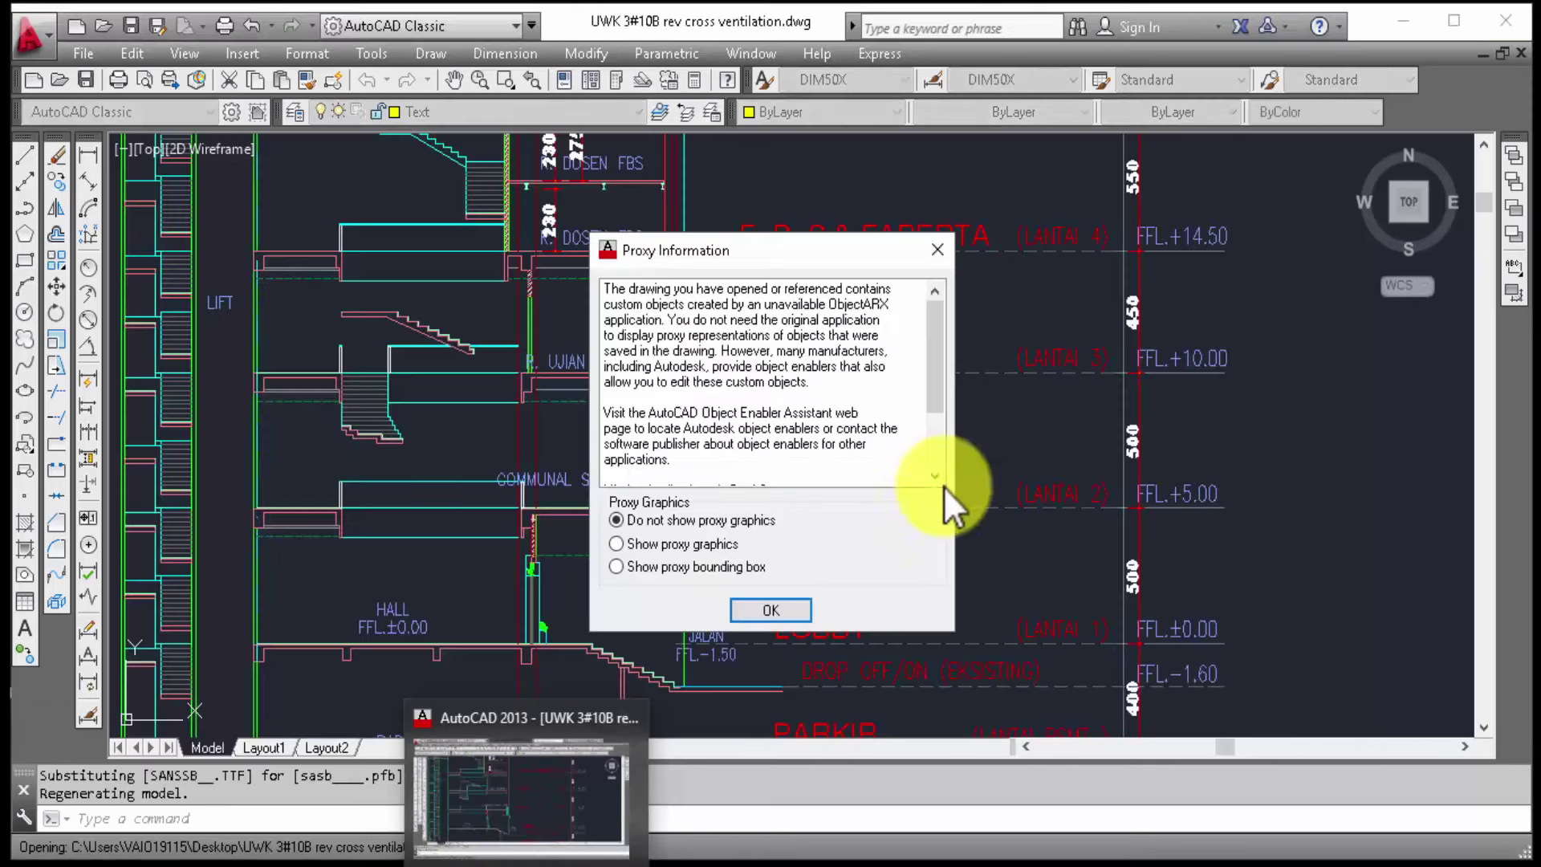
Step: Dismiss the proxy-objects notice and look around the building cross-section
left_click(790, 614)
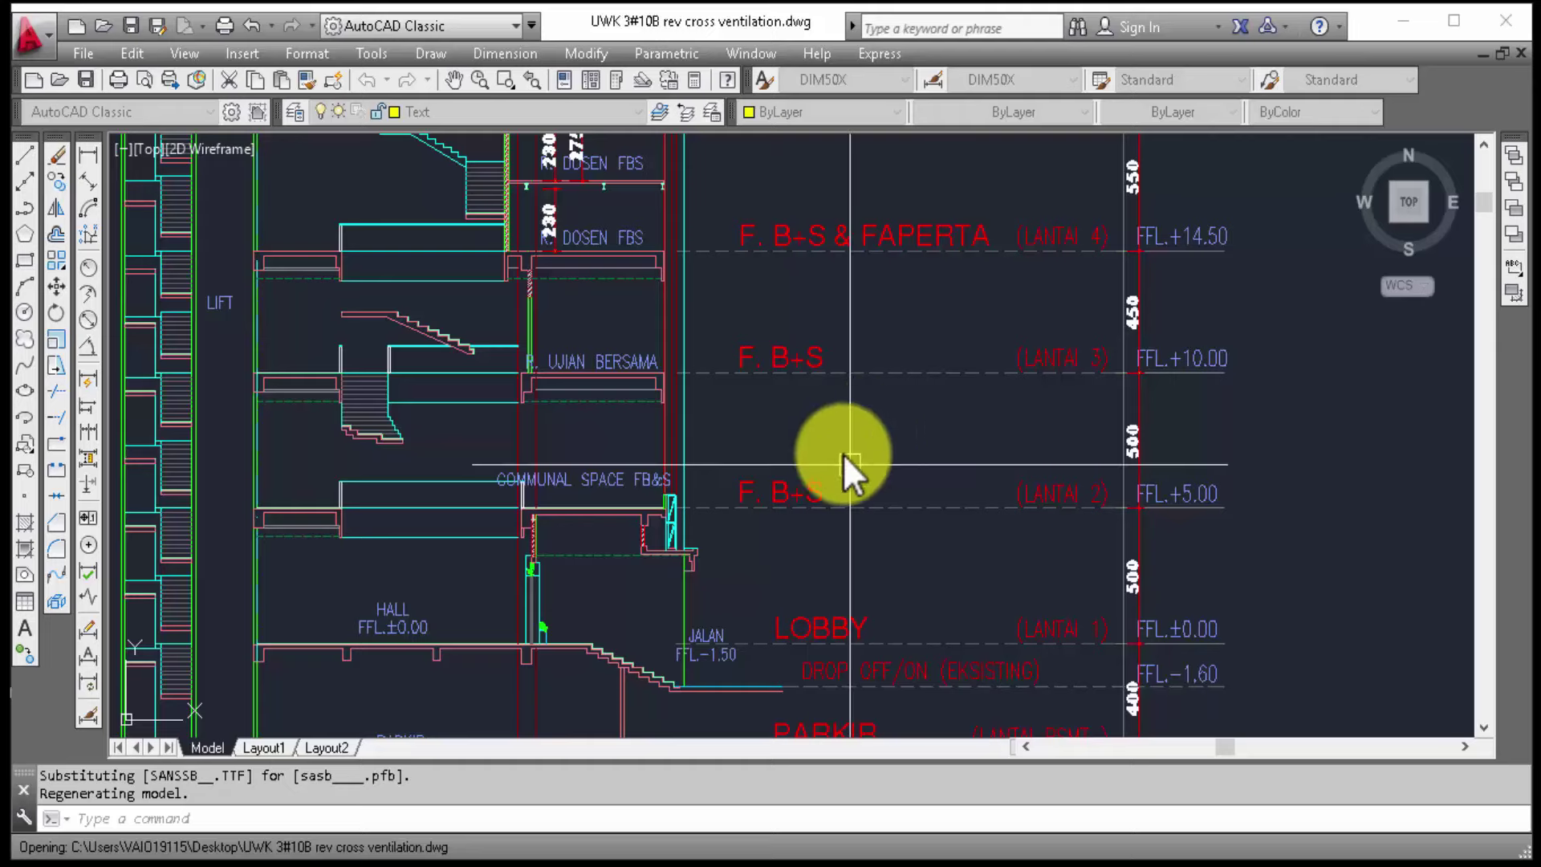
scroll(746, 447, "down", 2)
scroll(698, 433, "up", 8)
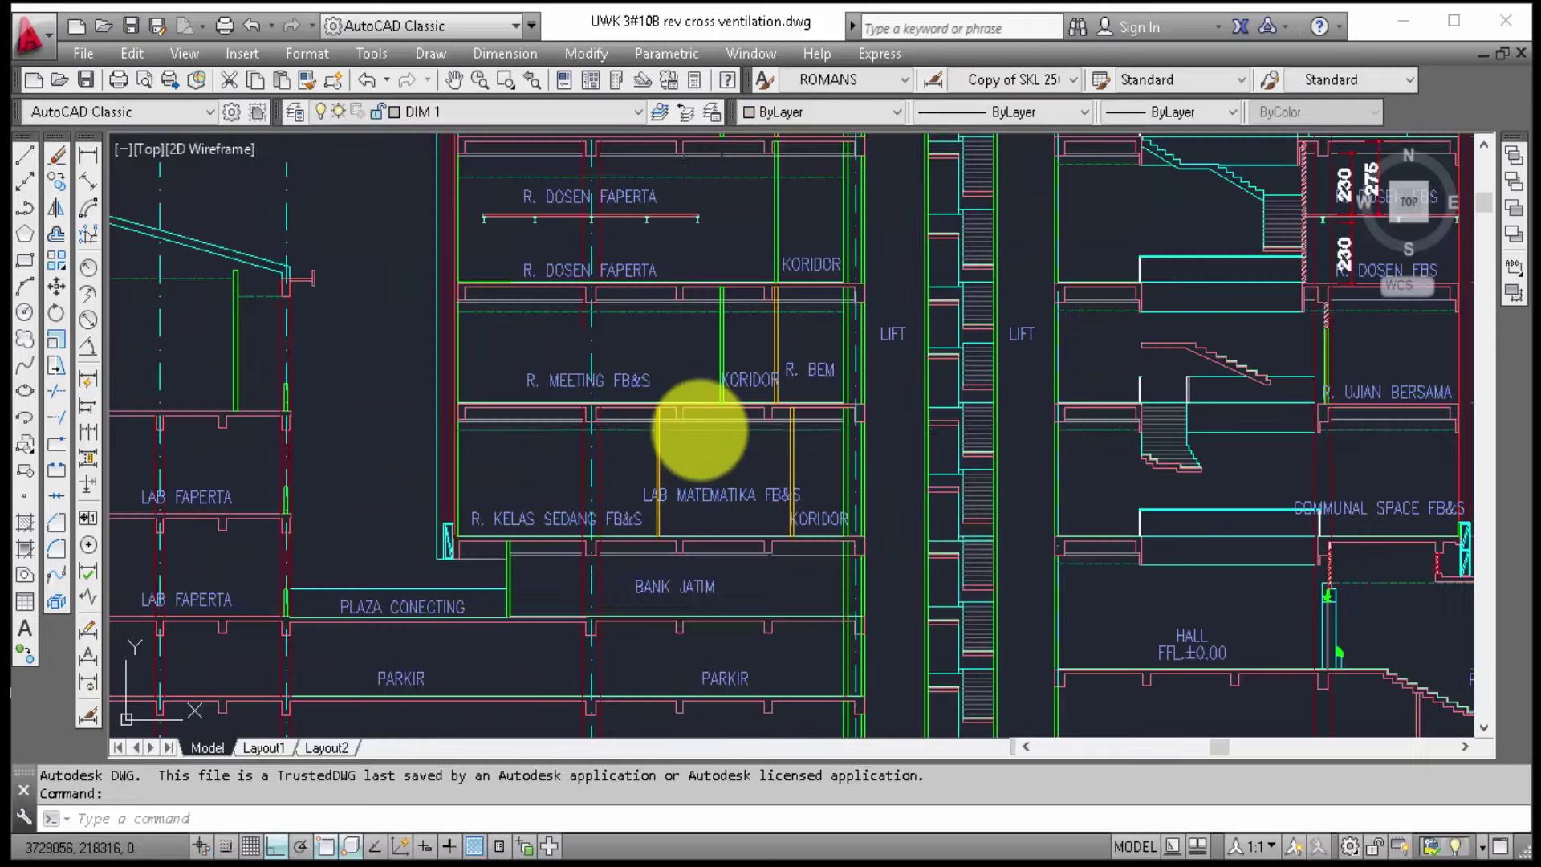
mouse_move(417, 393)
middle_mouse_down()
mouse_move(499, 630)
mouse_move(509, 712)
mouse_move(538, 500)
mouse_move(964, 361)
middle_mouse_up()
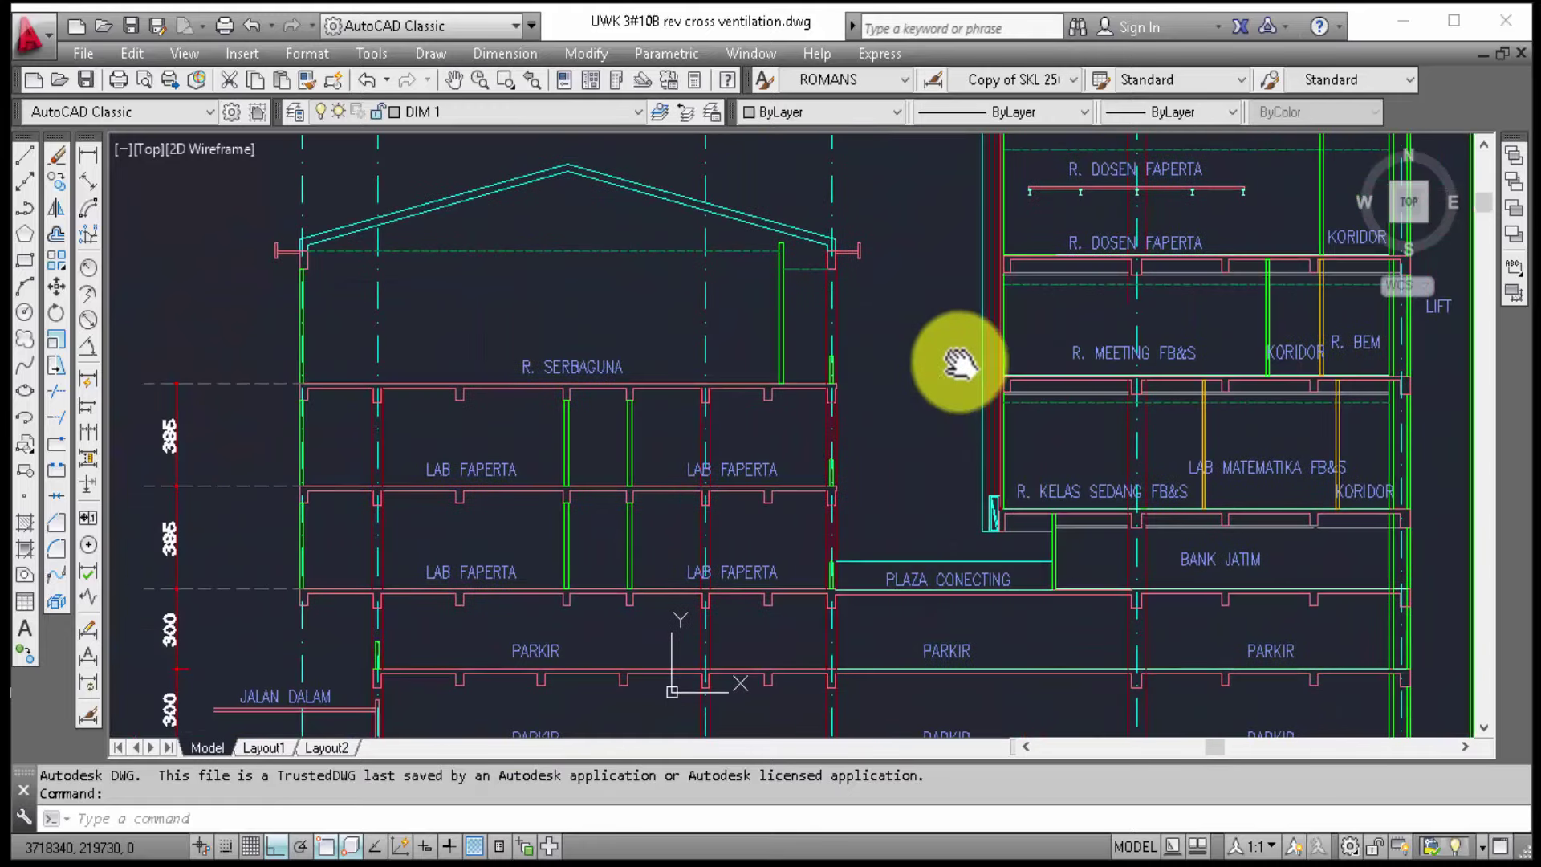
scroll(1012, 470, "up", 5)
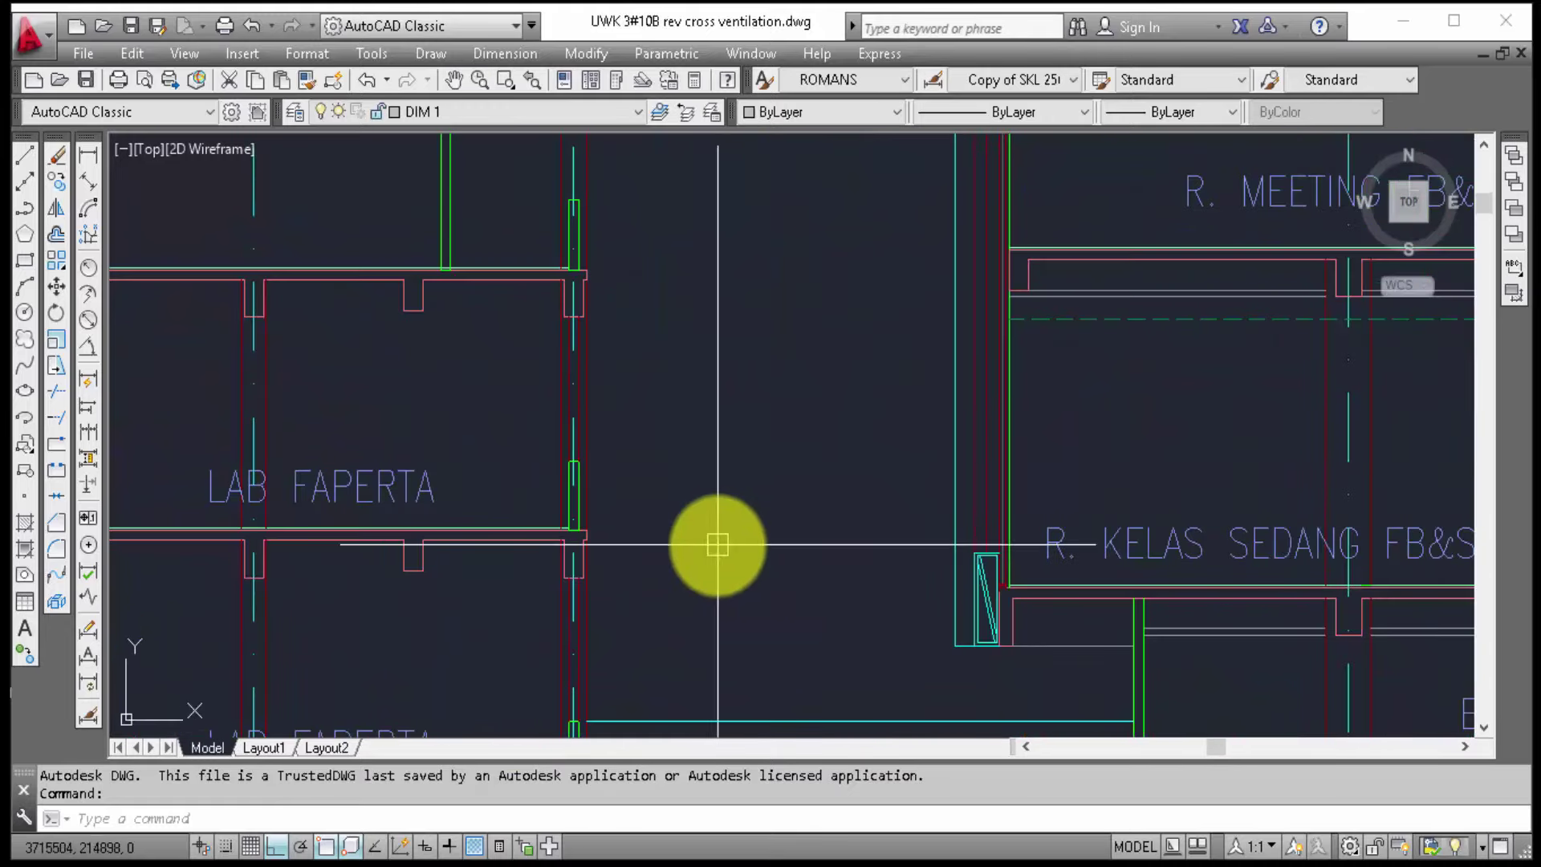
scroll(774, 441, "down", 8)
scroll(795, 412, "down", 8)
scroll(1246, 578, "down", 2)
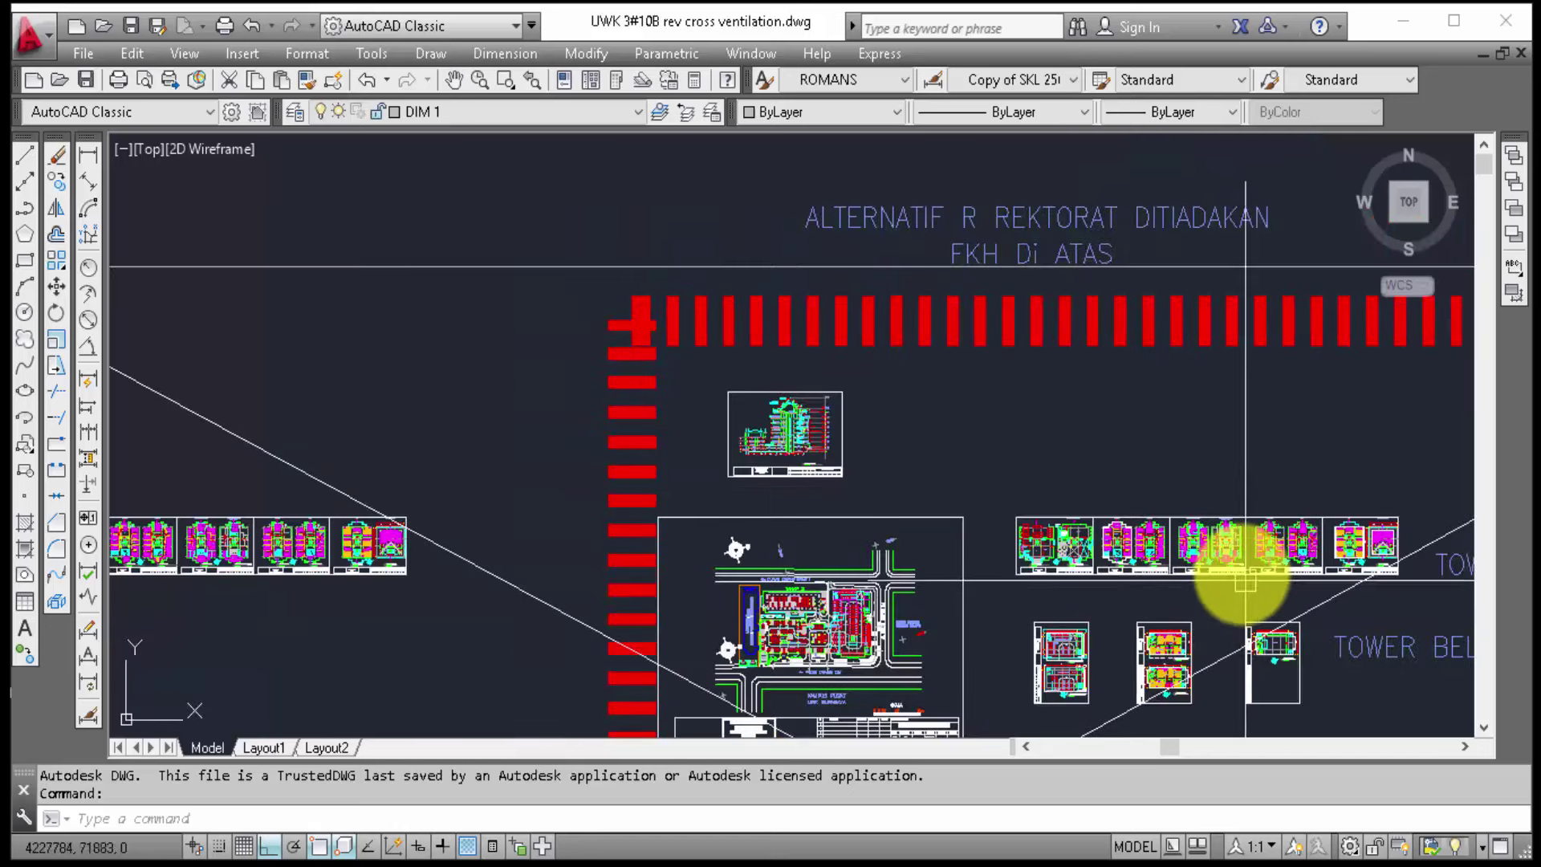
middle_click_drag(1228, 562, 1042, 227)
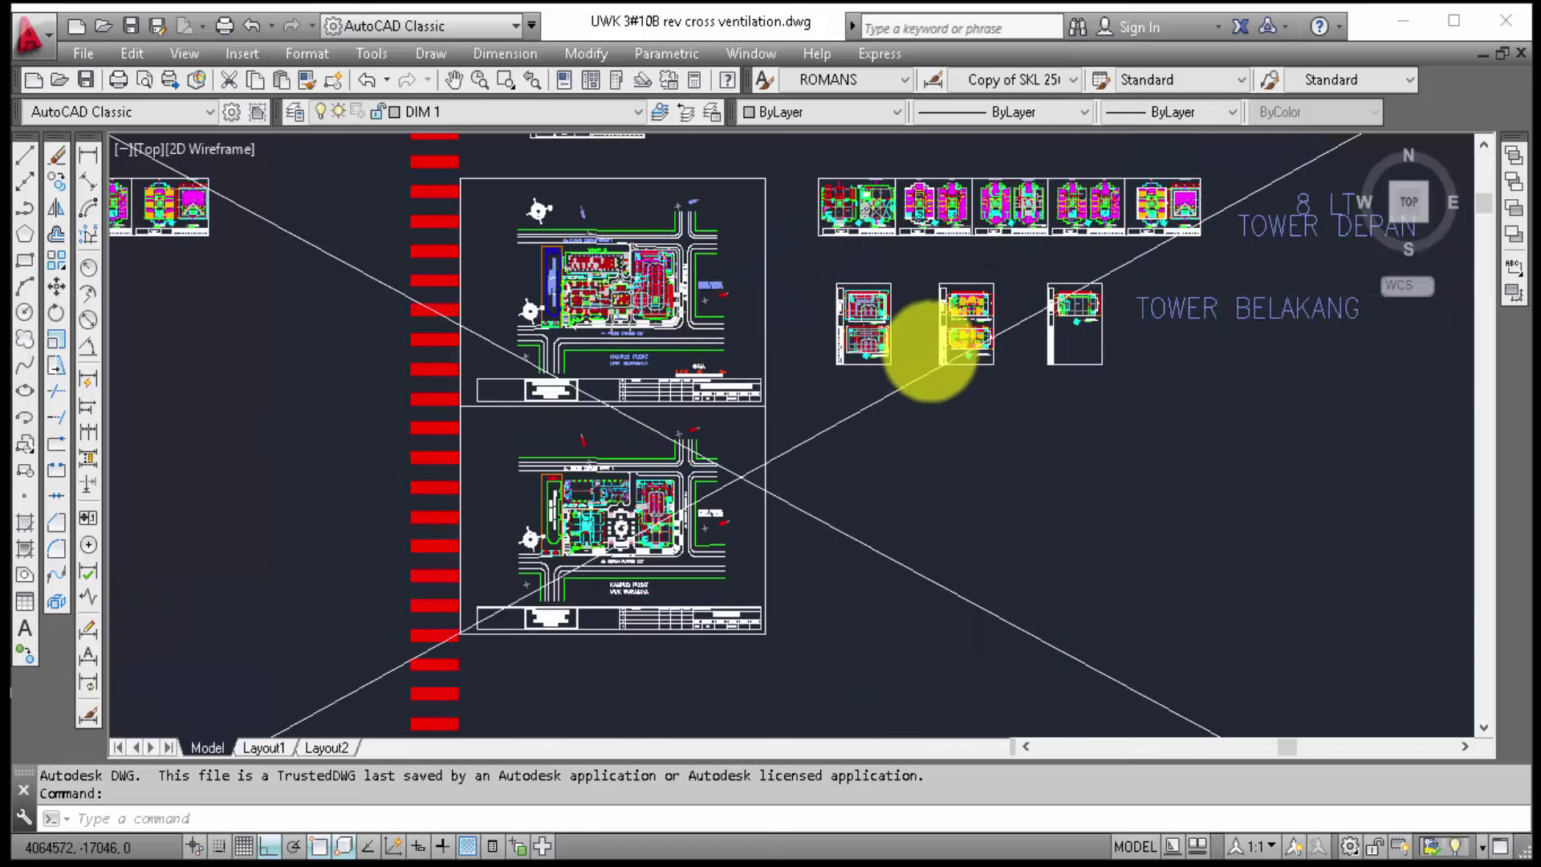
Step: Zoom and pan to bring the lower cluster of drawings into view
scroll(939, 354, "down", 2)
scroll(945, 370, "down", 2)
scroll(945, 369, "down", 2)
scroll(945, 370, "down", 2)
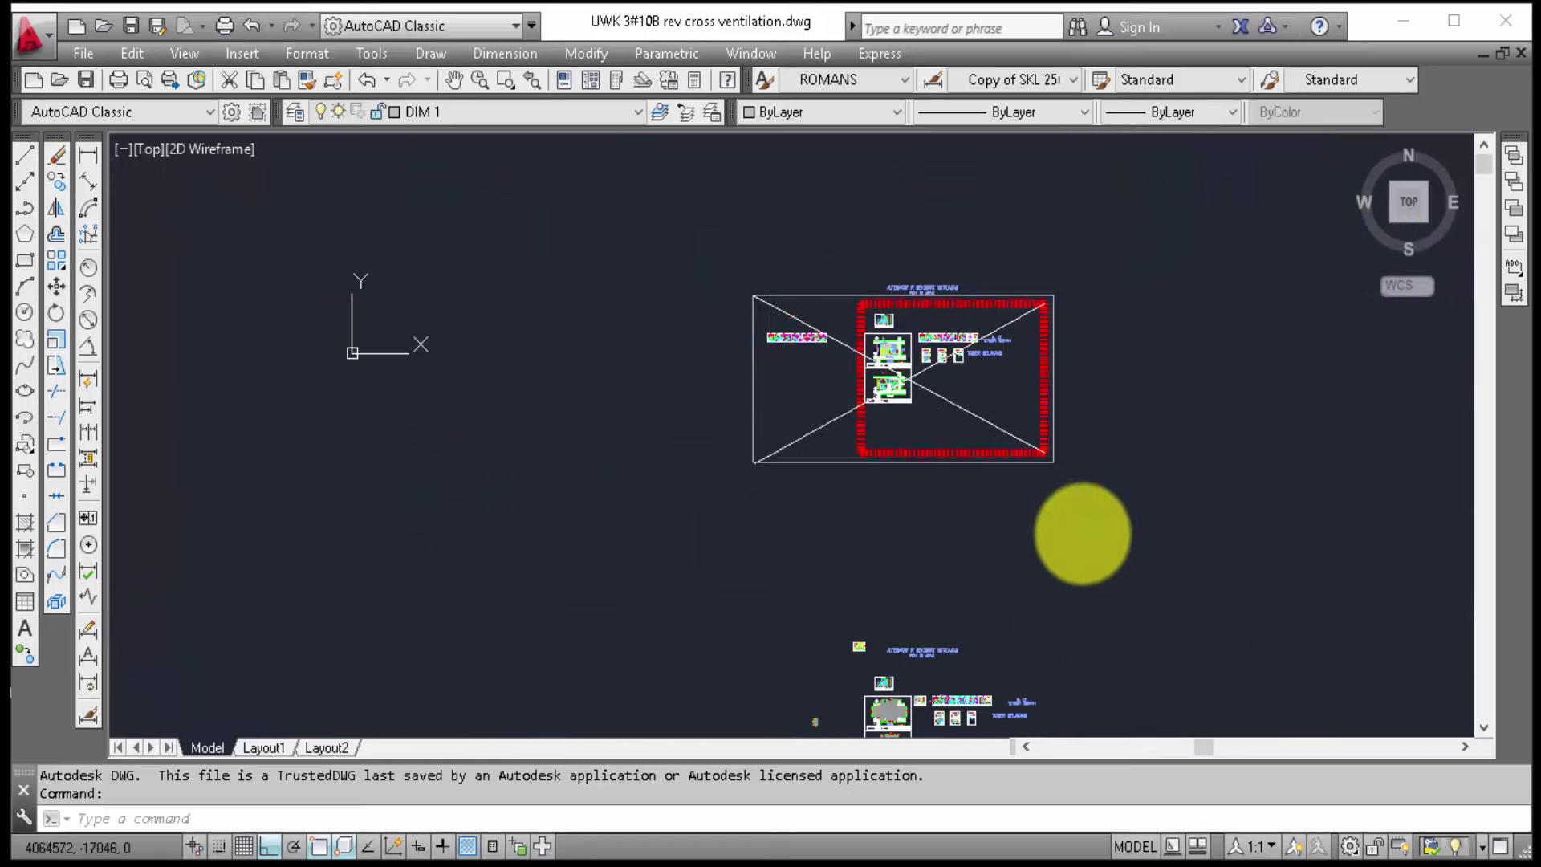
middle_click_drag(1072, 508, 969, 601)
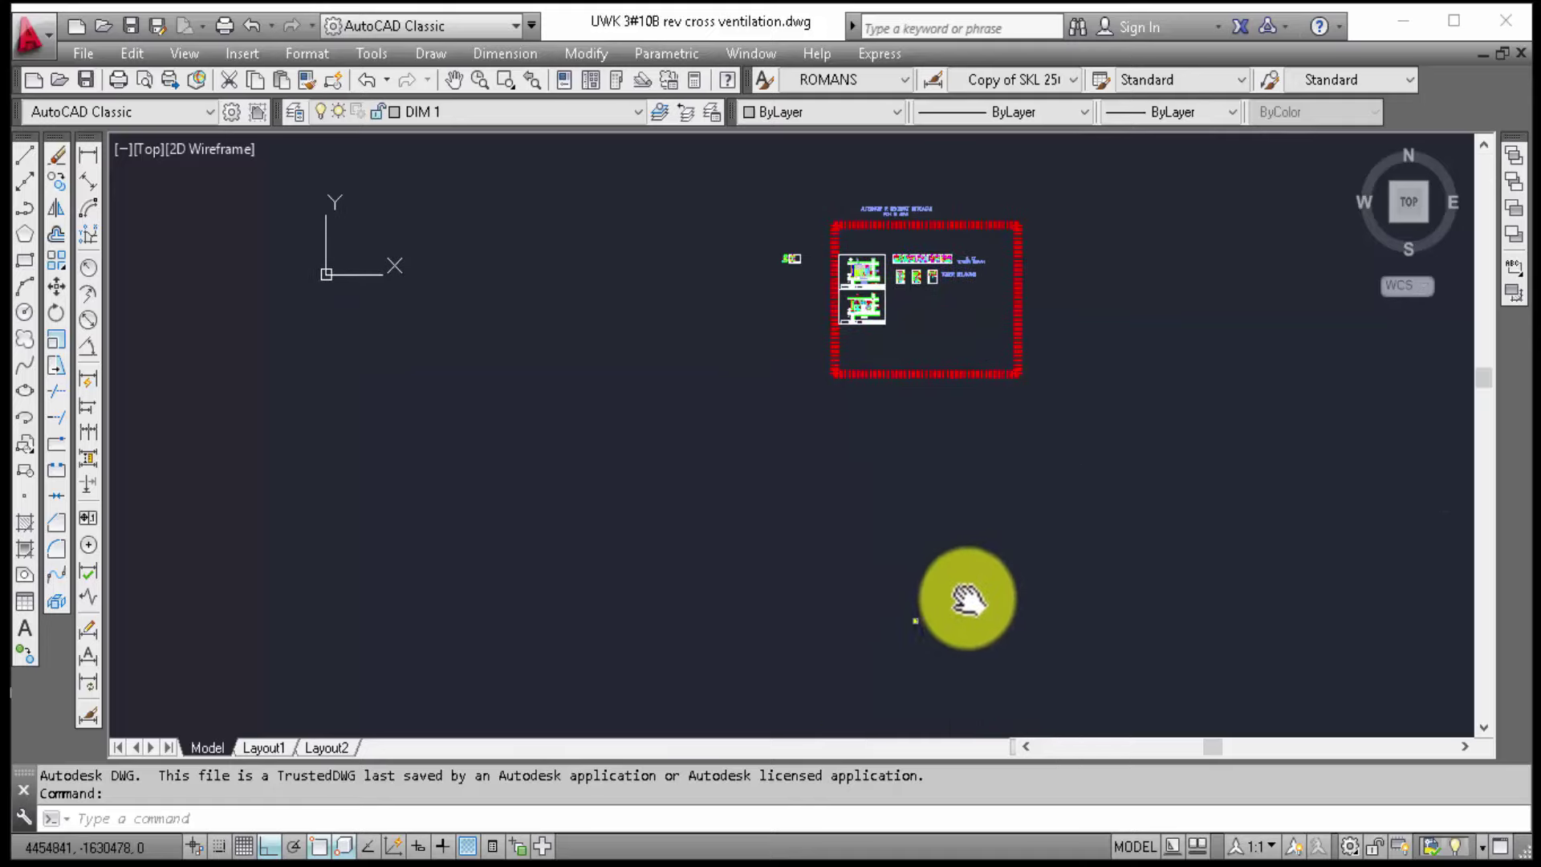
scroll(927, 629, "up", 2)
scroll(921, 642, "up", 2)
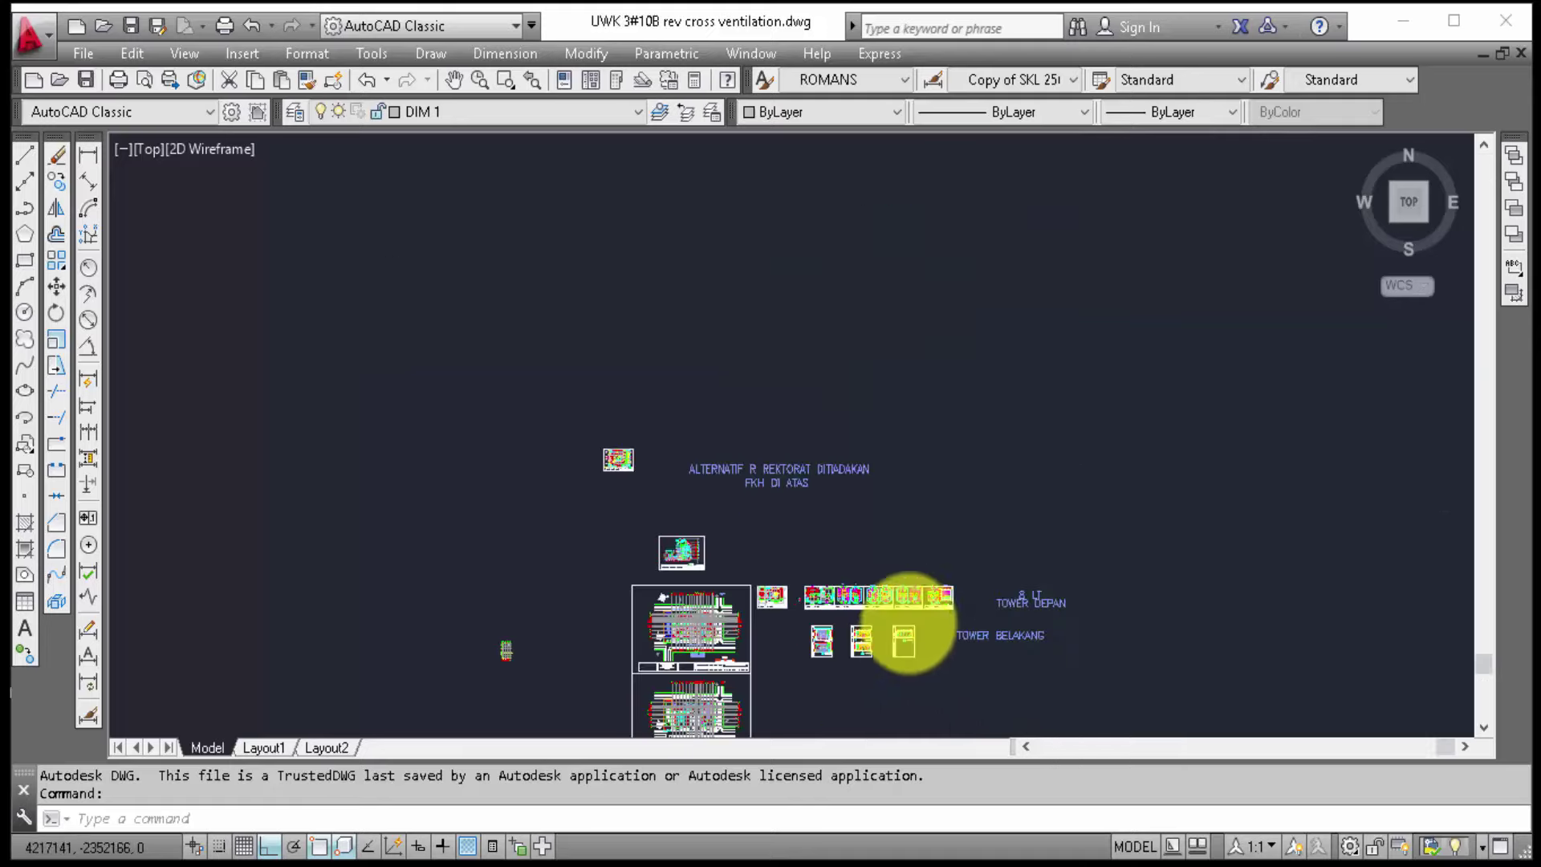
scroll(911, 636, "up", 4)
scroll(688, 541, "up", 3)
scroll(712, 509, "up", 2)
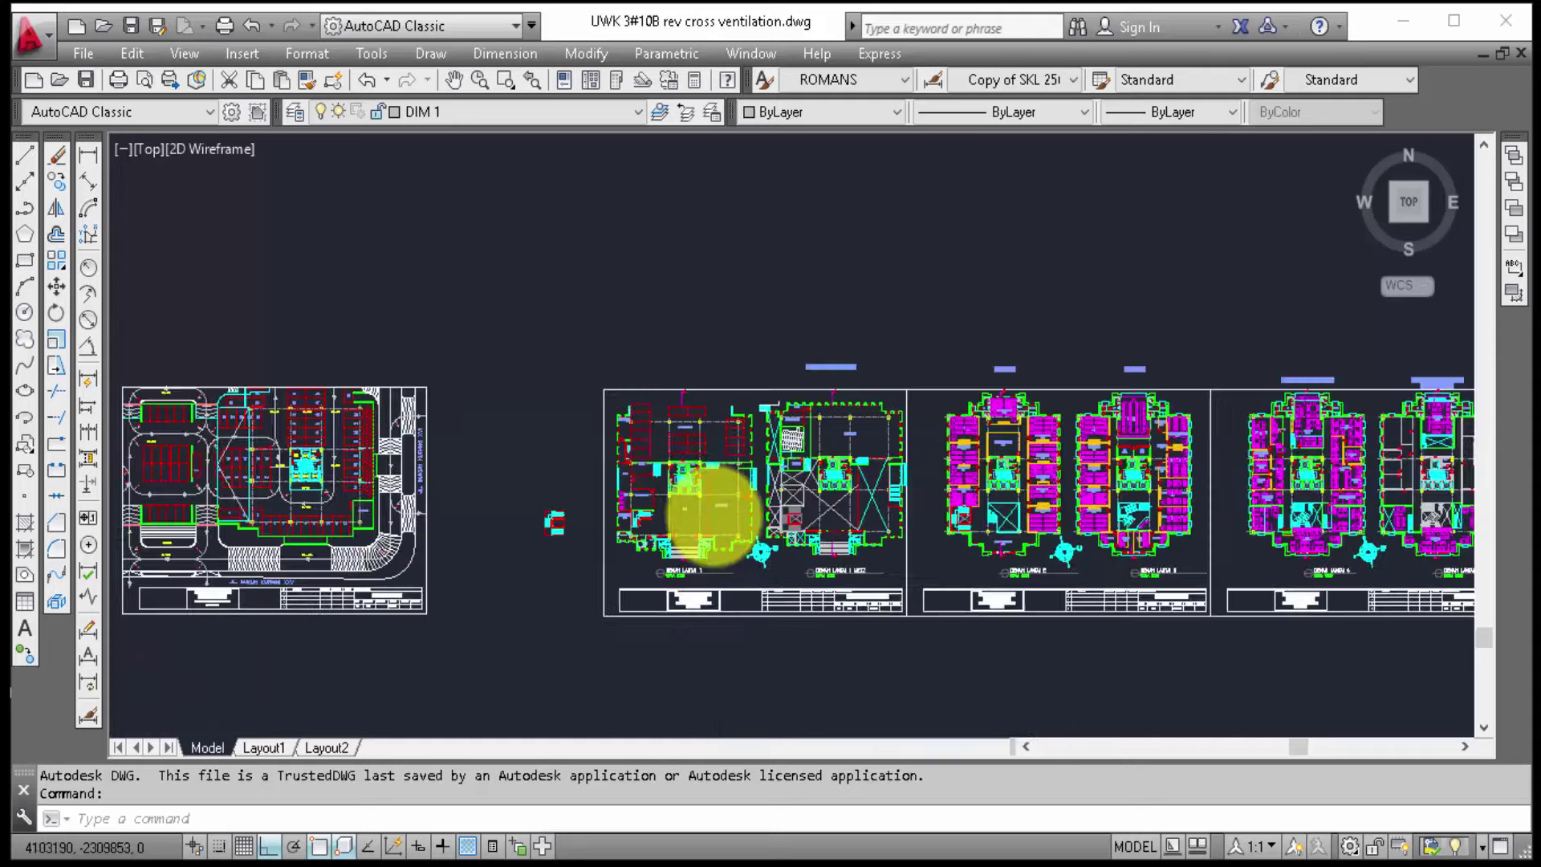
scroll(482, 532, "up", 3)
scroll(456, 546, "up", 2)
scroll(465, 566, "up", 2)
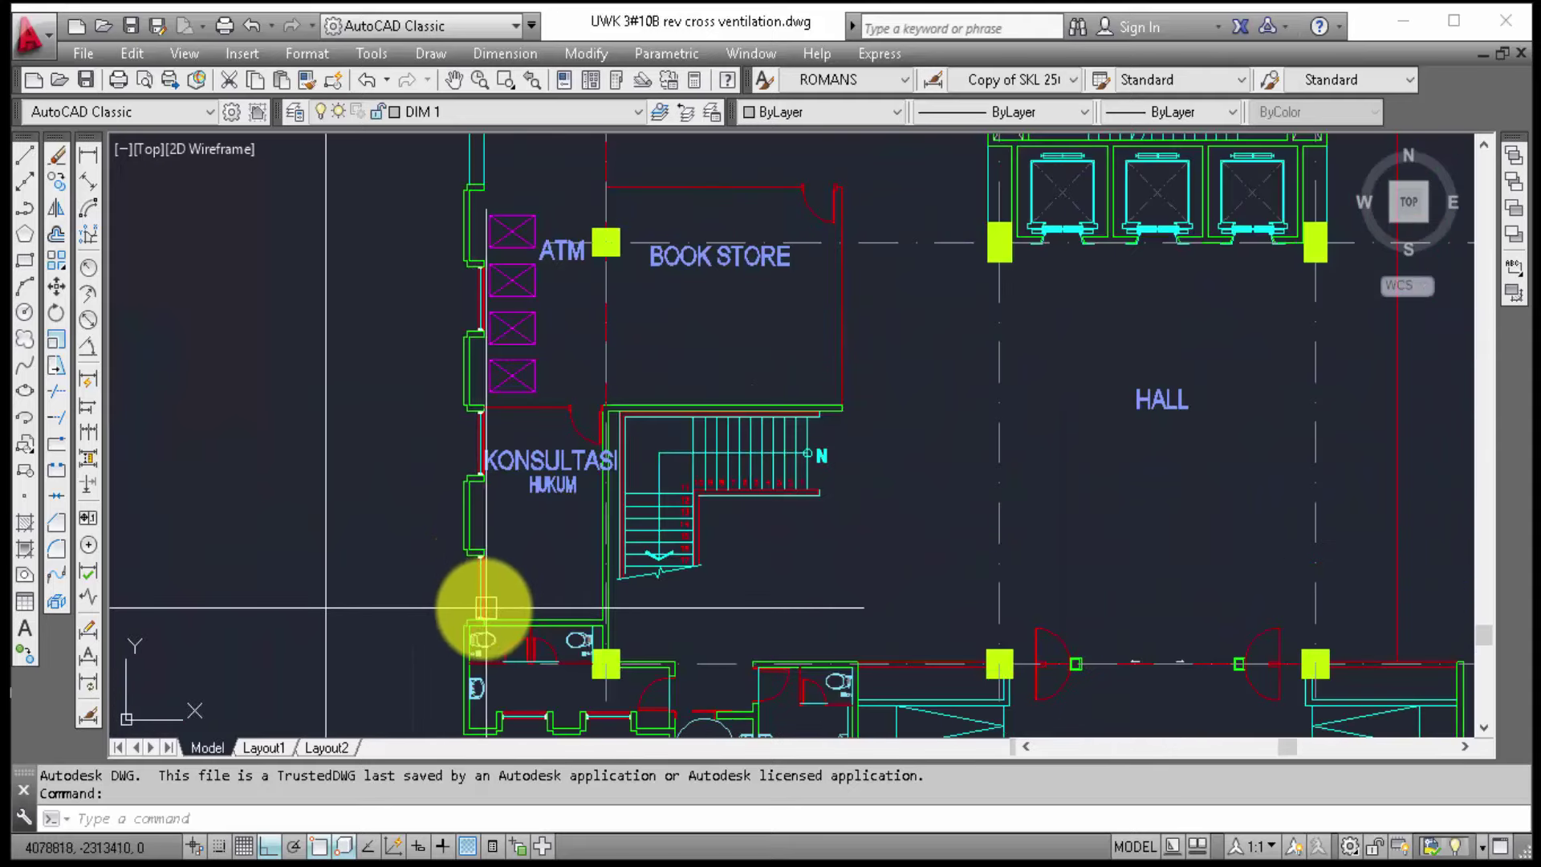
scroll(462, 602, "down", 4)
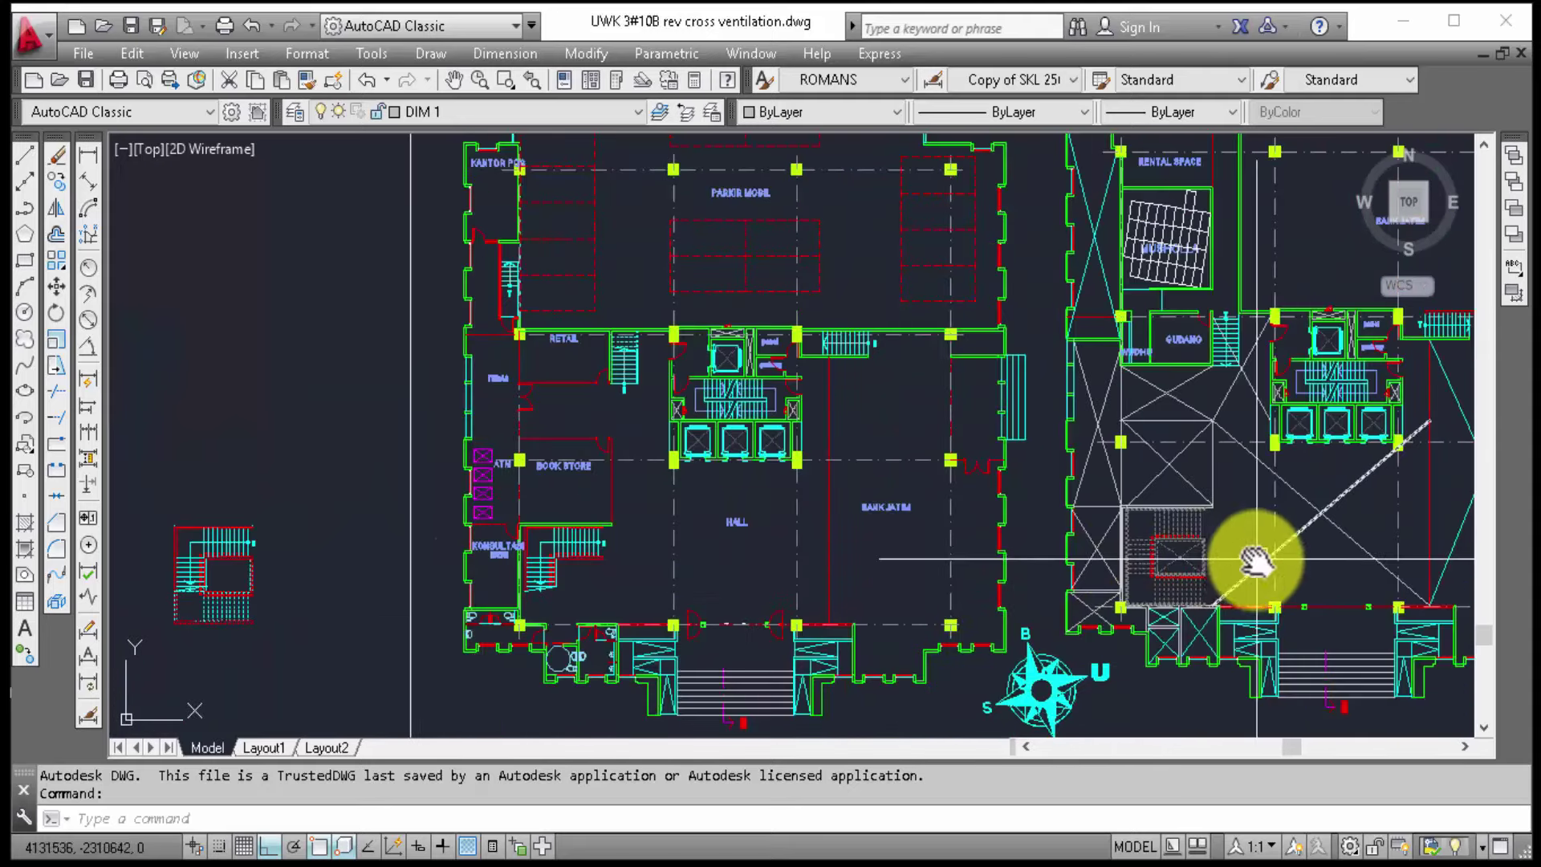
Step: Pan over the classroom floor plan and the Mezanine Lobby and F B & S plans
mouse_move(1256, 558)
middle_mouse_down()
mouse_move(672, 601)
mouse_move(836, 618)
mouse_move(953, 608)
middle_mouse_up()
scroll(836, 619, "up", 4)
scroll(851, 603, "up", 2)
scroll(988, 413, "down", 2)
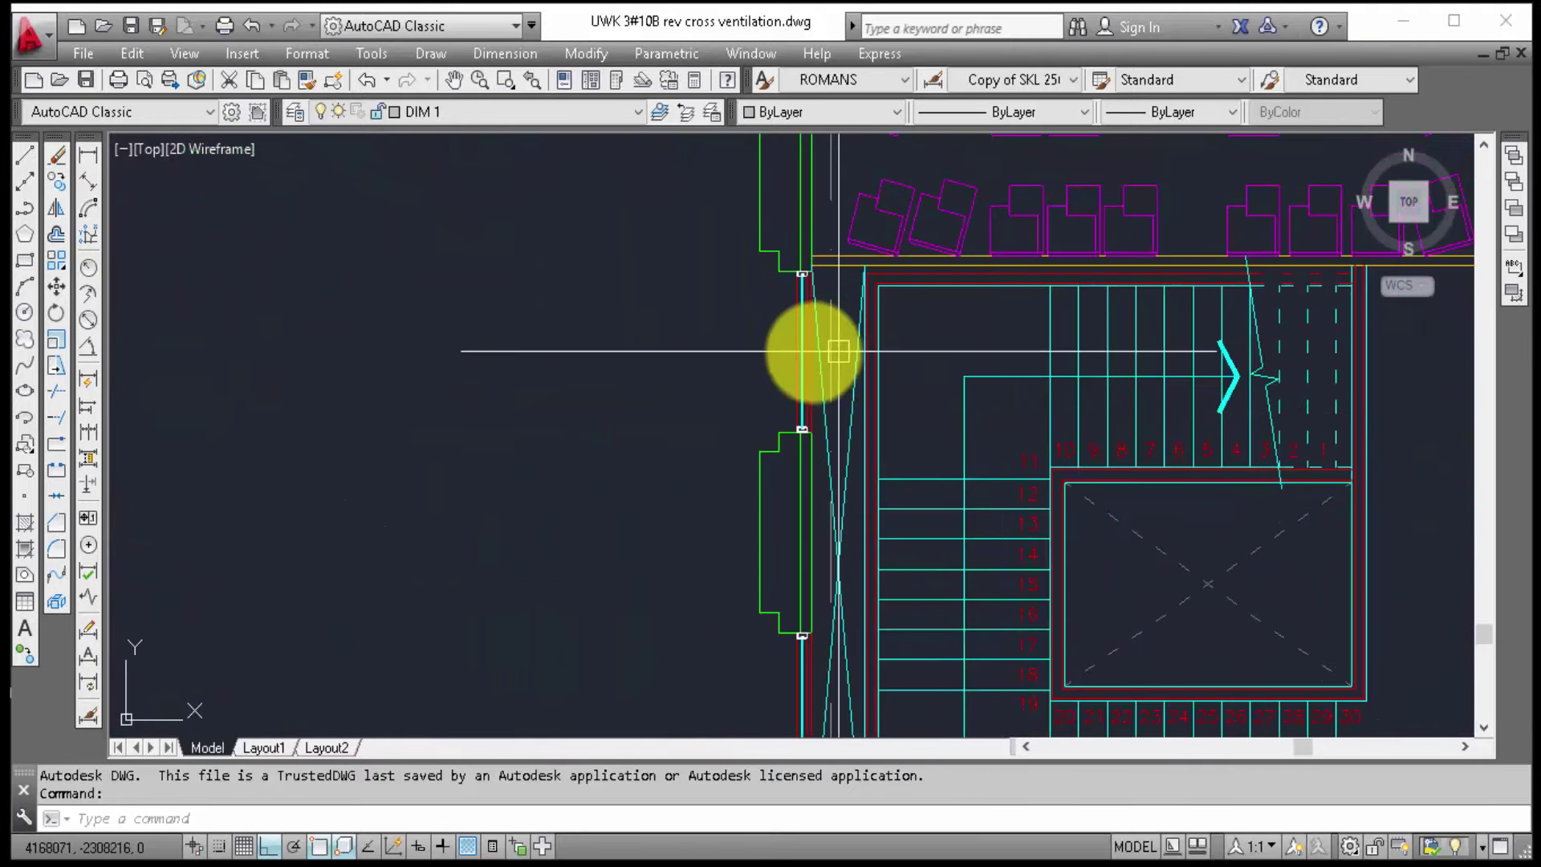
scroll(905, 419, "down", 1)
scroll(940, 422, "down", 4)
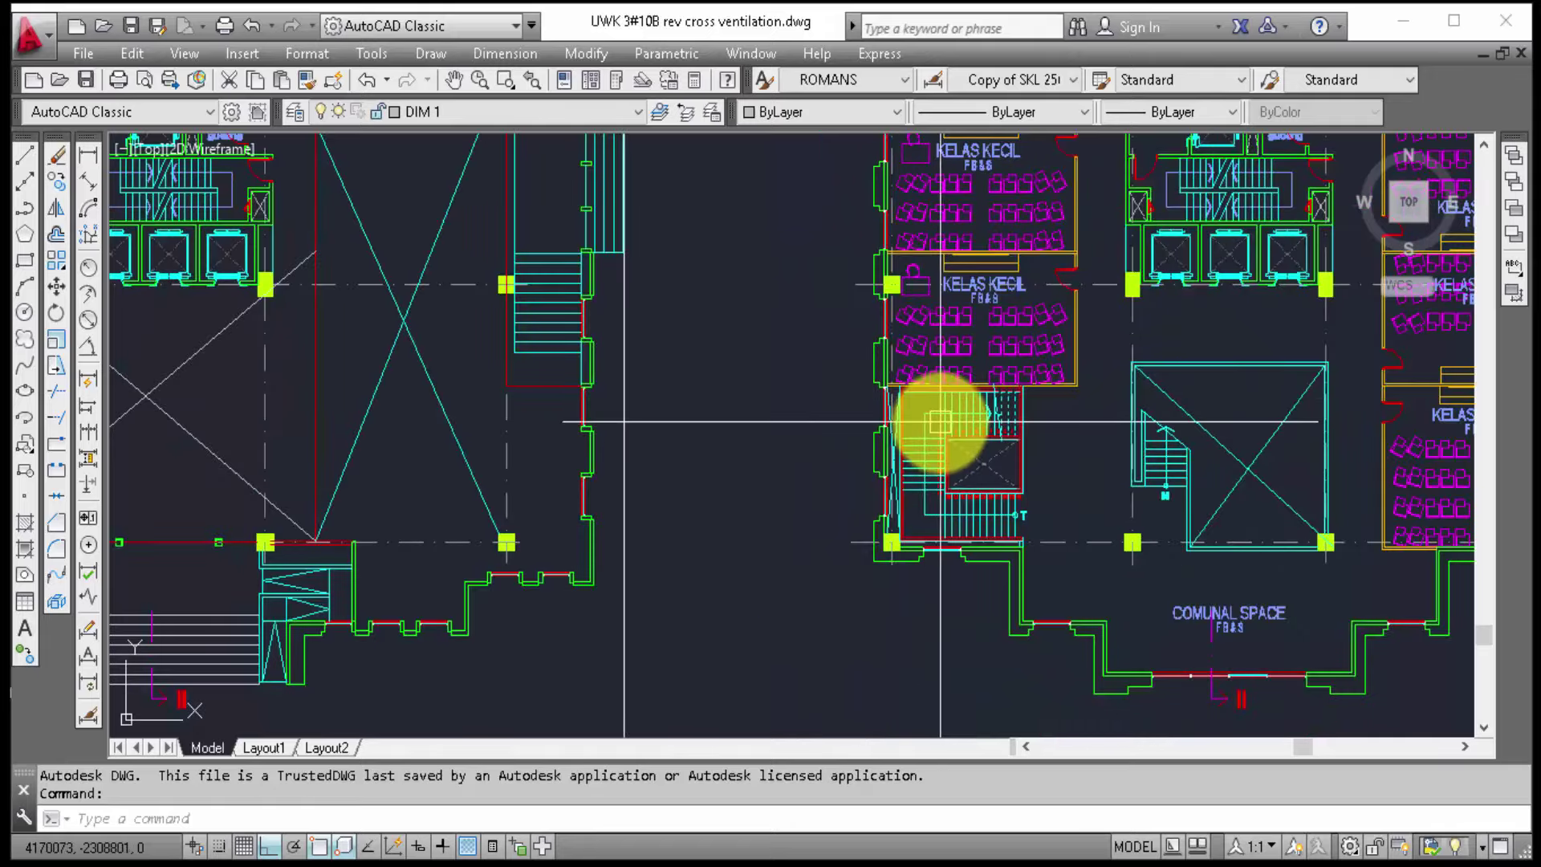
middle_click_drag(945, 422, 1033, 540)
scroll(939, 688, "down", 2)
scroll(836, 509, "down", 2)
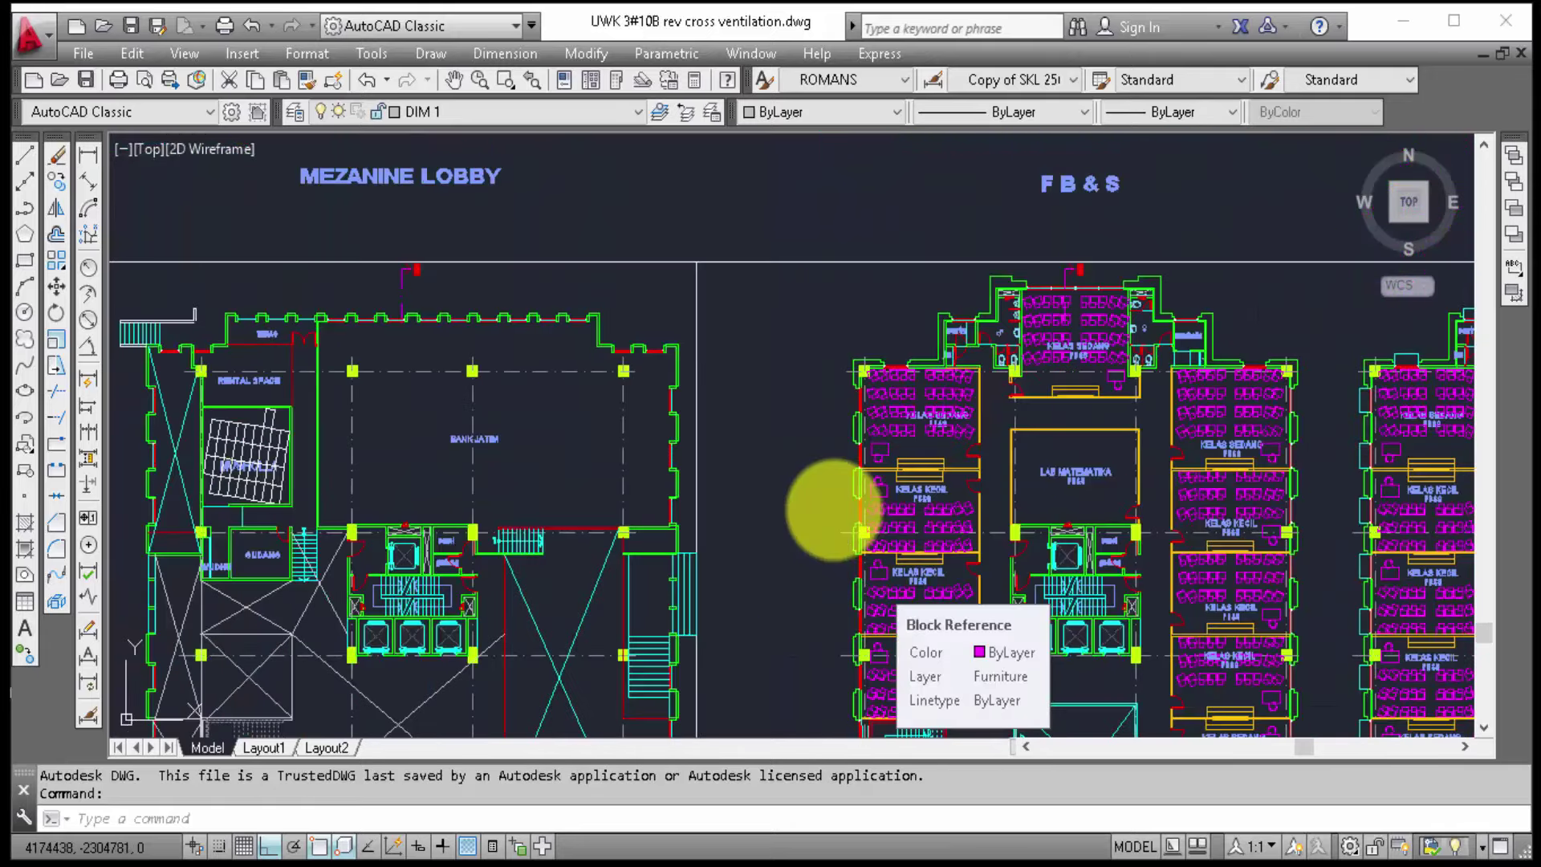
scroll(937, 512, "up", 2)
scroll(774, 541, "down", 2)
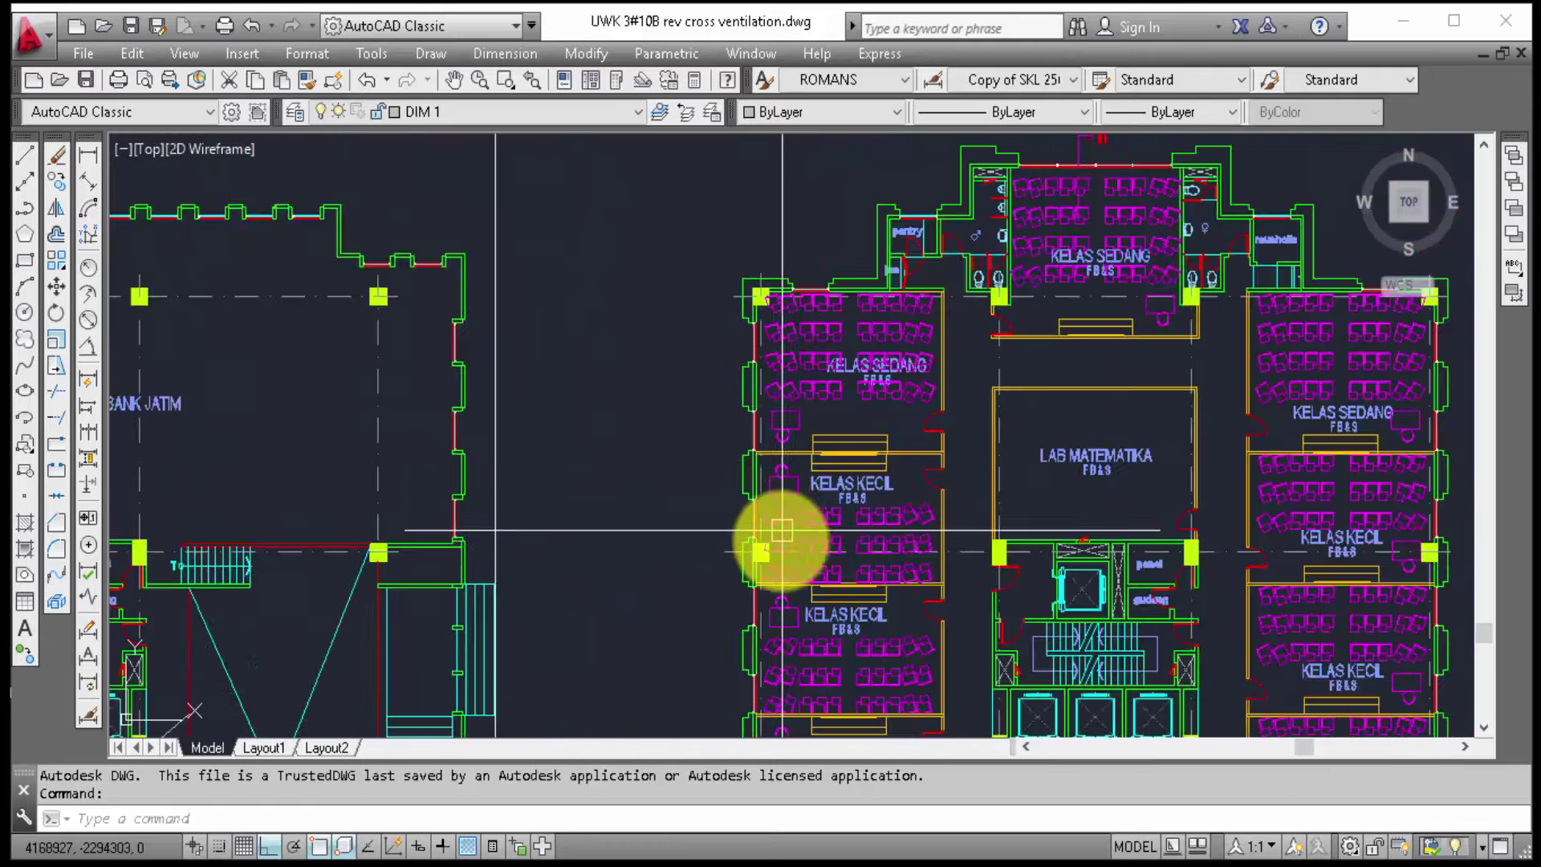
scroll(835, 482, "down", 3)
scroll(850, 474, "down", 2)
scroll(853, 474, "down", 2)
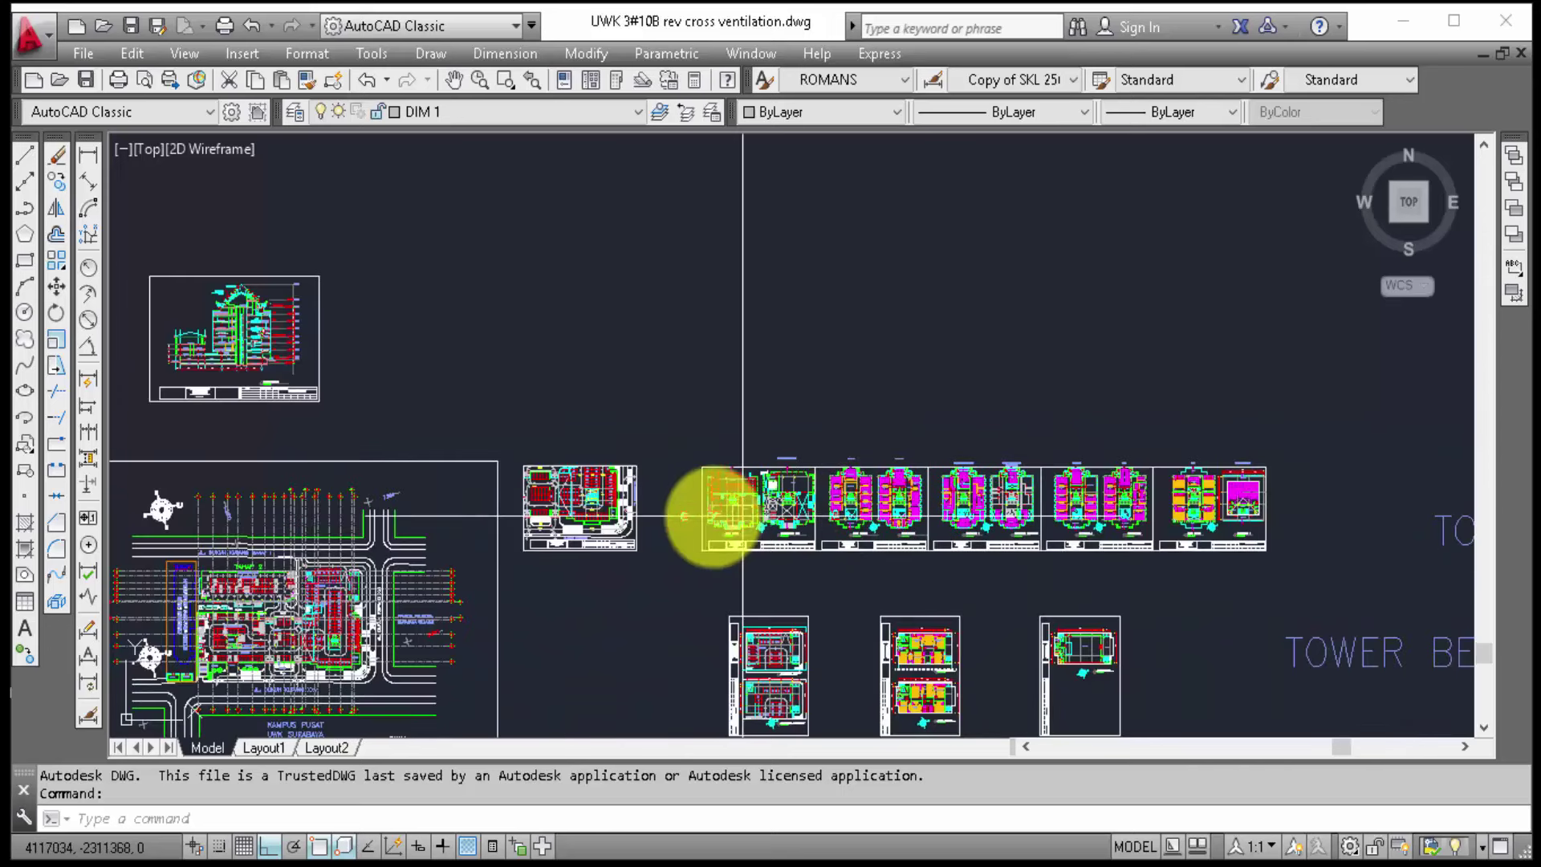
mouse_move(712, 509)
middle_mouse_down()
mouse_move(843, 302)
mouse_move(863, 297)
mouse_move(722, 543)
middle_mouse_up()
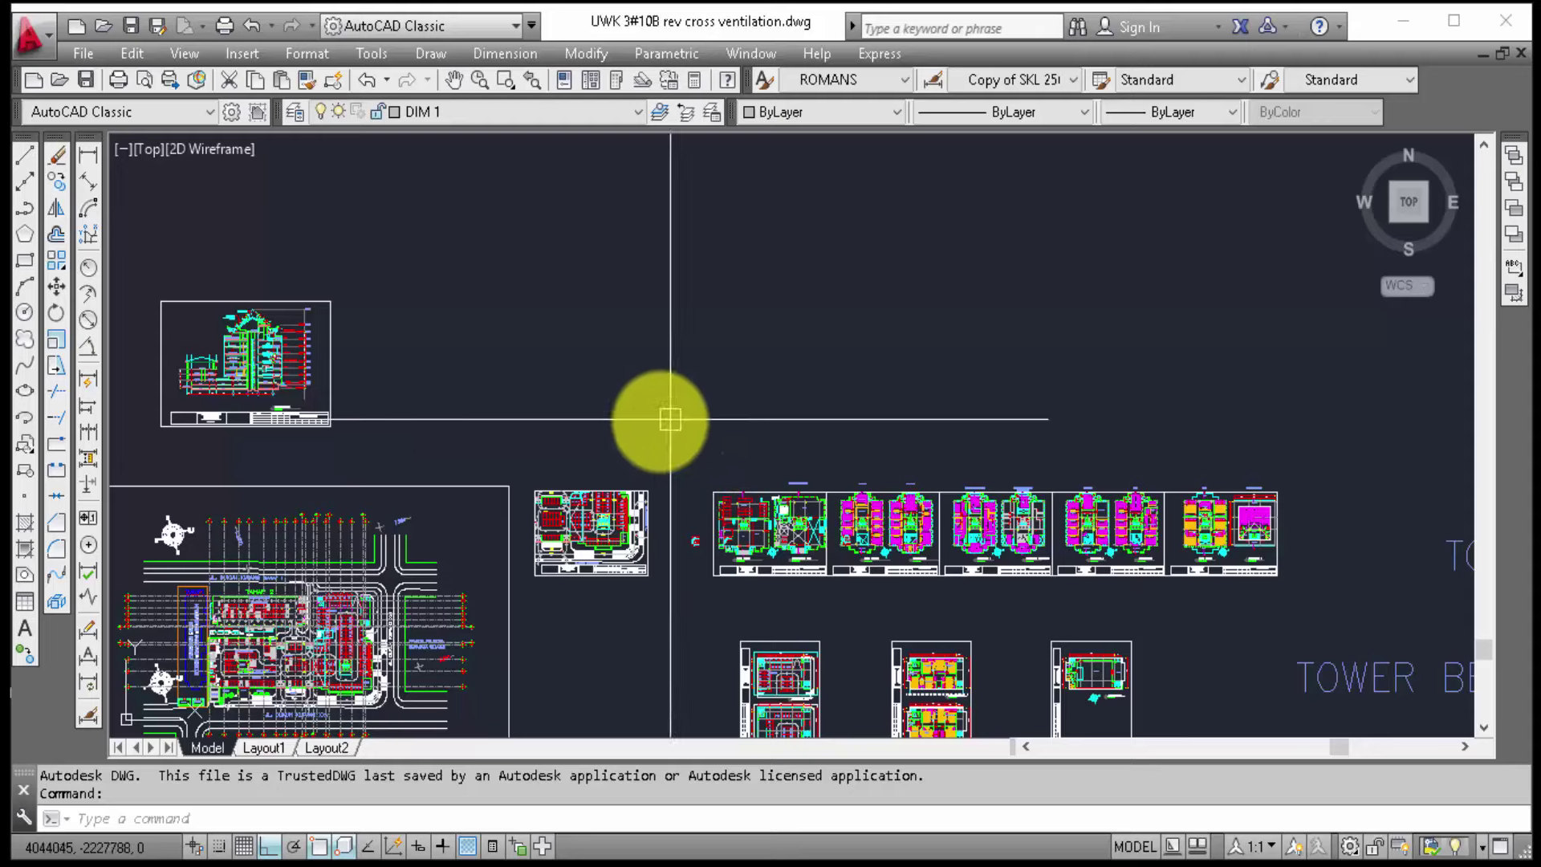
Step: Zoom in and out over the row of floor-plan sheets
scroll(658, 425, "down", 1)
scroll(663, 402, "down", 3)
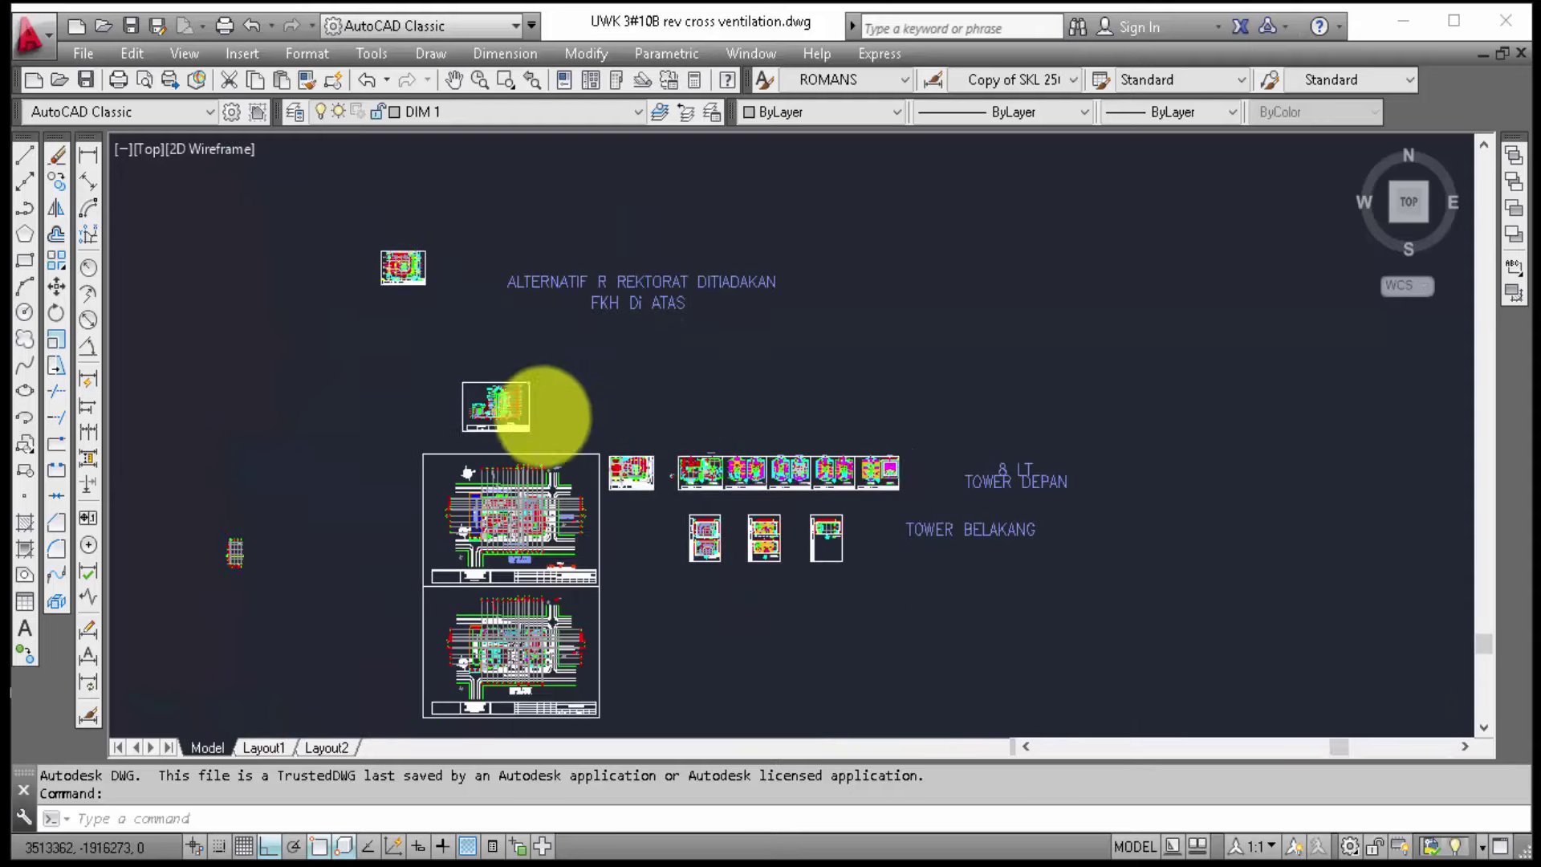
scroll(546, 425, "up", 4)
scroll(614, 552, "up", 4)
scroll(598, 558, "up", 4)
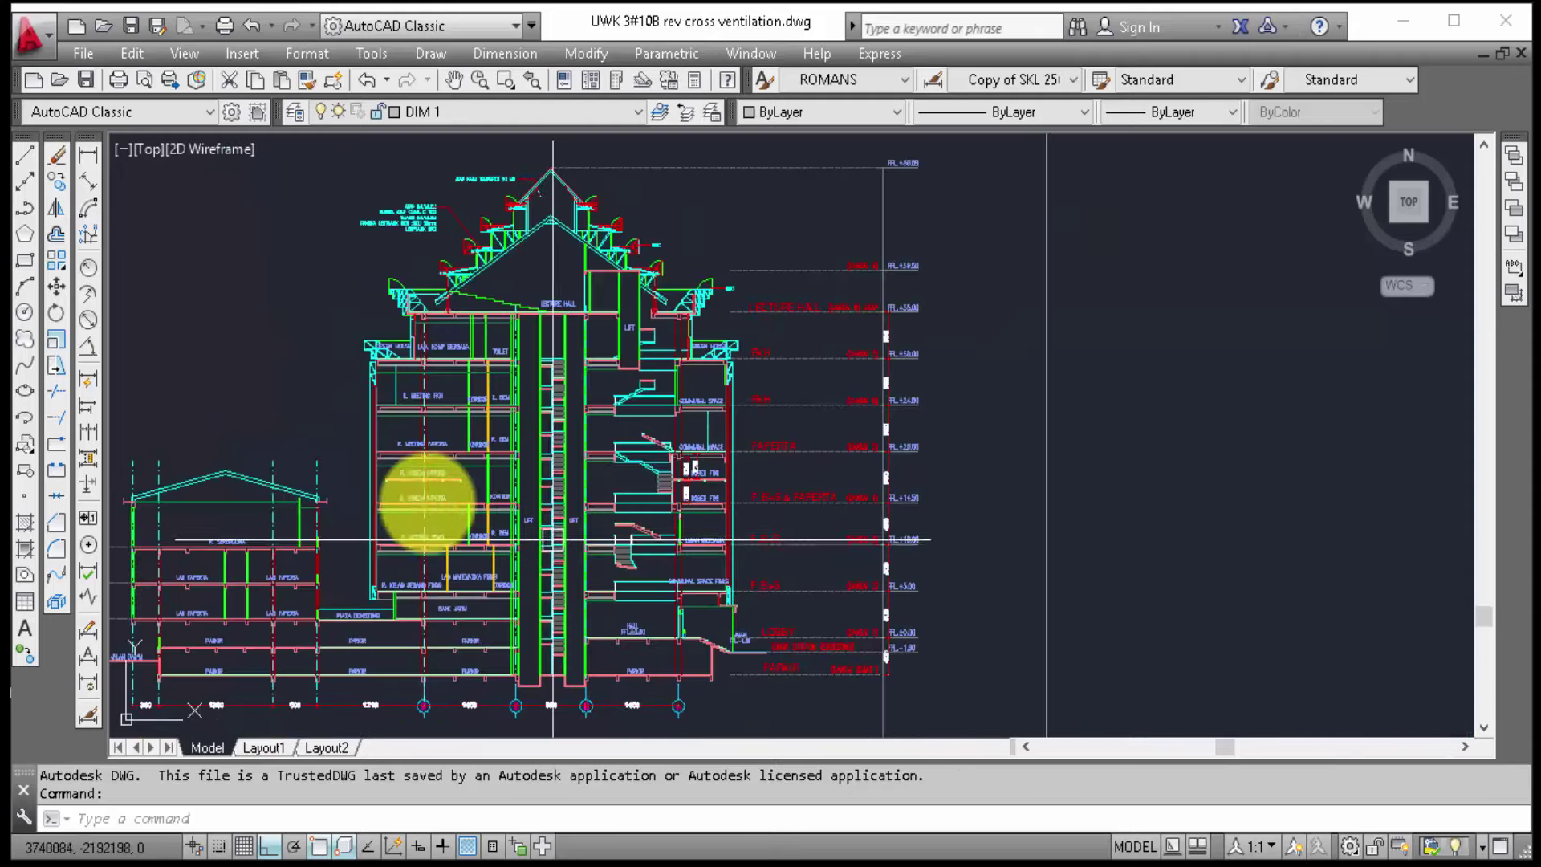
scroll(368, 540, "up", 3)
scroll(488, 470, "up", 3)
scroll(488, 470, "up", 2)
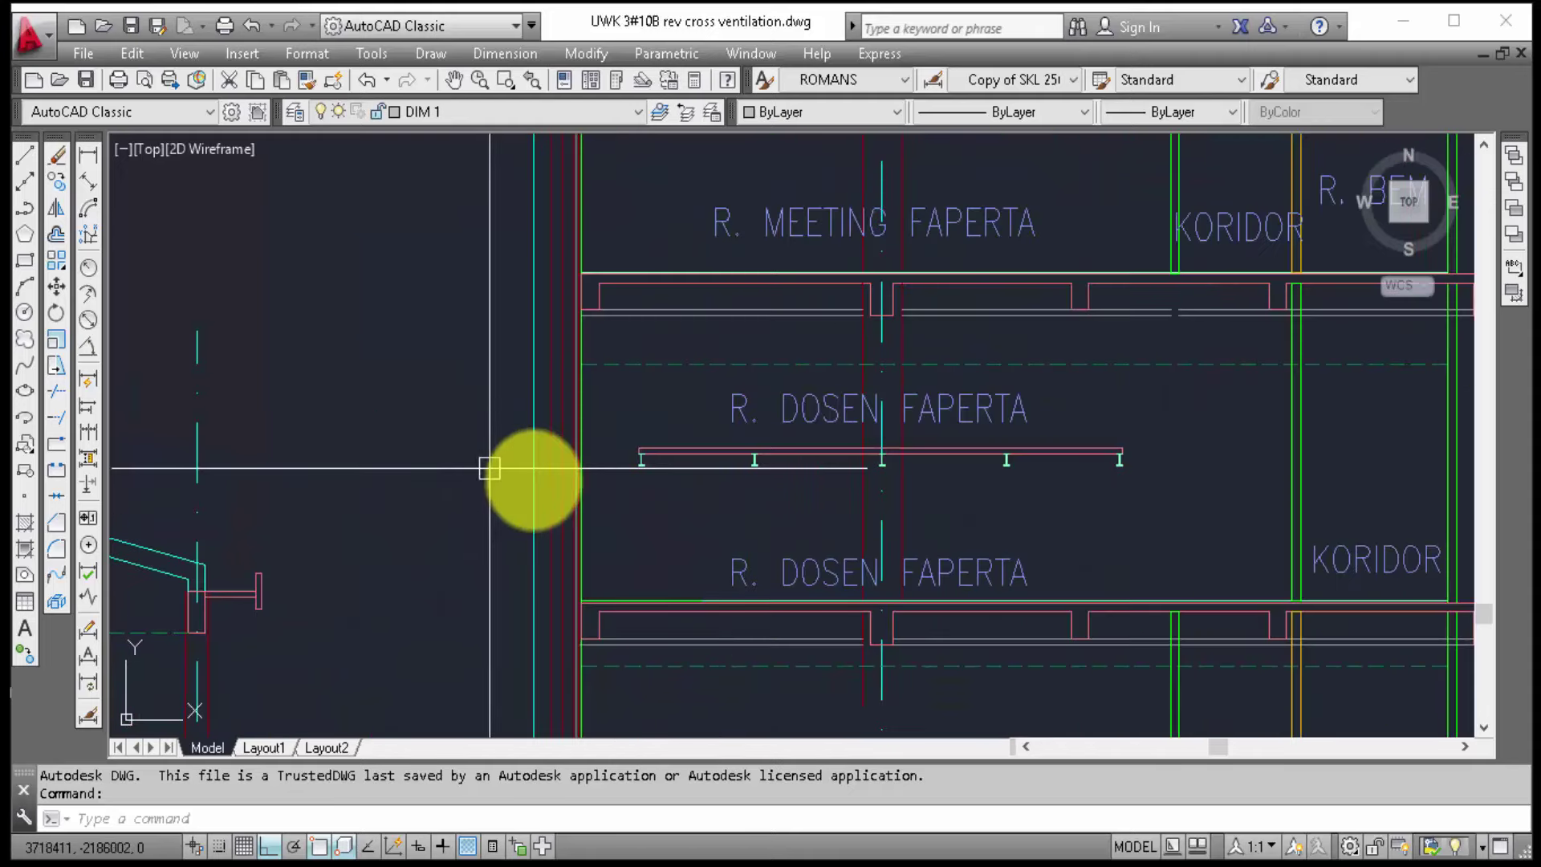
scroll(518, 473, "down", 8)
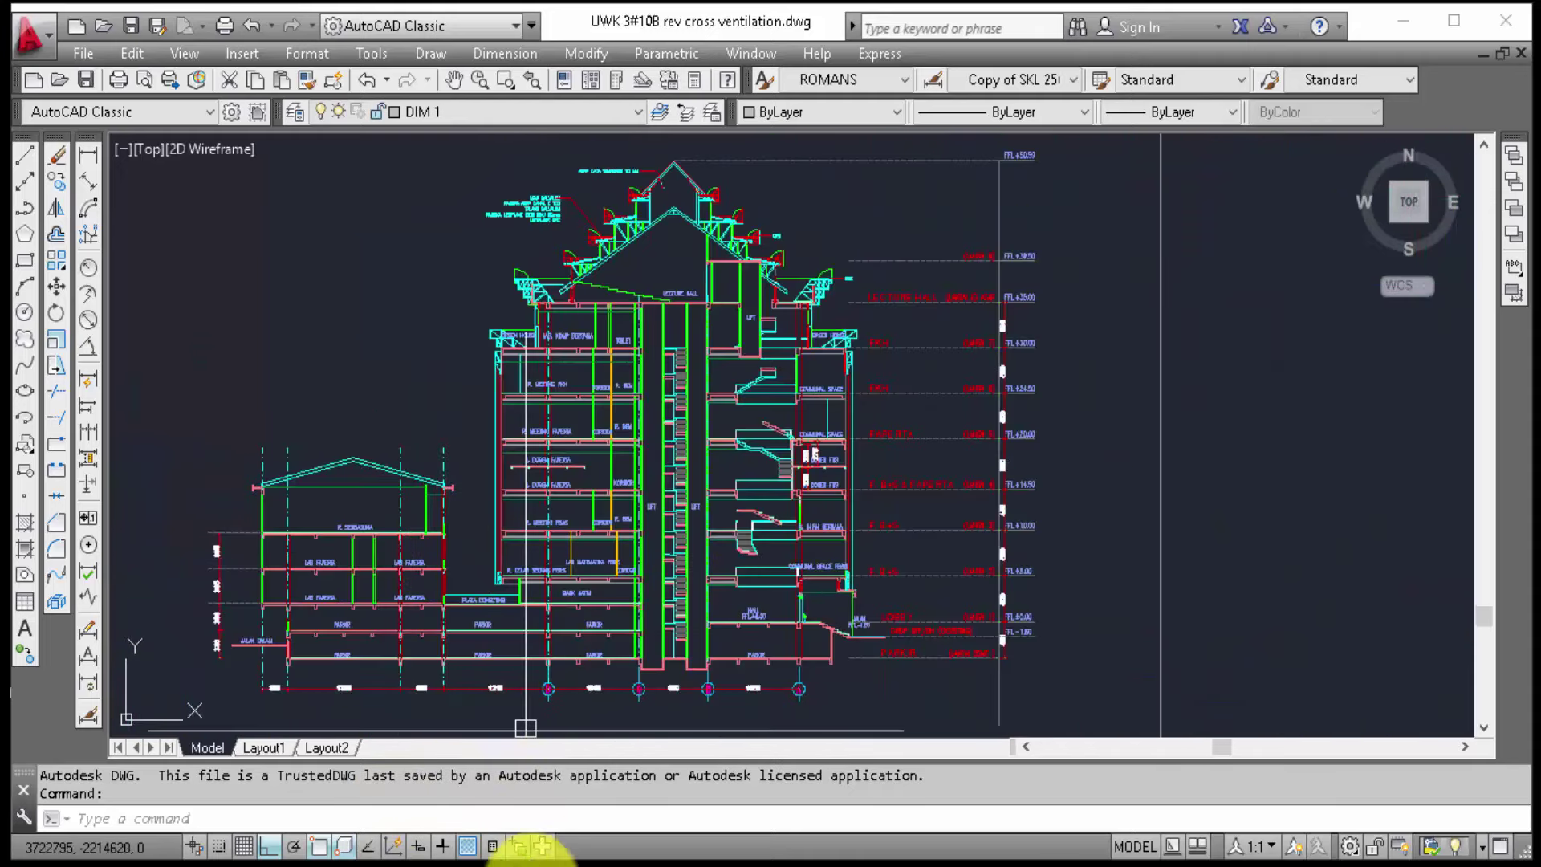
Step: Return to the DETAIL TANGGA stair drawing and zoom out to see the sheets
left_click(341, 761)
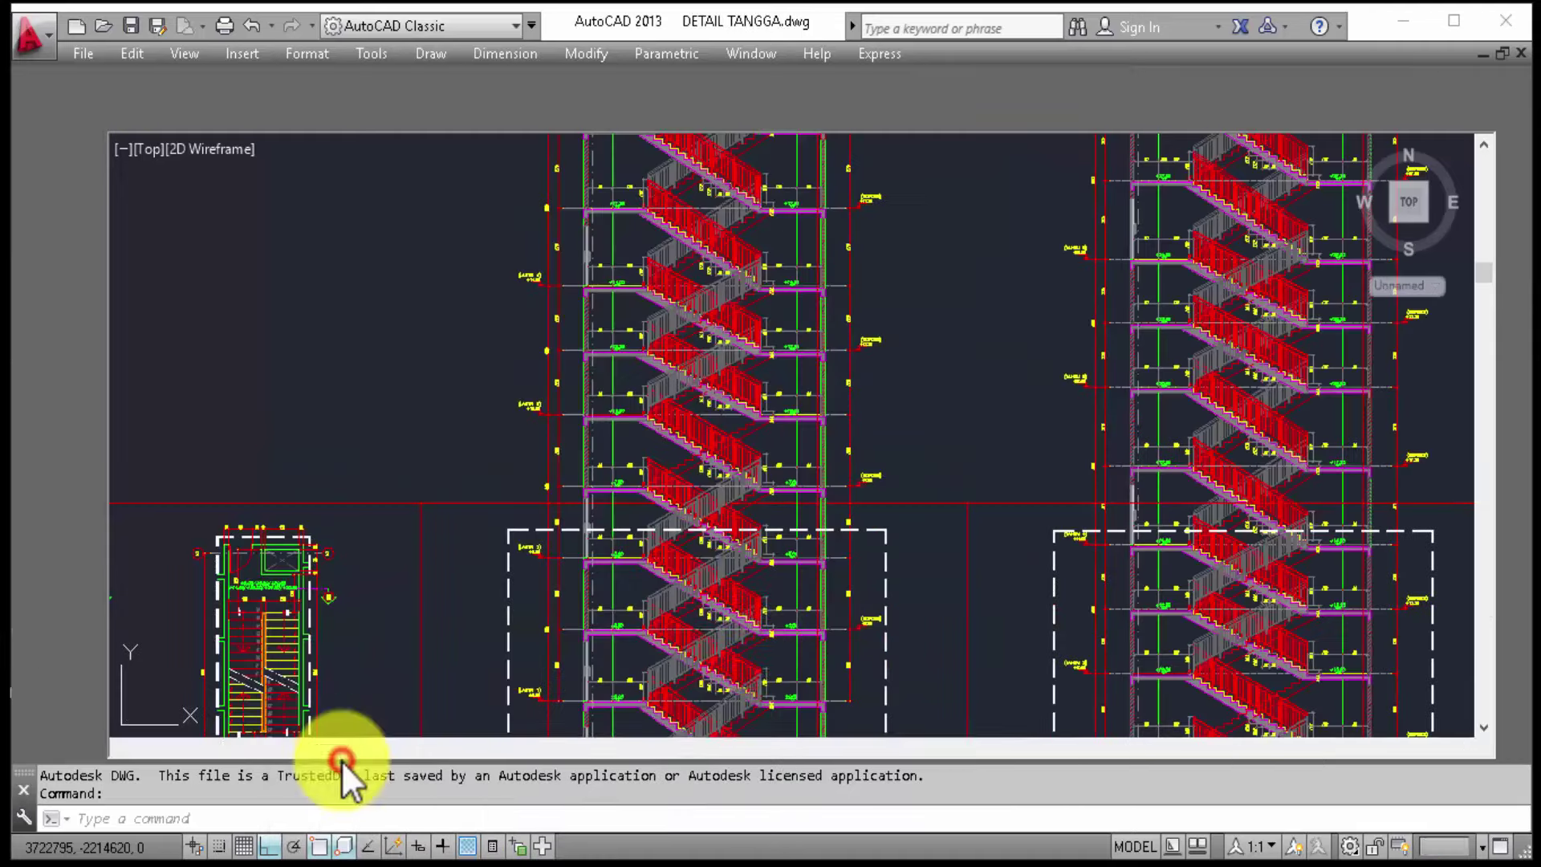
scroll(738, 458, "down", 5)
scroll(883, 337, "up", 2)
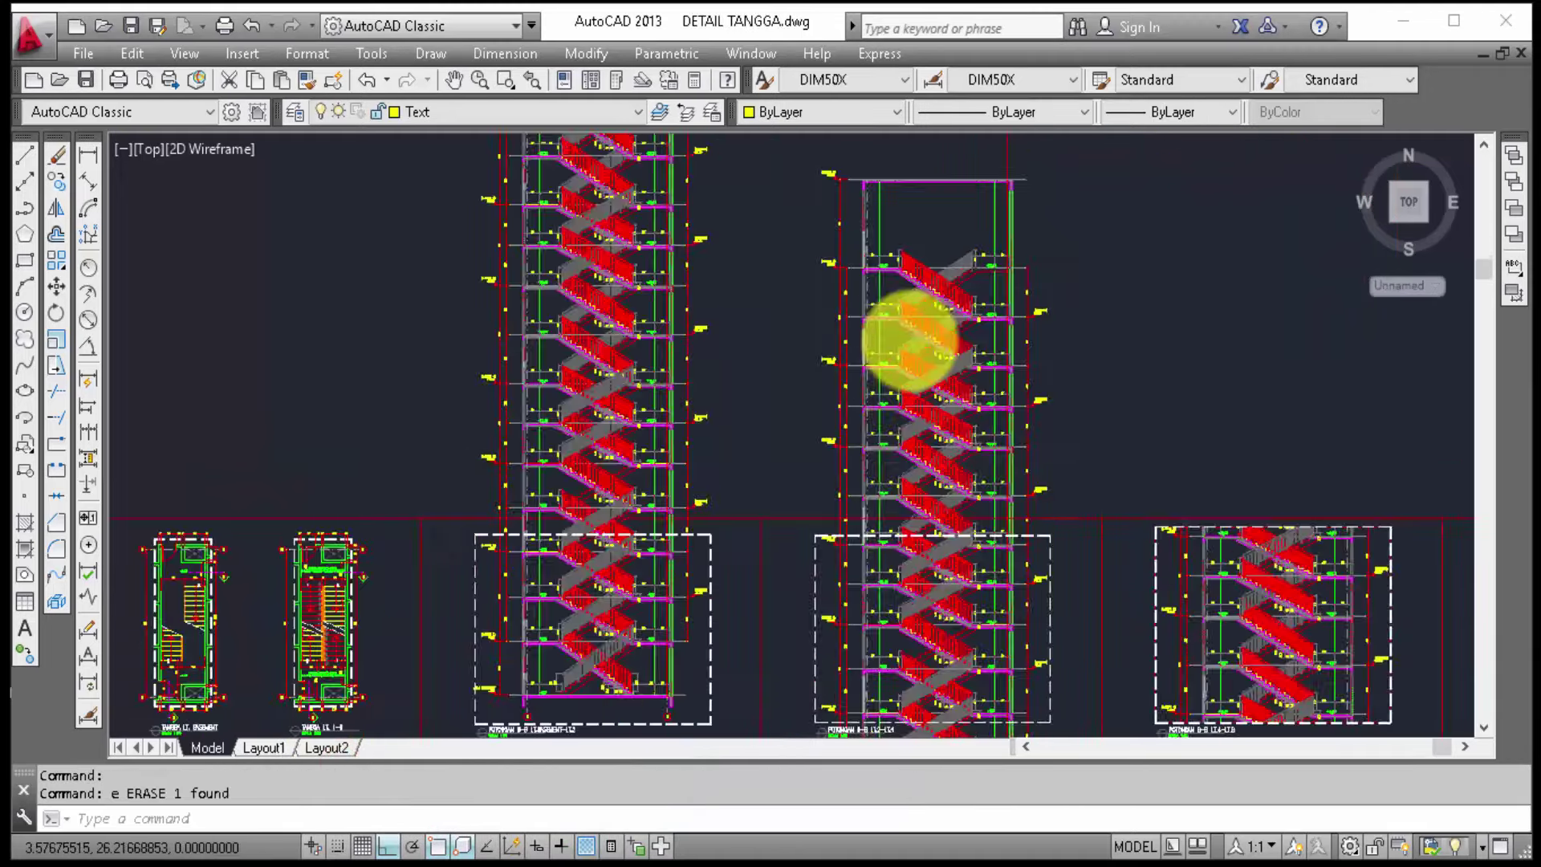
scroll(803, 353, "up", 3)
scroll(826, 297, "up", 2)
scroll(883, 353, "up", 4)
scroll(629, 396, "down", 5)
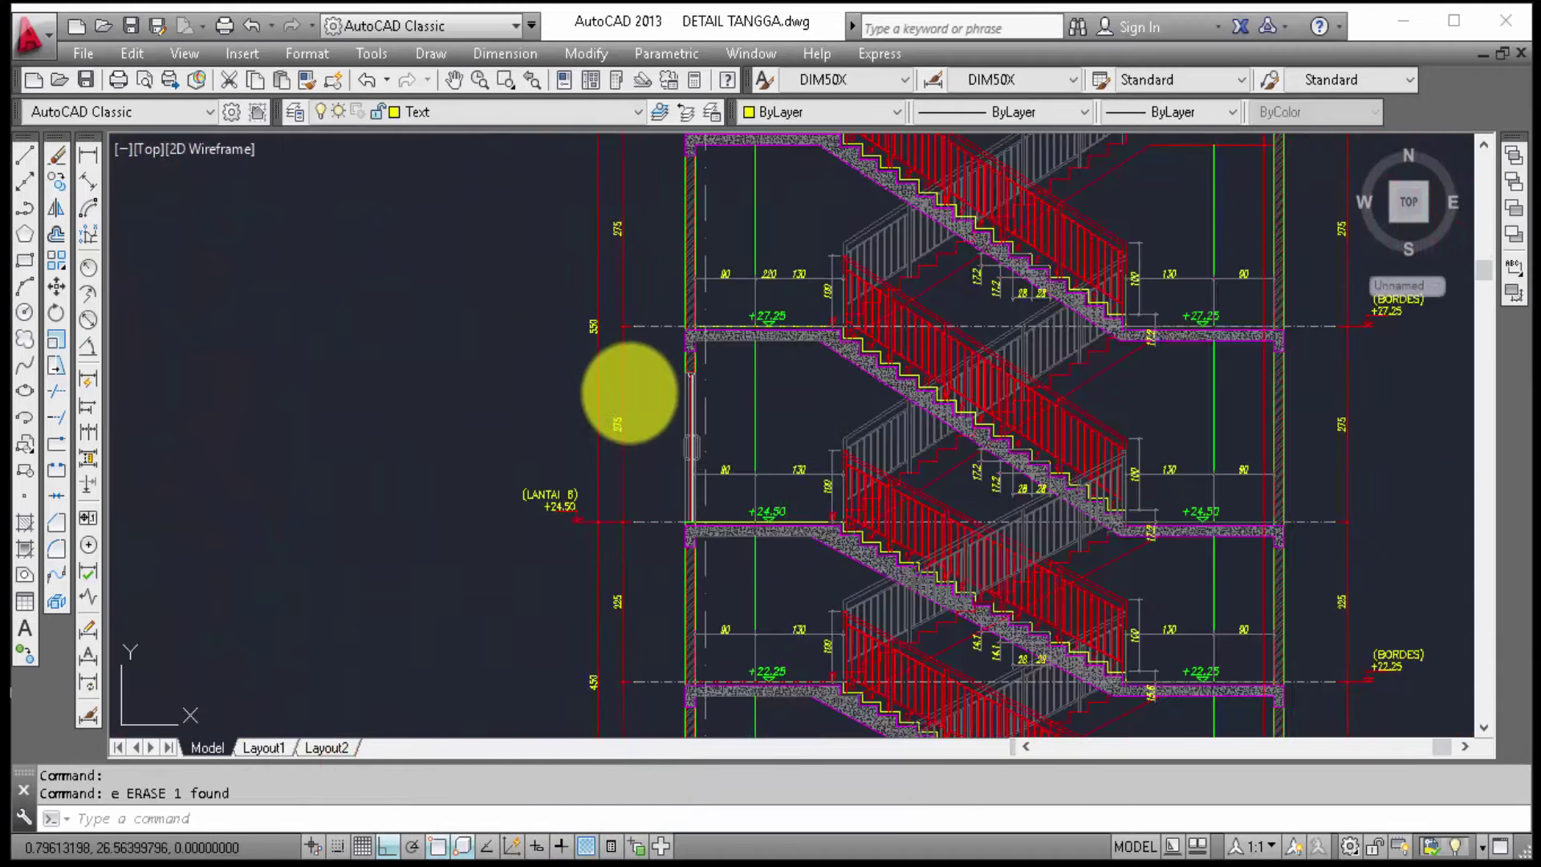
scroll(634, 388, "down", 3)
scroll(635, 388, "down", 5)
Step: Pan to the building section and zoom into the wall detail near AFF.+3.25
middle_click_drag(610, 722, 541, 353)
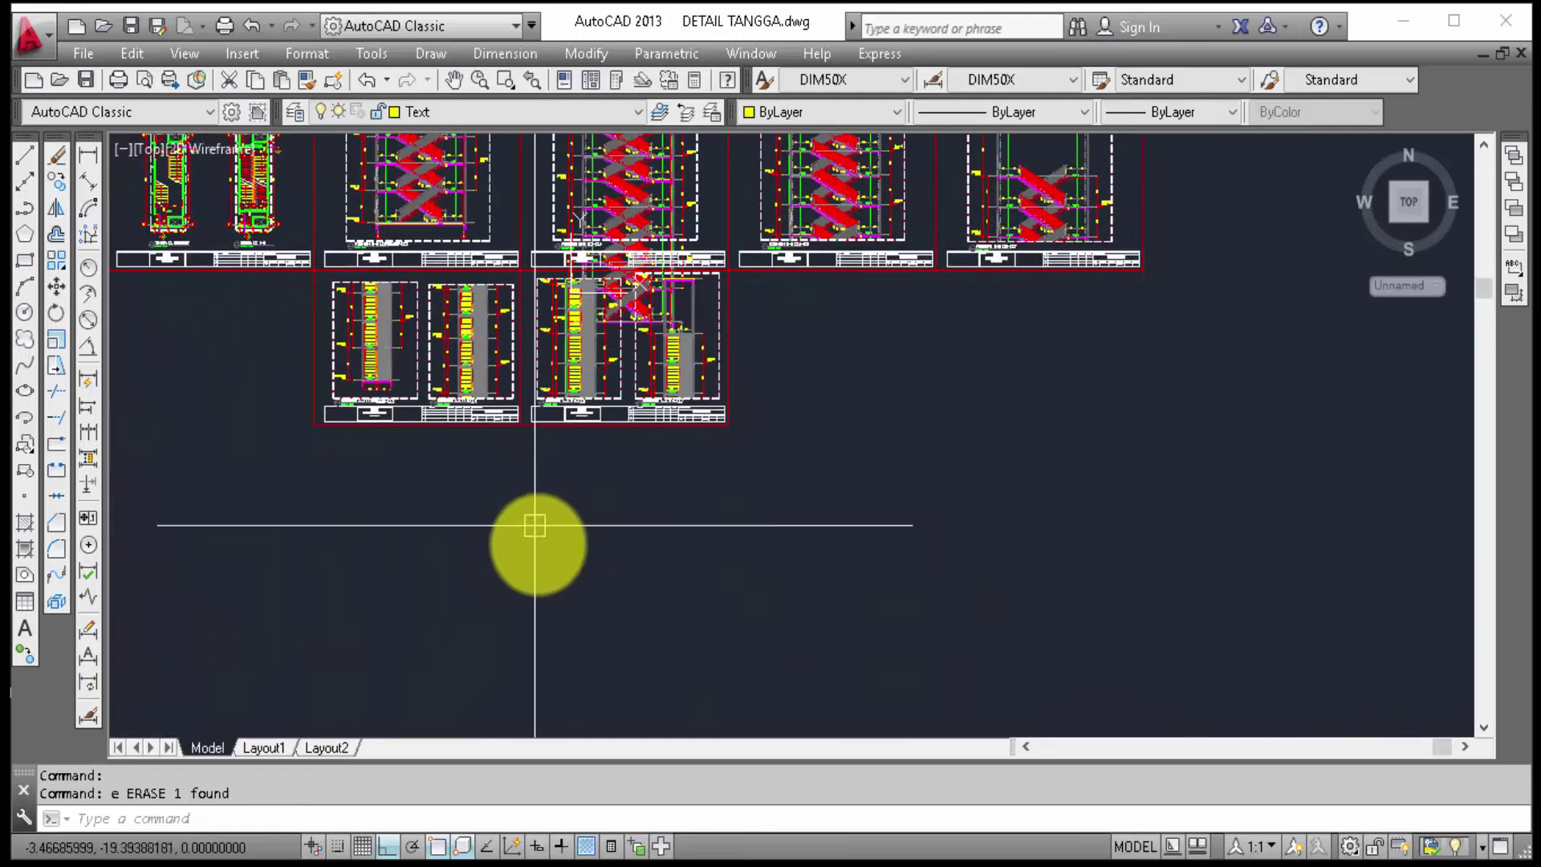
scroll(546, 613, "down", 2)
scroll(546, 613, "down", 4)
scroll(522, 618, "down", 2)
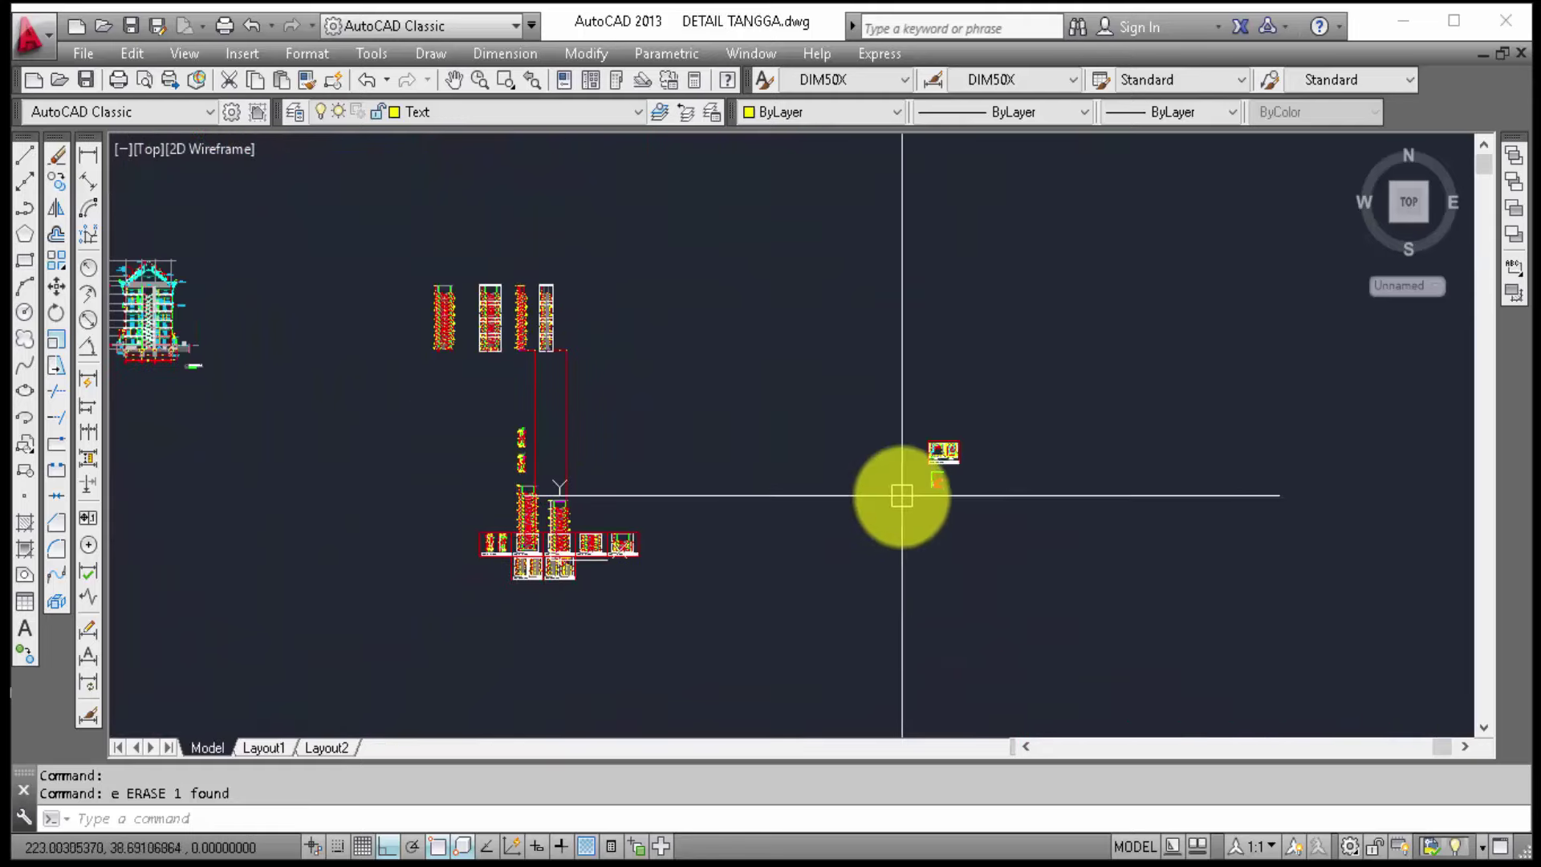
middle_click_drag(161, 332, 217, 348)
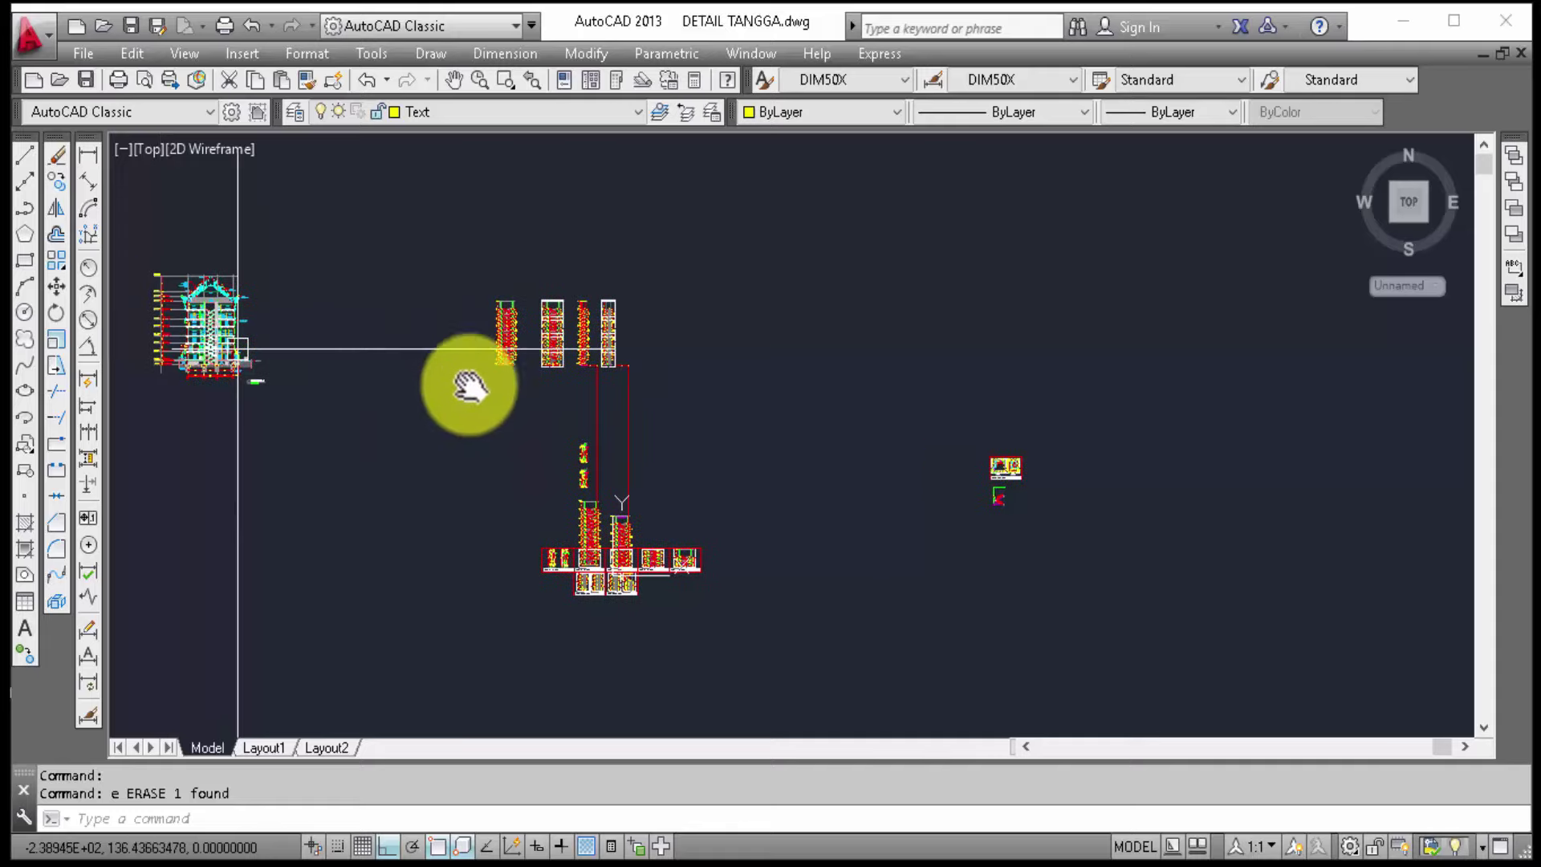
middle_click_drag(120, 354, 344, 385)
scroll(457, 403, "up", 2)
scroll(470, 362, "up", 4)
scroll(337, 329, "up", 5)
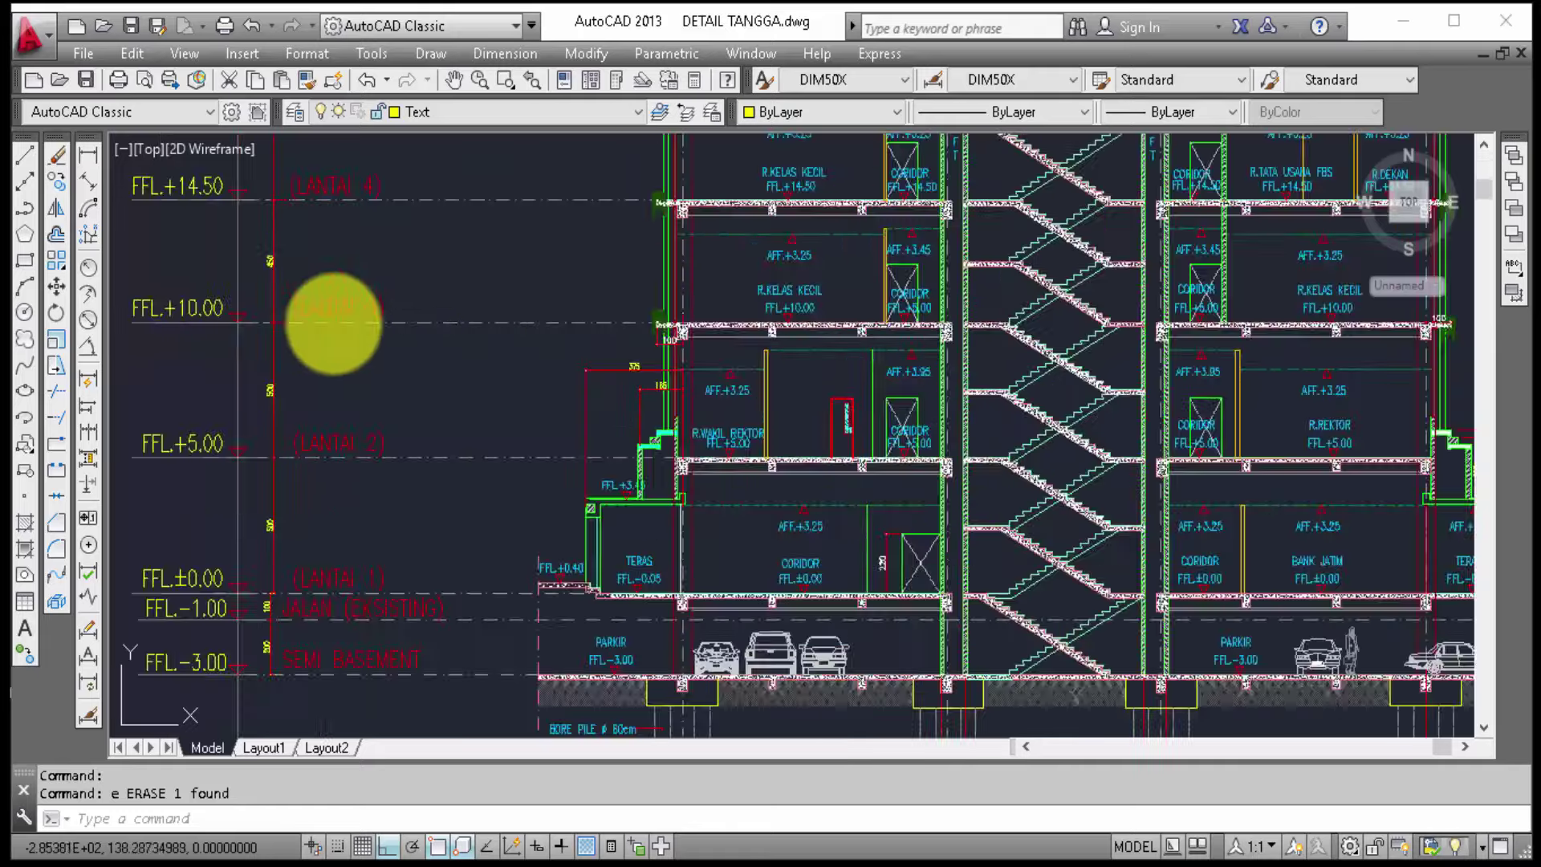
scroll(816, 434, "up", 3)
scroll(882, 450, "up", 2)
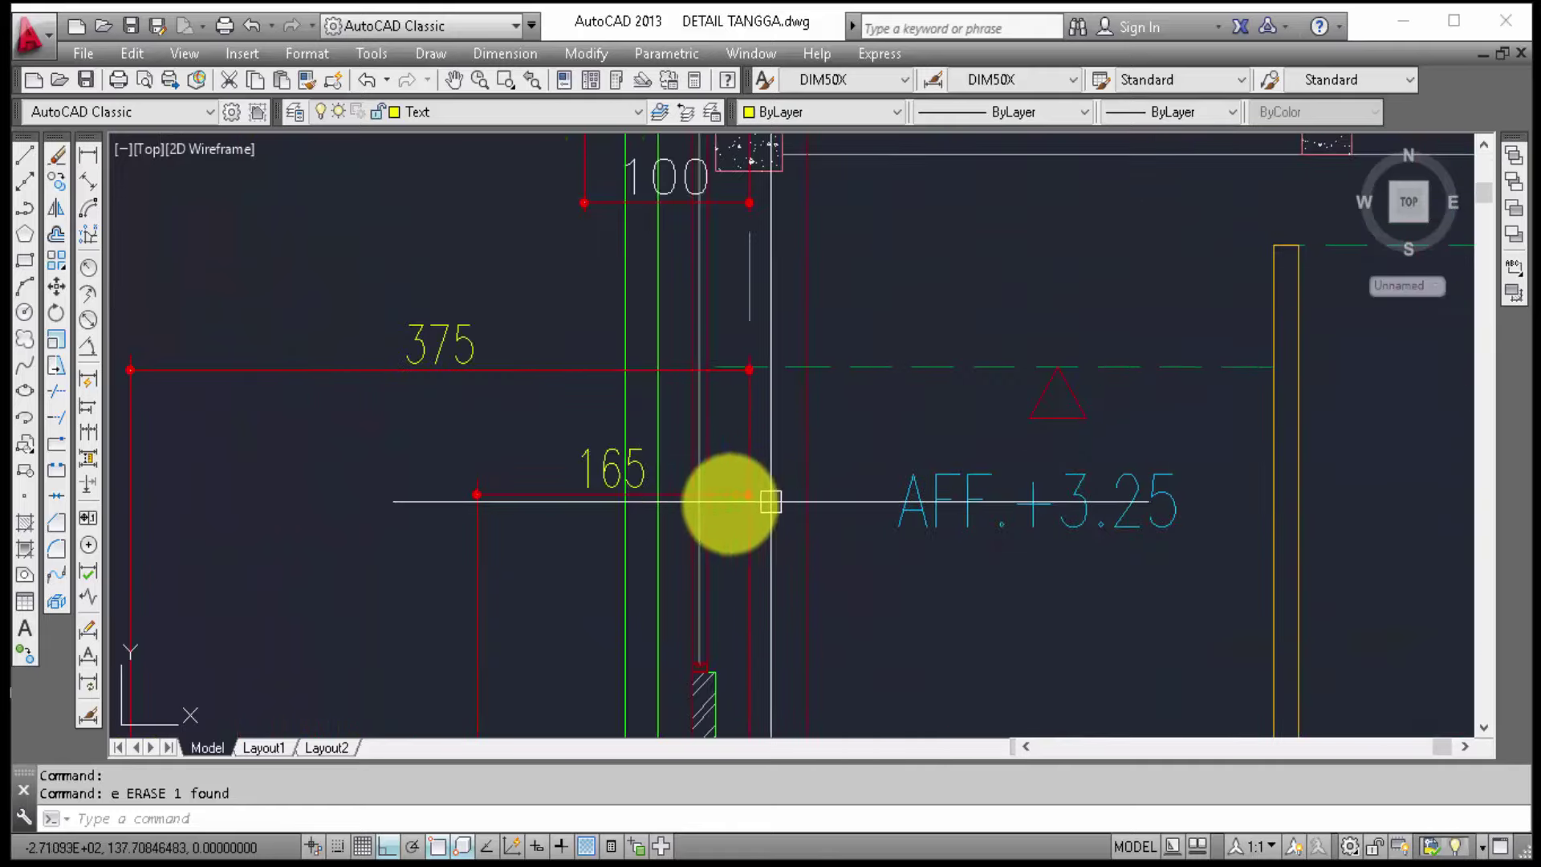
scroll(717, 594, "up", 4)
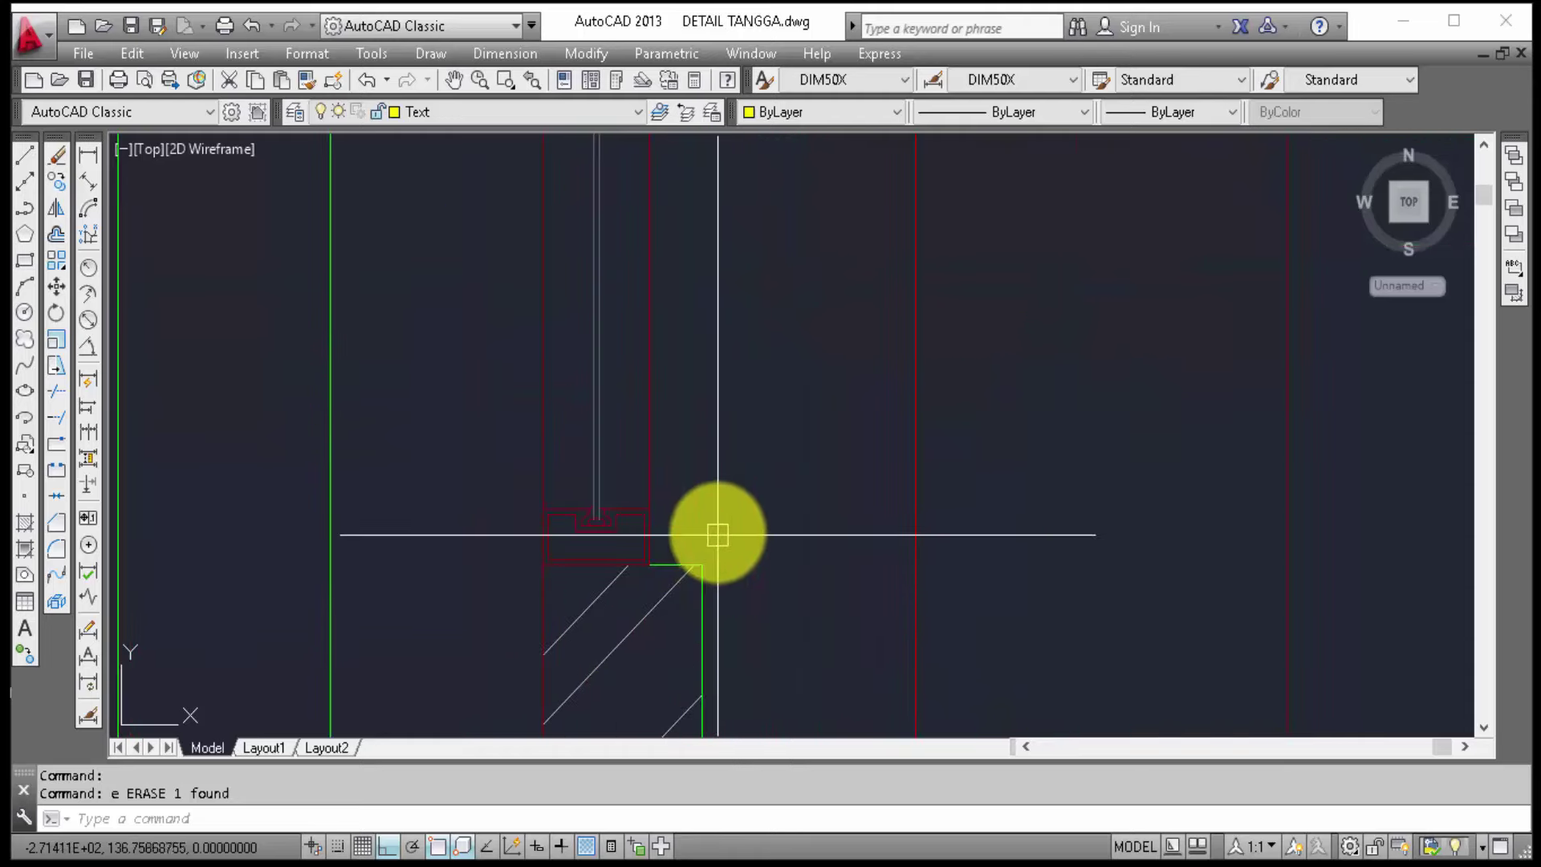
Step: Window-select the objects around the hatched wall detail
left_click(591, 483)
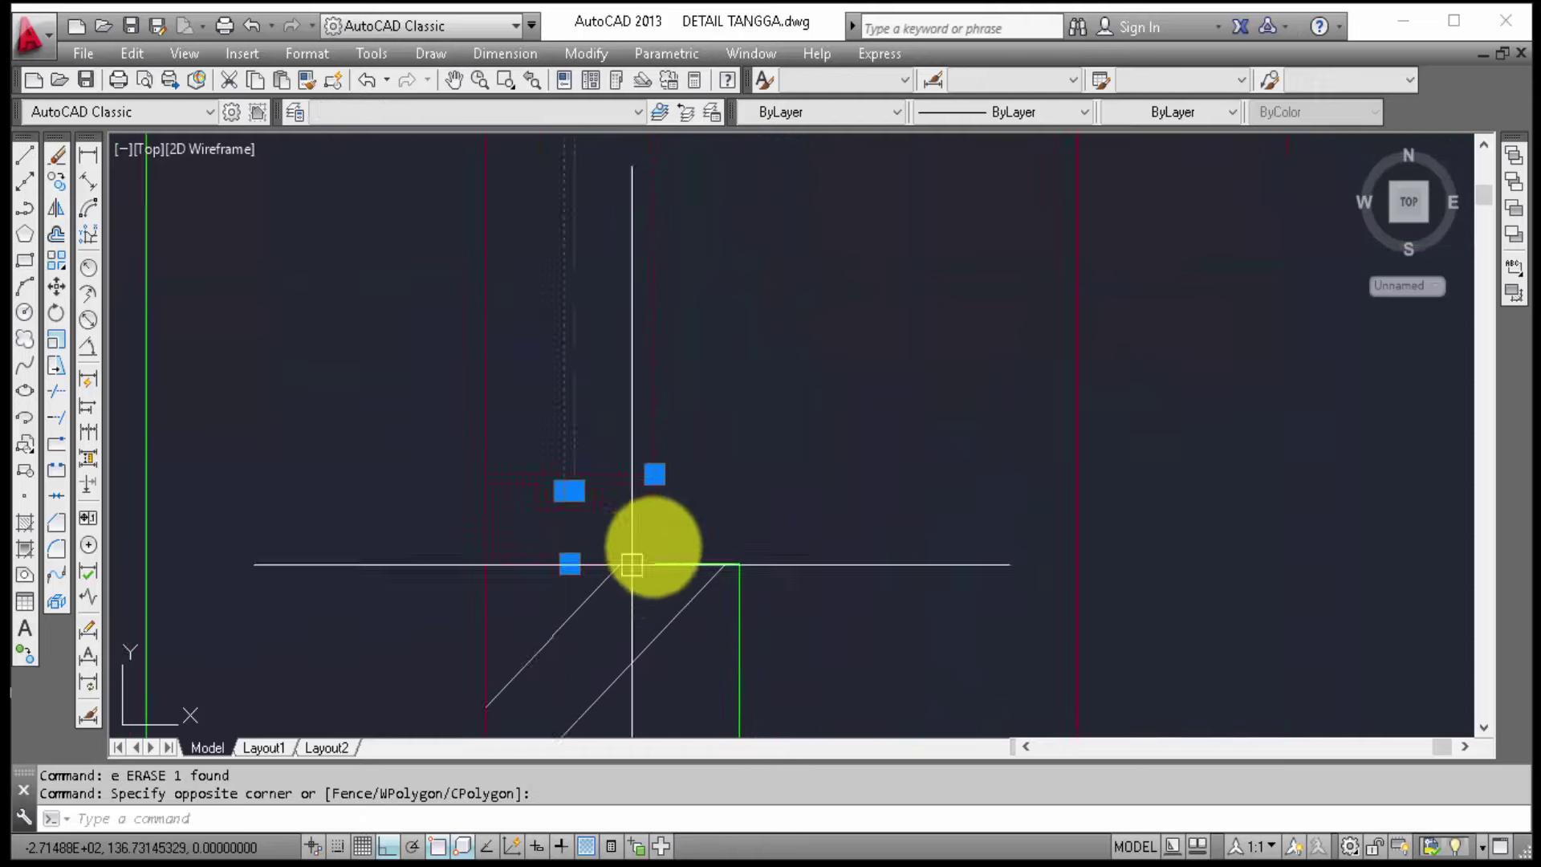
scroll(654, 550, "up", 2)
left_click(503, 447)
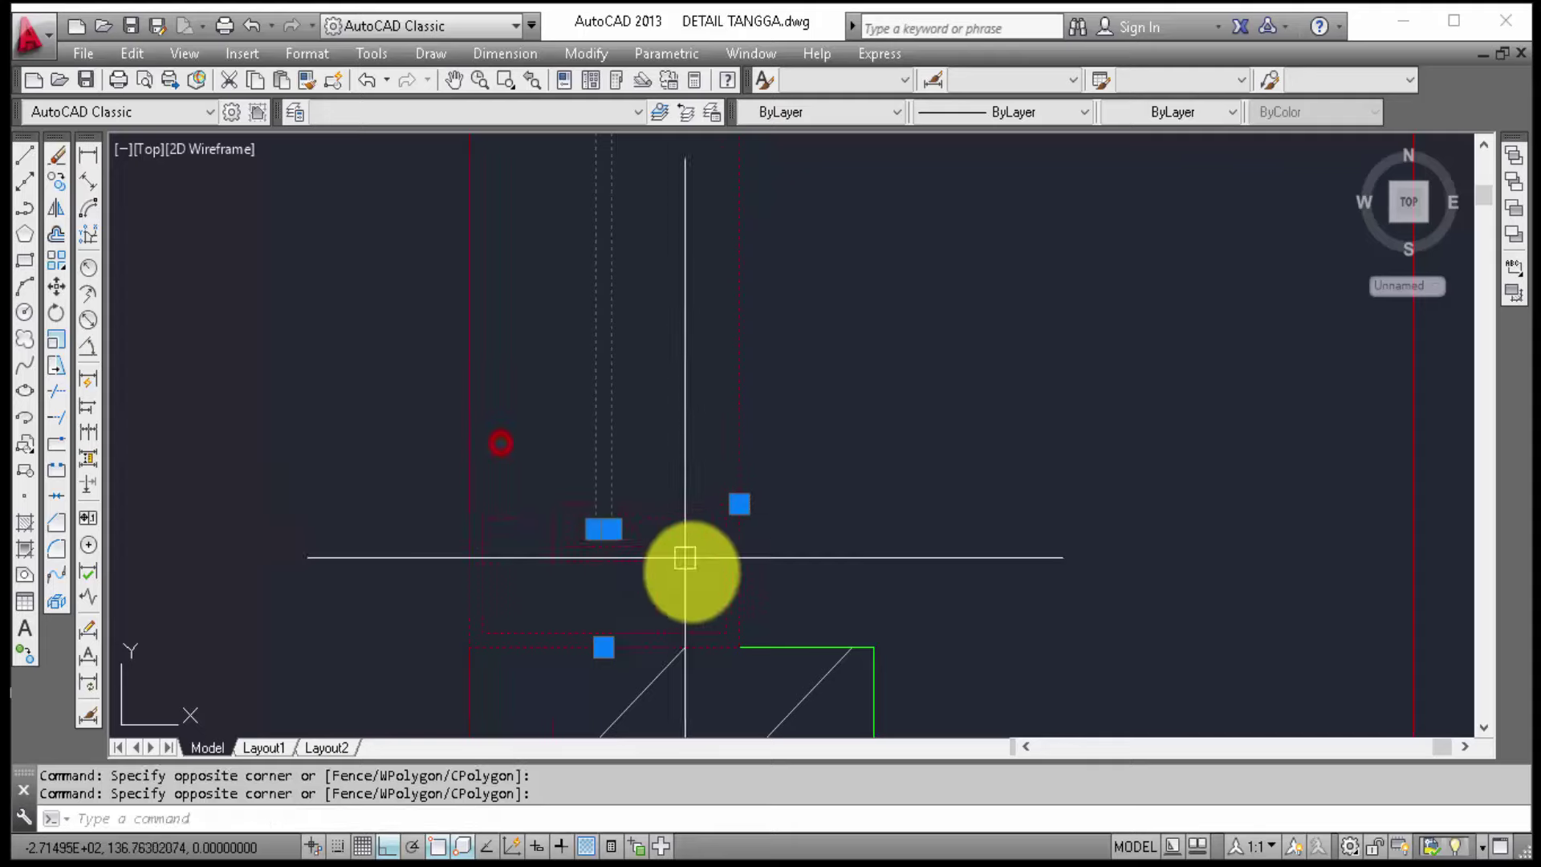
scroll(688, 567, "up", 3)
scroll(725, 465, "down", 1)
middle_click_drag(725, 465, 733, 843)
scroll(675, 506, "down", 2)
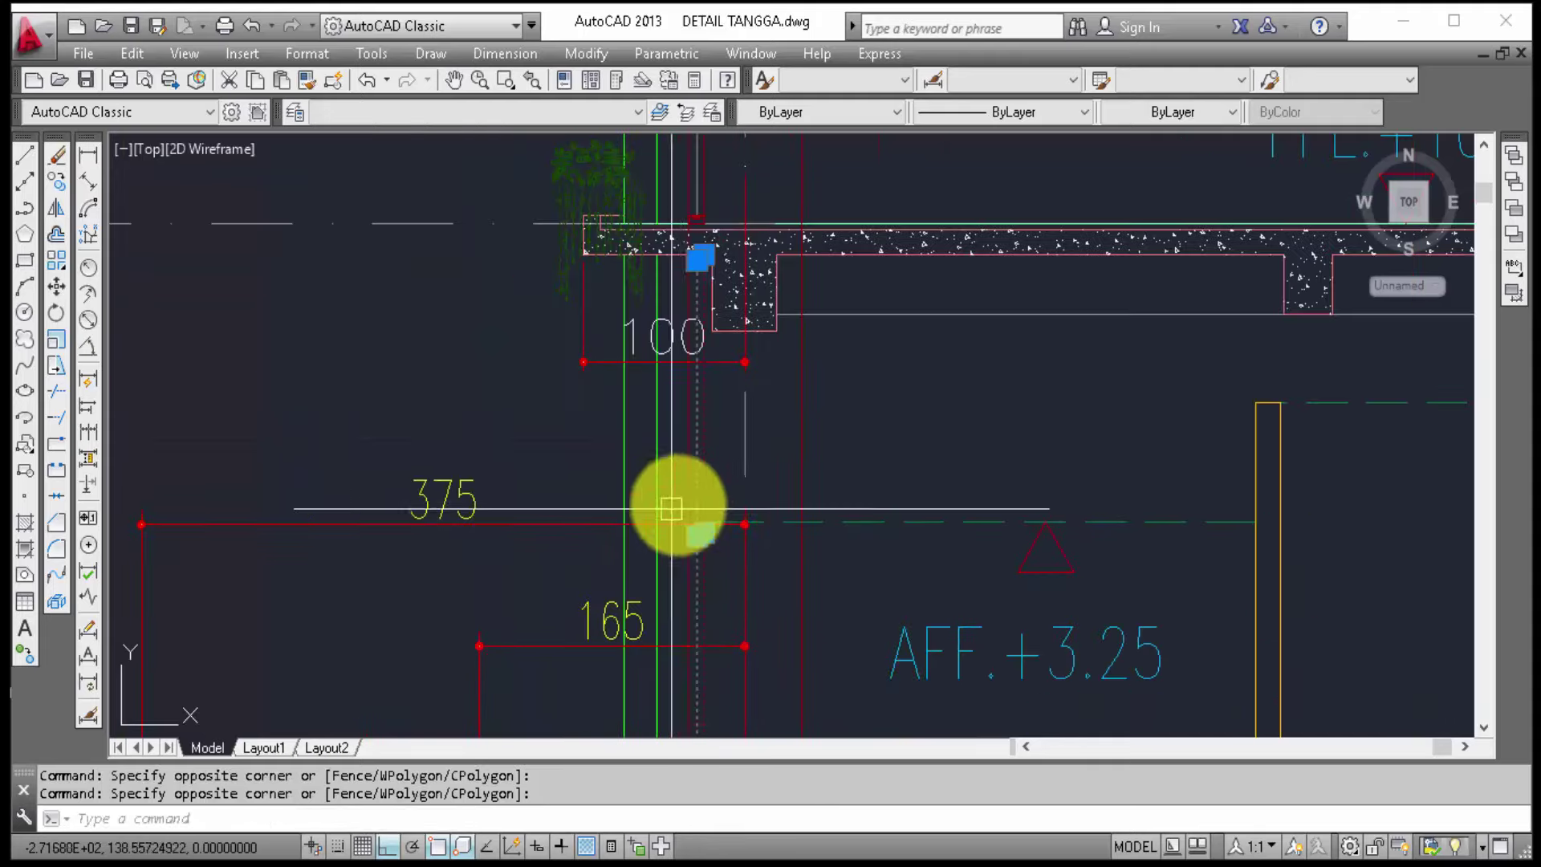
scroll(690, 168, "up", 3)
scroll(739, 377, "up", 3)
middle_click_drag(743, 334, 777, 699)
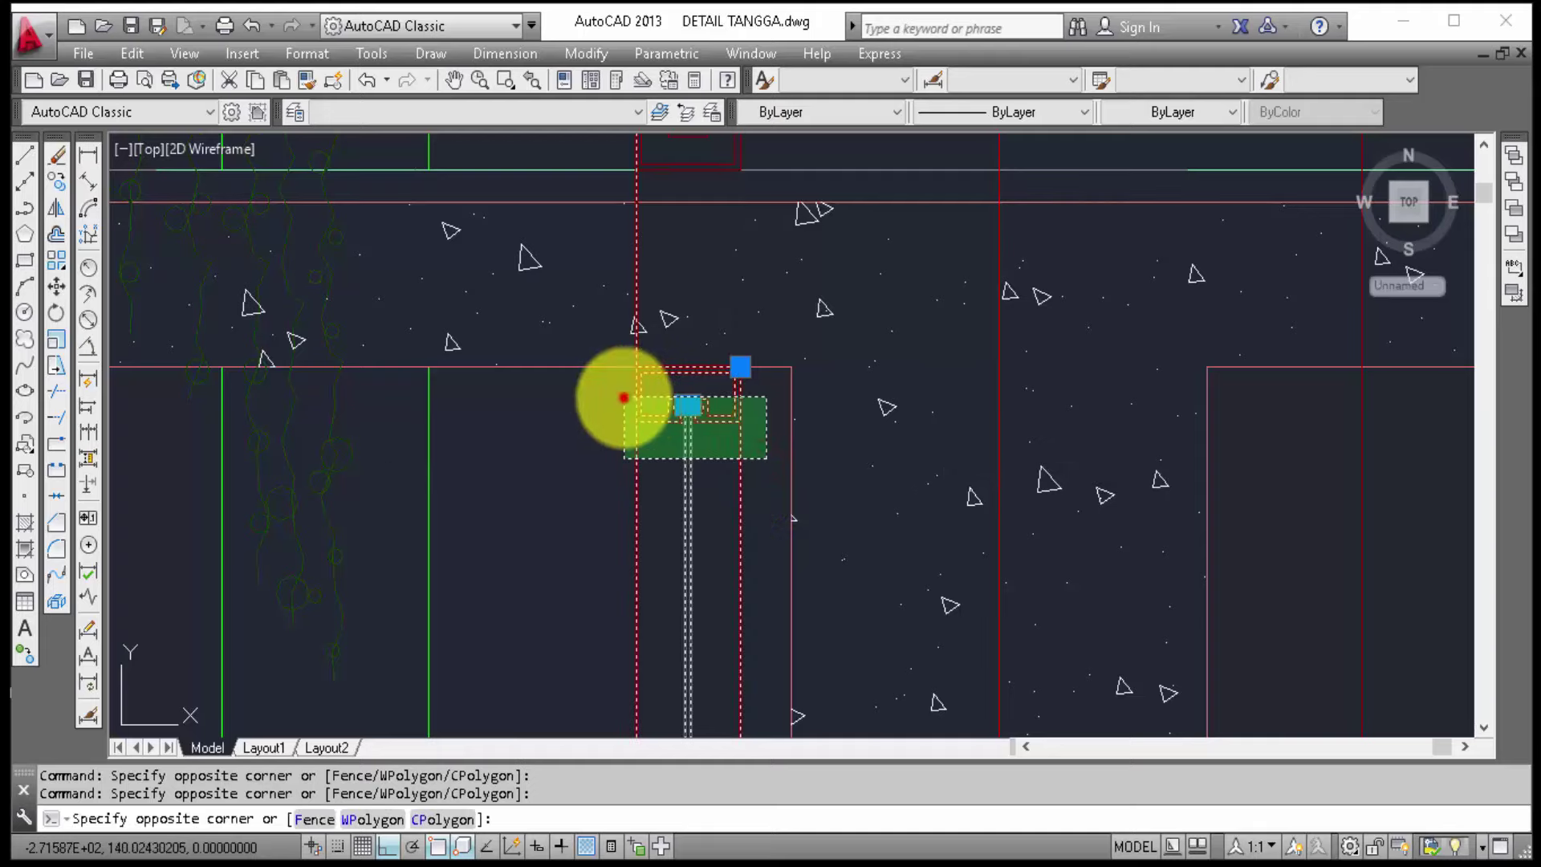
Step: Add the small red marker at the wall top to the selection
left_click(624, 397)
scroll(741, 431, "down", 3)
scroll(751, 427, "down", 2)
middle_click_drag(785, 465, 790, 120)
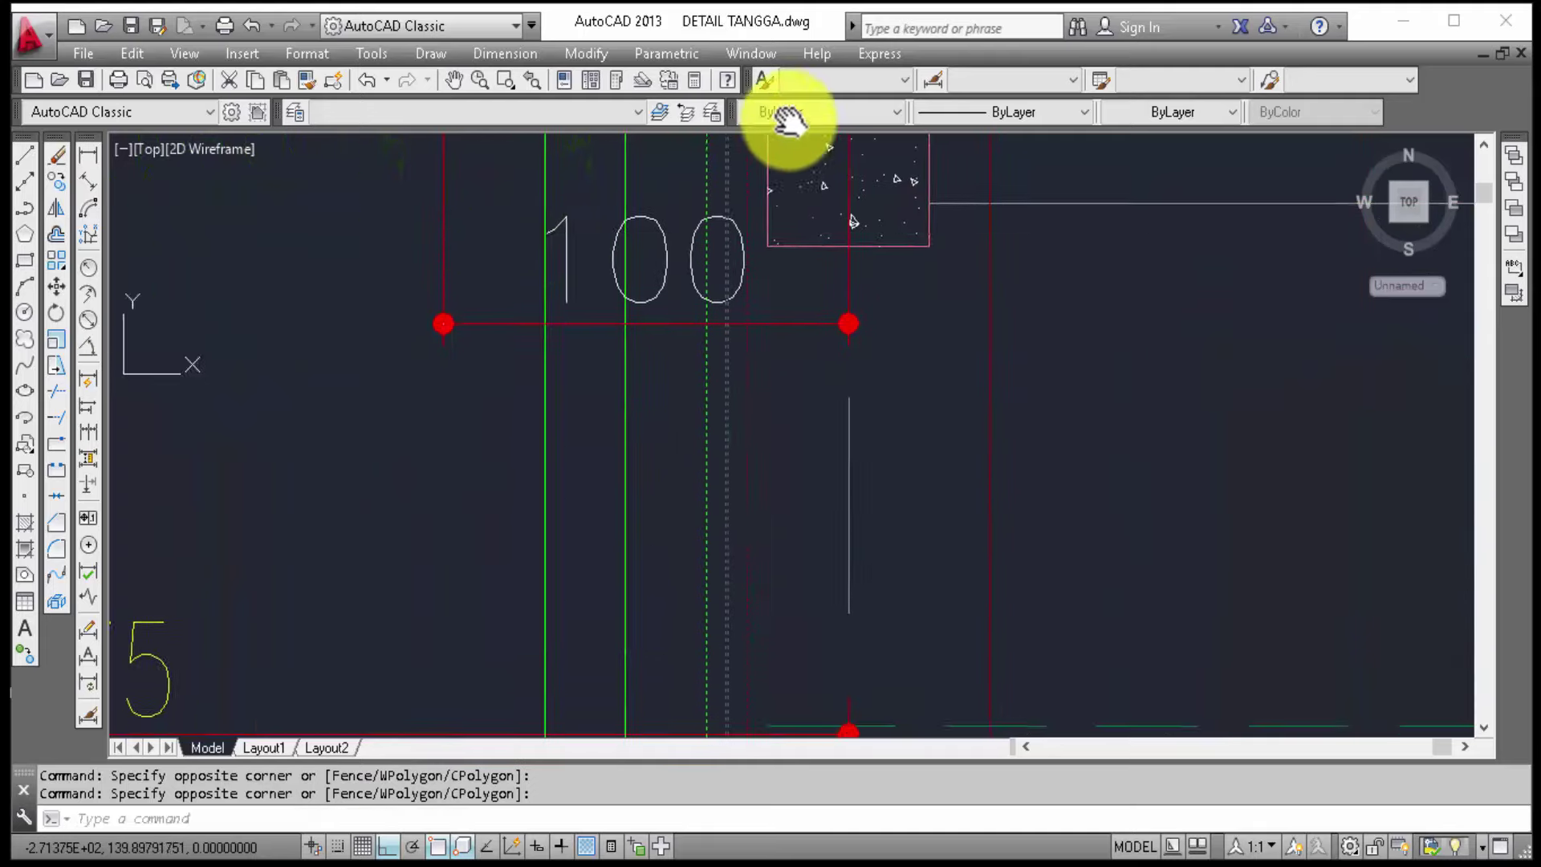
scroll(699, 395, "down", 3)
middle_click_drag(751, 595, 729, 310)
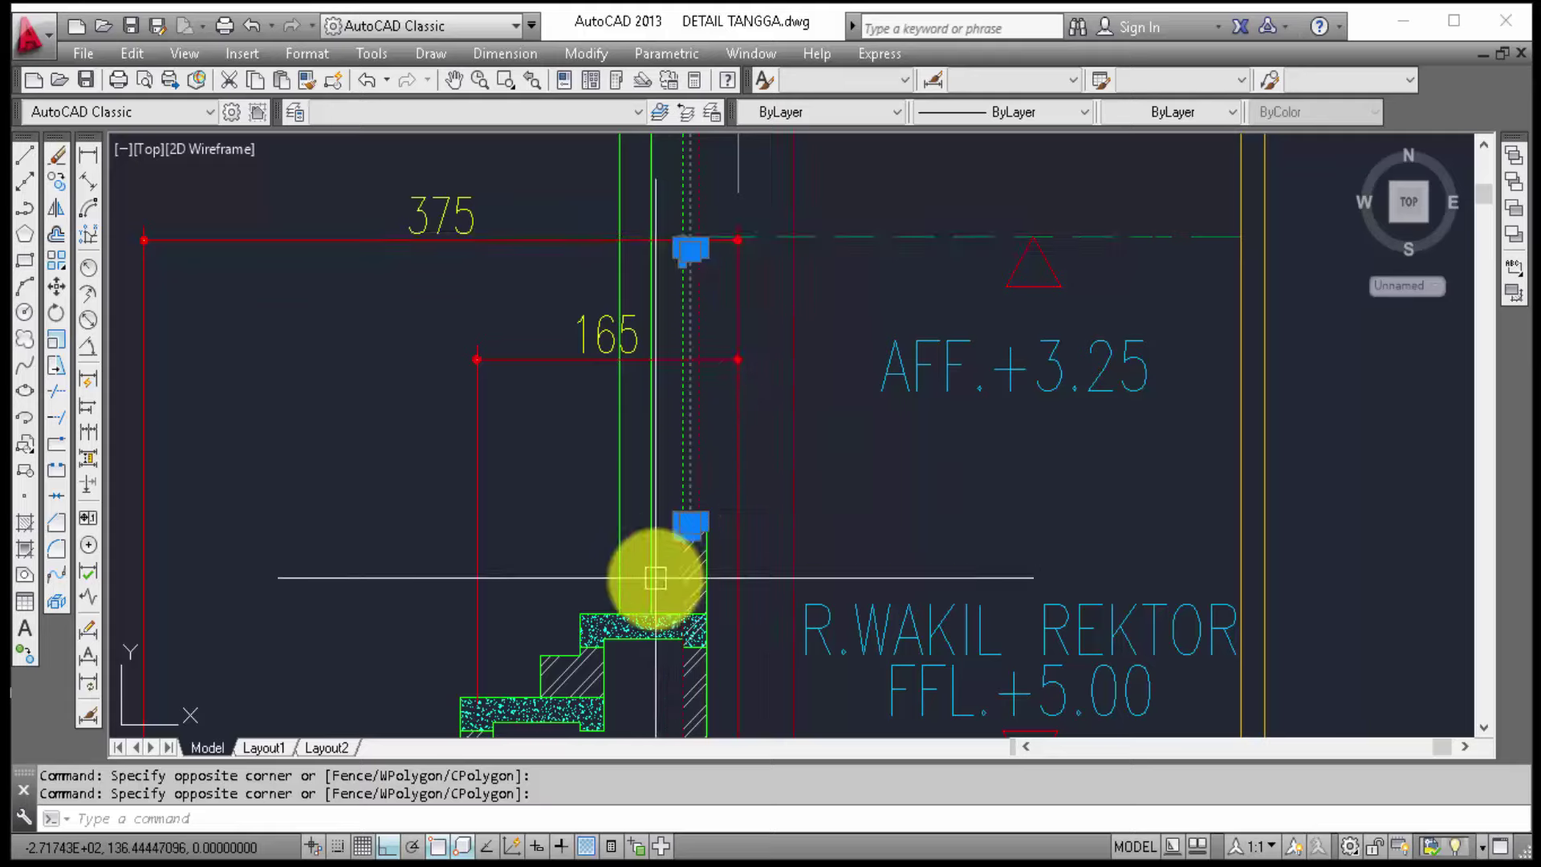
scroll(662, 567, "up", 5)
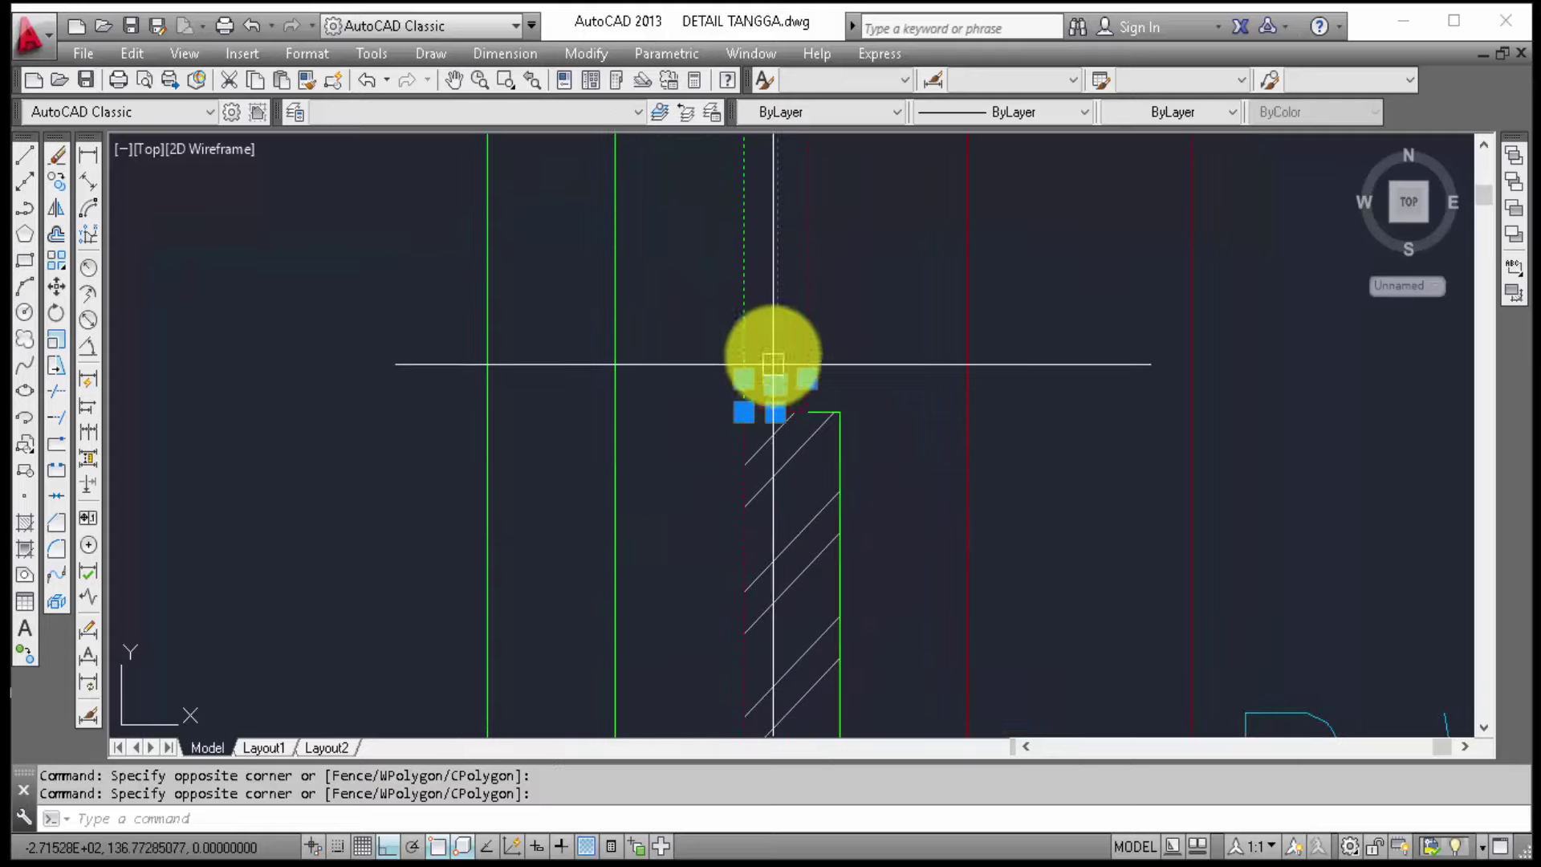
scroll(740, 336, "up", 4)
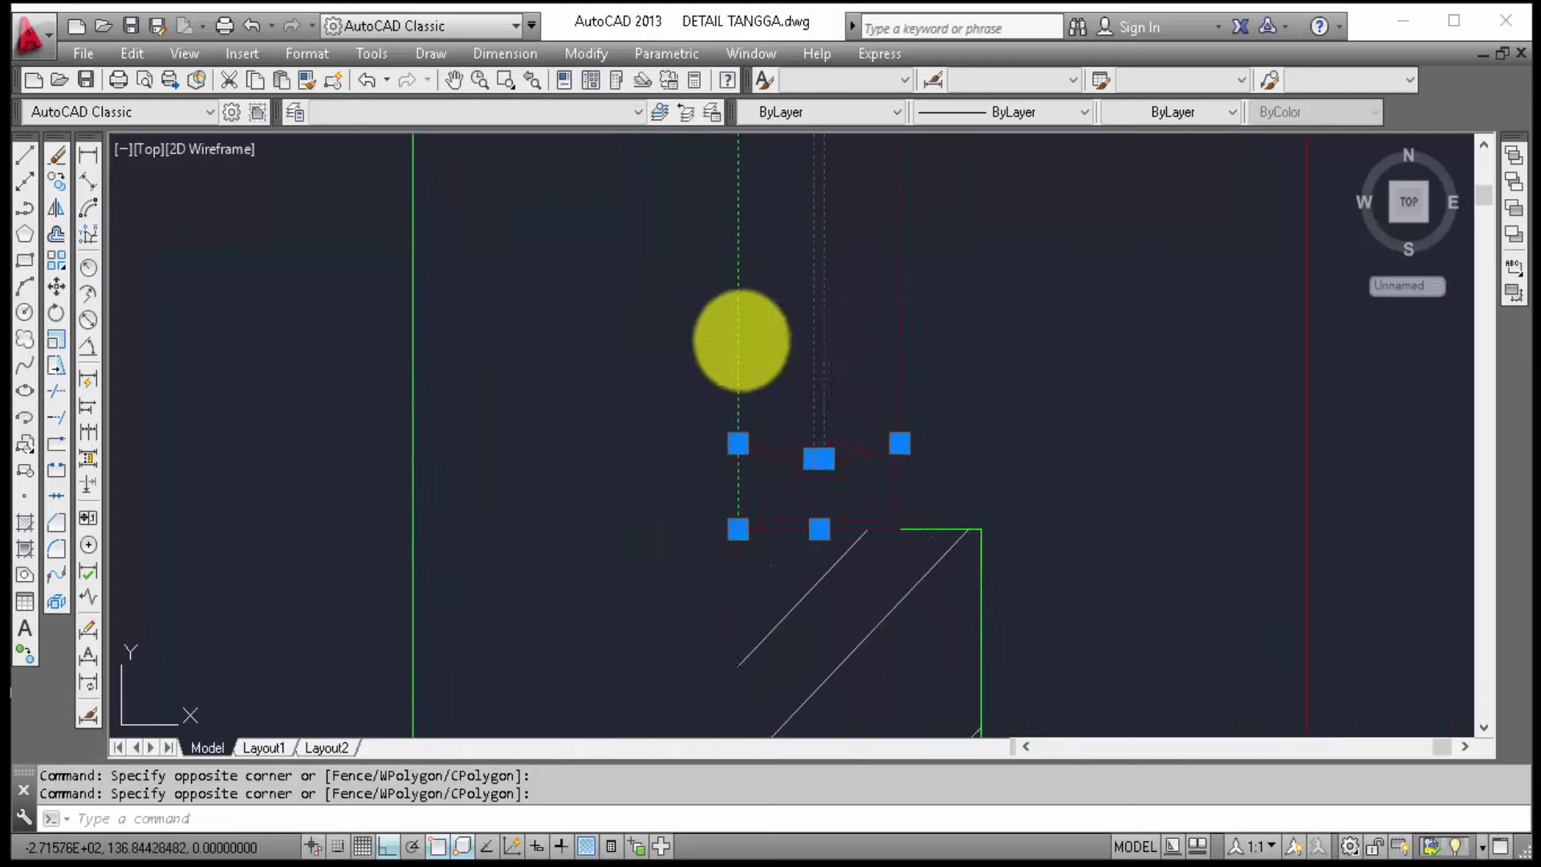
left_click(739, 353)
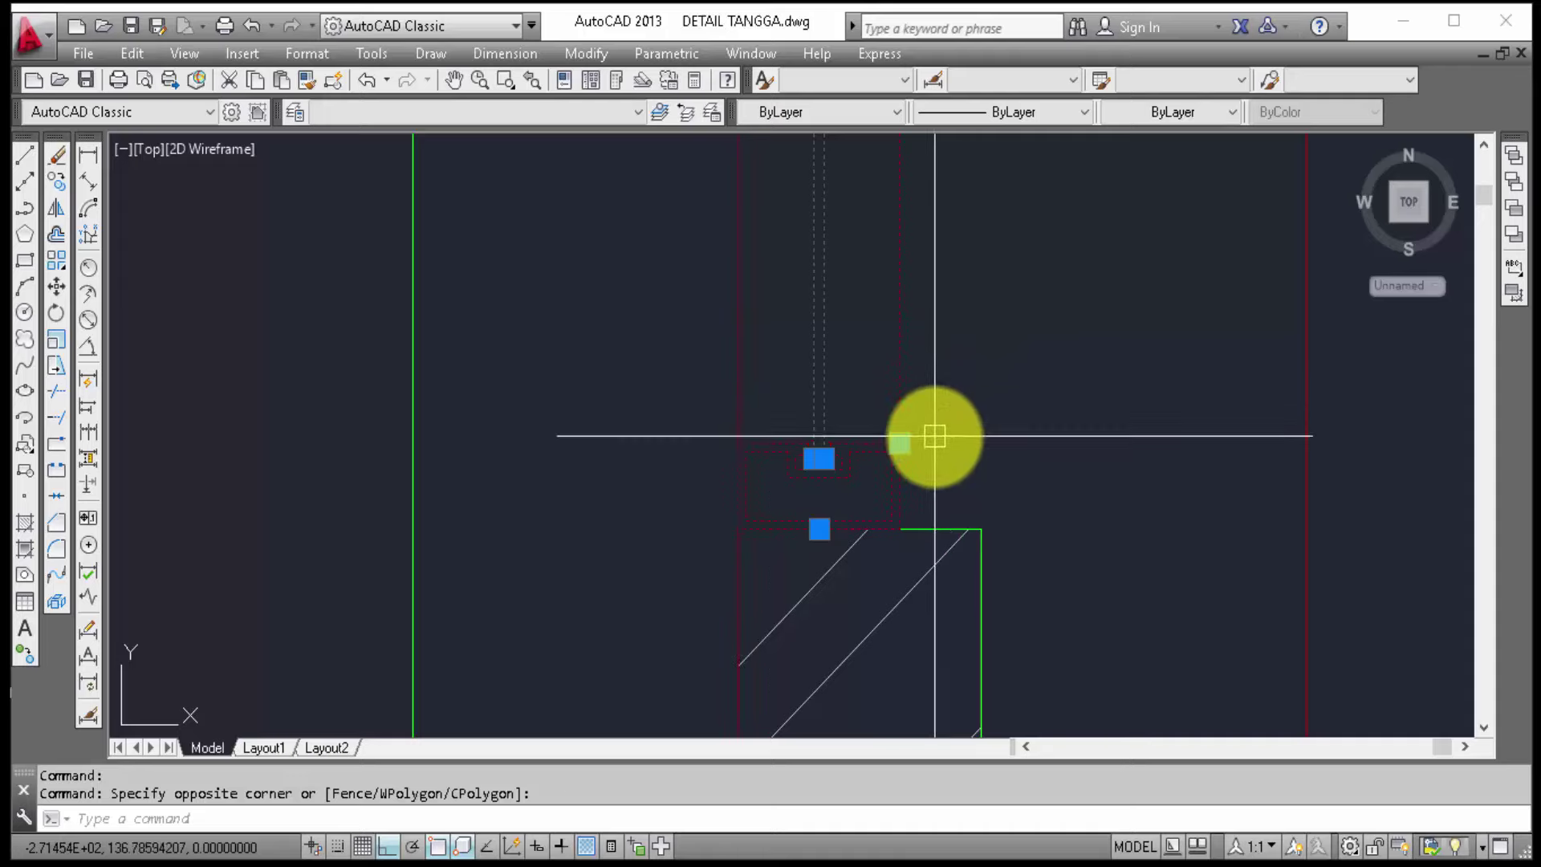
type("c")
Step: Cancel a stray circle command and reselect the wall-top marker pieces with crossing windows
key("Return")
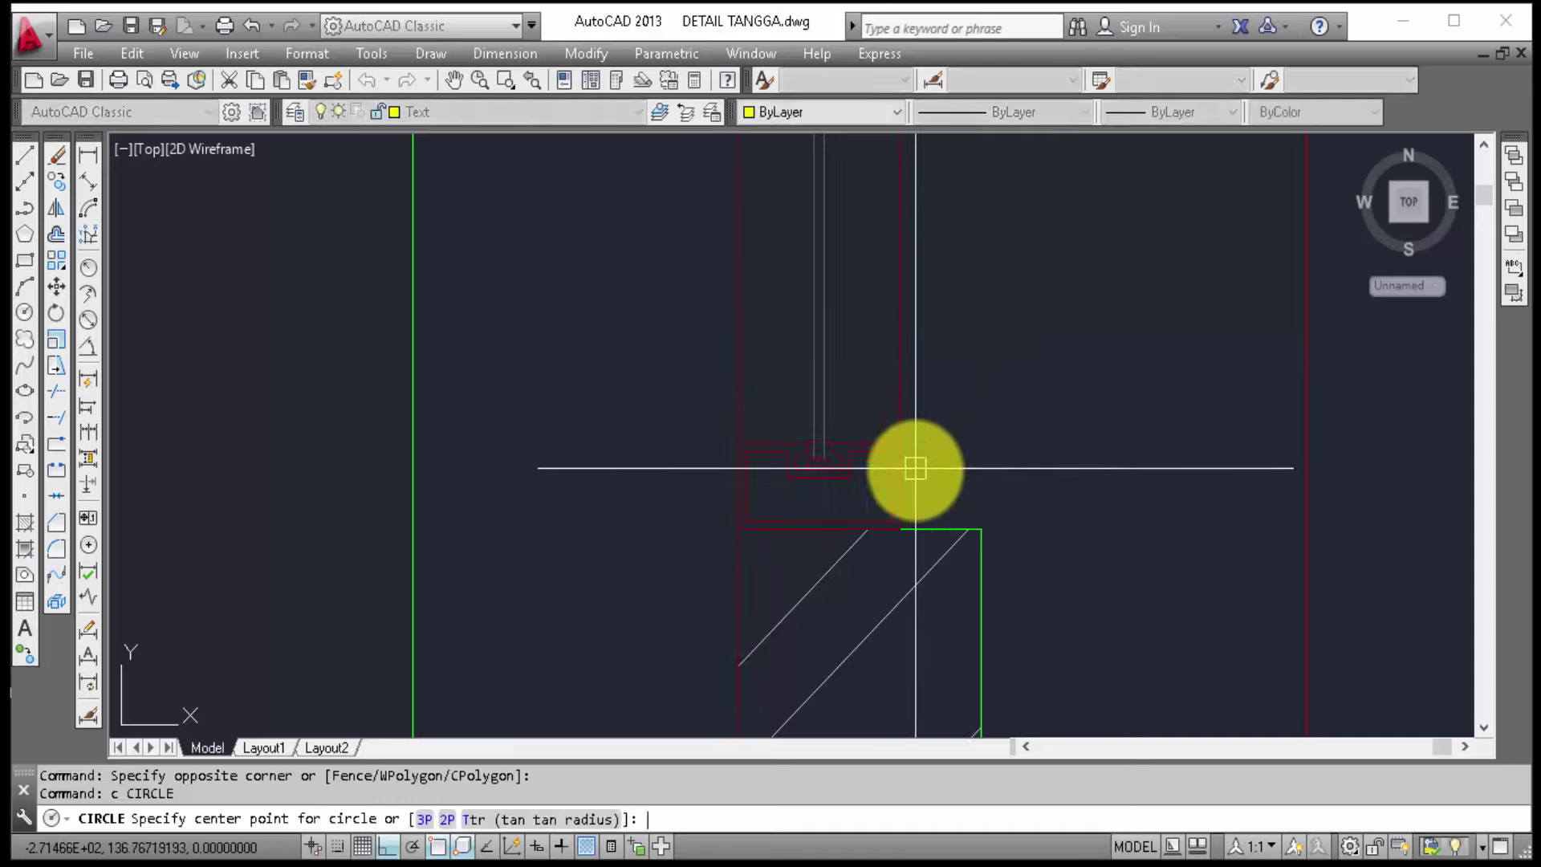
key("Escape")
left_click(916, 473)
left_click(773, 380)
scroll(777, 481, "up", 3)
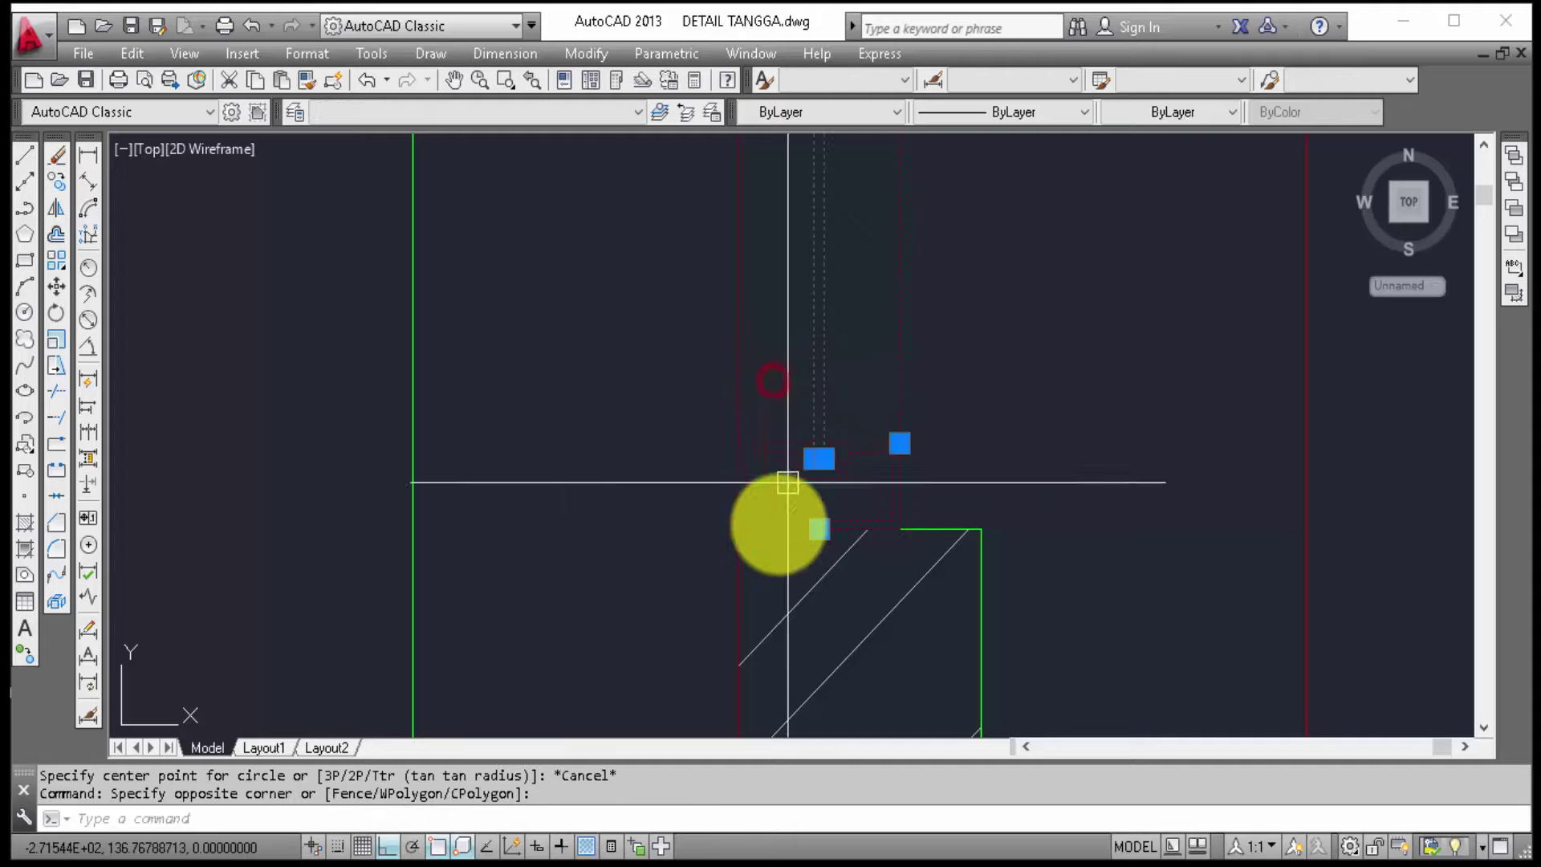
scroll(792, 506, "up", 2)
middle_click_drag(792, 506, 832, 682)
middle_click_drag(837, 456, 881, 661)
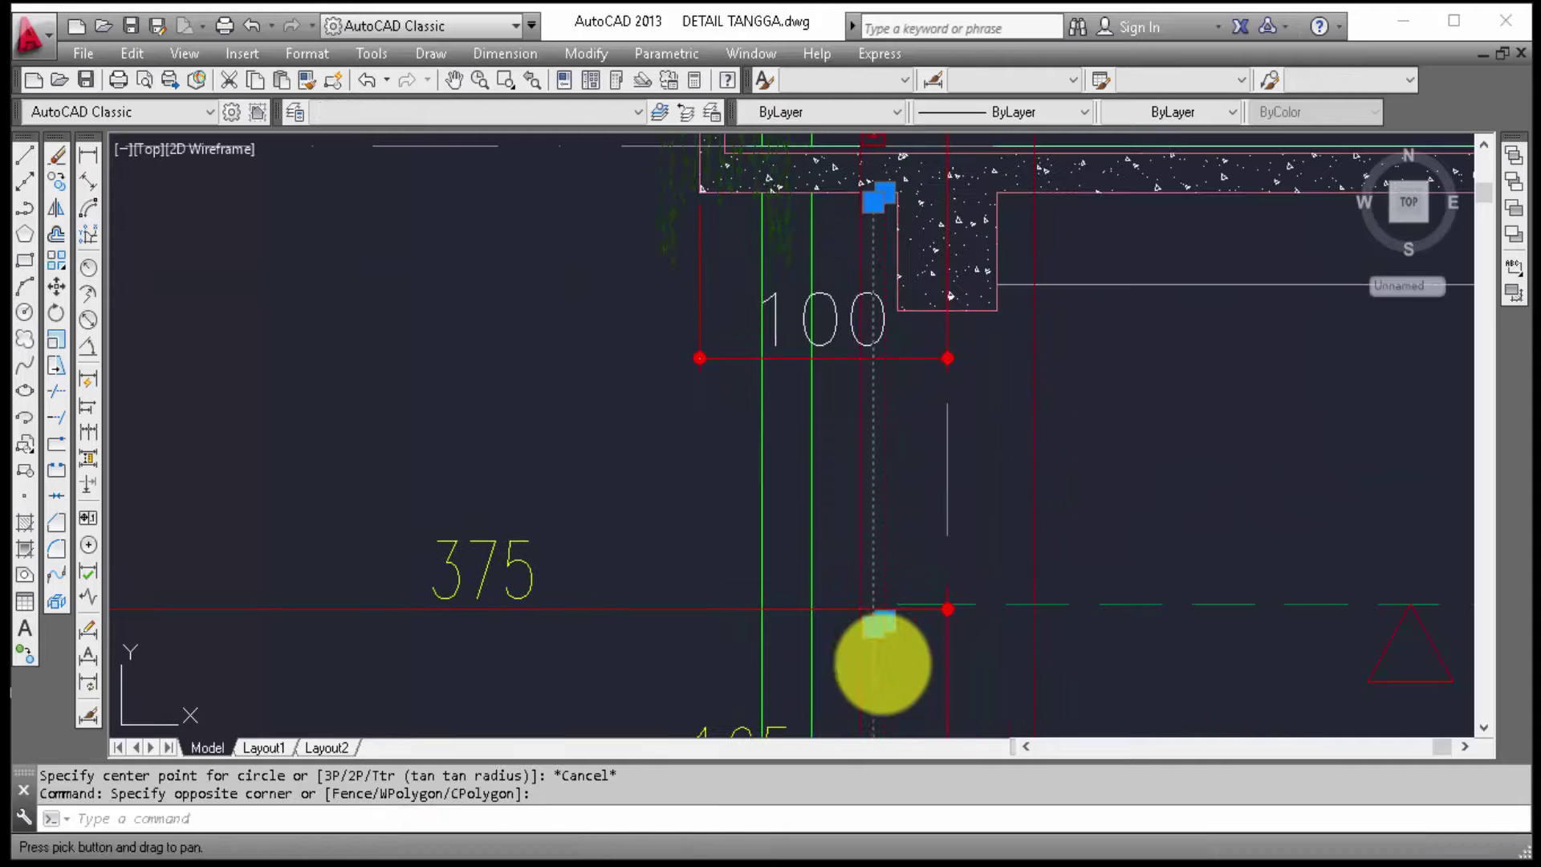
scroll(881, 196, "up", 3)
scroll(916, 341, "up", 1)
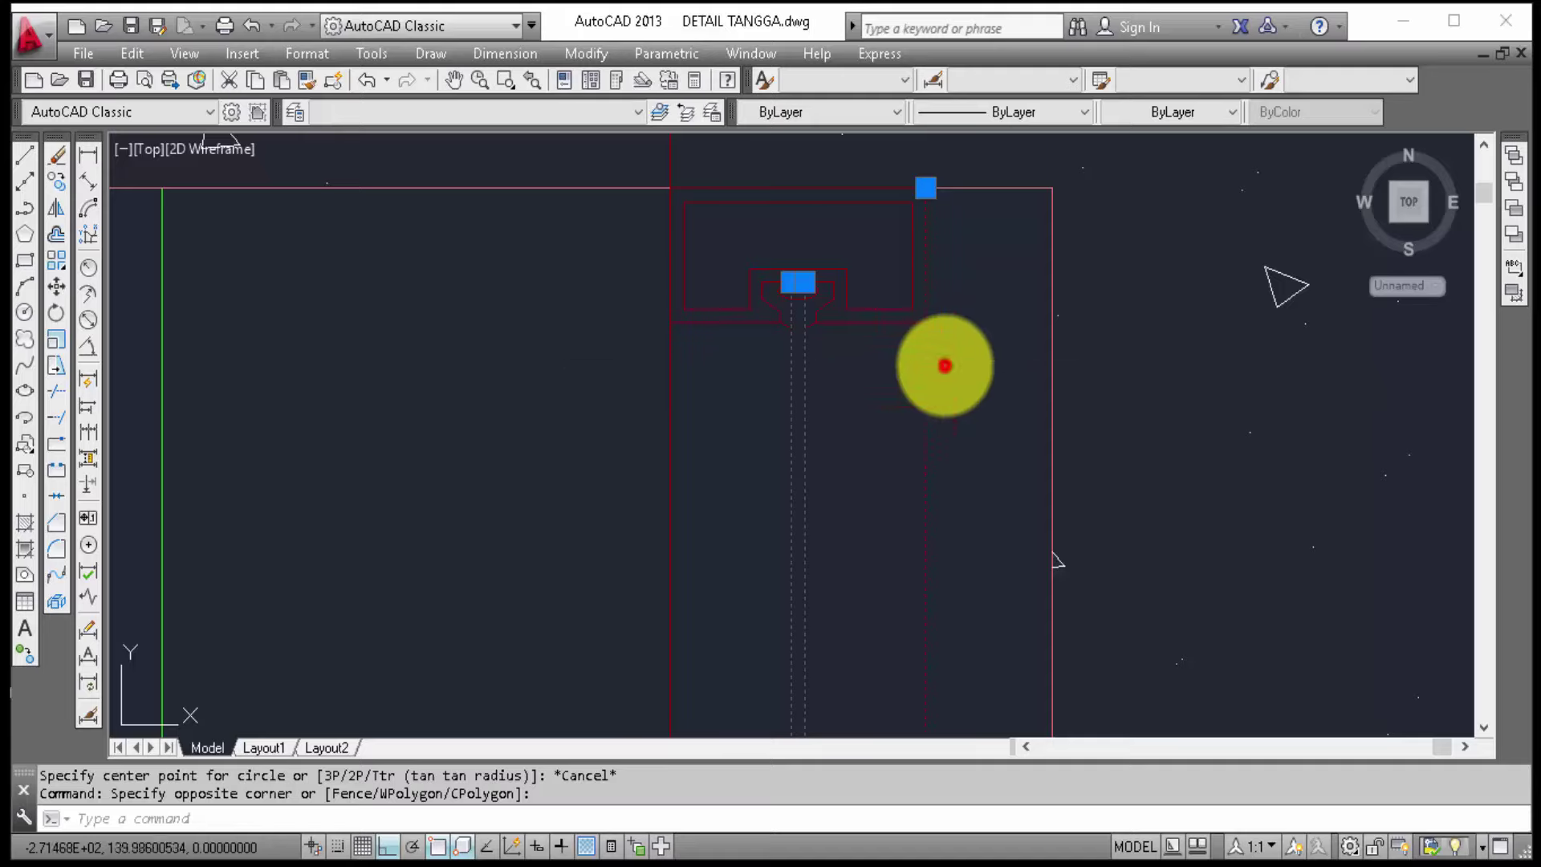
left_click(945, 366)
left_click(725, 248)
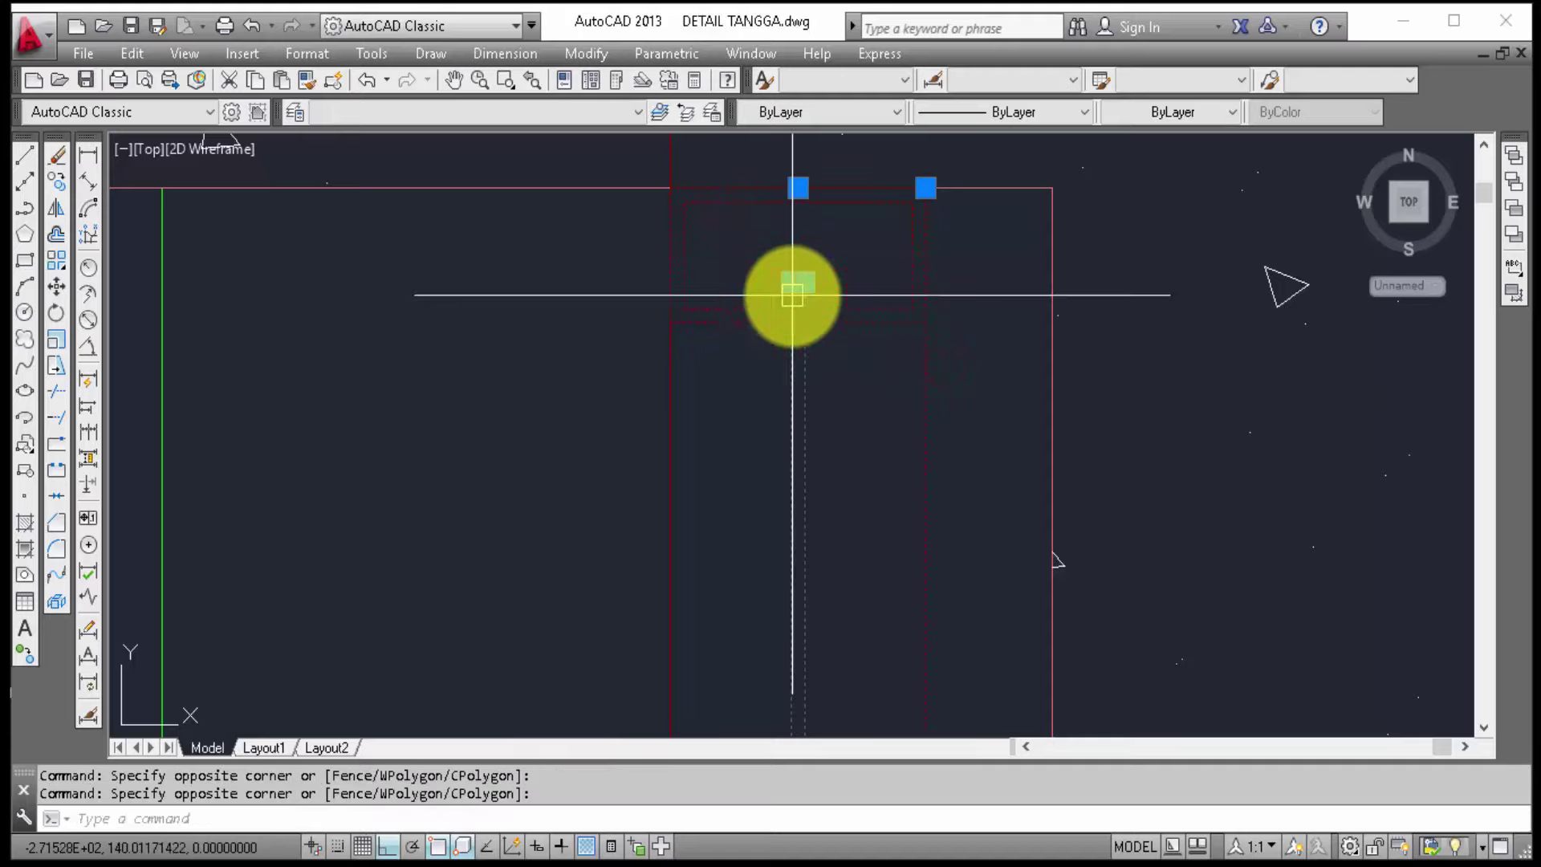
type("co")
key("Return")
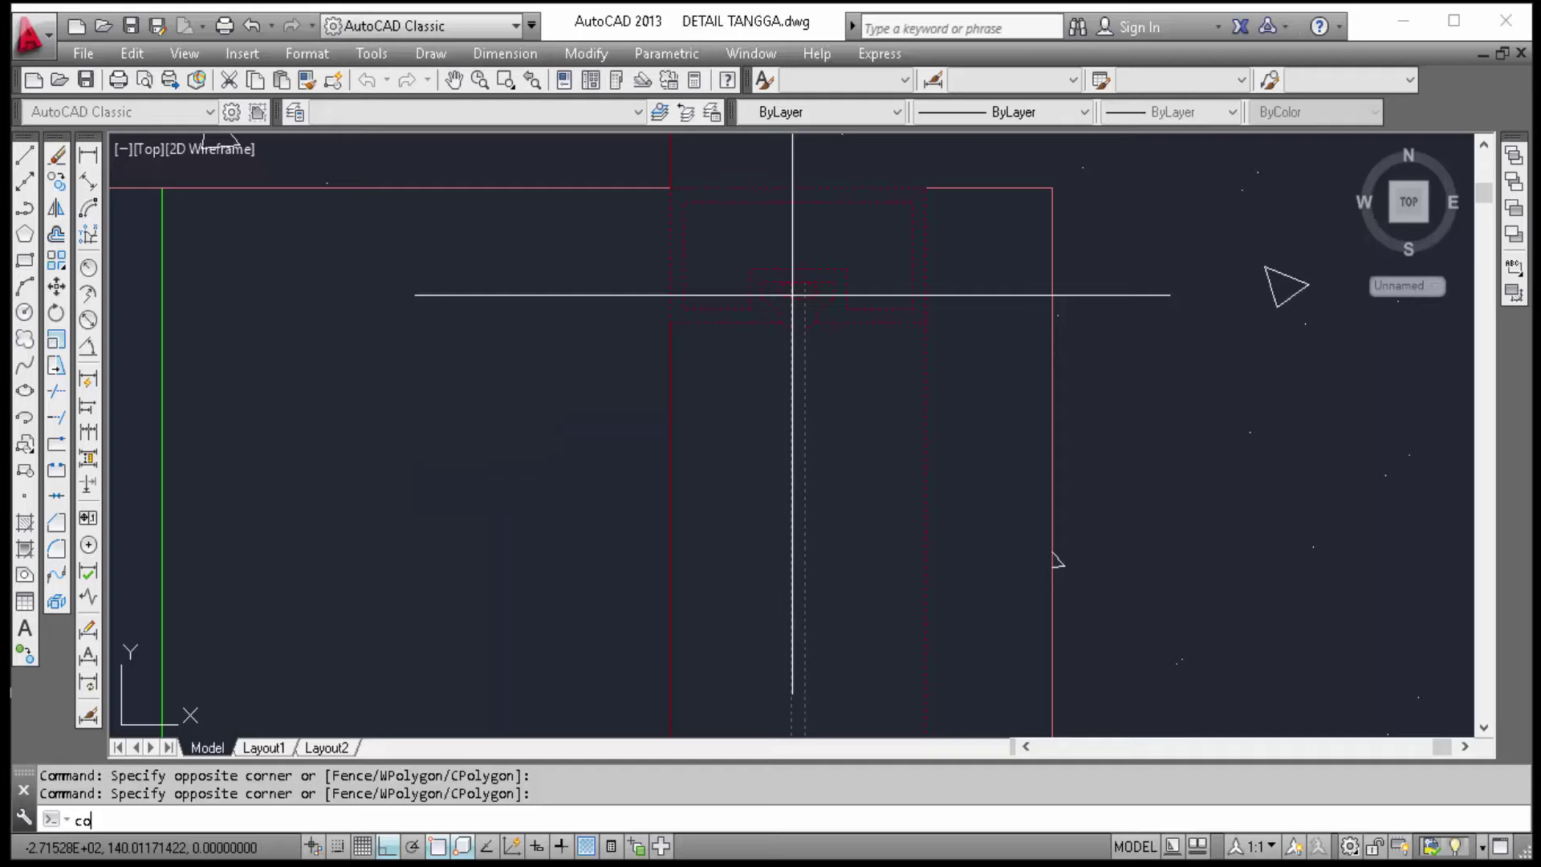
Step: Copy the selected marker objects to the stair drawing's wall corner, with ortho off
key("Return")
left_click(793, 295)
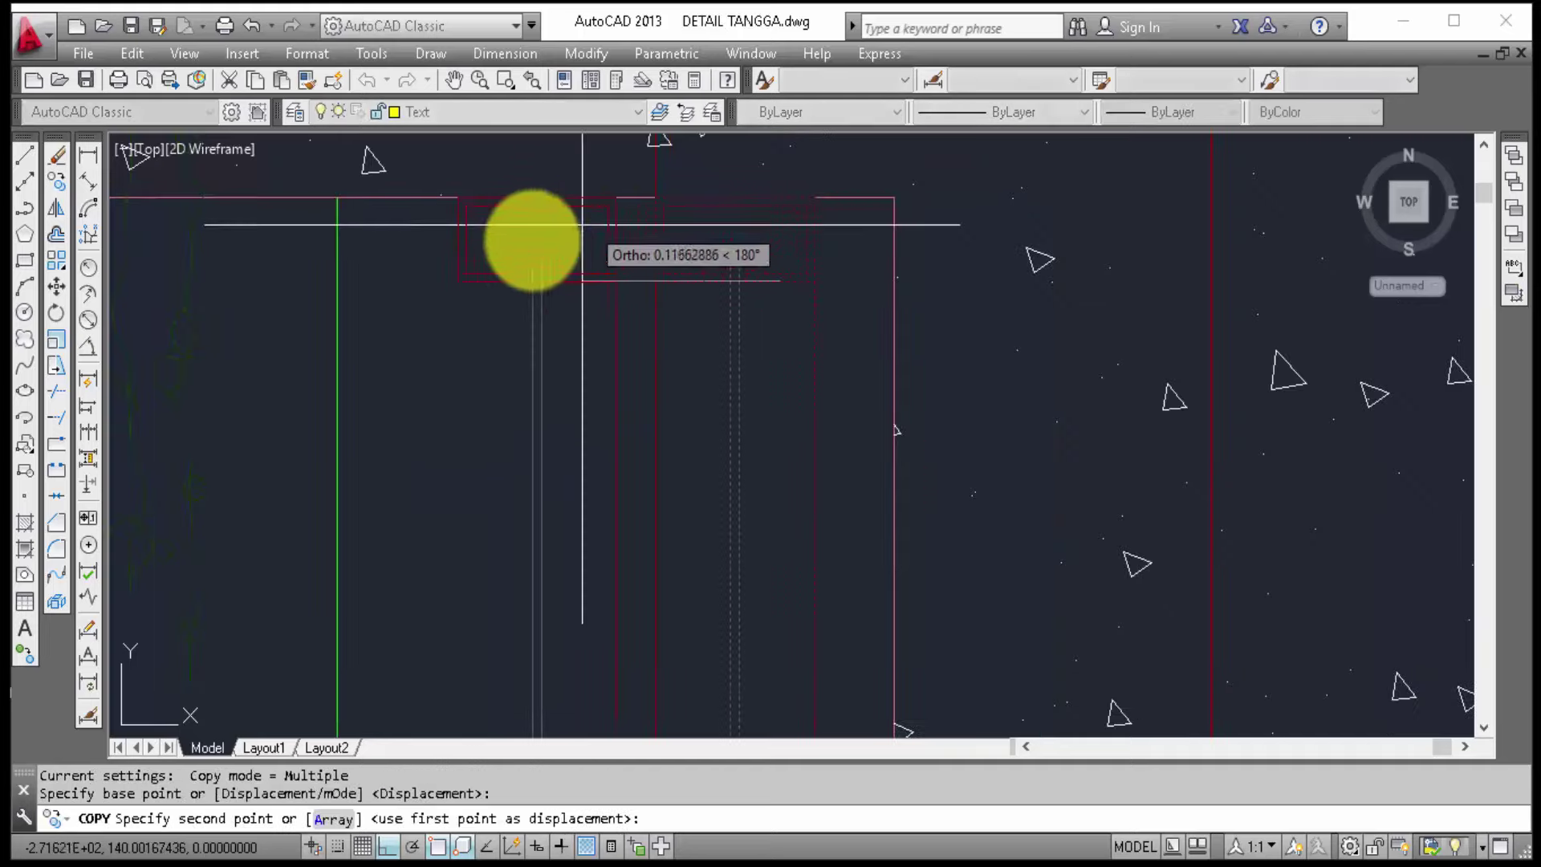
scroll(482, 303, "down", 3)
scroll(481, 303, "down", 3)
scroll(485, 307, "down", 3)
scroll(481, 309, "down", 3)
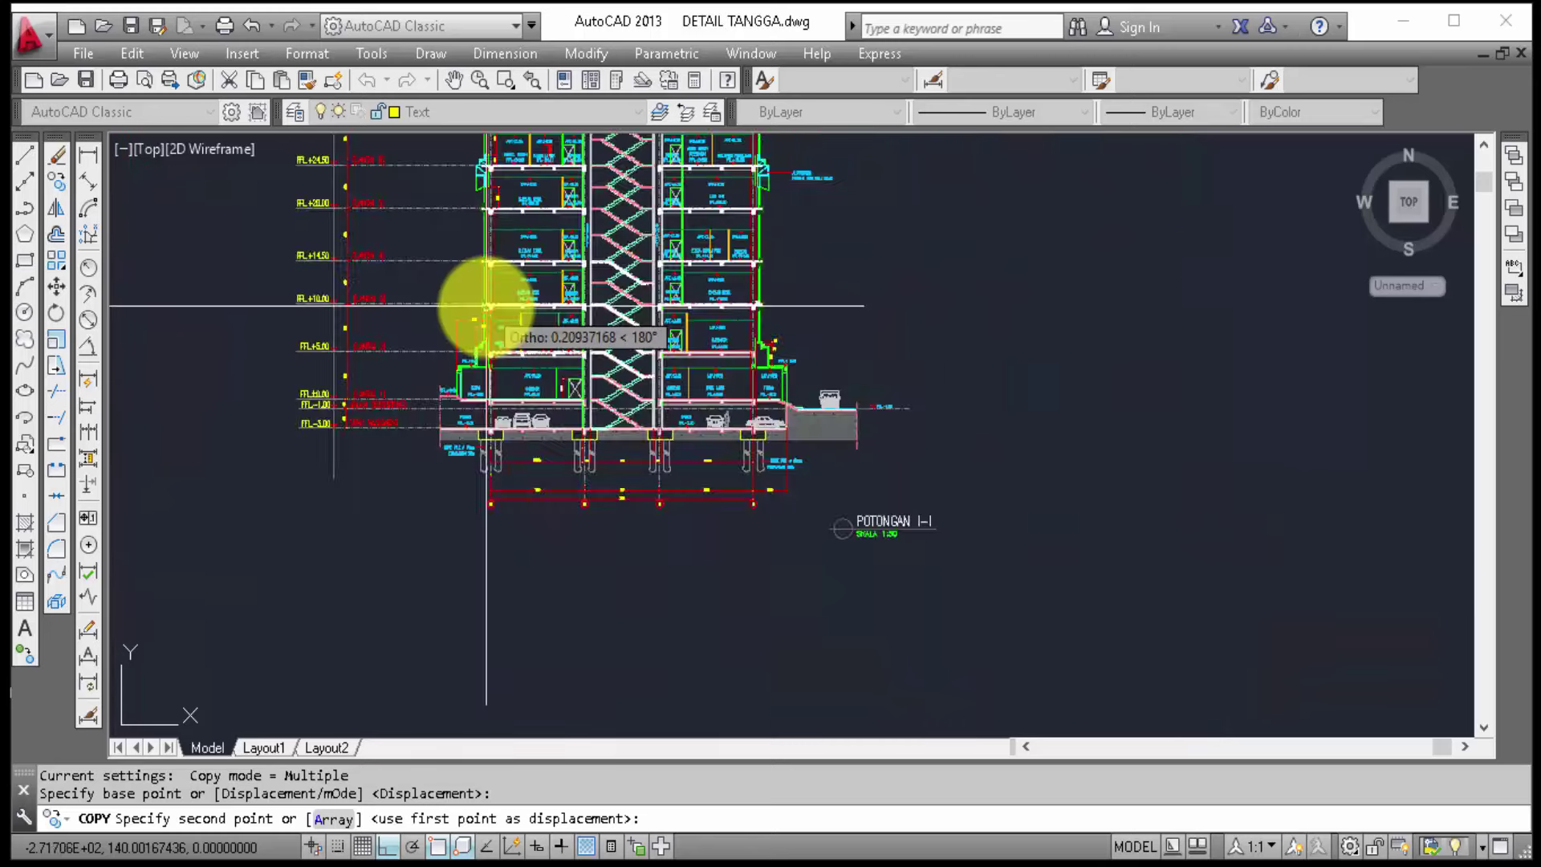
scroll(678, 327, "down", 5)
middle_click_drag(518, 308, 109, 274)
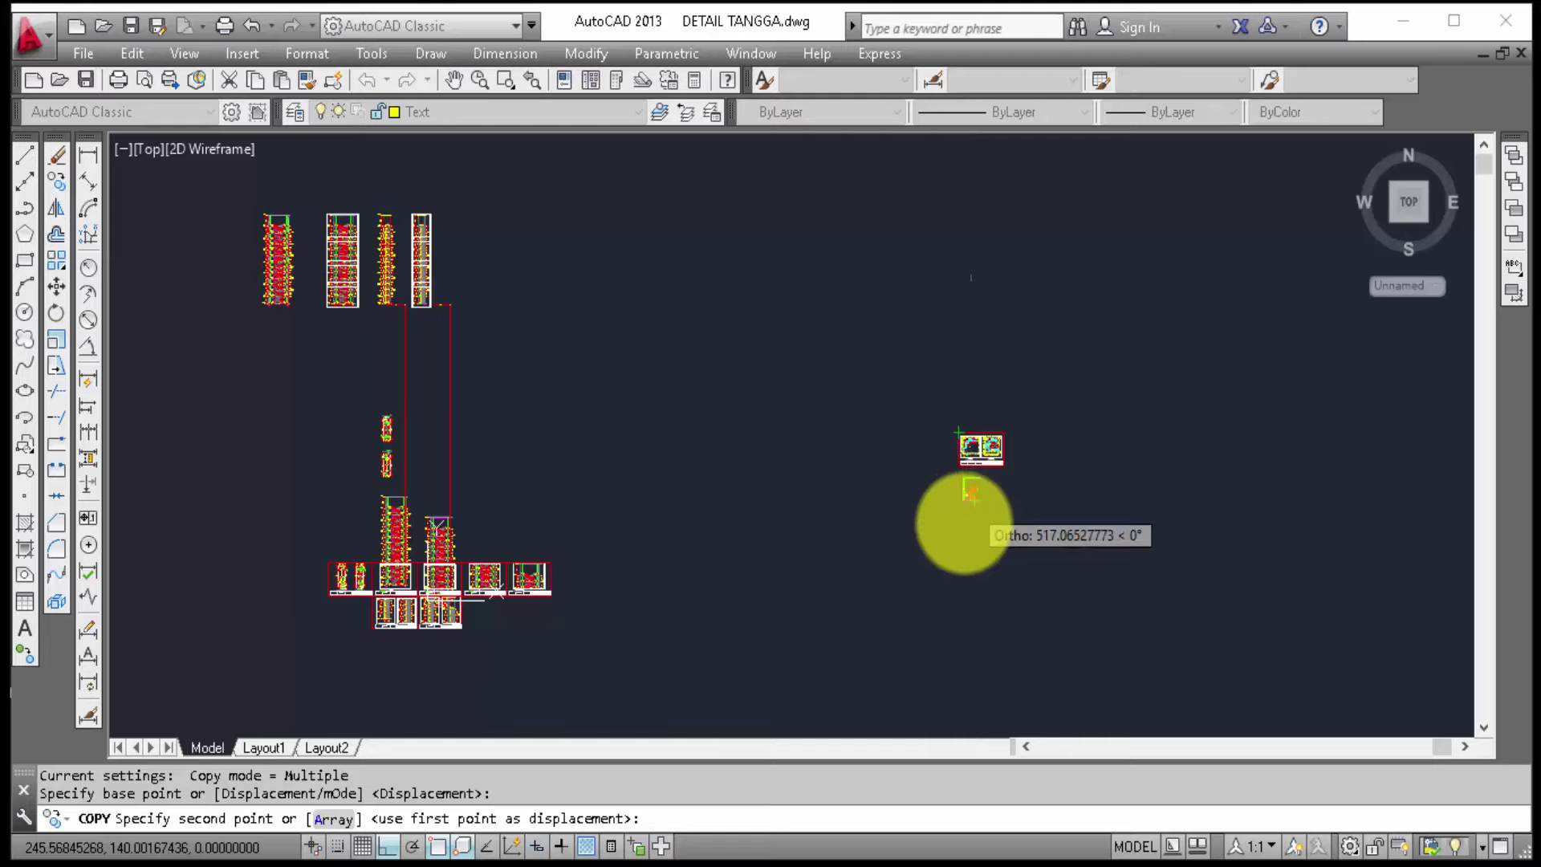
key("F8")
scroll(959, 514, "up", 1)
scroll(1025, 430, "up", 3)
scroll(880, 292, "up", 2)
scroll(927, 309, "up", 2)
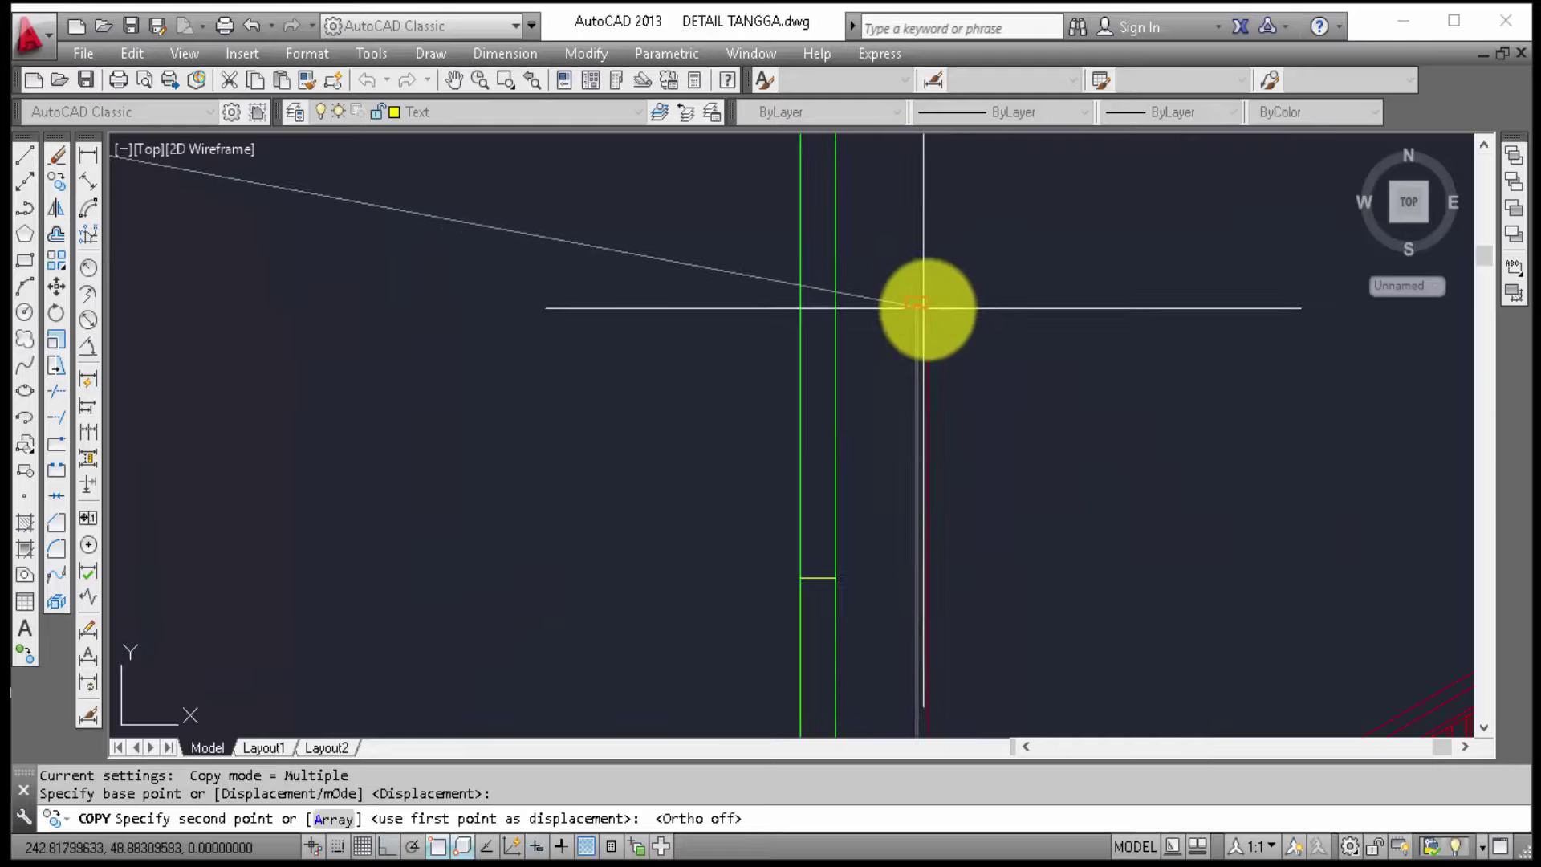
scroll(930, 275, "down", 4)
middle_click_drag(930, 276, 876, 520)
left_click(859, 314)
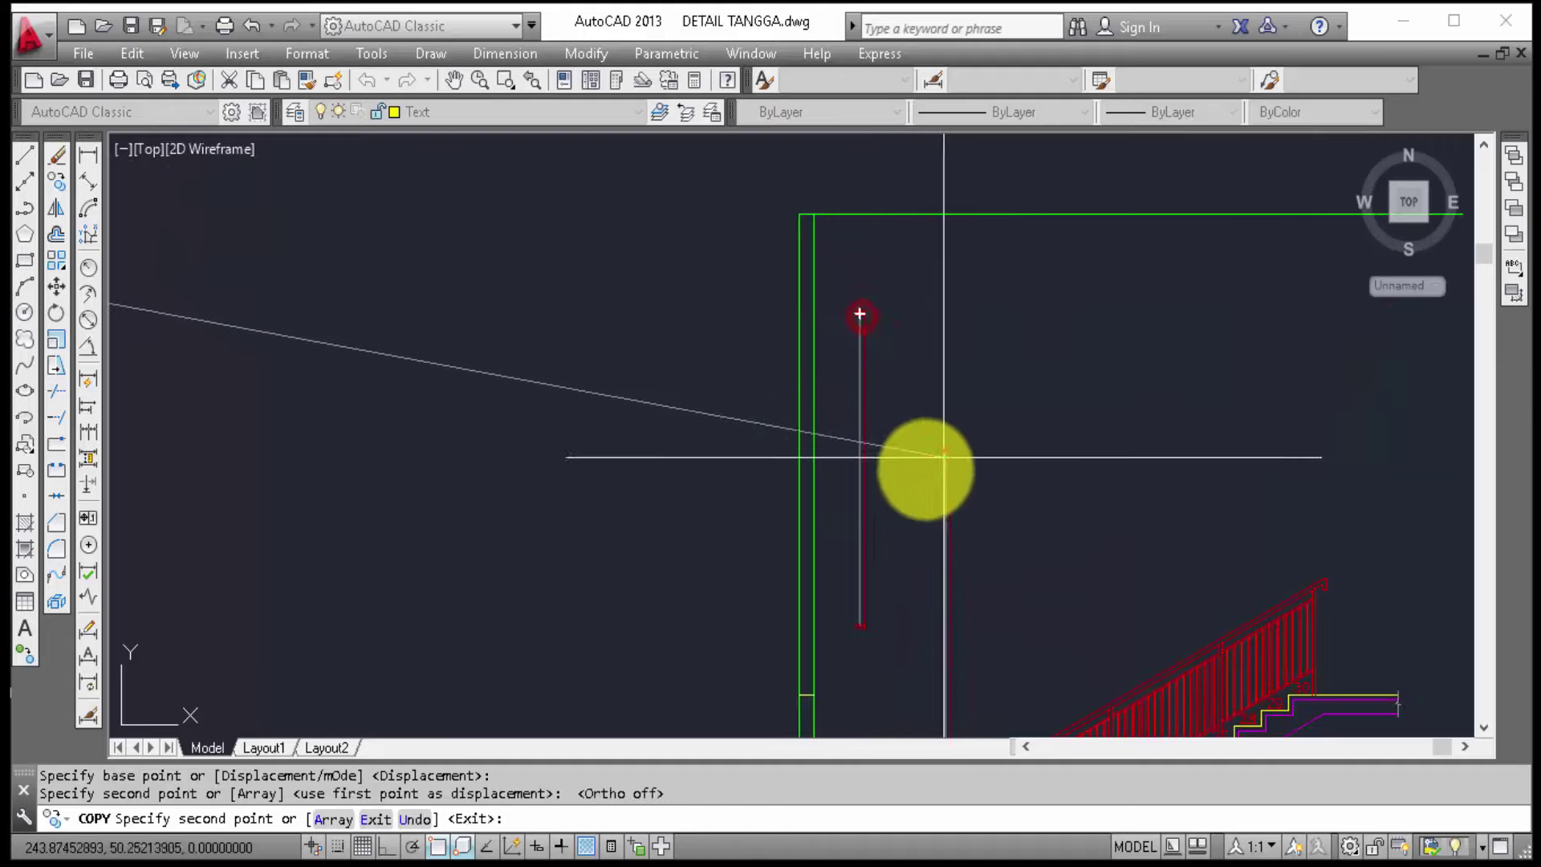
middle_click_drag(944, 456, 929, 389)
scroll(905, 498, "up", 2)
key("Escape")
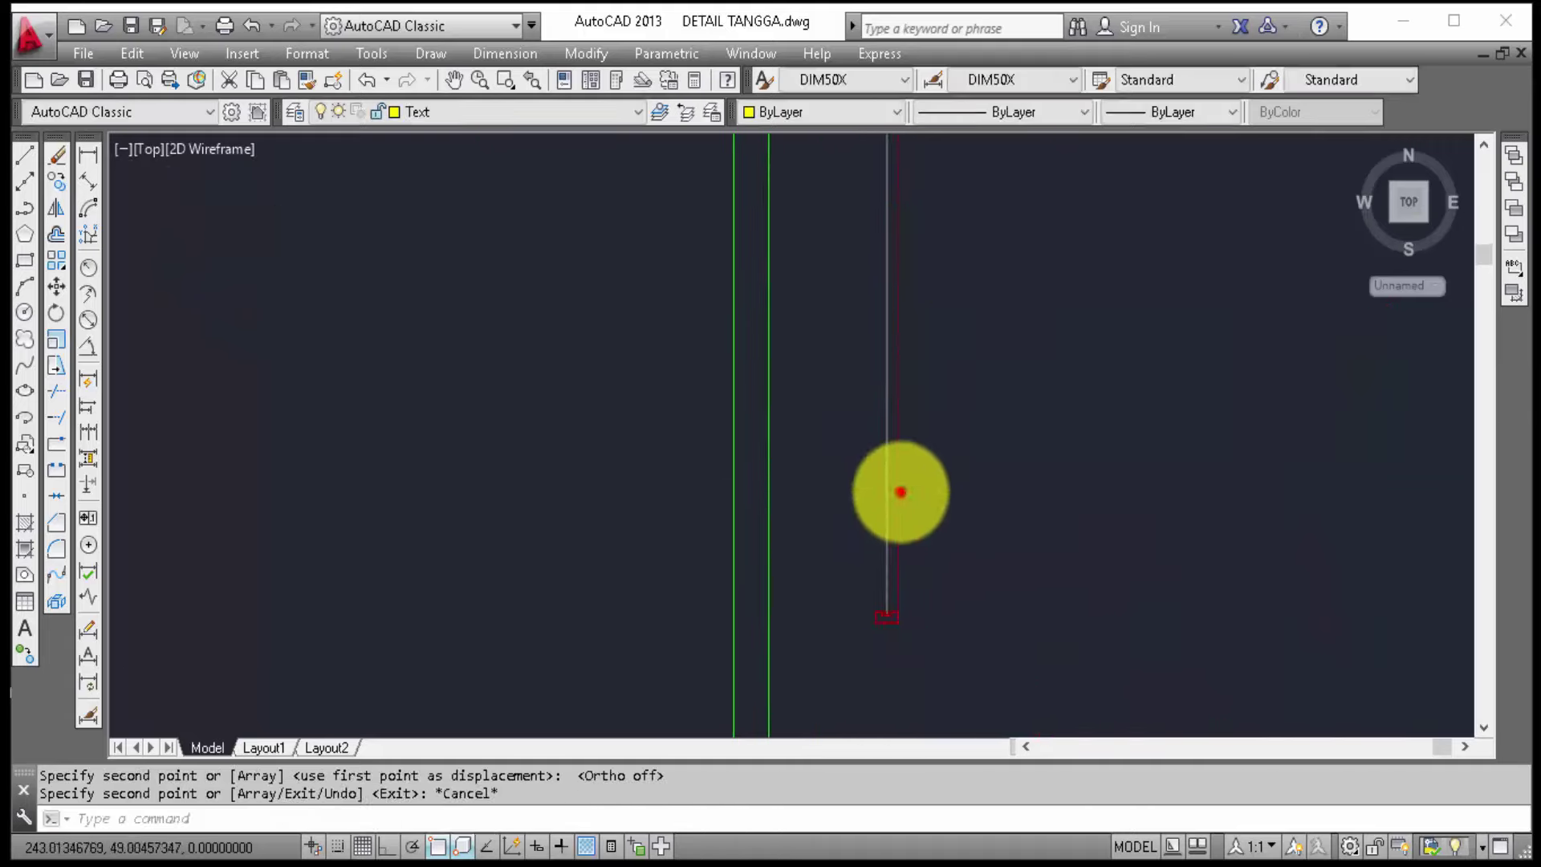
Step: Copy the red KUSEN-Almini window line to a new spot beside the green wall
left_click(901, 492)
scroll(861, 625, "up", 3)
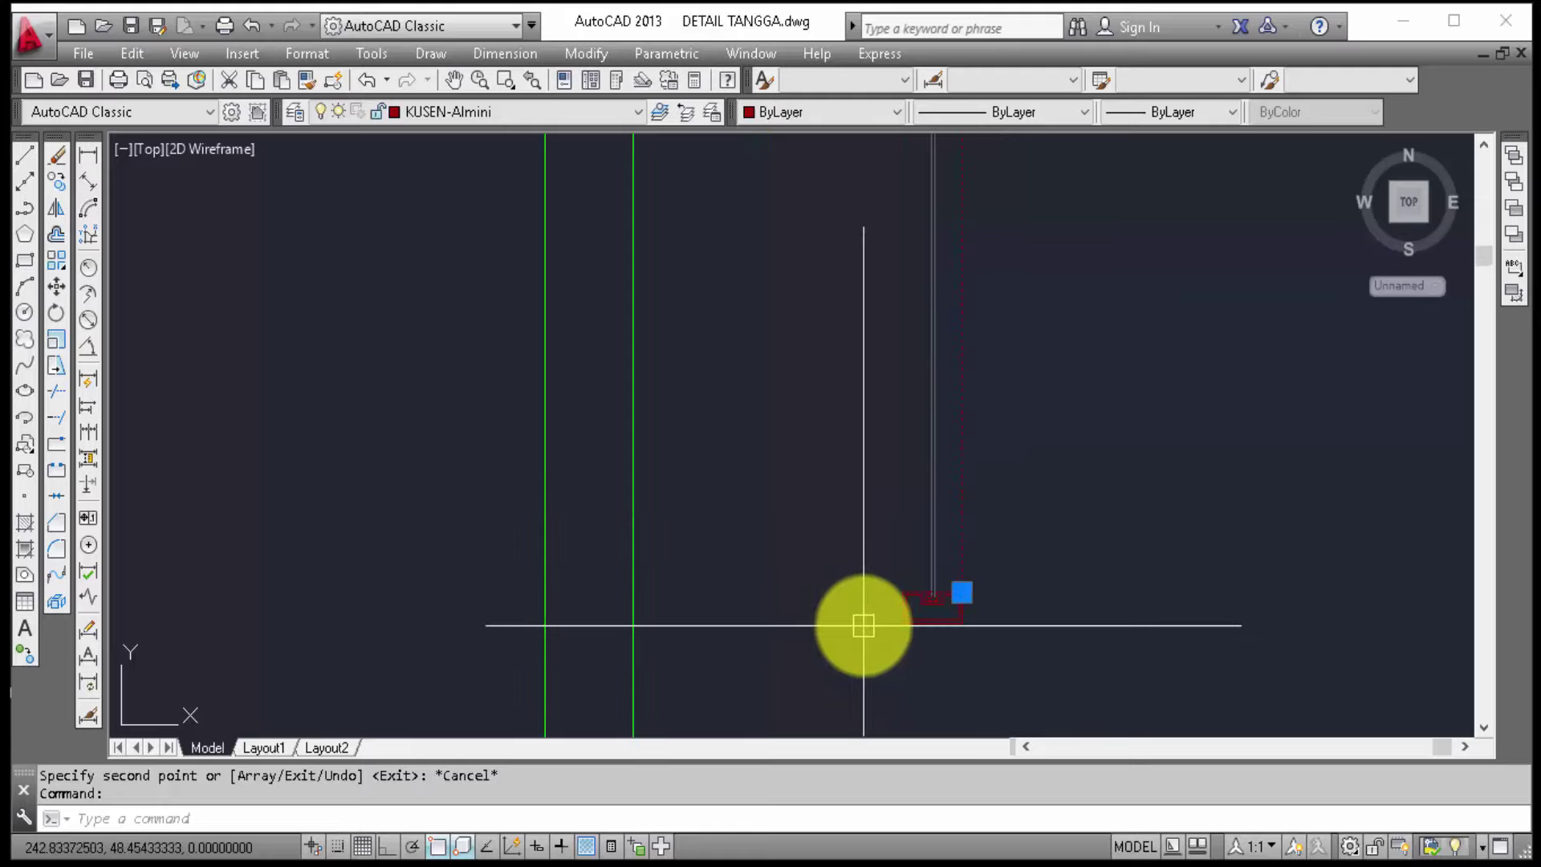
type("co")
key("Return")
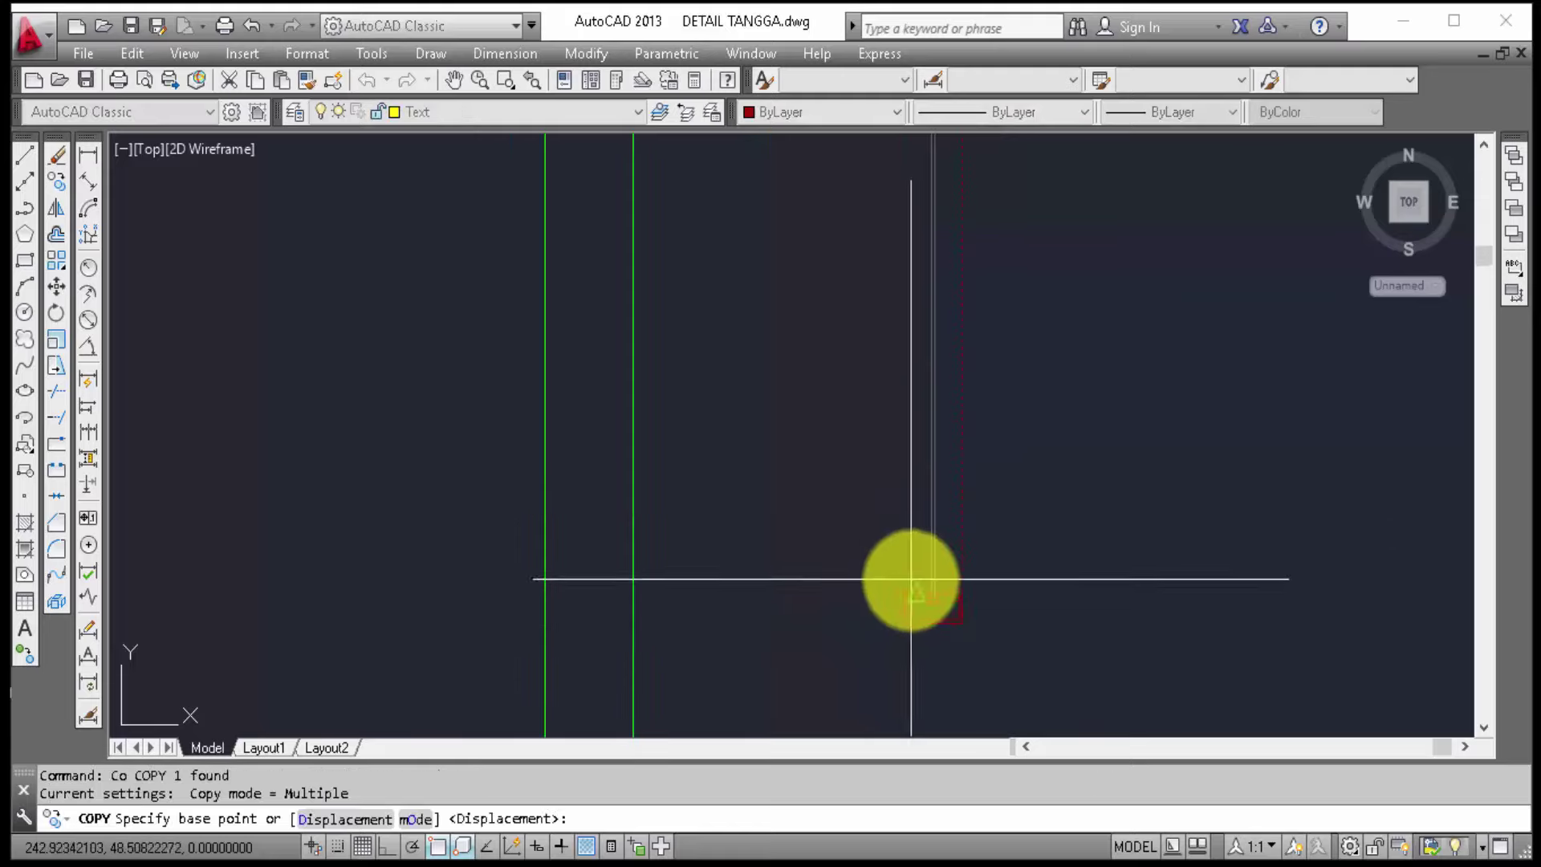
scroll(955, 610, "up", 5)
left_click(1018, 620)
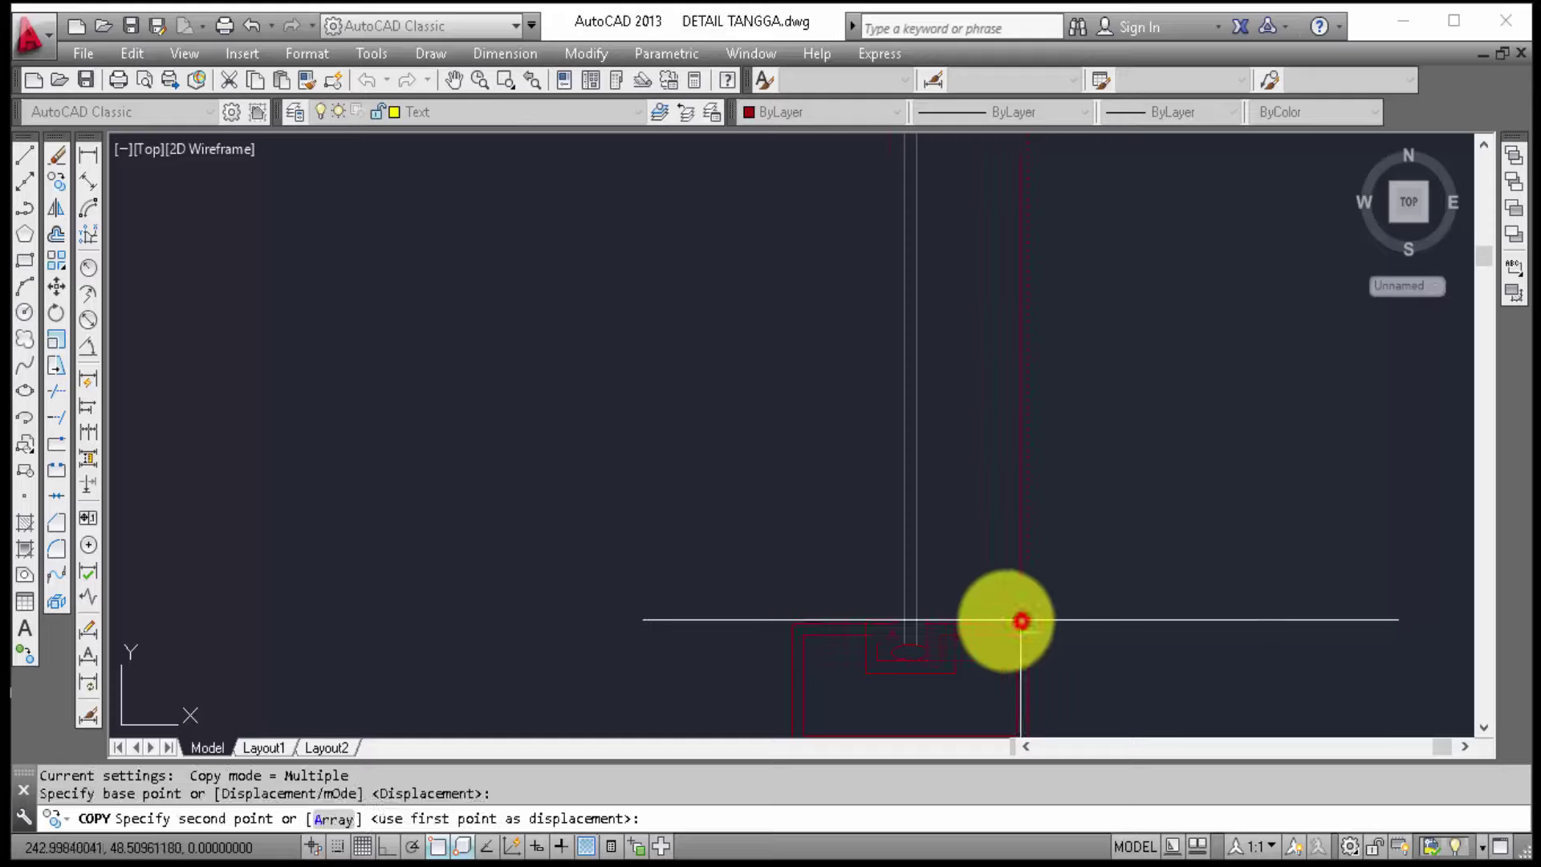
left_click(794, 623)
scroll(878, 626, "down", 5)
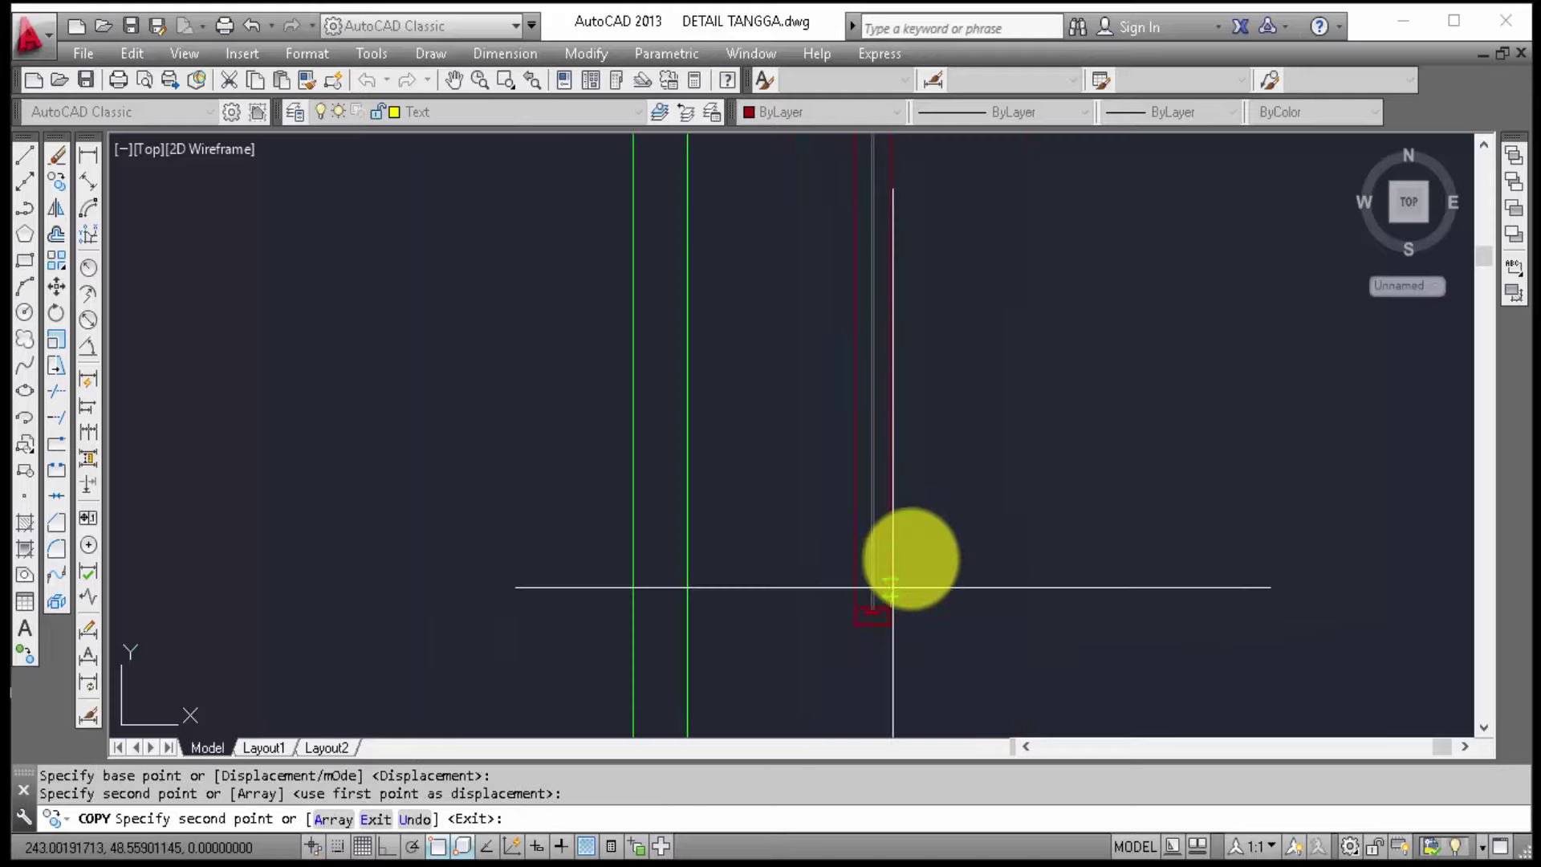
middle_click_drag(912, 557, 933, 786)
key("Escape")
type("b")
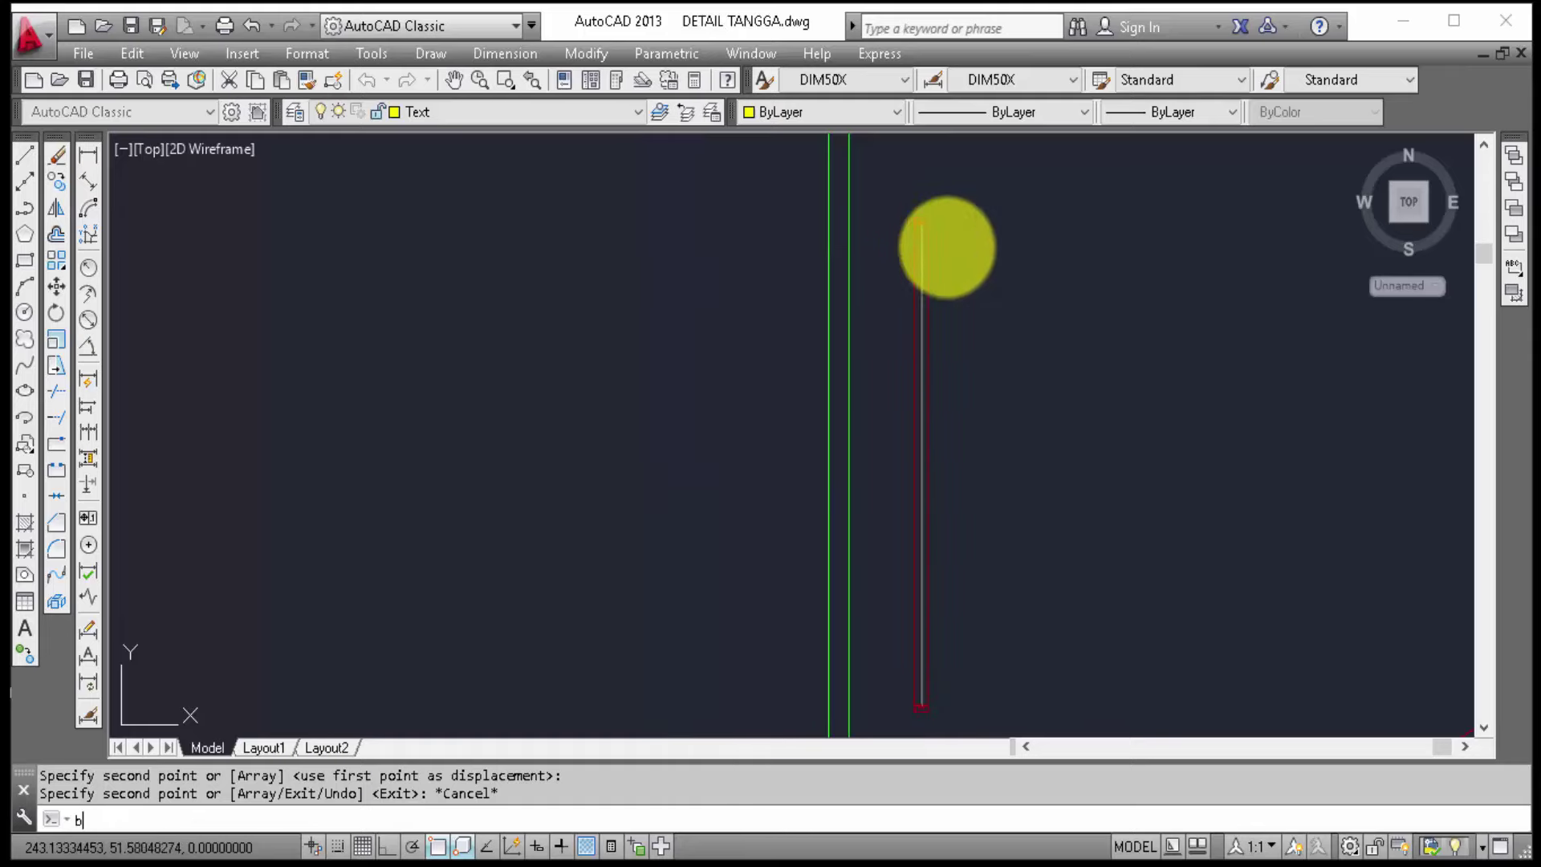
Step: Create a block named 'jendela 1' from the six red window lines
key("Return")
type("jendela 1")
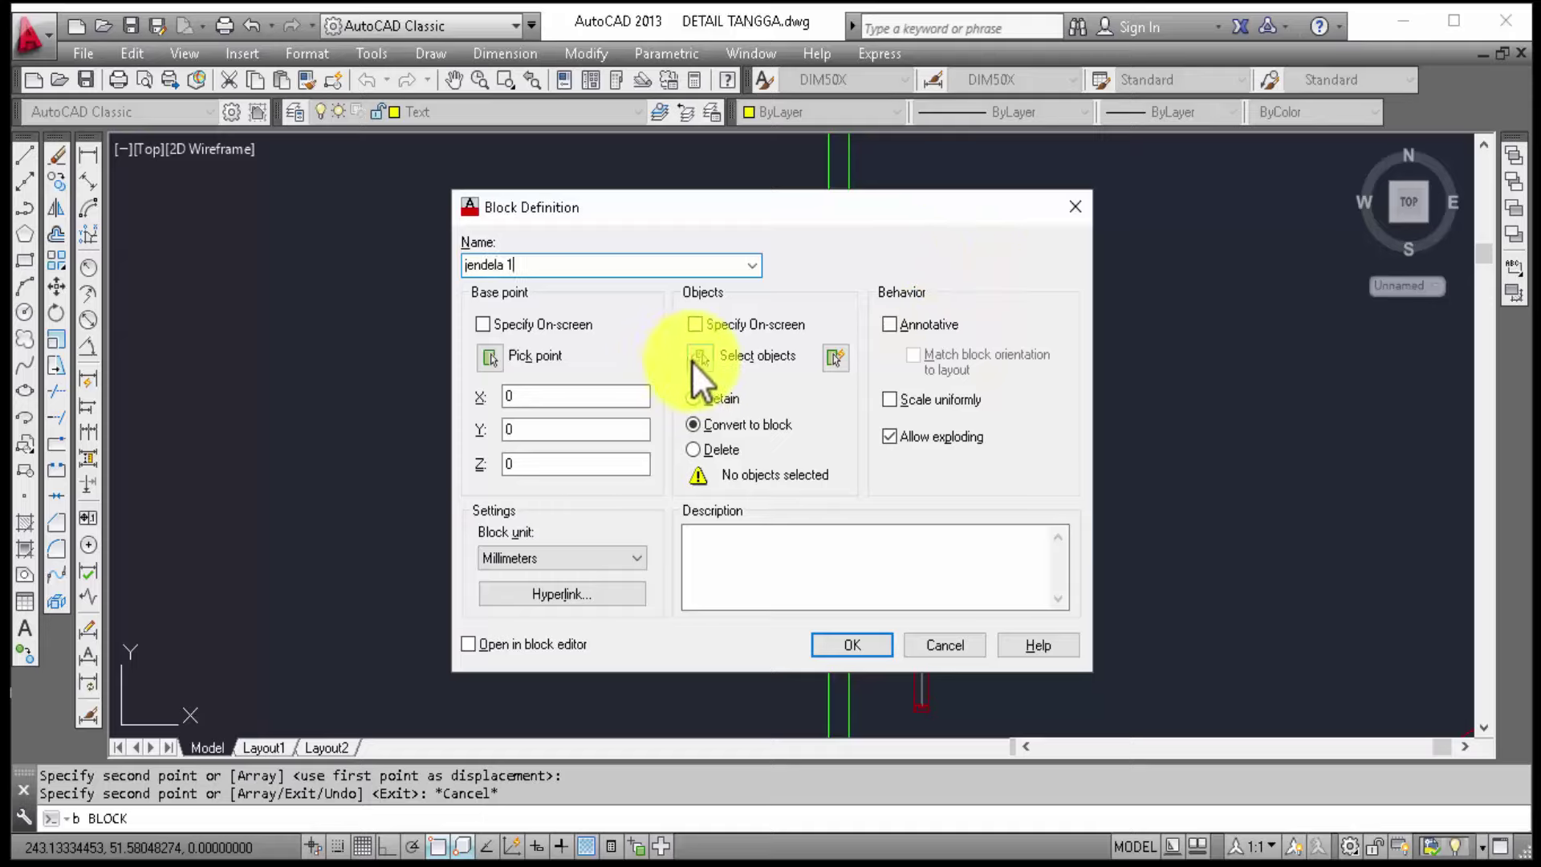
left_click(695, 359)
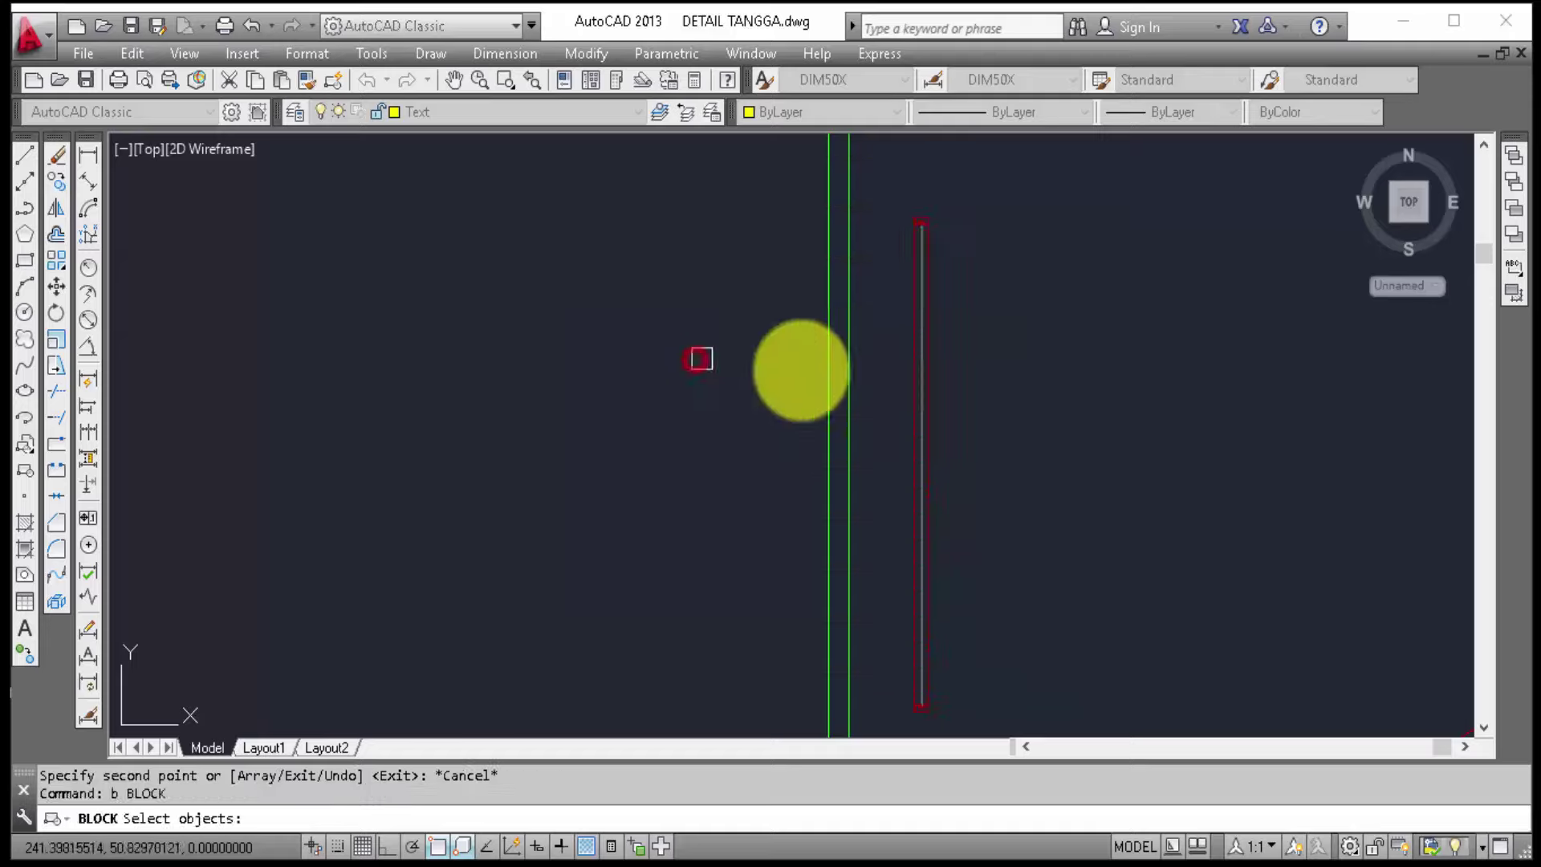
scroll(803, 370, "down", 2)
left_click_drag(884, 433, 931, 610)
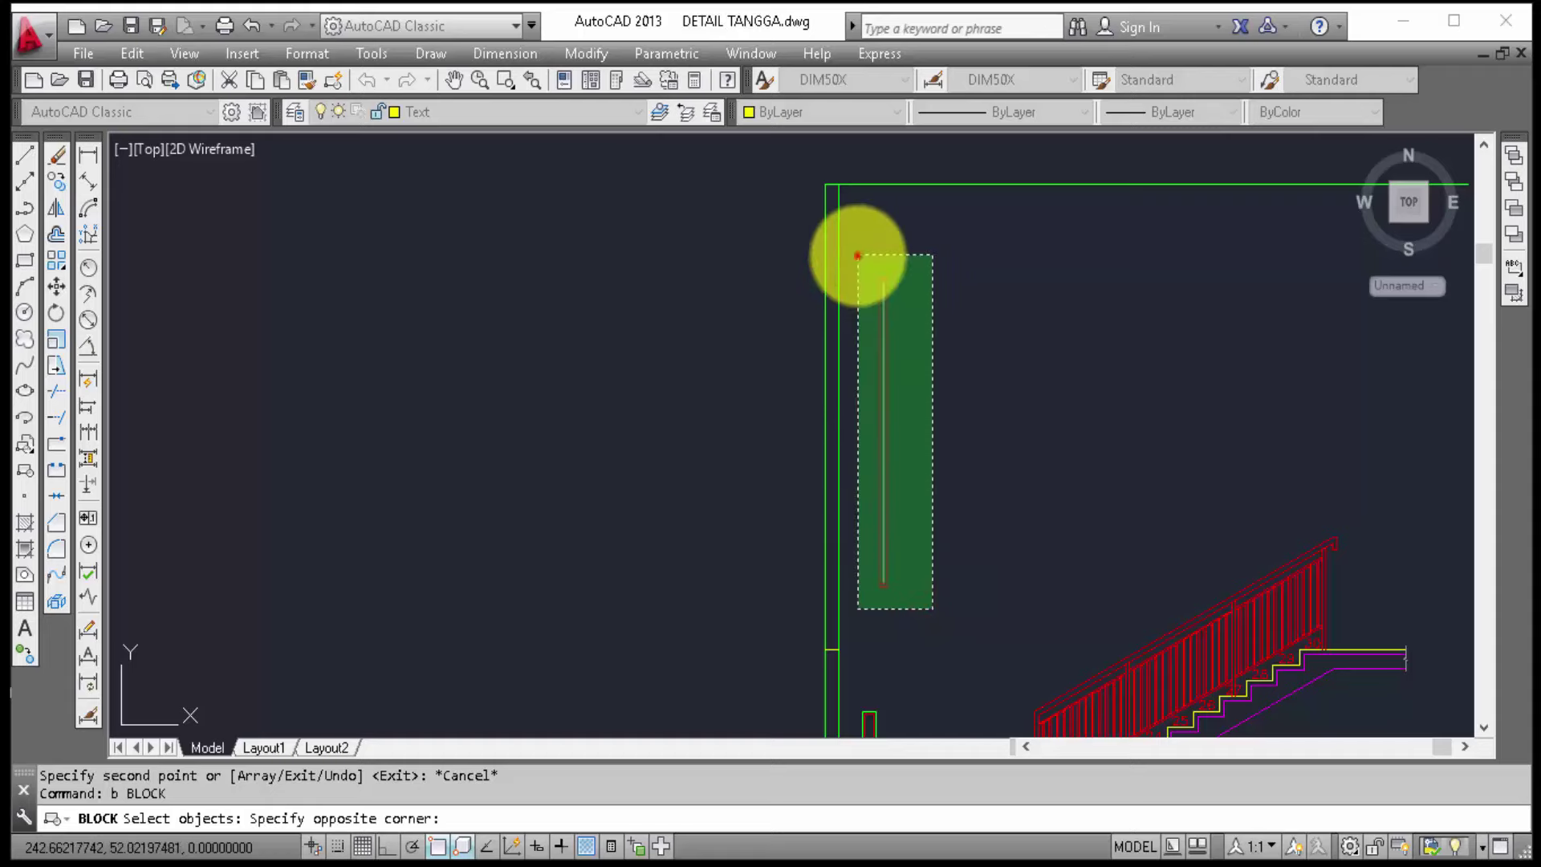
left_click(854, 252)
key("Return")
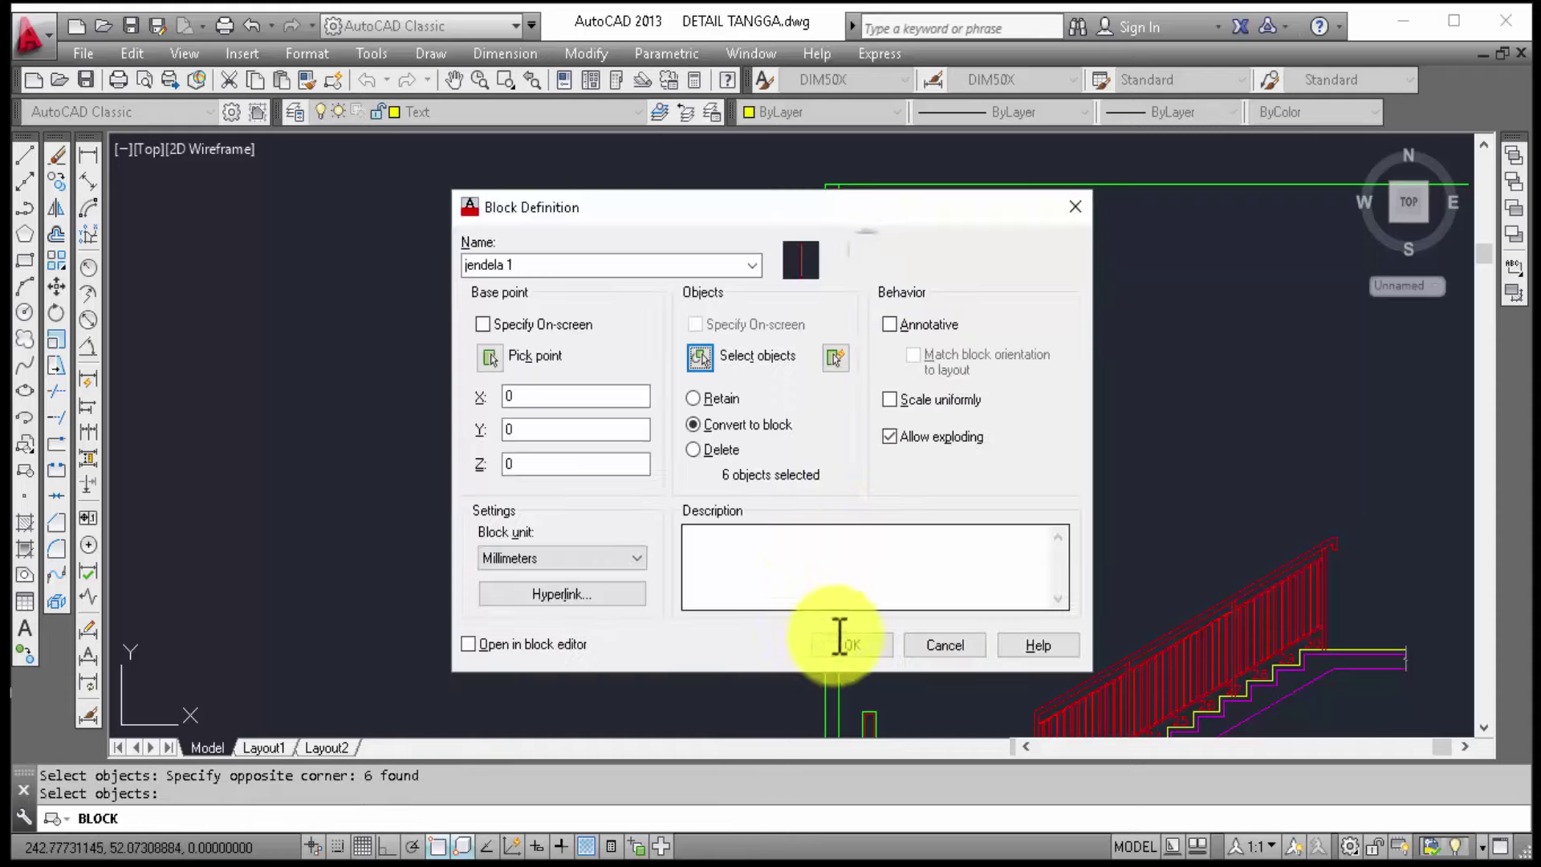
left_click(848, 651)
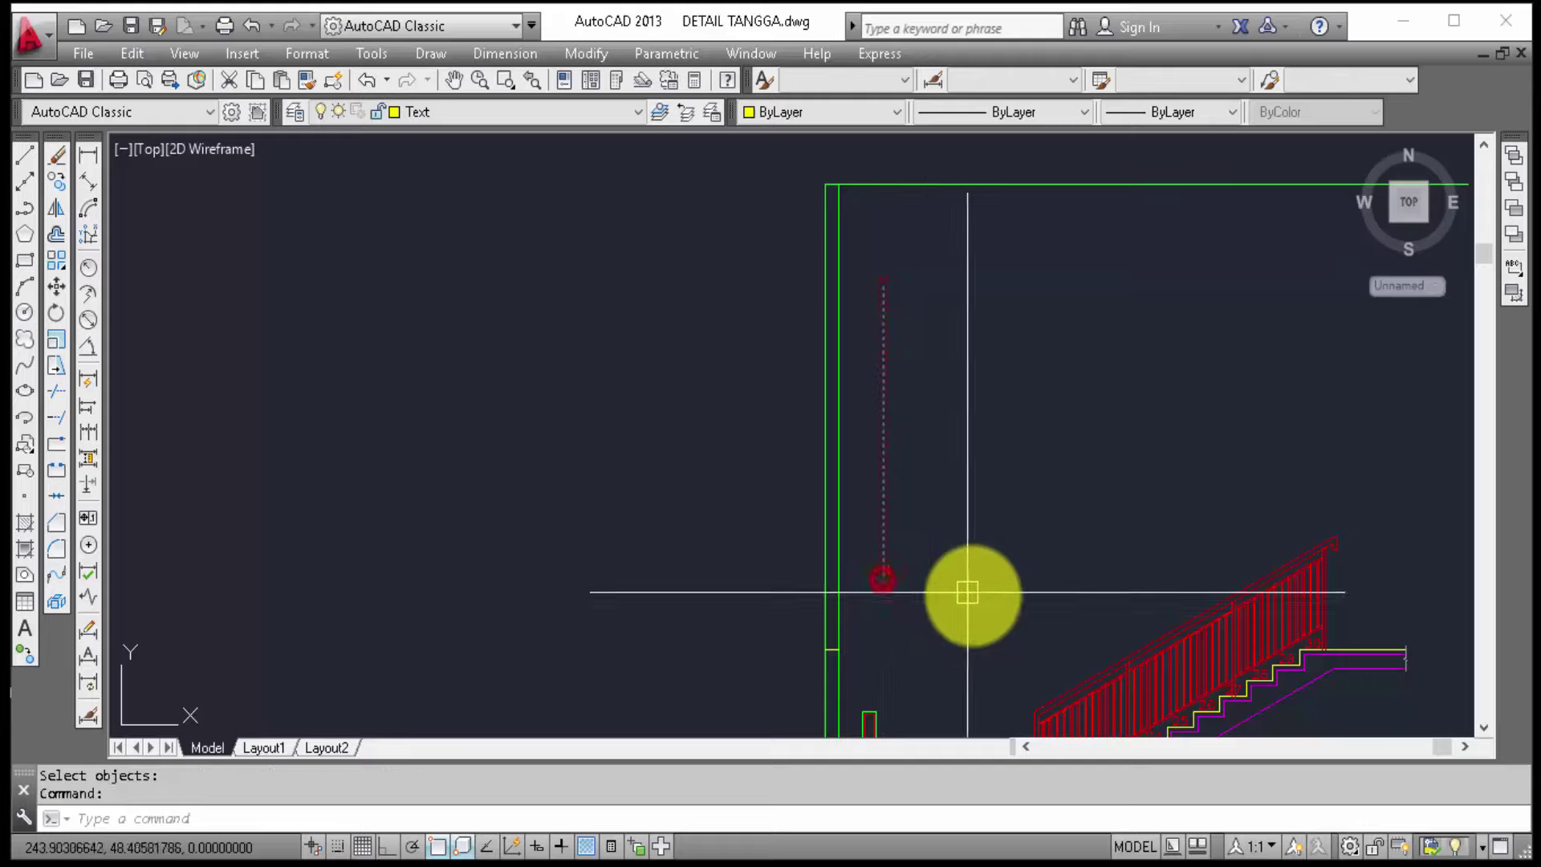
left_click(764, 819)
type("m")
Step: Move the jendela 1 block against the green wall line
key("Return")
scroll(871, 578, "up", 5)
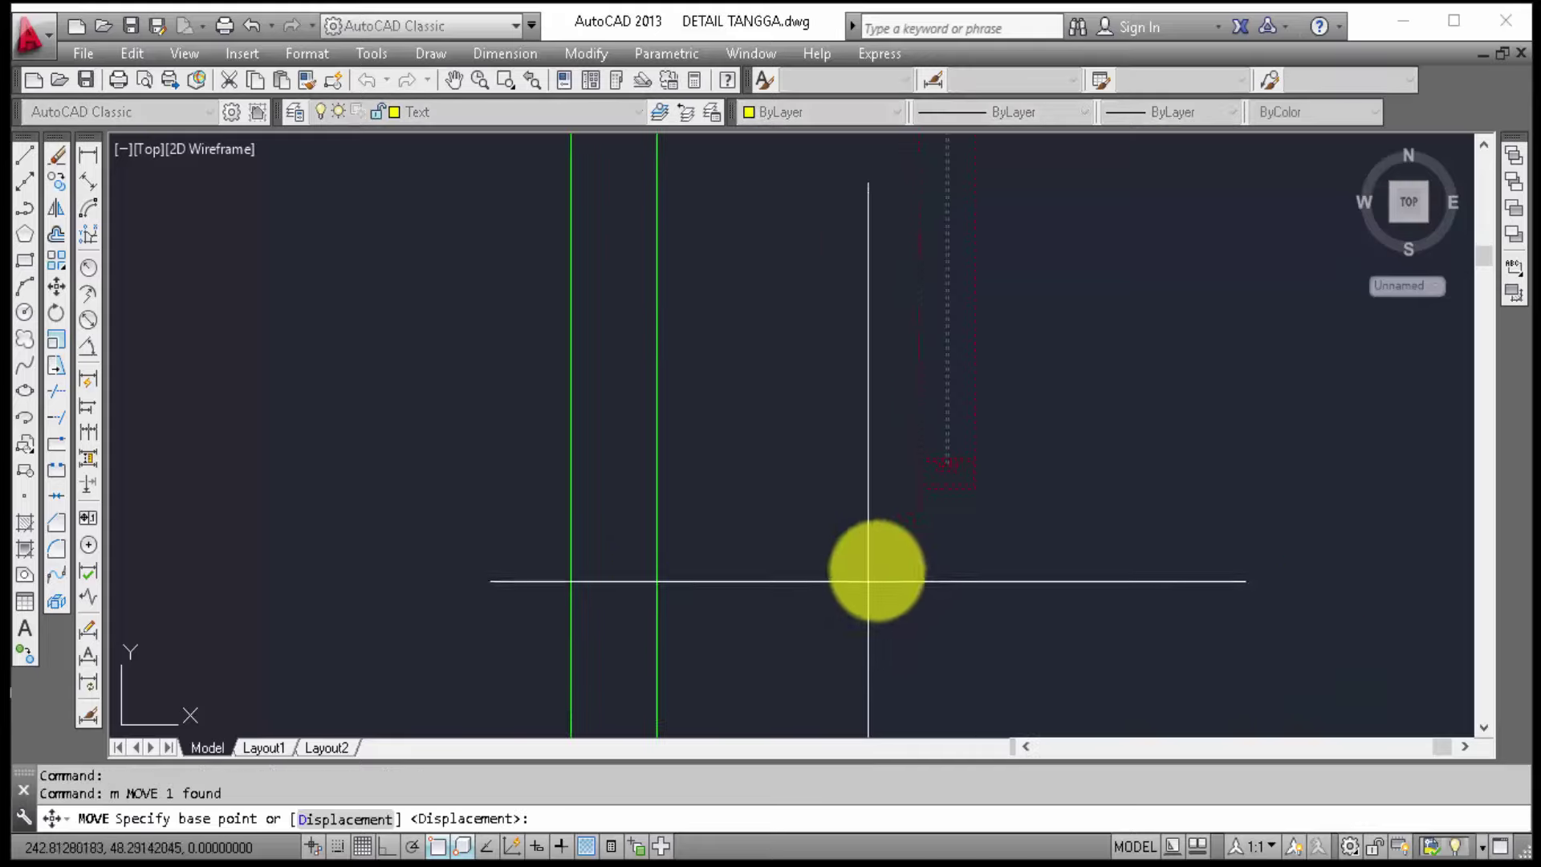
left_click(908, 493)
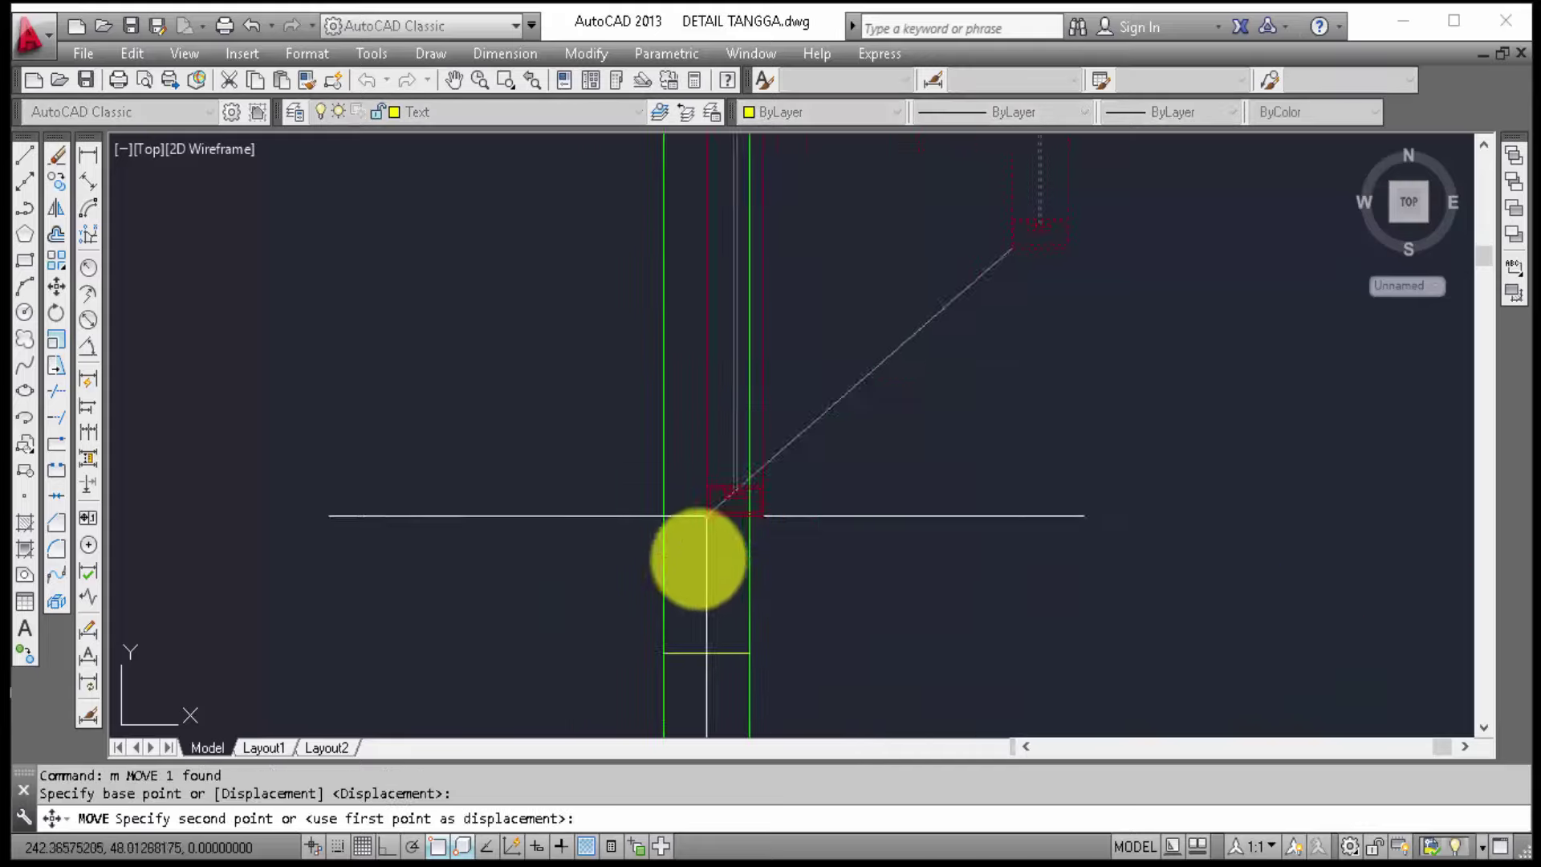
left_click(664, 643)
scroll(699, 578, "down", 3)
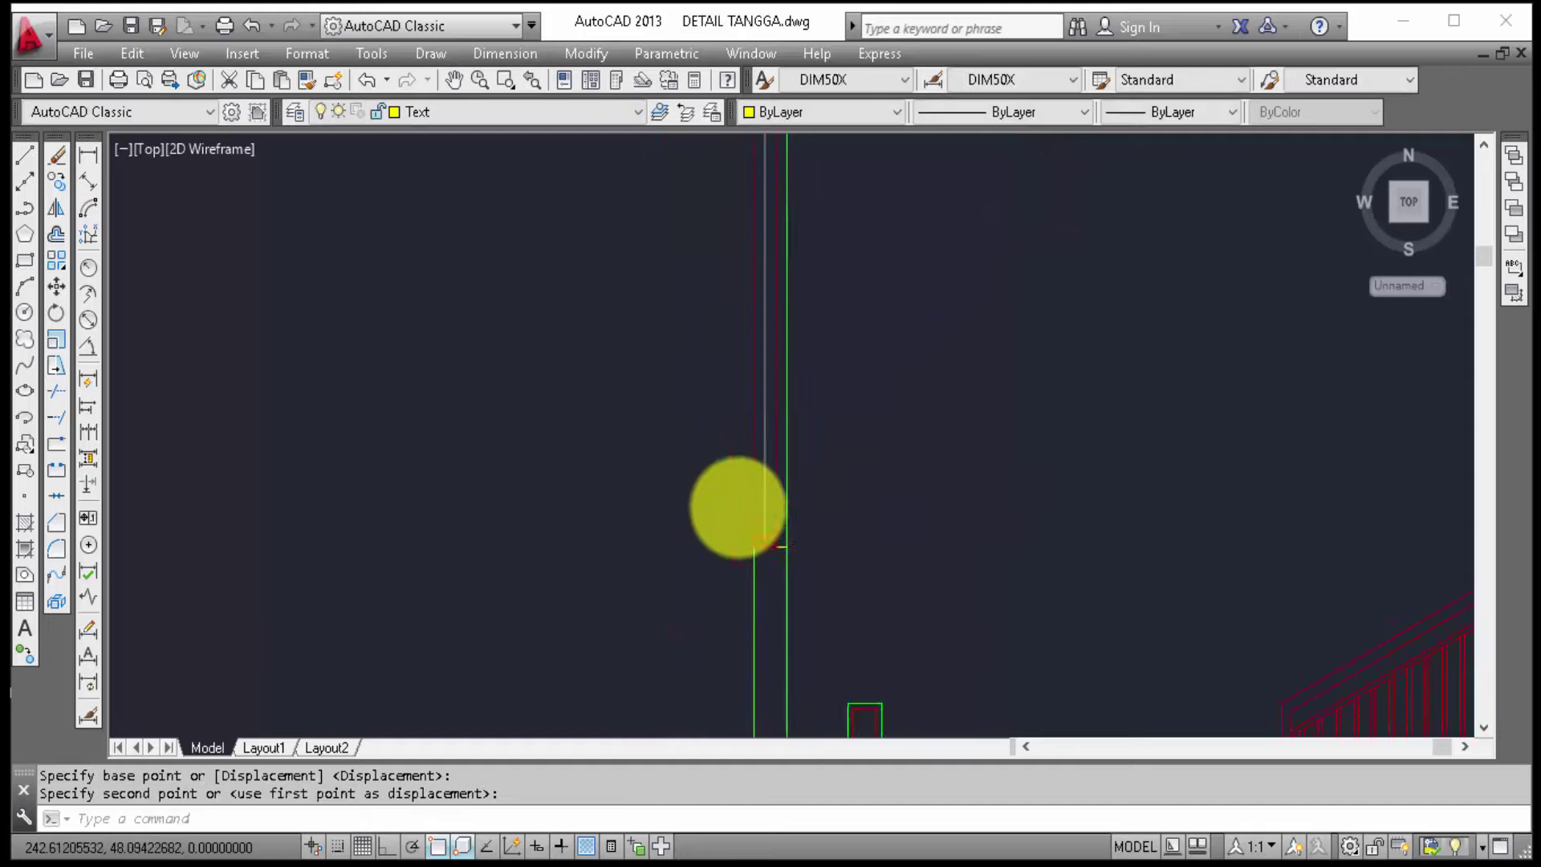
scroll(751, 494, "down", 3)
scroll(875, 426, "down", 3)
scroll(875, 426, "down", 2)
scroll(990, 368, "down", 3)
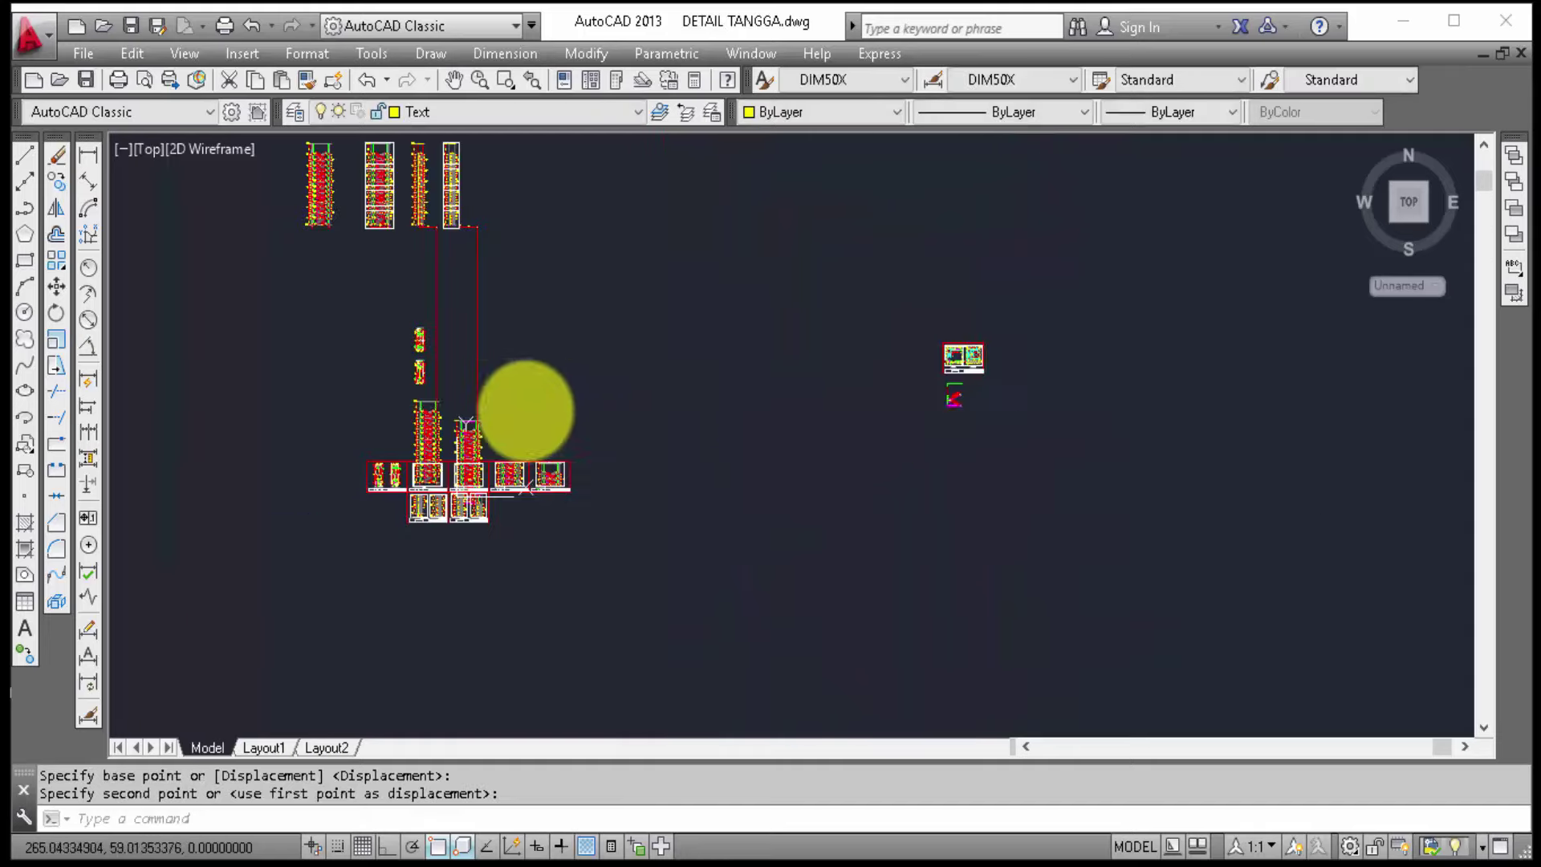
middle_click_drag(612, 423, 610, 459)
scroll(498, 299, "up", 1)
scroll(495, 316, "up", 2)
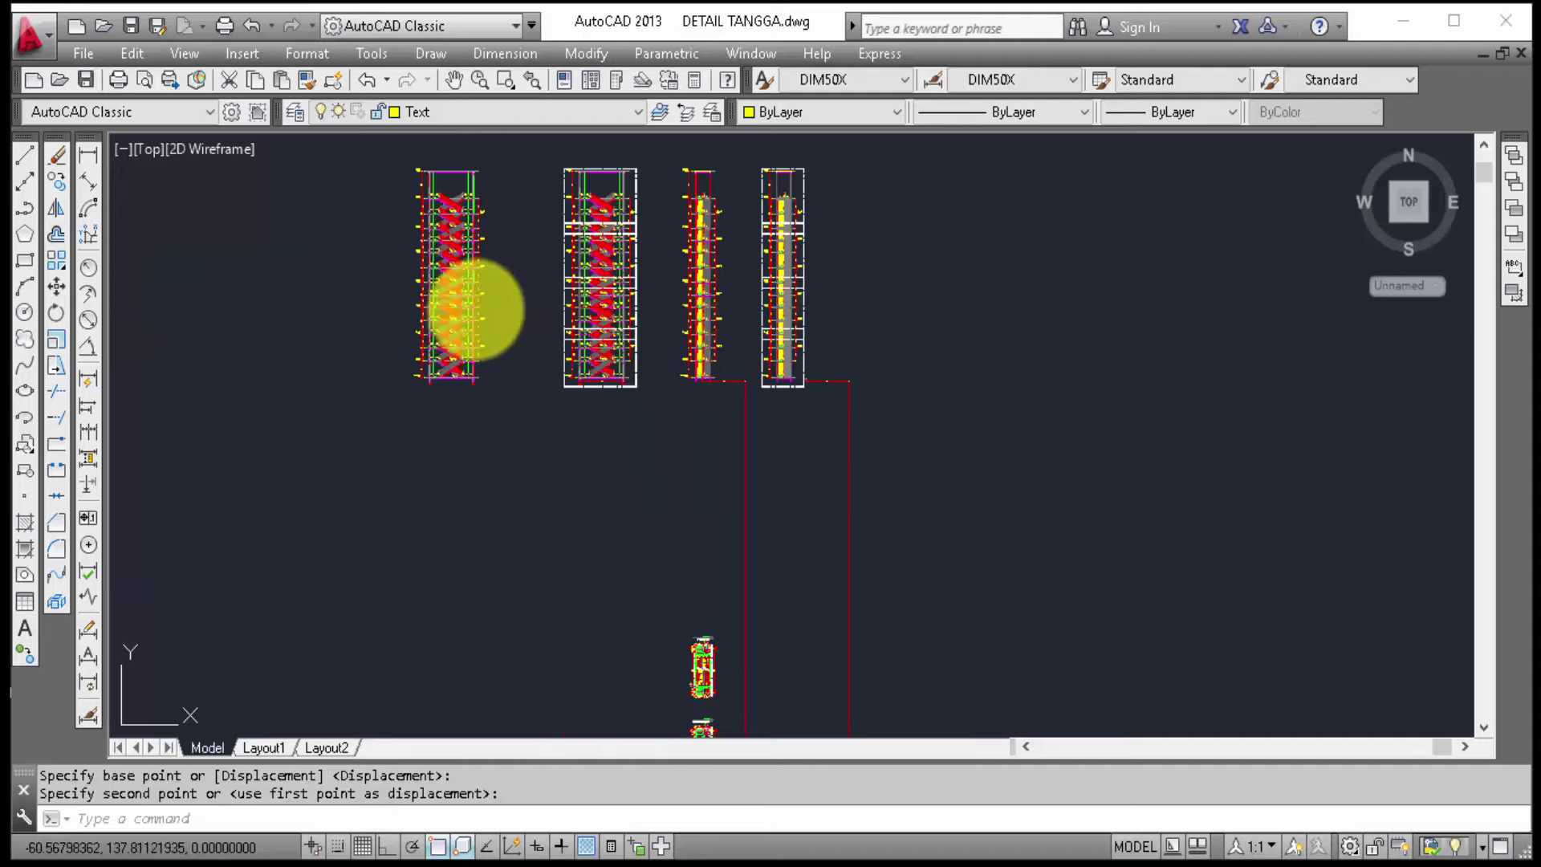
scroll(437, 330, "up", 2)
scroll(379, 419, "up", 2)
scroll(379, 419, "up", 2)
scroll(502, 316, "up", 1)
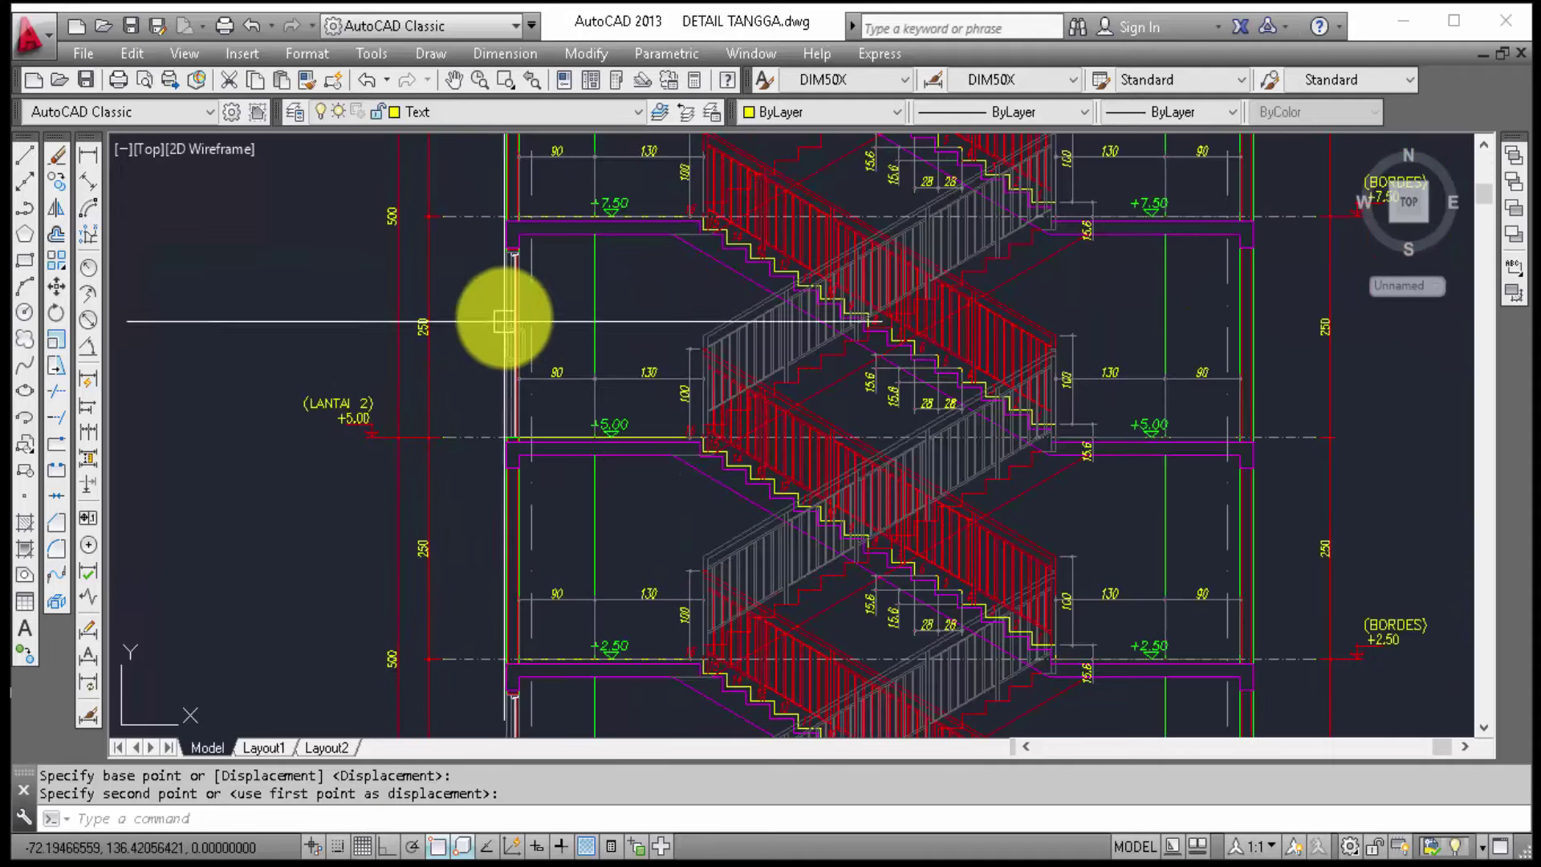
mouse_move(503, 317)
middle_mouse_down()
mouse_move(498, 465)
mouse_move(492, 265)
middle_mouse_up()
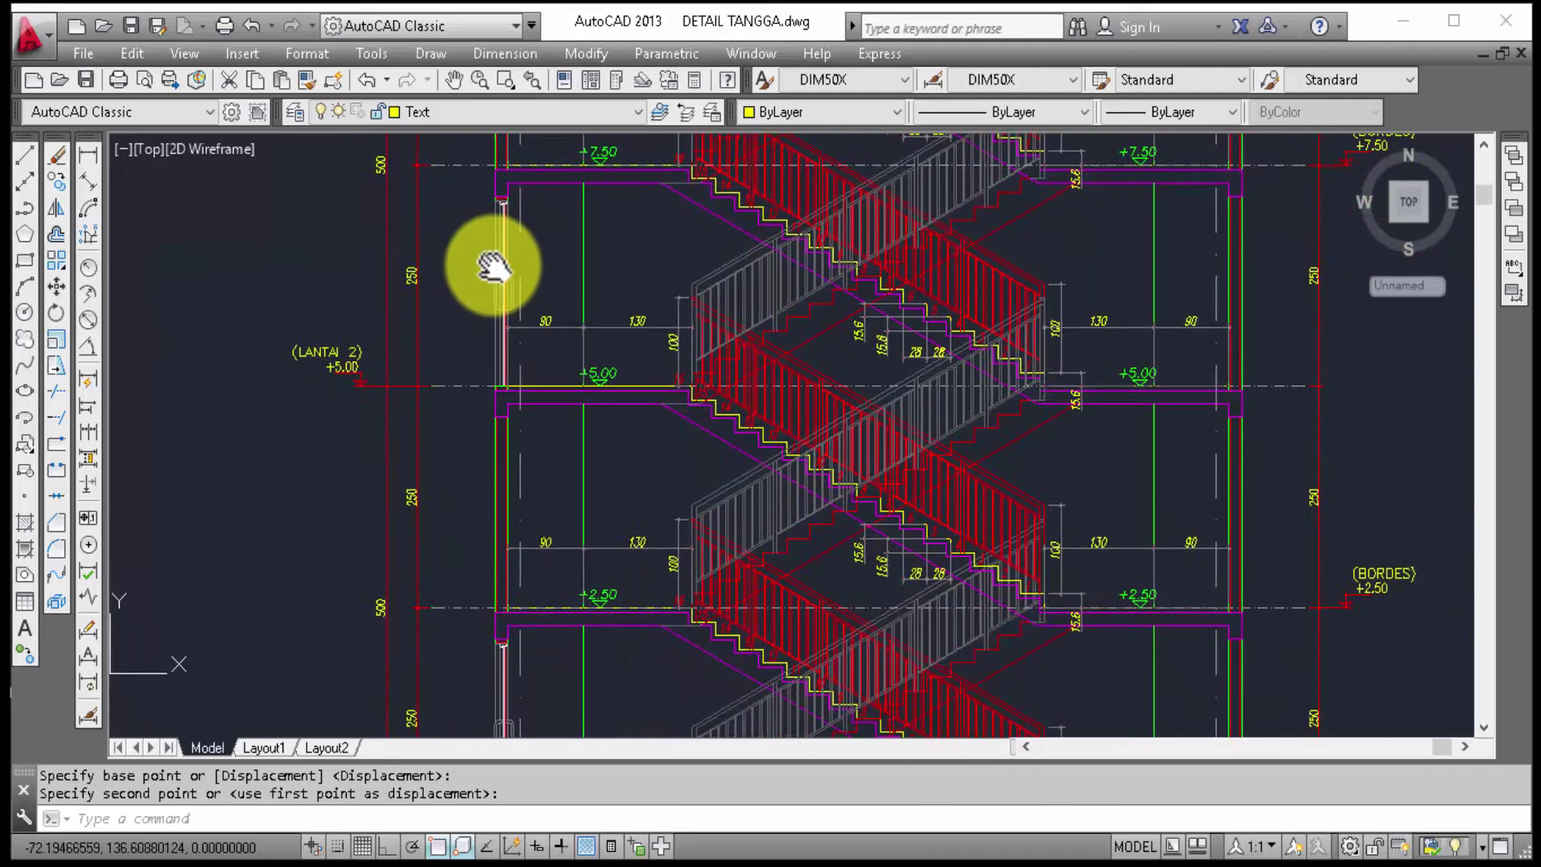
scroll(517, 426, "down", 3)
middle_click_drag(1025, 412, 751, 457)
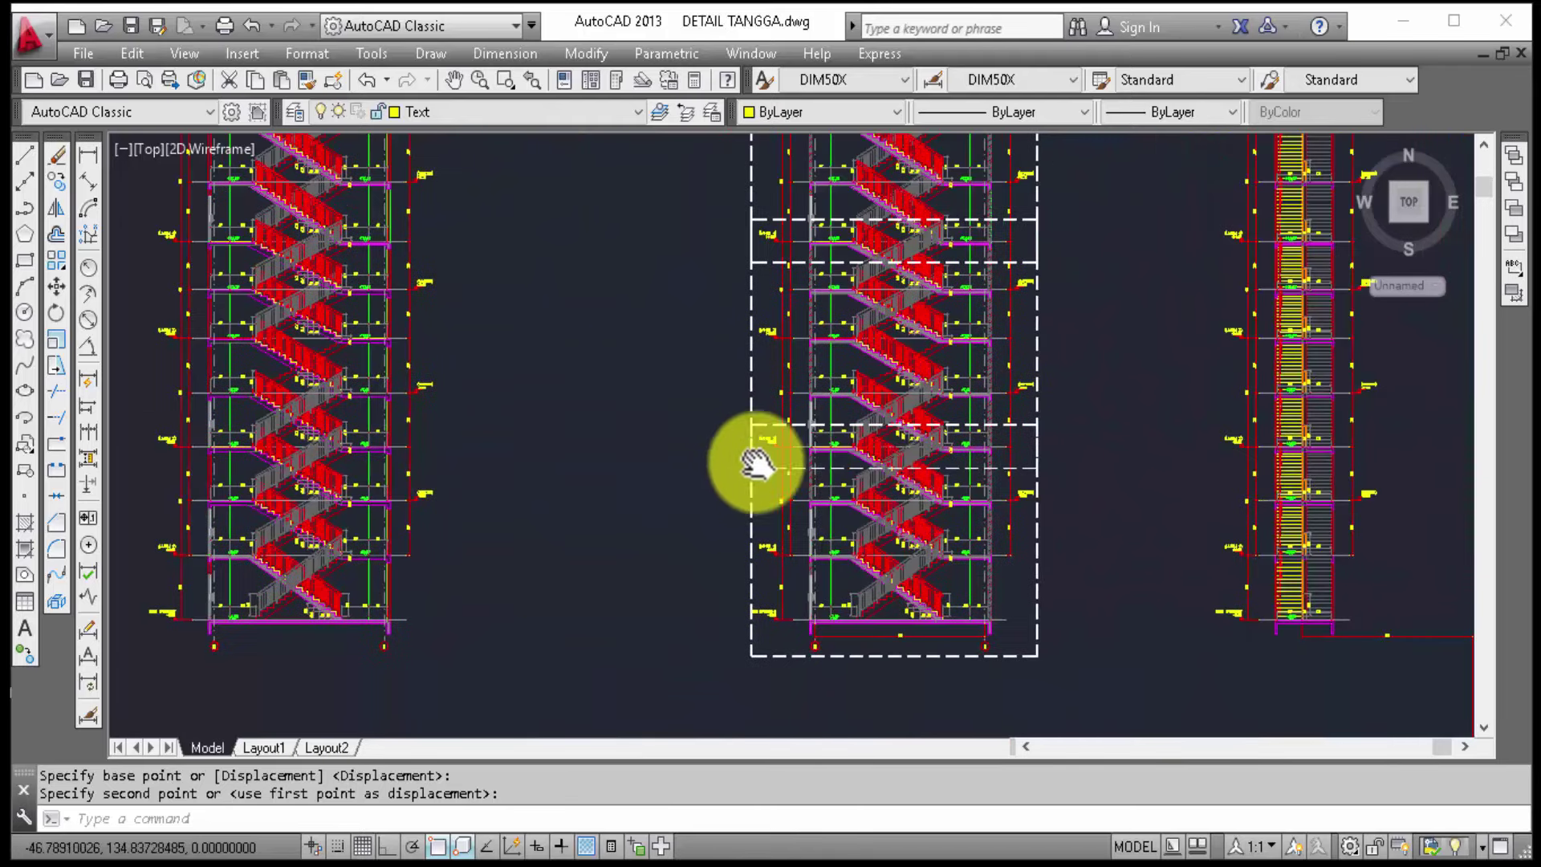
scroll(883, 452, "up", 2)
scroll(819, 431, "up", 4)
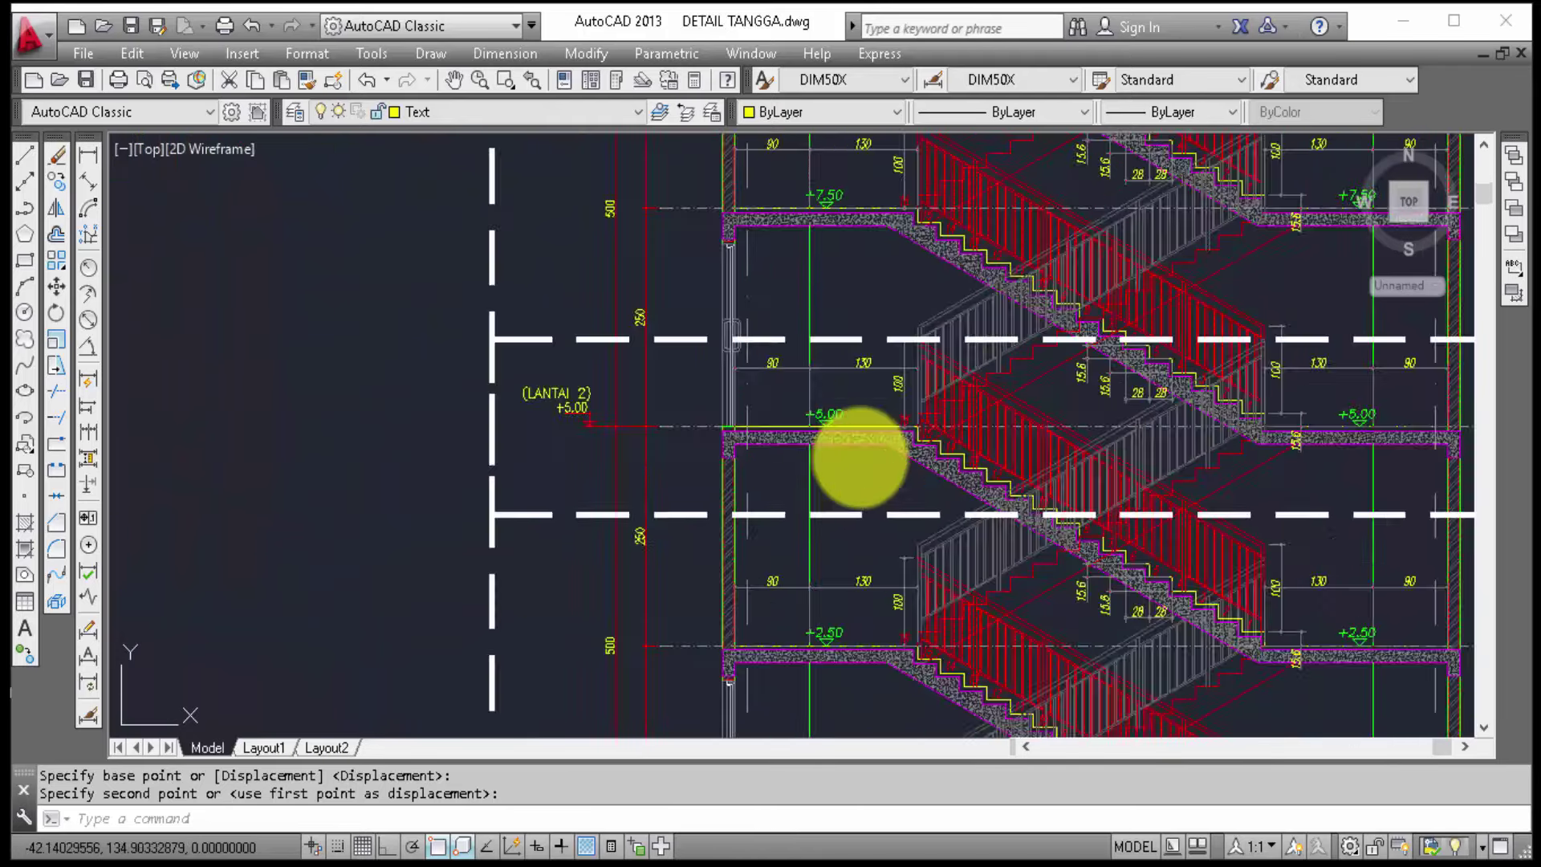
scroll(859, 447, "up", 2)
scroll(592, 330, "down", 3)
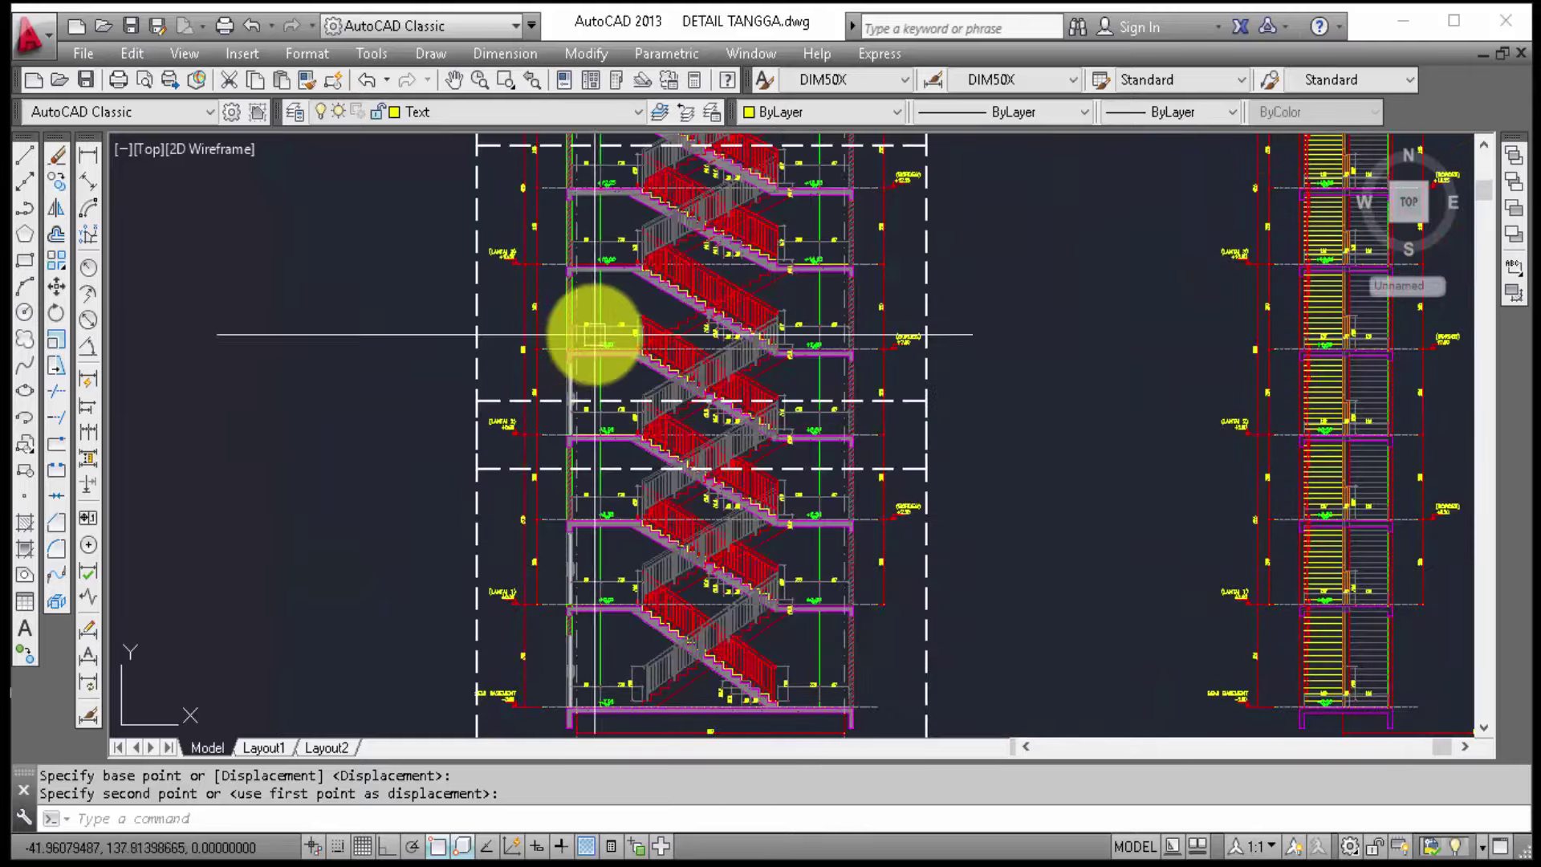
scroll(540, 436, "down", 2)
scroll(650, 472, "down", 3)
scroll(1104, 586, "up", 2)
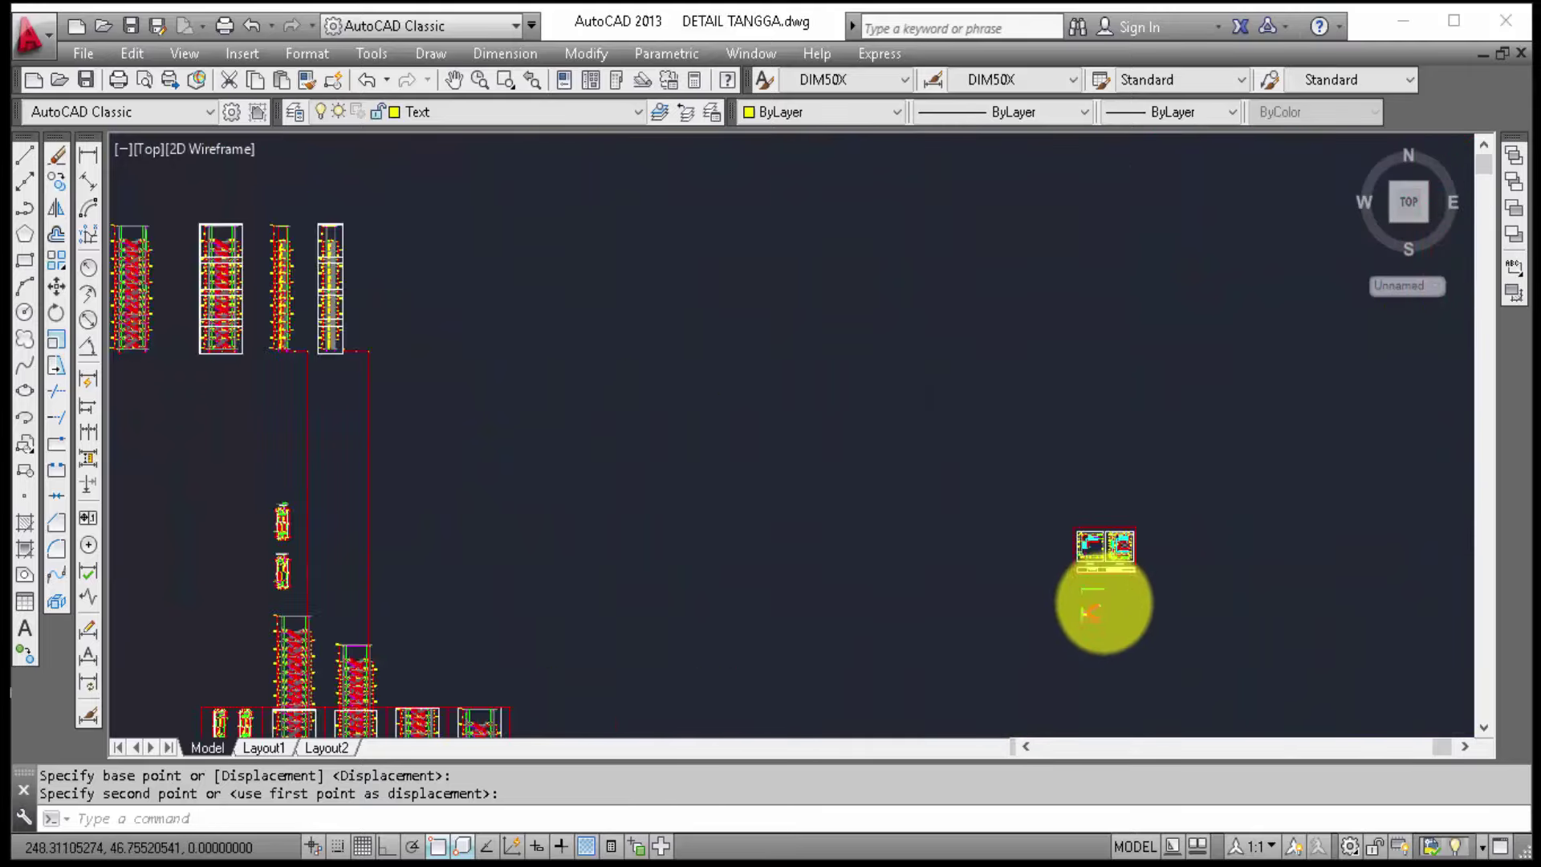
scroll(1101, 554, "up", 2)
scroll(1137, 493, "up", 6)
scroll(1137, 493, "up", 5)
mouse_move(888, 551)
middle_mouse_down()
mouse_move(880, 516)
mouse_move(915, 712)
mouse_move(941, 678)
mouse_move(983, 451)
middle_mouse_up()
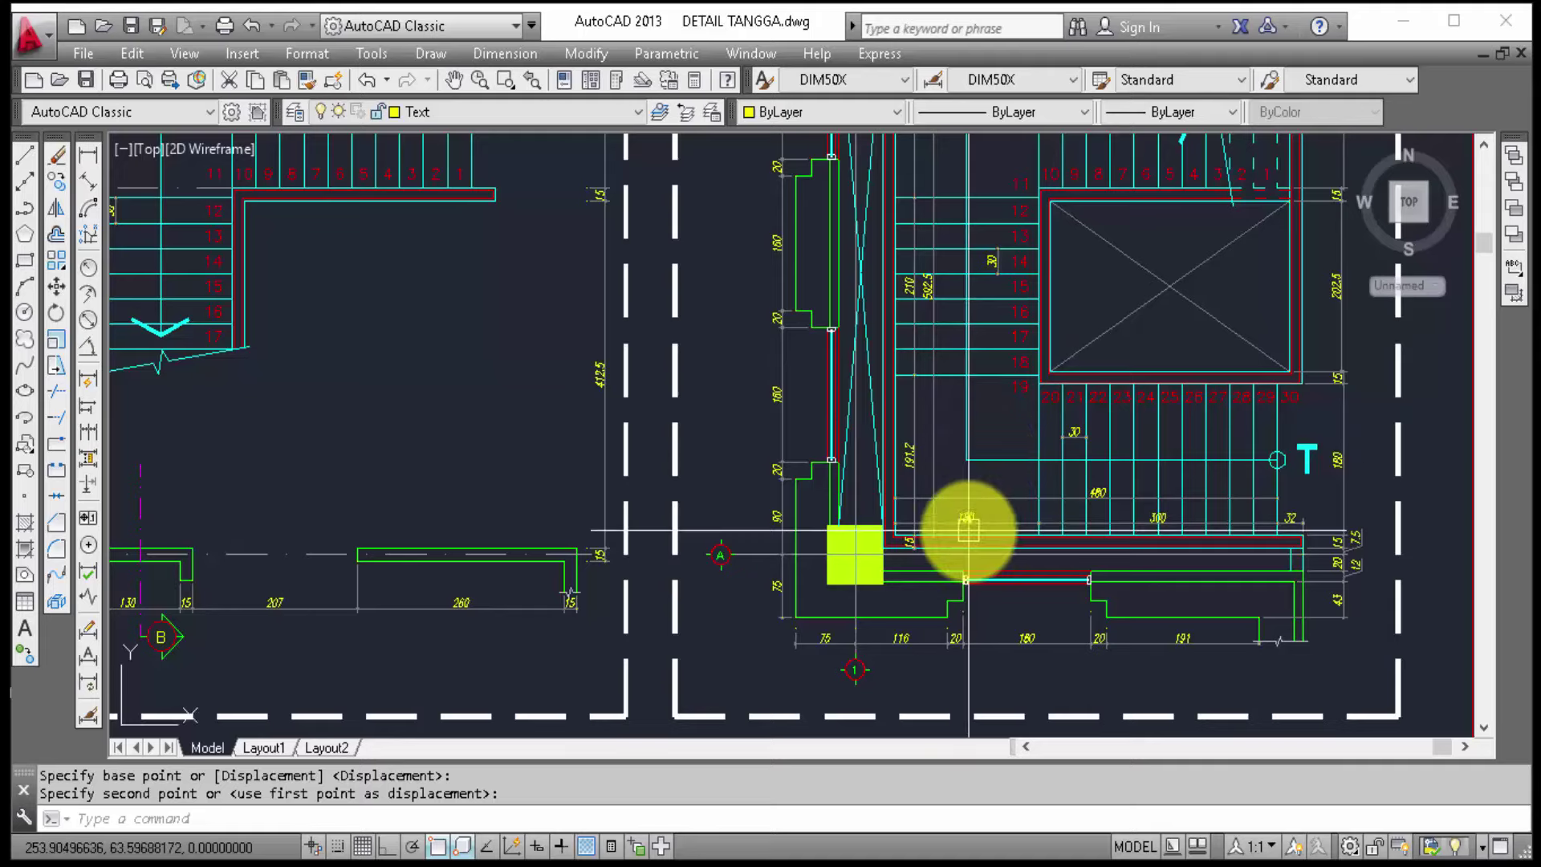
type("re")
key("Return")
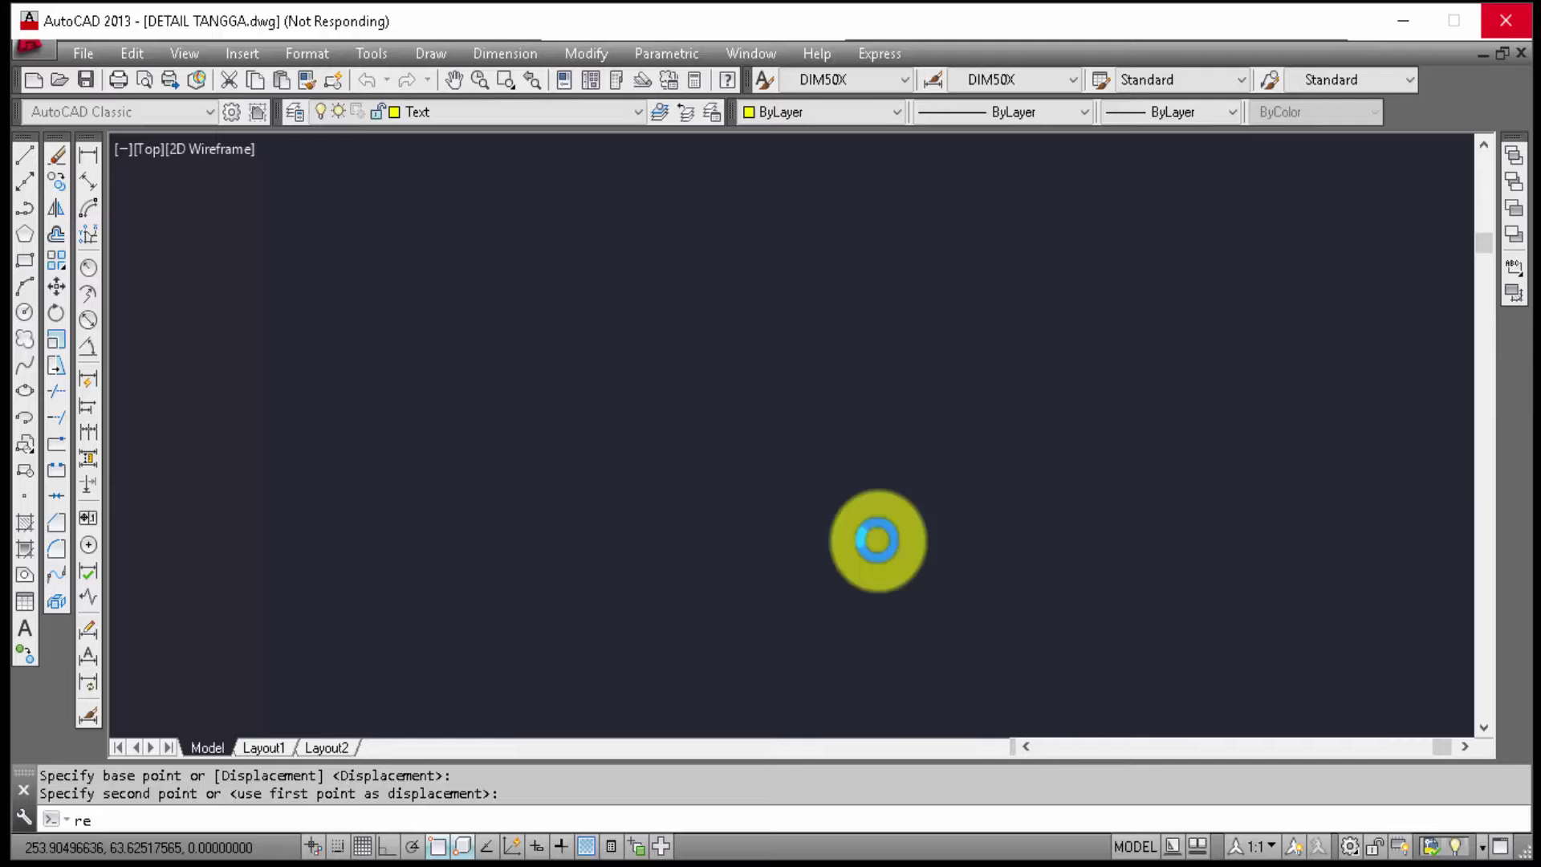
key("Return")
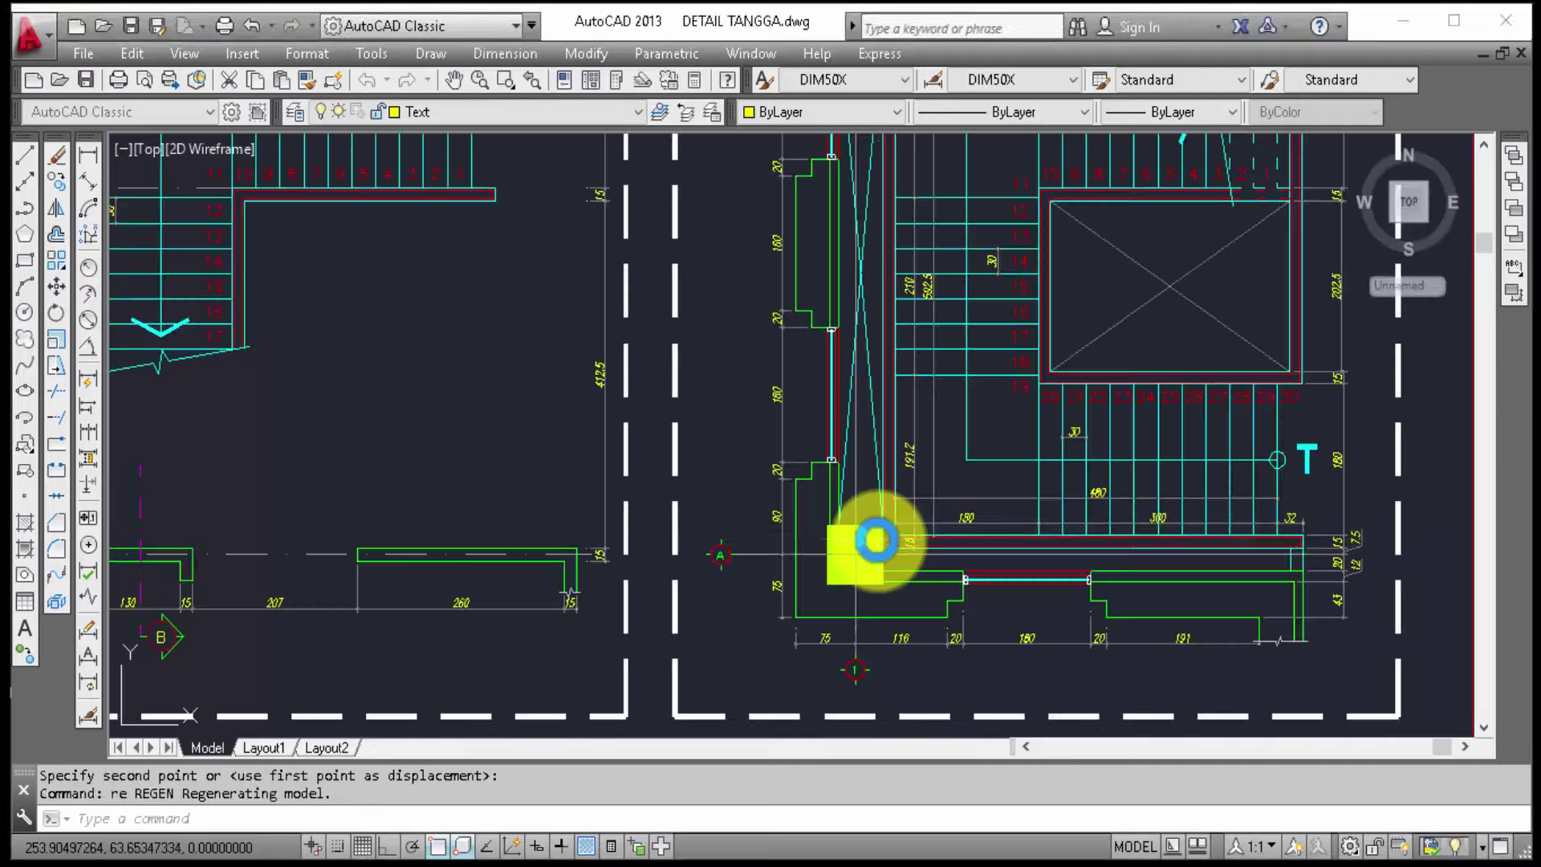
mouse_move(923, 499)
middle_mouse_down()
mouse_move(878, 334)
mouse_move(881, 654)
middle_mouse_up()
scroll(888, 337, "down", 3)
scroll(847, 499, "up", 3)
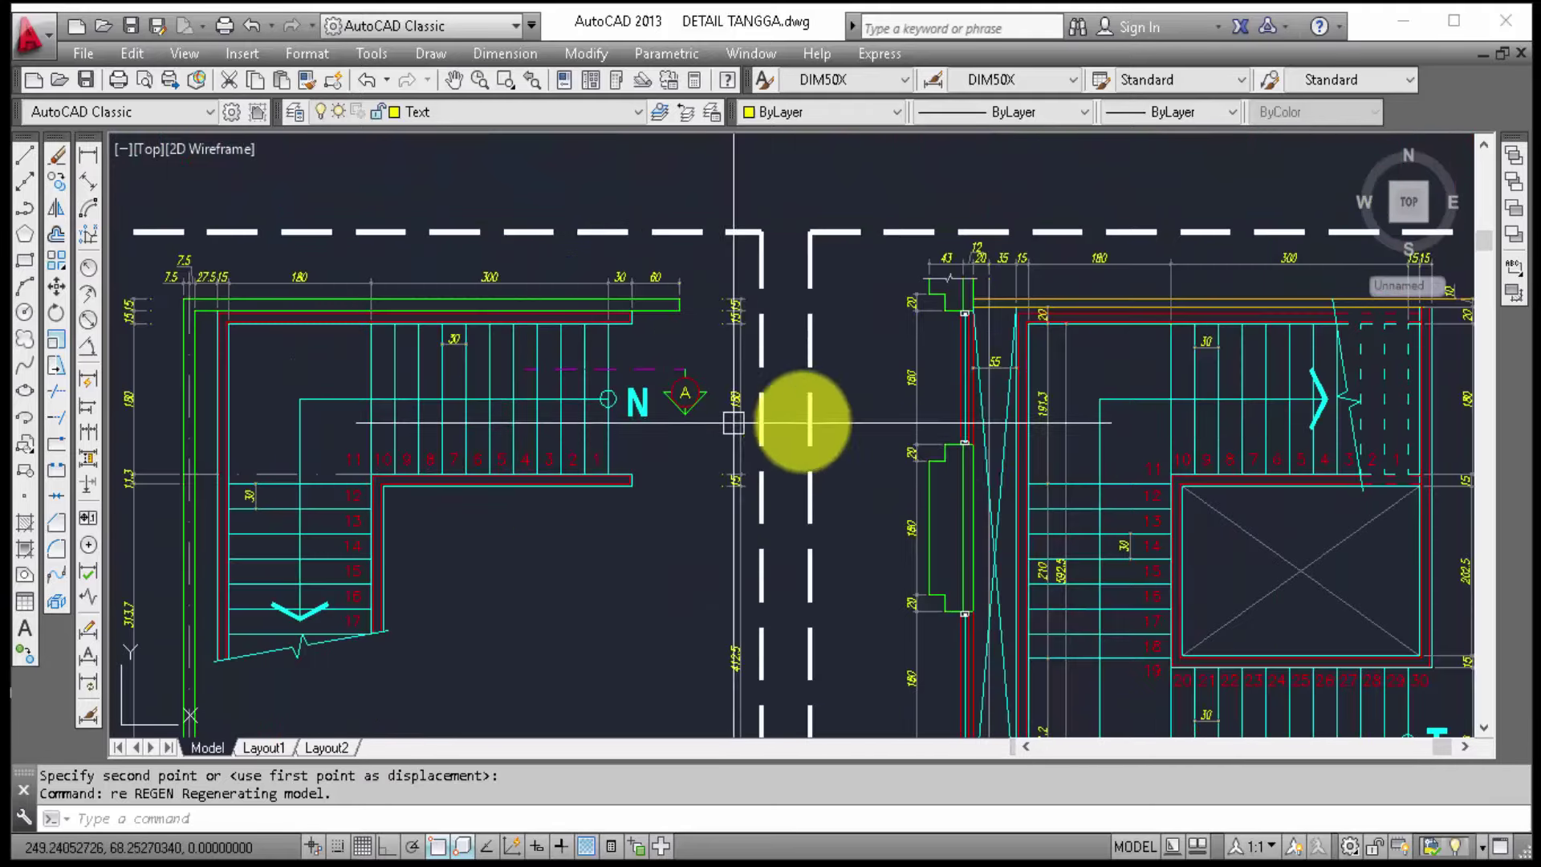
middle_click_drag(900, 406, 764, 358)
scroll(939, 387, "down", 1)
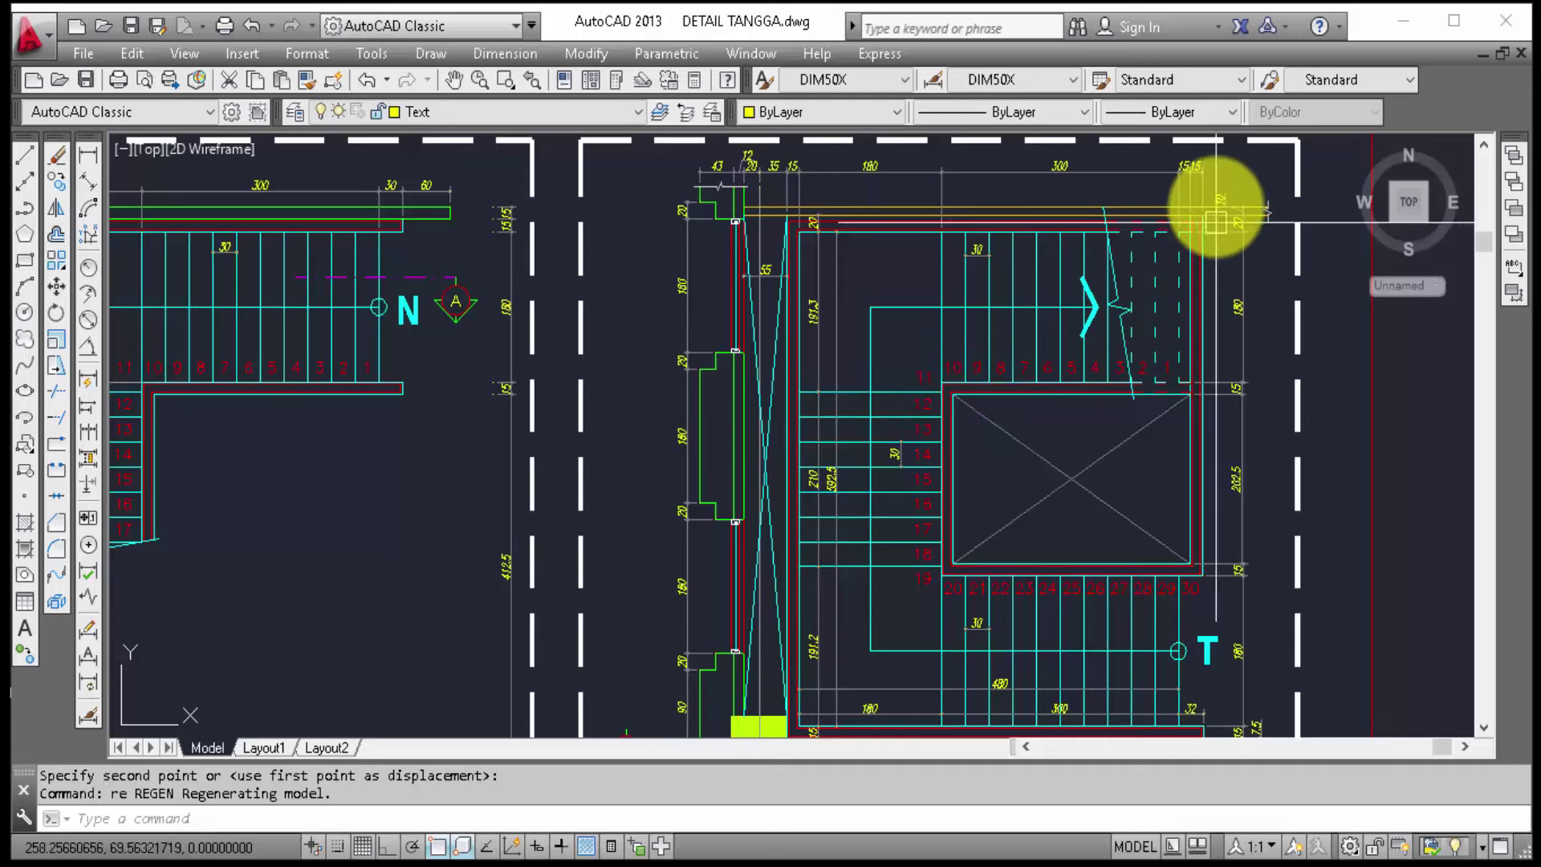
scroll(1204, 210, "up", 4)
mouse_move(1087, 327)
middle_mouse_down()
mouse_move(1072, 546)
mouse_move(1208, 414)
middle_mouse_up()
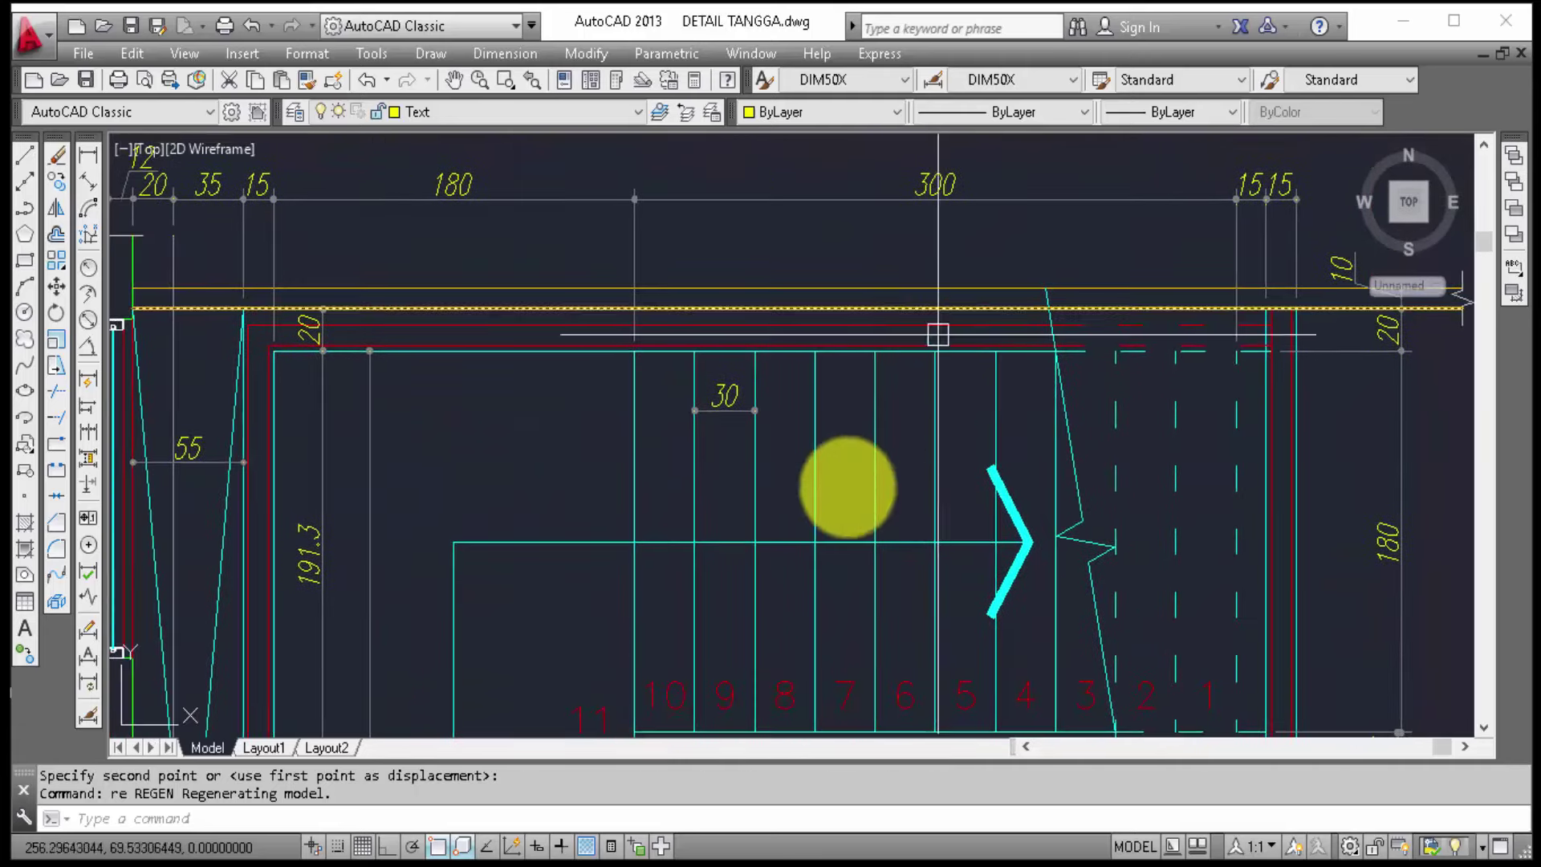
mouse_move(850, 488)
middle_mouse_down()
mouse_move(918, 388)
mouse_move(929, 337)
middle_mouse_up()
scroll(928, 337, "down", 3)
scroll(929, 338, "down", 3)
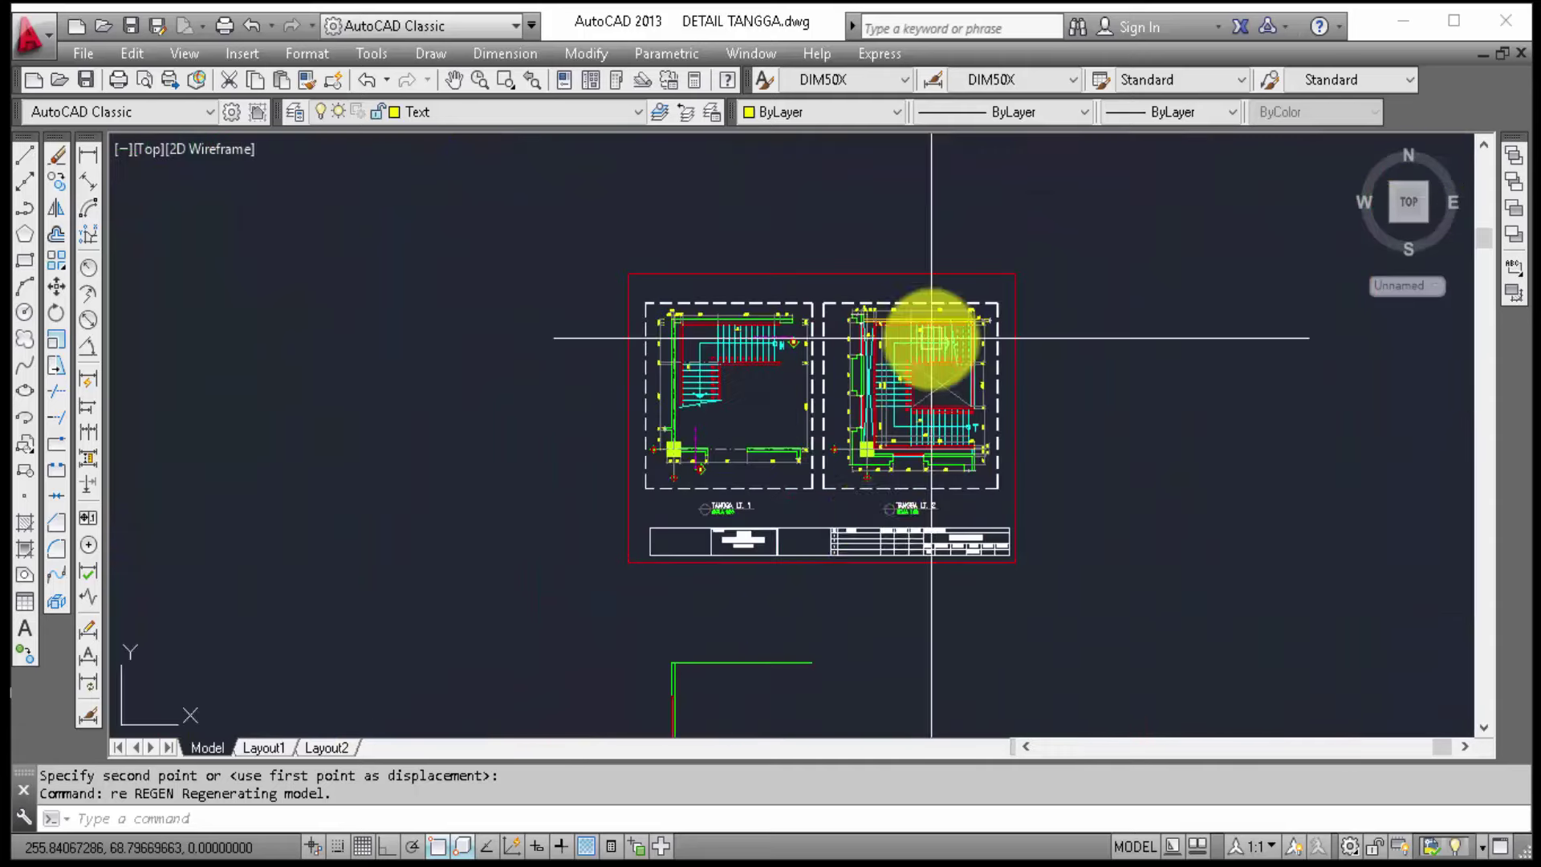
scroll(851, 394, "down", 2)
scroll(774, 481, "up", 3)
scroll(637, 437, "up", 2)
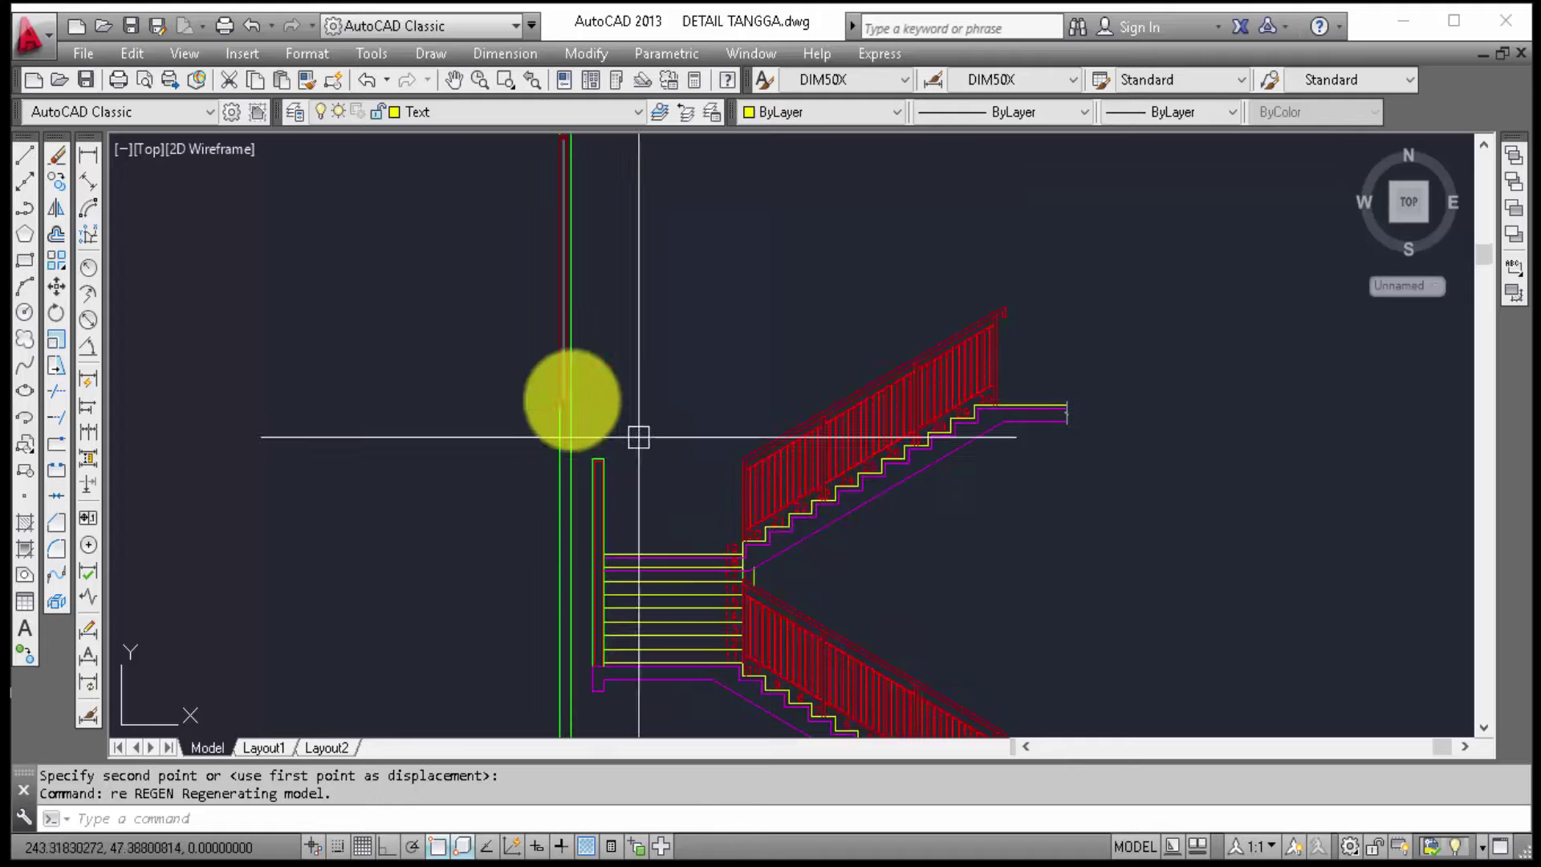
scroll(674, 462, "up", 3)
scroll(760, 468, "down", 3)
scroll(826, 506, "down", 3)
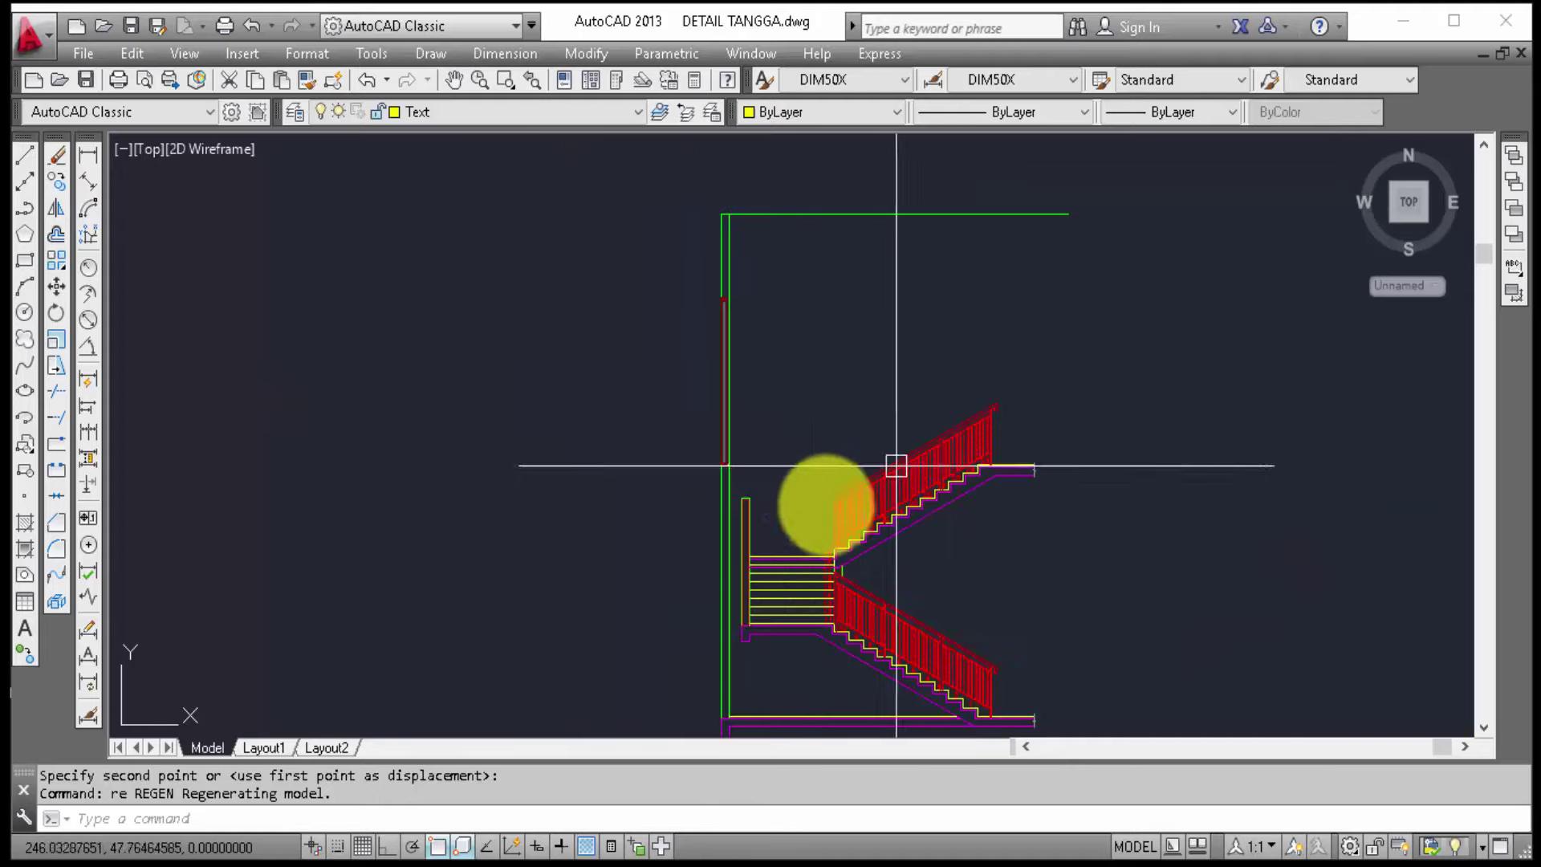
scroll(797, 675, "up", 5)
middle_click_drag(887, 612, 585, 474)
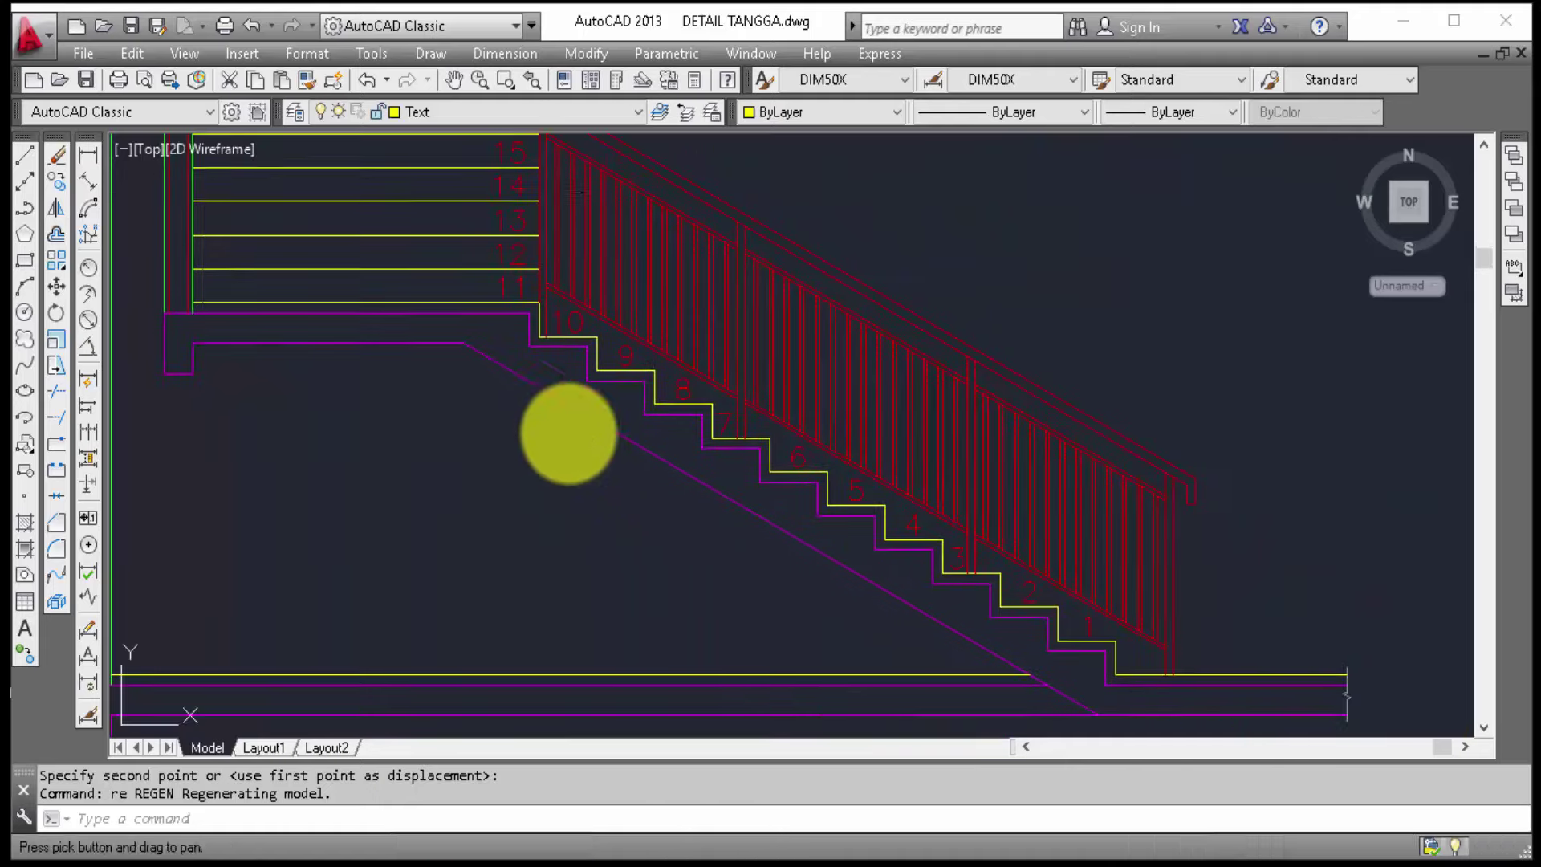
Step: Dimension the riser between steps 6 and 7 as 16.7, placing the text beside the line
left_click(83, 156)
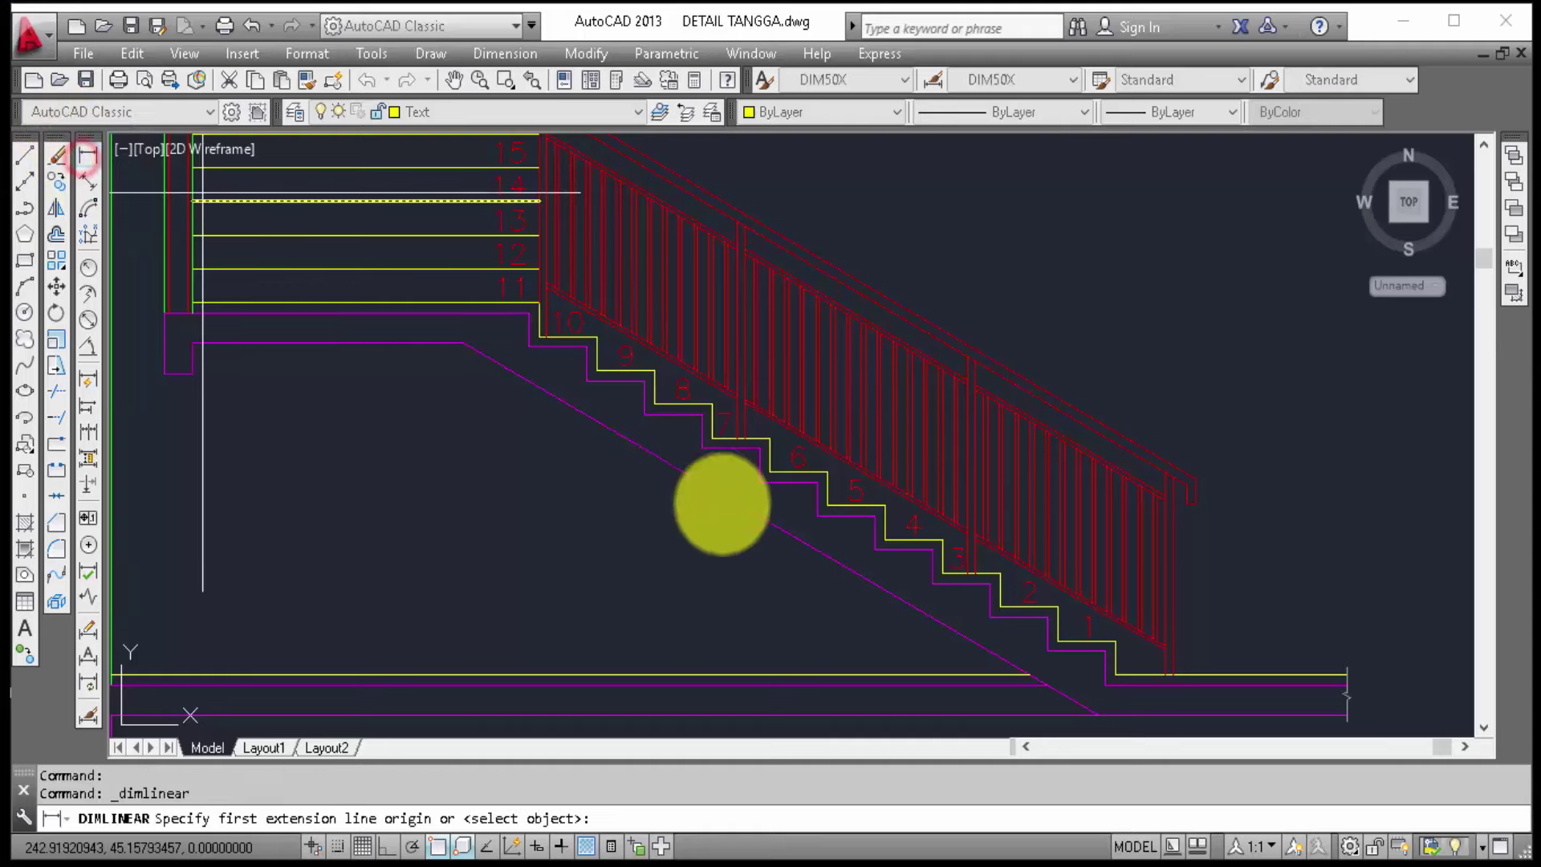
scroll(759, 483, "up", 2)
scroll(731, 510, "up", 2)
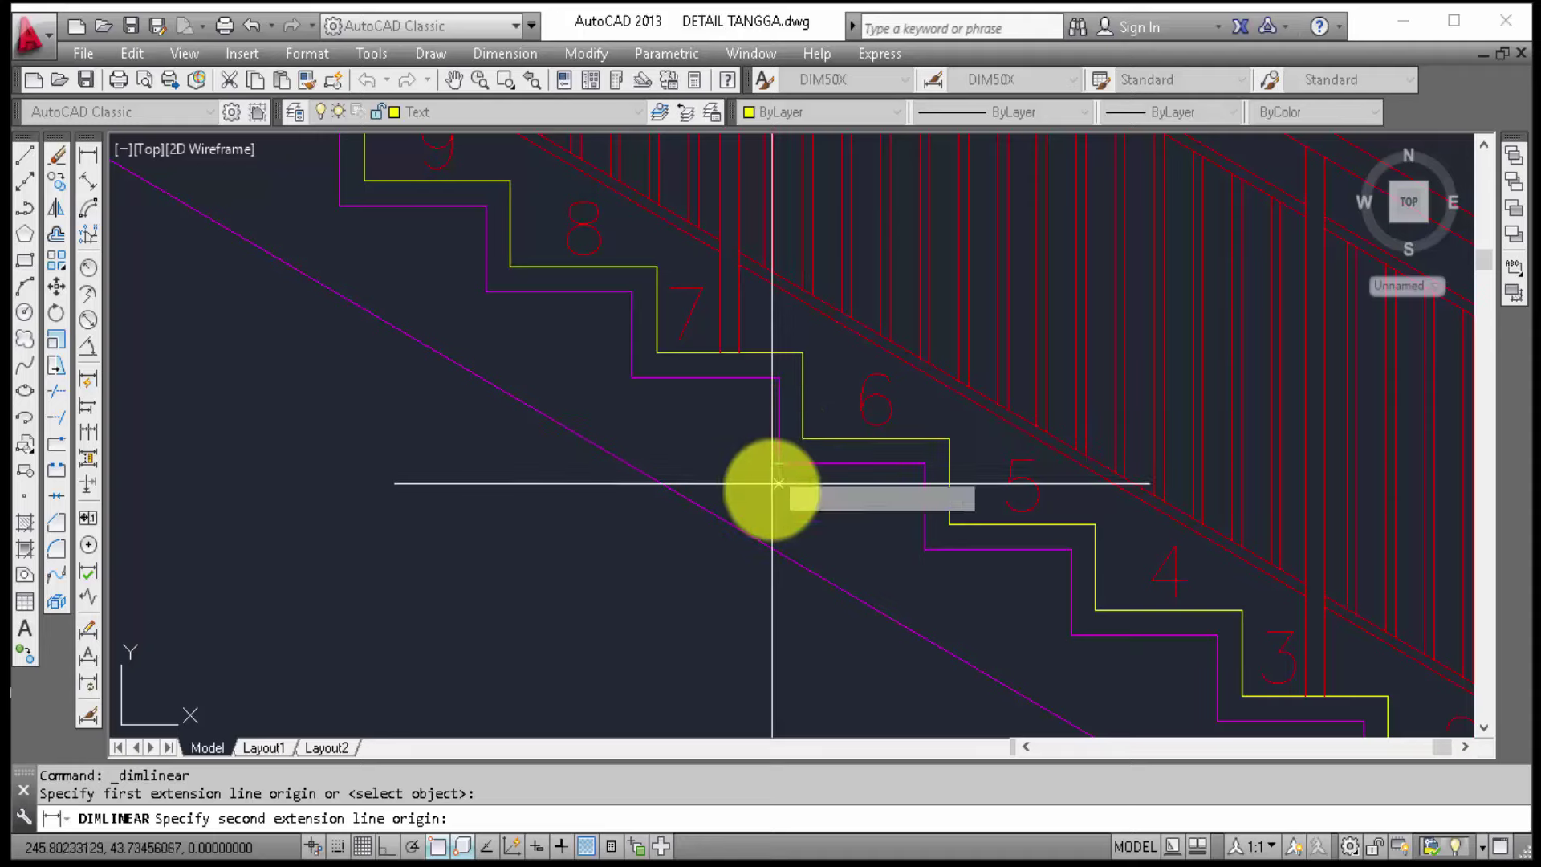
key("Escape")
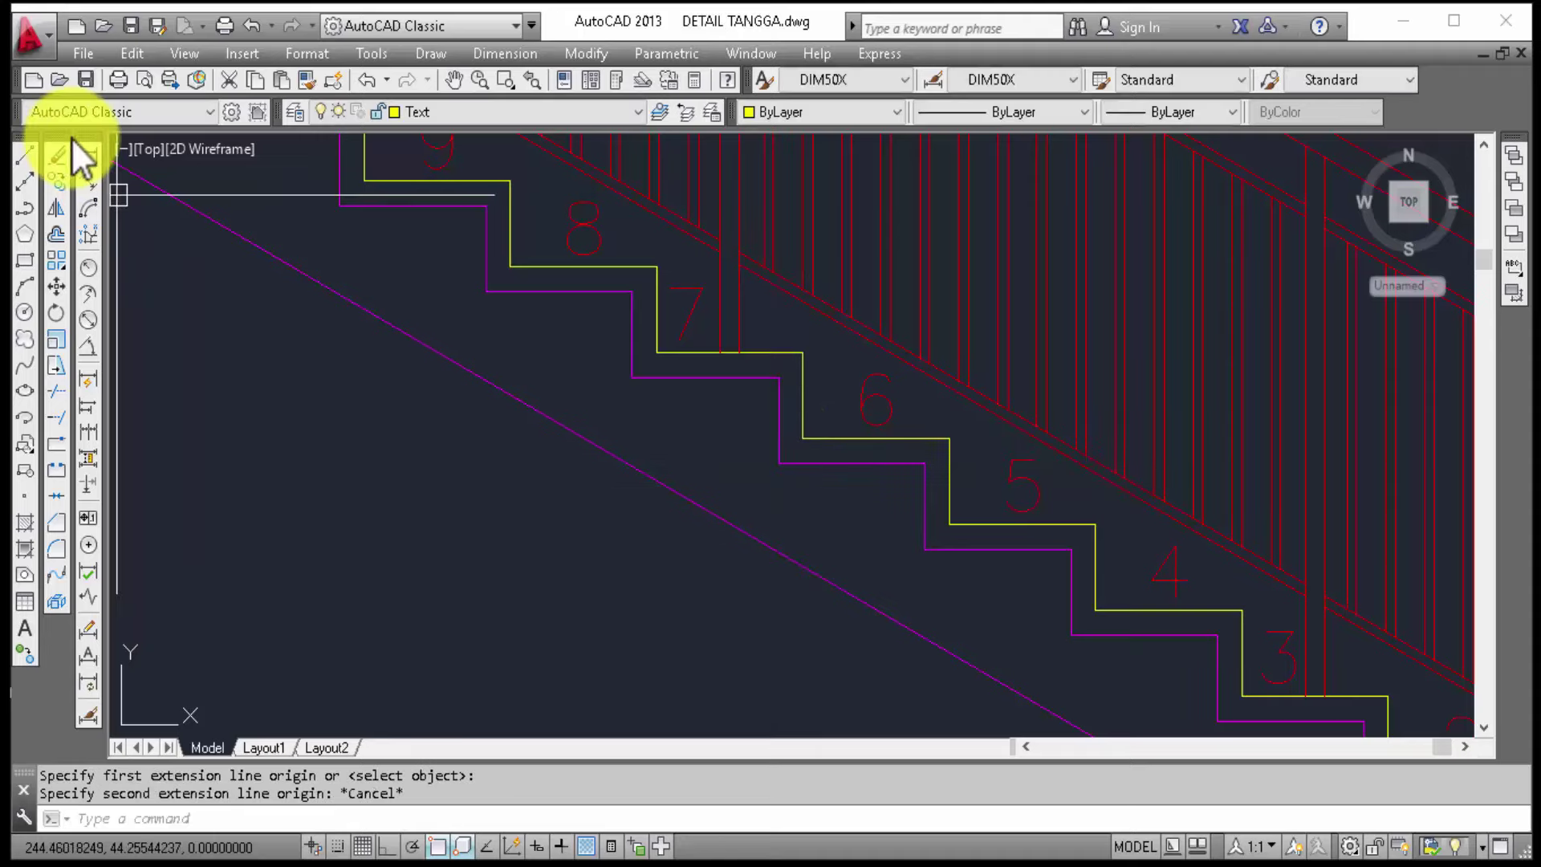
left_click(84, 156)
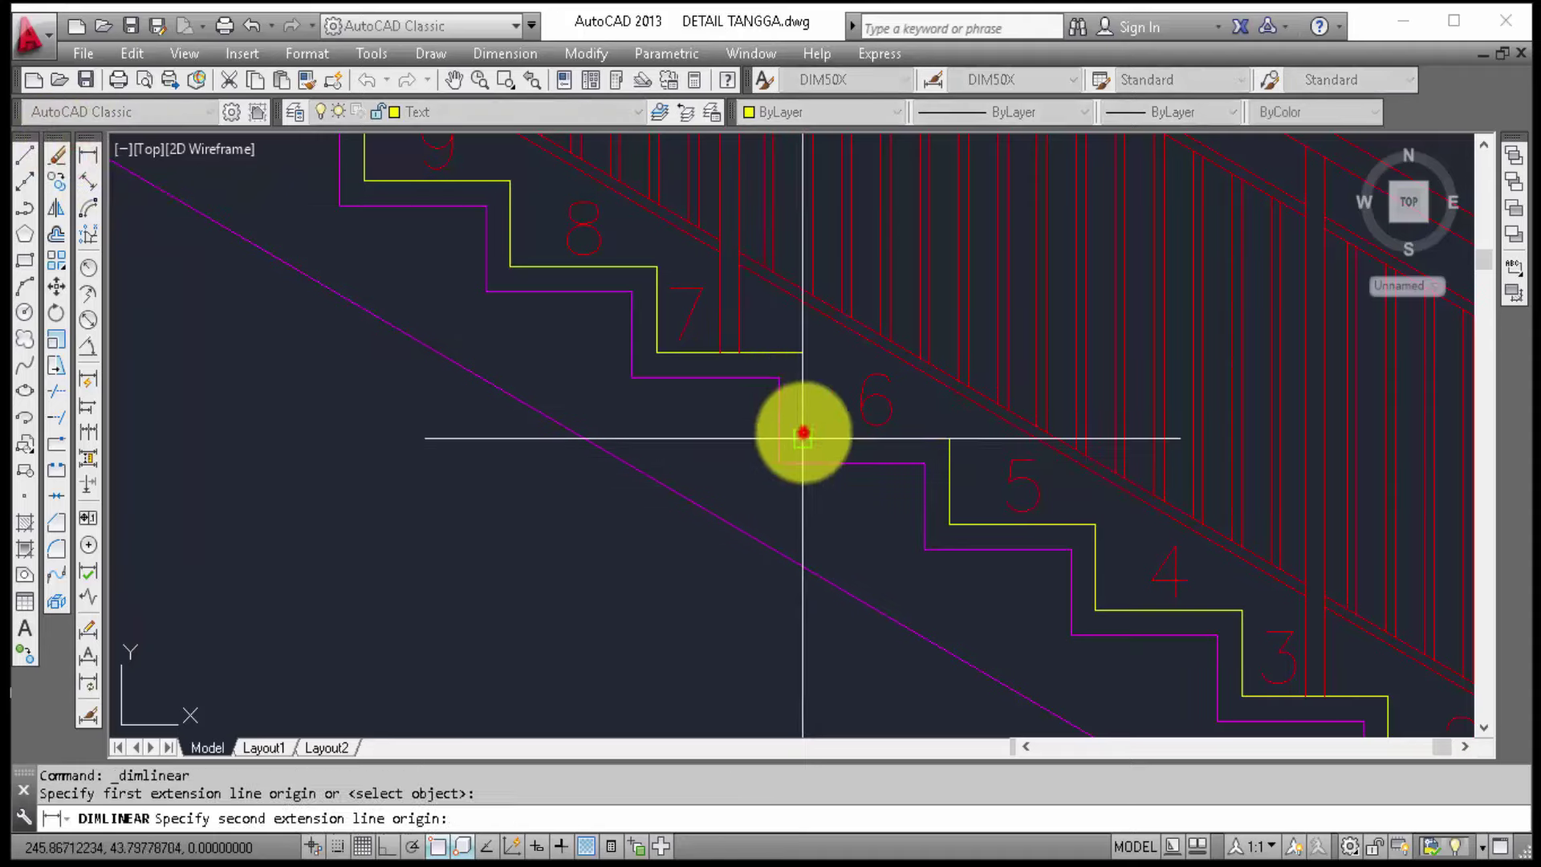
left_click(803, 352)
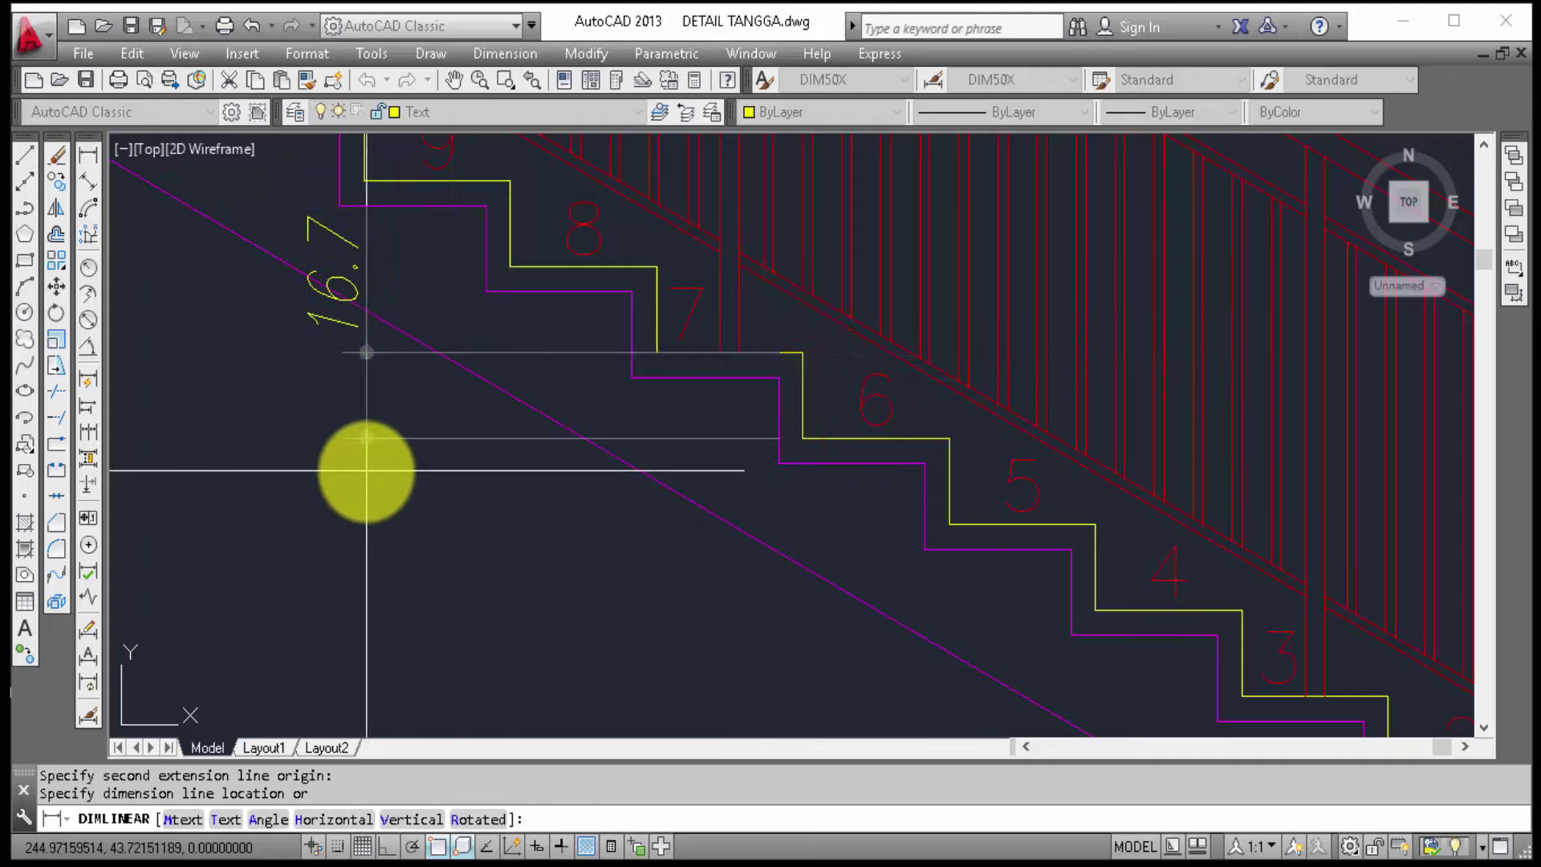
left_click(363, 464)
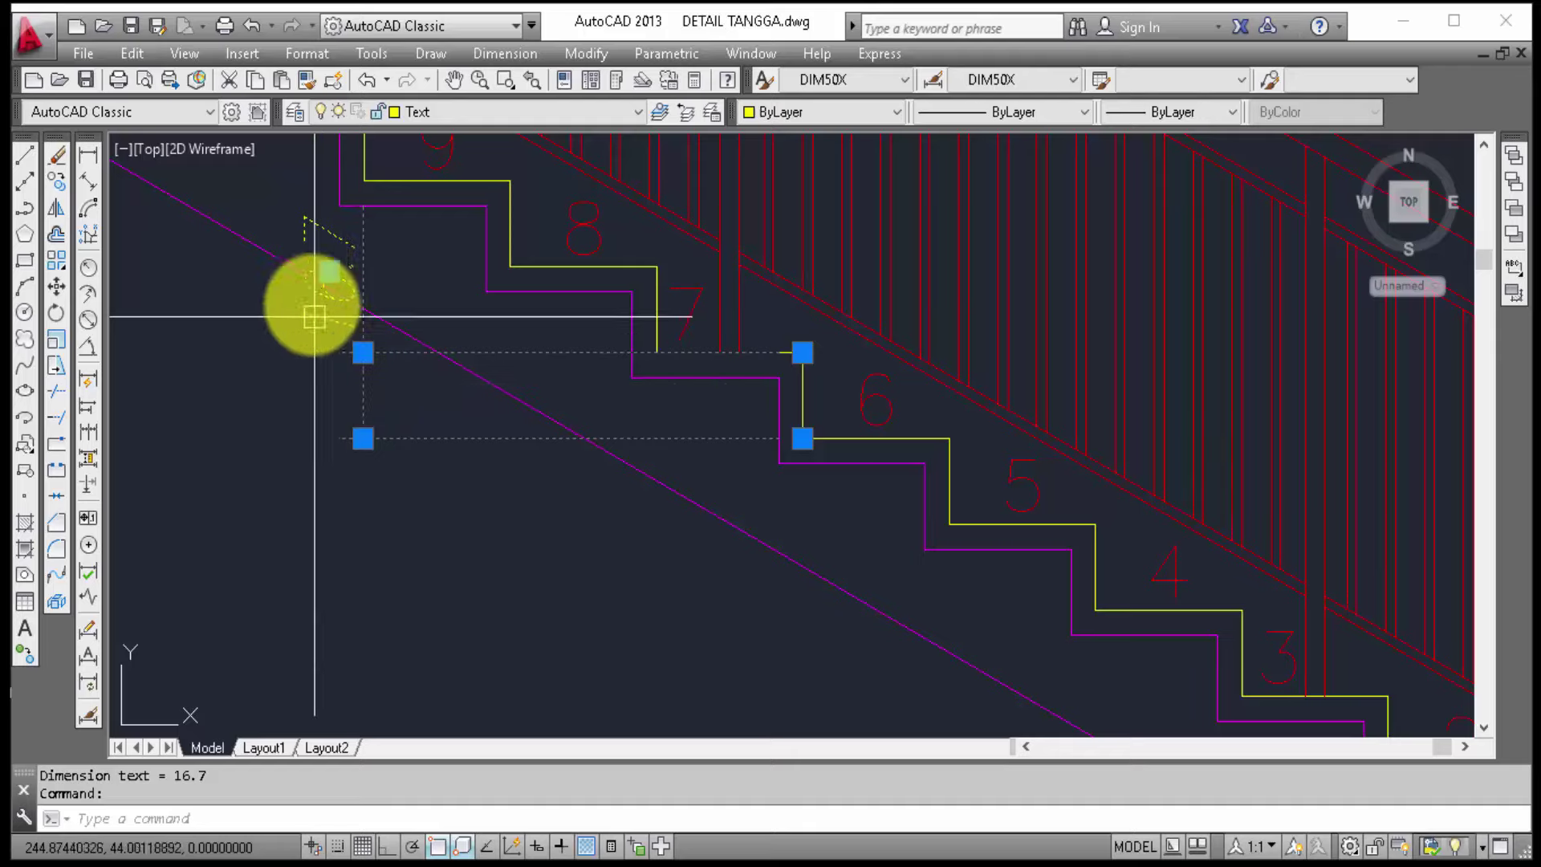
left_click(330, 267)
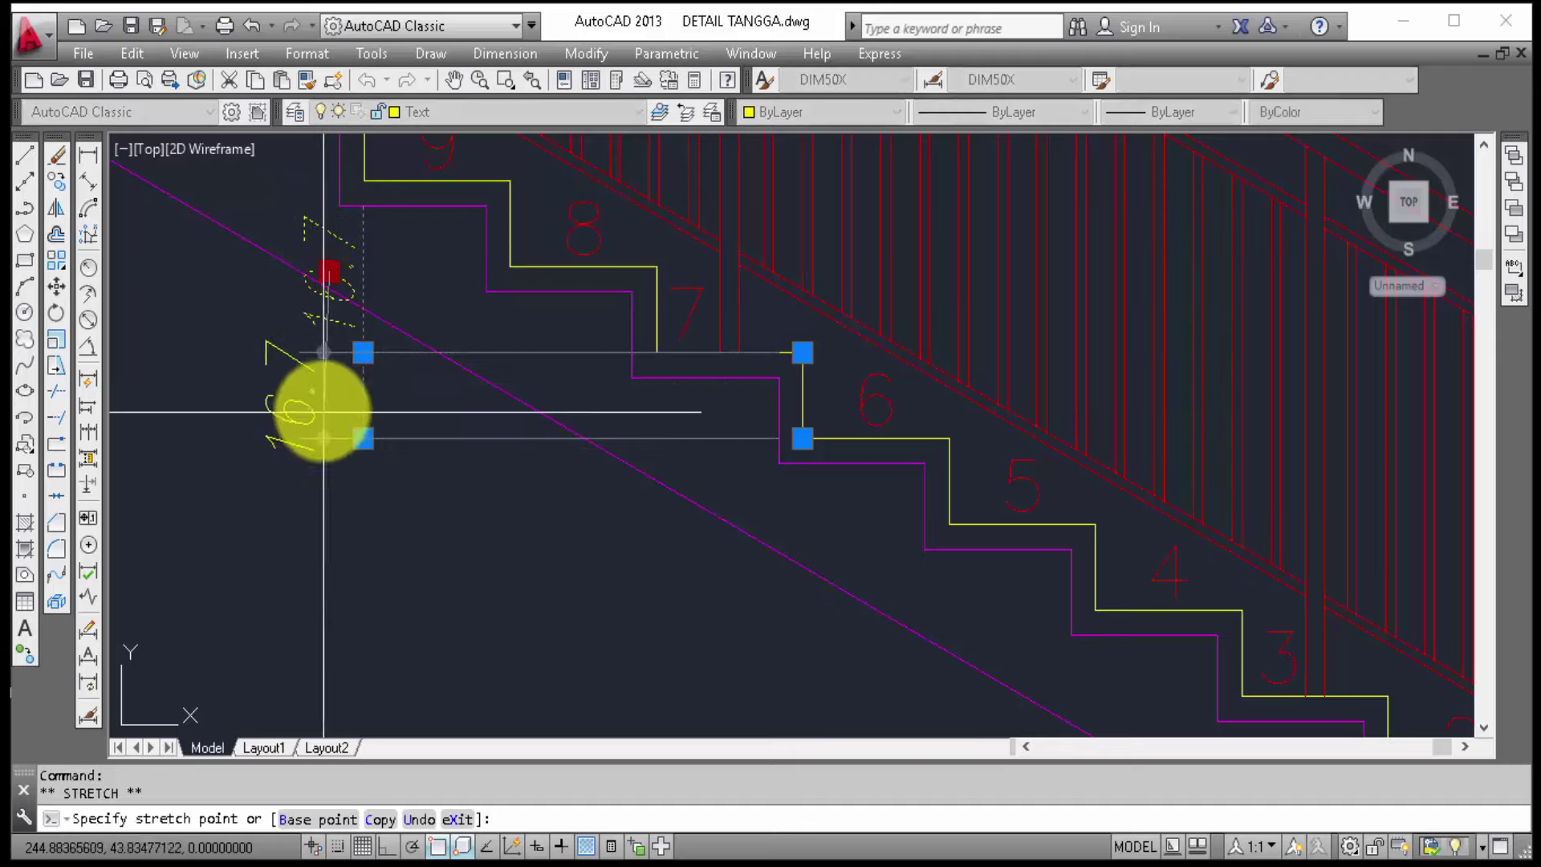
left_click(363, 396)
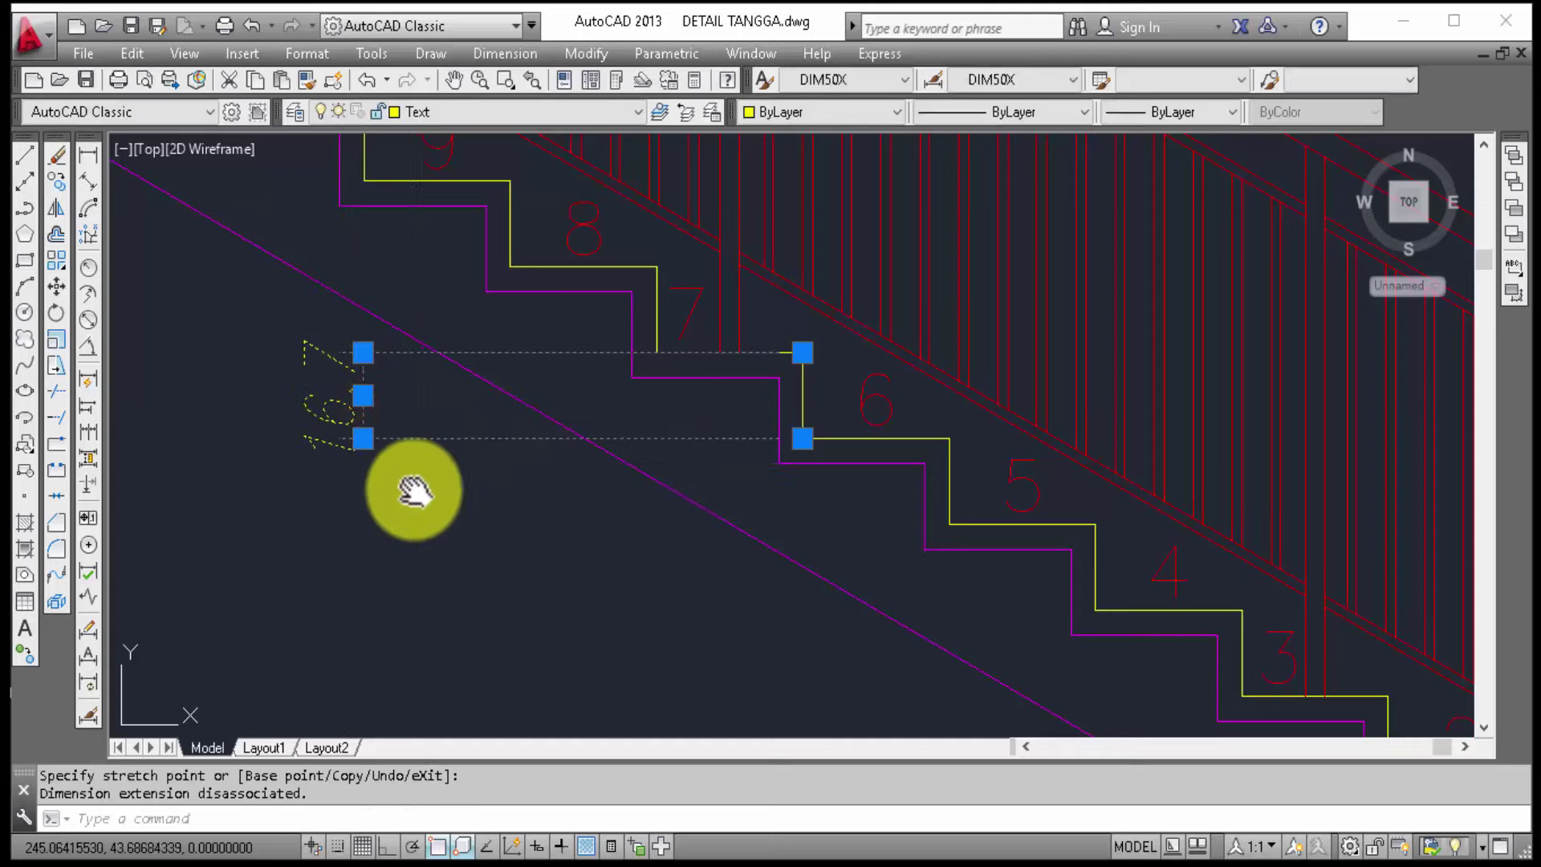
middle_click_drag(406, 499, 629, 491)
type("c")
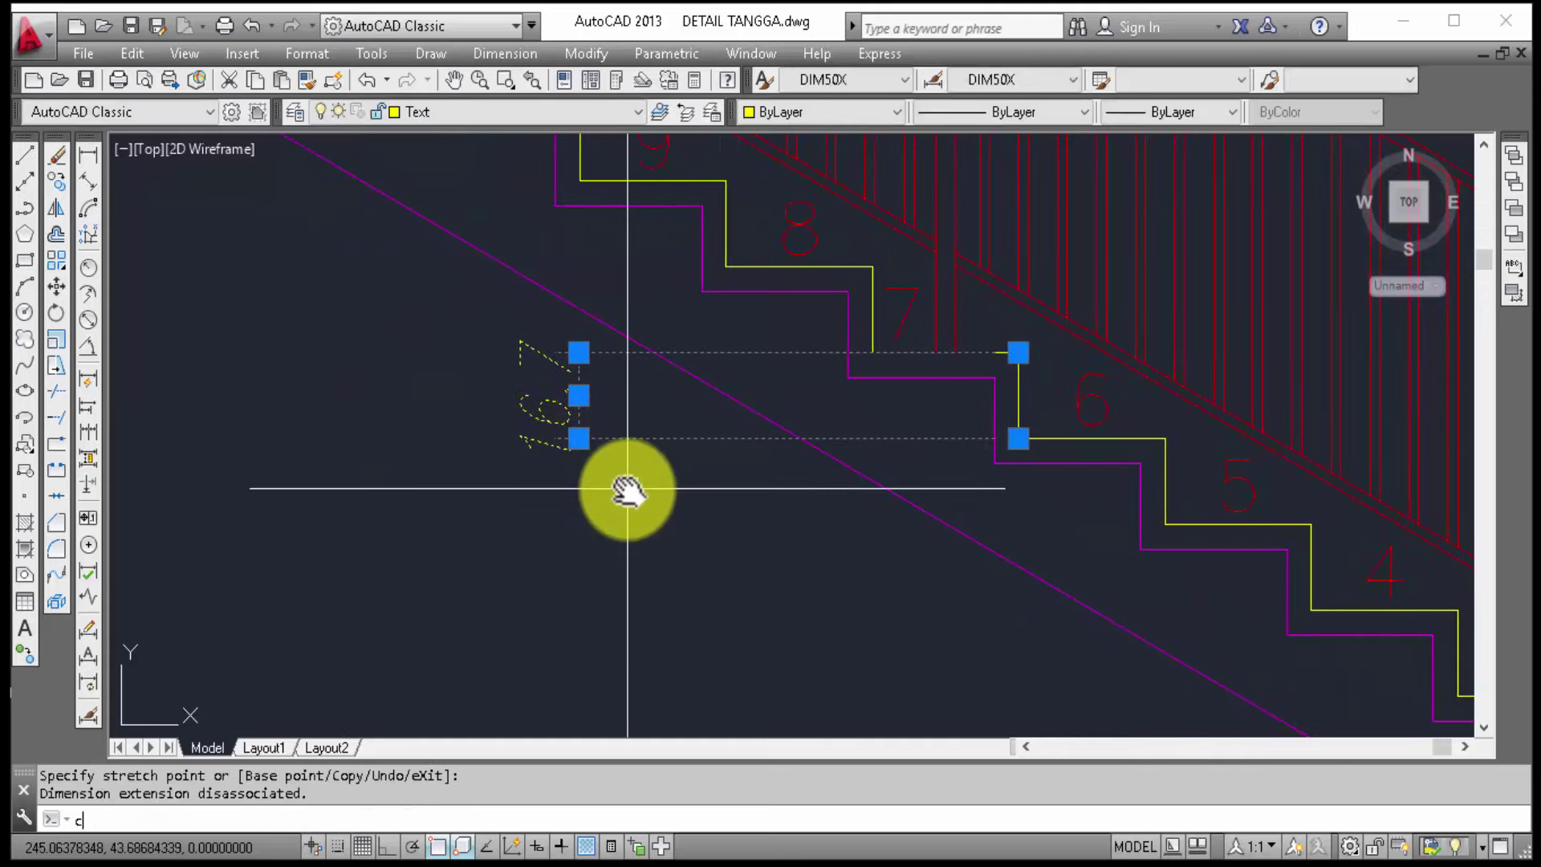
Step: Copy the 16.7 dimension from its step corner onto the next step down
type("o")
key("Return")
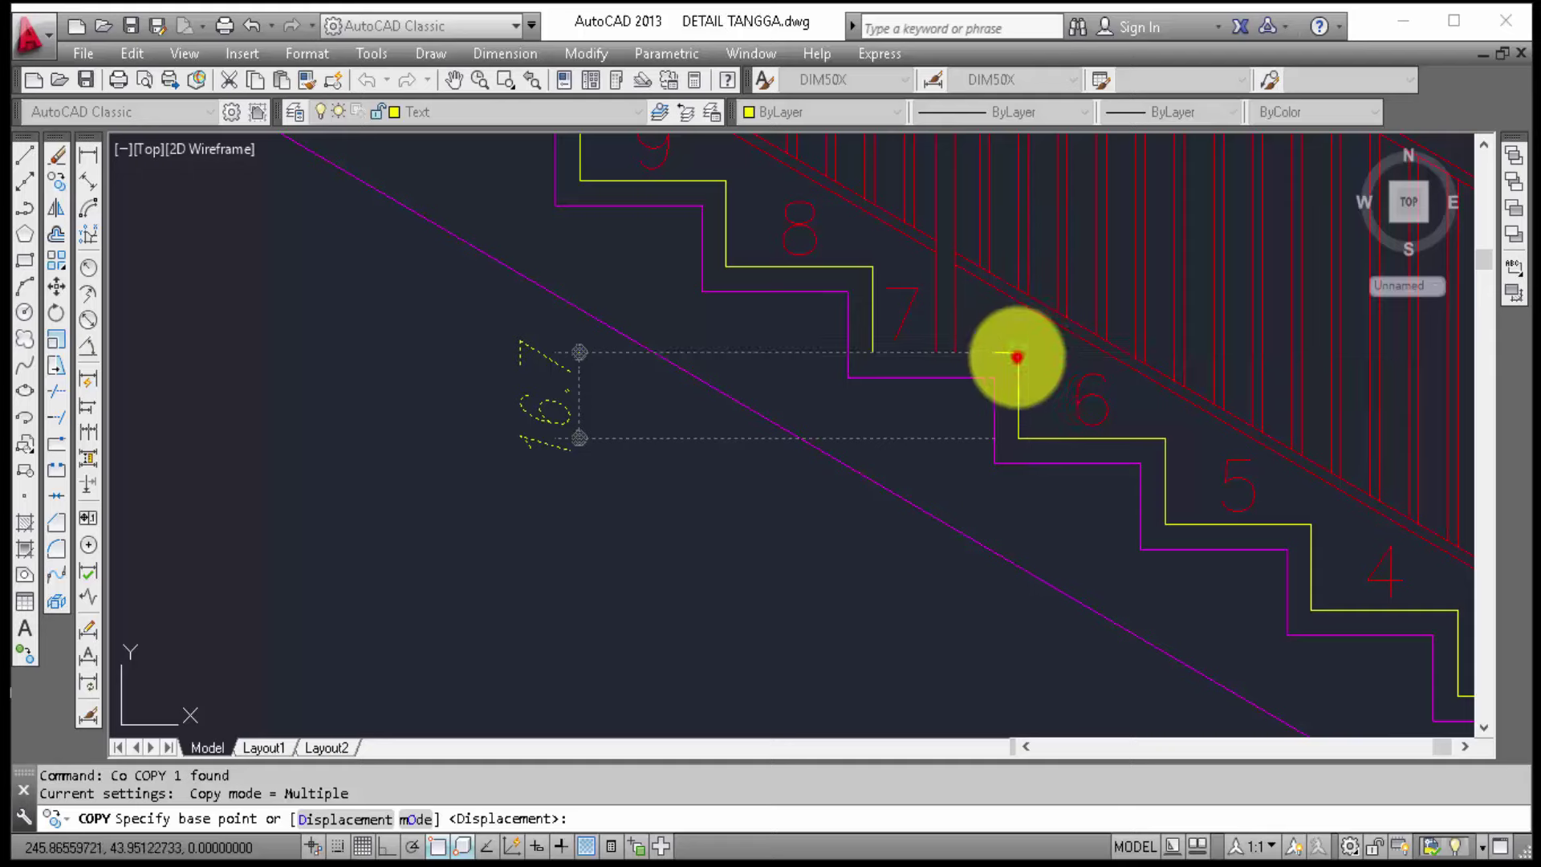
left_click(1017, 354)
left_click(1166, 438)
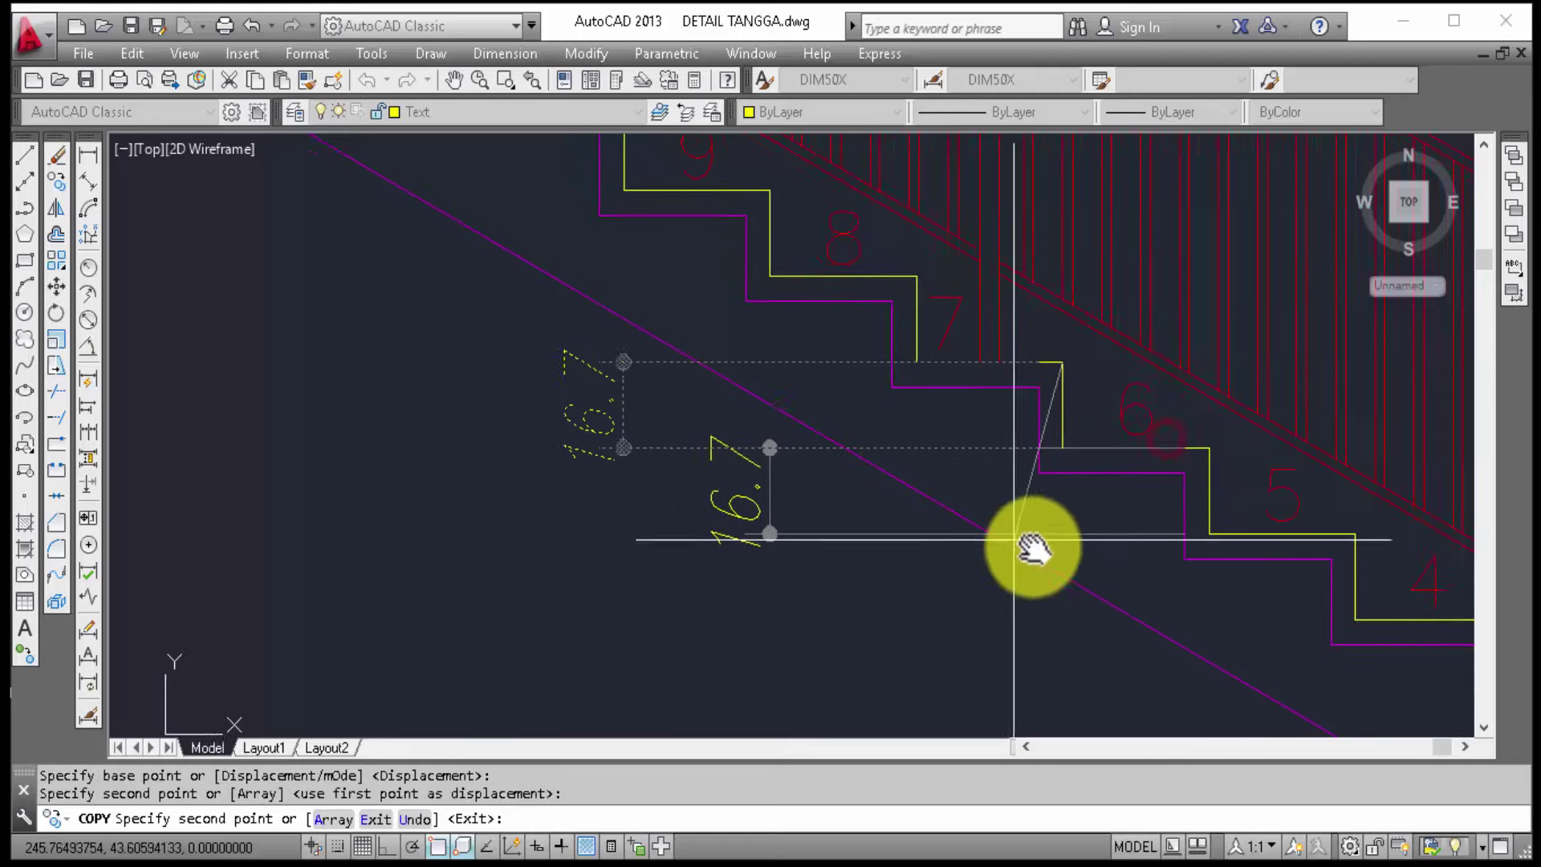
key("Return")
Step: Drag the copied dimension's line left so it lines up under the first
left_click(795, 498)
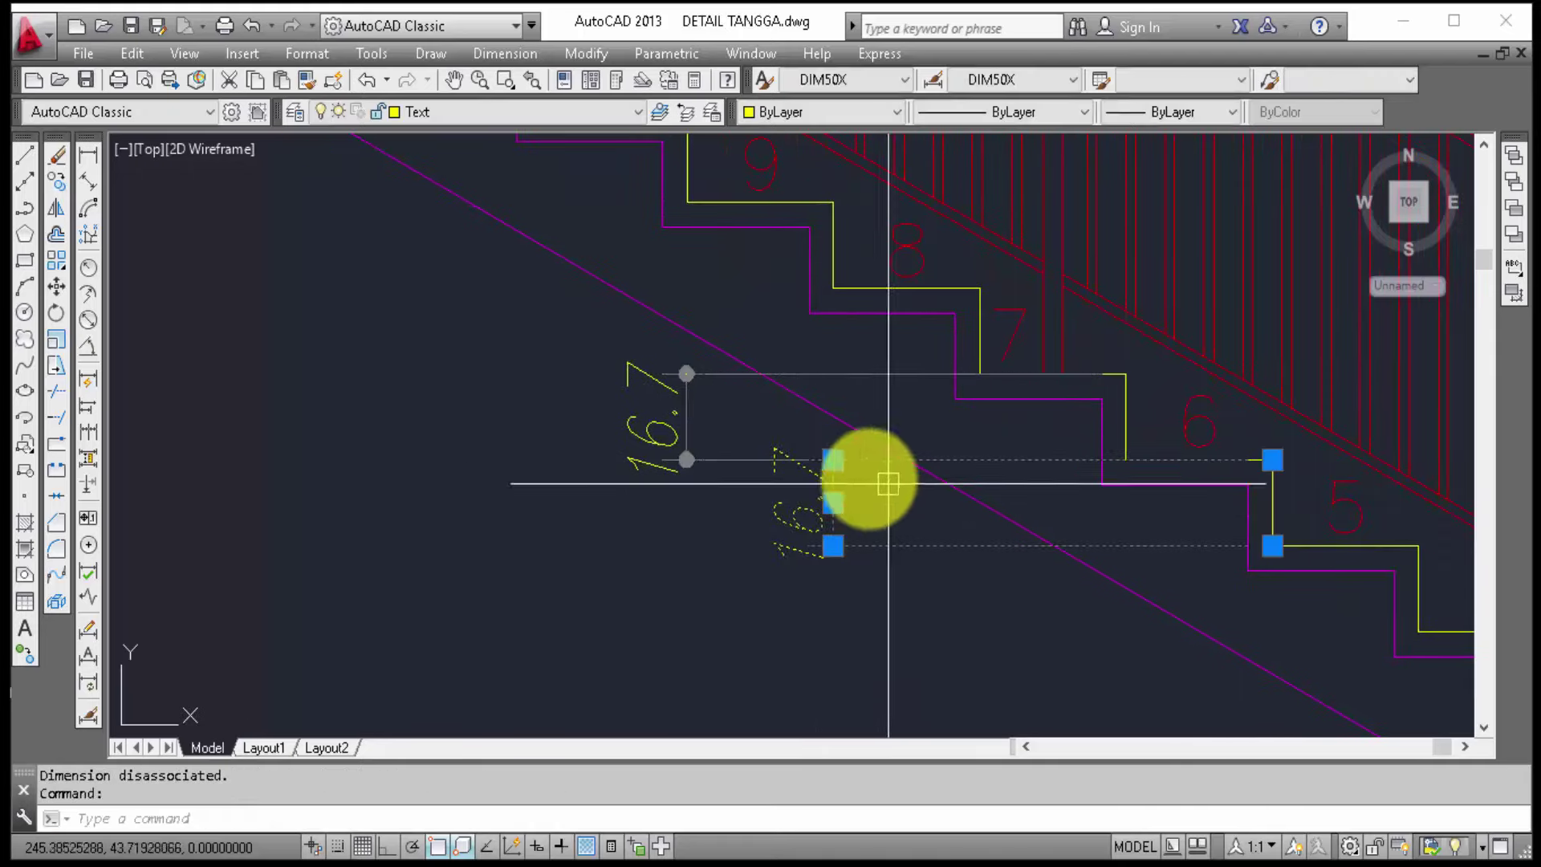
left_click(834, 459)
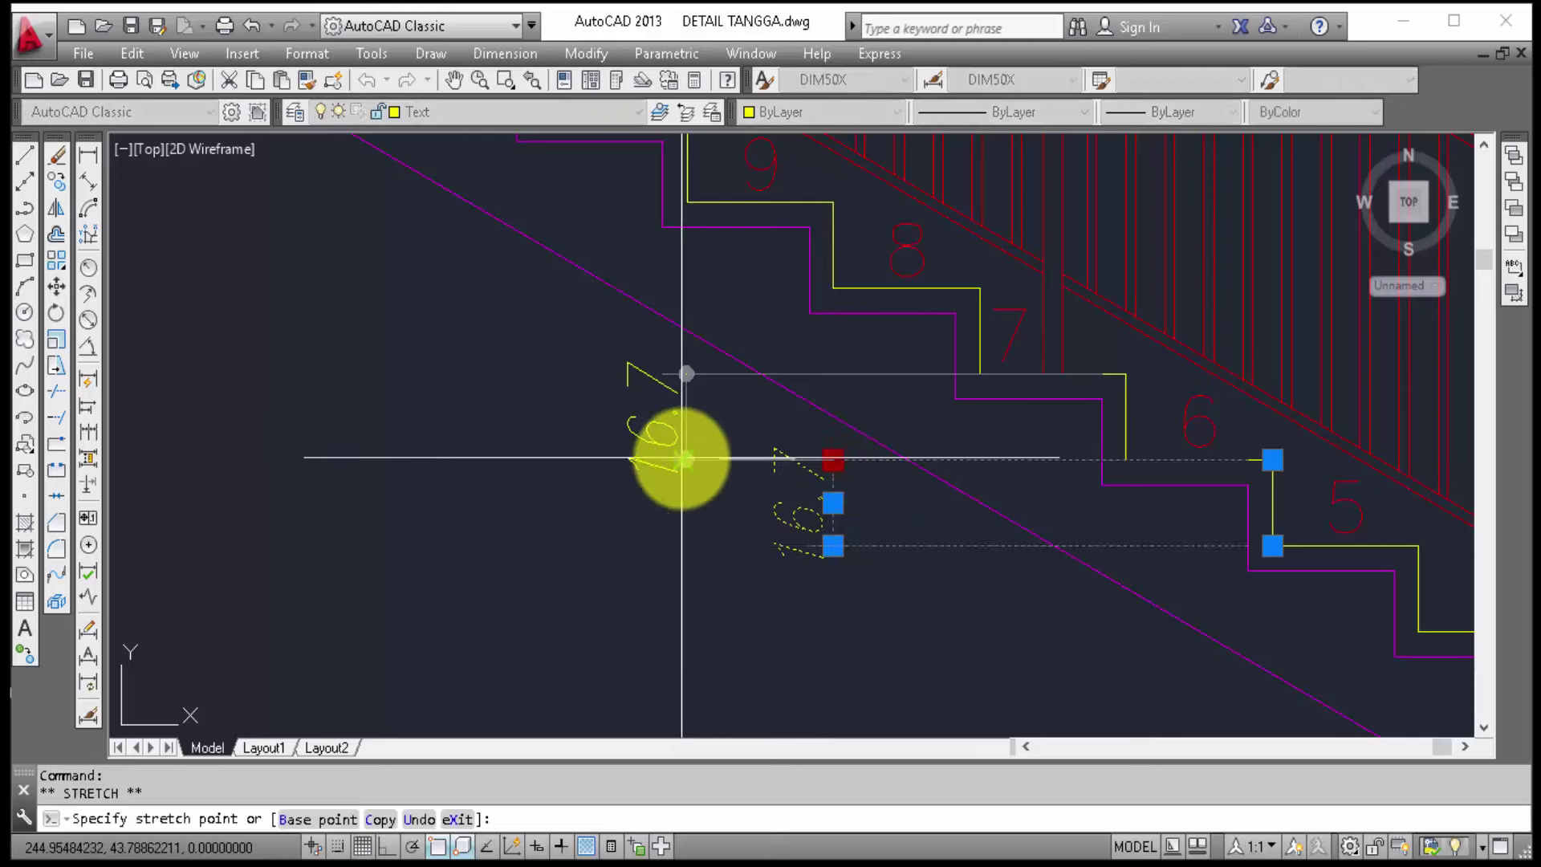
left_click(686, 459)
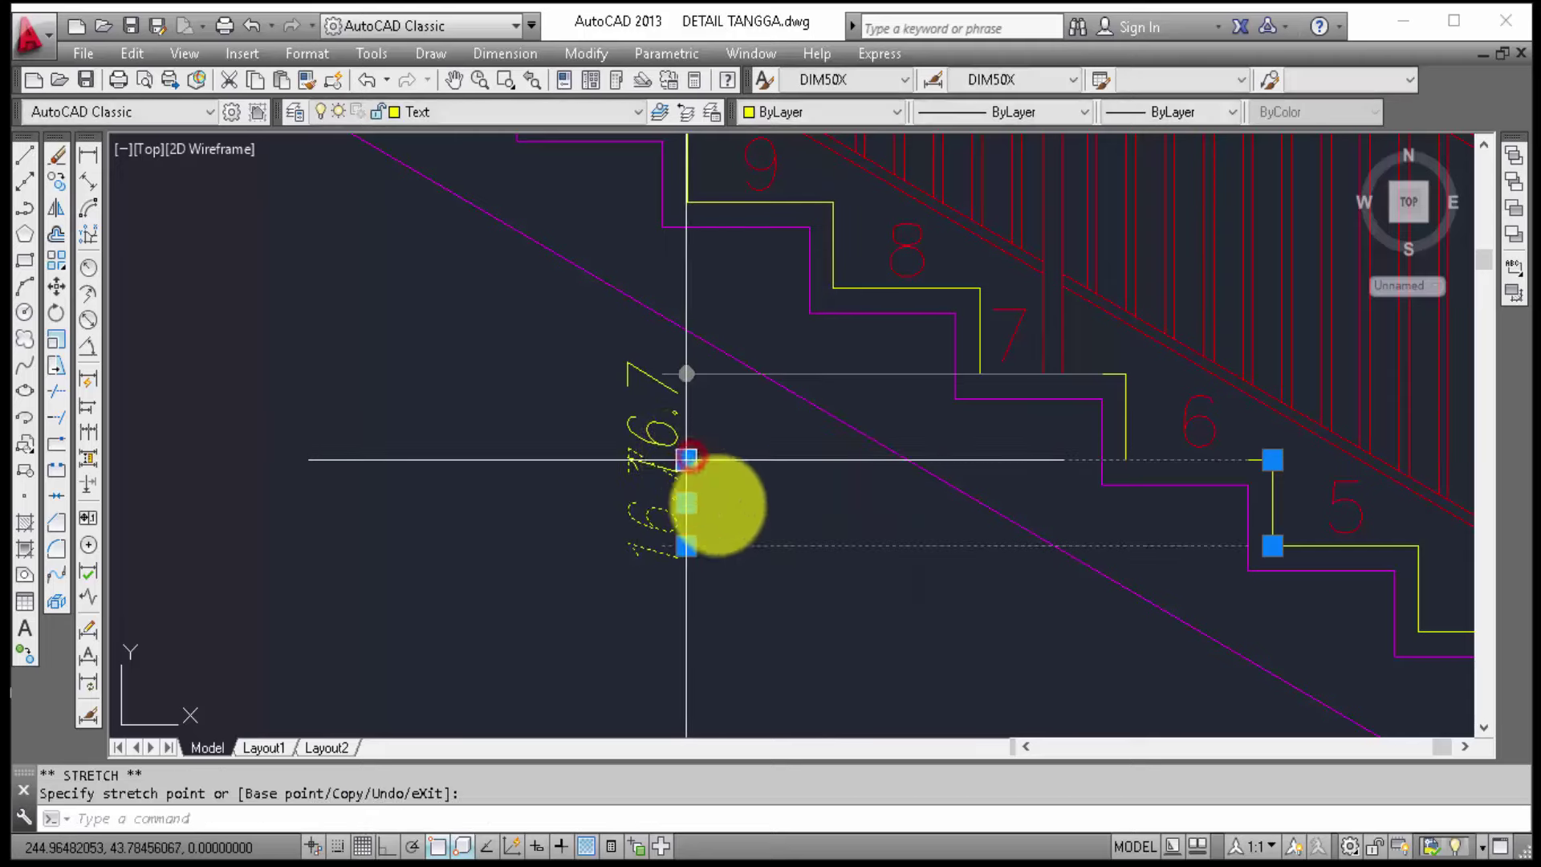
scroll(642, 534, "up", 2)
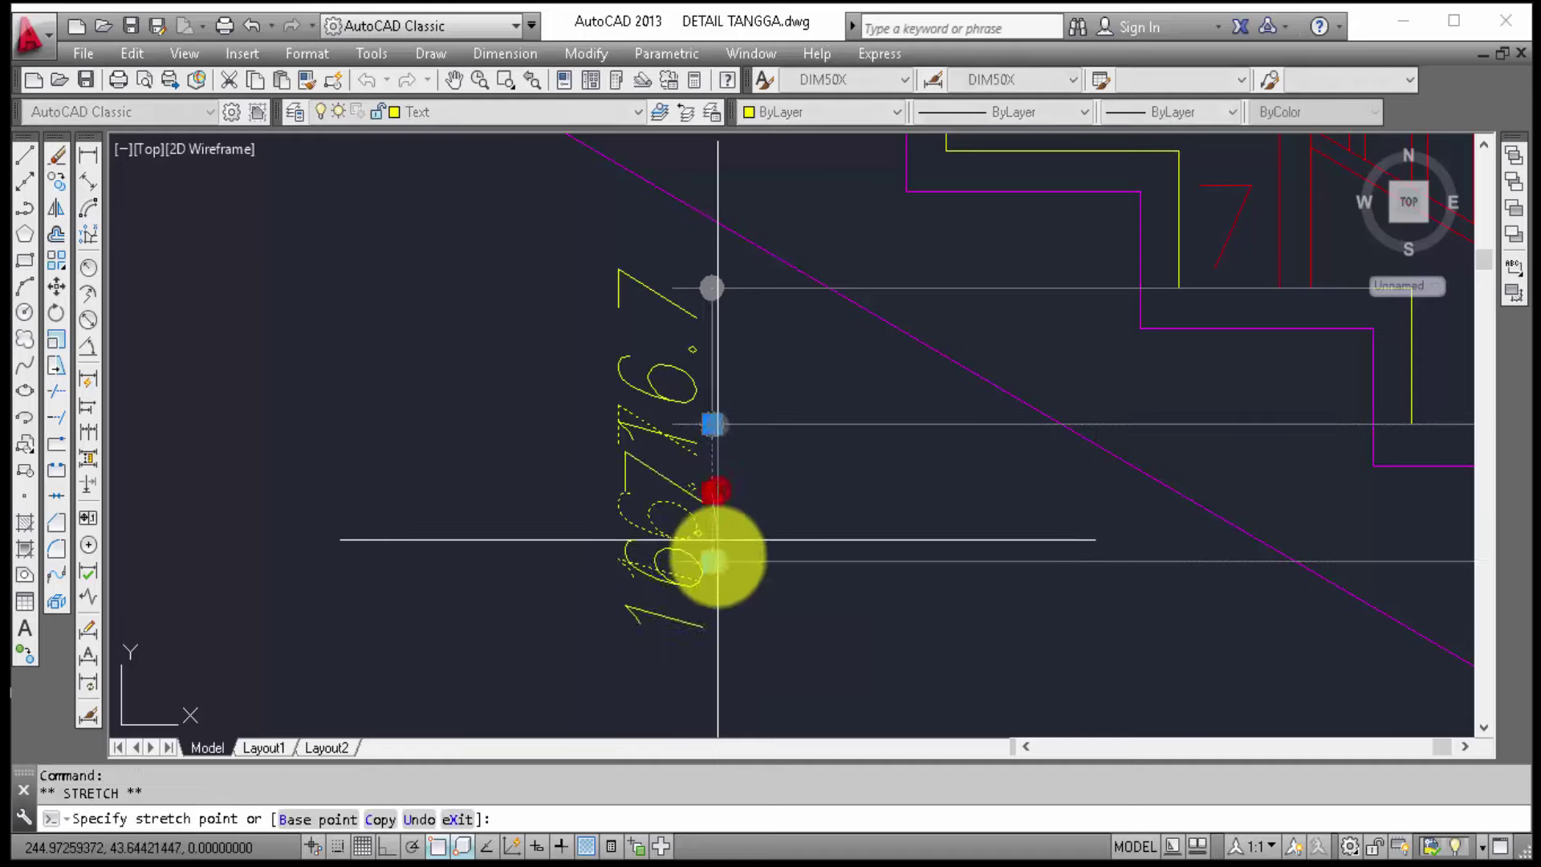
middle_click_drag(761, 452, 793, 514)
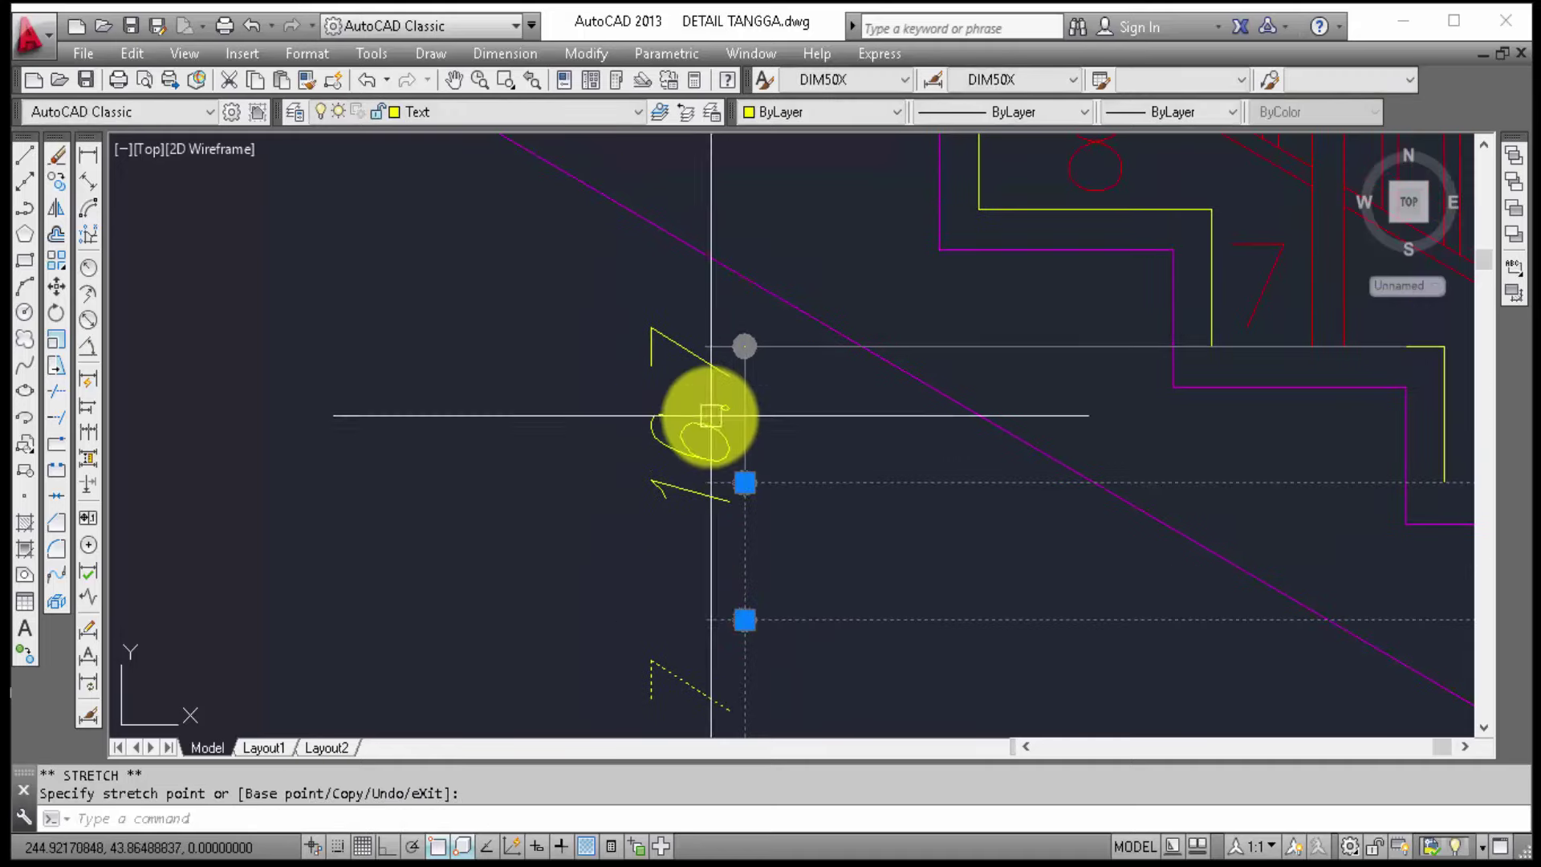
scroll(929, 430, "down", 3)
scroll(1033, 395, "down", 3)
scroll(1031, 393, "down", 4)
scroll(1032, 394, "down", 3)
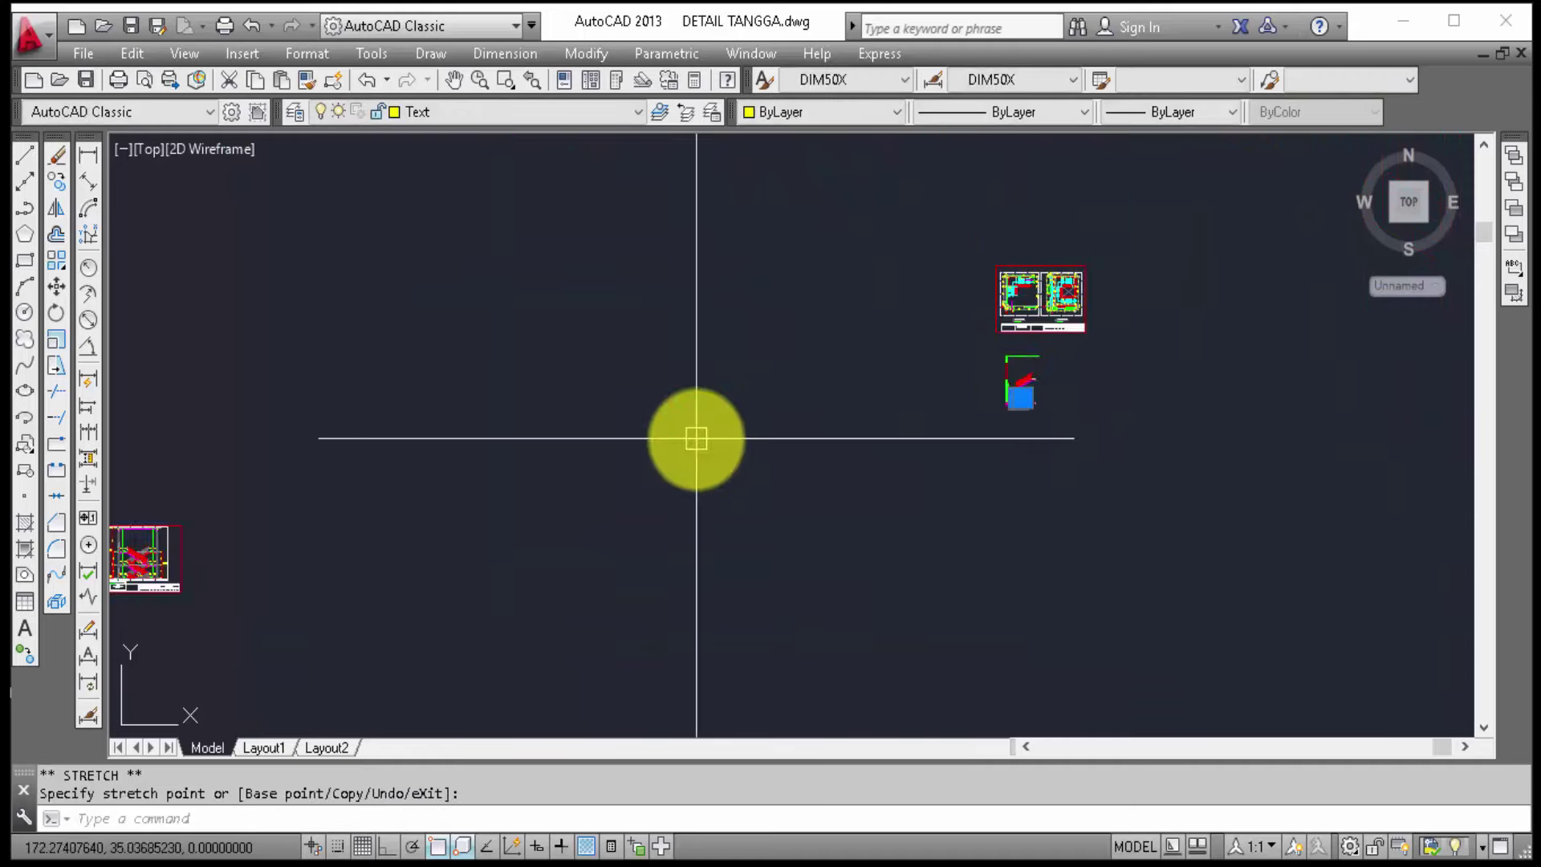
middle_click_drag(696, 436, 843, 416)
middle_click_drag(281, 530, 470, 526)
scroll(493, 508, "up", 3)
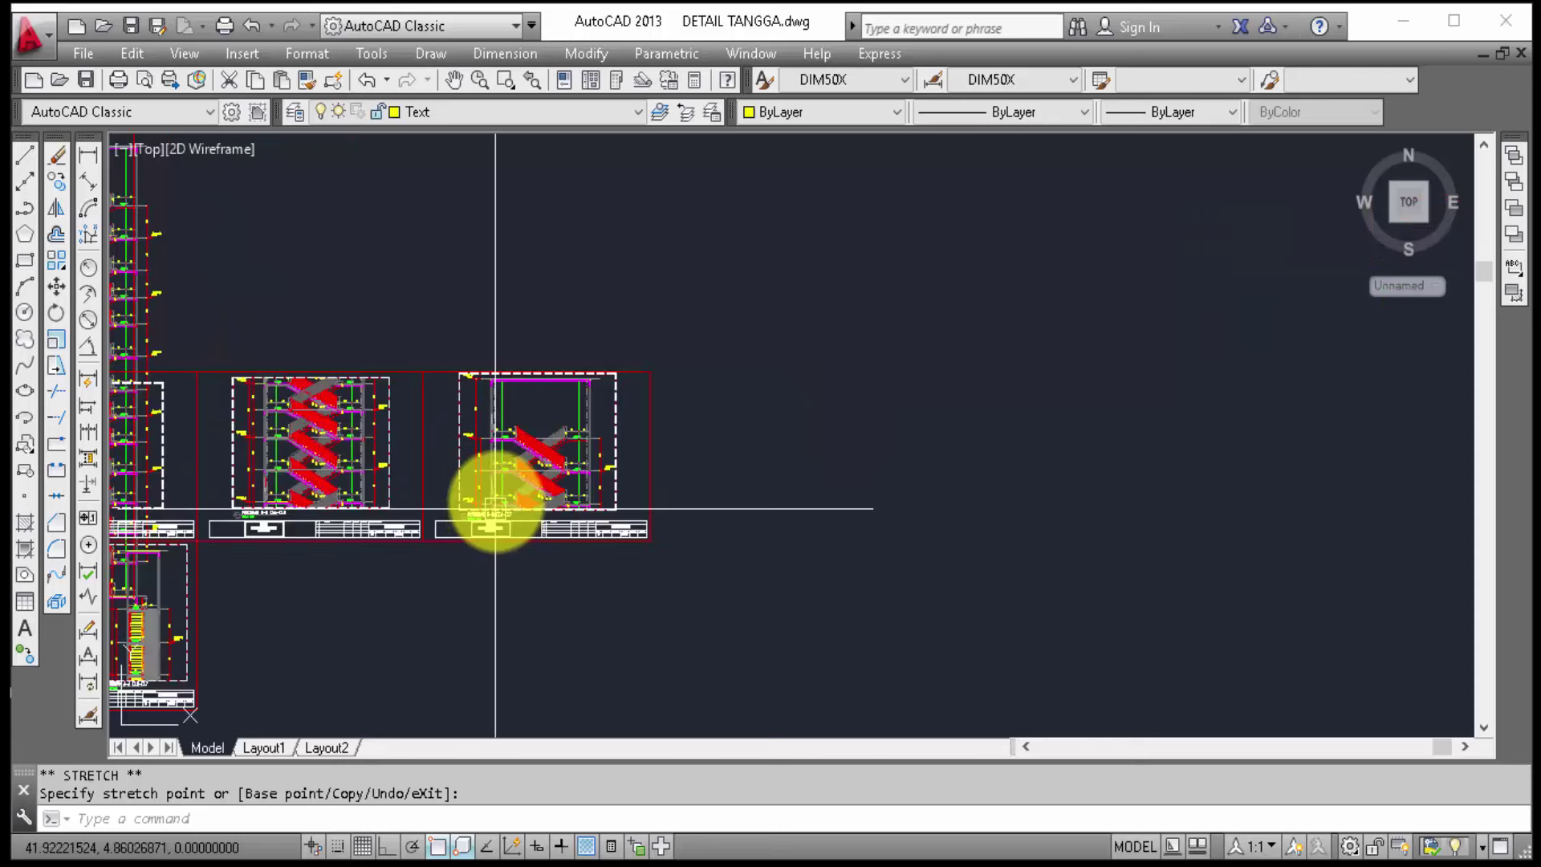
scroll(492, 498, "up", 3)
scroll(578, 492, "up", 3)
middle_click_drag(757, 523, 608, 553)
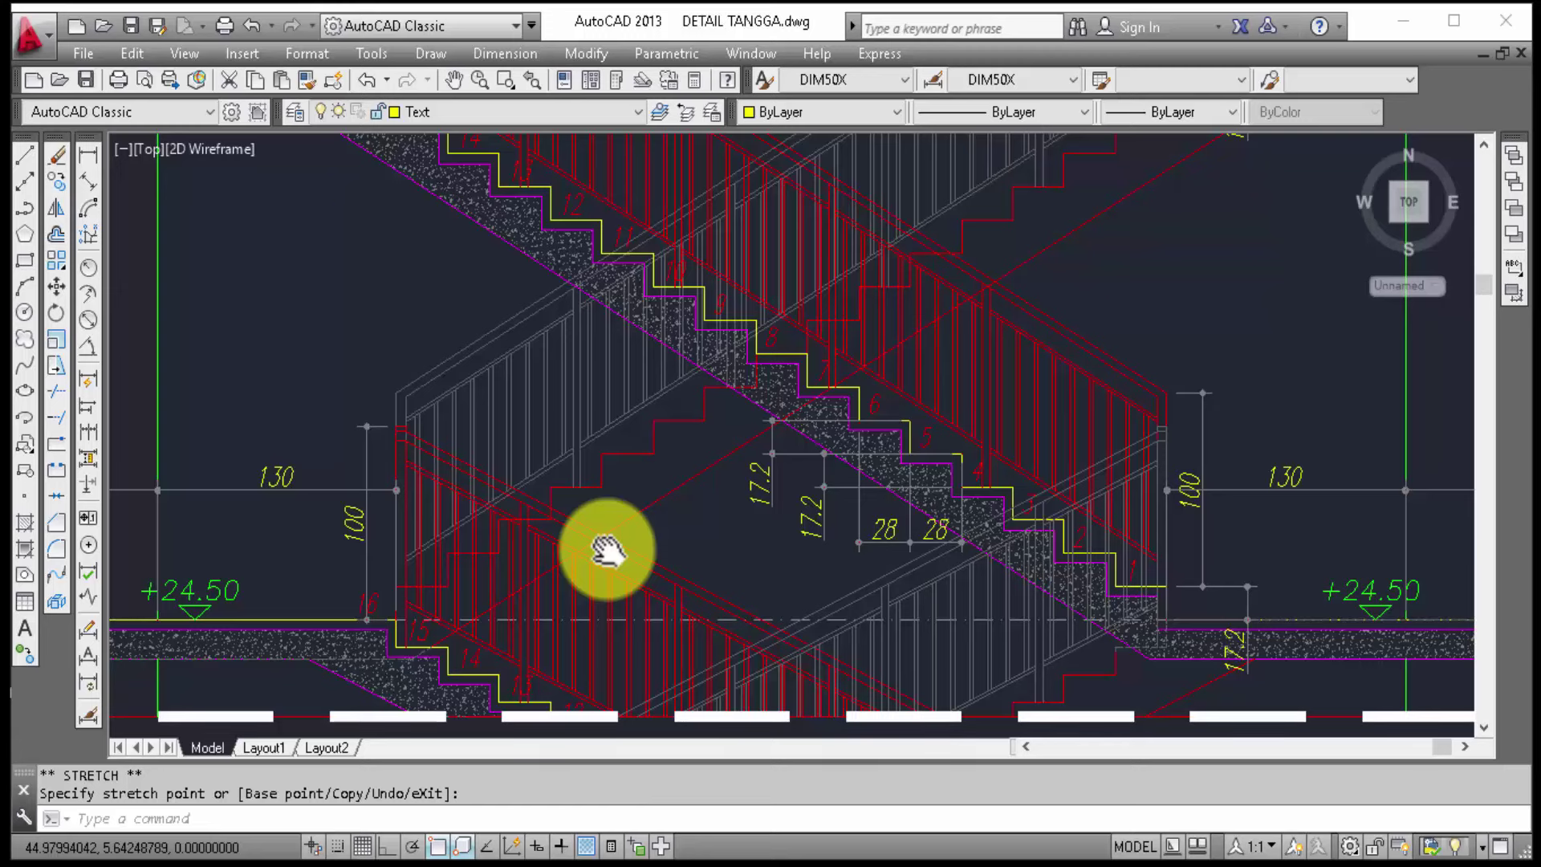
scroll(645, 545, "up", 2)
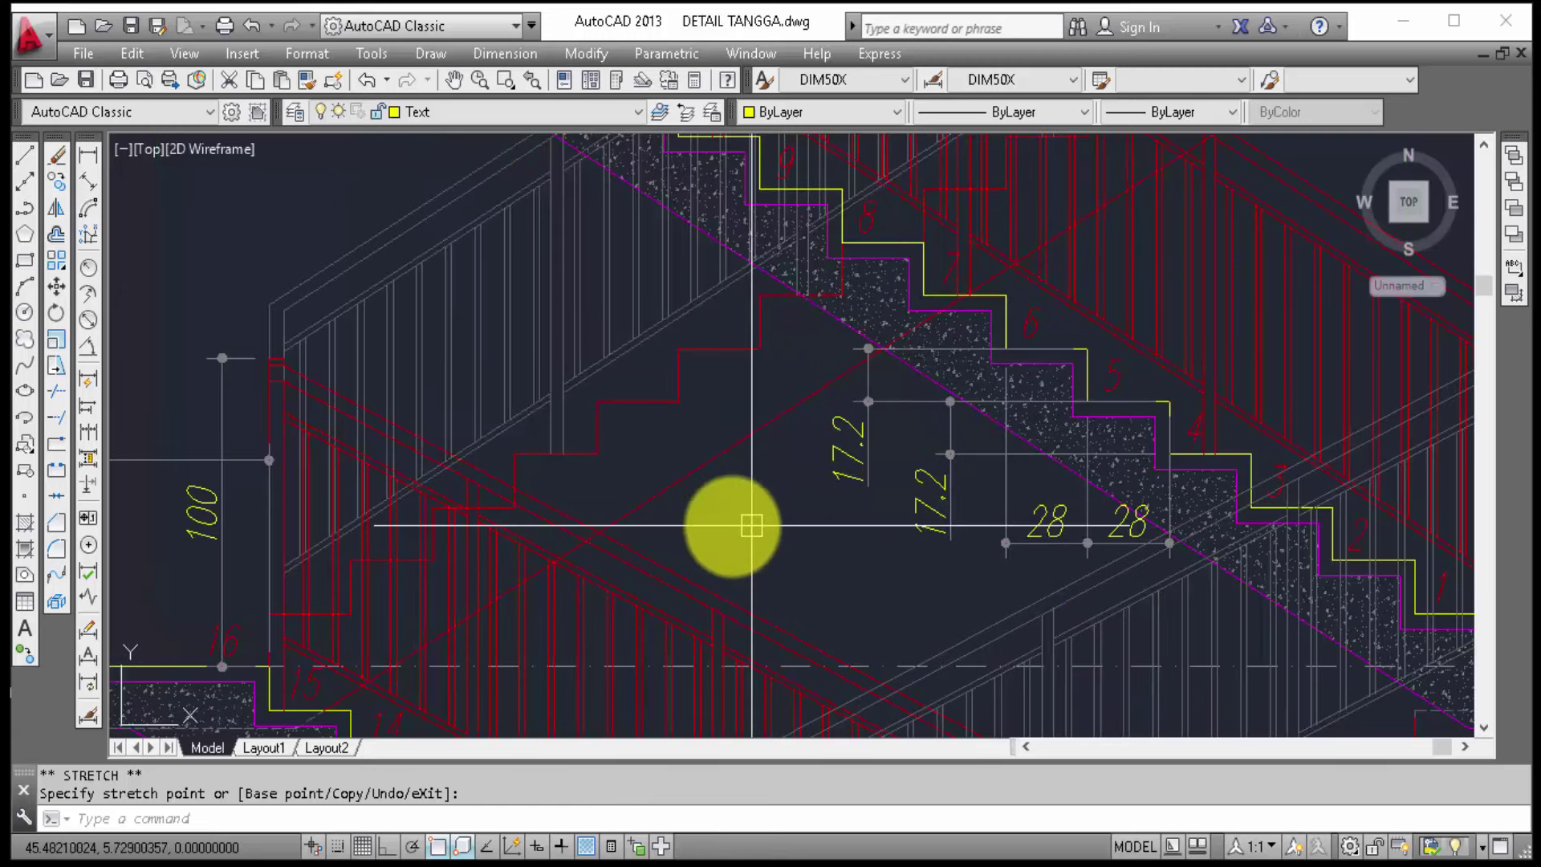
scroll(321, 521, "down", 5)
scroll(345, 518, "down", 4)
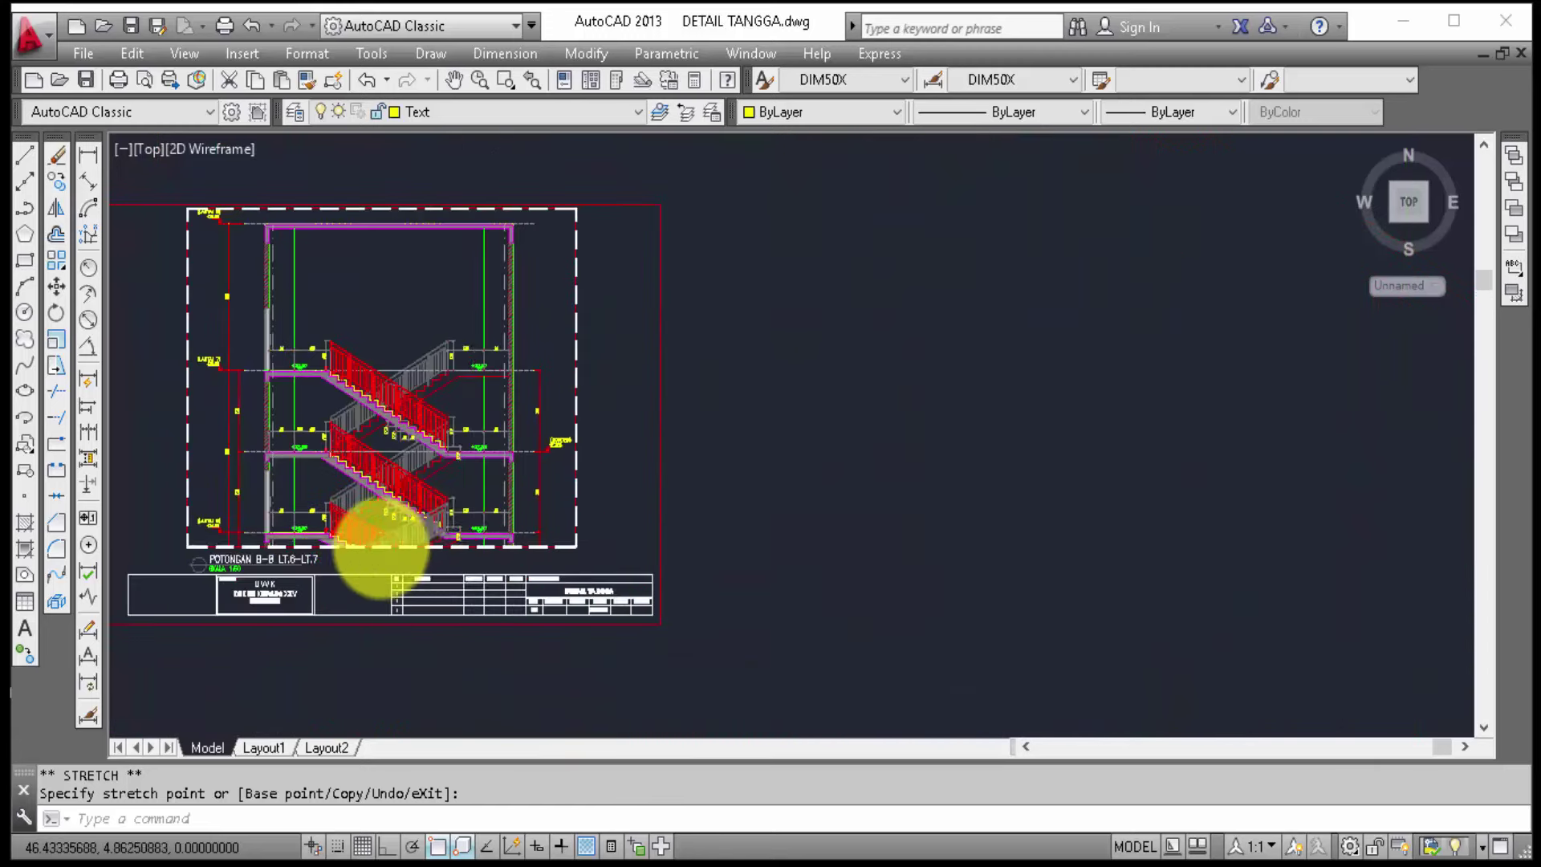
scroll(374, 542, "up", 8)
middle_click_drag(372, 544, 447, 619)
scroll(401, 594, "down", 2)
scroll(328, 569, "down", 3)
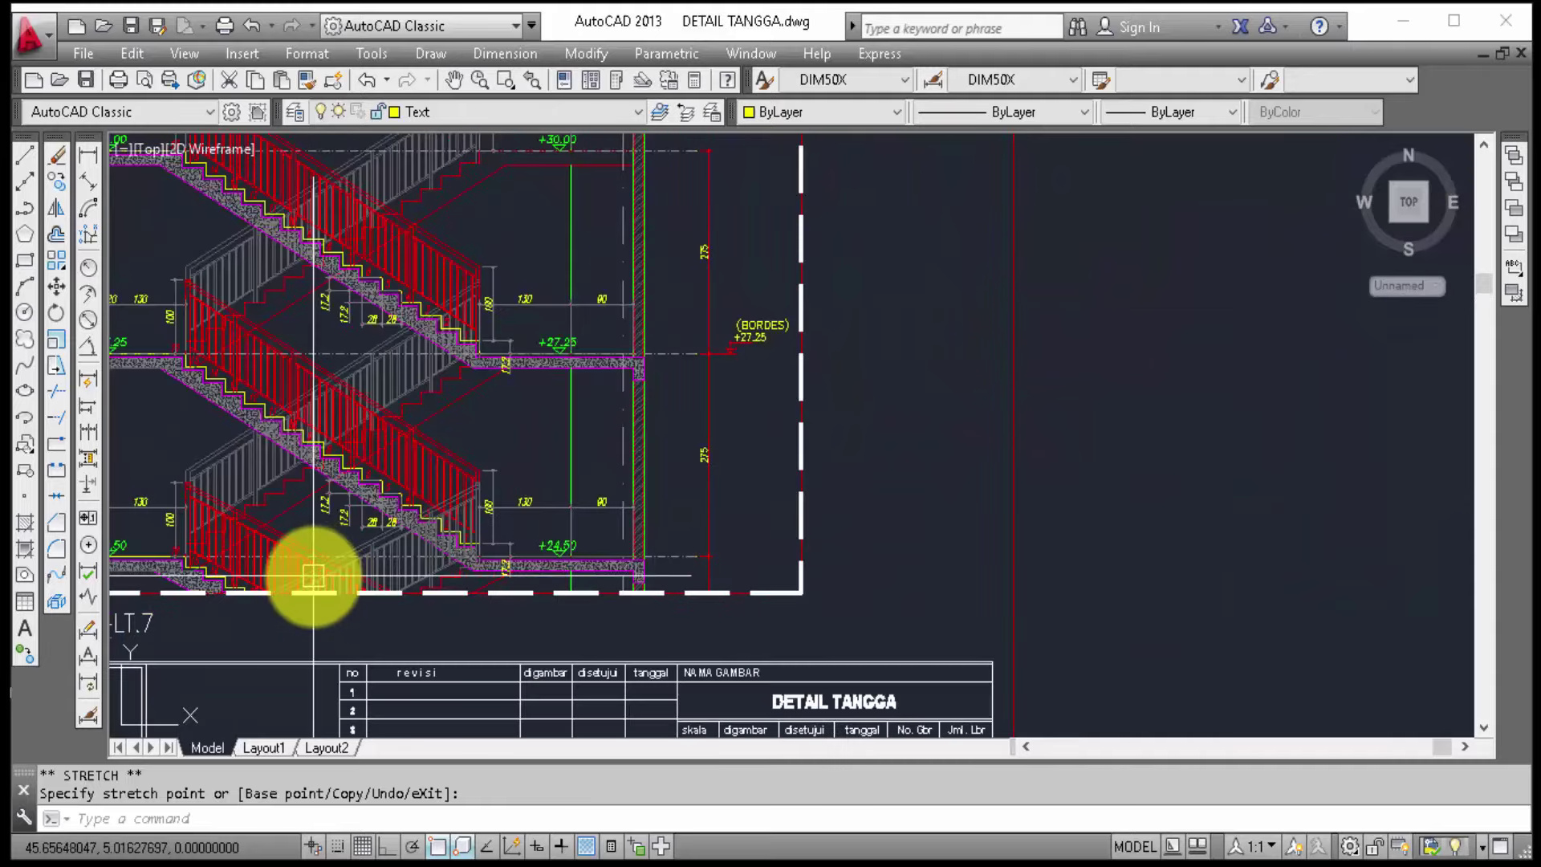
scroll(312, 579, "down", 3)
scroll(329, 582, "down", 2)
scroll(1212, 407, "up", 3)
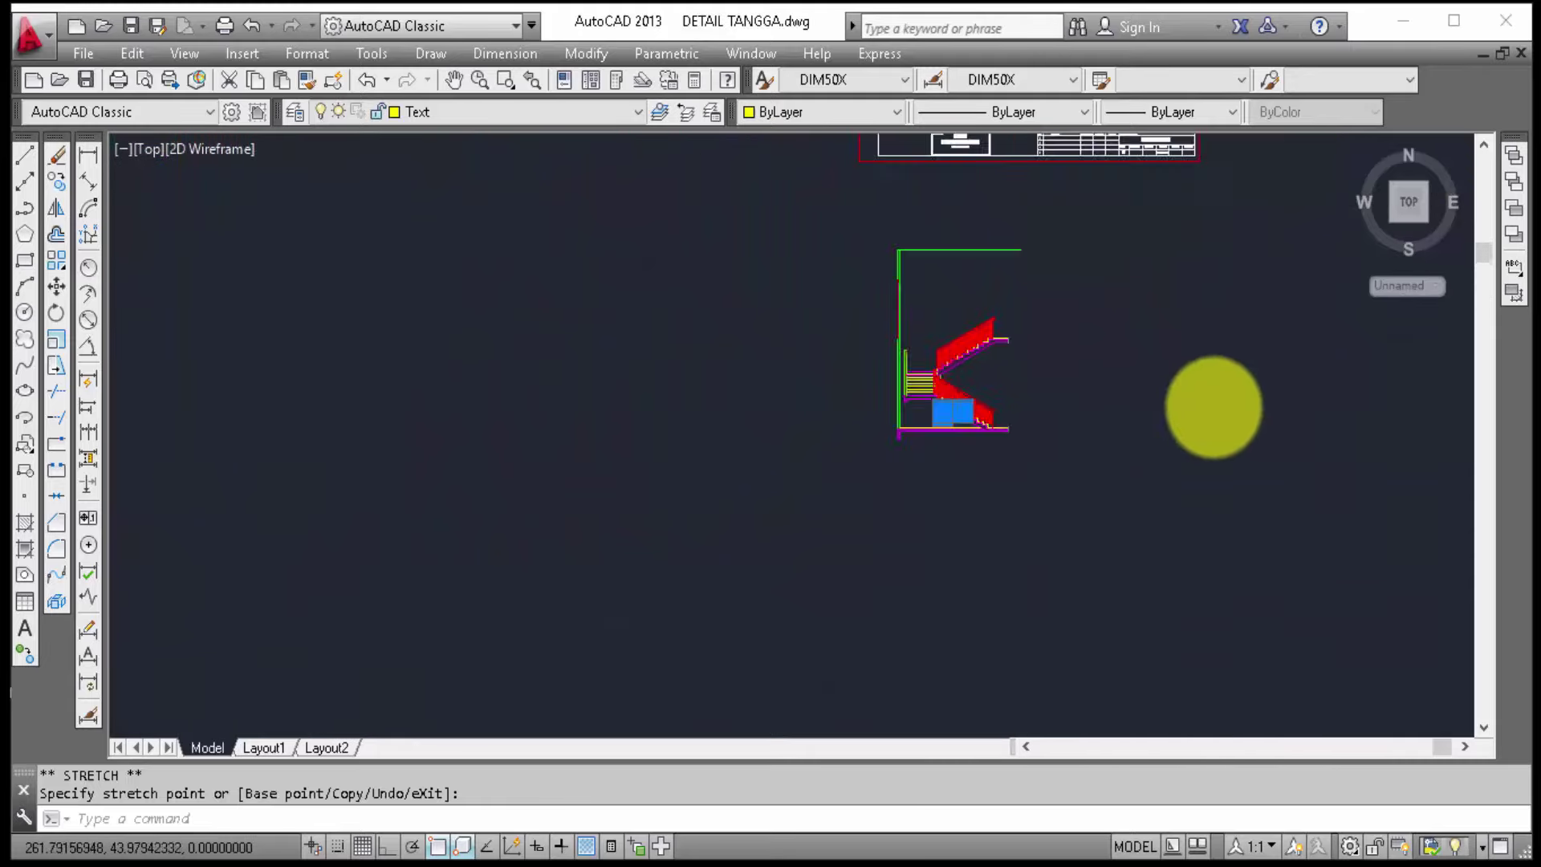
scroll(740, 396, "up", 3)
scroll(844, 464, "up", 3)
key("Escape")
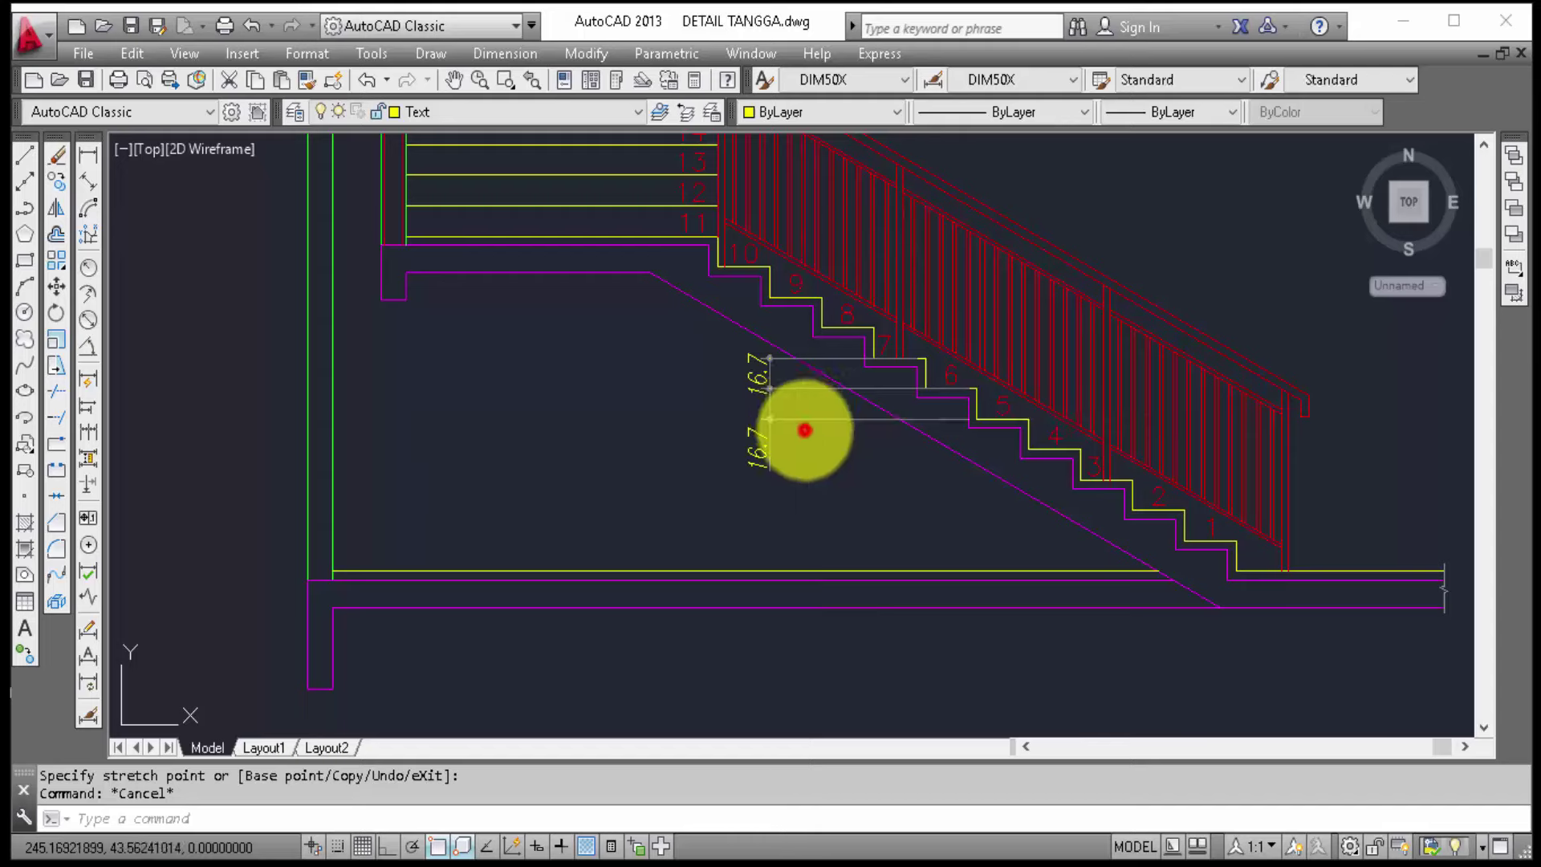
type("e")
Step: Copy the 16.7 riser dimension down onto the next step
scroll(785, 402, "up", 1)
left_click(785, 397)
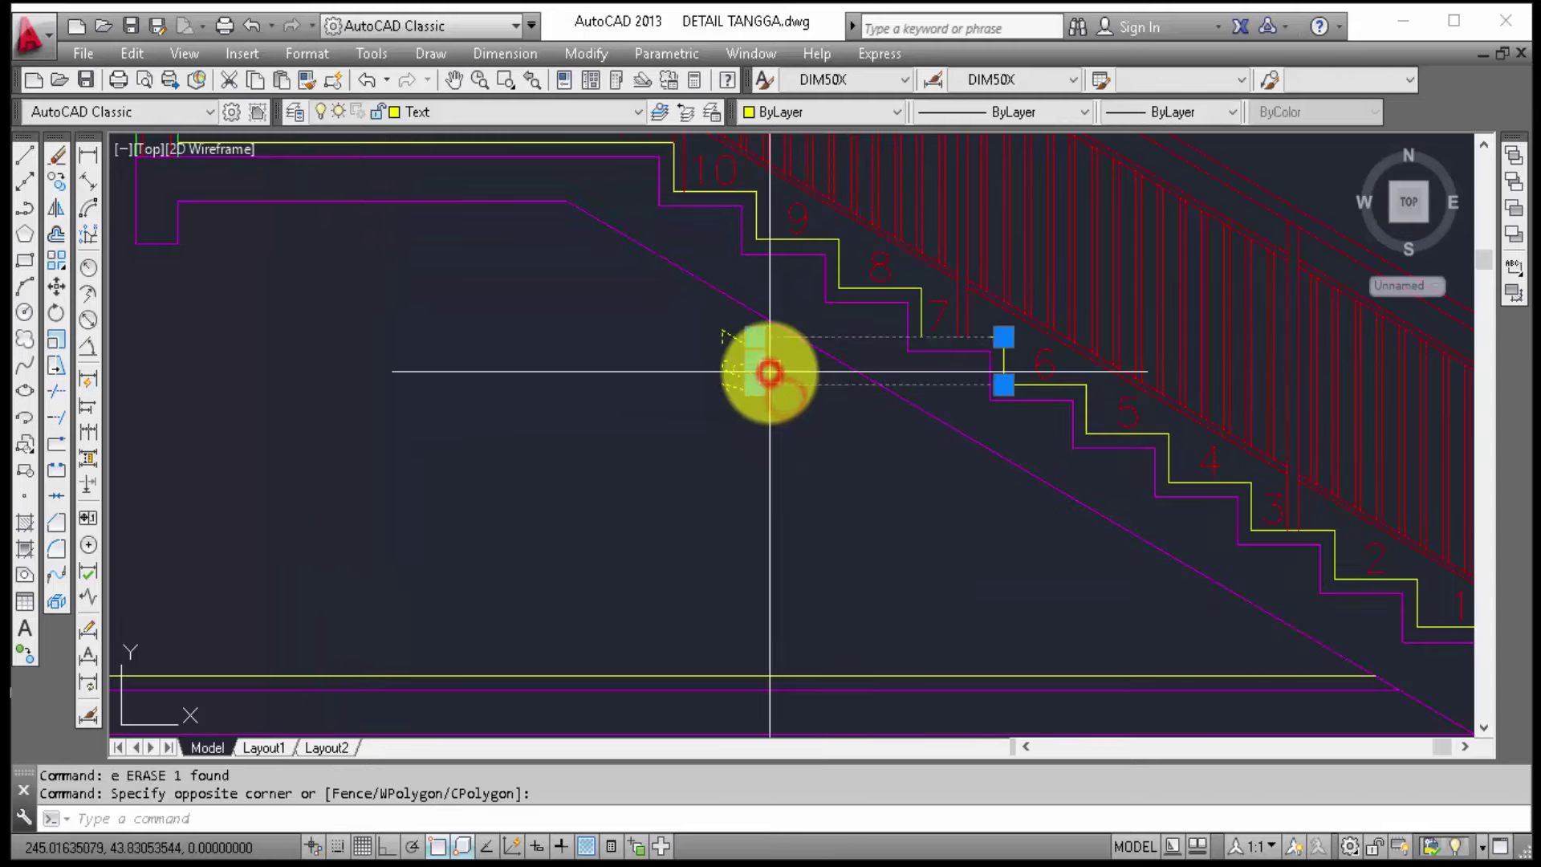
left_click(769, 371)
type("co")
key("Return")
scroll(1023, 369, "up", 2)
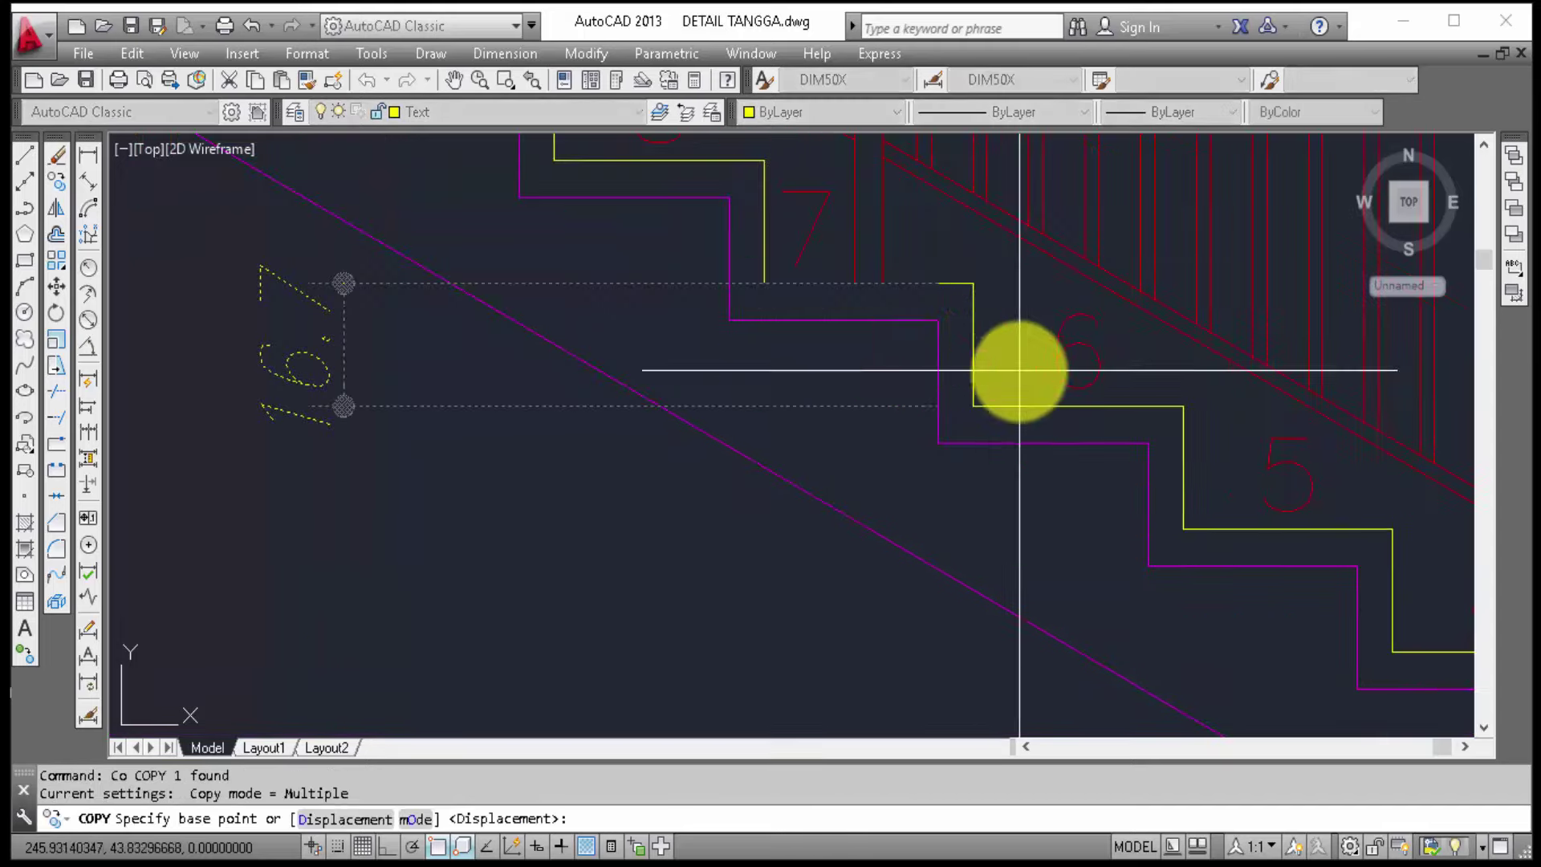
scroll(977, 291, "up", 2)
left_click(974, 285)
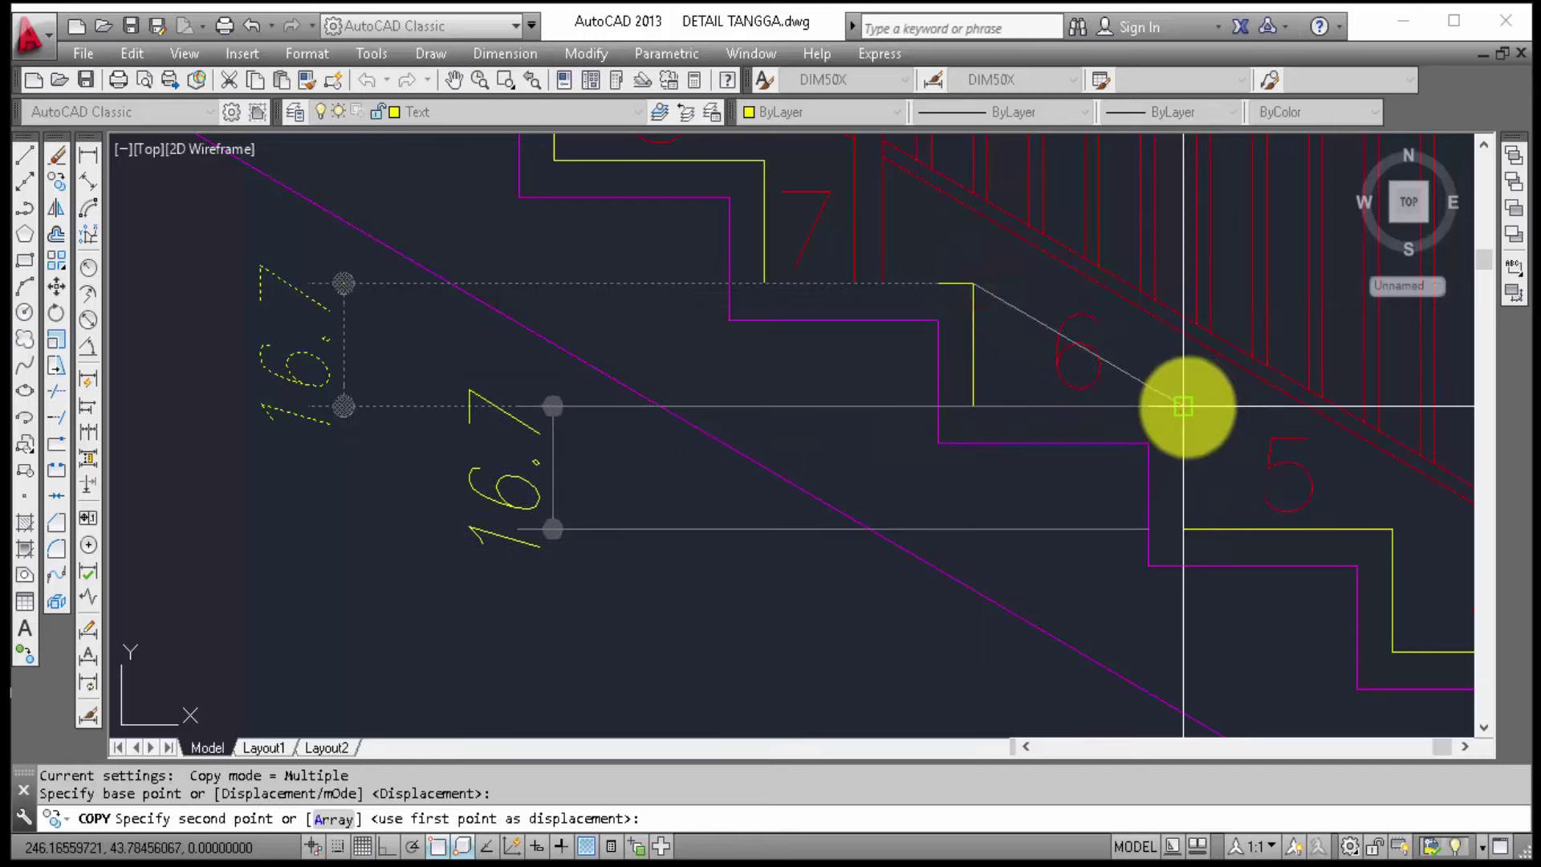
left_click(1184, 406)
middle_click_drag(1059, 464, 1119, 500)
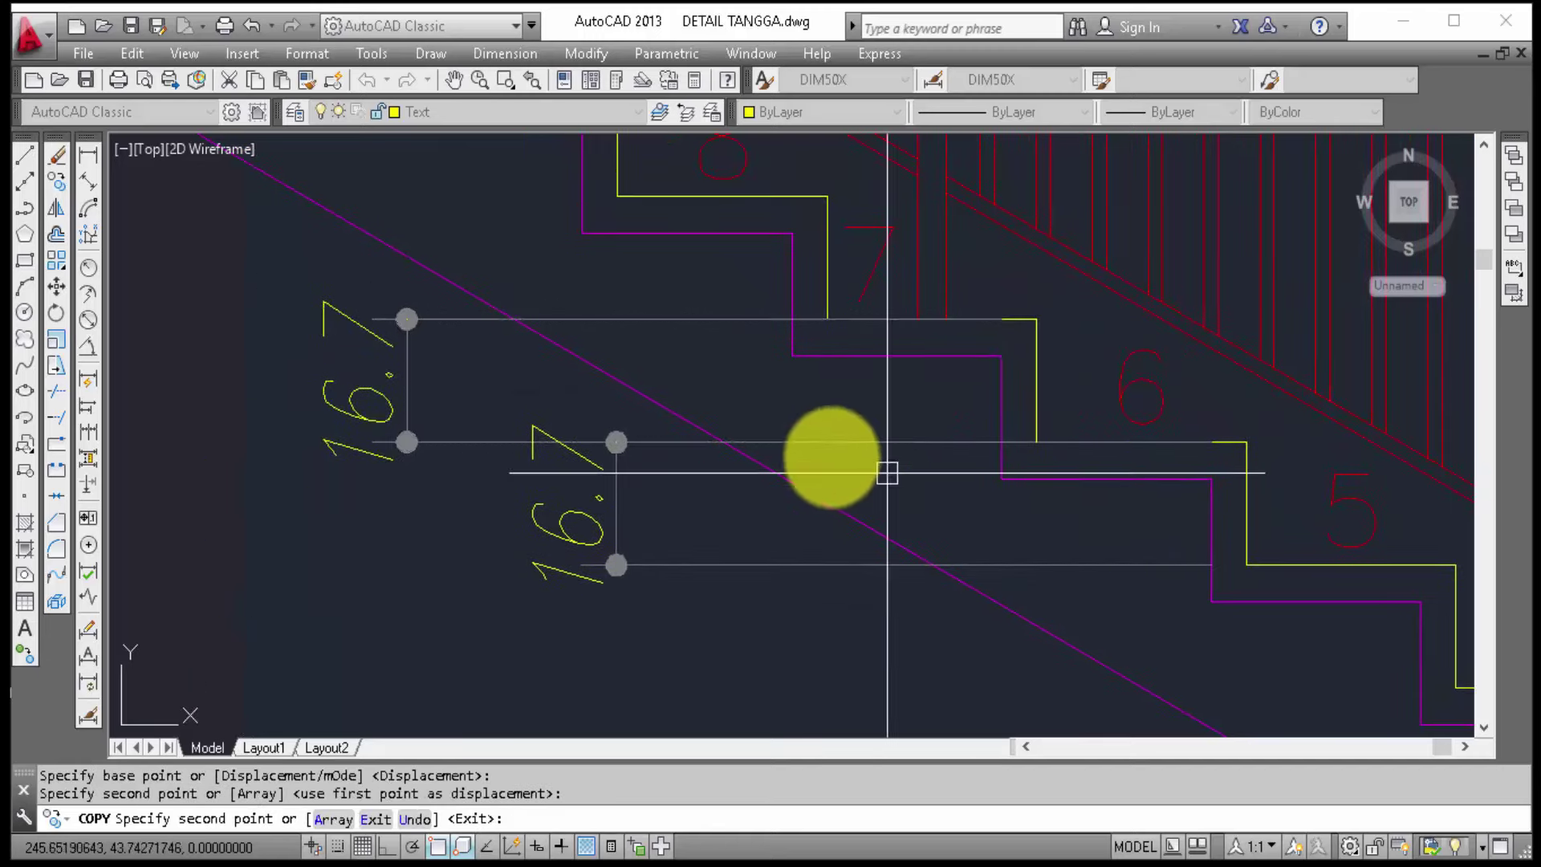
key("Escape")
Step: Add a 30 linear dimension across the first stair tread
left_click(86, 154)
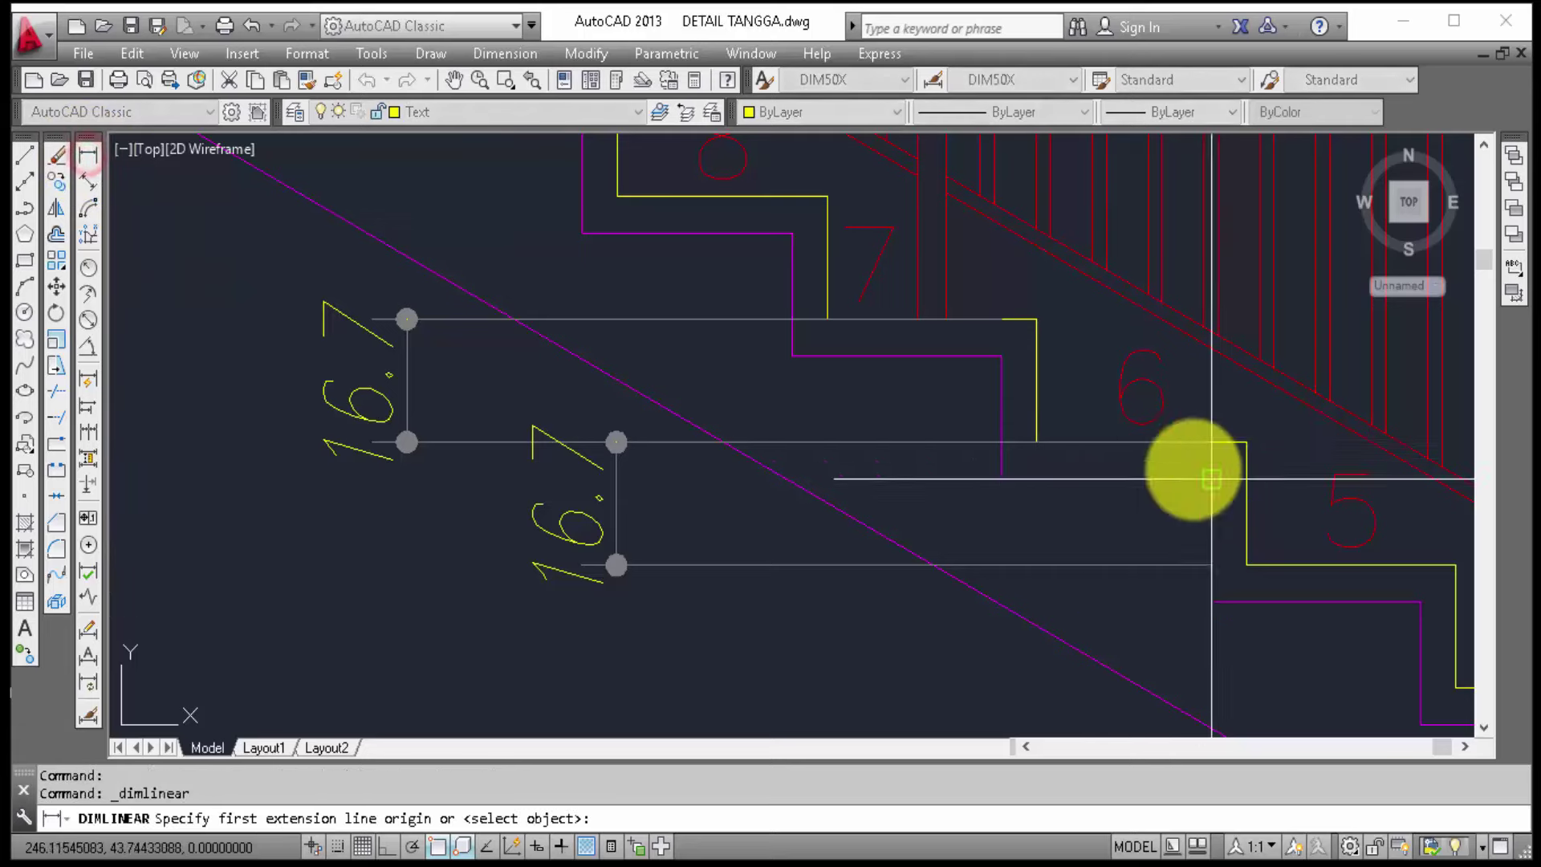
left_click(1037, 440)
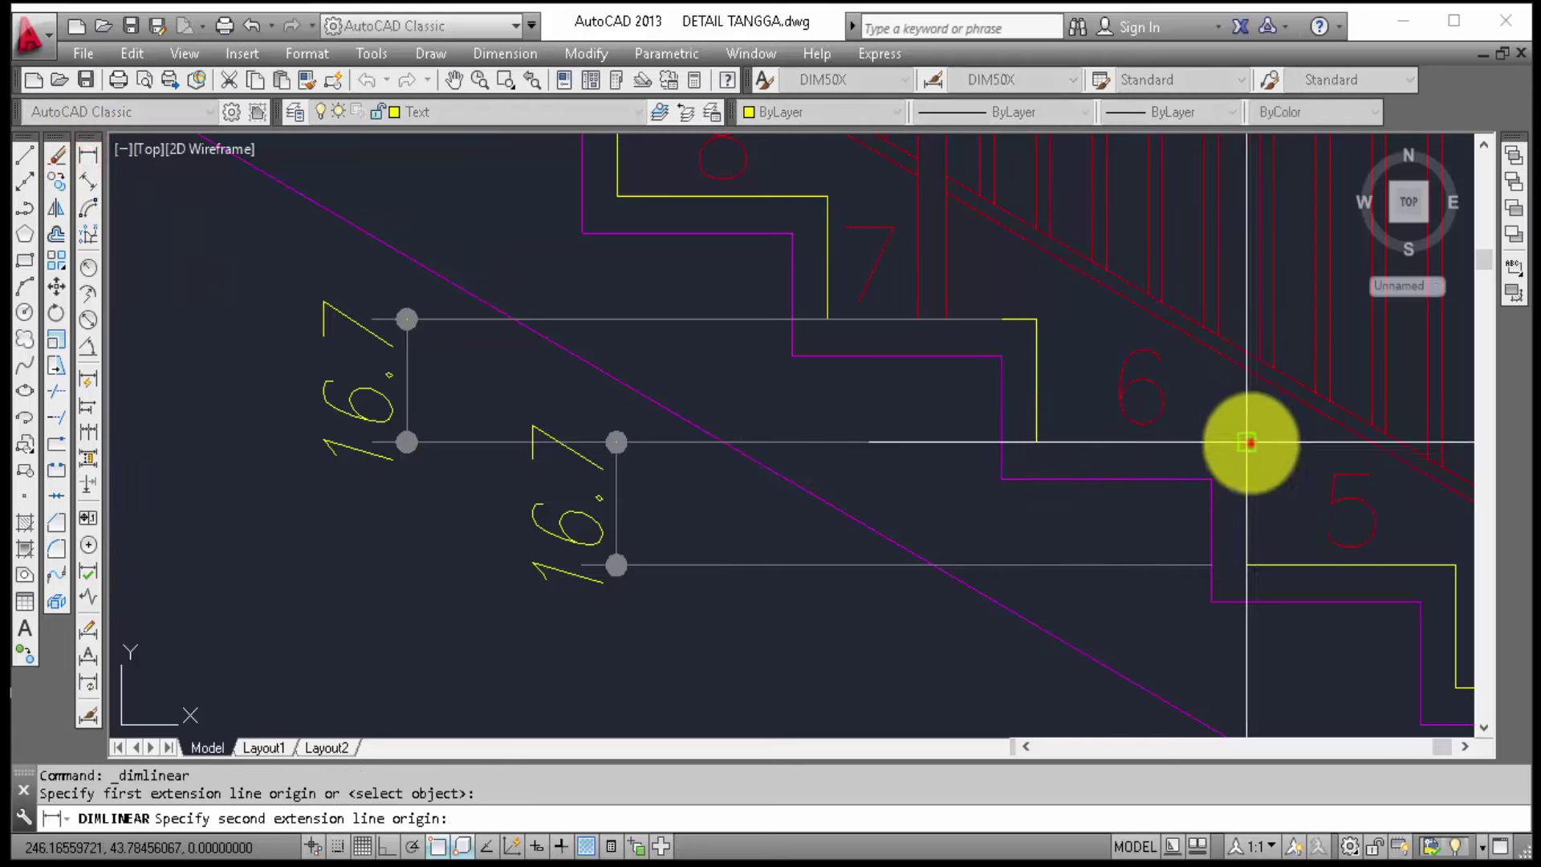
left_click(1246, 443)
middle_click_drag(1135, 626, 1046, 319)
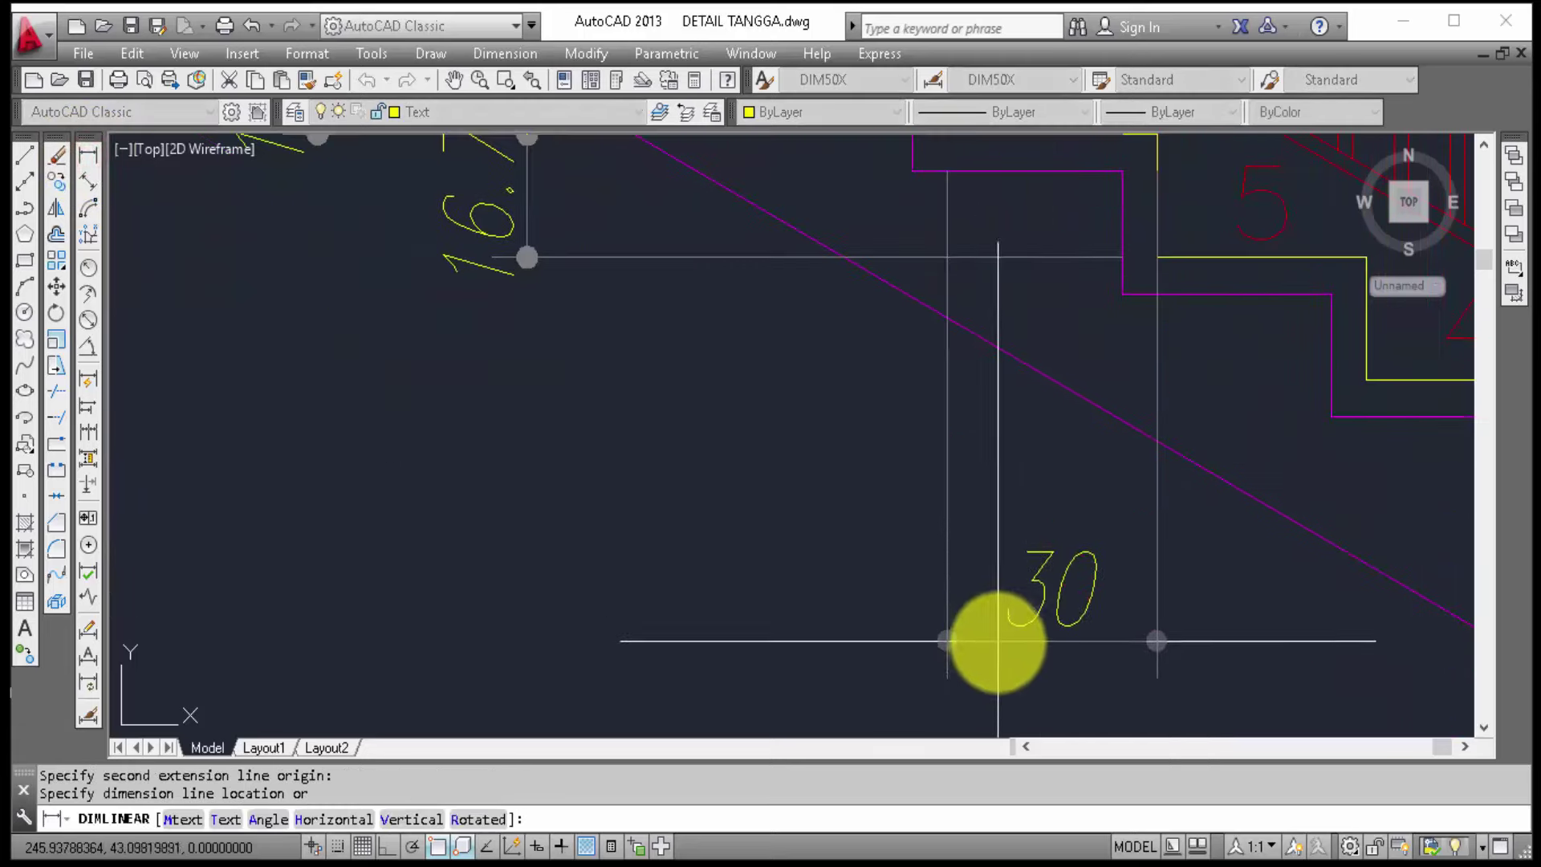
middle_click_drag(977, 619, 929, 544)
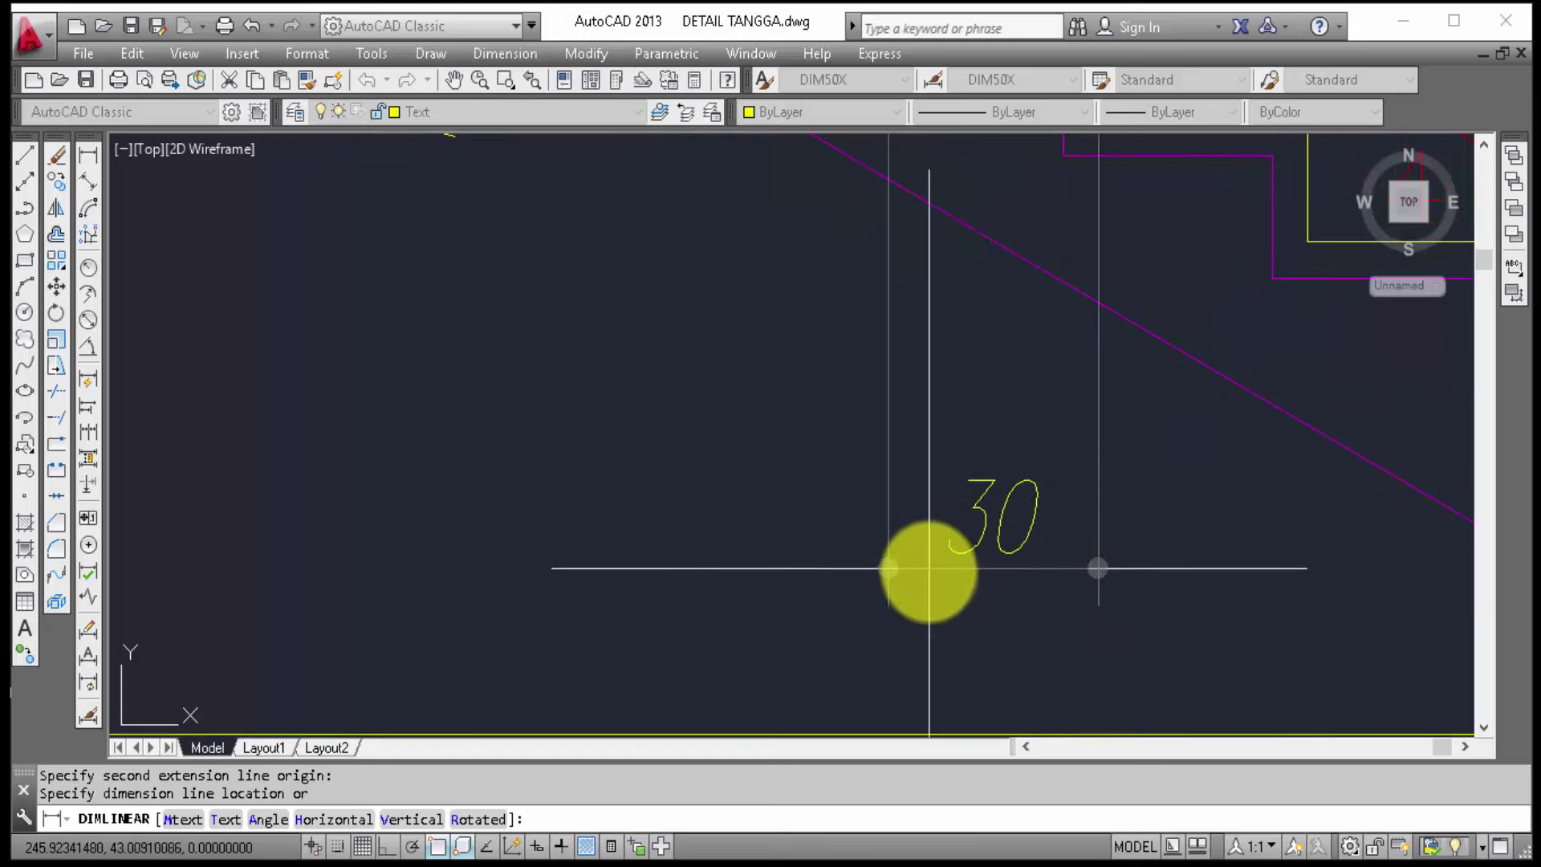
left_click(929, 595)
middle_click_drag(1073, 585, 971, 551)
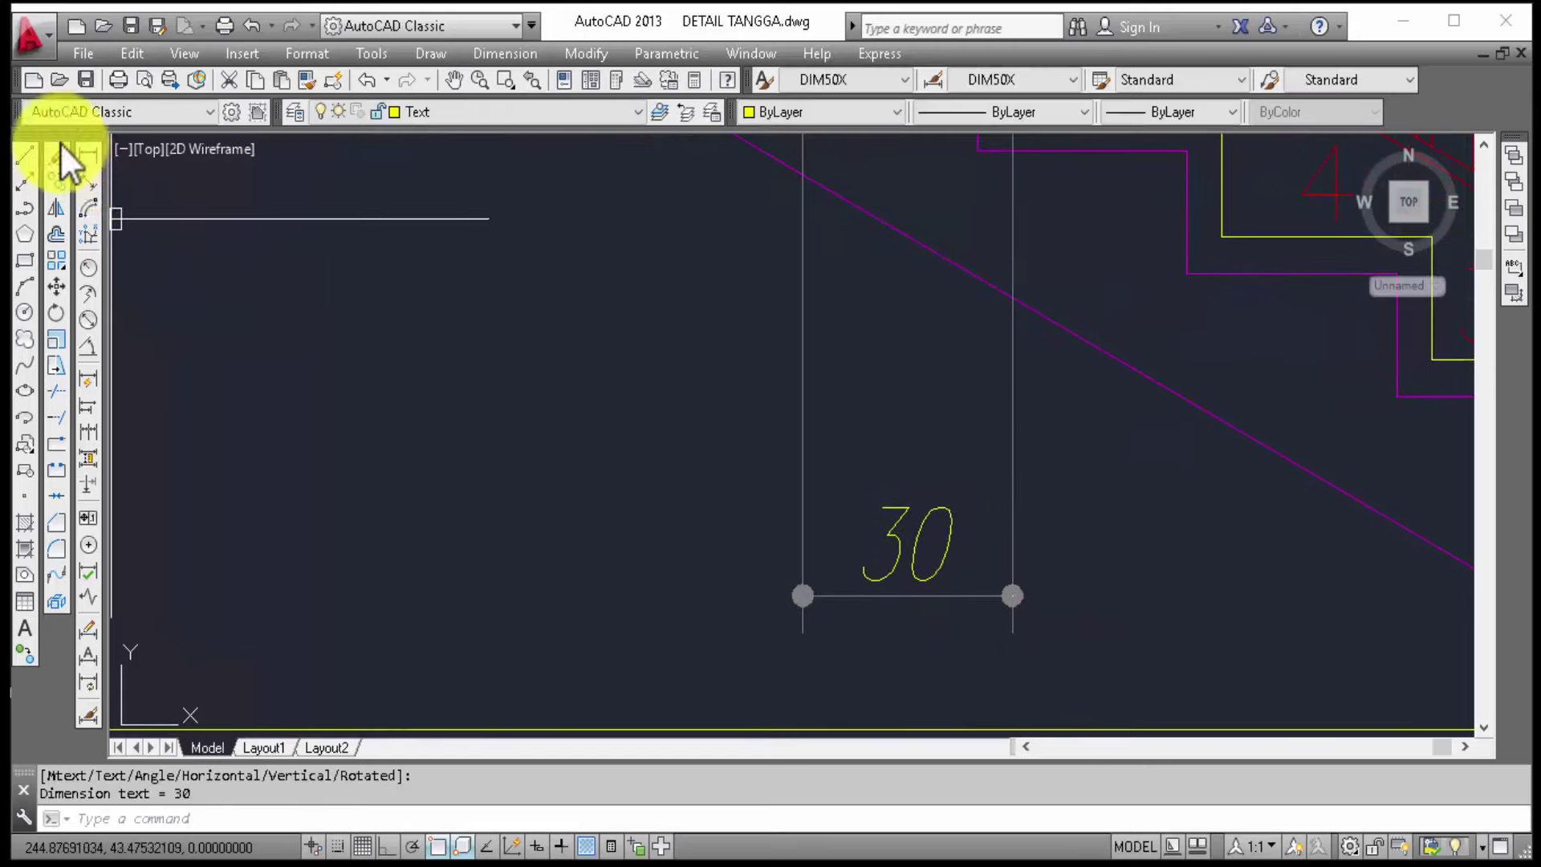
Step: Continue a second 30 tread dimension beside the first
left_click(89, 154)
mouse_move(1060, 388)
middle_mouse_down()
mouse_move(956, 450)
mouse_move(977, 433)
middle_mouse_up()
key("Escape")
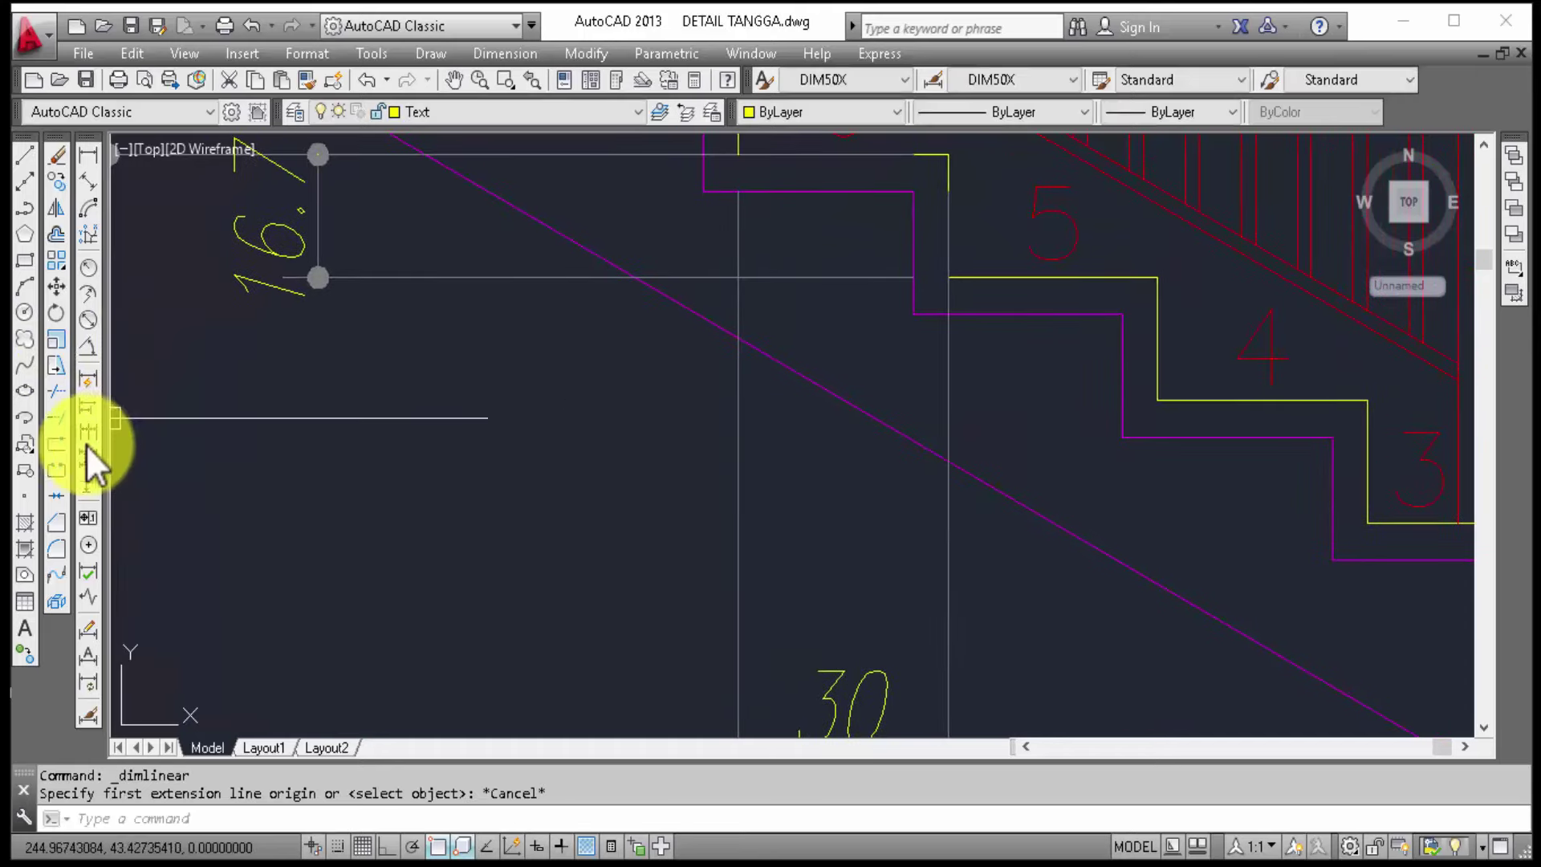
left_click(98, 435)
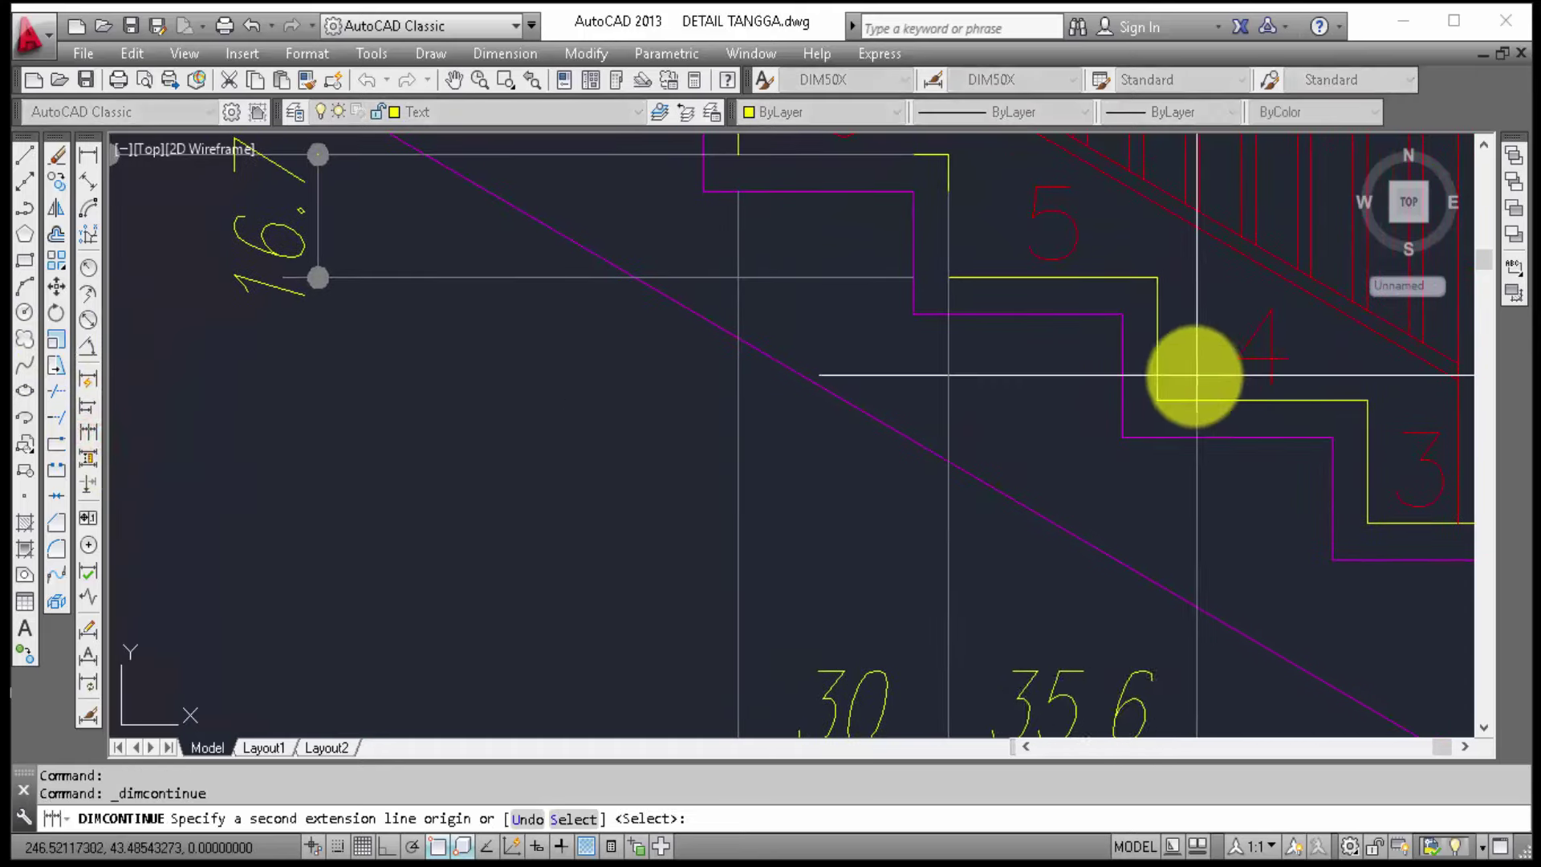
left_click(1164, 400)
scroll(1236, 466, "up", 2)
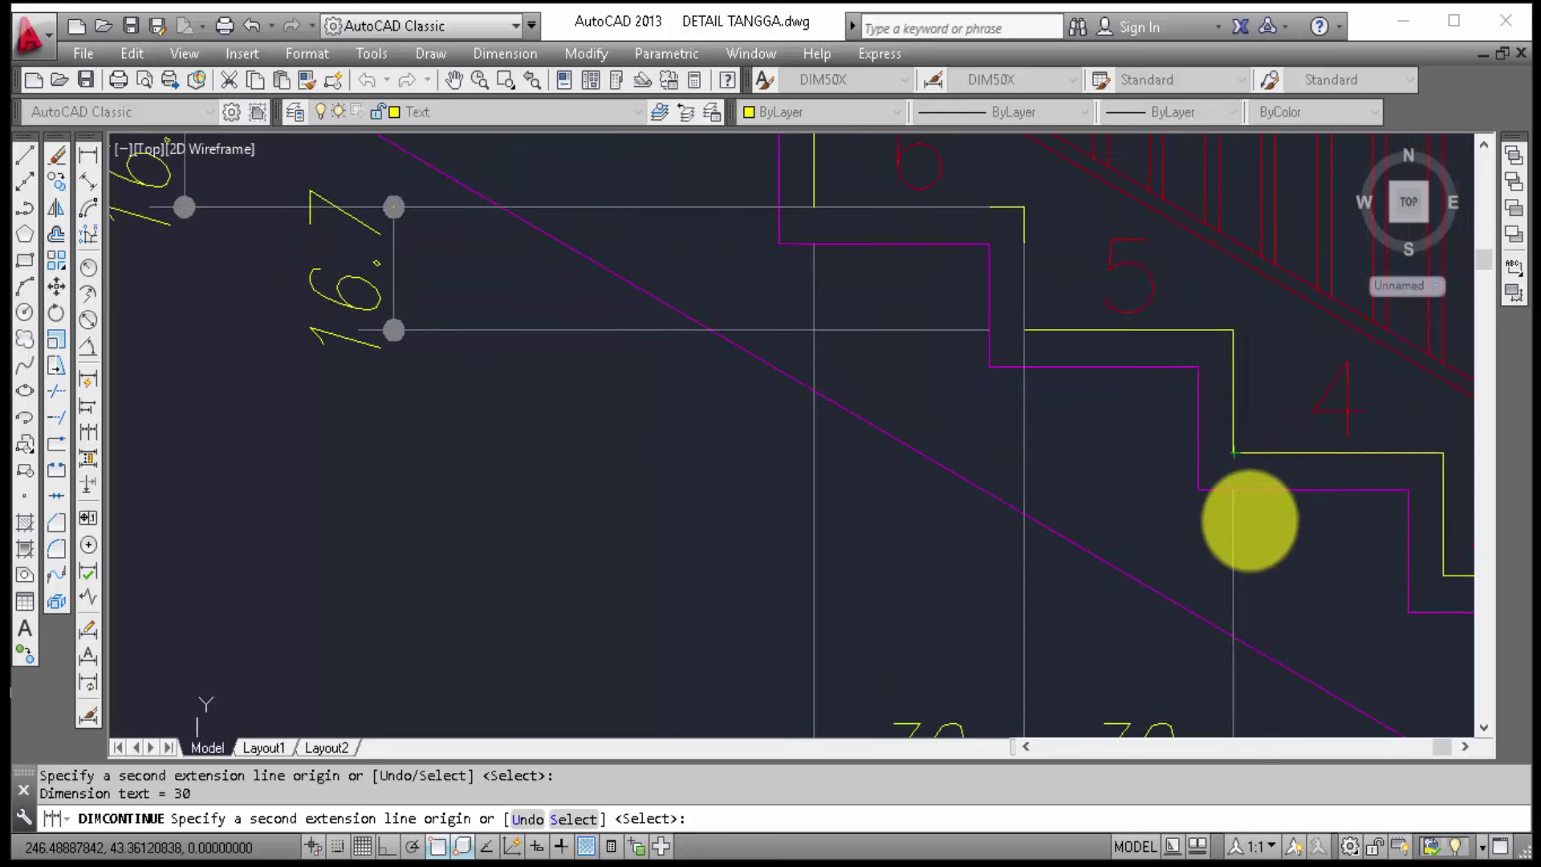
key("Escape")
Step: Stretch the riser dimension's top end down onto the step corner
left_click(1026, 426)
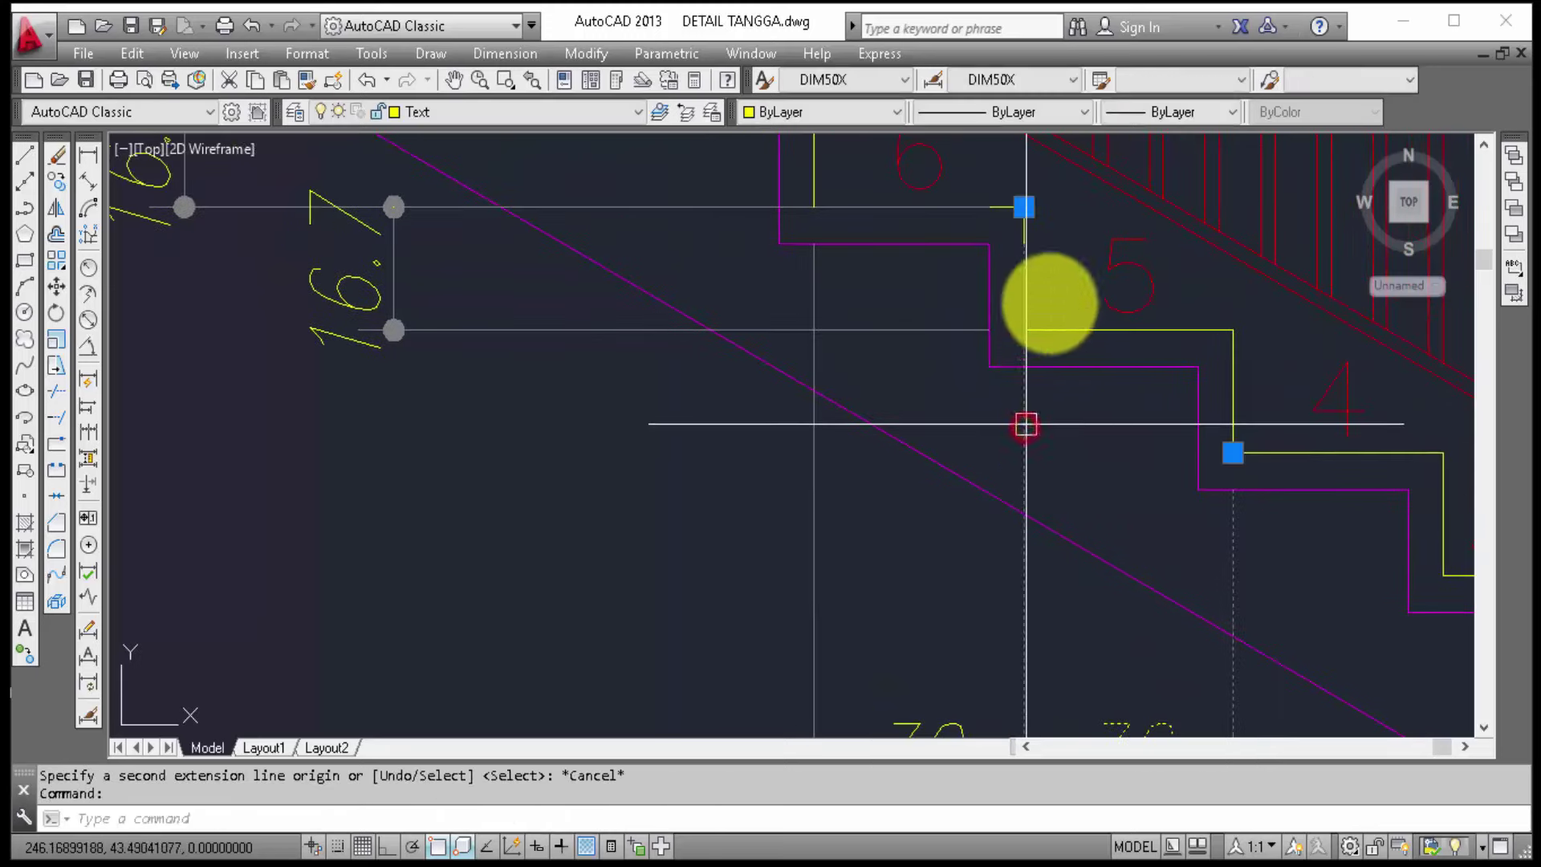
left_click(1024, 209)
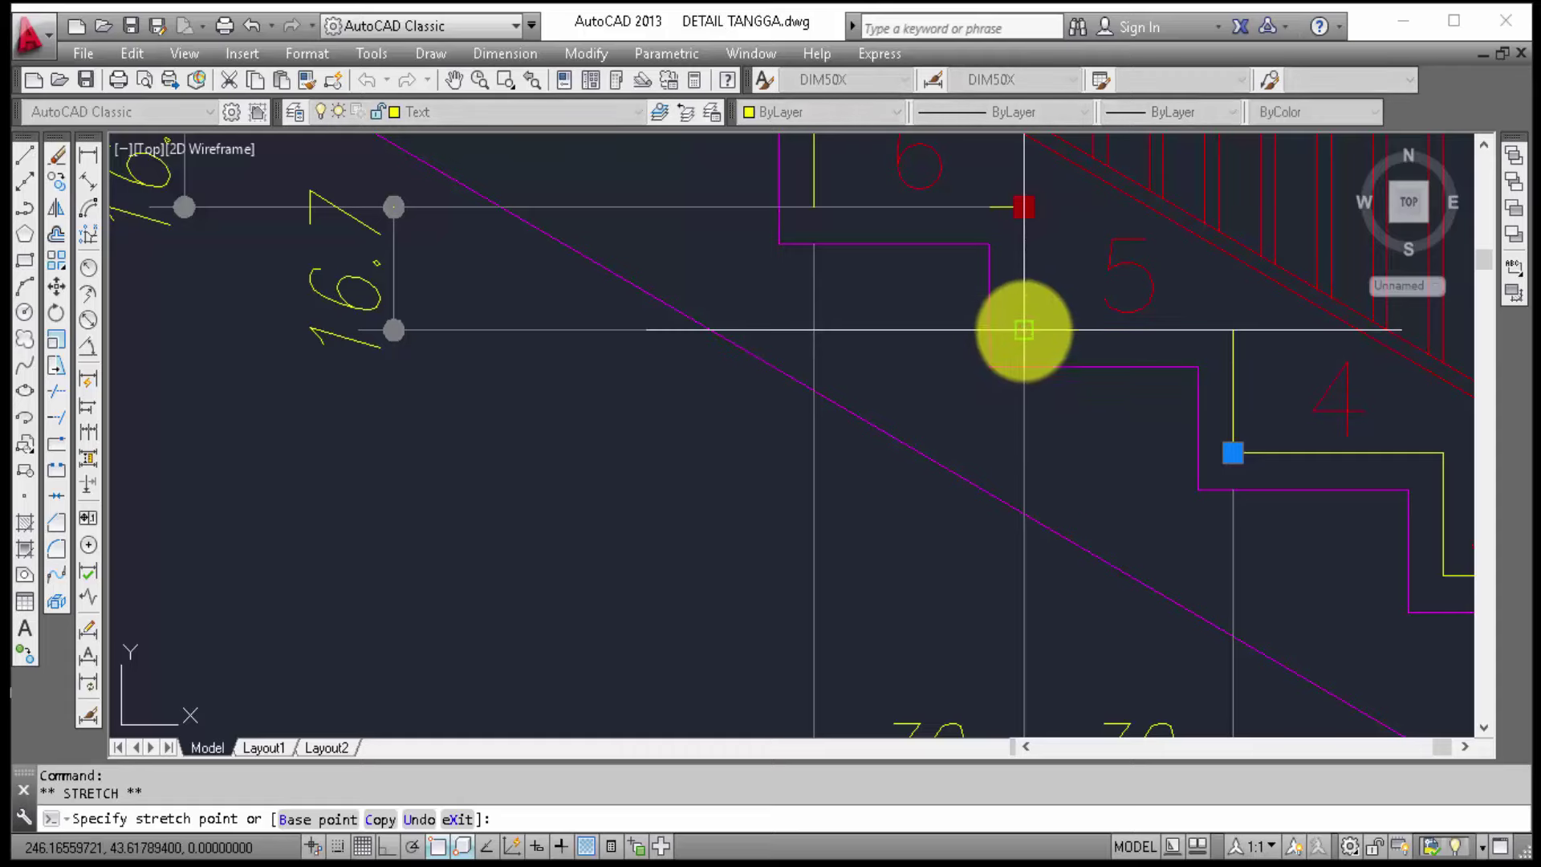
left_click(1024, 330)
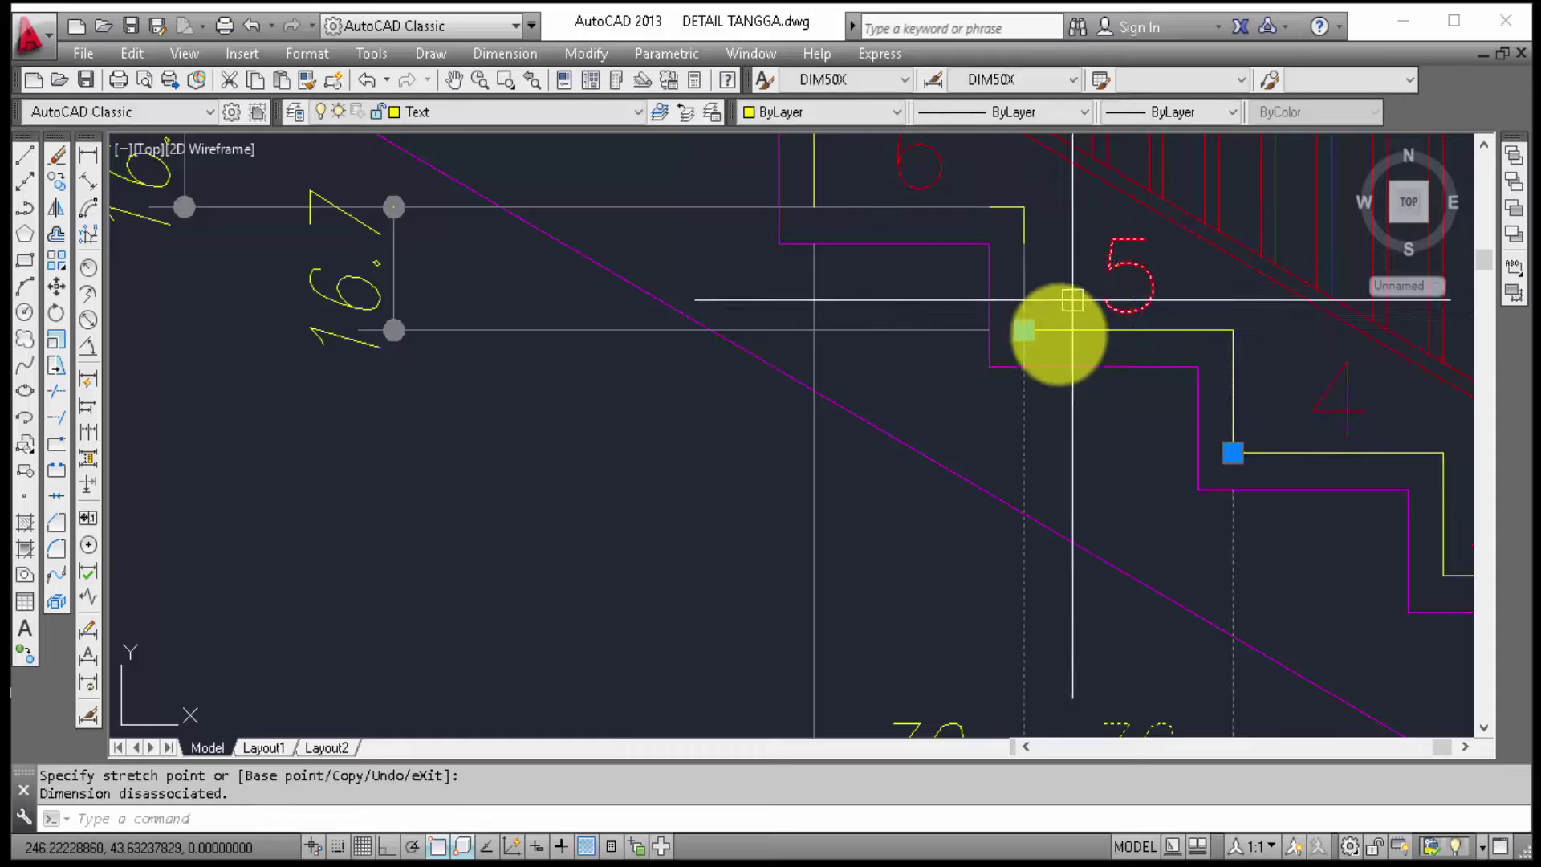
key("Escape")
left_click(1069, 402)
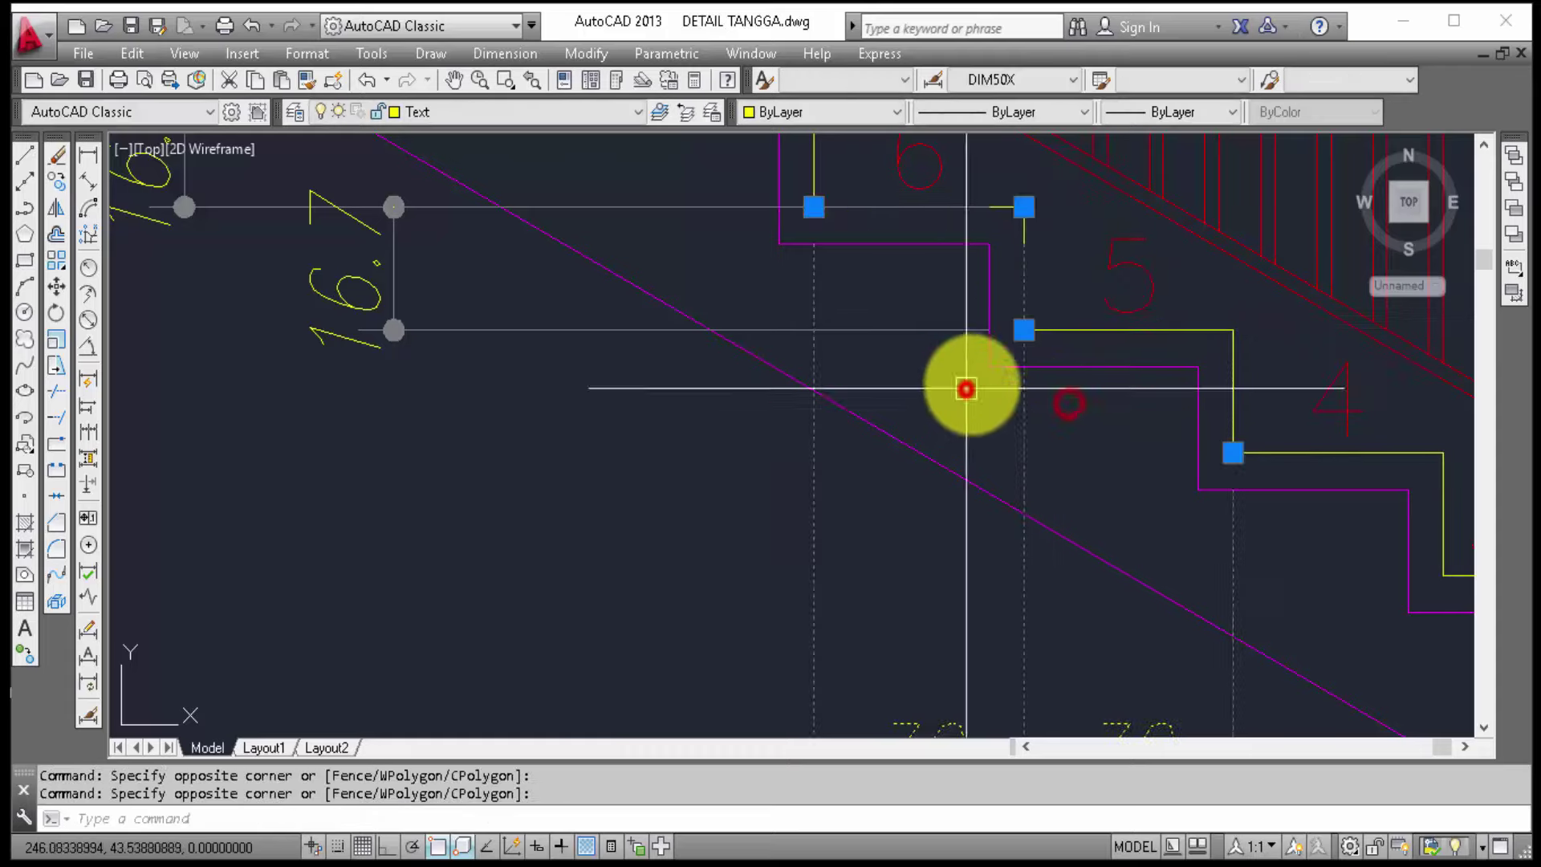
left_click(967, 389)
left_click(1022, 207)
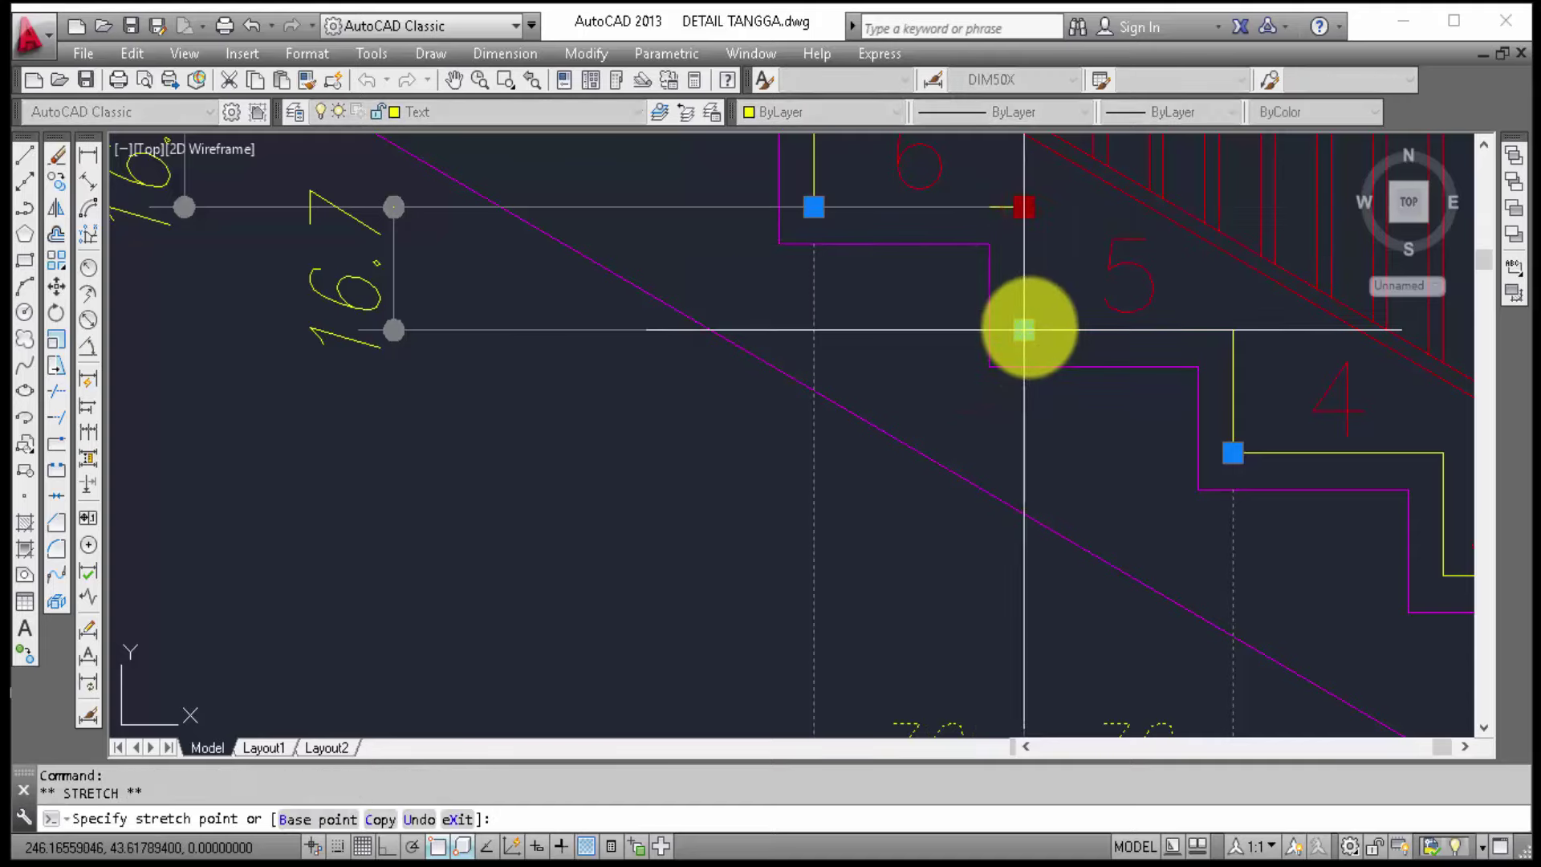
Step: Move the lower 16.7 dimension's upper endpoint onto the step corner
middle_click_drag(1081, 281, 1119, 292)
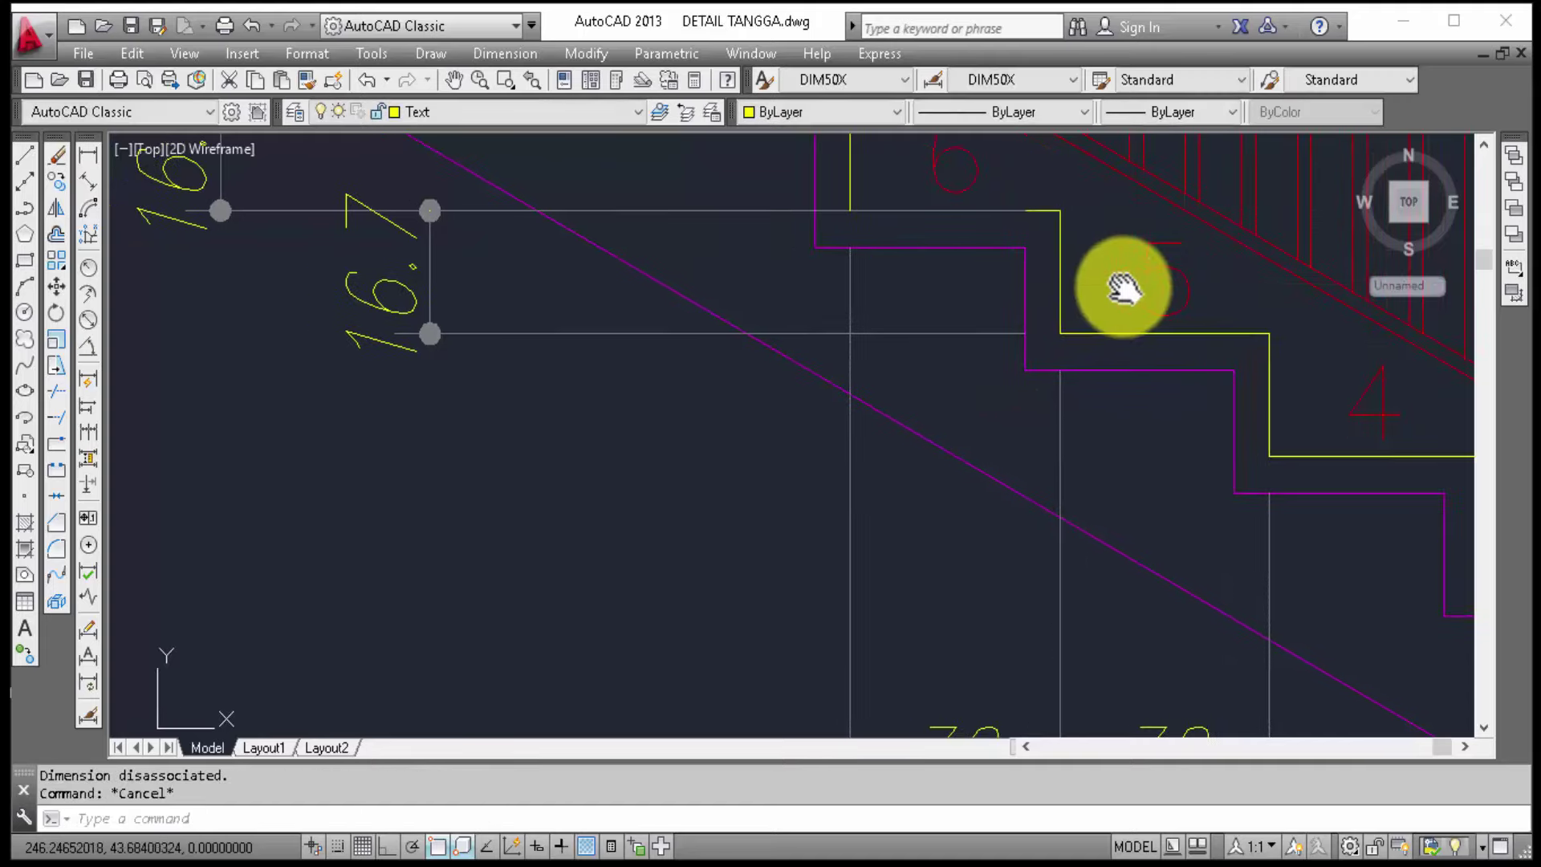
scroll(1124, 286, "down", 2)
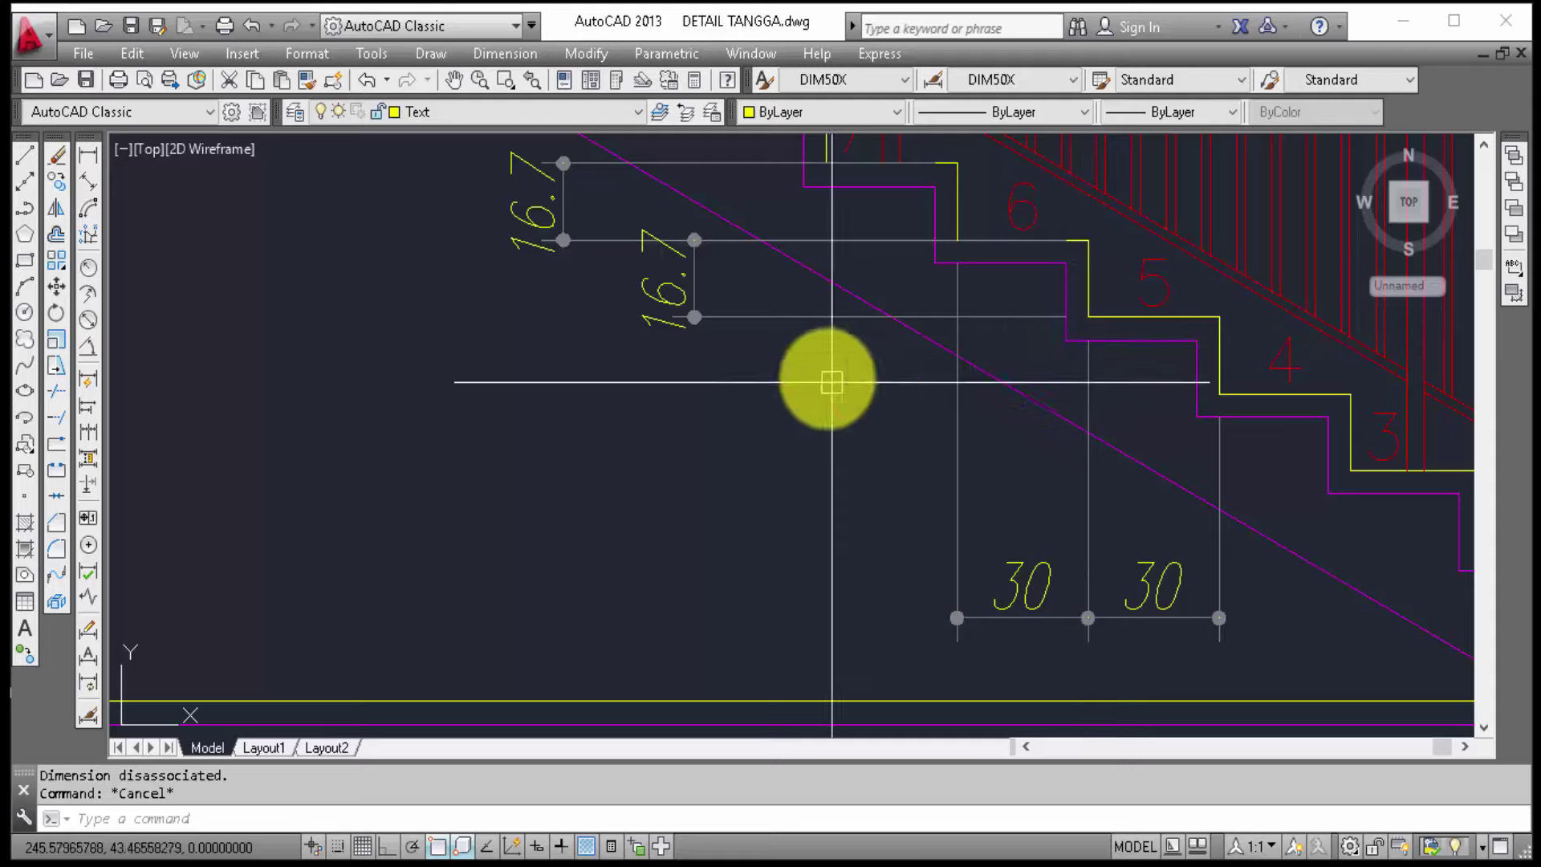
left_click(793, 323)
left_click(793, 324)
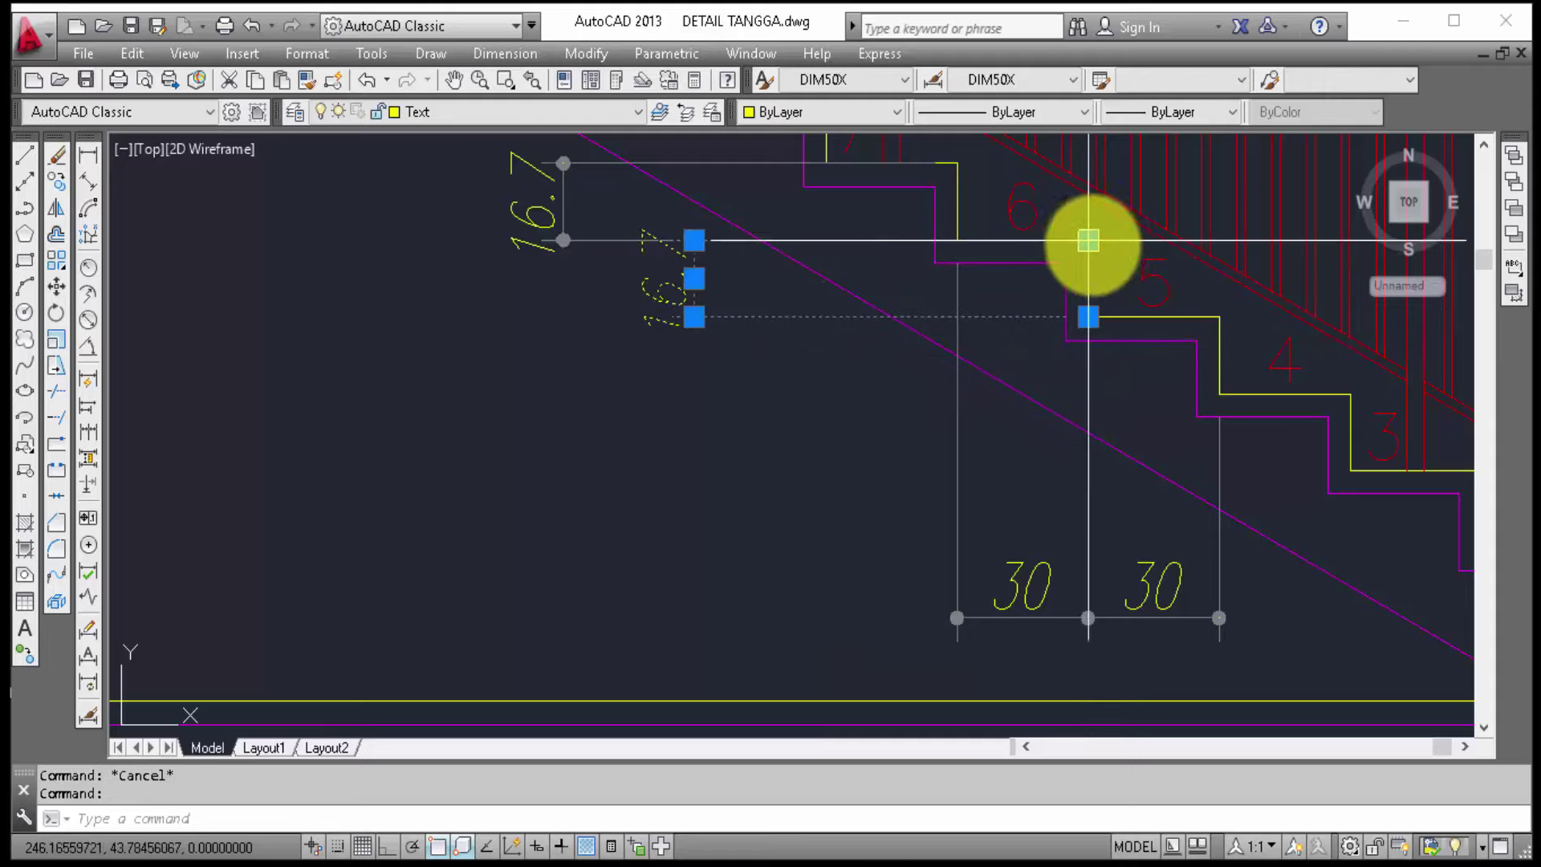
scroll(1122, 252, "up", 2)
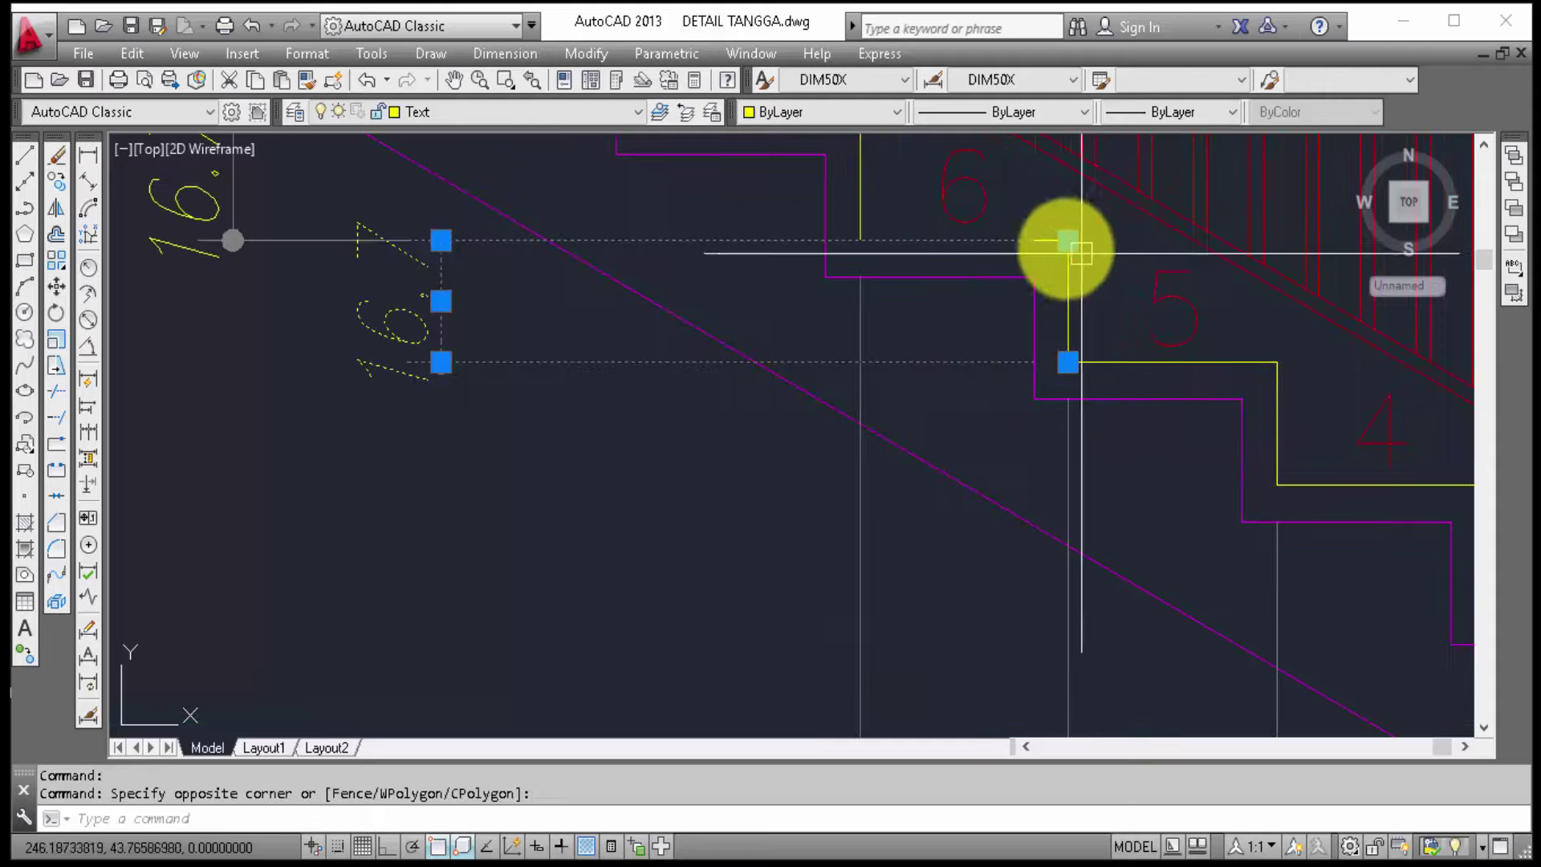
left_click(1068, 240)
left_click(860, 240)
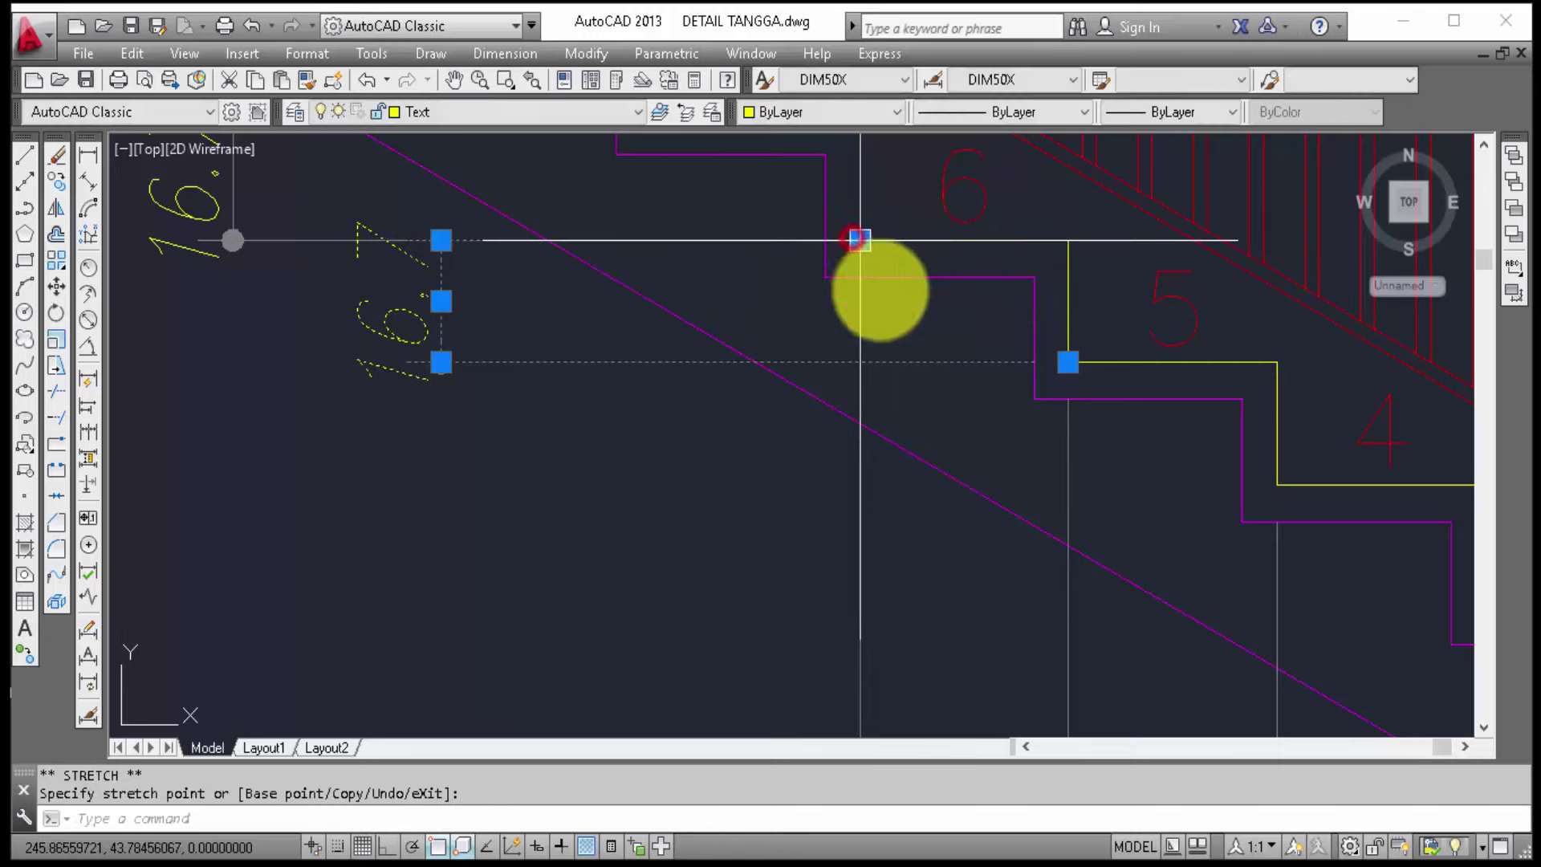
mouse_move(900, 329)
middle_mouse_down()
mouse_move(1051, 408)
mouse_move(920, 475)
mouse_move(1153, 825)
middle_mouse_up()
key("Escape")
Step: Zoom and pan to bring the upper stair flight into view
scroll(1043, 405, "down", 3)
scroll(1124, 397, "down", 2)
scroll(920, 475, "up", 3)
scroll(1124, 554, "down", 3)
mouse_move(1145, 527)
middle_mouse_down()
mouse_move(1164, 447)
mouse_move(1108, 723)
mouse_move(1019, 420)
mouse_move(1044, 703)
middle_mouse_up()
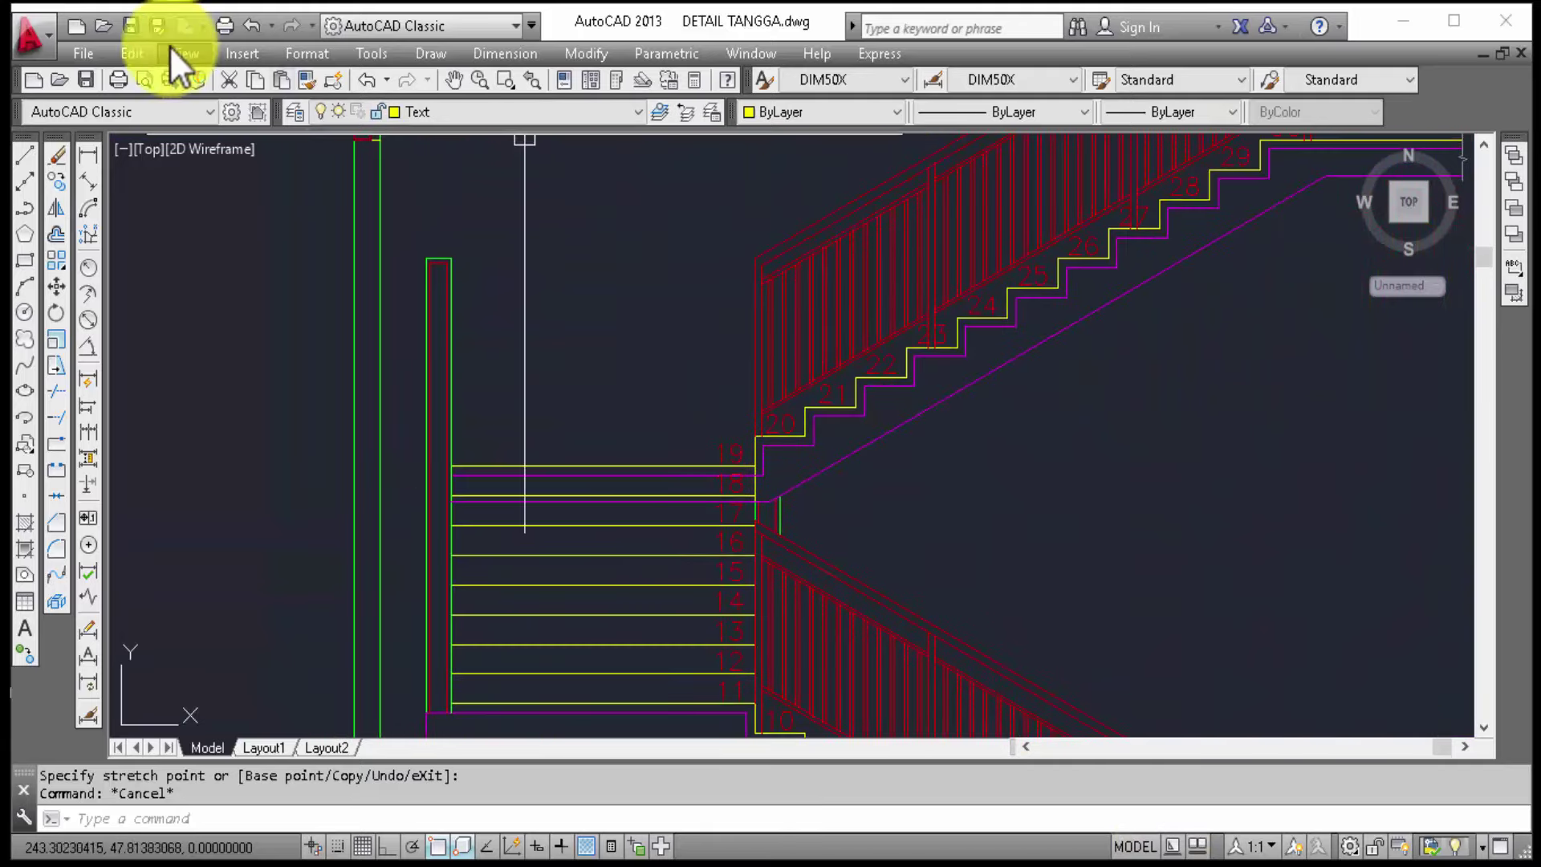
Step: Dimension two adjacent 30 treads with a linear and continued dimension
left_click(89, 152)
scroll(1043, 301, "up", 3)
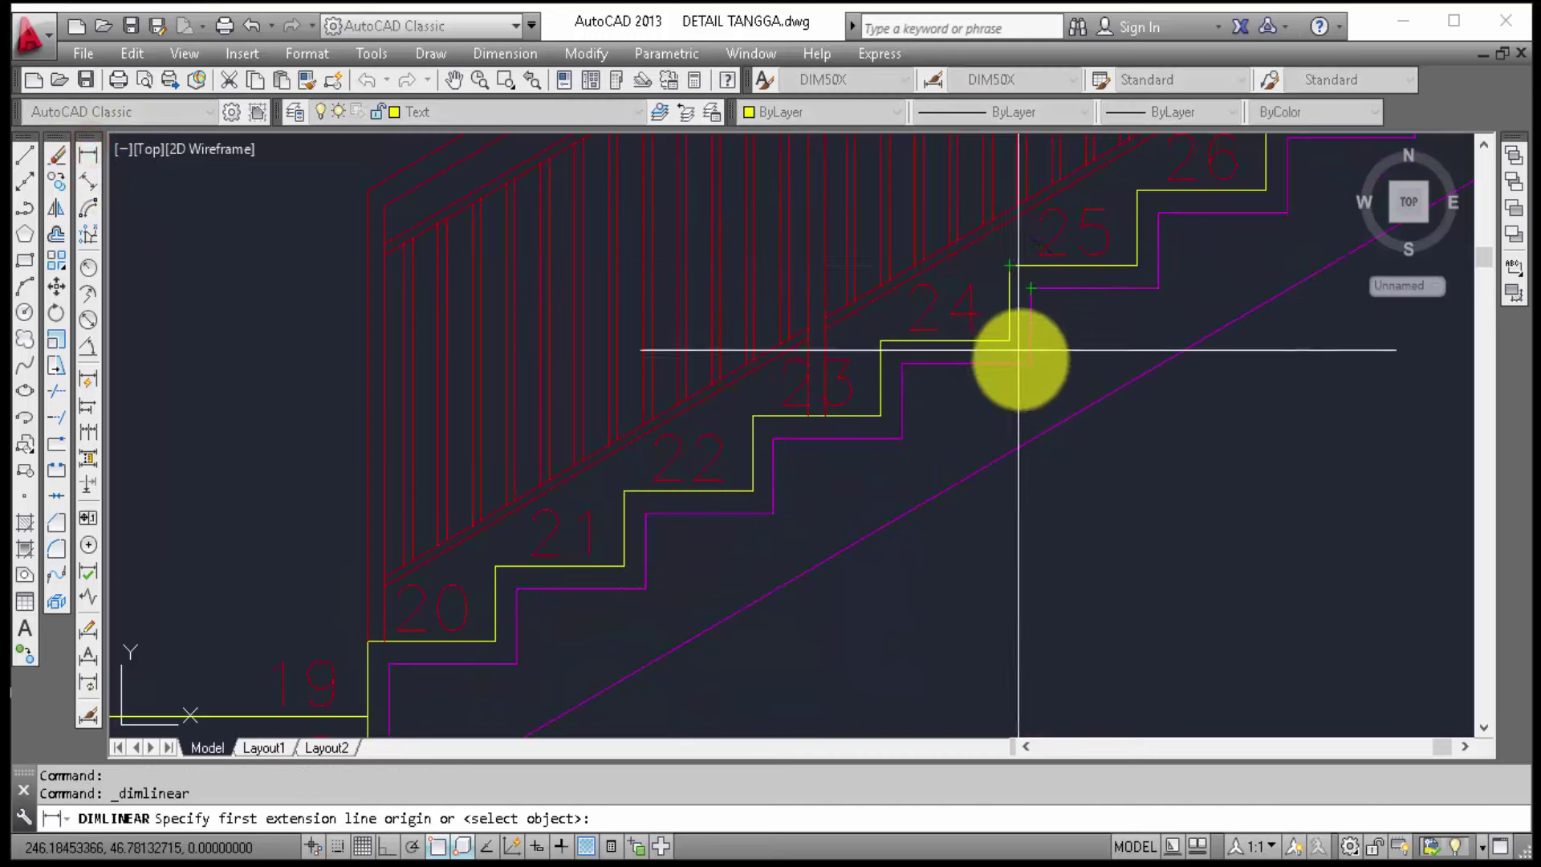
left_click(1009, 340)
left_click(1137, 266)
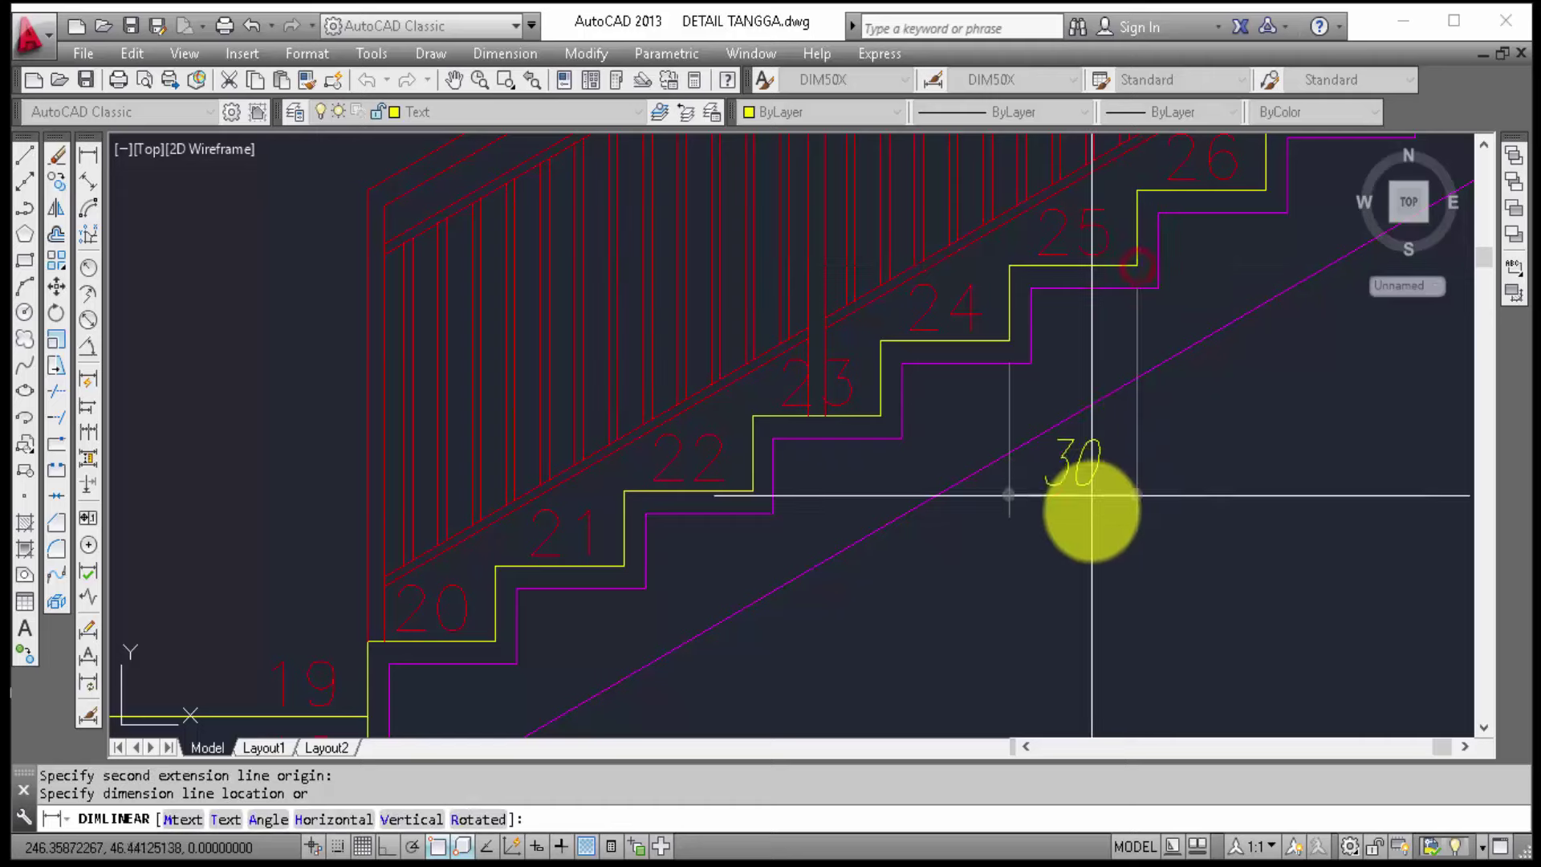
left_click(1096, 550)
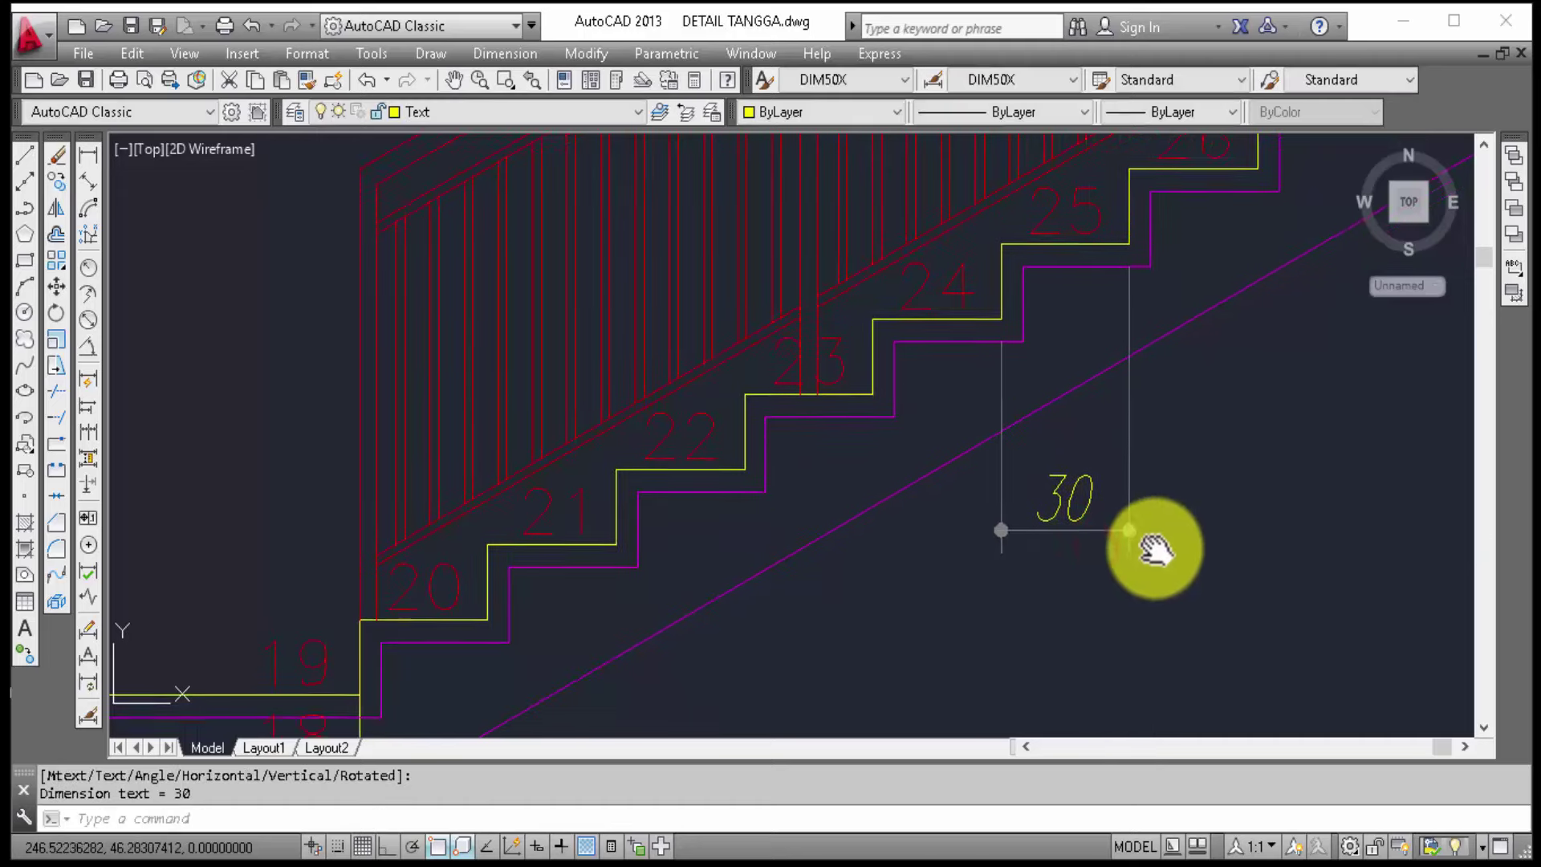
middle_click_drag(1160, 554, 1072, 590)
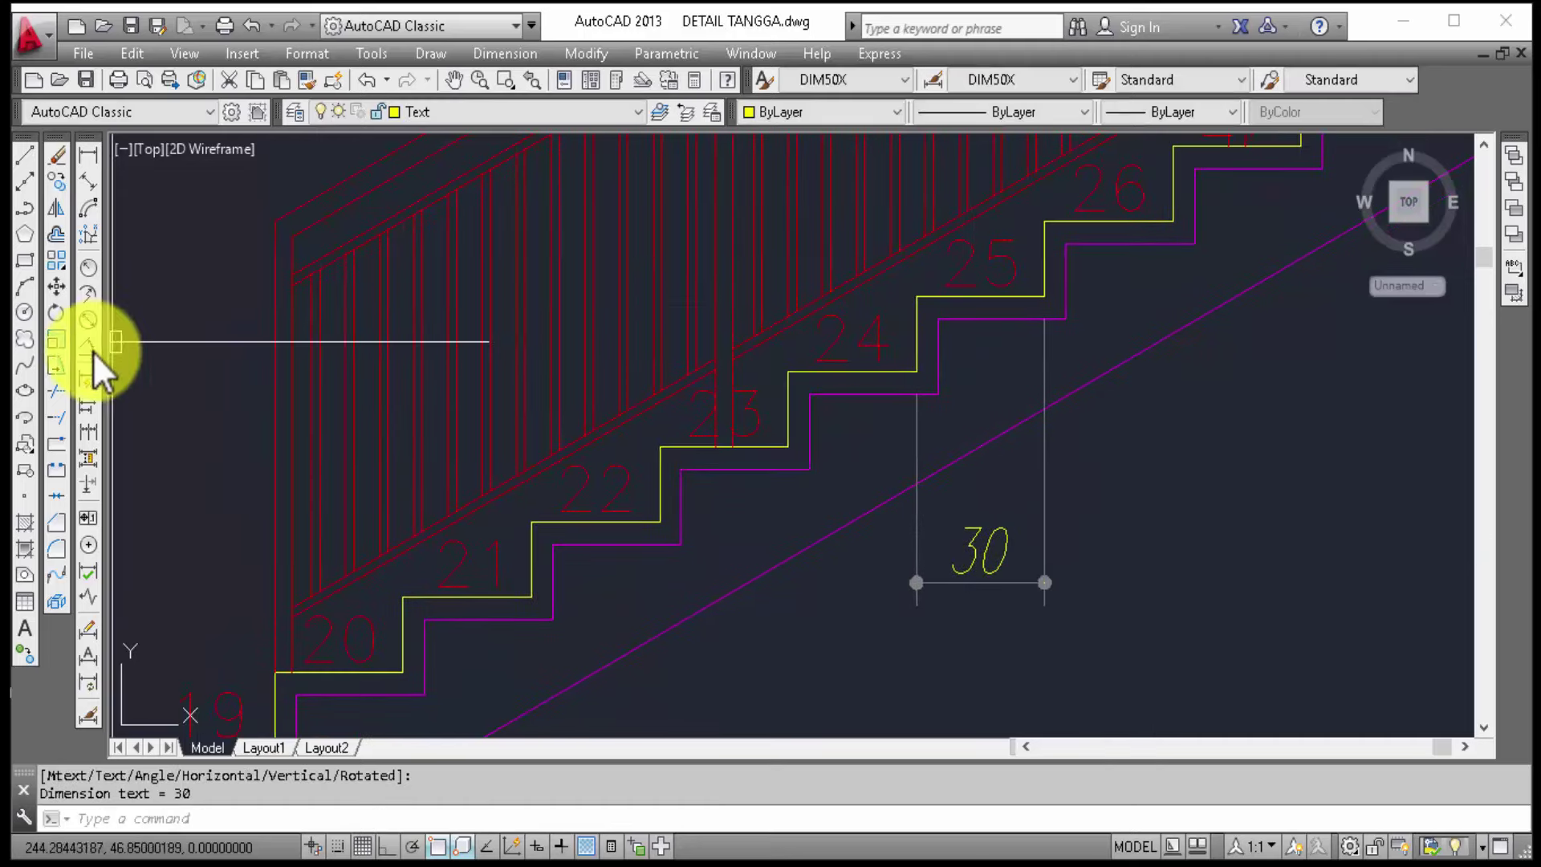
left_click(87, 434)
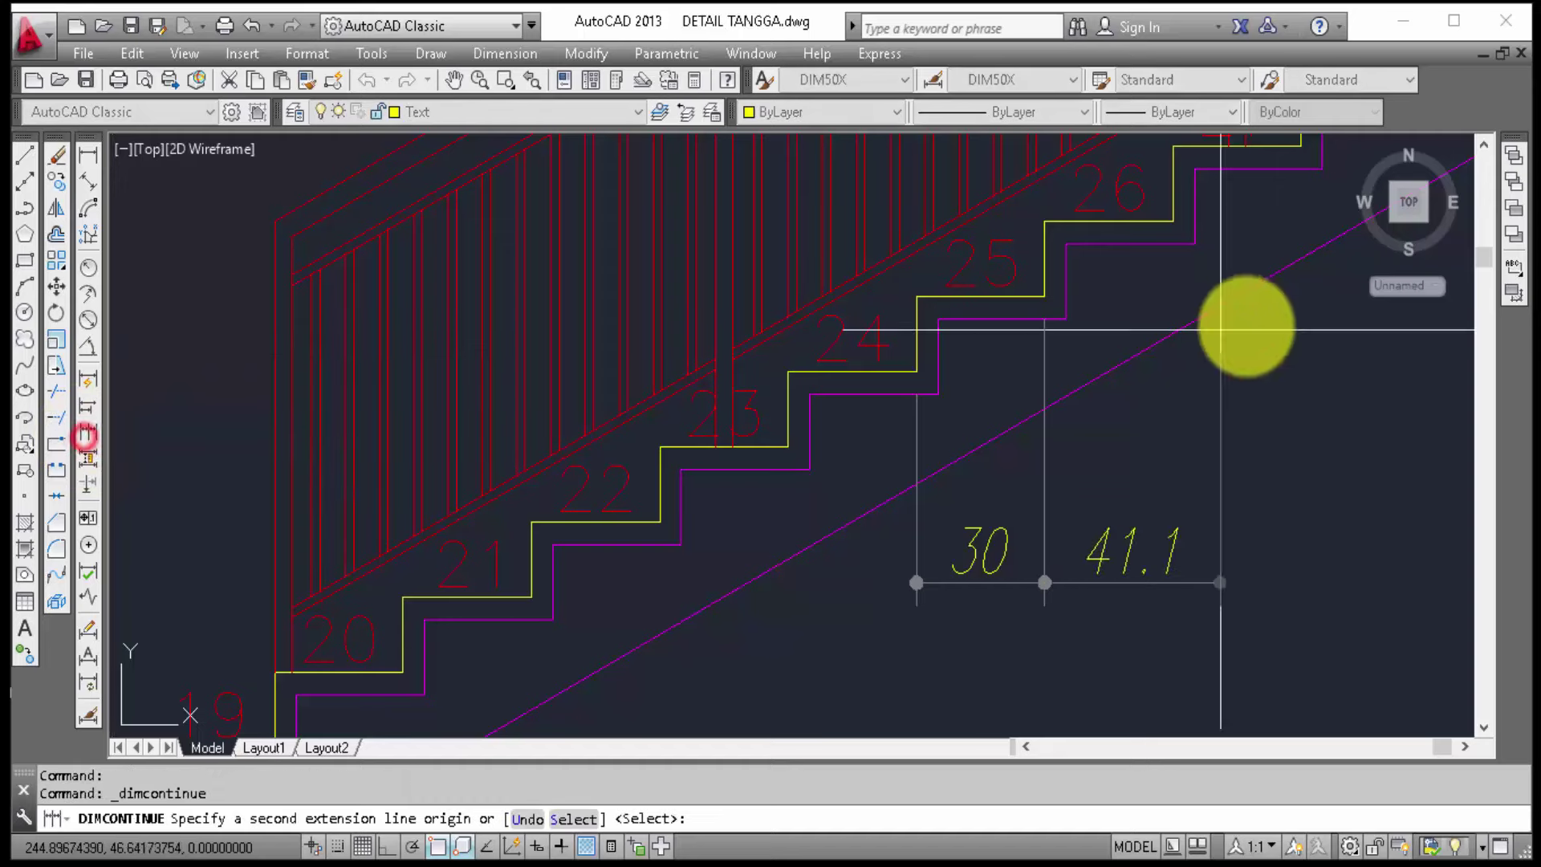
left_click(1176, 217)
middle_click_drag(1164, 447, 974, 643)
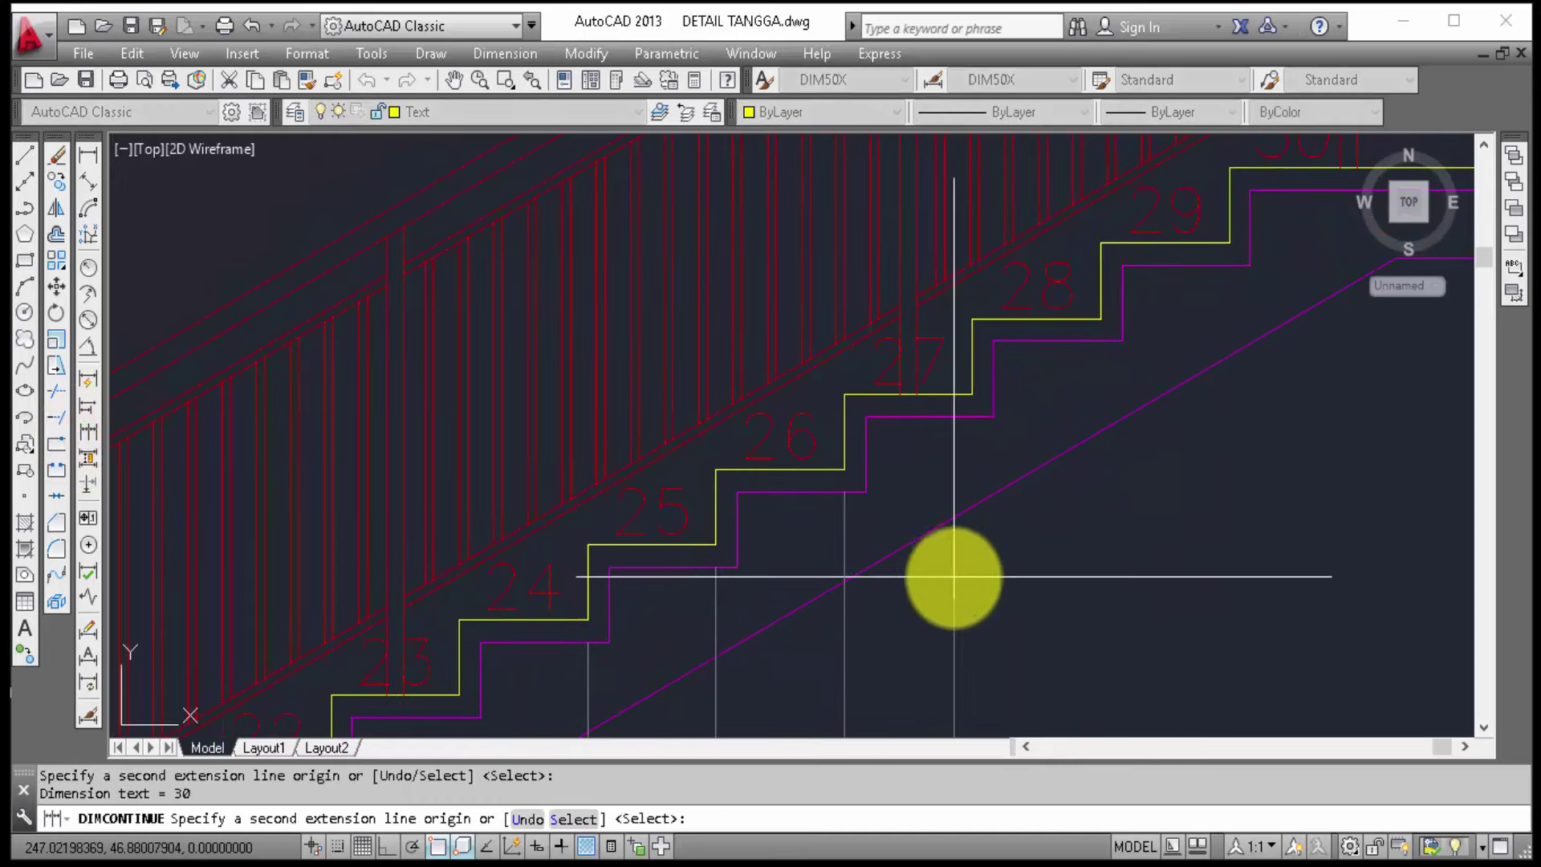
key("Escape")
middle_click_drag(945, 571, 959, 483)
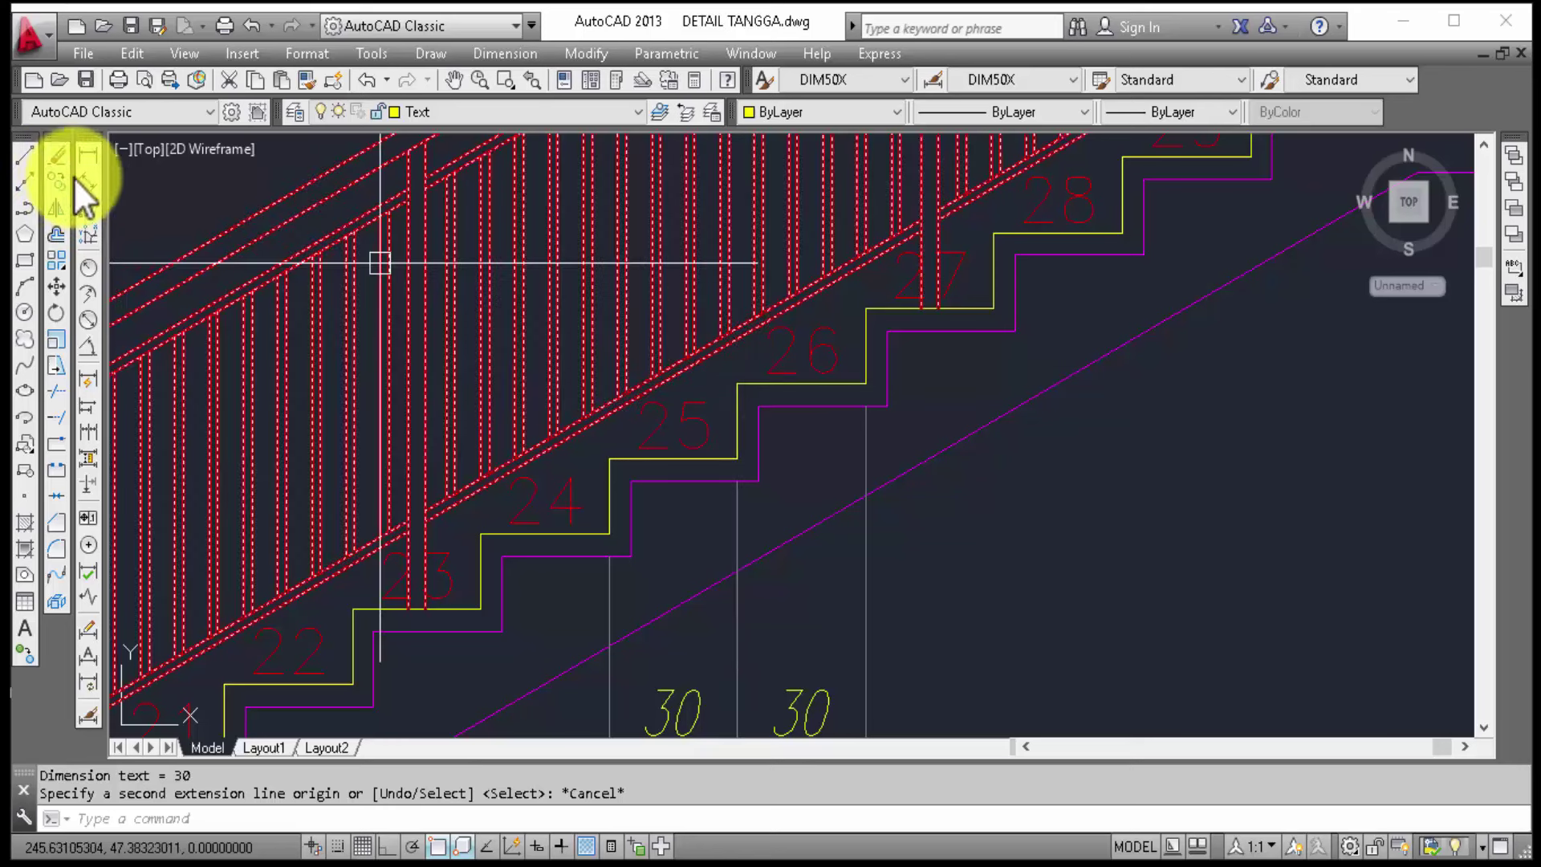
Step: Add a 16.7 riser dimension beside the stair
left_click(89, 150)
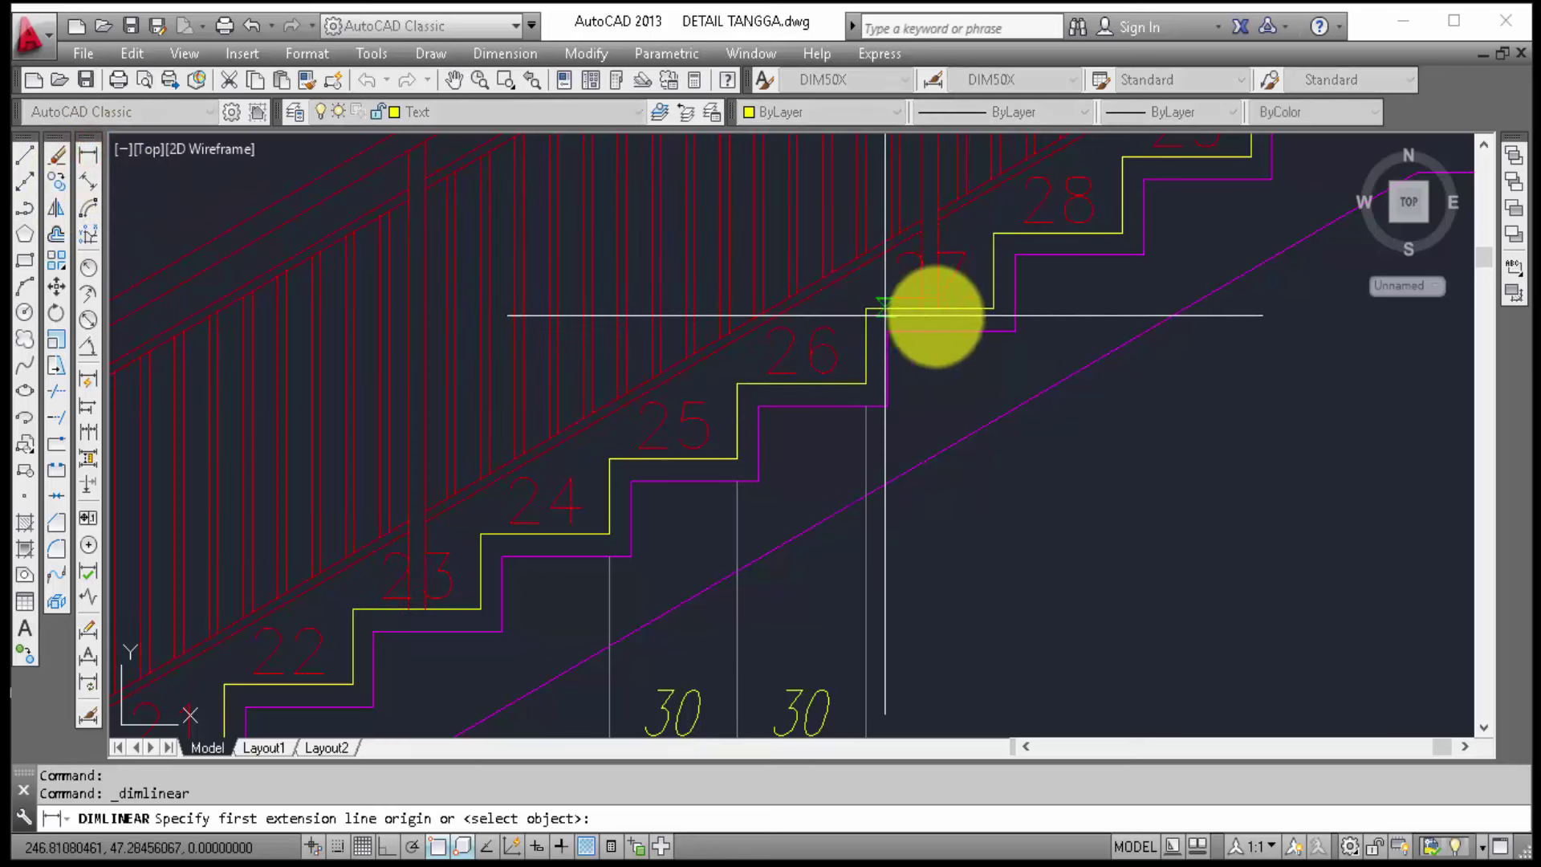
left_click(992, 309)
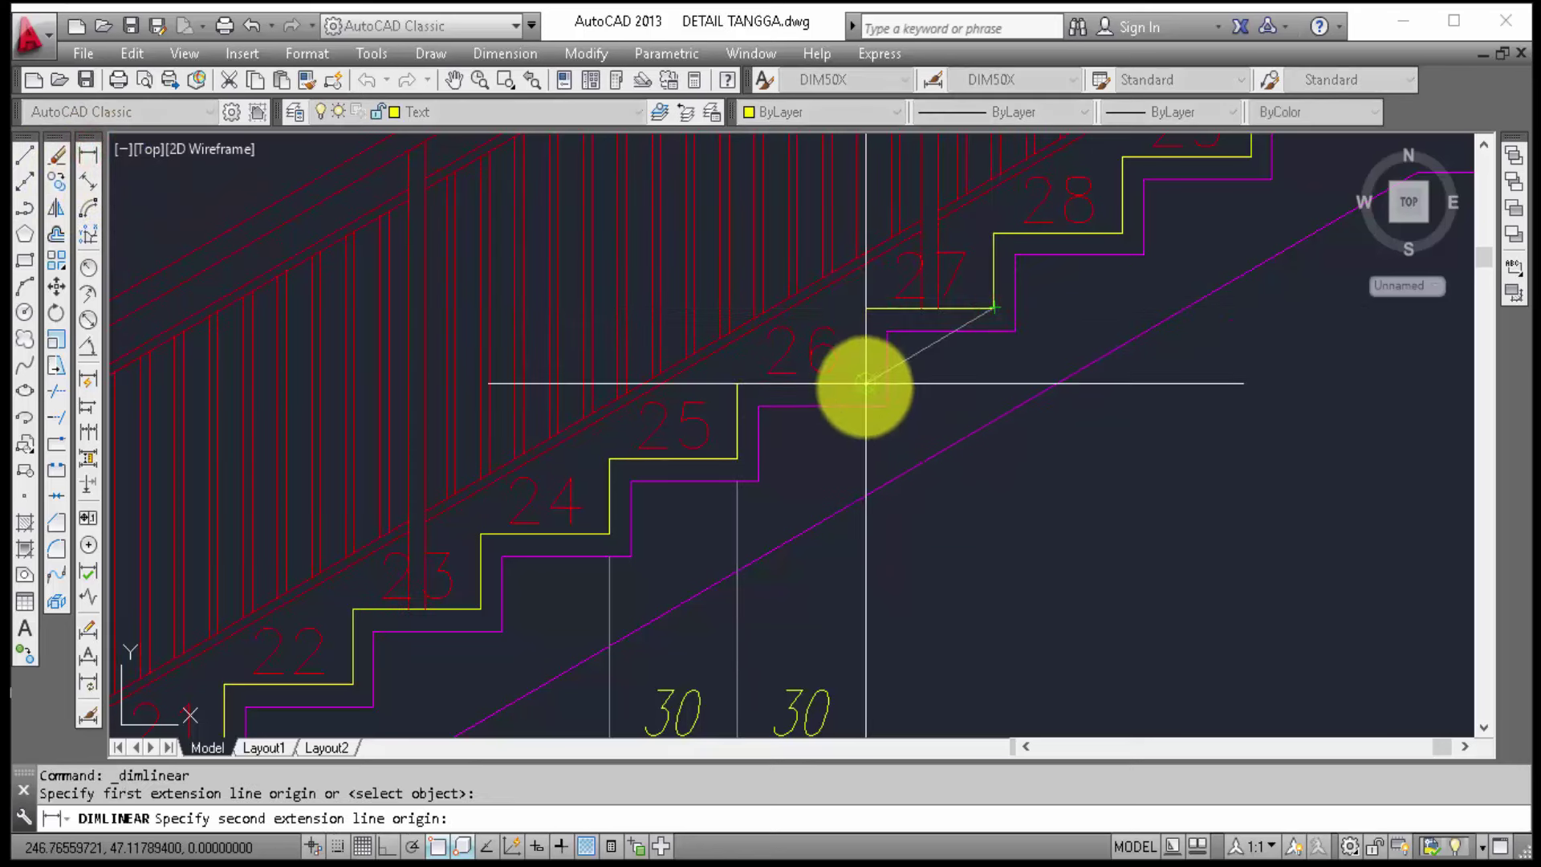
left_click(866, 384)
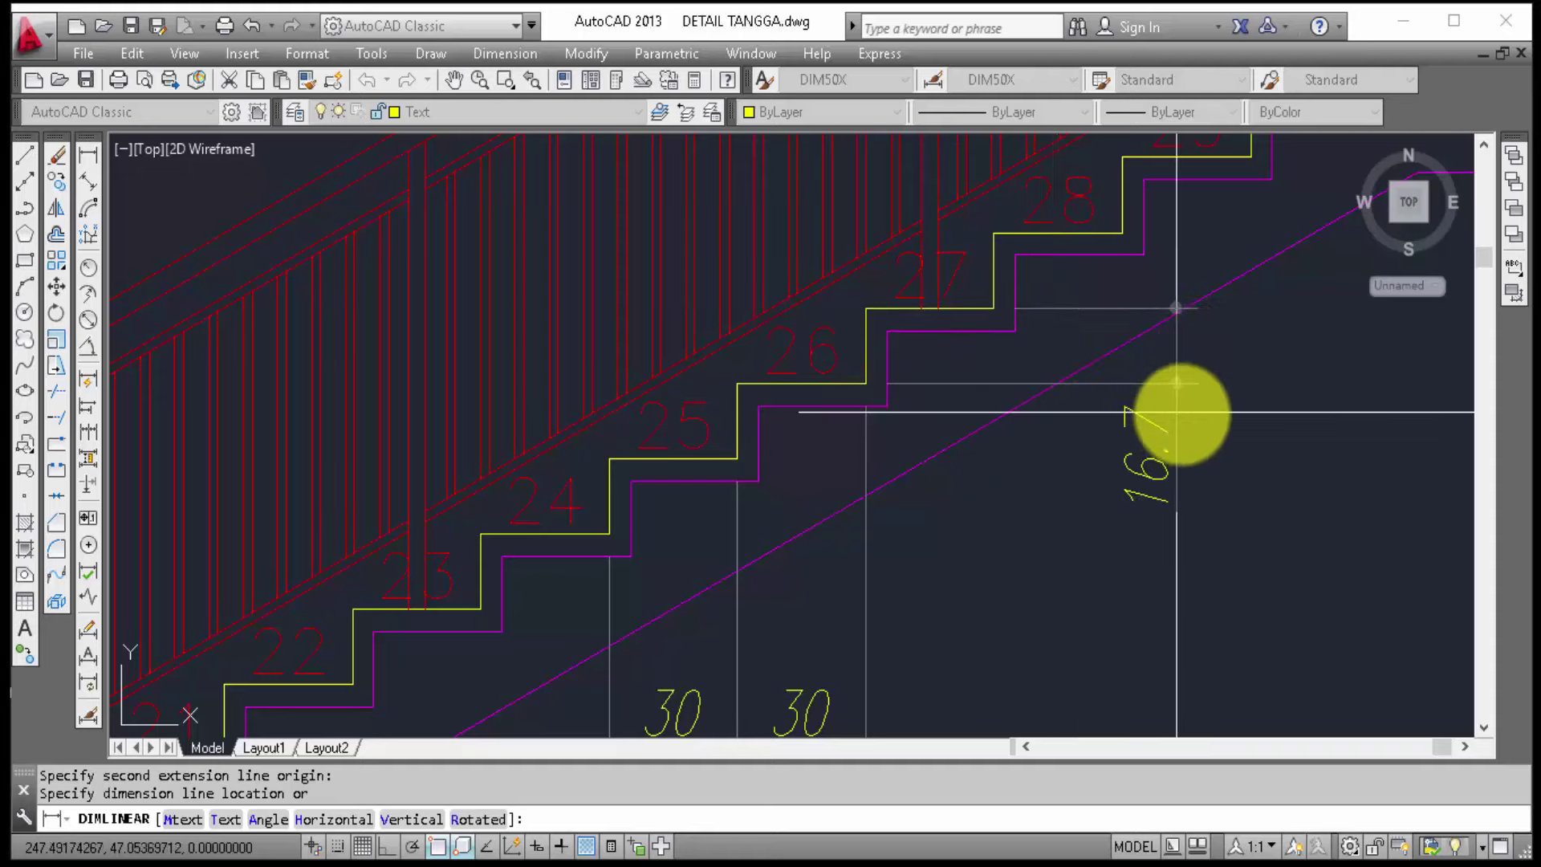
middle_click_drag(1221, 431, 992, 485)
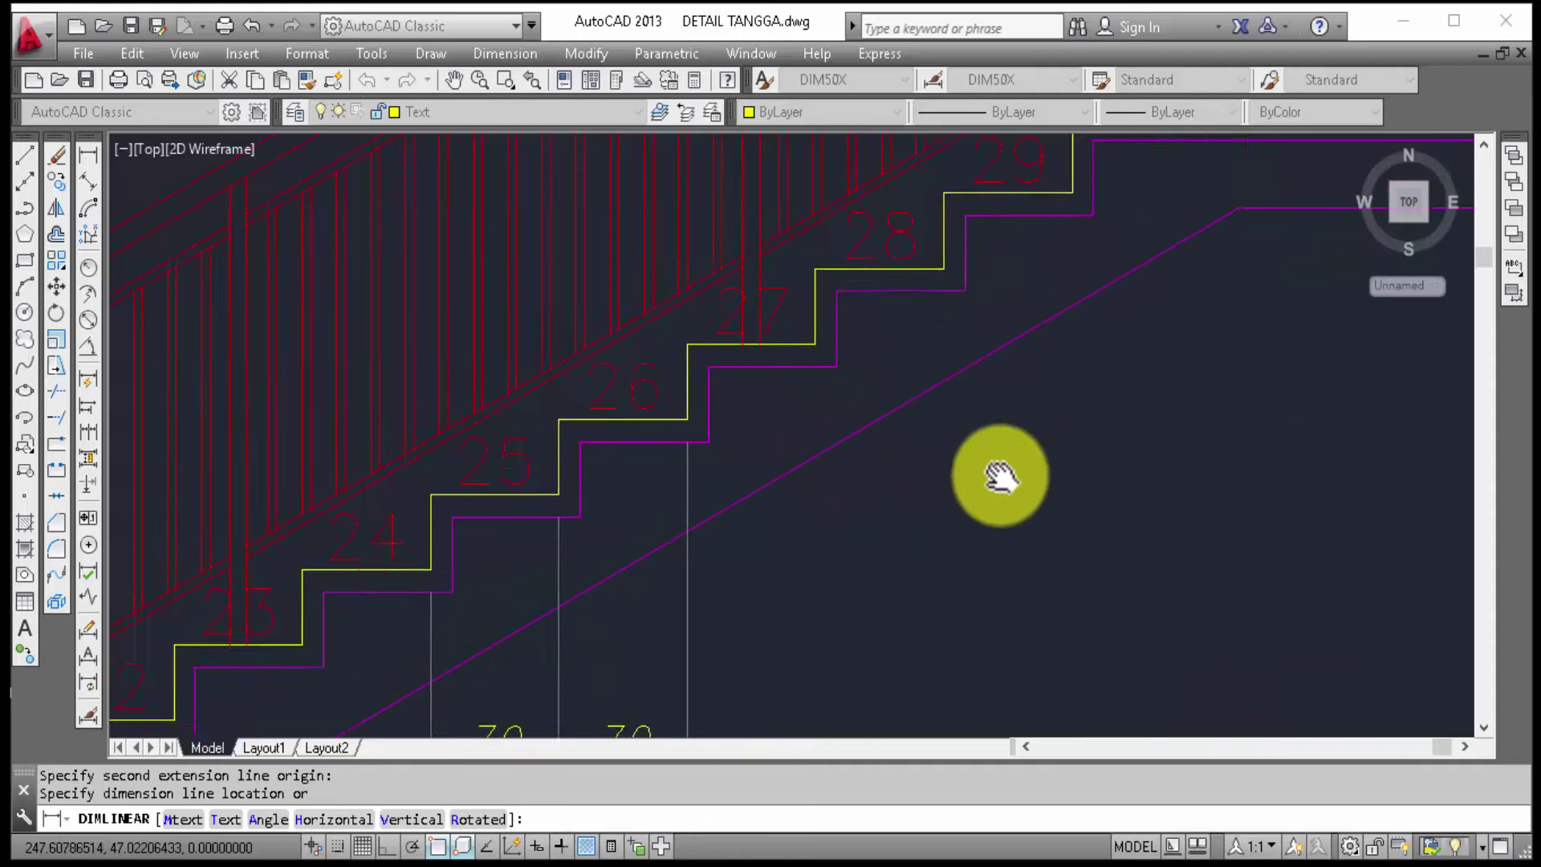
left_click(1018, 503)
scroll(1076, 397, "down", 2)
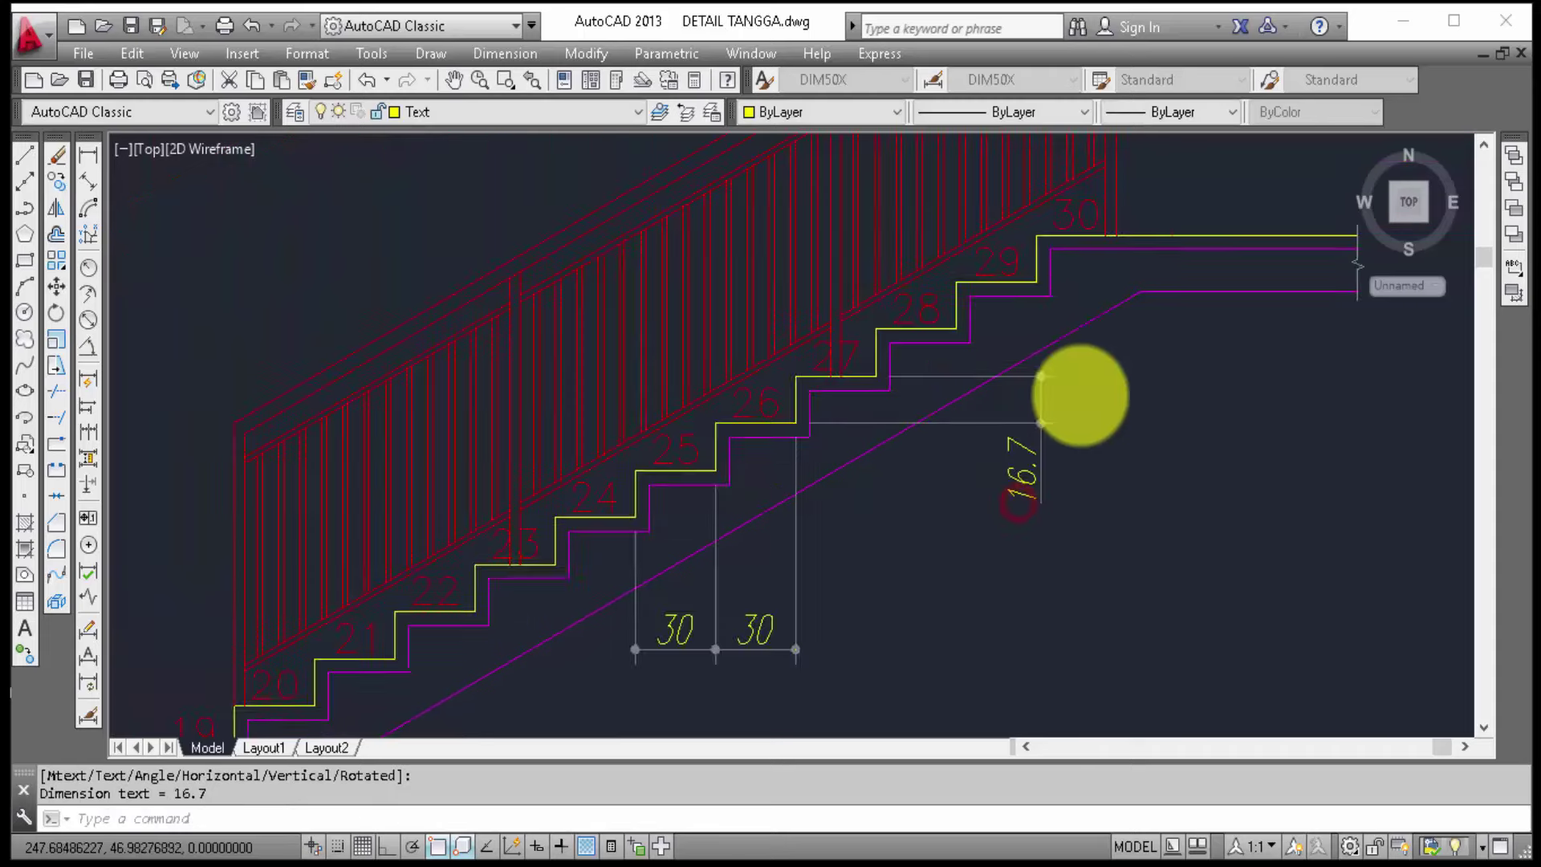
scroll(1092, 406, "down", 2)
scroll(1006, 414, "up", 2)
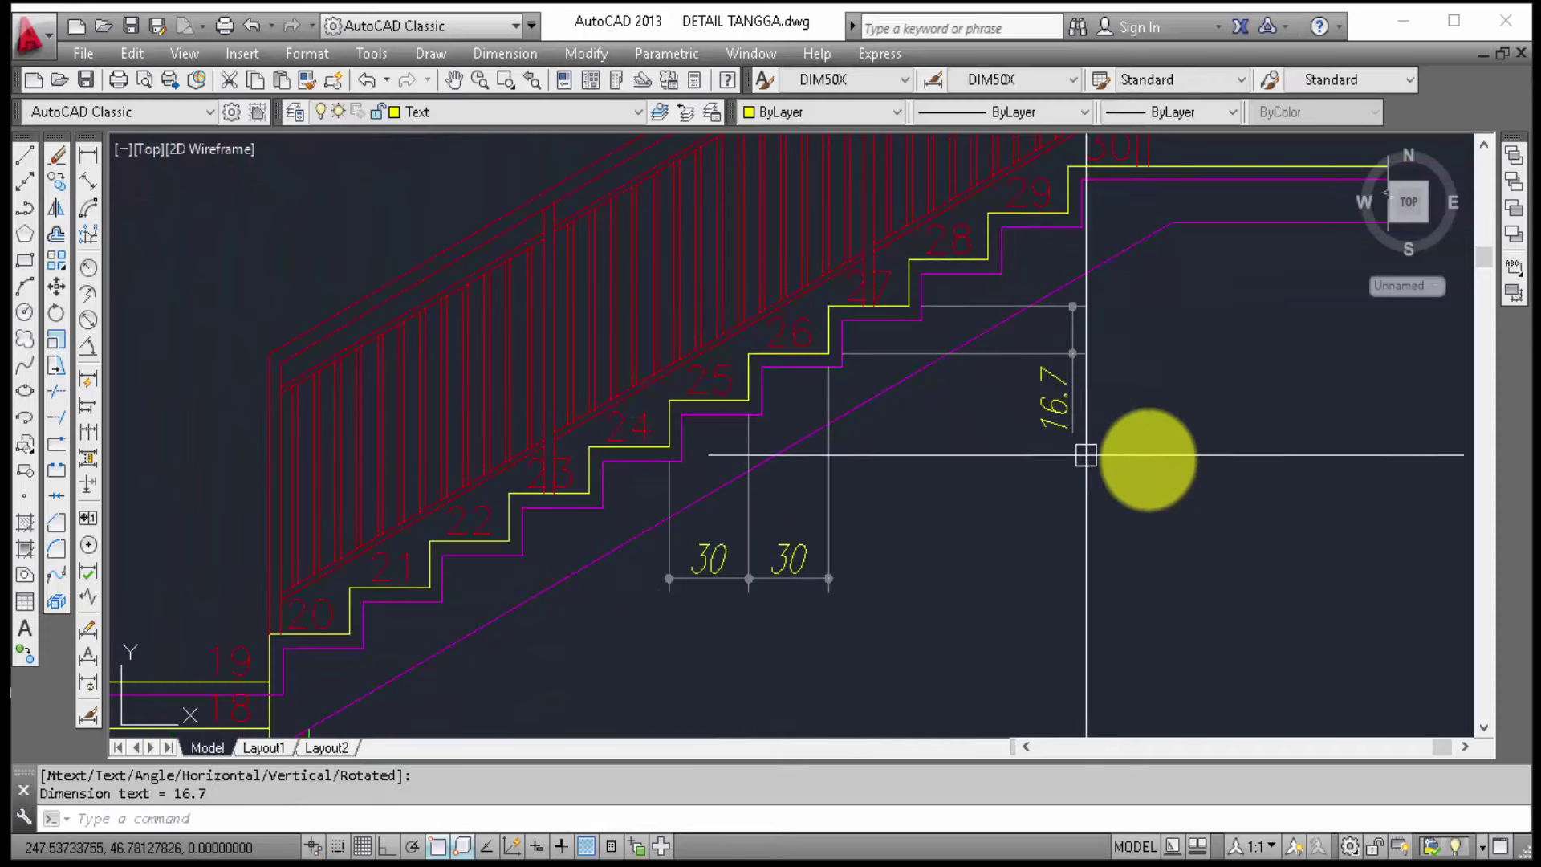
Step: Copy the 16.7 riser dimension to the next step
left_click(1054, 399)
left_click(998, 411)
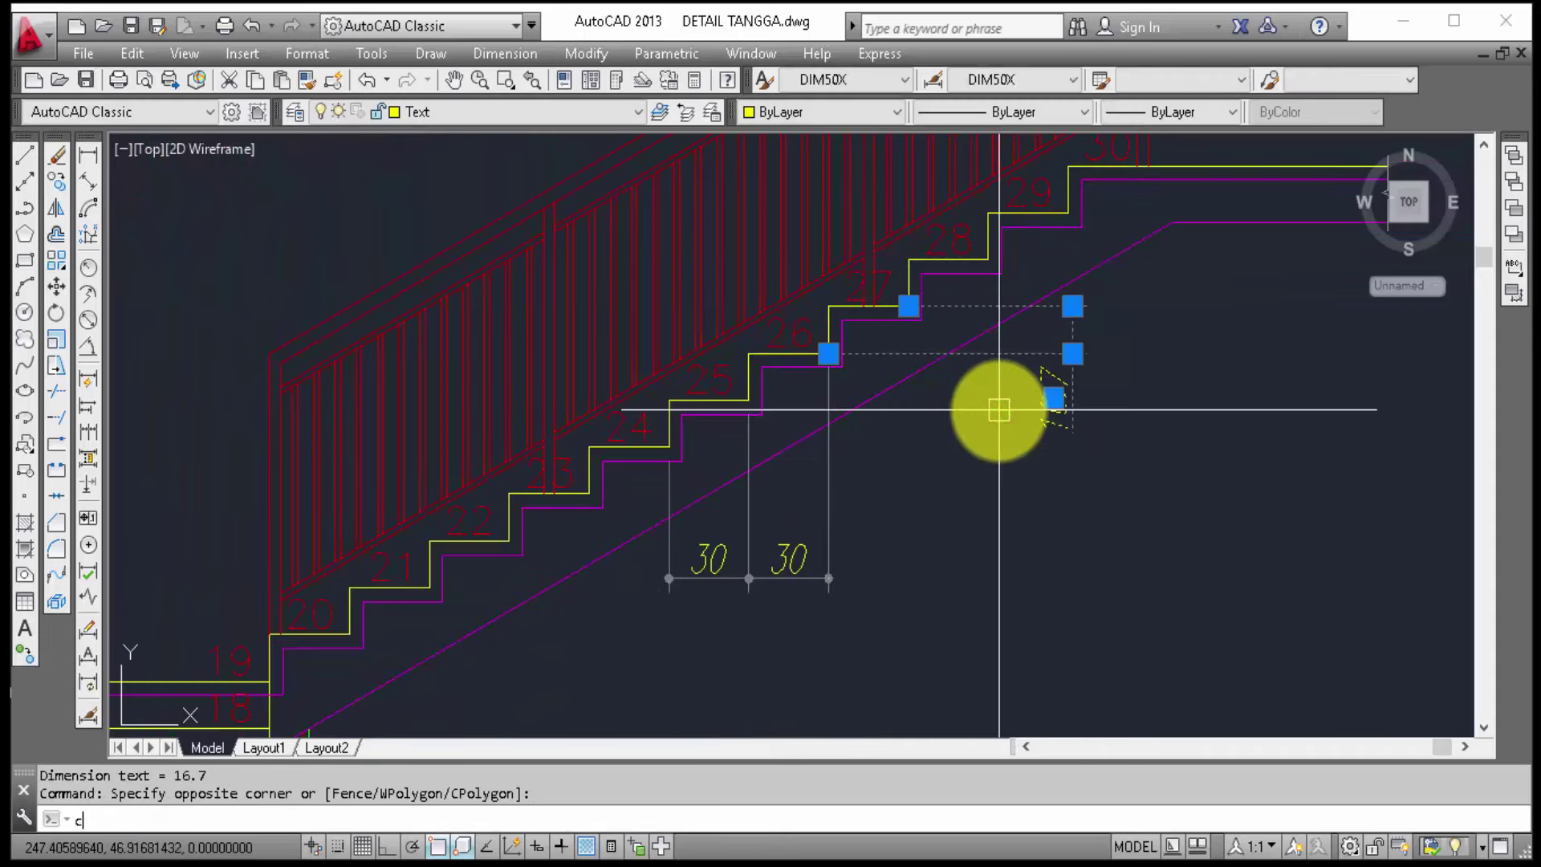
type("o")
key("Return")
scroll(940, 335, "up", 2)
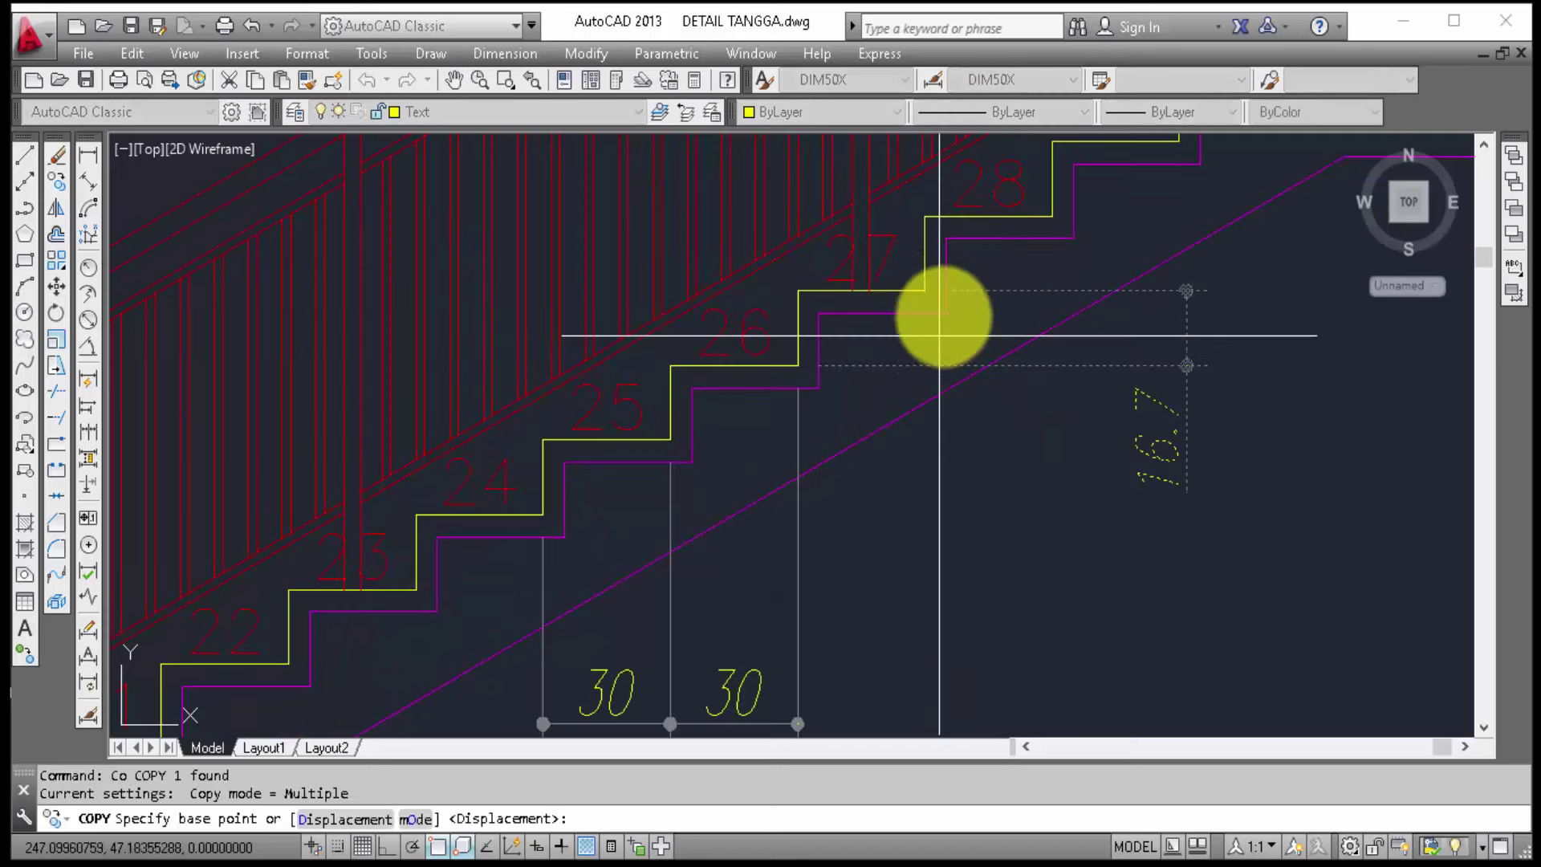
left_click(928, 292)
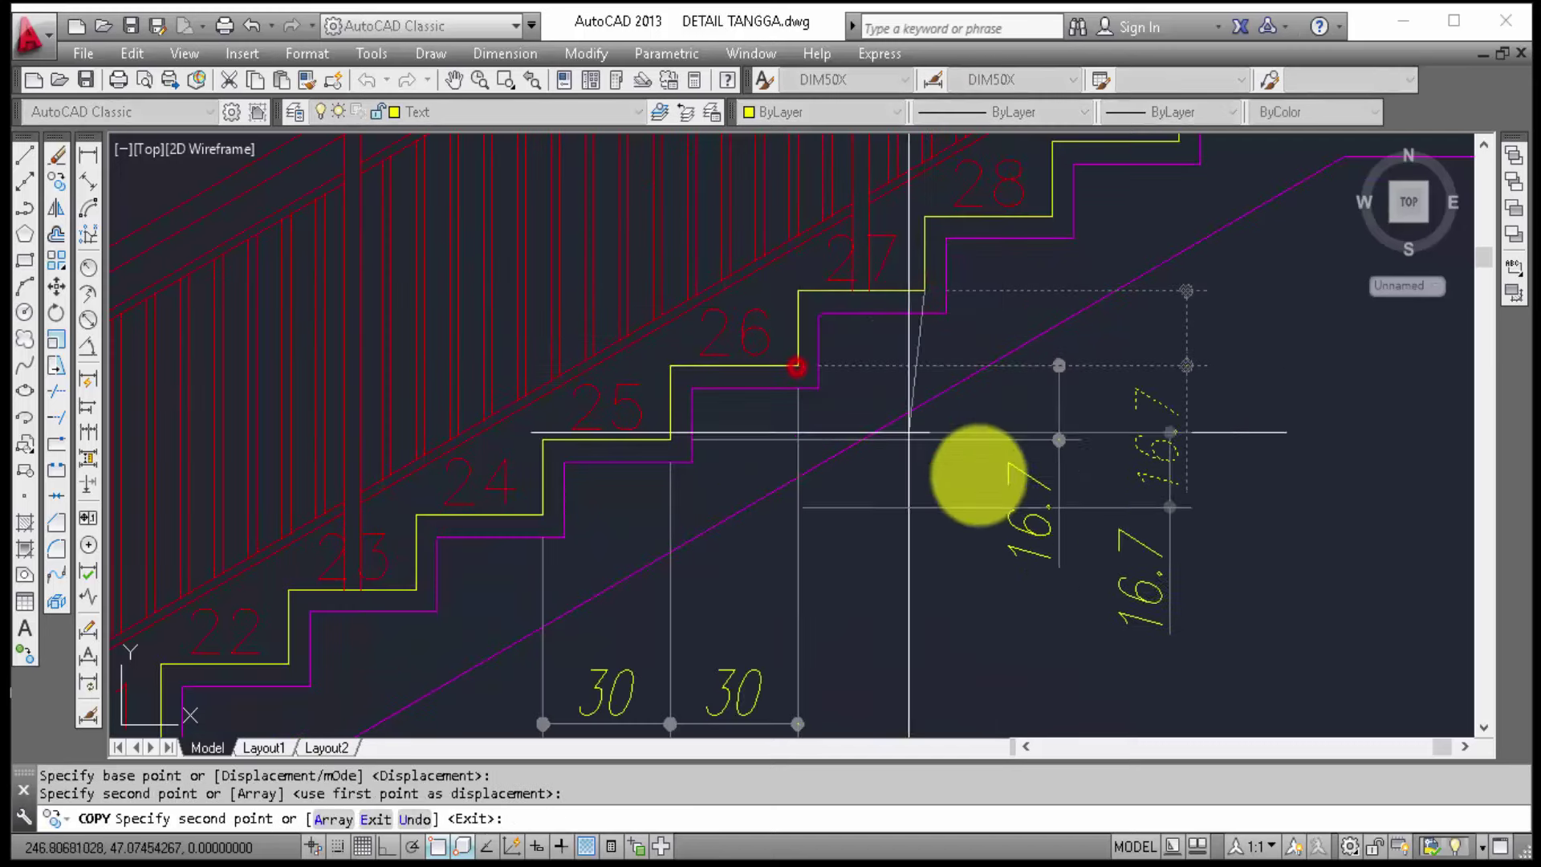
middle_click_drag(999, 498, 1092, 454)
left_click(1094, 441)
key("Escape")
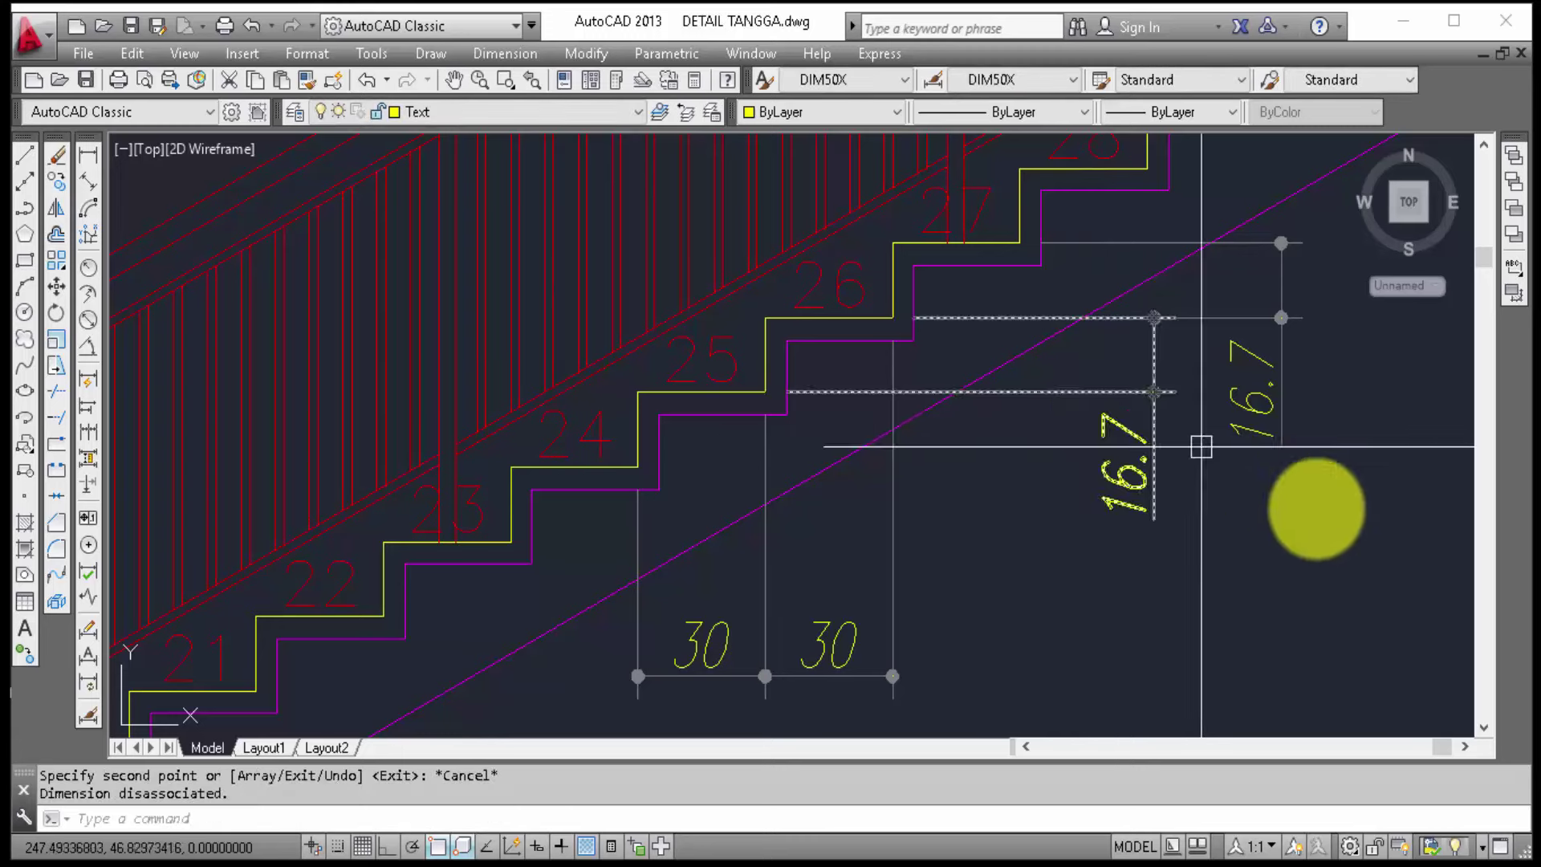
Step: Move the two 30 and two 16.7 dimensions onto the other flight's corner
left_click(1321, 511)
left_click(1174, 438)
middle_click_drag(1015, 619, 1135, 430)
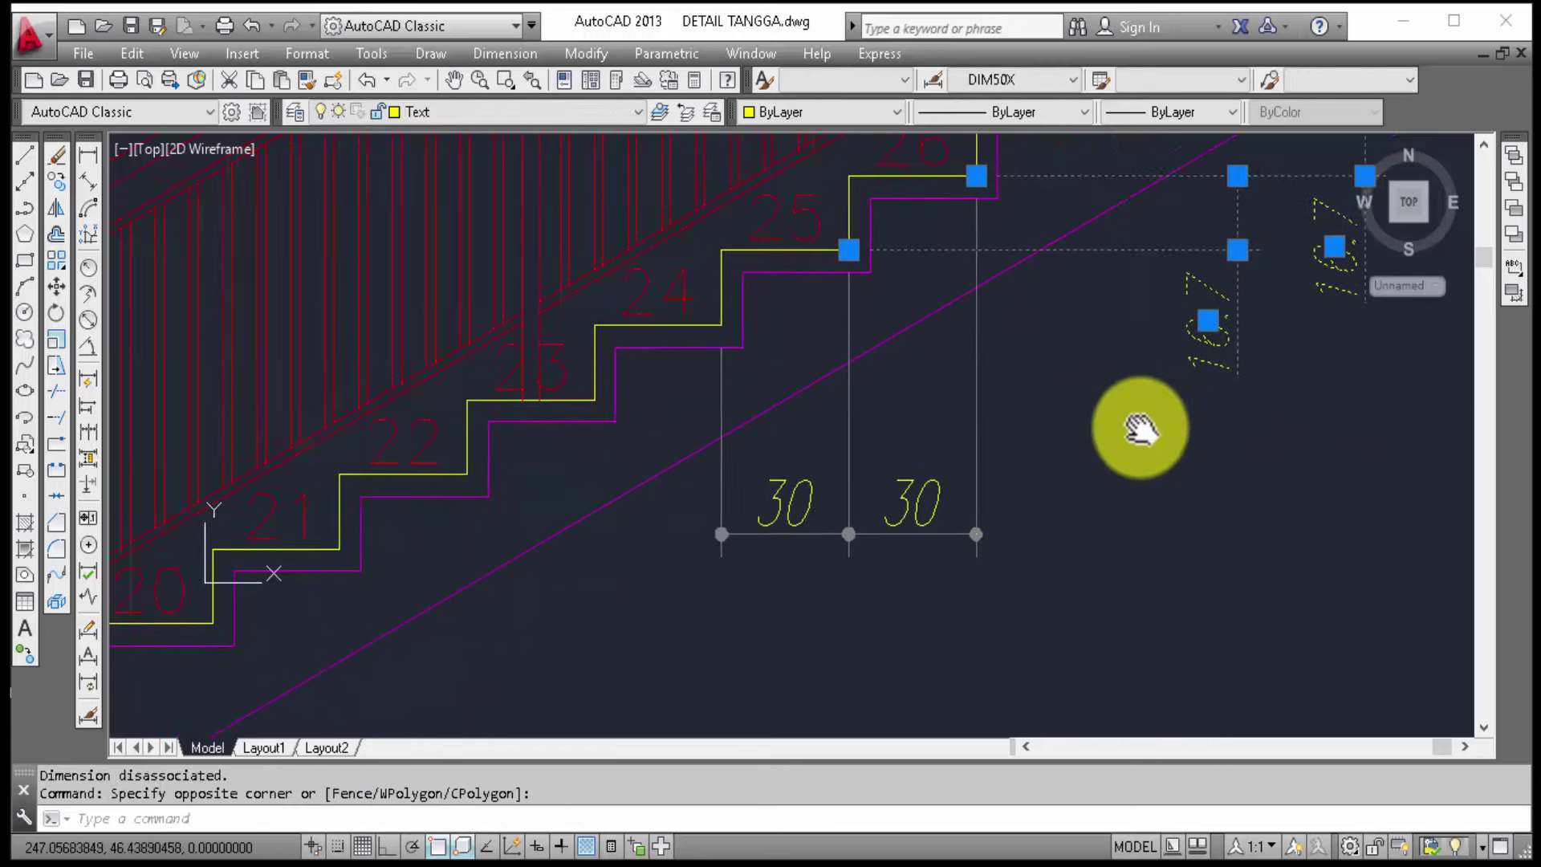
left_click(794, 463)
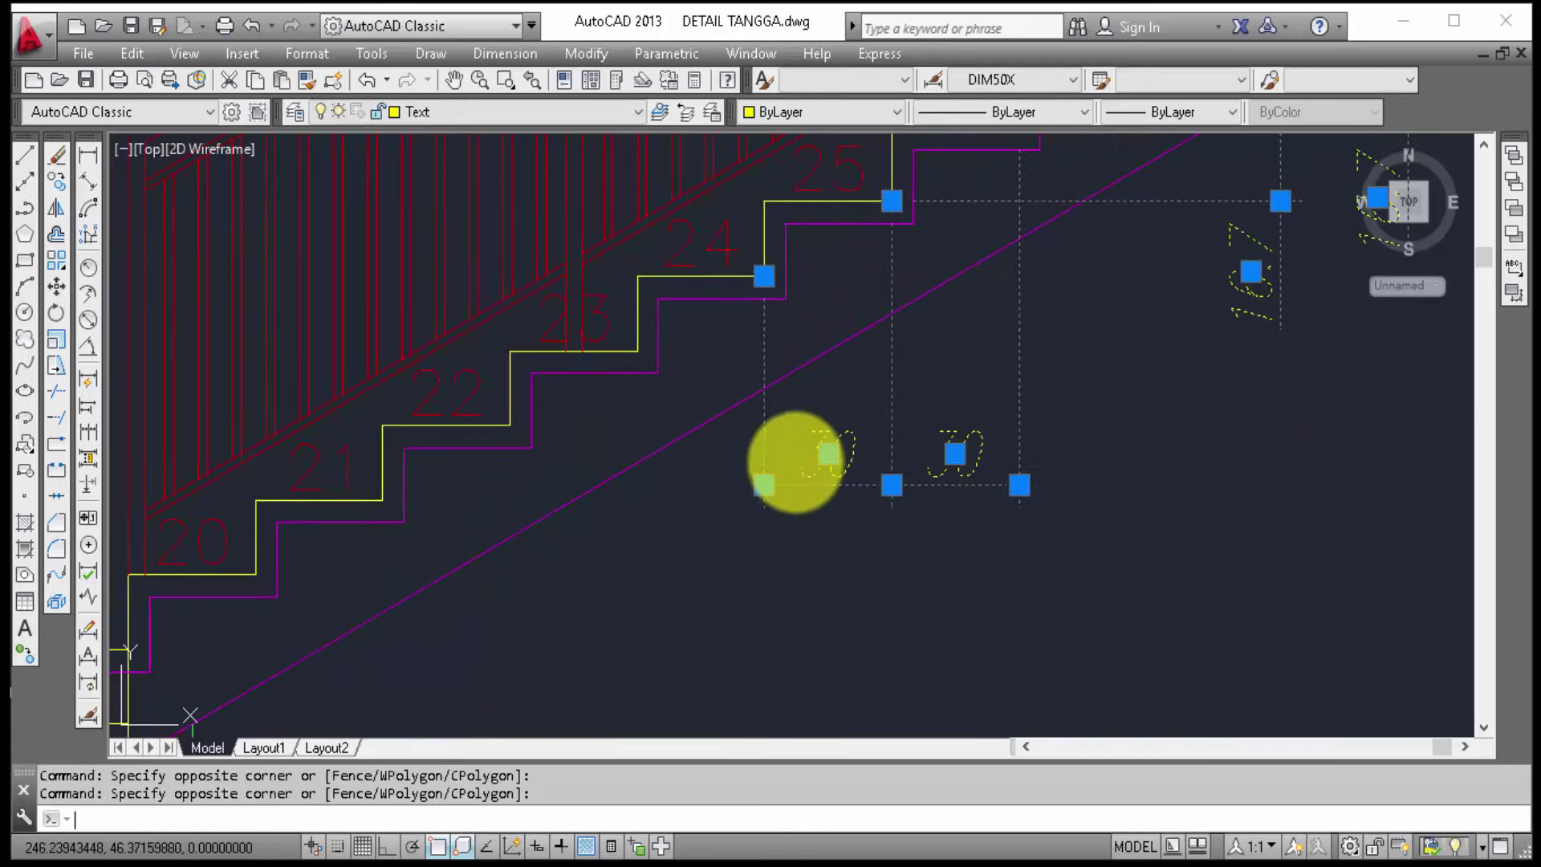
type("m")
key("Return")
left_click(764, 276)
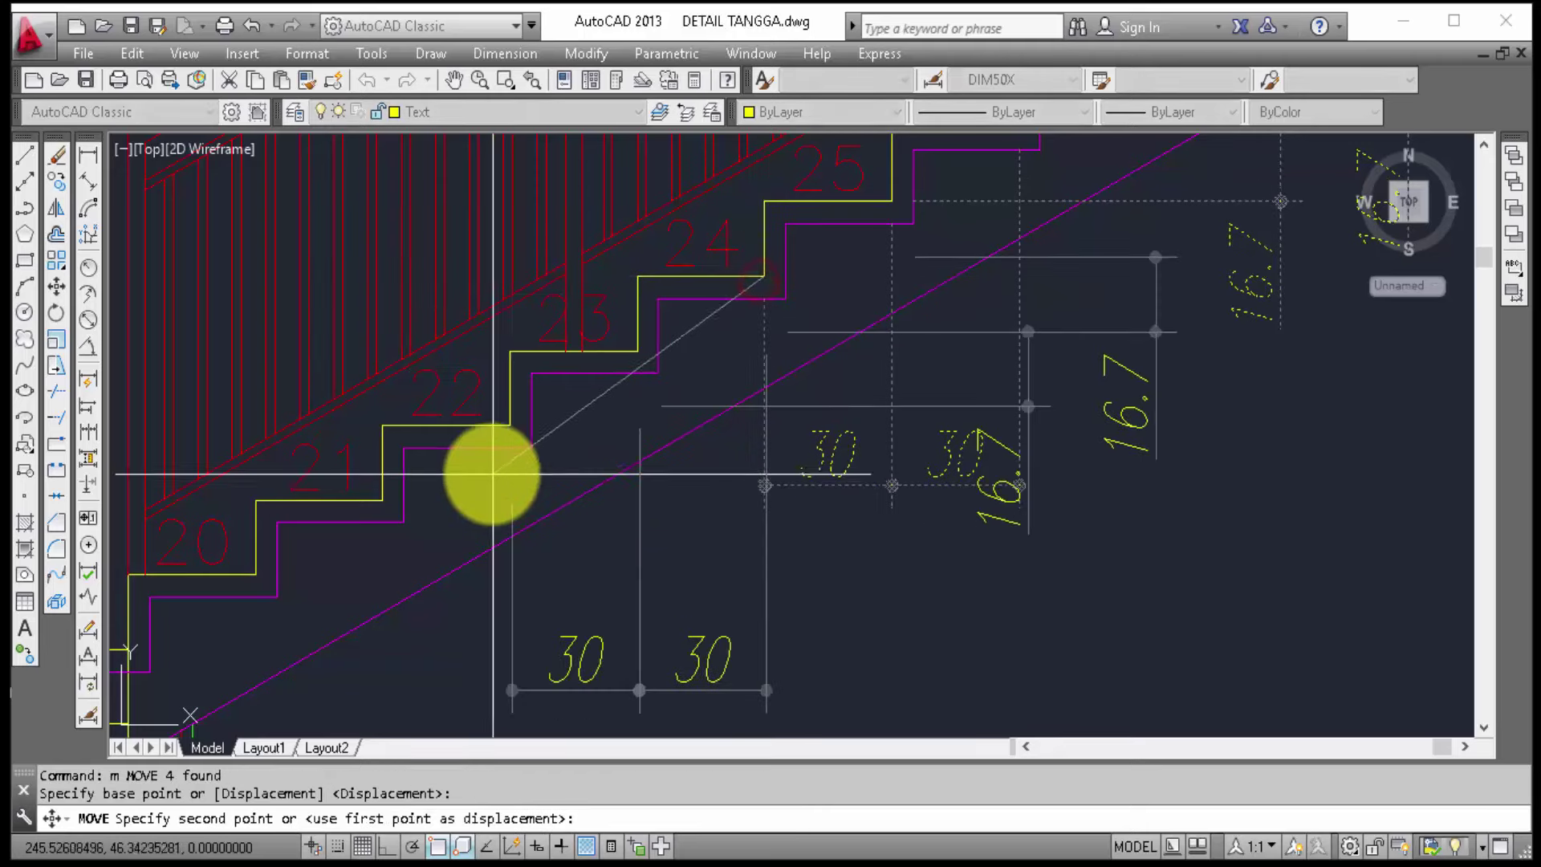
left_click(257, 578)
scroll(885, 486, "down", 5)
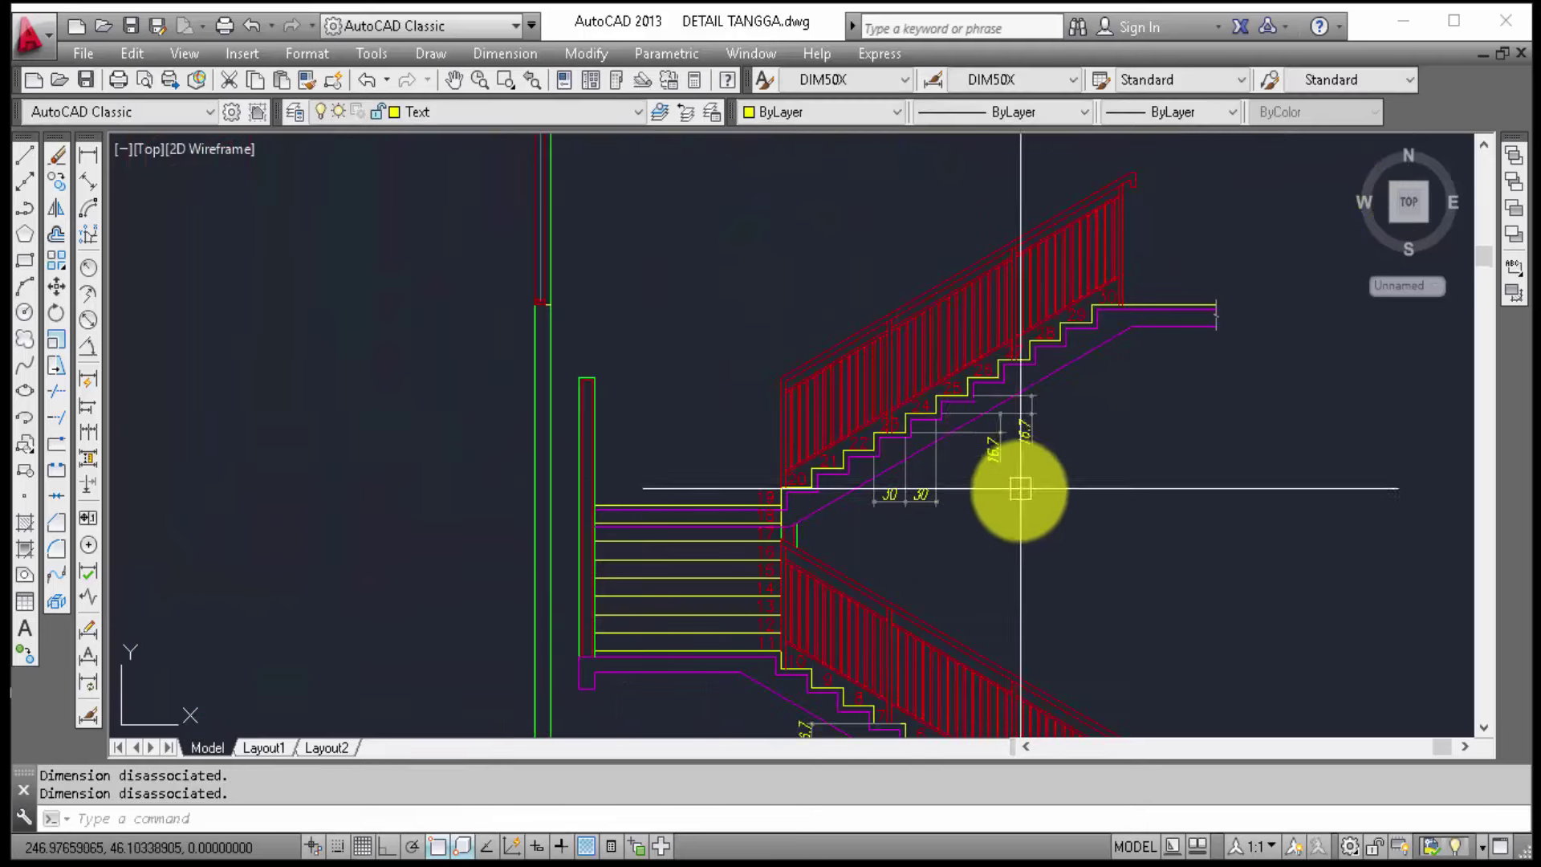
scroll(1004, 470, "up", 1)
scroll(986, 433, "up", 3)
scroll(986, 433, "down", 4)
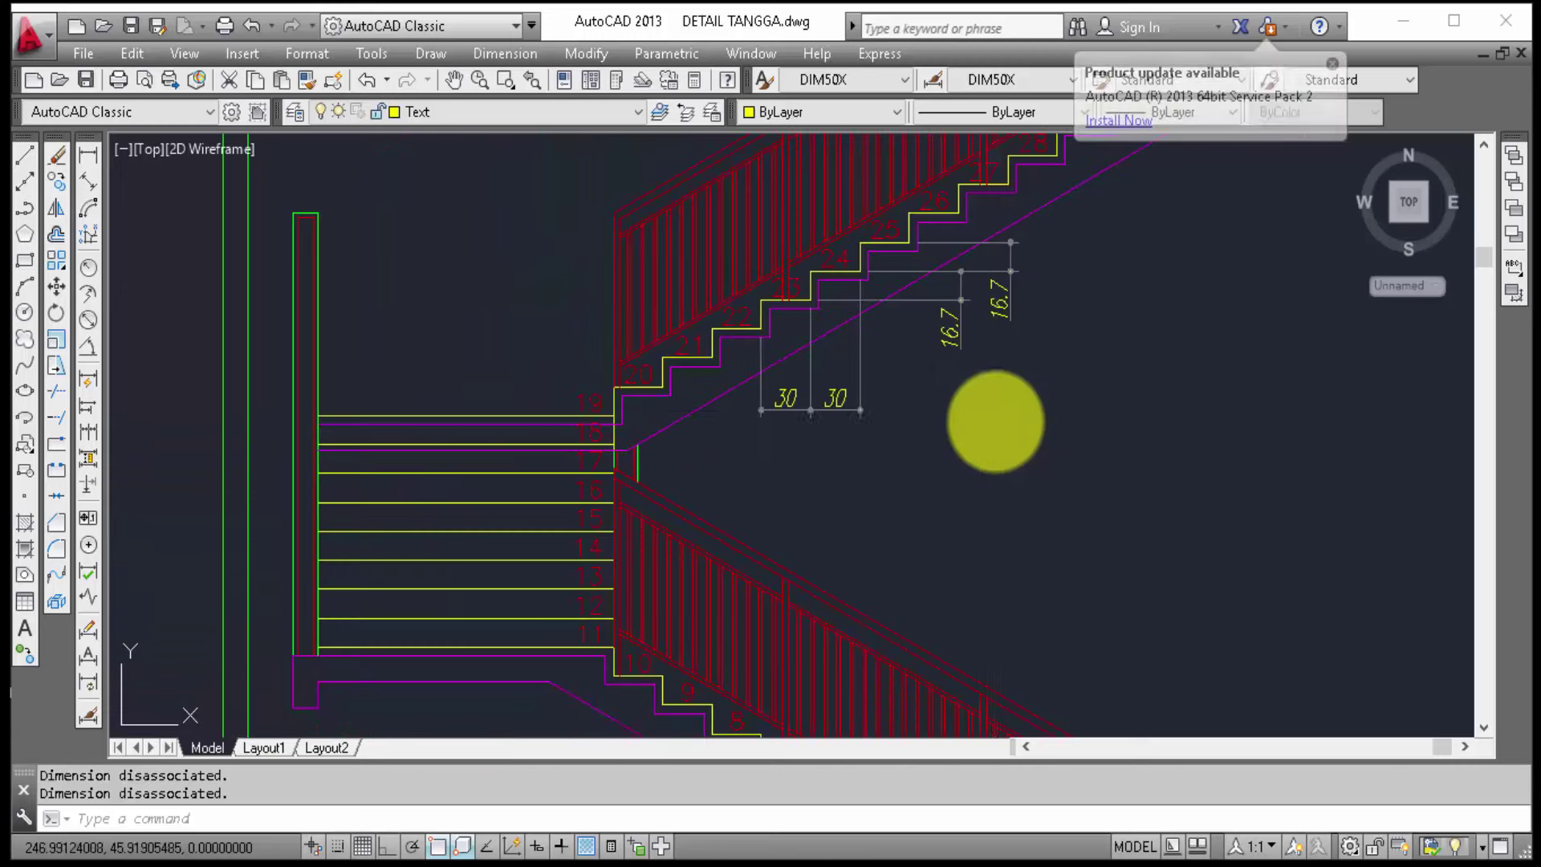
scroll(719, 411, "down", 3)
scroll(610, 385, "up", 3)
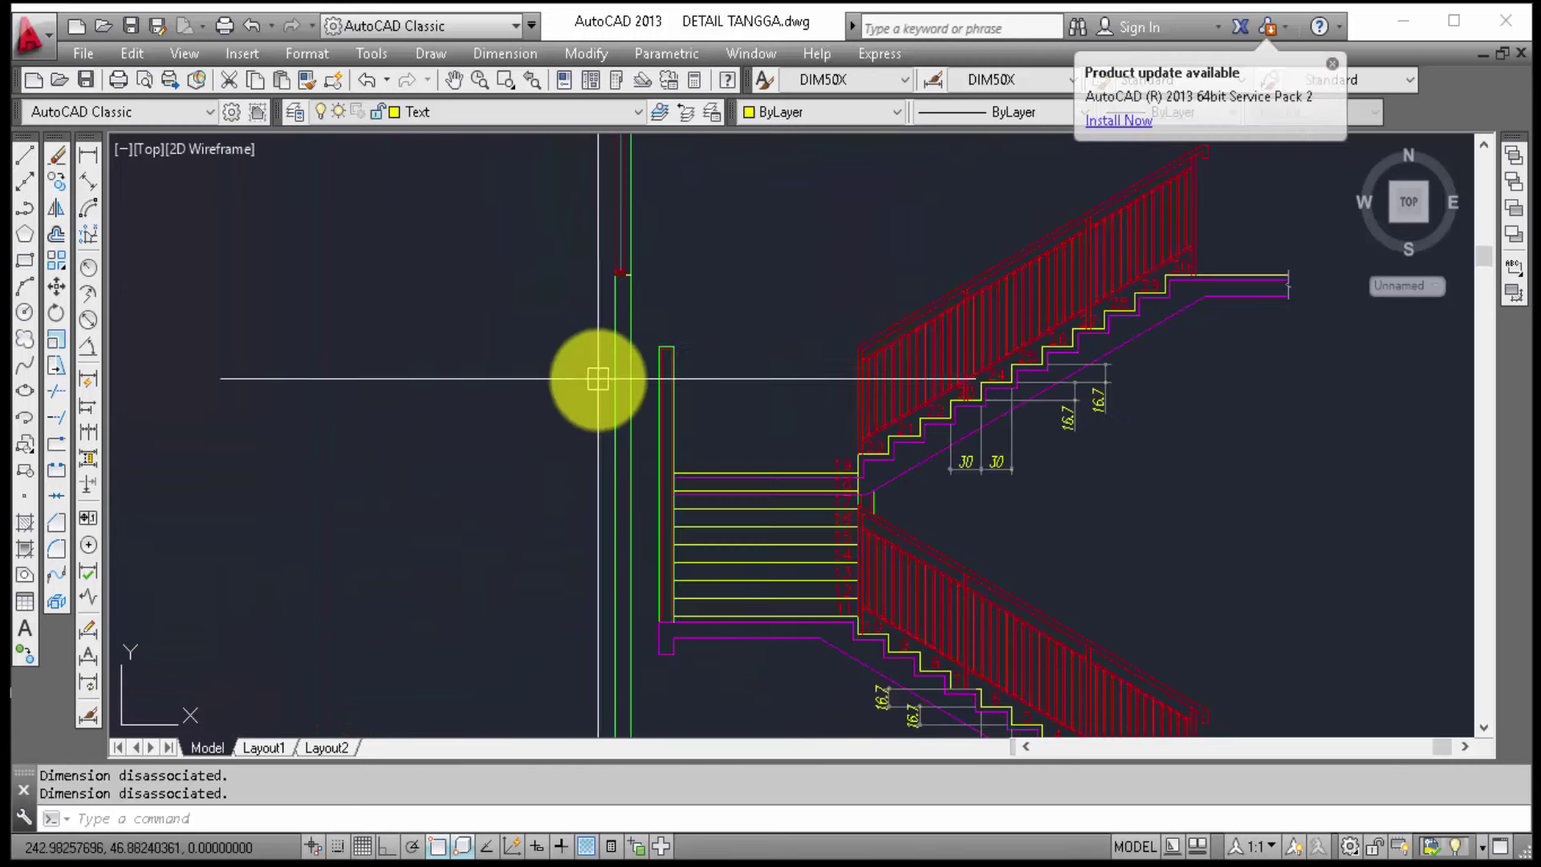
scroll(602, 399, "up", 4)
Step: Dimension the 27.5 wall thickness at the landing
left_click(87, 150)
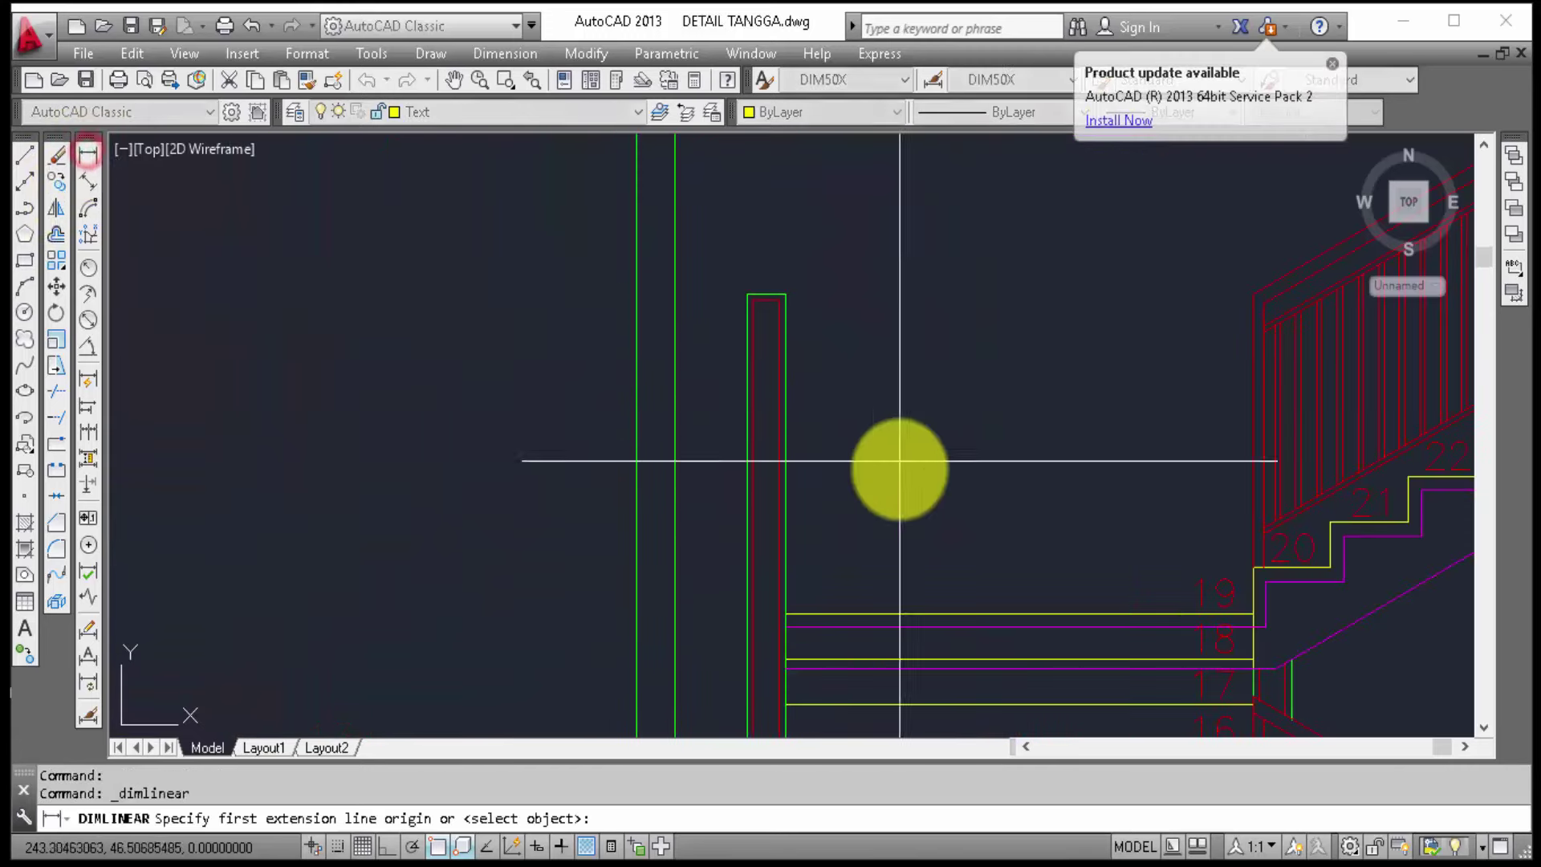
left_click(677, 448)
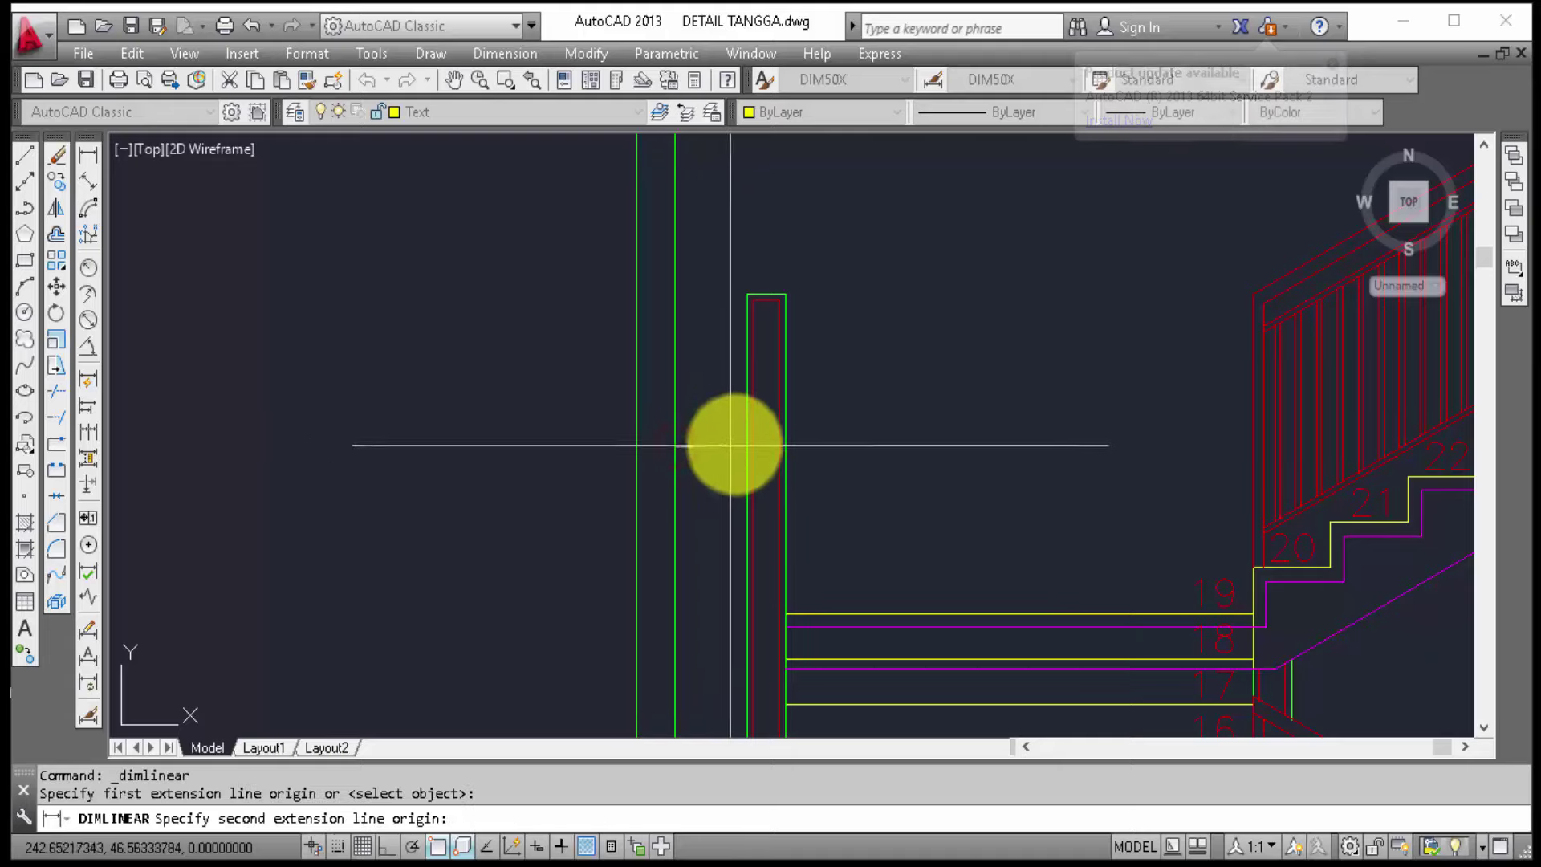
left_click(688, 430)
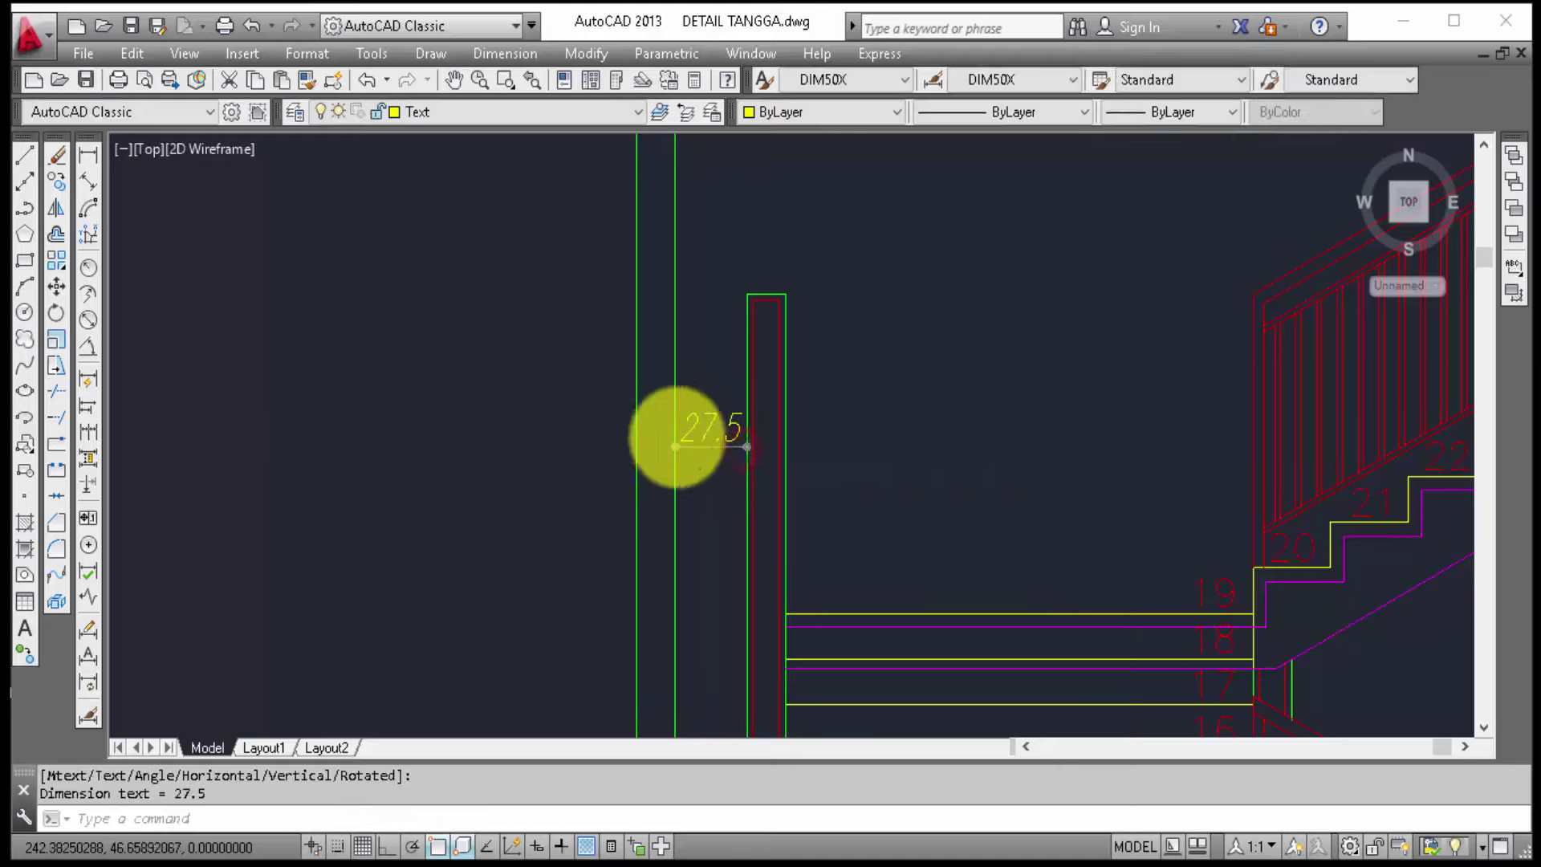
scroll(730, 473, "down", 3)
mouse_move(774, 517)
middle_mouse_down()
mouse_move(688, 396)
mouse_move(632, 218)
mouse_move(472, 337)
mouse_move(551, 234)
mouse_move(626, 179)
mouse_move(713, 231)
middle_mouse_up()
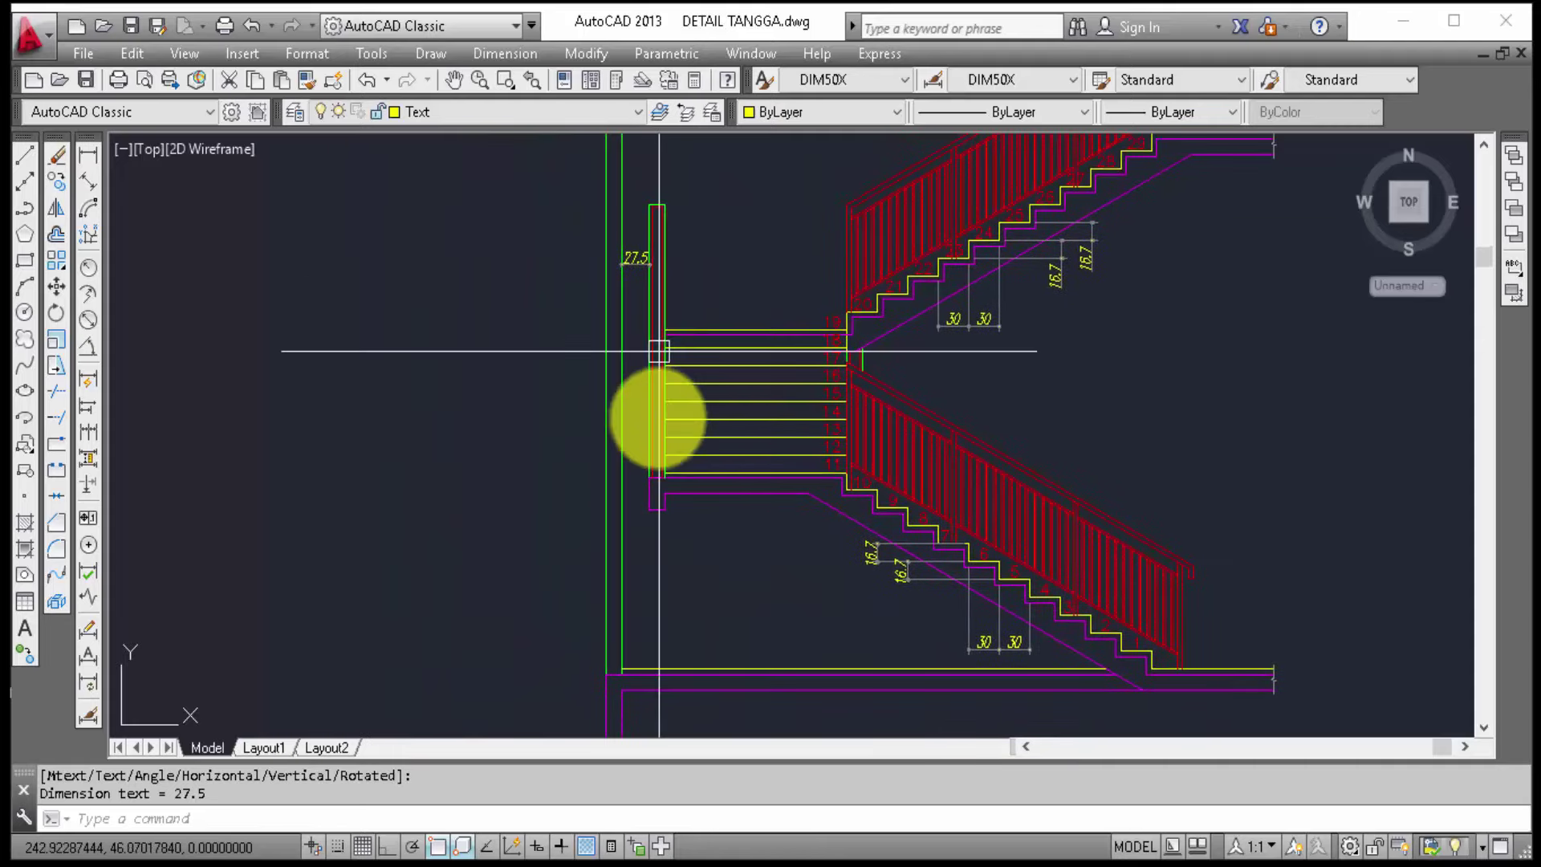
mouse_move(653, 413)
middle_mouse_down()
mouse_move(699, 431)
mouse_move(739, 476)
mouse_move(757, 568)
mouse_move(733, 509)
middle_mouse_up()
scroll(673, 598, "down", 2)
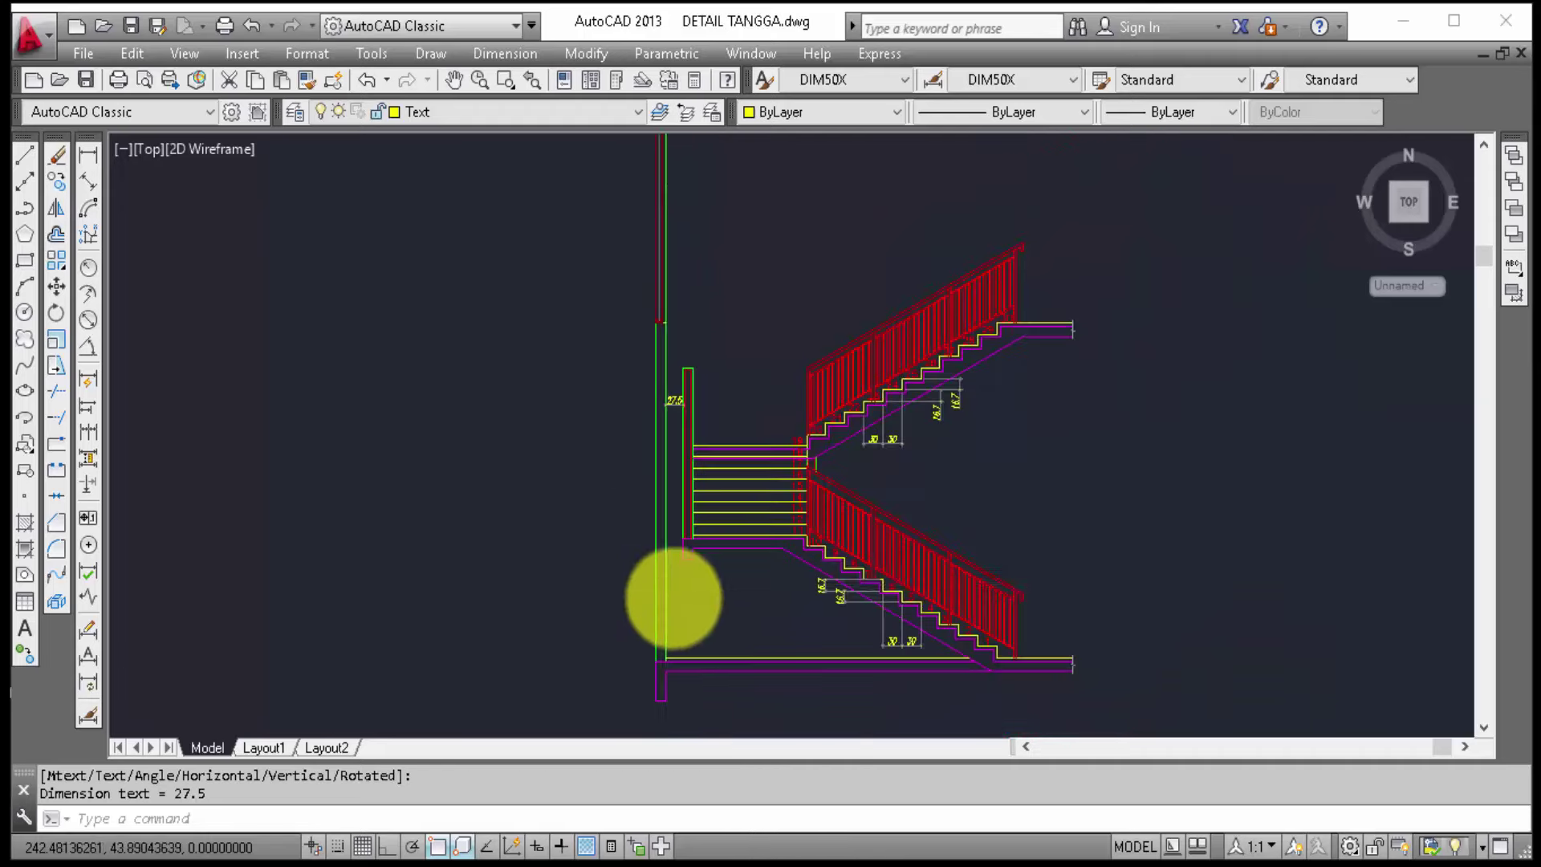
scroll(673, 598, "down", 2)
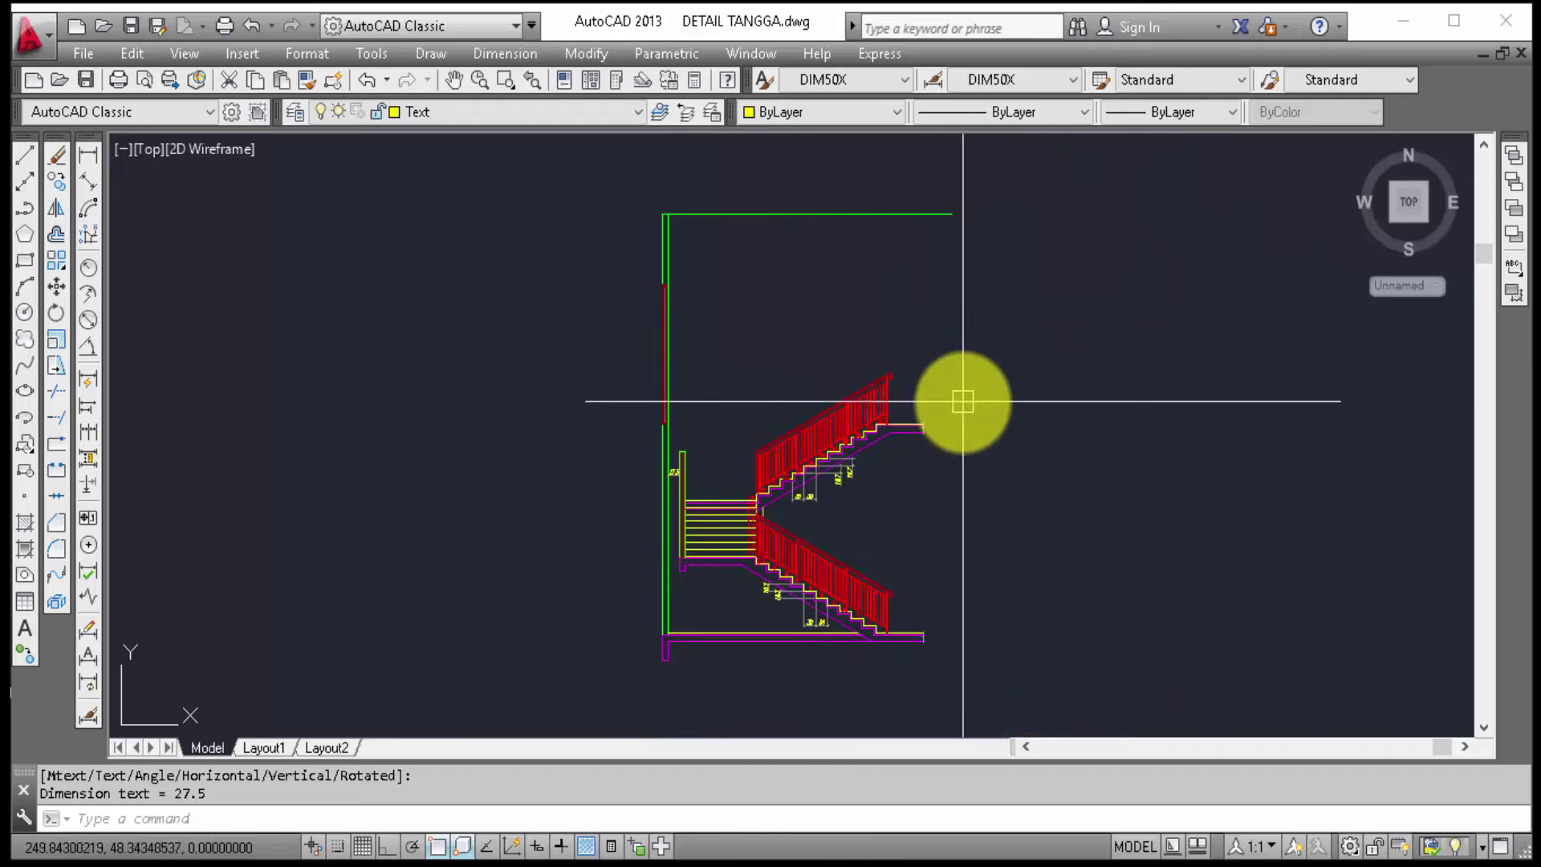
Step: Draw a vertical line down from the top green line's right end
type("l")
key("Return")
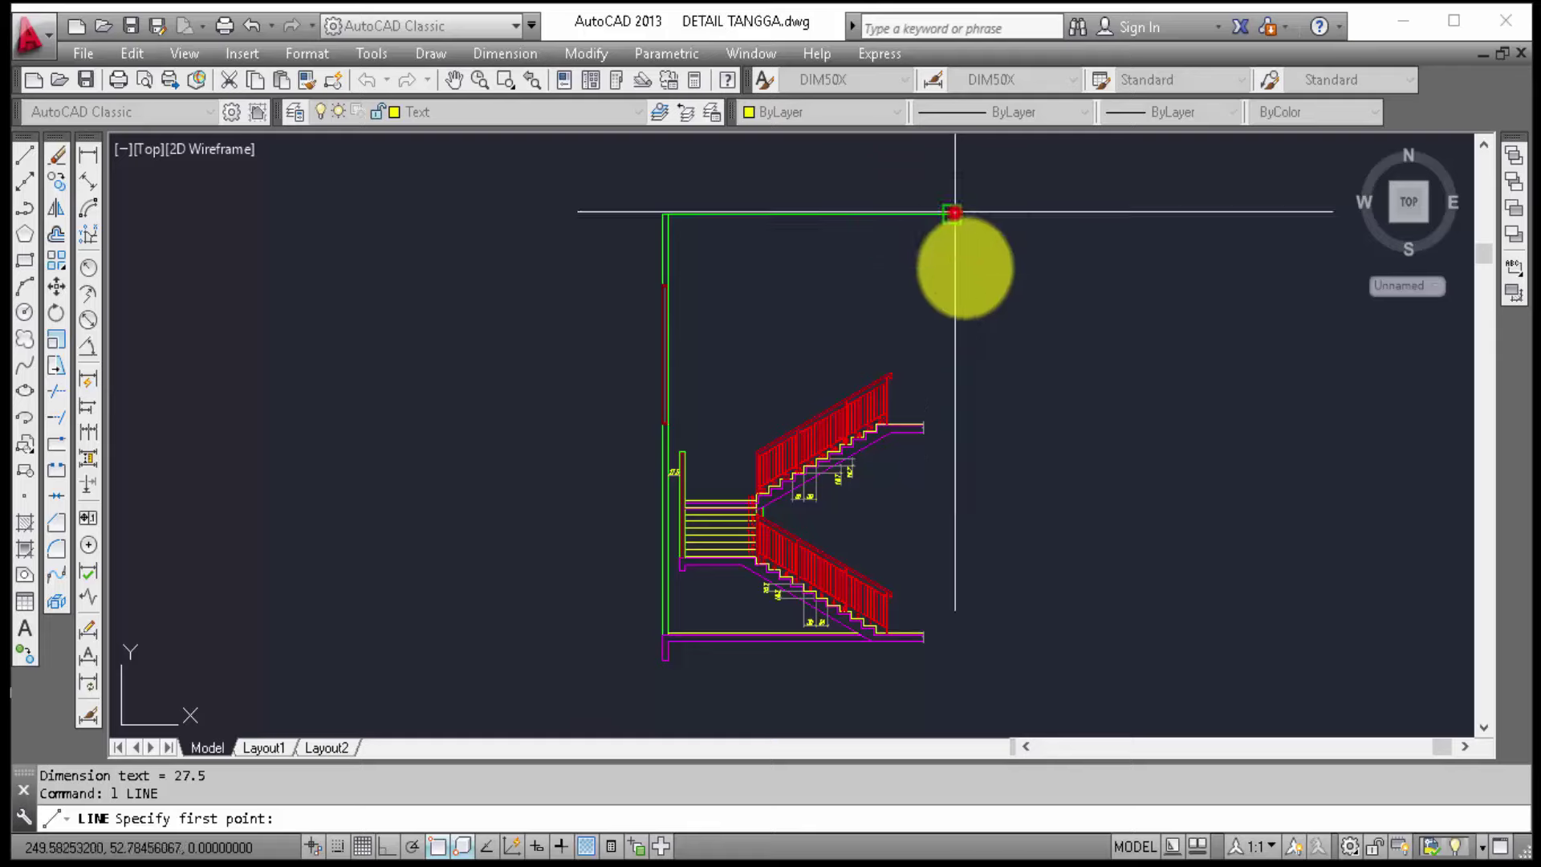
left_click(954, 214)
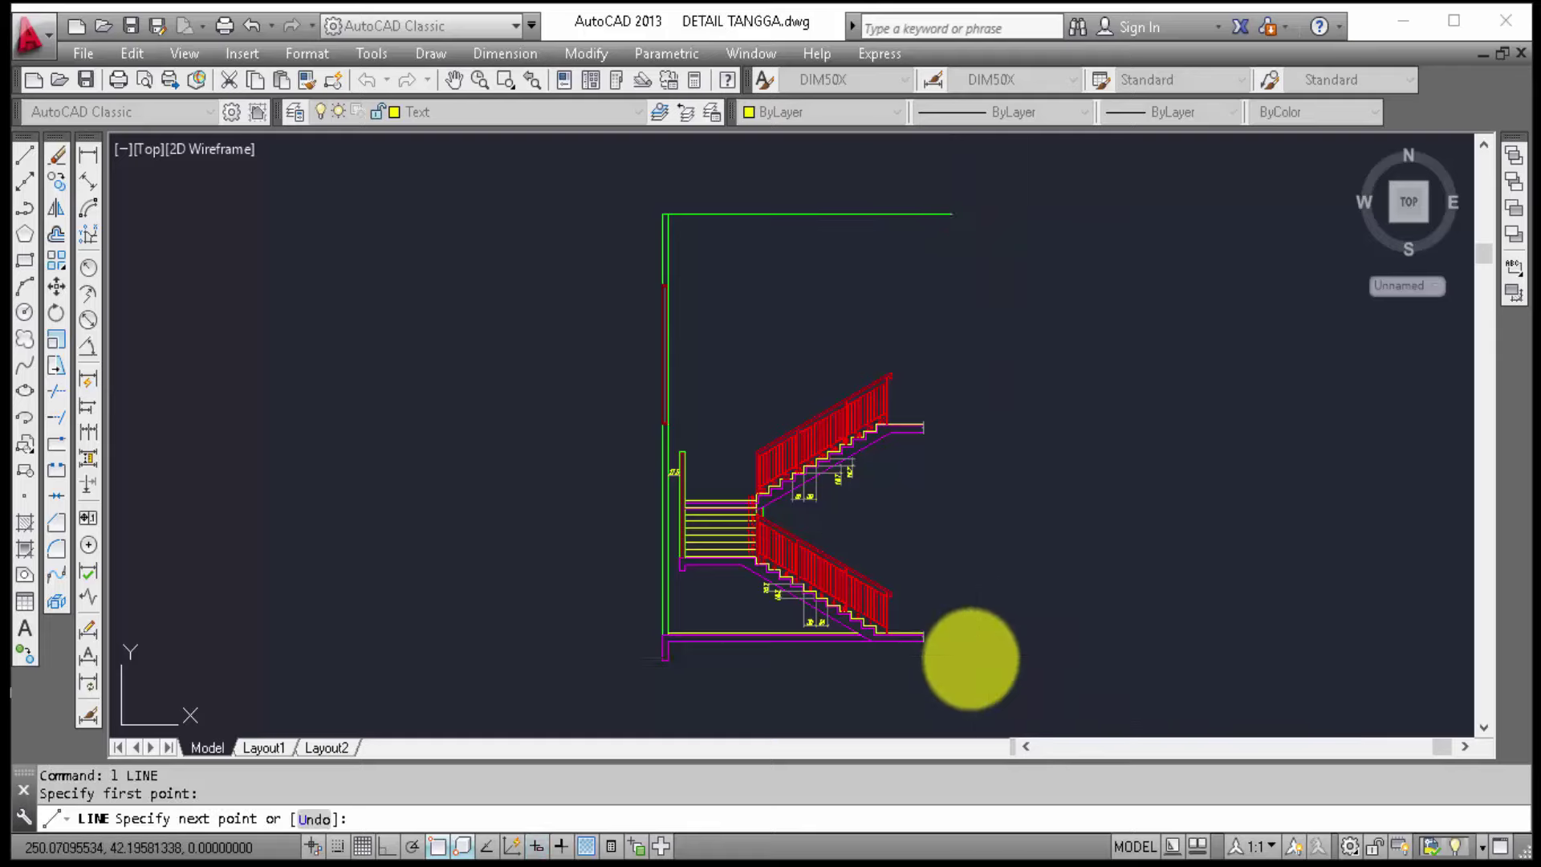
left_click(973, 695)
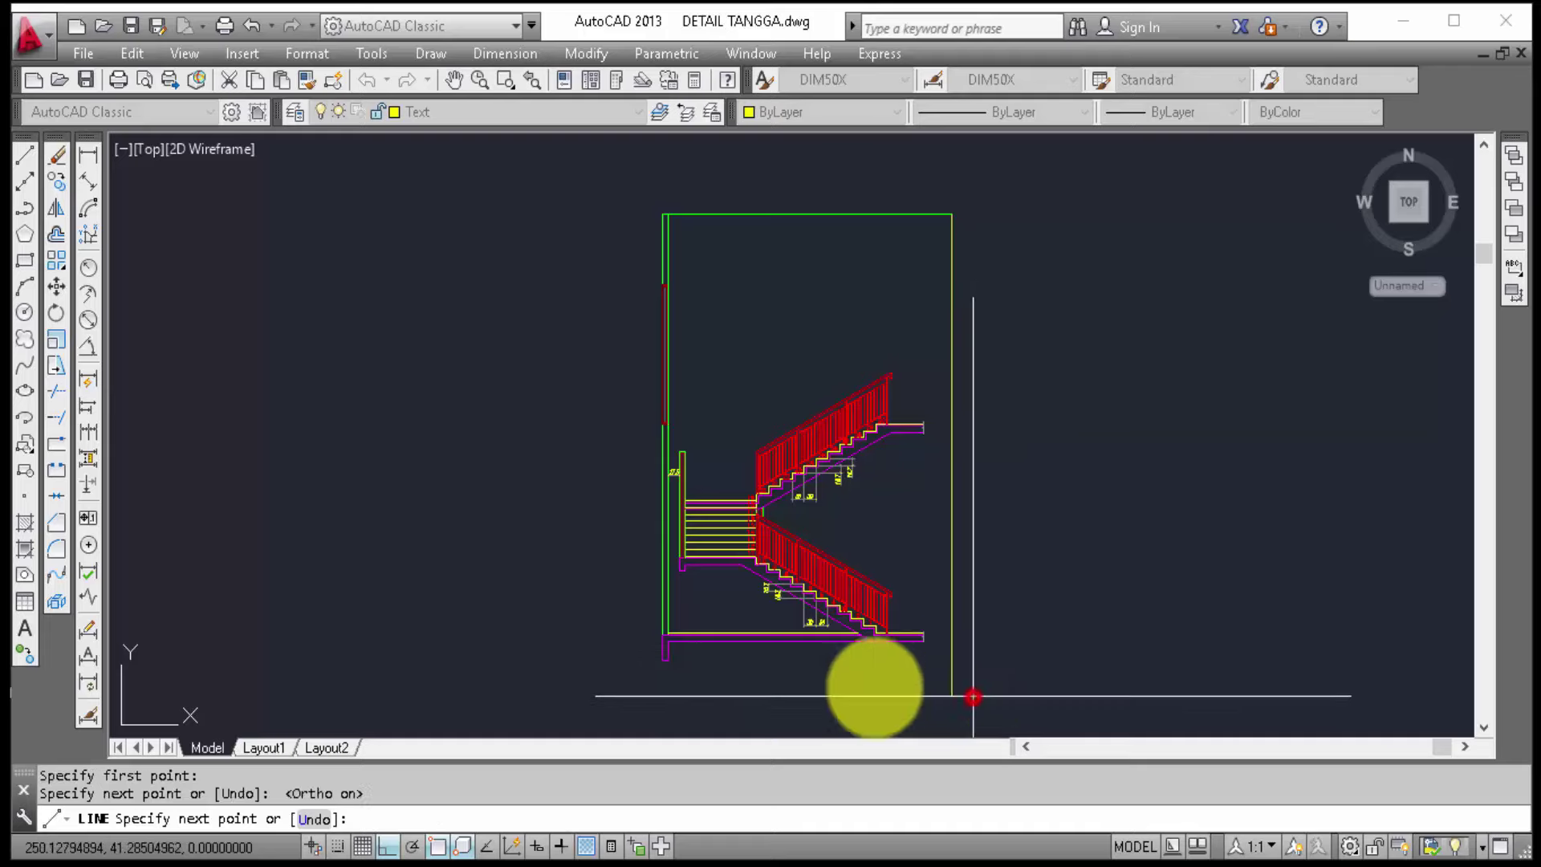
key("Escape")
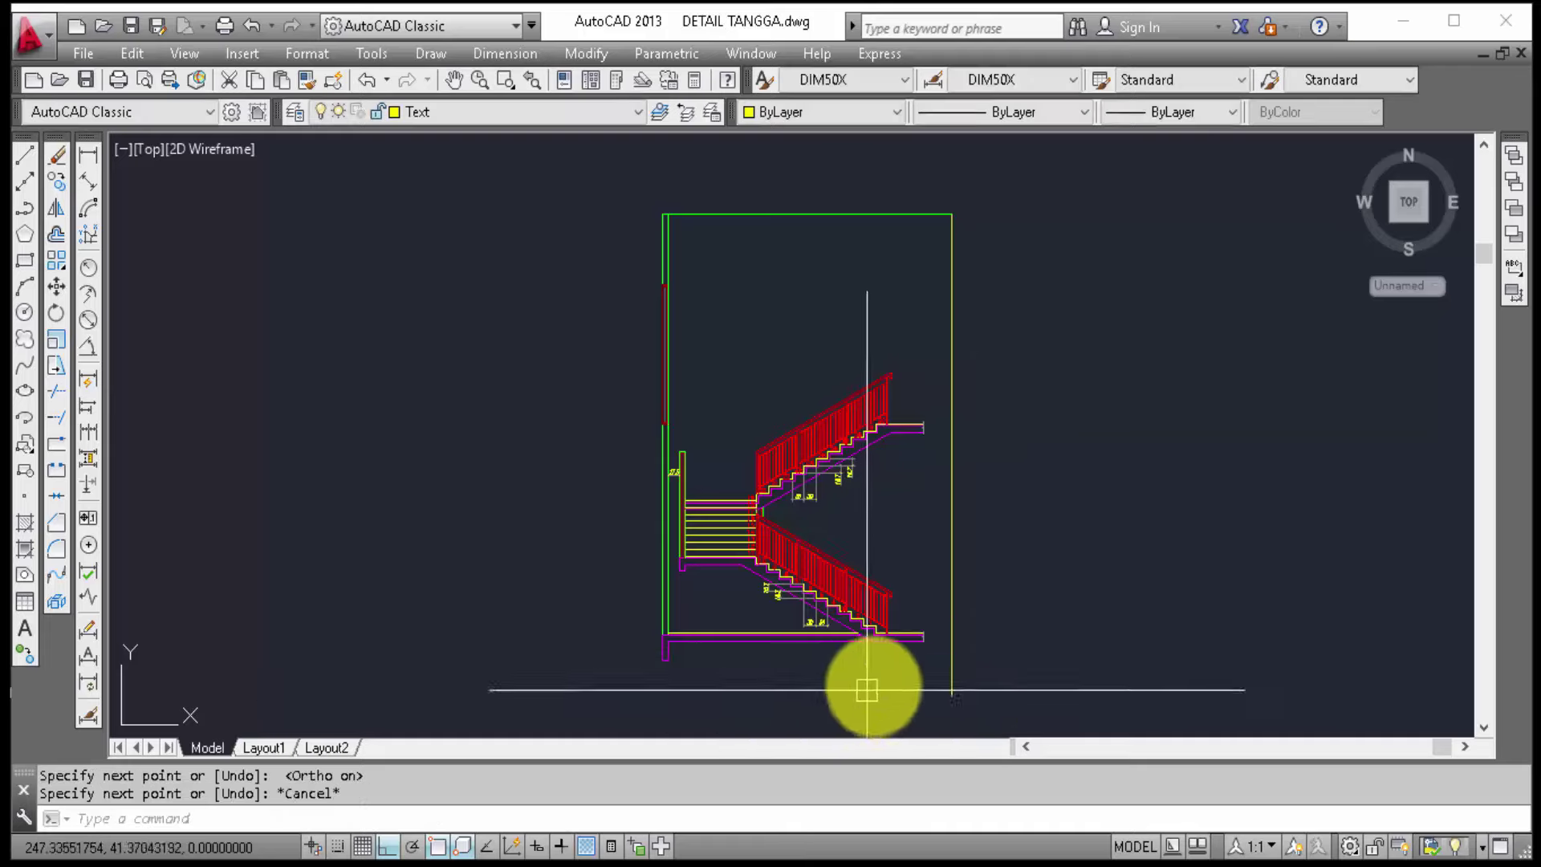
middle_click_drag(853, 673, 825, 629)
scroll(870, 686, "down", 3)
Step: Pan and zoom to the stair plan showing steps 12–17
middle_click_drag(877, 310, 894, 630)
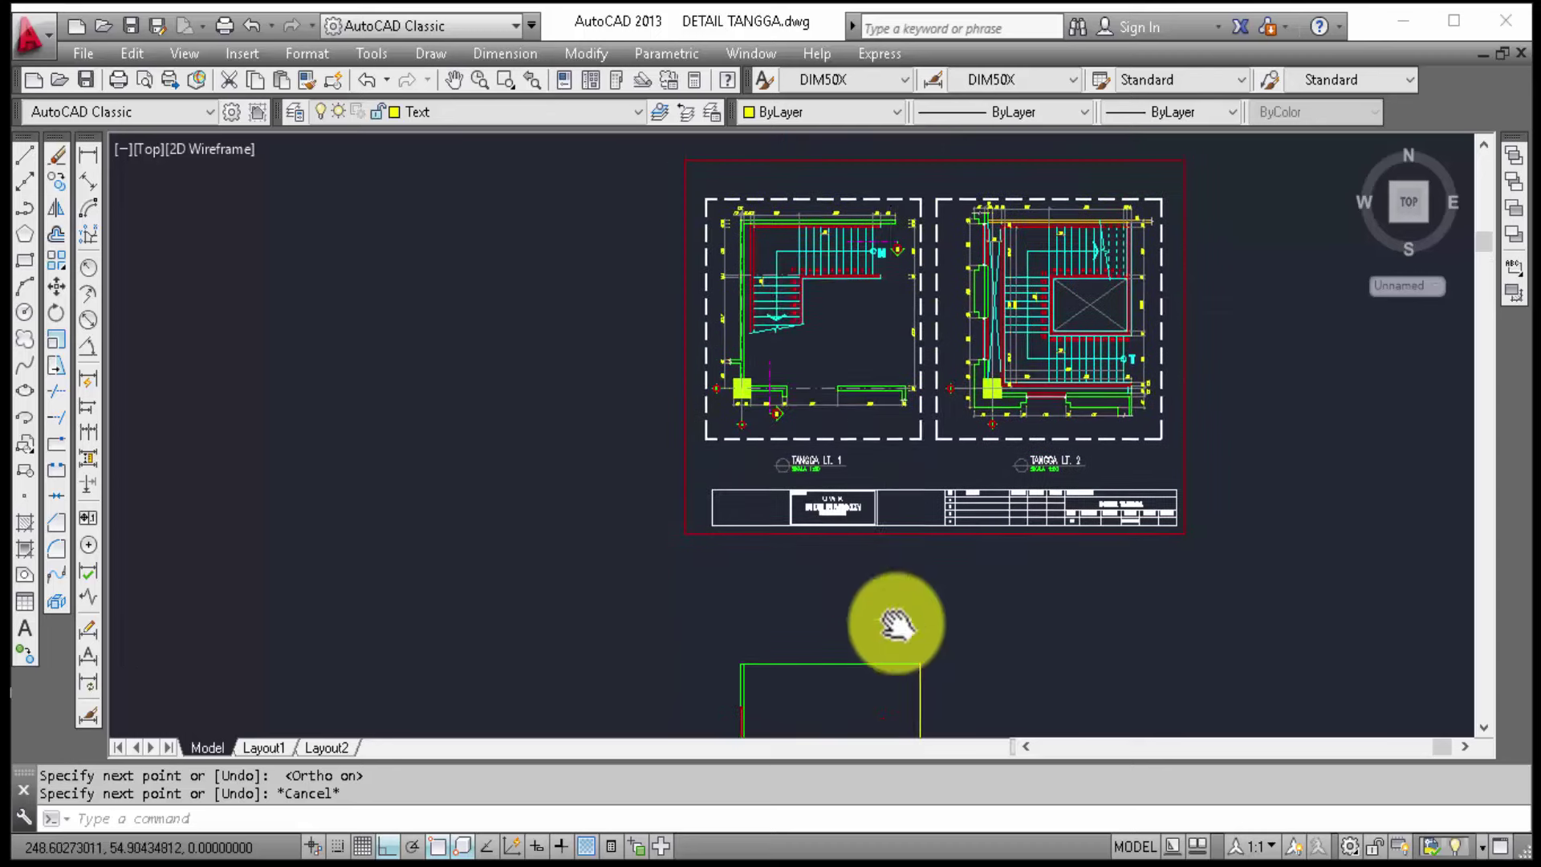
scroll(815, 282, "up", 8)
scroll(814, 281, "down", 4)
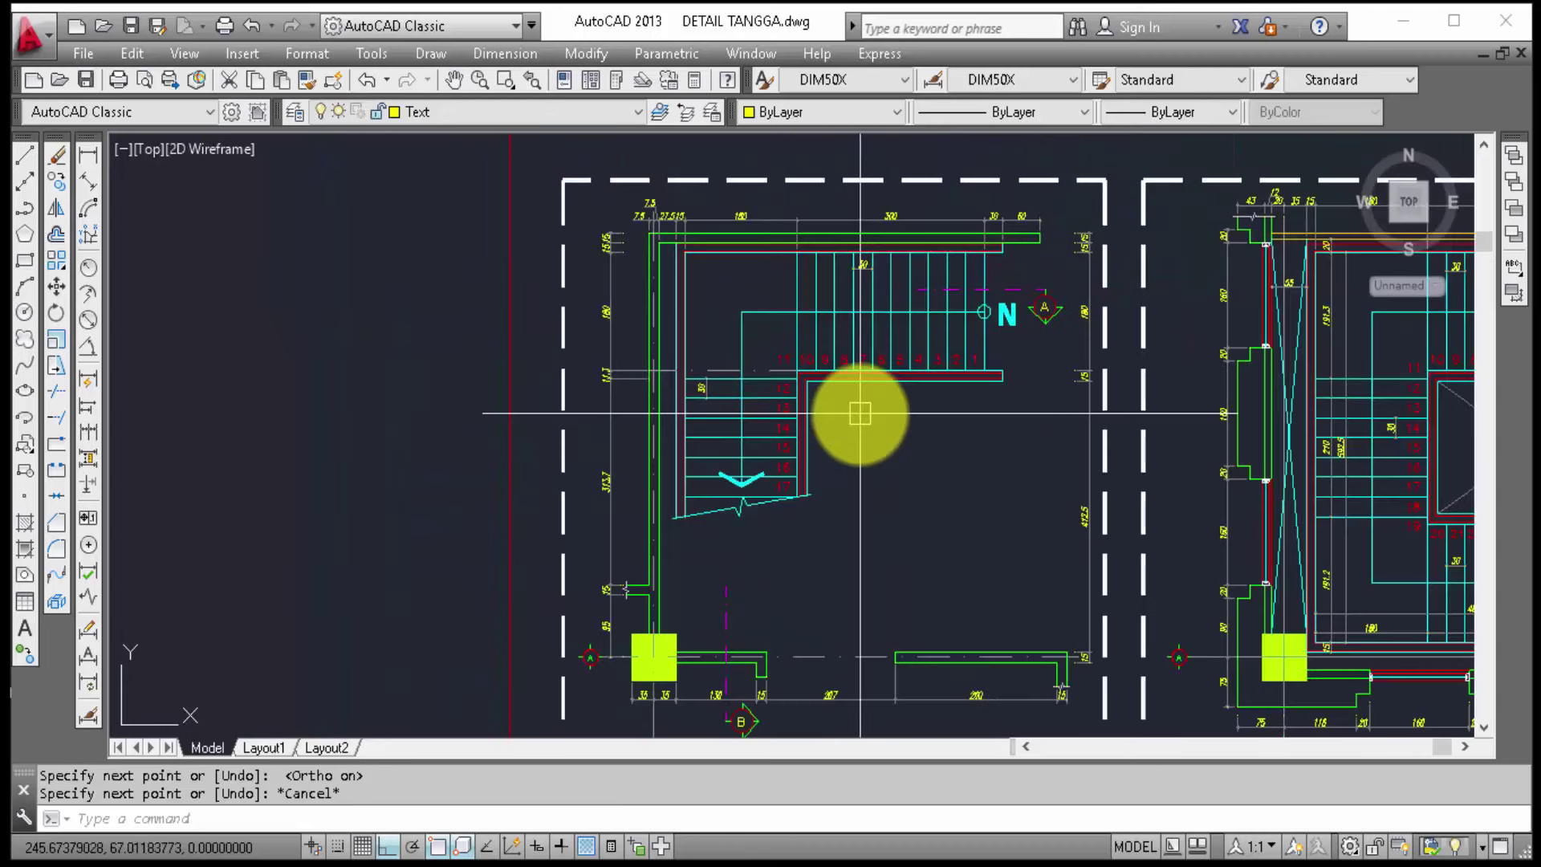
scroll(871, 406, "down", 2)
scroll(757, 302, "up", 4)
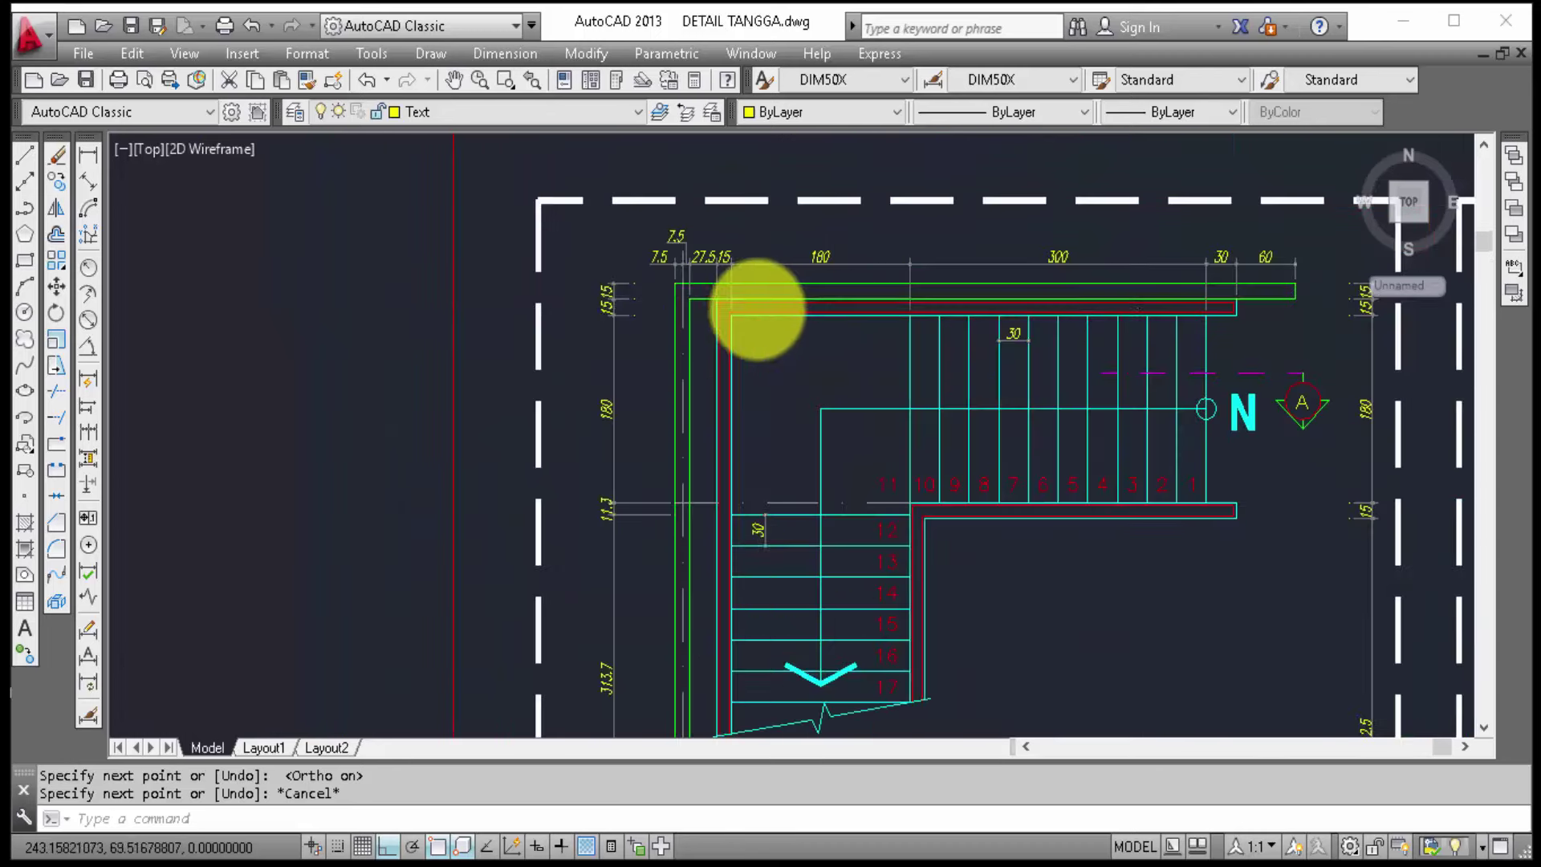
scroll(749, 314, "up", 2)
middle_click_drag(804, 428, 811, 313)
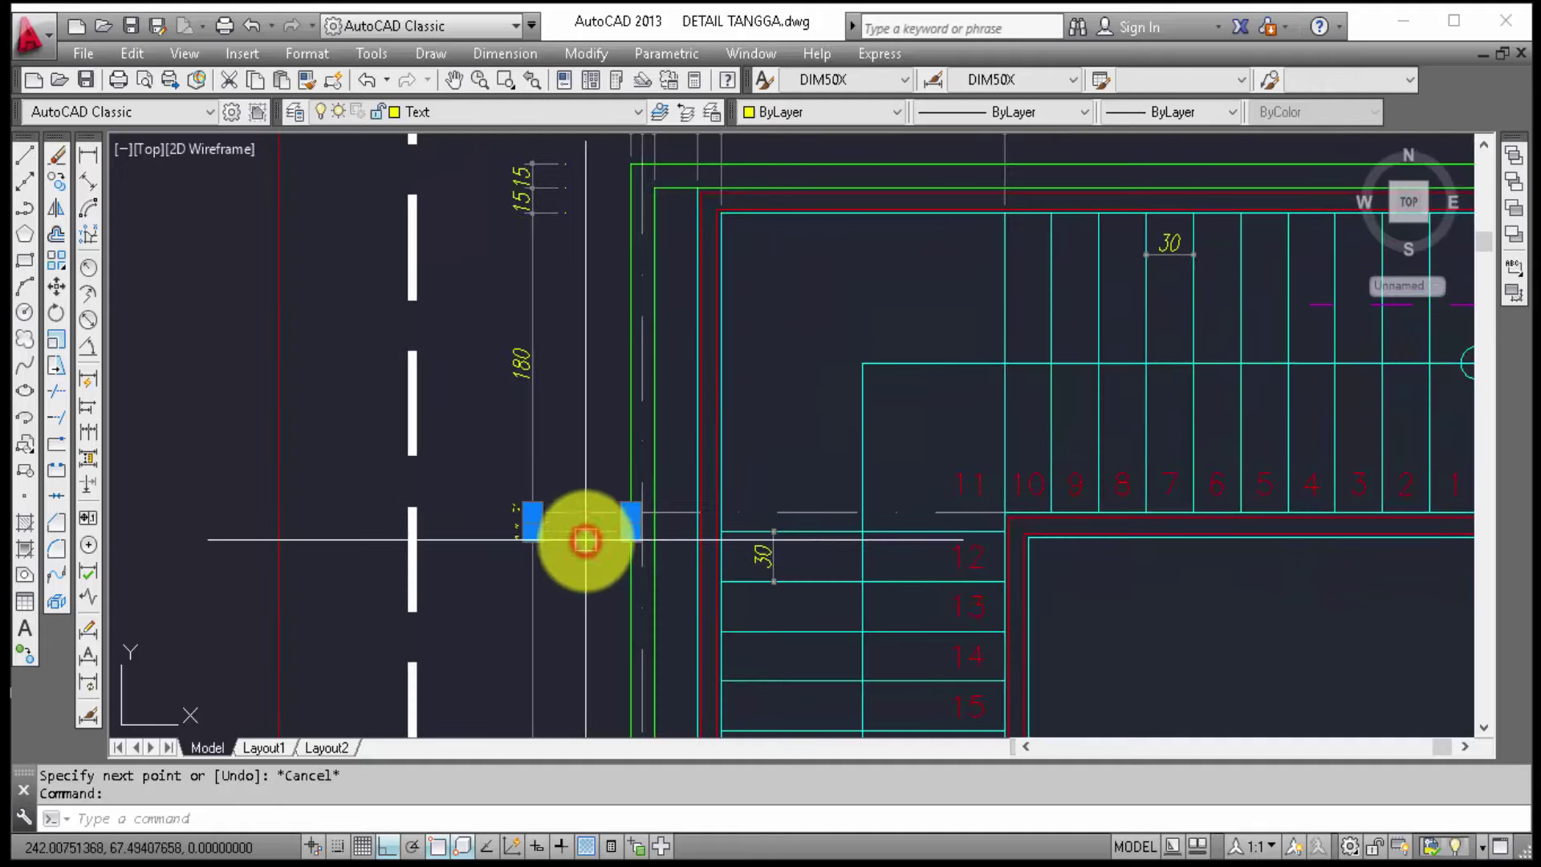
mouse_move(599, 545)
middle_mouse_down()
mouse_move(706, 386)
mouse_move(764, 230)
middle_mouse_up()
scroll(739, 412, "down", 2)
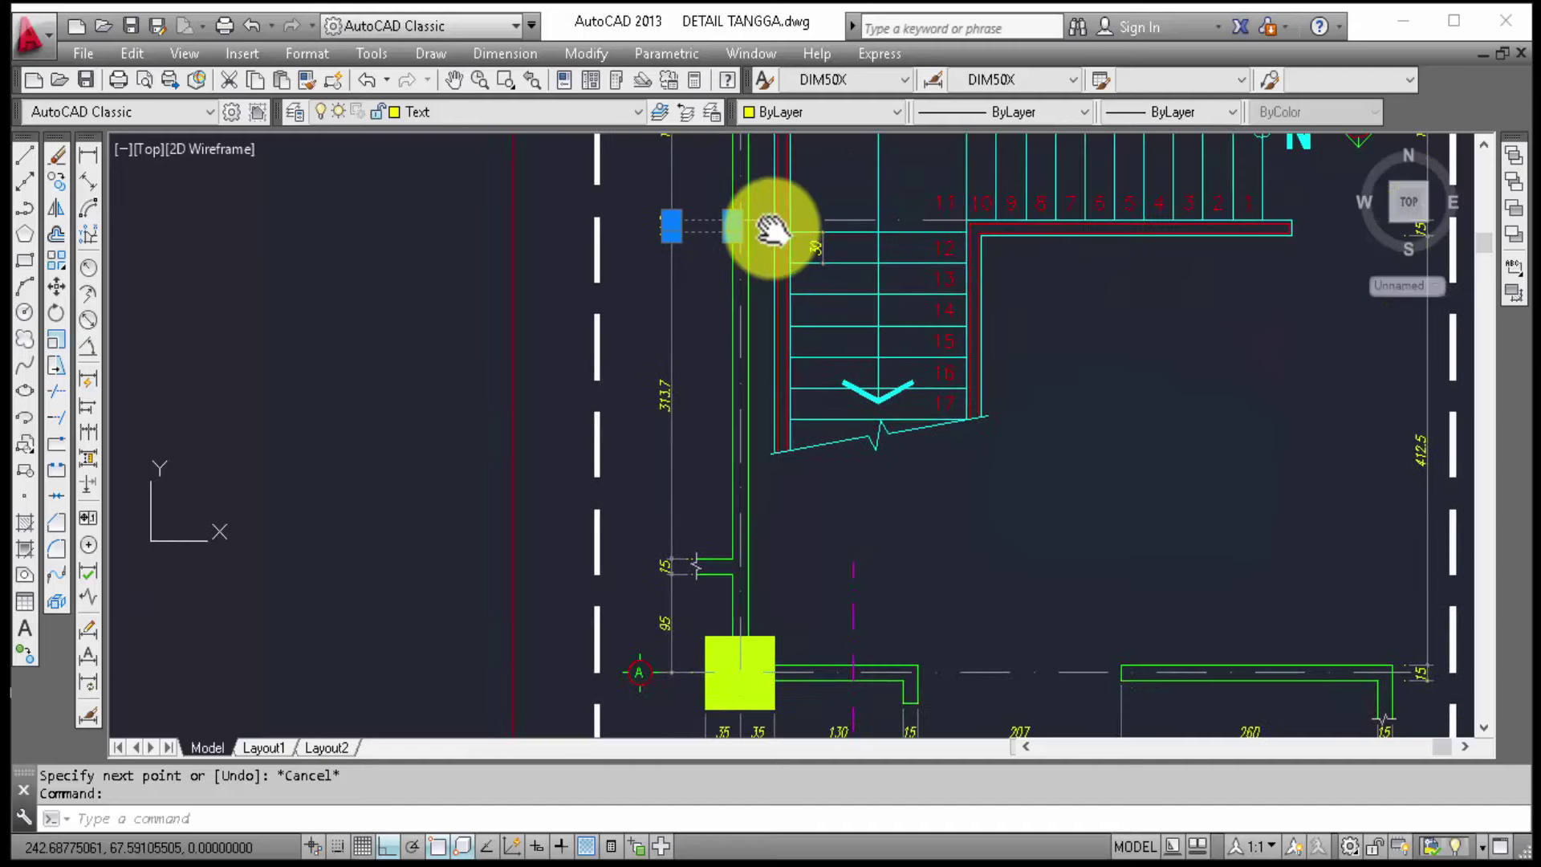
scroll(801, 383, "up", 2)
middle_click_drag(801, 384, 811, 514)
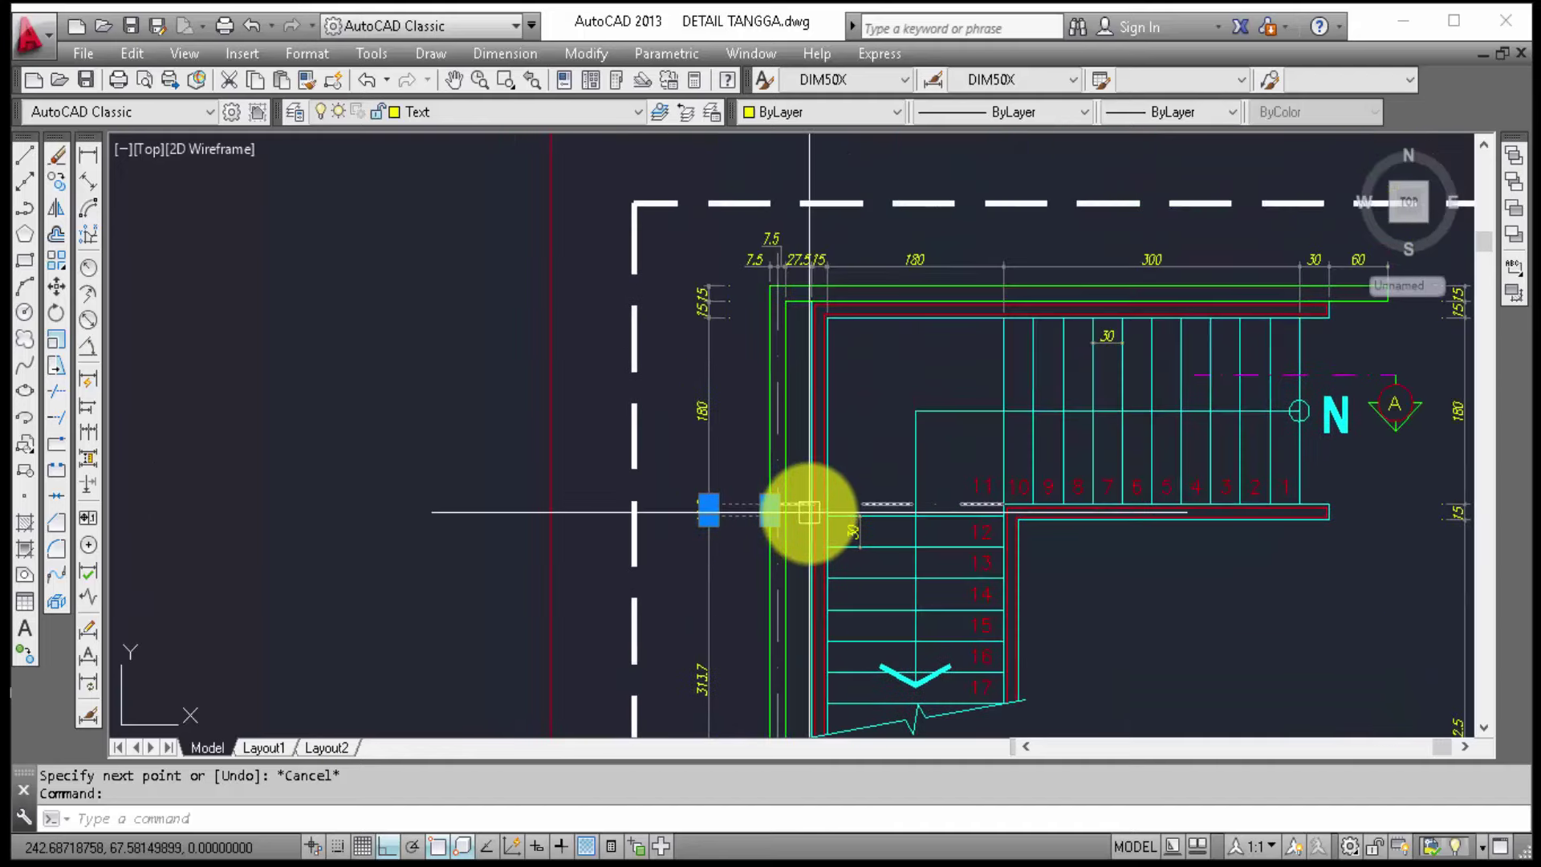
Step: Stretch the 11.3 dimension's endpoints onto the wall line
type("l")
key("Return")
left_click(736, 286)
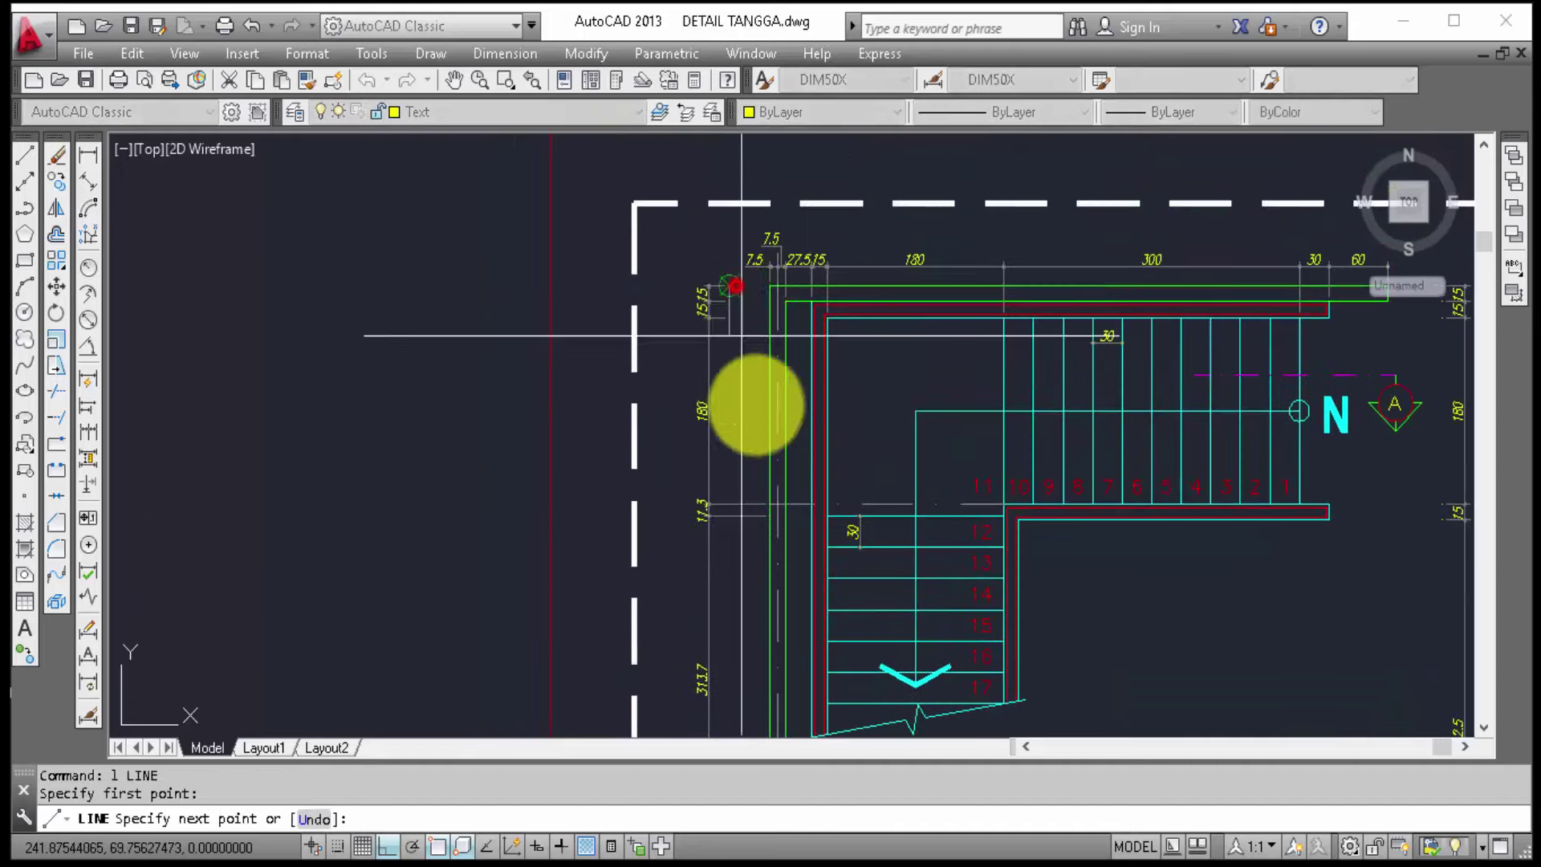
scroll(733, 567, "up", 4)
key("Escape")
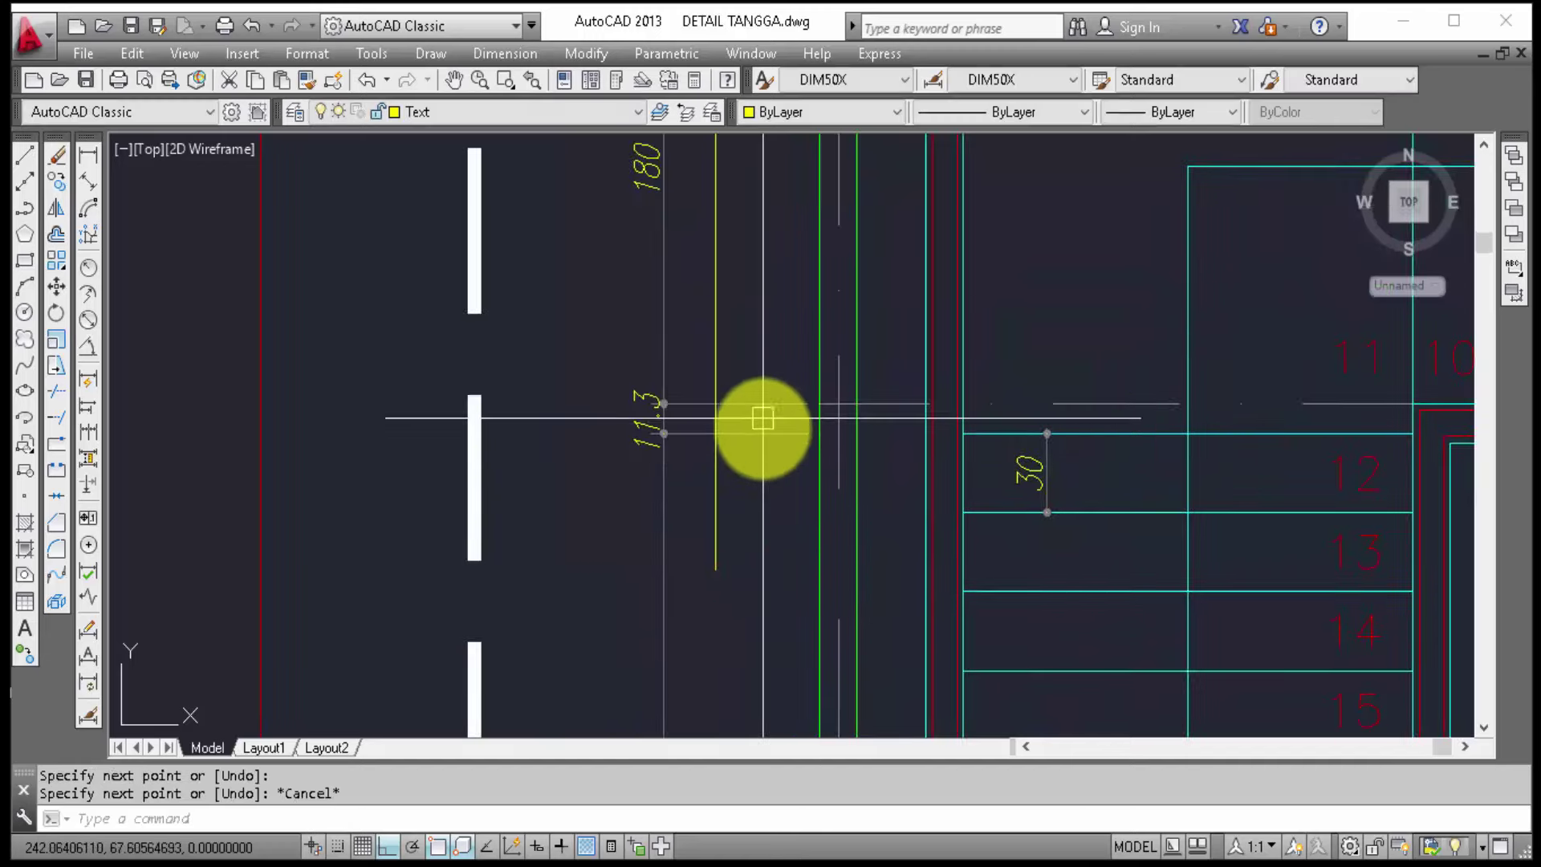
left_click(820, 434)
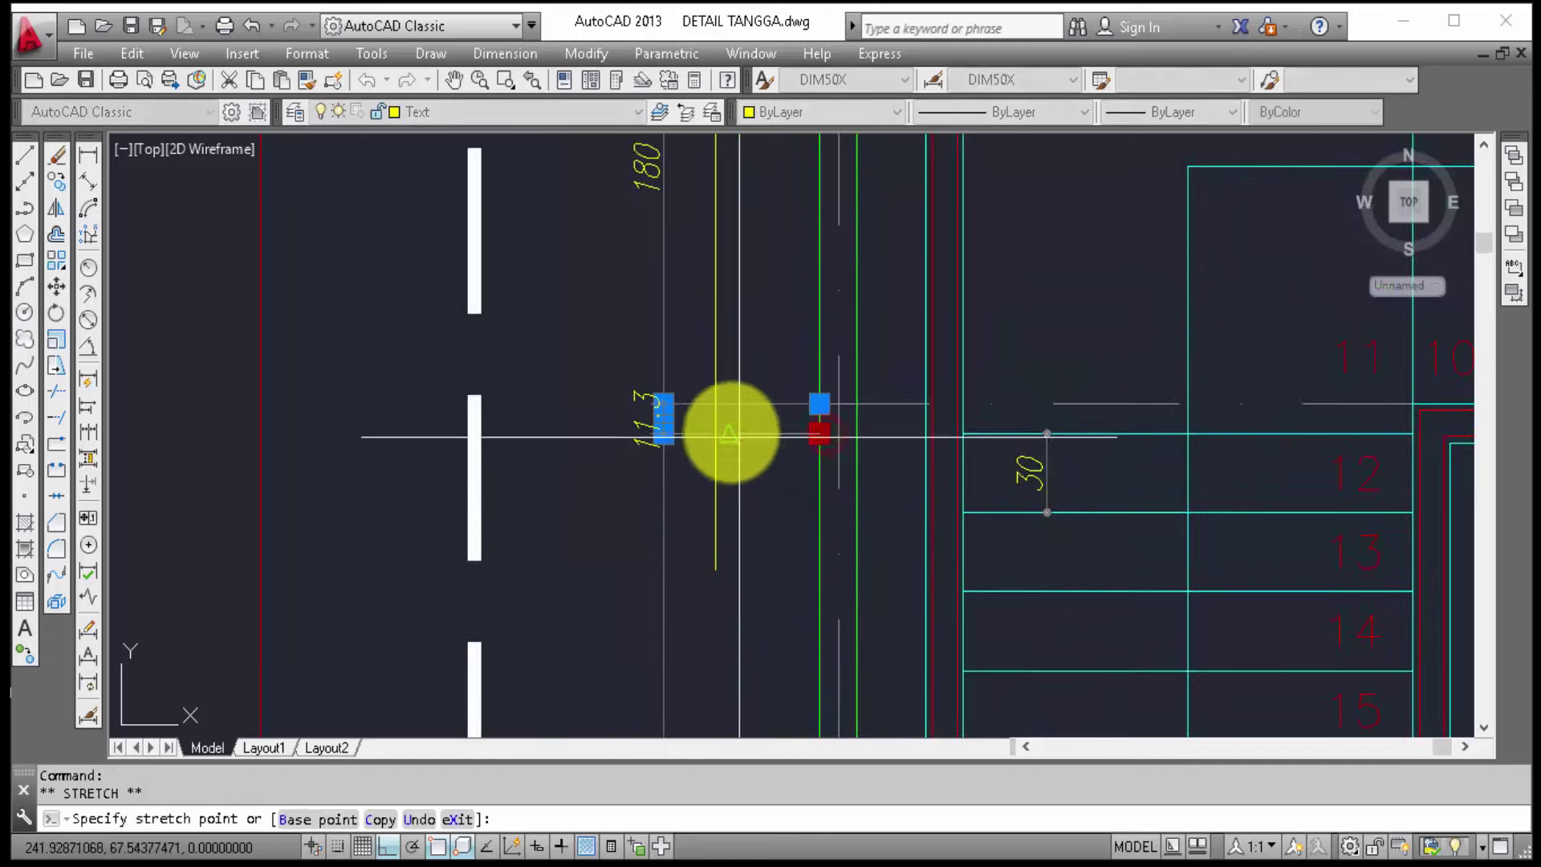
left_click(715, 434)
left_click(838, 447)
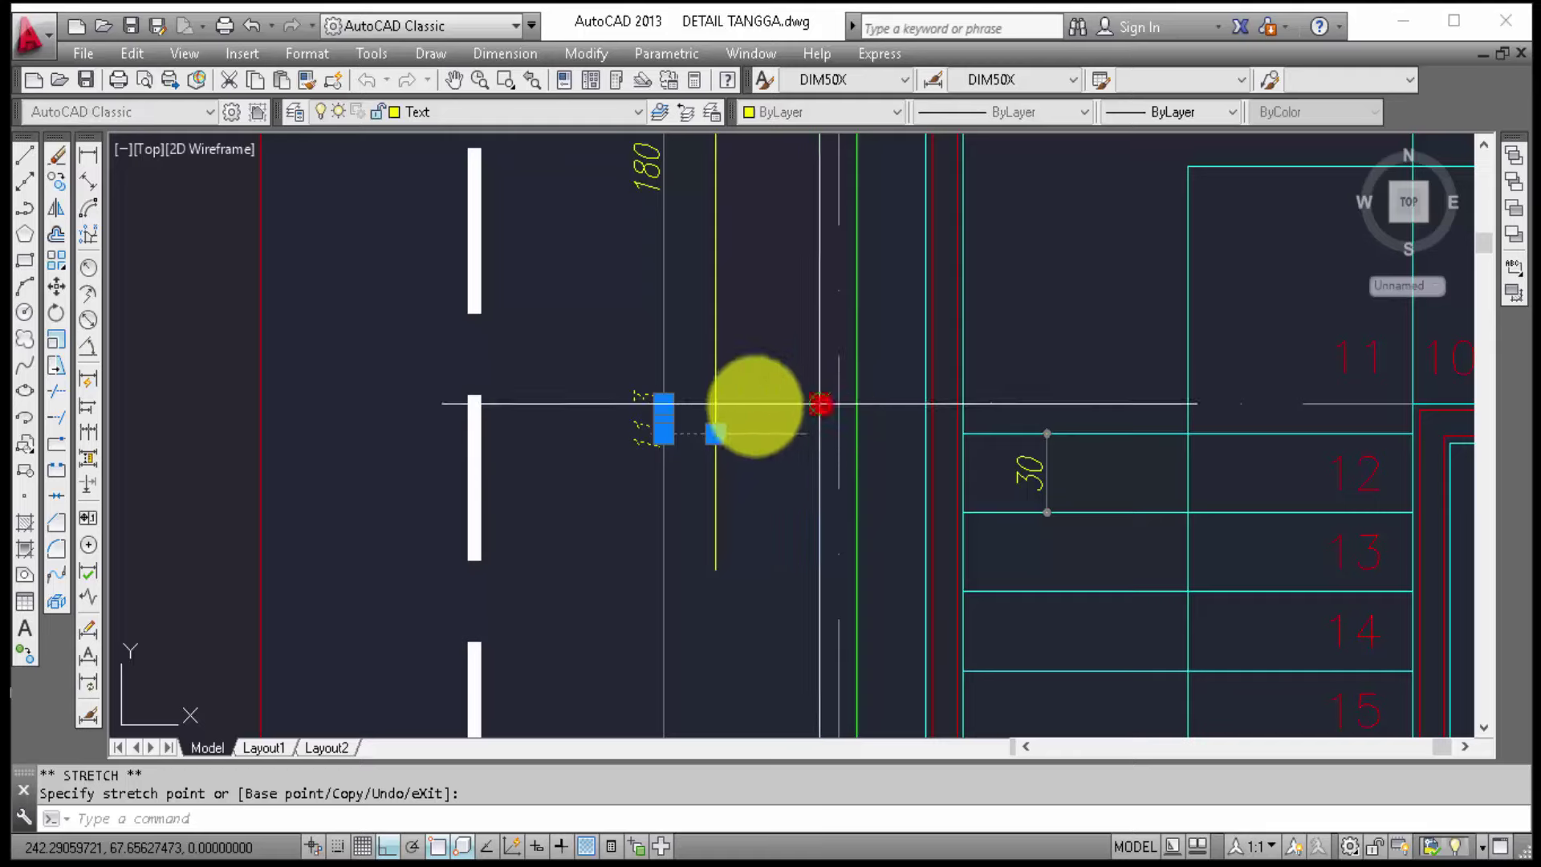
left_click(715, 403)
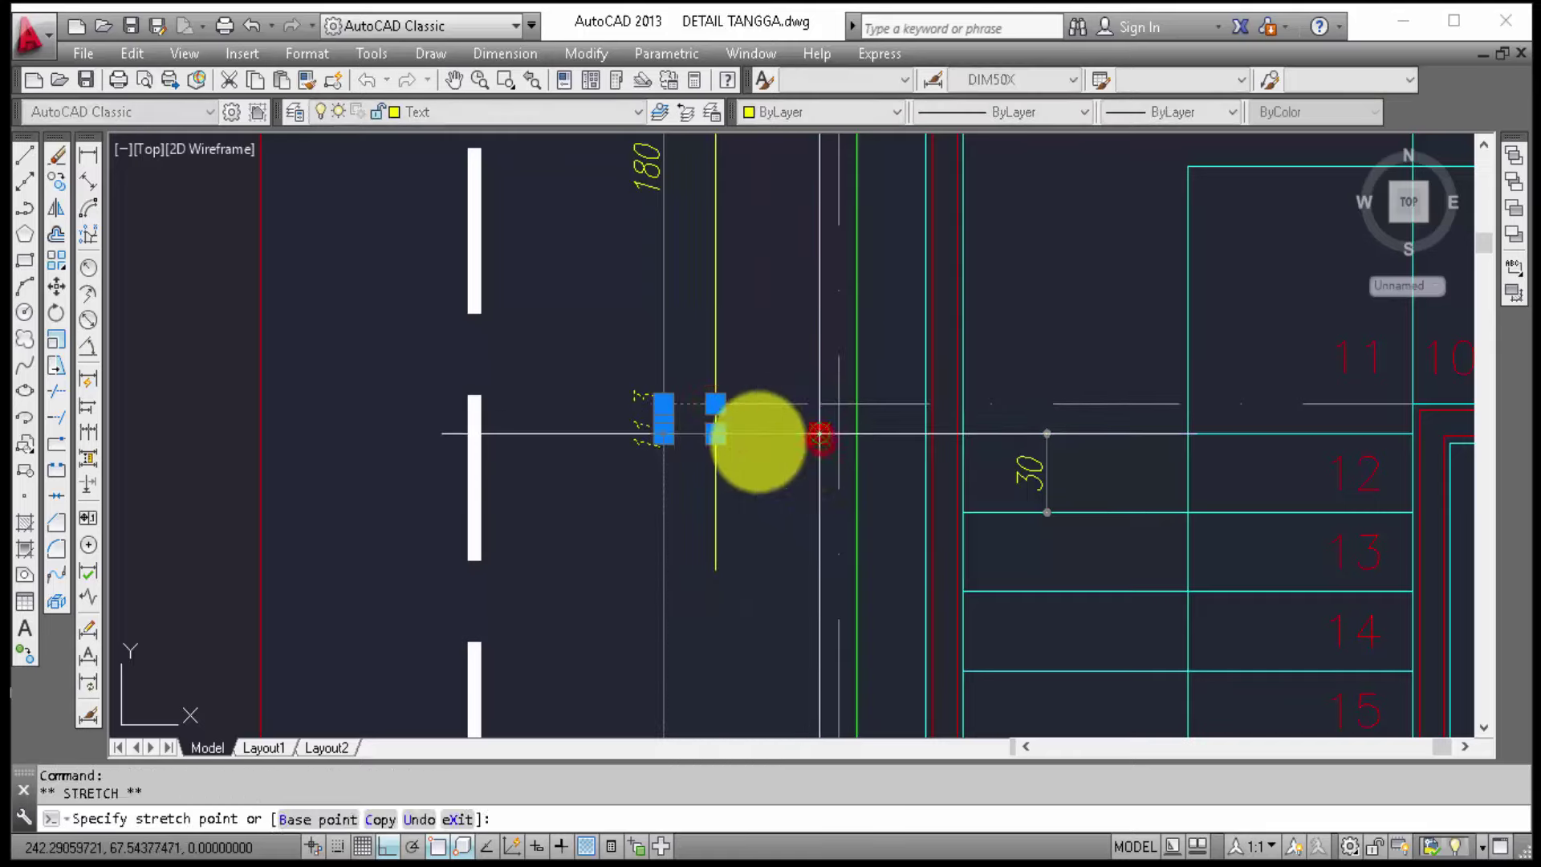
left_click(714, 433)
middle_click_drag(785, 499, 834, 516)
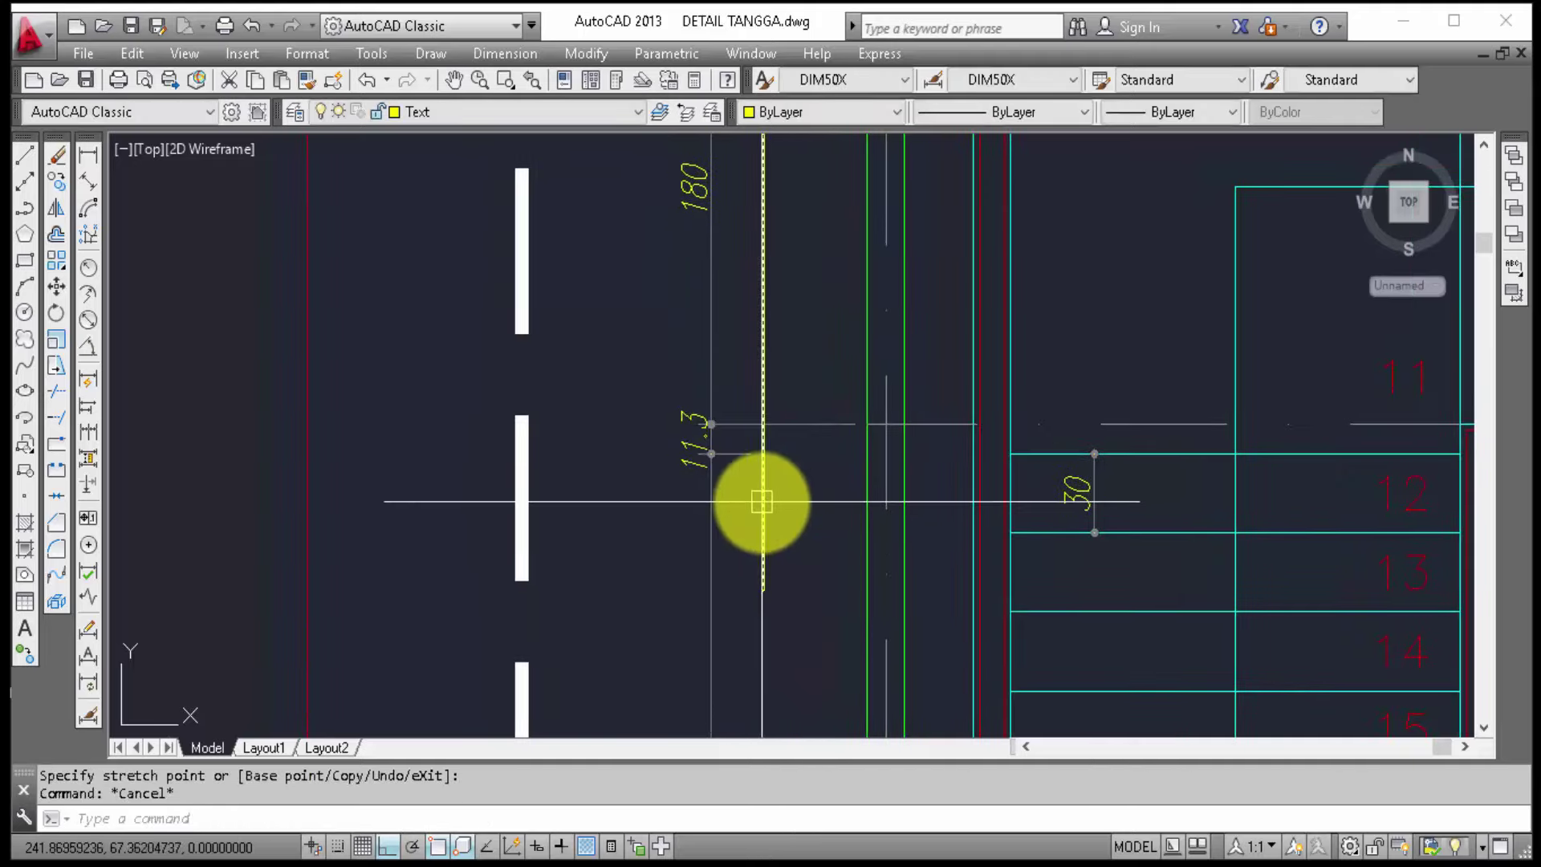
scroll(761, 463, "up", 2)
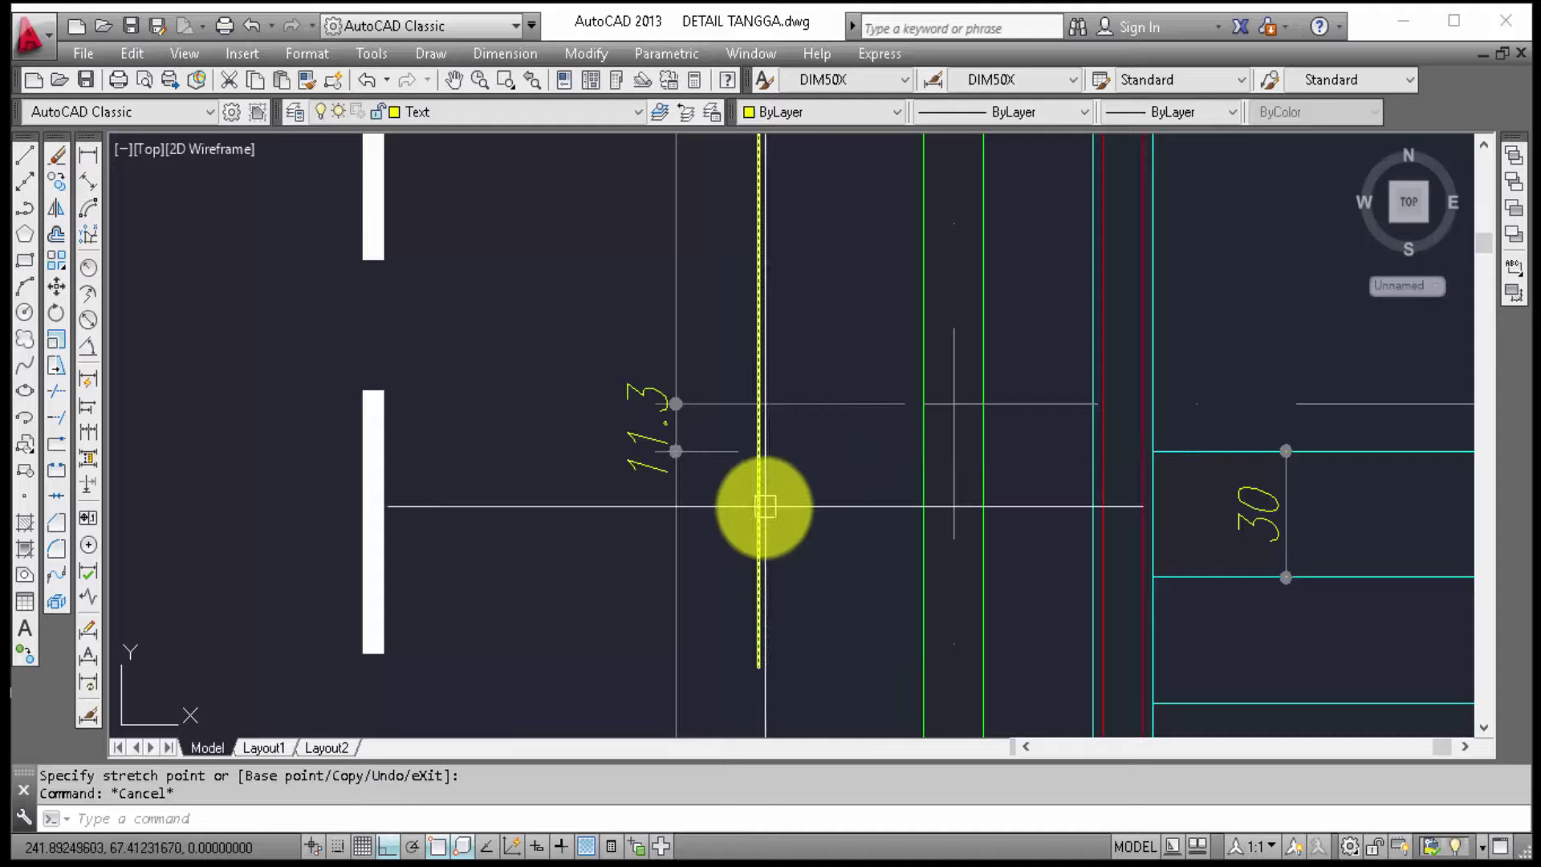
type("e")
Step: Erase the unwanted object and frame both stair plans together
key("Return")
scroll(846, 561, "down", 3)
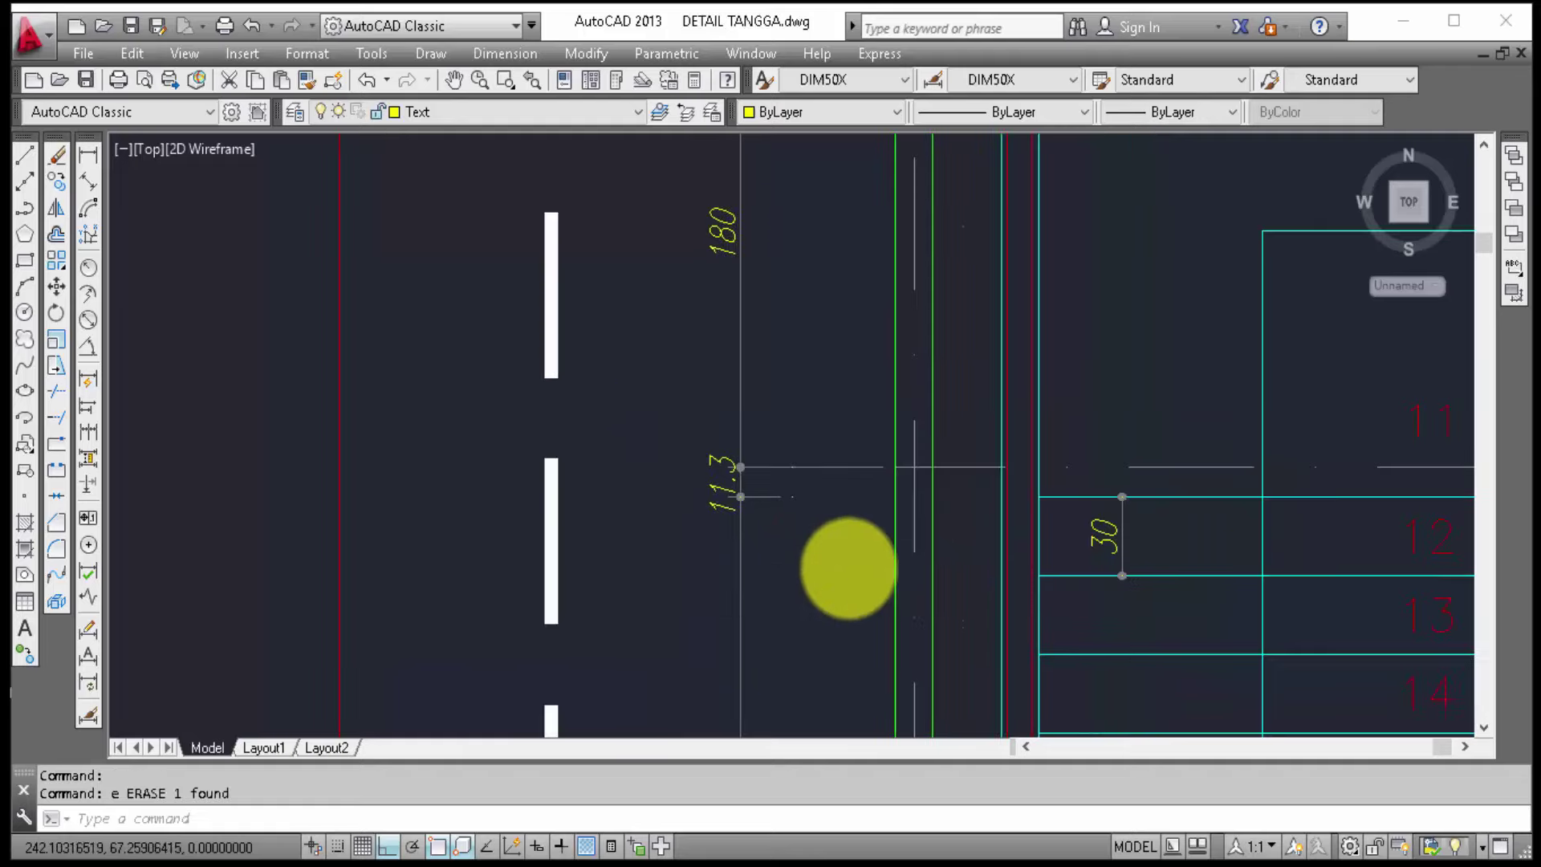
mouse_move(847, 561)
middle_mouse_down()
mouse_move(492, 511)
mouse_move(373, 541)
middle_mouse_up()
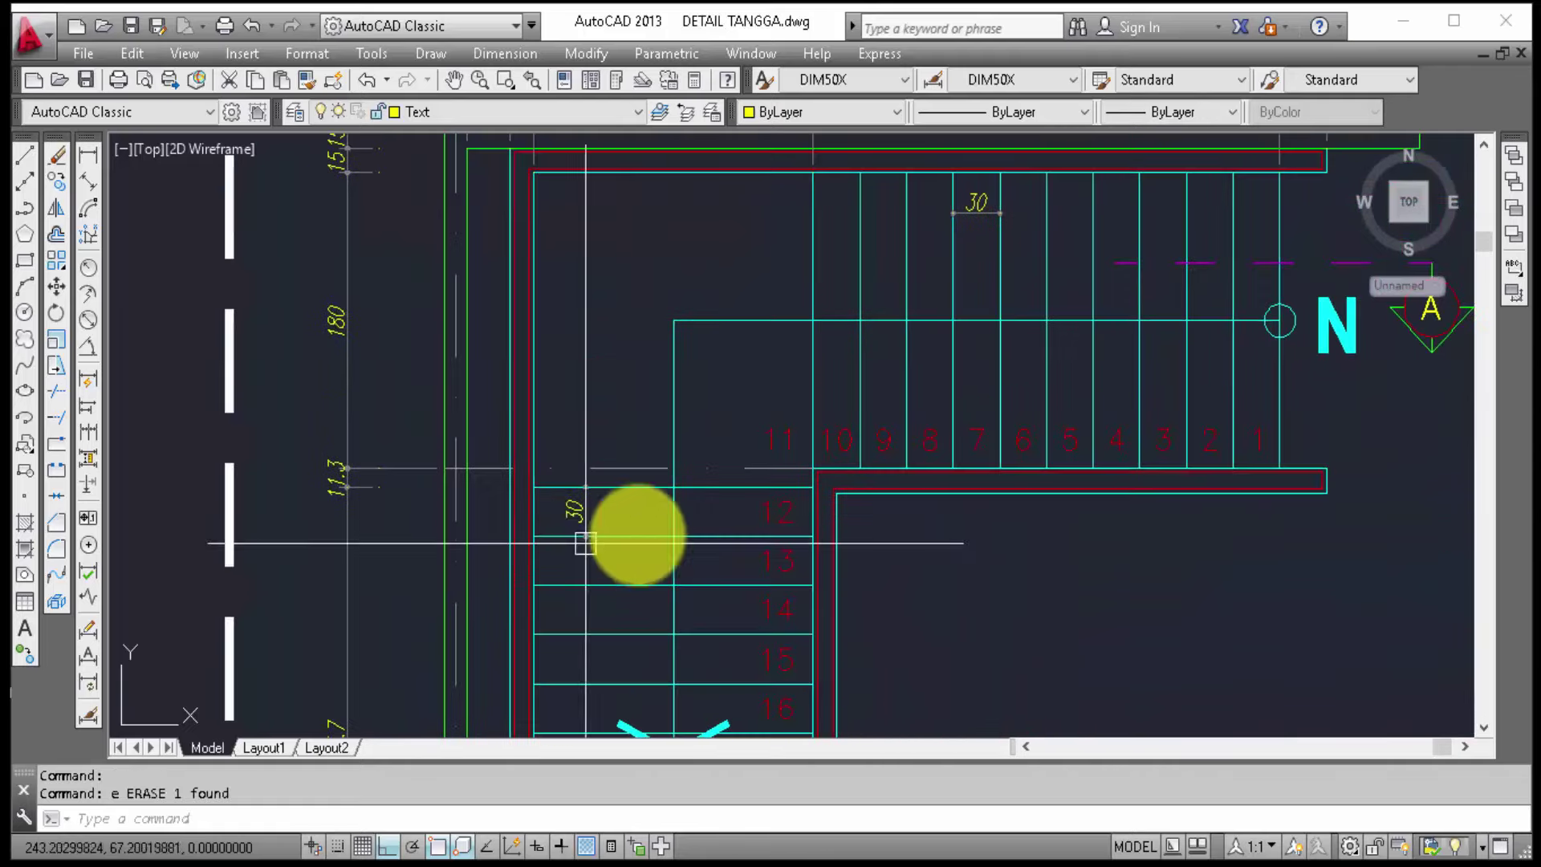
middle_click_drag(637, 532, 551, 706)
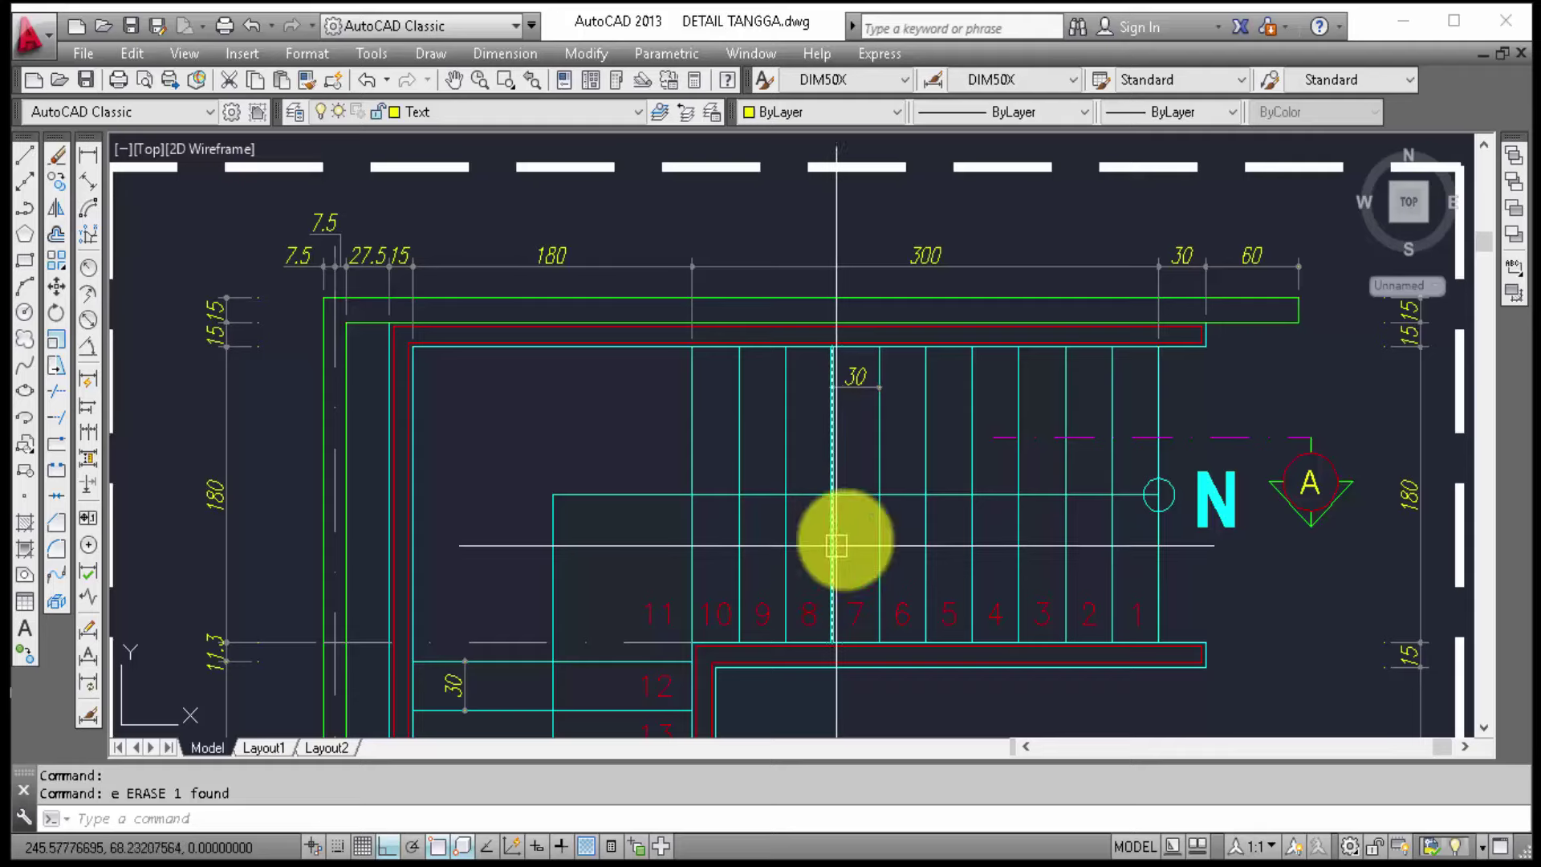
scroll(836, 546, "down", 2)
mouse_move(899, 499)
middle_mouse_down()
mouse_move(912, 378)
mouse_move(899, 301)
mouse_move(578, 286)
mouse_move(706, 179)
middle_mouse_up()
scroll(647, 386, "down", 2)
mouse_move(647, 385)
middle_mouse_down()
mouse_move(713, 560)
mouse_move(520, 554)
middle_mouse_up()
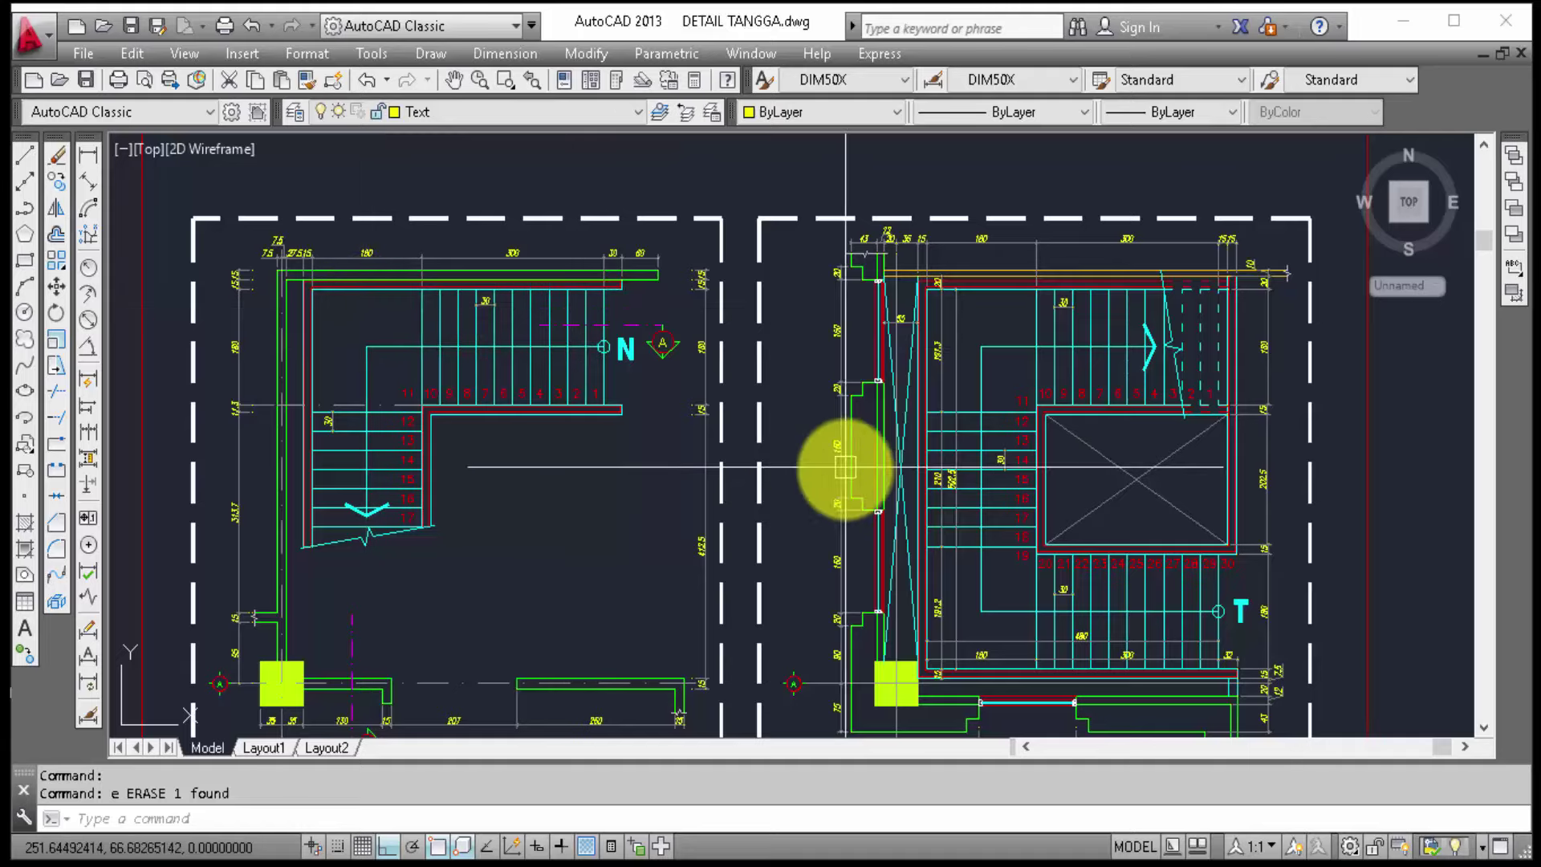
mouse_move(844, 470)
middle_mouse_down()
mouse_move(719, 400)
mouse_move(798, 368)
mouse_move(821, 385)
middle_mouse_up()
Step: Select the A and B section markers on the TANGGA LT. 1 plan for copying
scroll(664, 258, "up", 3)
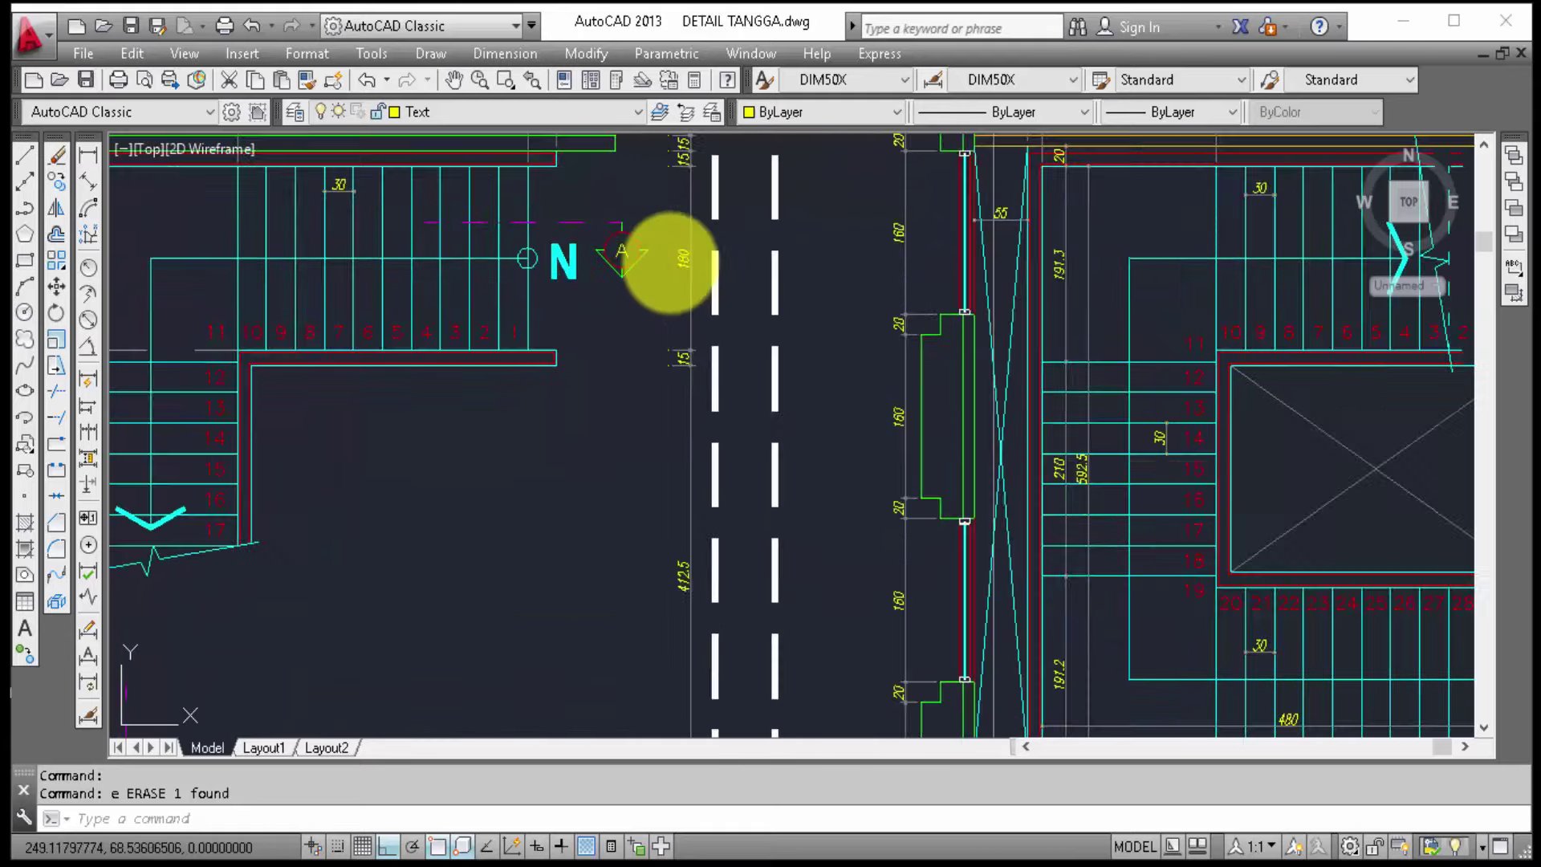
scroll(654, 302, "up", 2)
left_click(658, 305)
left_click(568, 172)
scroll(665, 287, "down", 2)
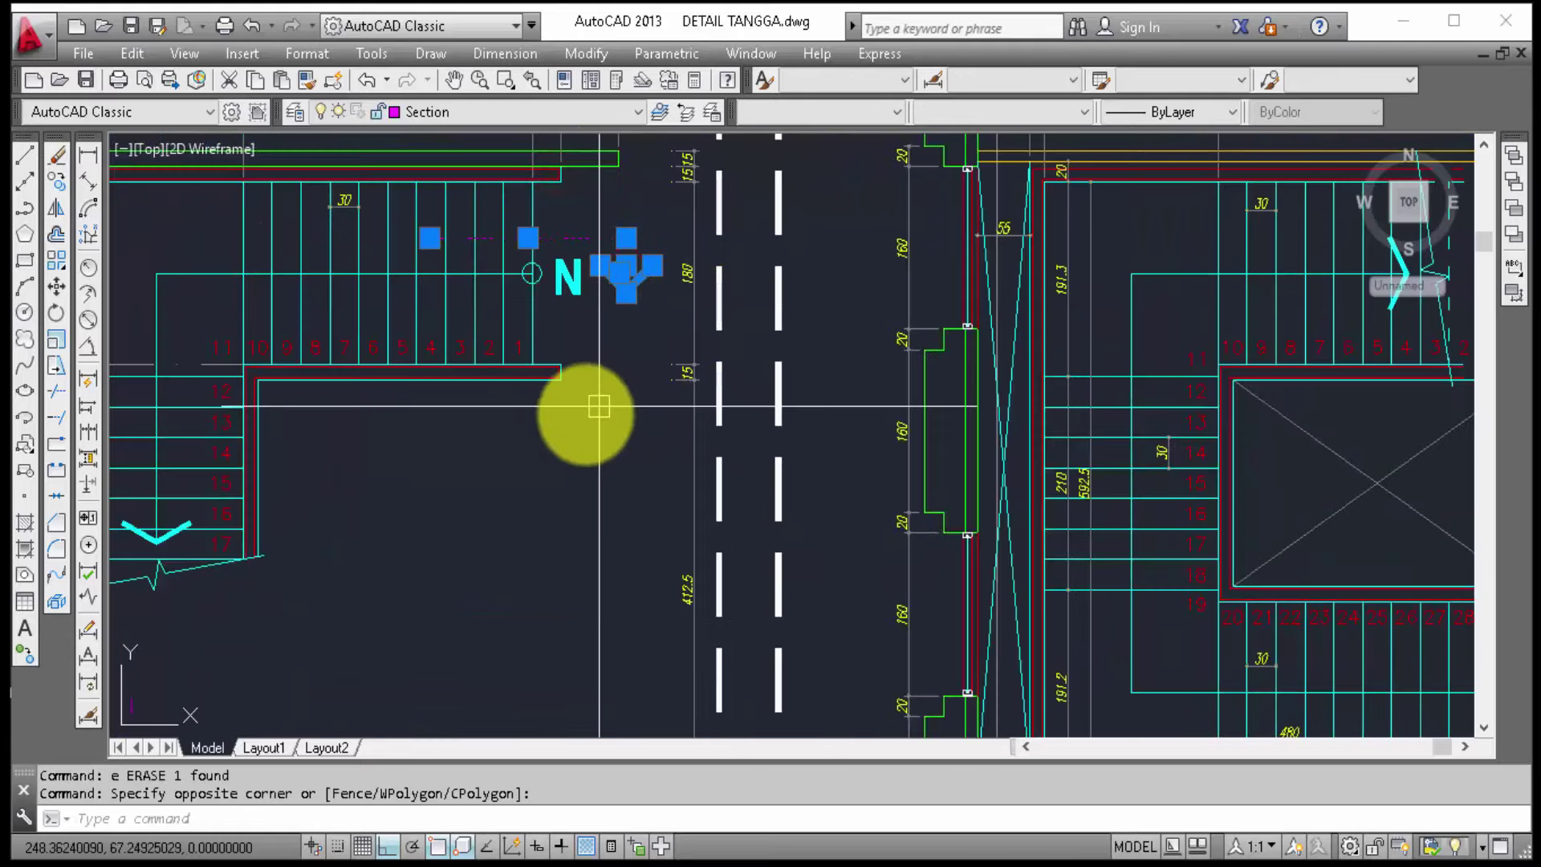
middle_click_drag(591, 406, 795, 161)
scroll(383, 684, "up", 3)
left_click(447, 675)
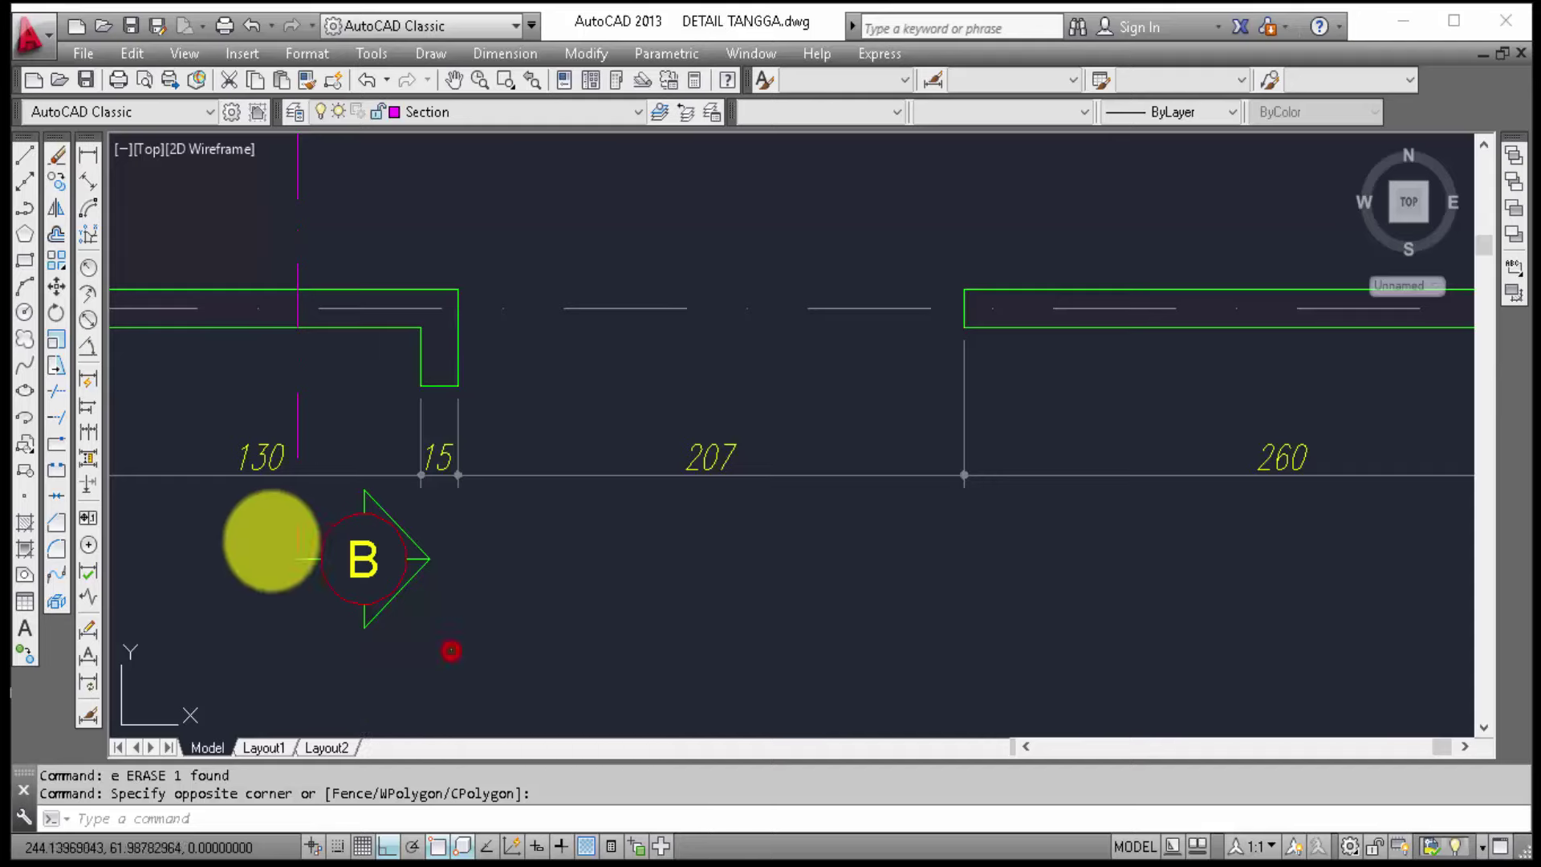
left_click(257, 562)
left_click(240, 684)
type("c")
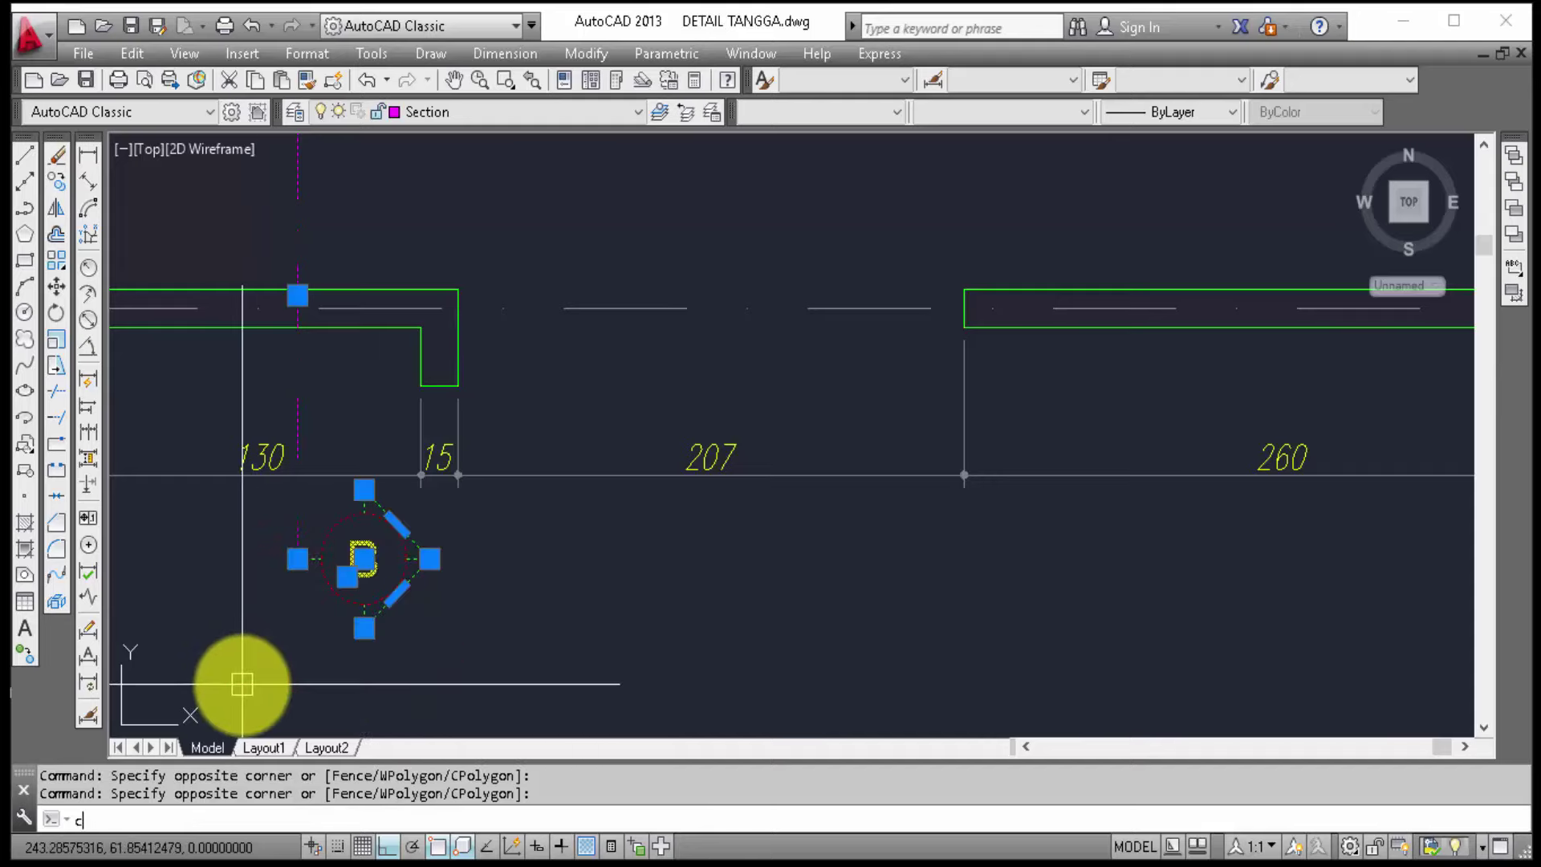
type("o")
key("Return")
Step: Place a copy of the A and B markers on the TANGGA LT. 2 stair plan
scroll(369, 562, "down", 3)
middle_click_drag(412, 506, 444, 663)
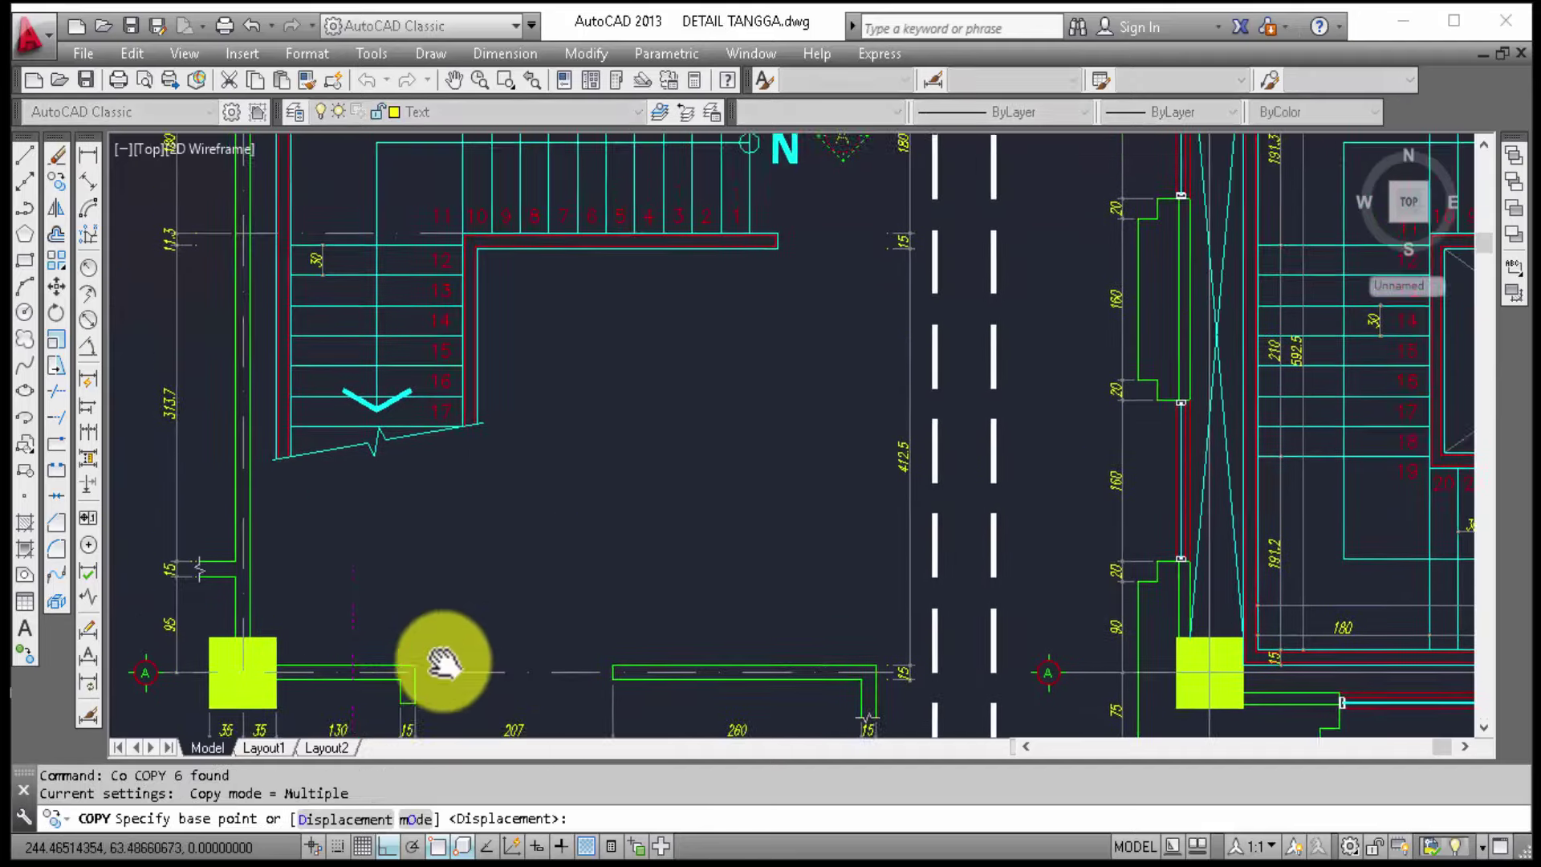
scroll(426, 407, "up", 2)
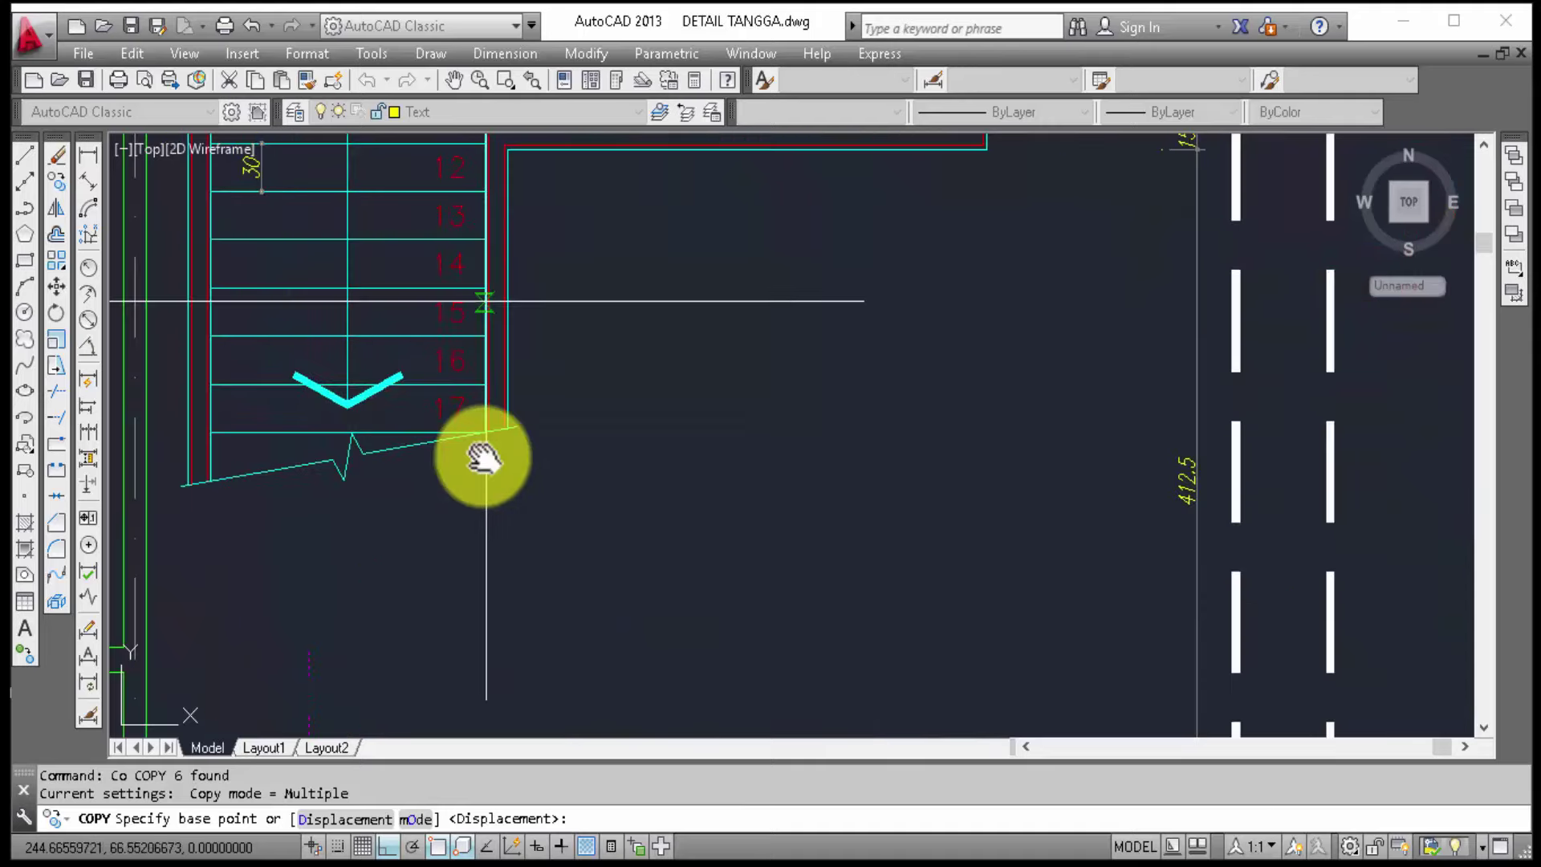
middle_click_drag(485, 458, 491, 460)
scroll(482, 409, "up", 5)
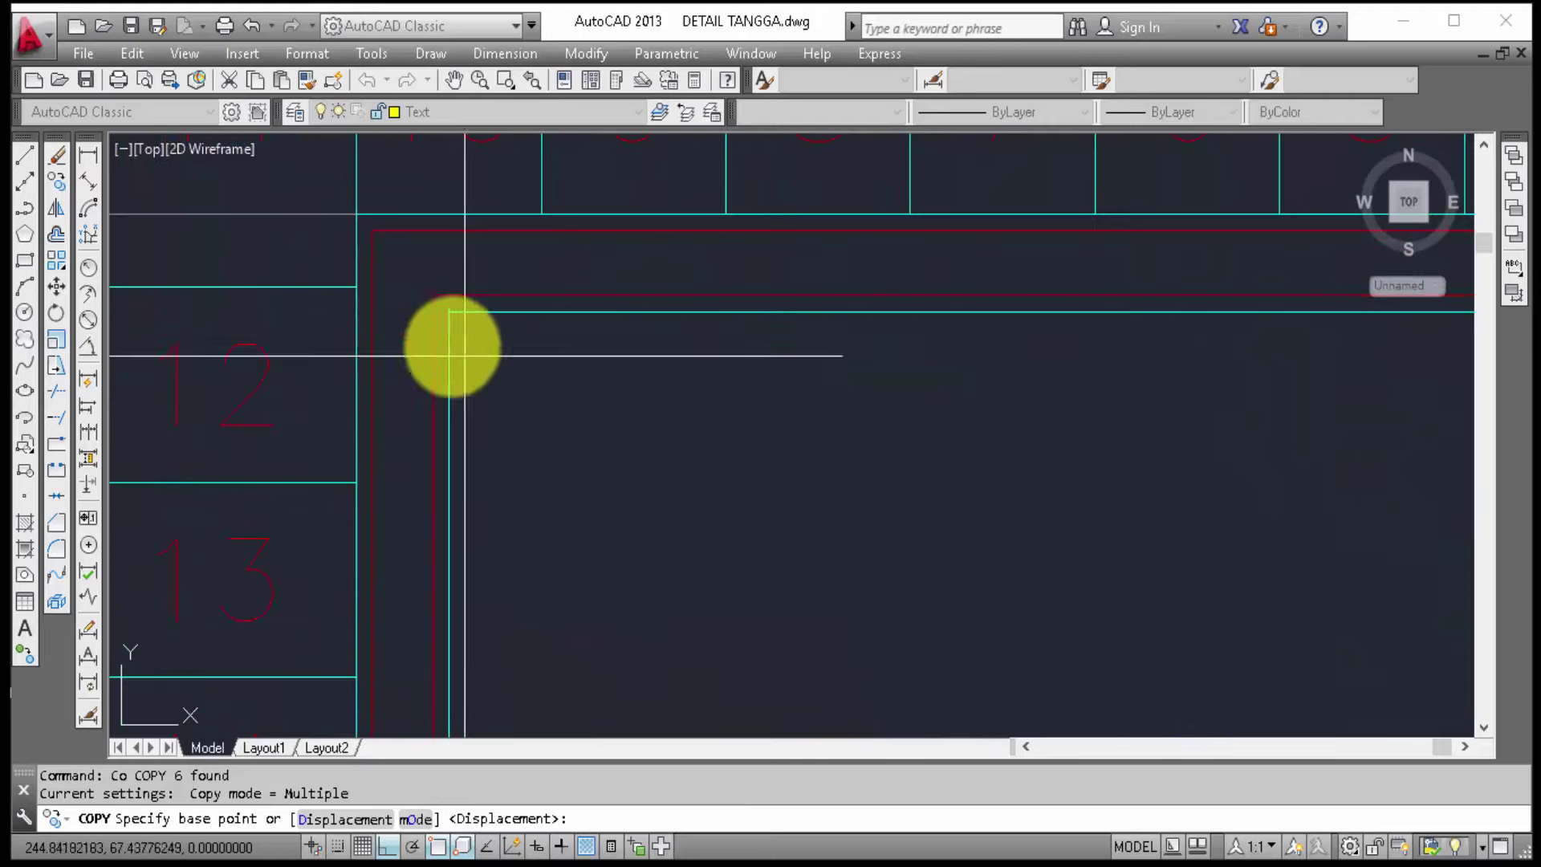
scroll(269, 441, "down", 3)
scroll(275, 447, "down", 2)
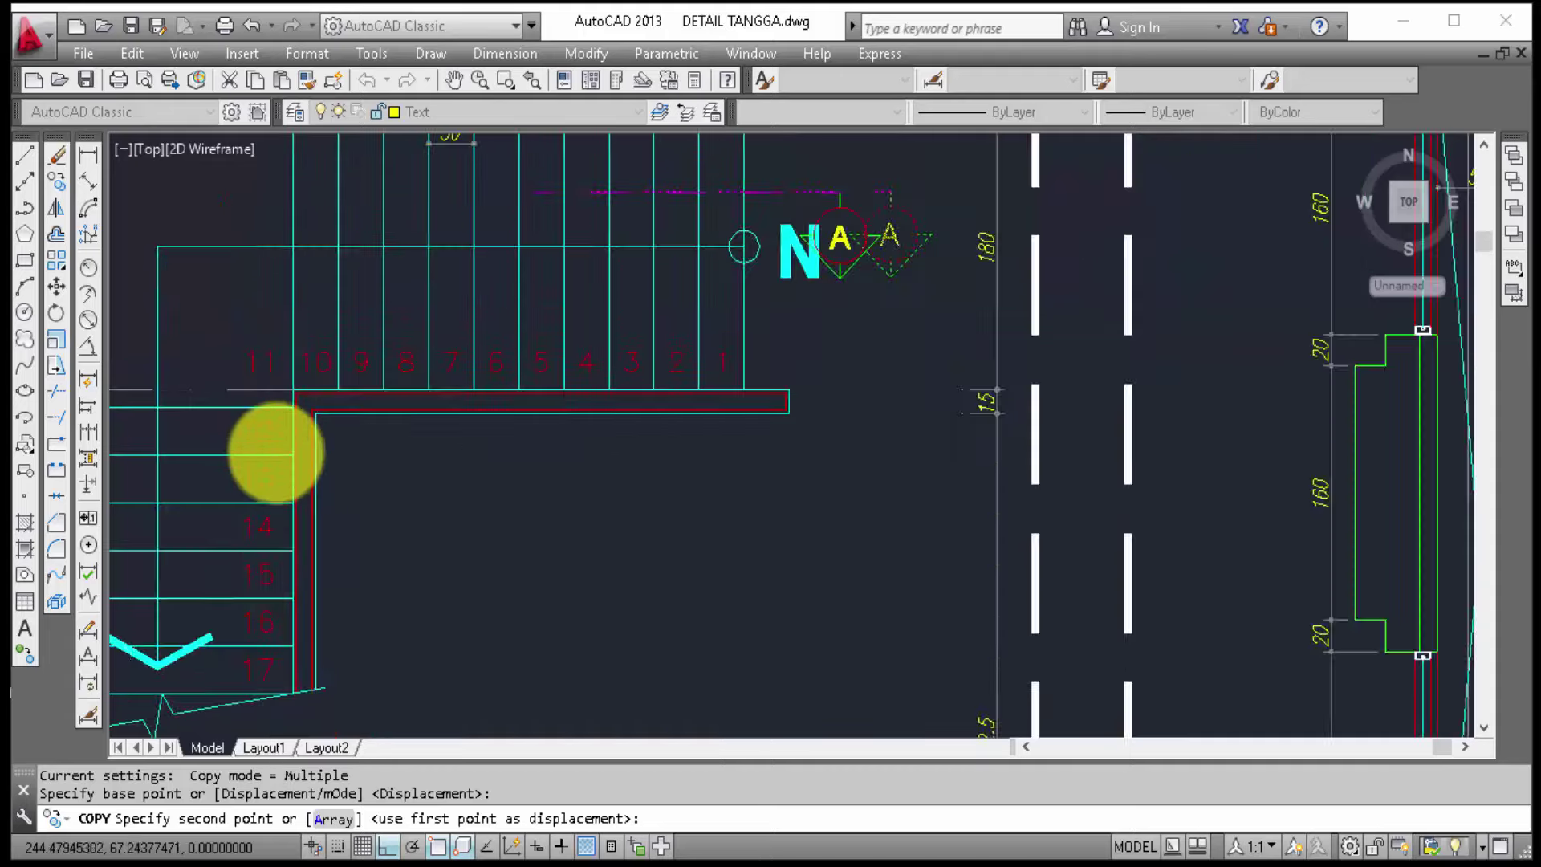
scroll(998, 489, "down", 2)
scroll(1044, 446, "up", 2)
scroll(770, 438, "up", 3)
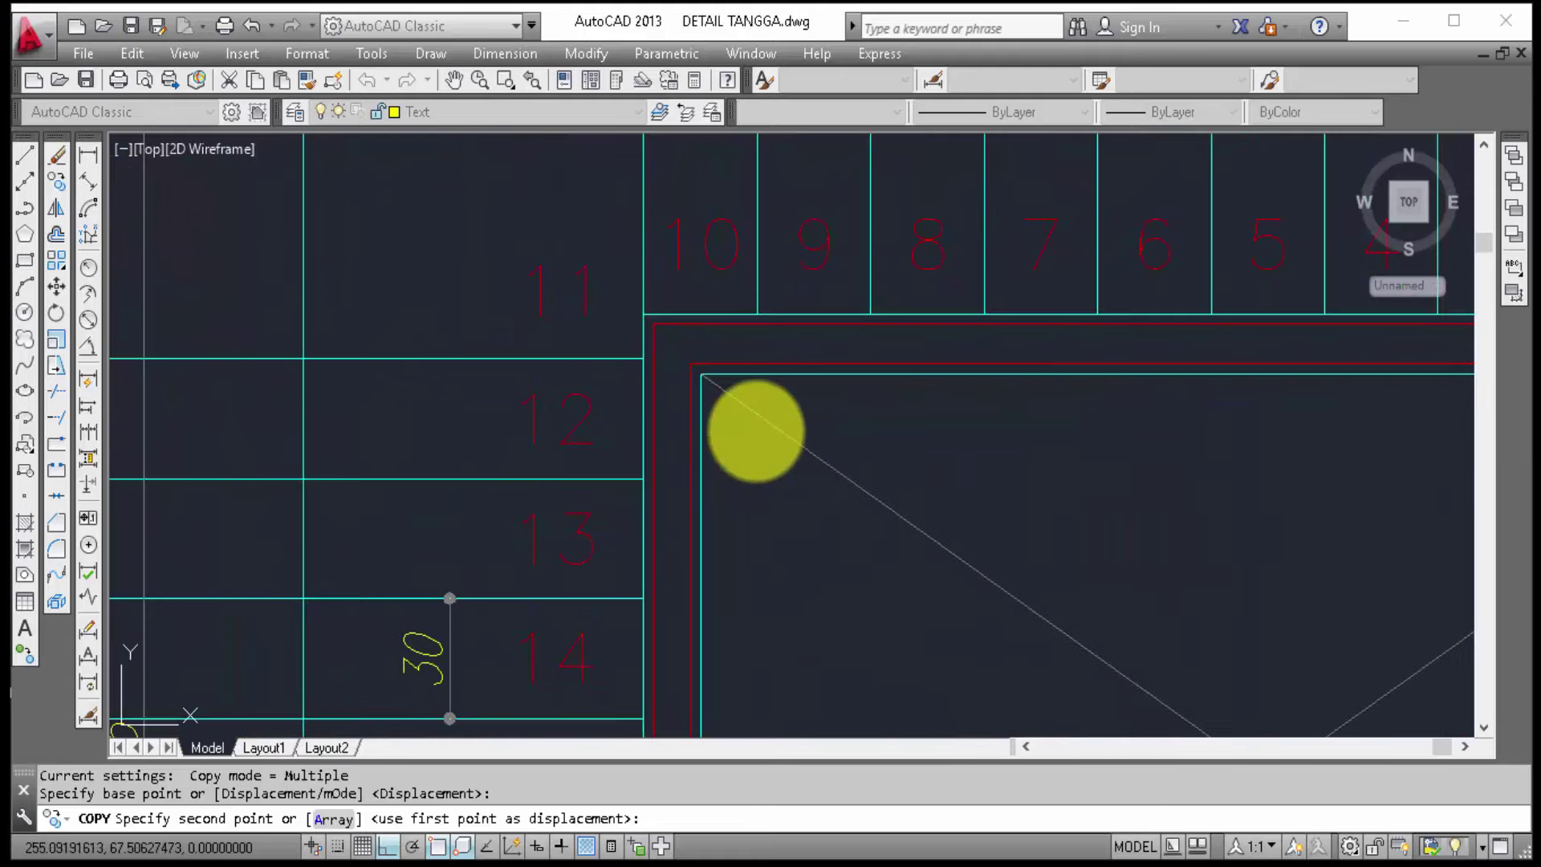
scroll(674, 373, "up", 2)
scroll(747, 434, "down", 3)
middle_click_drag(561, 471, 1348, 498)
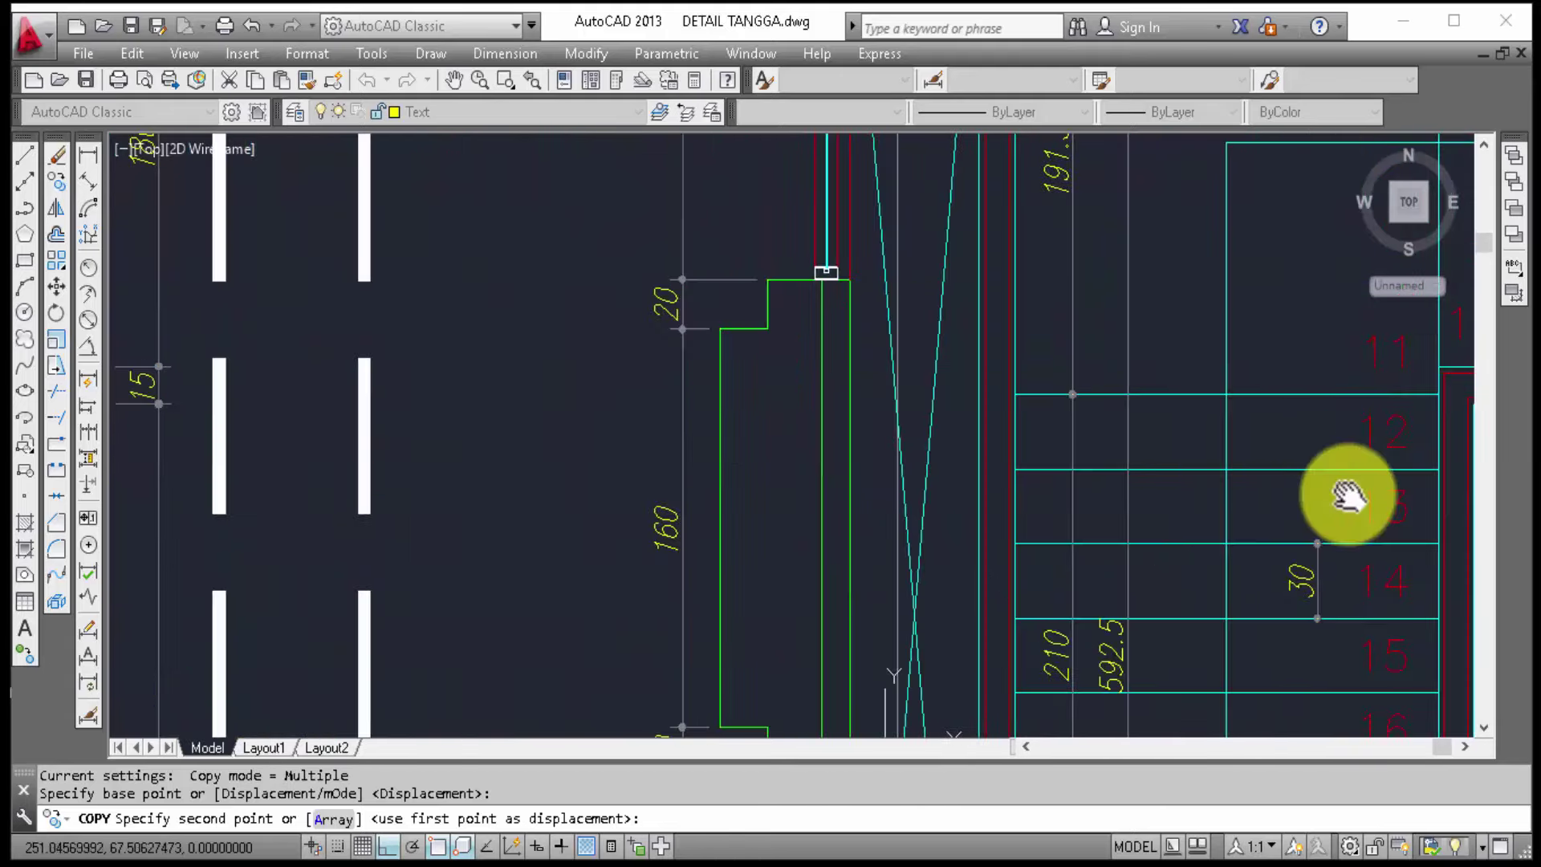
scroll(1042, 481, "down", 2)
middle_click_drag(911, 490, 1180, 492)
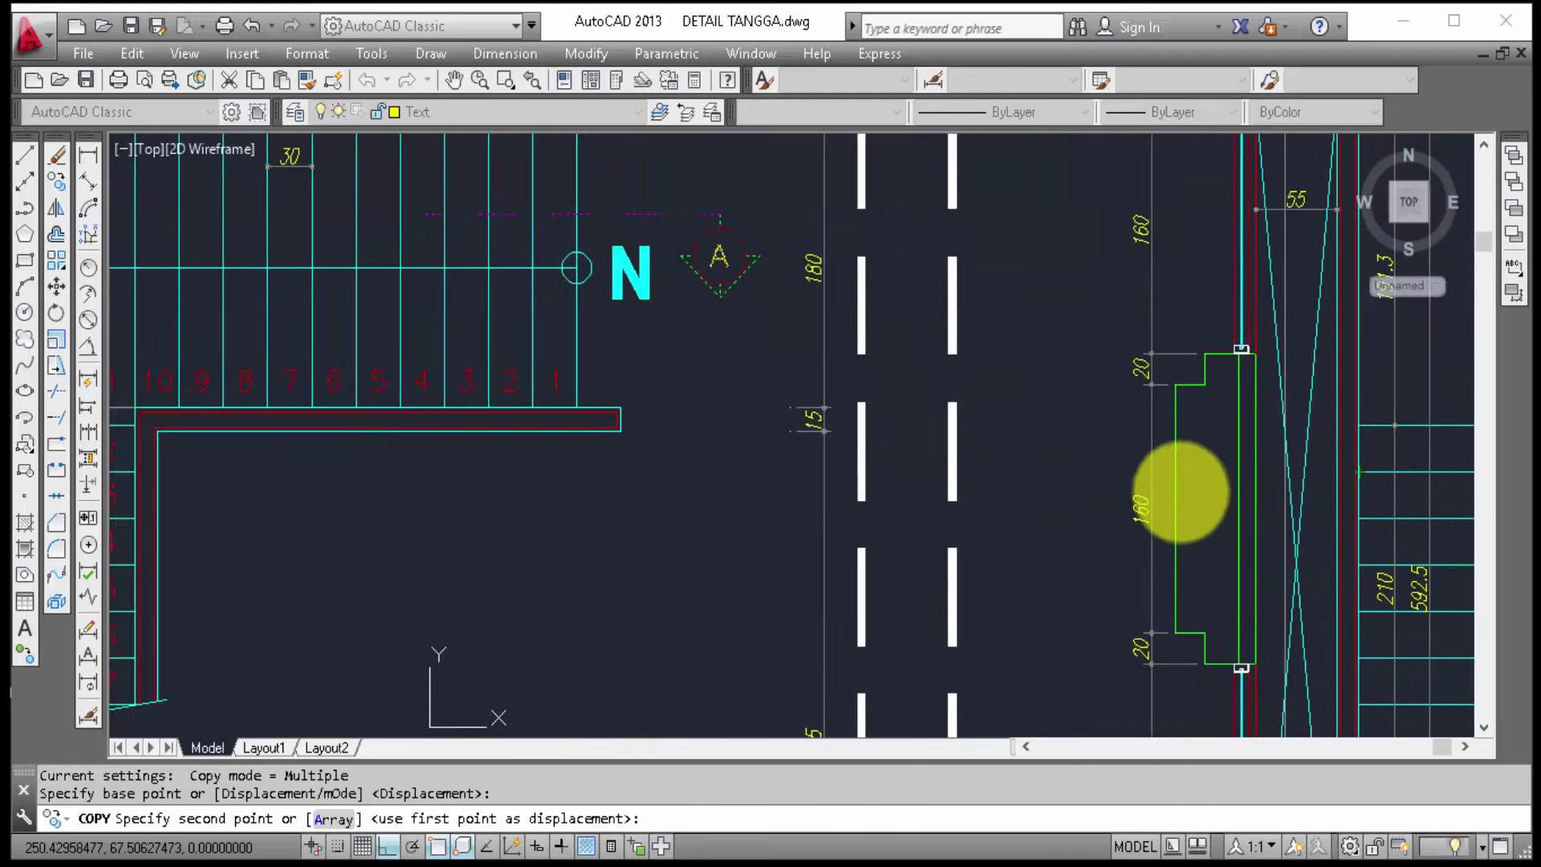
scroll(189, 482, "up", 3)
scroll(378, 474, "up", 1)
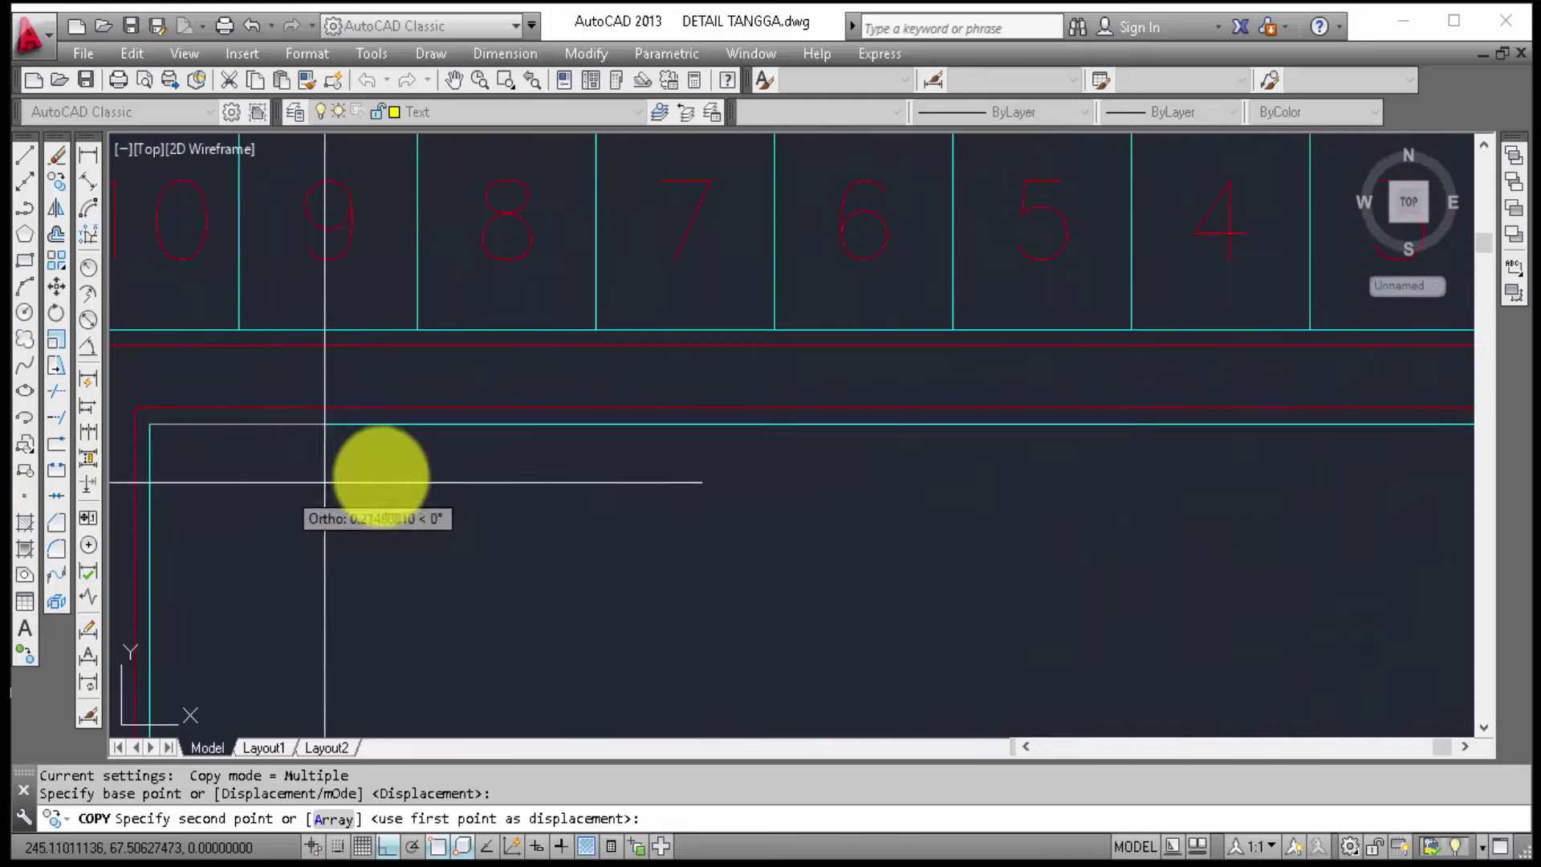
scroll(247, 492, "down", 4)
middle_click_drag(991, 516, 798, 592)
scroll(1060, 568, "up", 2)
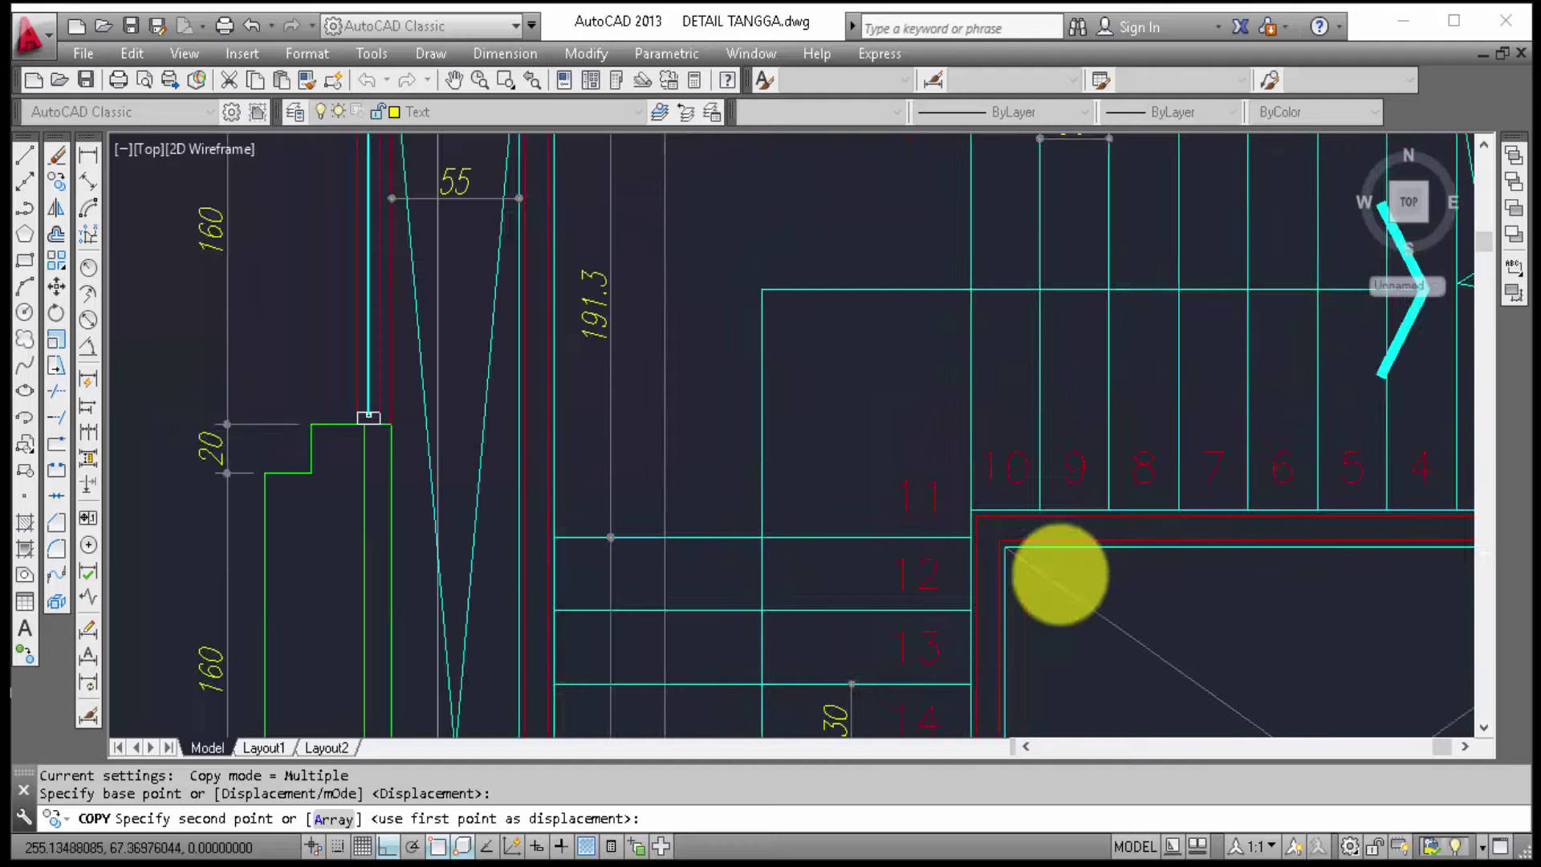
scroll(950, 511, "up", 3)
left_click(820, 464)
scroll(638, 602, "down", 6)
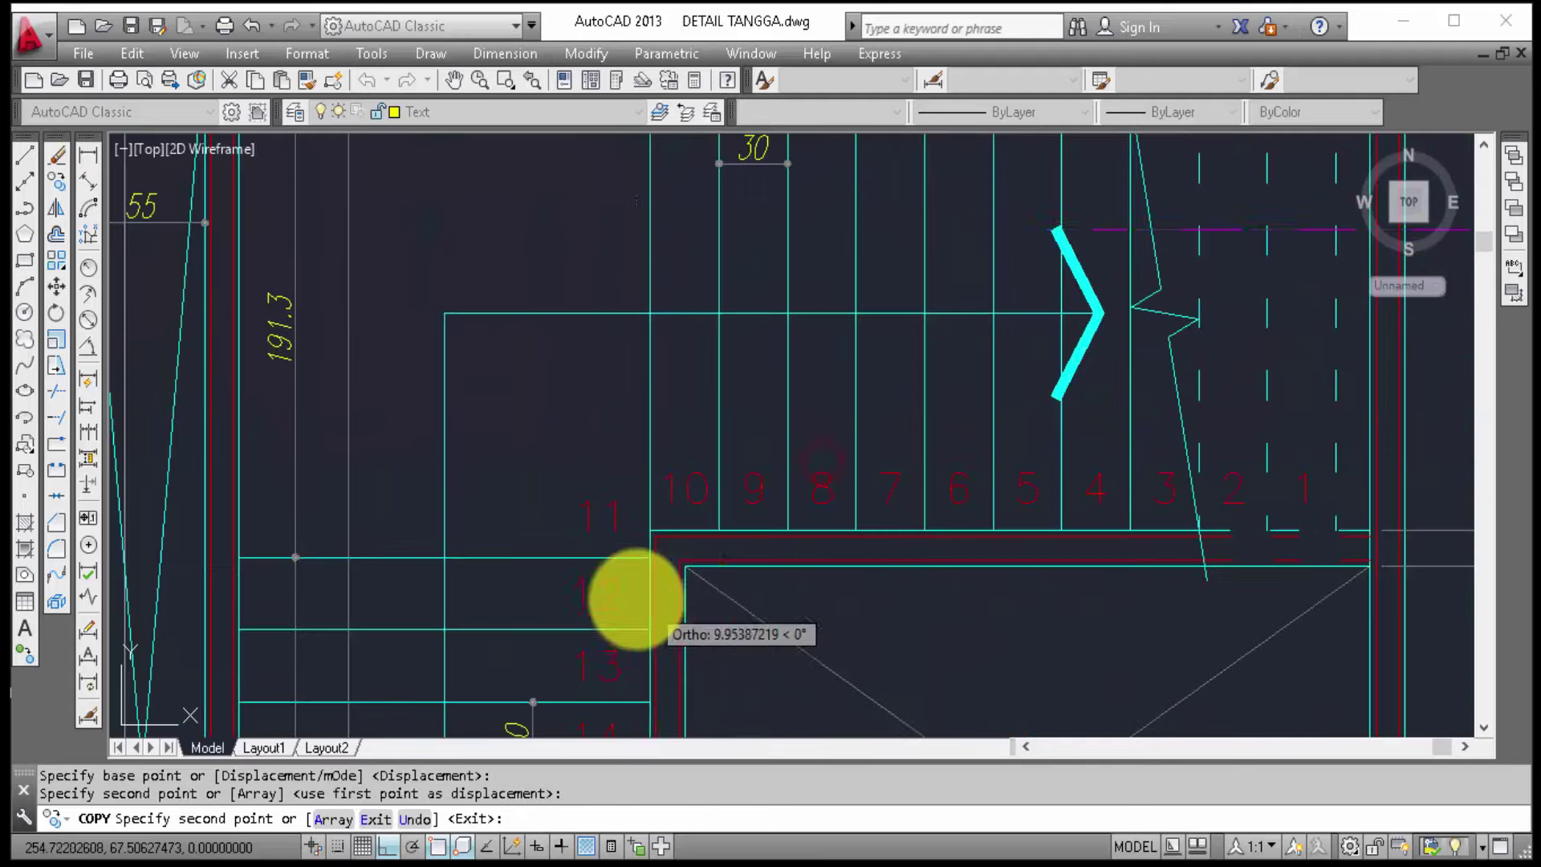
scroll(720, 623, "down", 5)
scroll(784, 613, "up", 2)
middle_click_drag(791, 610, 843, 320)
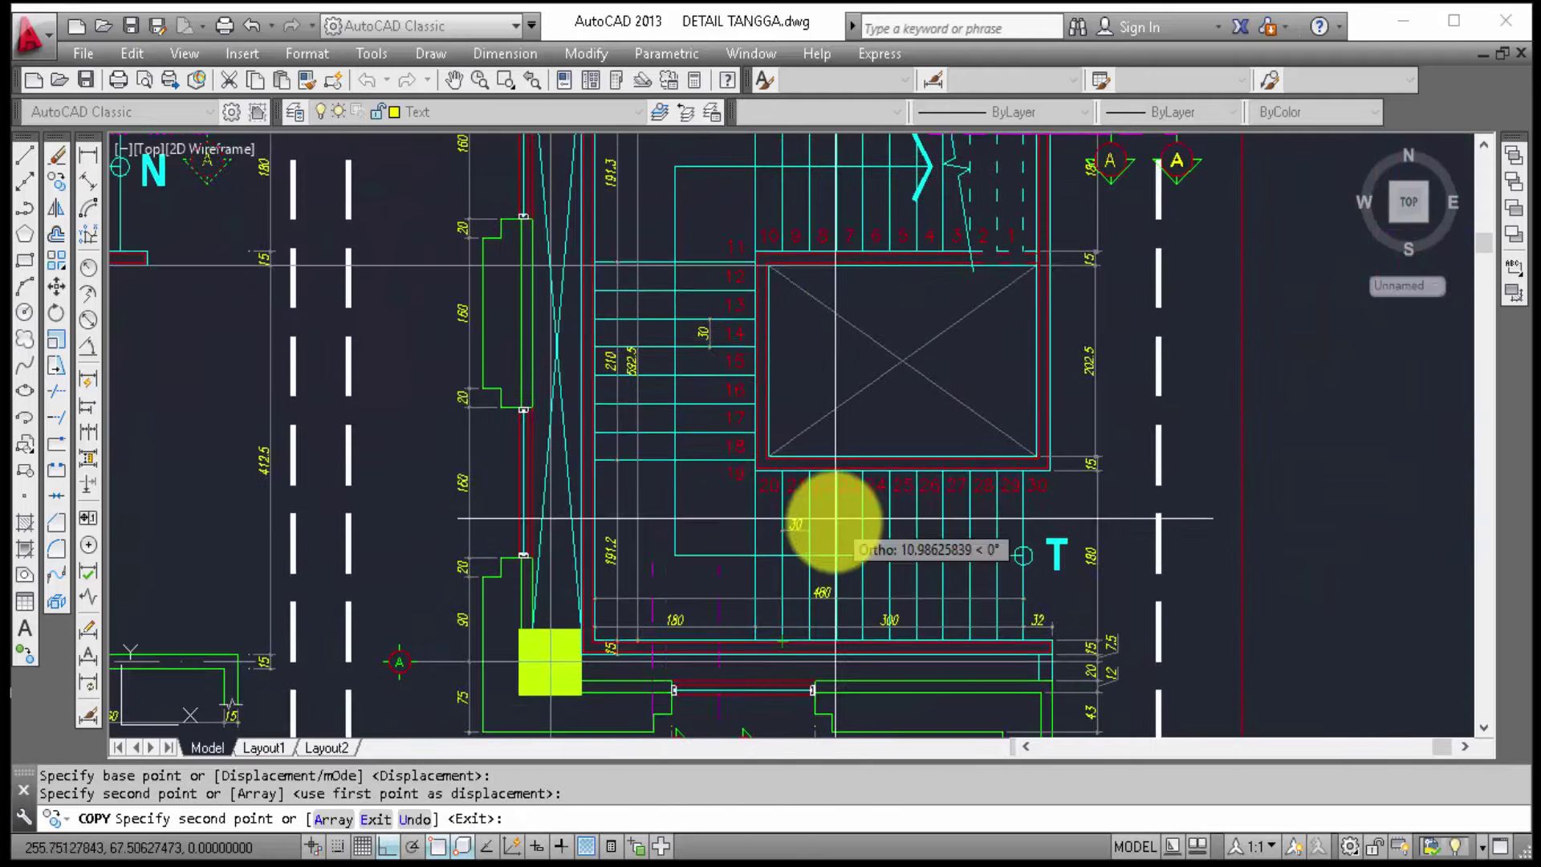
middle_click_drag(826, 522, 875, 256)
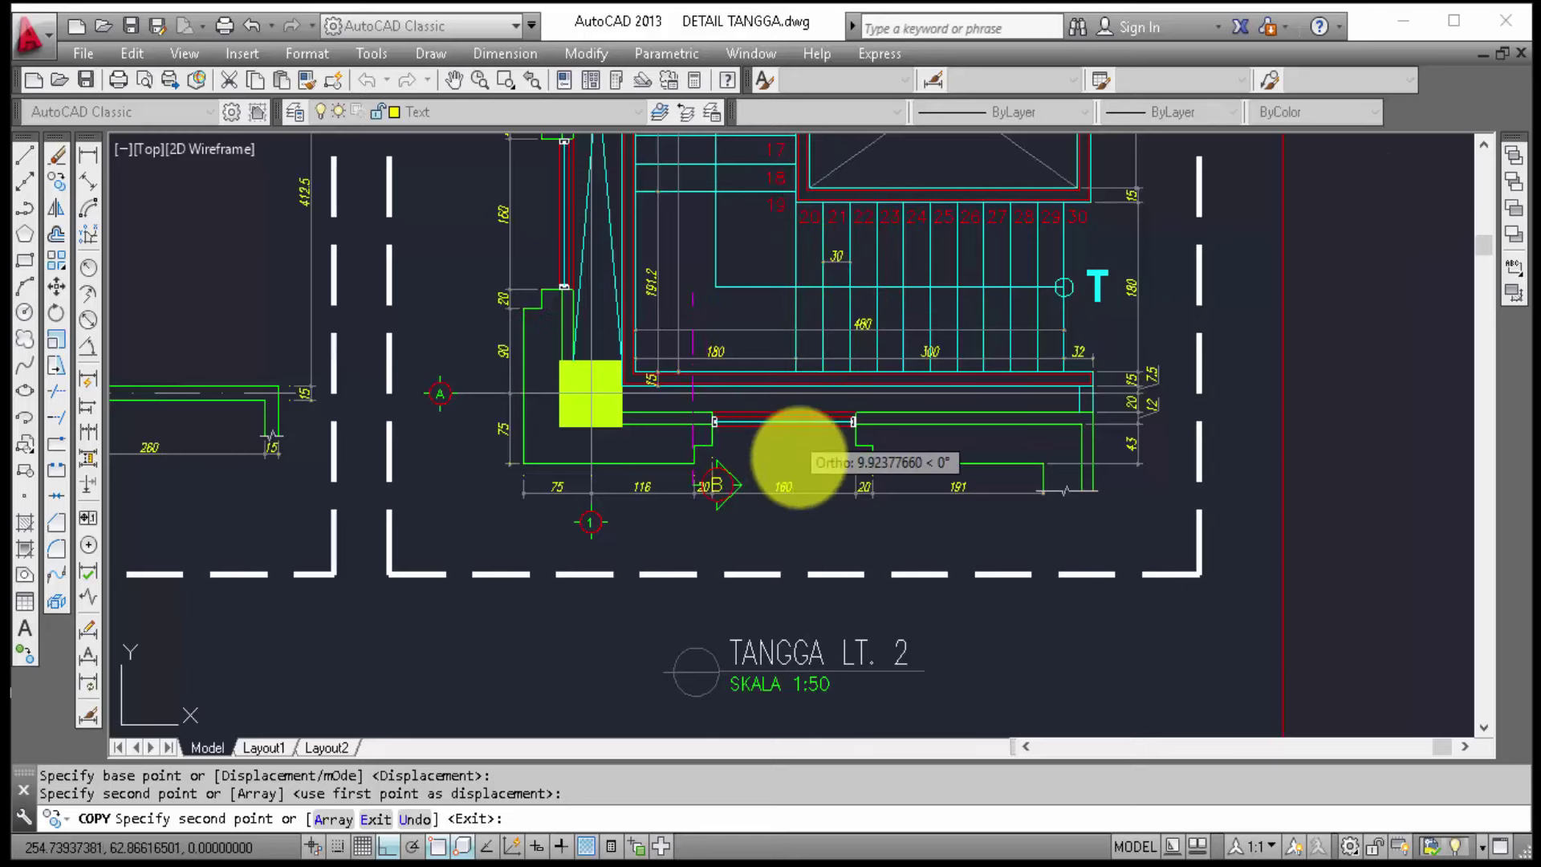
Step: End the copy and nudge the copied A marker on plan LT. 2 slightly right
key("Return")
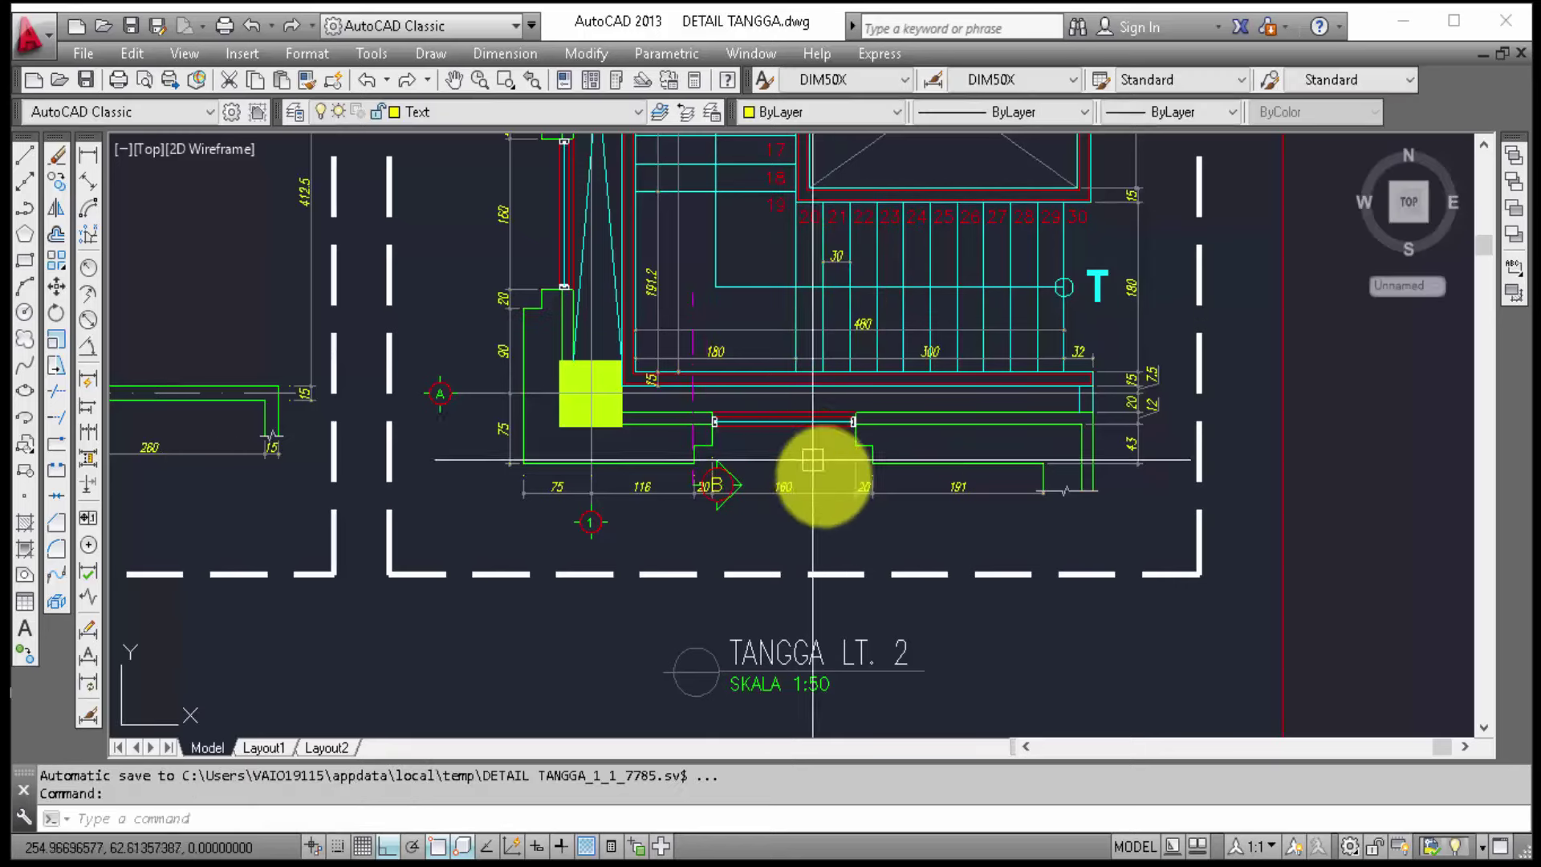
scroll(819, 474, "up", 5)
scroll(699, 389, "up", 2)
scroll(738, 391, "up", 2)
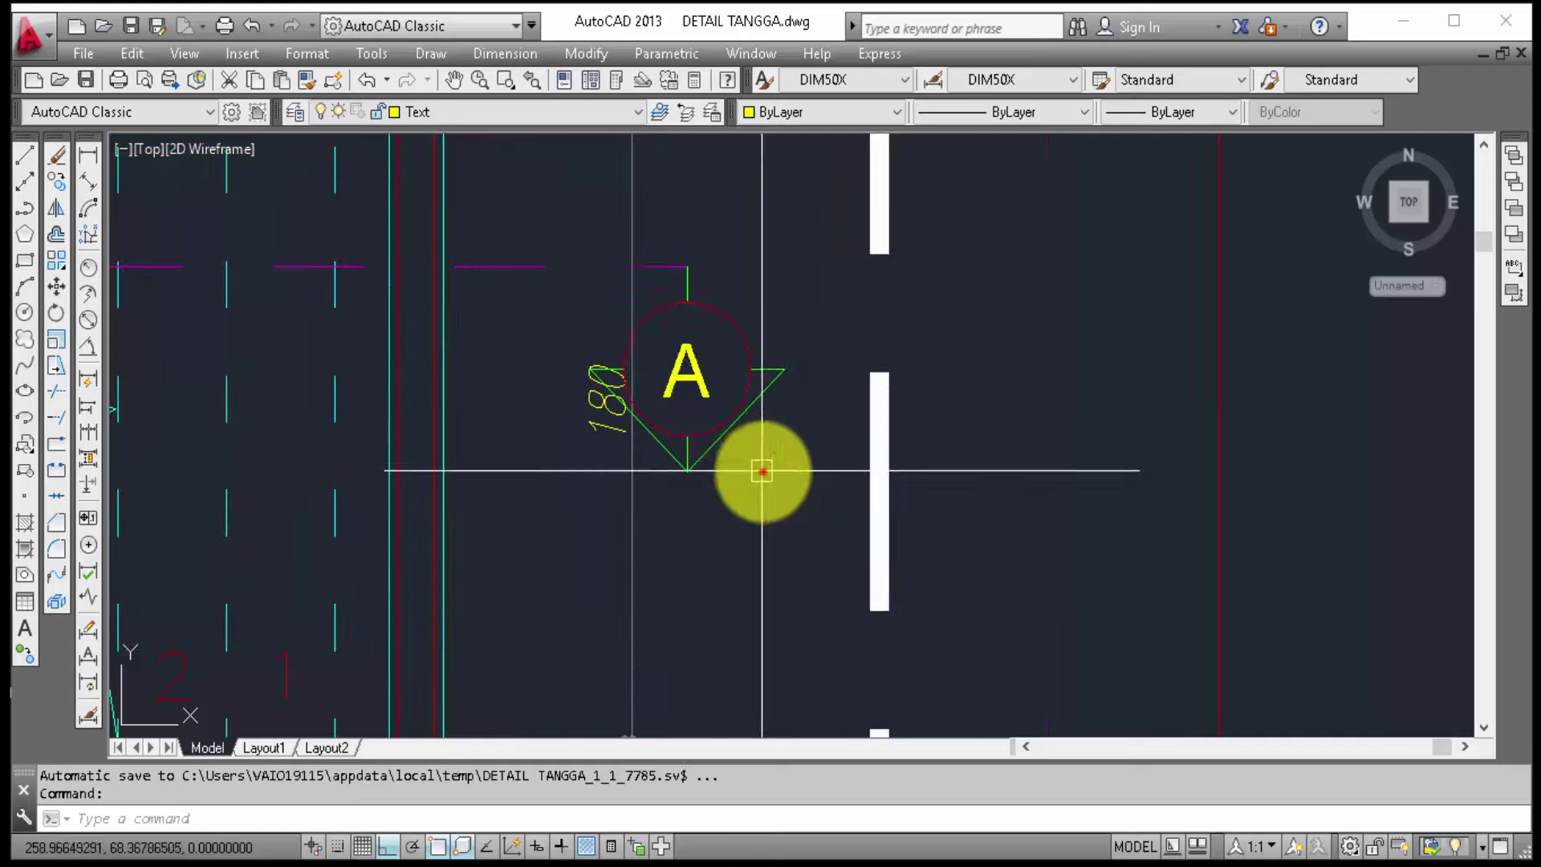
left_click(663, 244)
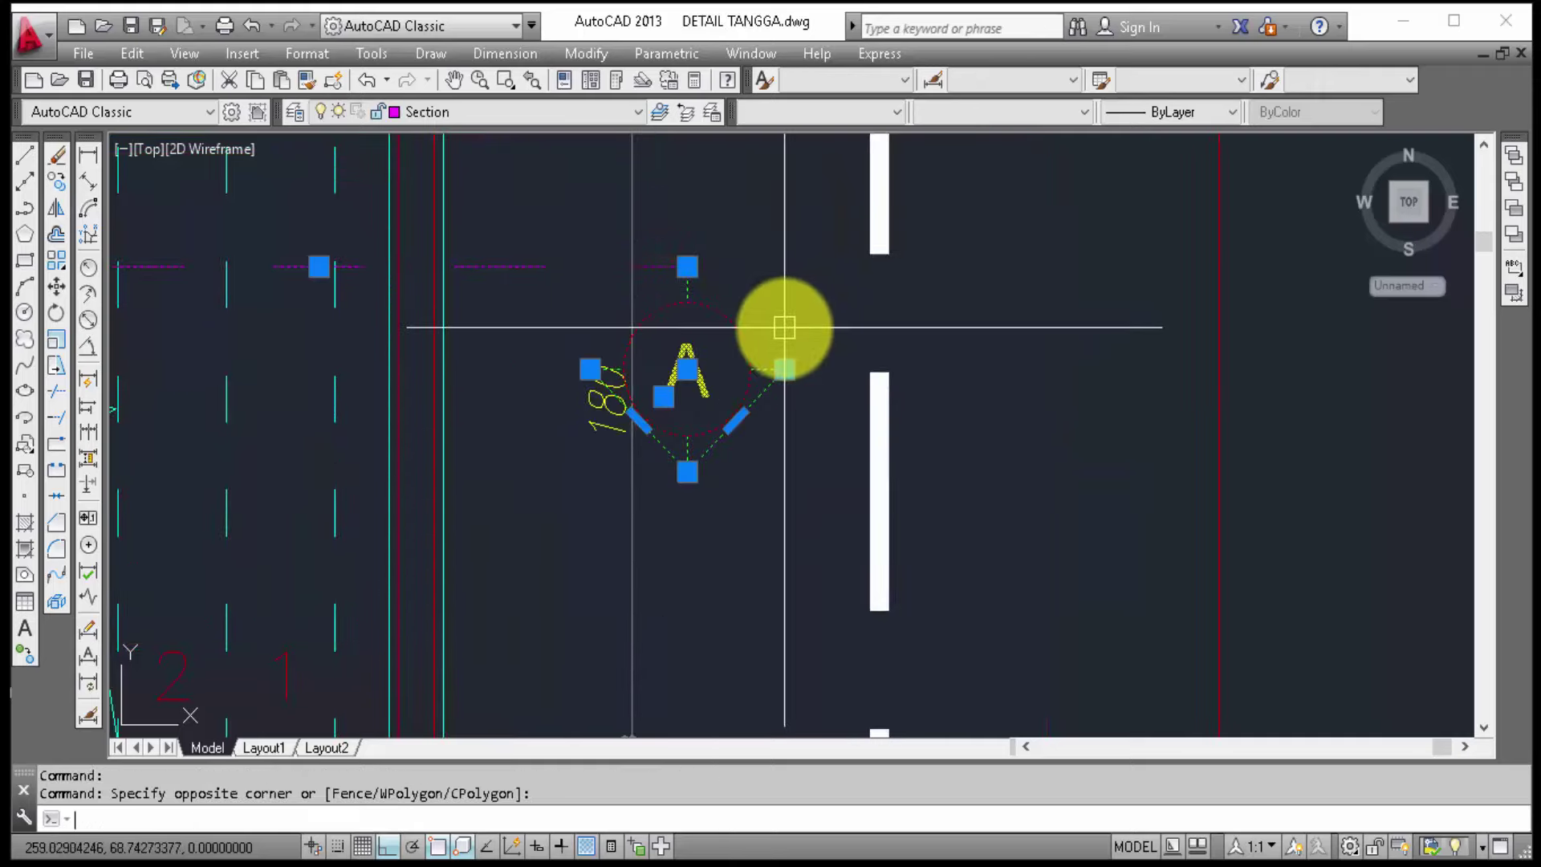
type("m")
key("Return")
left_click(966, 356)
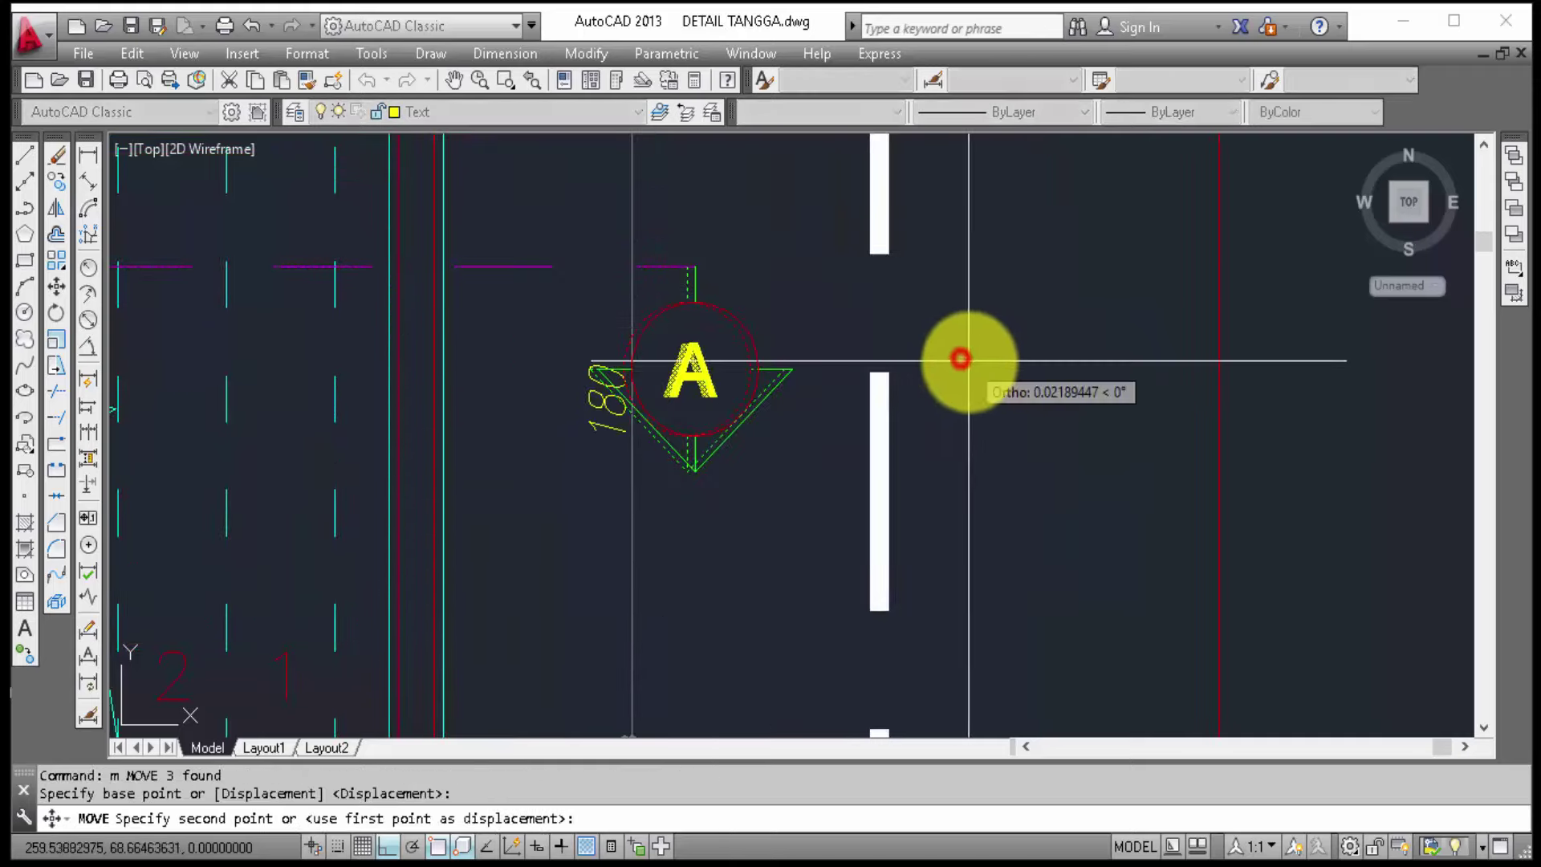
left_click(1024, 385)
Step: Zoom and pan to frame both stair plans side by side
scroll(764, 451, "down", 5)
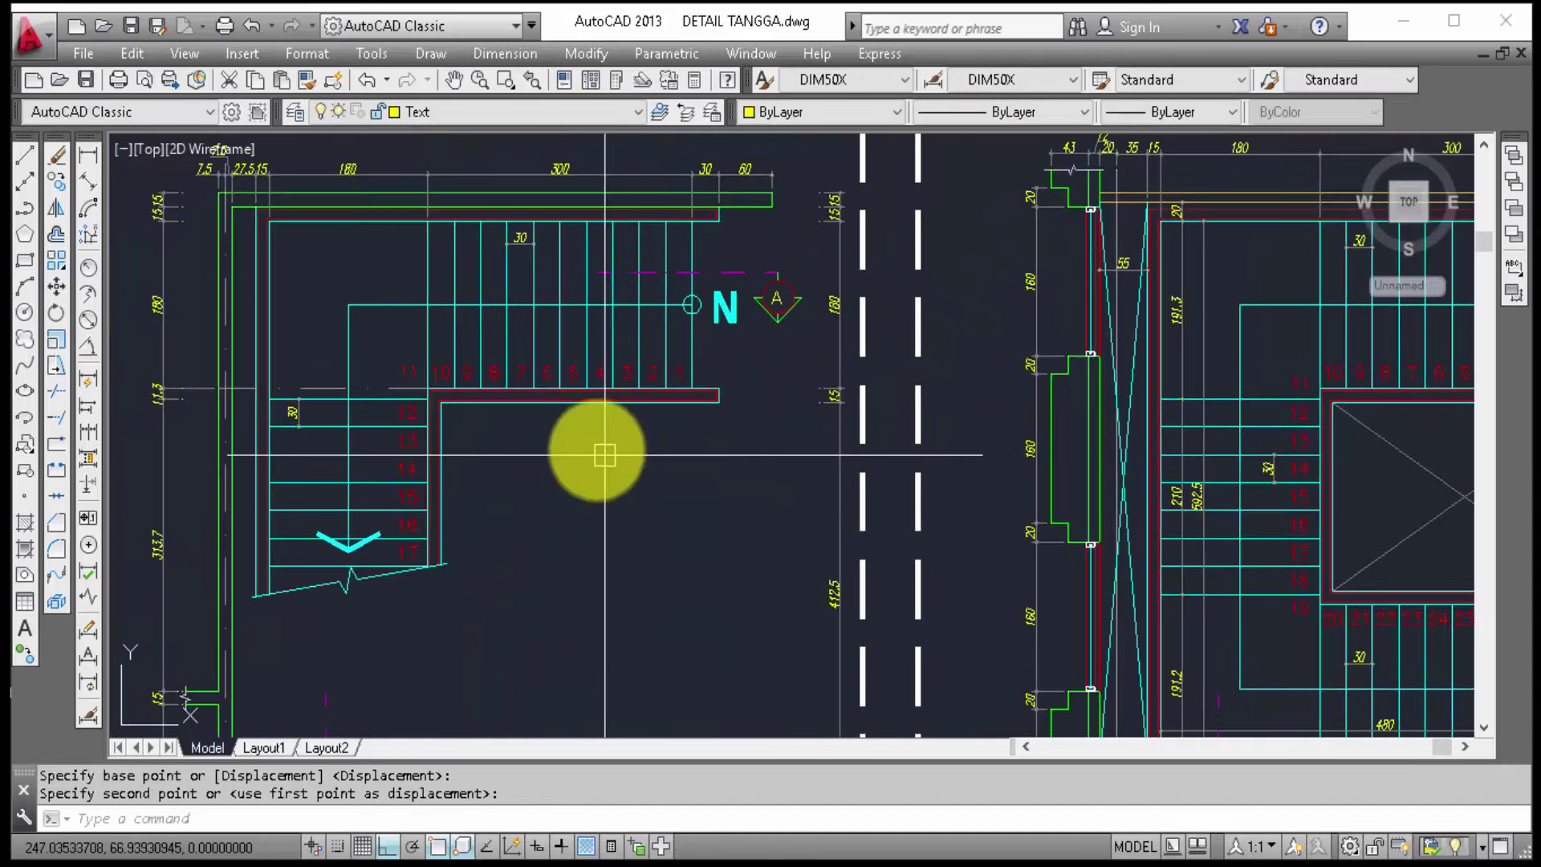
scroll(822, 293, "up", 2)
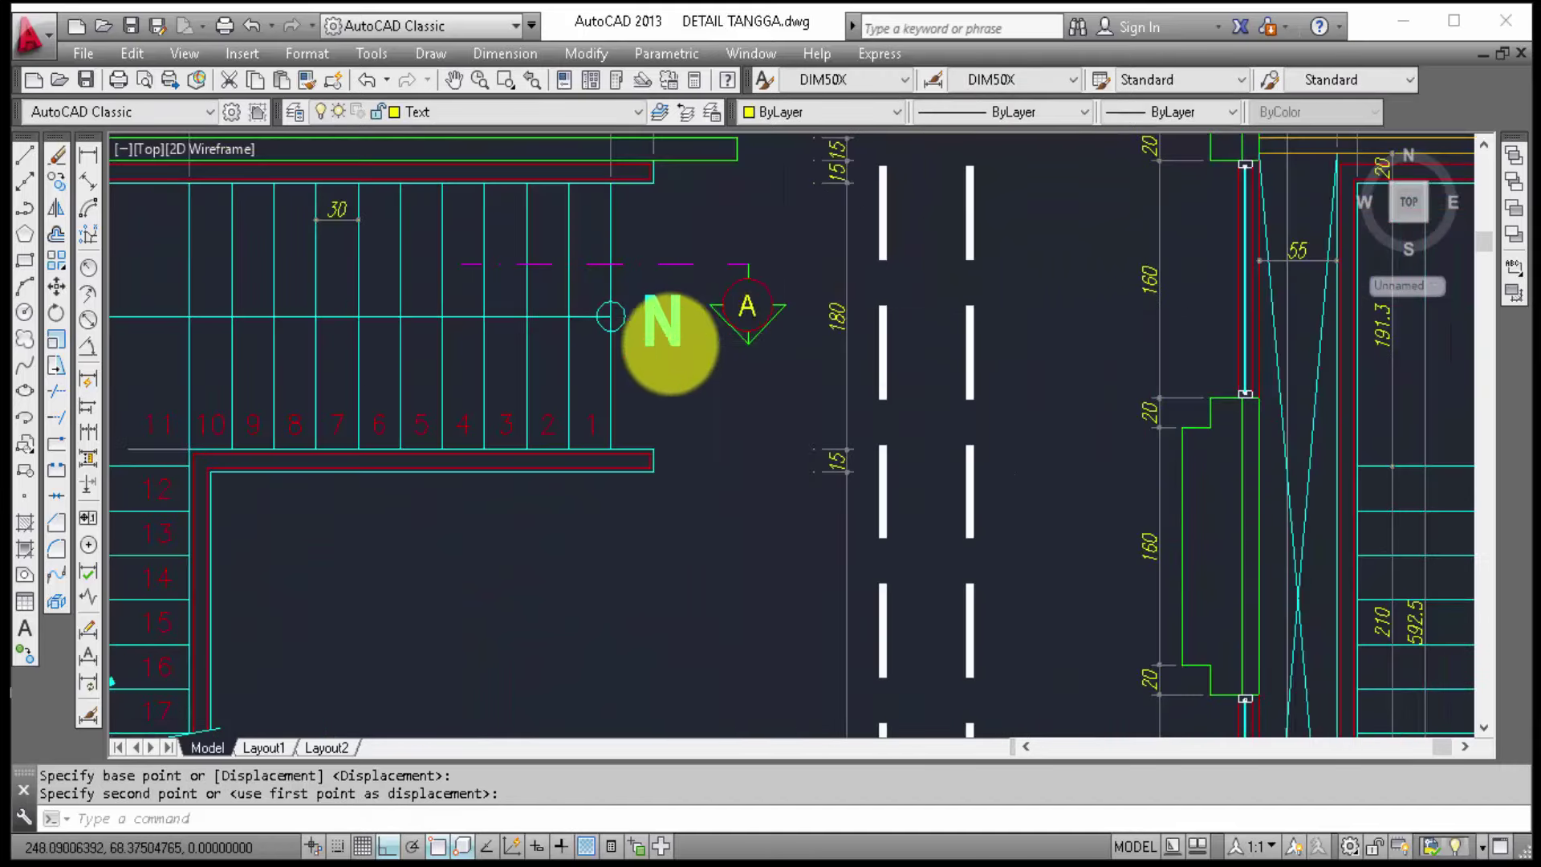
scroll(663, 460, "down", 4)
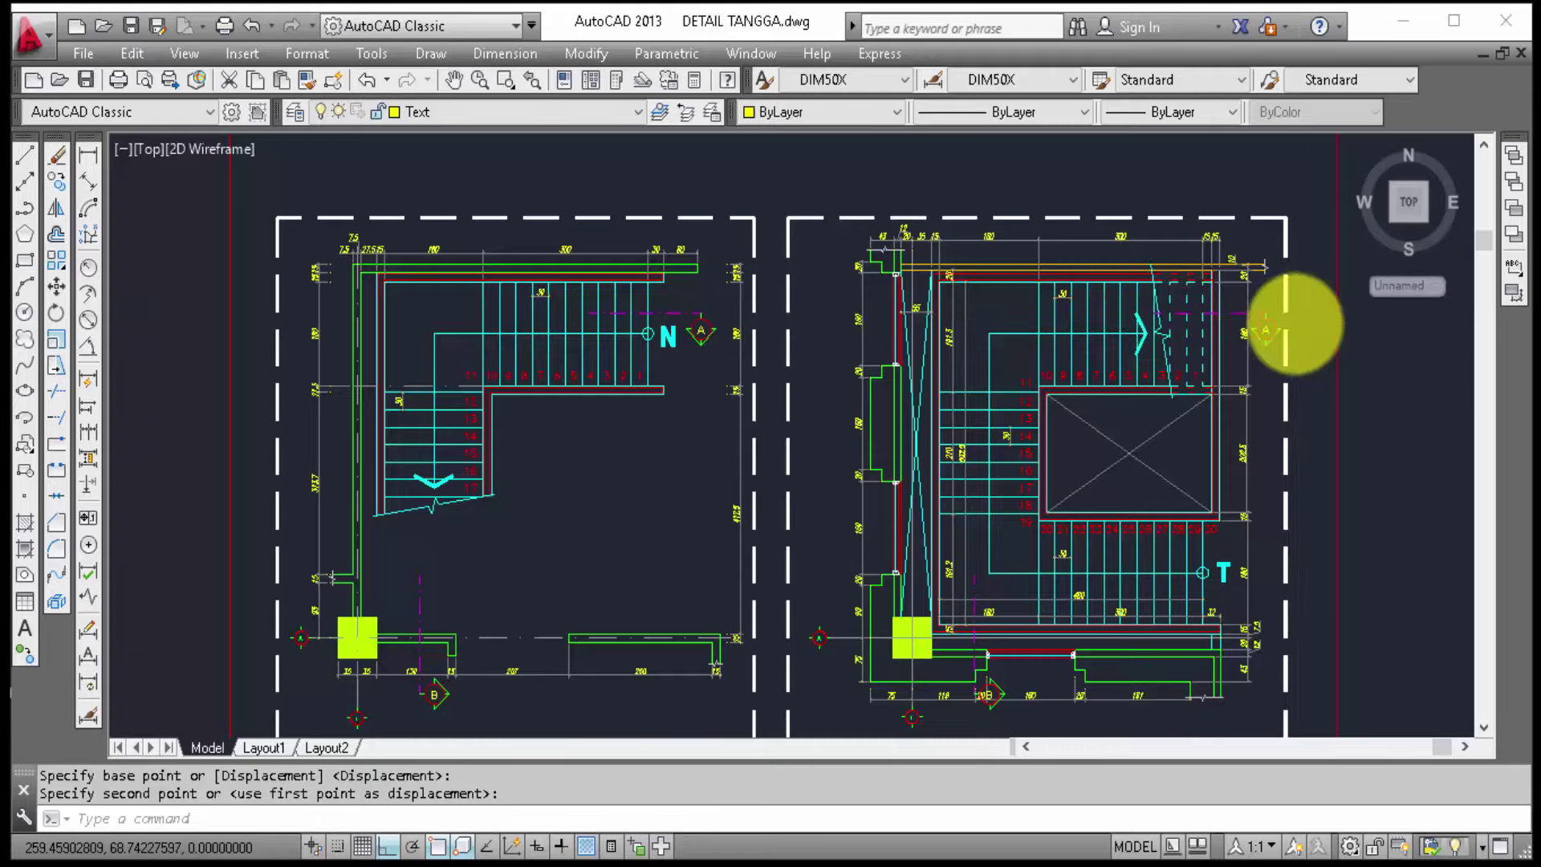
scroll(1290, 321, "up", 9)
scroll(1206, 409, "down", 4)
scroll(1235, 466, "down", 4)
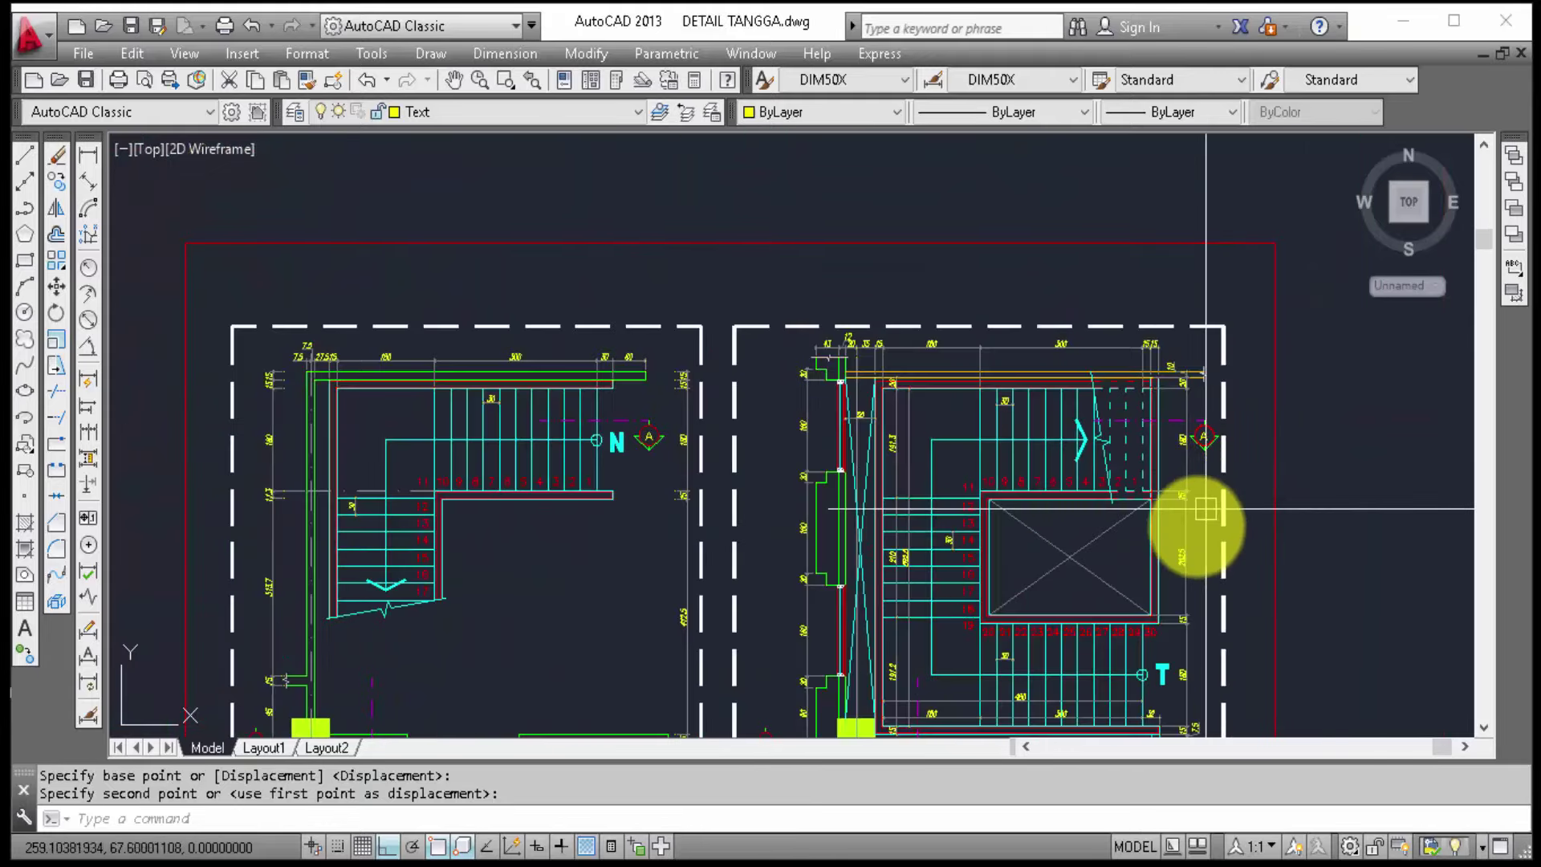
mouse_move(1192, 521)
middle_mouse_down()
mouse_move(1203, 302)
mouse_move(1185, 309)
mouse_move(1189, 426)
mouse_move(1181, 350)
middle_mouse_up()
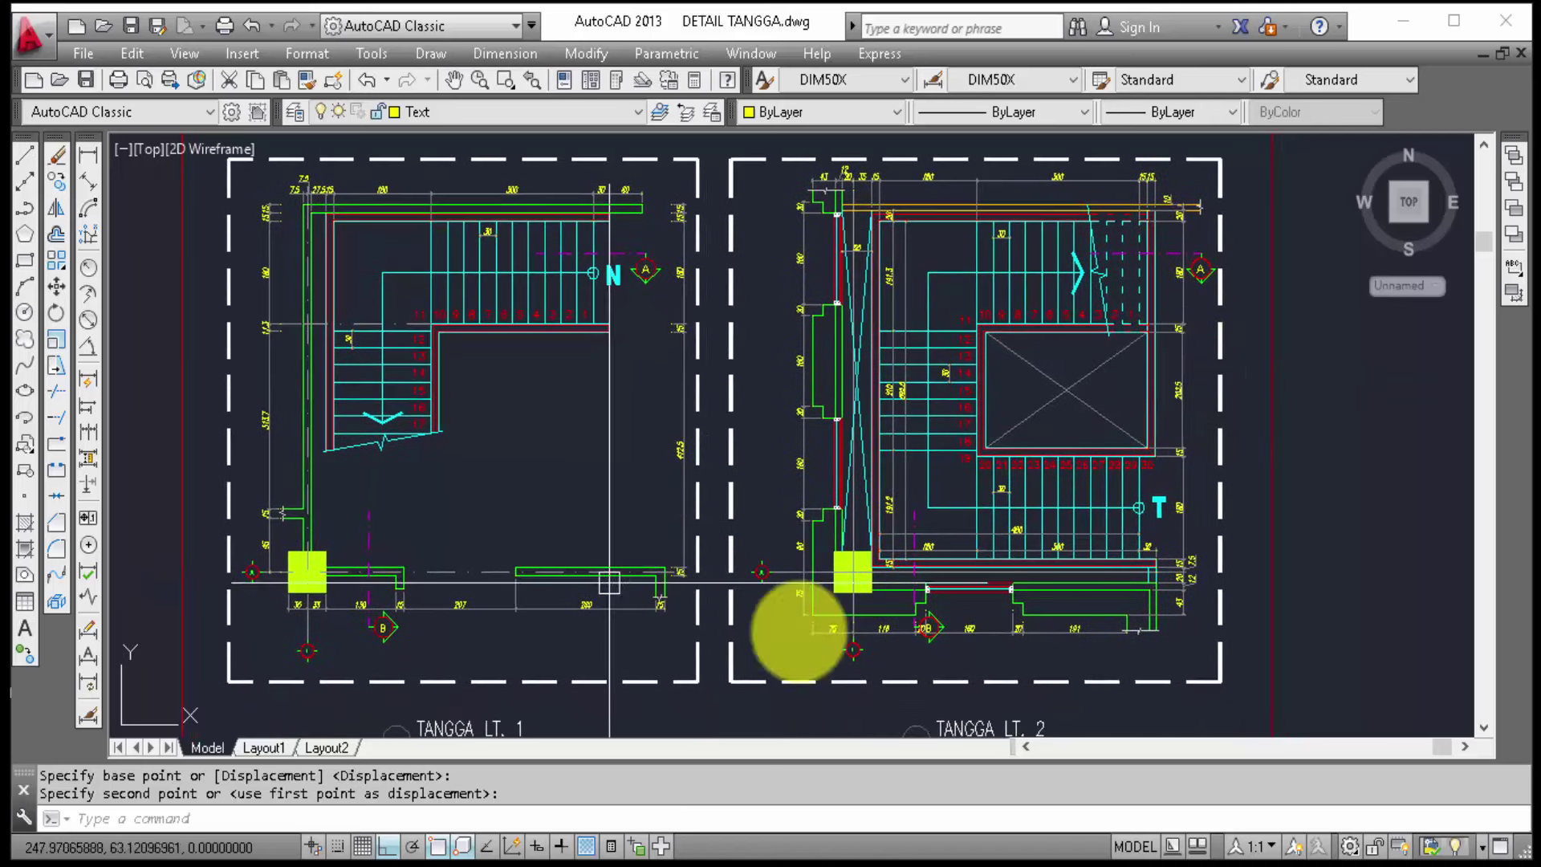
Step: Move the B marker under plan LT. 2 down below the dimension line
scroll(963, 634, "up", 7)
scroll(843, 574, "up", 5)
left_click(891, 579)
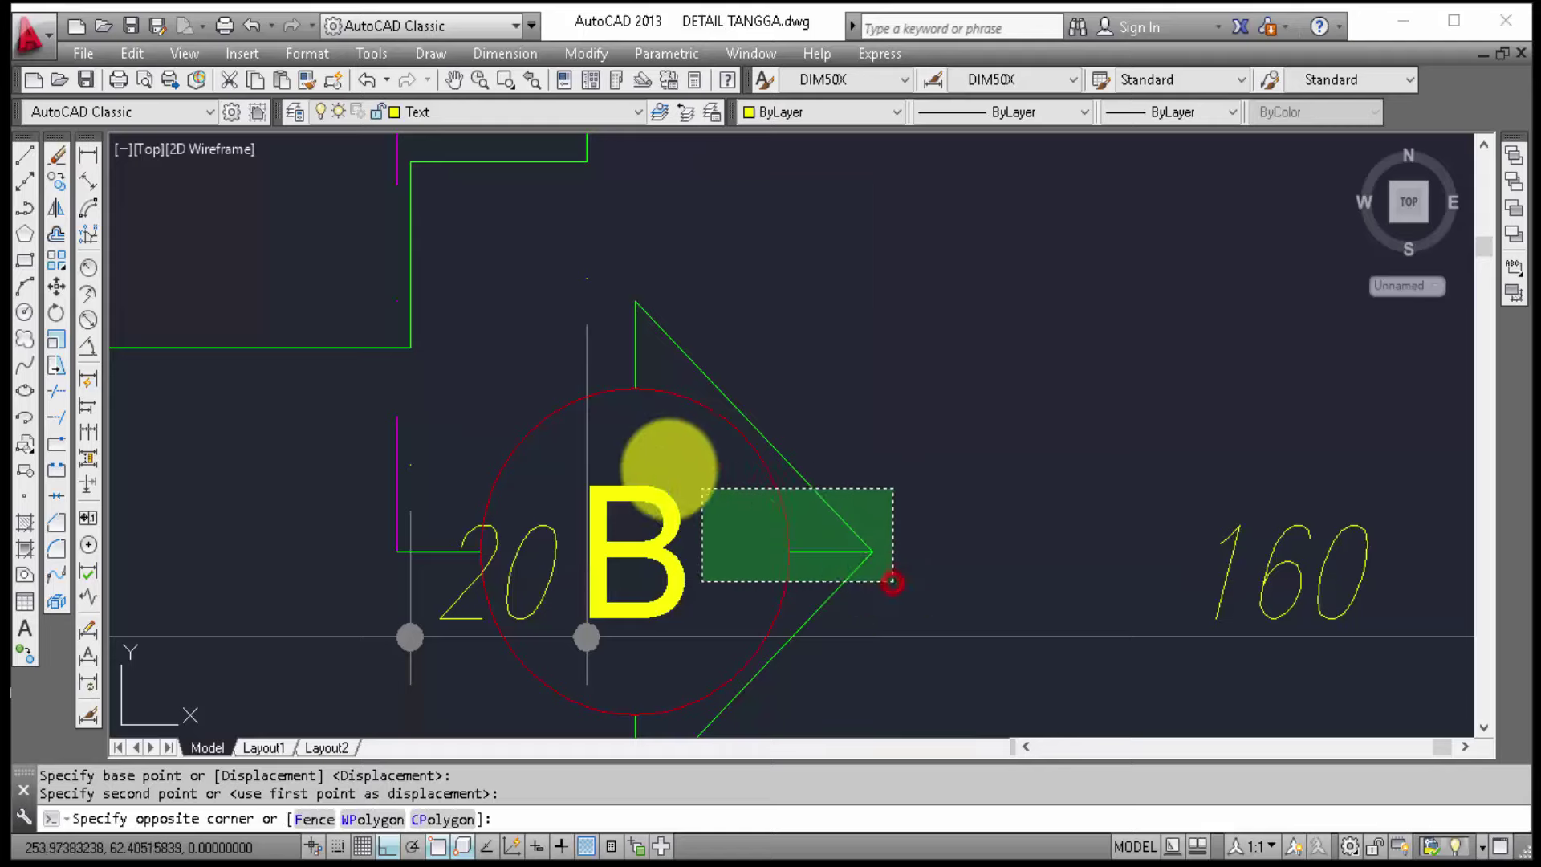
left_click(654, 464)
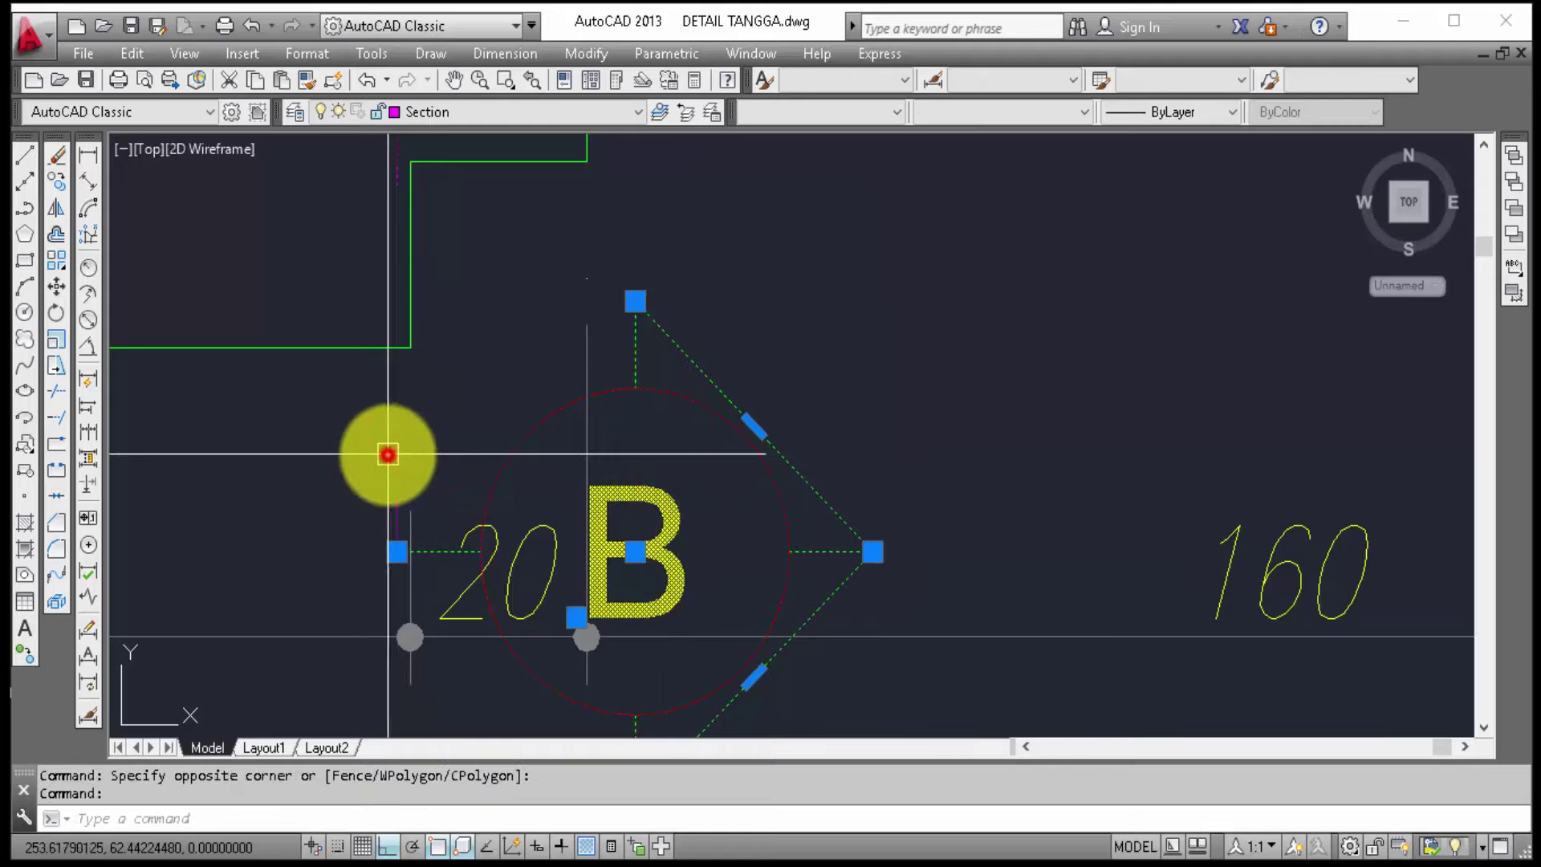
scroll(816, 564, "down", 6)
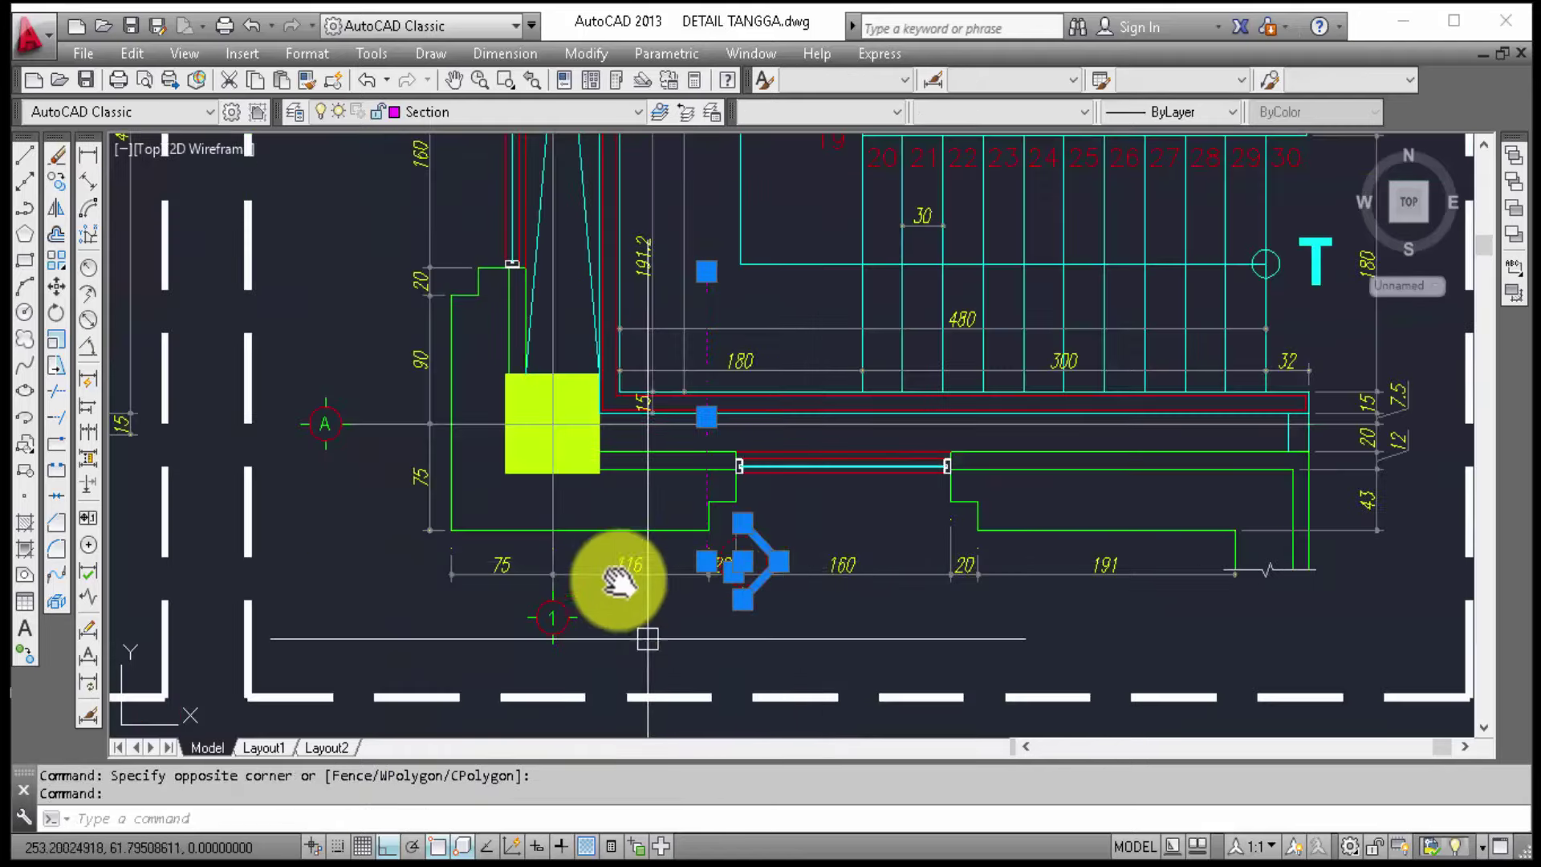
middle_click_drag(648, 640, 616, 495)
type("m")
key("Return")
scroll(733, 437, "up", 2)
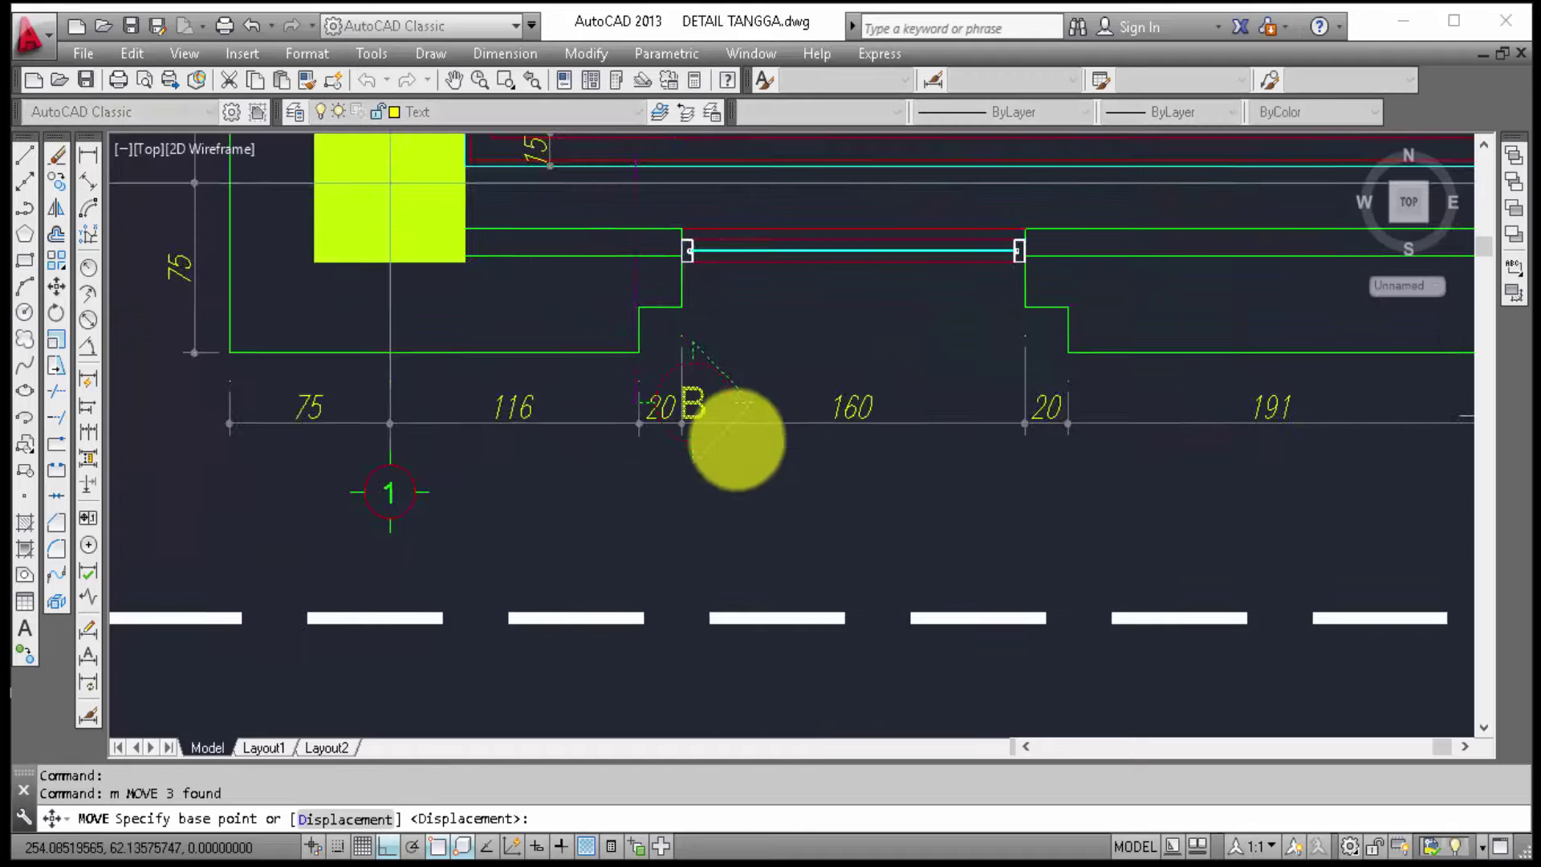
scroll(792, 378, "up", 2)
left_click(793, 379)
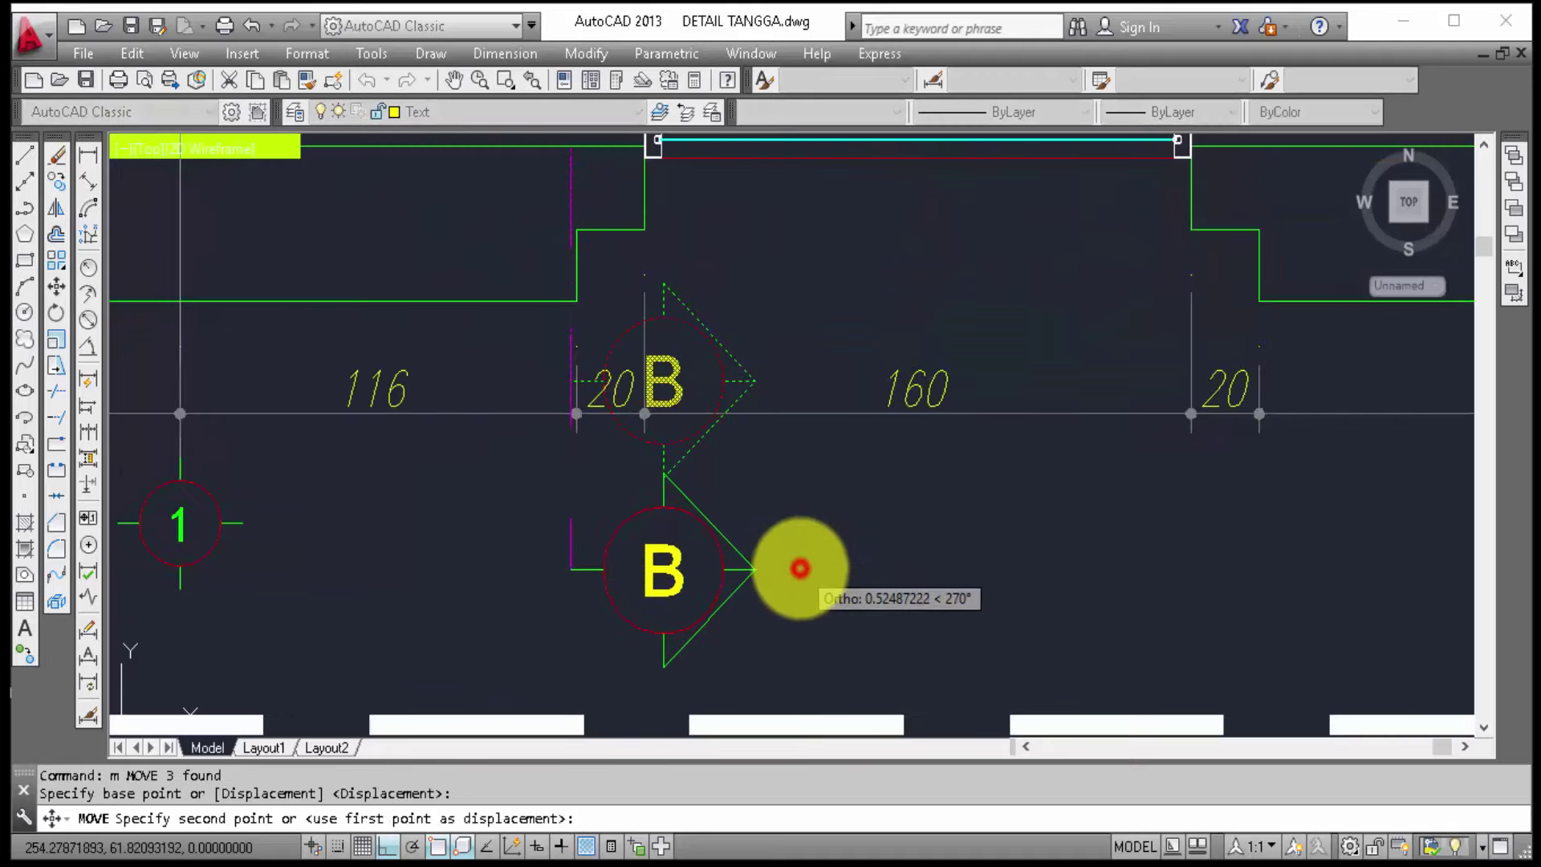
left_click(799, 568)
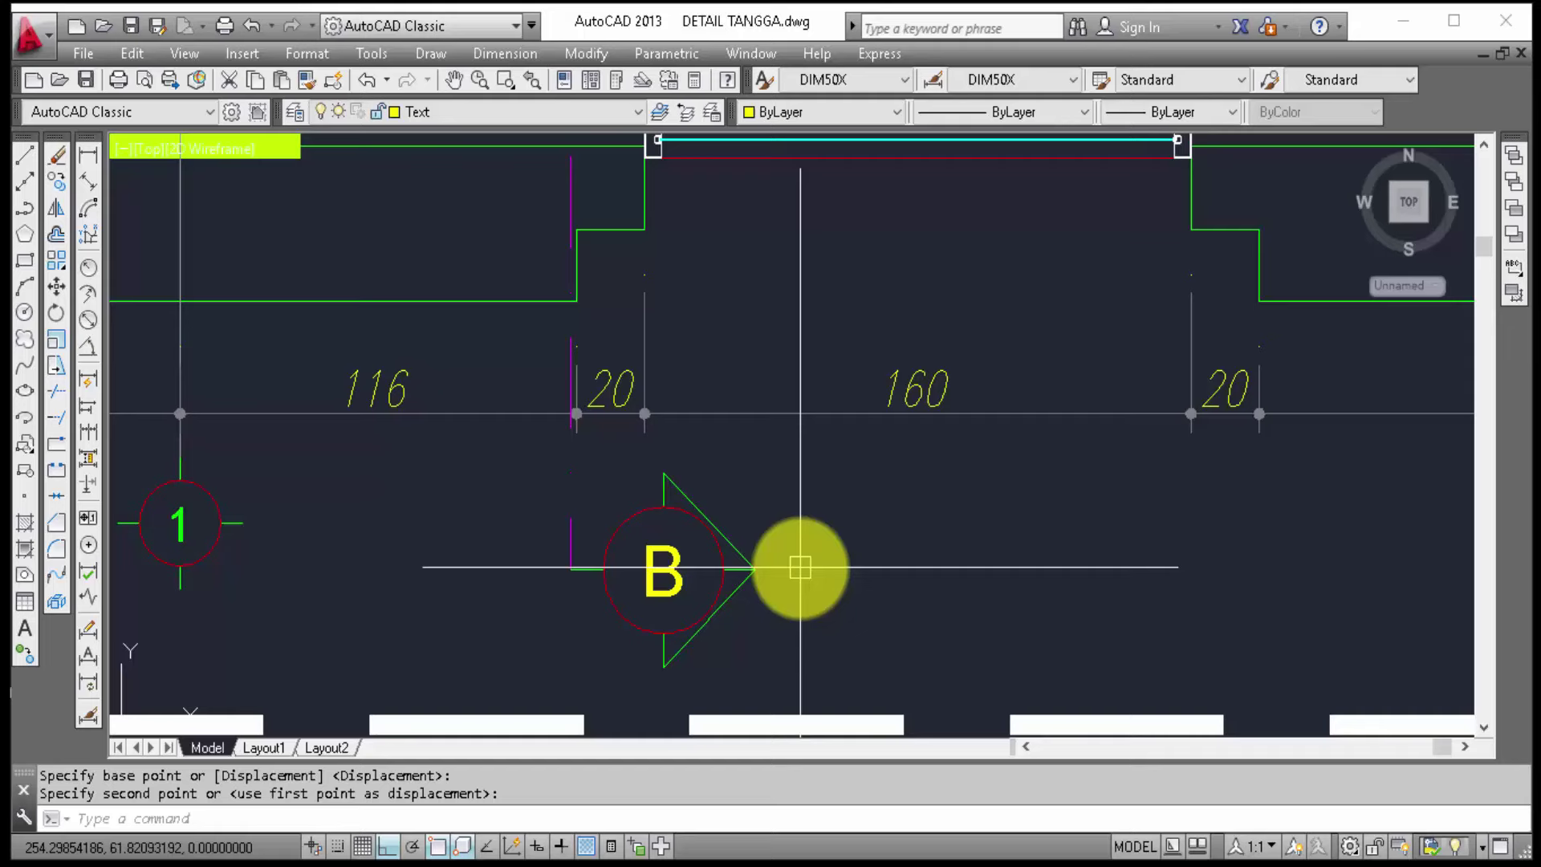
Step: Move the B marker on the other floor plan slightly left
type("mp")
key("Return")
scroll(795, 584, "down", 5)
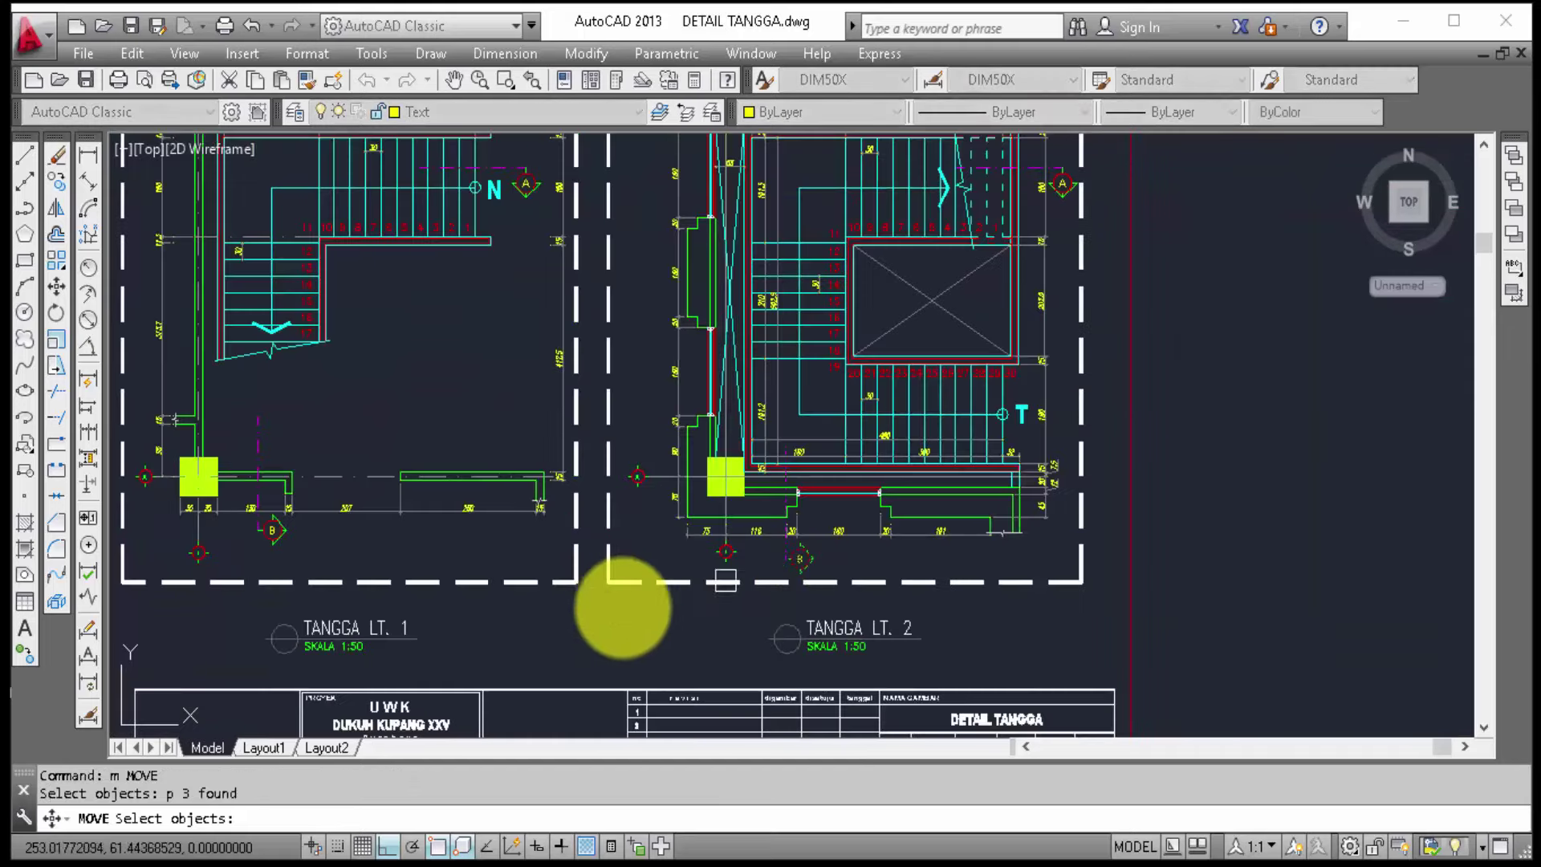
scroll(273, 505, "up", 5)
left_click(451, 626)
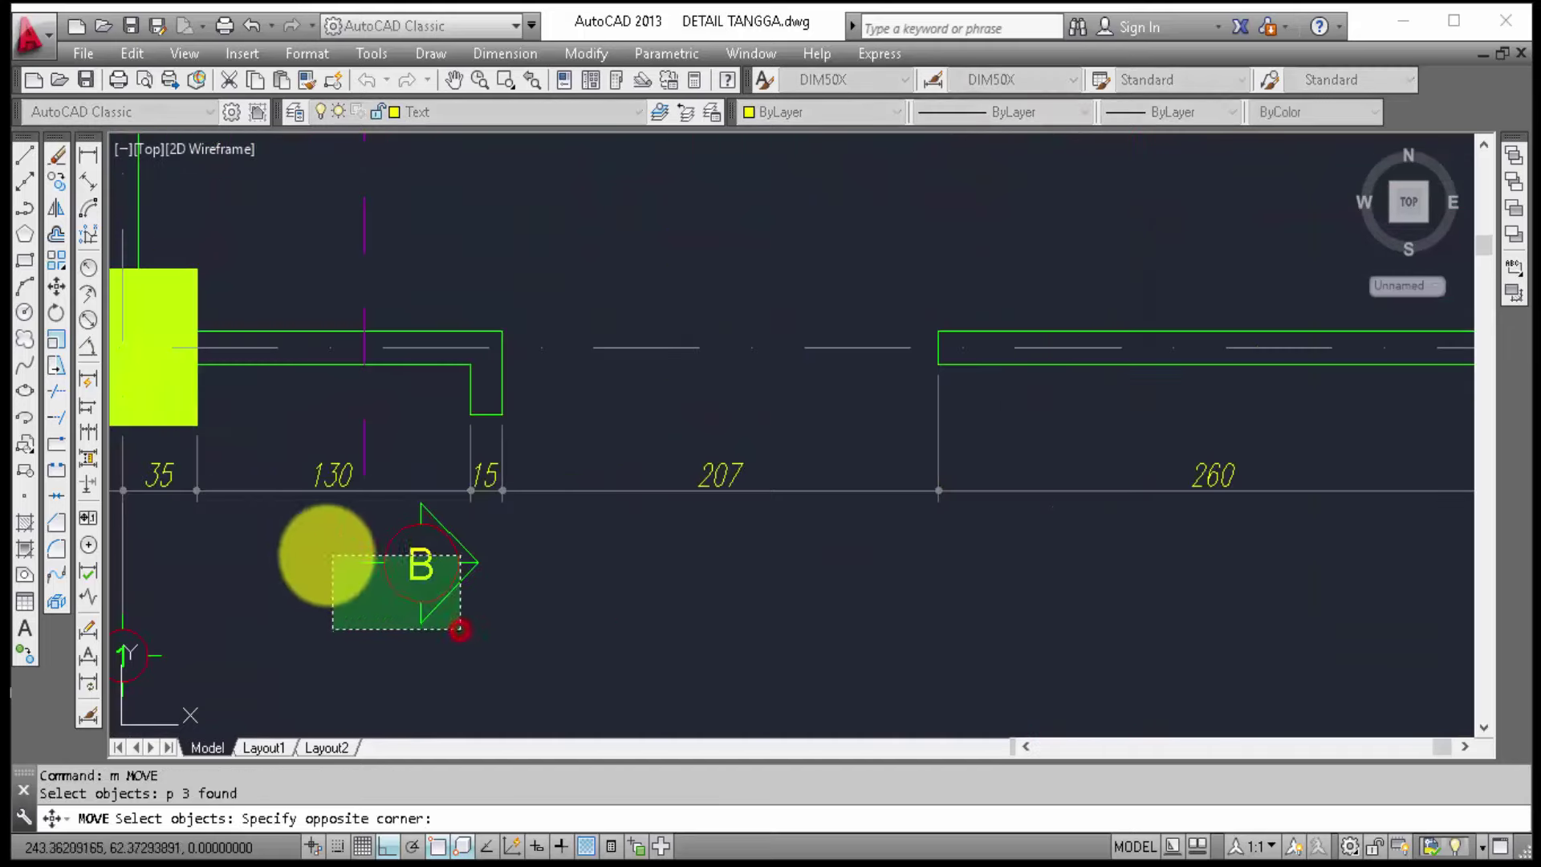
left_click(321, 552)
key("Return")
left_click(367, 626)
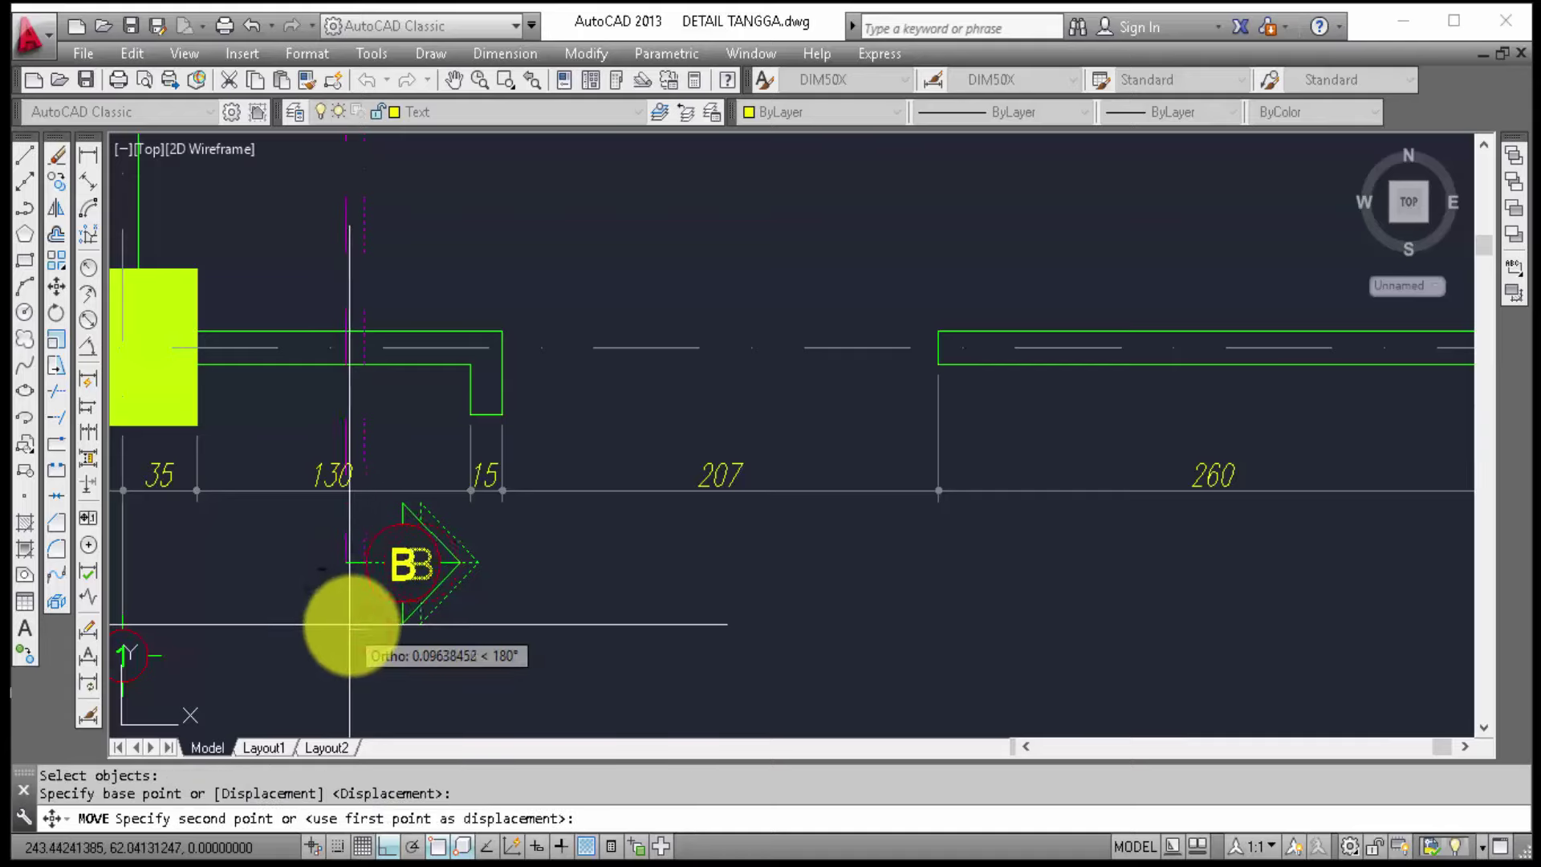
scroll(359, 622, "up", 2)
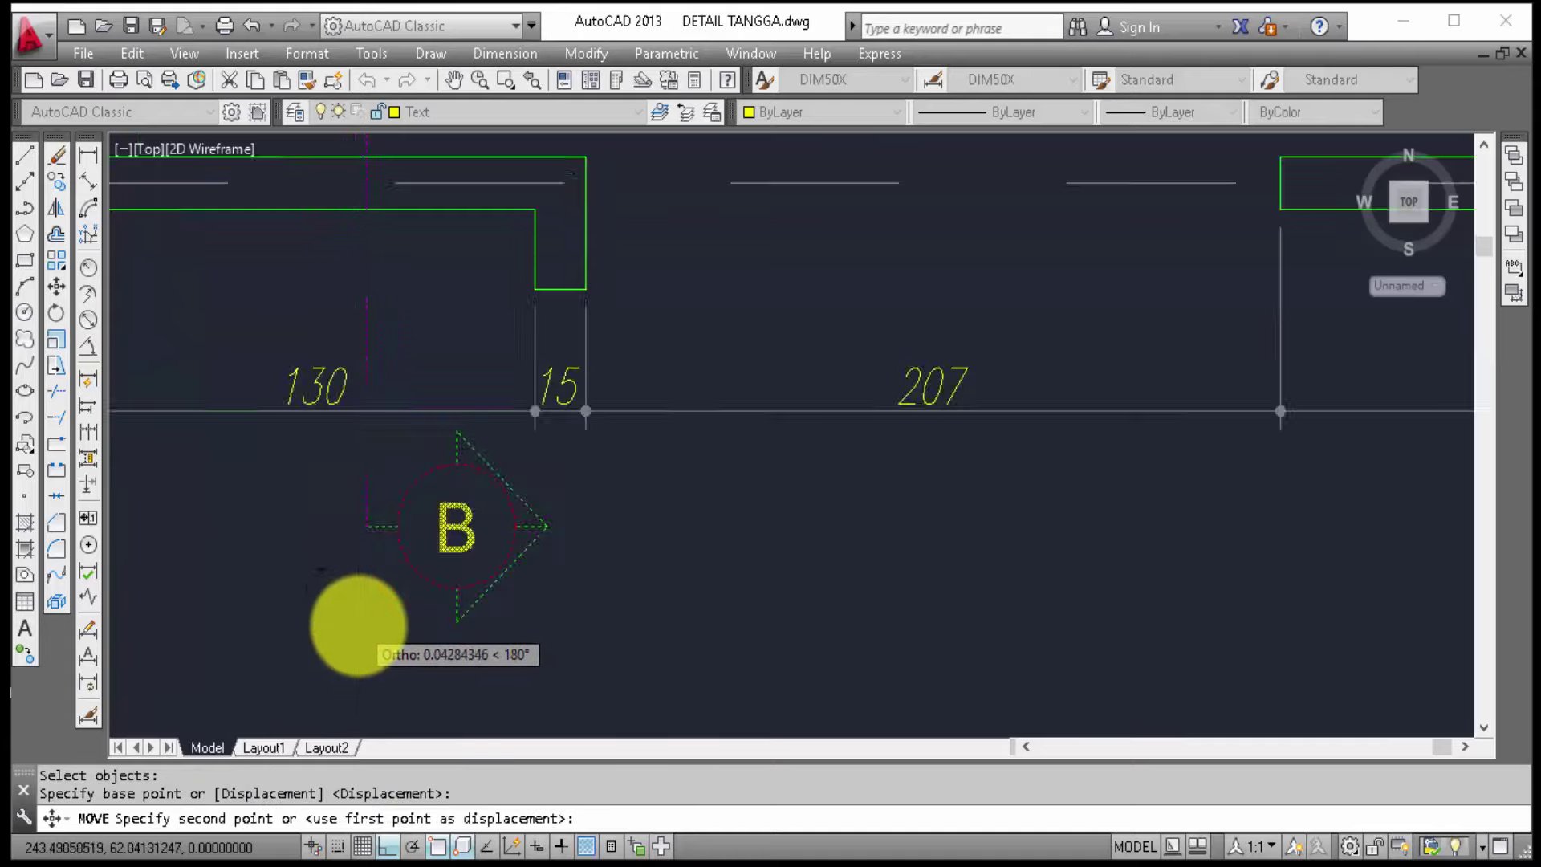
scroll(361, 619, "up", 2)
left_click(361, 619)
Step: Pan across both stair plans to check the repositioned A and B markers
scroll(366, 622, "down", 5)
middle_click_drag(490, 628, 282, 654)
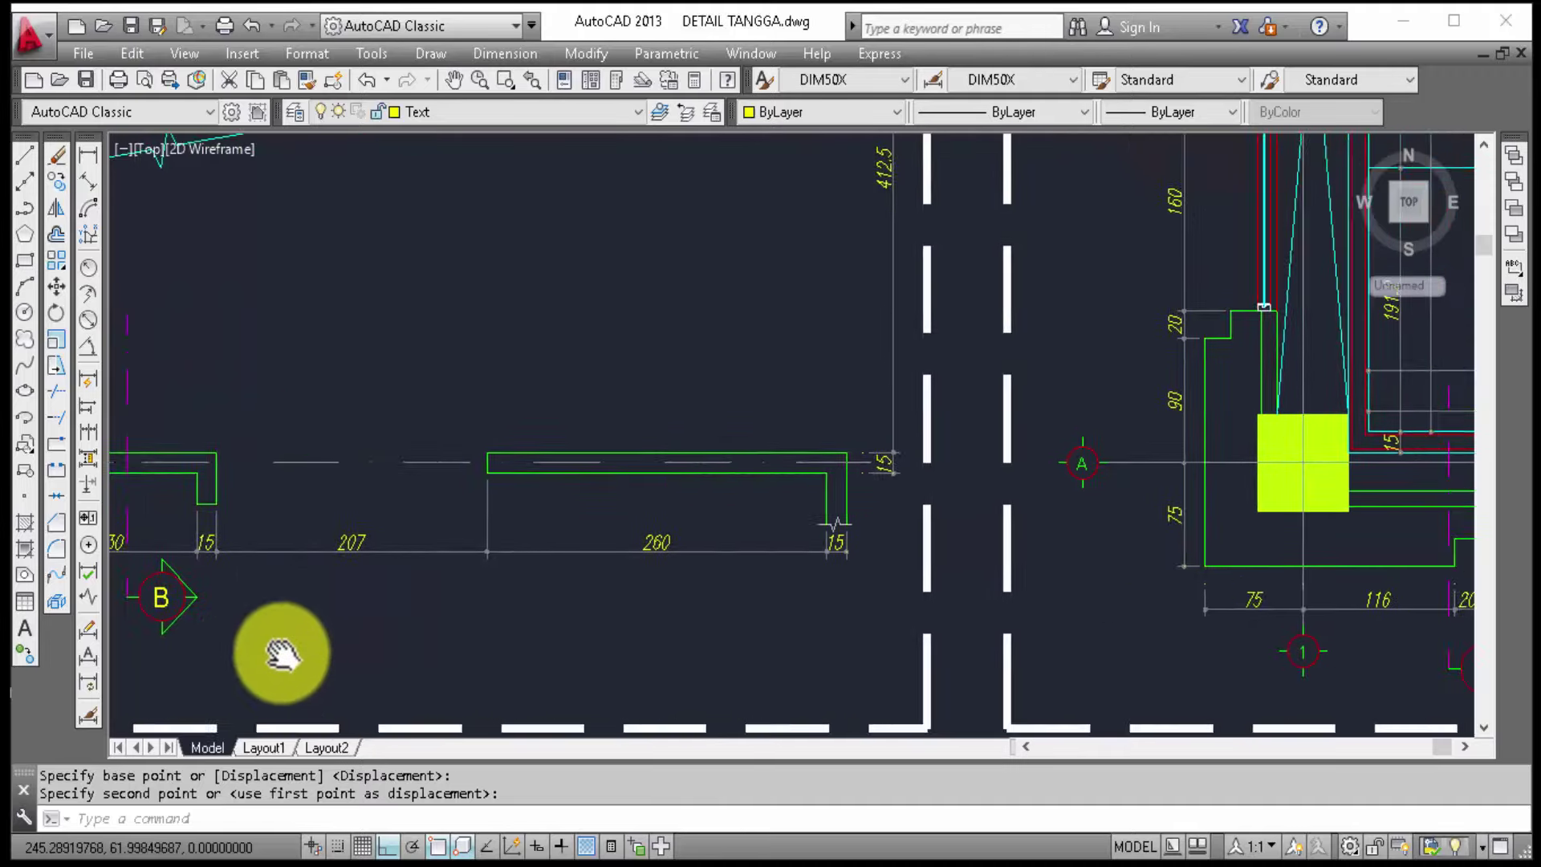
middle_click_drag(848, 642, 472, 662)
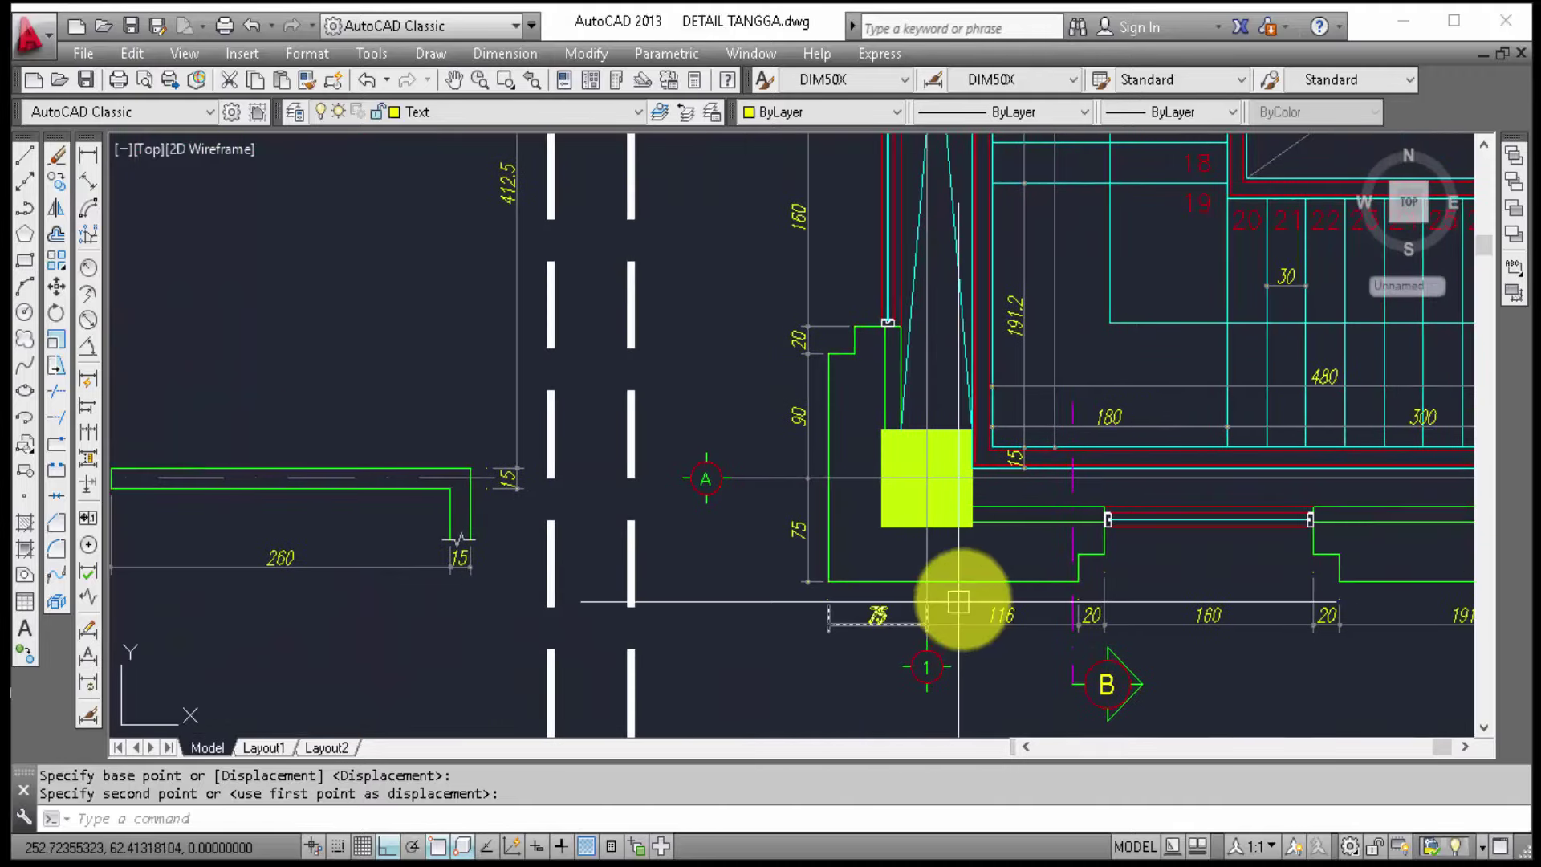
mouse_move(956, 602)
middle_mouse_down()
mouse_move(698, 619)
mouse_move(840, 420)
mouse_move(840, 673)
mouse_move(829, 561)
mouse_move(846, 468)
middle_mouse_up()
mouse_move(315, 510)
middle_mouse_down()
mouse_move(737, 495)
mouse_move(688, 602)
mouse_move(705, 613)
mouse_move(327, 526)
mouse_move(407, 563)
middle_mouse_up()
Step: Crossing-select most of the two-plan stair sheet
scroll(613, 395, "down", 5)
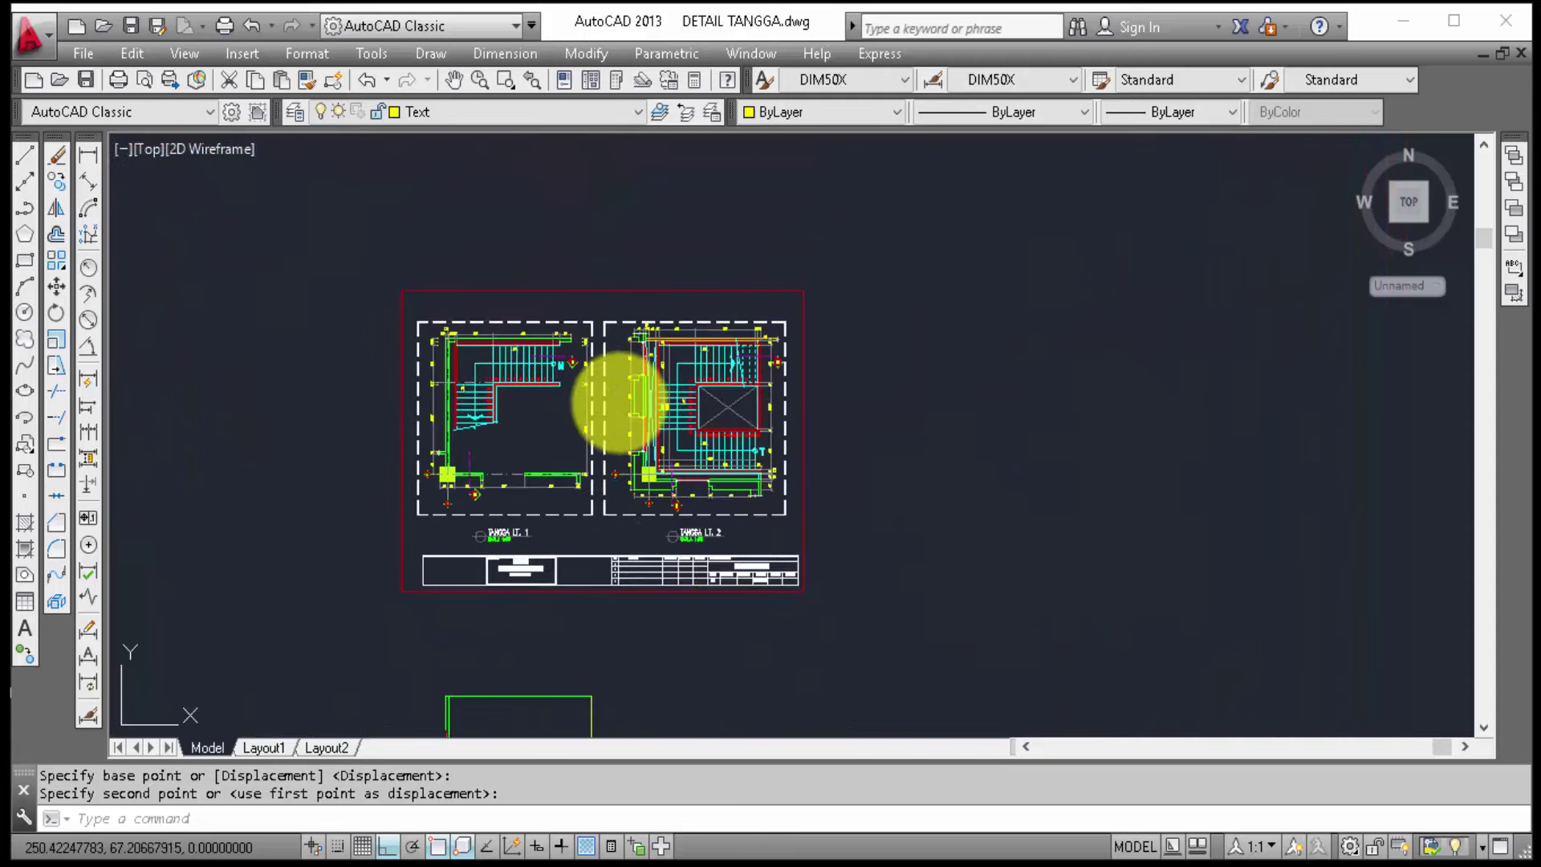
scroll(561, 626, "up", 3)
scroll(644, 481, "down", 3)
scroll(645, 482, "down", 5)
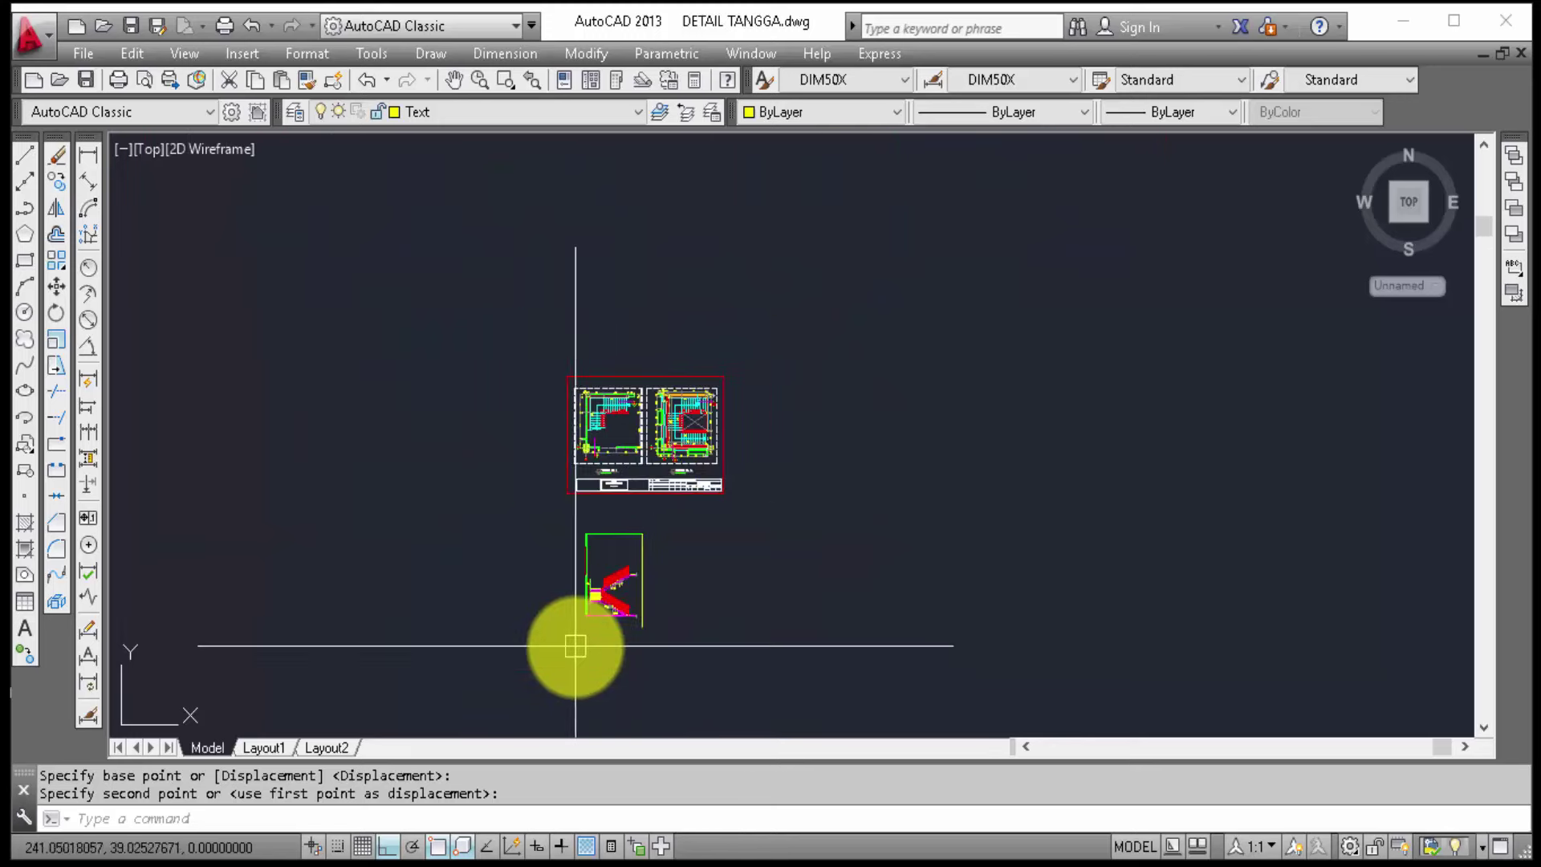
scroll(568, 637, "up", 6)
middle_click_drag(733, 585, 688, 739)
middle_click_drag(773, 632, 843, 551)
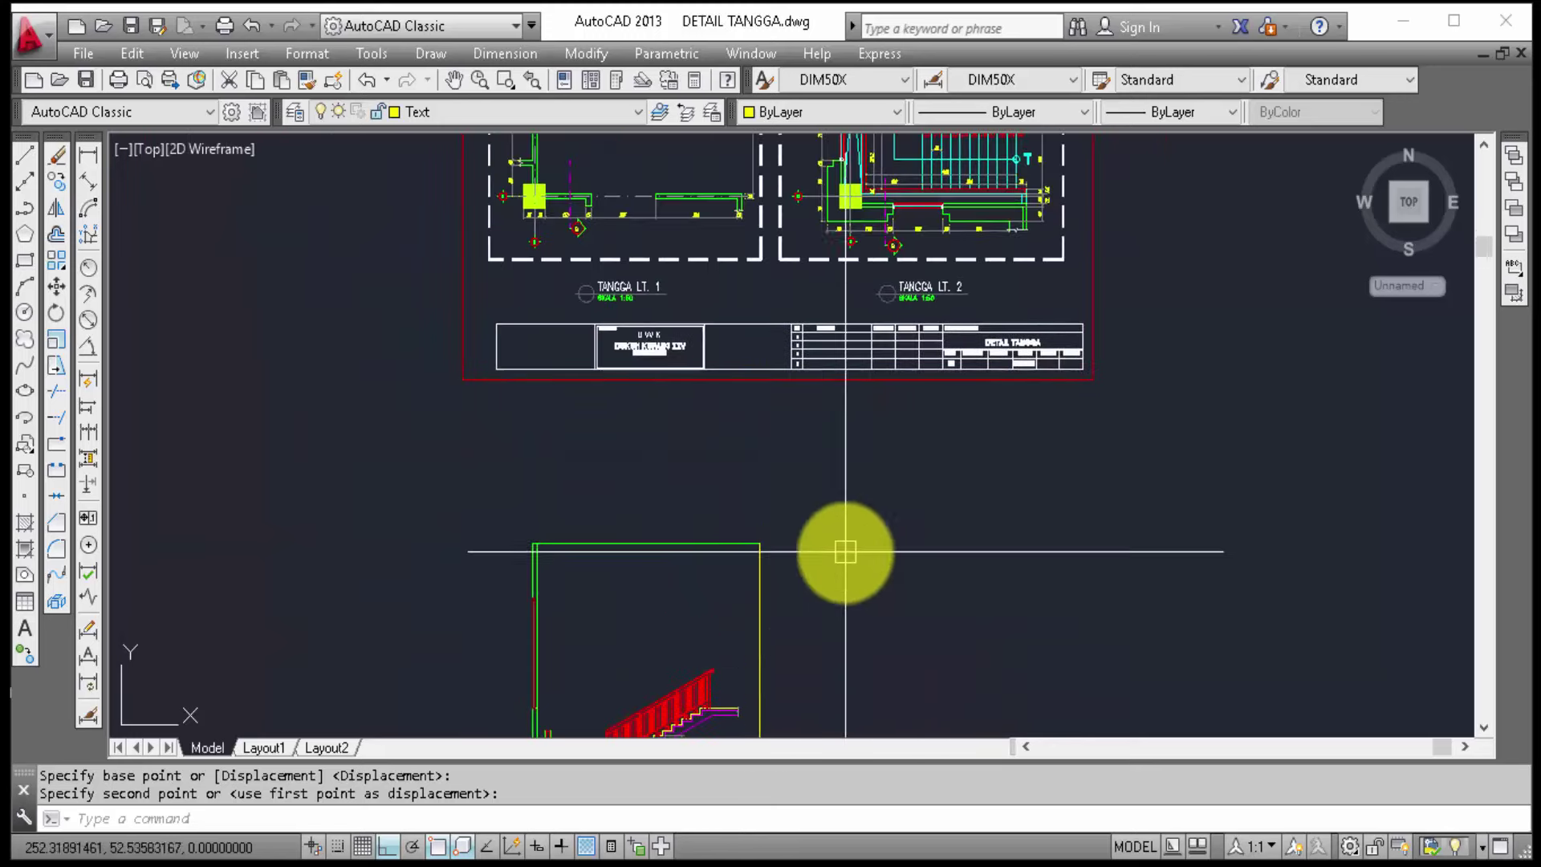
scroll(843, 550, "down", 3)
left_click(1016, 634)
left_click(467, 298)
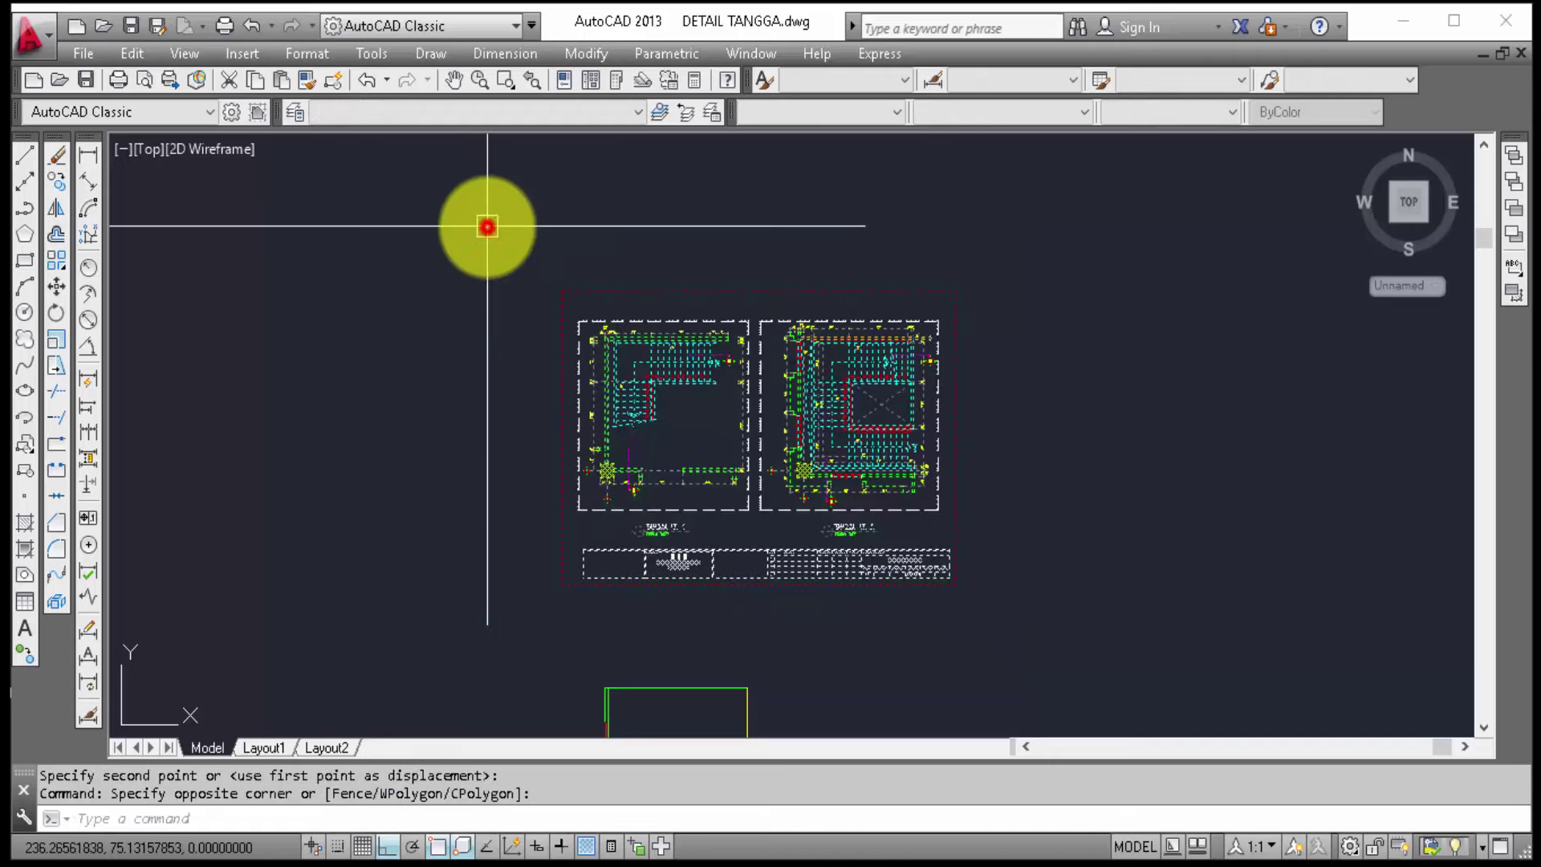
Step: Add the rest of the sheet (365 objects), copy it and paste as a block
left_click(1066, 611)
left_click(434, 257)
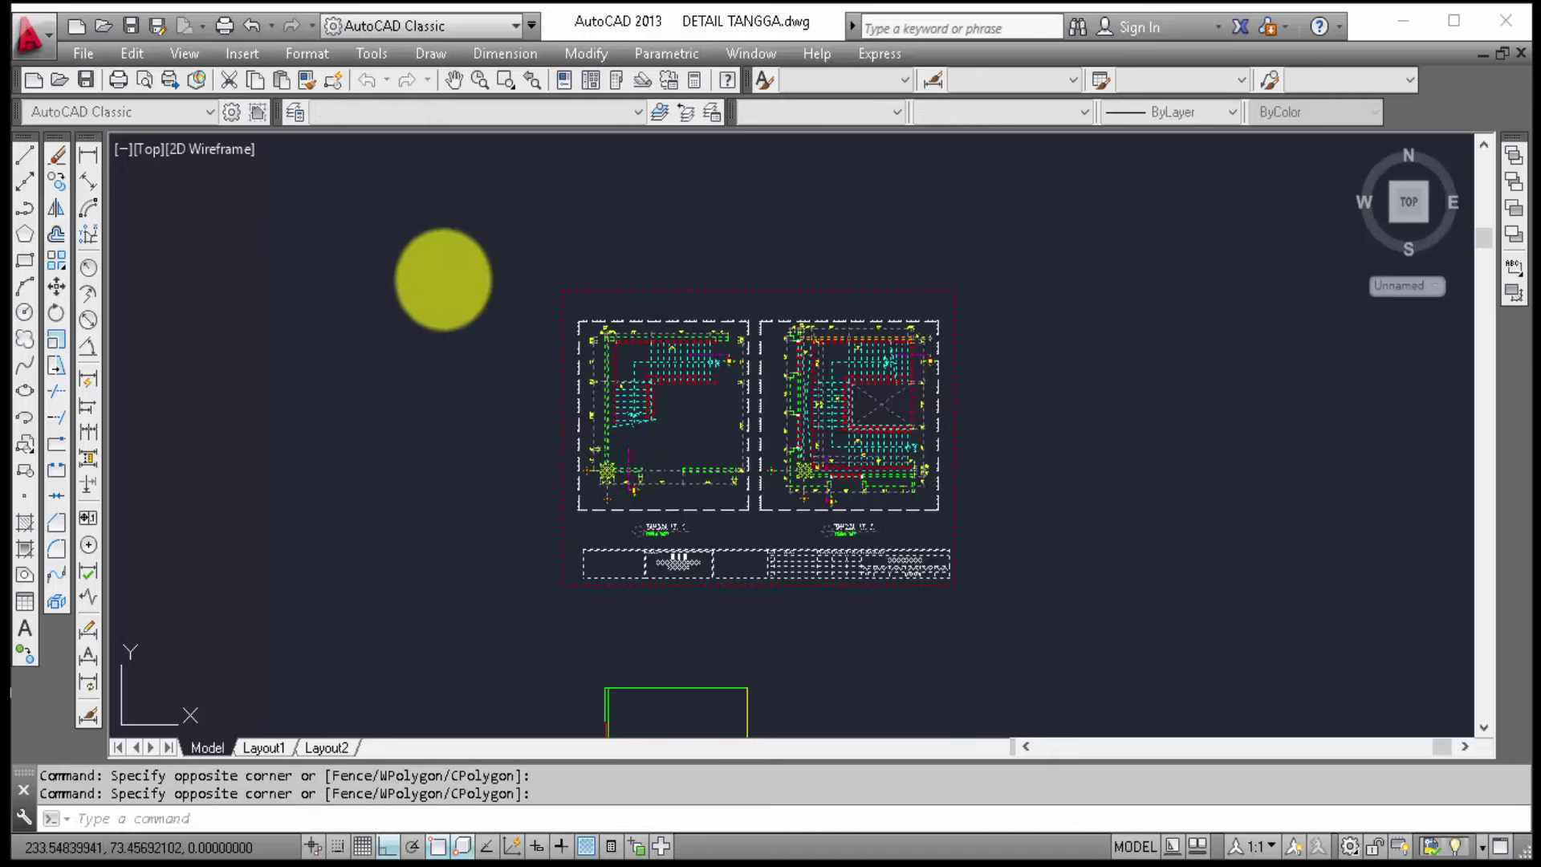
key("ctrl+c")
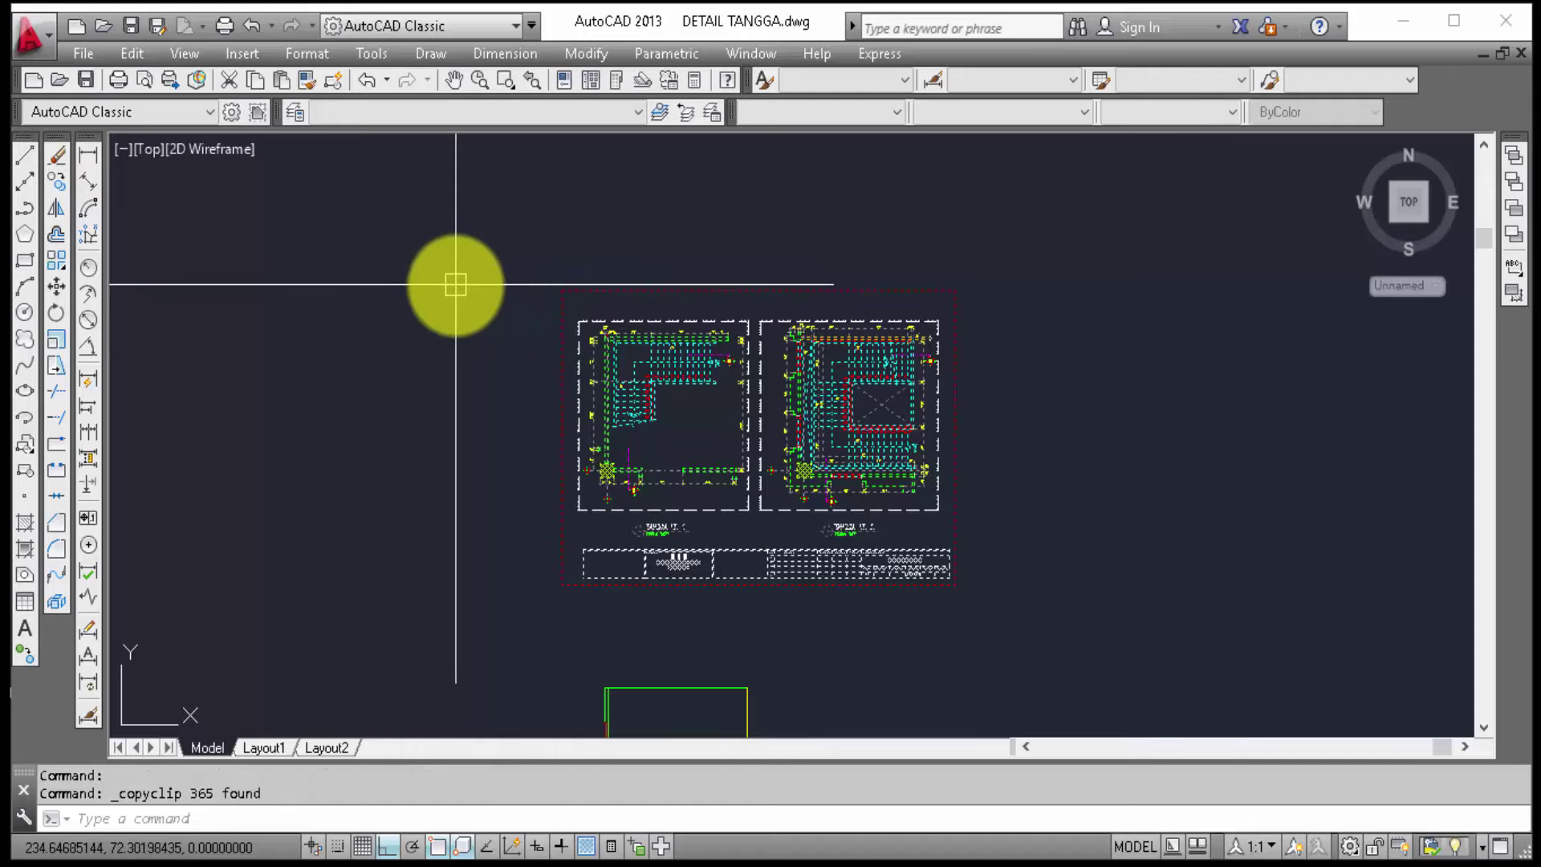
key("ctrl+shift+v")
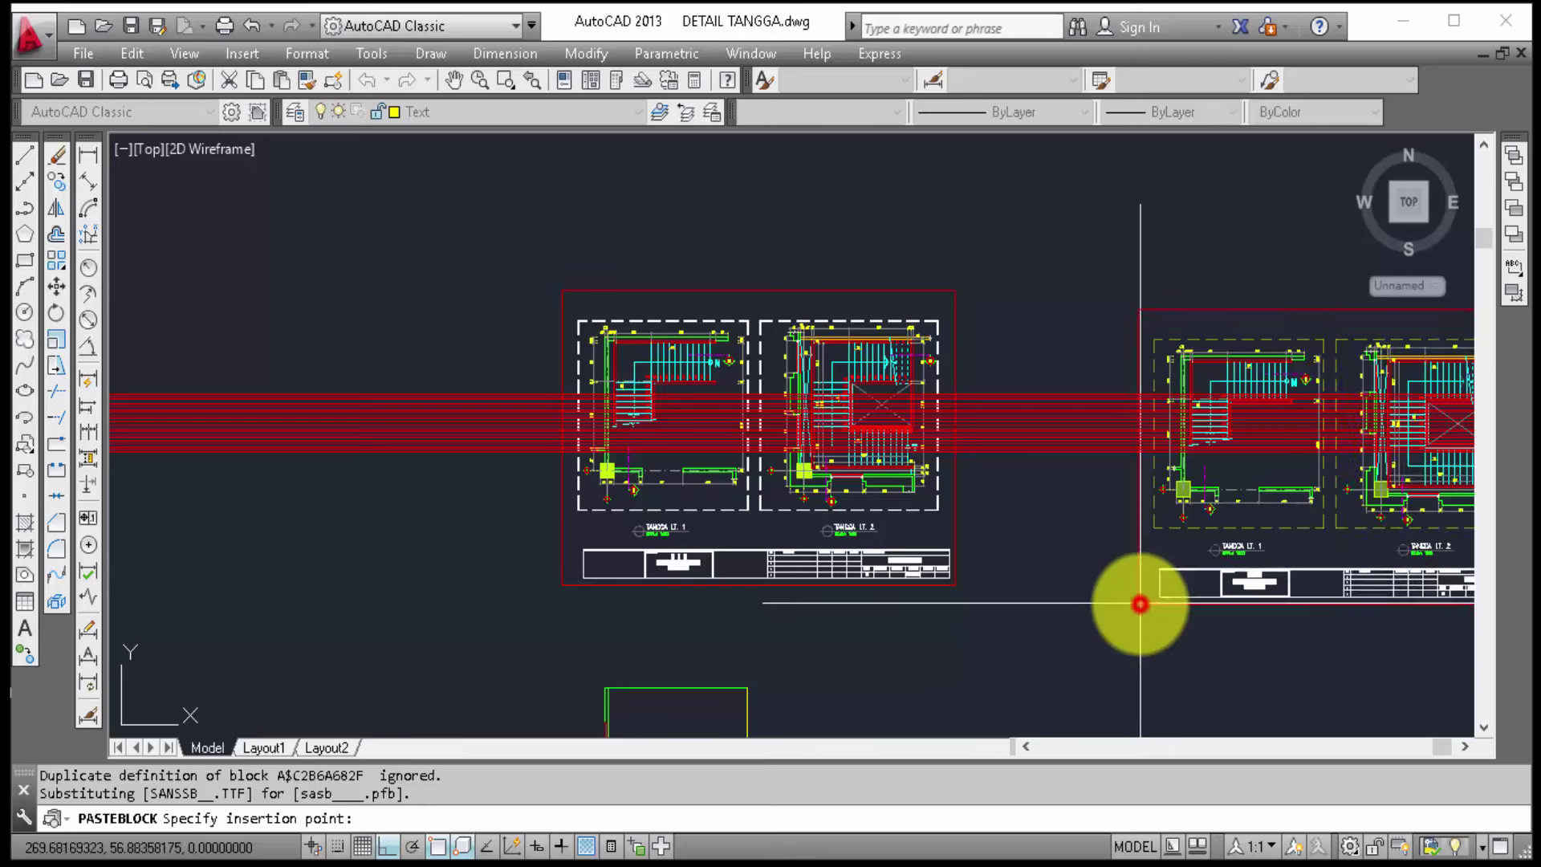
Step: Place the pasted sheet right of the original and rotate it a quarter-turn
left_click(1140, 604)
middle_click_drag(1085, 612, 843, 592)
left_click(973, 562)
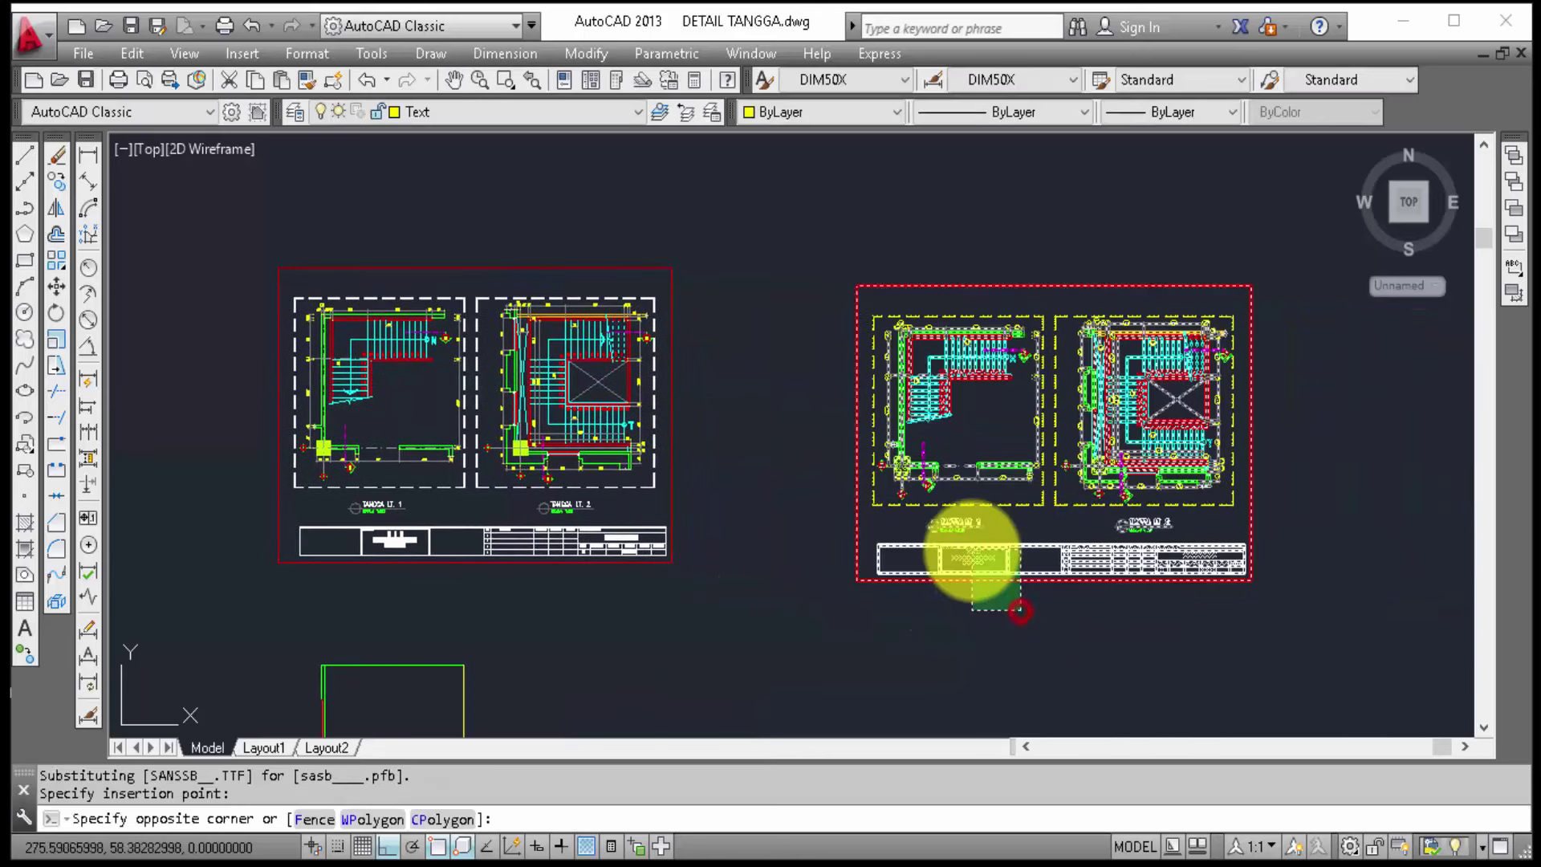
left_click(1021, 612)
type("ro")
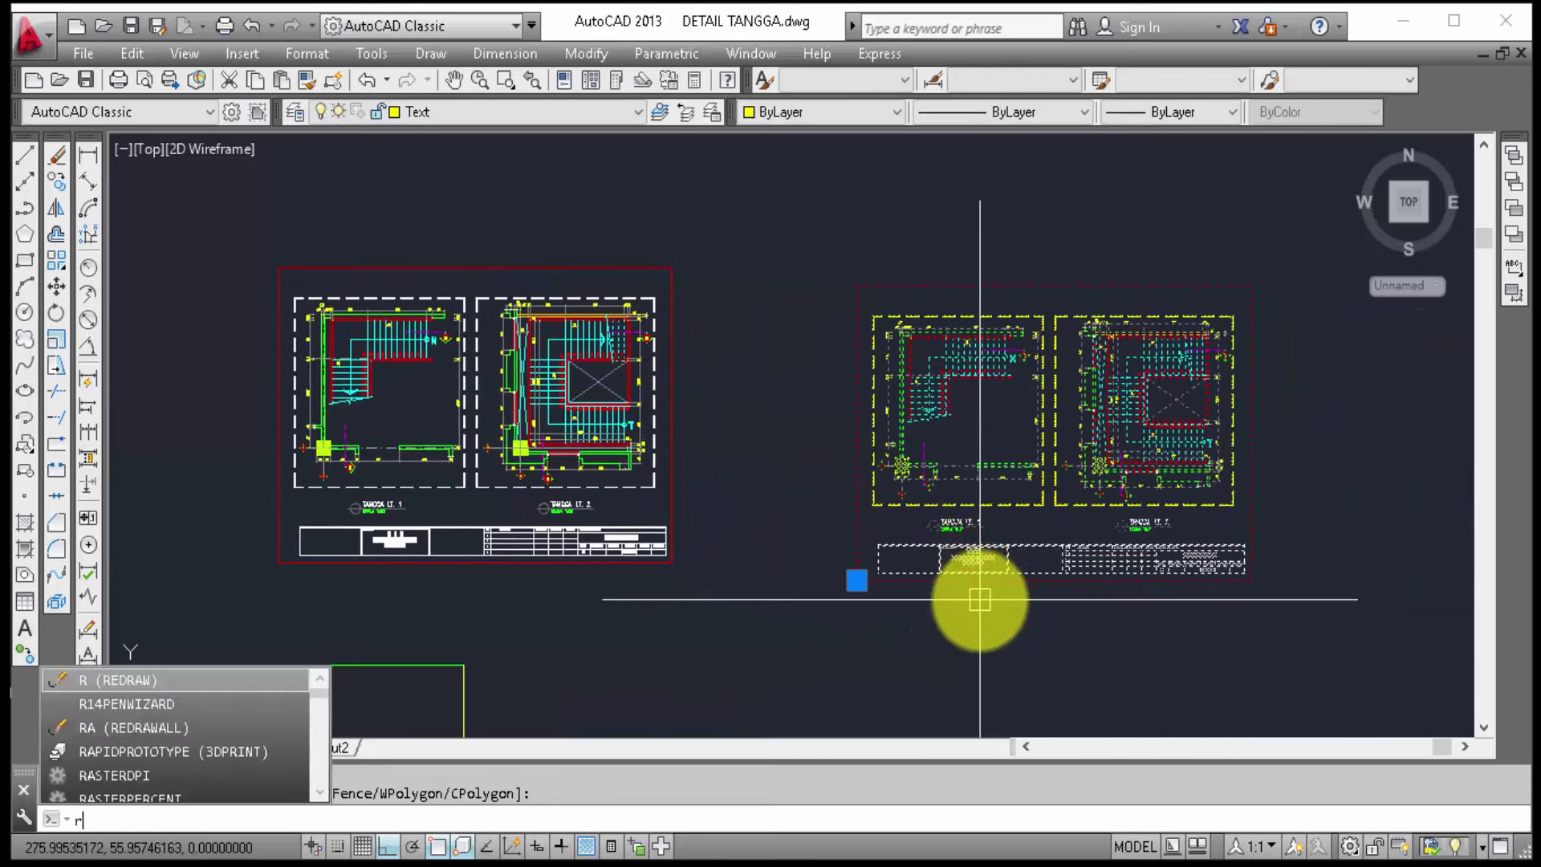
key("Return")
left_click(969, 592)
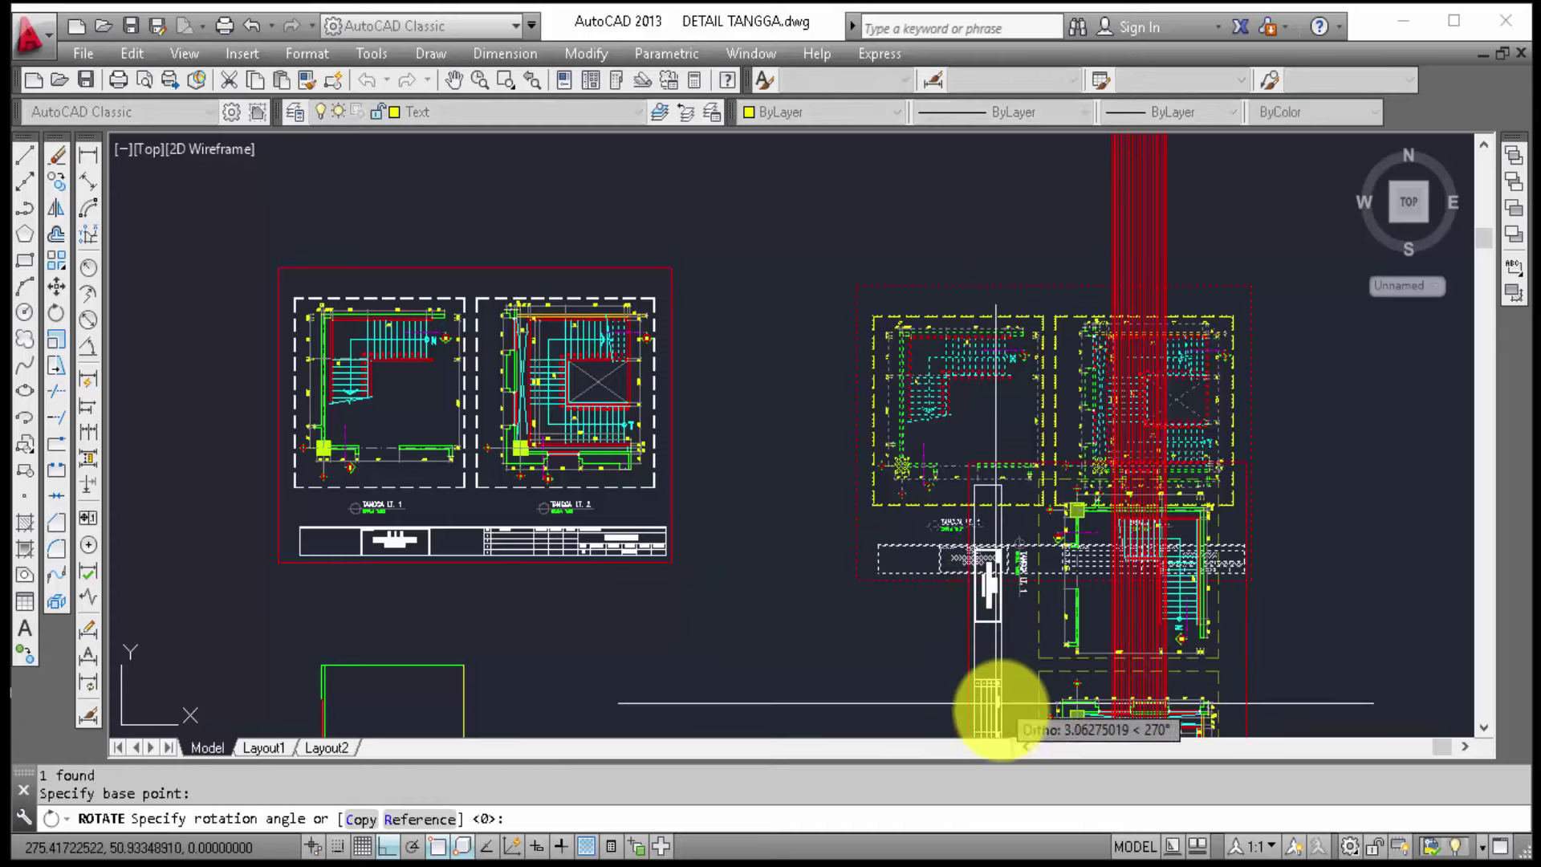
scroll(936, 447, "down", 2)
scroll(945, 492, "up", 2)
left_click(962, 540)
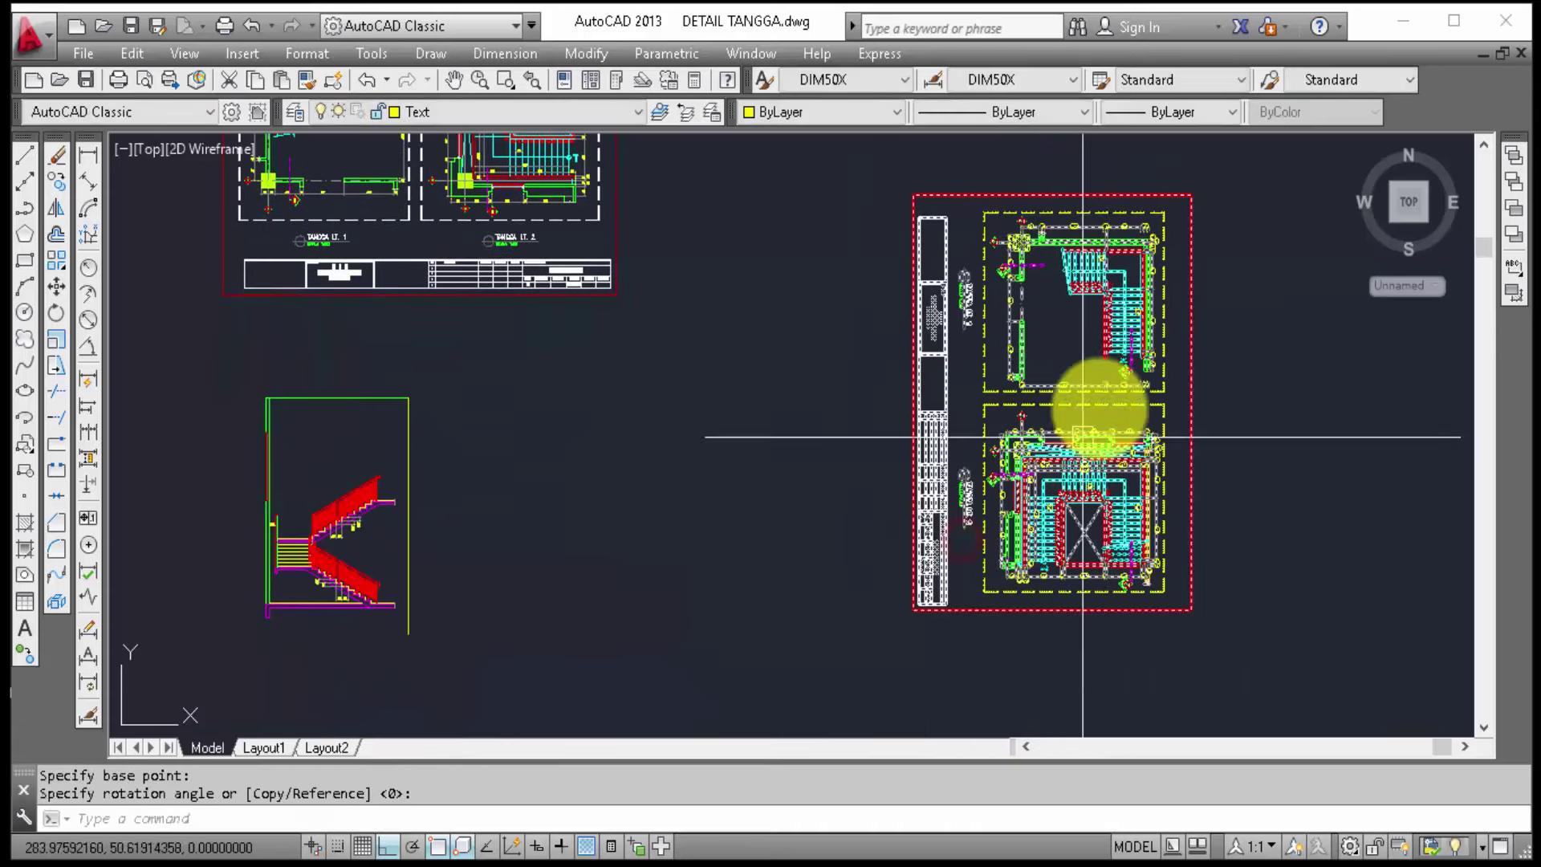
Step: Reselect the rotated copy and begin a second rotation about a new pivot
scroll(1037, 477, "up", 4)
left_click(993, 460)
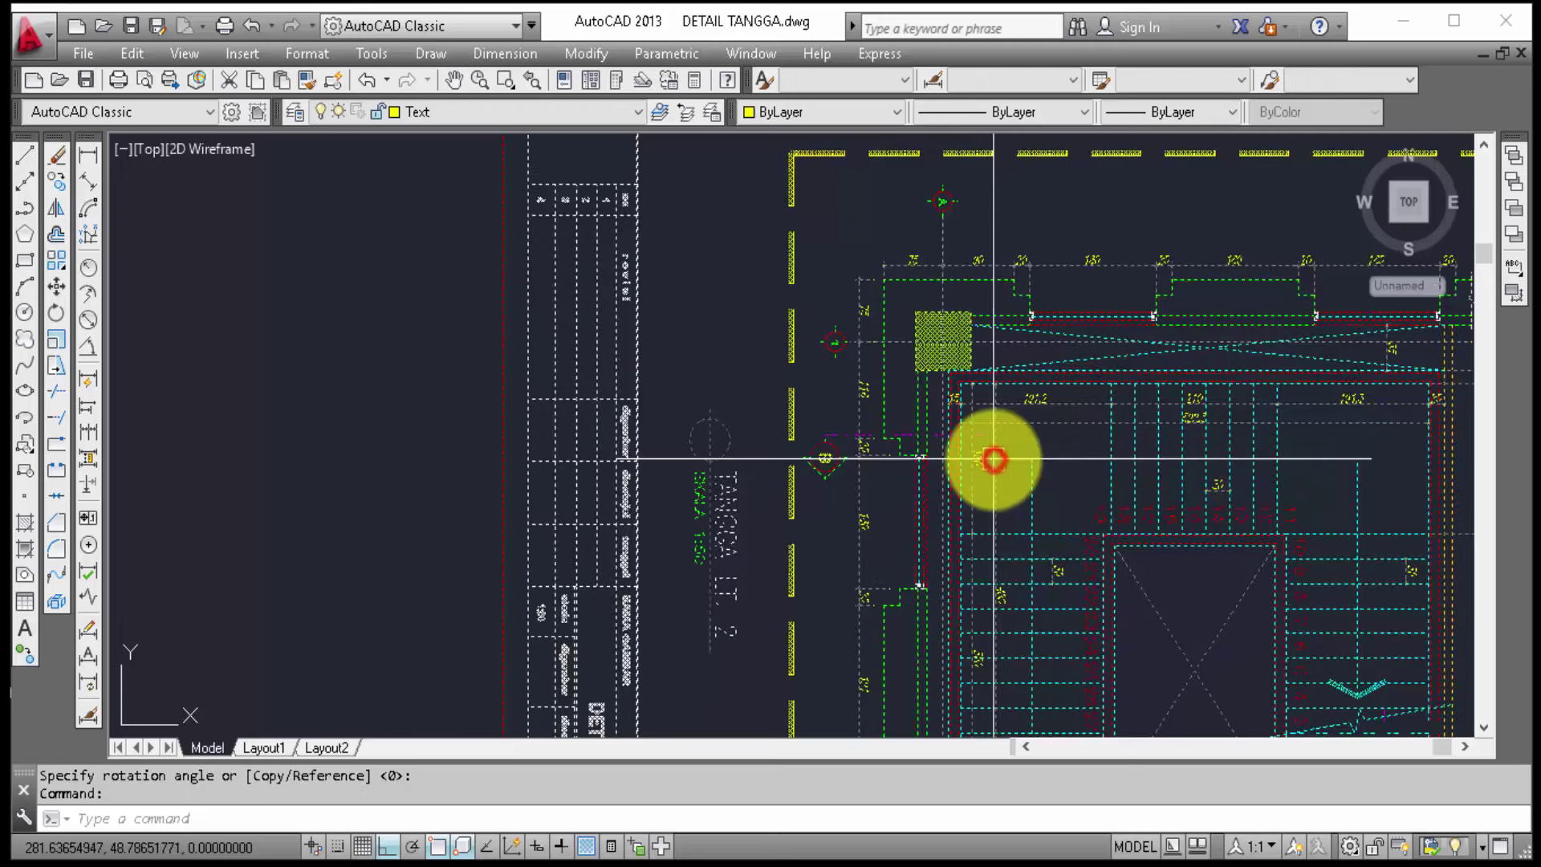
type("ro")
key("Return")
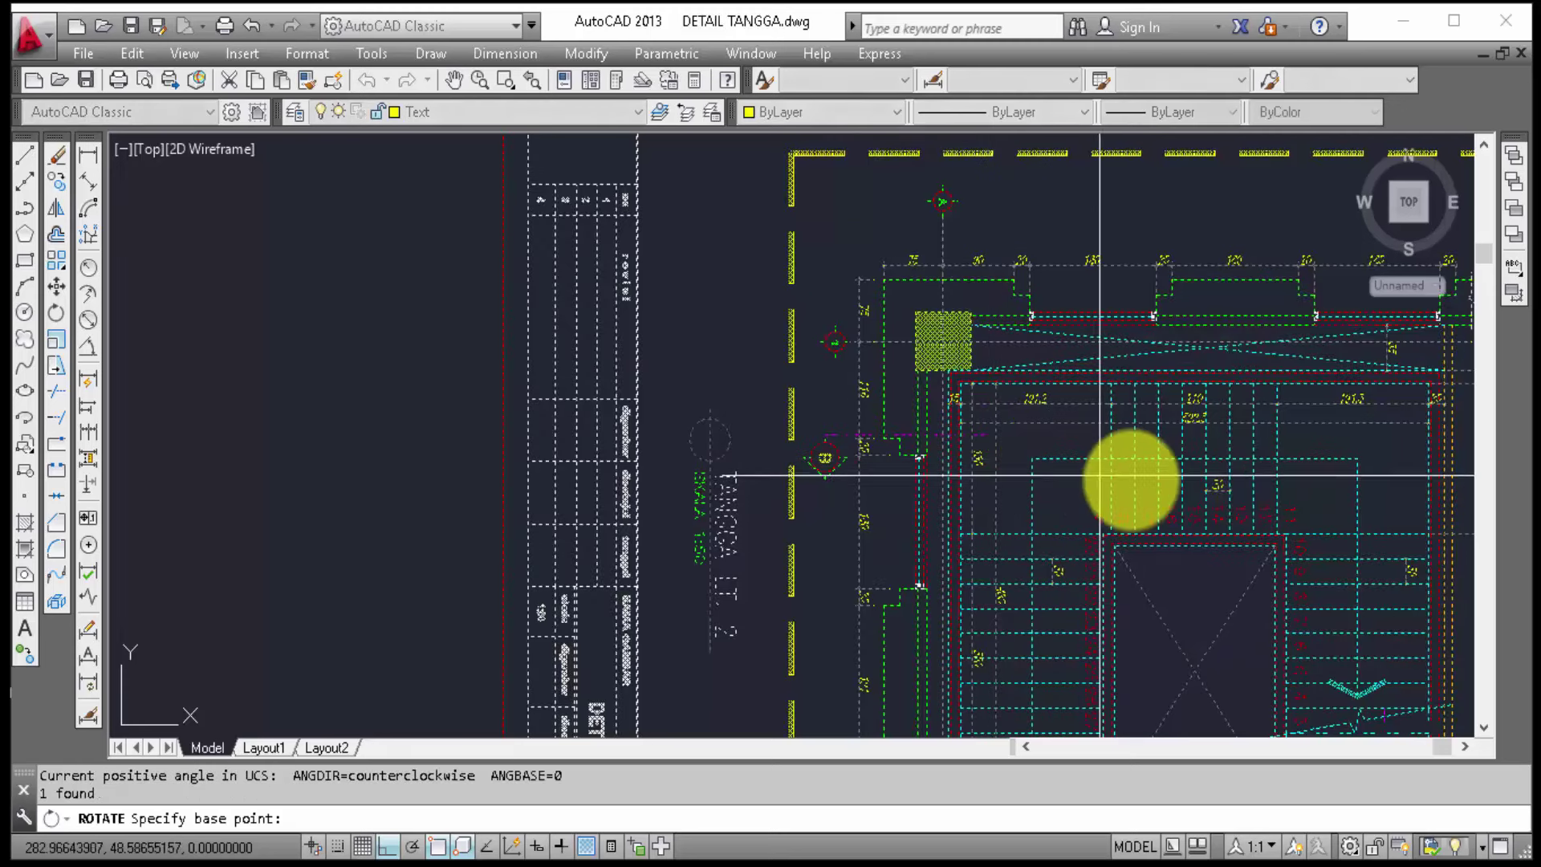
left_click(1180, 474)
scroll(1180, 473, "down", 3)
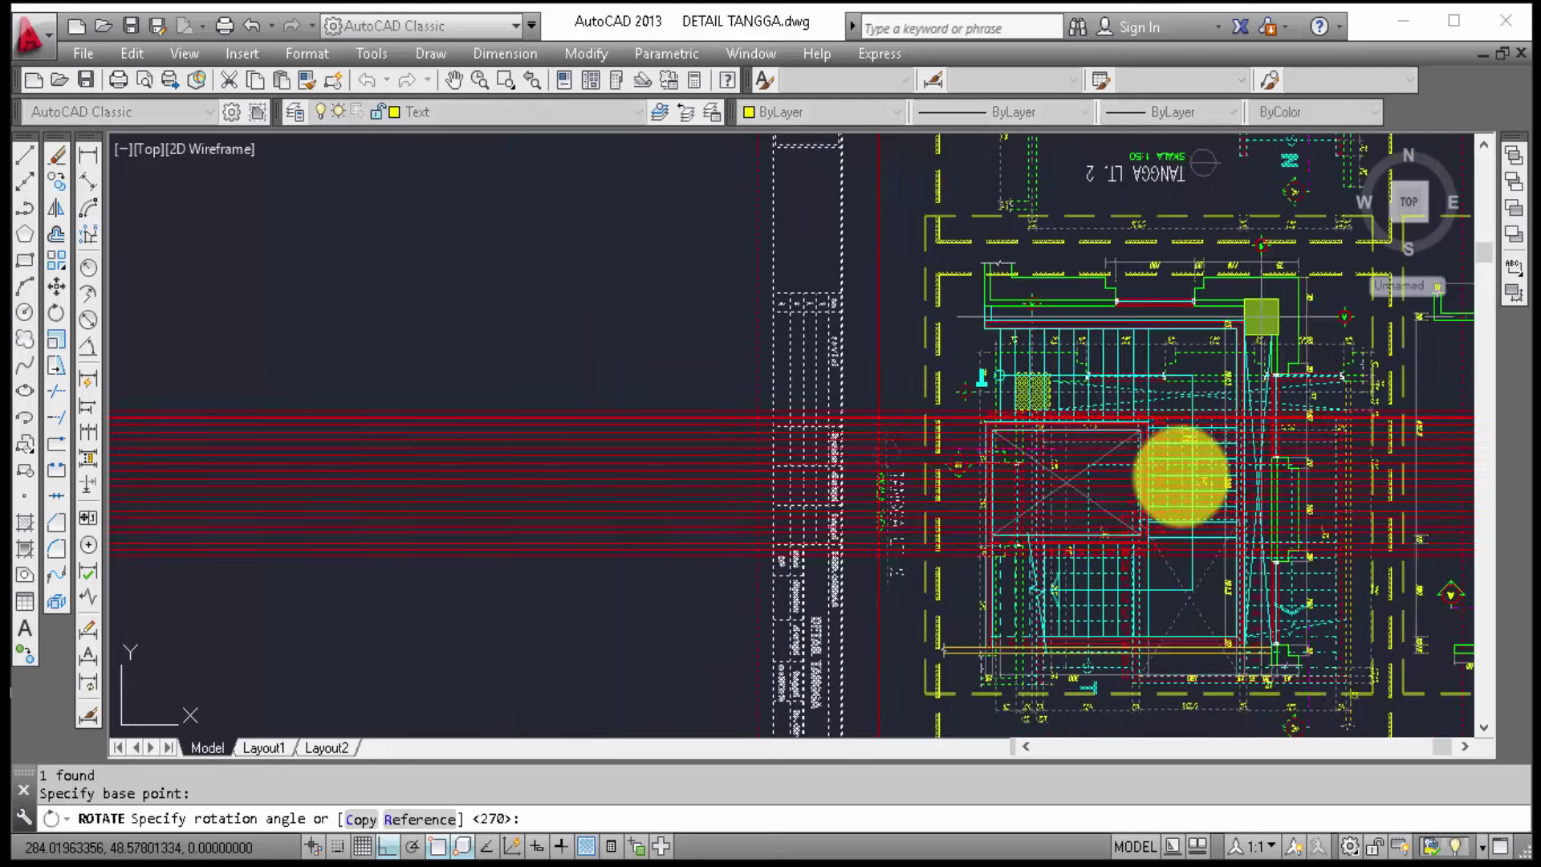
scroll(1180, 474, "down", 2)
scroll(1176, 473, "down", 2)
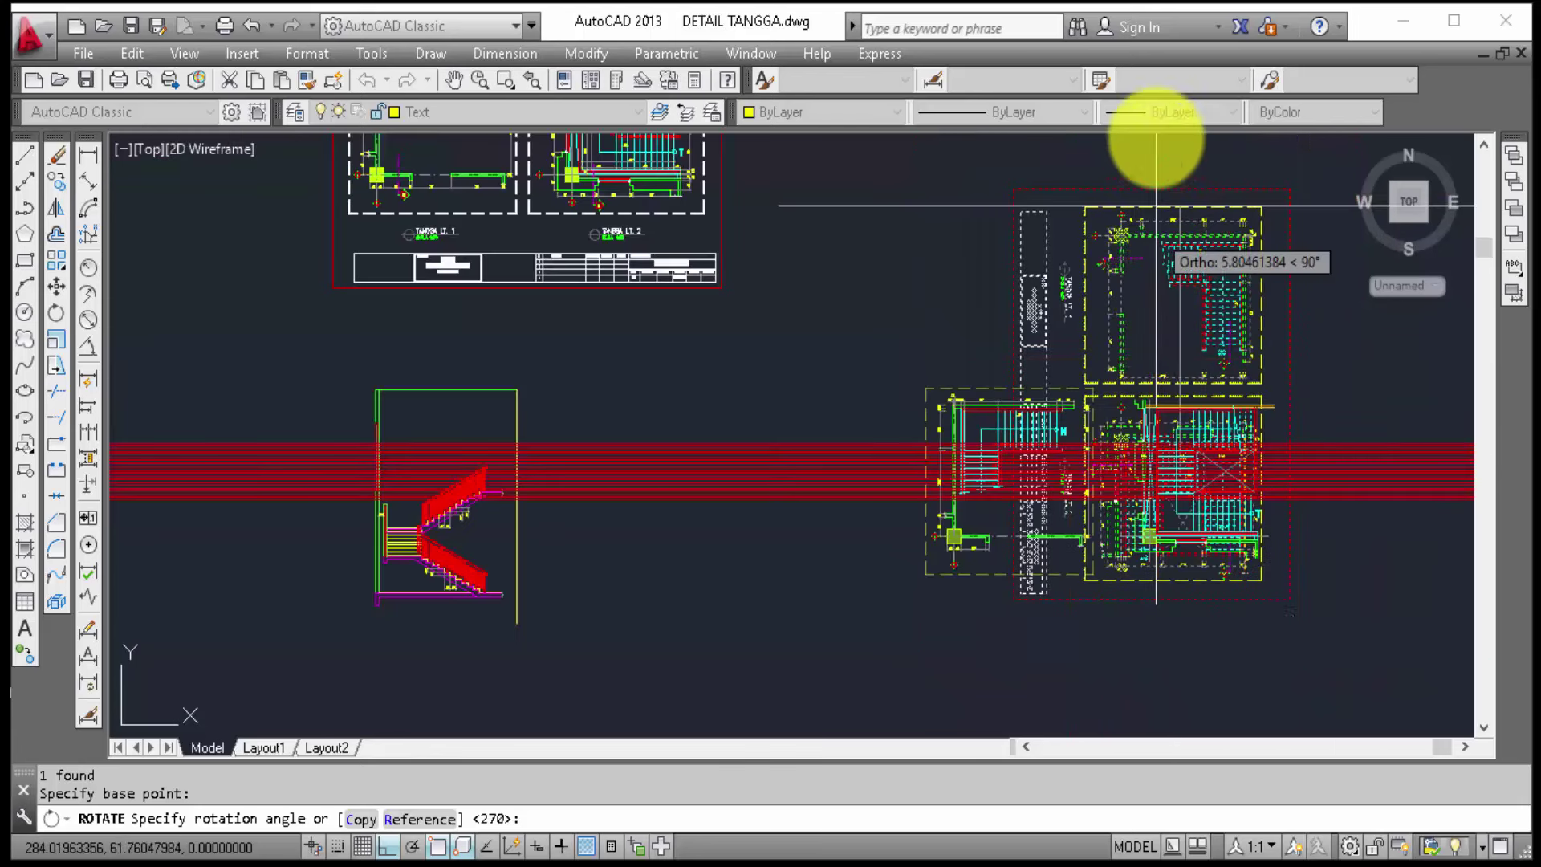
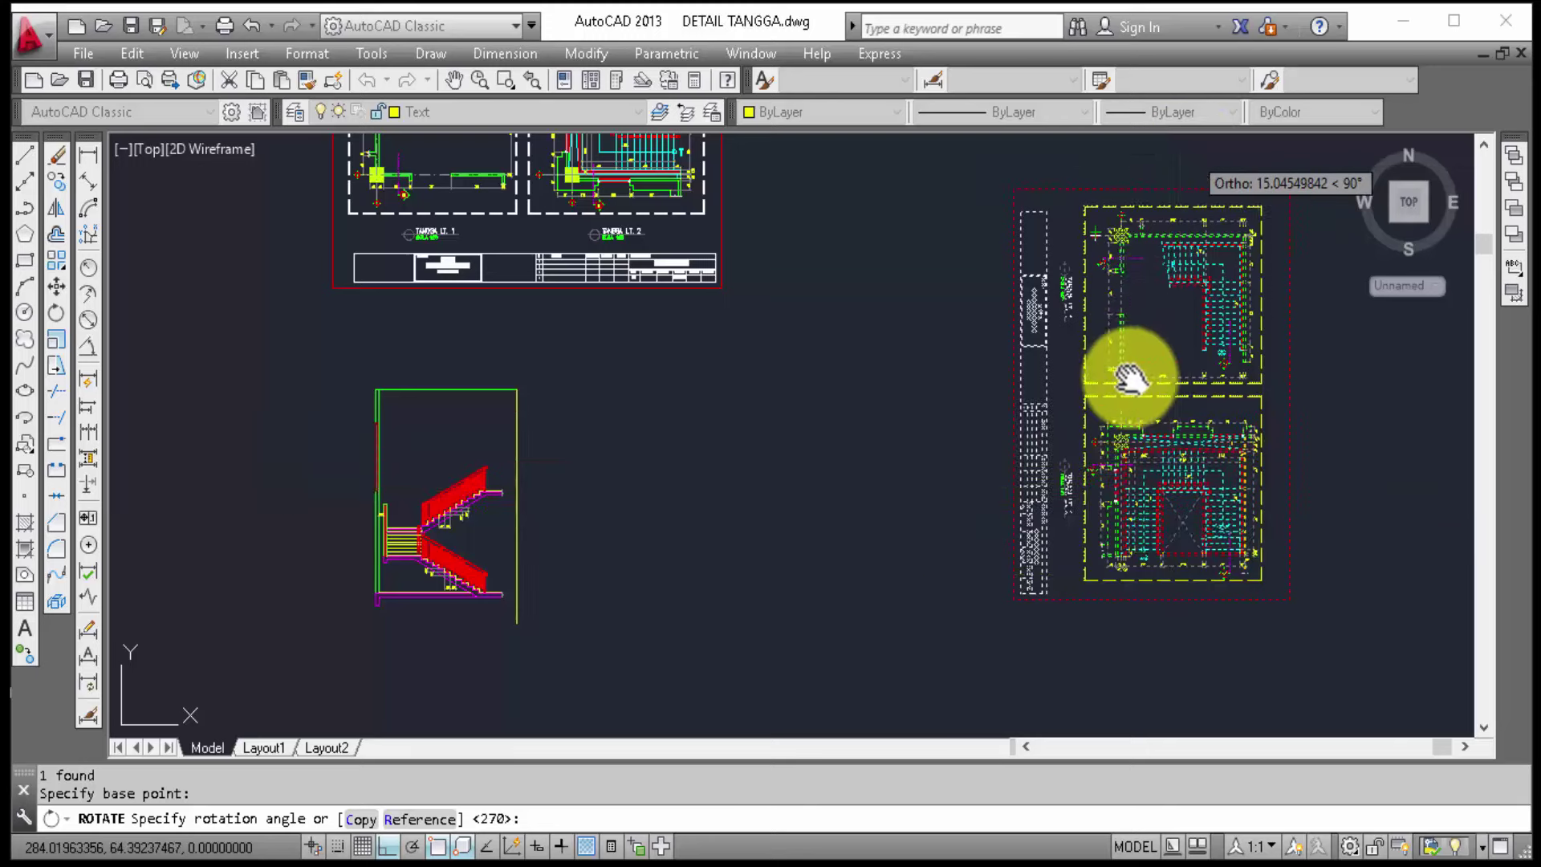
Step: Rotate the copied stair-plan sheet 90° so LT. 2 stacks above LT. 1
middle_click_drag(1132, 385, 1090, 610)
left_click(1116, 202)
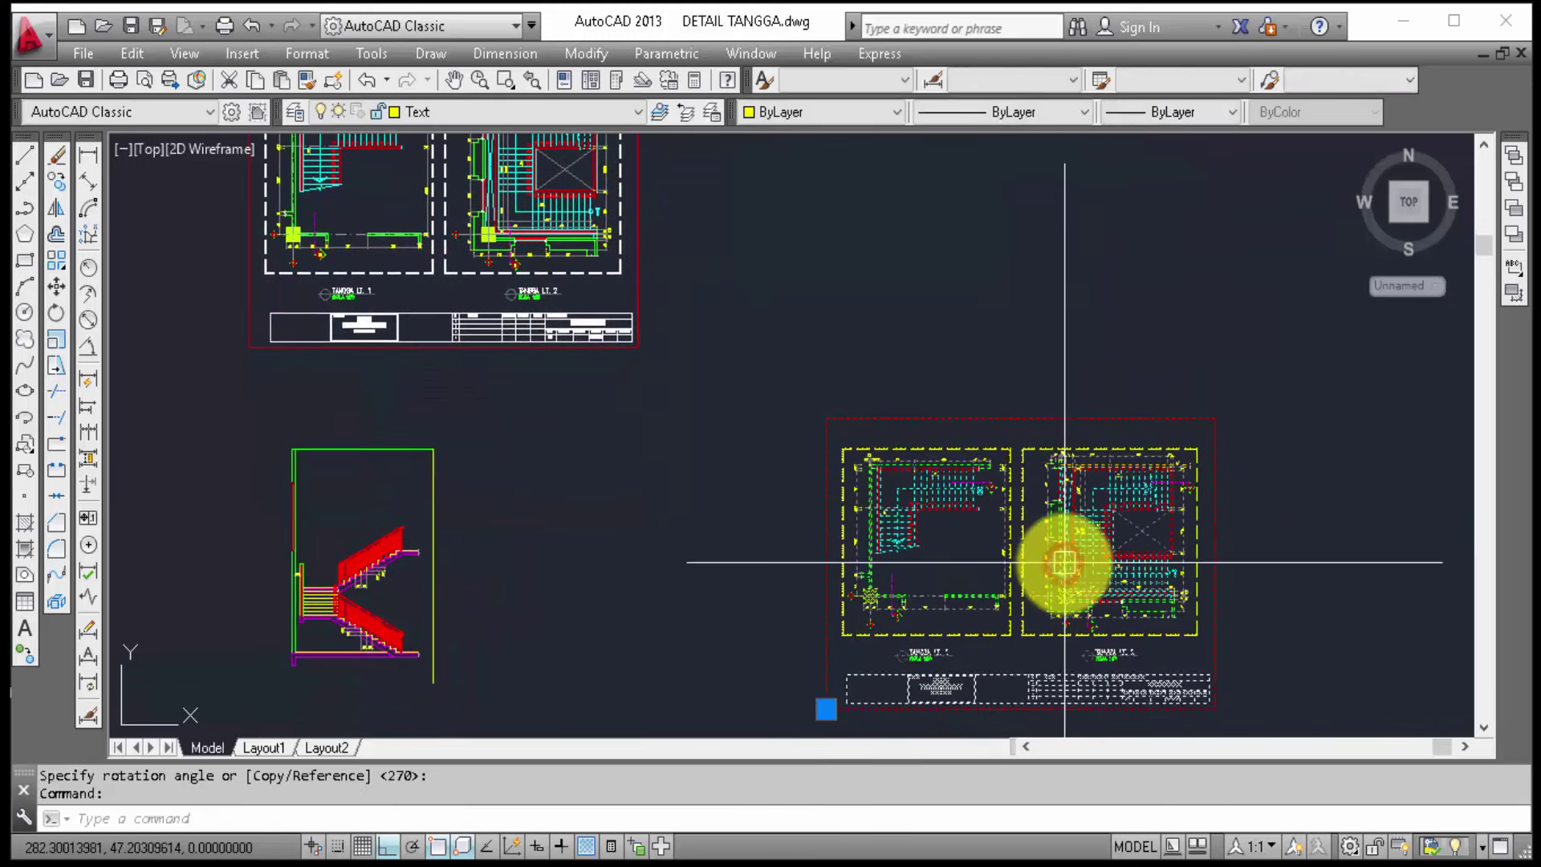
type("ro")
key("Return")
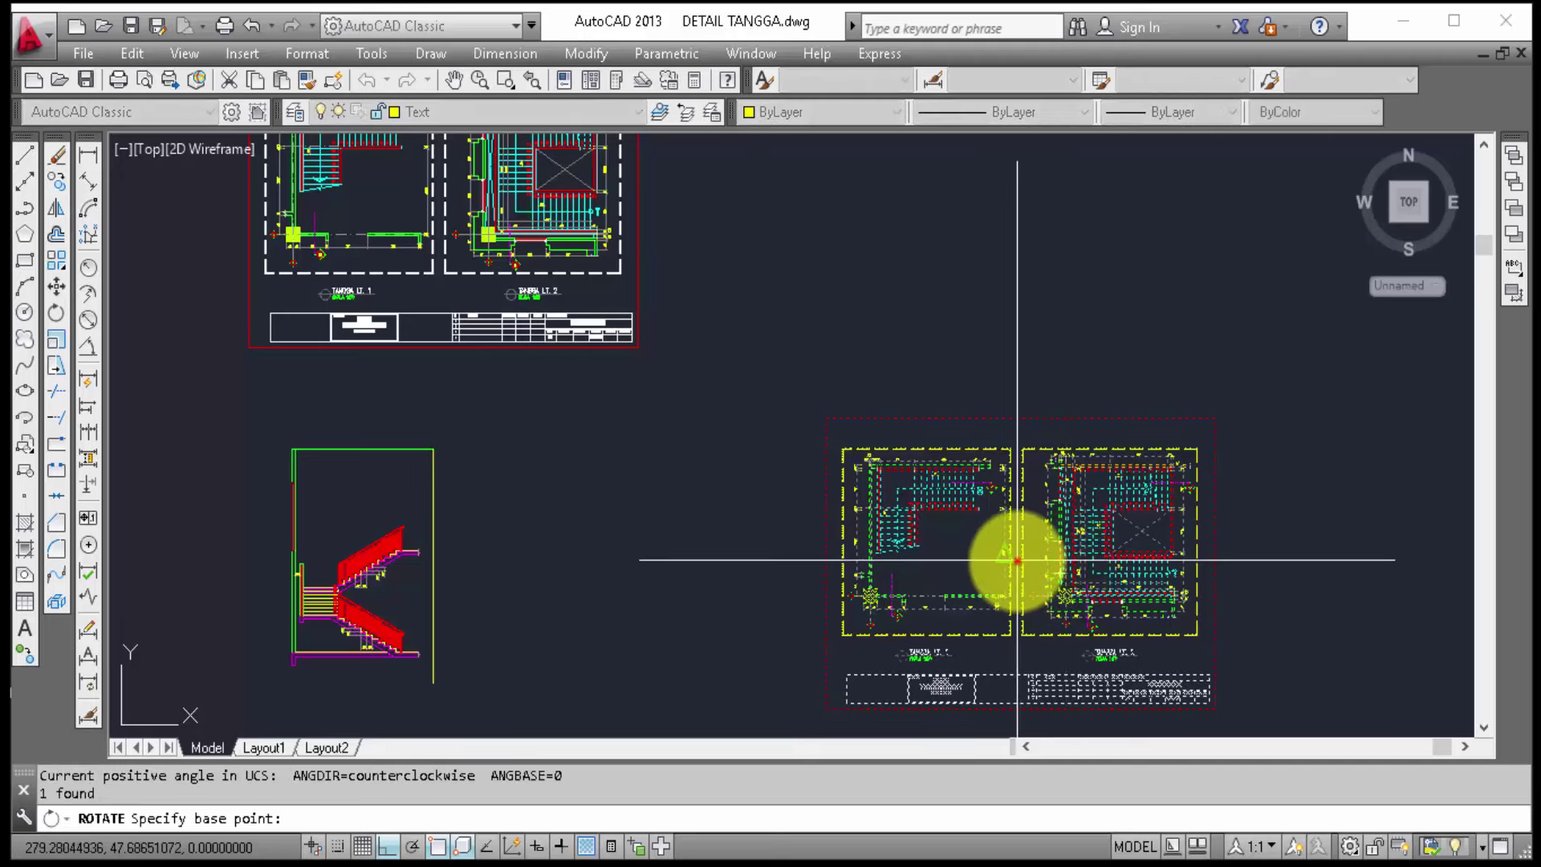
left_click(1015, 554)
left_click(1016, 293)
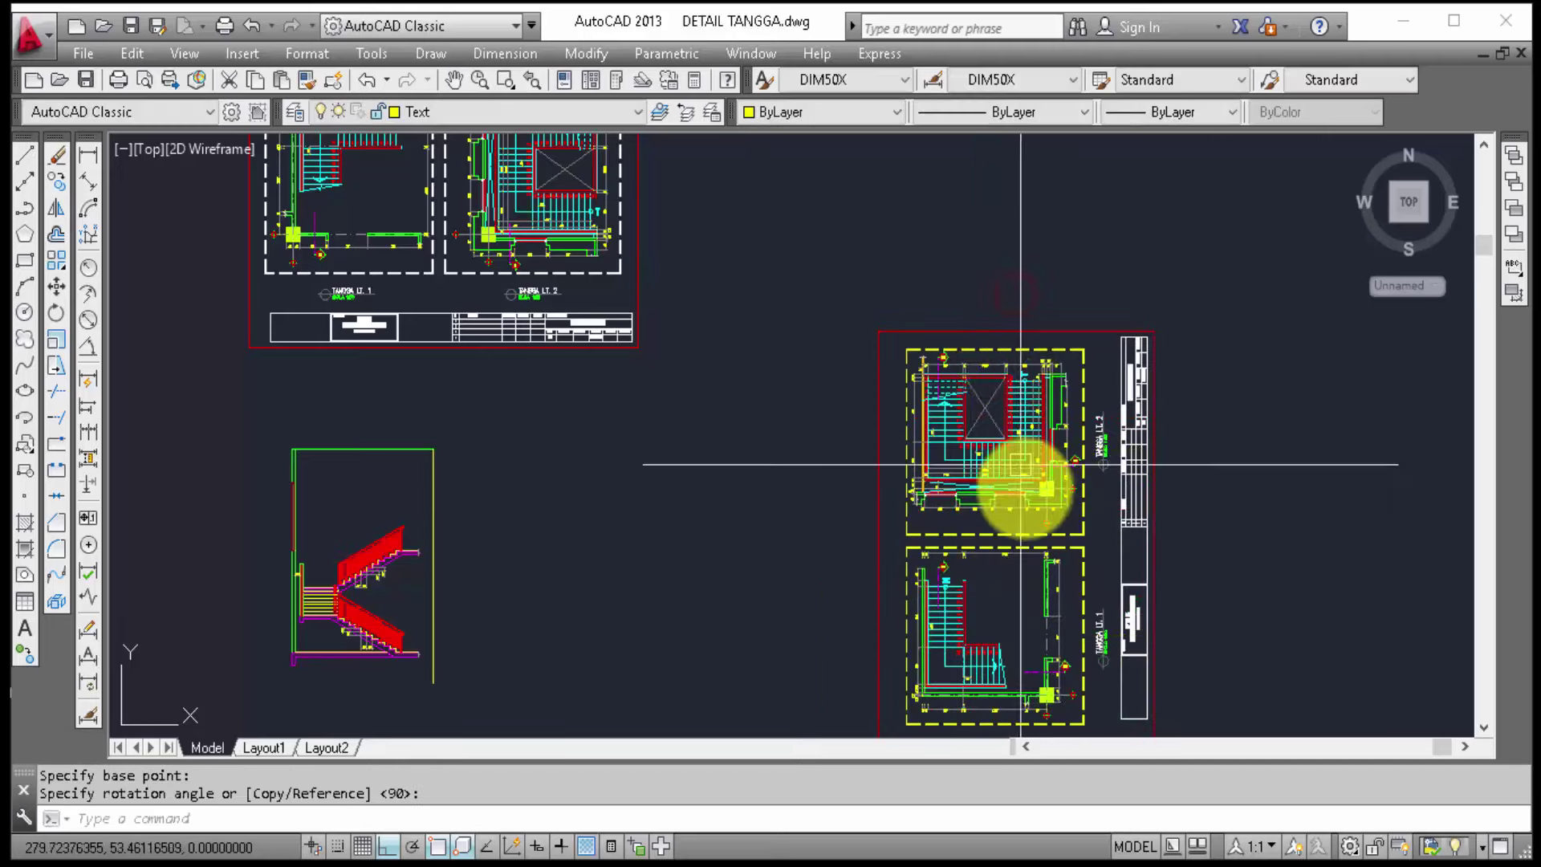
Step: Zoom and pan around the upright stair plans to inspect their framing
scroll(1022, 489, "up", 3)
scroll(912, 321, "up", 2)
mouse_move(912, 320)
middle_mouse_down()
mouse_move(951, 530)
mouse_move(873, 406)
middle_mouse_up()
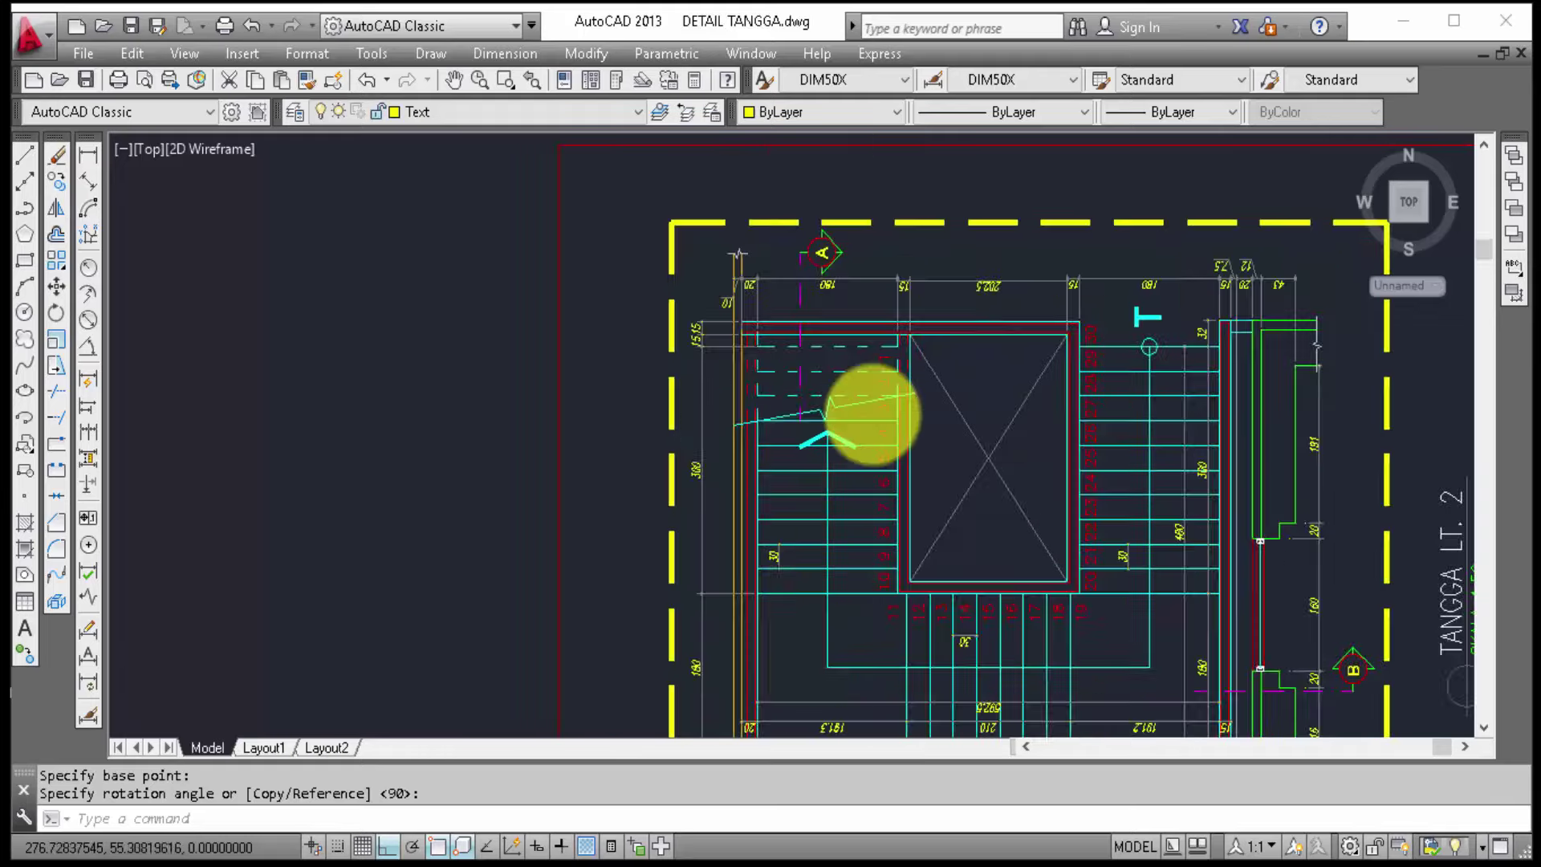
scroll(897, 527, "up", 2)
mouse_move(898, 527)
middle_mouse_down()
mouse_move(853, 426)
mouse_move(849, 323)
mouse_move(705, 423)
middle_mouse_up()
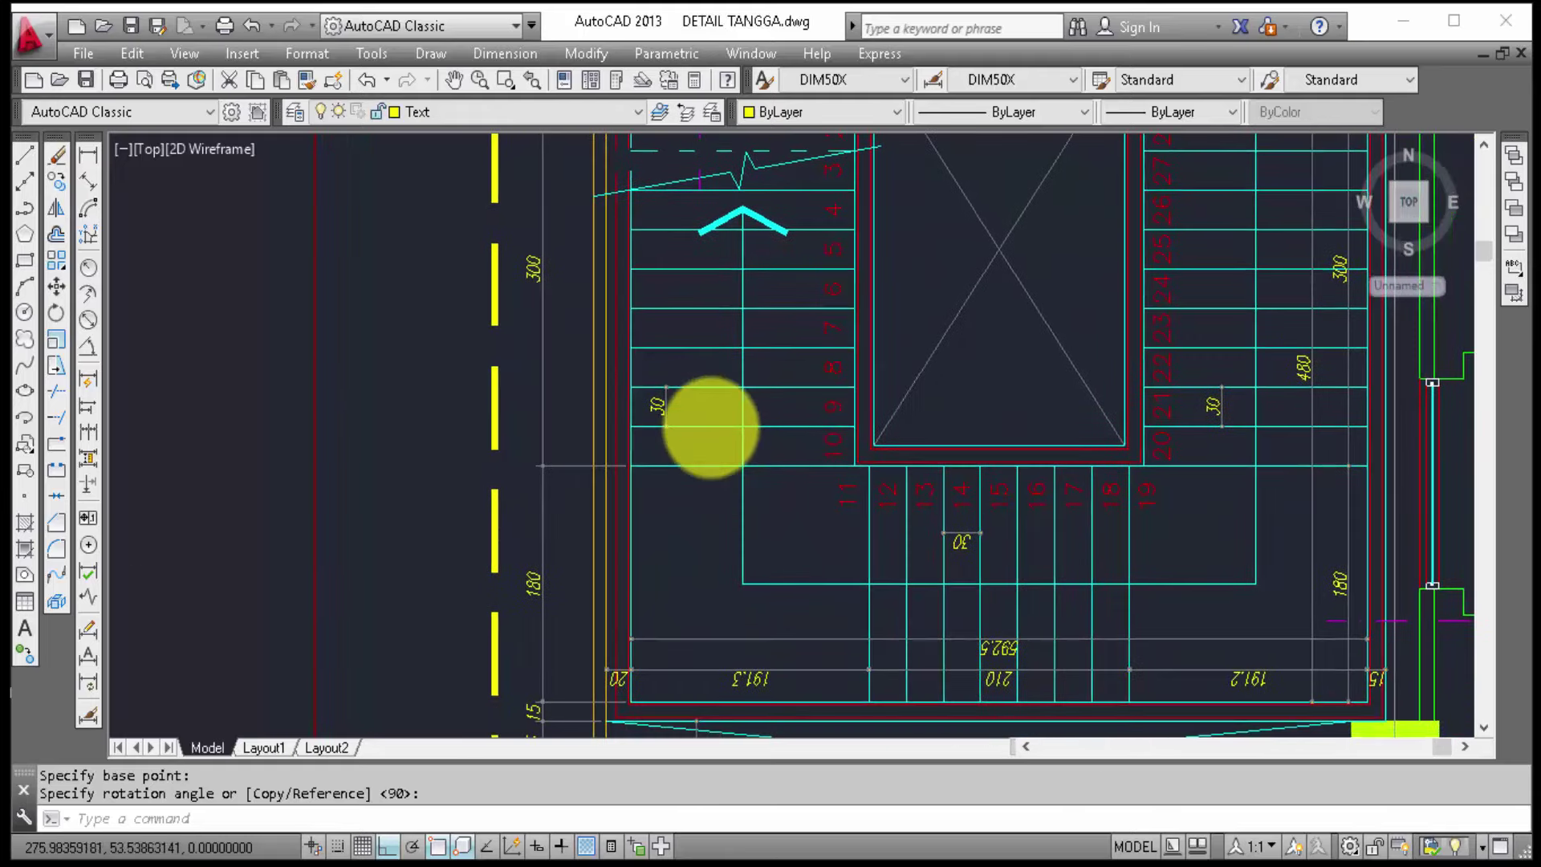
scroll(826, 499, "down", 2)
mouse_move(827, 499)
middle_mouse_down()
mouse_move(854, 275)
mouse_move(999, 436)
middle_mouse_up()
scroll(929, 543, "down", 3)
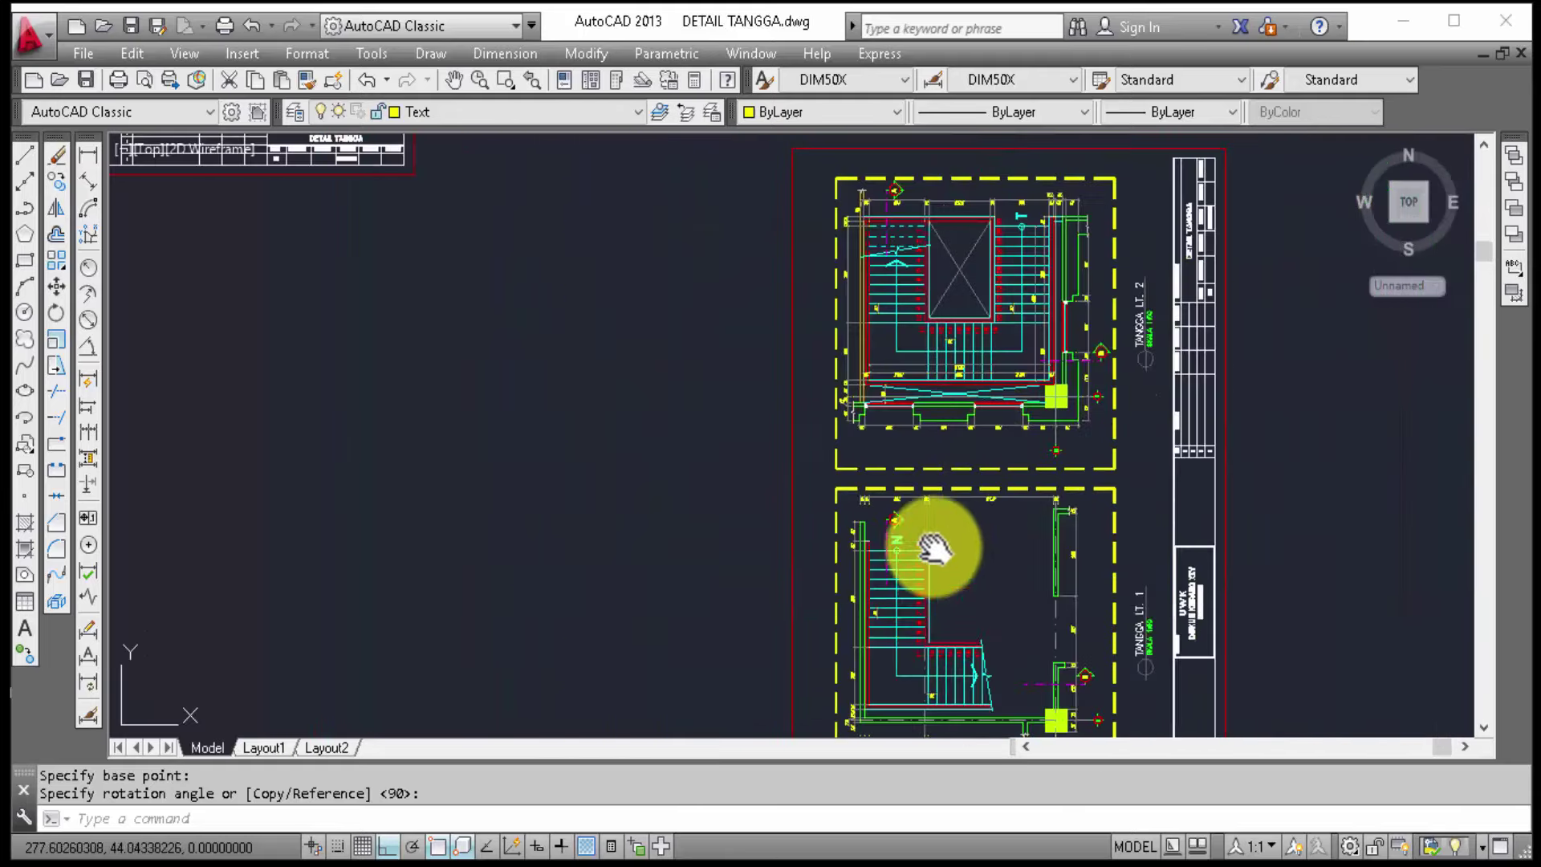
middle_click_drag(929, 543, 902, 426)
scroll(877, 347, "up", 3)
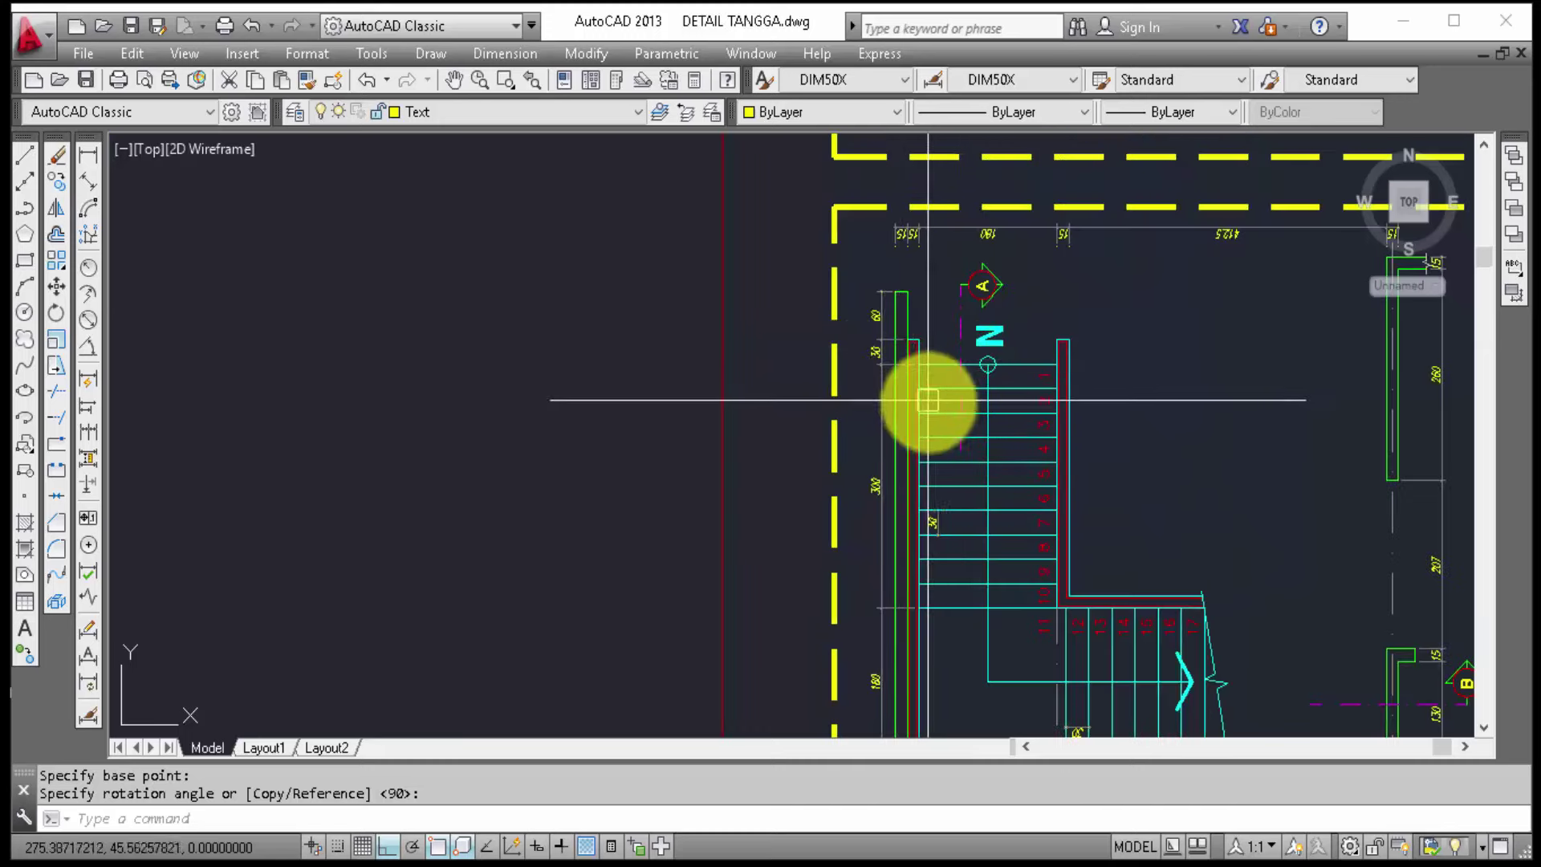
middle_click_drag(941, 401, 1006, 452)
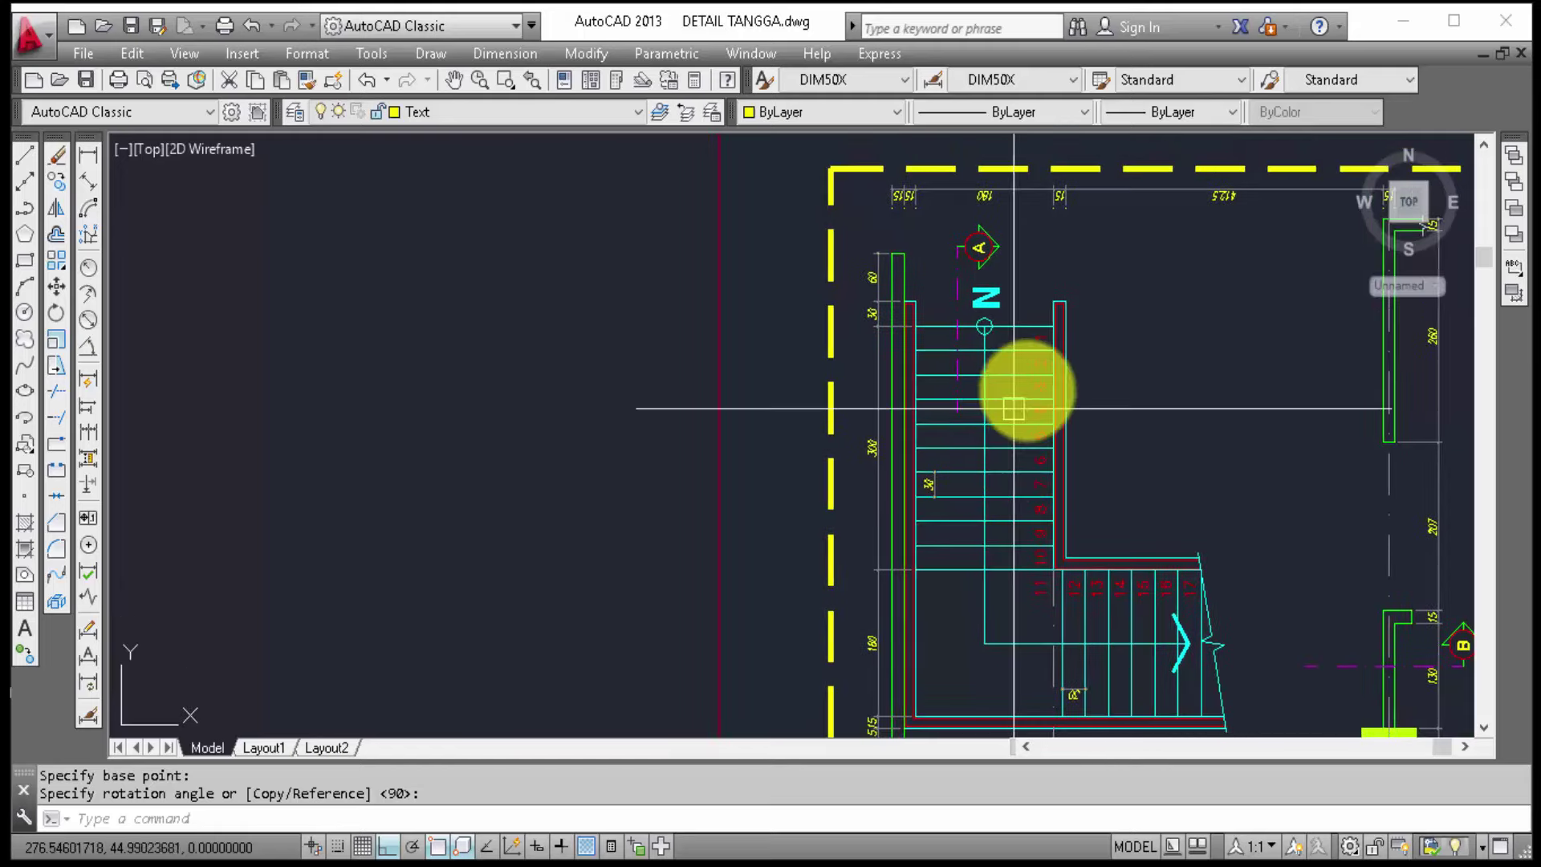
scroll(1014, 408, "down", 3)
scroll(1001, 575, "down", 1)
scroll(1039, 527, "up", 1)
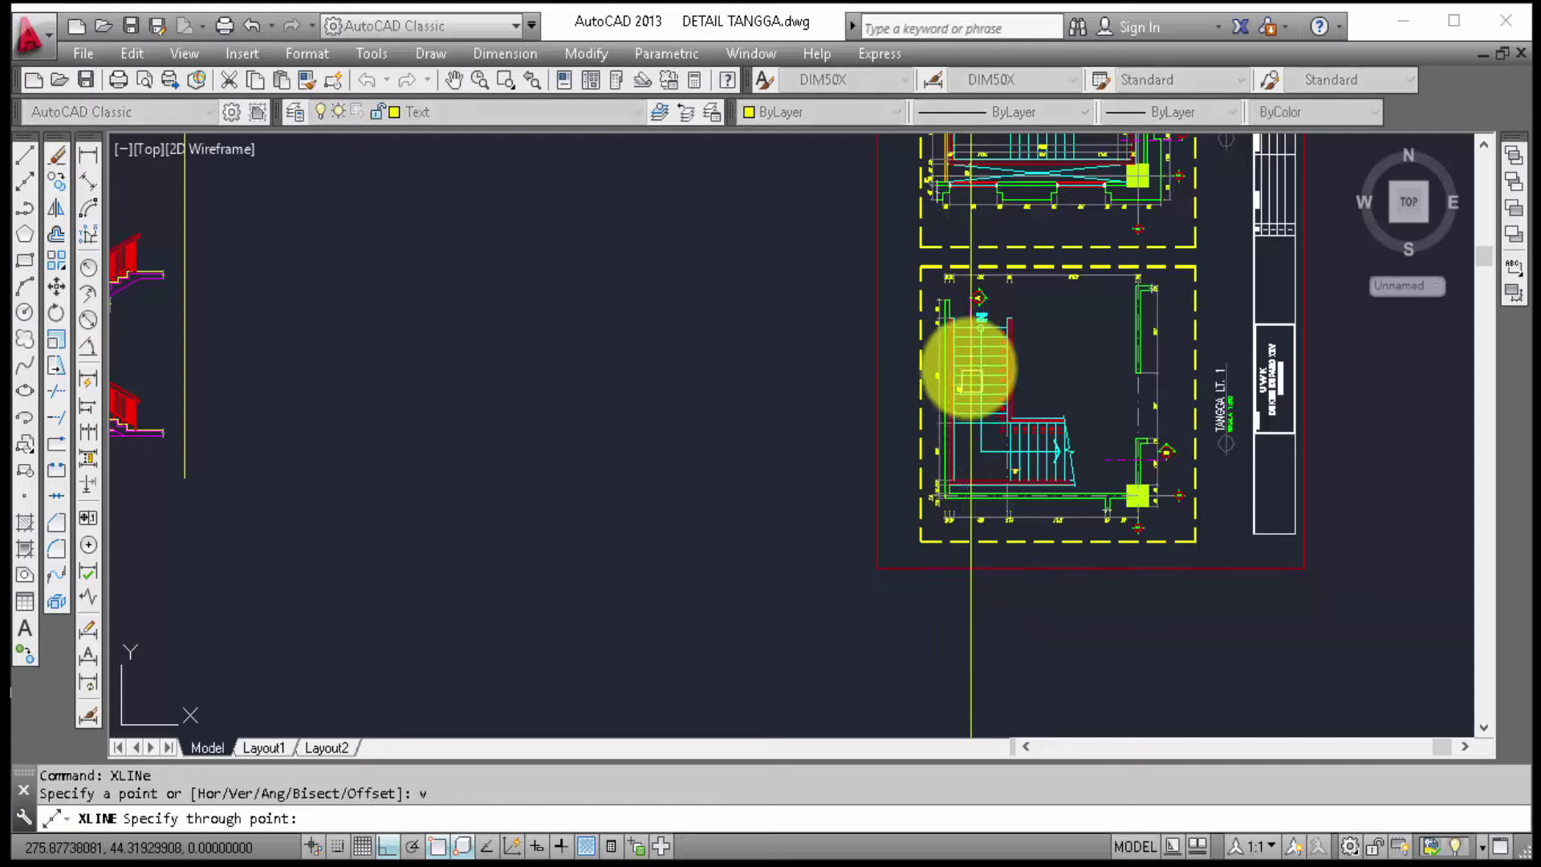
Step: Zoom and pan over the TANGGA LT. 1 plan to see the construction lines
scroll(971, 383, "up", 5)
scroll(946, 498, "down", 1)
scroll(924, 539, "up", 4)
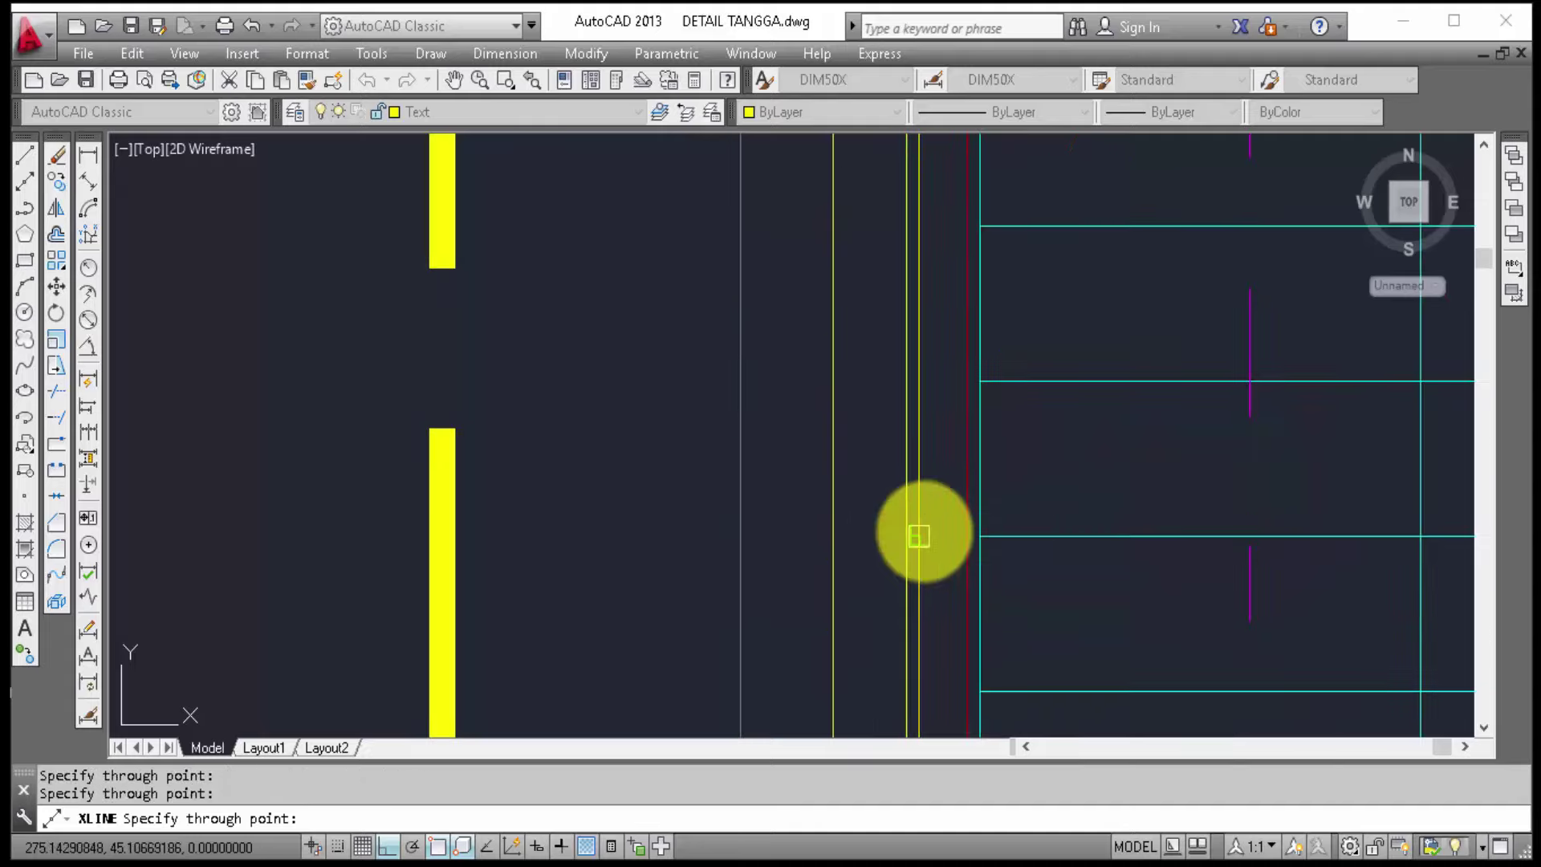
scroll(997, 537, "down", 5)
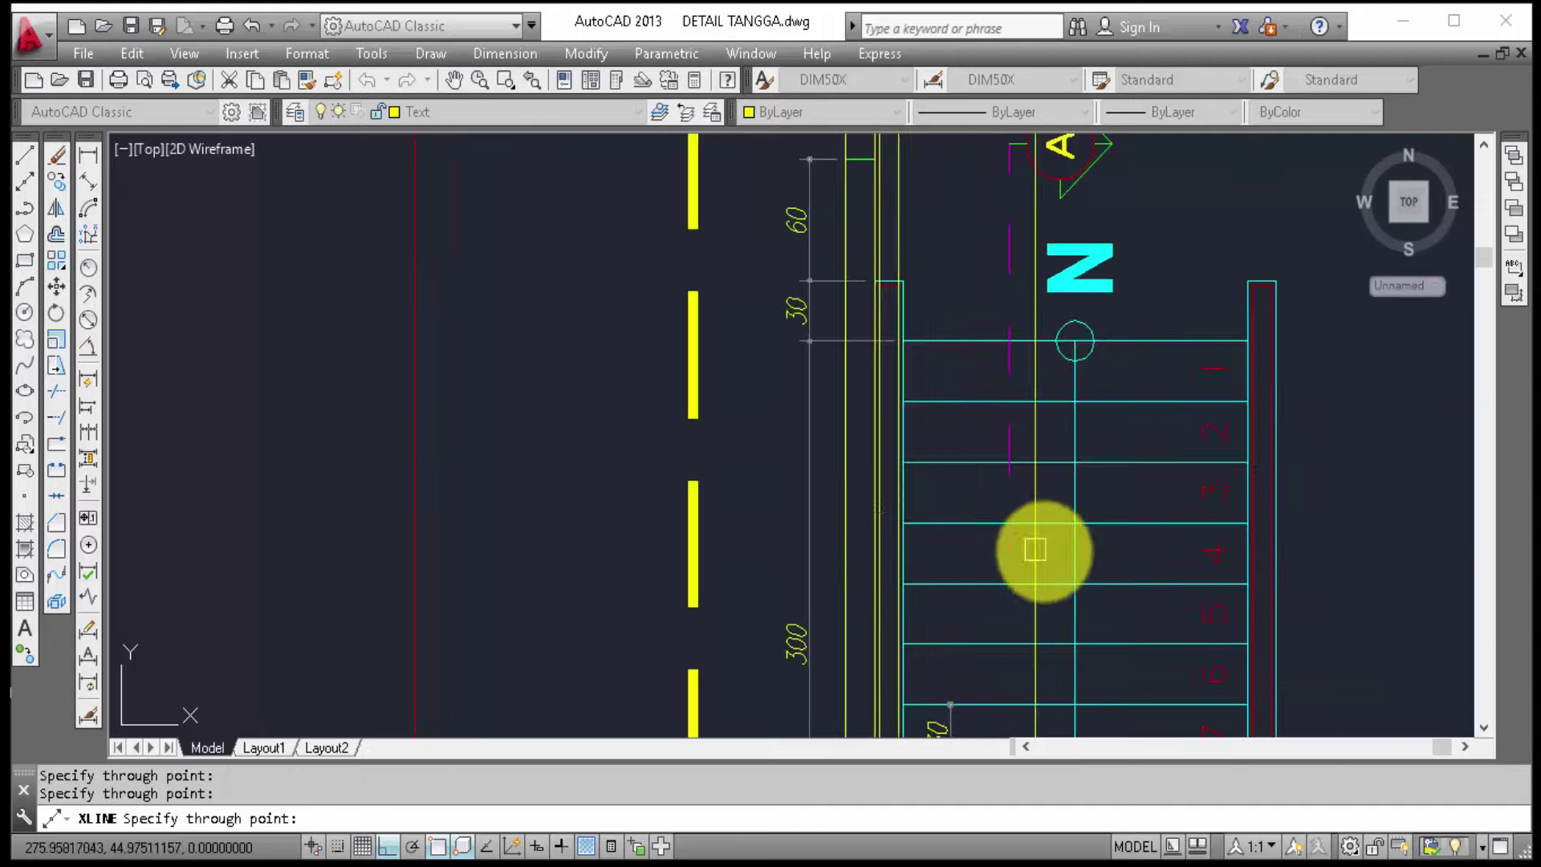
scroll(1054, 465, "up", 5)
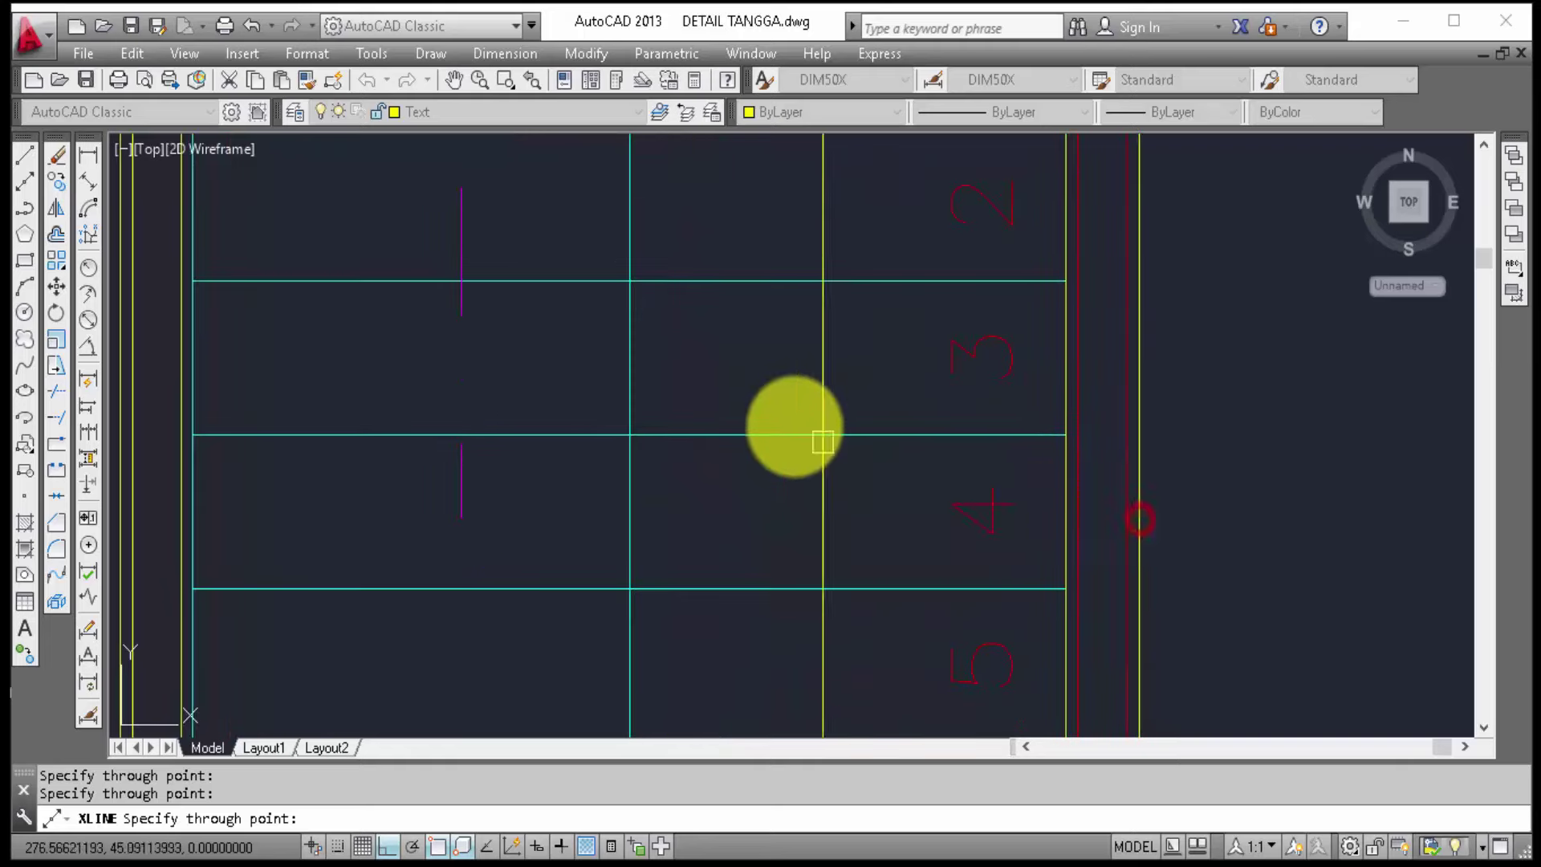
scroll(888, 471, "down", 4)
middle_click_drag(888, 471, 877, 371)
scroll(878, 371, "down", 2)
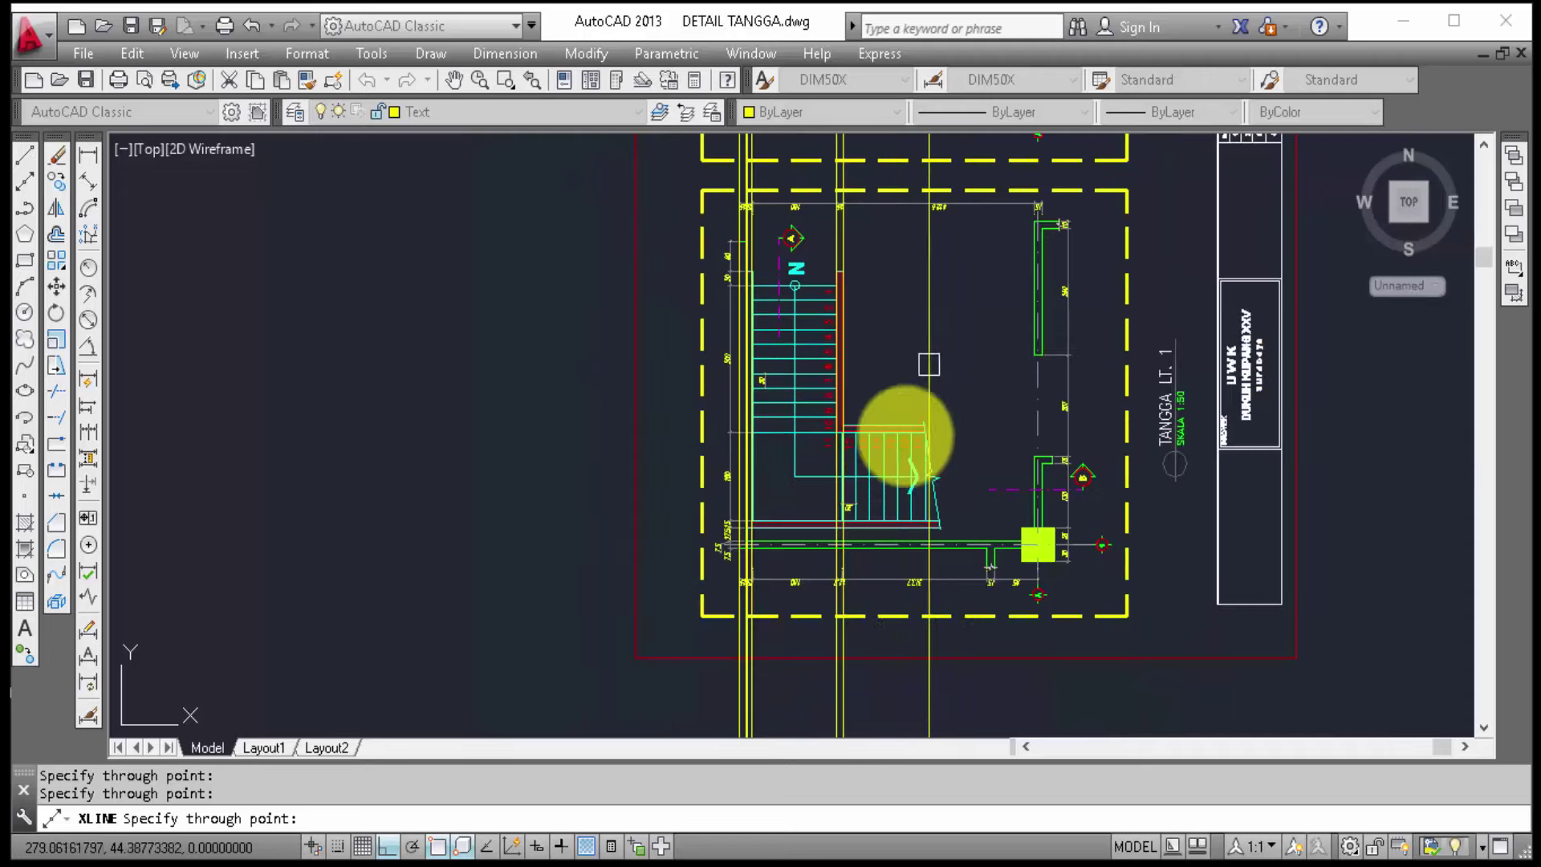
middle_click_drag(906, 438, 880, 347)
middle_click_drag(904, 486, 936, 560)
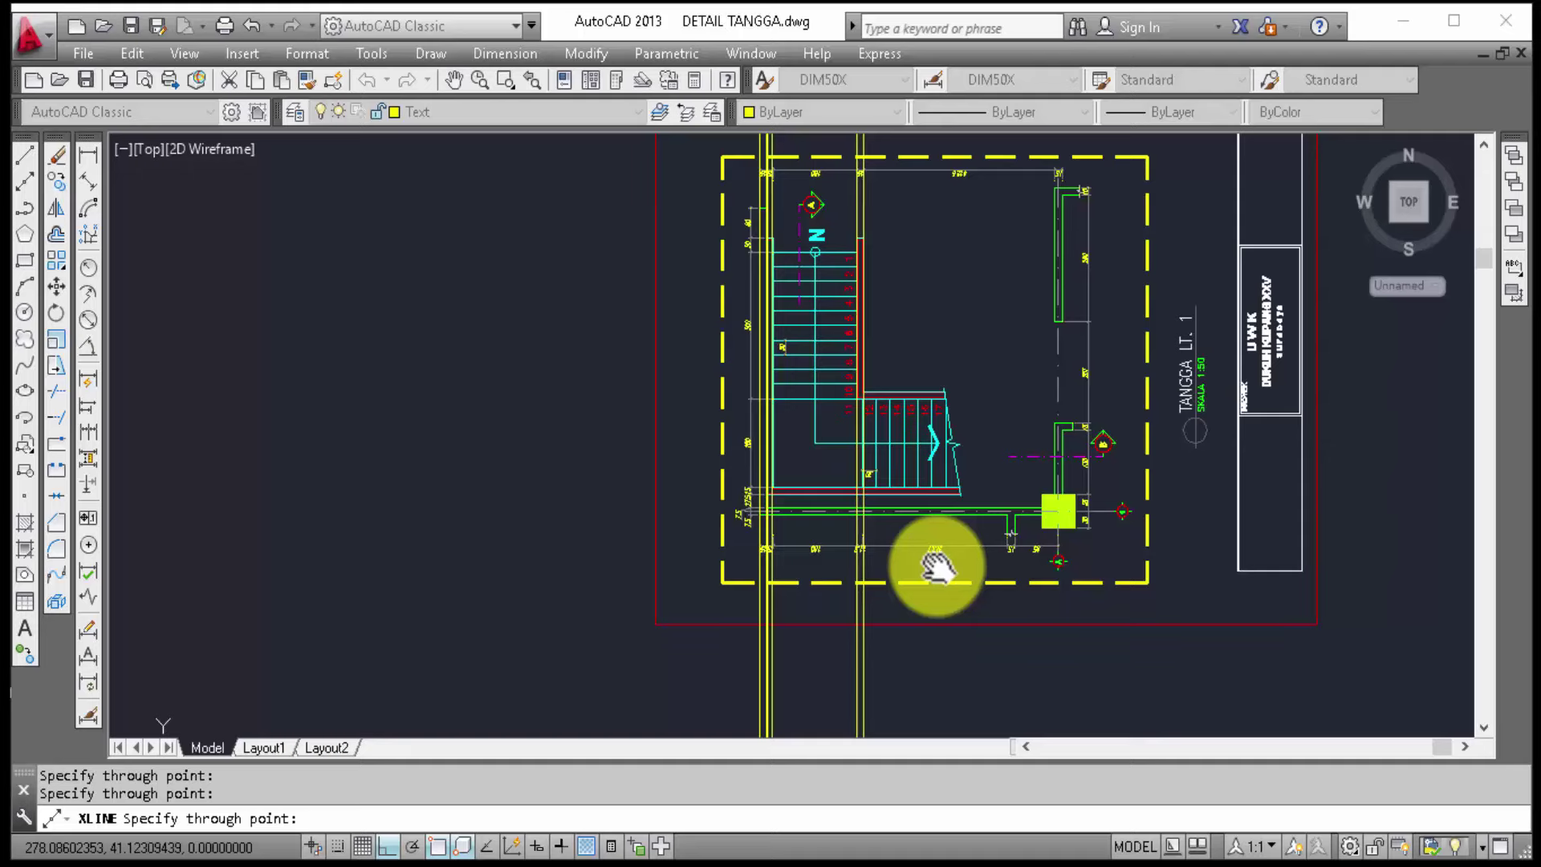
middle_click_drag(936, 566, 980, 712)
scroll(957, 637, "down", 3)
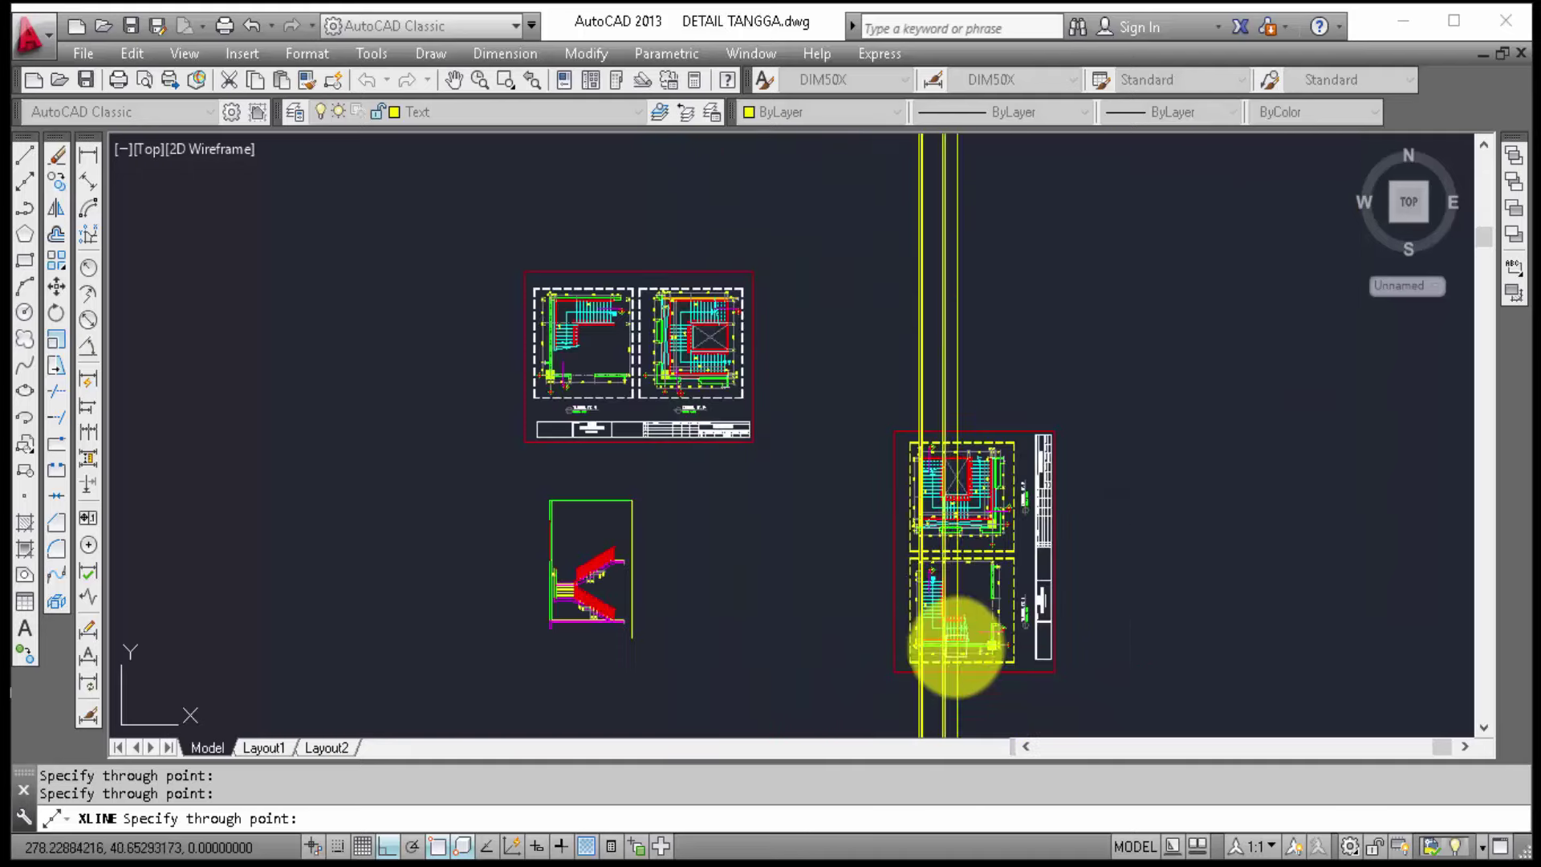
scroll(953, 671, "down", 1)
Step: End XLINE and erase the vertical construction lines with a window selection
key("Escape")
left_click(1043, 417)
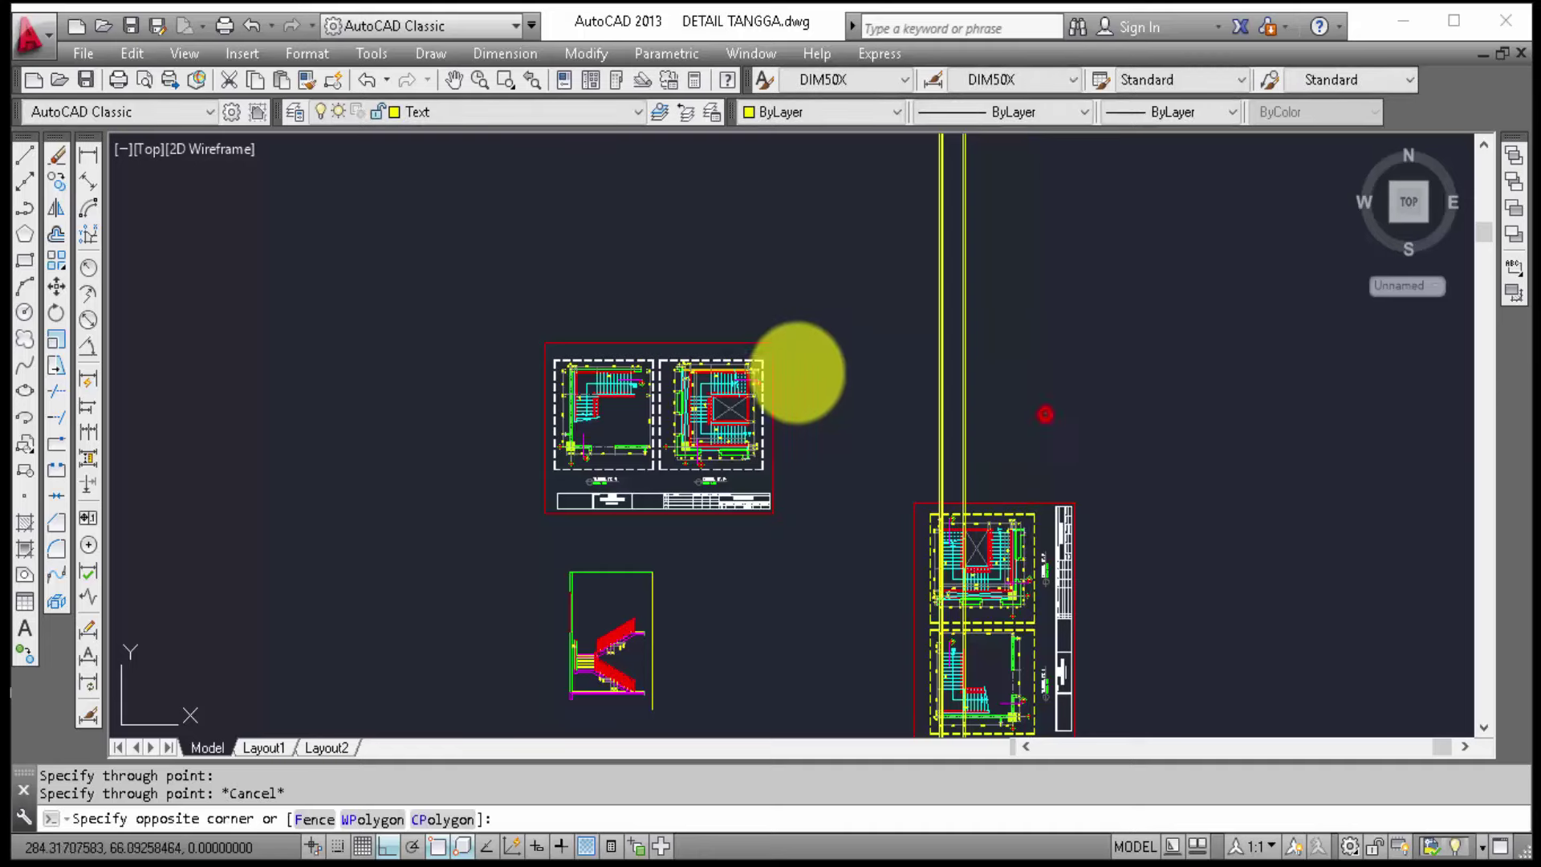
left_click(874, 375)
type("e")
key("Return")
Step: Erase the rotated stair-plan copy and pan back onto the remaining plan
left_click(973, 567)
type("e")
key("Return")
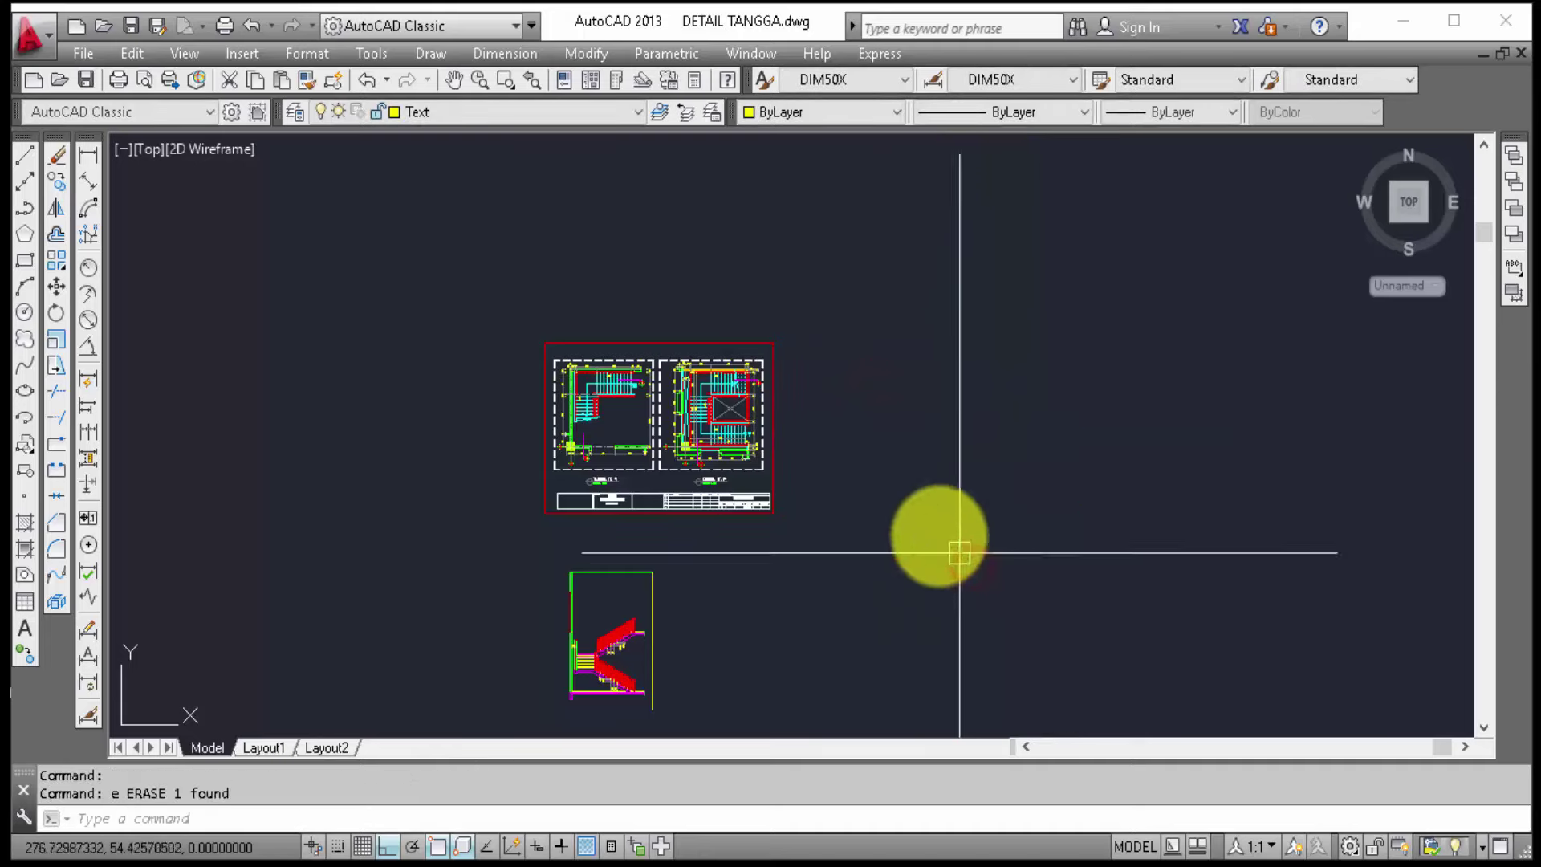
scroll(550, 396, "up", 5)
mouse_move(791, 516)
middle_mouse_down()
mouse_move(769, 455)
mouse_move(760, 553)
middle_mouse_up()
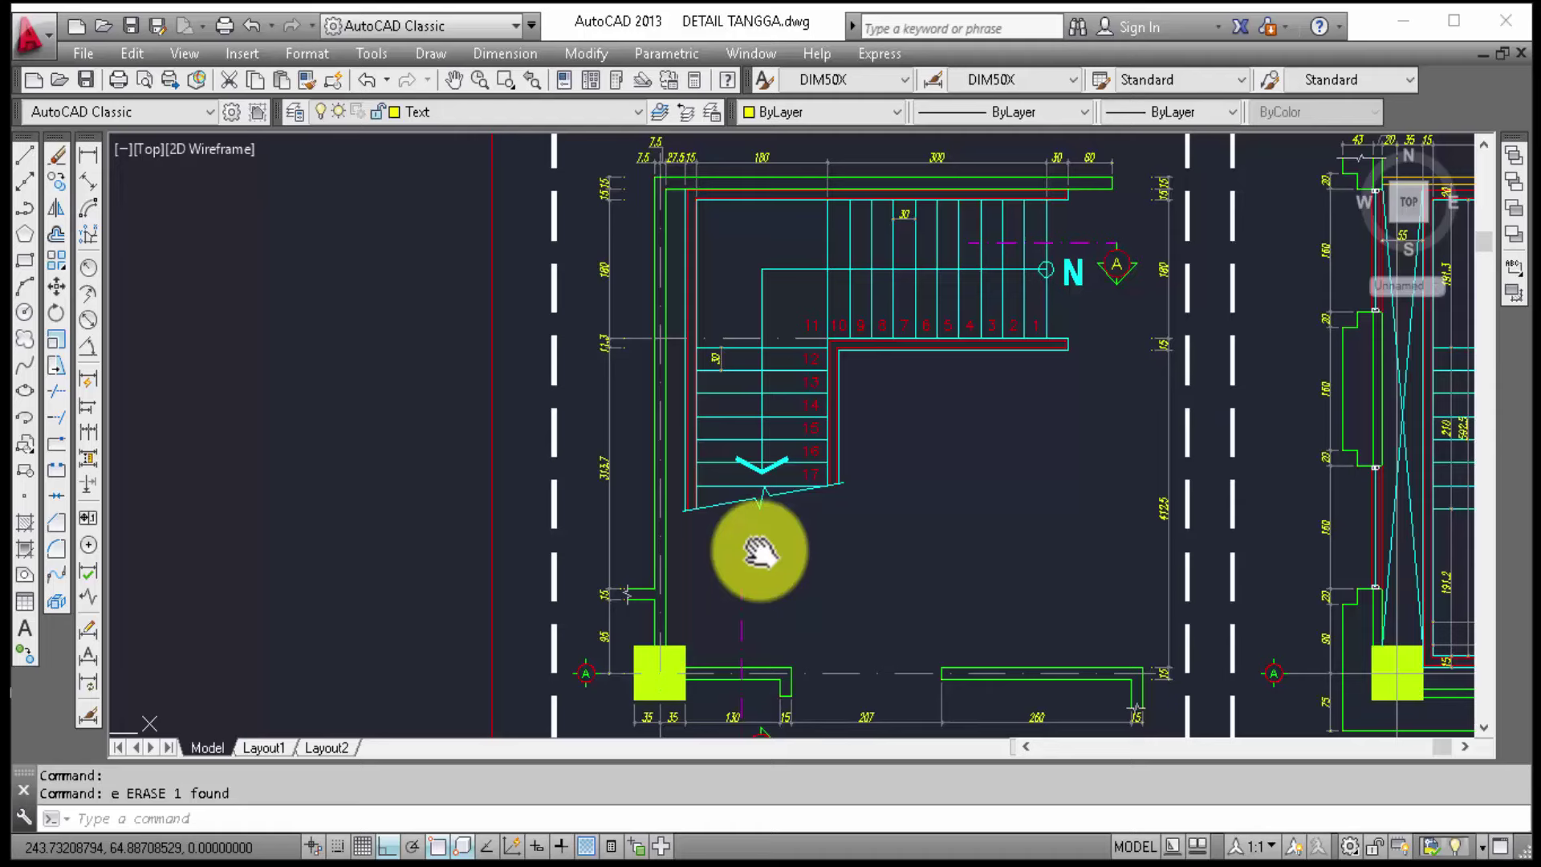
mouse_move(759, 552)
middle_mouse_down()
mouse_move(715, 518)
mouse_move(732, 467)
middle_mouse_up()
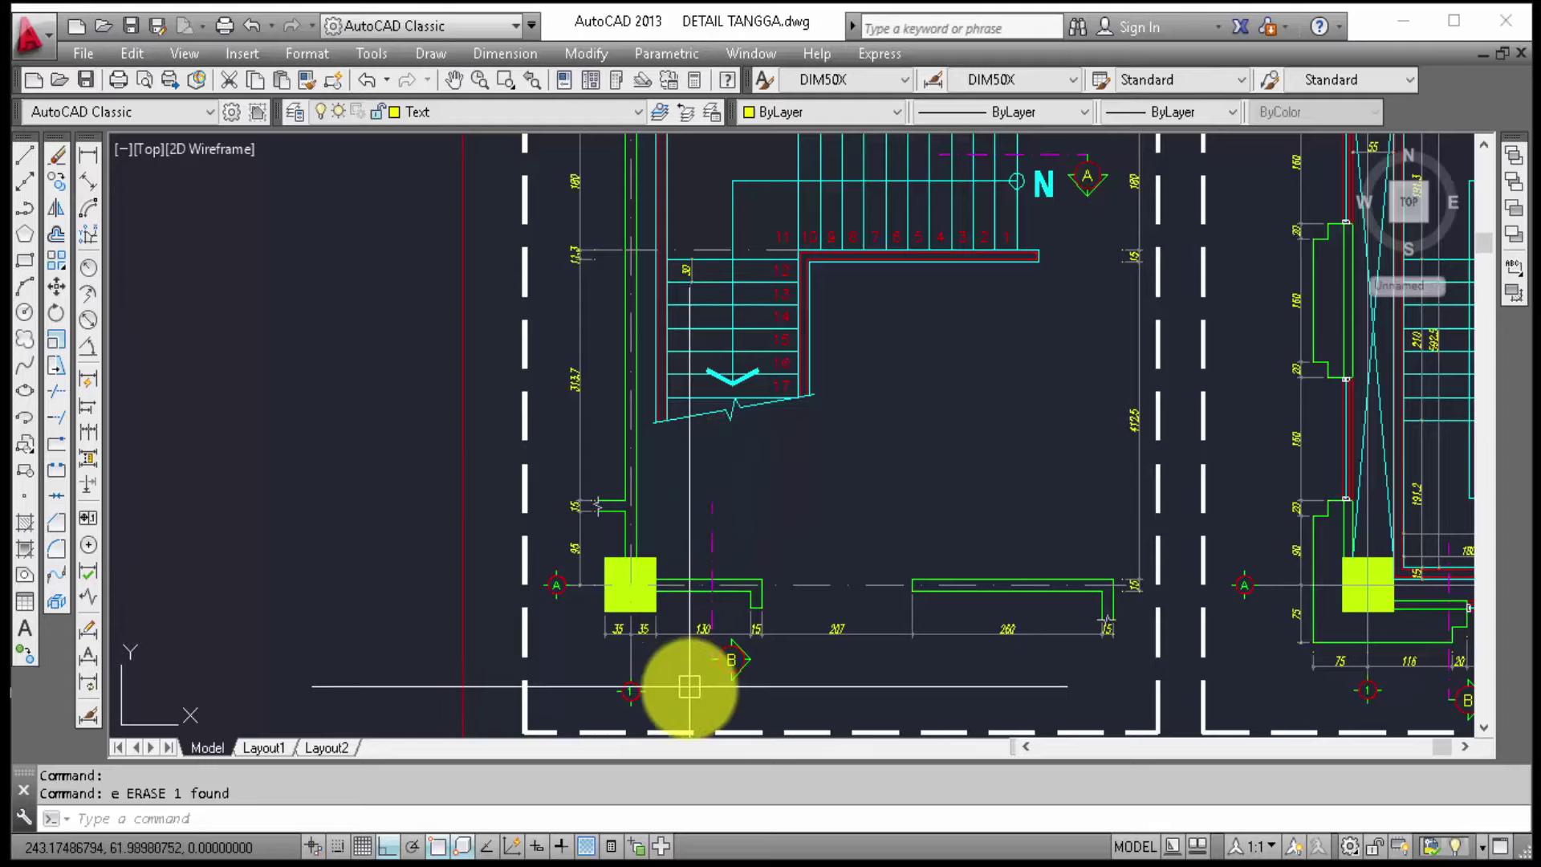
scroll(691, 688, "up", 5)
Step: Select section marker B and begin a first mirror attempt, then cancel it
left_click(860, 650)
left_click(815, 619)
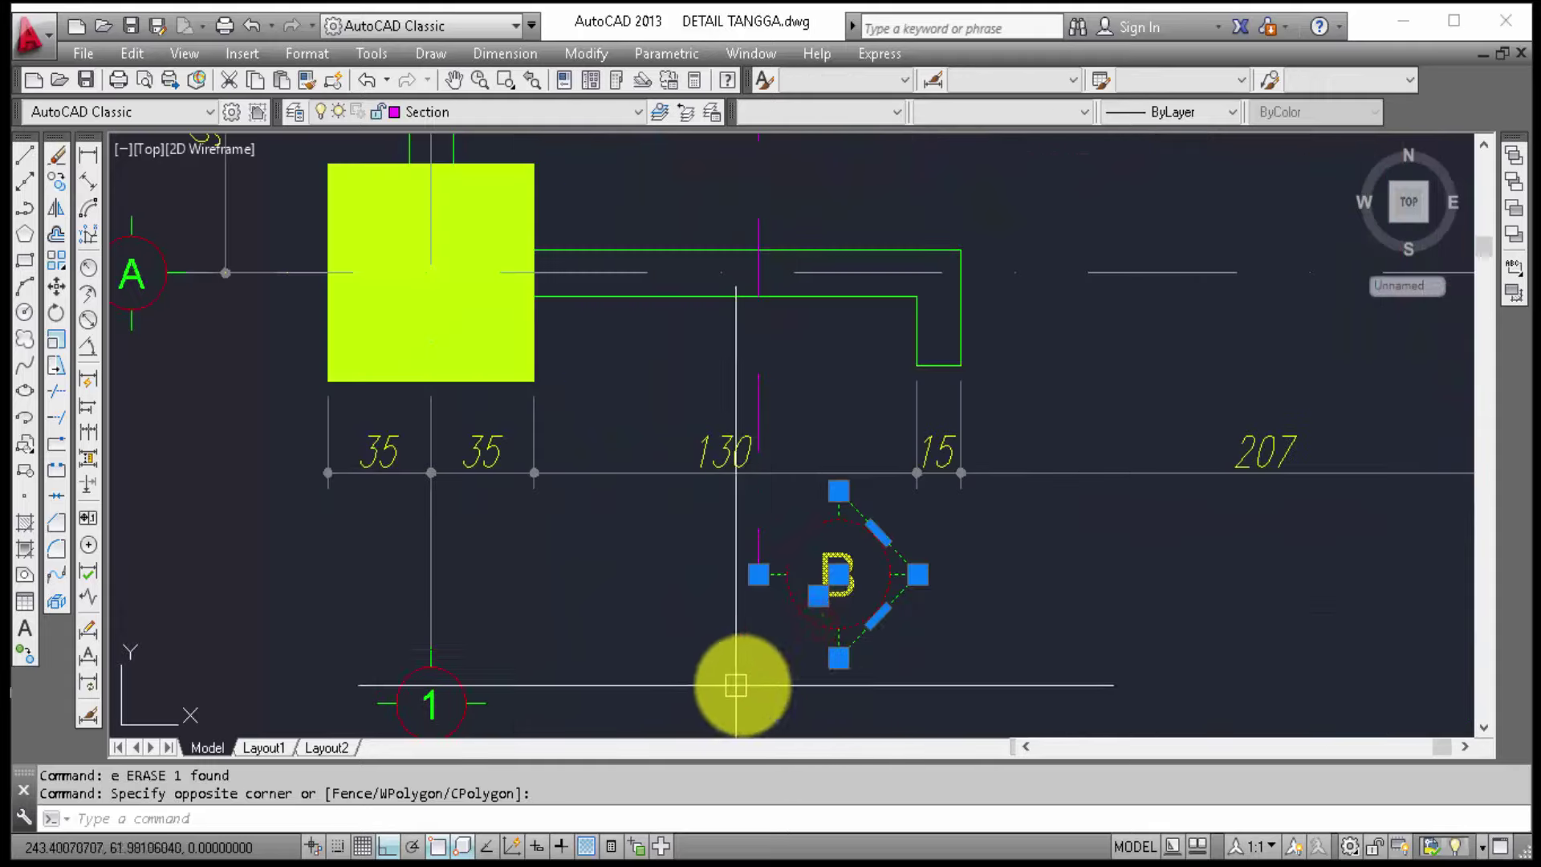
scroll(789, 650, "up", 2)
key("Return")
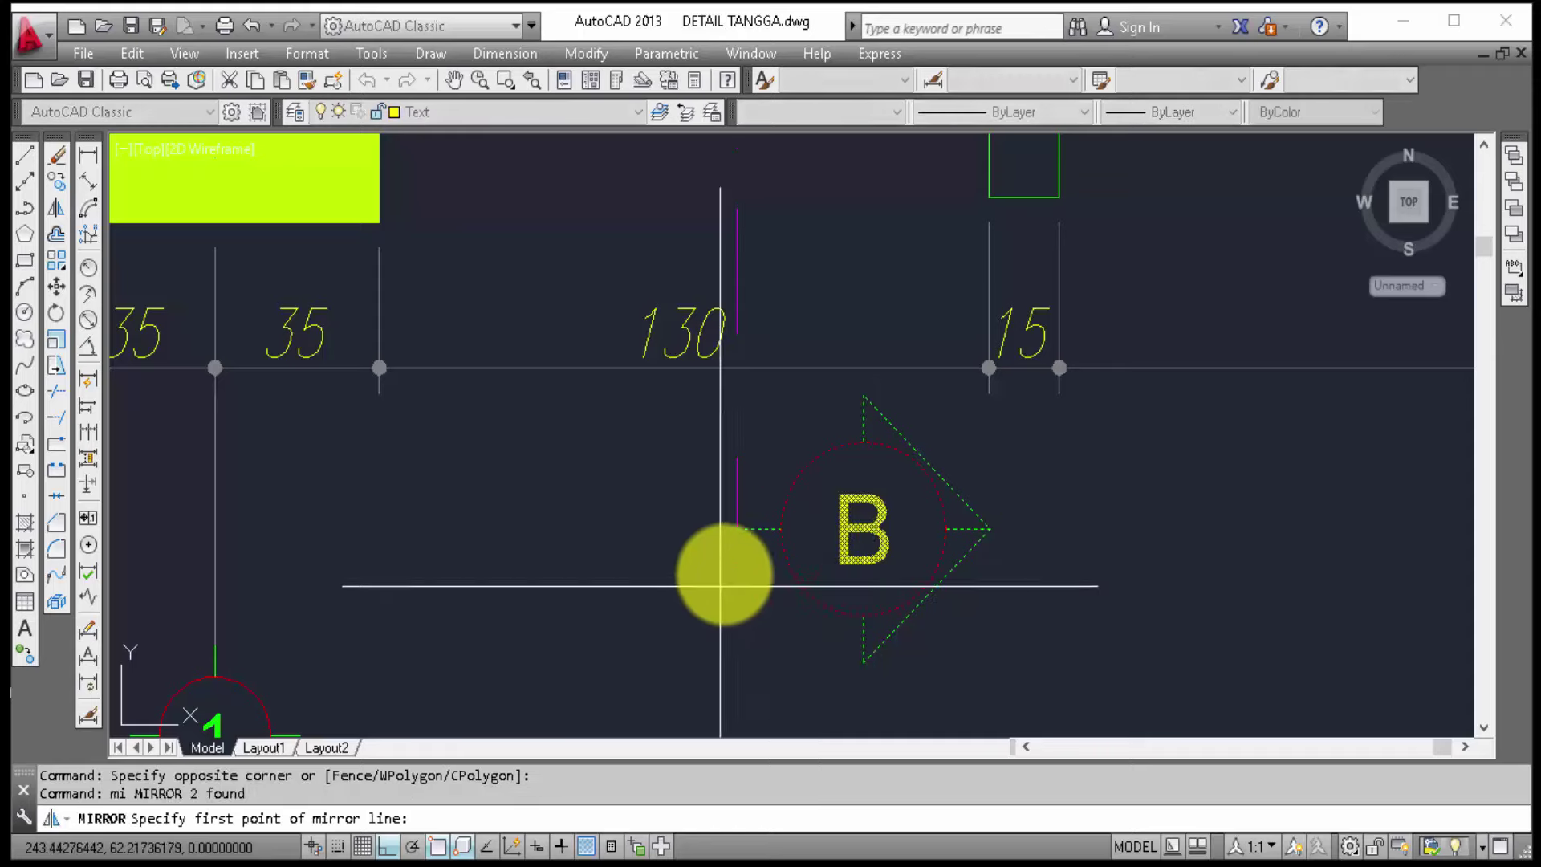
left_click(738, 529)
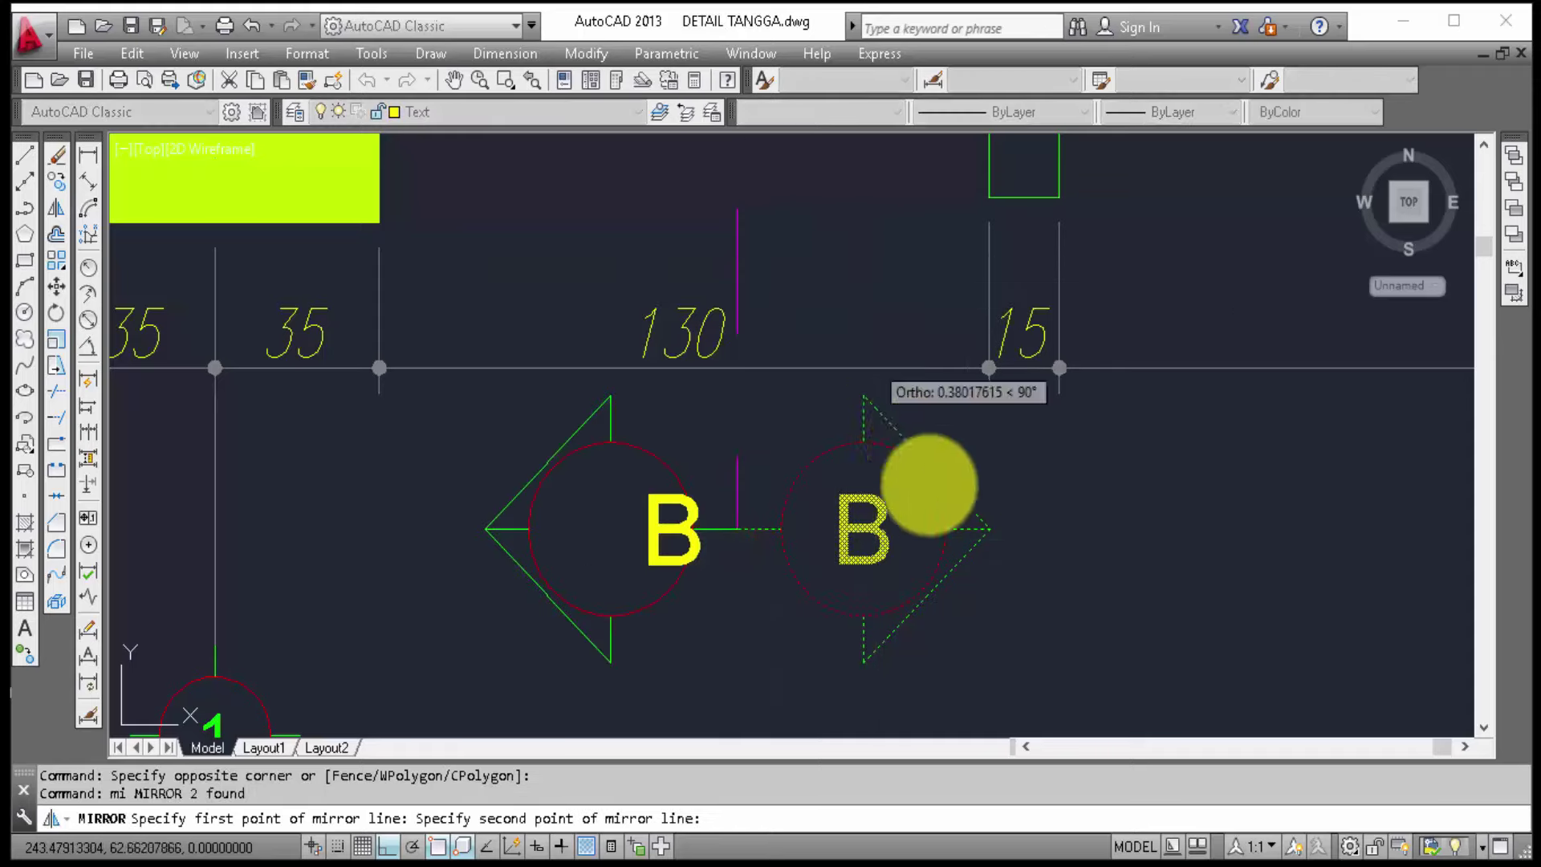
key("Escape")
Step: Mirror marker B about a vertical axis, erasing the original marker
left_click(980, 619)
left_click(859, 516)
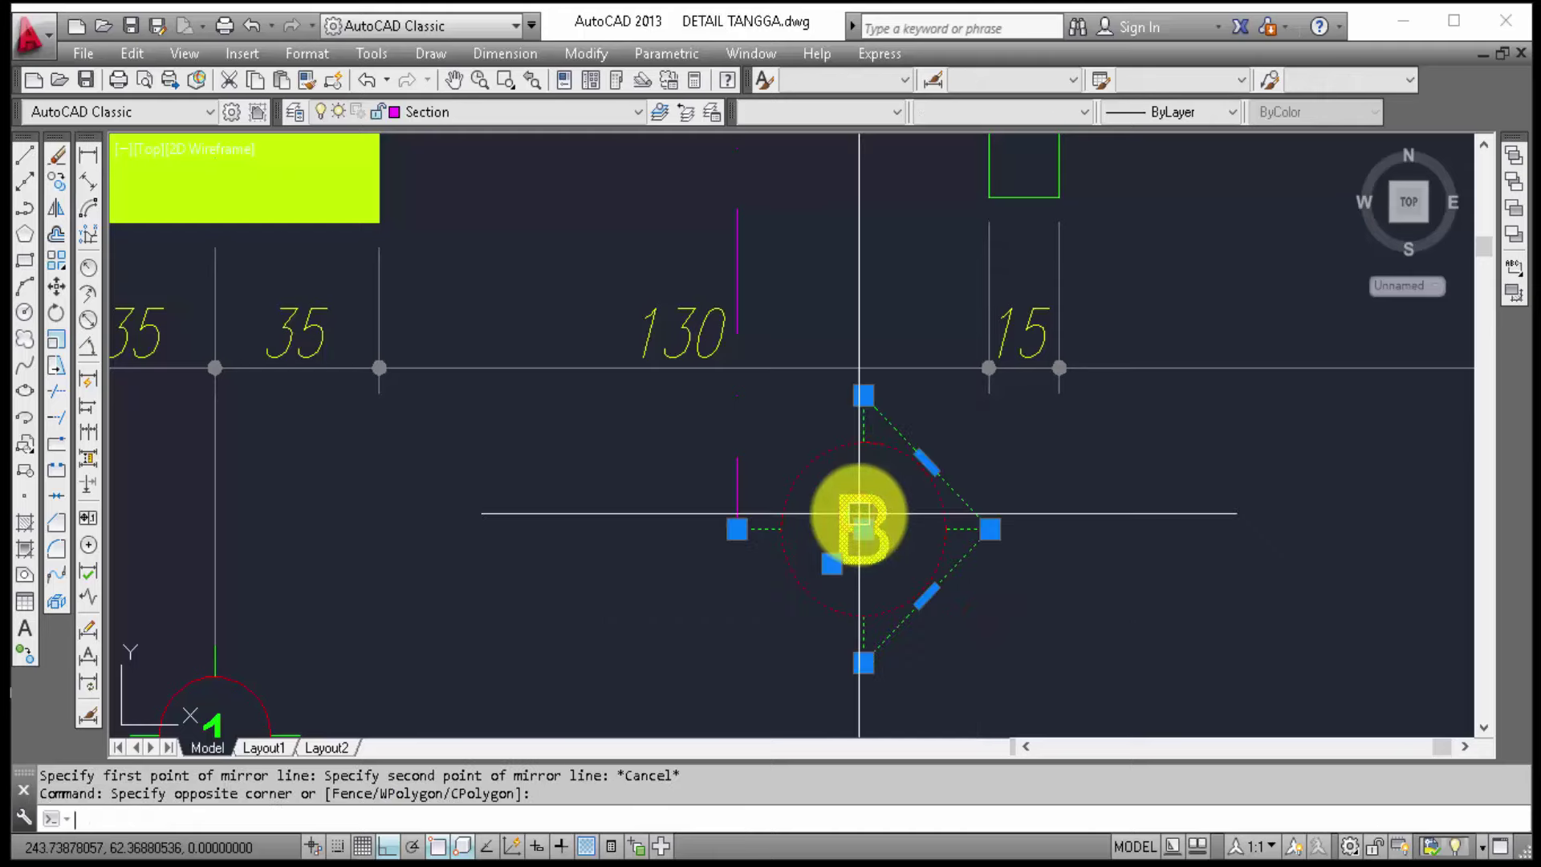
type("mi")
key("Return")
left_click(738, 490)
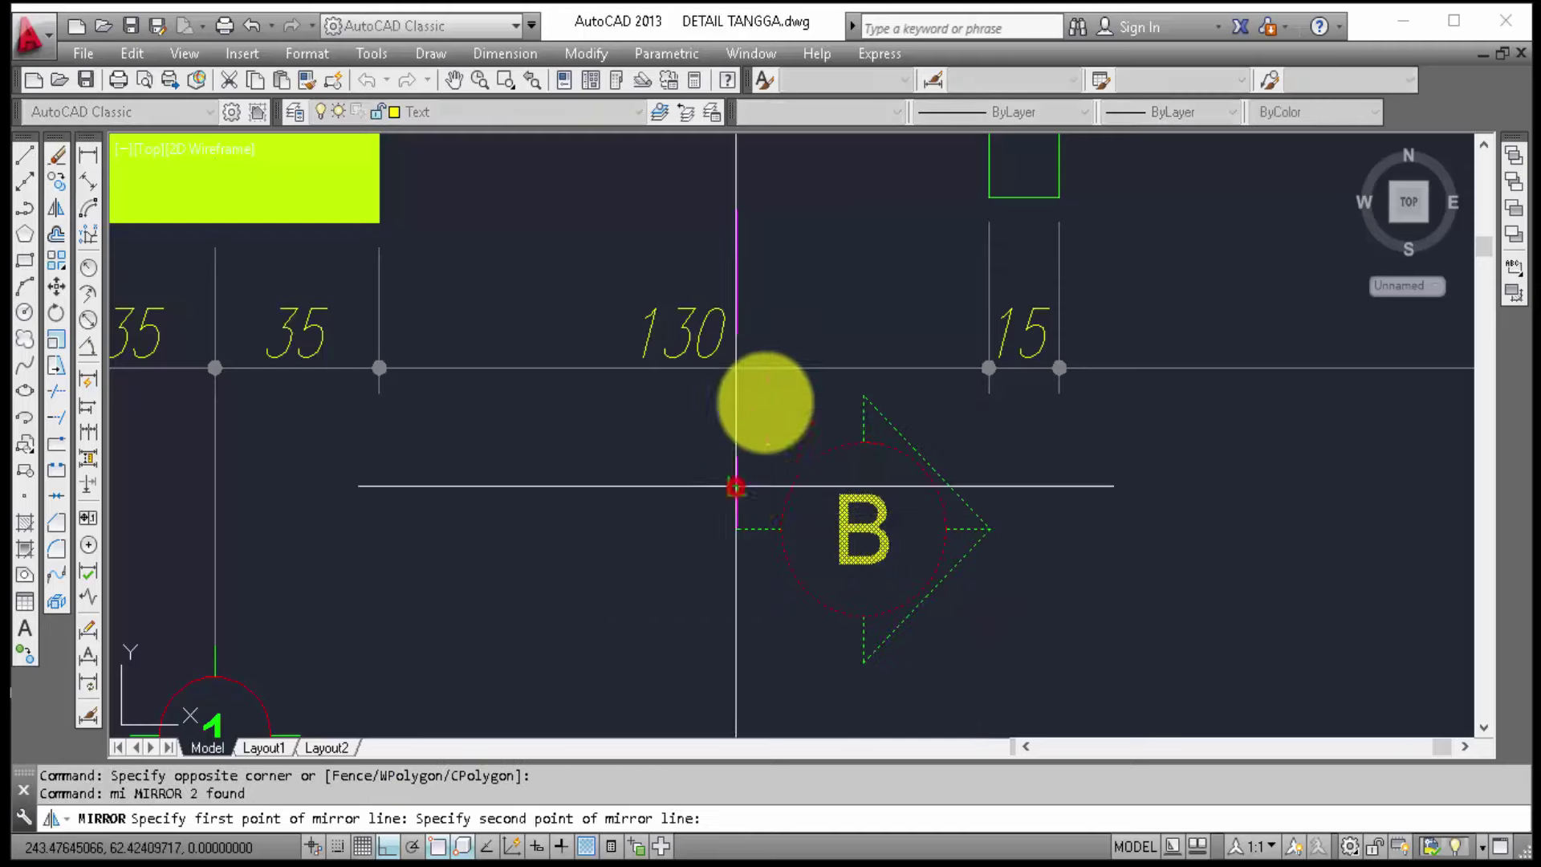
left_click(802, 248)
type("y")
key("Return")
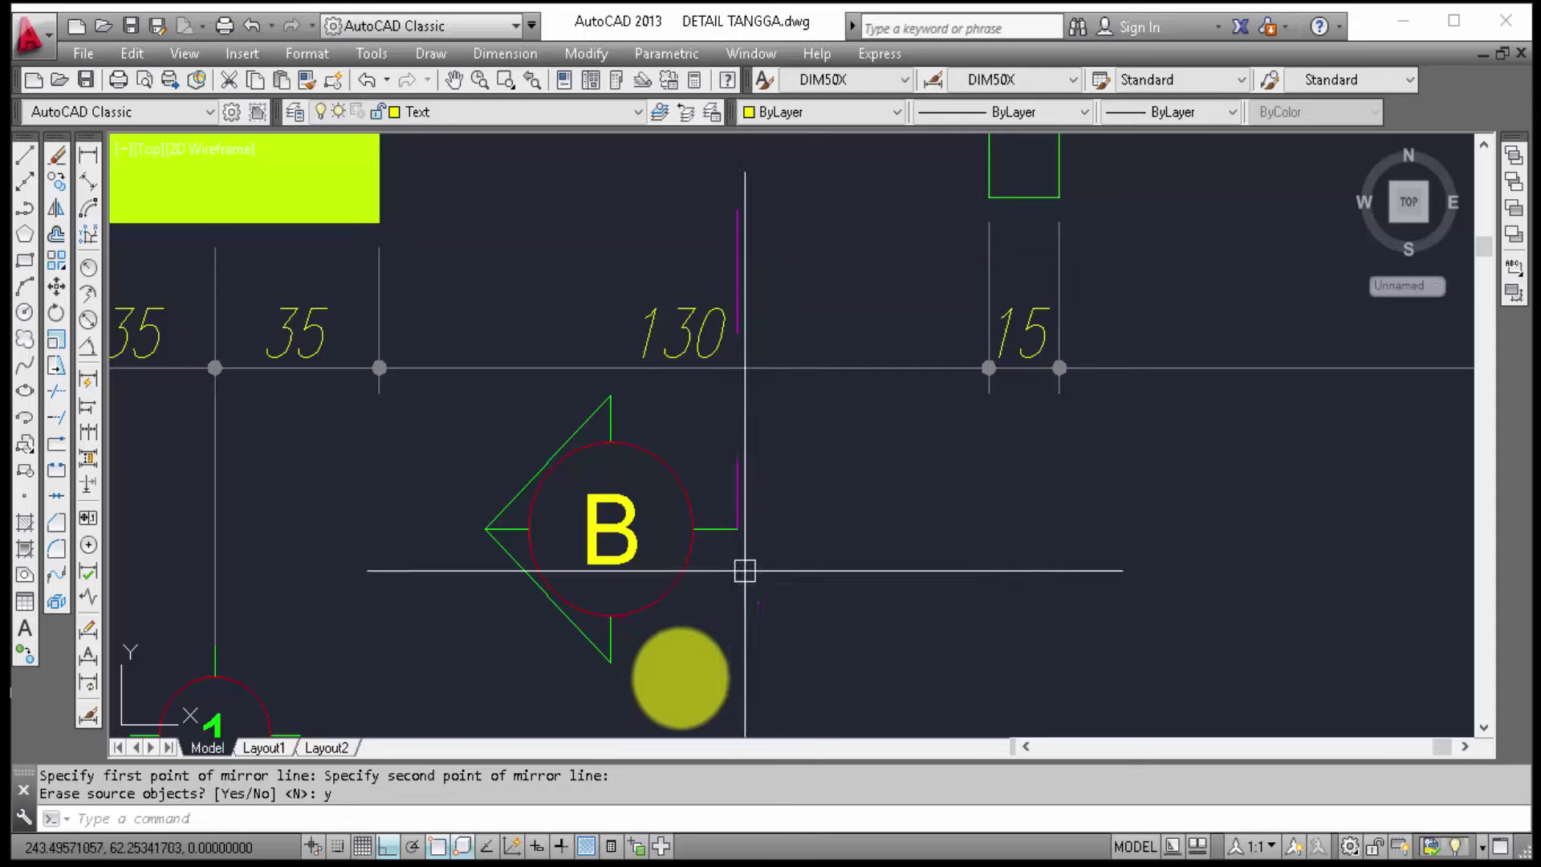
scroll(707, 642, "down", 5)
middle_click_drag(762, 576, 750, 591)
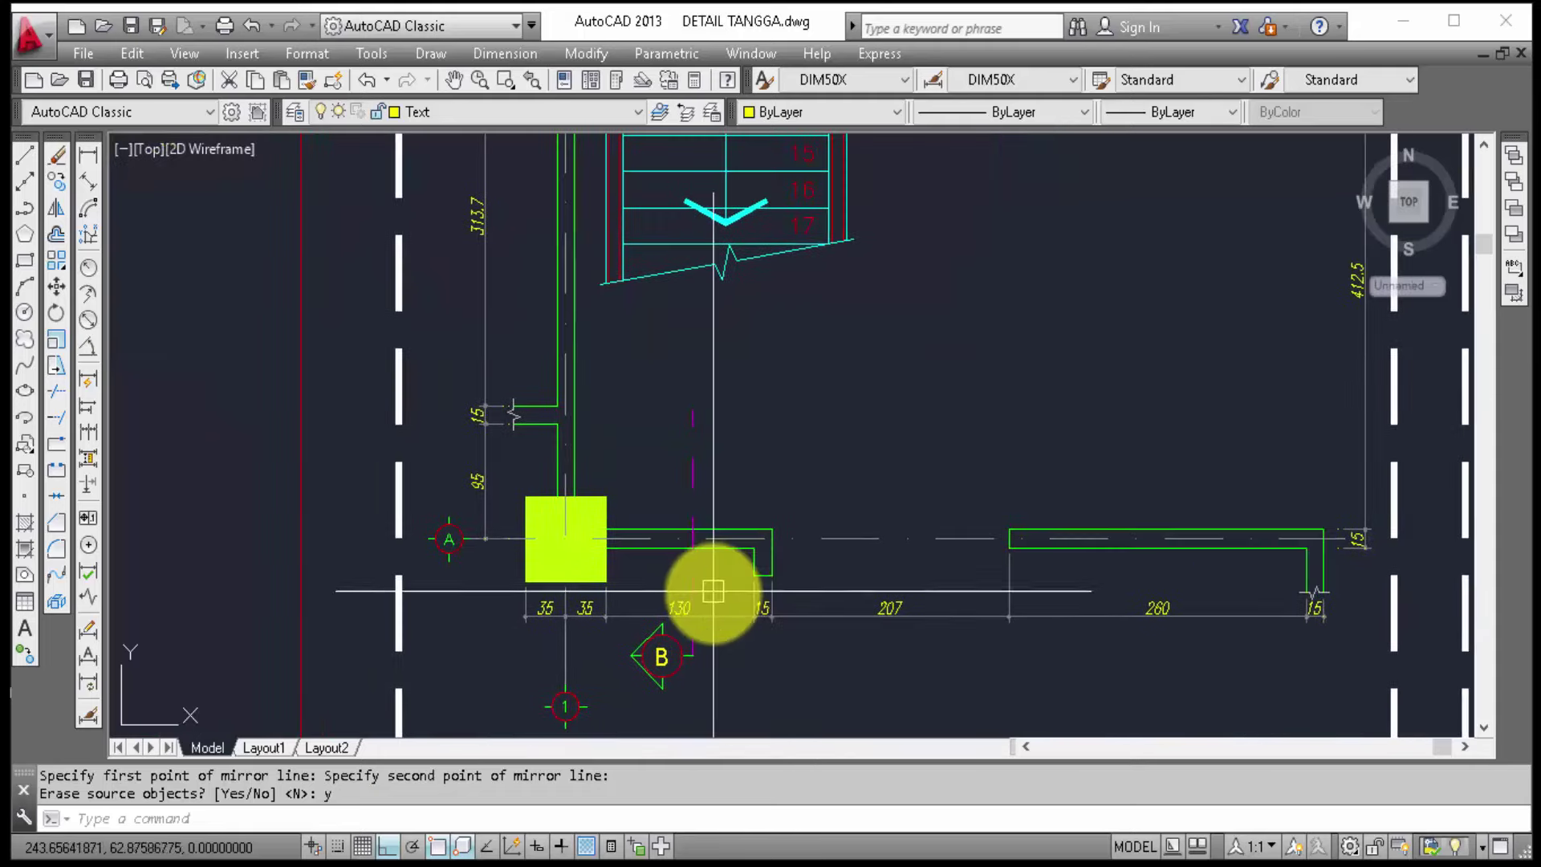
scroll(706, 594, "down", 4)
scroll(1172, 610, "up", 6)
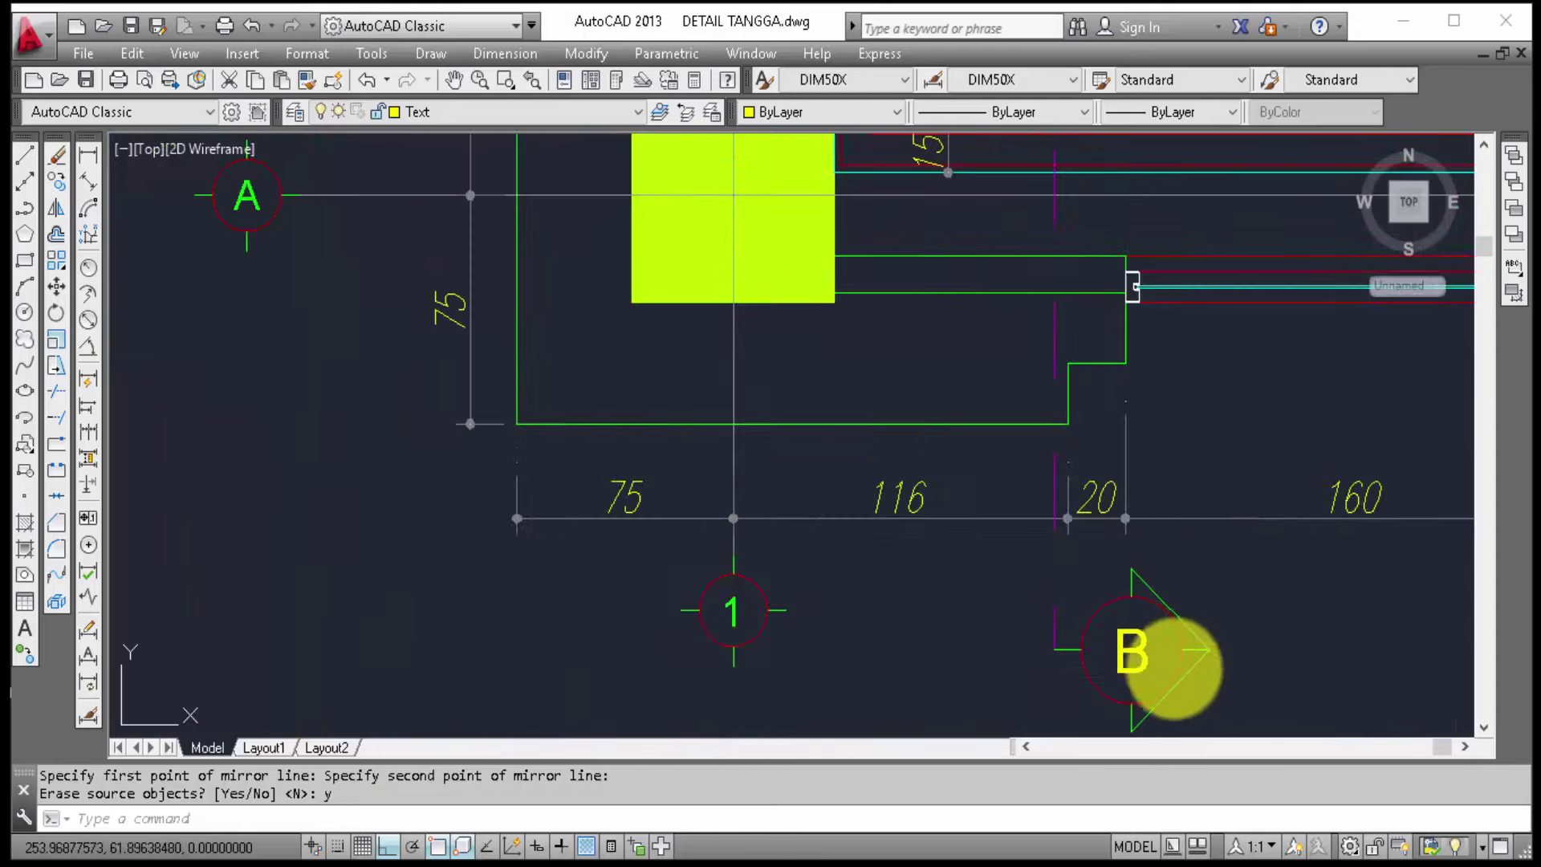
Step: Mirror the B marker on the LT. 2 plan as well, removing its original
left_click(1096, 649)
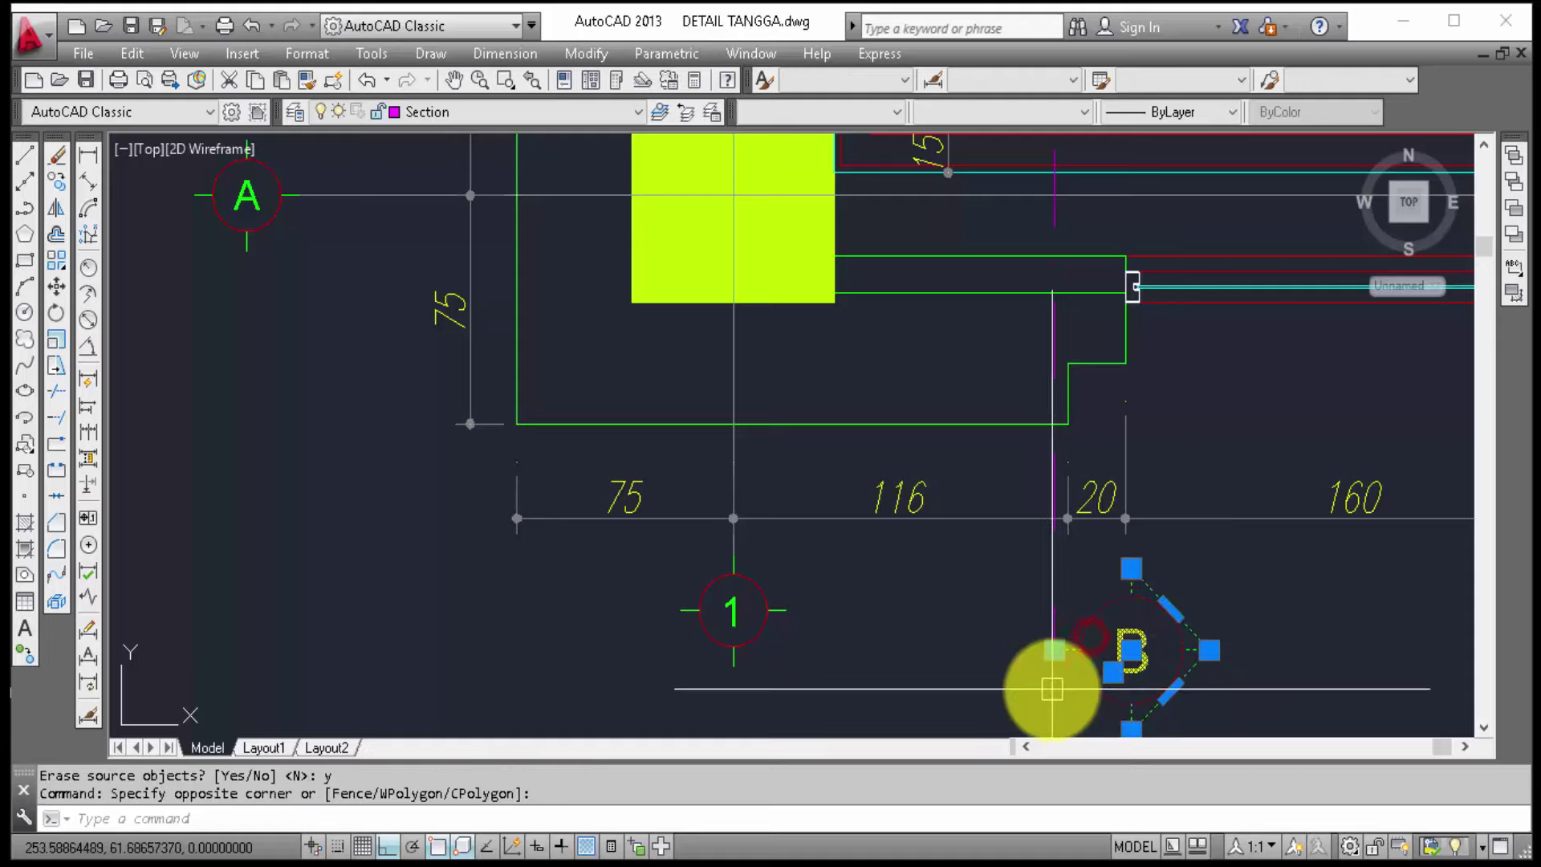
type("mi")
key("Return")
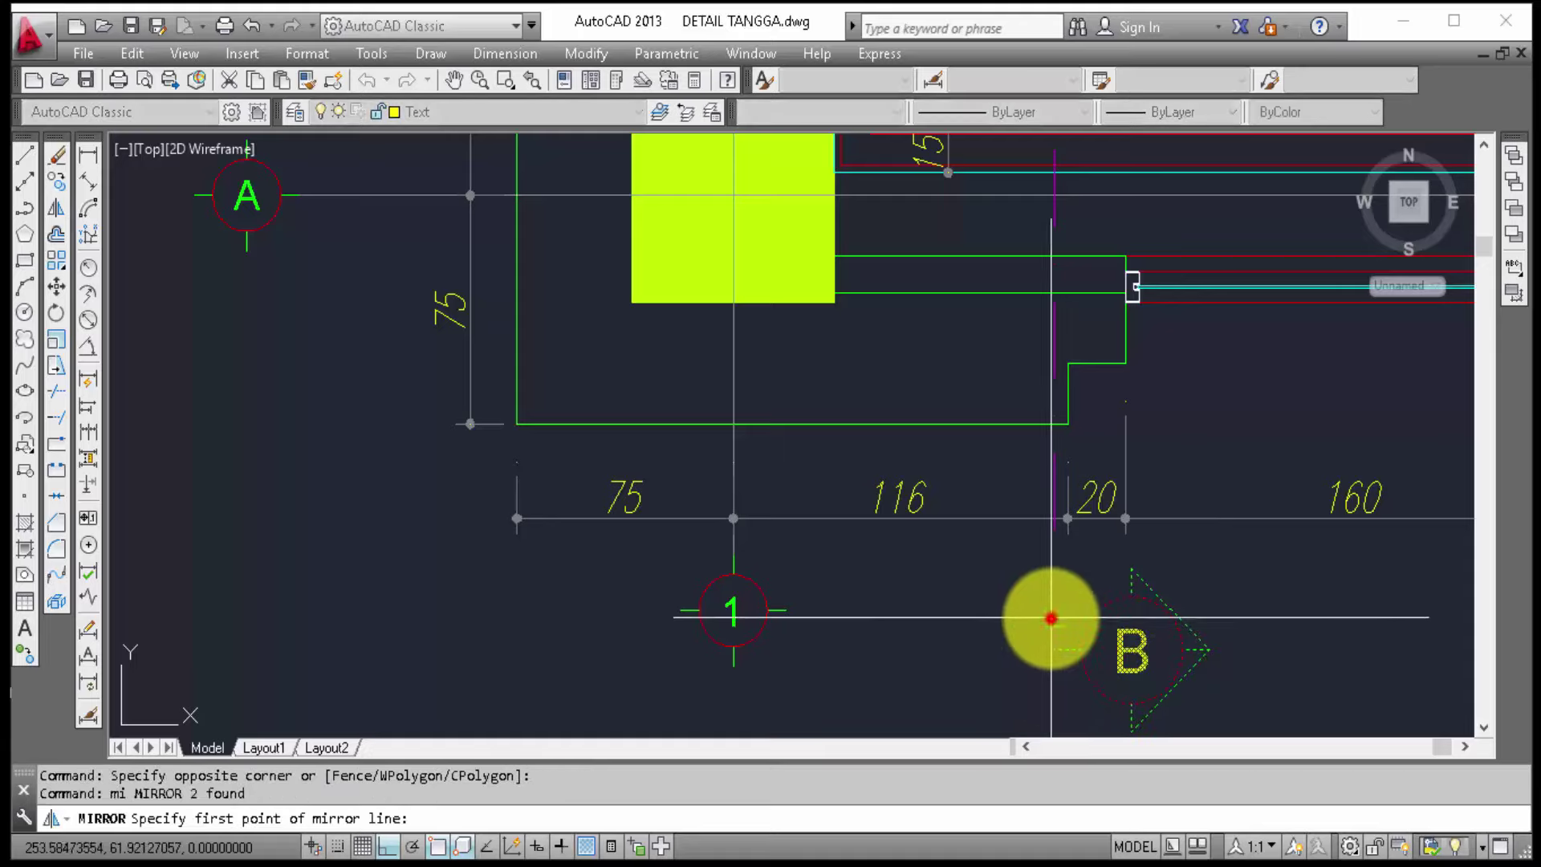
left_click(1051, 620)
left_click(995, 343)
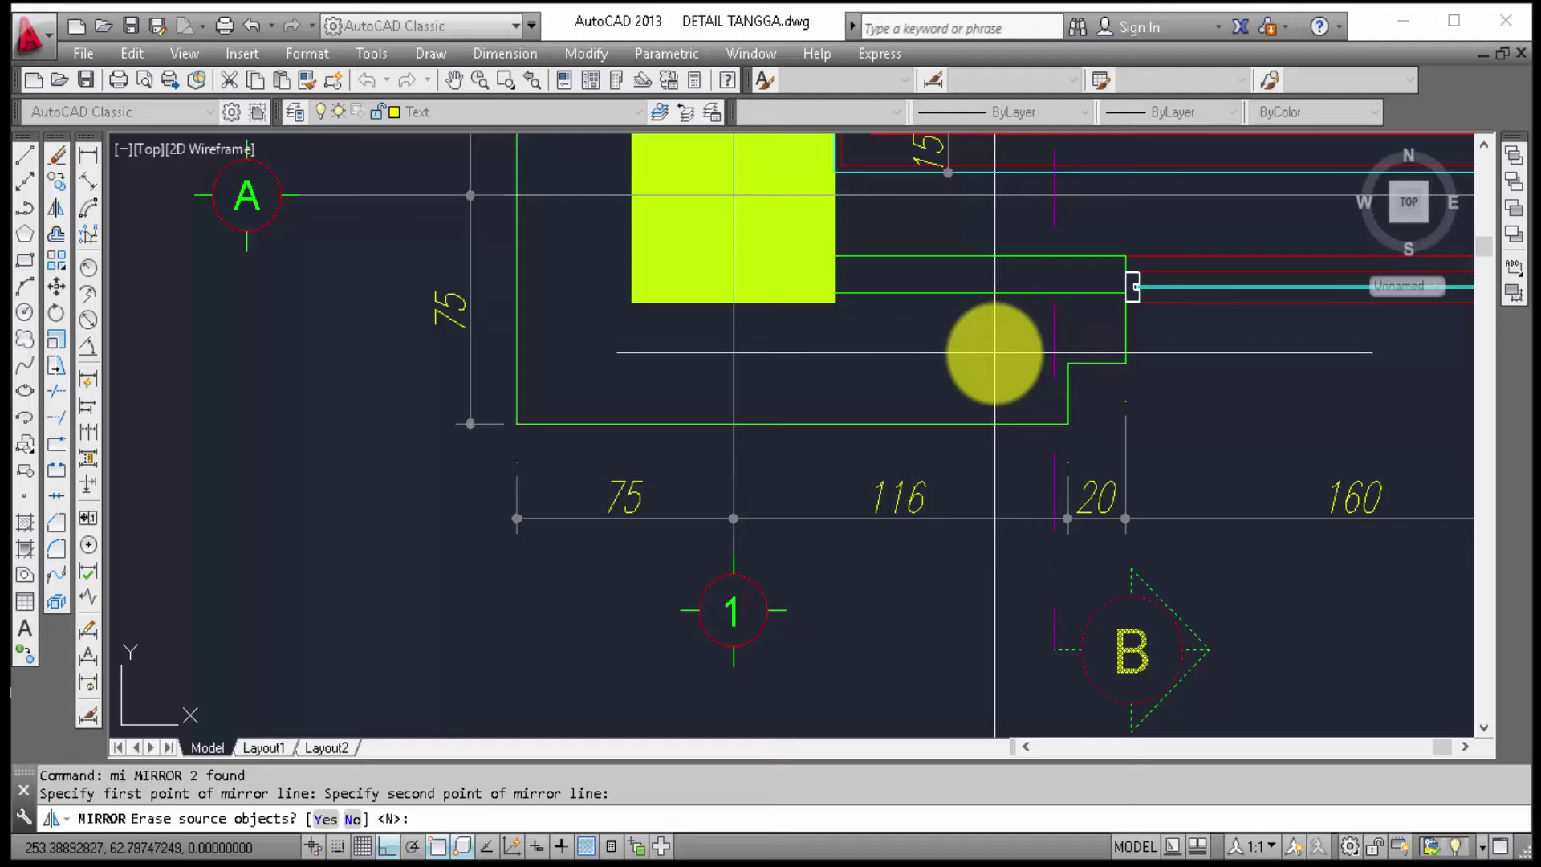
type("y")
key("Return")
scroll(1148, 626, "down", 3)
scroll(1153, 614, "up", 3)
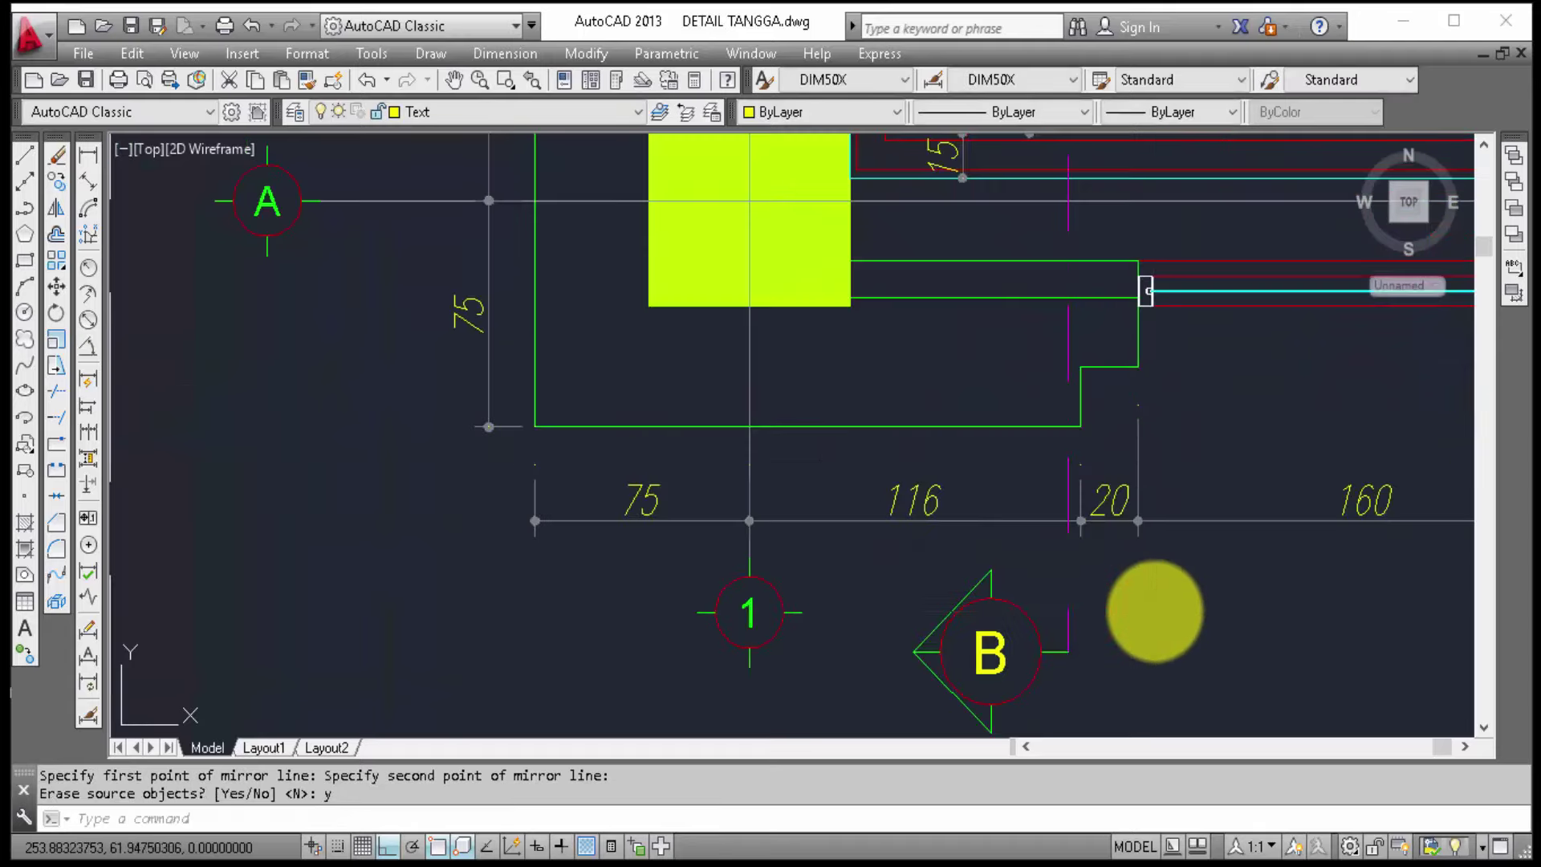
scroll(1142, 424, "up", 2)
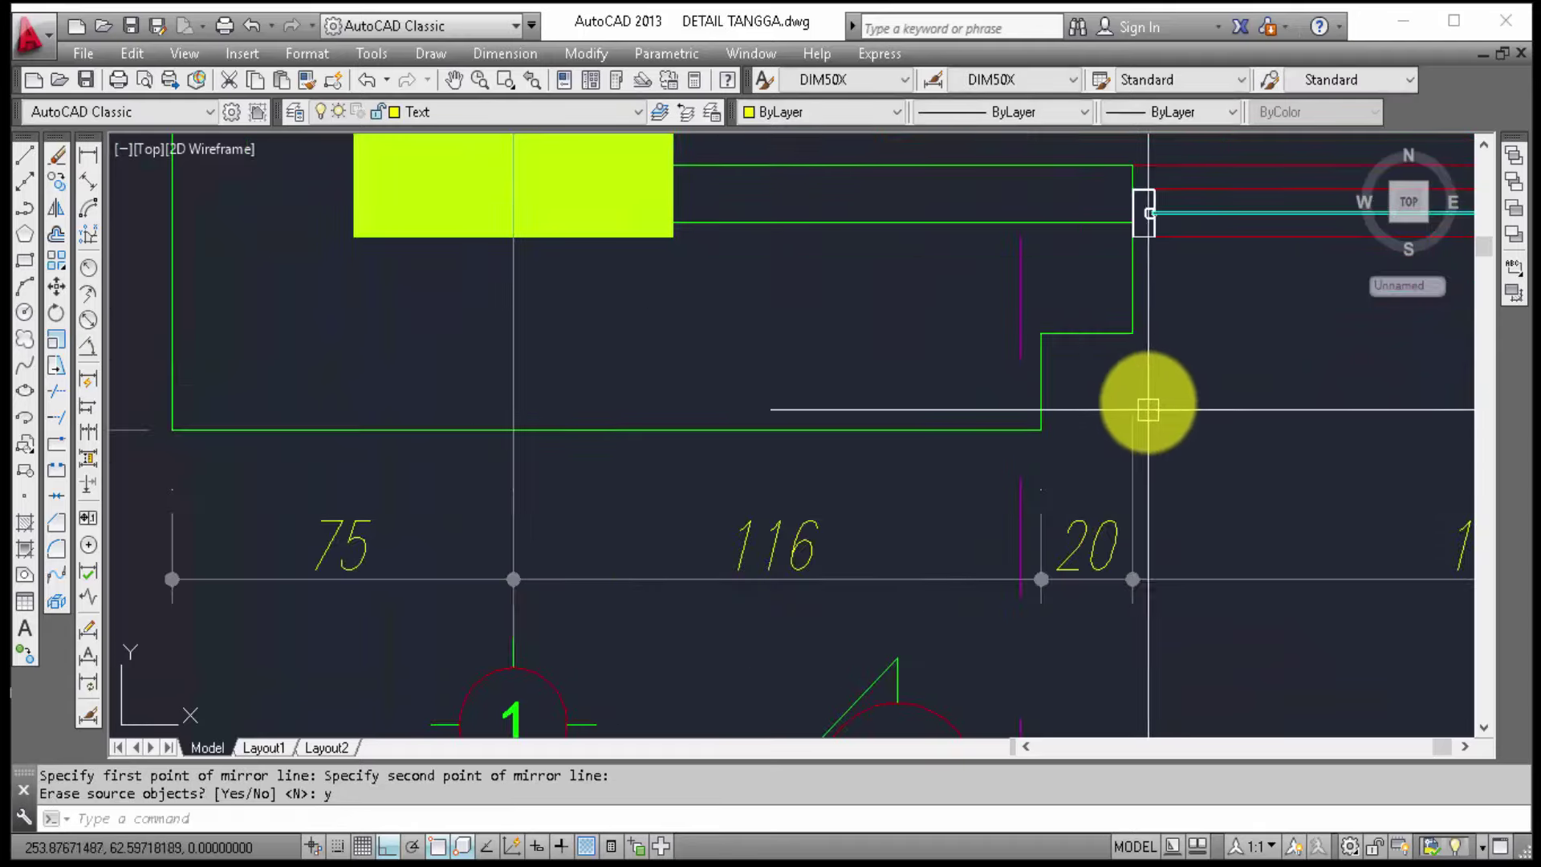
Step: Stretch the left 20 dimension's tall extension line down to its neighbour's height
left_click(1136, 394)
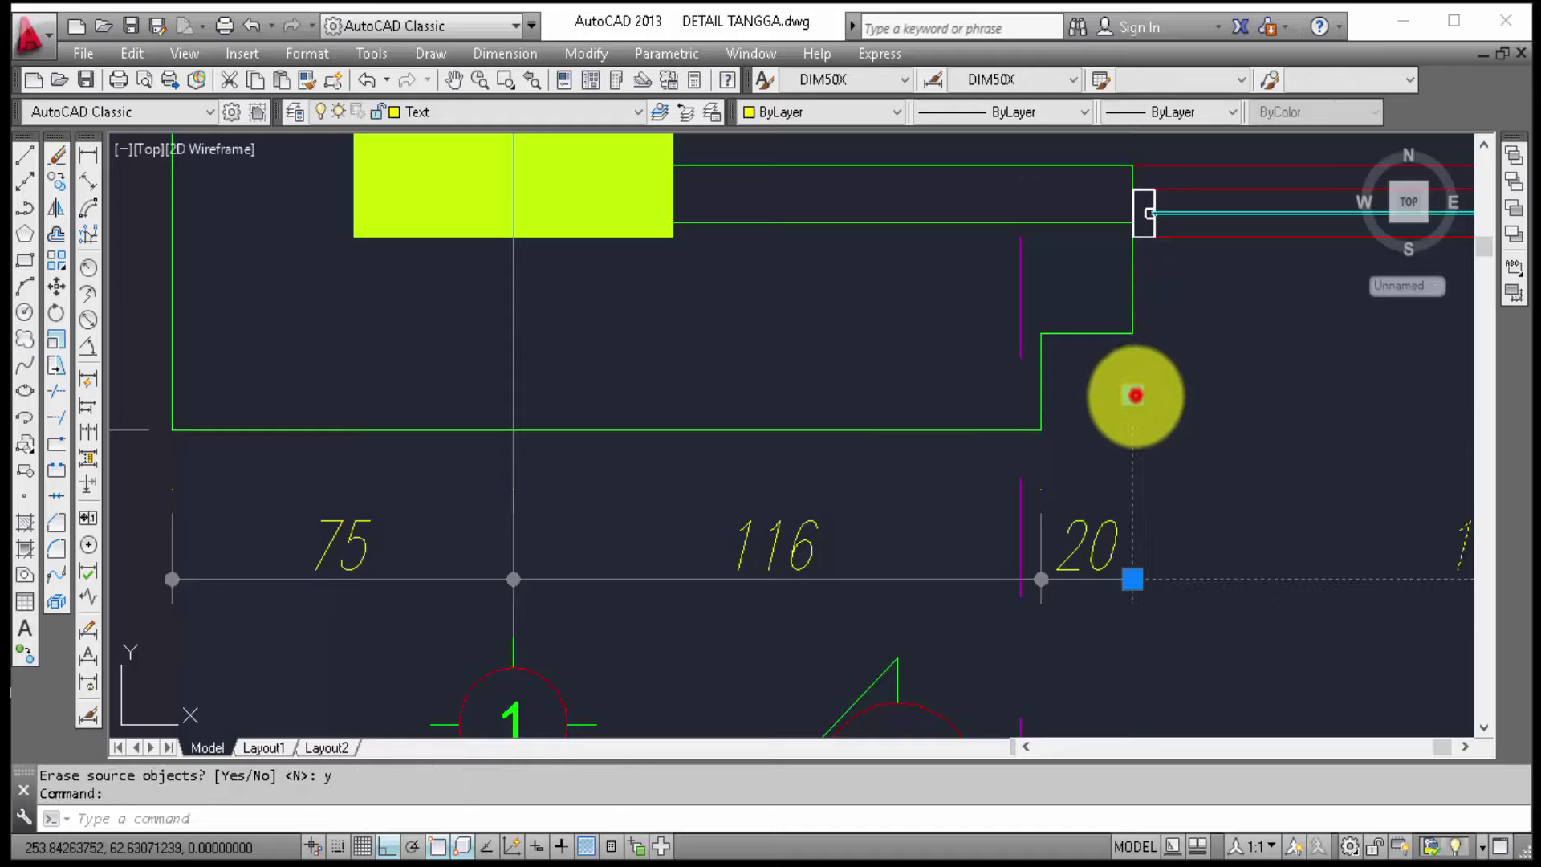
left_click(1133, 394)
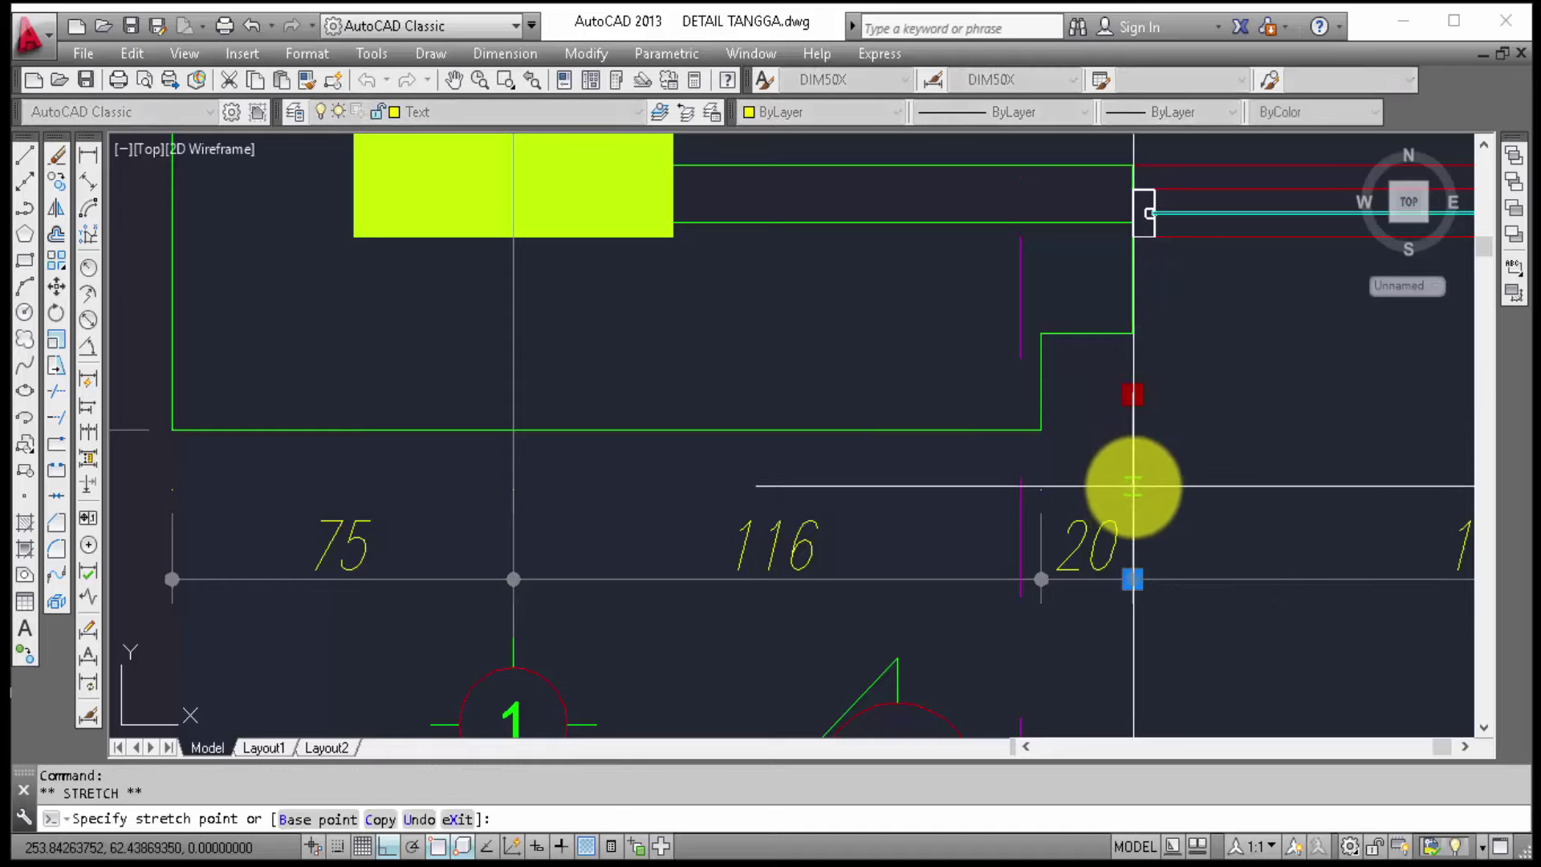
left_click(1133, 486)
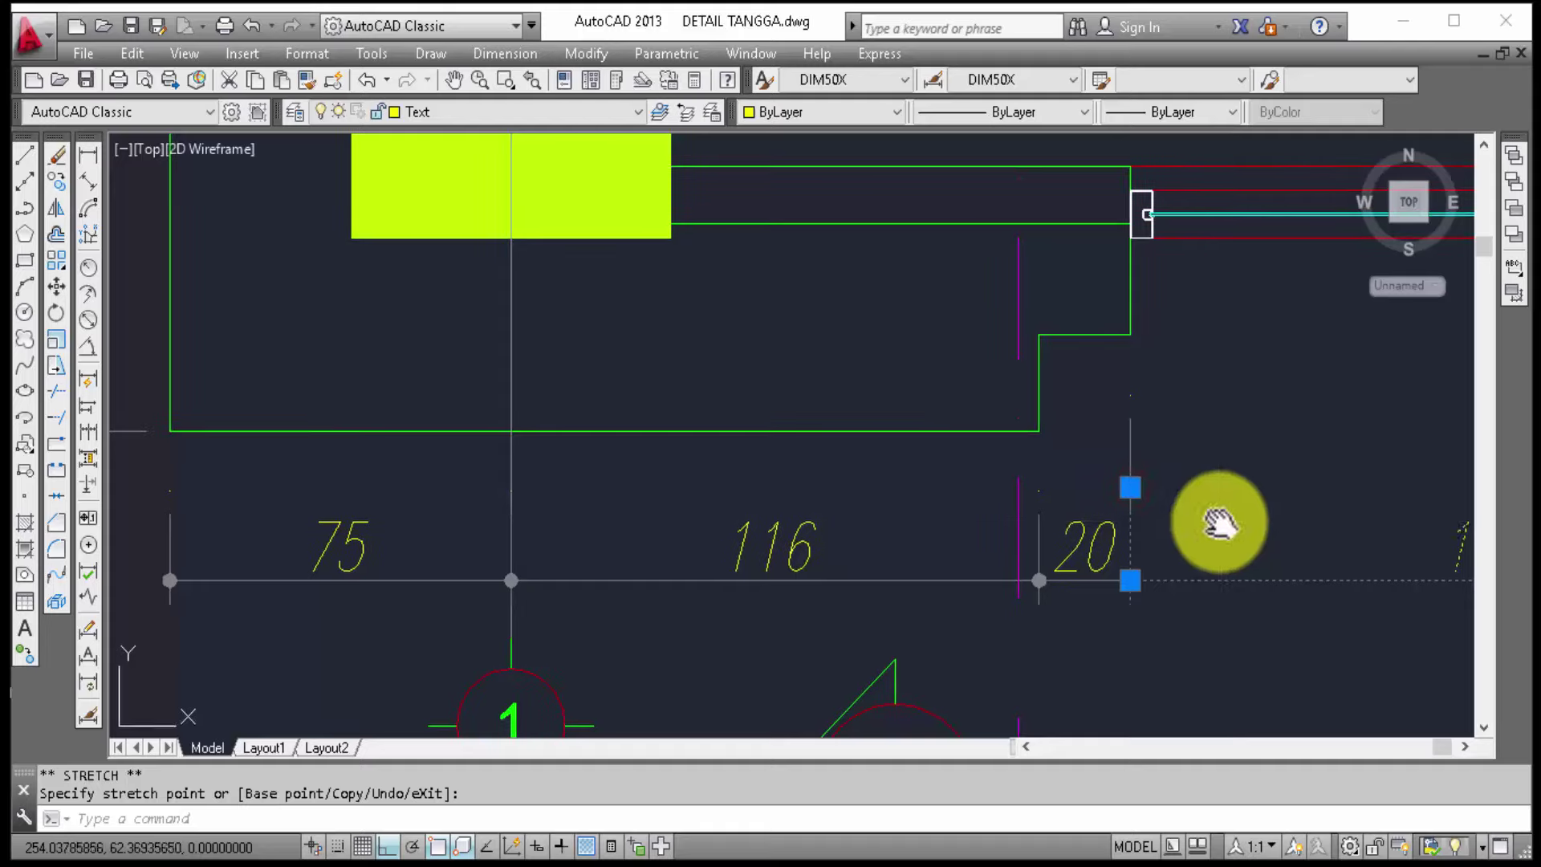
key("Escape")
left_click(1153, 440)
left_click(1089, 437)
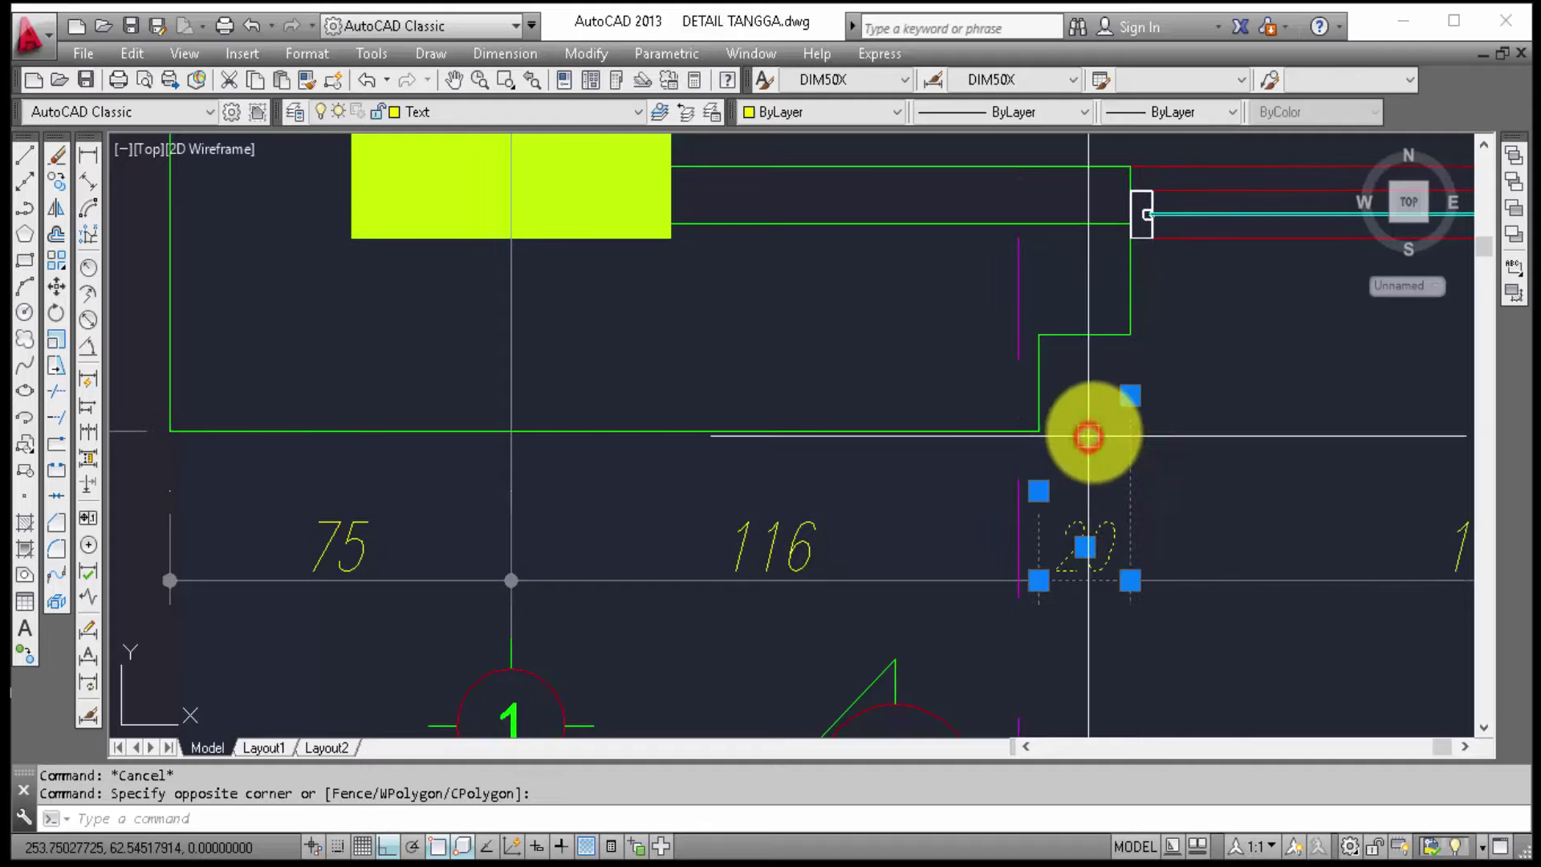
left_click(1128, 399)
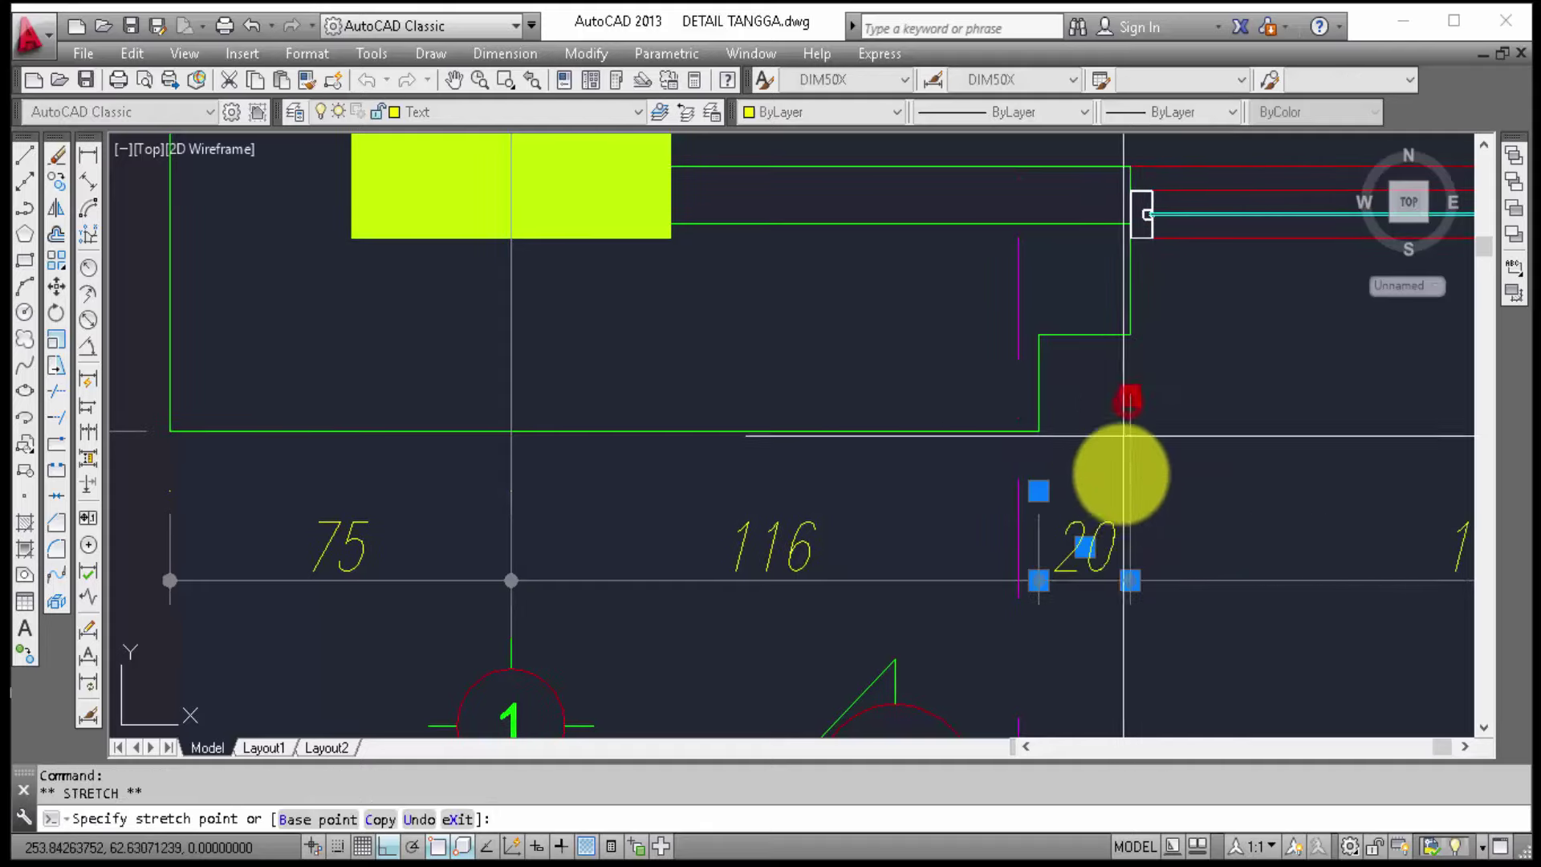
left_click(1131, 487)
middle_click_drag(1210, 472, 481, 551)
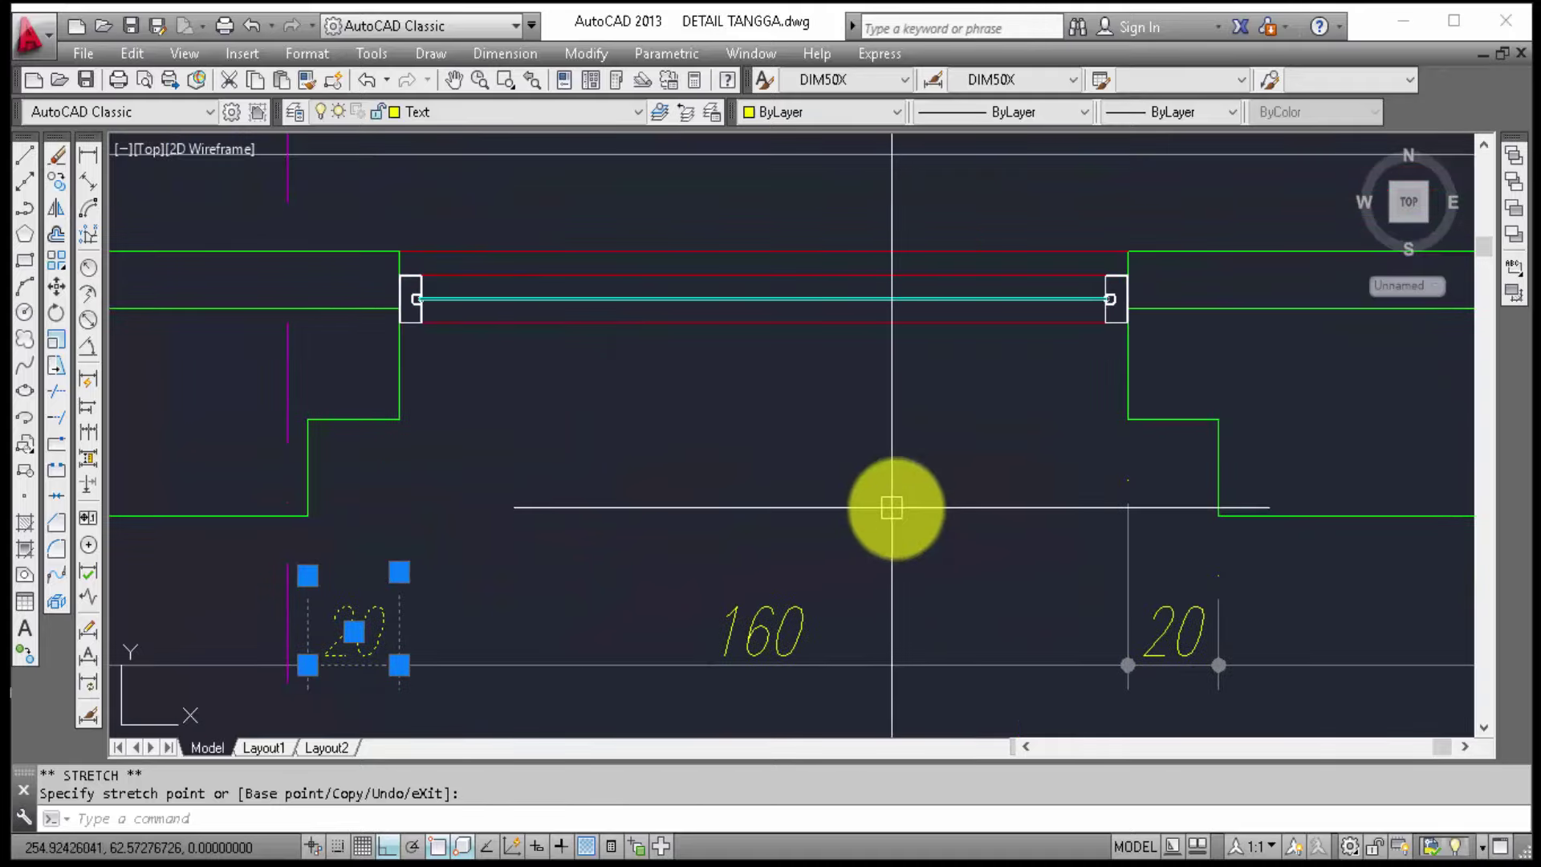
key("Escape")
Step: Shorten the tall extension line shared by the 160 and right 20 dimensions
left_click(1146, 538)
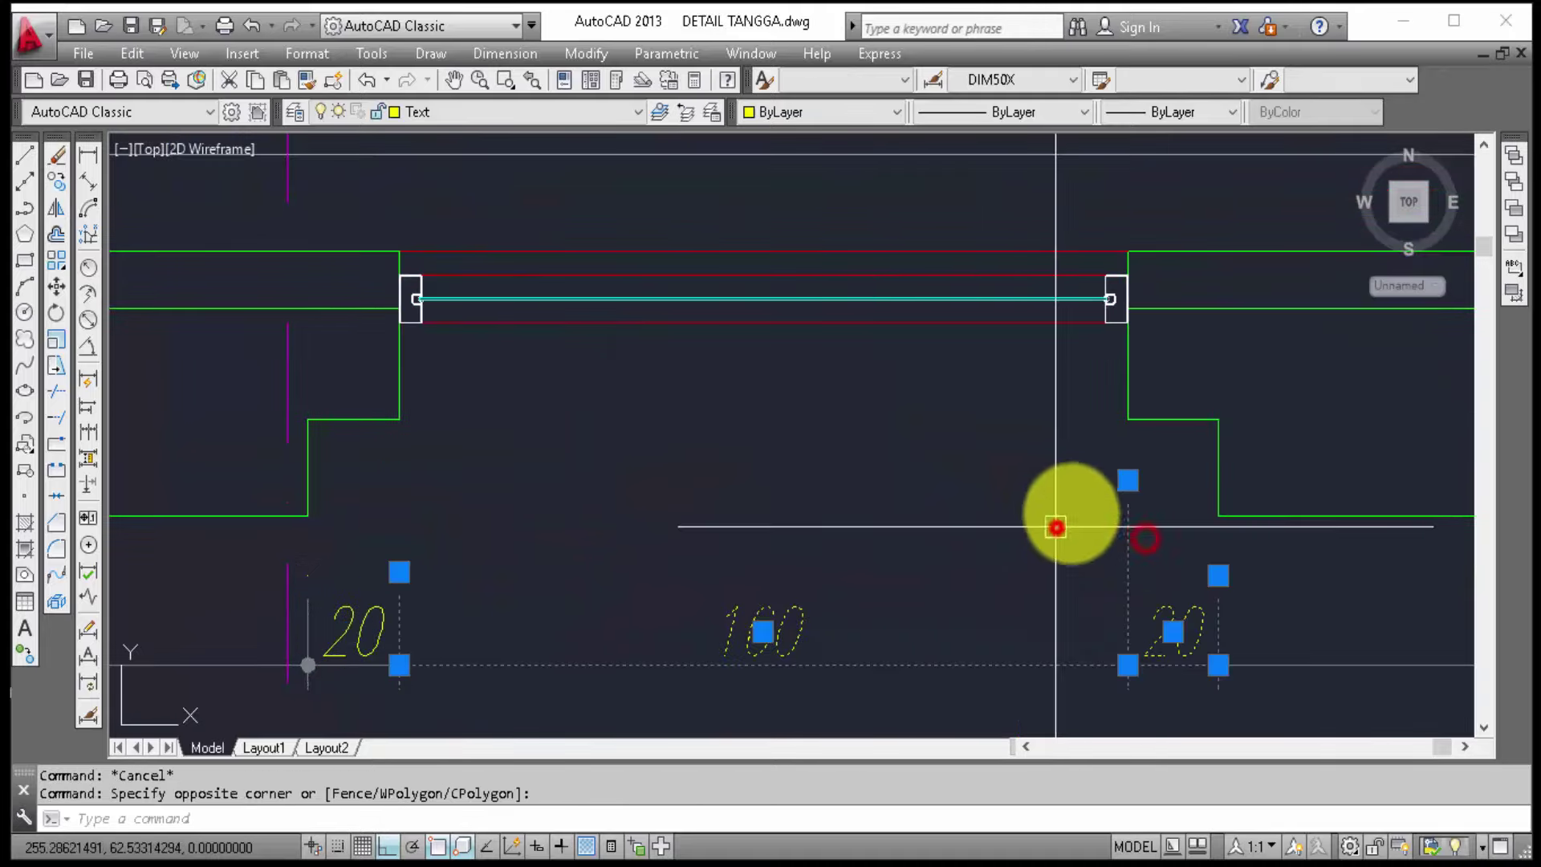
left_click(1128, 481)
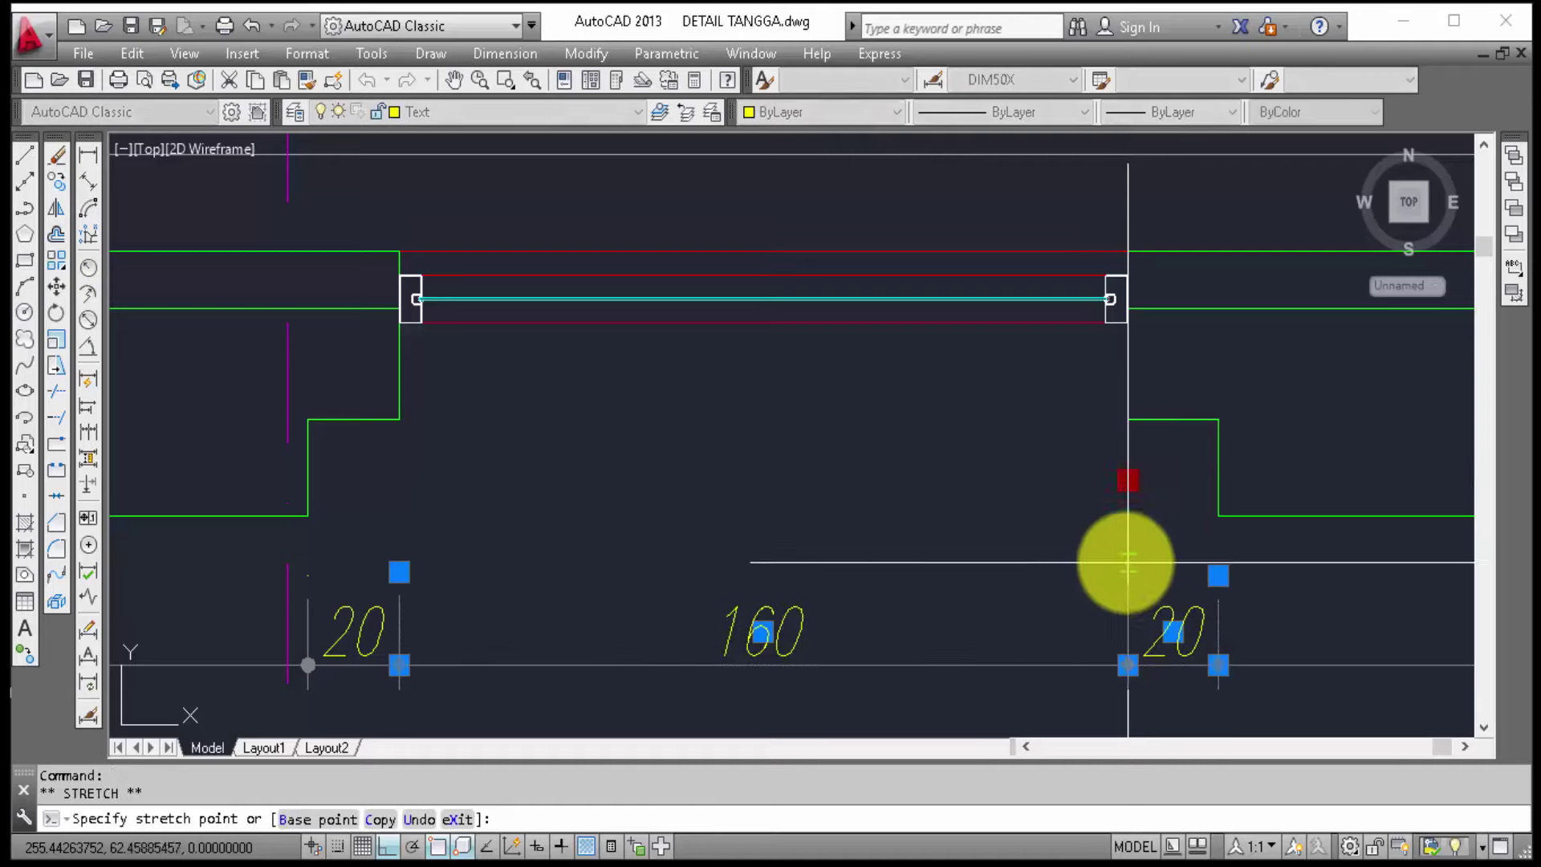
left_click(1127, 576)
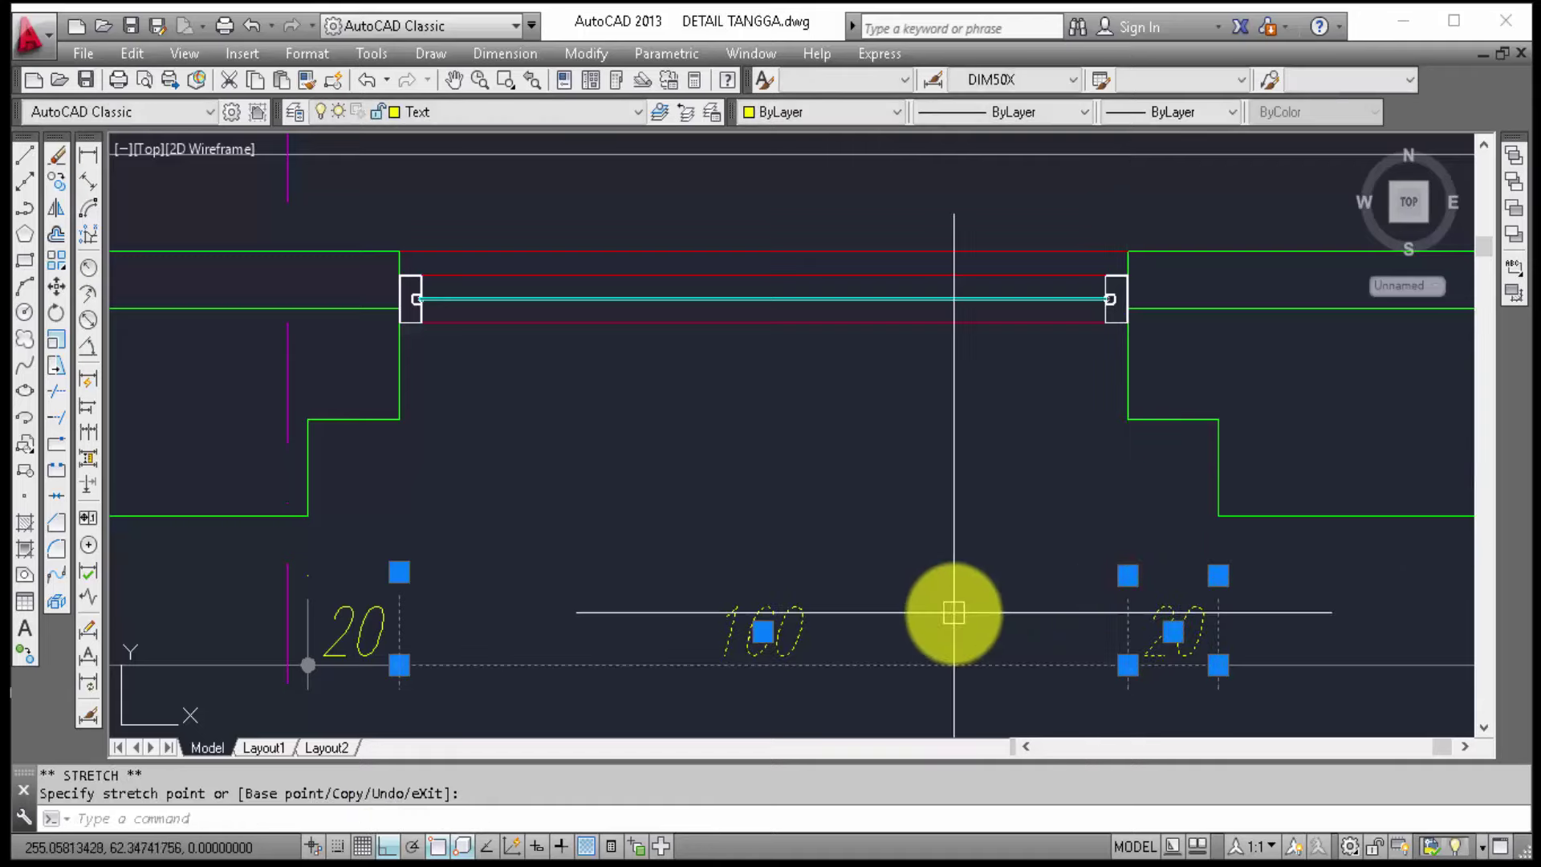
key("Escape")
scroll(1011, 562, "down", 4)
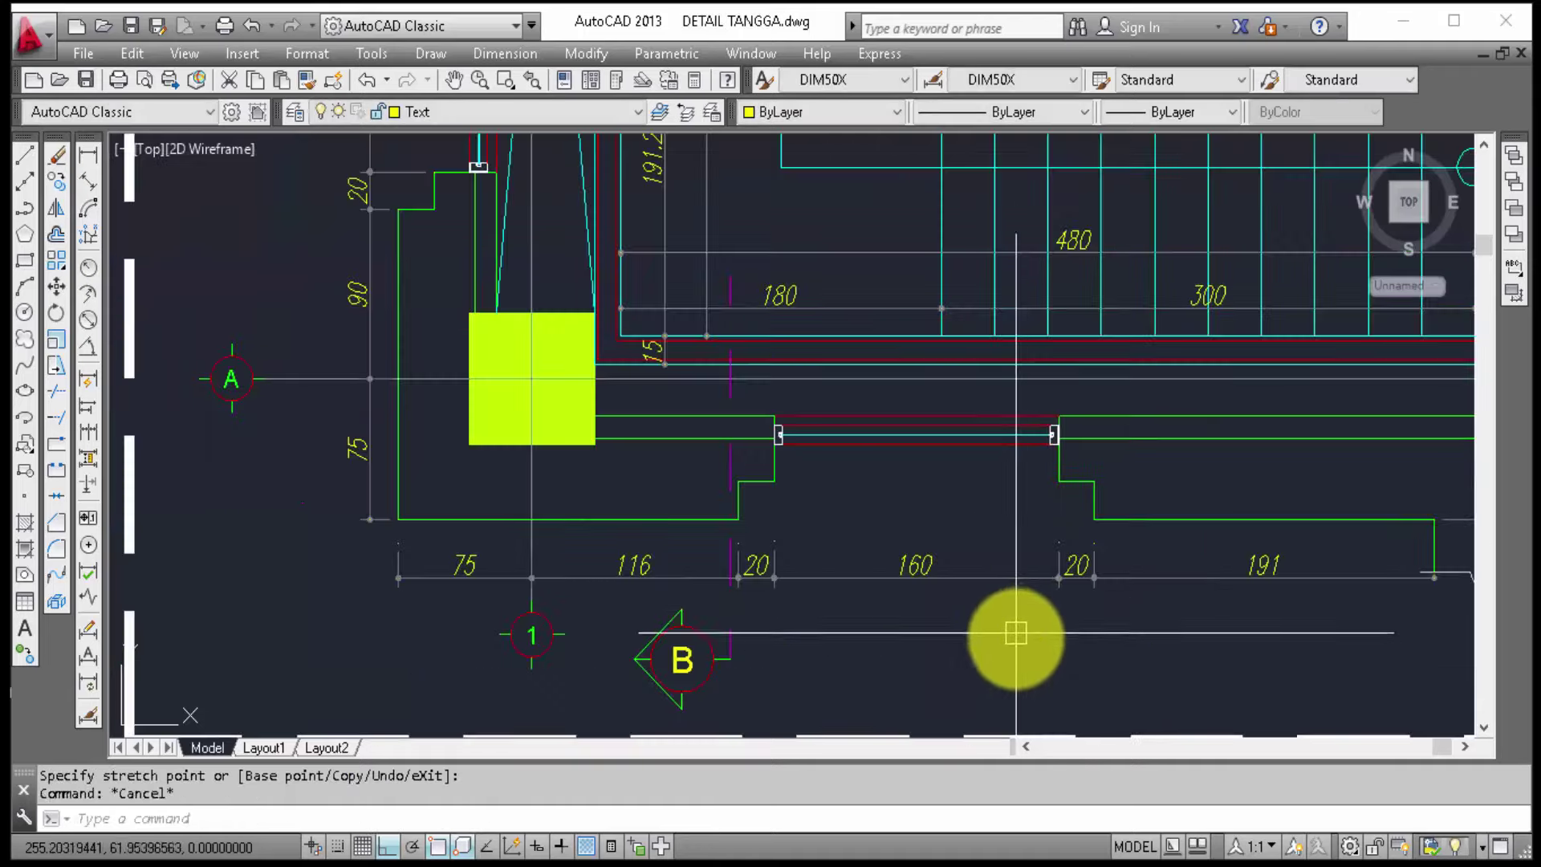
mouse_move(1015, 636)
middle_mouse_down()
mouse_move(433, 670)
mouse_move(454, 698)
mouse_move(723, 719)
mouse_move(1039, 533)
middle_mouse_up()
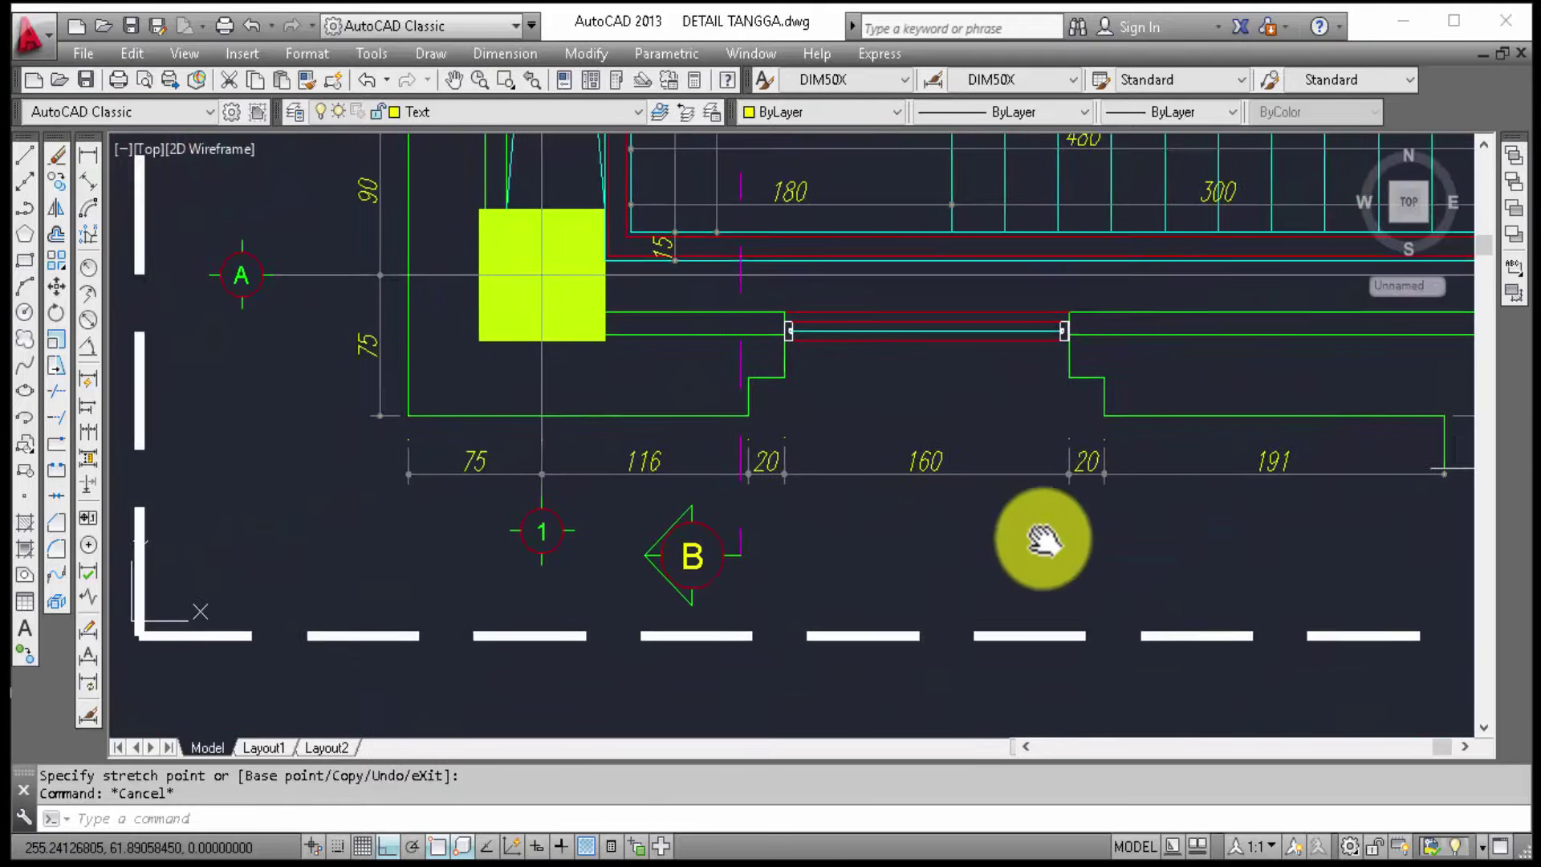
Step: Zoom and pan to frame the TANGGA LT. 1 and LT. 2 plans with the title block
scroll(1039, 522, "down", 2)
scroll(947, 494, "down", 2)
middle_click_drag(946, 492, 1012, 480)
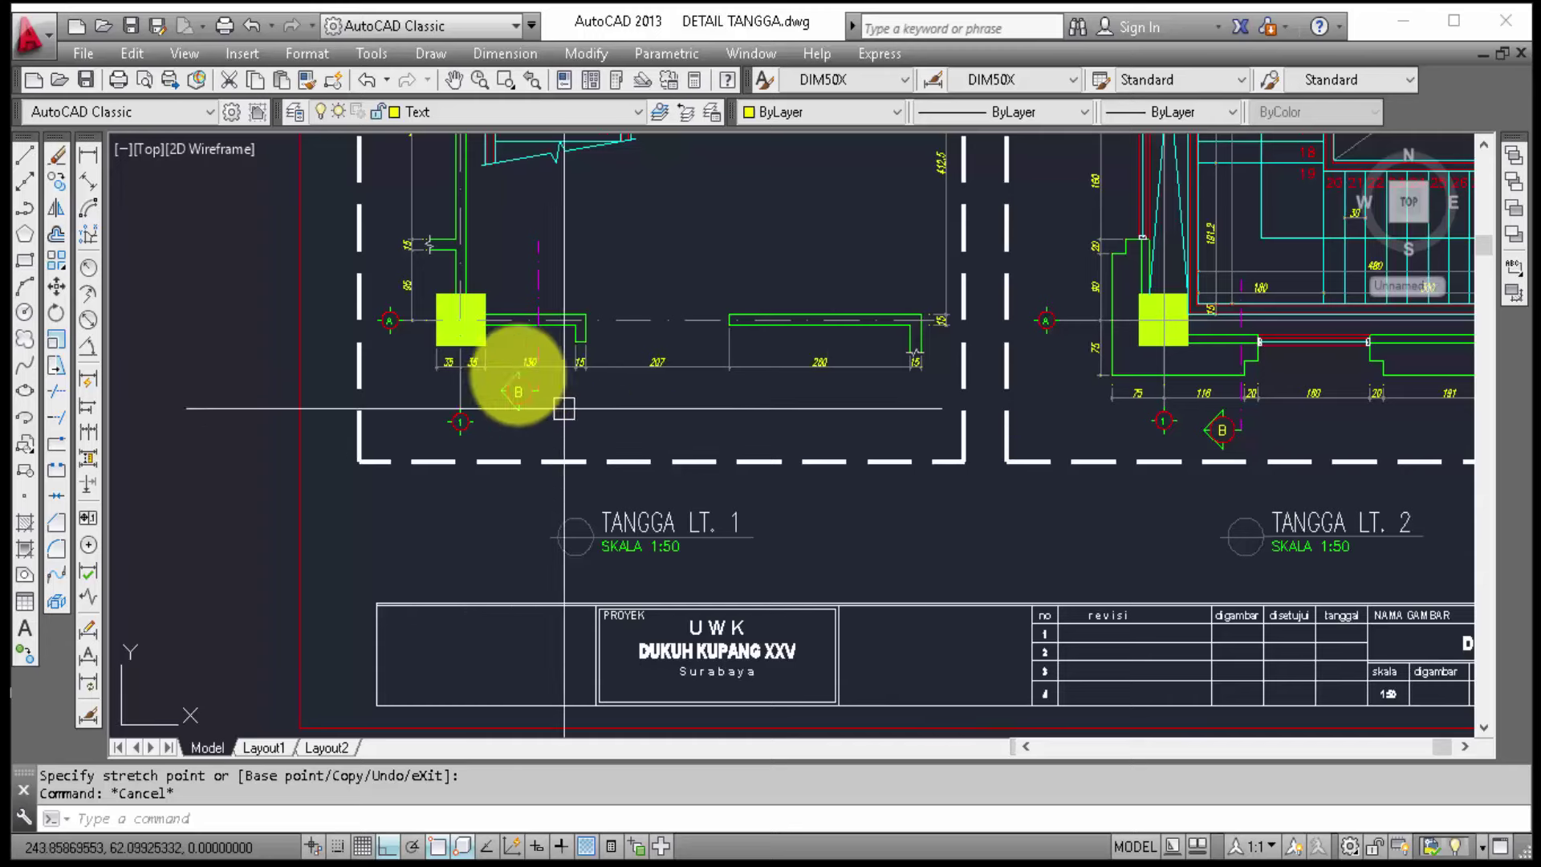
scroll(518, 369, "up", 5)
scroll(610, 530, "down", 3)
scroll(663, 539, "down", 4)
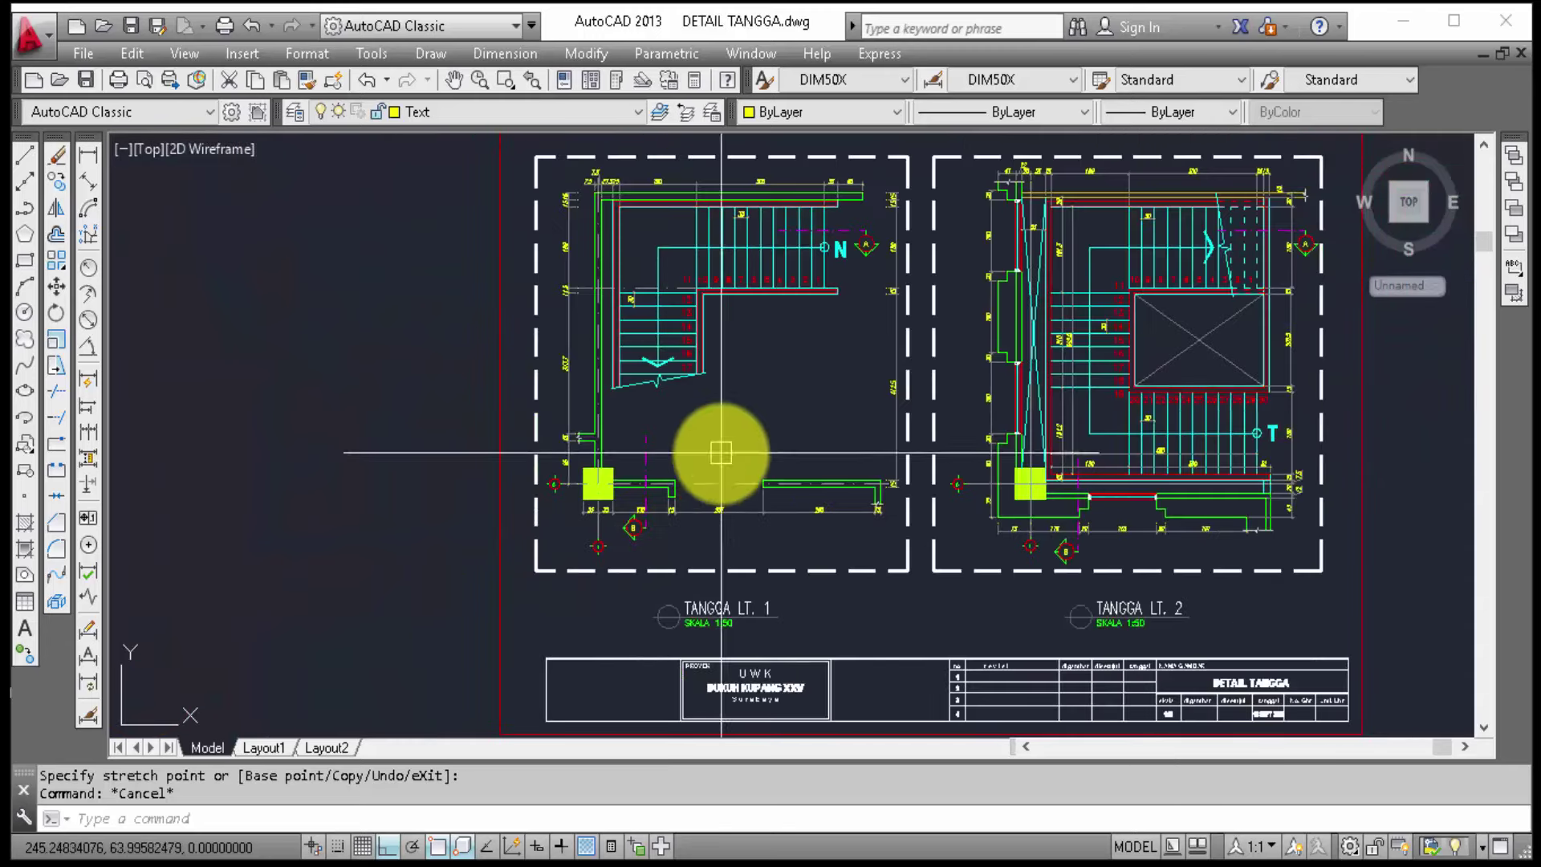
mouse_move(712, 448)
middle_mouse_down()
mouse_move(733, 517)
mouse_move(852, 399)
mouse_move(850, 334)
mouse_move(853, 462)
middle_mouse_up()
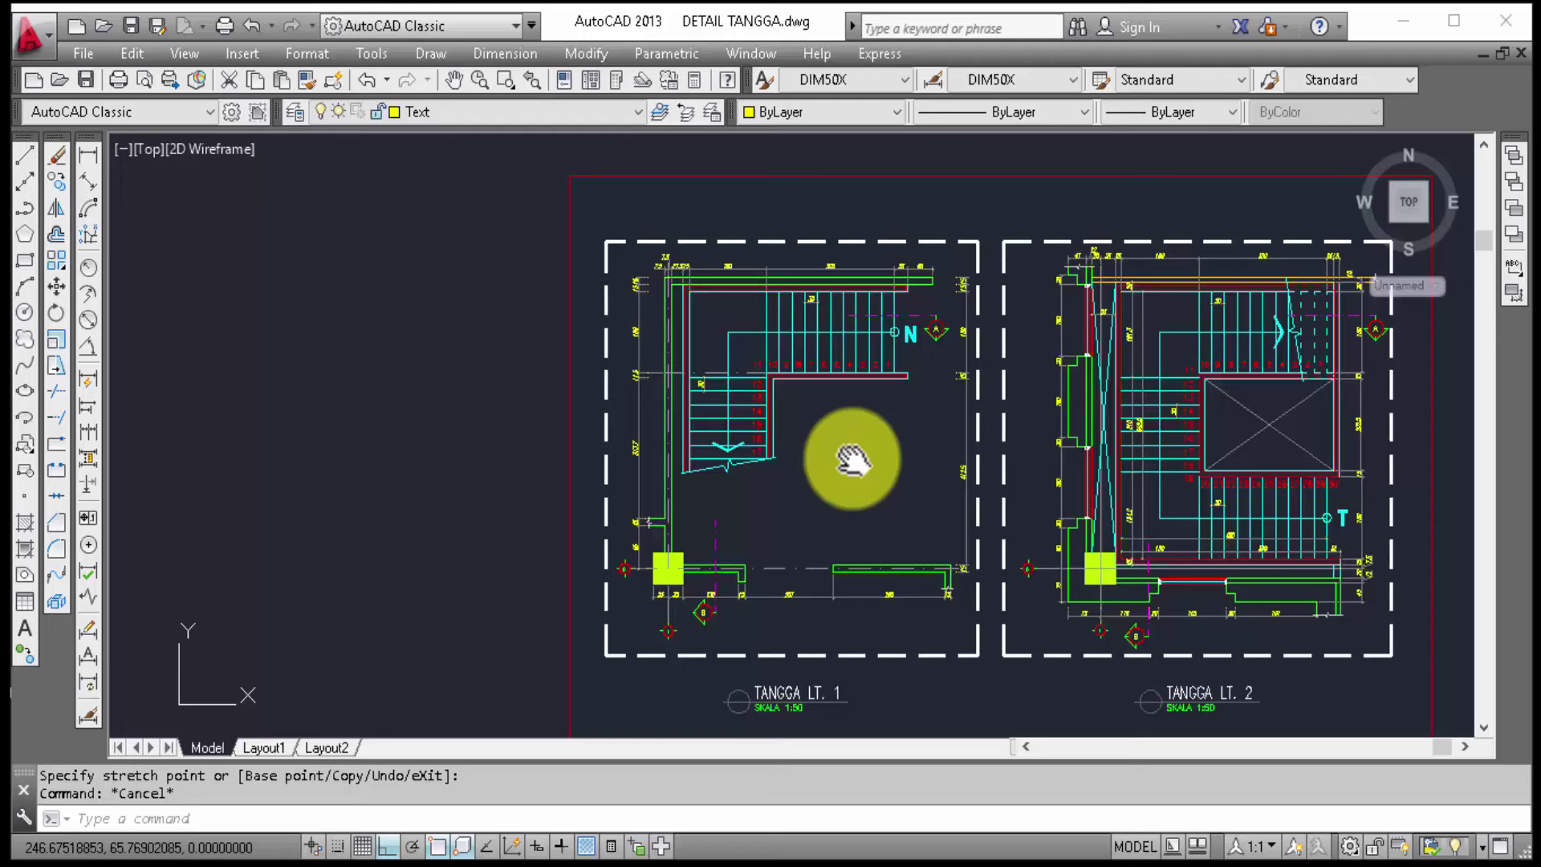
middle_click_drag(853, 459, 853, 458)
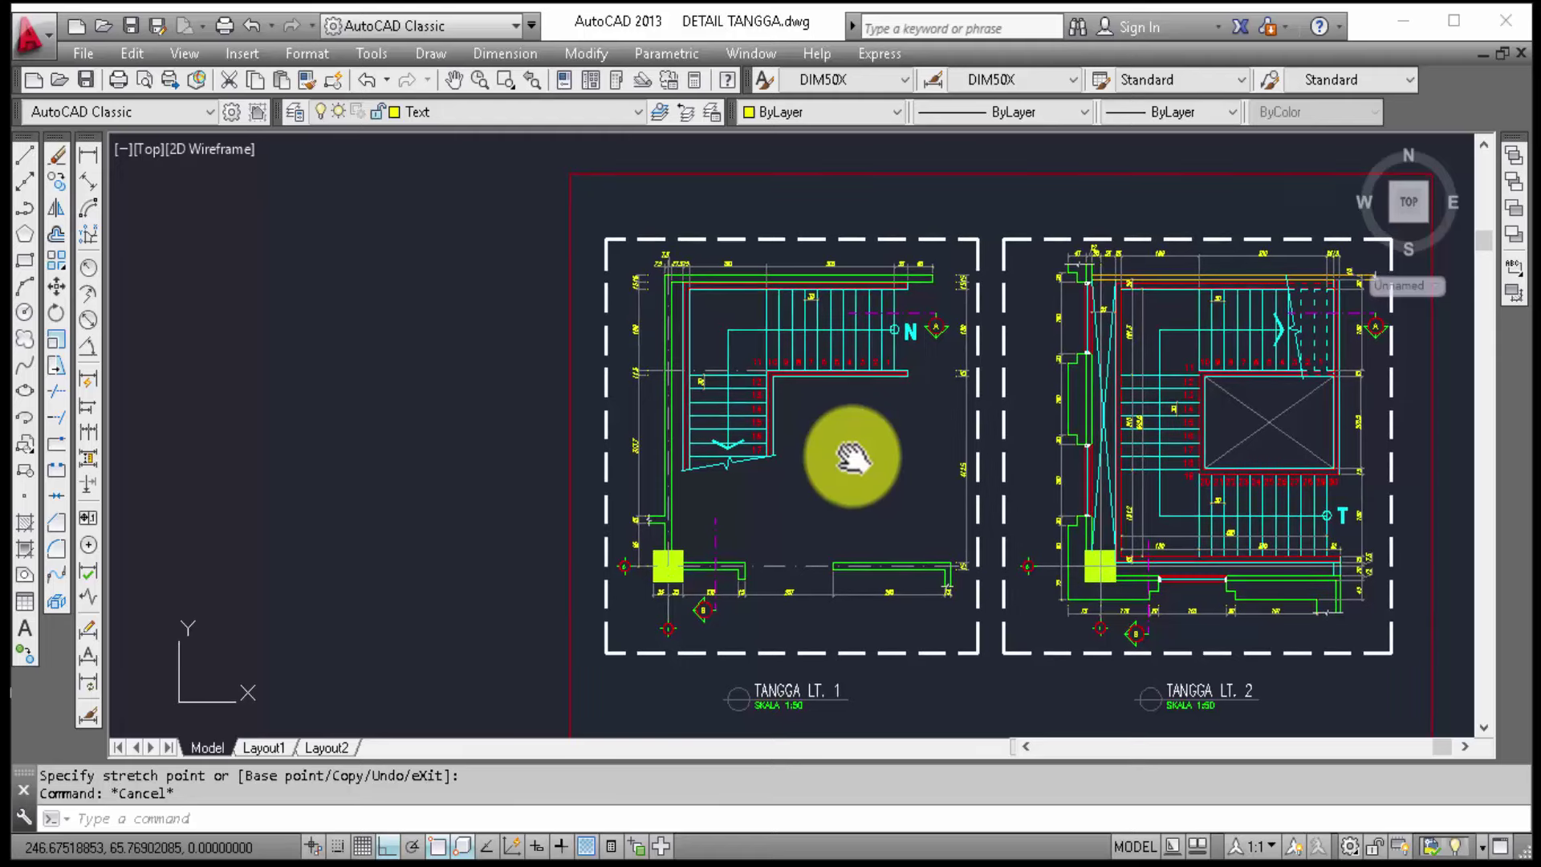
middle_click_drag(852, 460, 850, 460)
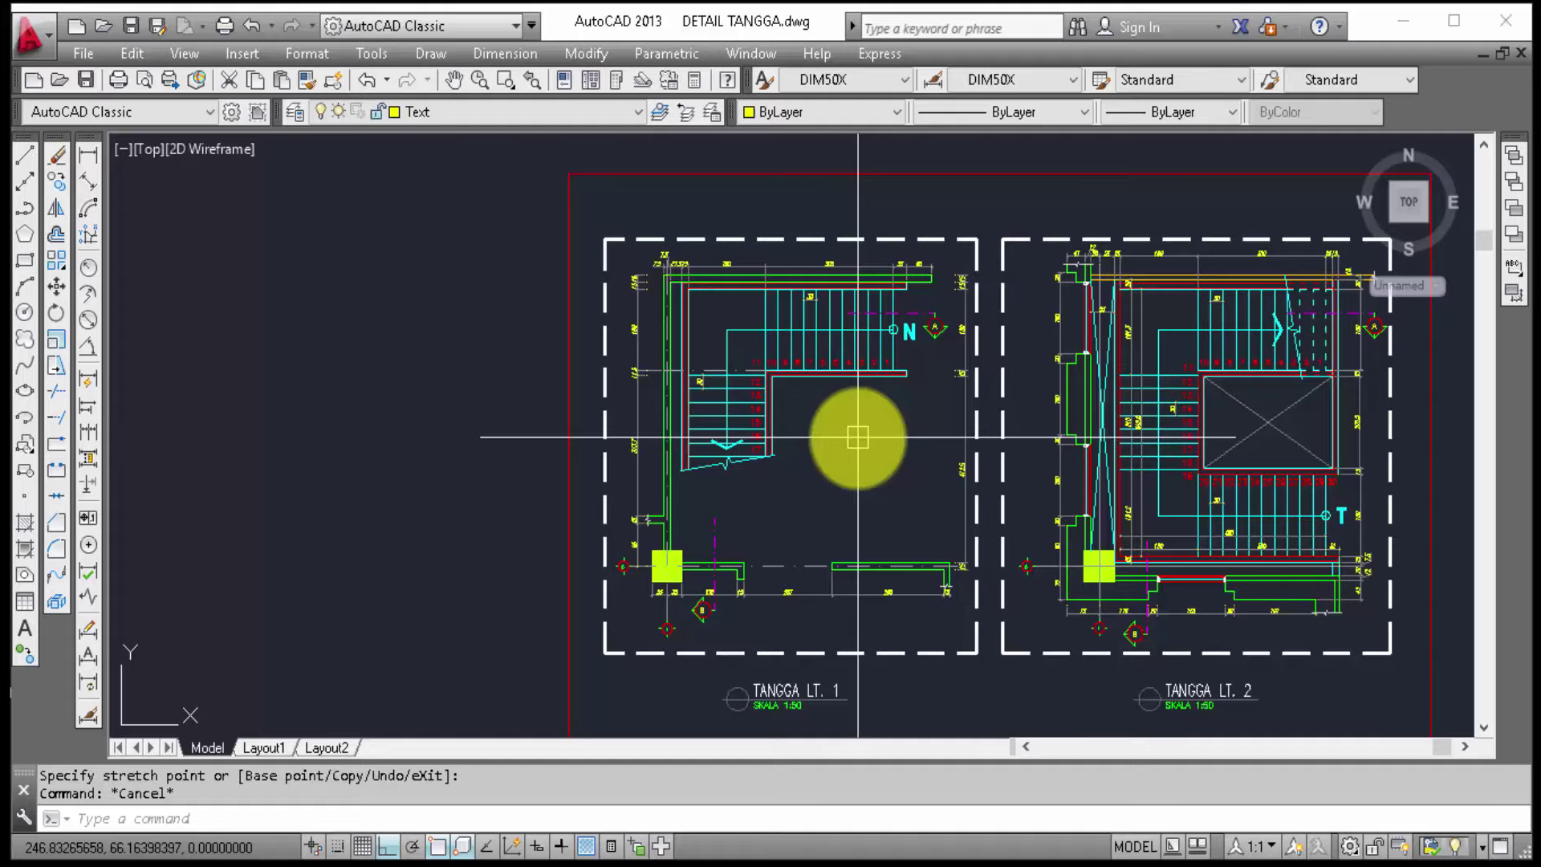
scroll(867, 304, "up", 4)
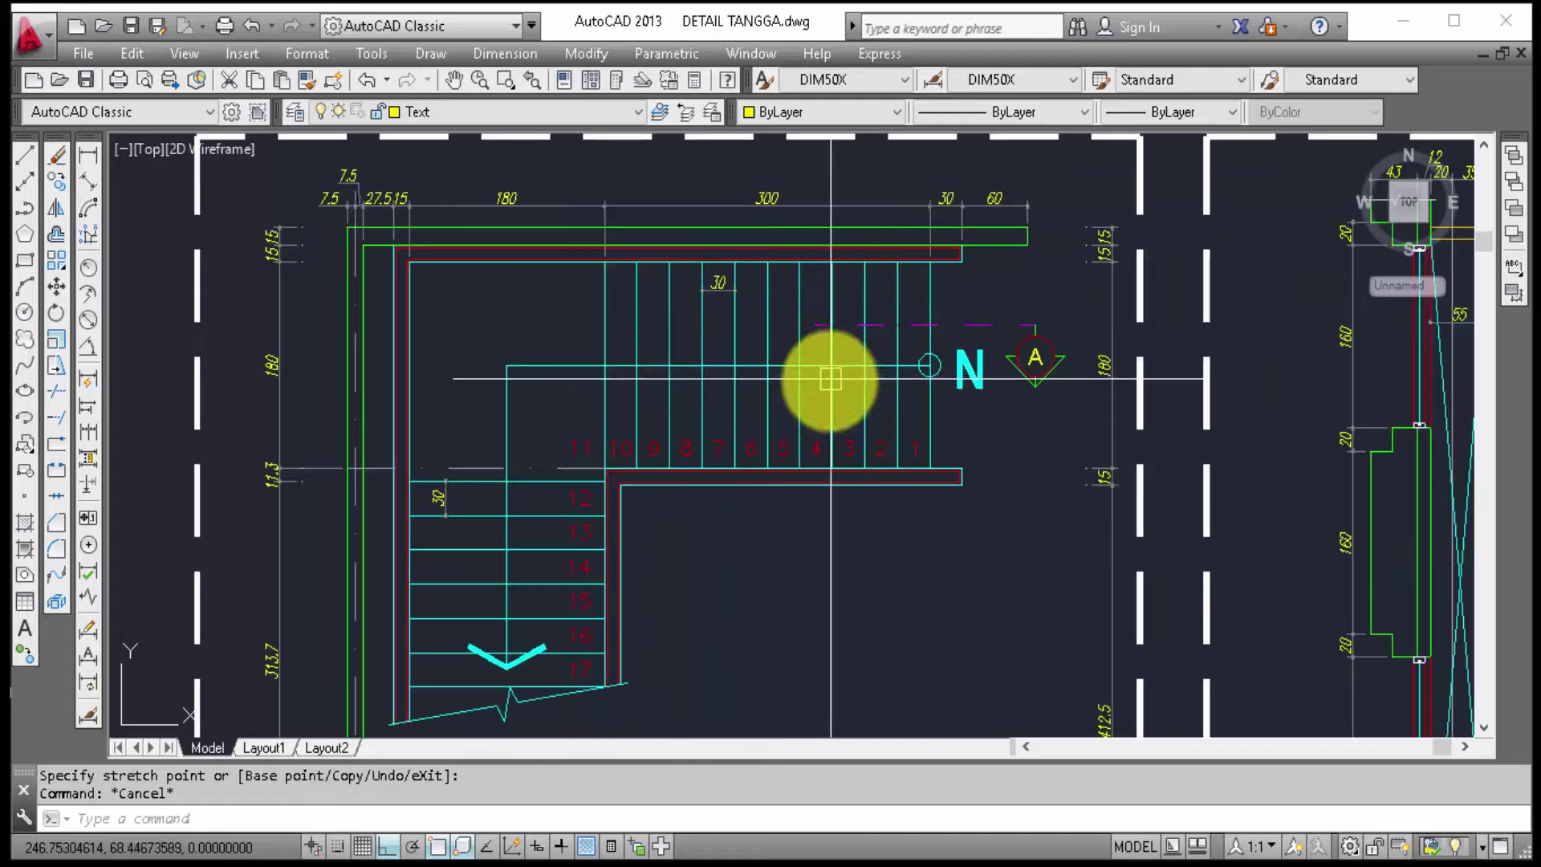
scroll(828, 375, "down", 2)
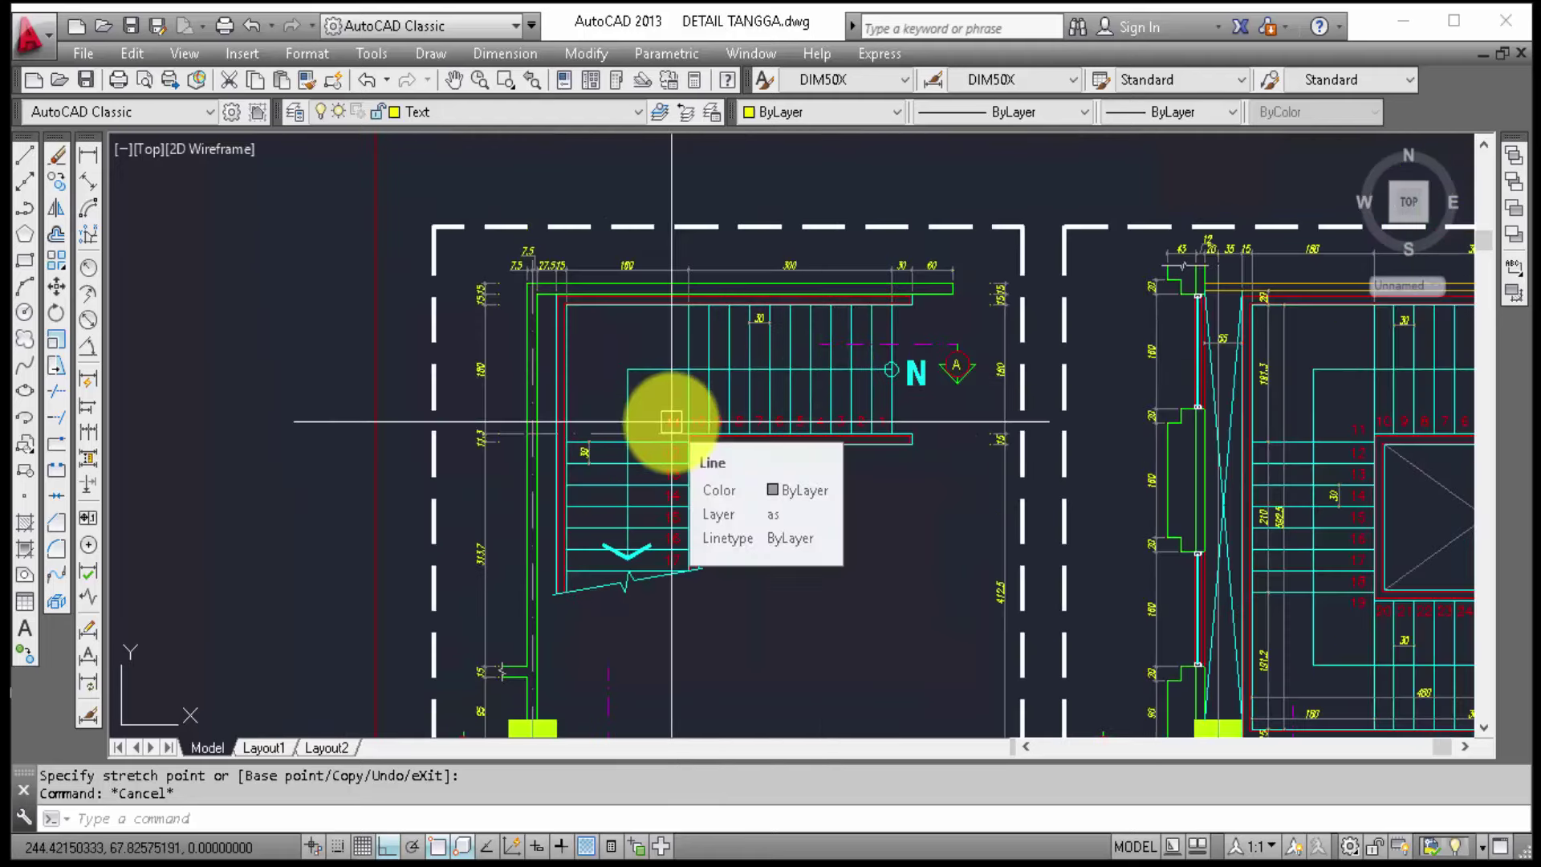
scroll(678, 438, "down", 4)
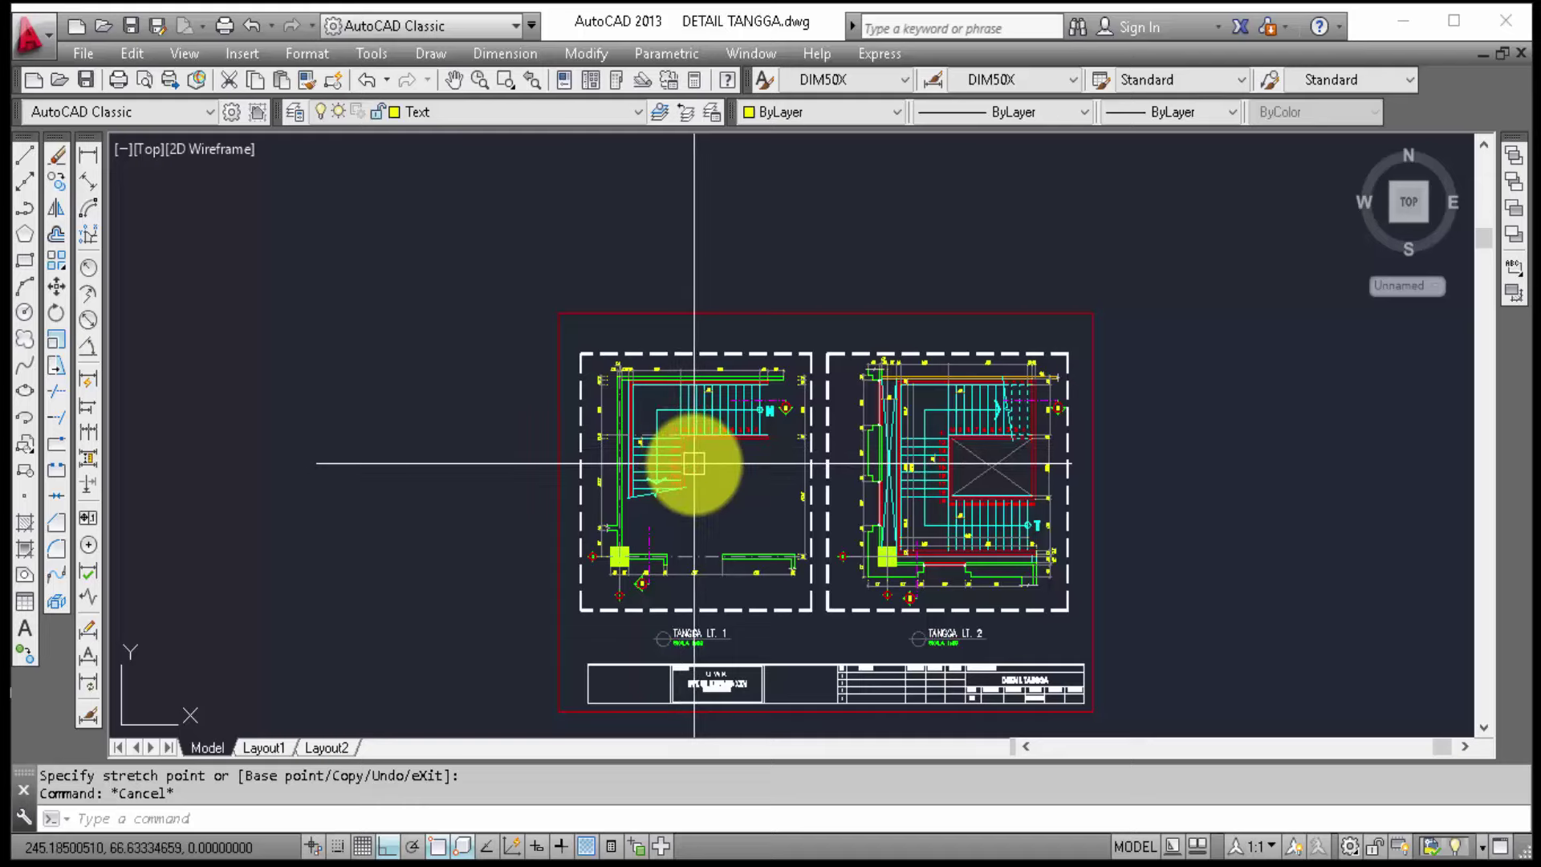
Step: Pan down to the stair section and zoom into the multi-storey railing sections
middle_click_drag(826, 482, 826, 137)
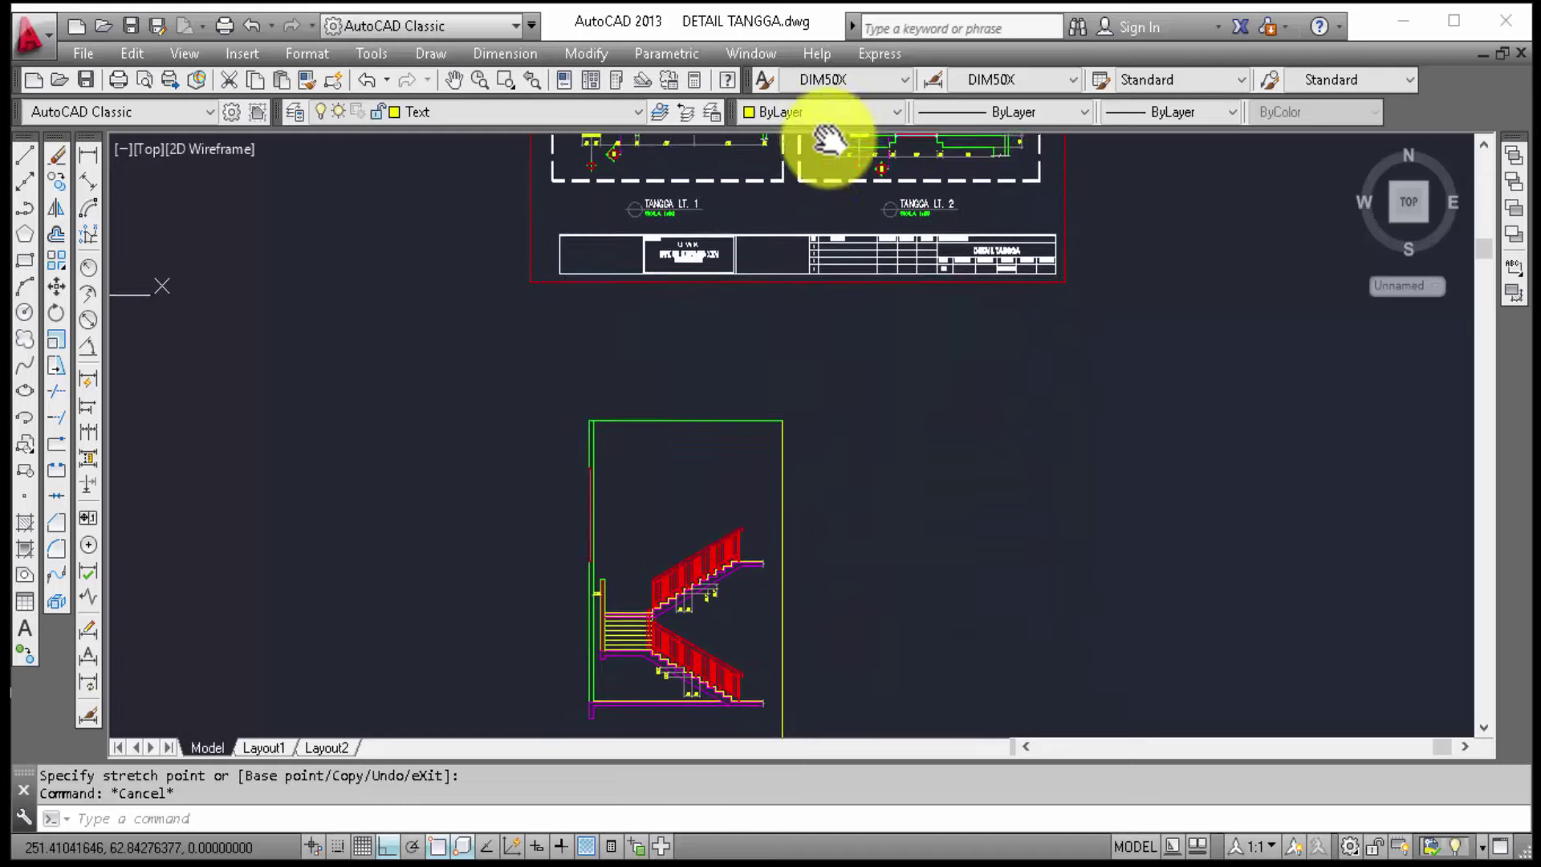
scroll(710, 680, "up", 6)
scroll(699, 653, "up", 2)
mouse_move(729, 678)
middle_mouse_down()
mouse_move(815, 708)
mouse_move(922, 647)
middle_mouse_up()
scroll(967, 533, "down", 4)
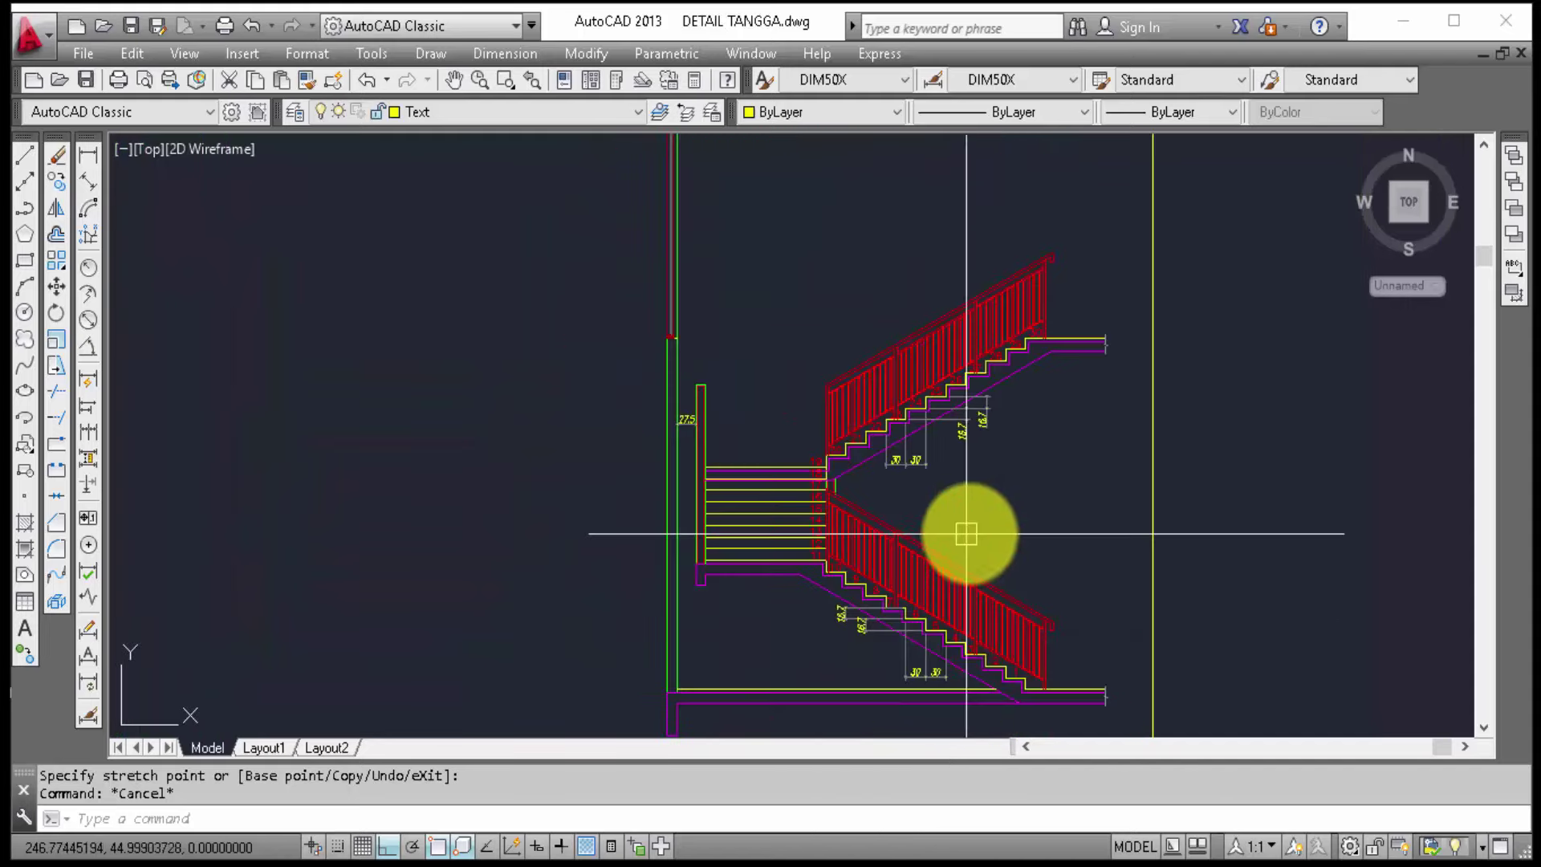
middle_click_drag(974, 532, 933, 562)
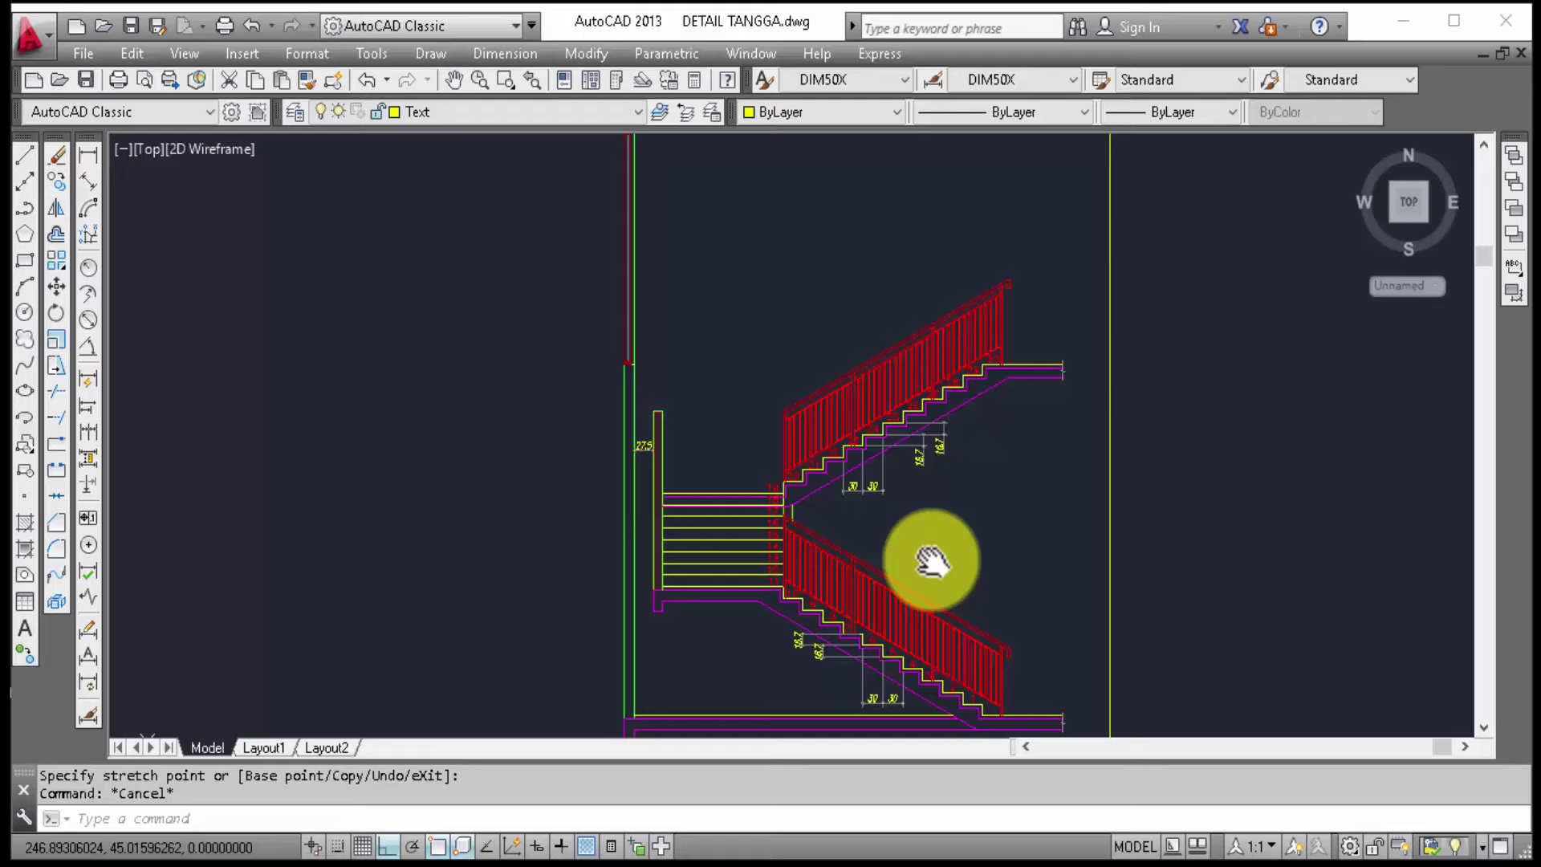
scroll(948, 513, "down", 7)
scroll(883, 522, "down", 3)
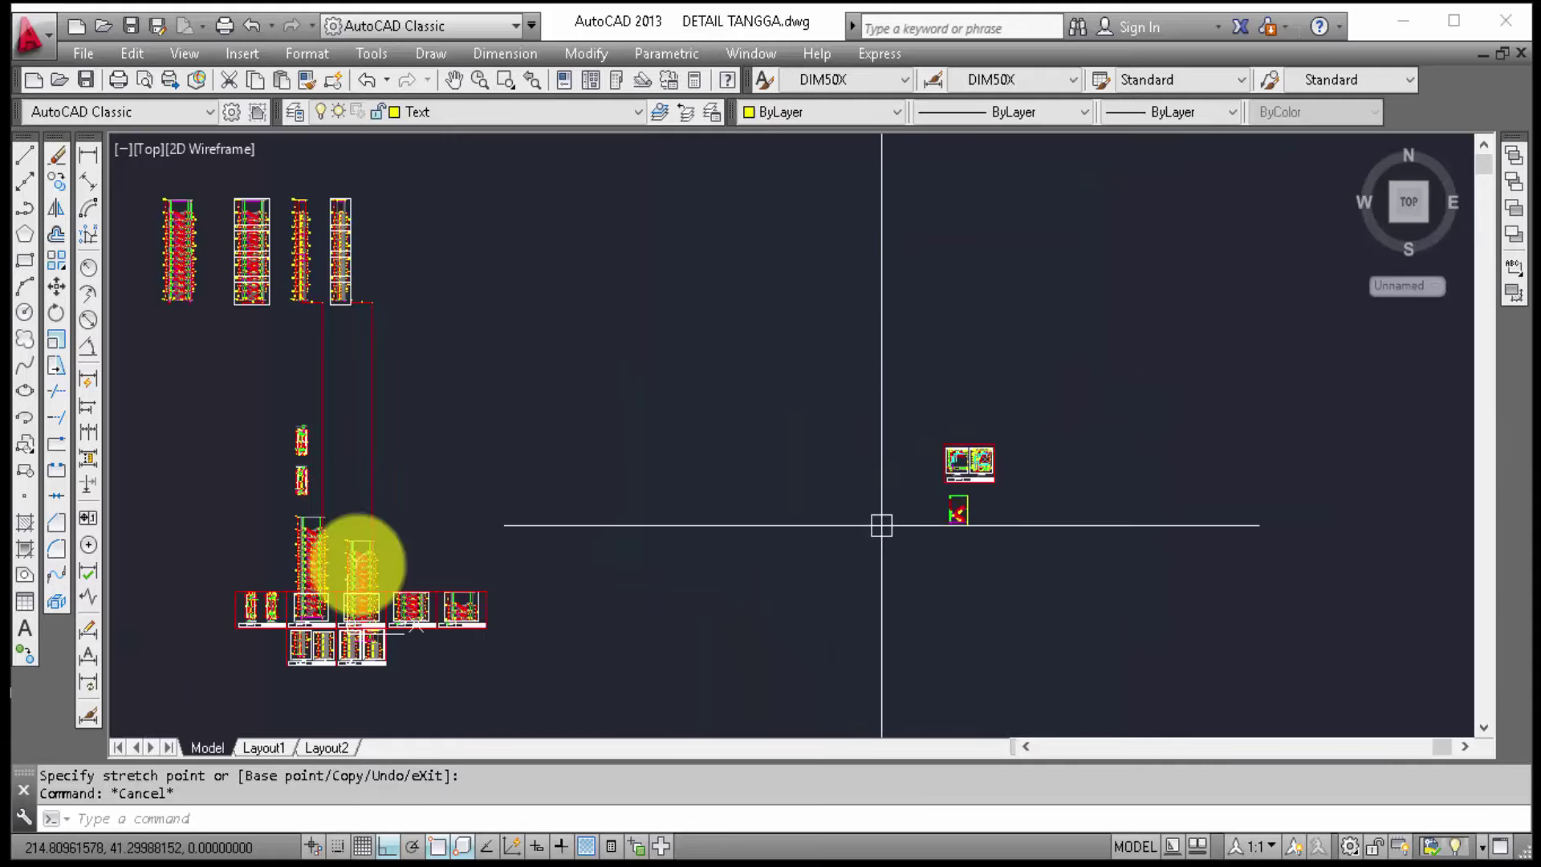
scroll(276, 594, "up", 4)
scroll(378, 618, "up", 3)
scroll(402, 592, "up", 4)
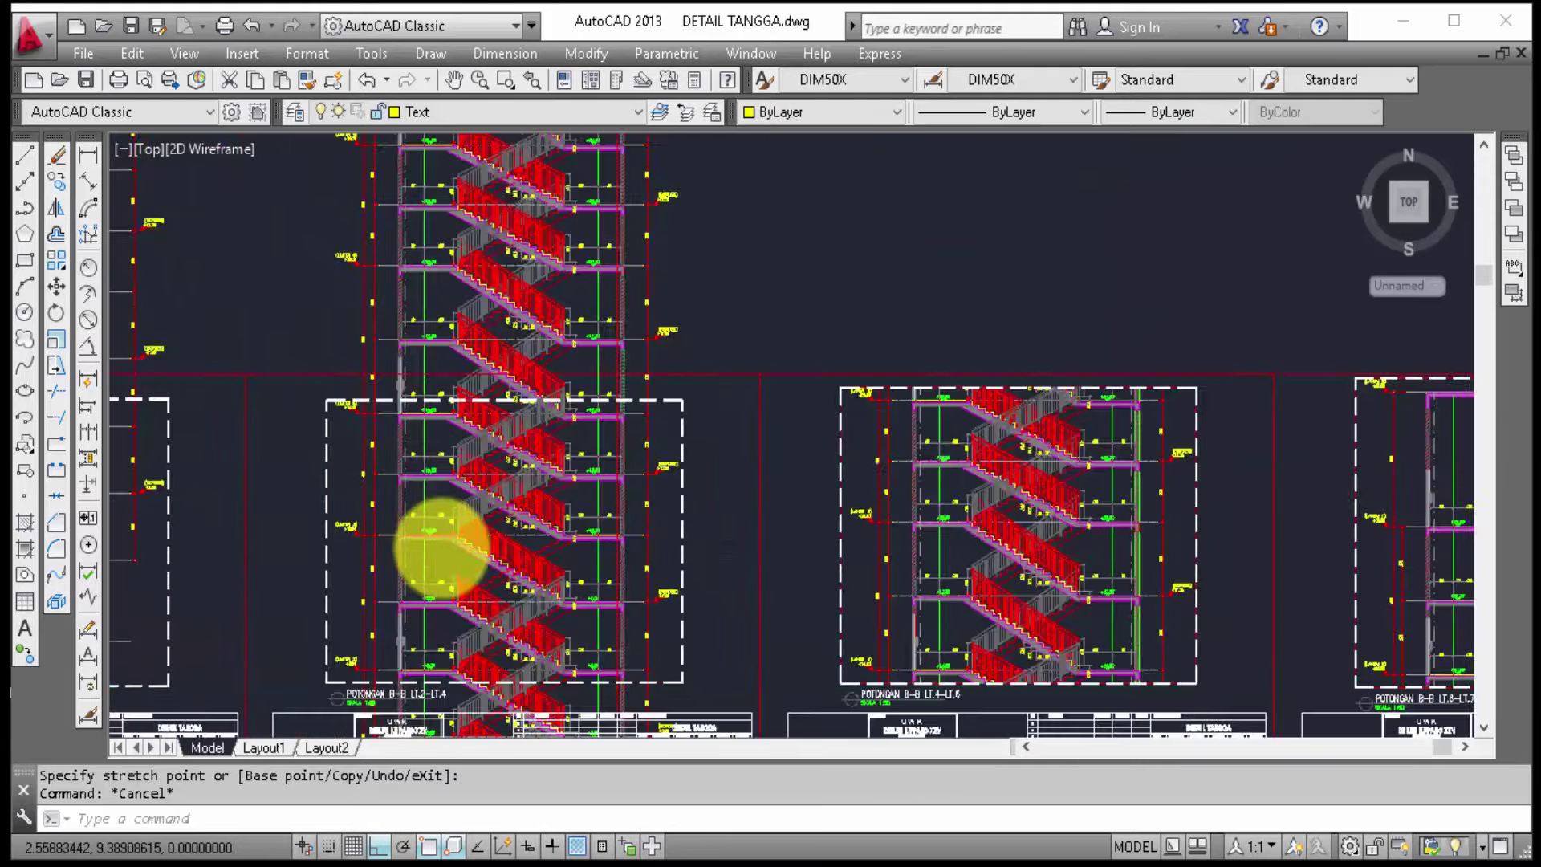
scroll(441, 543, "up", 2)
Step: Open the middle grey railing block in the Block Editor, then close it unchanged
left_click(547, 368)
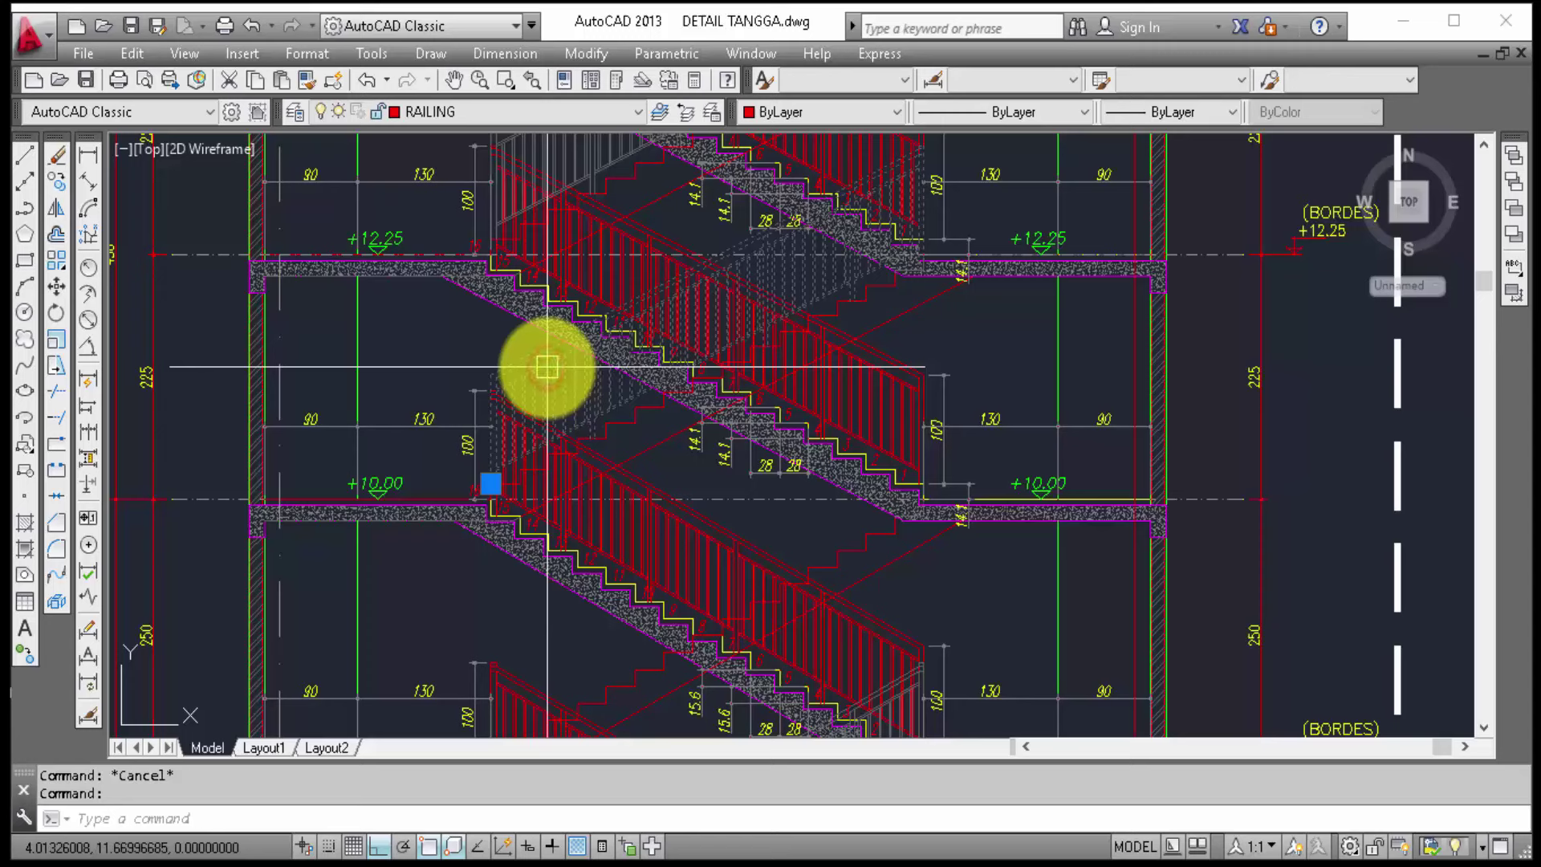
left_click(540, 381)
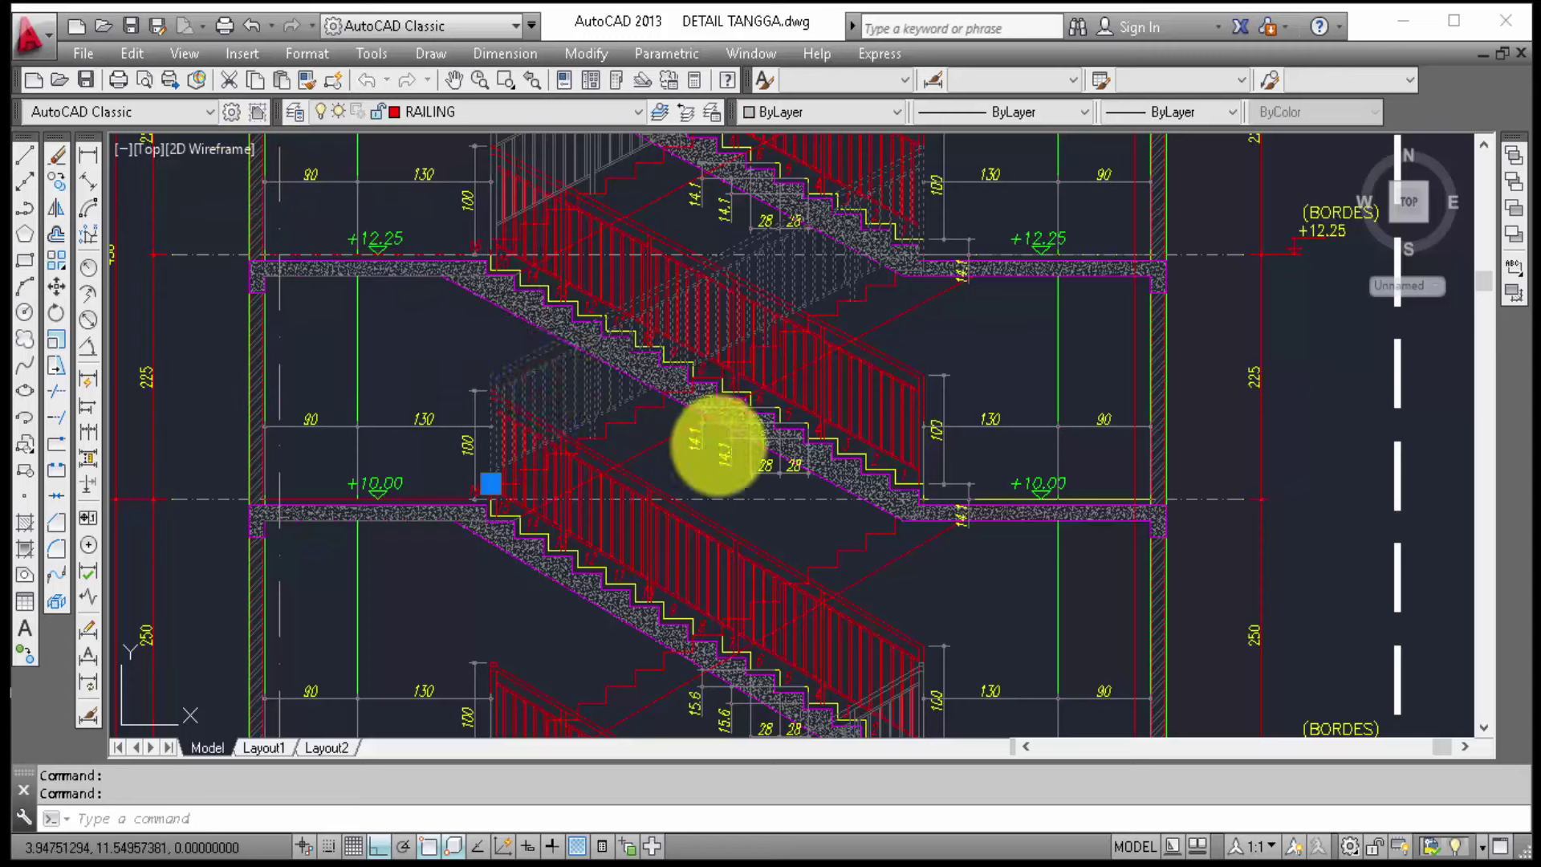
double_click(721, 443)
left_click(763, 607)
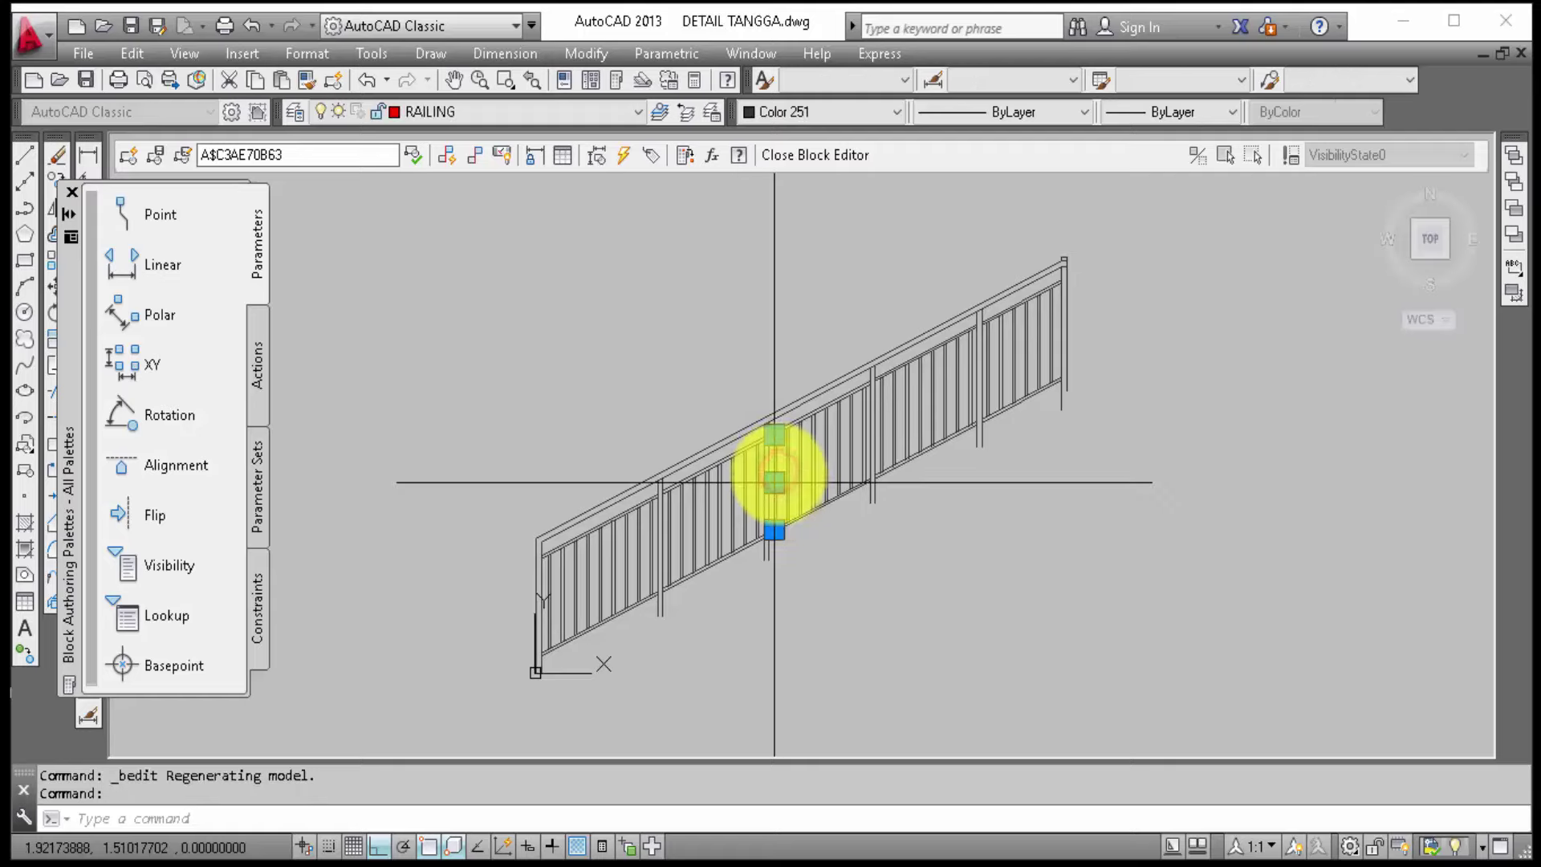
left_click(775, 482)
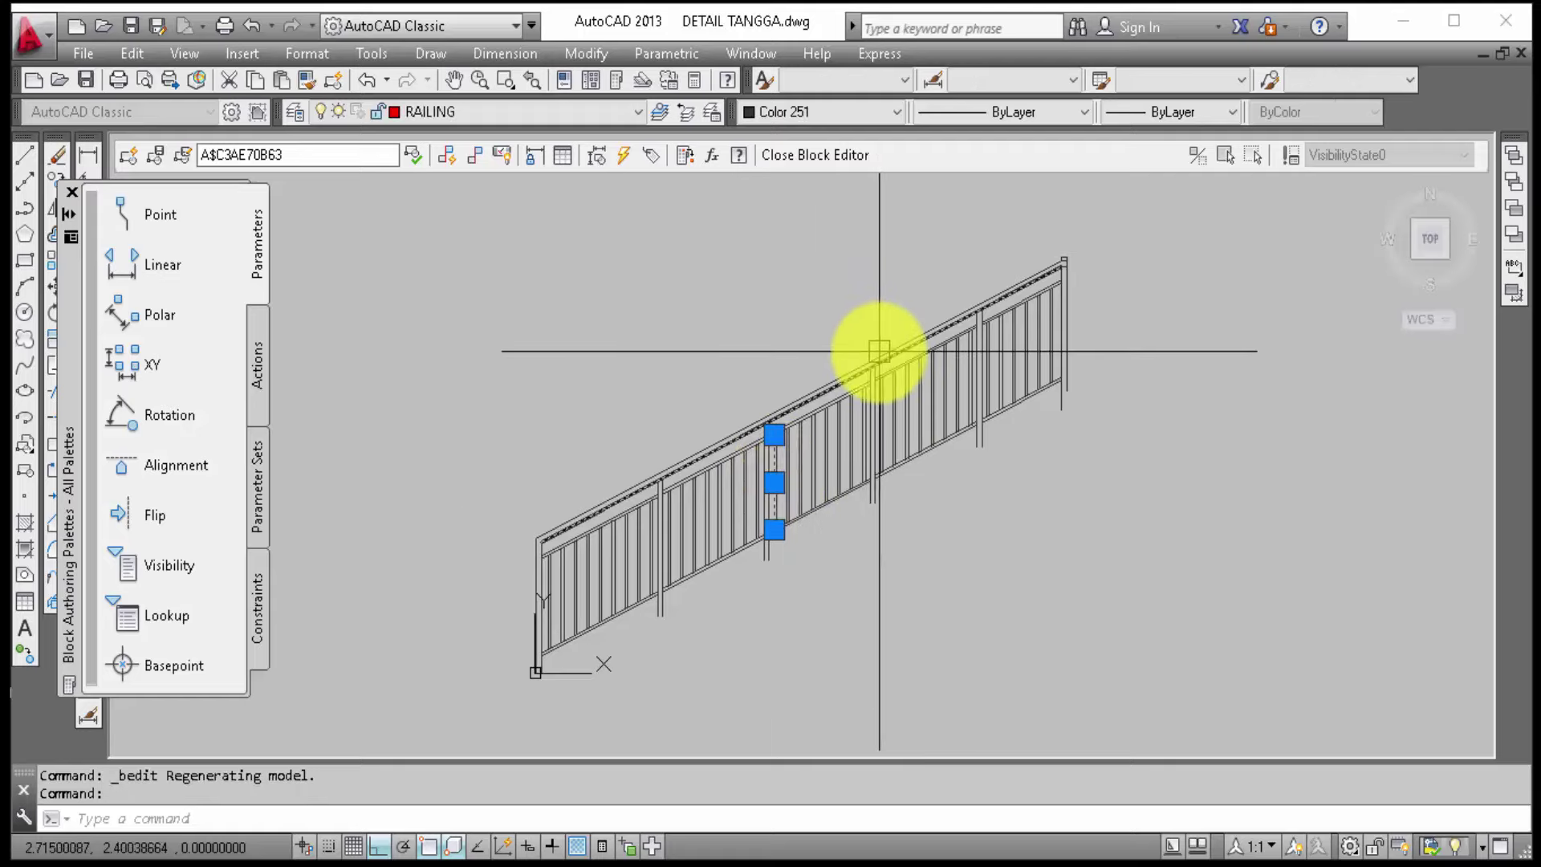
key("Escape")
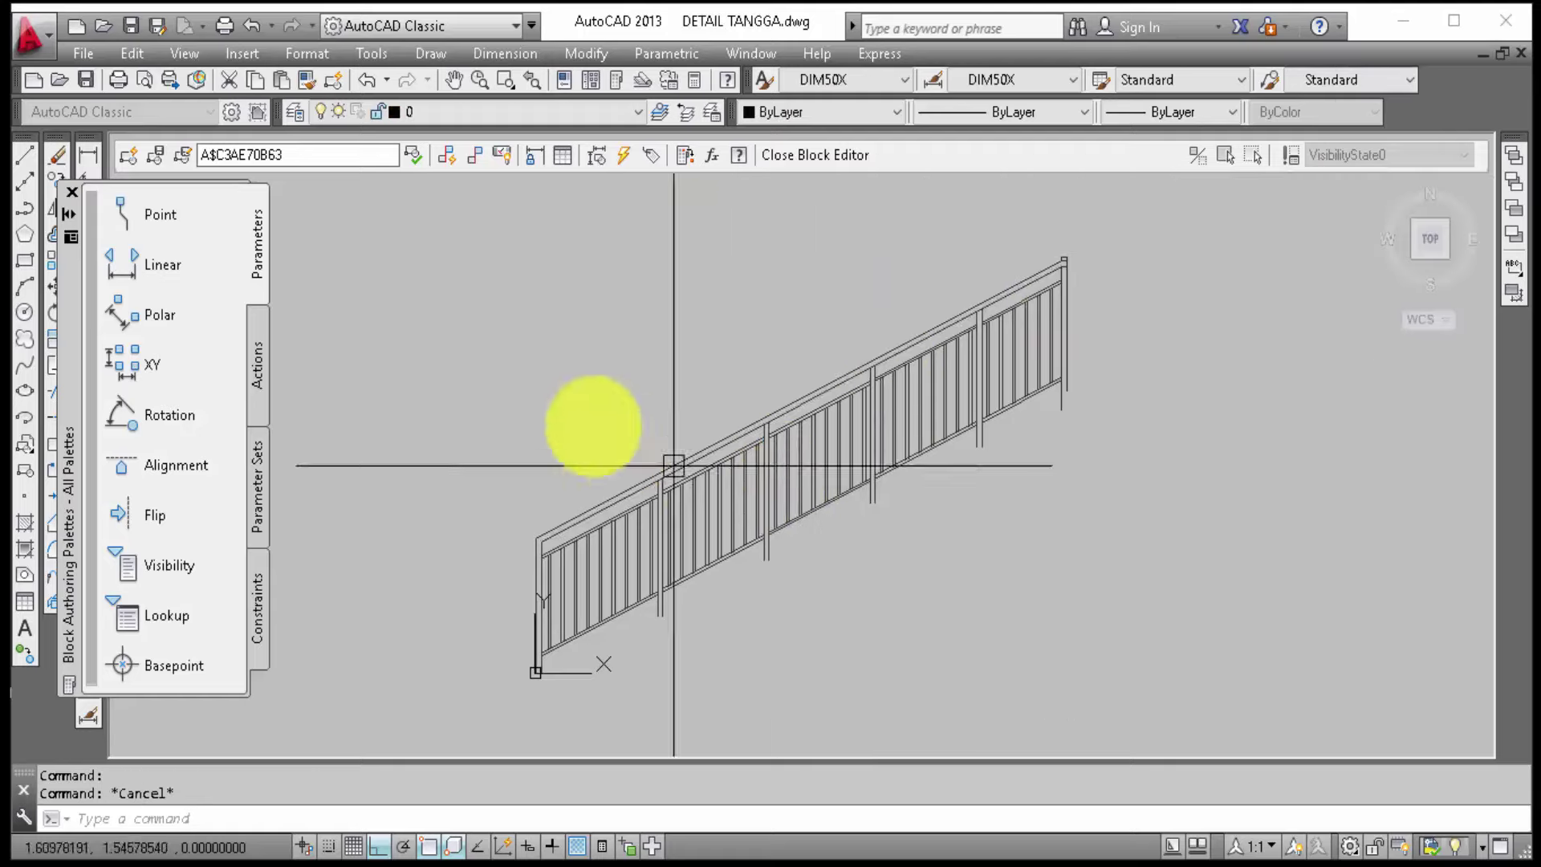
left_click(839, 160)
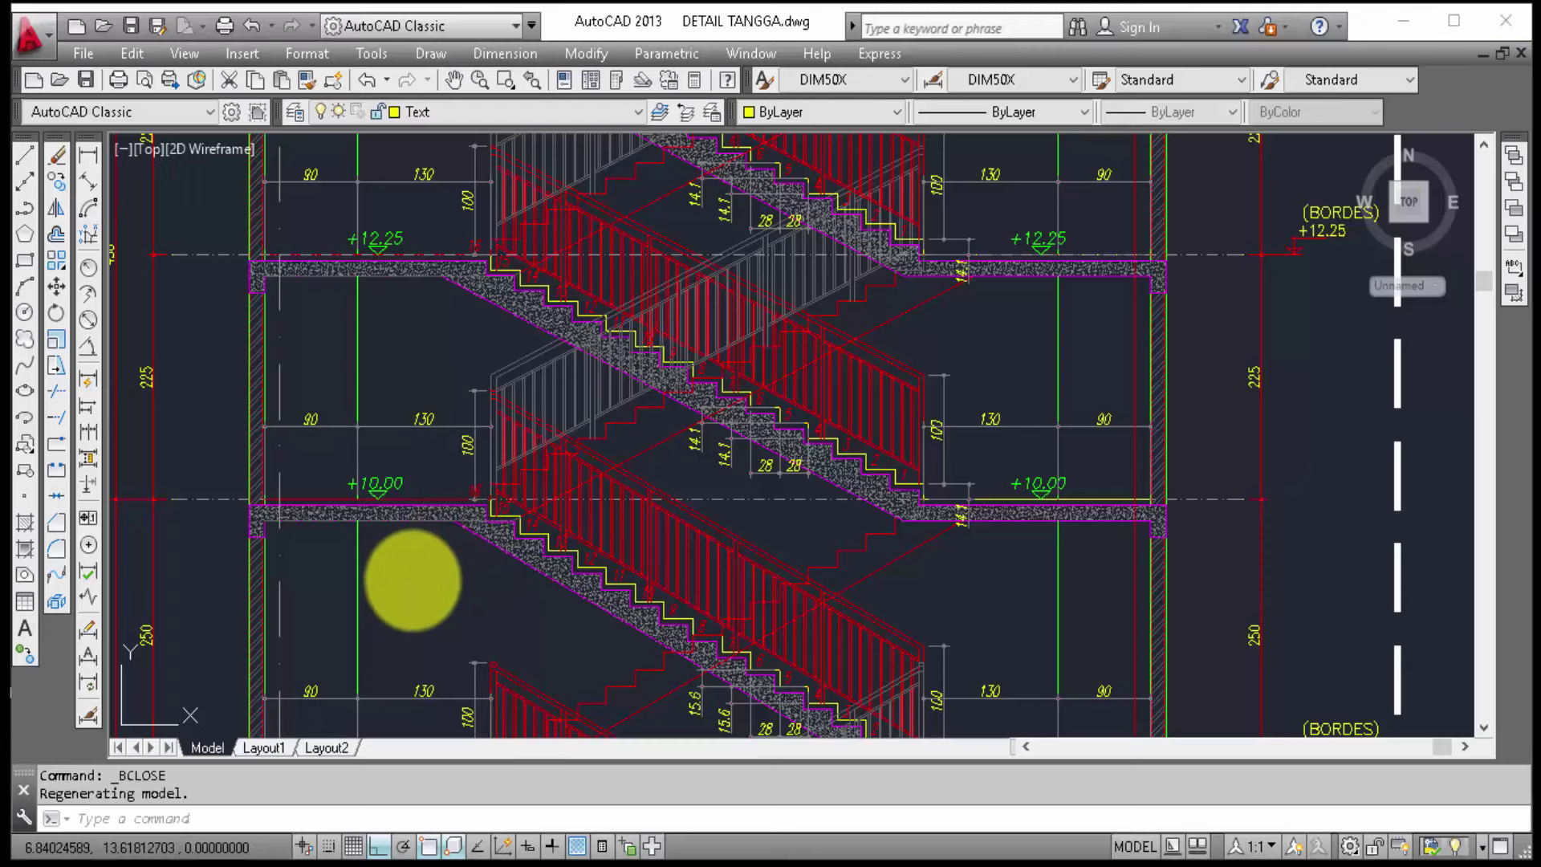
Step: Open the rrrrr railing block in the Block Editor from the lower stair section
scroll(377, 514, "down", 3)
scroll(369, 498, "down", 2)
scroll(368, 498, "down", 2)
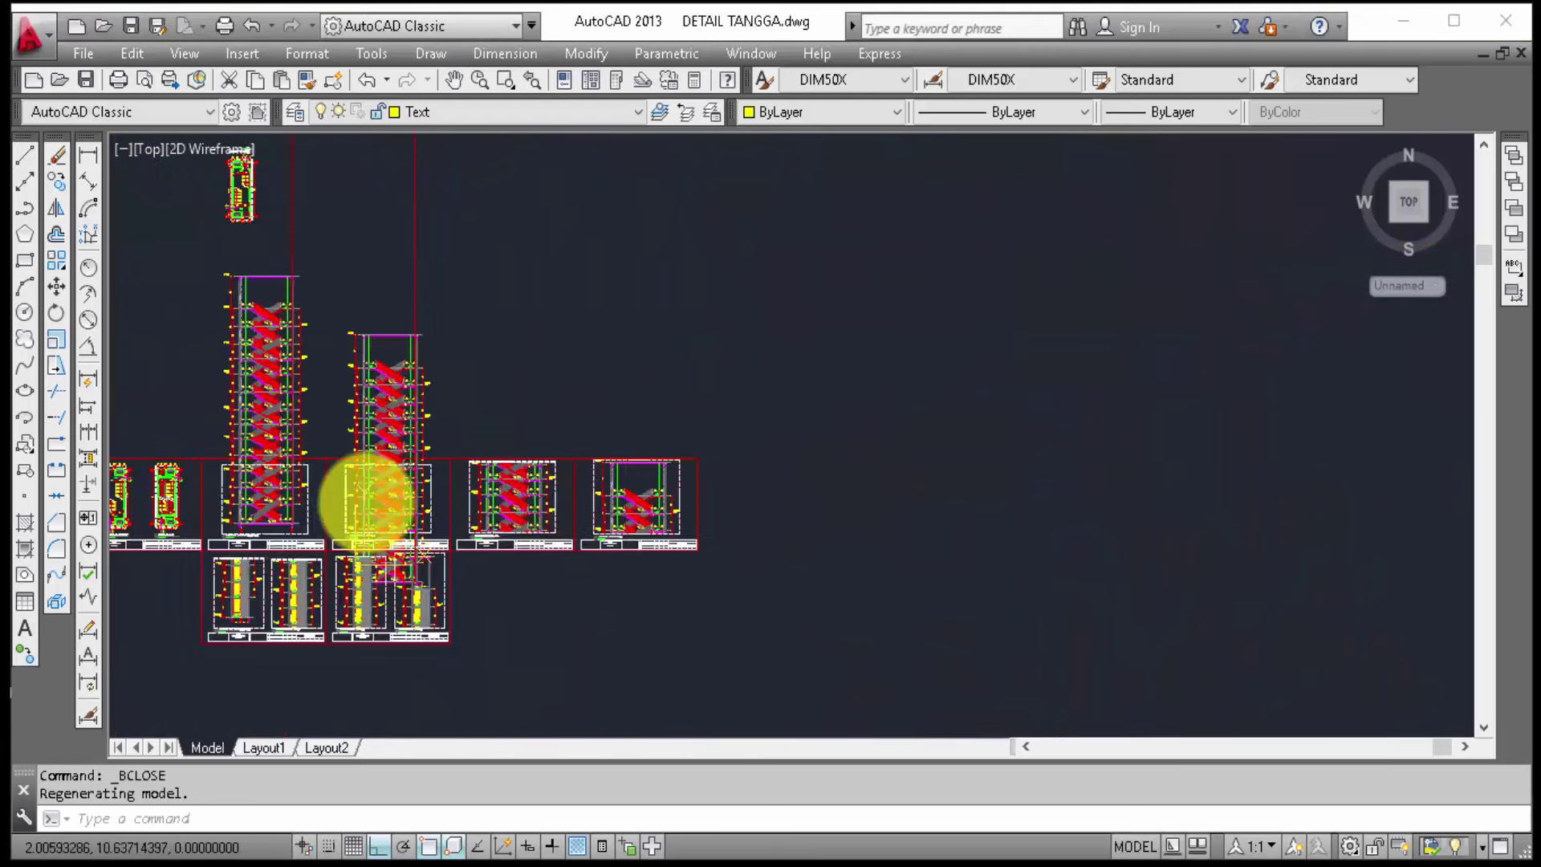
scroll(368, 497, "down", 1)
scroll(998, 362, "up", 5)
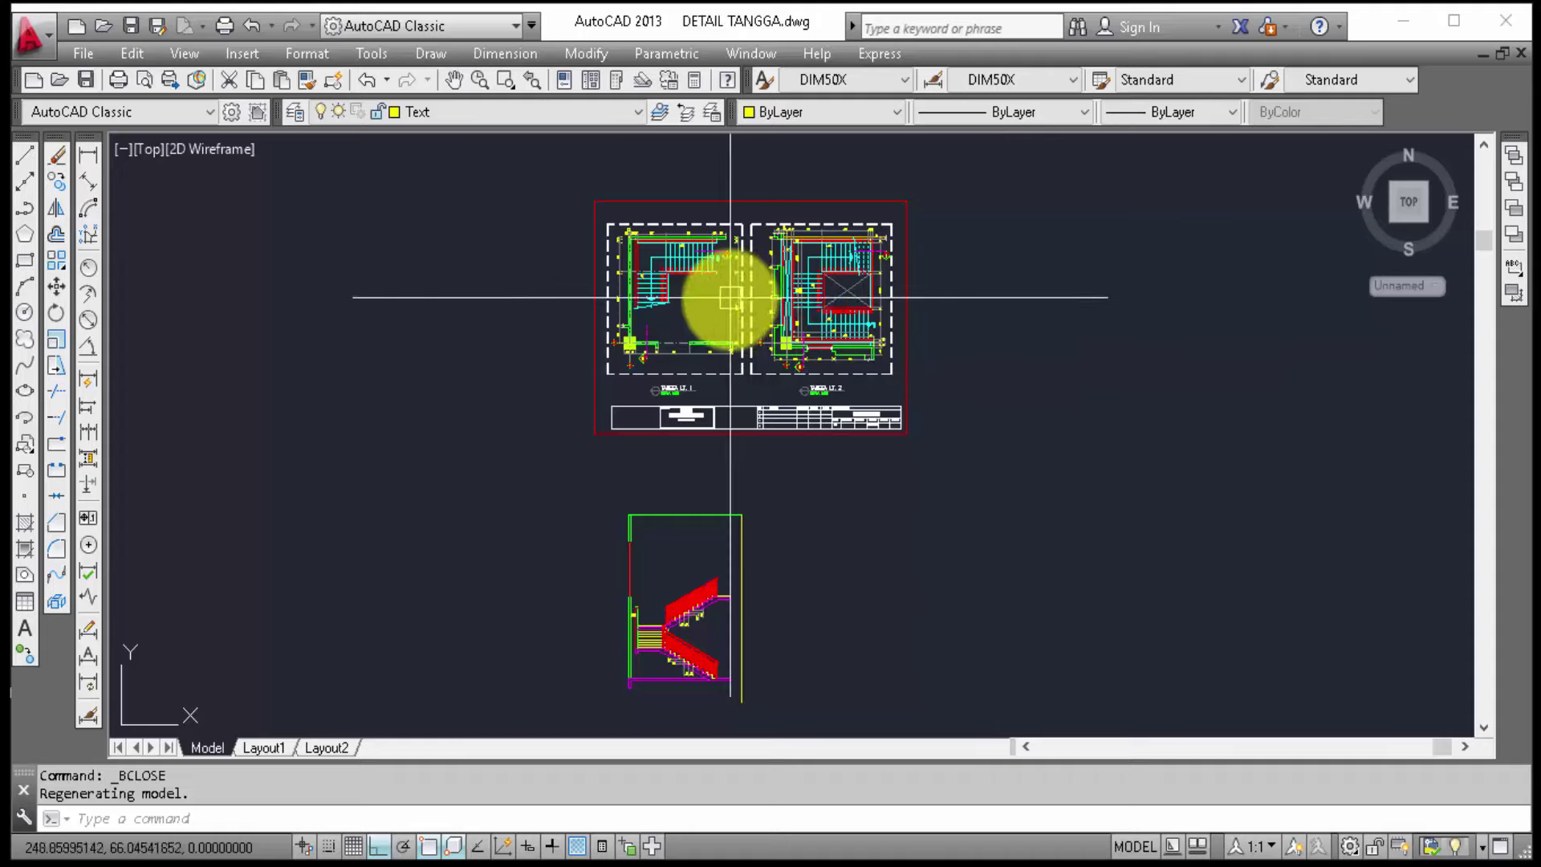
scroll(795, 273, "up", 4)
scroll(847, 310, "up", 1)
scroll(744, 455, "down", 4)
middle_click_drag(745, 455, 764, 289)
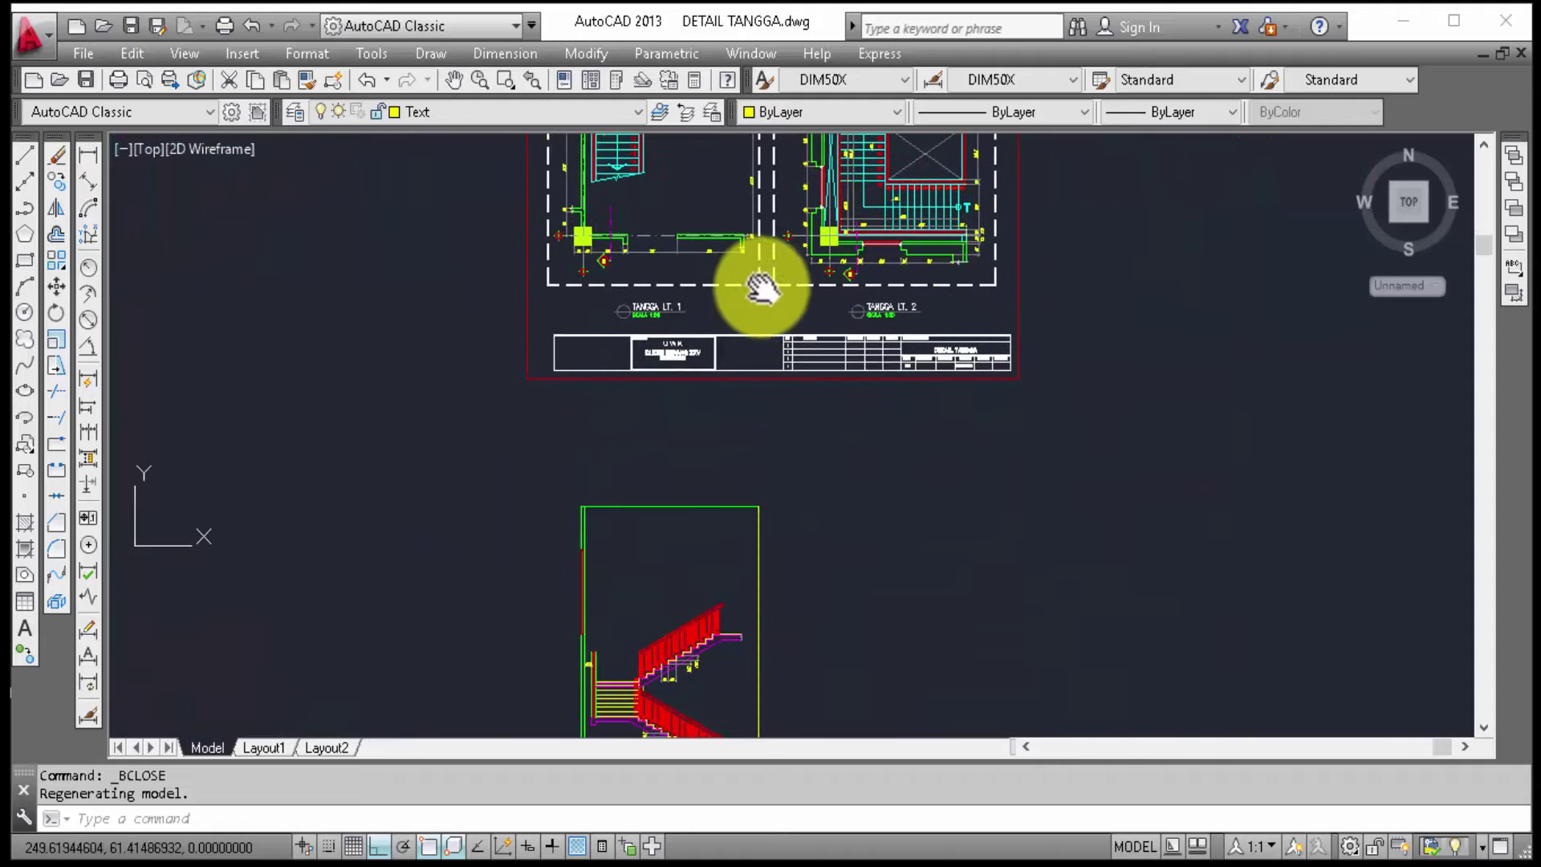
scroll(711, 566, "up", 5)
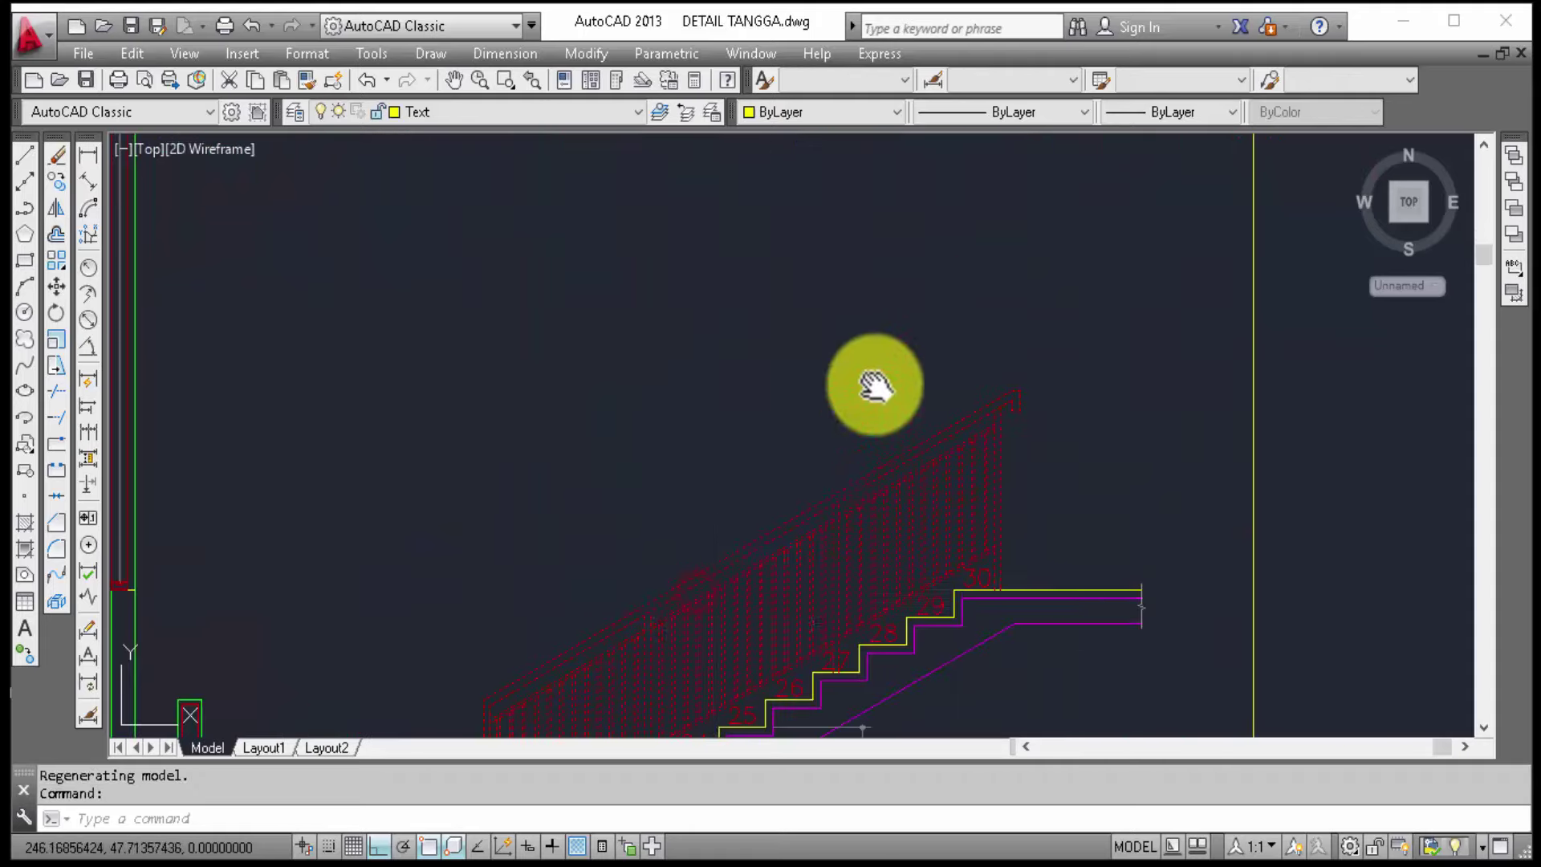
scroll(879, 353, "up", 2)
double_click(905, 371)
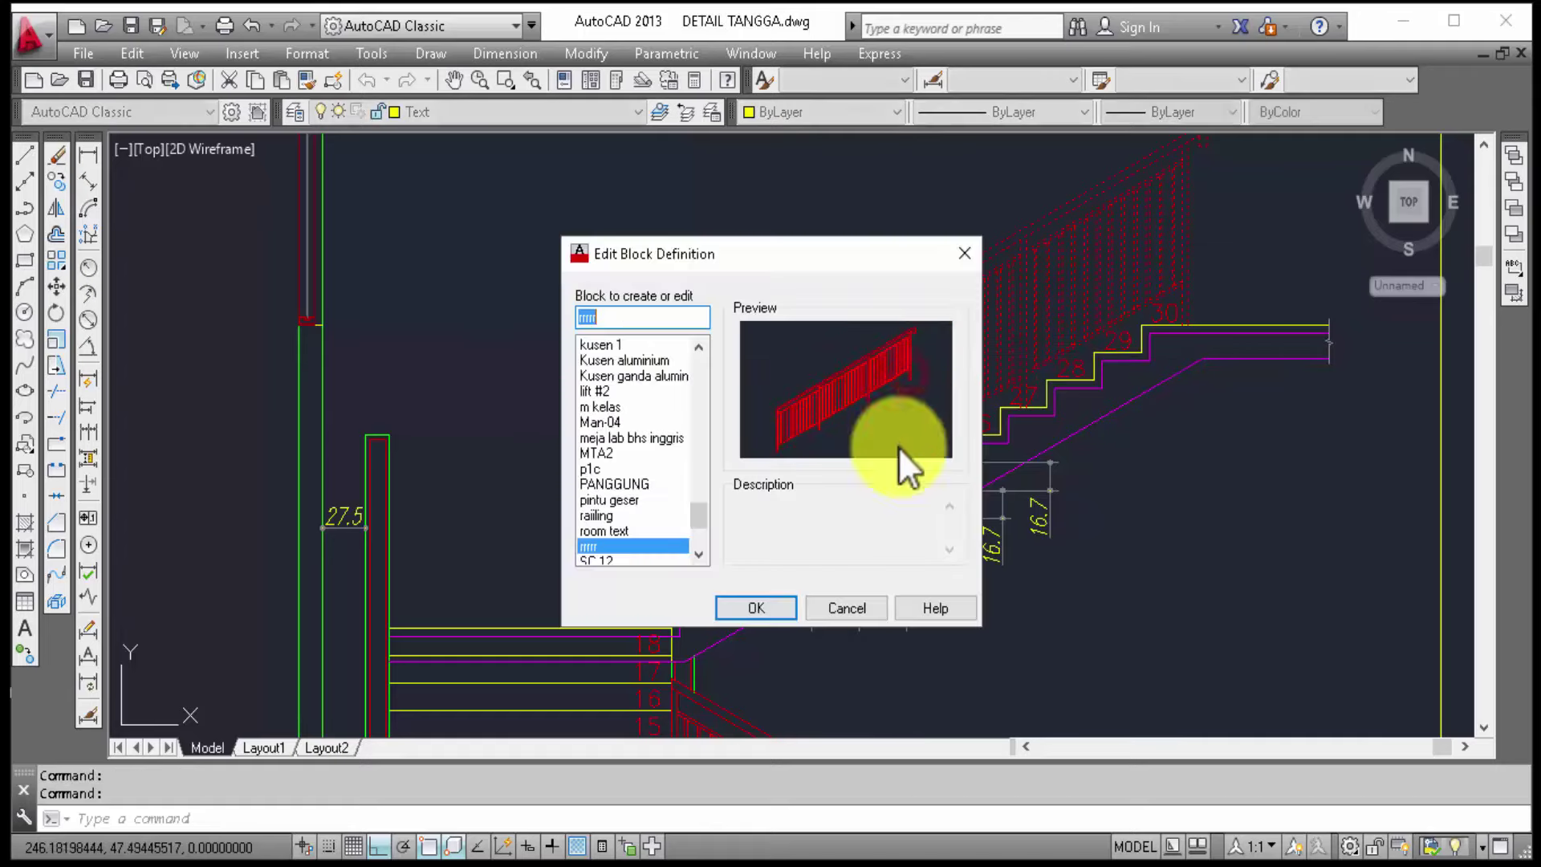
left_click(774, 600)
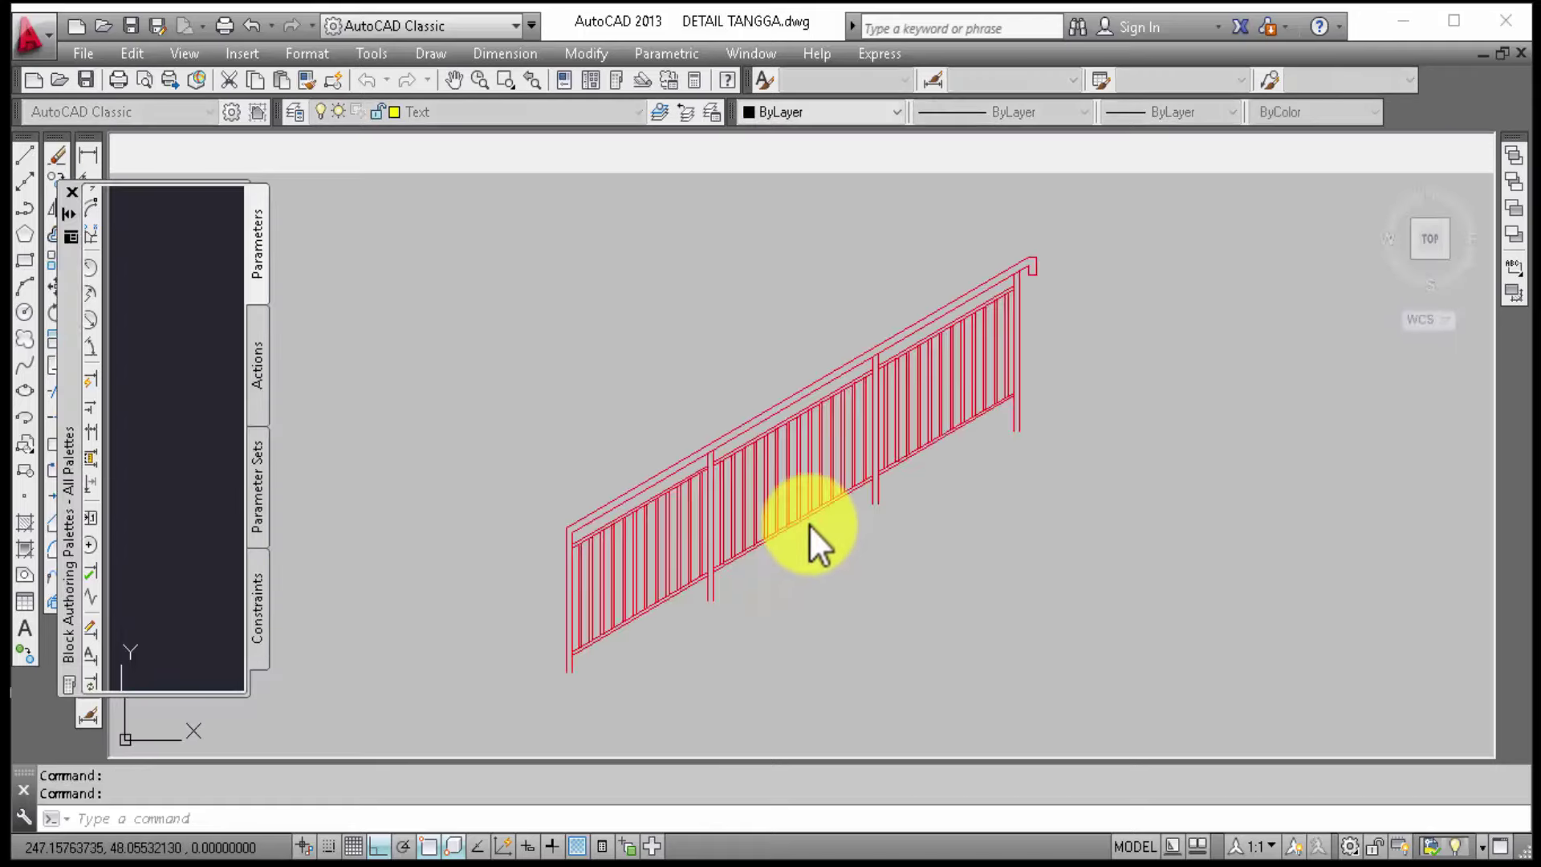
Step: Set the whole railing to Color 251, then close the editor and save the block
left_click(1161, 678)
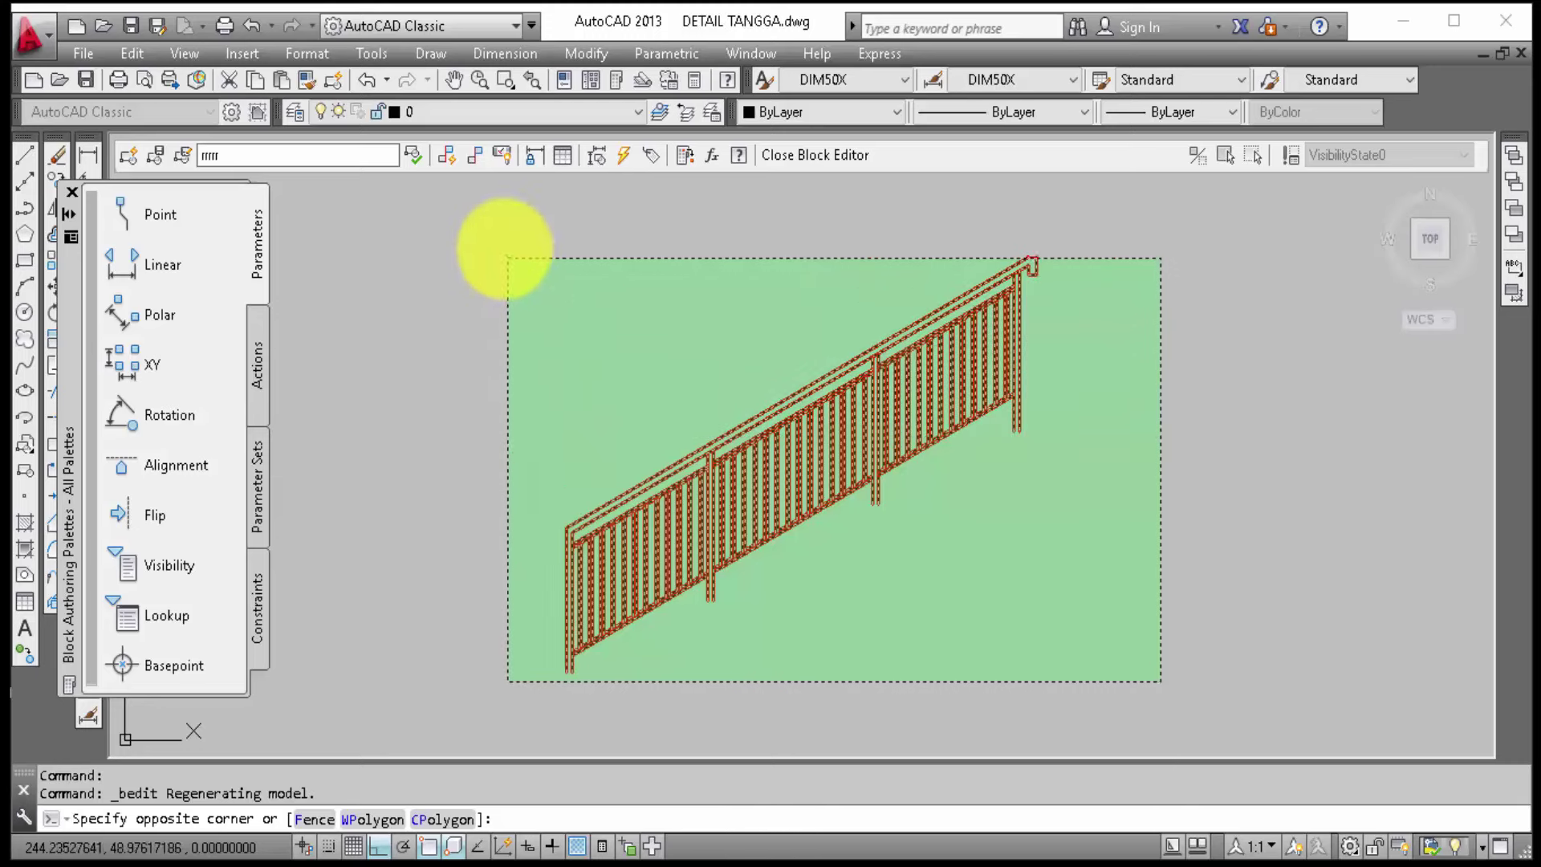
left_click(492, 224)
left_click(842, 109)
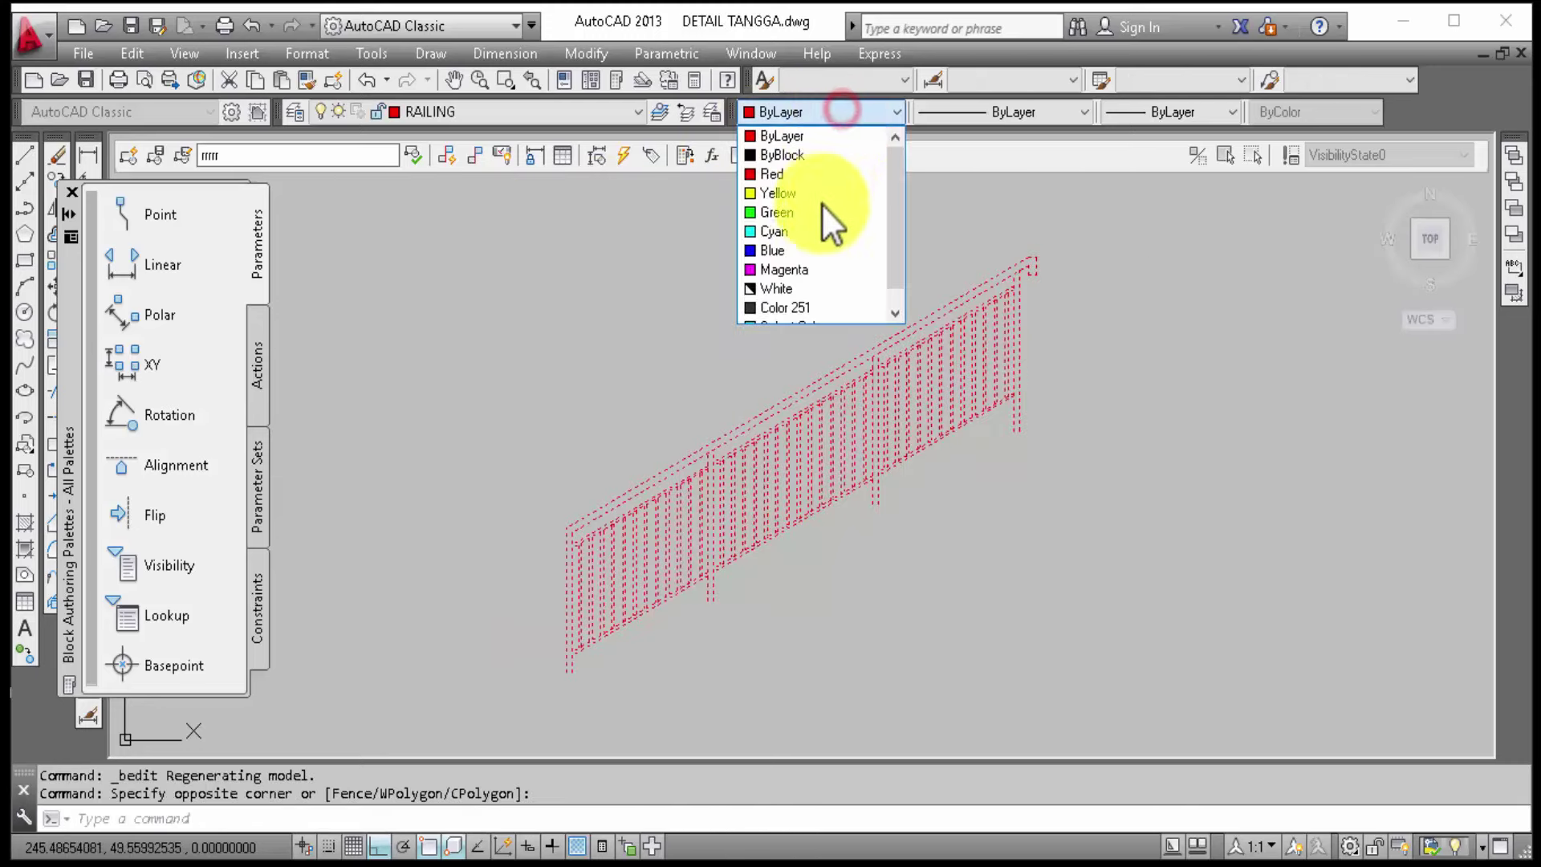
left_click(815, 305)
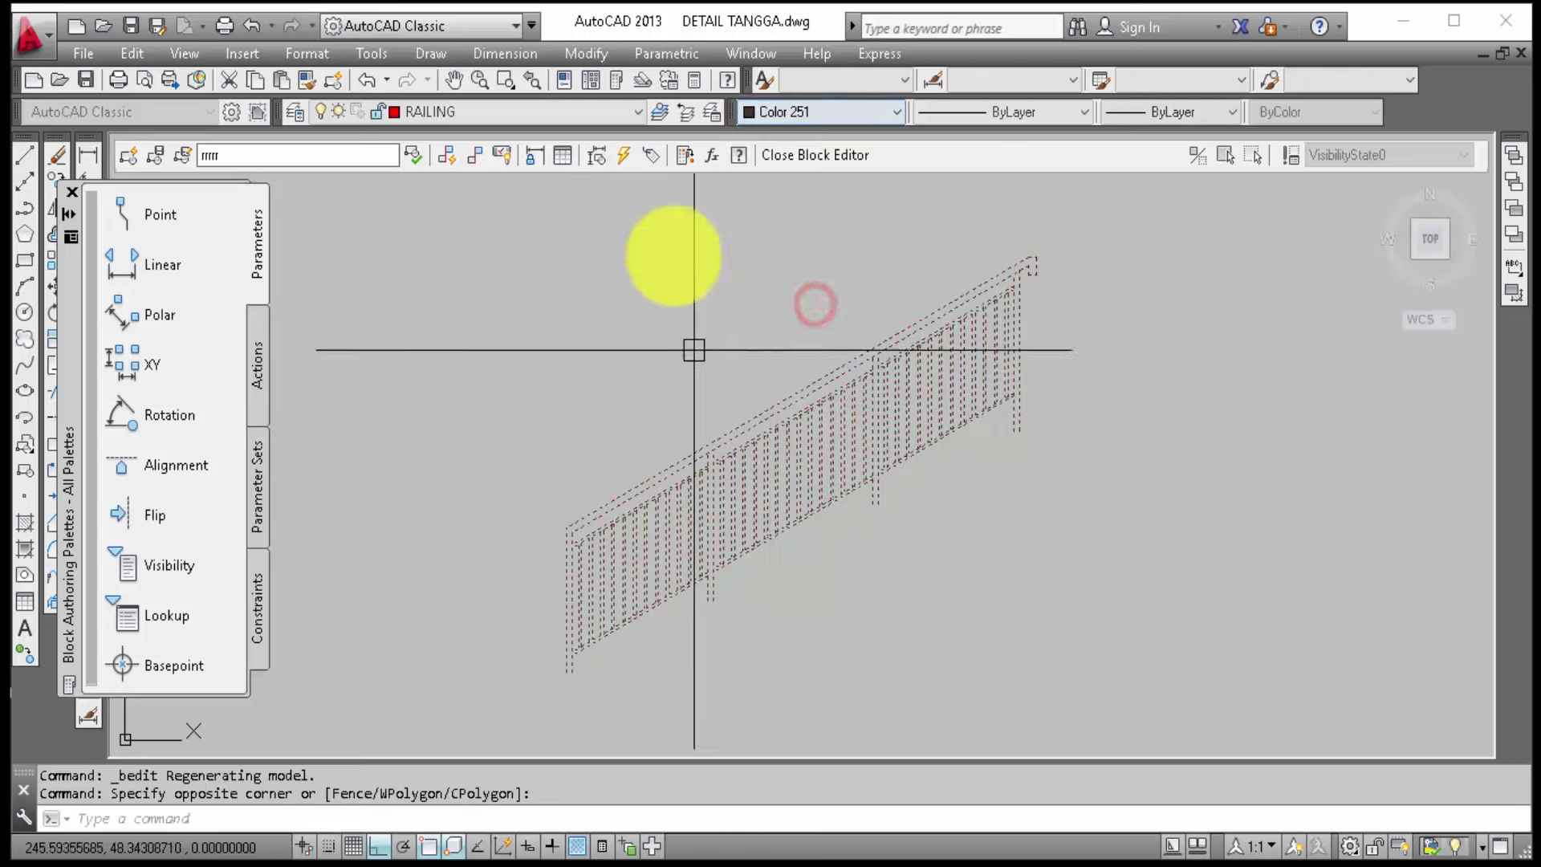
left_click(802, 165)
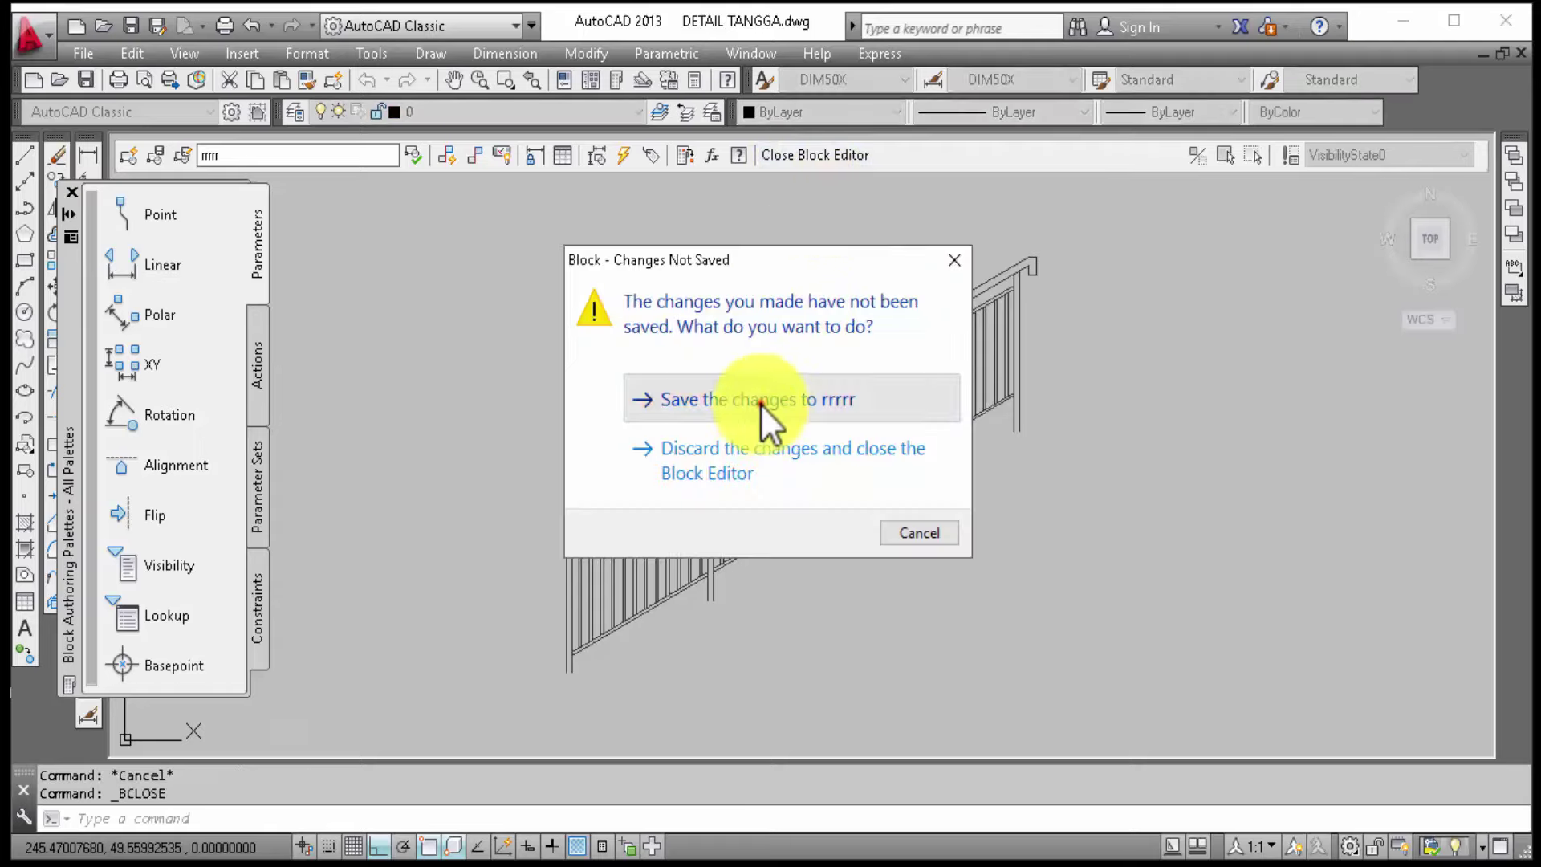
left_click(761, 402)
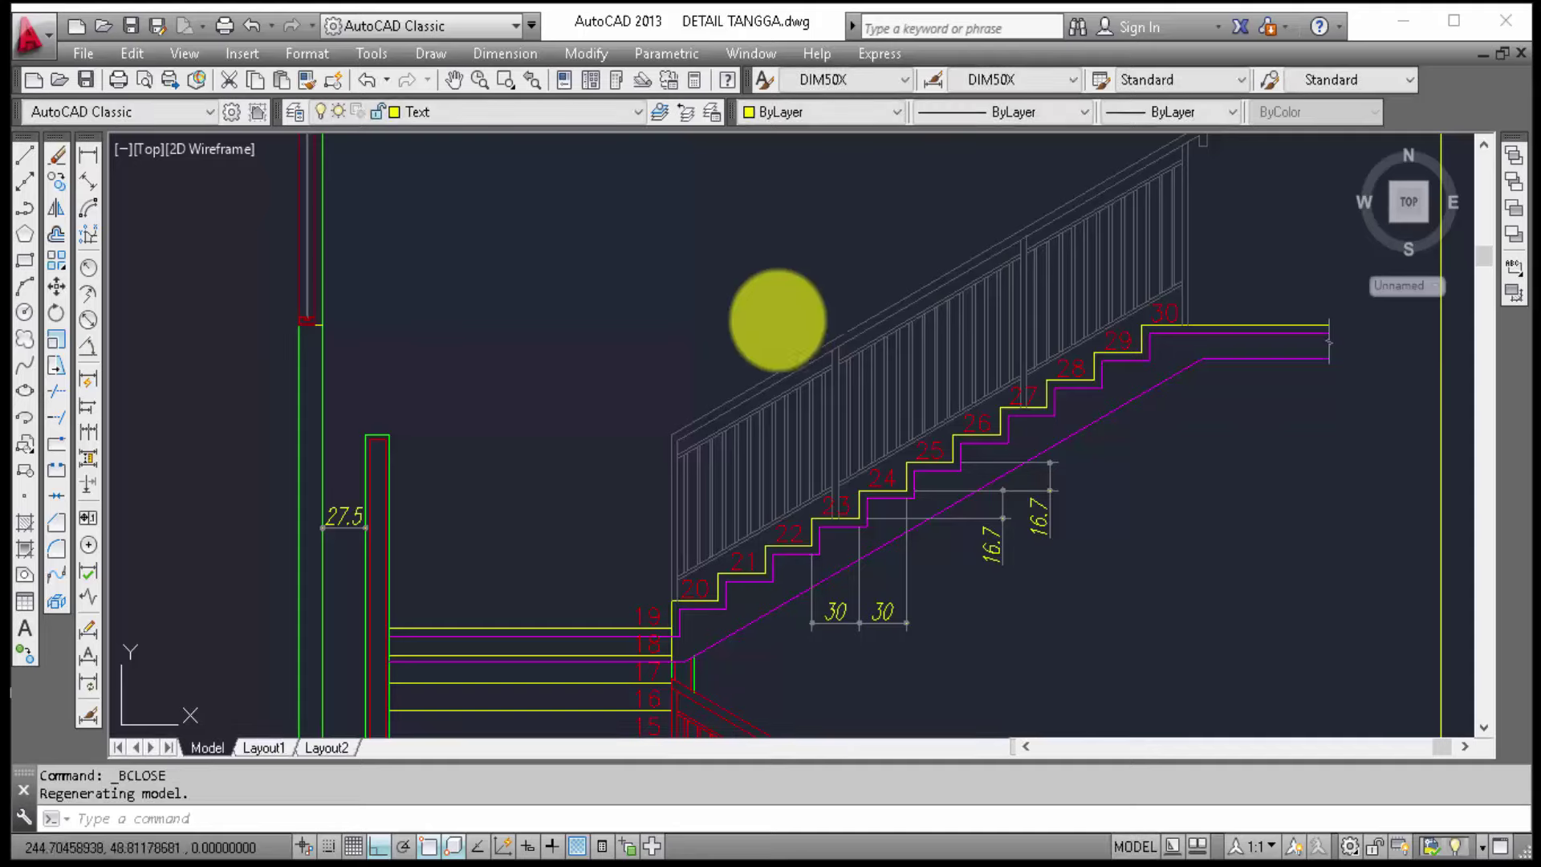
scroll(751, 370, "down", 5)
scroll(835, 399, "down", 2)
scroll(826, 398, "up", 2)
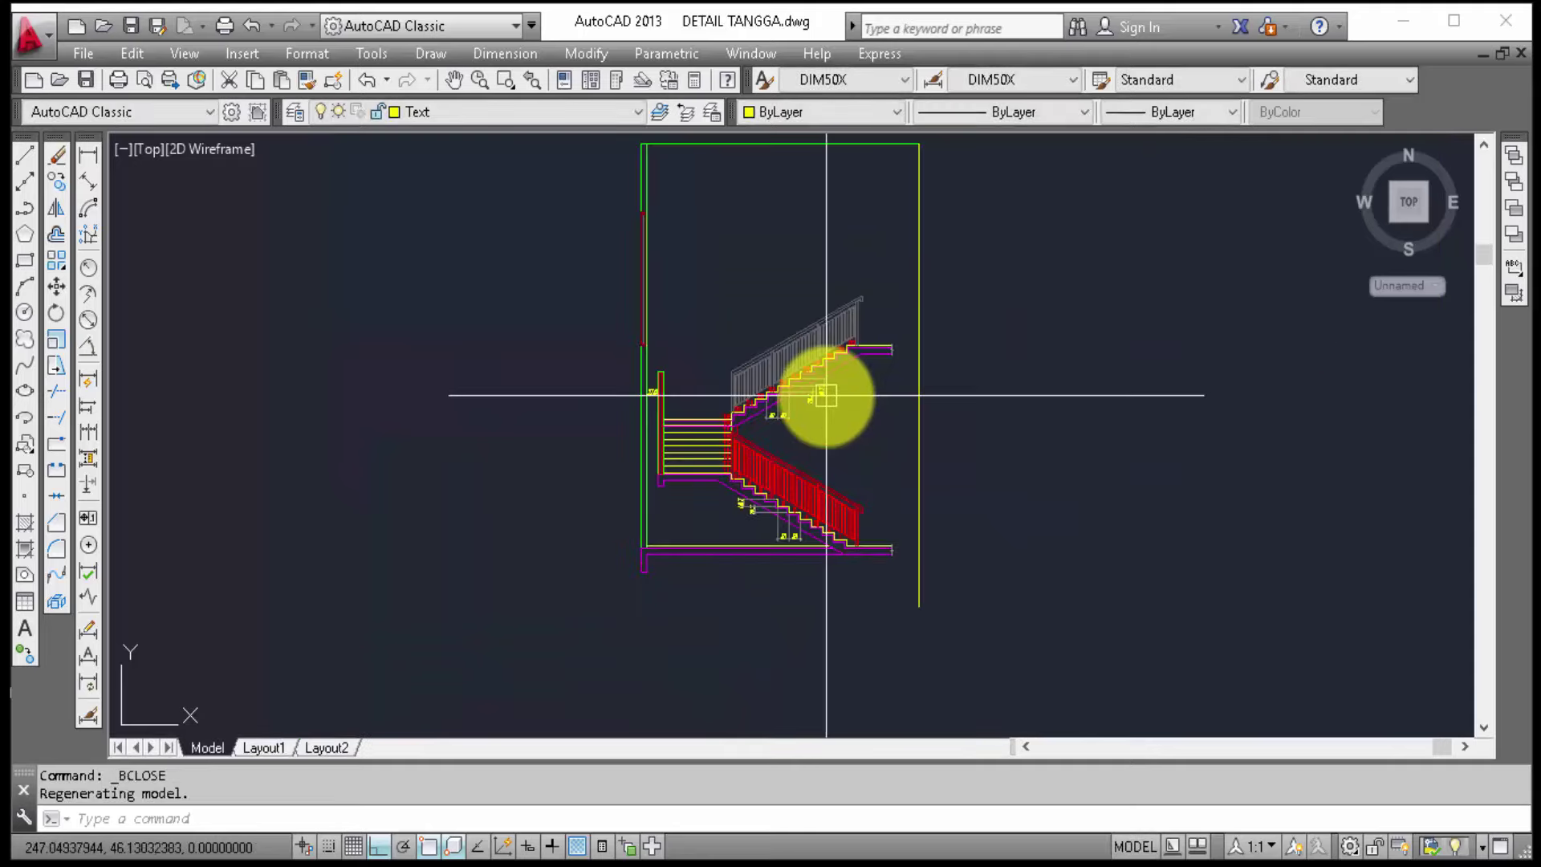
scroll(826, 395, "up", 4)
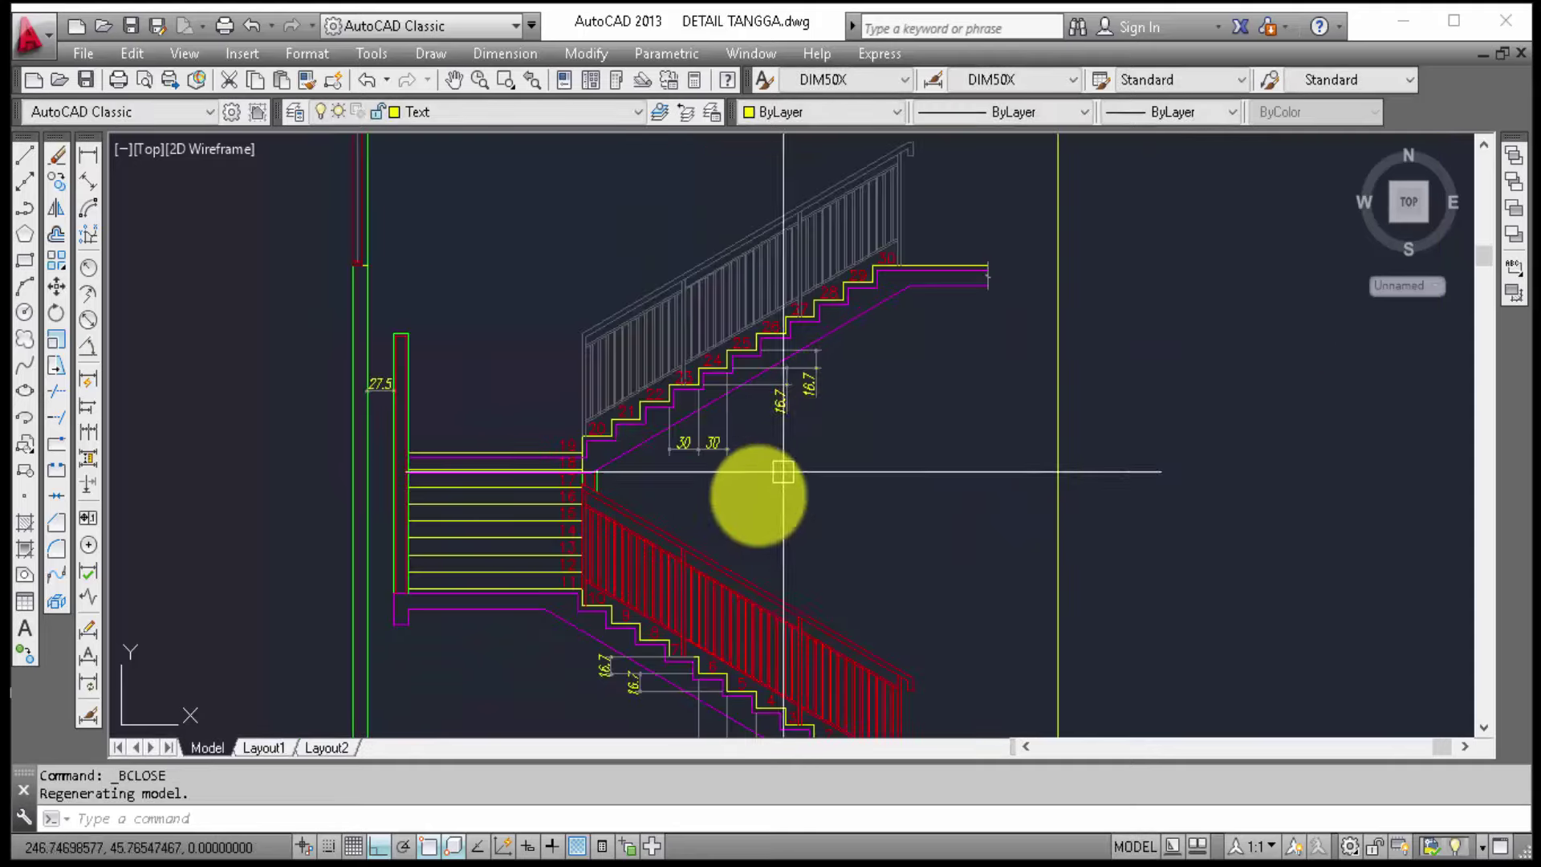
scroll(787, 361, "up", 1)
scroll(654, 533, "up", 1)
scroll(662, 548, "up", 5)
scroll(662, 548, "down", 3)
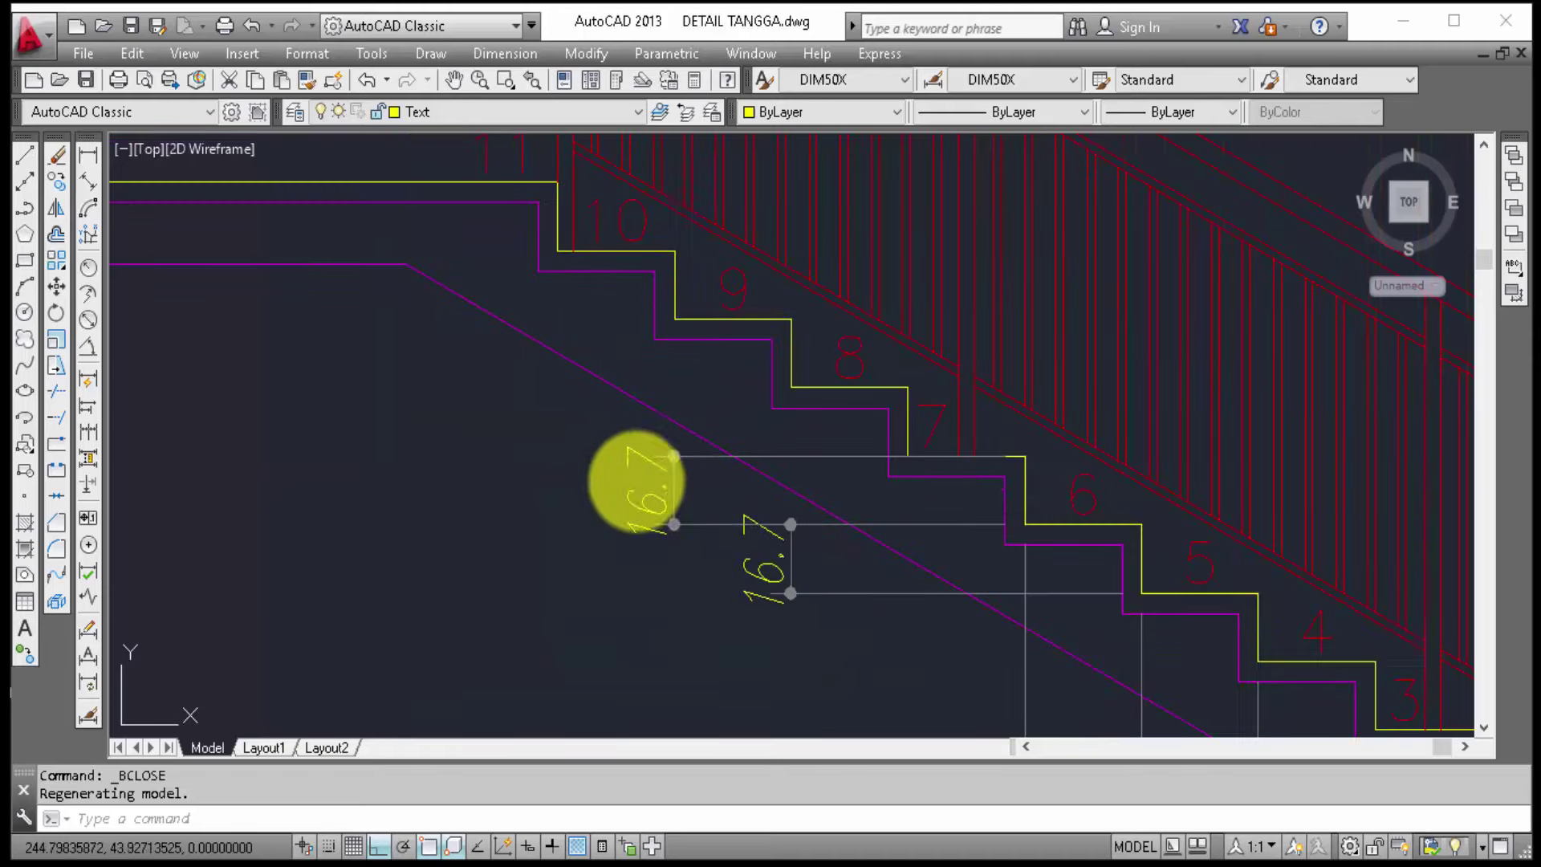
scroll(671, 498, "down", 3)
middle_click_drag(785, 431, 719, 662)
scroll(802, 458, "down", 2)
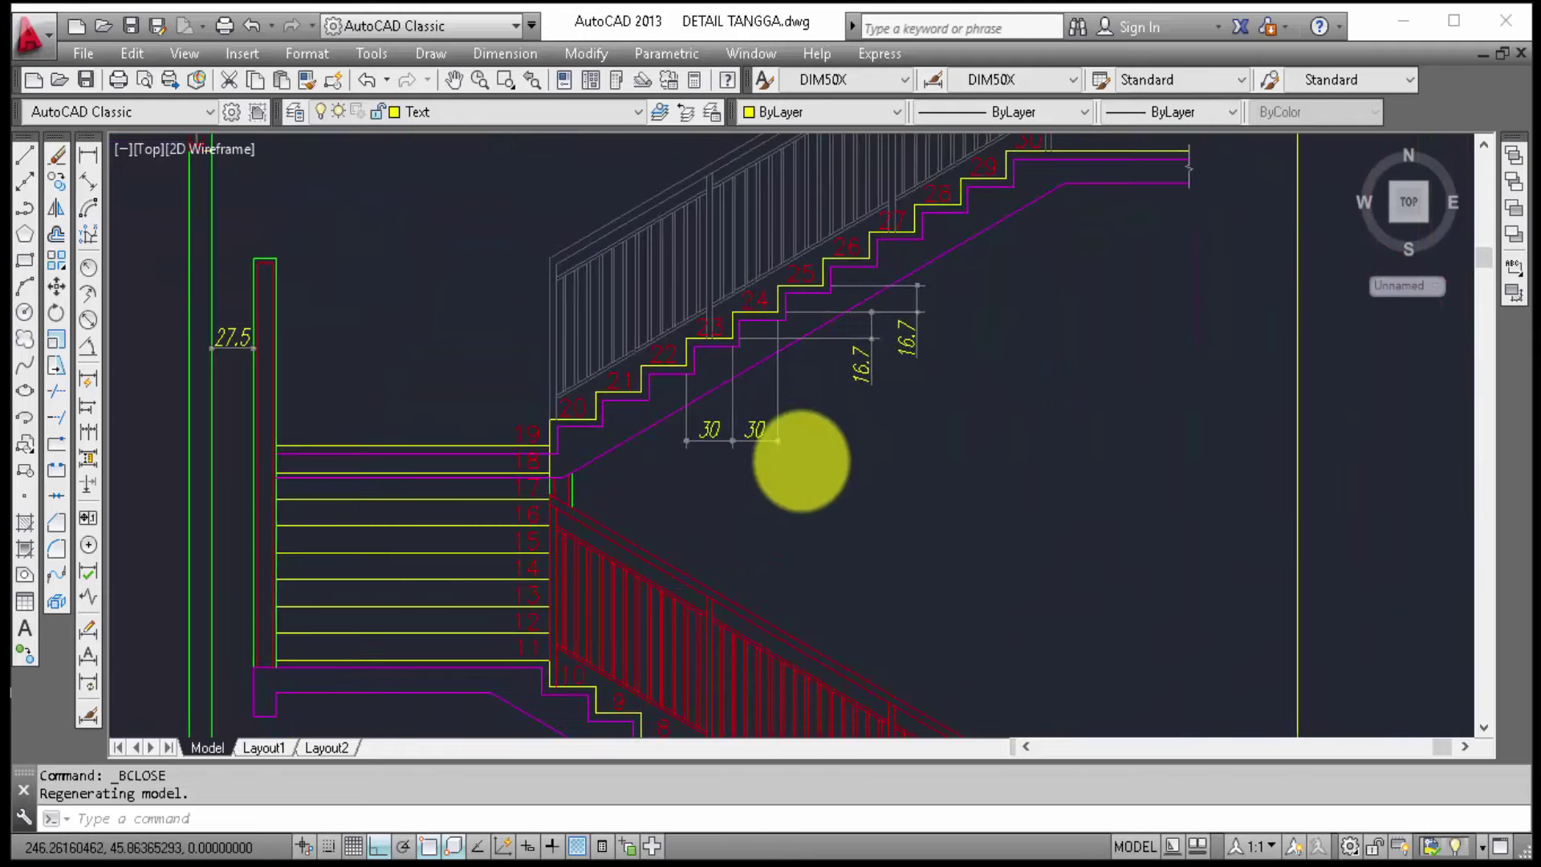
scroll(860, 639, "down", 2)
middle_click_drag(843, 534, 839, 639)
scroll(843, 576, "up", 3)
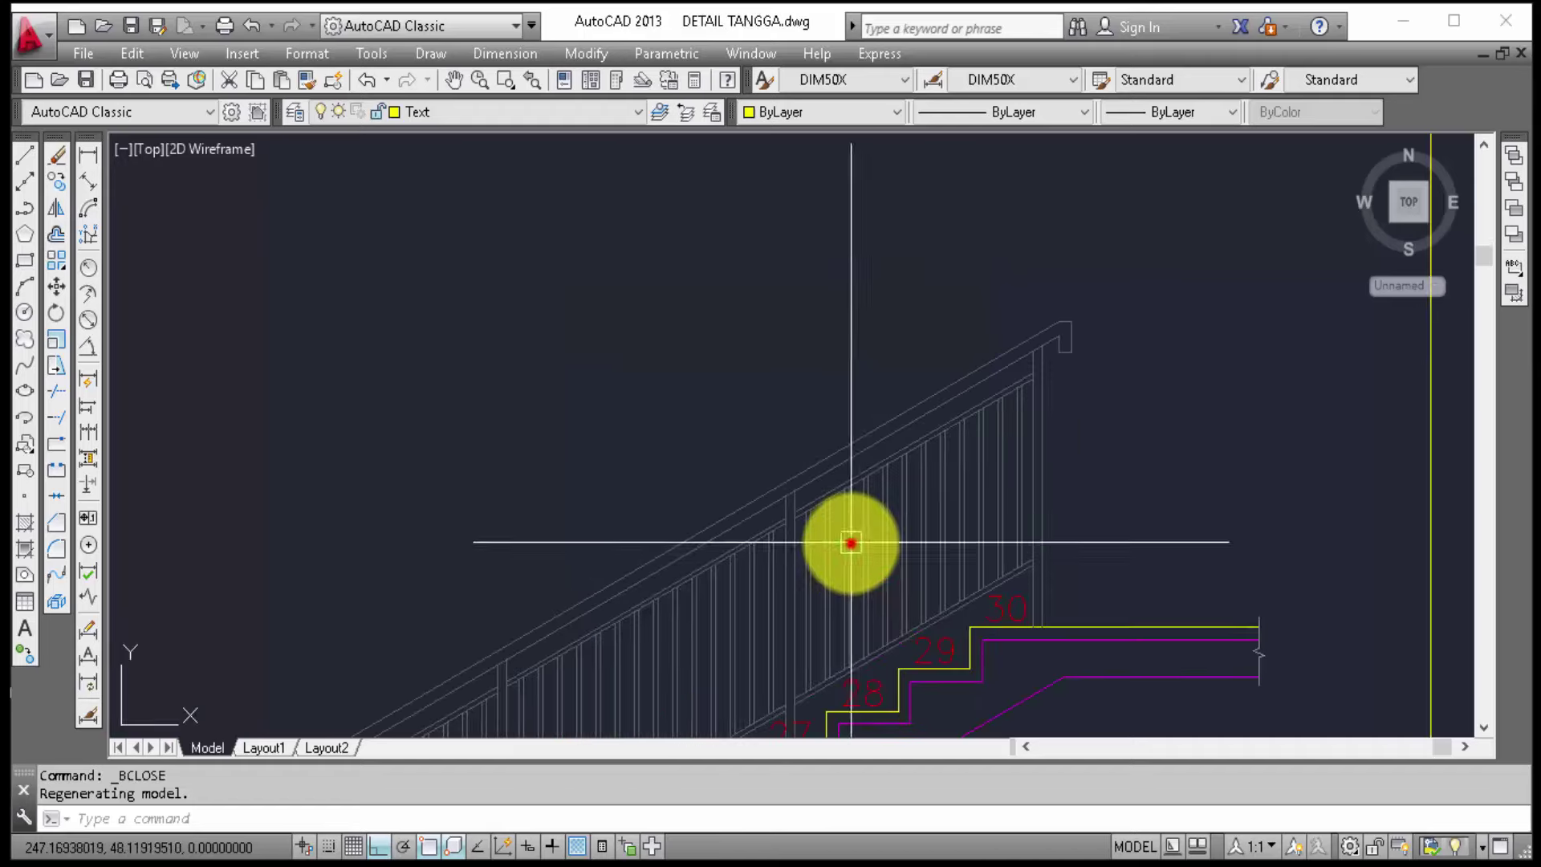
scroll(906, 447, "down", 2)
scroll(984, 412, "down", 1)
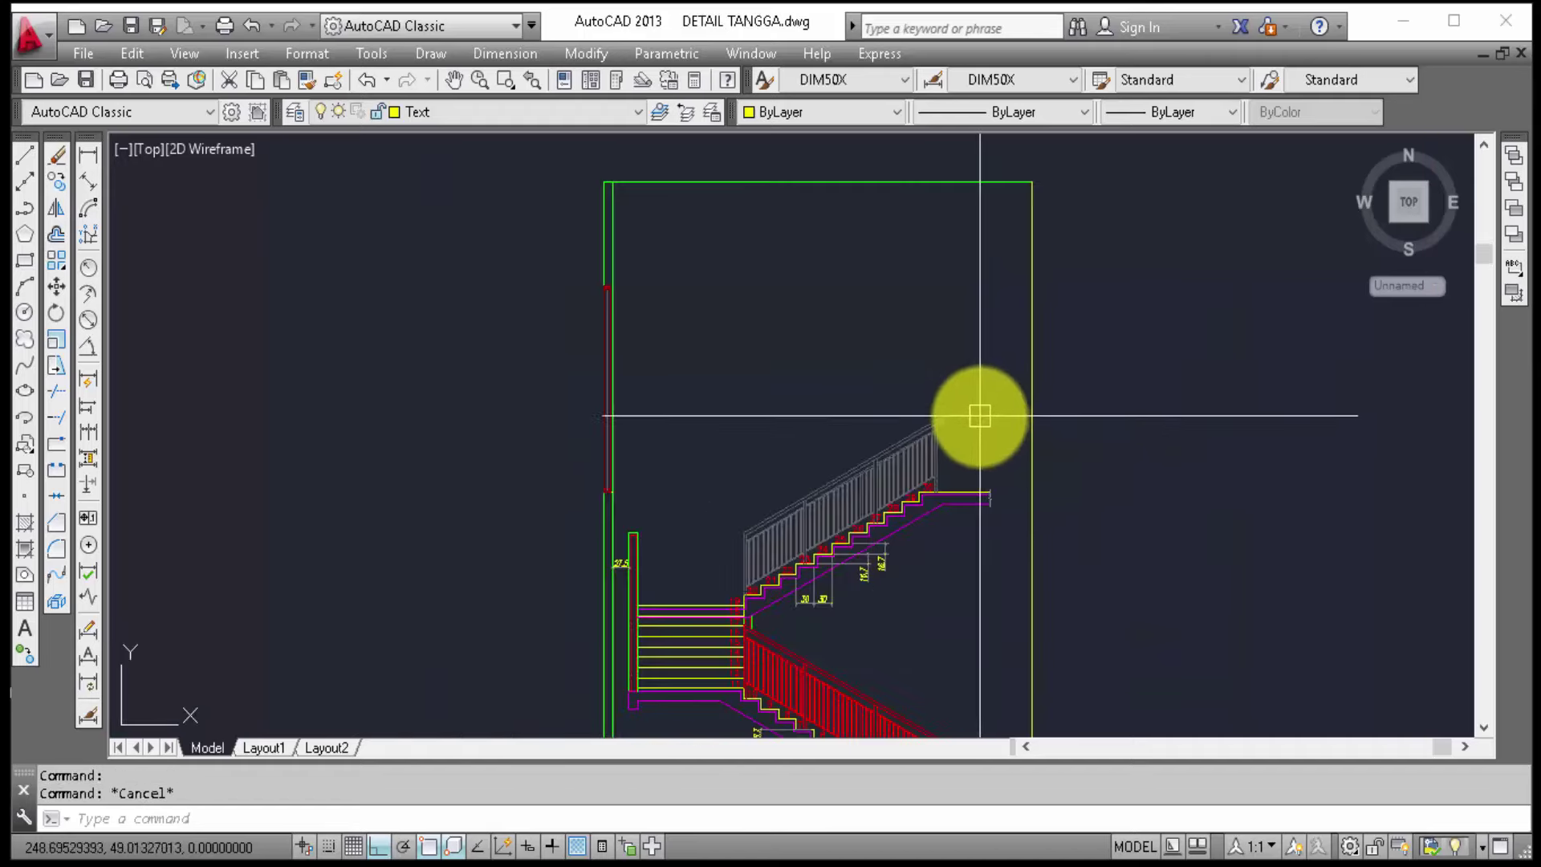
scroll(979, 415, "down", 2)
scroll(1043, 441, "down", 4)
key("Escape")
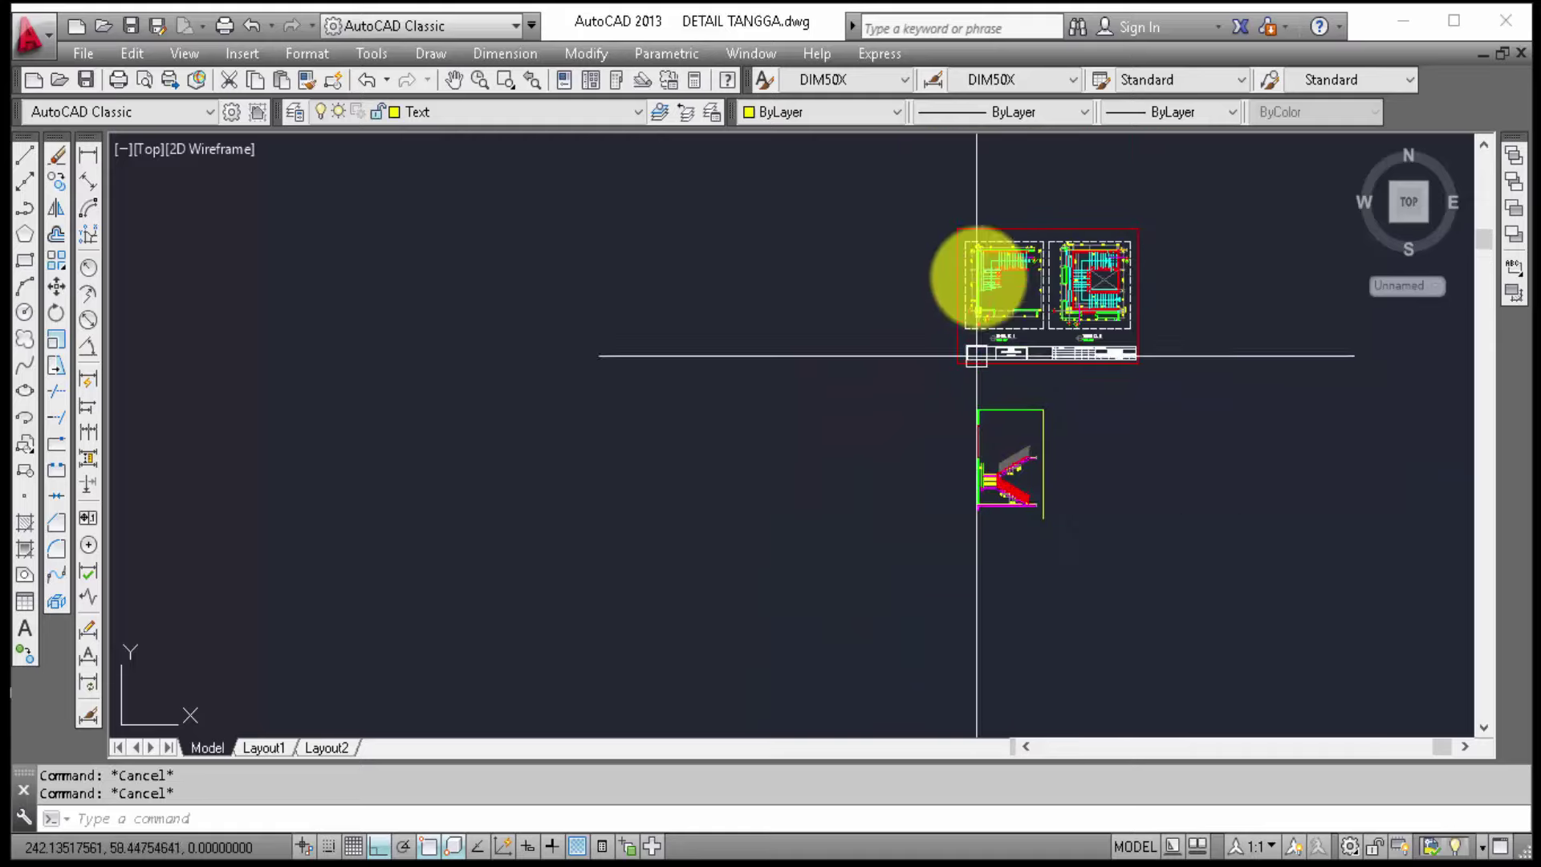
scroll(987, 321, "up", 3)
scroll(1012, 321, "up", 5)
scroll(883, 386, "up", 4)
scroll(865, 399, "down", 4)
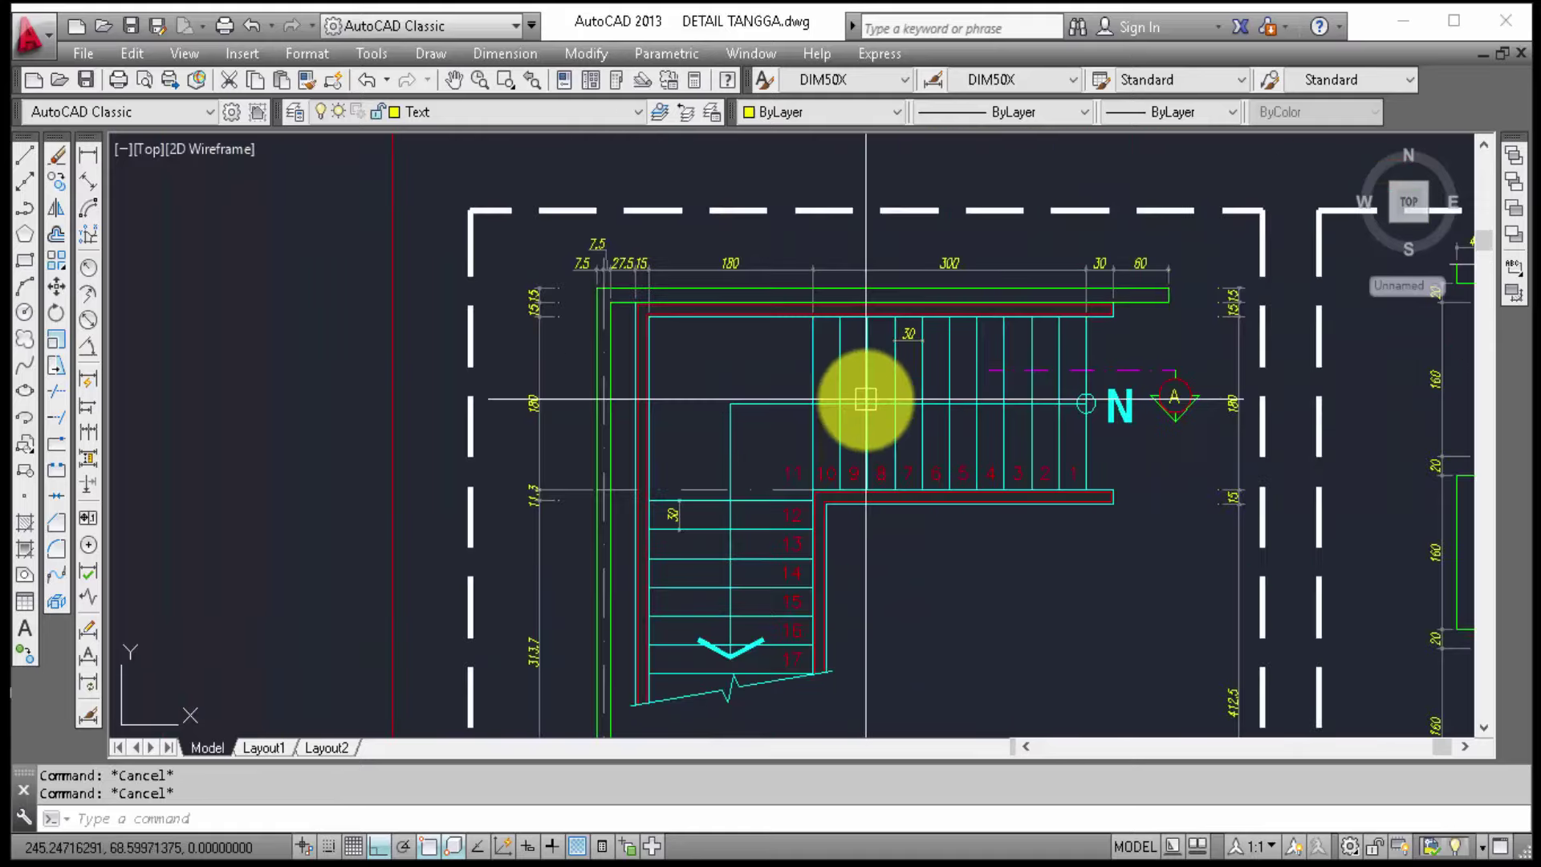
scroll(923, 418, "down", 4)
scroll(987, 433, "down", 3)
scroll(987, 433, "down", 3)
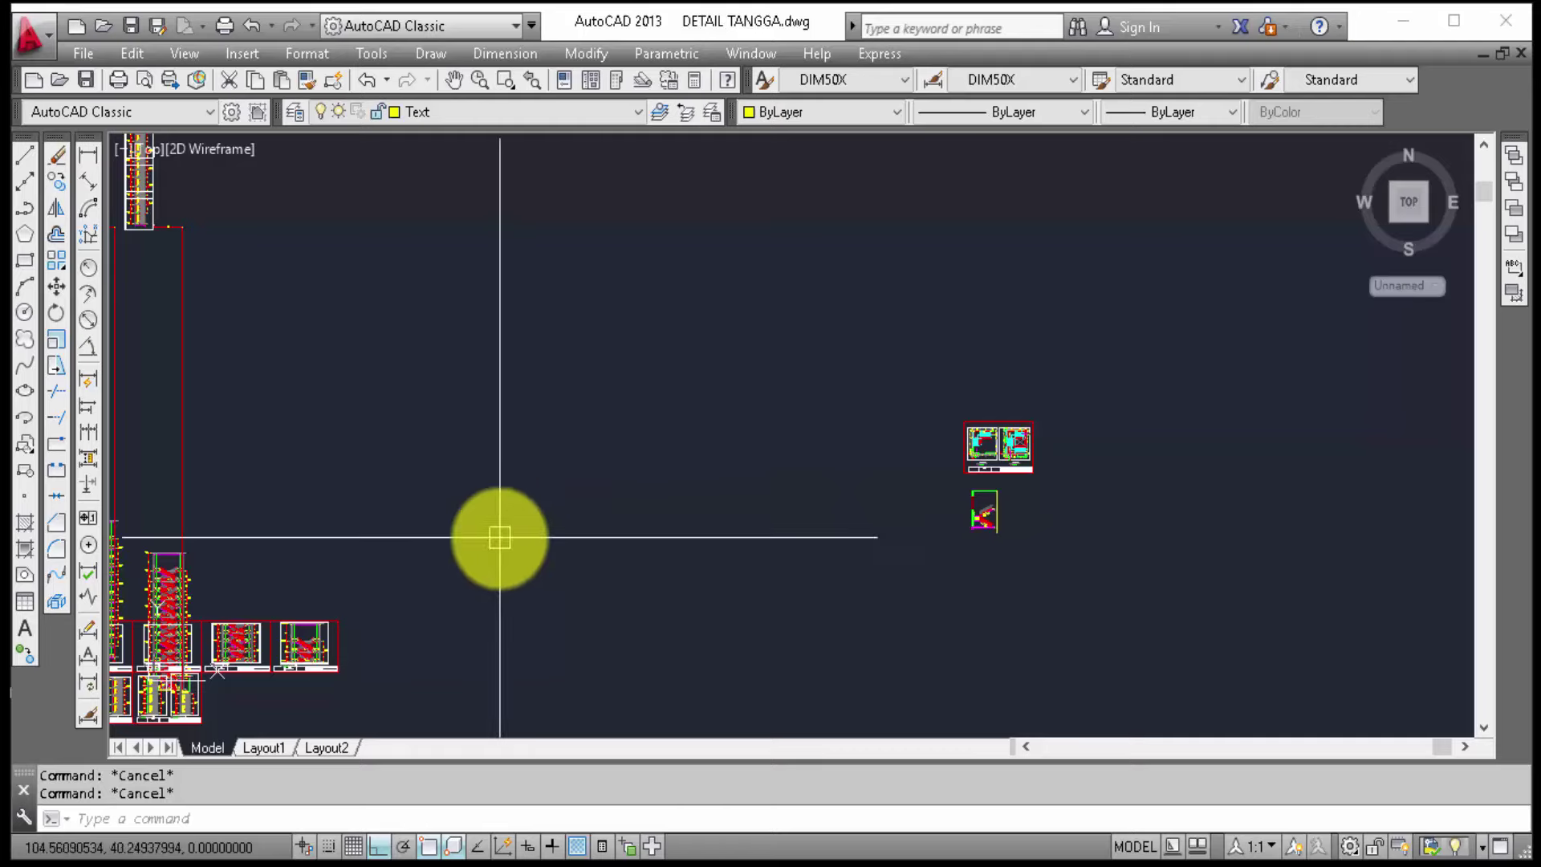
middle_click_drag(500, 538, 750, 488)
scroll(499, 568, "up", 3)
scroll(543, 591, "up", 2)
scroll(663, 482, "up", 2)
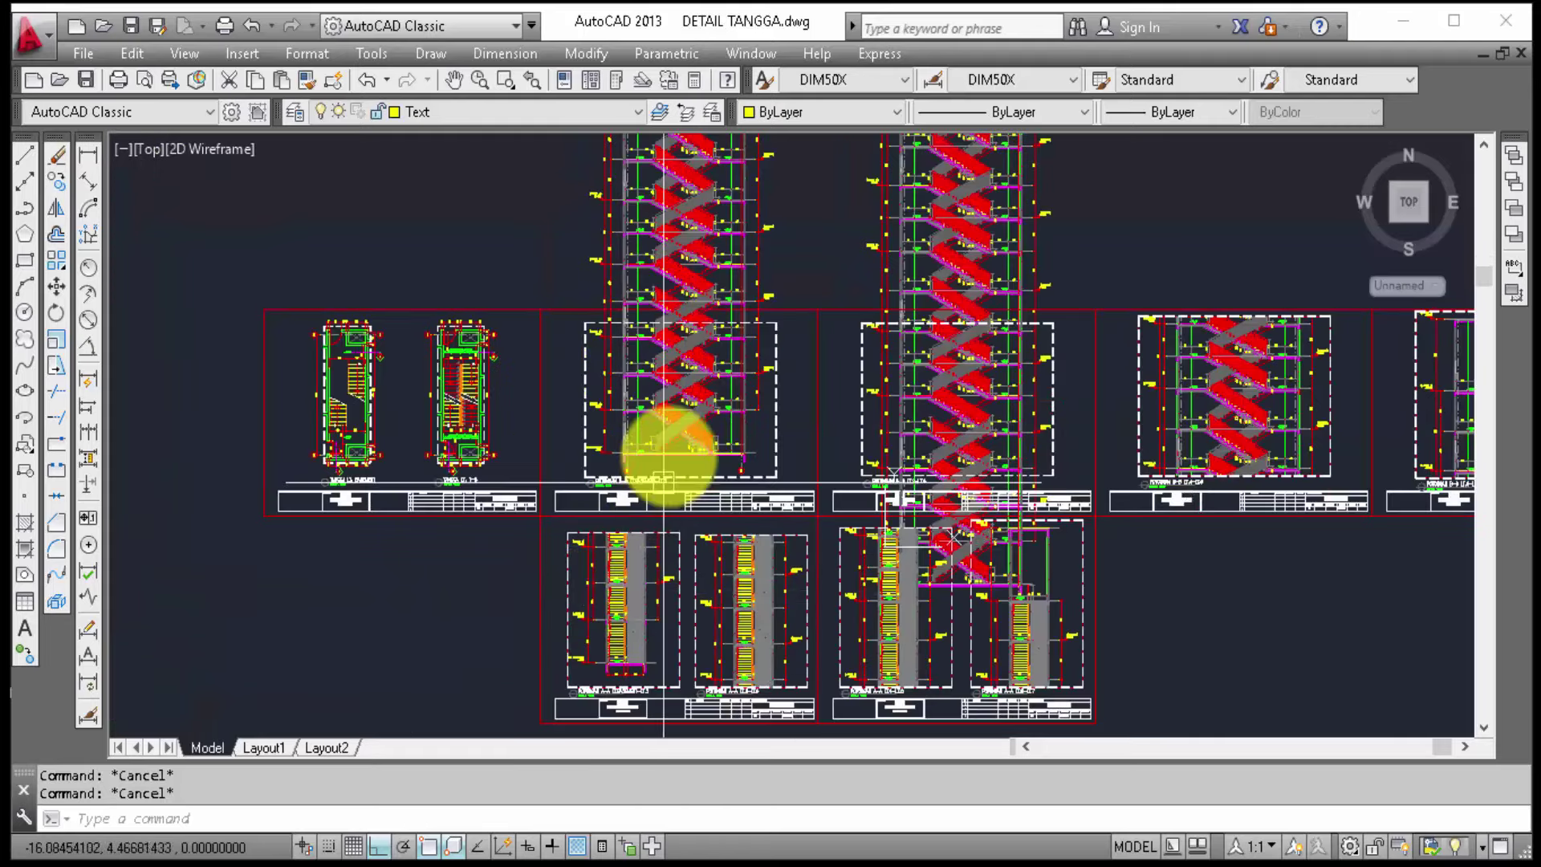
scroll(665, 482, "up", 2)
scroll(688, 396, "up", 3)
scroll(637, 428, "up", 2)
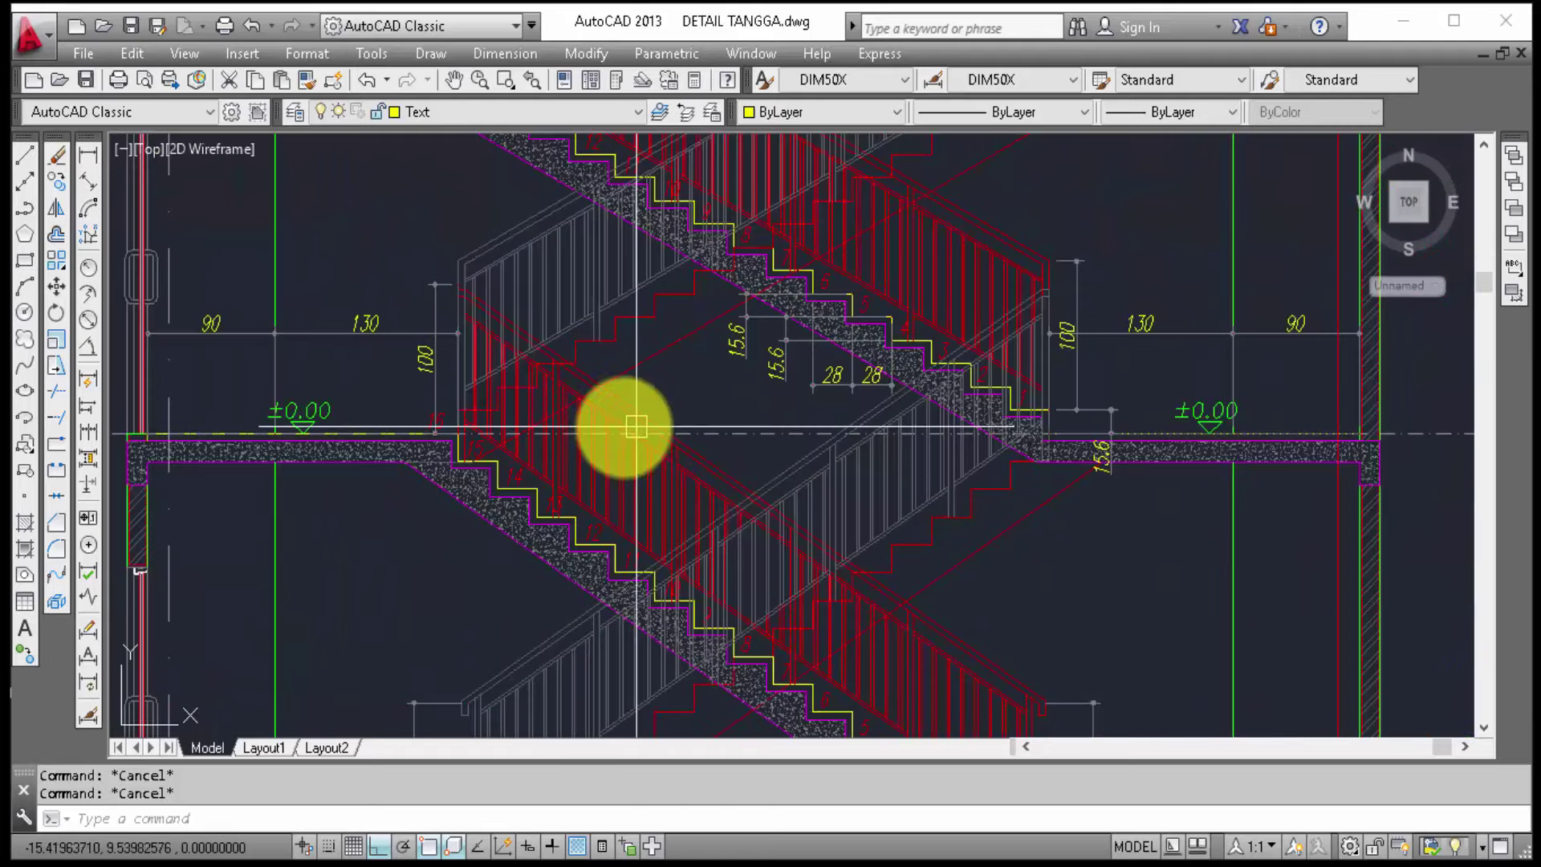
scroll(369, 408, "down", 2)
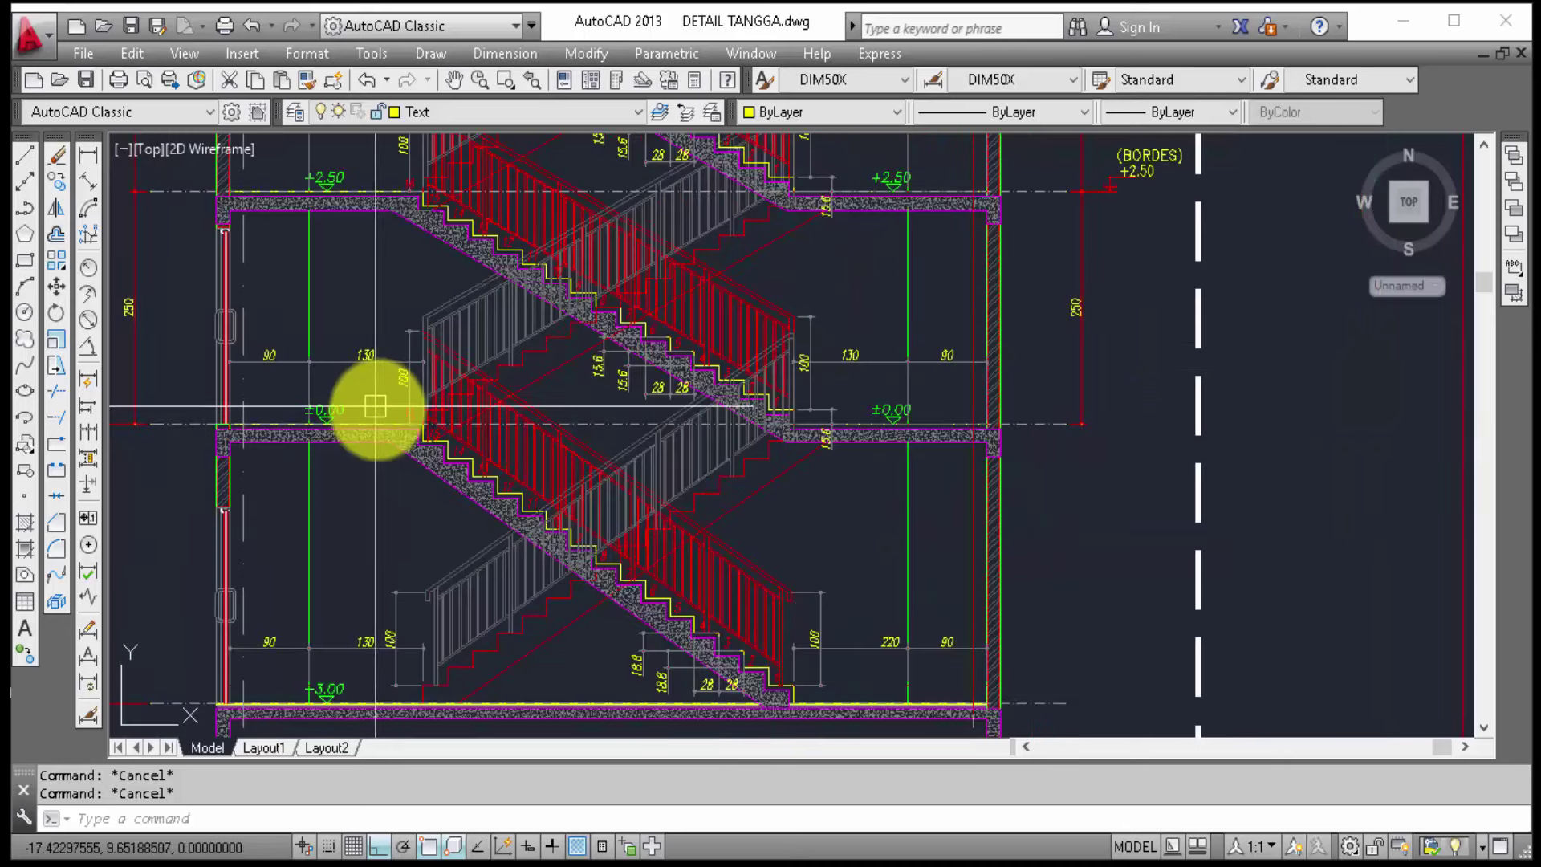
mouse_move(378, 412)
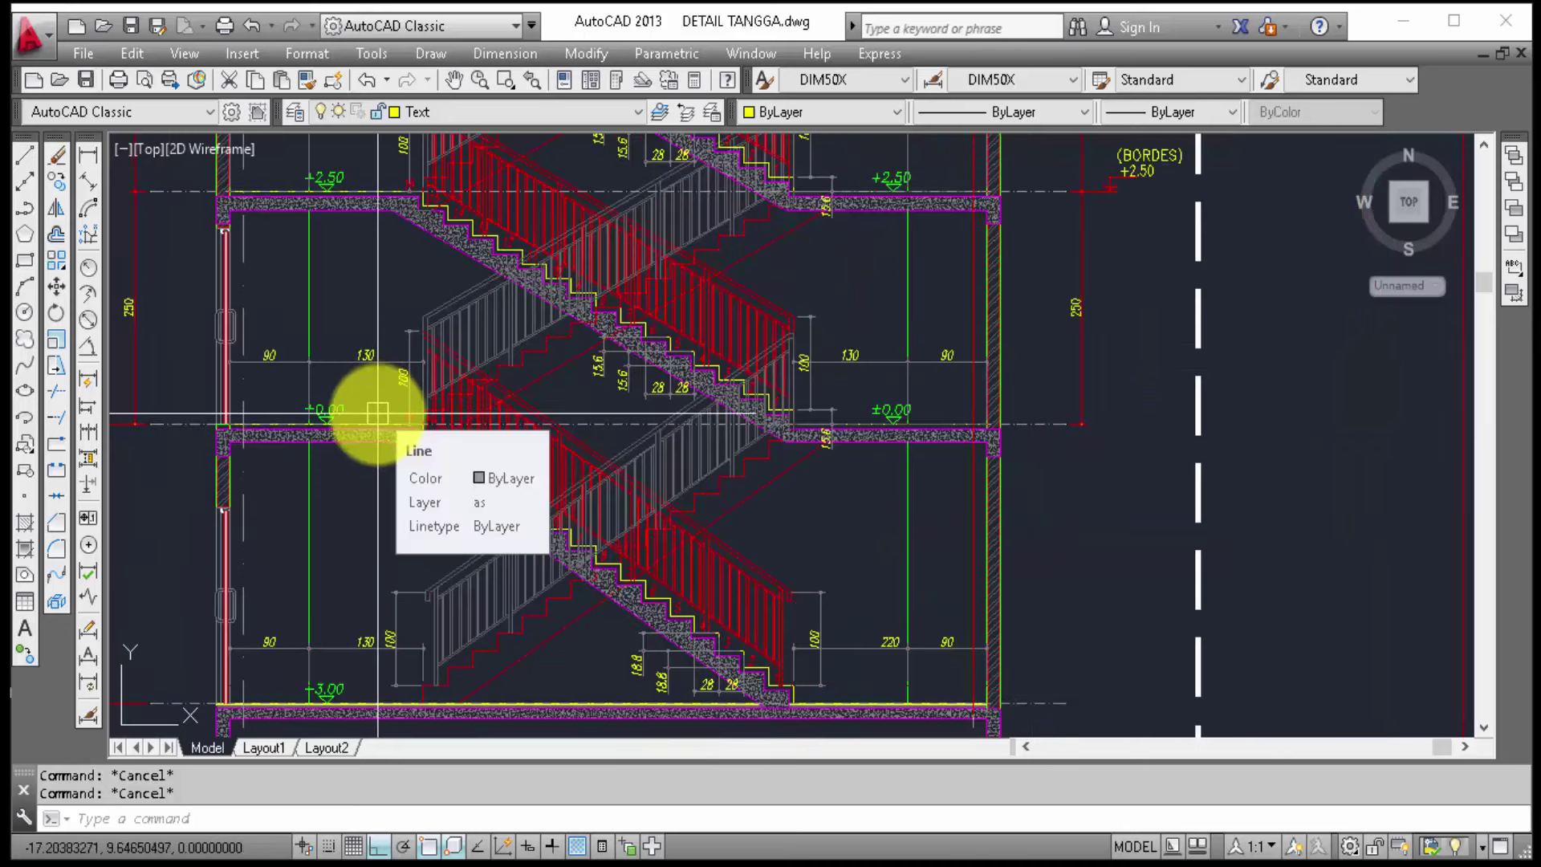
scroll(343, 499, "down", 3)
scroll(337, 516, "down", 3)
scroll(344, 533, "down", 3)
Step: Pan and zoom onto the lower flight with its red railing, 30/16.7 step dimensions and bottom landing
scroll(343, 533, "down", 2)
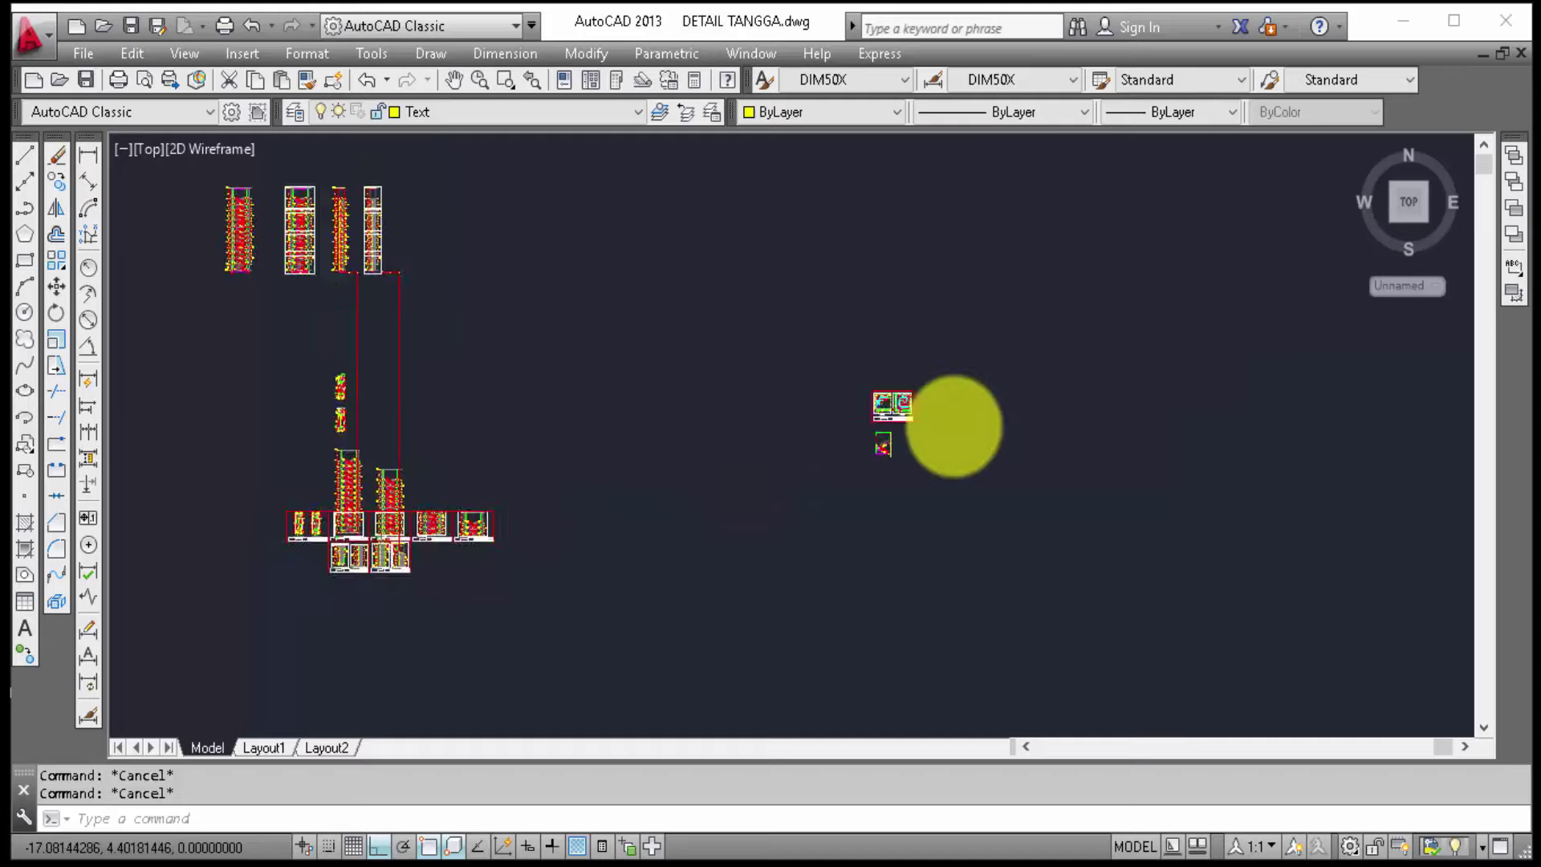
scroll(953, 425, "down", 2)
scroll(777, 478, "up", 2)
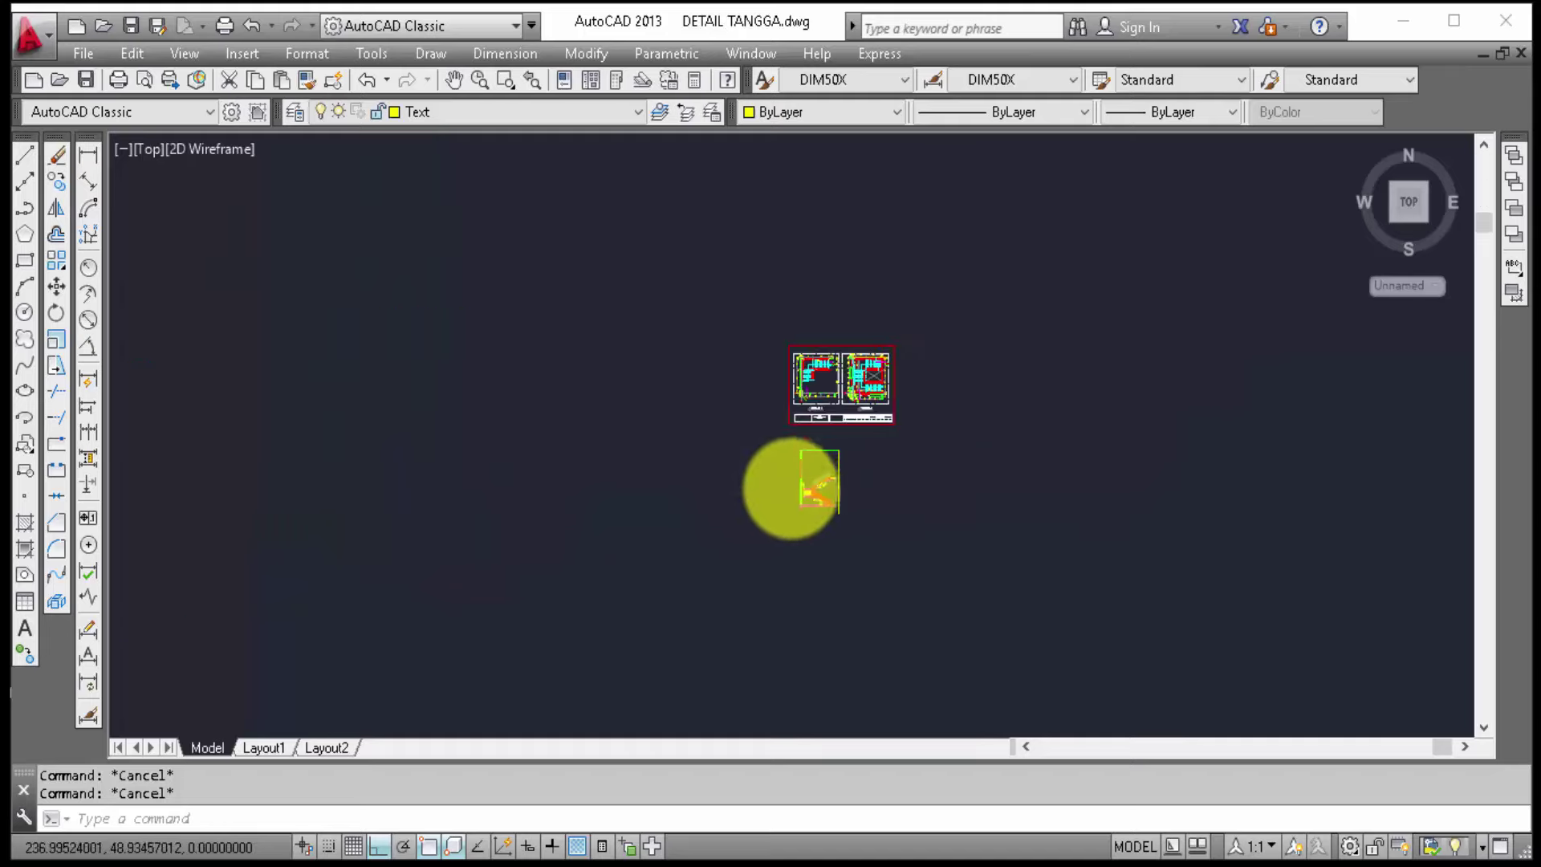
scroll(798, 488, "up", 3)
scroll(877, 498, "up", 2)
scroll(902, 481, "up", 2)
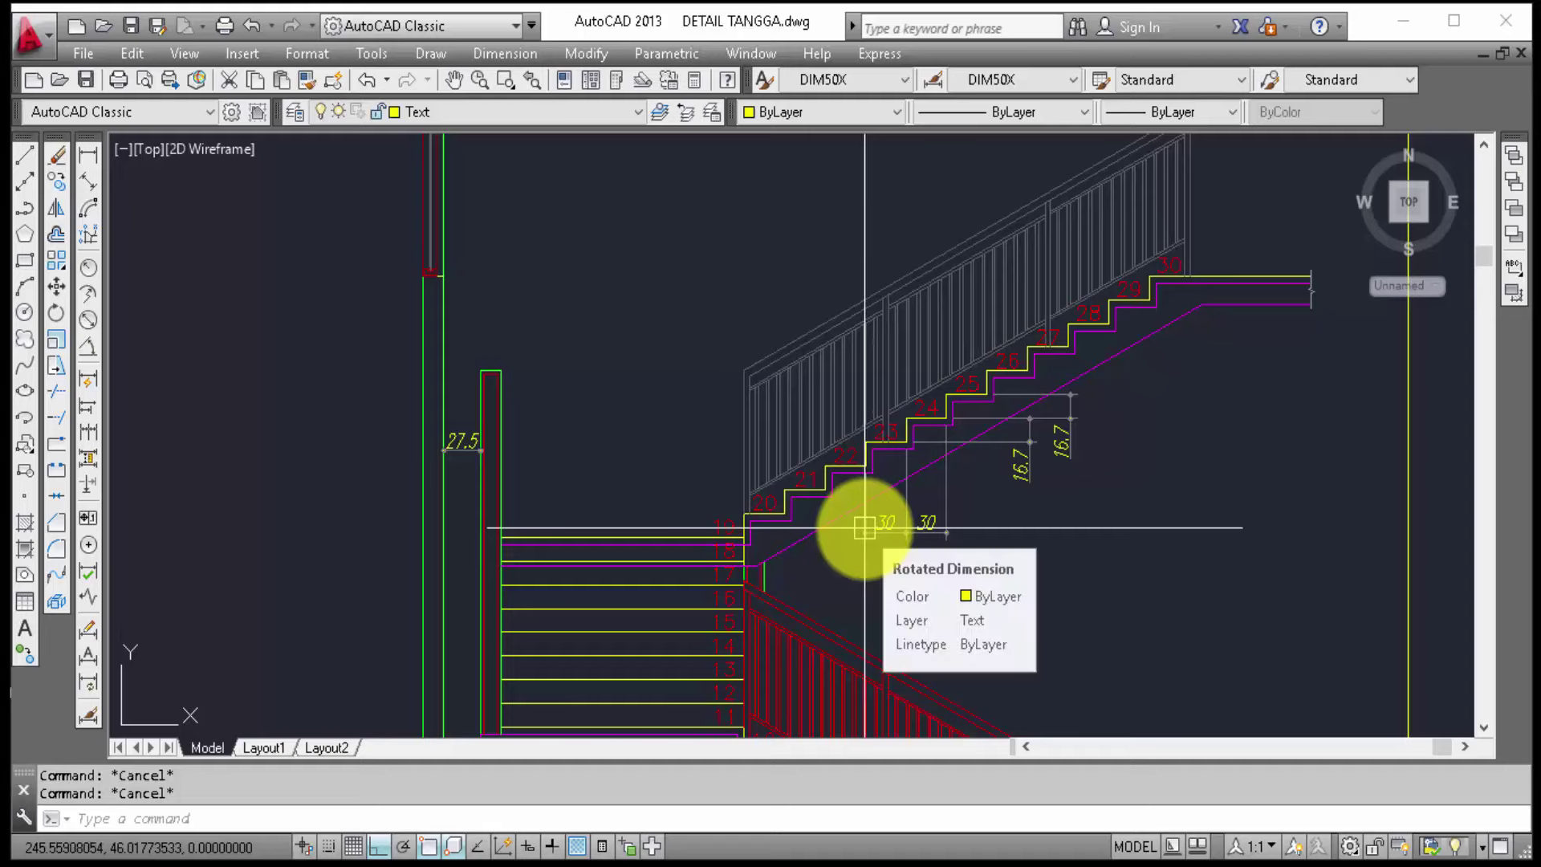
middle_click_drag(967, 588, 767, 614)
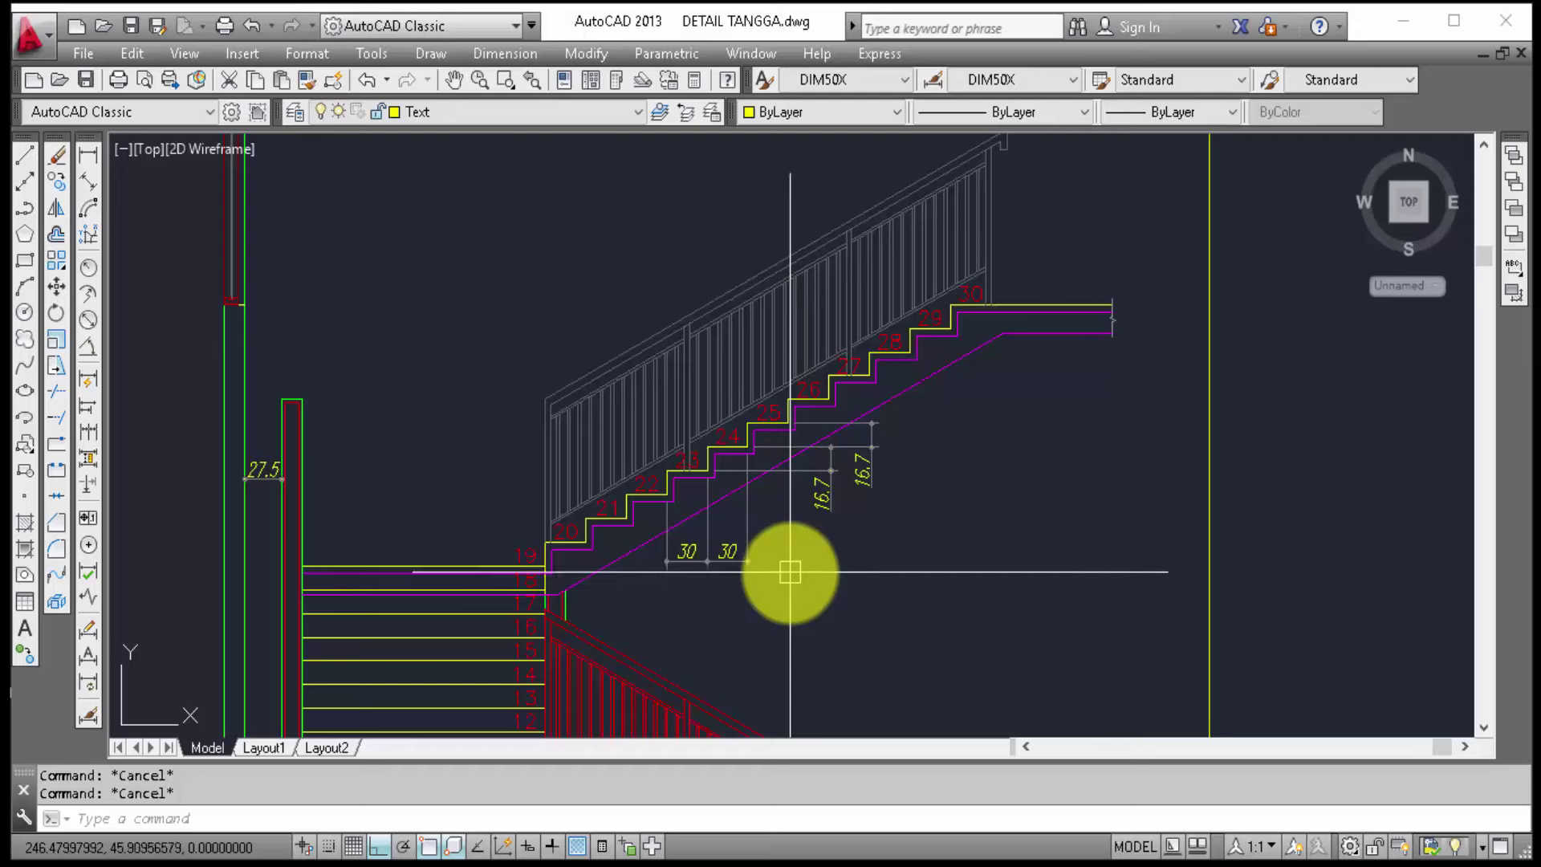
middle_click_drag(793, 570, 798, 567)
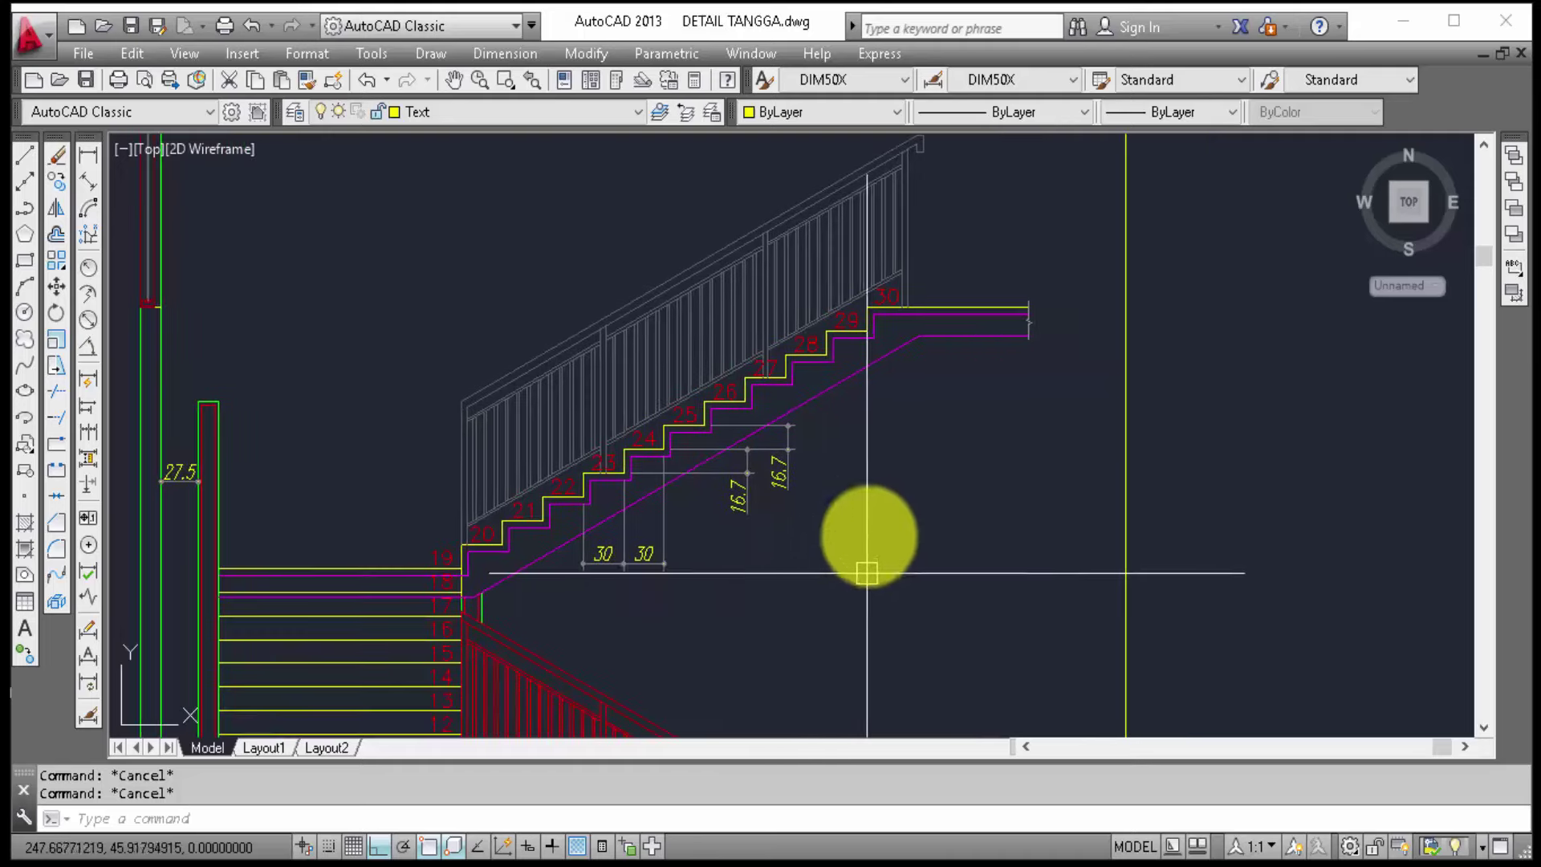
scroll(632, 511, "down", 2)
scroll(631, 511, "down", 2)
scroll(688, 636, "up", 3)
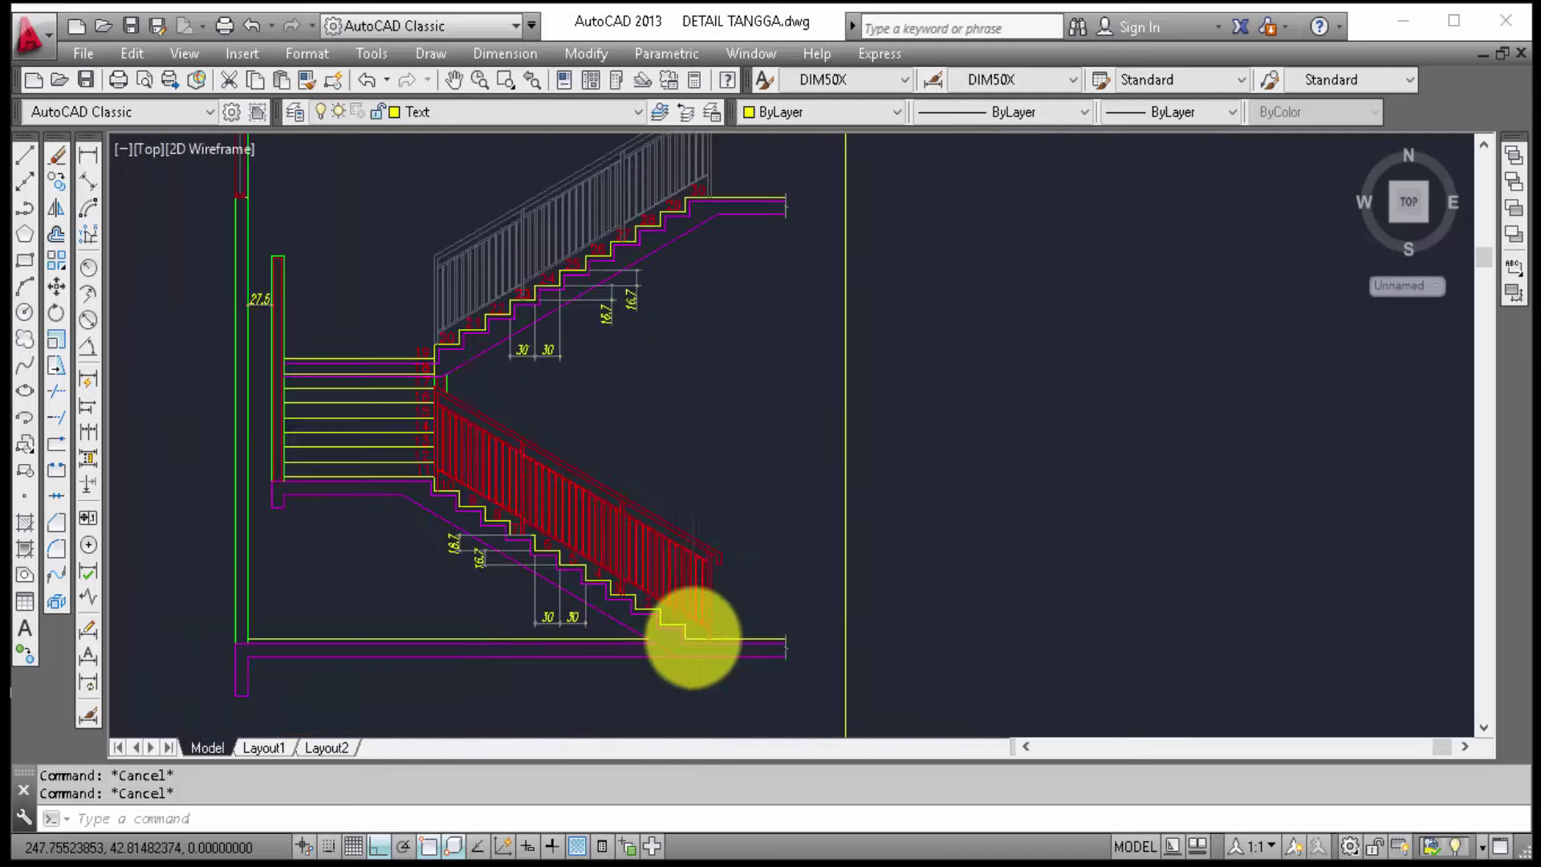
scroll(693, 636, "up", 2)
middle_click_drag(489, 693, 762, 619)
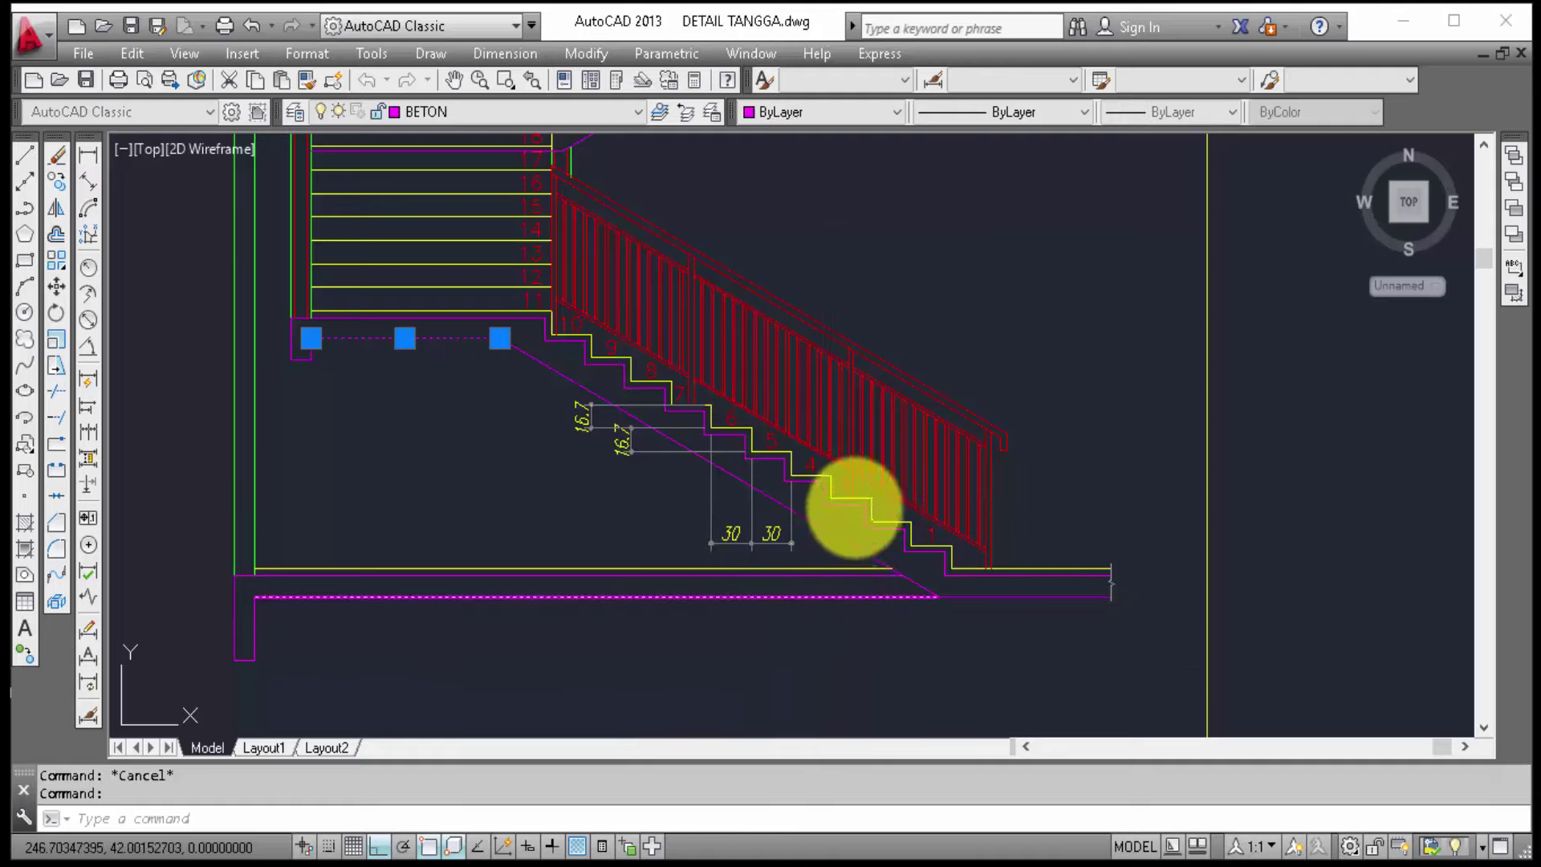
type("h")
Step: Hatch the slab area under the lower stair flight with the ANSI31 diagonal pattern
key("Return")
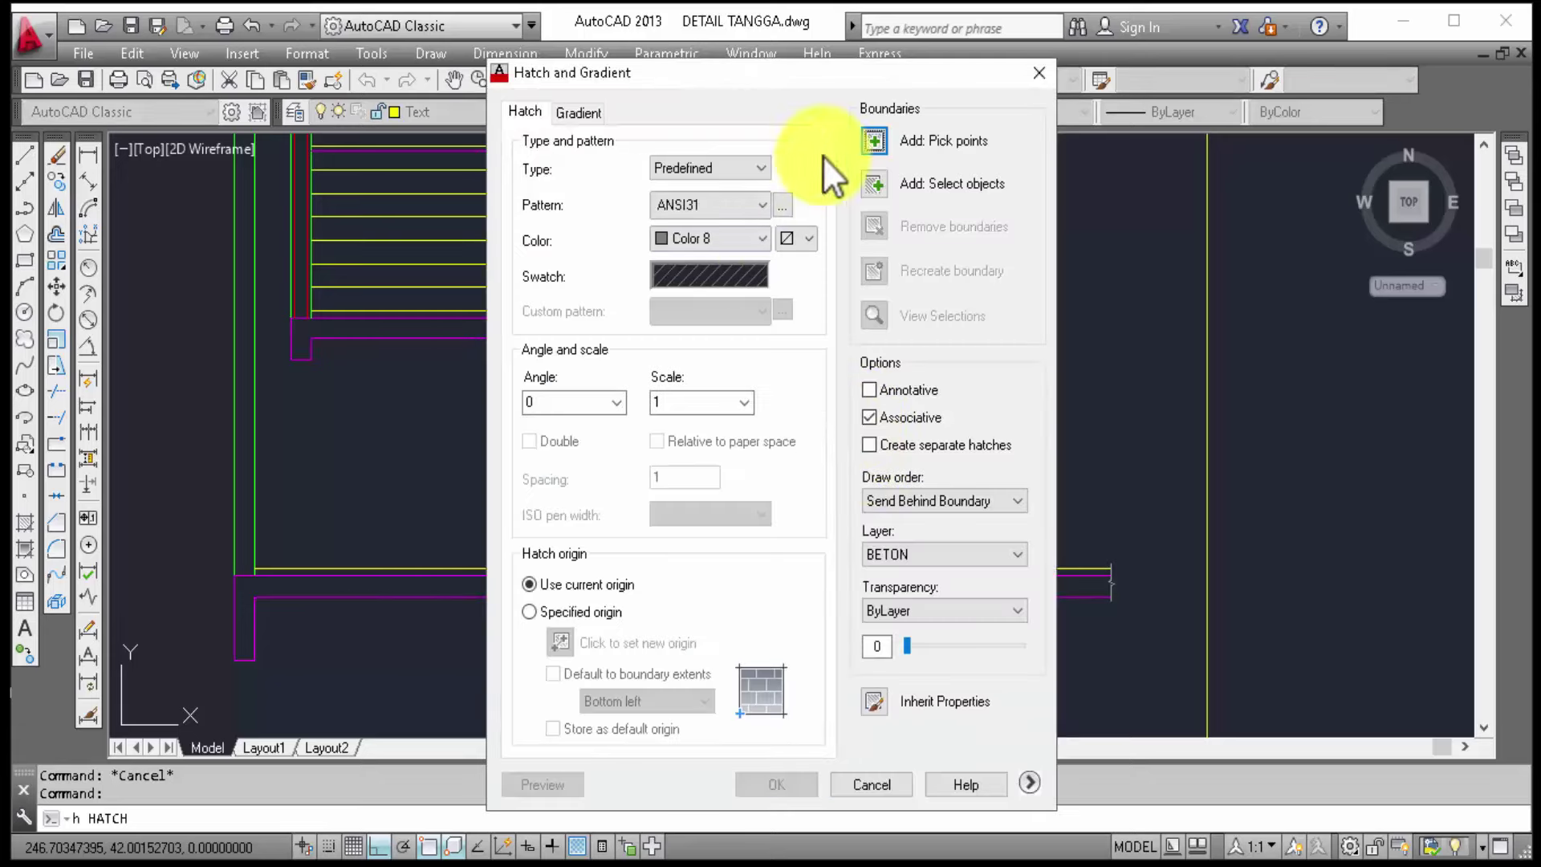
left_click(871, 141)
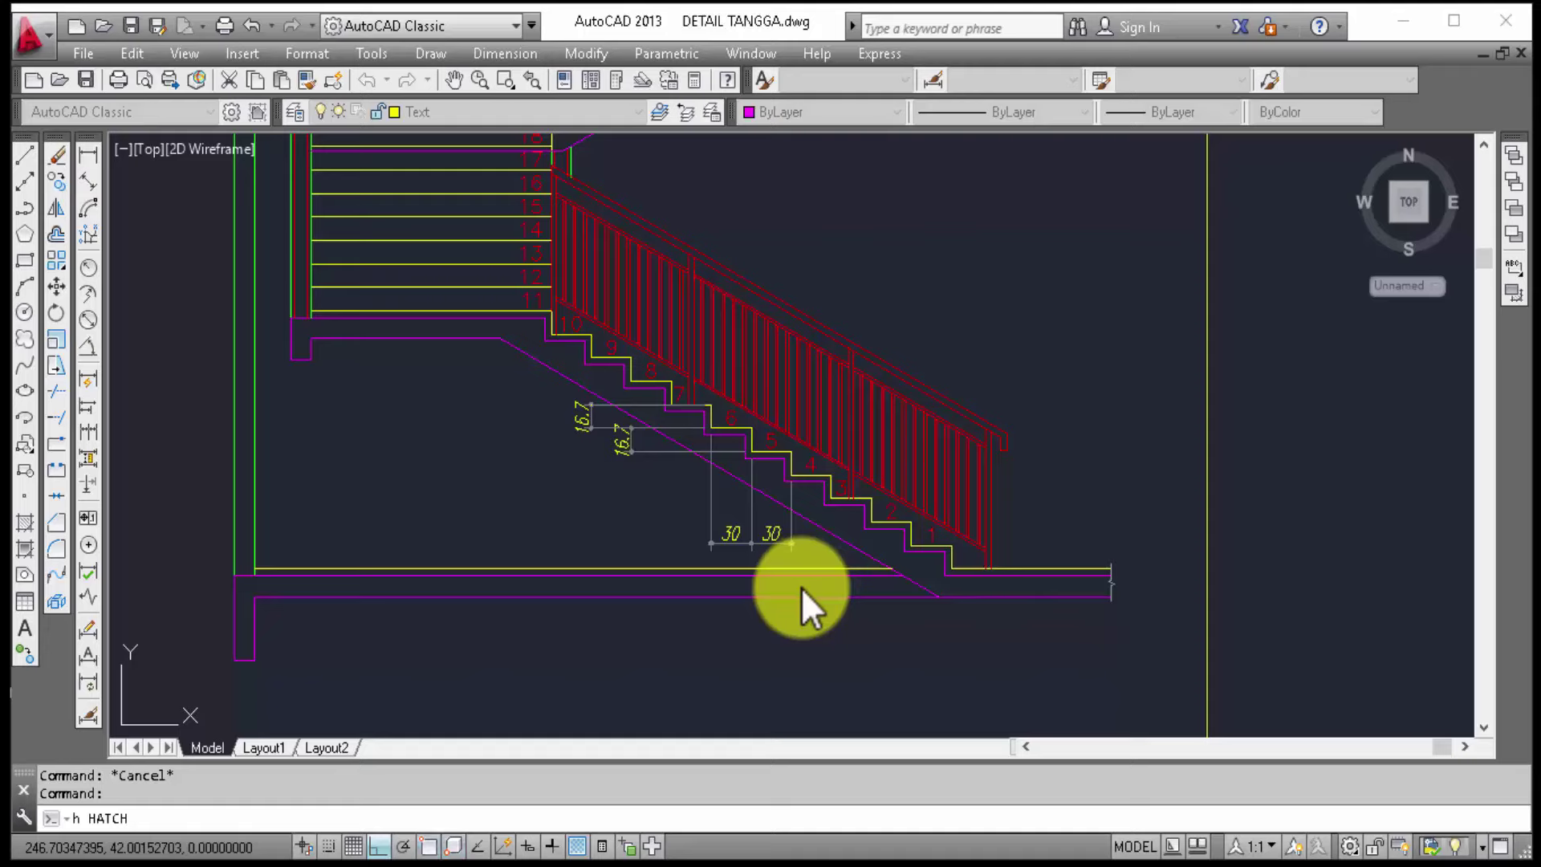
key("Return")
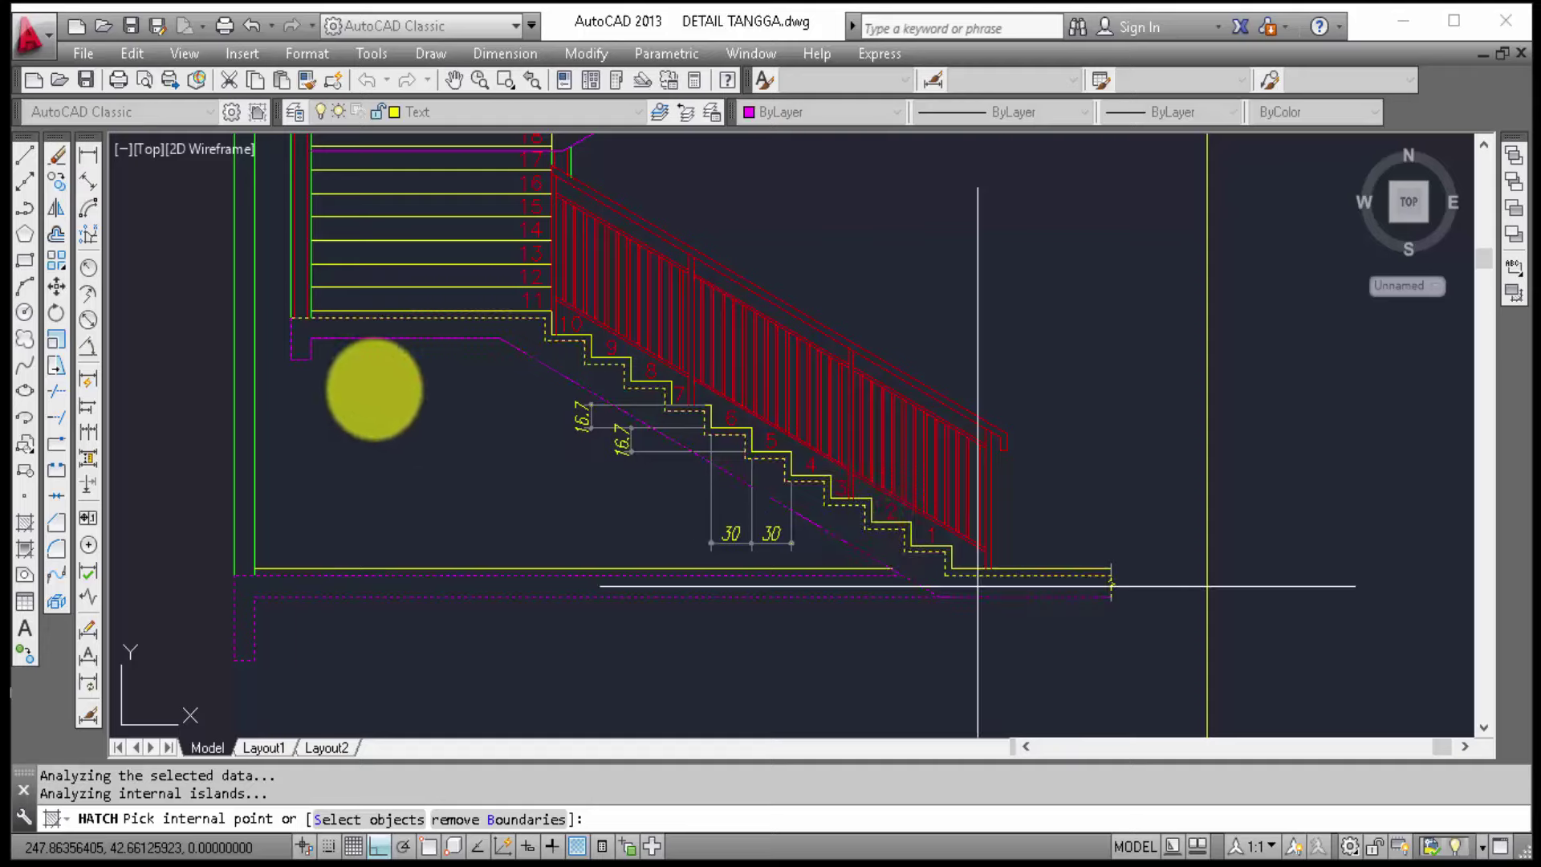
left_click(361, 385)
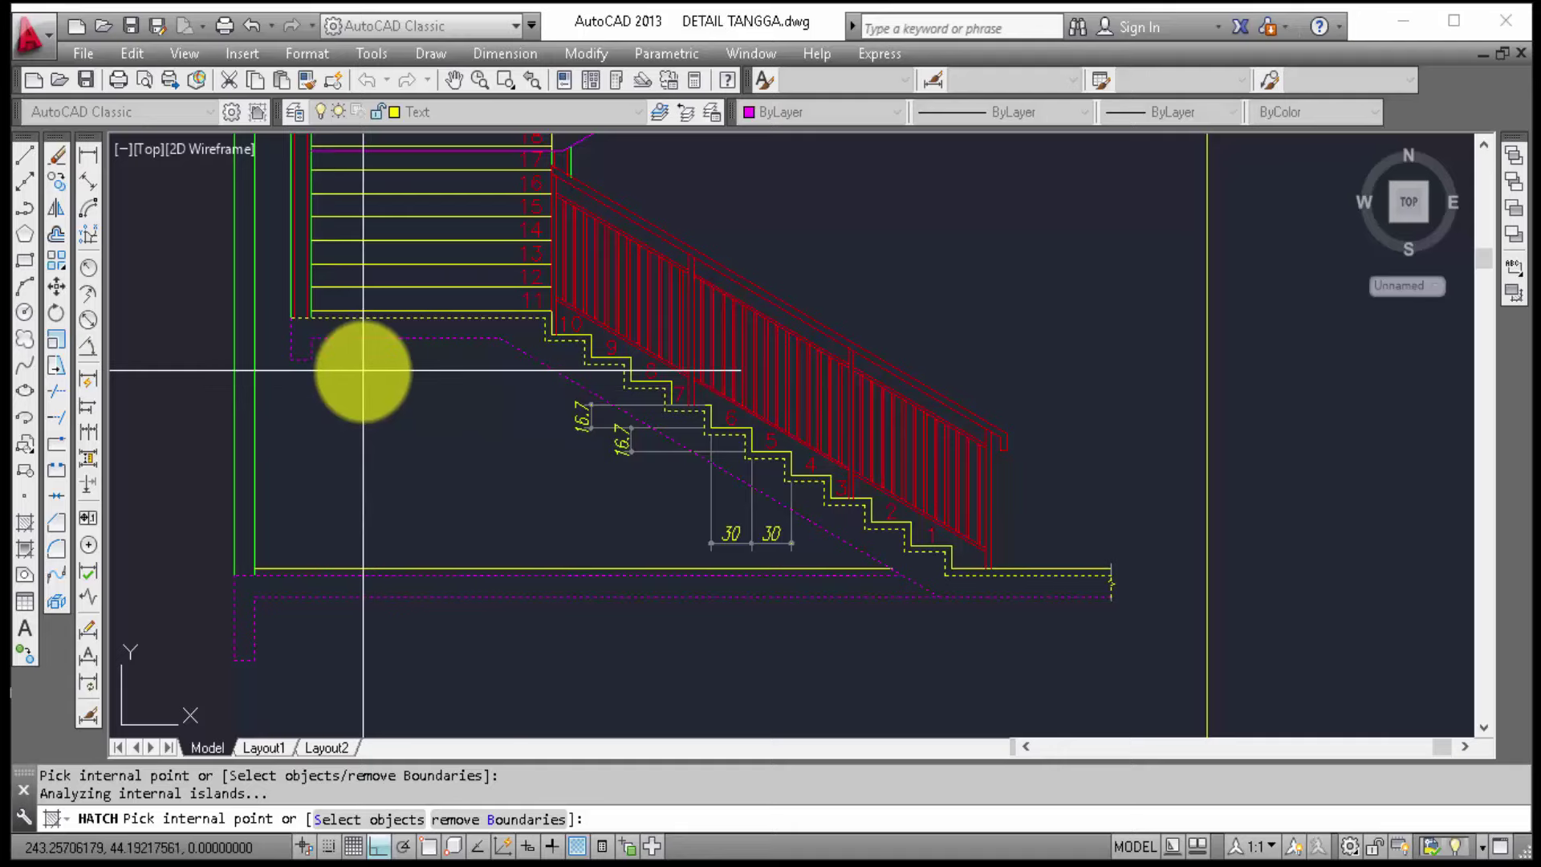
key("Return")
key("Return")
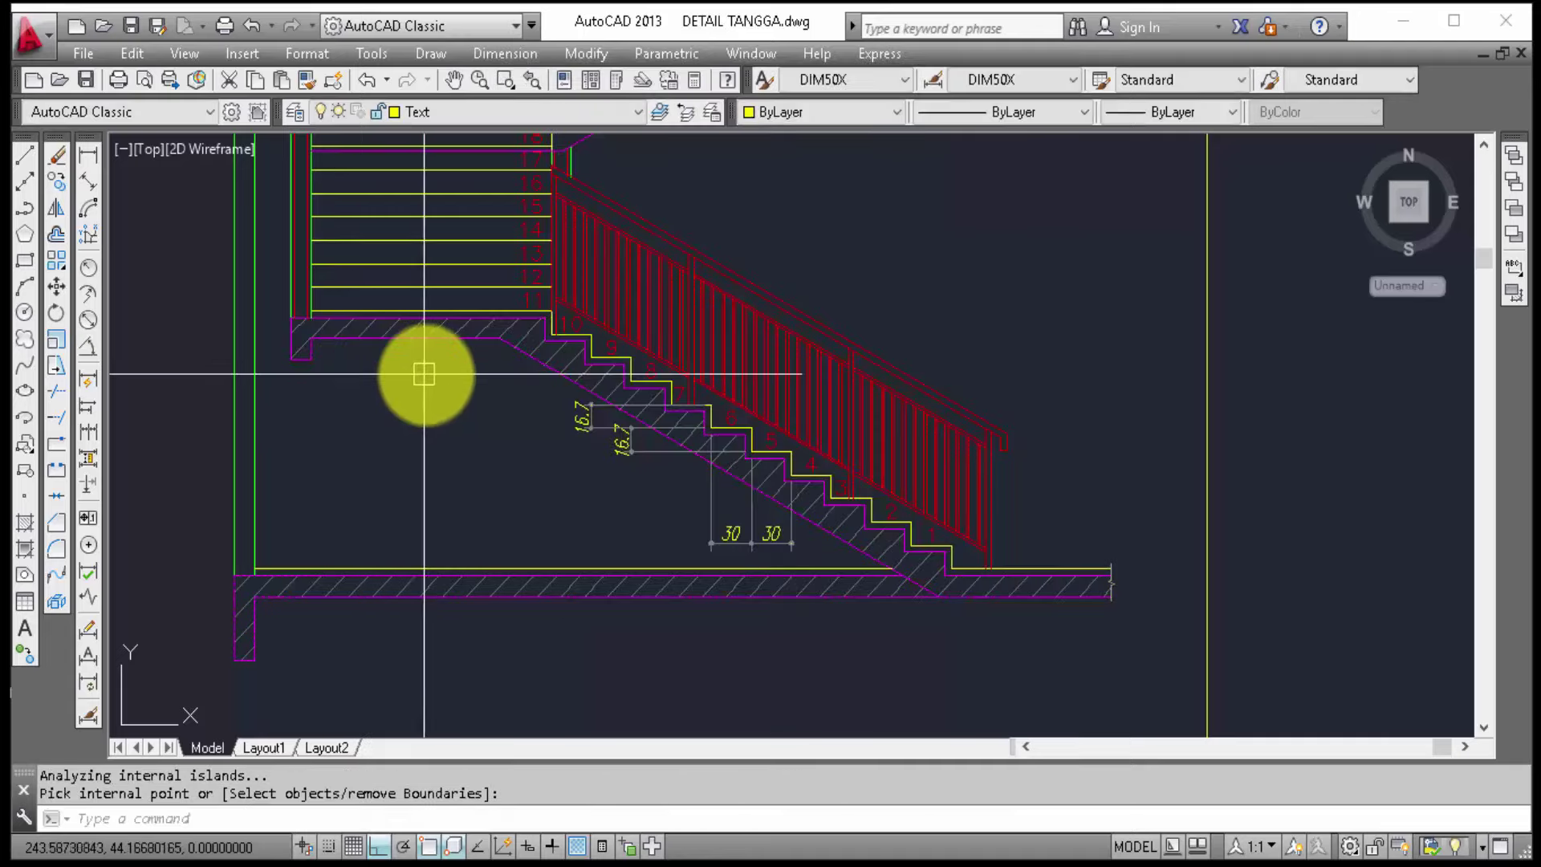
scroll(819, 441, "down", 2)
scroll(833, 475, "down", 4)
scroll(816, 471, "down", 2)
scroll(807, 384, "down", 2)
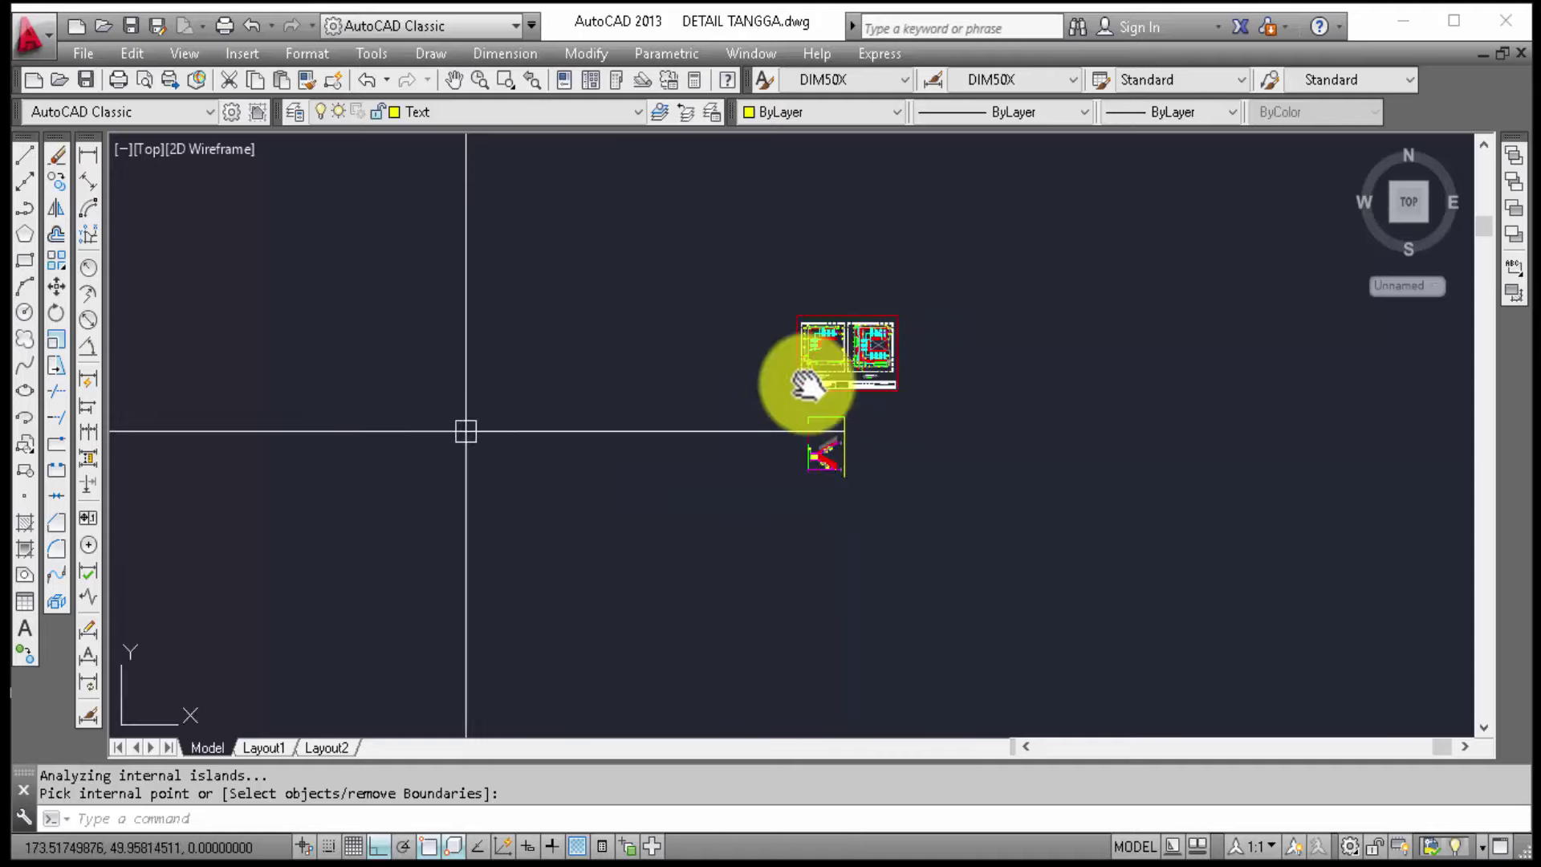
scroll(940, 354, "up", 3)
scroll(447, 516, "up", 2)
scroll(372, 561, "up", 2)
scroll(347, 598, "up", 2)
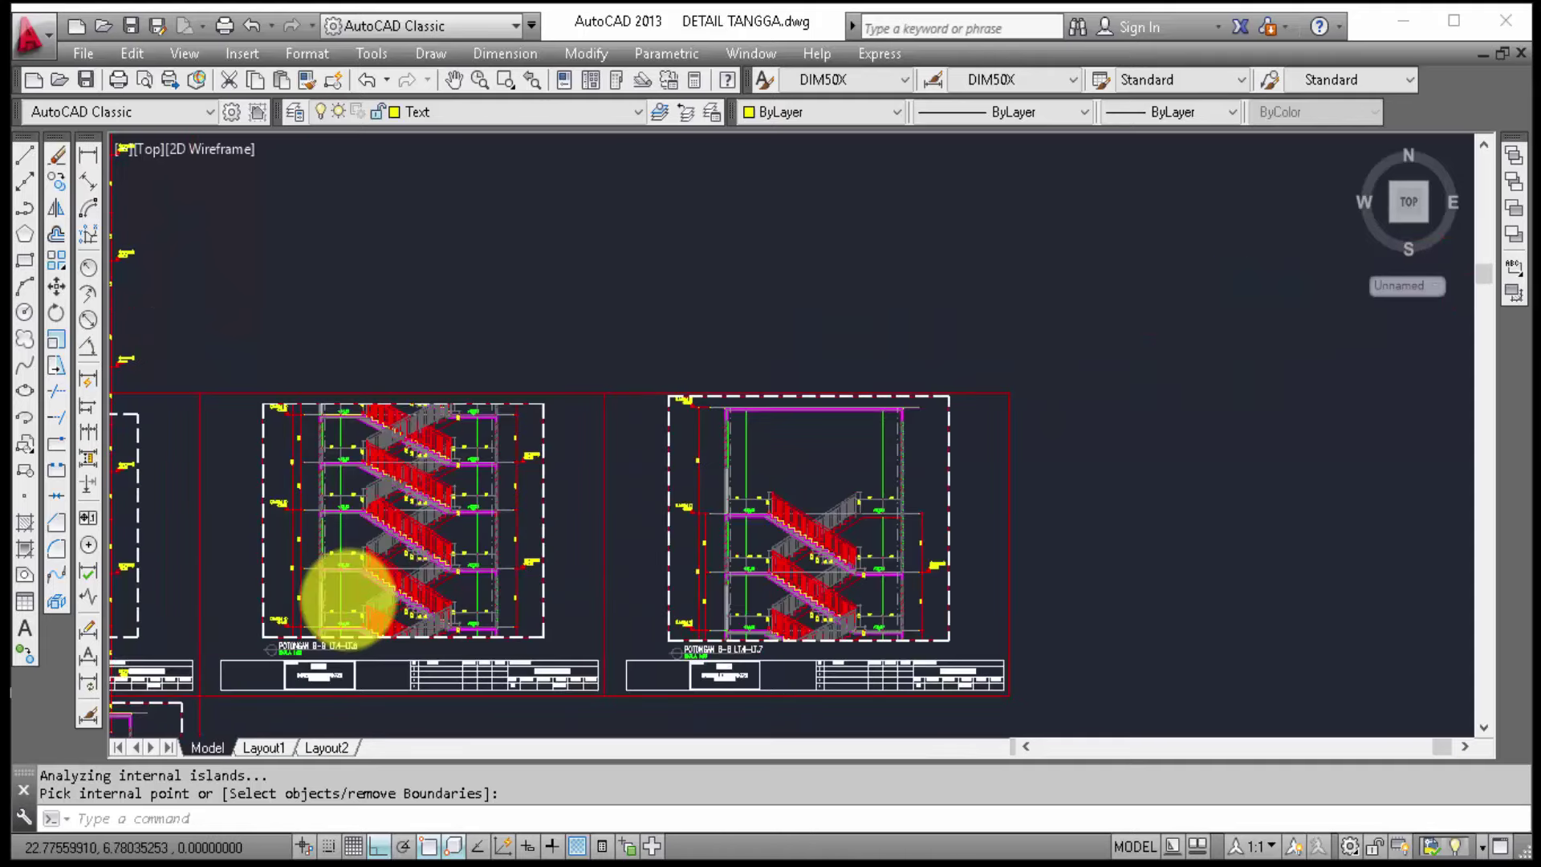
scroll(349, 599, "up", 3)
scroll(361, 591, "up", 3)
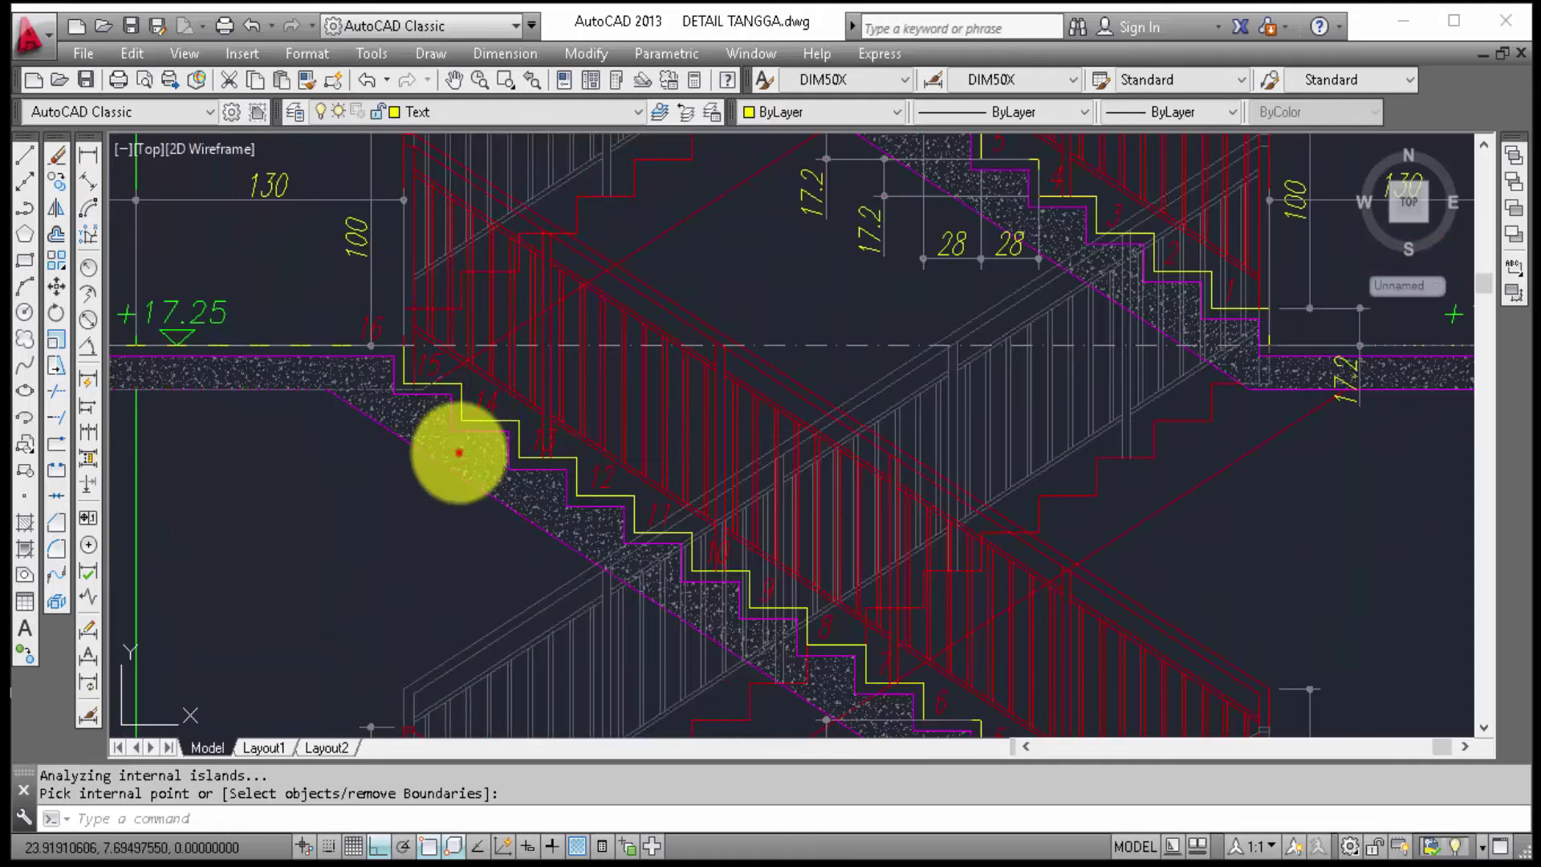
key("Return")
scroll(733, 447, "down", 5)
scroll(447, 472, "down", 2)
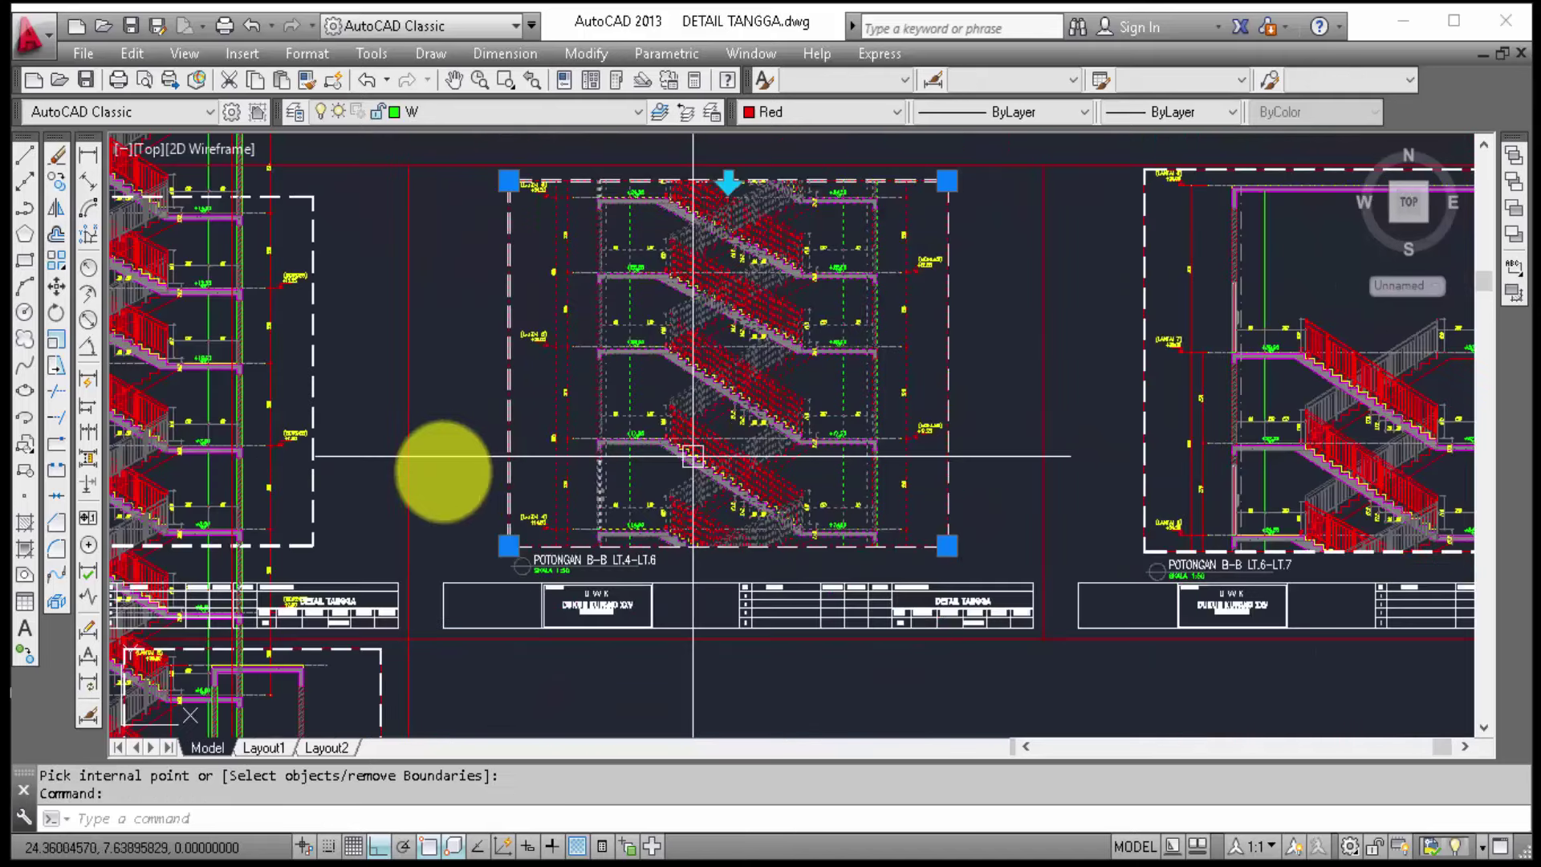
middle_click_drag(885, 460, 592, 465)
scroll(602, 454, "up", 3)
scroll(546, 514, "up", 3)
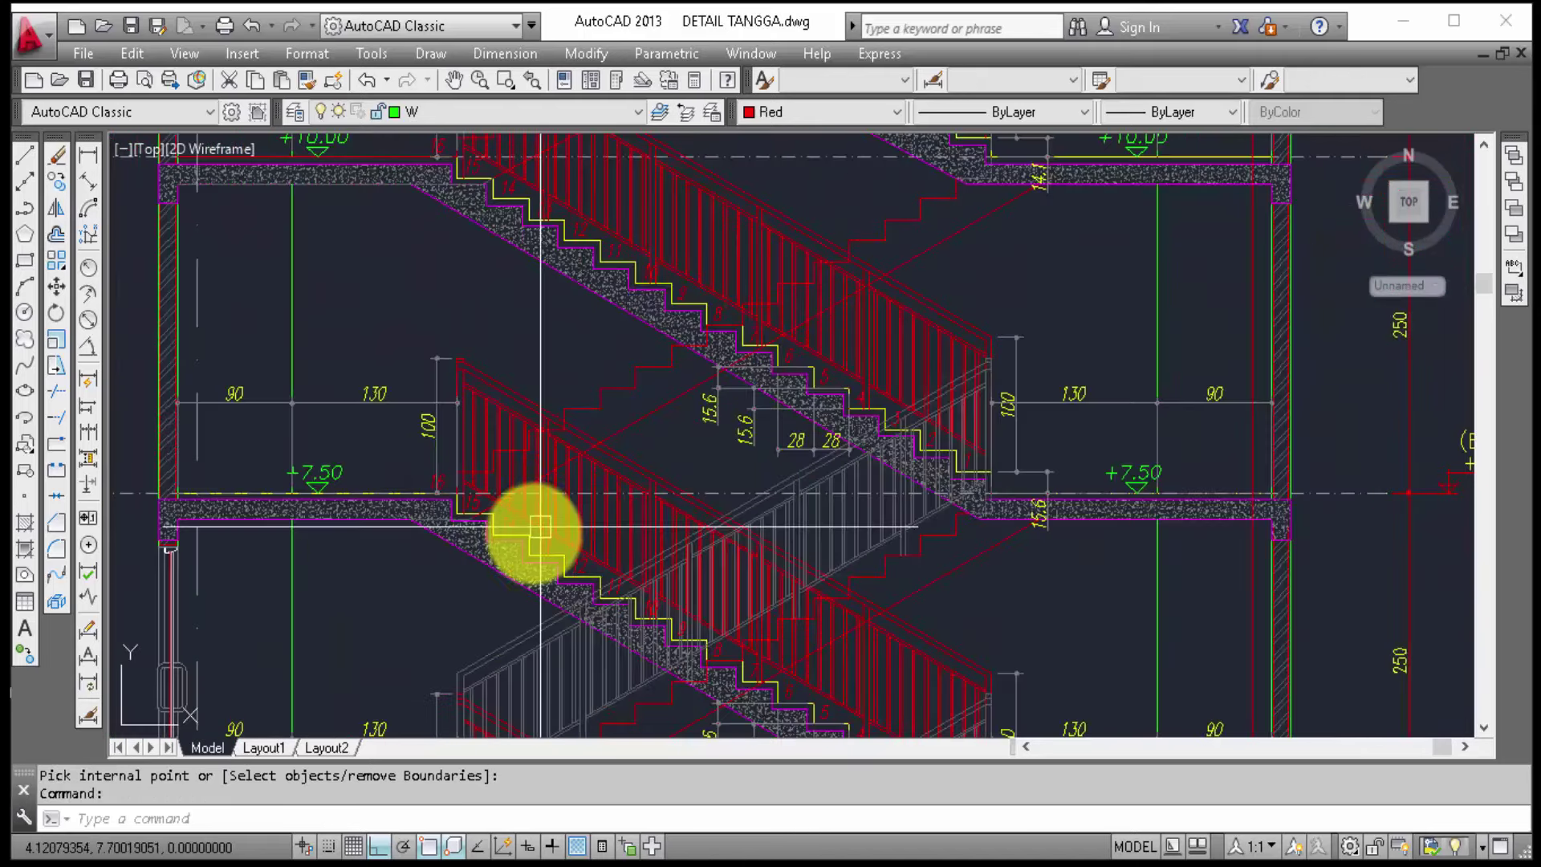
left_click(464, 551)
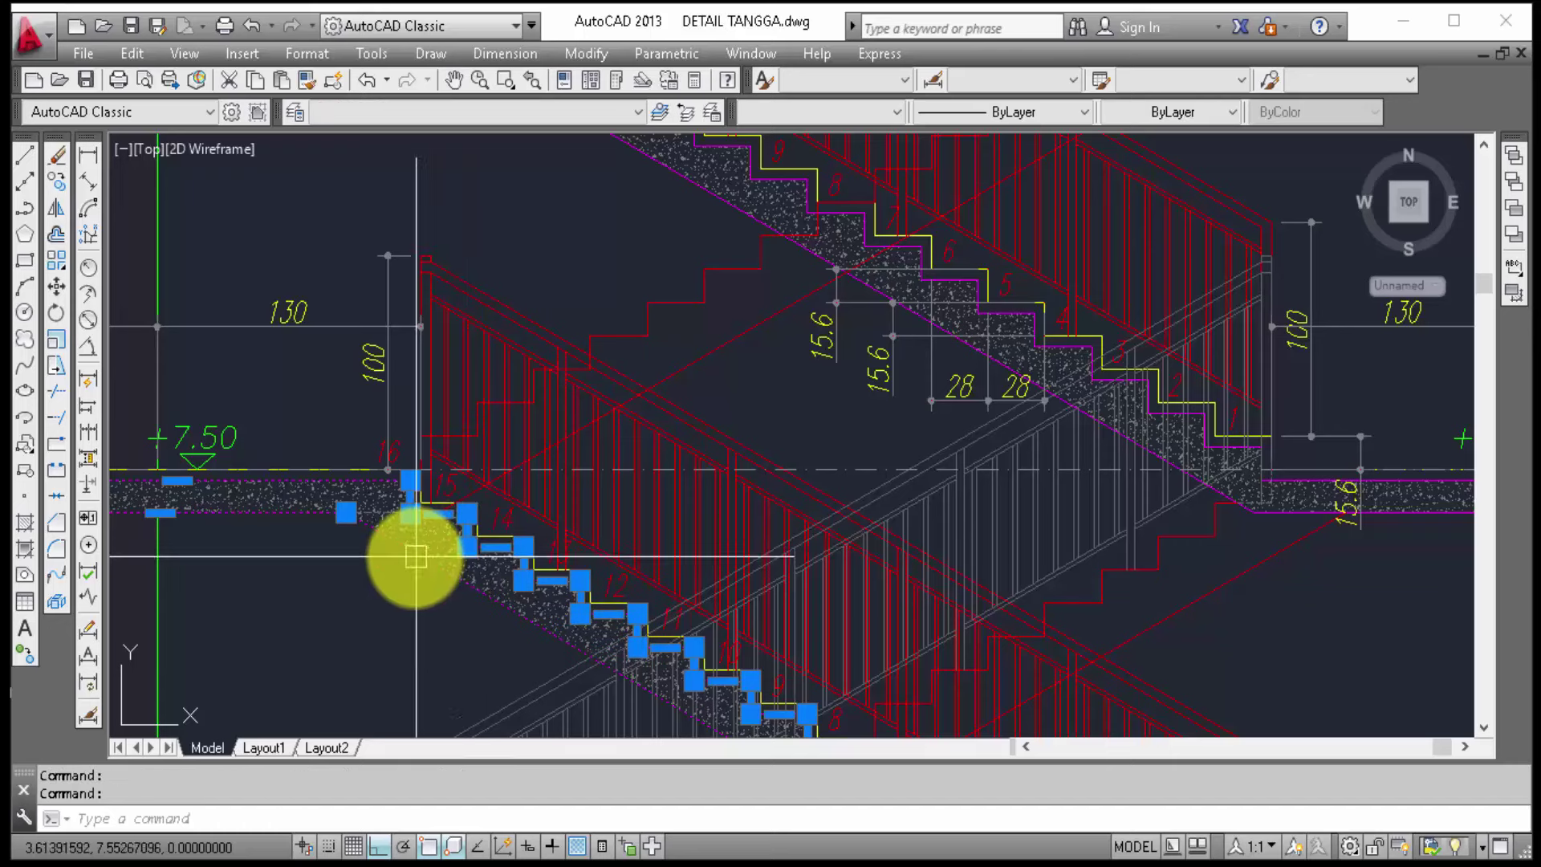
scroll(452, 527, "up", 2)
key("Escape")
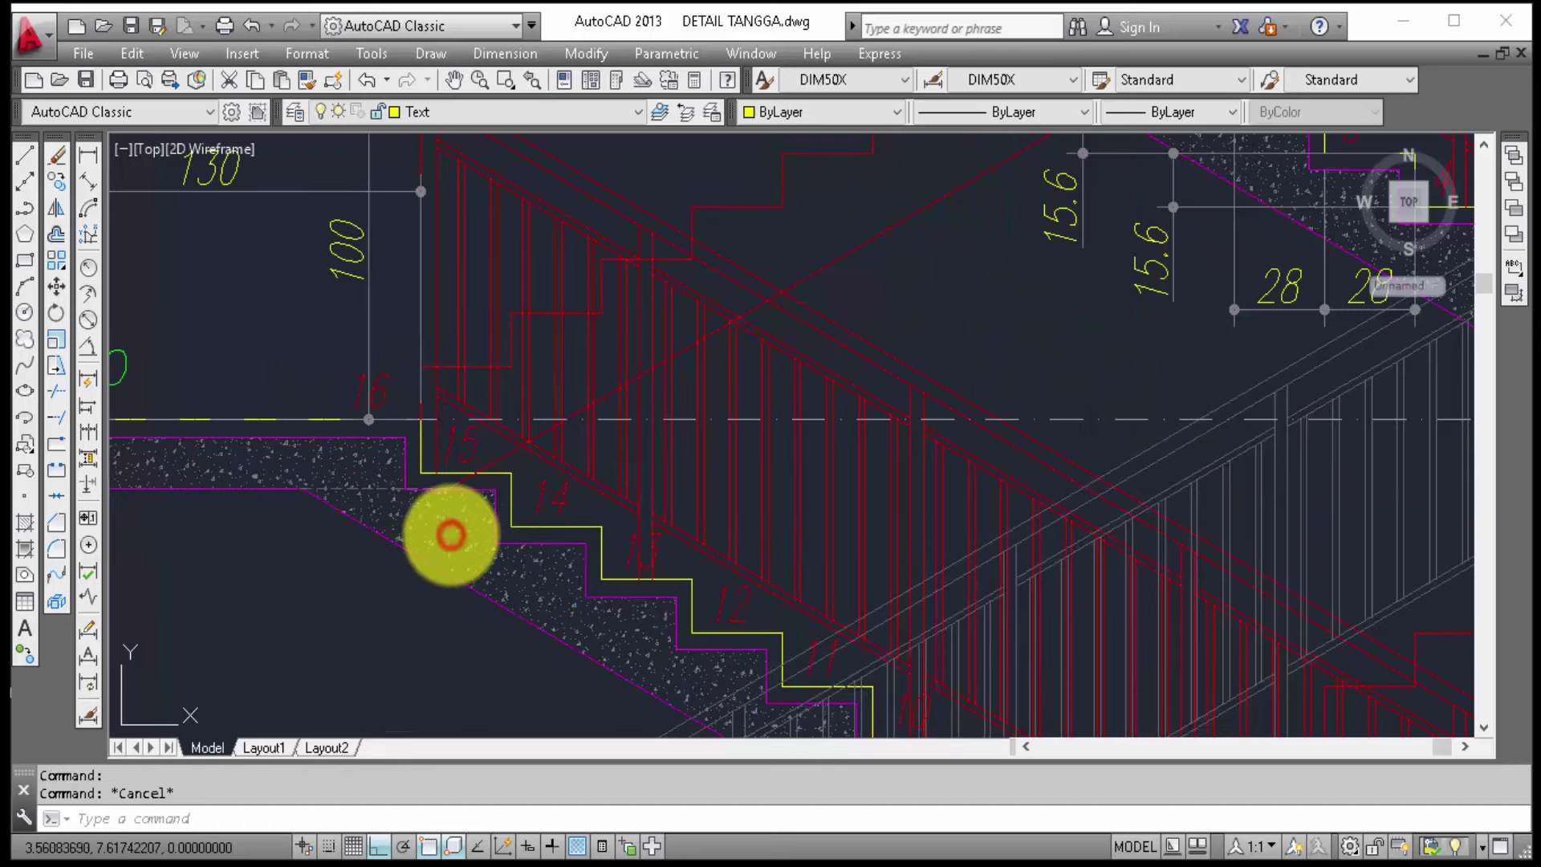
left_click(448, 541)
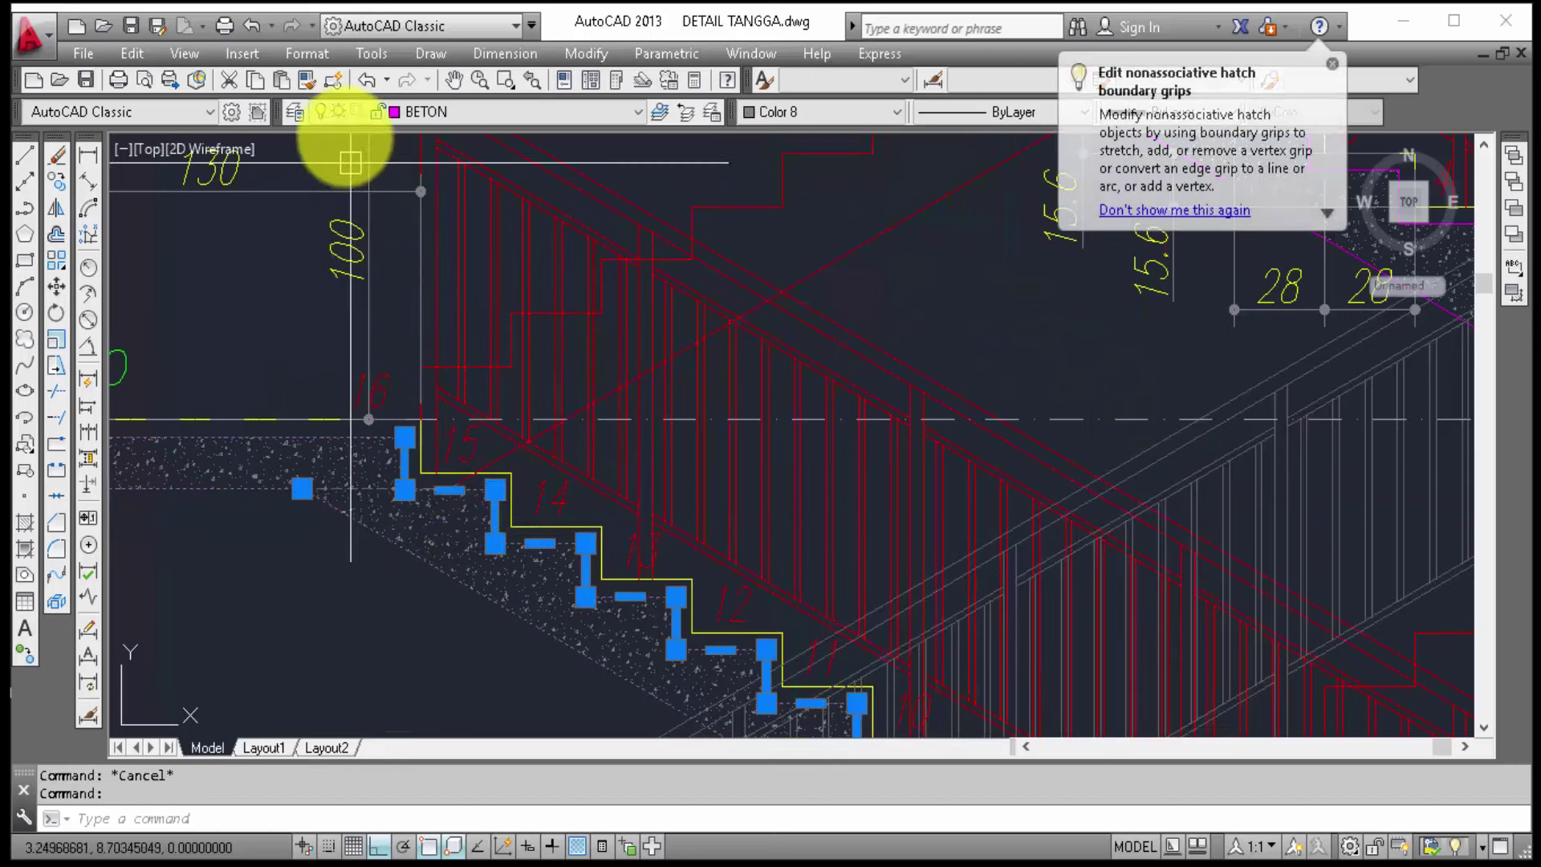
key("Escape")
left_click(308, 86)
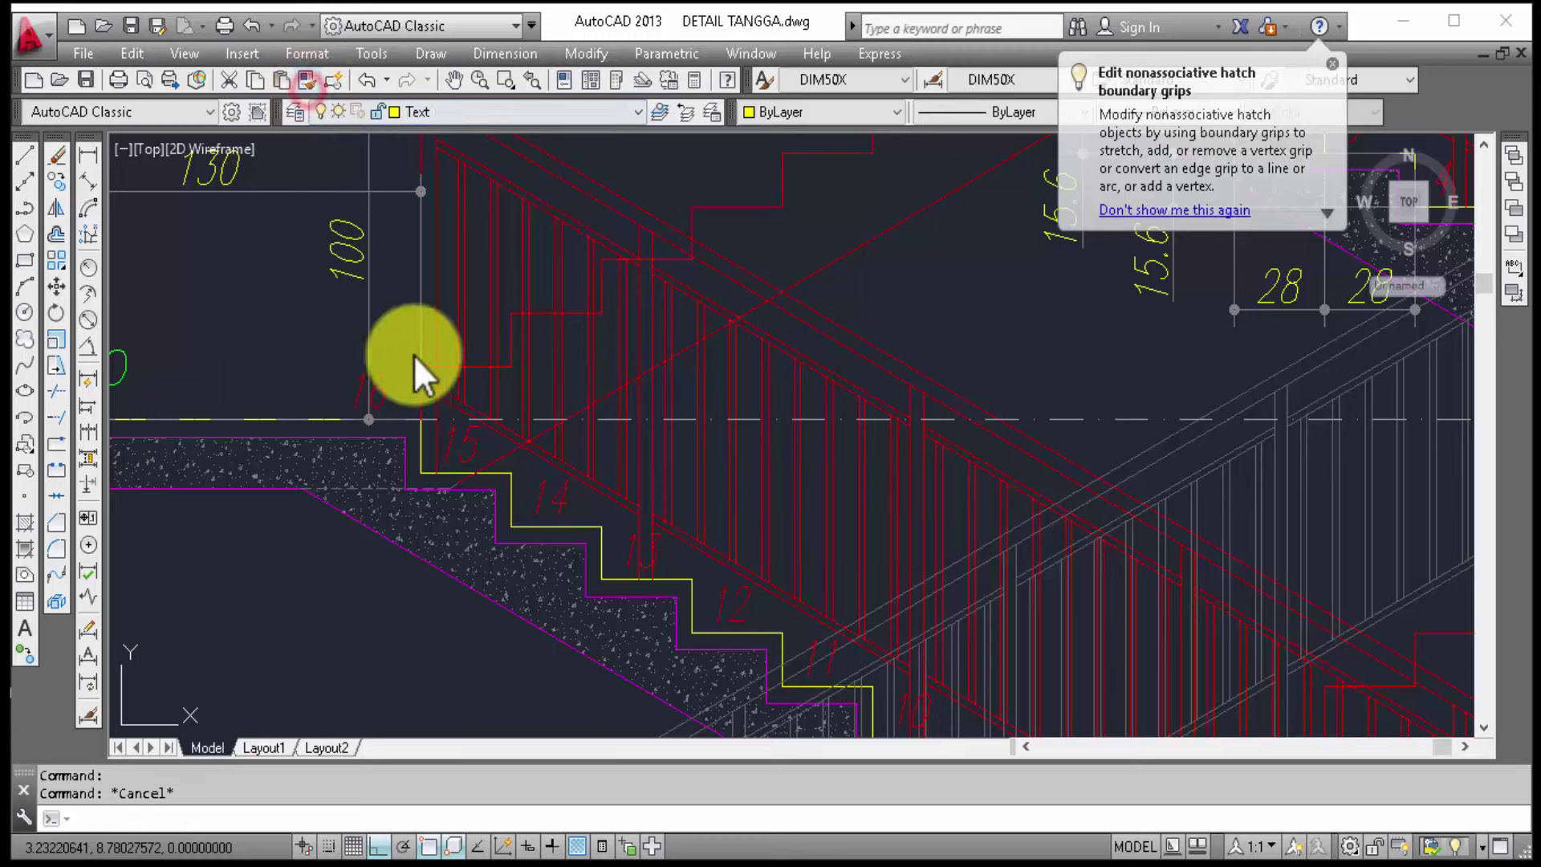
left_click(447, 524)
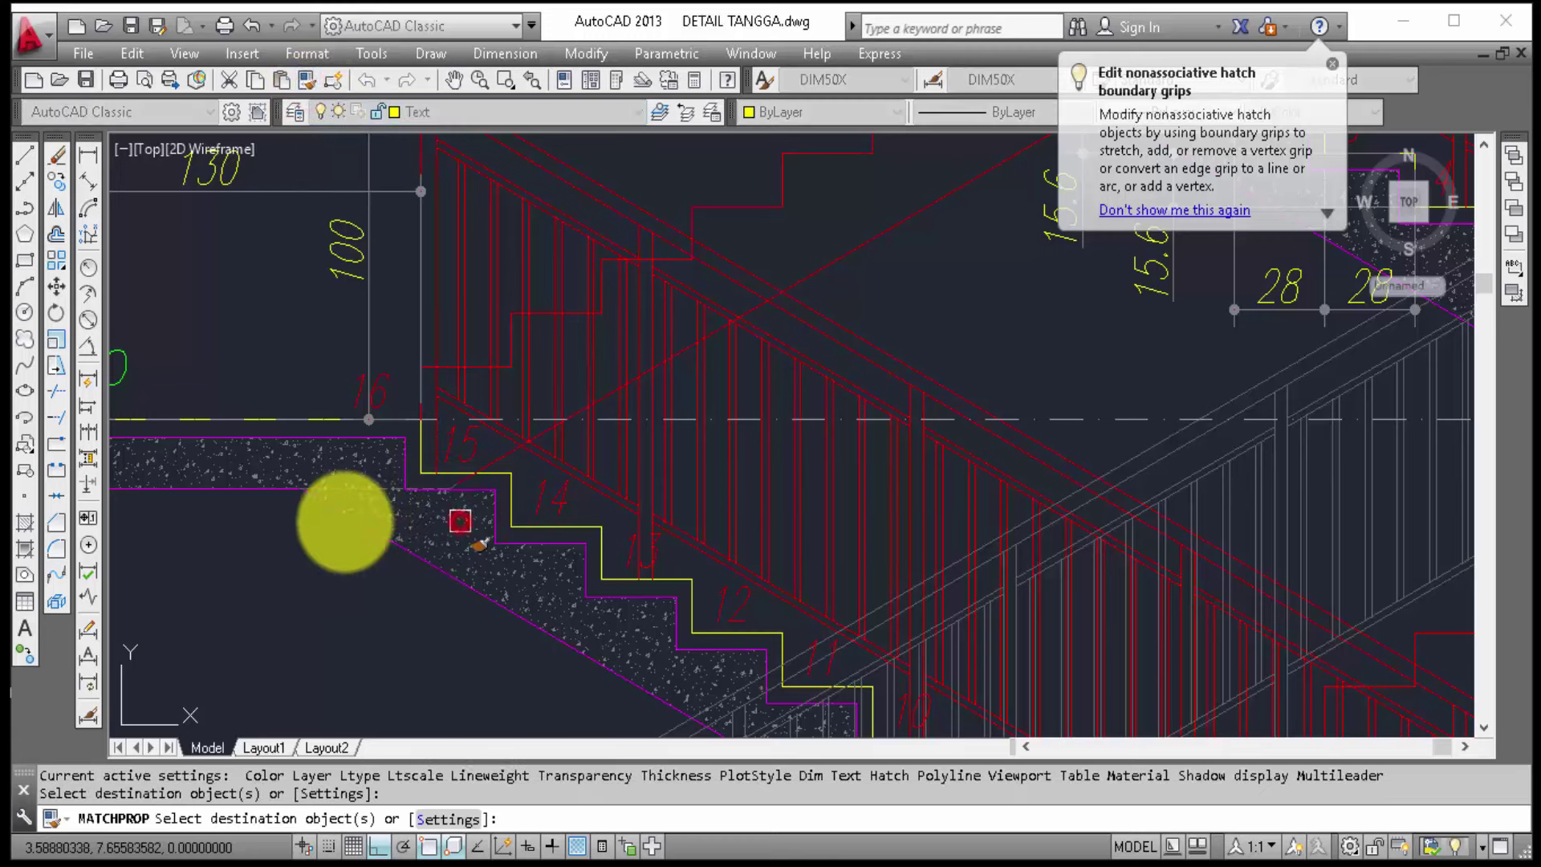
scroll(258, 492, "down", 5)
scroll(287, 541, "down", 2)
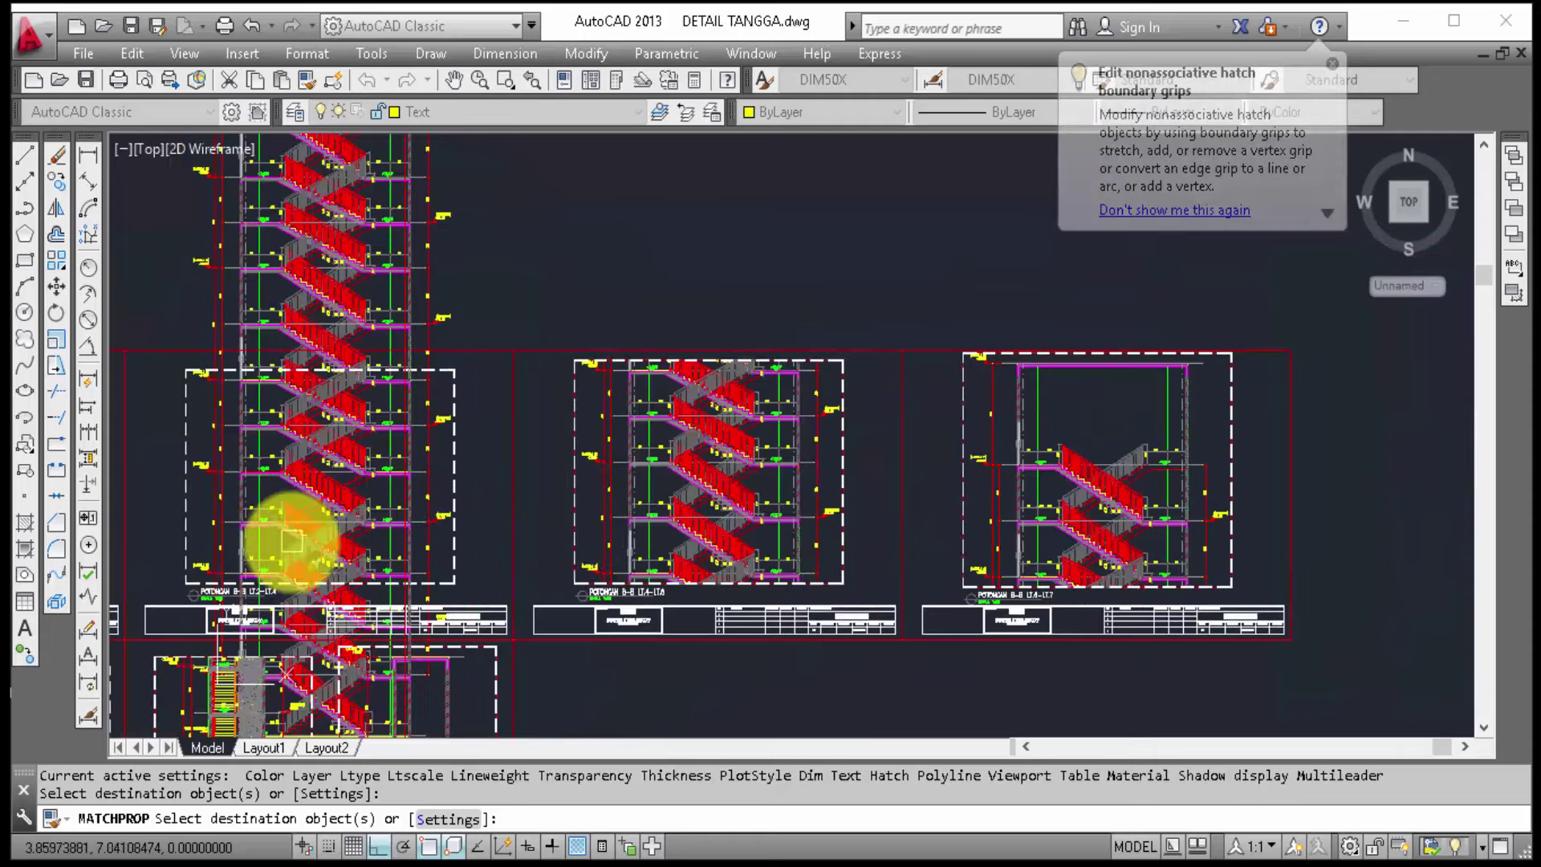
scroll(292, 533, "down", 1)
scroll(488, 538, "down", 2)
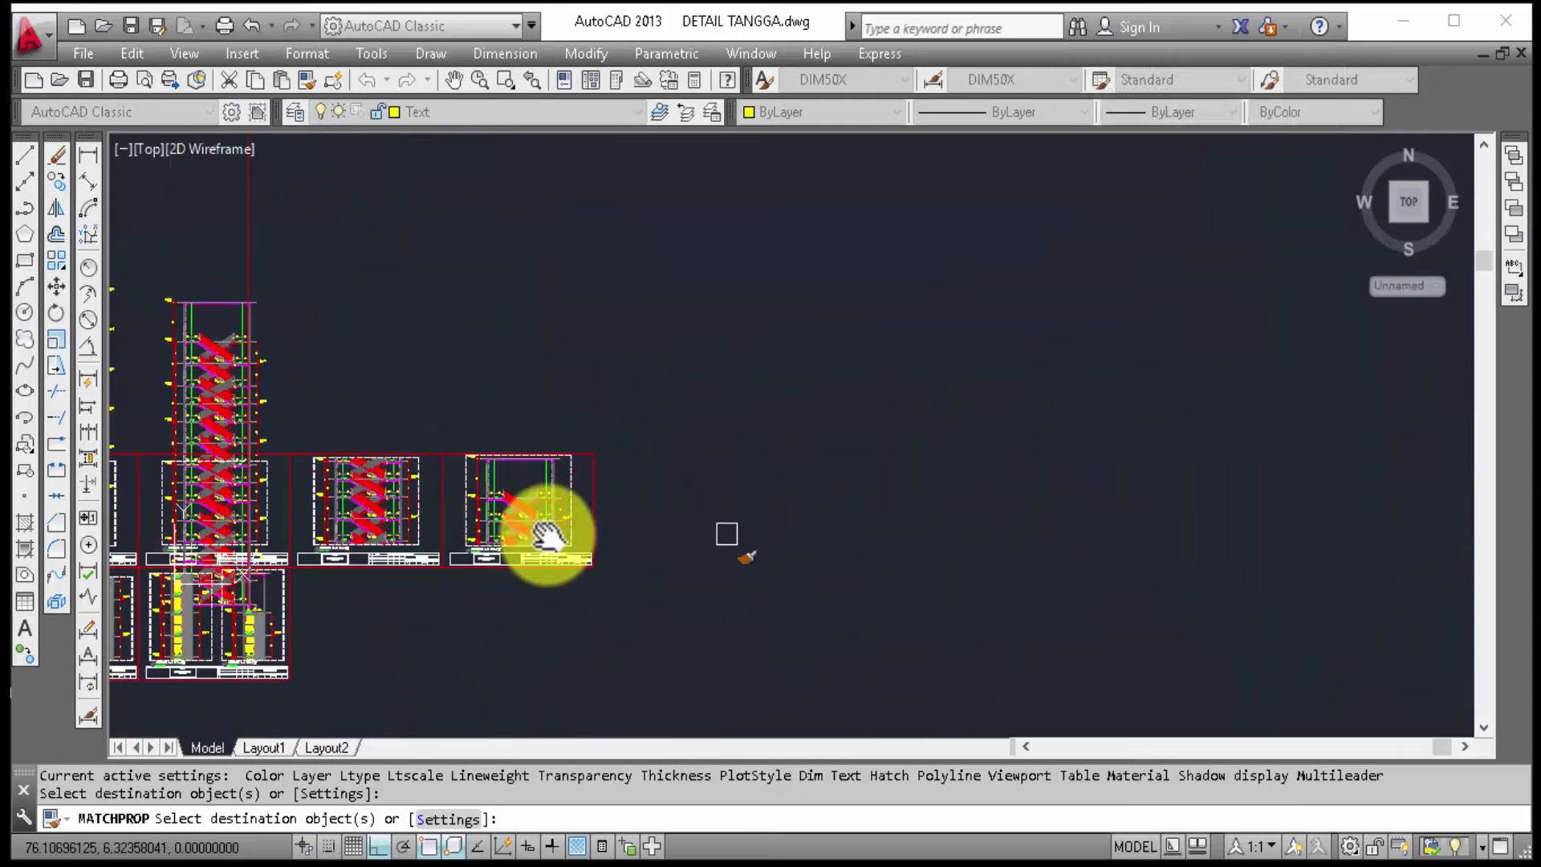
middle_click_drag(860, 533, 499, 516)
scroll(957, 491, "down", 2)
middle_click_drag(956, 490, 689, 509)
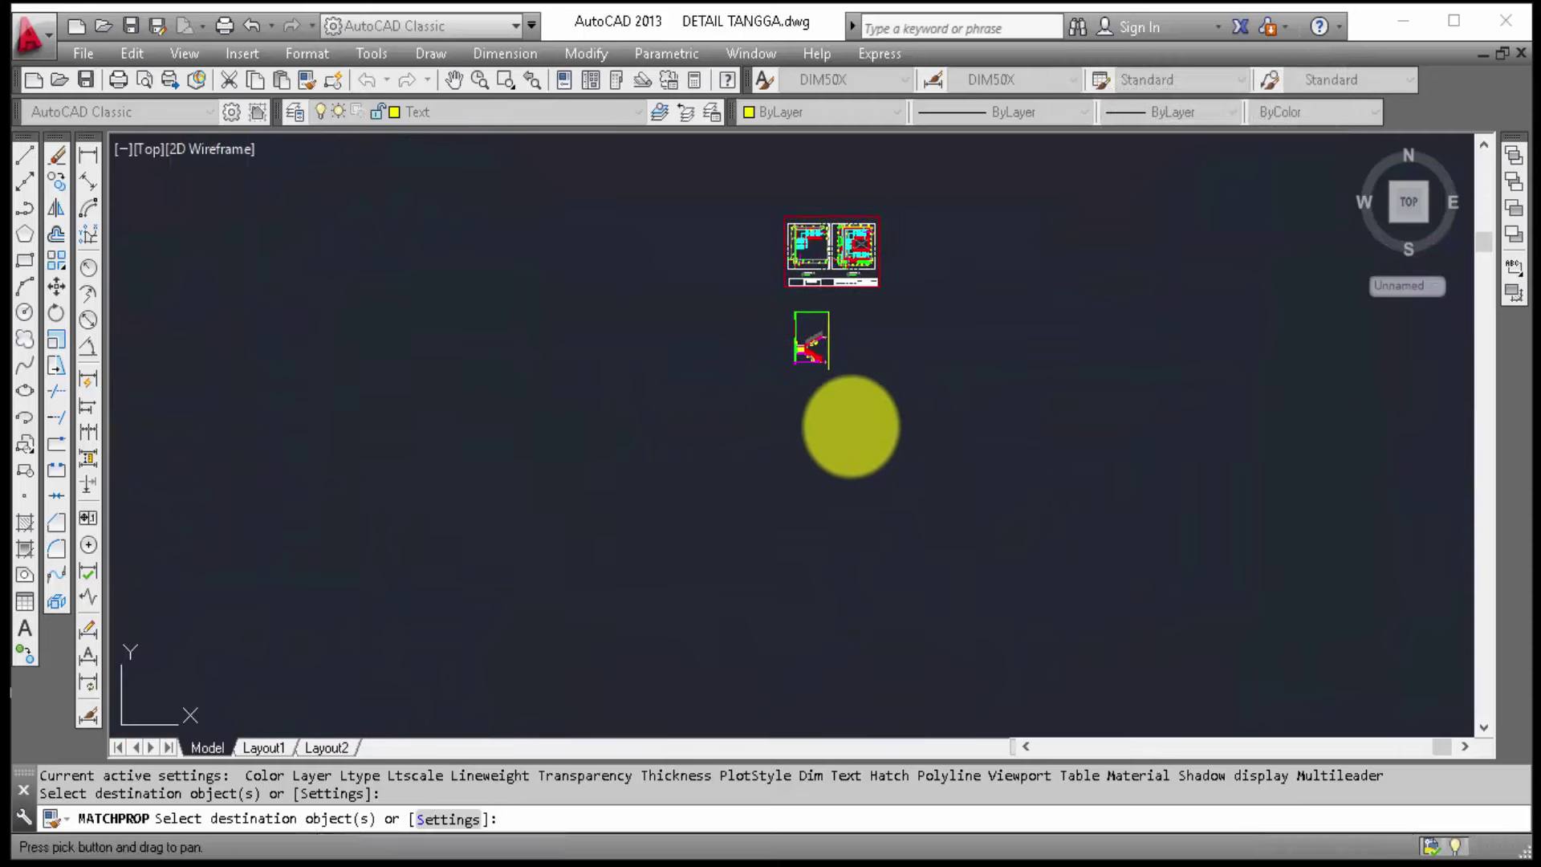
scroll(815, 337, "up", 4)
scroll(839, 540, "up", 4)
scroll(777, 482, "up", 4)
left_click(636, 331)
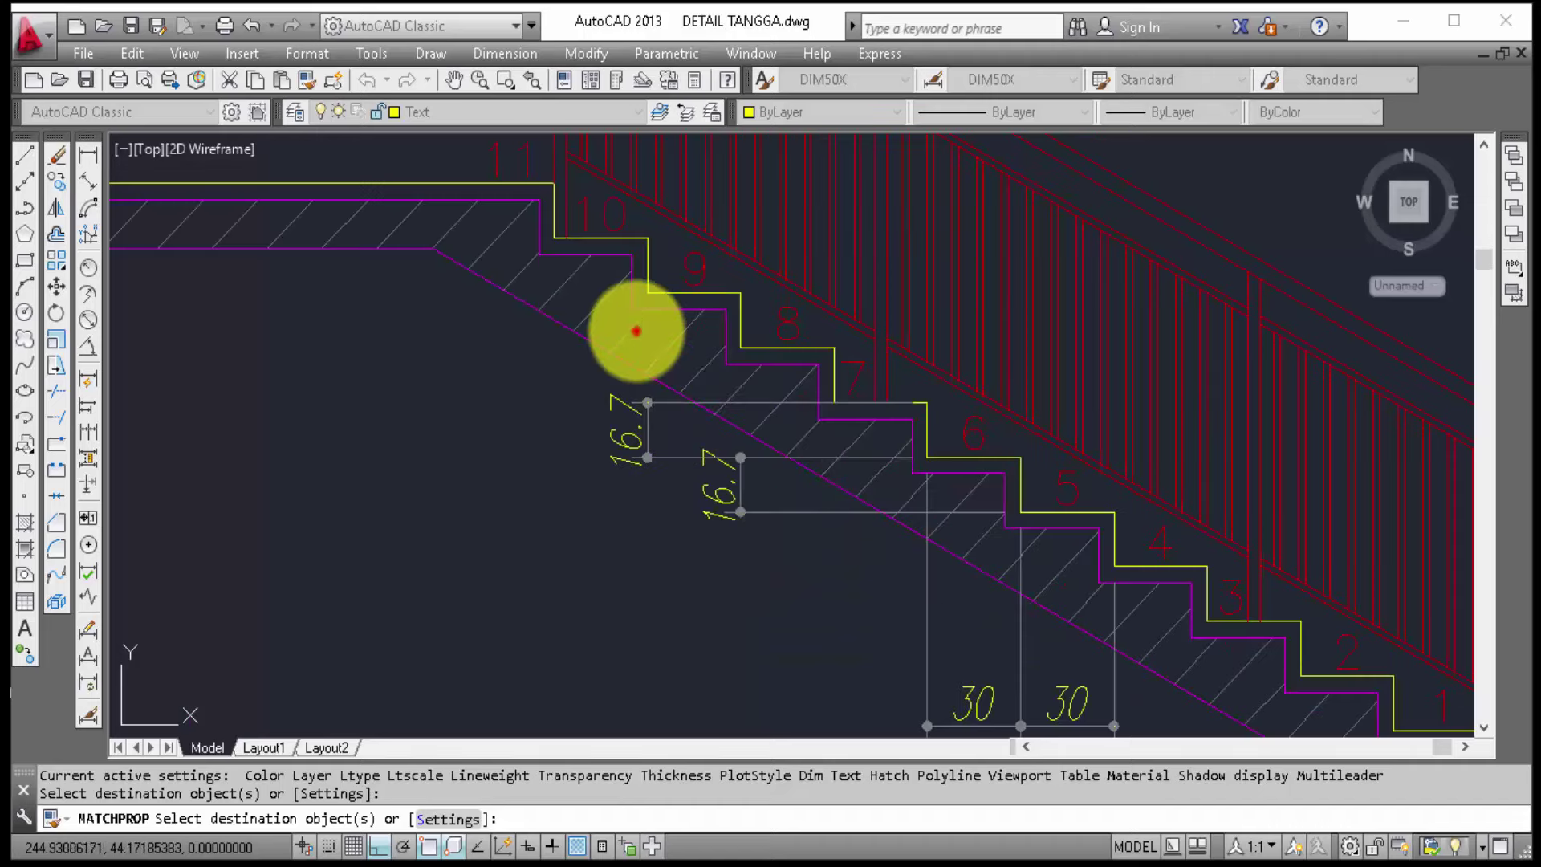
scroll(913, 447, "down", 3)
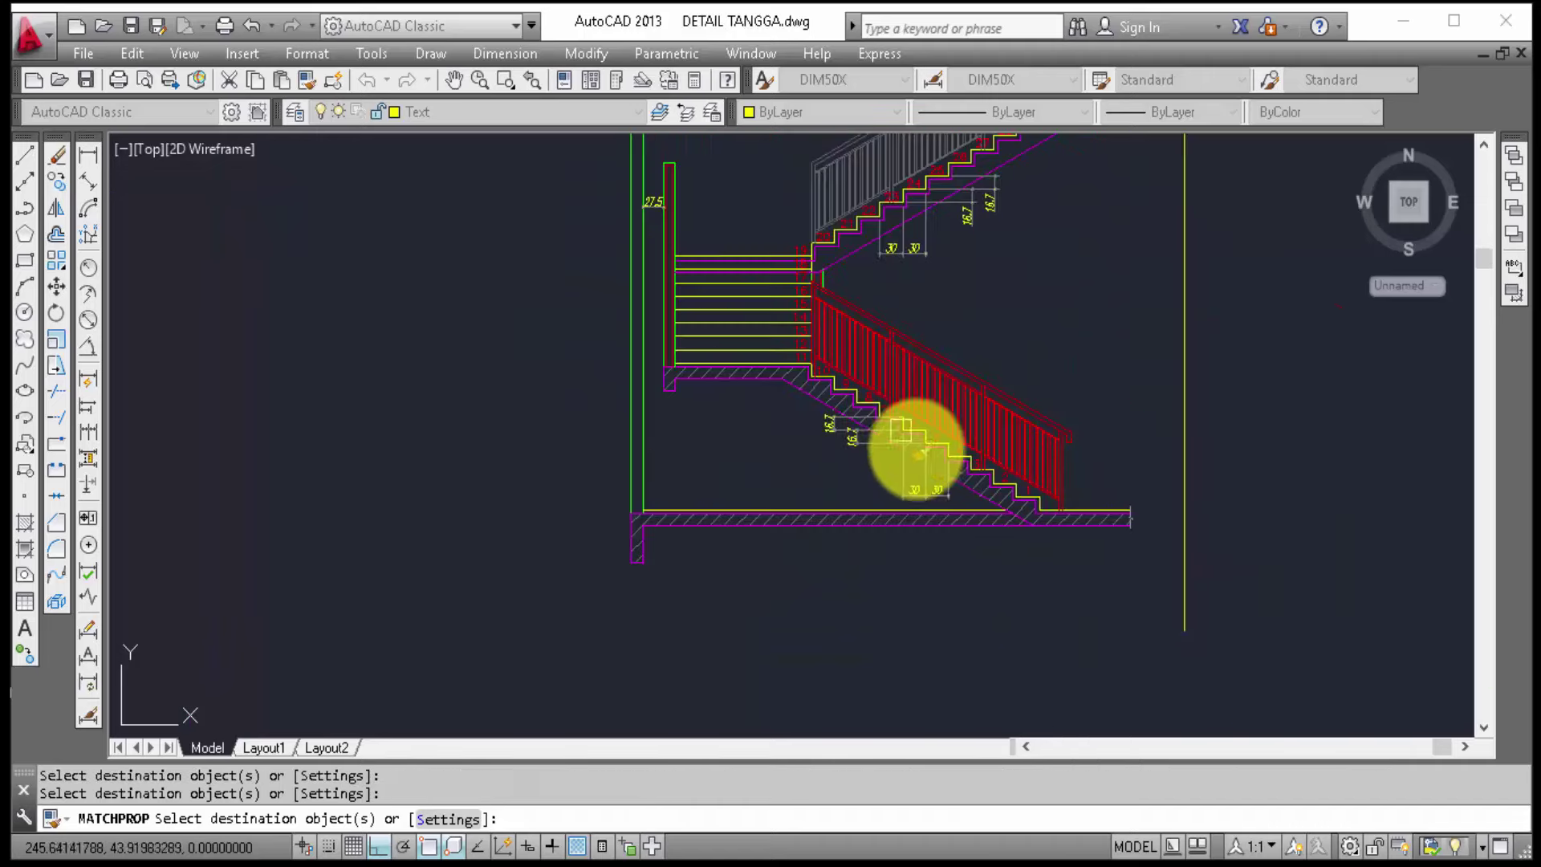
scroll(858, 447, "down", 3)
scroll(888, 464, "down", 2)
key("Escape")
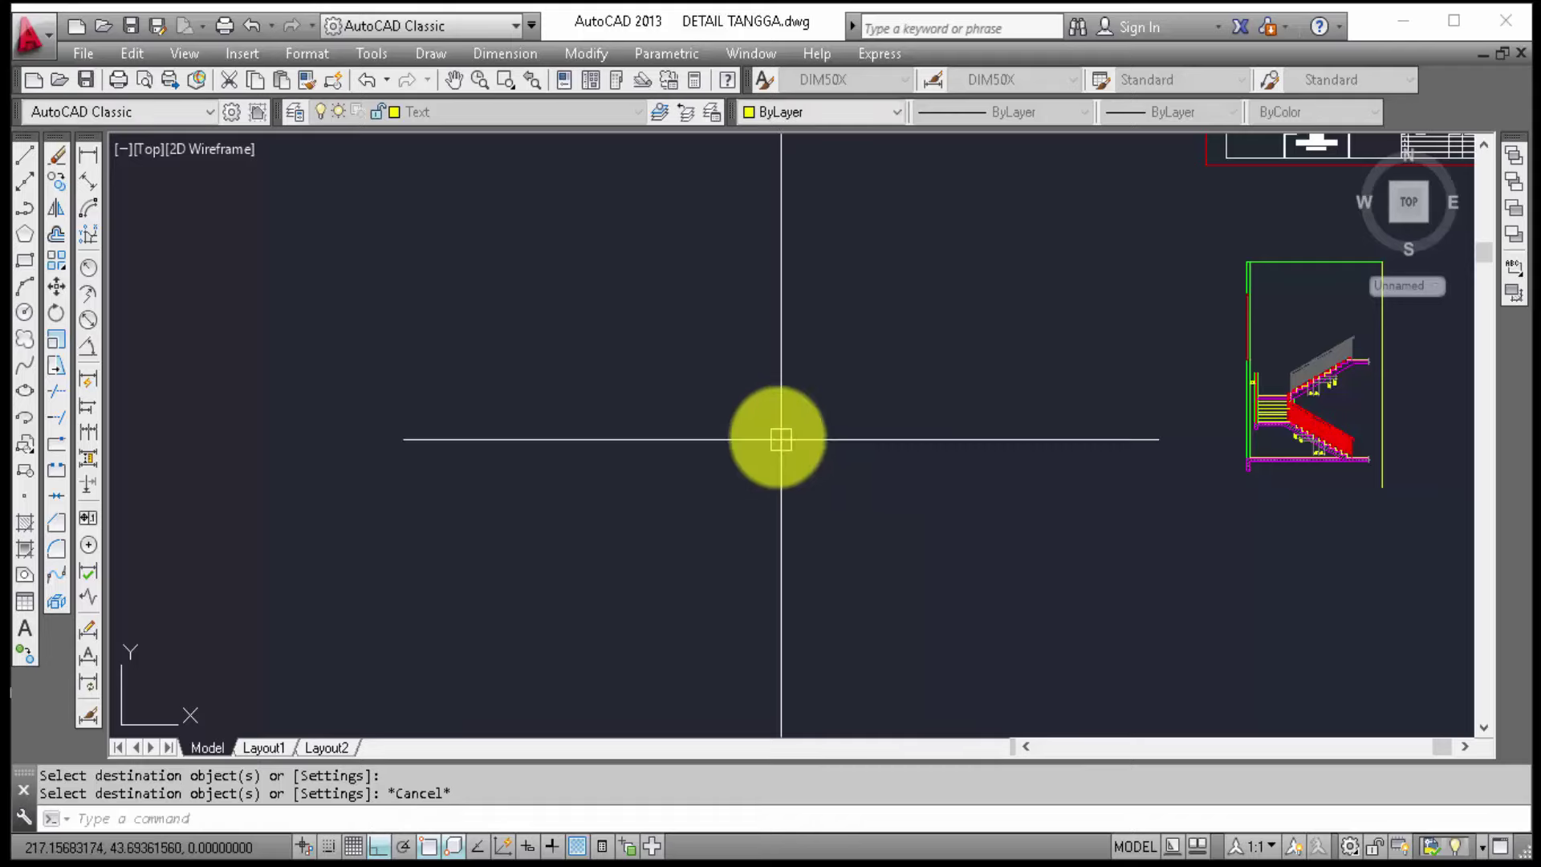
scroll(776, 436, "down", 3)
middle_click_drag(818, 399, 1117, 361)
scroll(466, 518, "up", 2)
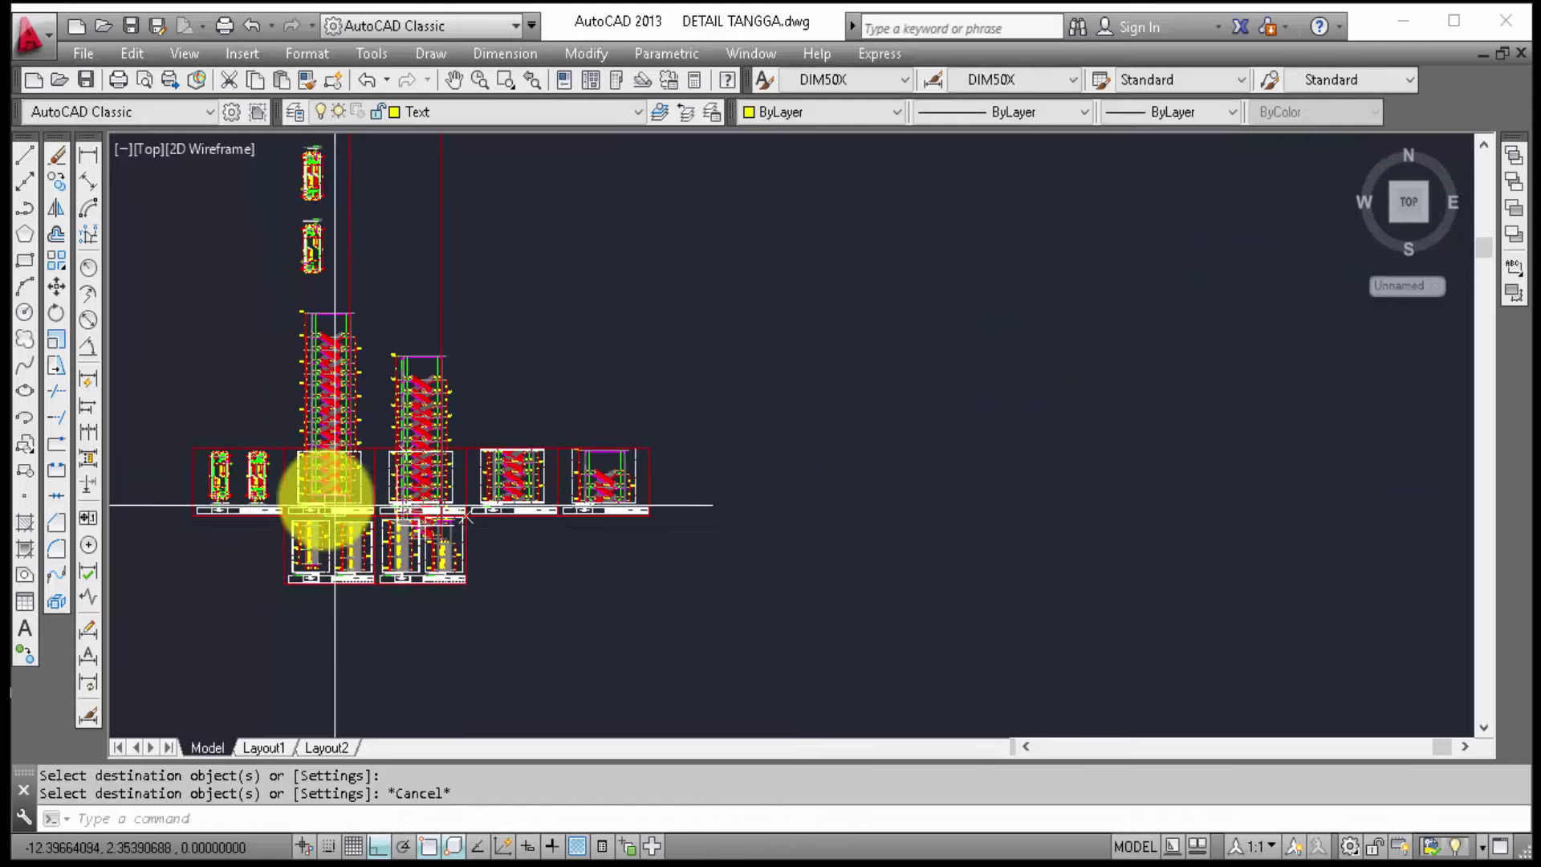
scroll(305, 482, "up", 1)
scroll(334, 510, "up", 2)
scroll(341, 499, "up", 2)
scroll(353, 498, "up", 2)
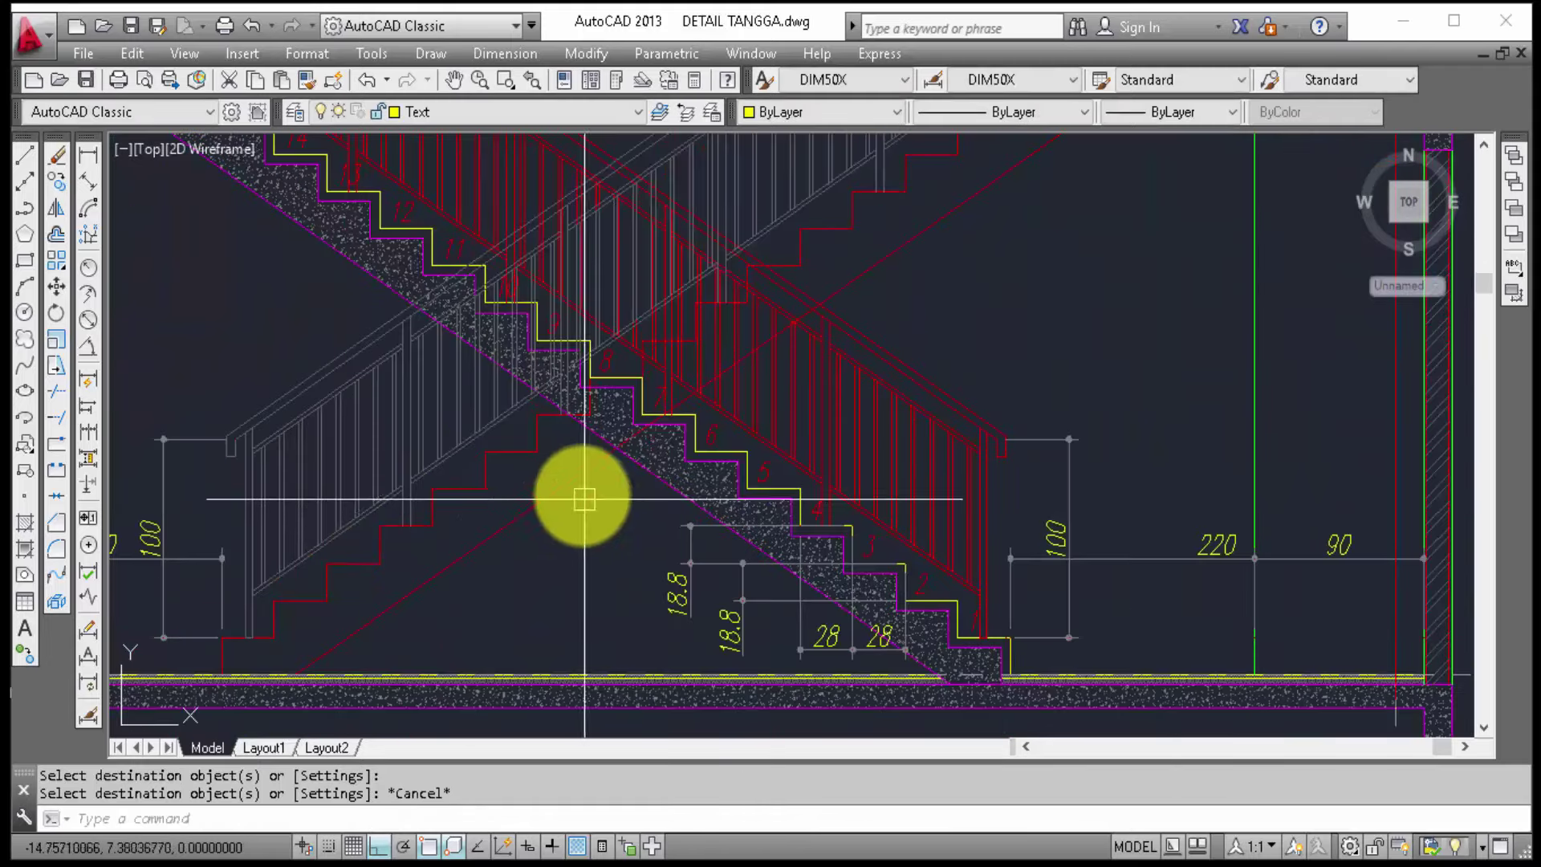
left_click(310, 90)
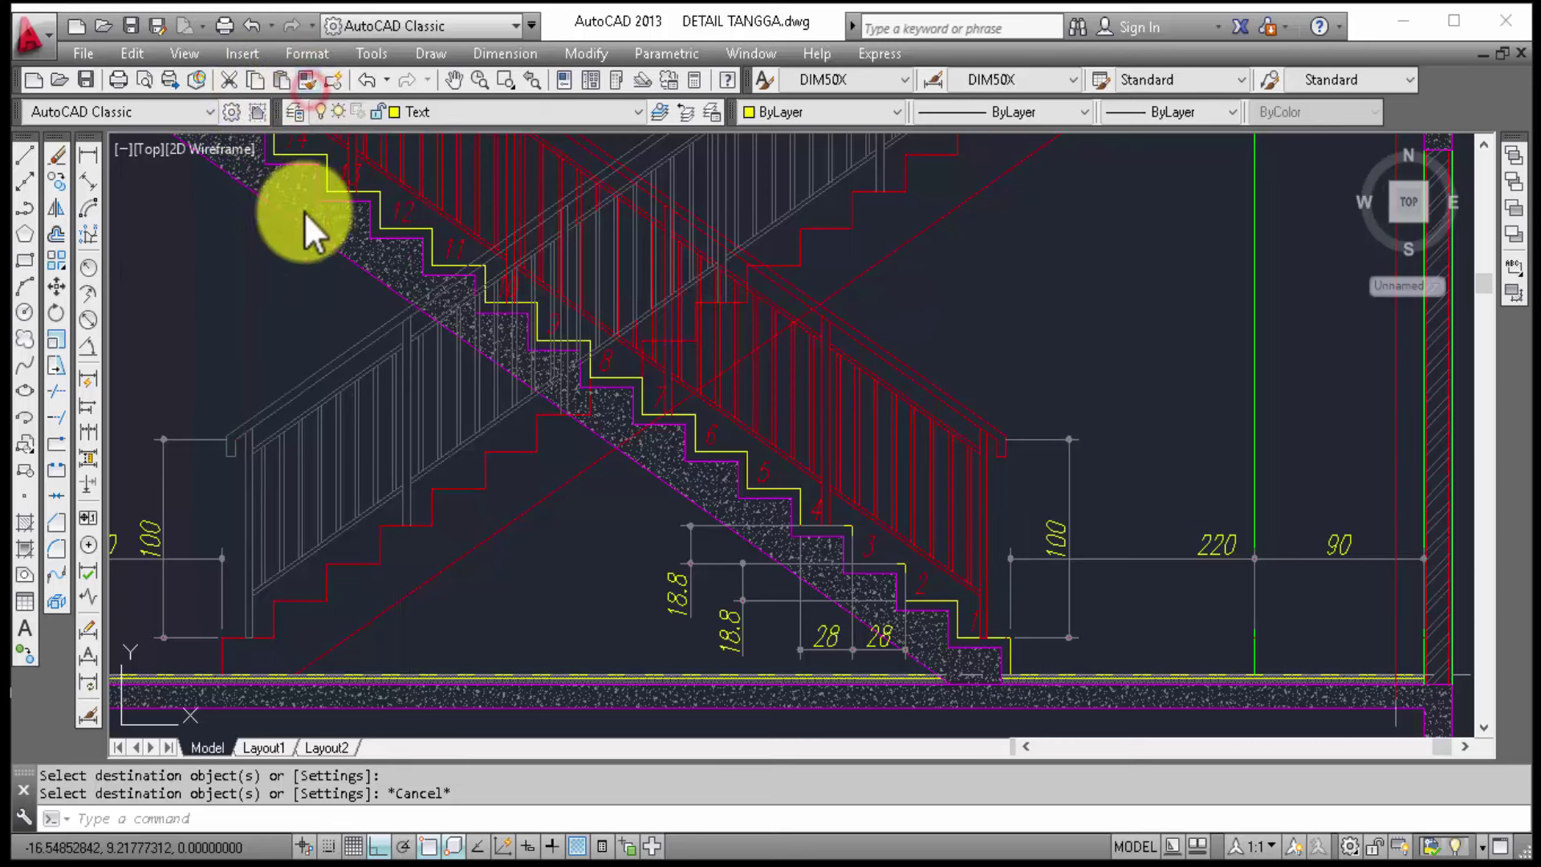
left_click(352, 222)
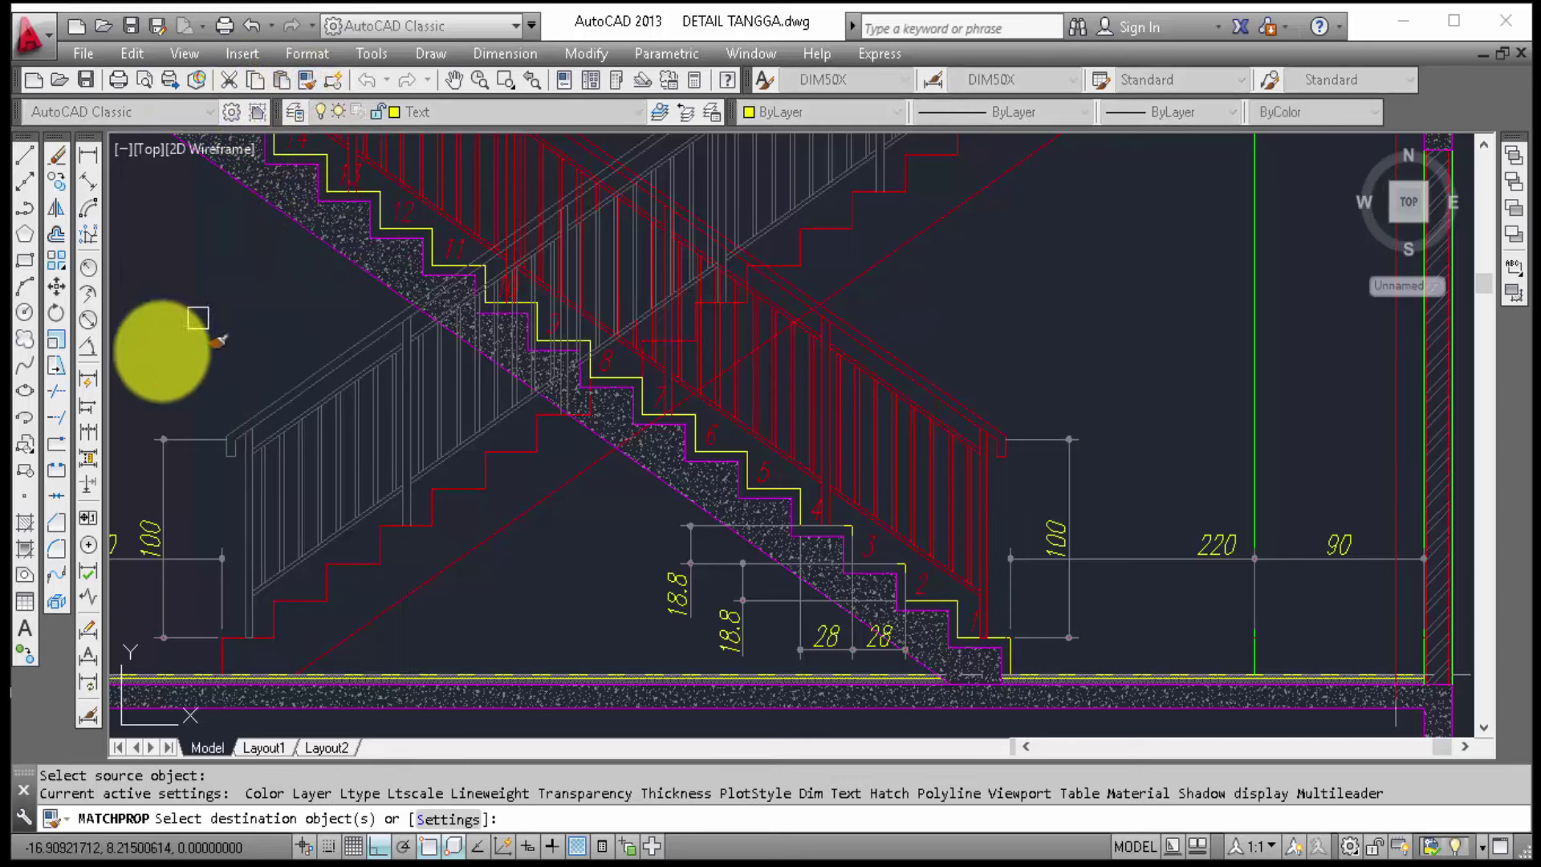
scroll(181, 417, "down", 2)
scroll(299, 552, "down", 3)
scroll(974, 516, "down", 2)
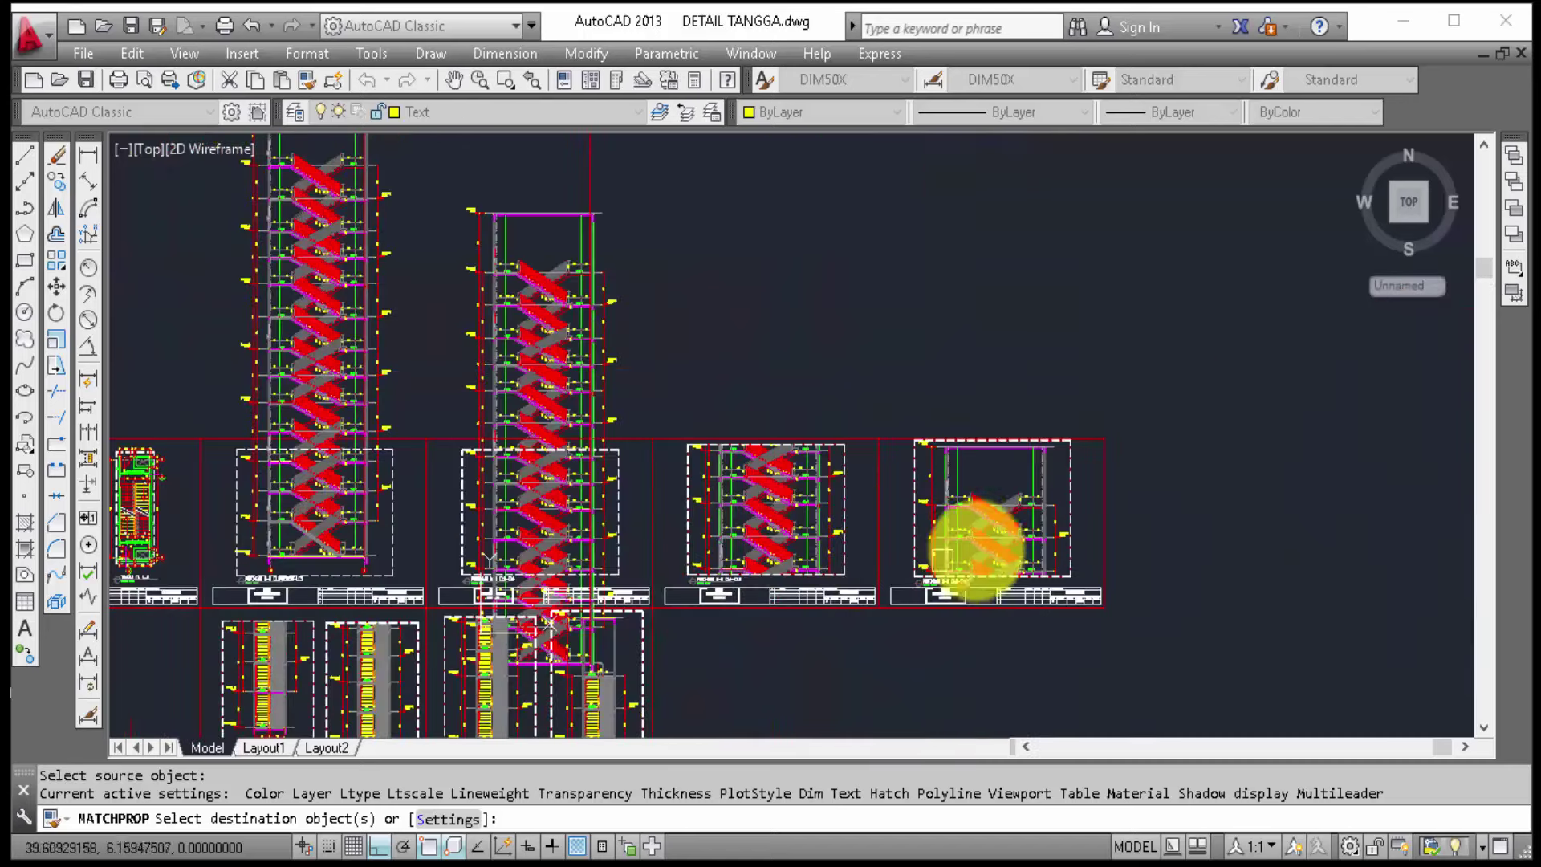
scroll(922, 516, "down", 3)
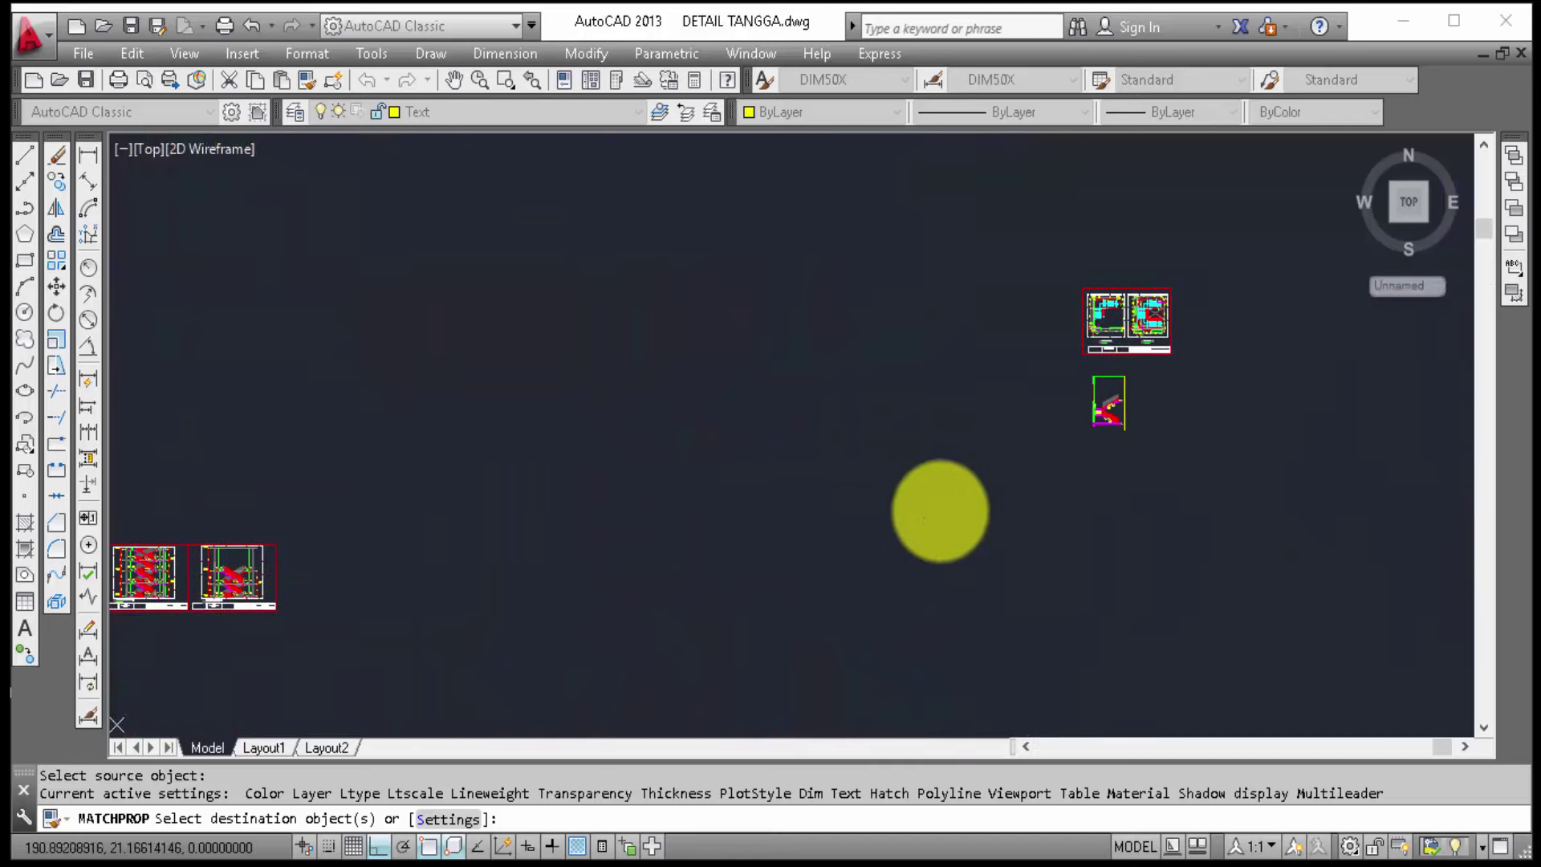
scroll(1148, 377, "up", 6)
scroll(759, 489, "up", 3)
scroll(722, 481, "up", 2)
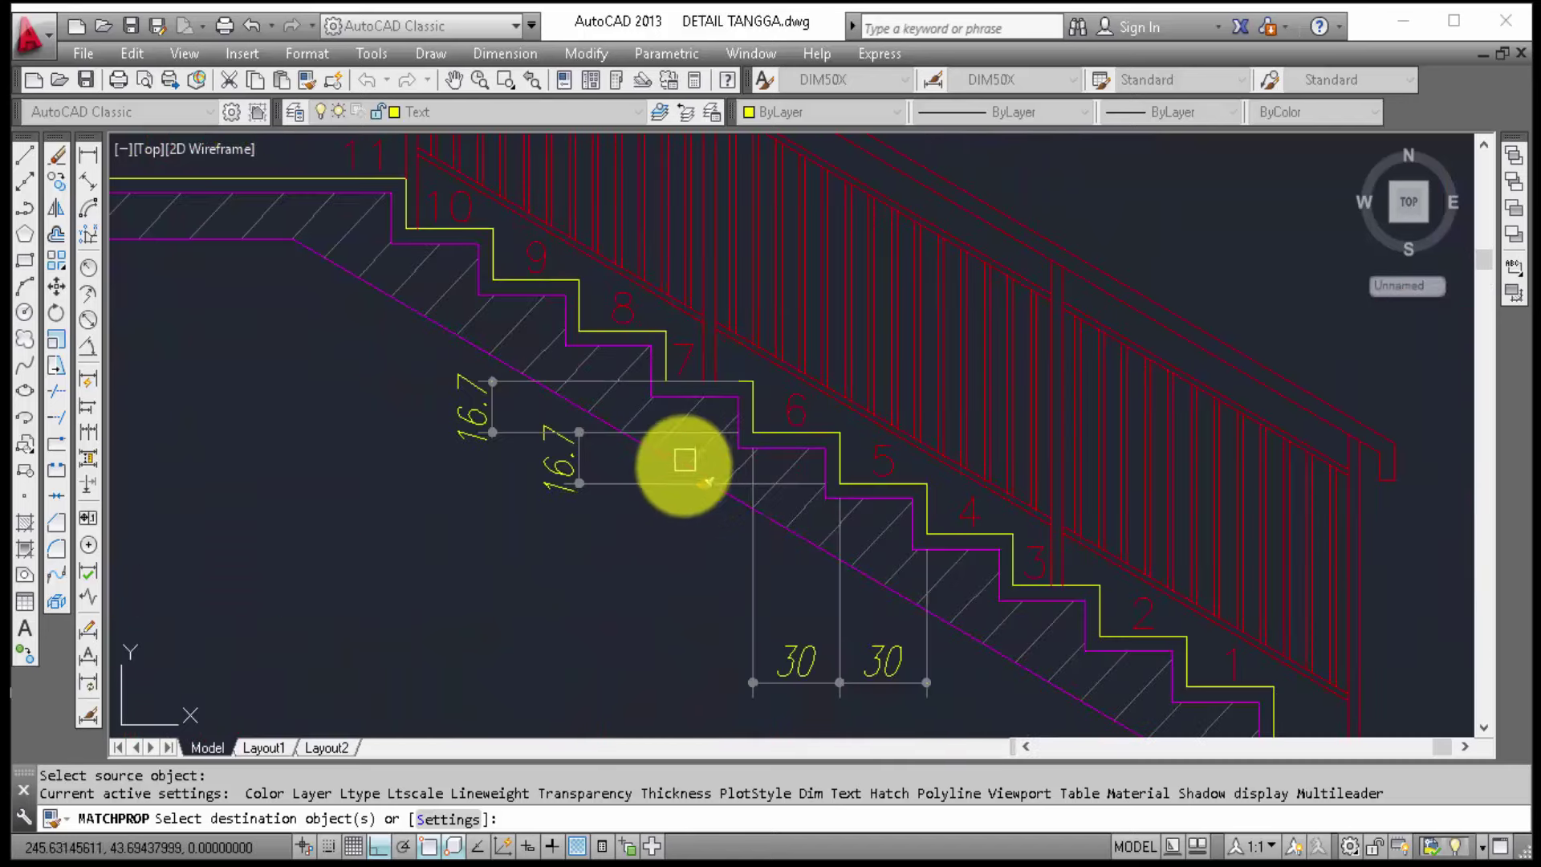
scroll(688, 455, "up", 2)
scroll(623, 407, "up", 2)
left_click(603, 395)
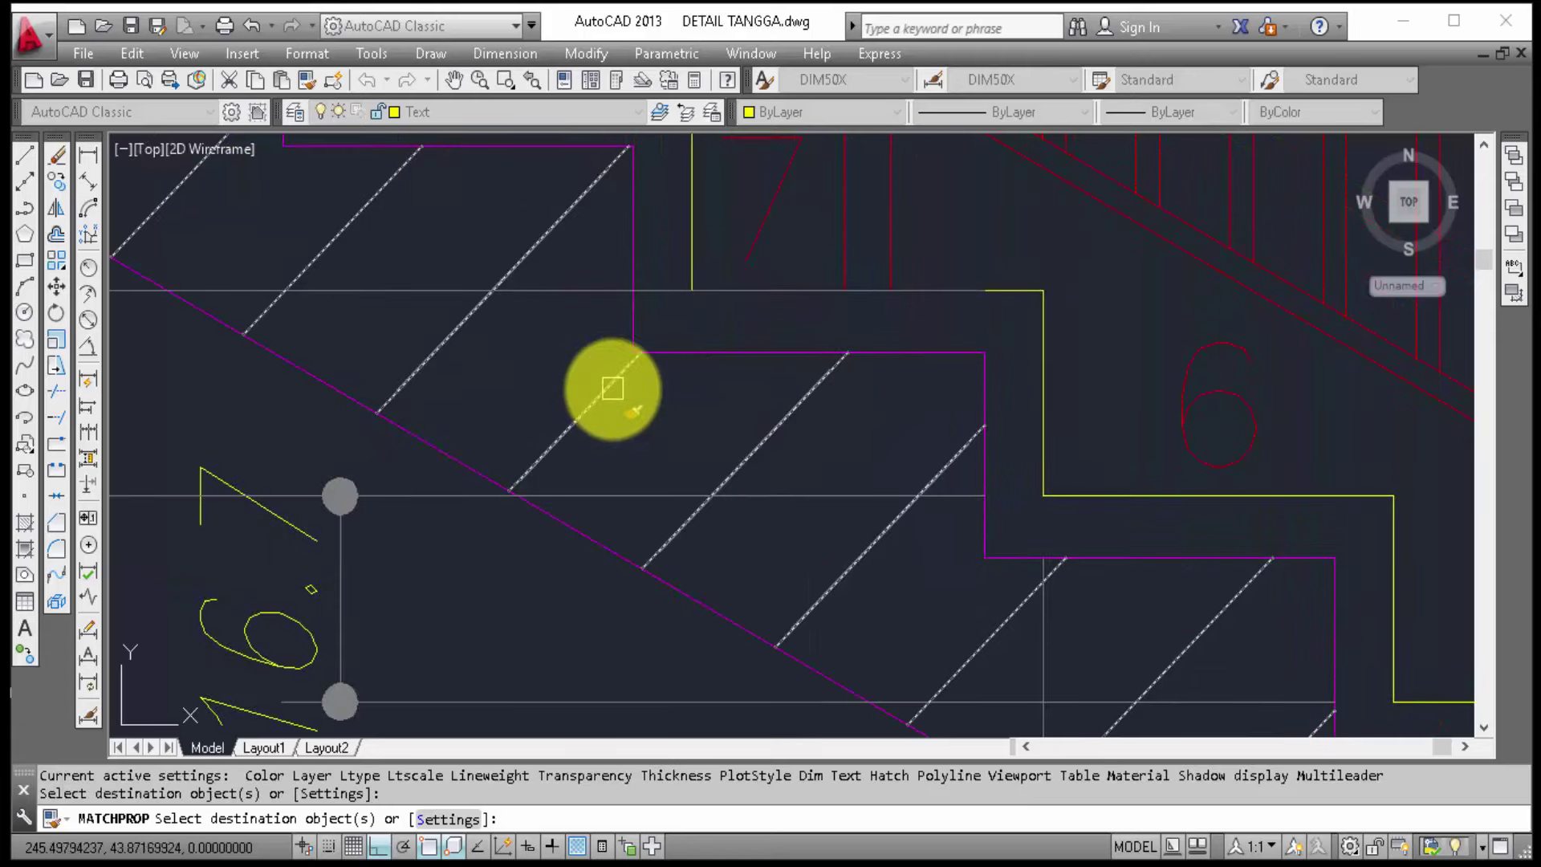
key("Escape")
scroll(1001, 454, "down", 3)
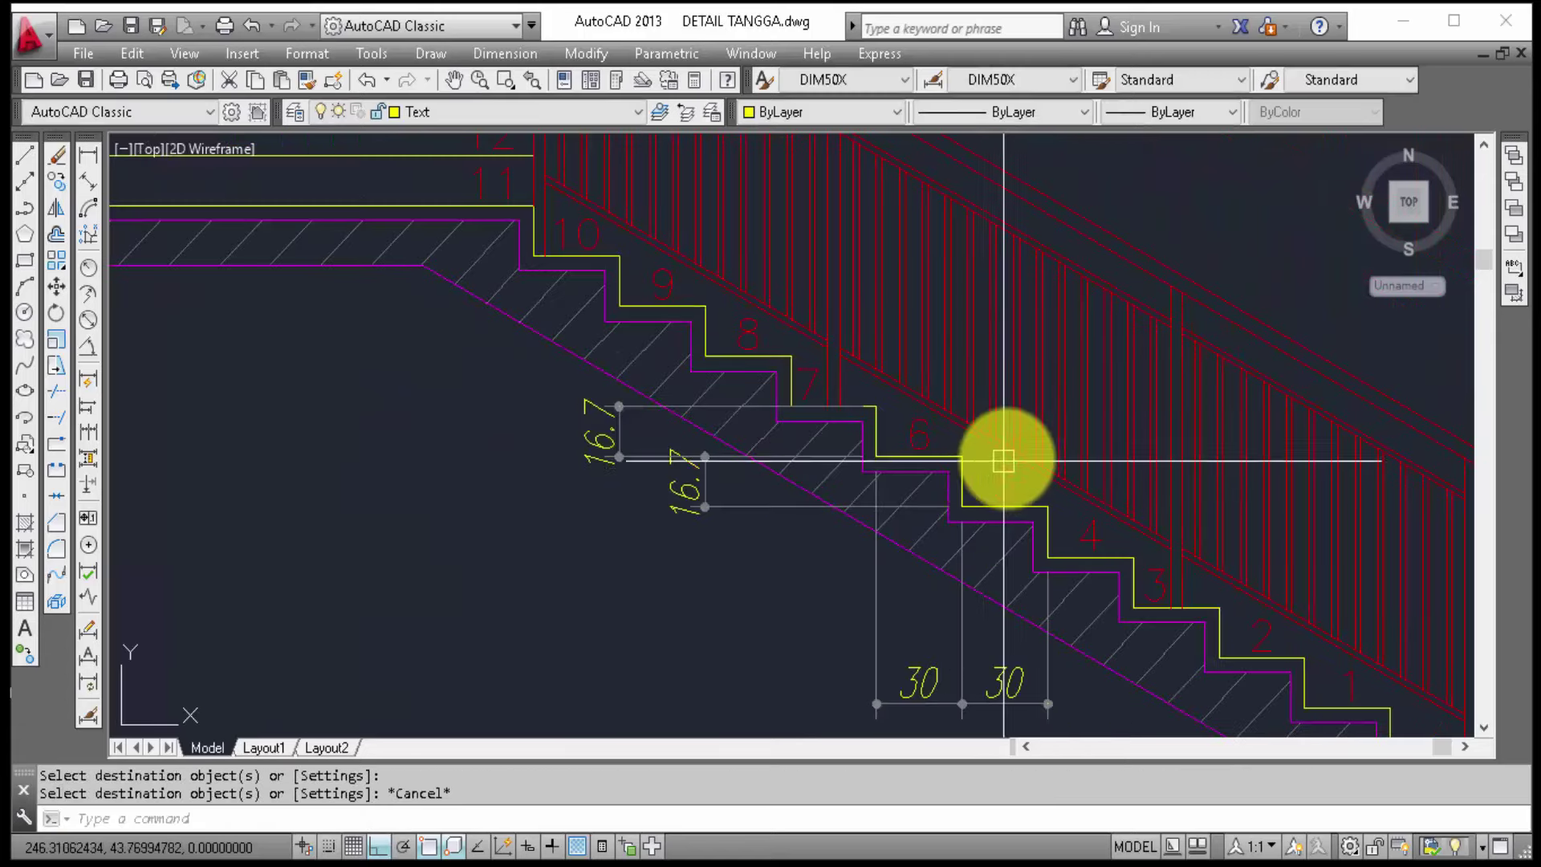
scroll(1008, 458, "down", 4)
scroll(1008, 457, "down", 4)
scroll(1015, 482, "up", 2)
scroll(991, 431, "up", 4)
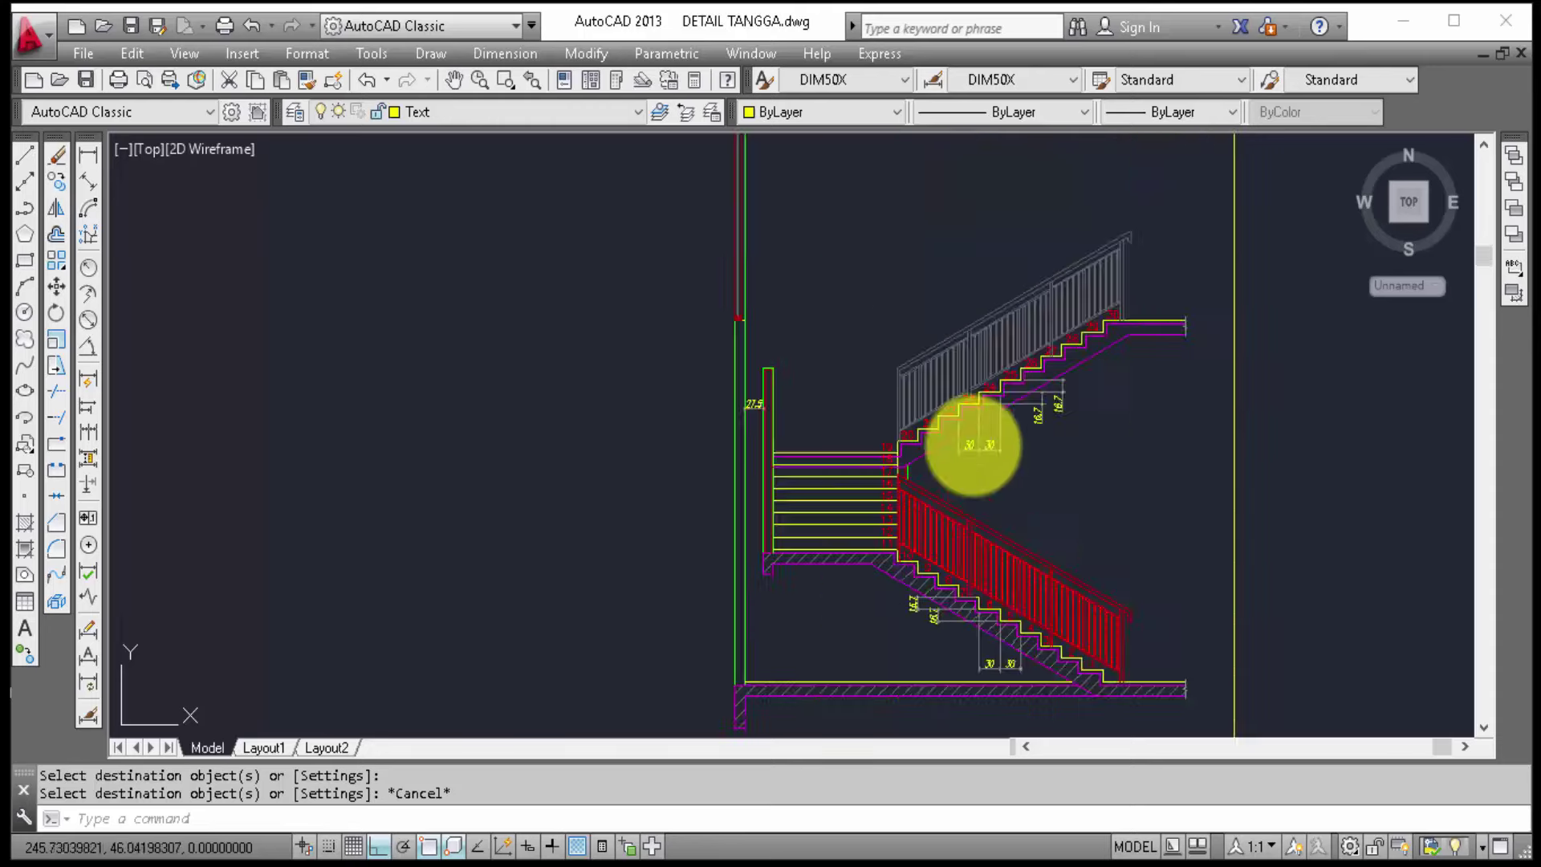
scroll(974, 447, "up", 2)
middle_click_drag(873, 526, 747, 475)
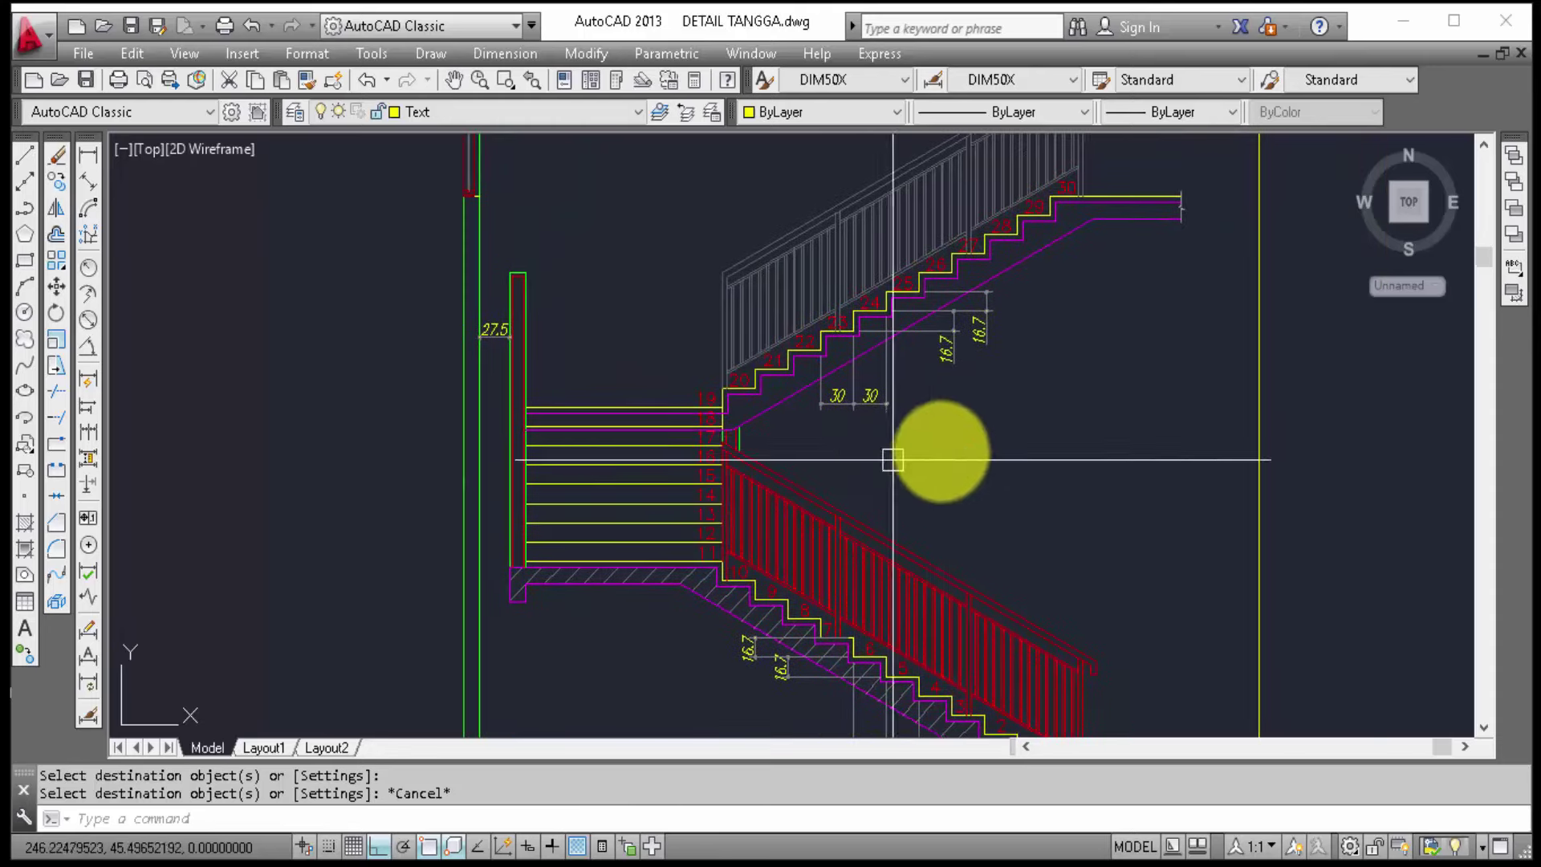
scroll(992, 427, "down", 2)
scroll(1074, 403, "down", 3)
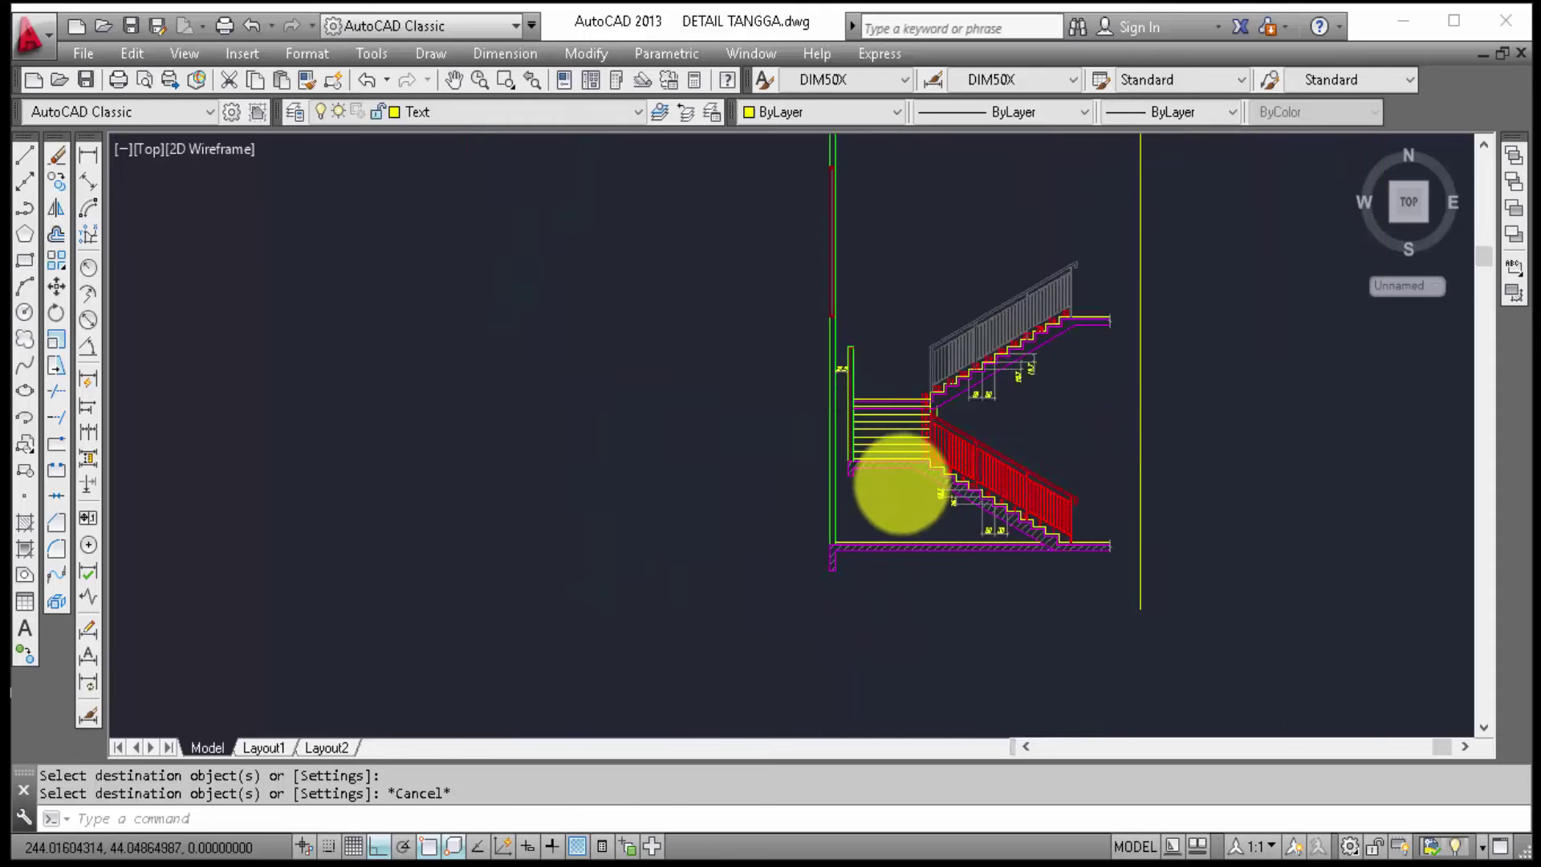
scroll(981, 485, "down", 2)
scroll(1026, 447, "down", 2)
scroll(817, 482, "up", 4)
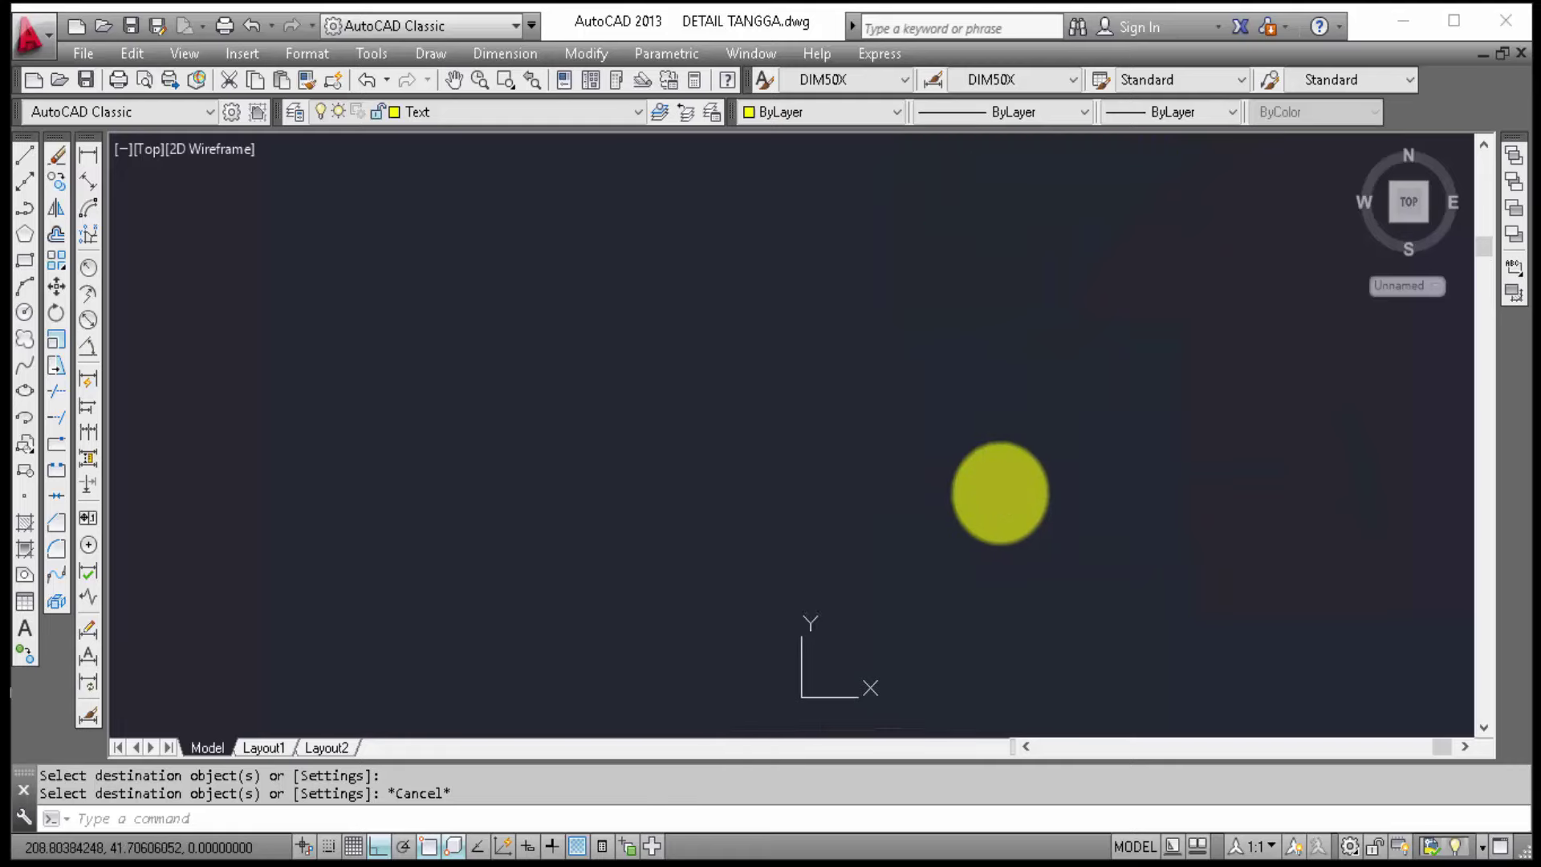
middle_click_drag(999, 492, 688, 471)
scroll(485, 509, "up", 3)
scroll(475, 543, "up", 1)
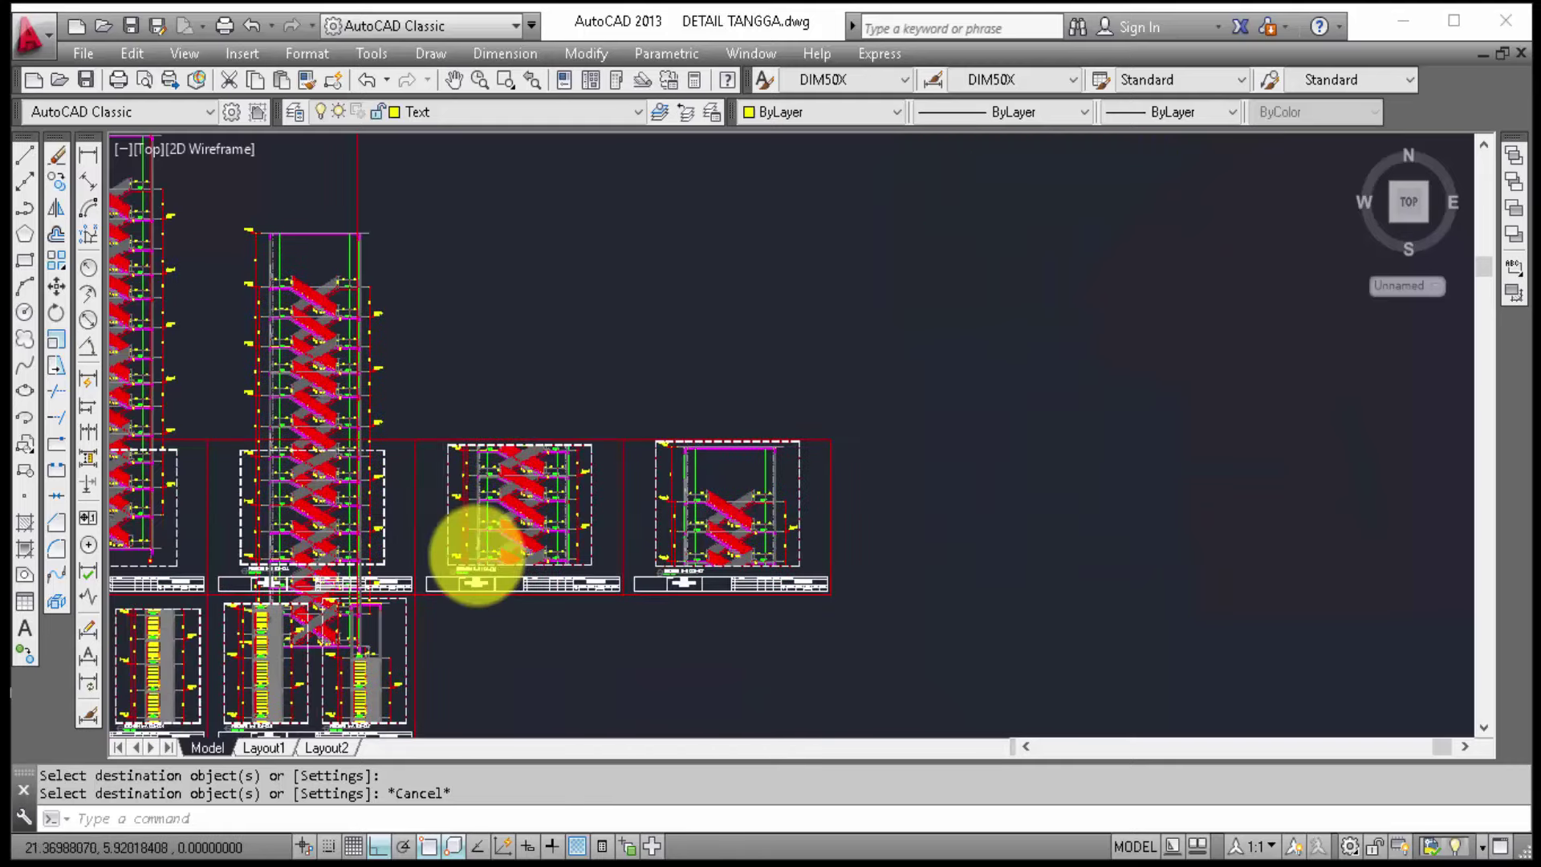
scroll(480, 561, "up", 2)
middle_click_drag(1135, 484, 431, 517)
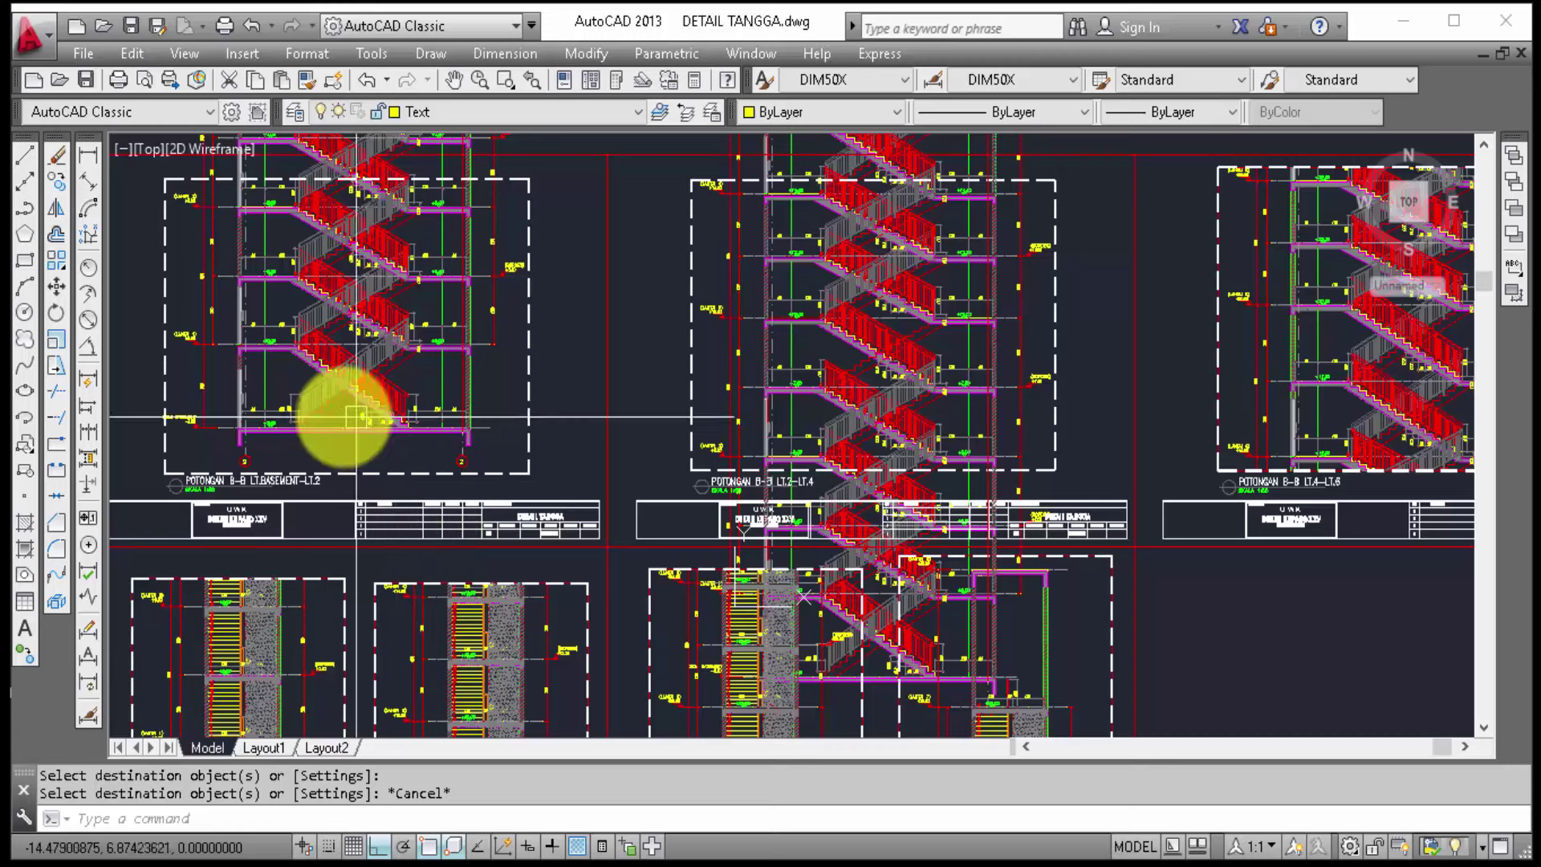
scroll(321, 425, "up", 4)
scroll(412, 464, "up", 2)
scroll(578, 523, "up", 2)
scroll(571, 588, "up", 4)
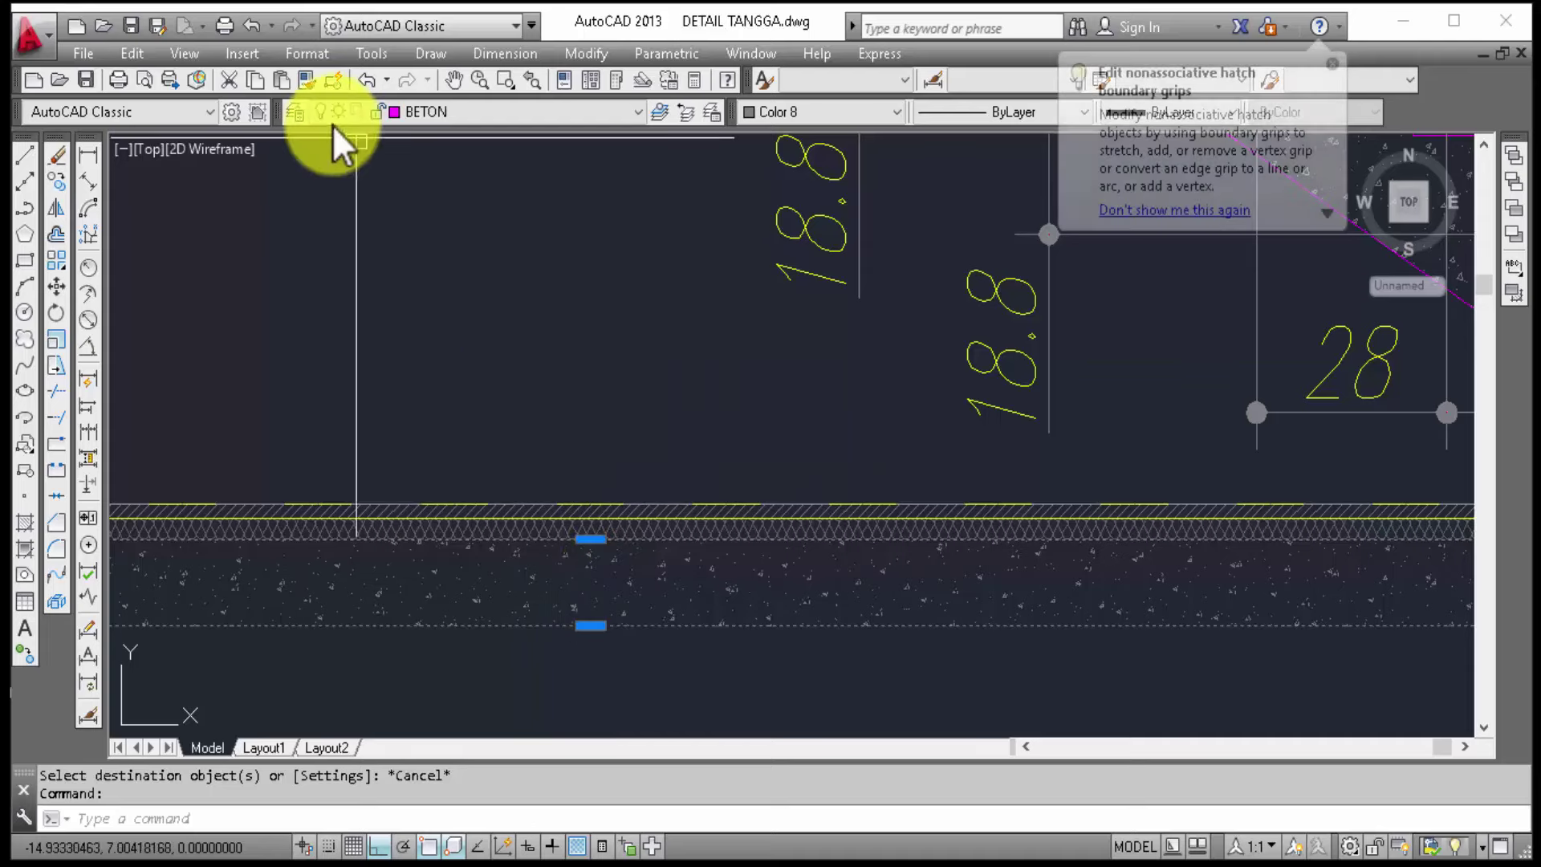
key("Escape")
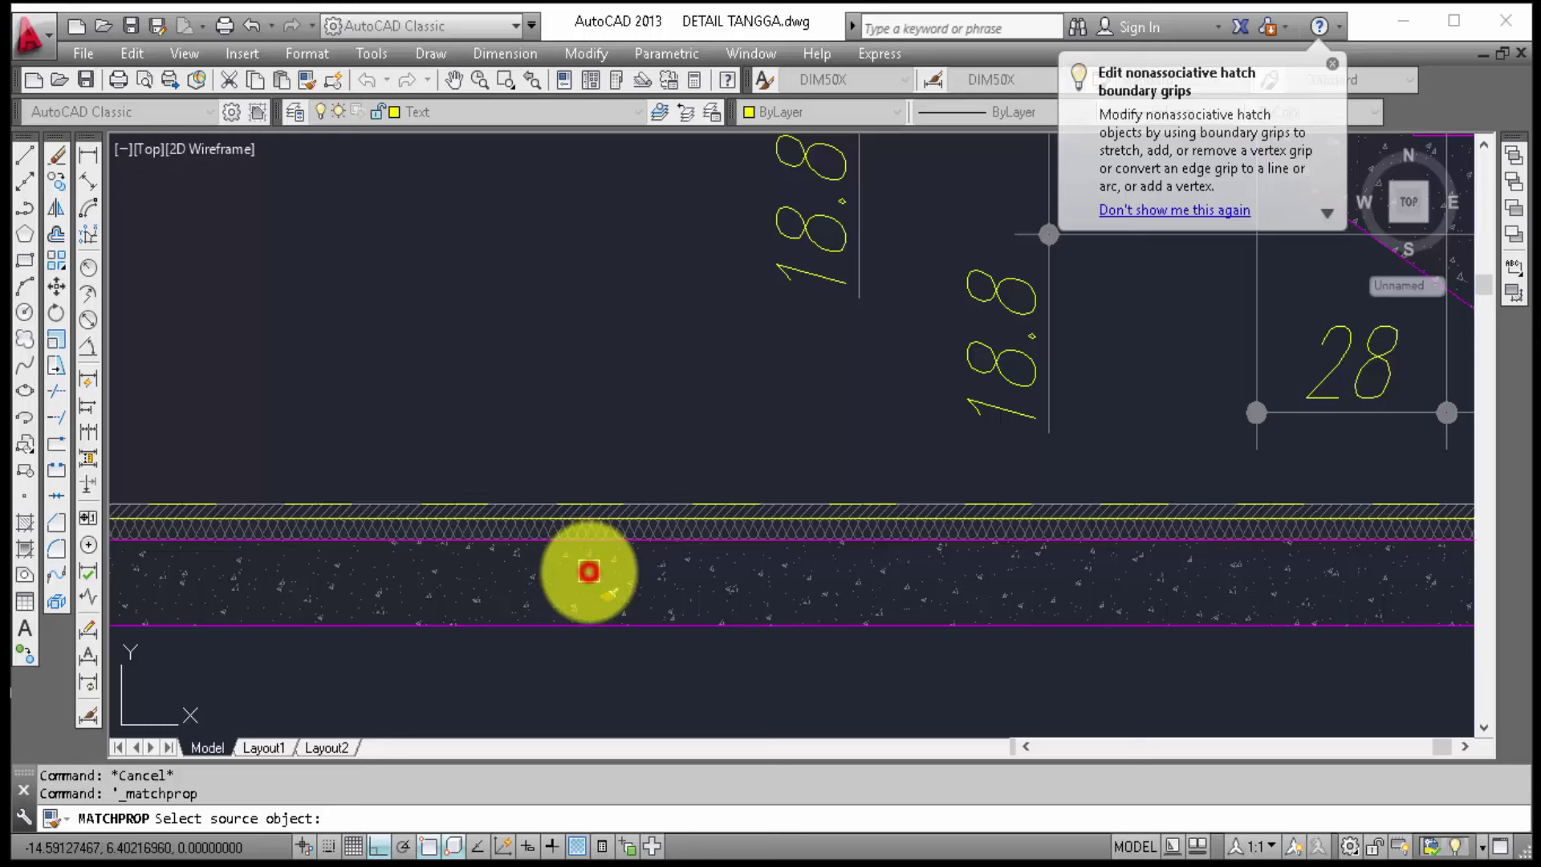
left_click(588, 572)
scroll(413, 596, "down", 1)
scroll(369, 623, "down", 3)
scroll(393, 626, "down", 3)
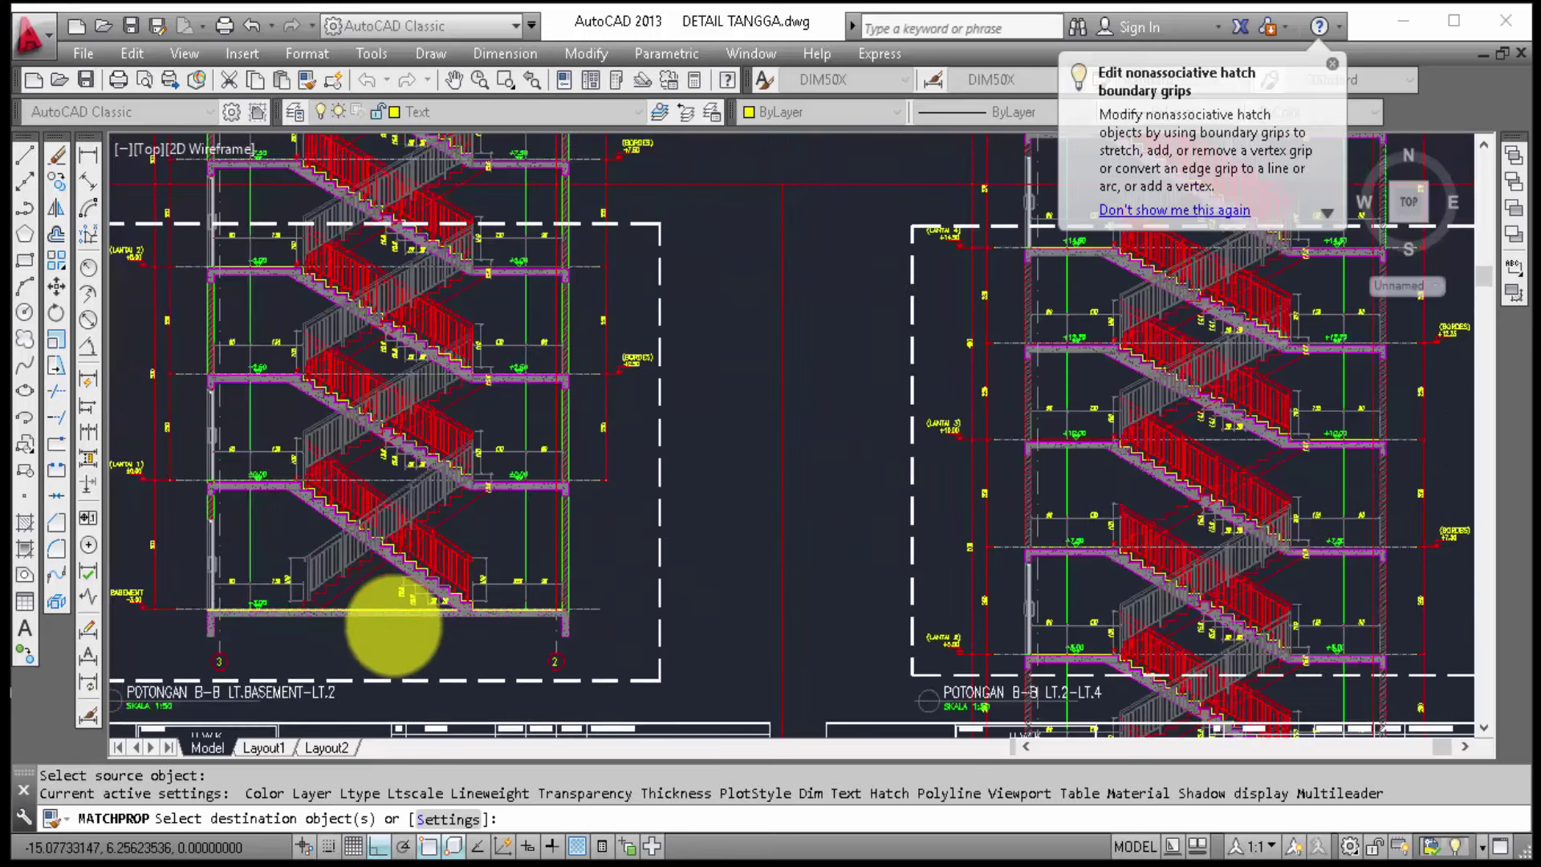
scroll(393, 626, "down", 2)
scroll(918, 540, "down", 3)
middle_click_drag(1004, 499, 872, 522)
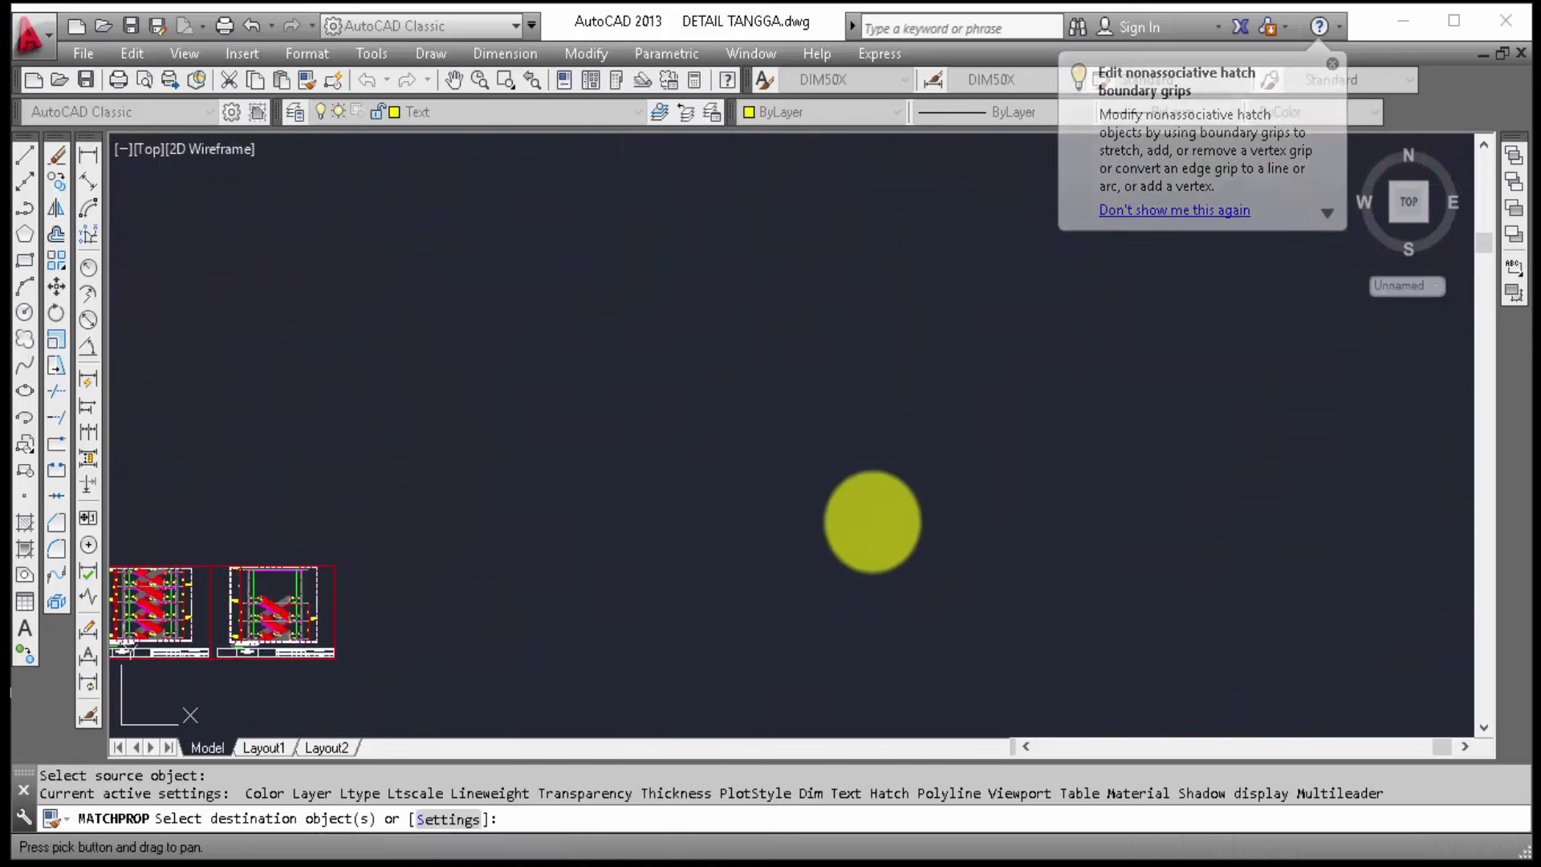
middle_click_drag(240, 611, 1019, 240)
scroll(860, 310, "up", 5)
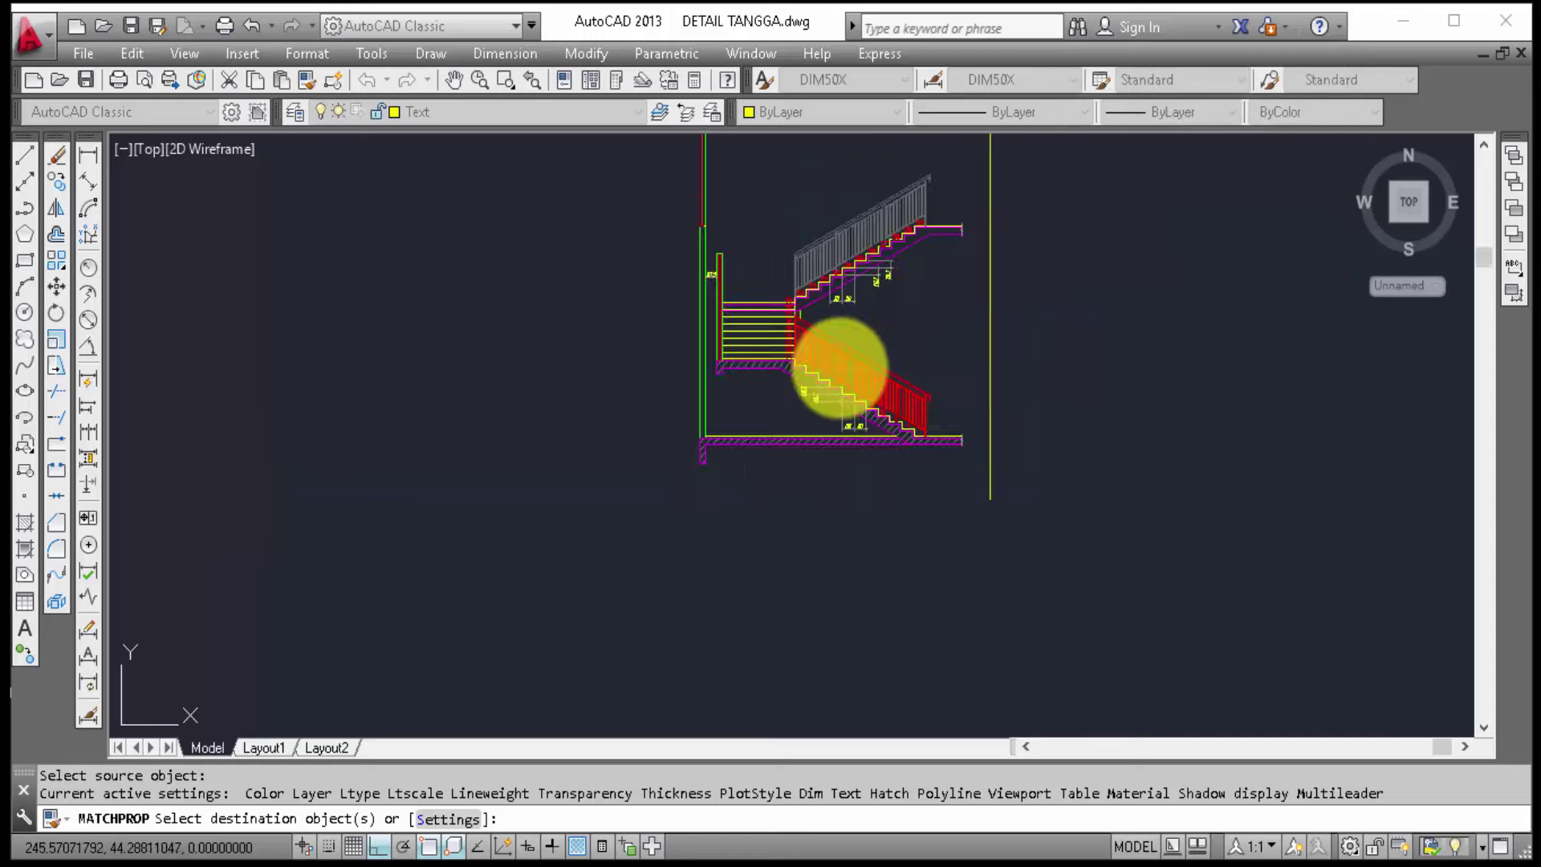
scroll(791, 368, "up", 2)
scroll(690, 393, "up", 3)
left_click(647, 435)
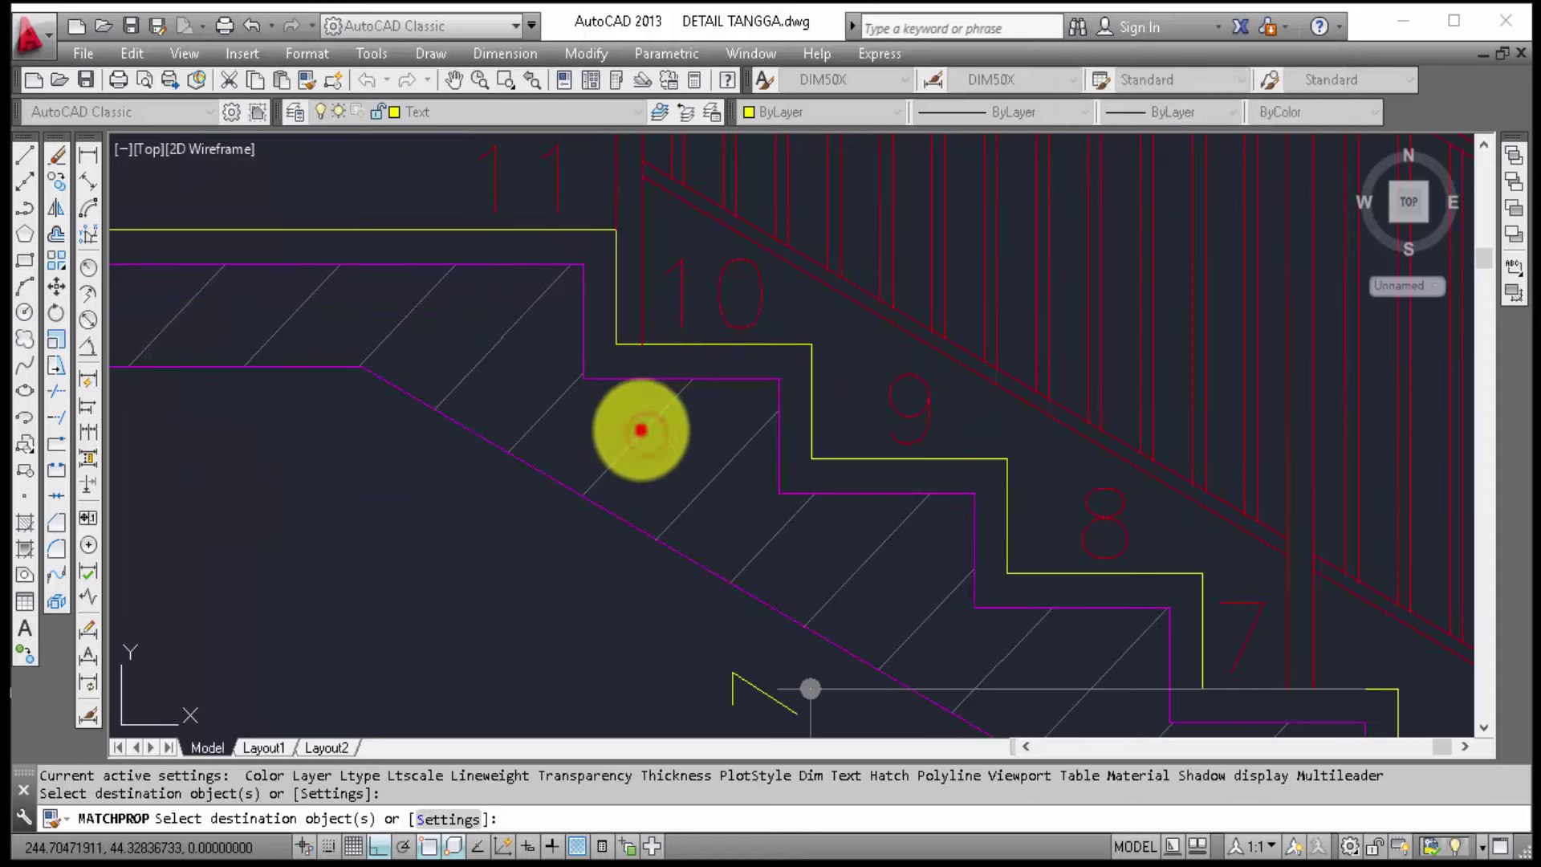
key("Escape")
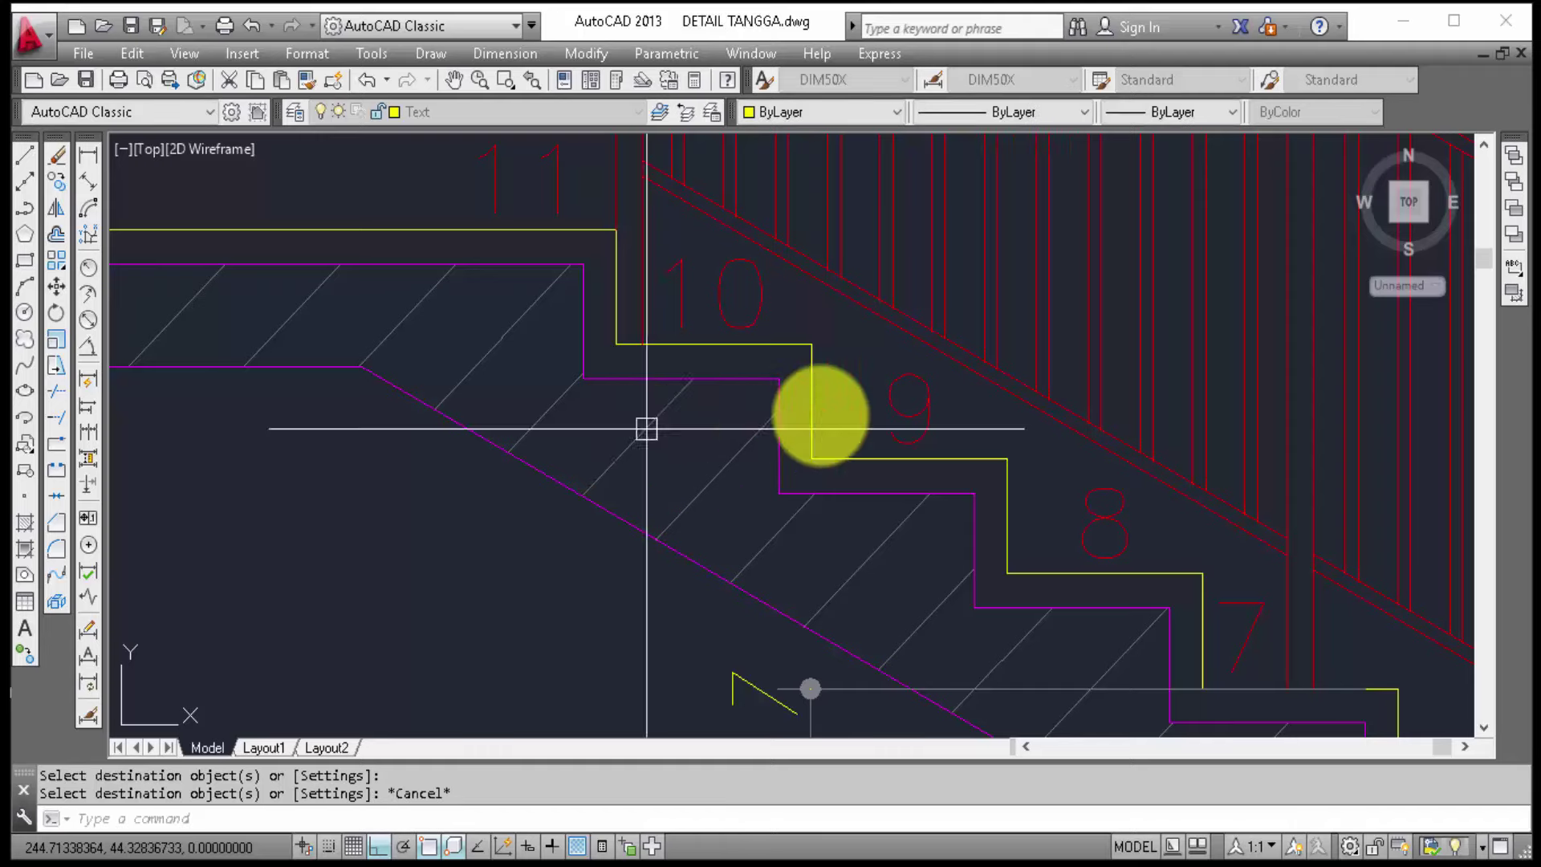
scroll(1084, 313, "down", 5)
scroll(1047, 379, "down", 3)
scroll(1303, 304, "down", 3)
scroll(905, 372, "up", 4)
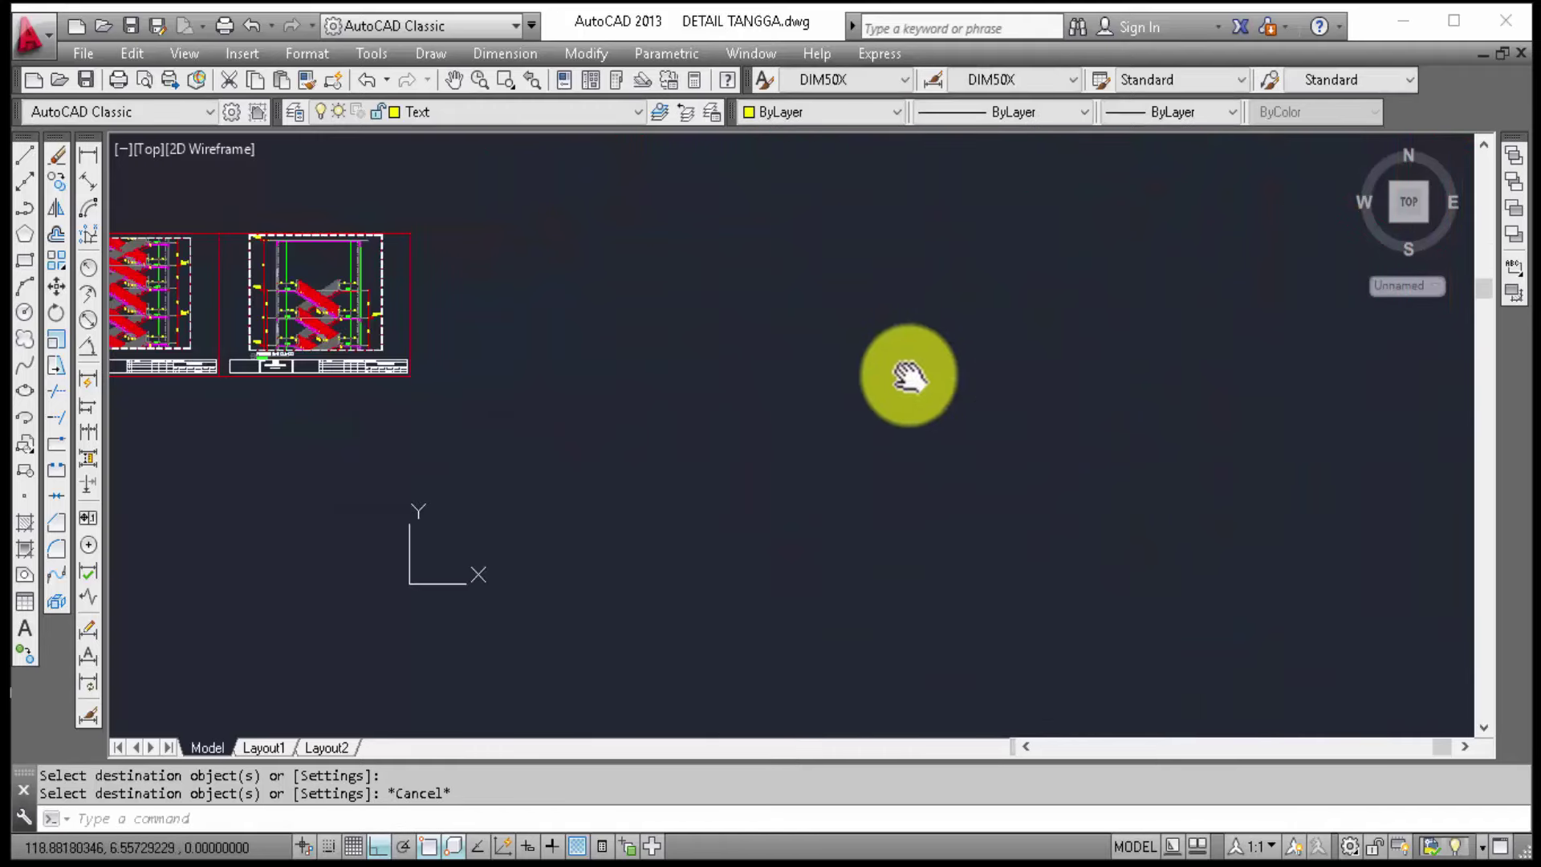
scroll(946, 509, "up", 2)
scroll(688, 458, "up", 2)
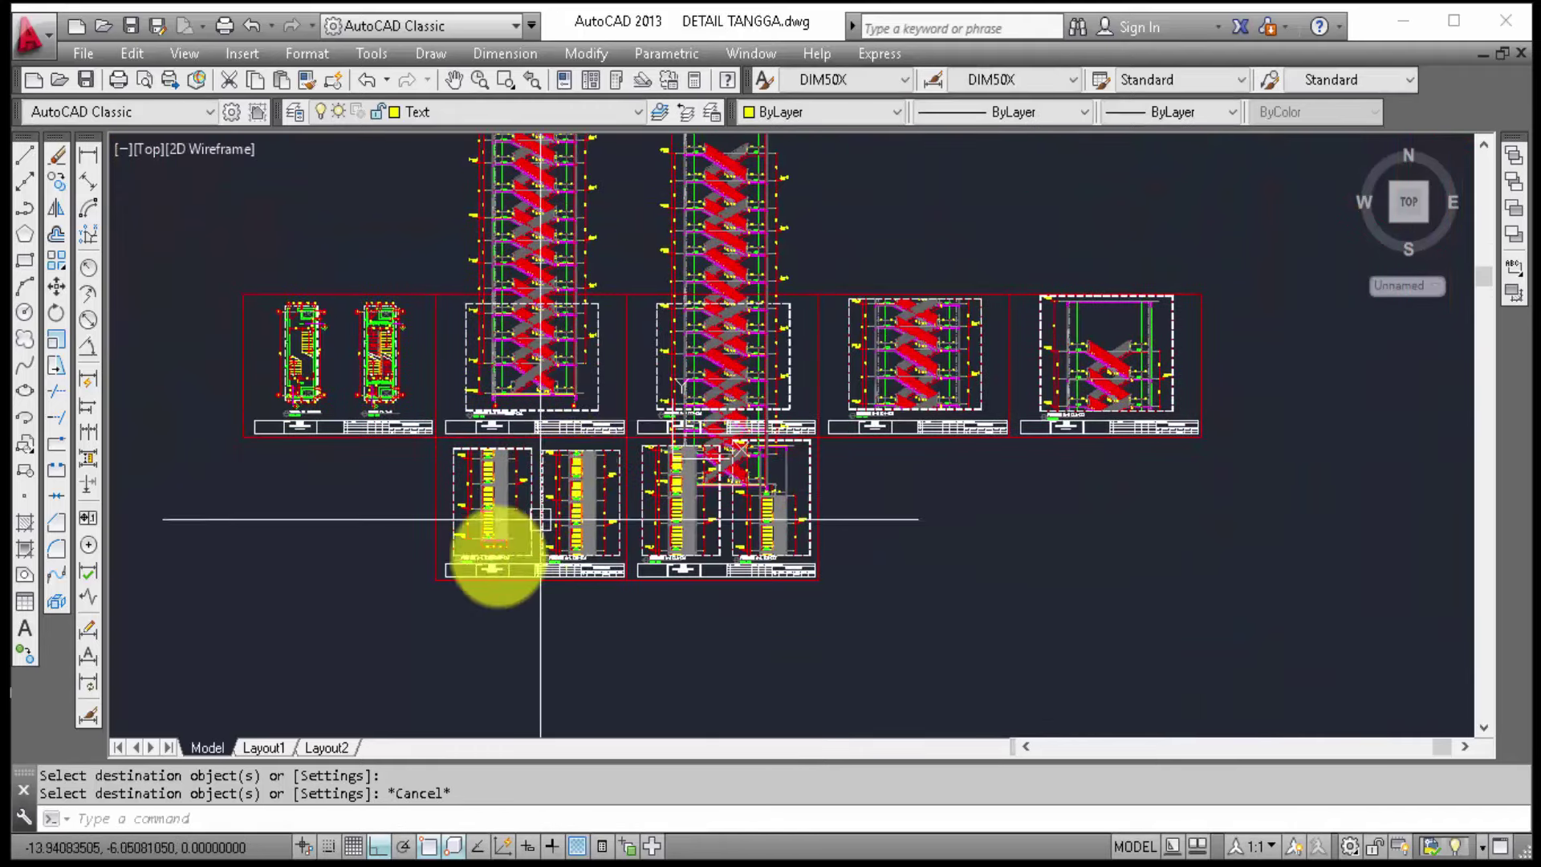
scroll(514, 530, "up", 2)
scroll(526, 362, "up", 2)
middle_click_drag(580, 562, 582, 456)
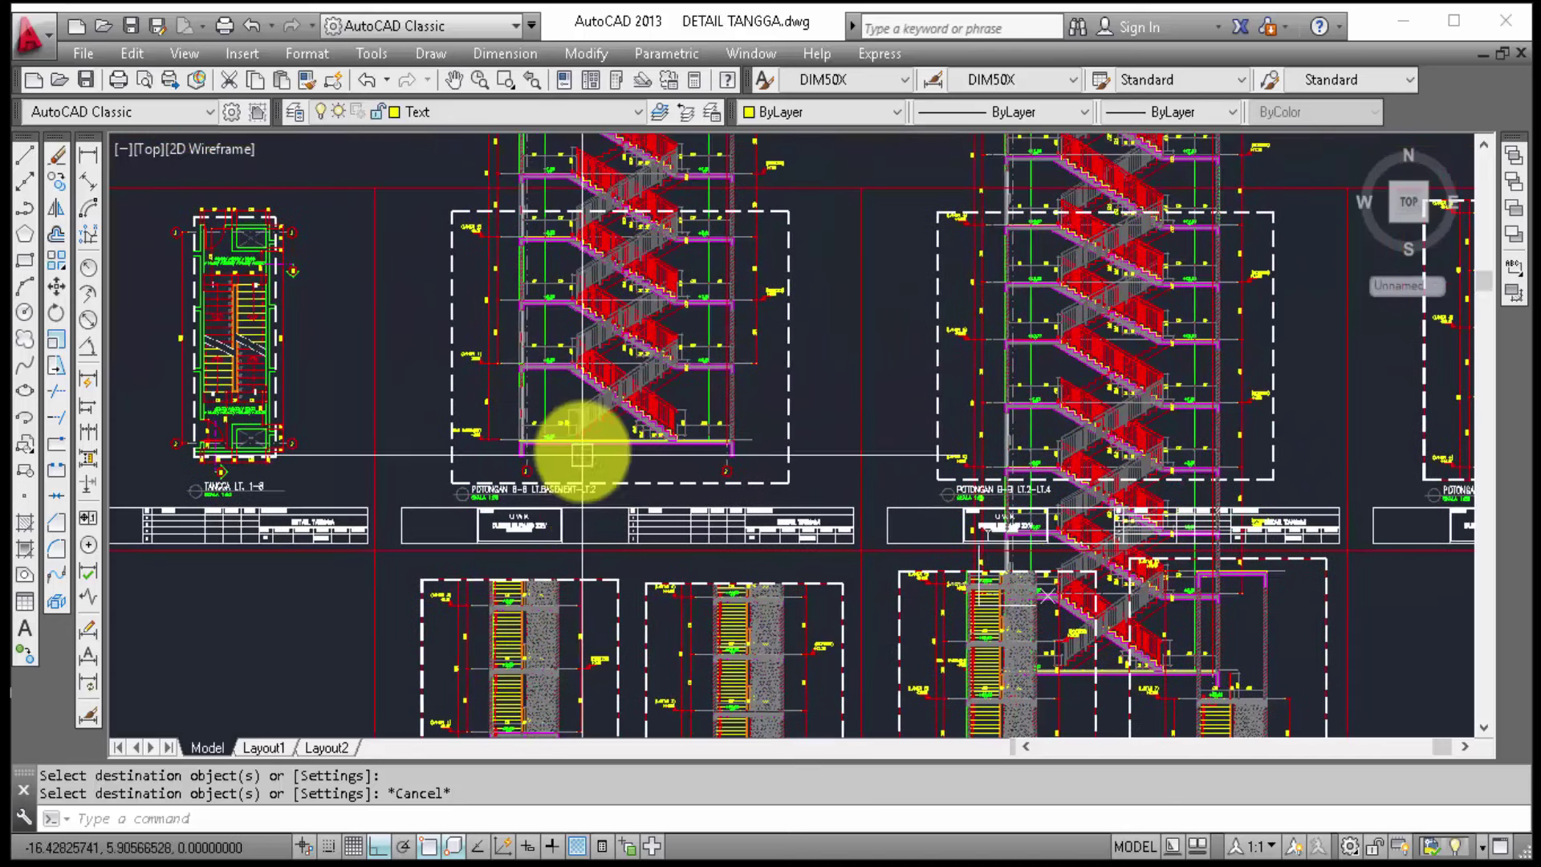
scroll(566, 438, "up", 3)
scroll(561, 454, "up", 3)
scroll(586, 489, "up", 3)
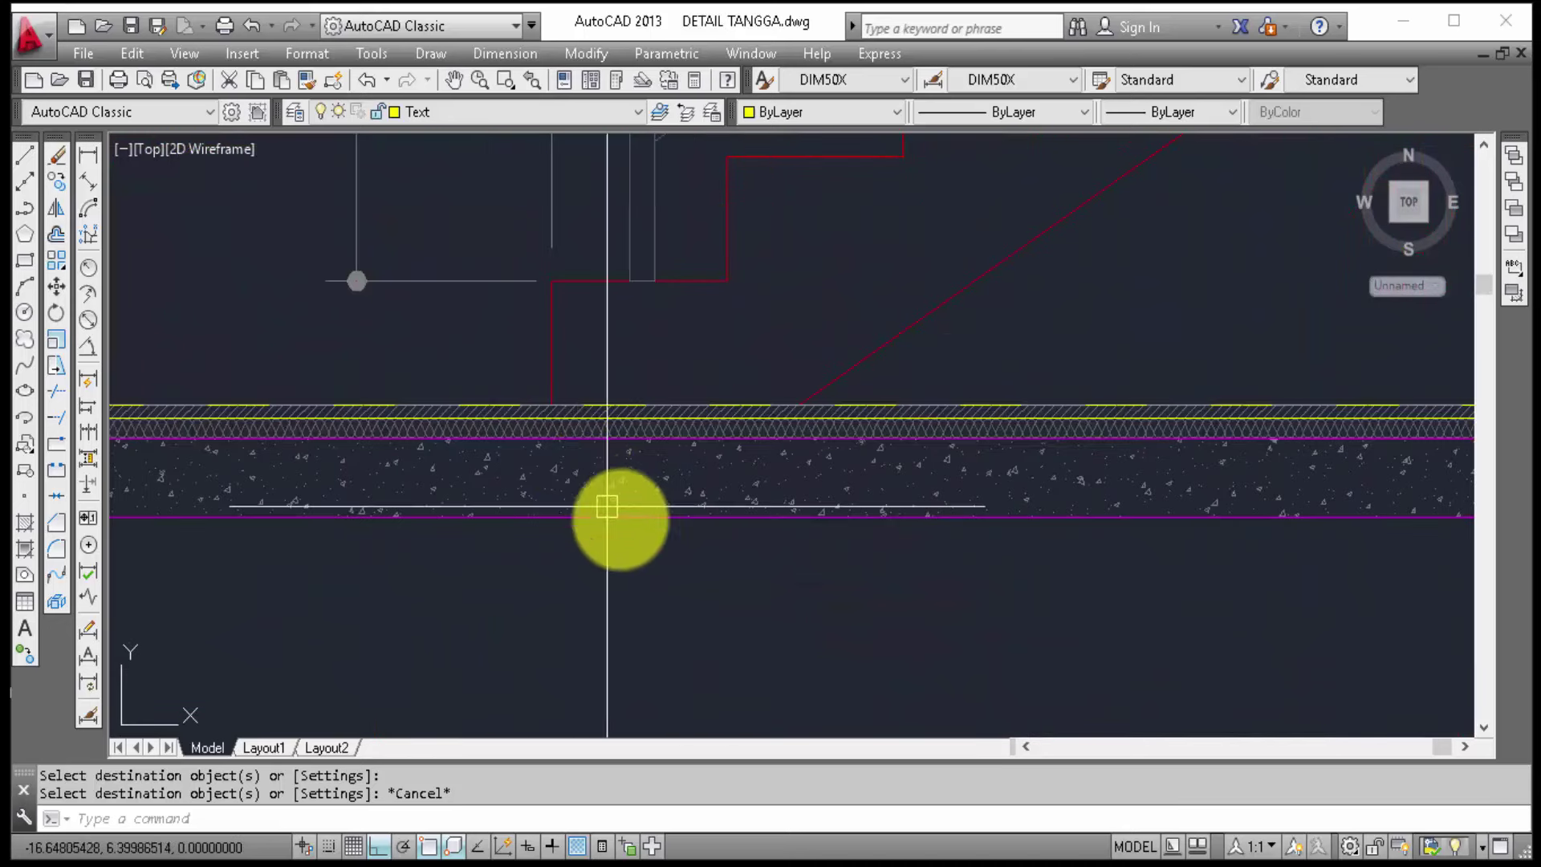
left_click(626, 488)
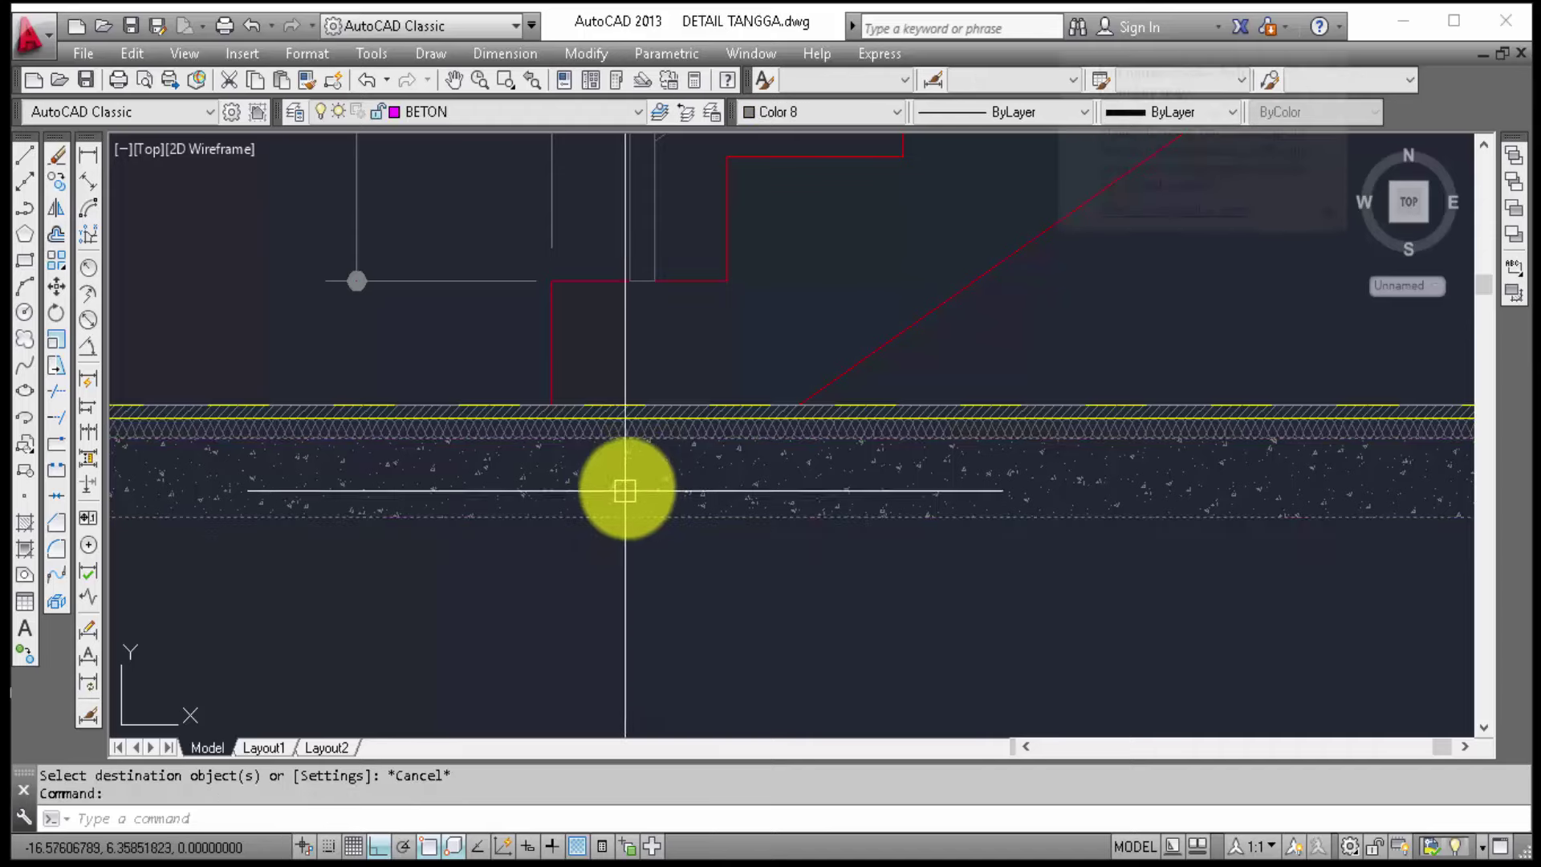
right_click(628, 487)
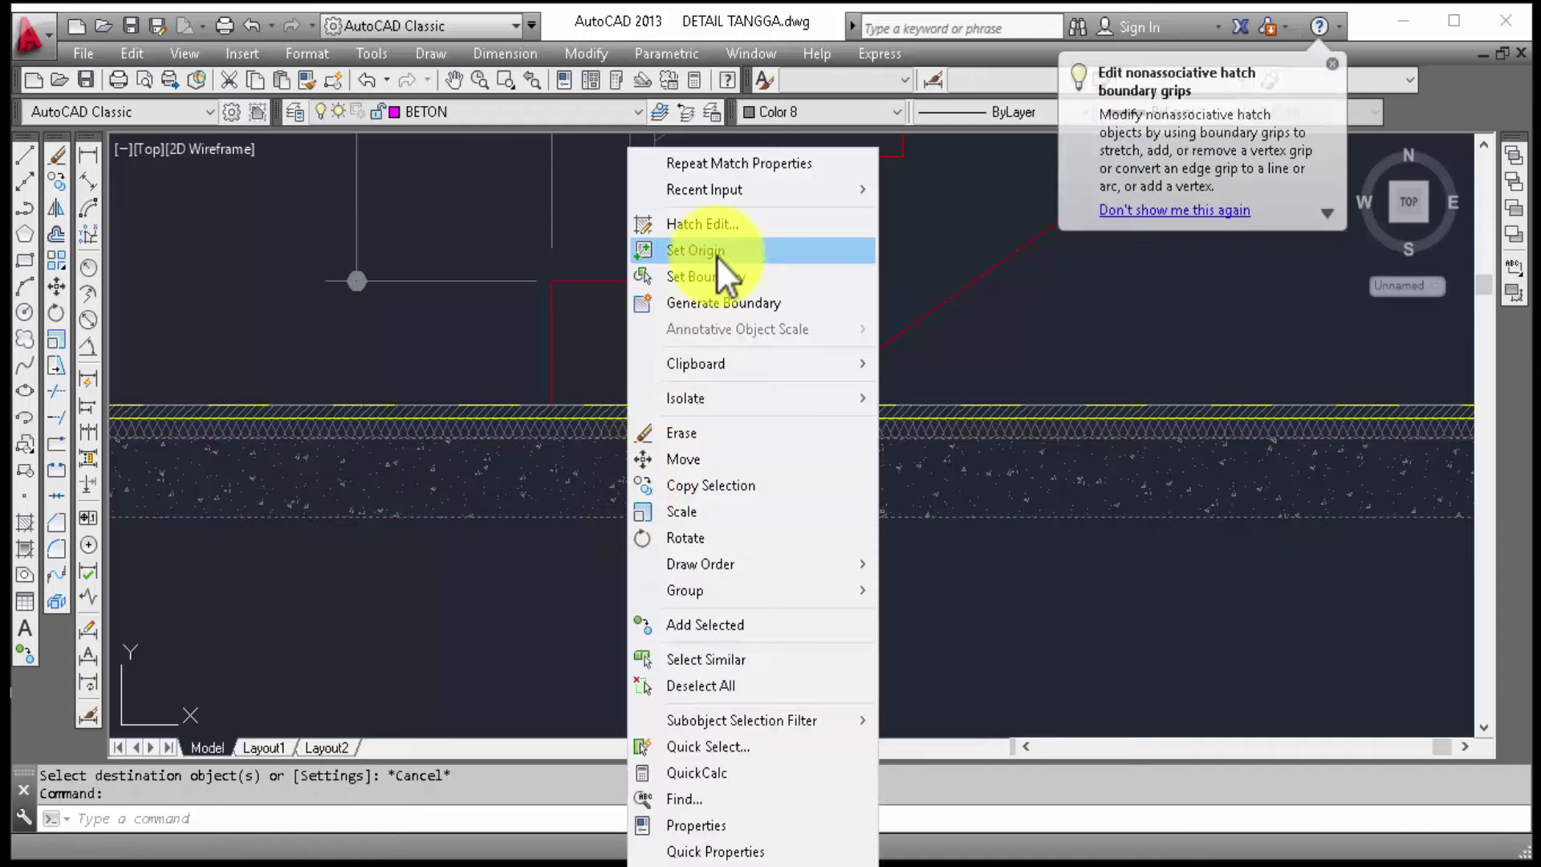
left_click(724, 234)
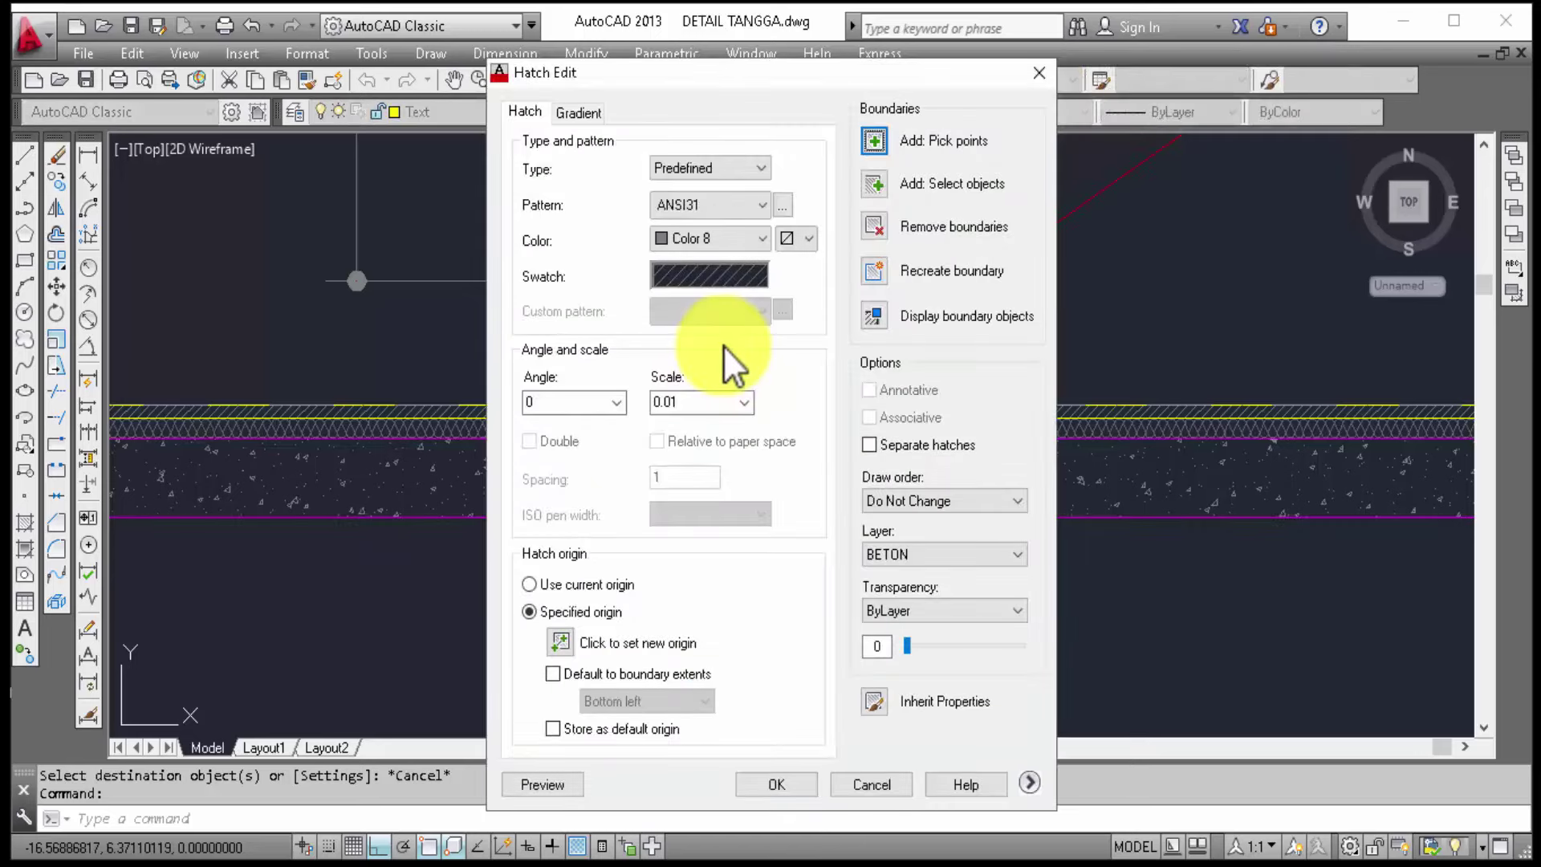
left_click(1036, 76)
scroll(362, 492, "down", 5)
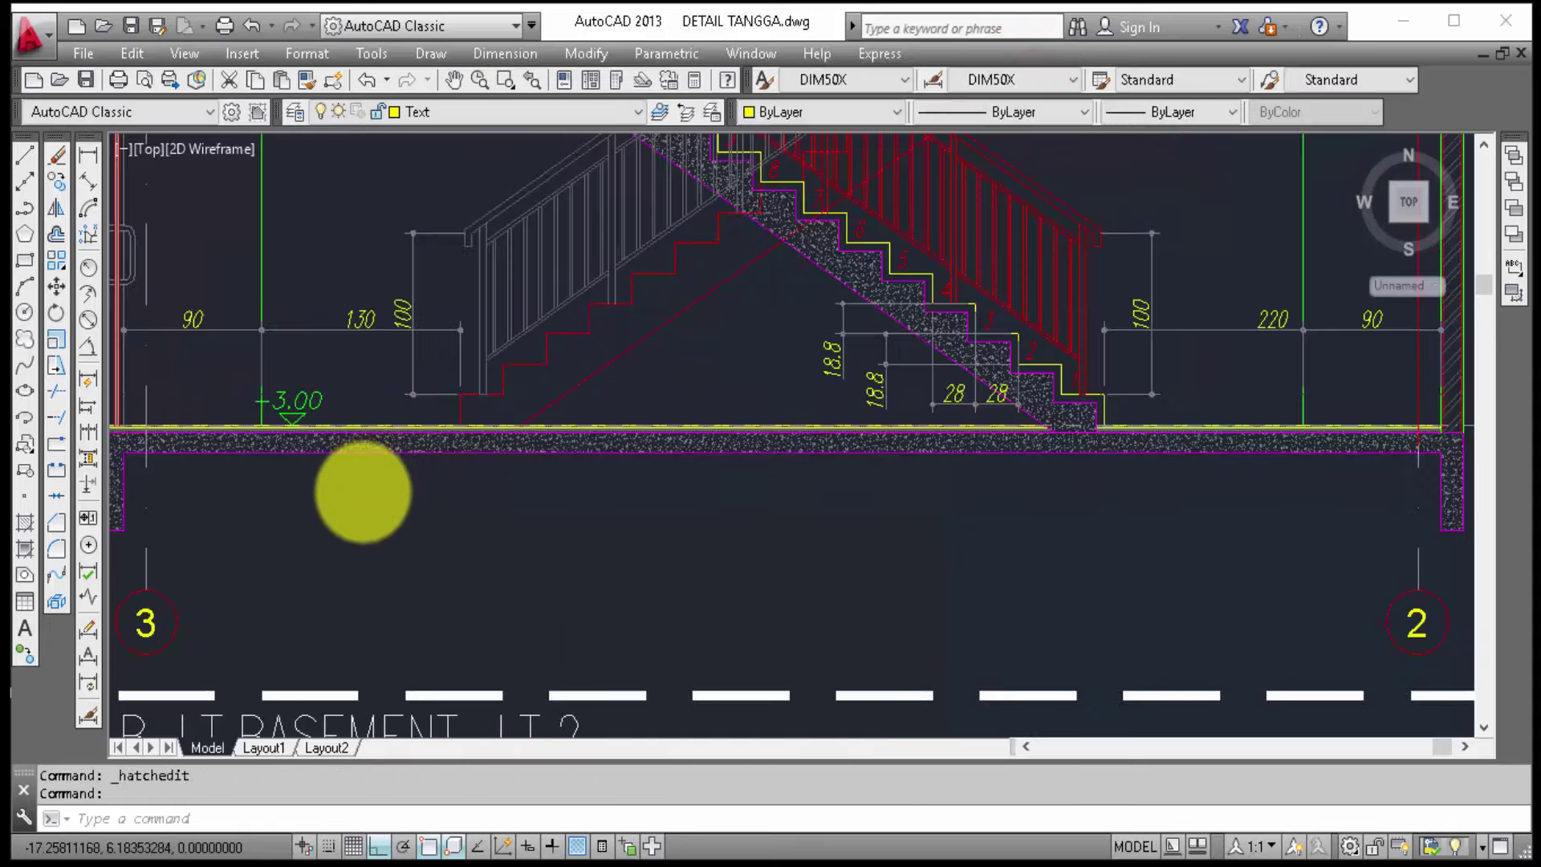
scroll(361, 509, "down", 3)
scroll(939, 509, "down", 3)
mouse_move(939, 509)
middle_mouse_down()
mouse_move(964, 490)
mouse_move(353, 568)
middle_mouse_up()
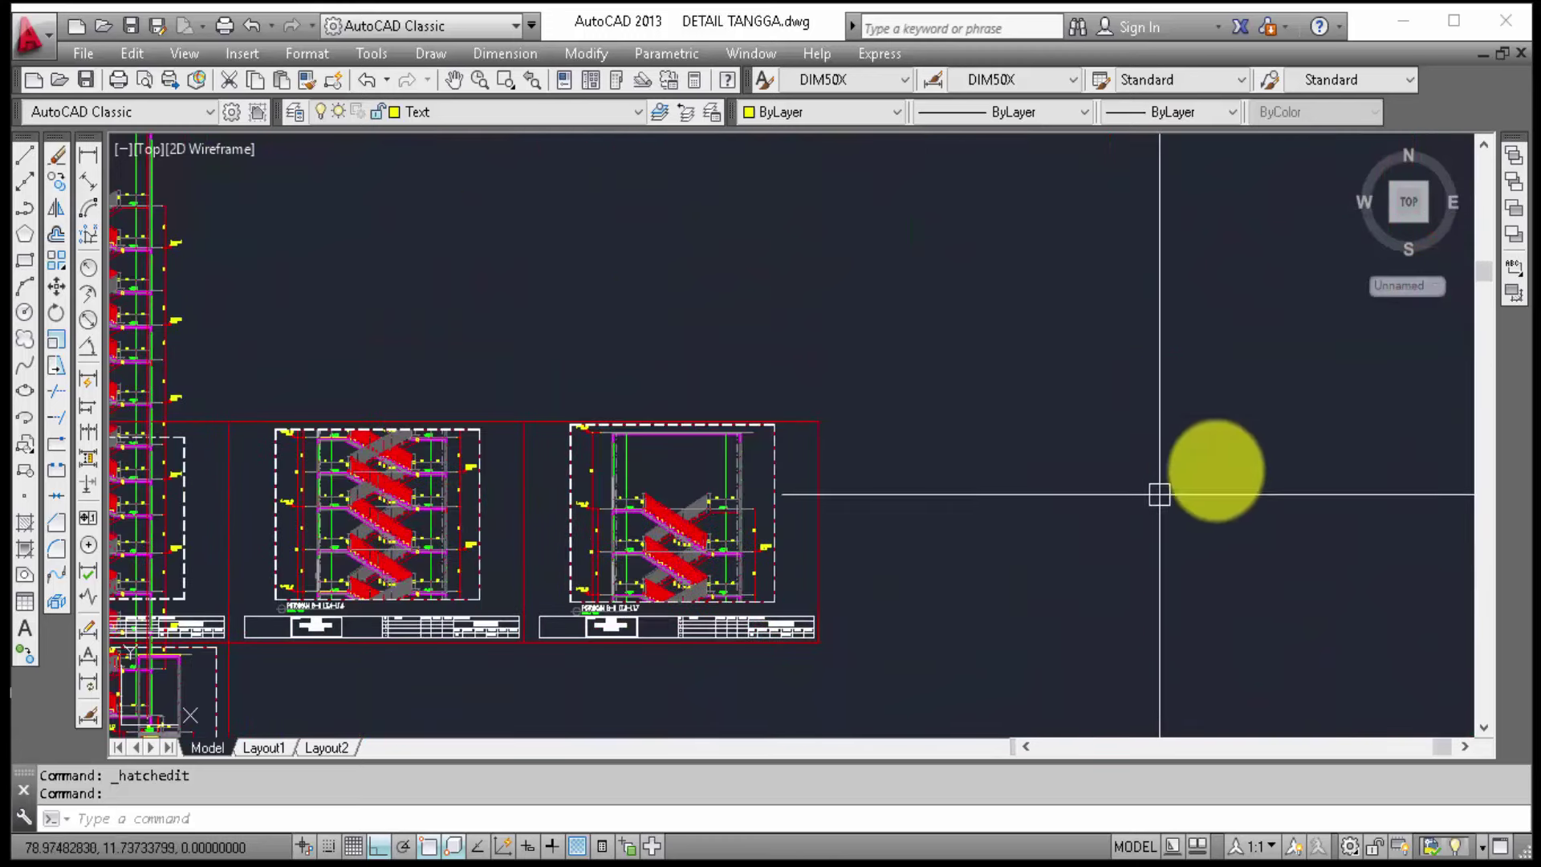
middle_click_drag(1218, 468, 637, 586)
scroll(1046, 450, "down", 2)
scroll(1140, 449, "down", 3)
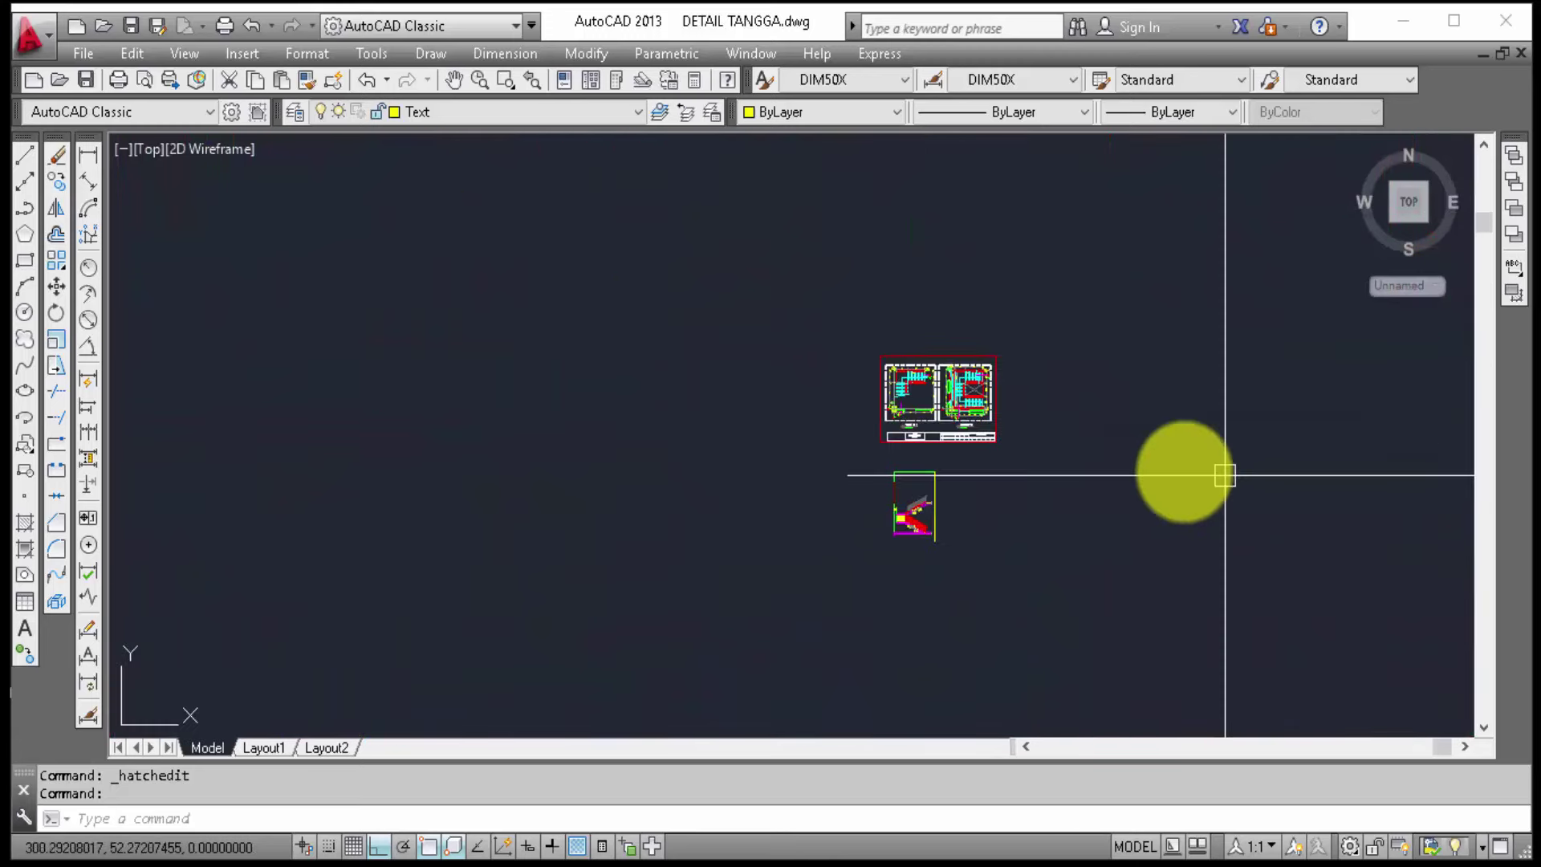
scroll(923, 449, "up", 4)
scroll(940, 465, "up", 3)
middle_click_drag(939, 465, 897, 183)
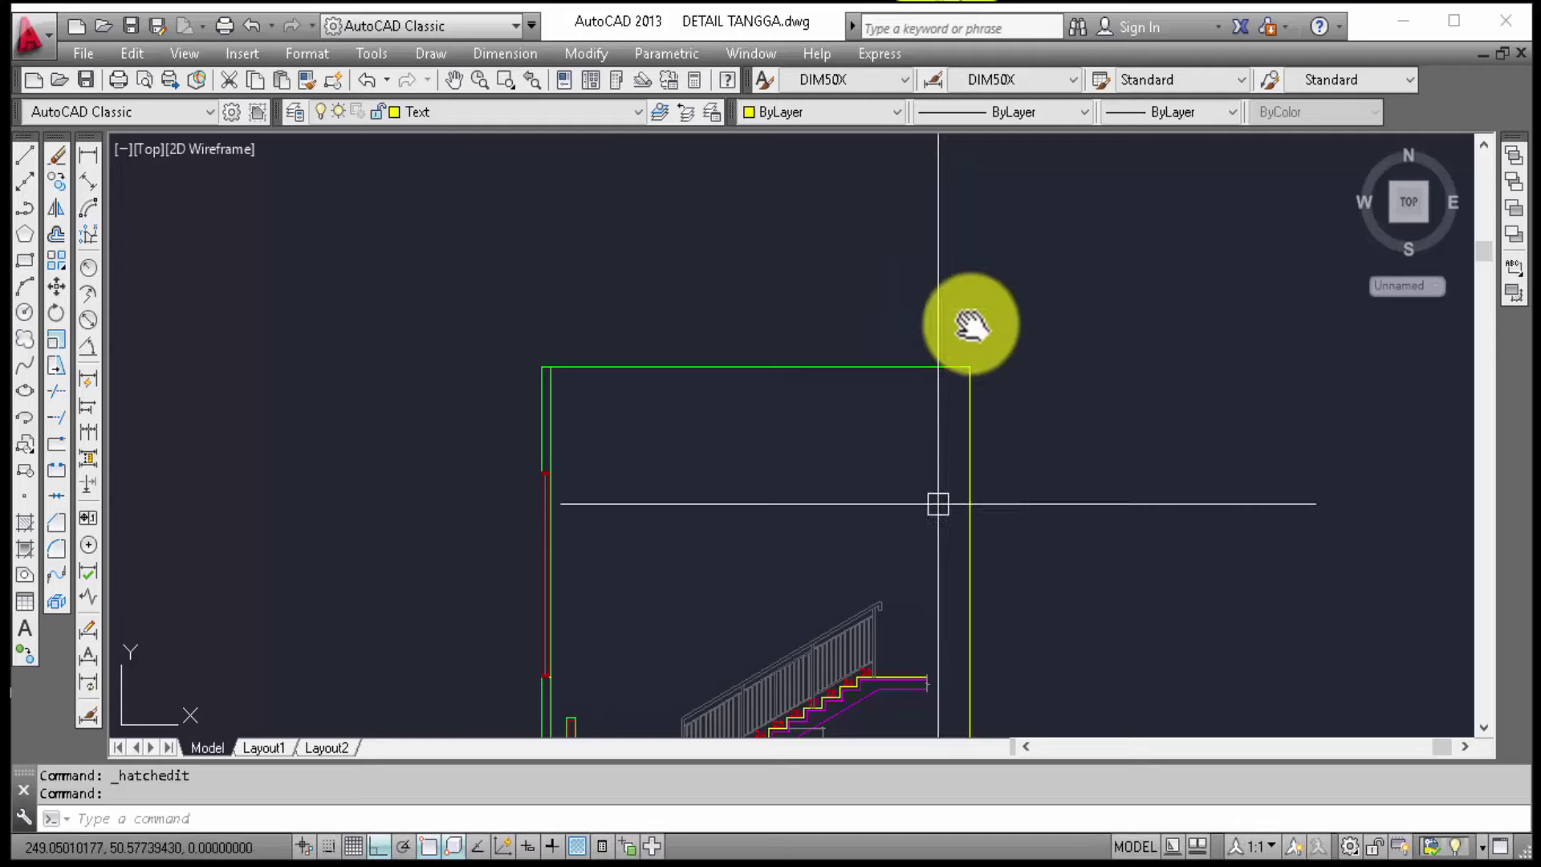
scroll(884, 444, "up", 3)
scroll(750, 530, "up", 3)
scroll(742, 498, "up", 3)
Step: Adjust the scale of the hatch under the stair steps through Hatch Edit
left_click(768, 449)
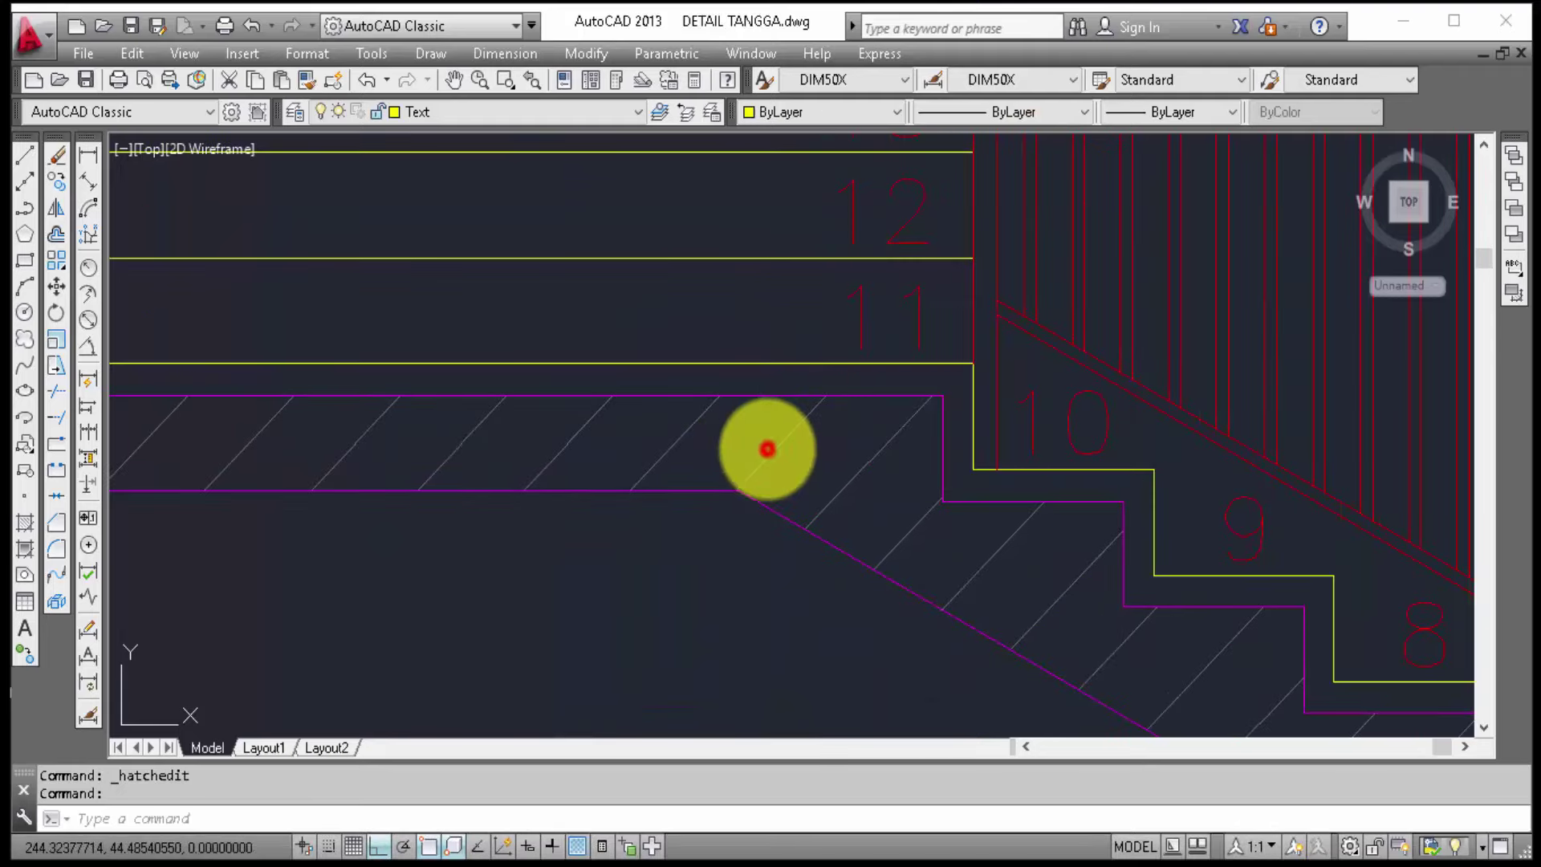
right_click(768, 456)
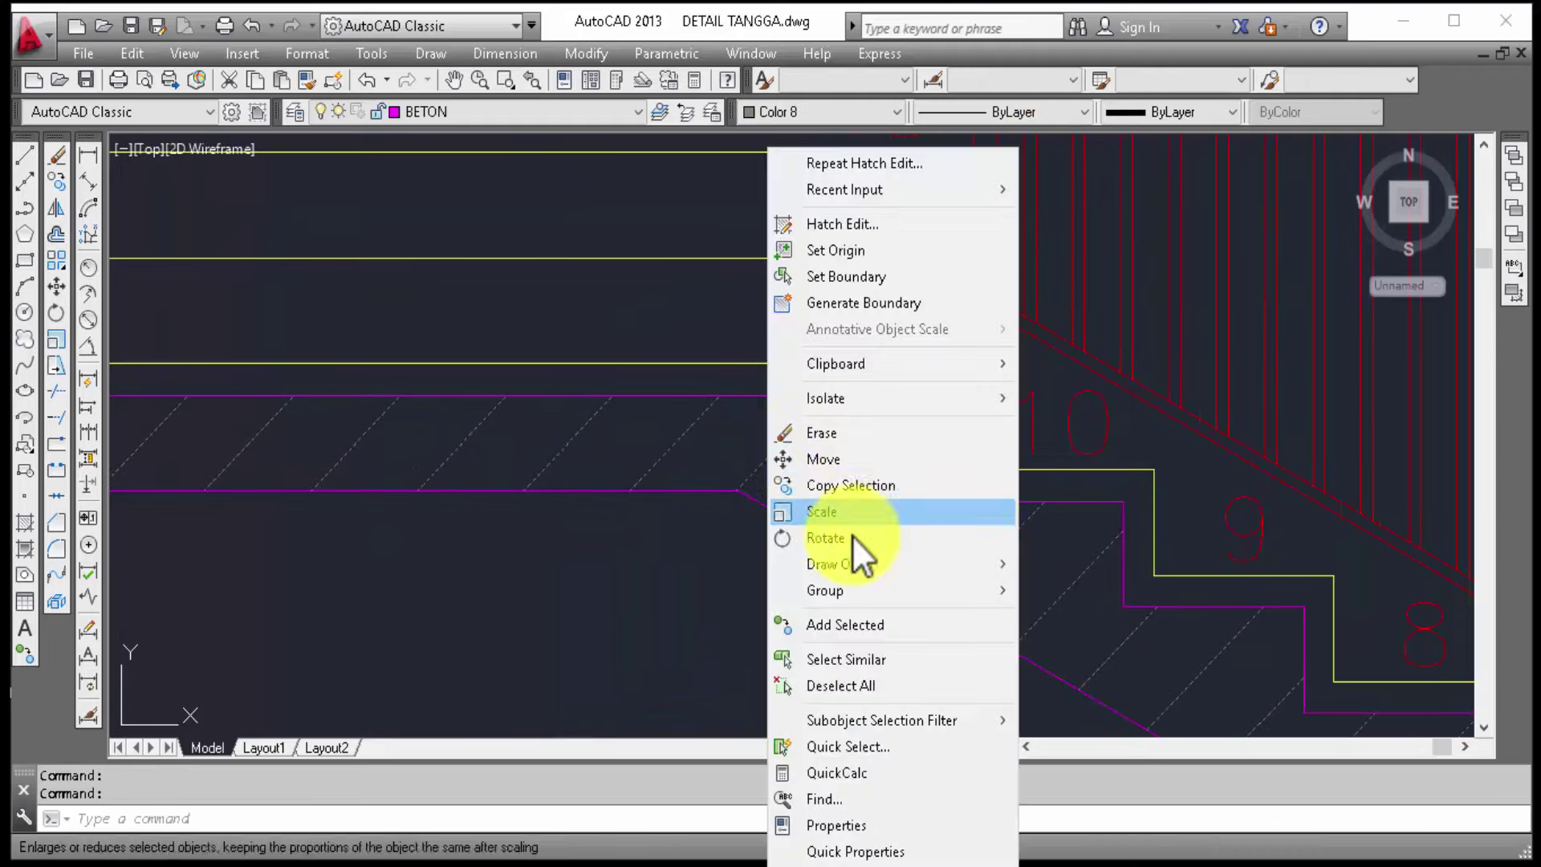
left_click(893, 231)
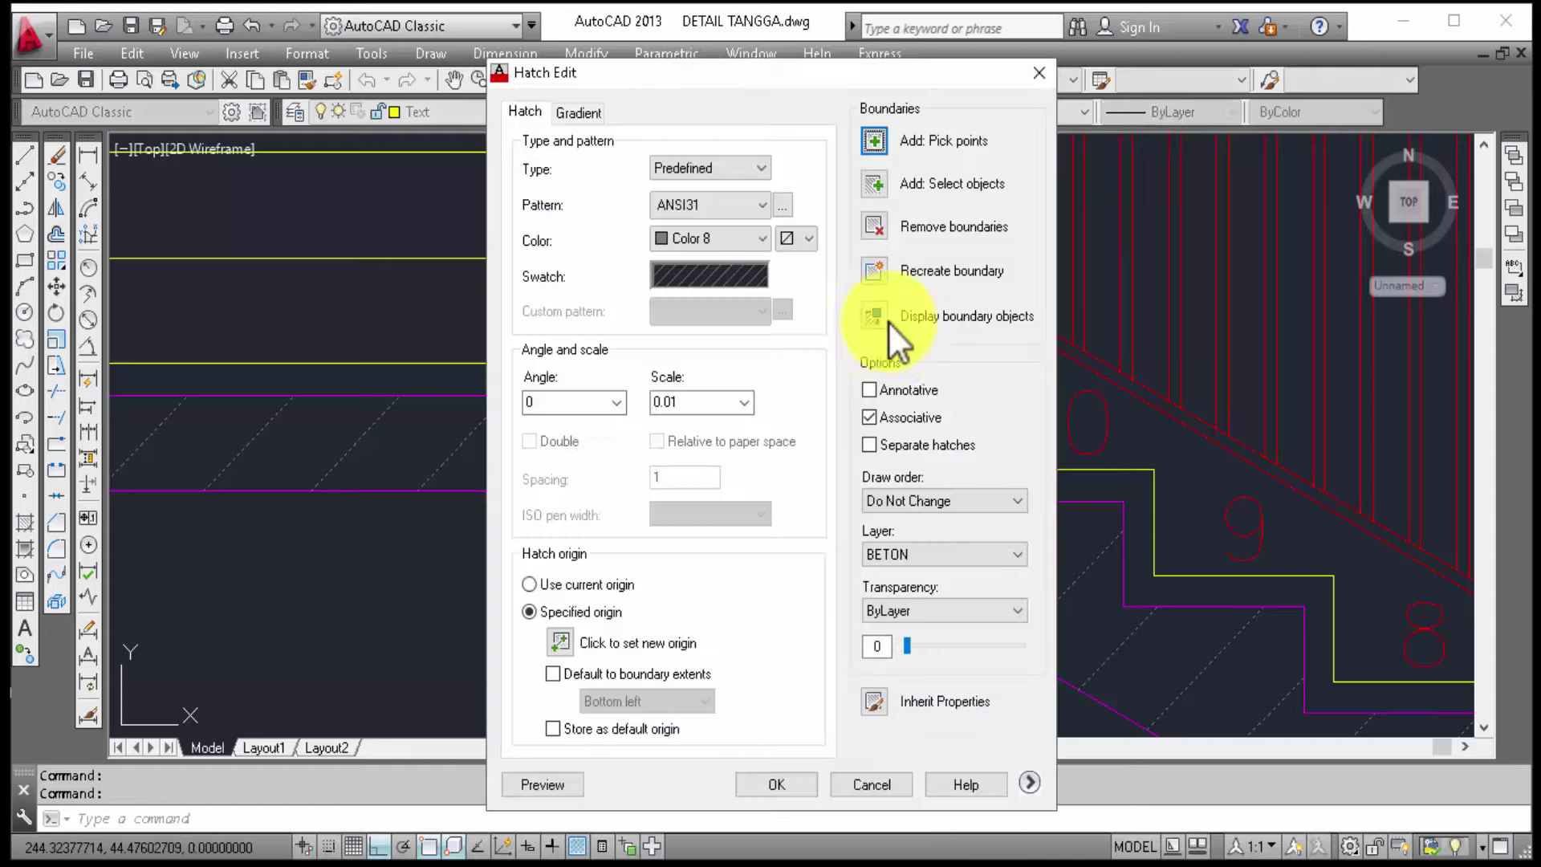
left_click(712, 401)
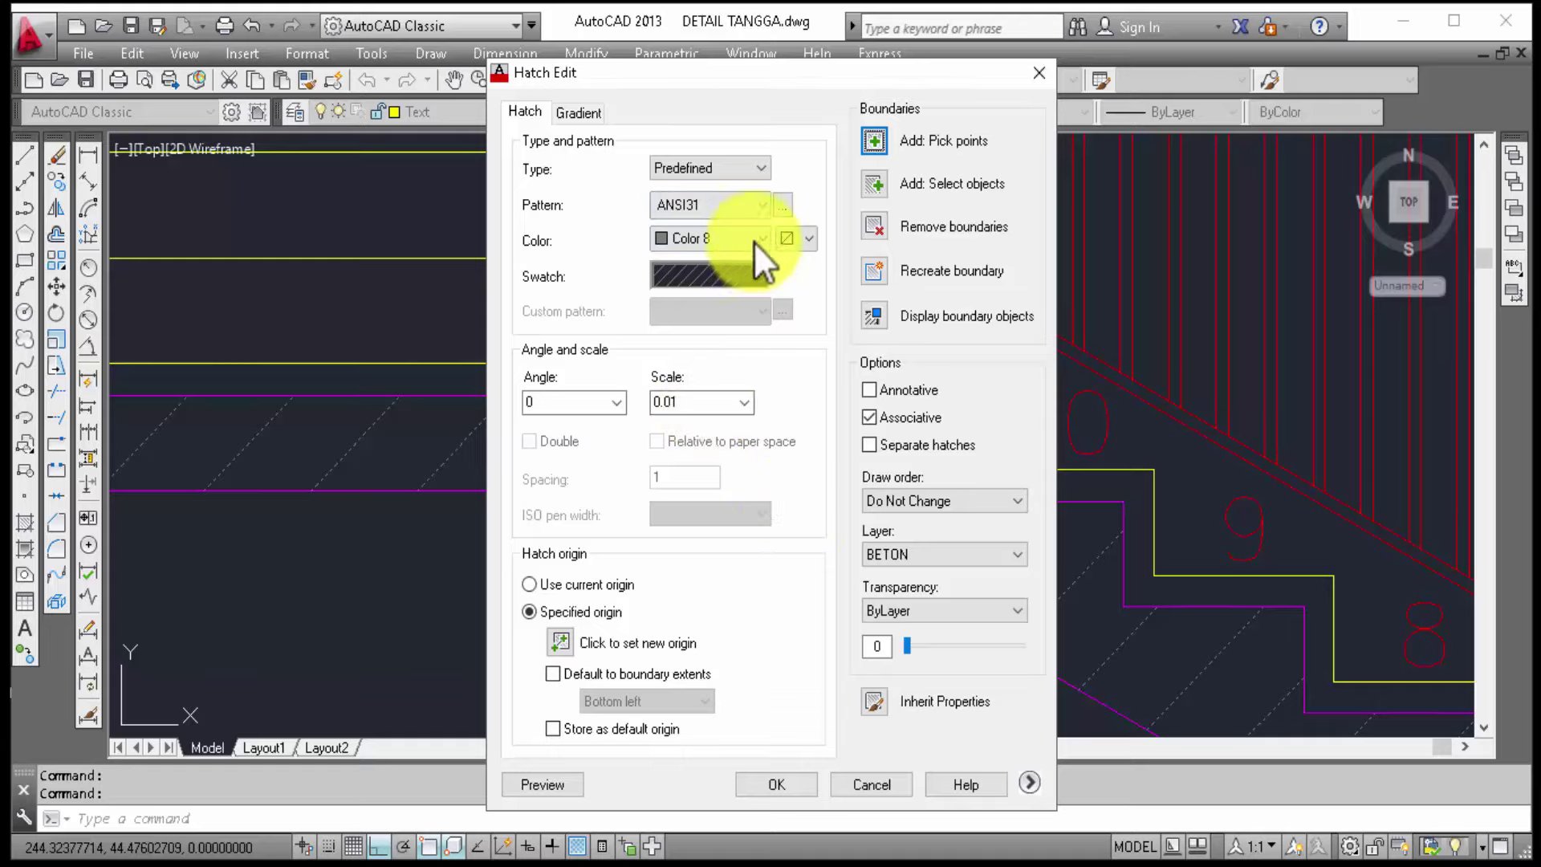
left_click(768, 783)
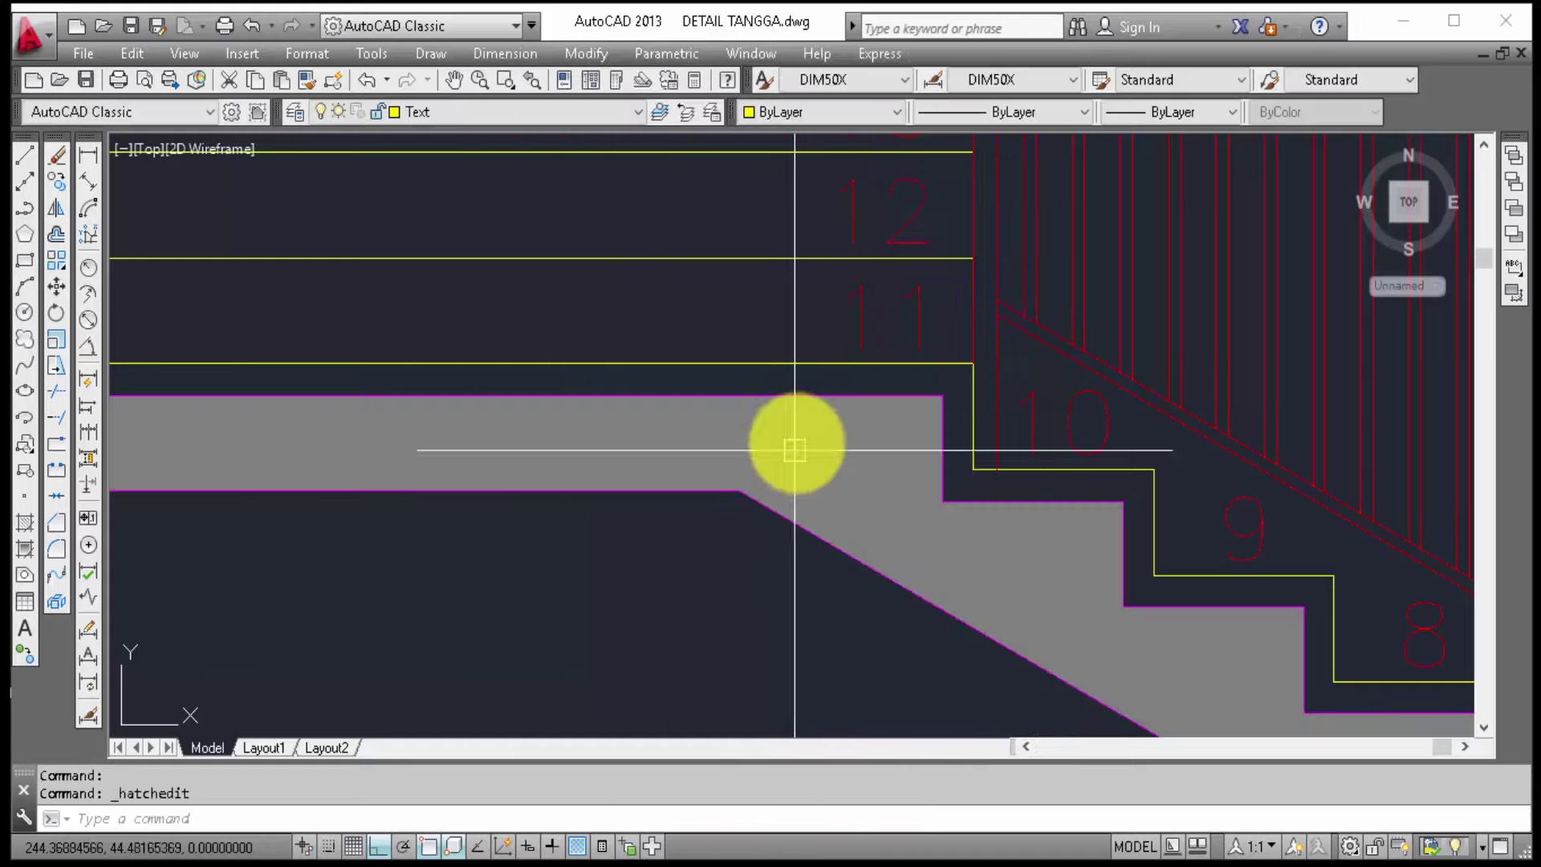
scroll(815, 456, "up", 2)
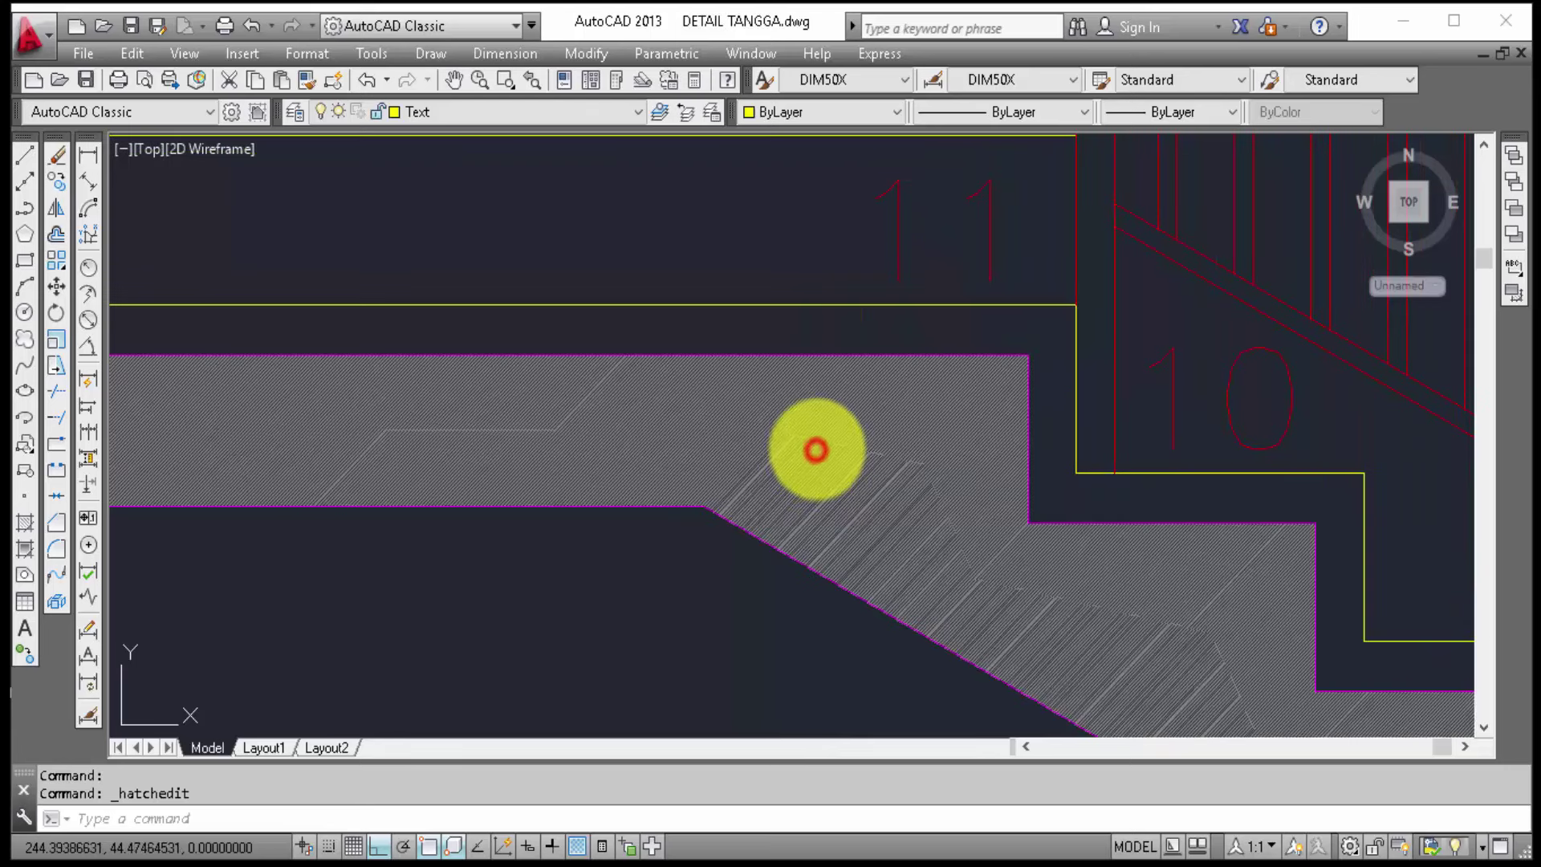
Step: Change the stair slab hatch pattern from ANSI31 to AR-SAND from Other Predefined
left_click(816, 450)
right_click(832, 454)
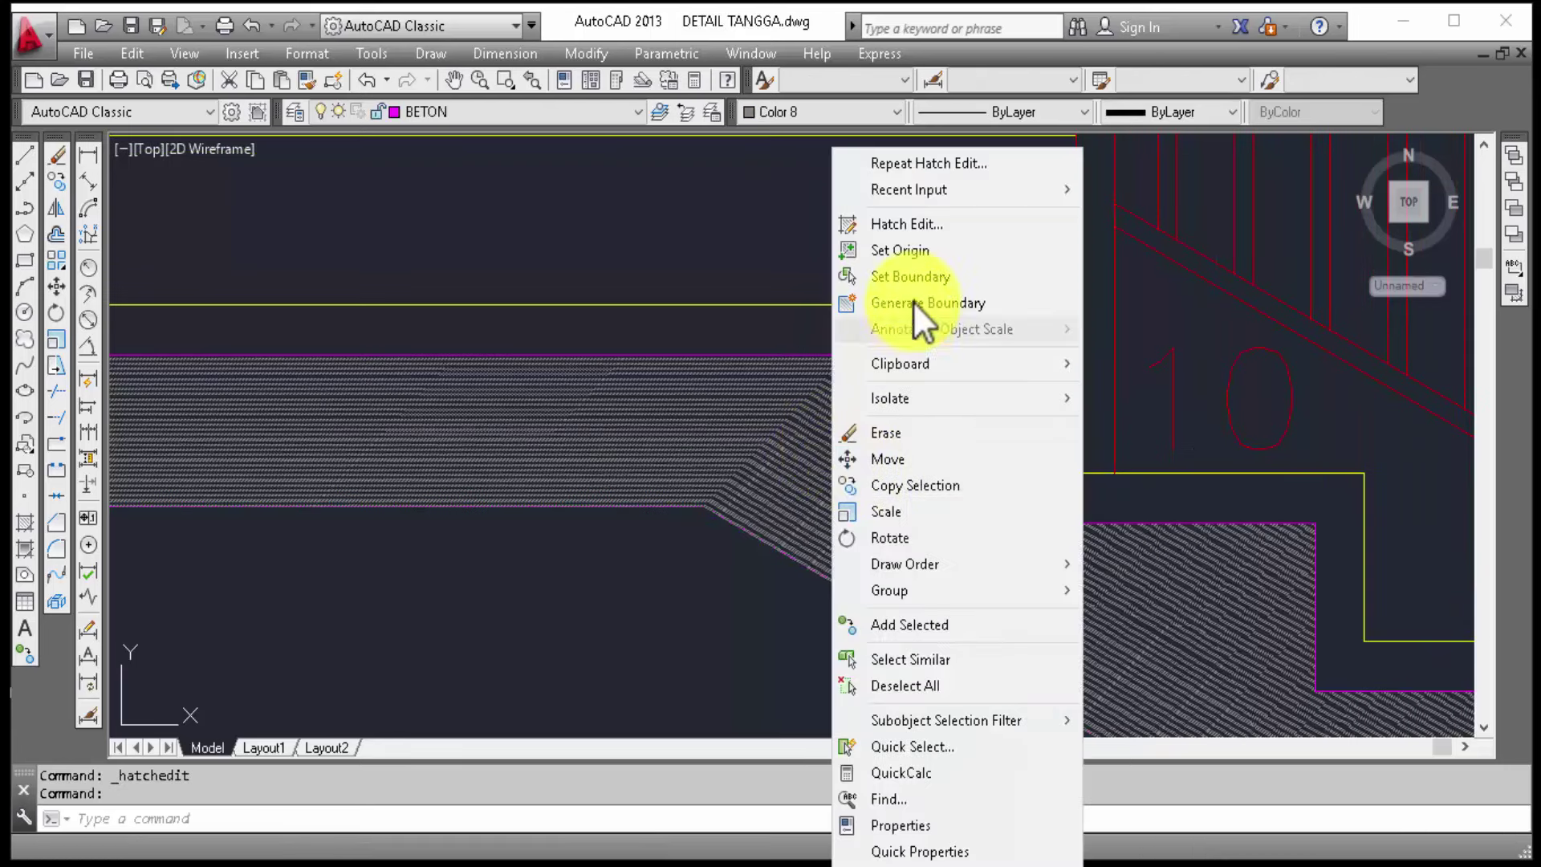
left_click(927, 234)
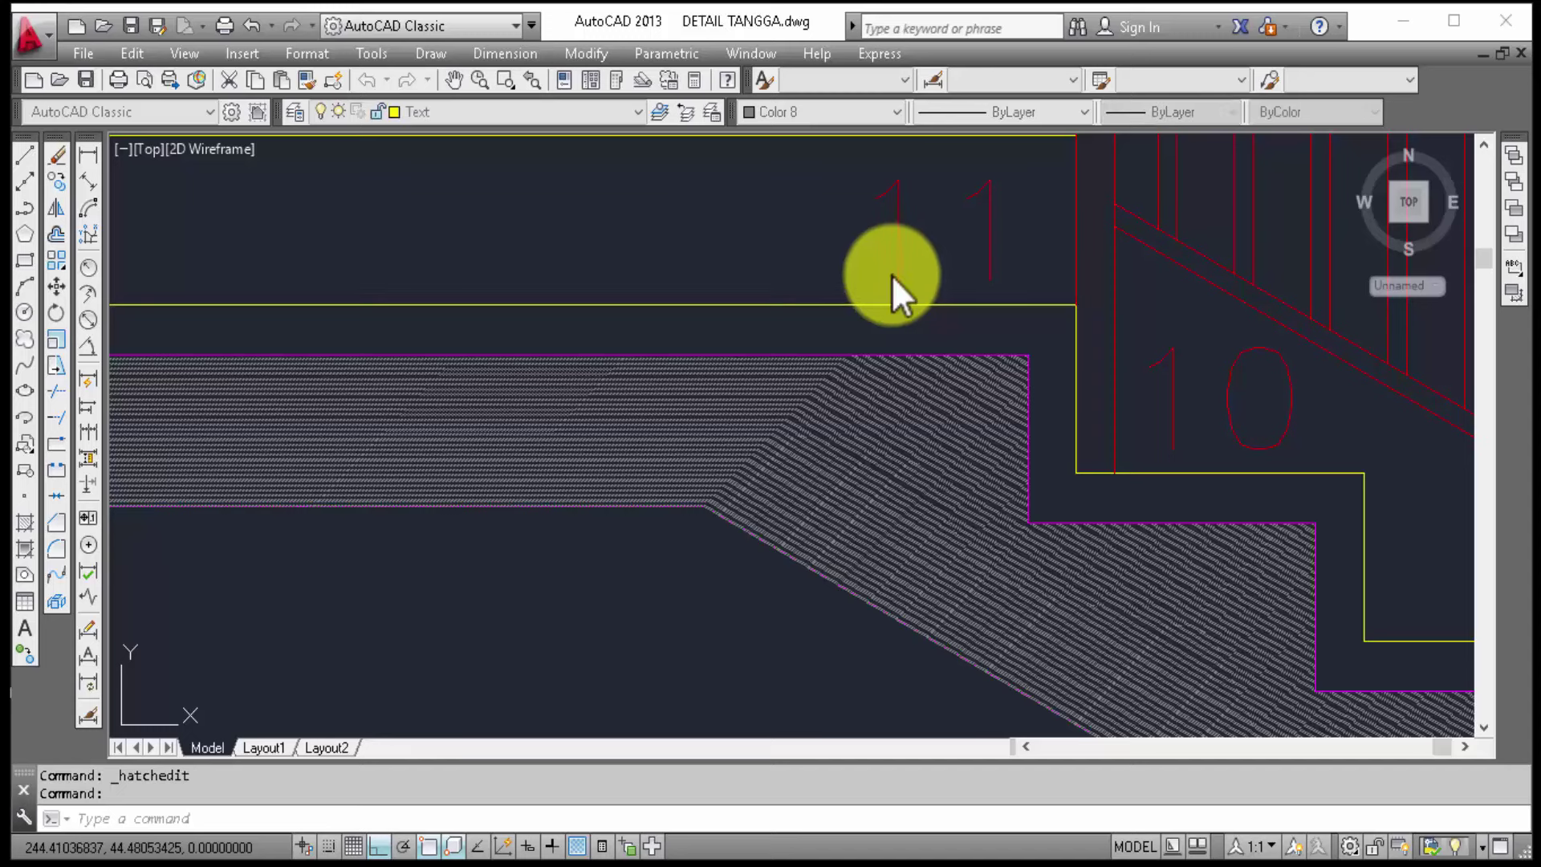
double_click(893, 302)
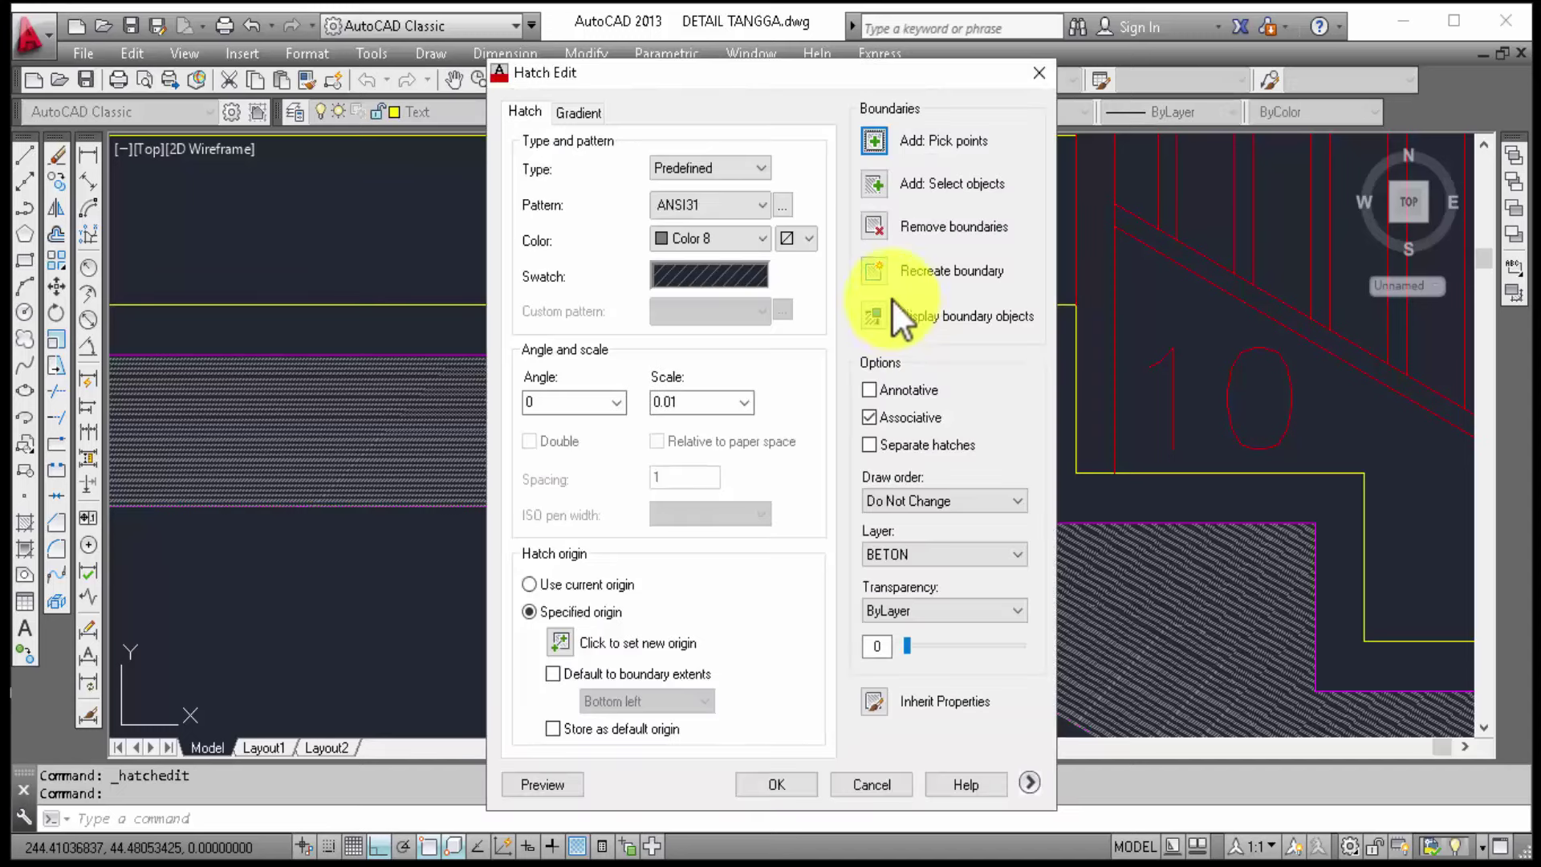
left_click(783, 205)
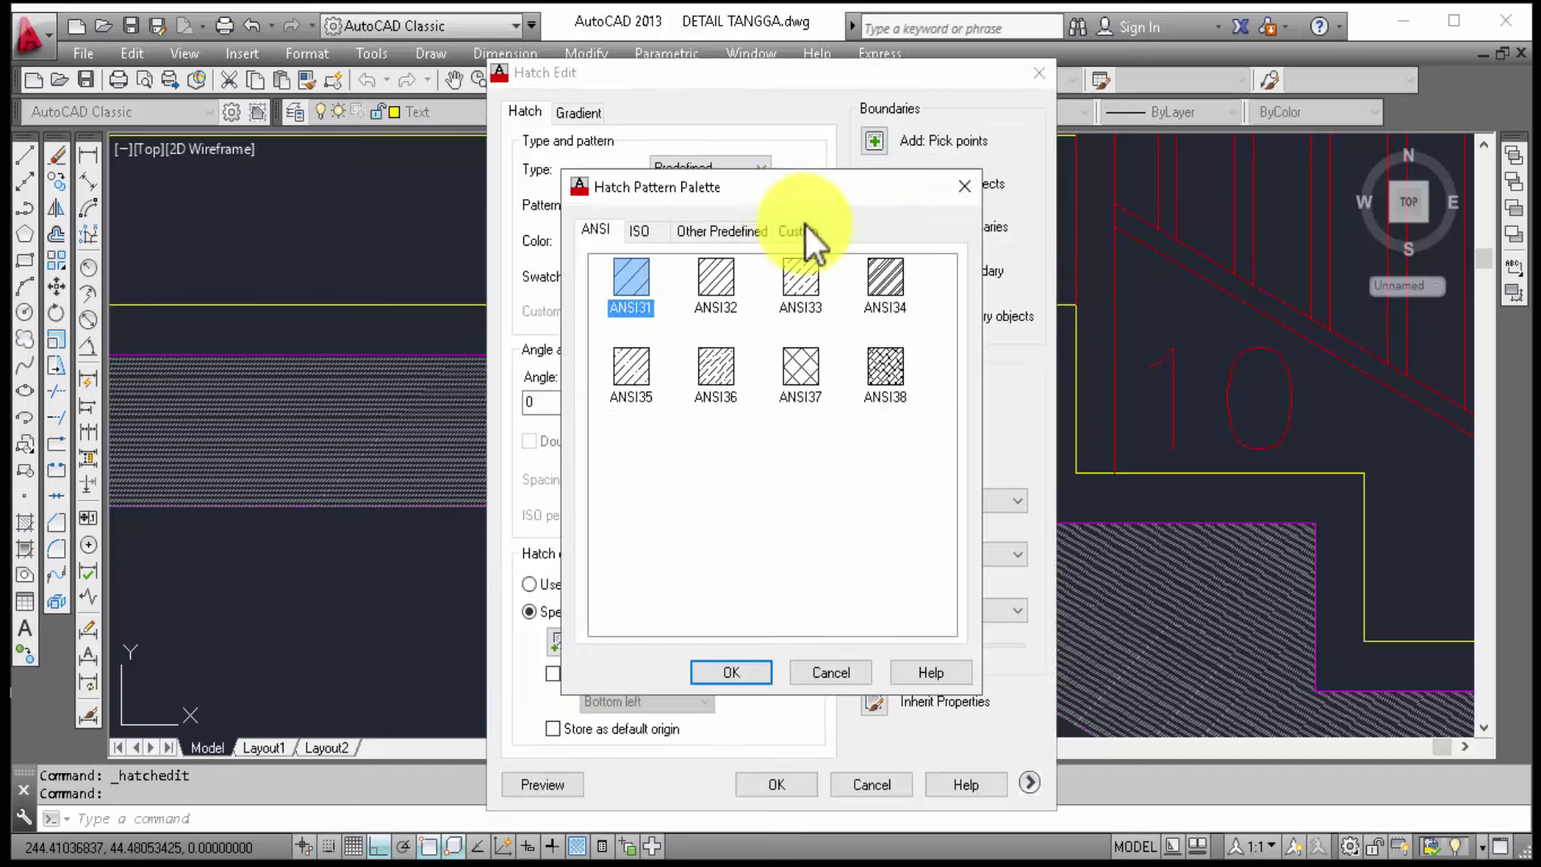
left_click(652, 233)
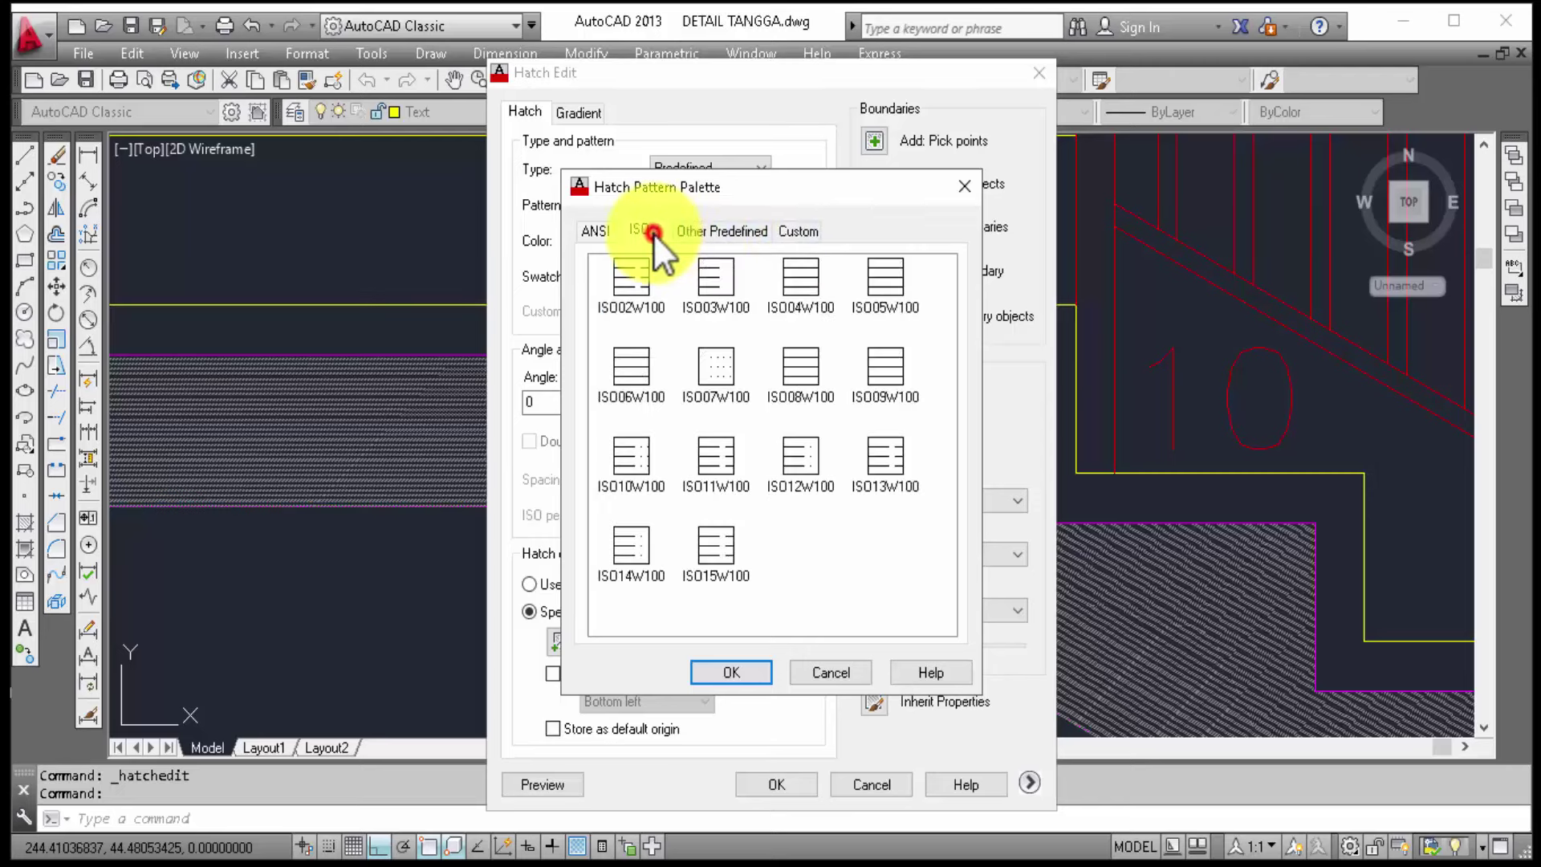
left_click(707, 232)
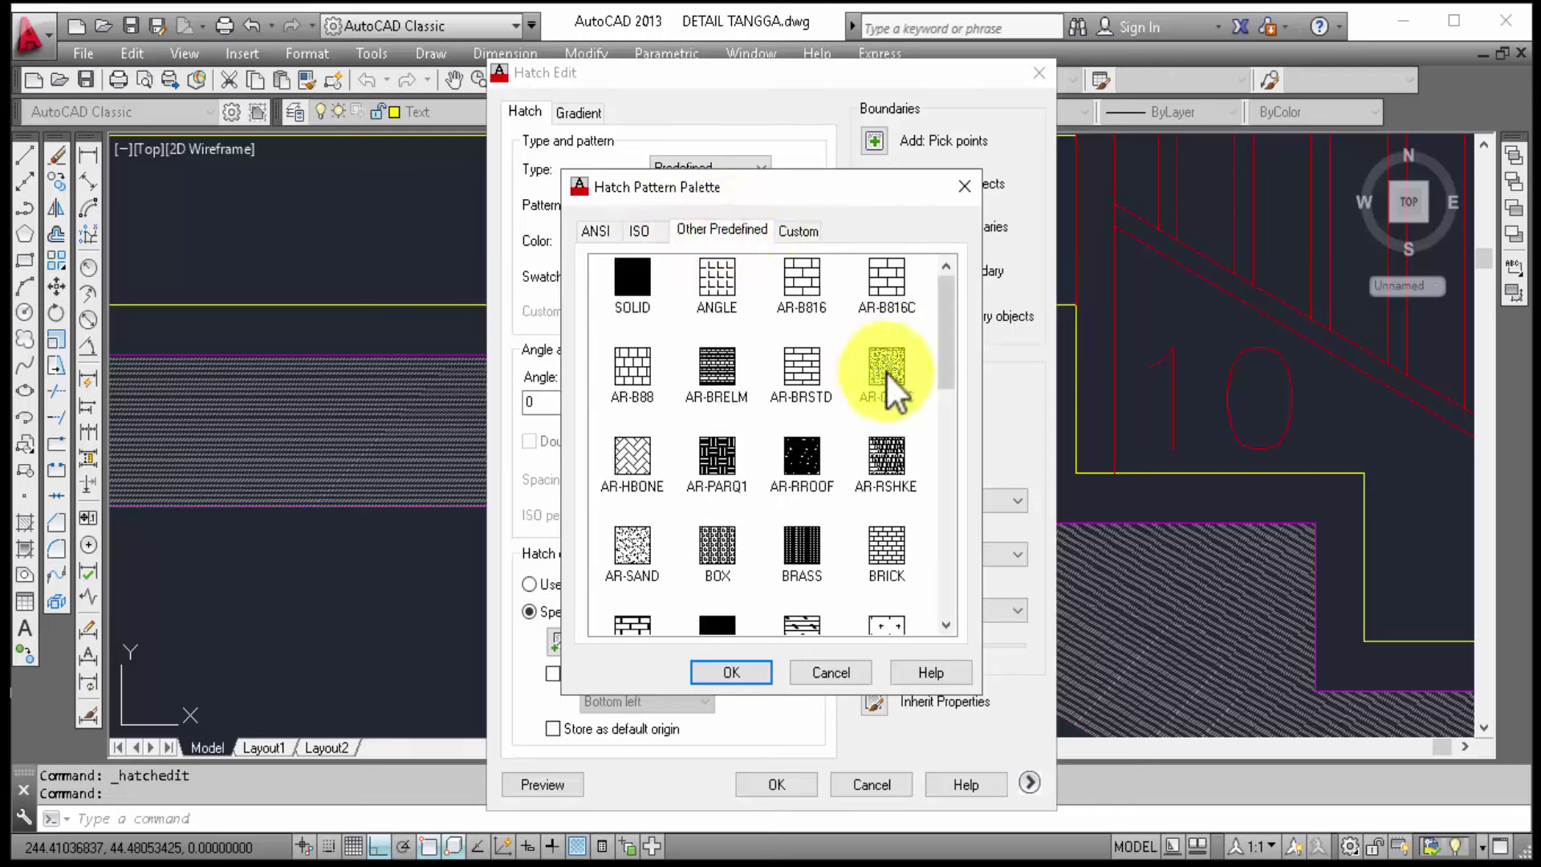
left_click(644, 540)
left_click(768, 672)
left_click(779, 774)
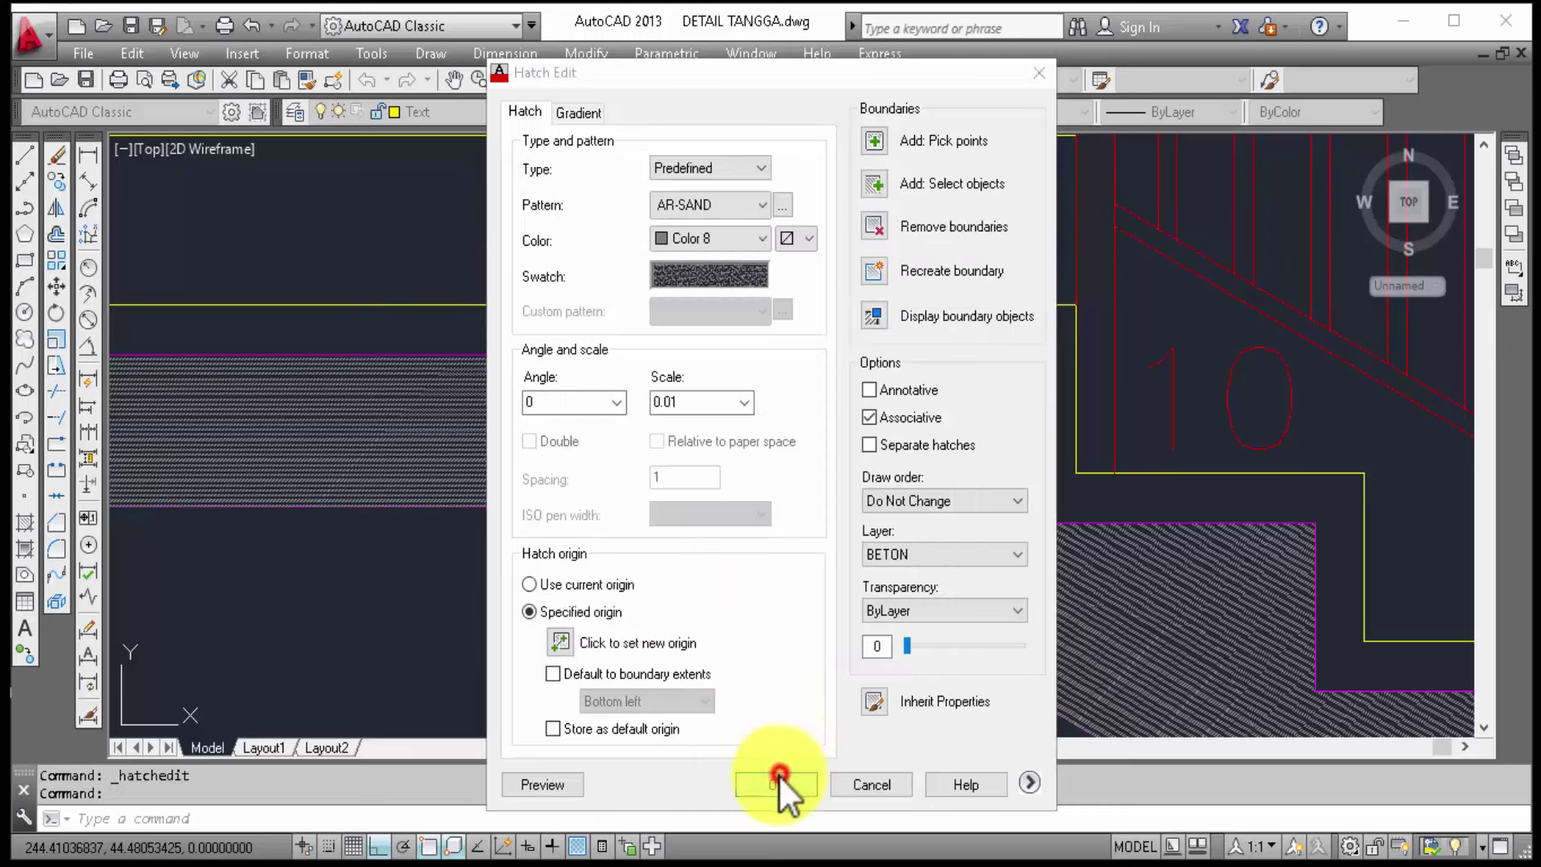
Step: Switch the sand-patterned slab hatch to the AR-CONC concrete pattern via Hatch Edit
scroll(854, 436, "down", 2)
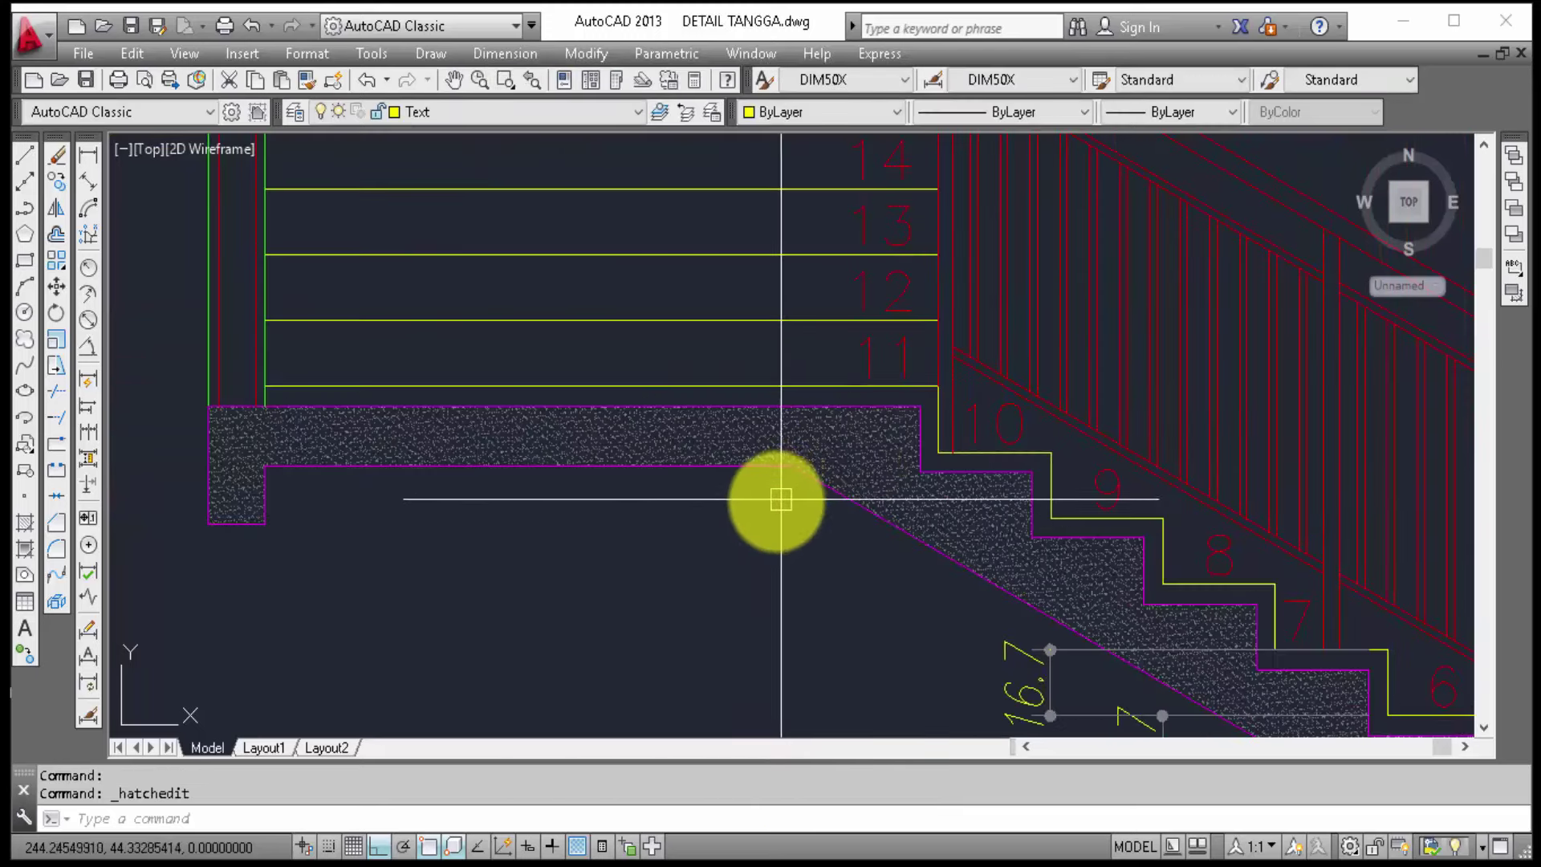
key("Escape")
scroll(822, 442, "up", 4)
left_click(823, 443)
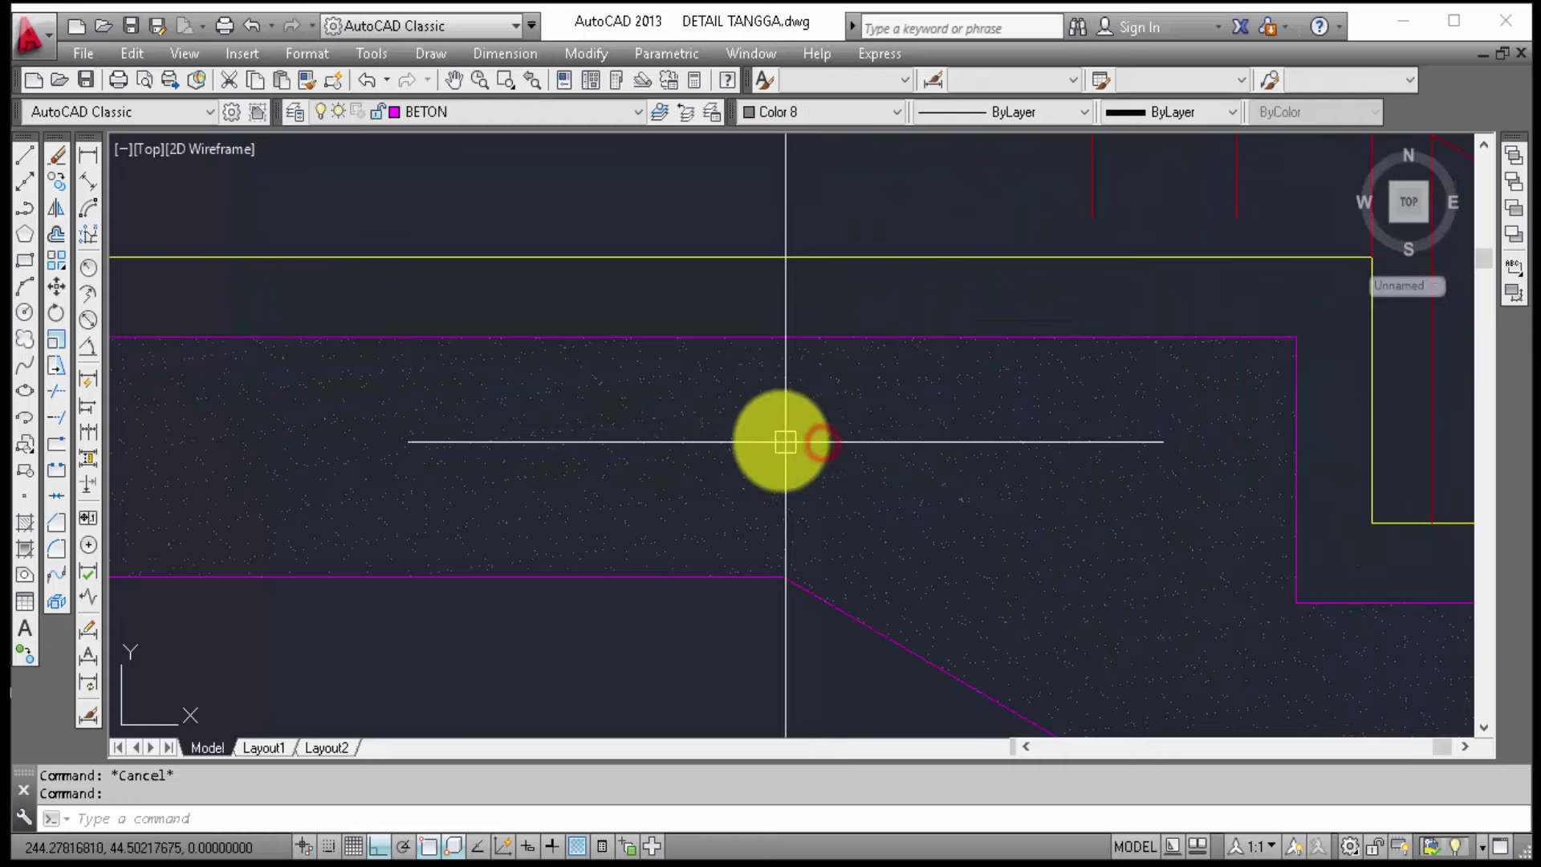
right_click(783, 433)
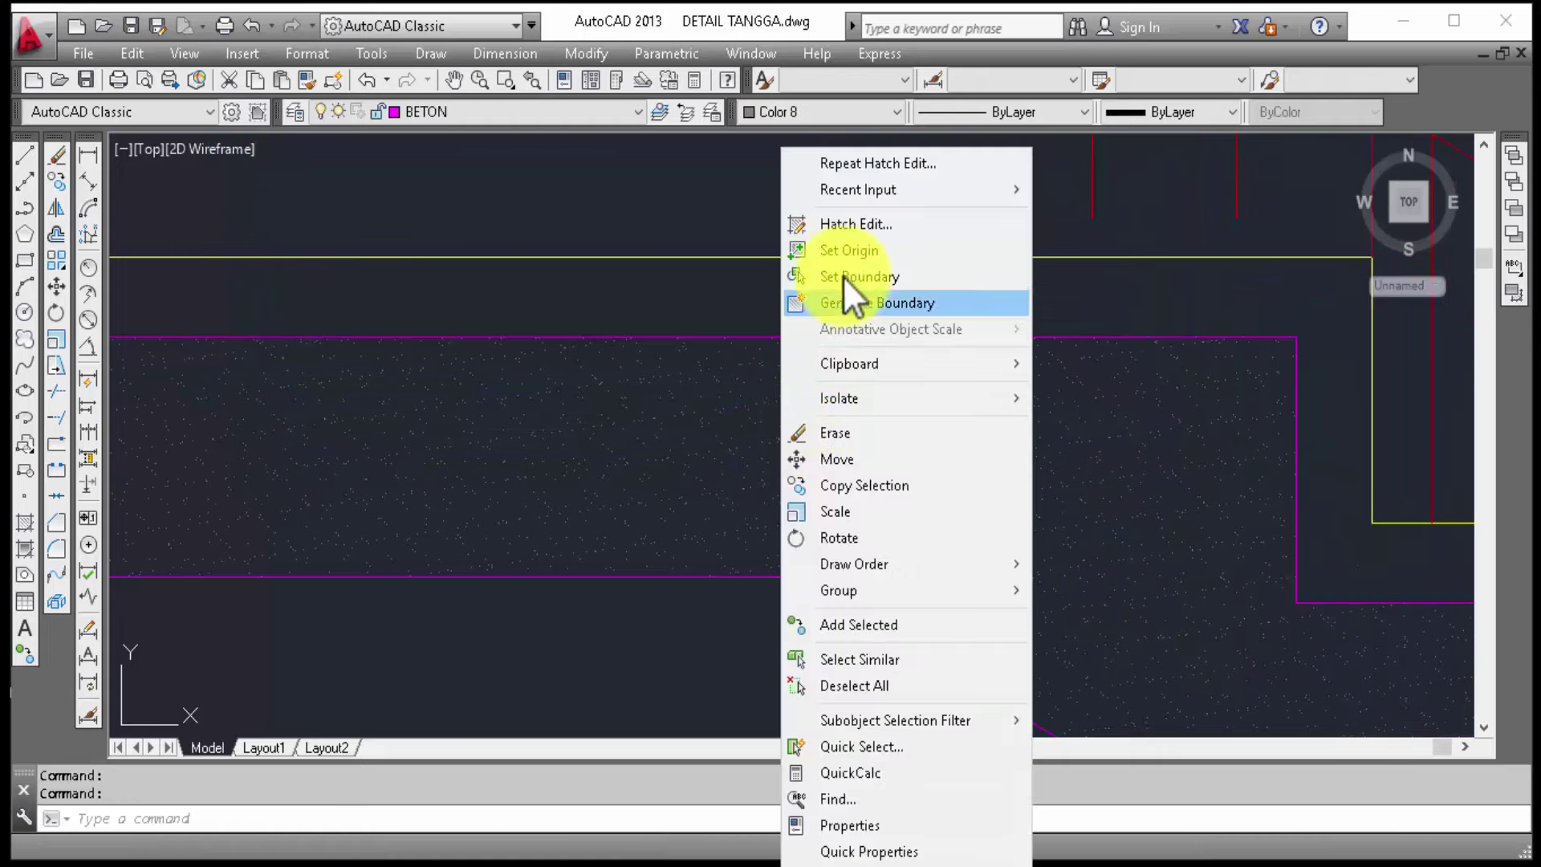
left_click(854, 229)
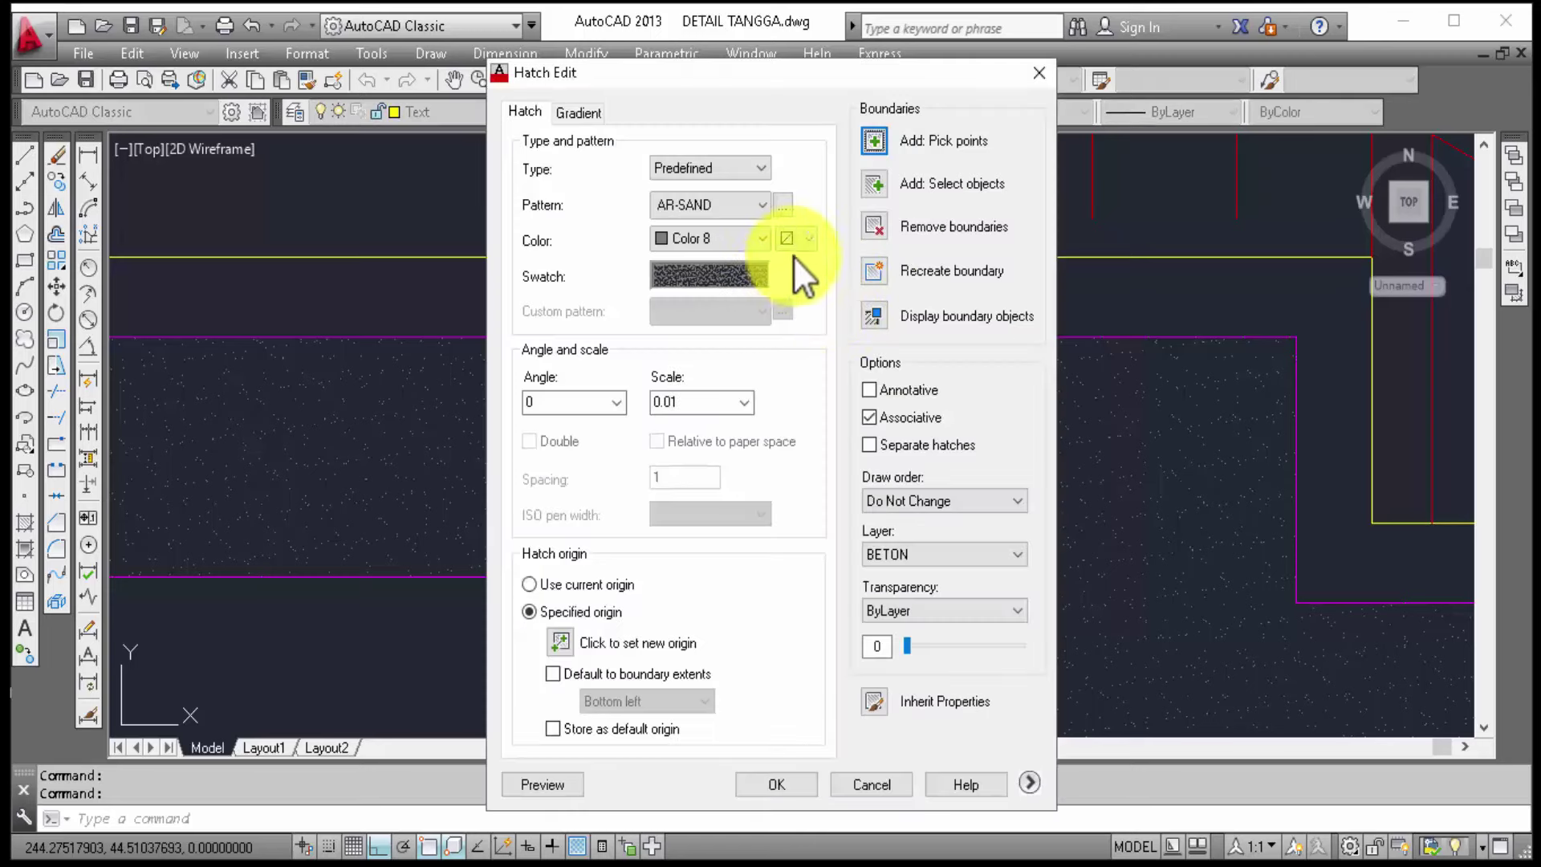
left_click(787, 204)
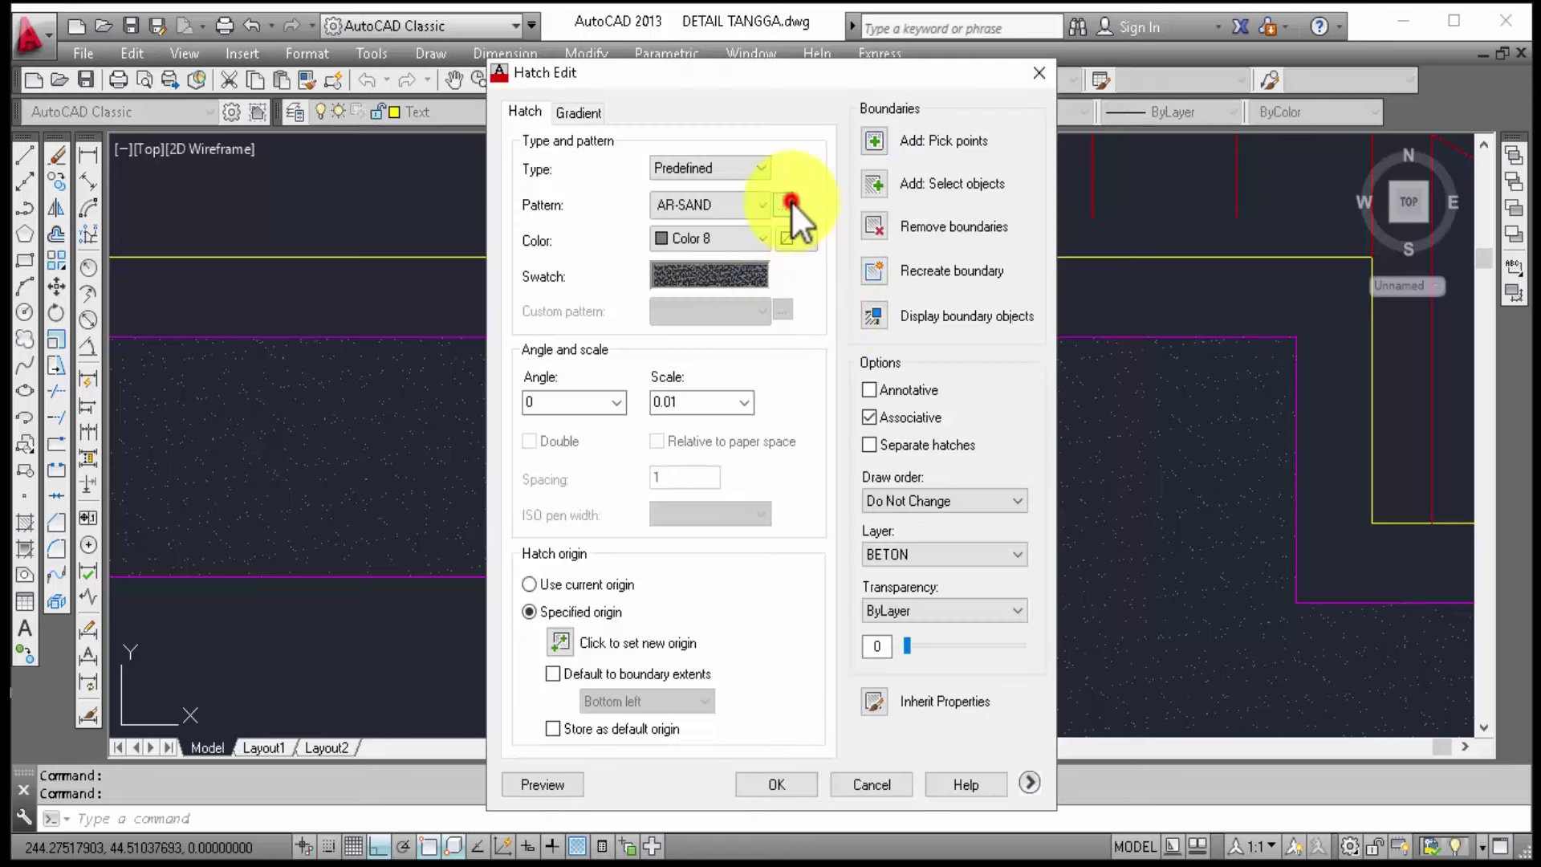
left_click(874, 378)
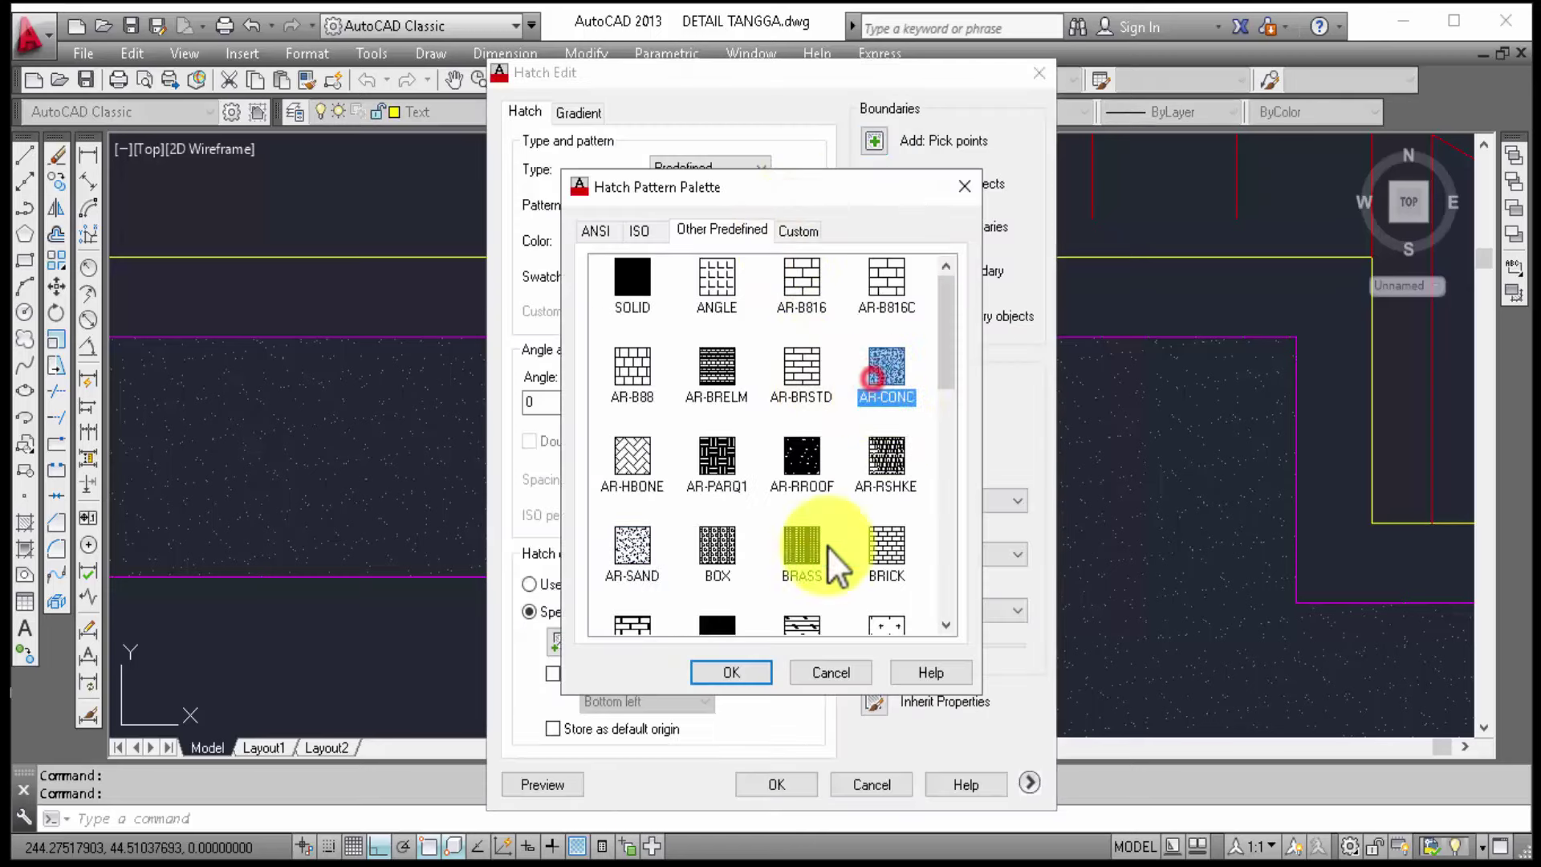
left_click(721, 683)
left_click(788, 783)
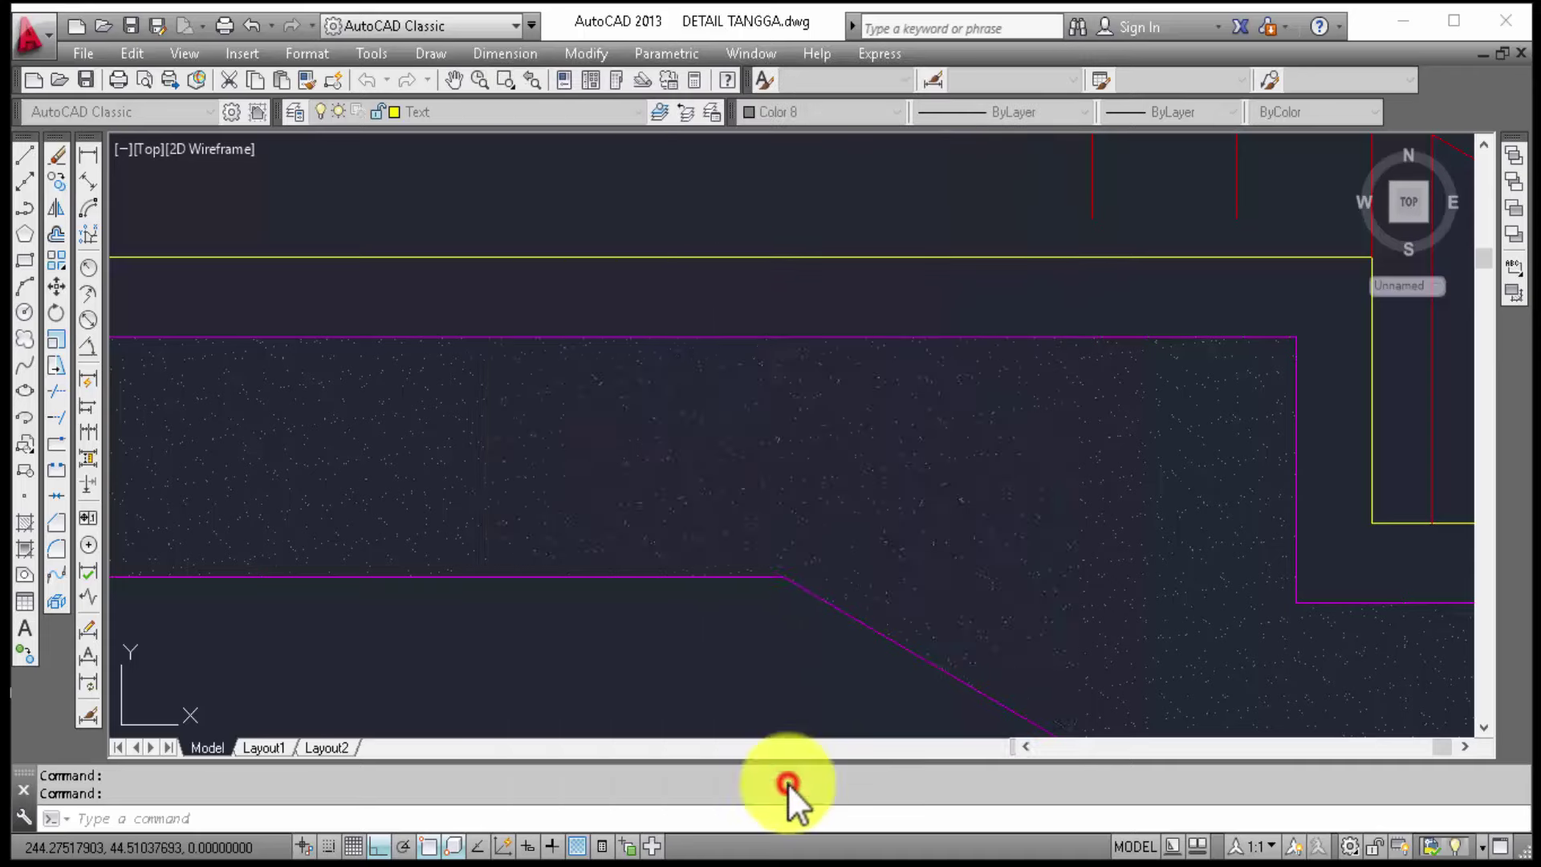
Step: Zoom and pan around the whole staircase detail, lower flight and upper landing
scroll(806, 441, "down", 3)
scroll(860, 533, "down", 2)
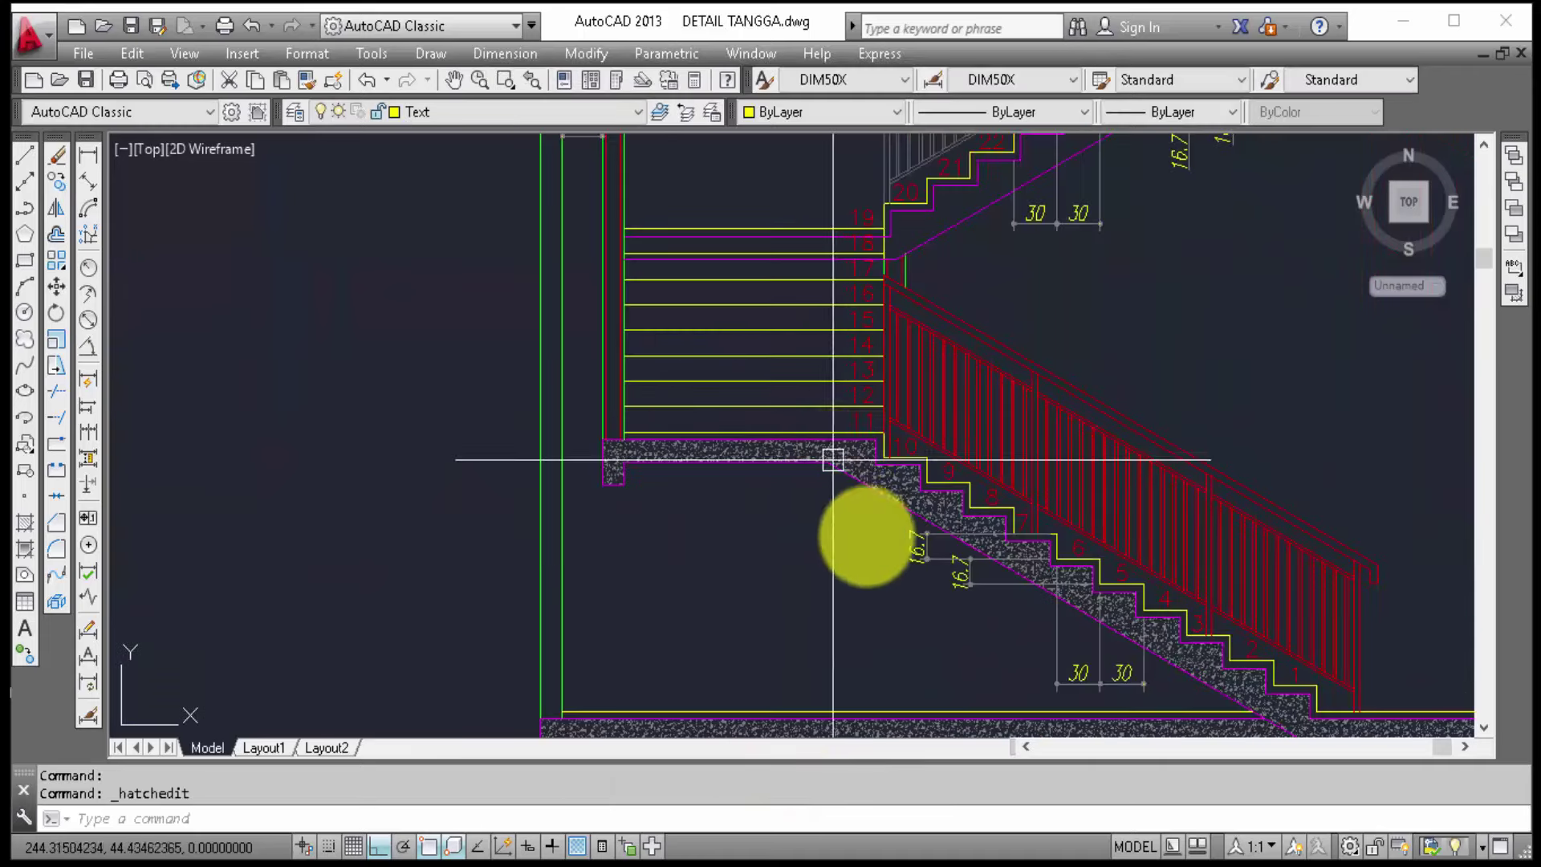
mouse_move(860, 533)
middle_mouse_down()
mouse_move(643, 402)
mouse_move(642, 786)
middle_mouse_up()
middle_click_drag(705, 516, 670, 121)
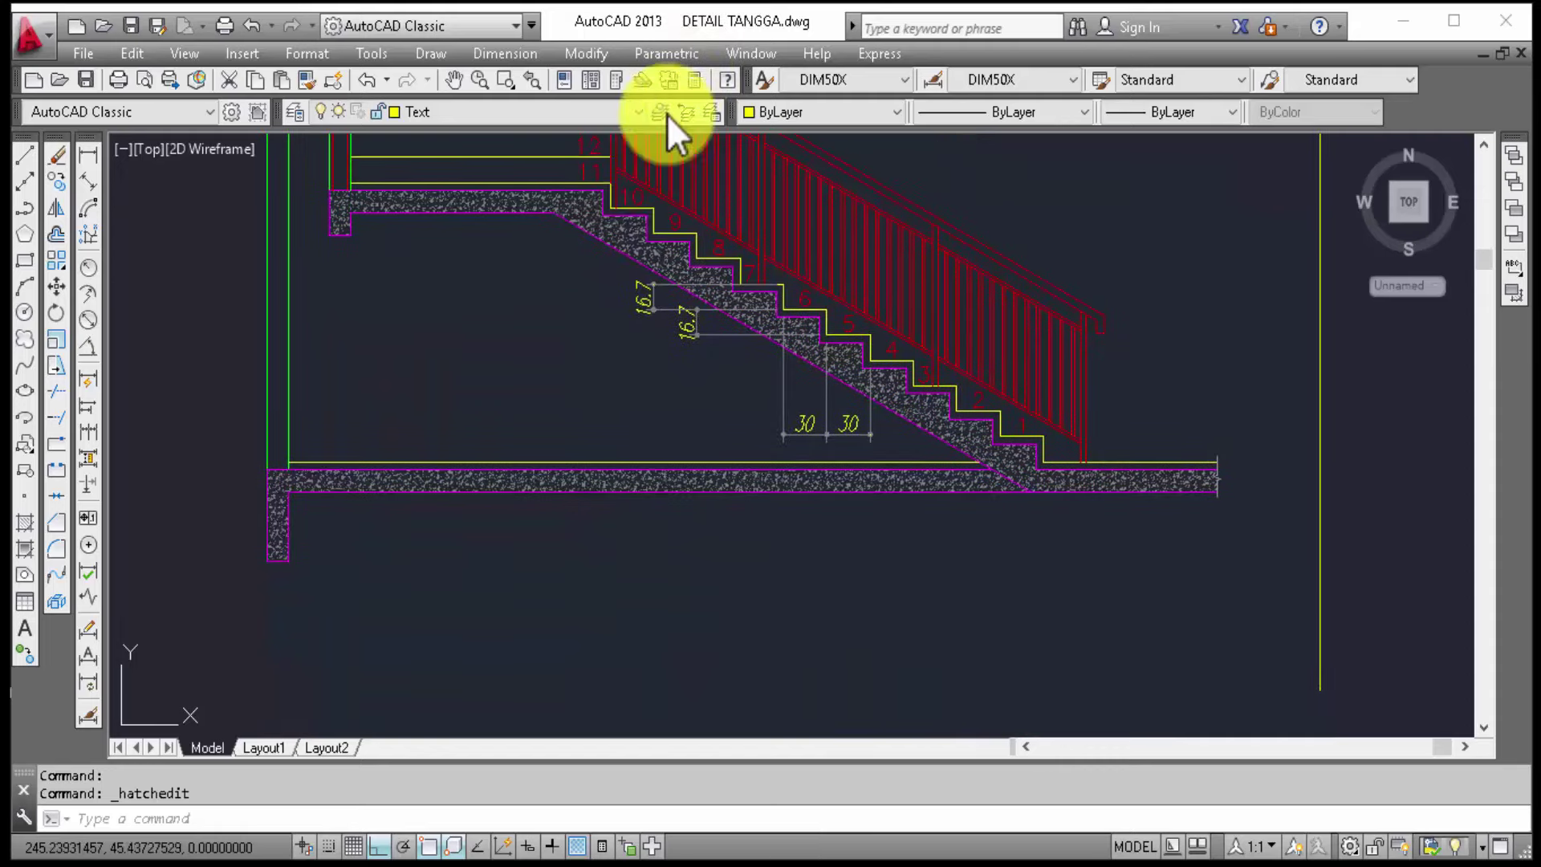
mouse_move(647, 205)
middle_mouse_down()
mouse_move(698, 431)
mouse_move(688, 578)
middle_mouse_up()
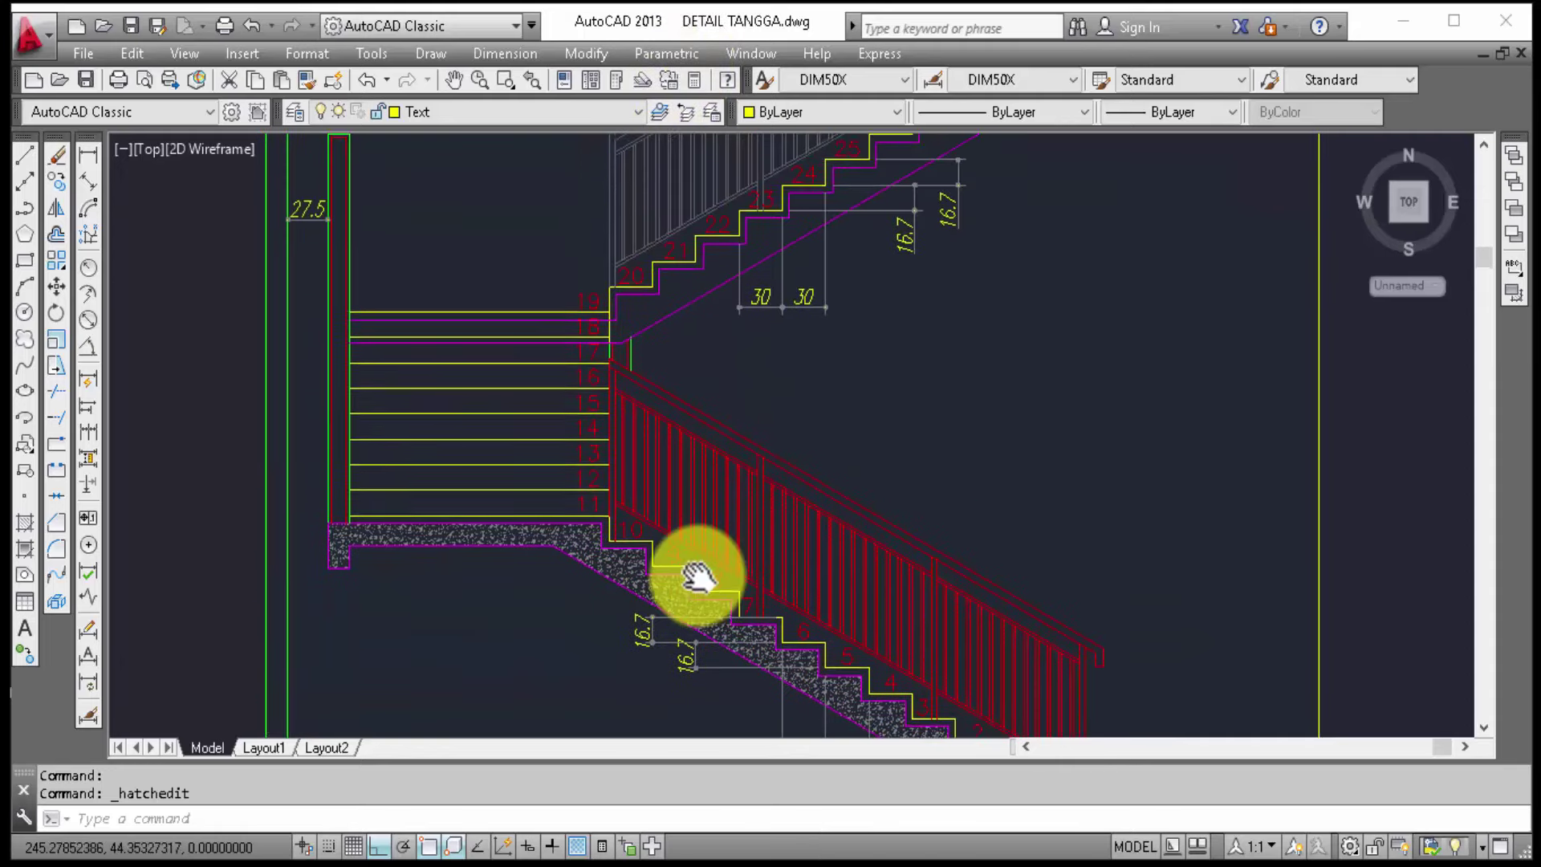
scroll(633, 333, "up", 1)
scroll(623, 348, "down", 3)
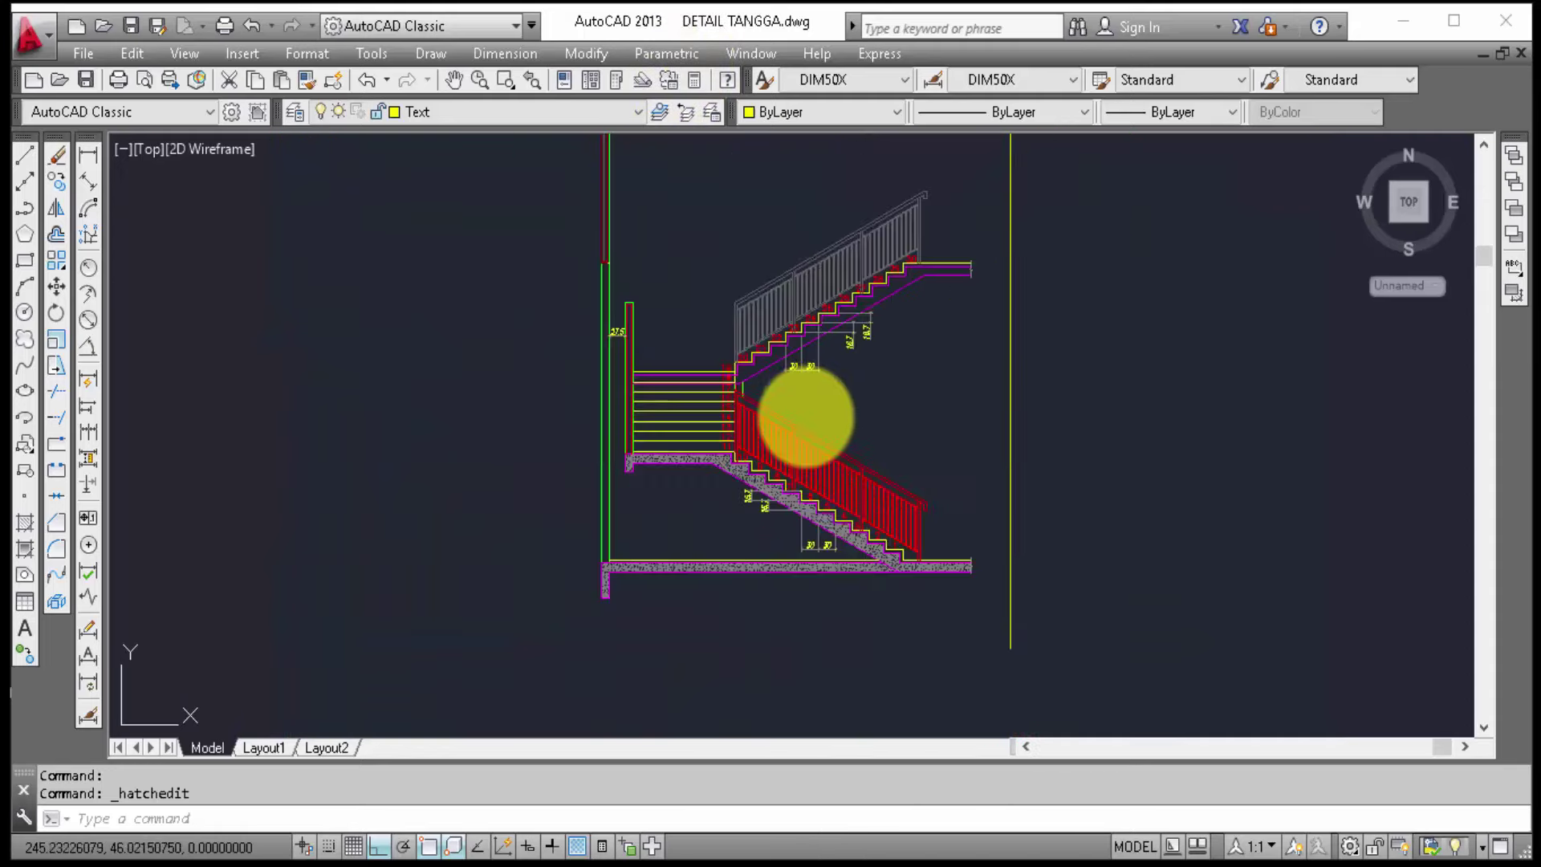
scroll(801, 413, "down", 3)
Step: Move the view to the other stair section and select its hatch, then clear it
middle_click_drag(836, 436, 1088, 401)
scroll(643, 430, "down", 4)
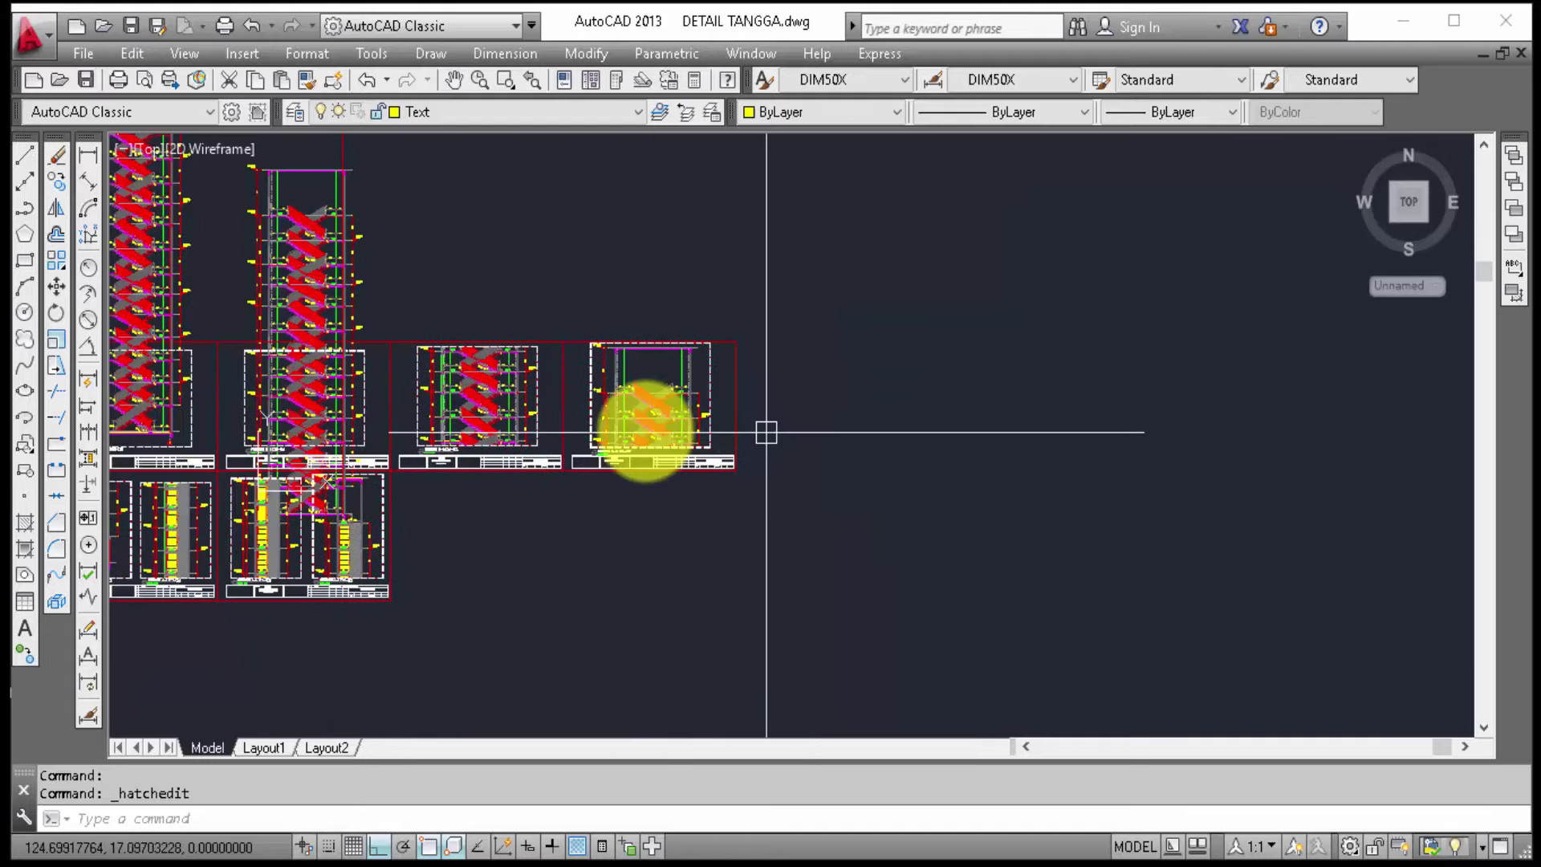
scroll(654, 390, "up", 4)
scroll(654, 389, "up", 5)
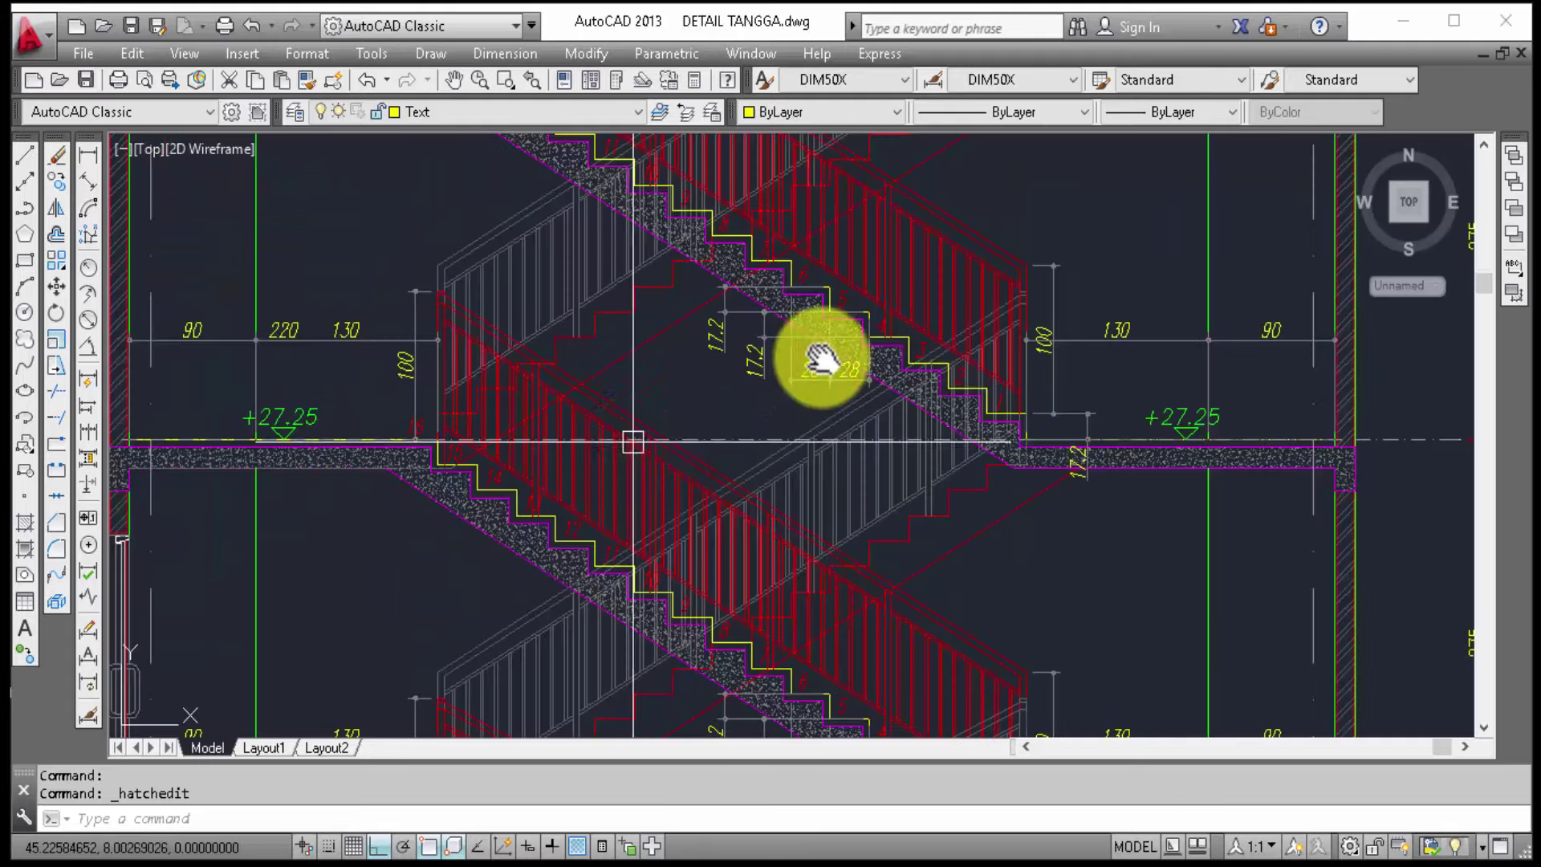
scroll(827, 354, "down", 1)
scroll(622, 382, "up", 1)
scroll(622, 381, "up", 2)
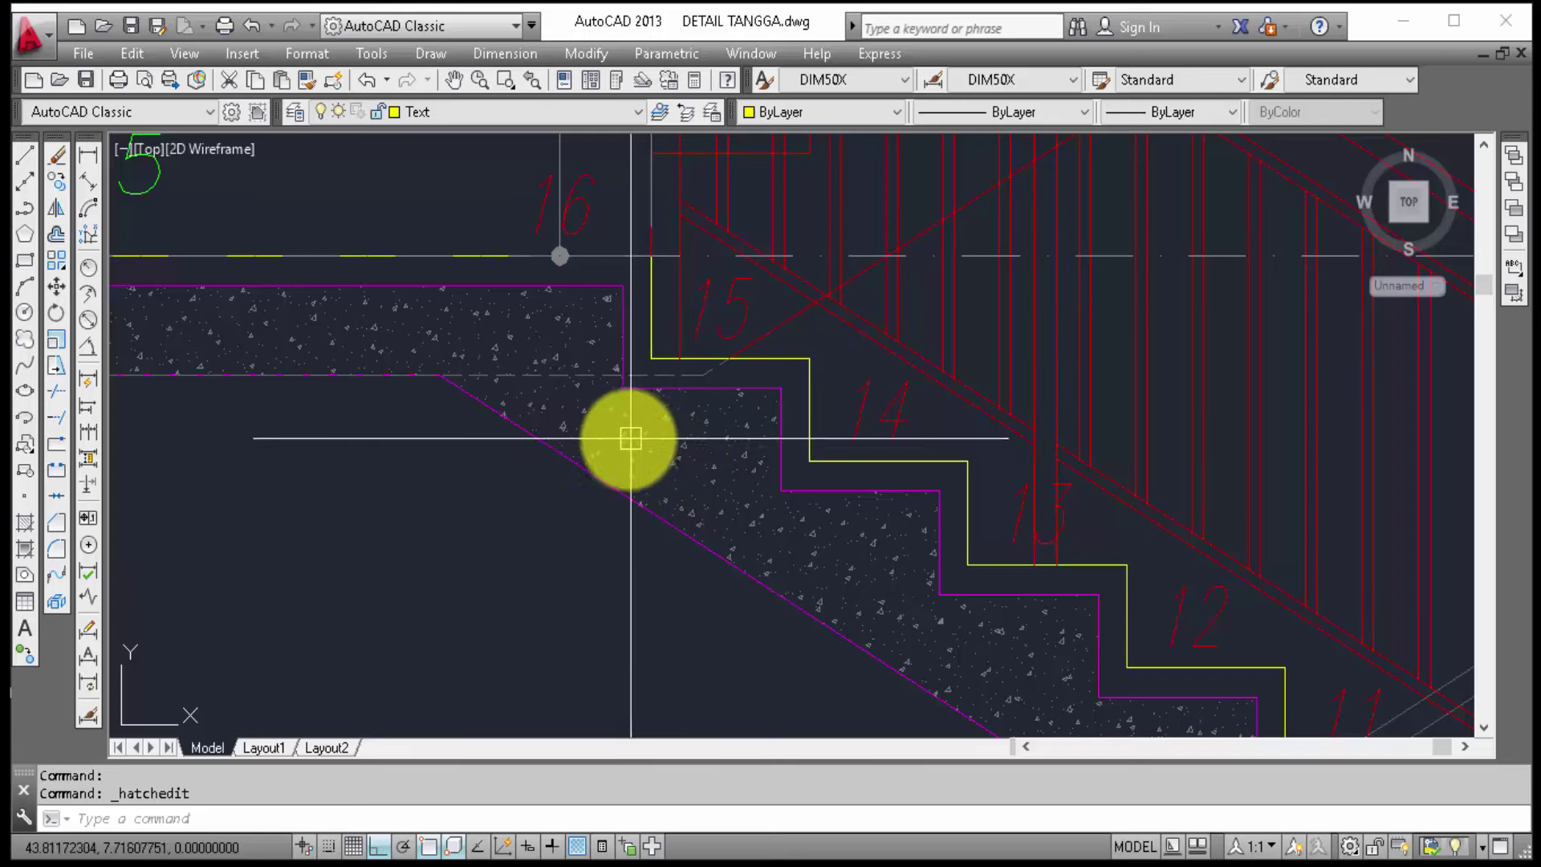
left_click(623, 437)
left_click(653, 441)
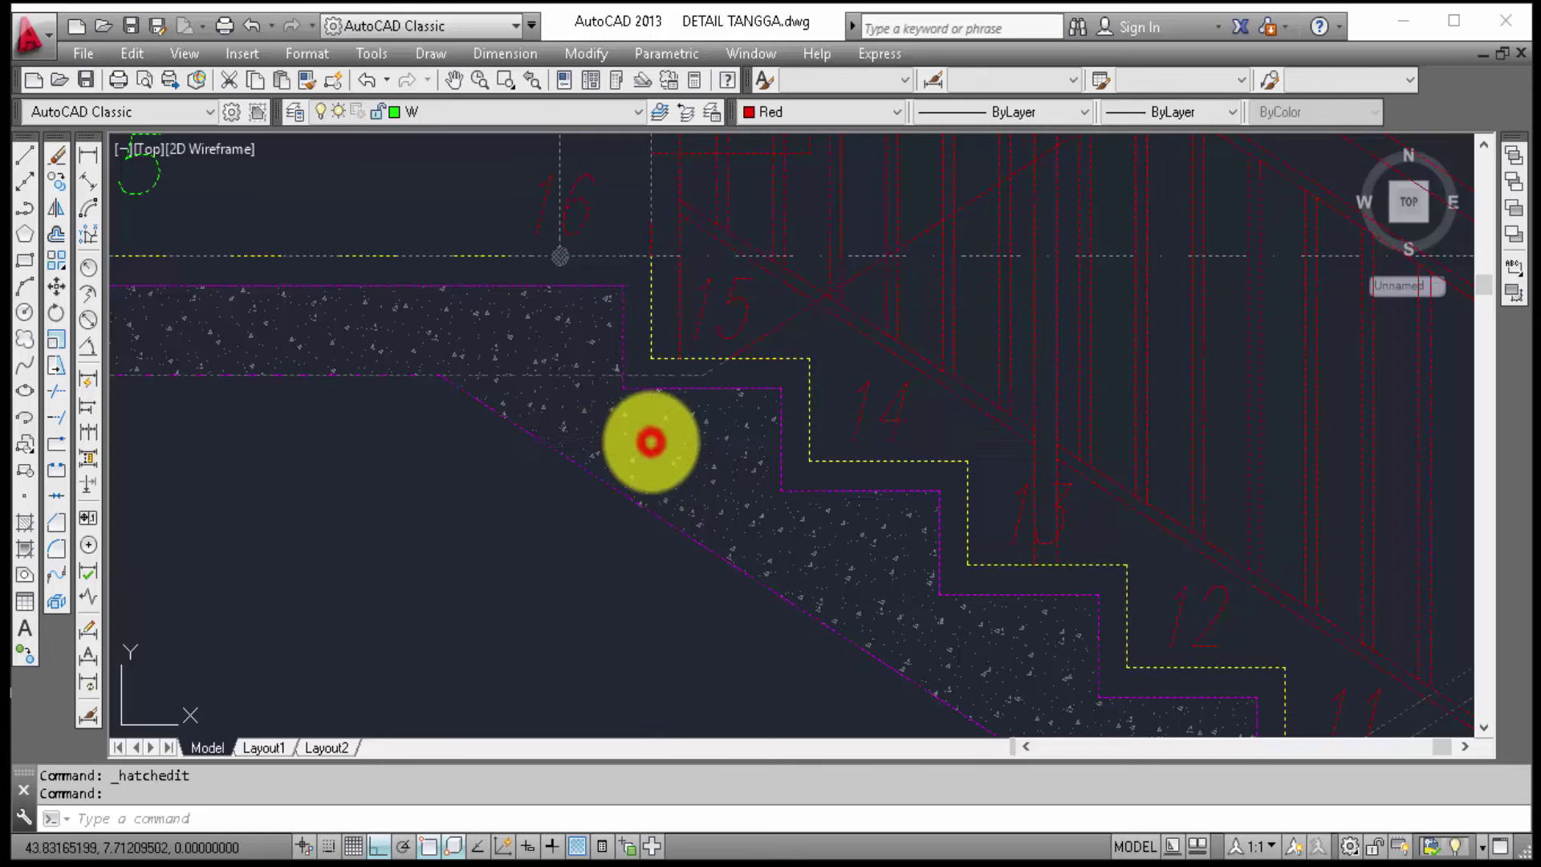
left_click(712, 508)
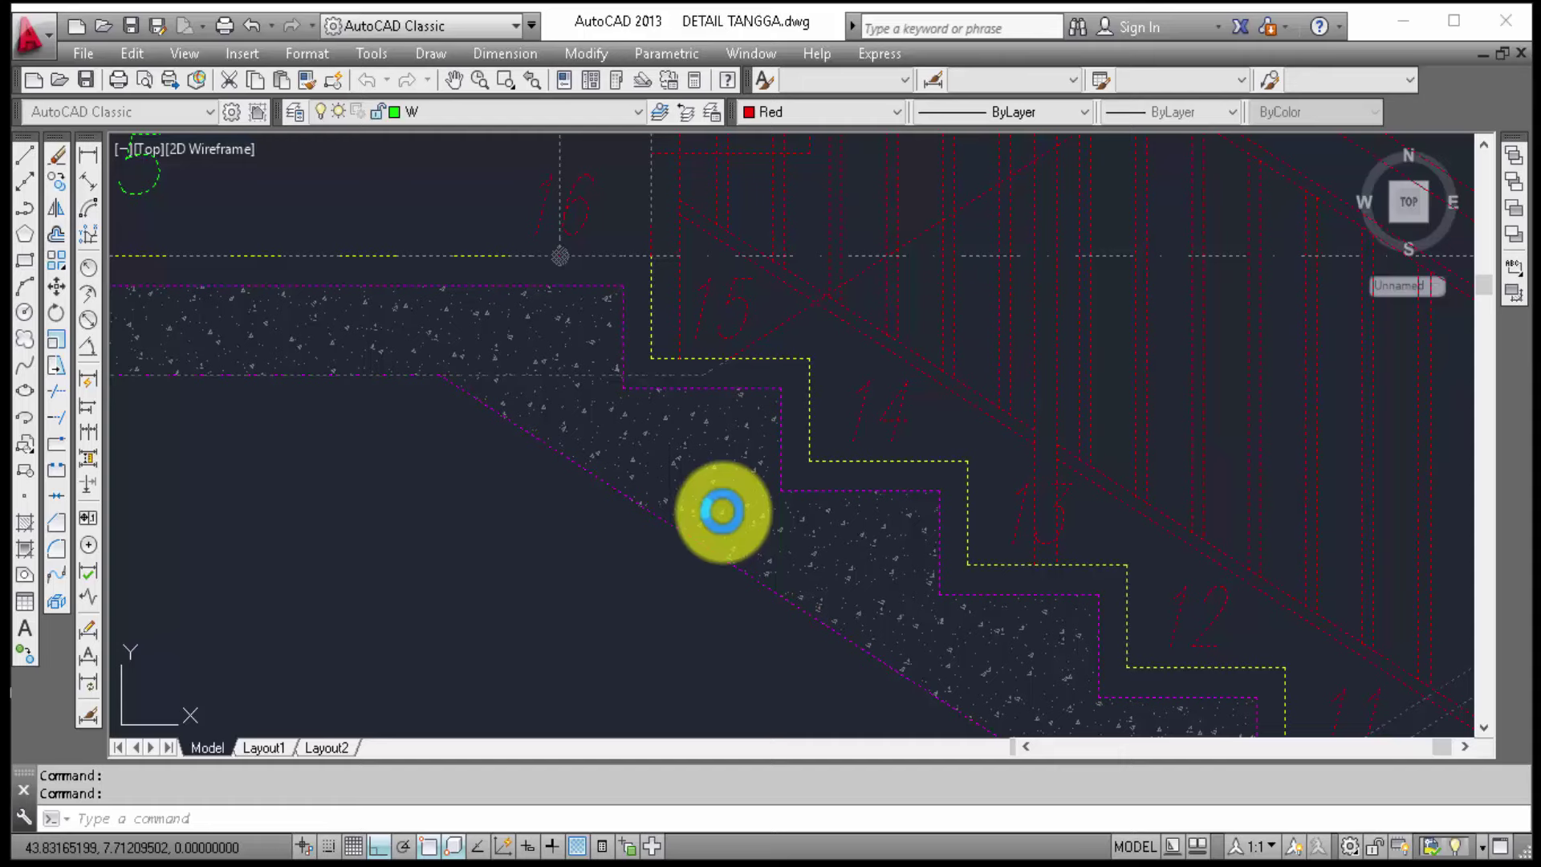
Step: Open the stair section block in the Block Editor and zoom onto its slab hatch
double_click(723, 511)
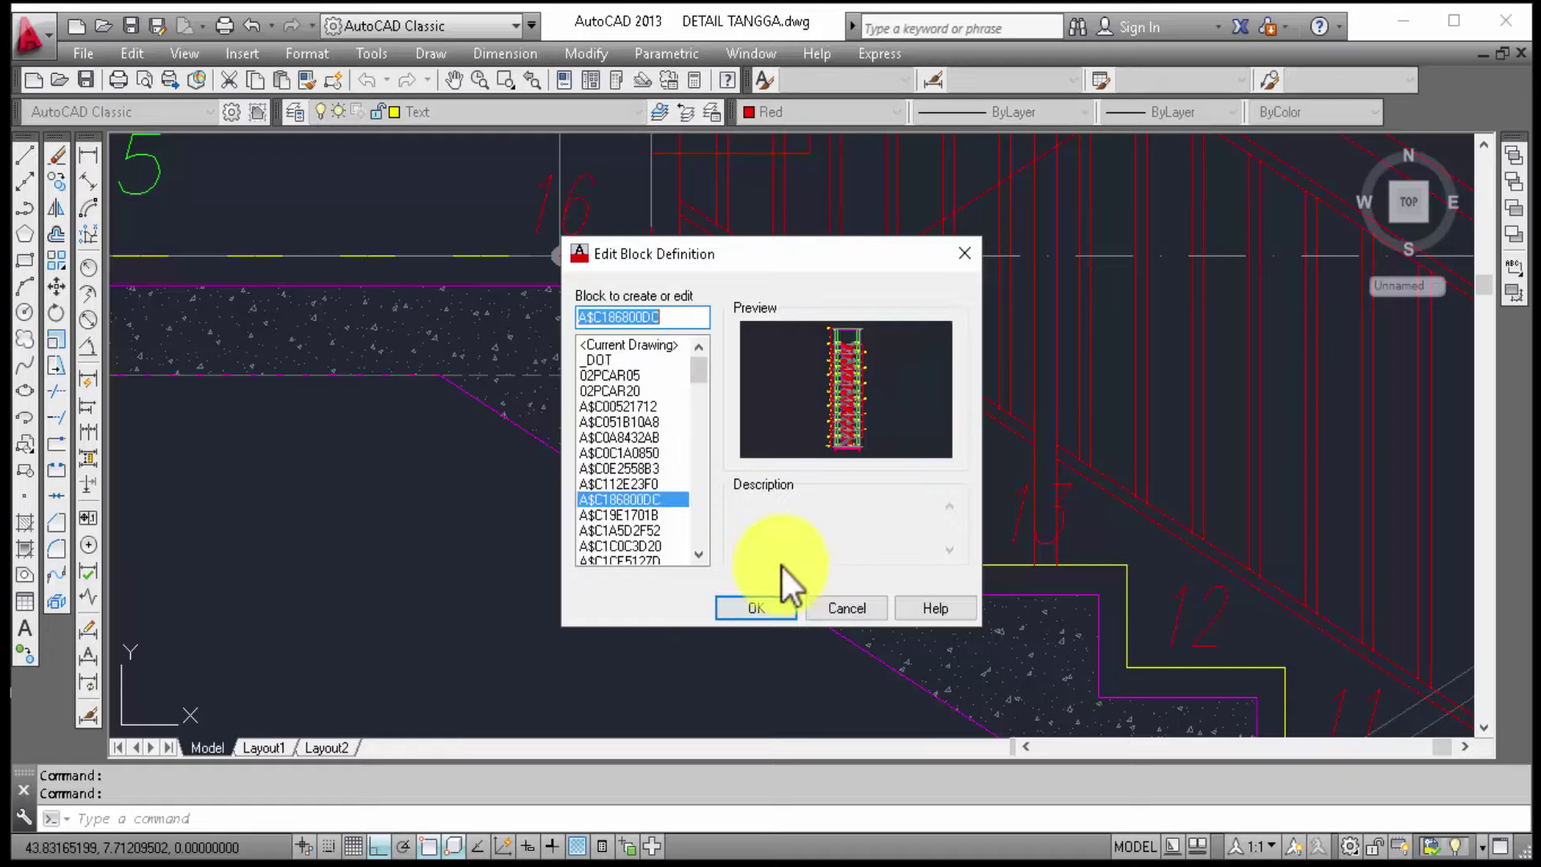
left_click(773, 607)
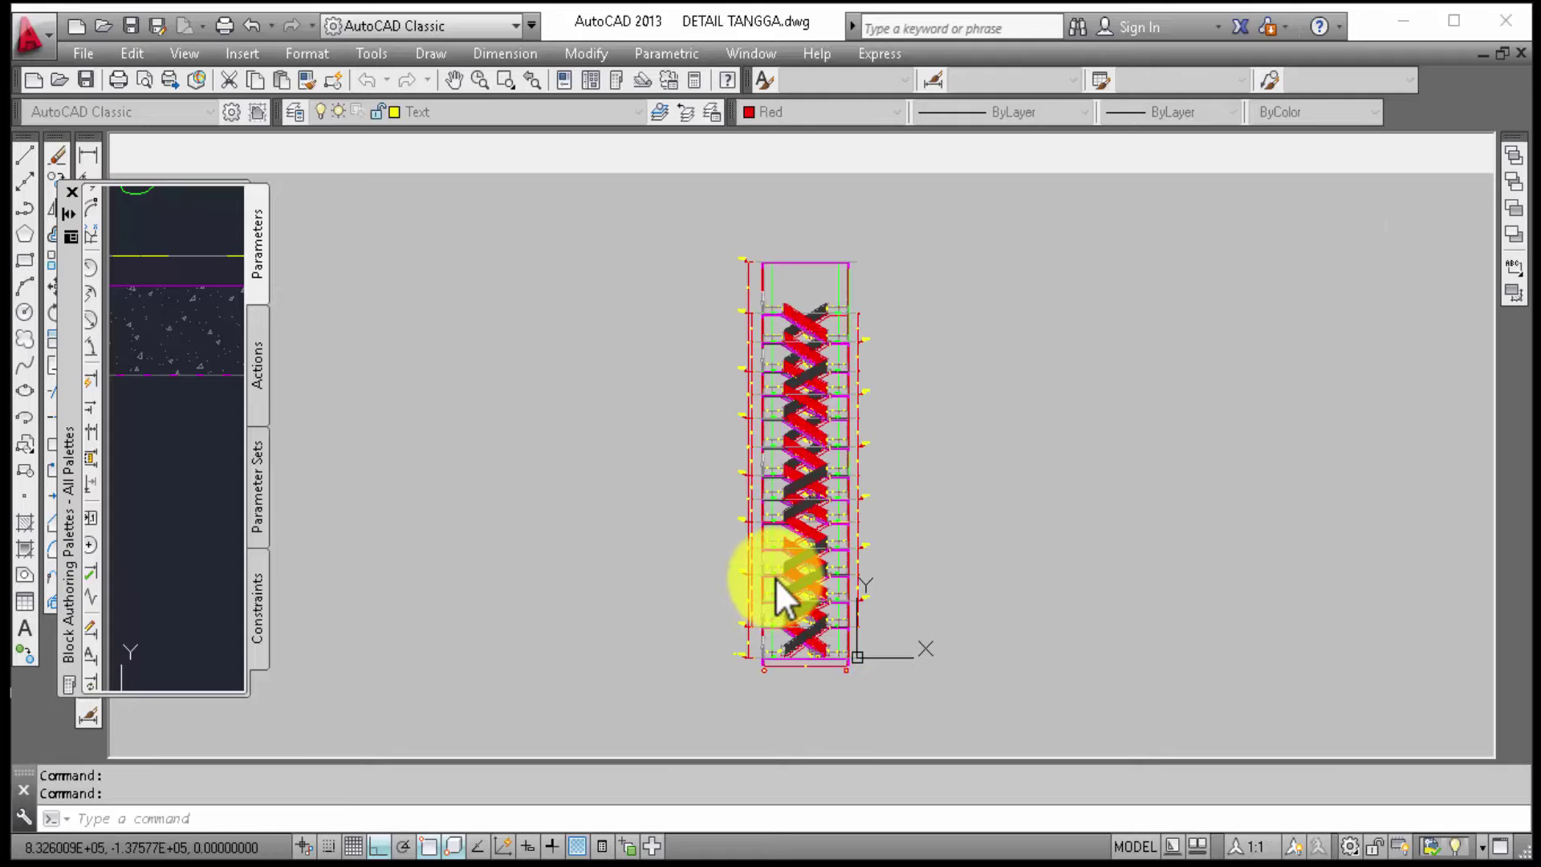
scroll(775, 344, "up", 4)
scroll(791, 343, "up", 2)
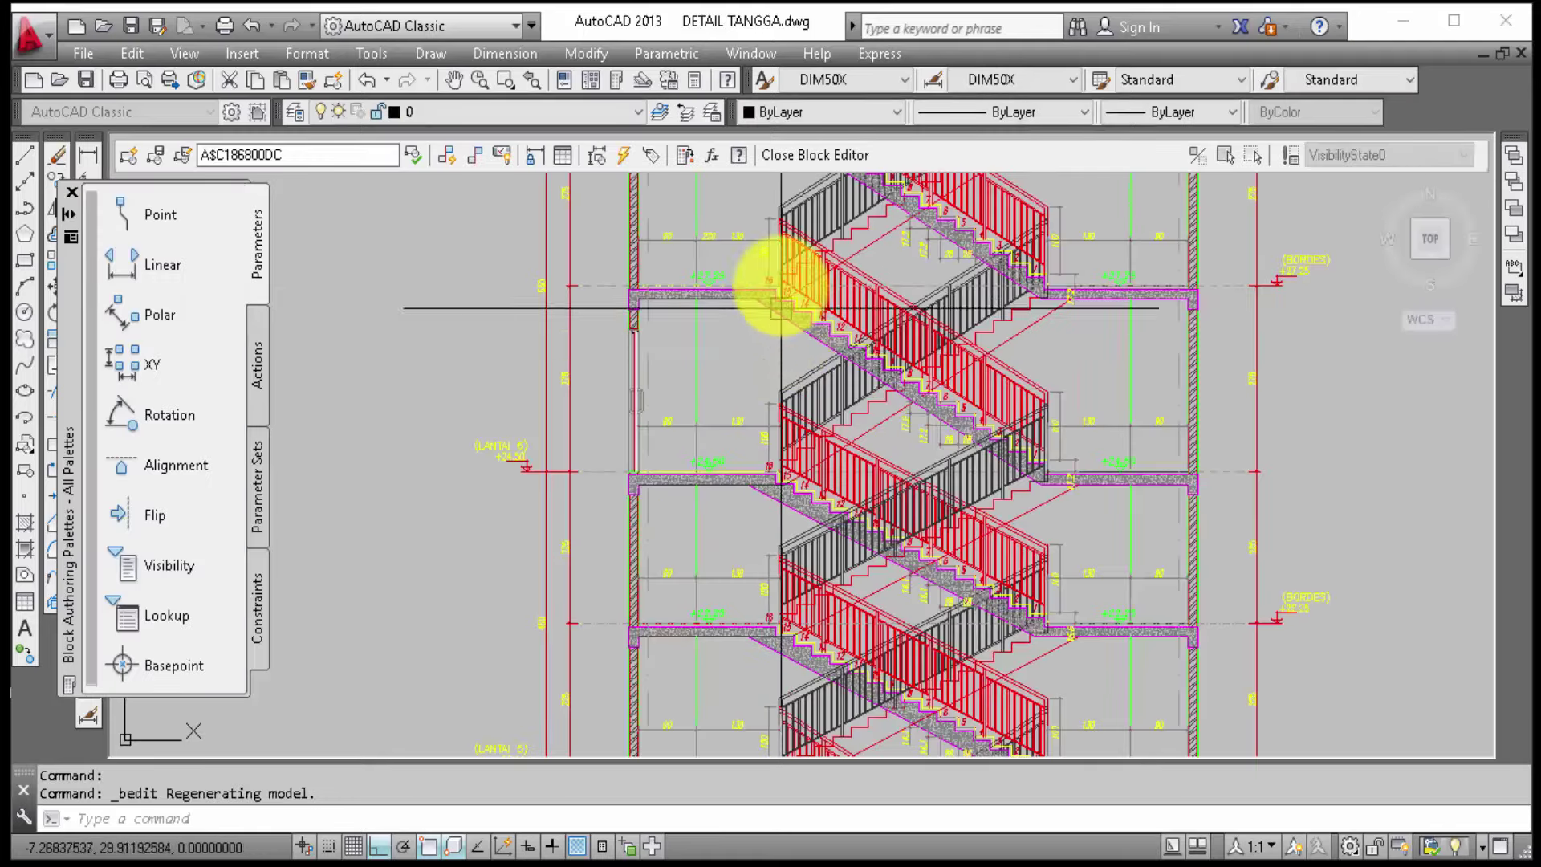
scroll(801, 344, "up", 2)
left_click(792, 384)
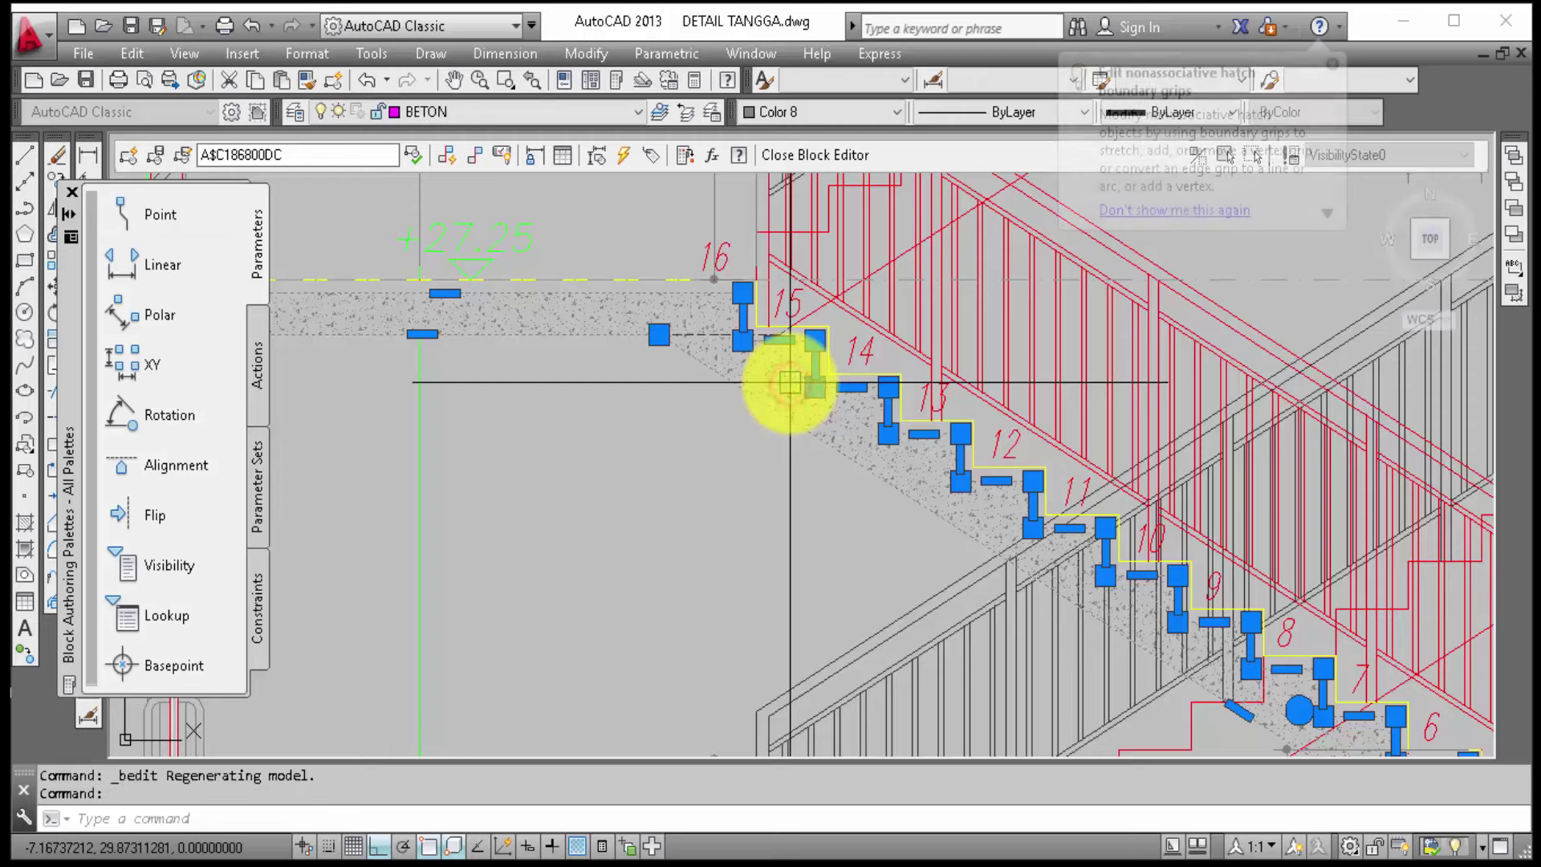
scroll(788, 384, "up", 2)
scroll(791, 377, "up", 2)
scroll(815, 389, "up", 2)
Step: Review the slab hatch's pattern in Hatch Edit and cancel without changes
key("Escape")
scroll(832, 369, "up", 2)
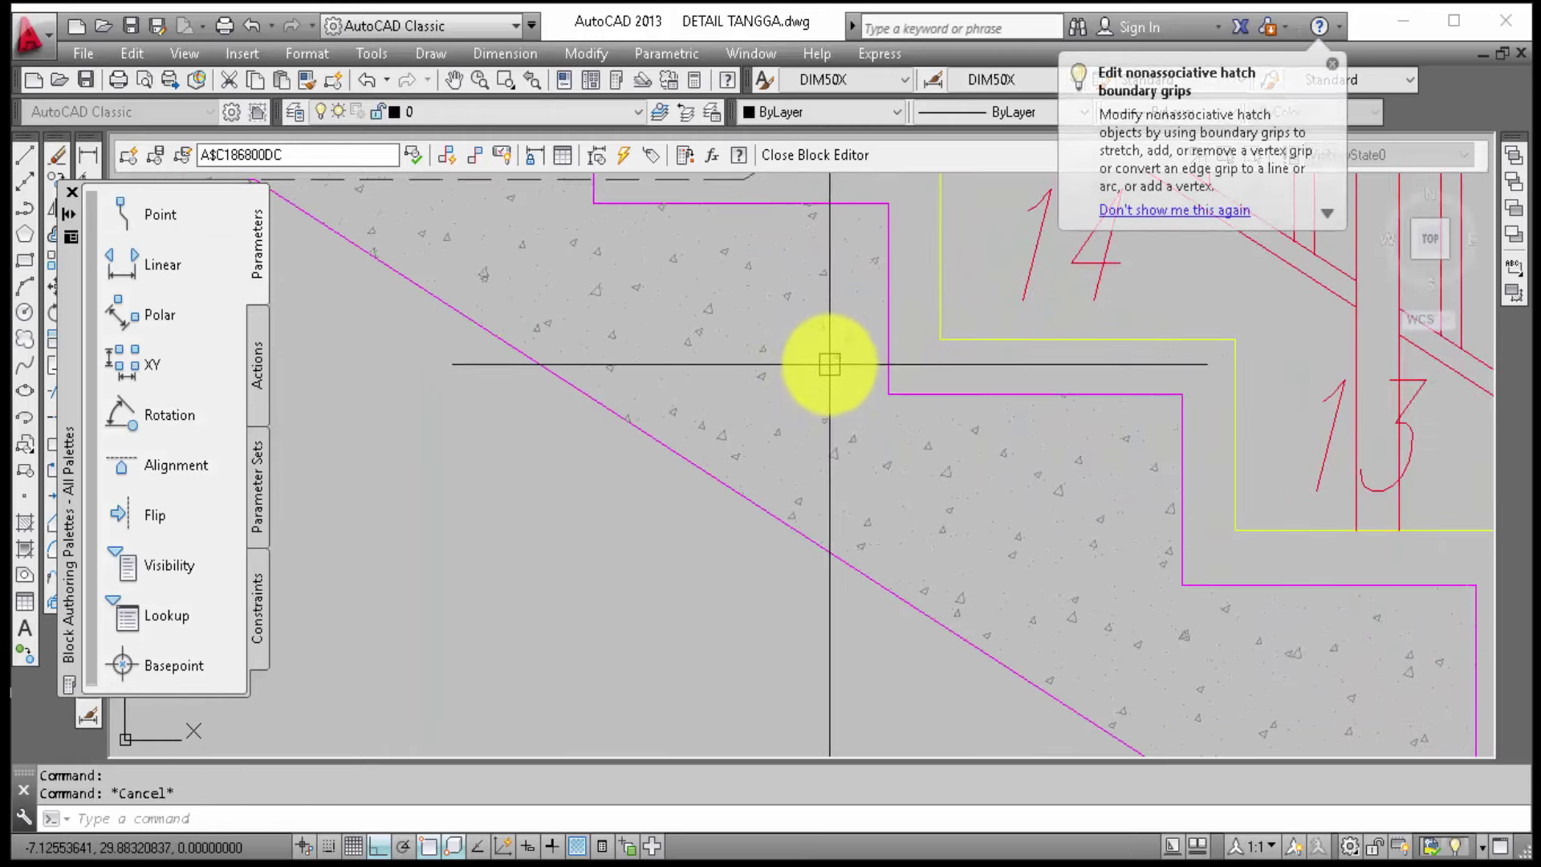
scroll(831, 357, "up", 2)
left_click(829, 355)
right_click(835, 366)
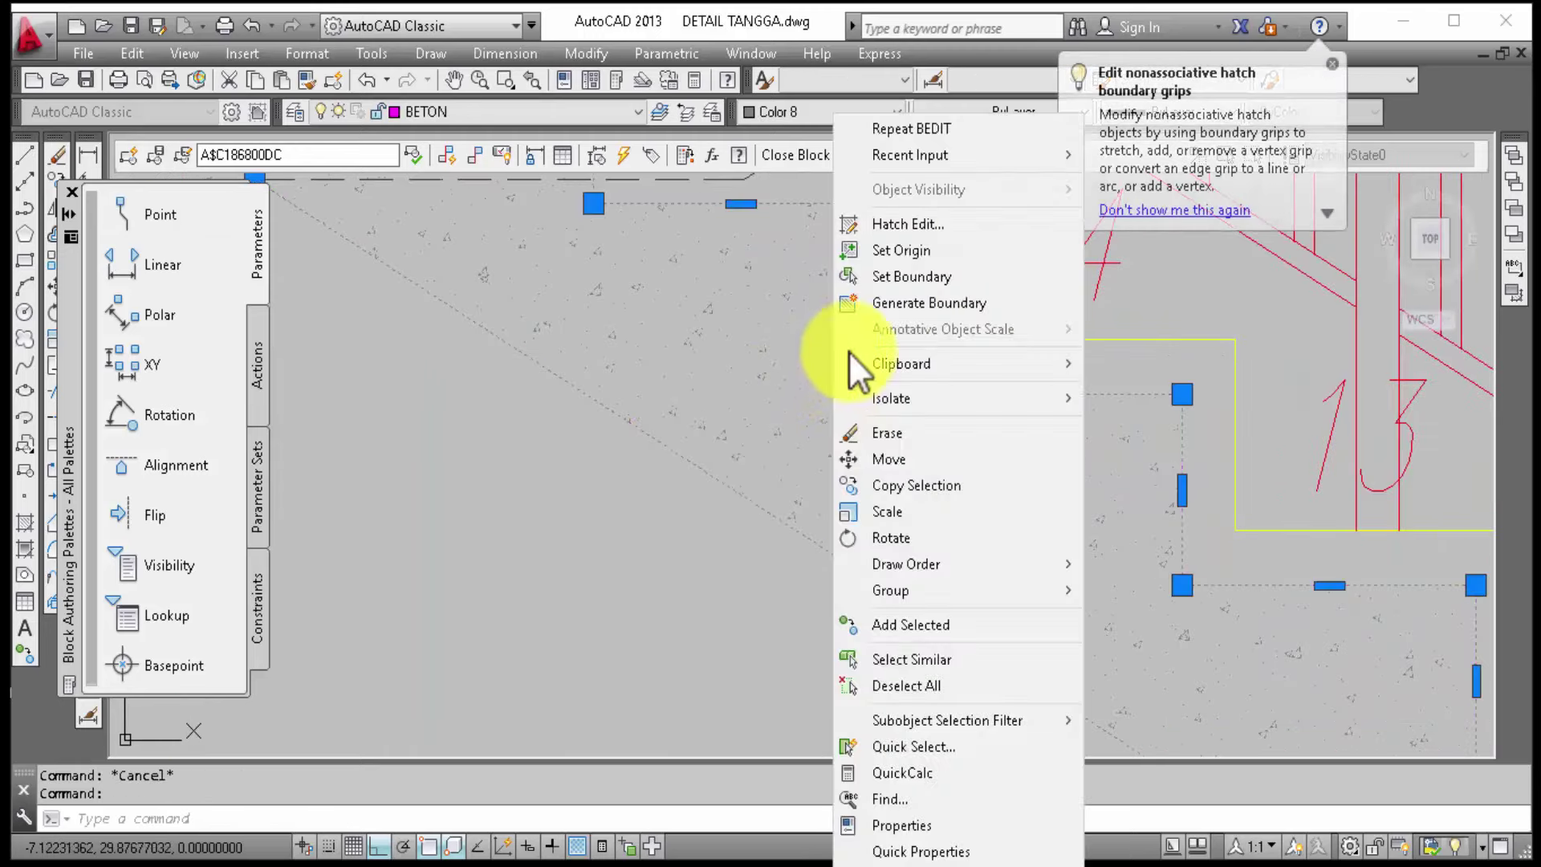
left_click(888, 225)
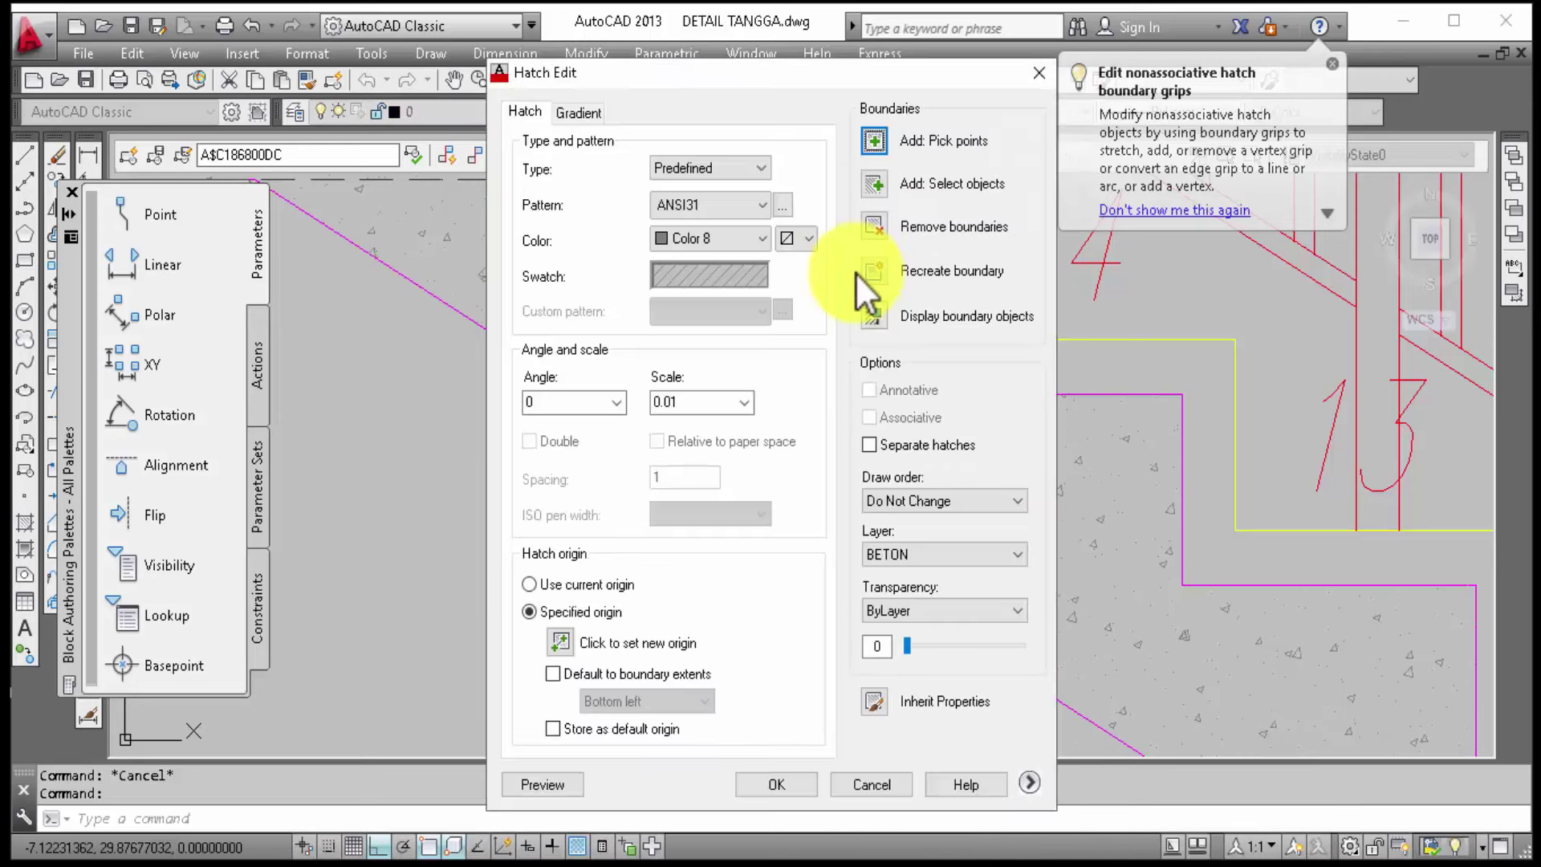
left_click(758, 203)
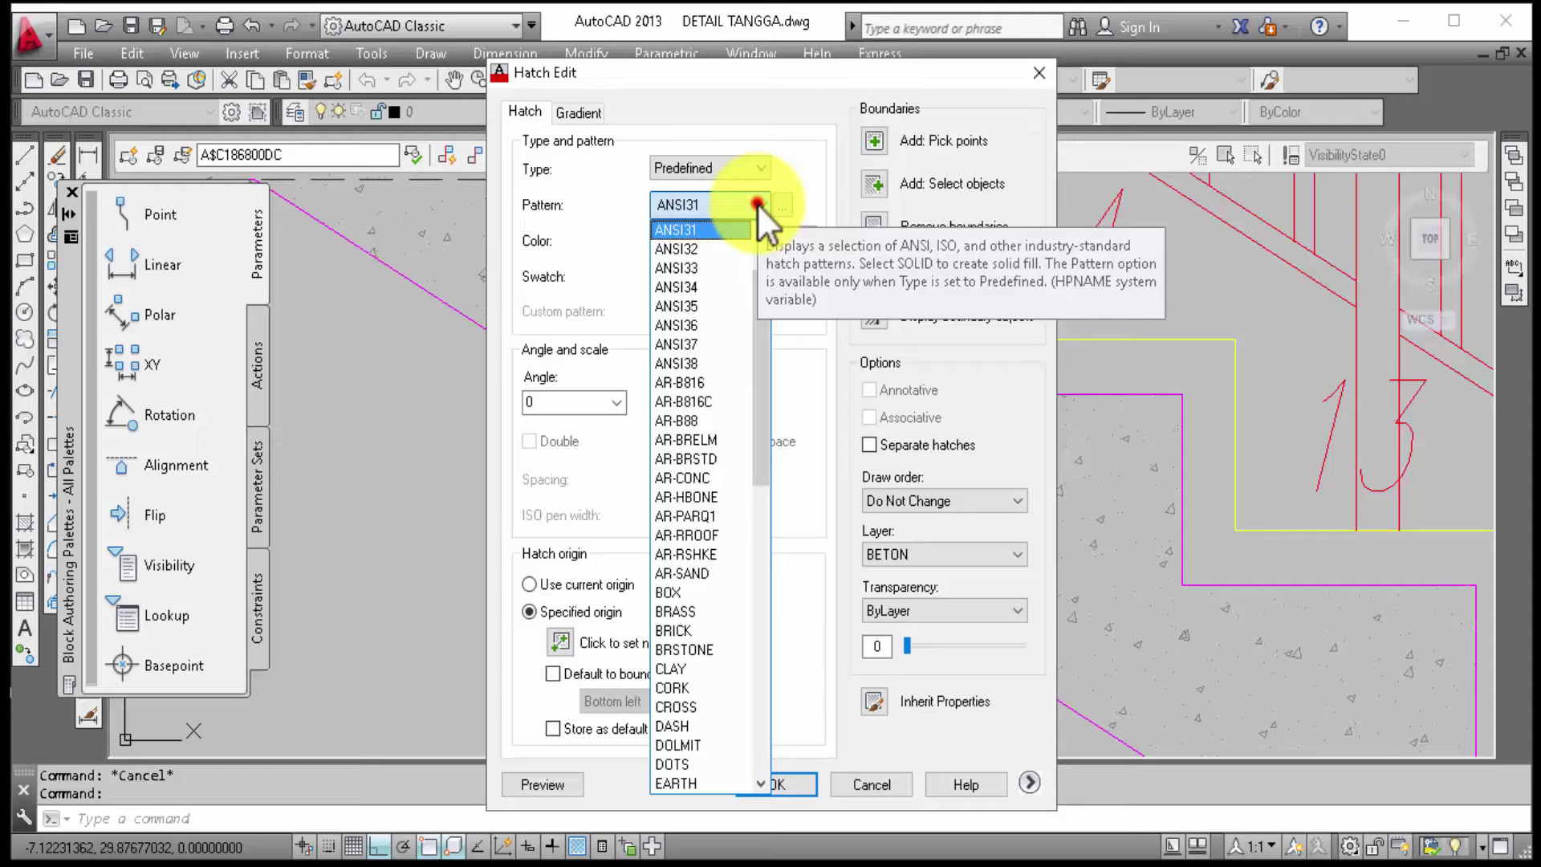
left_click(757, 204)
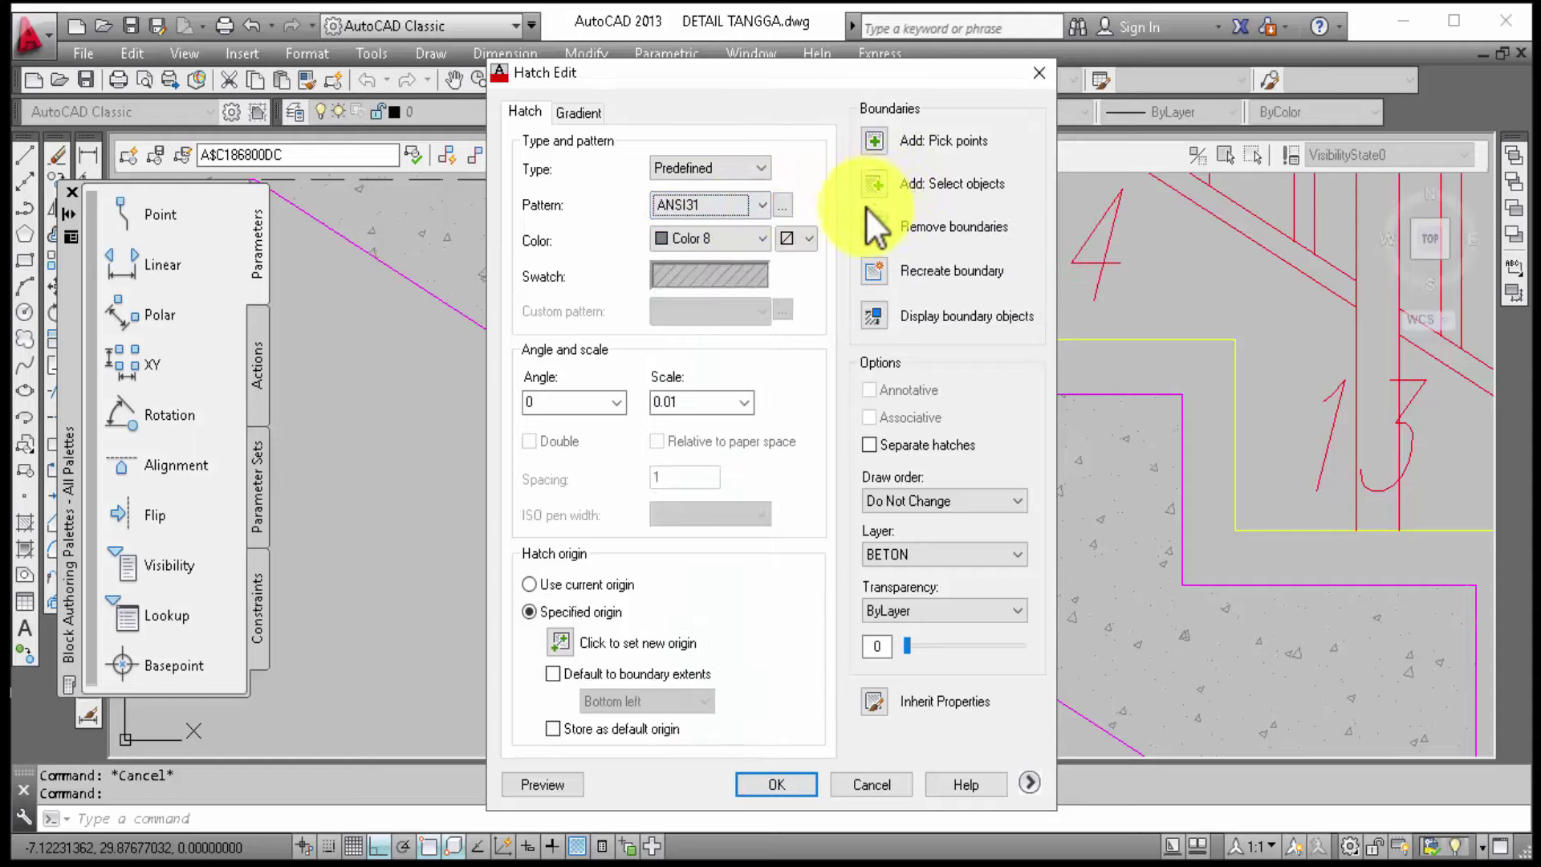
key("Escape")
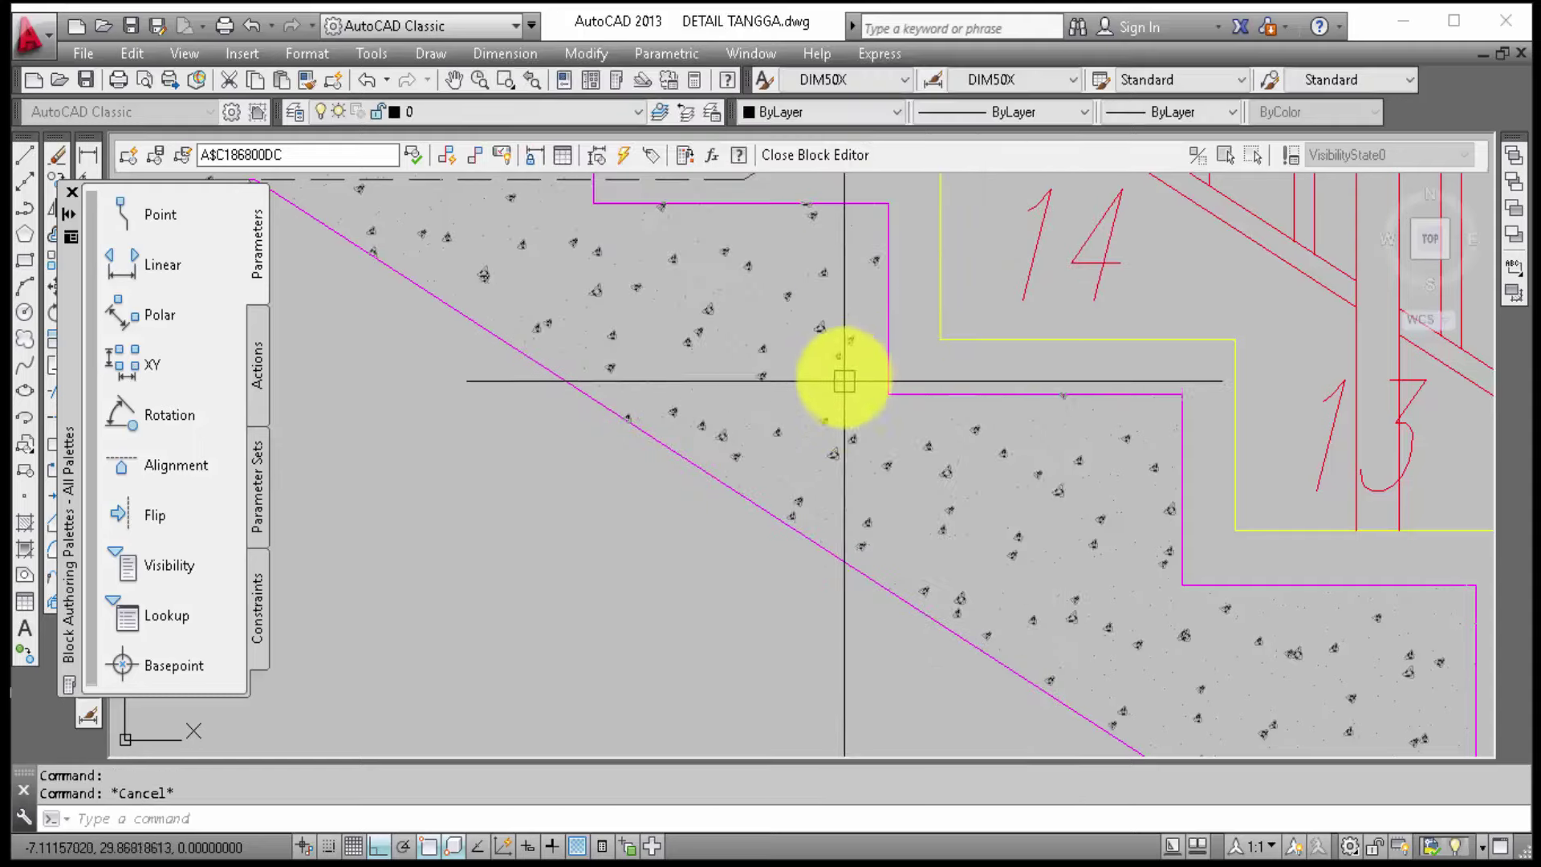
Step: Check the concrete hatch's Quick Properties, then close the Block Editor
left_click(843, 358)
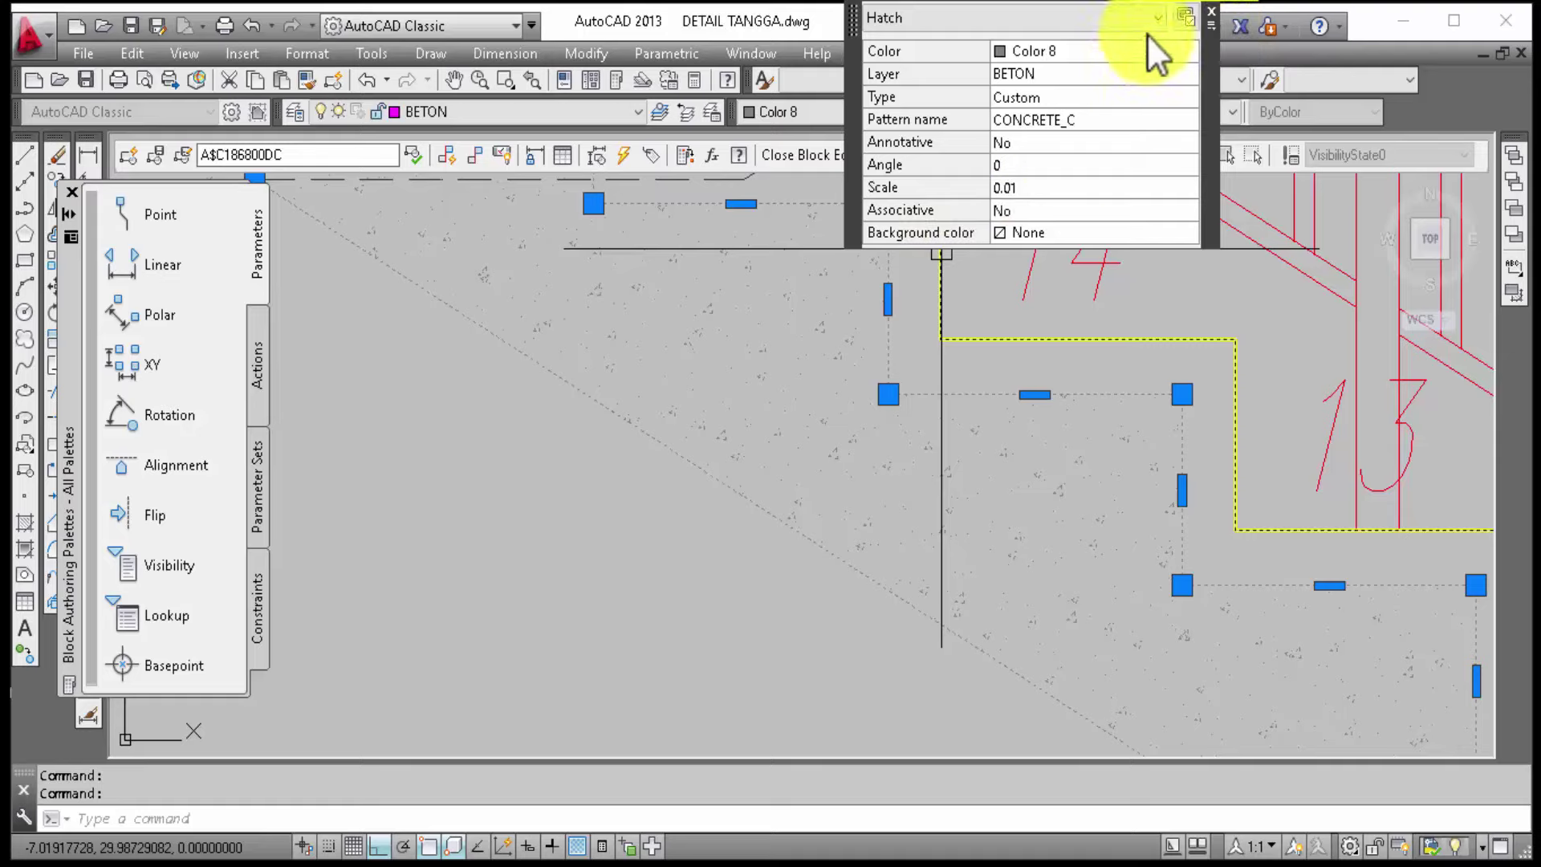
left_click(1211, 12)
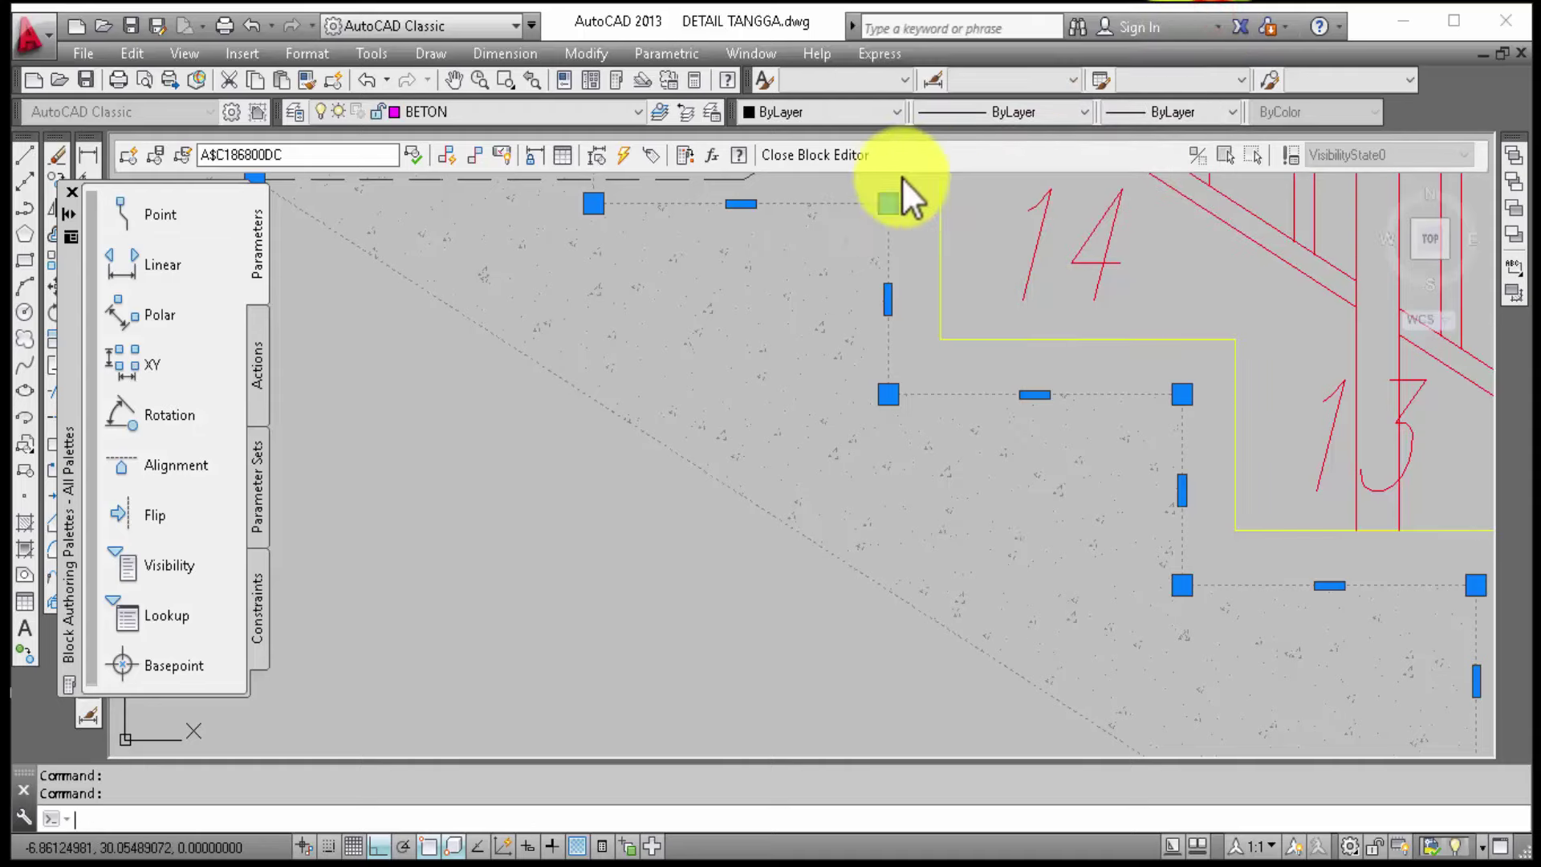
key("Escape")
left_click(848, 160)
Step: Discard the block changes and zoom out until both framed stair section sheets show
left_click(830, 397)
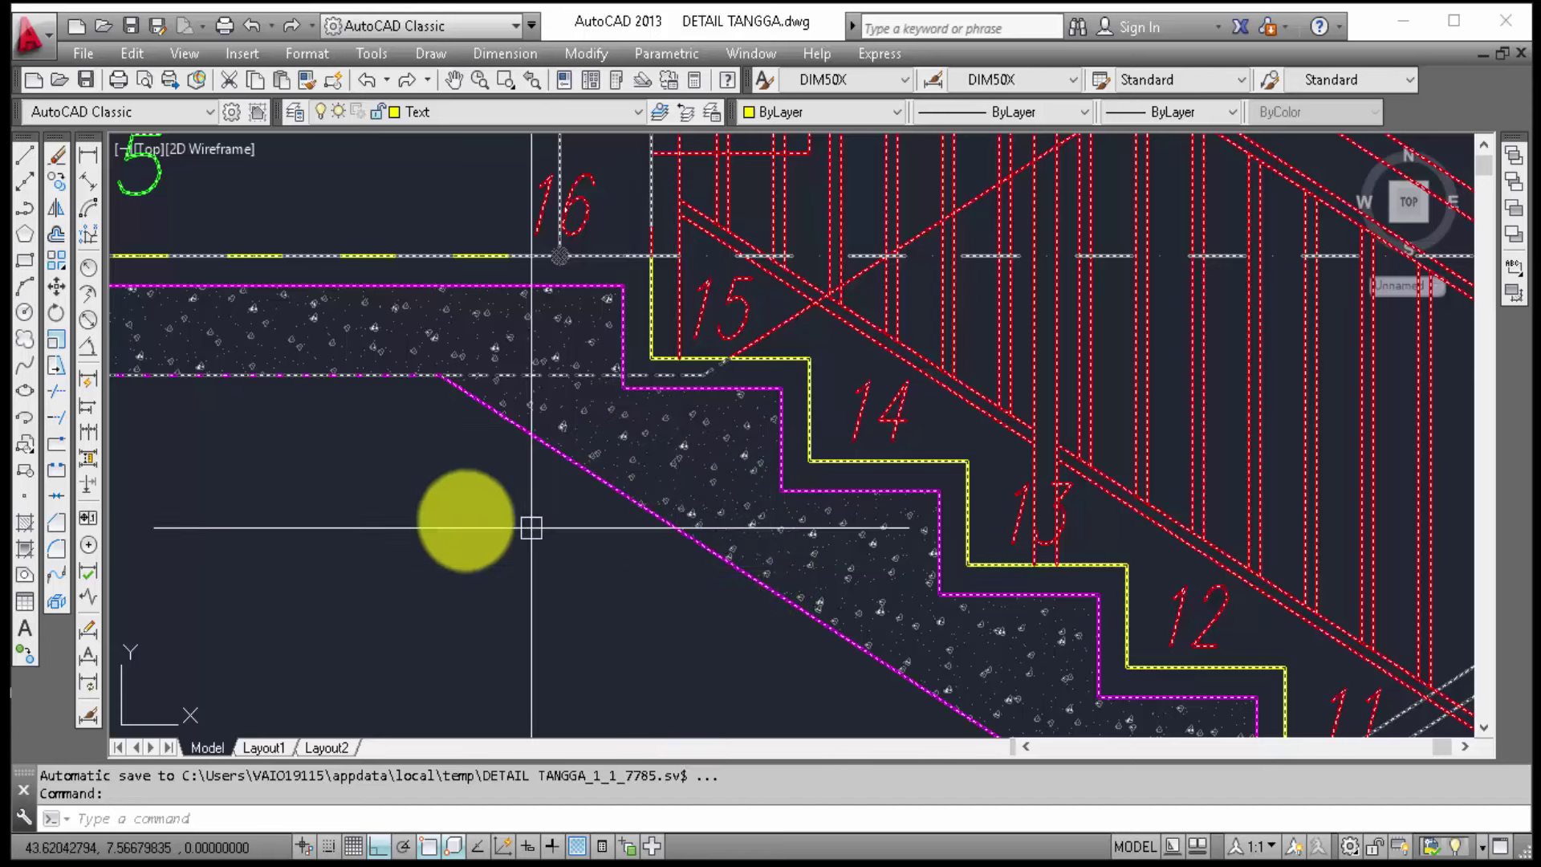
scroll(450, 562, "down", 3)
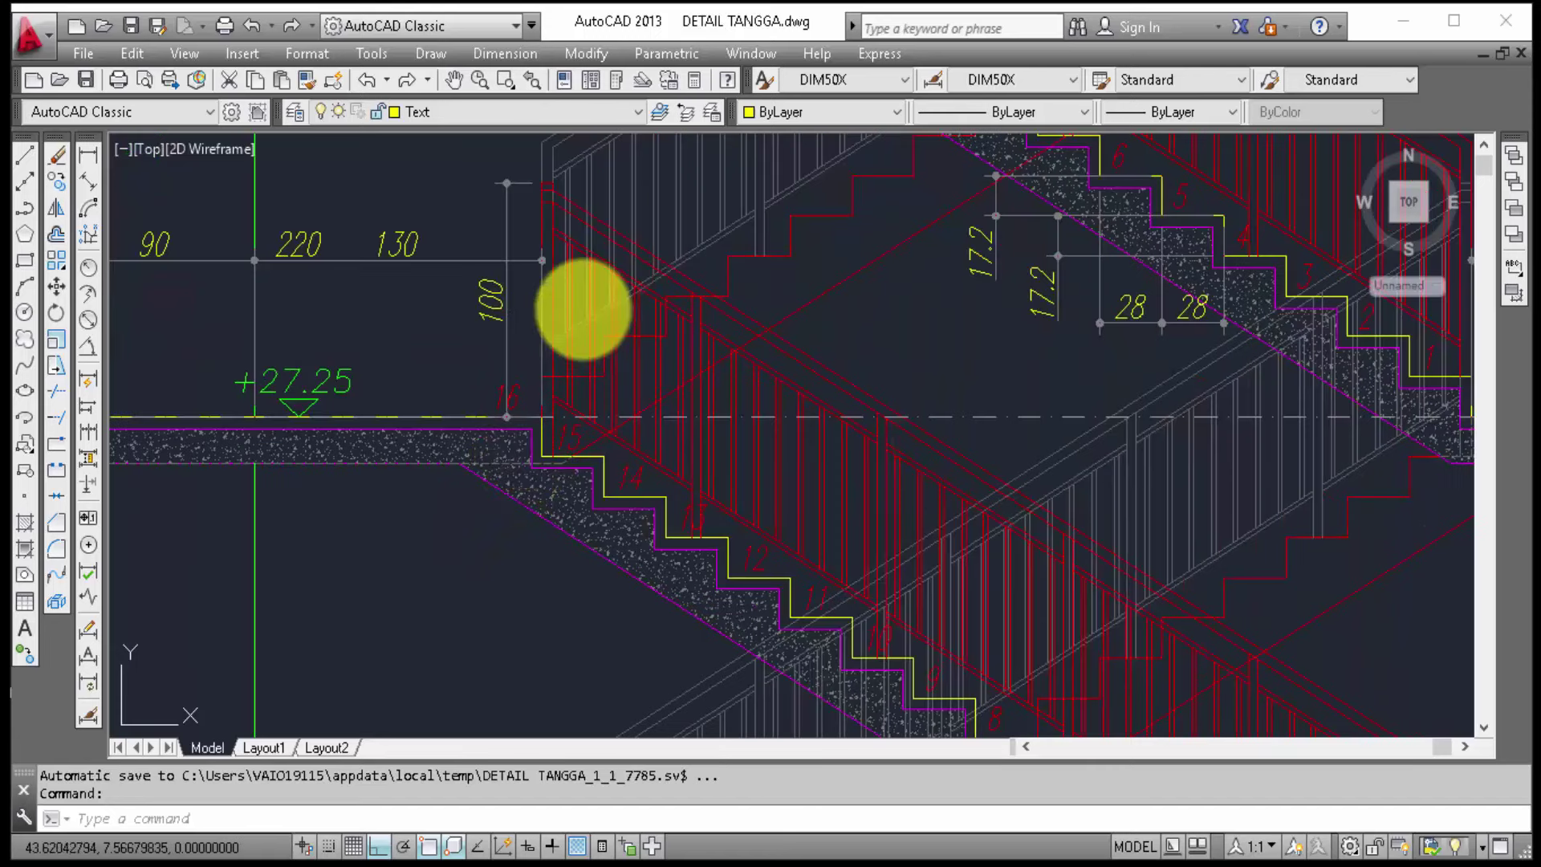
scroll(581, 305, "down", 2)
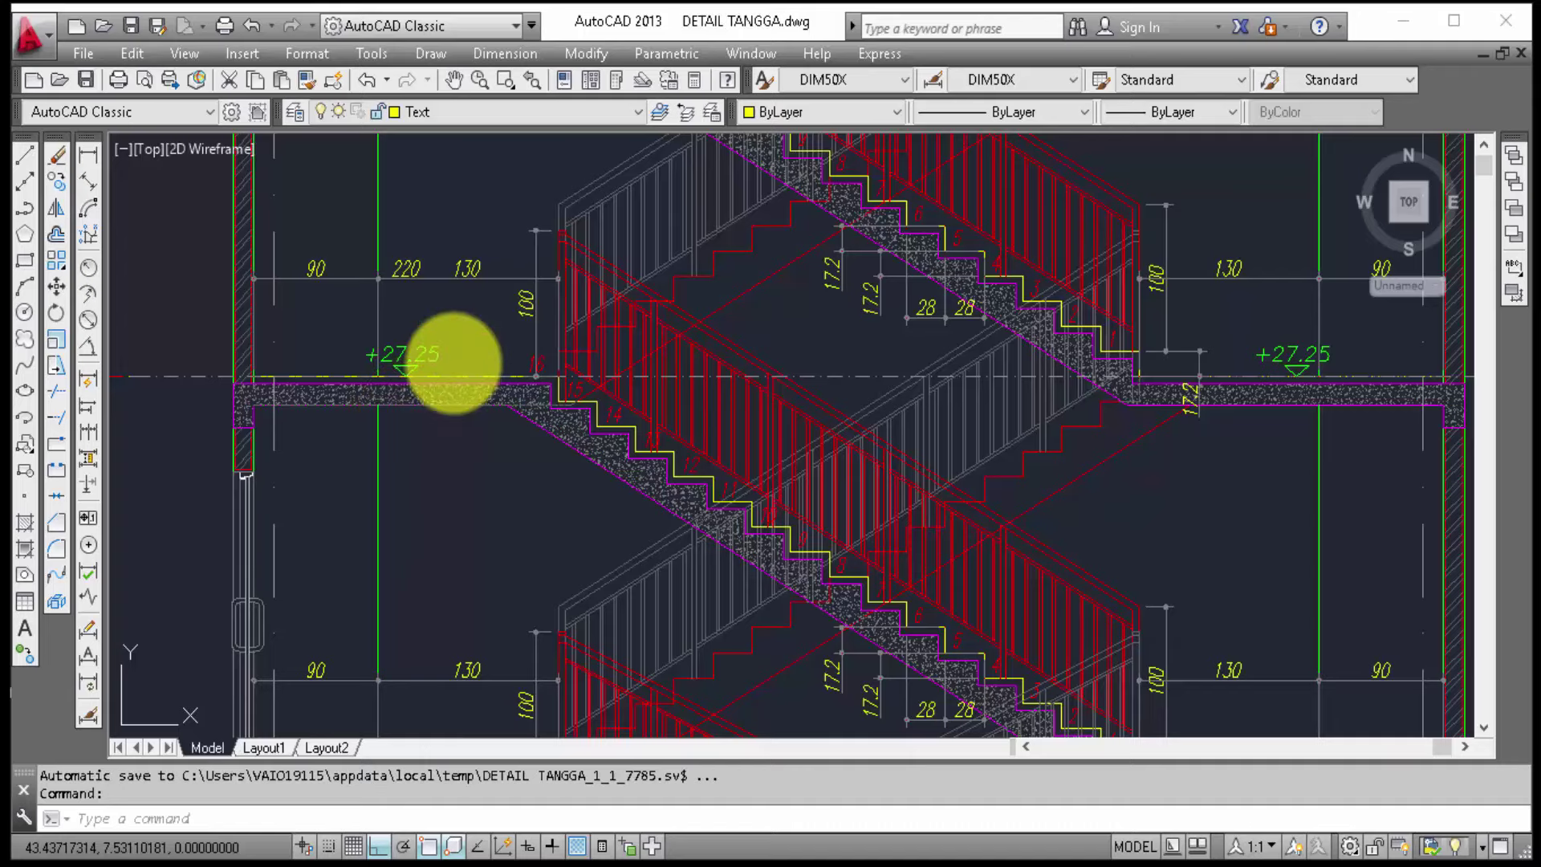
scroll(104, 457, "down", 6)
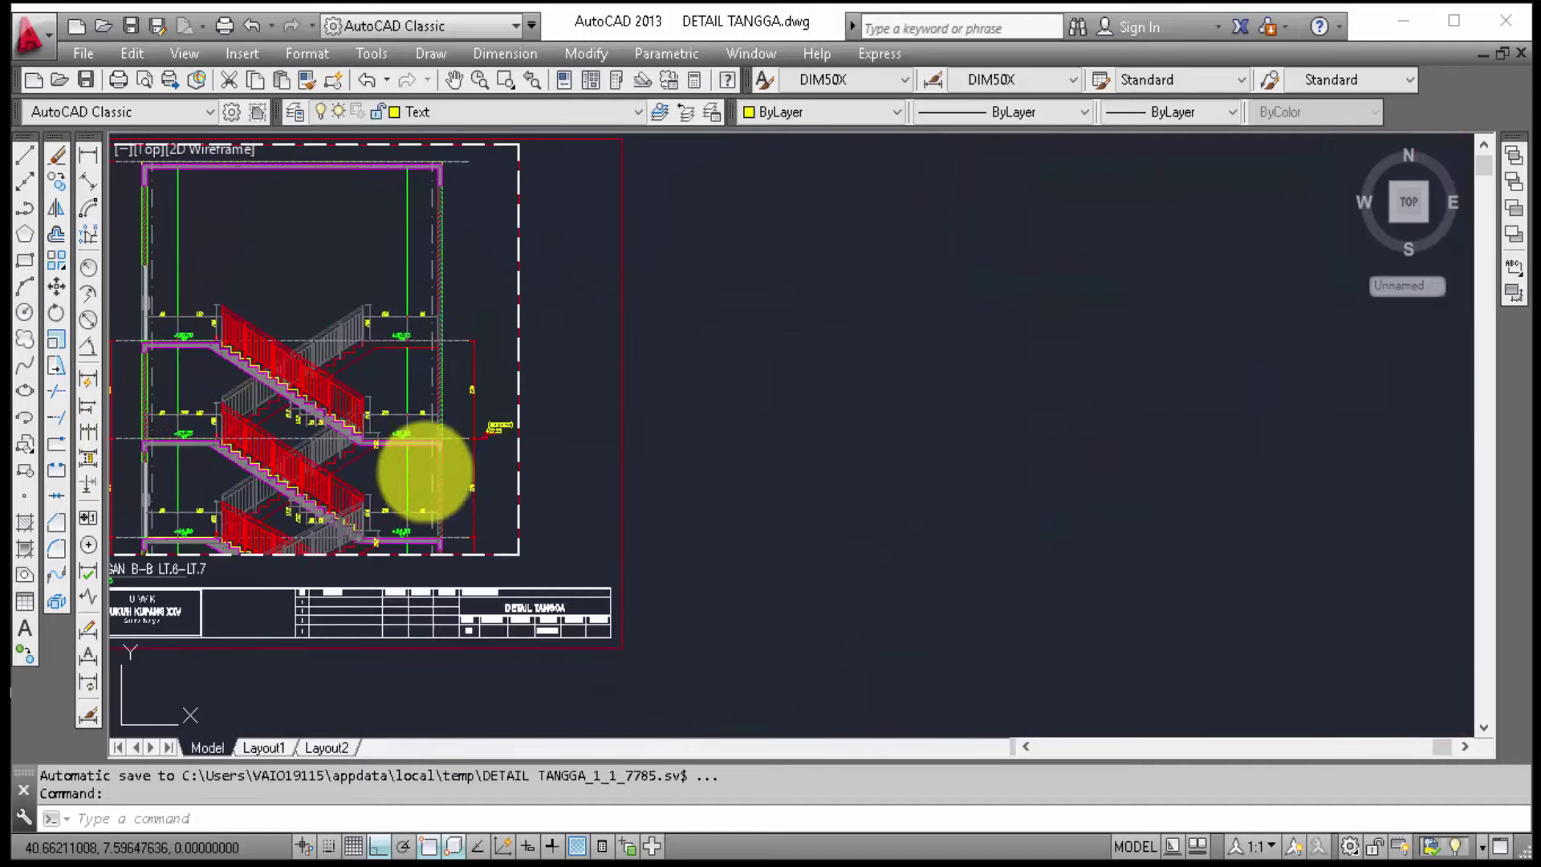
scroll(463, 426, "down", 2)
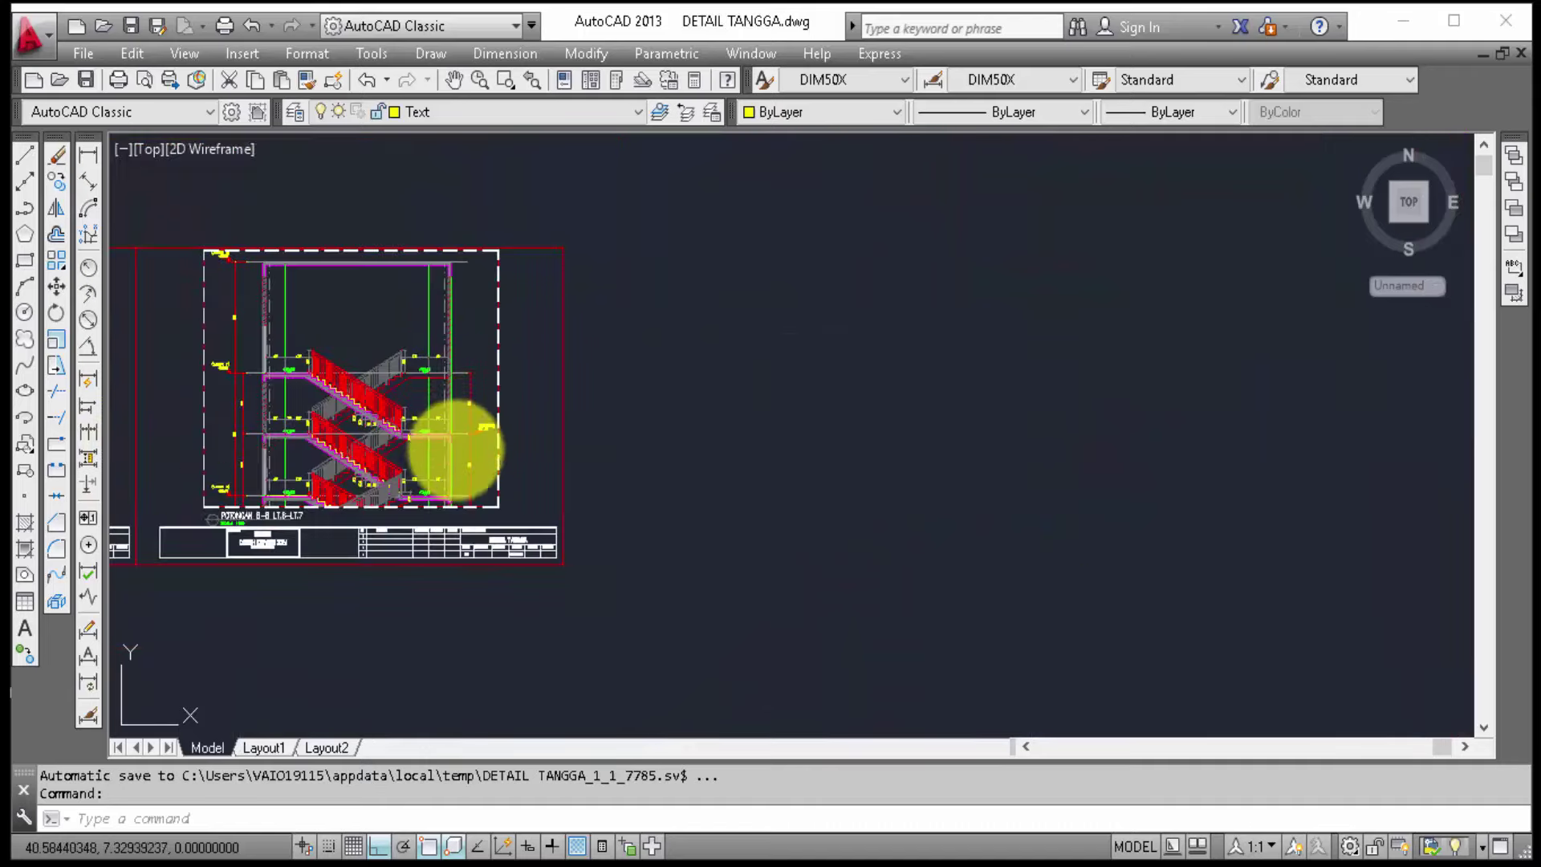
scroll(640, 477, "down", 2)
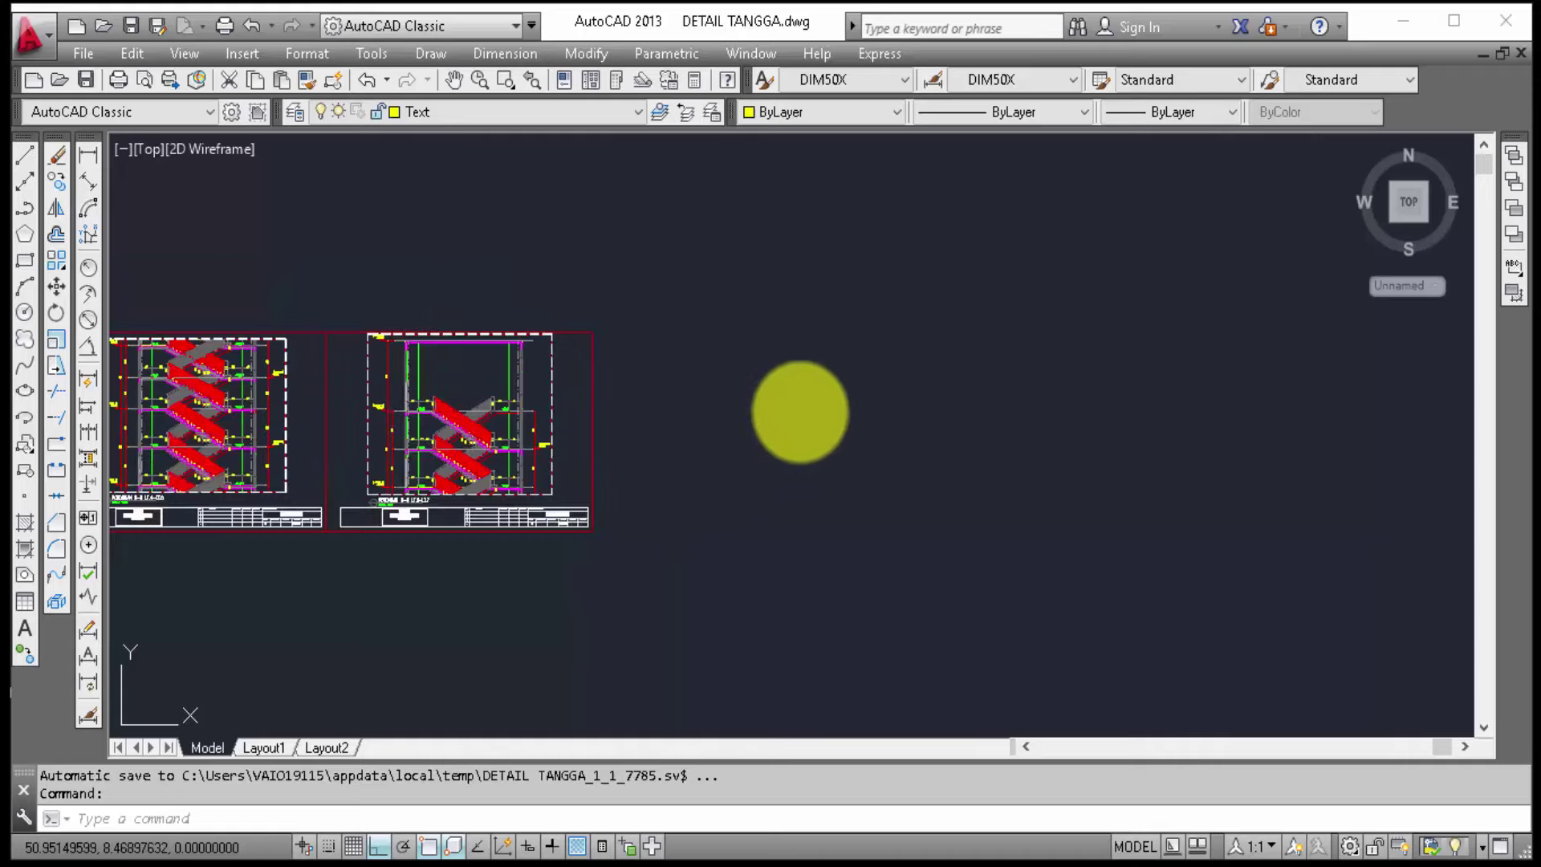
Step: Pan to the small stair elevation and zoom in on the speckled slab near steps 8–10
mouse_move(843, 406)
middle_mouse_down()
mouse_move(356, 430)
mouse_move(589, 432)
middle_mouse_up()
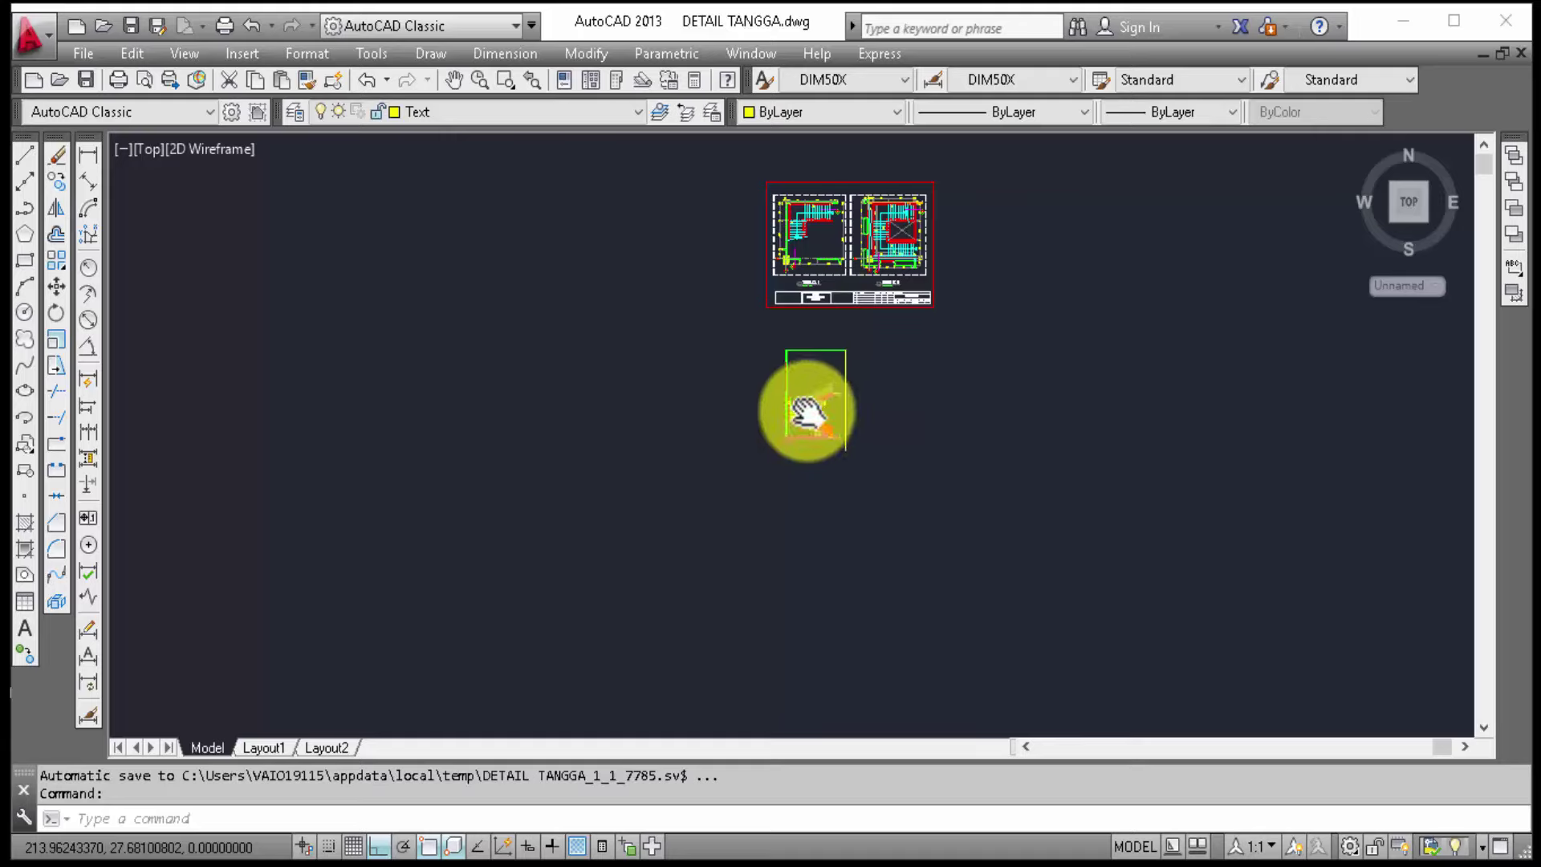
middle_click_drag(807, 413, 812, 415)
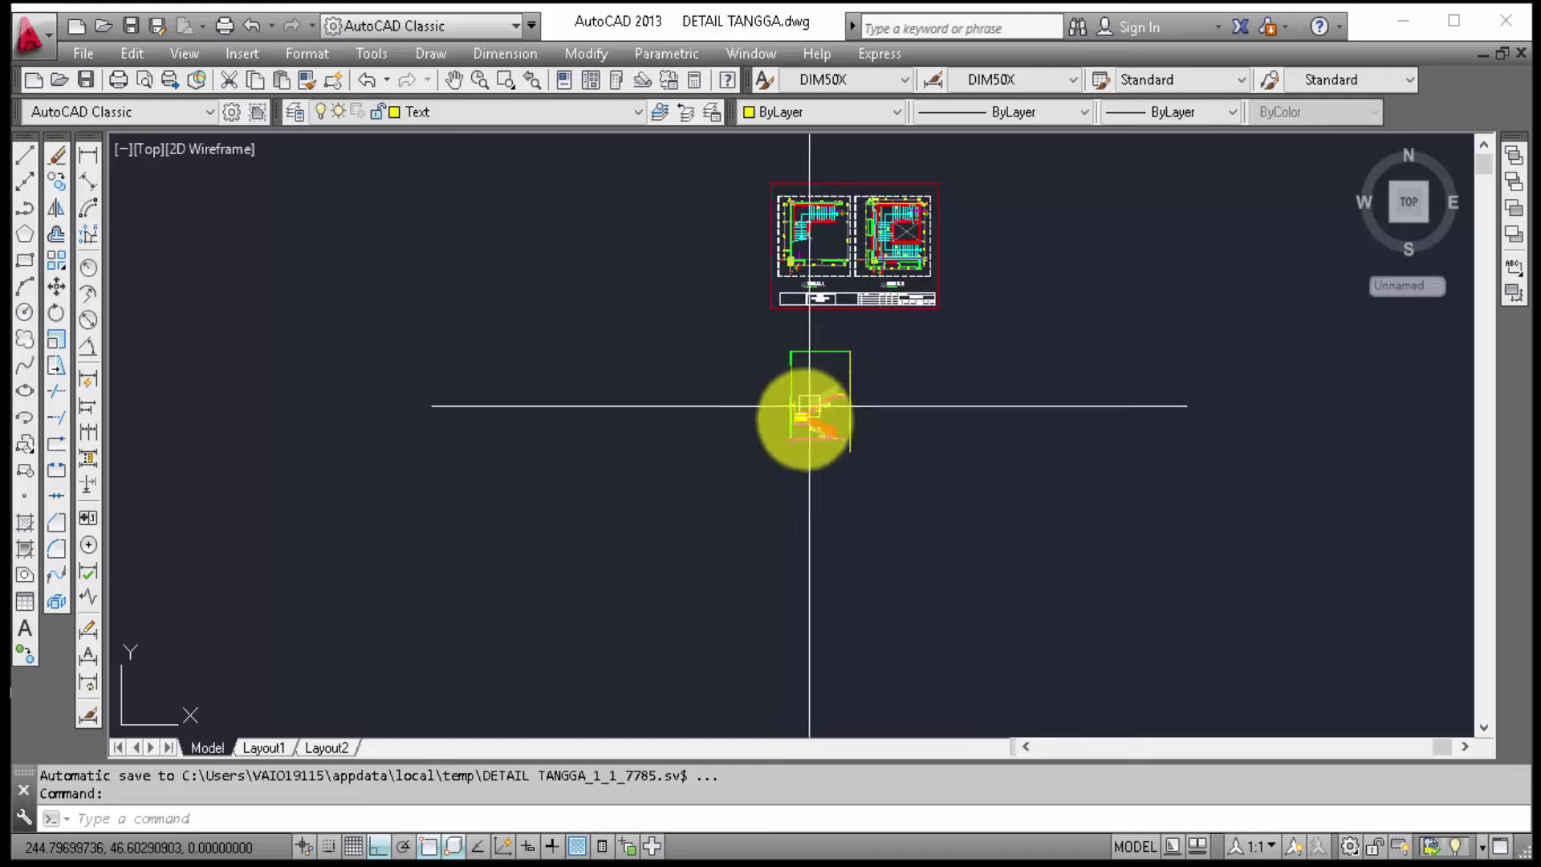
scroll(811, 406, "up", 2)
scroll(835, 394, "up", 4)
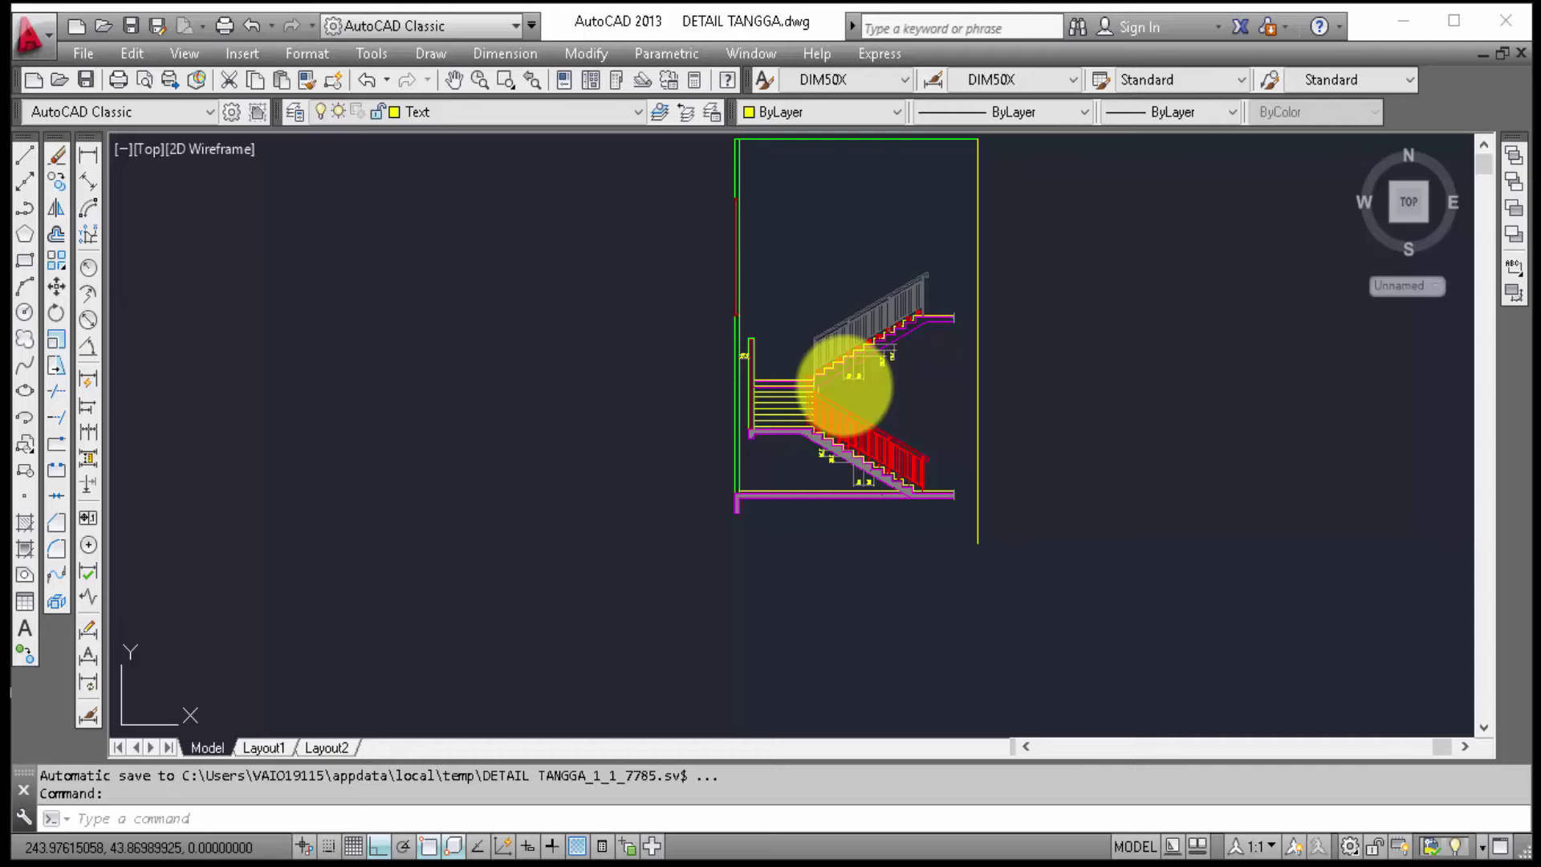
scroll(845, 385, "up", 2)
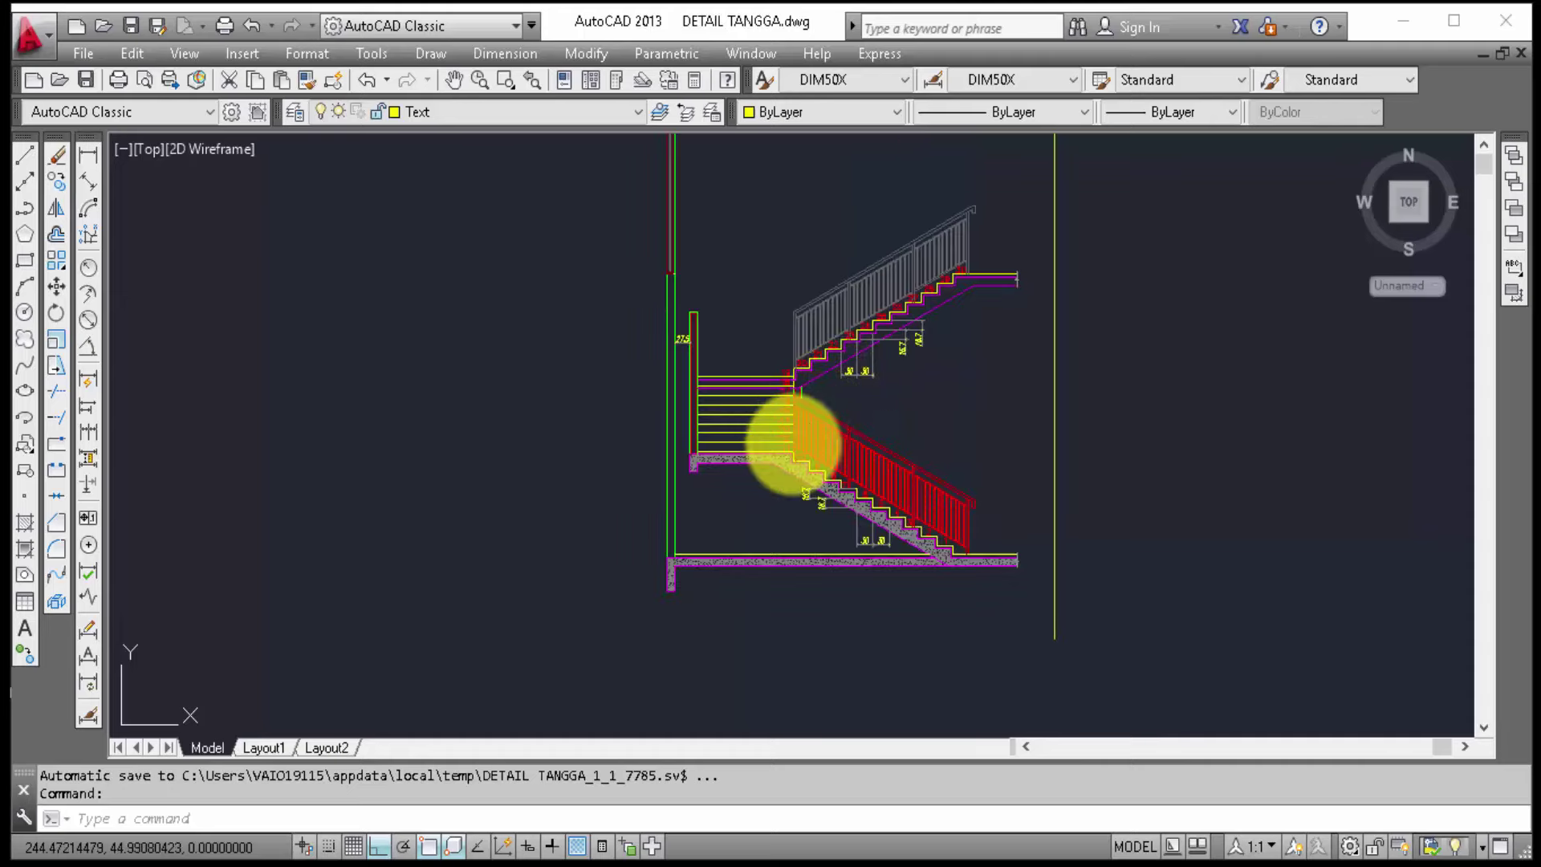
scroll(793, 442, "up", 2)
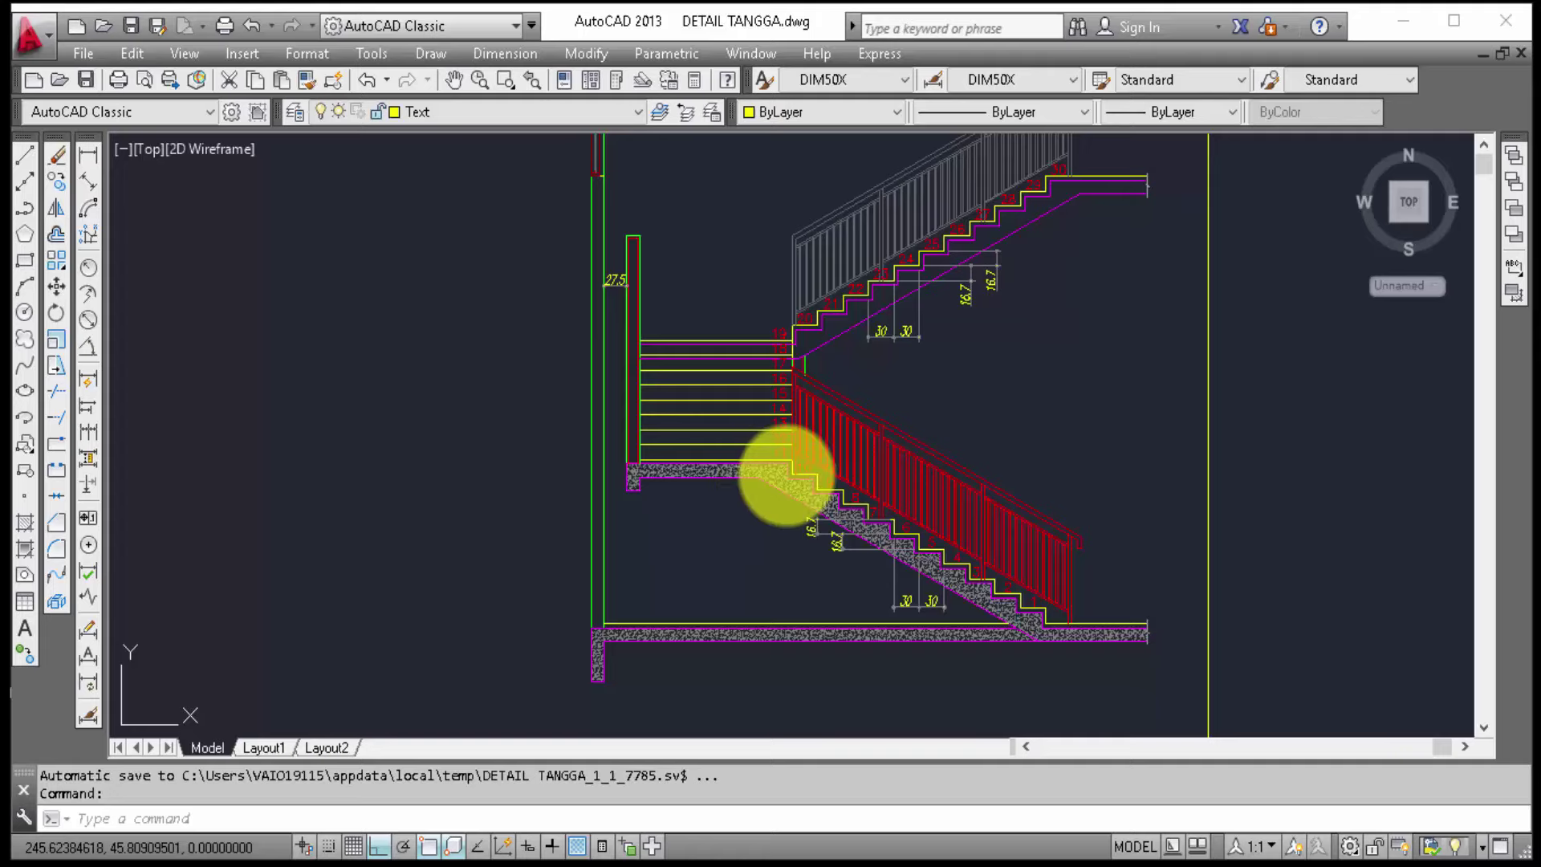
scroll(787, 470, "up", 6)
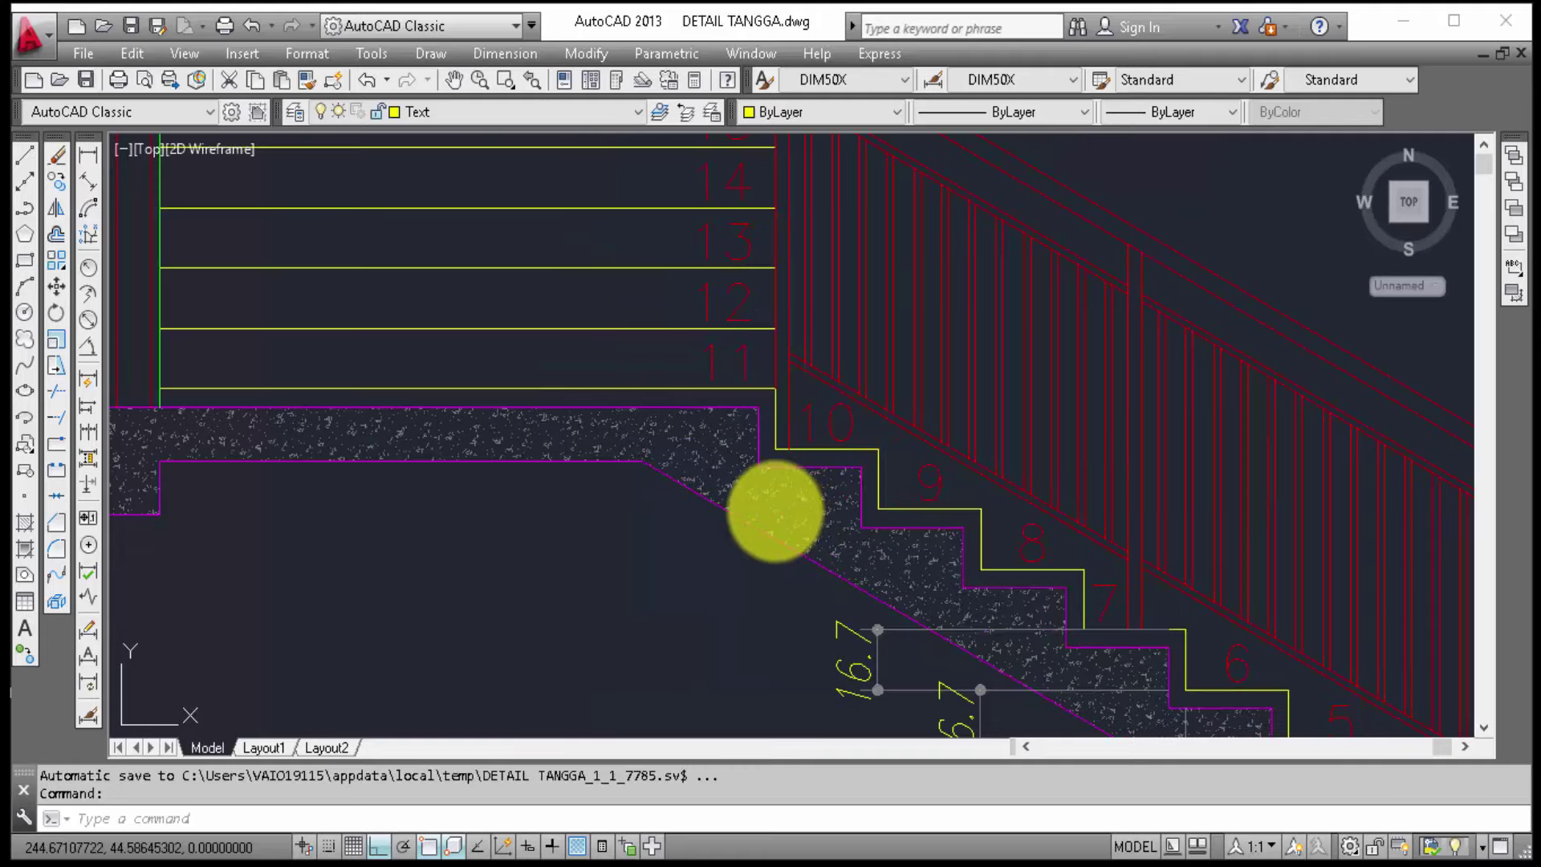
scroll(776, 514, "up", 2)
scroll(776, 513, "up", 2)
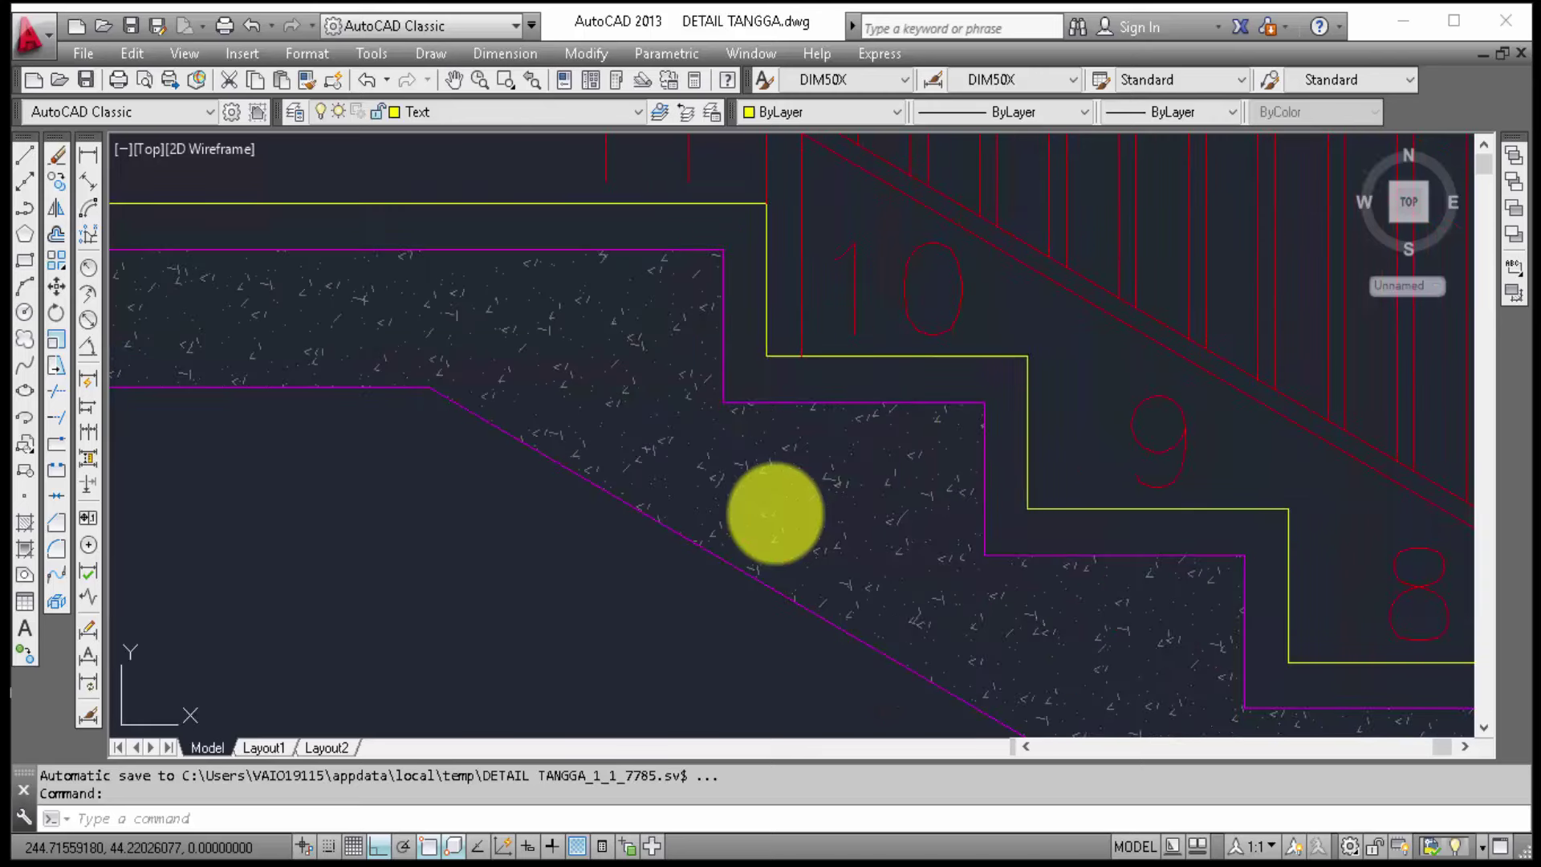
scroll(744, 498, "down", 1)
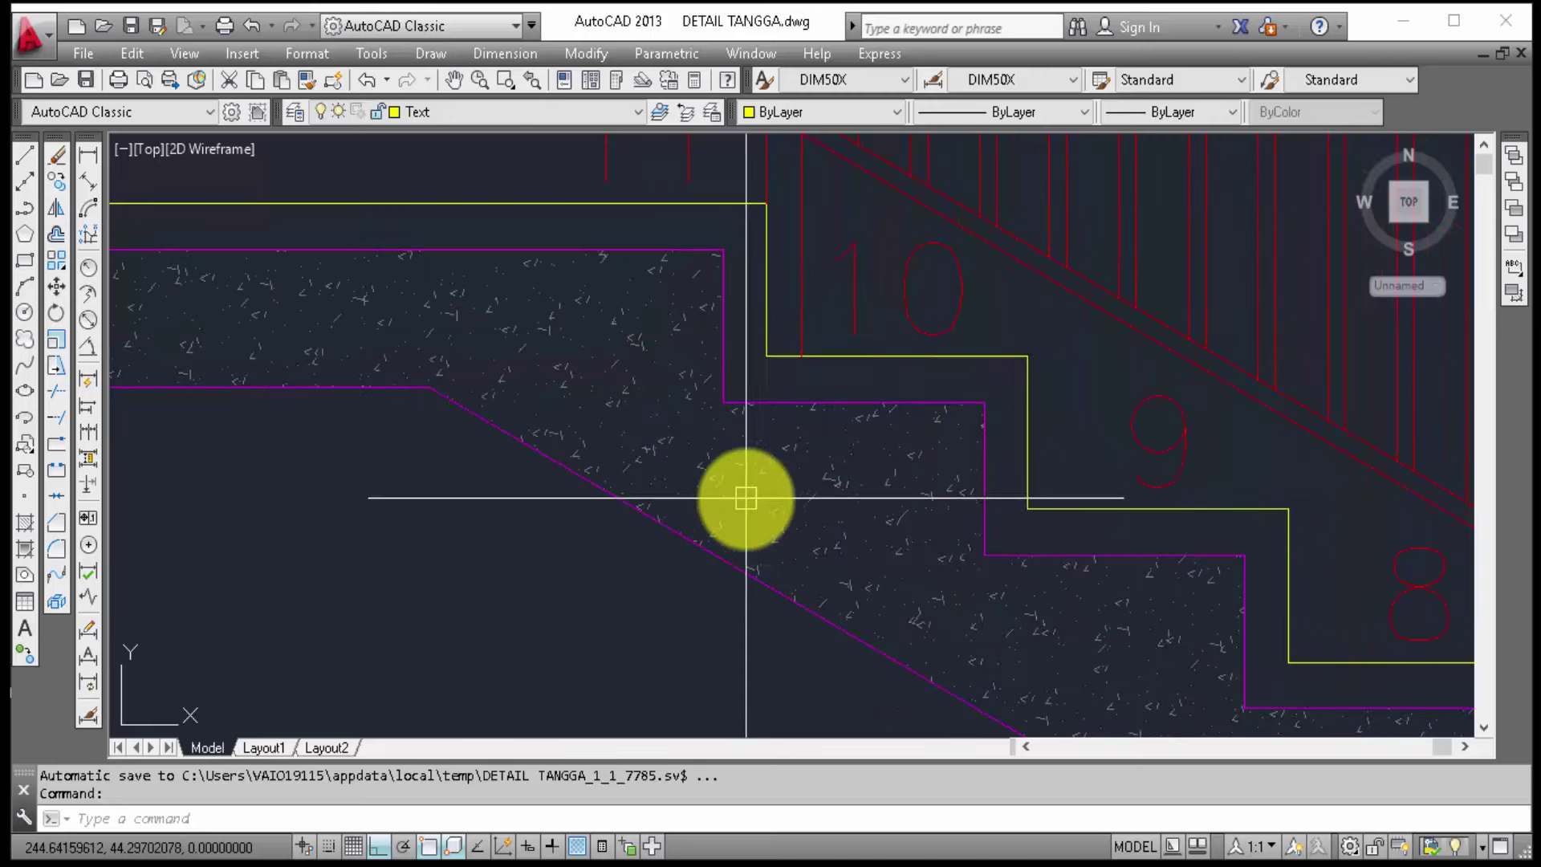
scroll(739, 497, "down", 1)
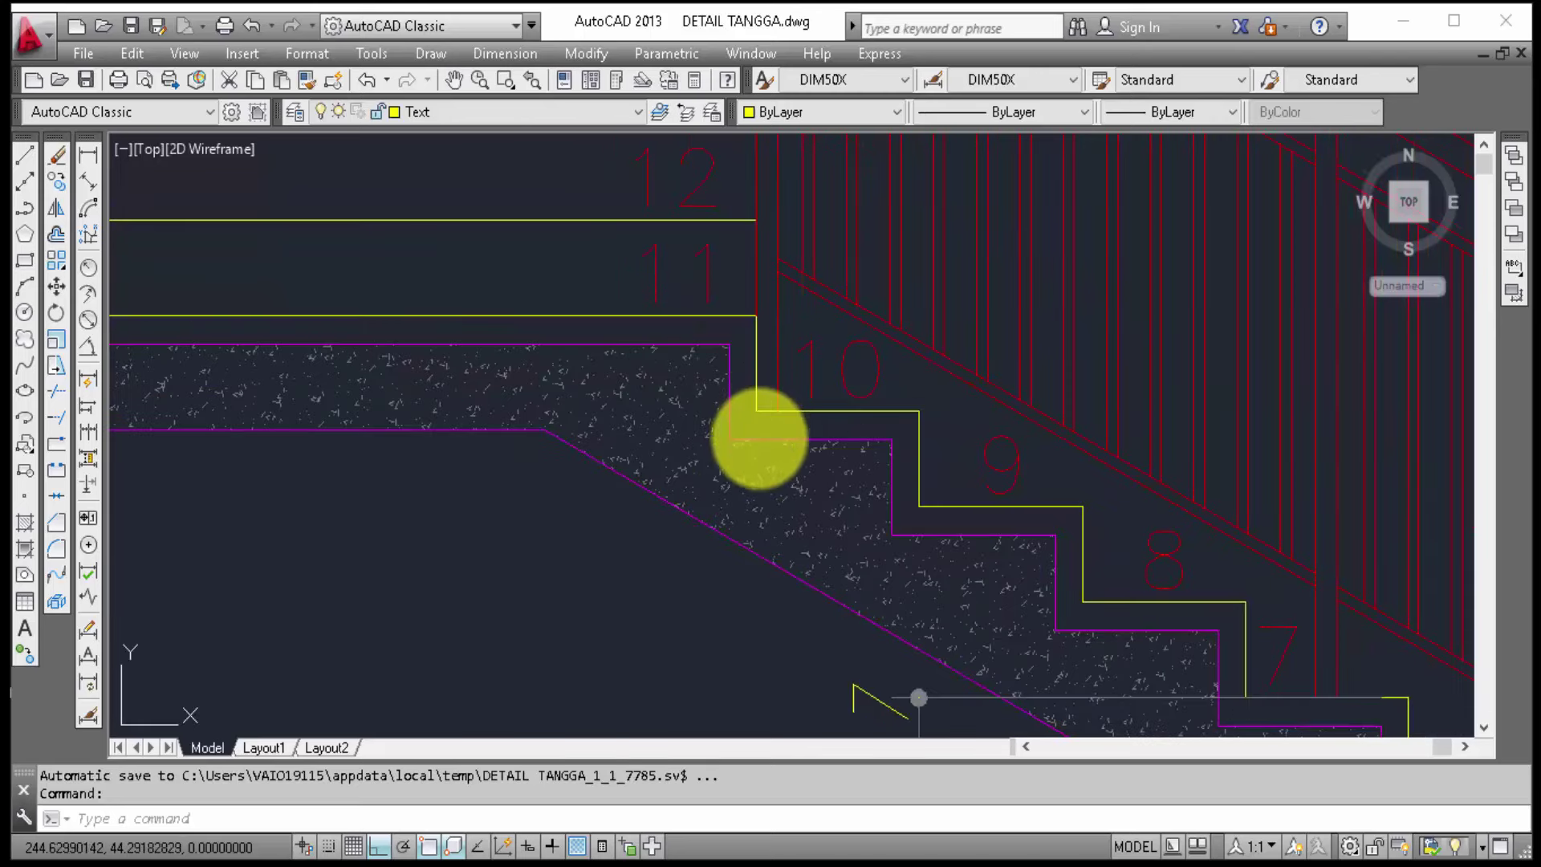
scroll(782, 454, "up", 2)
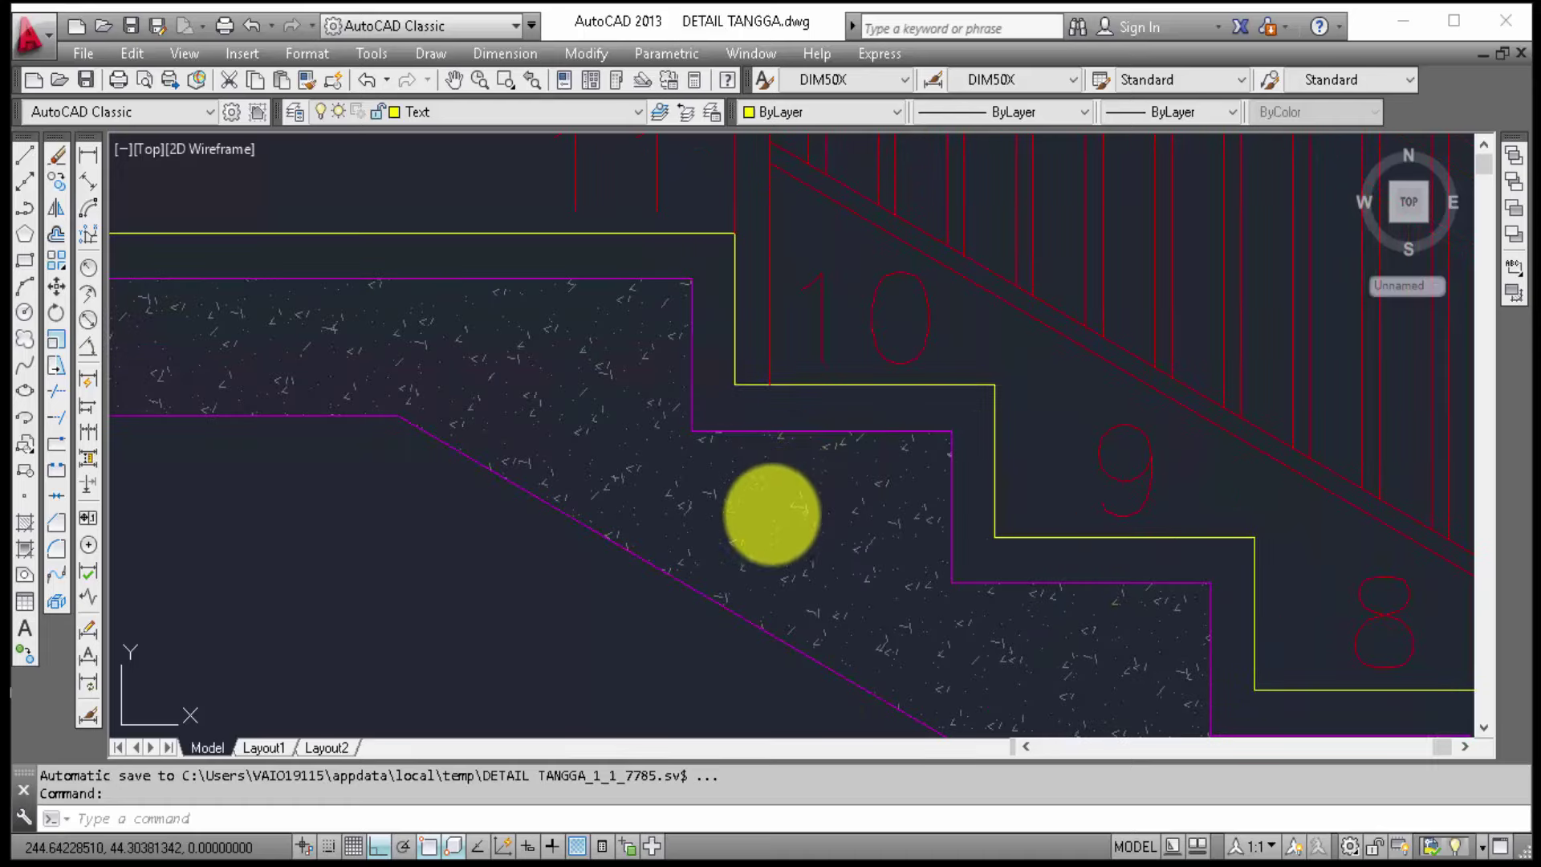
Step: Set the AR-CONC slab hatch scale to 0.05 via Hatch Edit
left_click(792, 503)
right_click(792, 504)
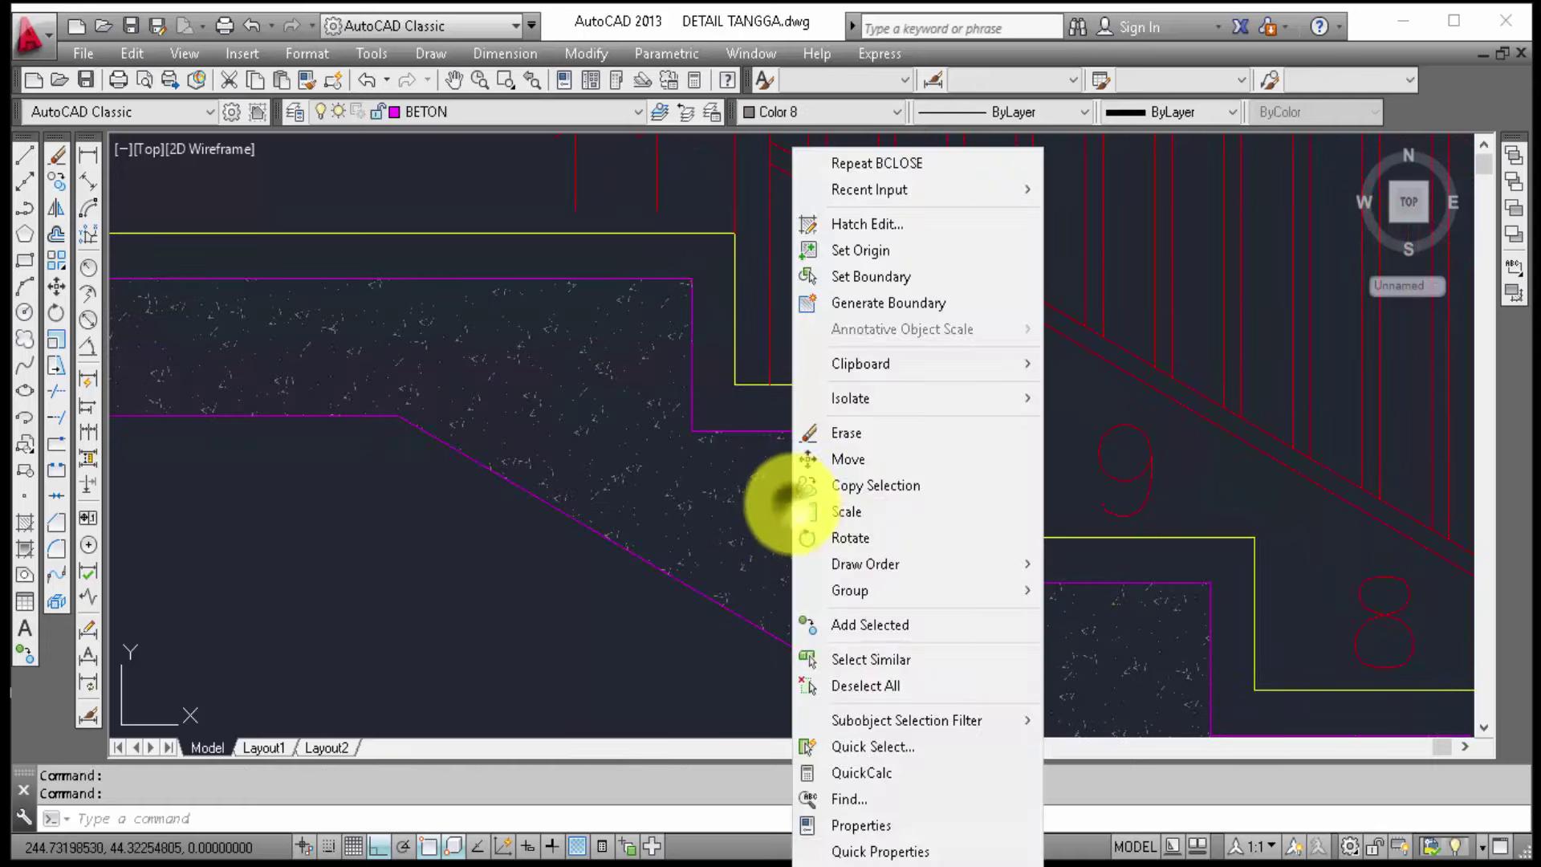
left_click(885, 234)
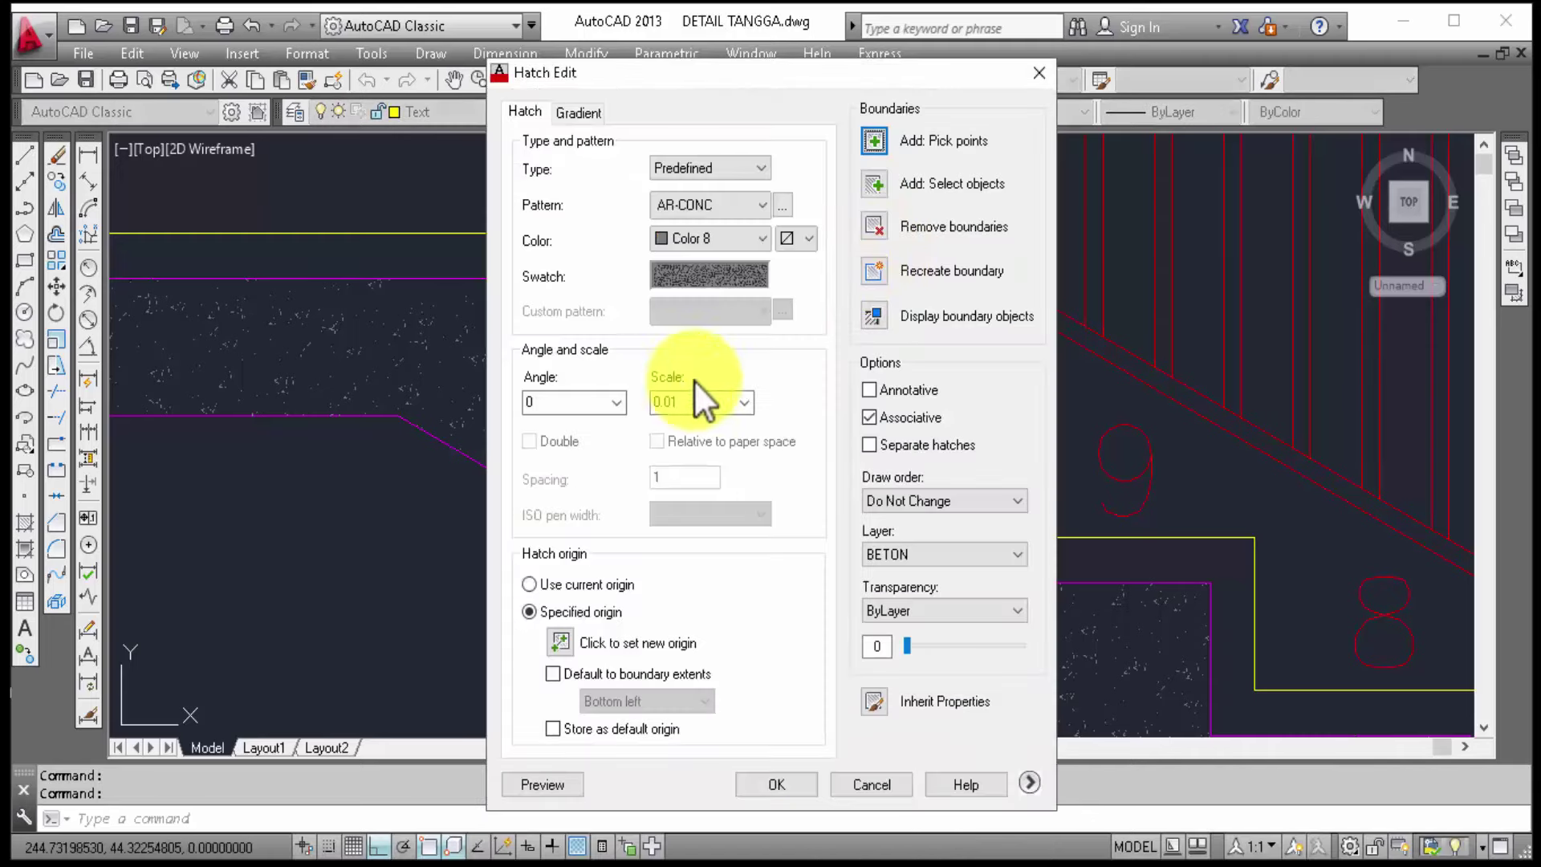
double_click(686, 402)
left_click(704, 406)
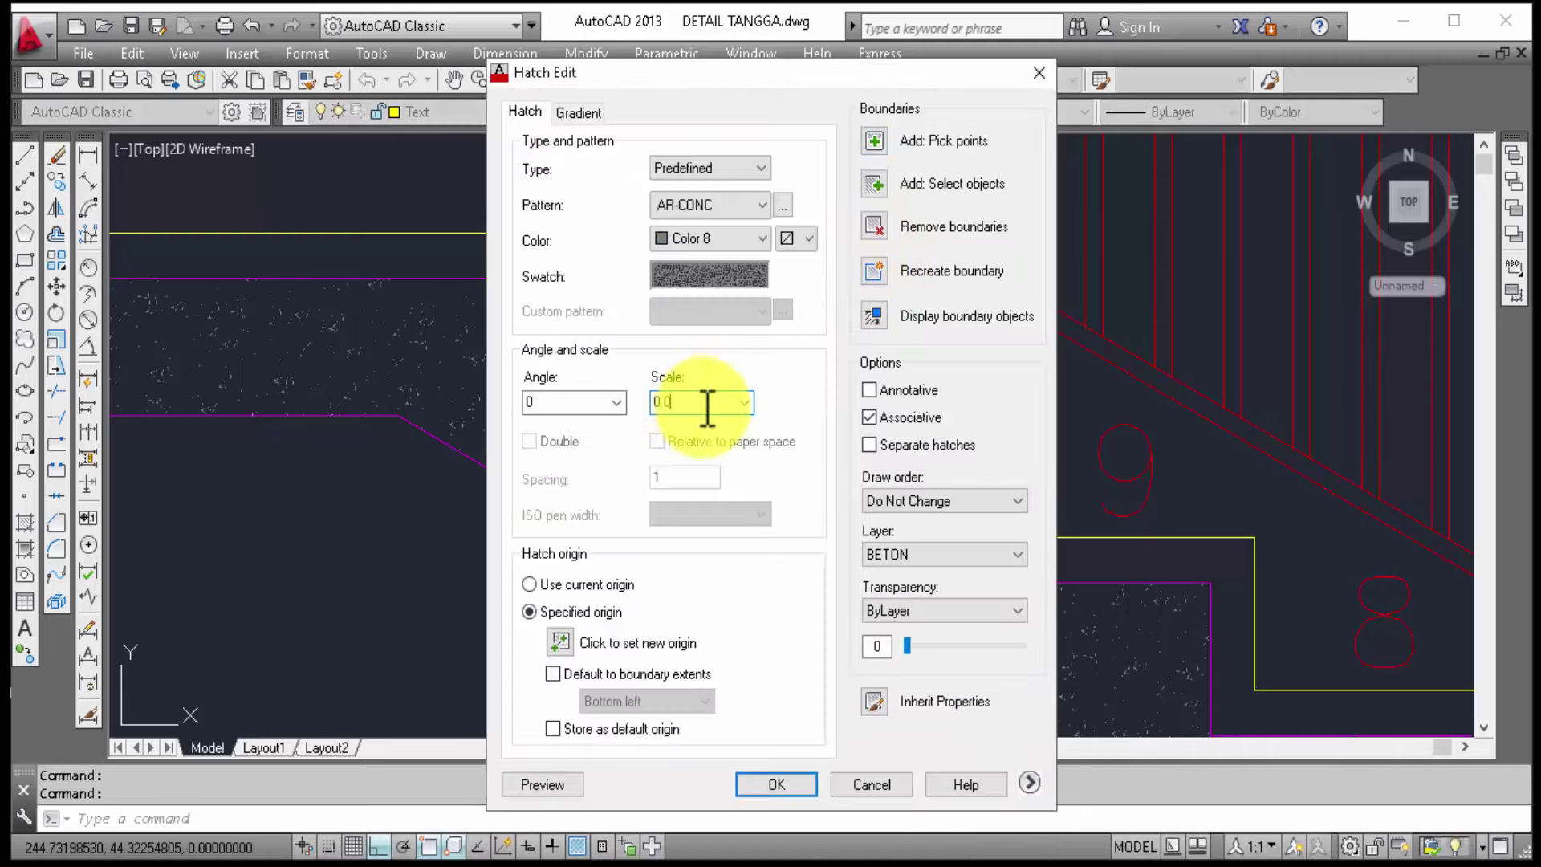
type("5")
left_click(782, 777)
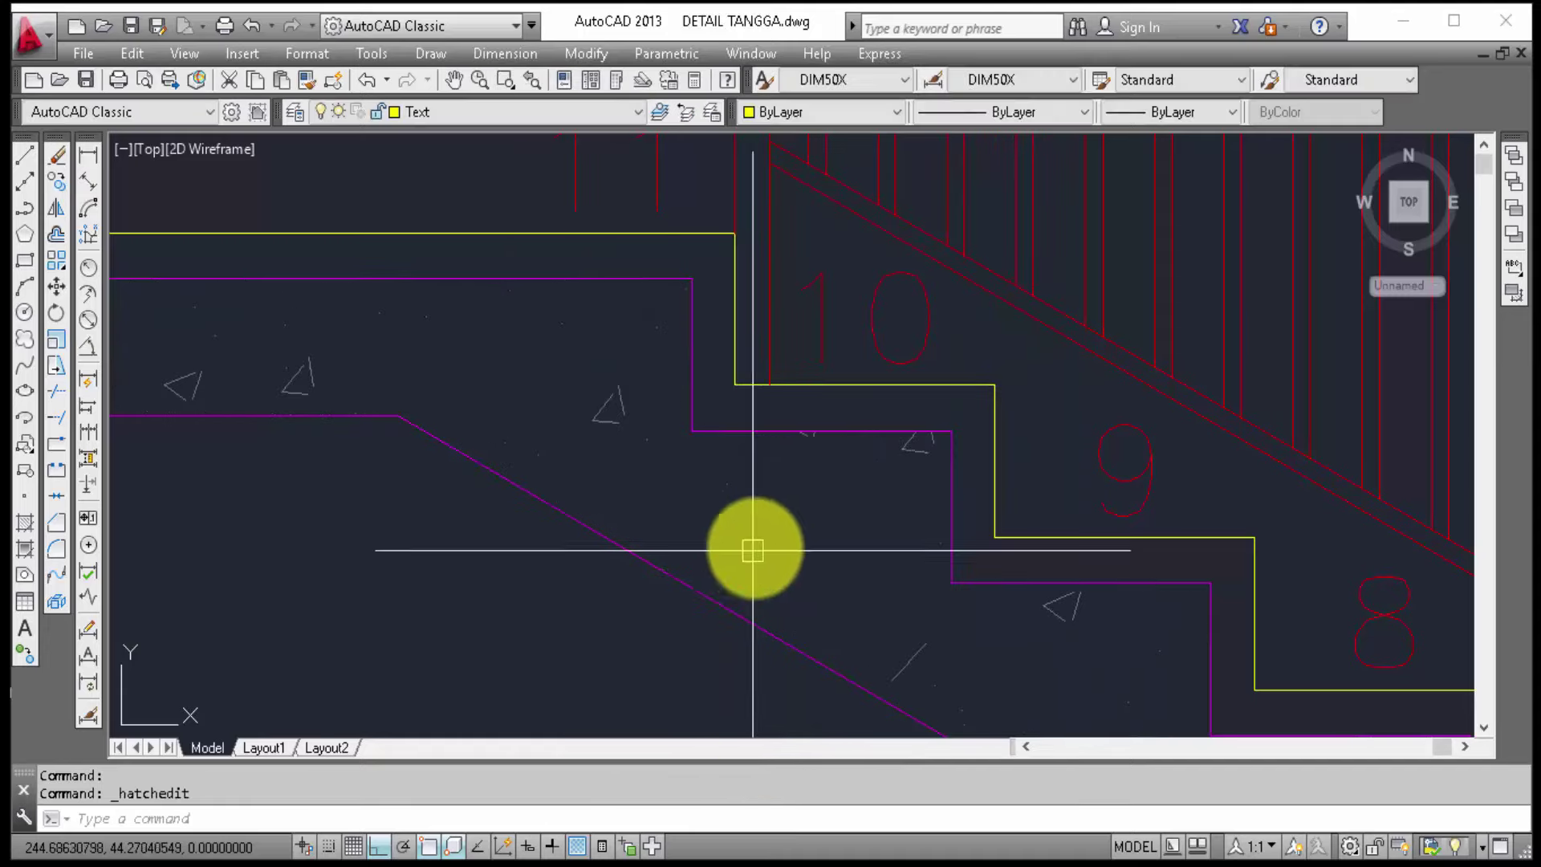
Step: Re-edit the hatch under the stair, lowering its scale to 0.03 for denser speckling
scroll(750, 551, "down", 2)
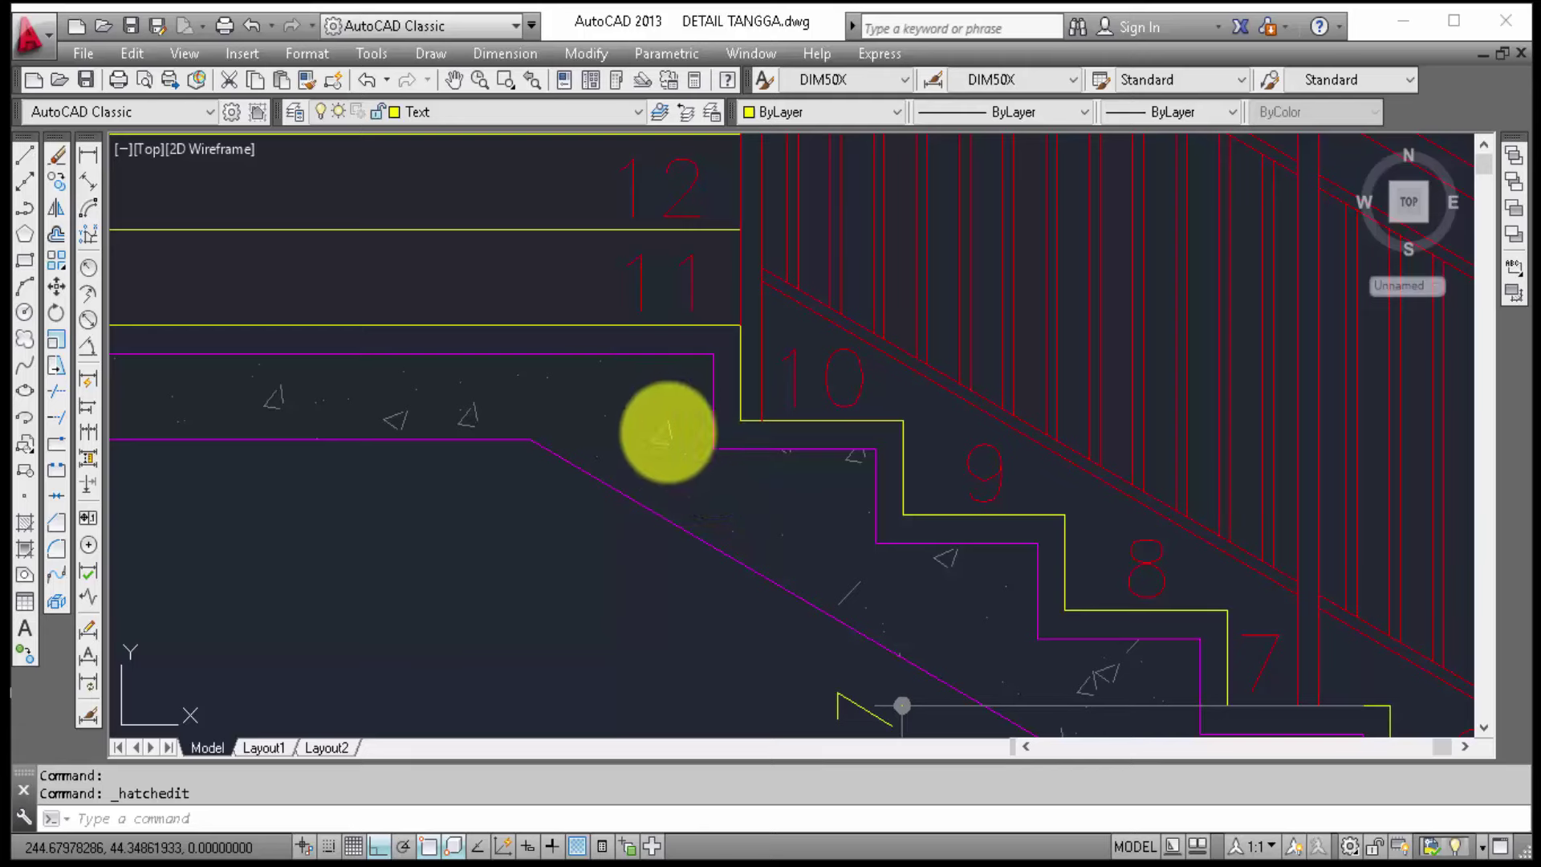
scroll(622, 378, "down", 2)
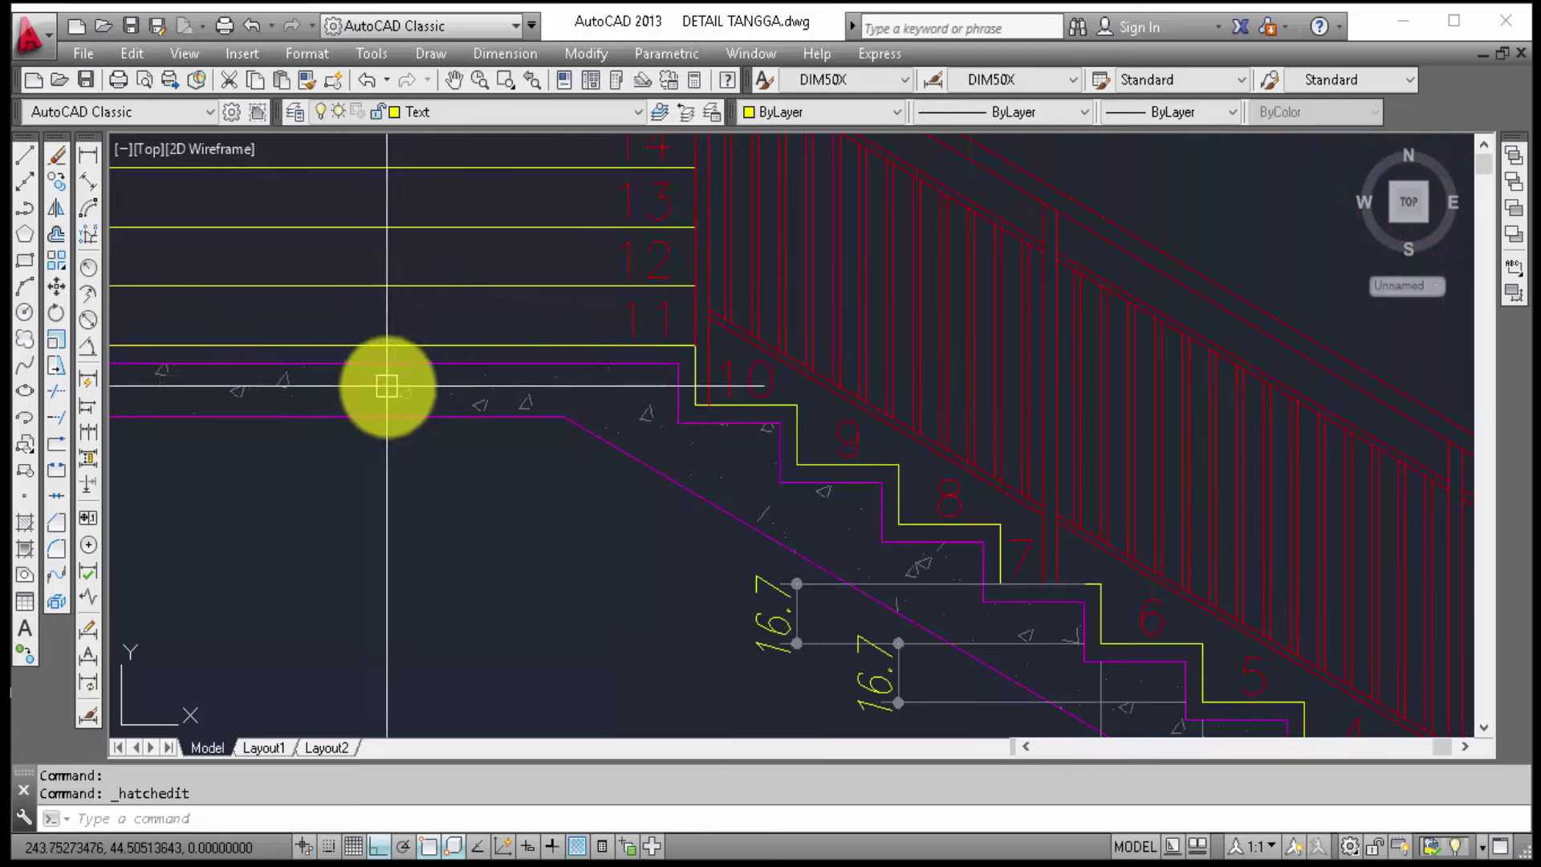
scroll(415, 389, "up", 2)
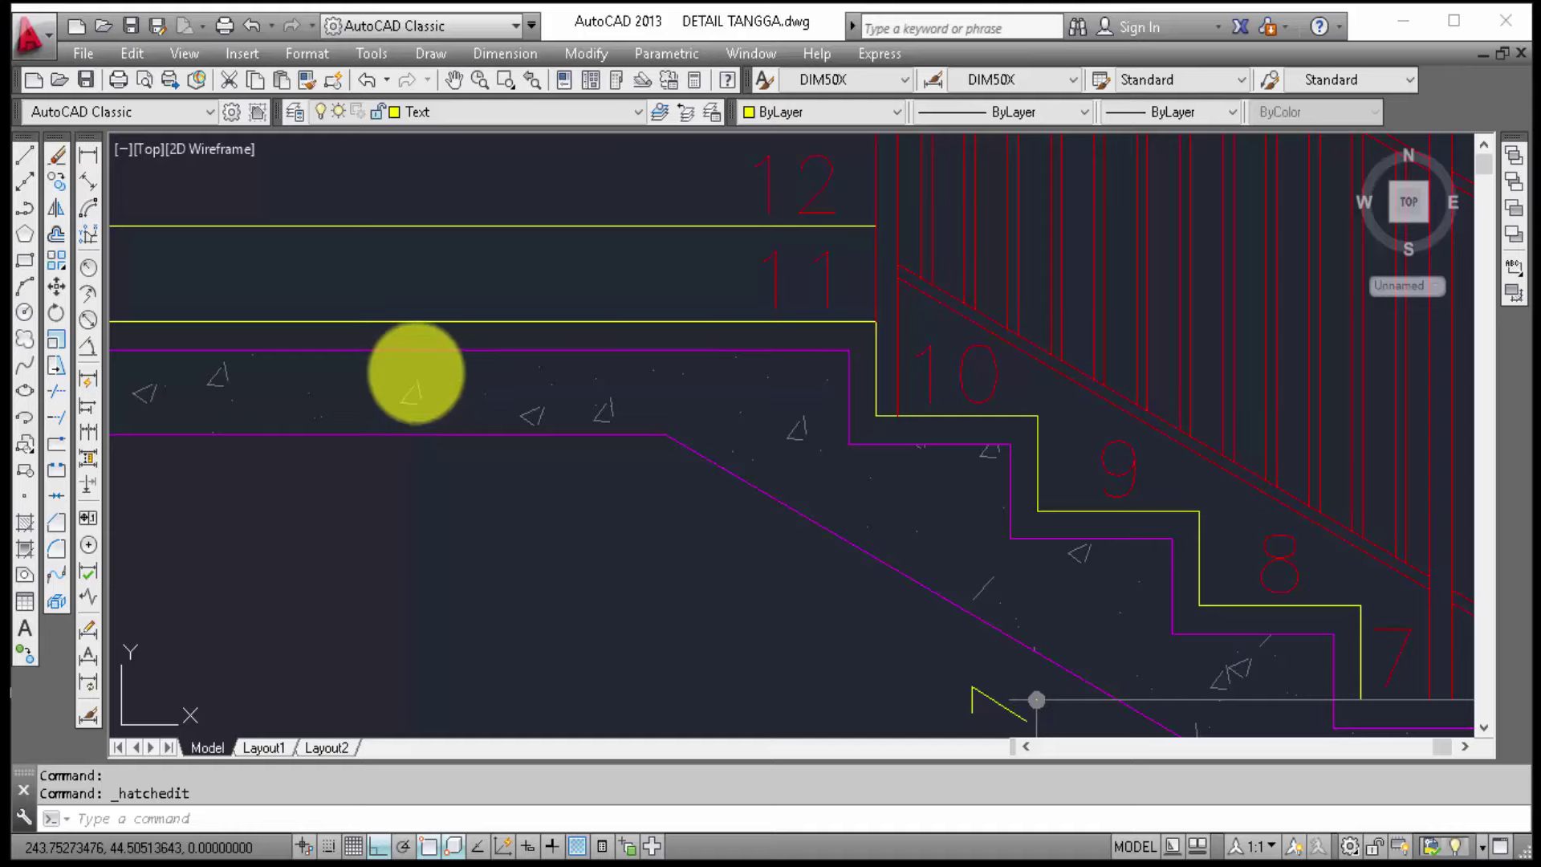
left_click(420, 395)
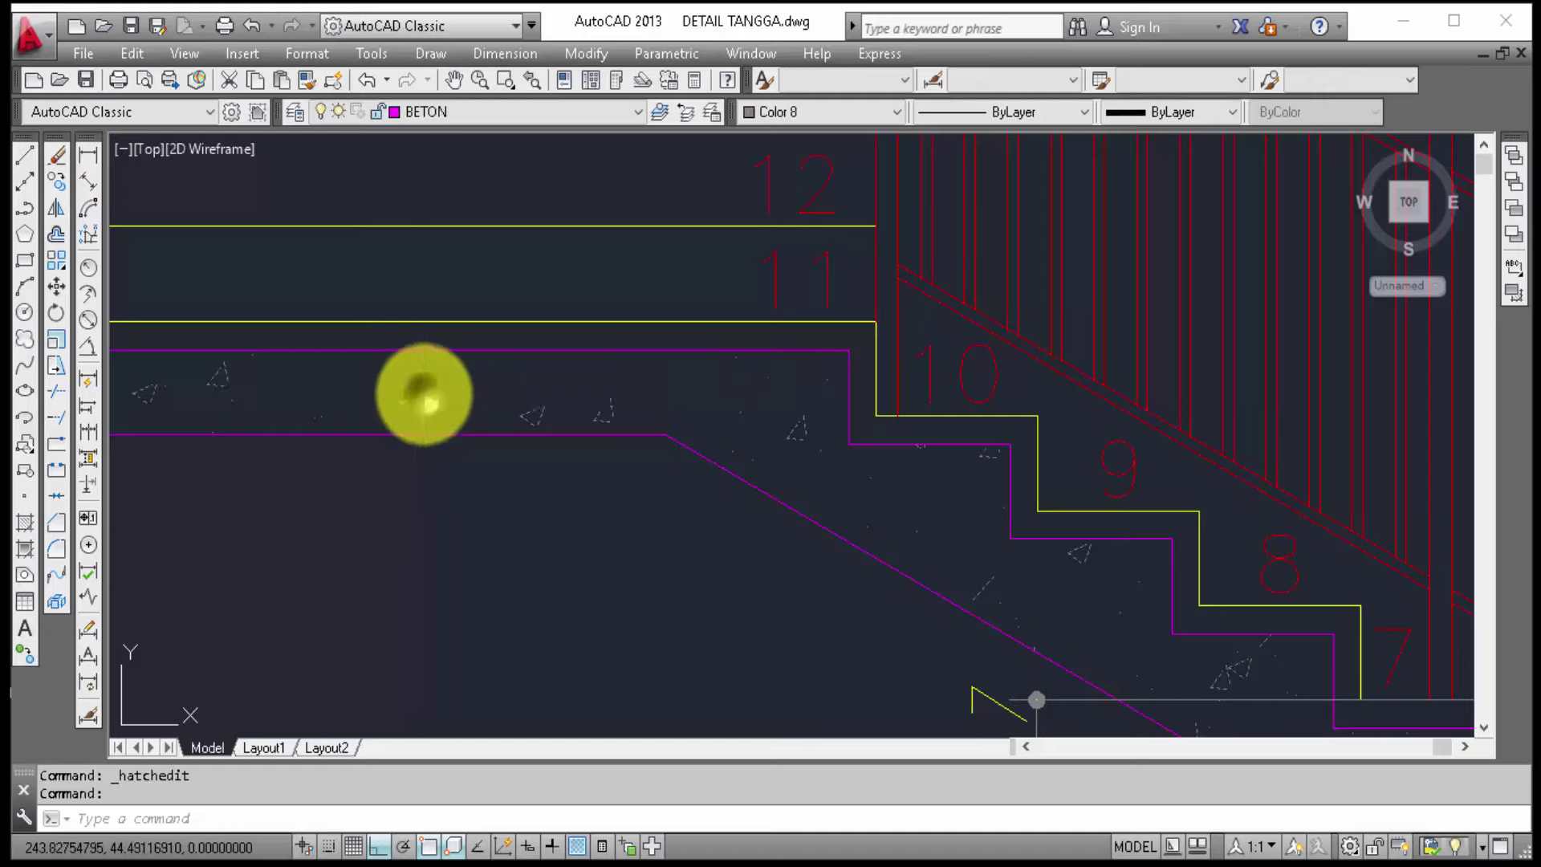
right_click(423, 393)
left_click(525, 235)
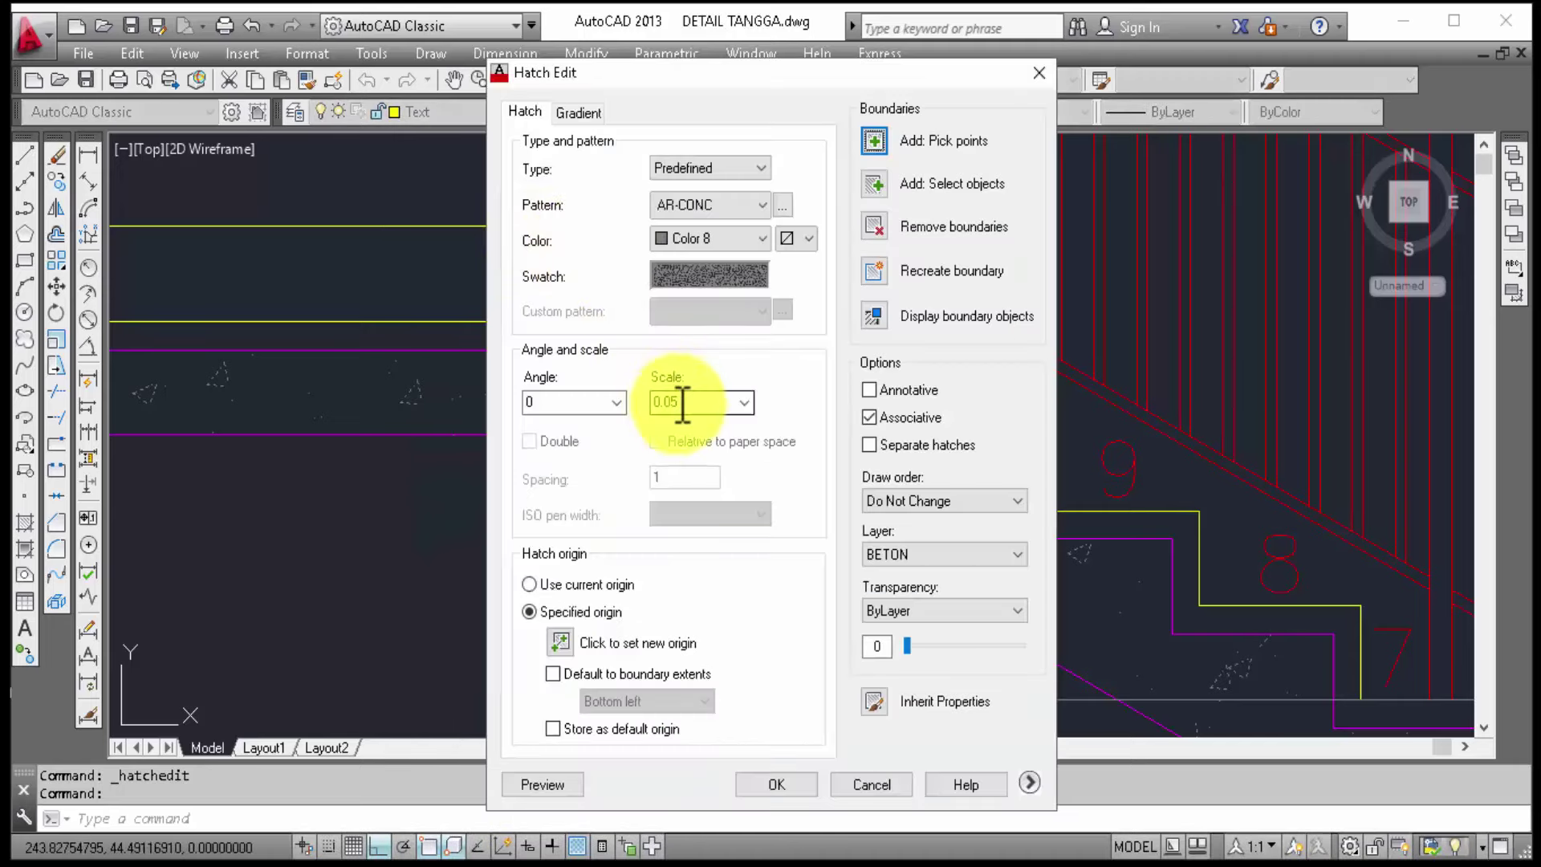
double_click(683, 403)
type("0.03")
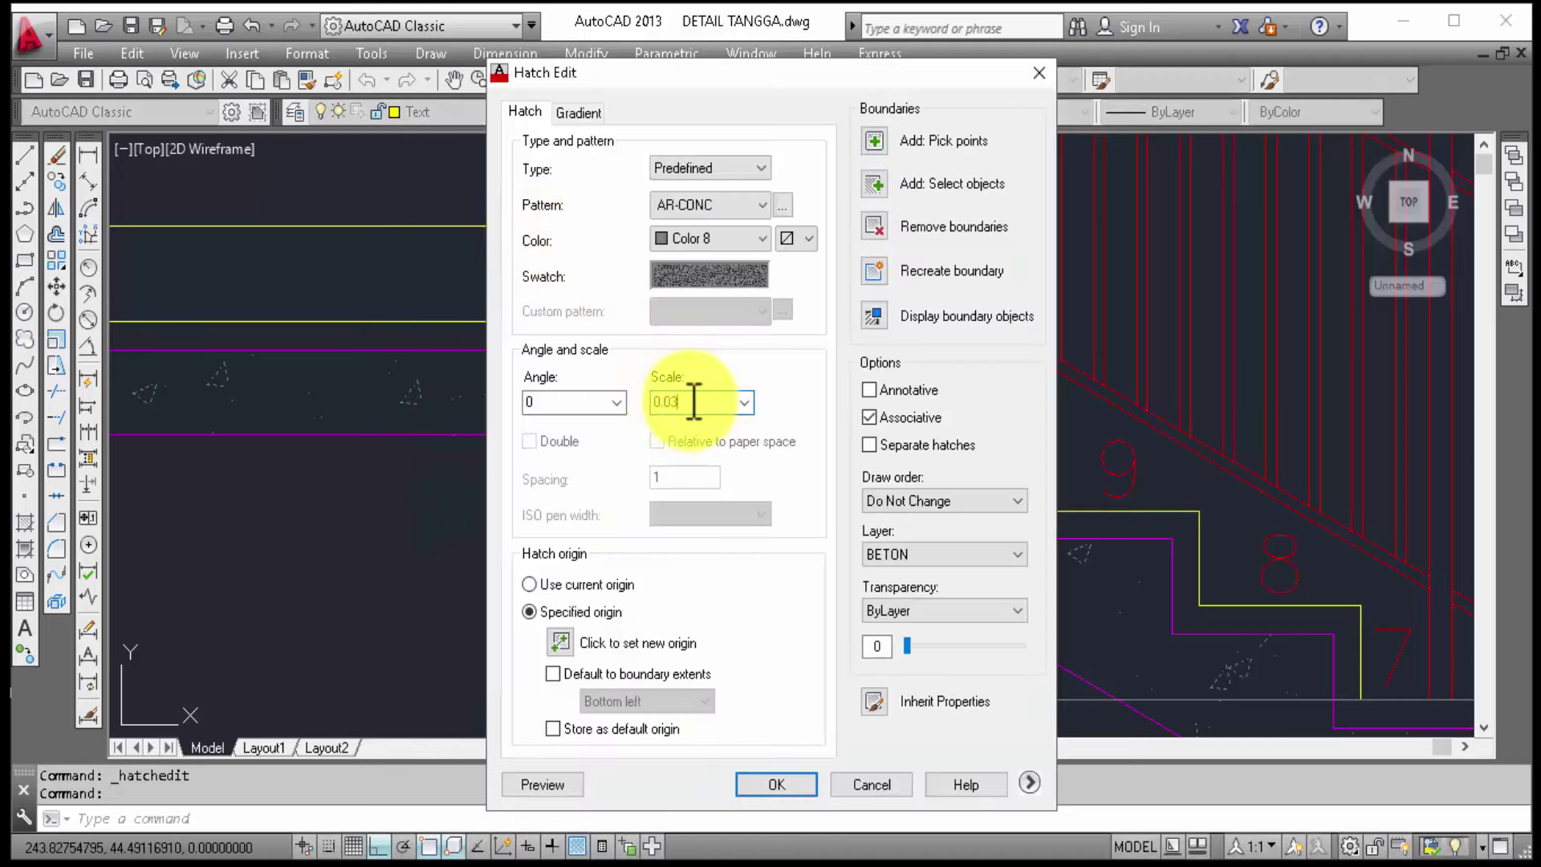
left_click(784, 774)
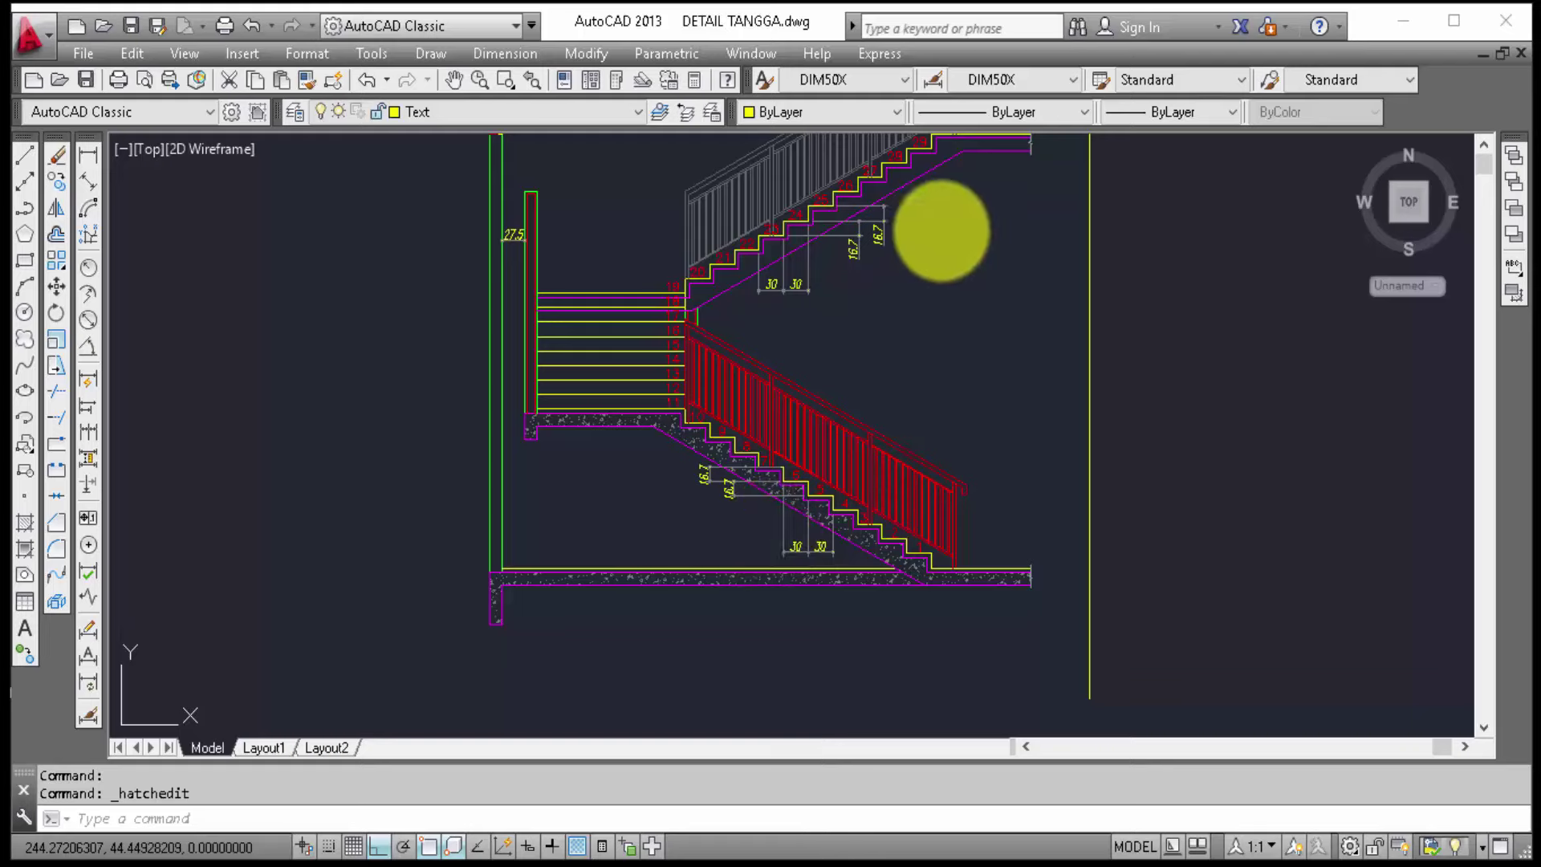
Step: Zoom and pan over the TANGGA LT. 1 and LT. 2 plans, then show the whole sheet
scroll(819, 472, "down", 6)
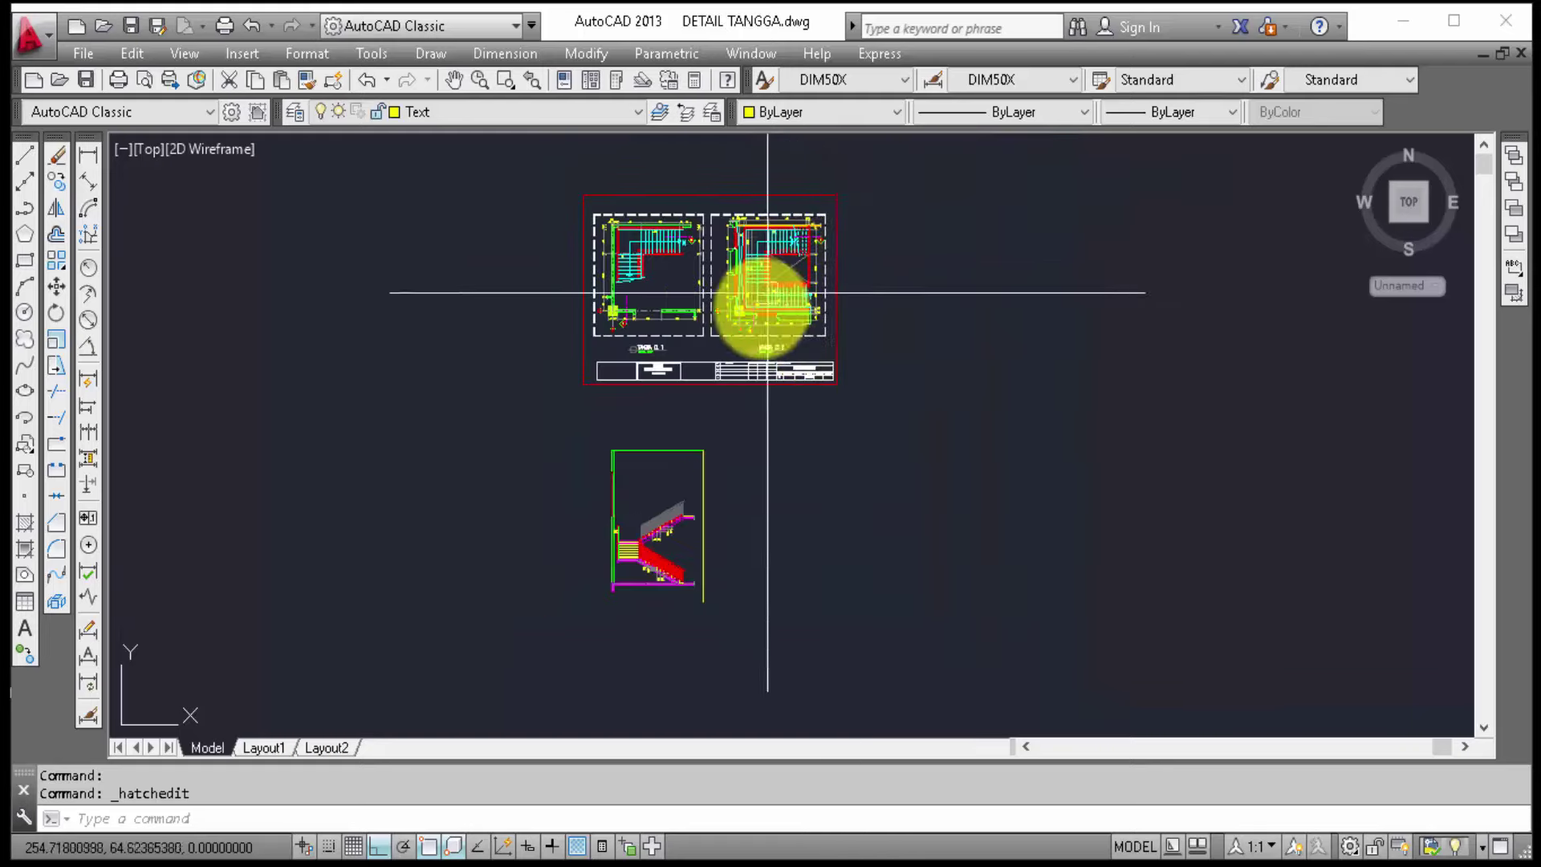
scroll(782, 293, "up", 4)
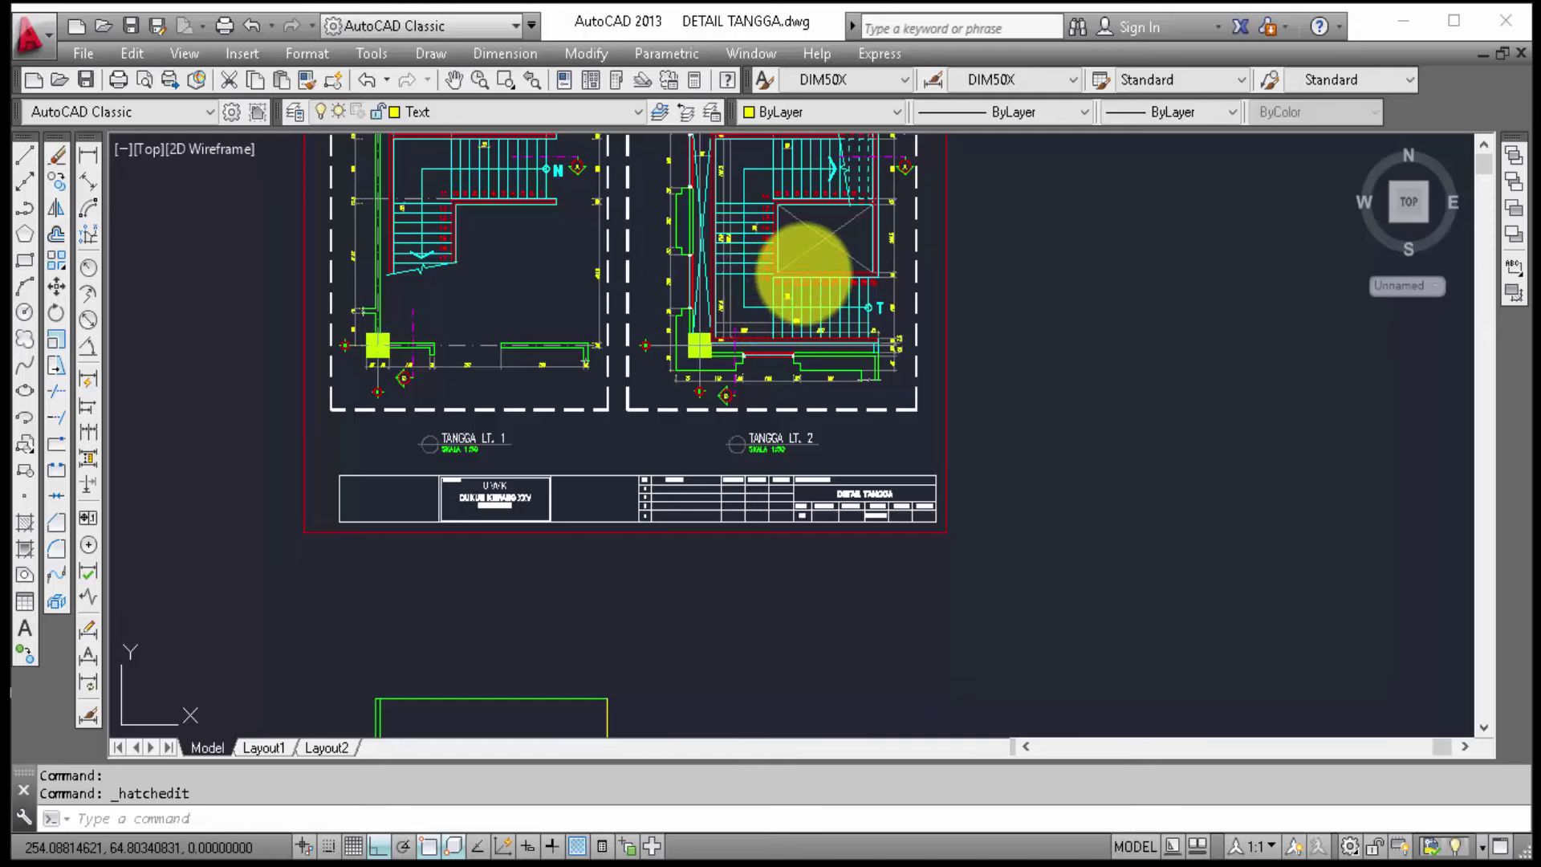
scroll(802, 273, "up", 2)
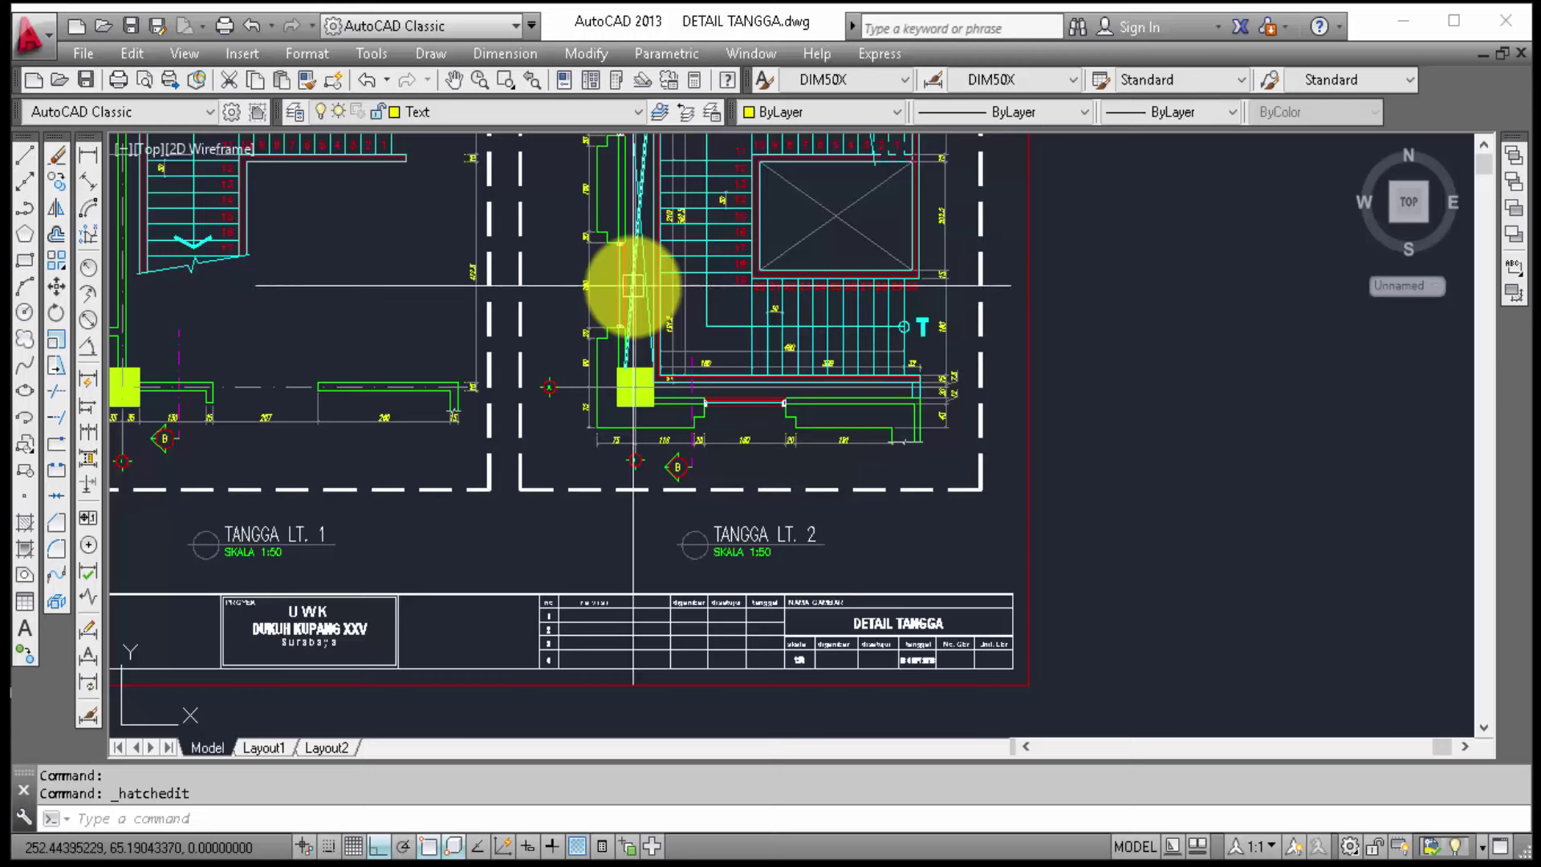
mouse_move(664, 268)
middle_mouse_down()
mouse_move(702, 444)
mouse_move(817, 405)
middle_mouse_up()
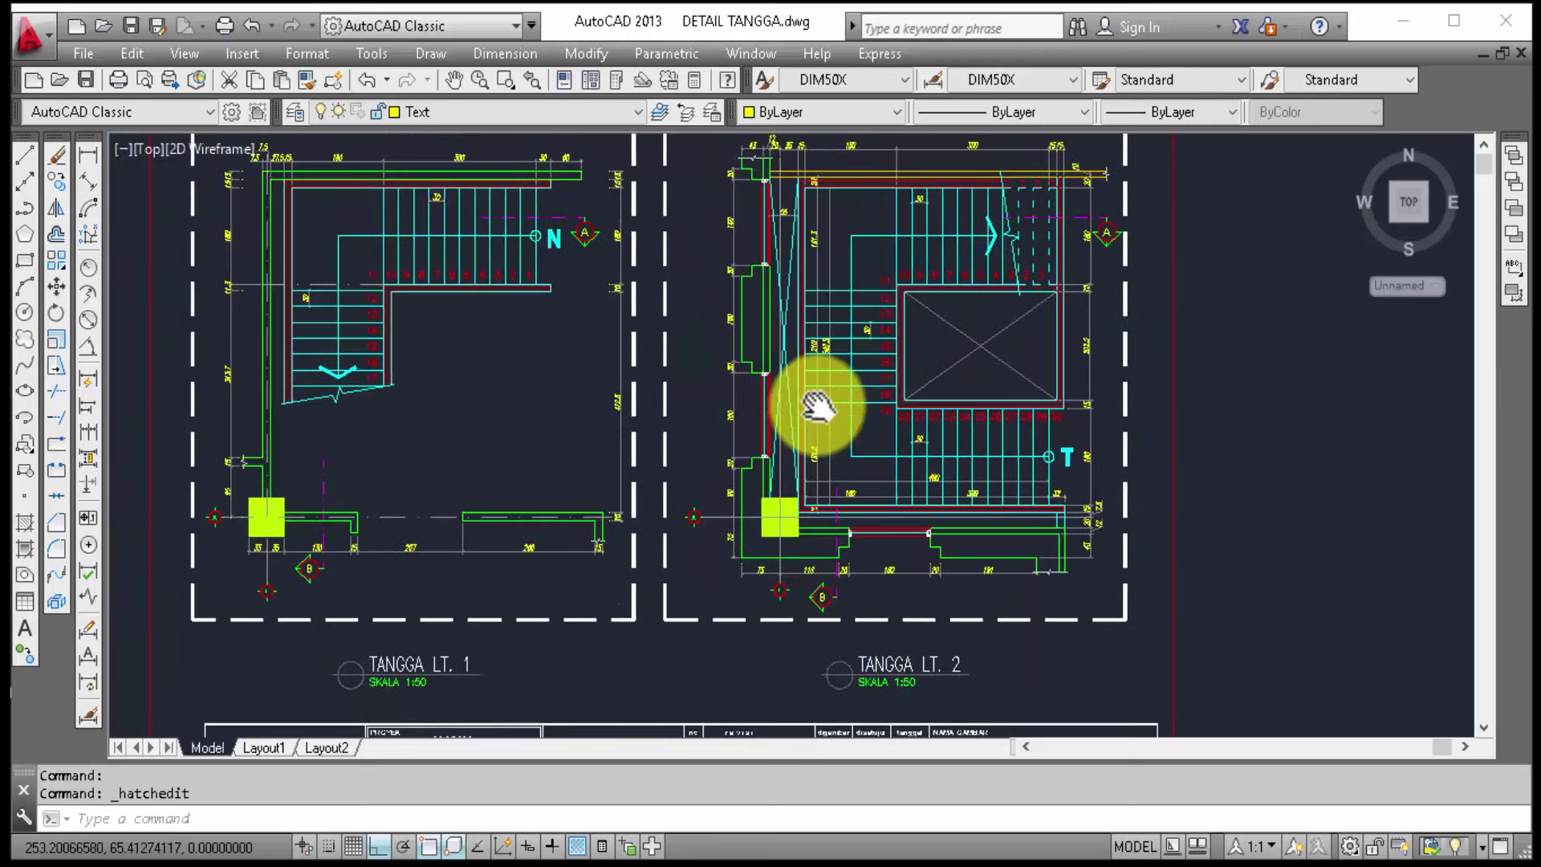
middle_click_drag(819, 399, 822, 398)
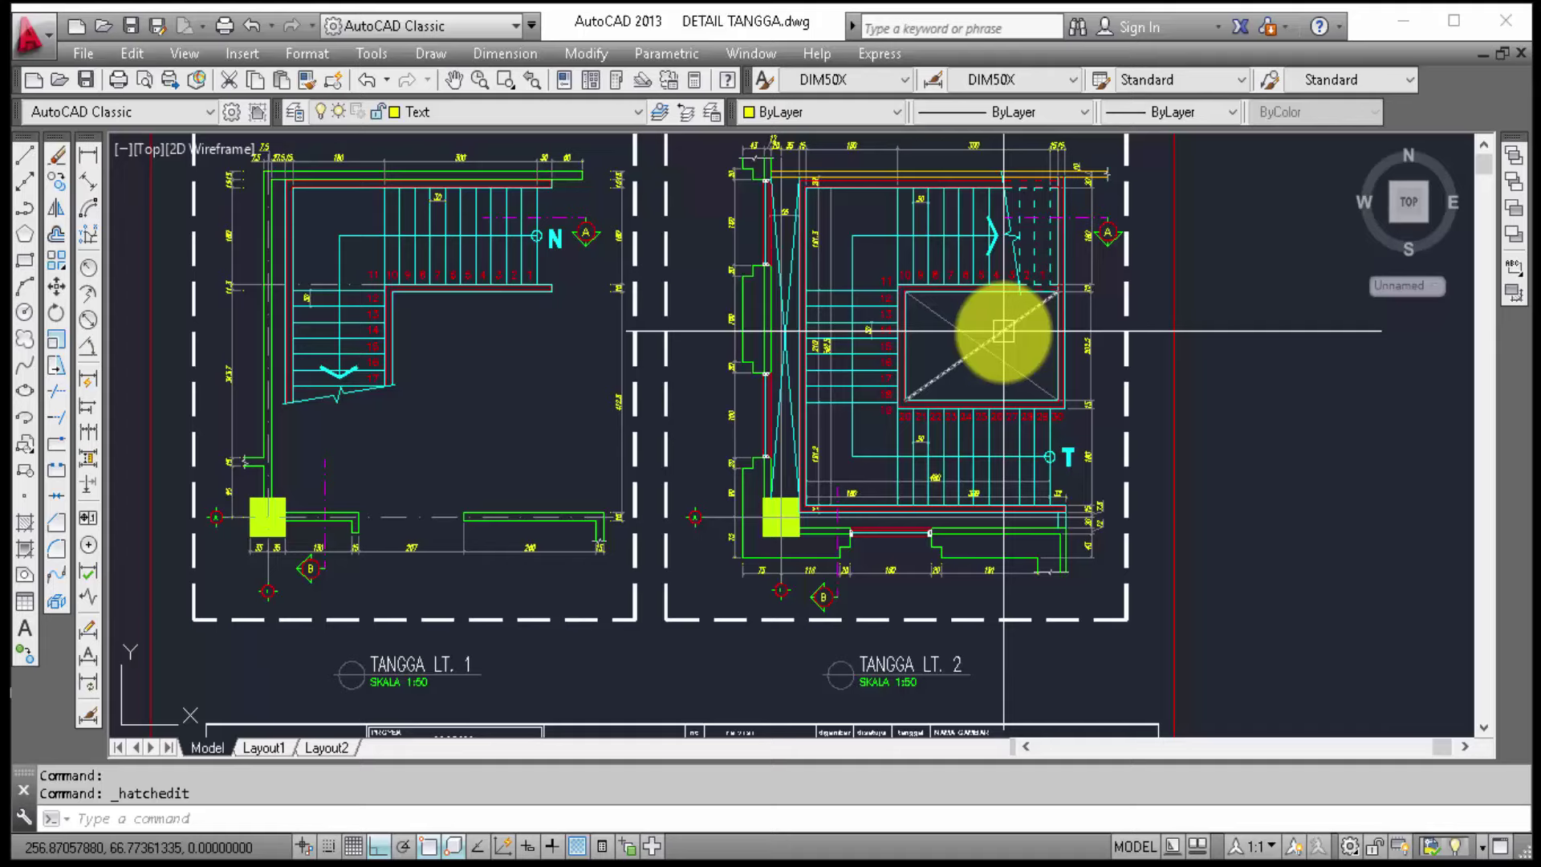
scroll(1128, 336, "down", 1)
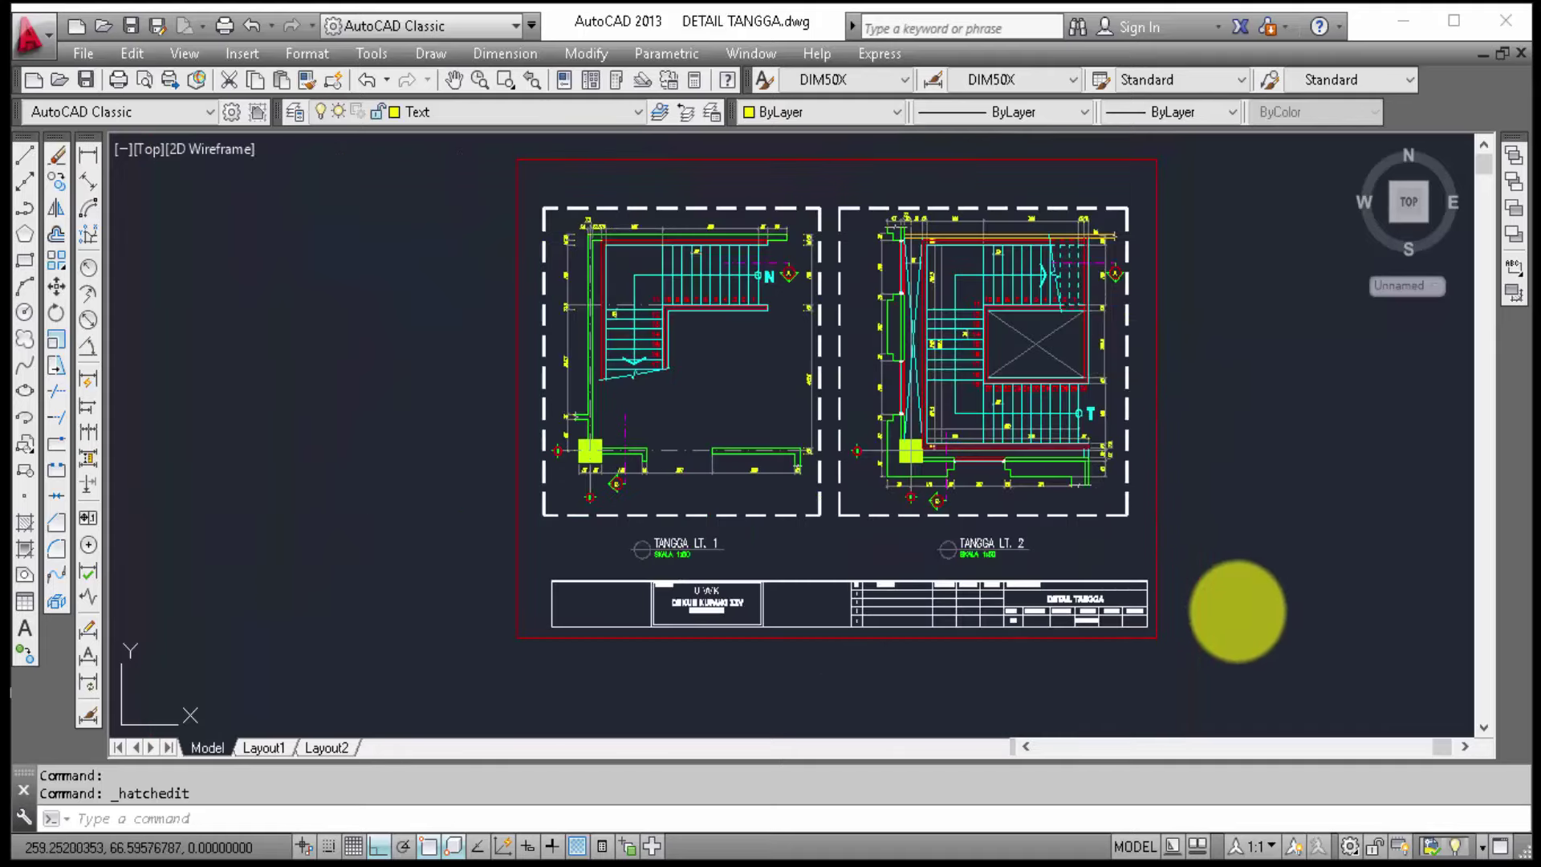
Step: Window-select the TANGGA LT. 1/LT. 2 plan sheet, copy it, and paste it as a block to the right
left_click(1218, 685)
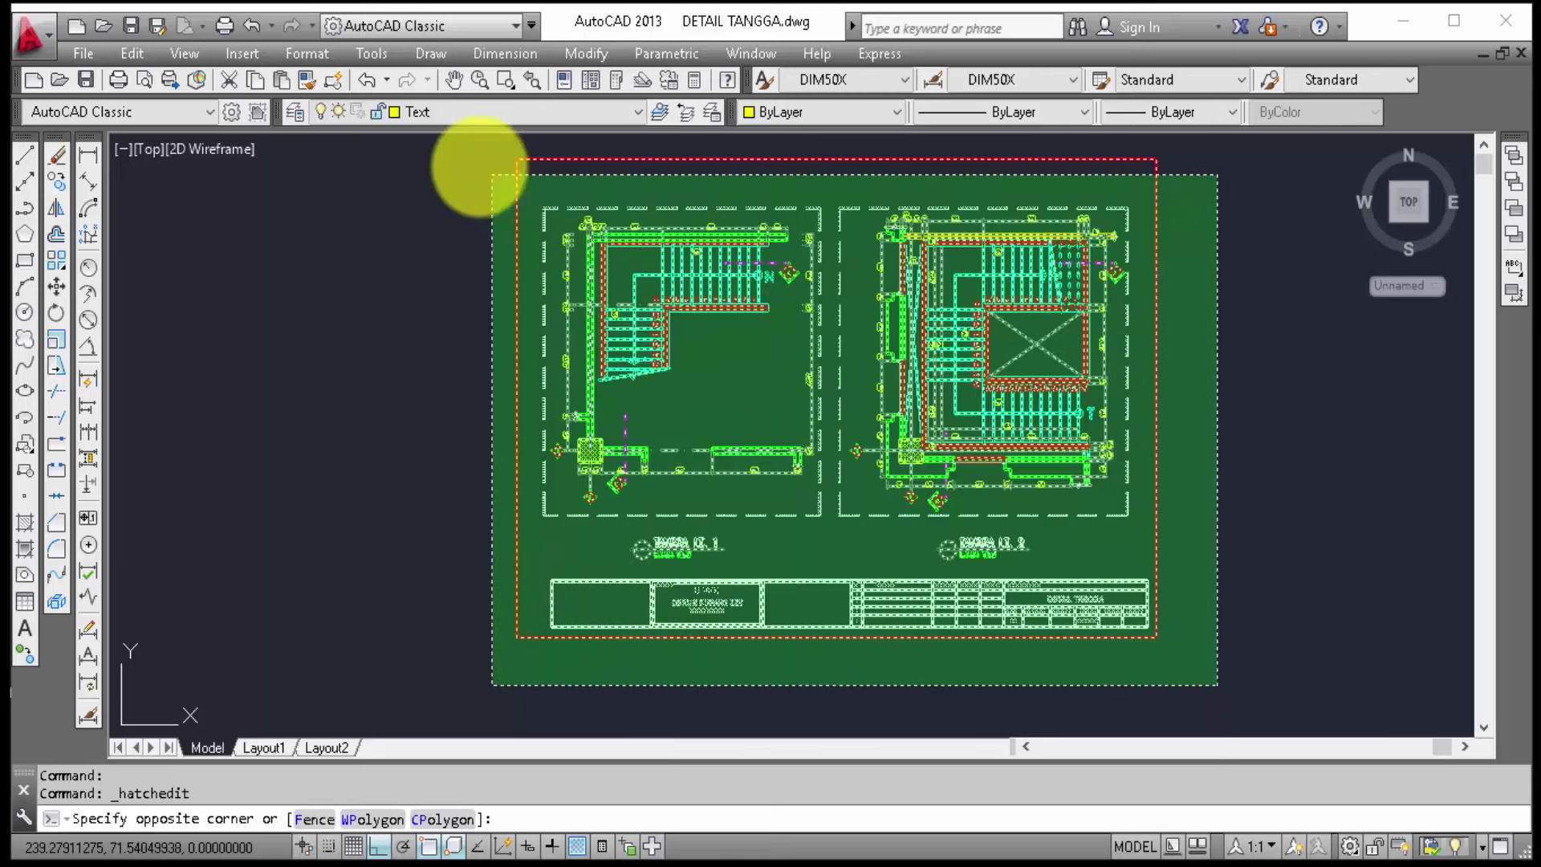
left_click(476, 145)
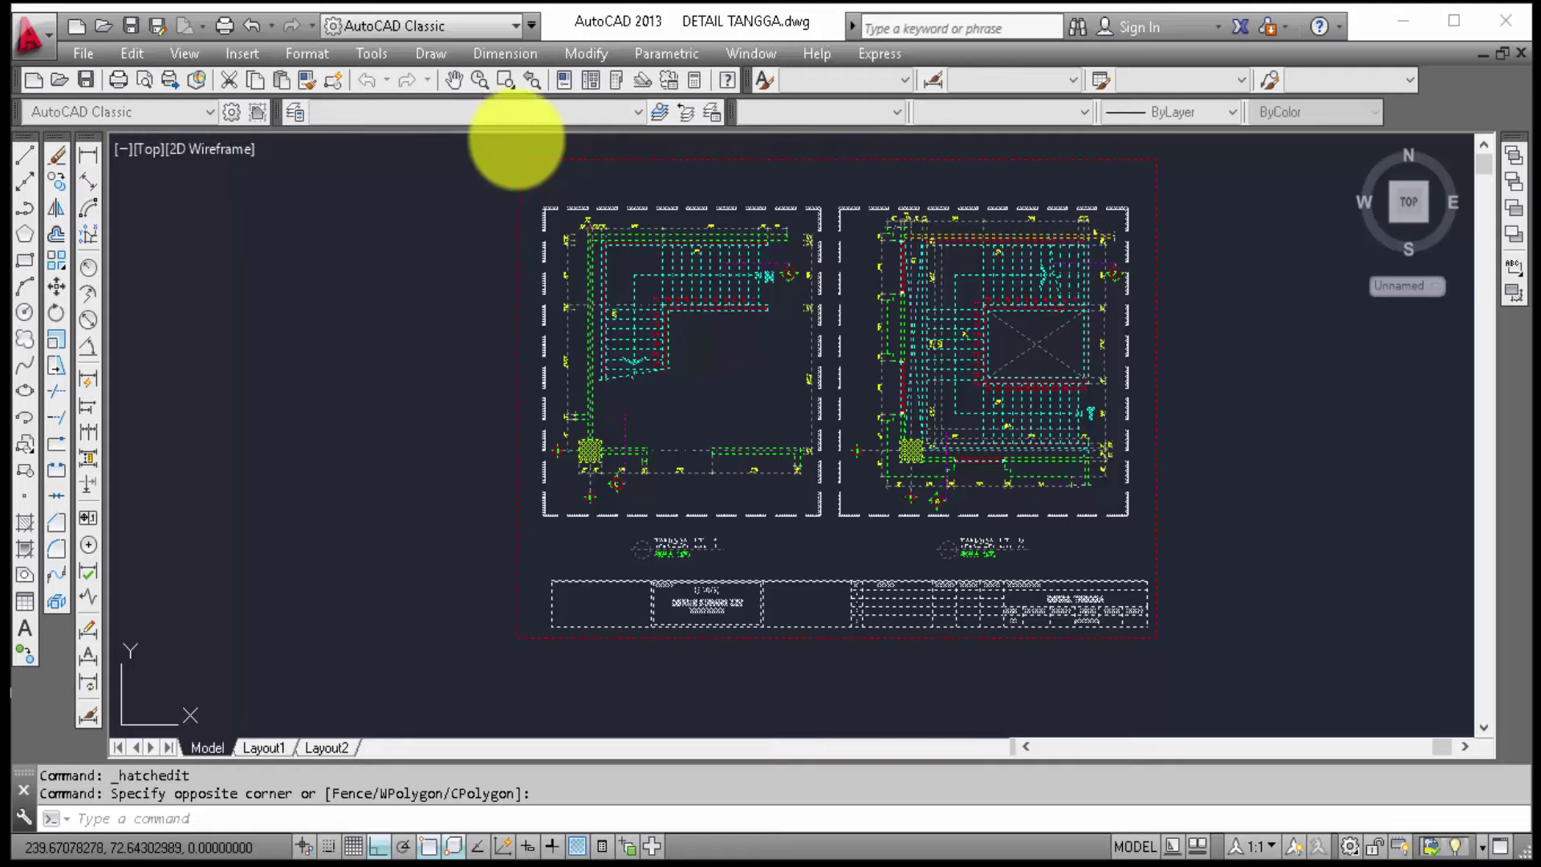
key("ctrl+c")
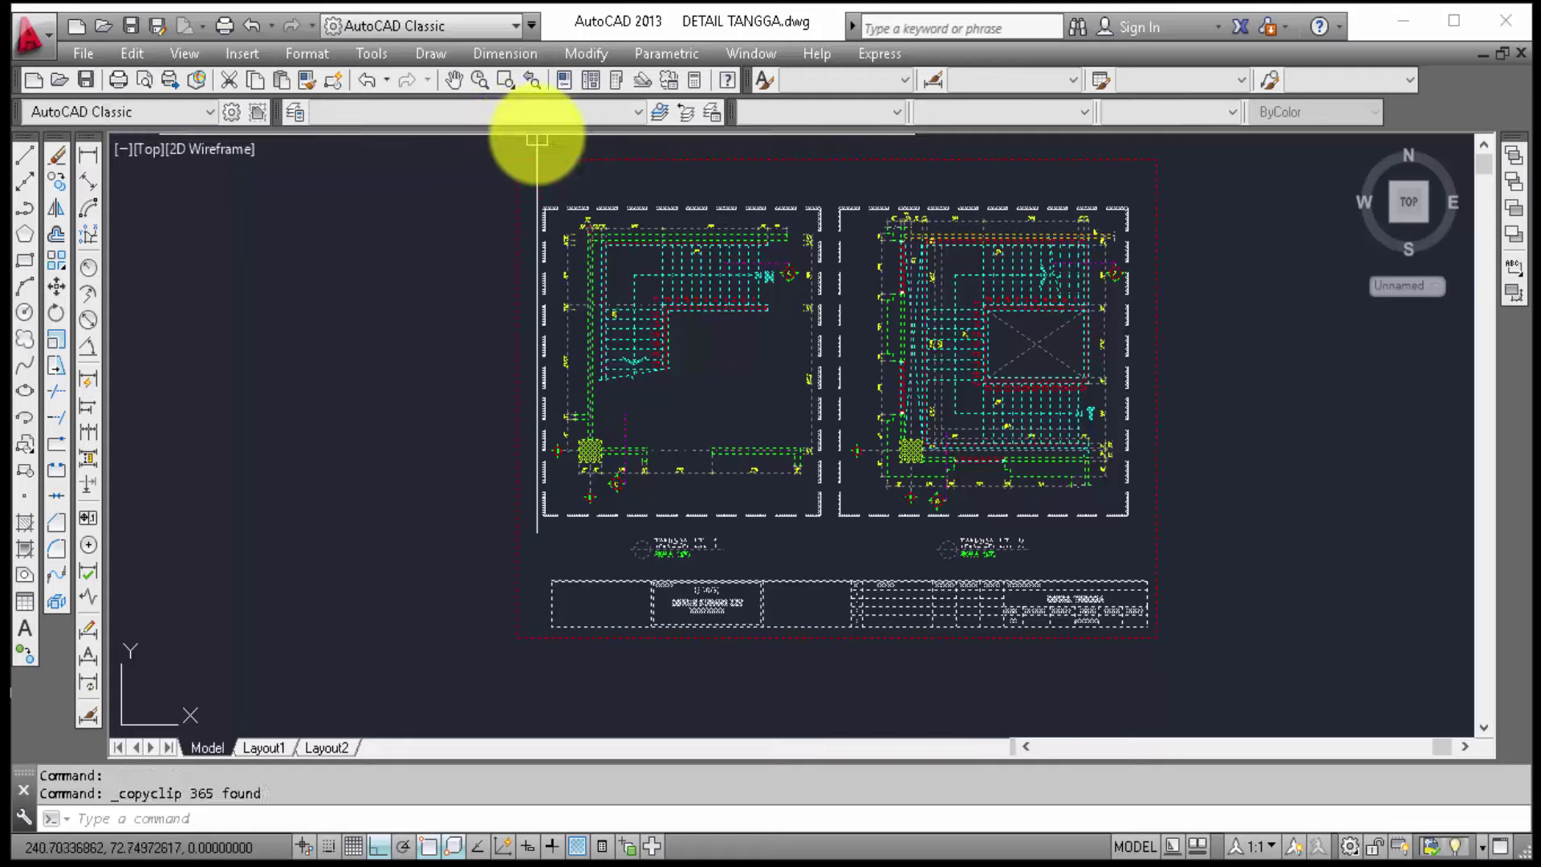
key("Escape")
key("ctrl+shift+v")
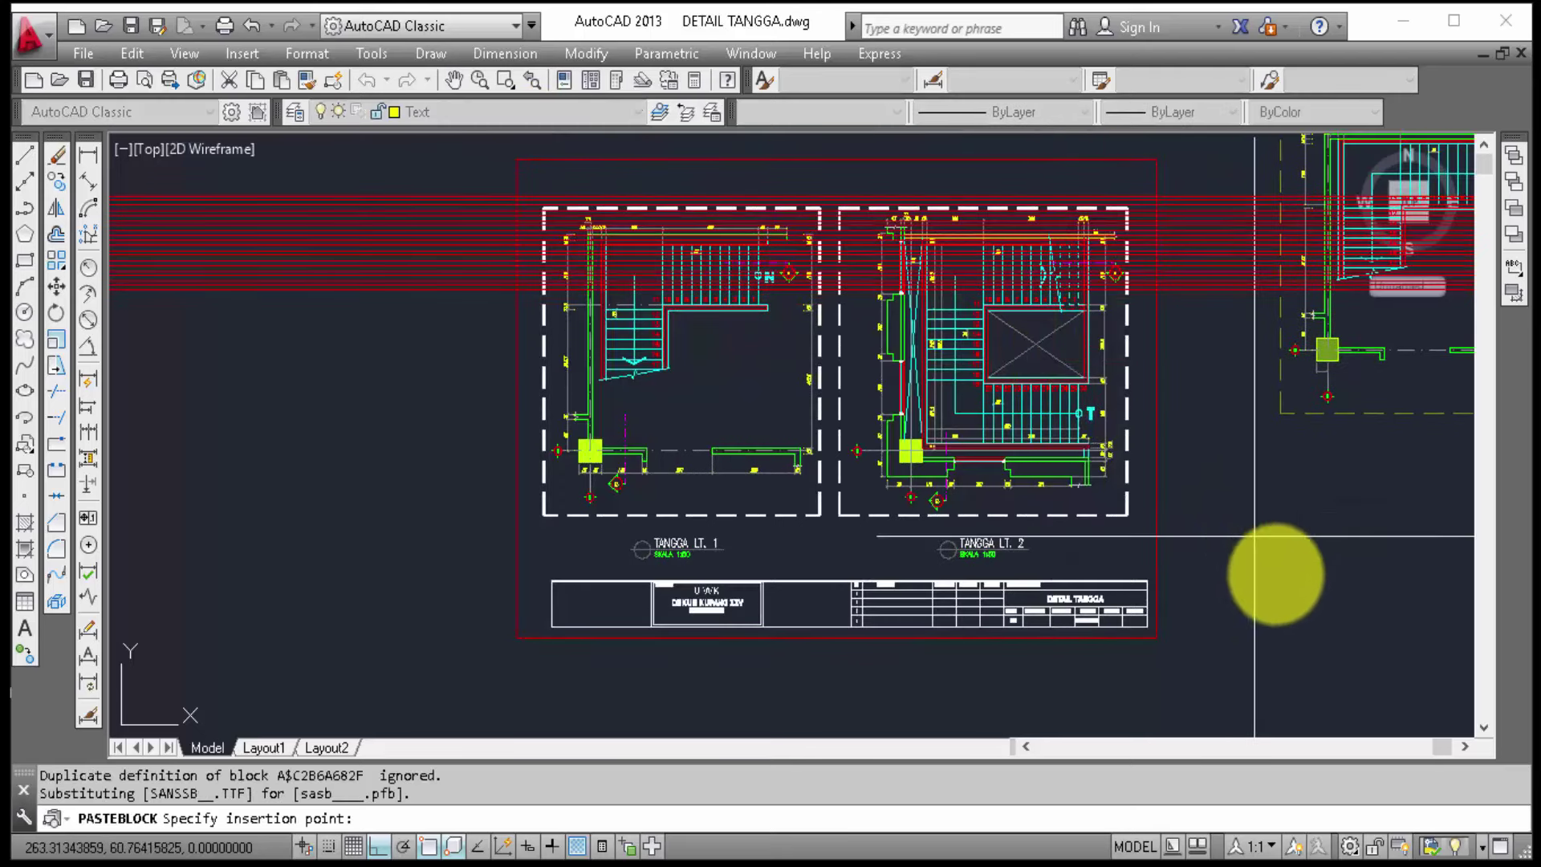
left_click(1305, 588)
scroll(905, 516, "down", 4)
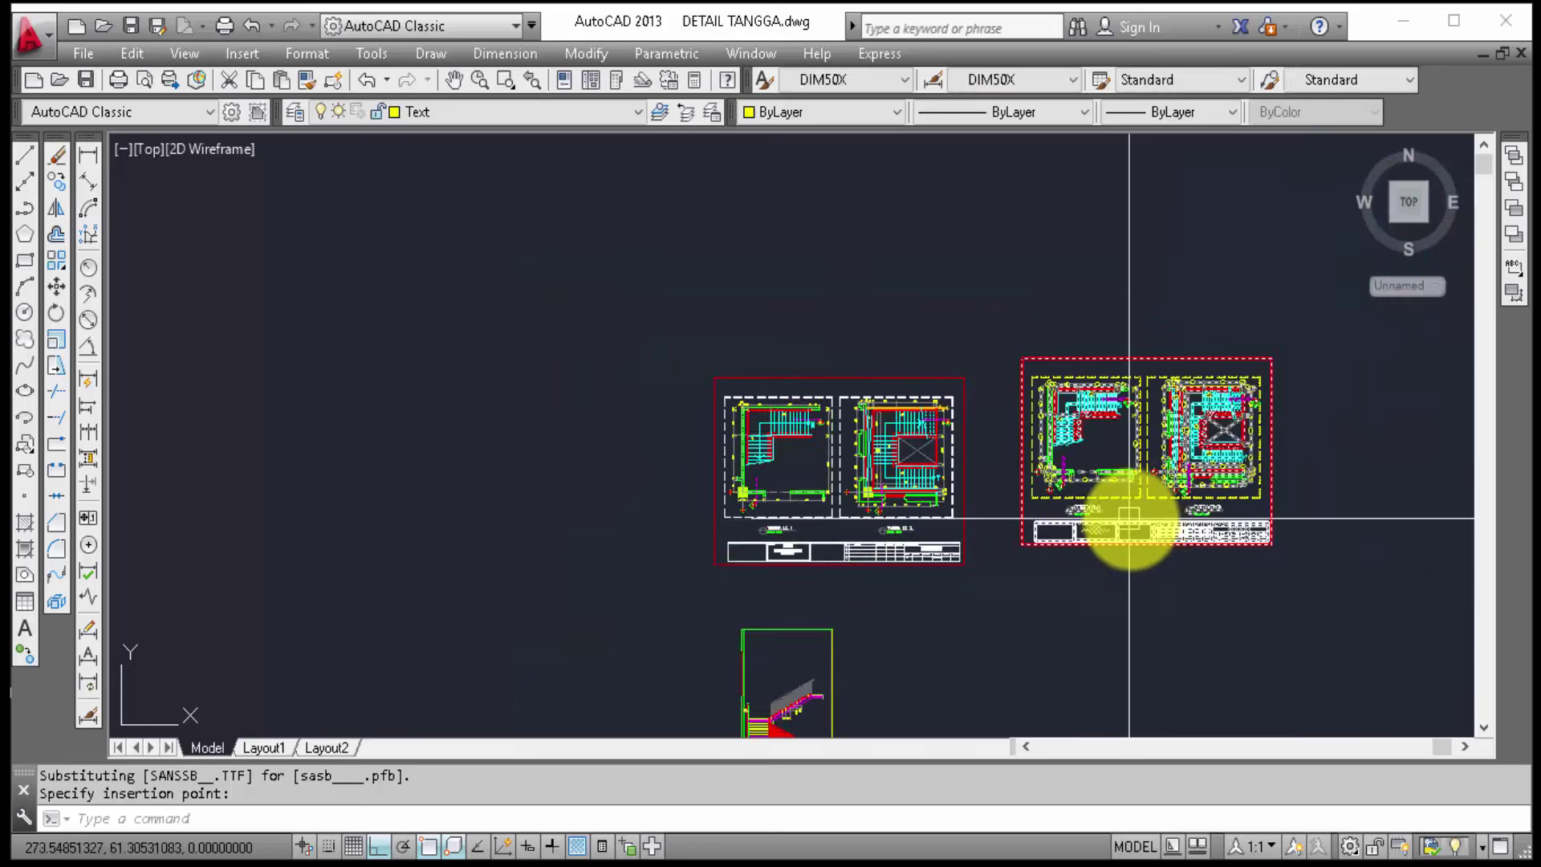
Step: Rotate the pasted sheet copy a quarter turn, then undo that rotation
scroll(1156, 546, "up", 4)
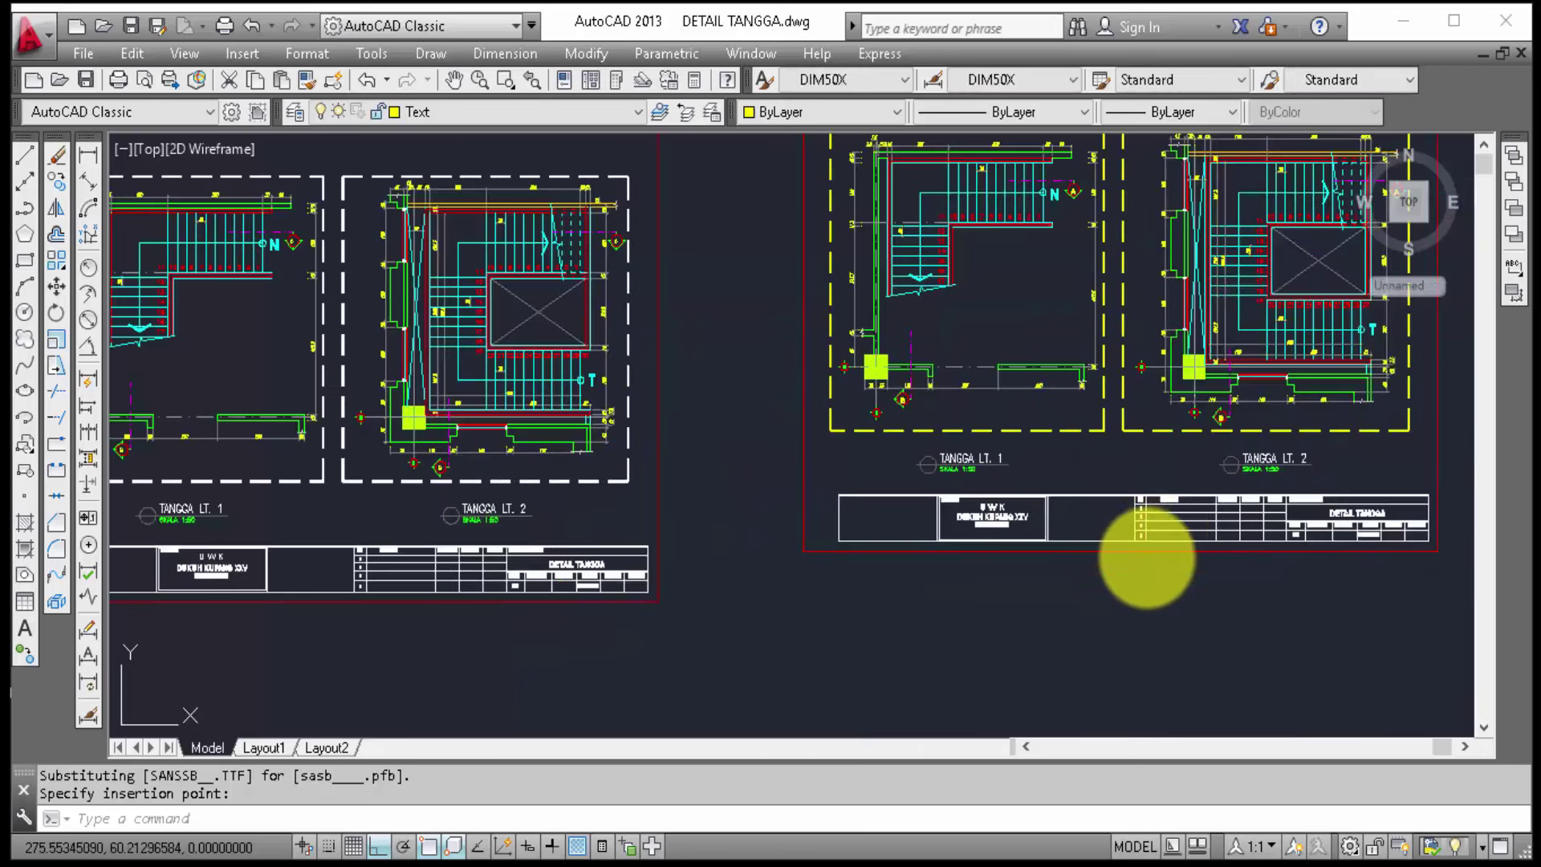
left_click(1112, 552)
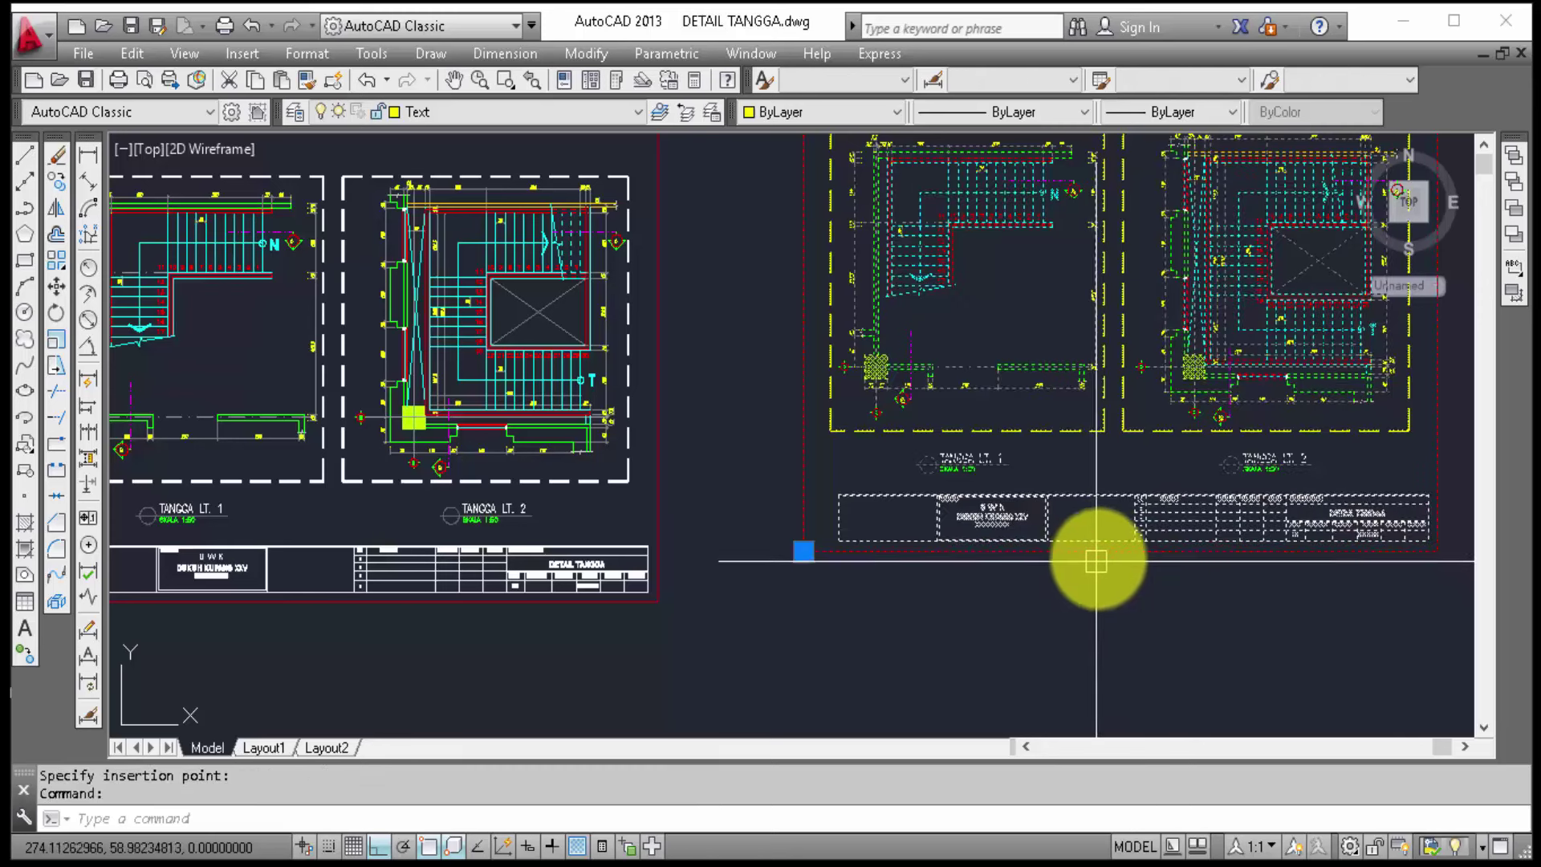
type("r")
key("Return")
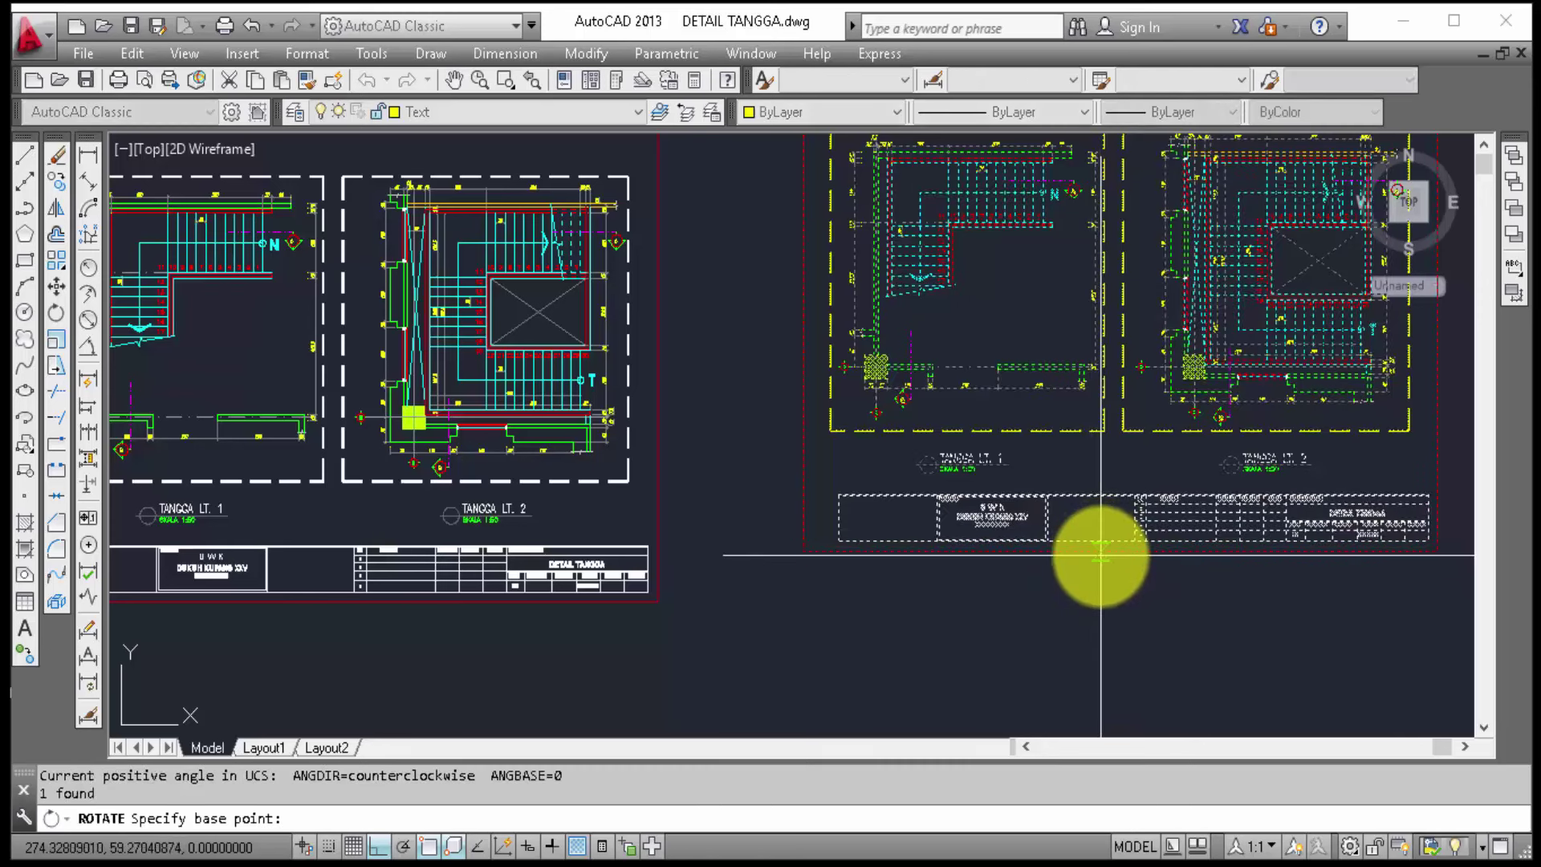
left_click(1101, 557)
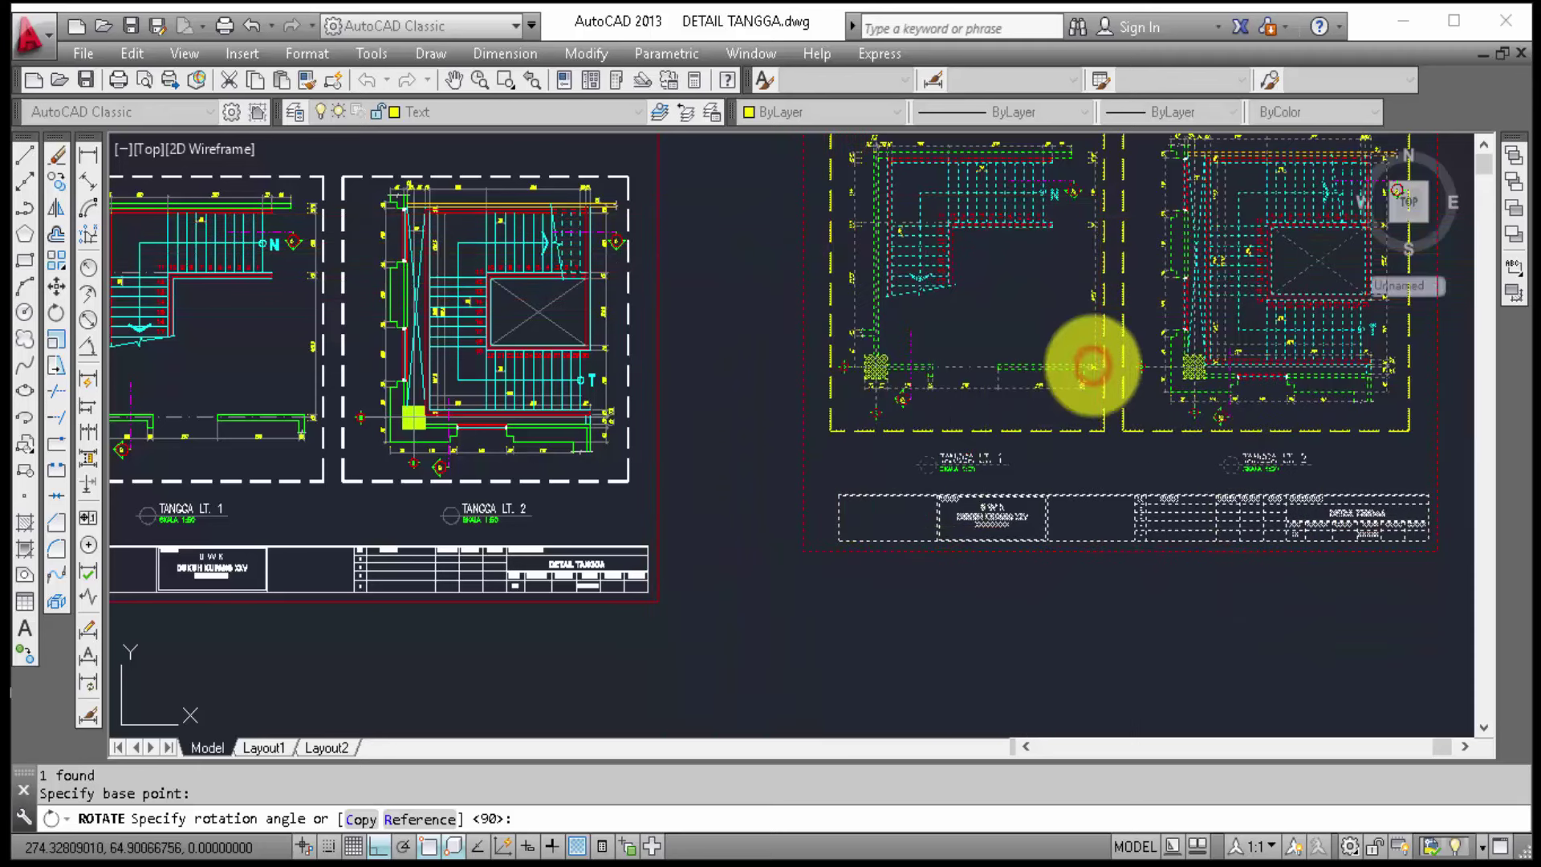
left_click(1110, 445)
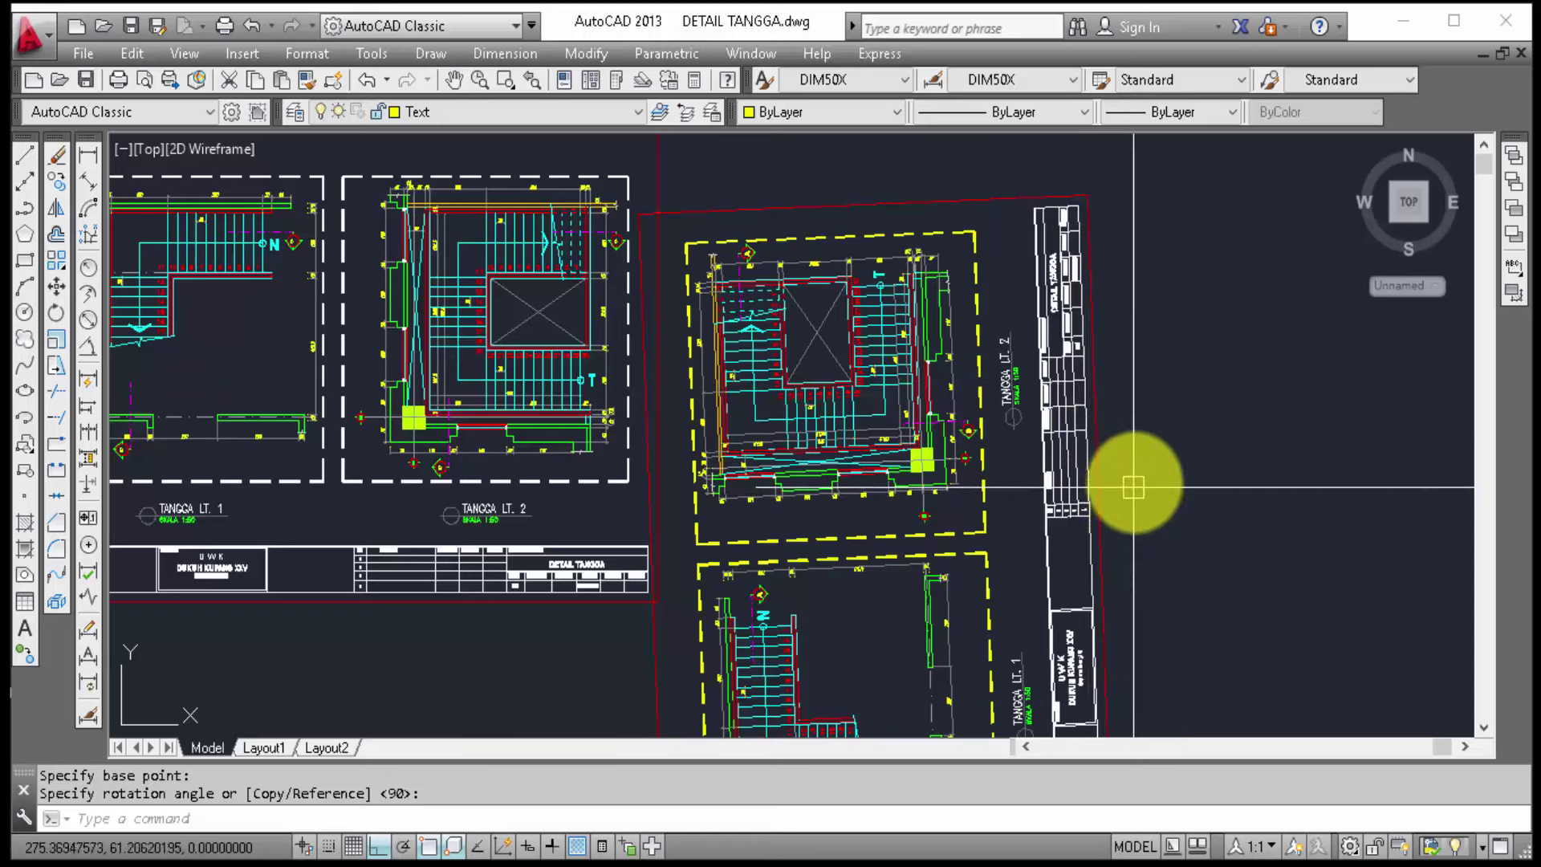
type("u")
key("Return")
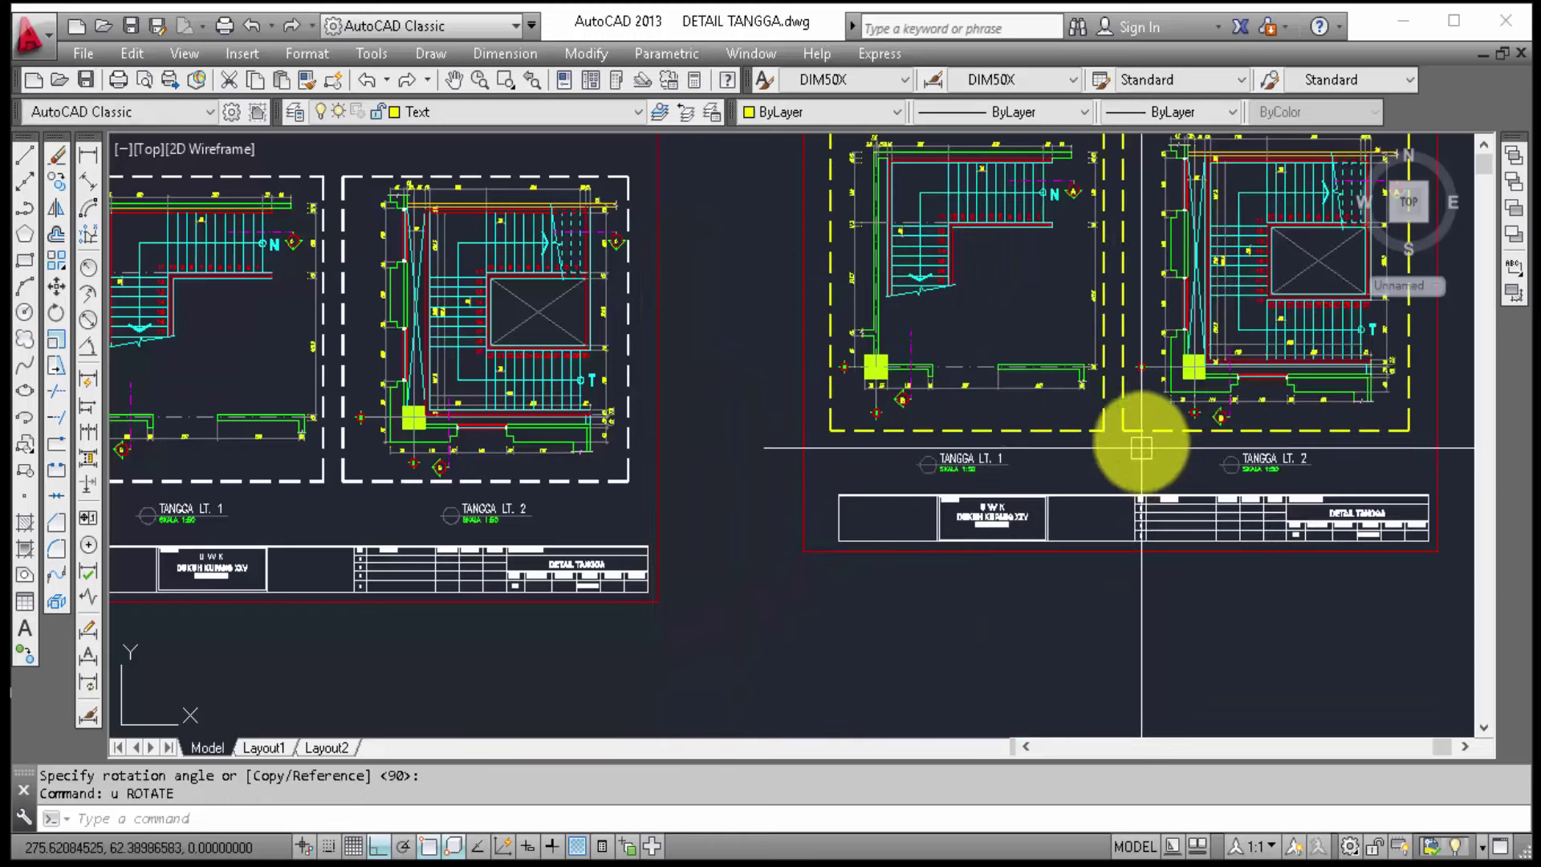
Step: Move the pasted sheet copy below the original sheets
left_click(1153, 409)
left_click(1086, 383)
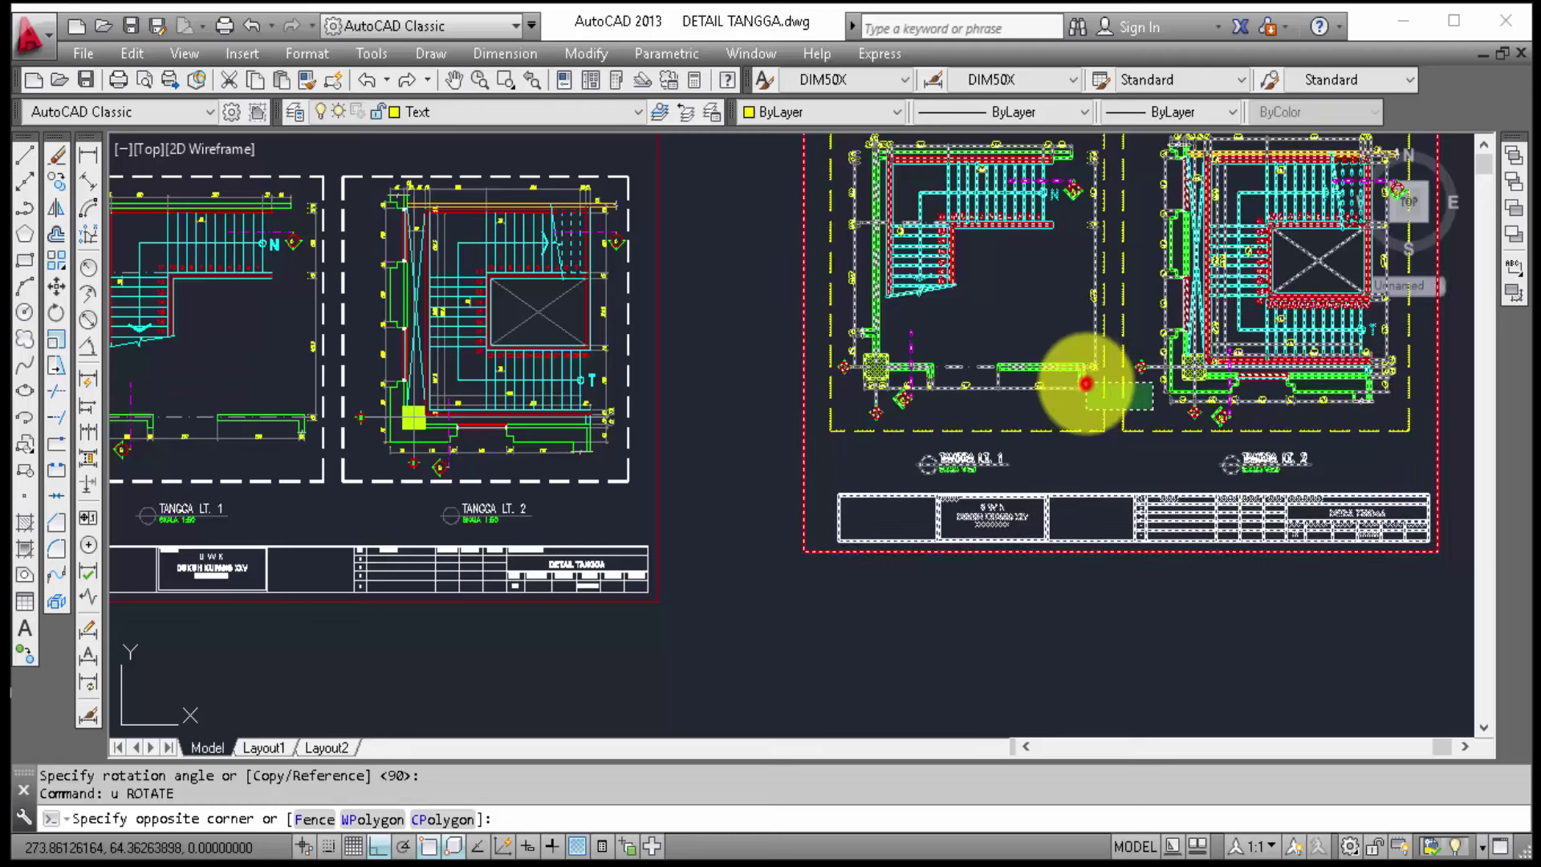
type("m")
key("Return")
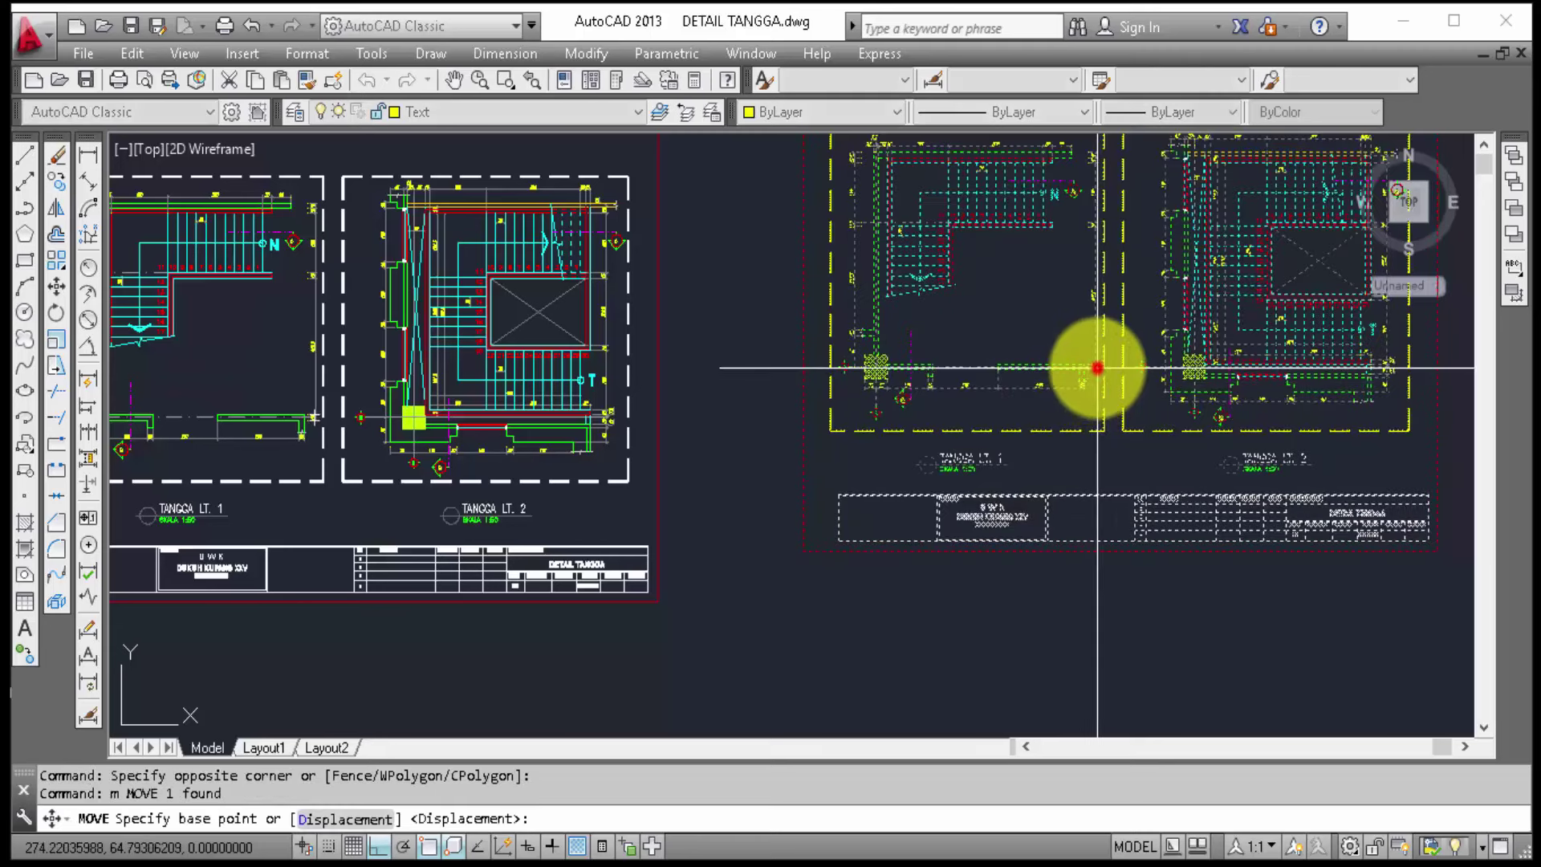
left_click(1096, 366)
scroll(1098, 367, "down", 5)
scroll(1173, 344, "down", 2)
scroll(1173, 413, "up", 2)
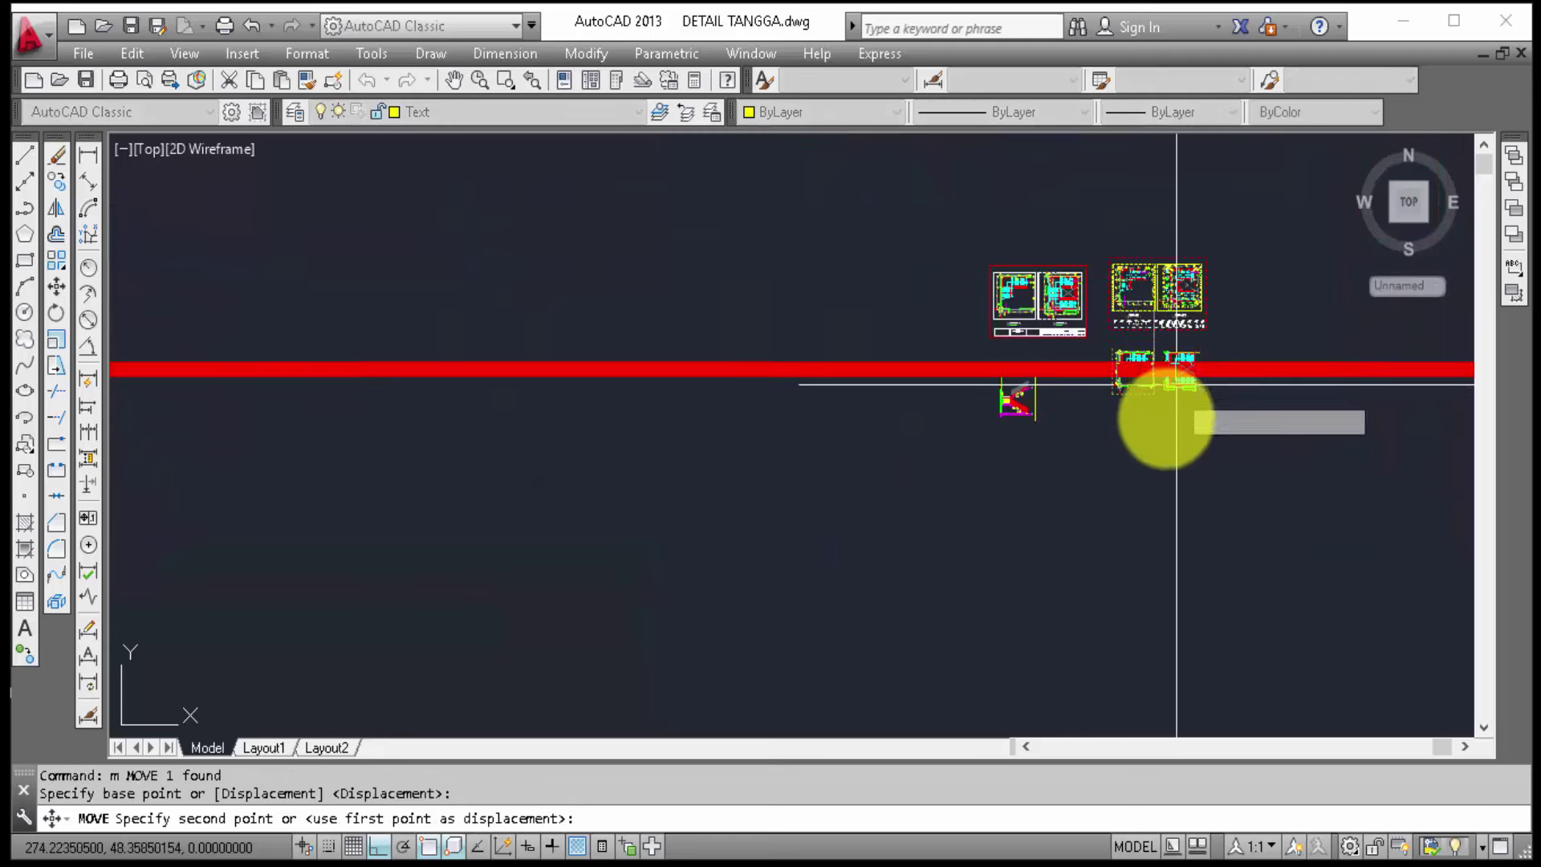
left_click(1154, 485)
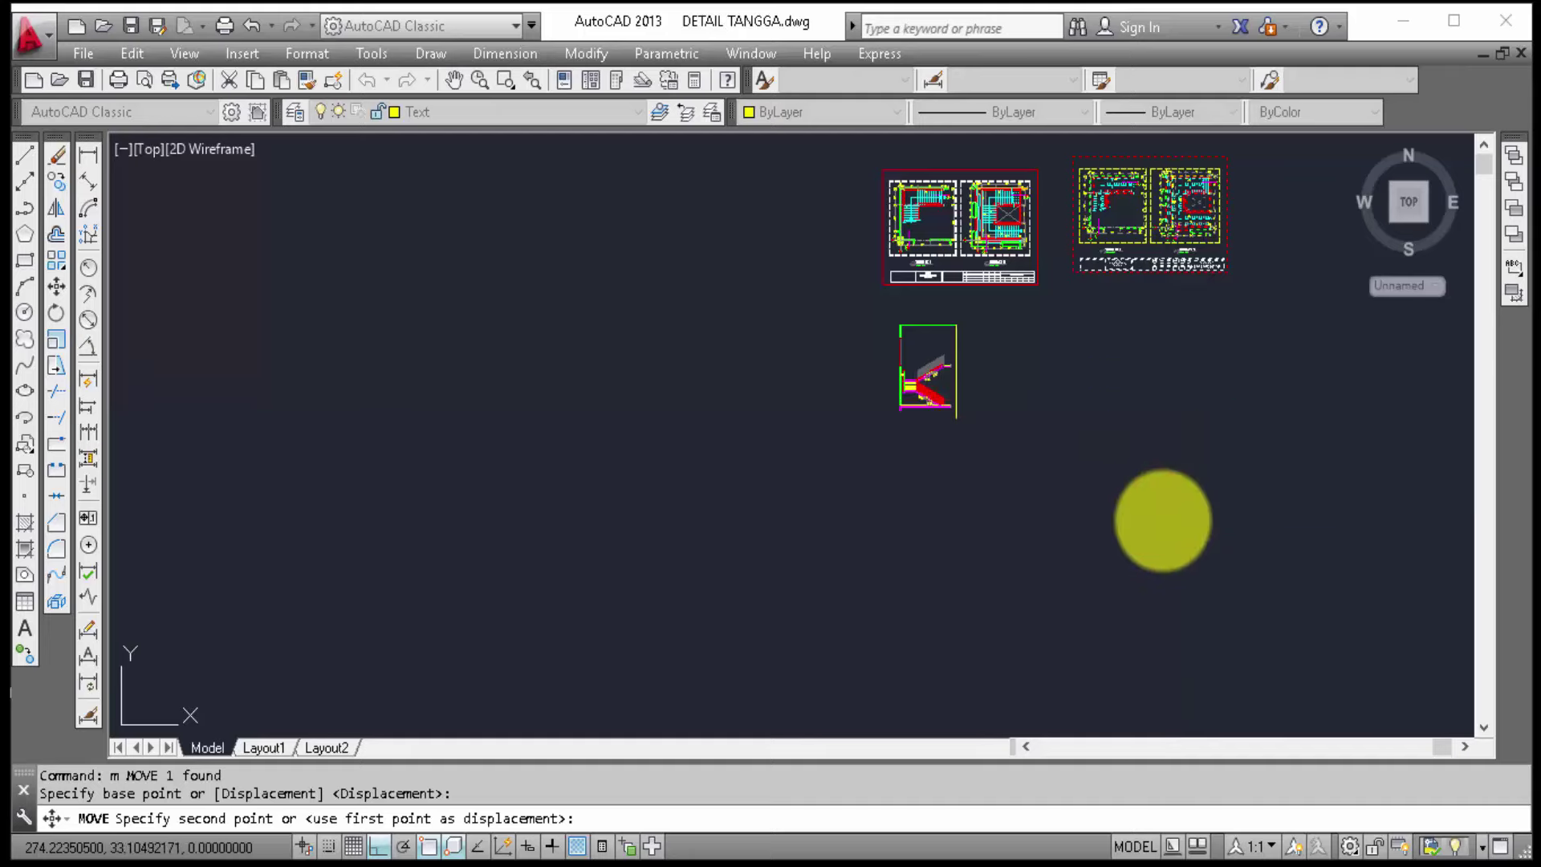
left_click(1159, 484)
type("ro")
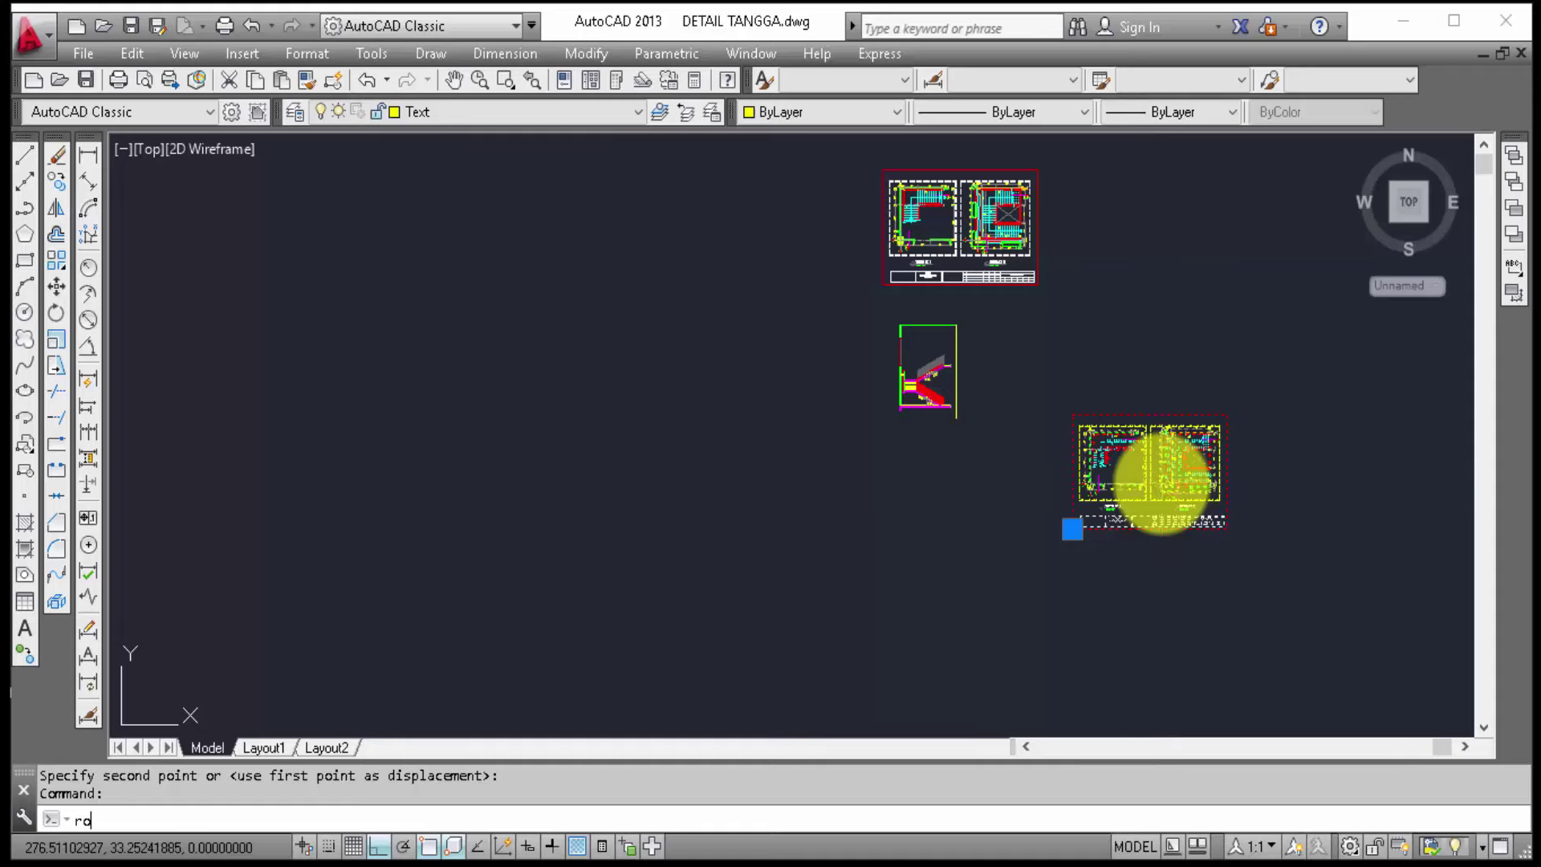
Step: Rotate the moved copy 90° upright so its two stair plans stack vertically
key("Return")
left_click(1162, 482)
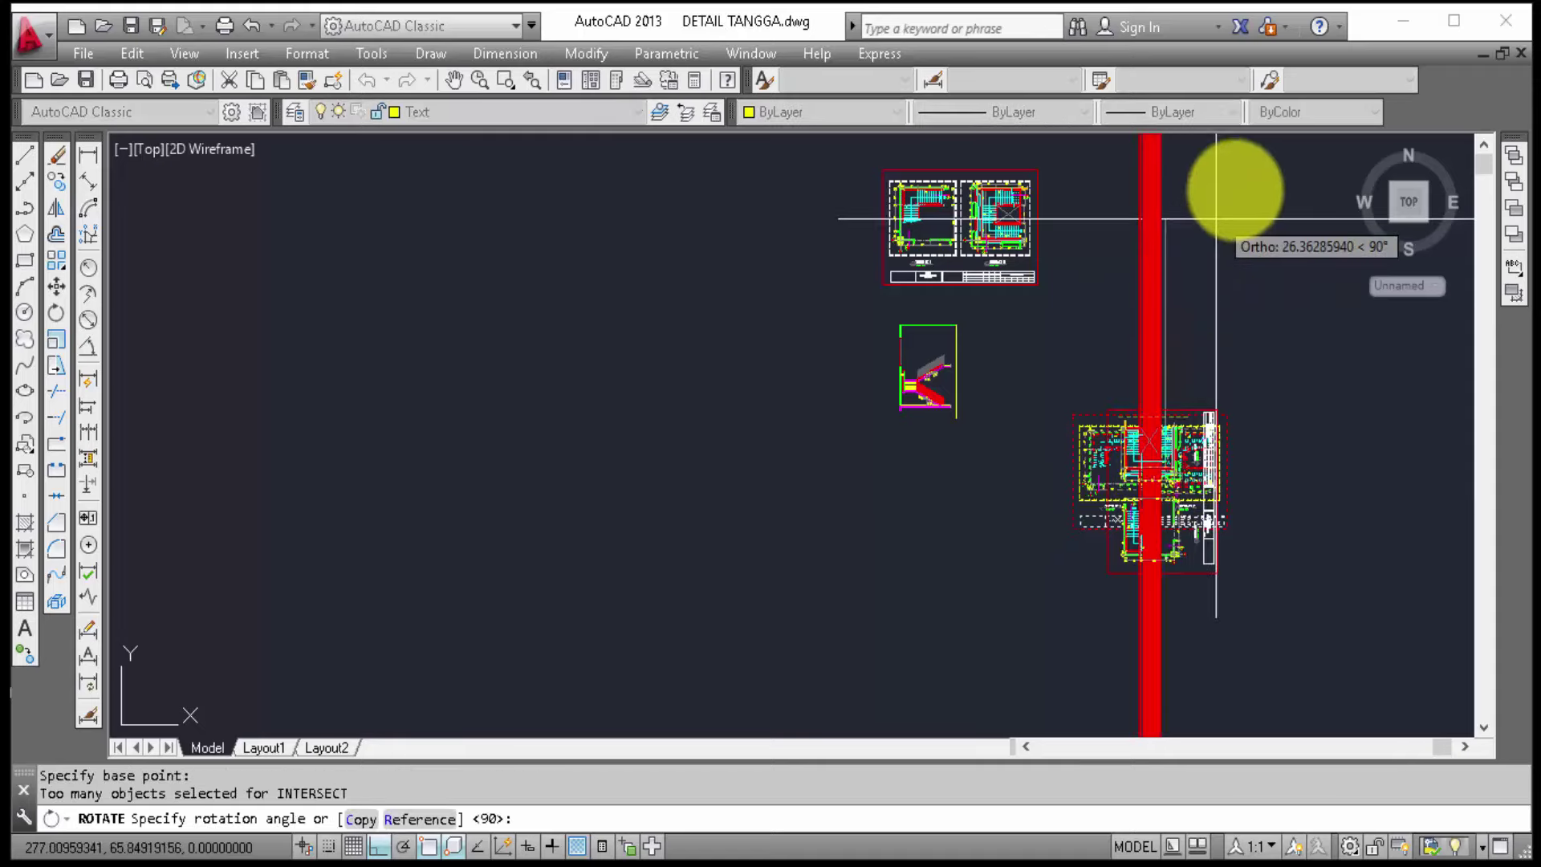
left_click(1237, 190)
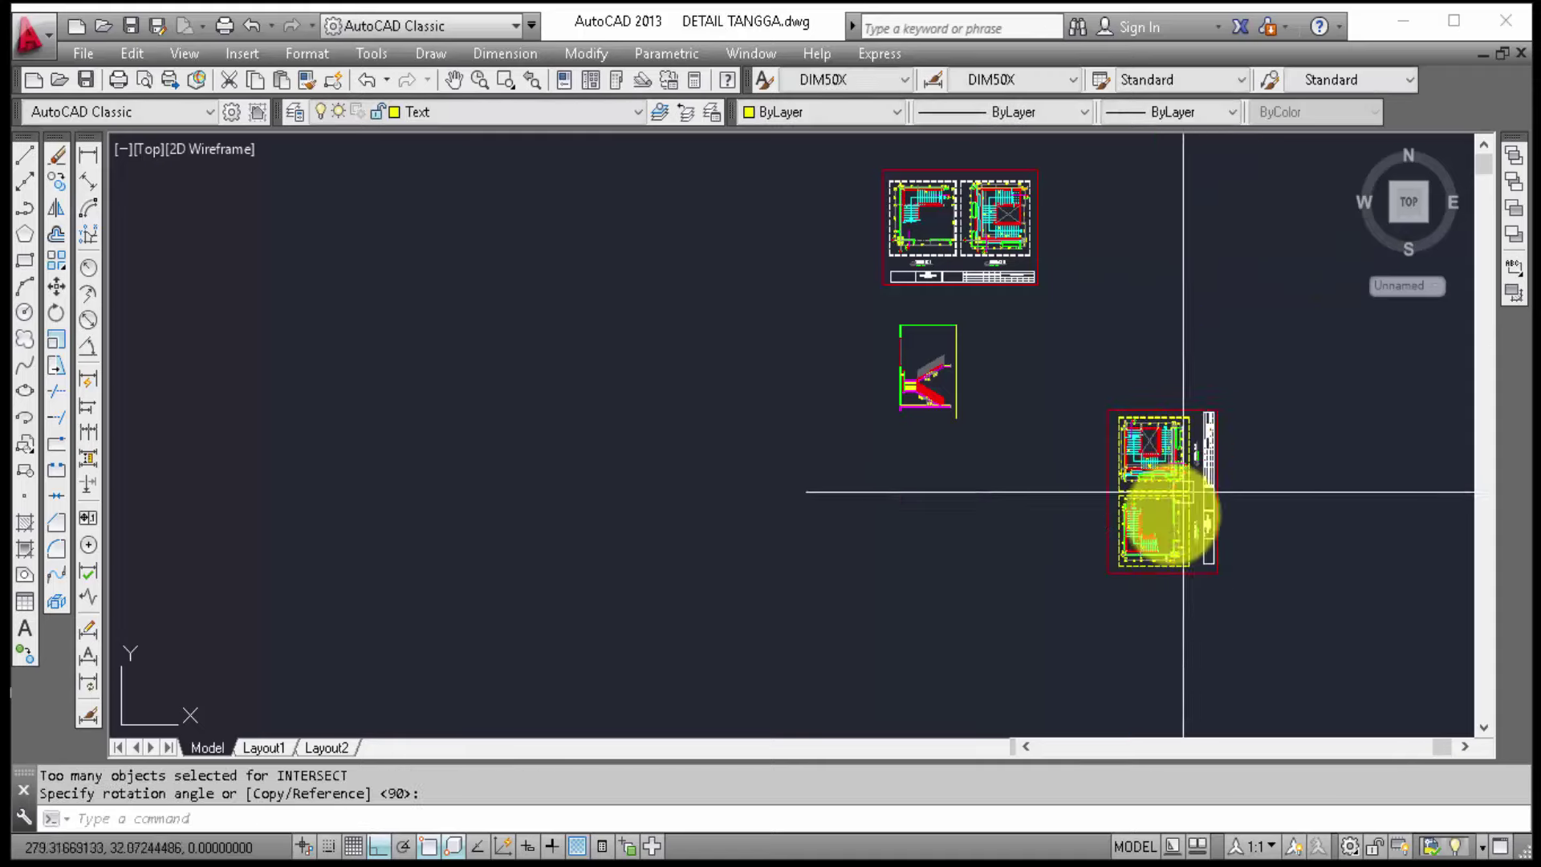
scroll(1170, 509, "up", 2)
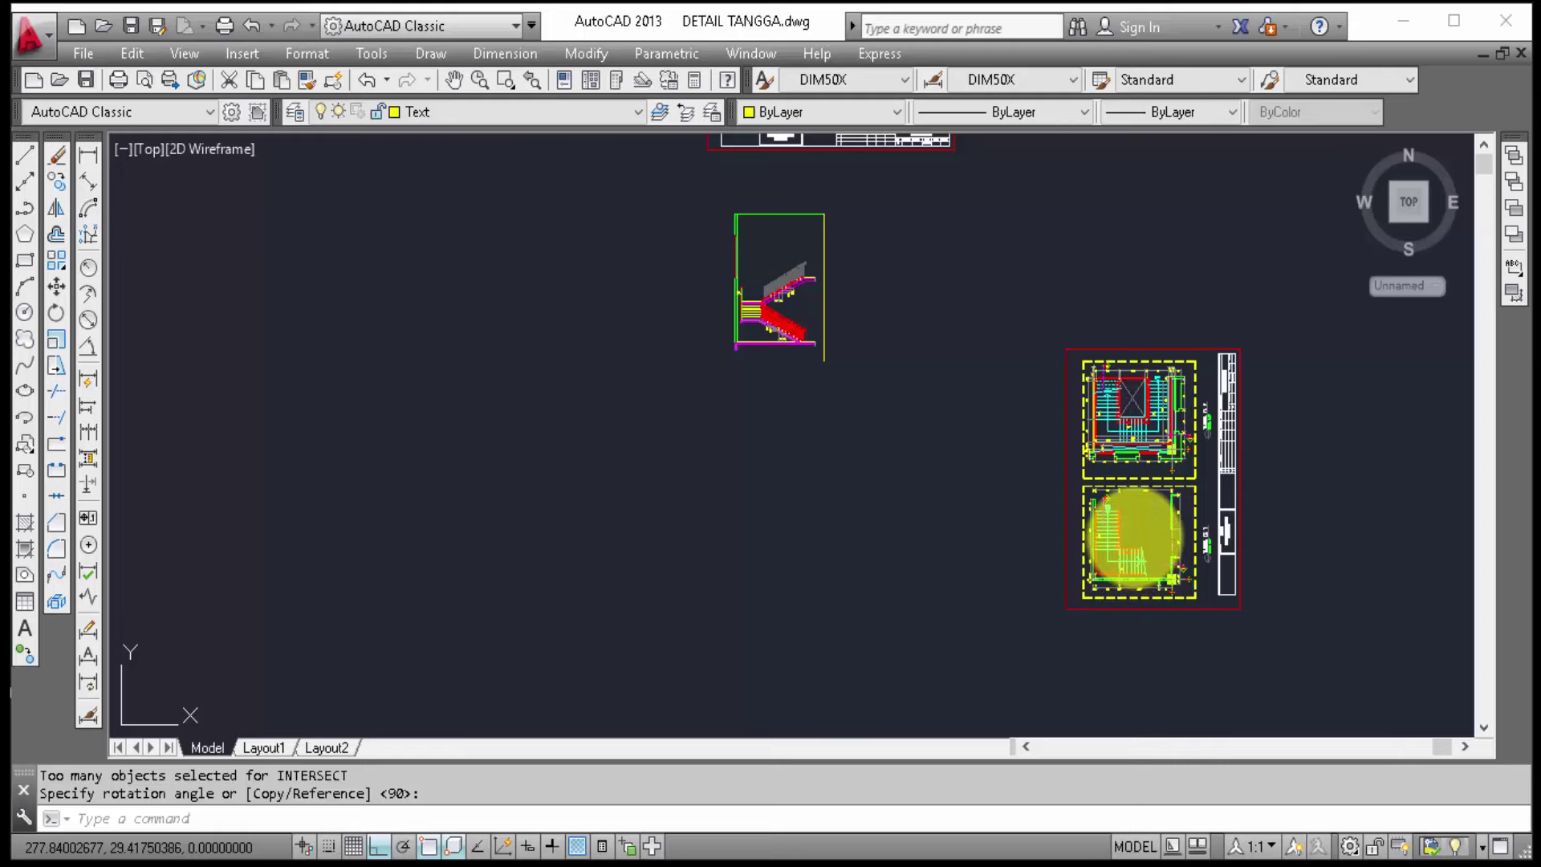
scroll(1136, 537, "up", 2)
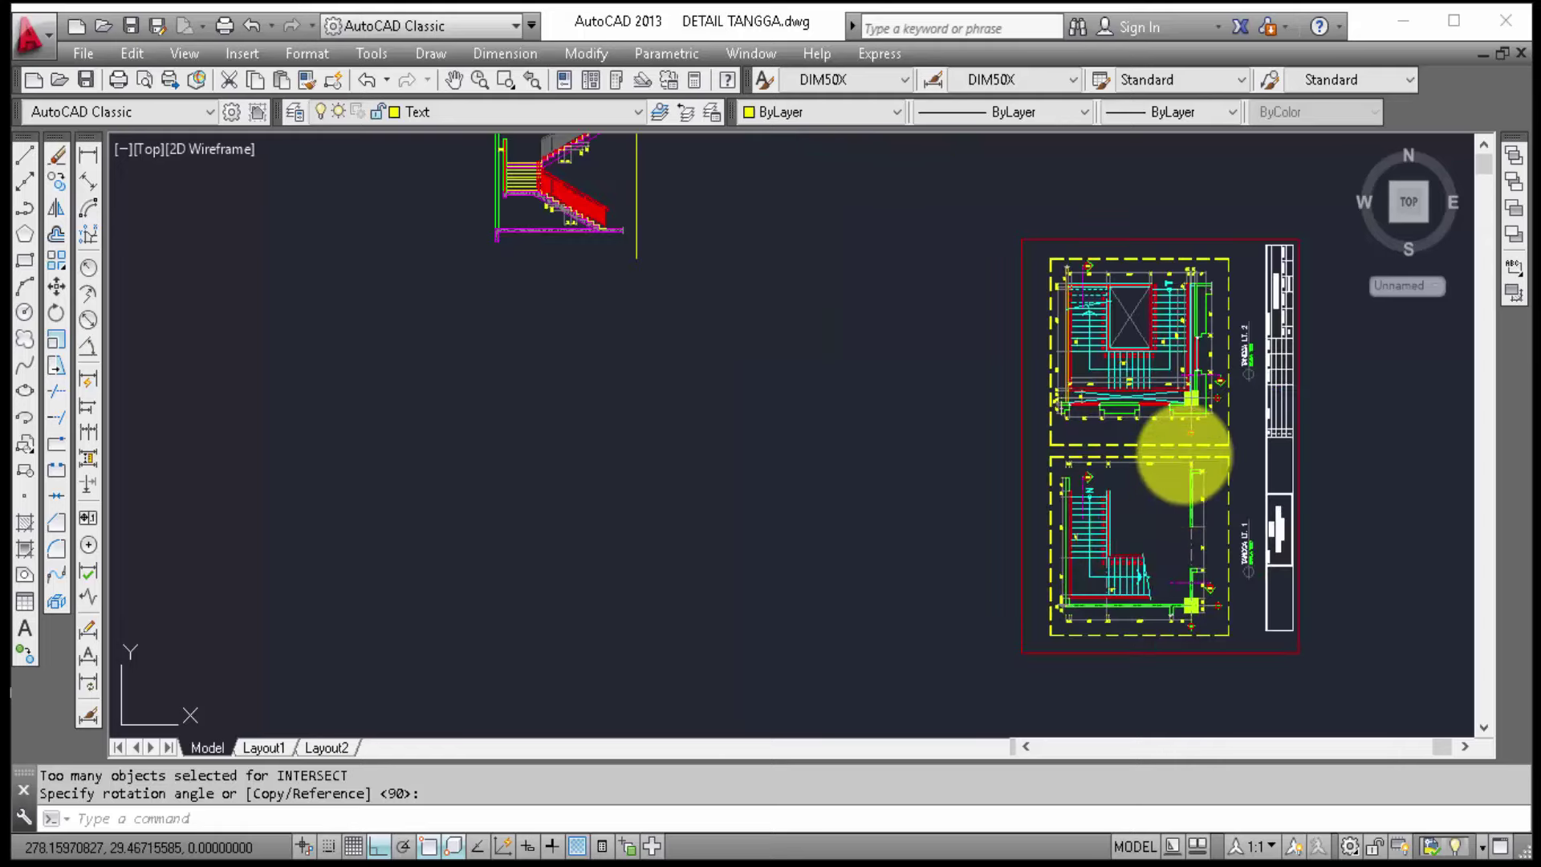
left_click(1187, 389)
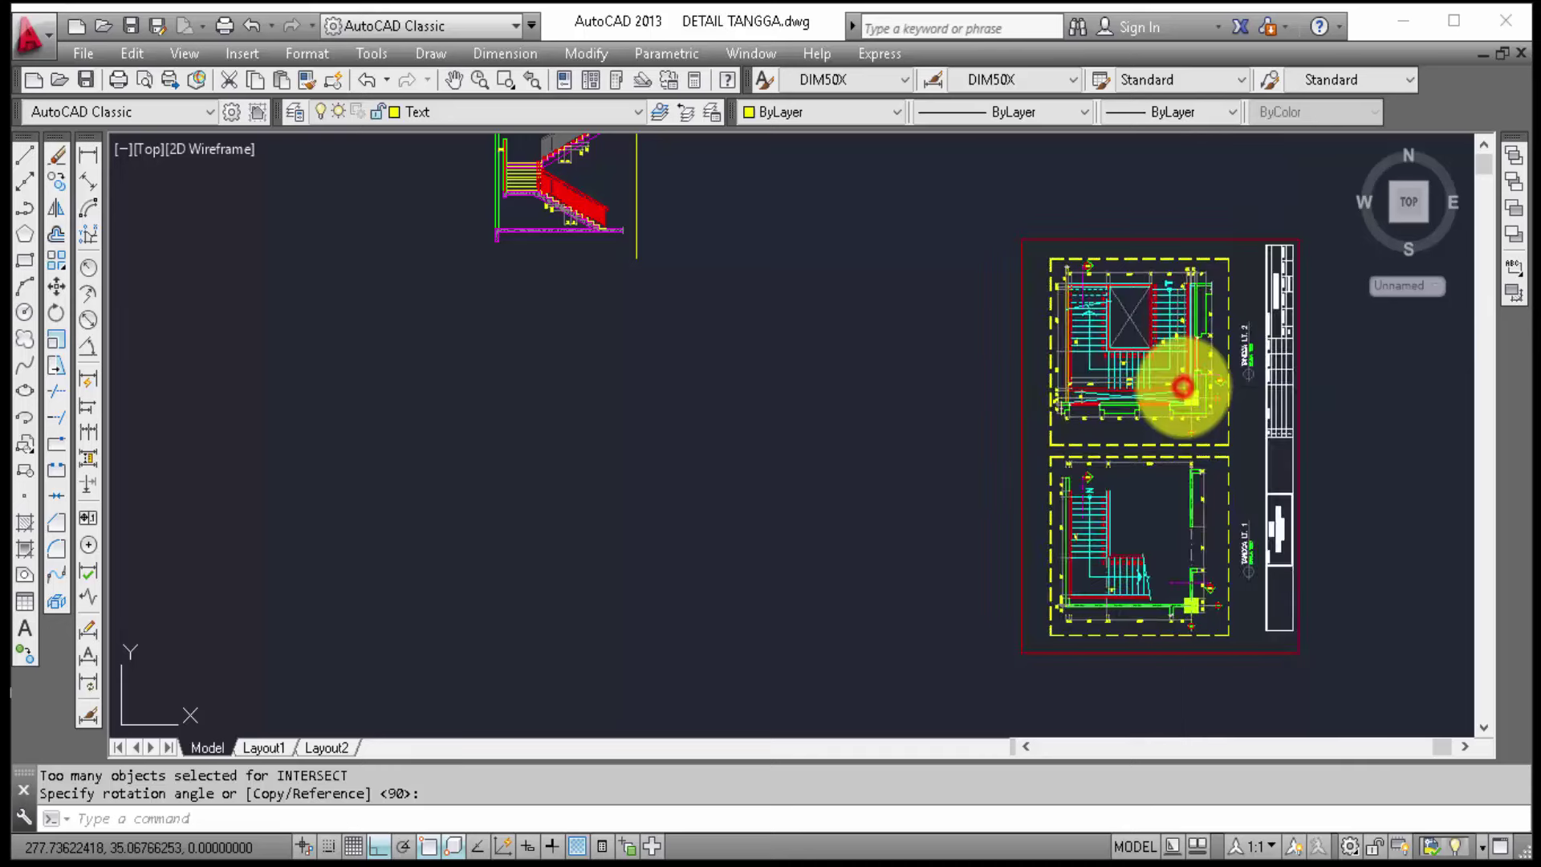
Step: Rotate the stair plan block a further 90° about a pivot near the landing corner
scroll(1186, 393, "up", 3)
scroll(1196, 417, "up", 2)
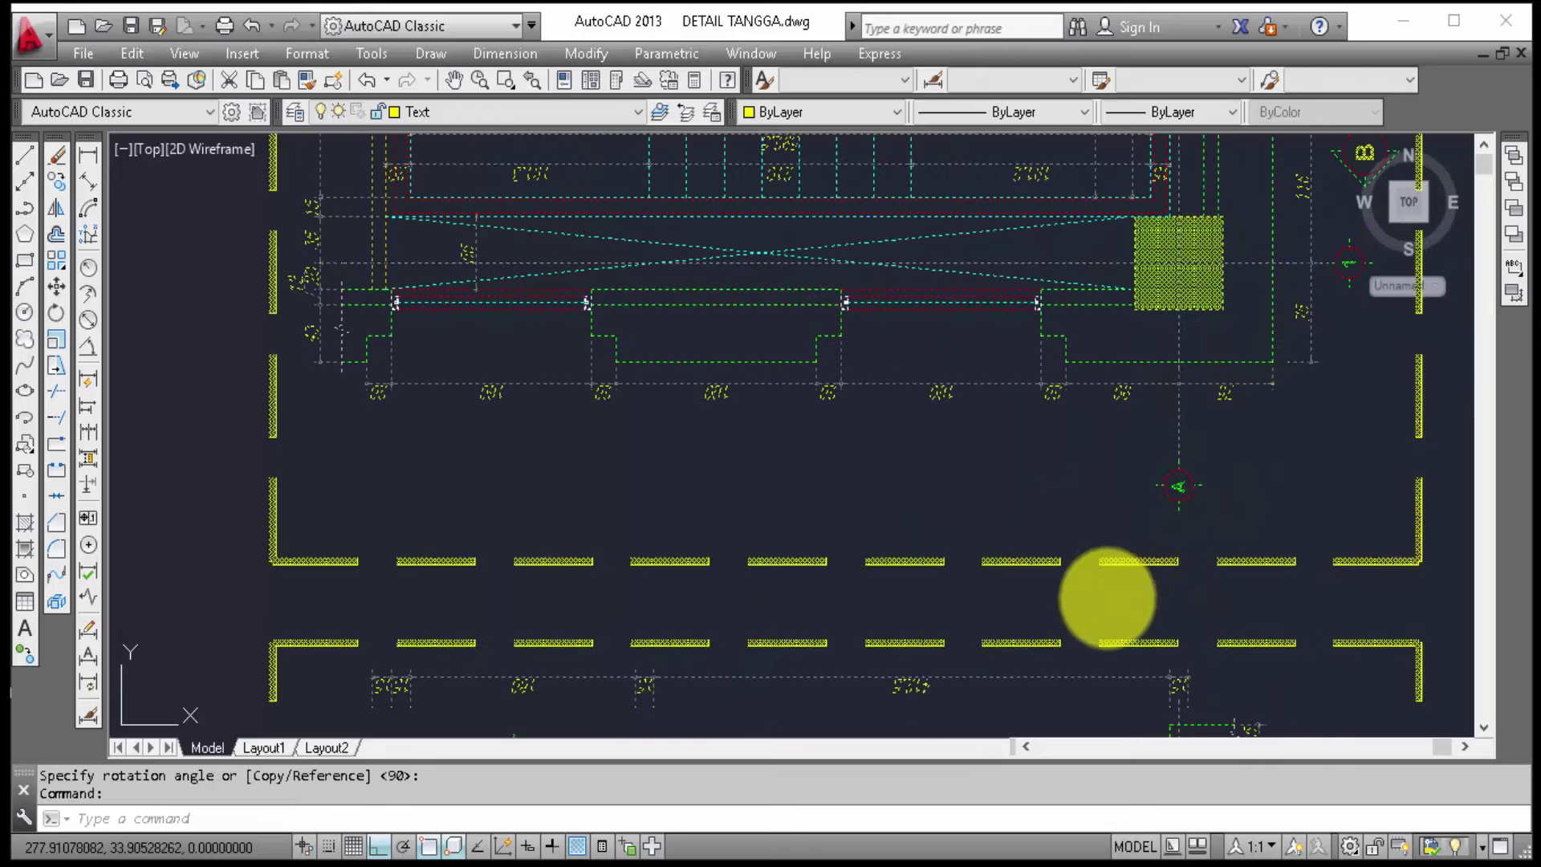
middle_click_drag(1108, 594, 1108, 566)
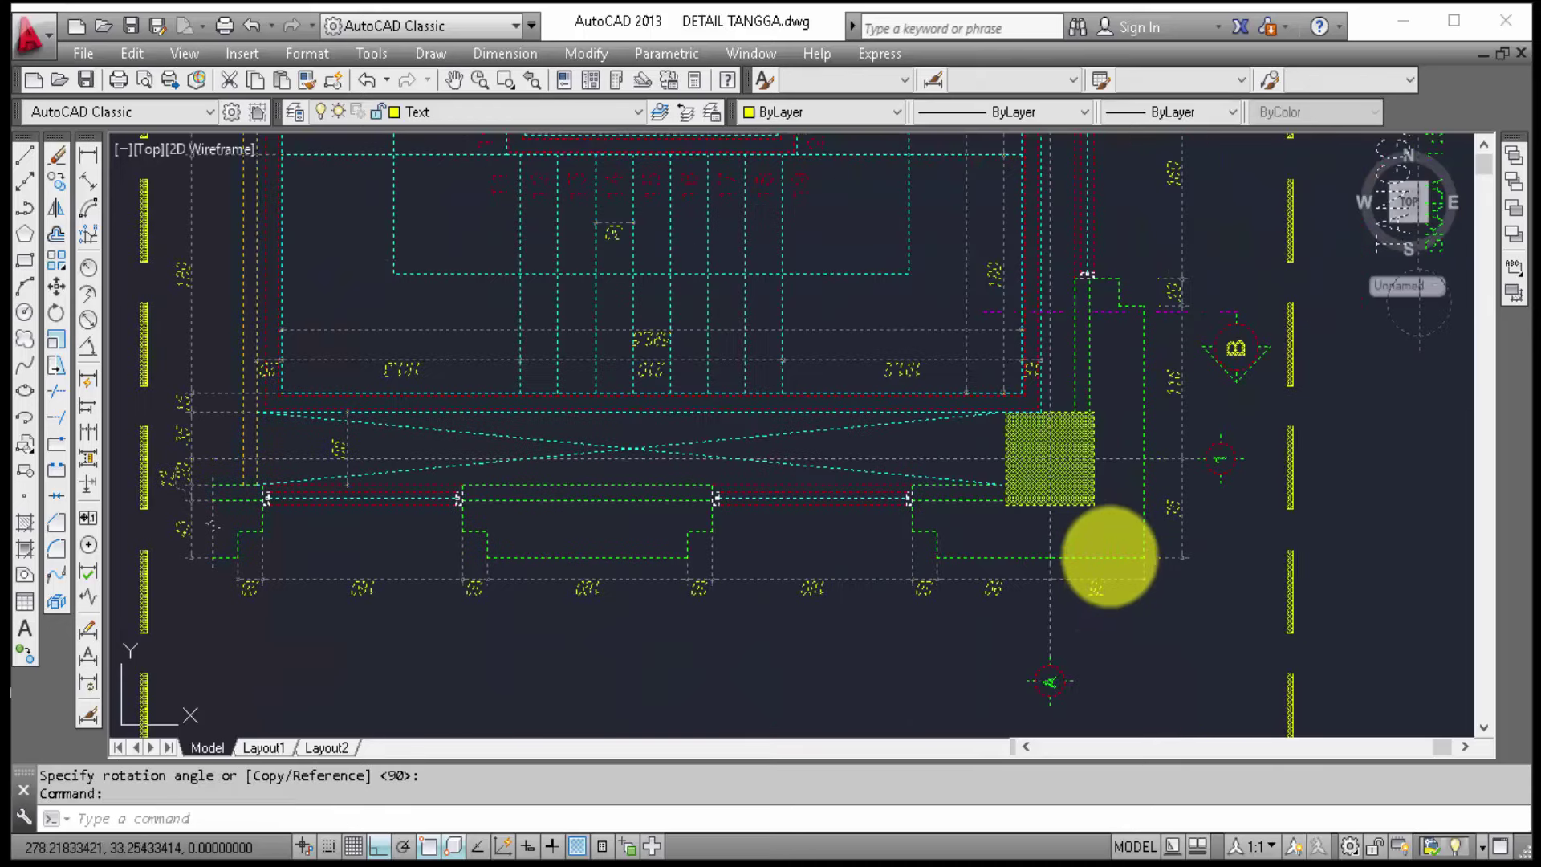
type("ro")
key("Return")
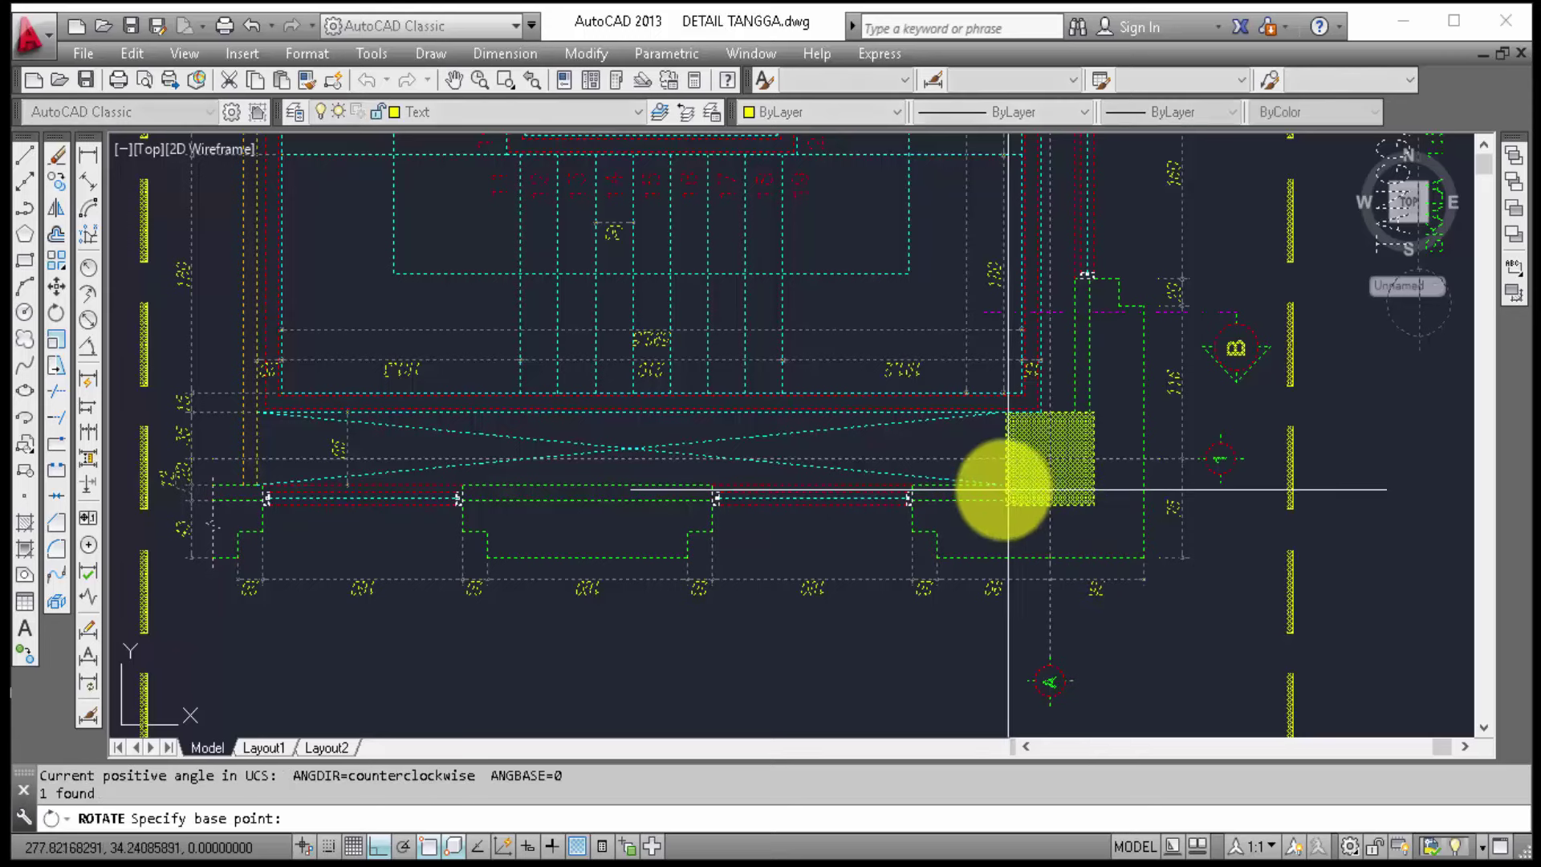
left_click(982, 456)
scroll(1016, 498, "down", 2)
scroll(1015, 475, "down", 3)
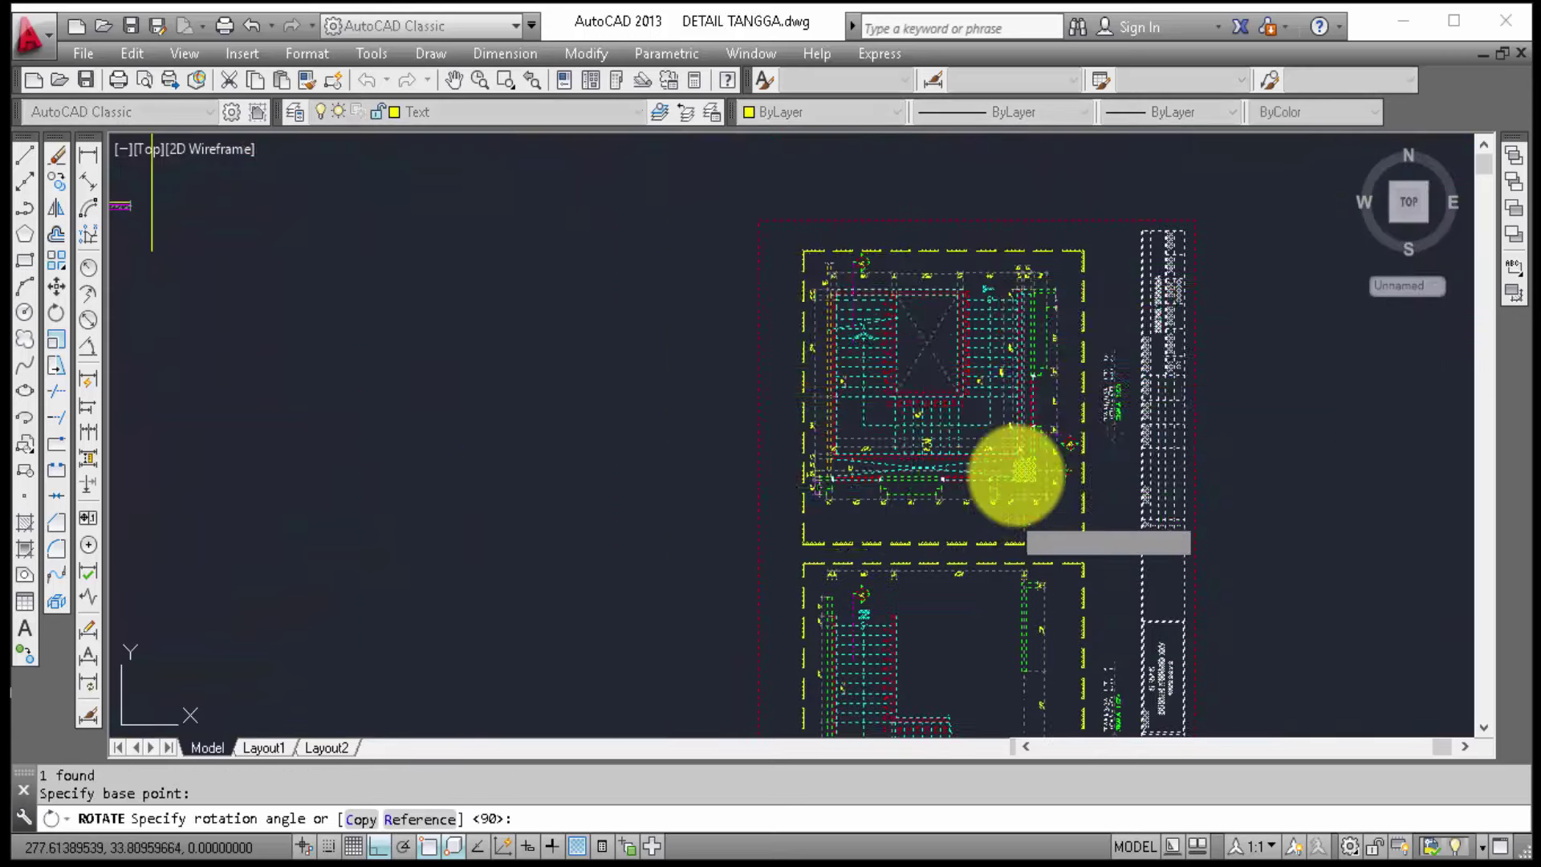
scroll(1026, 516, "down", 2)
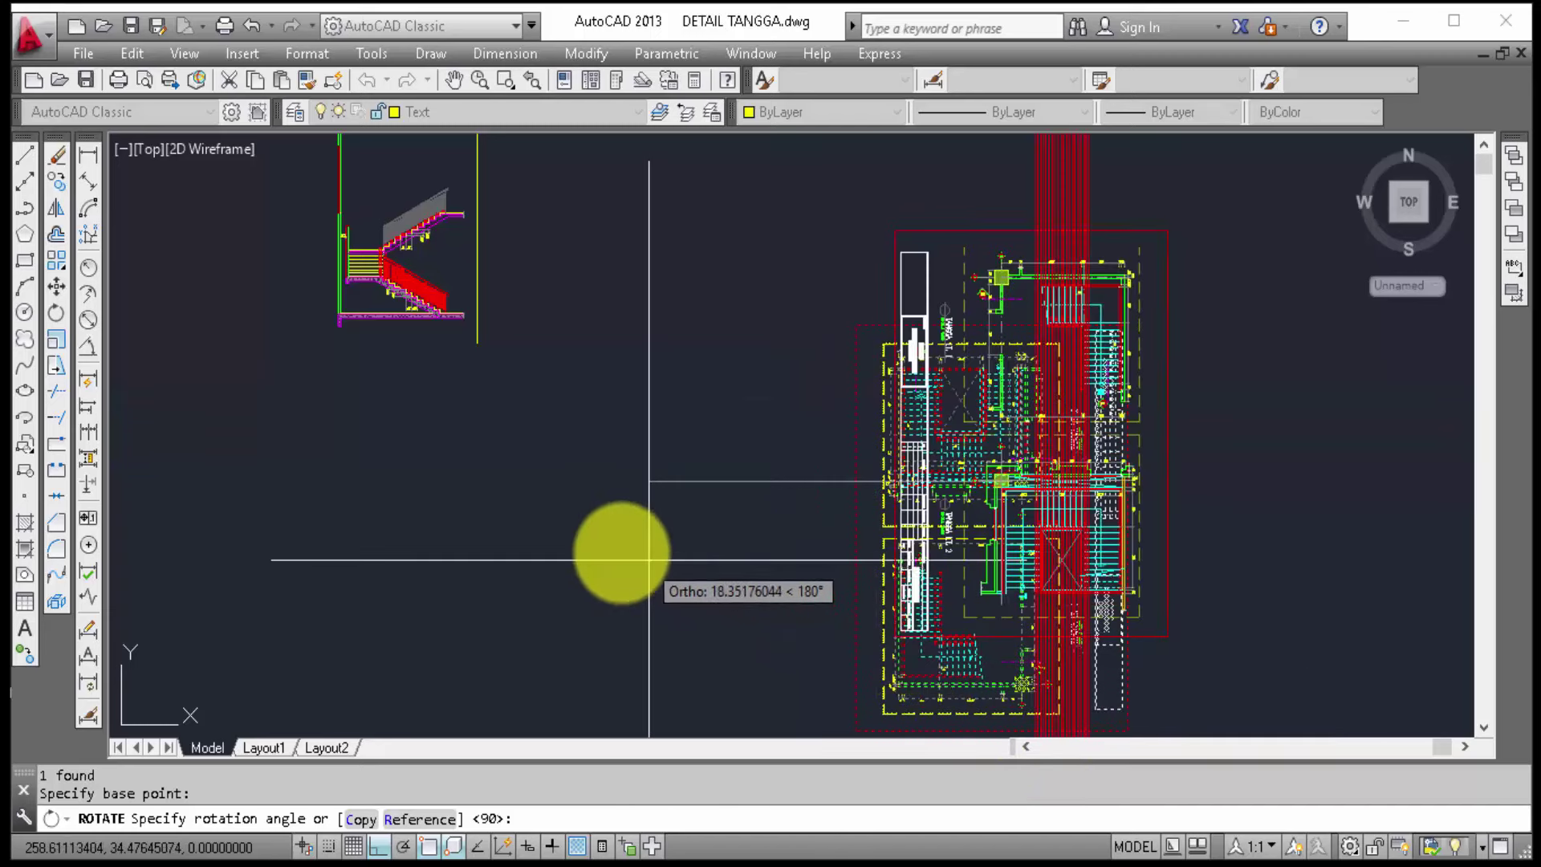
left_click(602, 541)
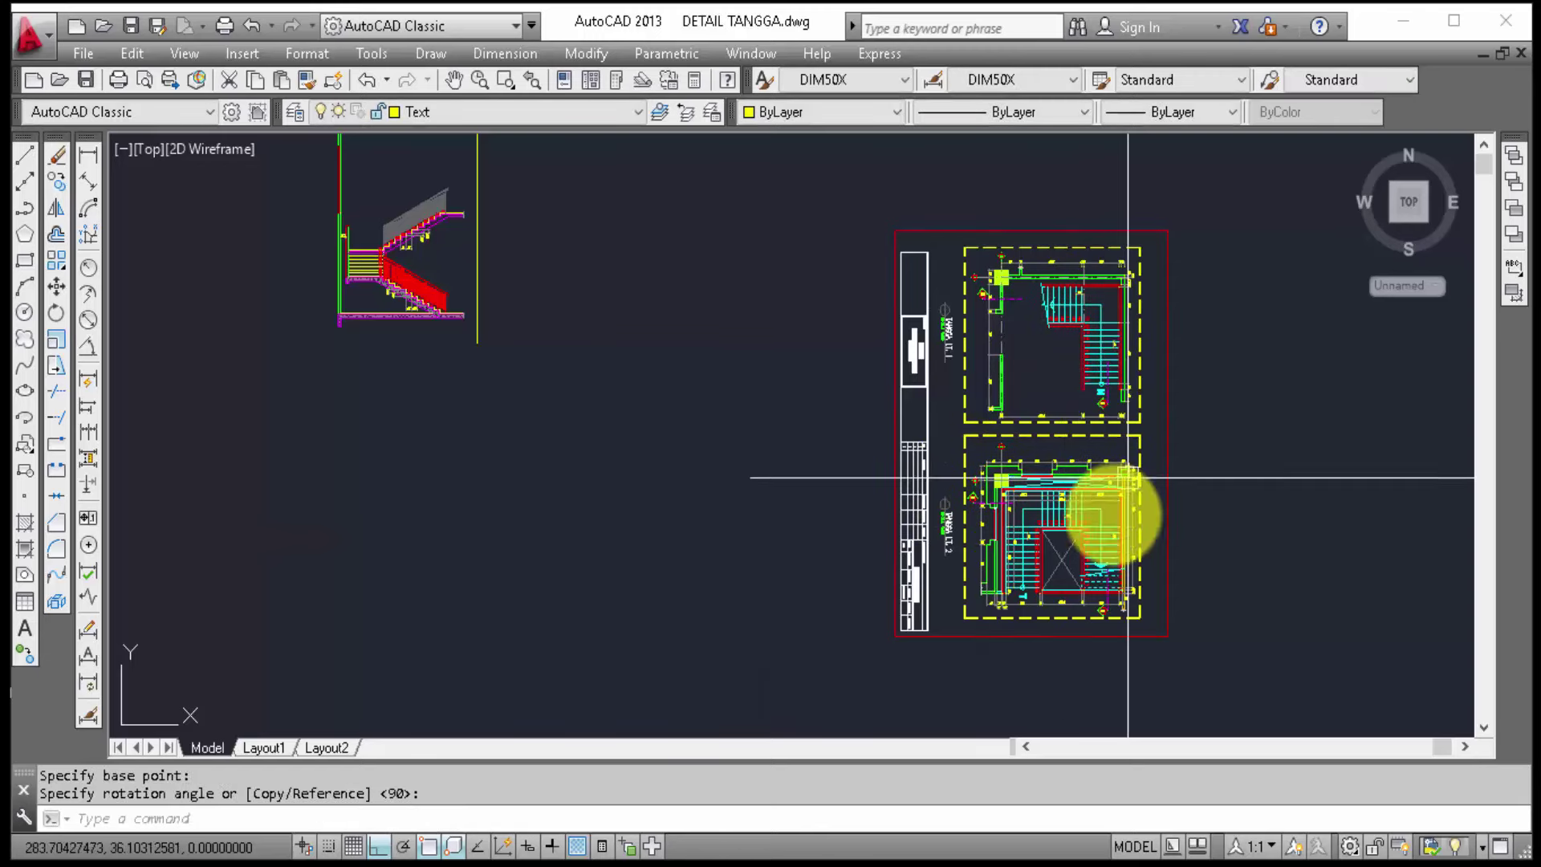
scroll(1060, 602, "up", 6)
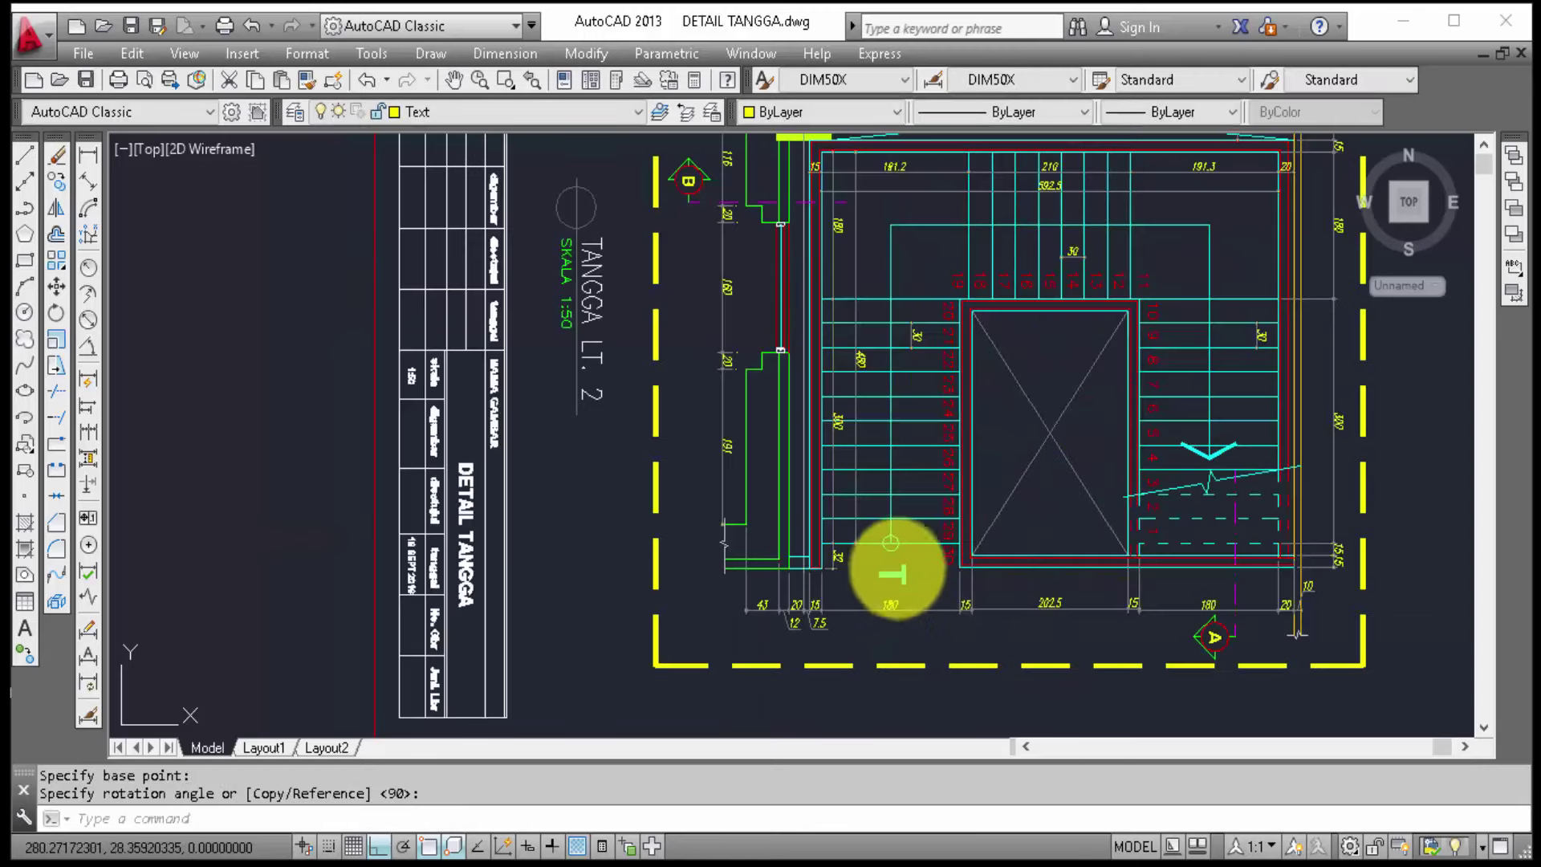
scroll(966, 402, "down", 2)
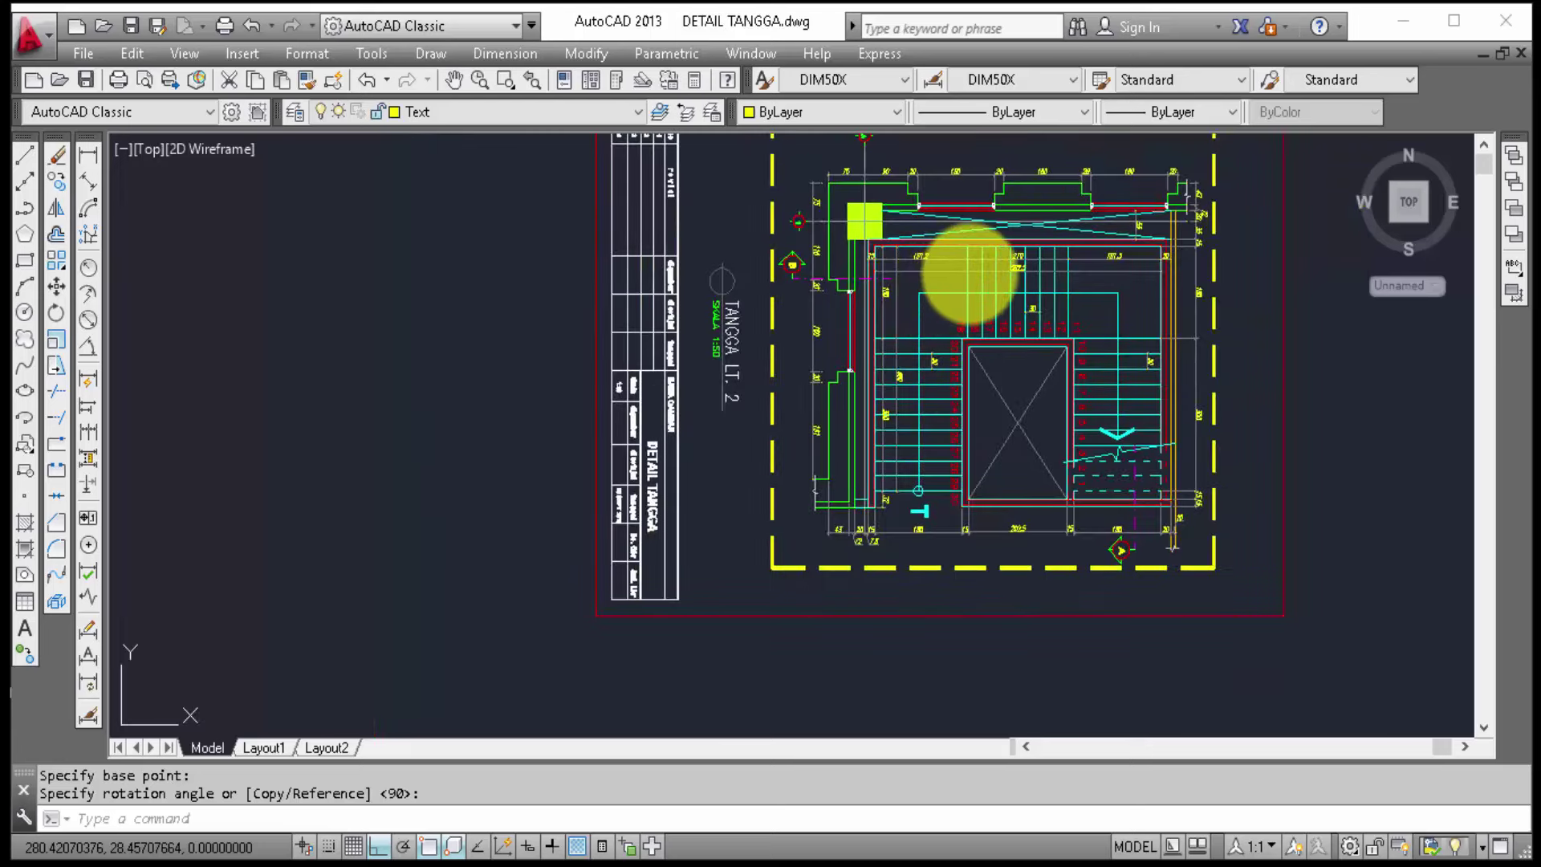
Step: Draw vertical XLINE construction lines through the stair's left edge and the treads' left edge
type("xli")
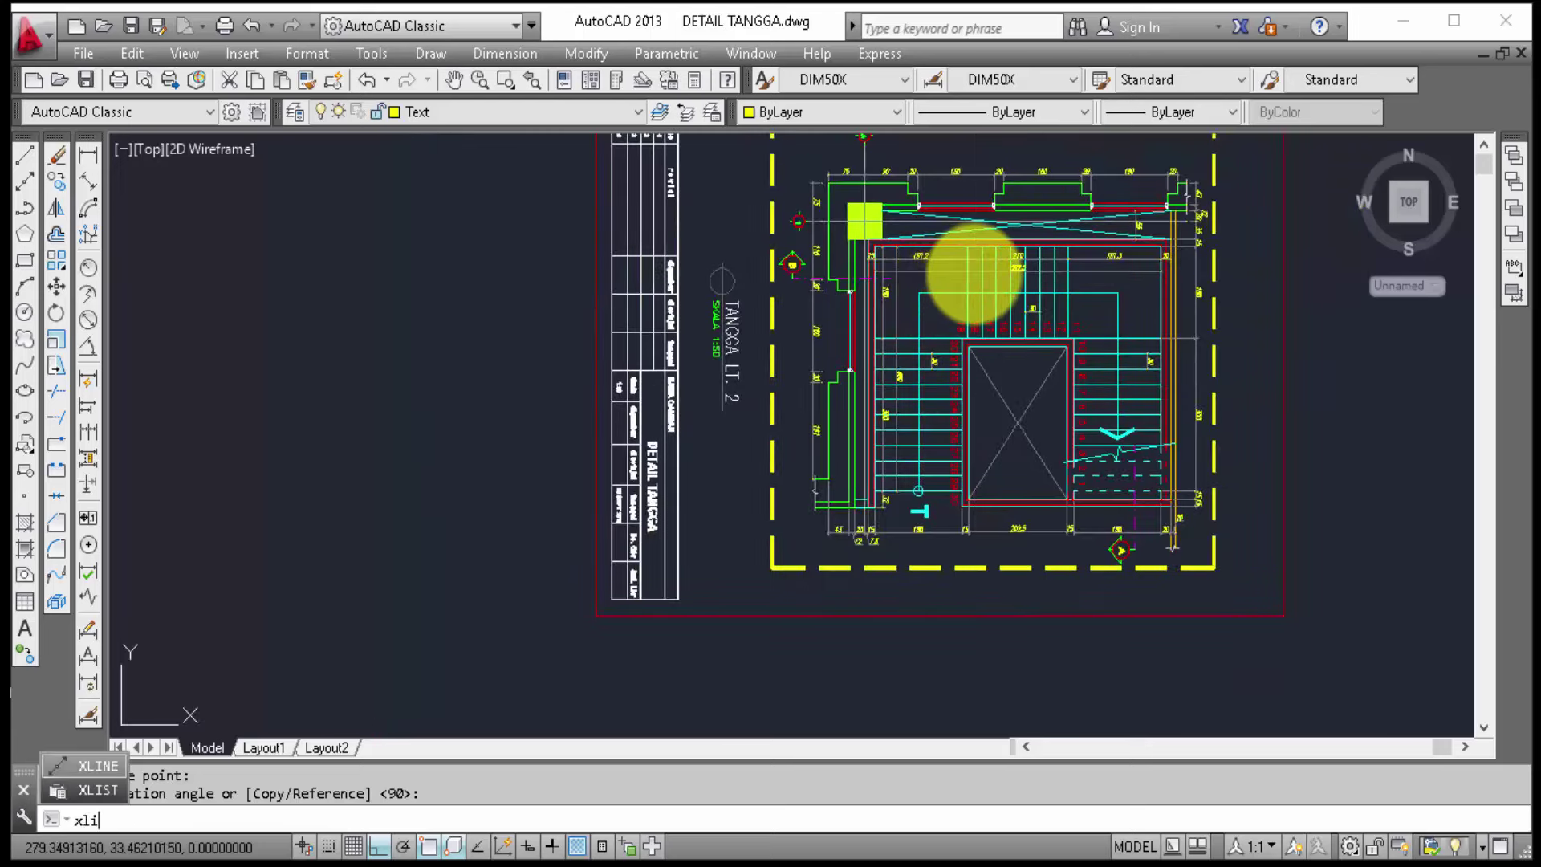
key("Return")
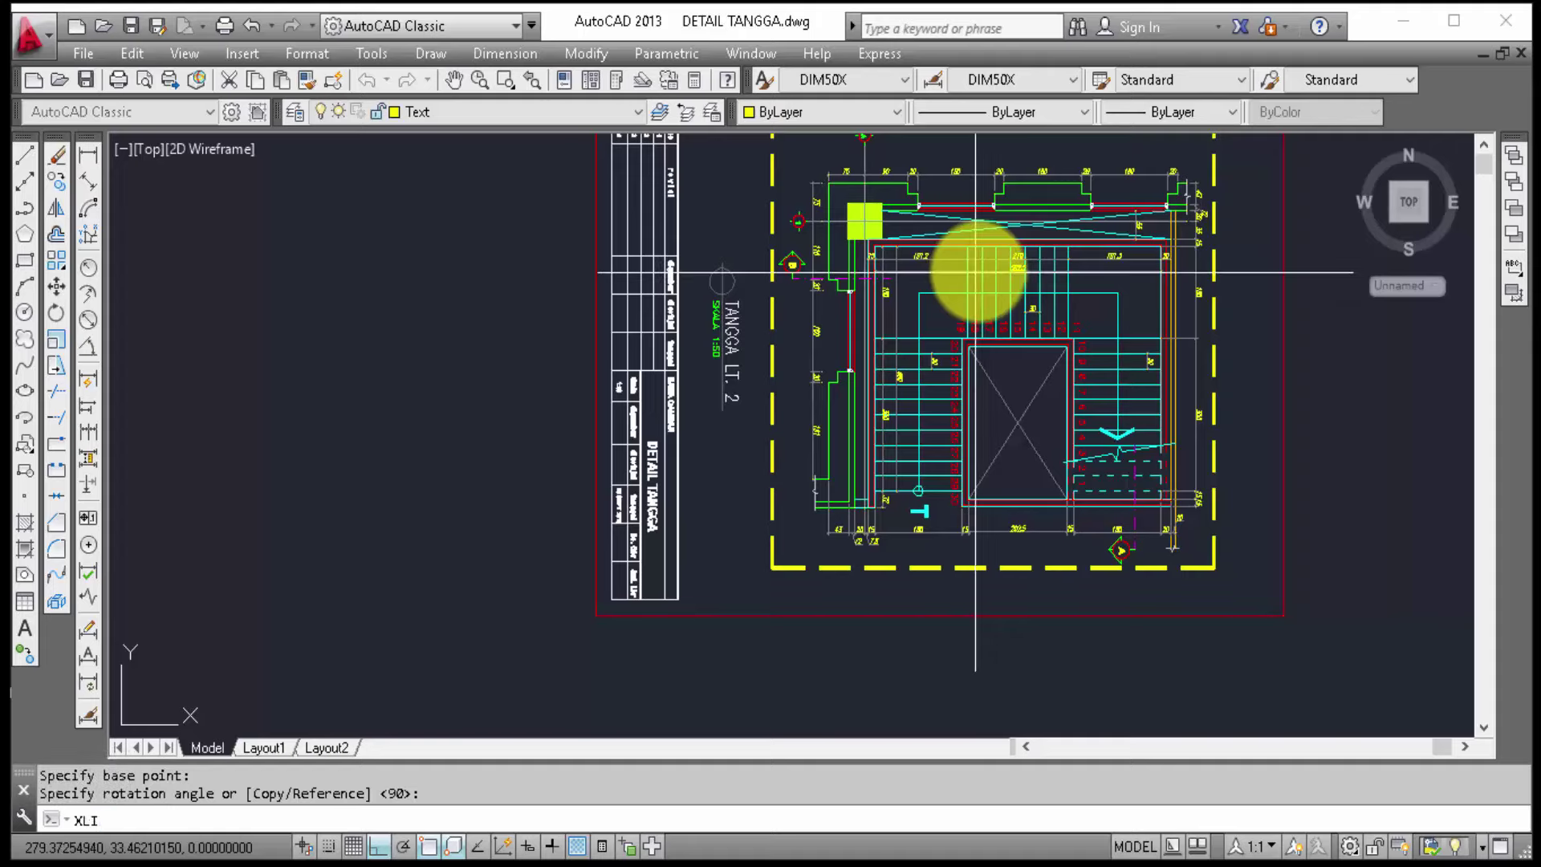
type("v")
key("Return")
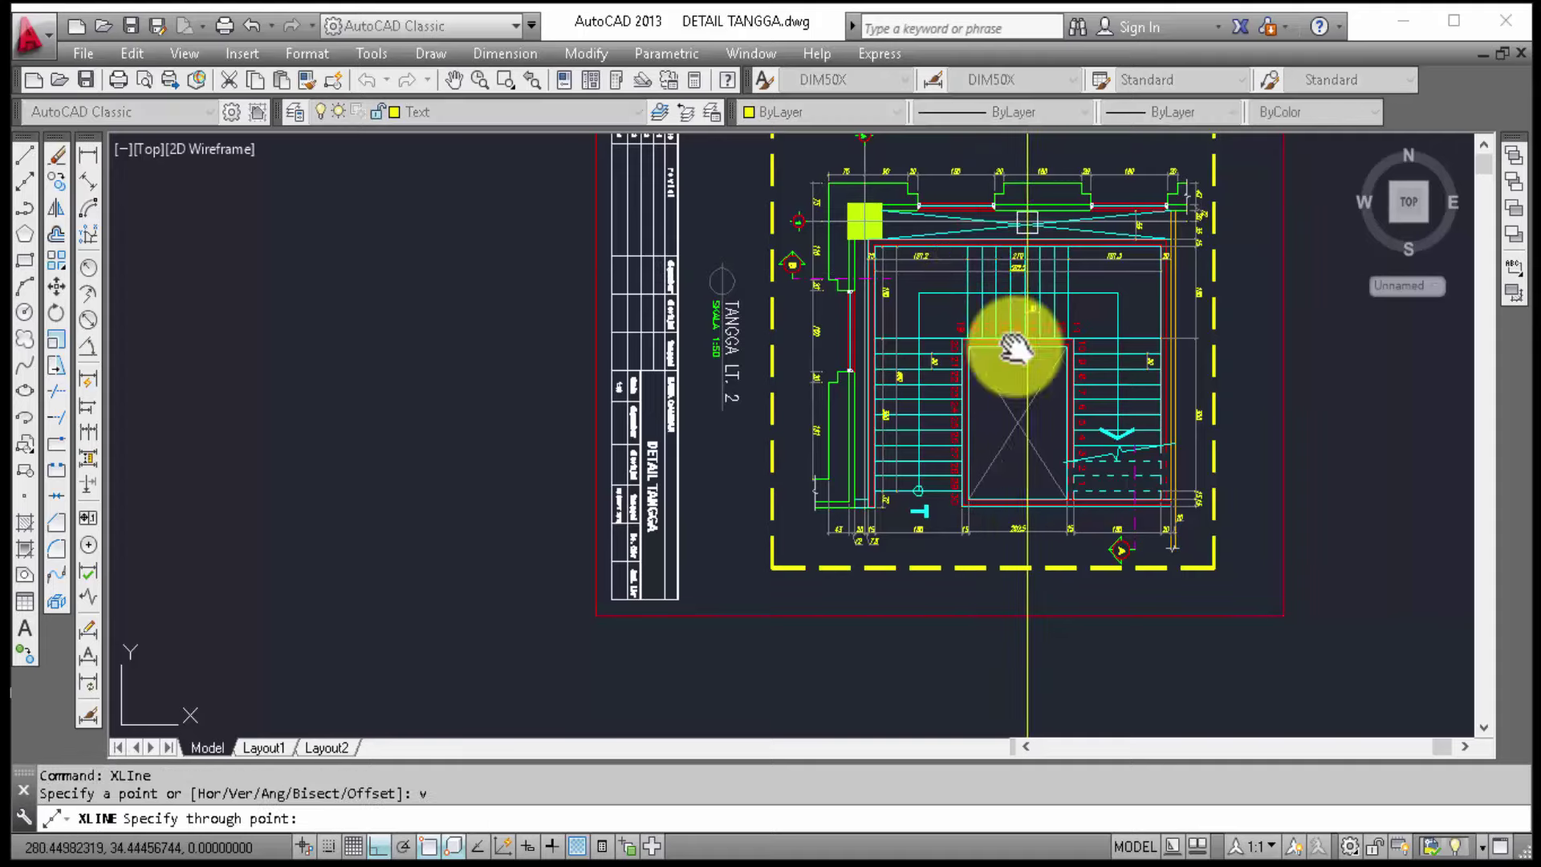
middle_click_drag(1016, 349, 963, 757)
scroll(1076, 440, "up", 5)
middle_click_drag(1135, 492, 1022, 482)
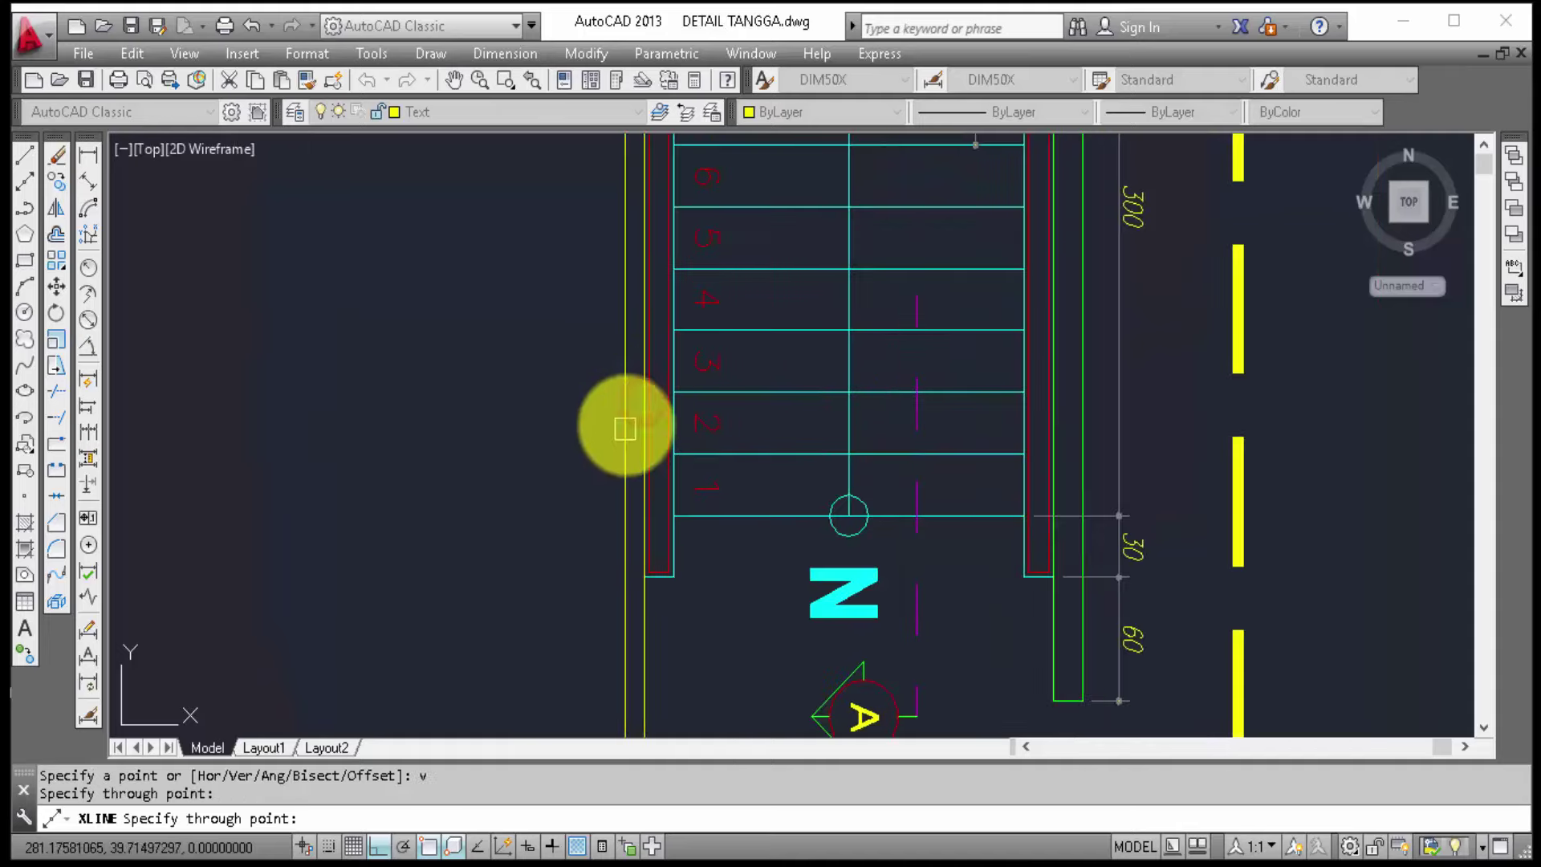
scroll(630, 422, "up", 3)
scroll(642, 417, "up", 2)
left_click(671, 412)
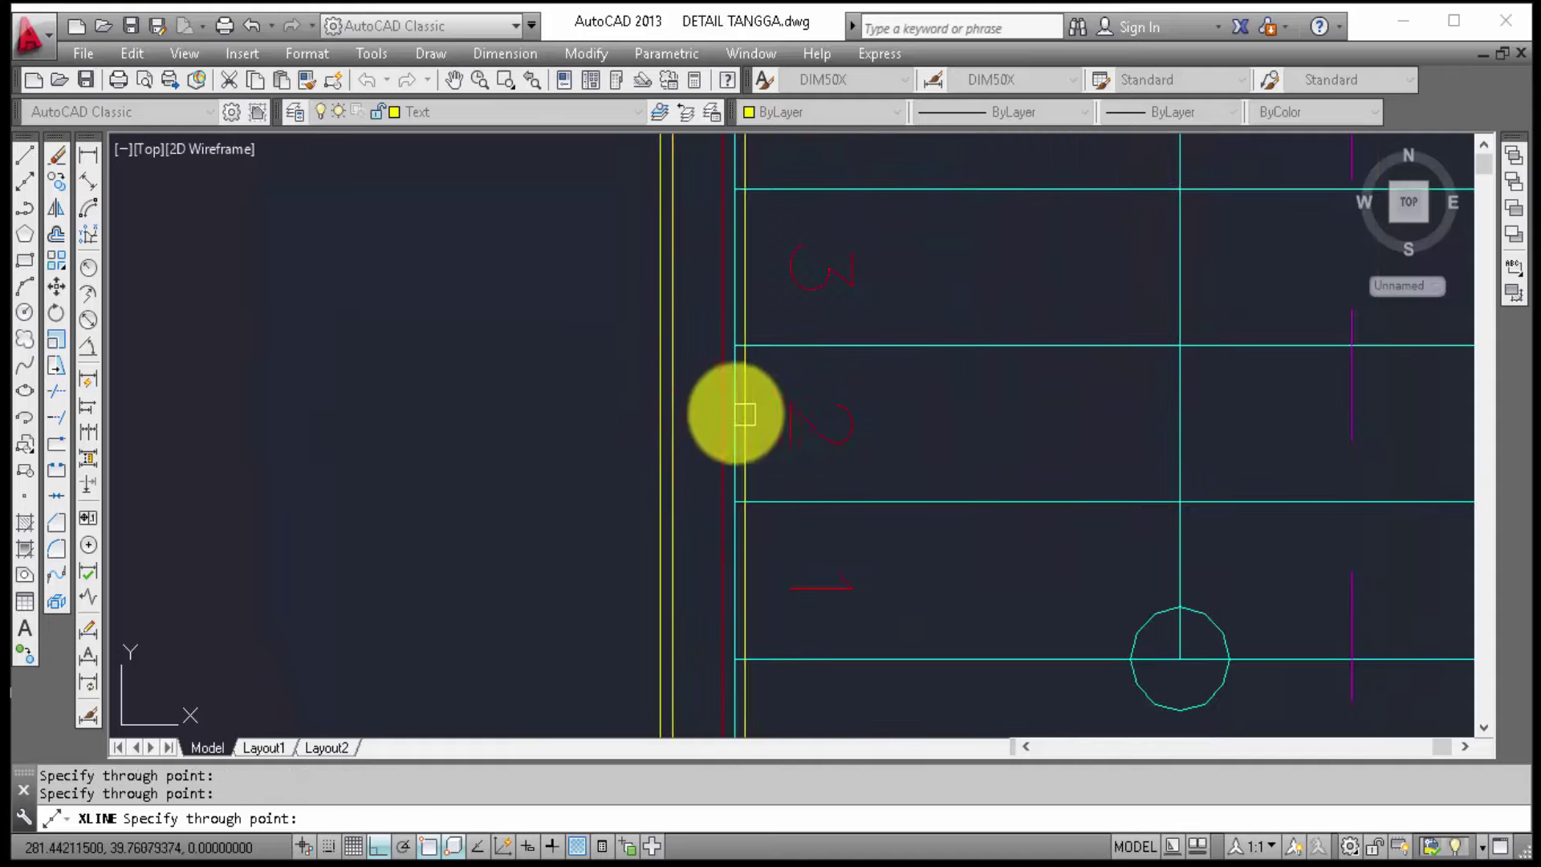
left_click(721, 412)
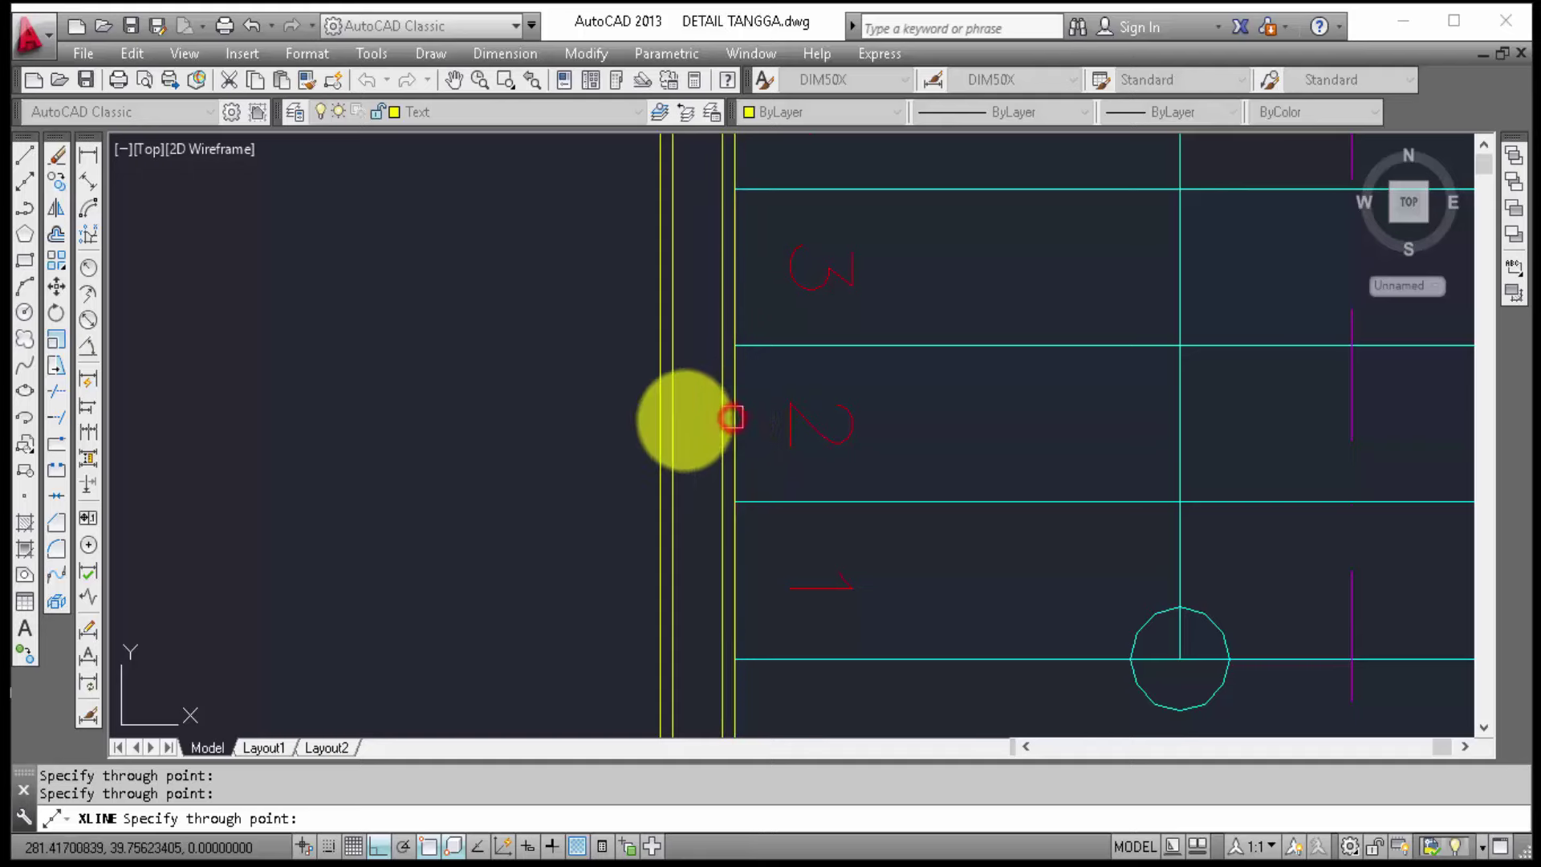
Step: Add another vertical construction line at the stair flight's right edge
scroll(733, 415, "down", 2)
middle_click_drag(953, 486, 589, 409)
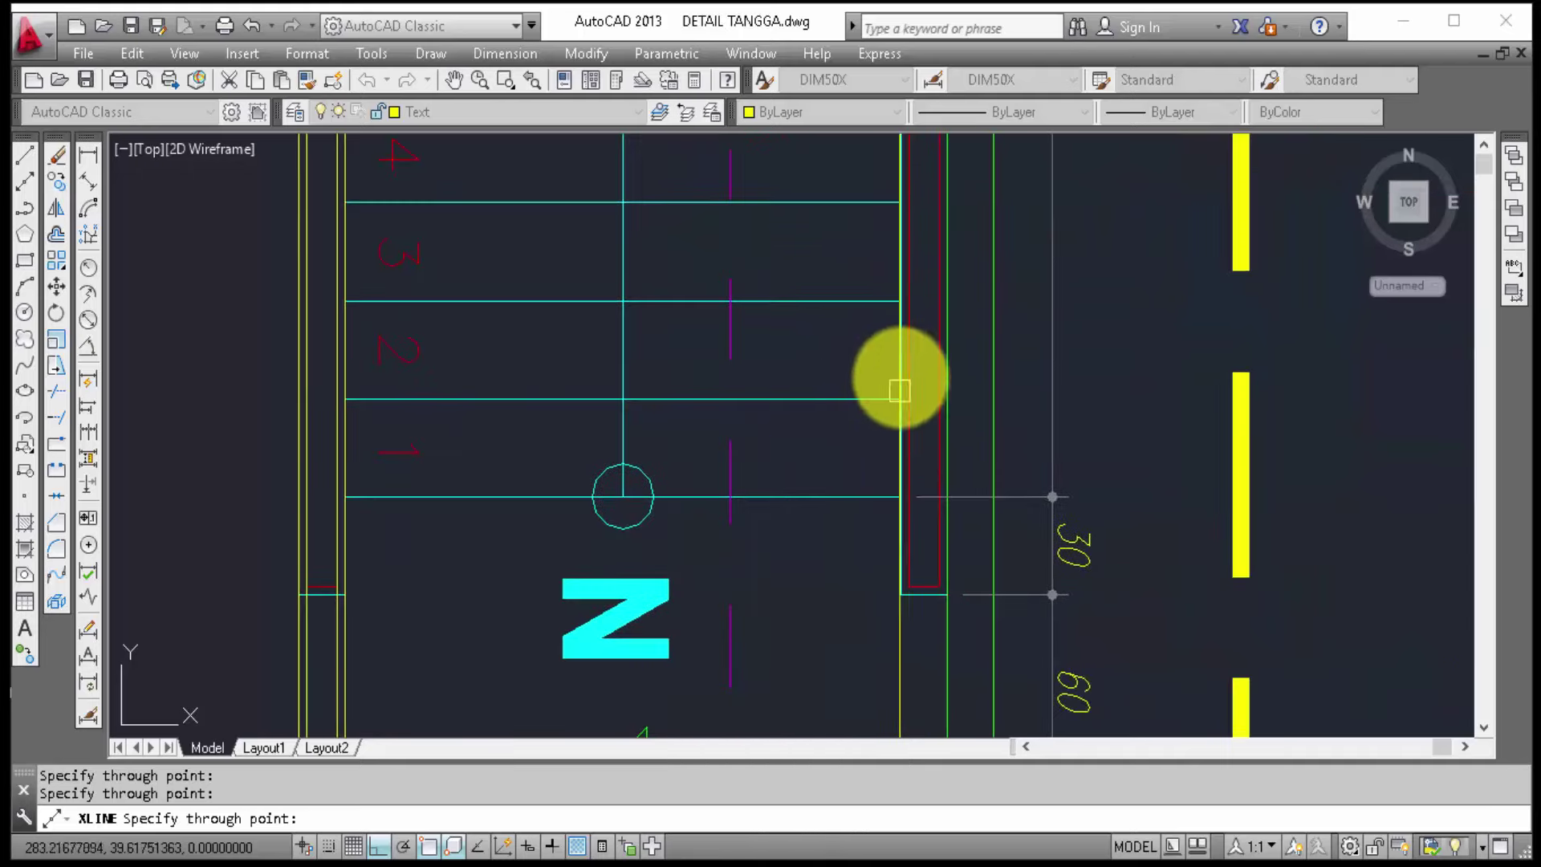
left_click(908, 372)
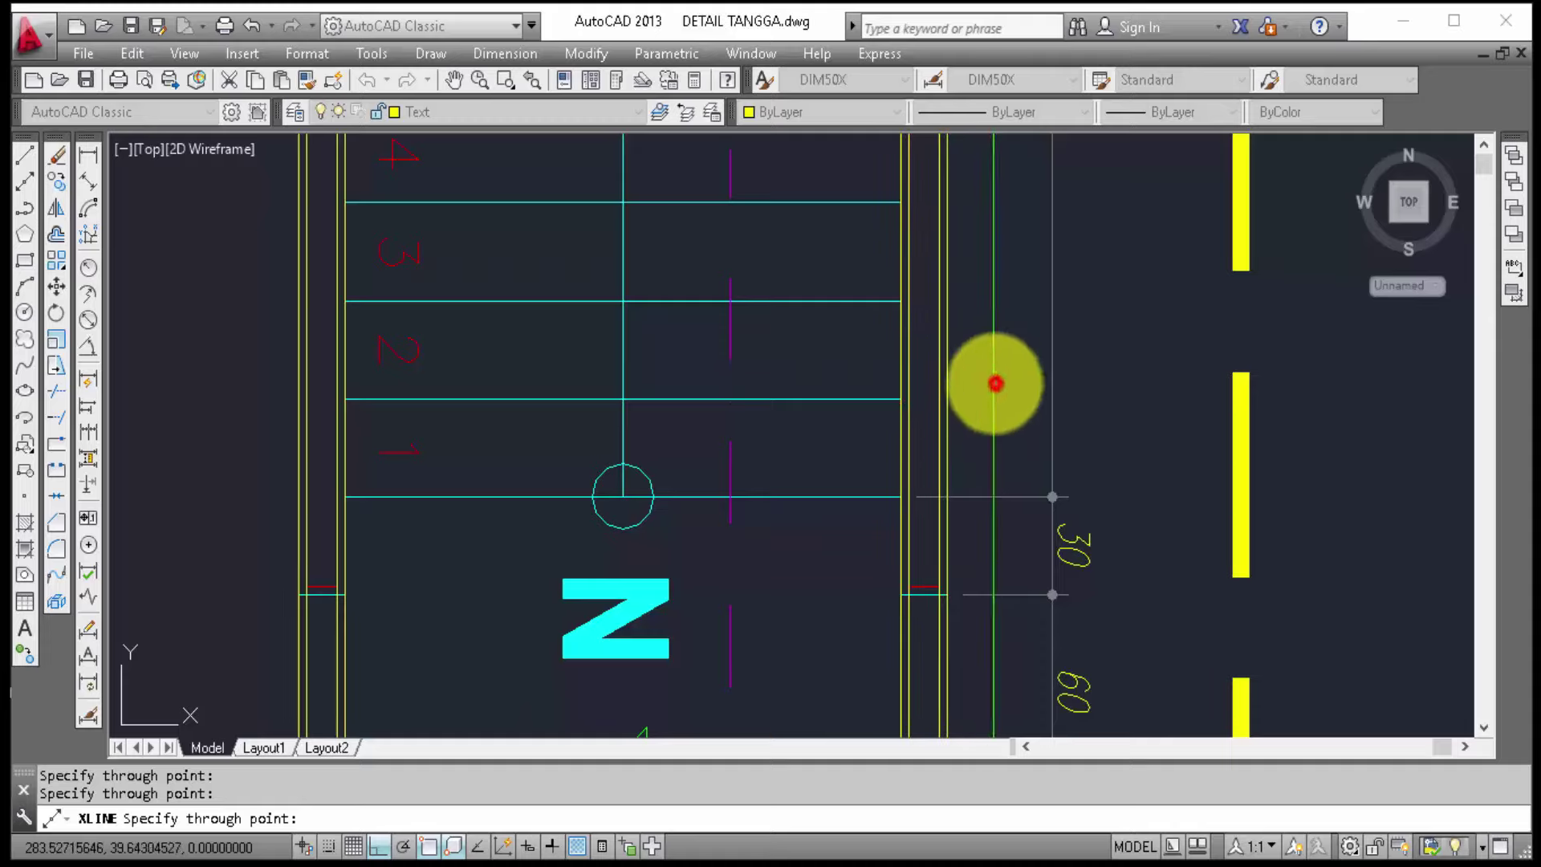
scroll(1084, 354, "down", 3)
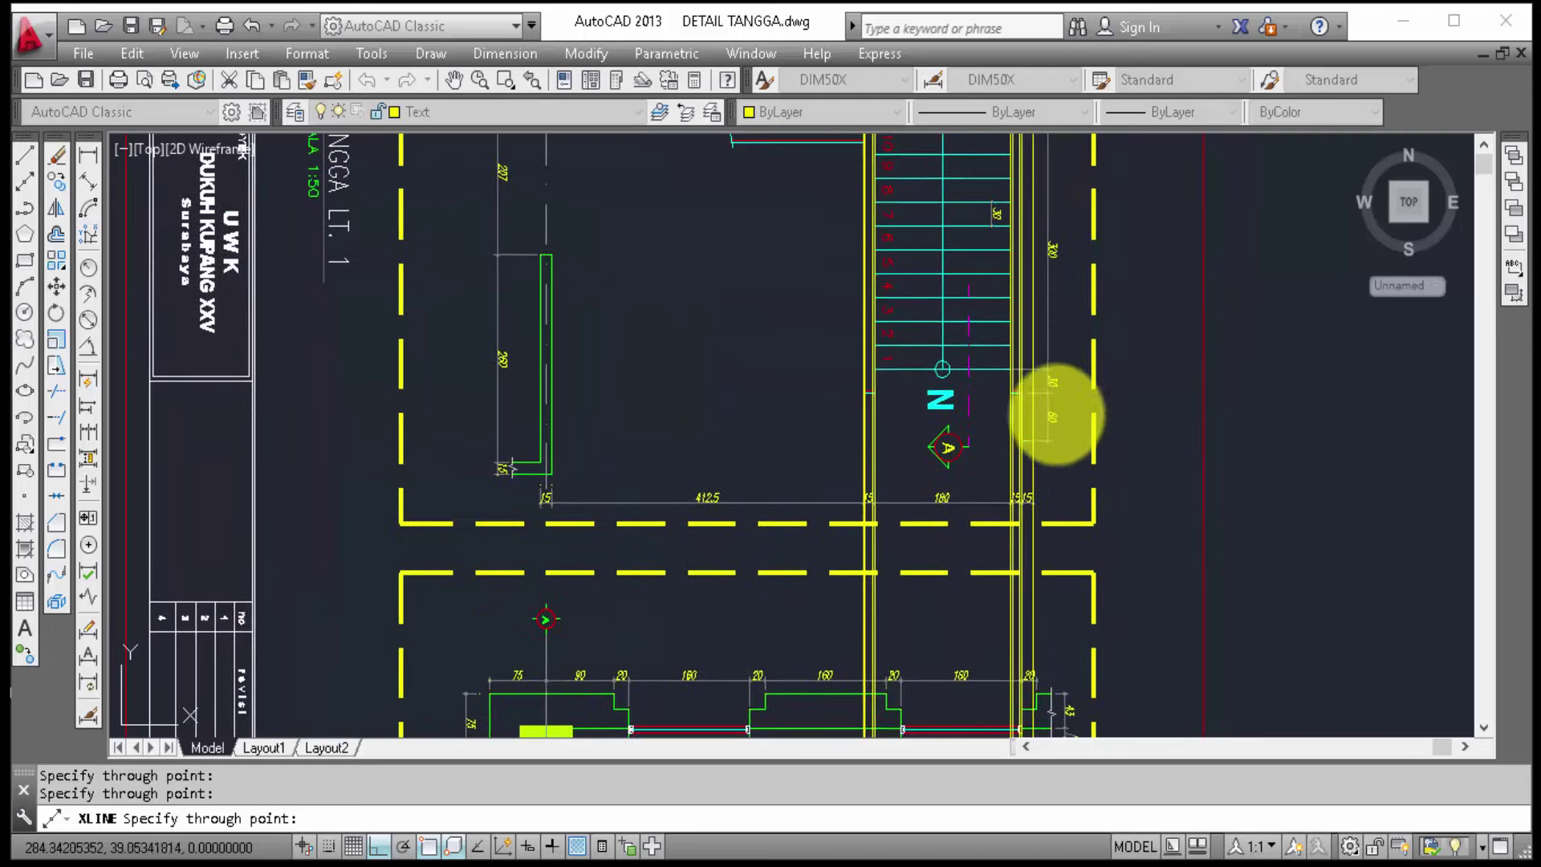
Step: End the construction-line command and zoom into the lowest steps of the stair section
scroll(1056, 415, "up", 5)
key("Escape")
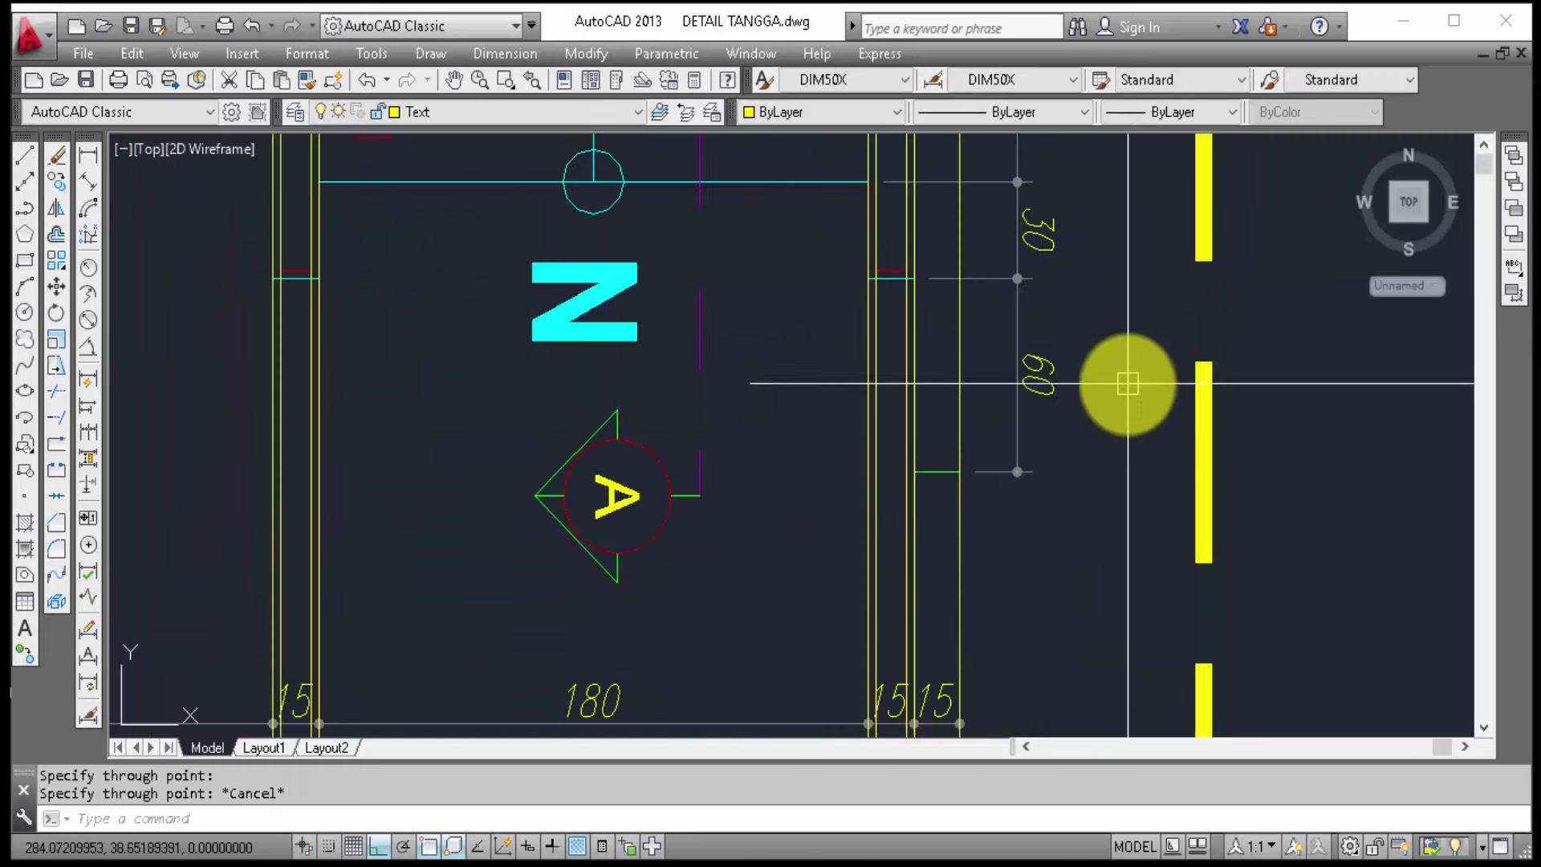
scroll(1132, 386, "down", 3)
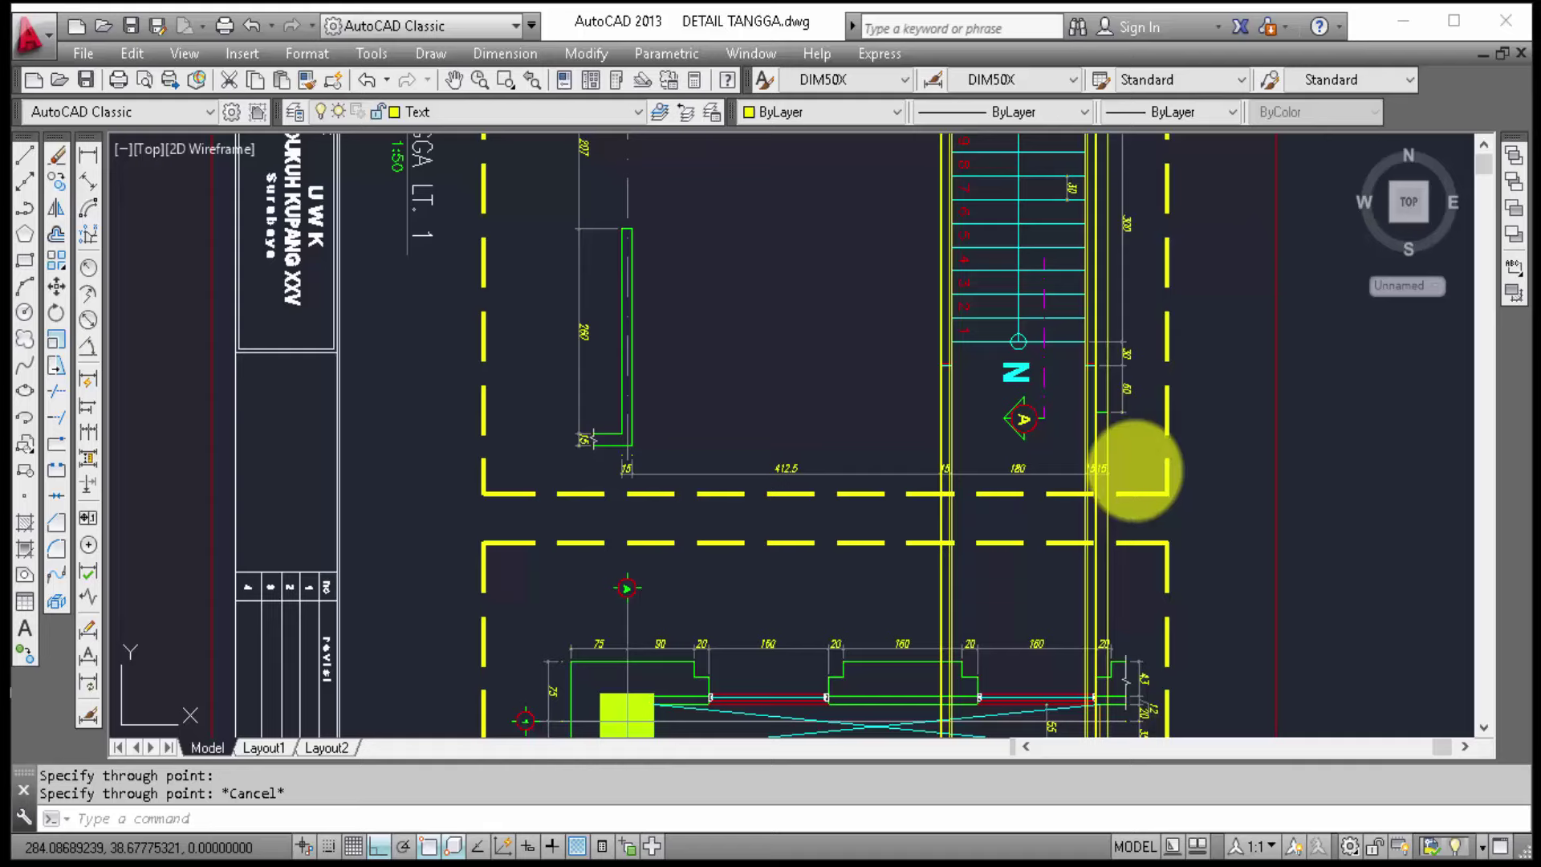
scroll(1134, 470, "down", 1)
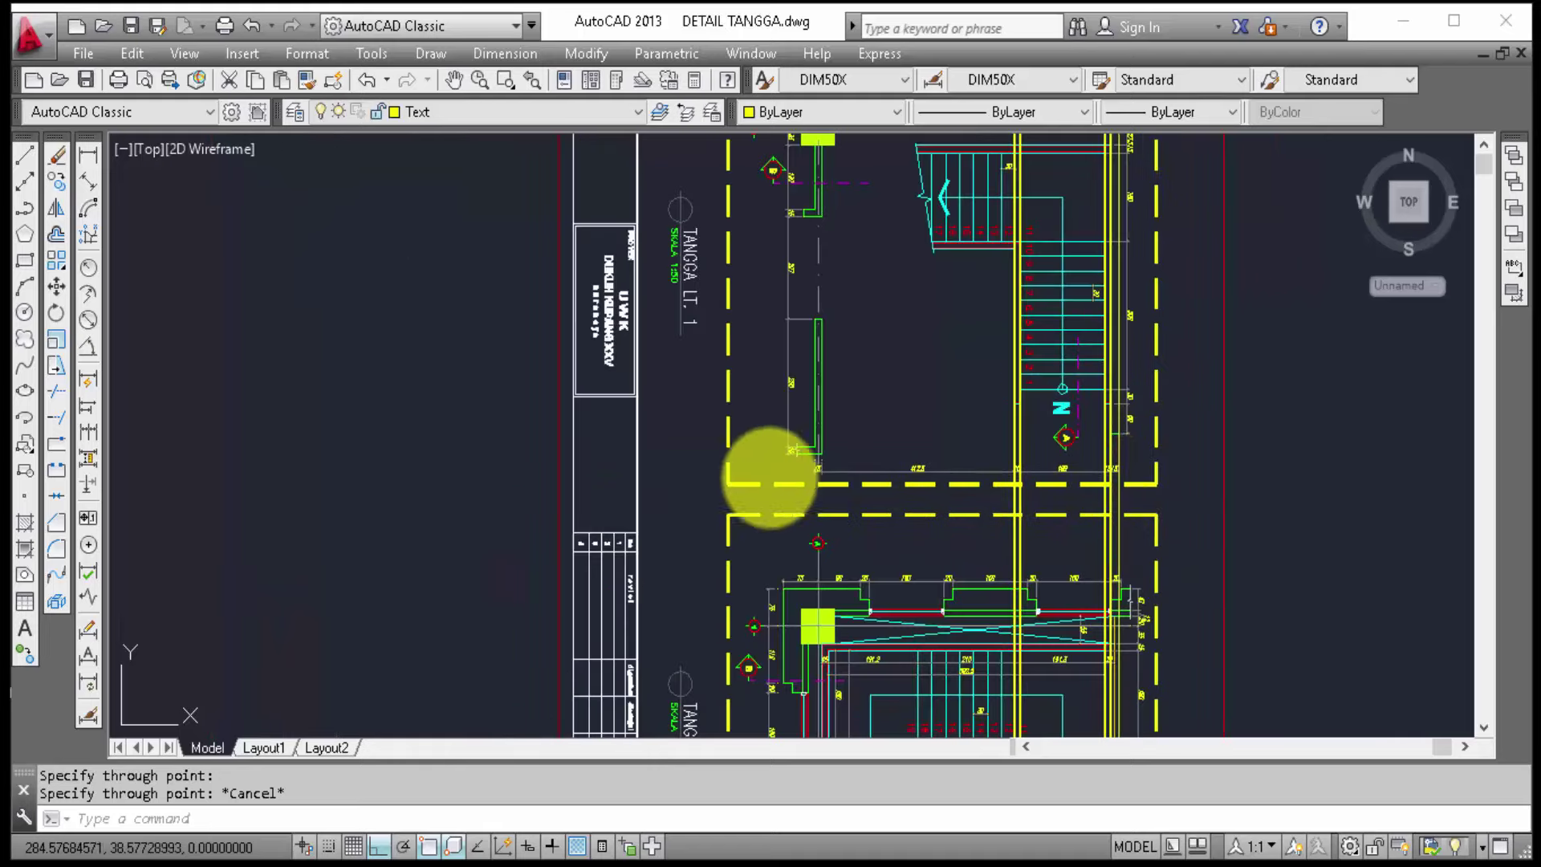
scroll(667, 464, "down", 1)
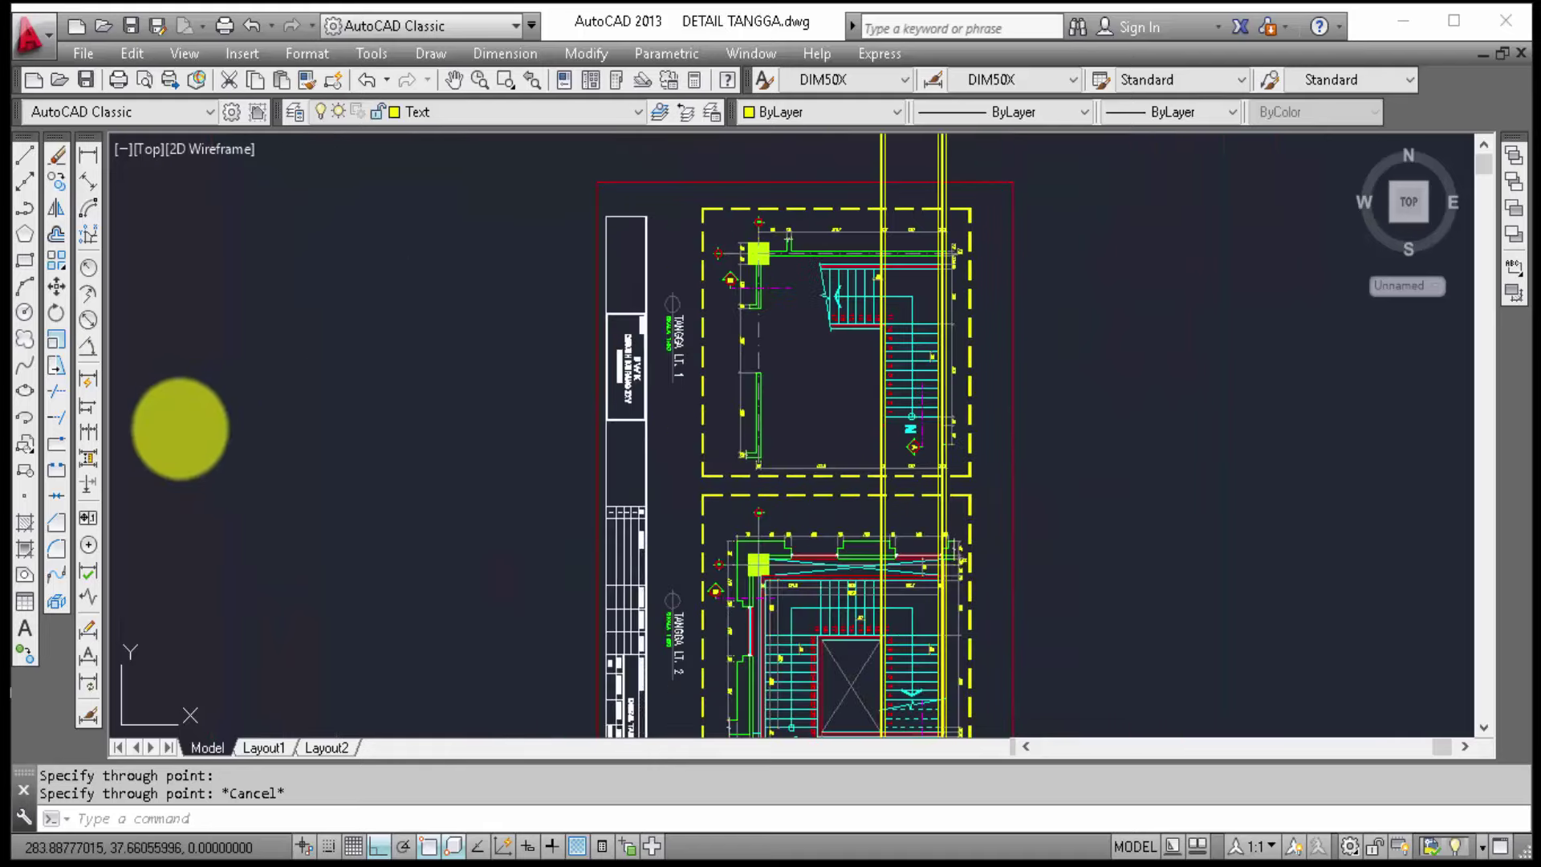
mouse_move(182, 431)
middle_mouse_down()
mouse_move(977, 572)
mouse_move(795, 363)
middle_mouse_up()
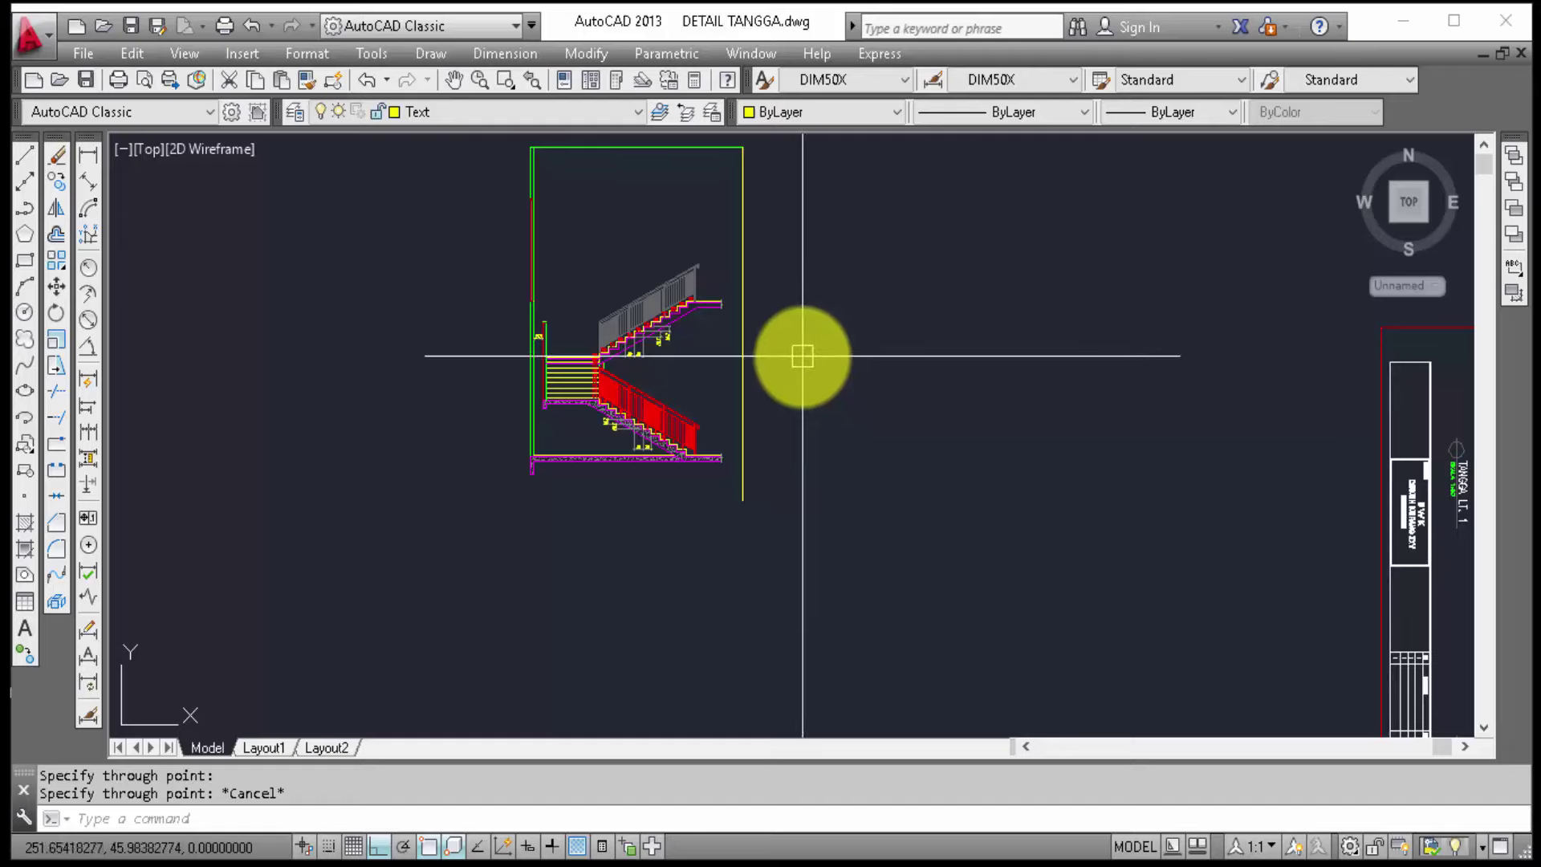
scroll(689, 437, "up", 2)
scroll(761, 496, "up", 5)
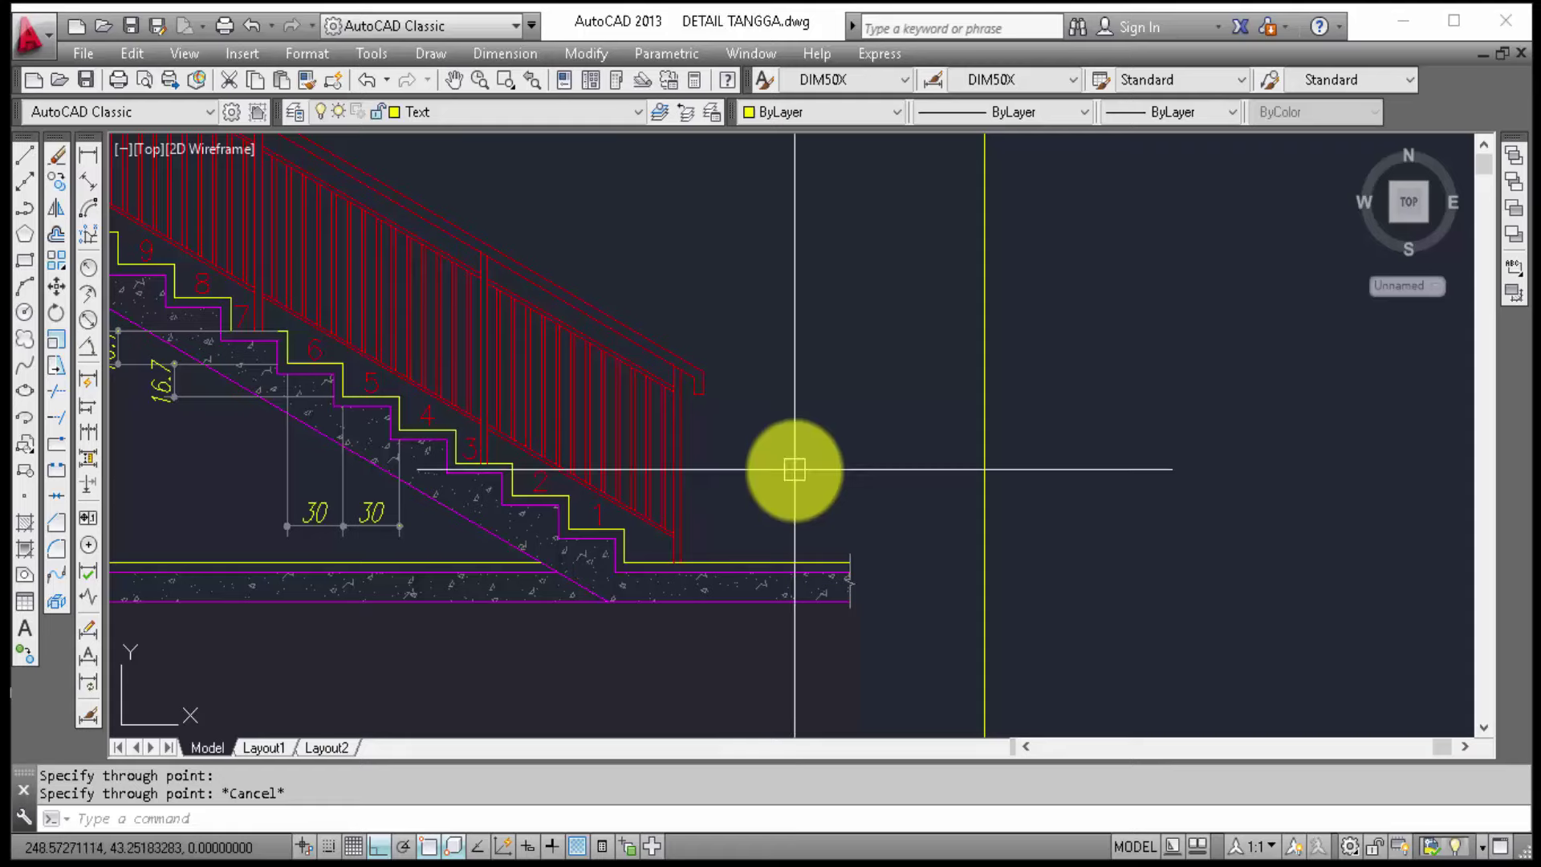
type("p")
key("Return")
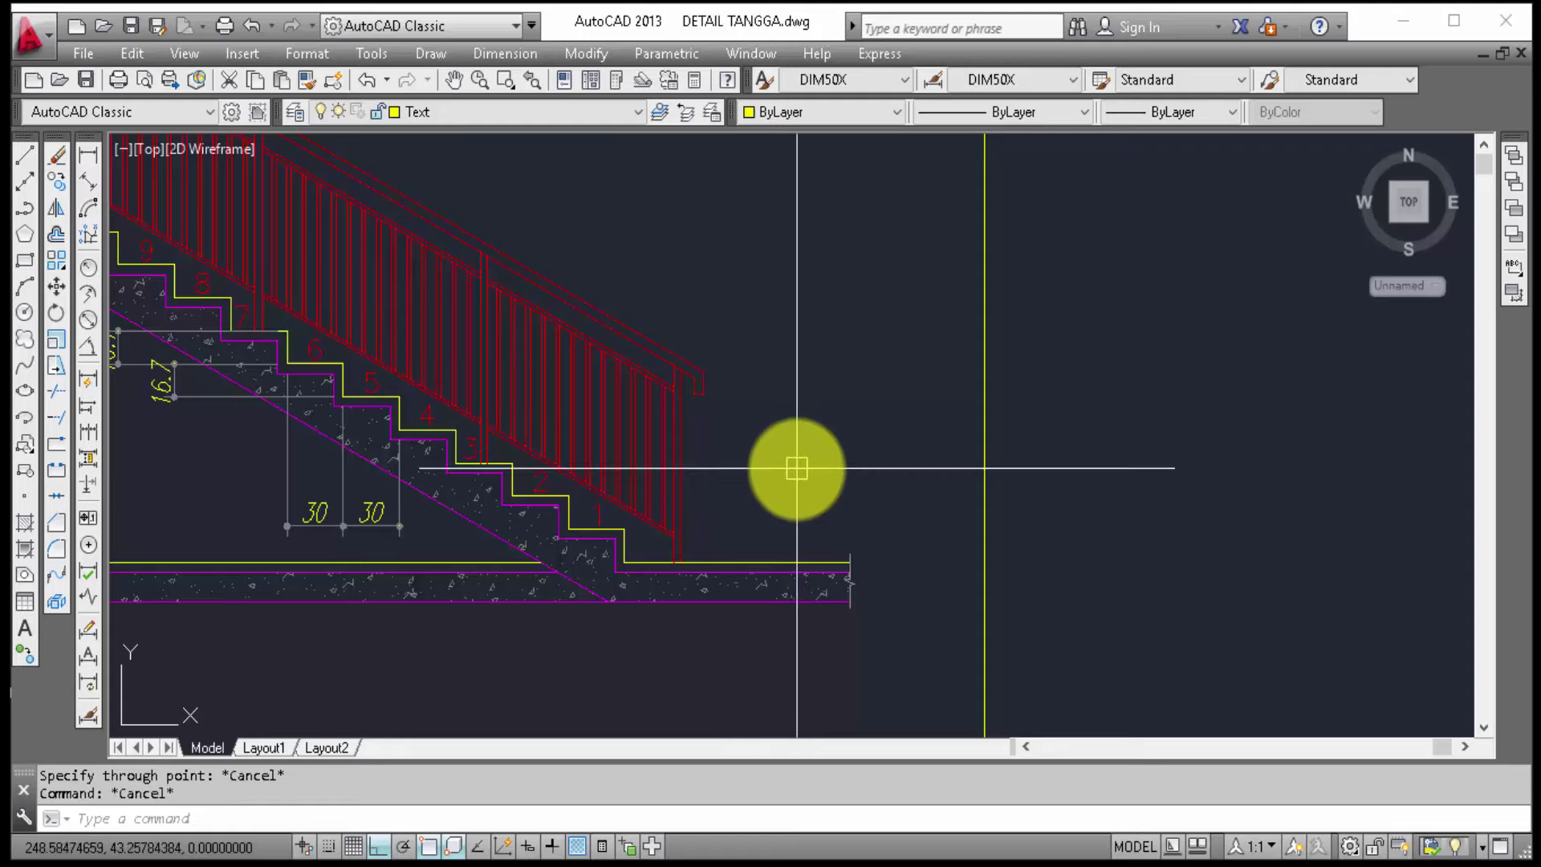
Step: Draw a short horizontal bar just above the stair-section floor line
type("l")
key("Return")
scroll(734, 537, "up", 3)
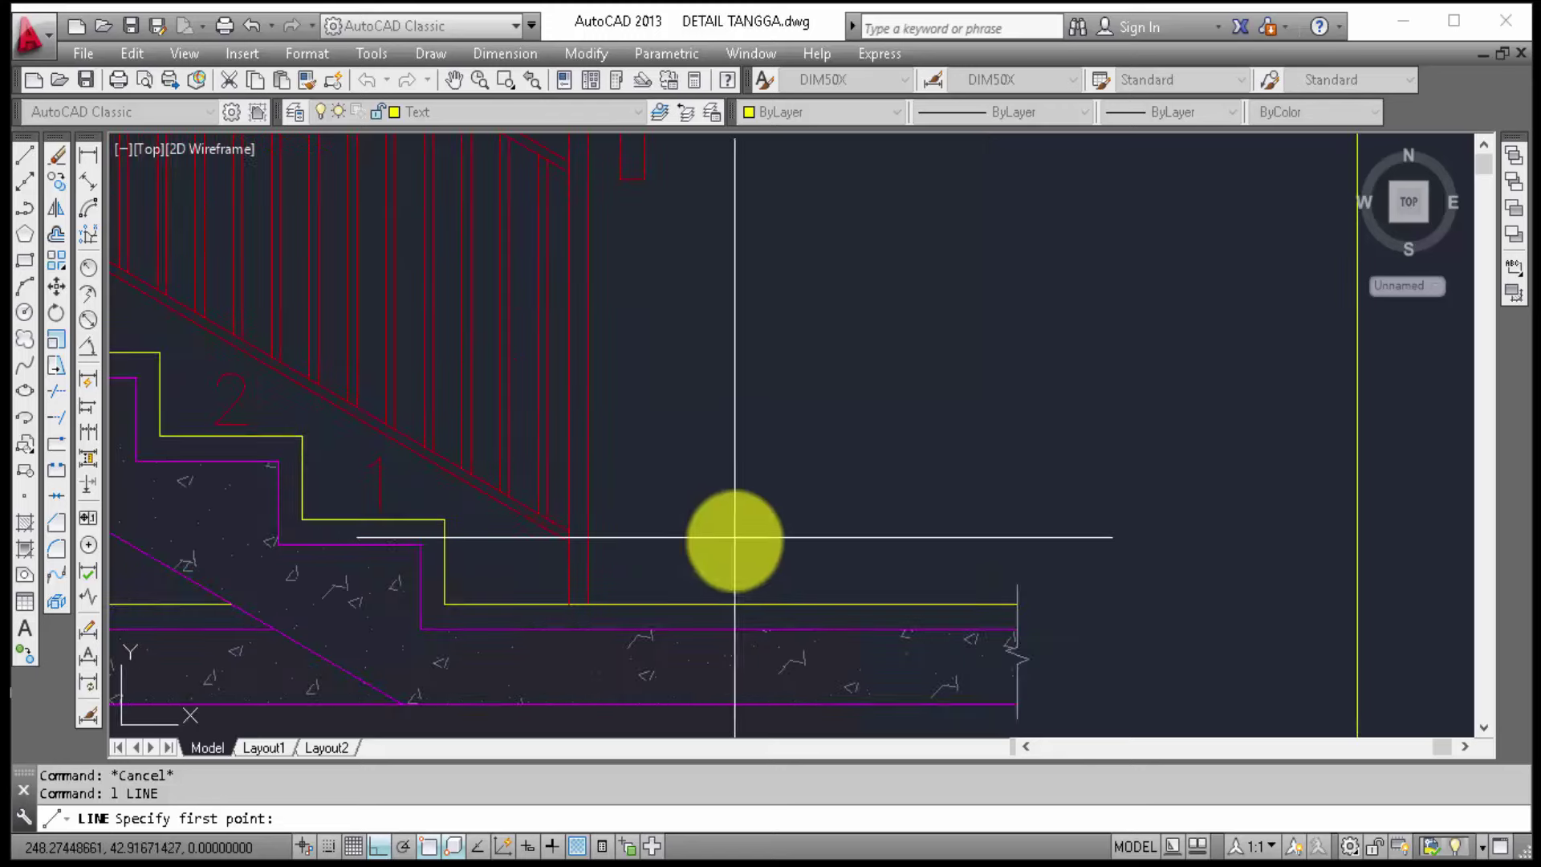
left_click(769, 575)
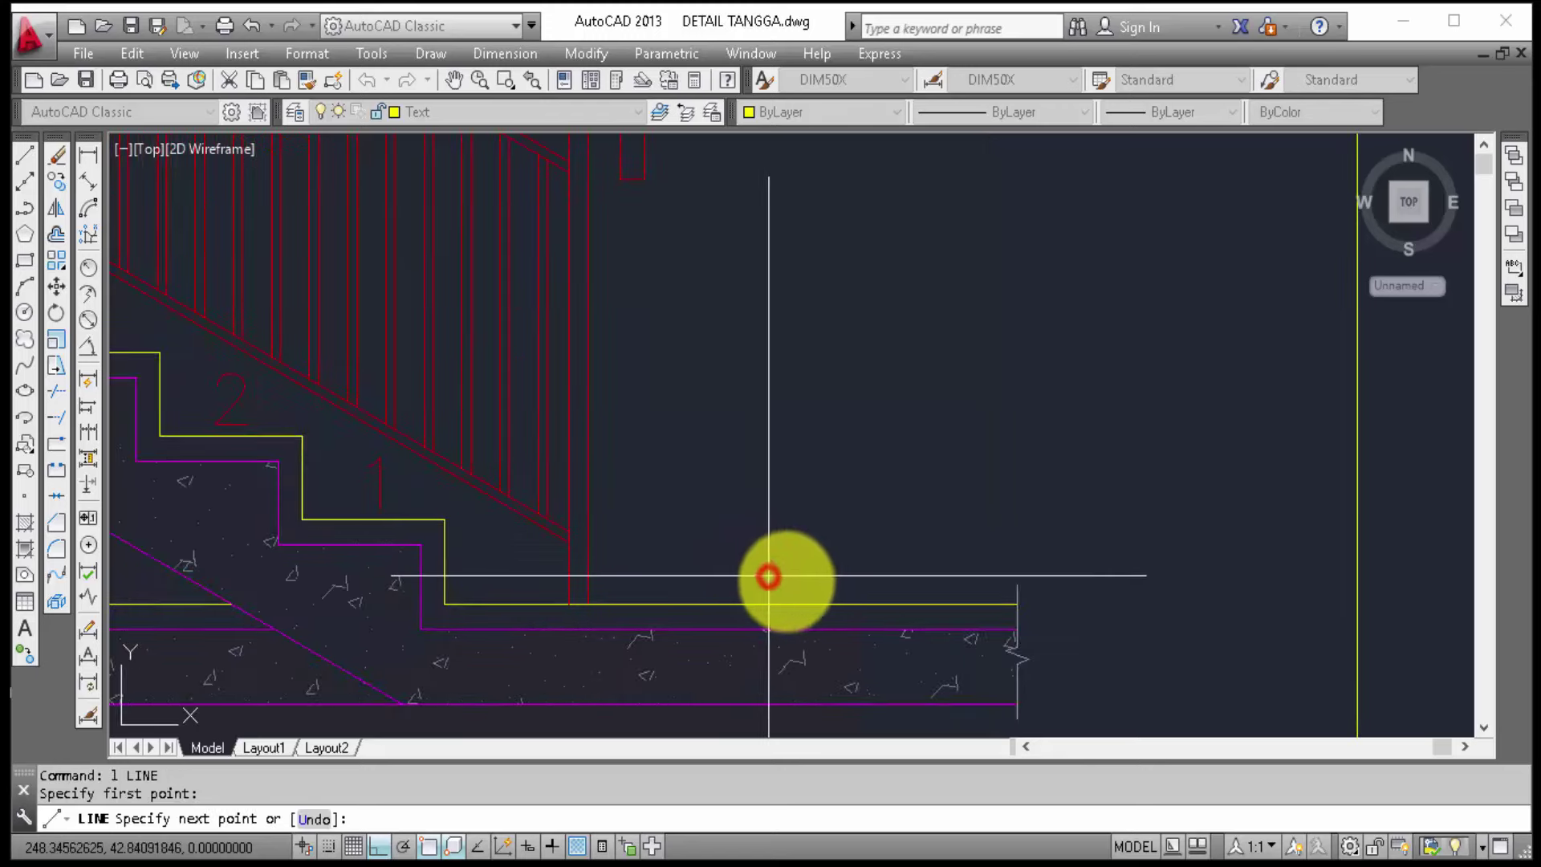
left_click(823, 584)
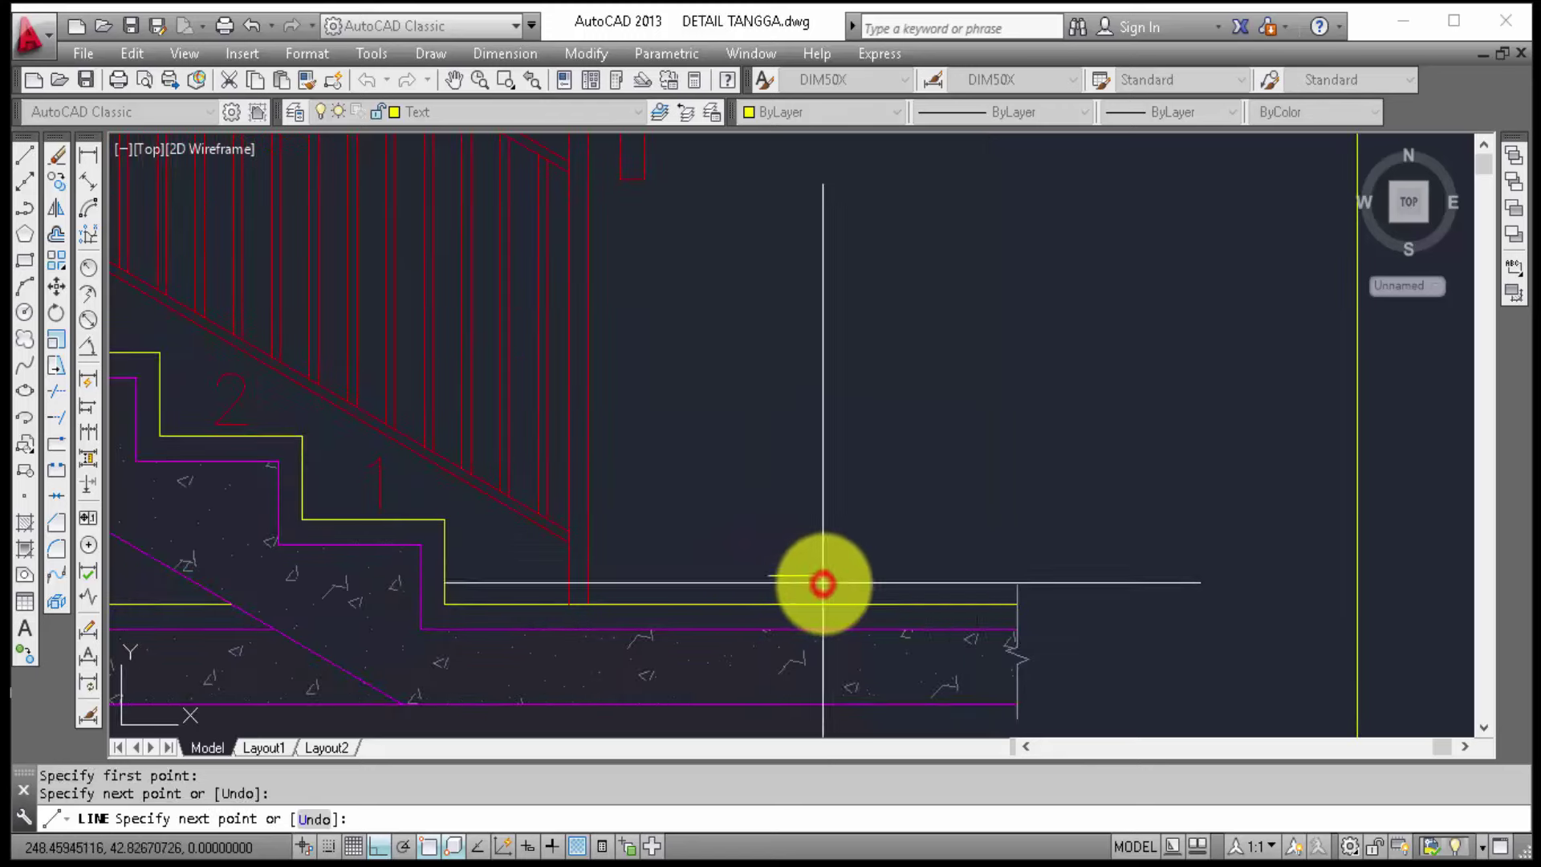
key("Escape")
key("Return")
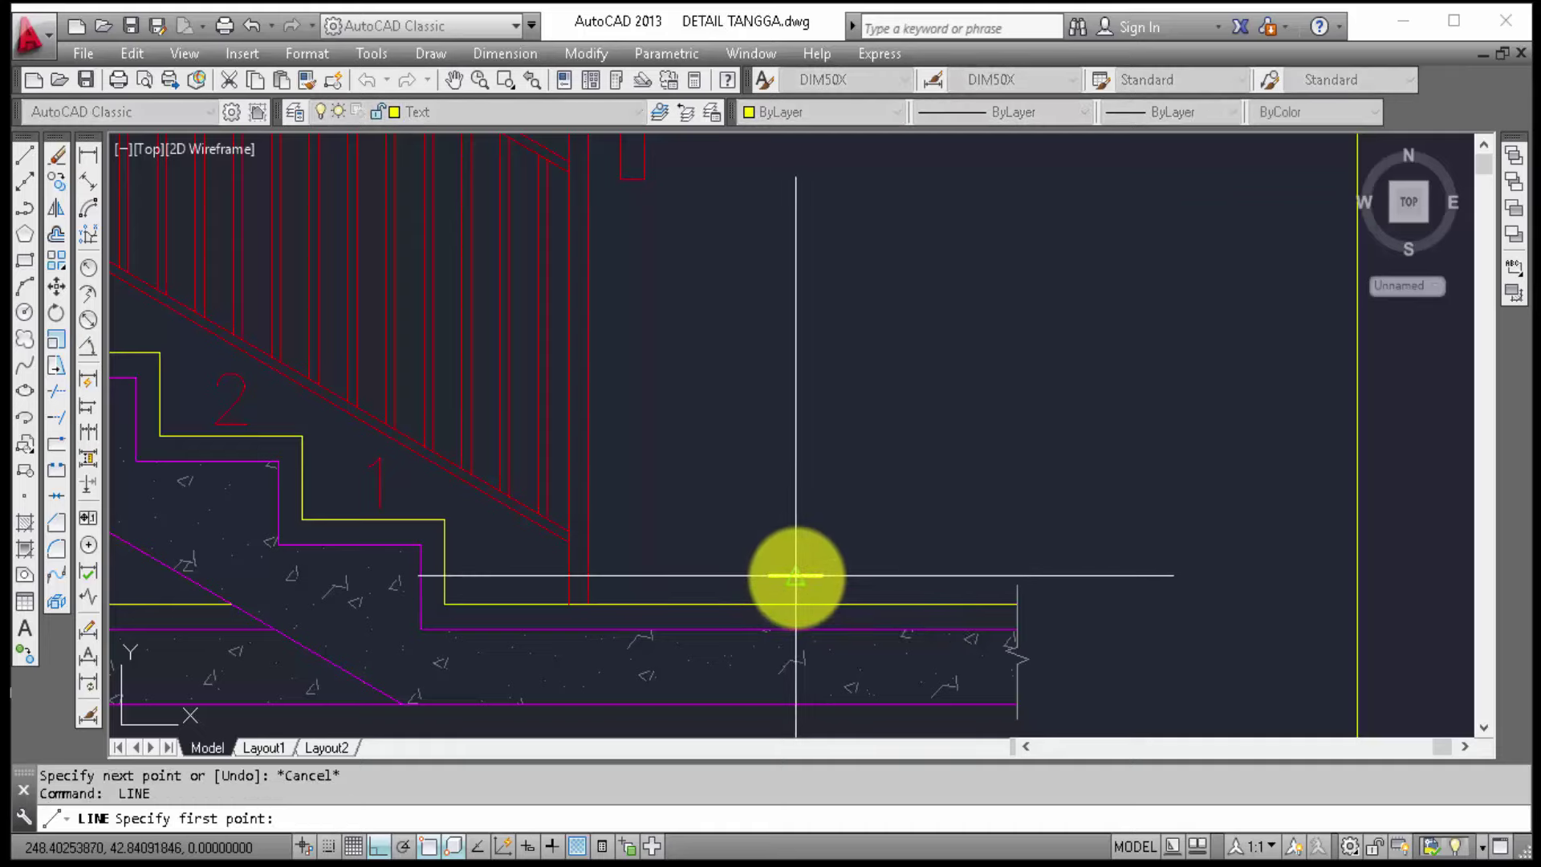
left_click(796, 576)
scroll(796, 611, "up", 2)
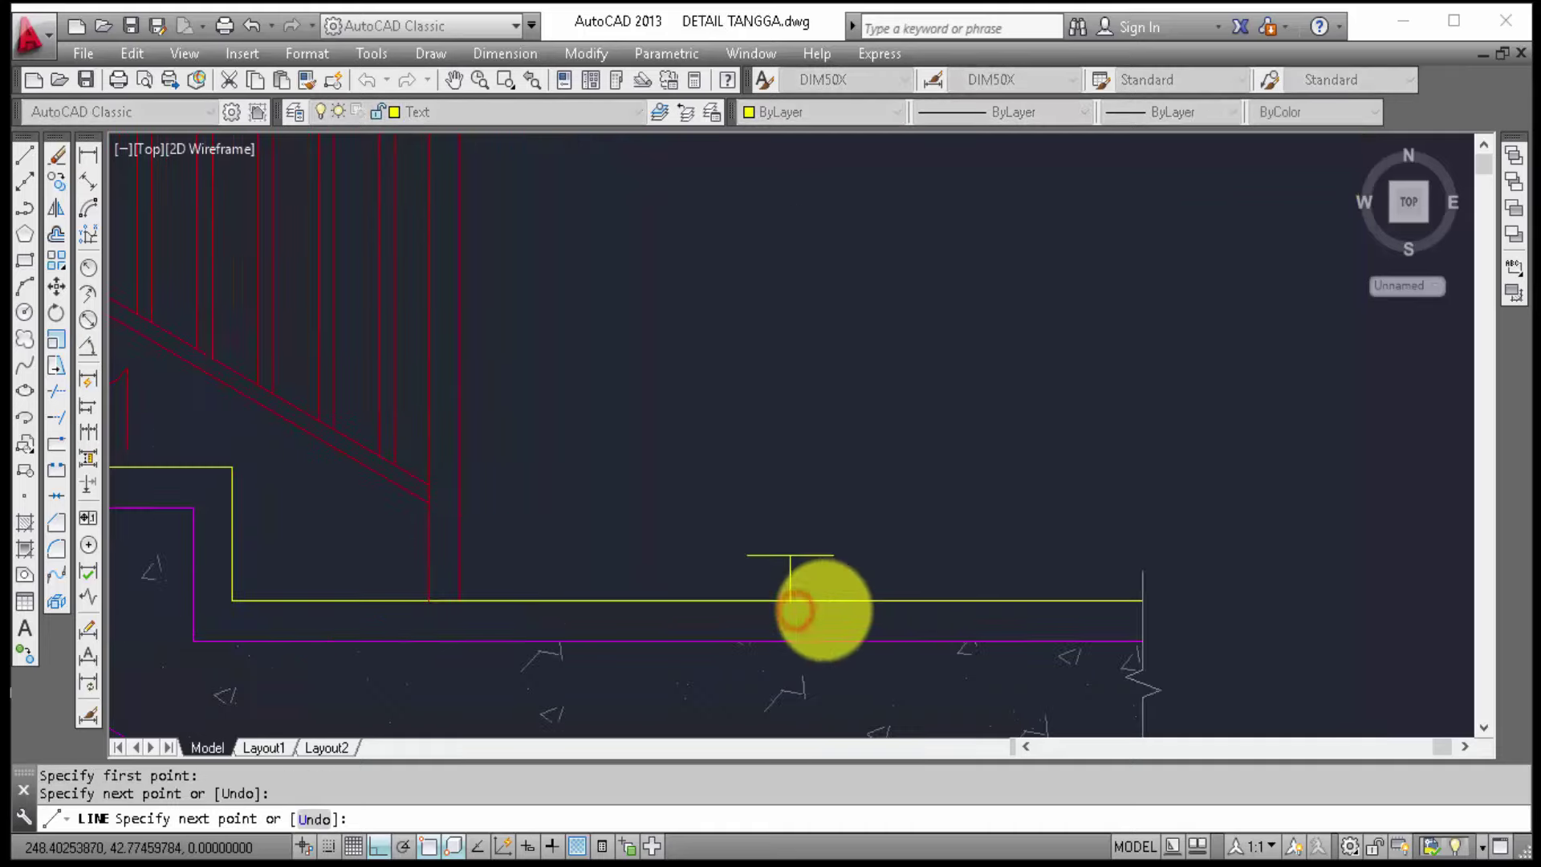
key("Escape")
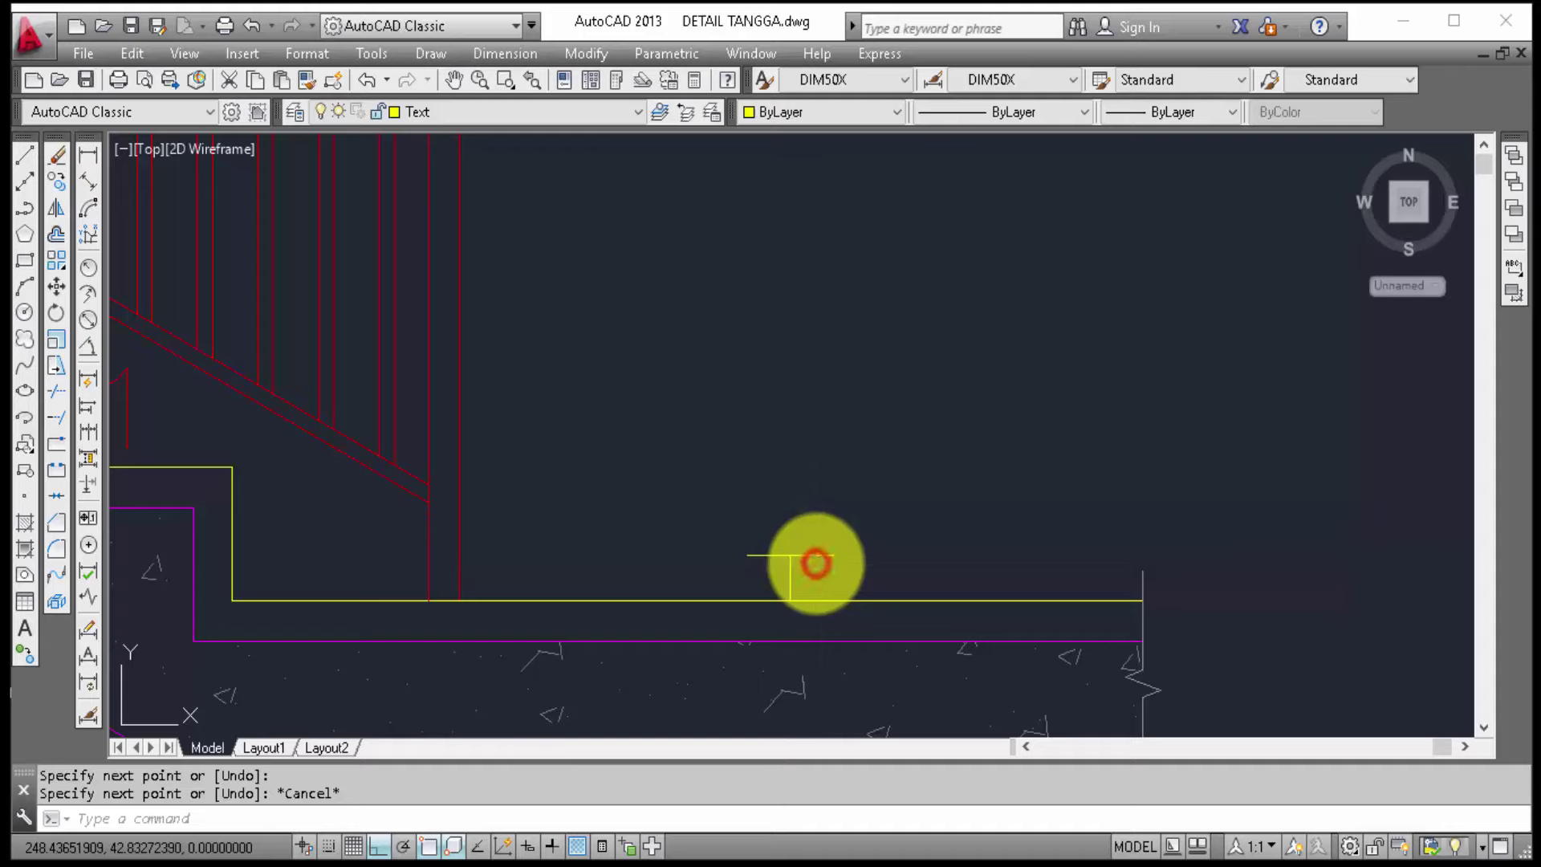
Step: Try a polyline and a grip stretch on the bar, cancelling both and leaving it unchanged
scroll(816, 562, "up", 1)
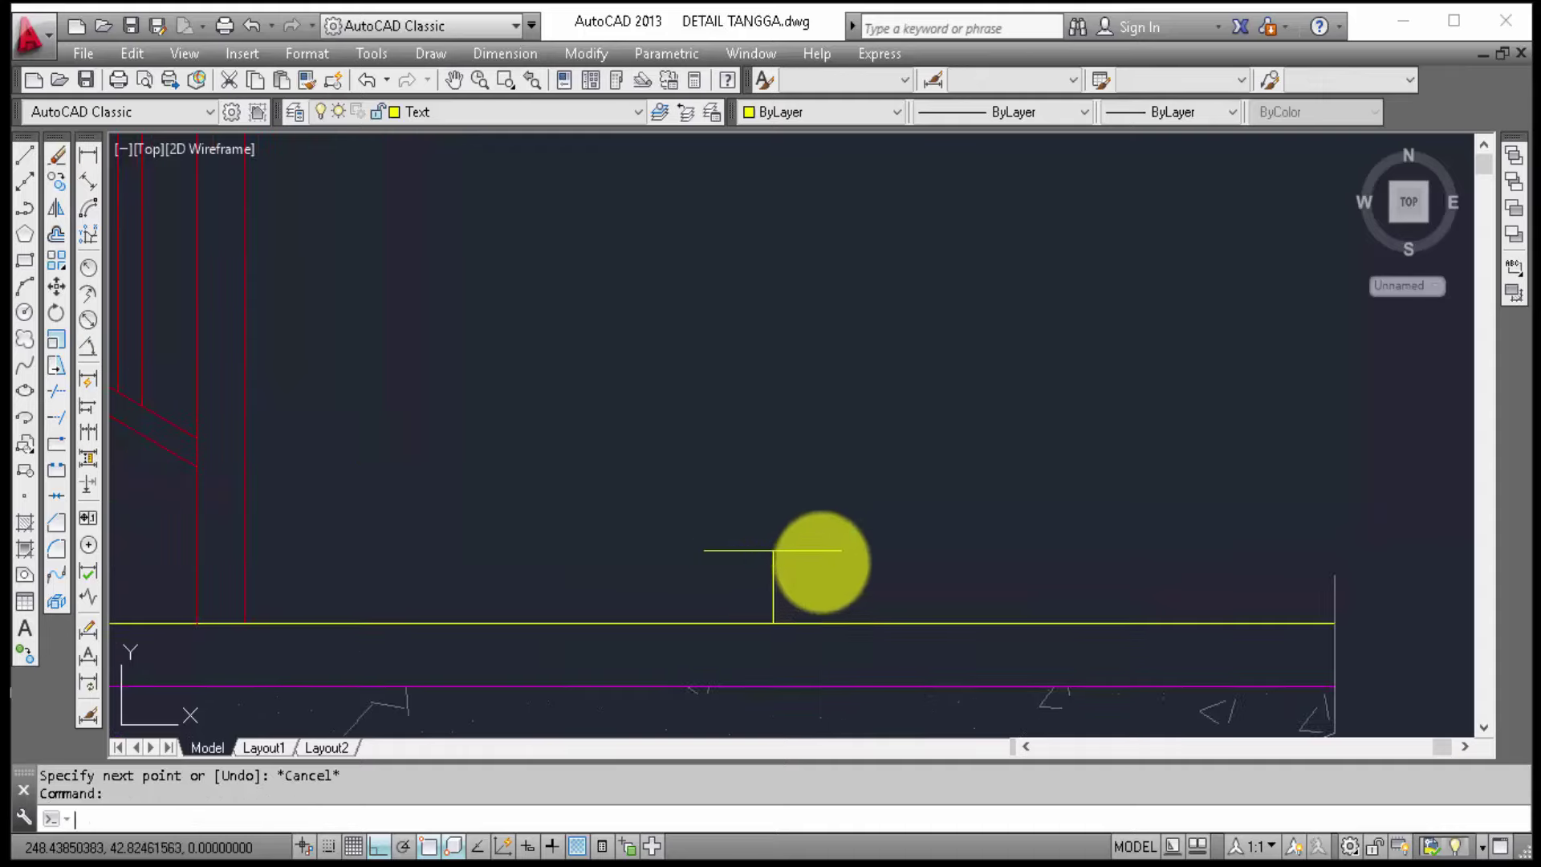
type("pl")
key("Return")
key("Escape")
key("Escape")
left_click(826, 547)
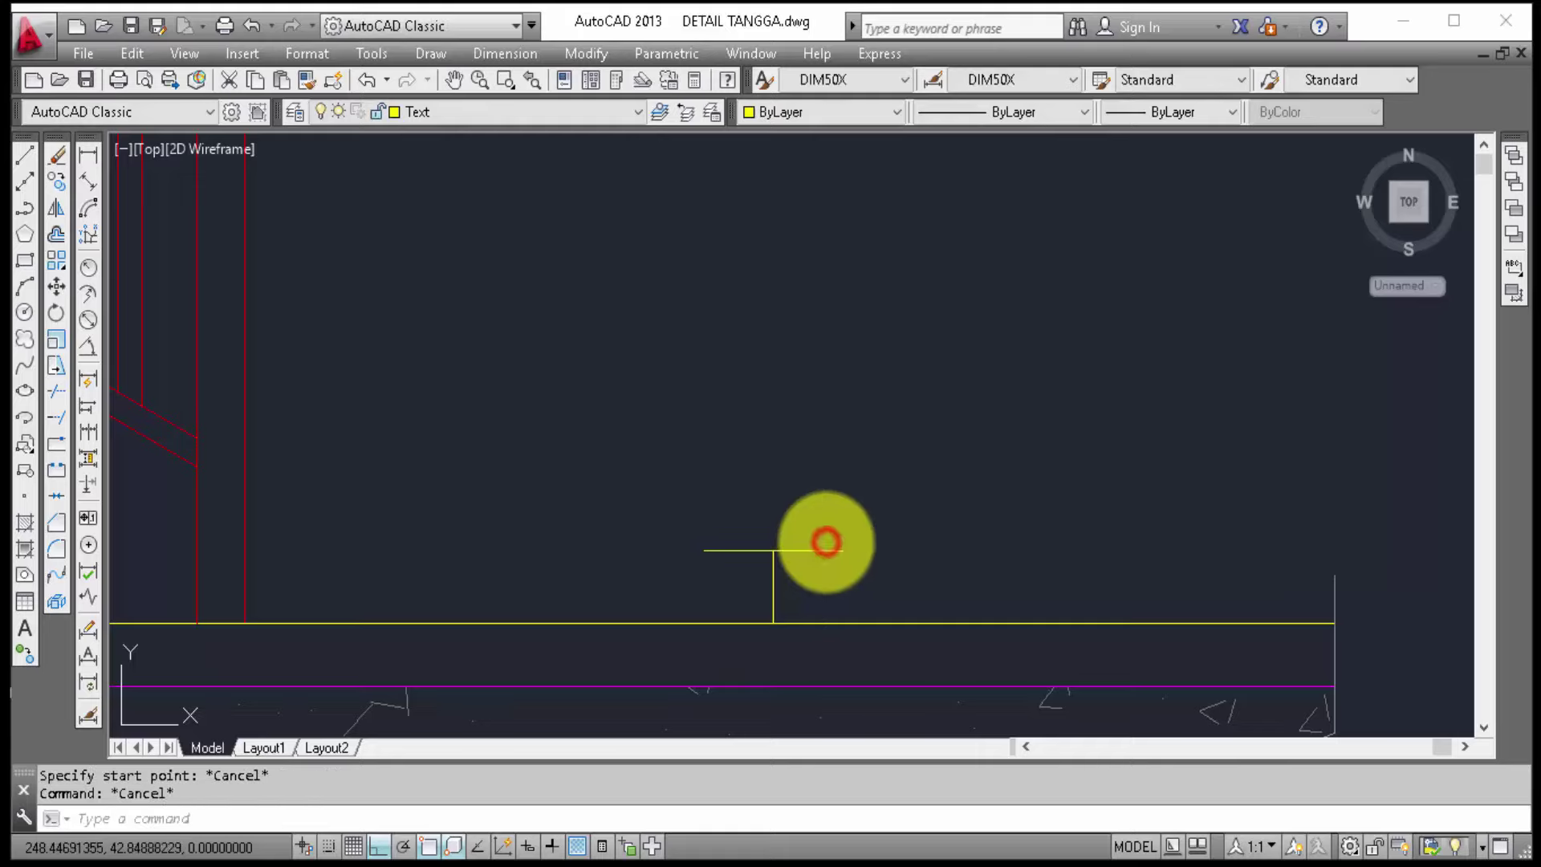
left_click(827, 547)
scroll(811, 558, "up", 2)
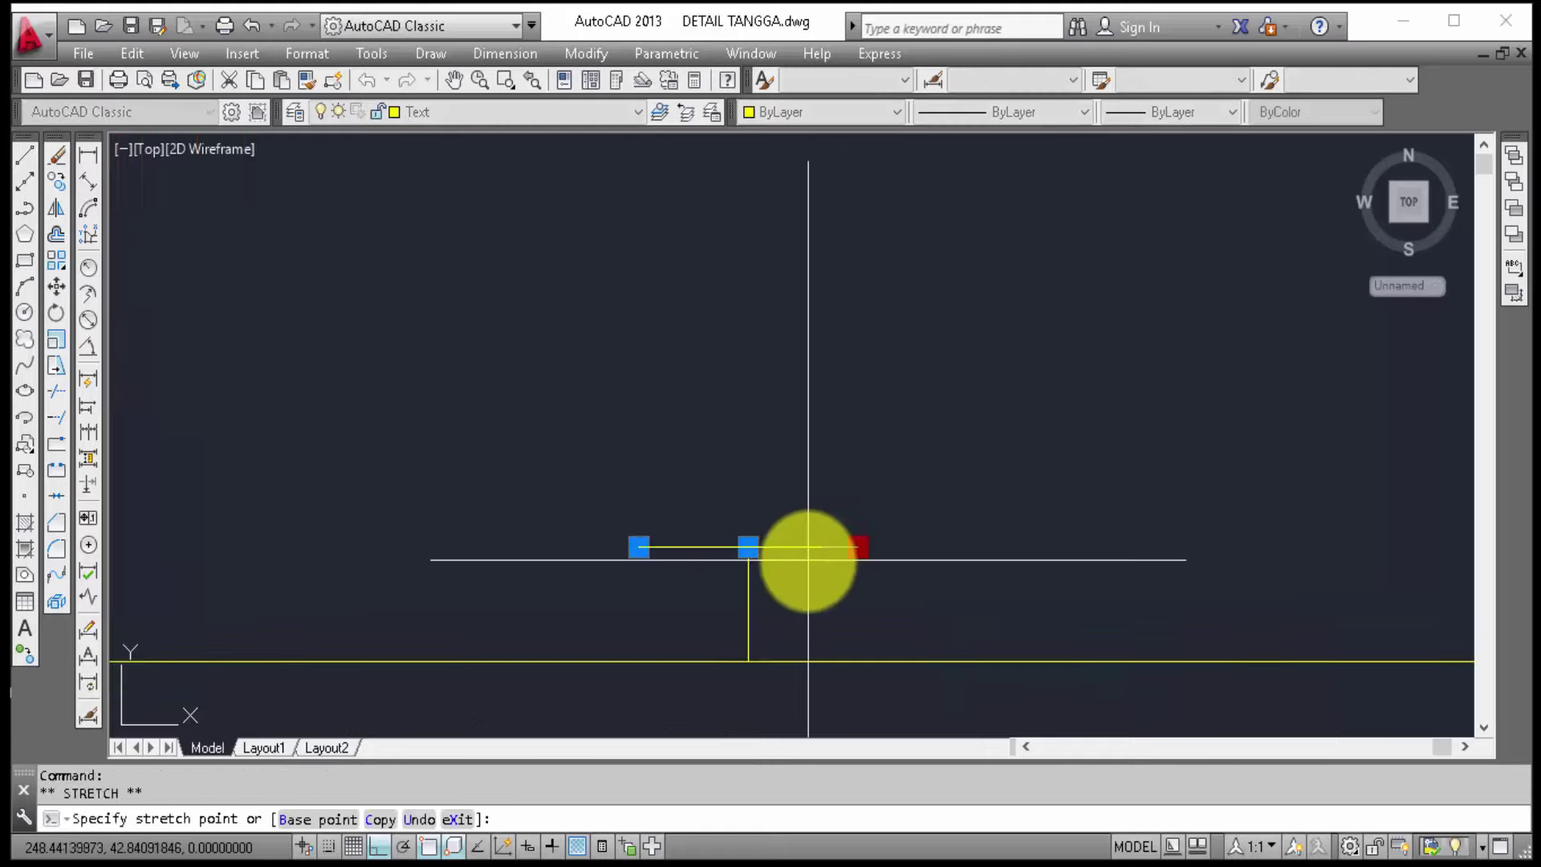
scroll(803, 561, "up", 2)
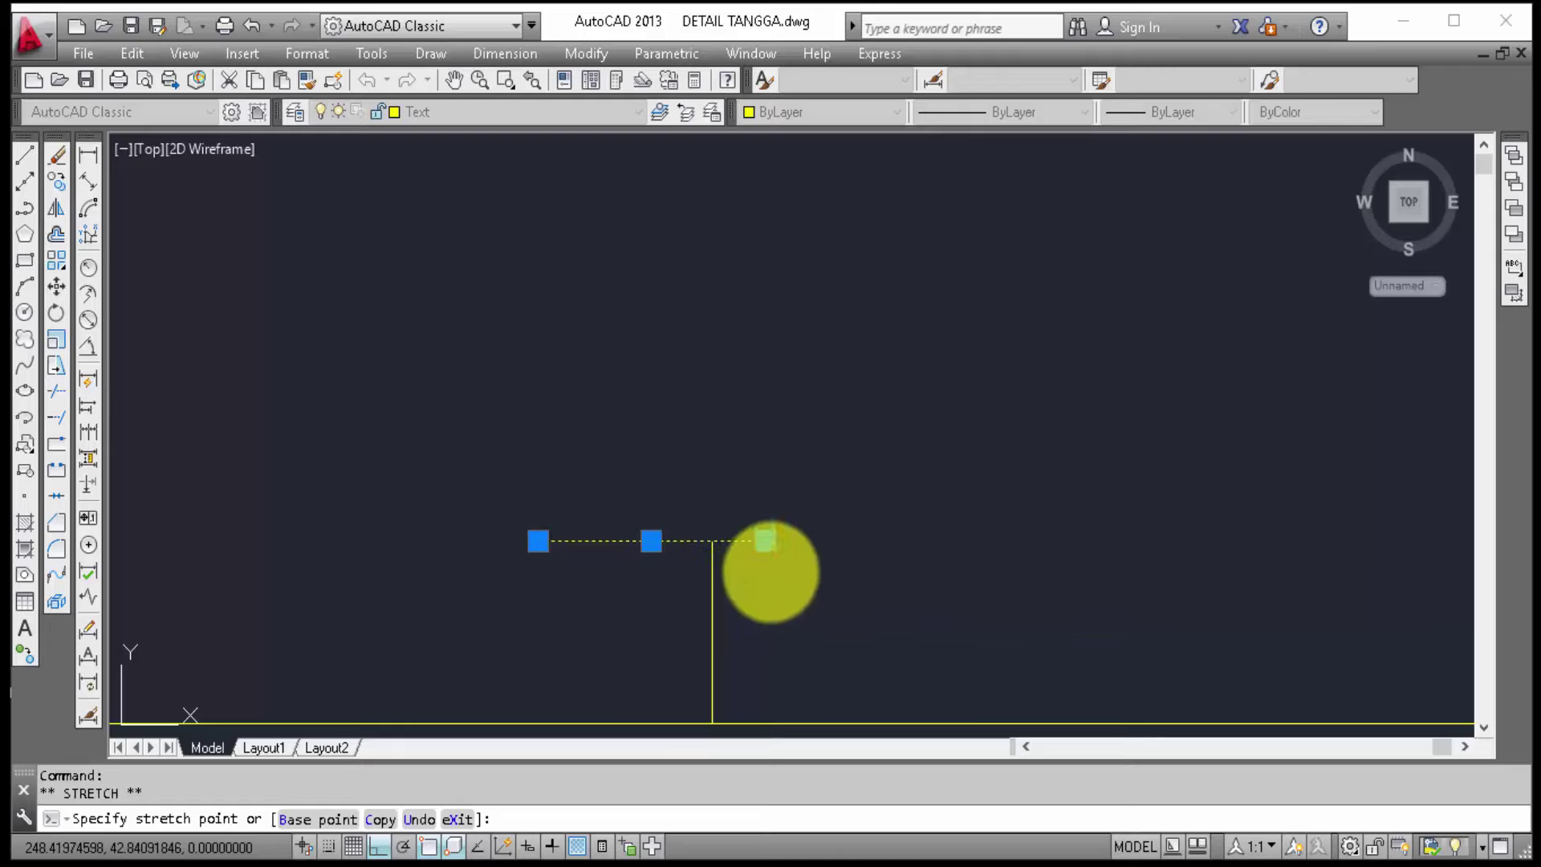
key("Escape")
key("Escape")
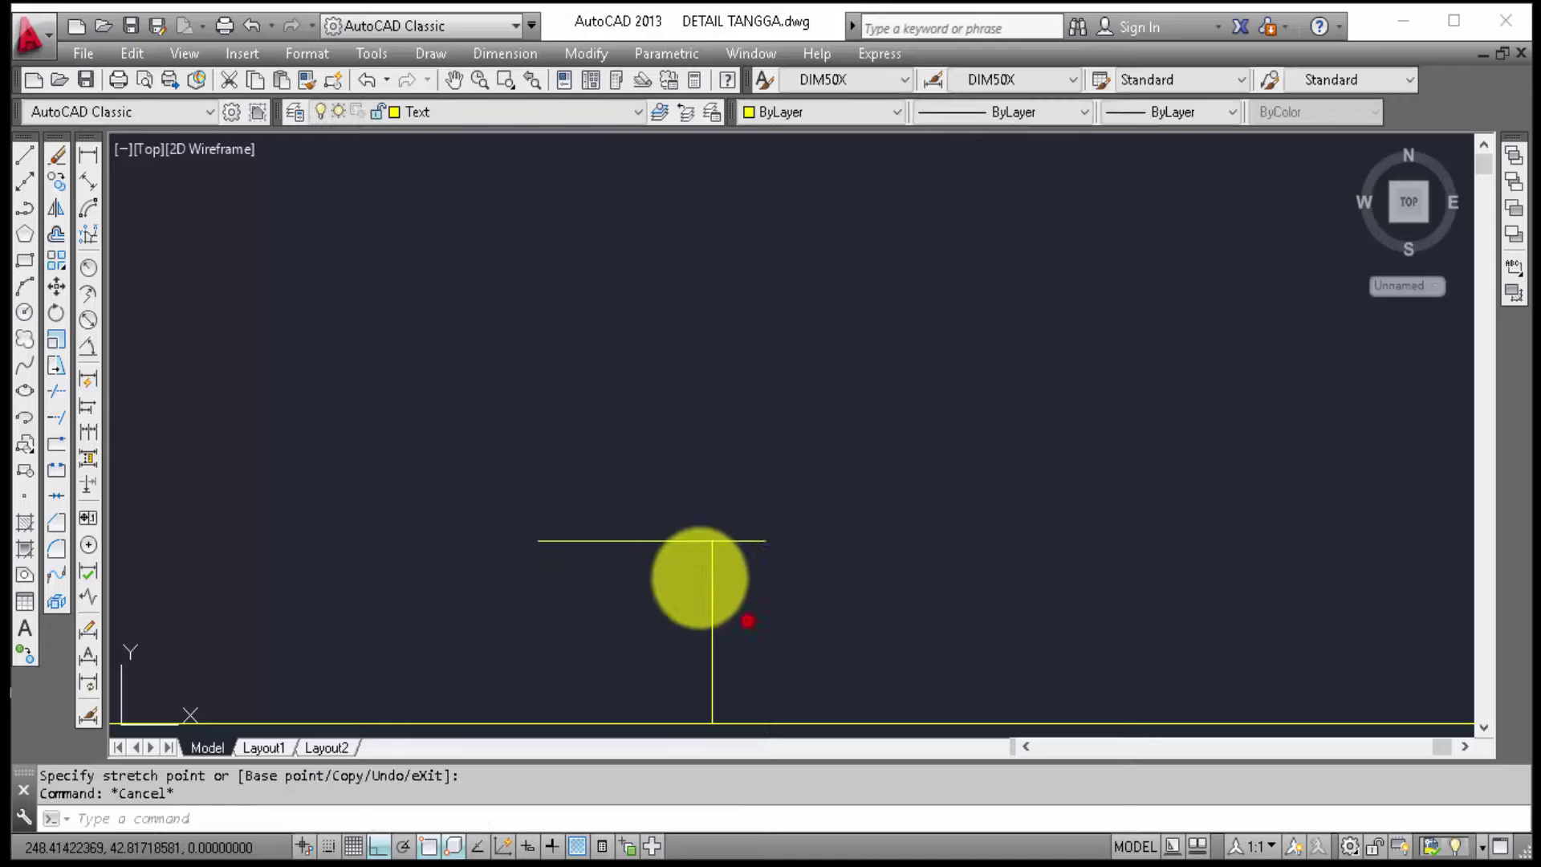
Step: Move the vertical stem so it sits centered under the bar's midpoint
left_click(658, 574)
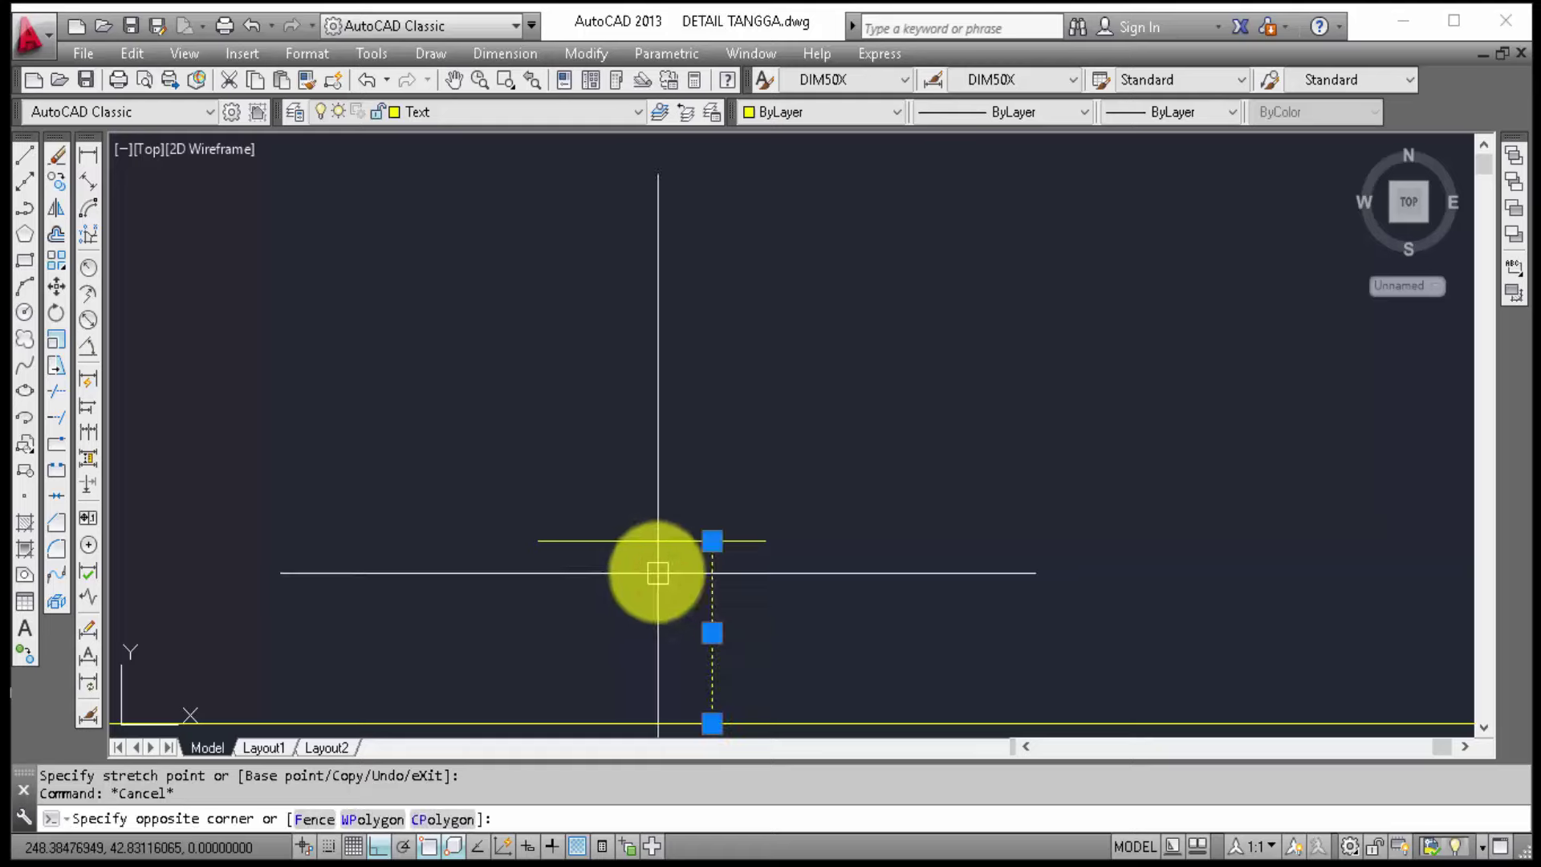
type("m")
key("Return")
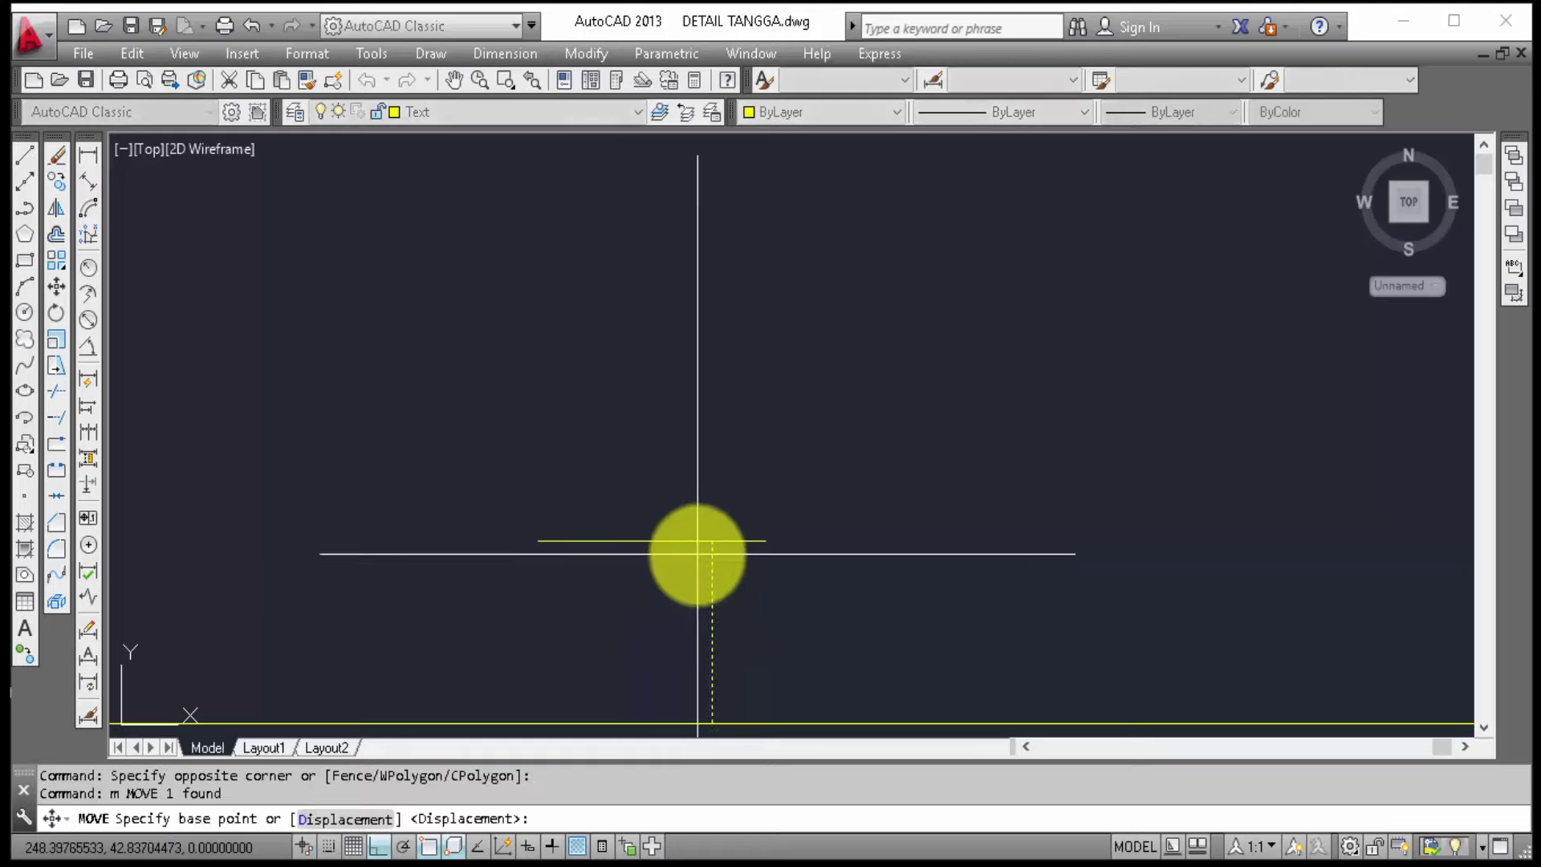
left_click(712, 545)
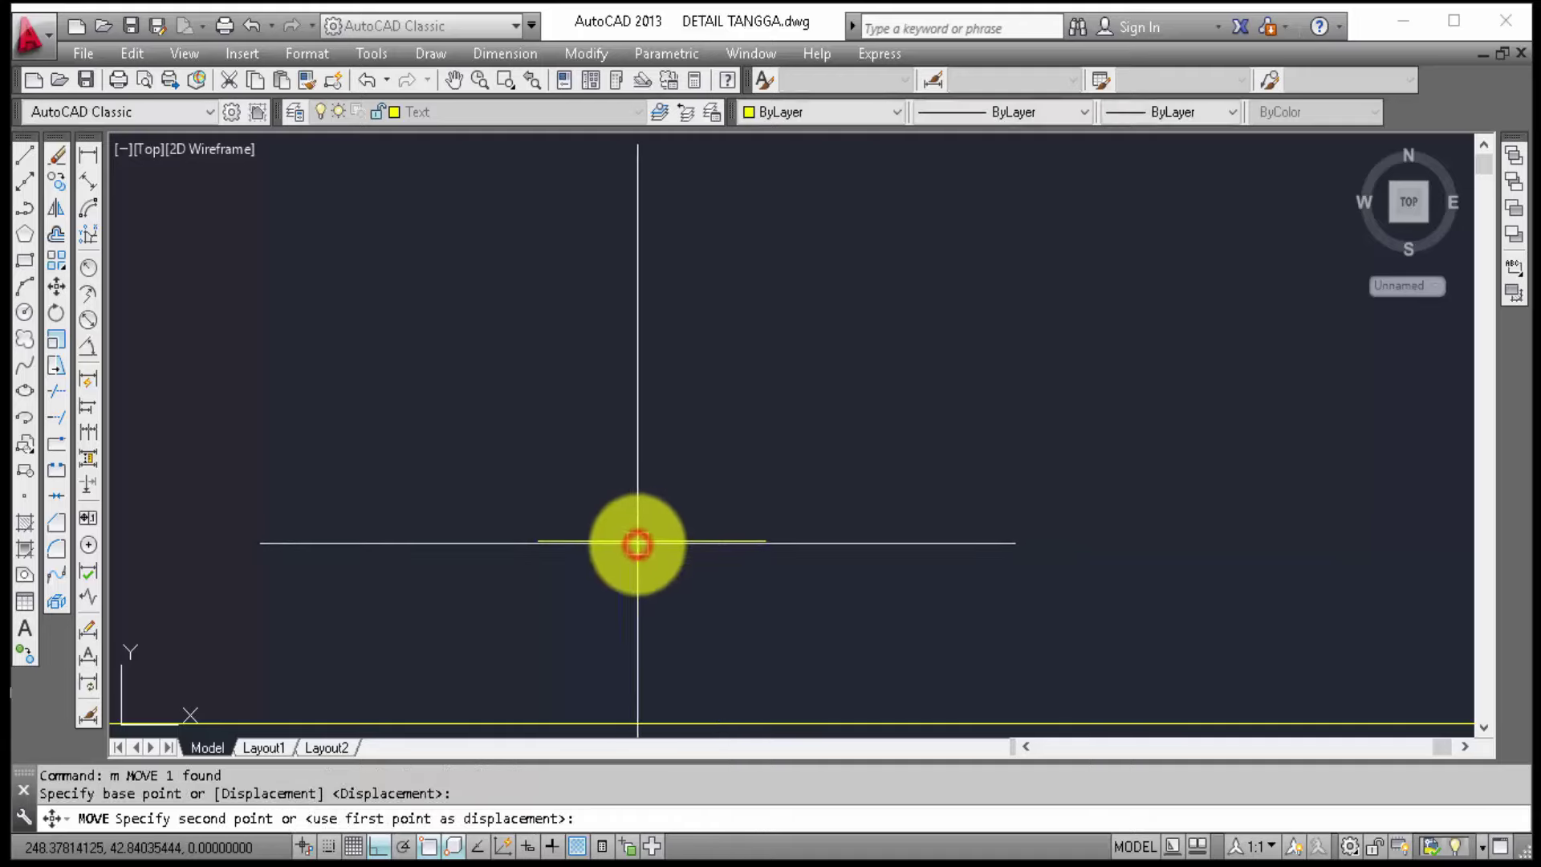
left_click(639, 543)
left_click(634, 566)
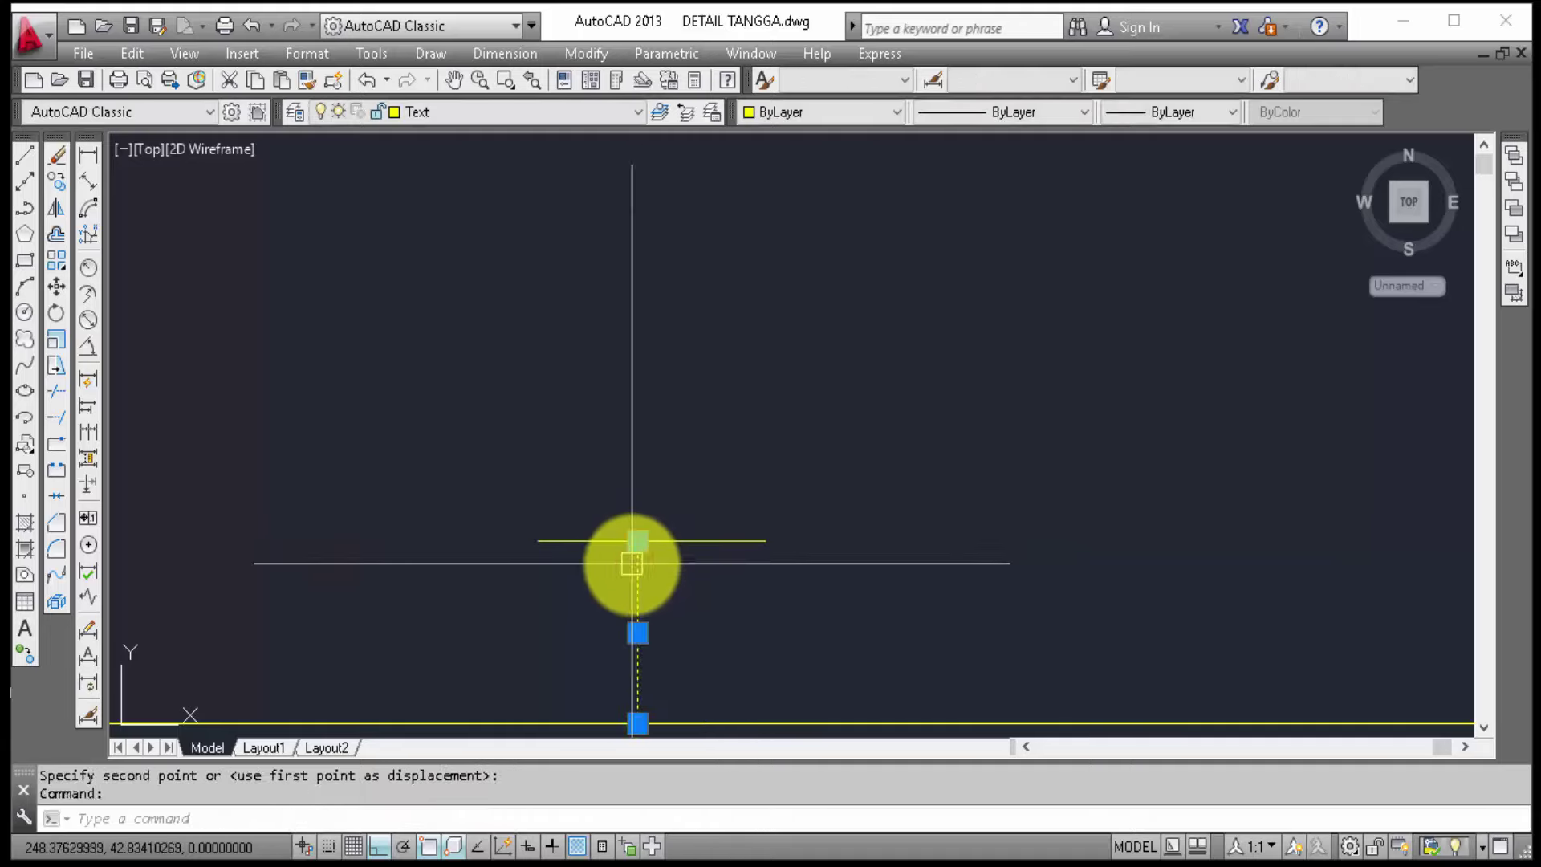
type("m")
key("Return")
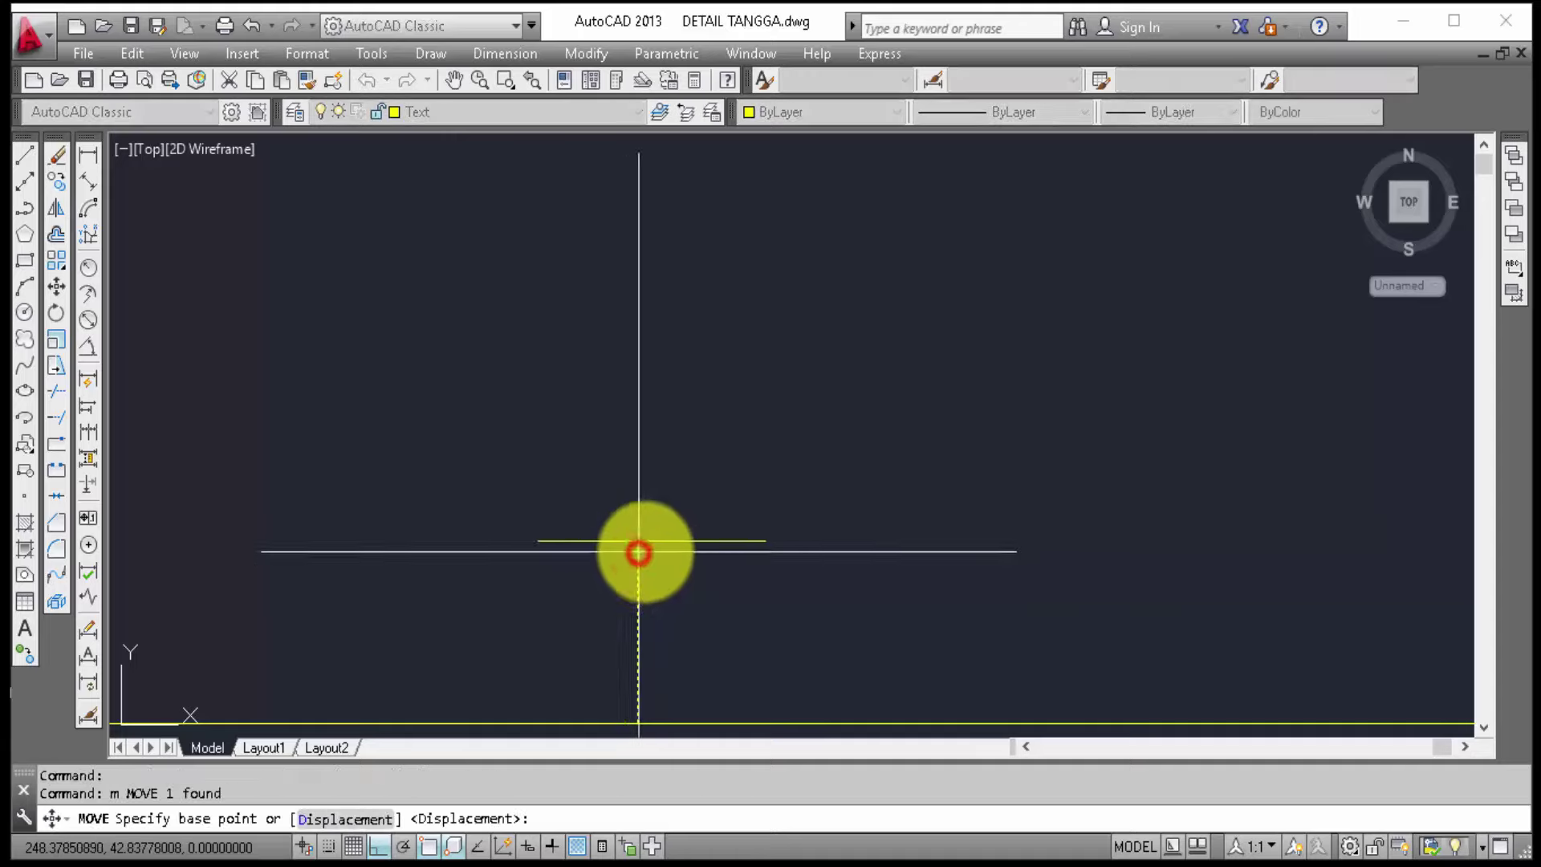
left_click(639, 552)
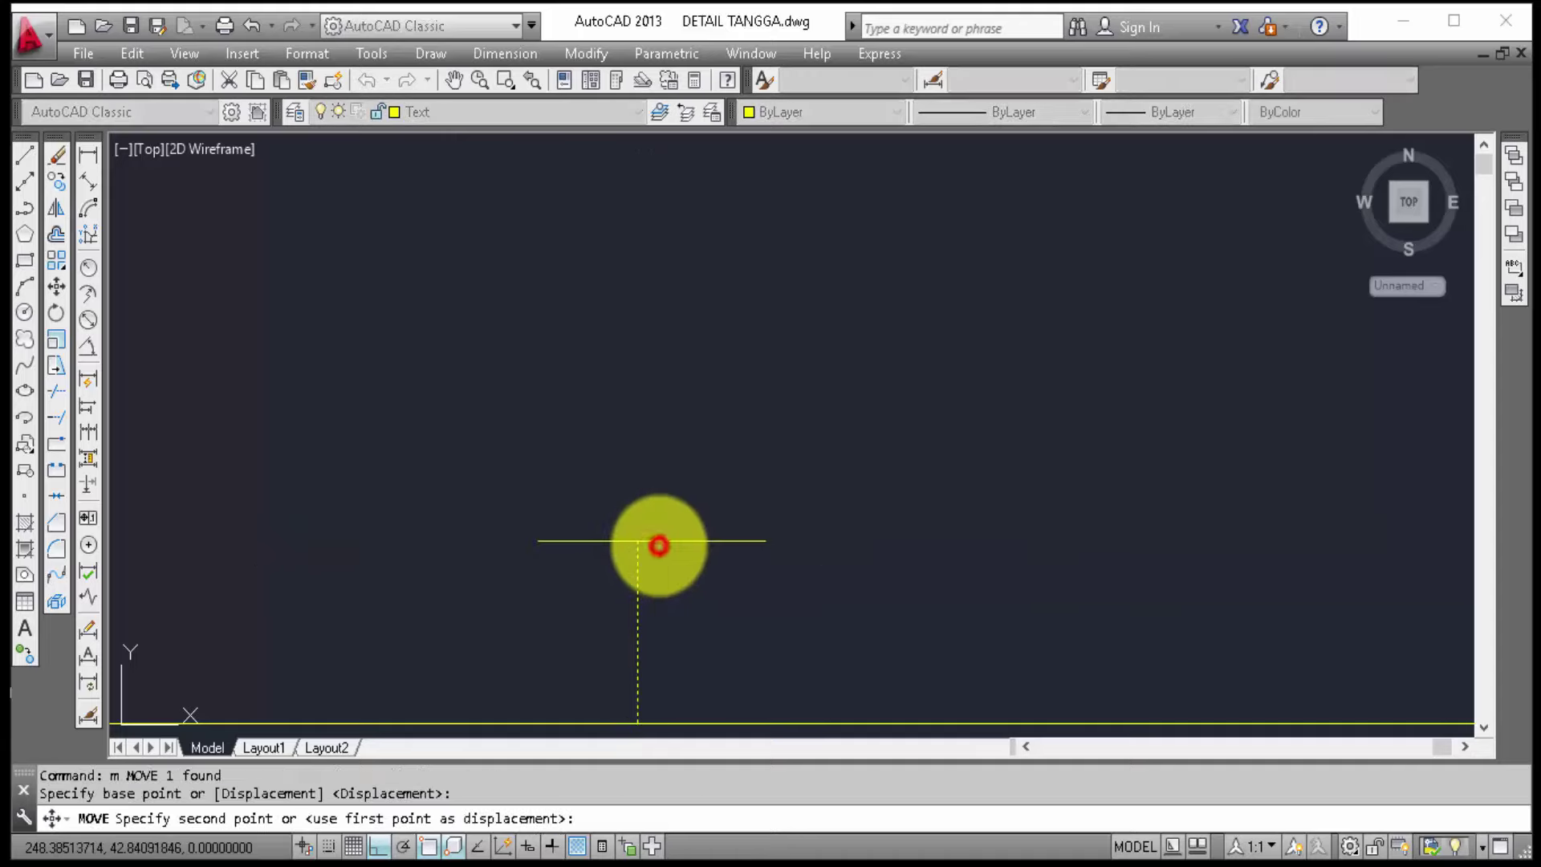
left_click(665, 557)
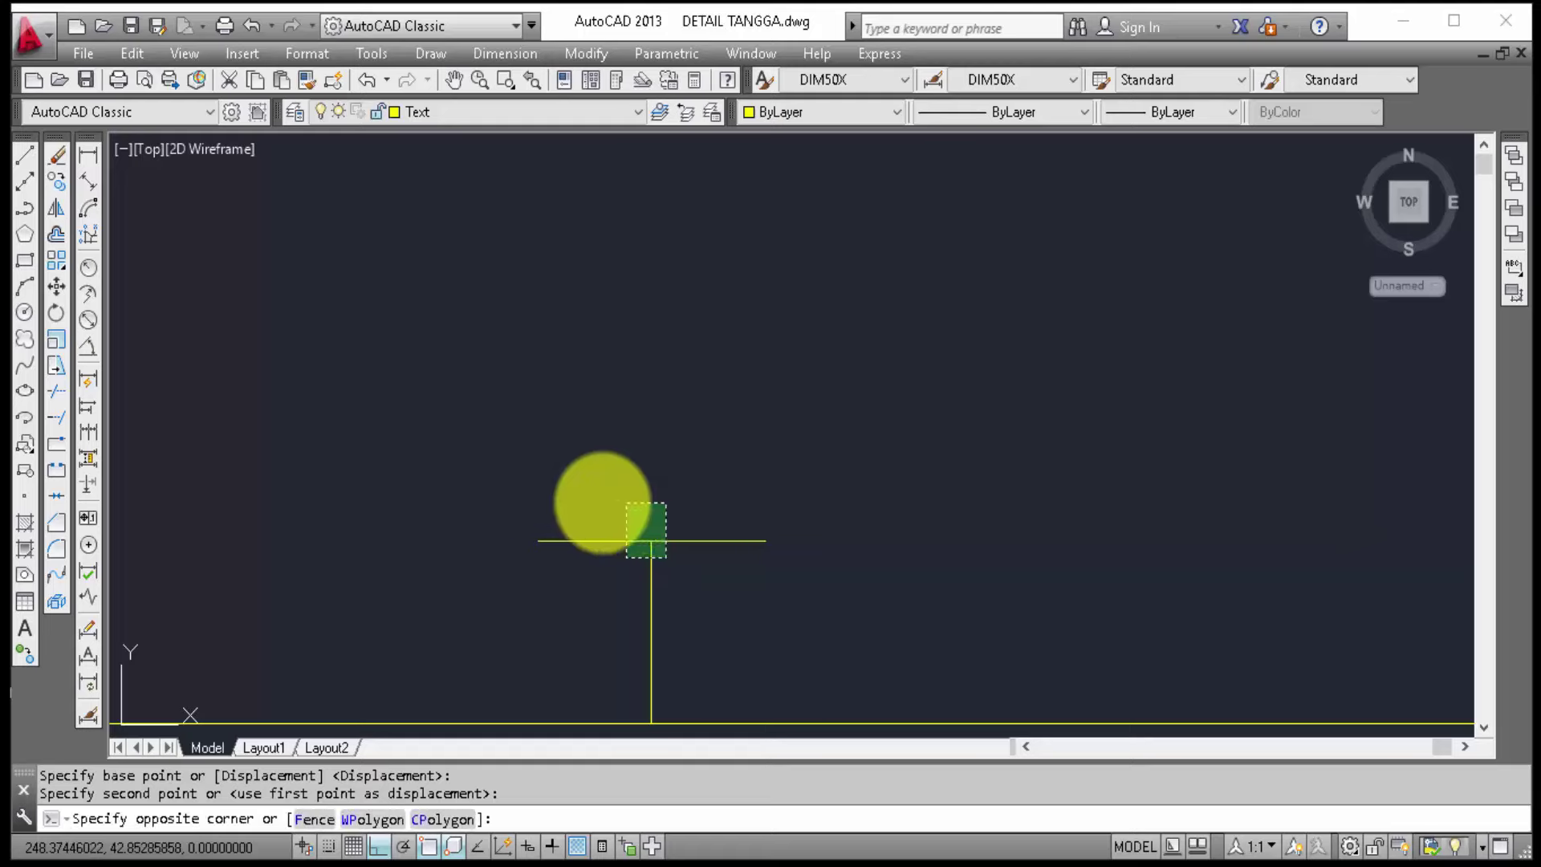
left_click(603, 503)
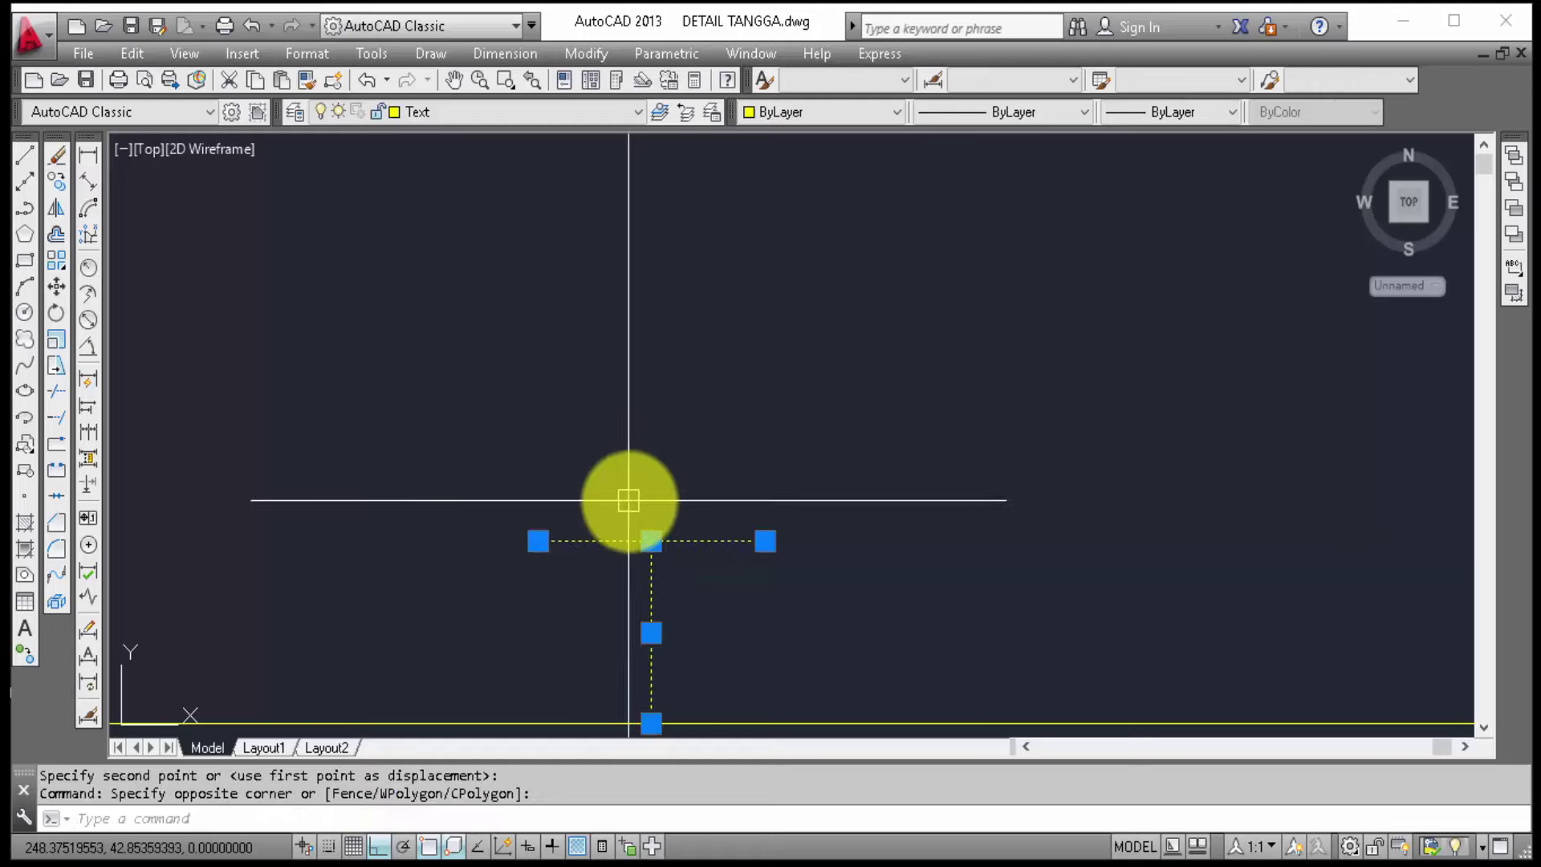
key("Escape")
key("Escape")
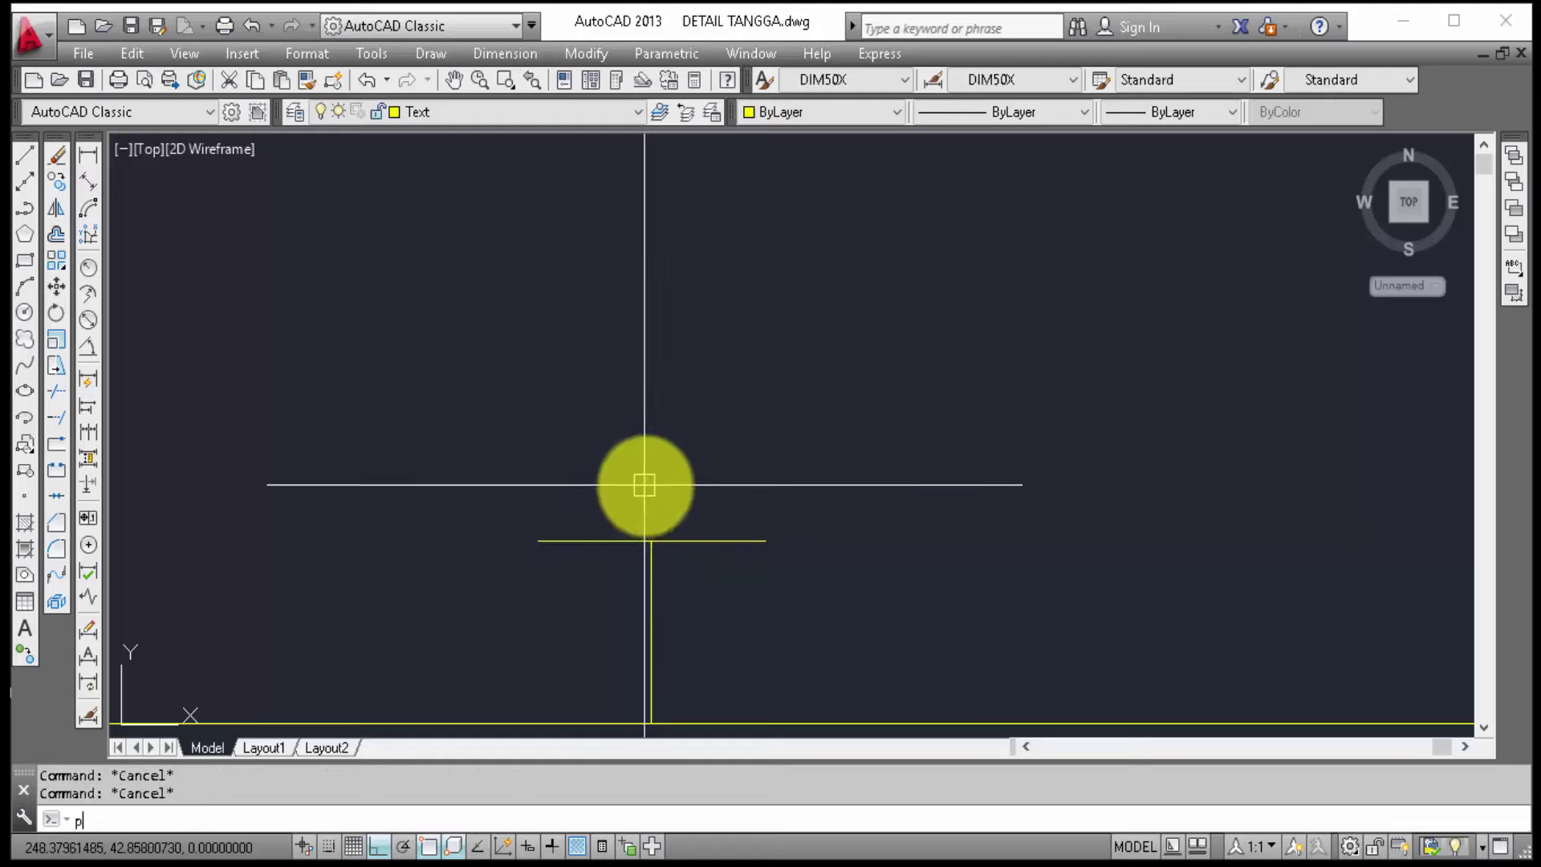
Step: Trace a closed triangle polyline from the bar's two ends down to the stem's bottom
type("pl")
key("Return")
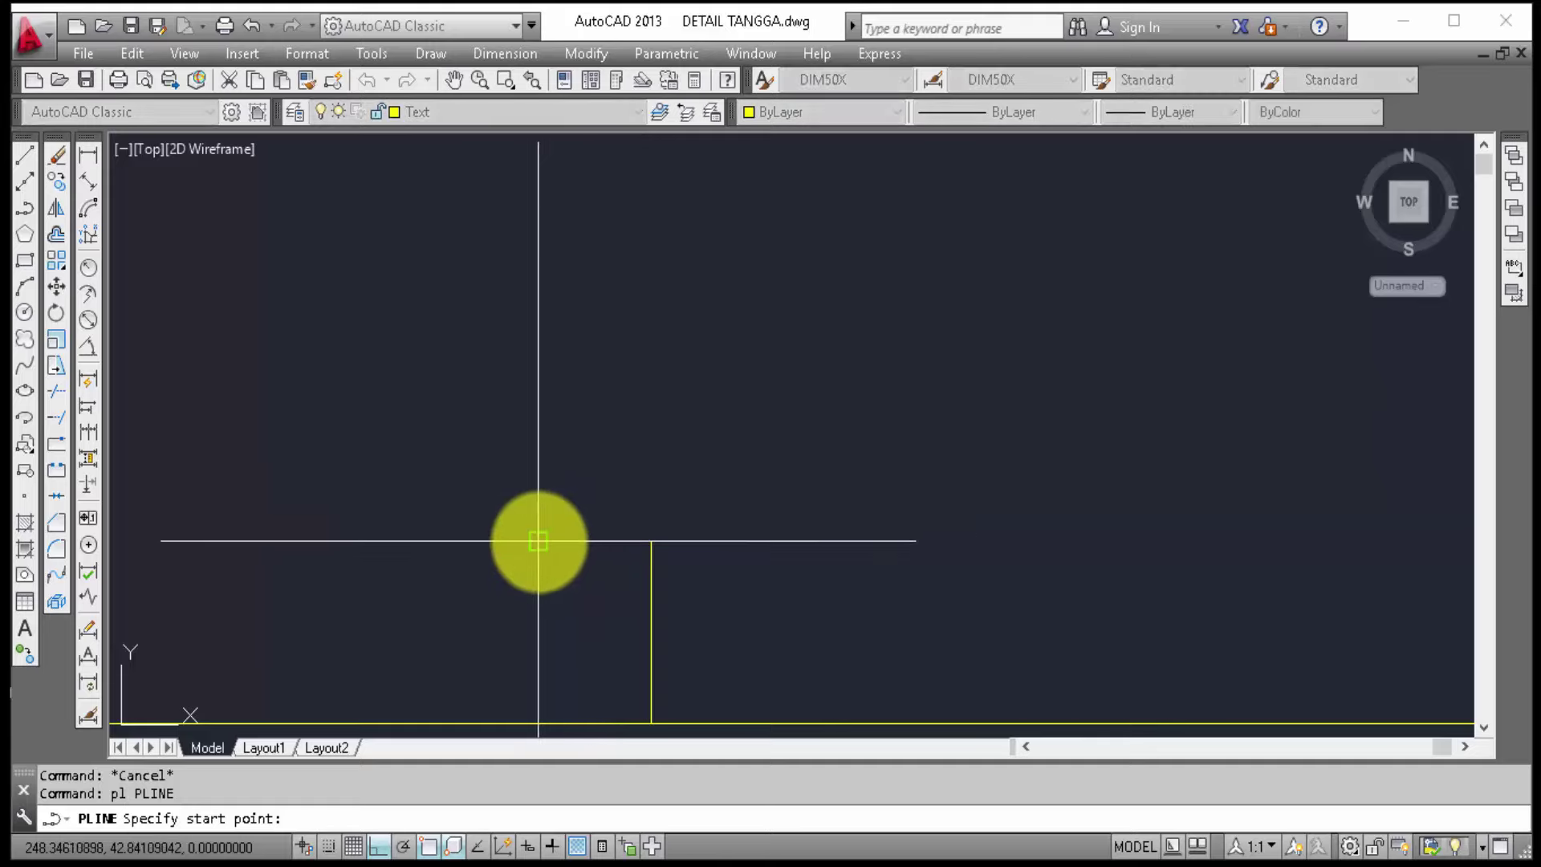
left_click(538, 542)
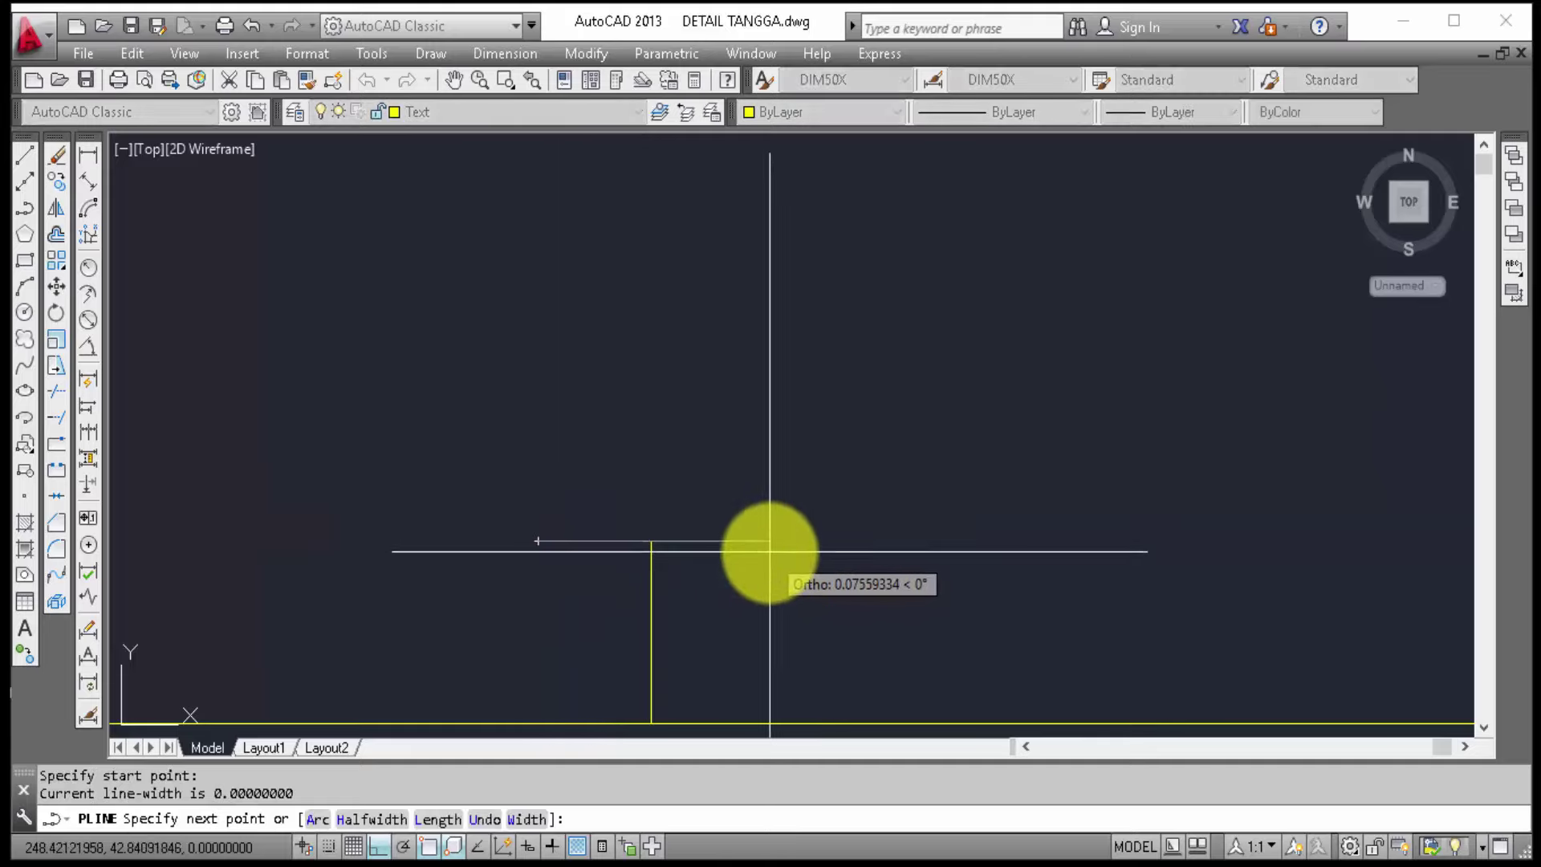
left_click(770, 545)
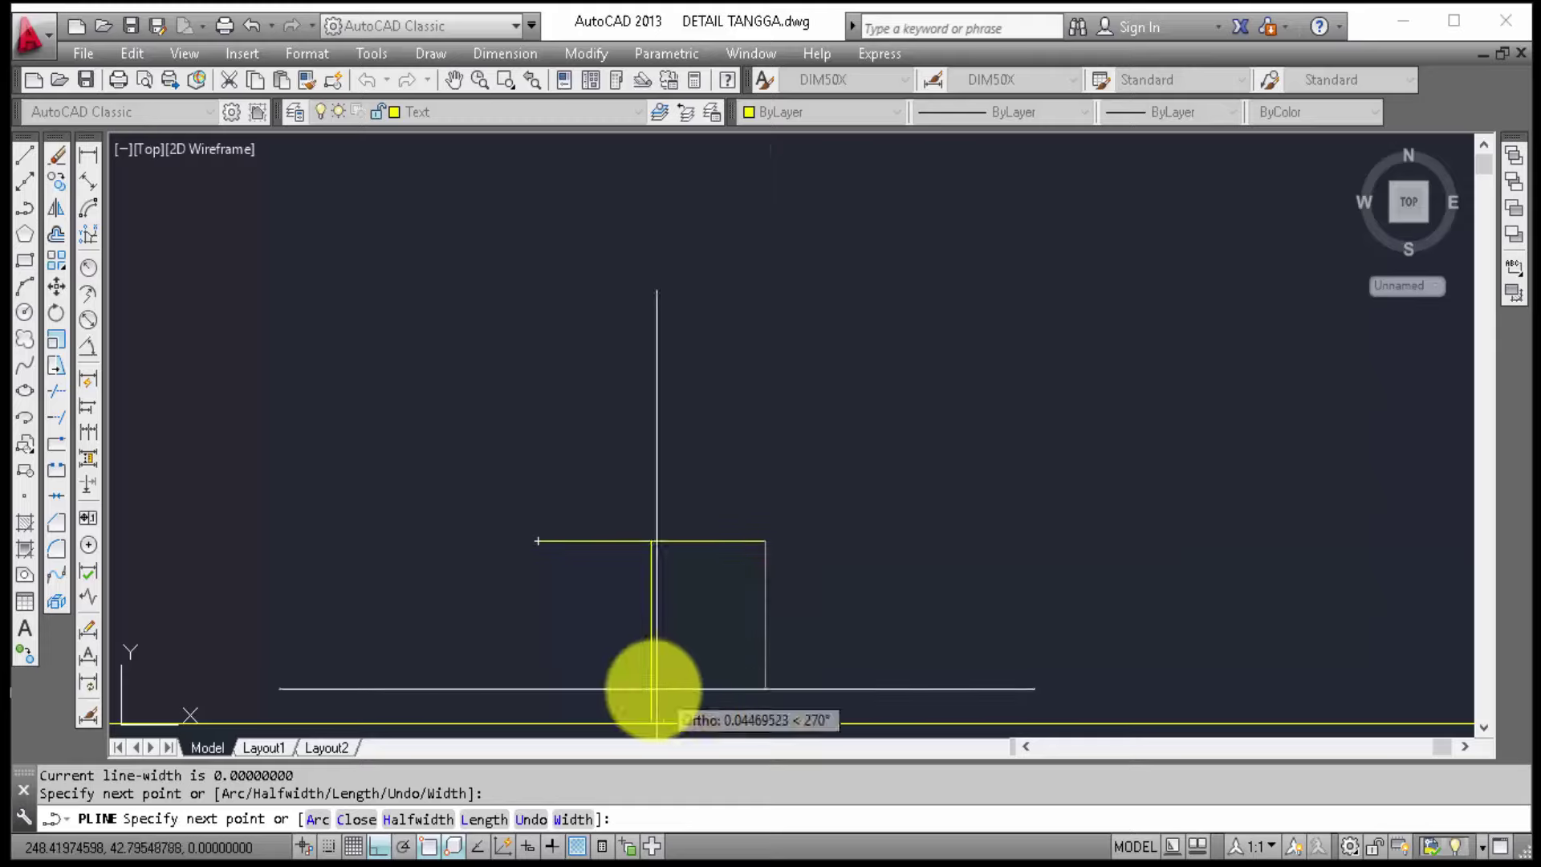
left_click(649, 719)
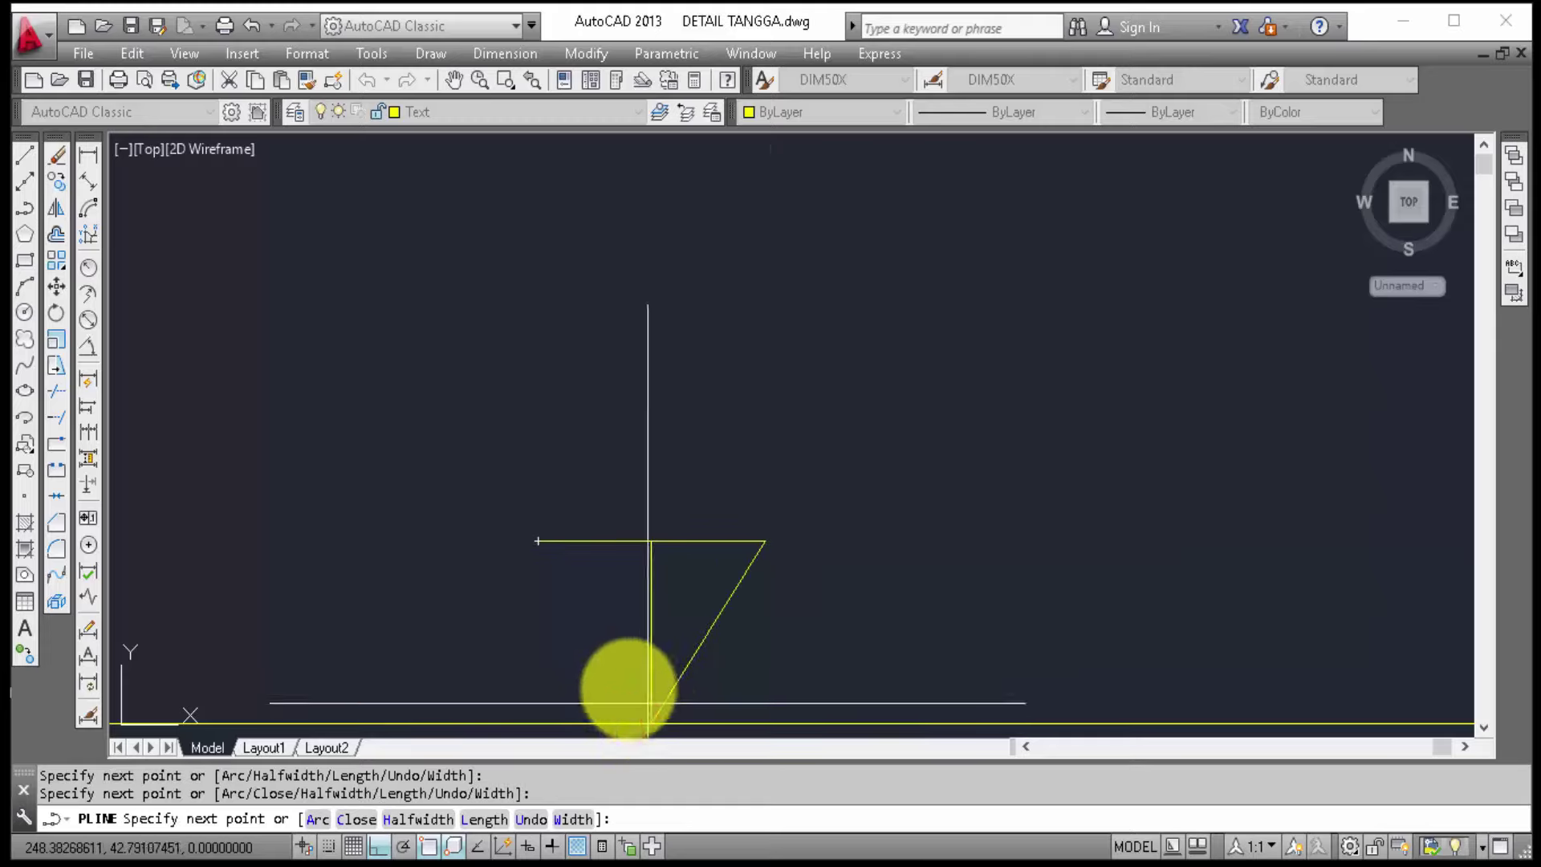
left_click(539, 542)
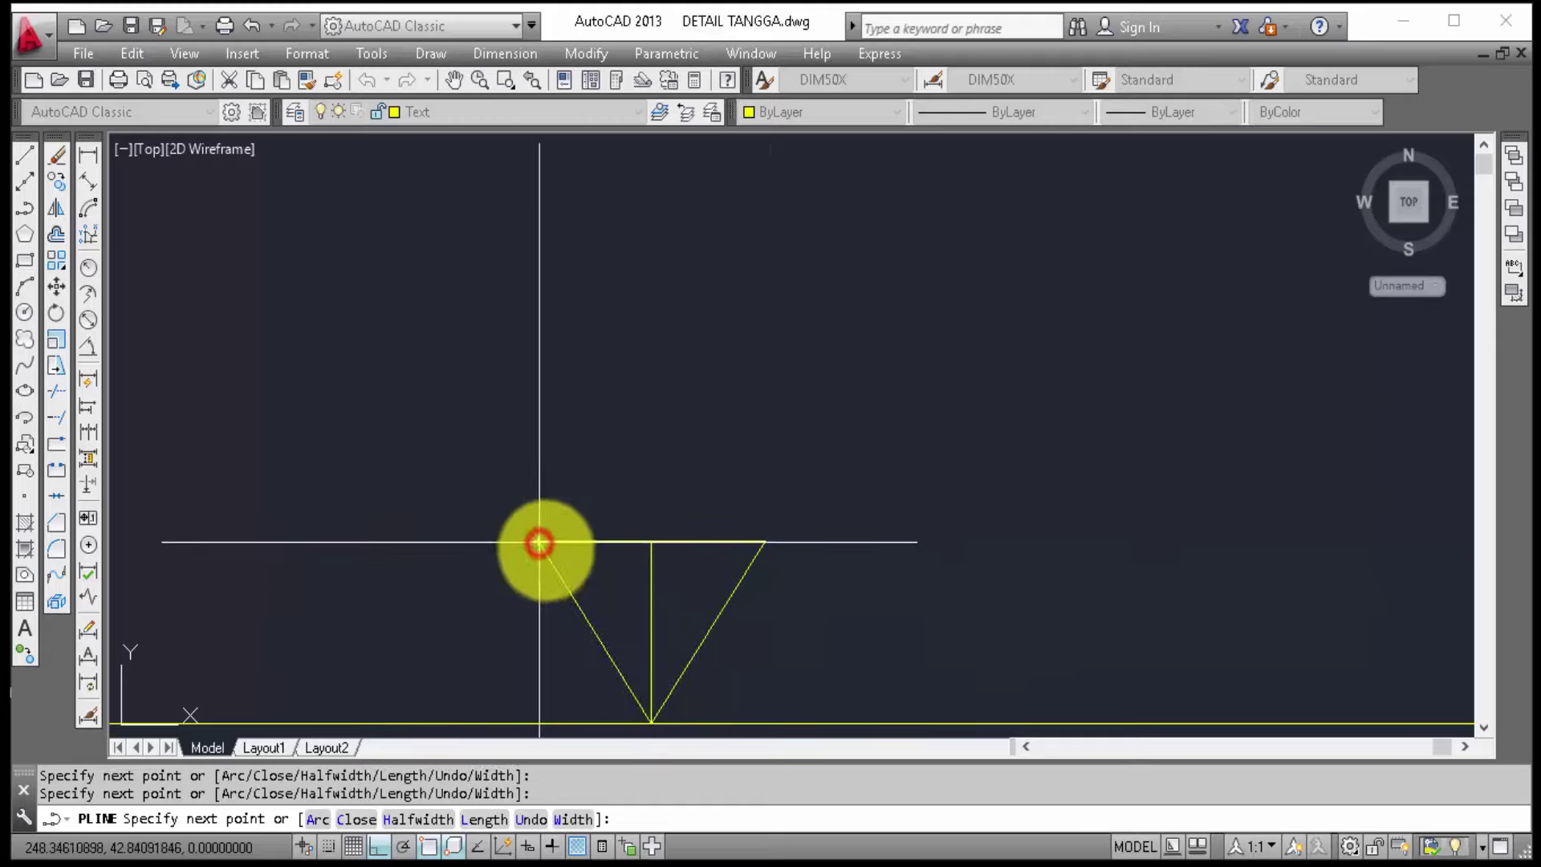
key("Escape")
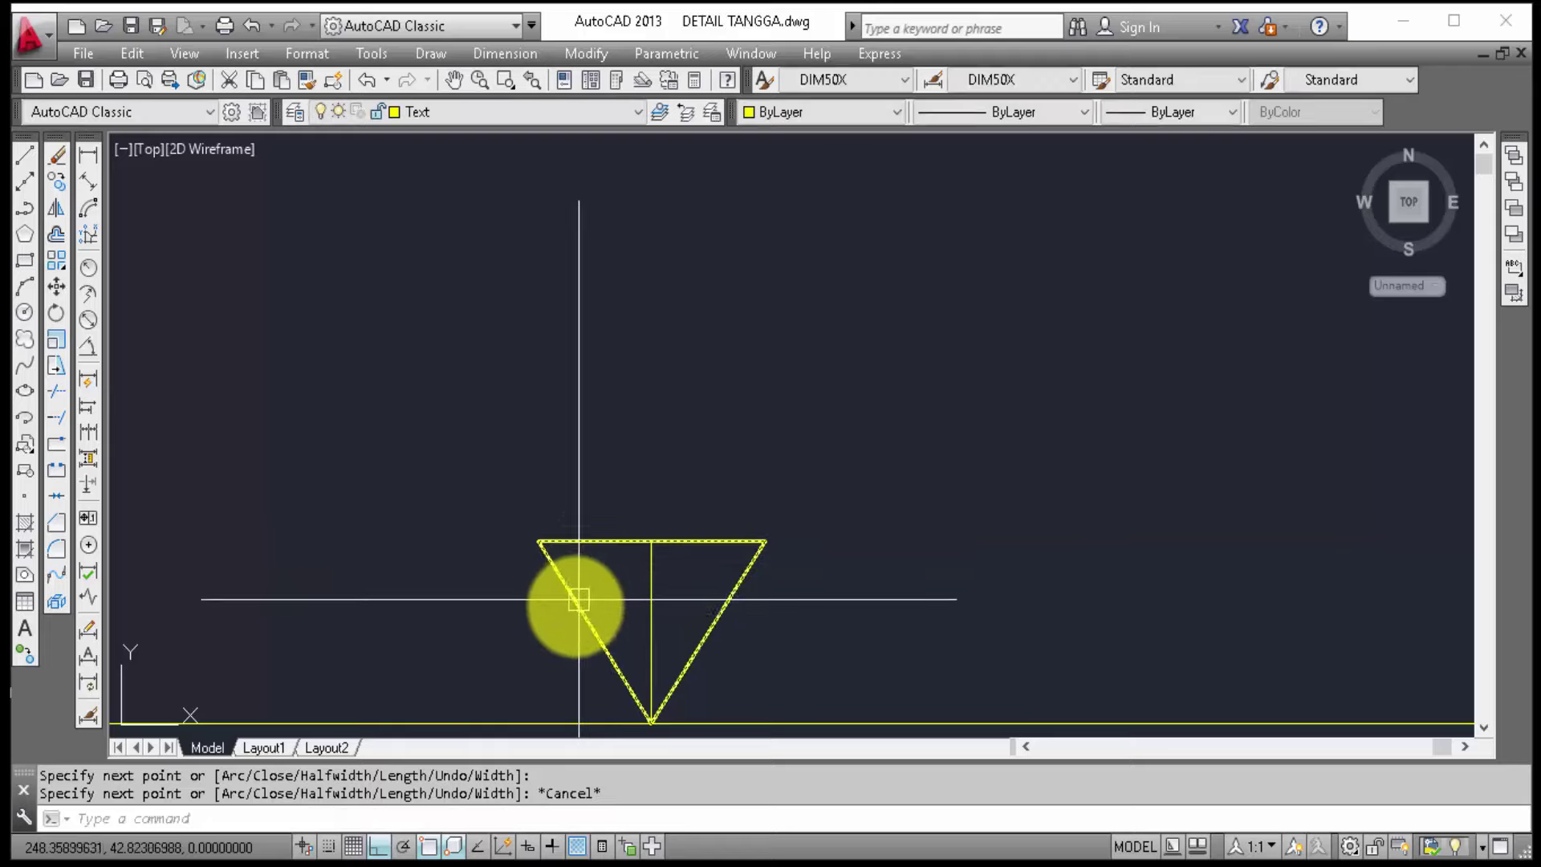
Step: Move the triangle further right along the floor line
left_click(577, 606)
type("m")
key("Return")
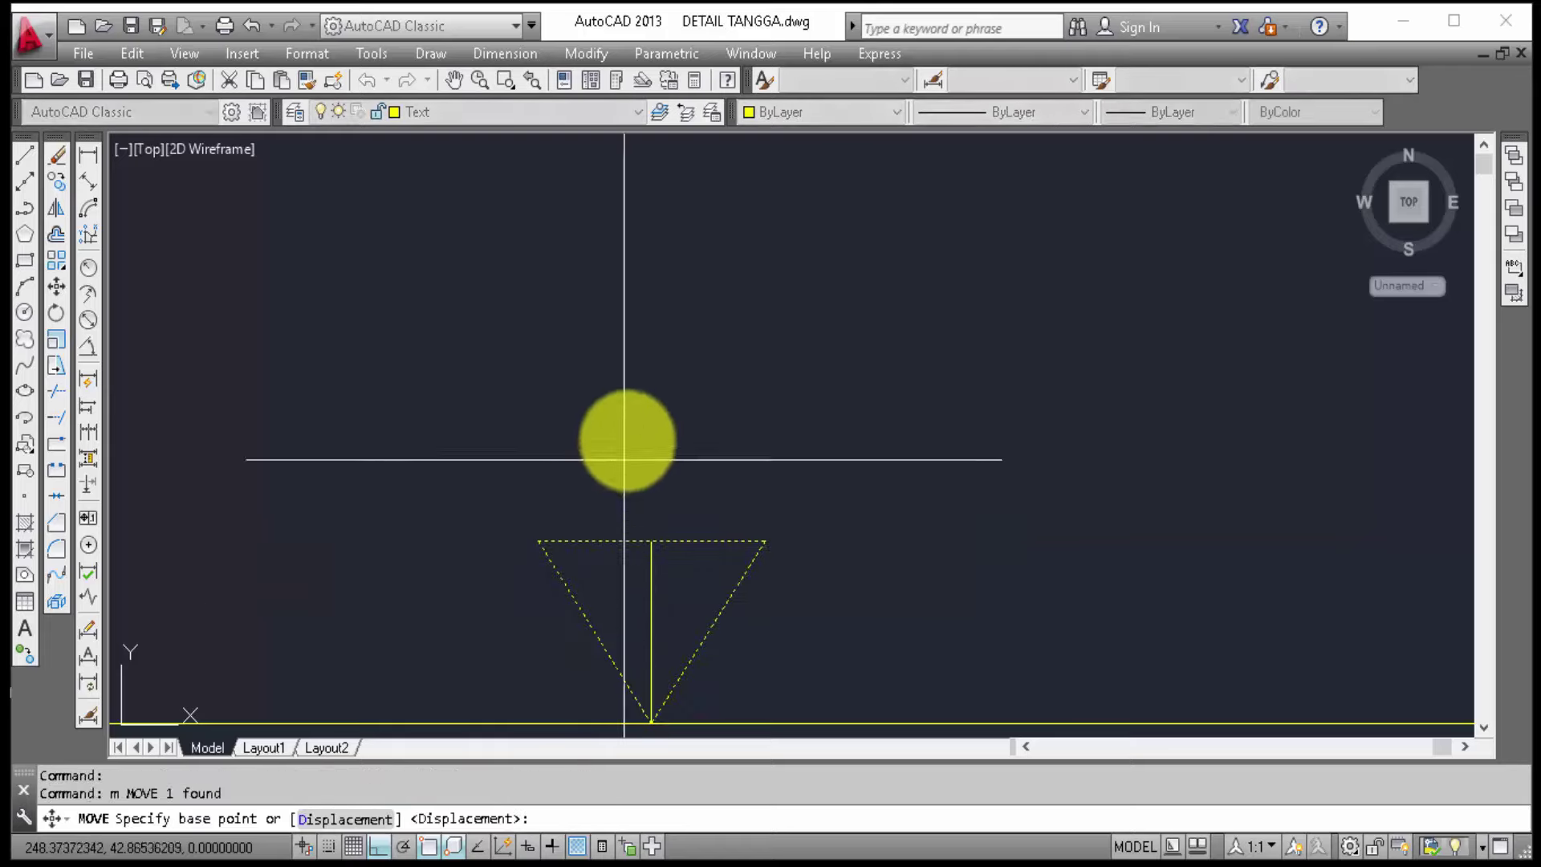
left_click(629, 437)
left_click(1070, 520)
Step: Erase the two T-shaped guide lines
left_click(813, 602)
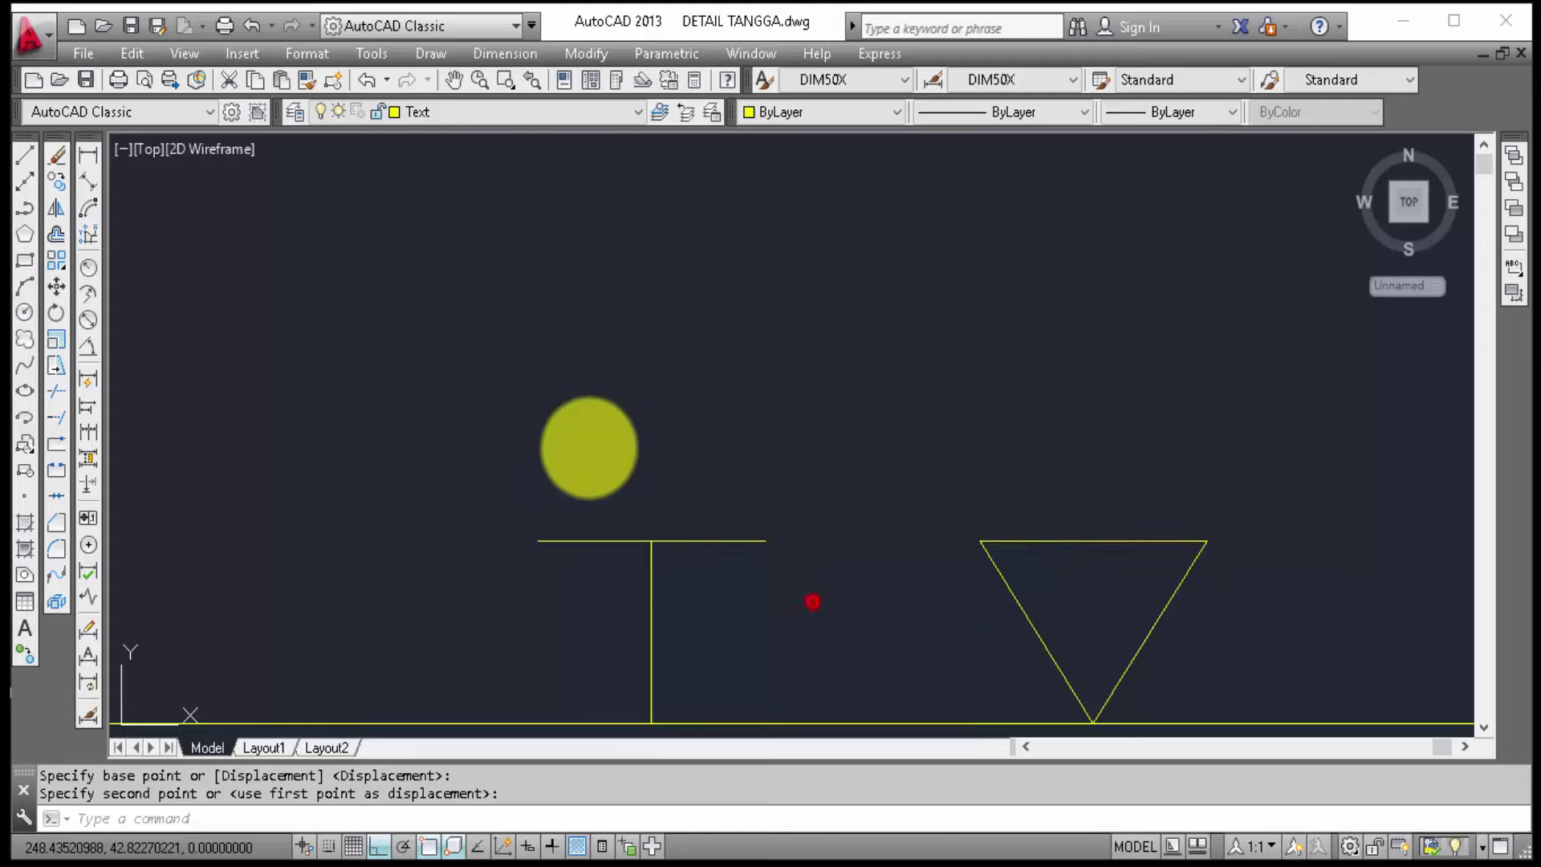
left_click(561, 437)
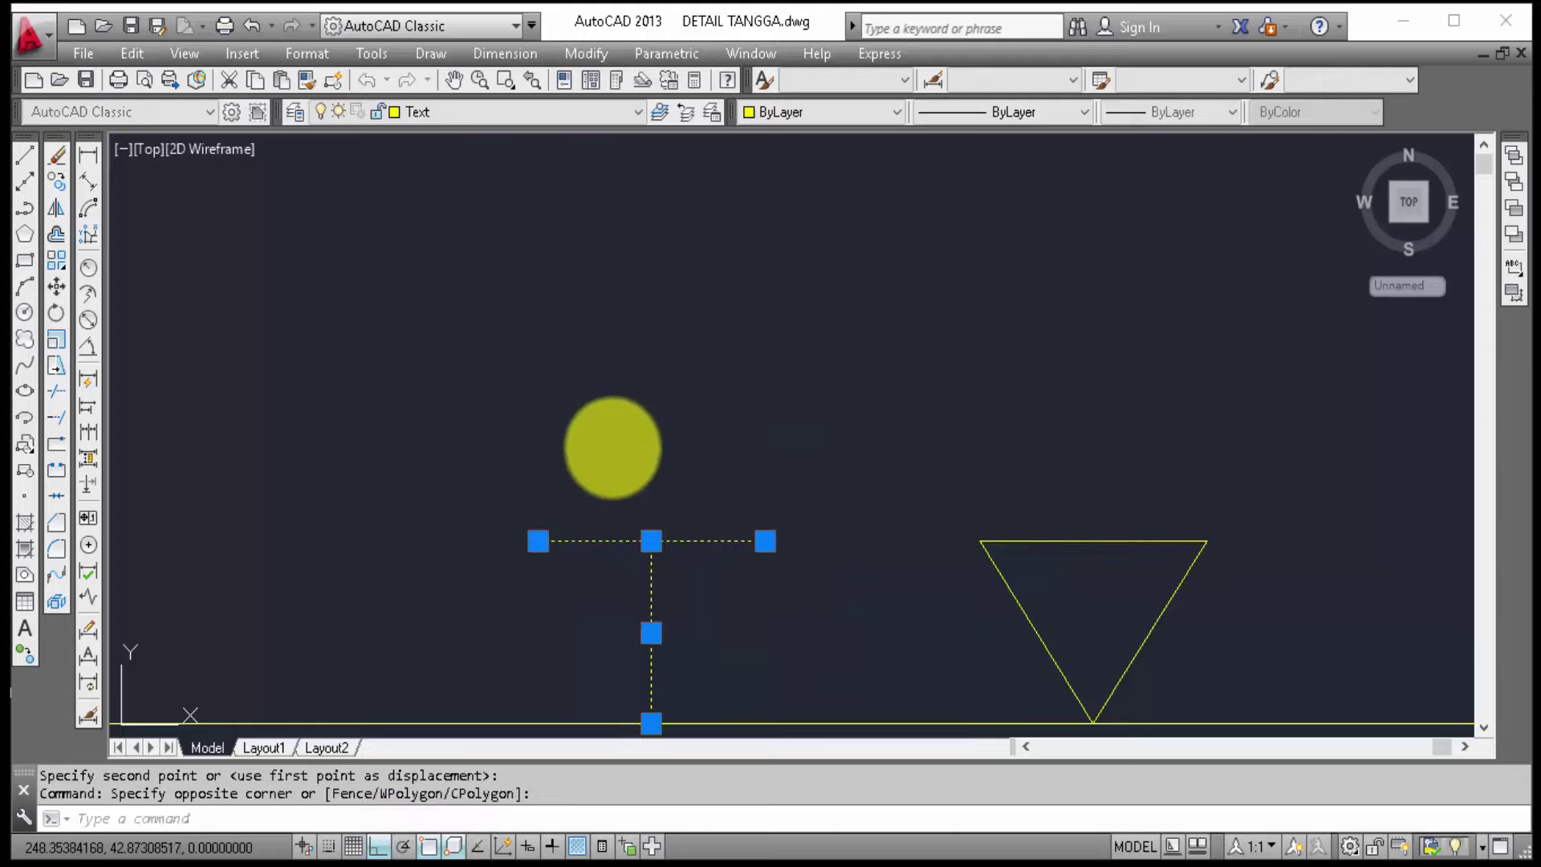
type("e")
key("Return")
scroll(847, 525, "down", 5)
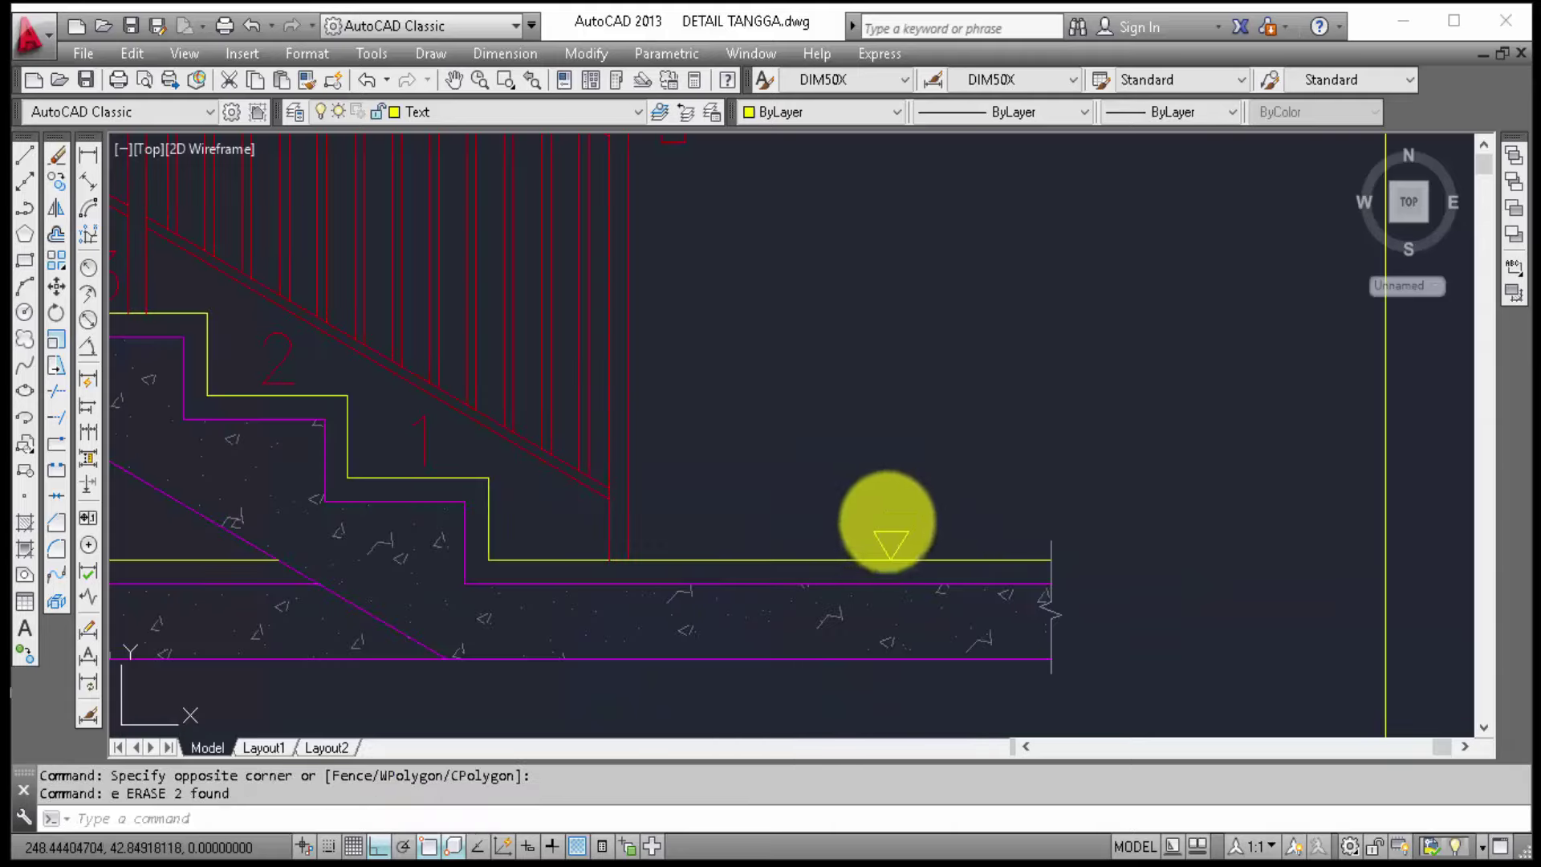
scroll(915, 536, "up", 4)
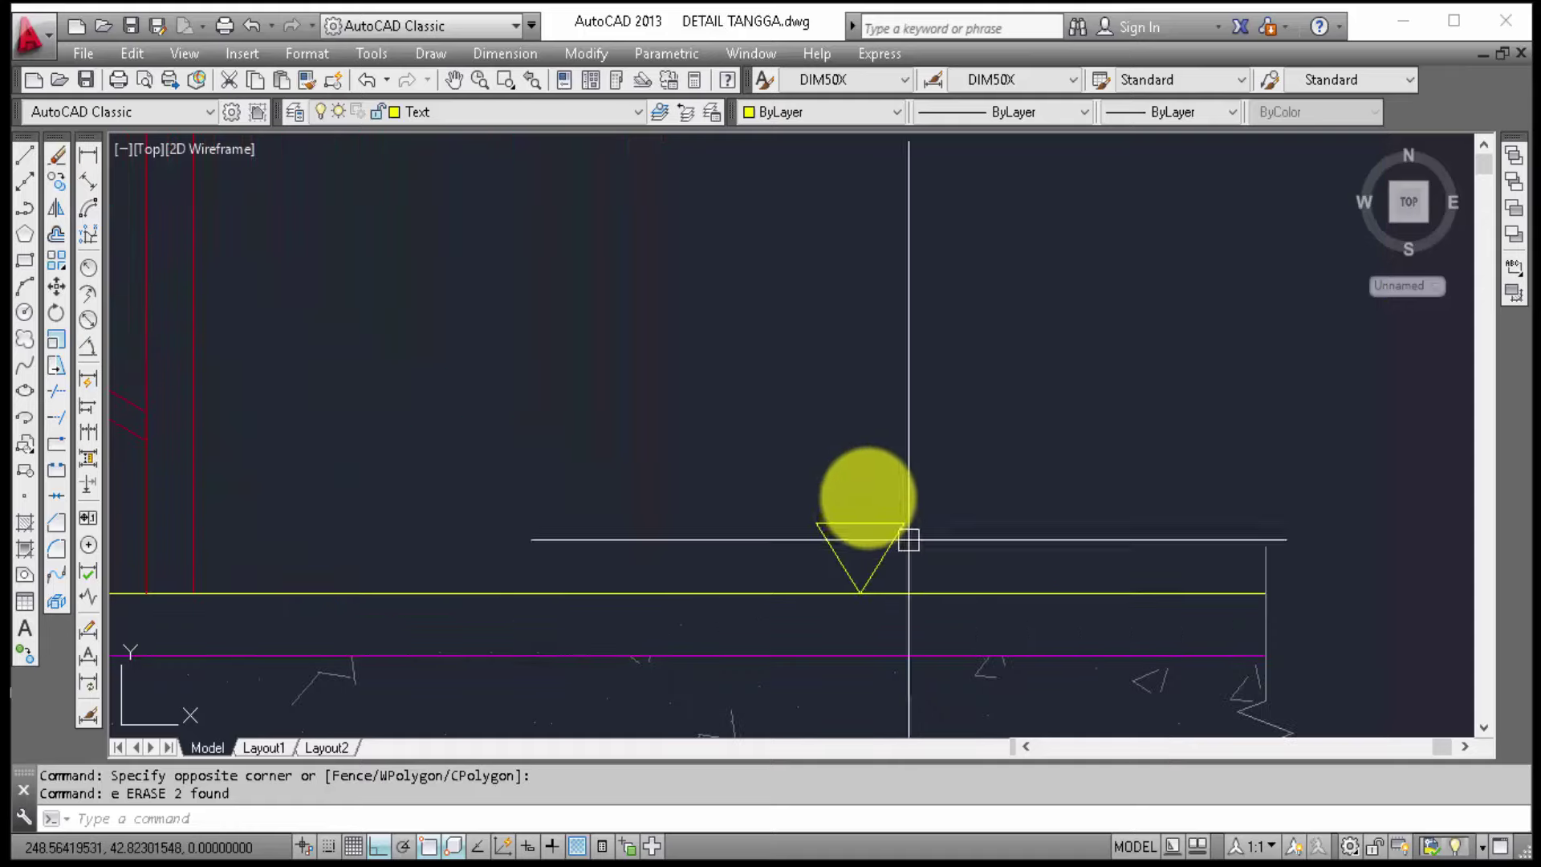
scroll(899, 551, "up", 2)
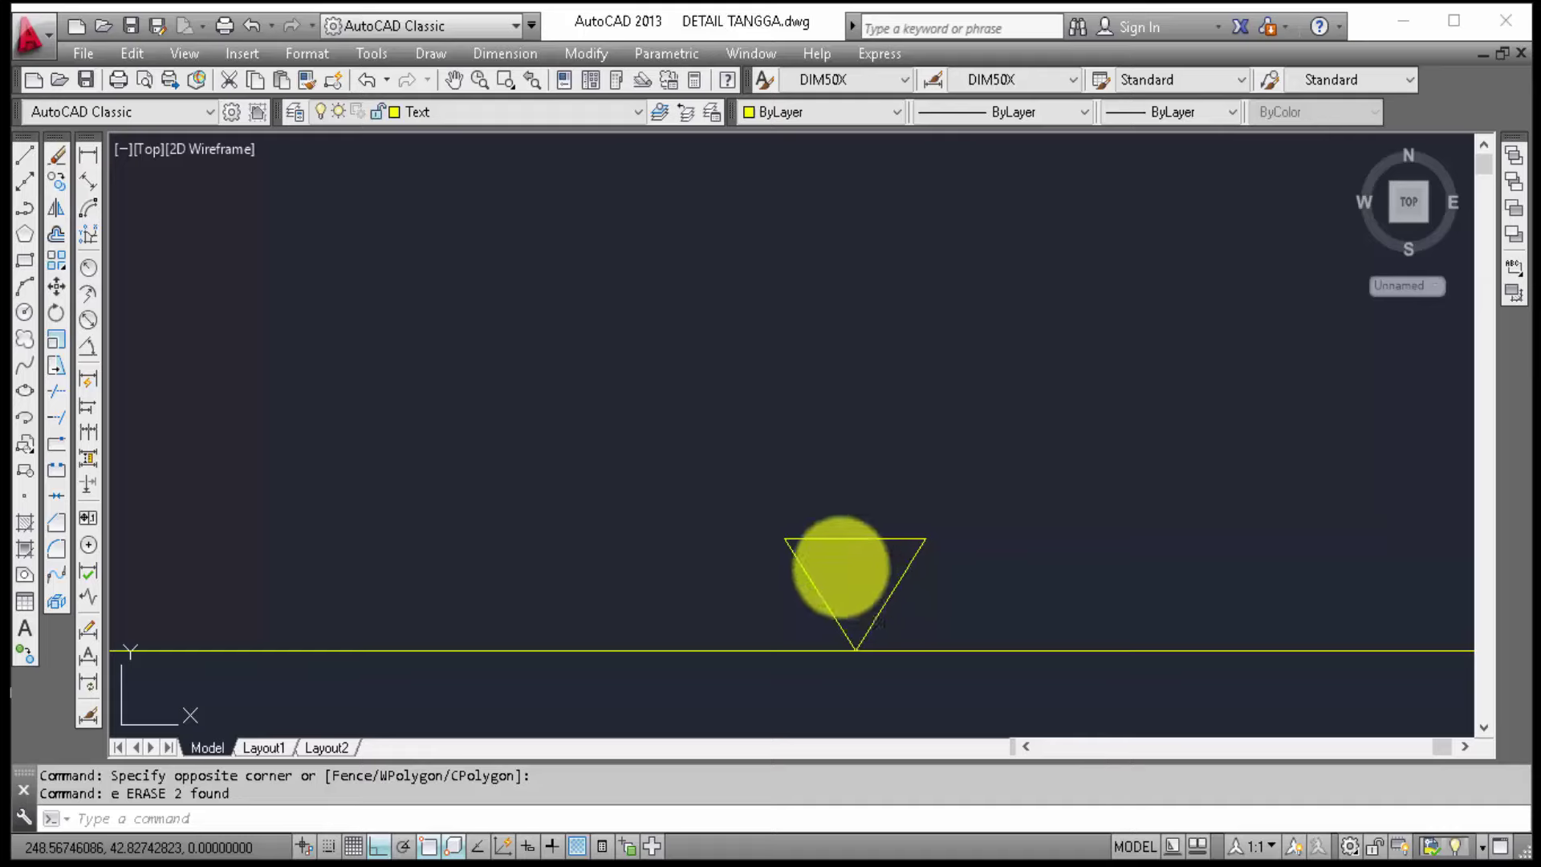
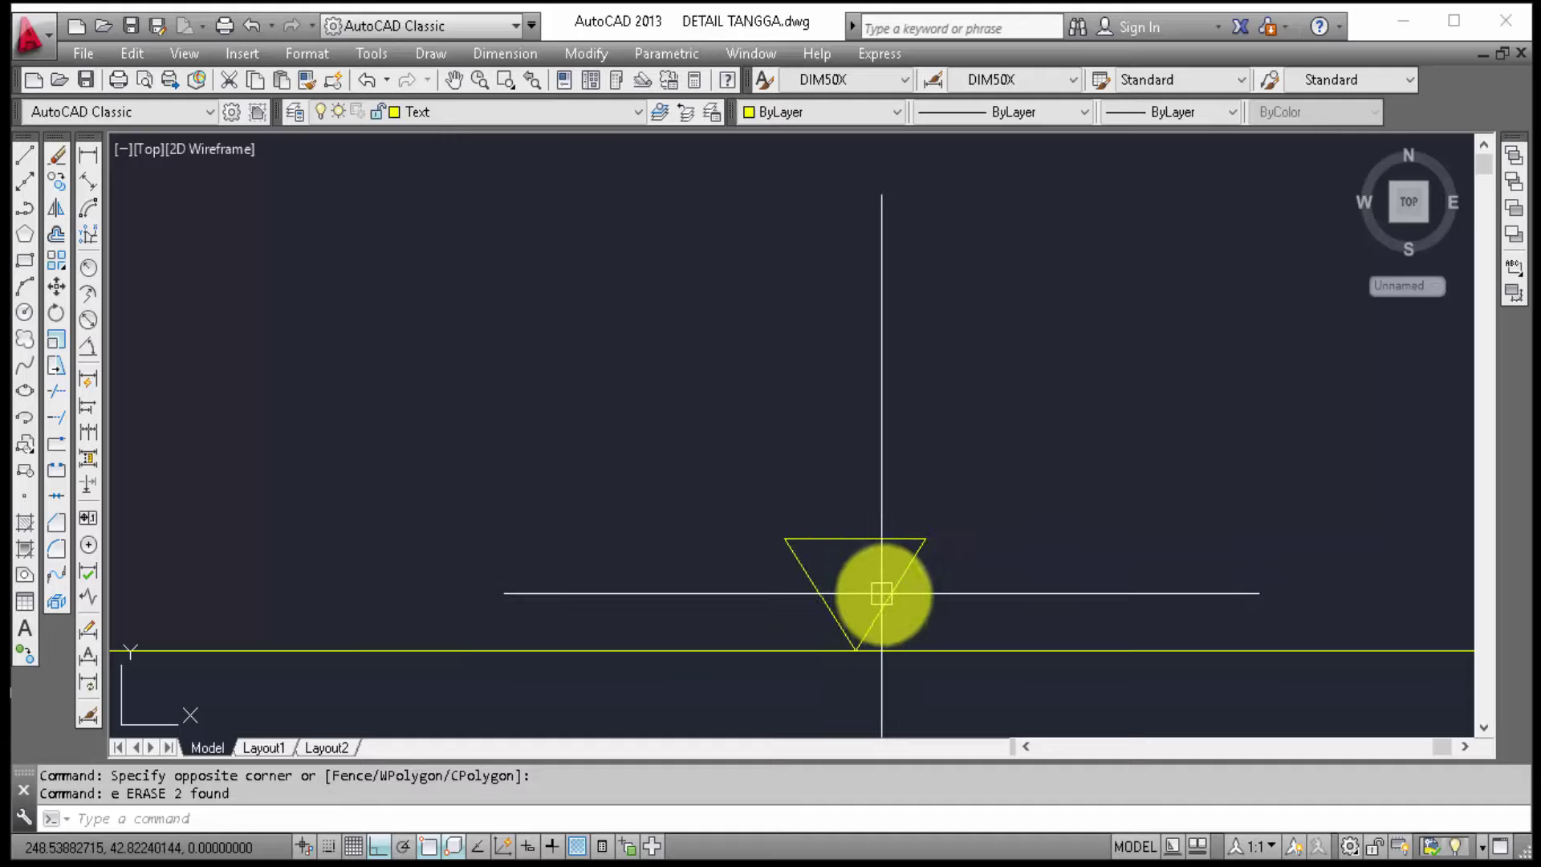
Step: Move the triangular level marker left onto the floor line beside the stair's foot
right_click(937, 603)
left_click(654, 458)
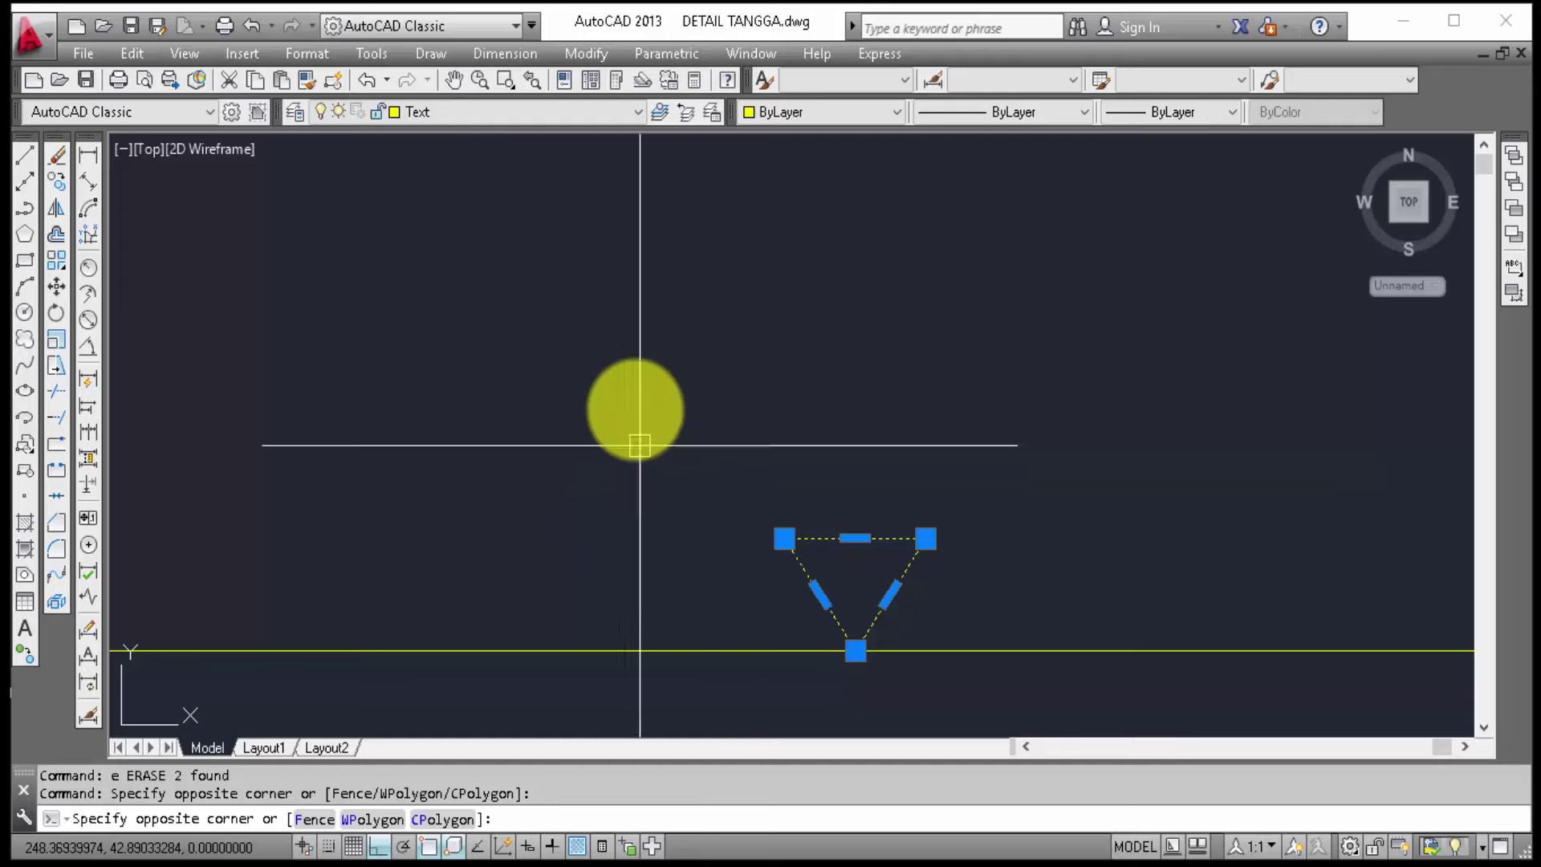
left_click(590, 391)
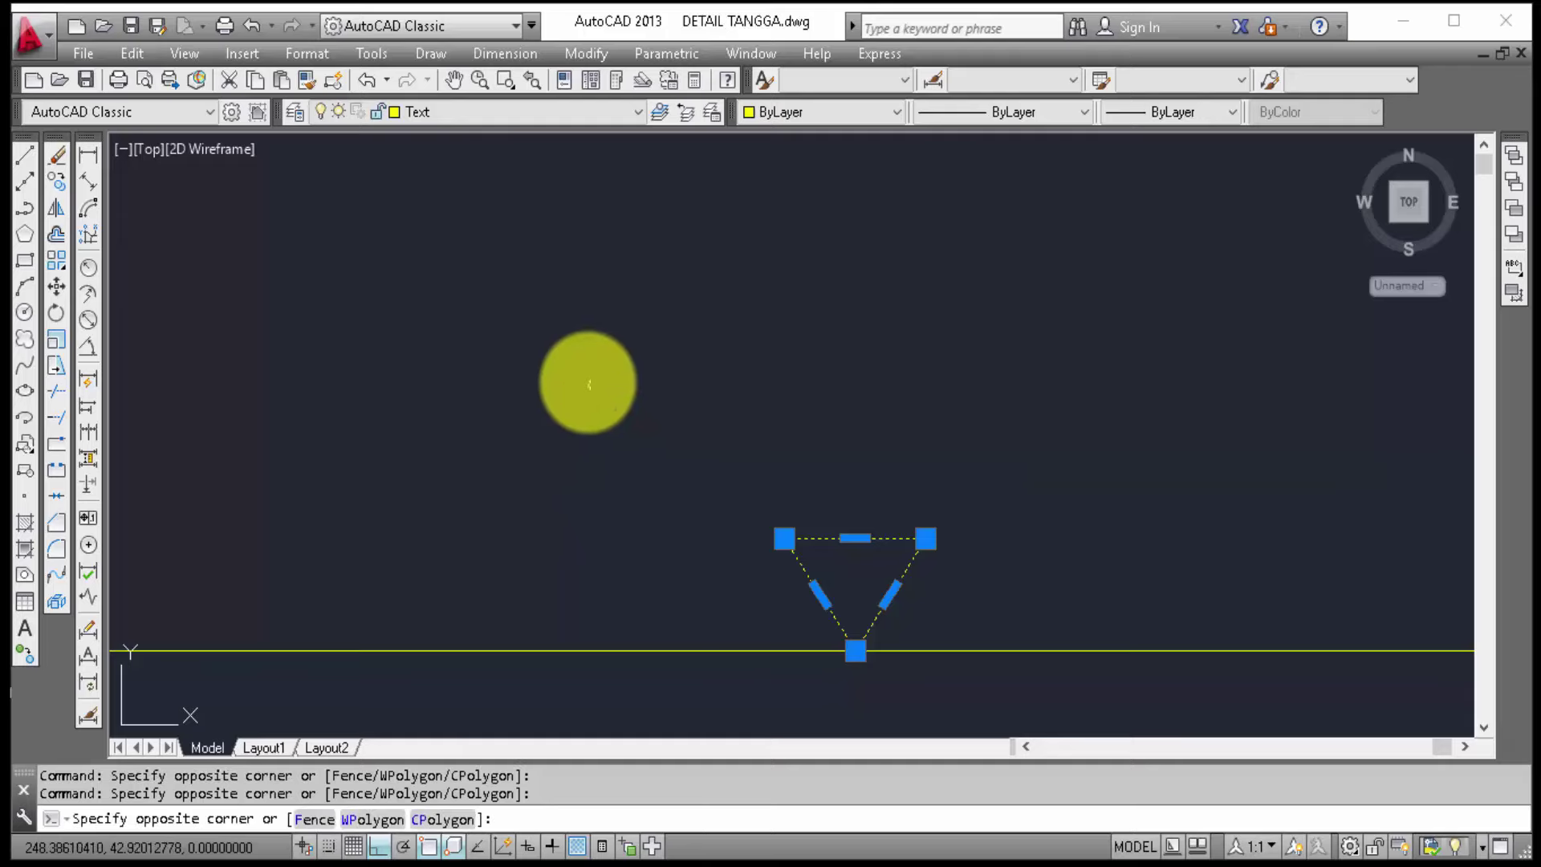
type("m")
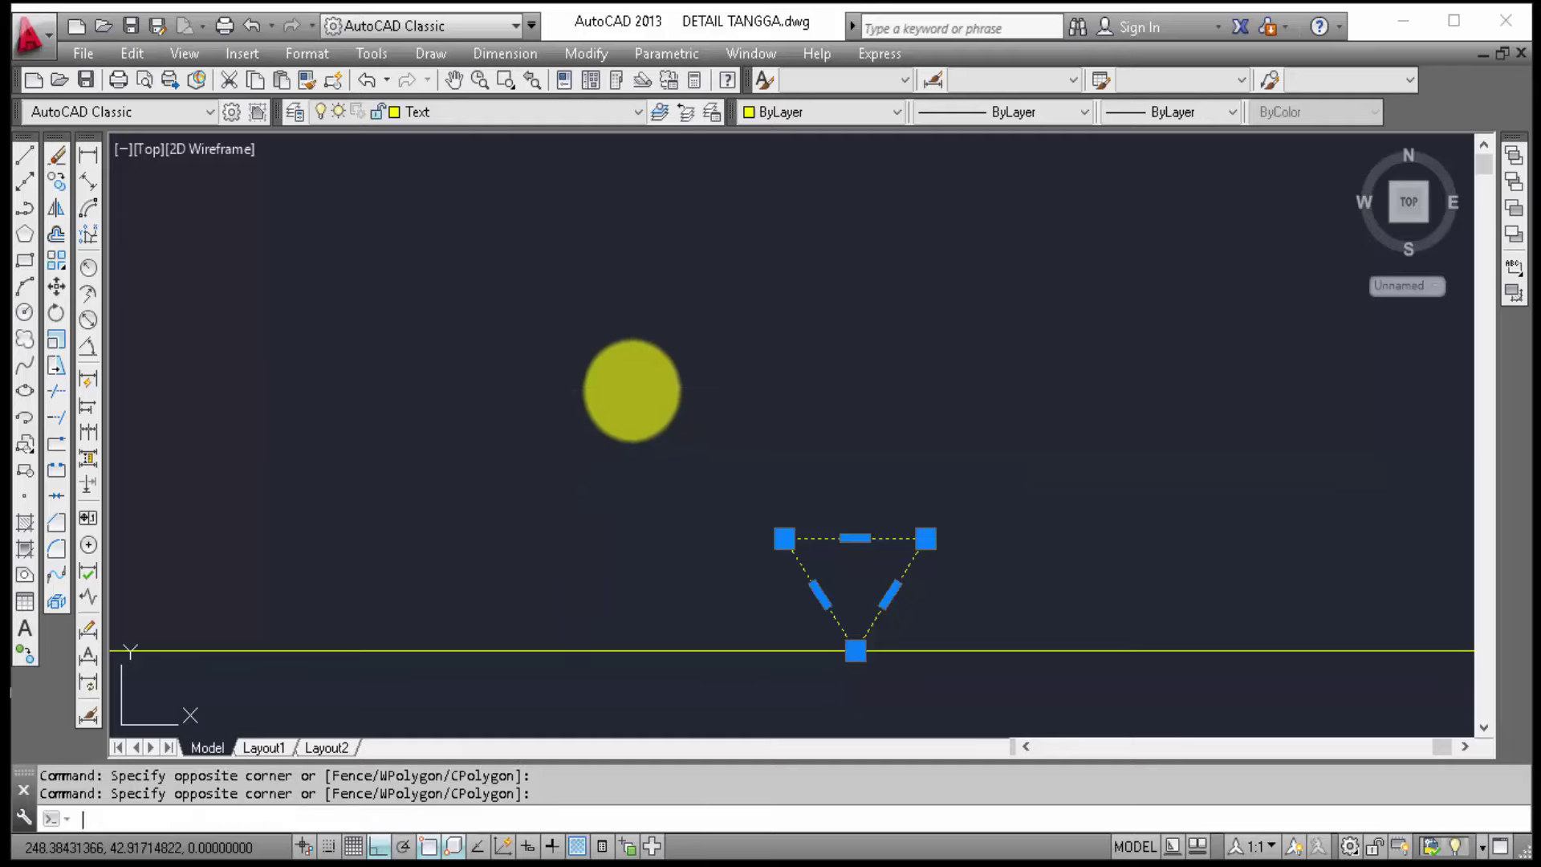
key("Return")
left_click(843, 423)
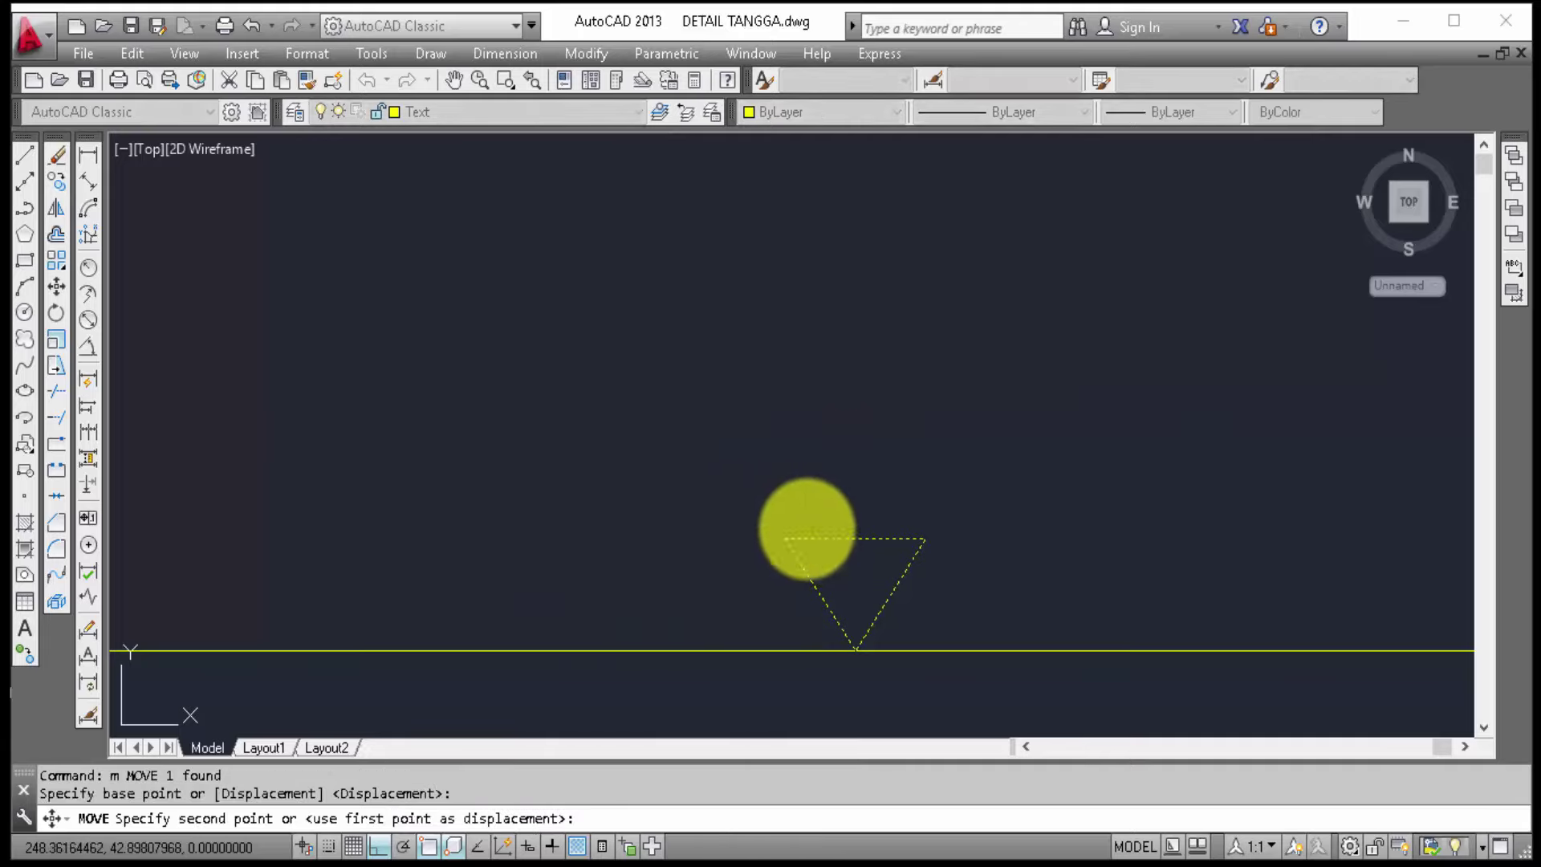
left_click(541, 420)
scroll(863, 521, "down", 2)
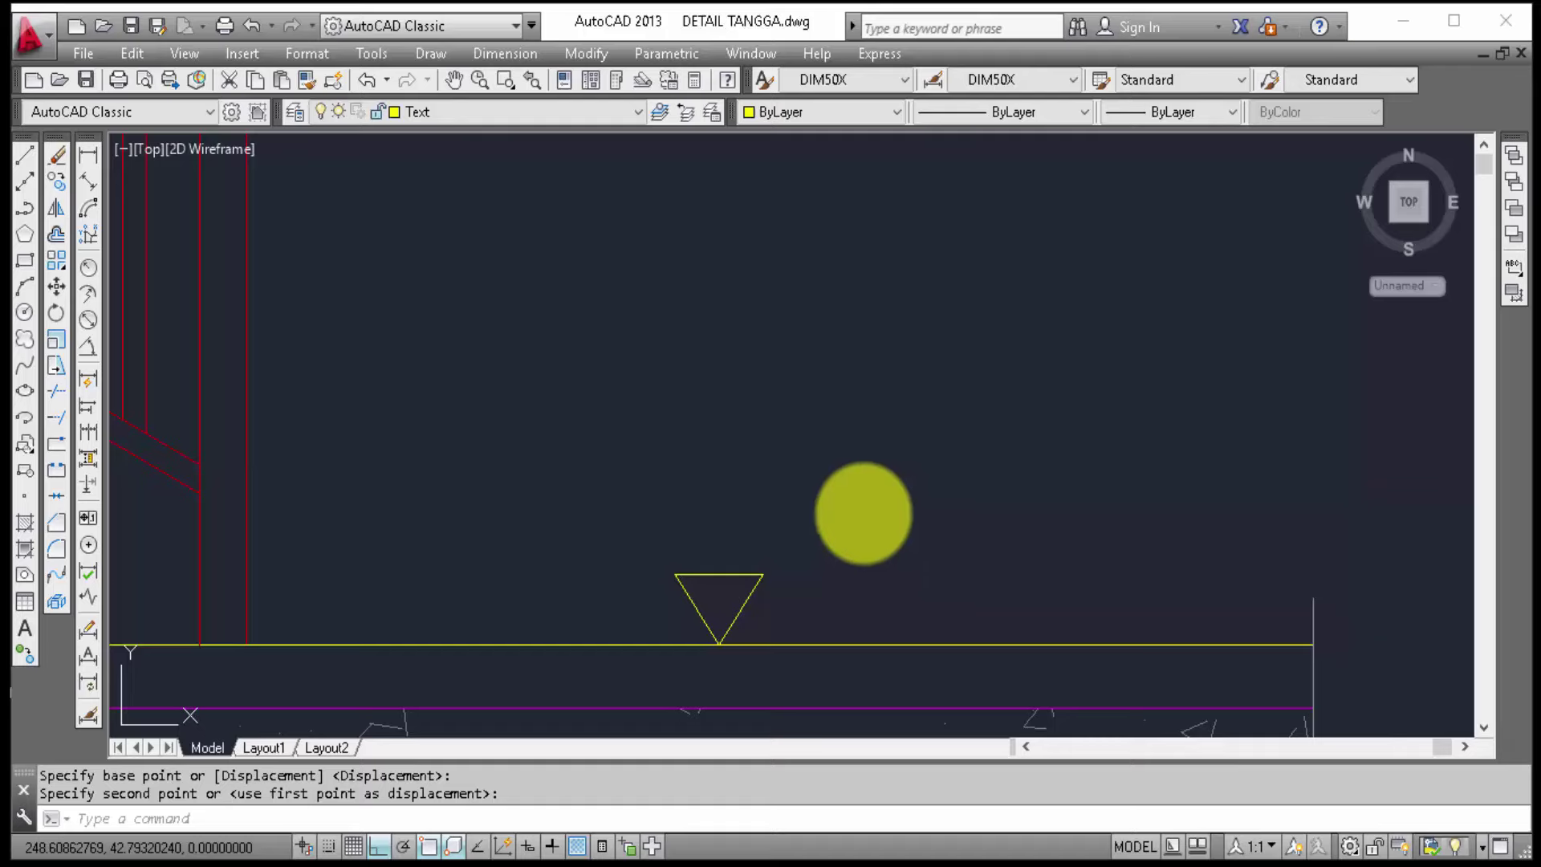
scroll(843, 495, "down", 1)
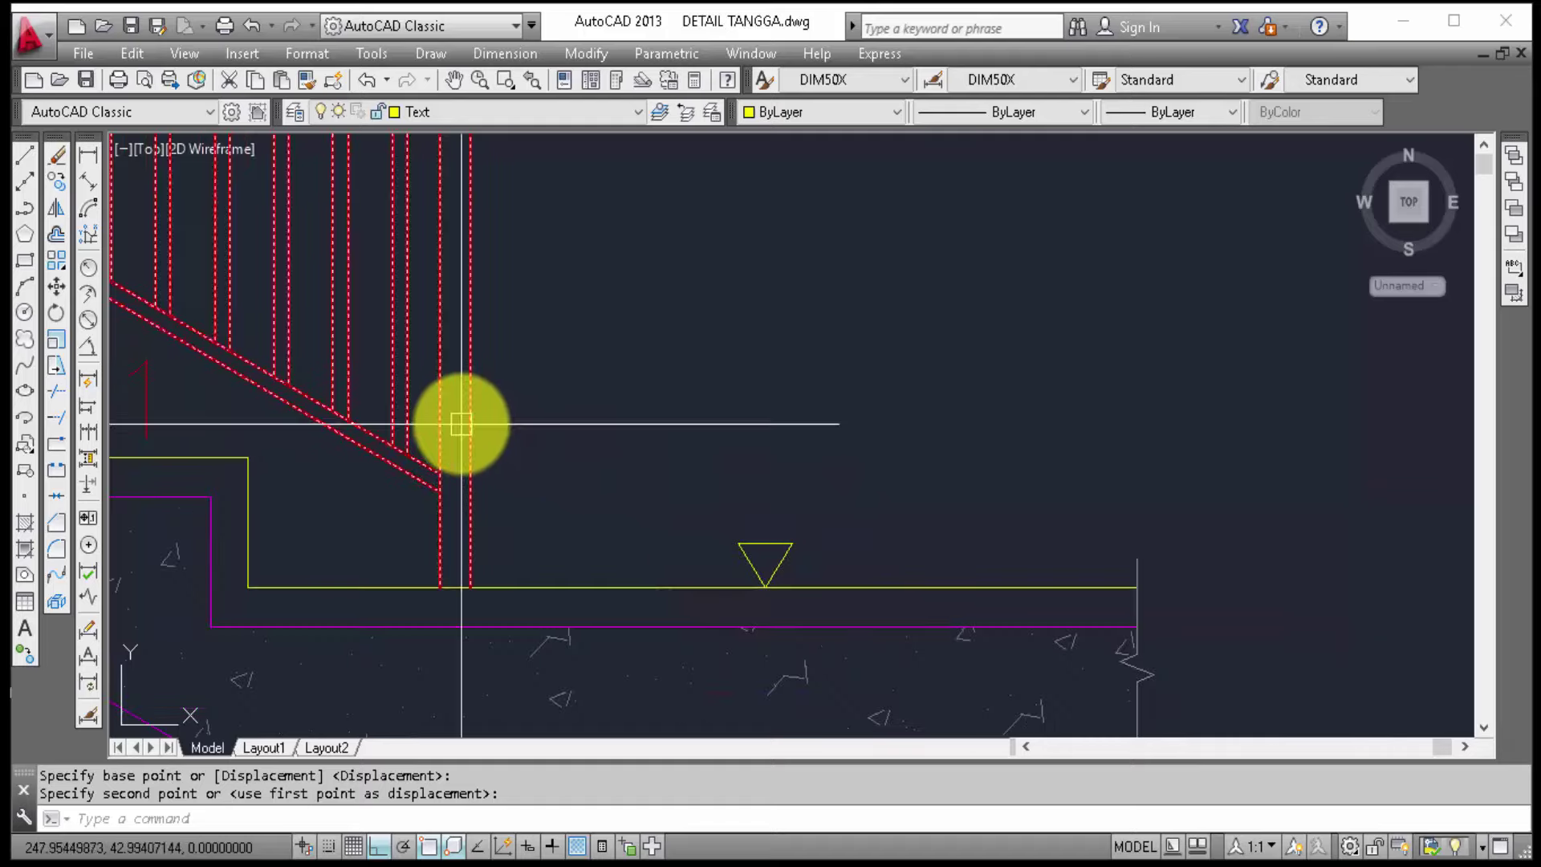
left_click(148, 414)
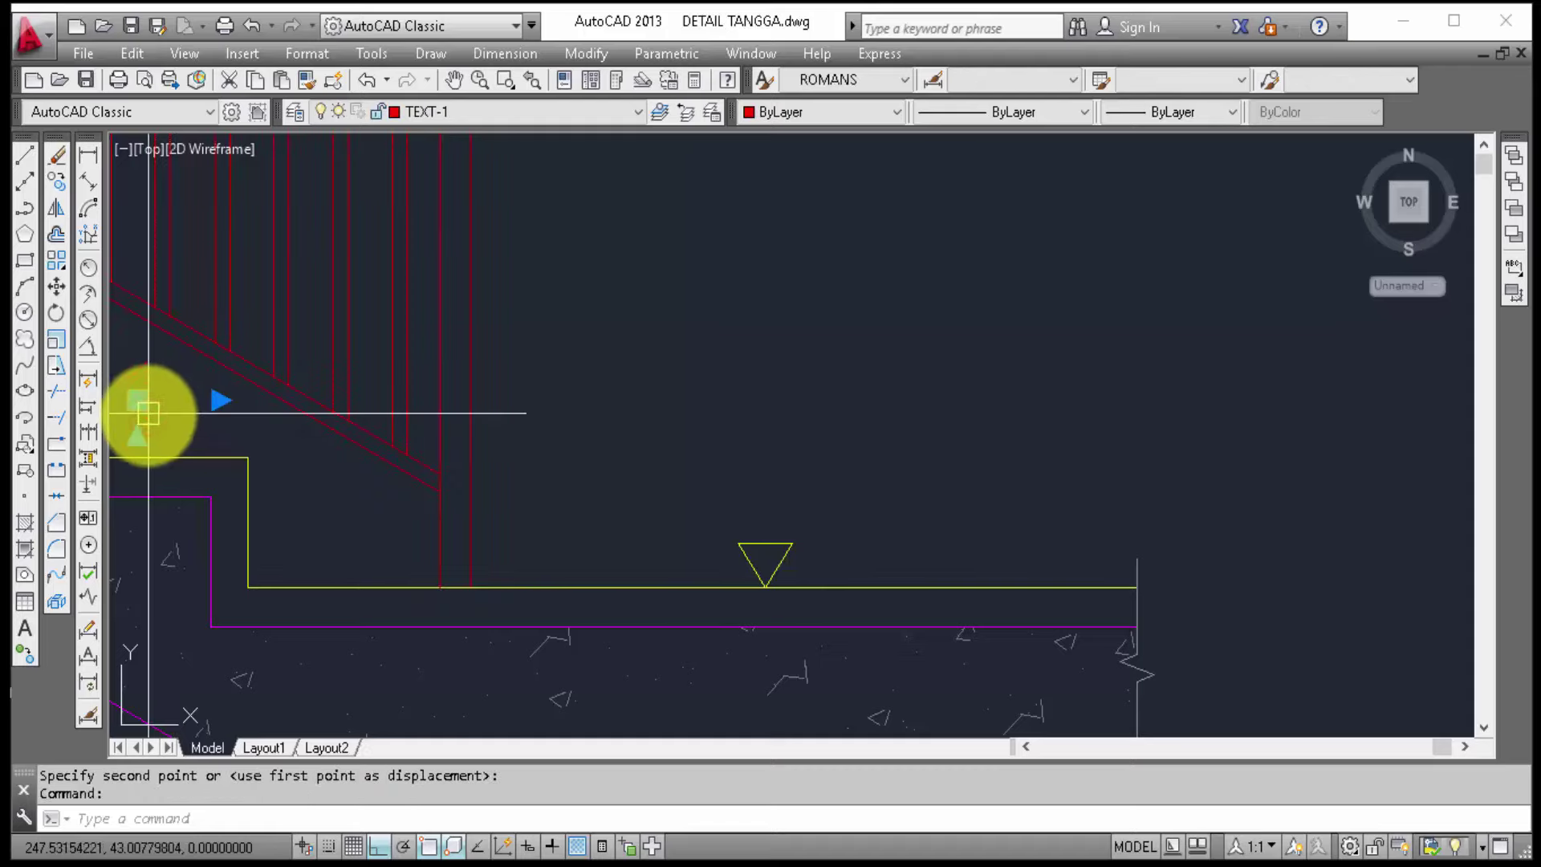
Step: Copy the small red text label to just above the level triangle
type("co")
key("Return")
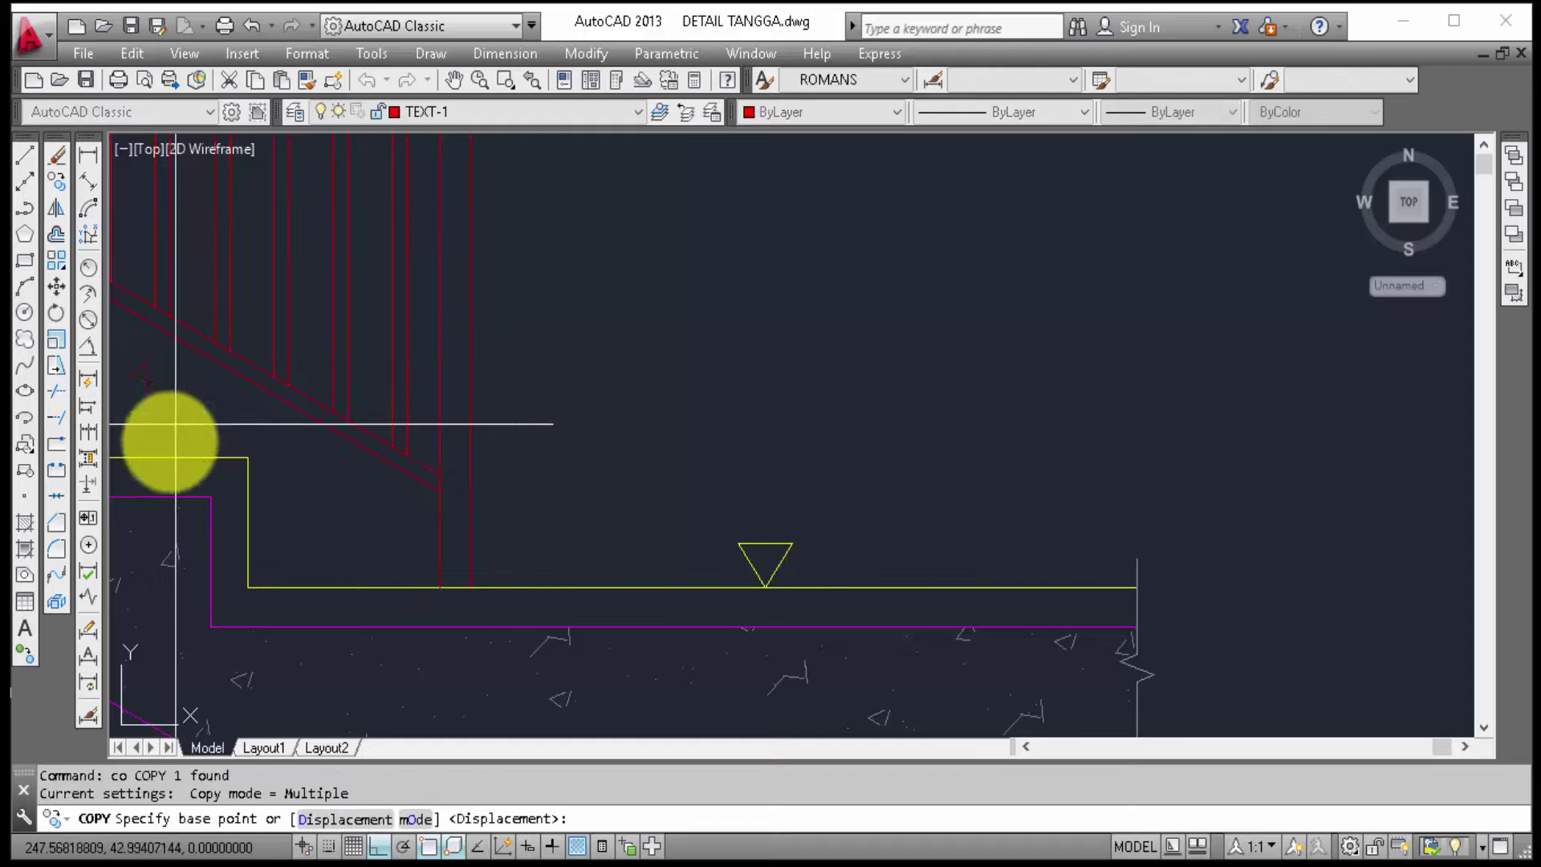
left_click(144, 459)
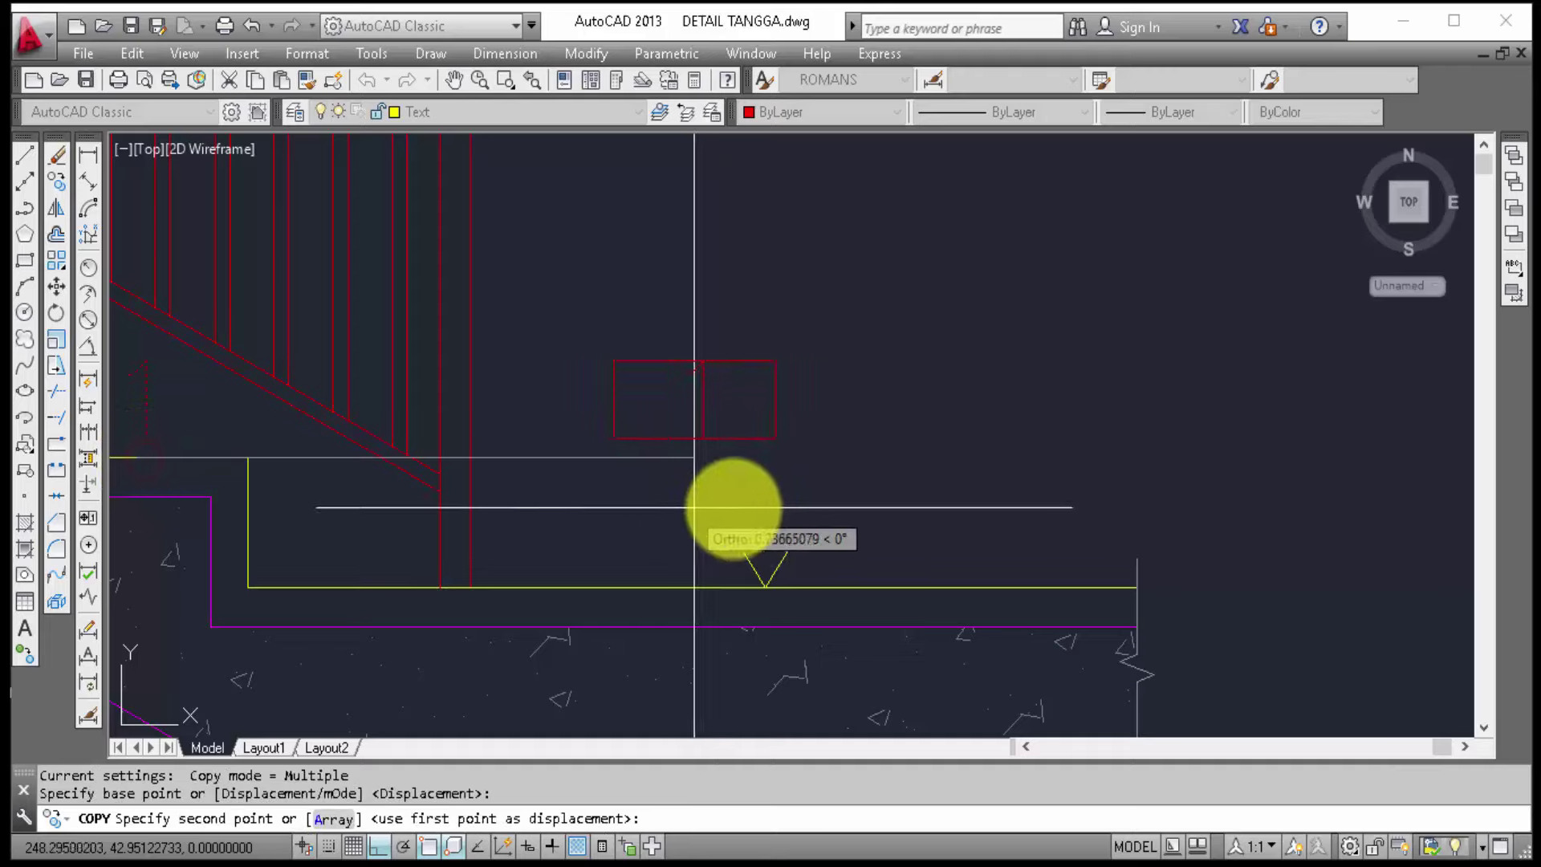
left_click(764, 545)
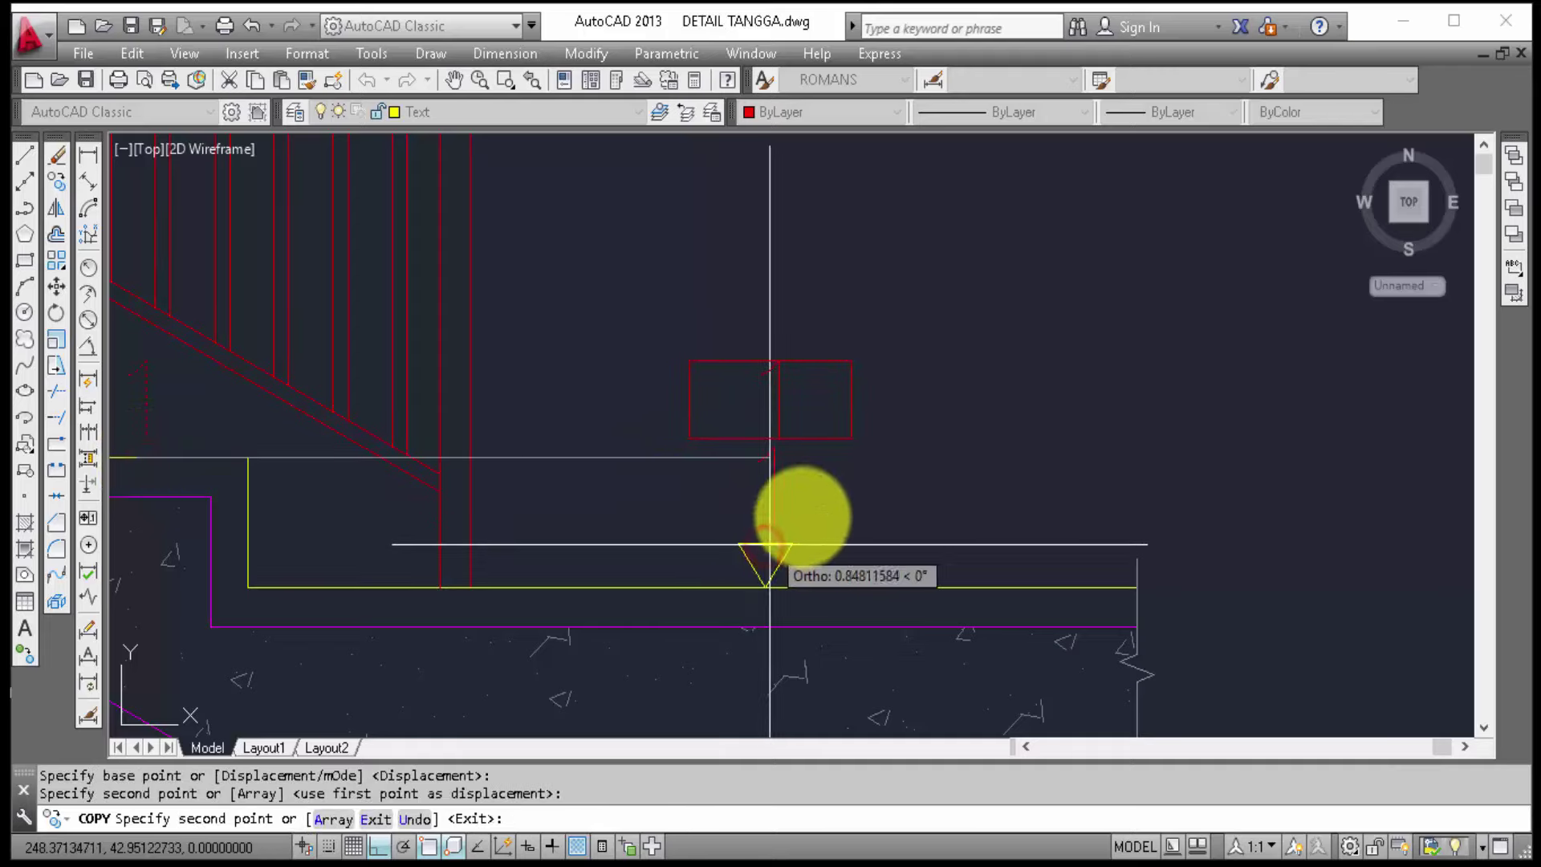
key("Escape")
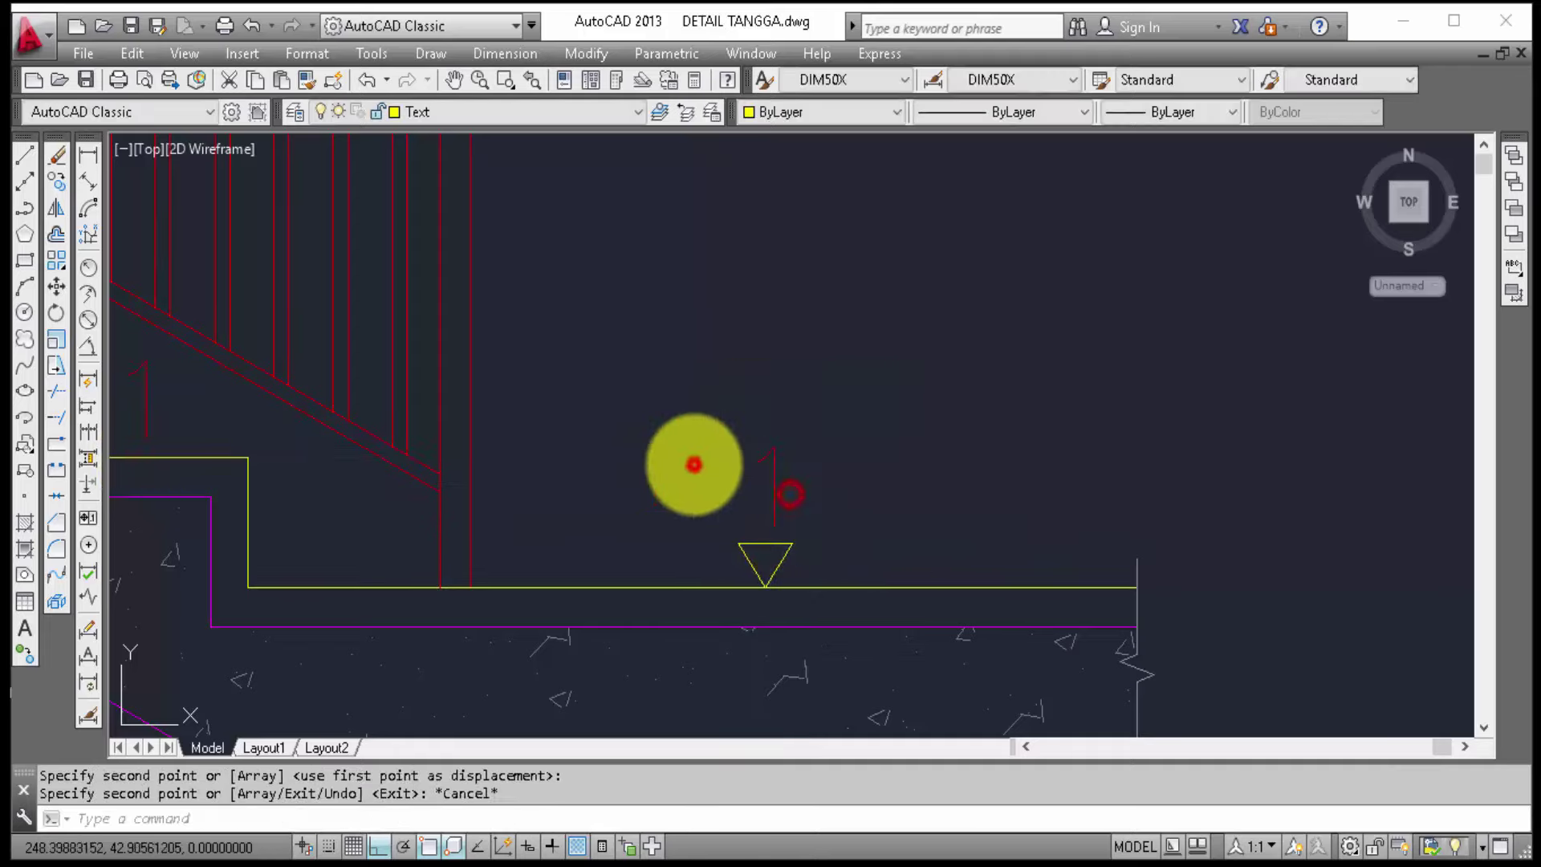
Step: Change the copied label's text style to ARIAL
left_click(795, 490)
left_click(697, 464)
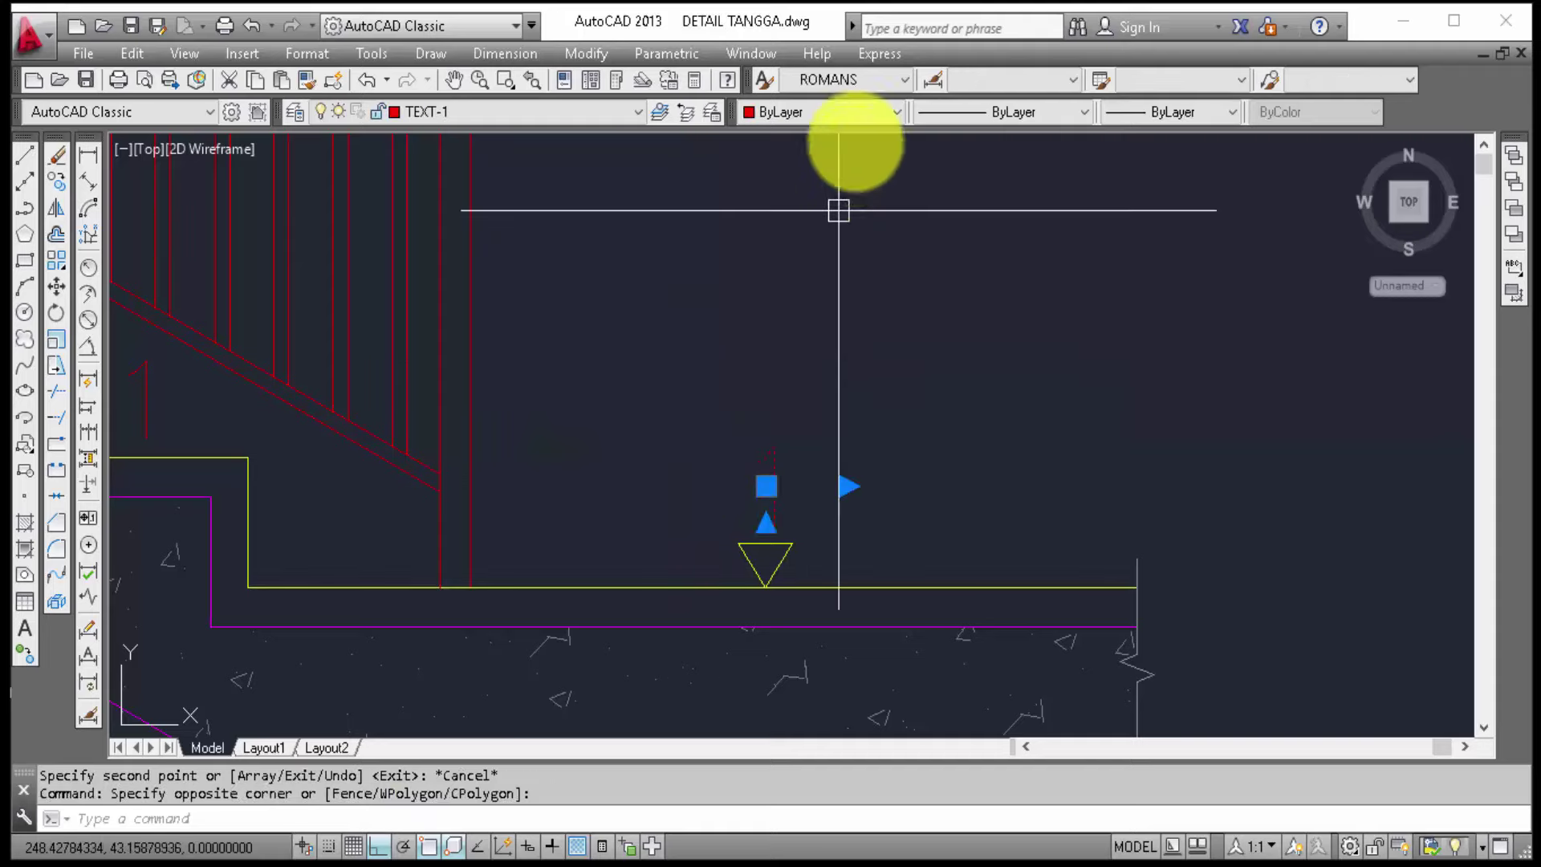
left_click(840, 85)
left_click(848, 129)
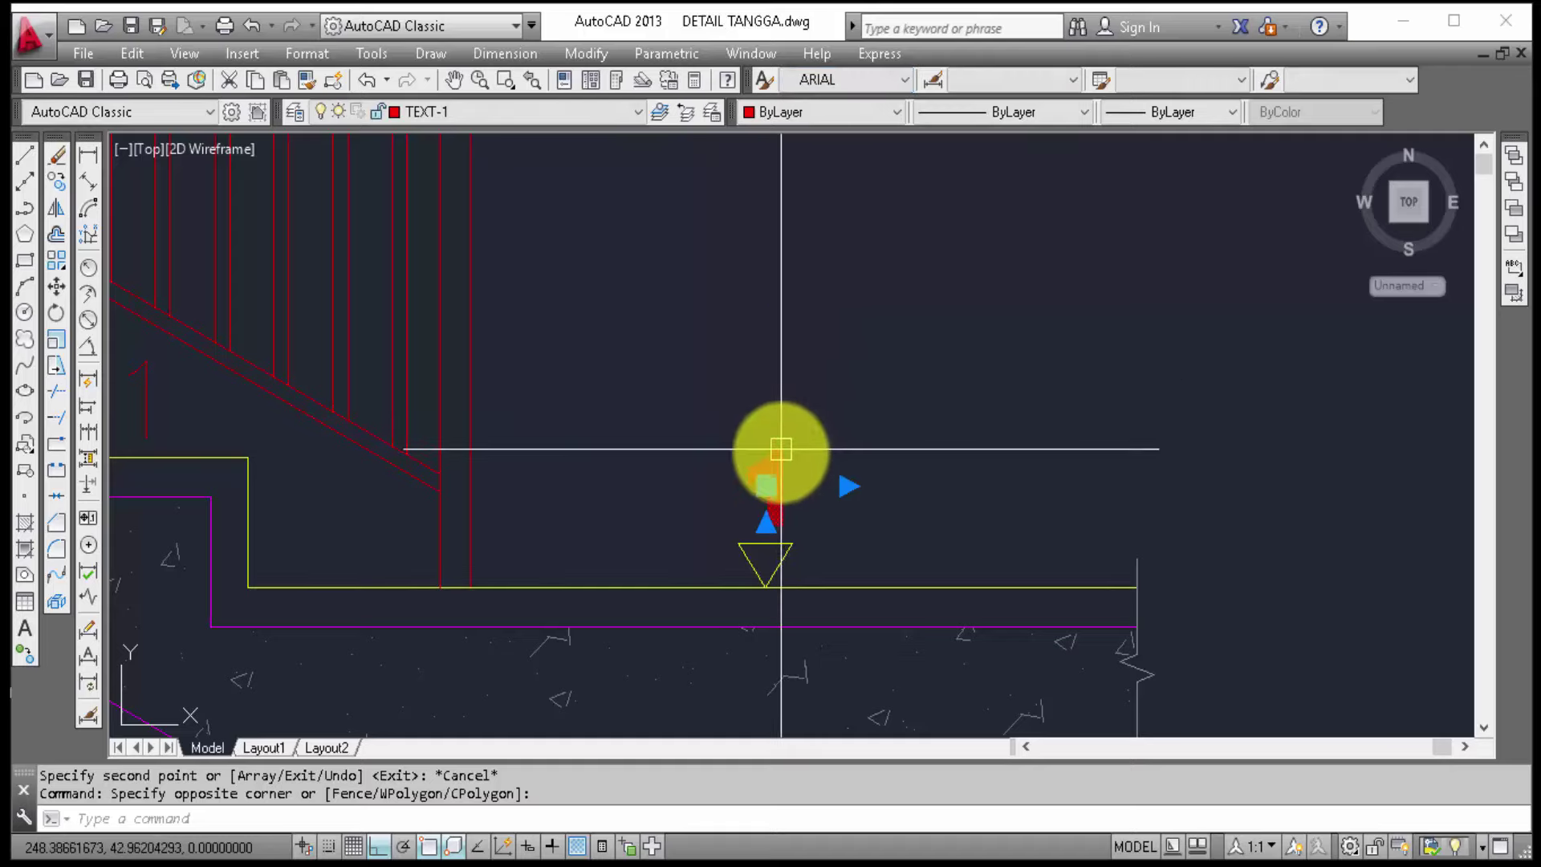
left_click(781, 453)
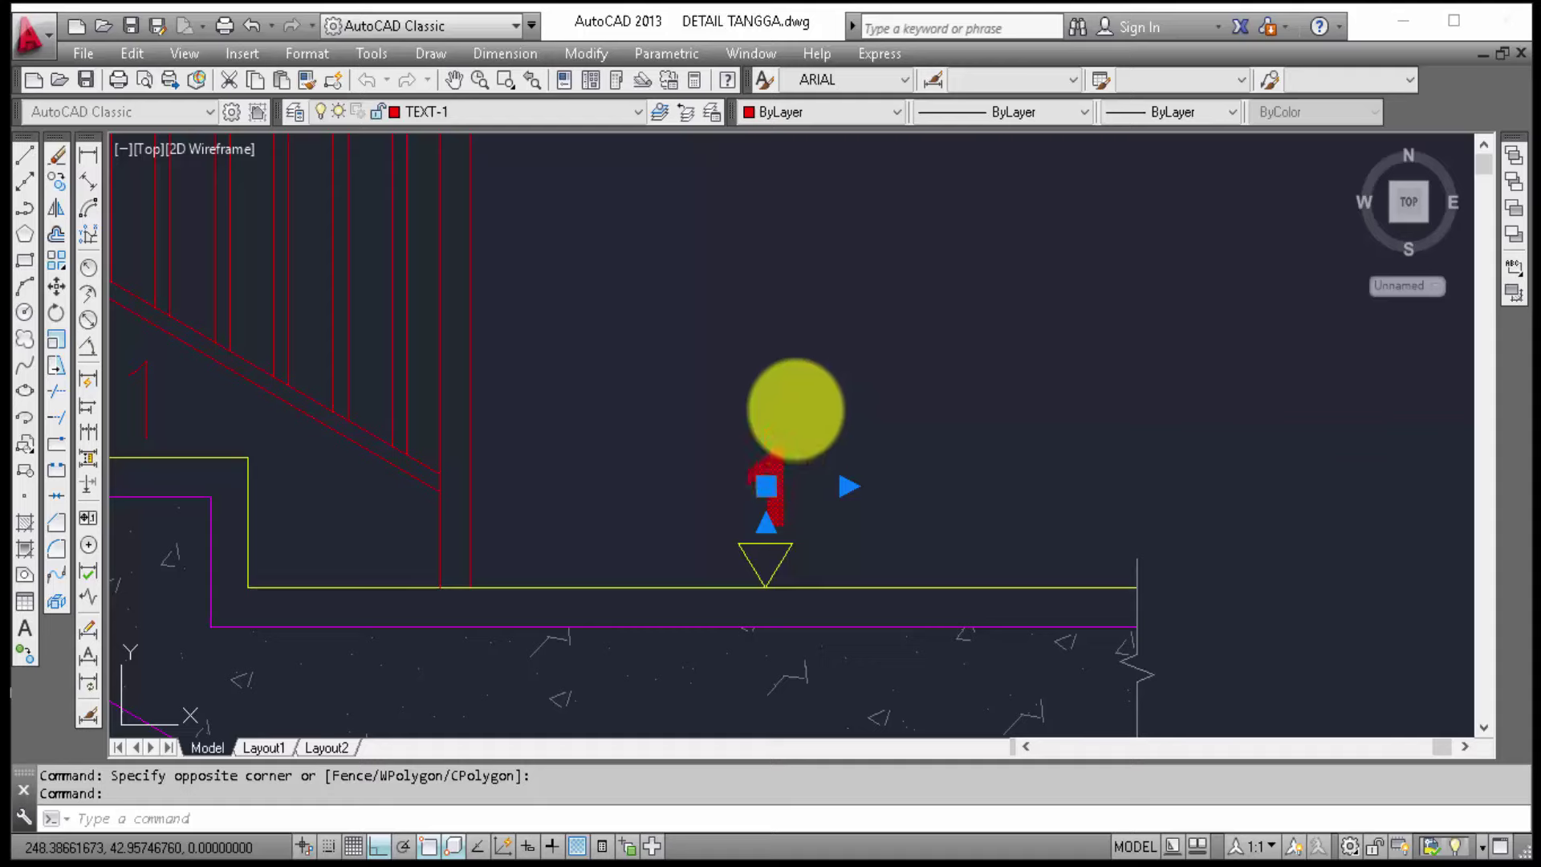
Step: Edit the copied label to read 'LEV.' with '±0.00' on the line below
double_click(795, 409)
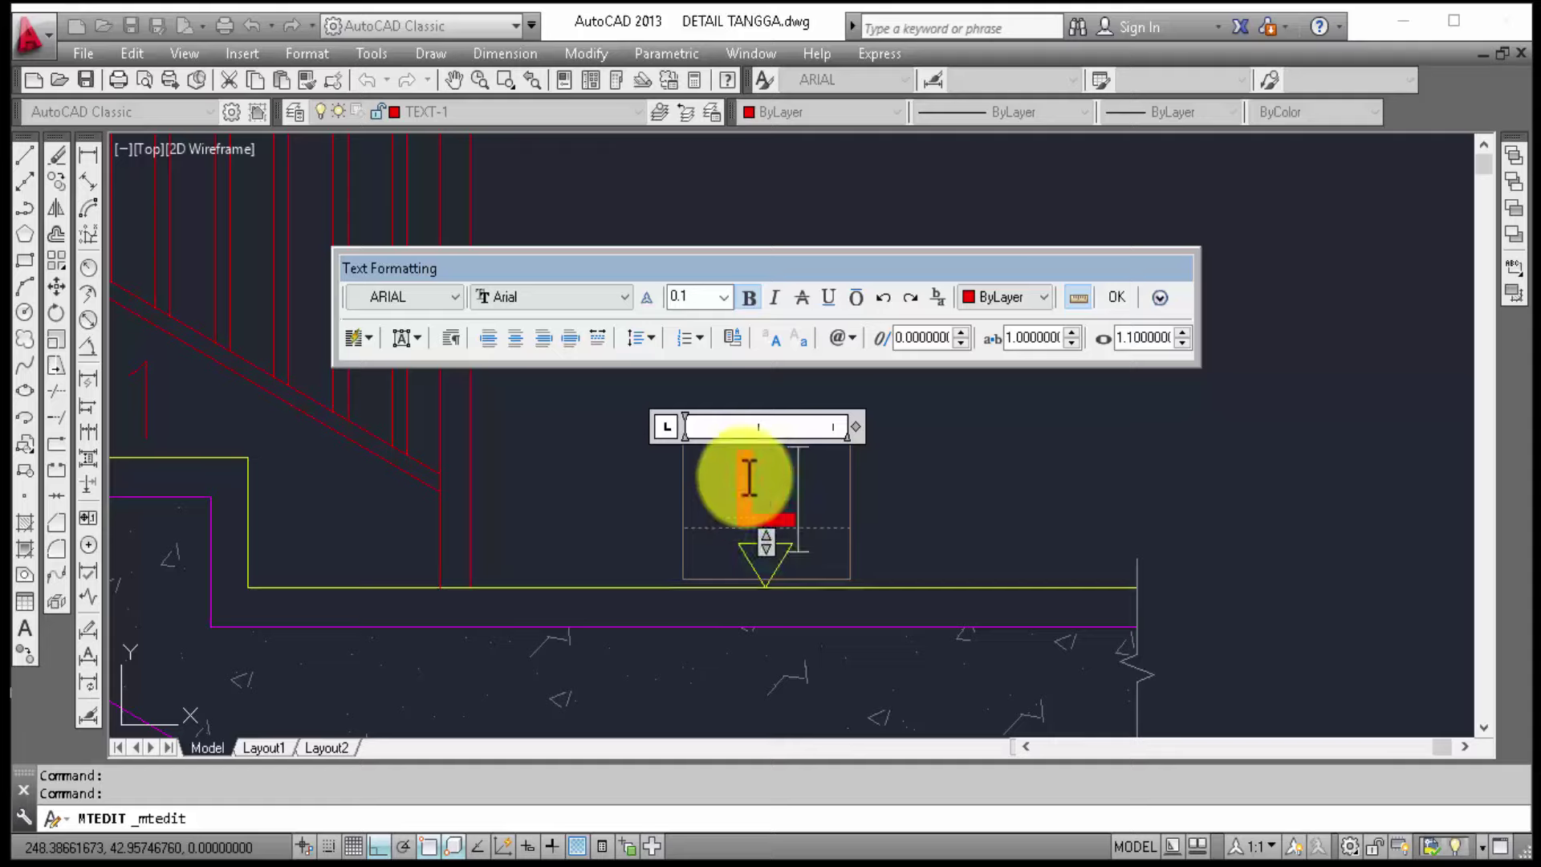
type("EV.")
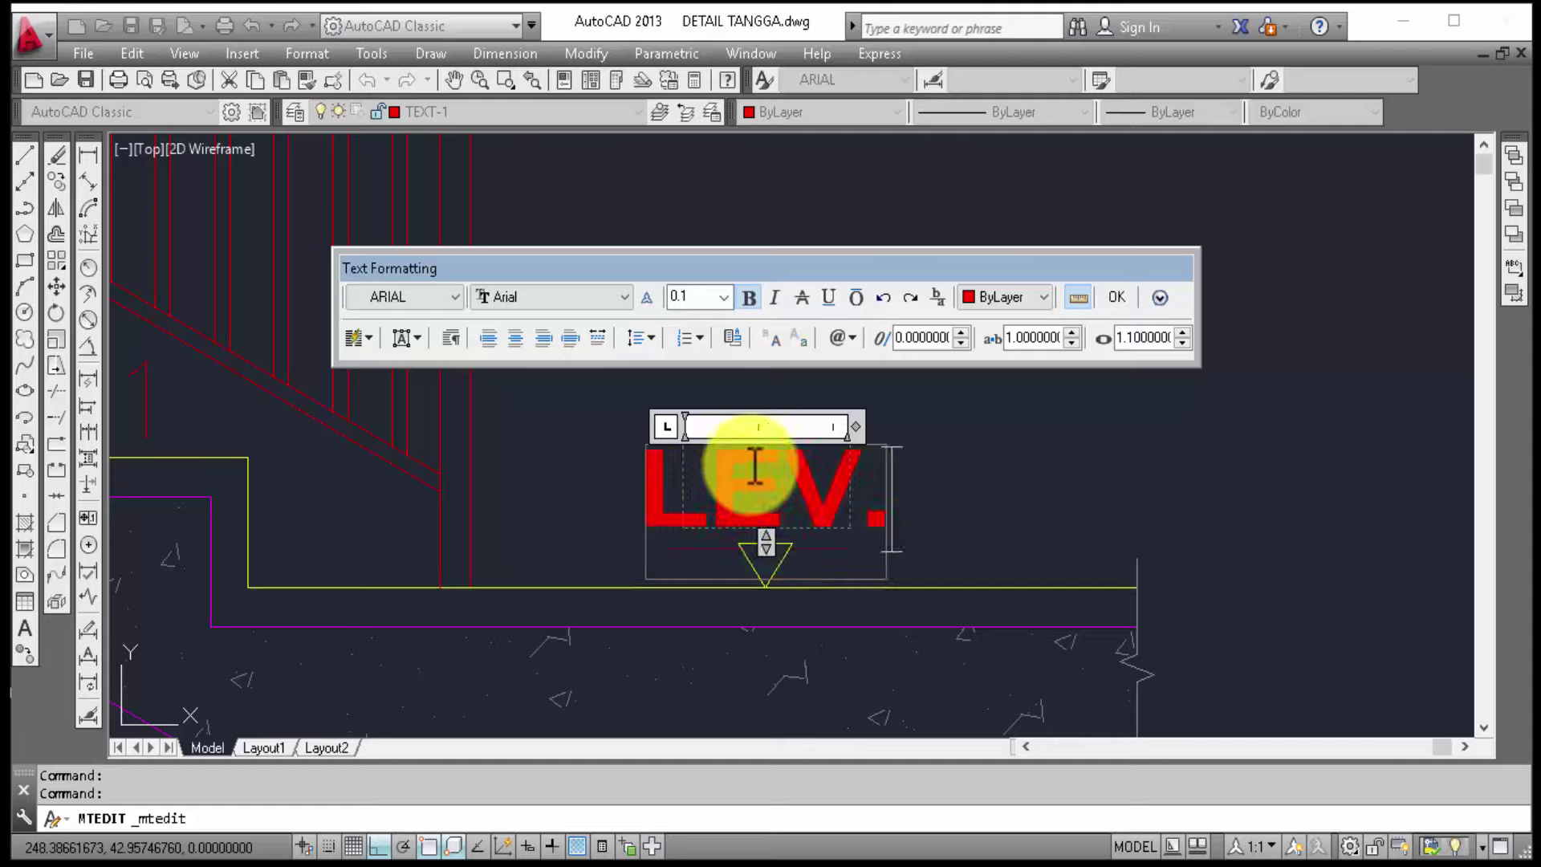
key("Return")
type("+")
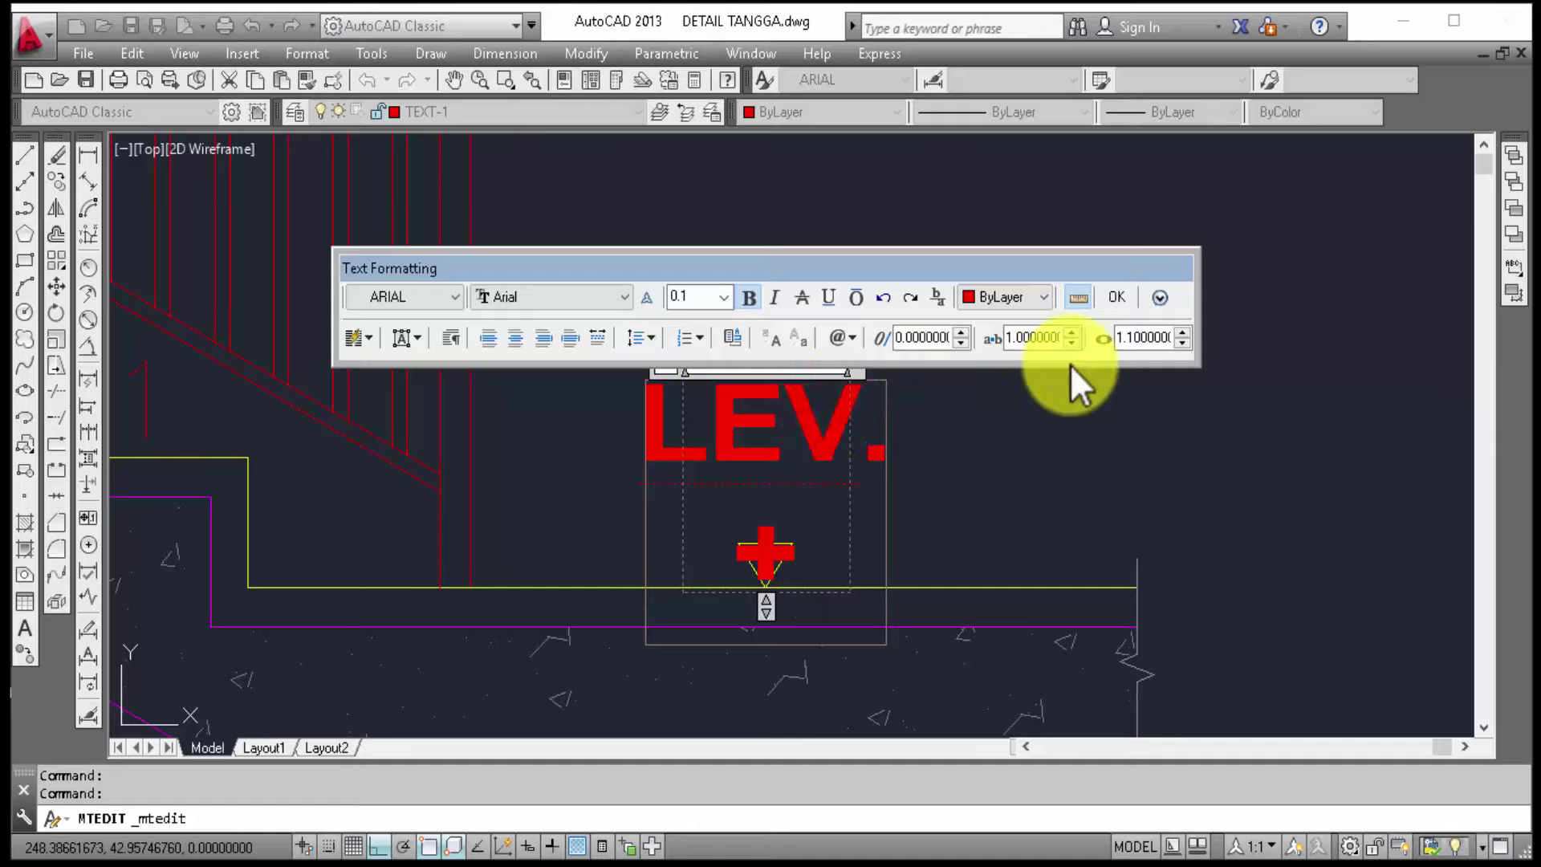
key("BackSpace")
key("BackSpace")
left_click(1160, 297)
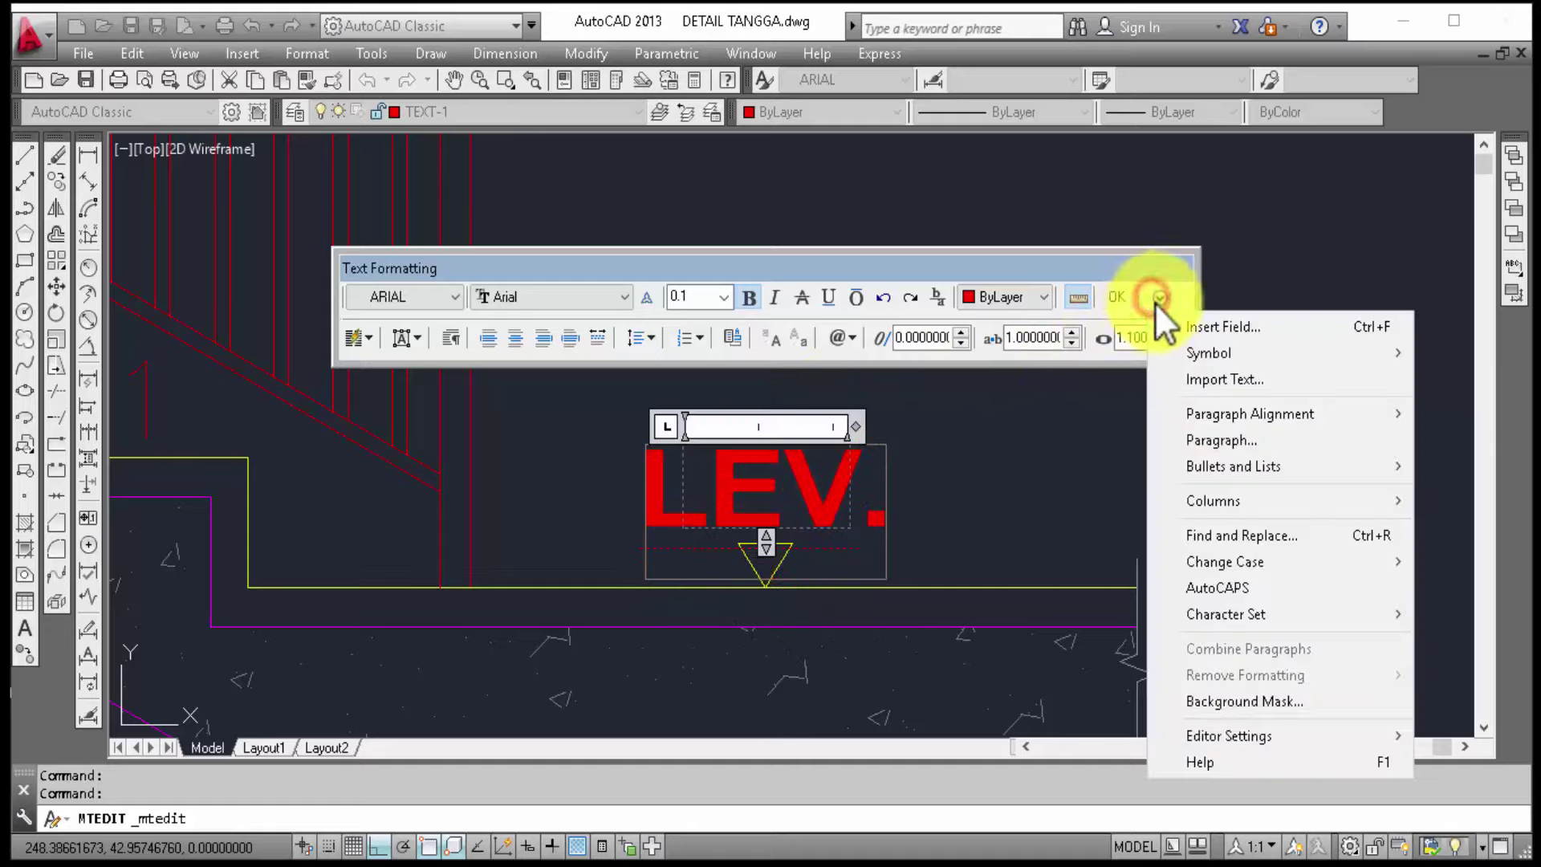
mouse_move(1211, 354)
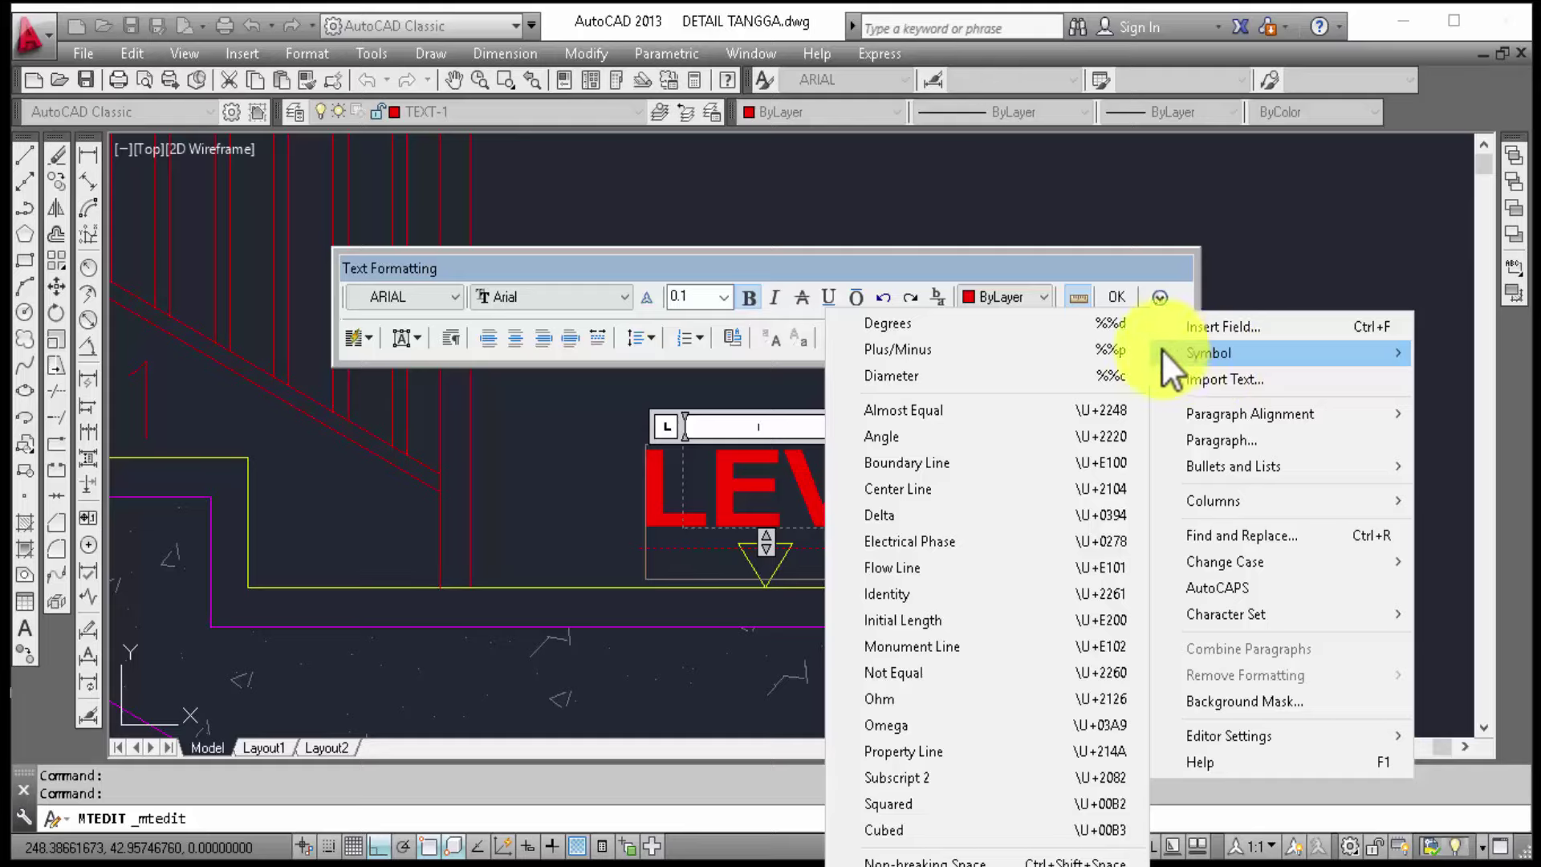
left_click(1095, 349)
type("0")
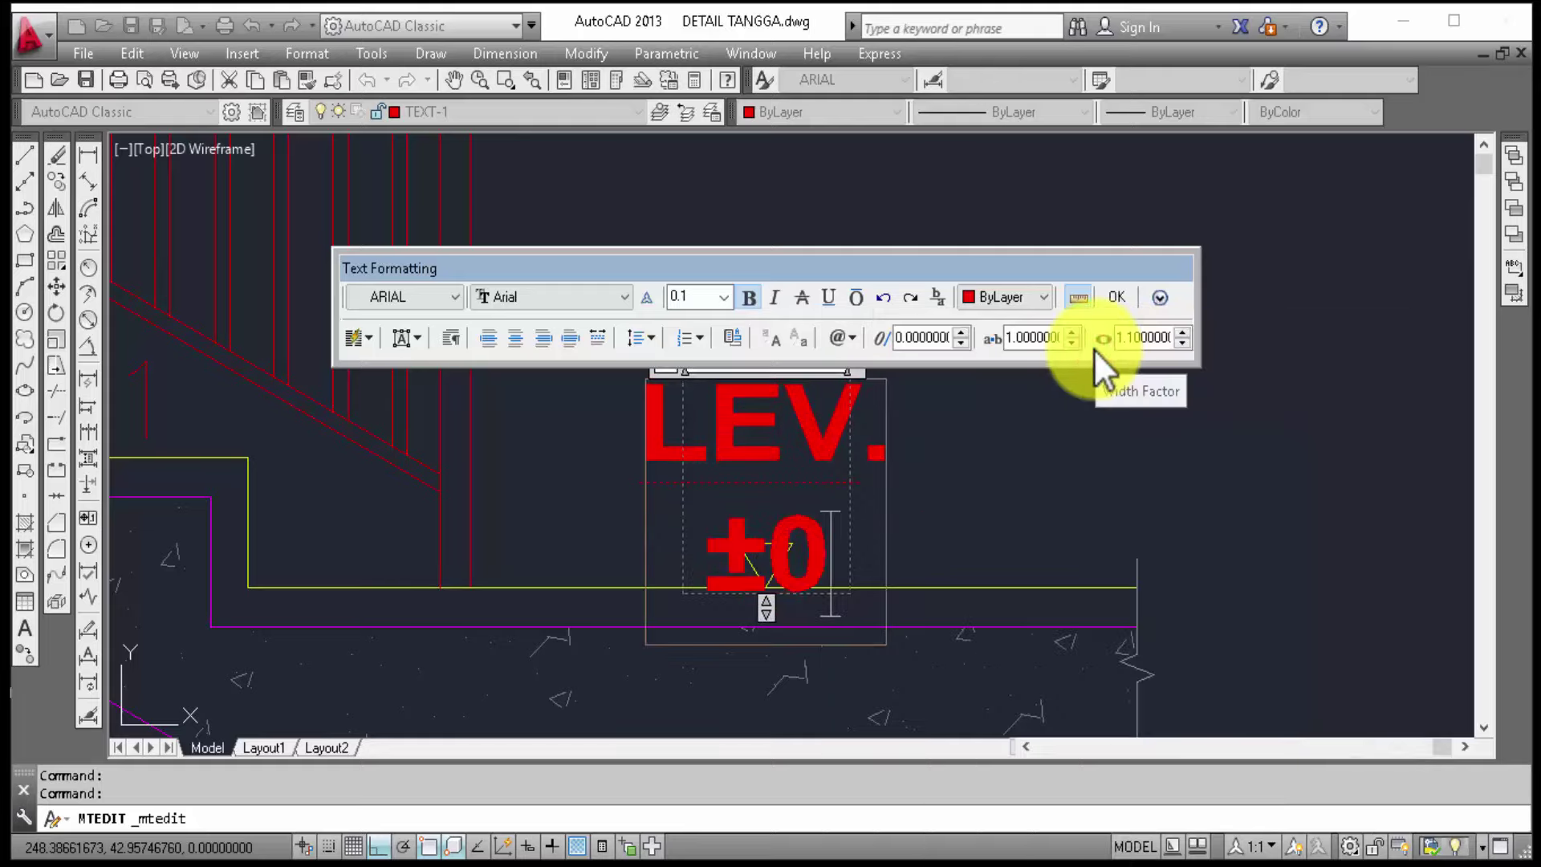
type(".00")
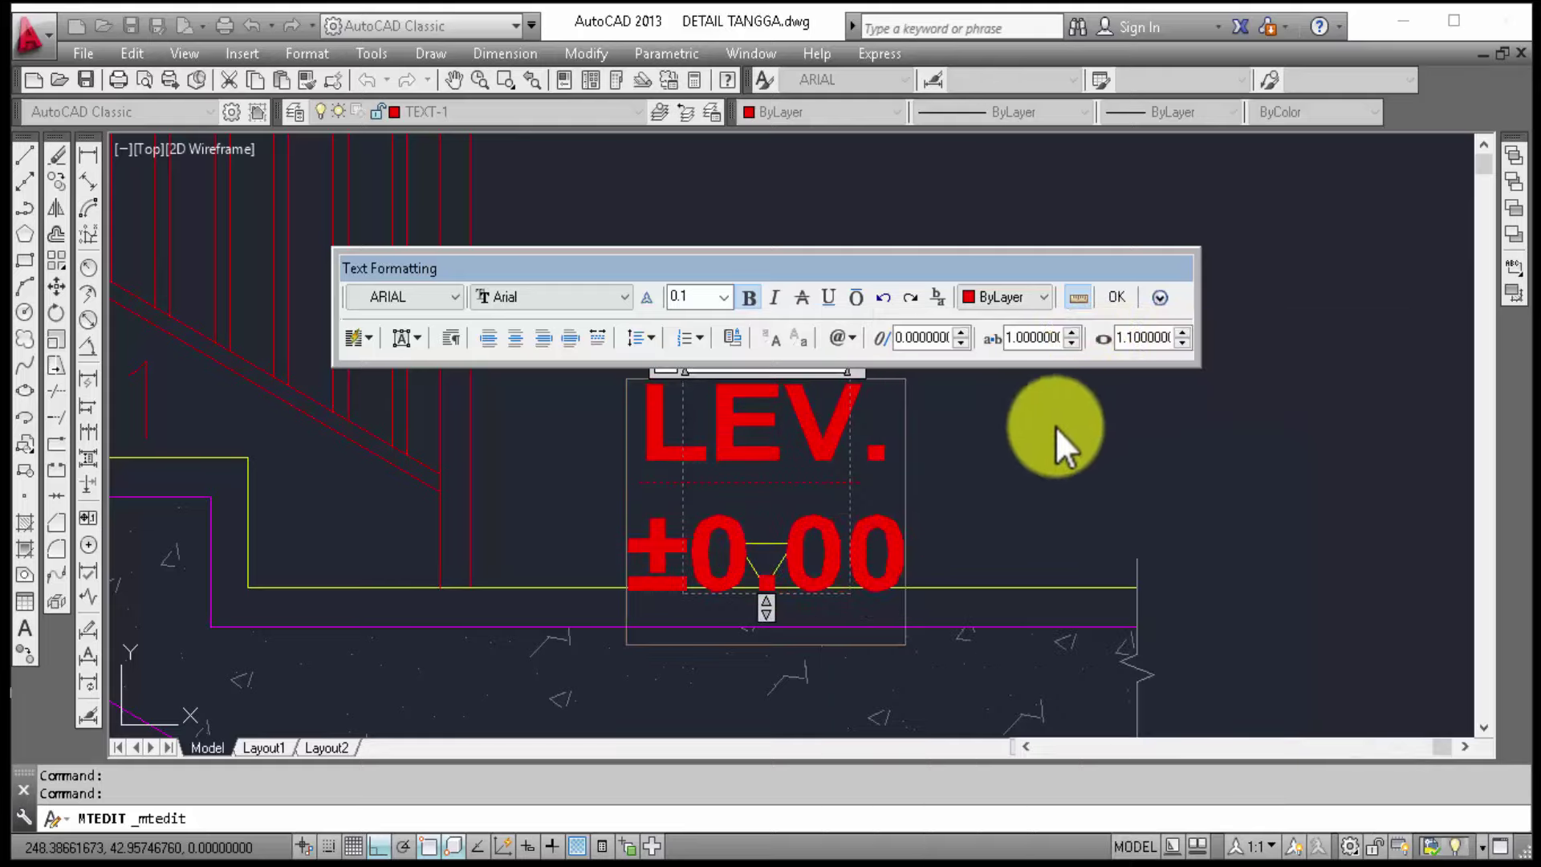
left_click(965, 440)
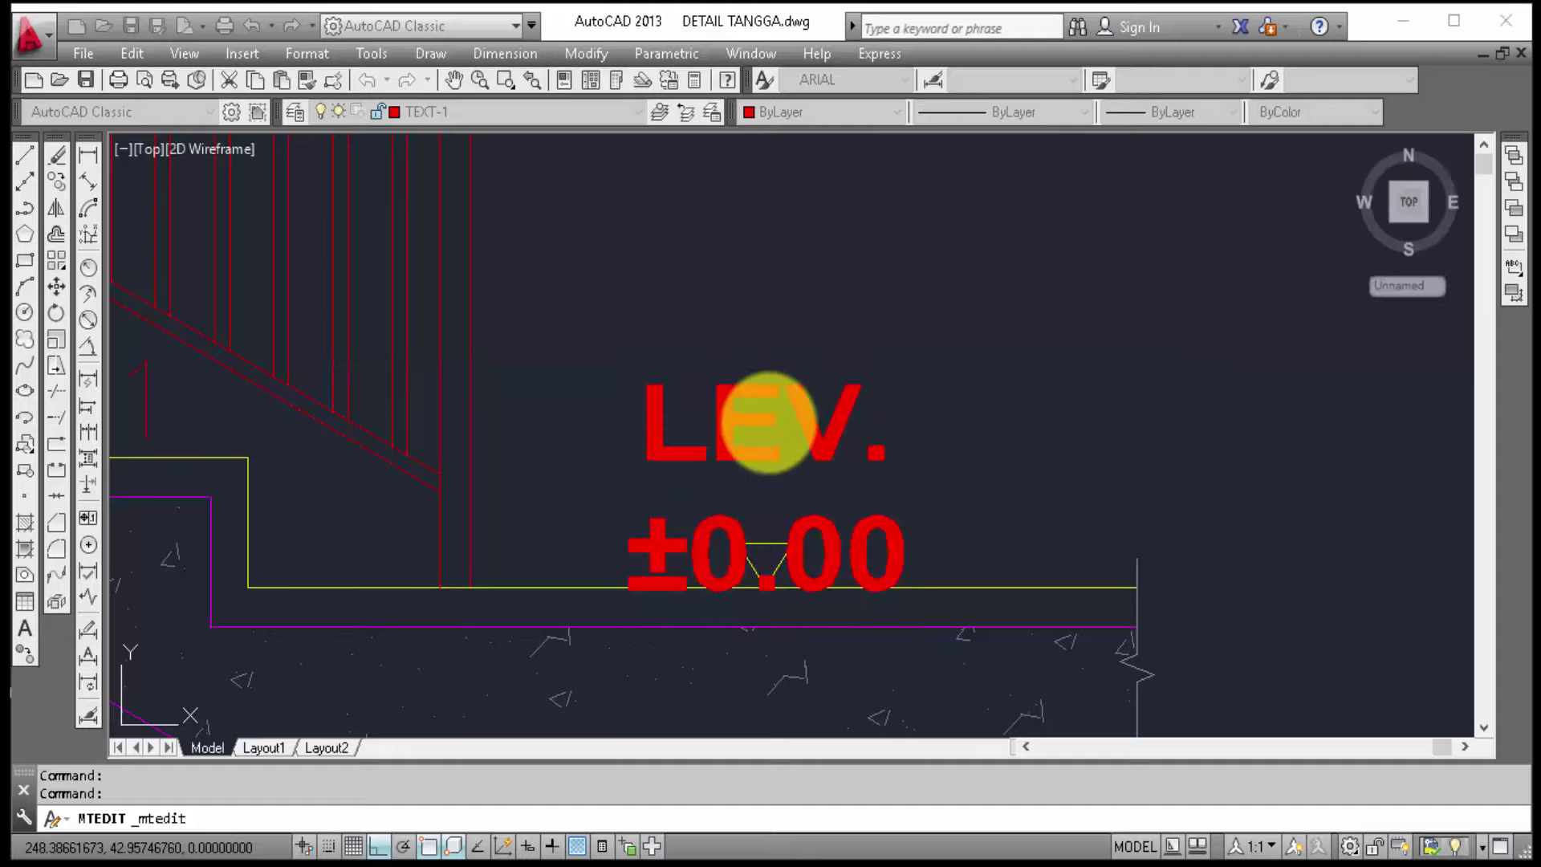
Step: Widen the LEV. ±0.00 text frame so the label fits on one line
left_click(743, 412)
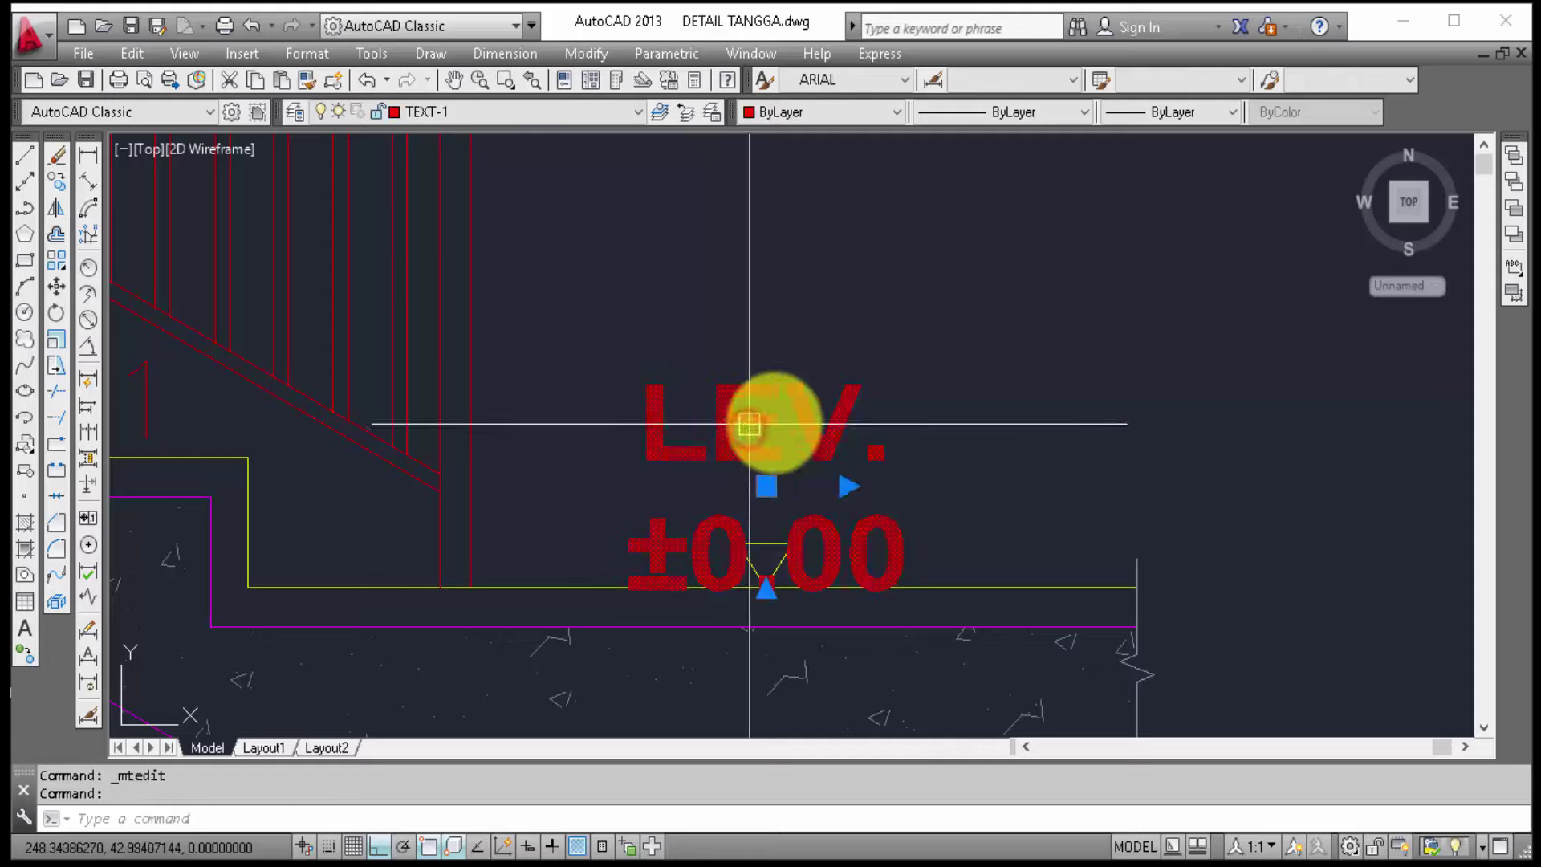
left_click(853, 482)
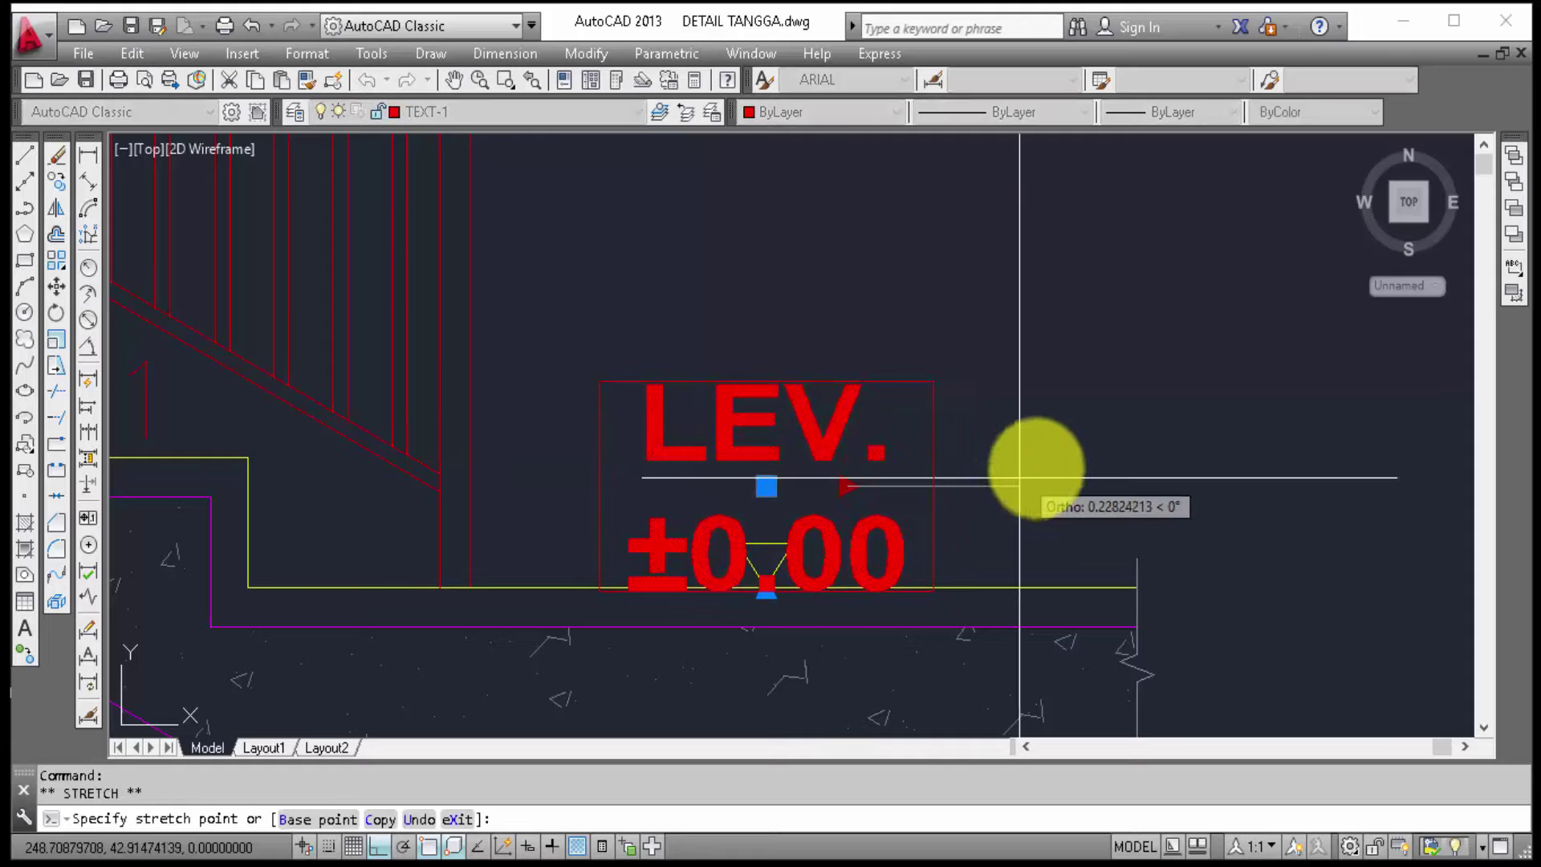
left_click(1157, 431)
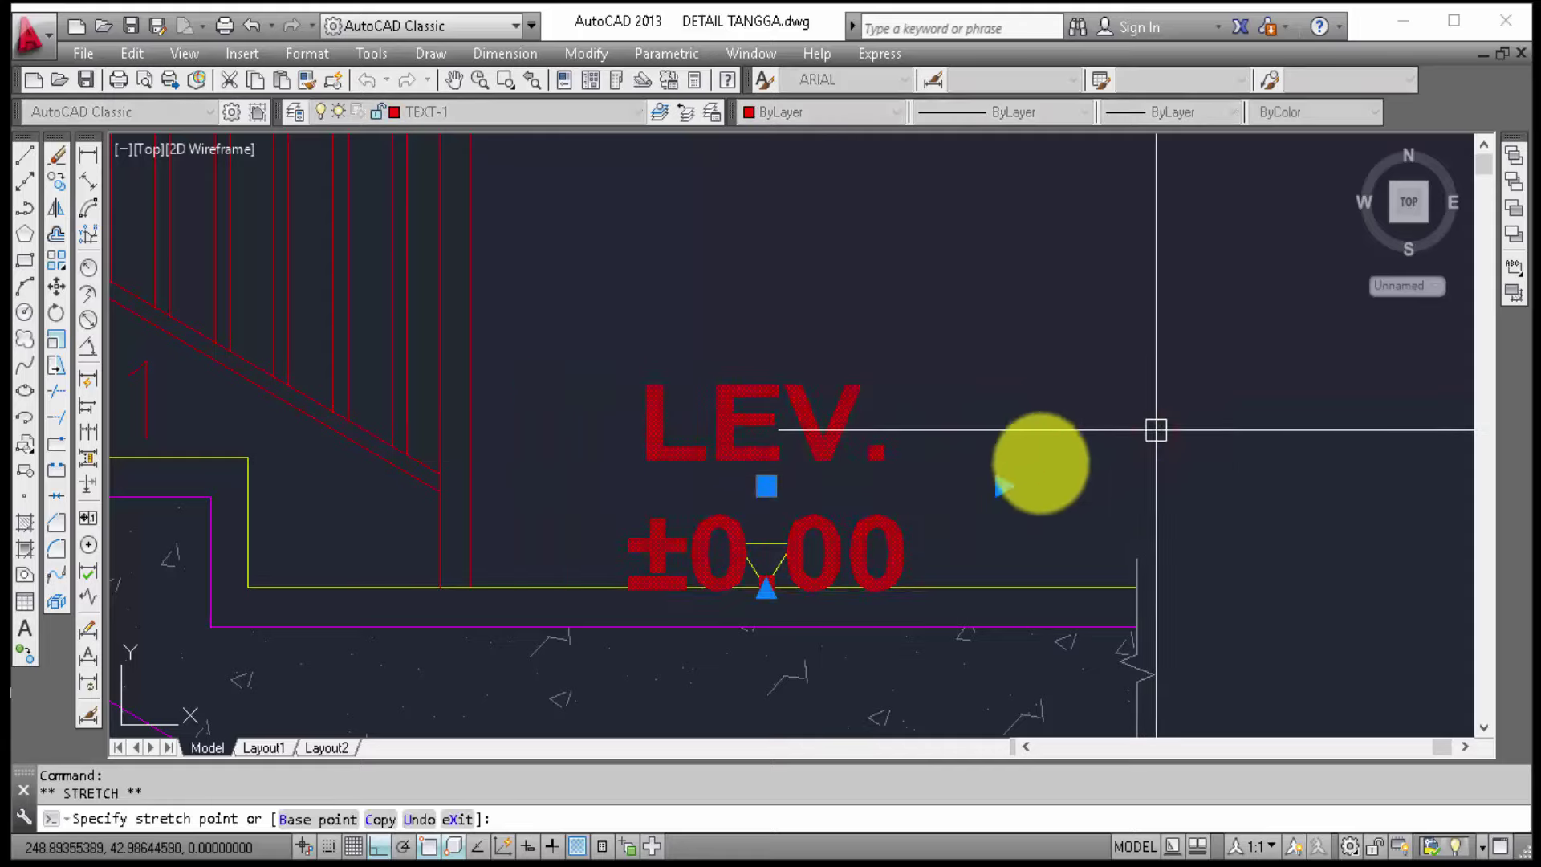
left_click(1004, 483)
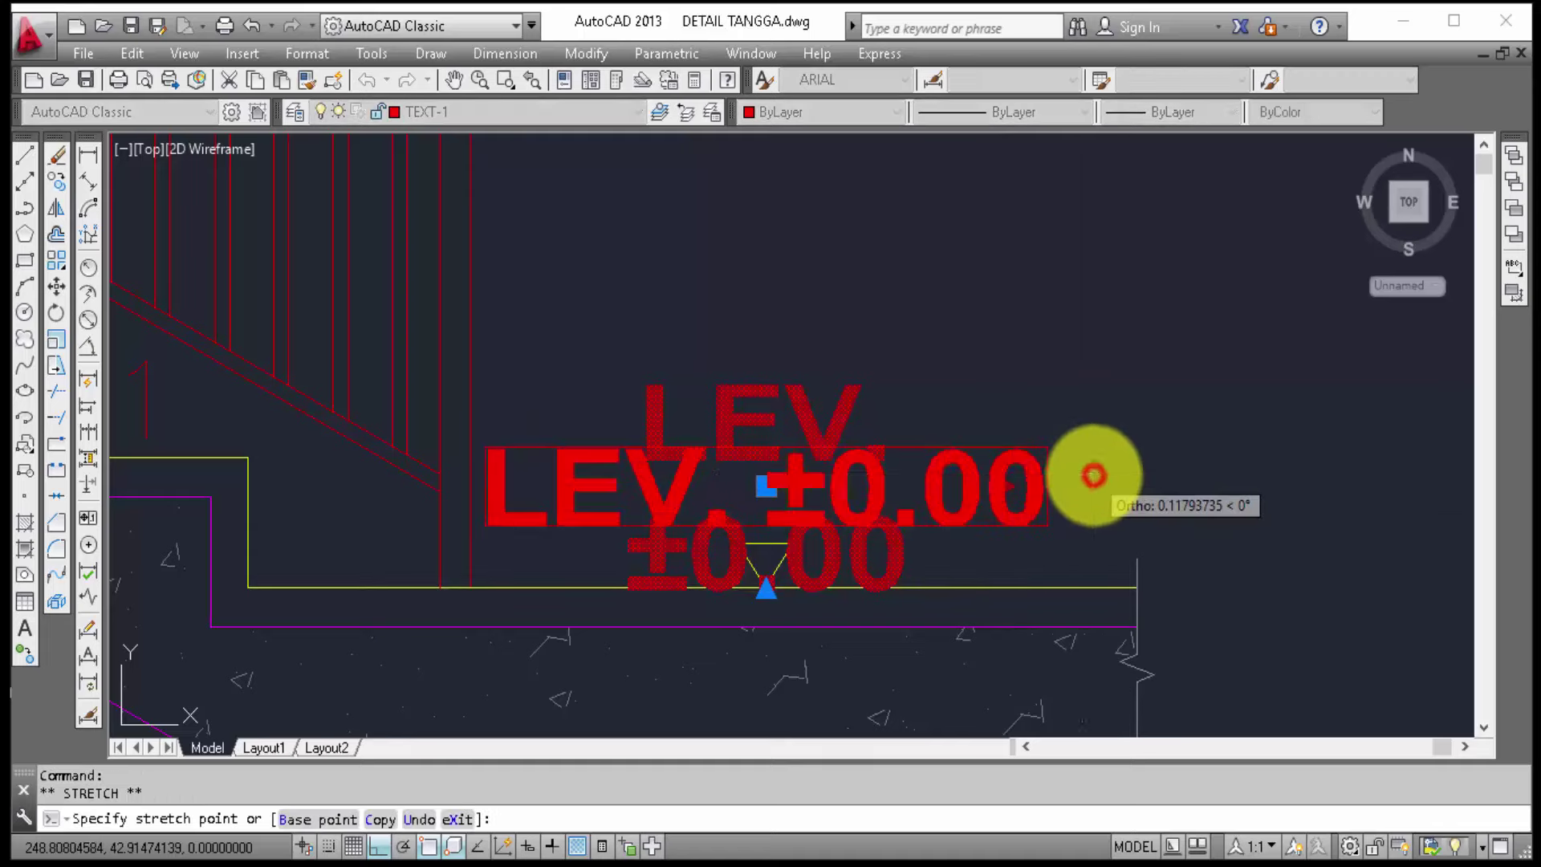
left_click(1087, 475)
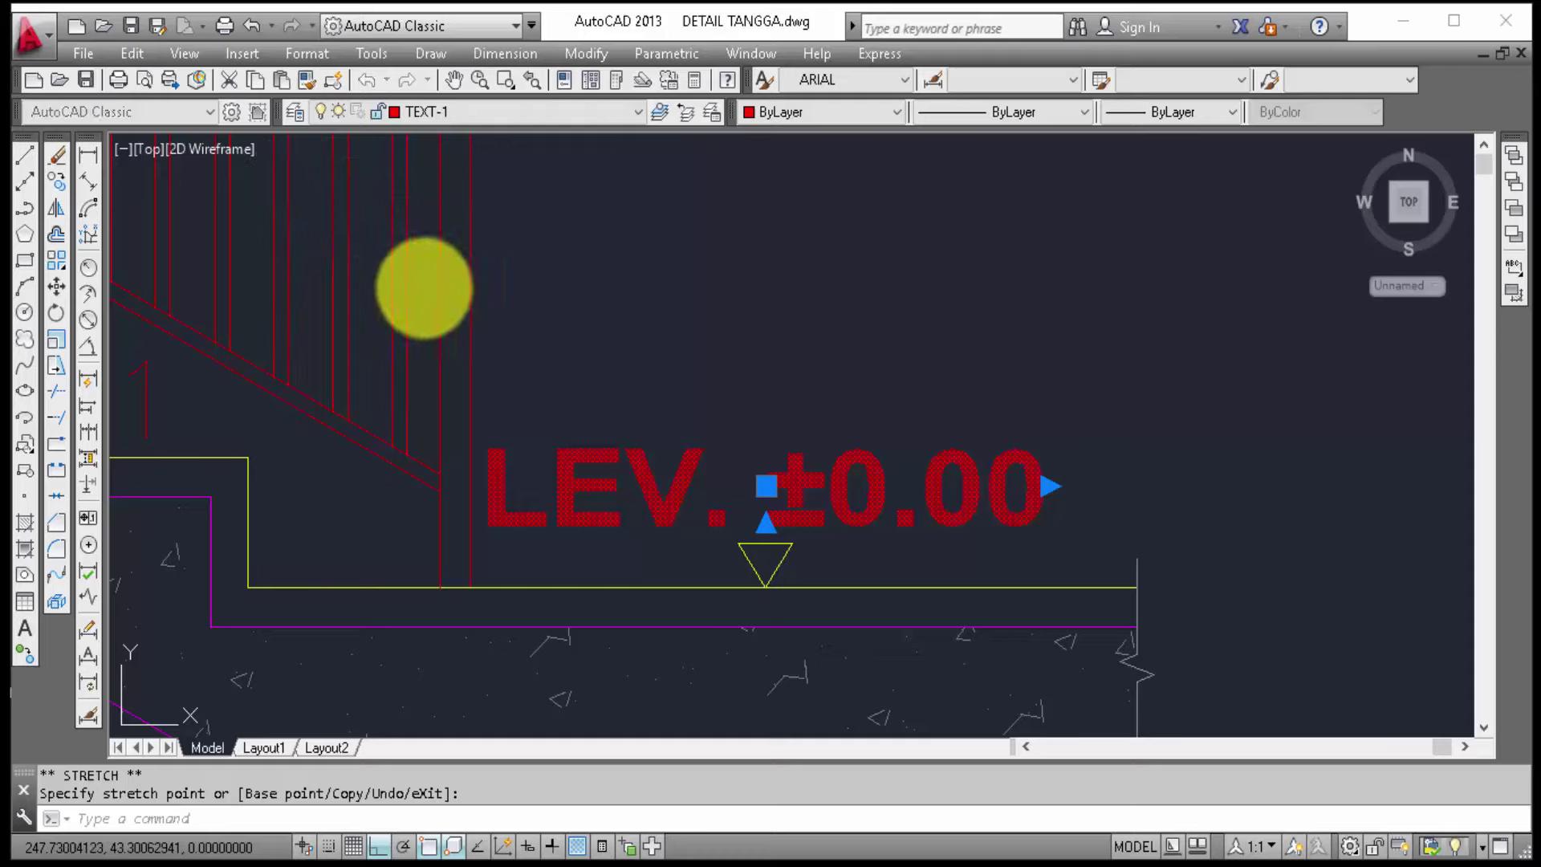
Step: Set the label's text height to 0.05 in Properties
key("ctrl+1")
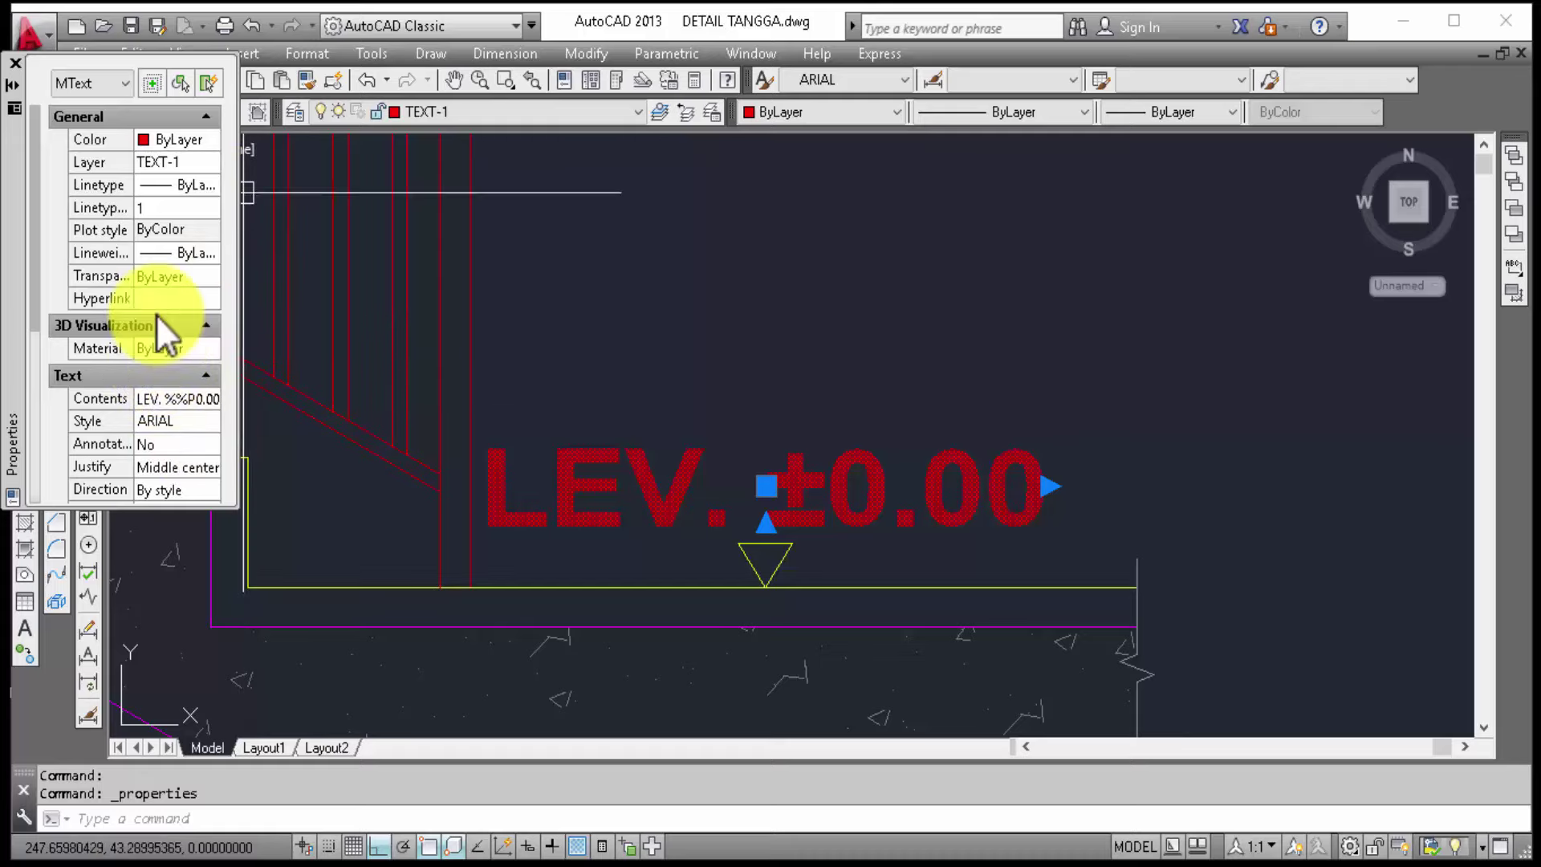
scroll(149, 385, "down", 3)
left_click(157, 376)
type("0.05")
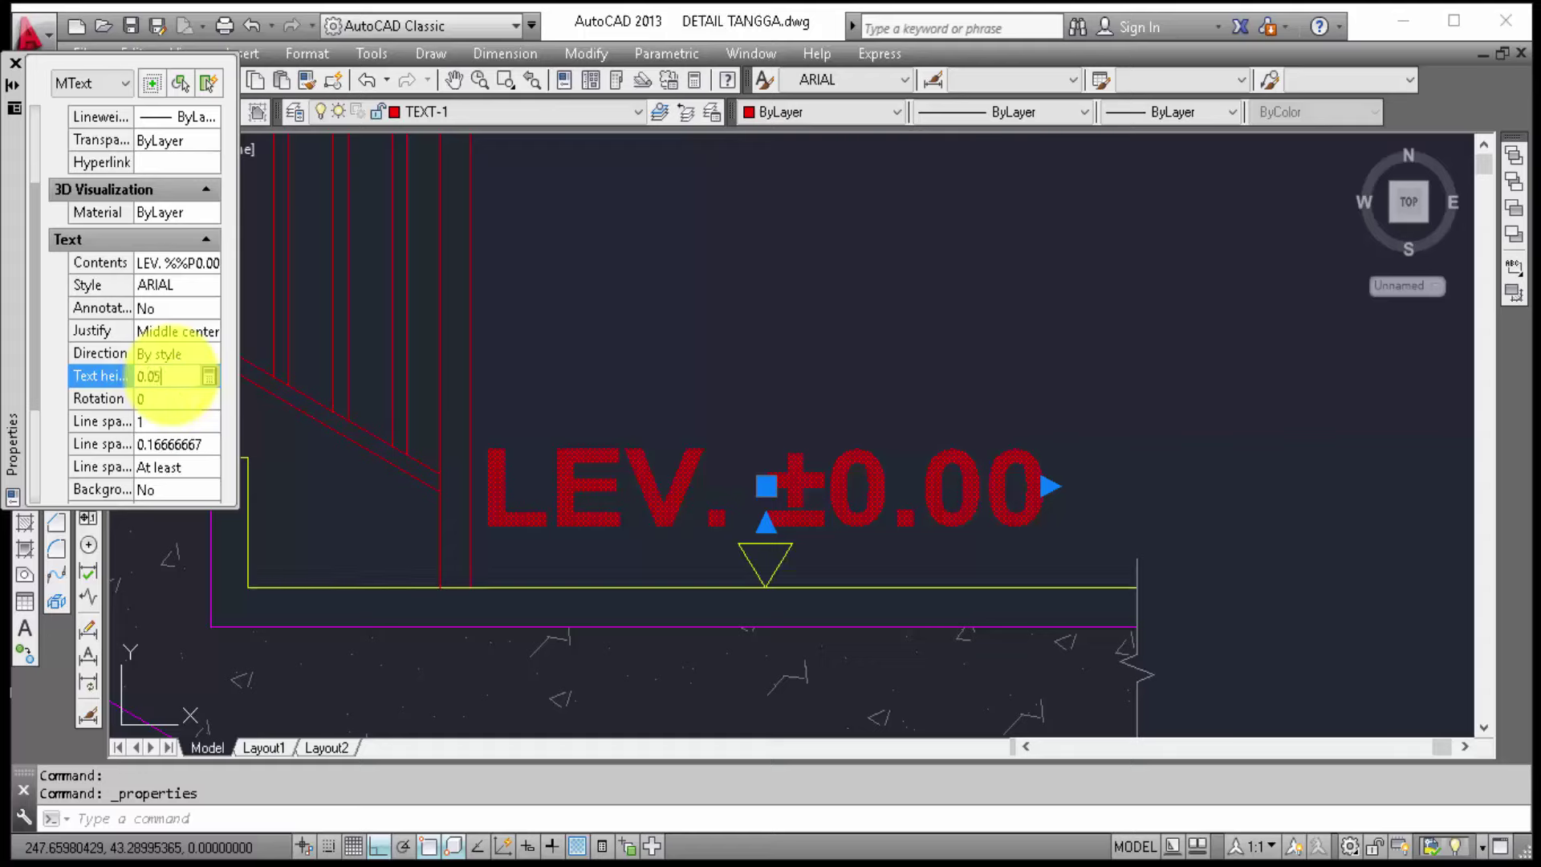
key("Tab")
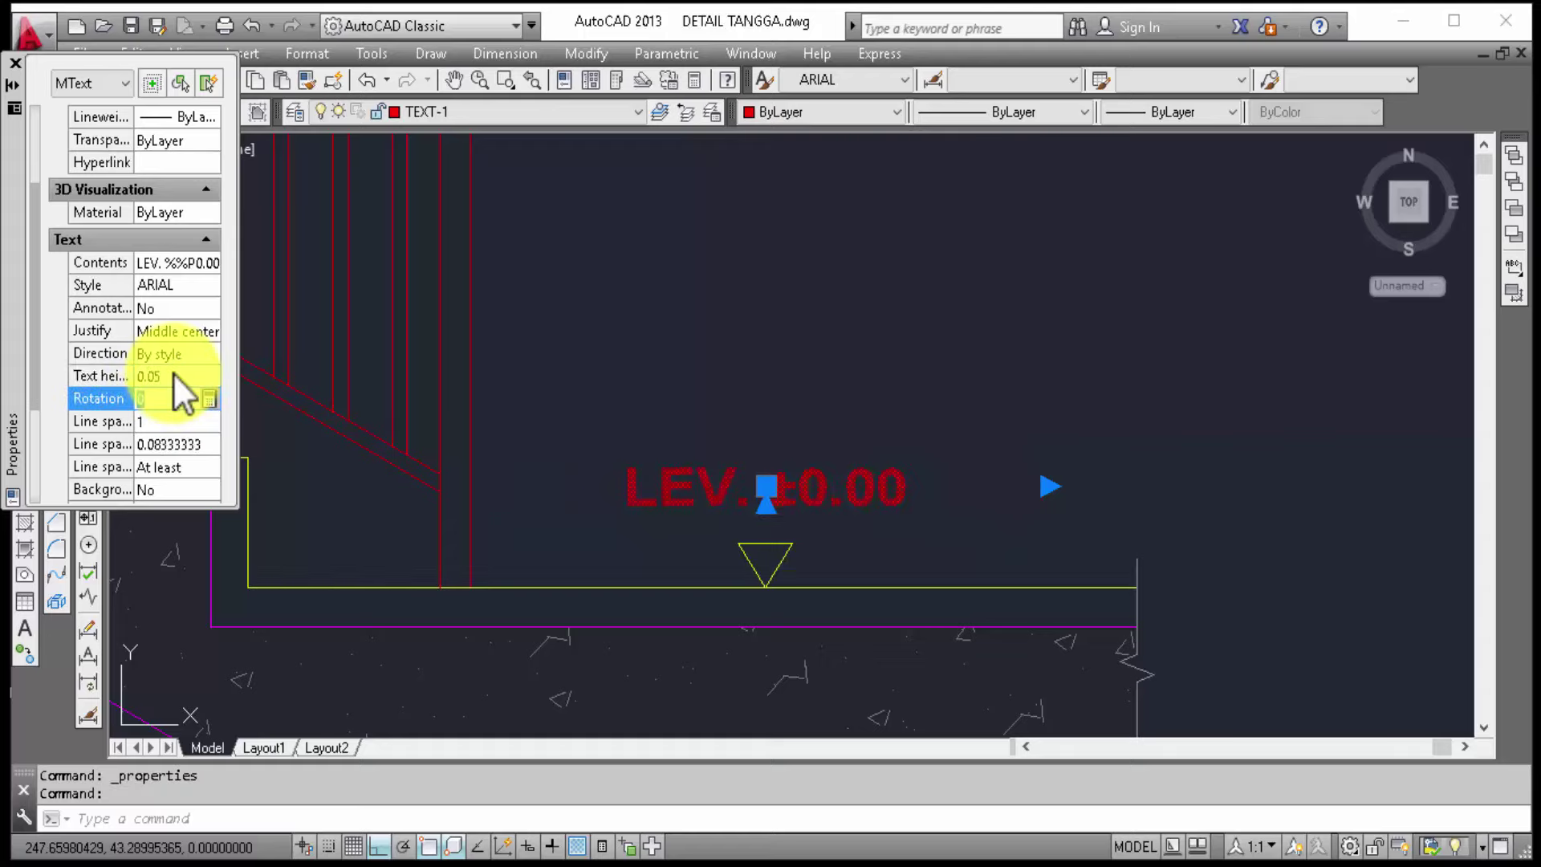
left_click(13, 62)
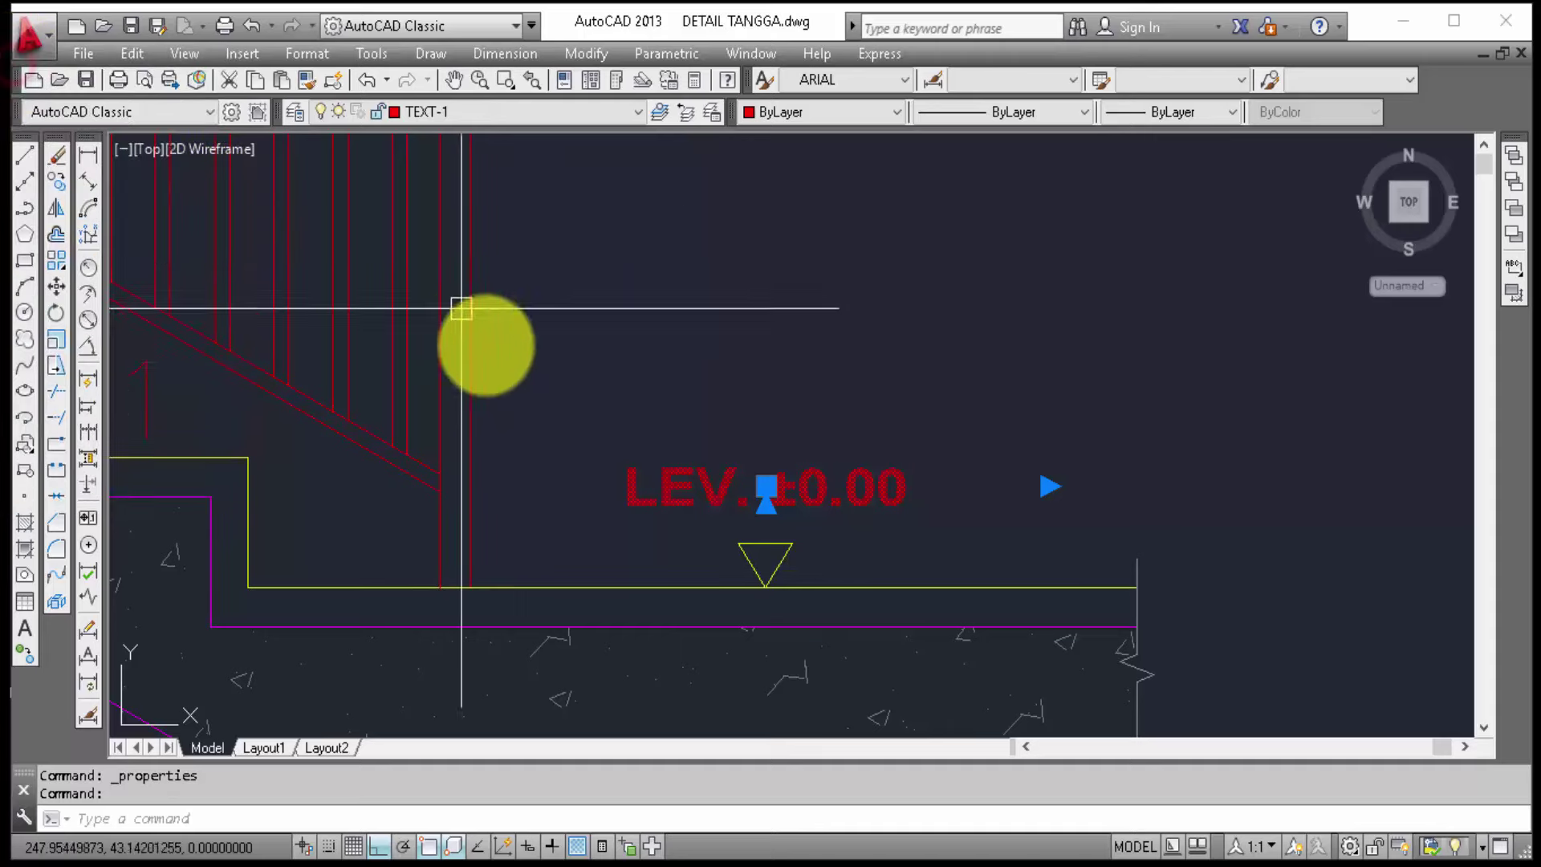
Step: Nudge the level label with MOVE and zoom around the floor line
type("m")
key("Return")
left_click(648, 358)
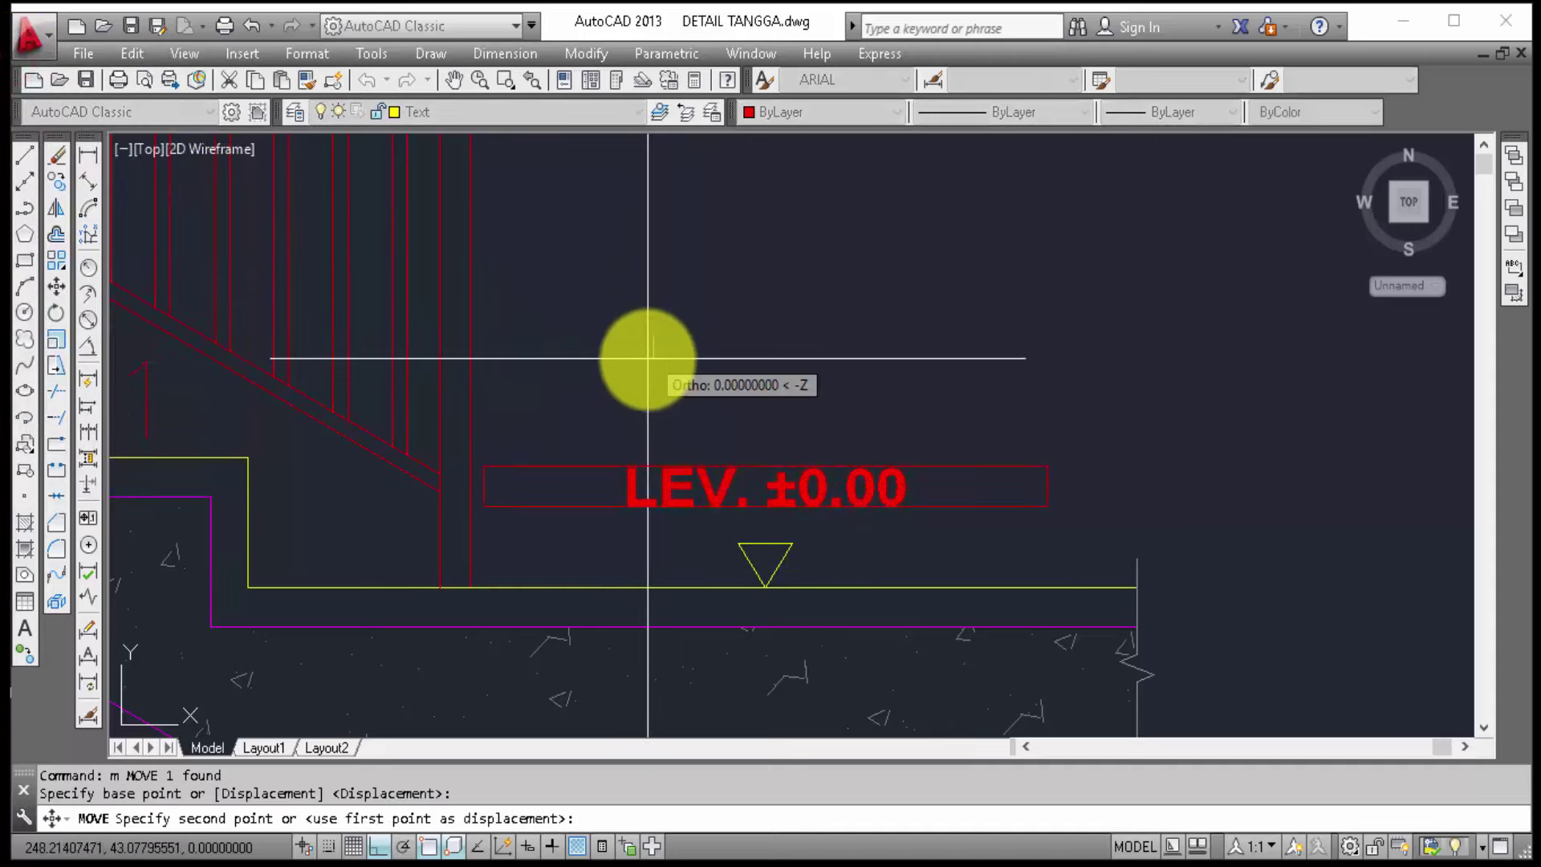
left_click(648, 359)
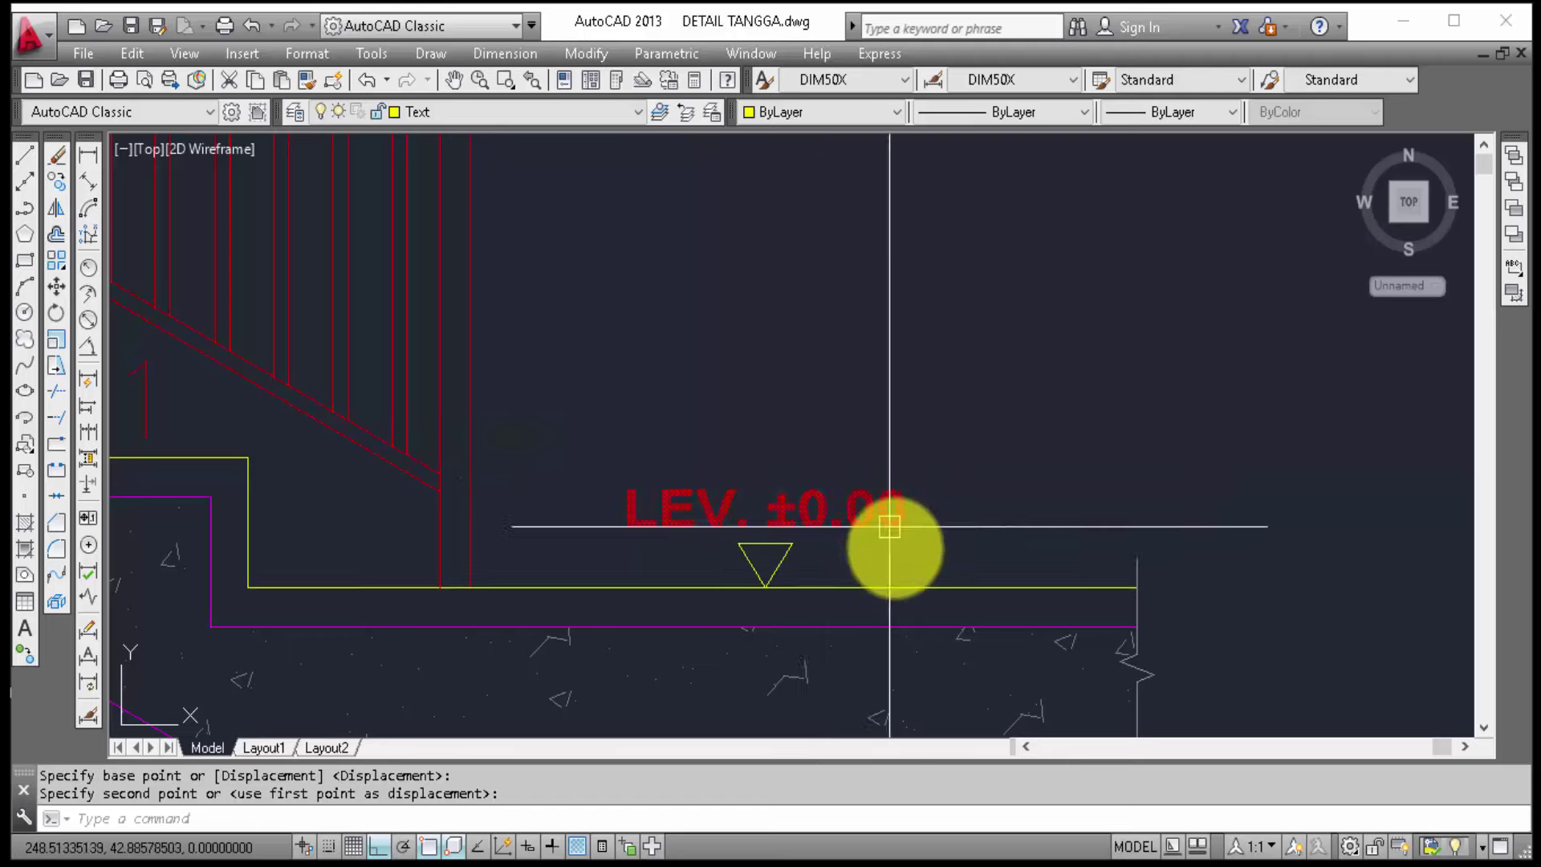
scroll(890, 549, "down", 4)
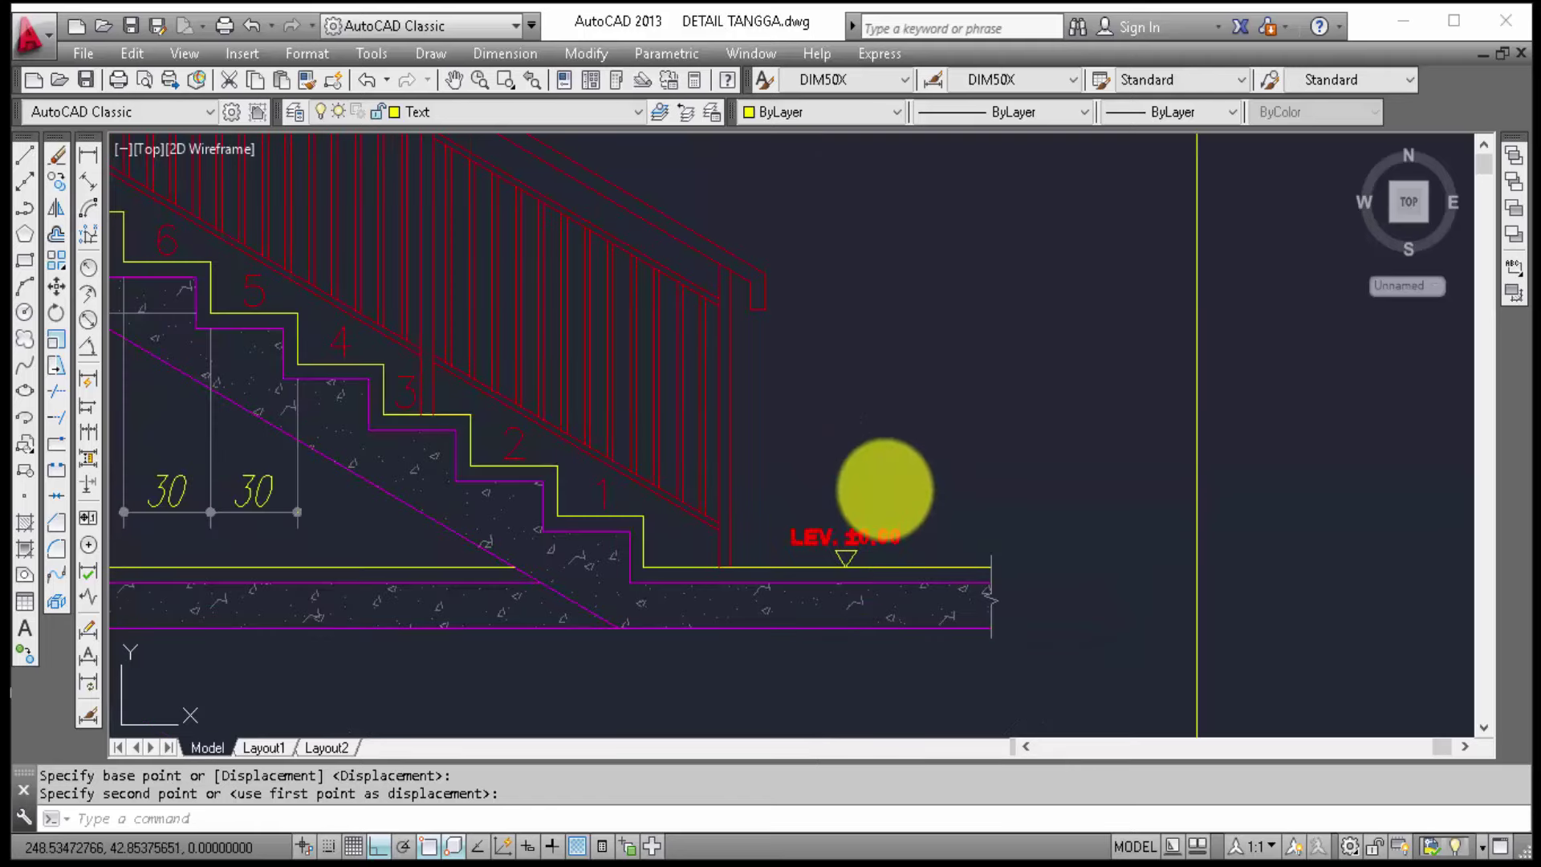
scroll(883, 488, "down", 2)
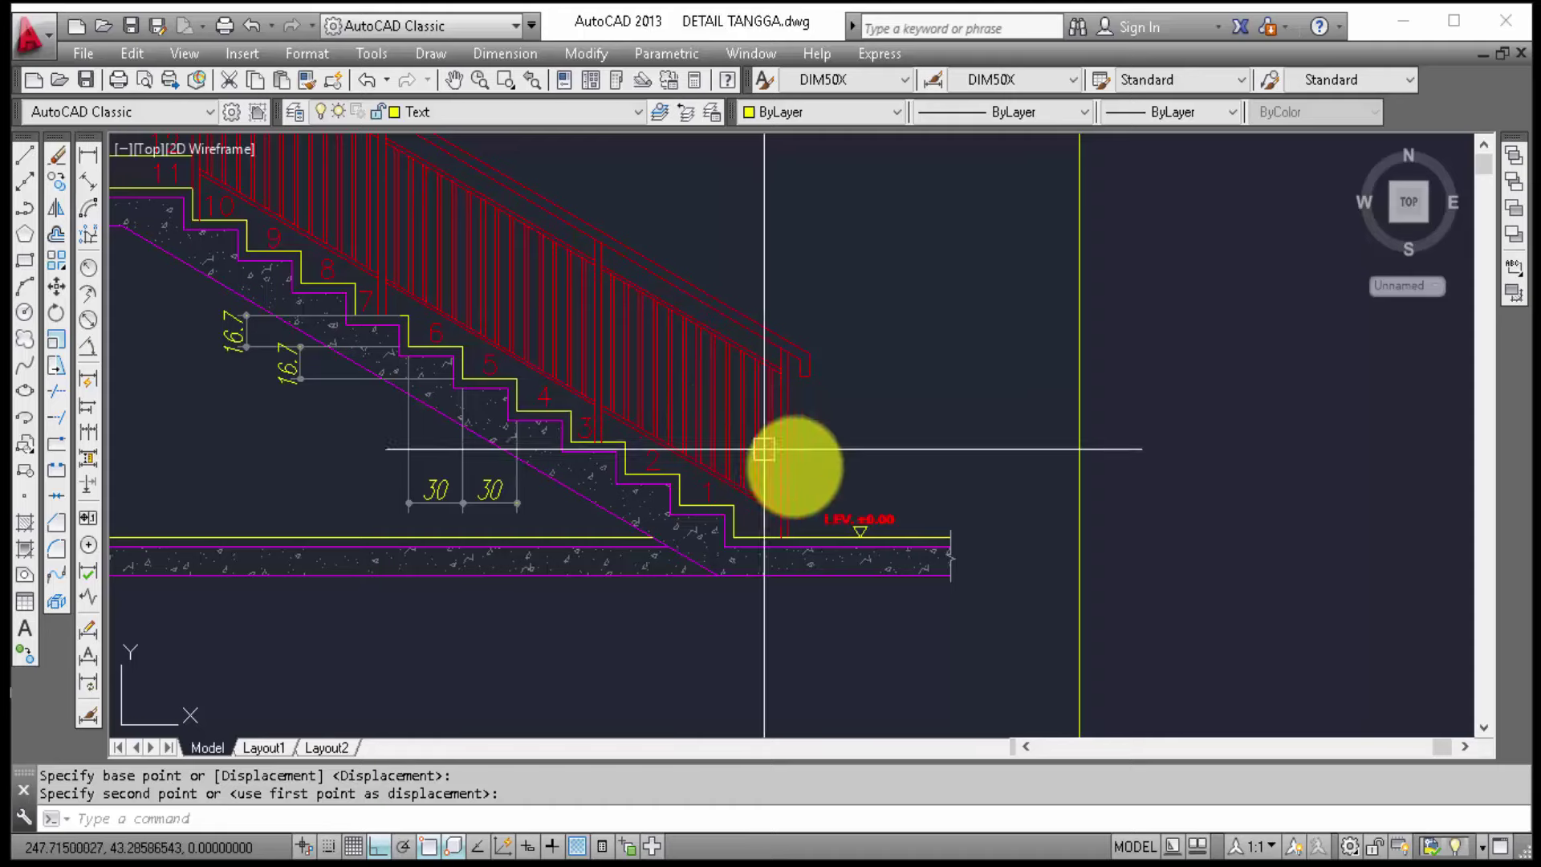
scroll(851, 530, "up", 4)
scroll(883, 530, "up", 2)
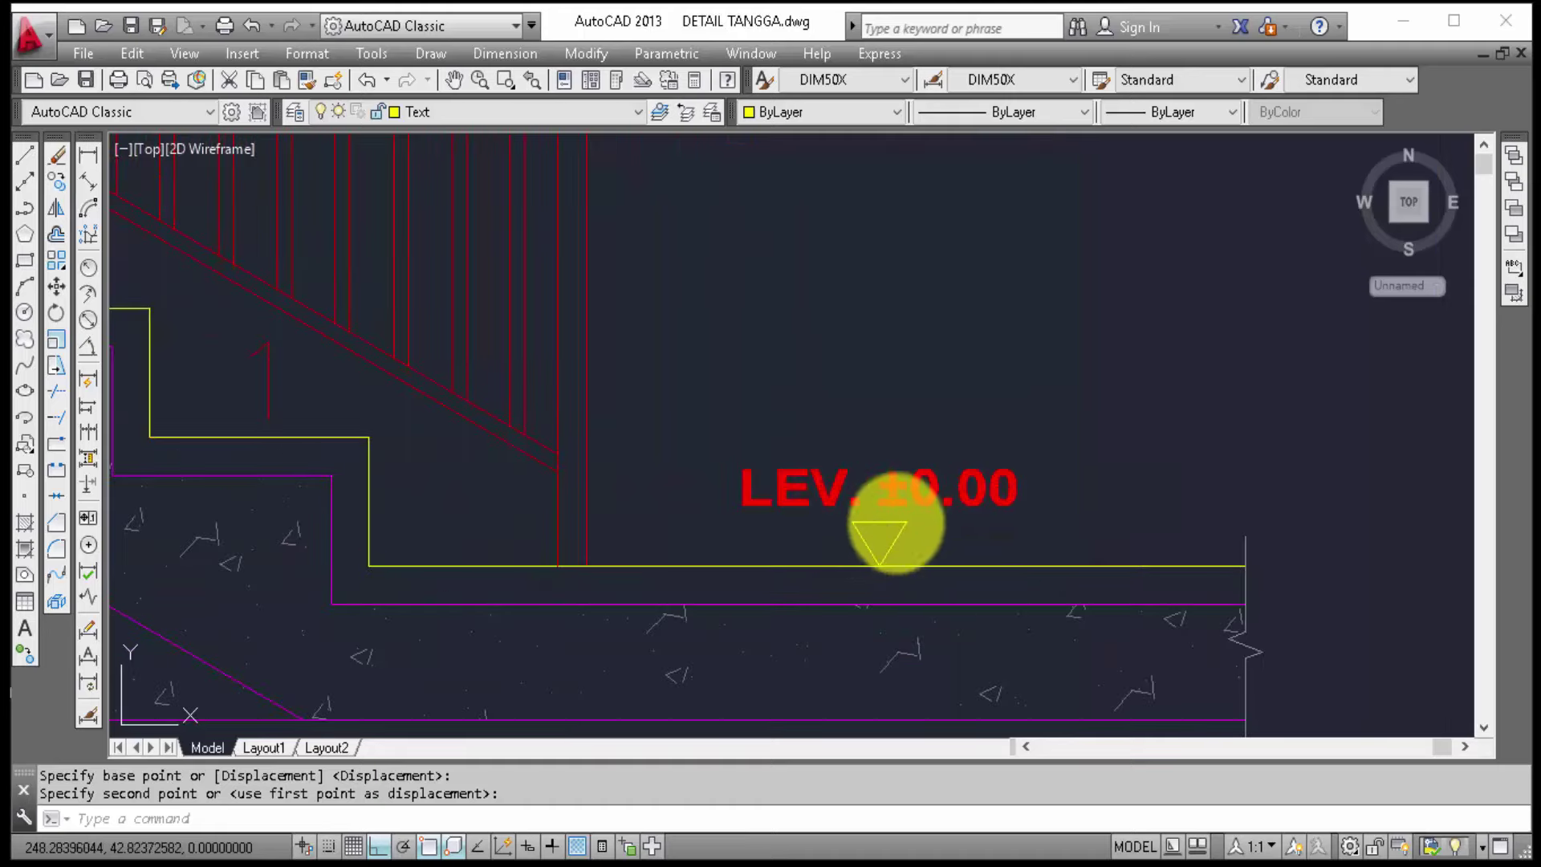
Step: Move the level text and triangle together further right along the floor line
left_click(932, 541)
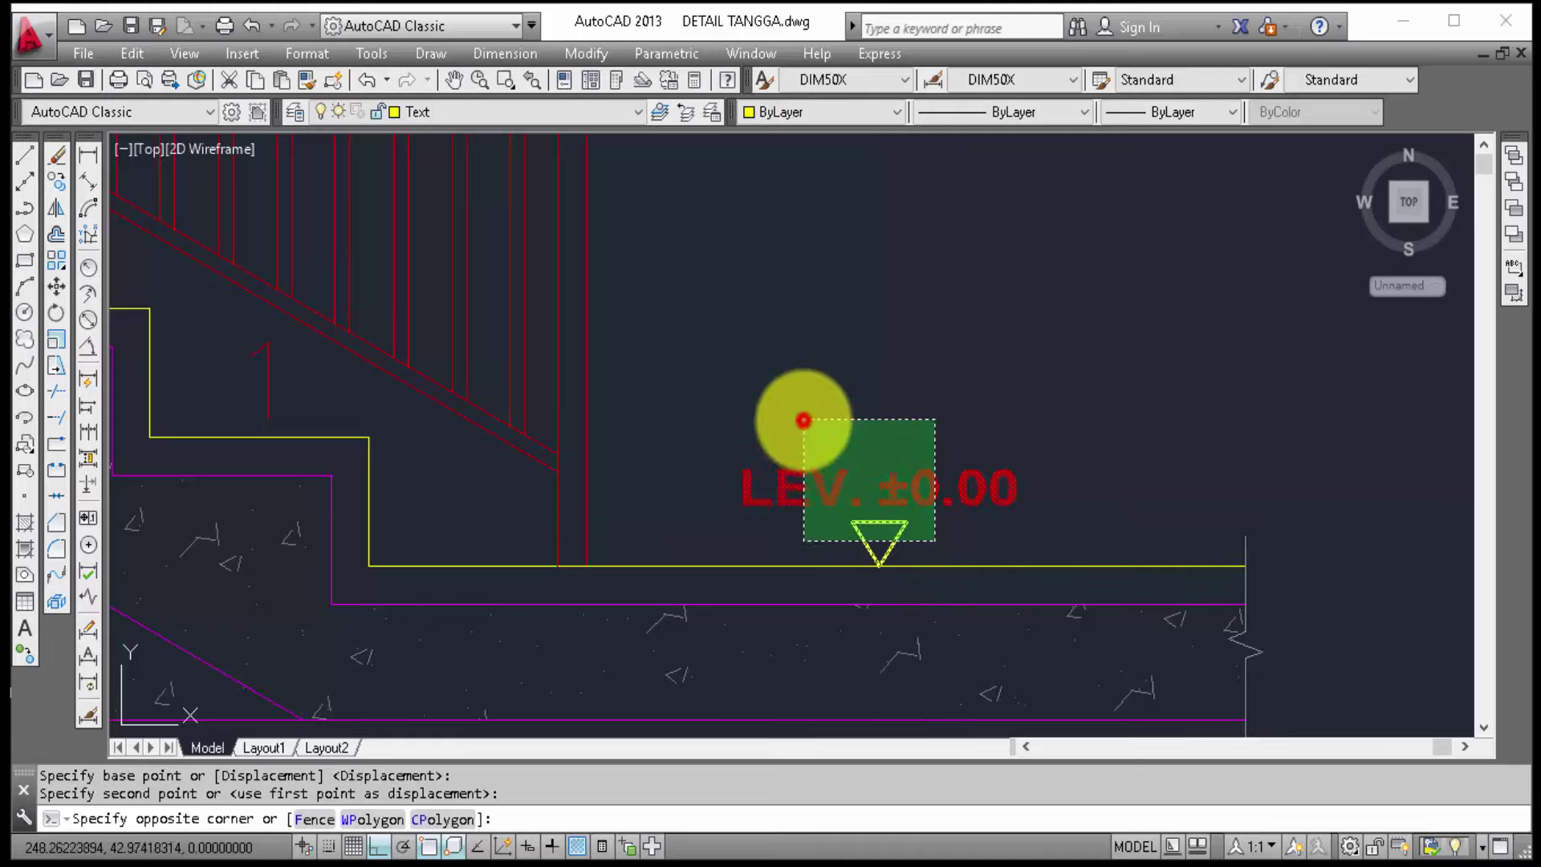
left_click(804, 419)
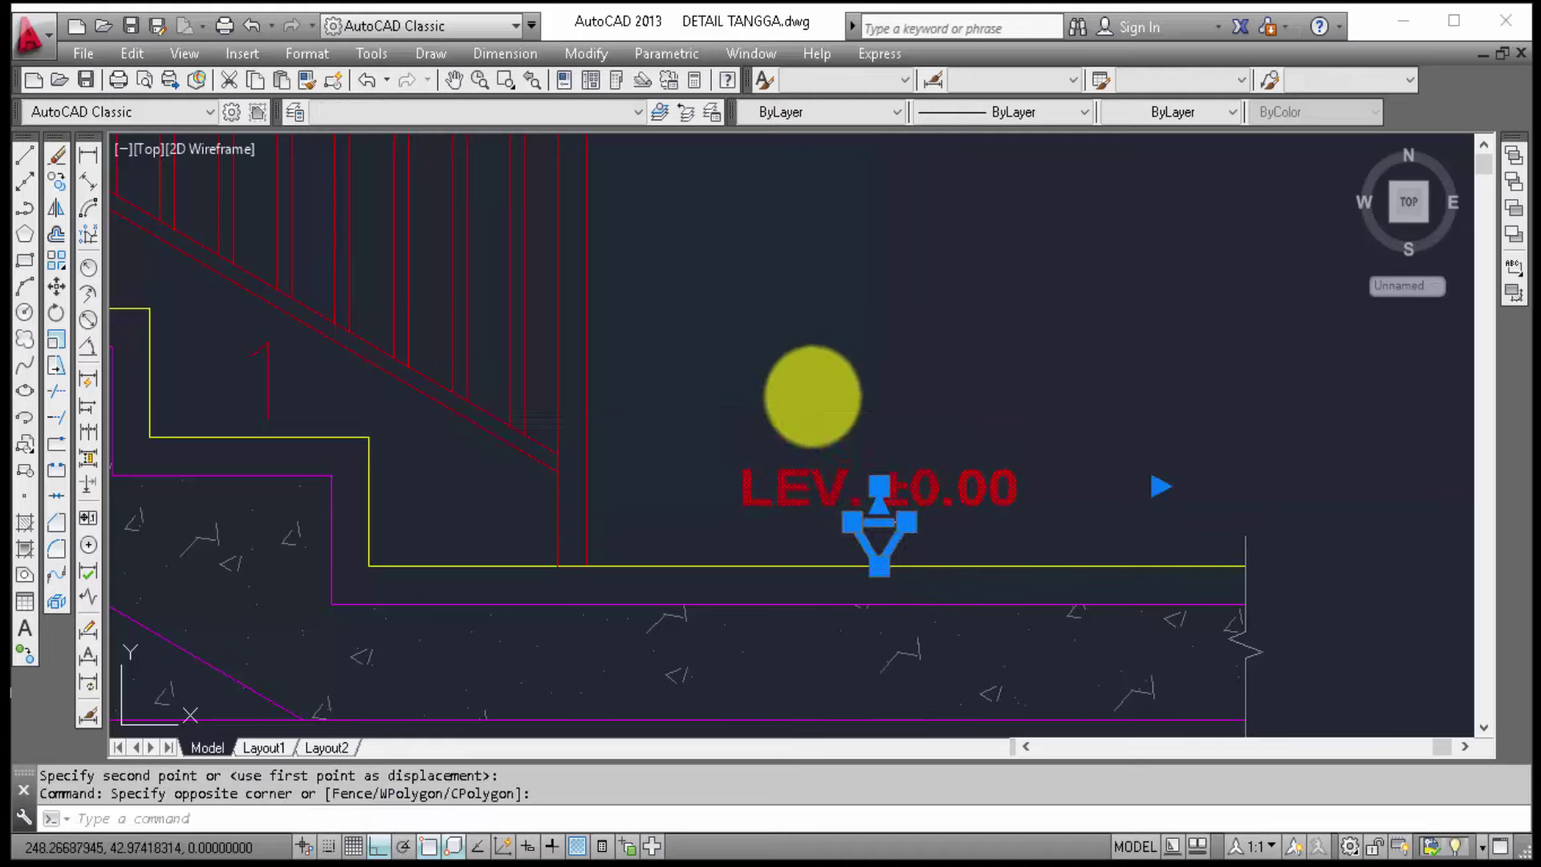
type("m")
key("Return")
left_click(835, 363)
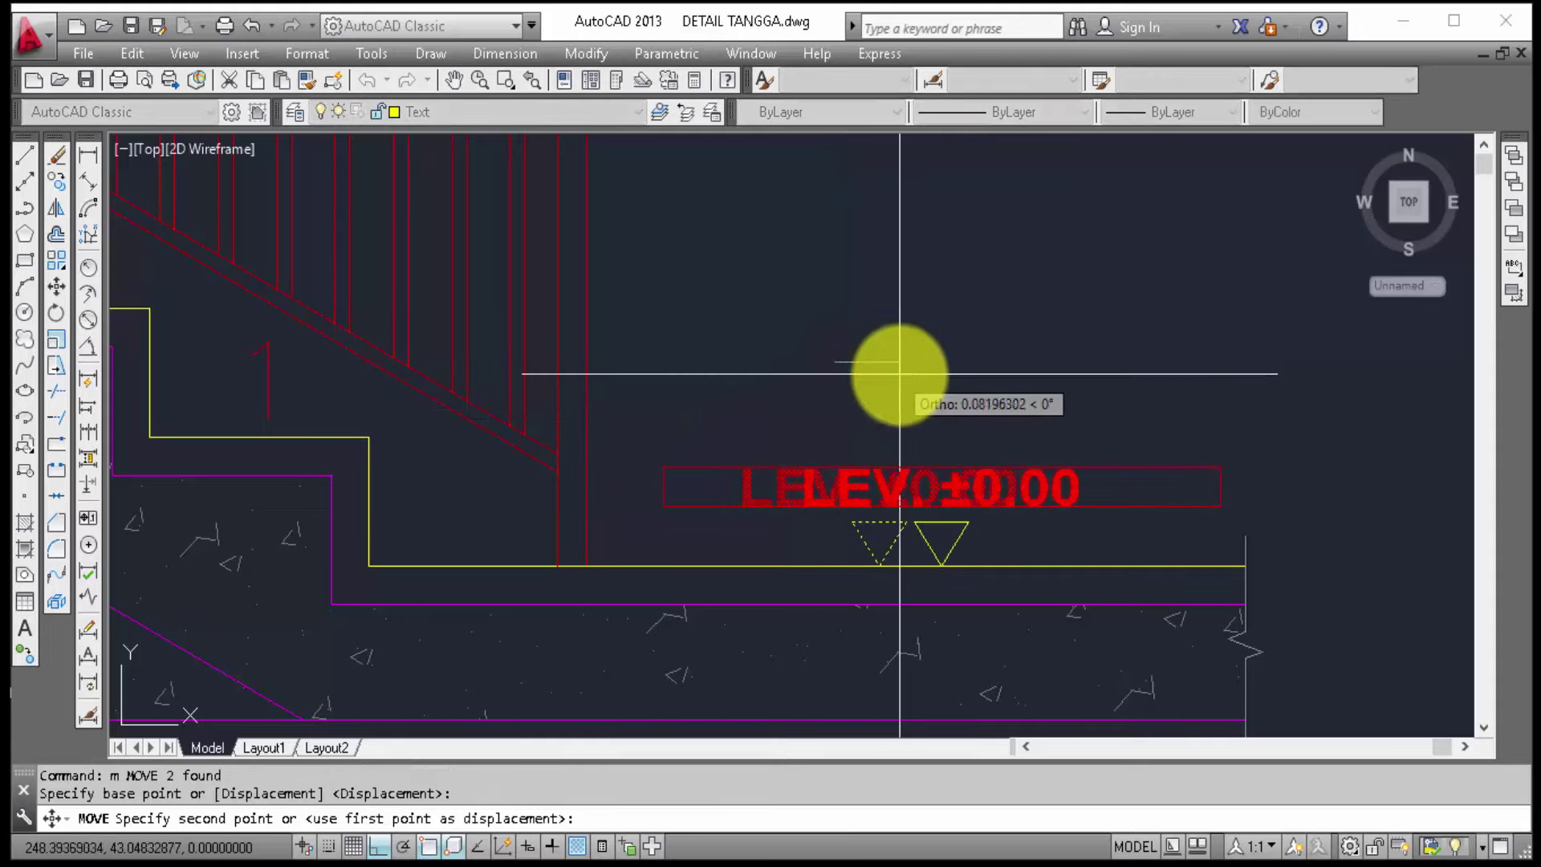
left_click(900, 375)
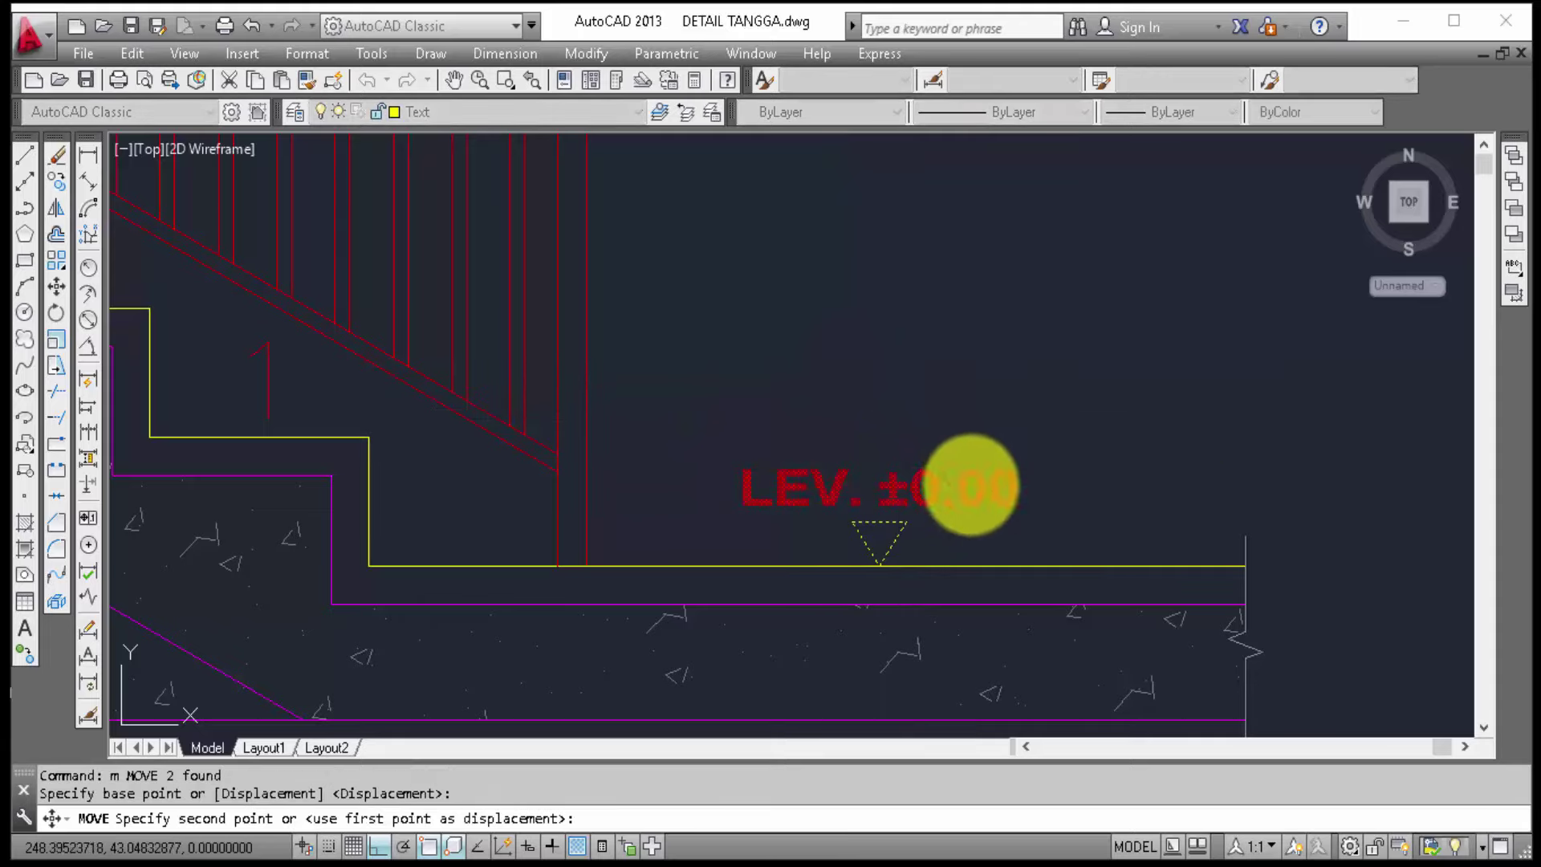
left_click(993, 481)
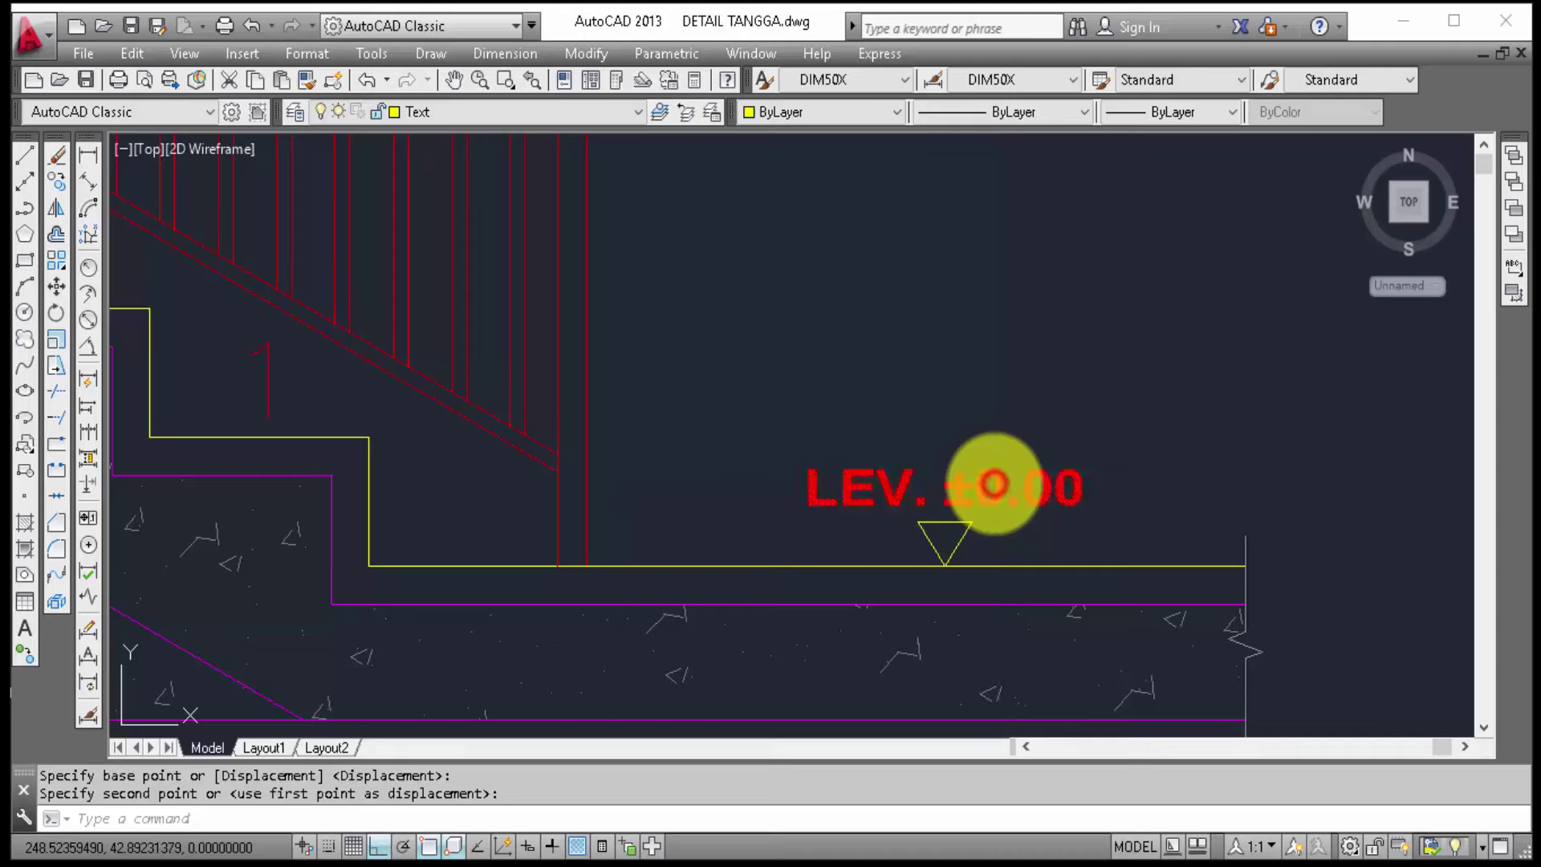
Step: Increase the level label's text height to 0.07 in Properties
left_click(994, 482)
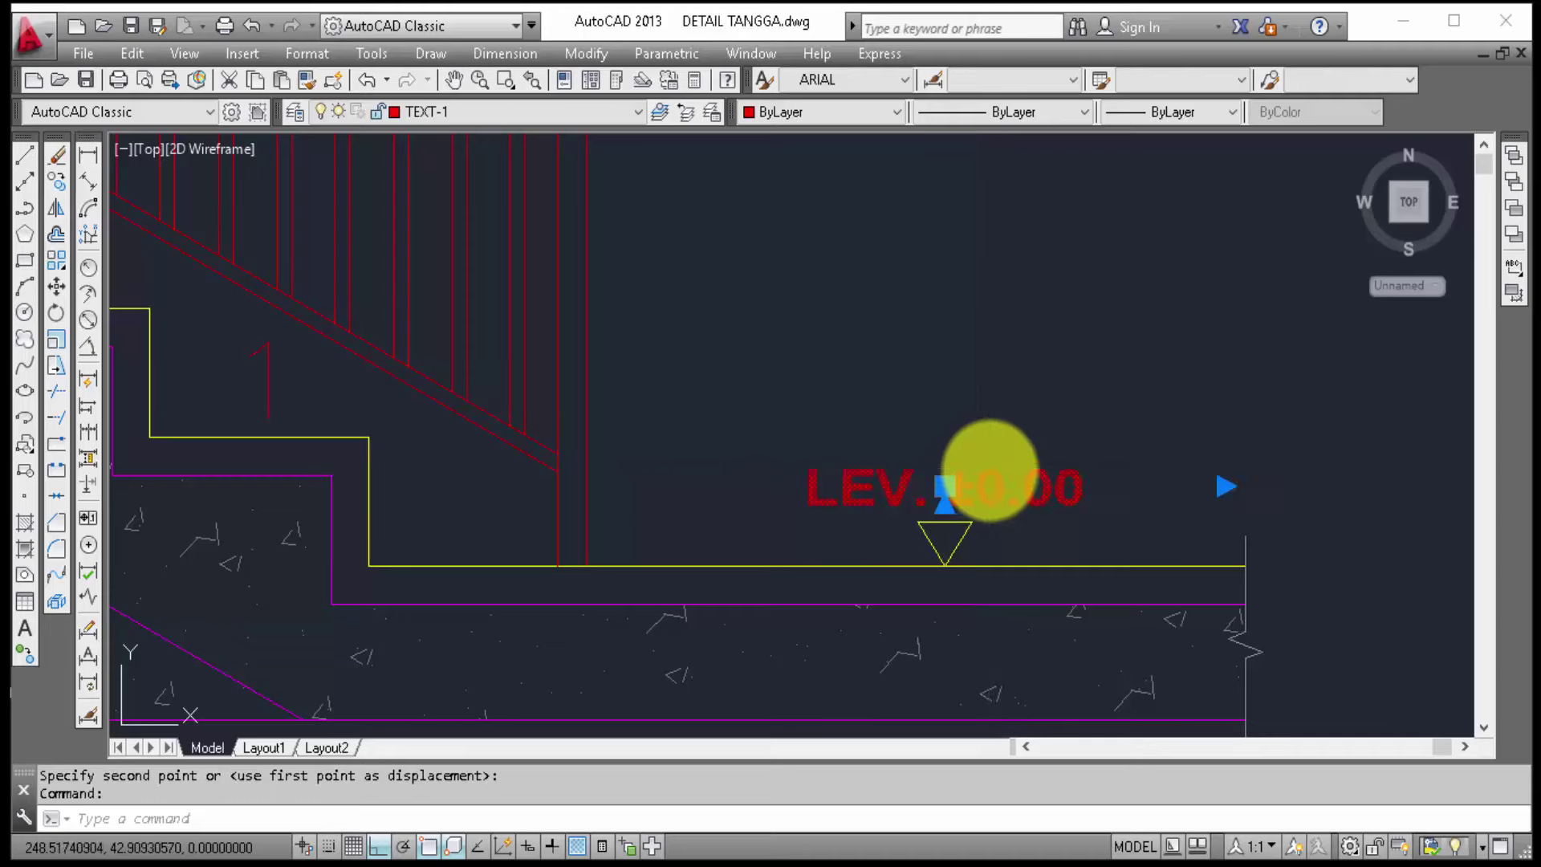
key("ctrl+1")
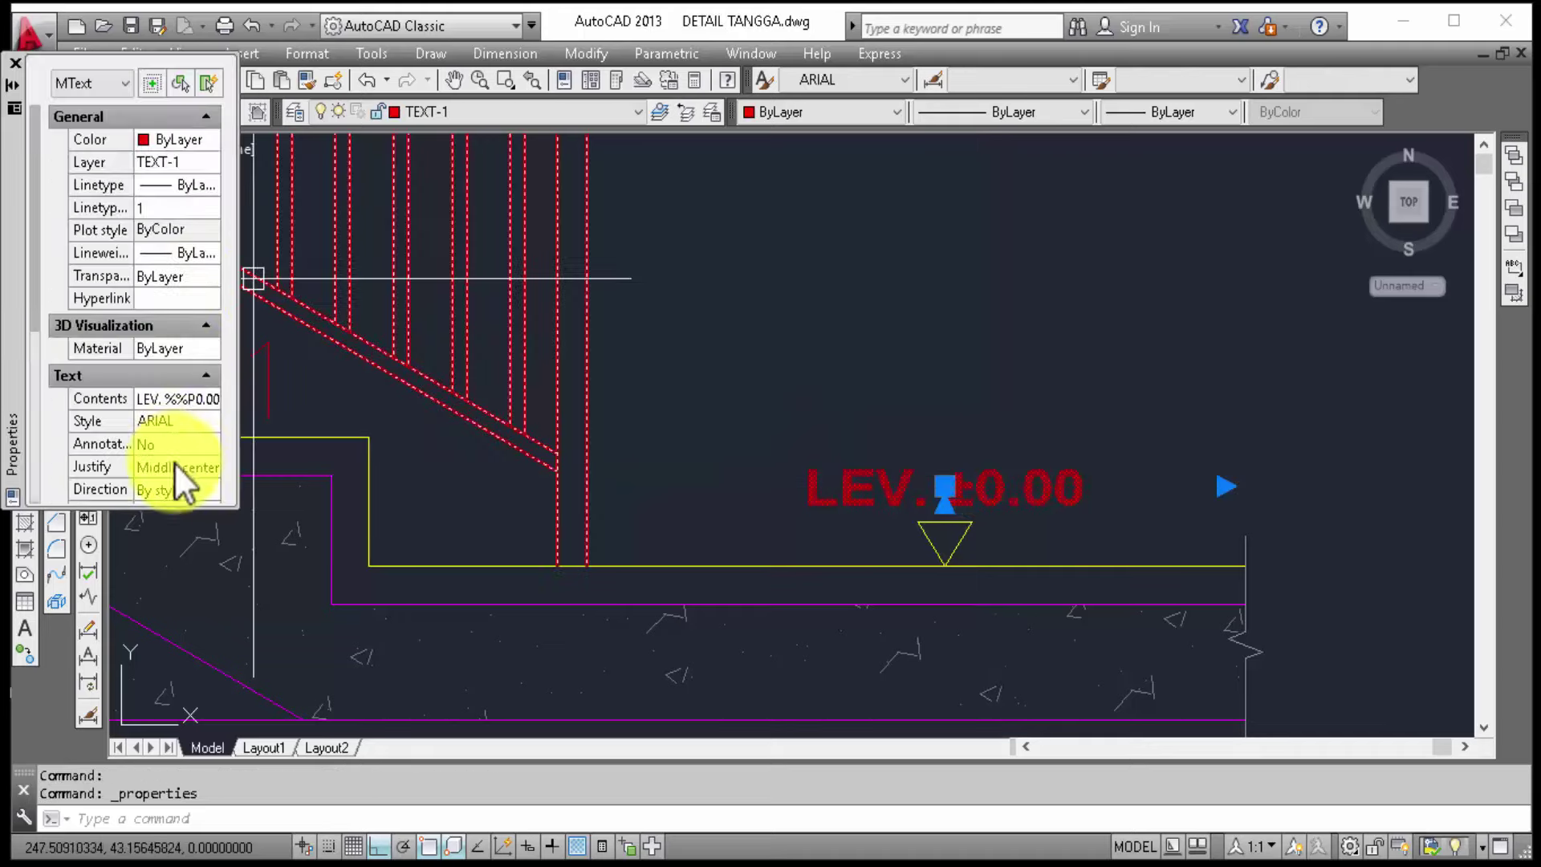
scroll(175, 473, "down", 2)
left_click(168, 376)
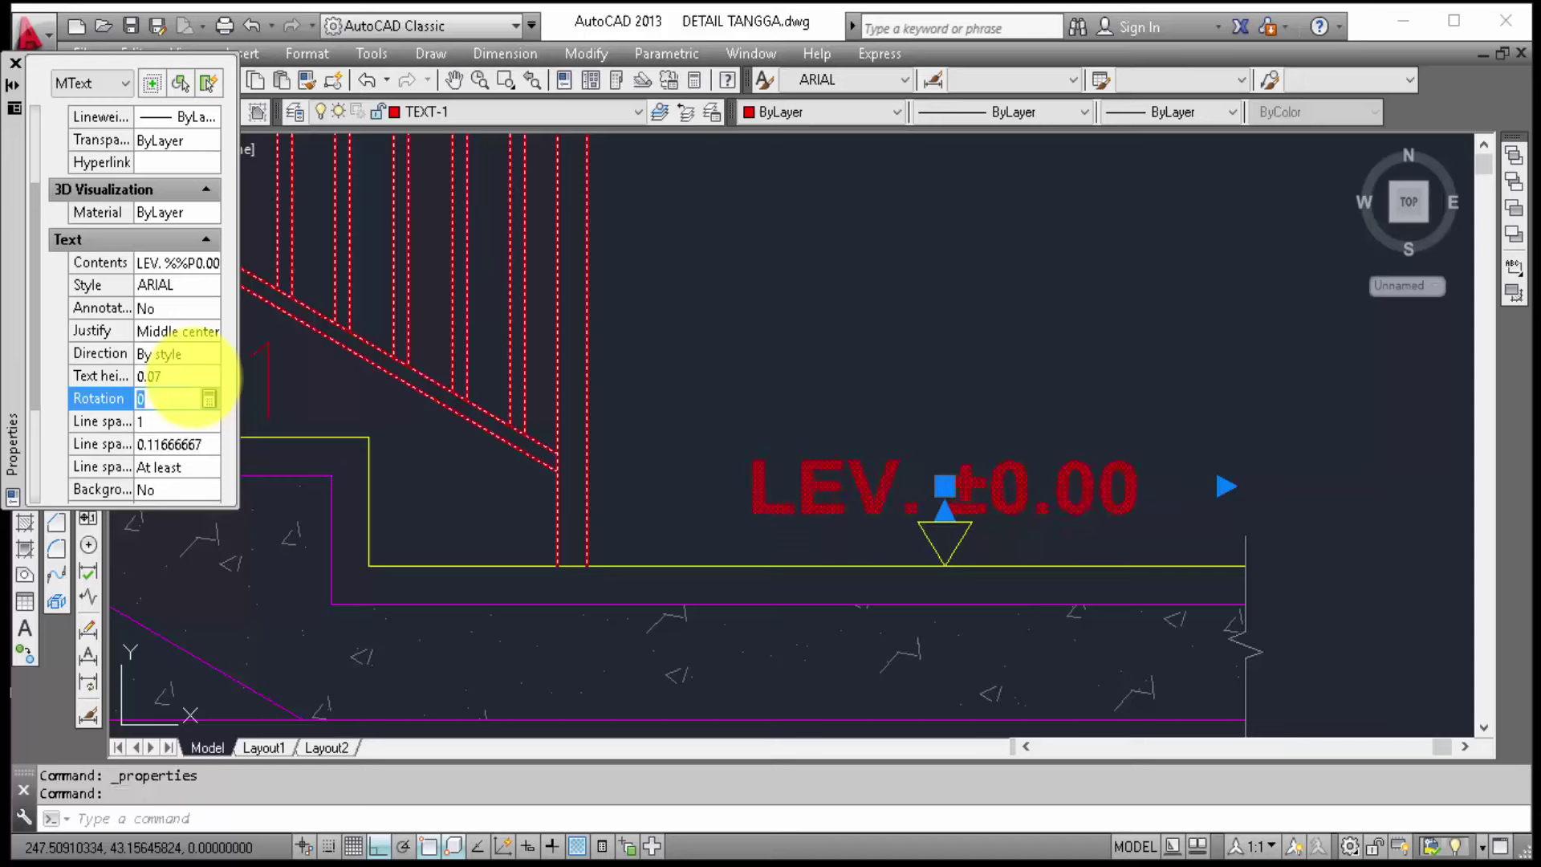
Step: Move the enlarged label slightly higher above the triangle and reselect both
type("m")
key("Return")
left_click(977, 387)
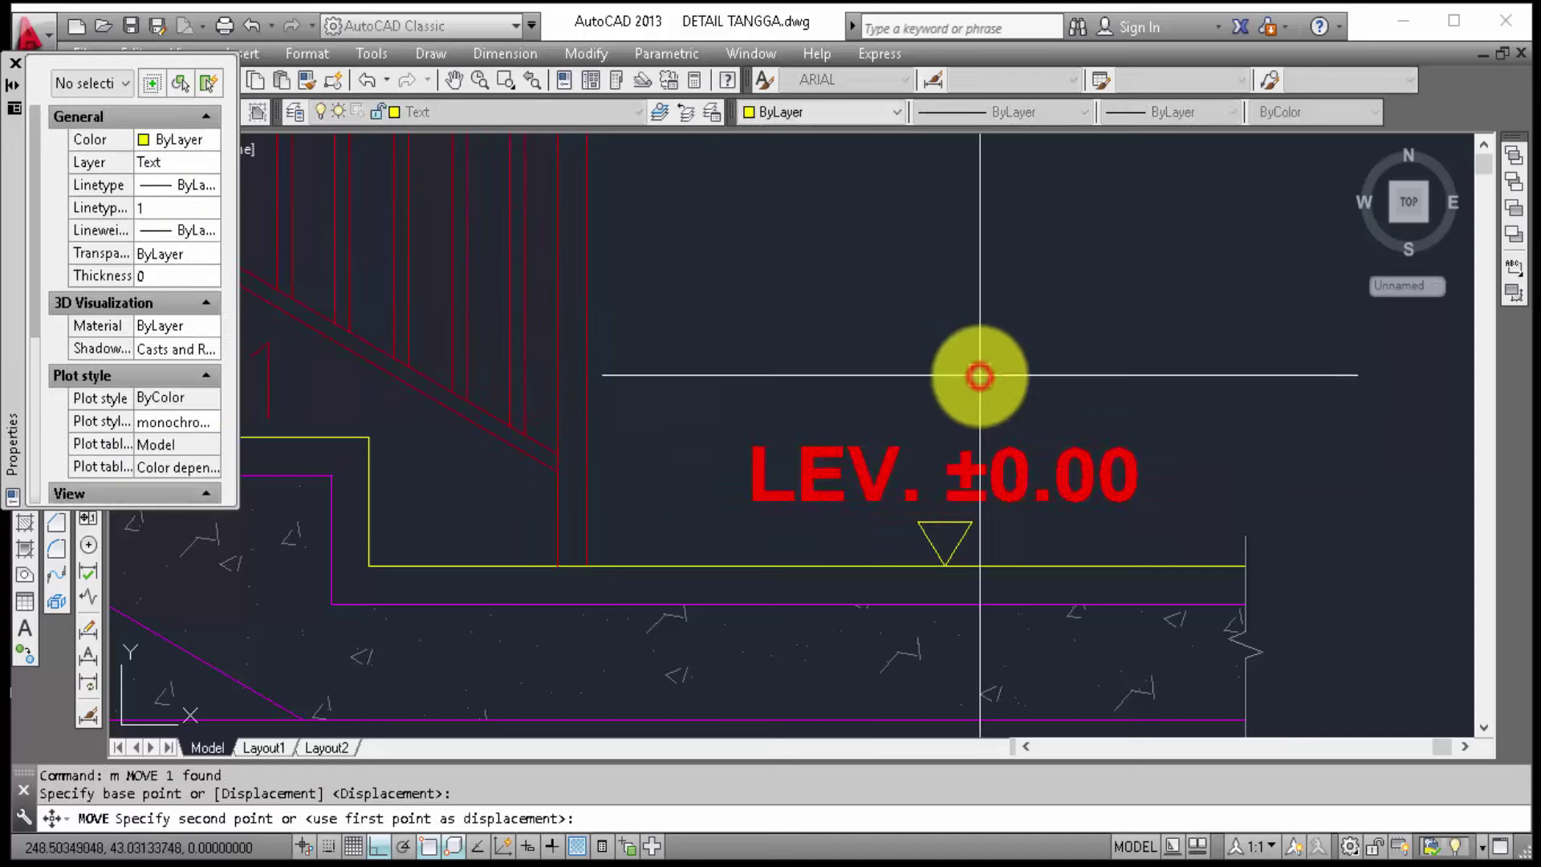
left_click(917, 456)
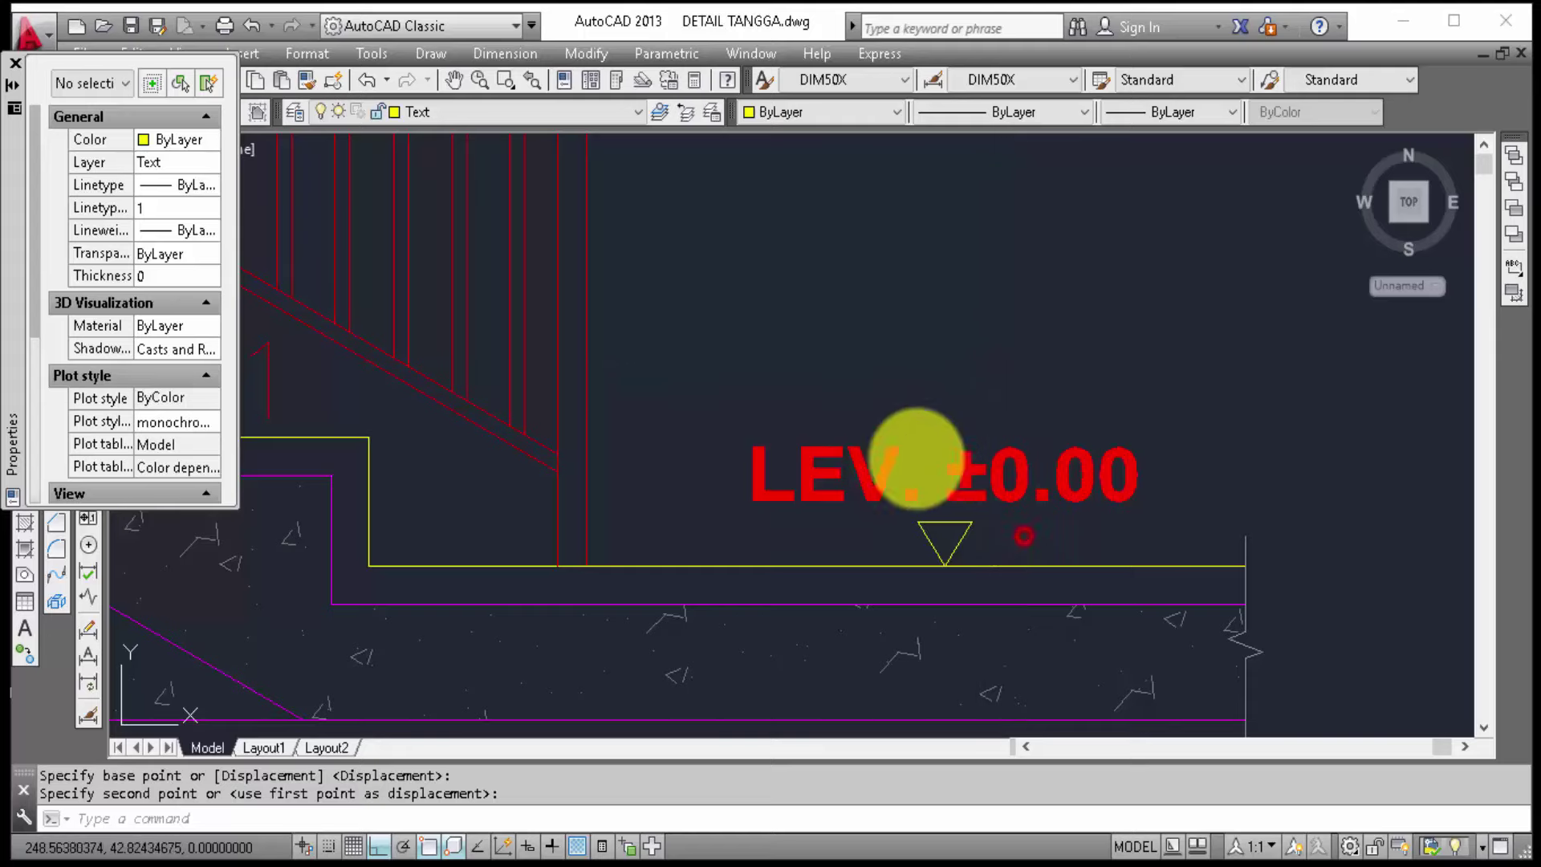
left_click_drag(1024, 536, 859, 421)
left_click(859, 422)
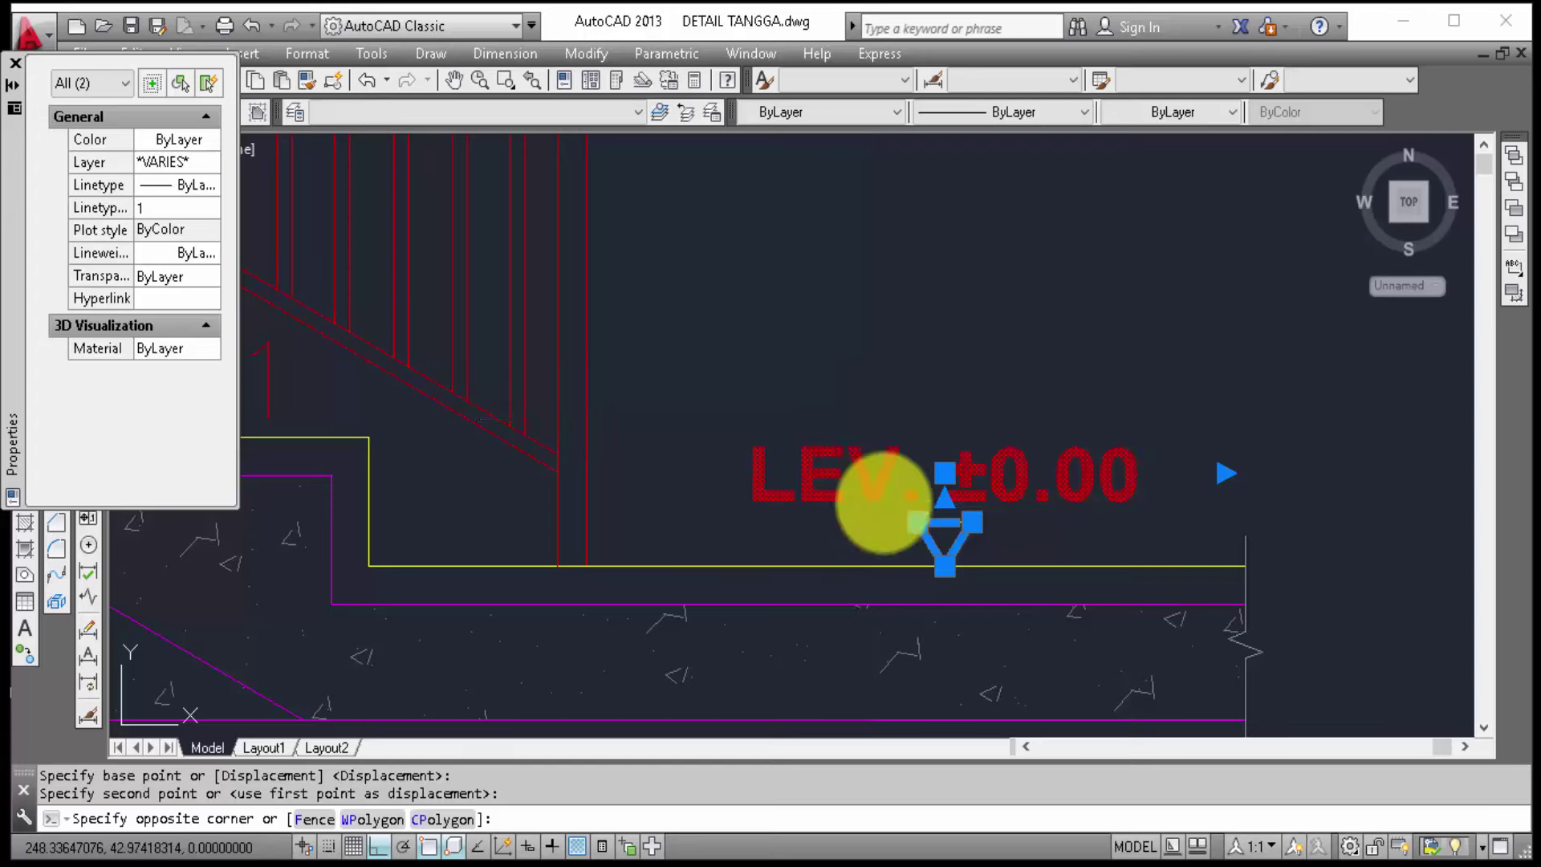
Step: Copy the level mark and triangle up onto the top landing
type("co")
key("Return")
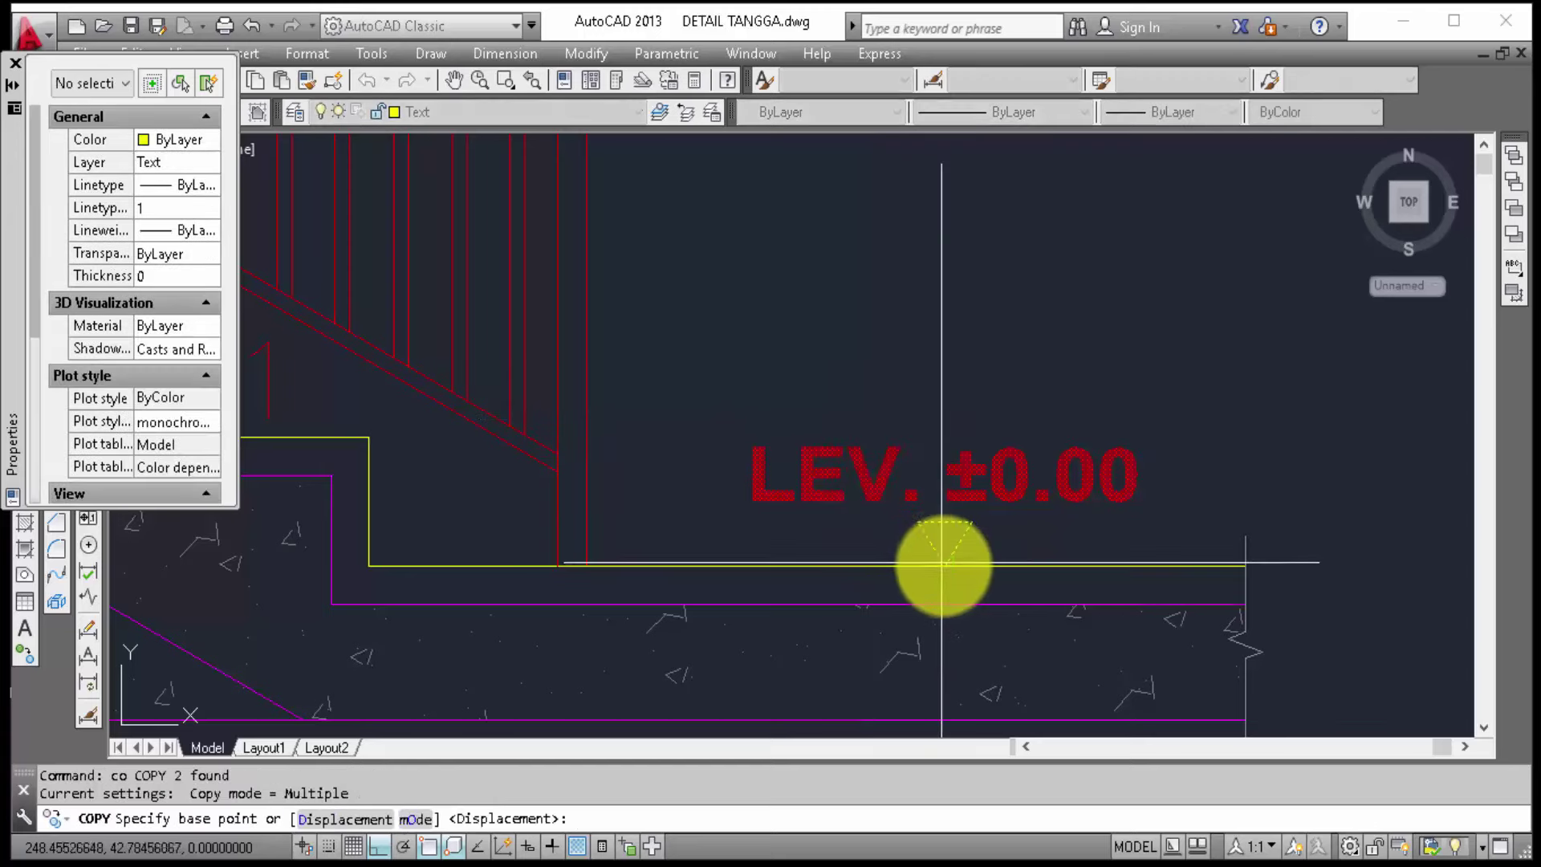
left_click(941, 562)
scroll(935, 594, "down", 2)
scroll(940, 619, "down", 4)
scroll(945, 578, "down", 2)
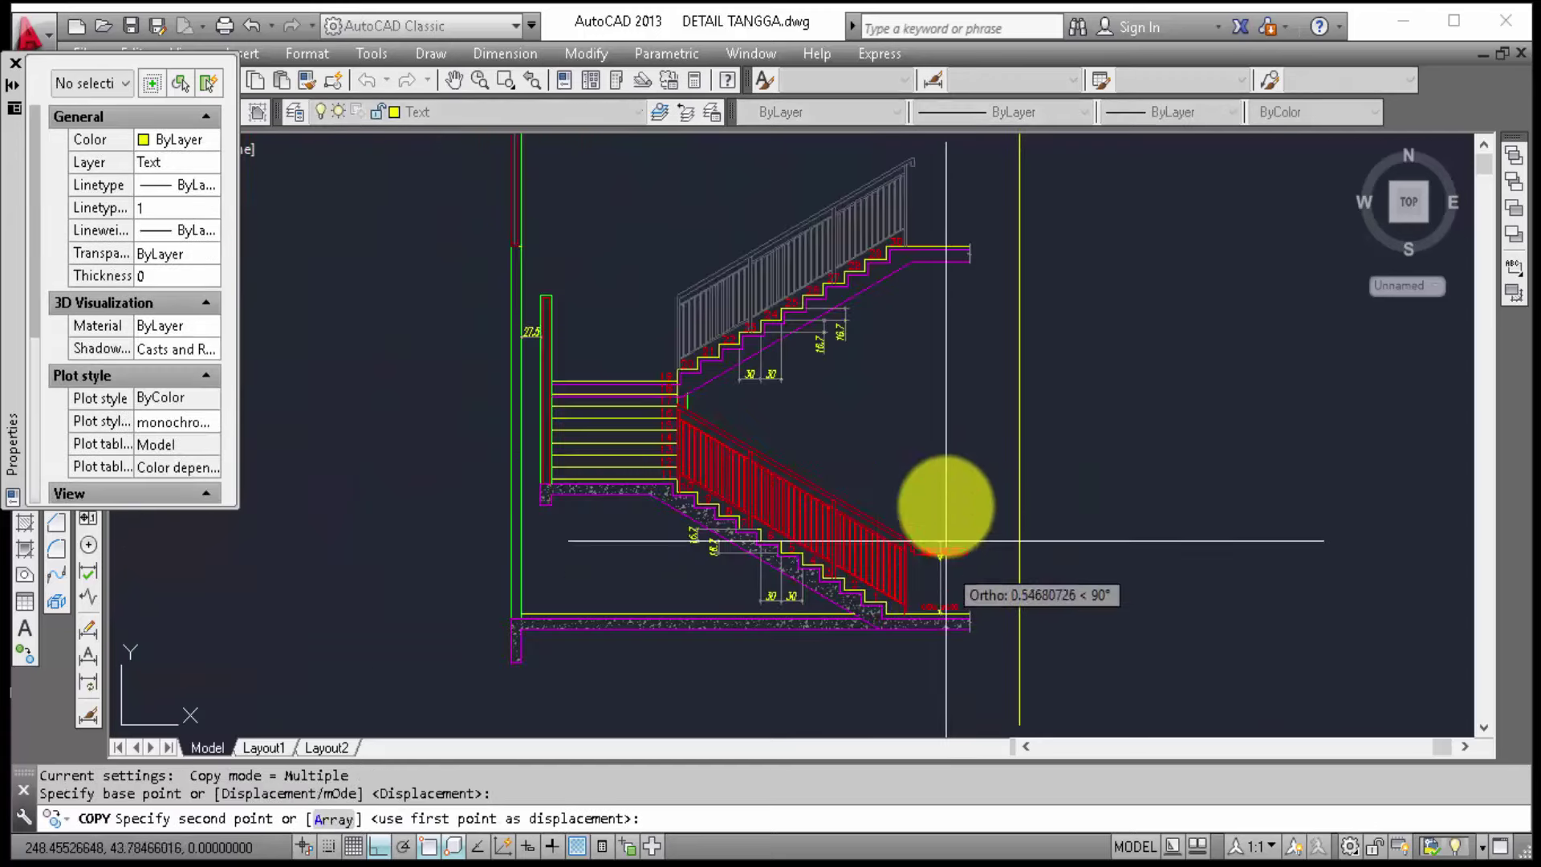
scroll(903, 245, "up", 4)
scroll(929, 275, "up", 2)
scroll(927, 289, "up", 3)
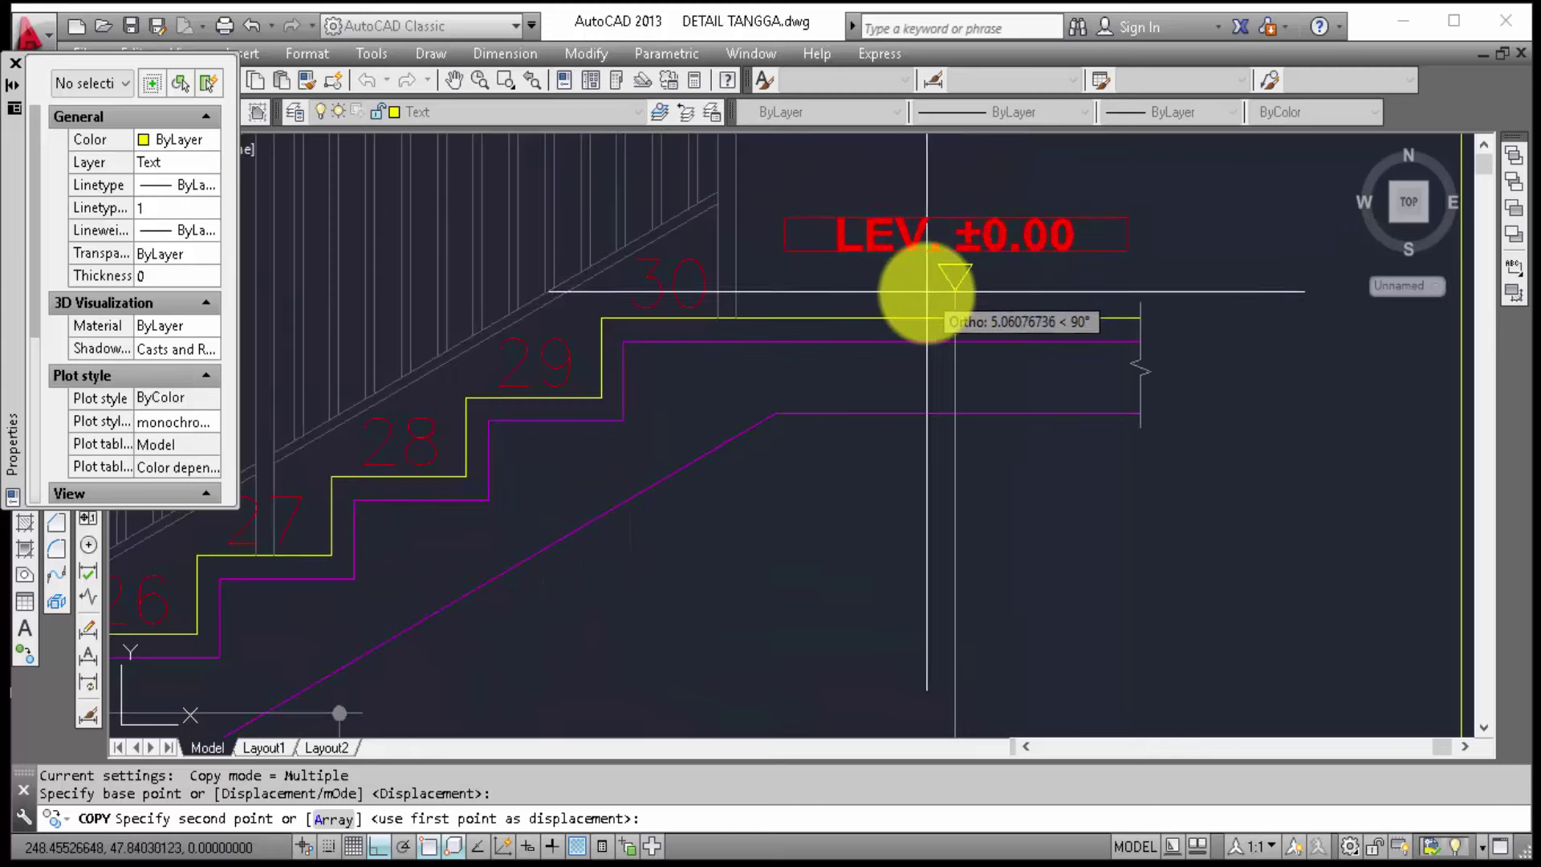
left_click(949, 320)
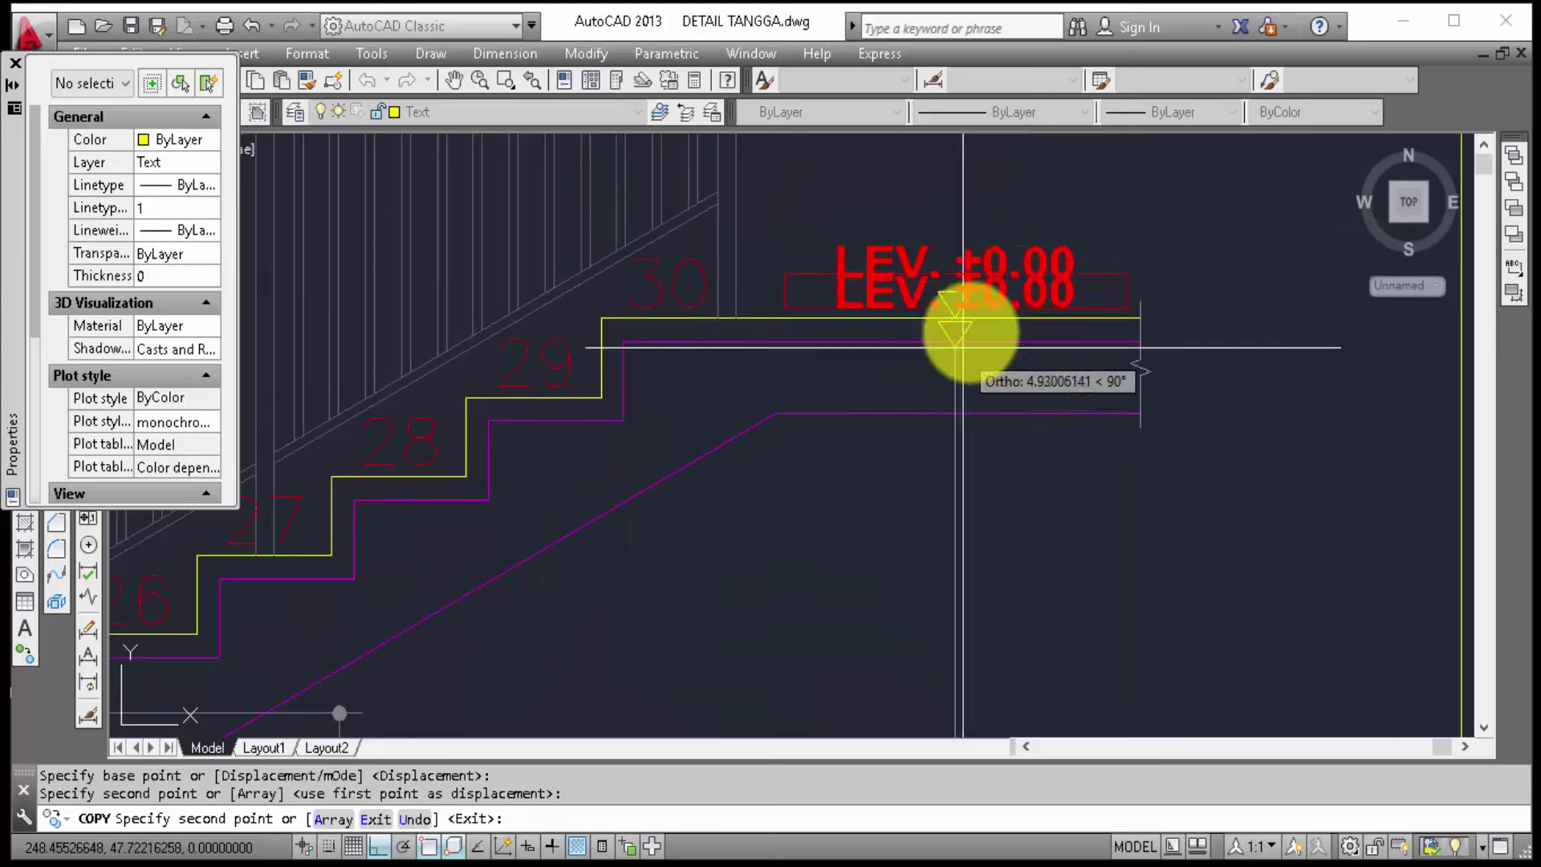
key("Escape")
Step: Change the copied top-landing label to LEV. ±5.00
left_click(995, 277)
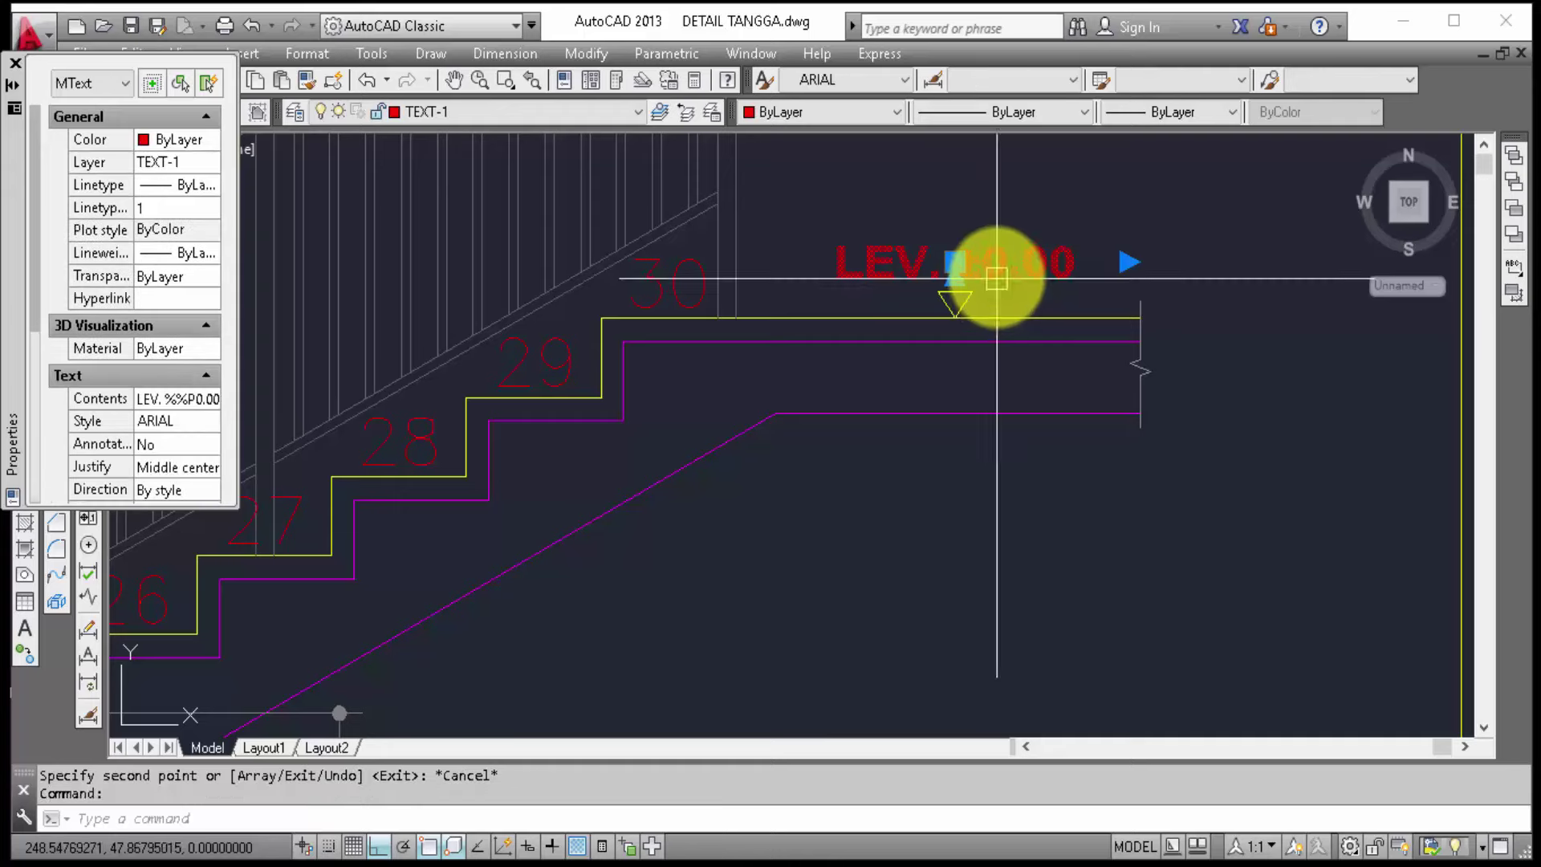
double_click(997, 277)
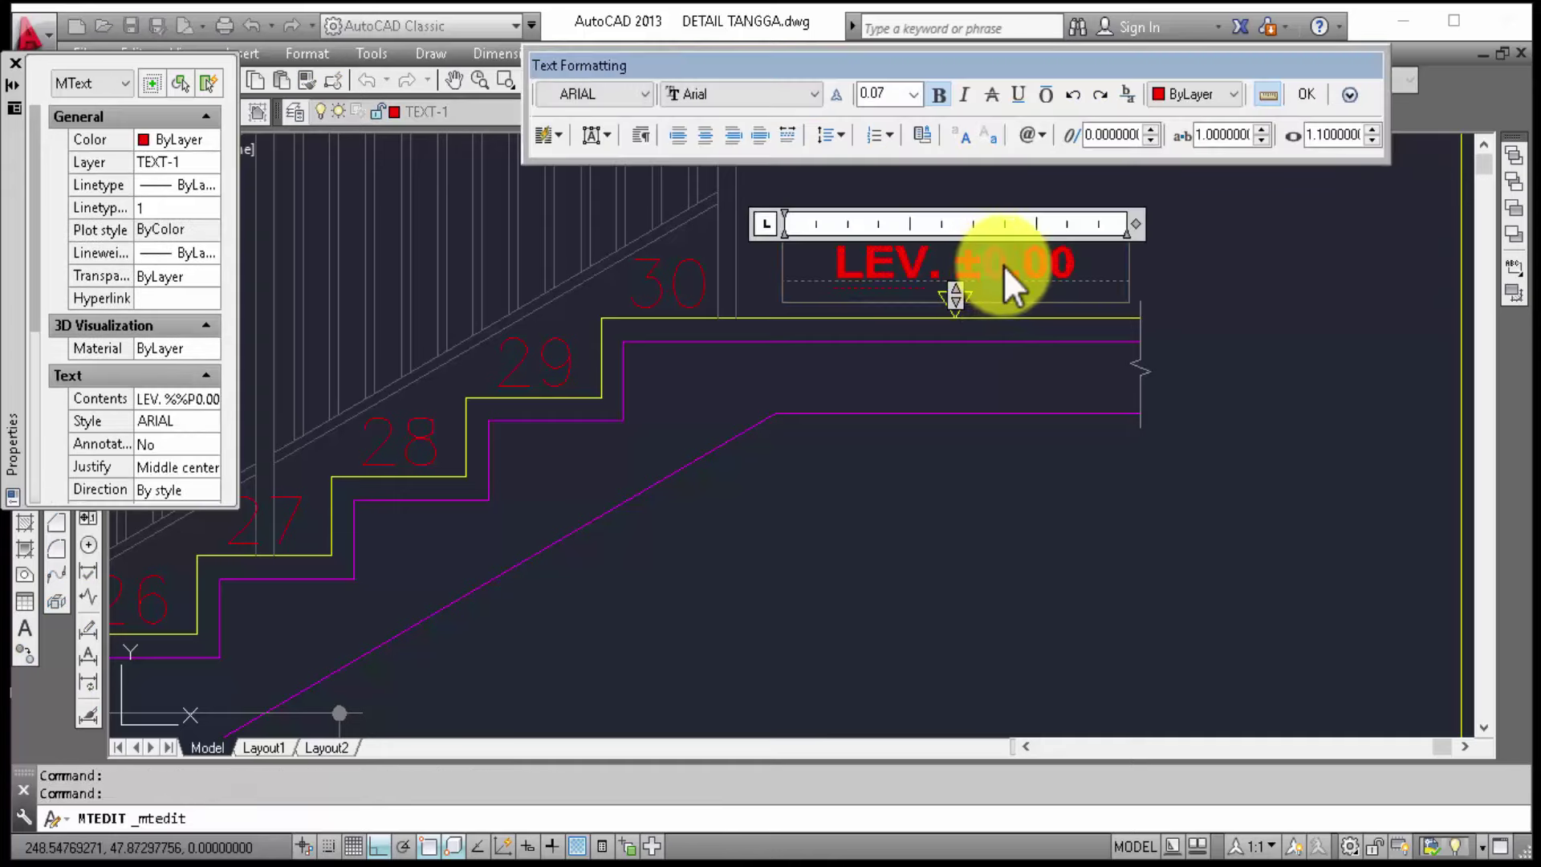
left_click(1263, 362)
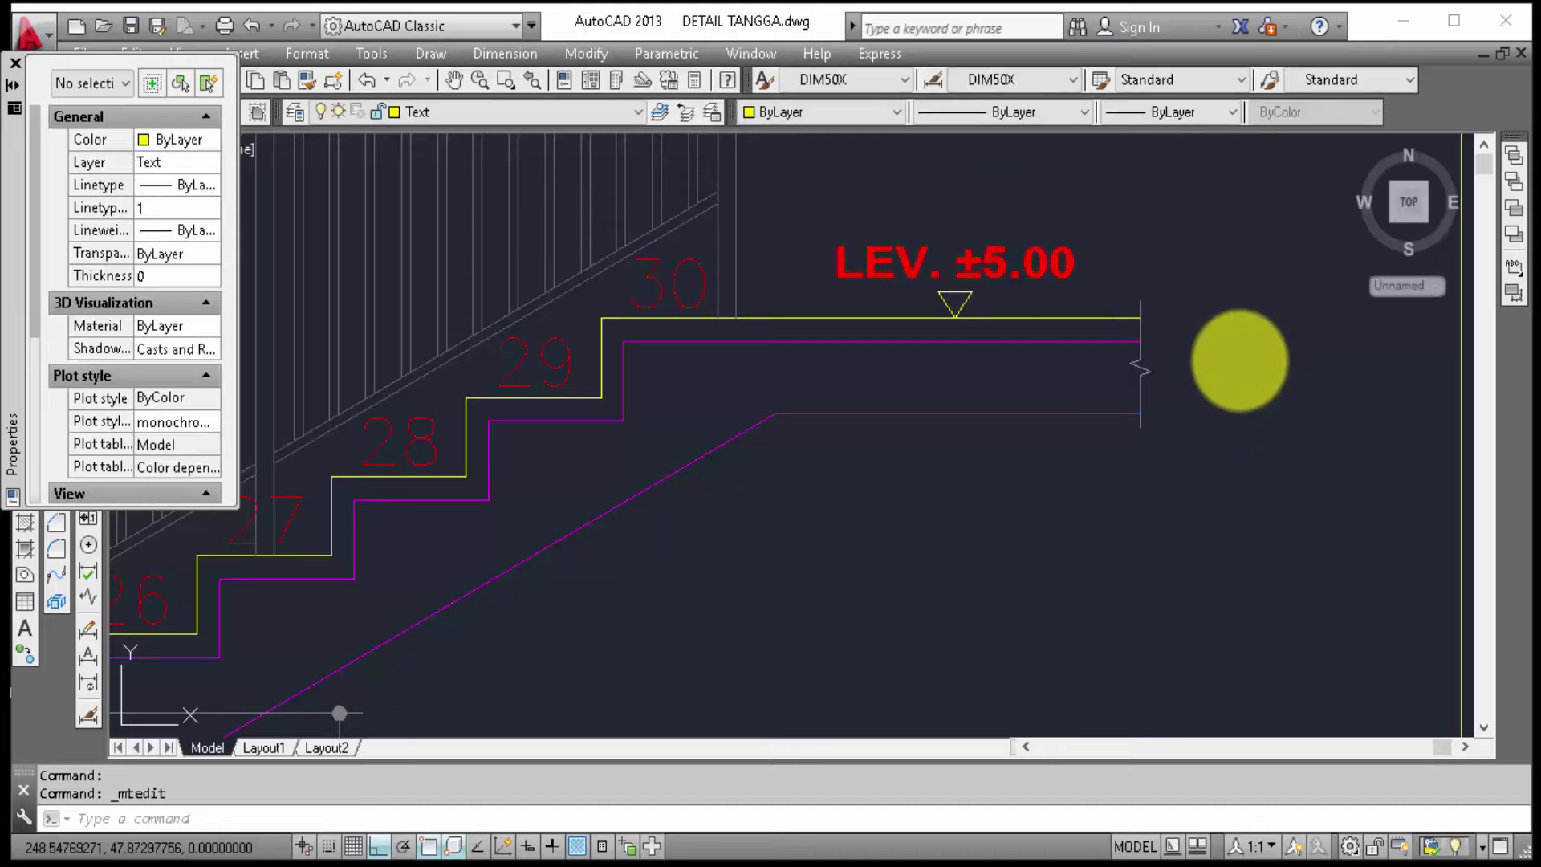
left_click(1006, 299)
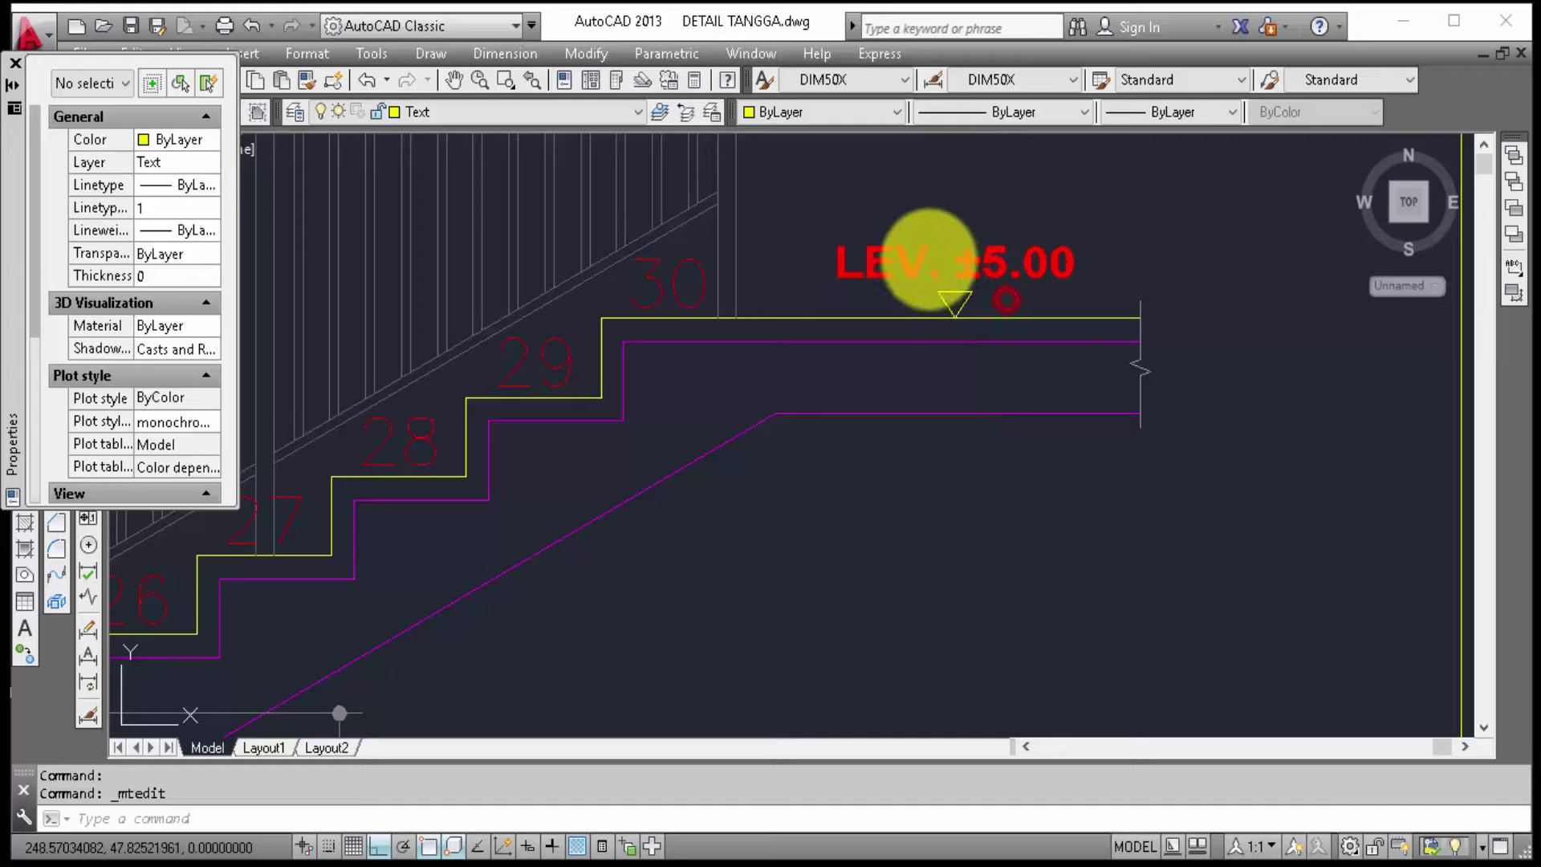
left_click(900, 240)
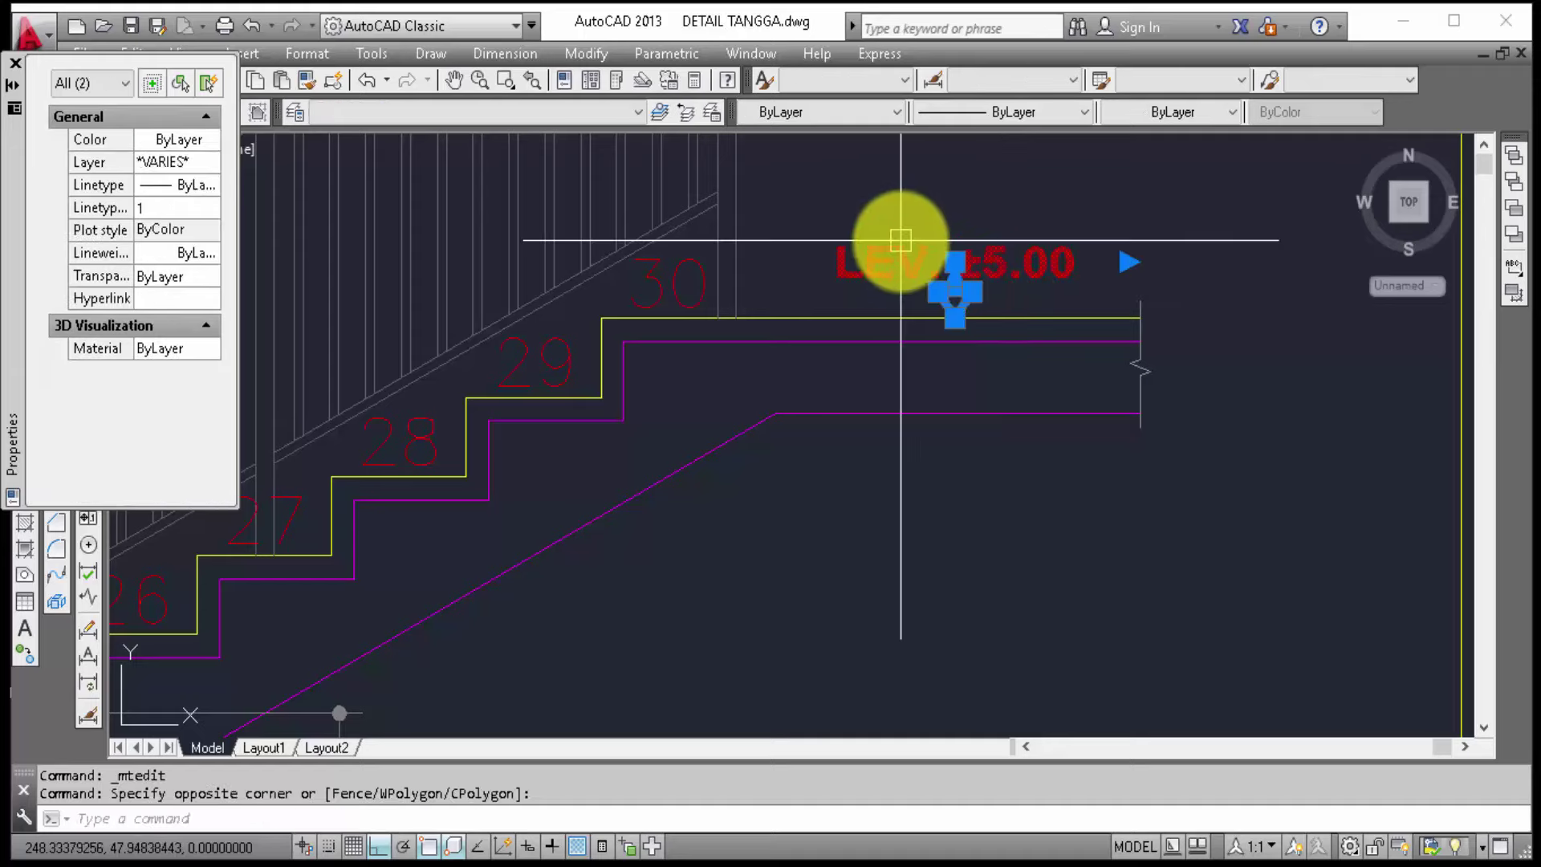
Step: Copy the ±5.00 level mark onto the middle landing and the lower floor line
type("co")
key("Return")
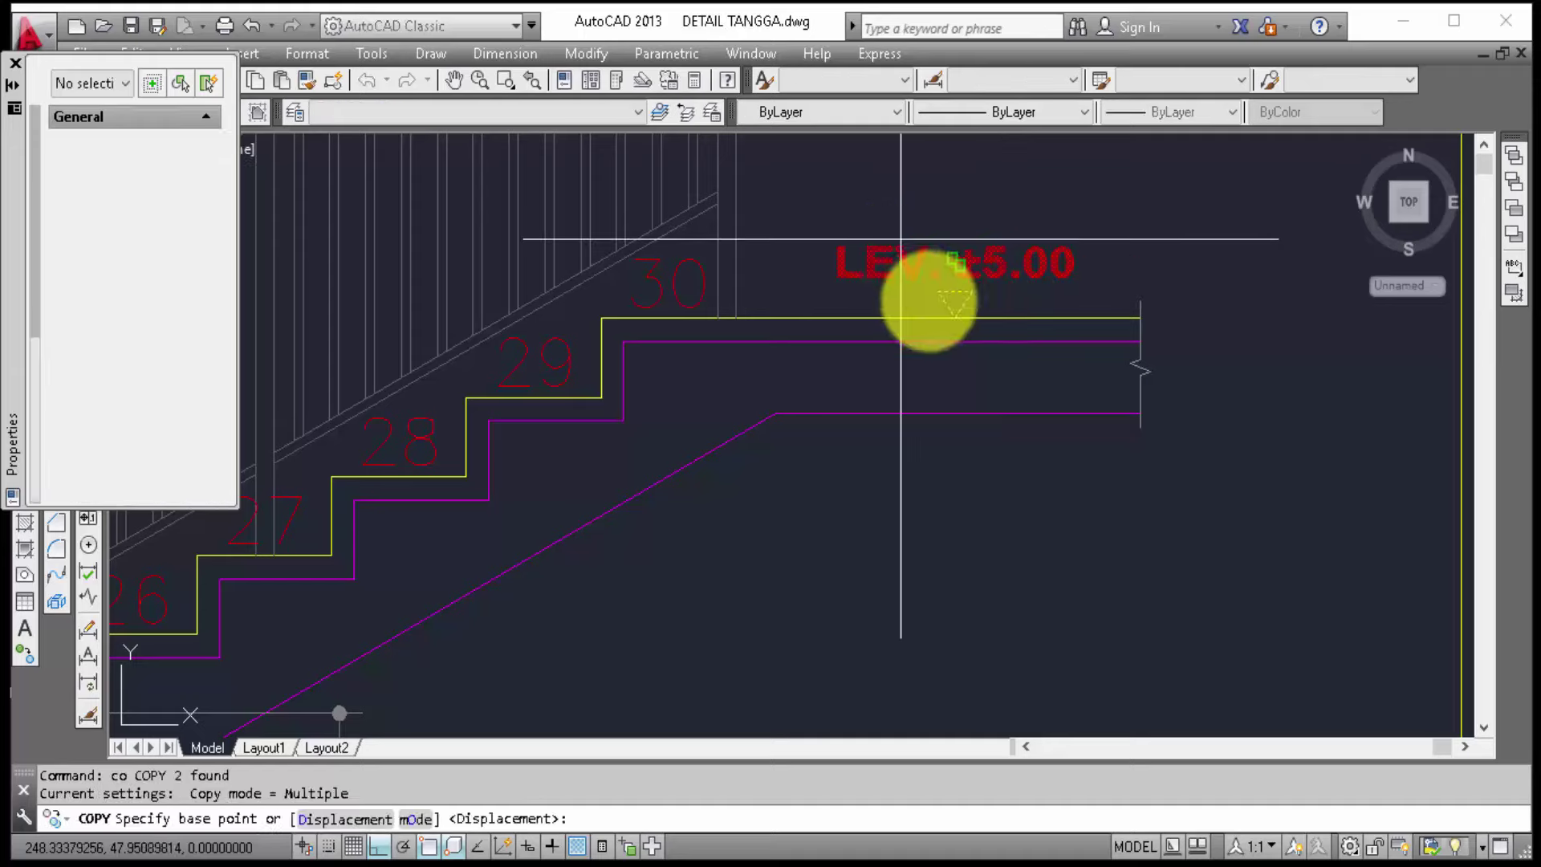
left_click(1064, 334)
scroll(1116, 353, "down", 5)
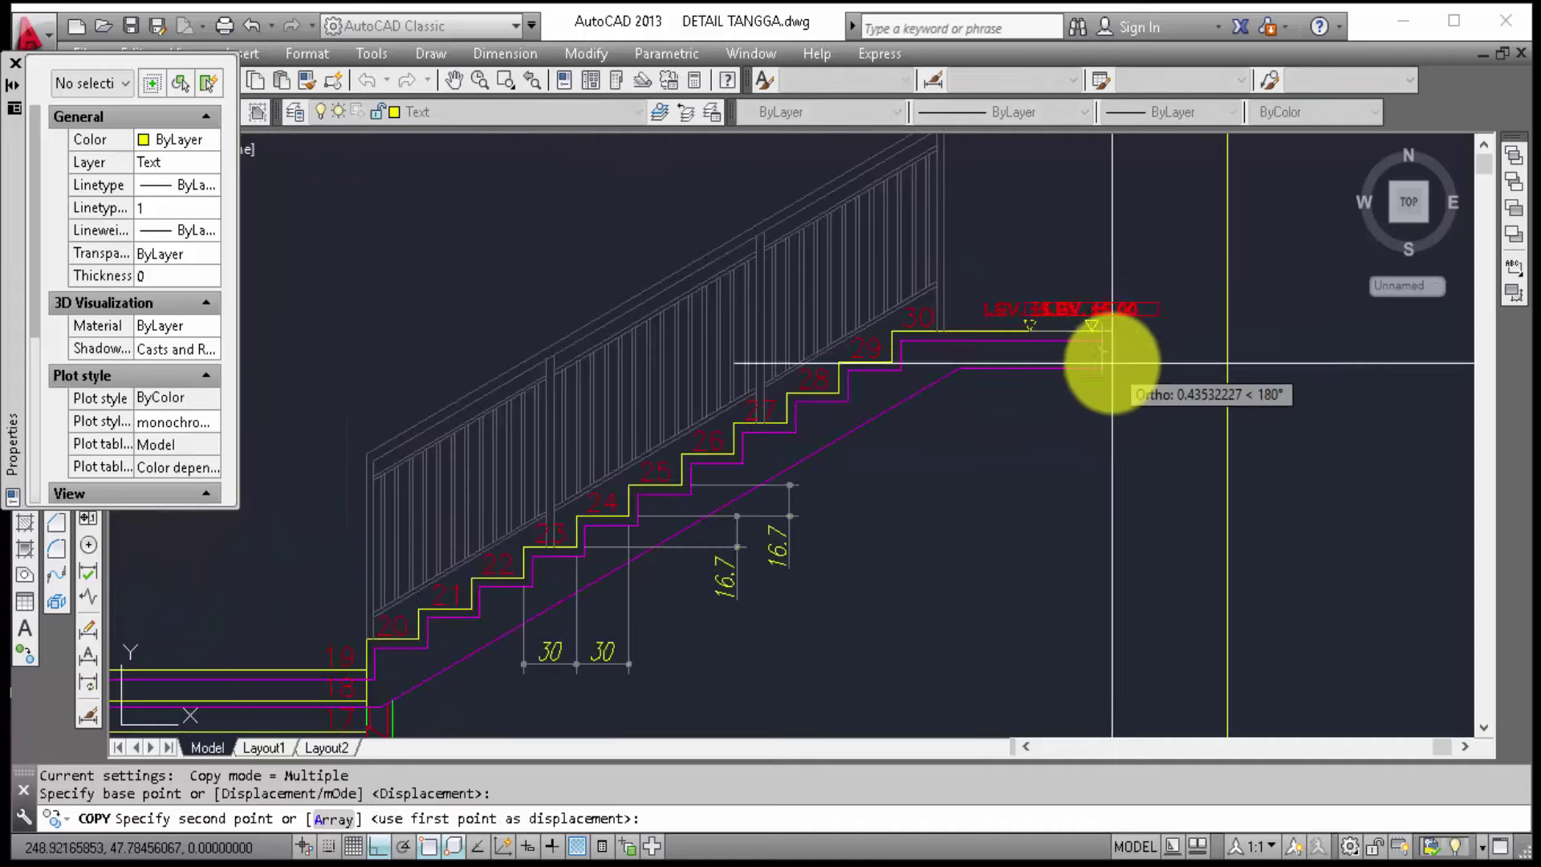
middle_click_drag(689, 465, 1162, 228)
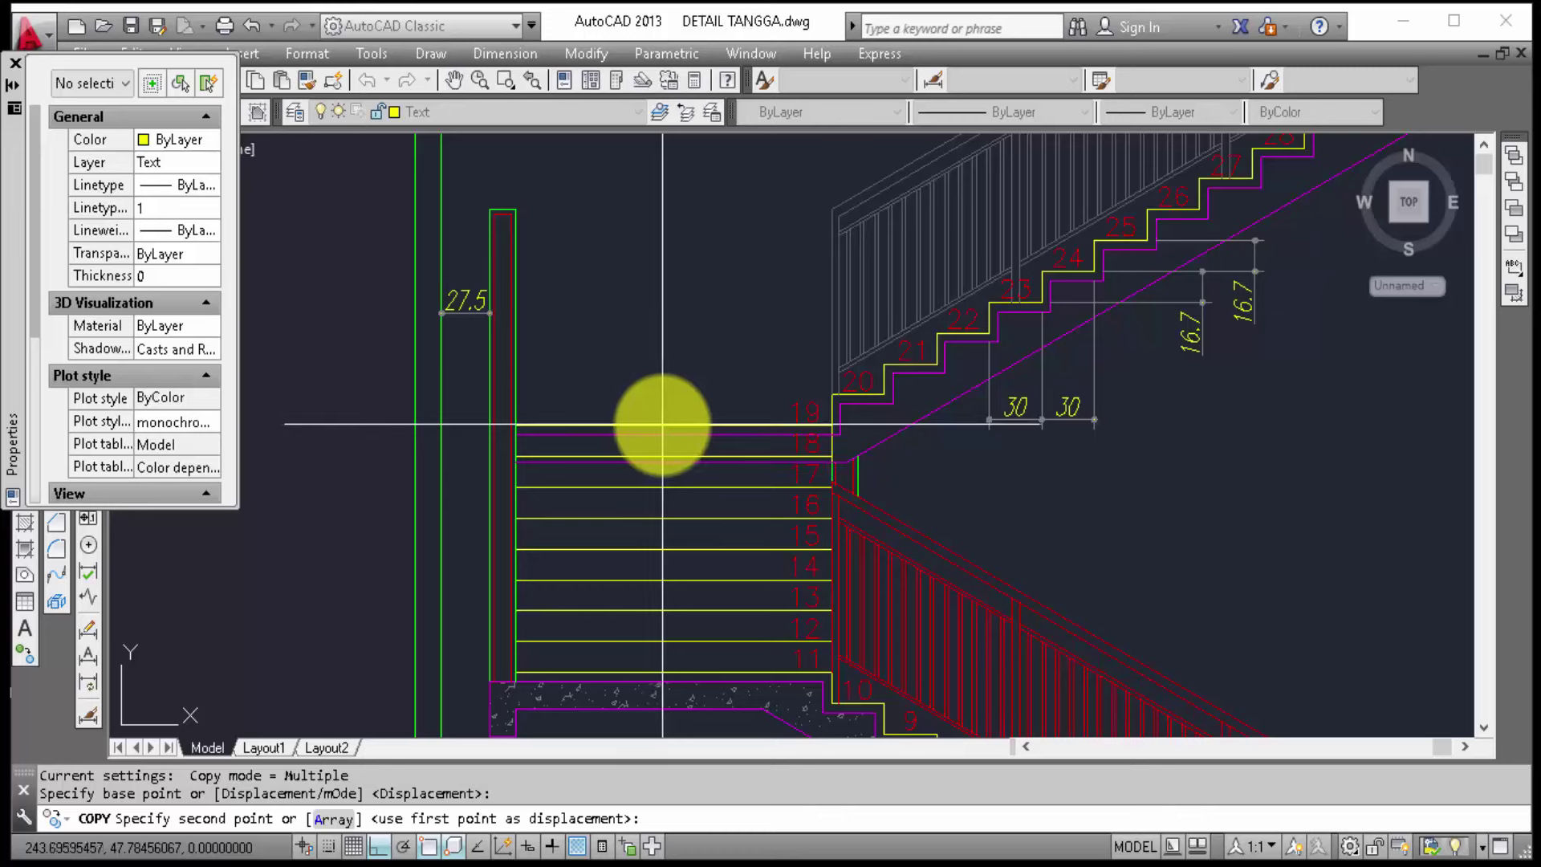
left_click(670, 424)
middle_click_drag(670, 413, 716, 230)
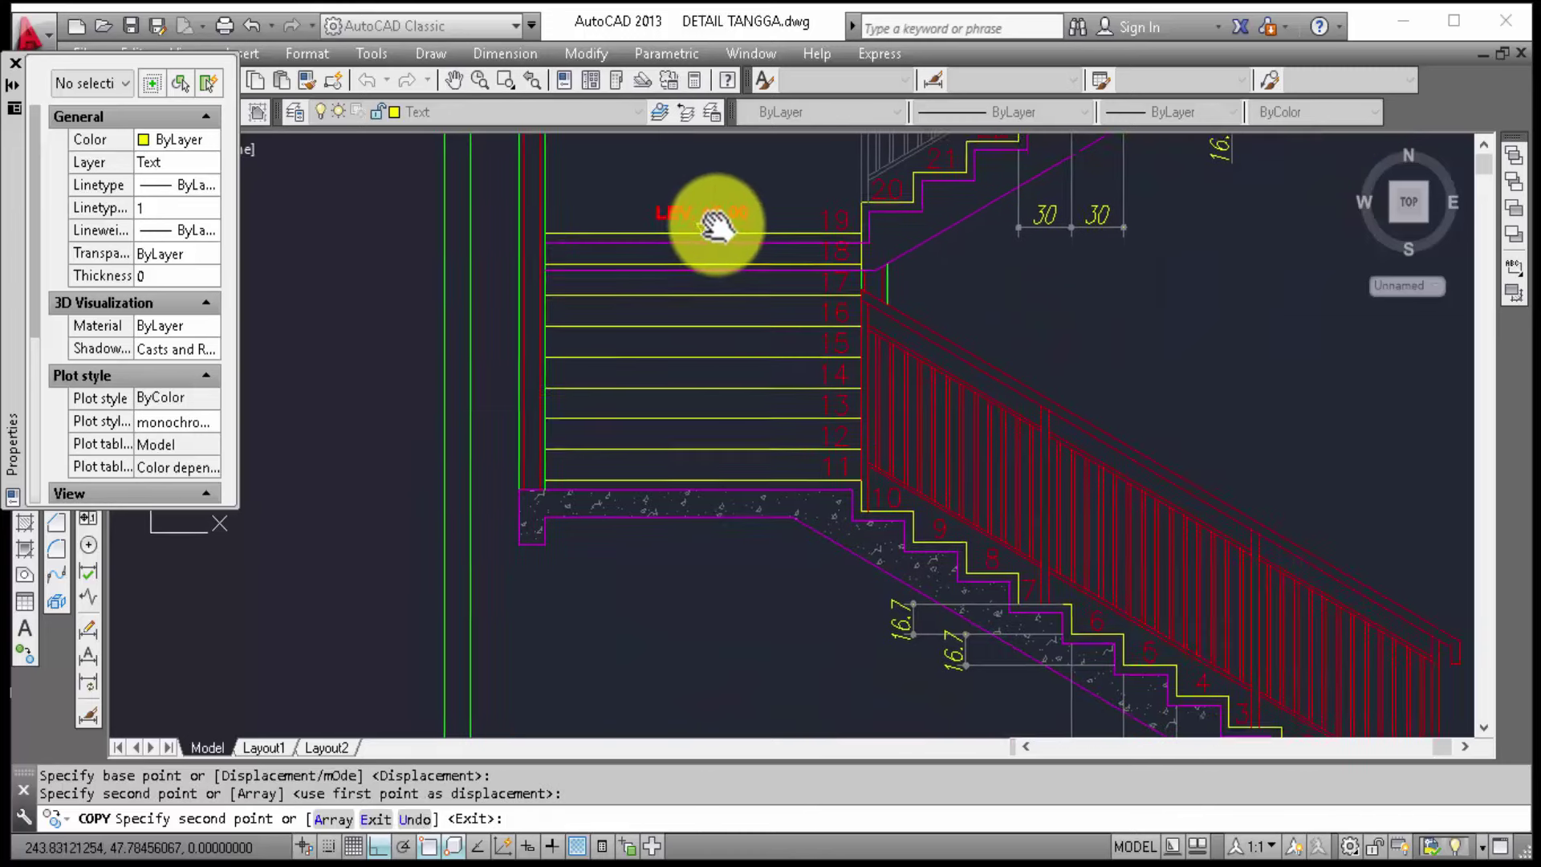
scroll(704, 482, "up", 2)
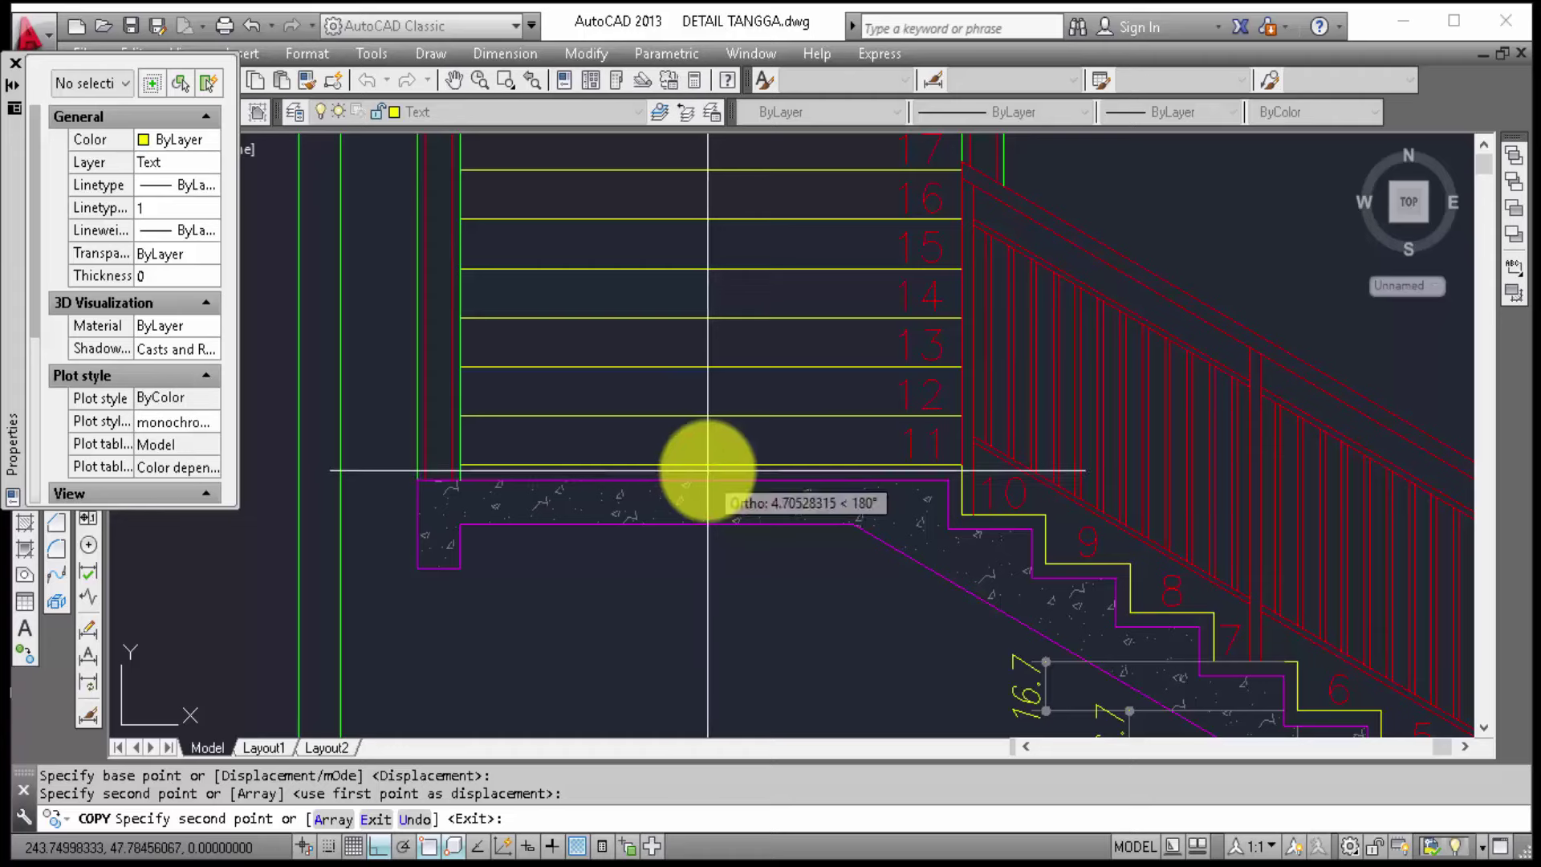
left_click(708, 470)
scroll(763, 412, "down", 2)
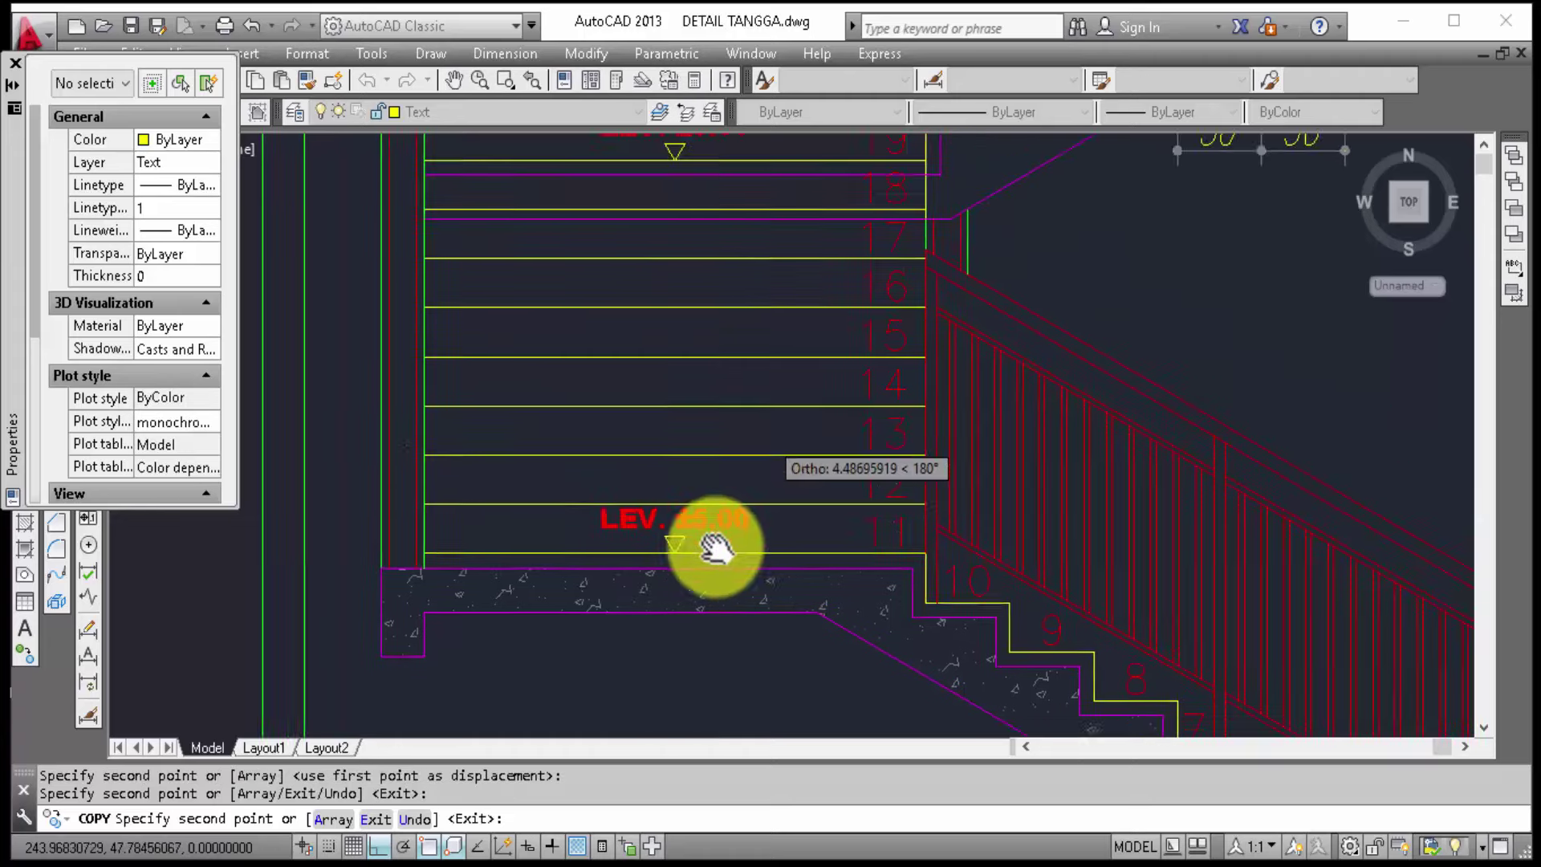
scroll(637, 458, "up", 2)
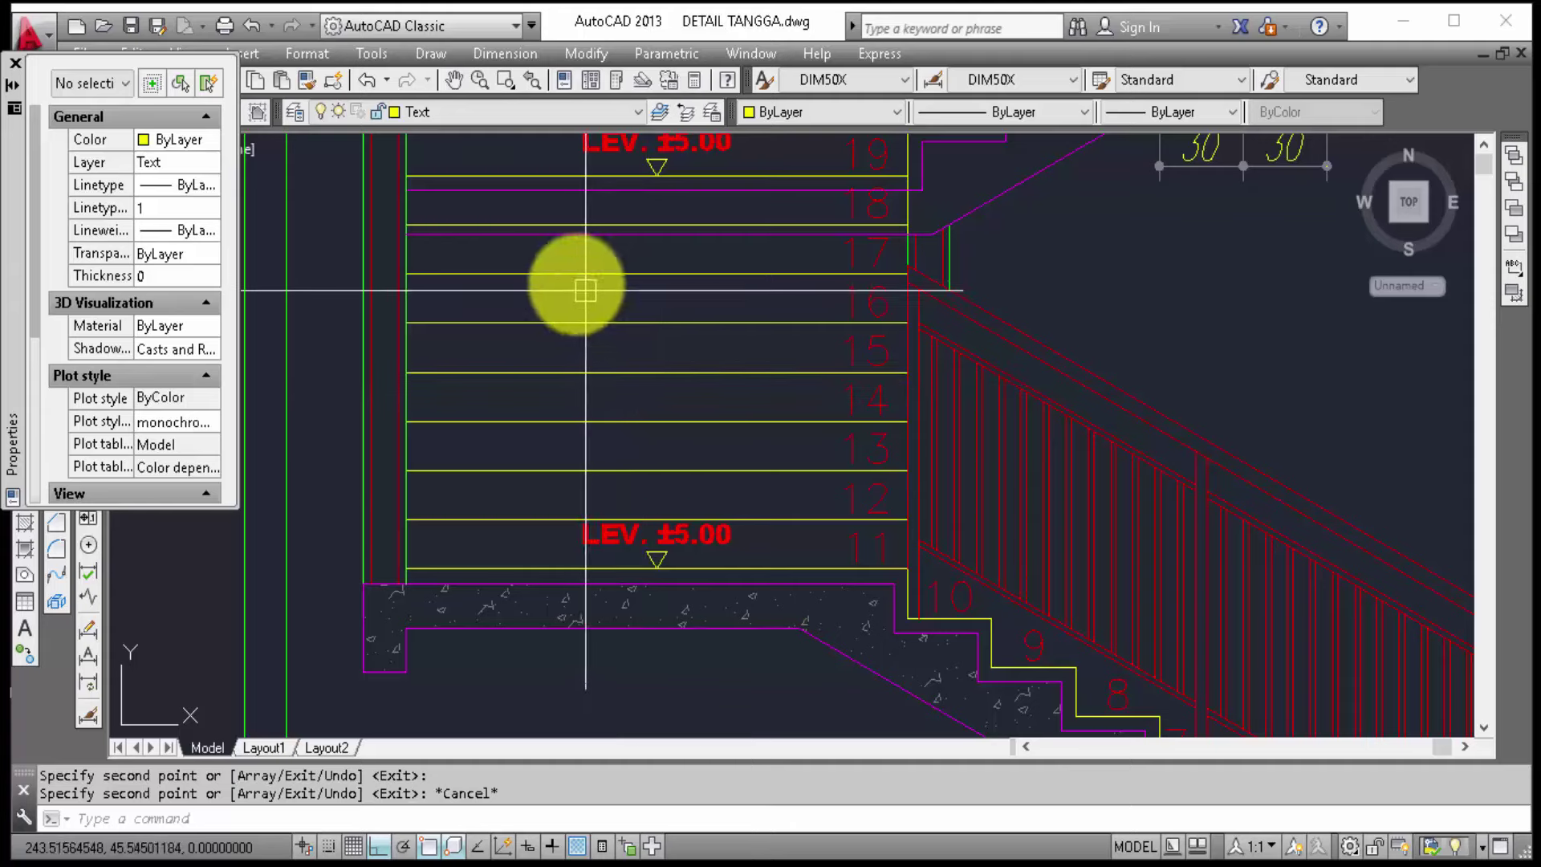
Step: Close the Properties palette and make a first linear dimension attempt, then cancel it
left_click(15, 64)
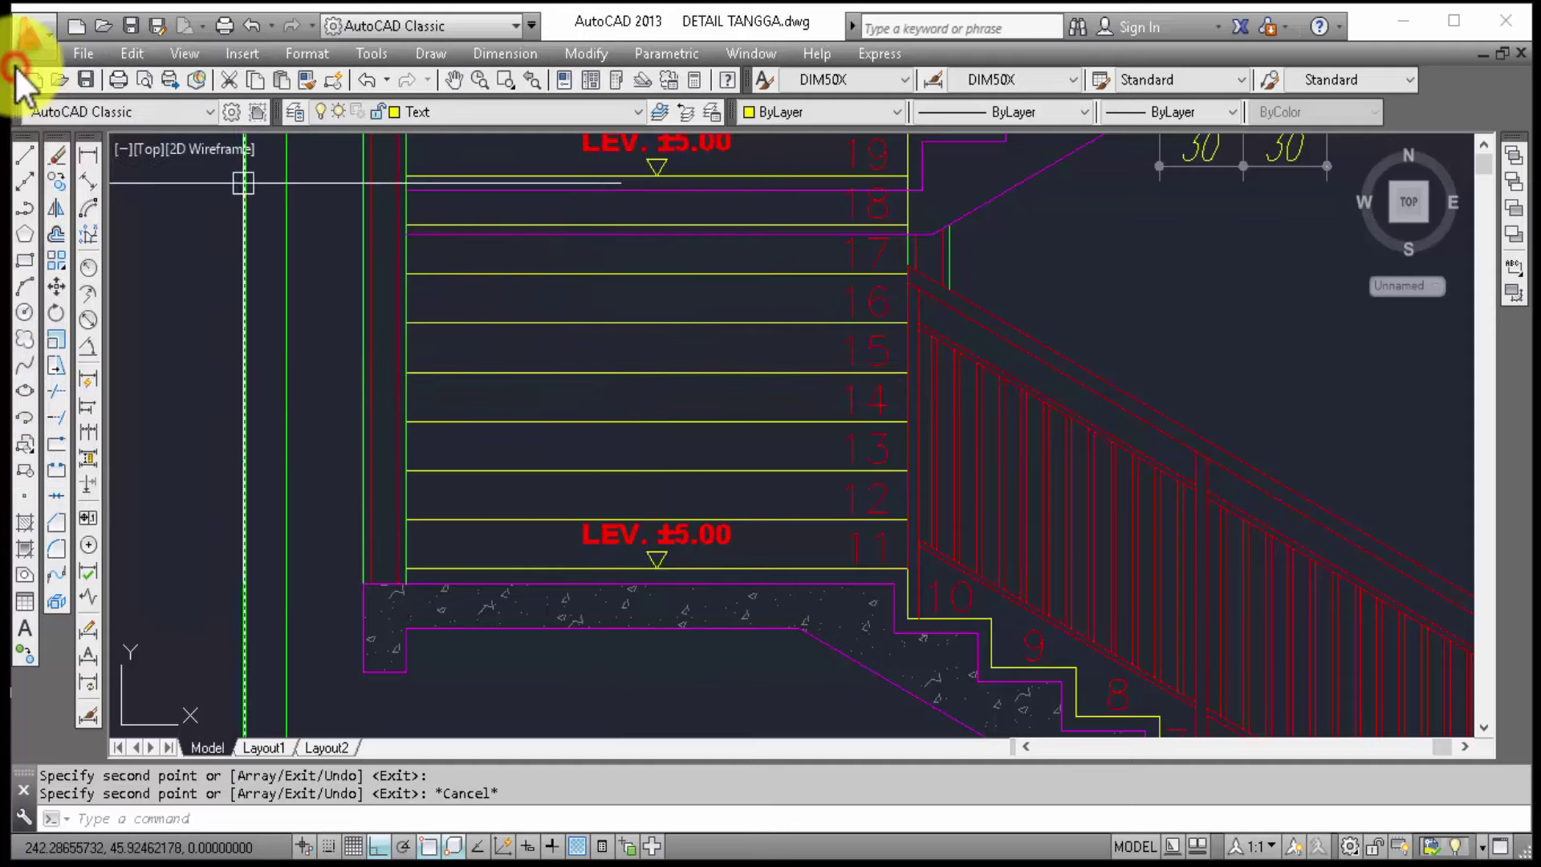
left_click(87, 157)
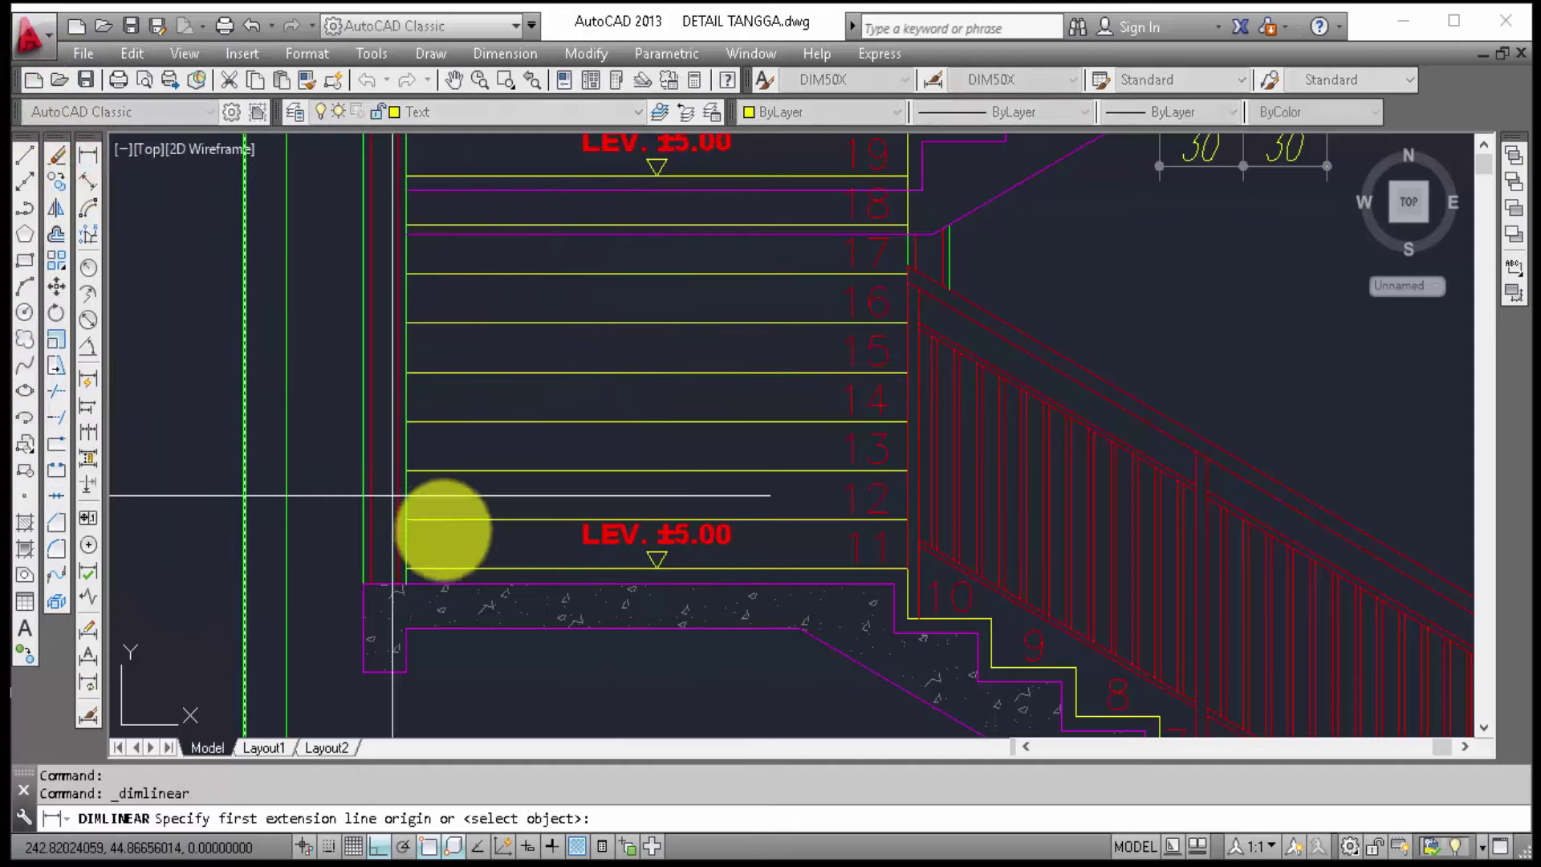
left_click(497, 567)
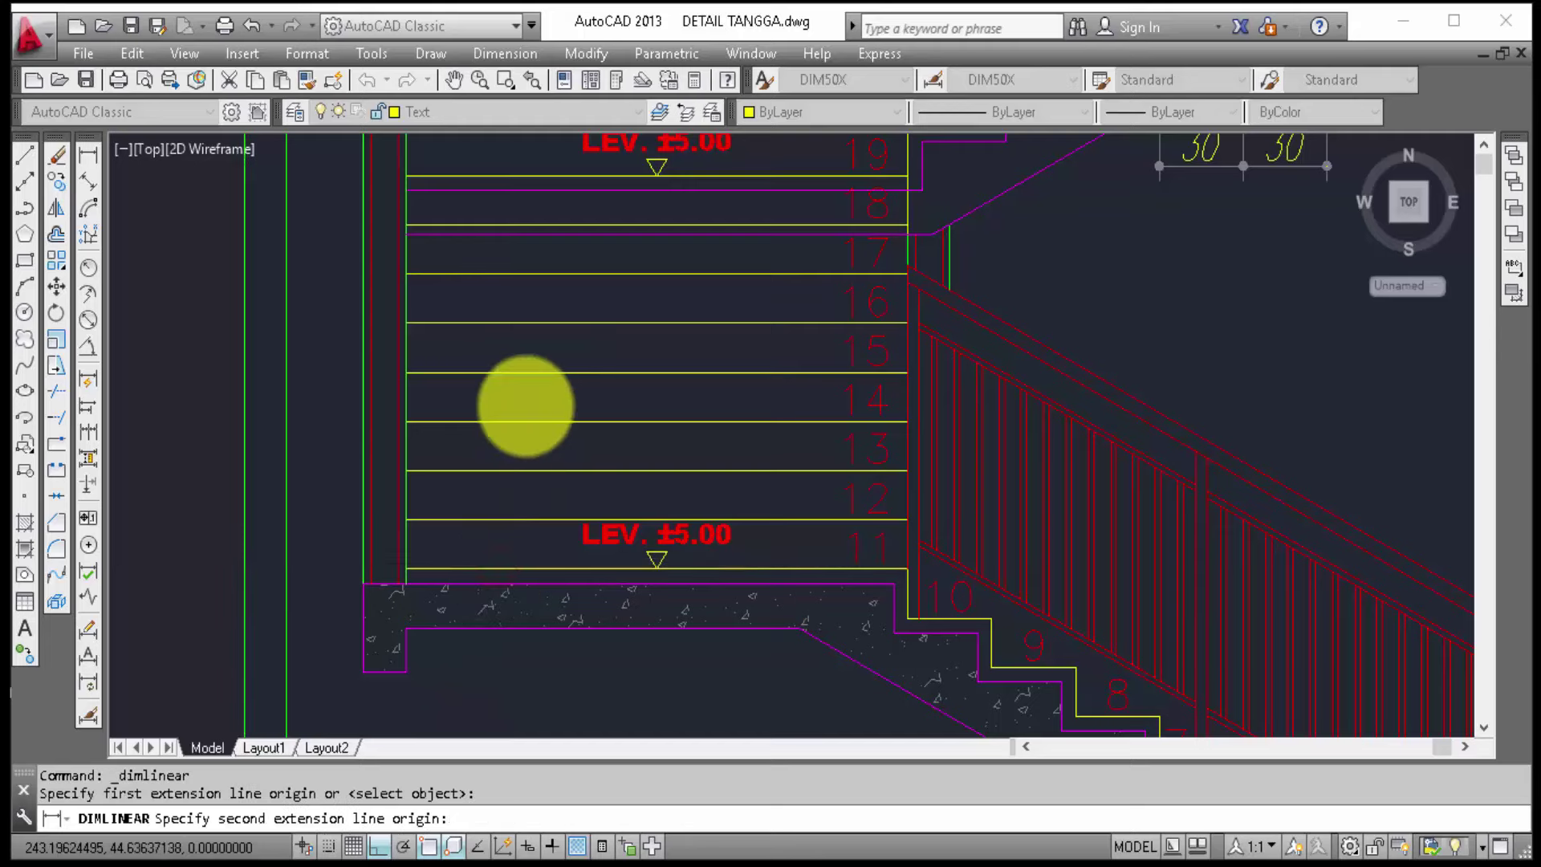
scroll(523, 406, "down", 4)
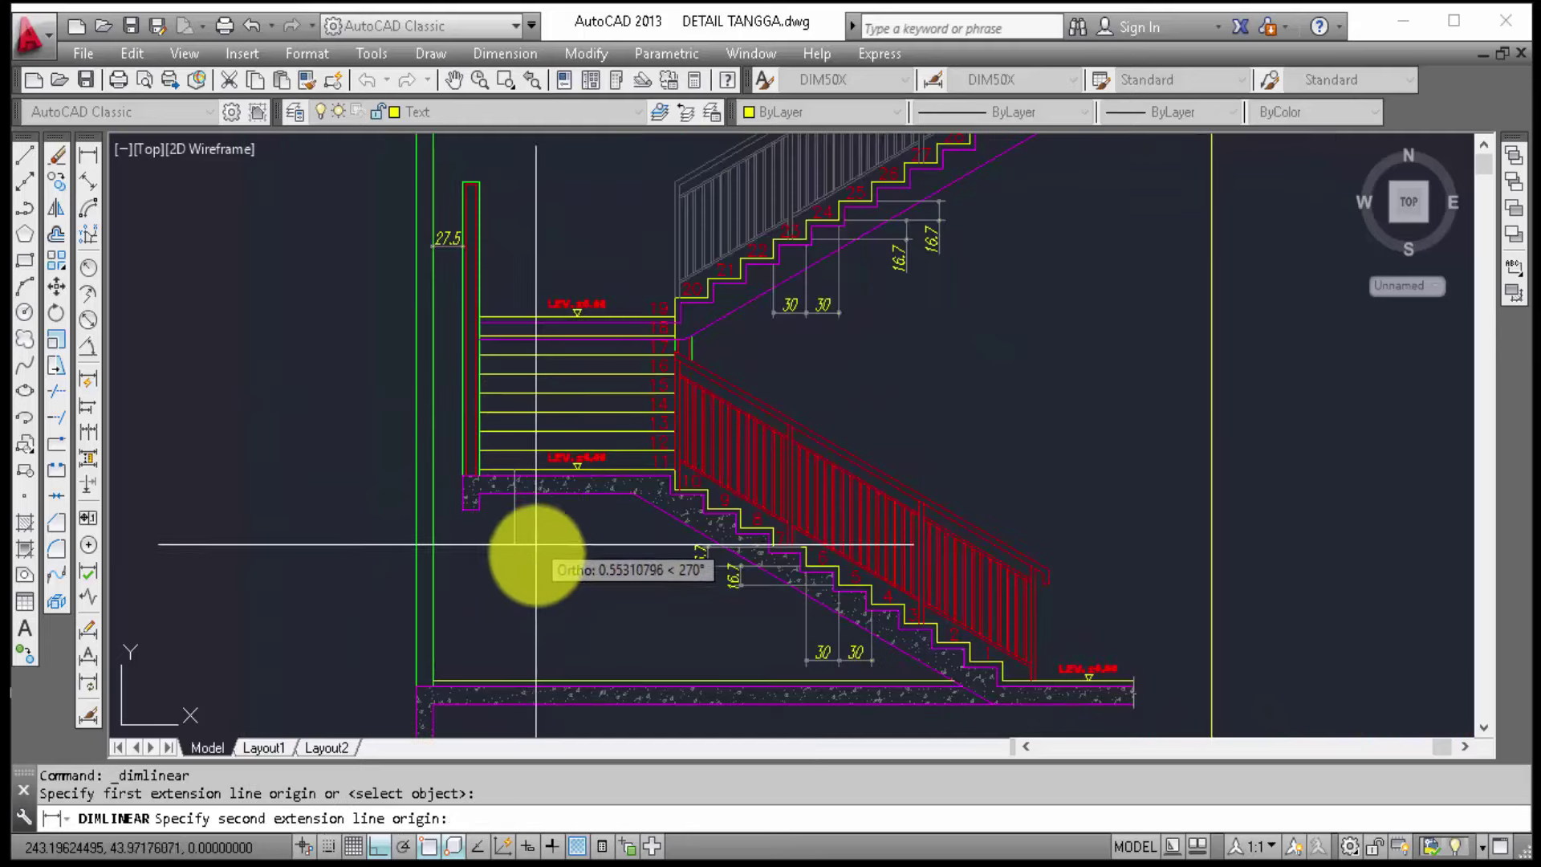
left_click(515, 679)
left_click(514, 679)
scroll(511, 655, "up", 2)
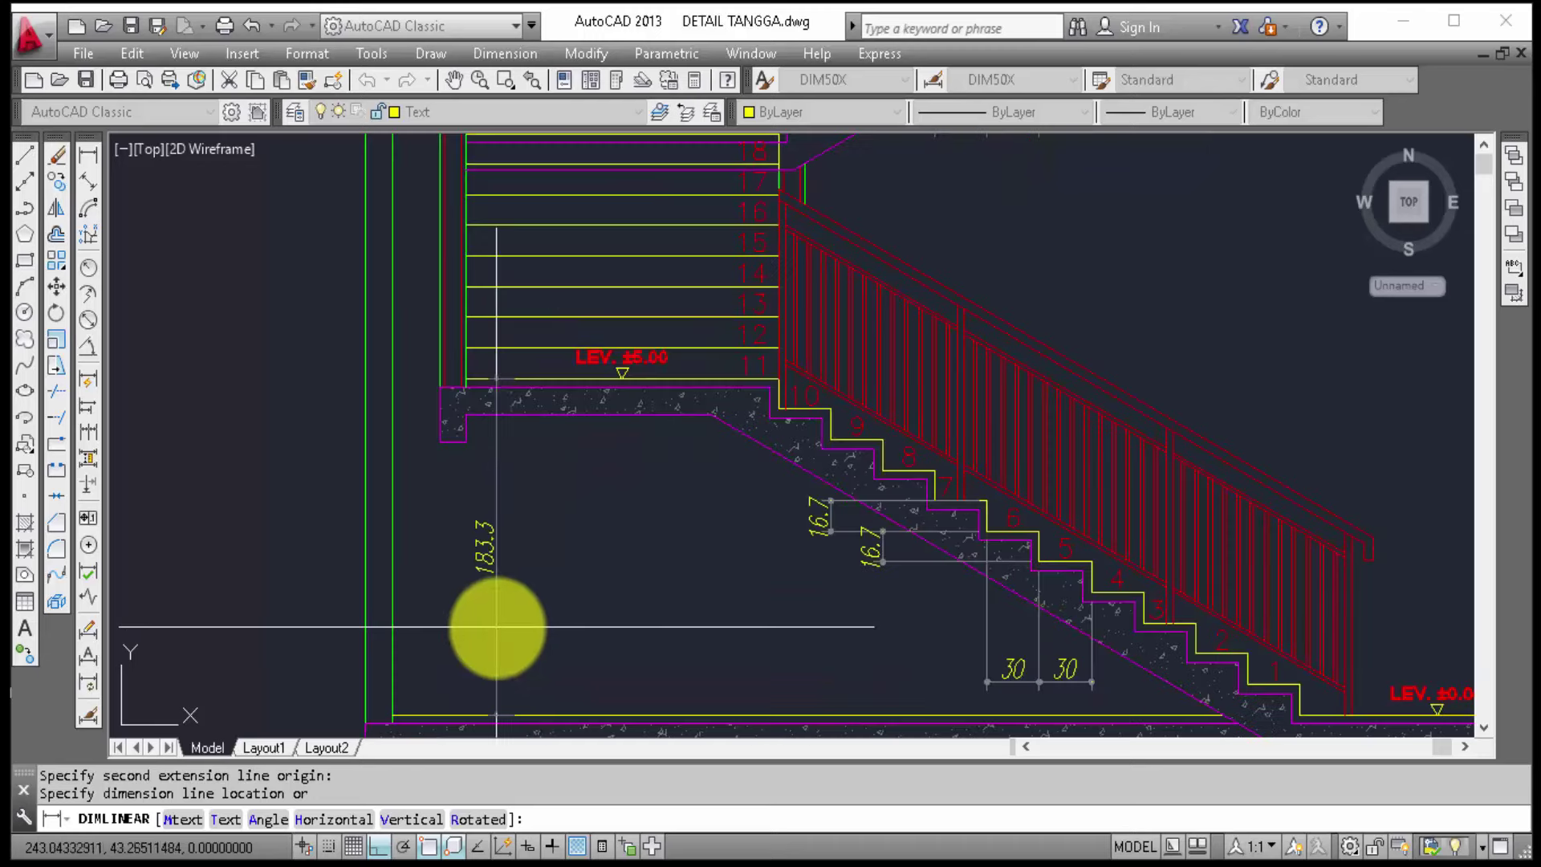
key("Escape")
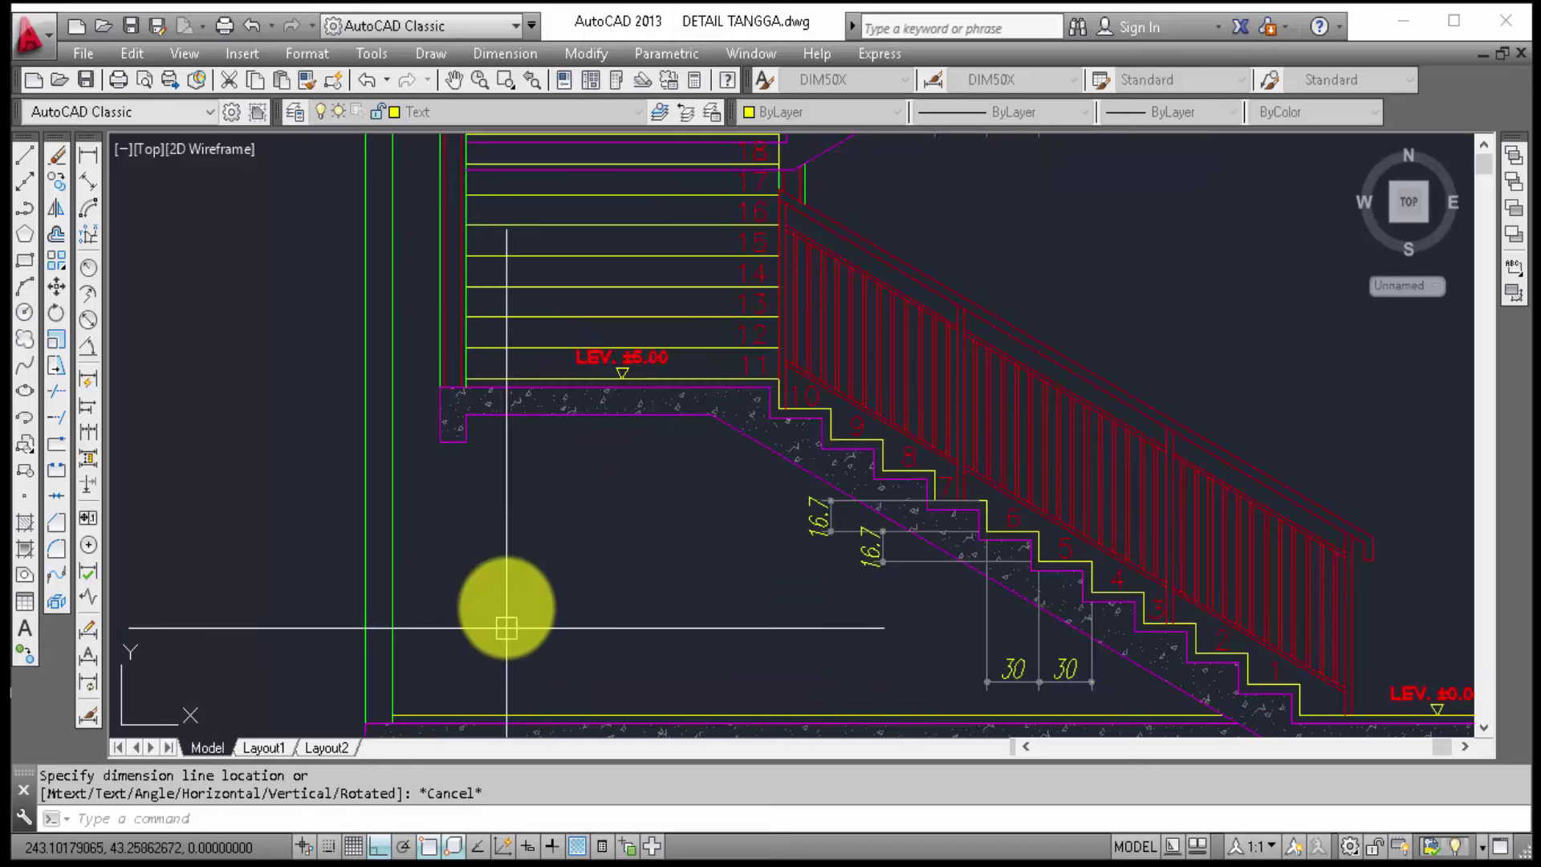
Step: Dimension 183.3 vertically from the landing slab edge to the ground floor, left of the stair
left_click(90, 157)
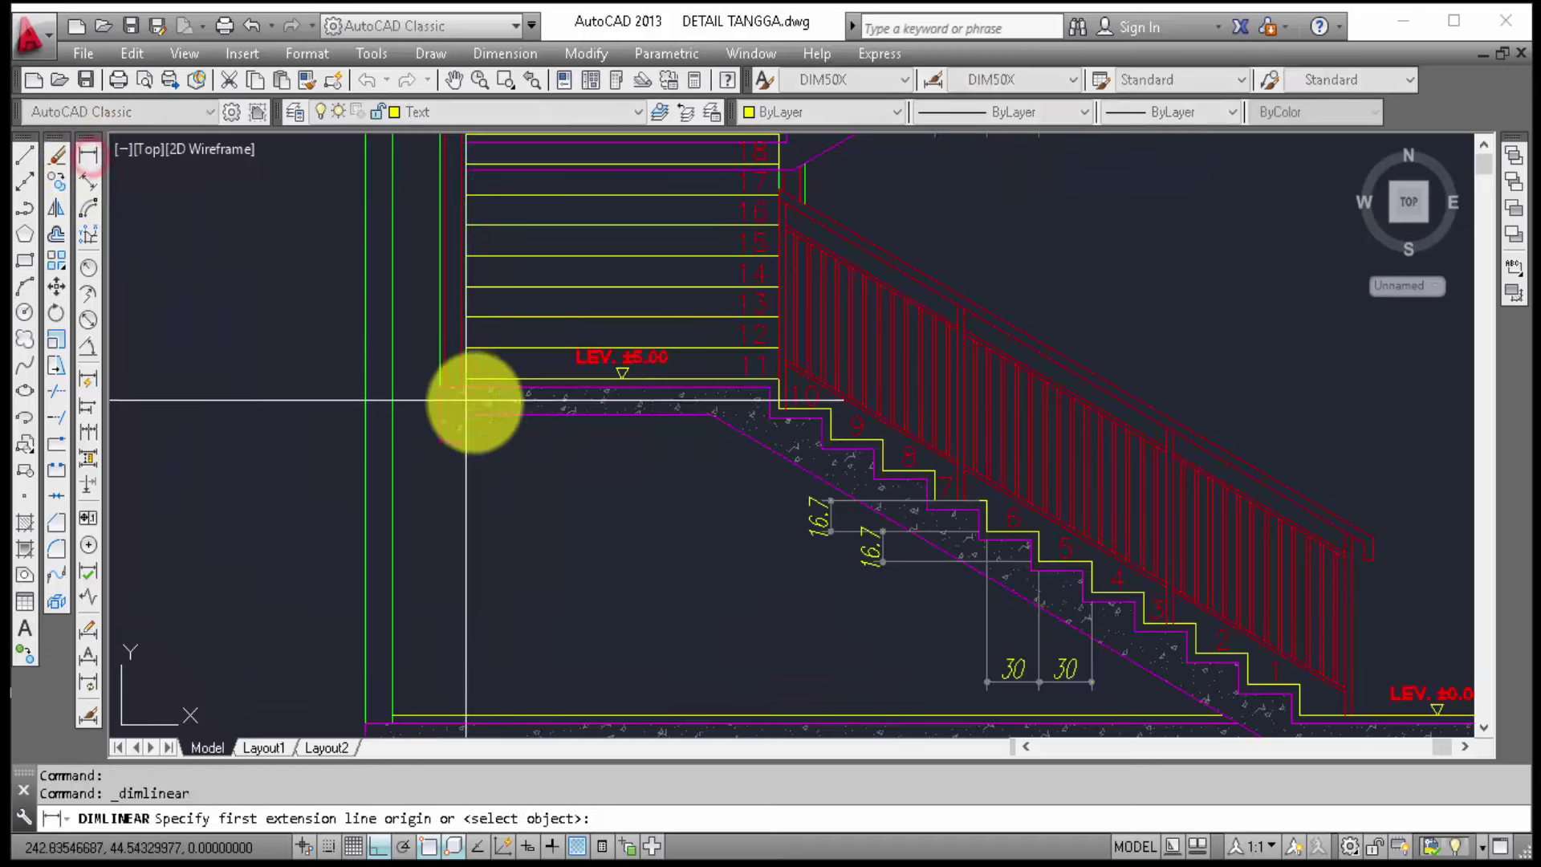
left_click(542, 379)
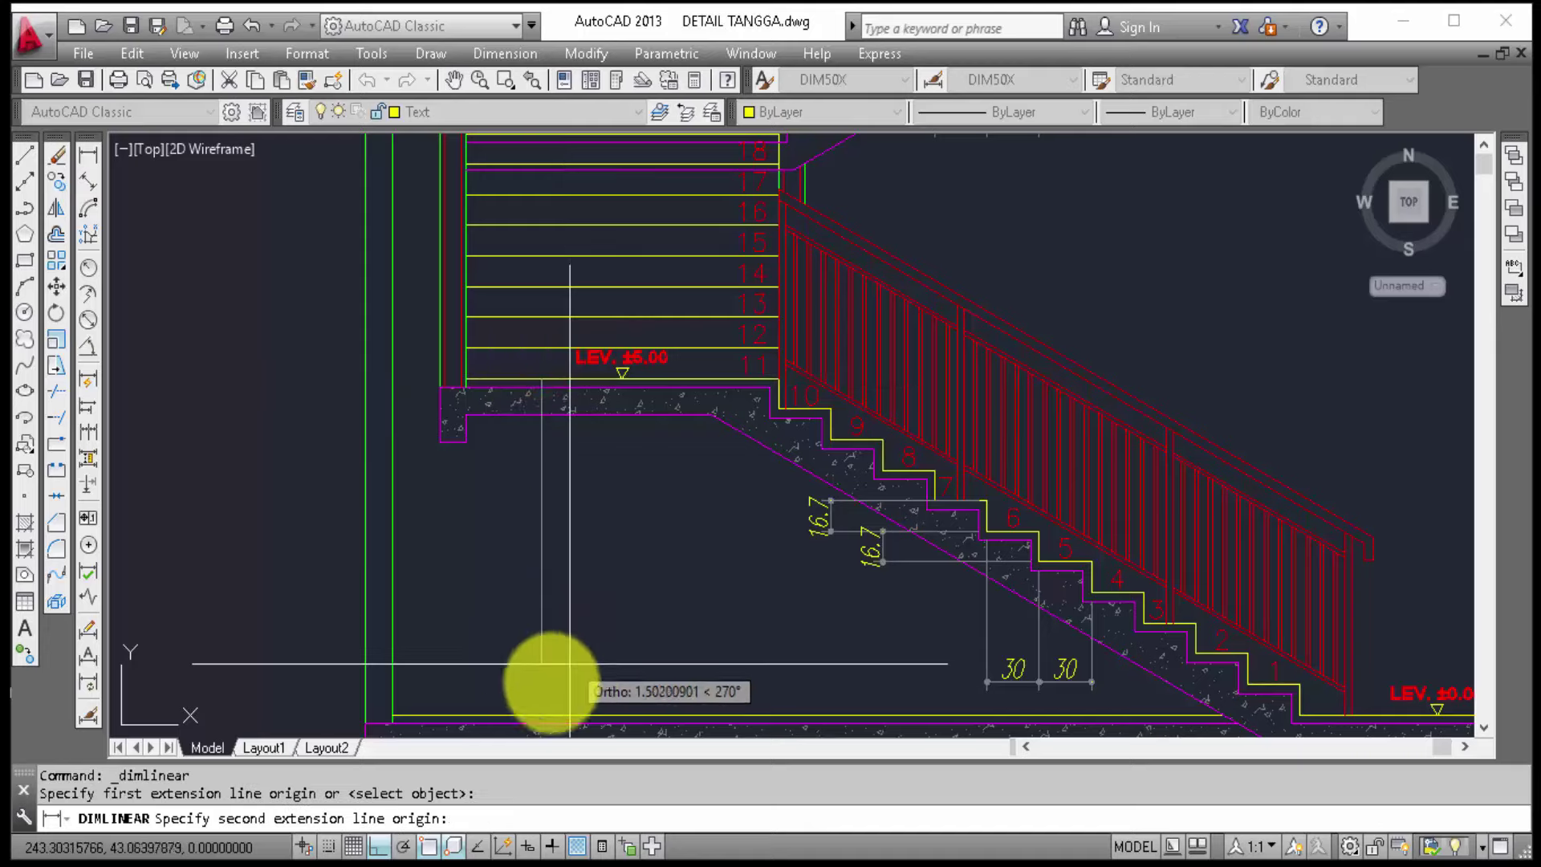
left_click(540, 715)
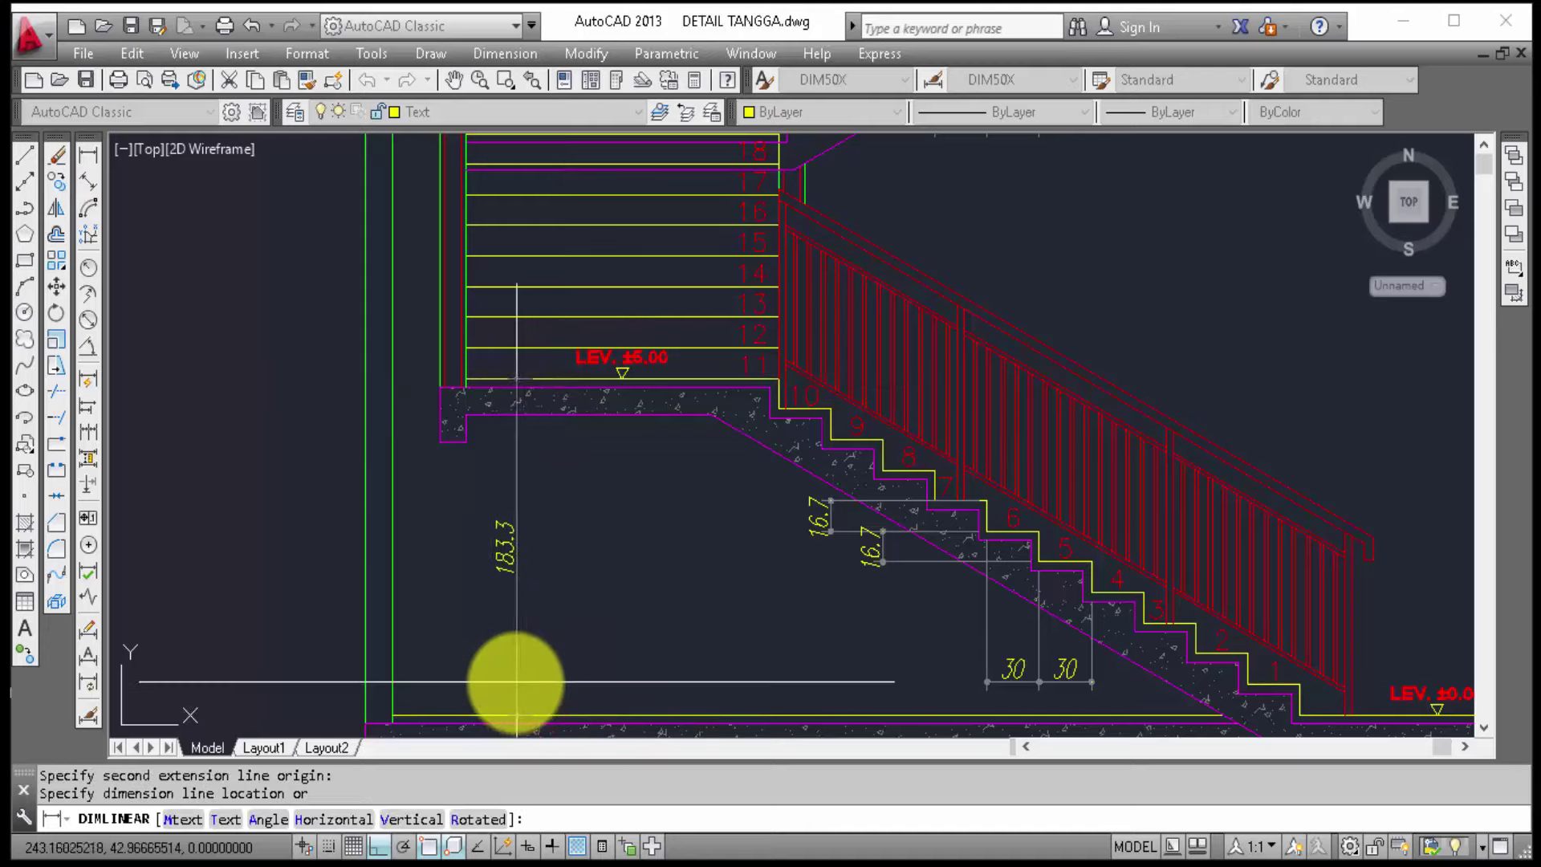
left_click(516, 683)
middle_click_drag(575, 627, 552, 628)
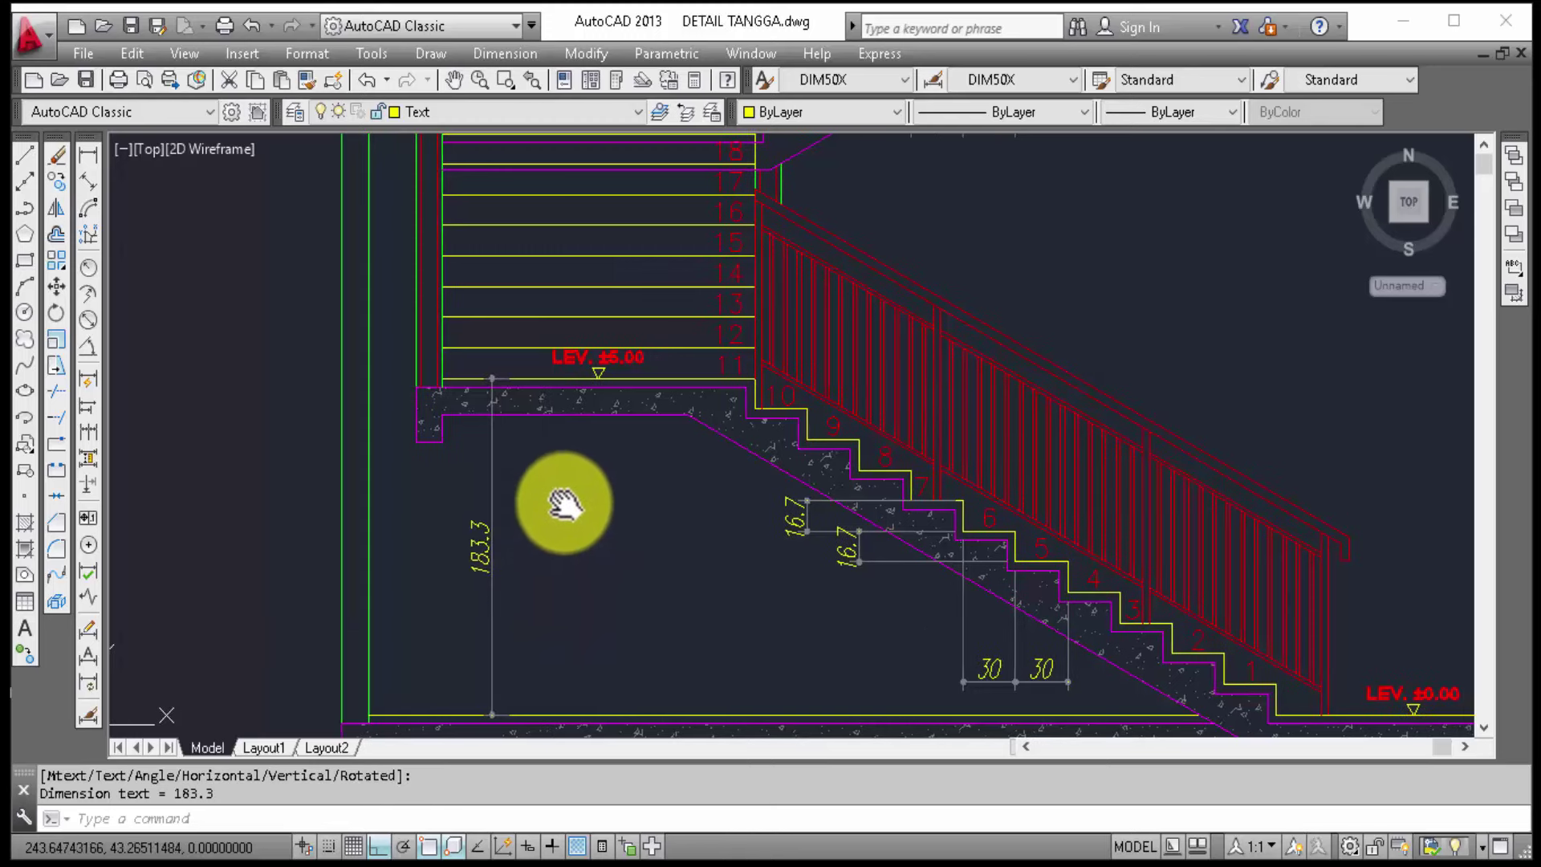
middle_click_drag(560, 506, 576, 479)
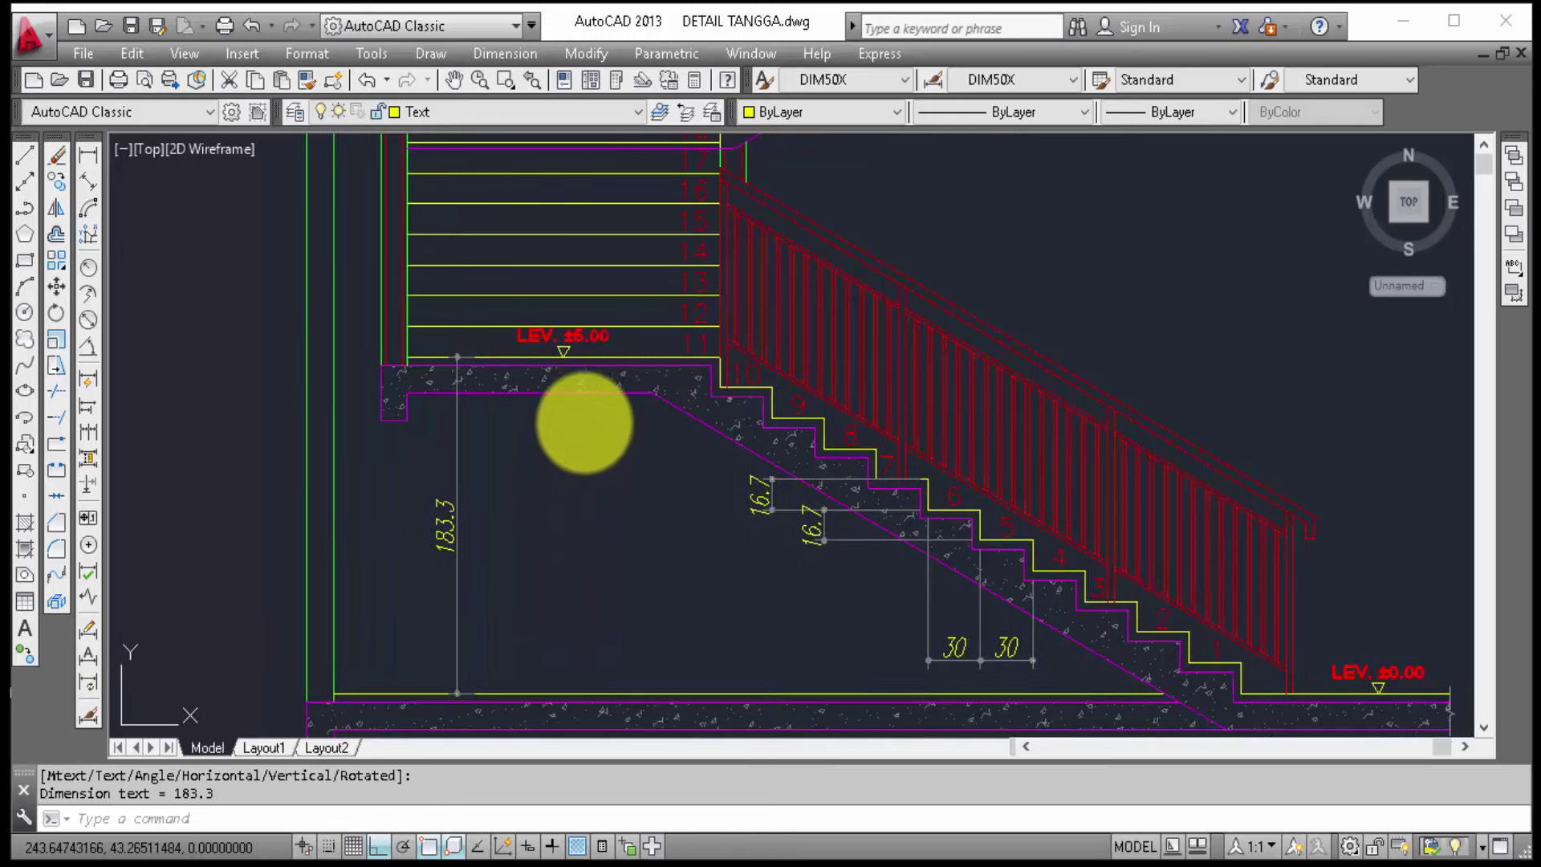
Step: Change the mid-landing level label to read LEV. ±1.83
scroll(572, 357, "up", 2)
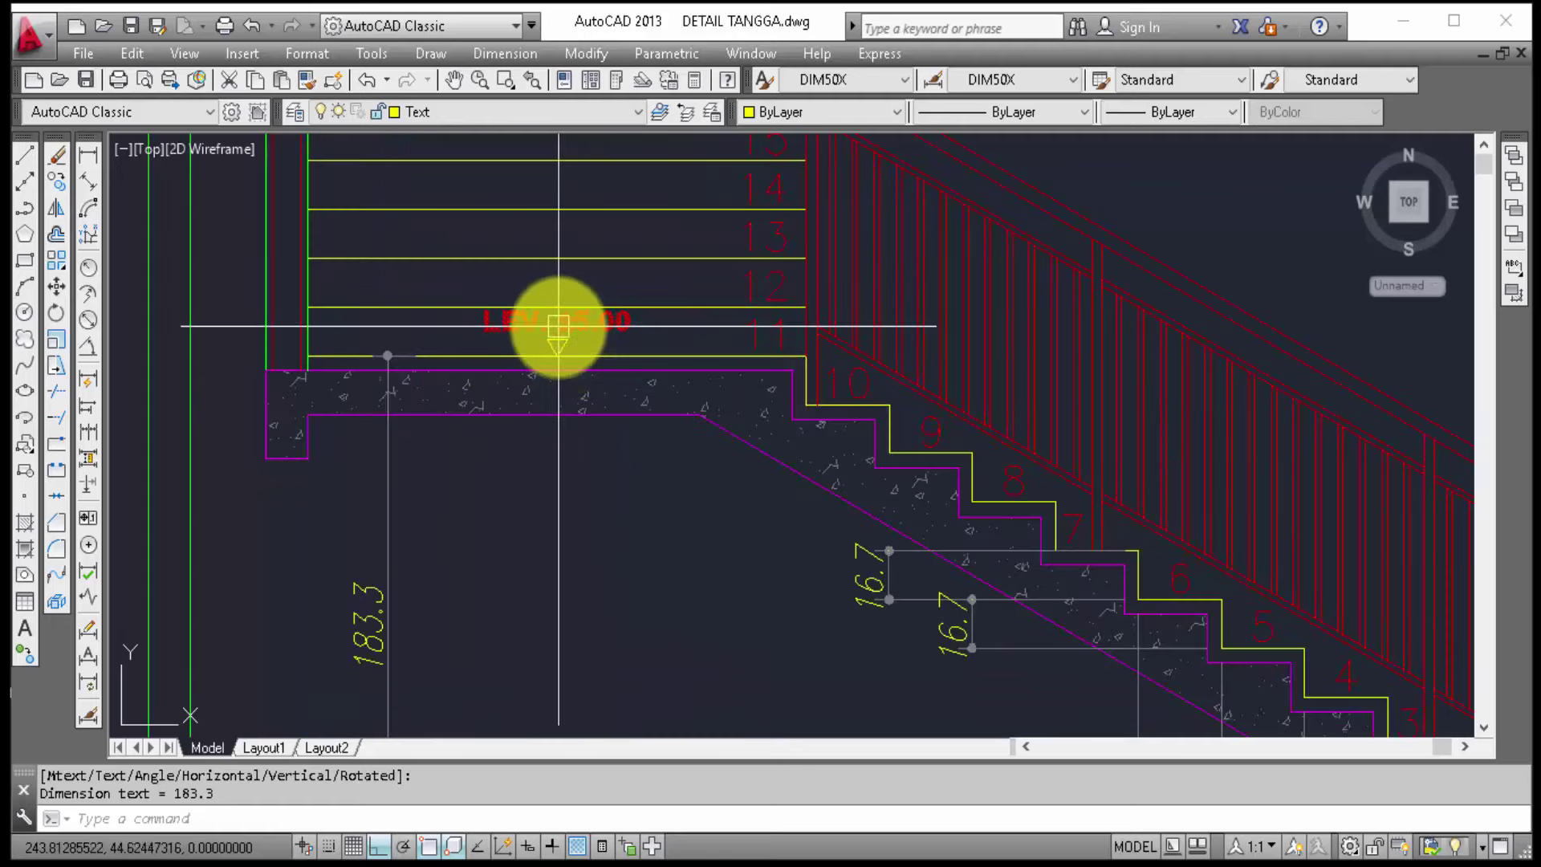
left_click(566, 322)
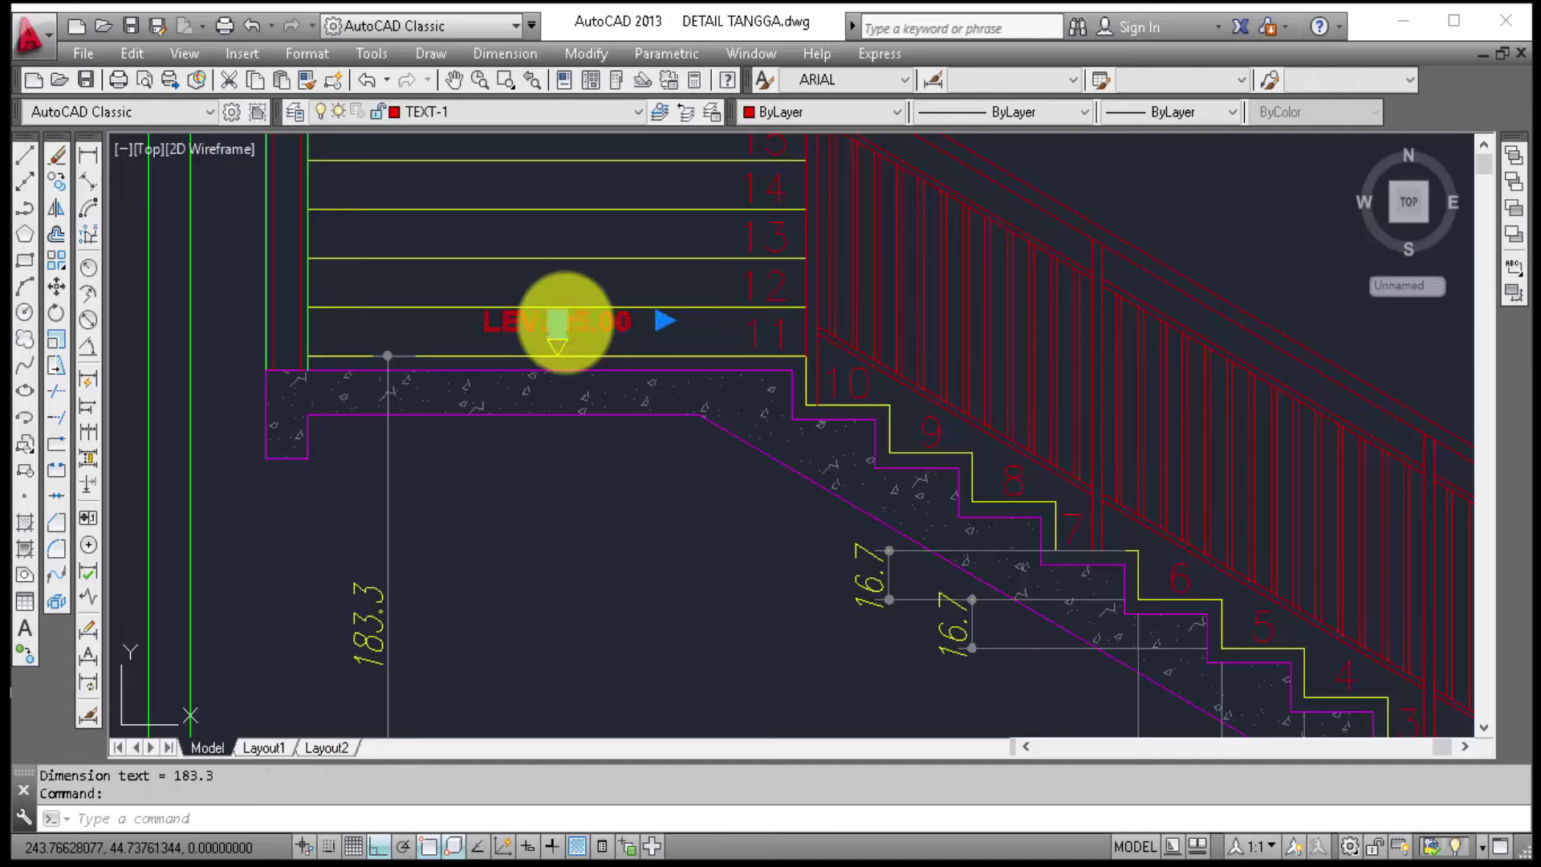
double_click(566, 325)
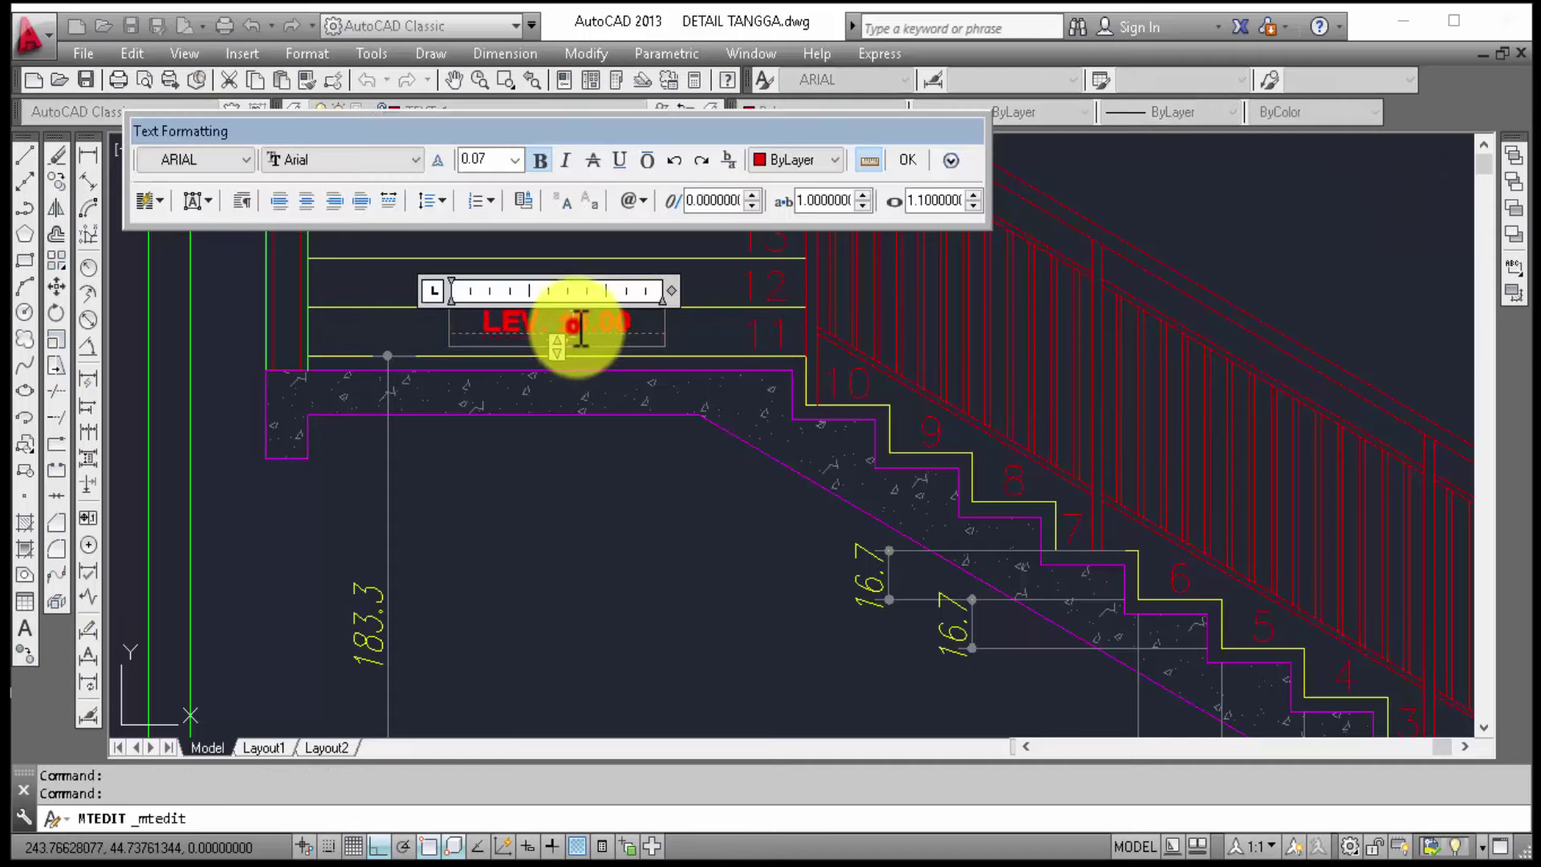
left_click_drag(580, 329, 652, 334)
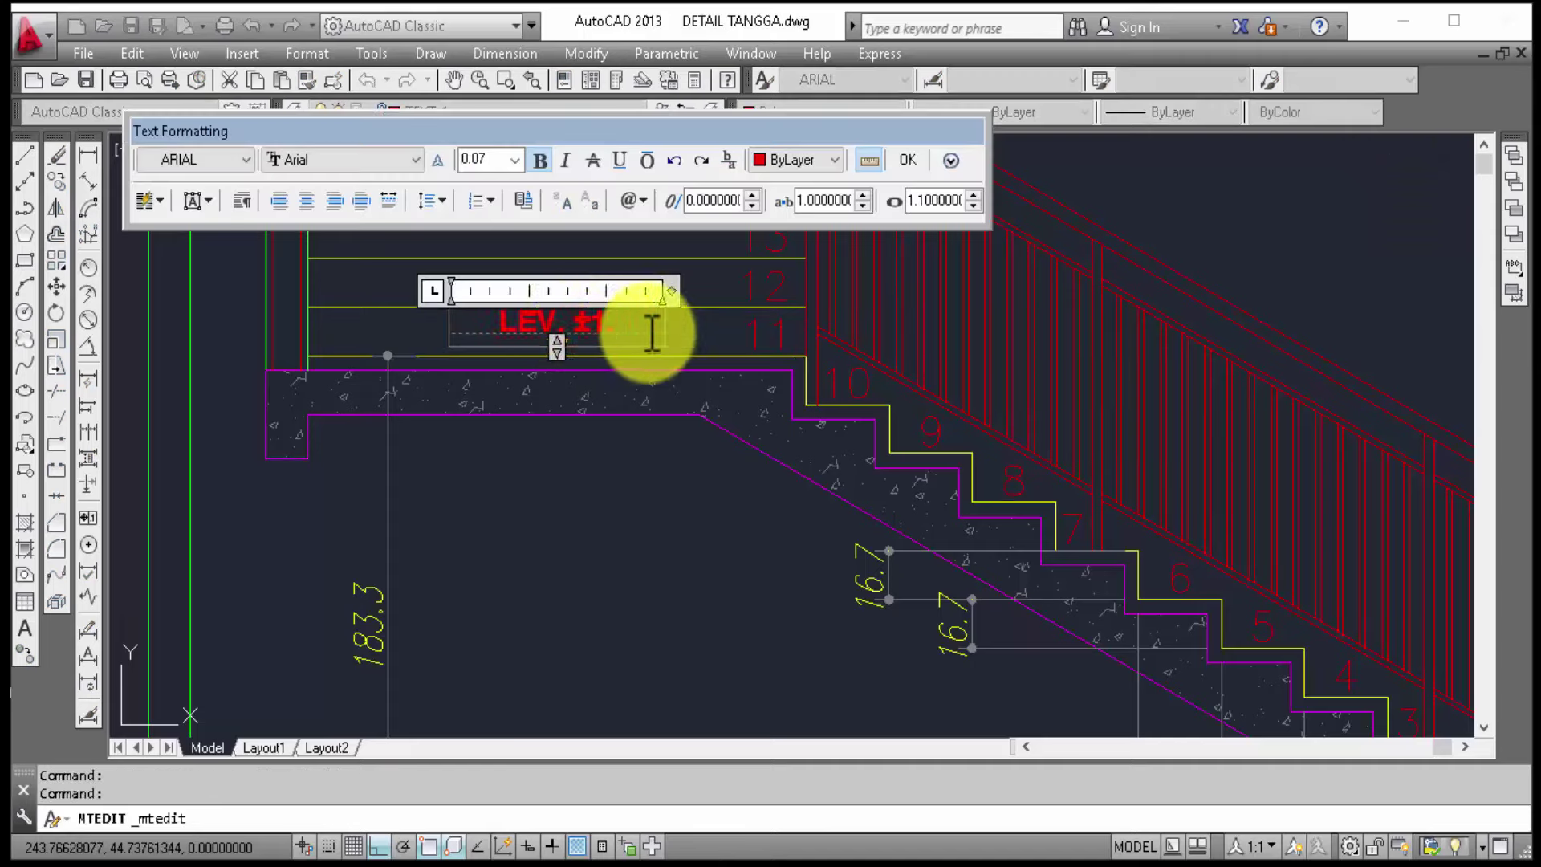
left_click(596, 440)
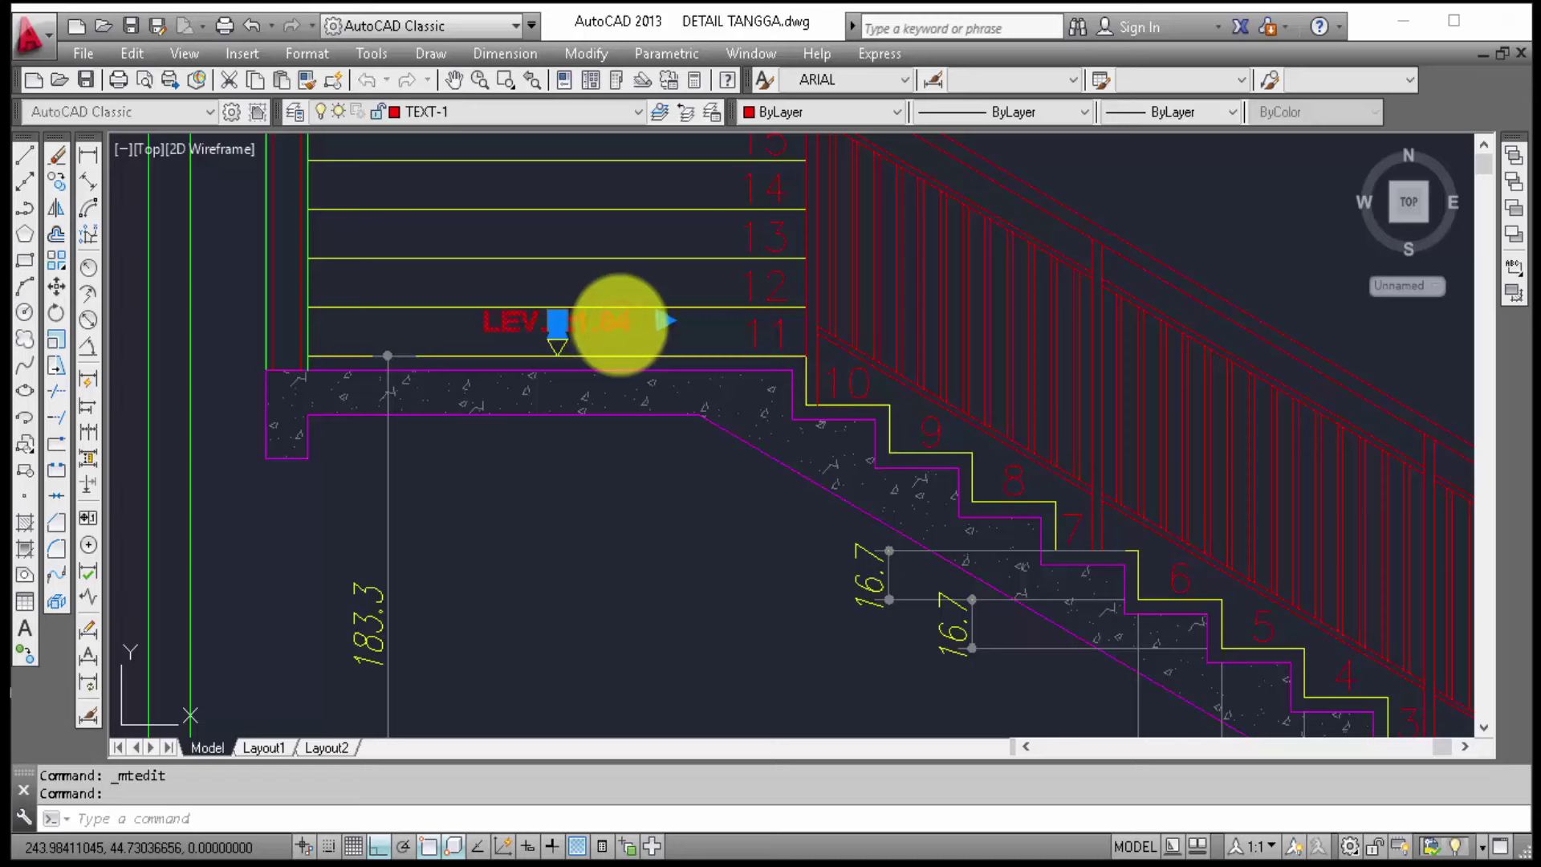
double_click(618, 322)
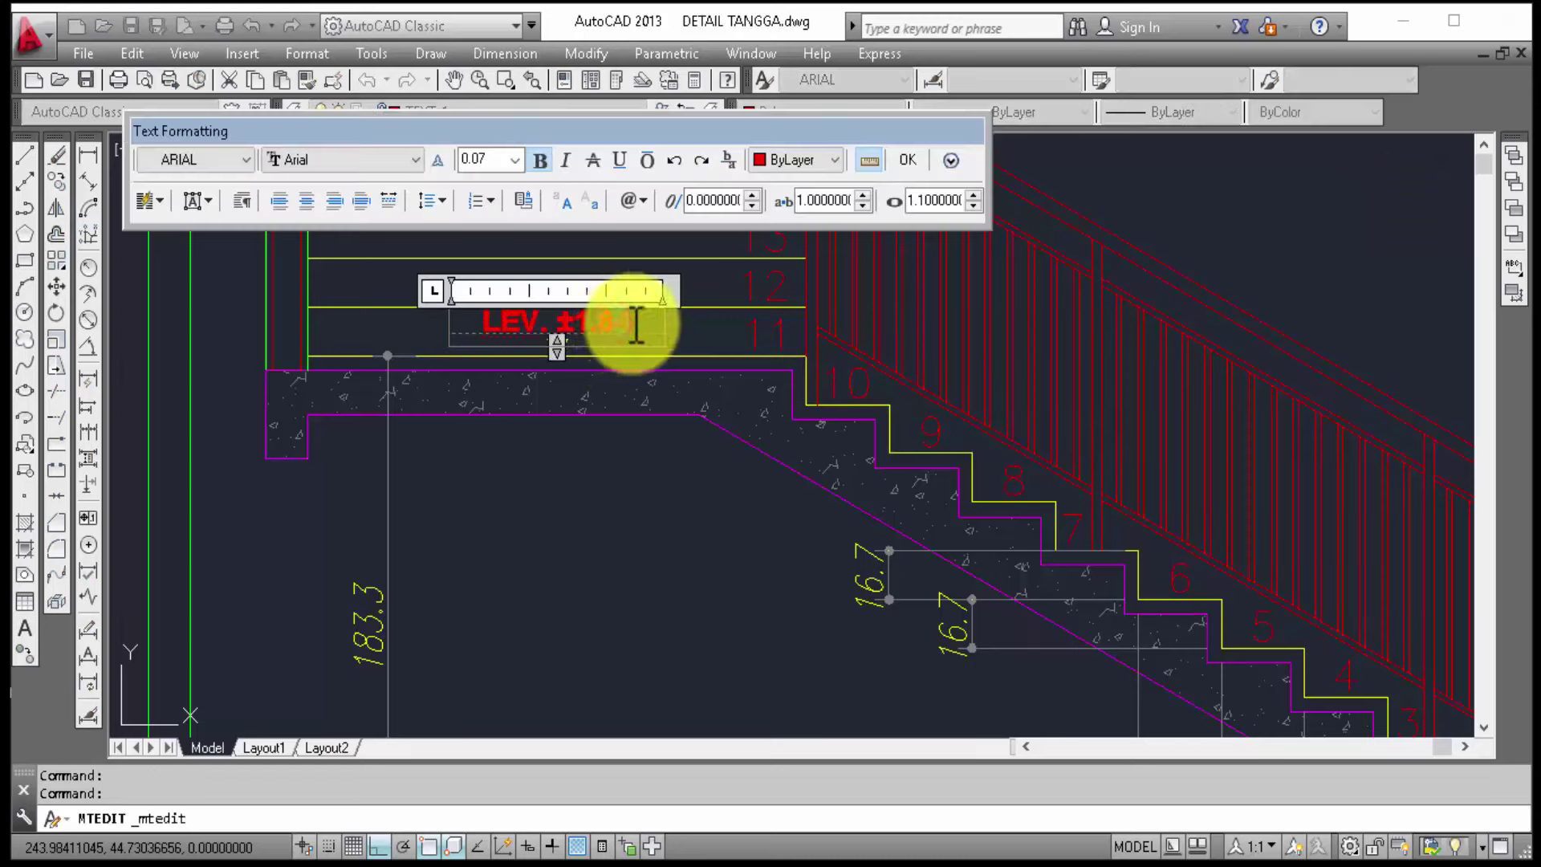
left_click(586, 510)
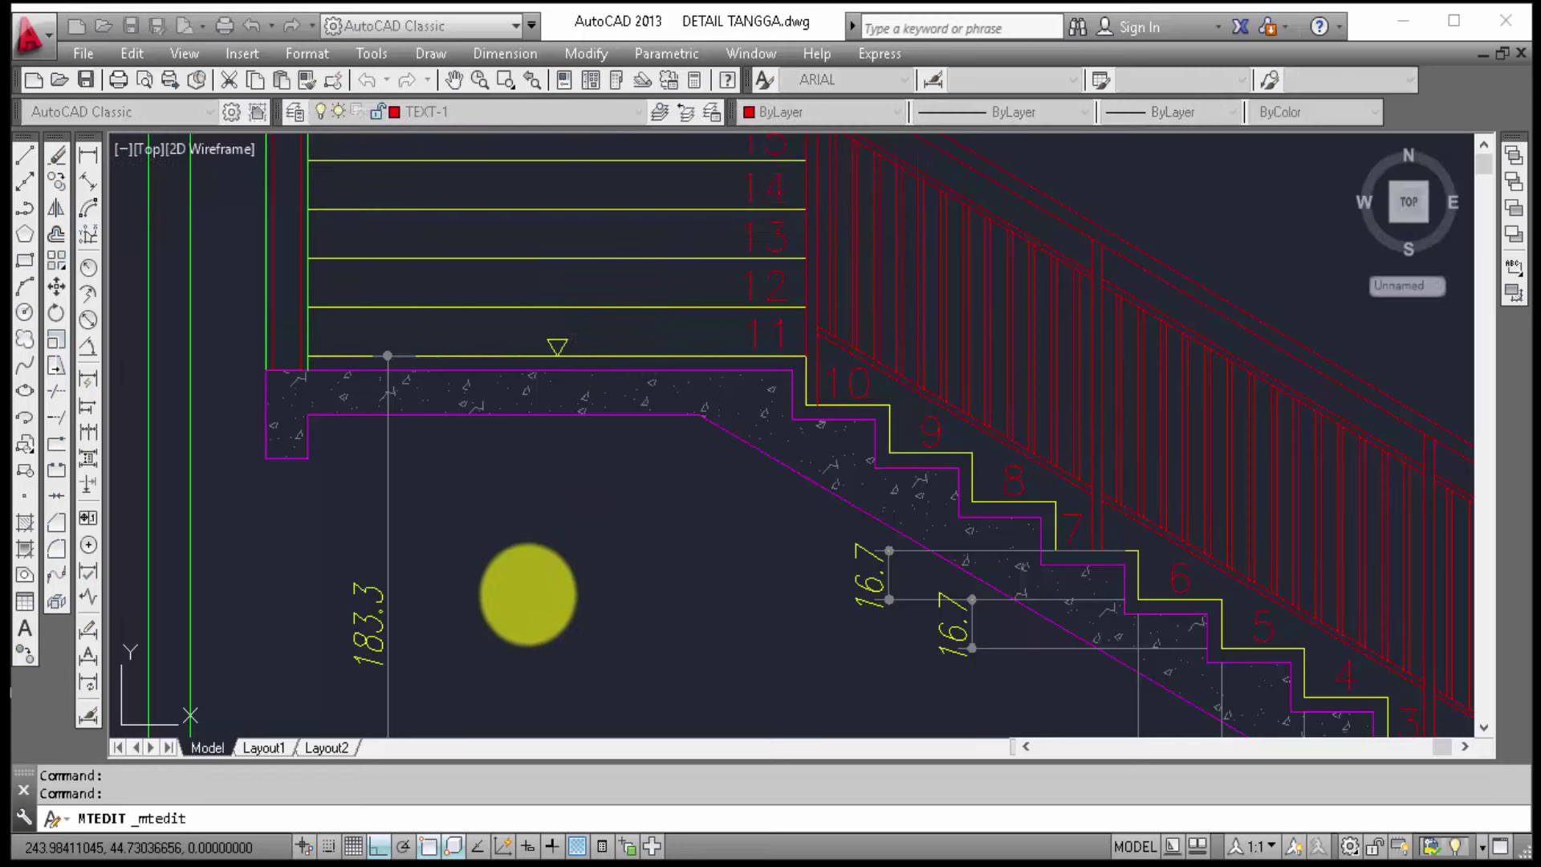
Step: Erase the temporary 183.3 dimension
left_click(517, 592)
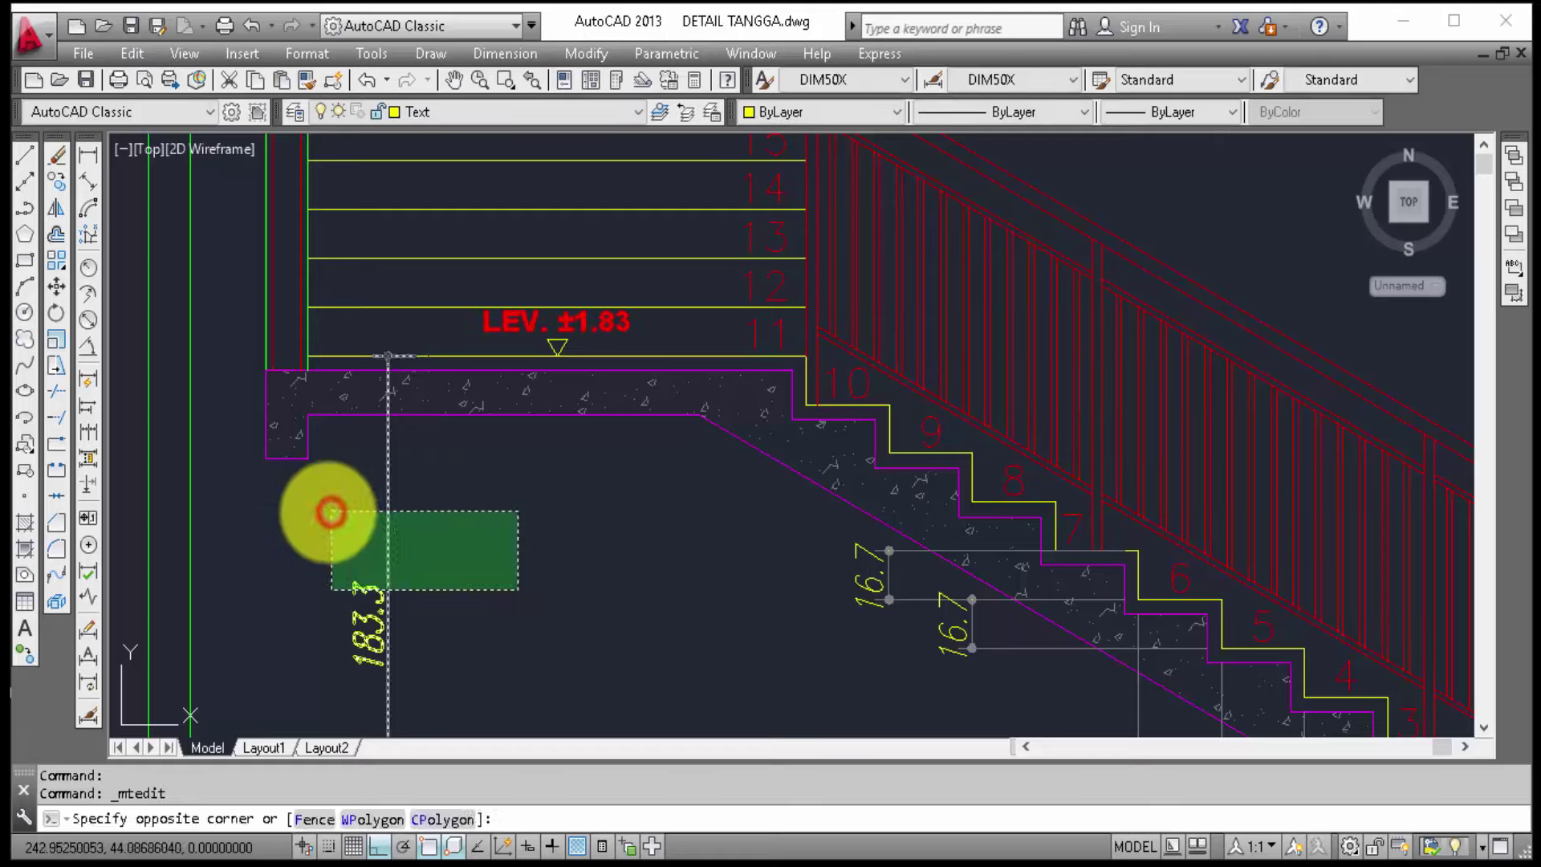
left_click(330, 512)
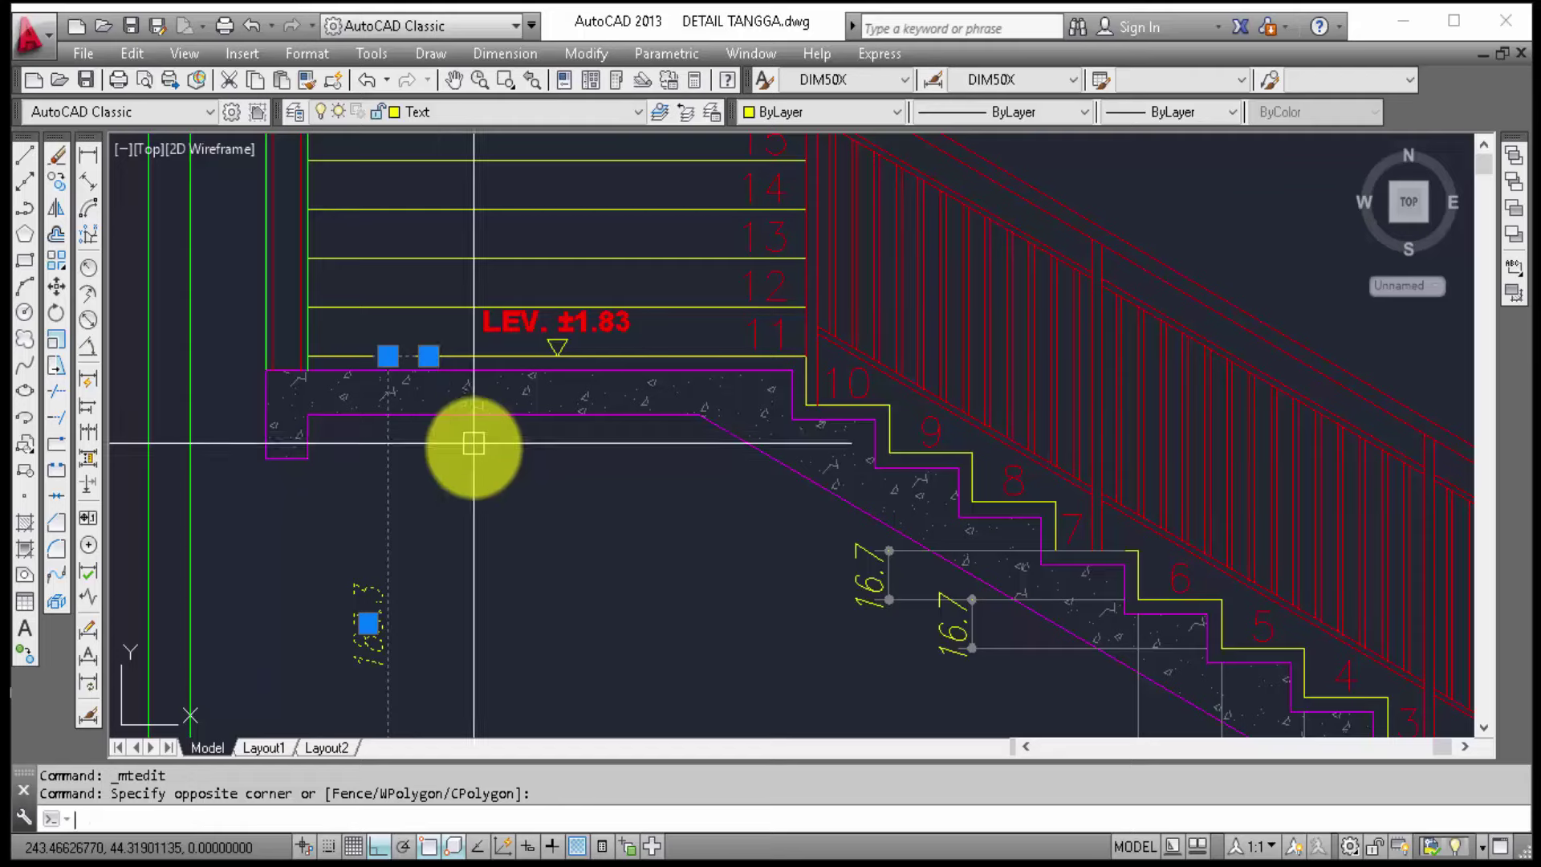
type("e")
key("Return")
mouse_move(478, 526)
middle_mouse_down()
mouse_move(486, 630)
mouse_move(475, 565)
middle_mouse_up()
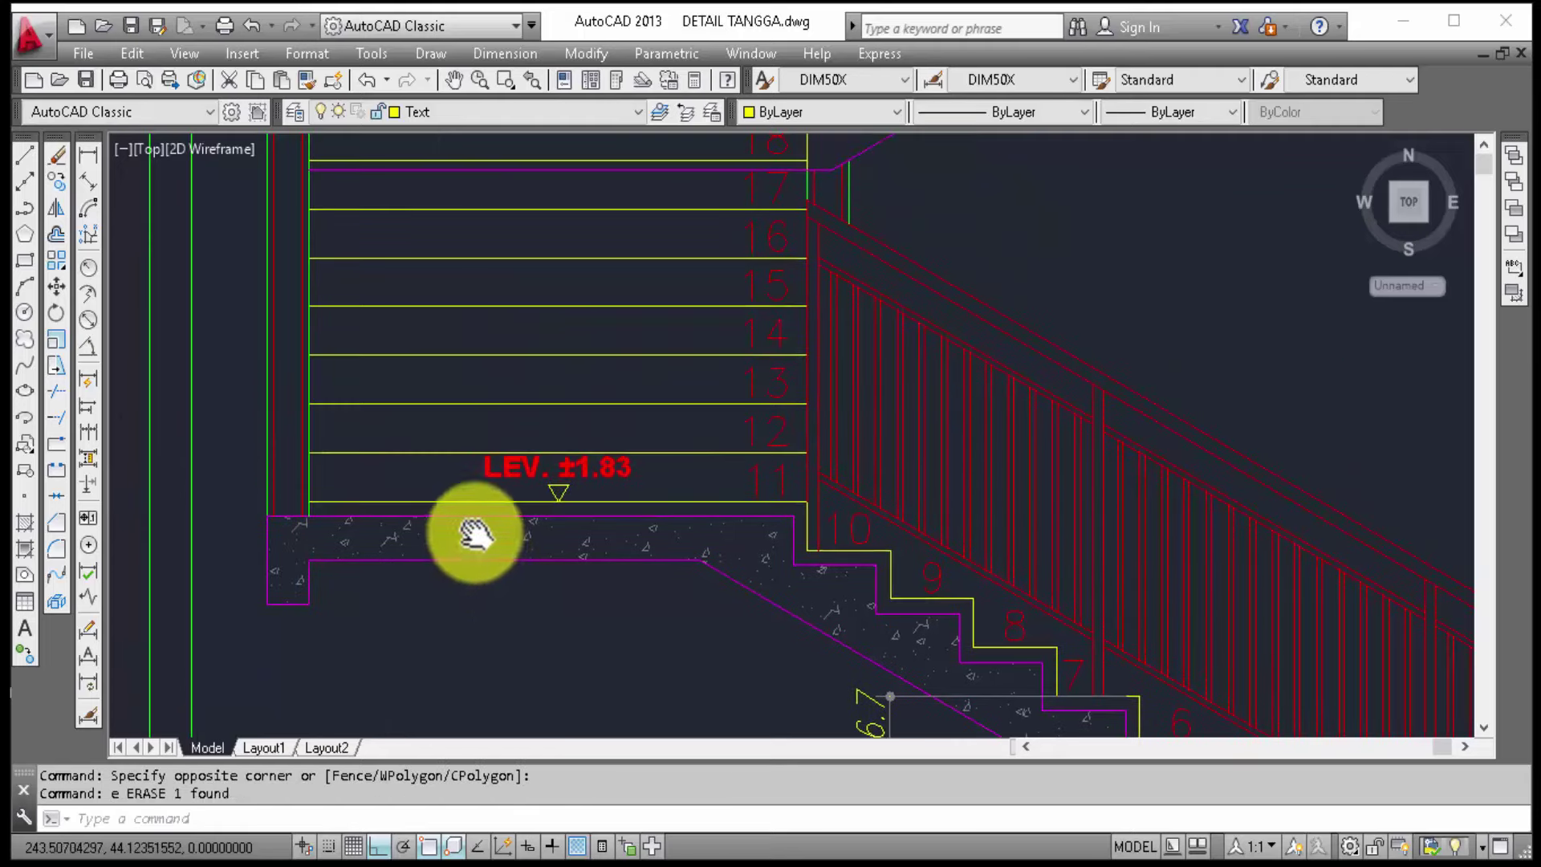
scroll(187, 442, "down", 2)
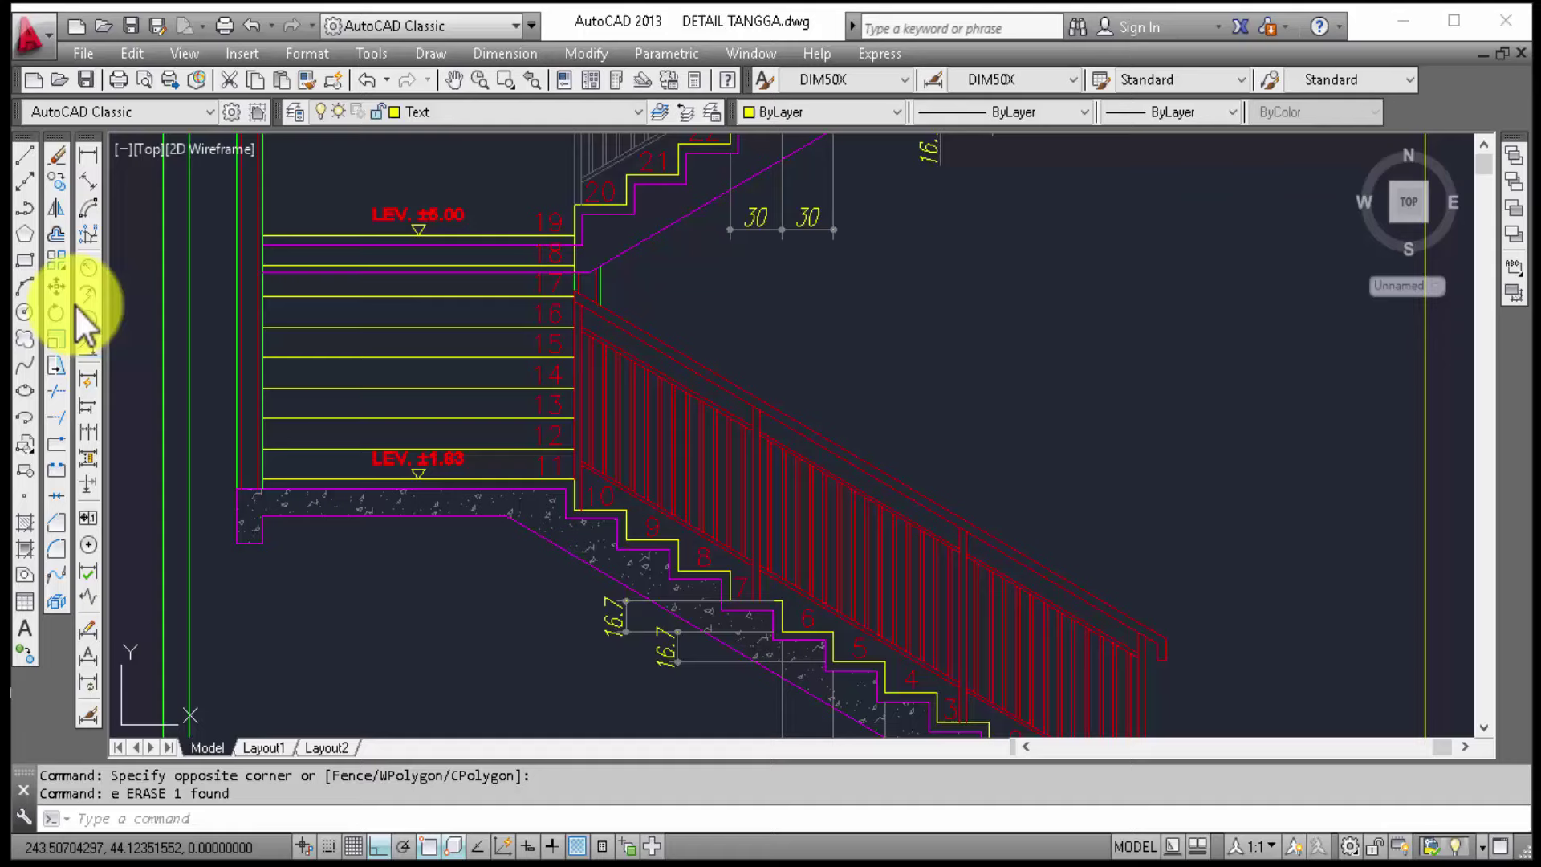
left_click(94, 159)
Step: Dimension 316.7 vertically from the upper LEV ±5.00 floor to the ground floor, left of the slab
left_click(94, 159)
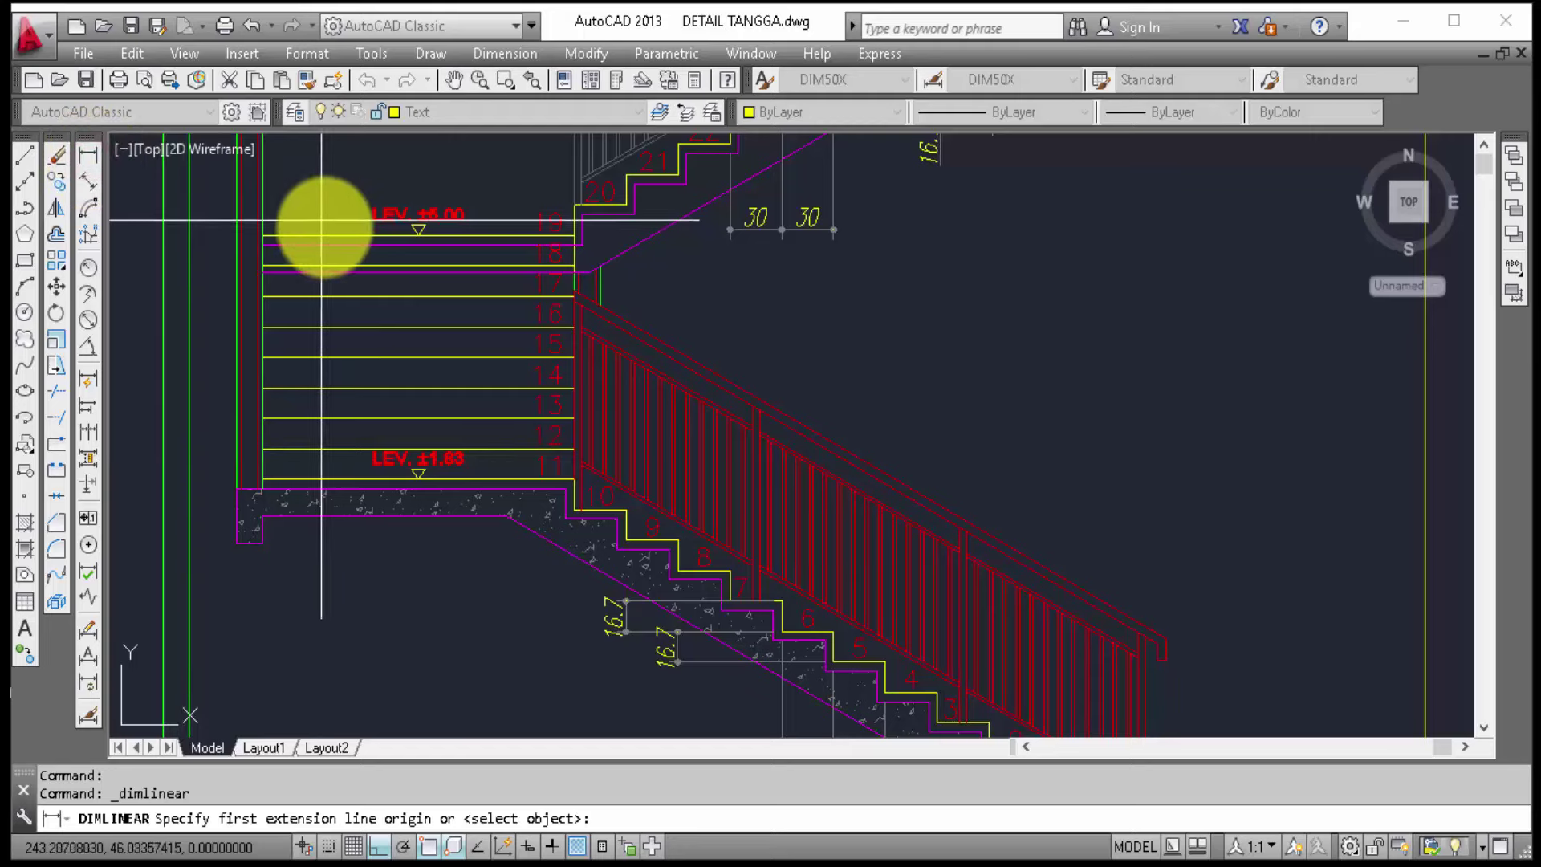
left_click(325, 480)
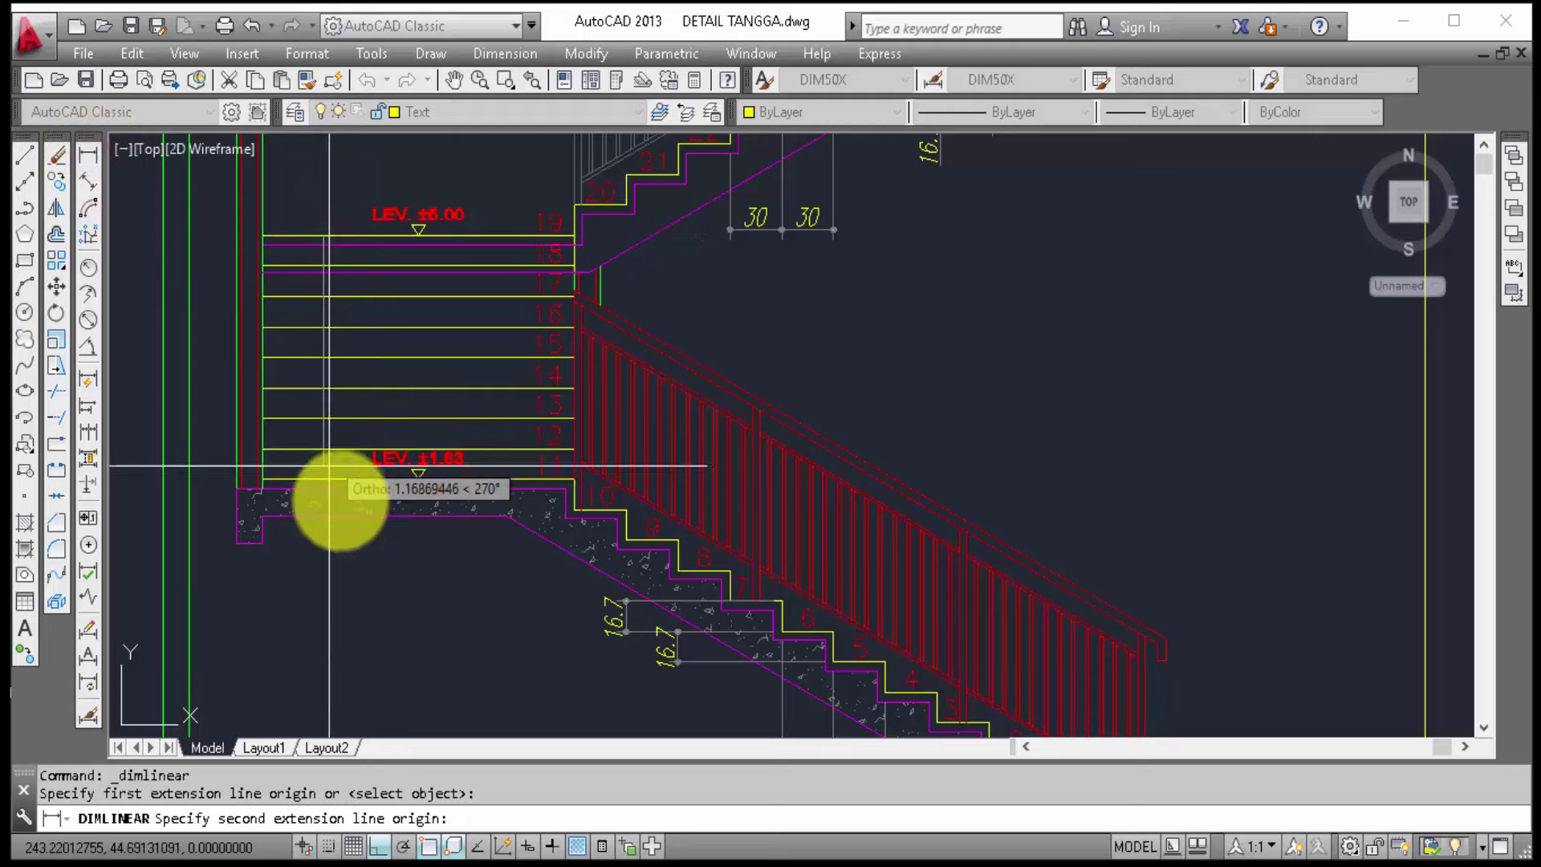
mouse_move(343, 498)
middle_mouse_down()
mouse_move(413, 450)
mouse_move(500, 347)
middle_mouse_up()
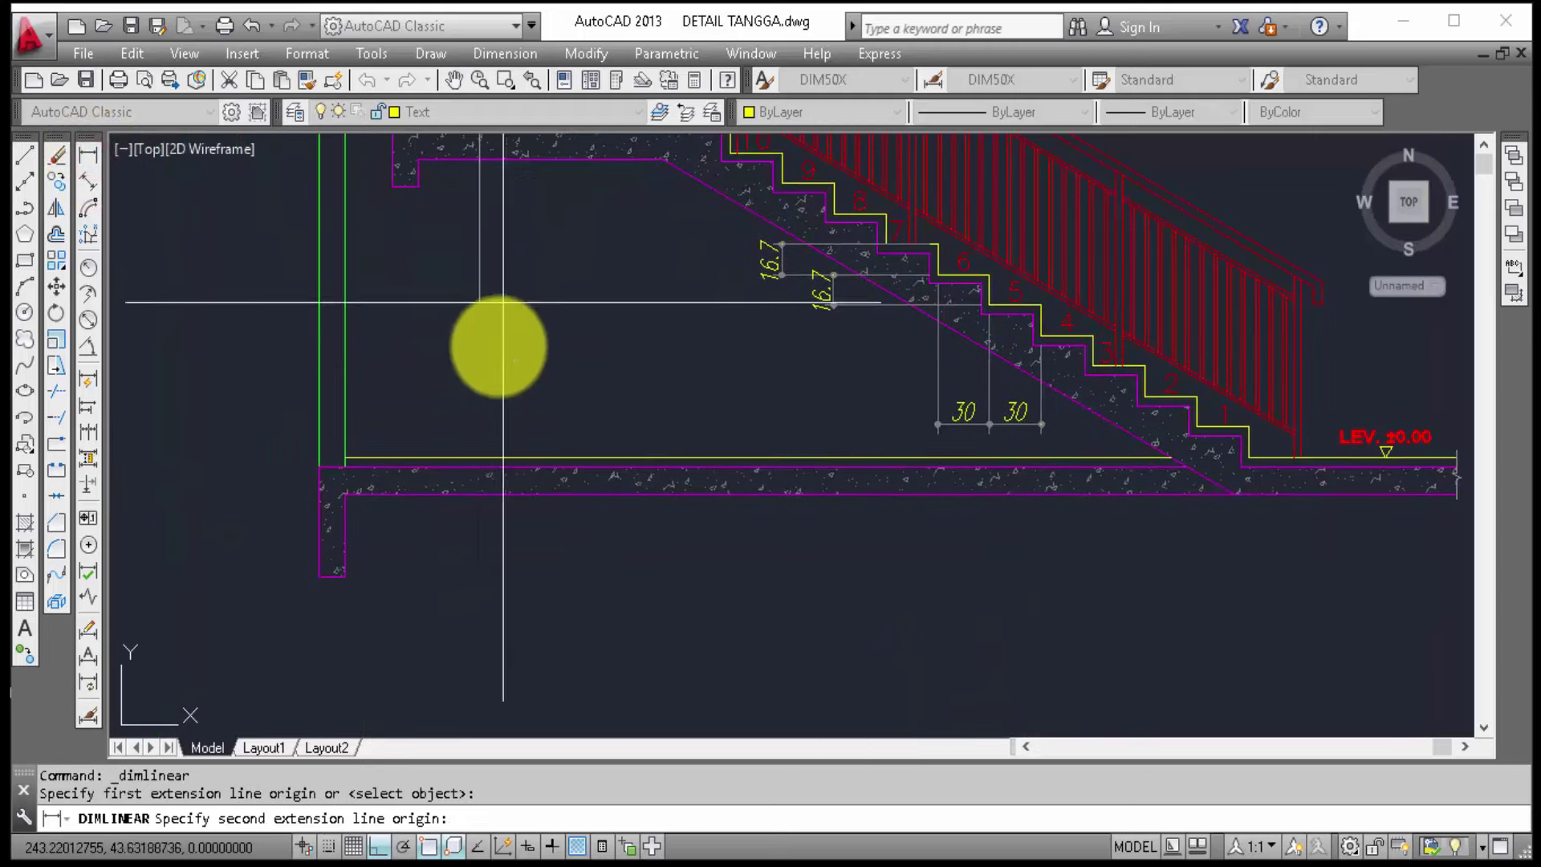
left_click(480, 458)
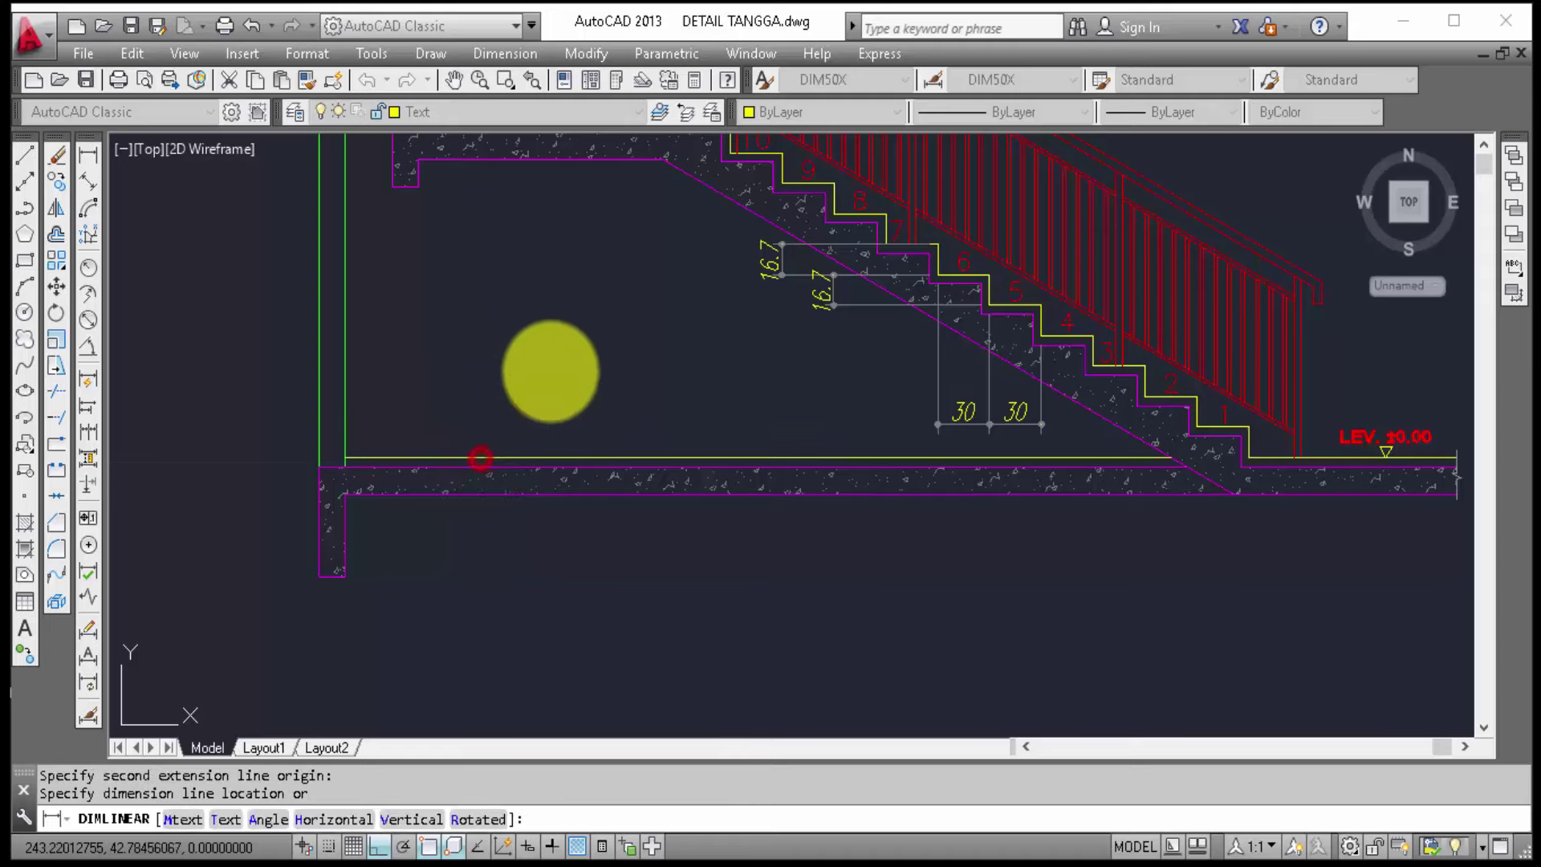
left_click(482, 454)
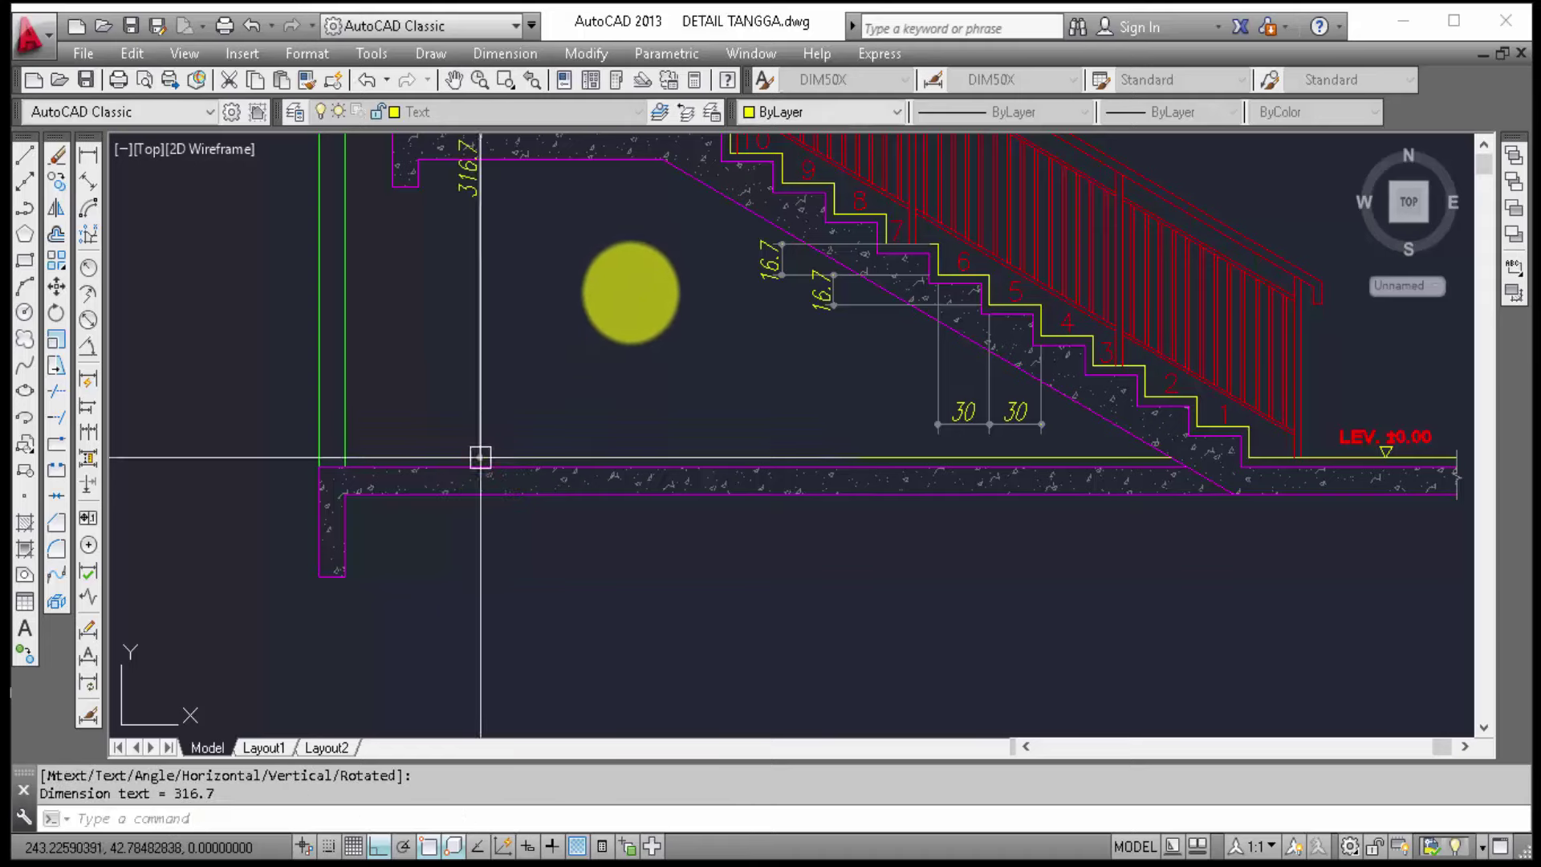
middle_click_drag(568, 187, 590, 597)
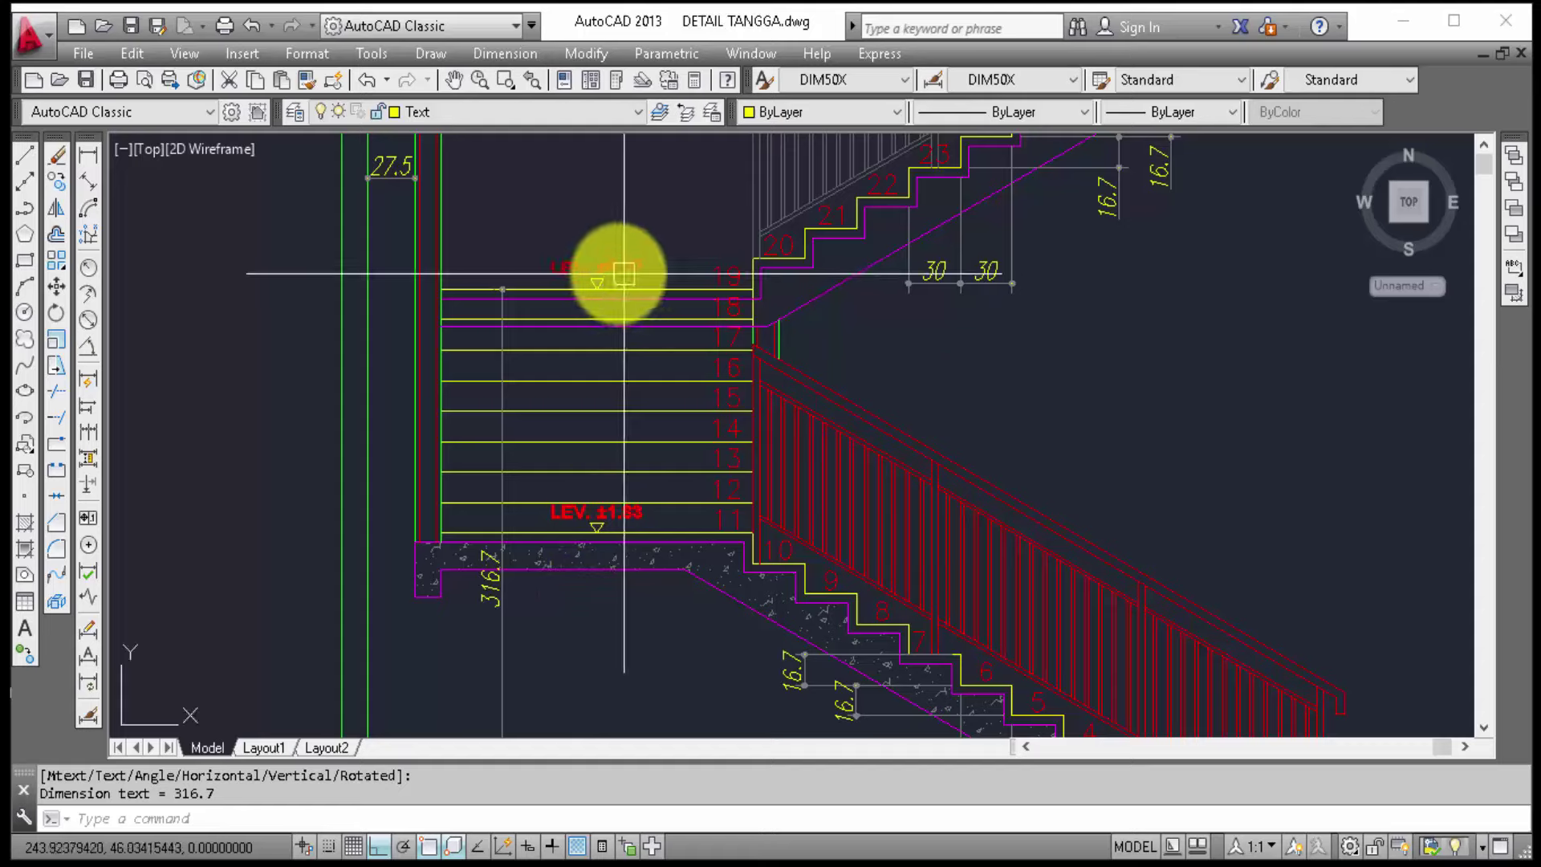
Step: Replace the upper landing label's value so it reads LEV. ±3.17
double_click(623, 274)
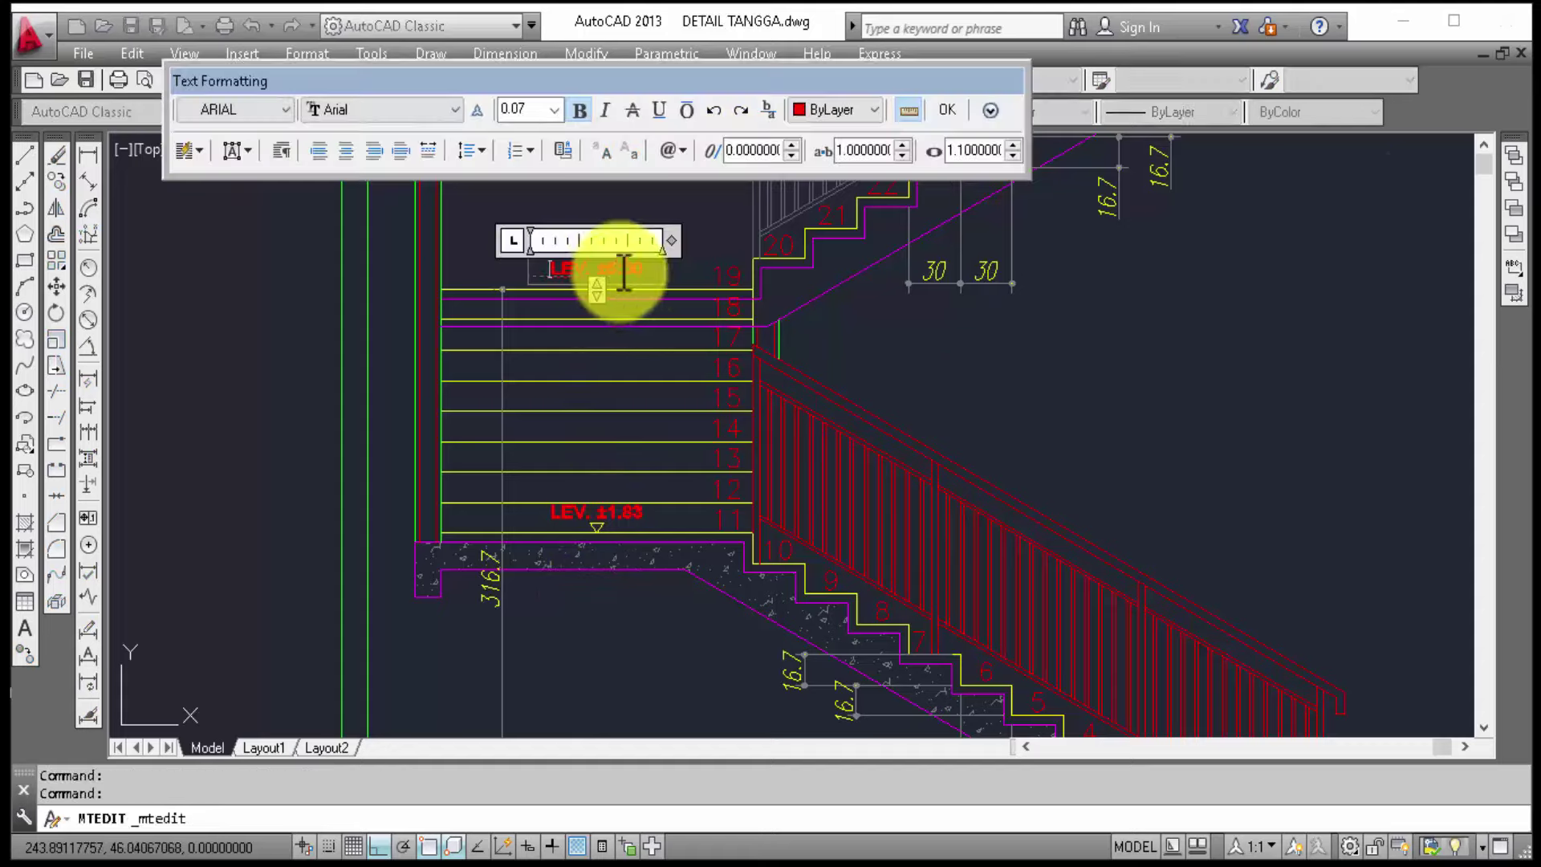
left_click_drag(610, 273, 677, 283)
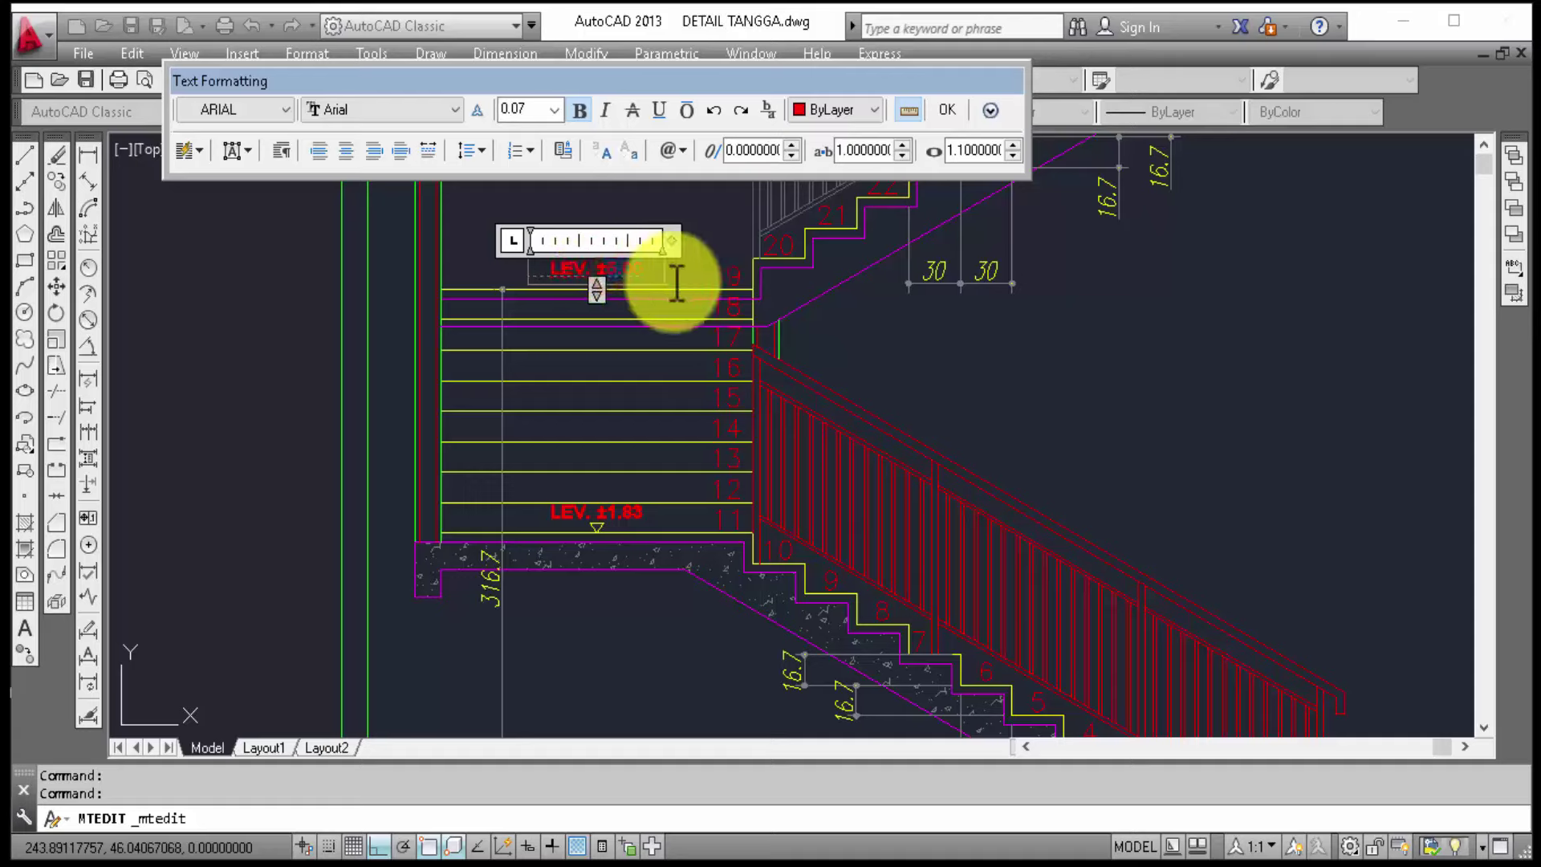
type("3.11")
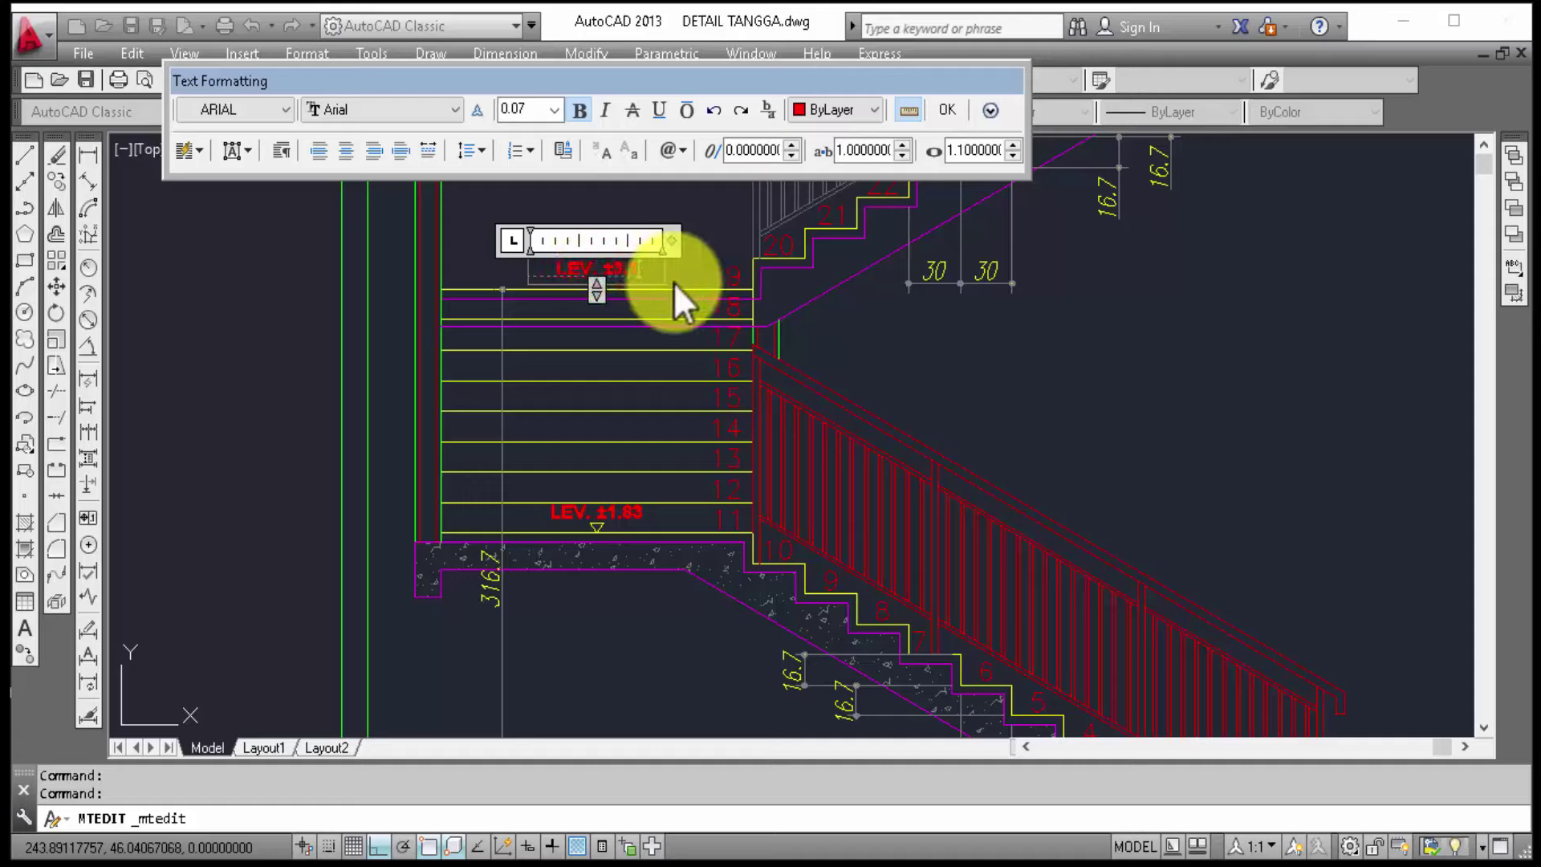
left_click(825, 320)
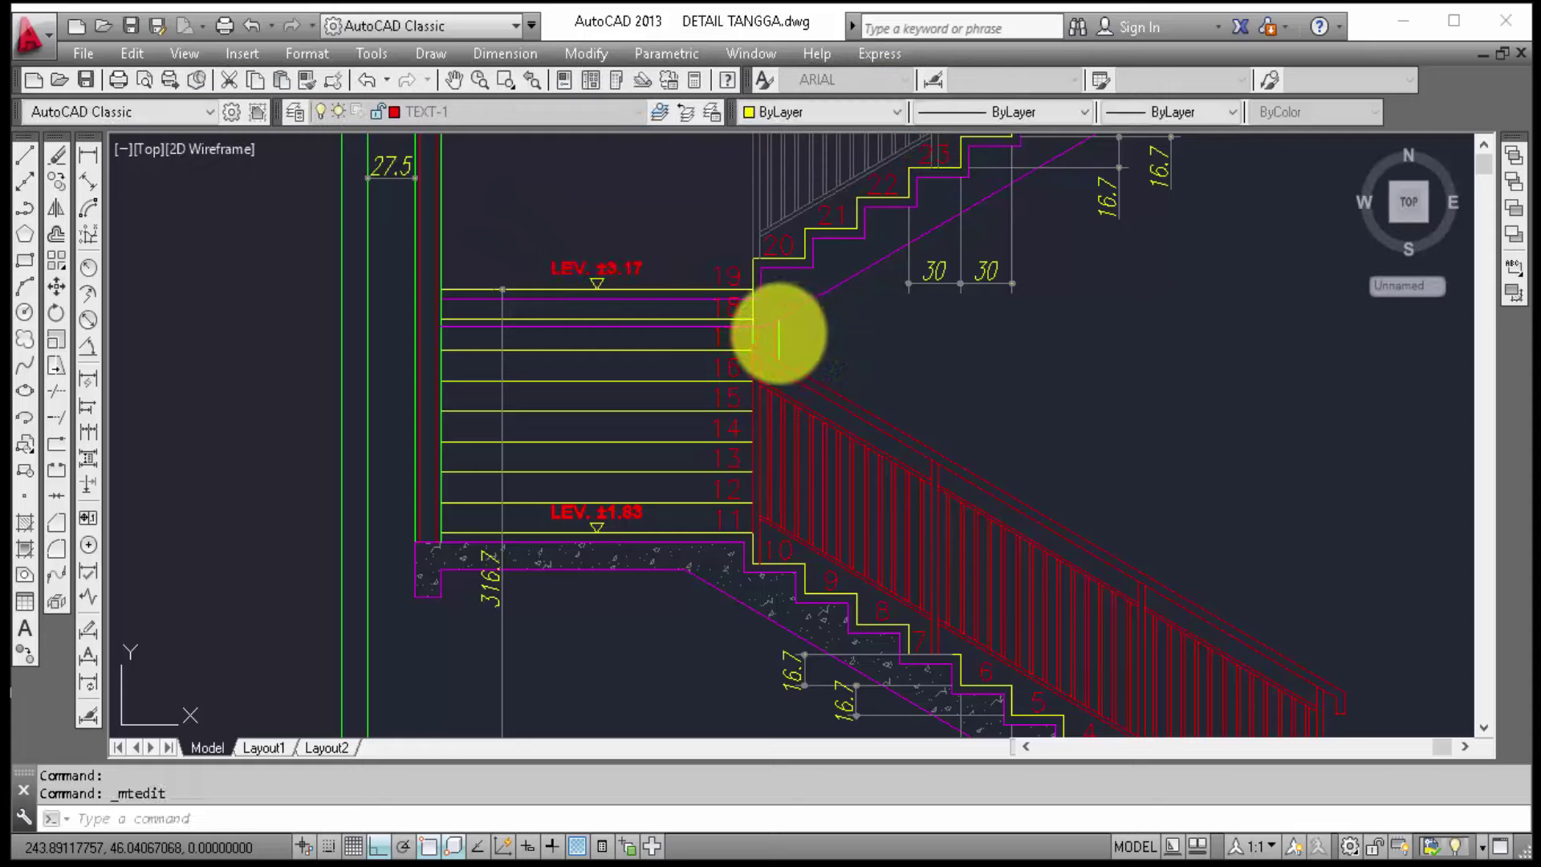
Step: Erase the old vertical dimension beside the stair
left_click(496, 606)
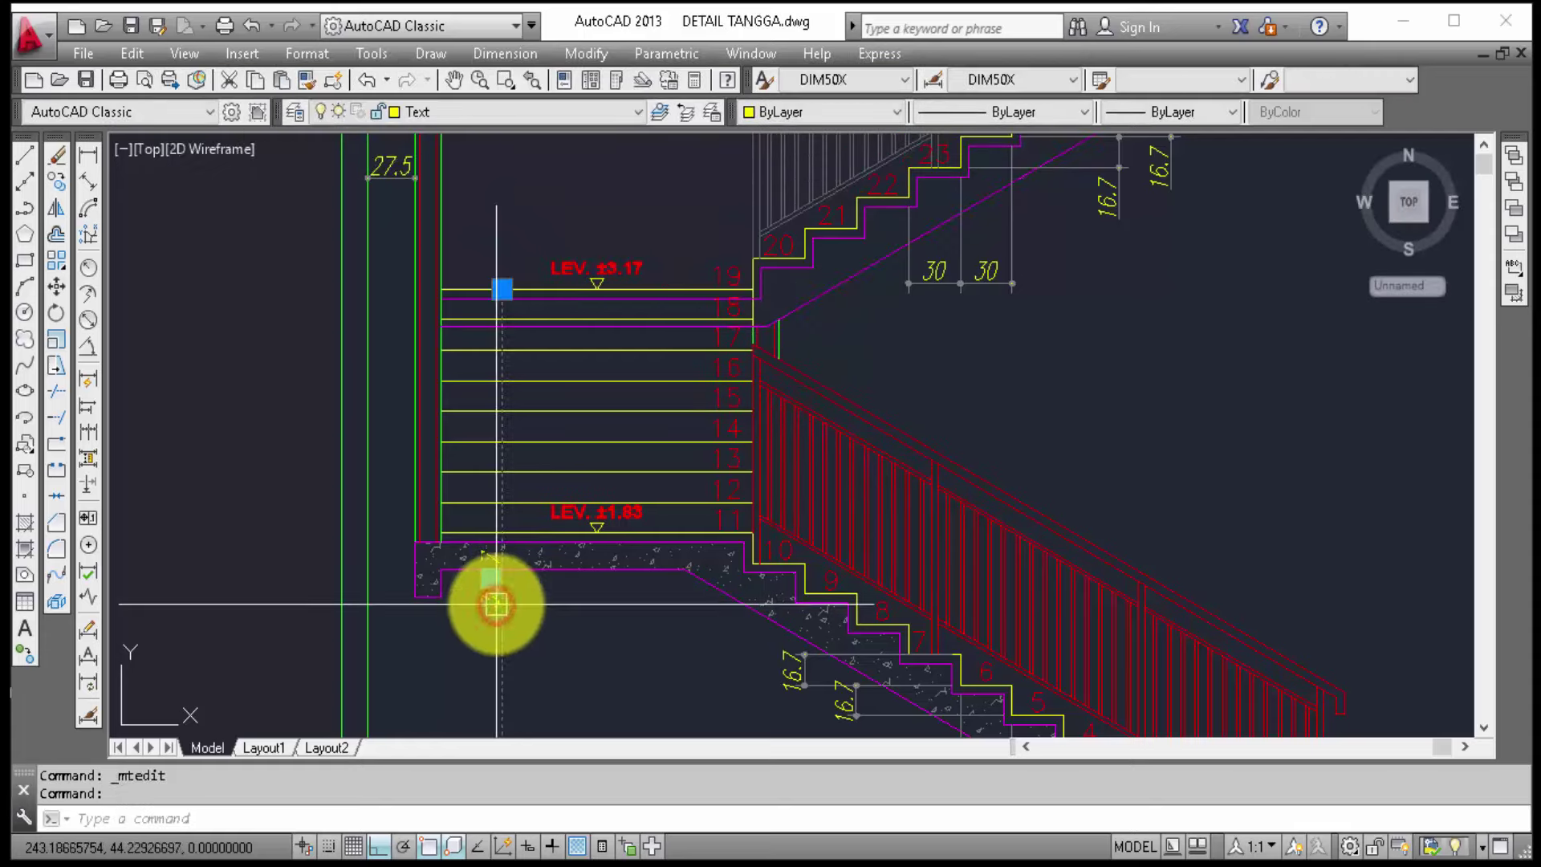
type("e ERASE 1 found")
key("Return")
middle_click_drag(584, 493, 424, 365)
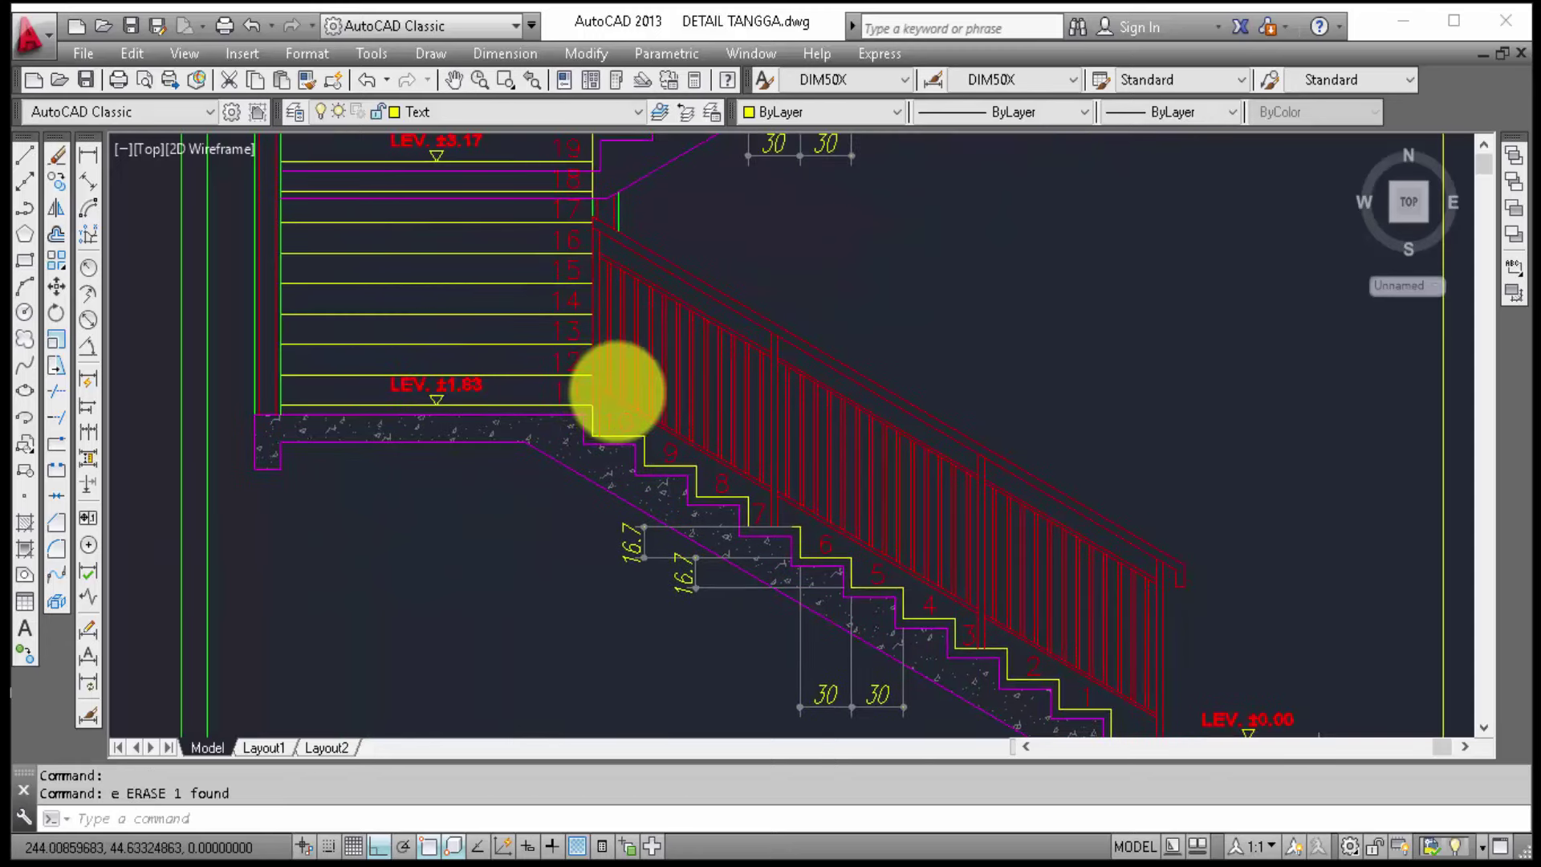
middle_click_drag(616, 391, 594, 391)
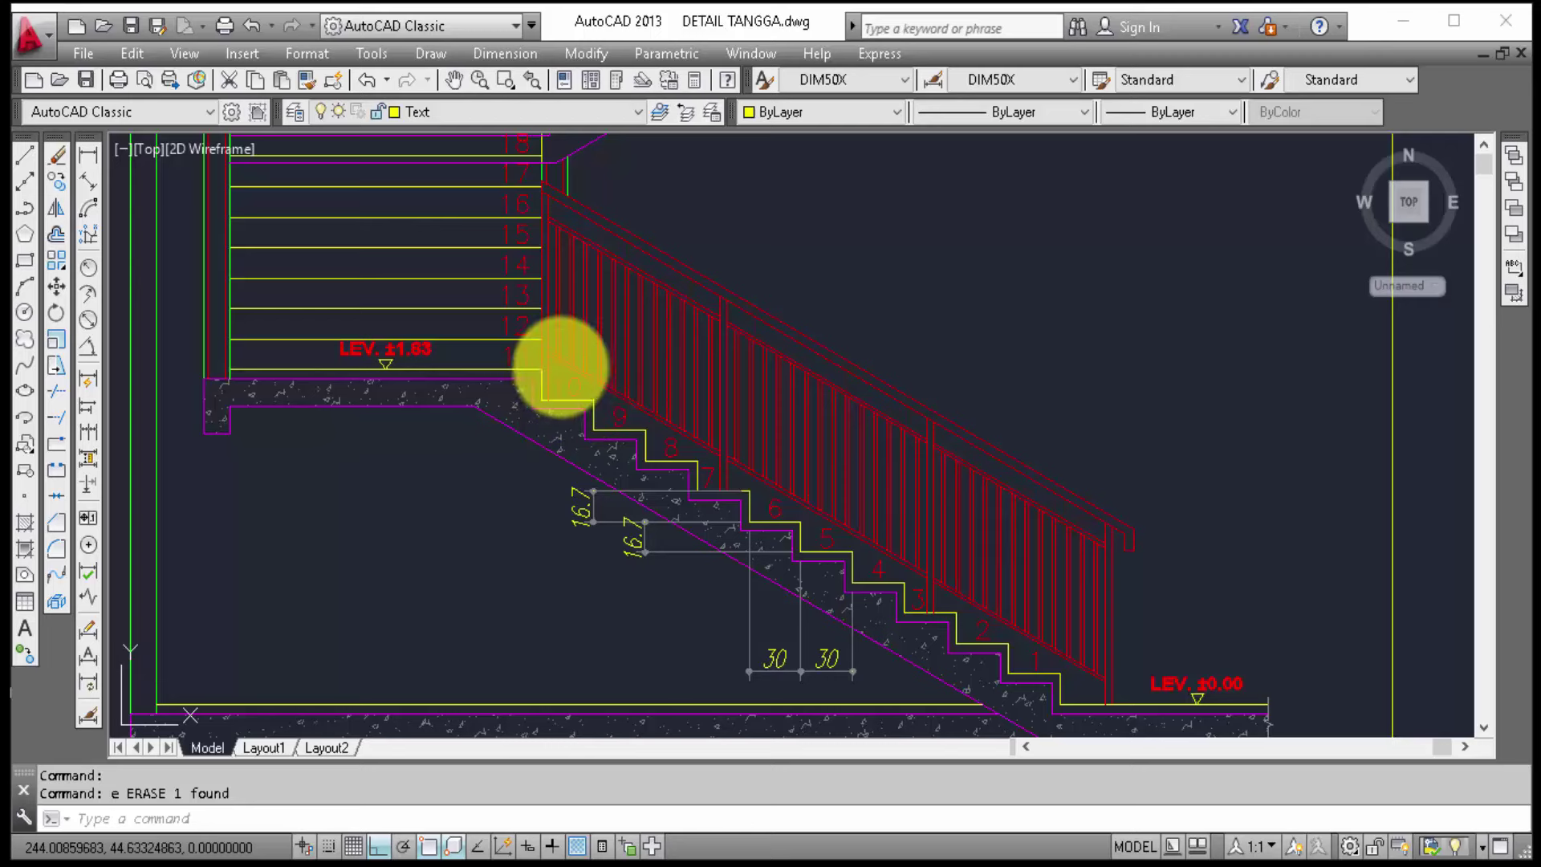
Step: Draw a horizontal guide line from the lower landing corner out to the right of the stair
type("l")
key("Return")
scroll(506, 354, "up", 1)
scroll(516, 372, "up", 2)
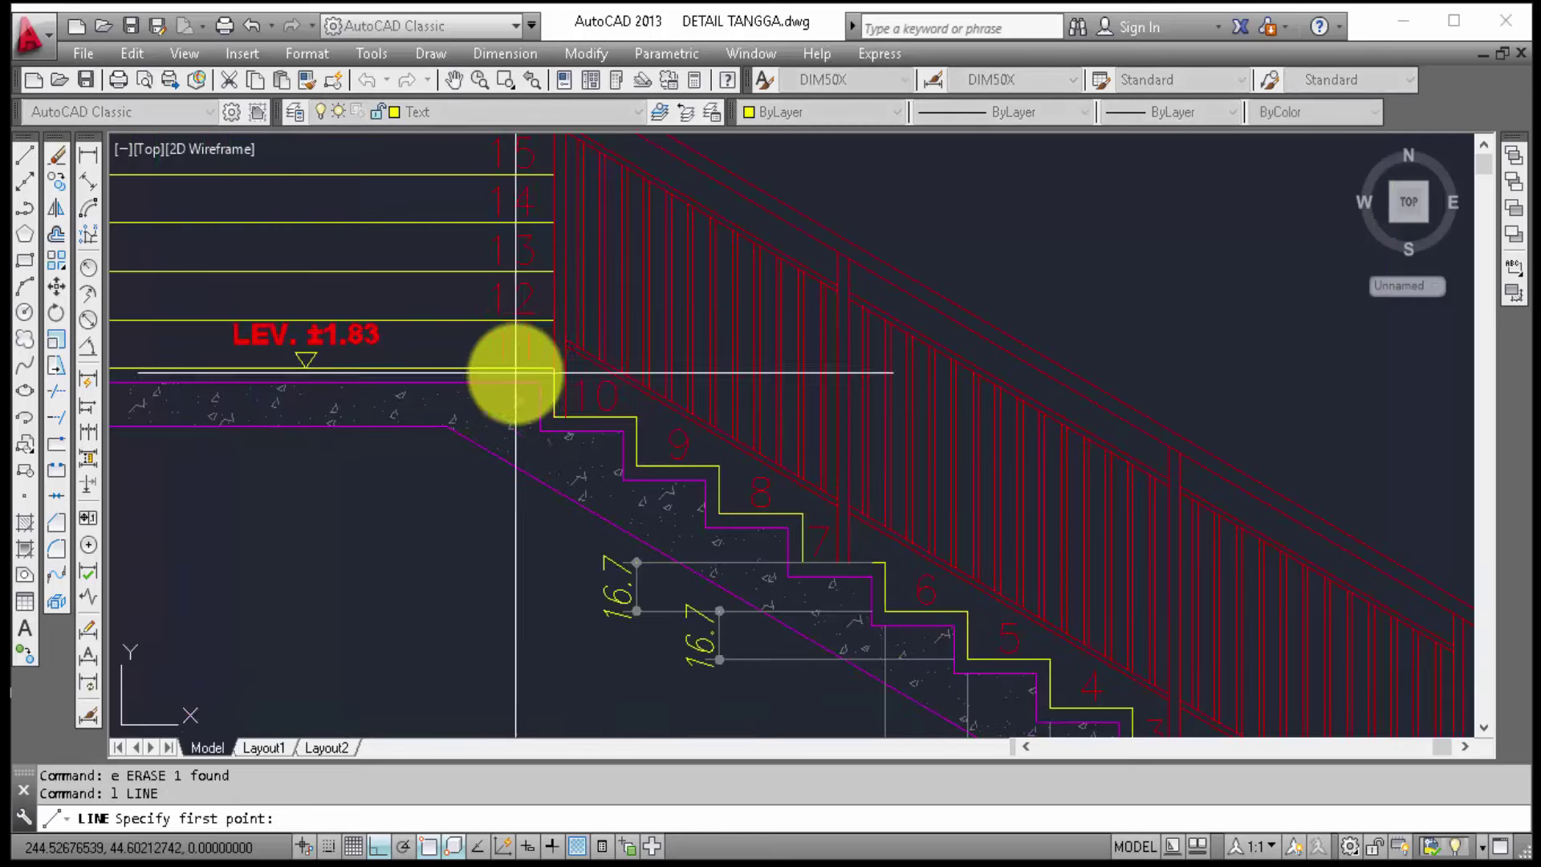
scroll(544, 371, "up", 2)
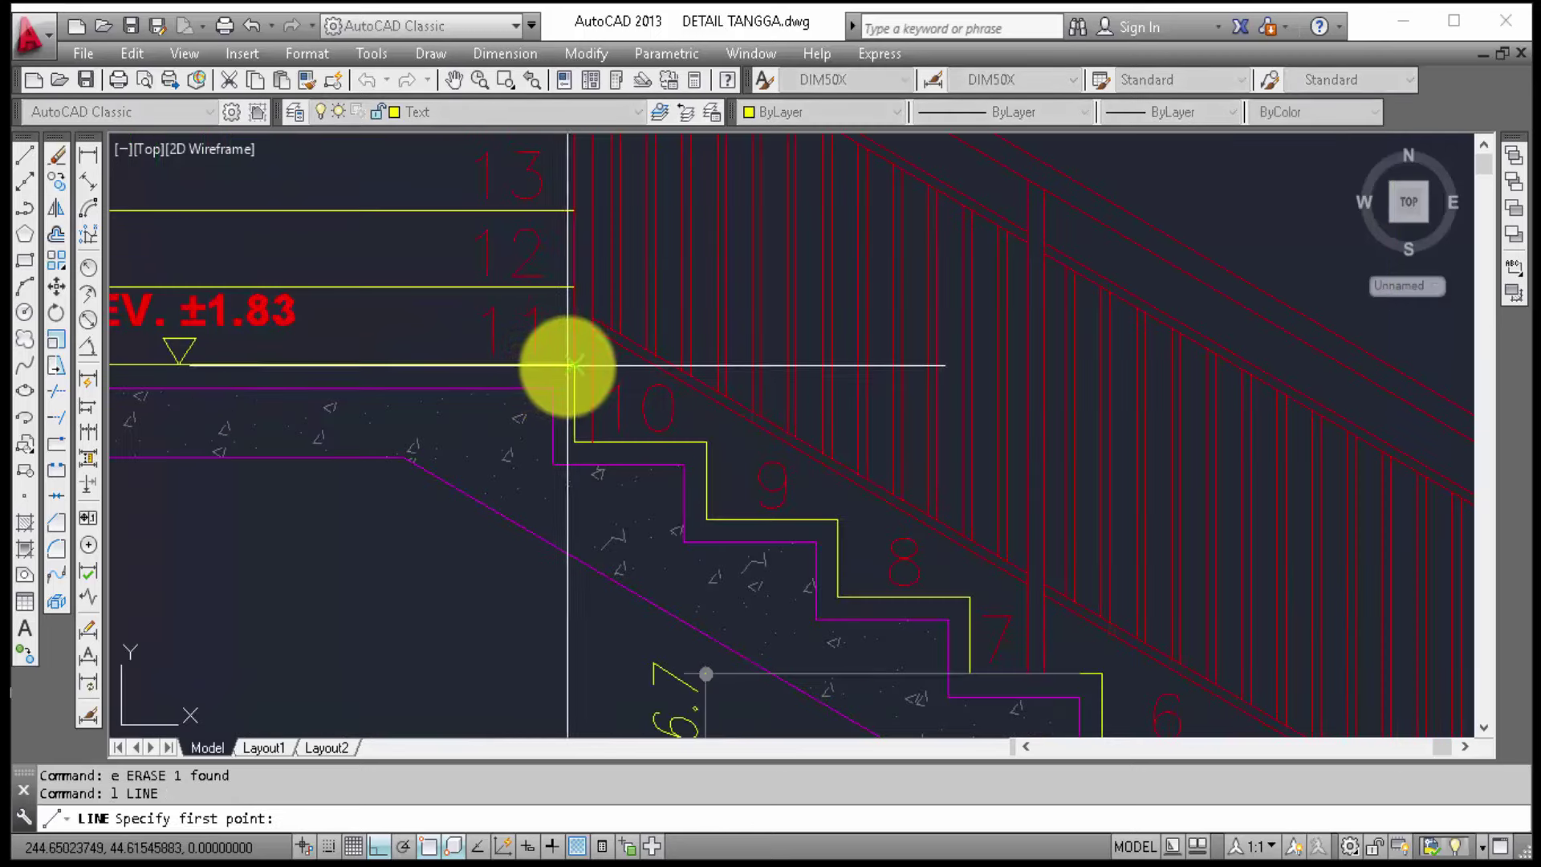
left_click(569, 367)
scroll(605, 378, "down", 2)
scroll(803, 401, "down", 2)
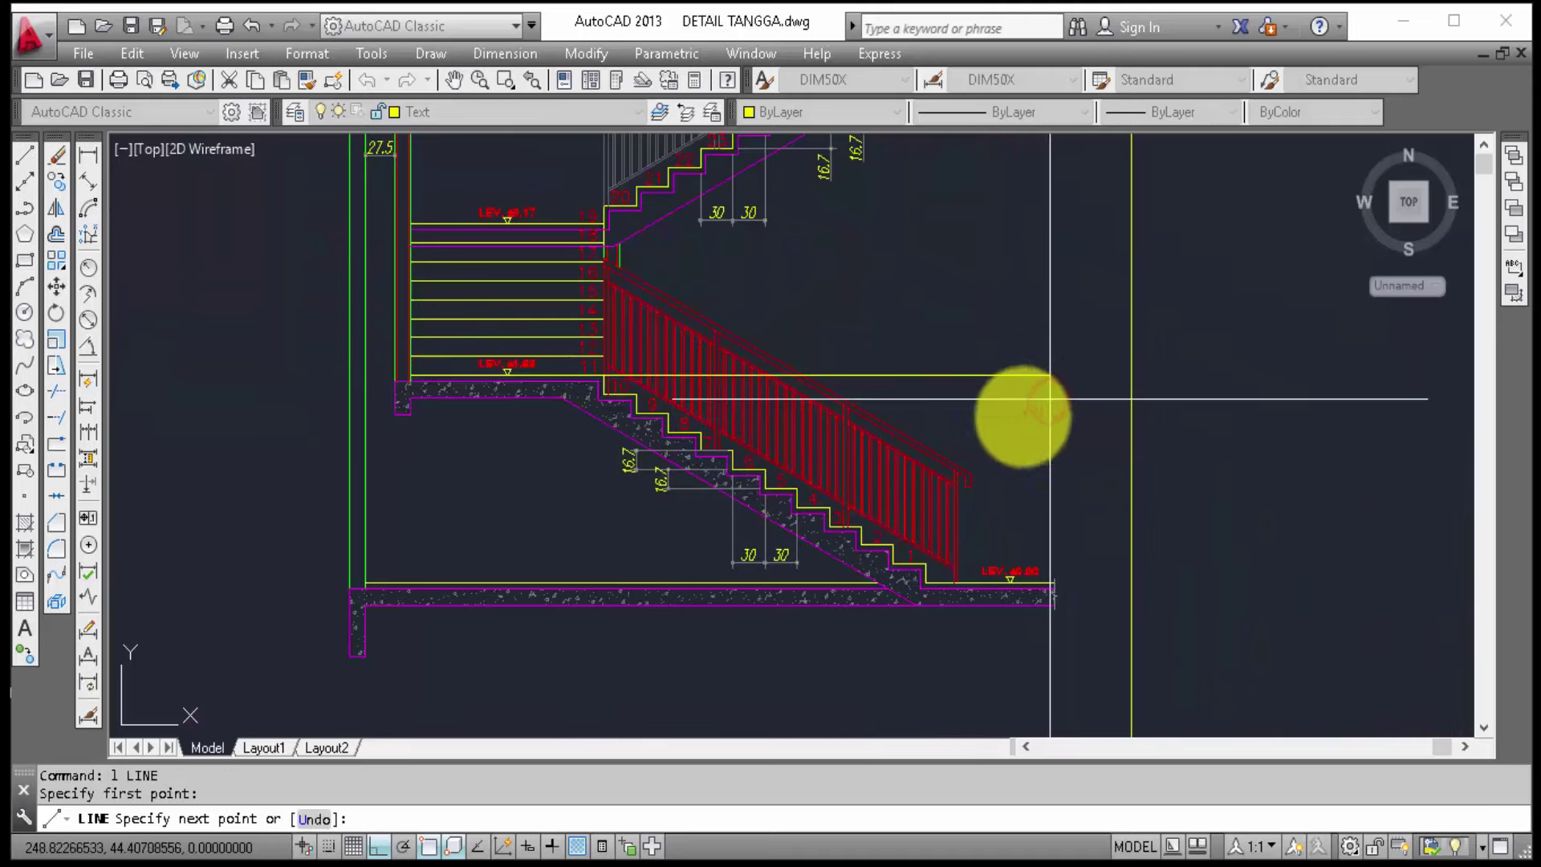
left_click(1049, 399)
key("Escape")
Step: Draw a second horizontal guide line from the upper landing edge out to the right
middle_click_drag(843, 311, 902, 454)
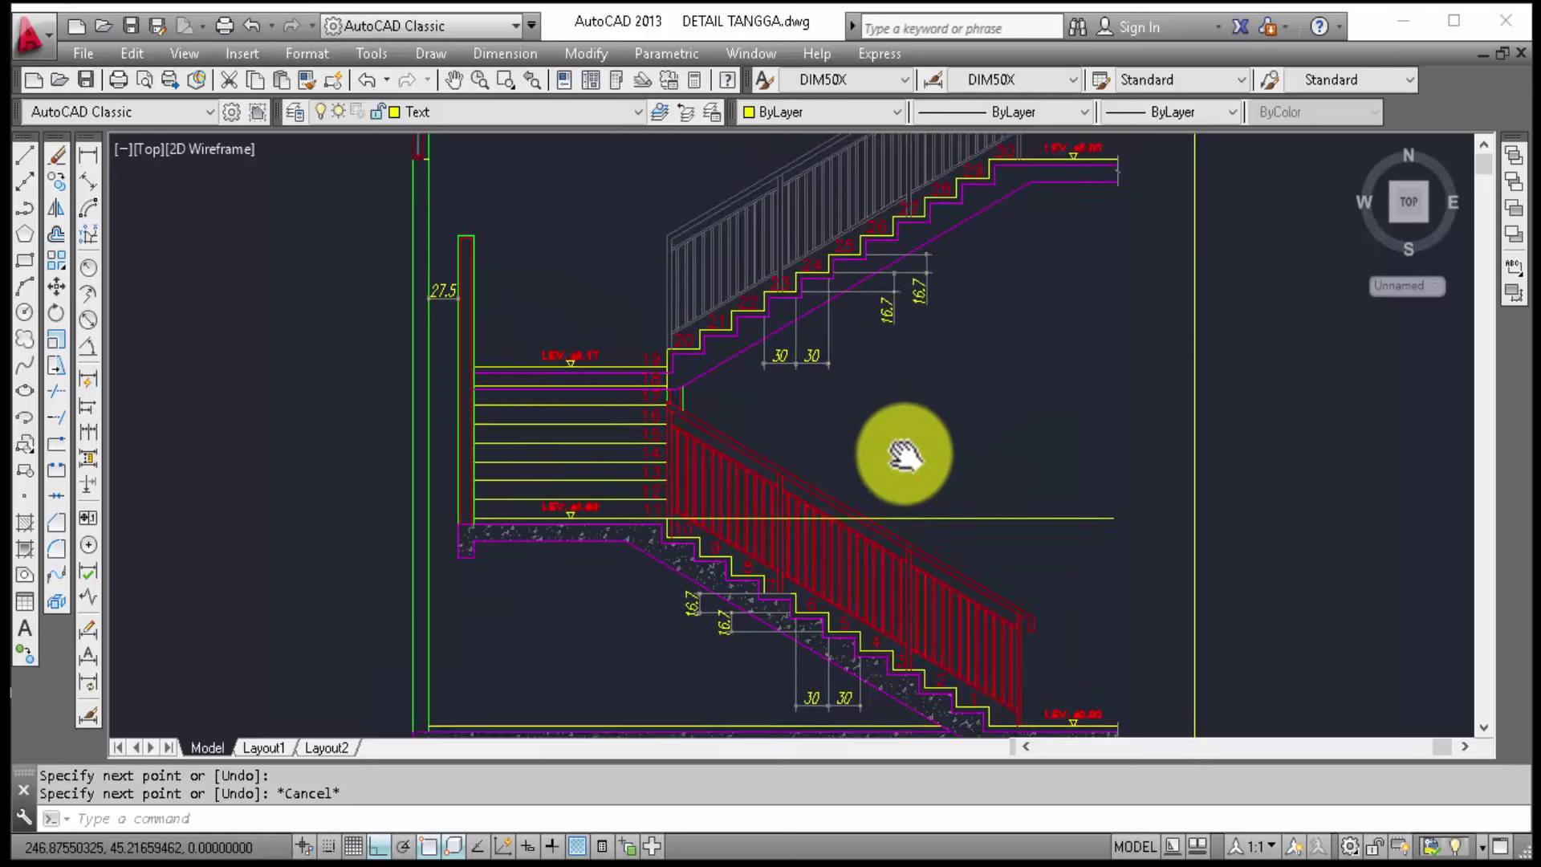
middle_click_drag(658, 376, 658, 377)
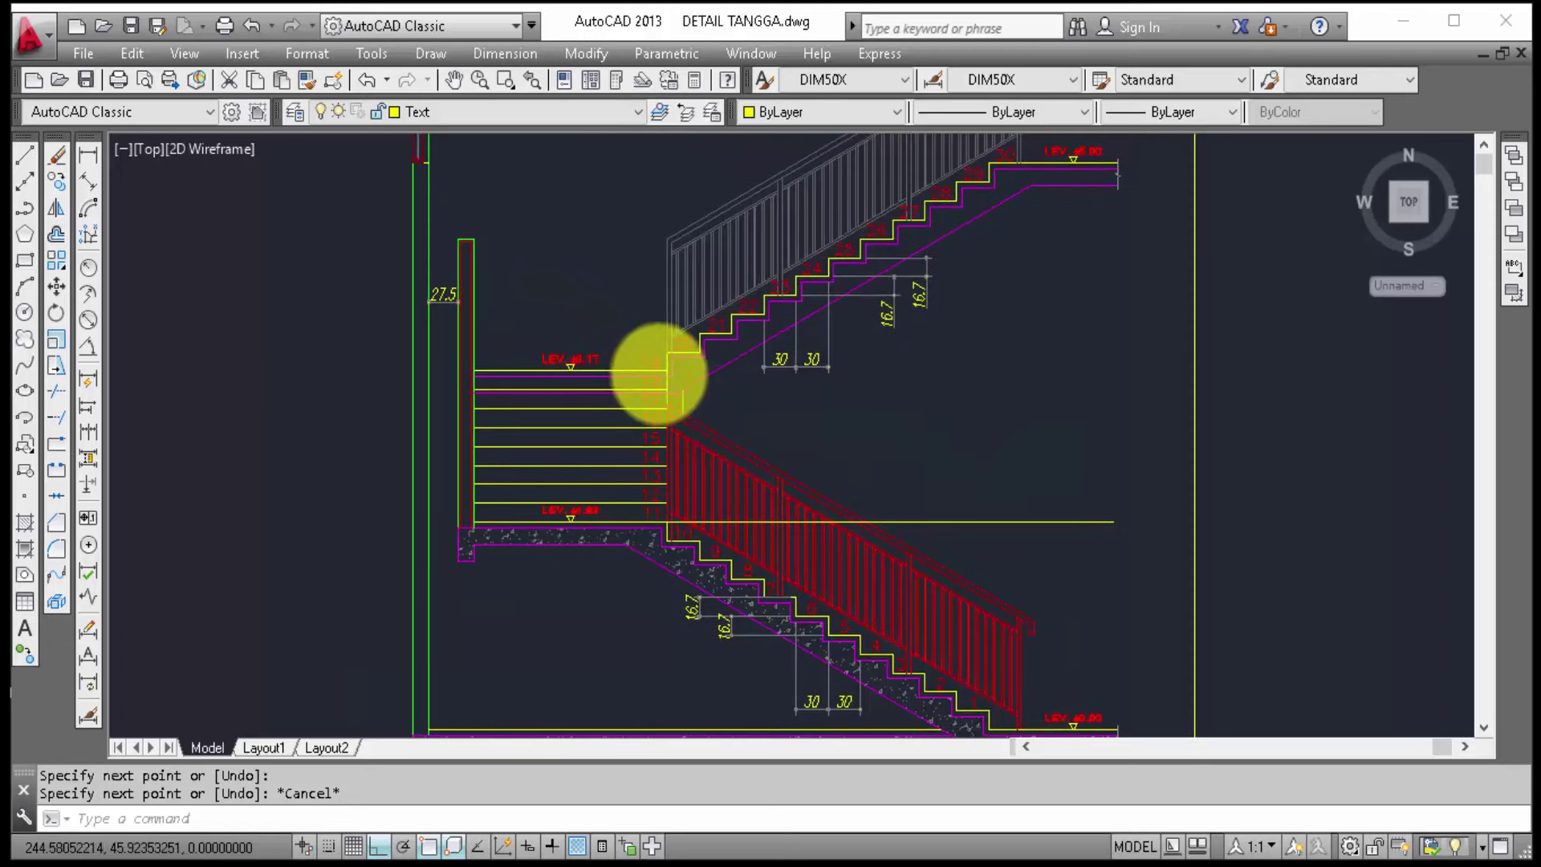
scroll(658, 376, "up", 2)
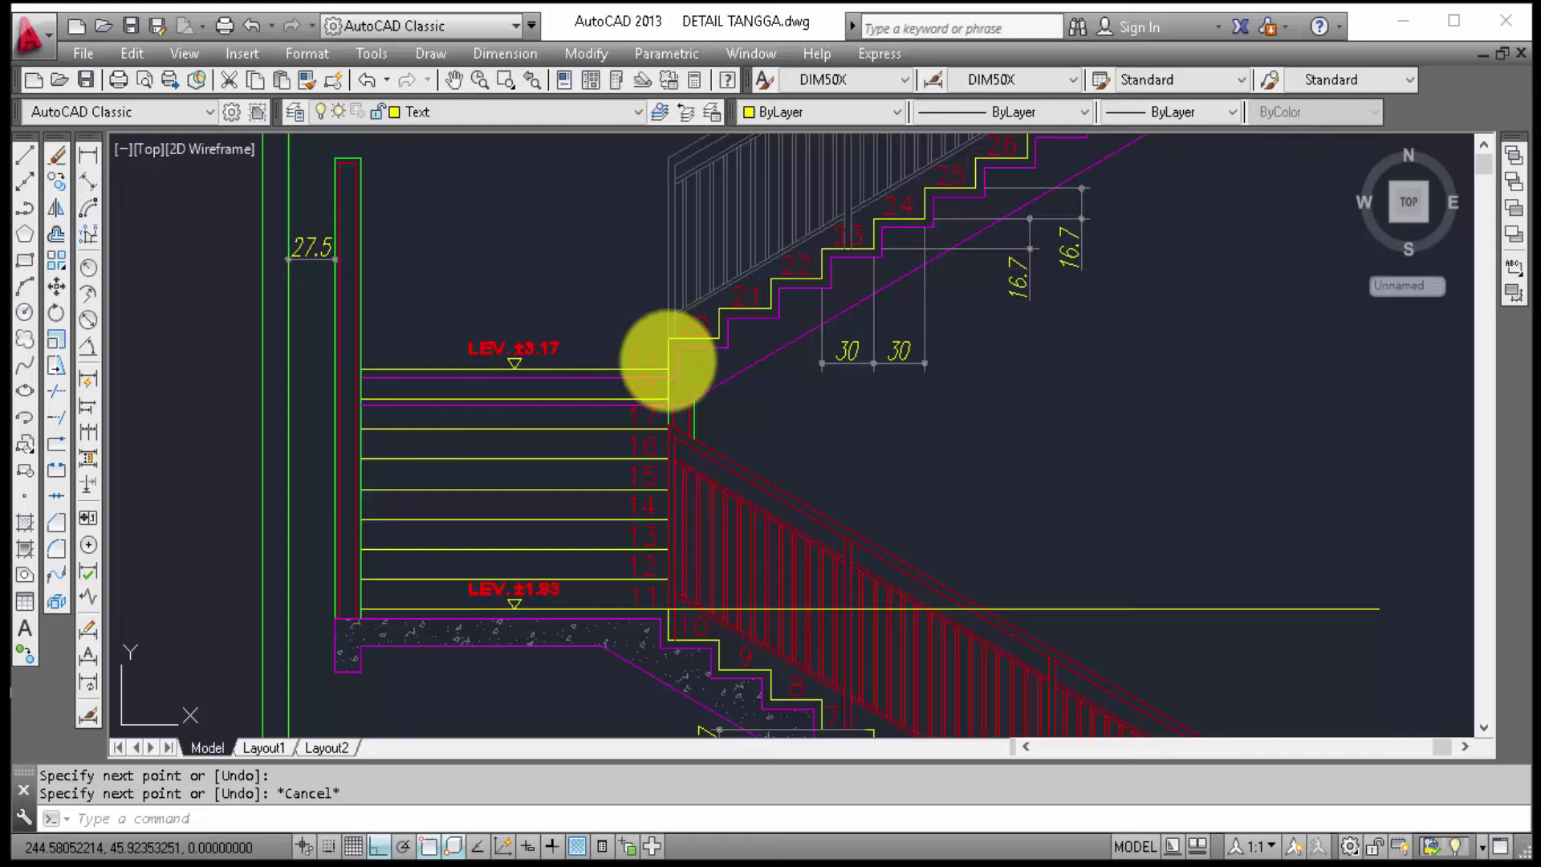
type("l")
key("Return")
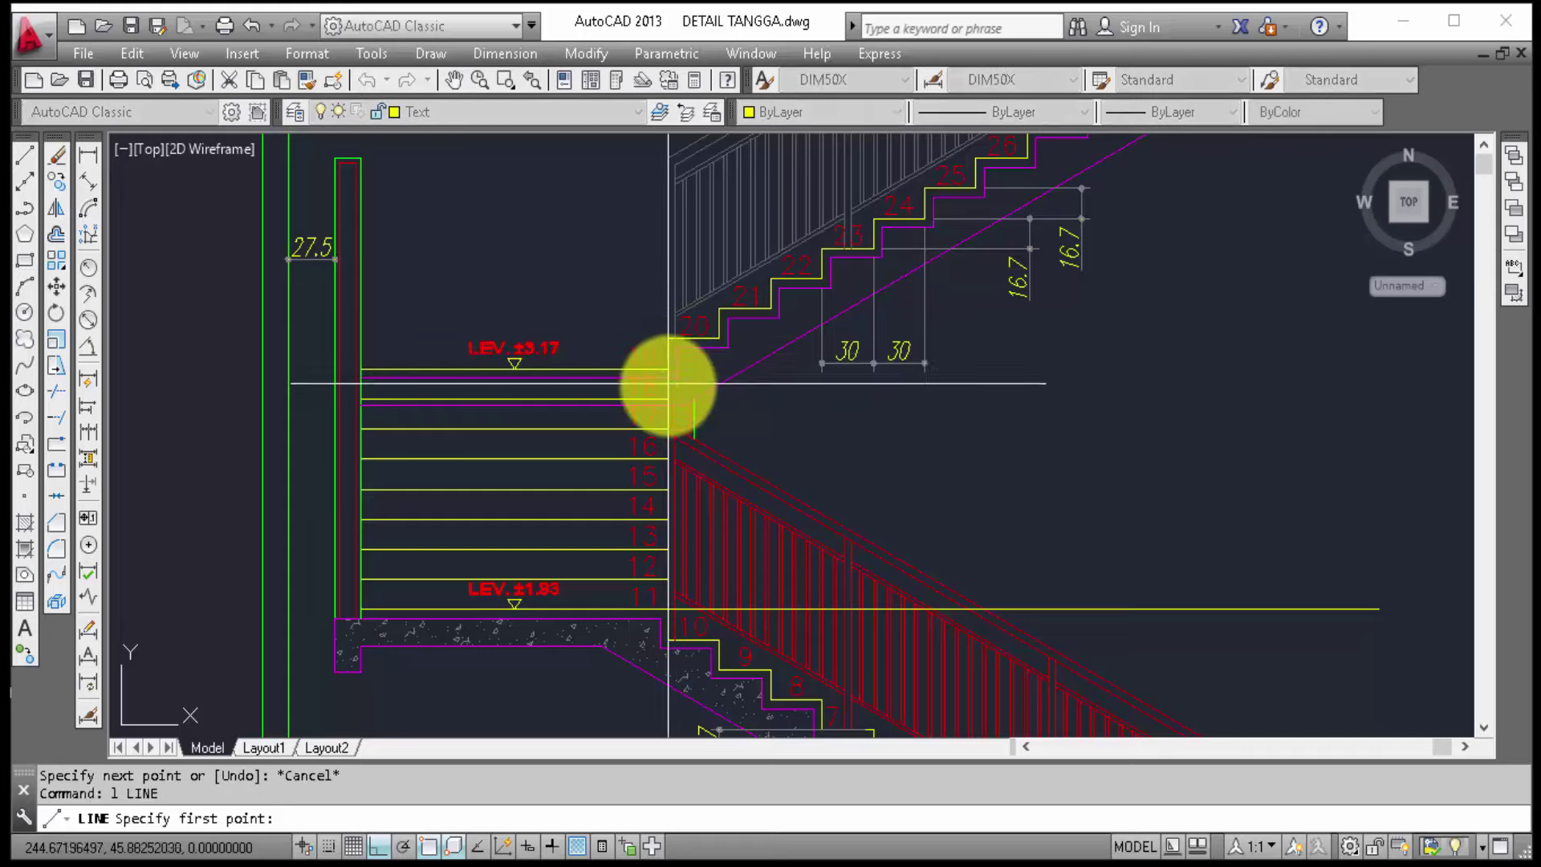
scroll(667, 385, "up", 4)
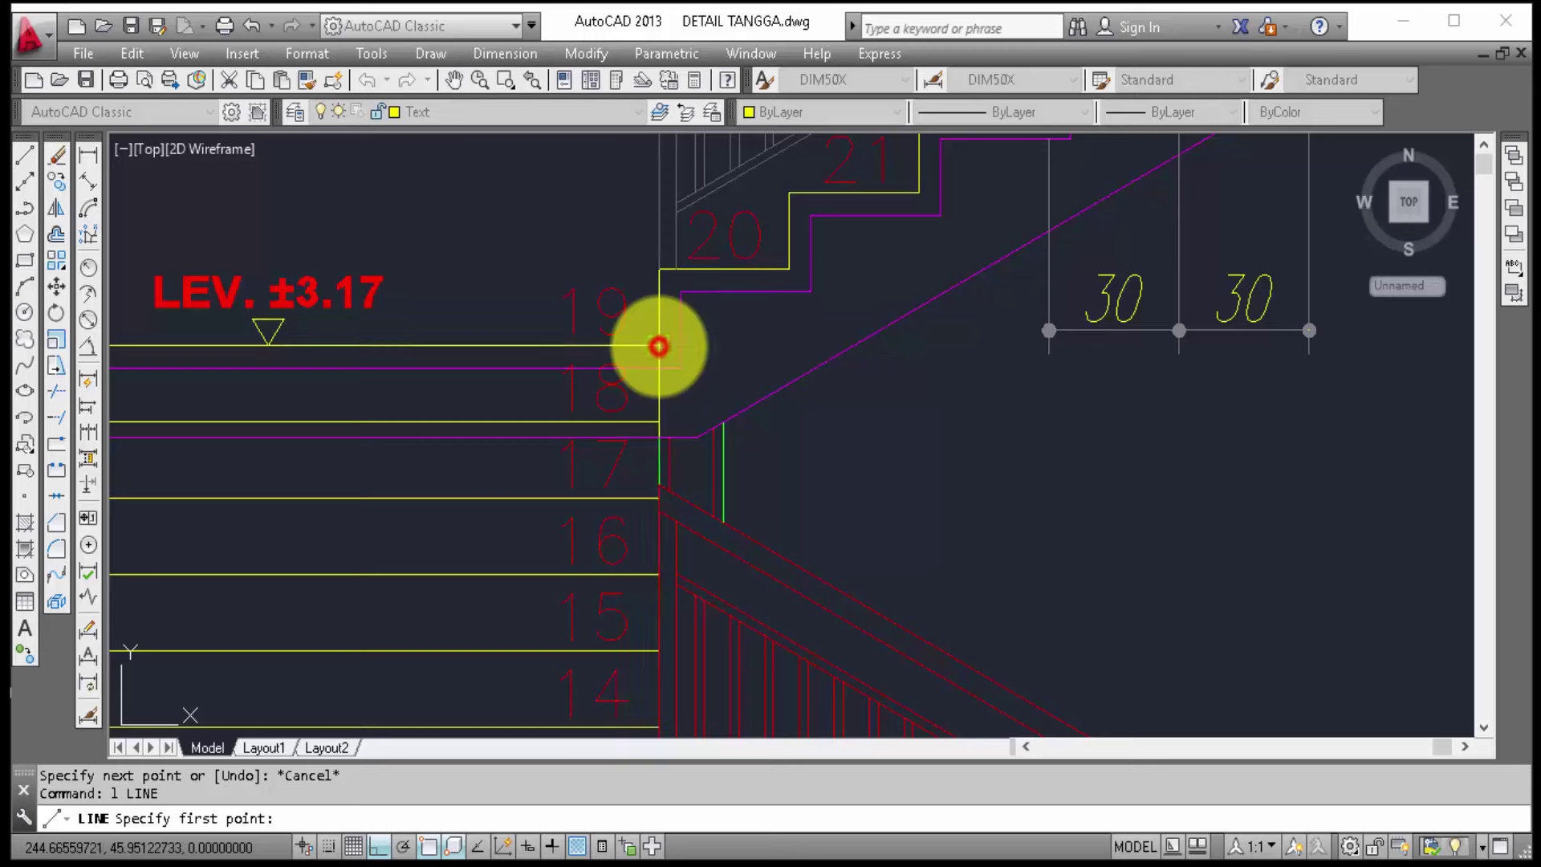
left_click(658, 346)
scroll(798, 389, "down", 2)
middle_click_drag(924, 438, 511, 416)
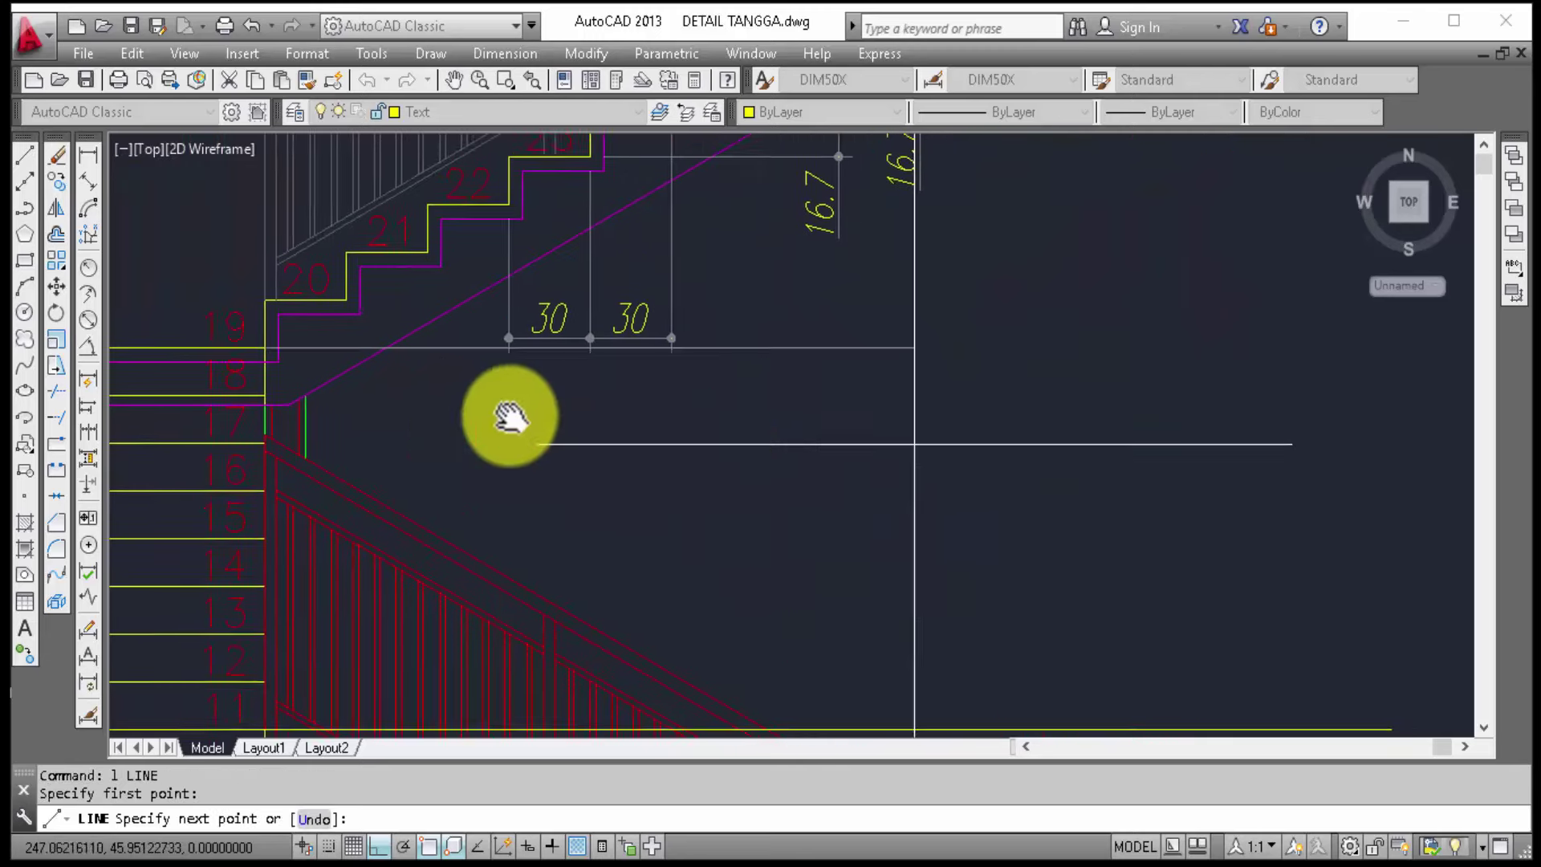
scroll(860, 413, "down", 3)
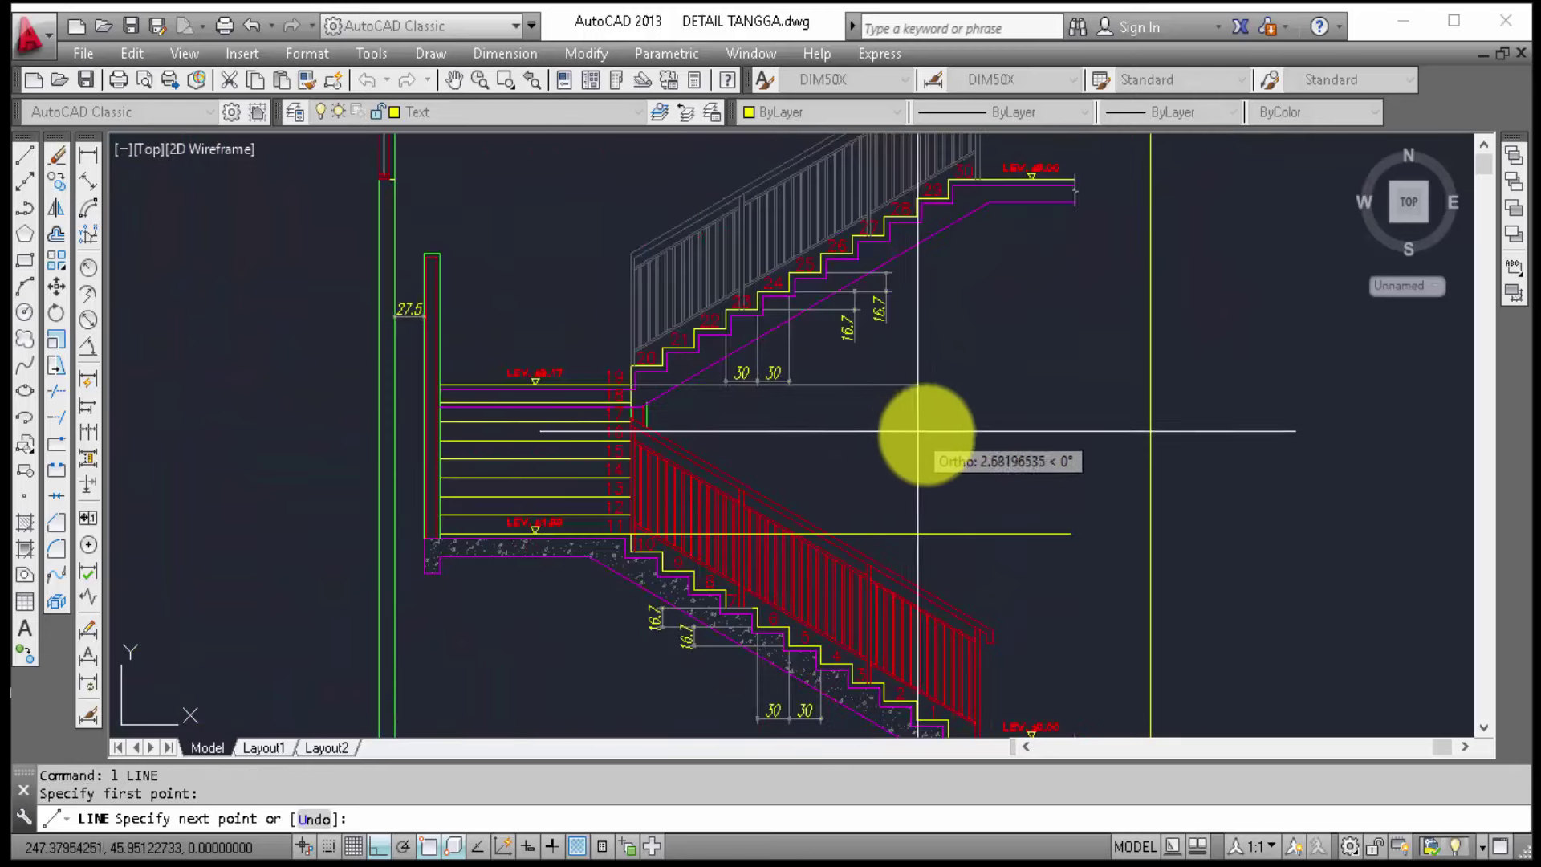
left_click(1072, 435)
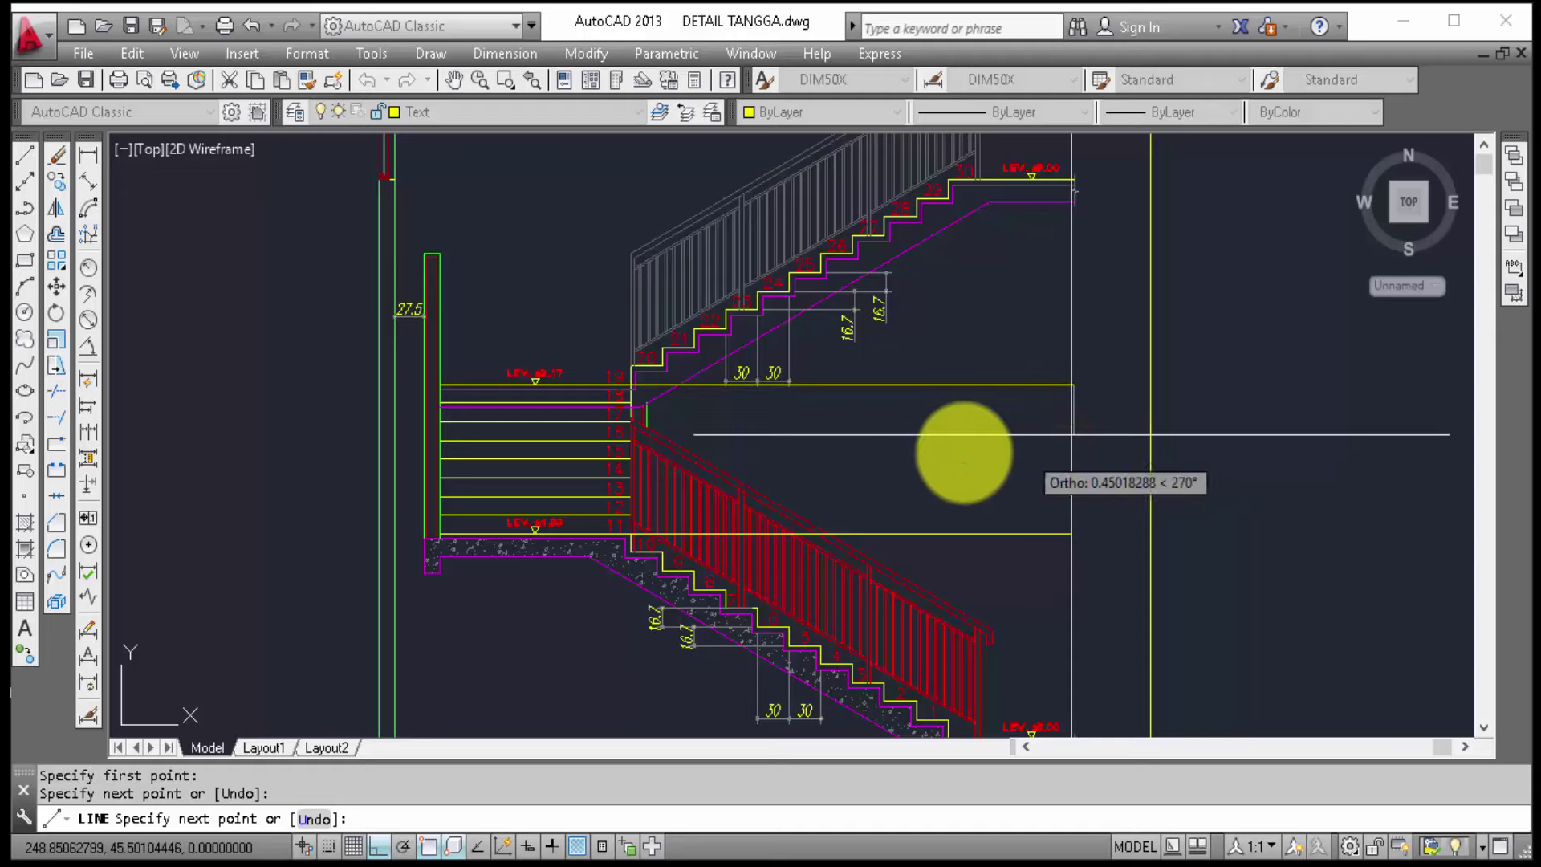
key("Escape")
middle_click_drag(965, 452, 929, 424)
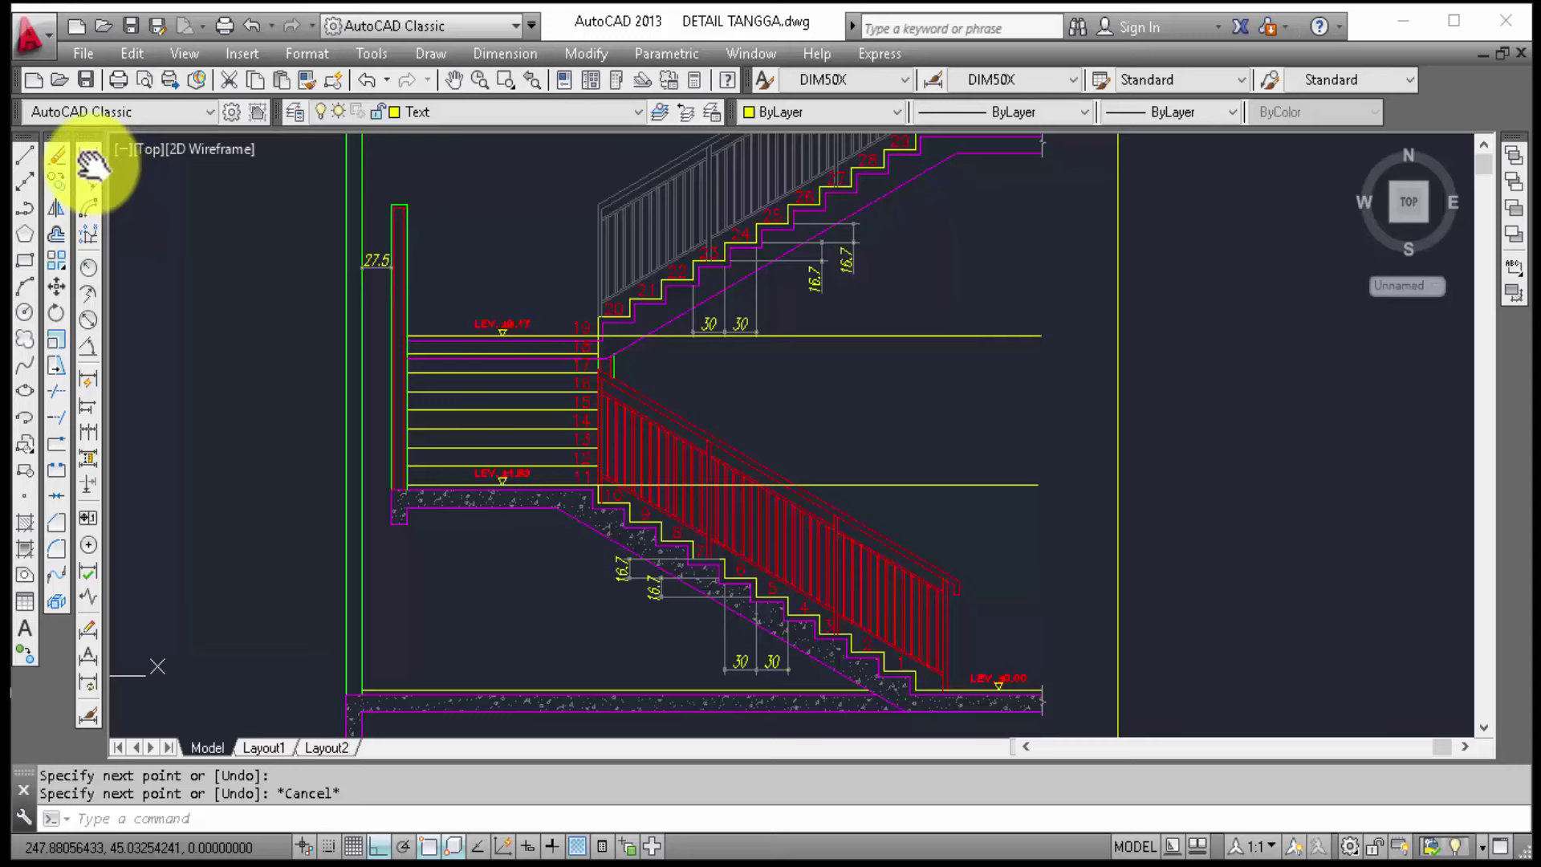
middle_click_drag(92, 164, 93, 136)
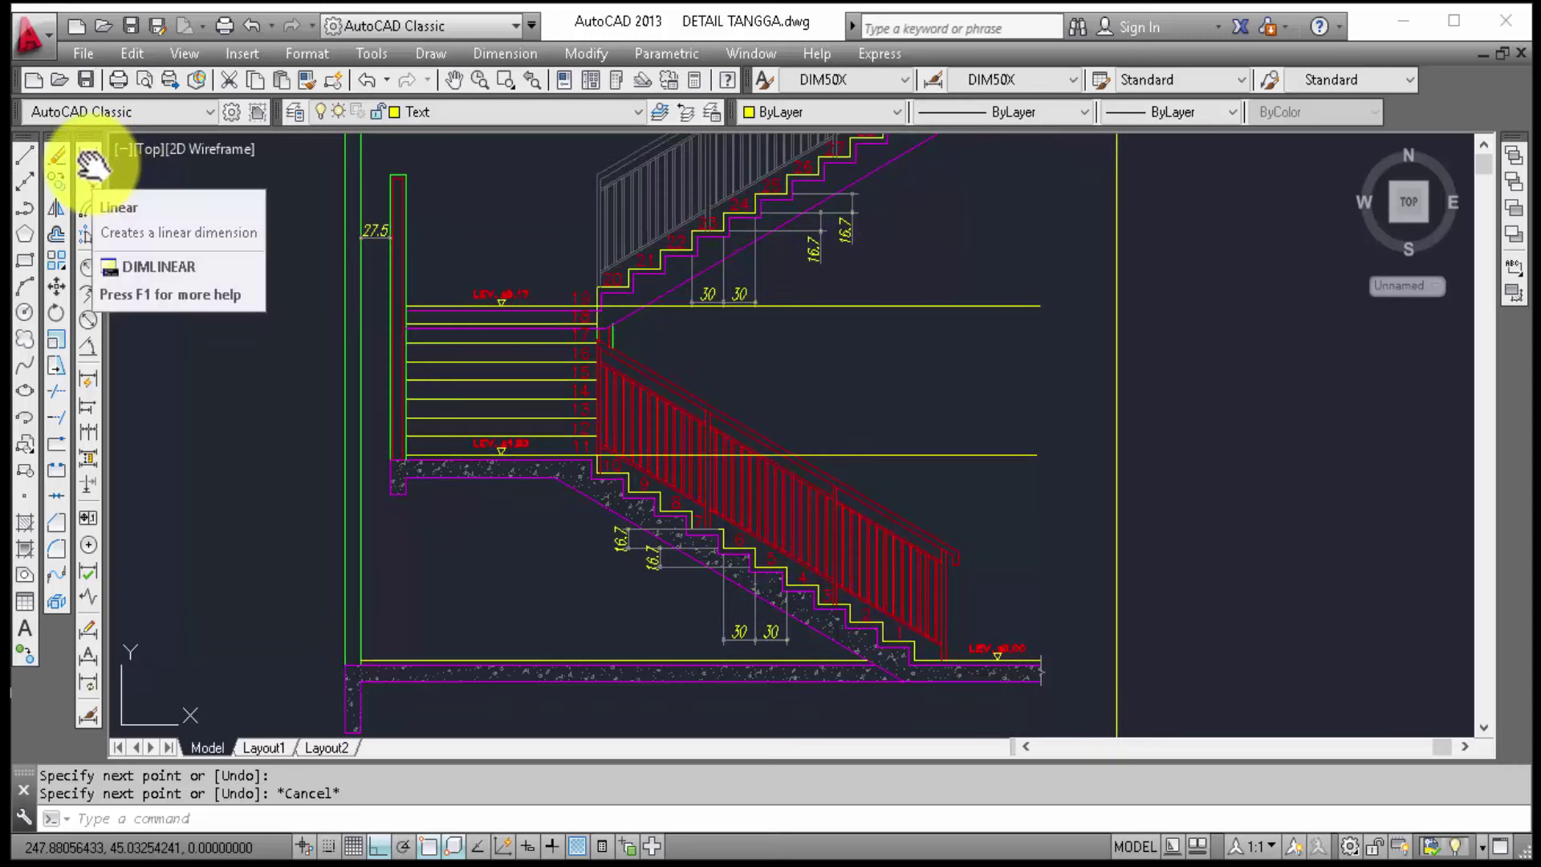
Step: Add a vertical 183.3 linear dimension from the ±0.00 floor to the lower landing line
left_click(91, 164)
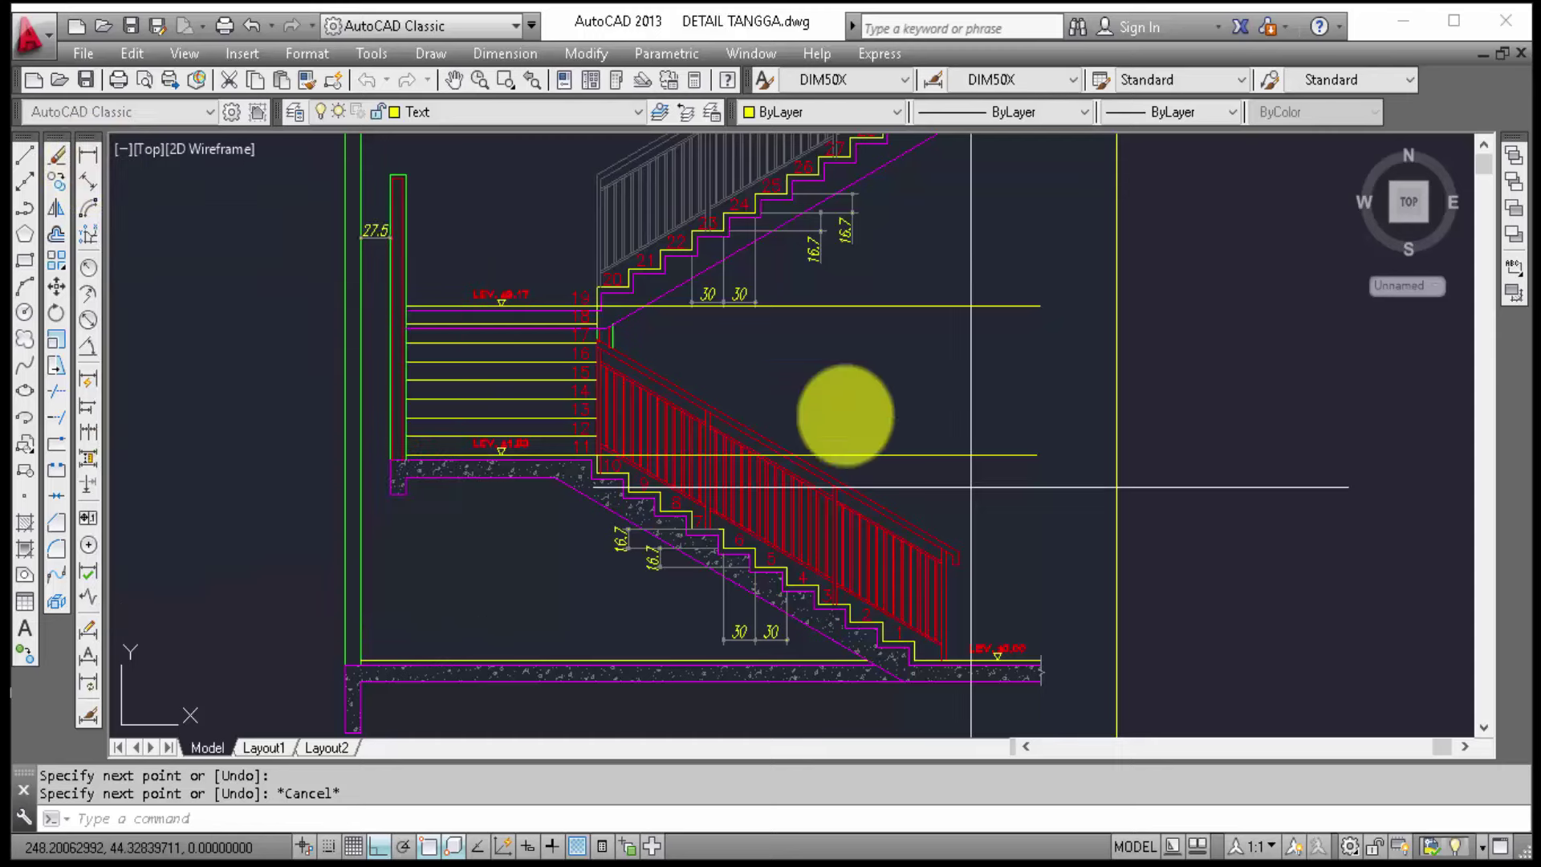
scroll(1018, 654, "up", 4)
scroll(1018, 654, "up", 2)
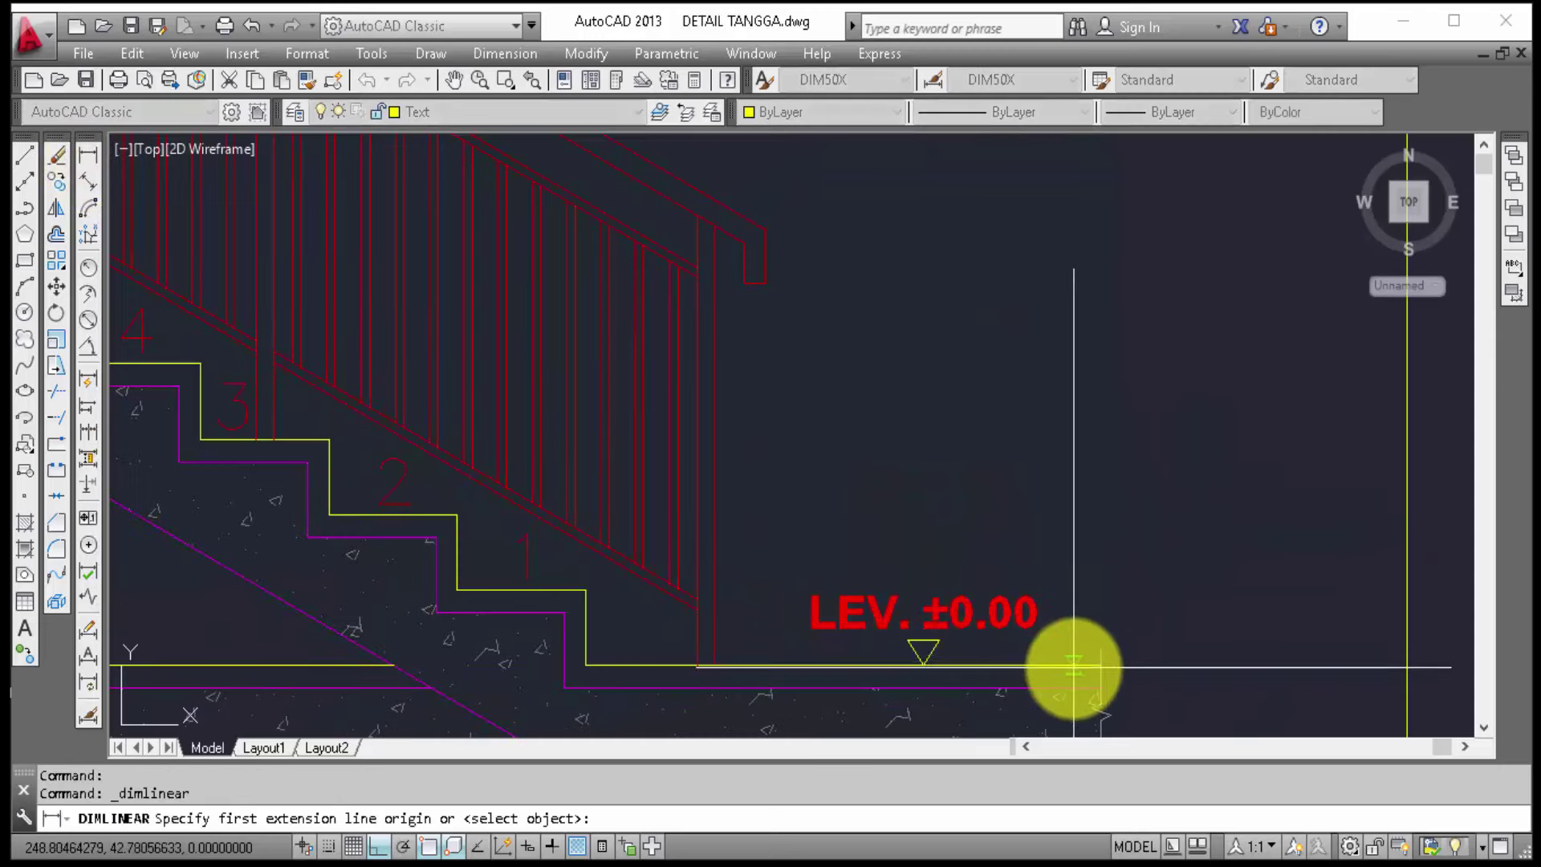
left_click(1074, 668)
scroll(1076, 682, "down", 2)
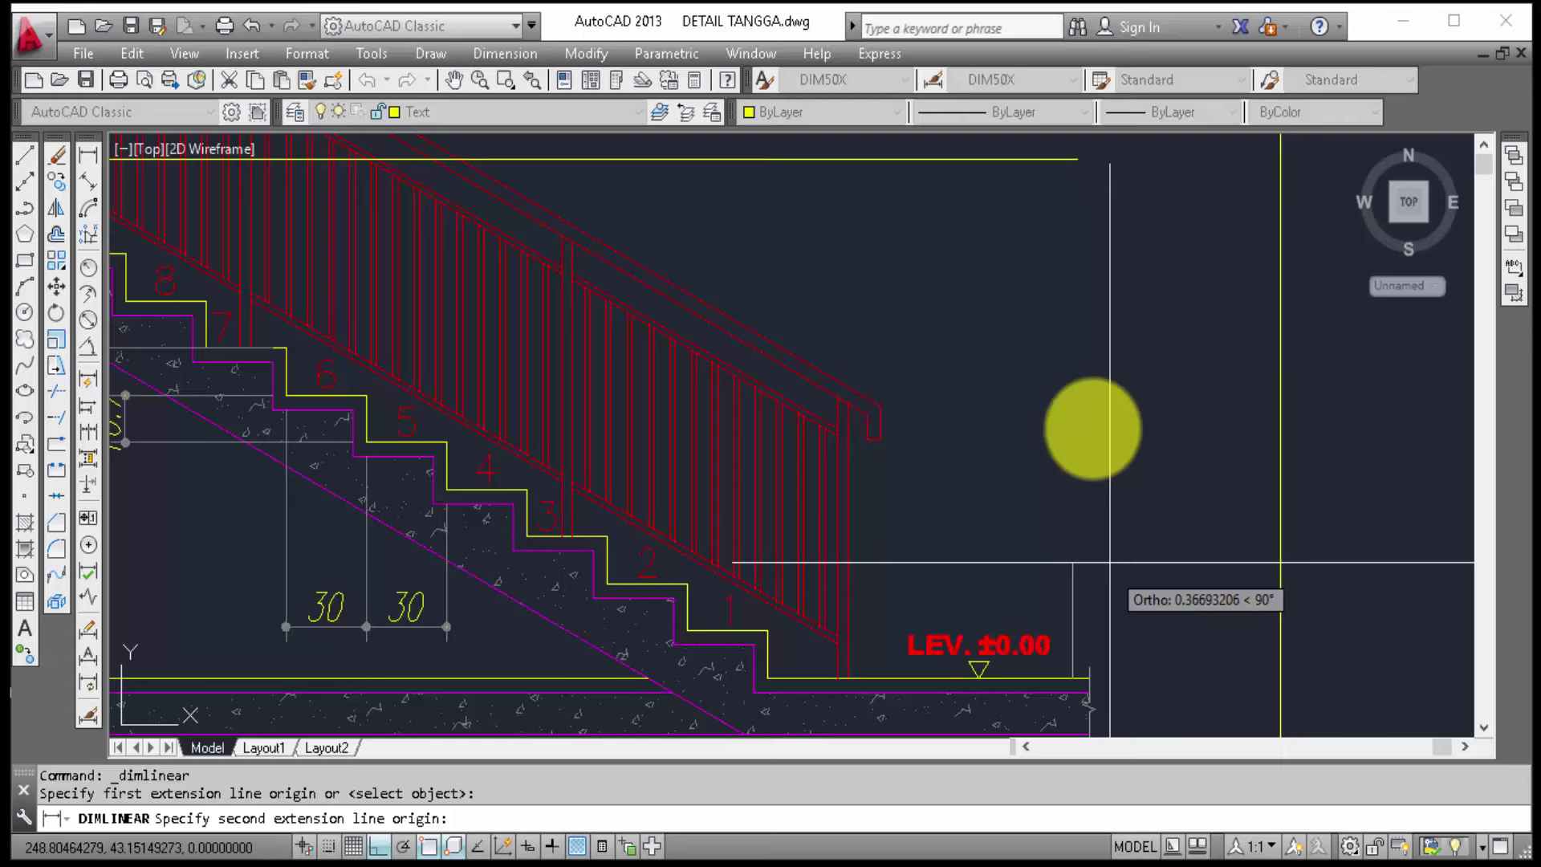
left_click(1073, 161)
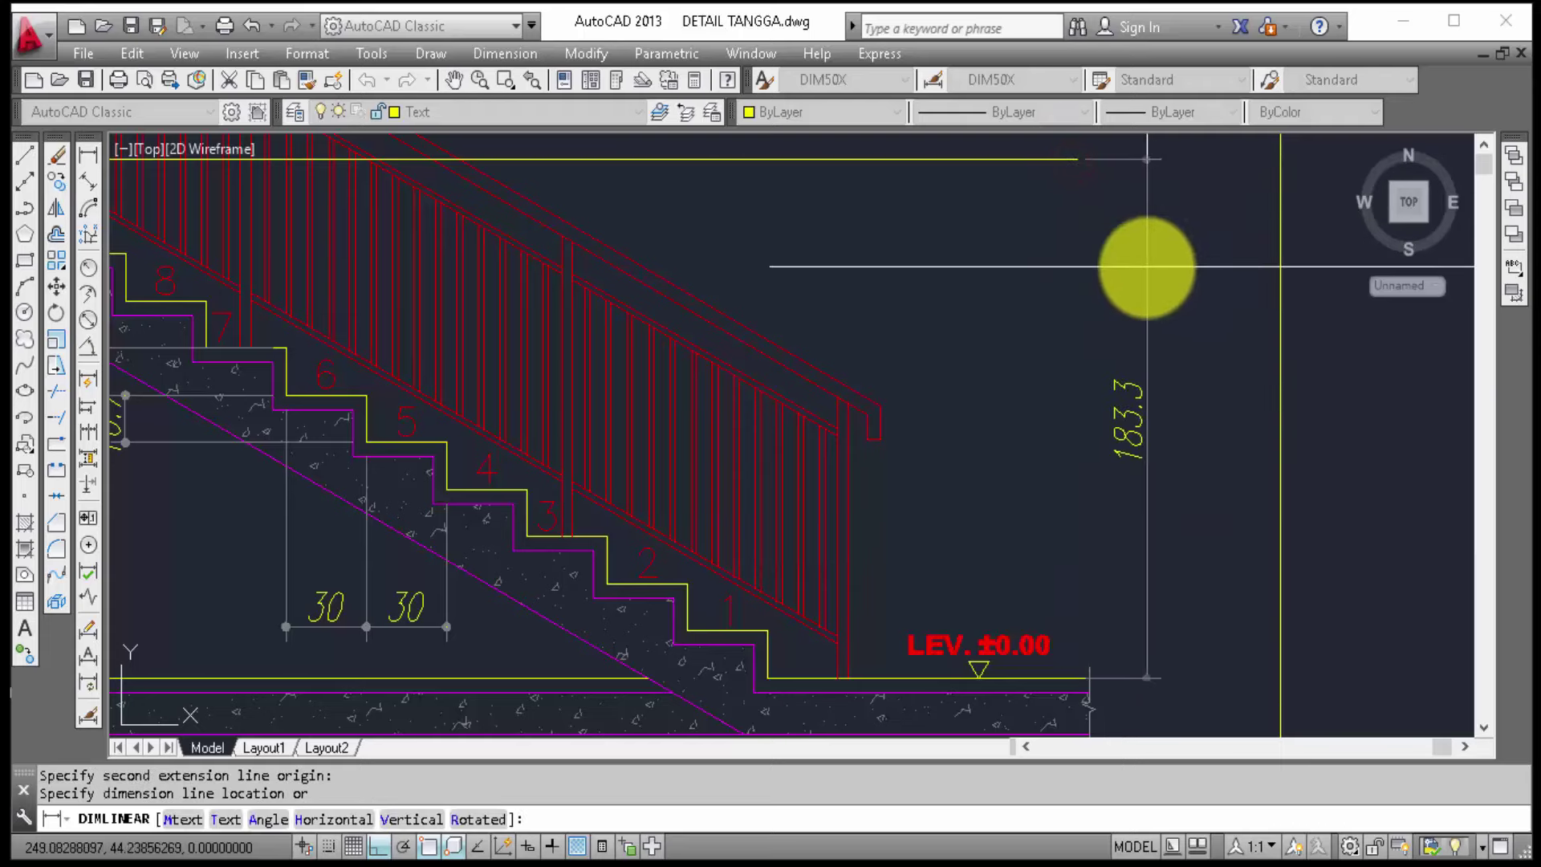
left_click(1146, 267)
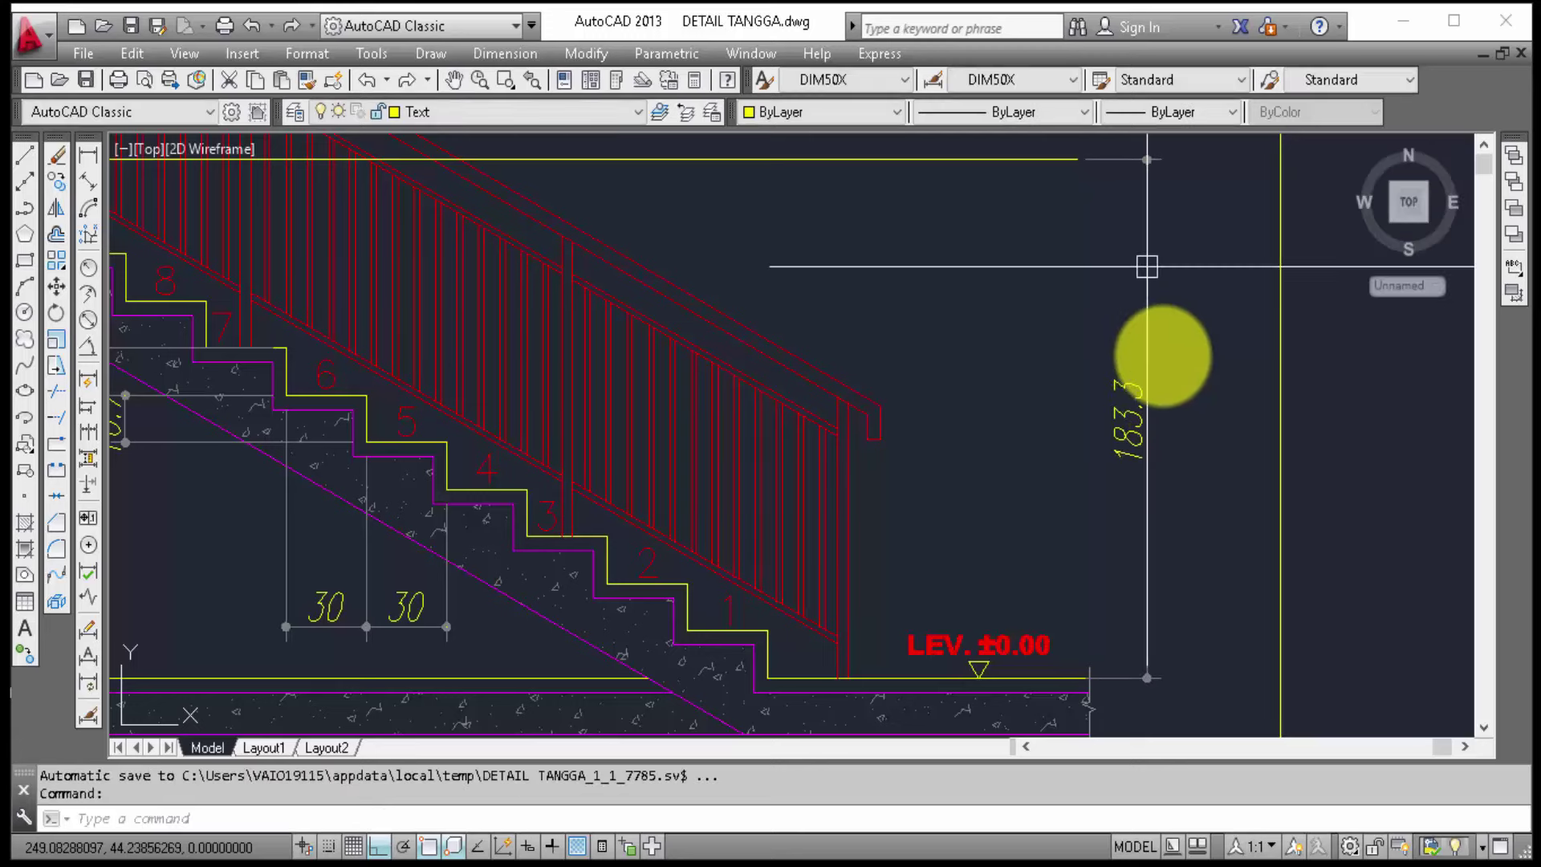
middle_click_drag(1256, 368, 1116, 526)
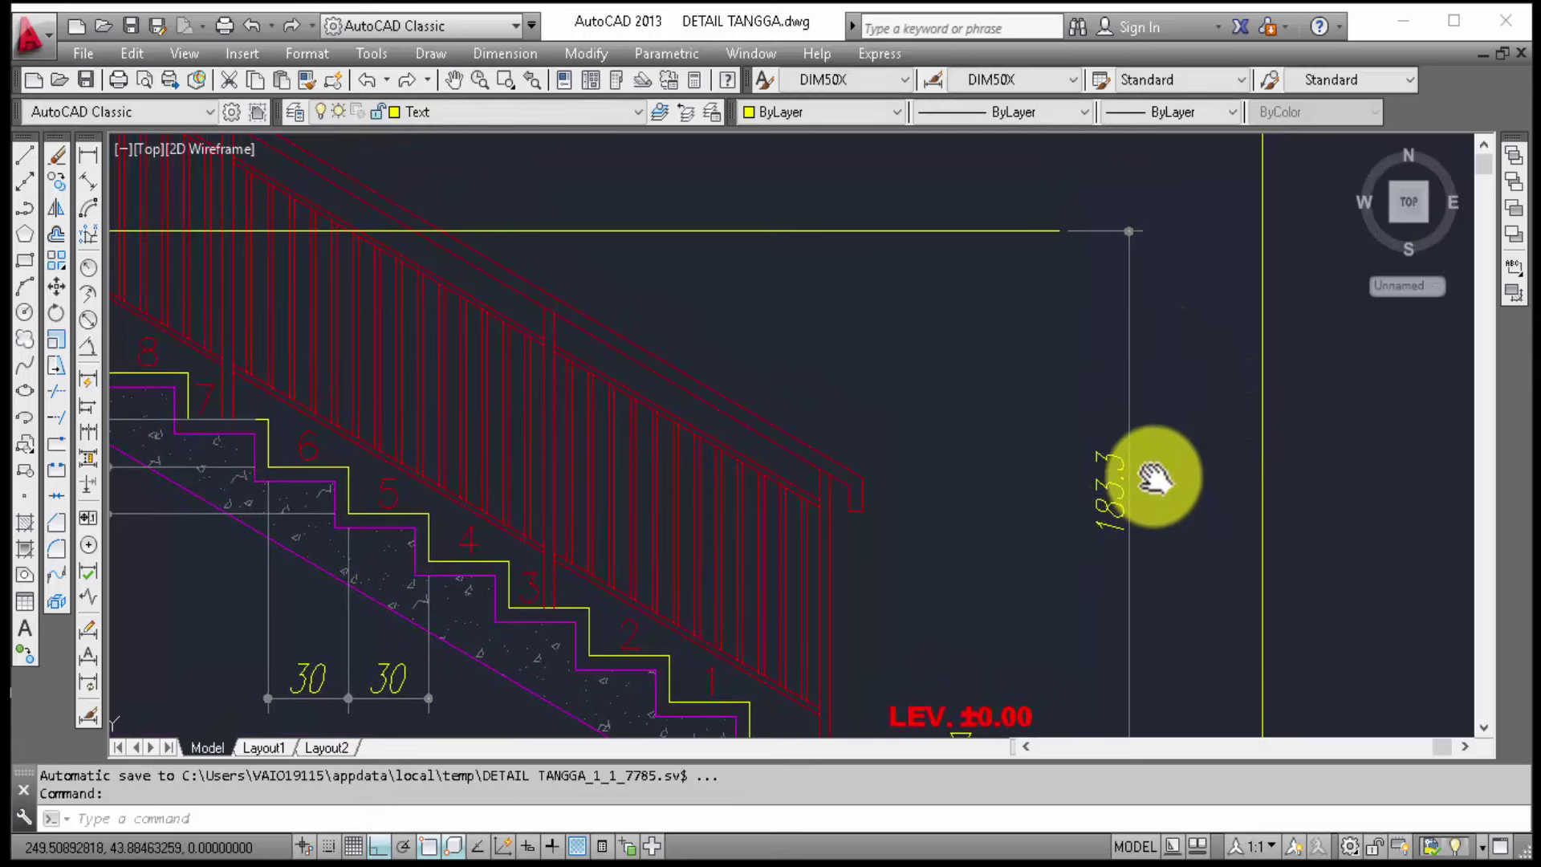
scroll(1187, 431, "down", 1)
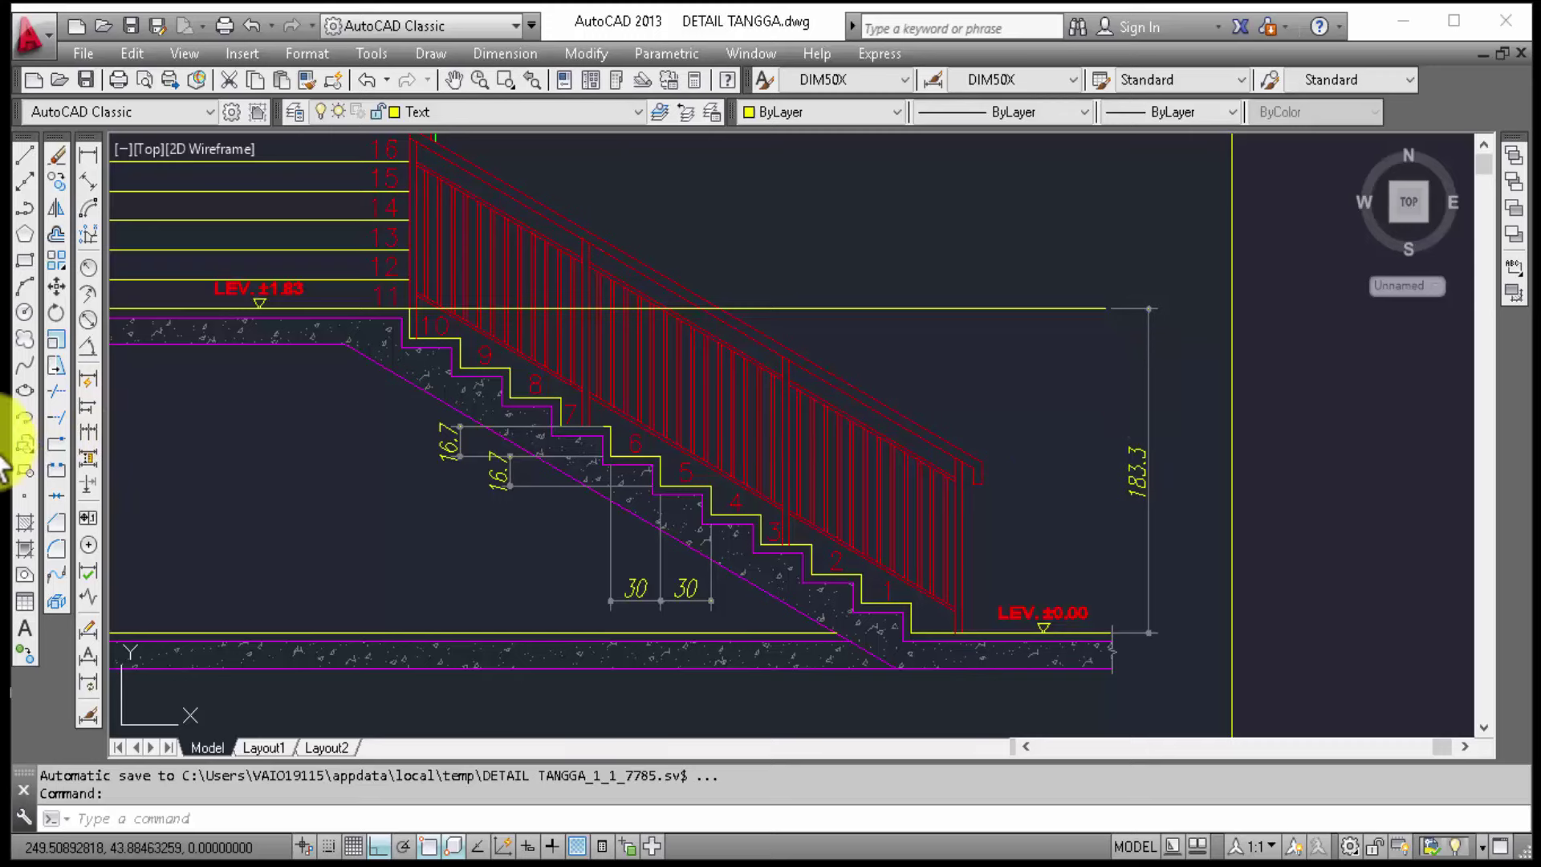
Step: Continue the chain with 133.3 and 183.3 segments up to the LEV. ±5.00 landing
left_click(97, 438)
middle_click_drag(1057, 156, 1077, 471)
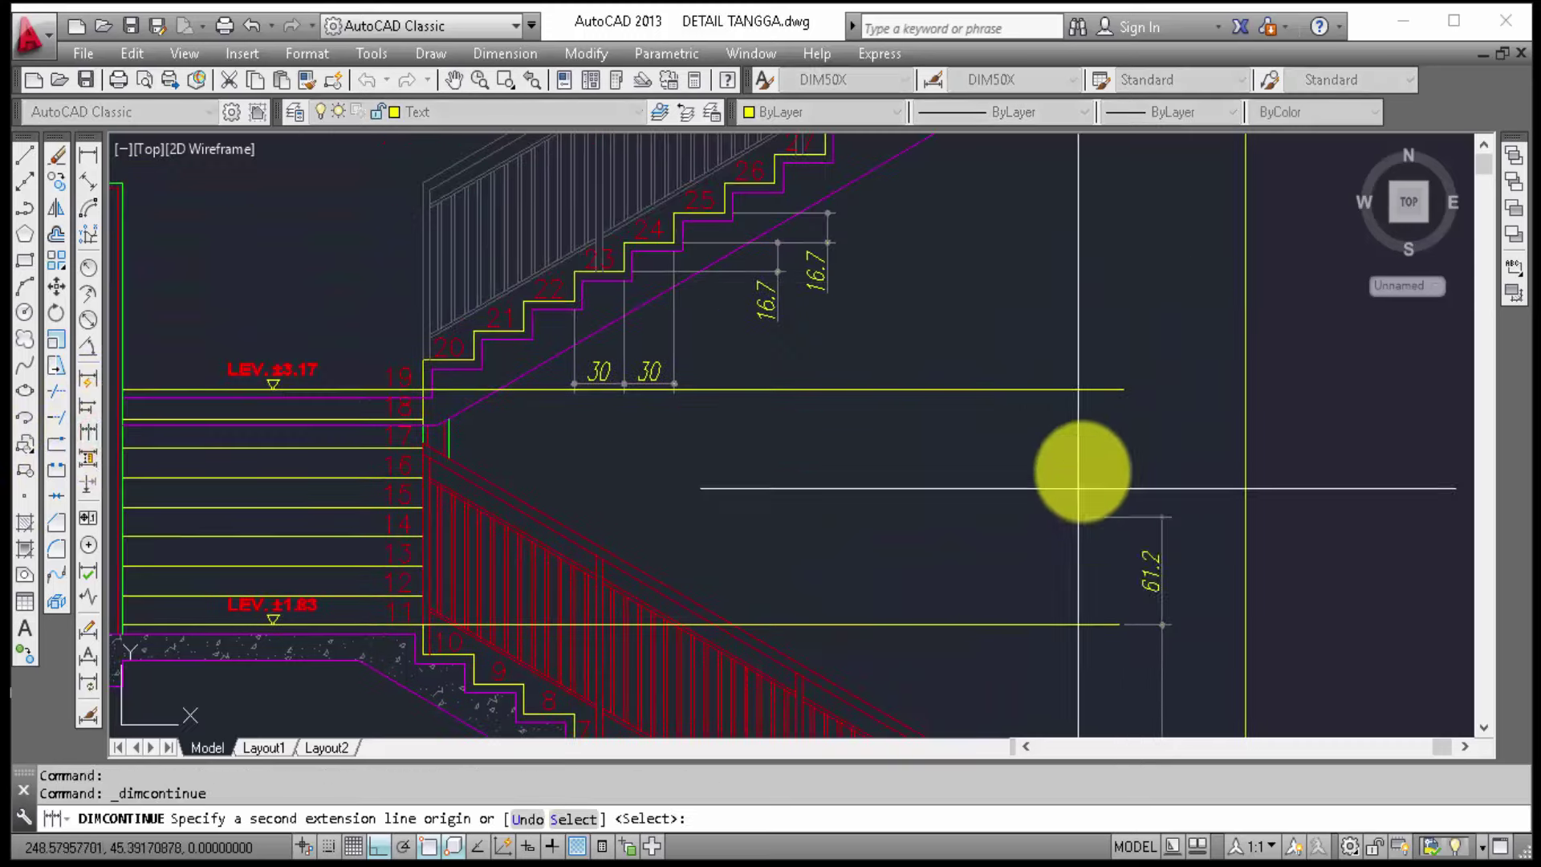
left_click(1124, 391)
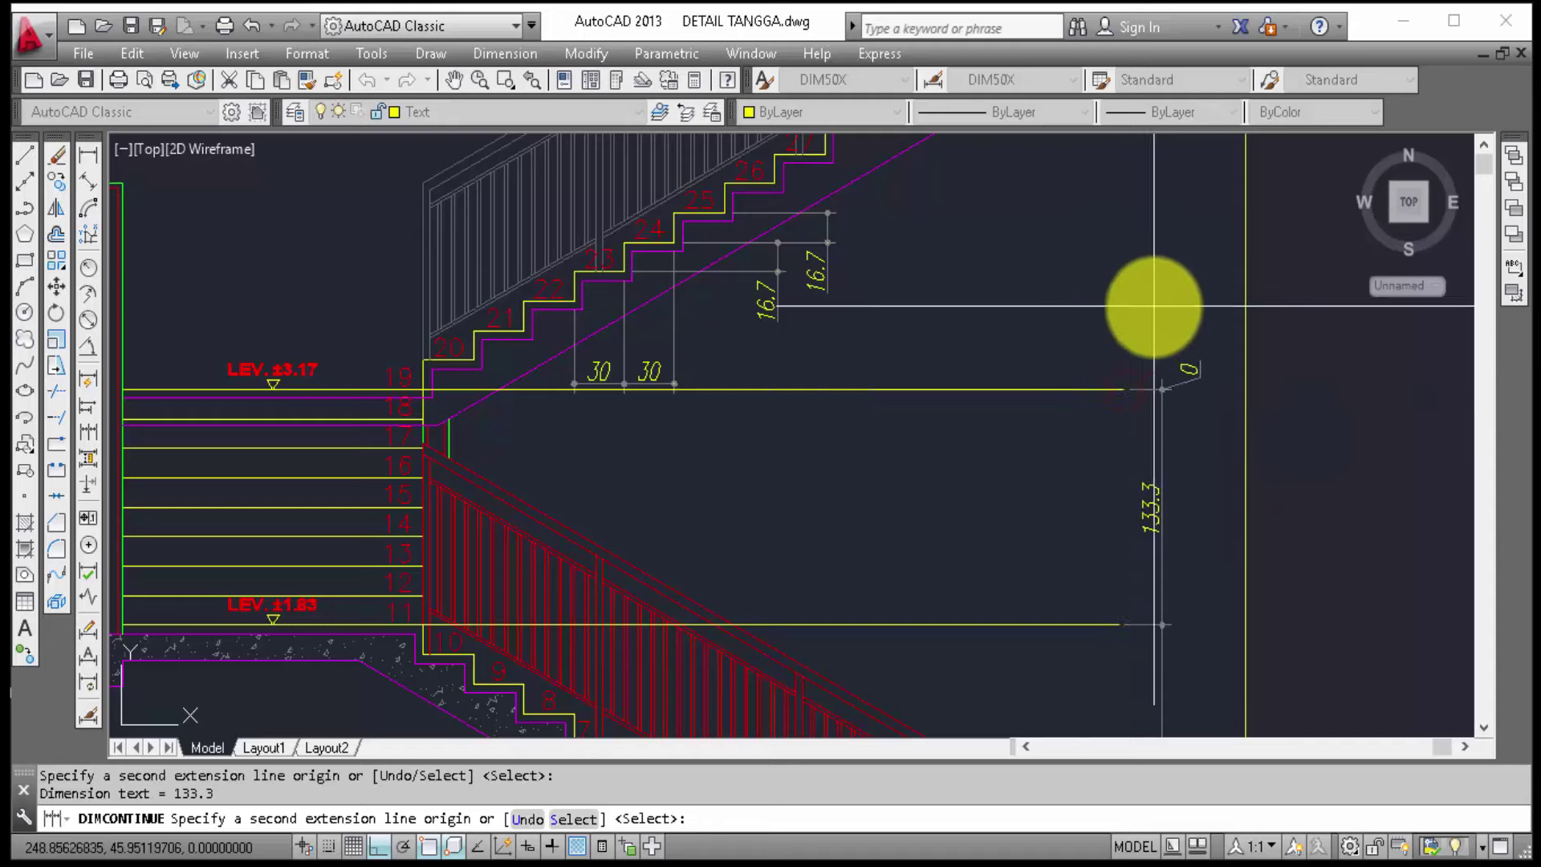
scroll(1145, 562, "down", 2)
scroll(1129, 388, "up", 3)
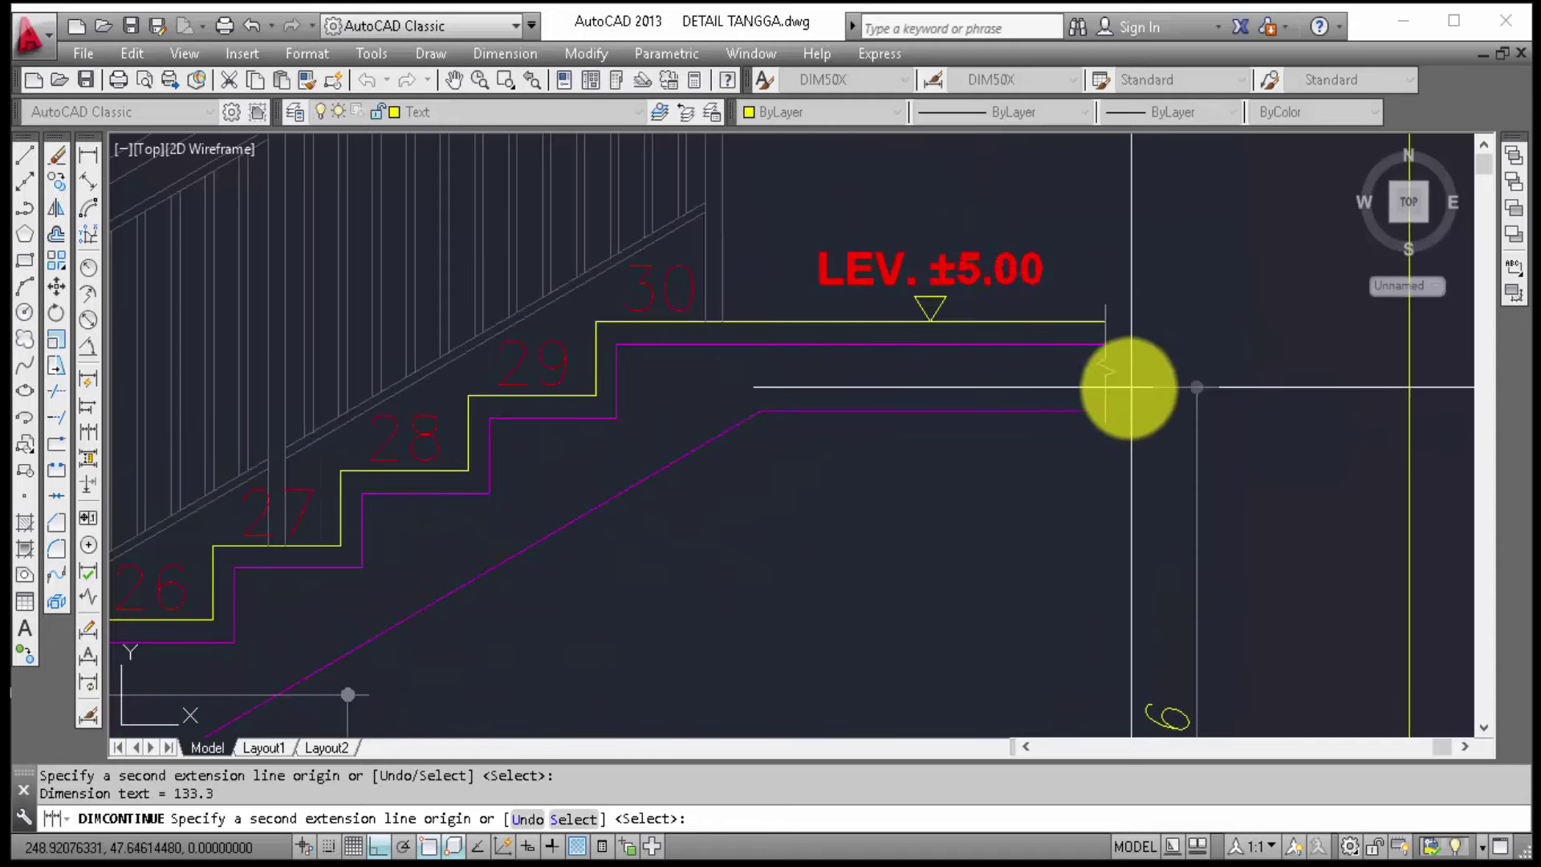
left_click(1106, 322)
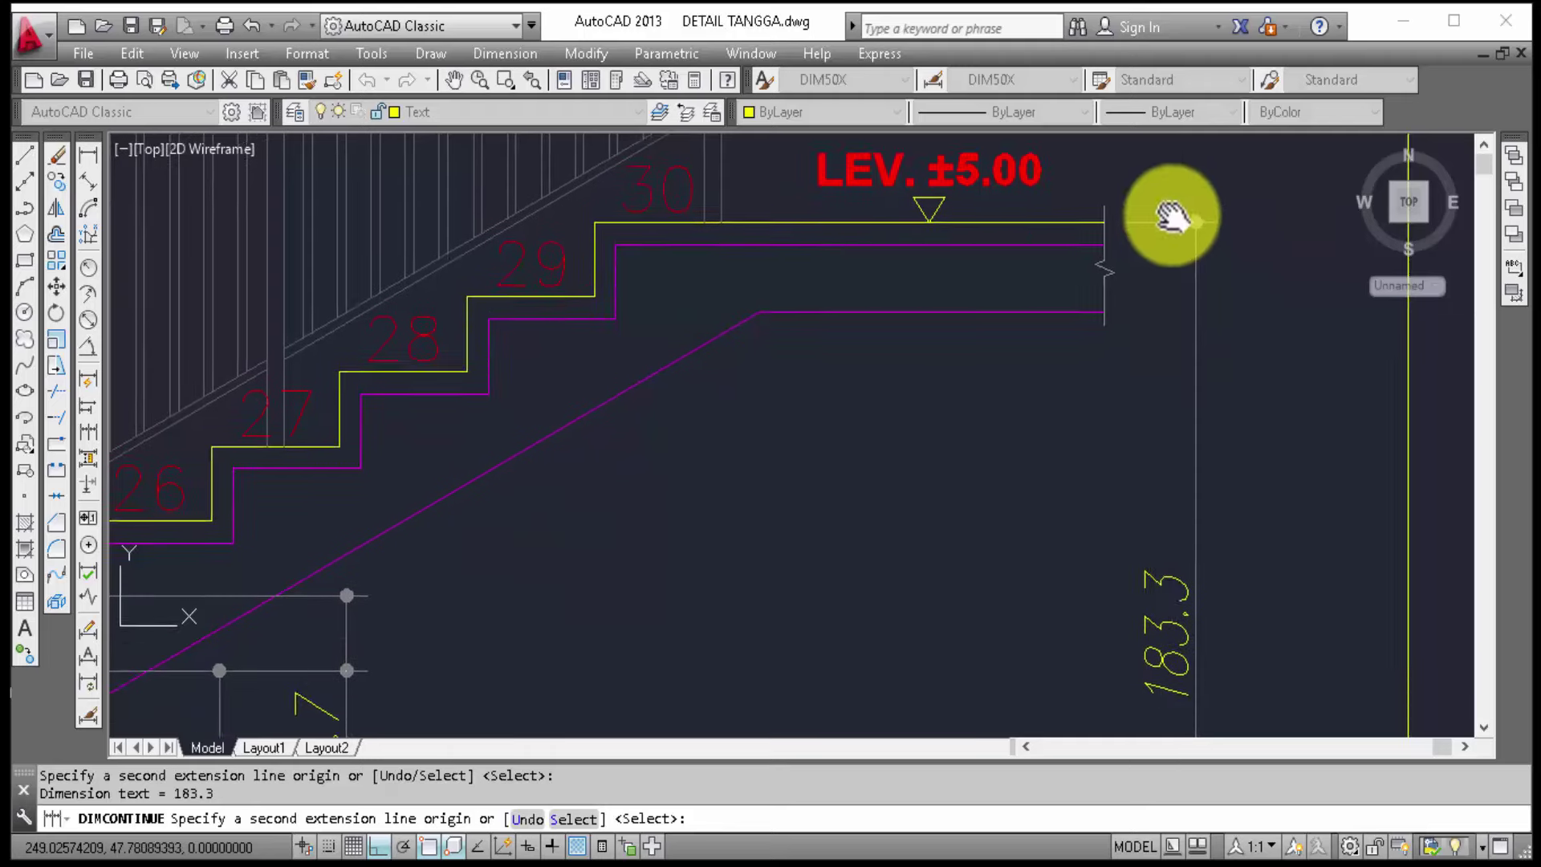
key("Escape")
scroll(1176, 492, "down", 3)
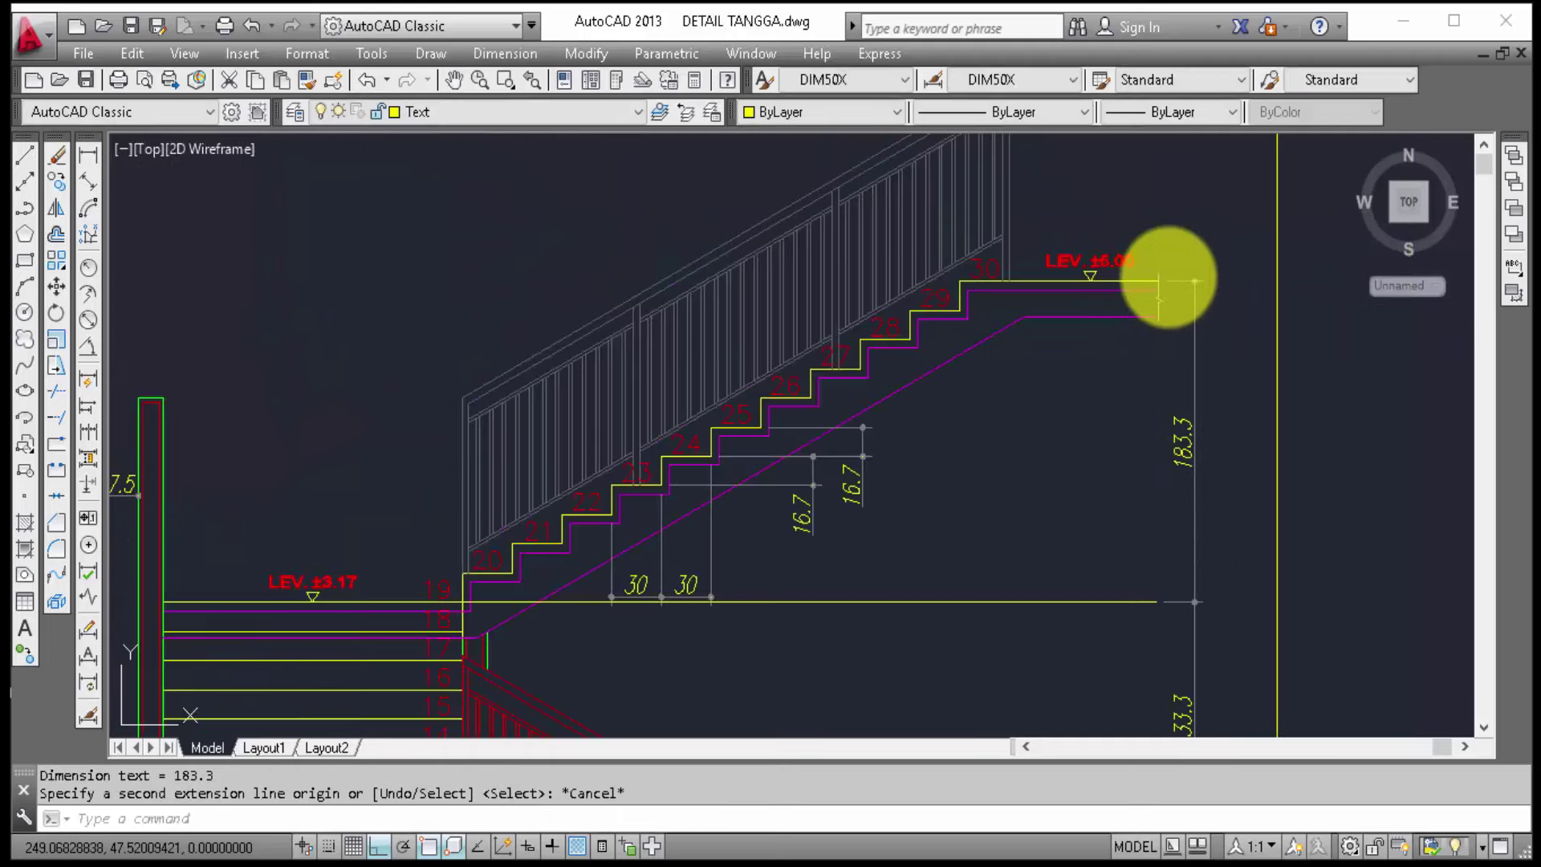
Step: Pan around the stair section, briefly selecting and releasing the LEV ±3.17 level line
middle_click_drag(1135, 402, 1121, 176)
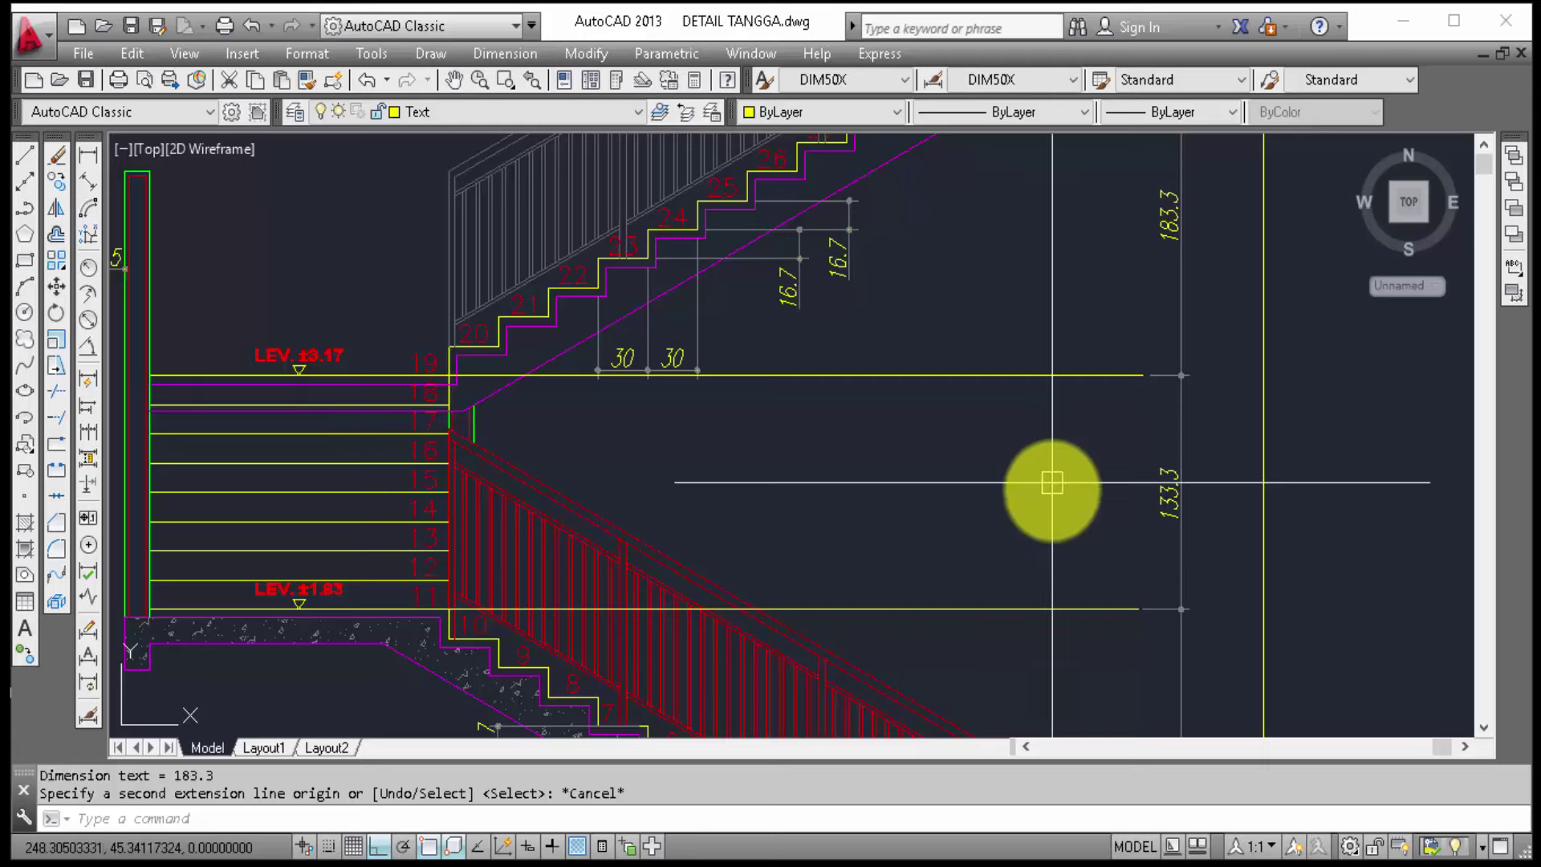
middle_click_drag(947, 499, 1098, 498)
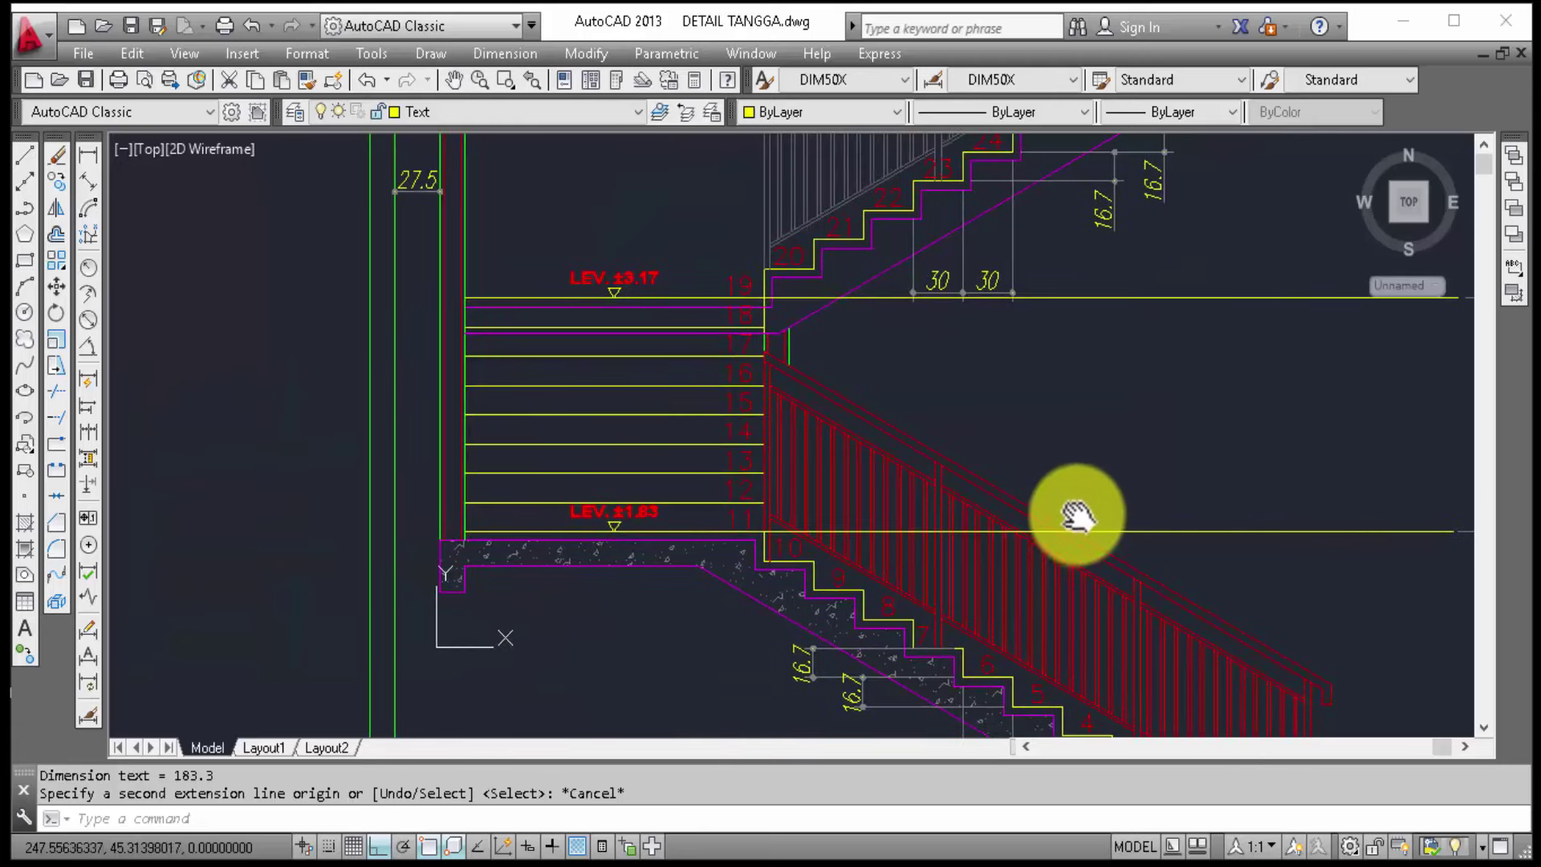
middle_click_drag(981, 549, 984, 552)
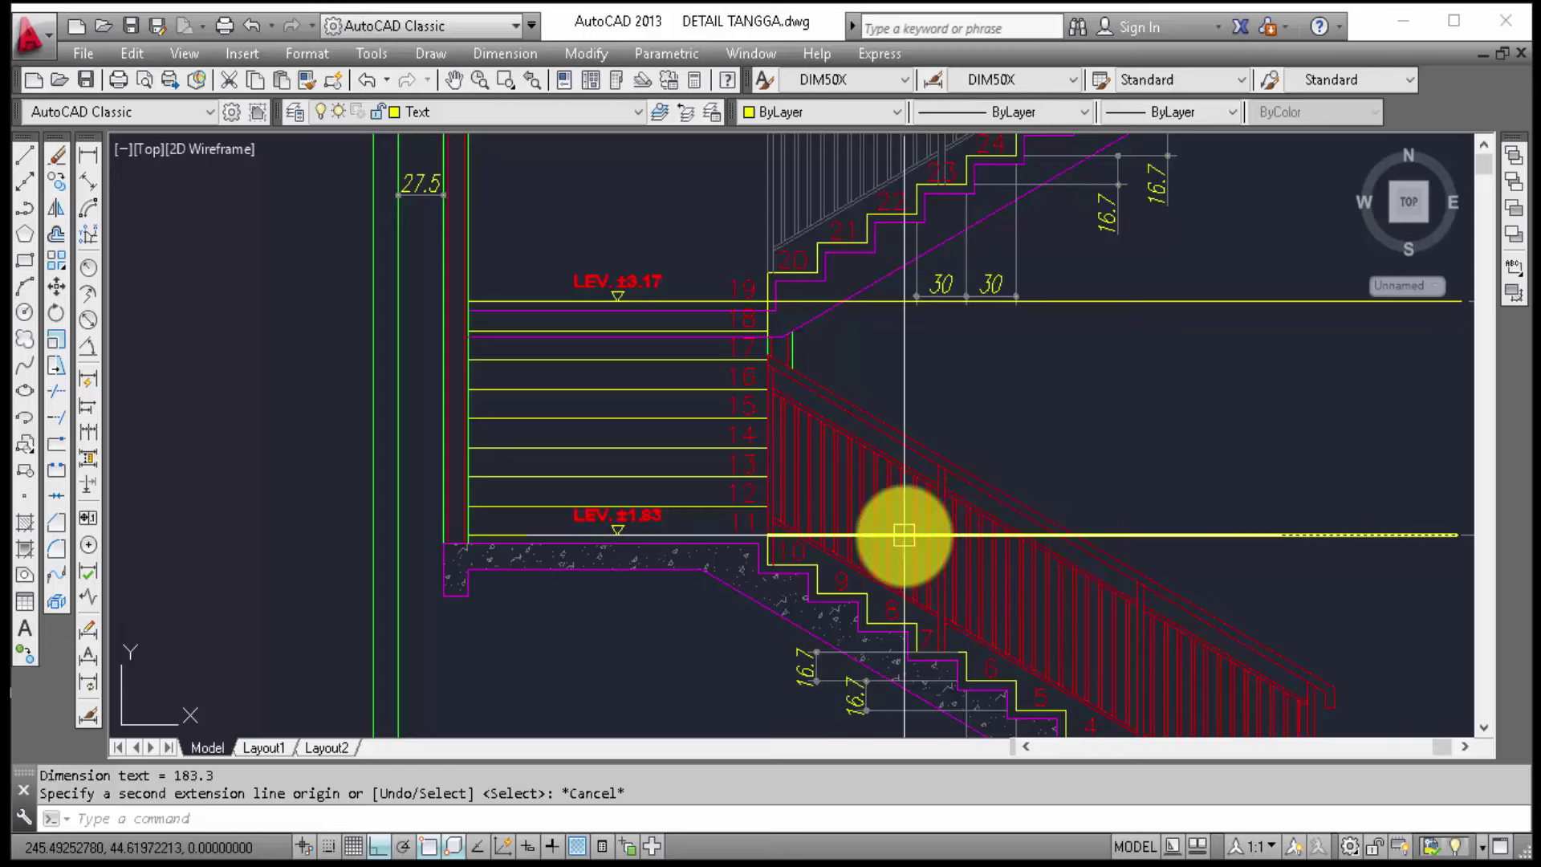
scroll(901, 533, "down", 2)
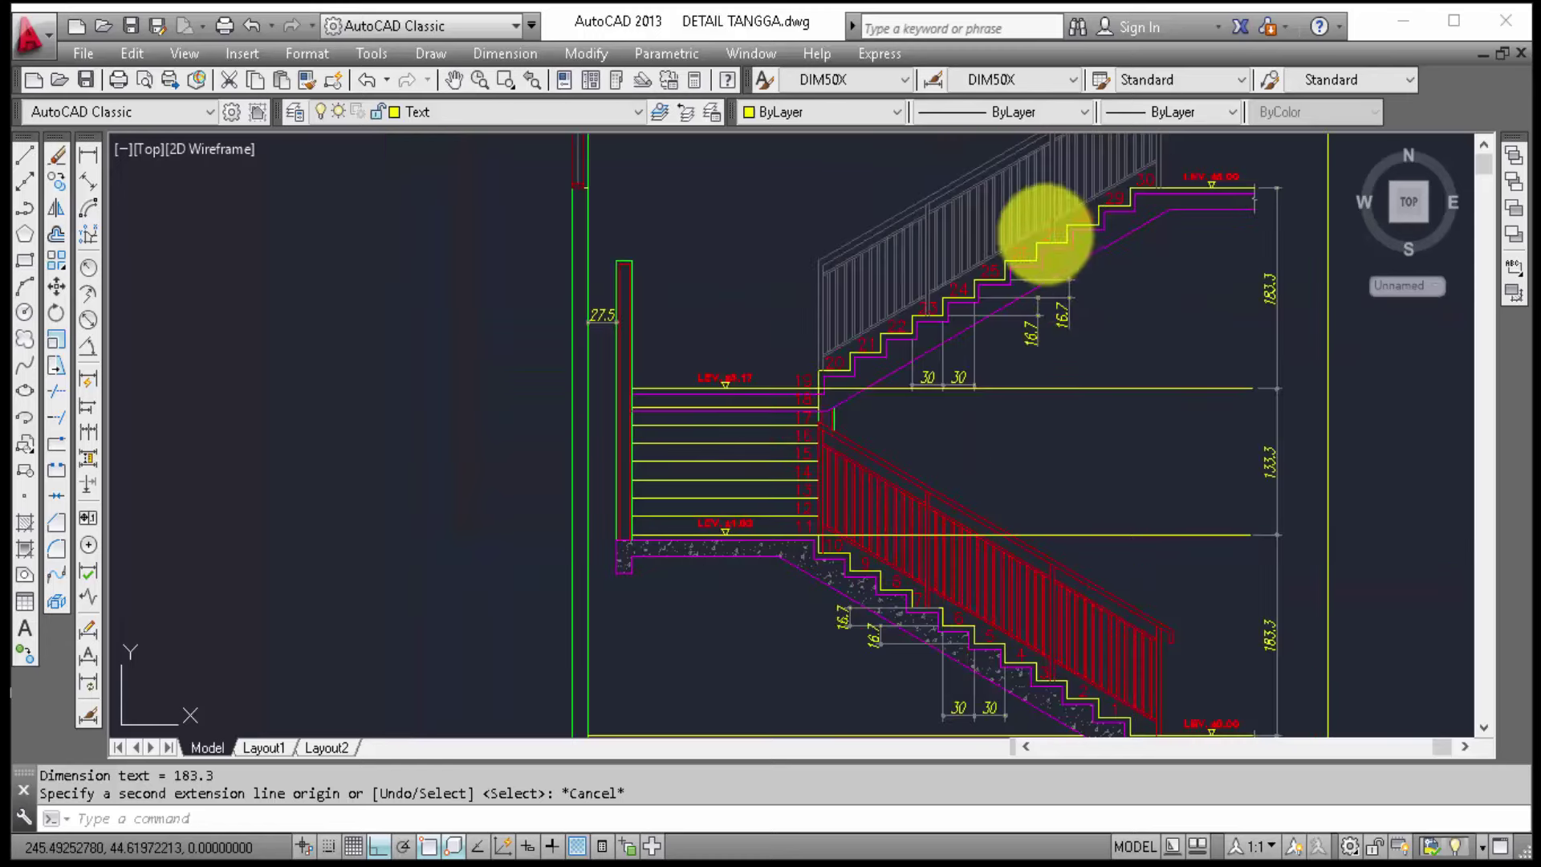
scroll(1044, 313, "up", 2)
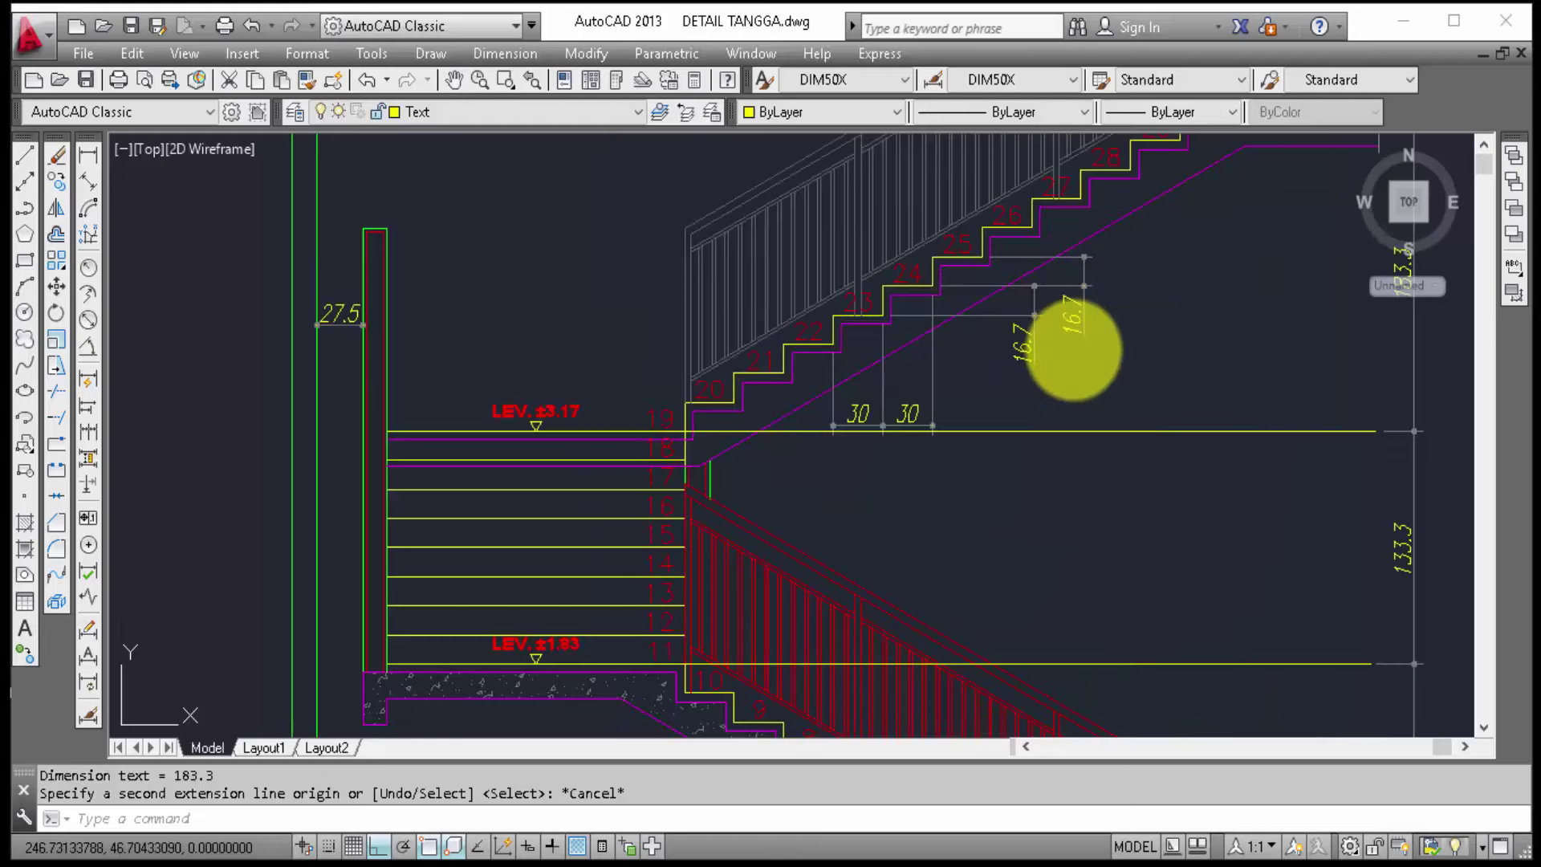
scroll(1070, 355, "up", 2)
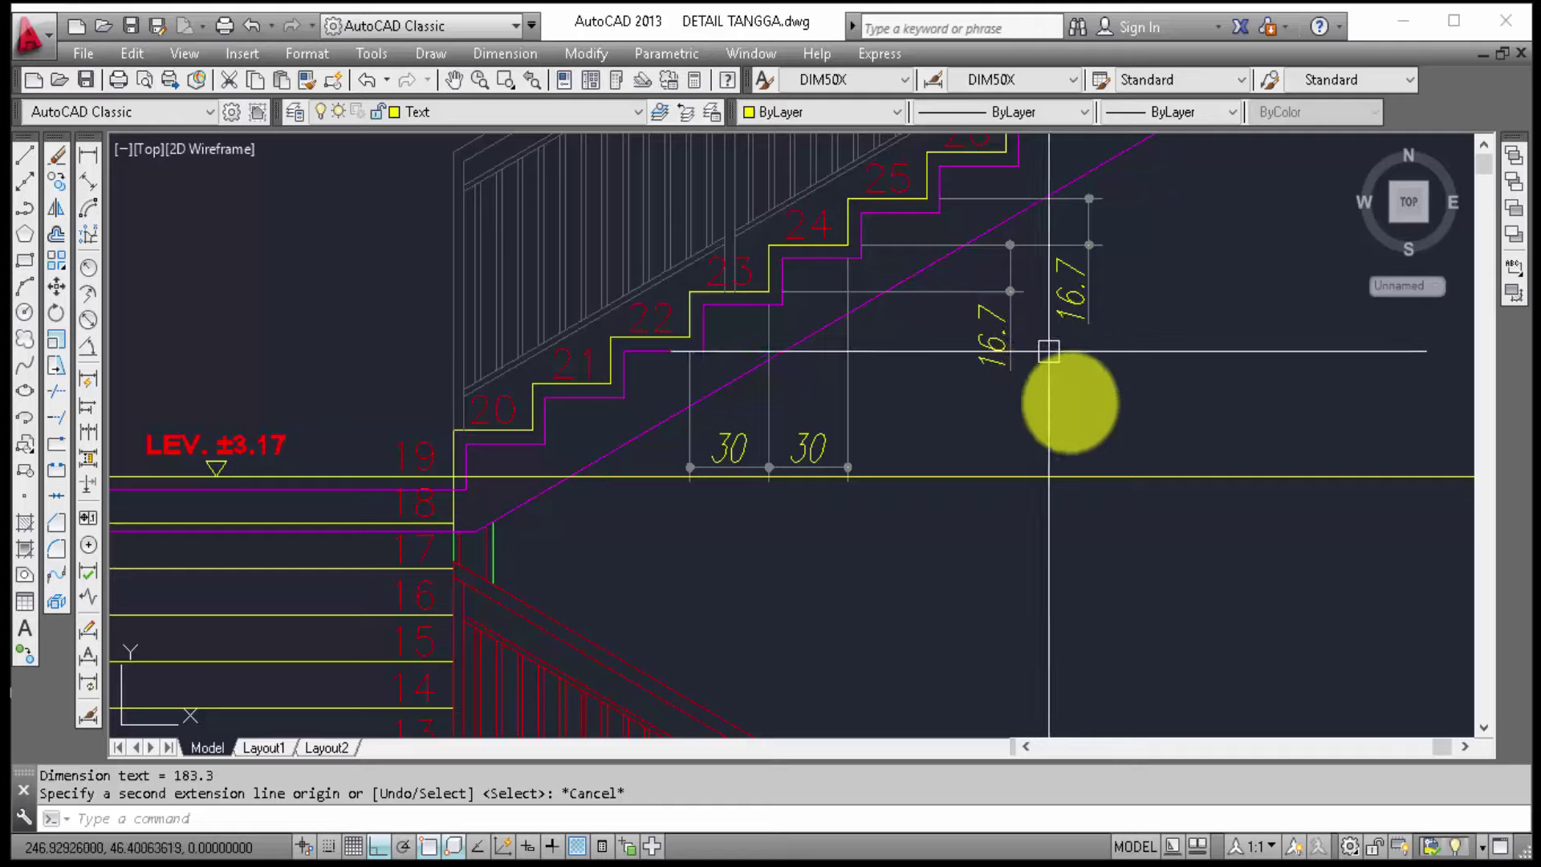
left_click(1062, 477)
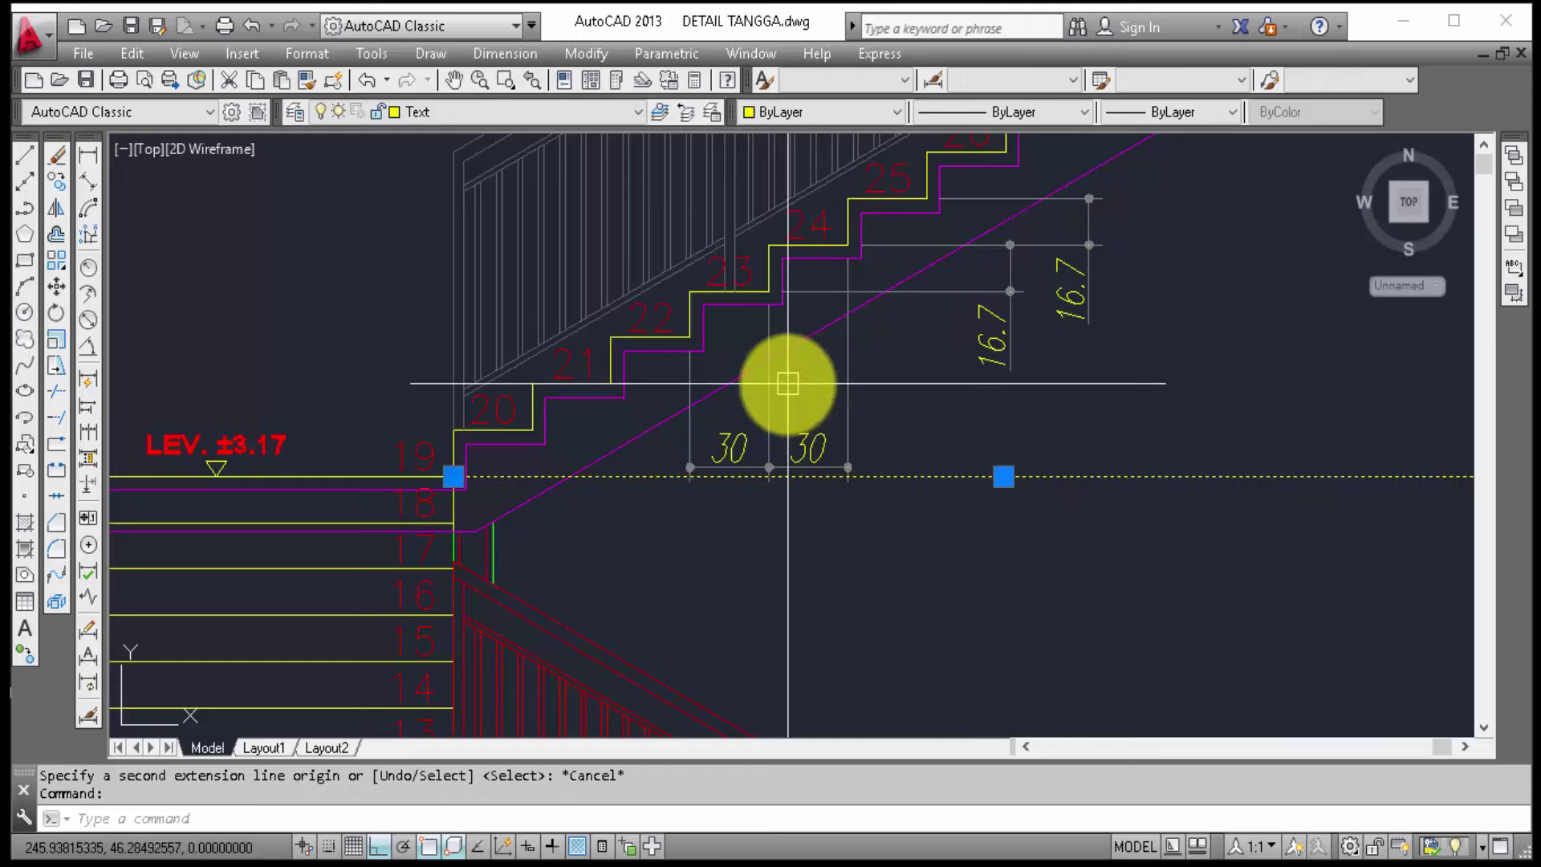
key("Escape")
scroll(881, 390, "down", 2)
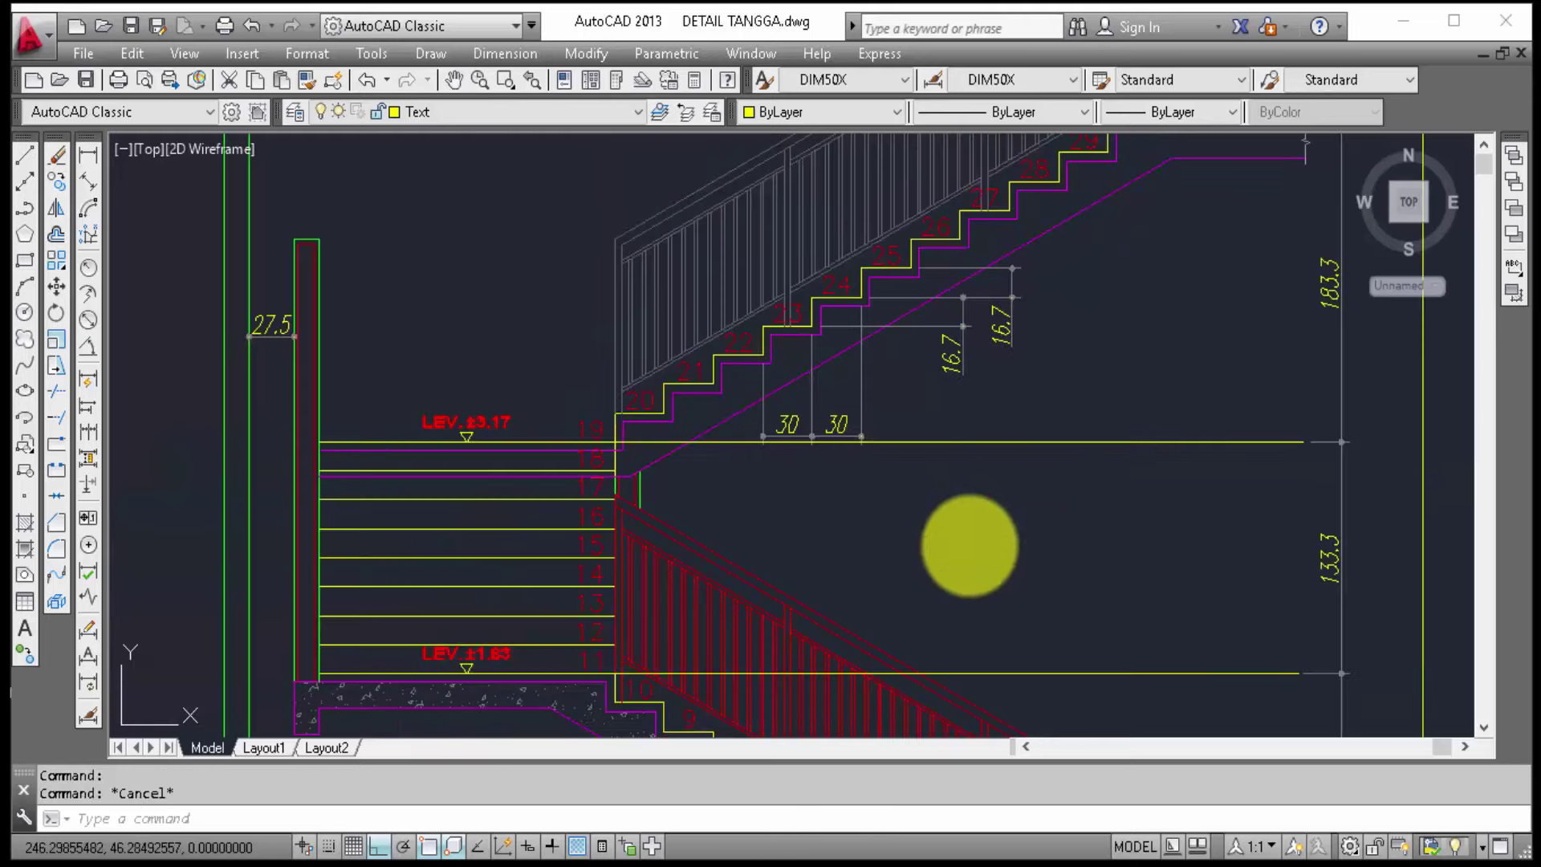
Step: Pan up past the title block to the TANGGA LT. 1 stair plan
middle_click_drag(957, 599, 945, 344)
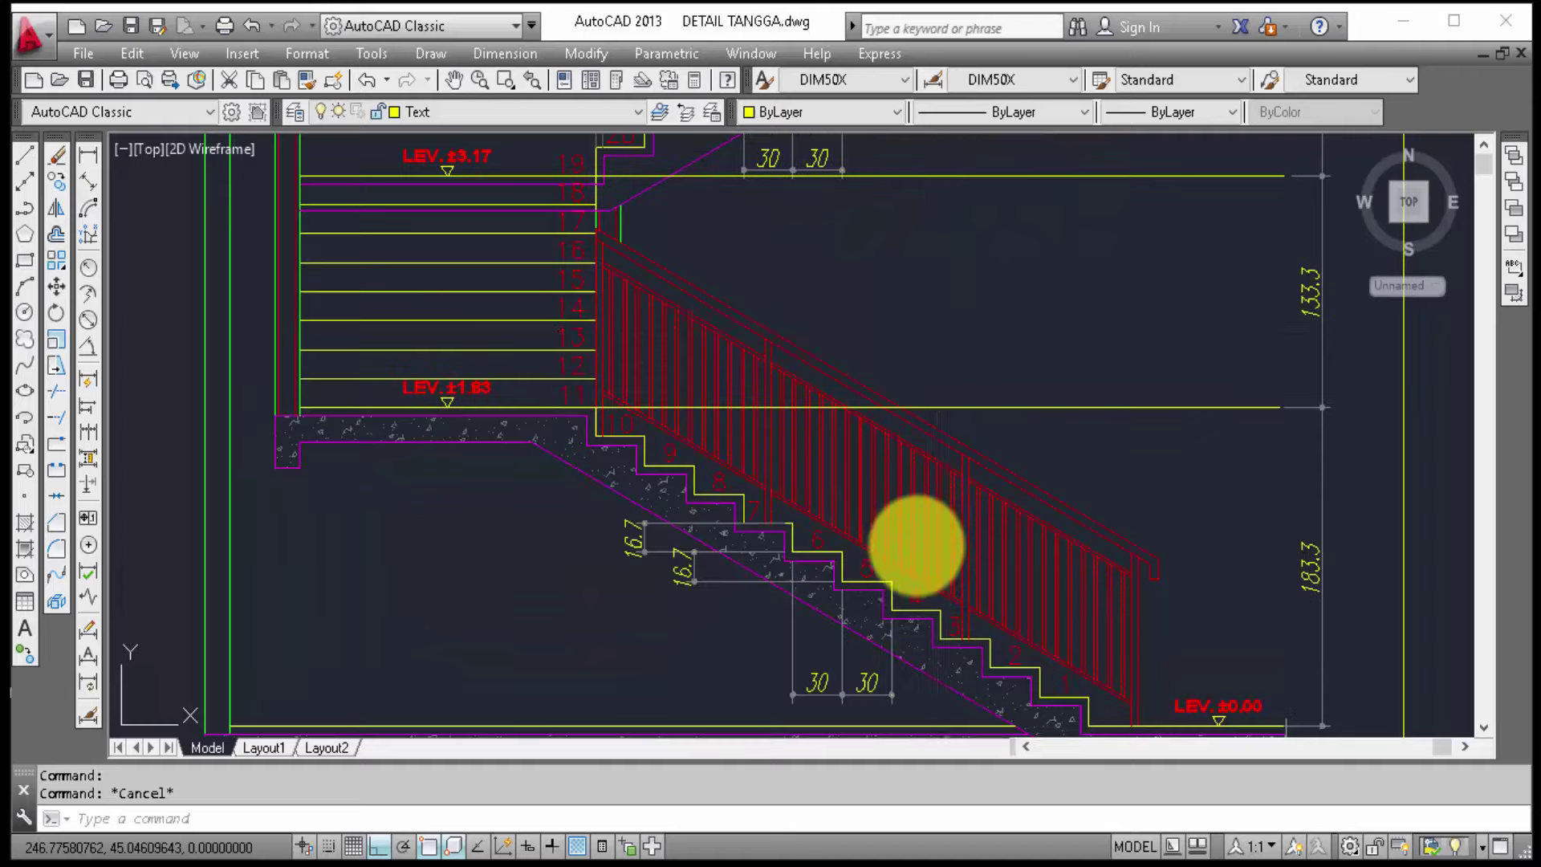
mouse_move(920, 581)
middle_mouse_down()
mouse_move(901, 488)
mouse_move(923, 334)
middle_mouse_up()
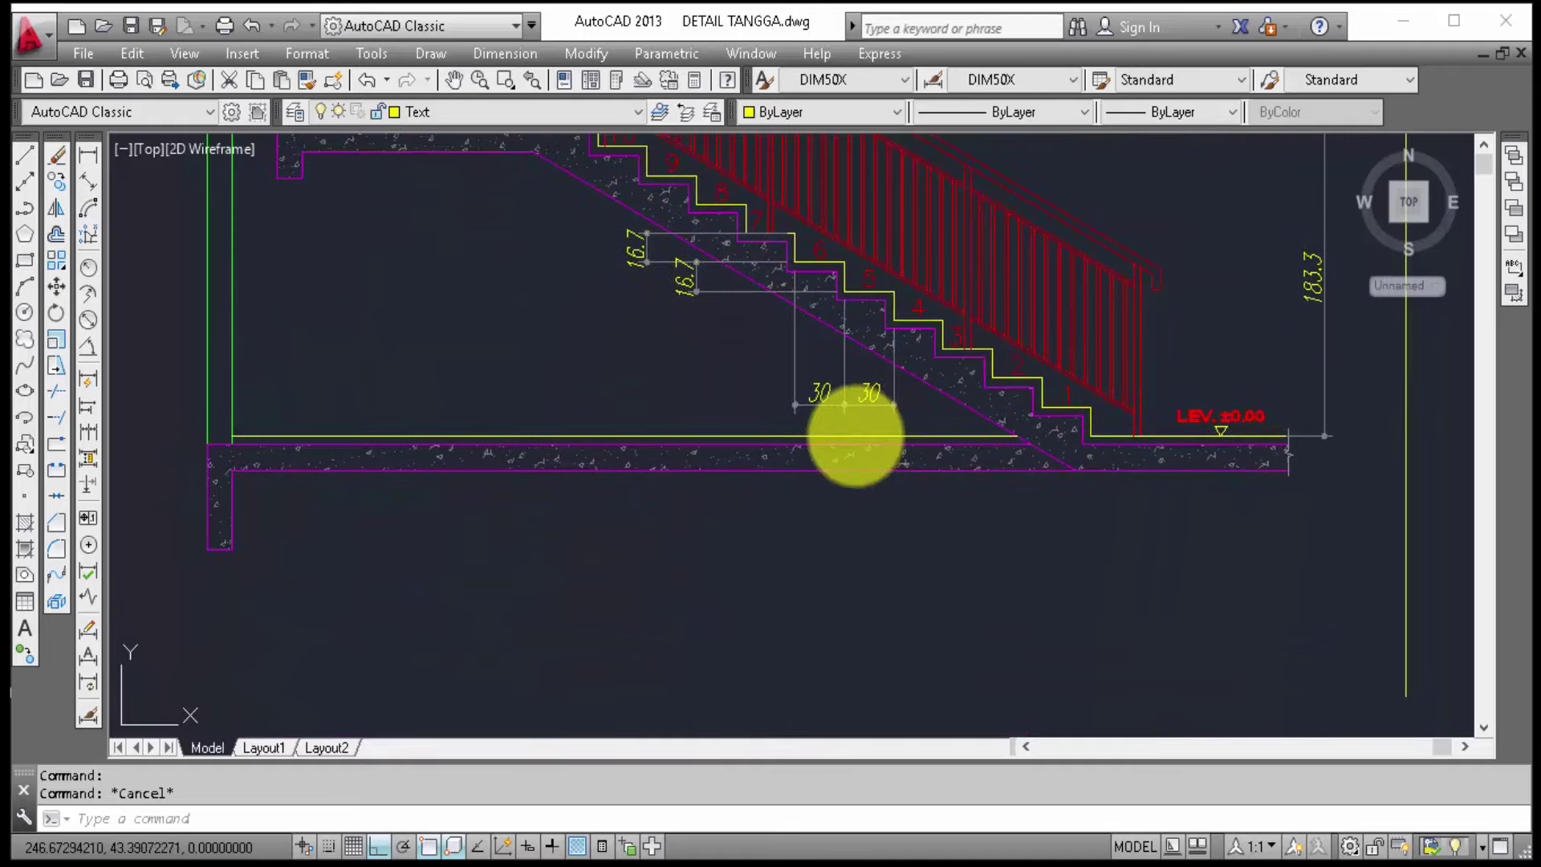
scroll(899, 498, "down", 2)
scroll(905, 481, "down", 1)
scroll(902, 299, "down", 2)
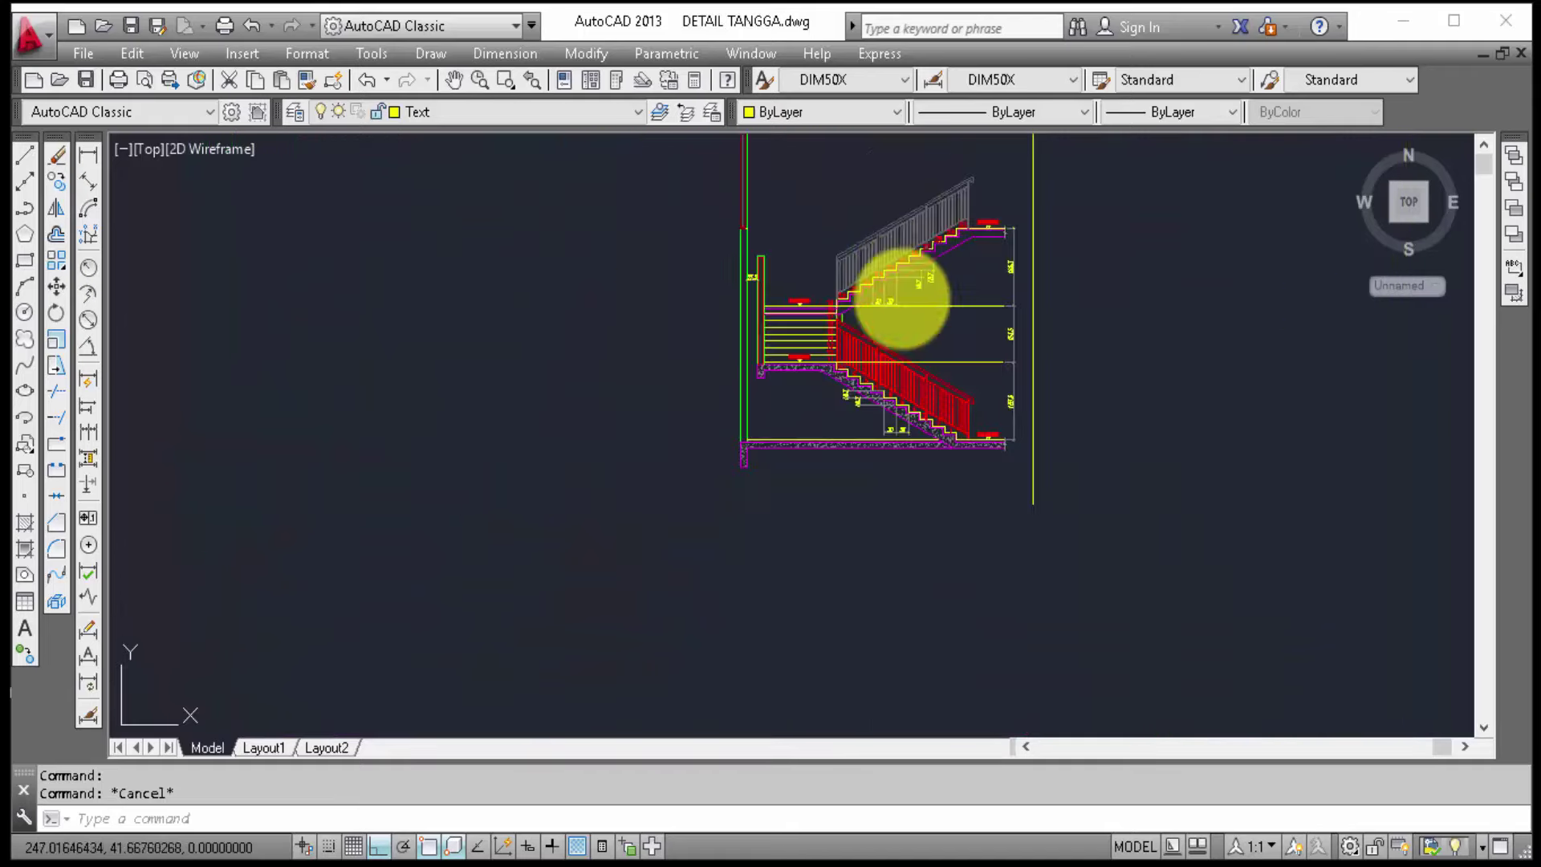
middle_click_drag(895, 252, 897, 722)
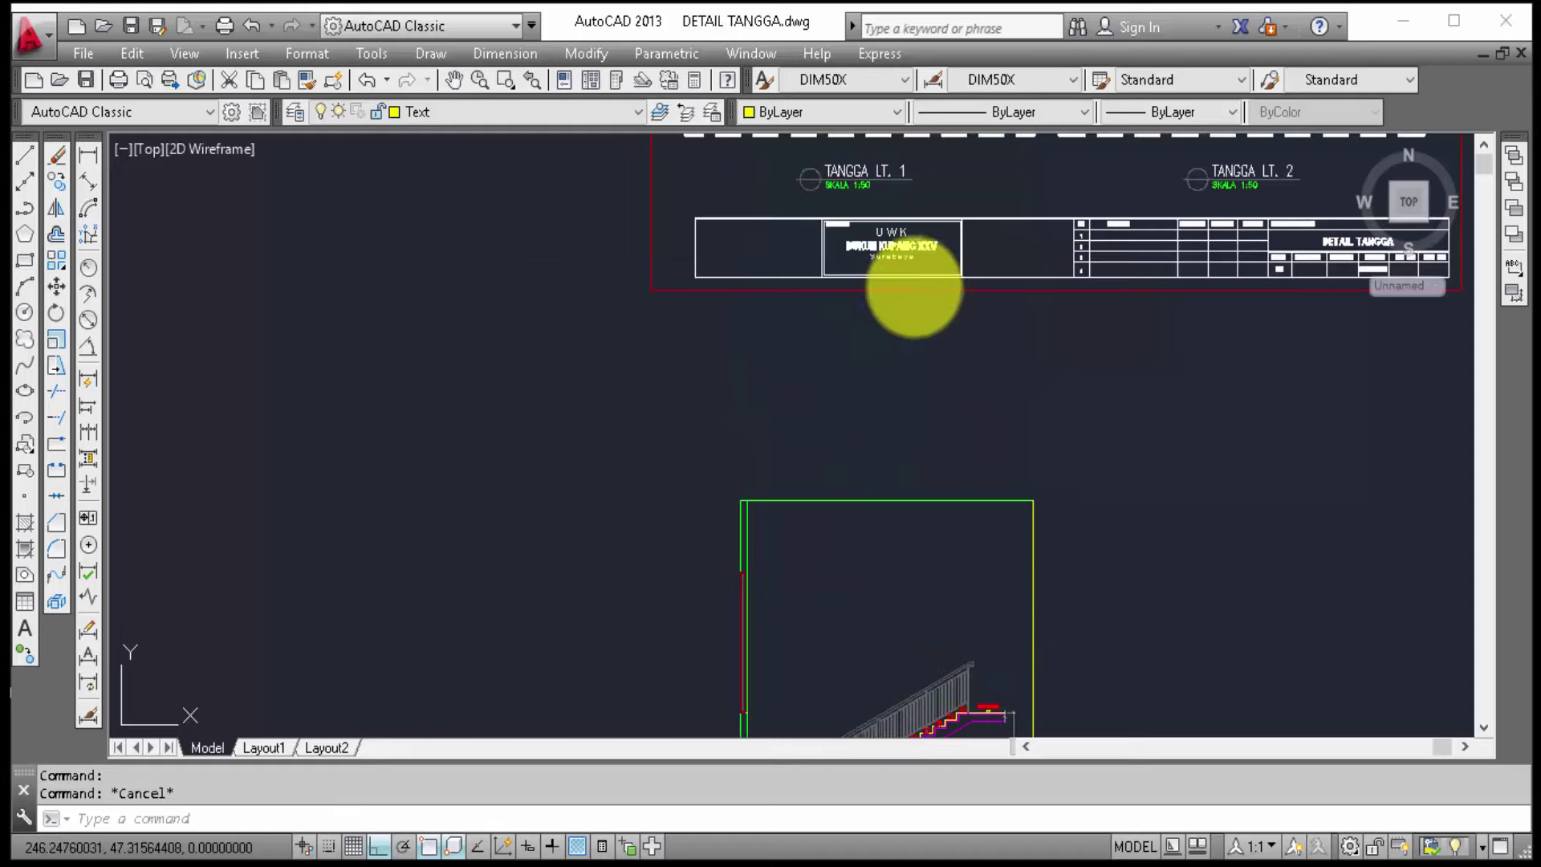
middle_click_drag(917, 270, 943, 631)
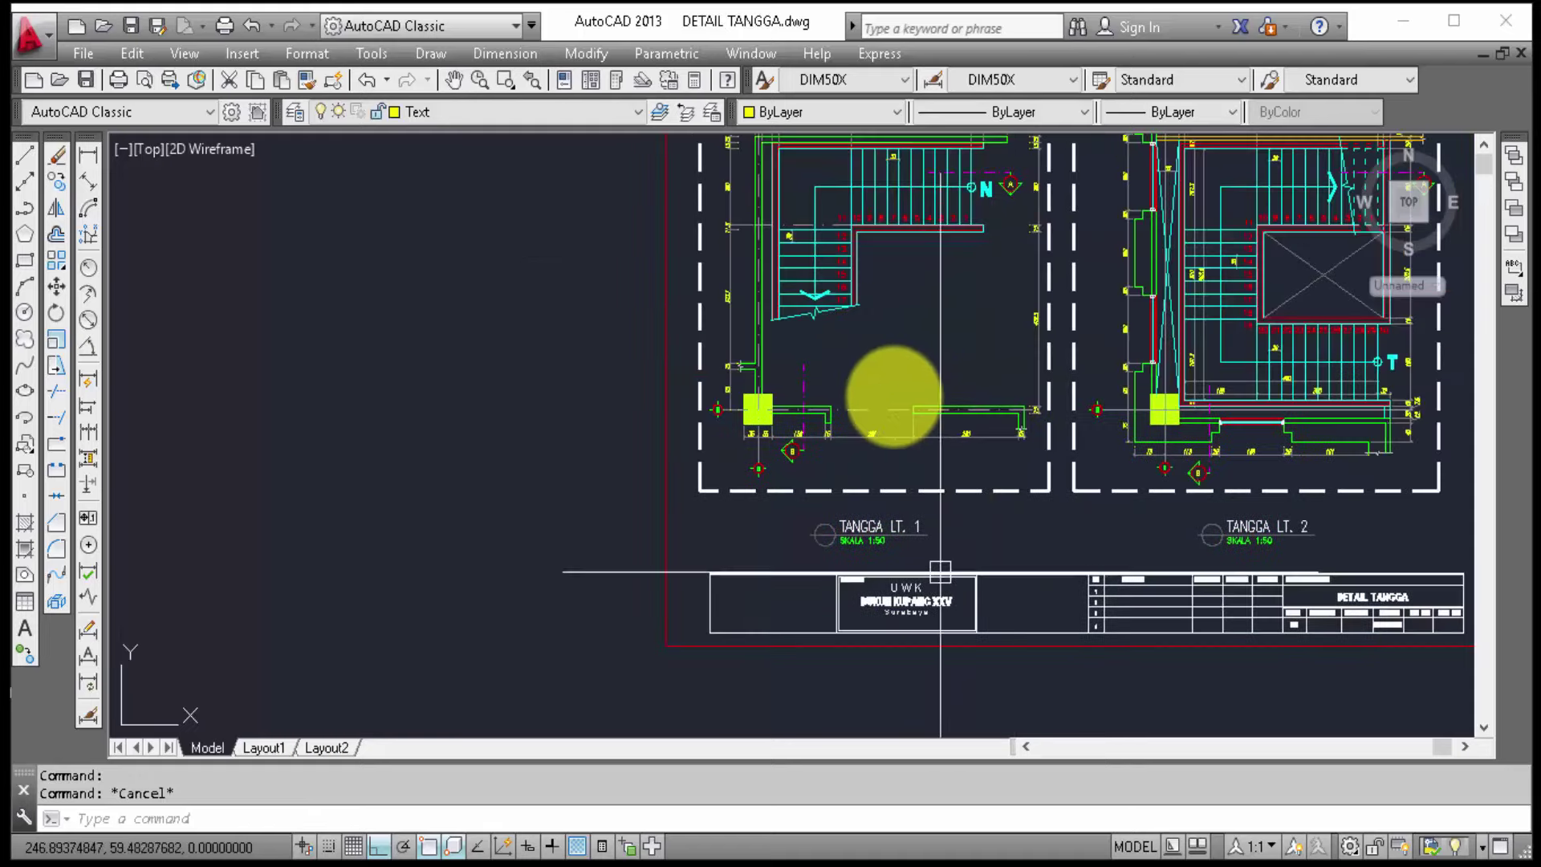
scroll(888, 434, "up", 2)
scroll(881, 431, "up", 2)
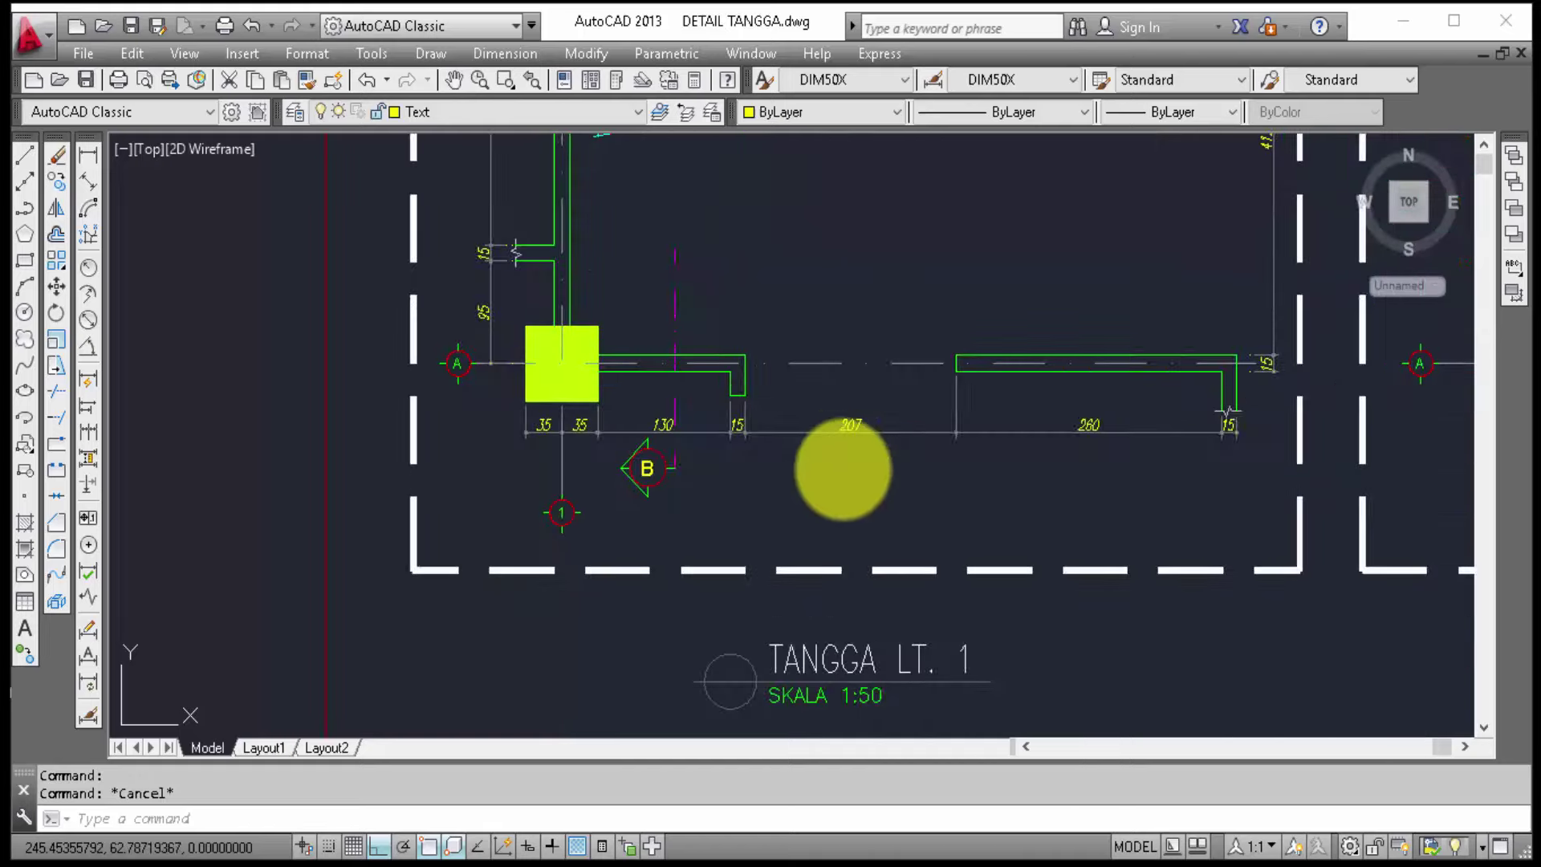
Step: Start Match Properties using the plan's dashed axis line as the source
left_click(303, 80)
scroll(539, 227, "up", 2)
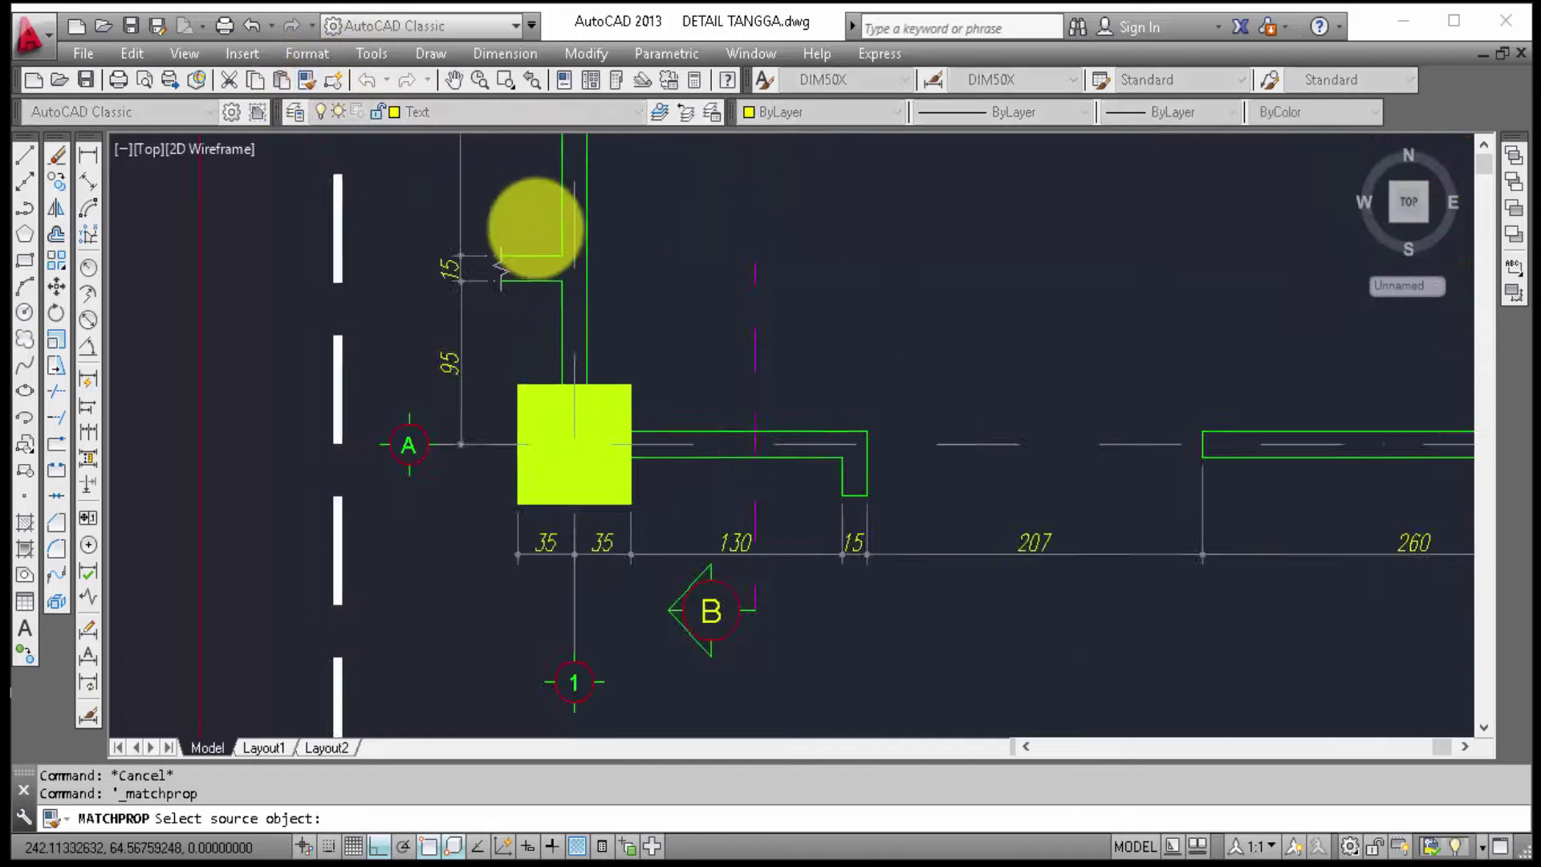
scroll(538, 229, "up", 2)
left_click(587, 247)
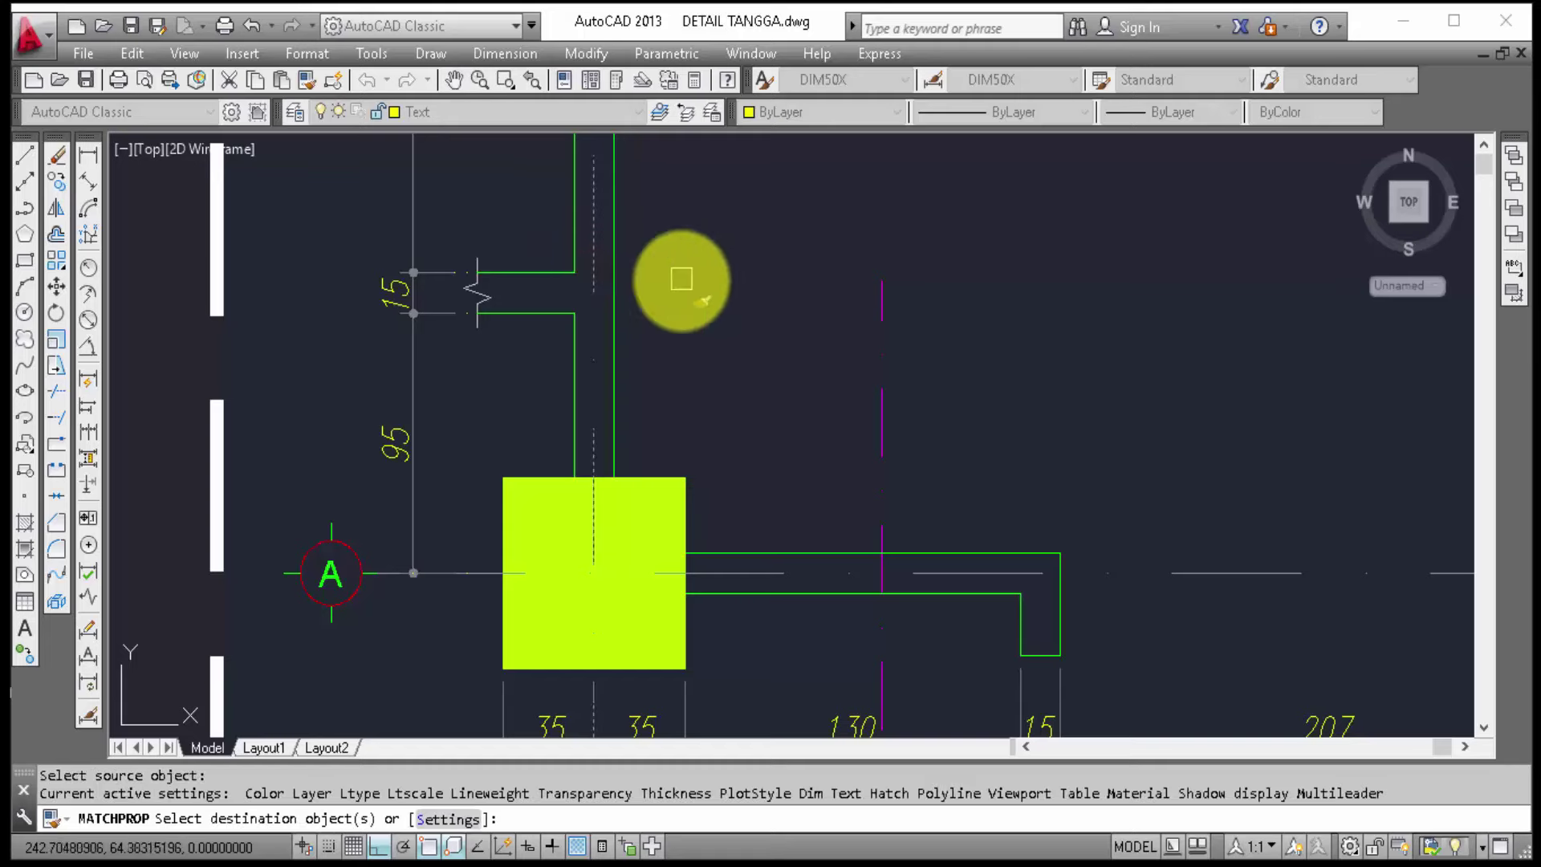
scroll(681, 301, "down", 8)
scroll(727, 325, "down", 10)
scroll(722, 377, "up", 4)
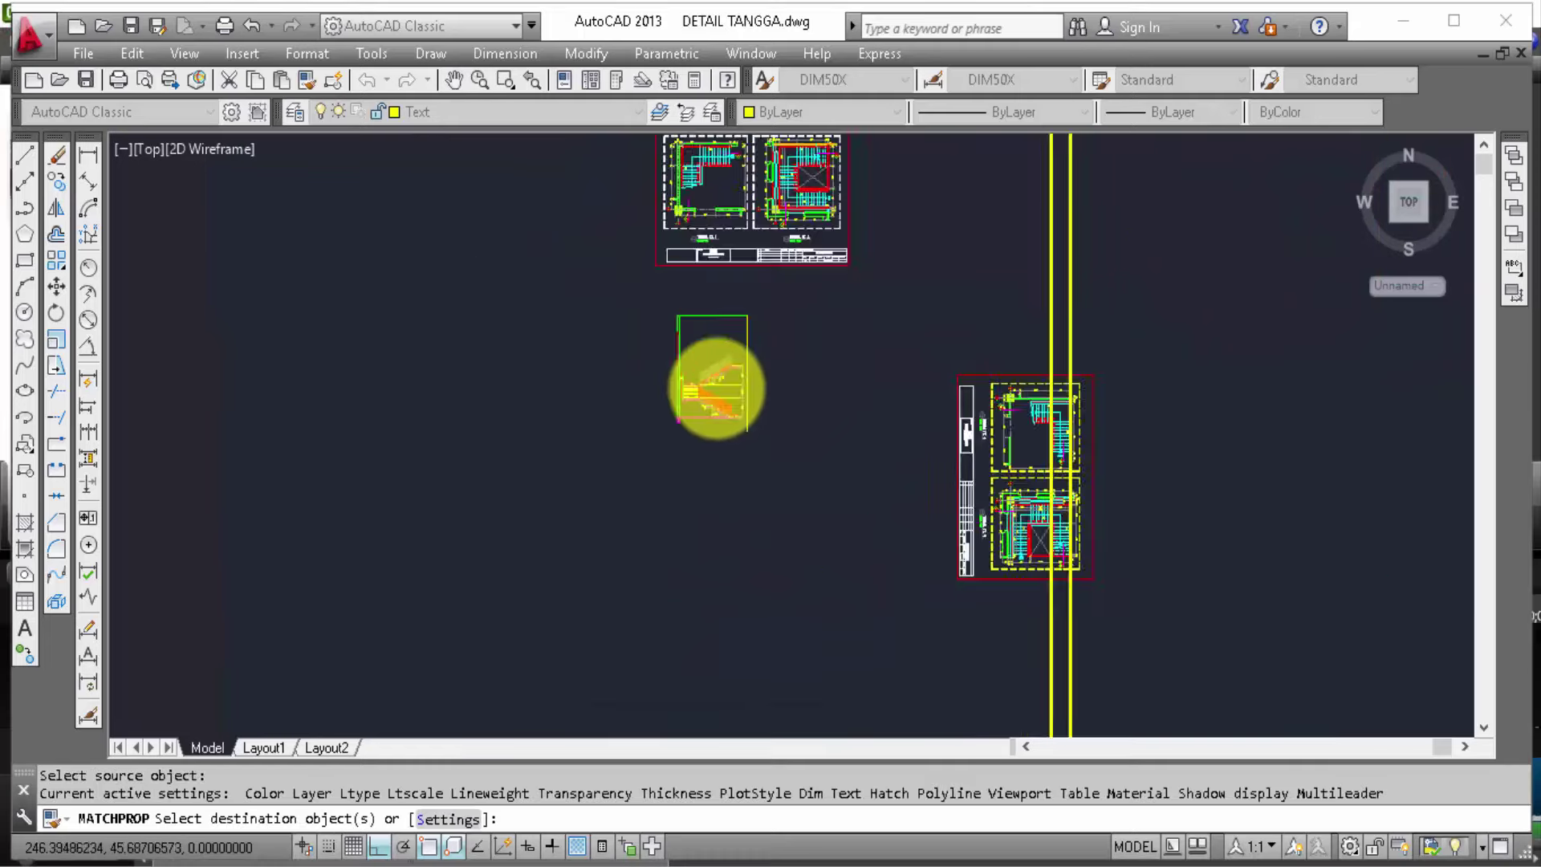
scroll(674, 361, "up", 5)
scroll(690, 385, "up", 5)
Step: Apply the dashed style to the LEV ±1.83 and LEV ±3.17 level lines in the section
left_click(919, 523)
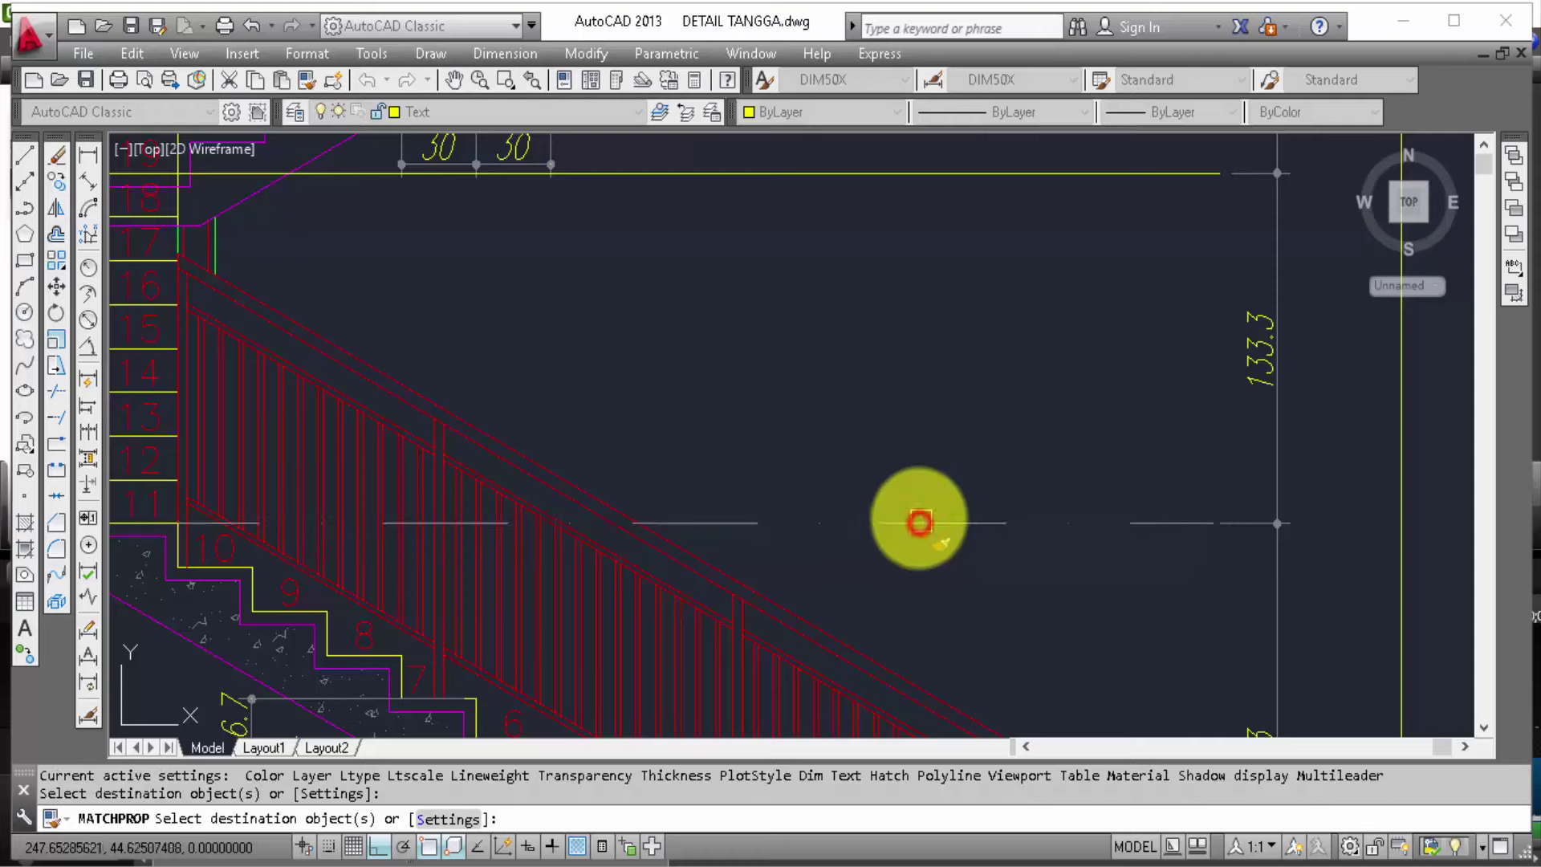
left_click(973, 174)
scroll(903, 304, "down", 2)
scroll(907, 345, "down", 2)
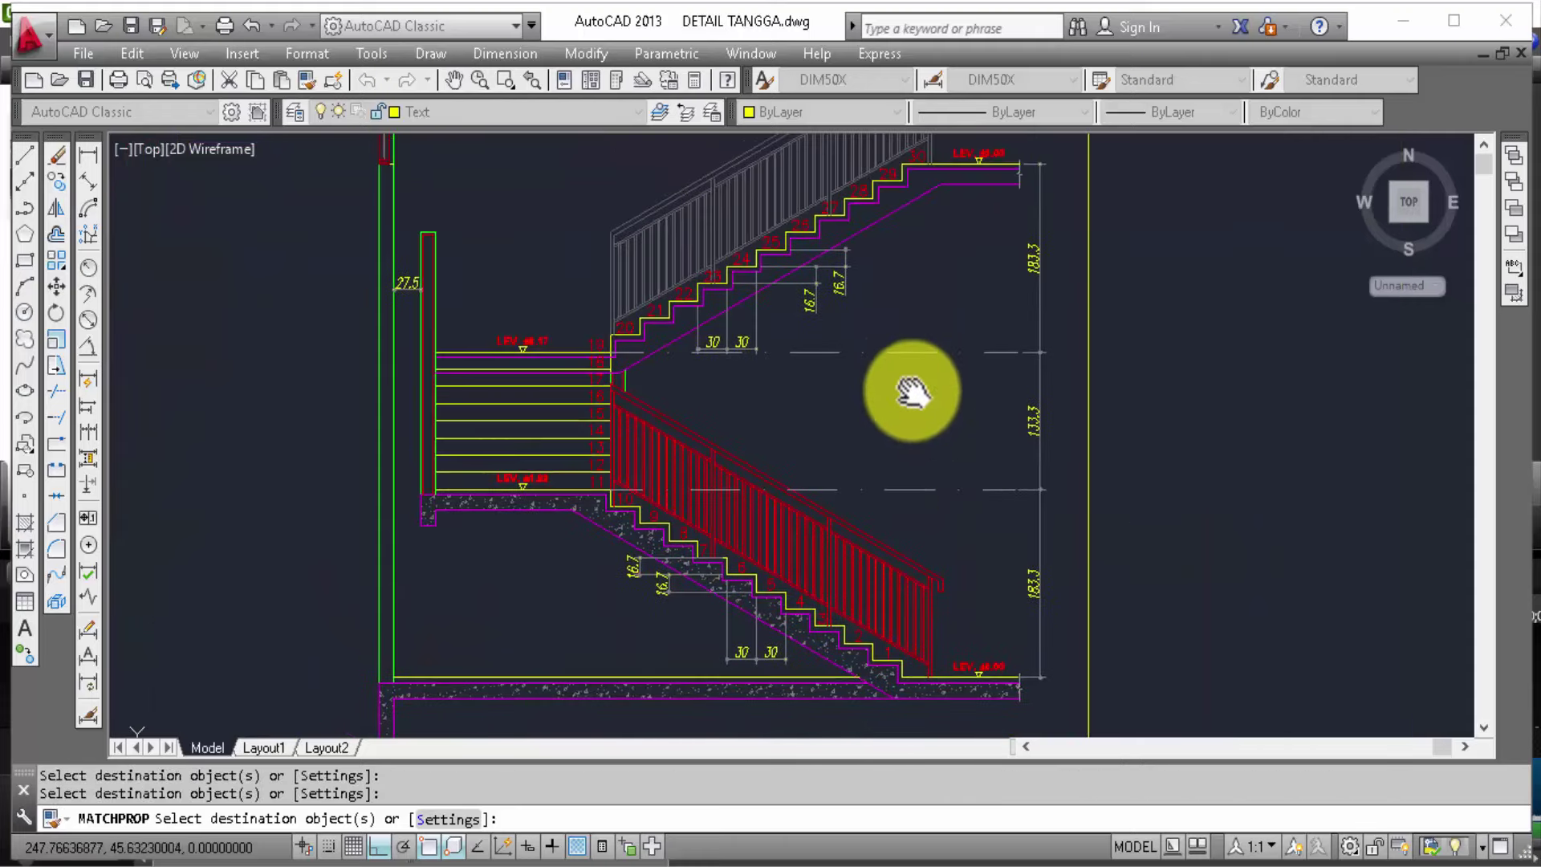
scroll(722, 366, "up", 5)
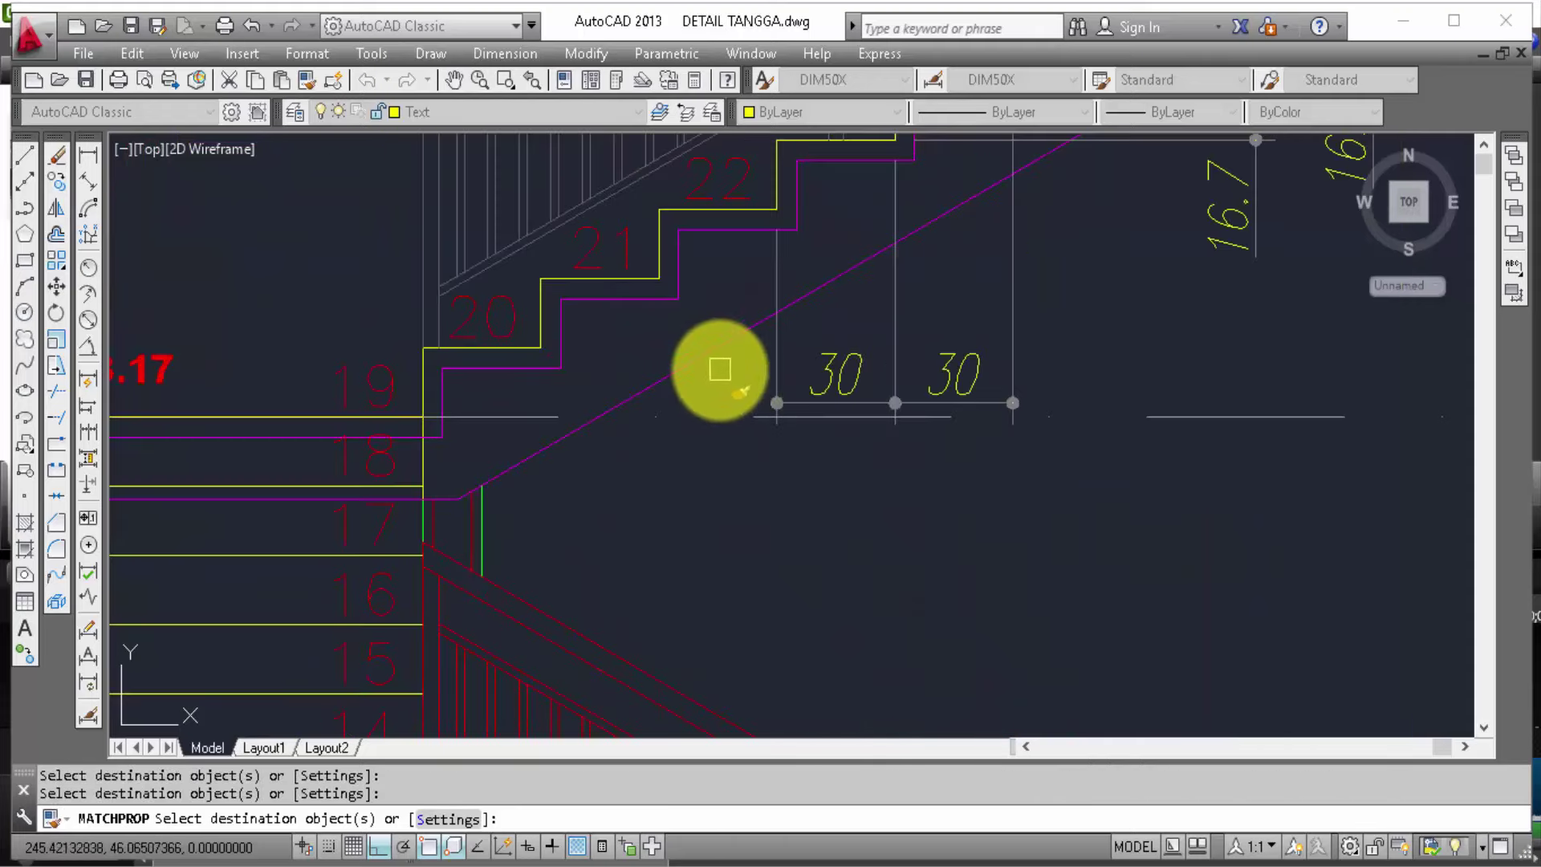
middle_click_drag(882, 486, 744, 541)
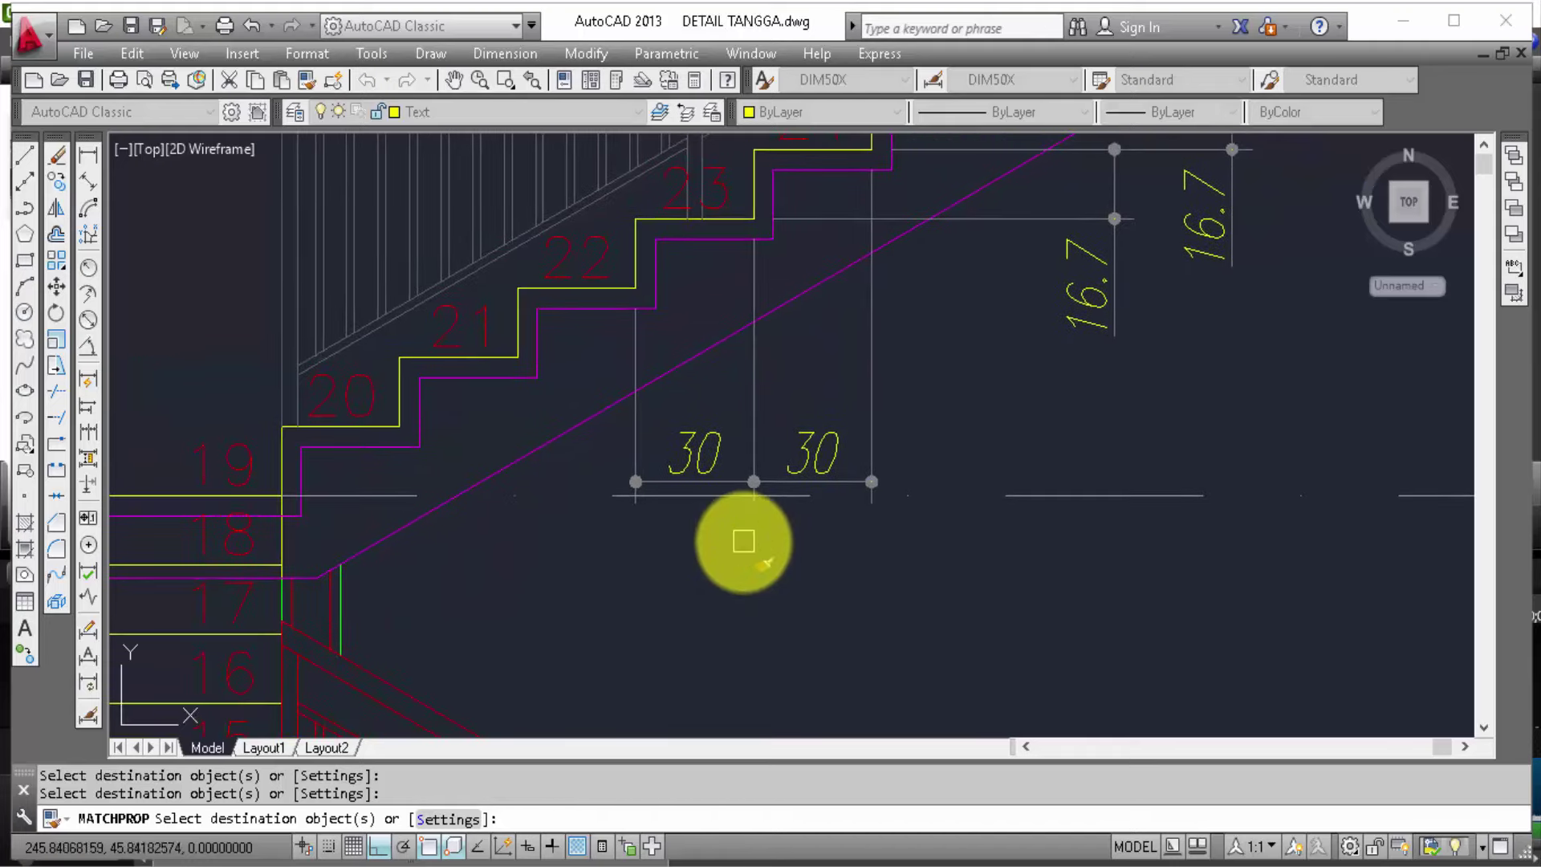
key("Escape")
left_click(795, 457)
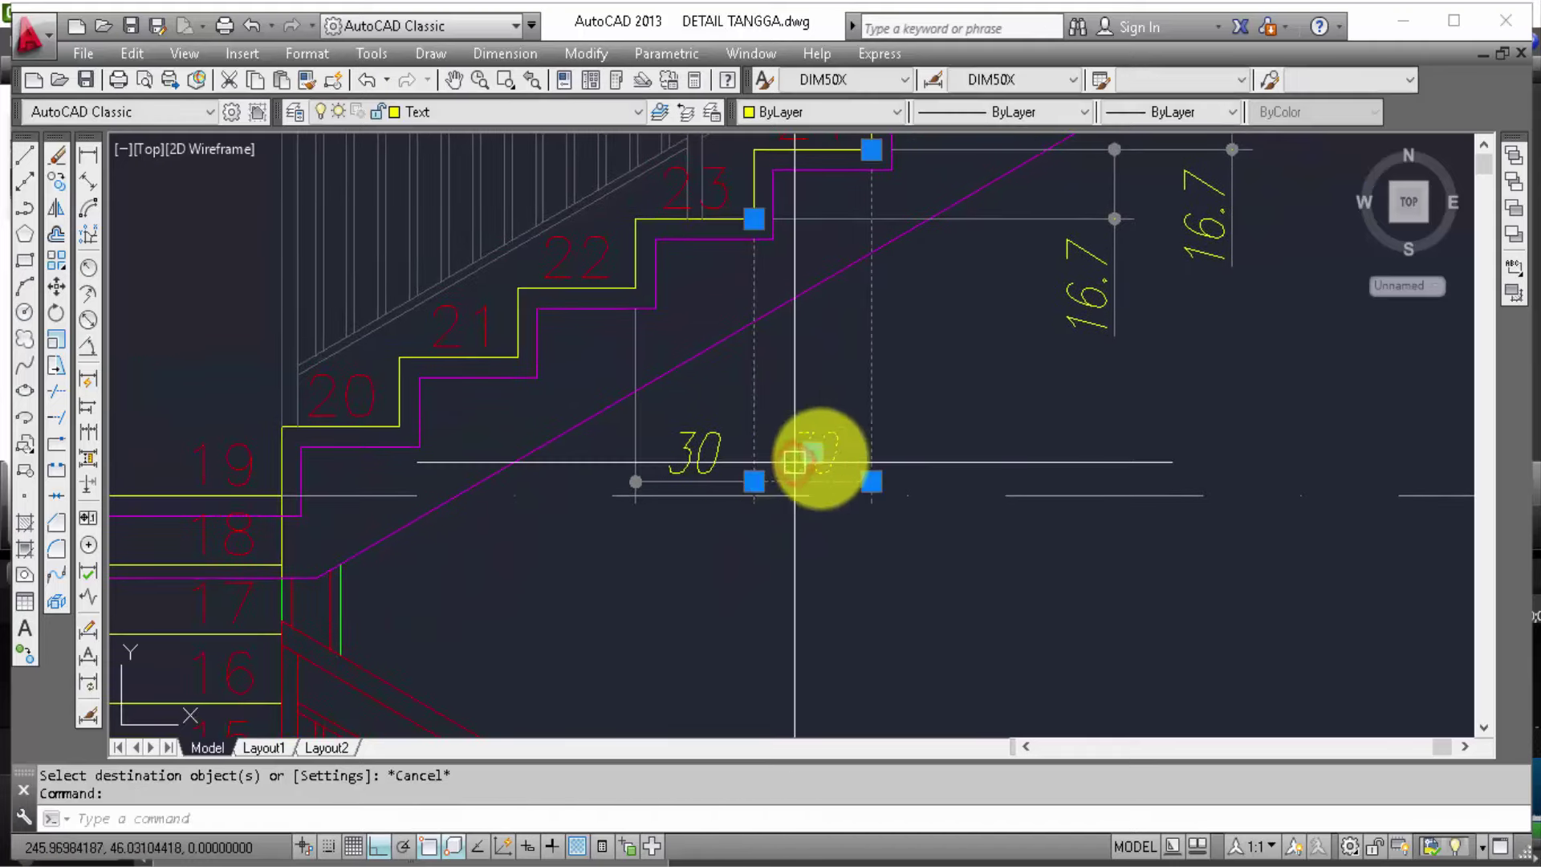
Step: Raise the right 30 tread dimension line above the dashed level line
scroll(815, 461, "up", 2)
scroll(875, 480, "up", 2)
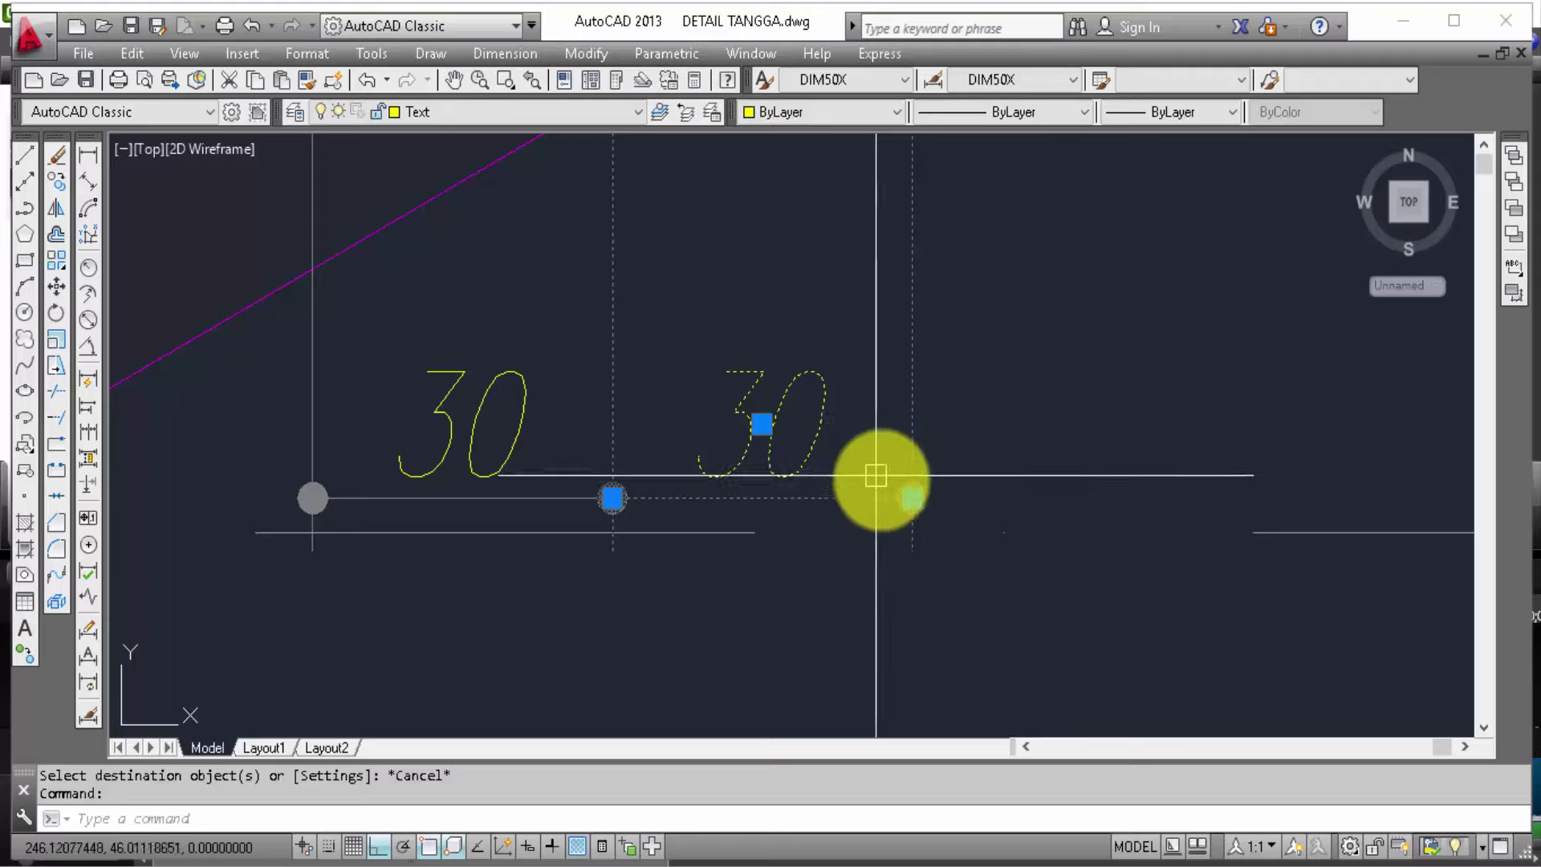
left_click(912, 497)
left_click(948, 428)
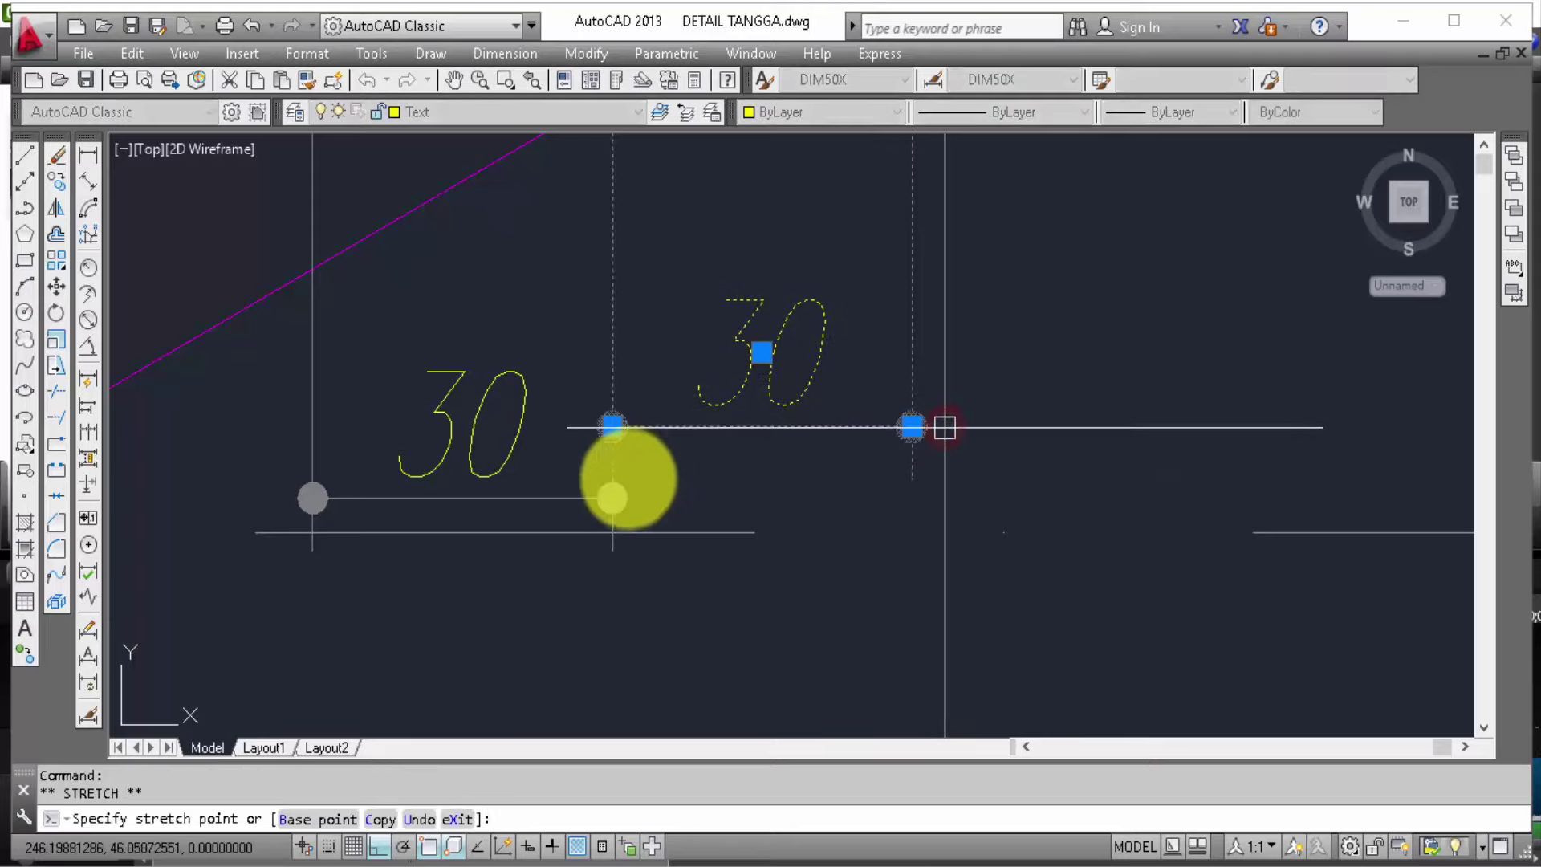
Step: Raise the left 30 tread dimension line to match the right one
left_click(606, 496)
left_click(612, 498)
key("Escape")
left_click(610, 502)
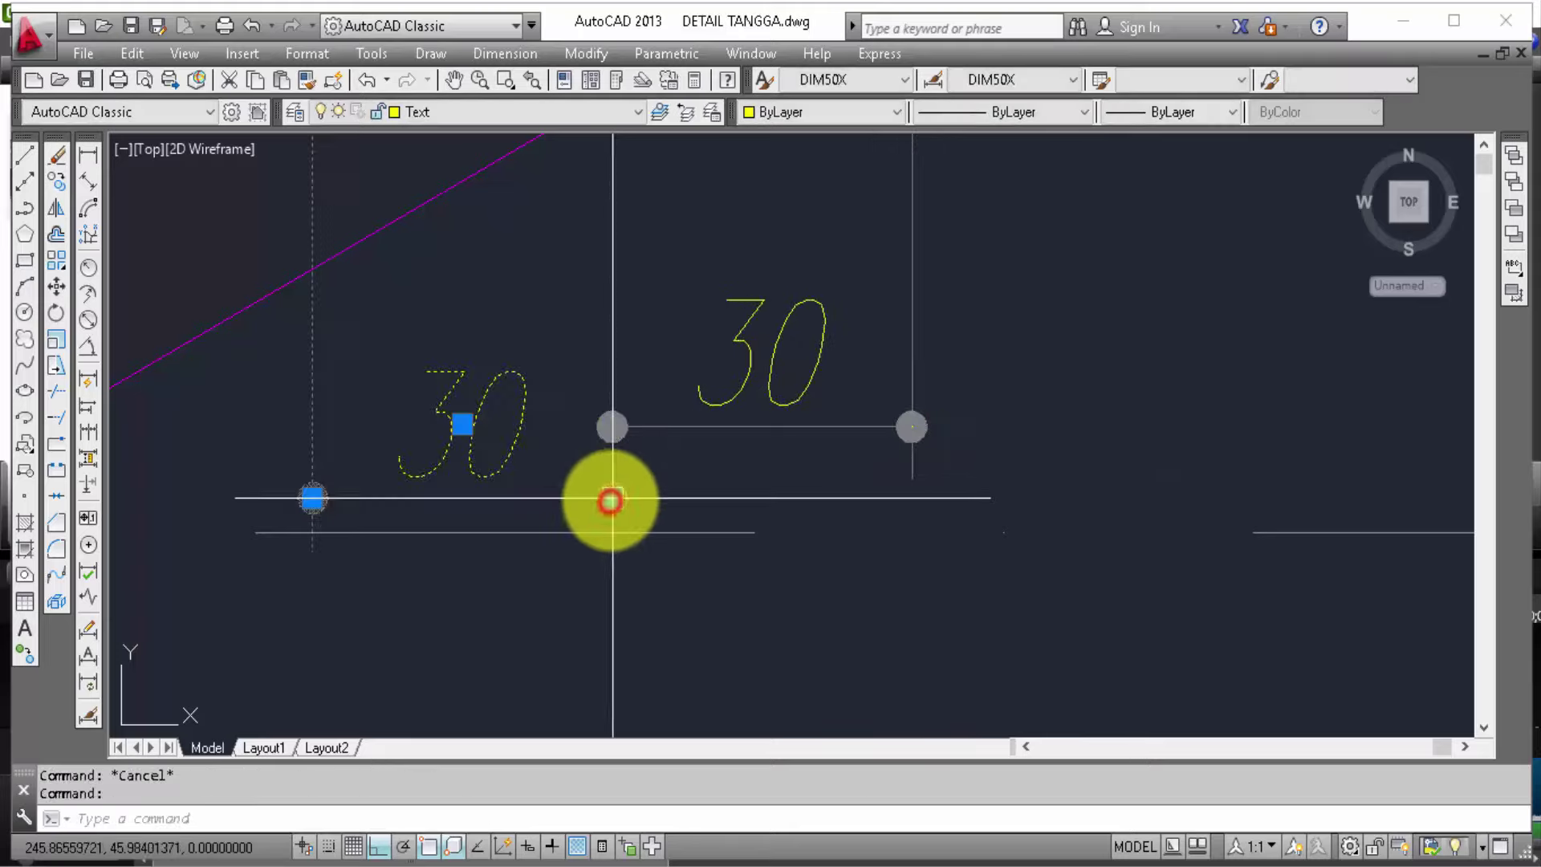
left_click(614, 497)
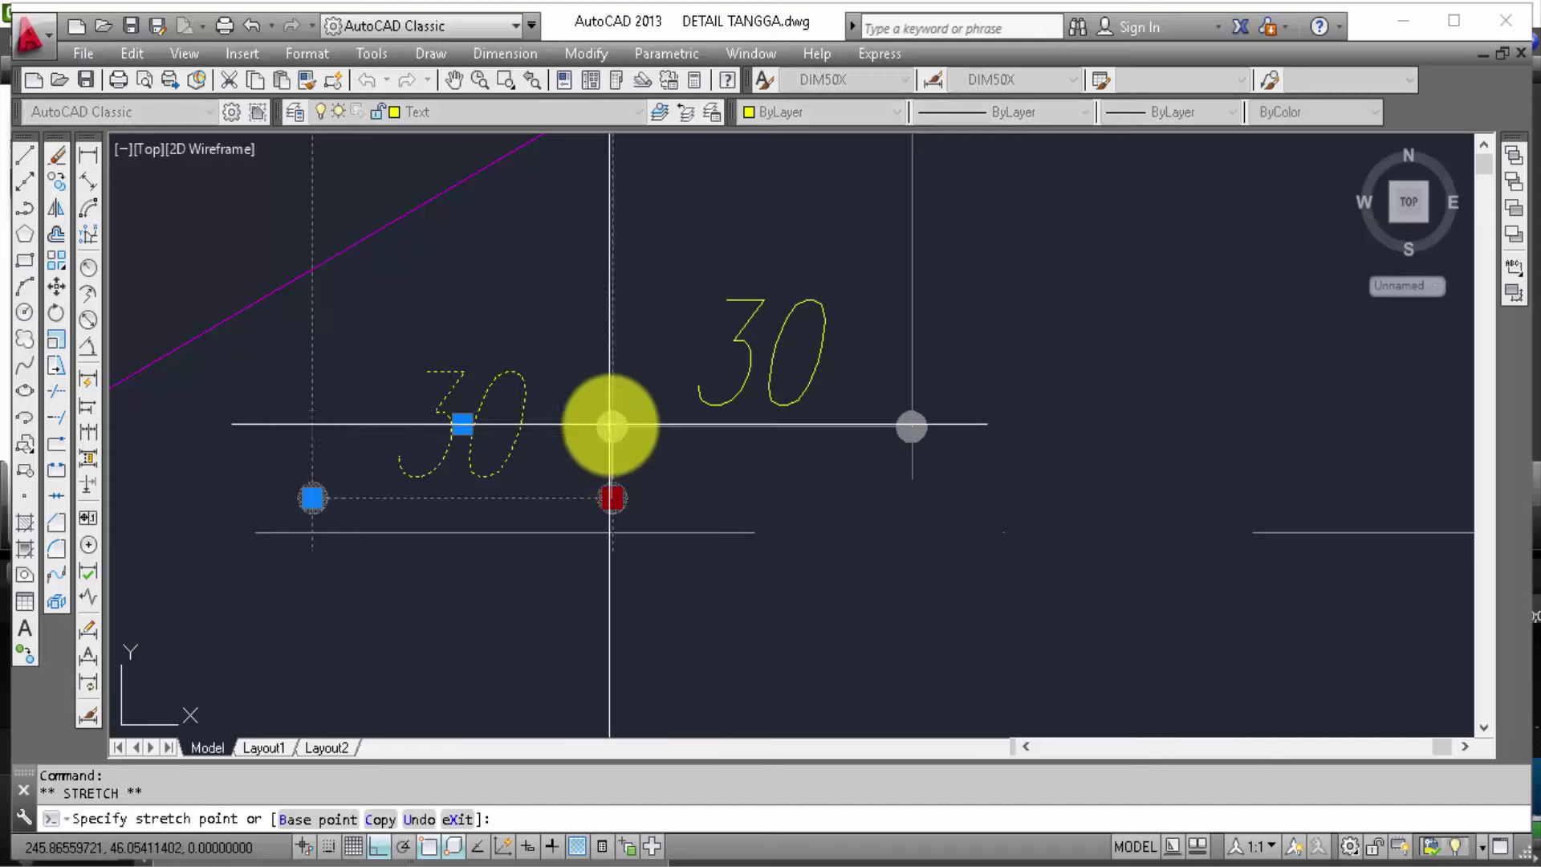
scroll(795, 449, "down", 2)
scroll(835, 449, "down", 2)
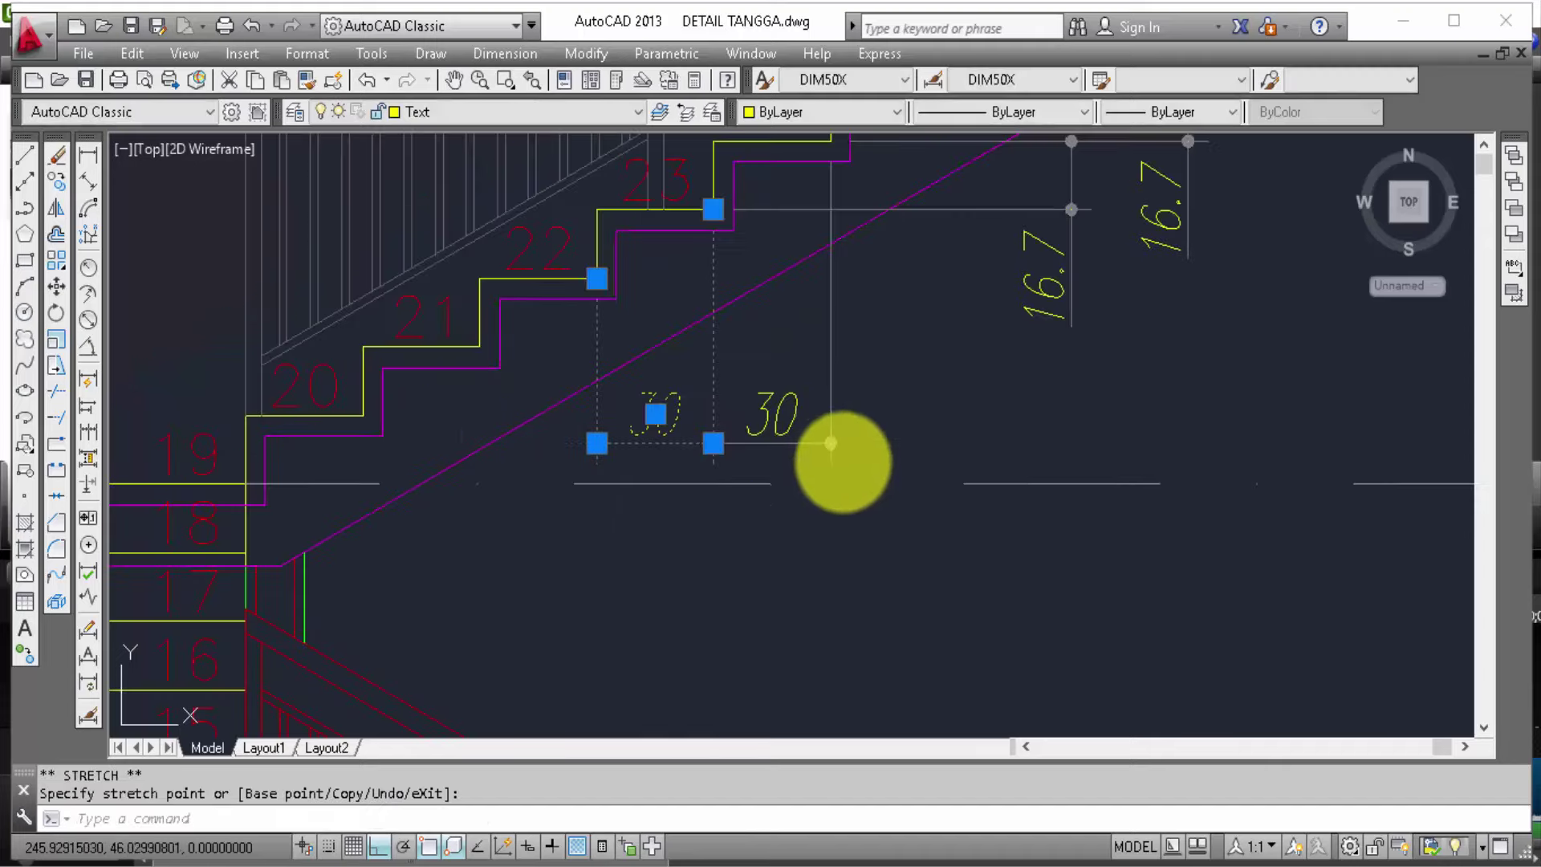
key("Escape")
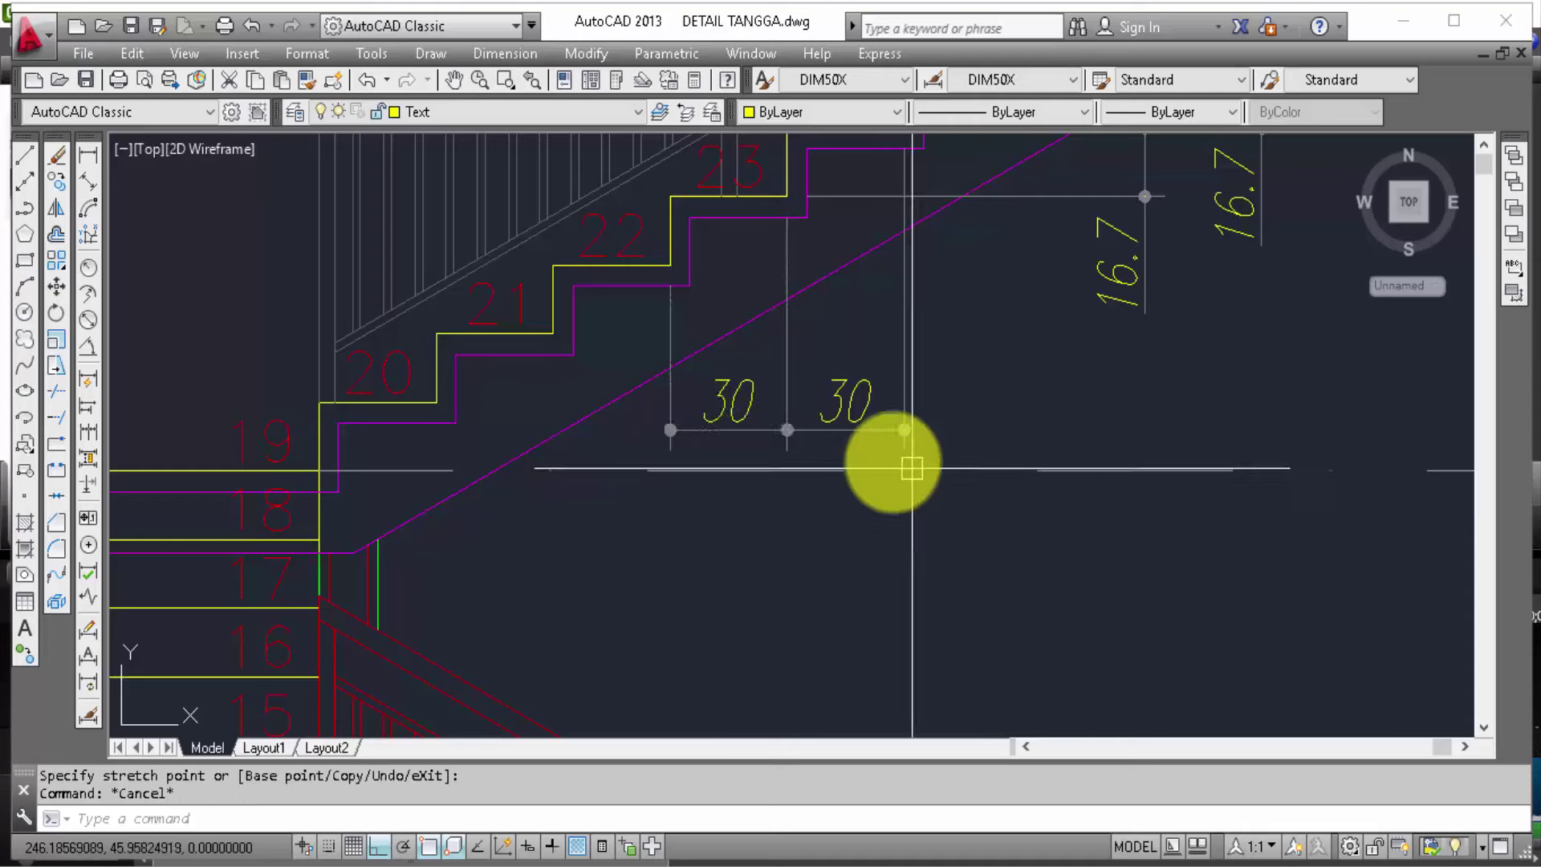
Step: Zoom out to show the whole stair section
scroll(688, 485, "down", 2)
scroll(733, 522, "down", 2)
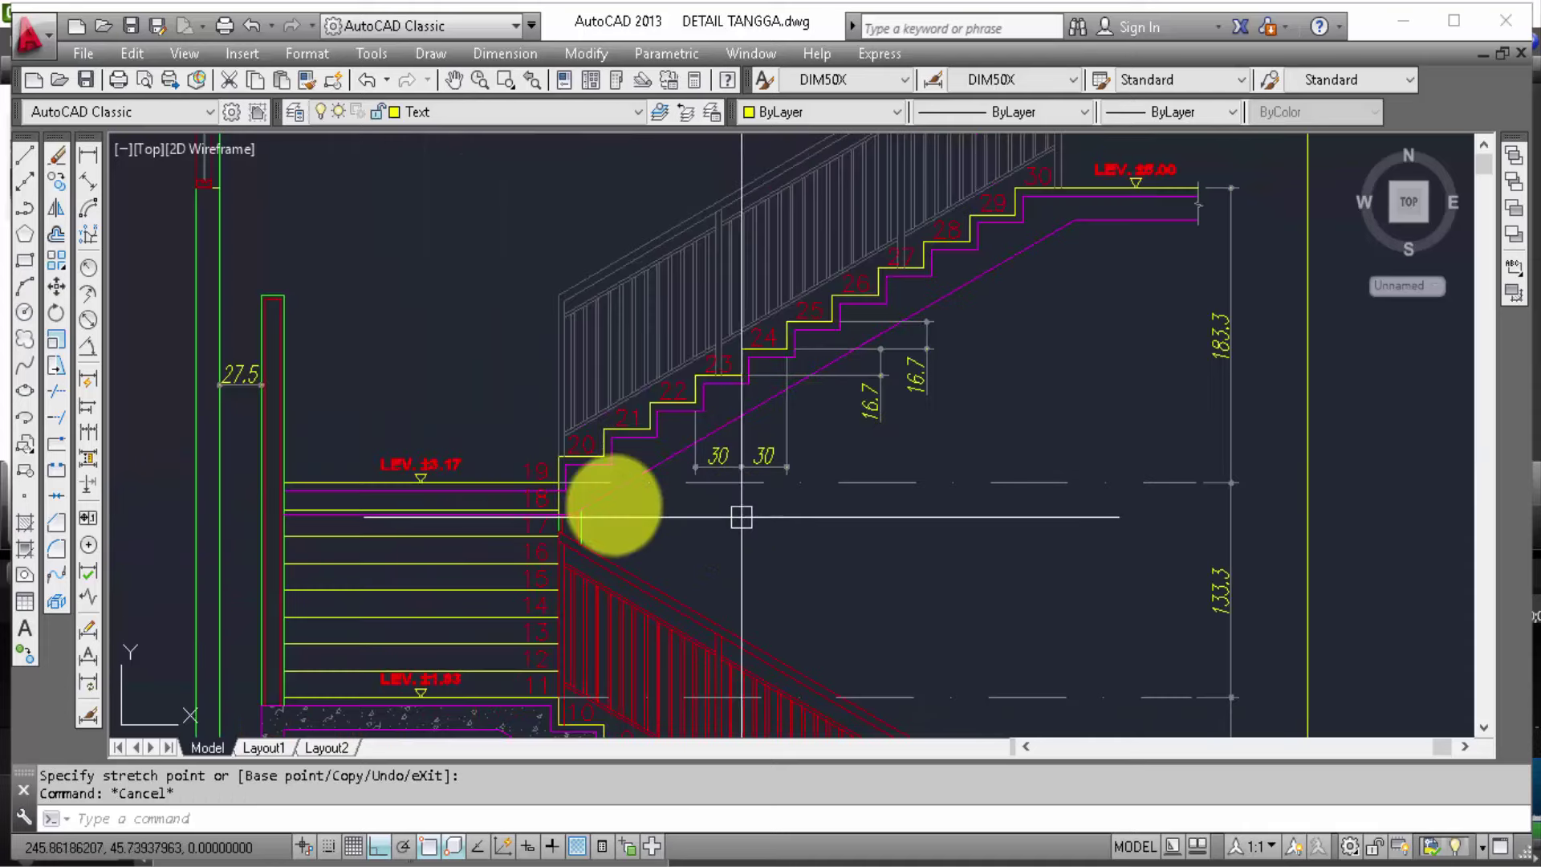
mouse_move(383, 464)
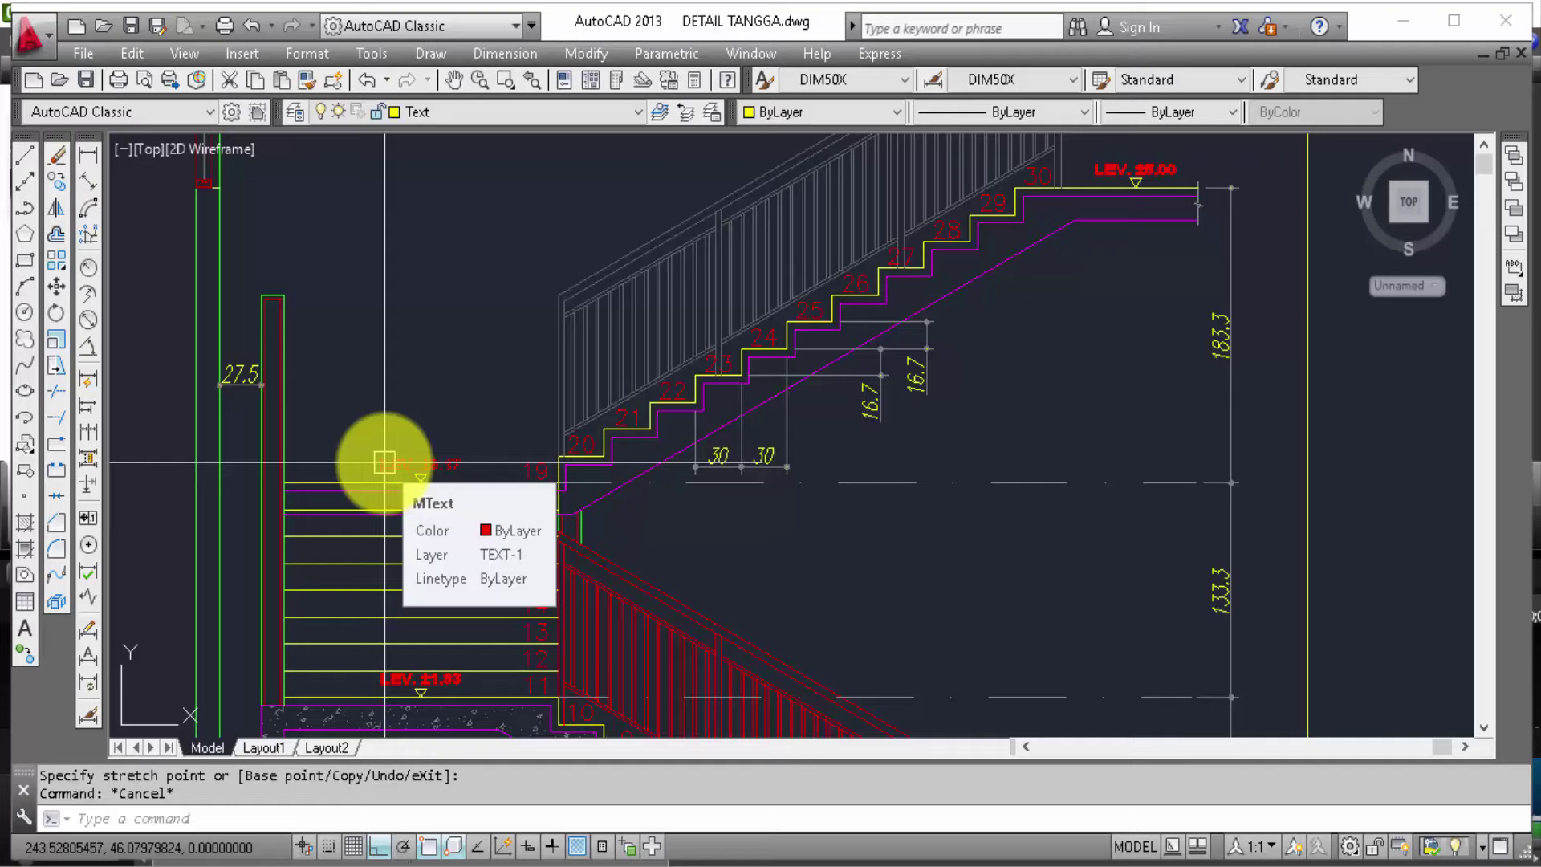
scroll(603, 412, "down", 2)
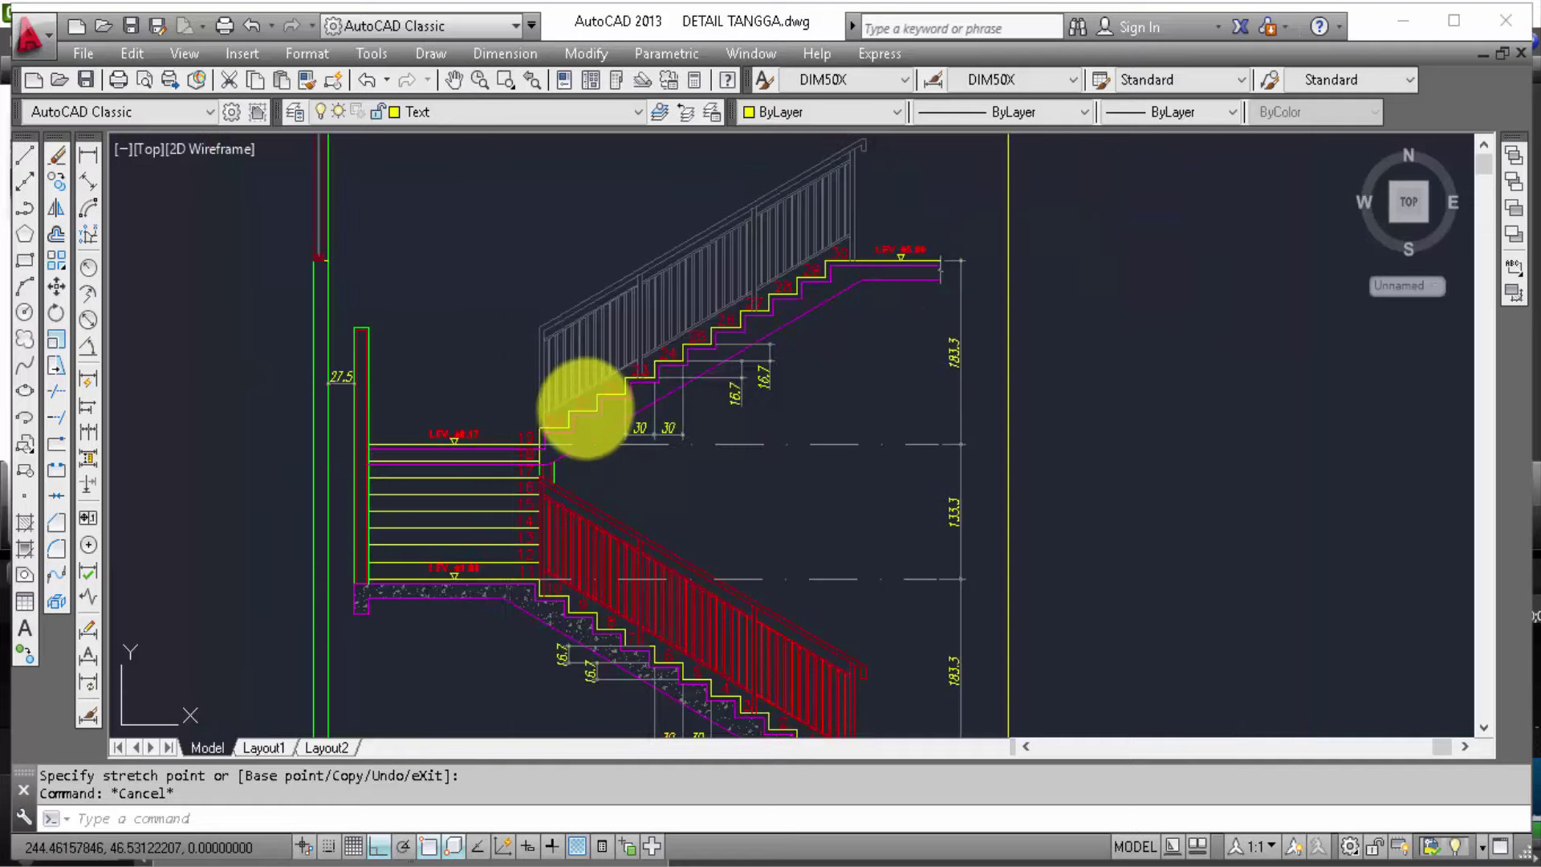
middle_click_drag(688, 447, 578, 349)
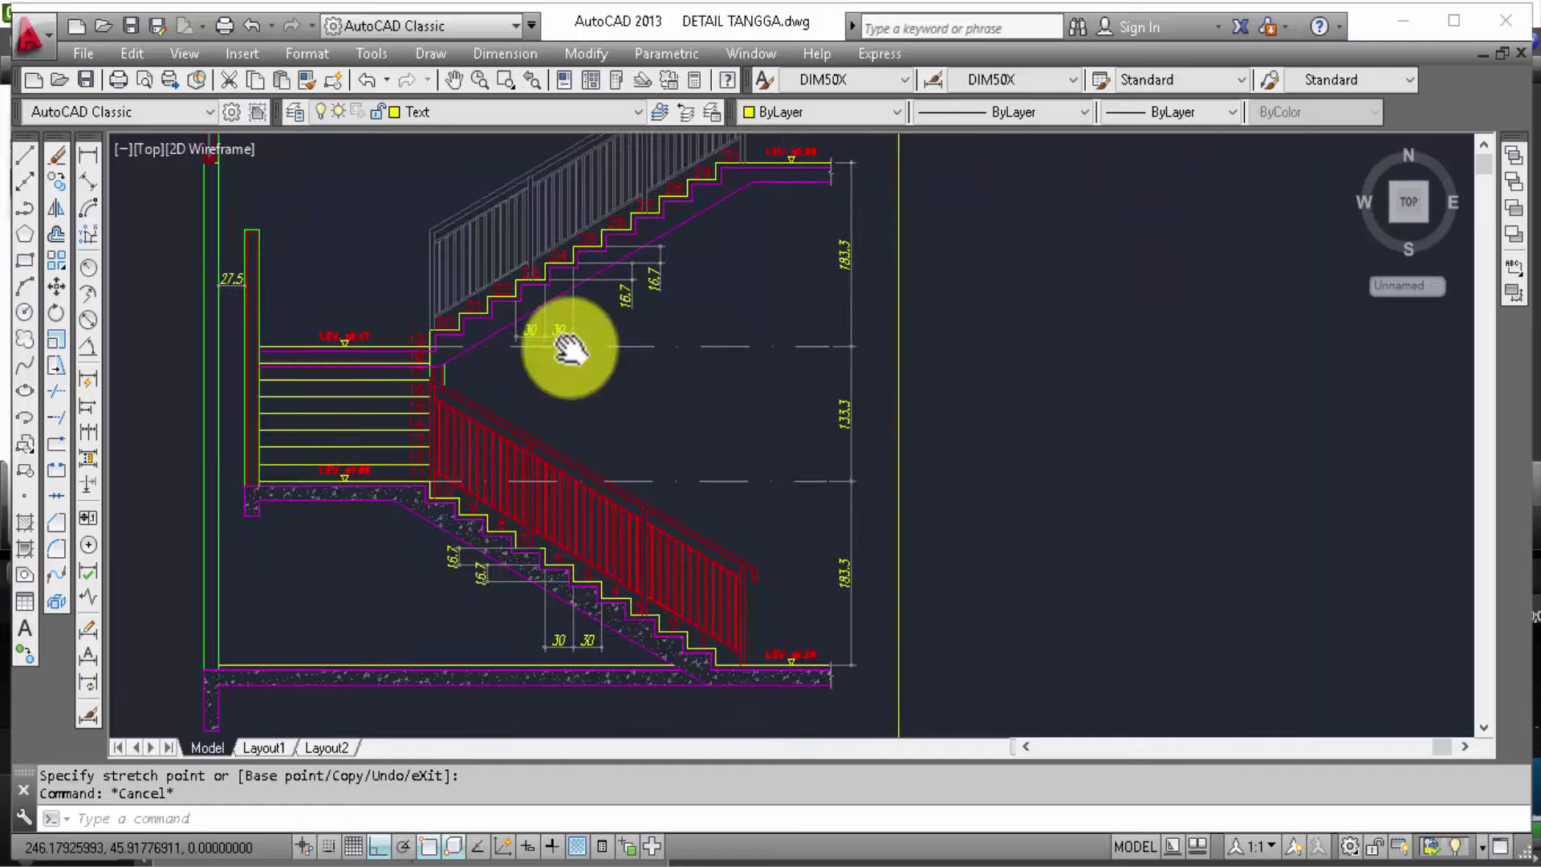
scroll(803, 429, "down", 2)
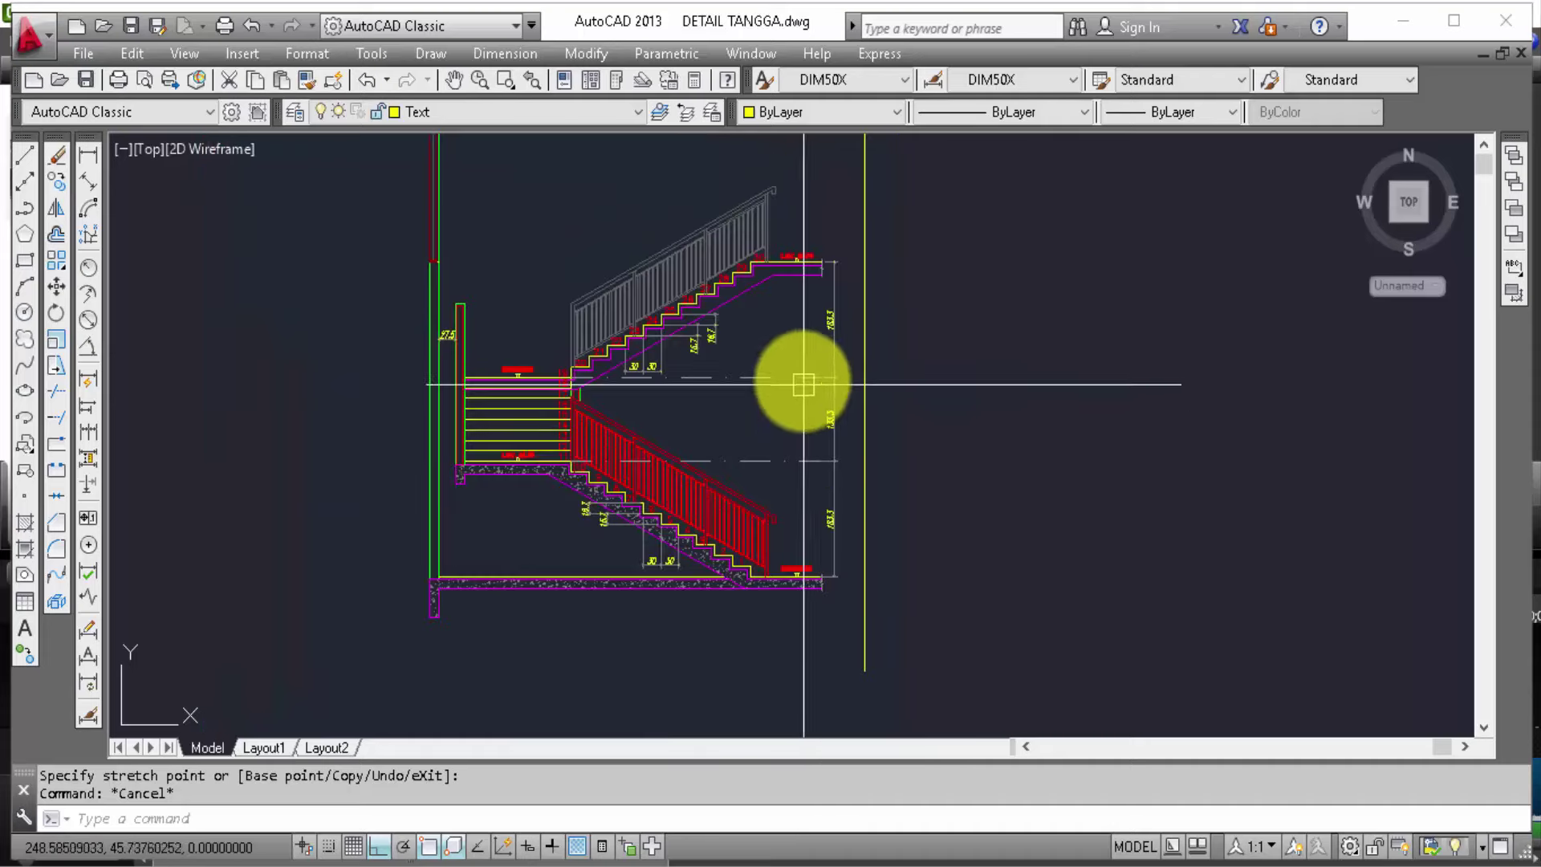
Step: Dimension the full 500 height from LEV ±0.00 to the top landing, right of the chain
left_click(90, 156)
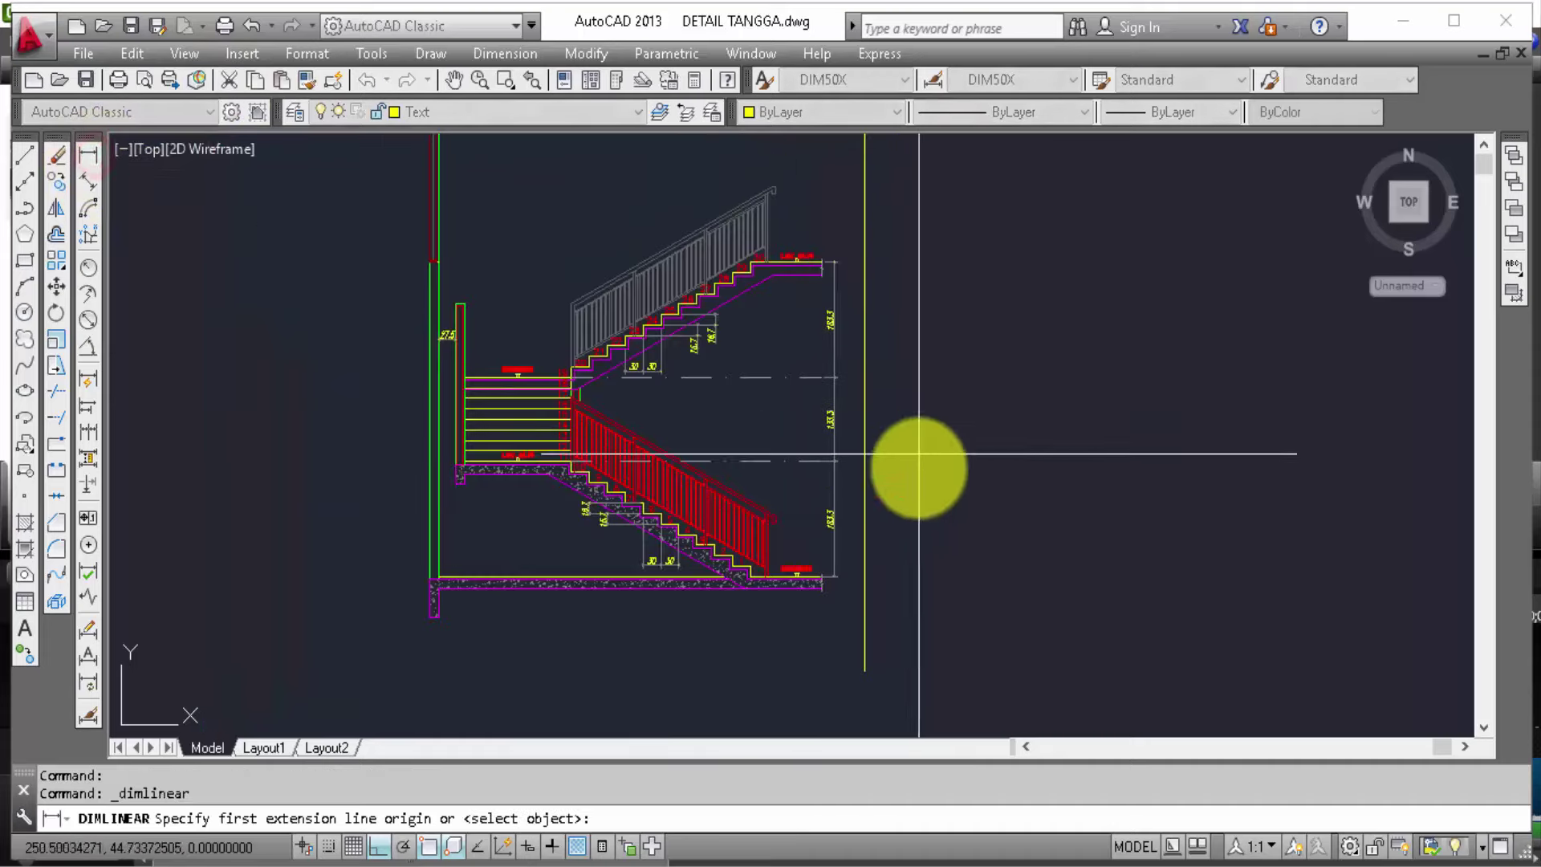
scroll(851, 562, "up", 3)
scroll(839, 598, "up", 1)
left_click(791, 612)
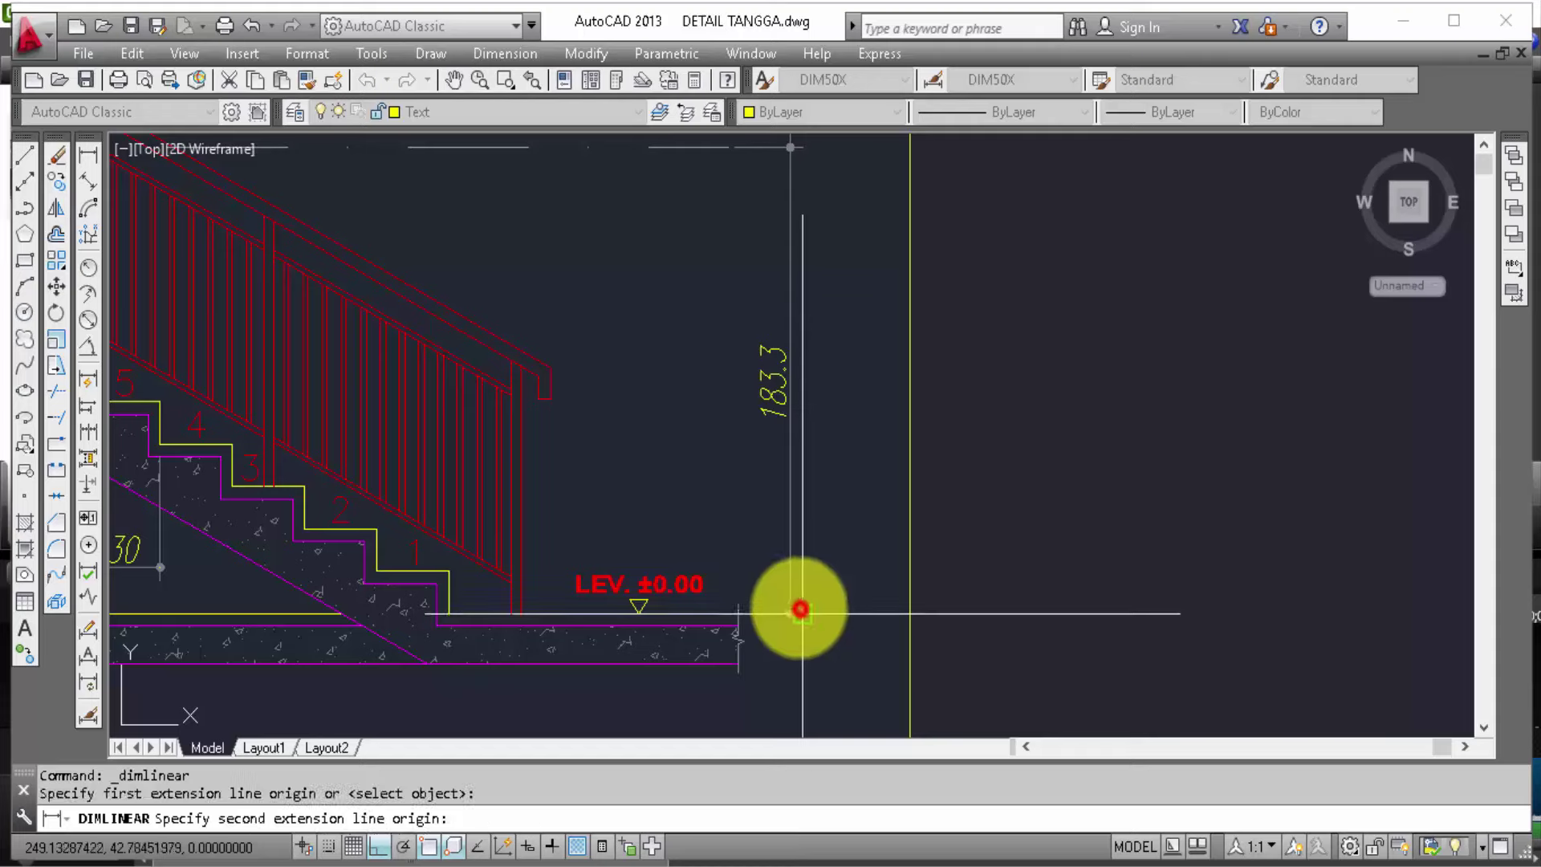
scroll(859, 407, "down", 1)
middle_click_drag(860, 407, 825, 717)
middle_click_drag(835, 157, 818, 501)
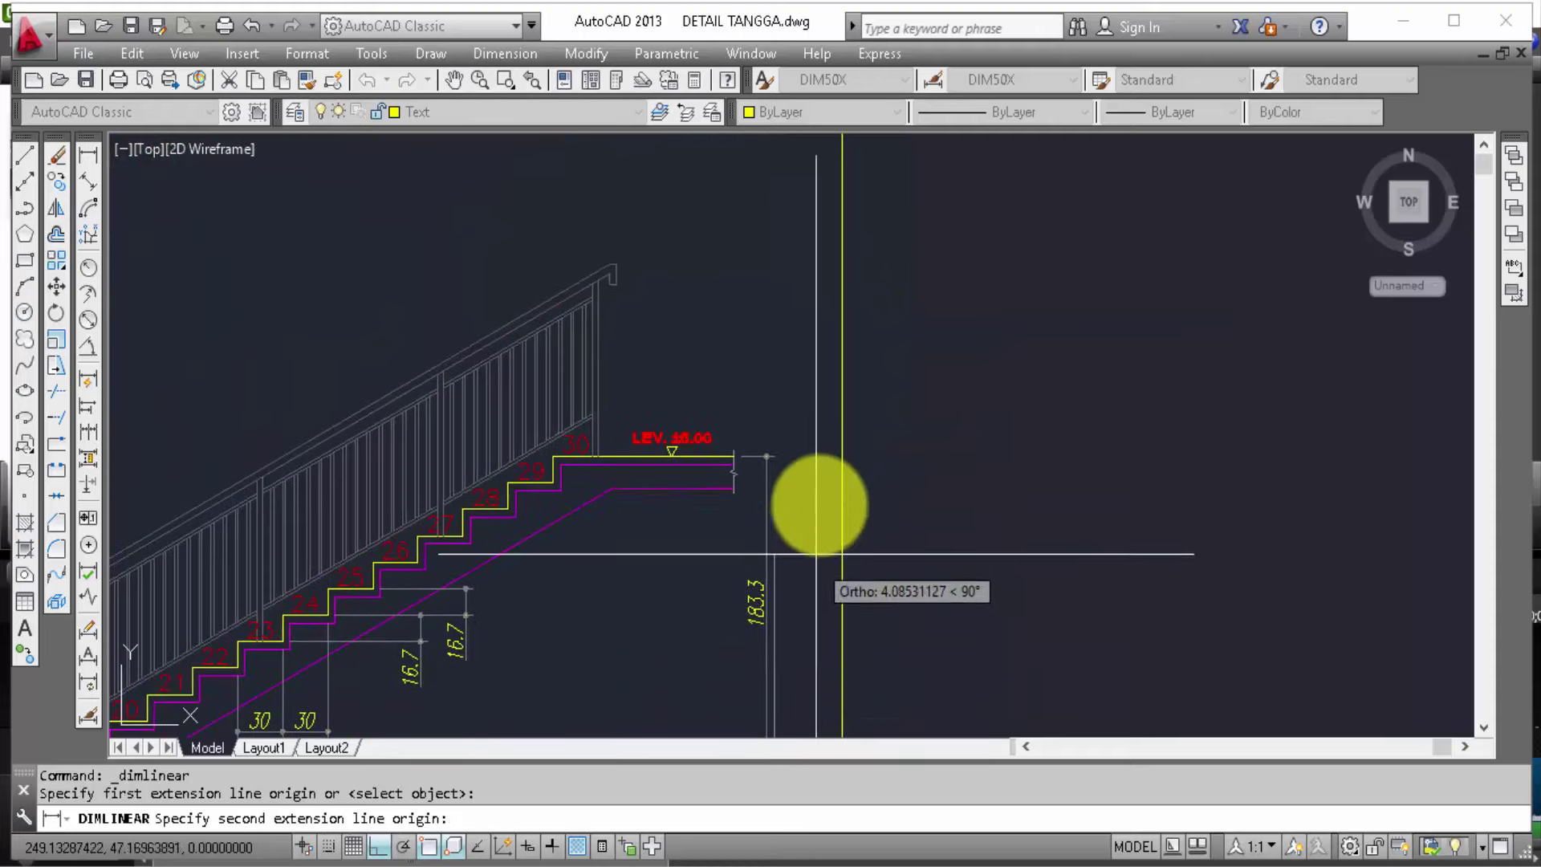
left_click(776, 457)
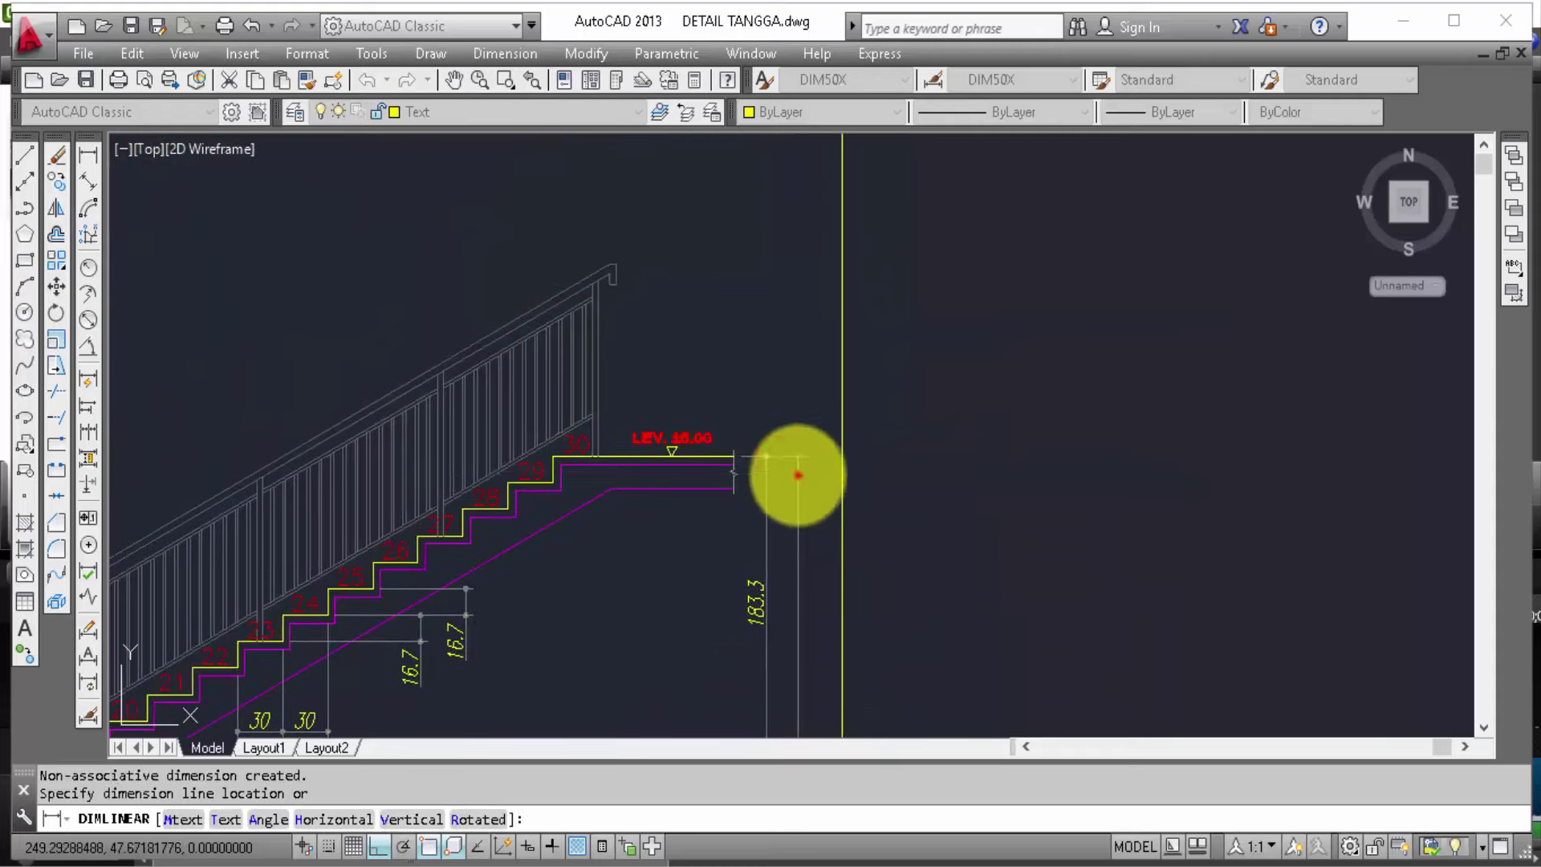
left_click(797, 476)
scroll(840, 575, "down", 1)
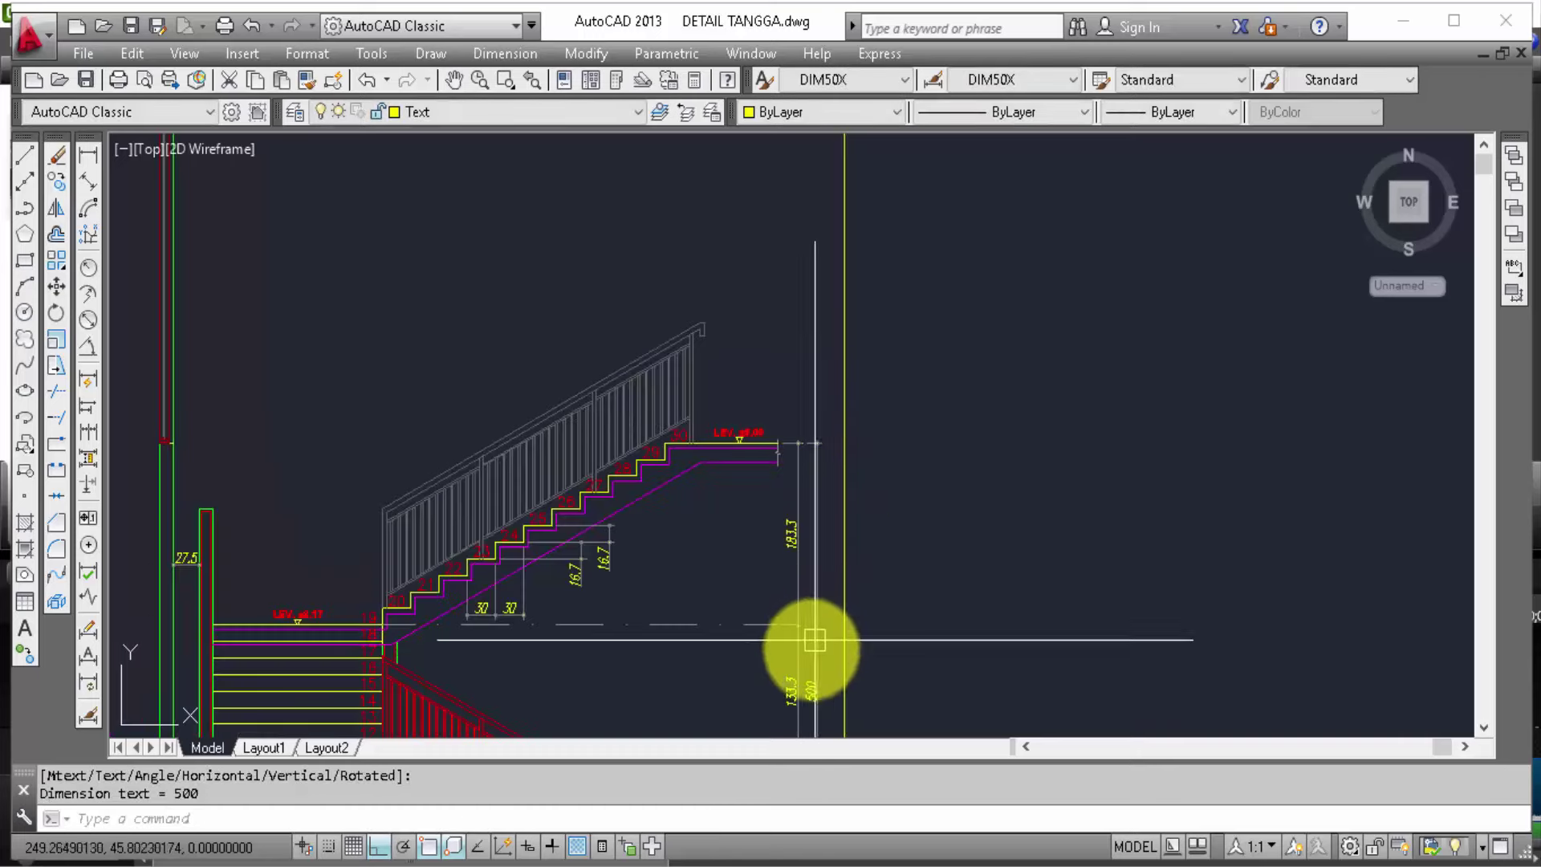
middle_click_drag(808, 644, 835, 423)
scroll(819, 474, "up", 4)
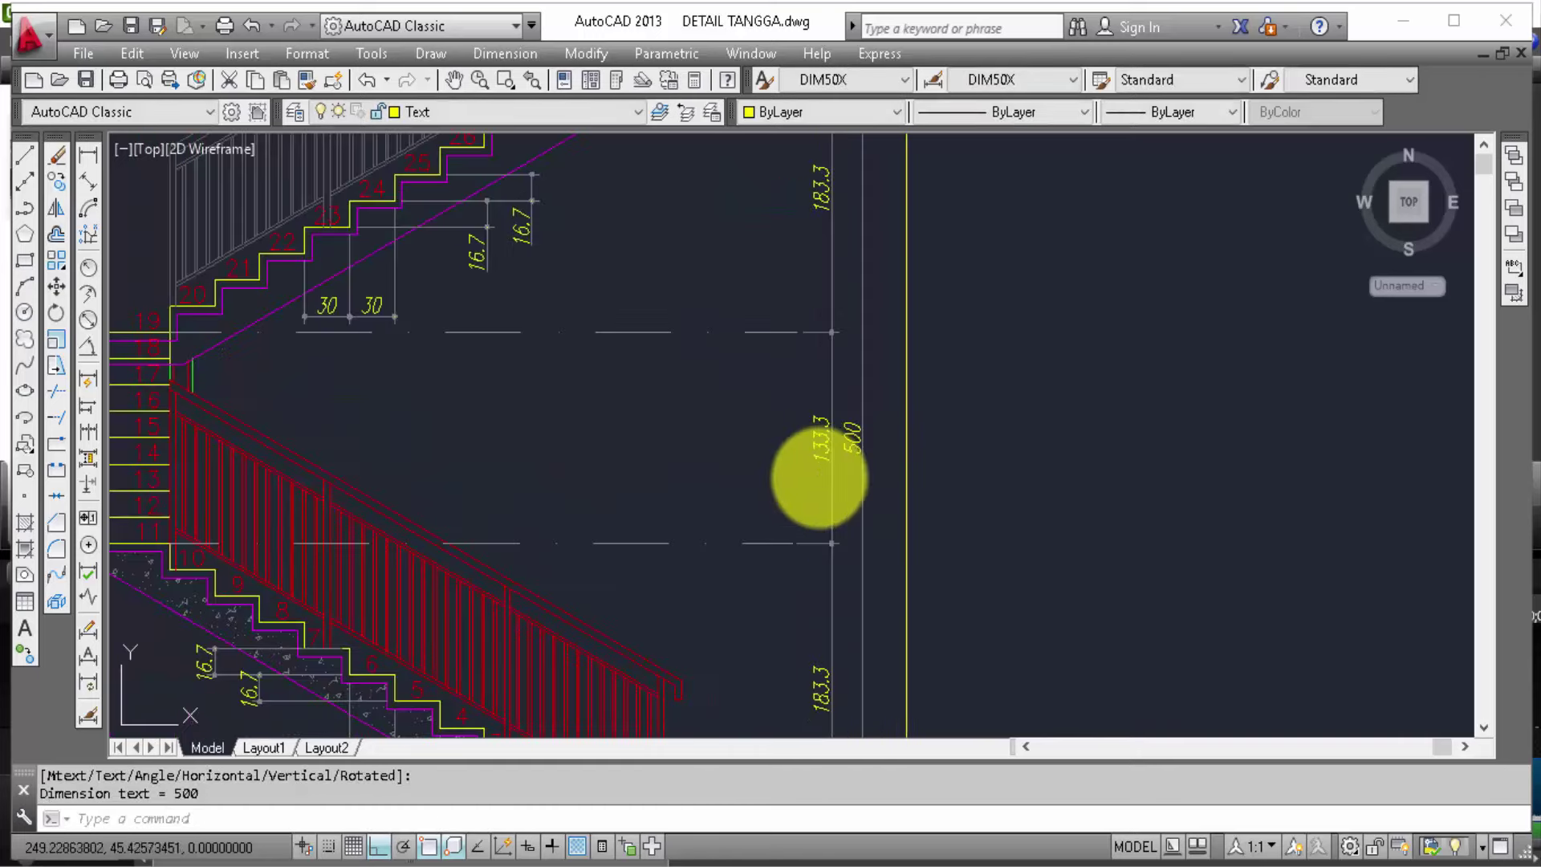
scroll(815, 464, "up", 1)
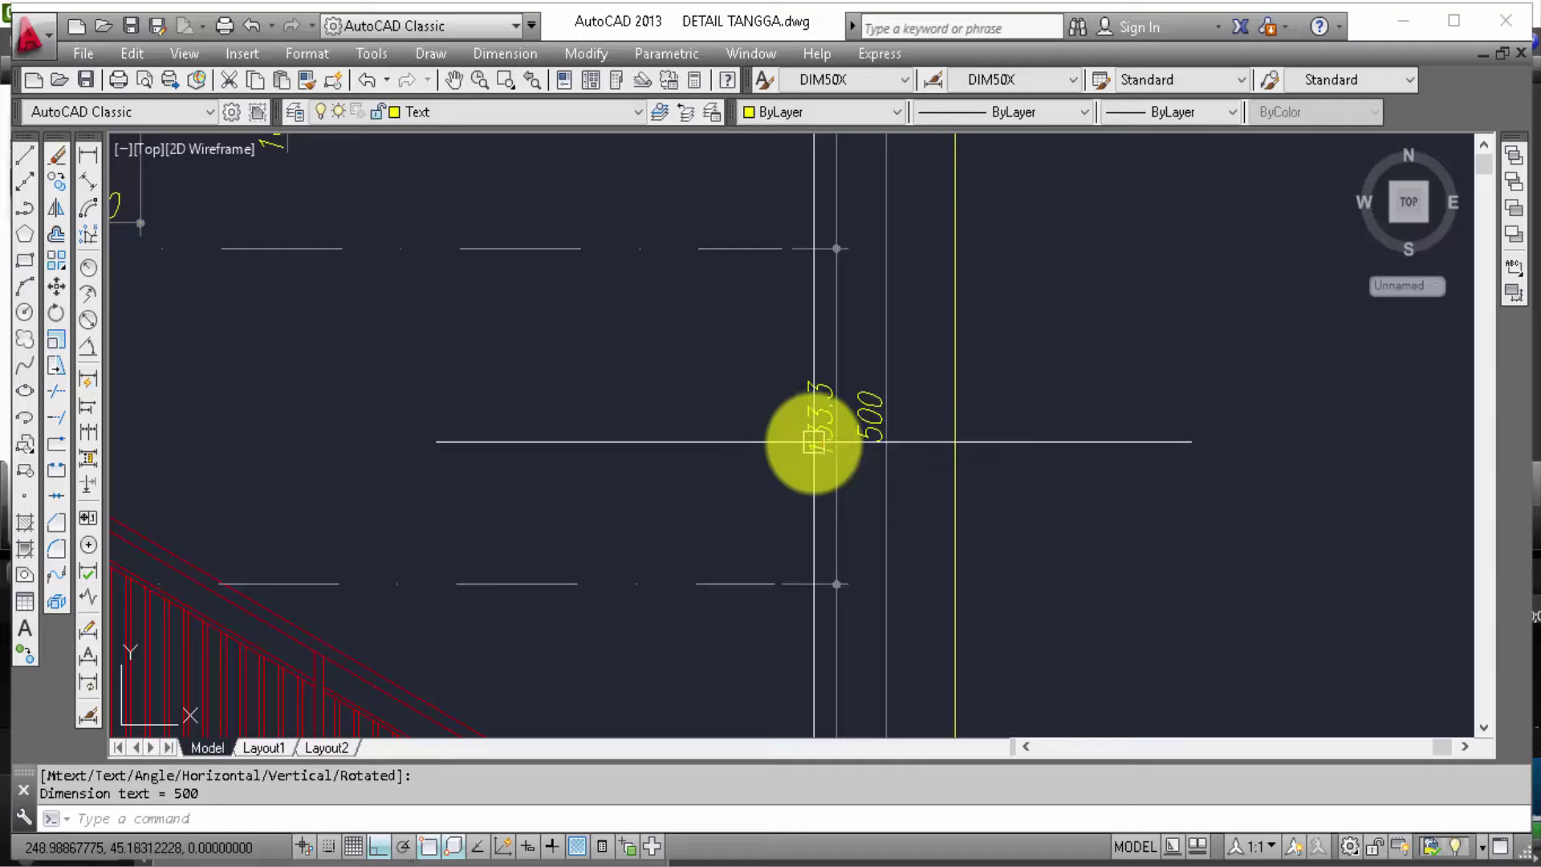
Step: Copy the 133.3 dimension out to the right of the chain
type("co")
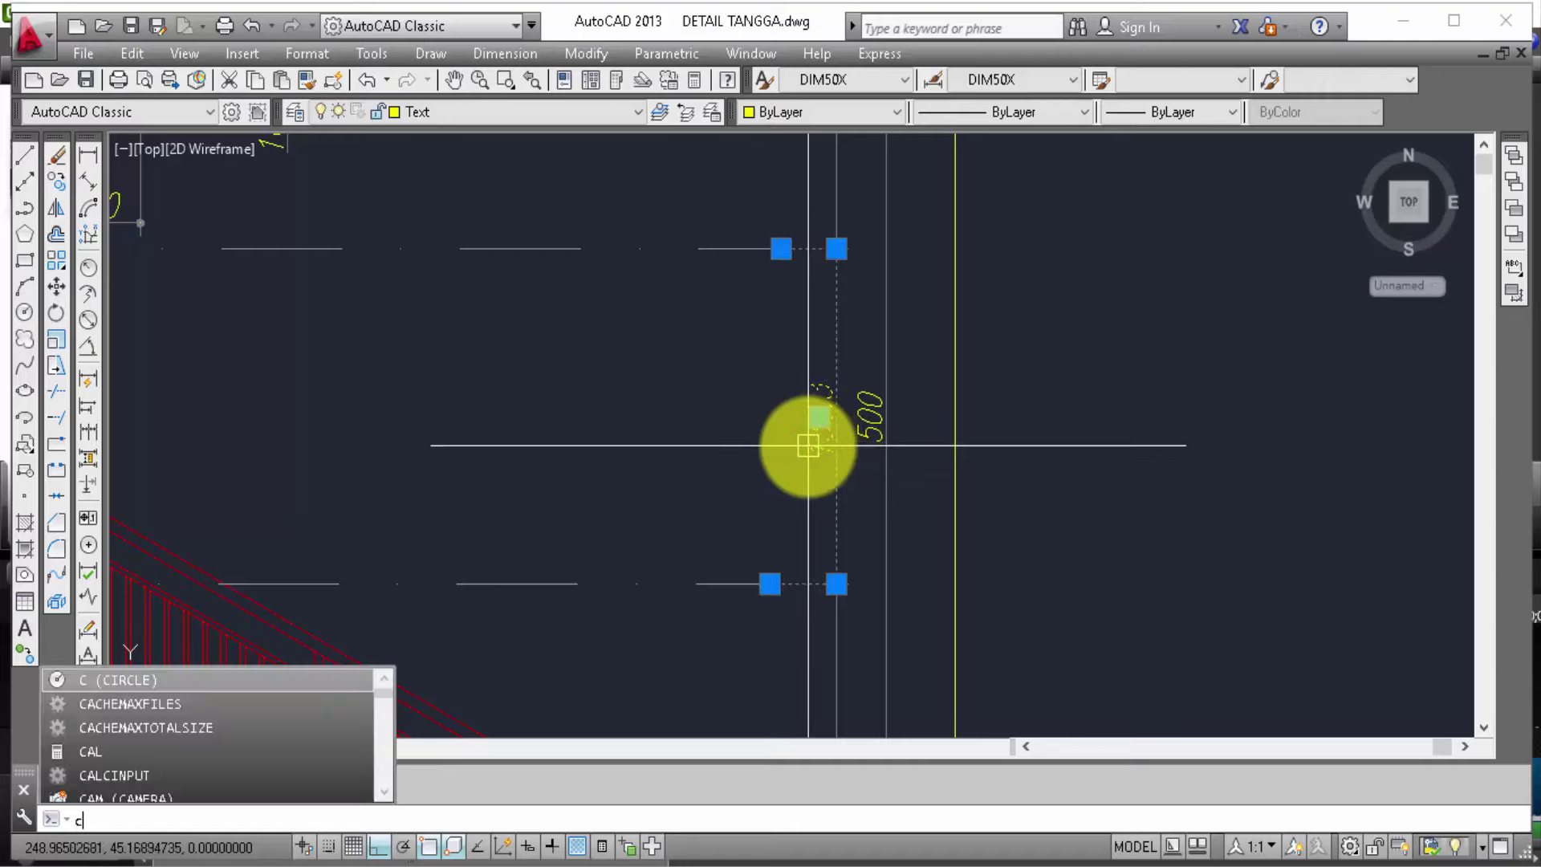
key("Return")
left_click(758, 447)
left_click(1266, 499)
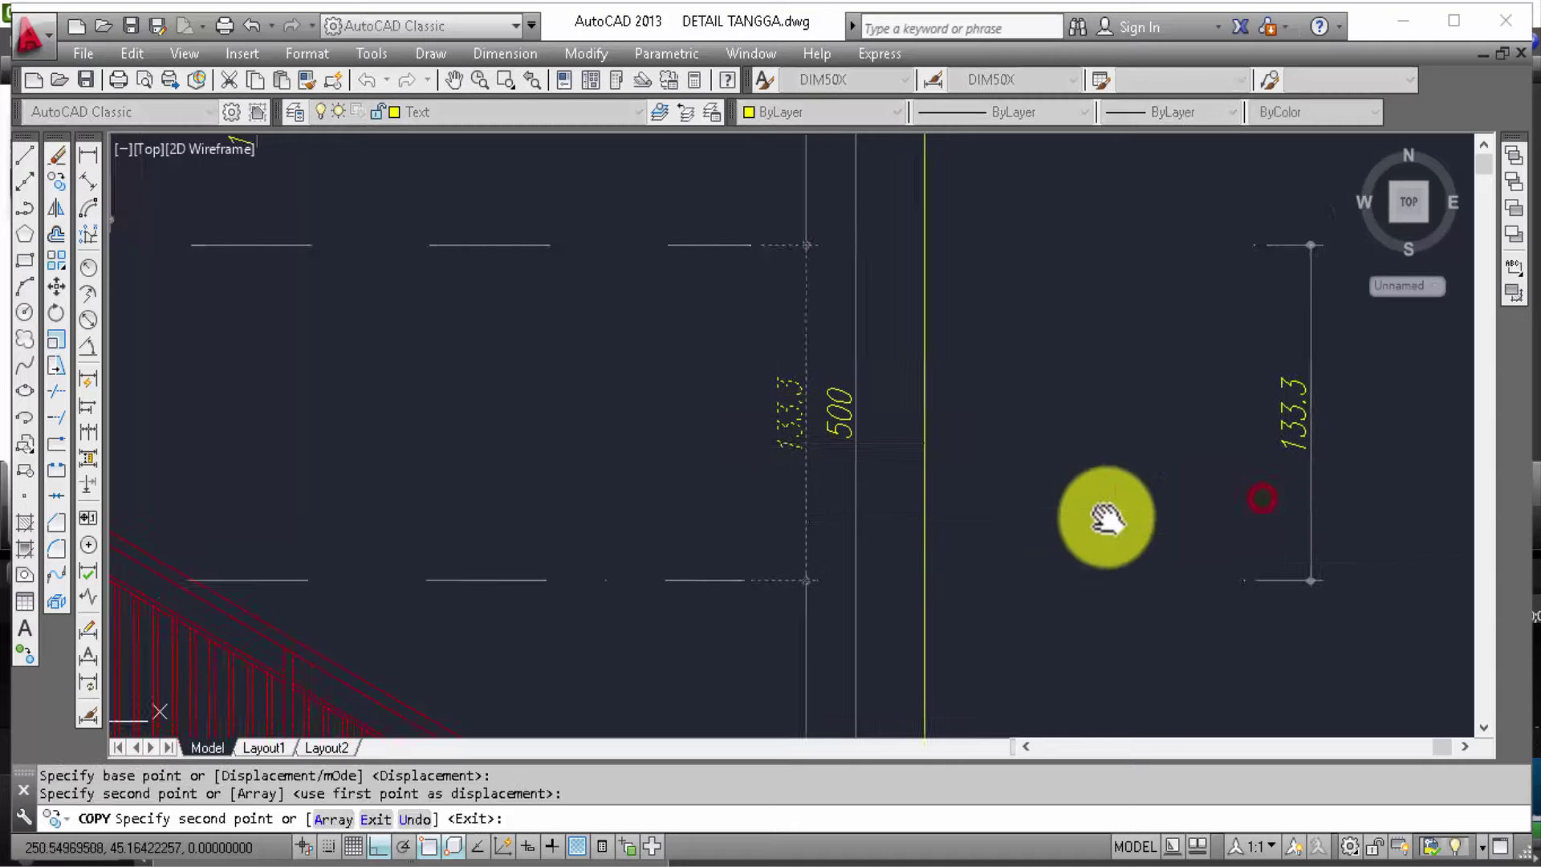
middle_click_drag(1108, 516, 870, 541)
key("Escape")
Step: Explode the copied 133.3 dimension into separate pieces
left_click(1067, 533)
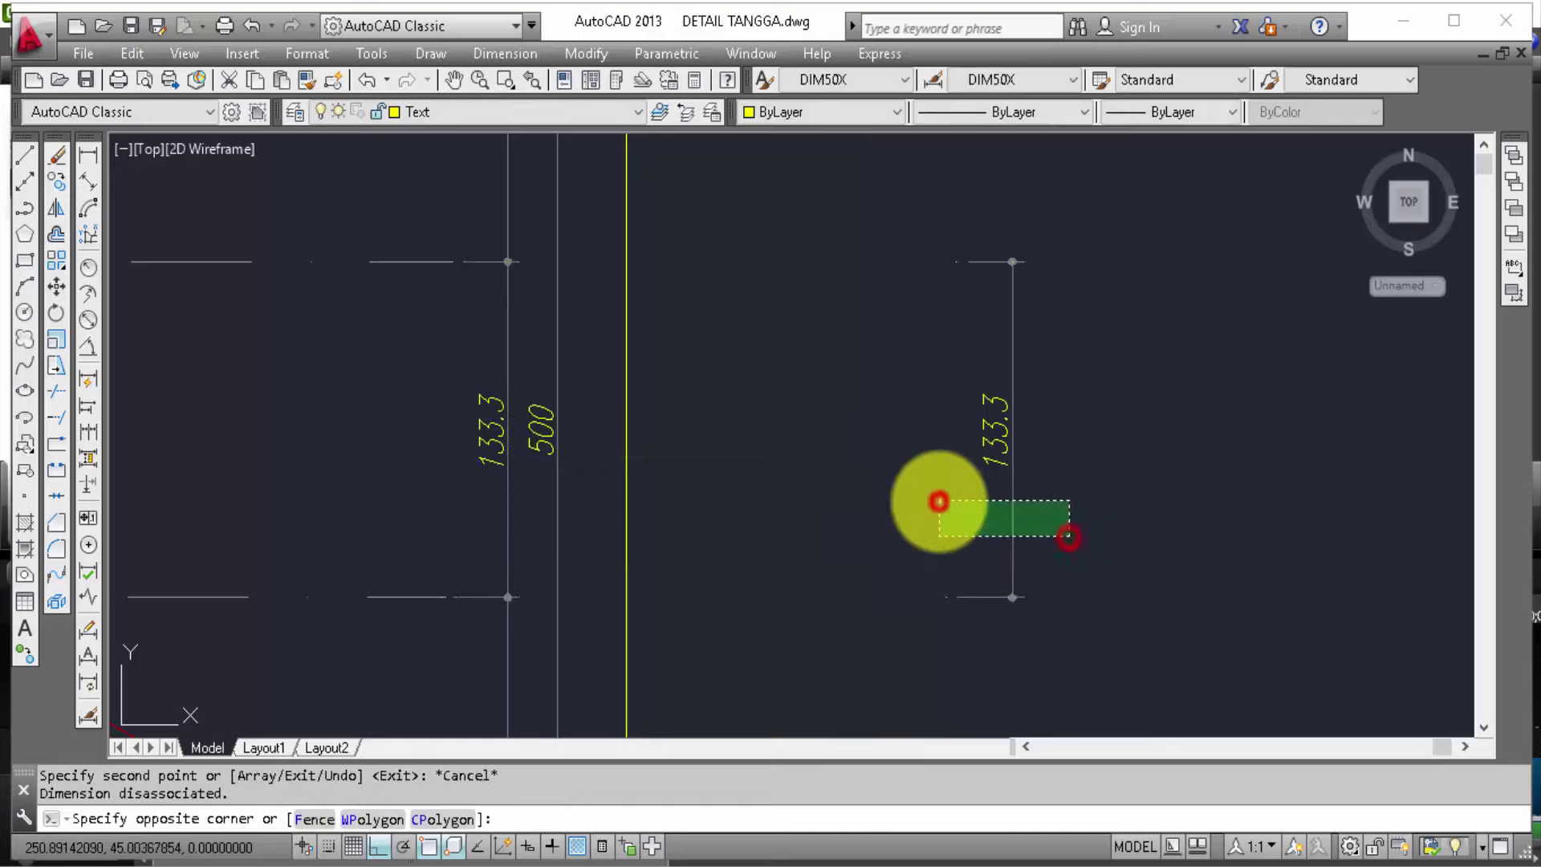
left_click(936, 507)
type("x")
key("Return")
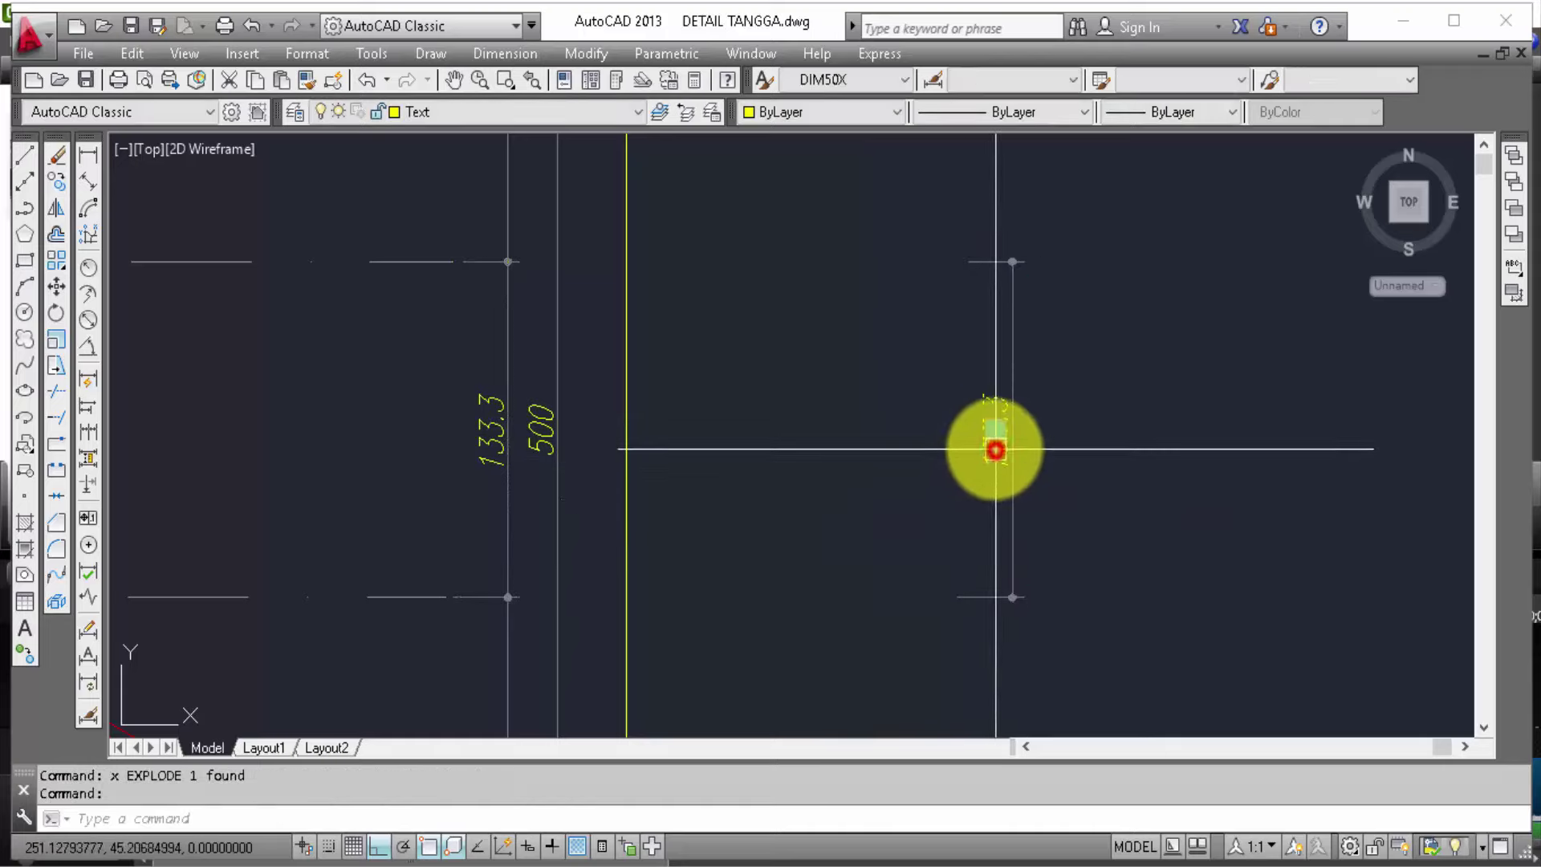
Step: Move the loose 133.3 text to its new spot near the 500 dimension
key("Return")
left_click(988, 443)
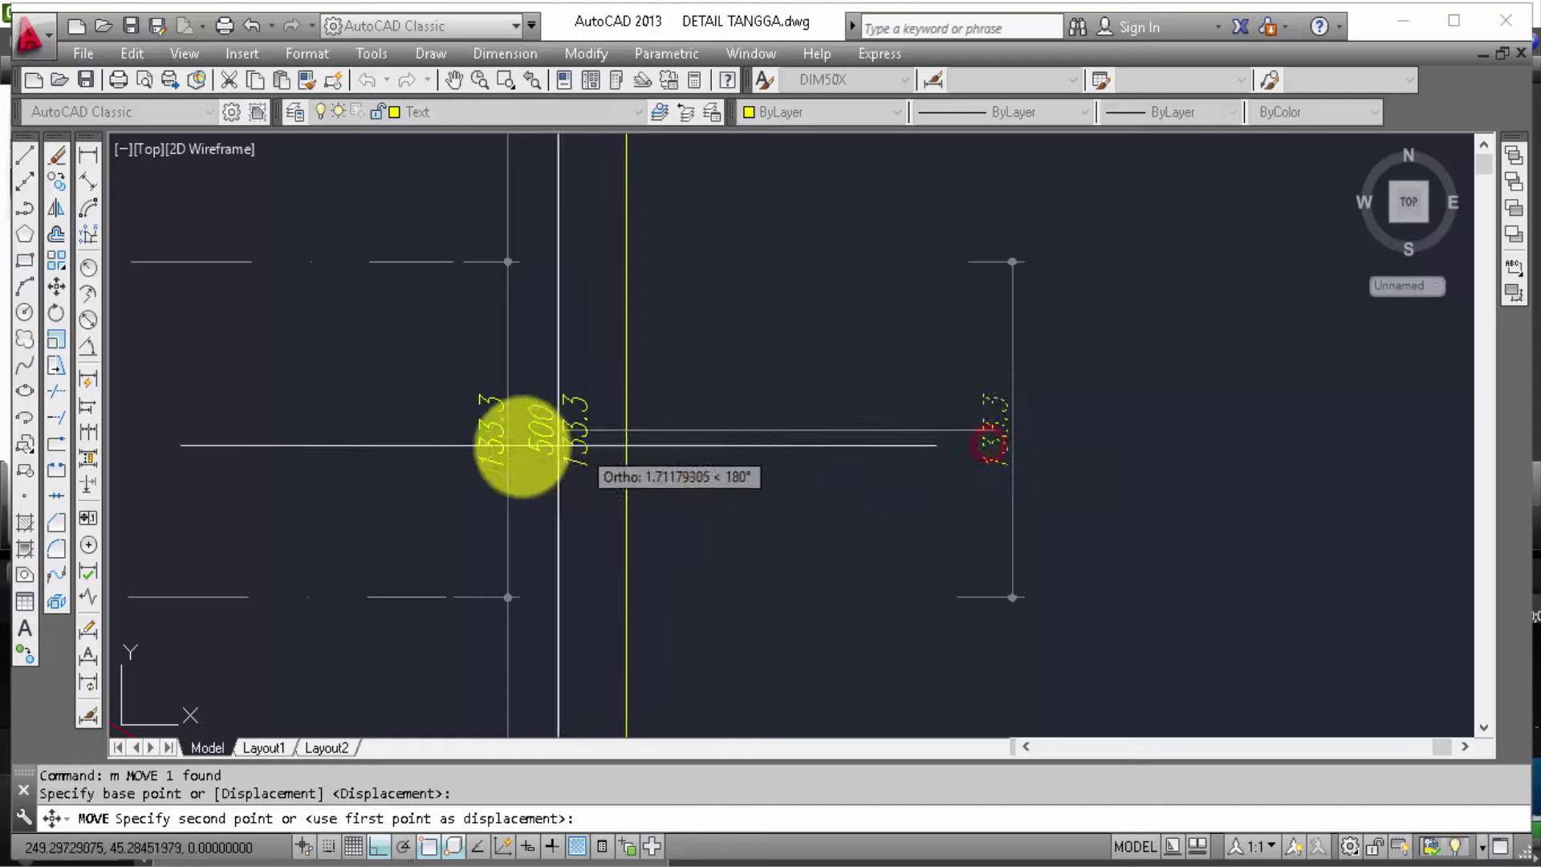
scroll(521, 453, "up", 4)
scroll(516, 459, "down", 2)
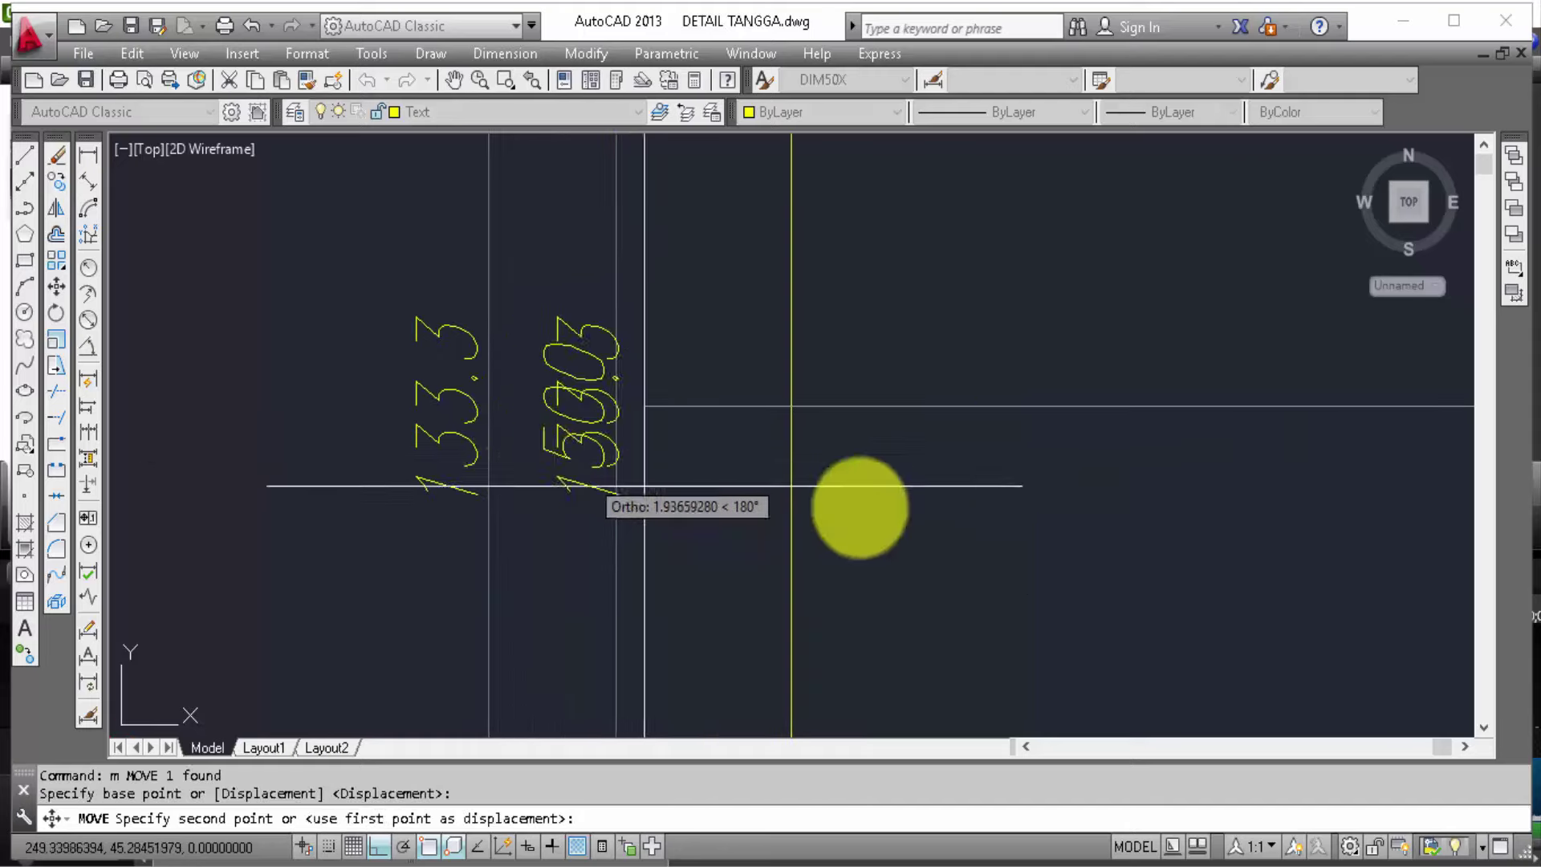
scroll(860, 505, "down", 2)
middle_click_drag(1069, 499, 1129, 537)
left_click(1108, 521)
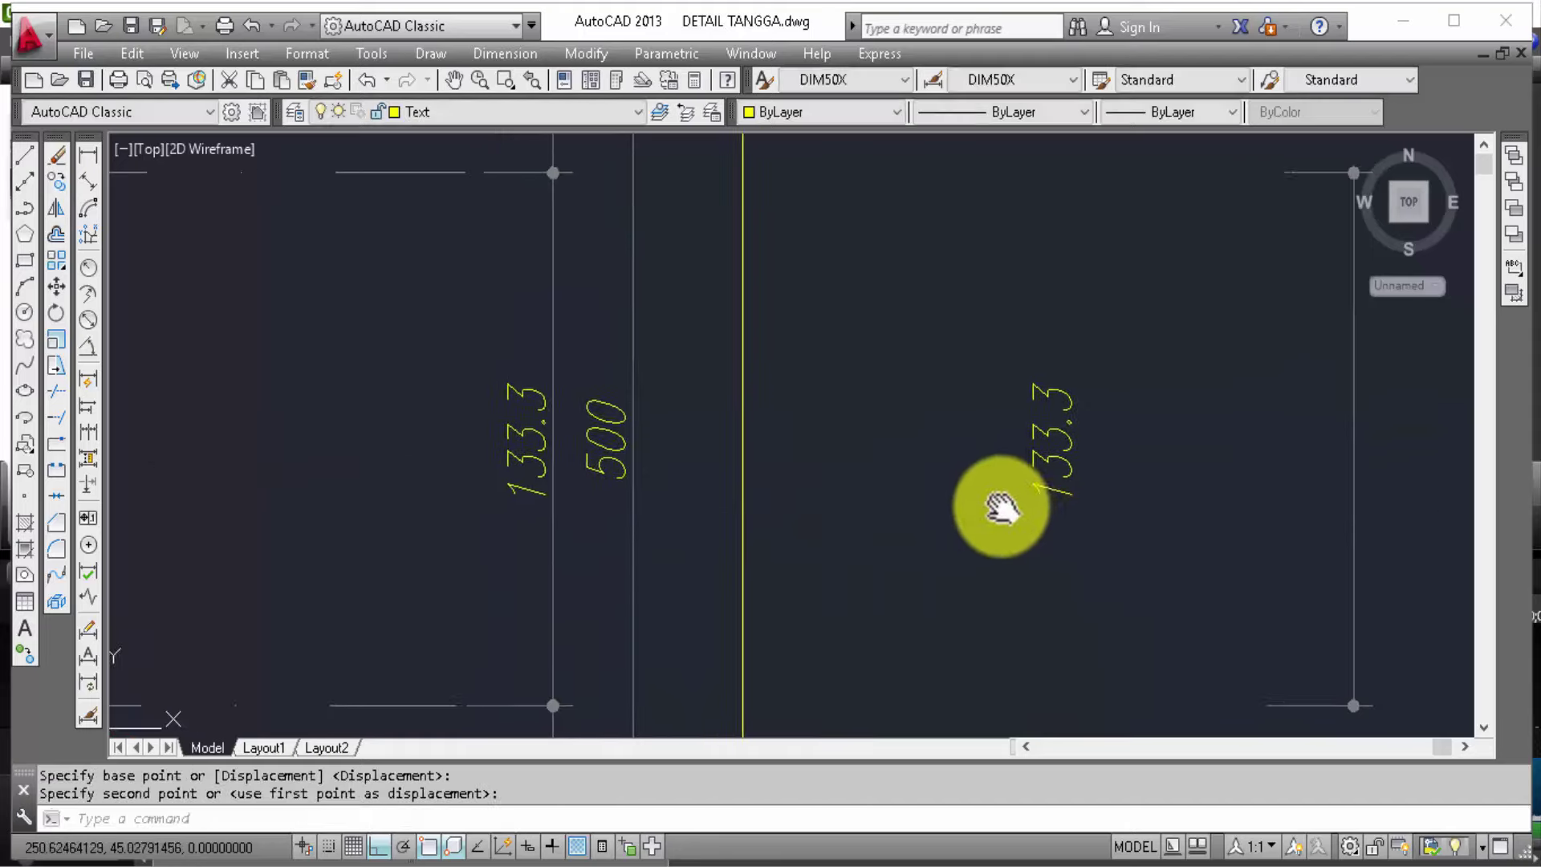
scroll(1087, 543, "down", 2)
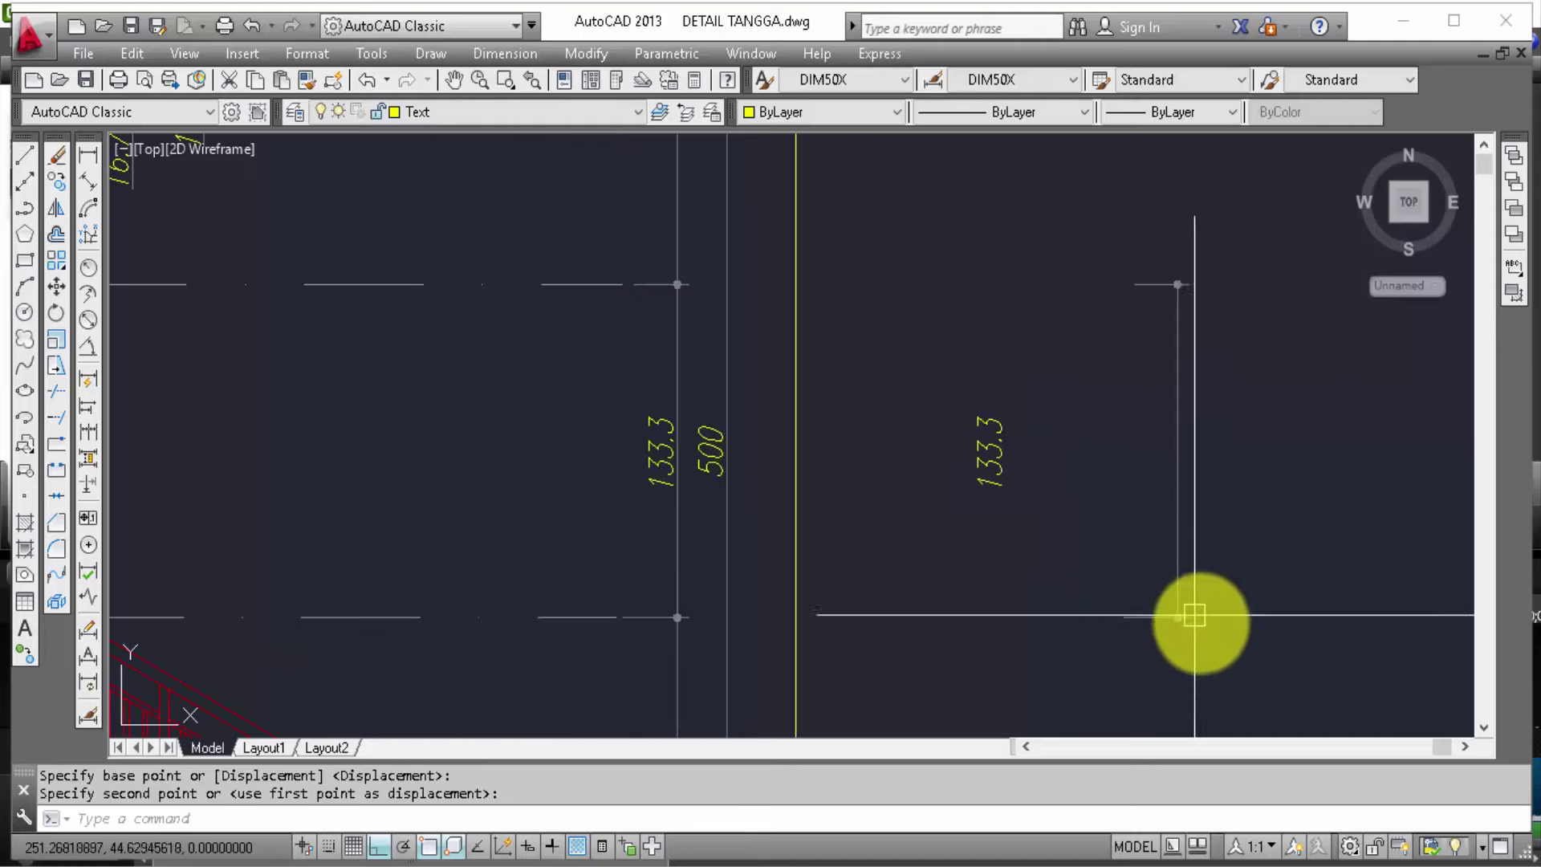
Step: Erase the exploded copy's leftover lines with a crossing window
left_click(1238, 654)
left_click(1135, 276)
type("e")
key("Return")
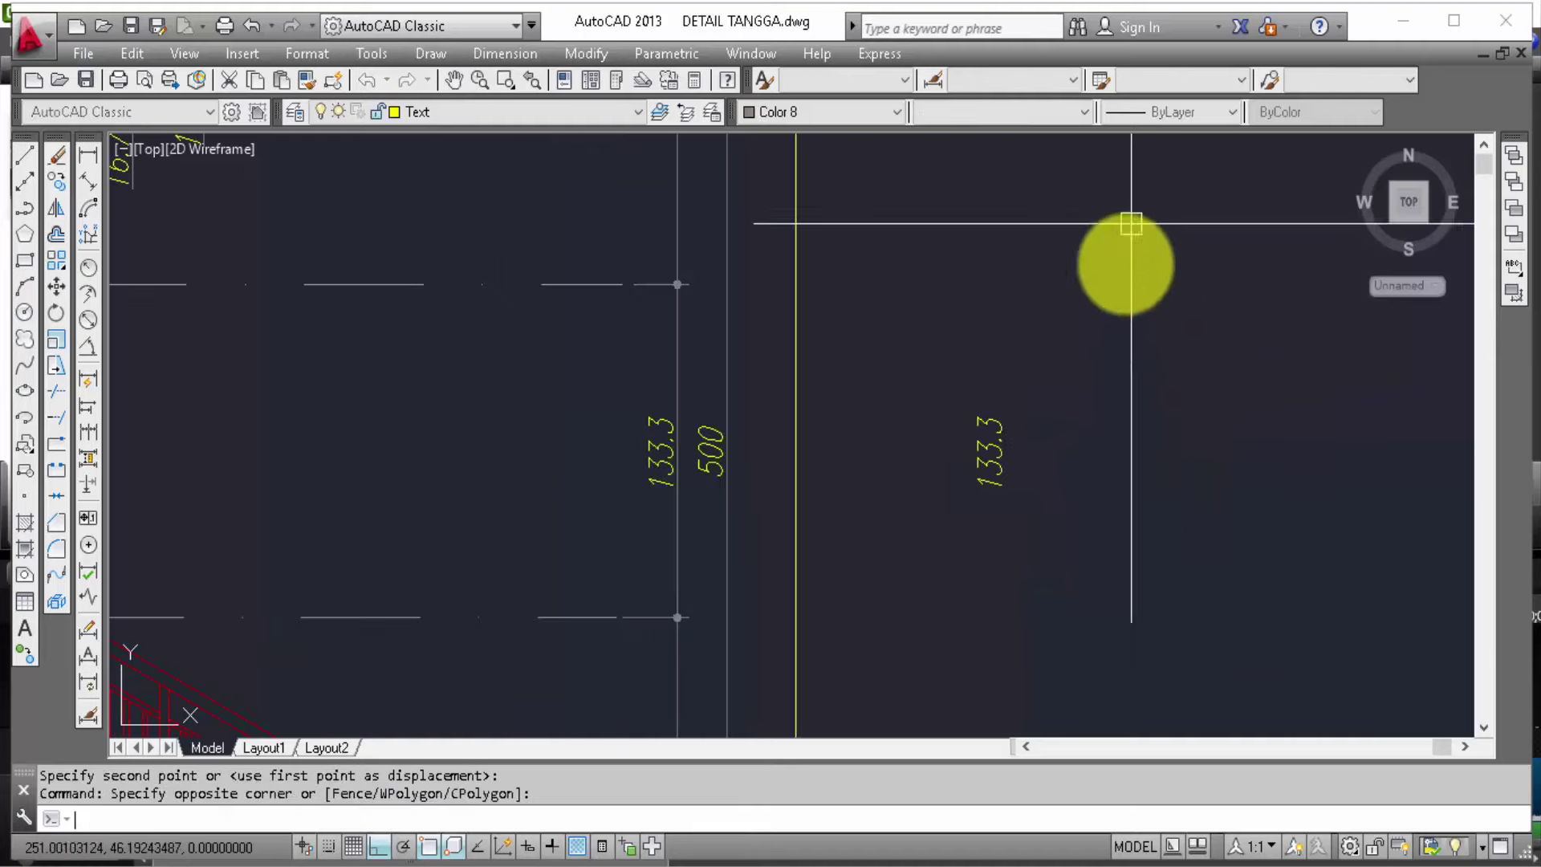
scroll(1054, 444, "down", 2)
scroll(1163, 405, "down", 2)
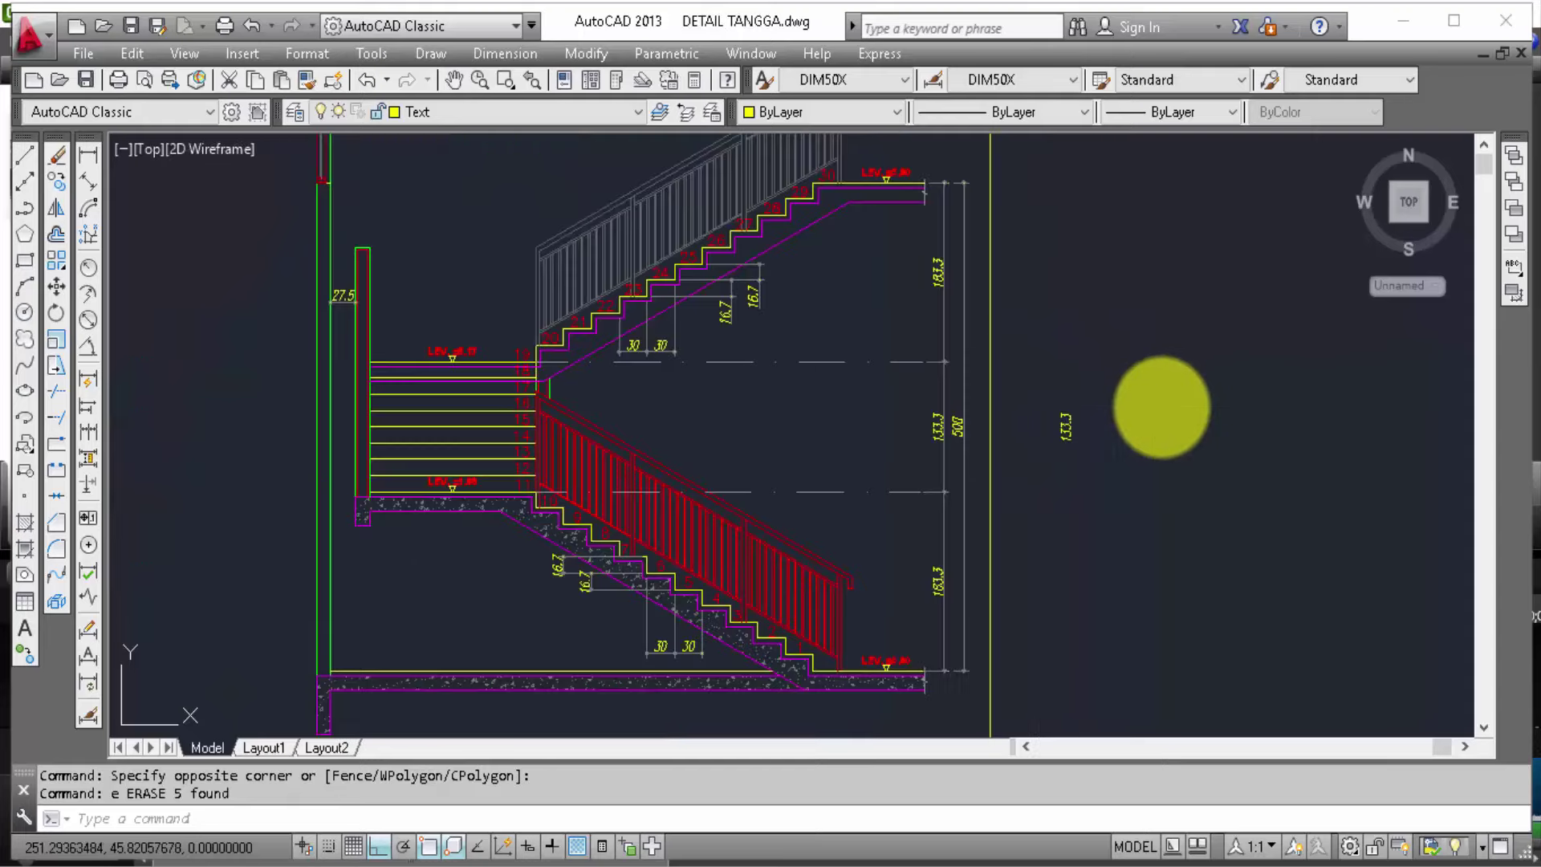
scroll(1146, 385, "down", 2)
middle_click_drag(1099, 242, 1022, 562)
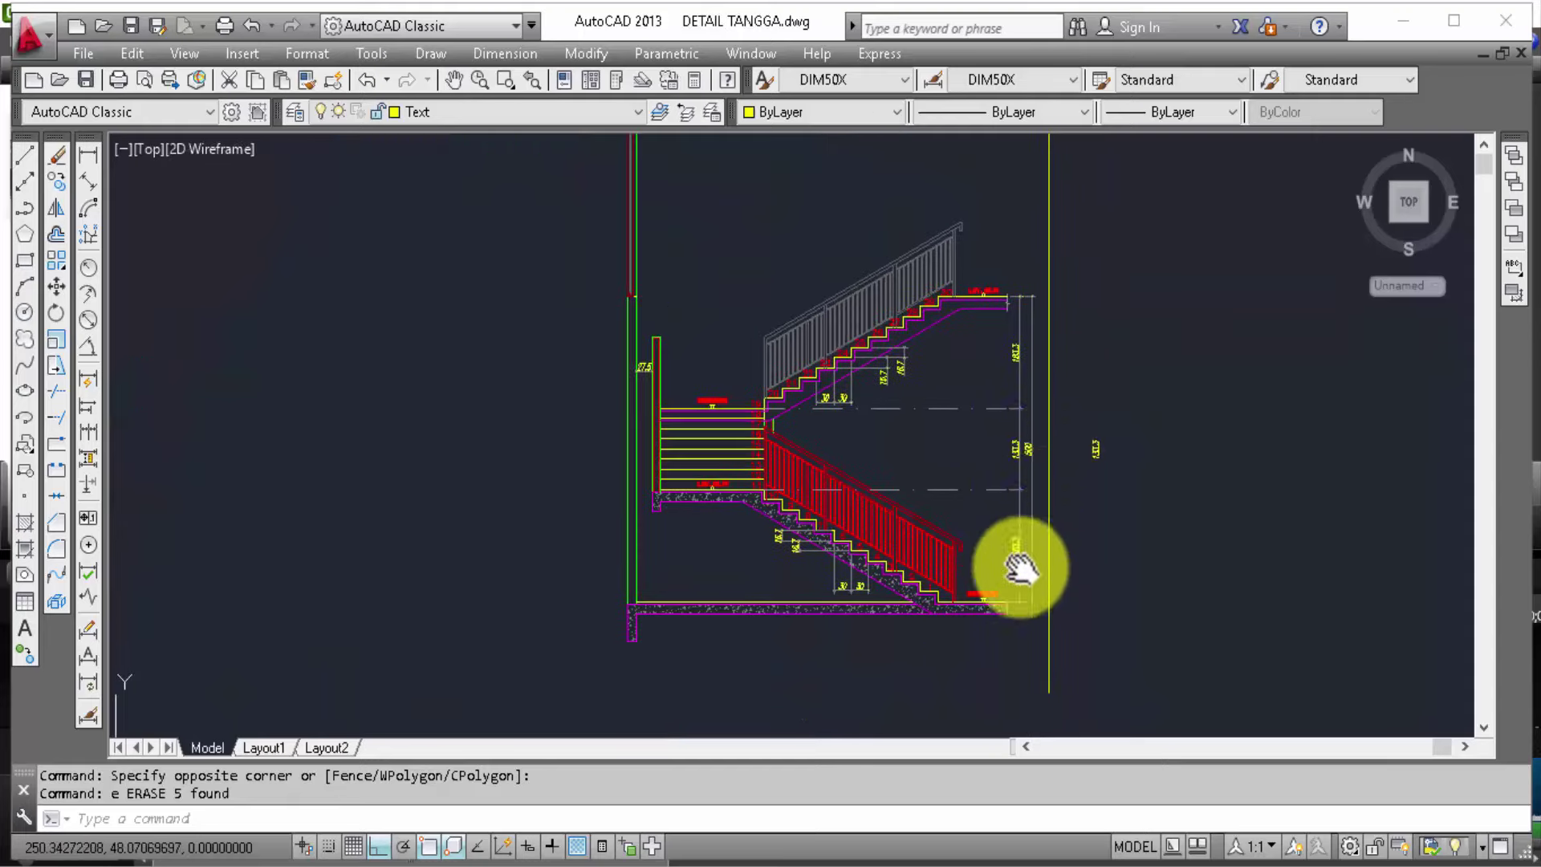
Step: Move the green frame's right vertical line to a new position
left_click(1018, 399)
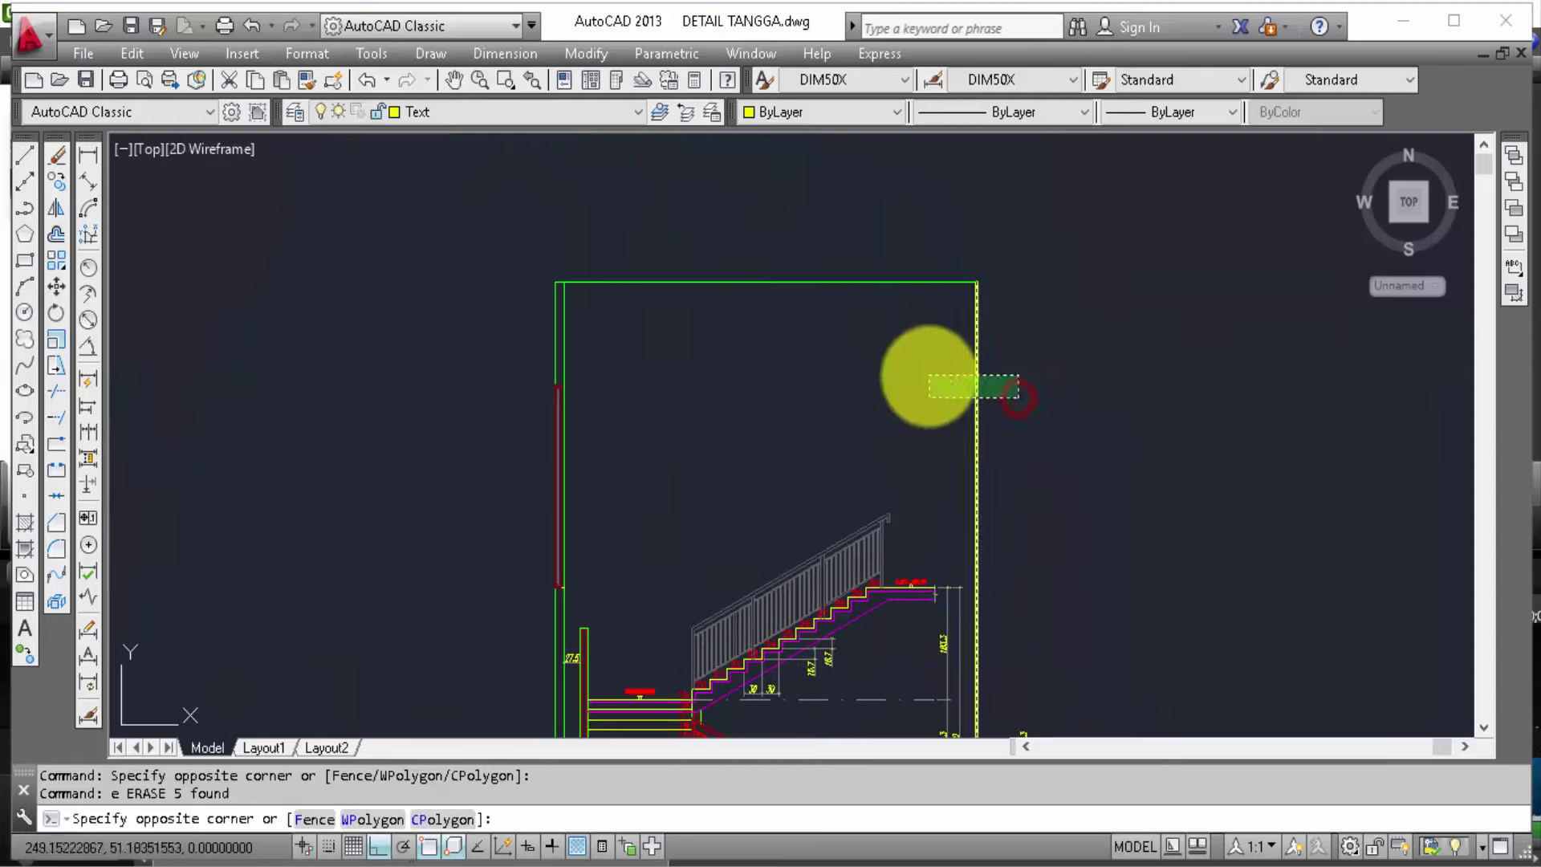
left_click(929, 375)
type("m")
key("Return")
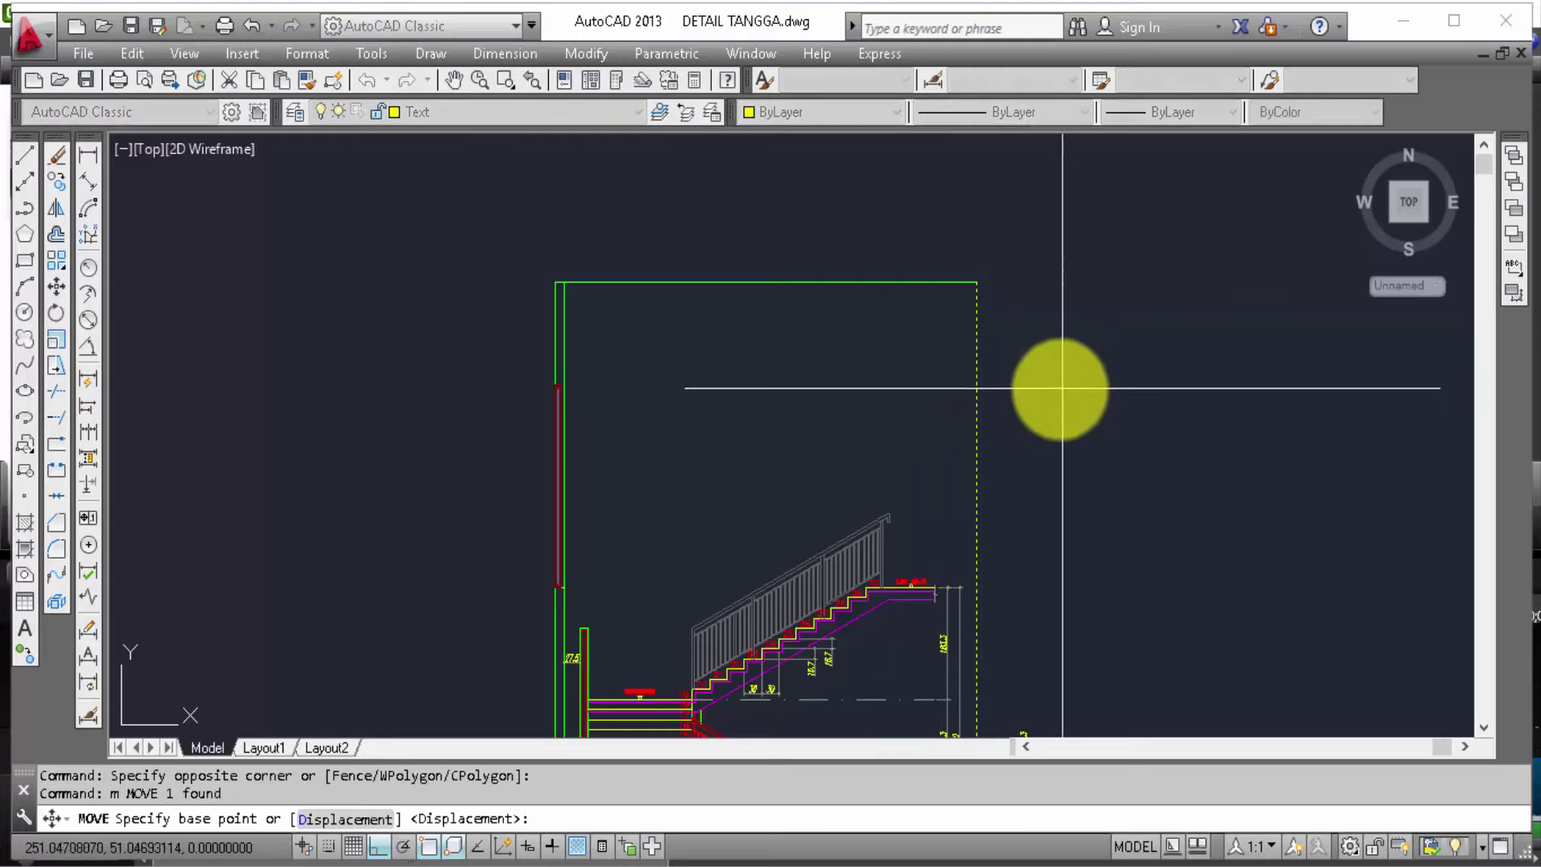
left_click(1053, 385)
left_click(1078, 430)
middle_click_drag(1077, 430, 1067, 275)
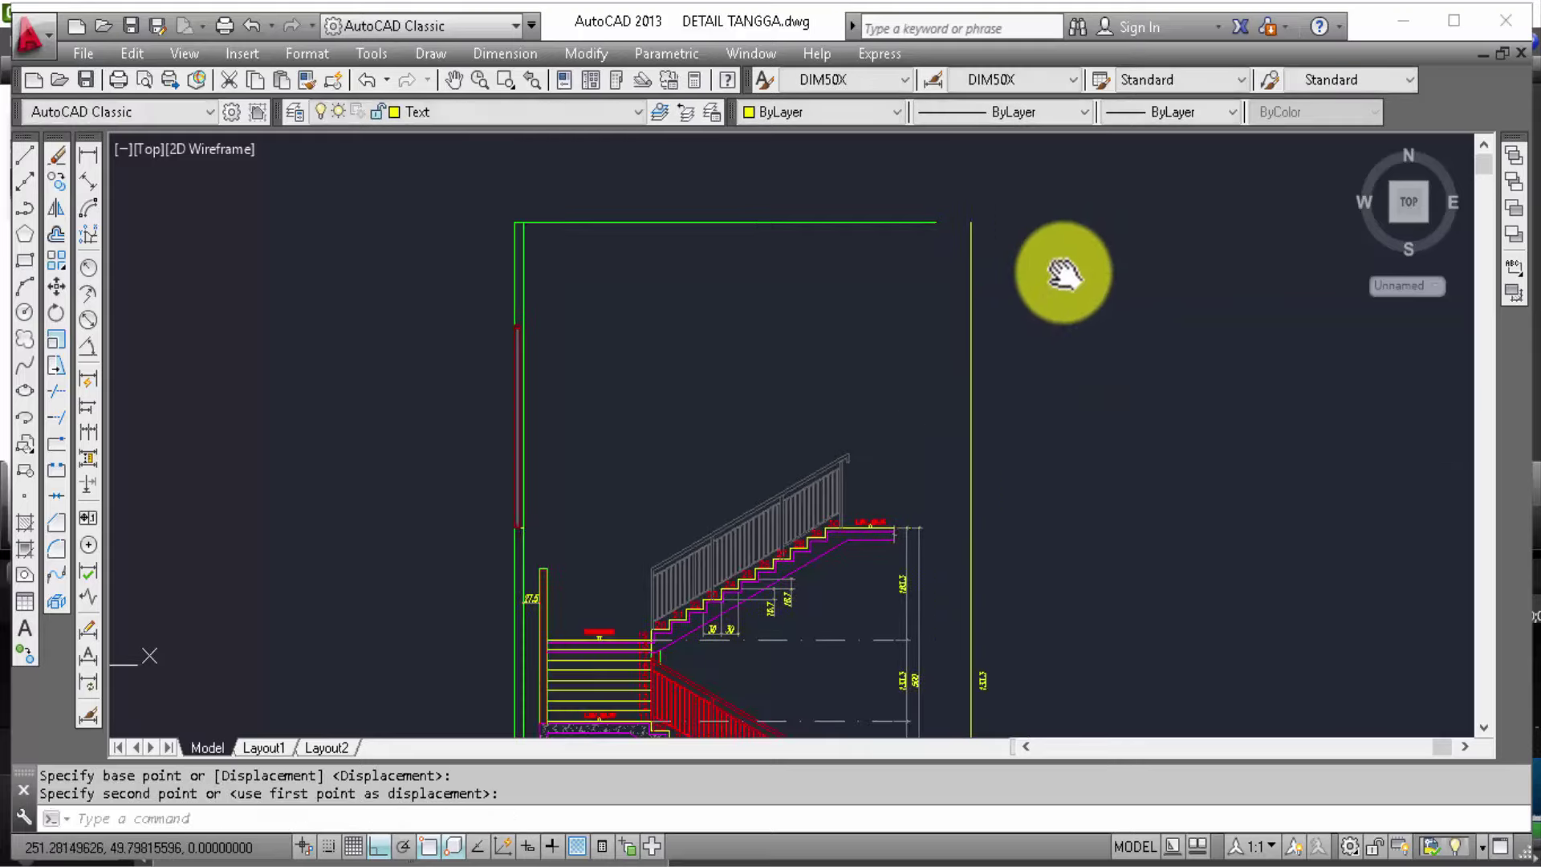
Step: Start EXTEND toward the top green line, then cancel it
type("ex")
key("Return")
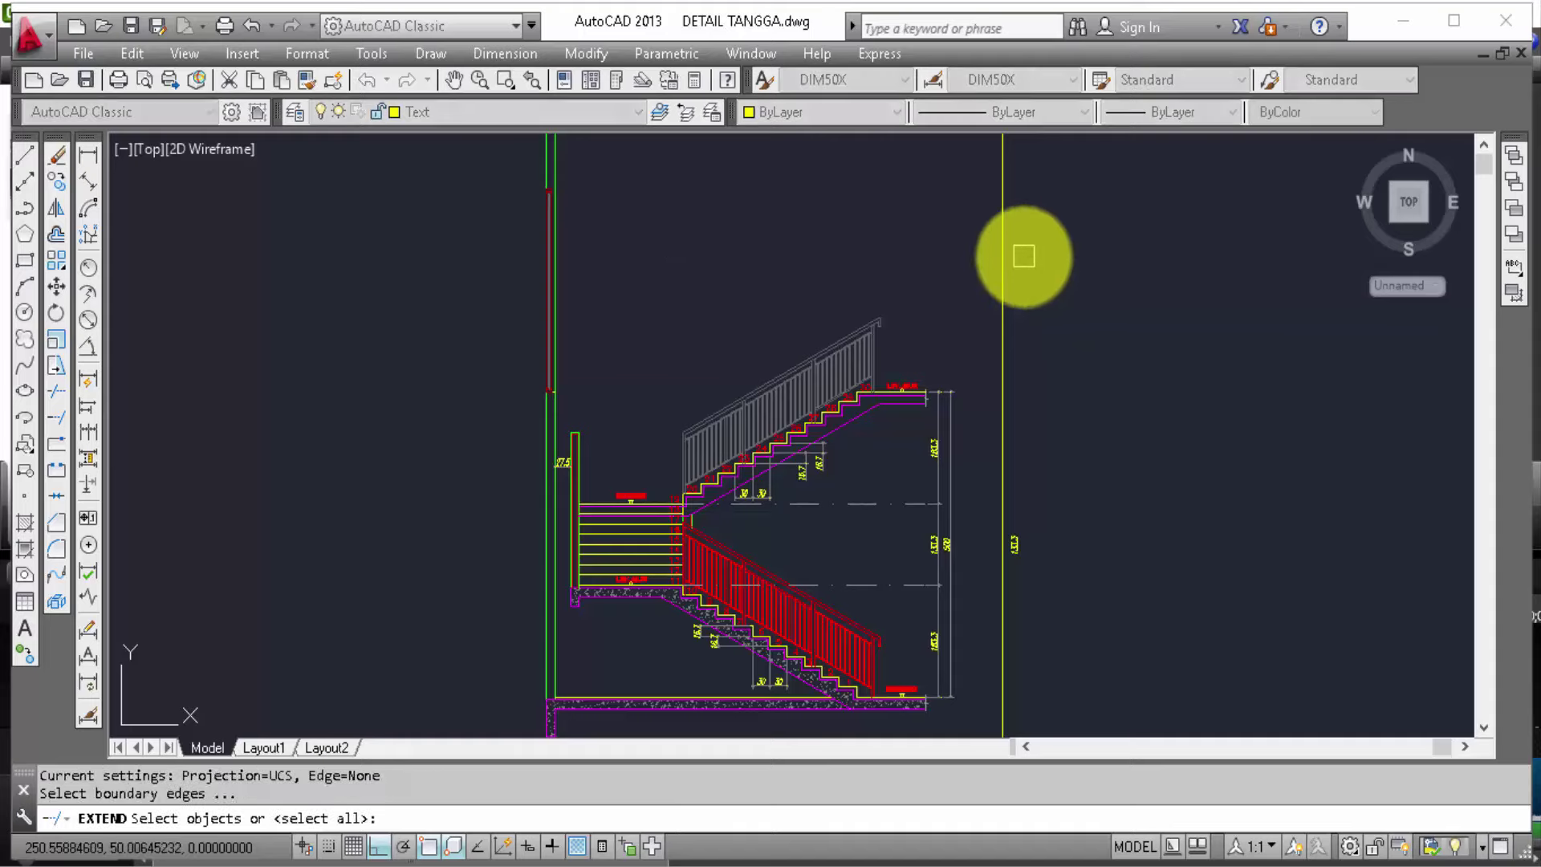
key("Return")
middle_click_drag(1031, 248, 1068, 440)
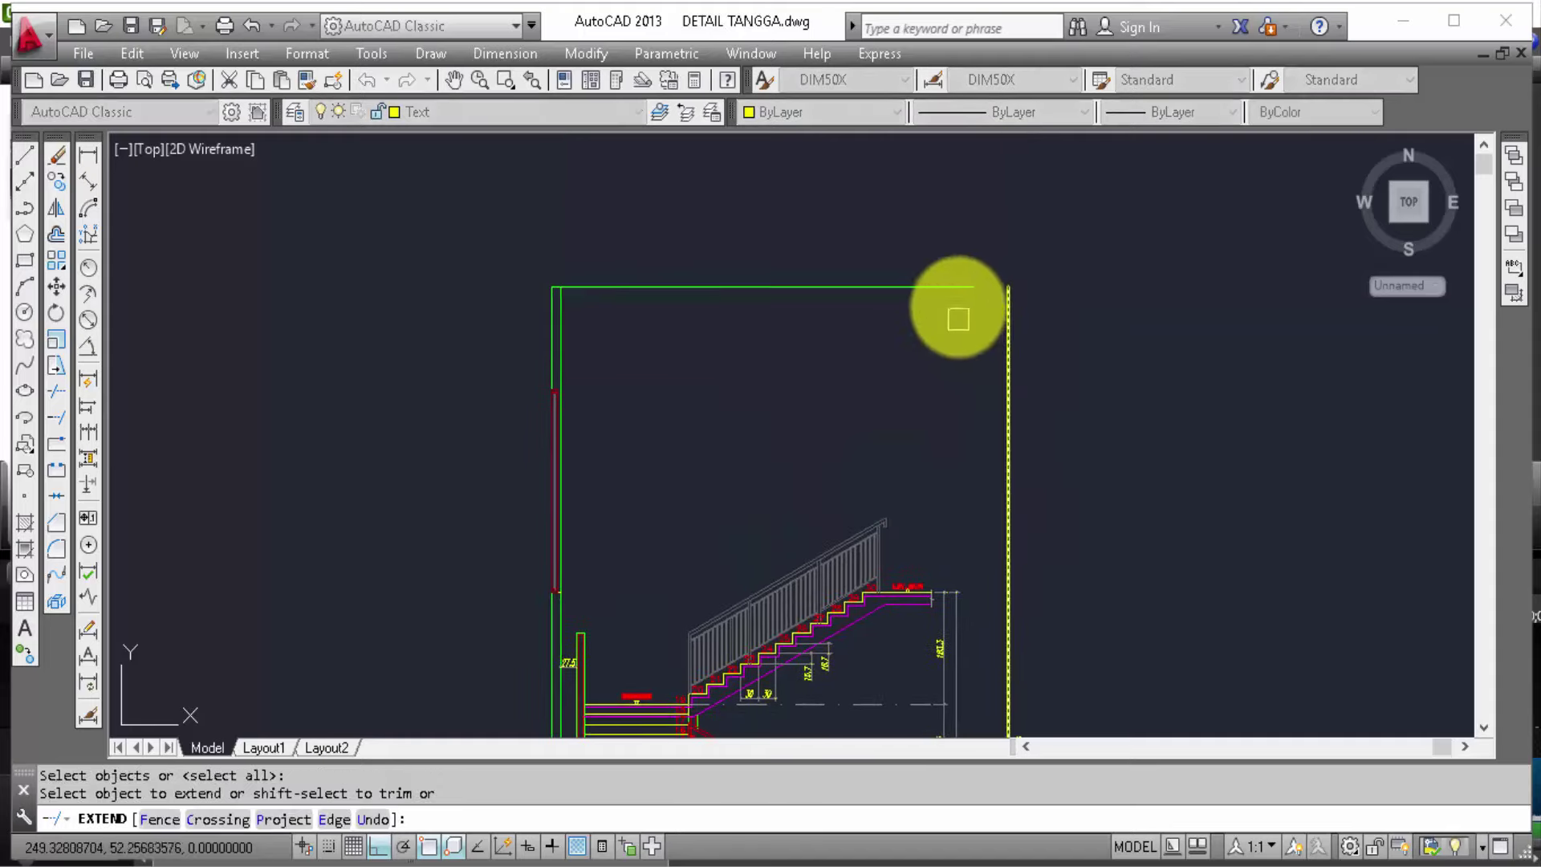
middle_click_drag(1101, 368, 1095, 190)
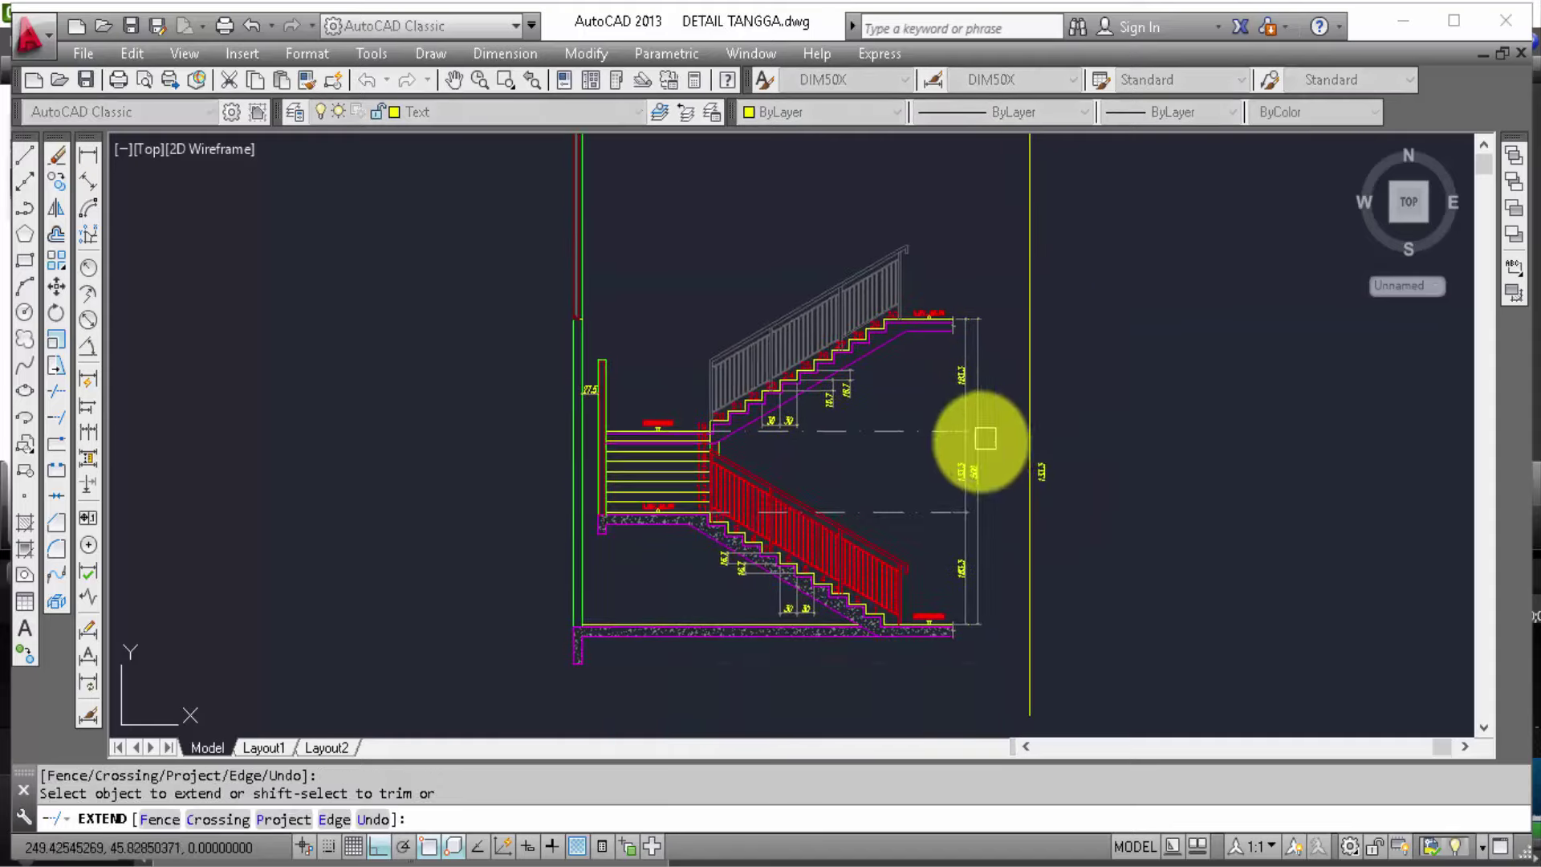
key("Escape")
Step: Move the 500 overall dimension further to the right
left_click(978, 447)
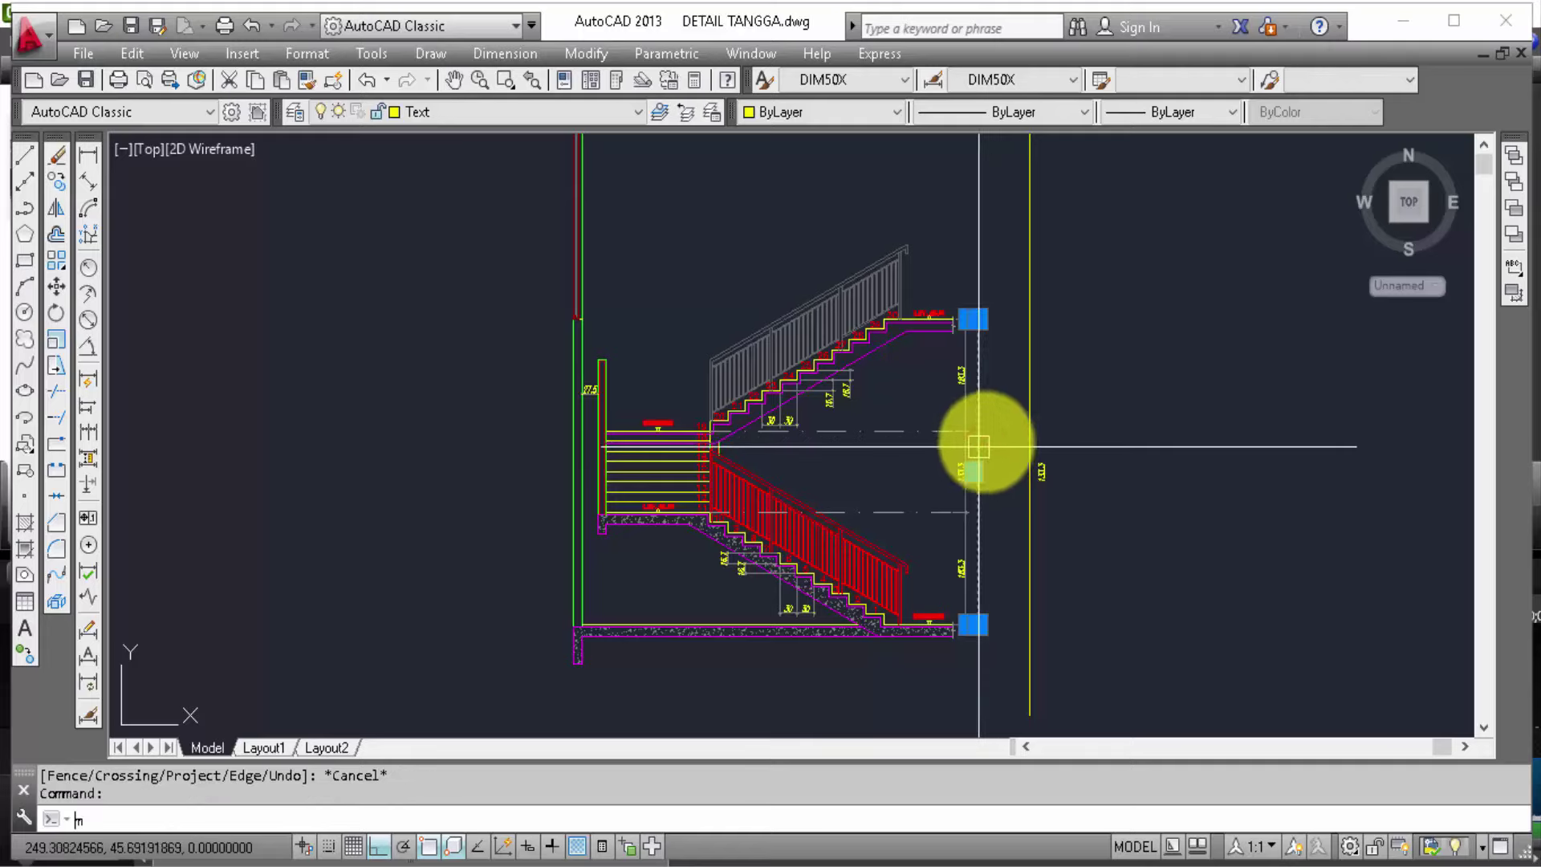
key("Return")
scroll(984, 437, "up", 3)
scroll(996, 416, "up", 2)
left_click(964, 417)
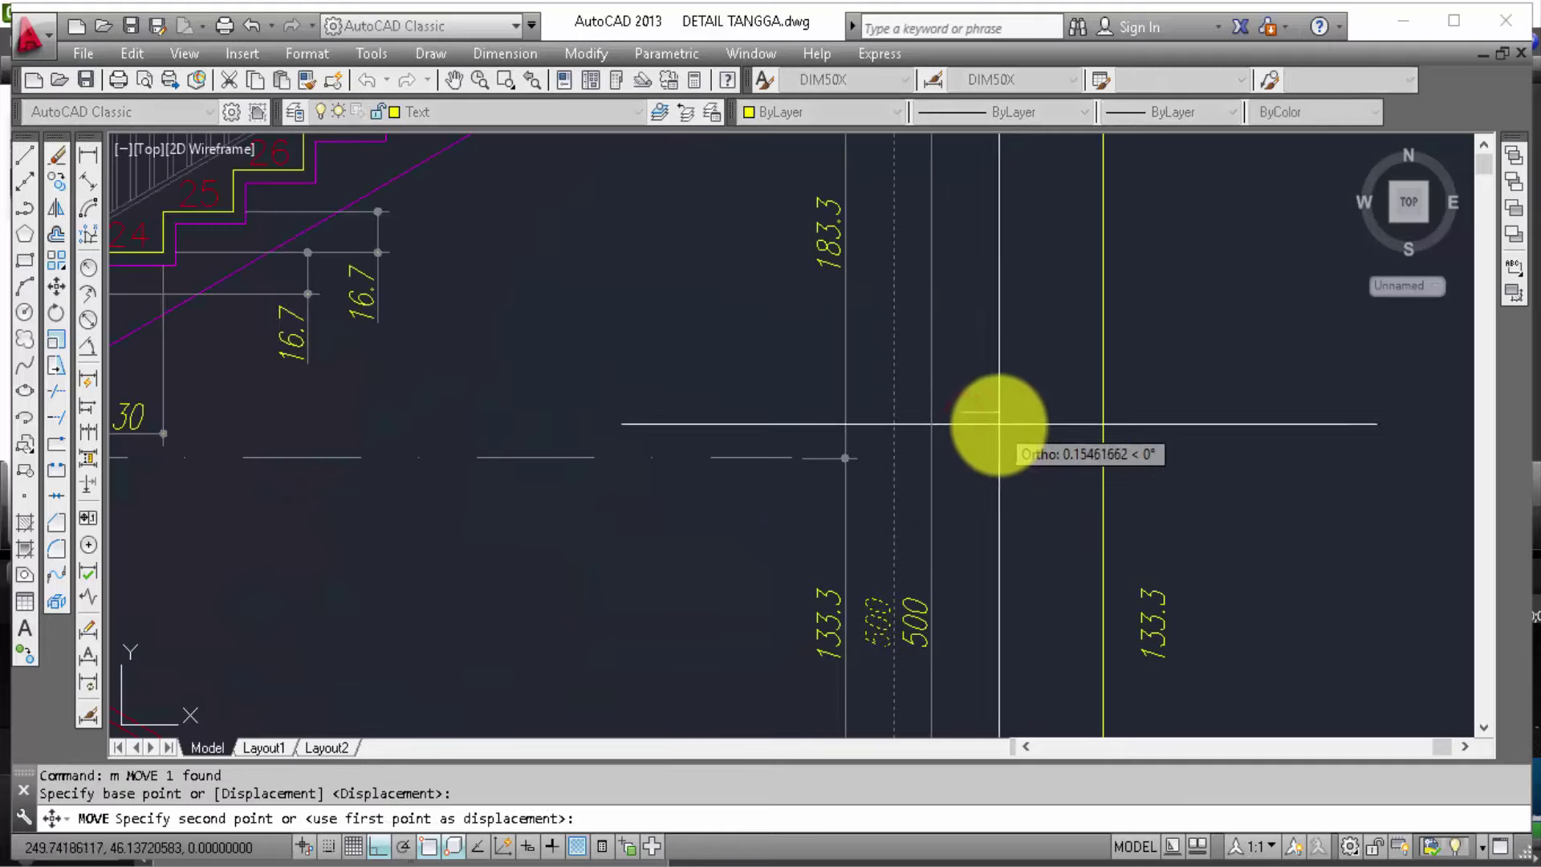
left_click(1009, 428)
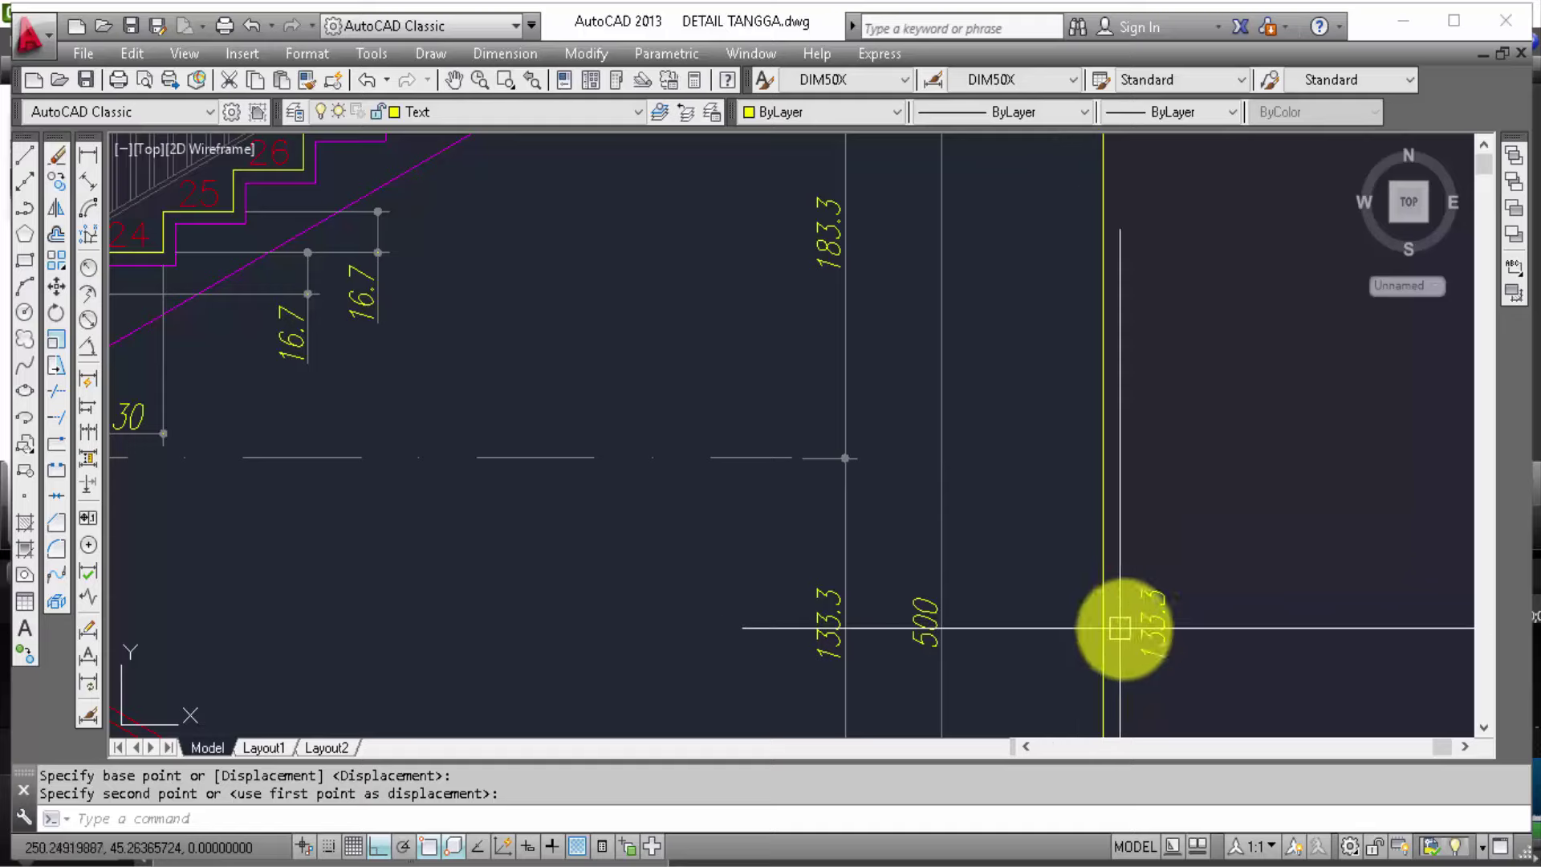
Step: Move the loose 133.3 dimension next to the chain's middle 133.3 value
left_click(1148, 626)
left_click(1153, 622)
type("m")
key("Return")
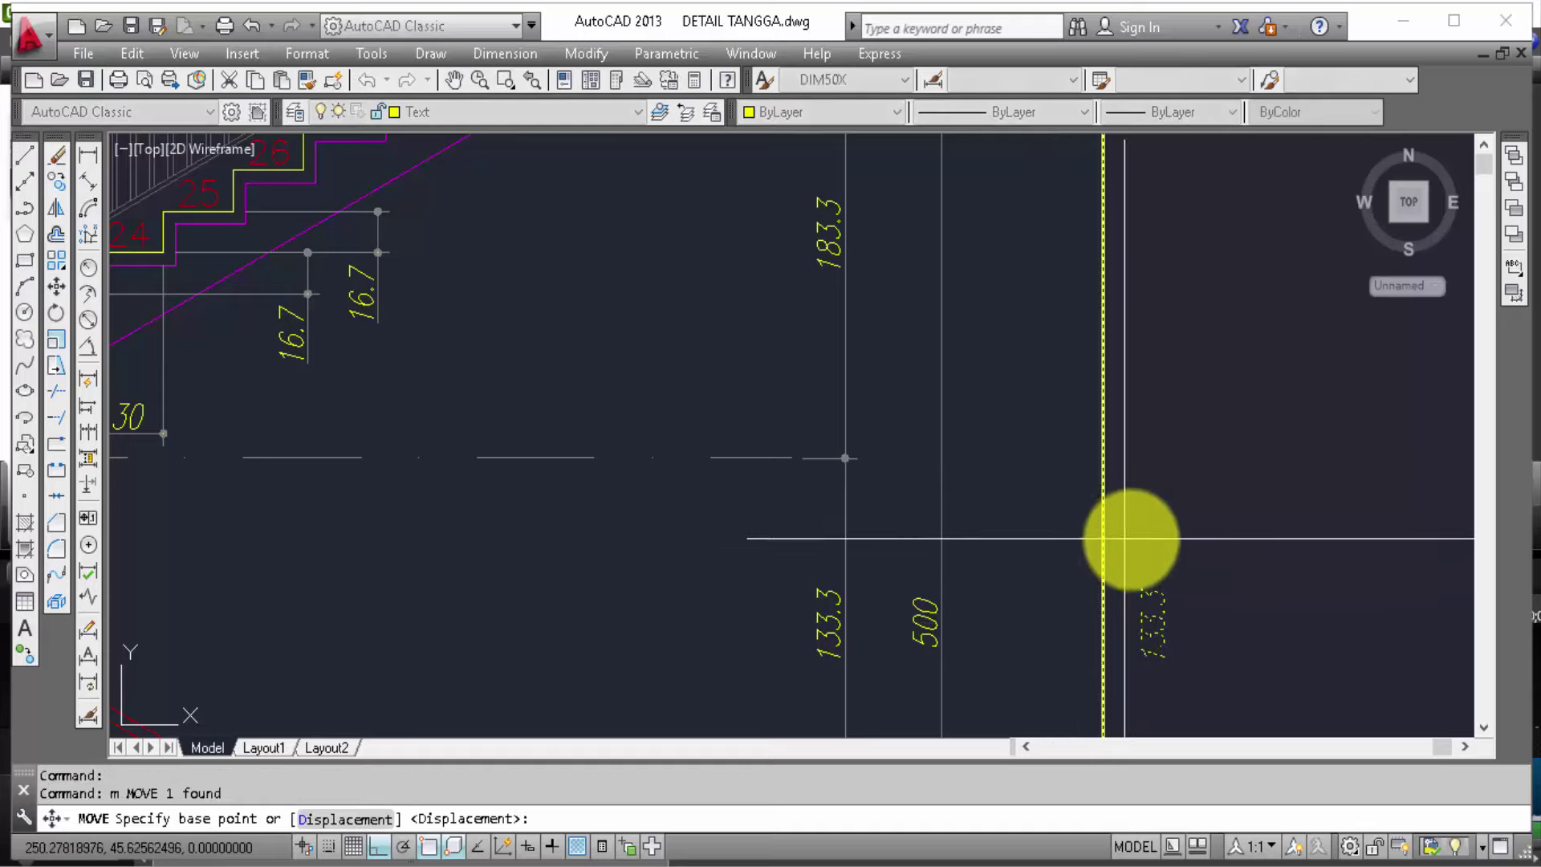
left_click(1153, 549)
scroll(927, 566, "up", 2)
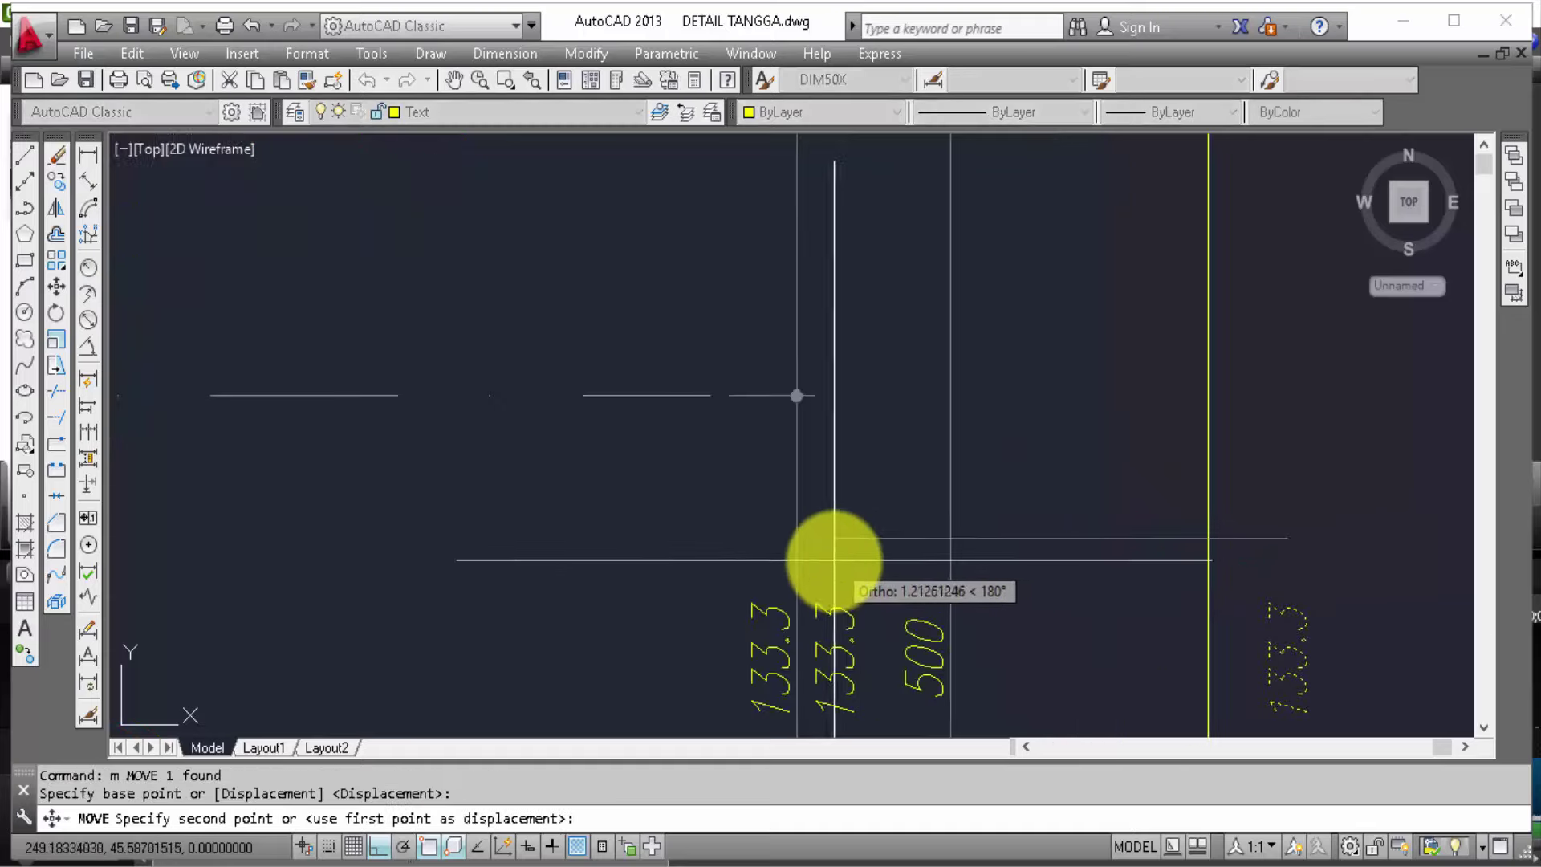
left_click(833, 561)
scroll(1015, 508, "down", 2)
scroll(1042, 506, "down", 2)
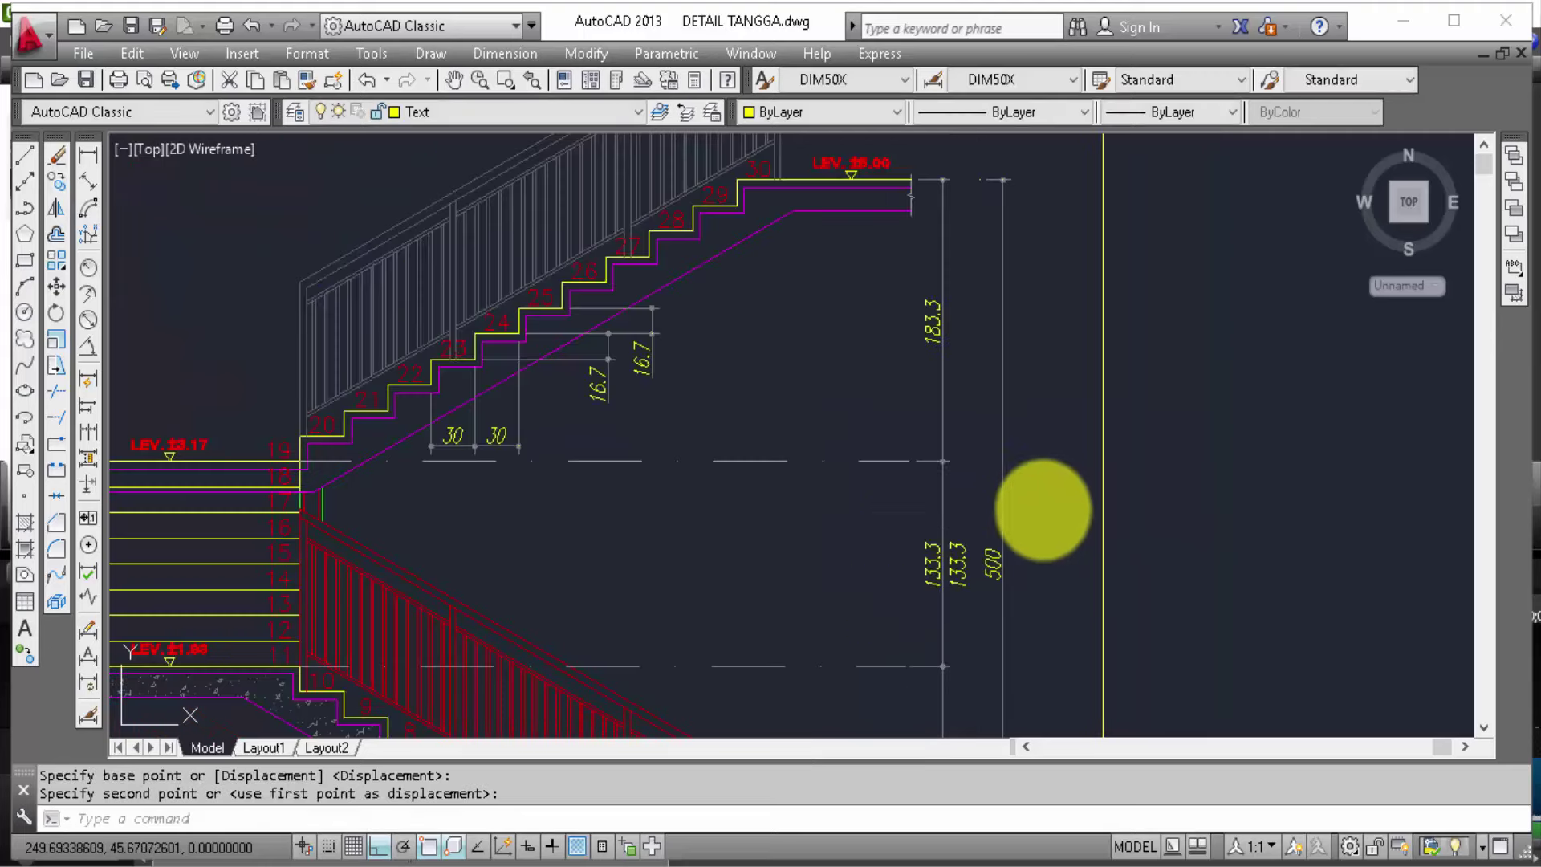
middle_click_drag(888, 522, 977, 257)
middle_click_drag(921, 482, 981, 259)
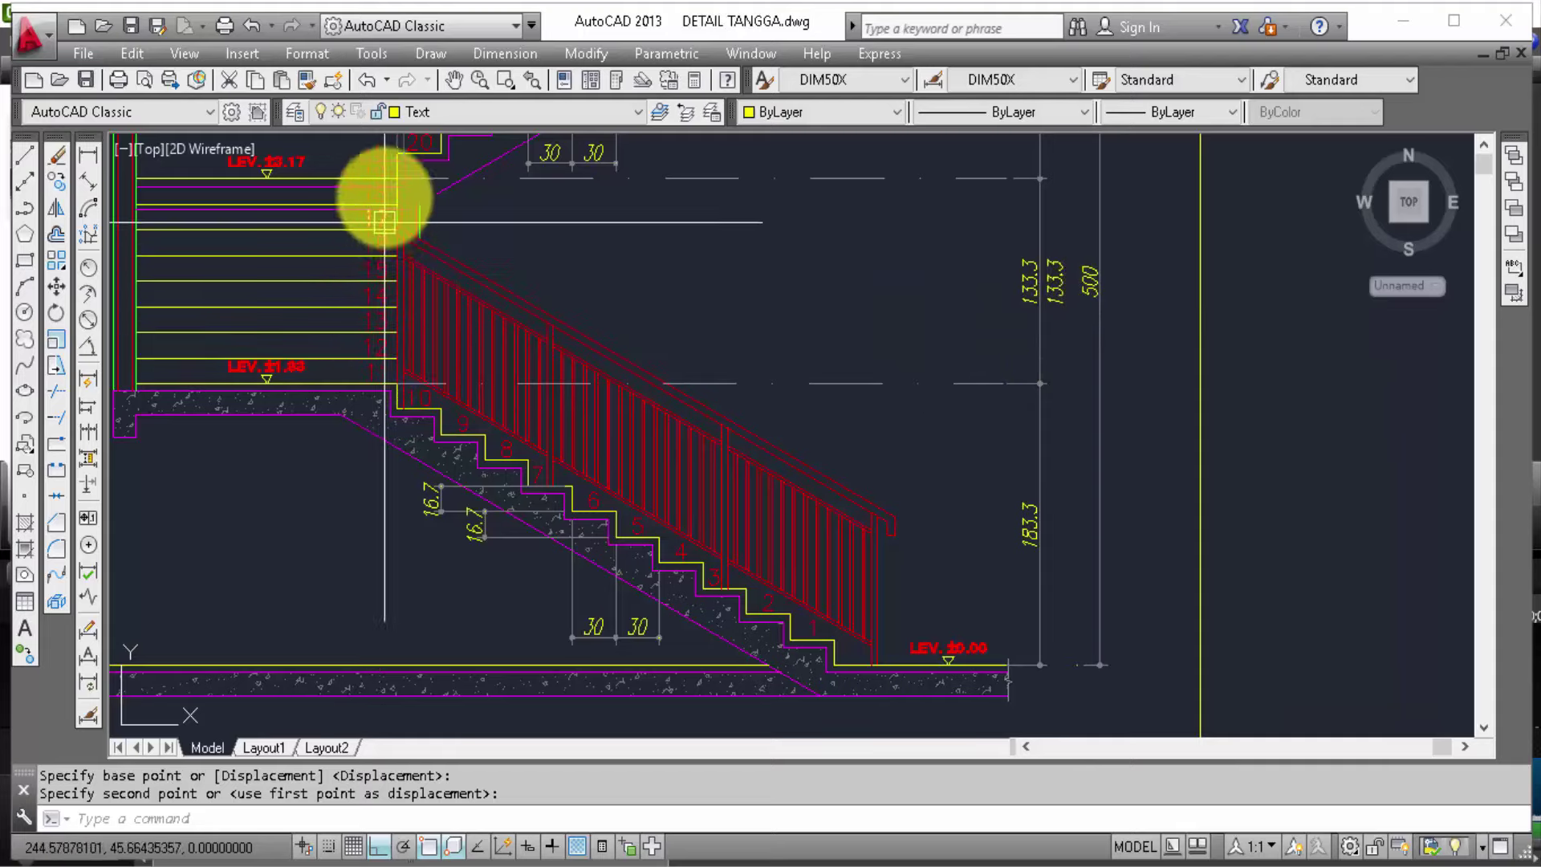
Step: Replace the 133.3 dimension's text with an italic 8 label
key("Escape")
double_click(1065, 281)
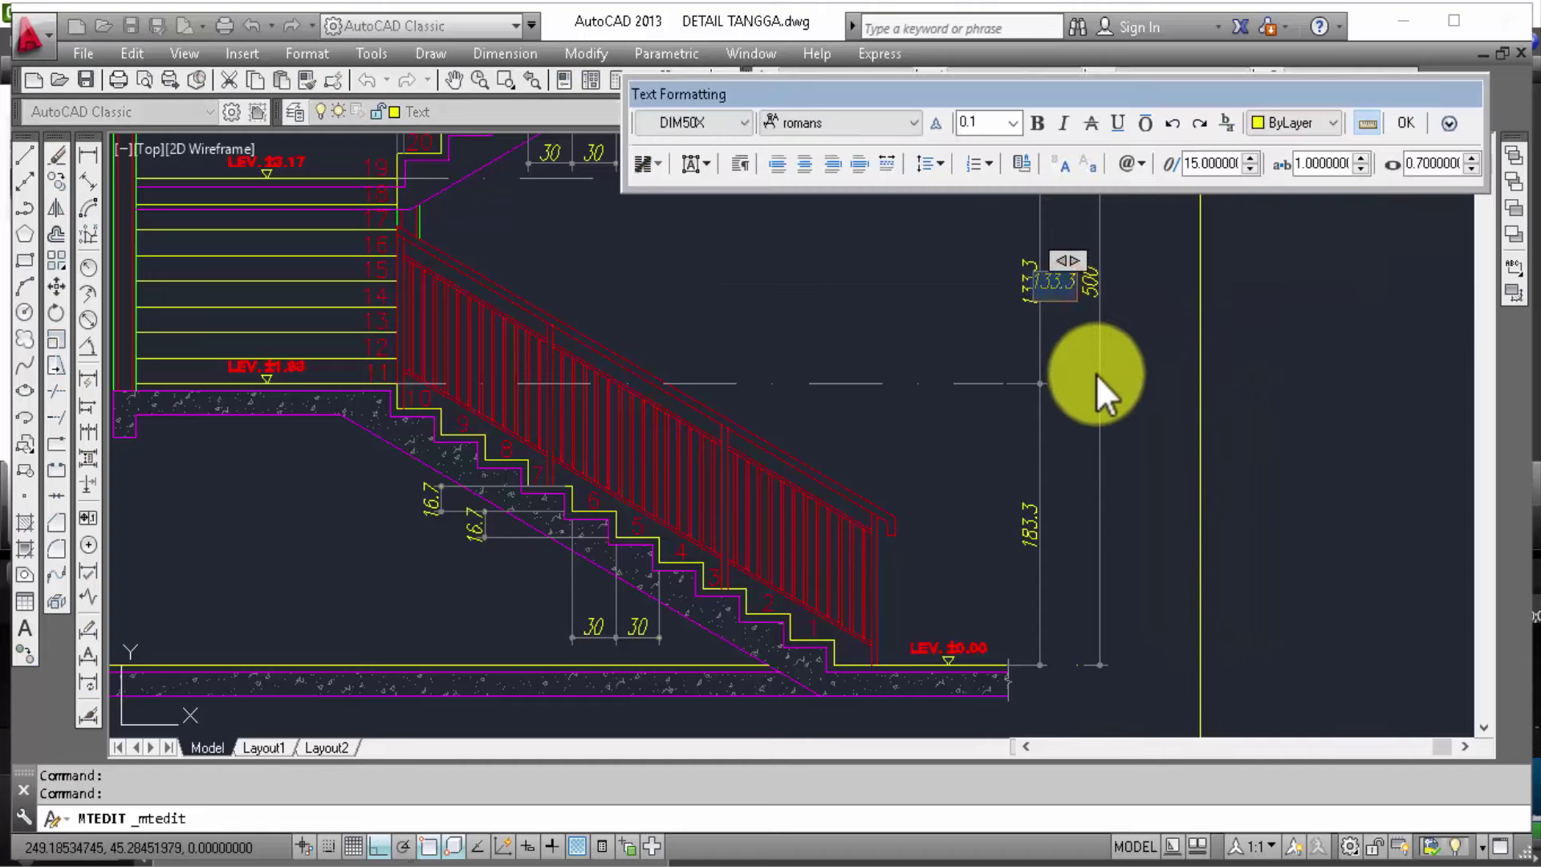
key("Delete")
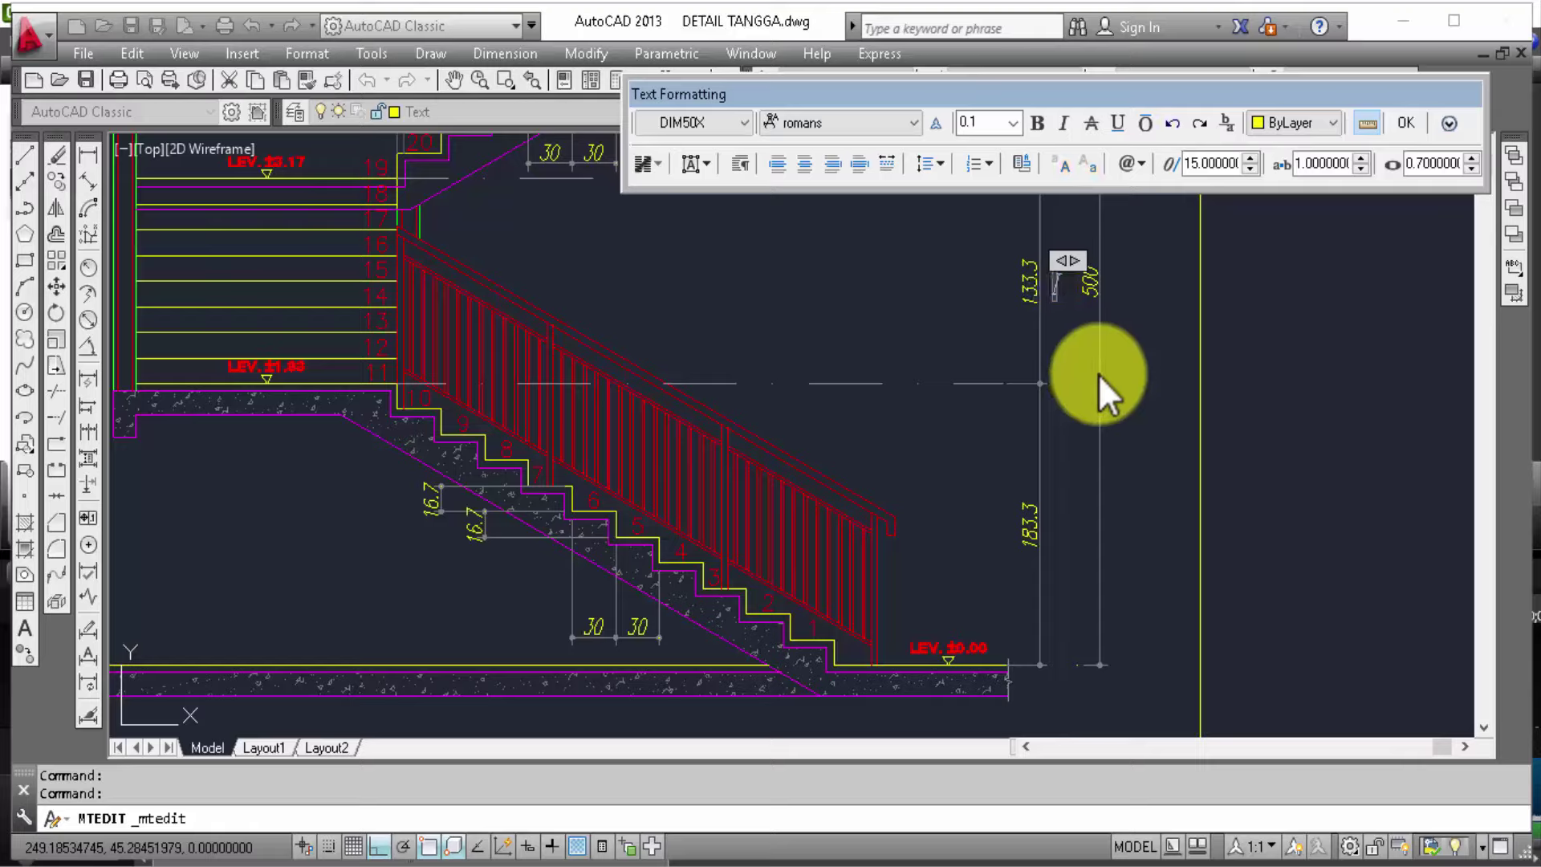
type("%%")
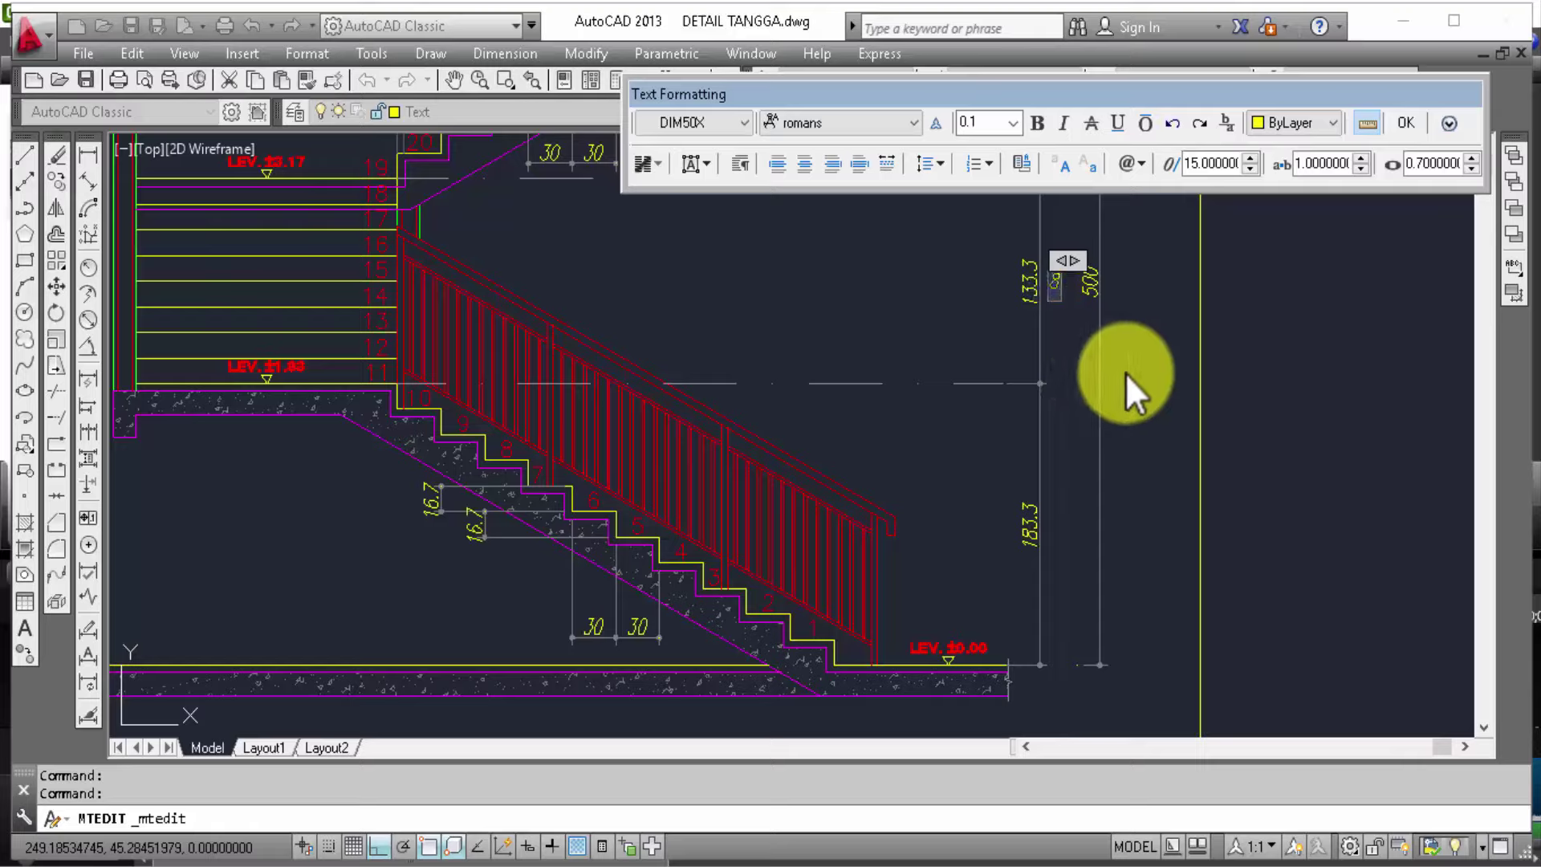
left_click(1063, 127)
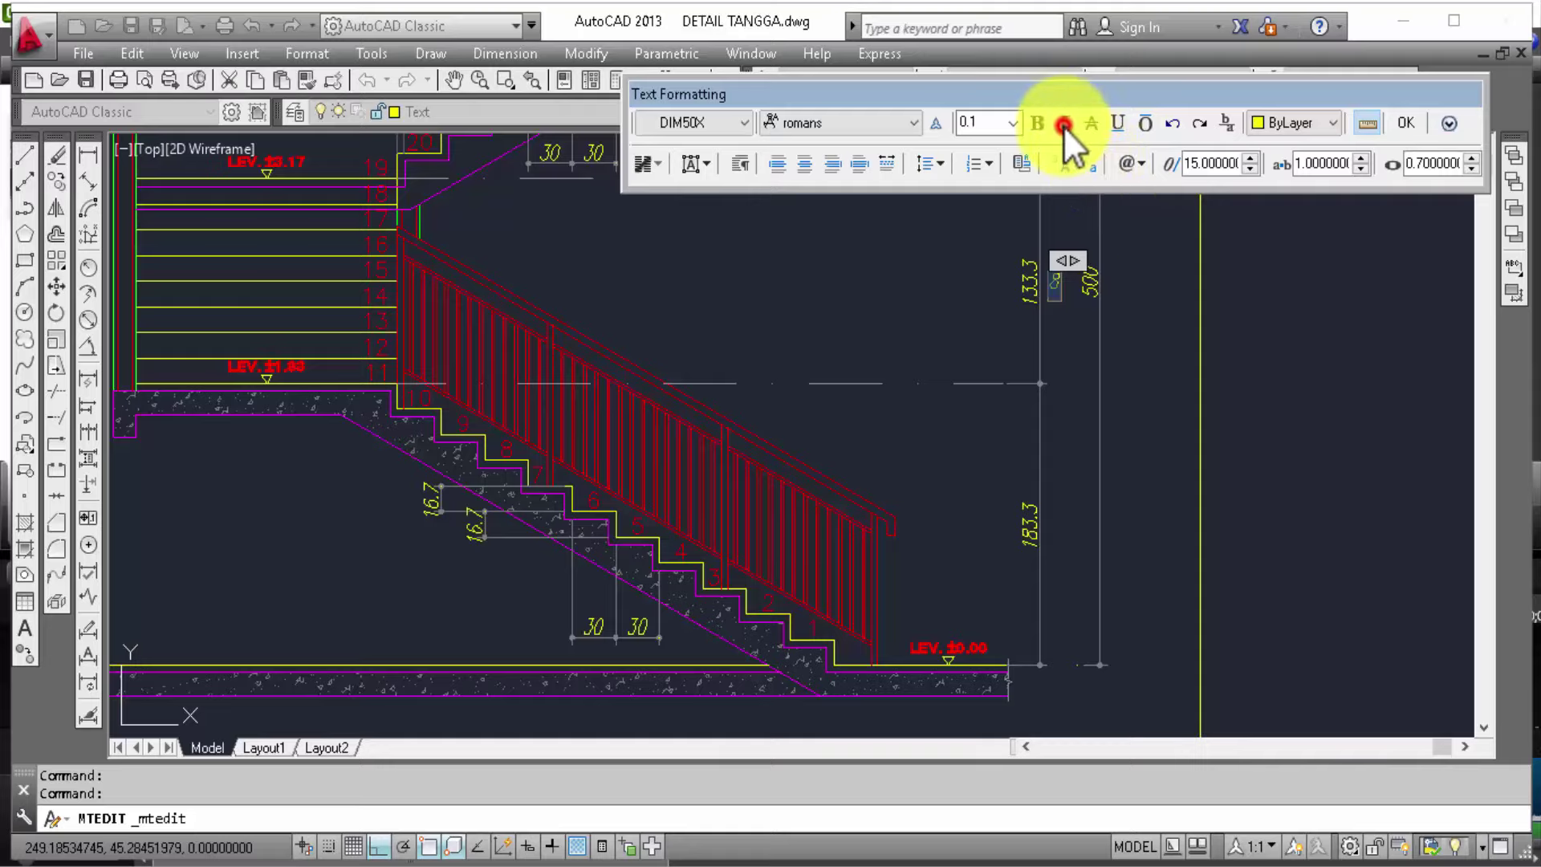
scroll(1068, 297, "up", 2)
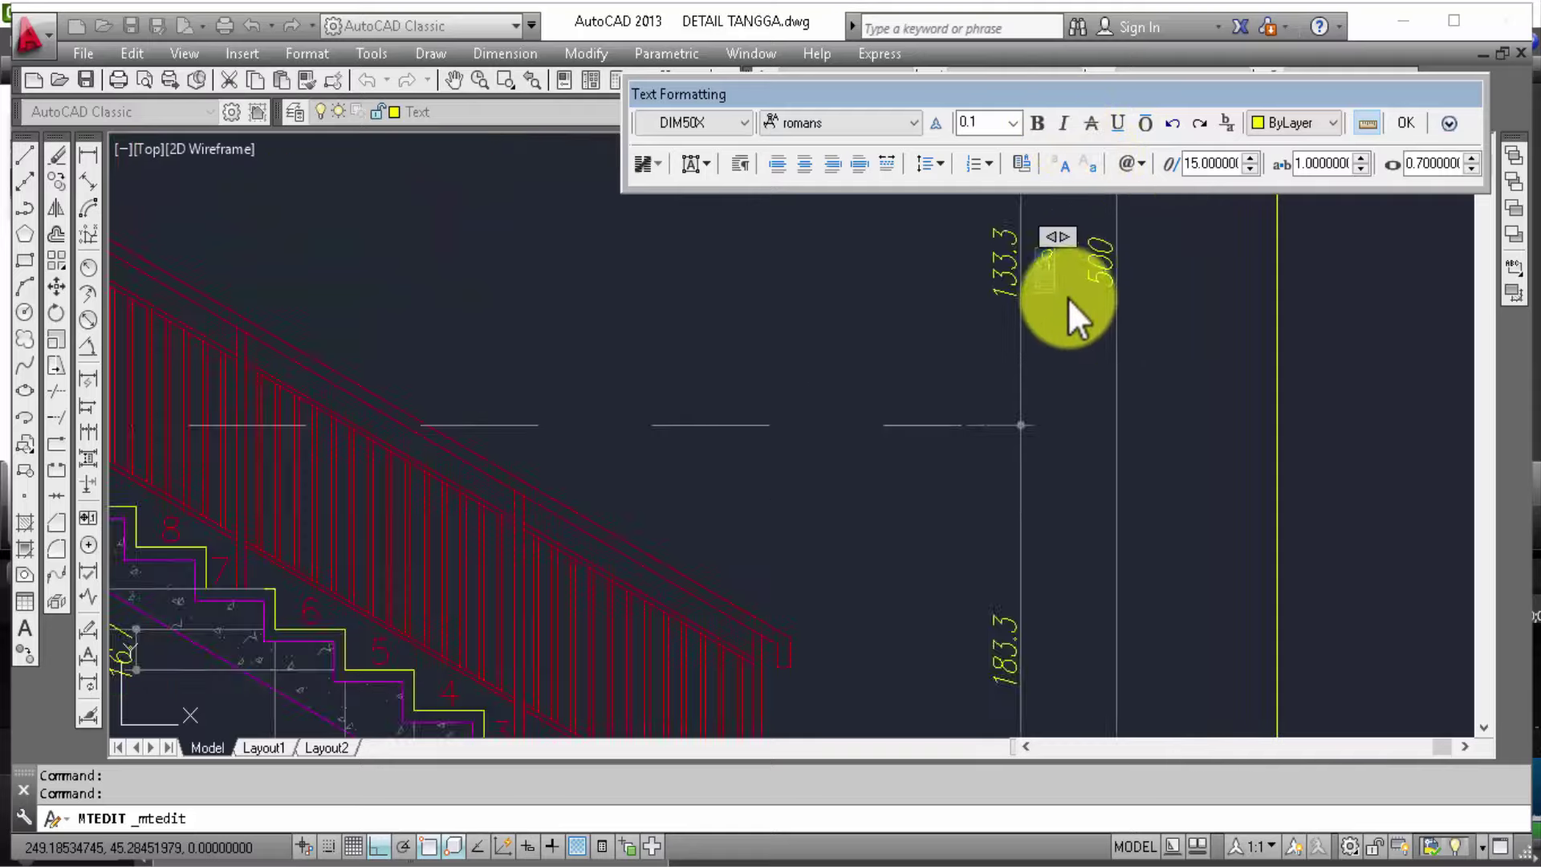
scroll(1066, 293, "up", 2)
left_click(1063, 122)
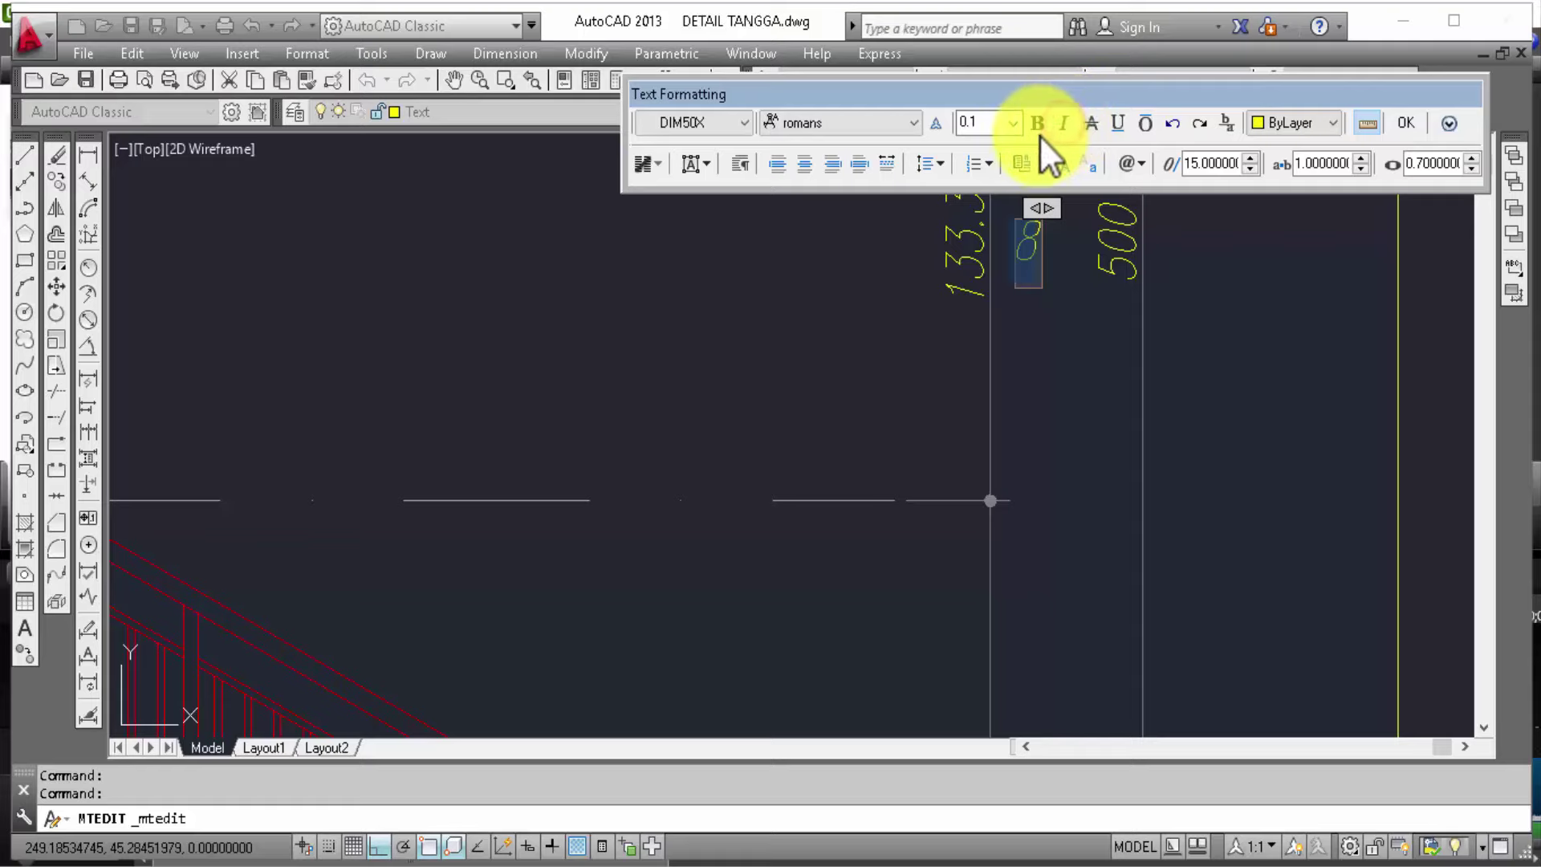
left_click(1046, 333)
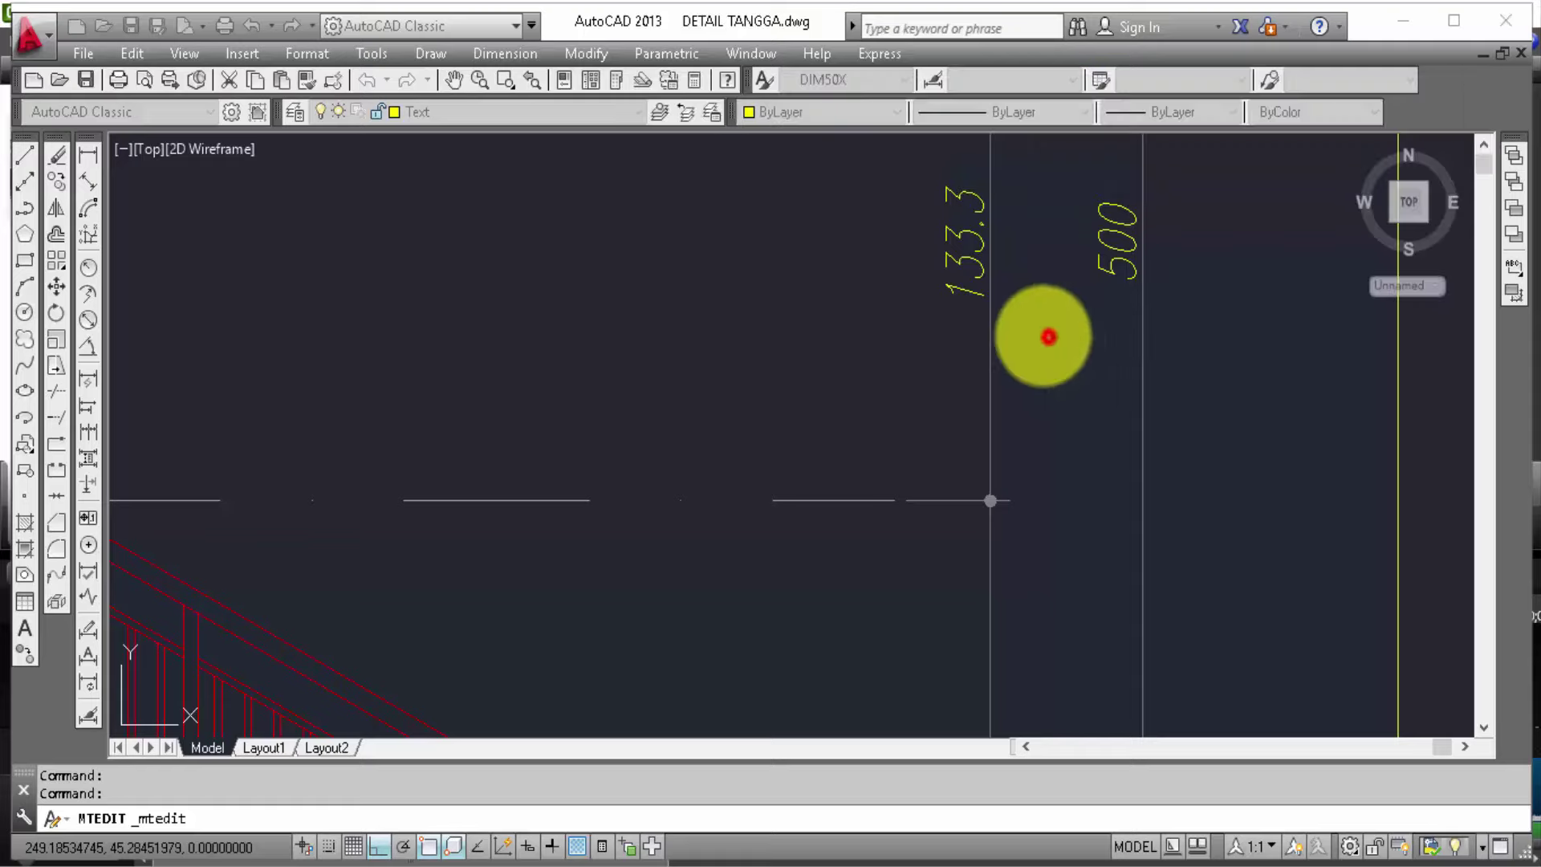
left_click(1040, 248)
Step: Try matching a step label's properties onto step number 6, then cancel
scroll(1149, 431, "down", 2)
scroll(1145, 425, "down", 1)
scroll(1145, 425, "down", 1)
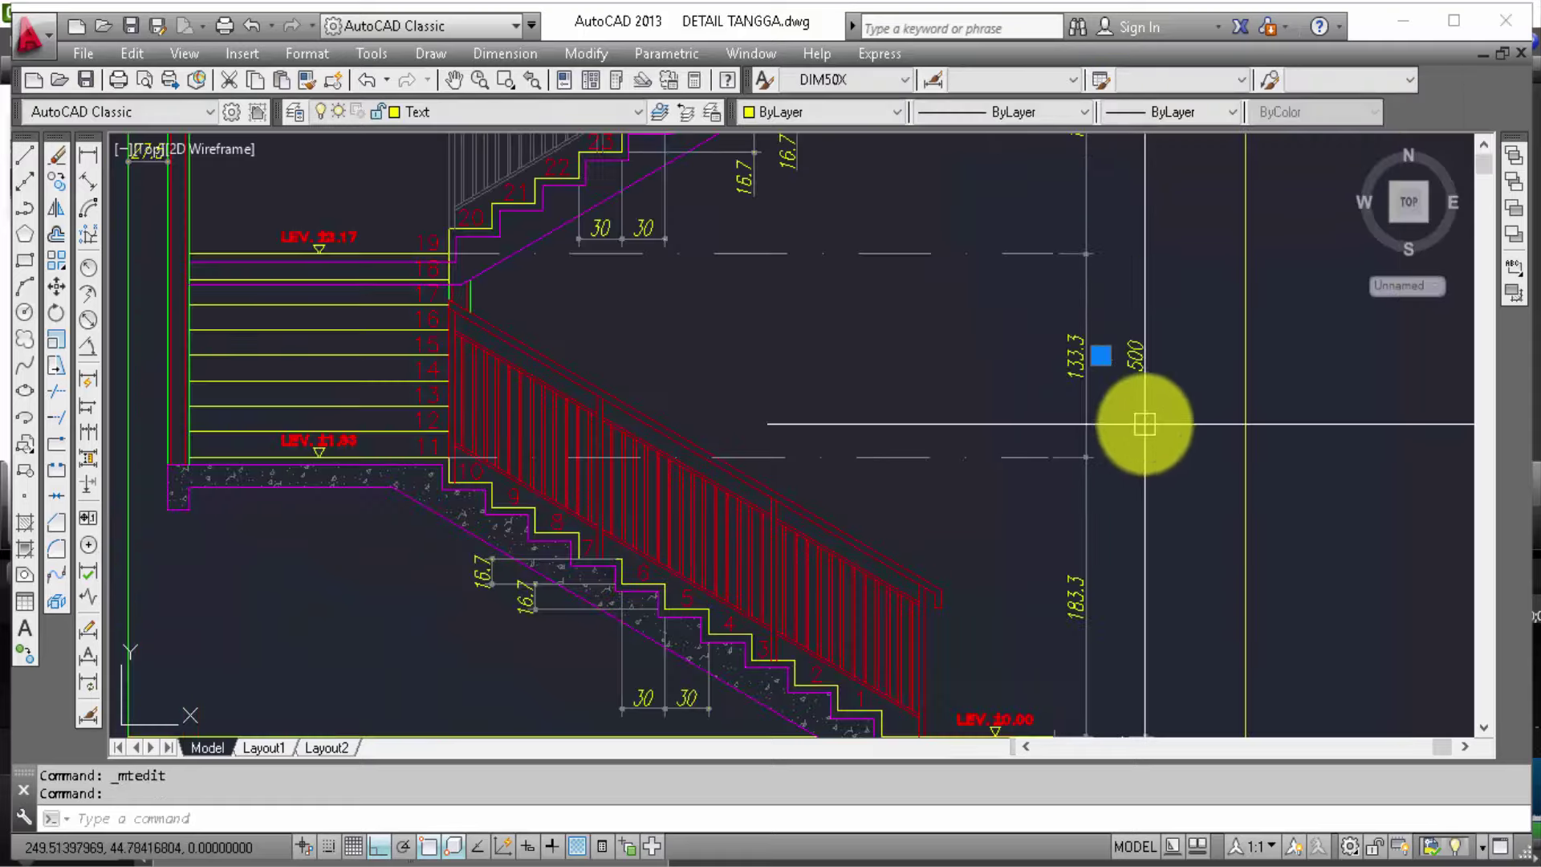
scroll(1112, 357, "up", 2)
scroll(1109, 356, "up", 1)
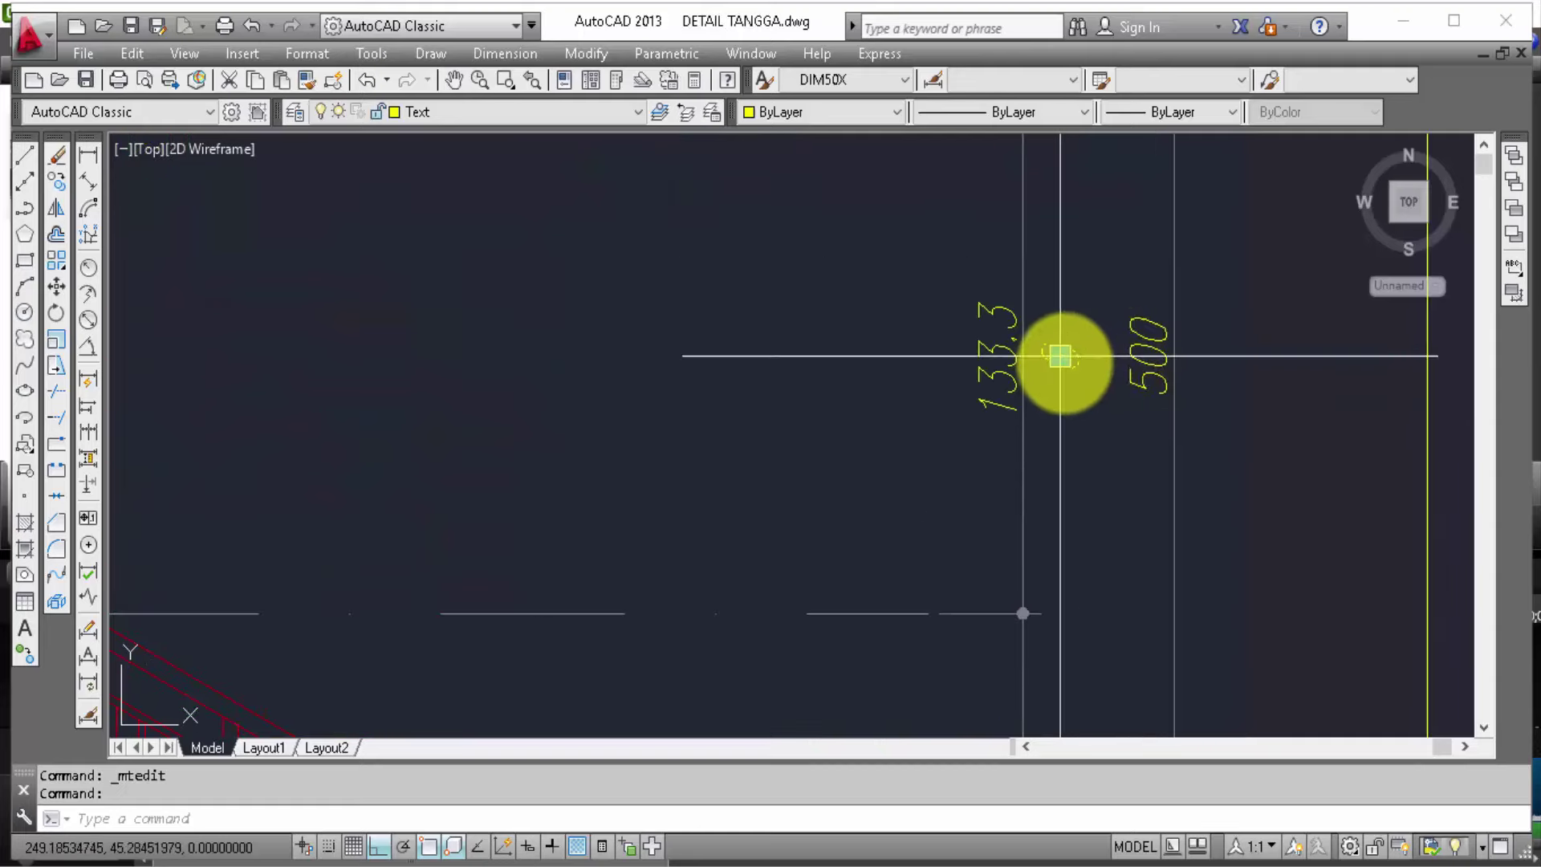
scroll(1143, 437, "down", 2)
scroll(1169, 406, "down", 1)
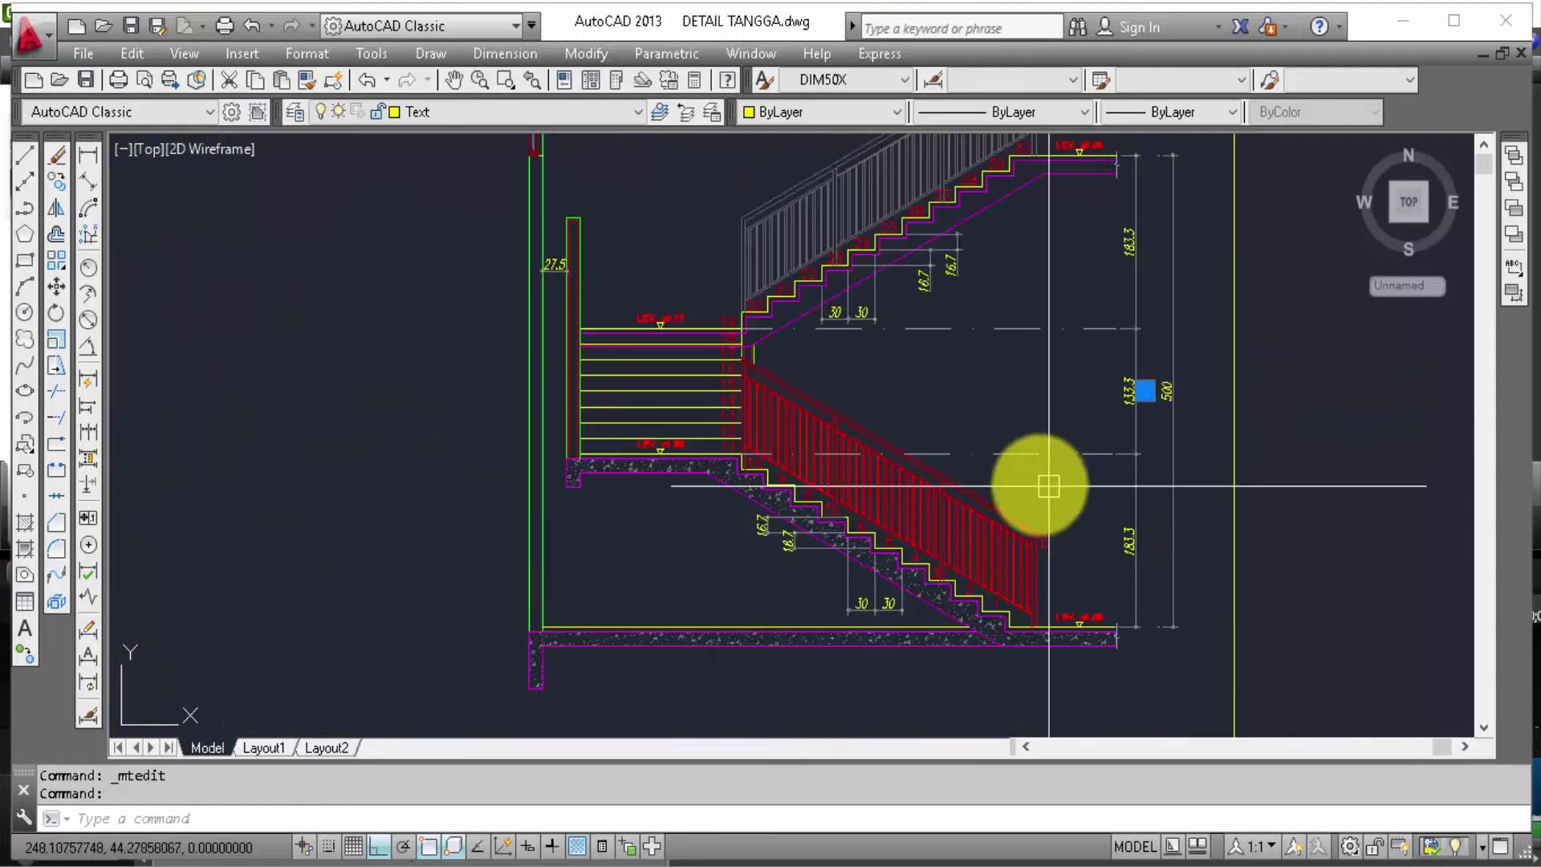
left_click(307, 80)
left_click(509, 190)
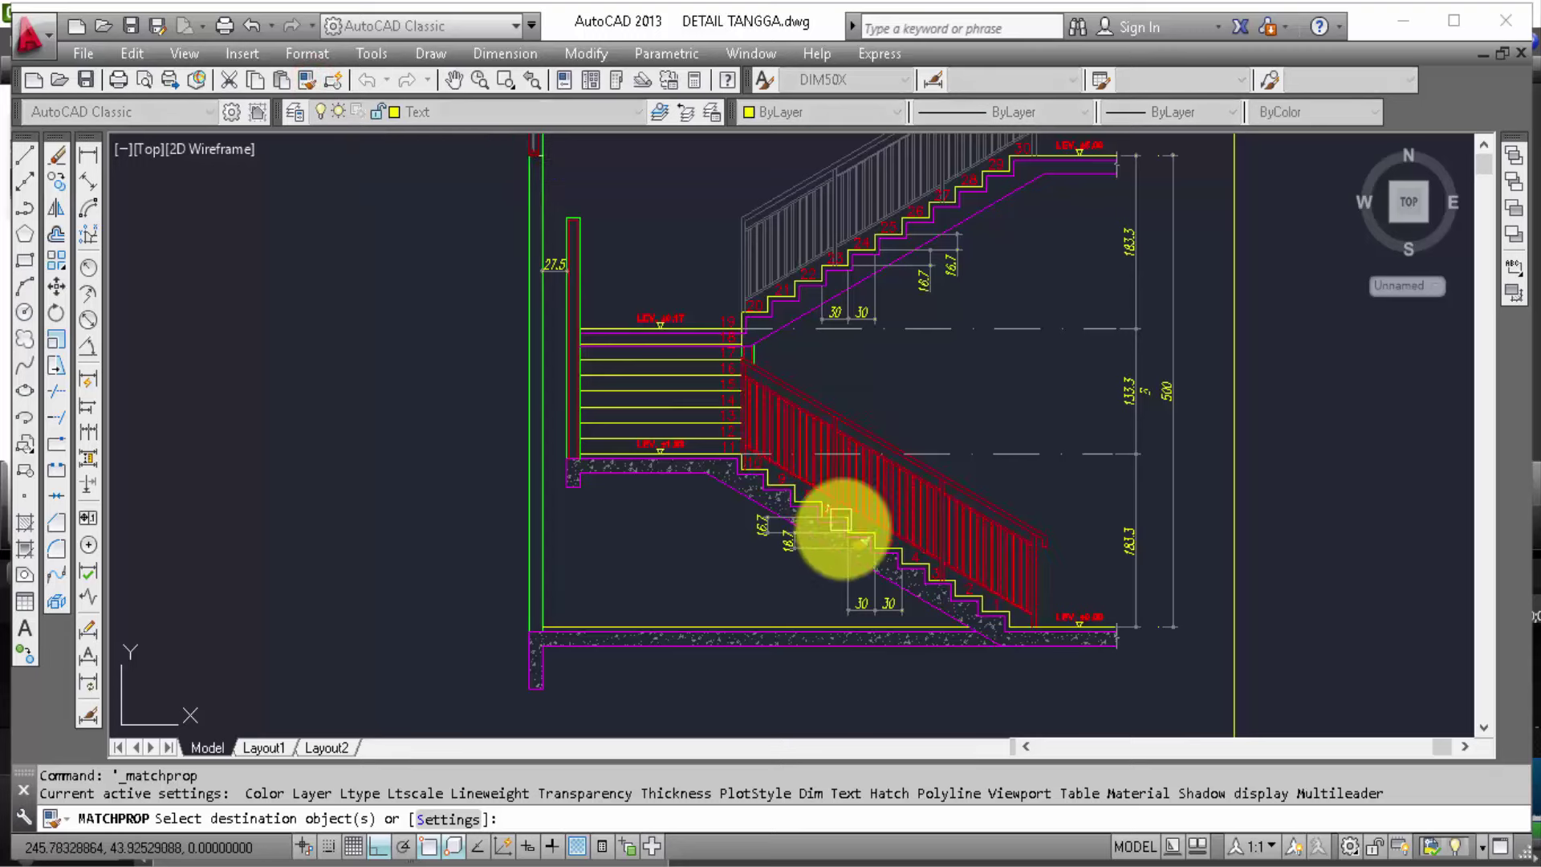
scroll(843, 533, "up", 3)
left_click(924, 518)
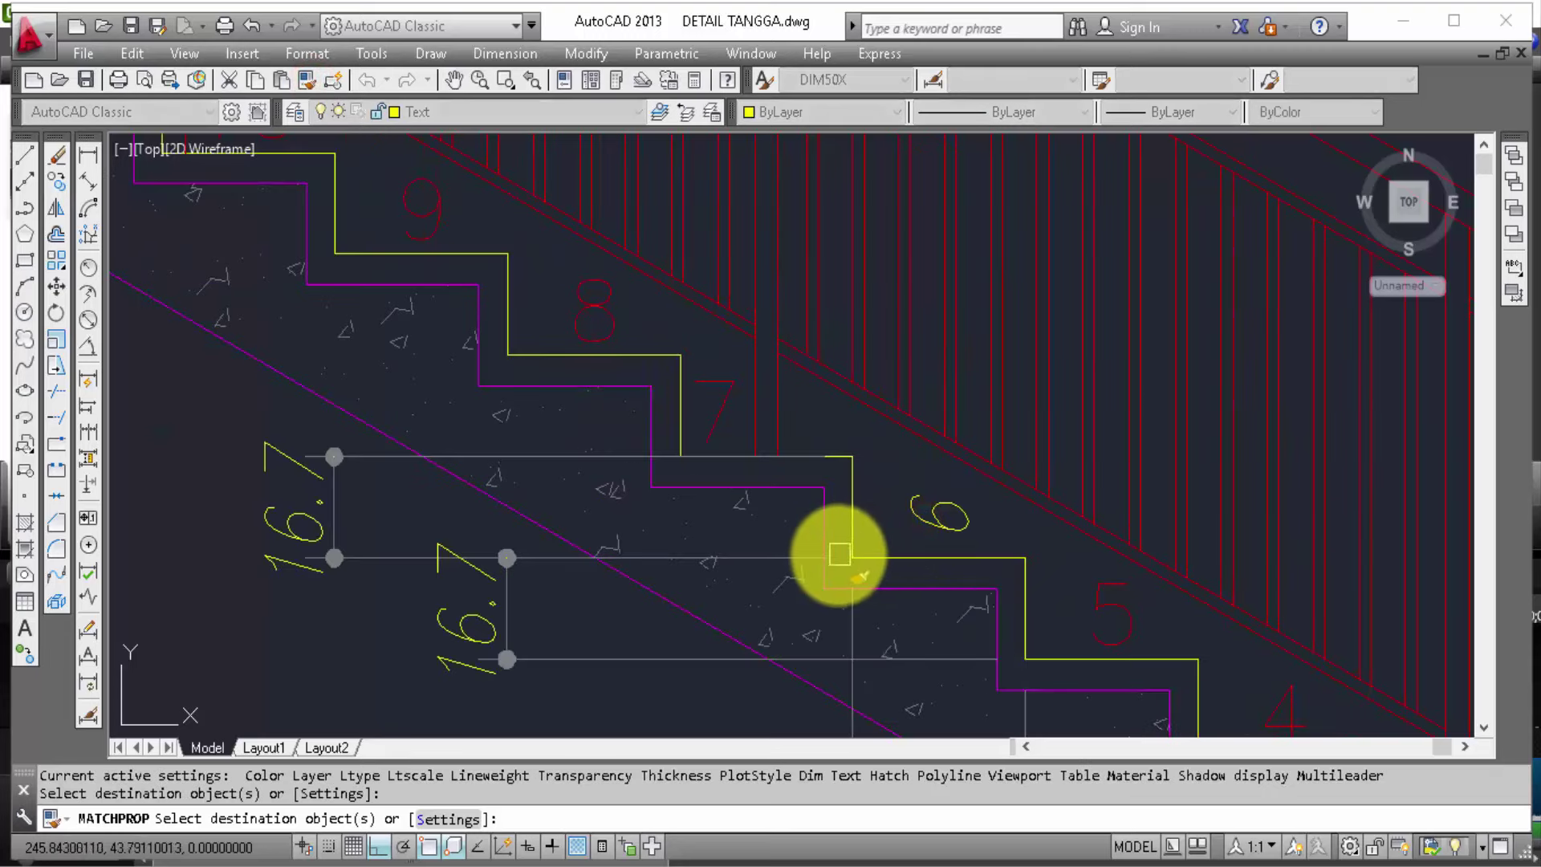
key("Escape")
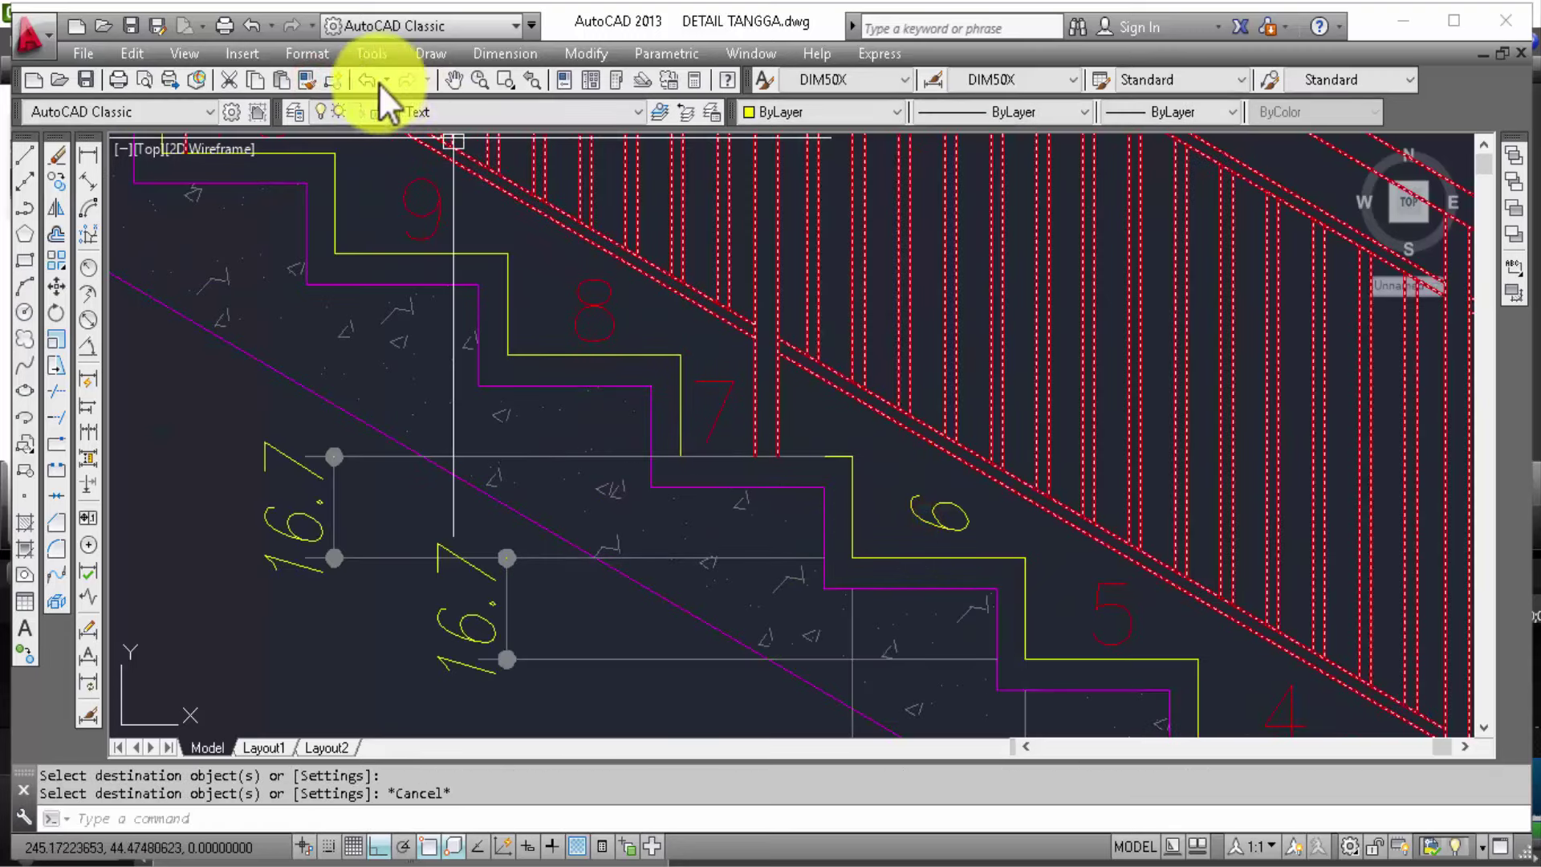
Step: Match step number 6 and another label to step number 8's red style
left_click(306, 78)
left_click(588, 310)
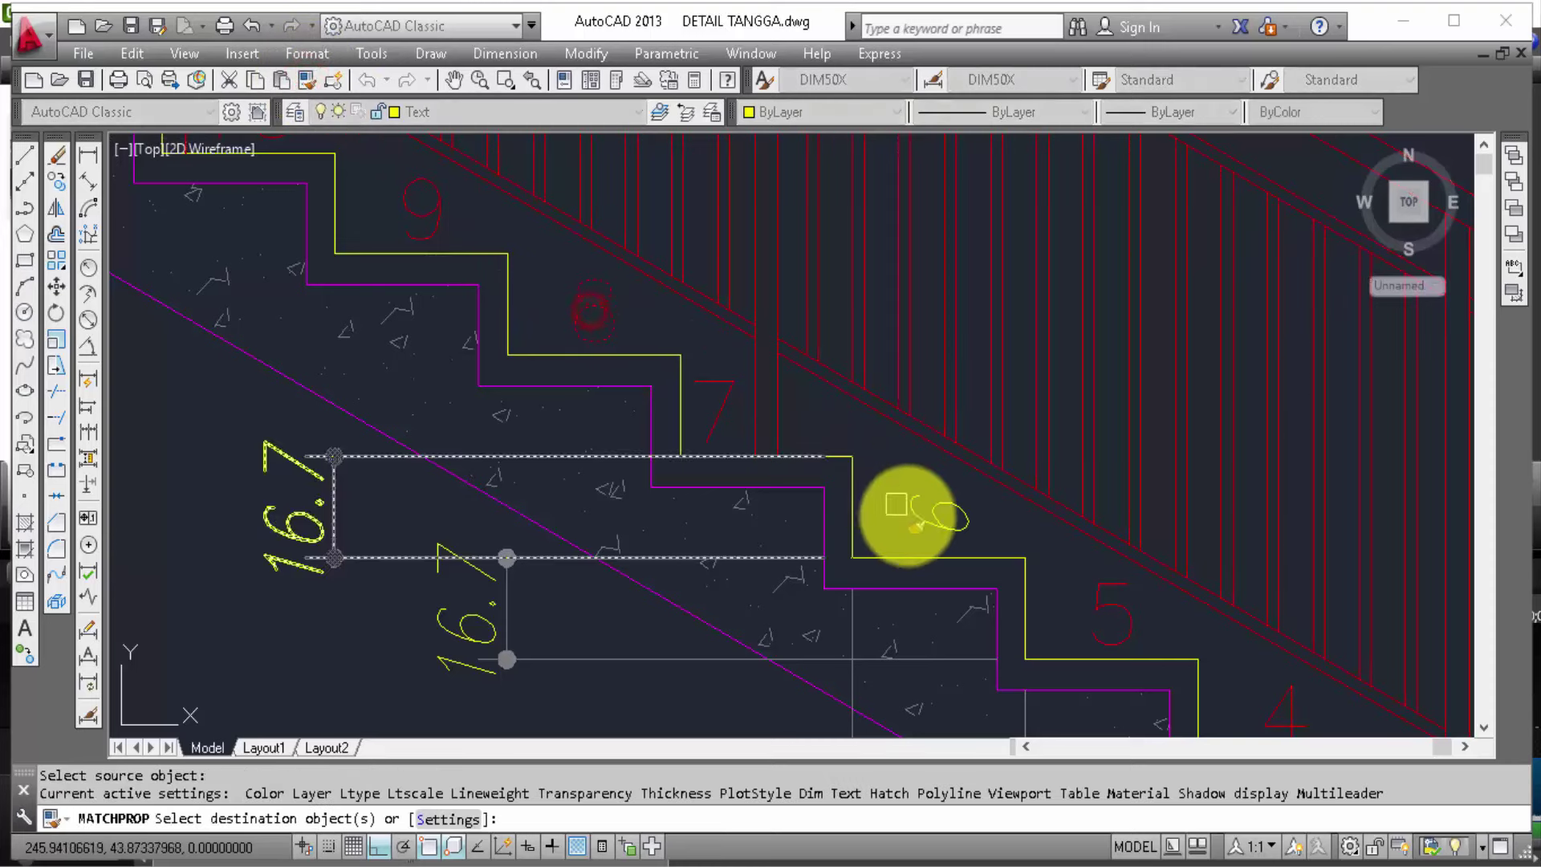
left_click(909, 516)
scroll(650, 484, "down", 2)
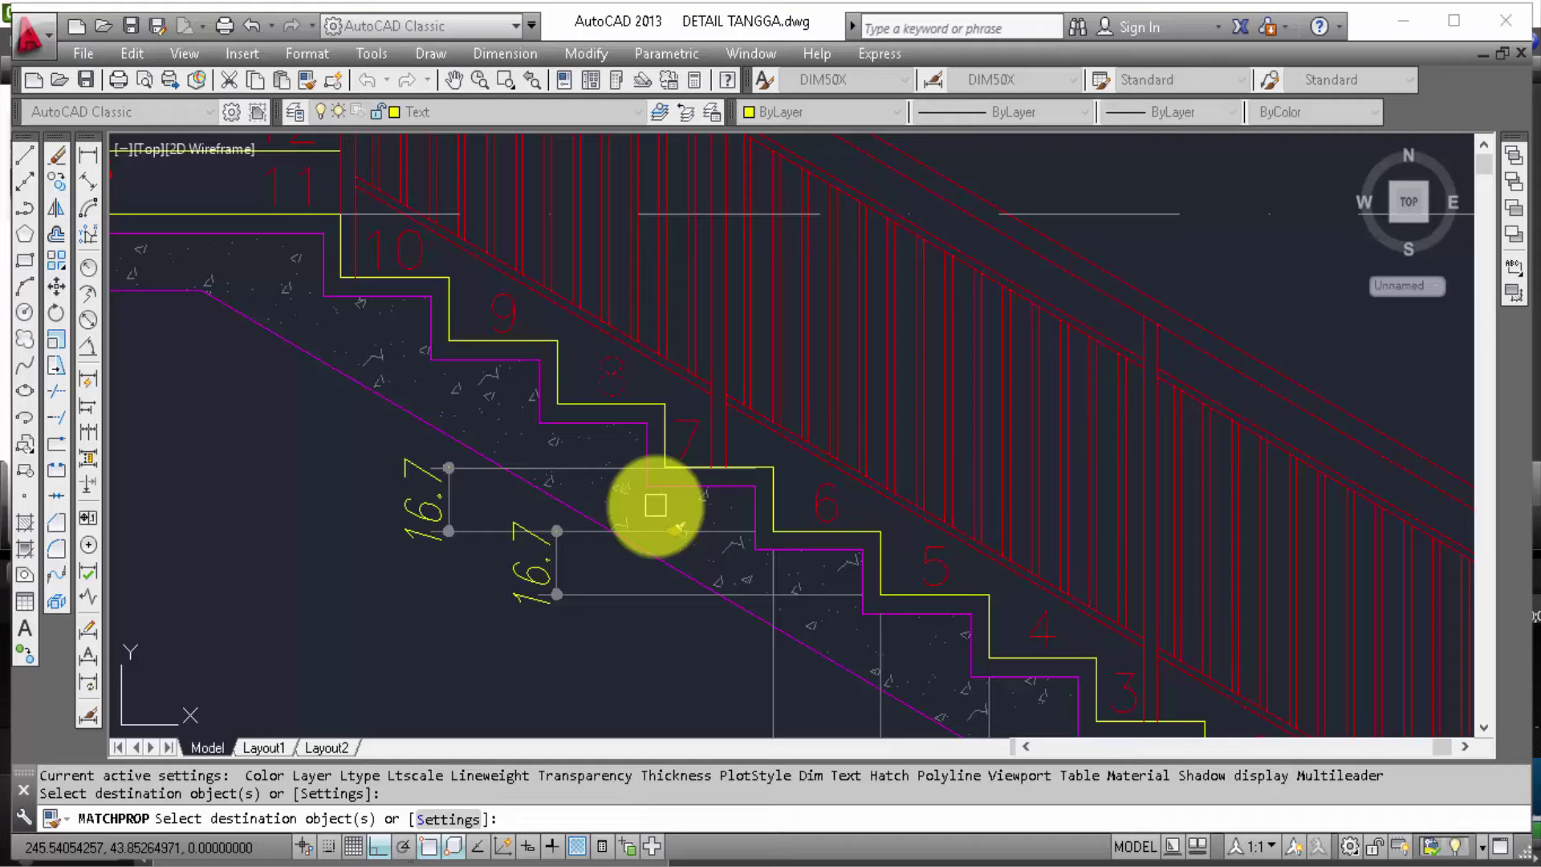
left_click(817, 509)
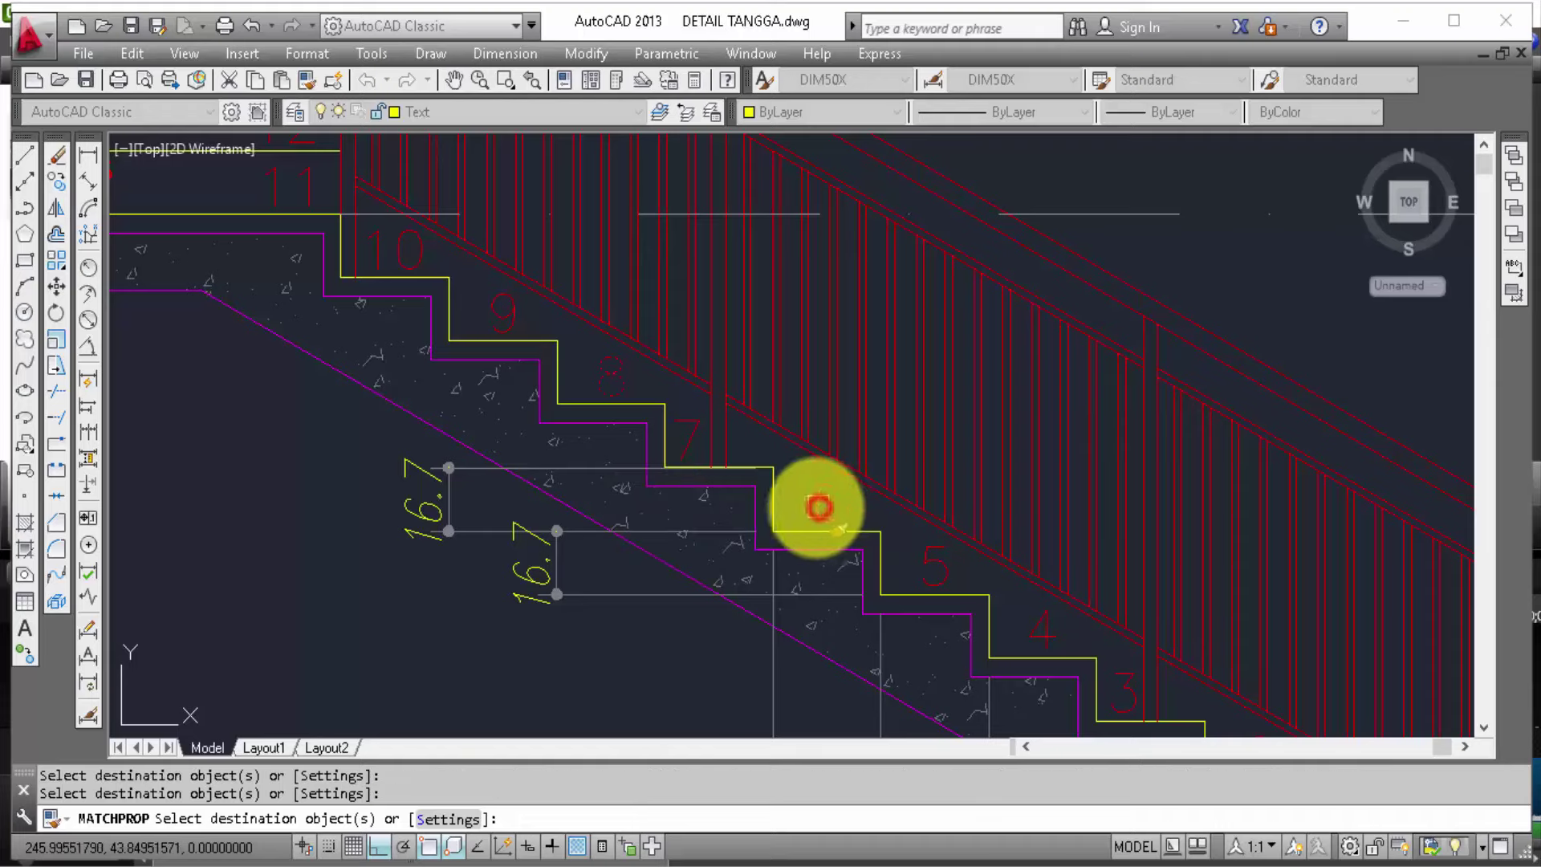
scroll(589, 498, "down", 2)
scroll(589, 498, "down", 5)
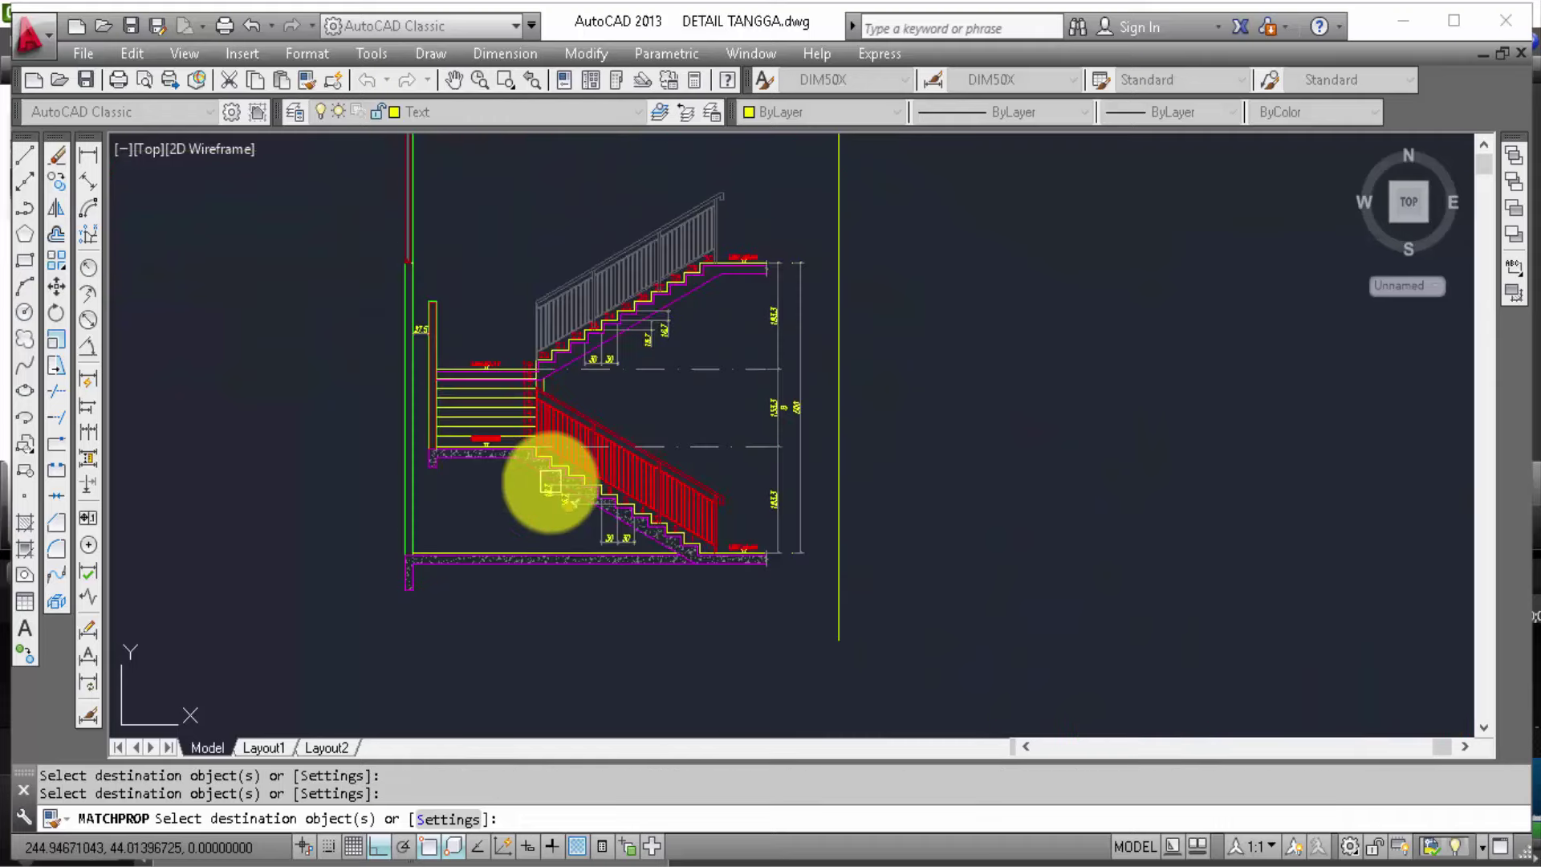
scroll(550, 482, "down", 2)
scroll(499, 533, "down", 4)
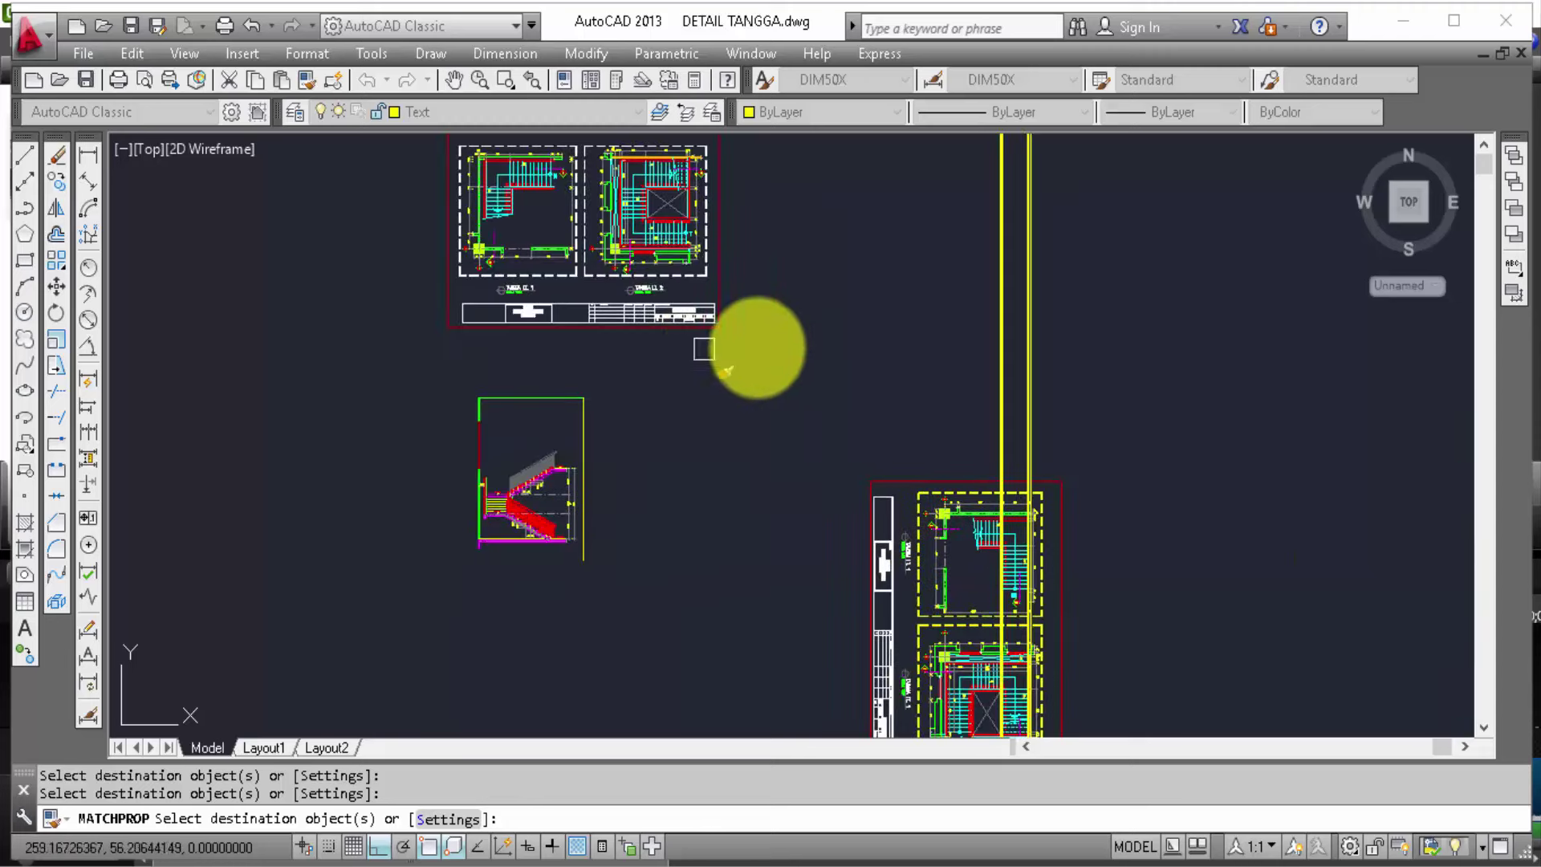
middle_click_drag(704, 349, 878, 321)
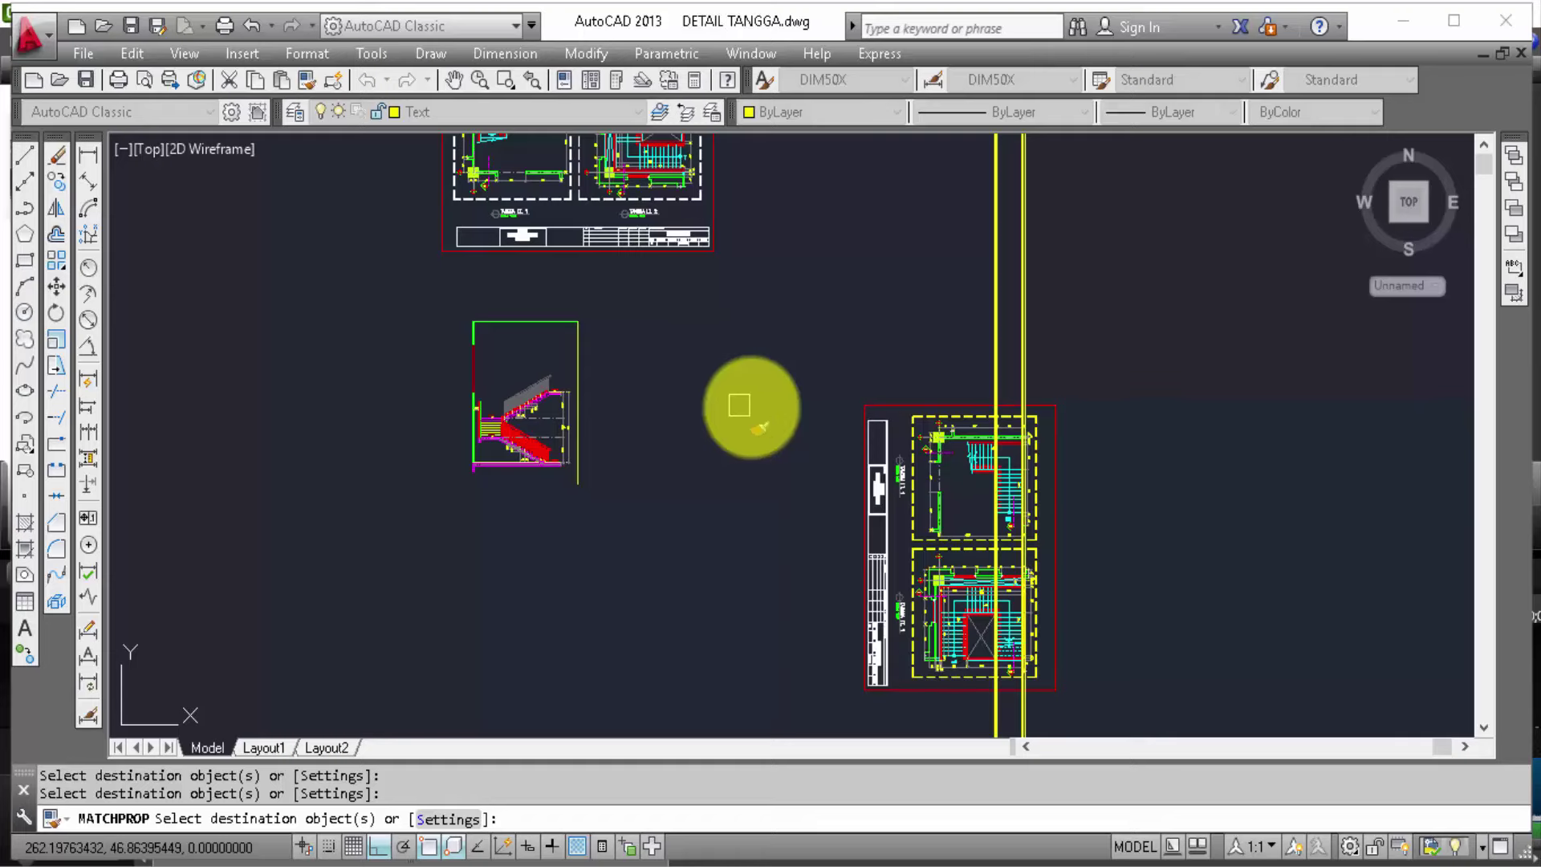
Step: Apply the step numbers' red style to the 8 beside the 133.3 dimension
scroll(528, 469, "up", 5)
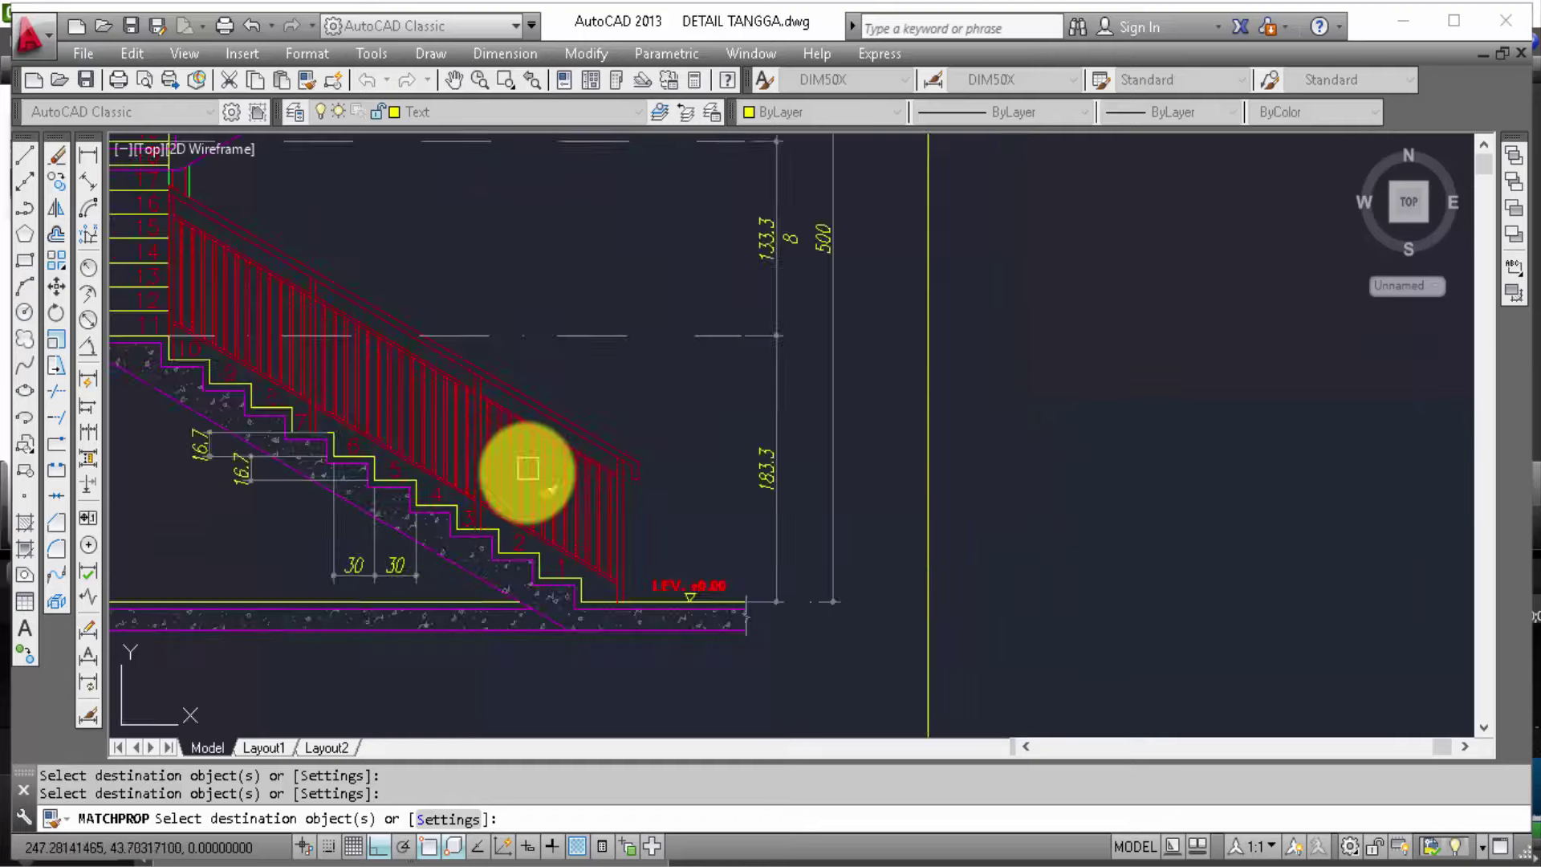
scroll(921, 372, "up", 2)
scroll(852, 704, "up", 3)
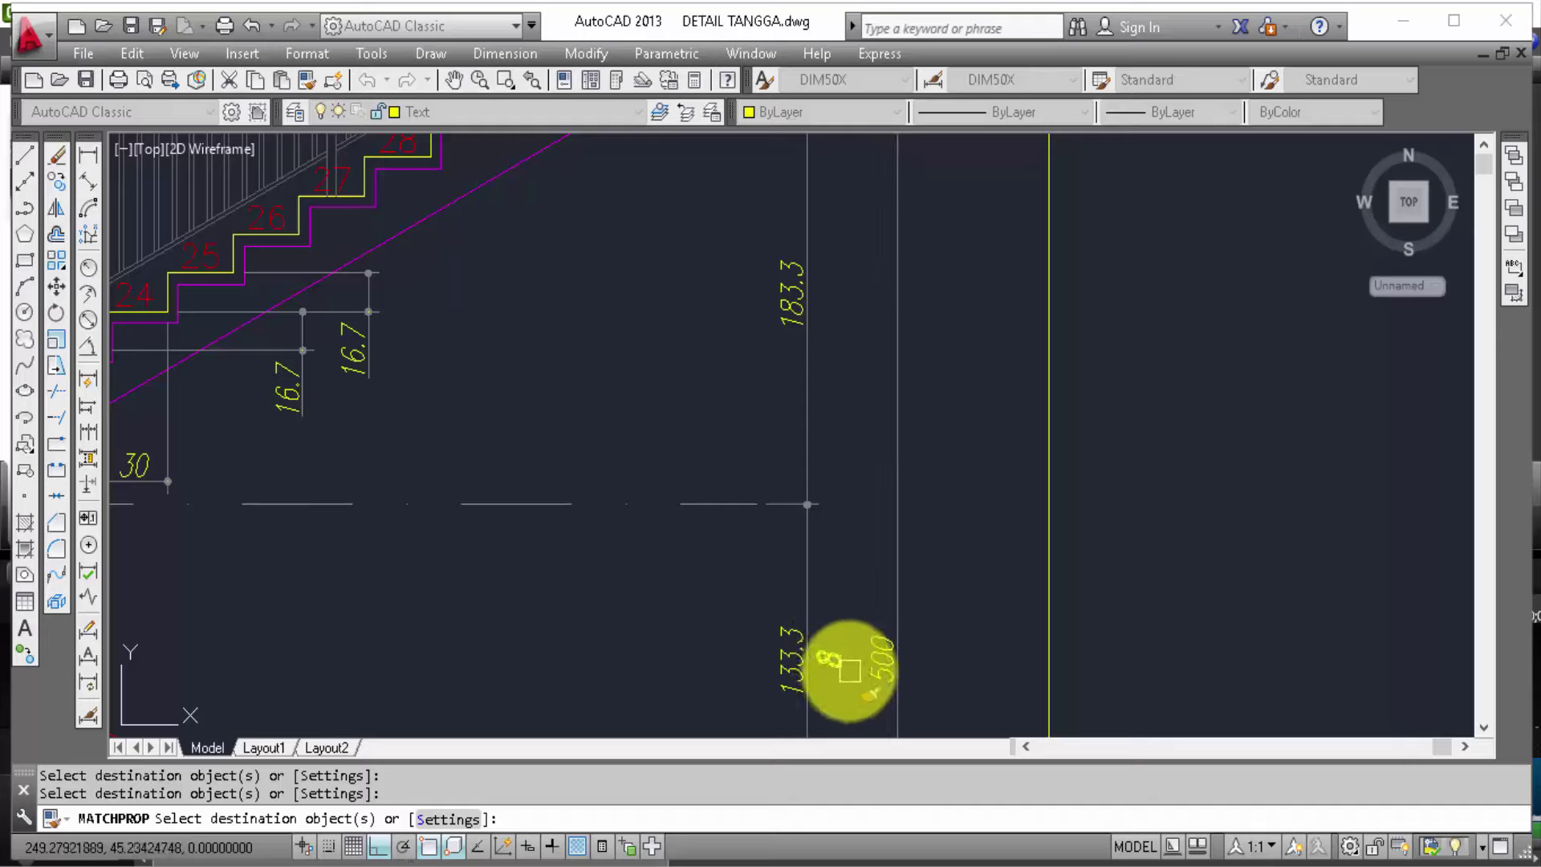
left_click(839, 658)
middle_click_drag(826, 567, 839, 521)
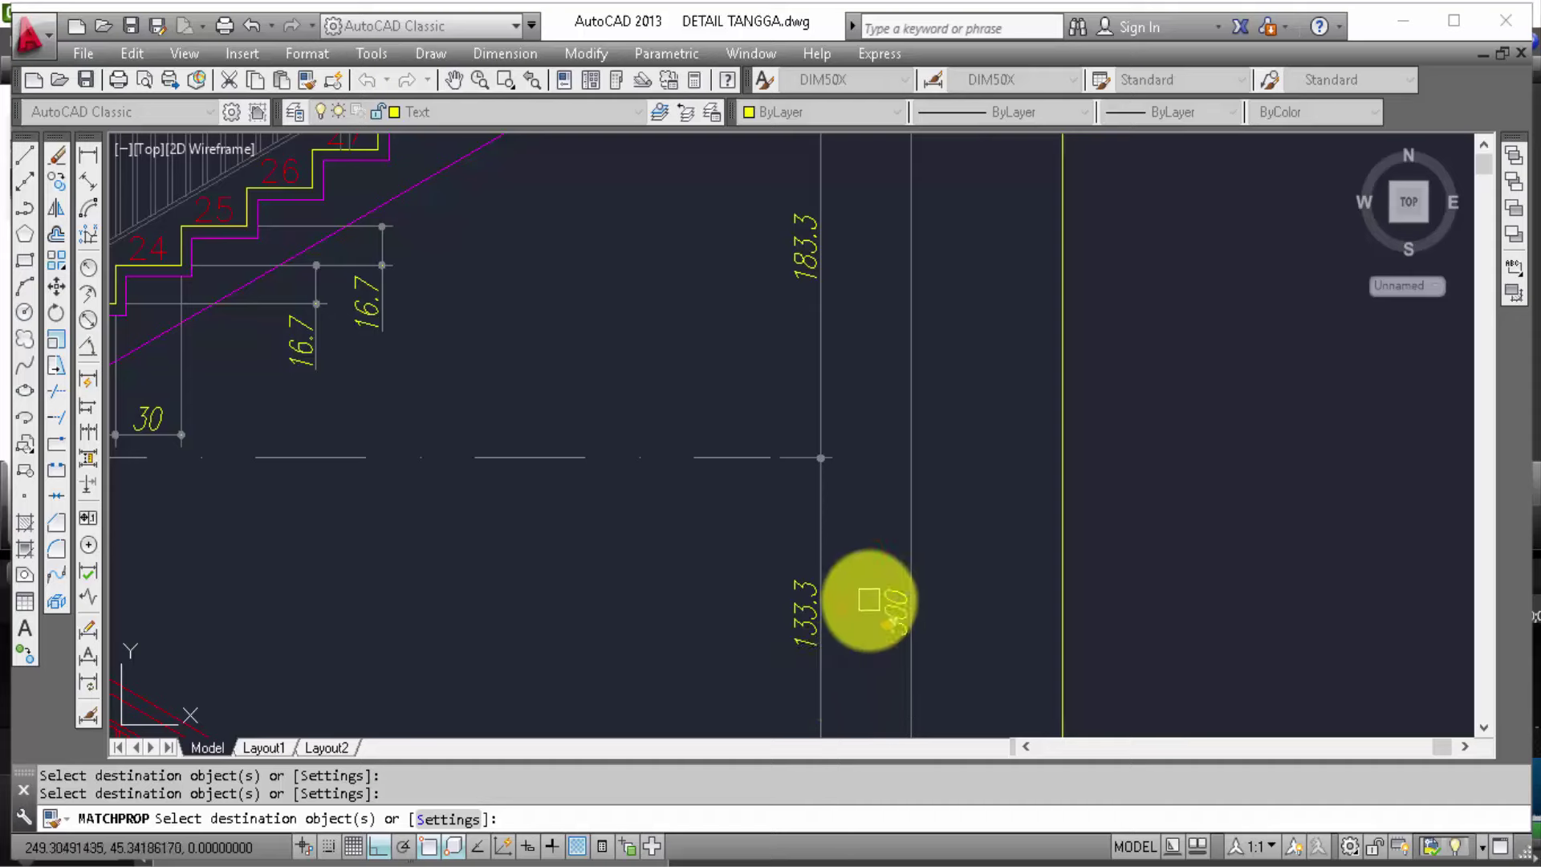
key("Escape")
Step: Clear the red 8 label's contents by selecting all of its text in the editor
double_click(843, 614)
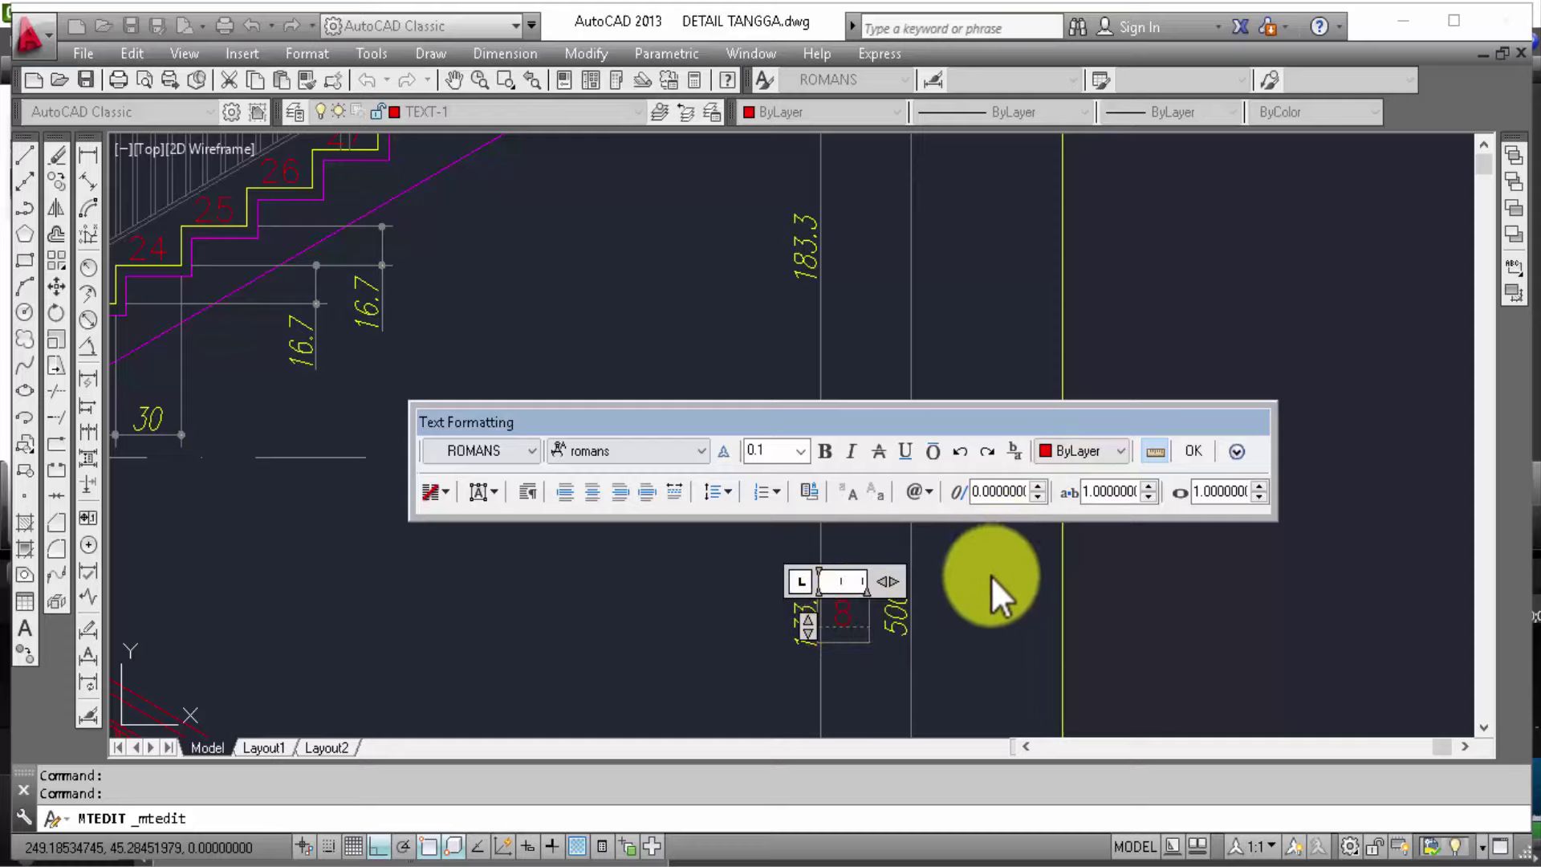
key("ctrl+a")
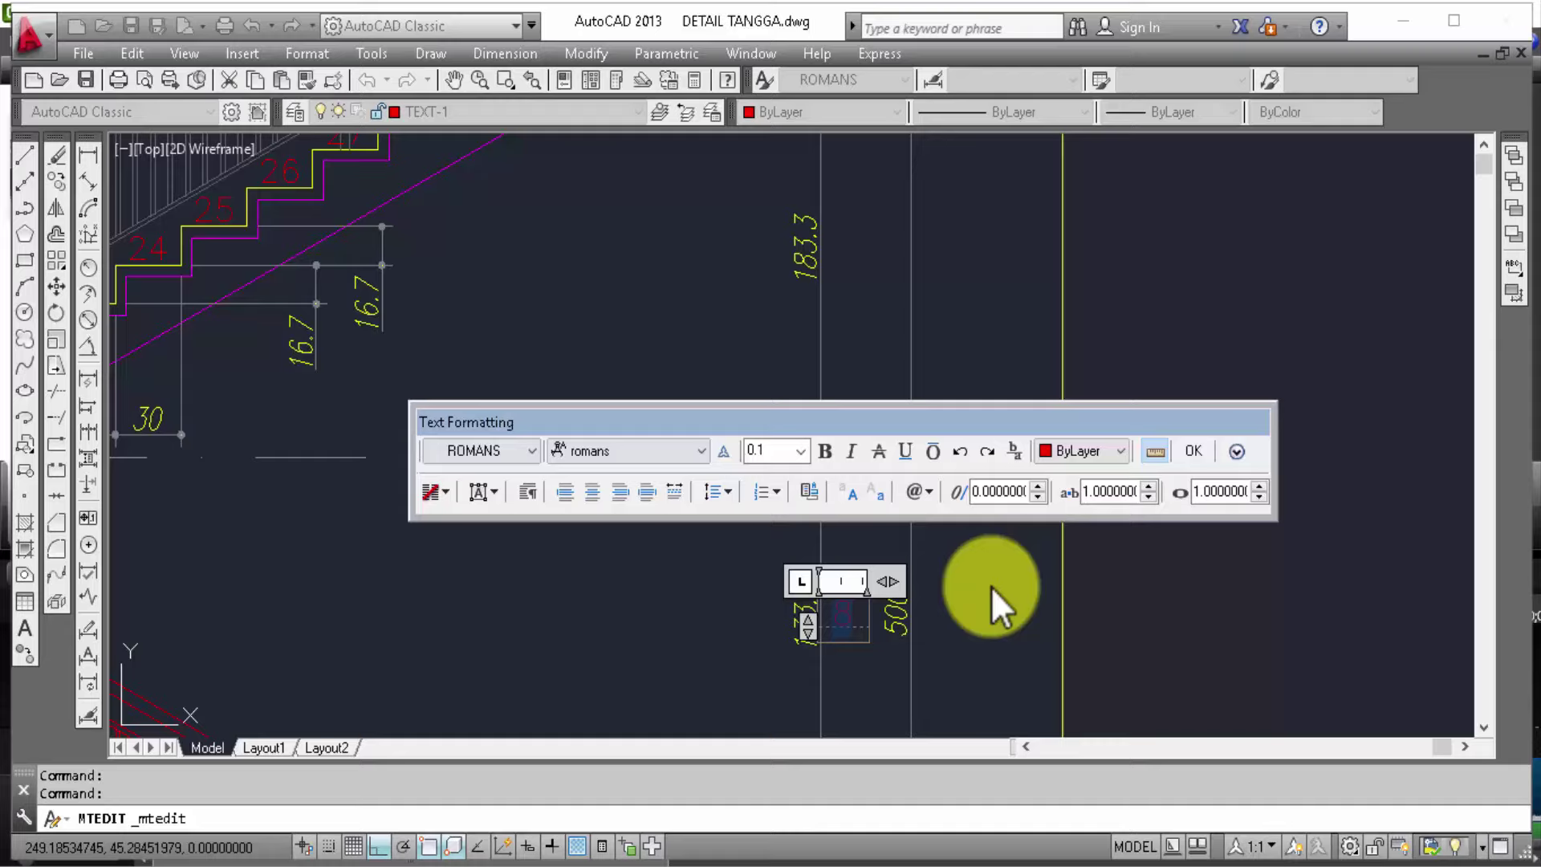
left_click(992, 586)
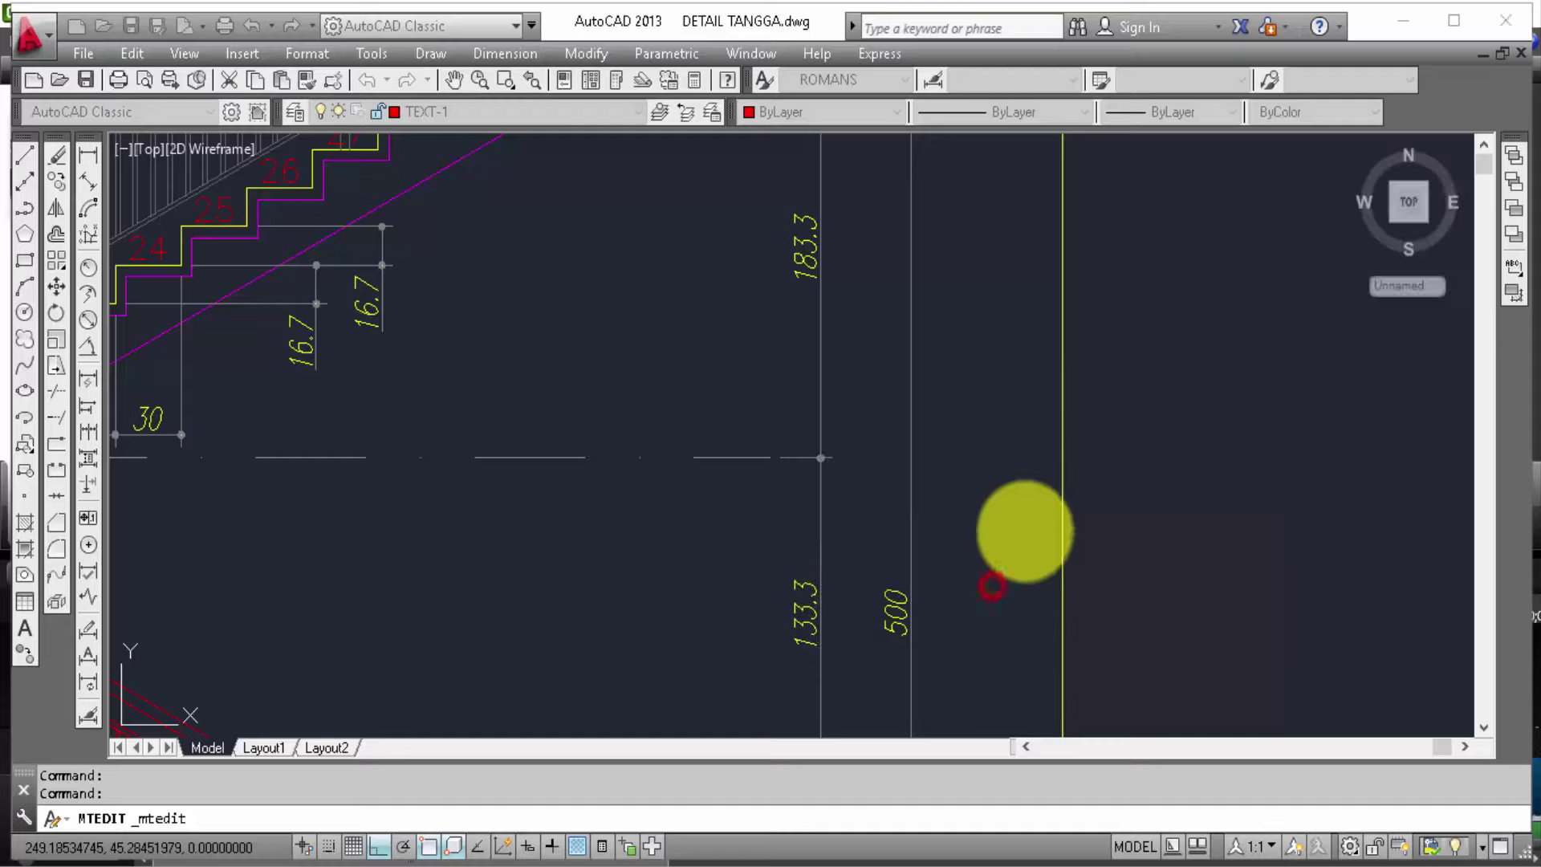
scroll(1027, 530, "down", 1)
Step: Zoom and pan around the 133.3 and 500 dimensions and the stair landings
scroll(1044, 527, "down", 2)
scroll(1043, 528, "down", 1)
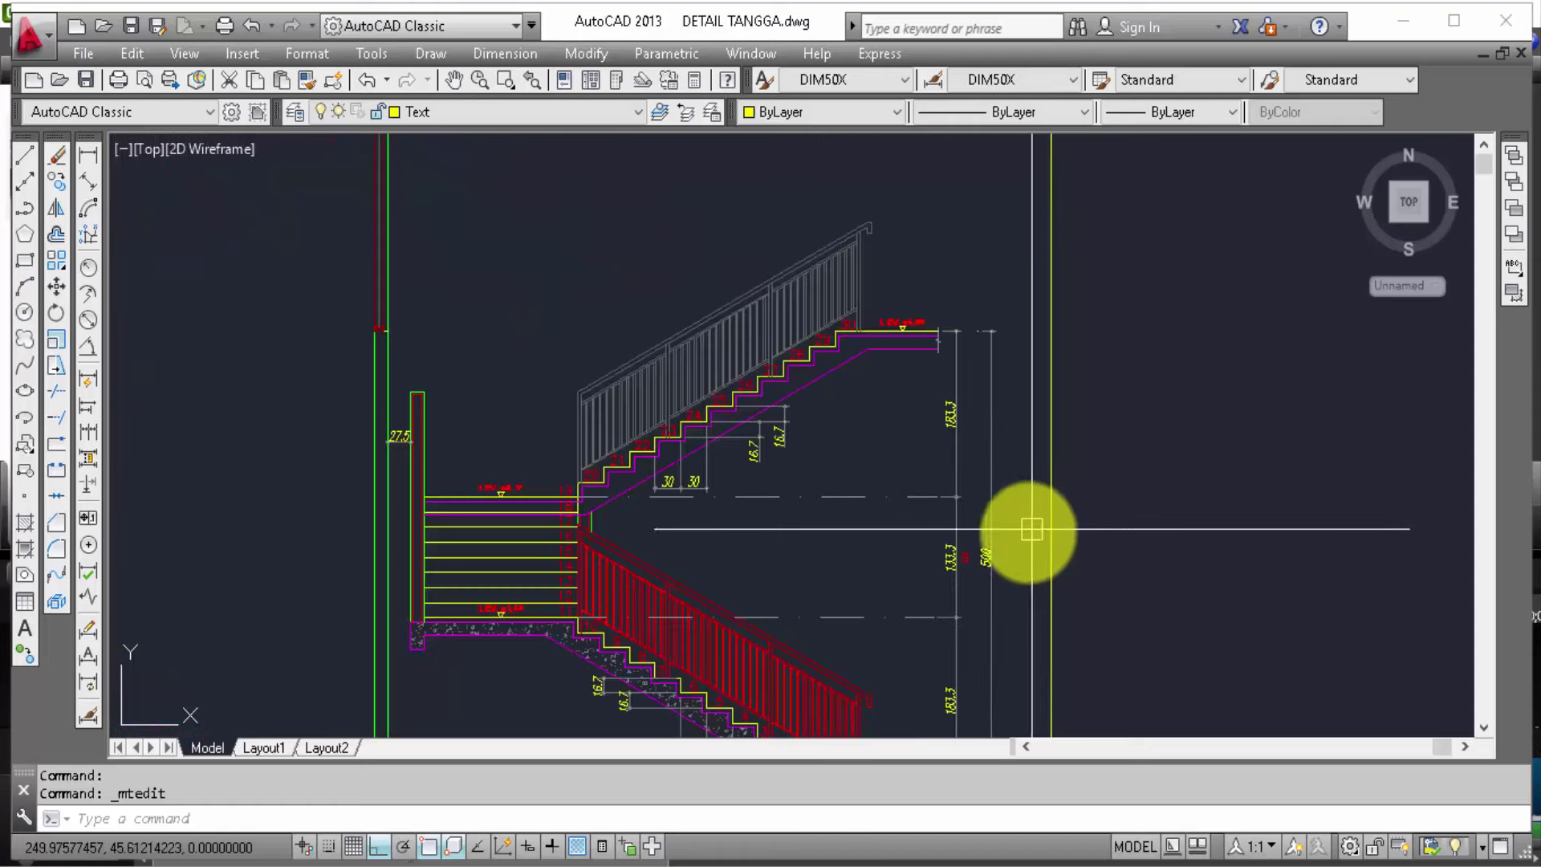
scroll(986, 562, "up", 1)
scroll(986, 566, "up", 2)
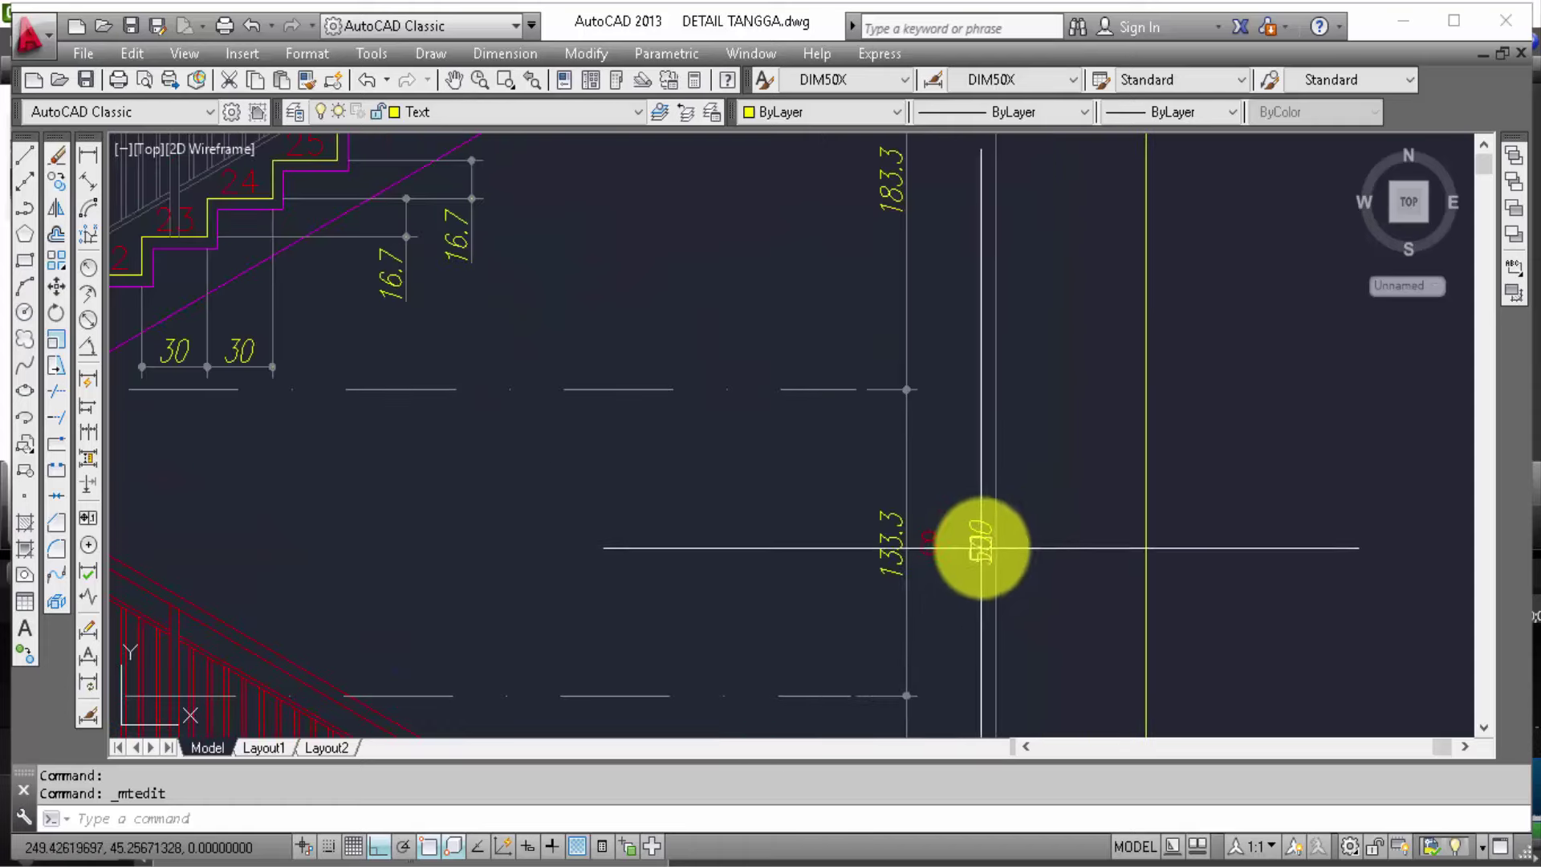
middle_click_drag(973, 557, 1039, 459)
scroll(1094, 530, "down", 2)
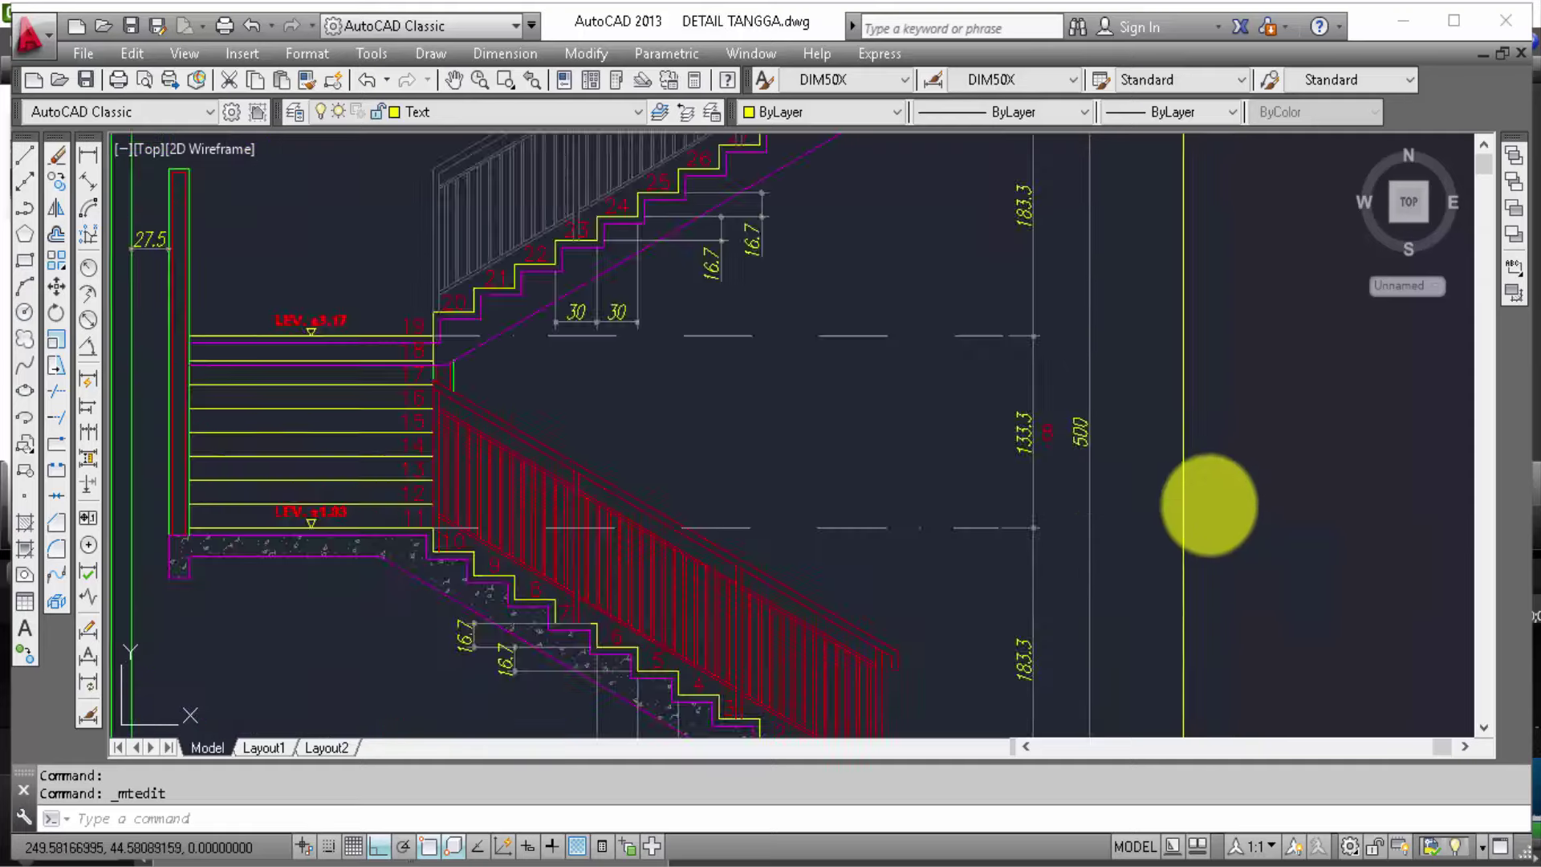
scroll(1210, 506, "down", 3)
scroll(1229, 493, "down", 2)
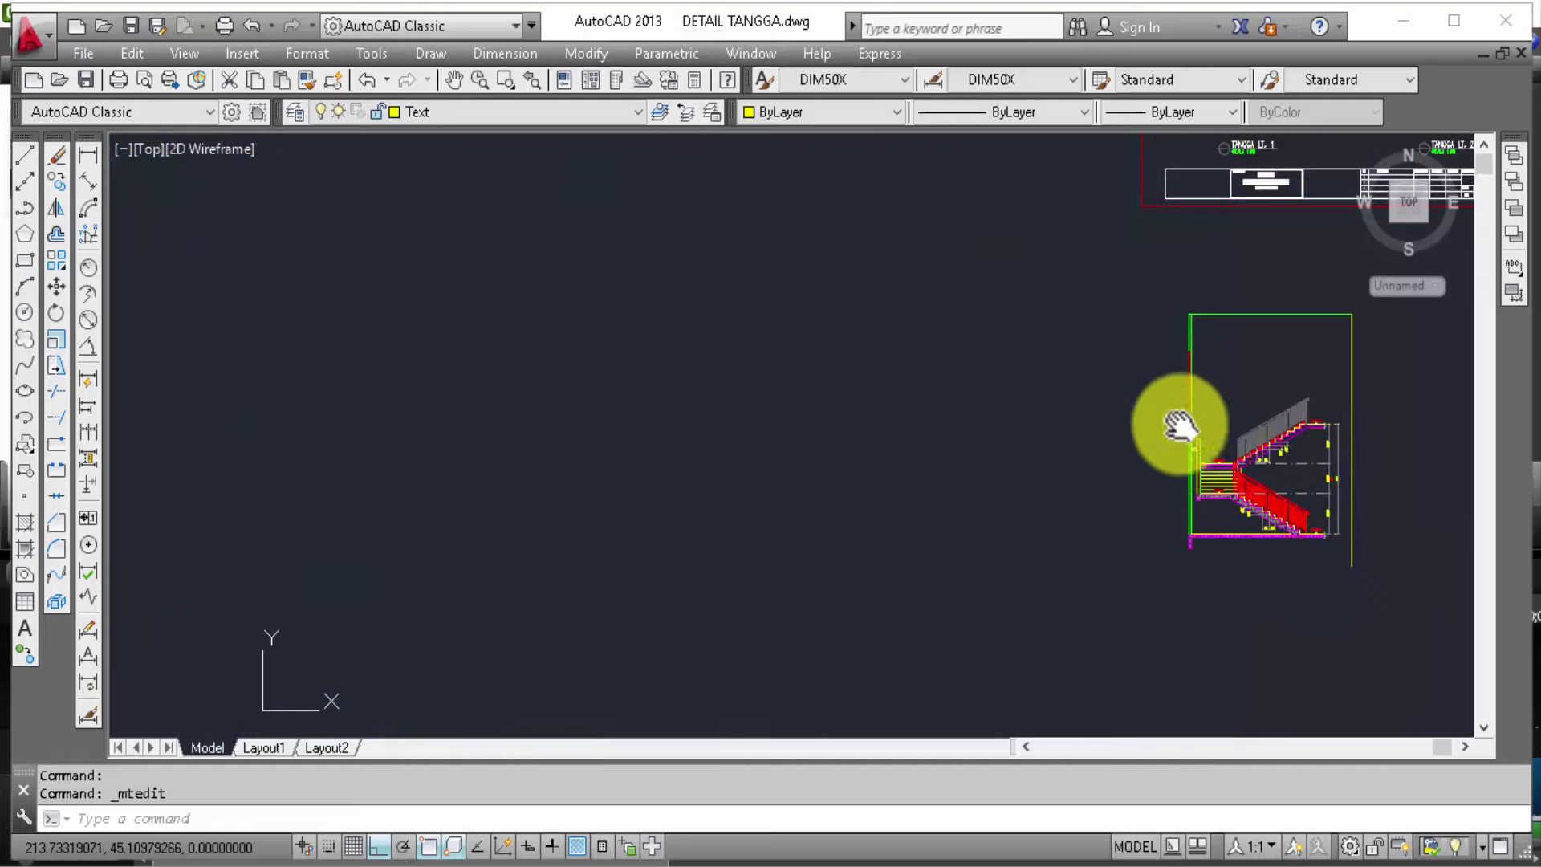
scroll(685, 430, "up", 3)
middle_click_drag(578, 434, 817, 382)
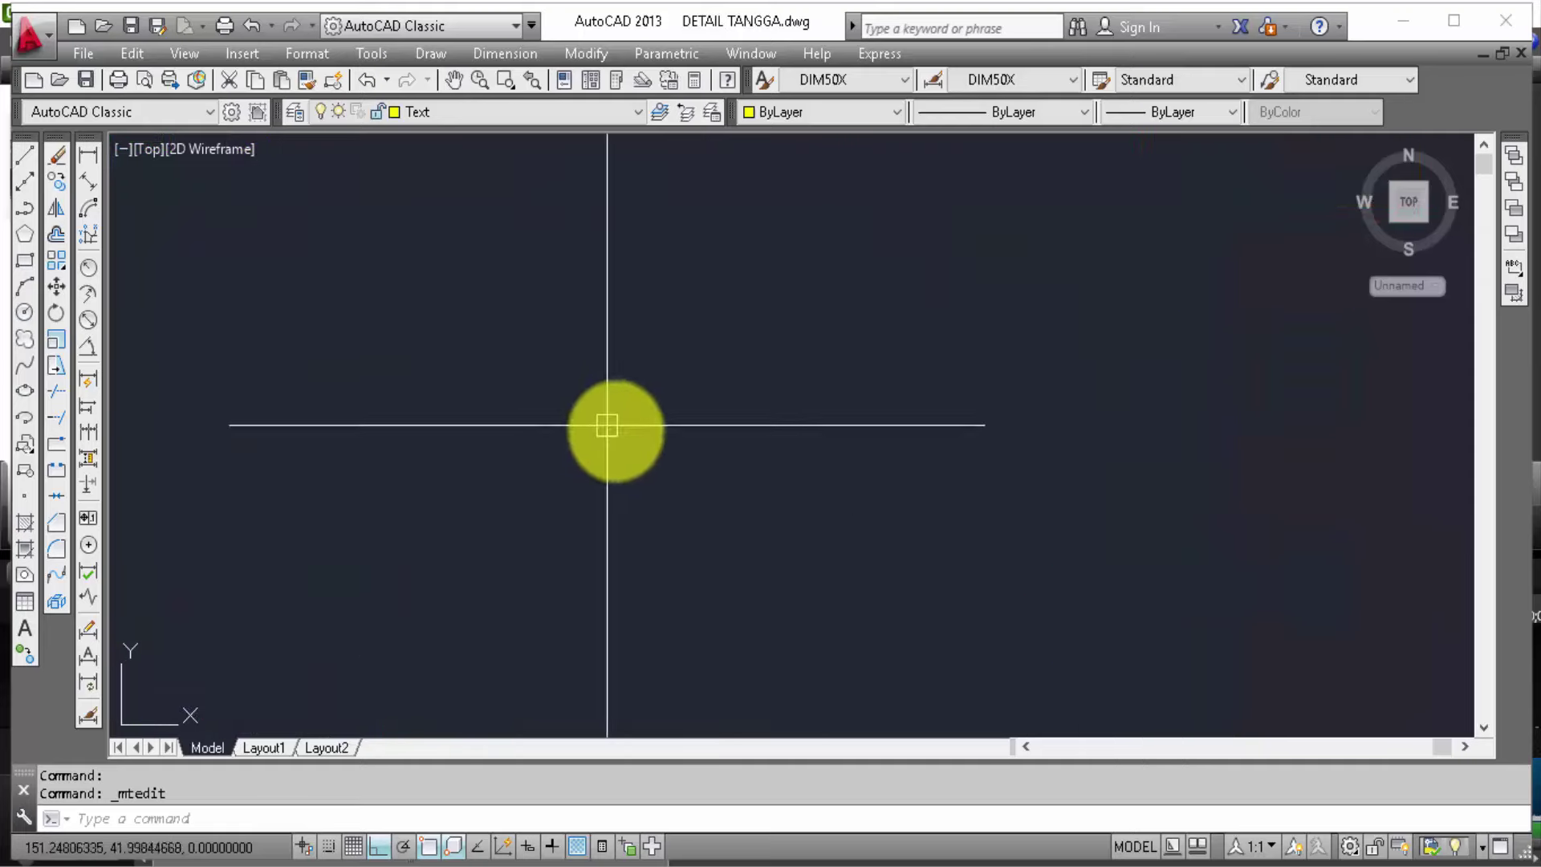
mouse_move(426, 437)
middle_mouse_down()
mouse_move(582, 392)
mouse_move(772, 505)
middle_mouse_up()
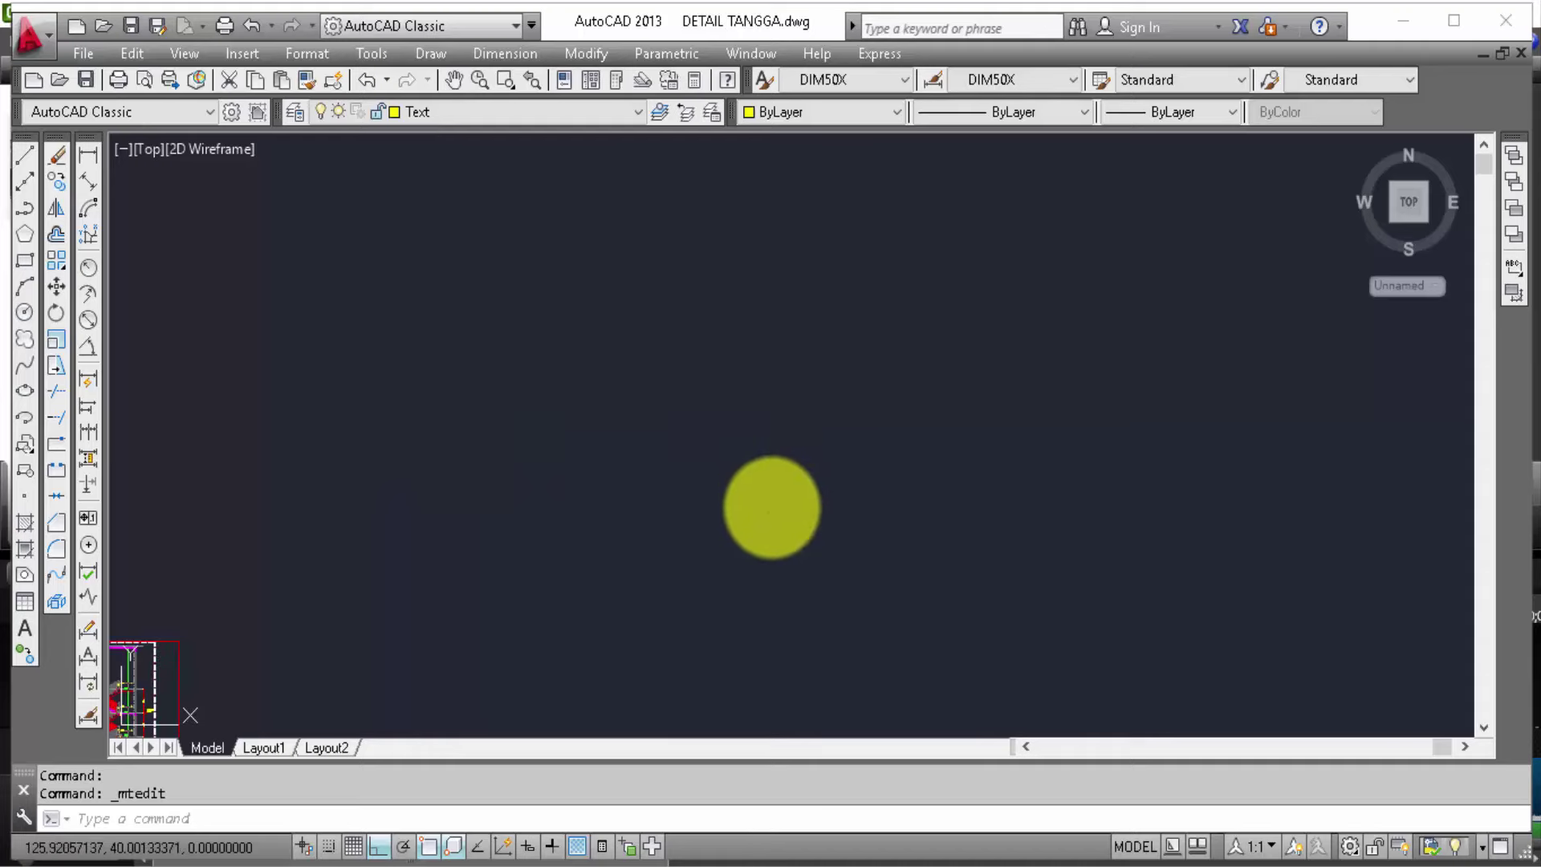
scroll(475, 413, "up", 2)
scroll(420, 482, "up", 2)
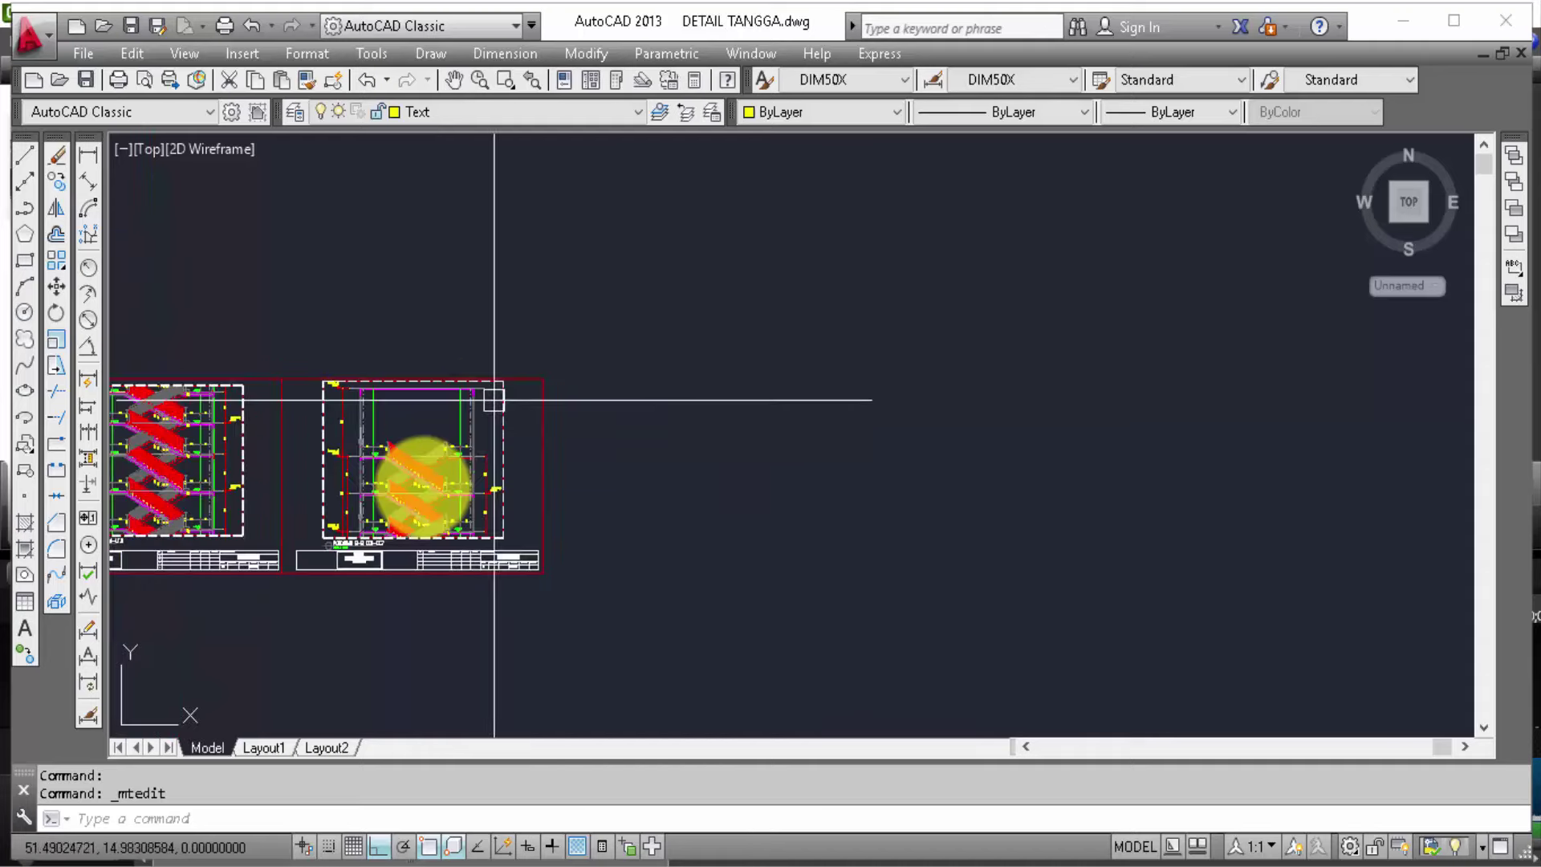
scroll(407, 533, "up", 2)
scroll(410, 518, "up", 2)
scroll(413, 516, "up", 2)
scroll(412, 516, "up", 2)
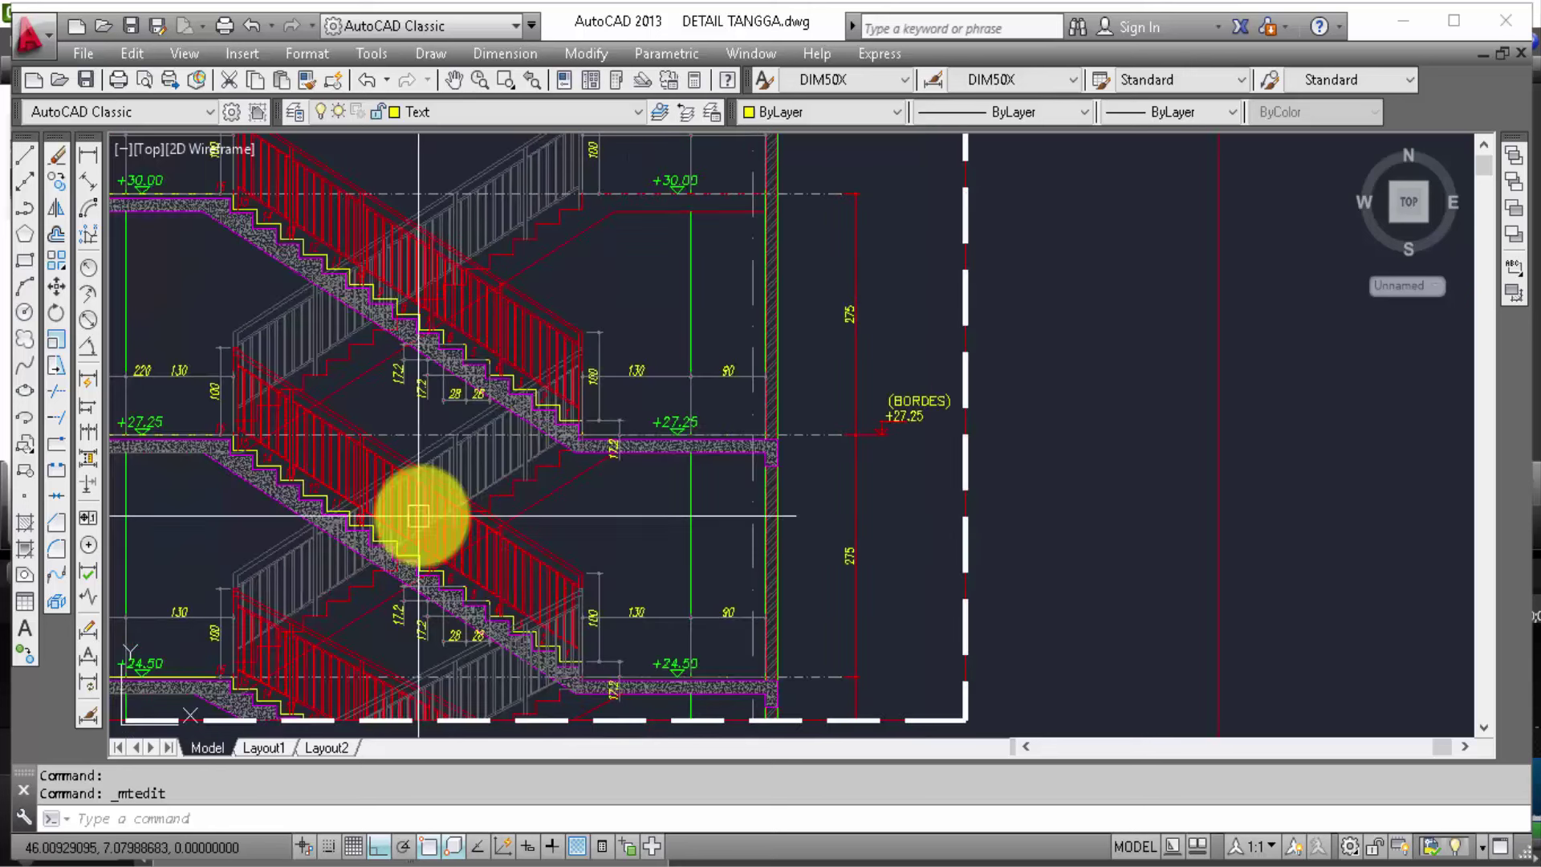
middle_click_drag(594, 486, 681, 473)
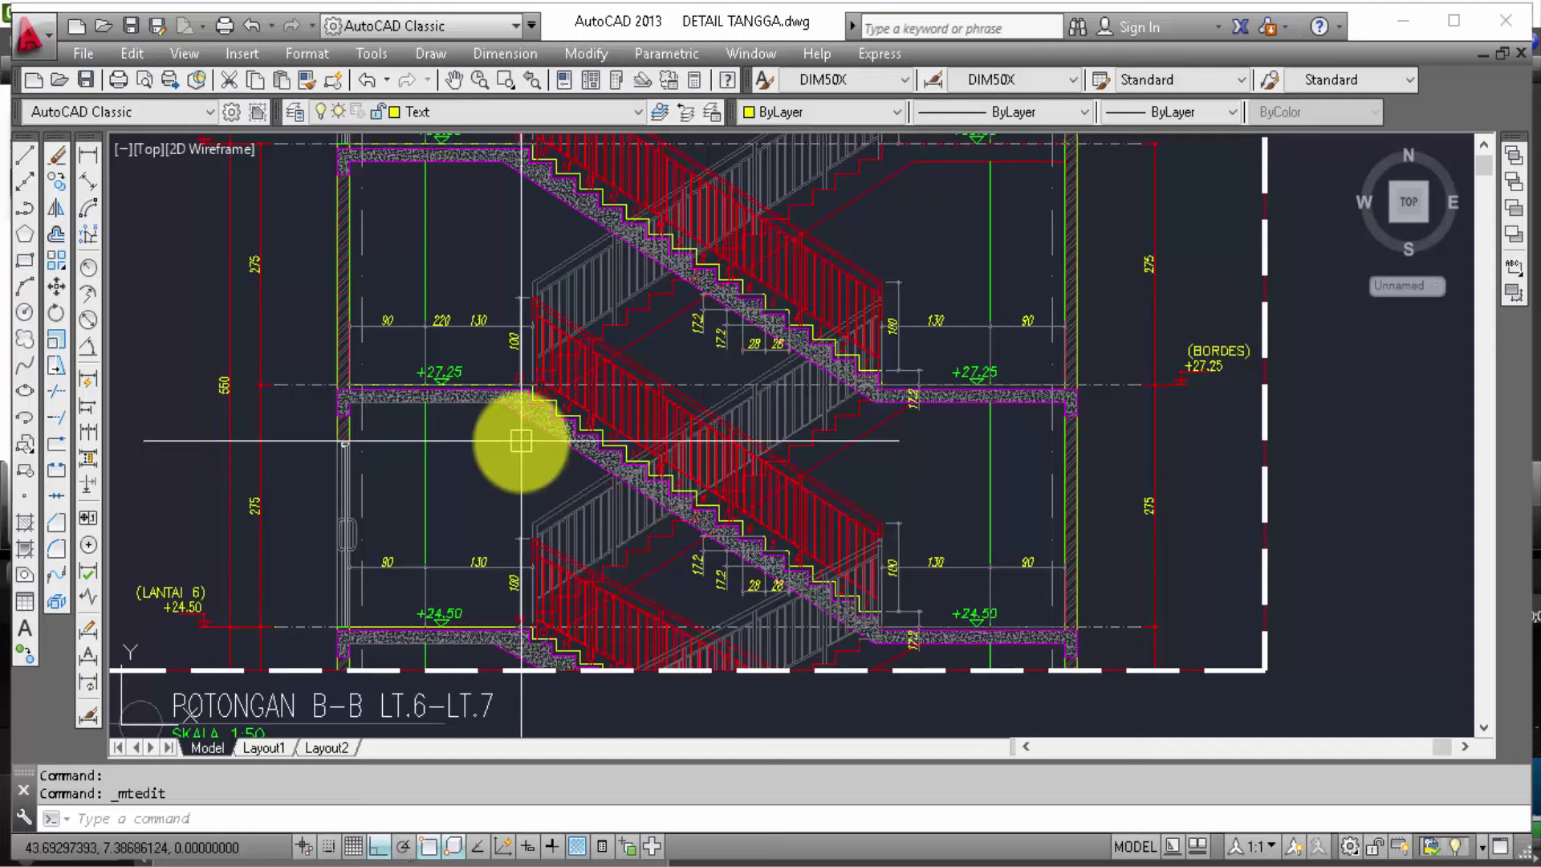
Step: Pan back to frame the stair's lower flight and the 500 dimension chain
scroll(321, 514, "down", 4)
scroll(305, 546, "down", 4)
scroll(305, 546, "down", 2)
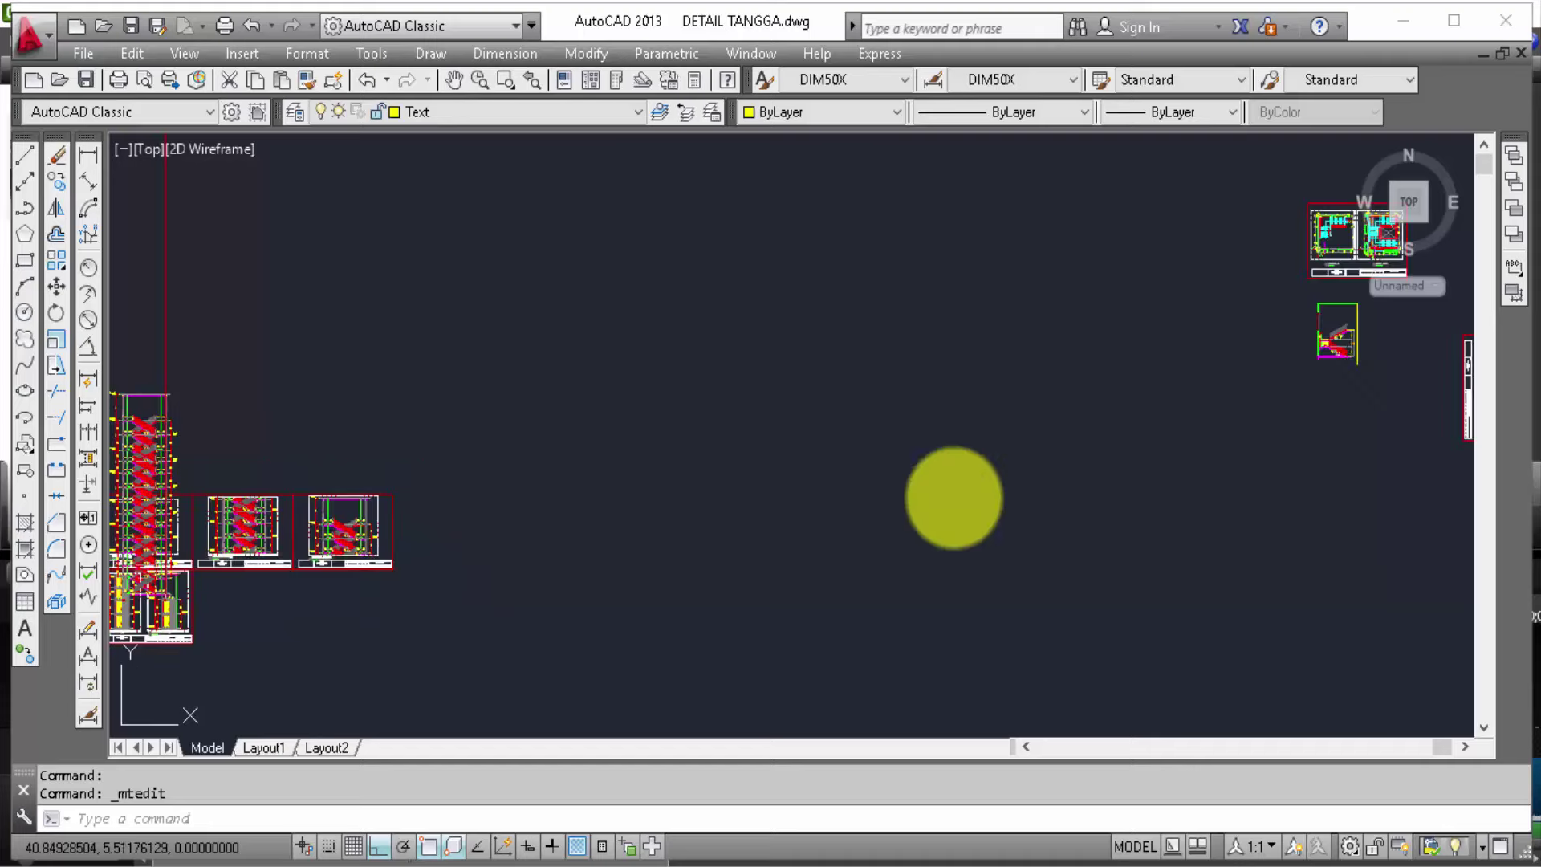
scroll(1349, 335, "up", 2)
scroll(1337, 341, "up", 3)
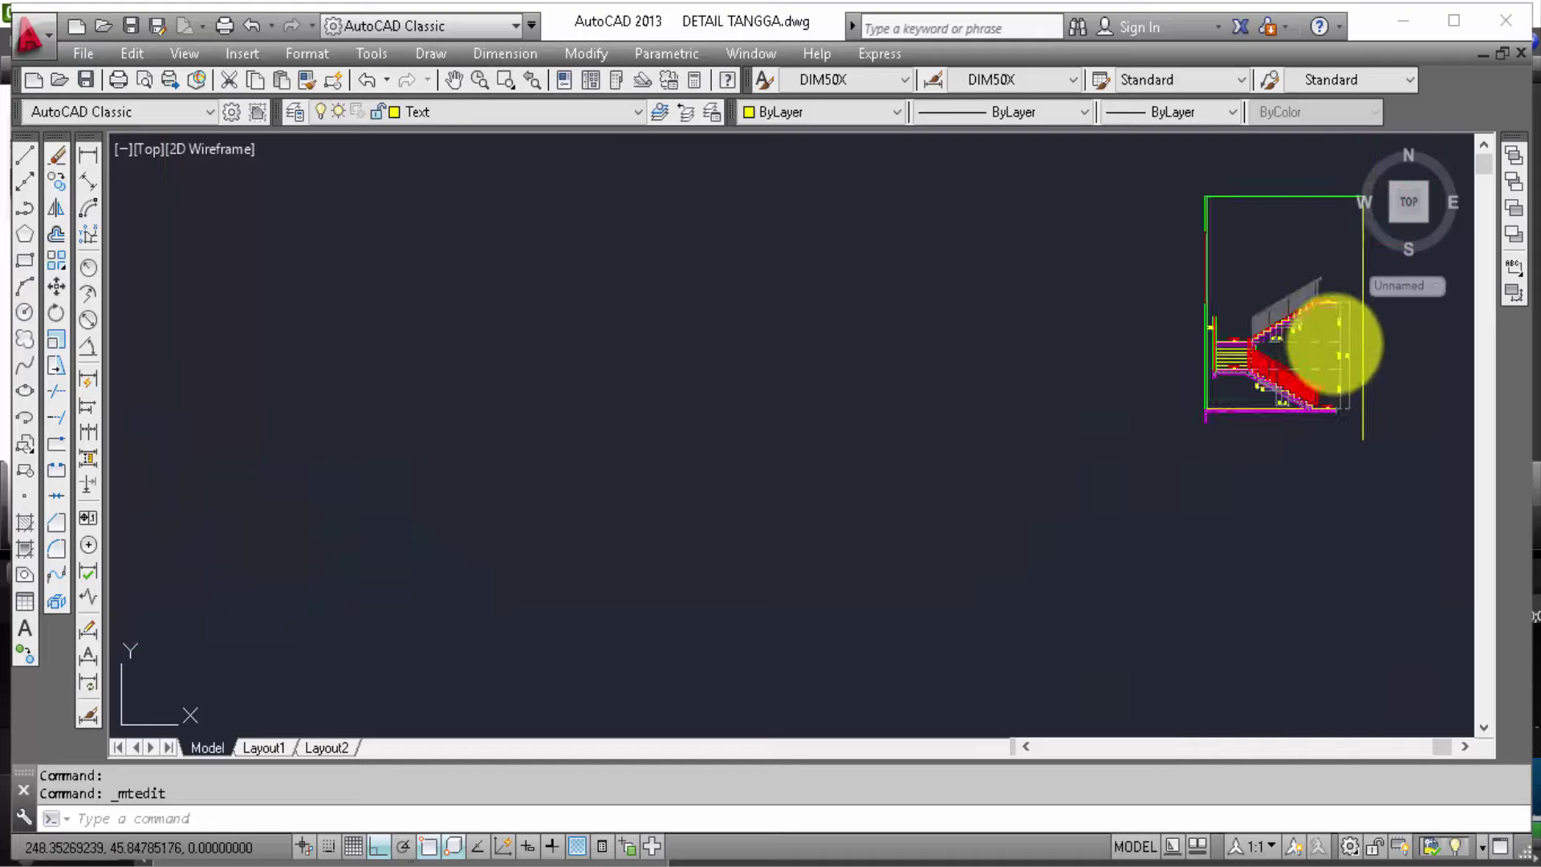
scroll(1353, 349, "up", 2)
scroll(1335, 384, "up", 2)
middle_click_drag(1301, 401, 1123, 486)
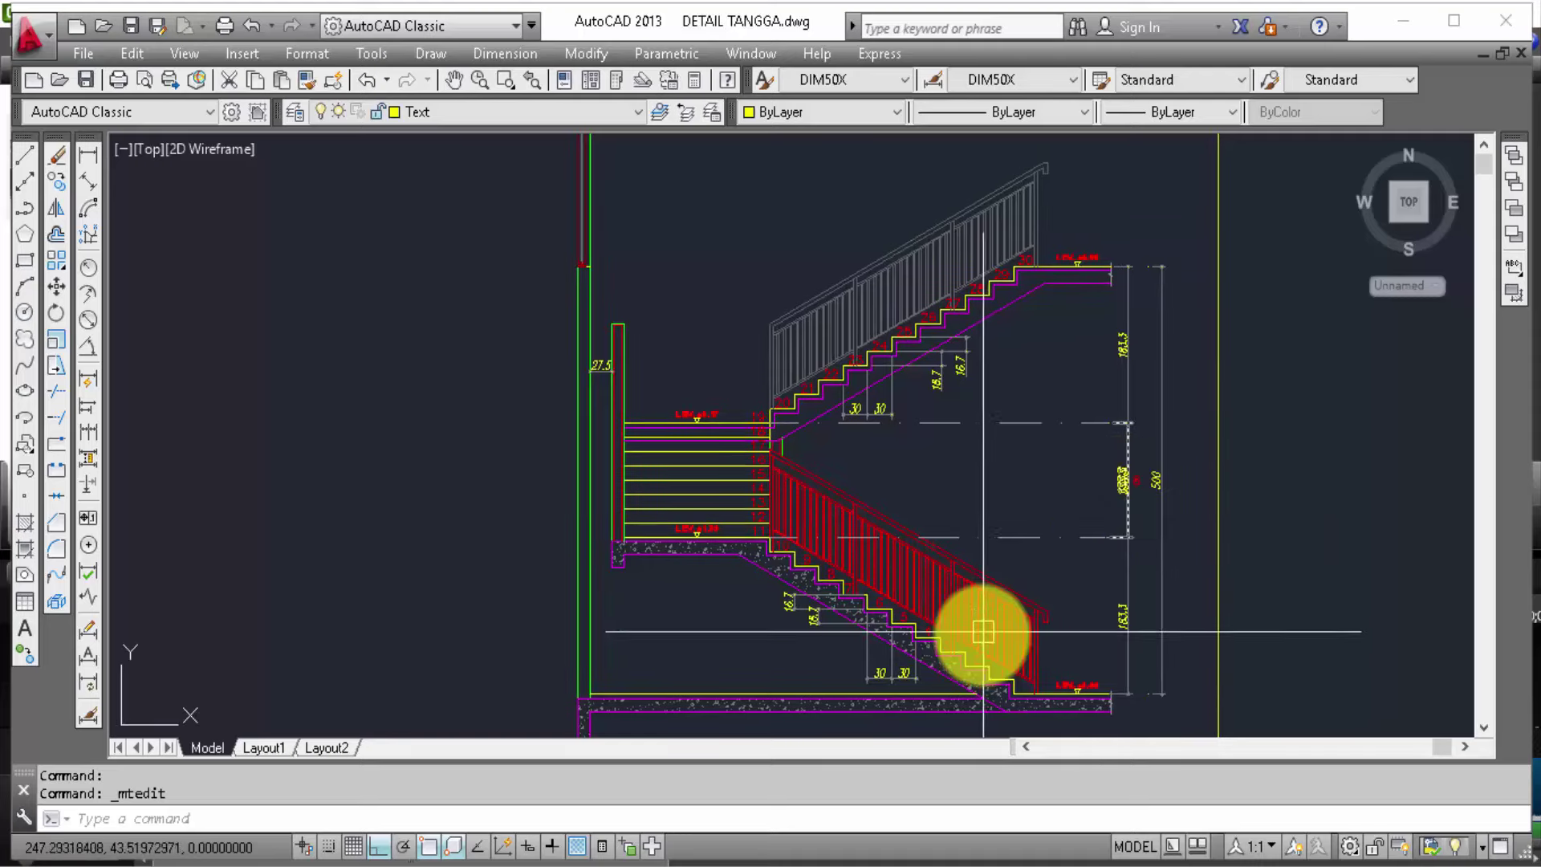
scroll(983, 647, "up", 2)
scroll(980, 642, "up", 2)
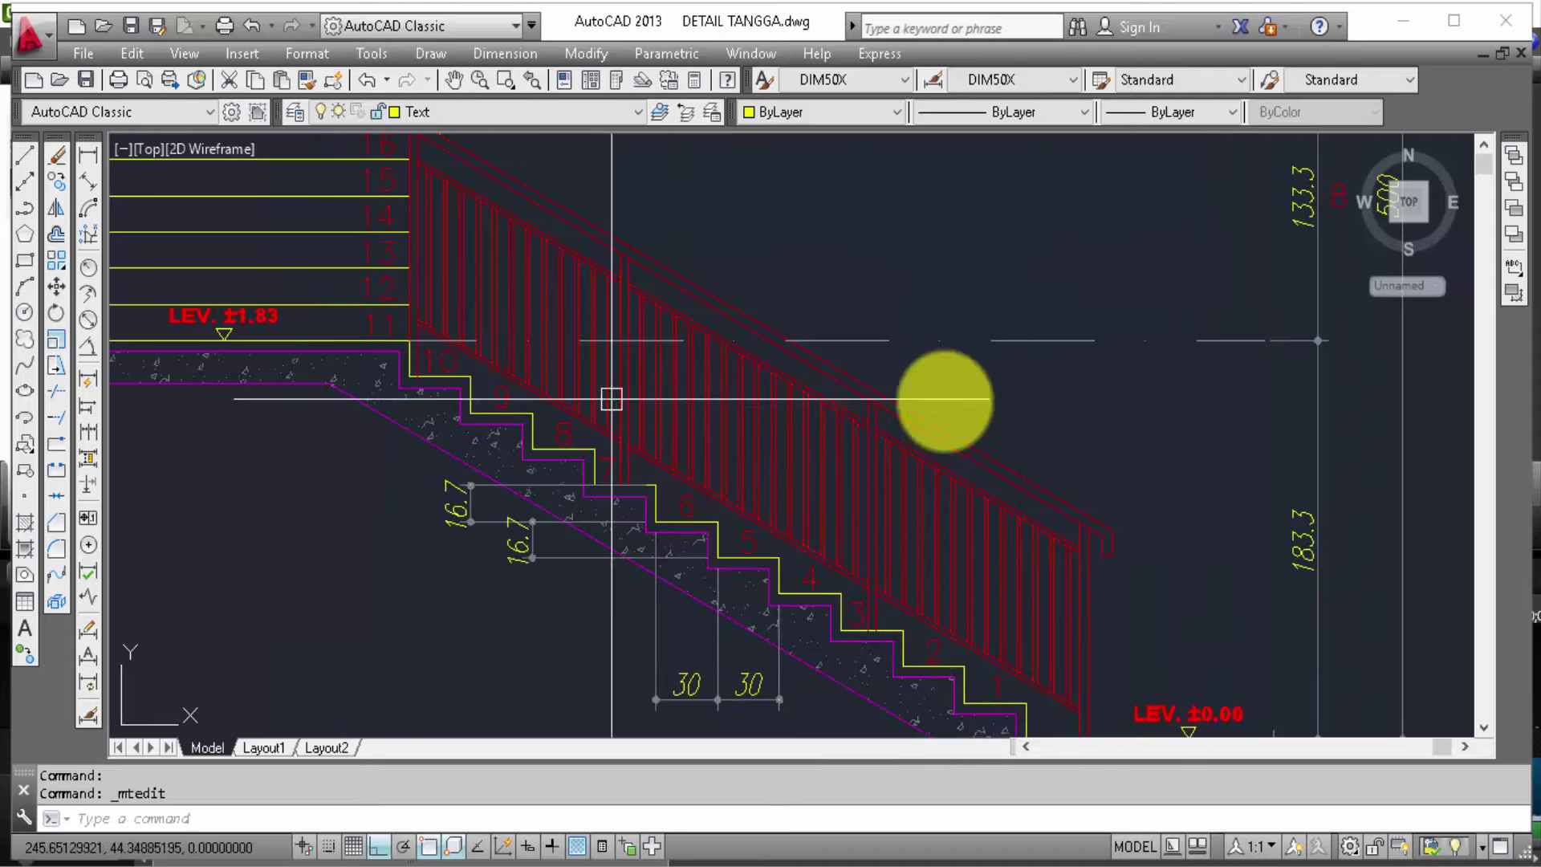
middle_click_drag(826, 424, 559, 453)
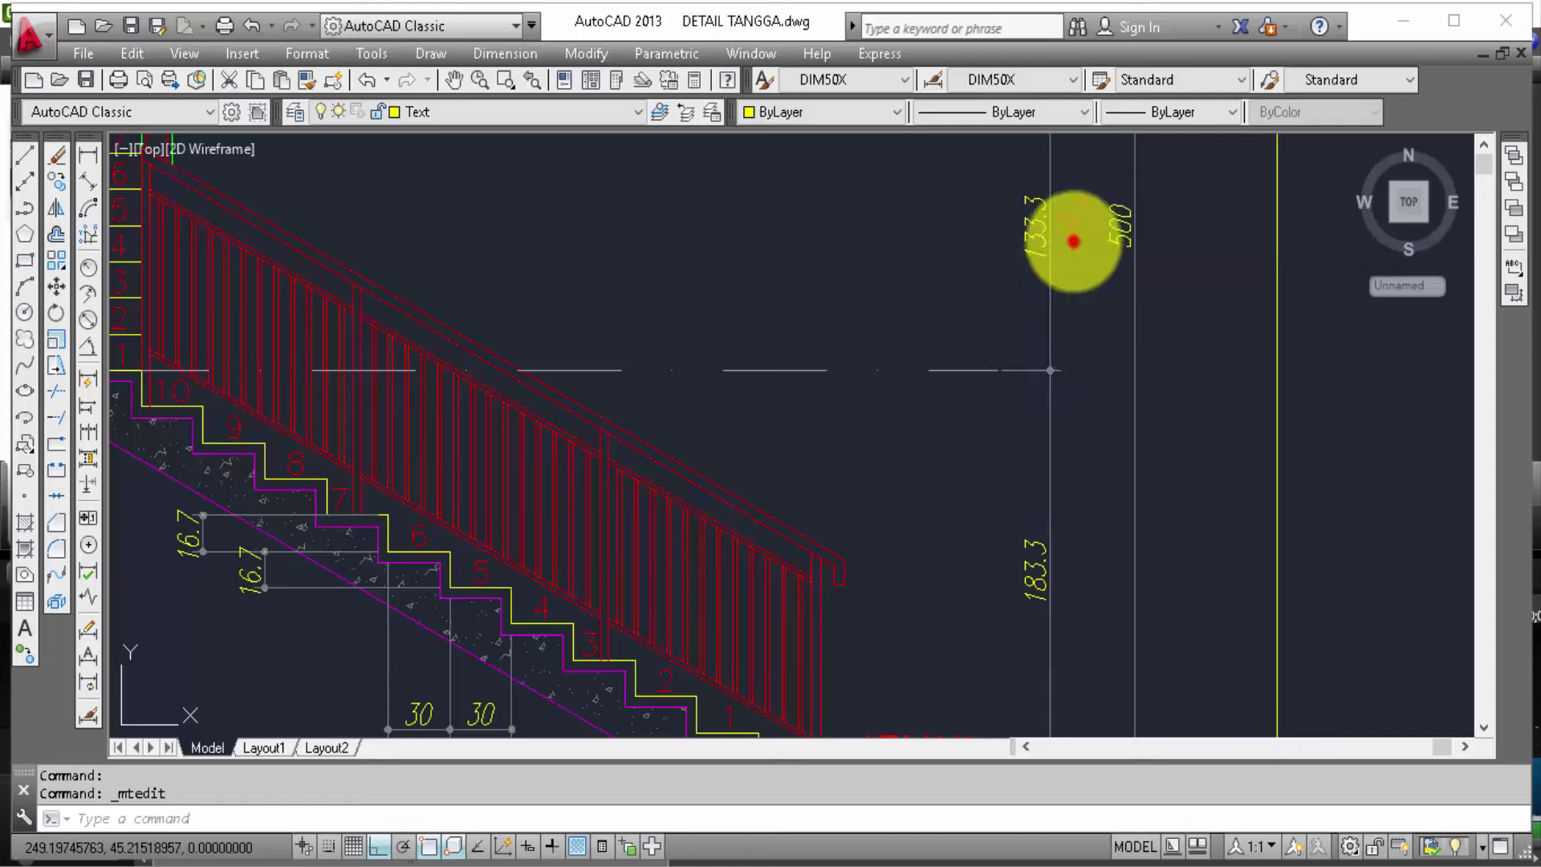
Step: Move the small red text down beside the 183.3 dimension
left_click(1073, 239)
type("m")
key("Return")
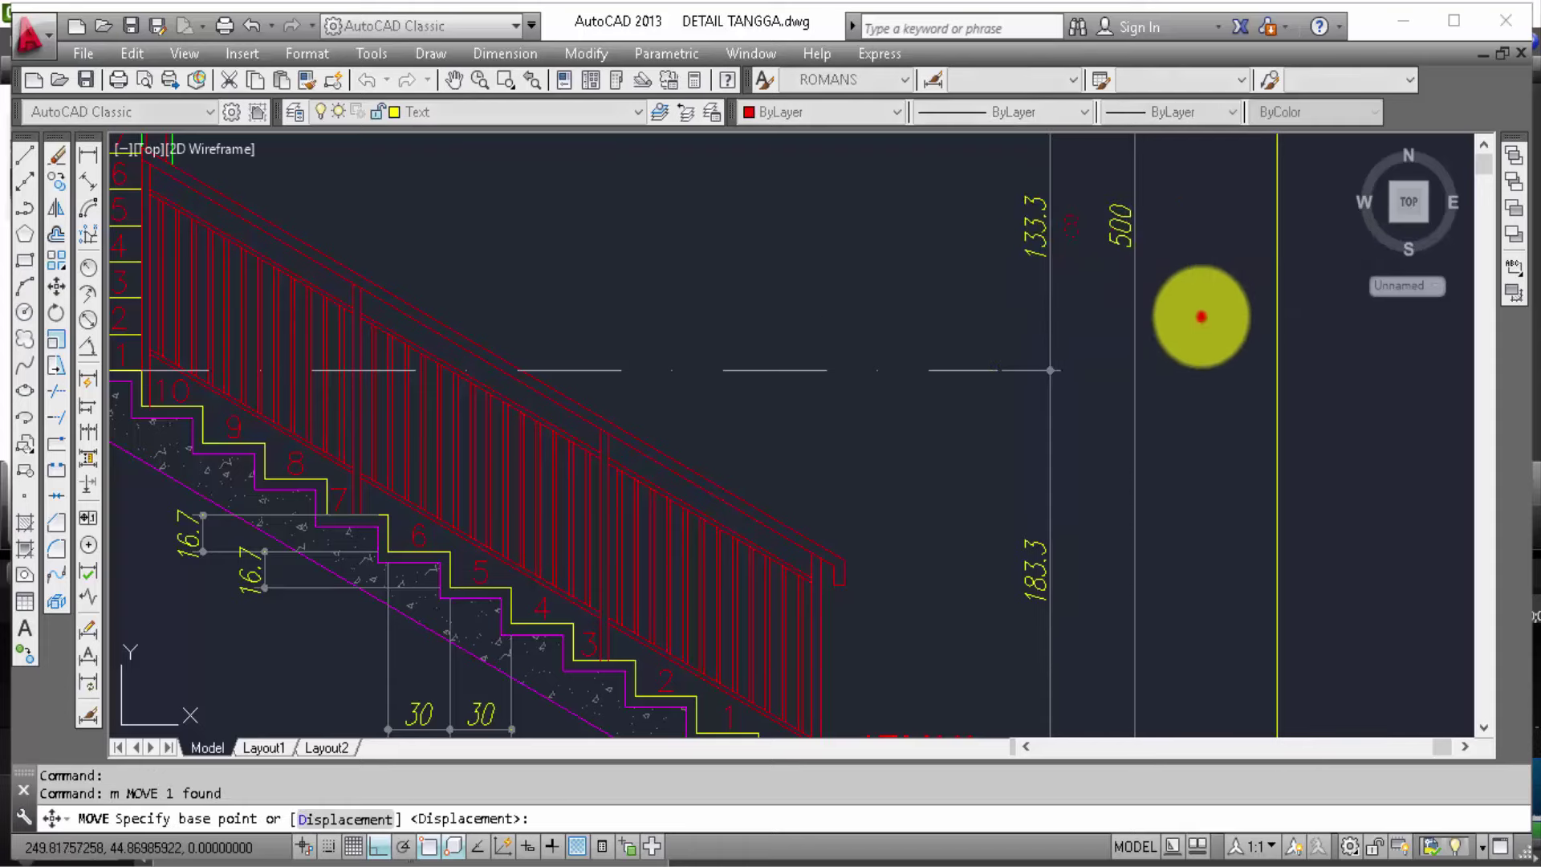
left_click(1201, 317)
middle_click_drag(1214, 625, 1218, 432)
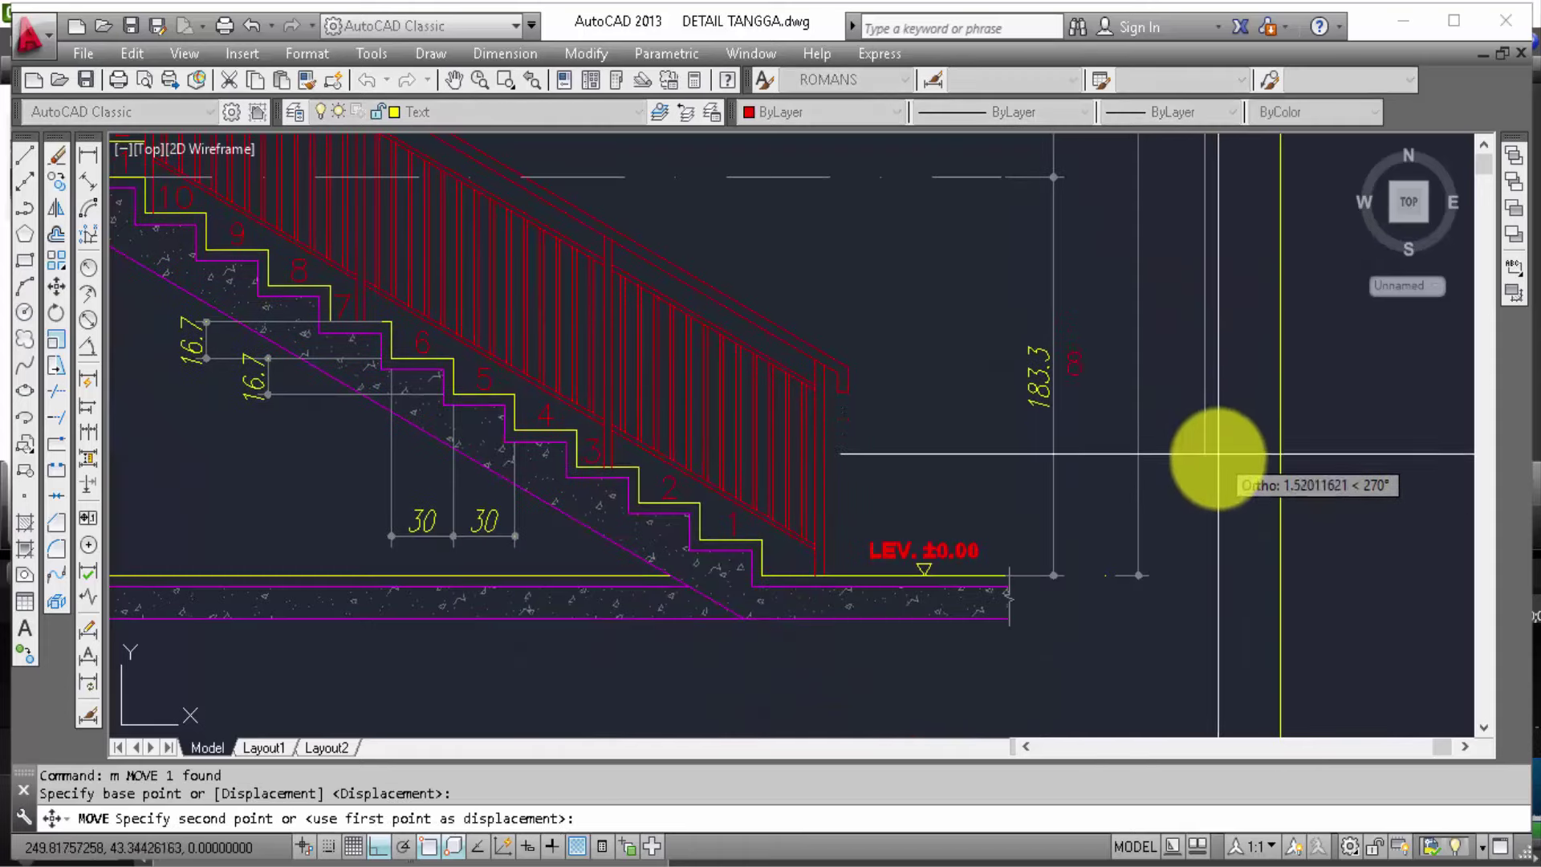
left_click(1218, 433)
key("Escape")
Step: Rewrite it as the one-line note '11 Equals 16.7 CM C/c' in a widened box
double_click(1073, 372)
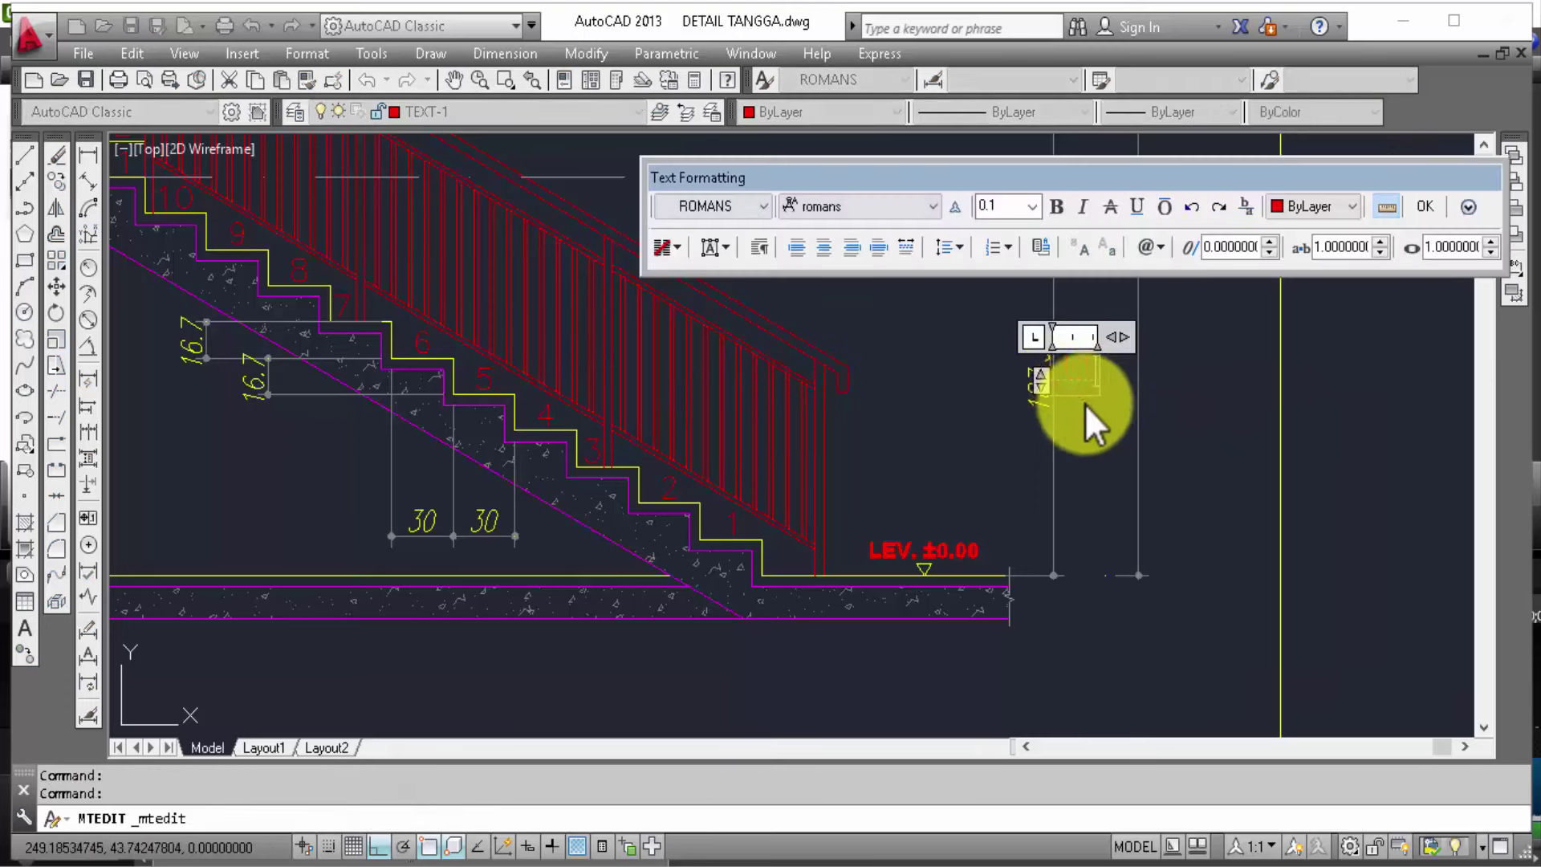
type("11")
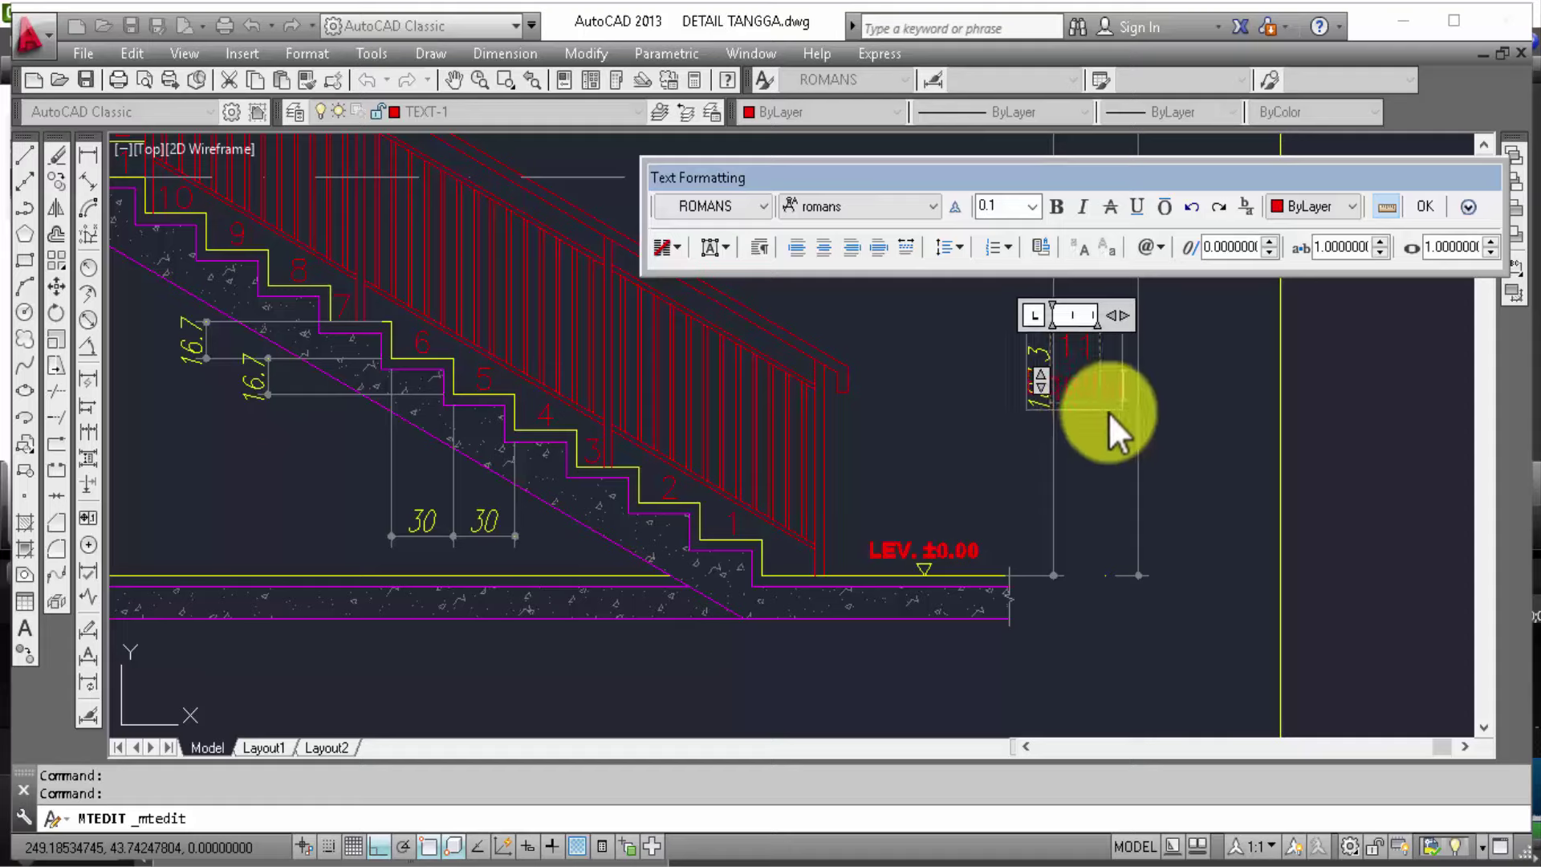
type(" Equals 16.")
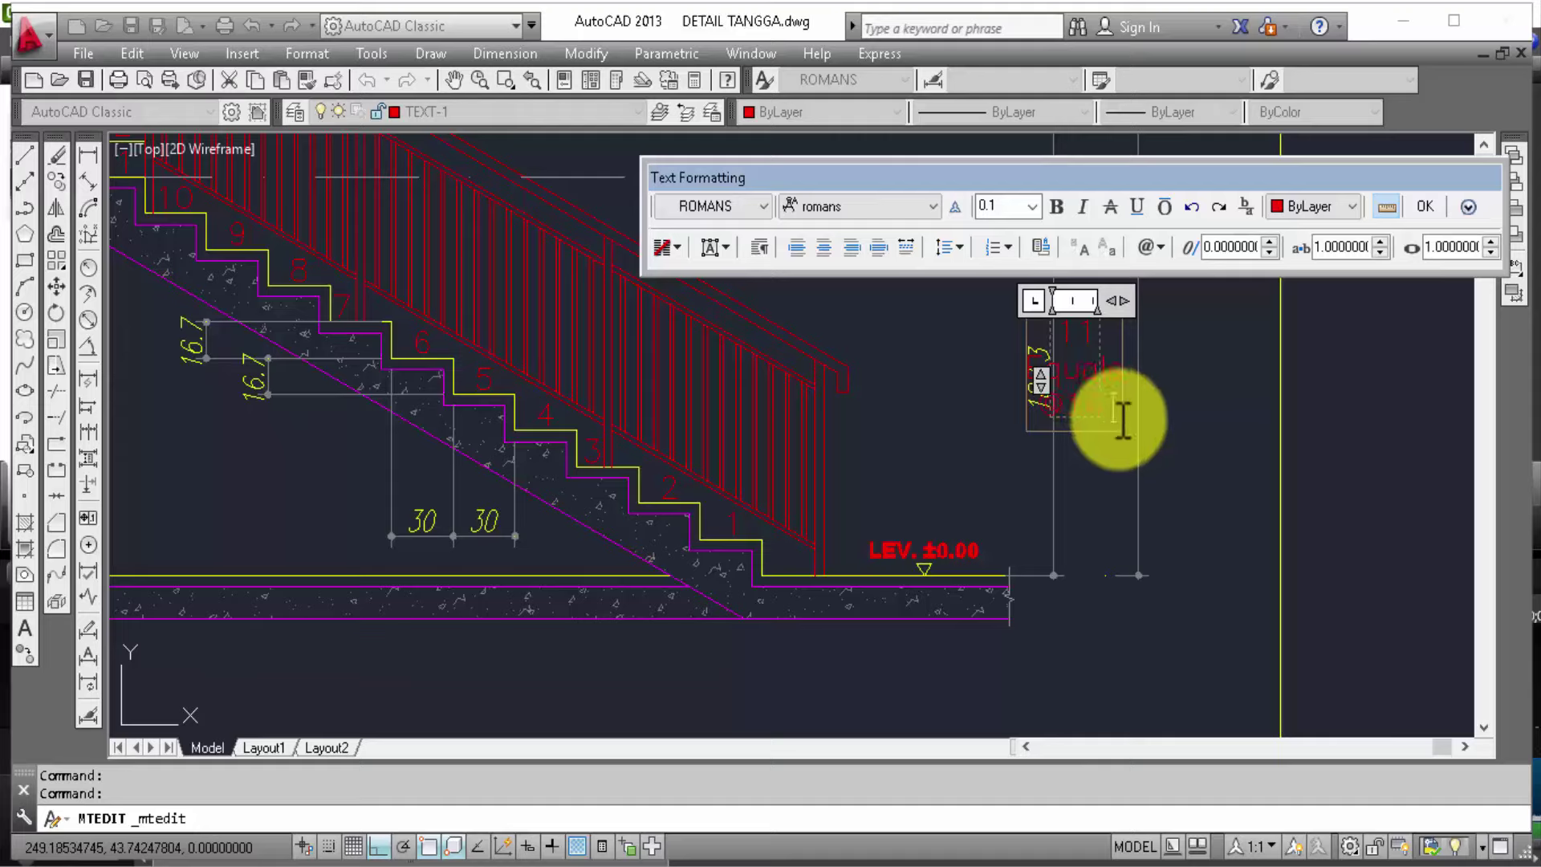
type("7")
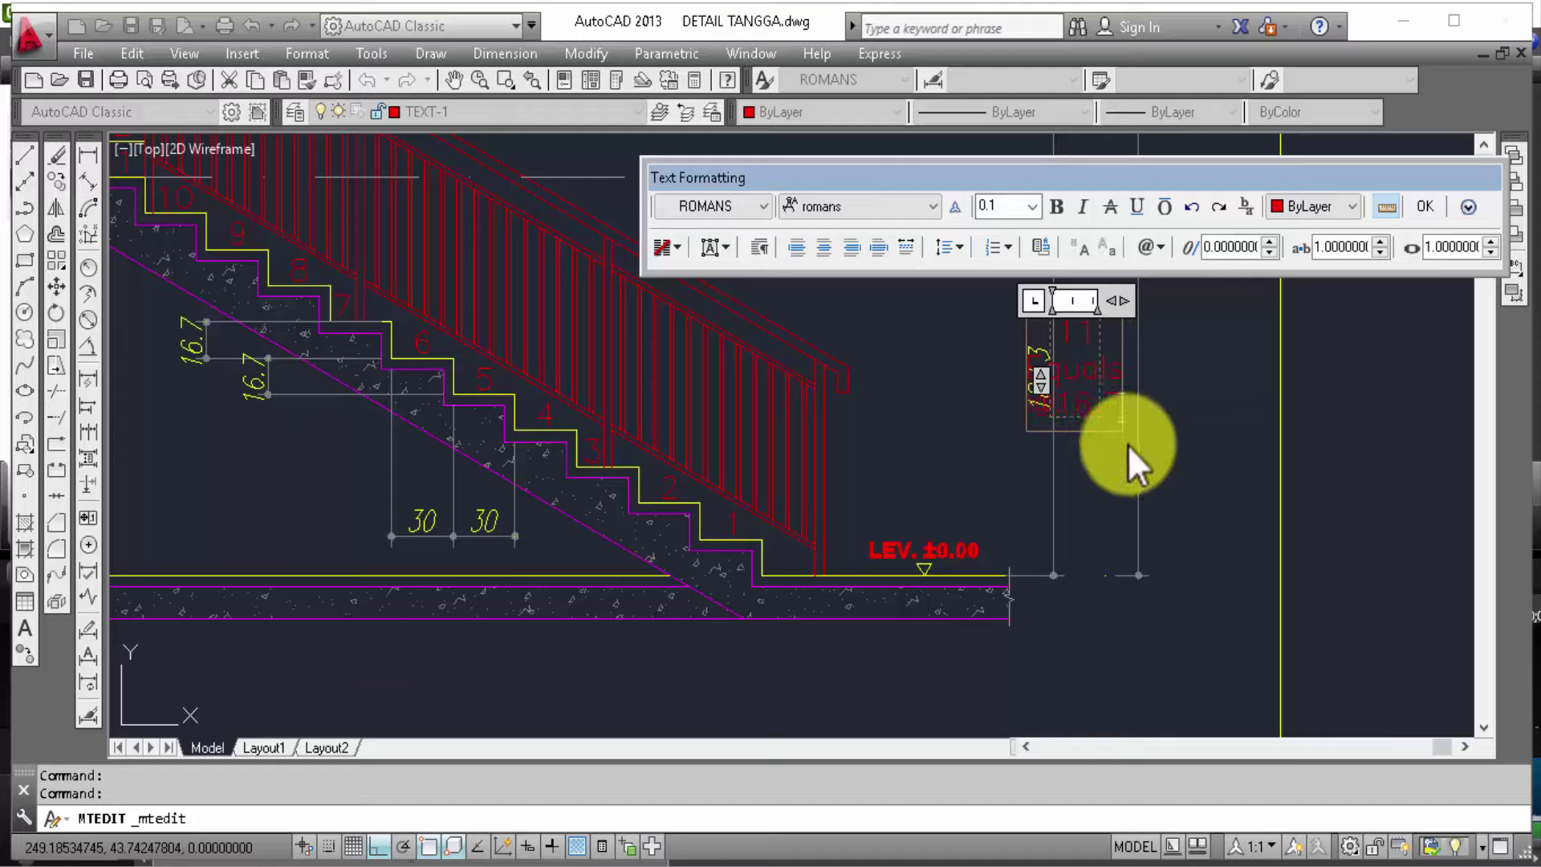
type(" CM")
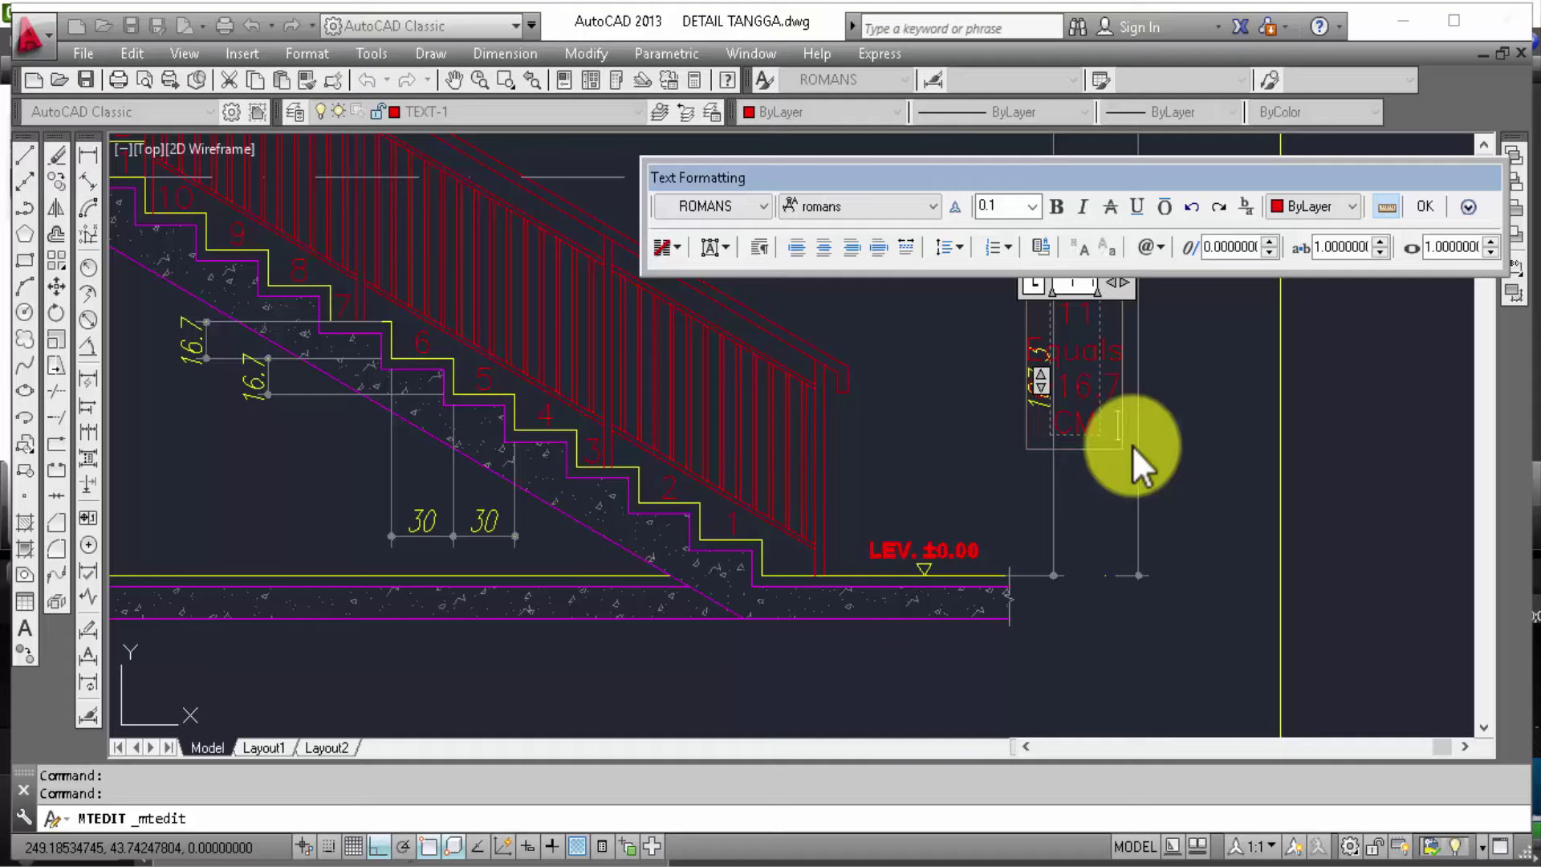
type(" C/c")
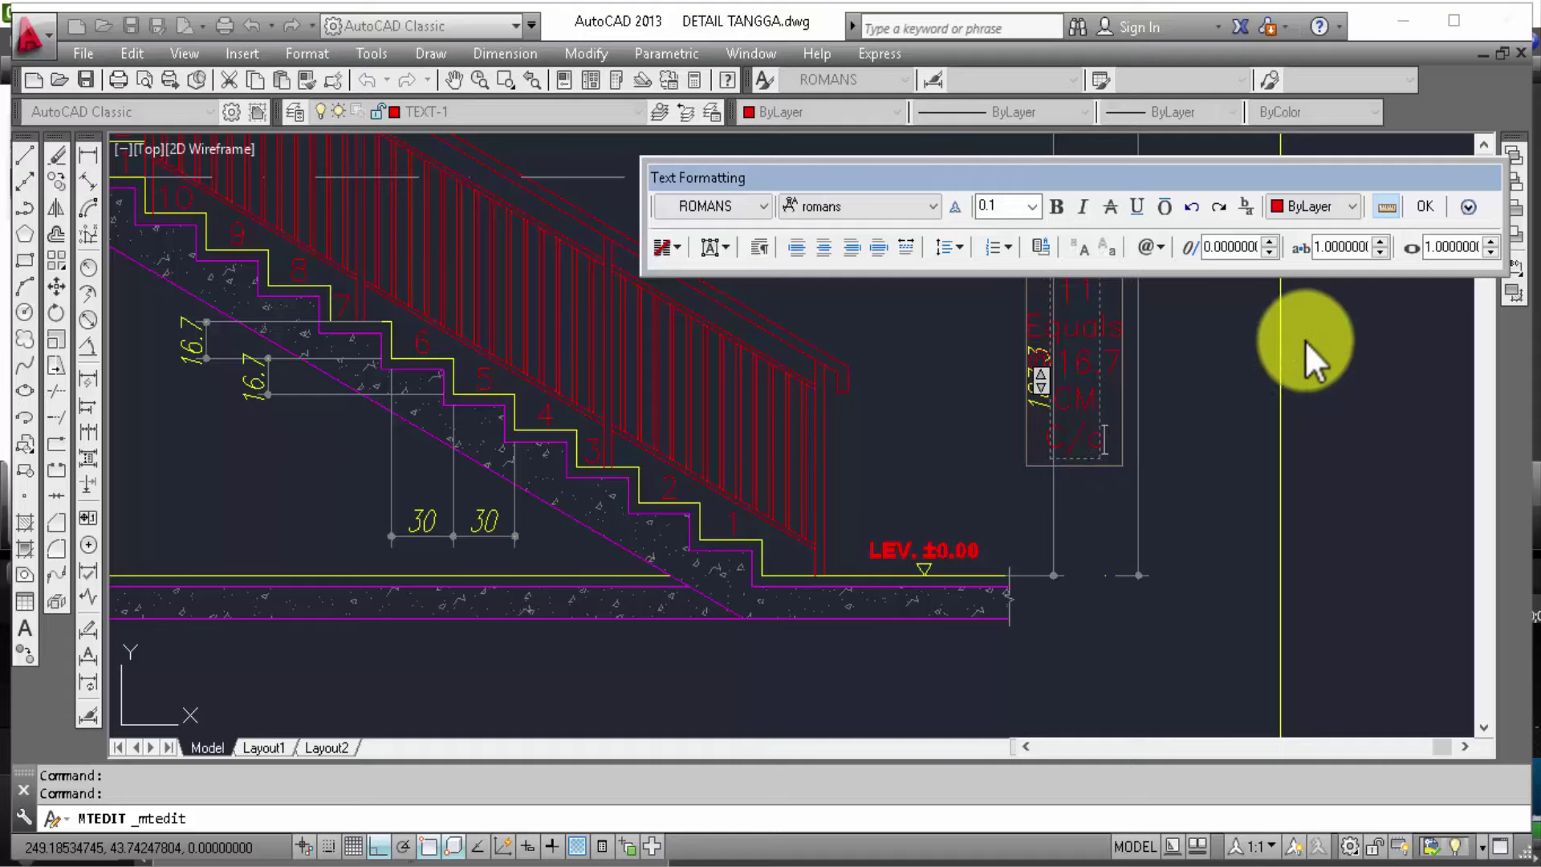
scroll(1129, 562, "down", 2)
left_click_drag(1140, 369, 1268, 385)
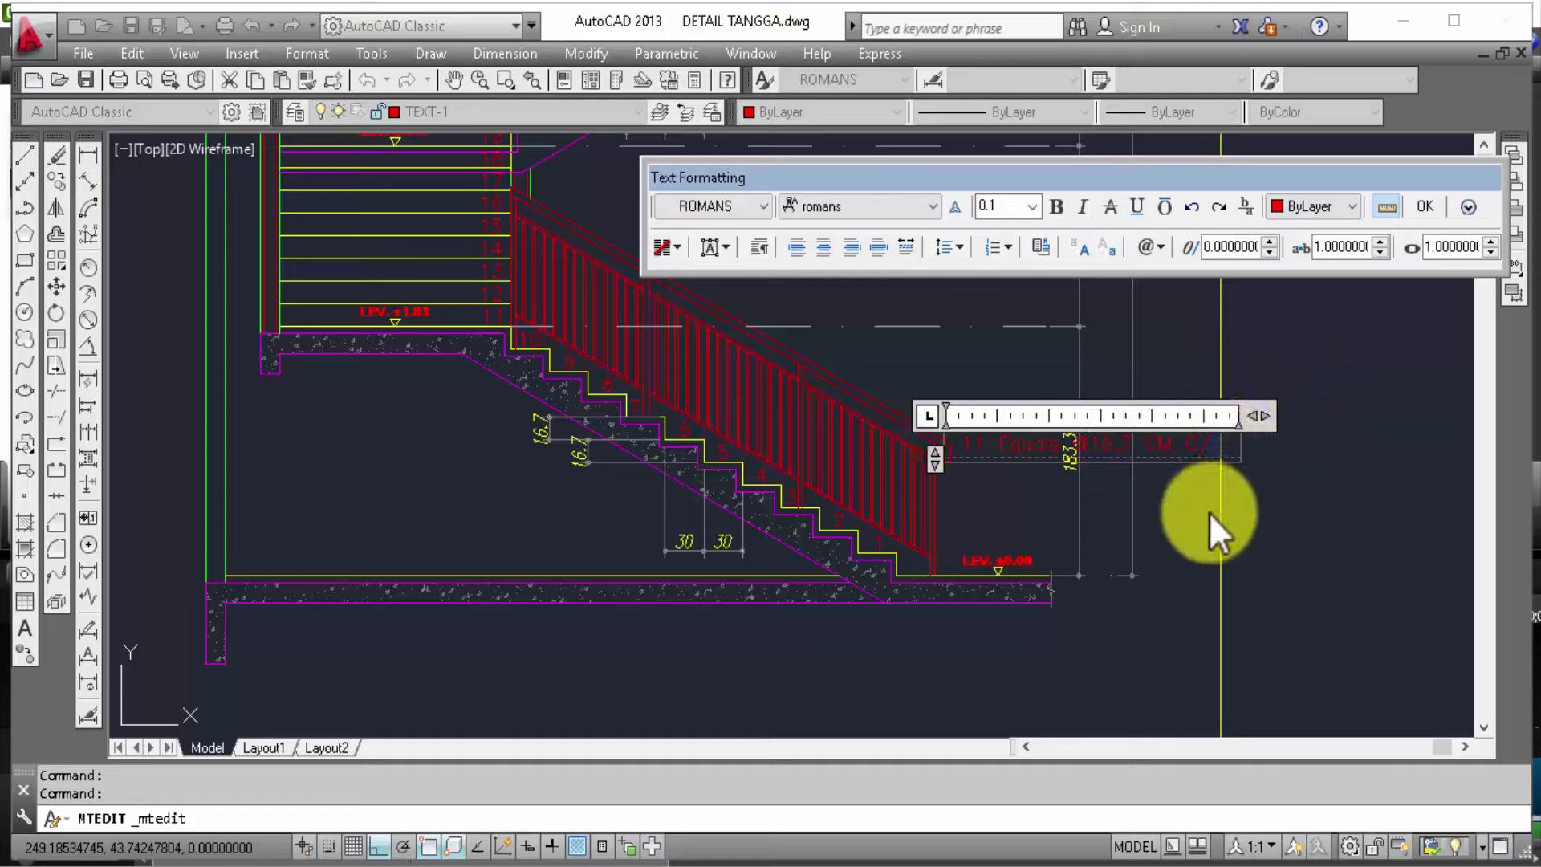
left_click(1329, 478)
left_click(1172, 437)
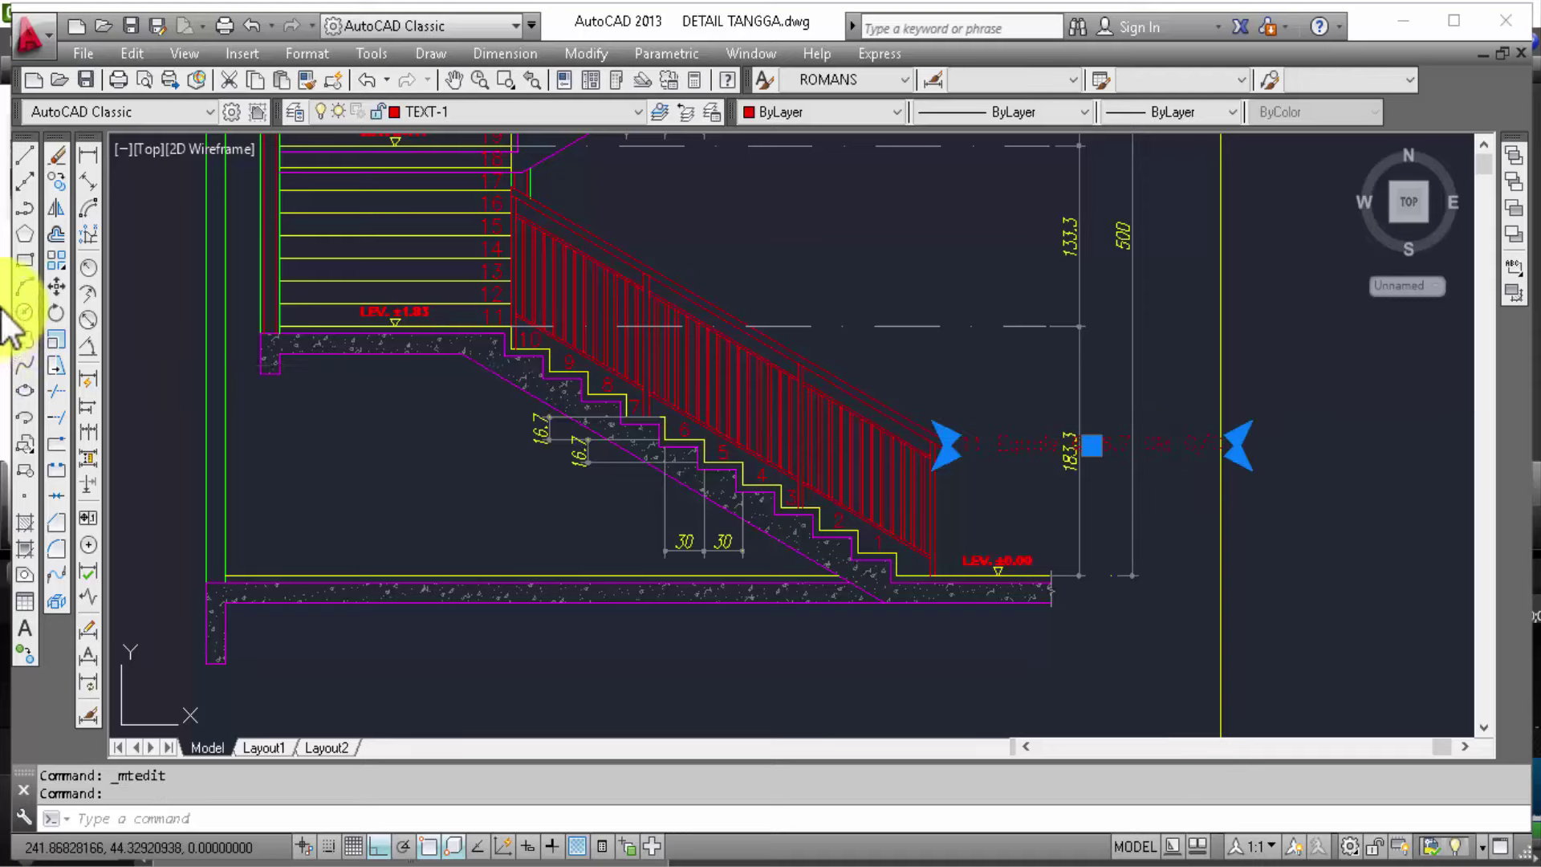
Step: In Properties, give the spacing note rotation 90 and text height 0.07
key("ctrl+1")
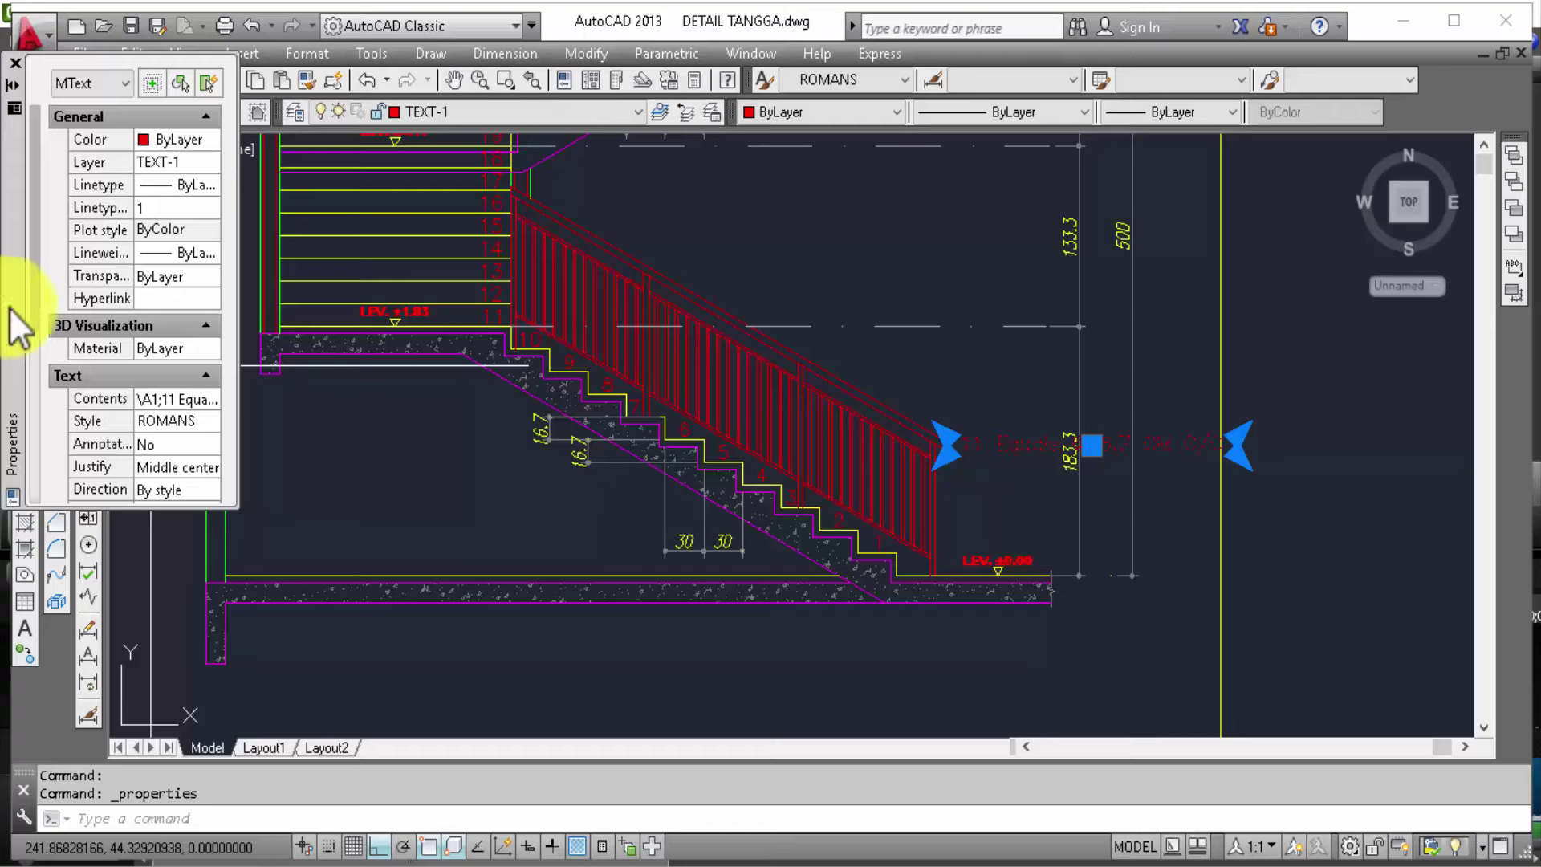
scroll(148, 315, "down", 2)
scroll(156, 331, "down", 2)
scroll(157, 336, "down", 1)
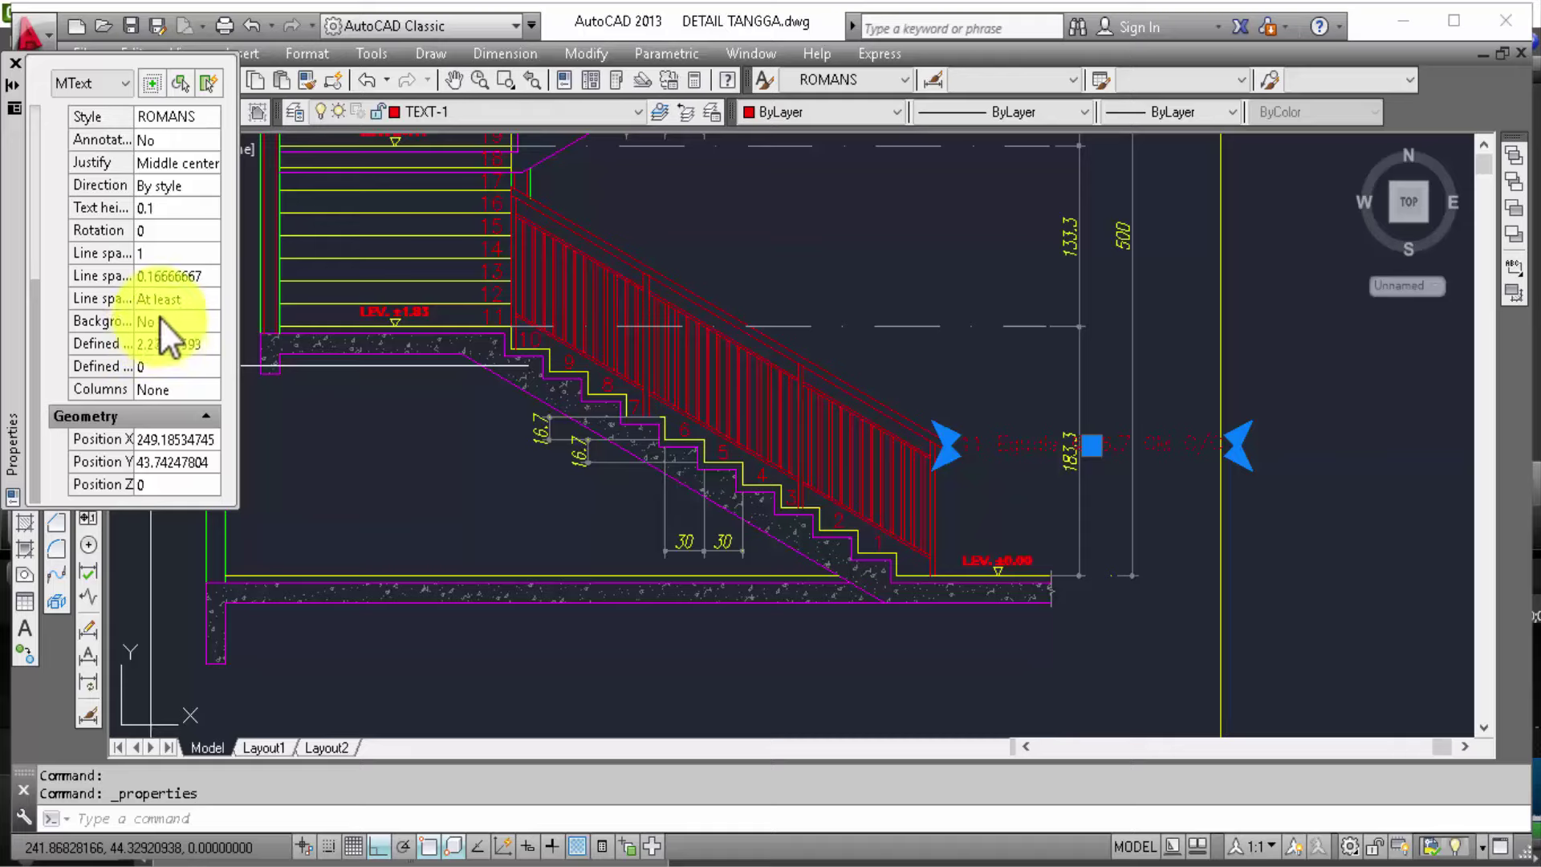
left_click(152, 231)
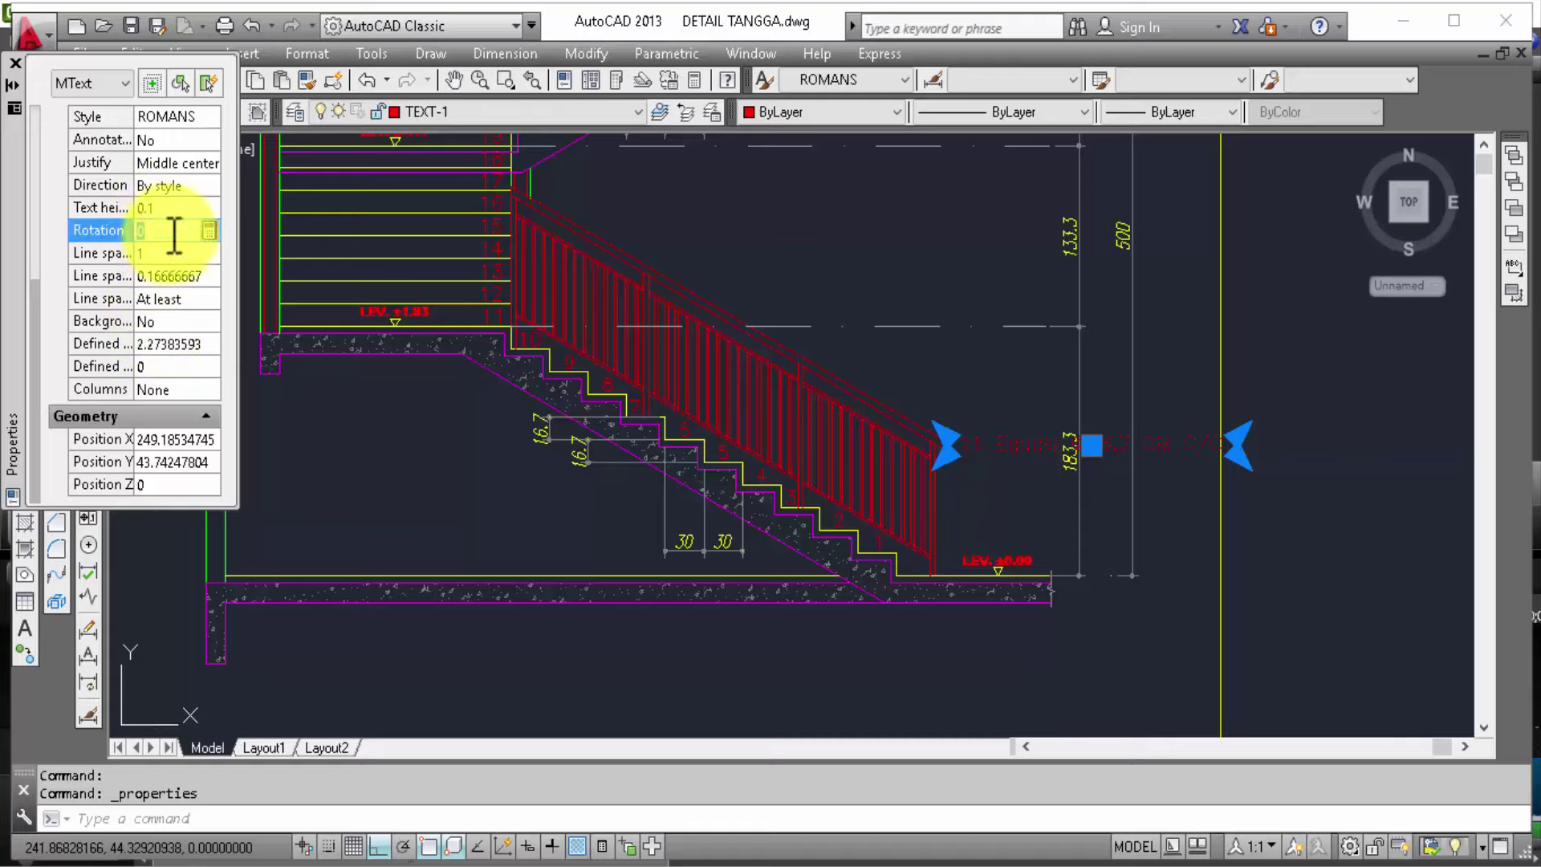
type("90")
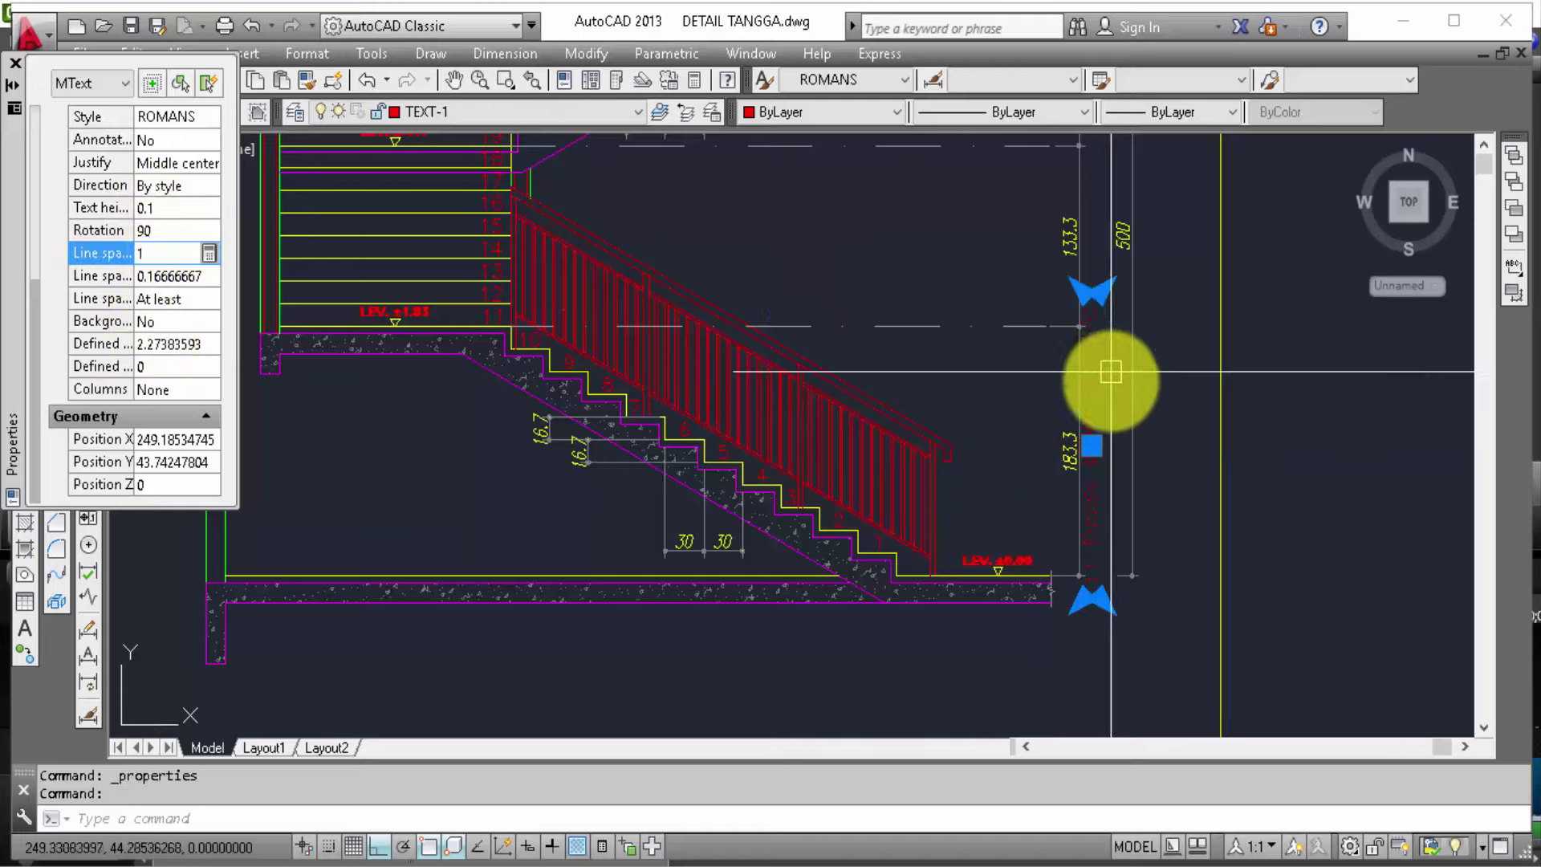
scroll(1116, 384, "up", 4)
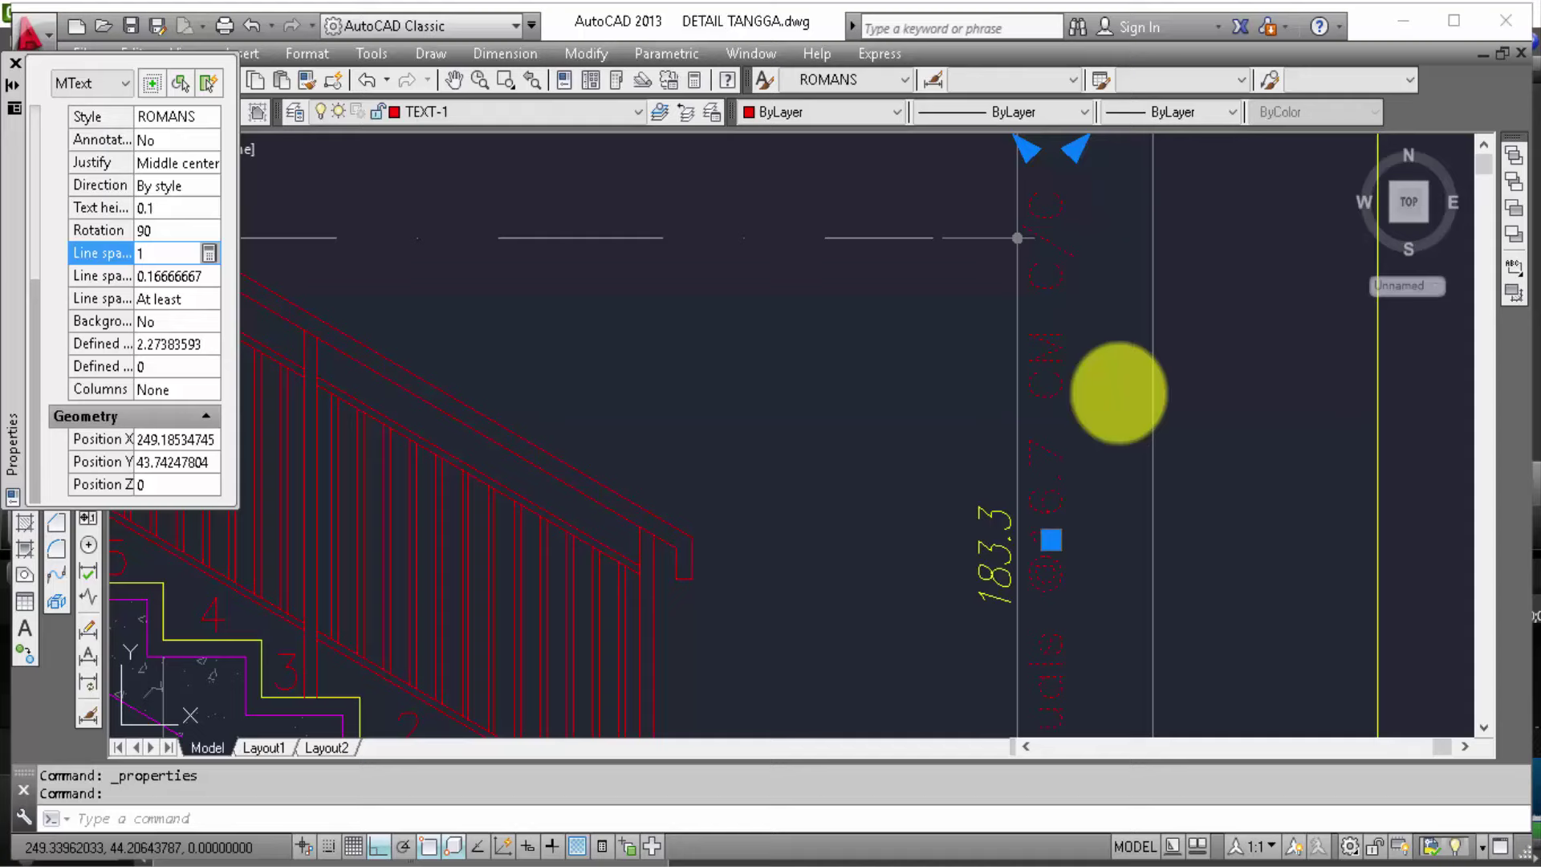
left_click(147, 209)
type("0.")
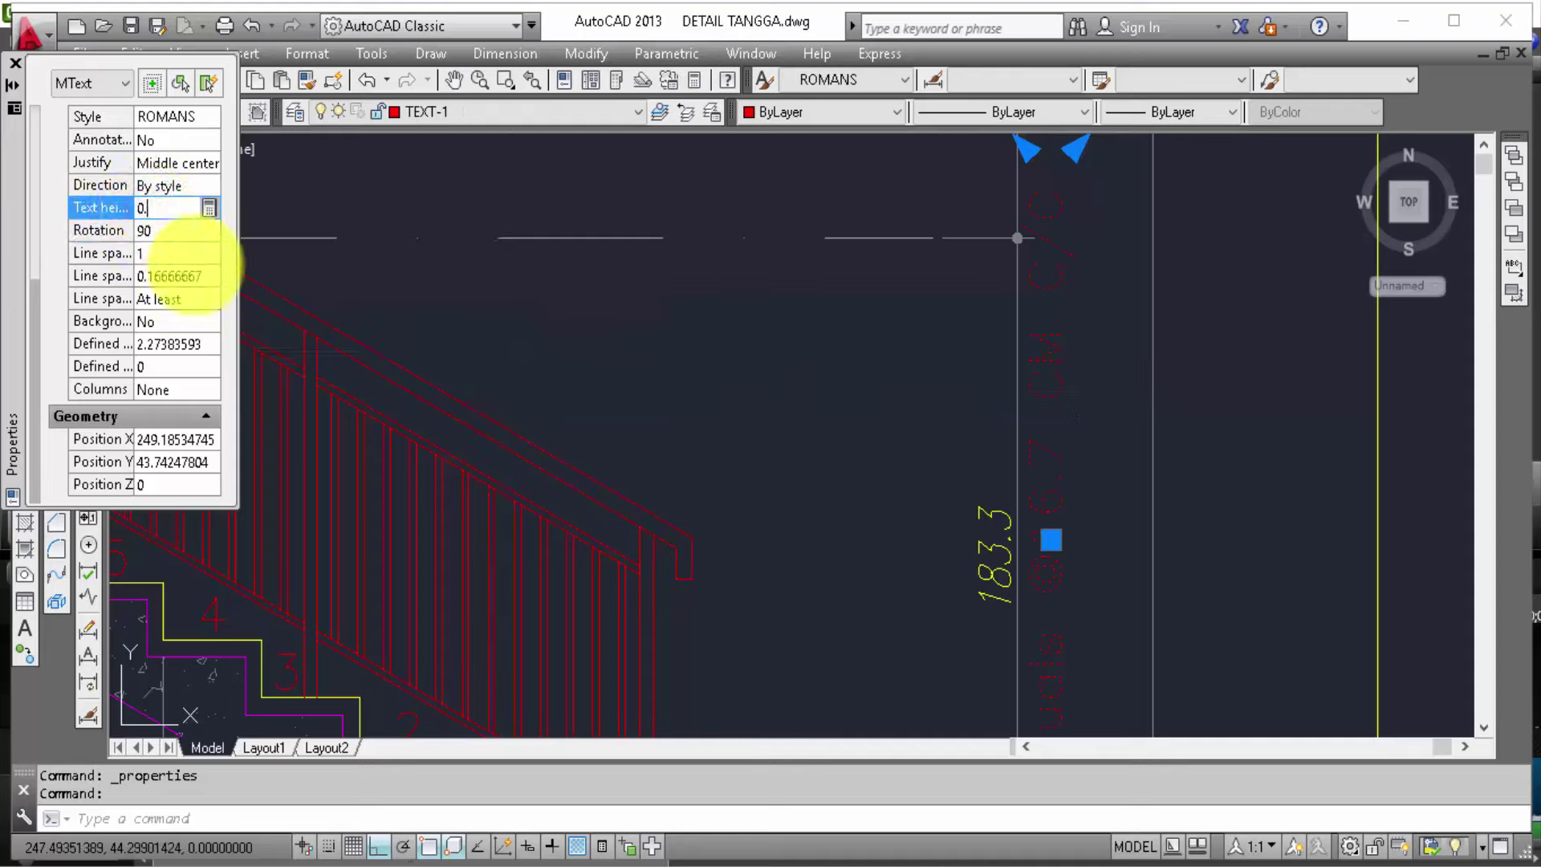
type("07")
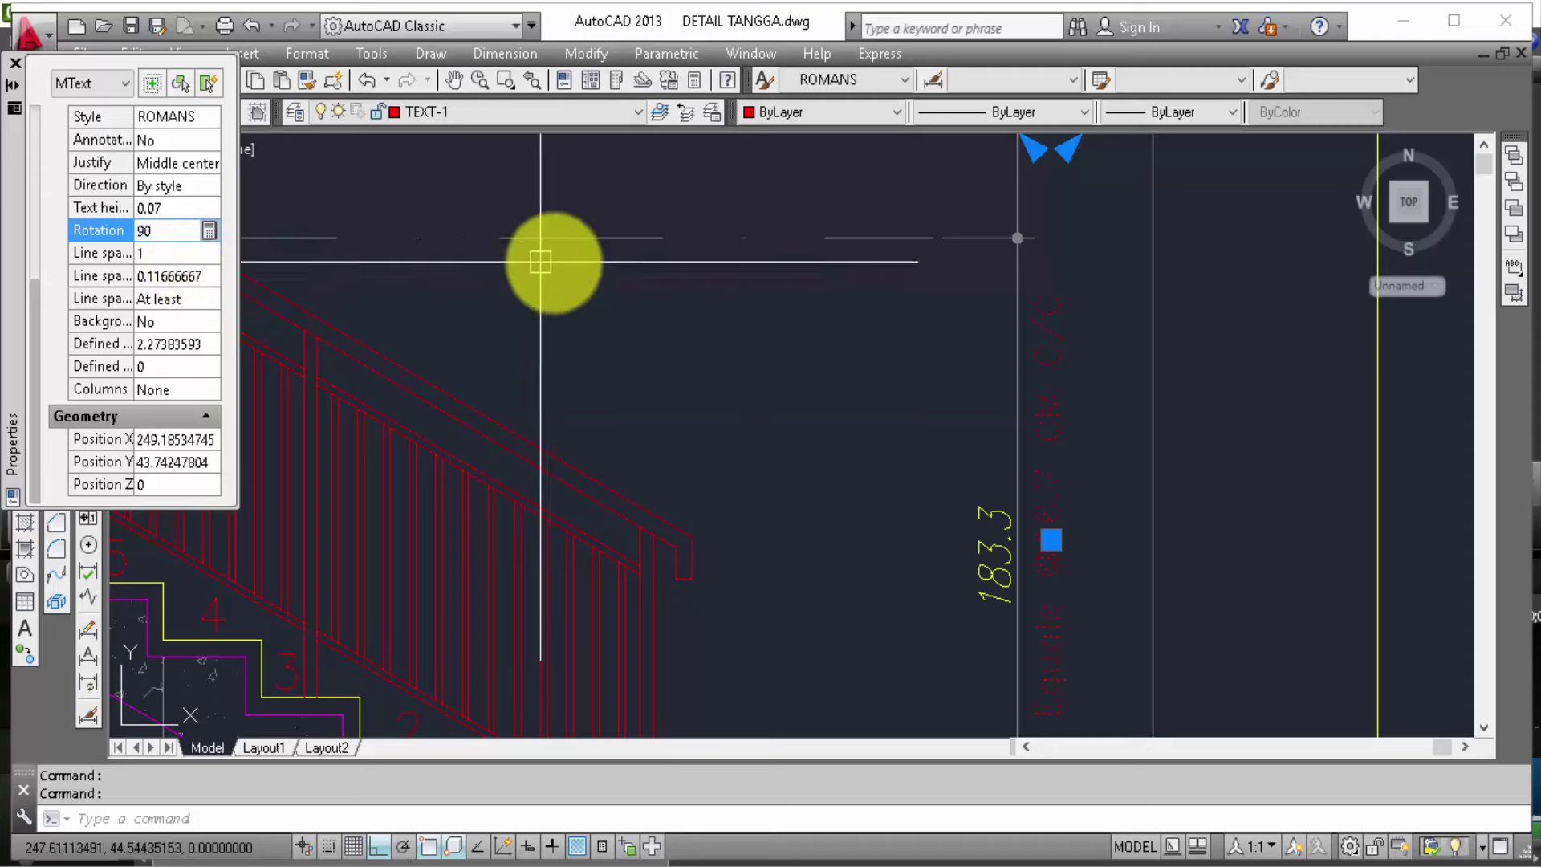
mouse_move(775, 353)
middle_mouse_down()
mouse_move(746, 137)
mouse_move(754, 231)
middle_mouse_up()
key("Escape")
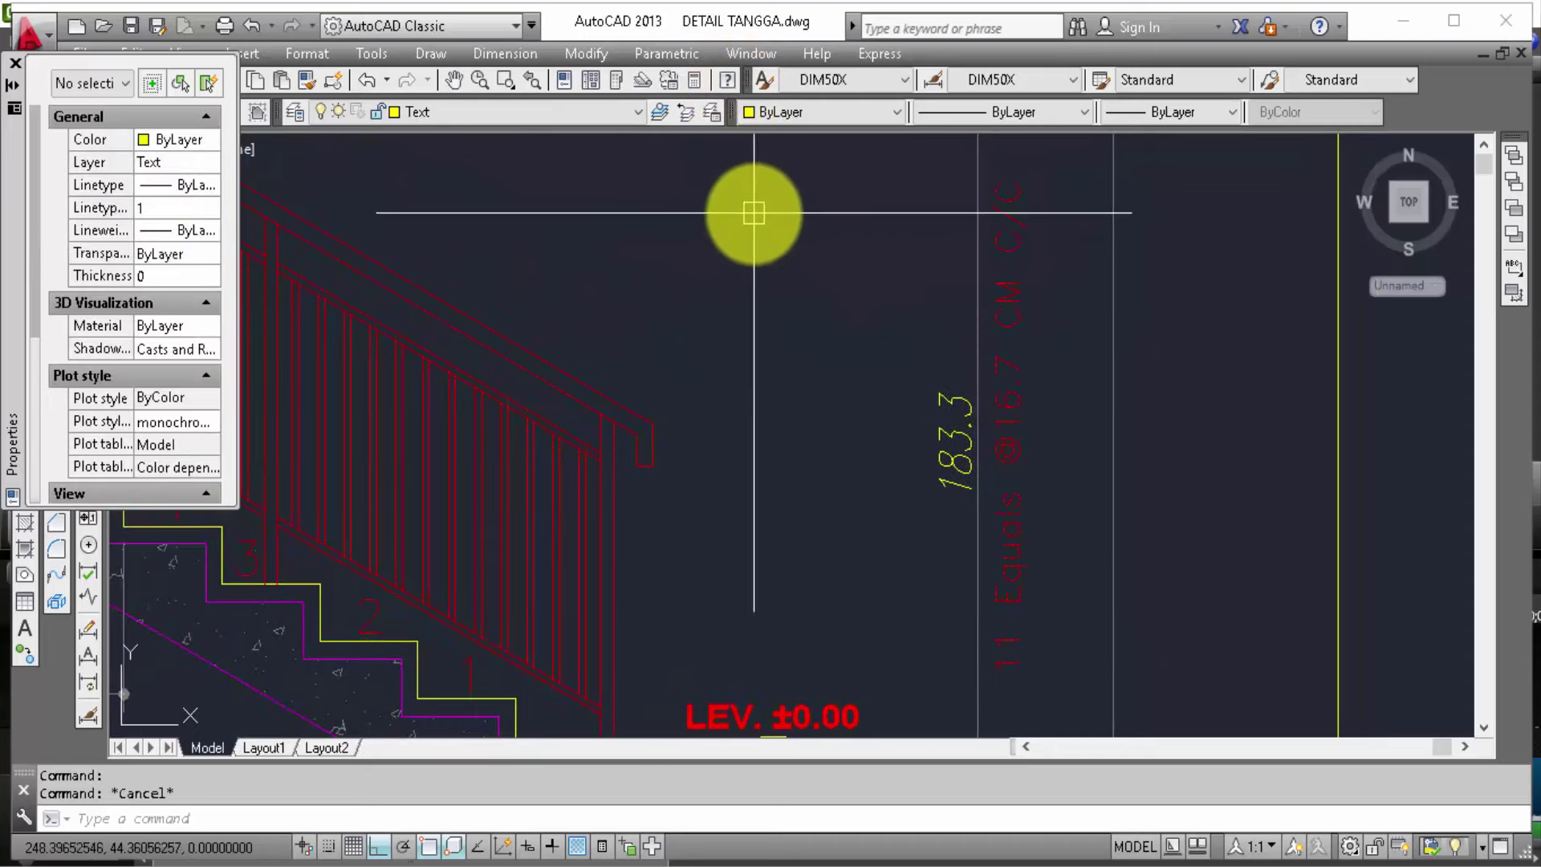
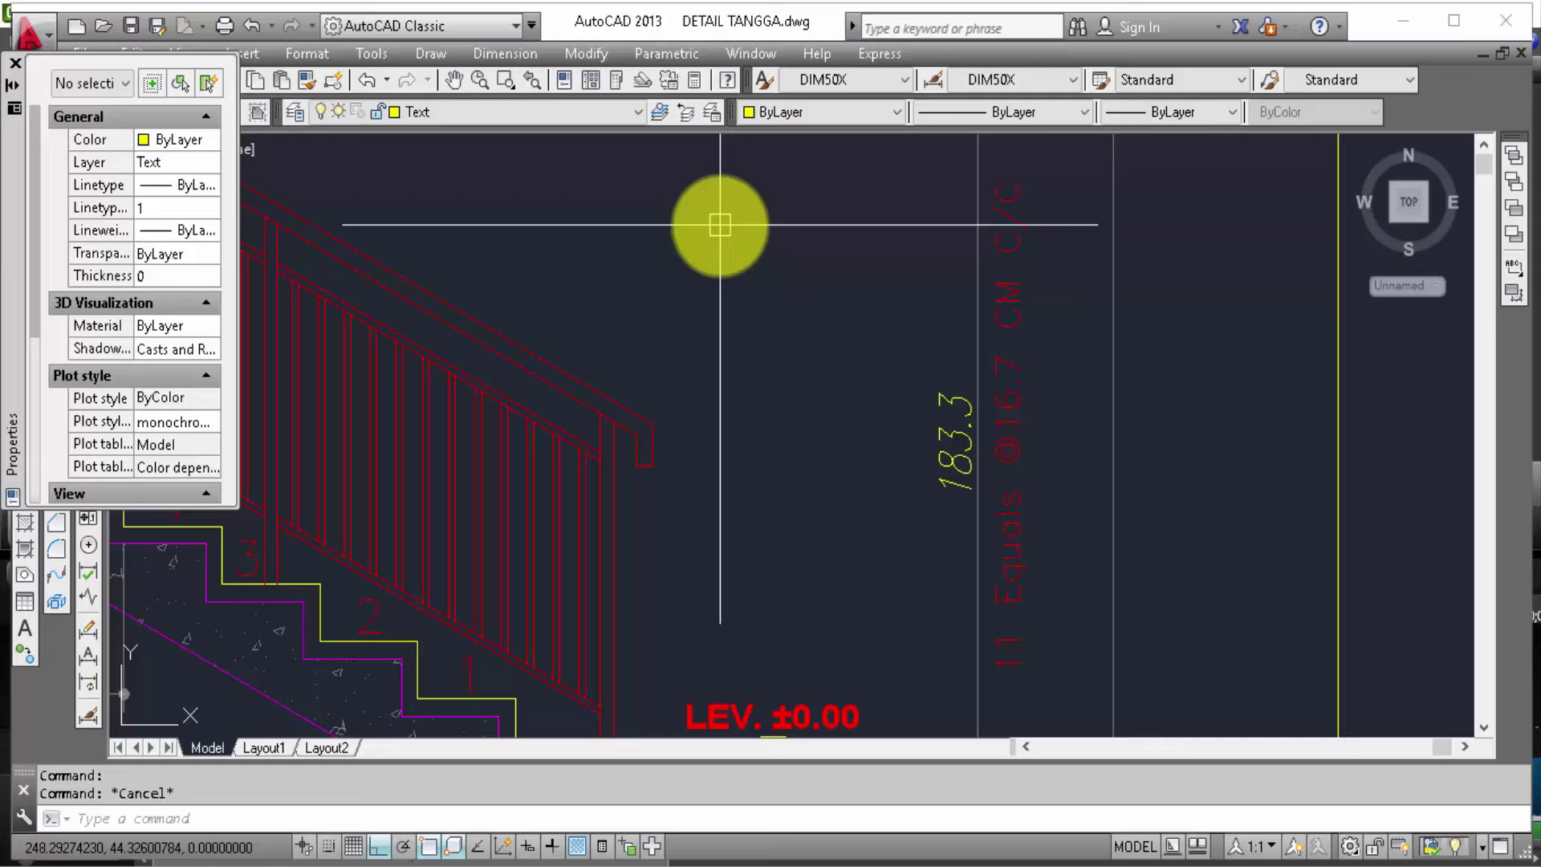
left_click(1004, 367)
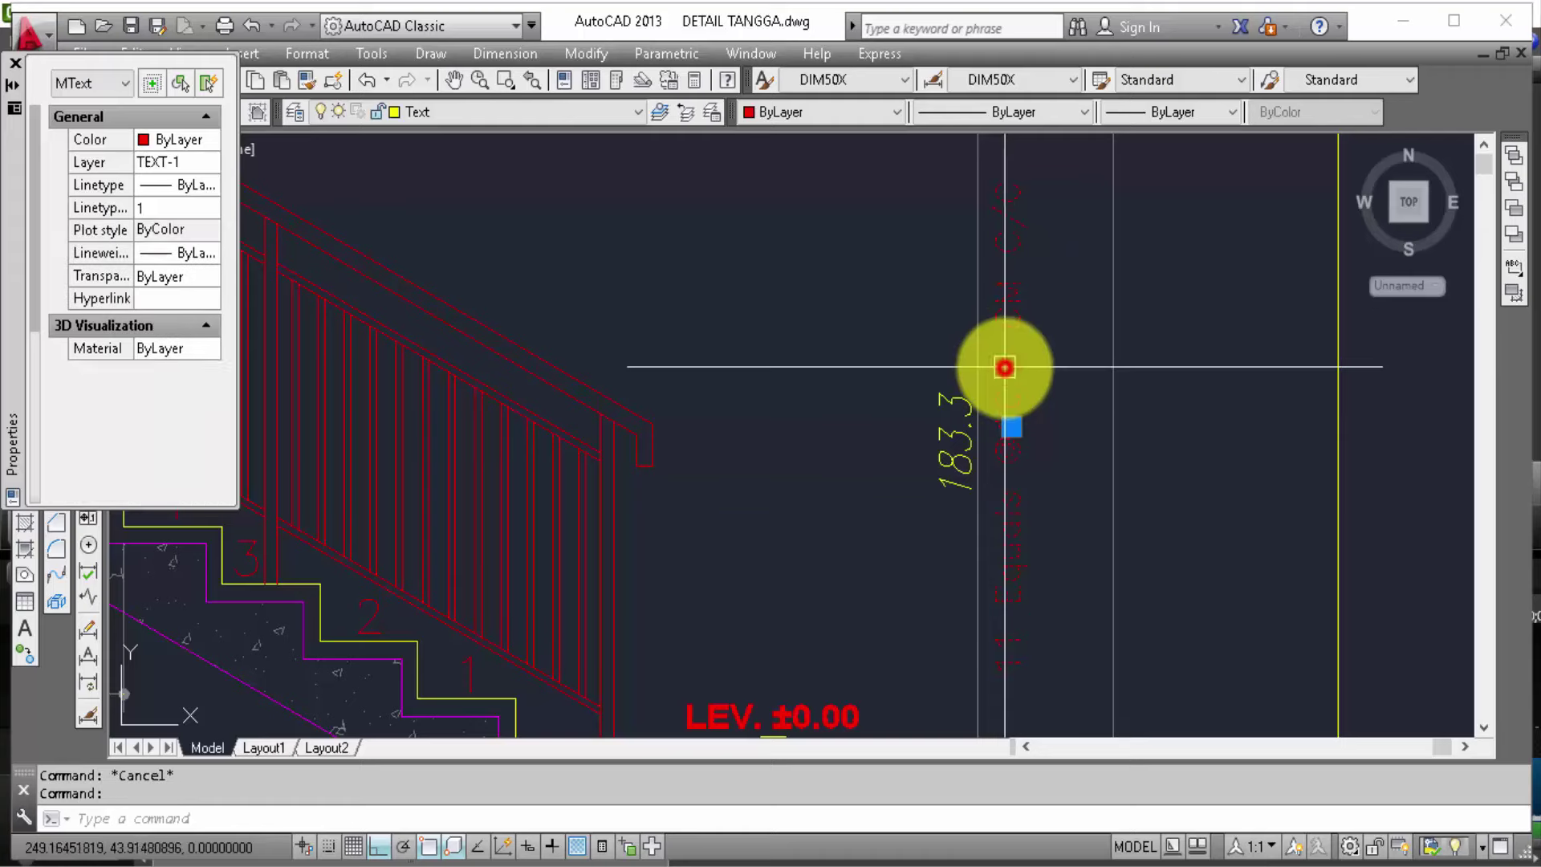
type("co")
key("Return")
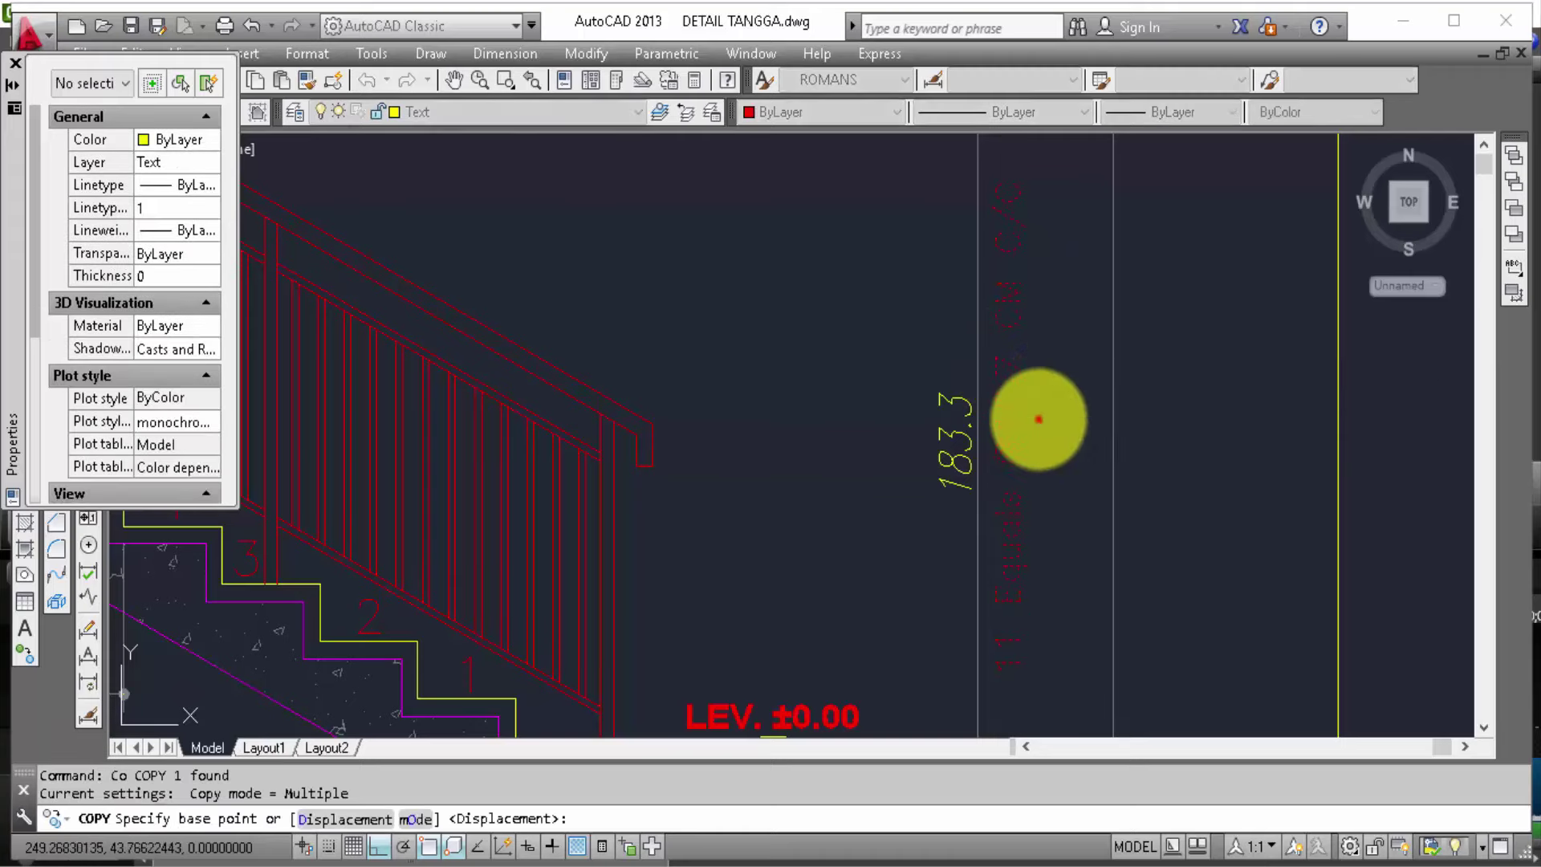
left_click(1039, 417)
middle_click_drag(1073, 327, 1033, 664)
mouse_move(1033, 354)
middle_mouse_down()
mouse_move(1017, 480)
mouse_move(961, 446)
middle_mouse_up()
left_click(1017, 478)
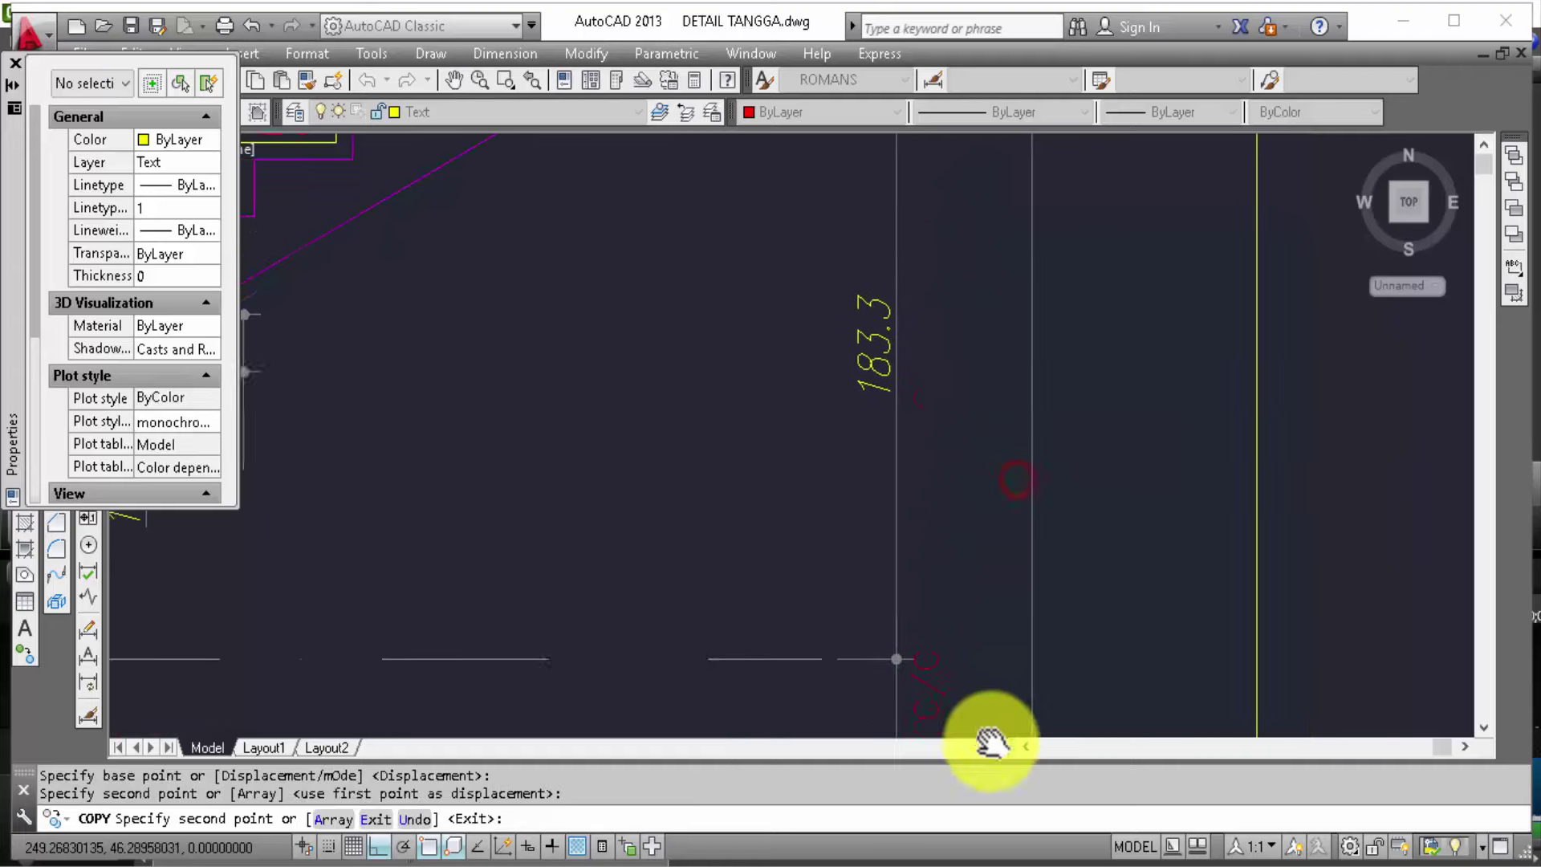
mouse_move(982, 359)
middle_mouse_down()
mouse_move(998, 351)
mouse_move(1014, 540)
mouse_move(1135, 482)
mouse_move(1125, 309)
middle_mouse_up()
key("Escape")
Step: Pan and zoom across the staircase section, middle landing and dimension lines
scroll(1039, 344, "down", 2)
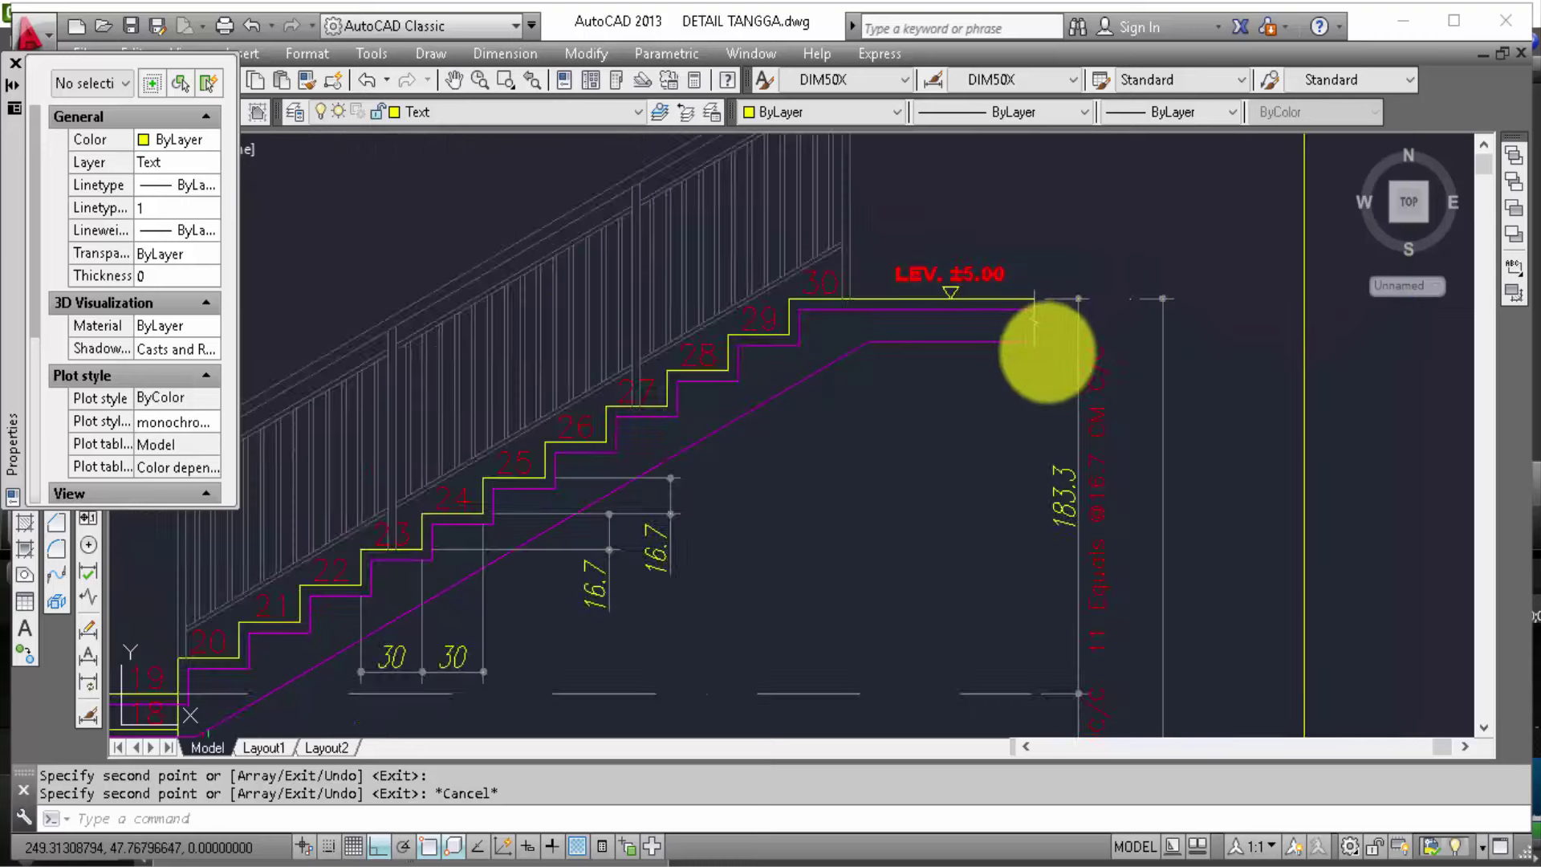
scroll(550, 492, "down", 2)
middle_click_drag(472, 557, 524, 531)
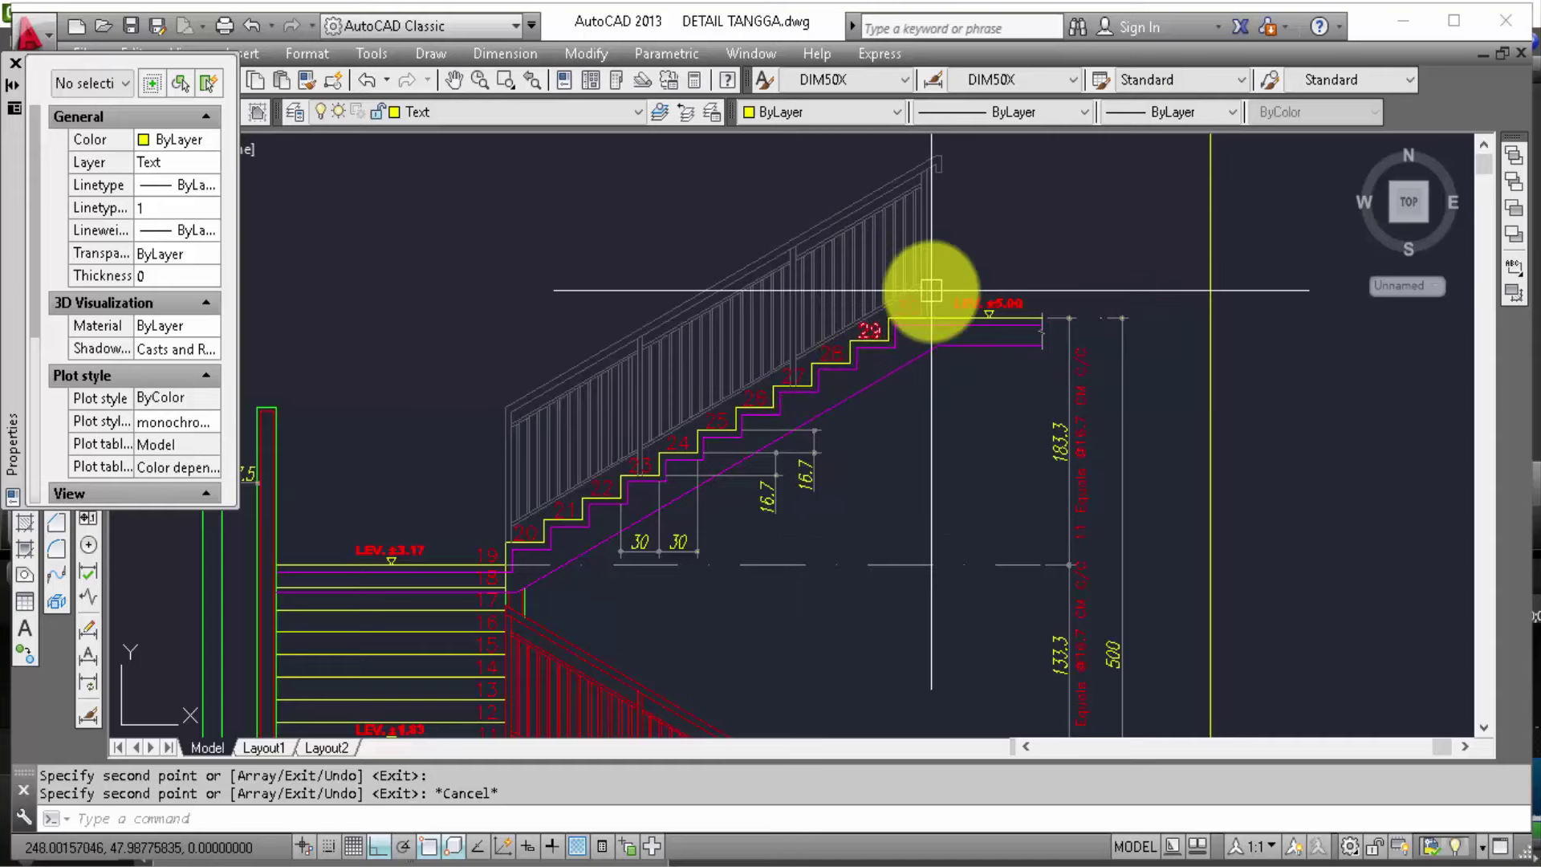
middle_click_drag(739, 361, 757, 303)
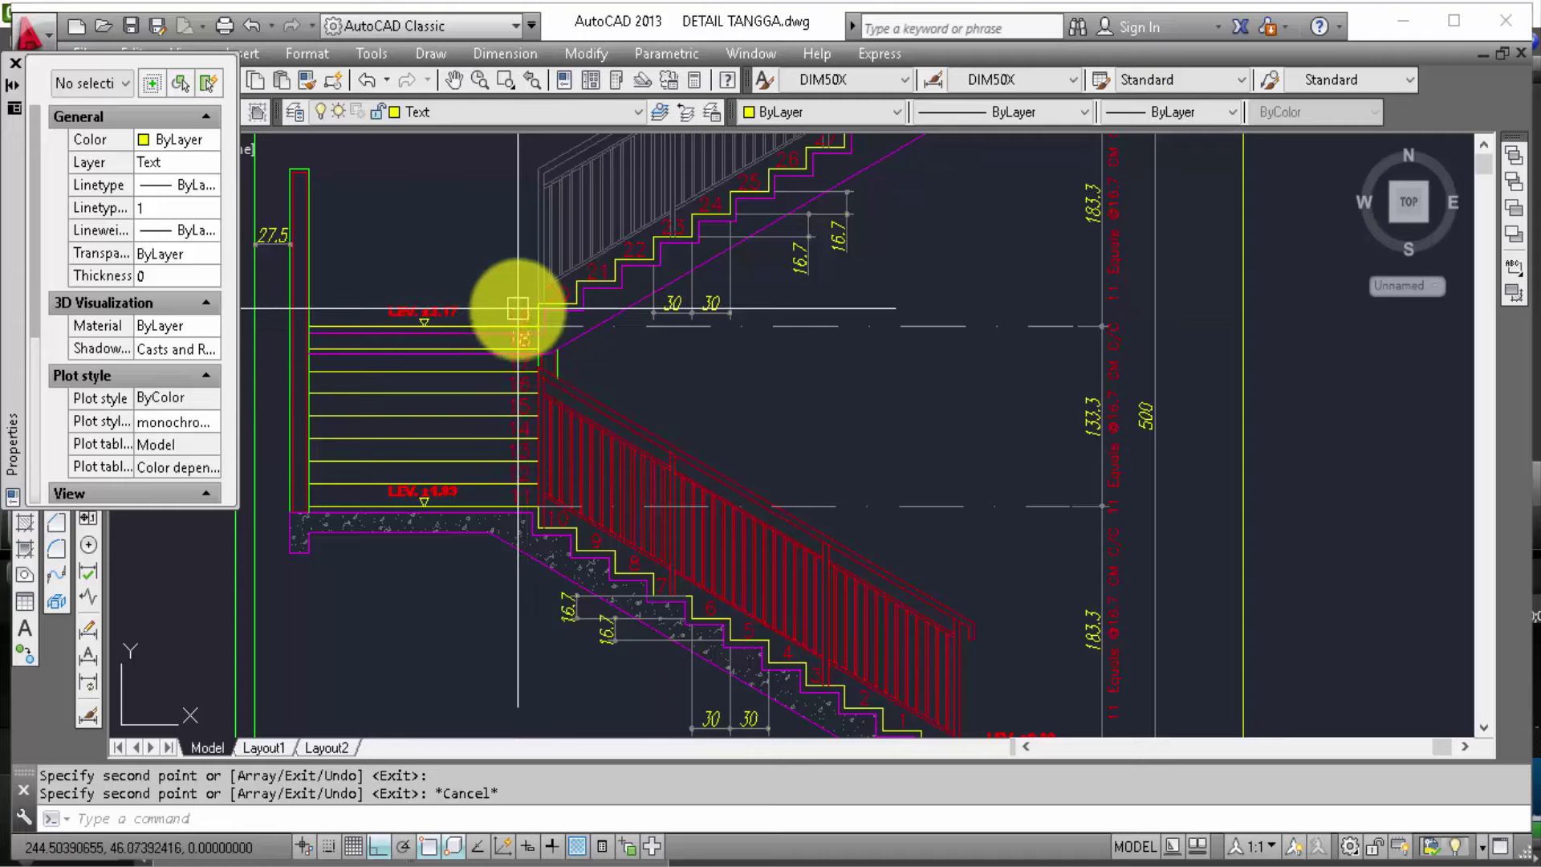
middle_click_drag(802, 436, 723, 434)
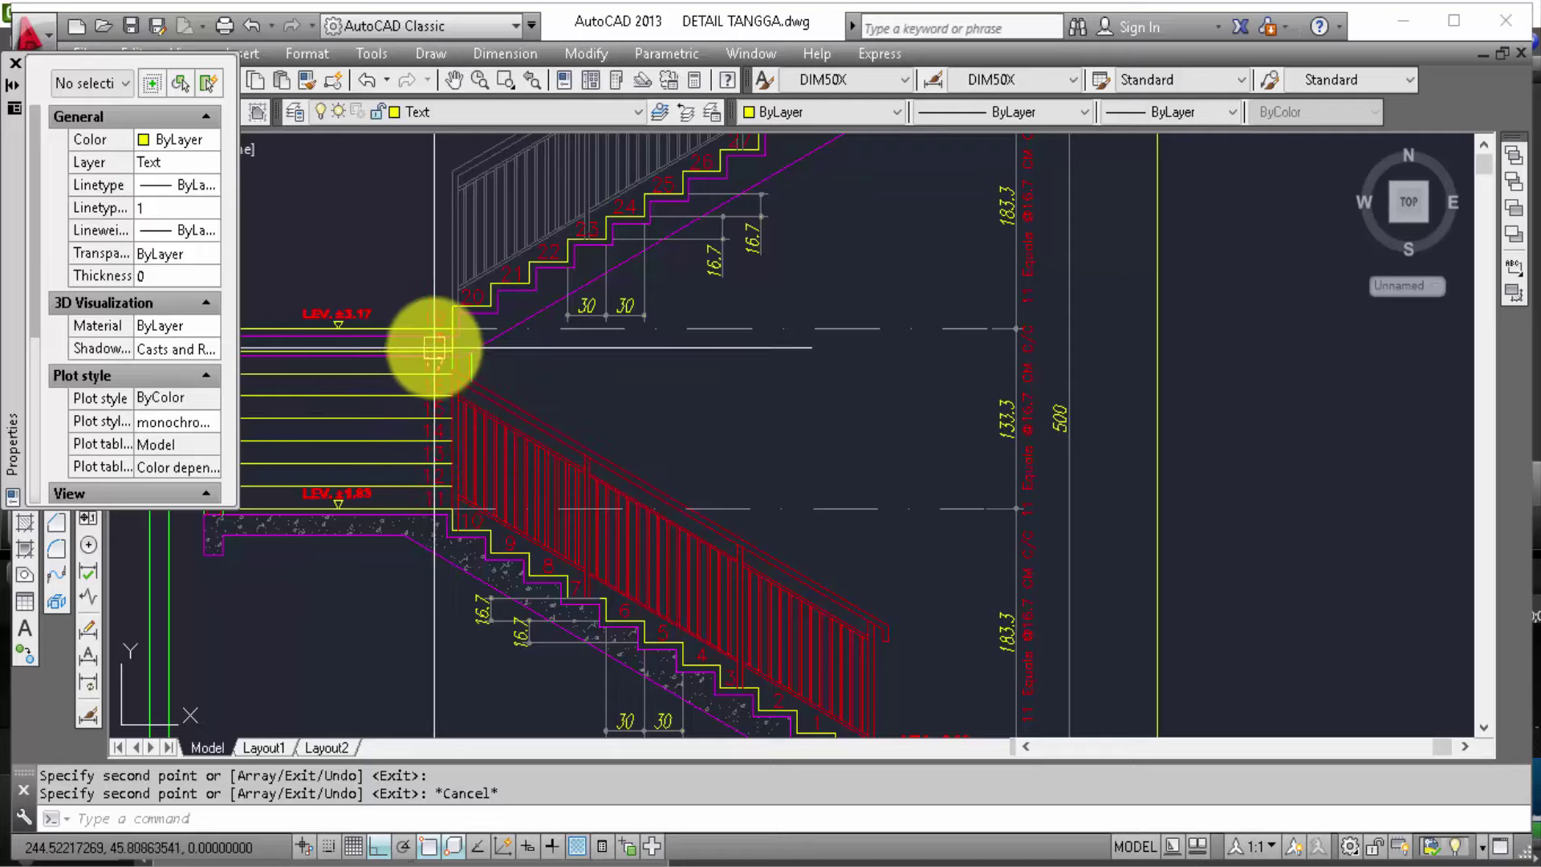
scroll(1020, 468, "up", 2)
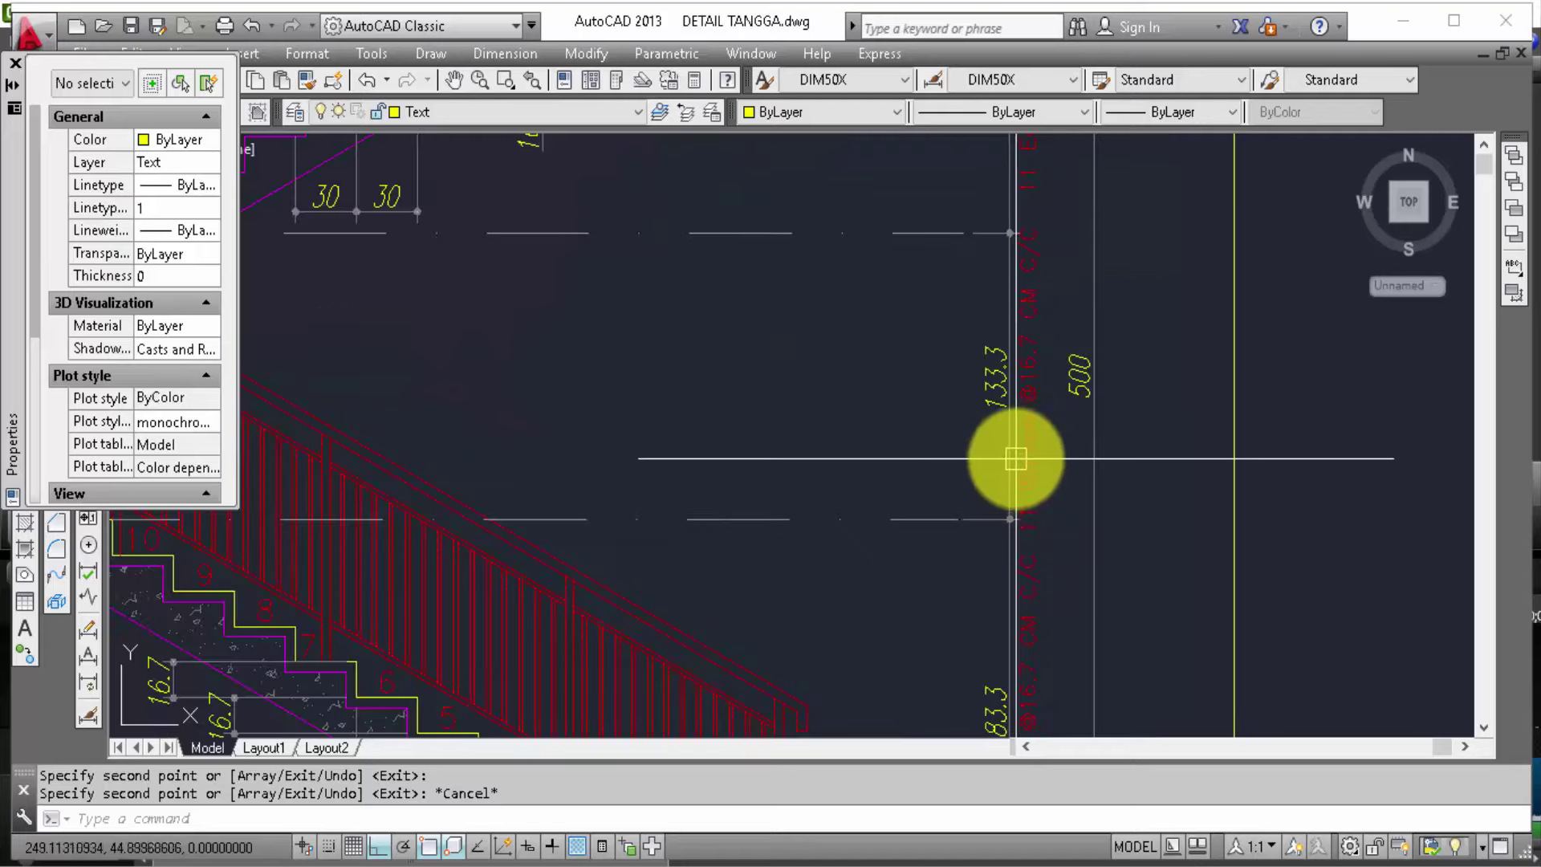
double_click(1026, 469)
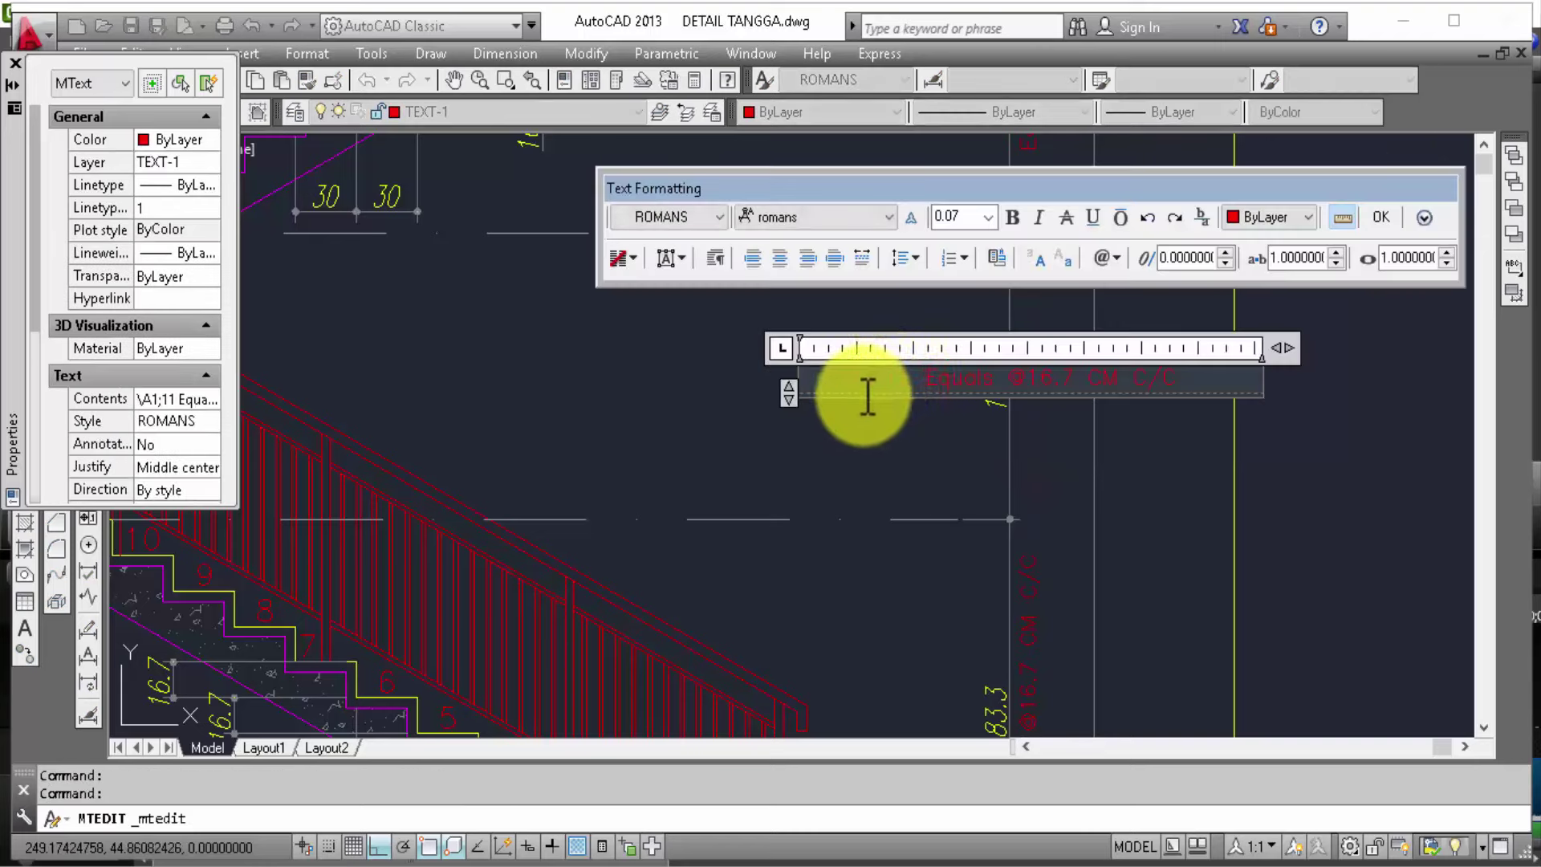
left_click(783, 446)
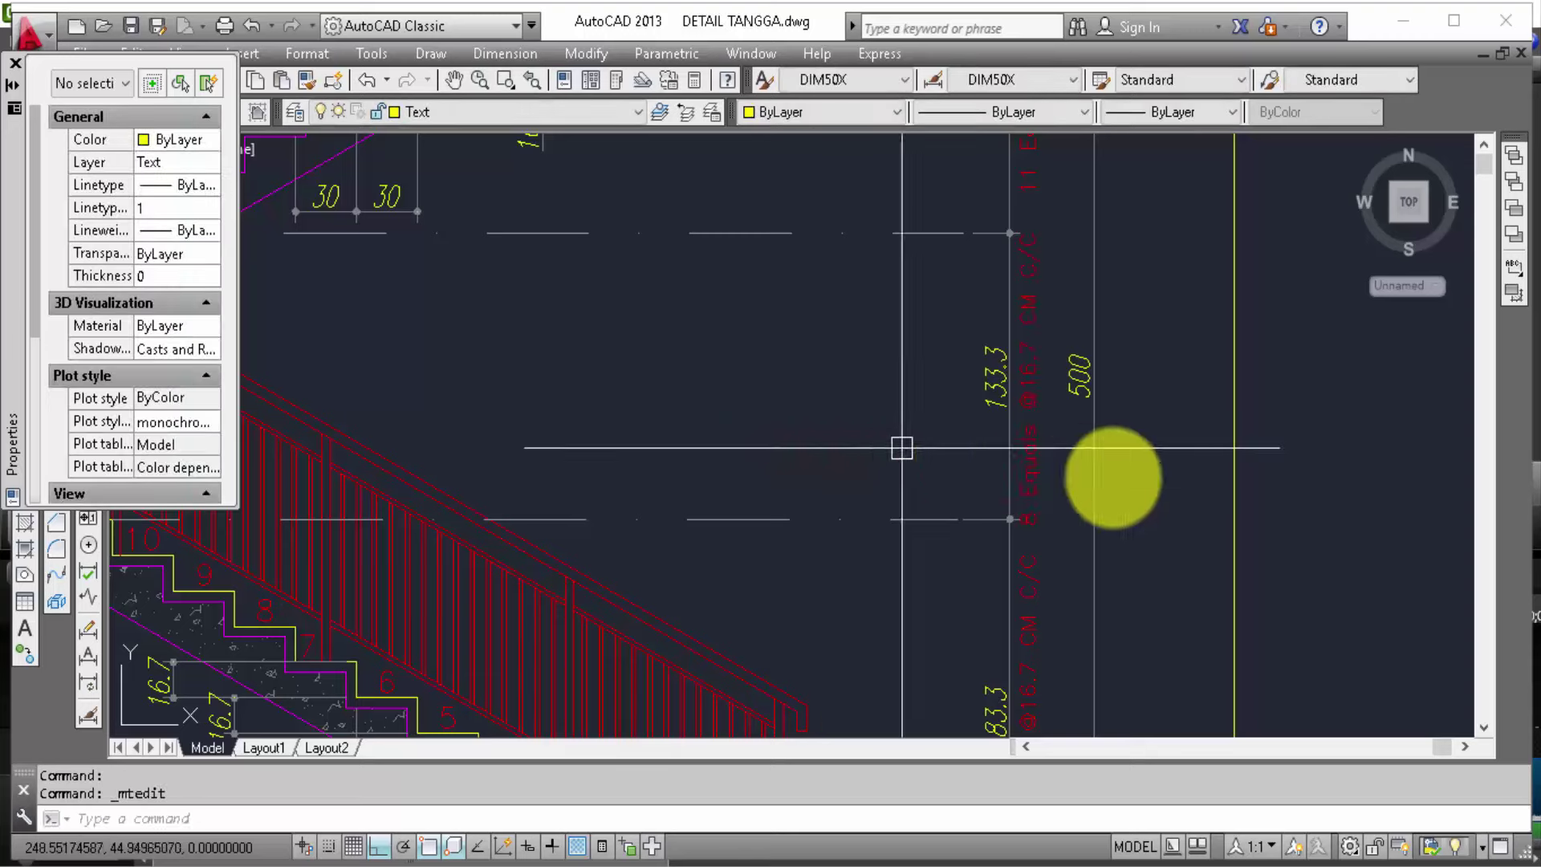
left_click(1035, 468)
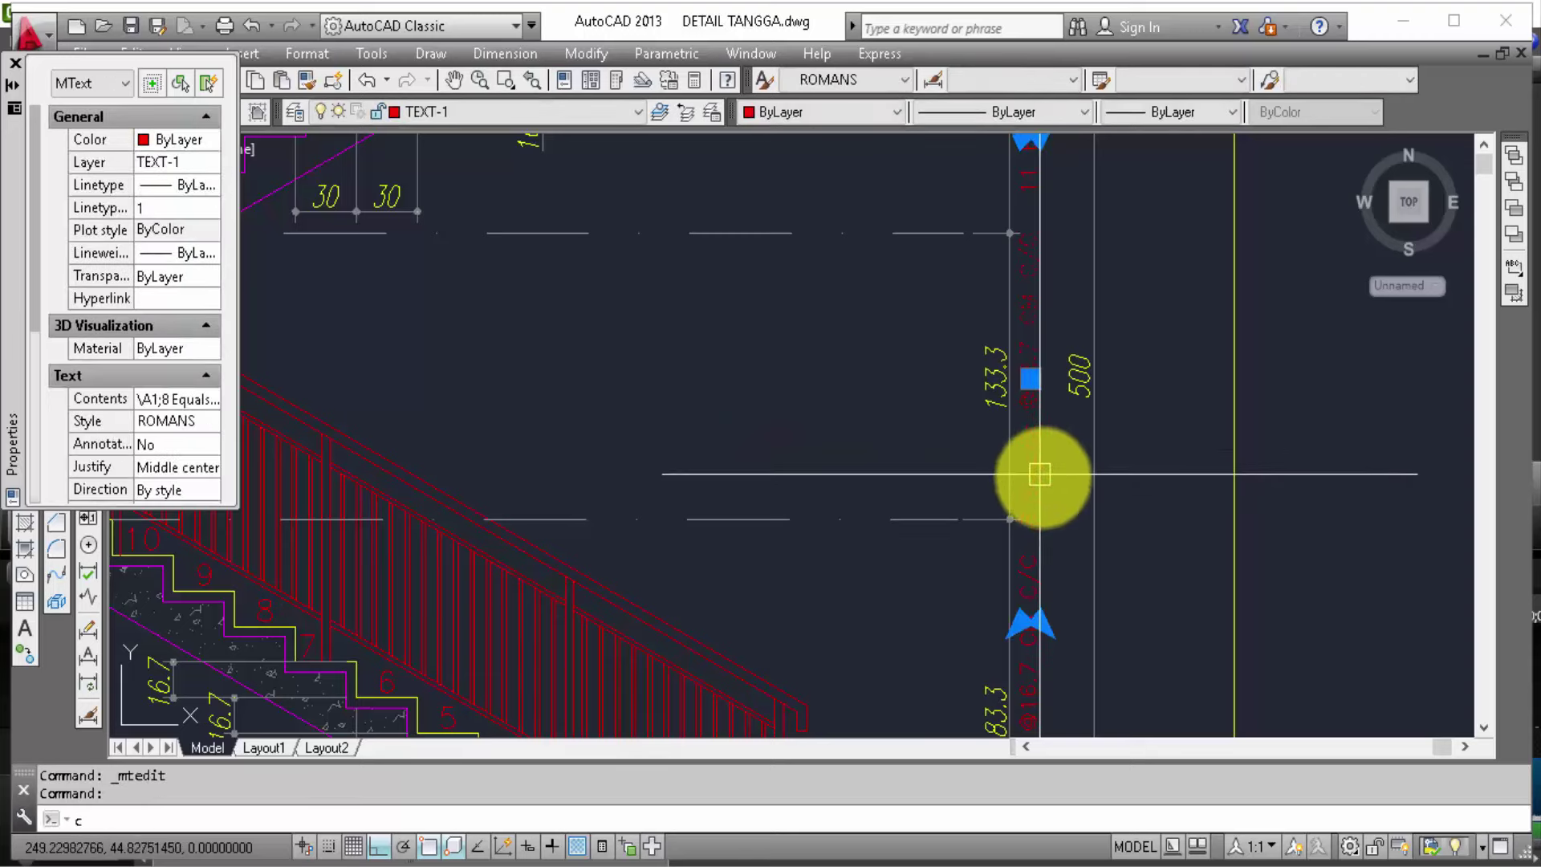
type("co")
key("Return")
left_click(1044, 477)
scroll(1124, 482, "up", 2)
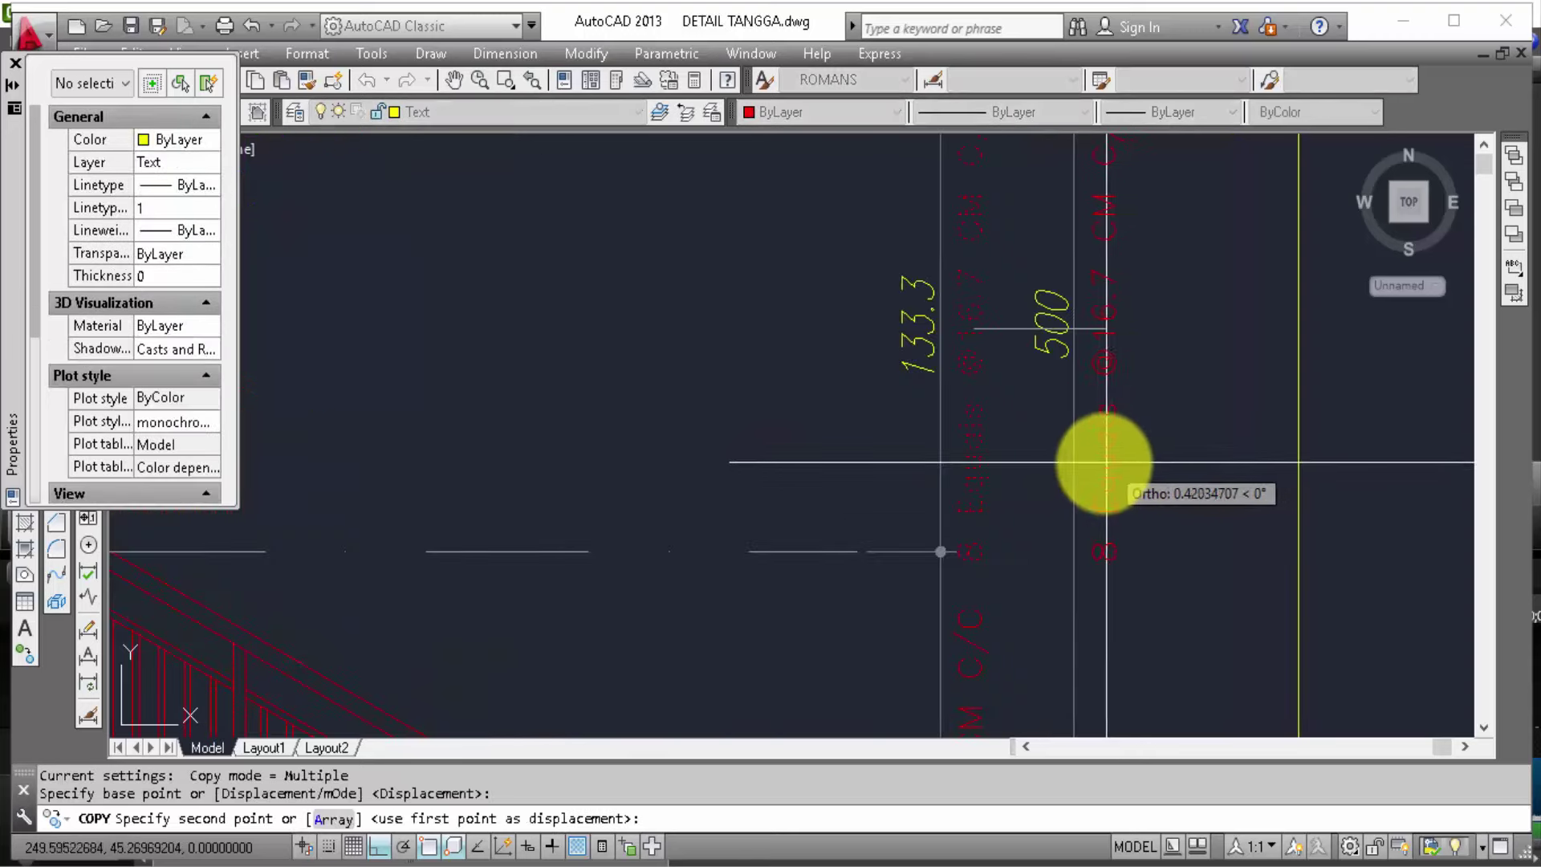
left_click(1105, 461)
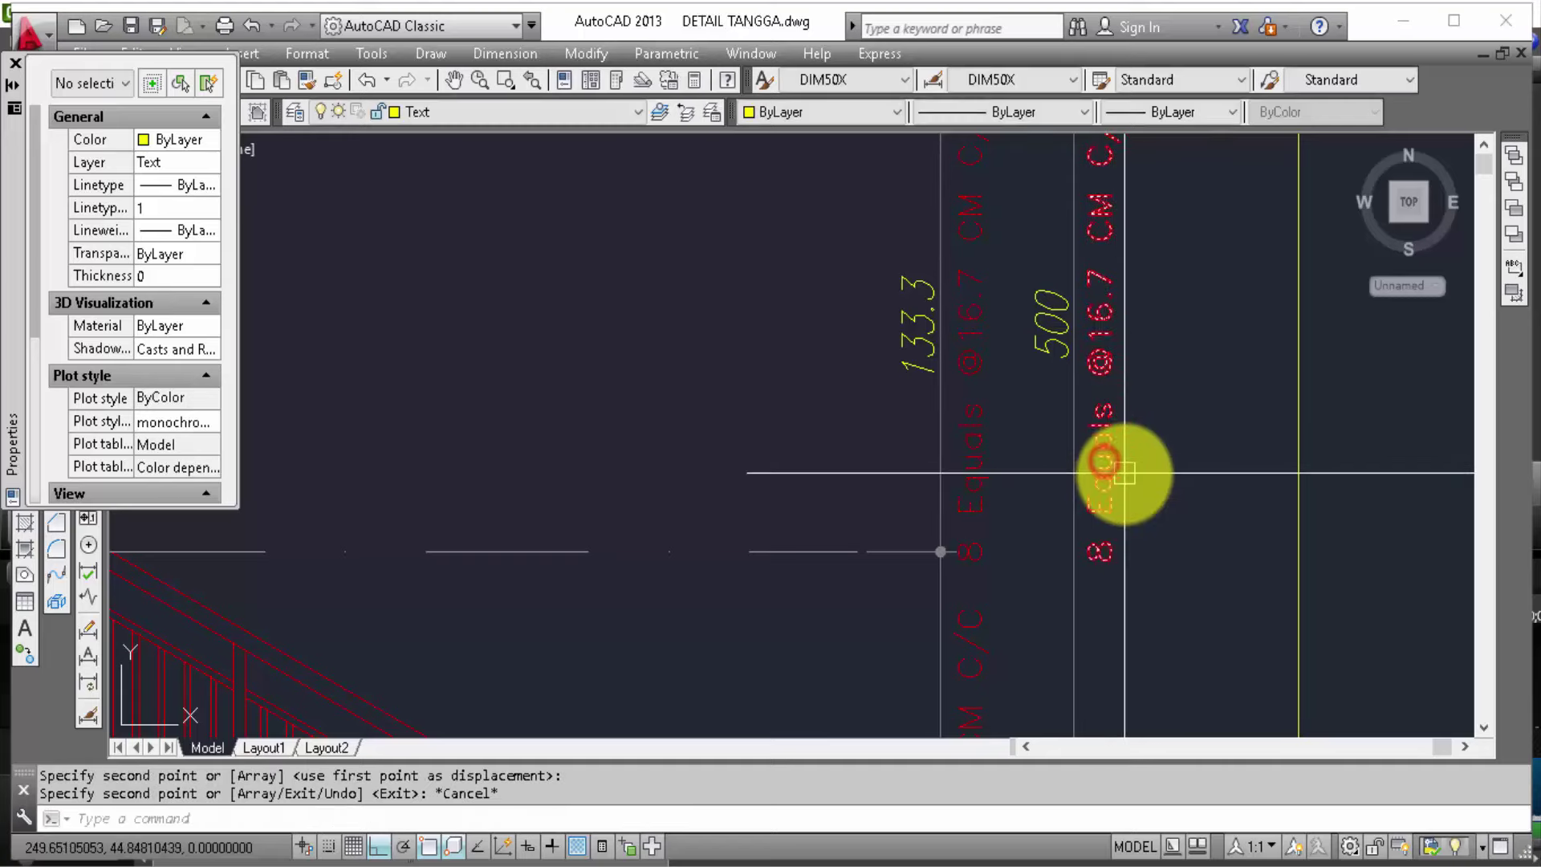
key("Return")
Step: Edit the count in the 500 note to 30, then select the 500 and 133.3 notes
left_click(1105, 498)
double_click(1106, 503)
left_click_drag(866, 329, 845, 331)
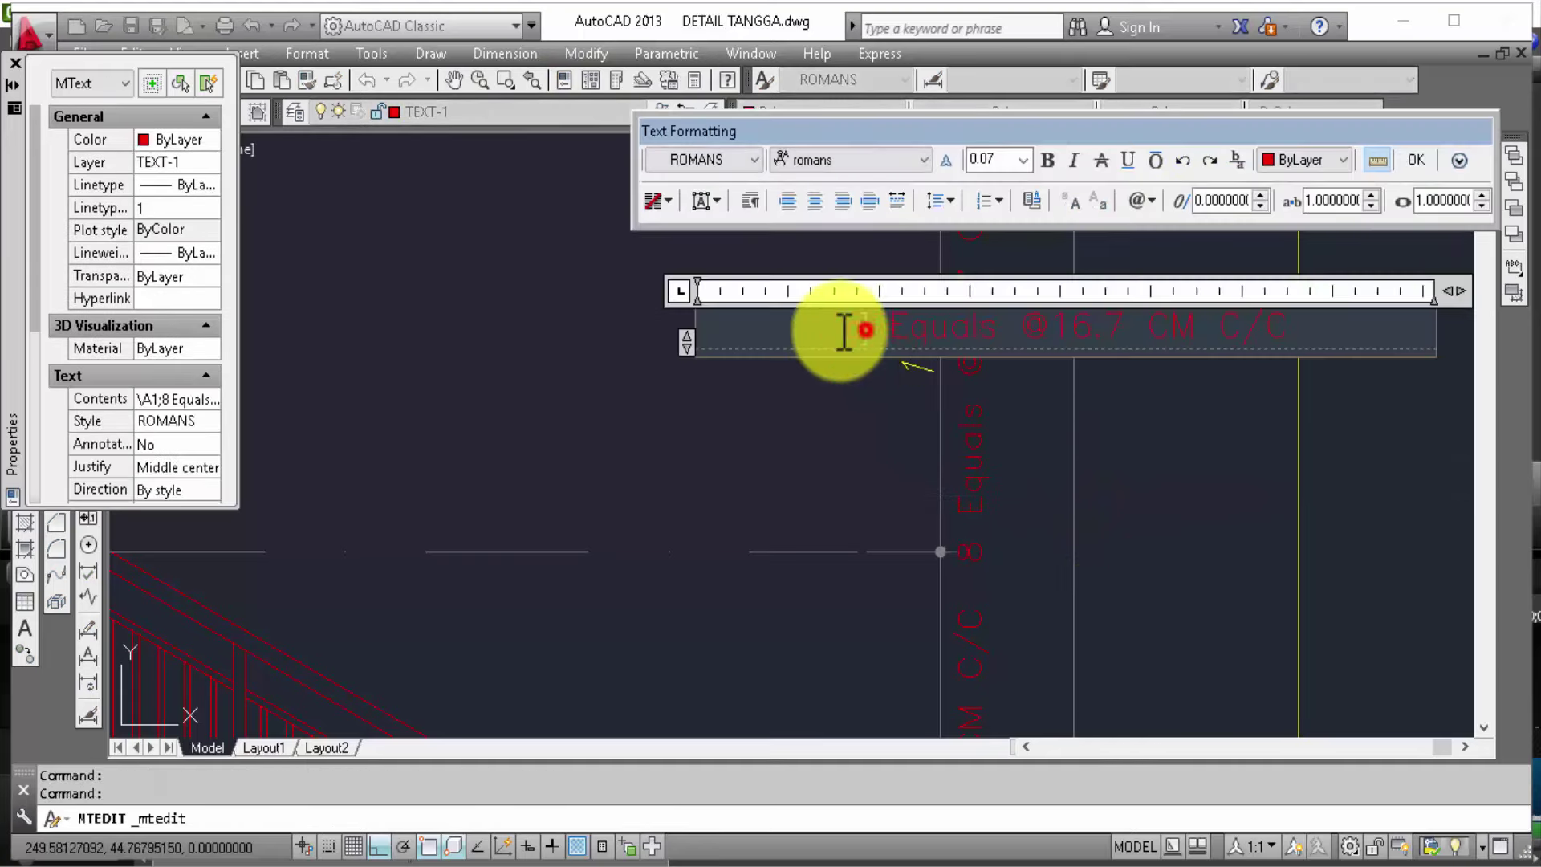
left_click(703, 422)
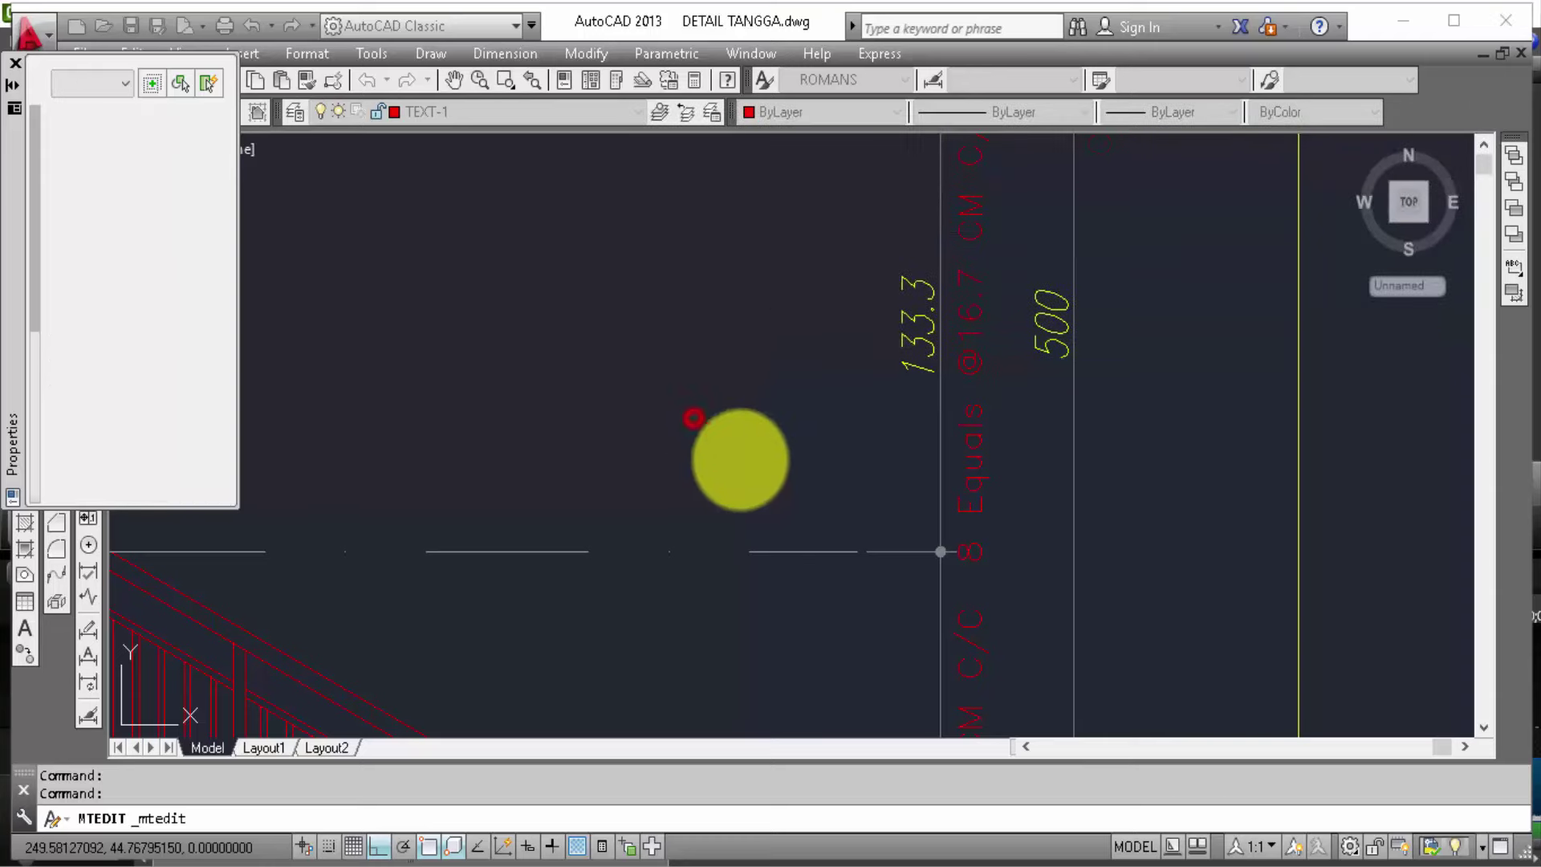
scroll(1026, 550, "down", 3)
scroll(1026, 551, "down", 2)
scroll(1029, 538, "down", 3)
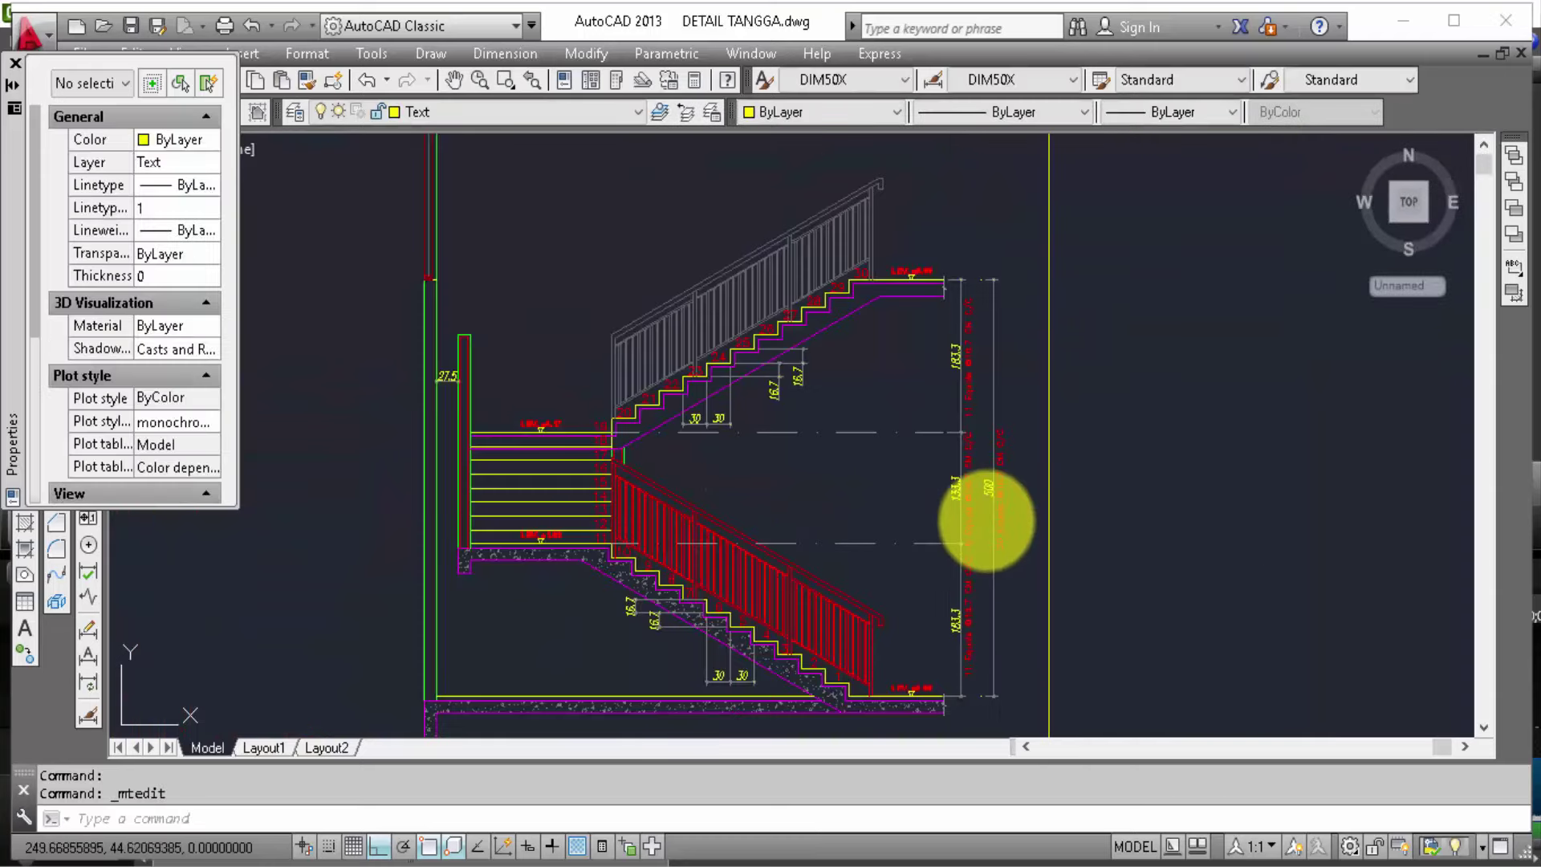
middle_click_drag(1018, 517, 1020, 488)
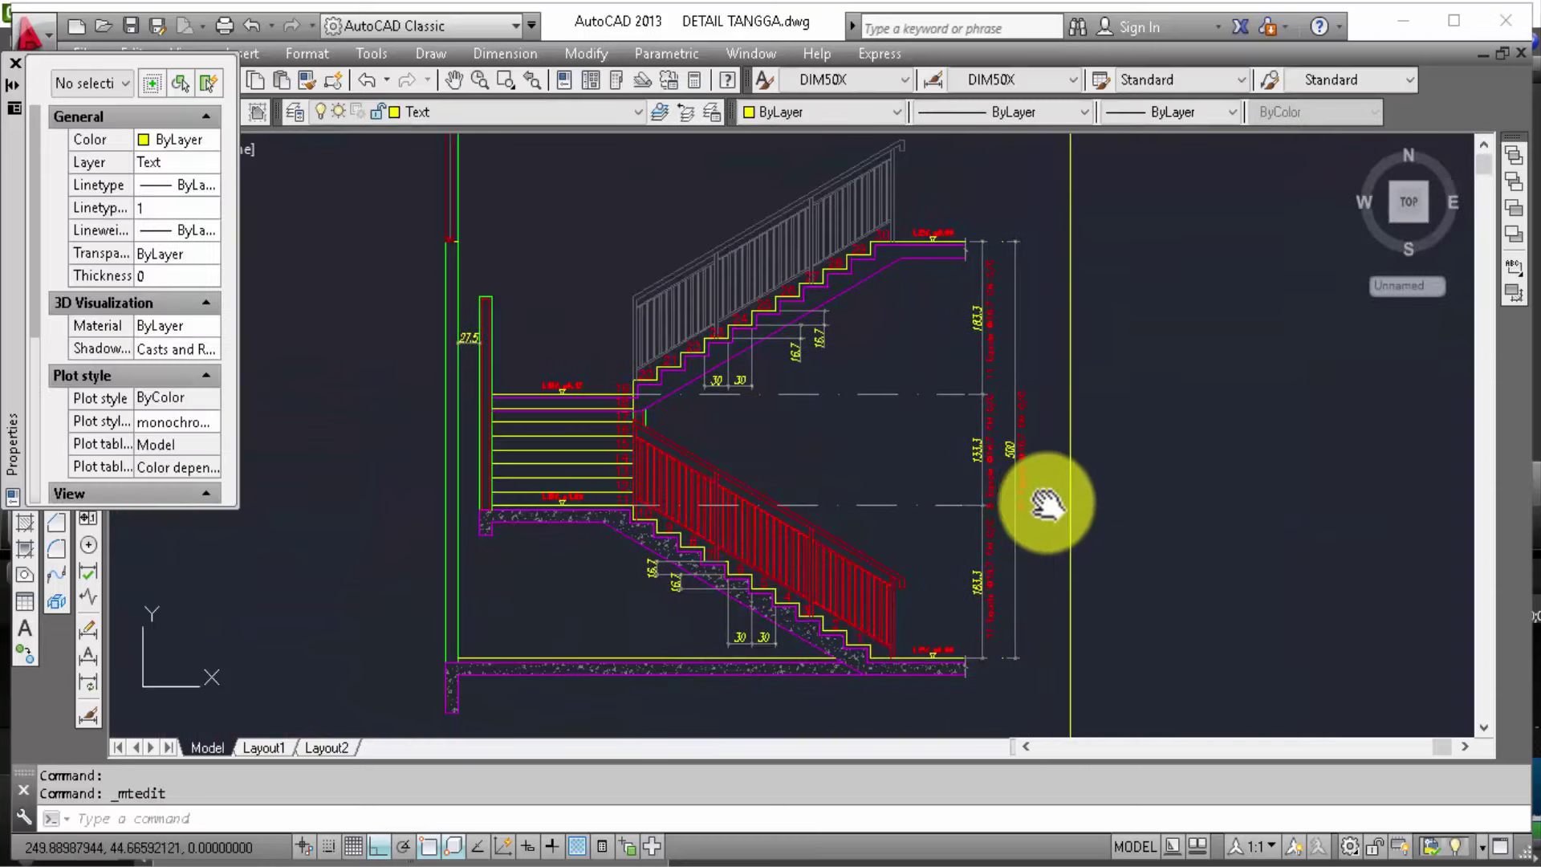
scroll(1020, 487, "up", 4)
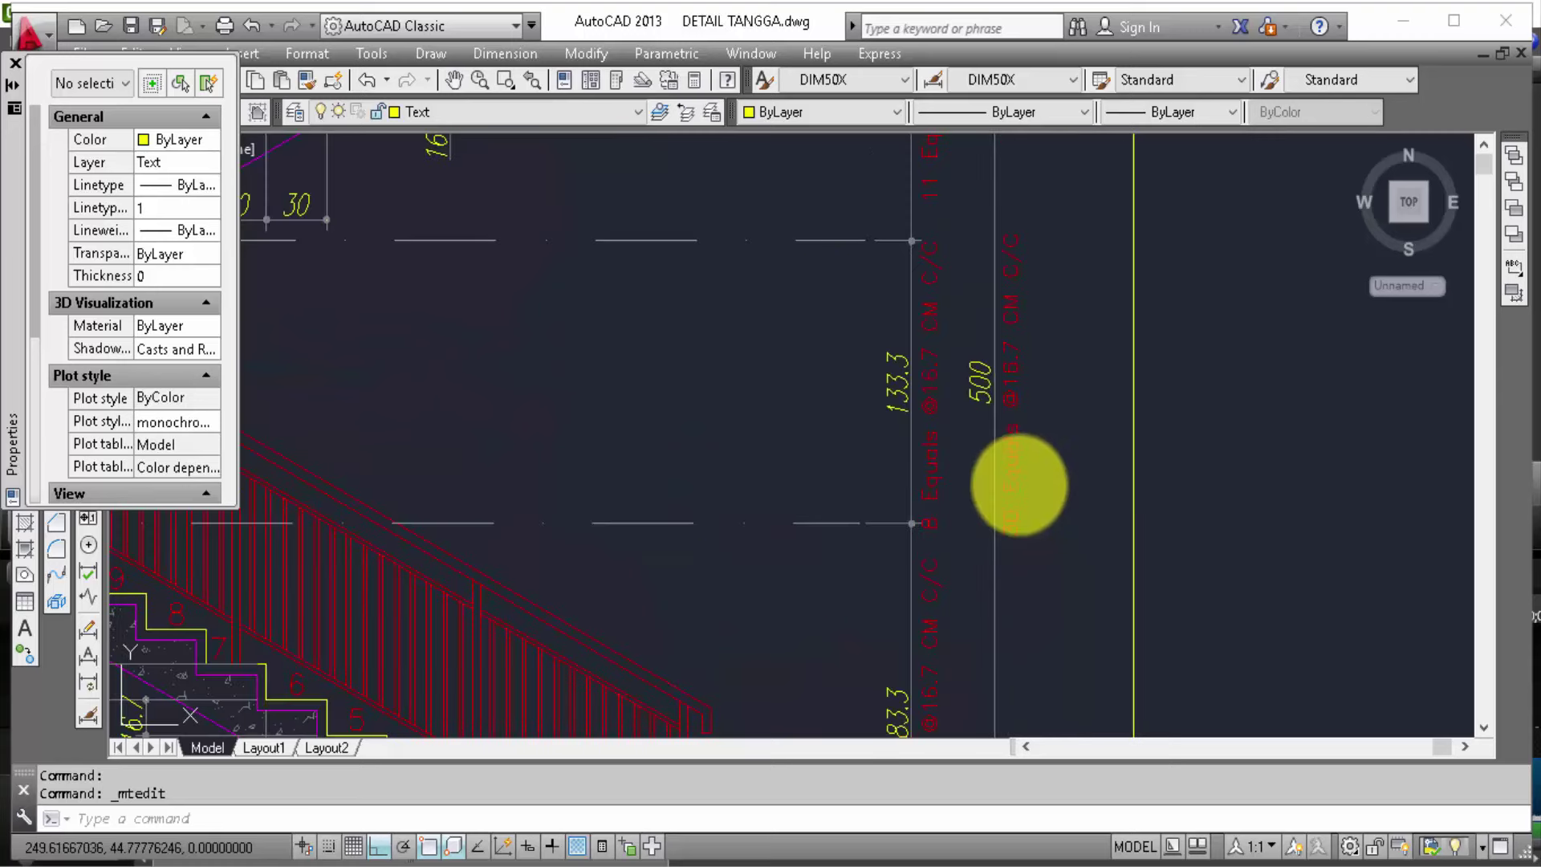
left_click(1015, 485)
left_click(930, 482)
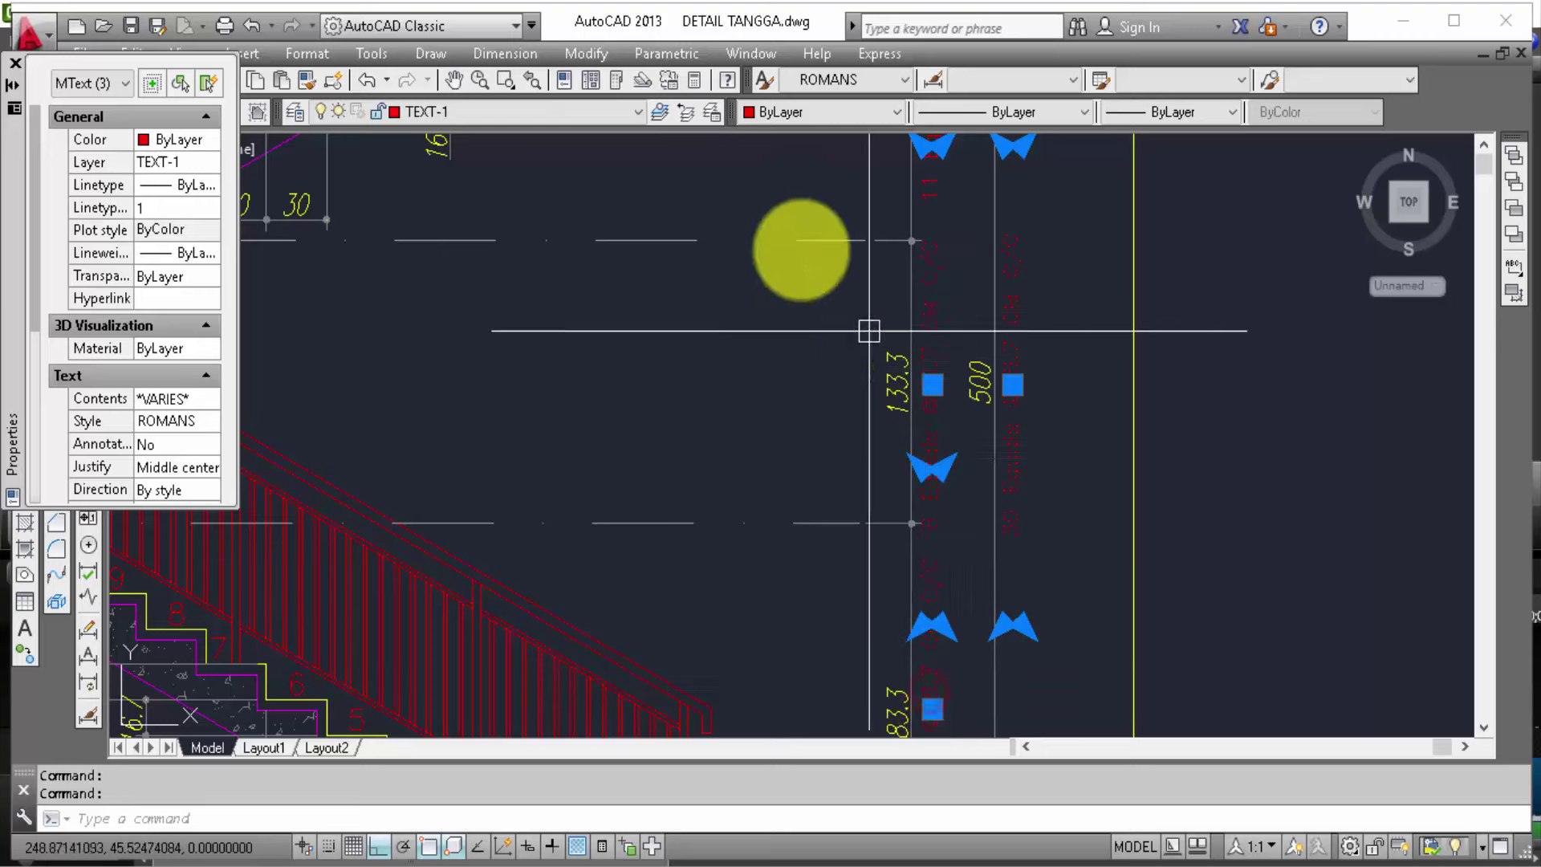
Step: Add the 183.3 note to the selection and put the selected riser notes on the Text layer
middle_click_drag(957, 541, 951, 735)
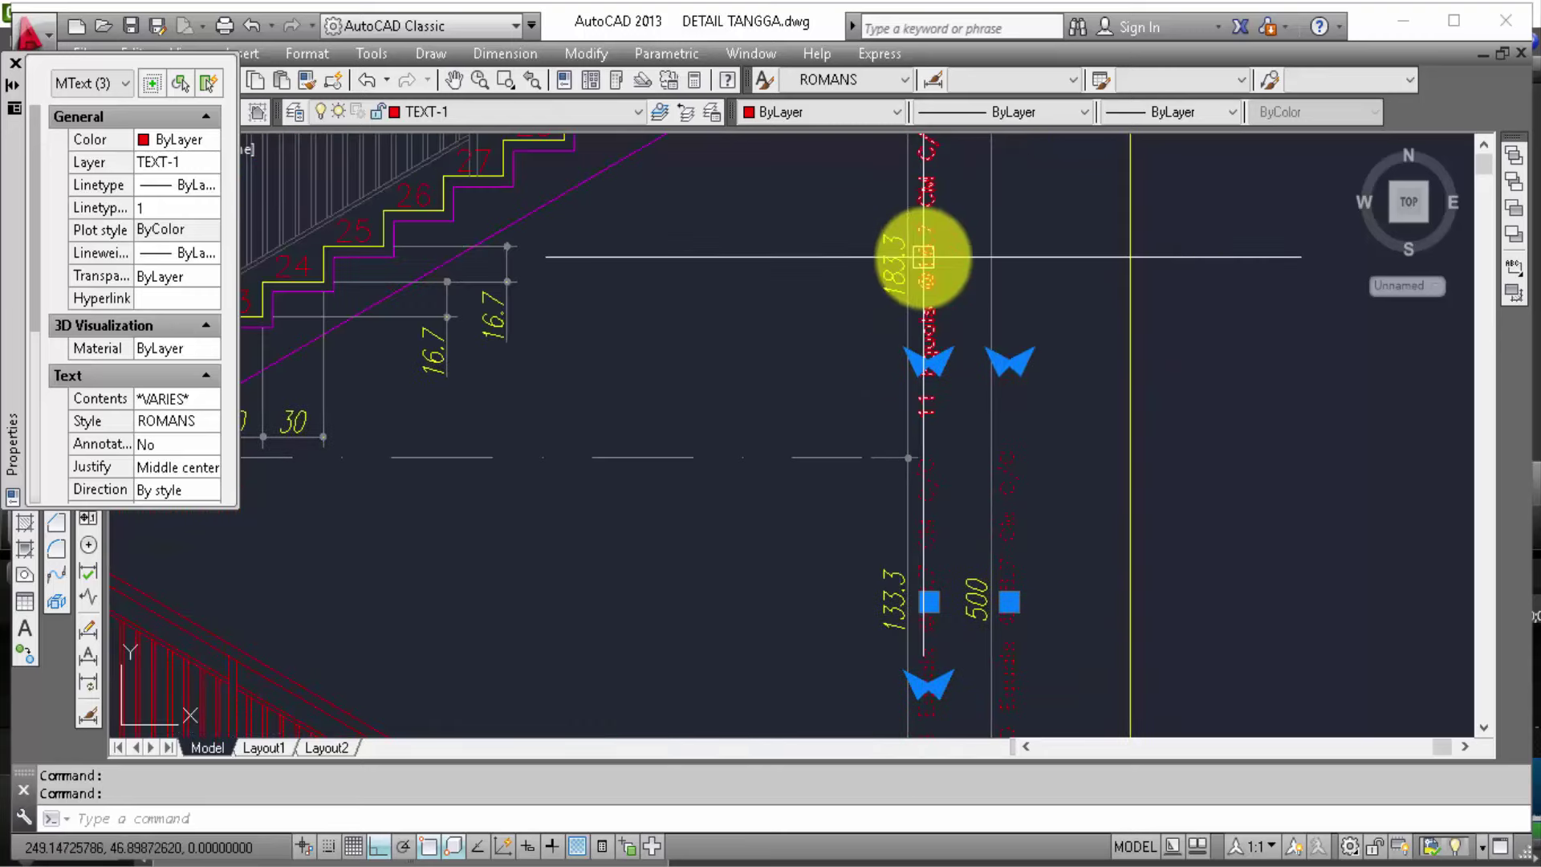
left_click(922, 258)
left_click(488, 112)
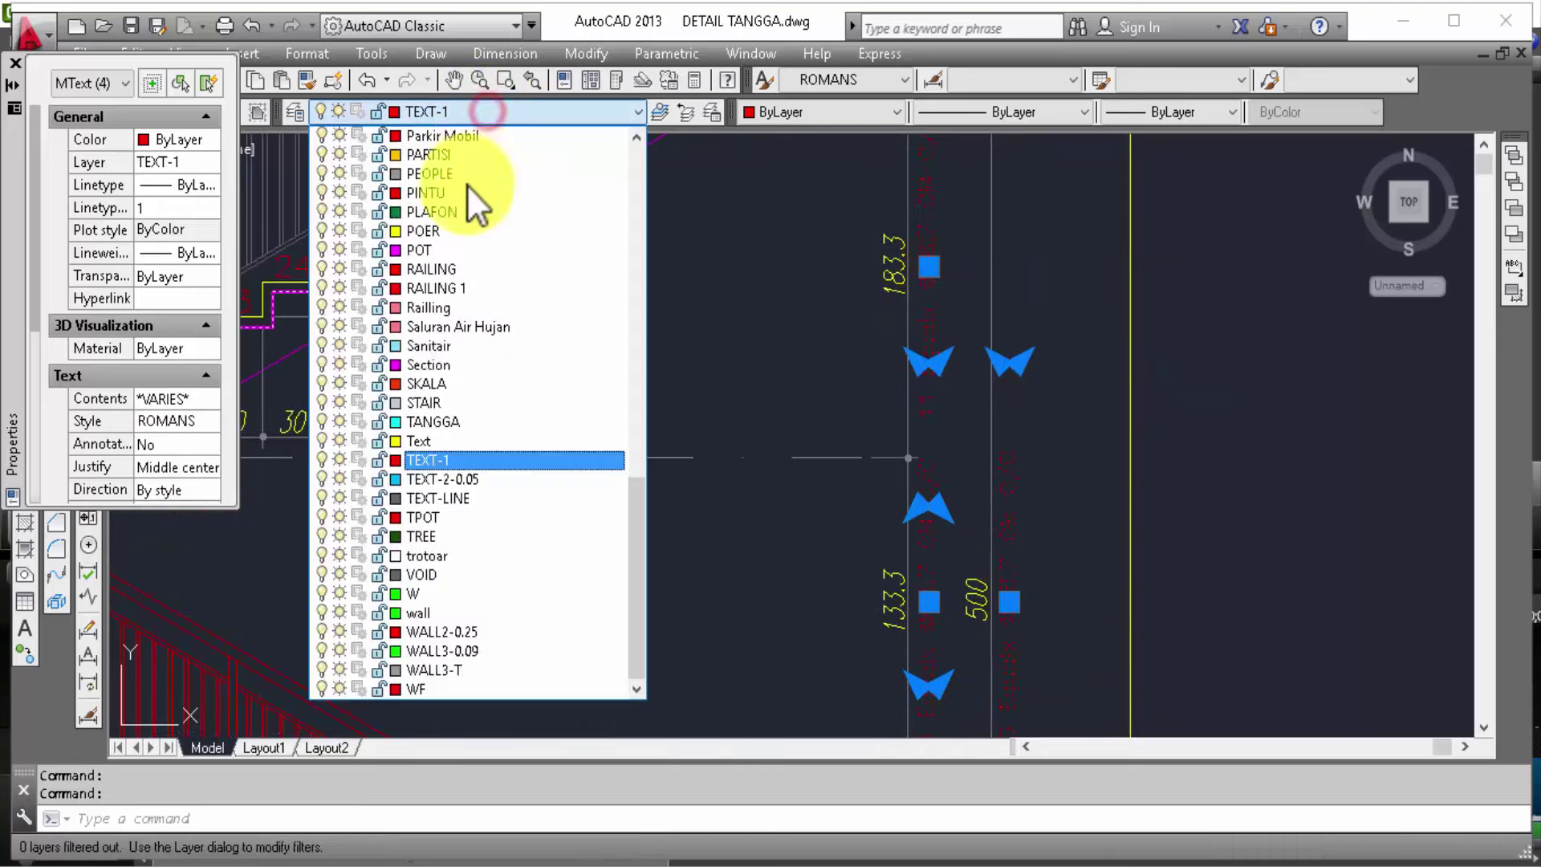
left_click(447, 439)
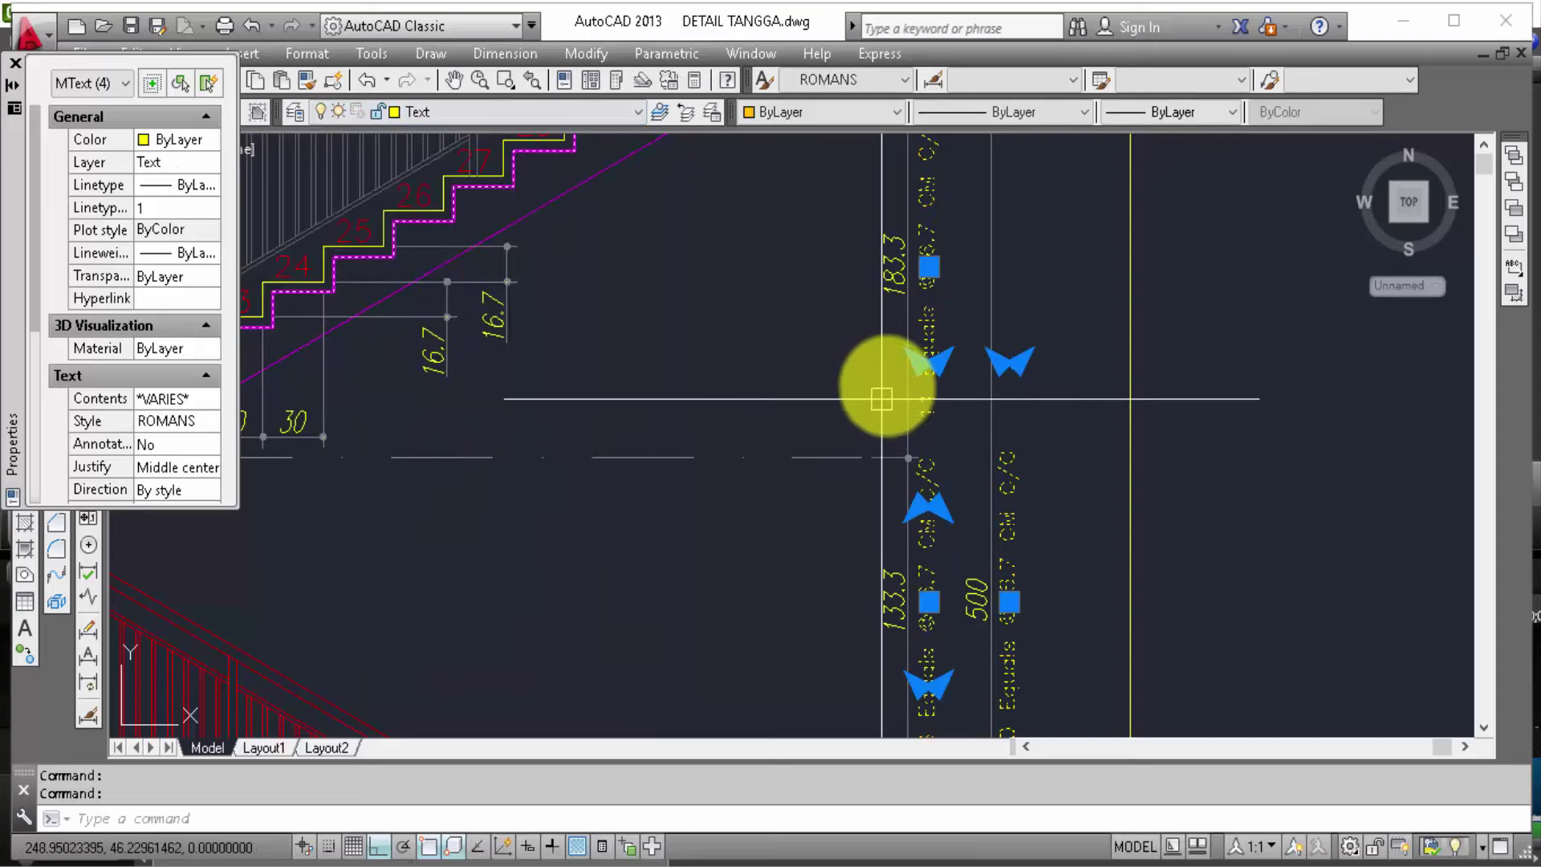
key("Escape")
Step: Move the lower flight's 11 Equals note to sit beside its 183.3 dimension
scroll(891, 413, "down", 2)
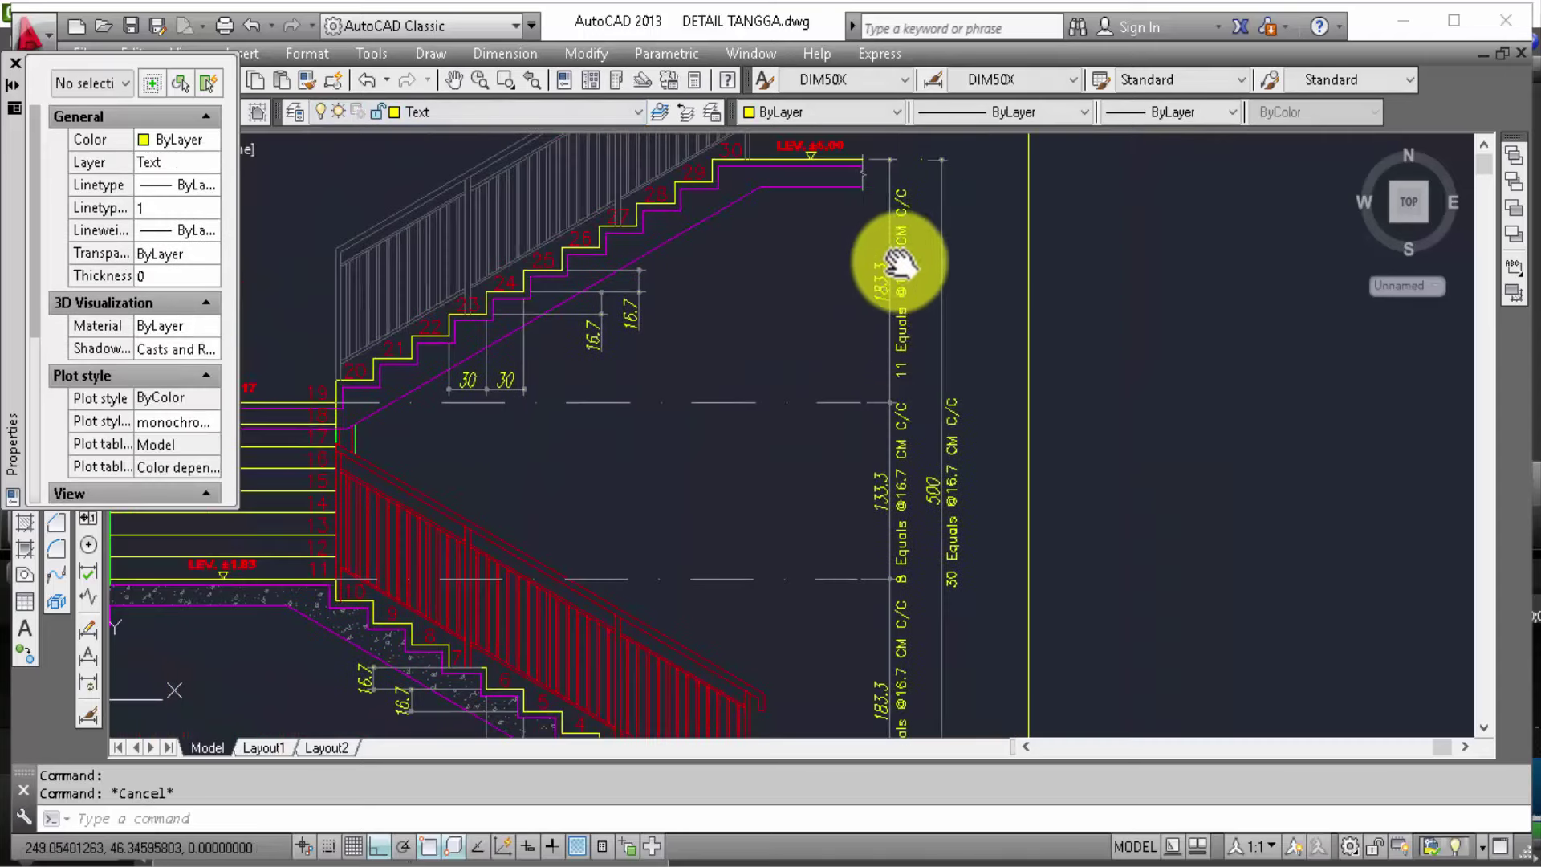
scroll(901, 257, "down", 2)
scroll(936, 550, "up", 2)
left_click(902, 518)
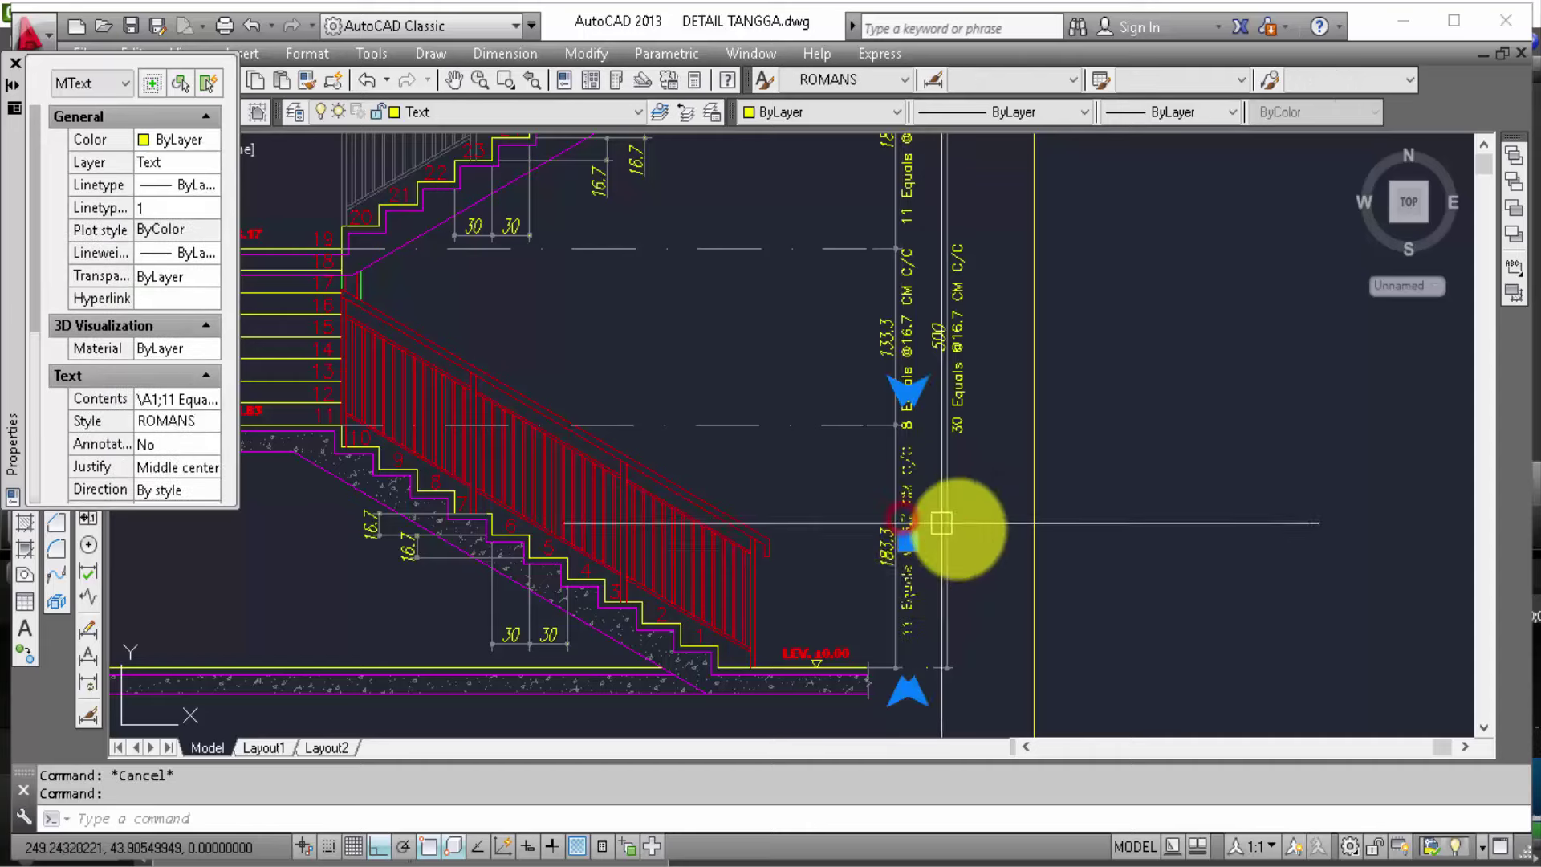
scroll(931, 562, "up", 3)
scroll(945, 588, "up", 3)
type("m")
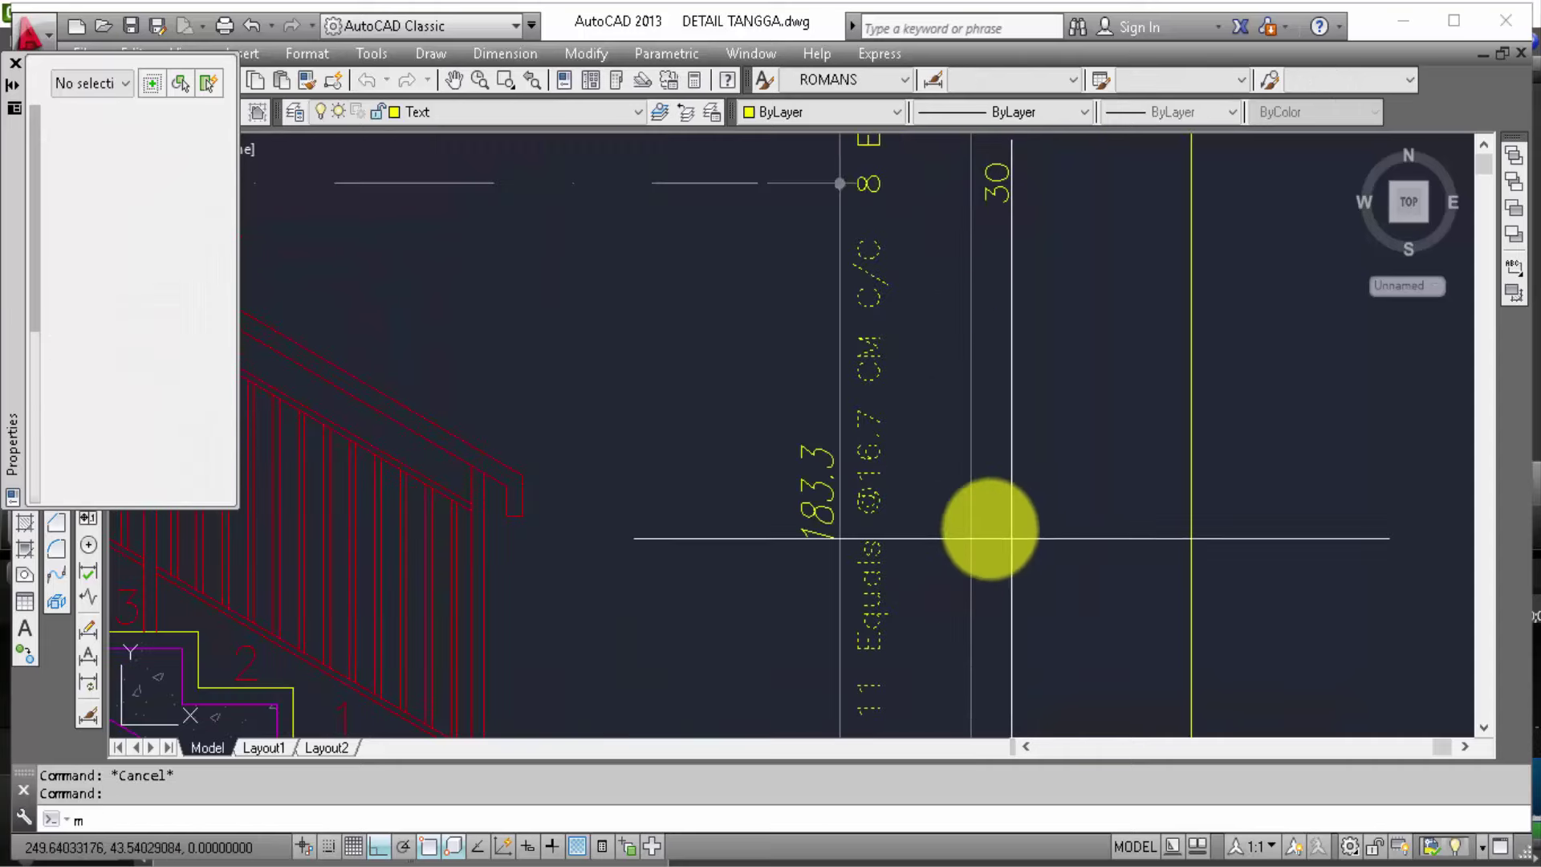
key("Return")
left_click(1023, 521)
left_click(1023, 526)
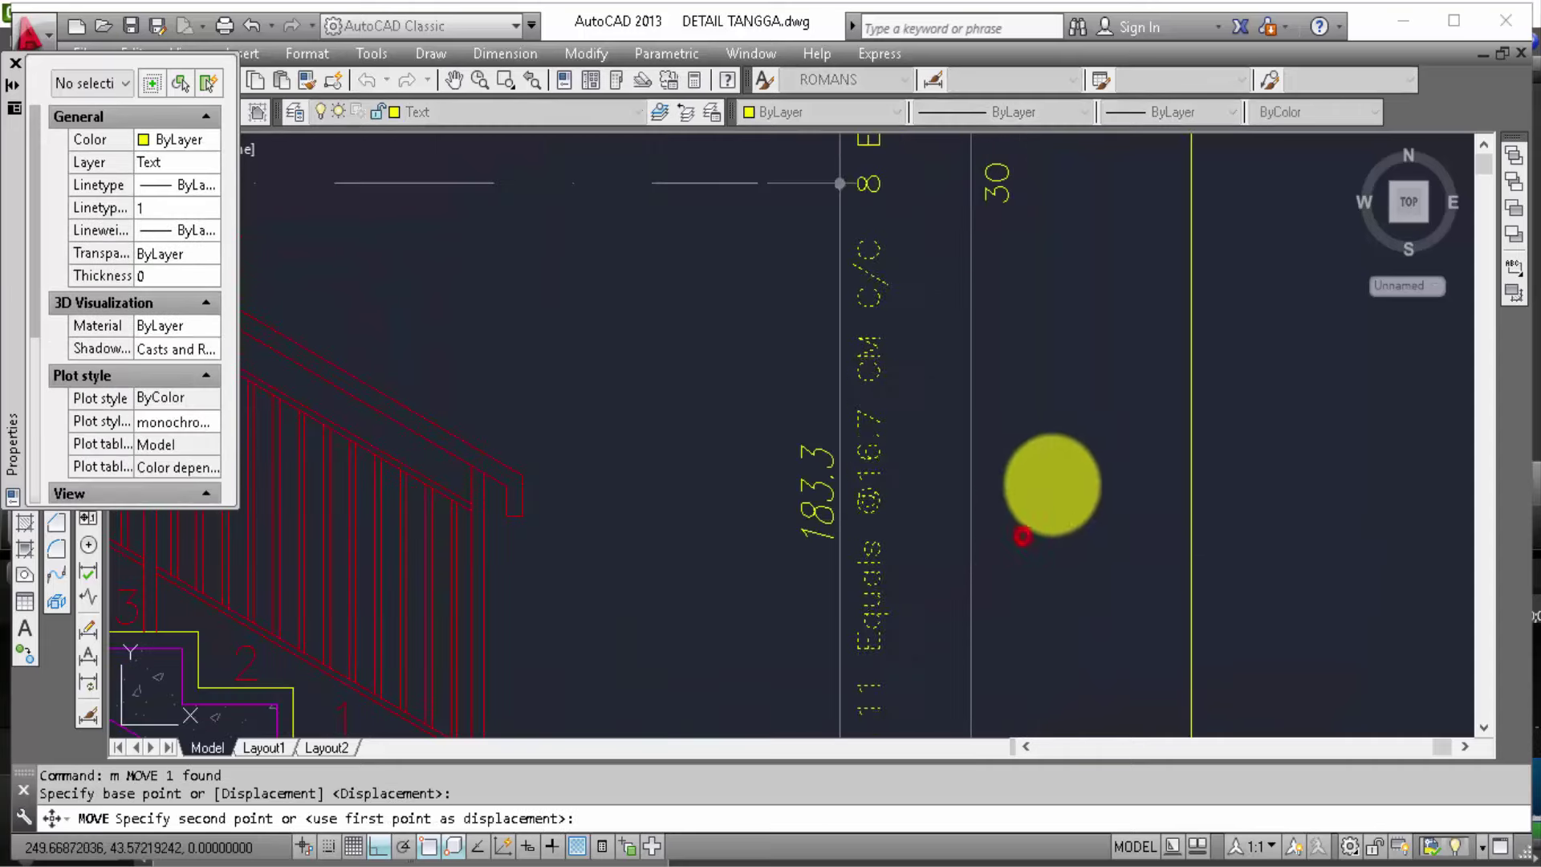
Step: Zoom out to bring the whole stair section detail back into view
middle_click_drag(1056, 458, 1002, 529)
scroll(1002, 530, "down", 3)
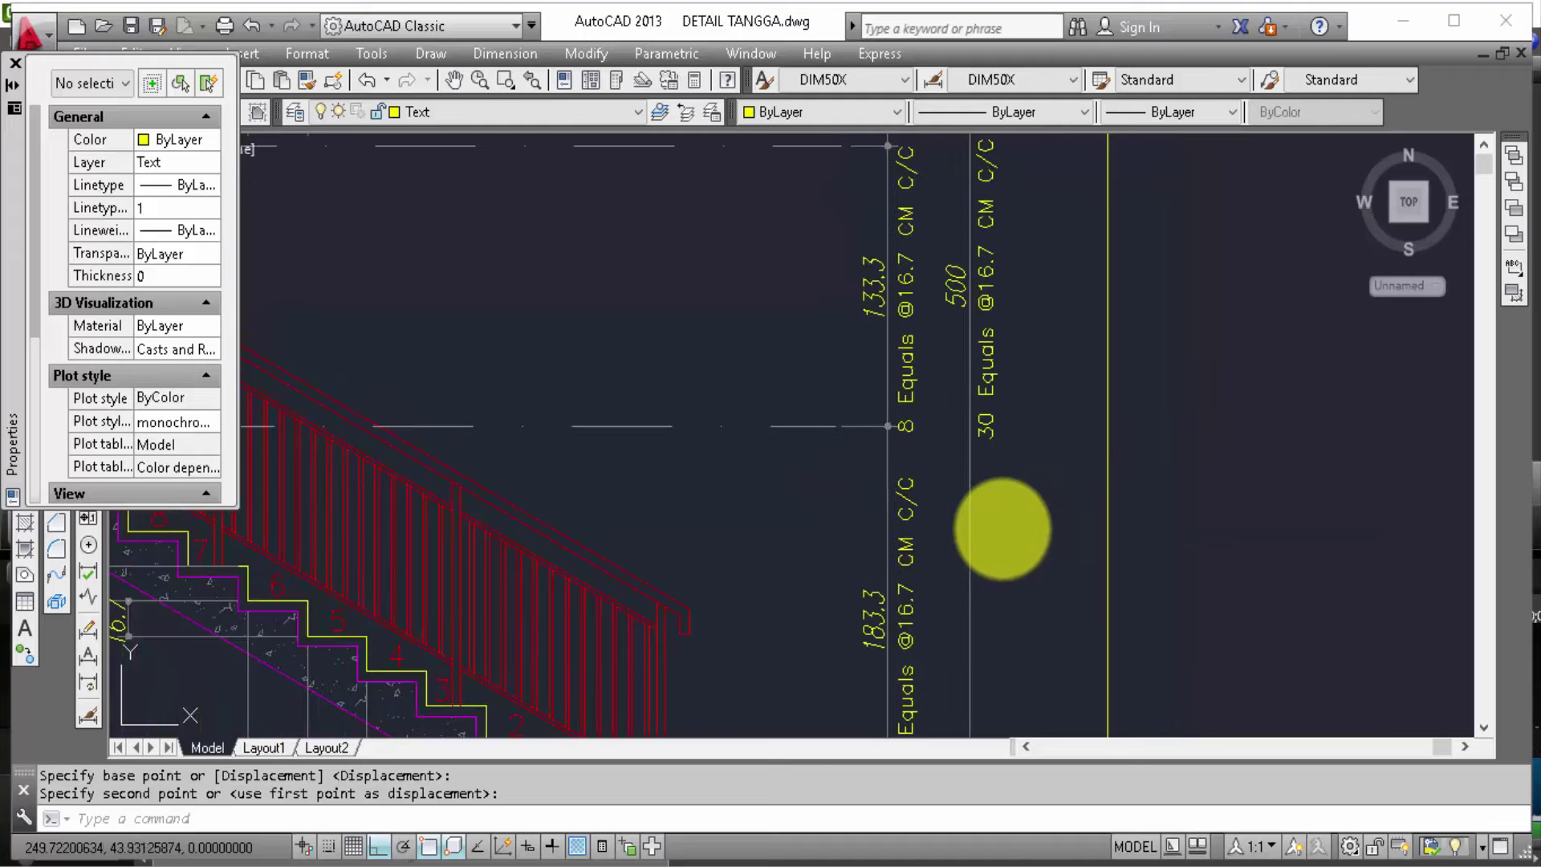
scroll(1010, 532, "down", 2)
scroll(1074, 530, "down", 2)
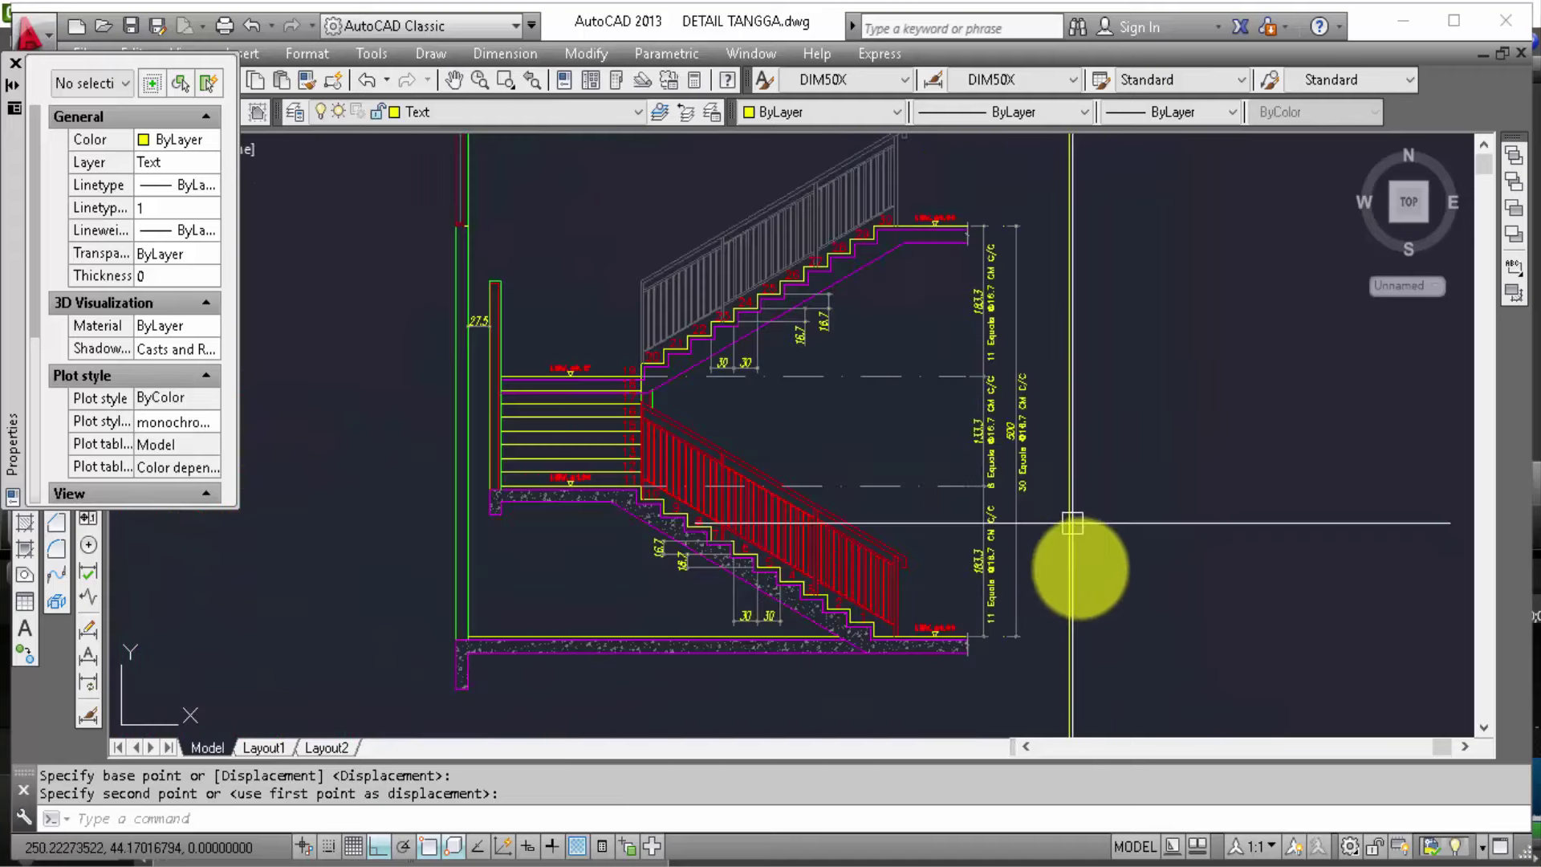
scroll(1100, 530, "down", 2)
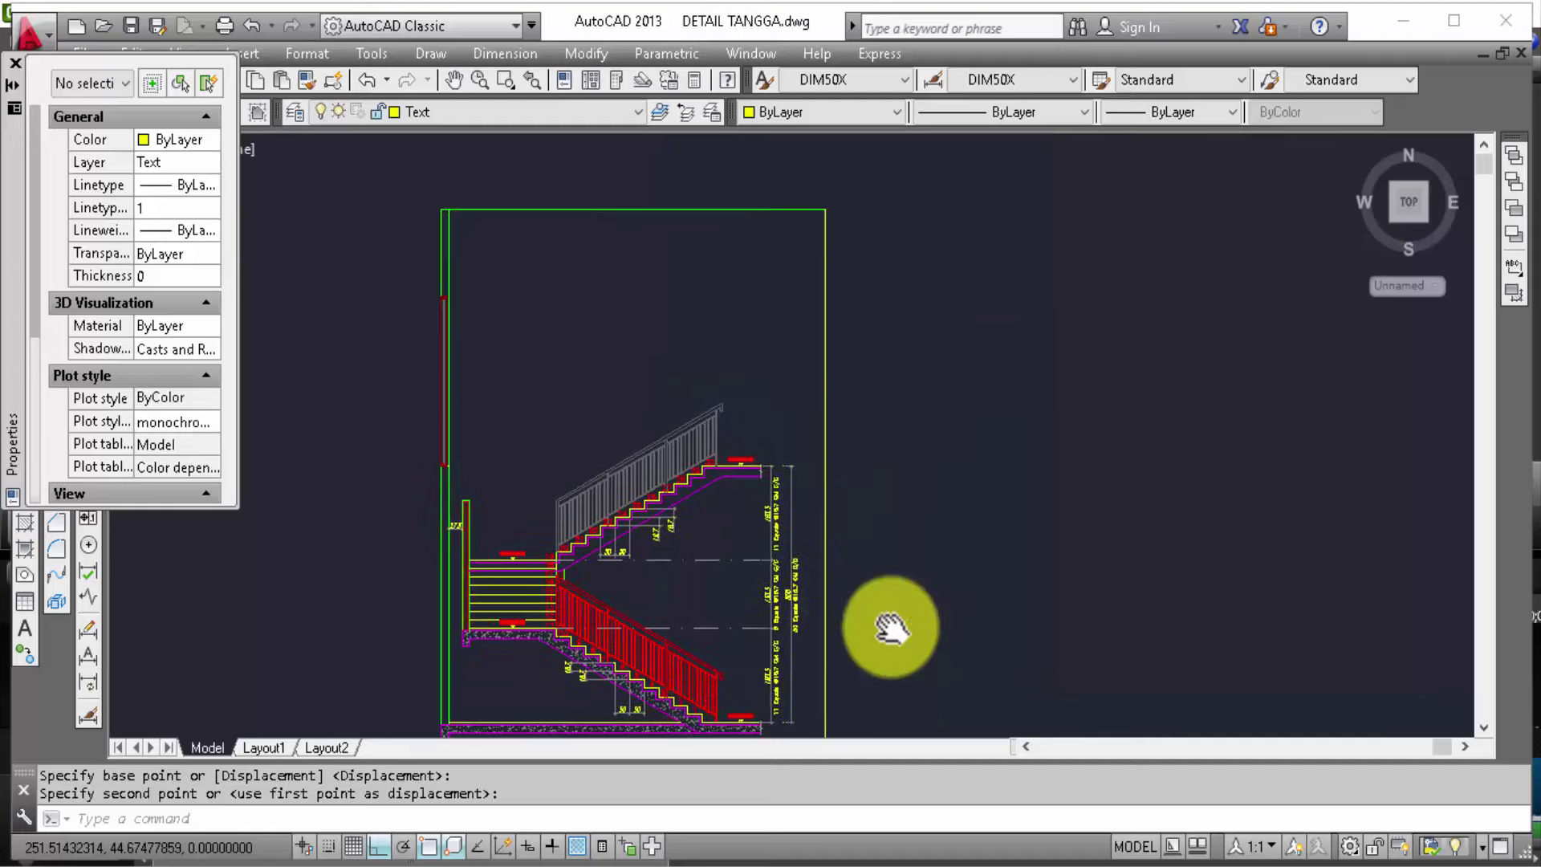
Step: Pan and zoom to the LT. 2 stair plan
scroll(872, 670, "down", 2)
scroll(871, 670, "down", 4)
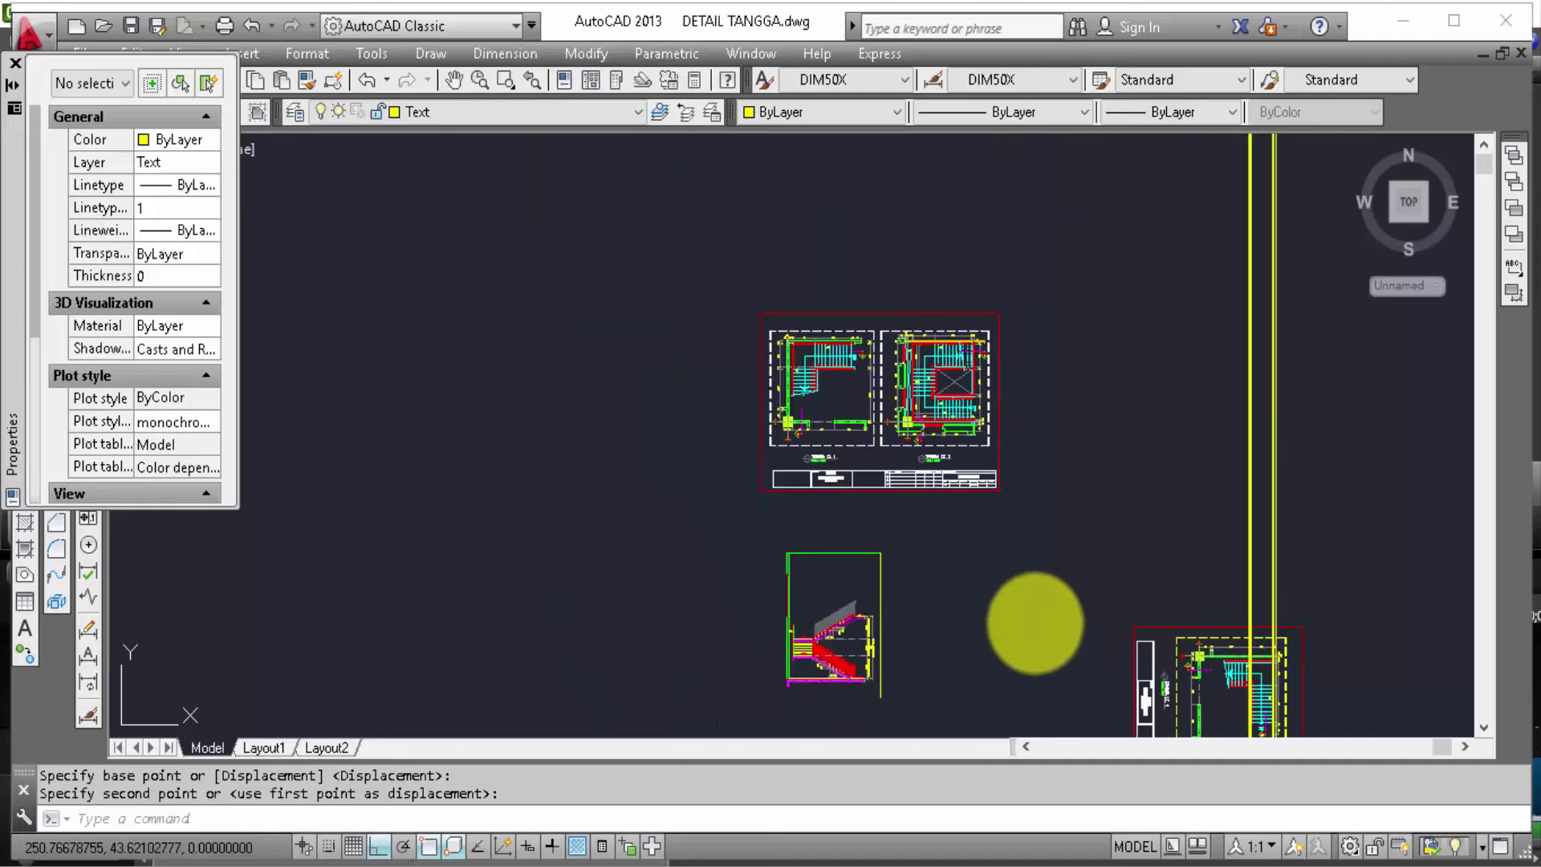
middle_click_drag(912, 481, 781, 310)
scroll(1067, 587, "up", 3)
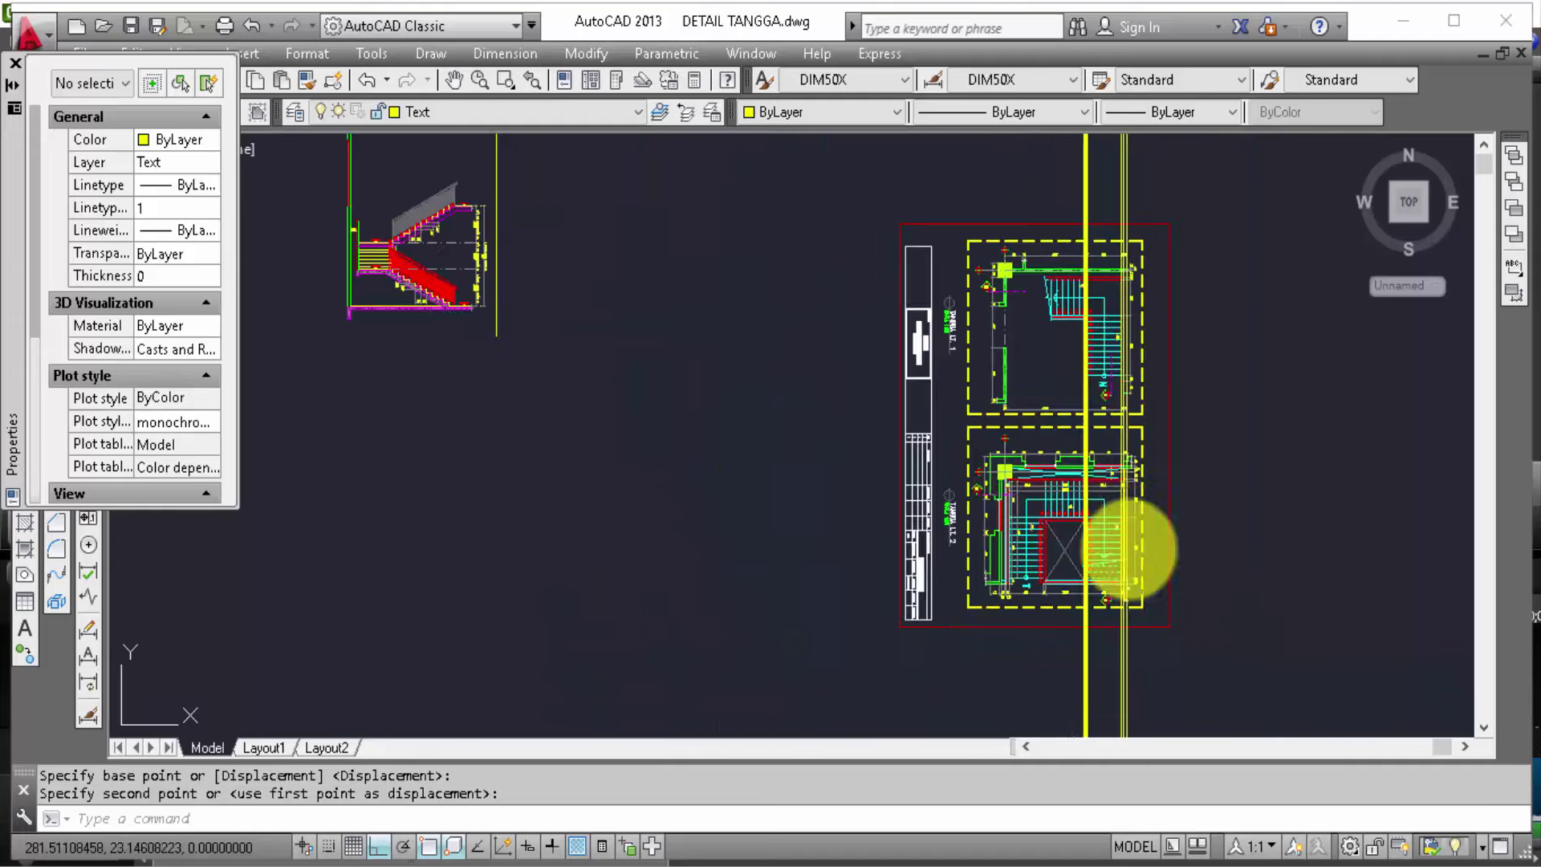
scroll(1116, 522, "up", 2)
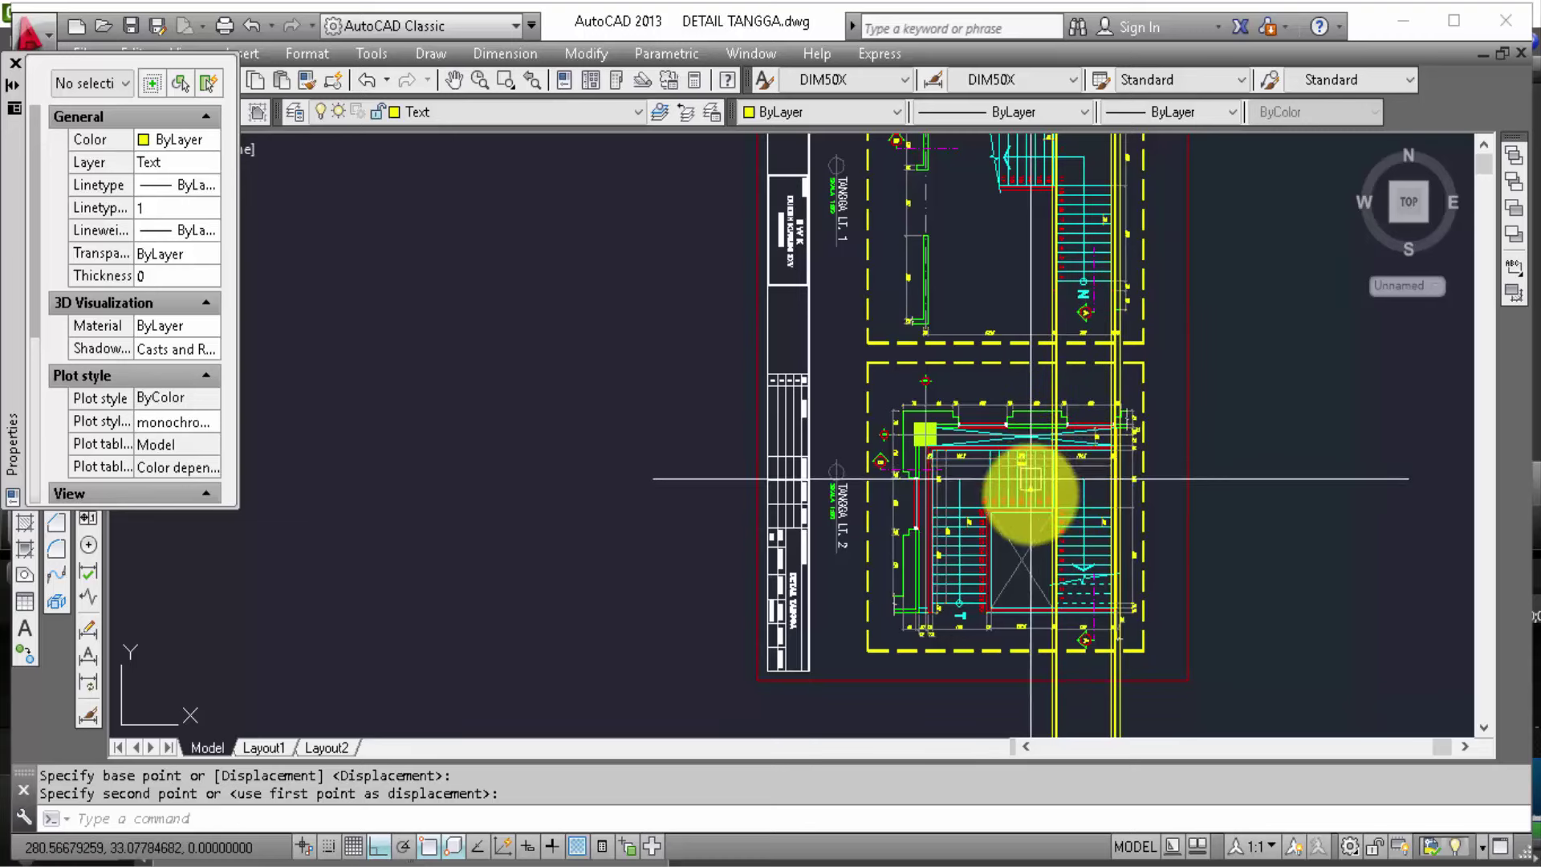
scroll(1025, 482, "up", 2)
scroll(1039, 543, "up", 2)
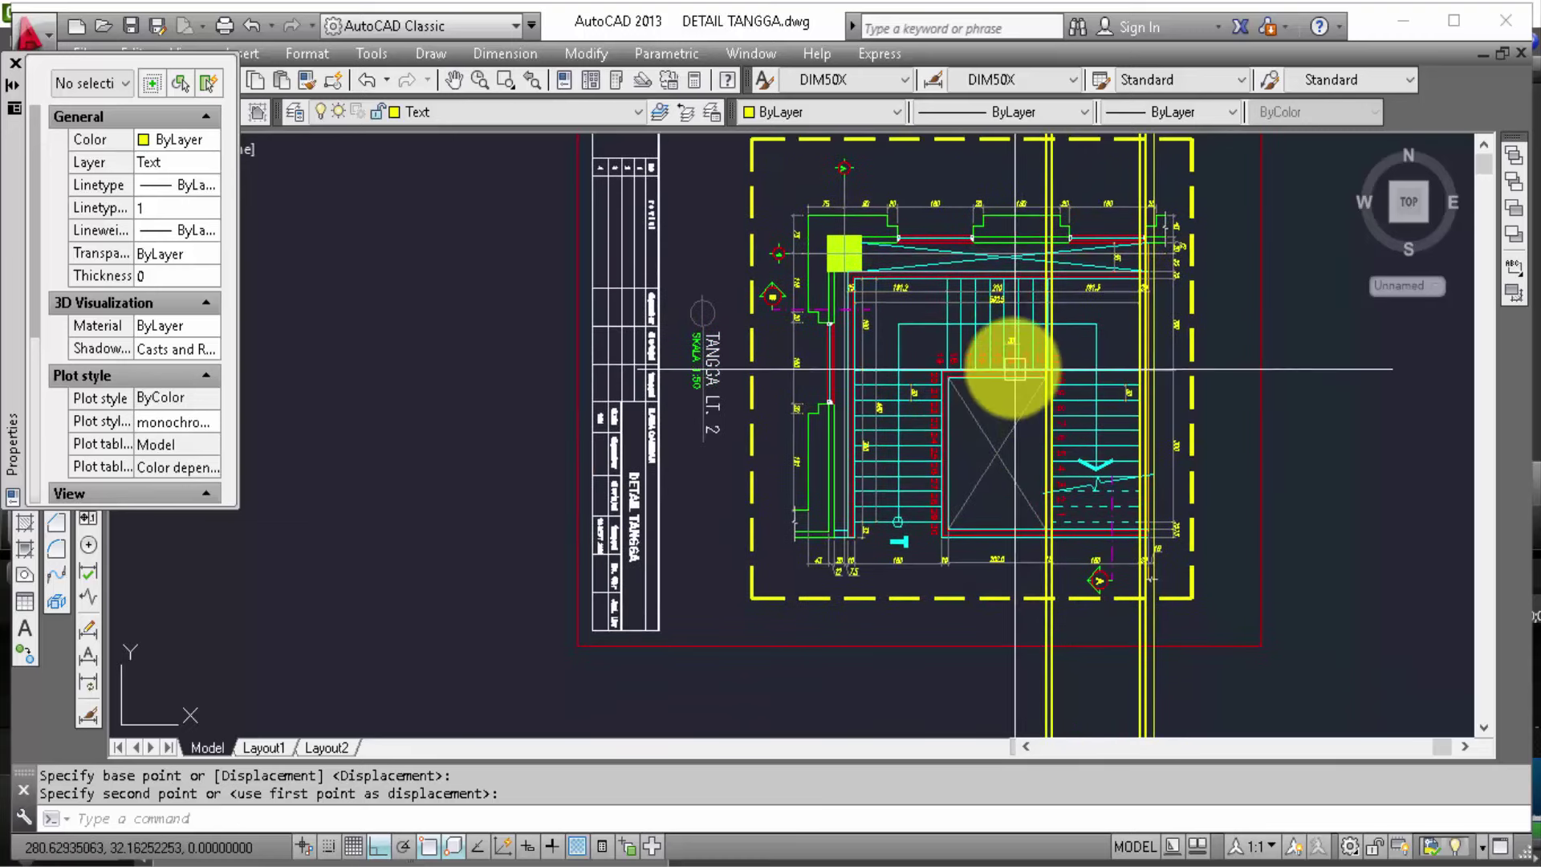
mouse_move(1248, 478)
middle_mouse_down()
mouse_move(1220, 402)
mouse_move(1118, 354)
middle_mouse_up()
Step: Draw a horizontal line below the stair plan and grip-stretch it farther left
type("l")
key("Return")
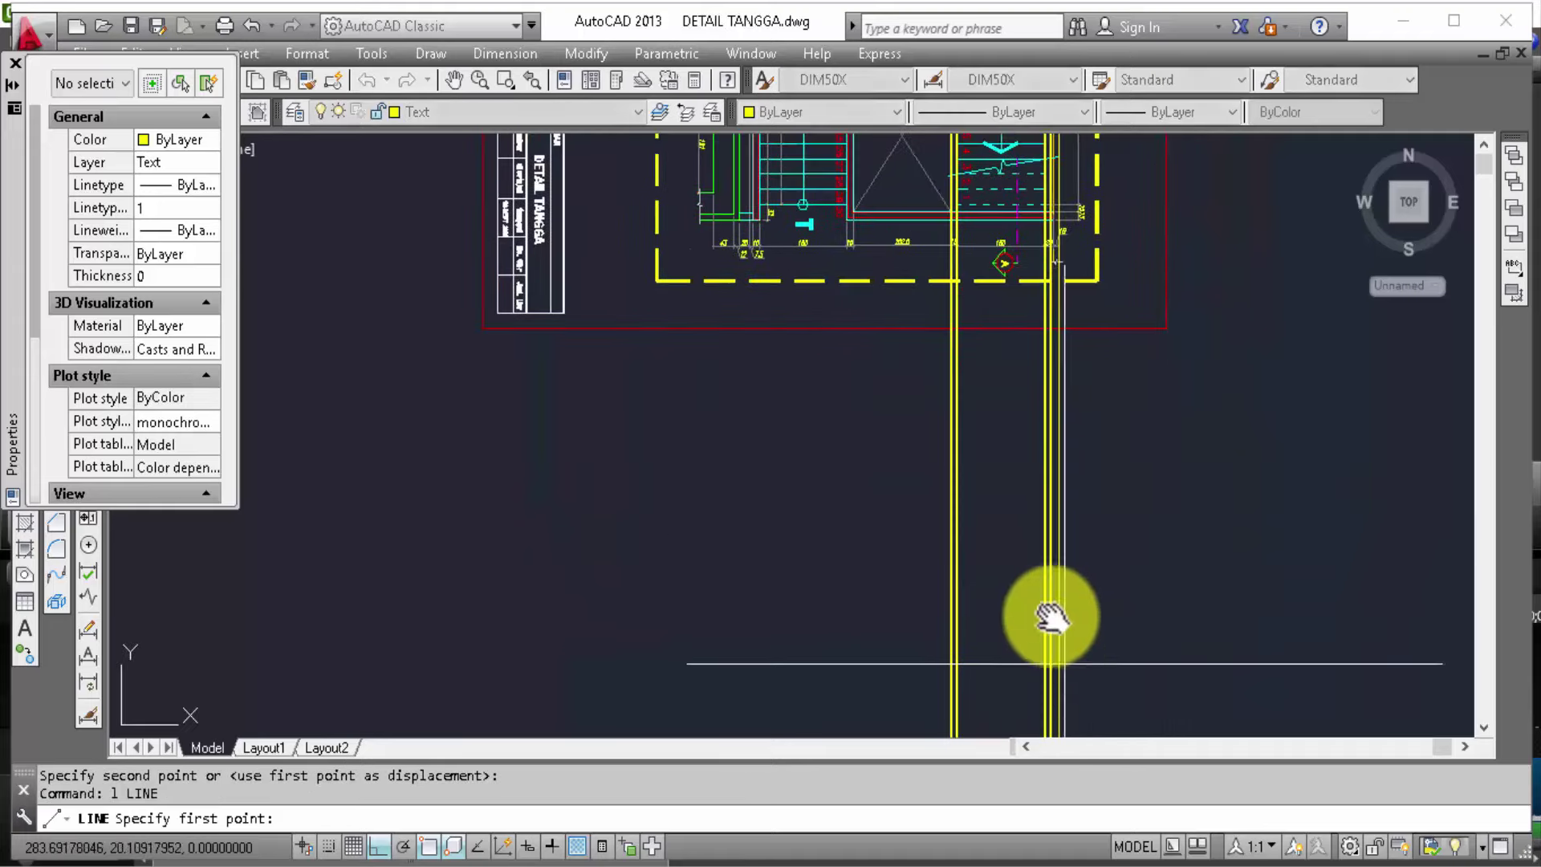
middle_click_drag(1051, 618, 931, 586)
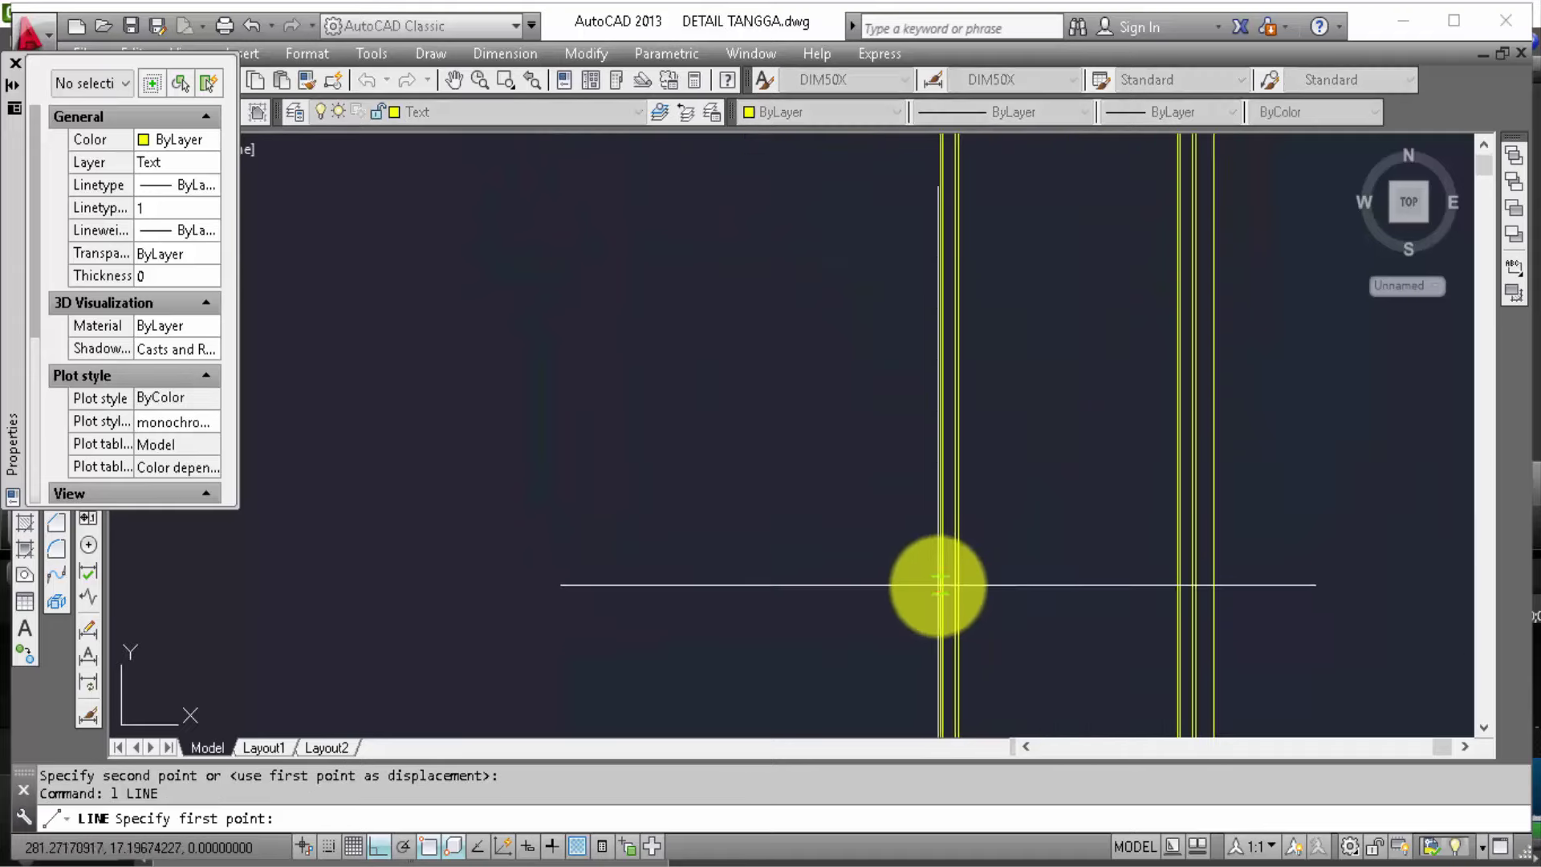
left_click(939, 584)
key("Escape")
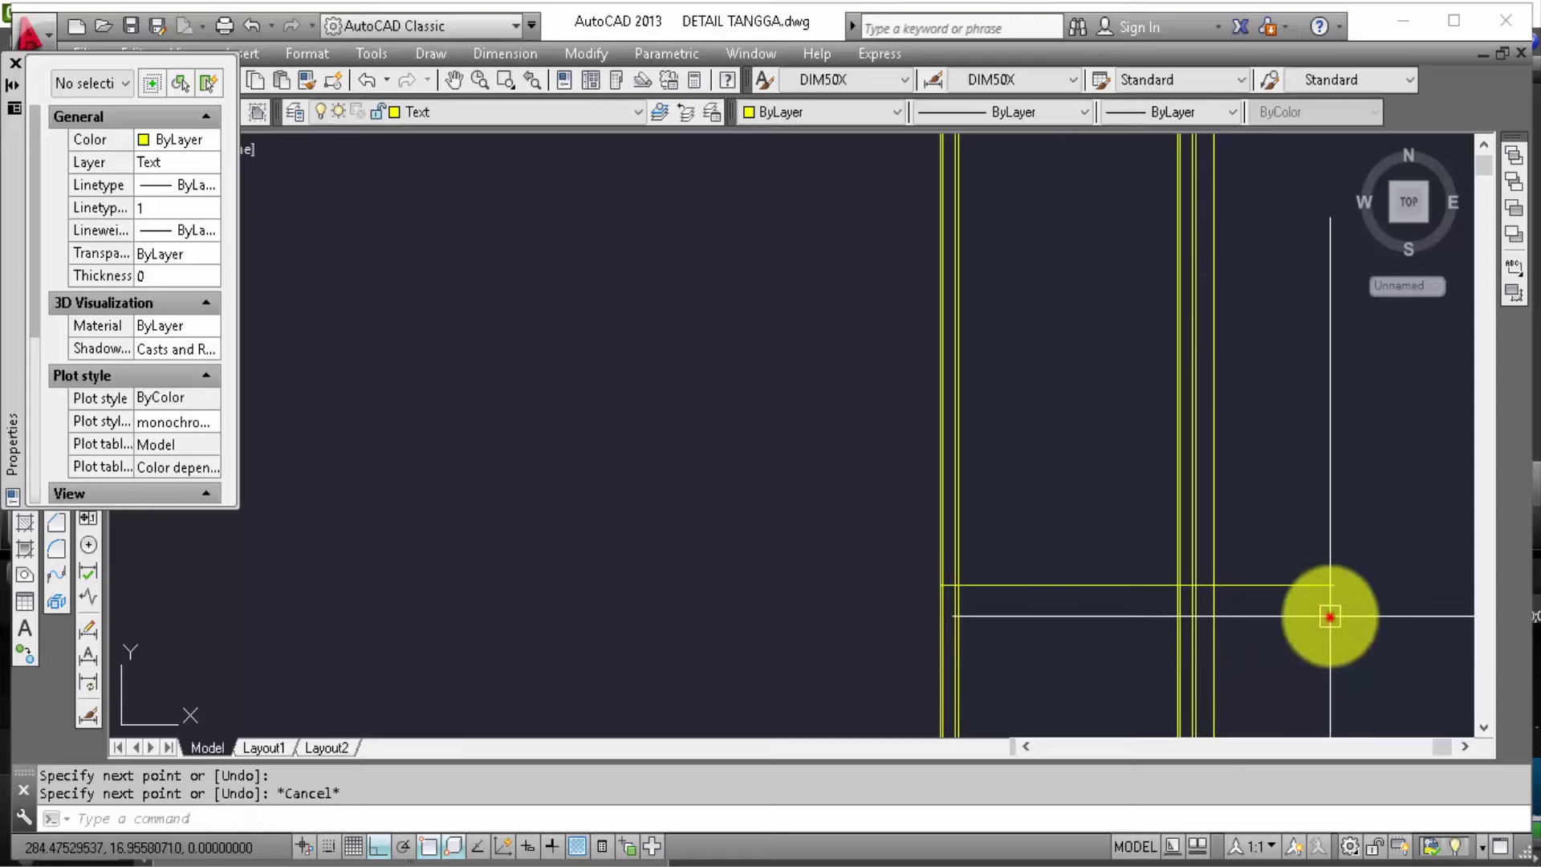
left_click(1326, 613)
left_click(1274, 526)
left_click(941, 585)
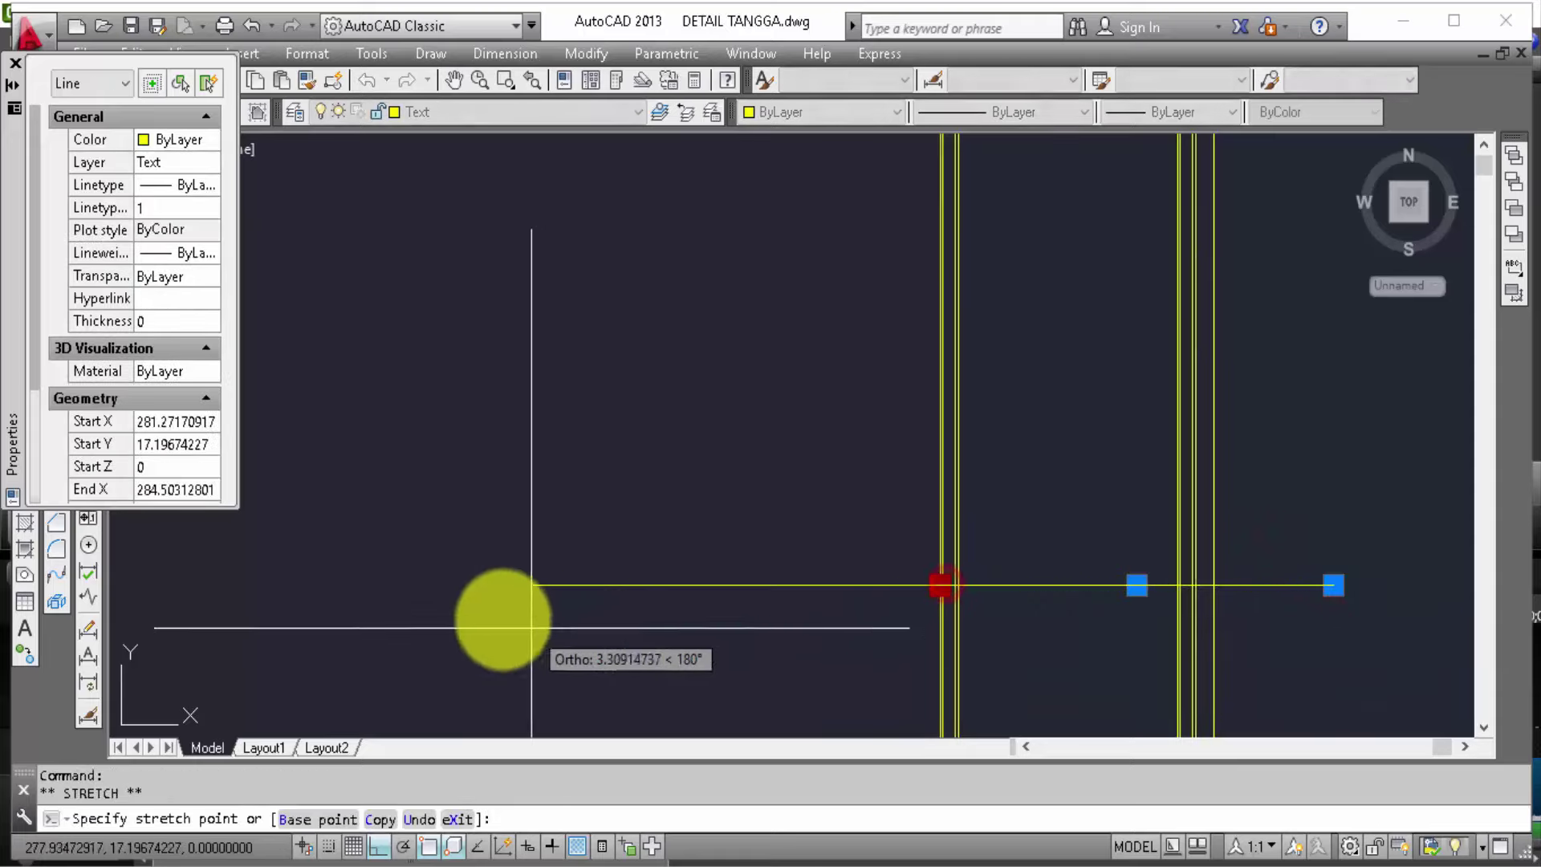
left_click(471, 619)
key("Escape")
Step: Offset the horizontal line by 5 to make a parallel line above it
left_click(669, 656)
left_click(591, 503)
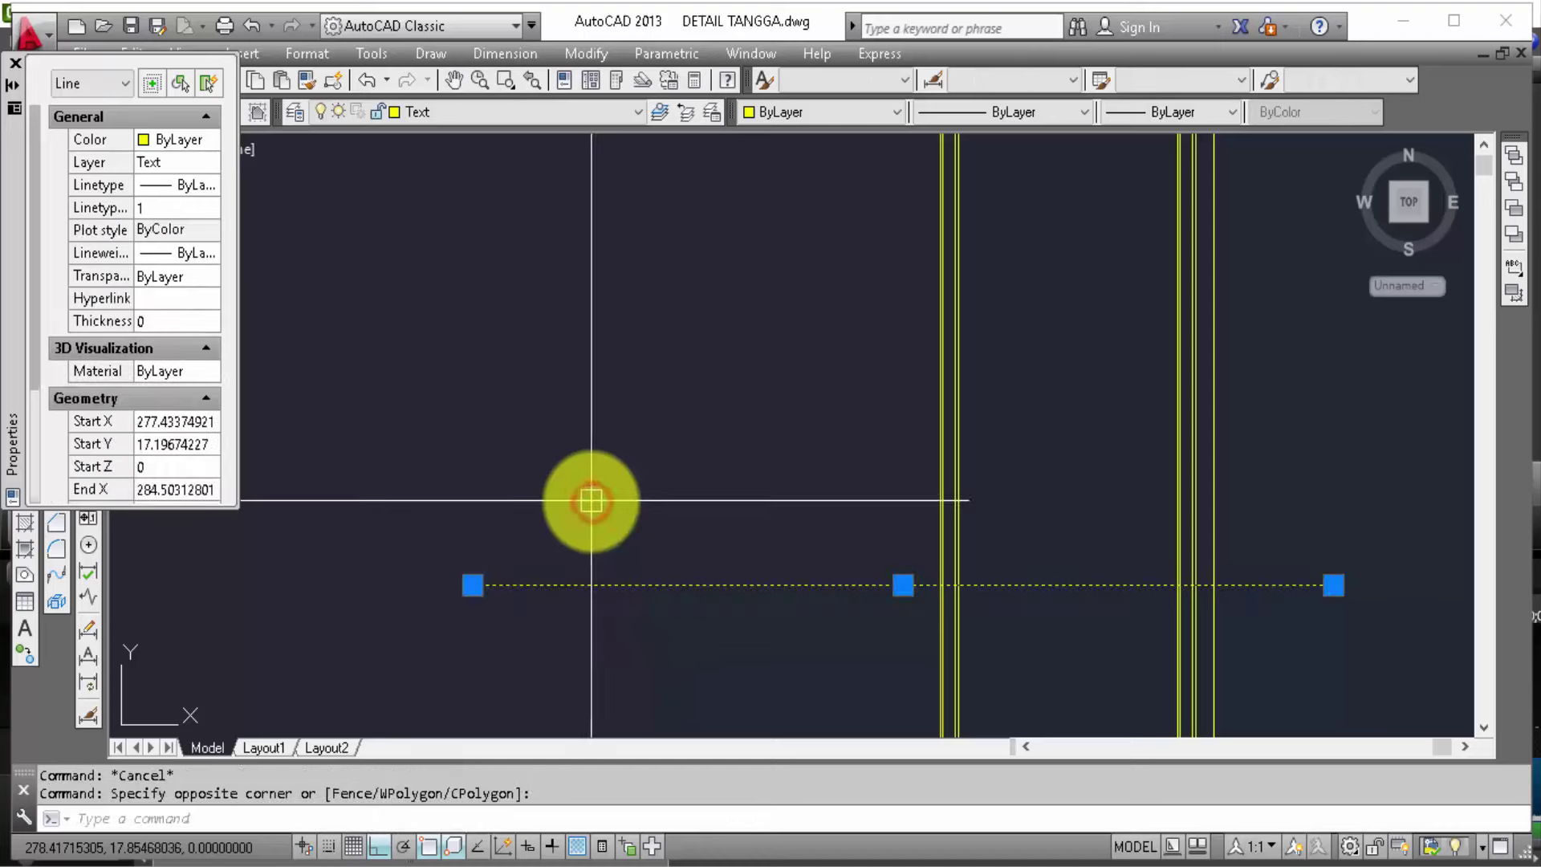
type("o")
key("Return")
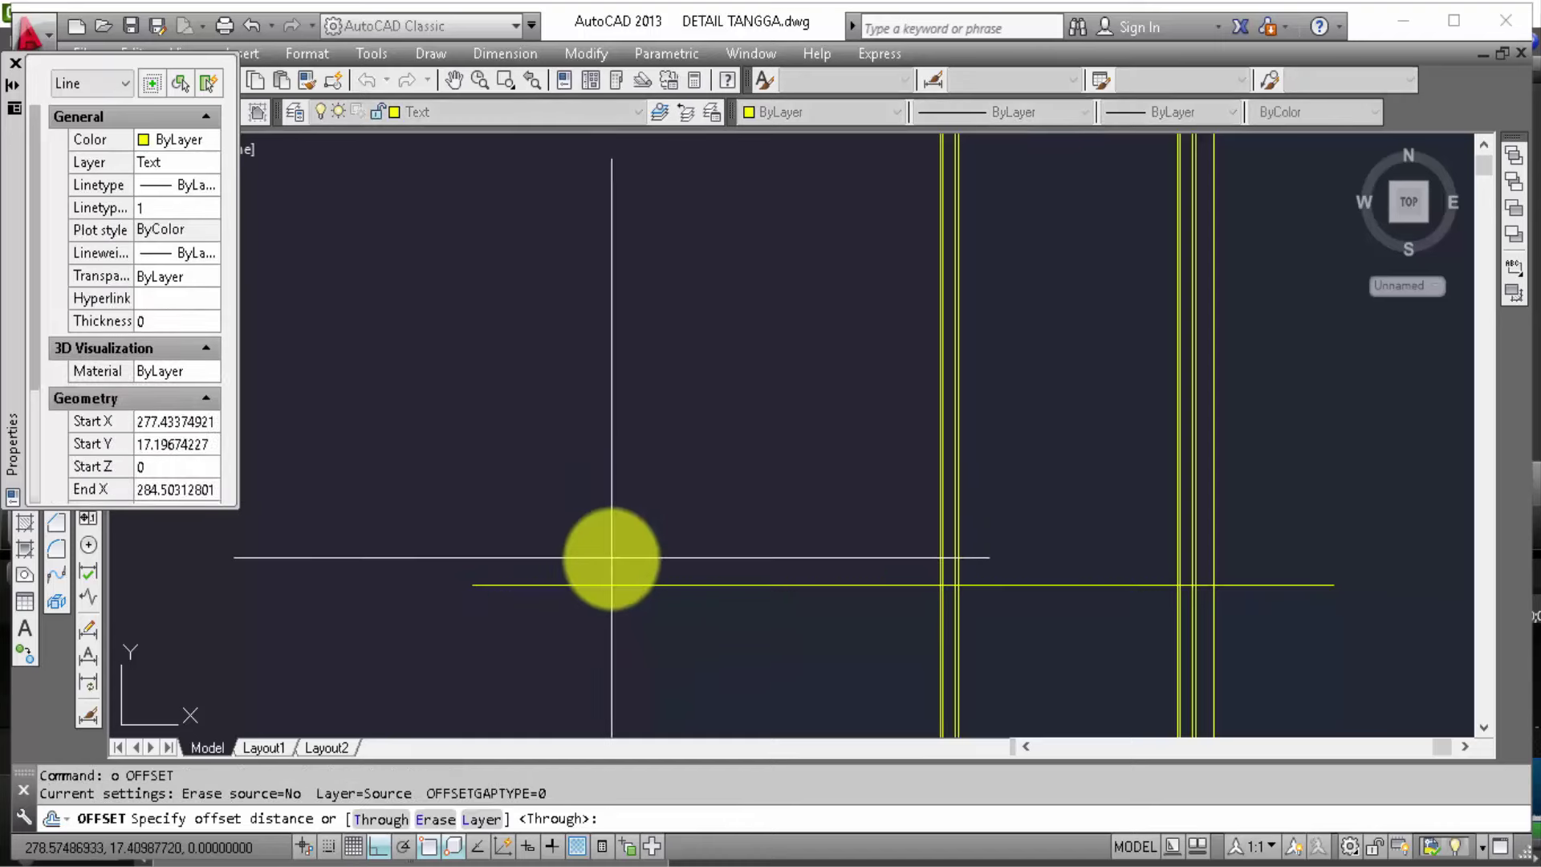
key("Return")
left_click(611, 584)
left_click(652, 437)
middle_click_drag(654, 413, 661, 664)
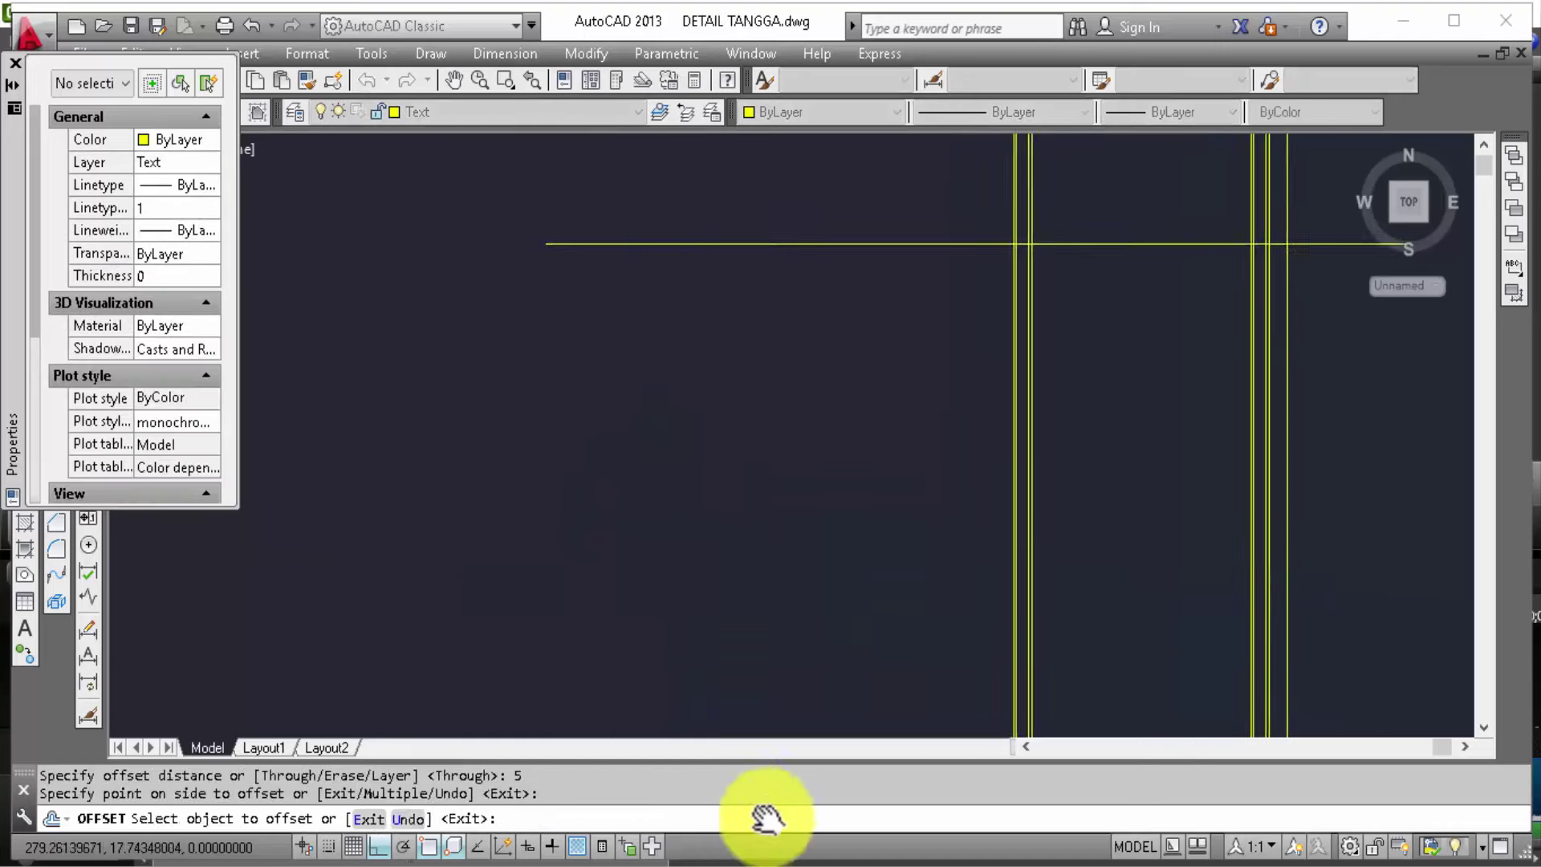
scroll(661, 664, "down", 4)
key("Escape")
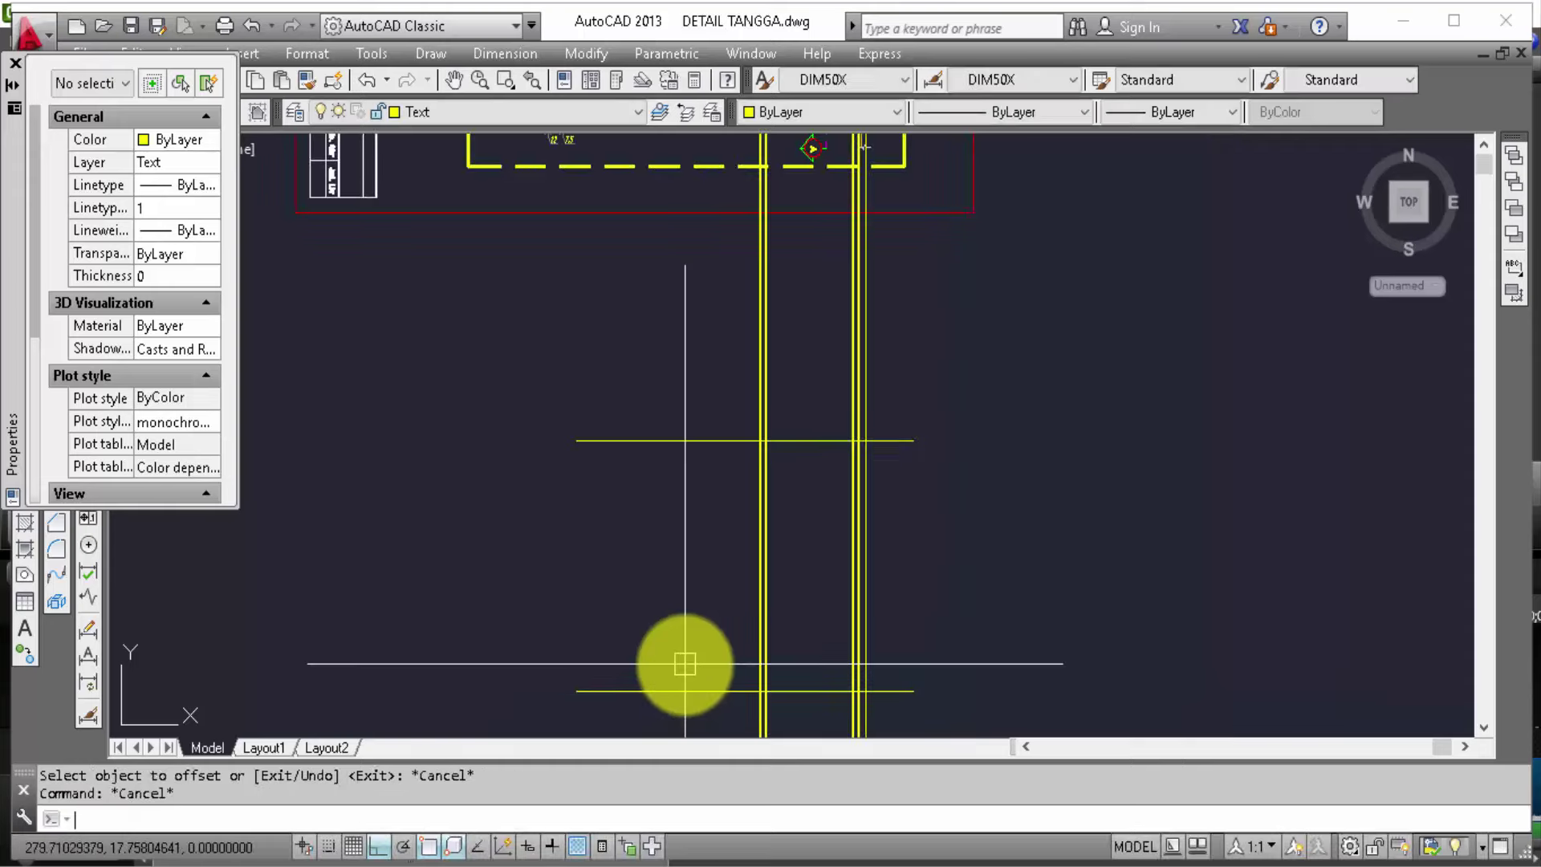
Step: Draw a vertical line joining both horizontals and divide it into 30 equal parts
type("l")
key("Return")
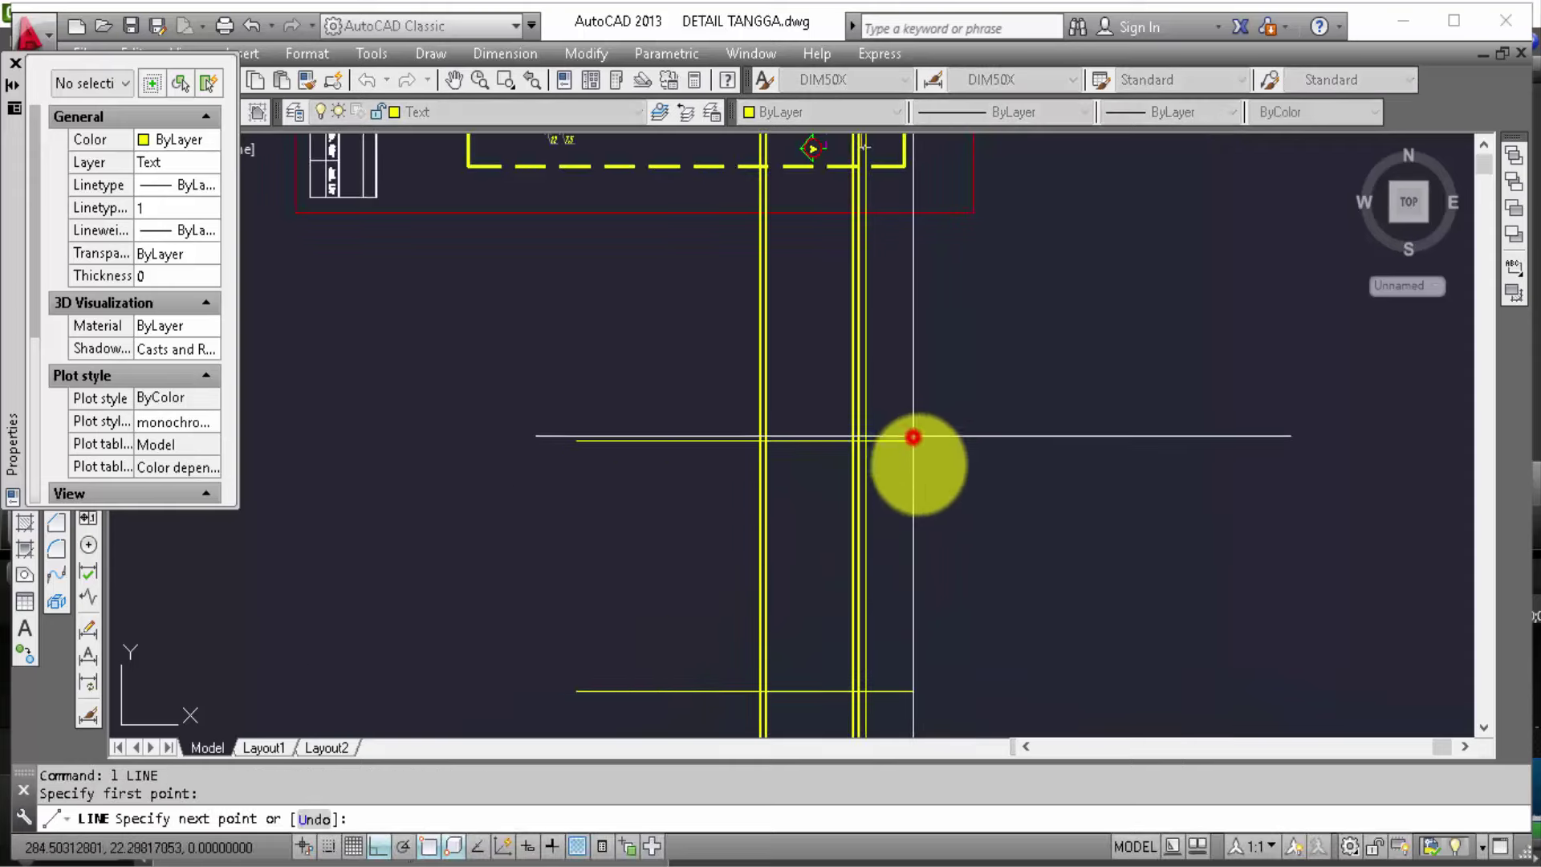
left_click(914, 691)
key("Escape")
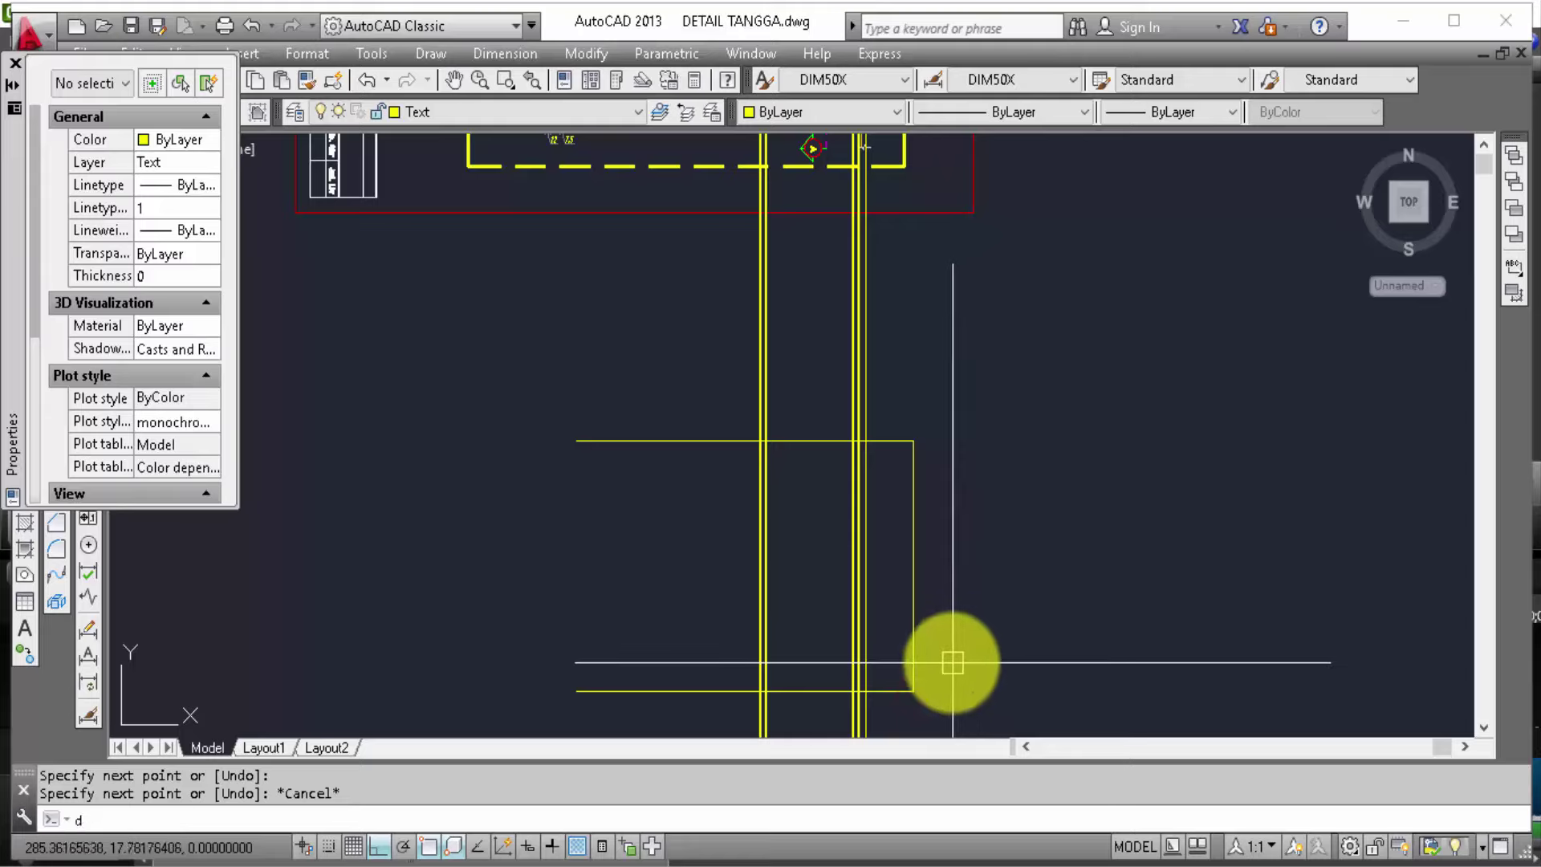
type("v")
key("Return")
left_click(917, 623)
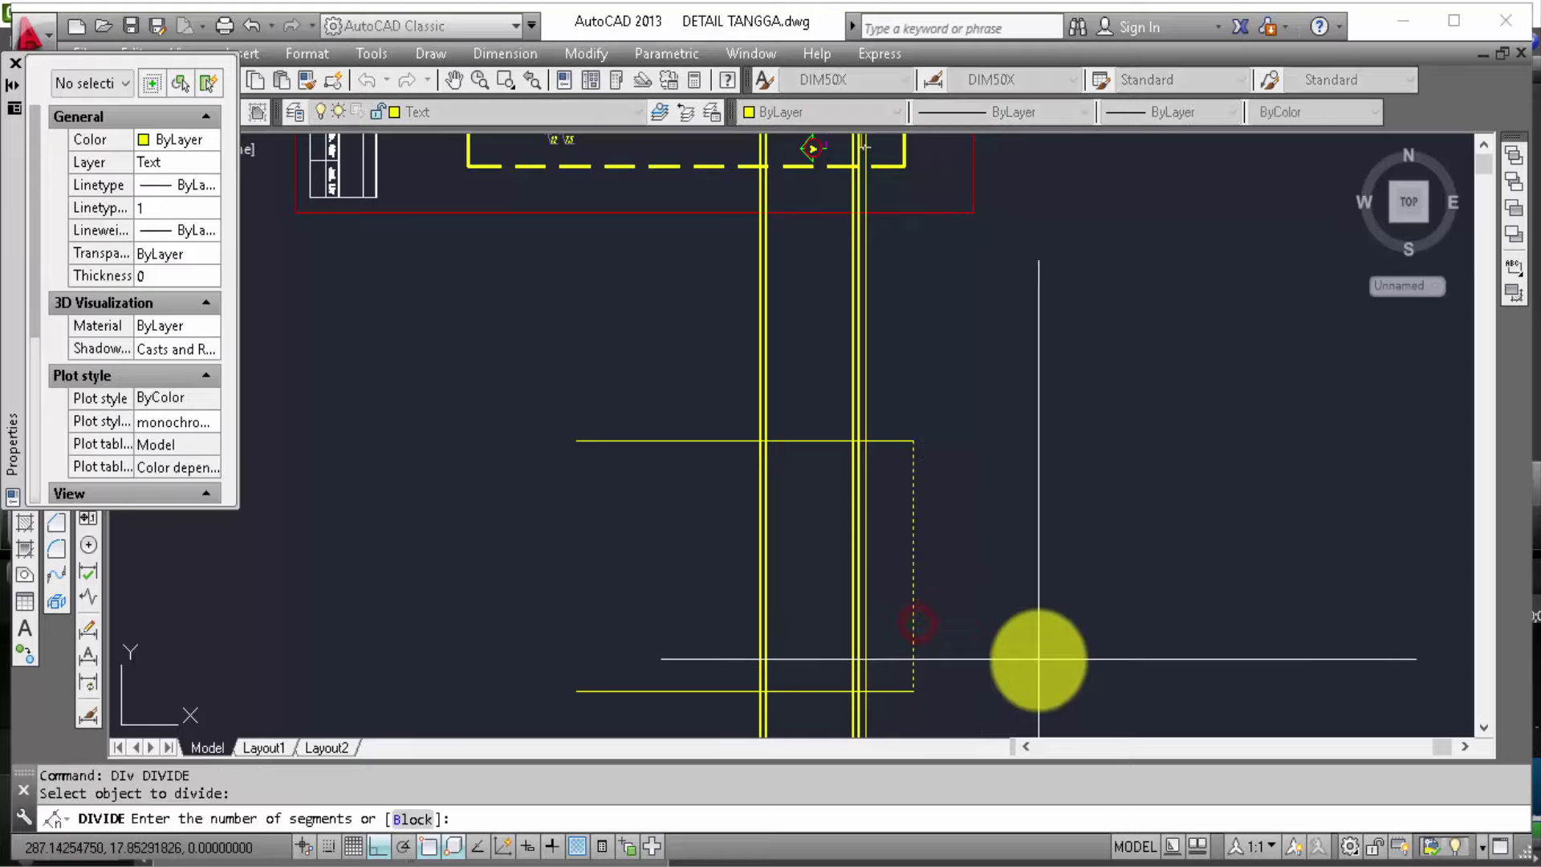
key("Return")
scroll(909, 710, "up", 2)
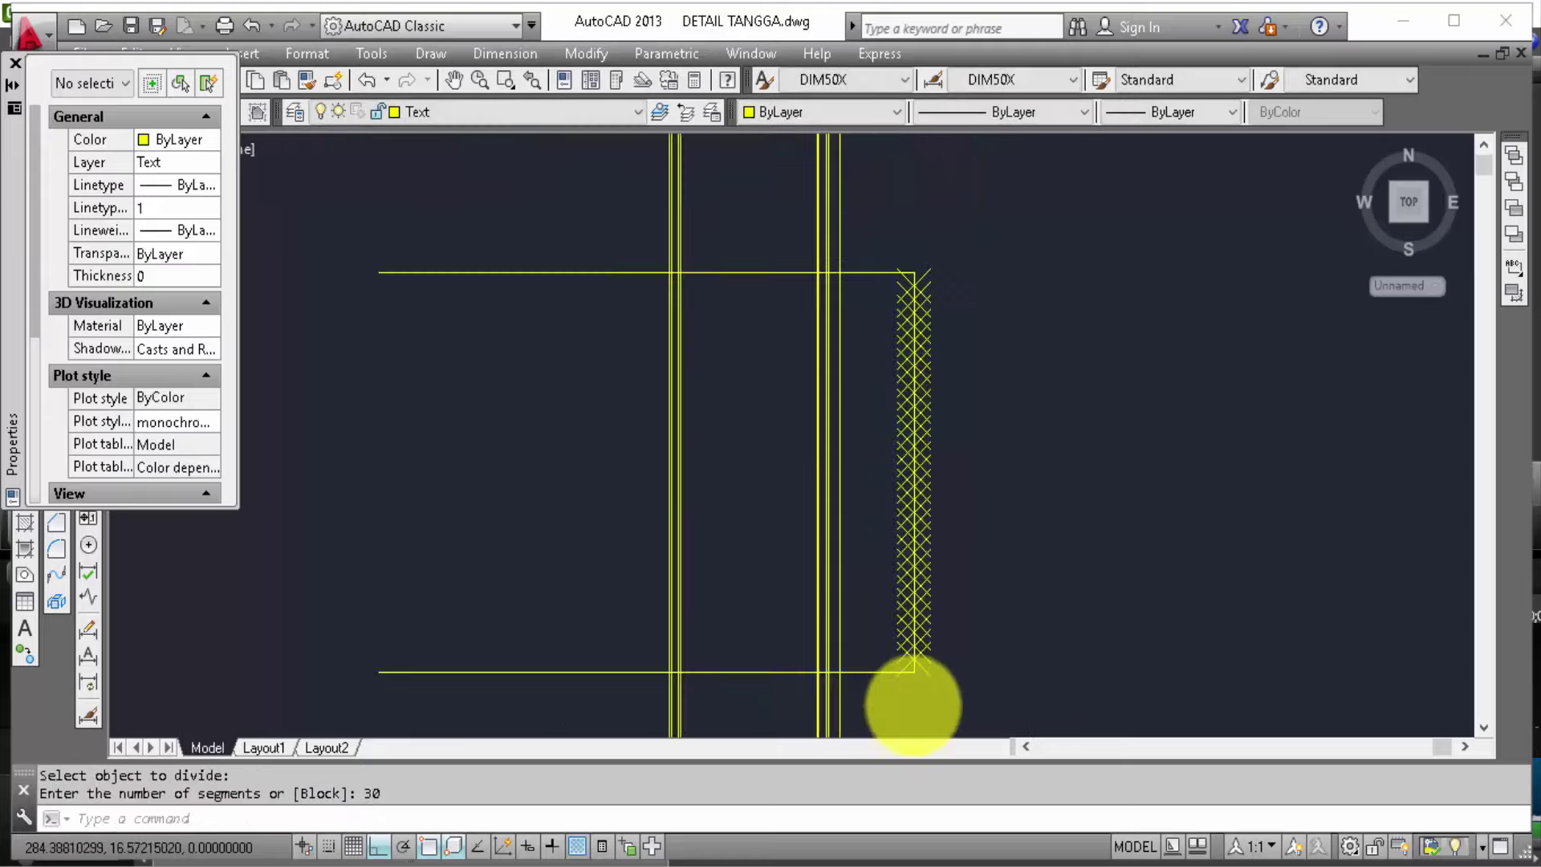
scroll(914, 704, "up", 2)
type("xline")
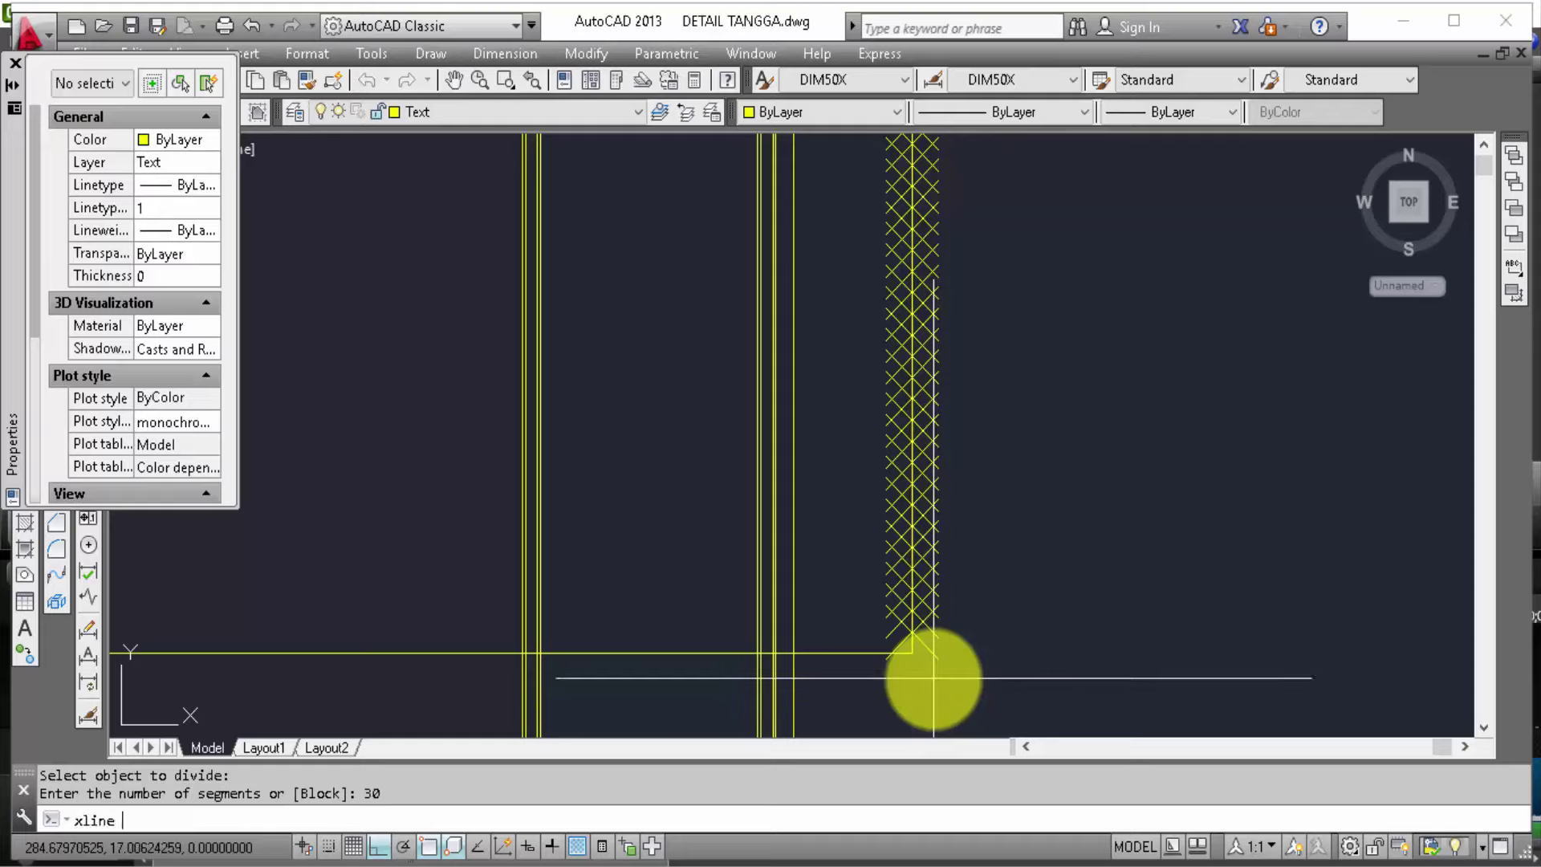
key("Return")
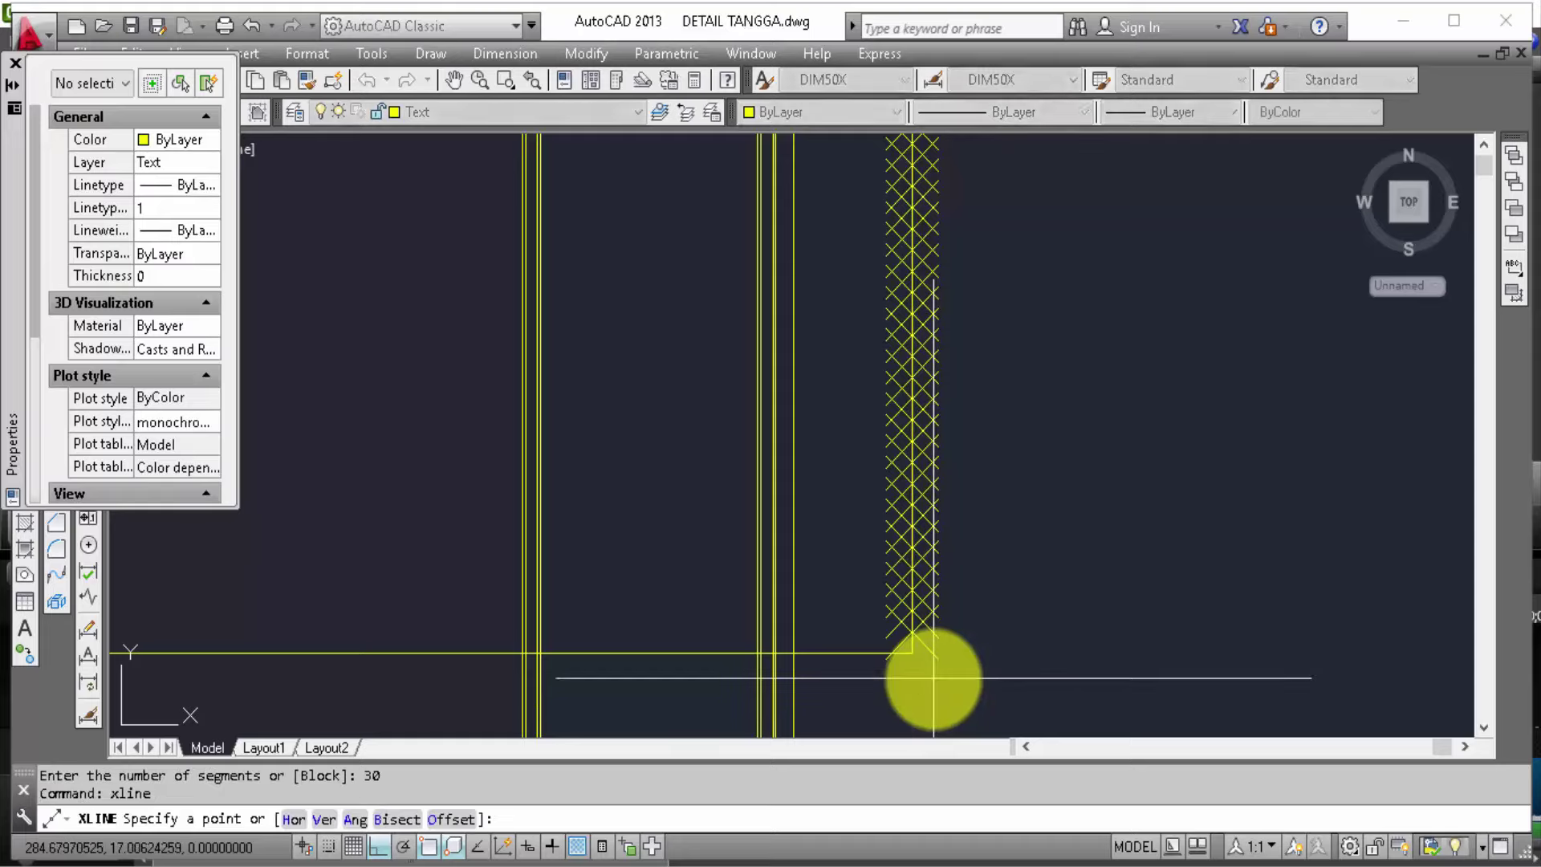
Step: Place horizontal construction lines through the lower division points of the divided line
type("h")
key("Return")
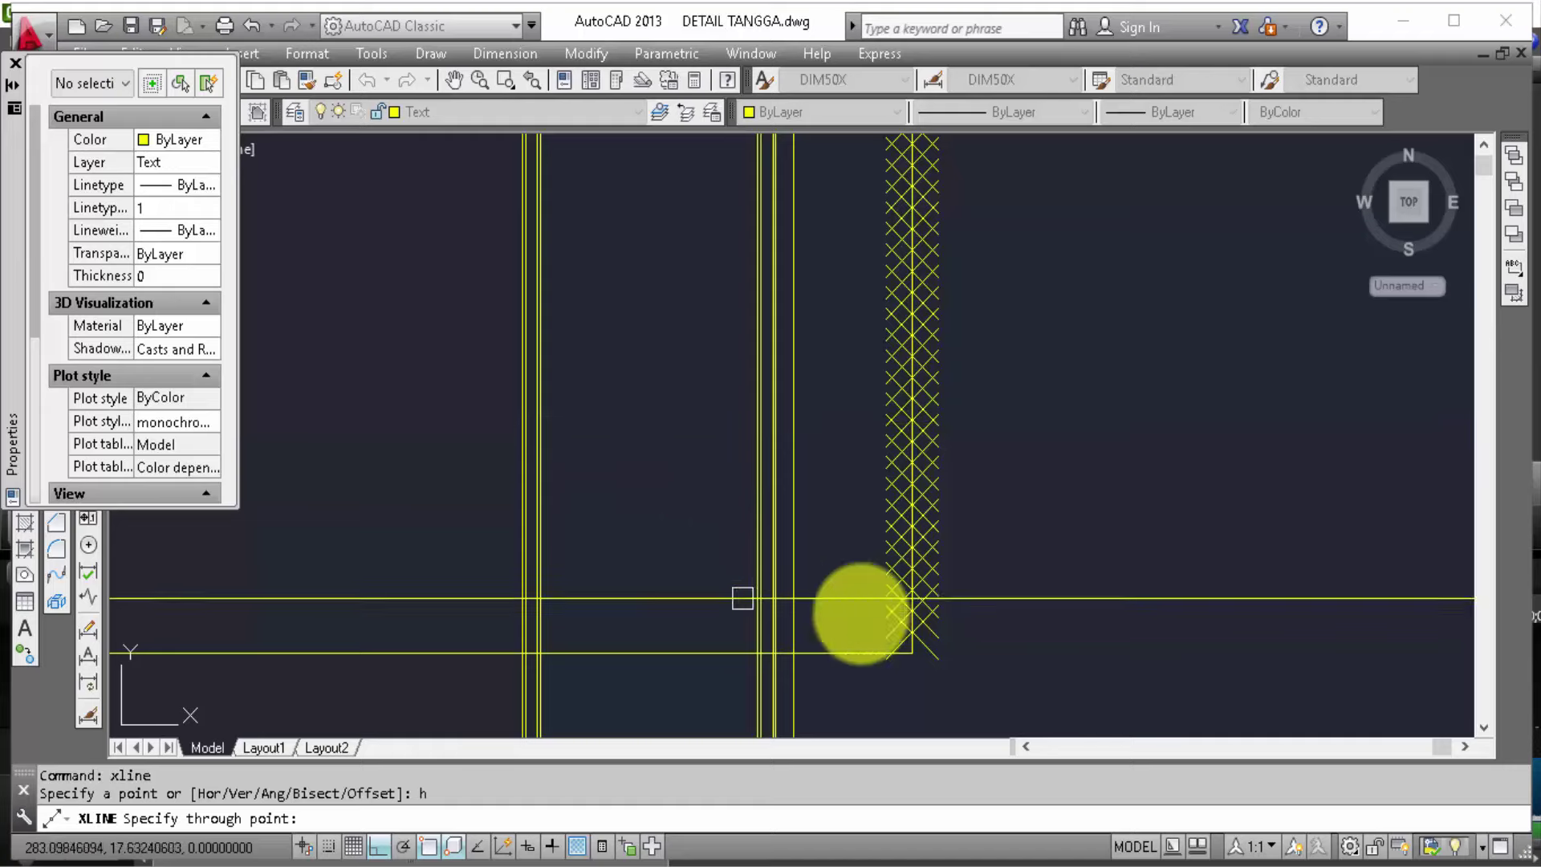
scroll(936, 647, "up", 2)
scroll(873, 605, "up", 2)
left_click(869, 603)
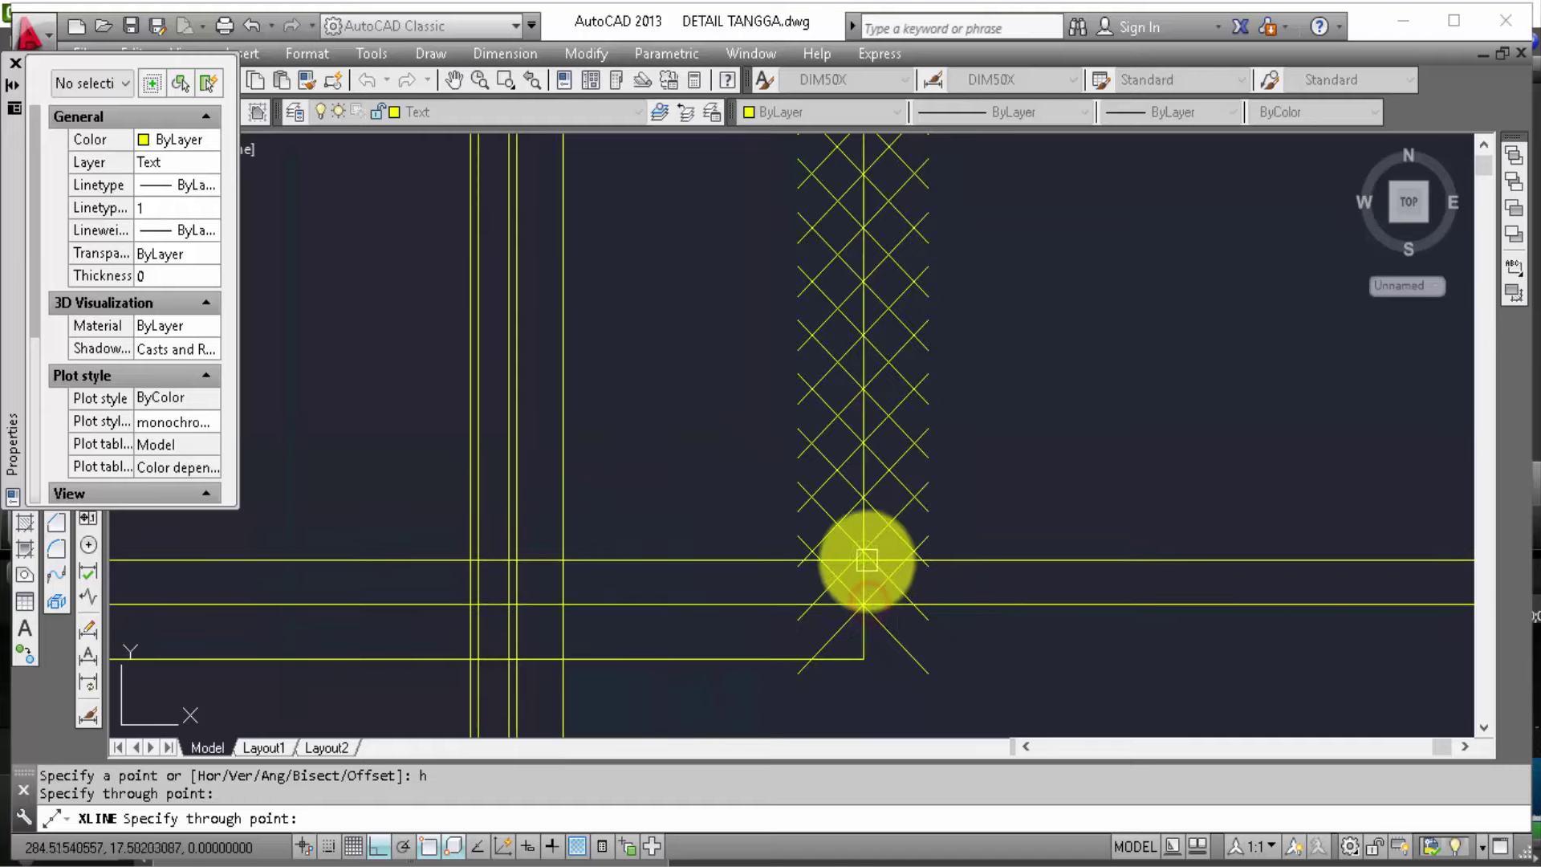
left_click(867, 560)
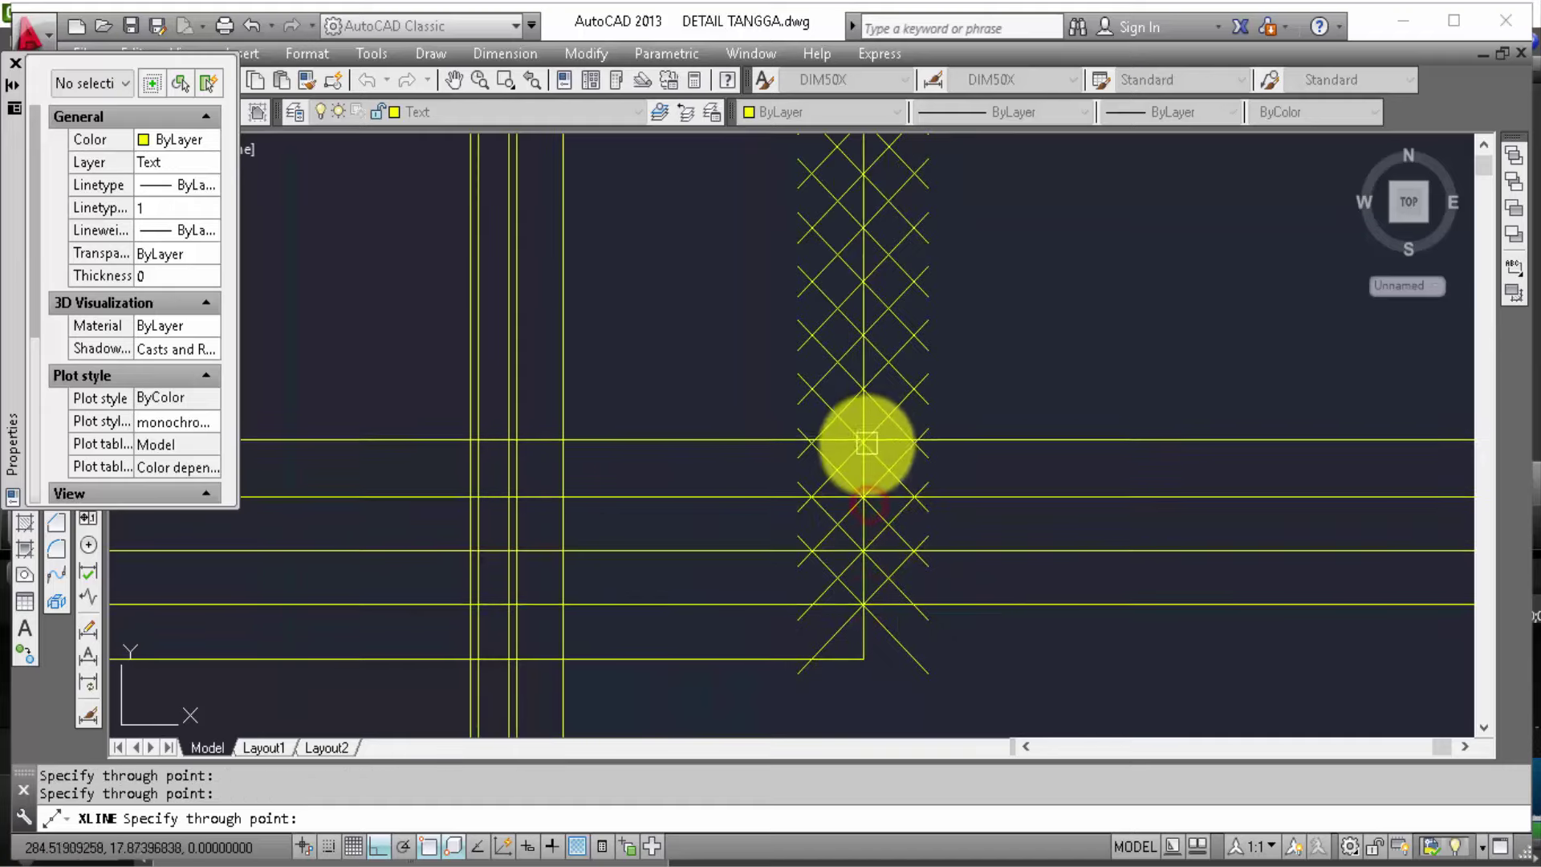
mouse_move(868, 395)
middle_mouse_down()
mouse_move(915, 526)
mouse_move(881, 514)
mouse_move(928, 499)
middle_mouse_up()
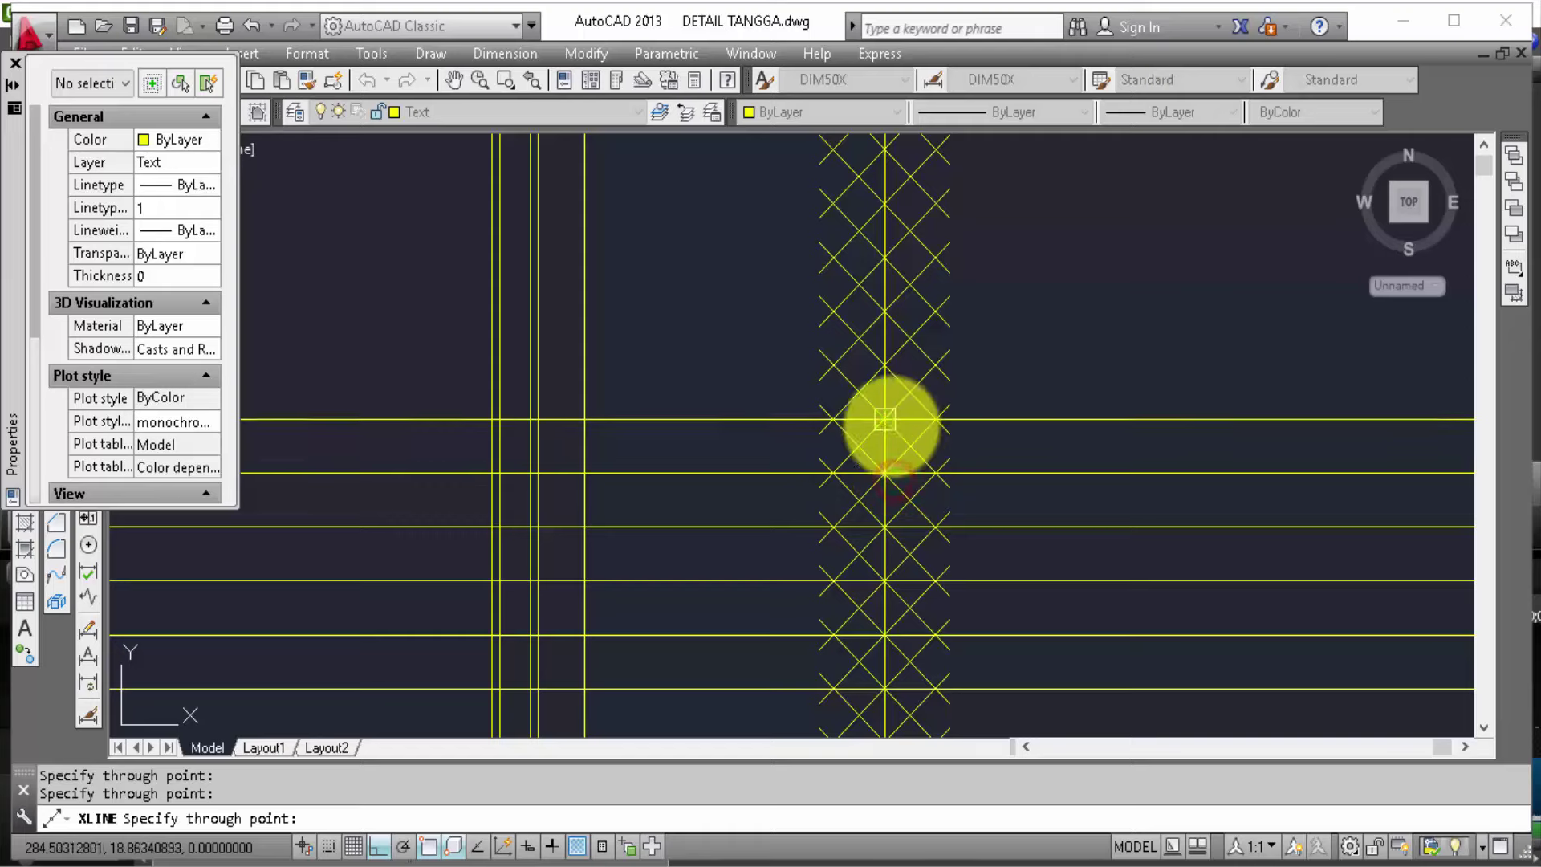
left_click(884, 419)
left_click(890, 365)
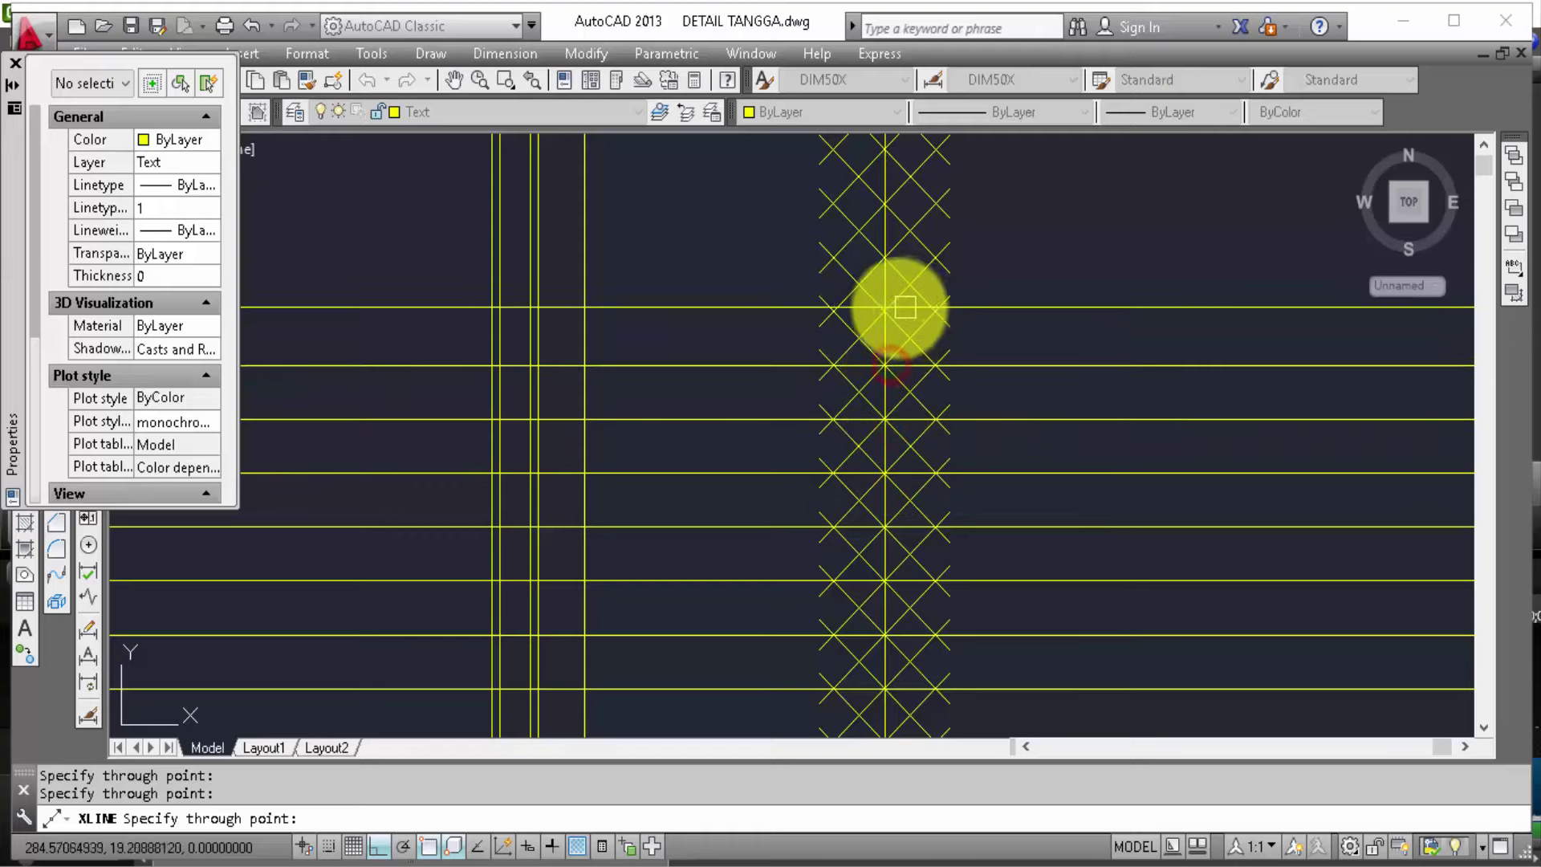
left_click(894, 311)
middle_click_drag(894, 312, 943, 465)
Step: Continue horizontal construction lines through the remaining tread points up to the top
left_click(913, 426)
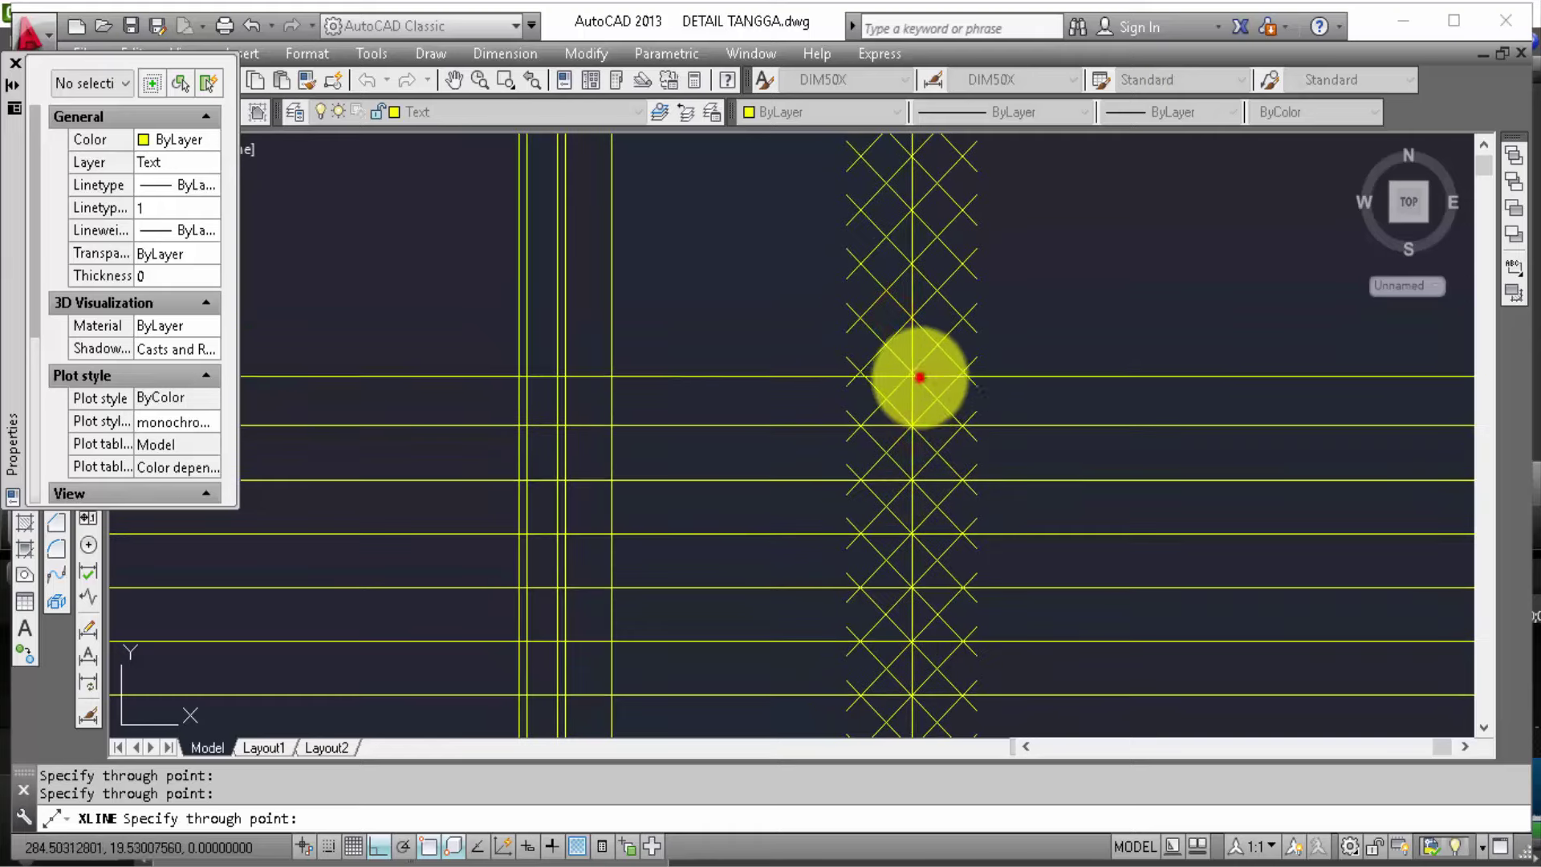
mouse_move(920, 377)
middle_mouse_down()
mouse_move(953, 472)
mouse_move(934, 438)
middle_mouse_up()
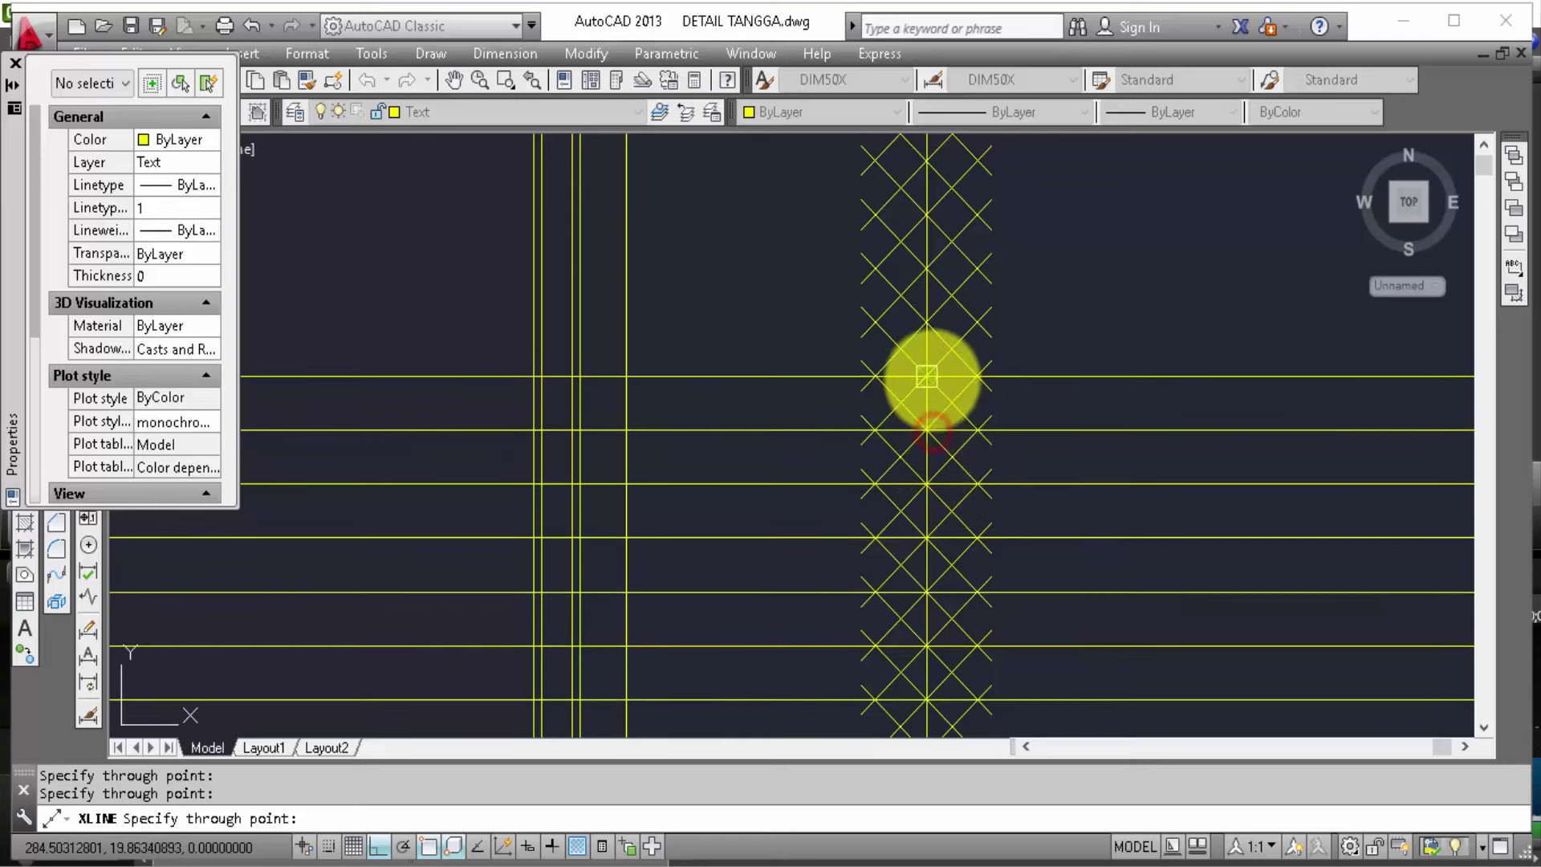
left_click(933, 331)
mouse_move(934, 332)
middle_mouse_down()
mouse_move(974, 417)
mouse_move(952, 398)
middle_mouse_up()
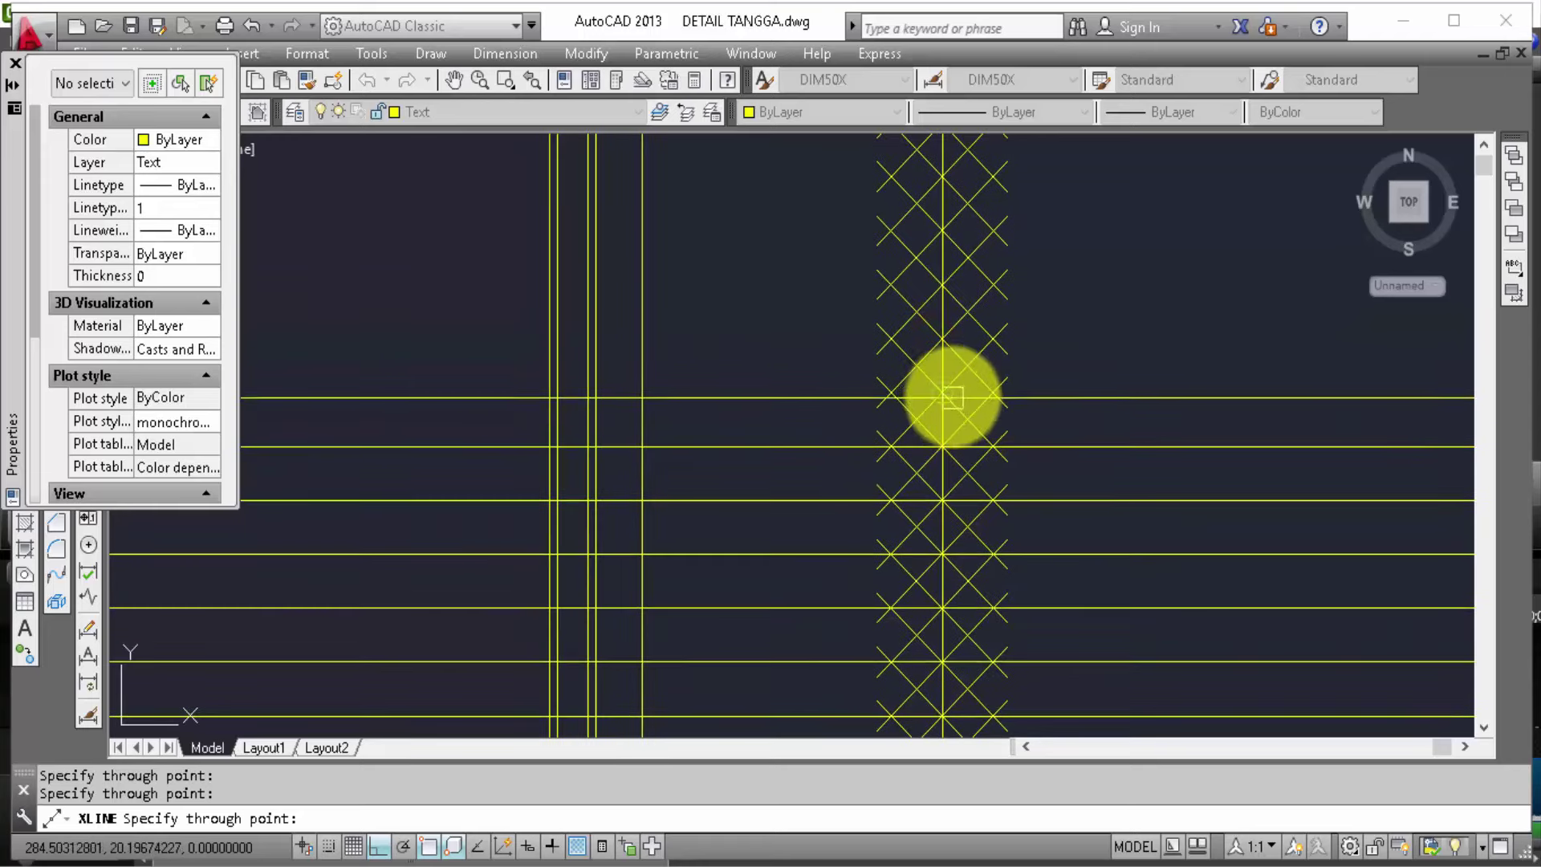
left_click(939, 338)
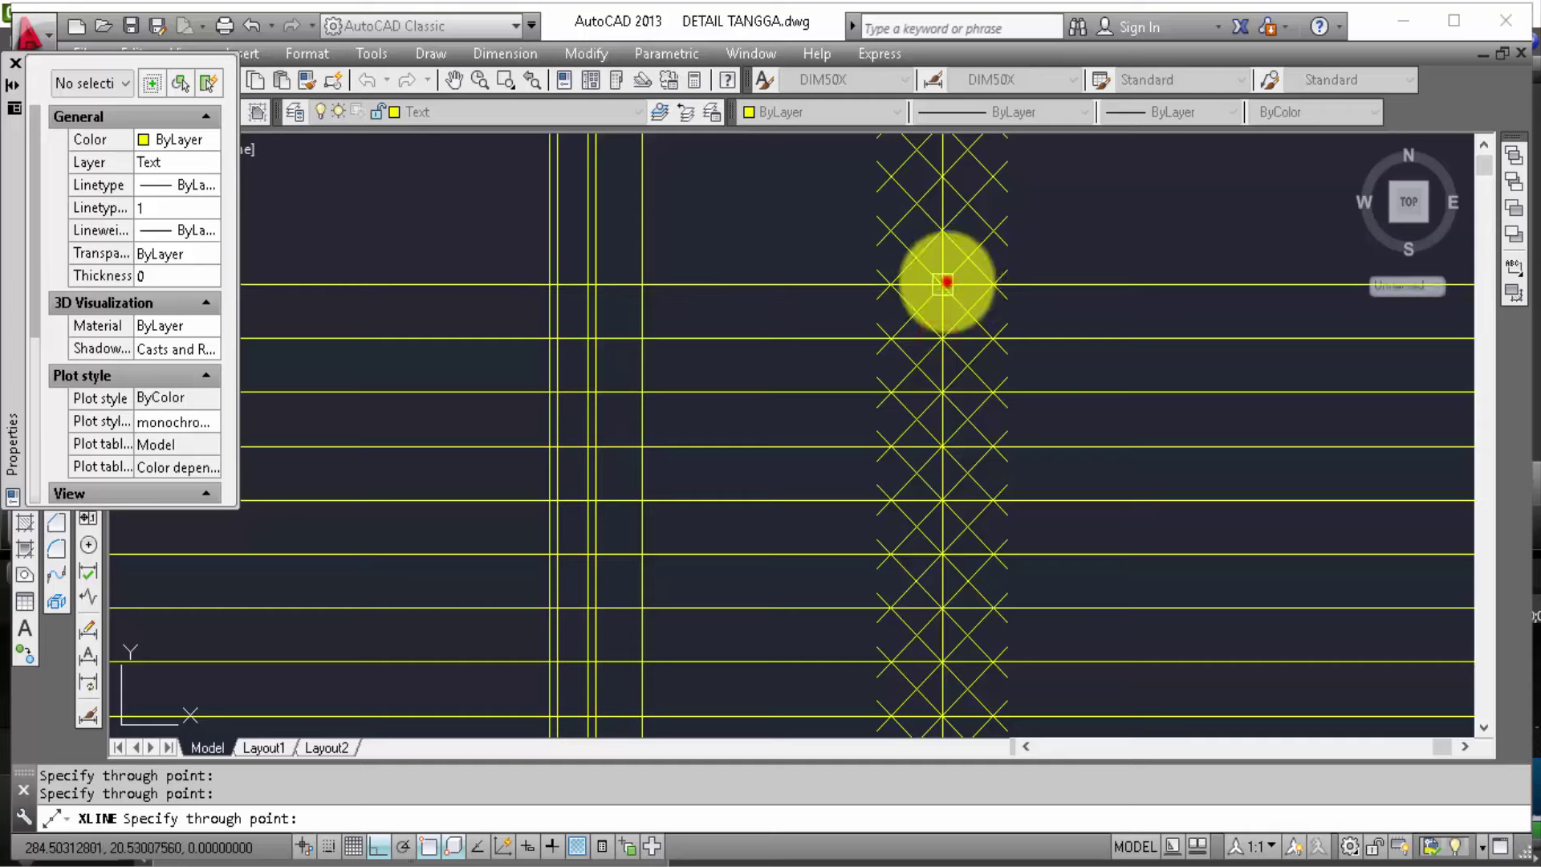
middle_click_drag(977, 358, 954, 414)
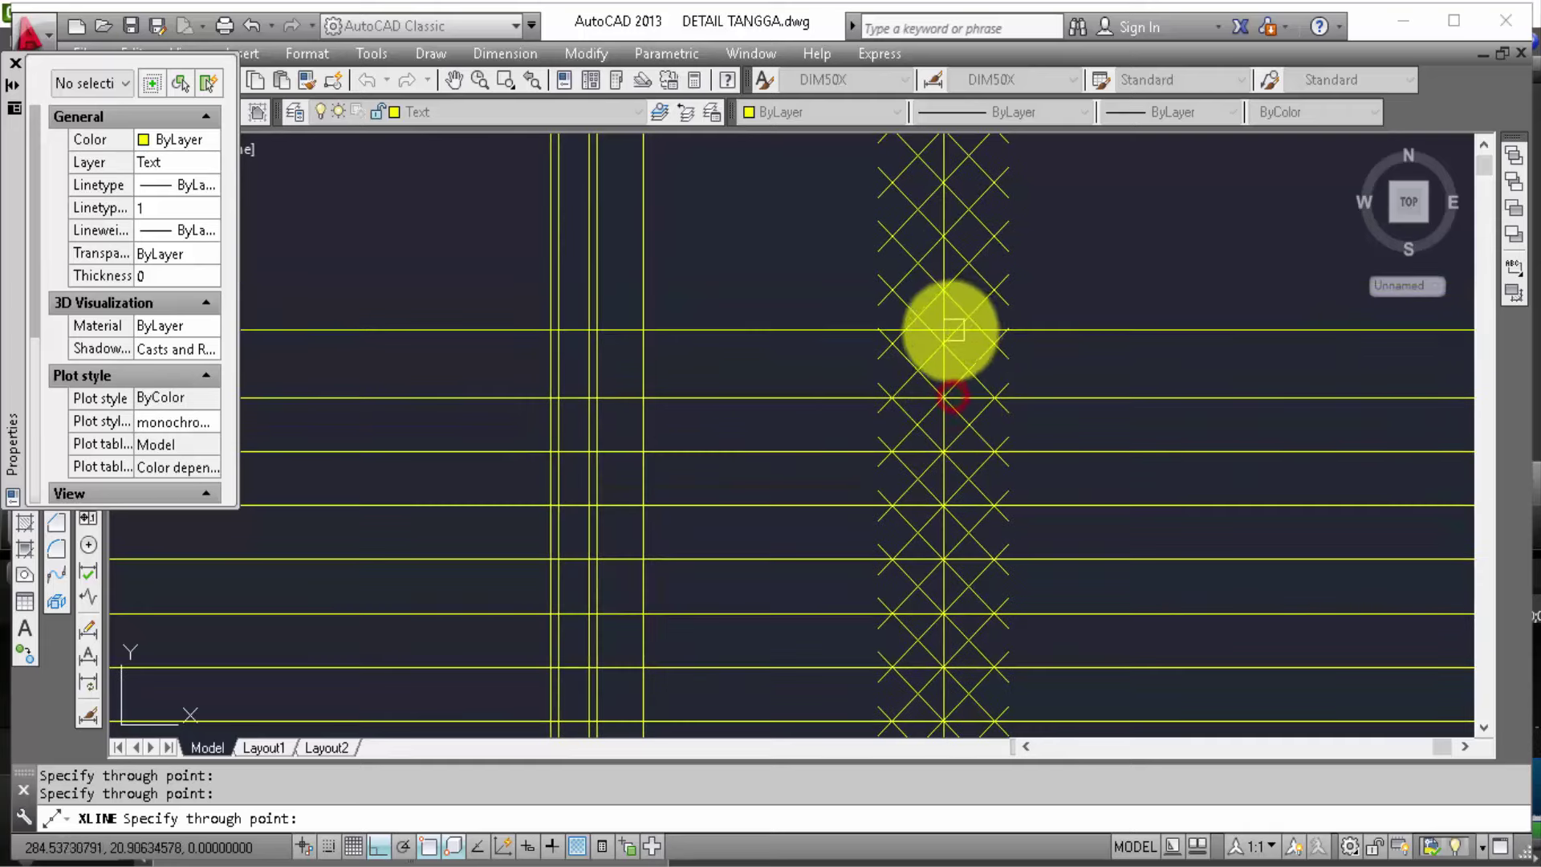
left_click(947, 344)
mouse_move(947, 344)
middle_mouse_down()
mouse_move(992, 441)
mouse_move(965, 426)
middle_mouse_up()
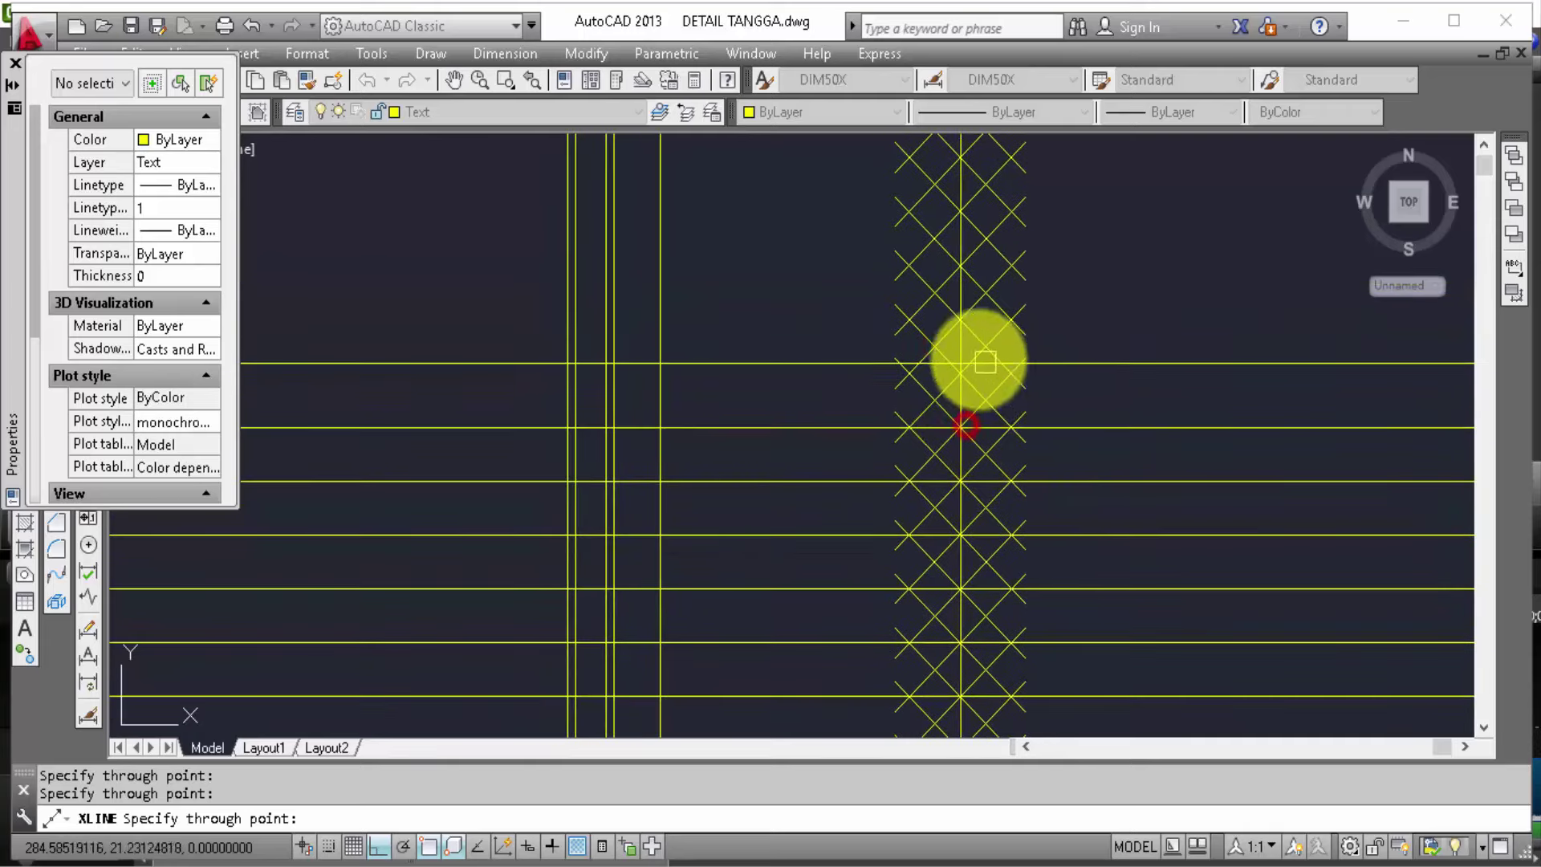
left_click(963, 329)
mouse_move(963, 329)
middle_mouse_down()
mouse_move(990, 448)
mouse_move(992, 431)
middle_mouse_up()
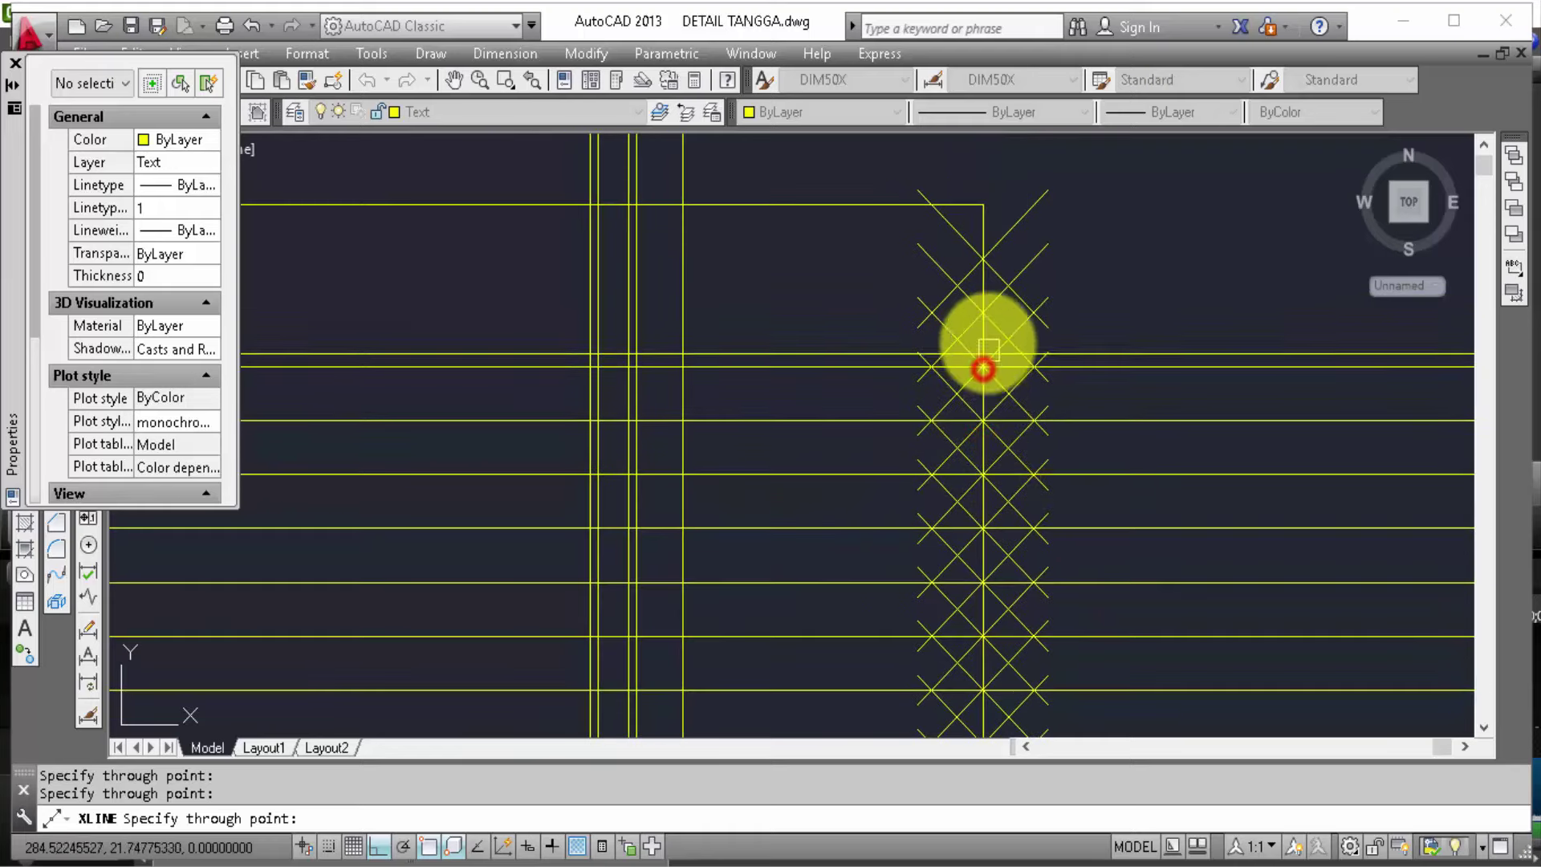
left_click(983, 313)
left_click(991, 258)
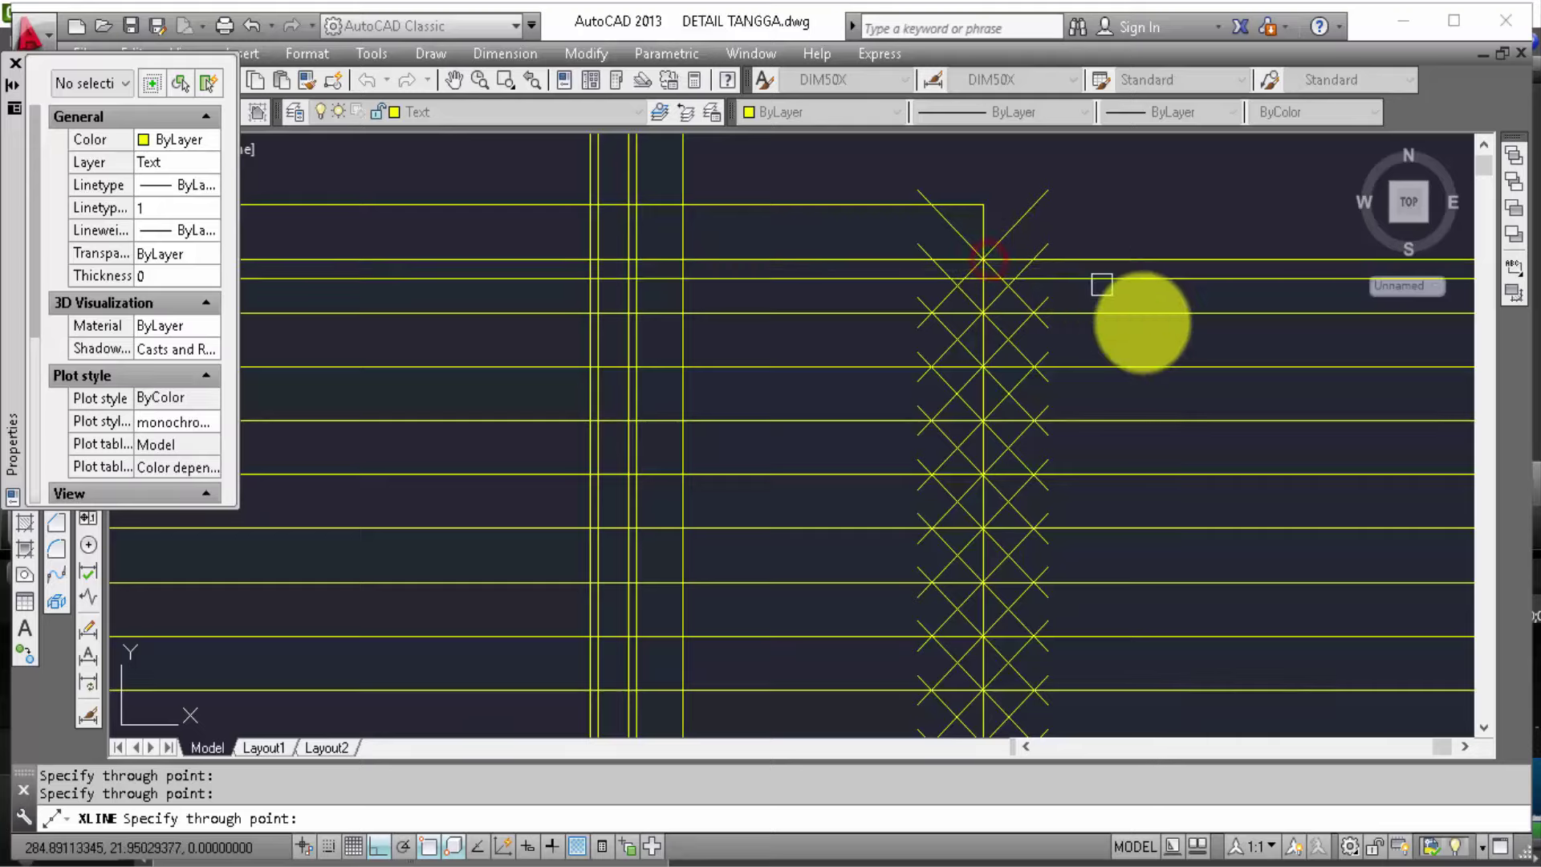
scroll(1142, 320, "down", 6)
middle_click_drag(1160, 413, 1078, 344)
key("Escape")
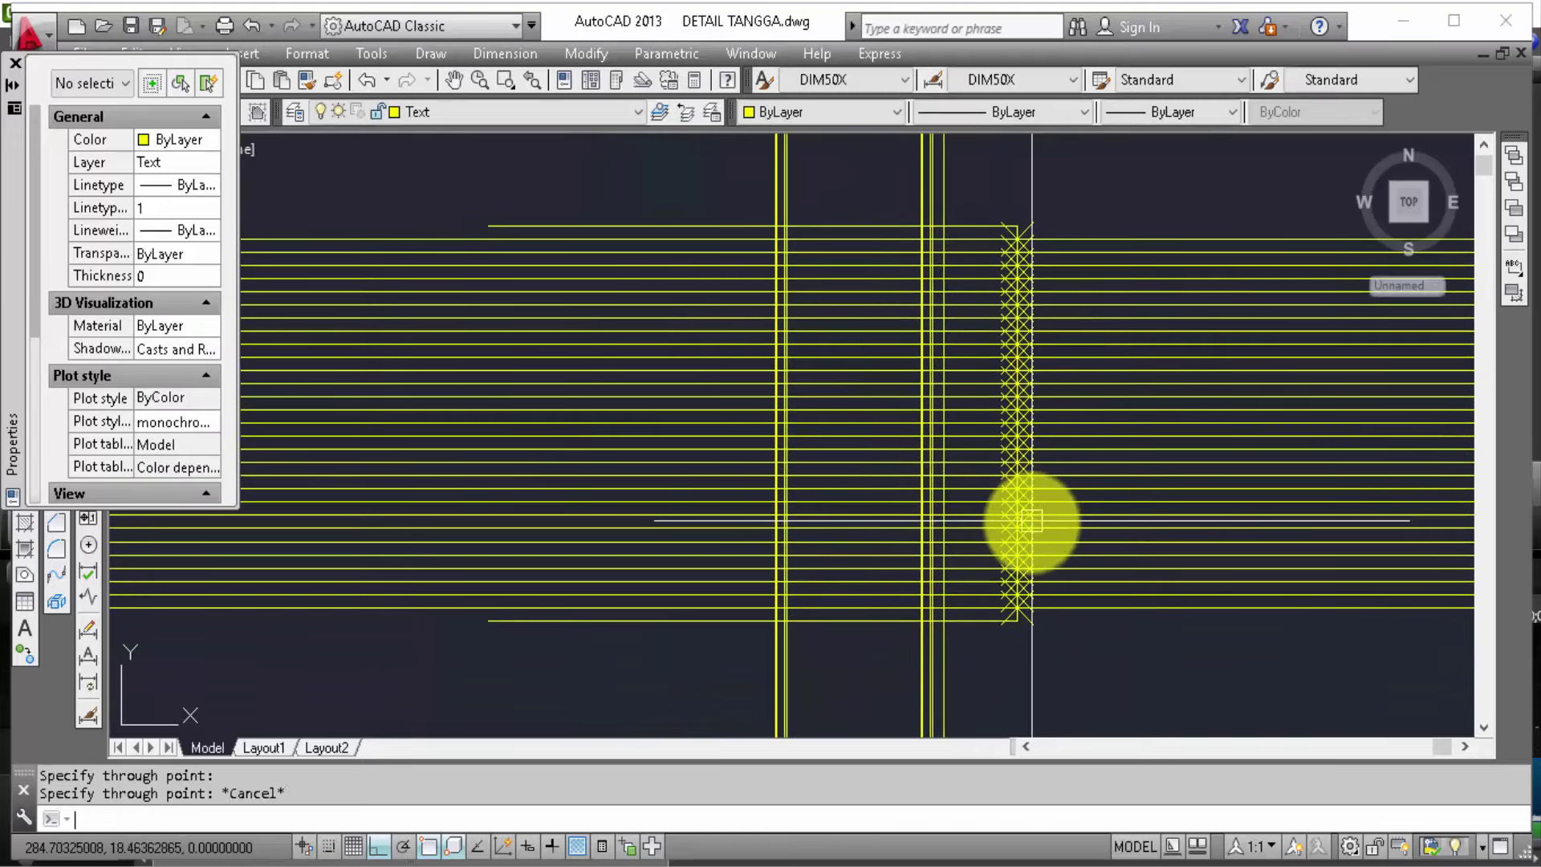
scroll(1087, 581, "down", 2)
middle_click_drag(1061, 633, 1089, 269)
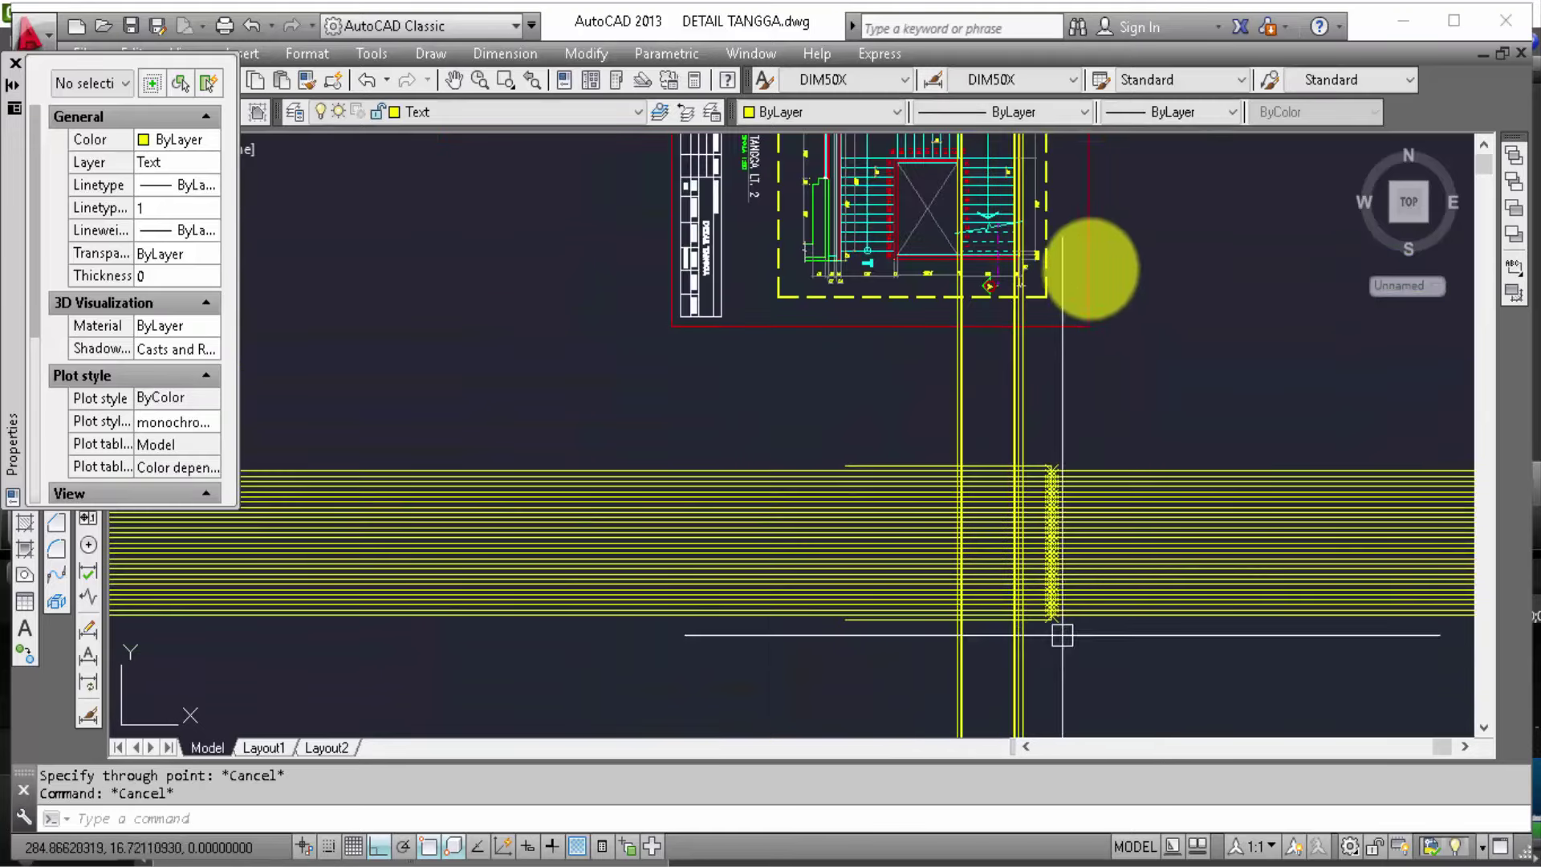
scroll(1050, 243, "down", 2)
scroll(1064, 241, "up", 2)
scroll(1059, 317, "up", 2)
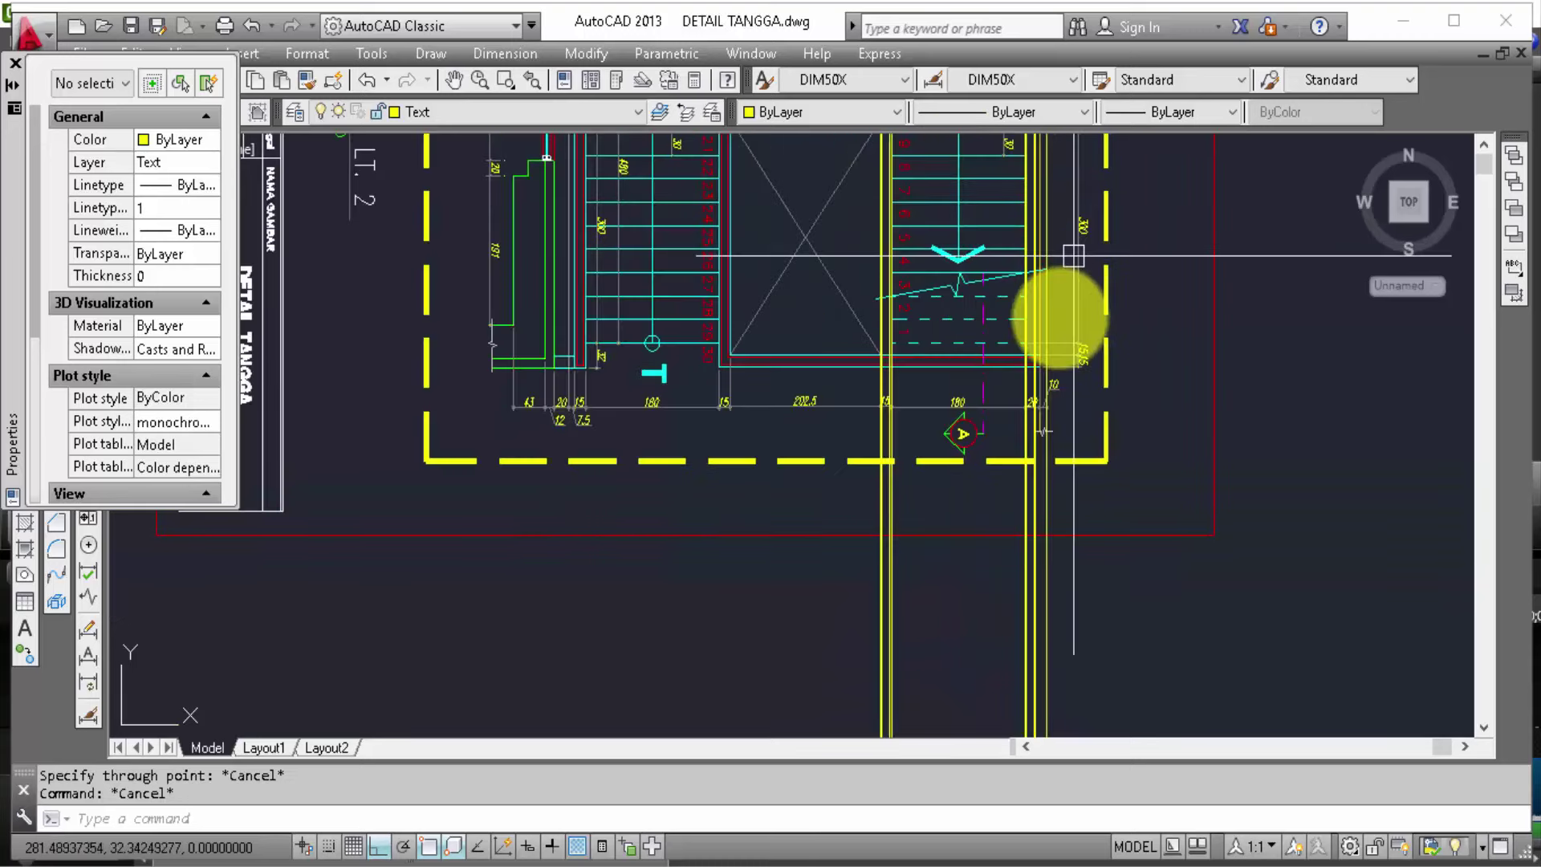
middle_click_drag(998, 334, 1008, 434)
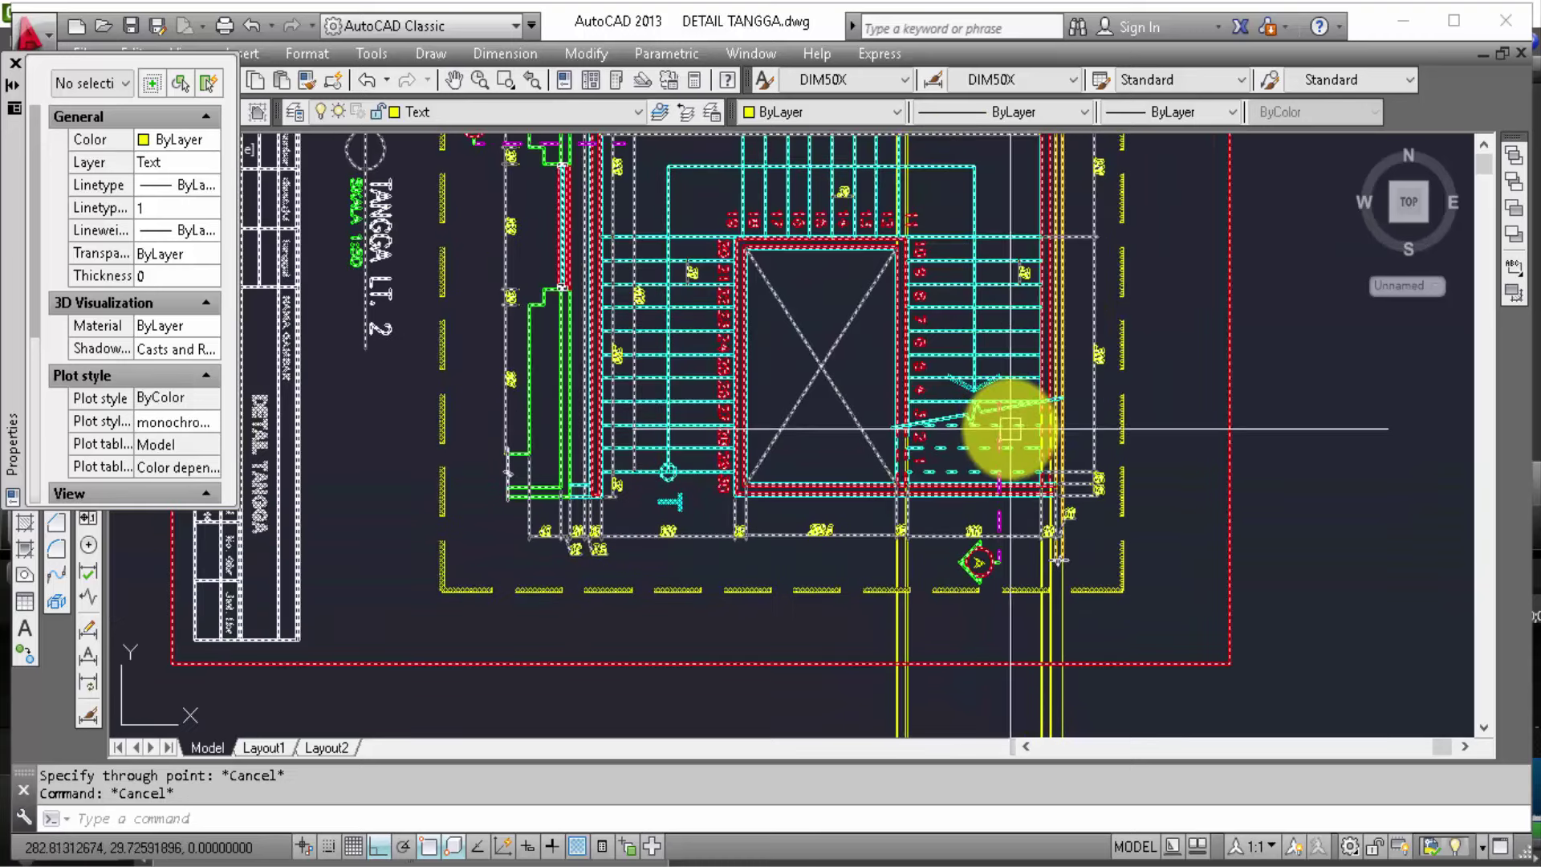
middle_click_drag(1175, 485, 1116, 116)
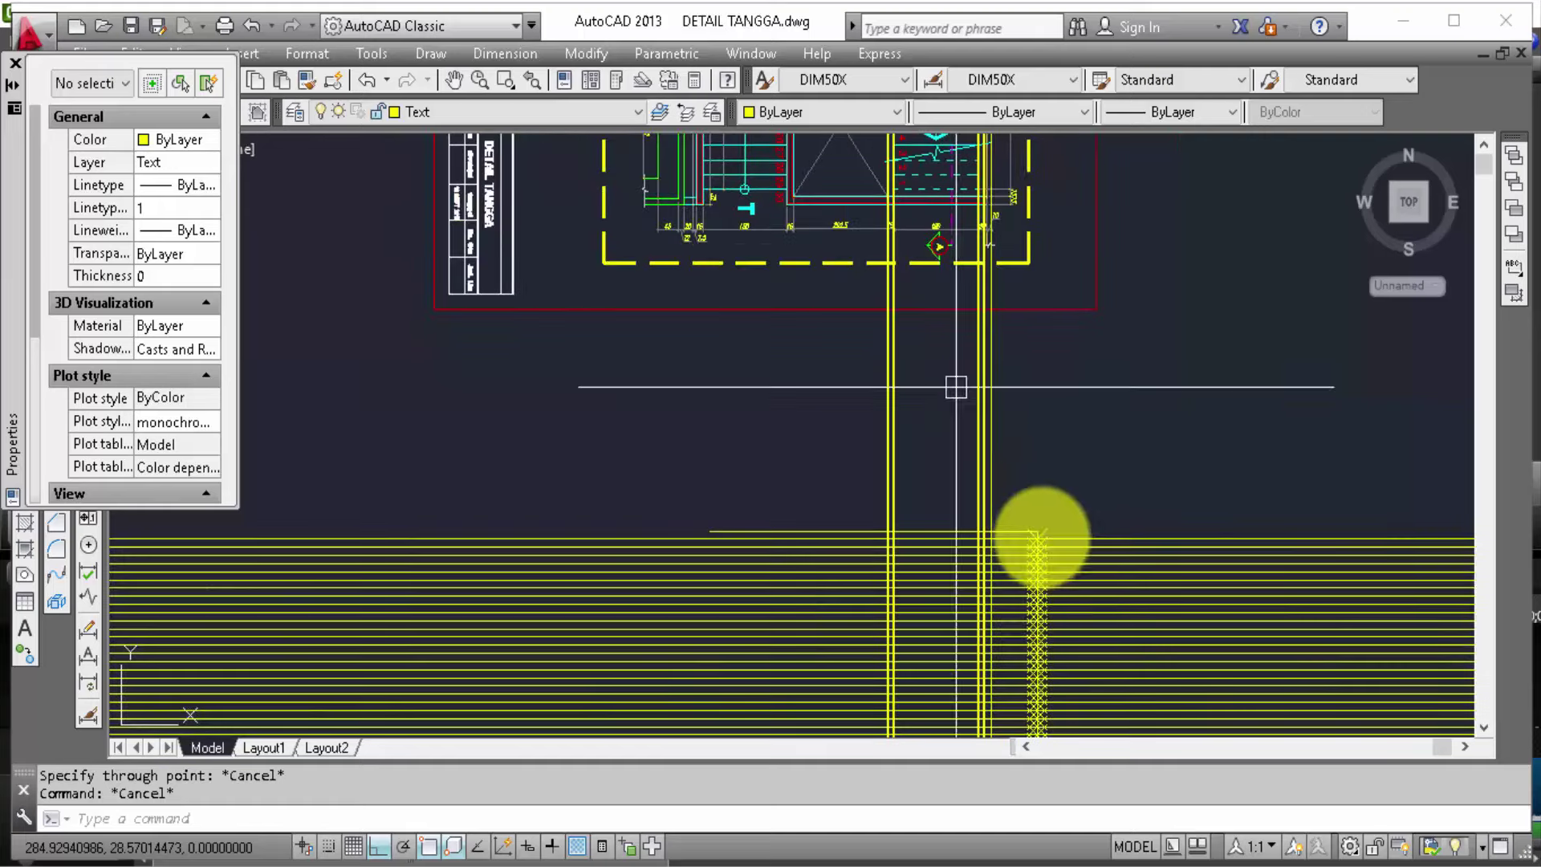
middle_click_drag(1077, 516, 1071, 269)
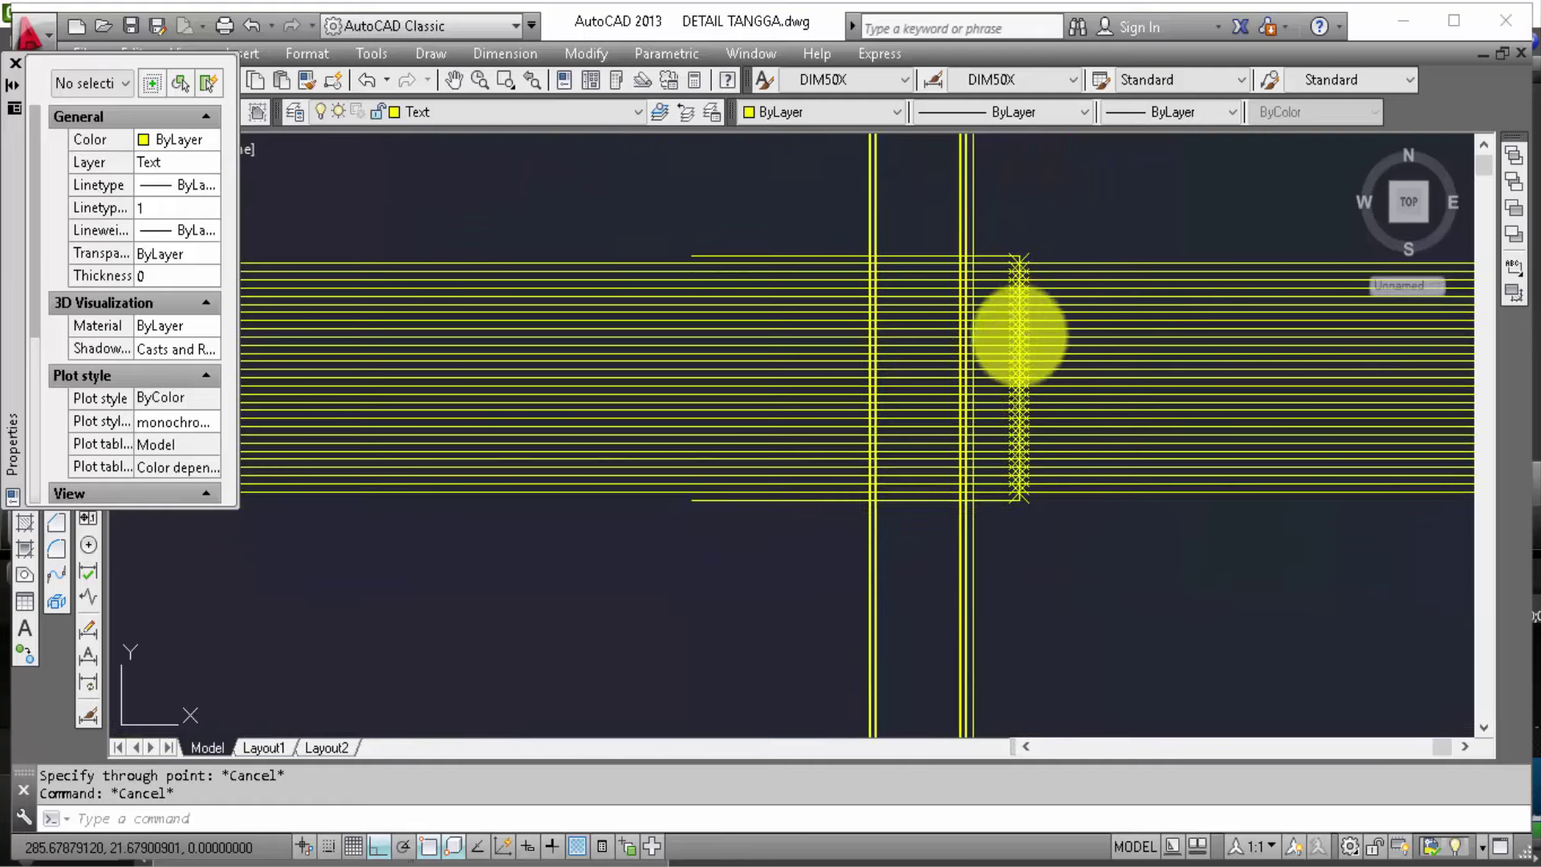
scroll(895, 530, "down", 3)
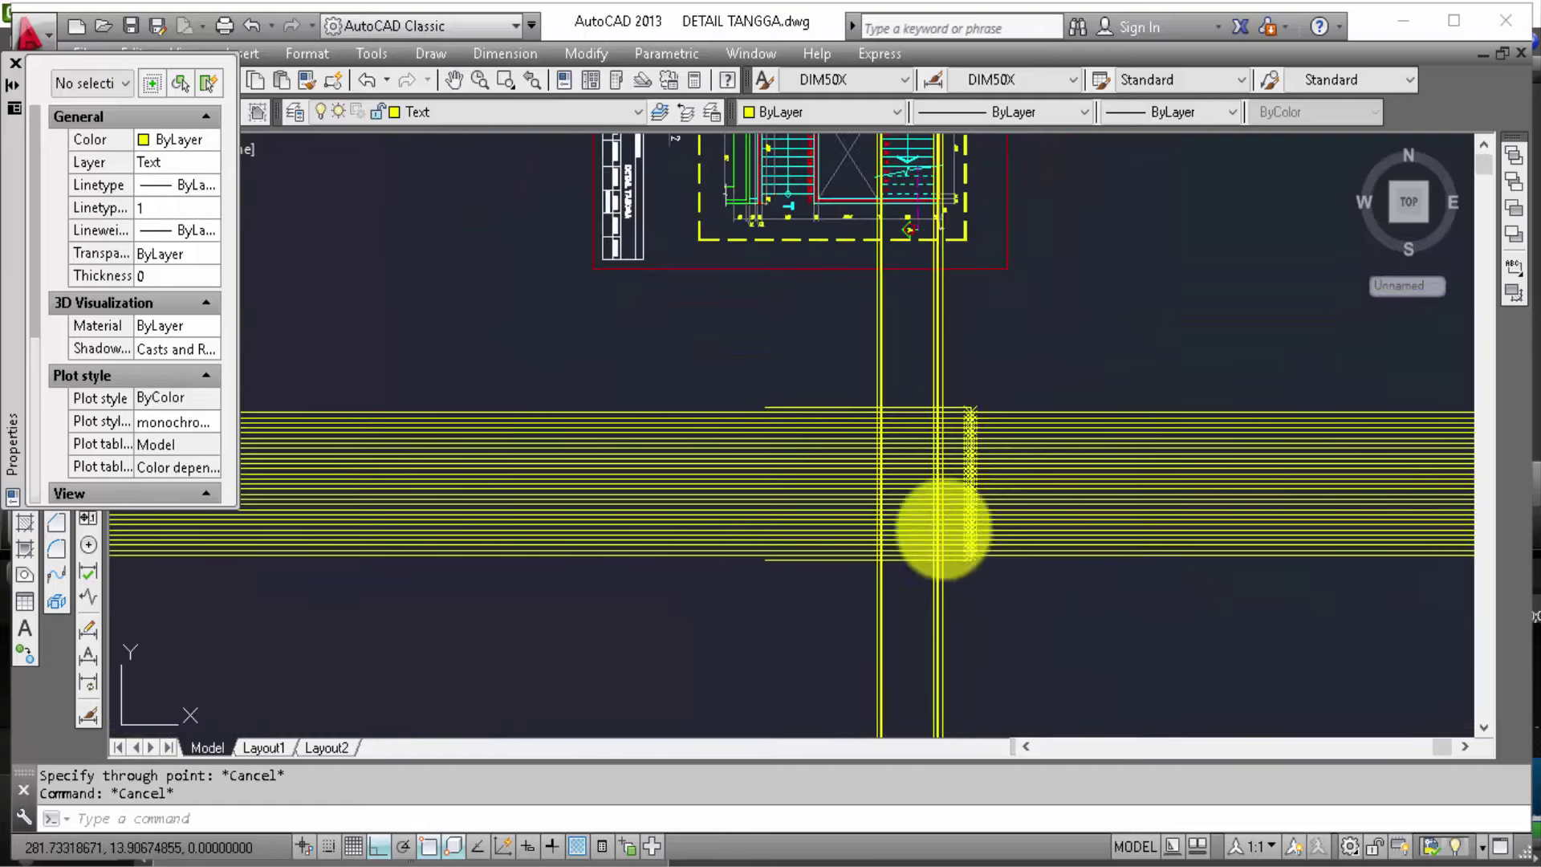
scroll(923, 195, "up", 3)
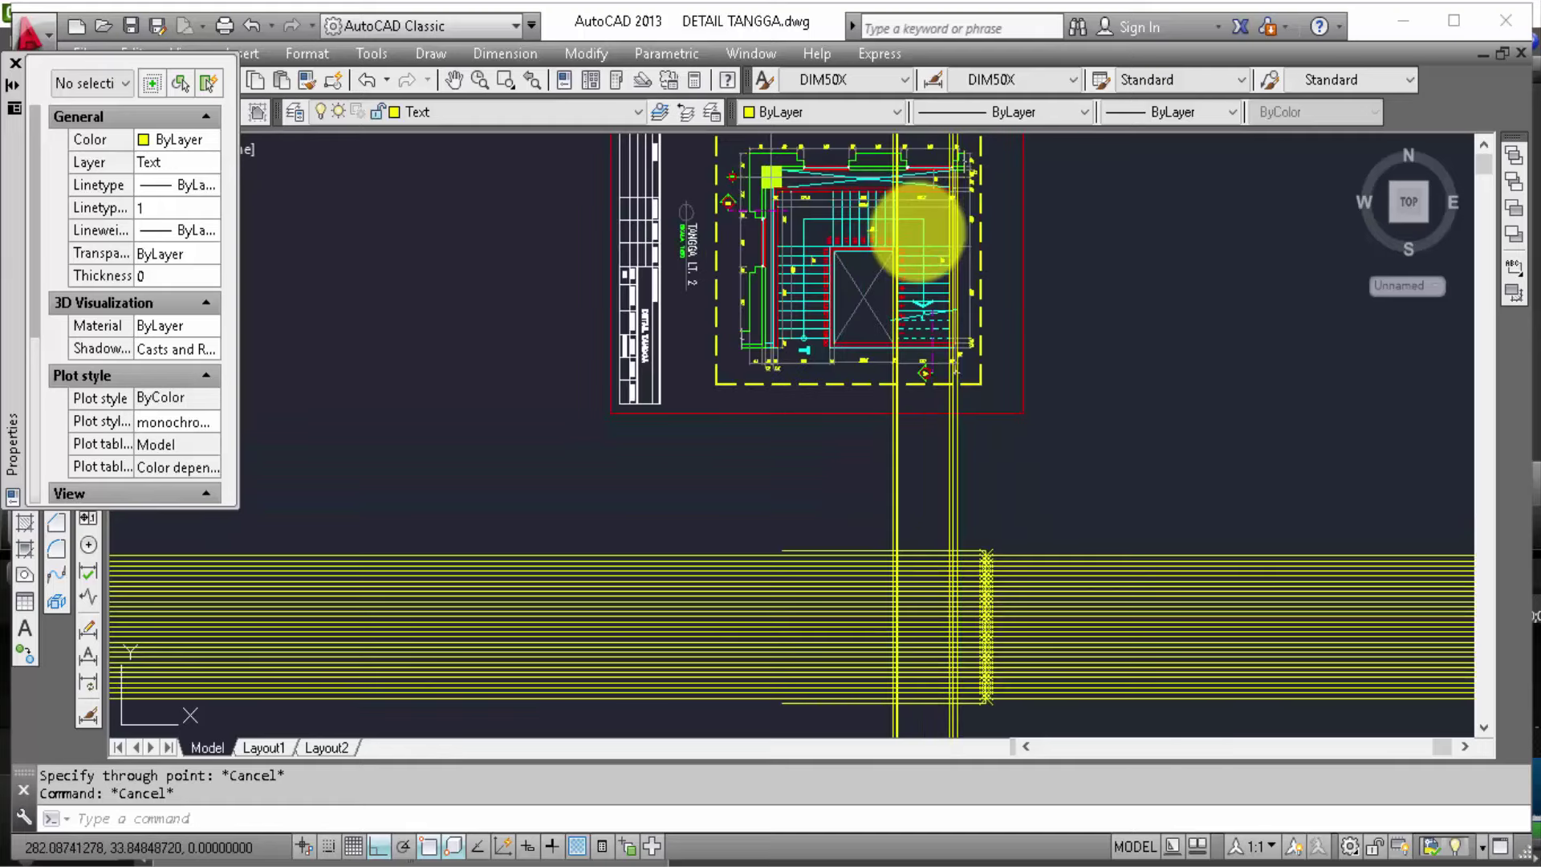
scroll(923, 224, "up", 2)
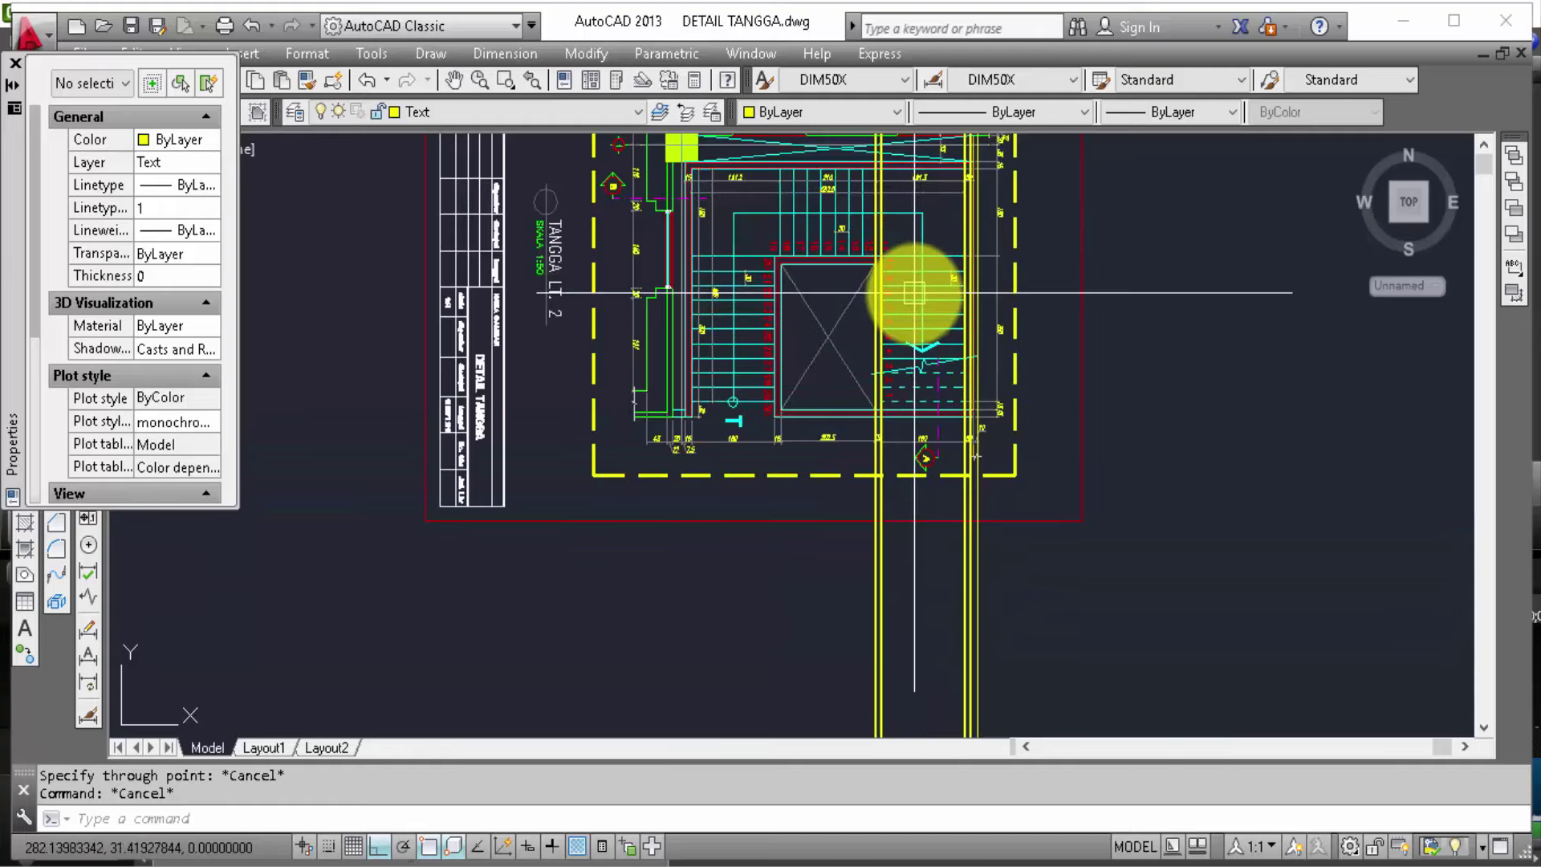
type("Xl")
key("Return")
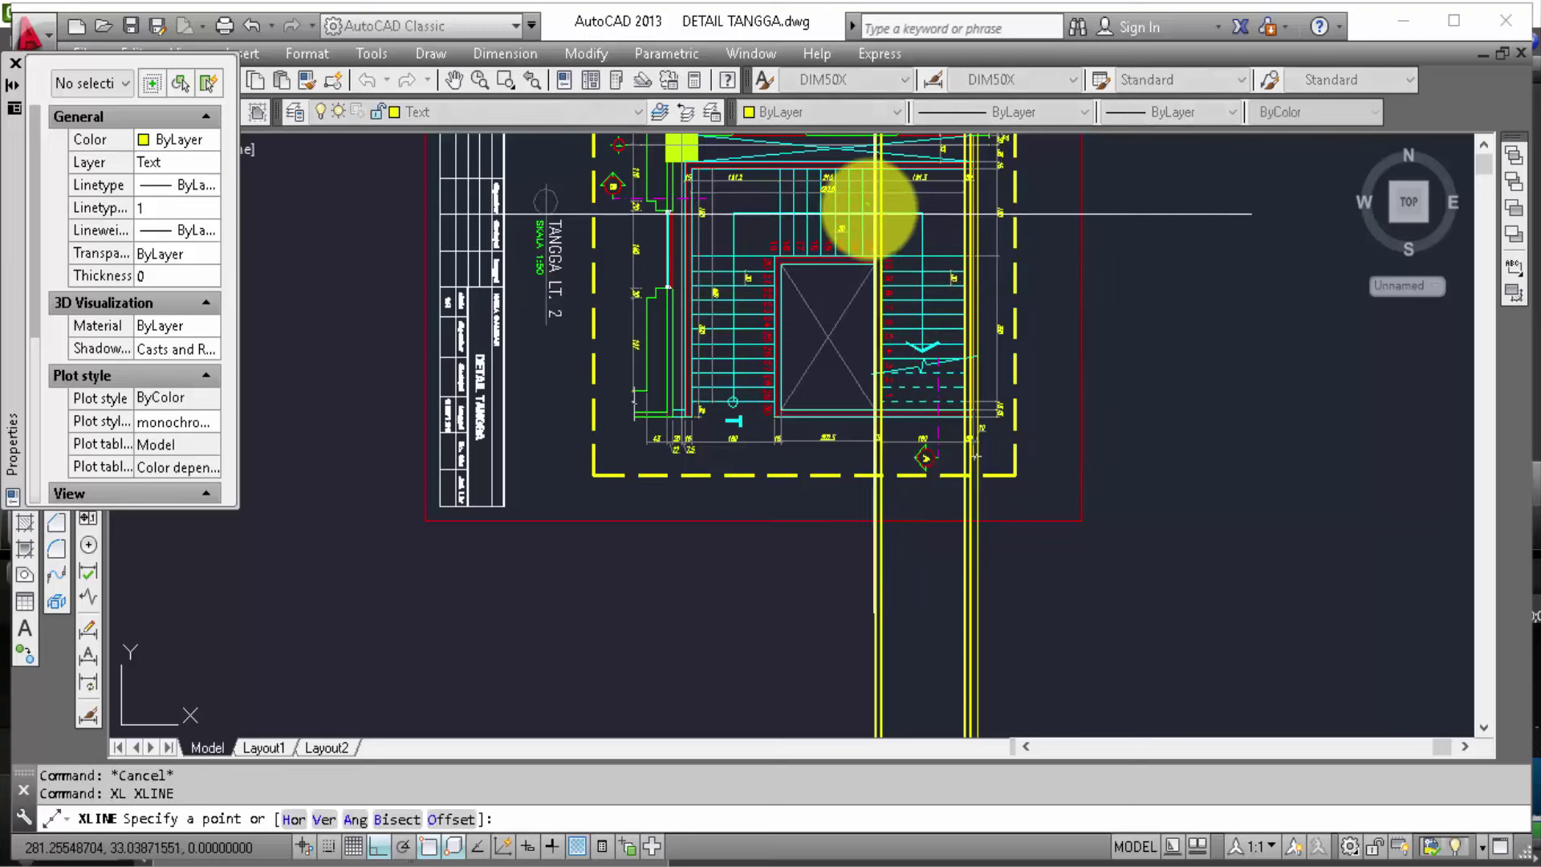
key("Return")
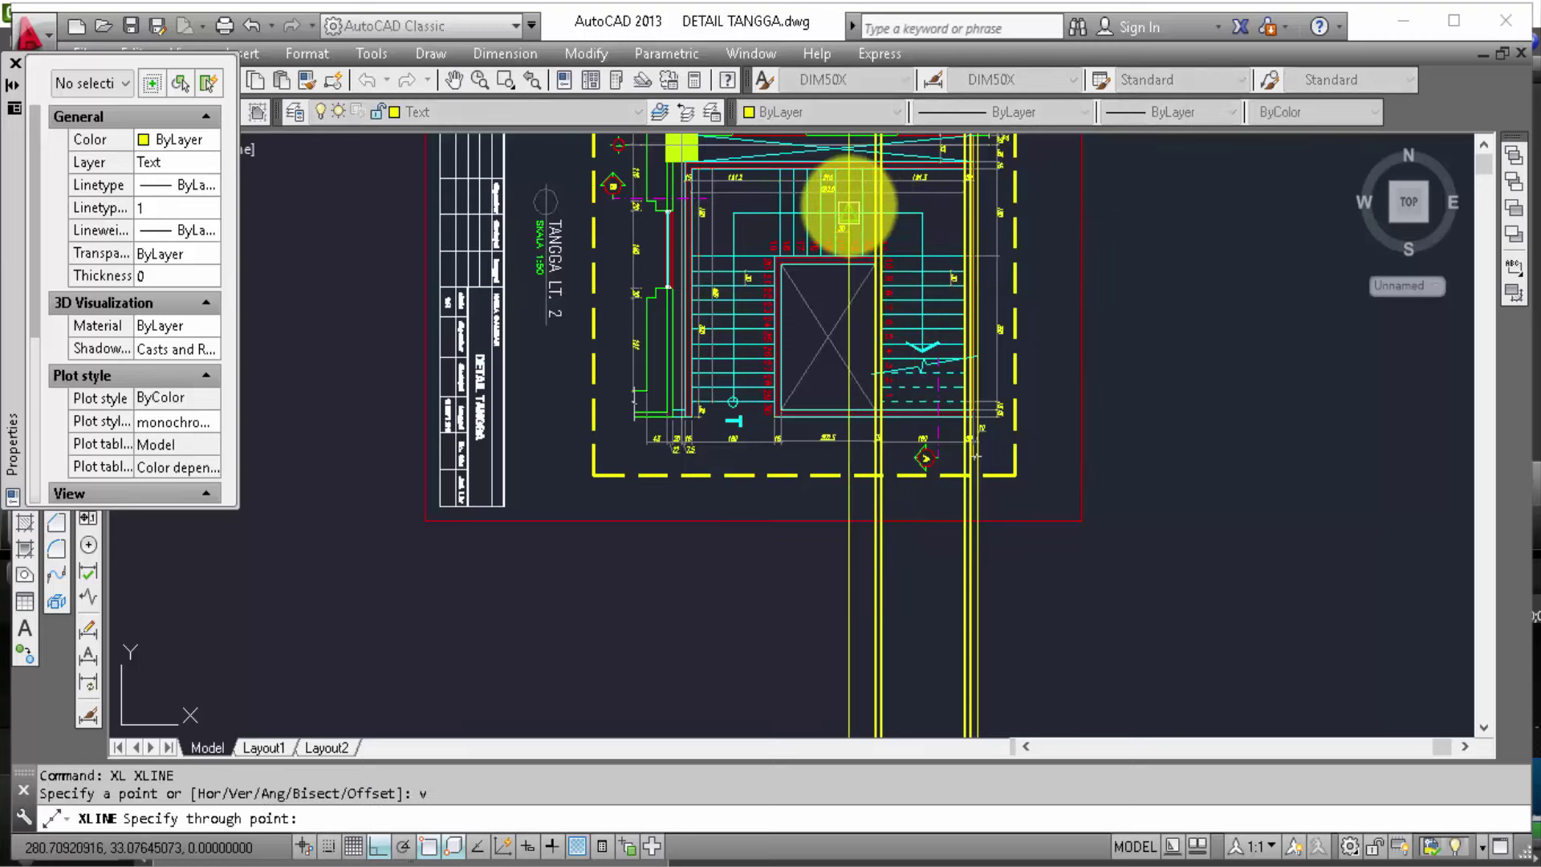
scroll(857, 217, "up", 5)
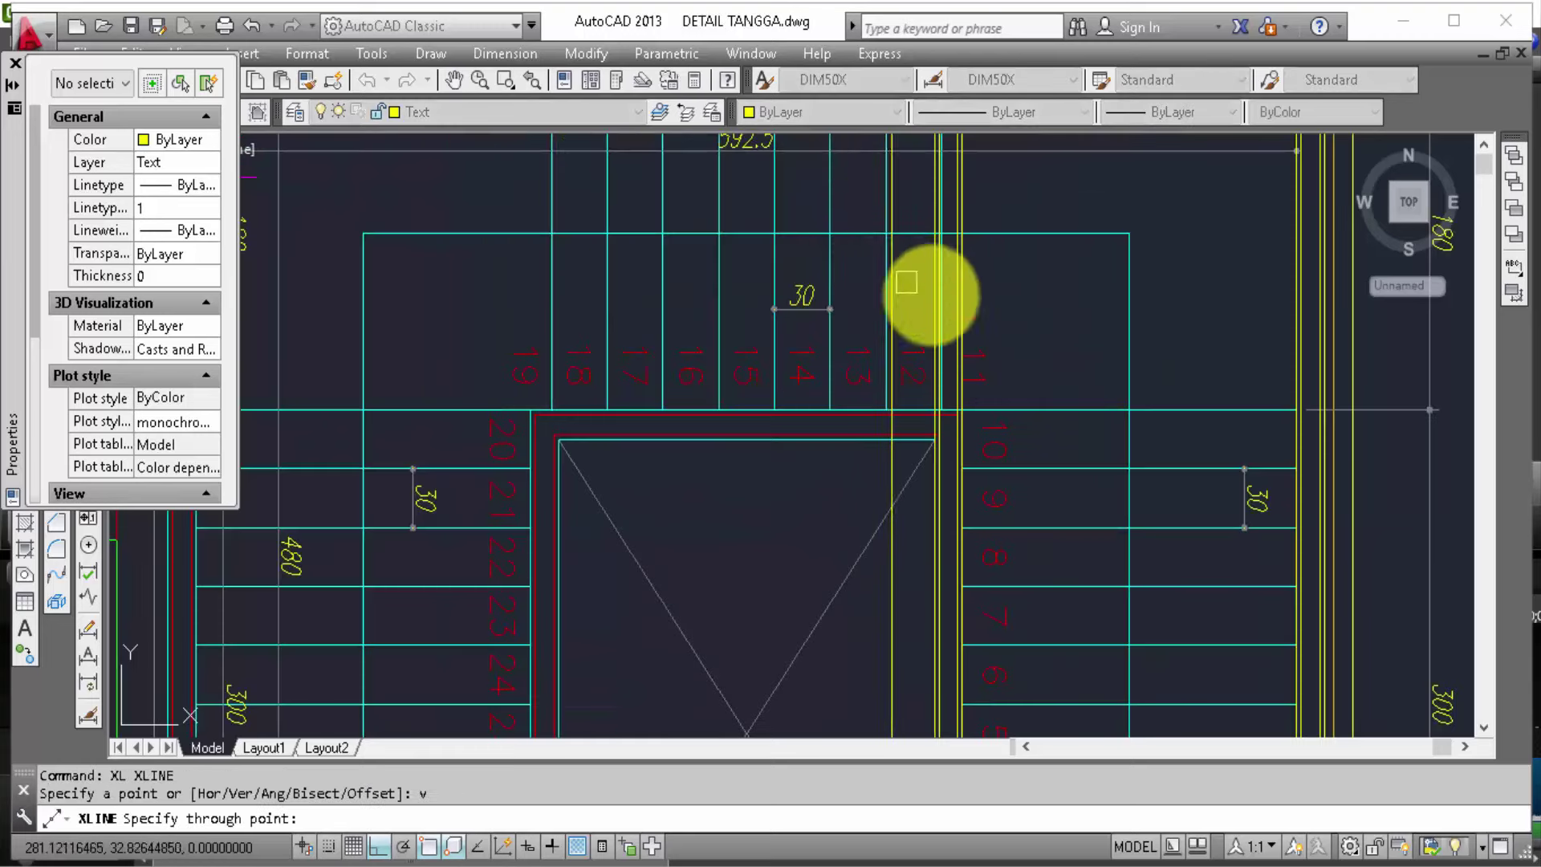
scroll(951, 351, "up", 4)
key("Escape")
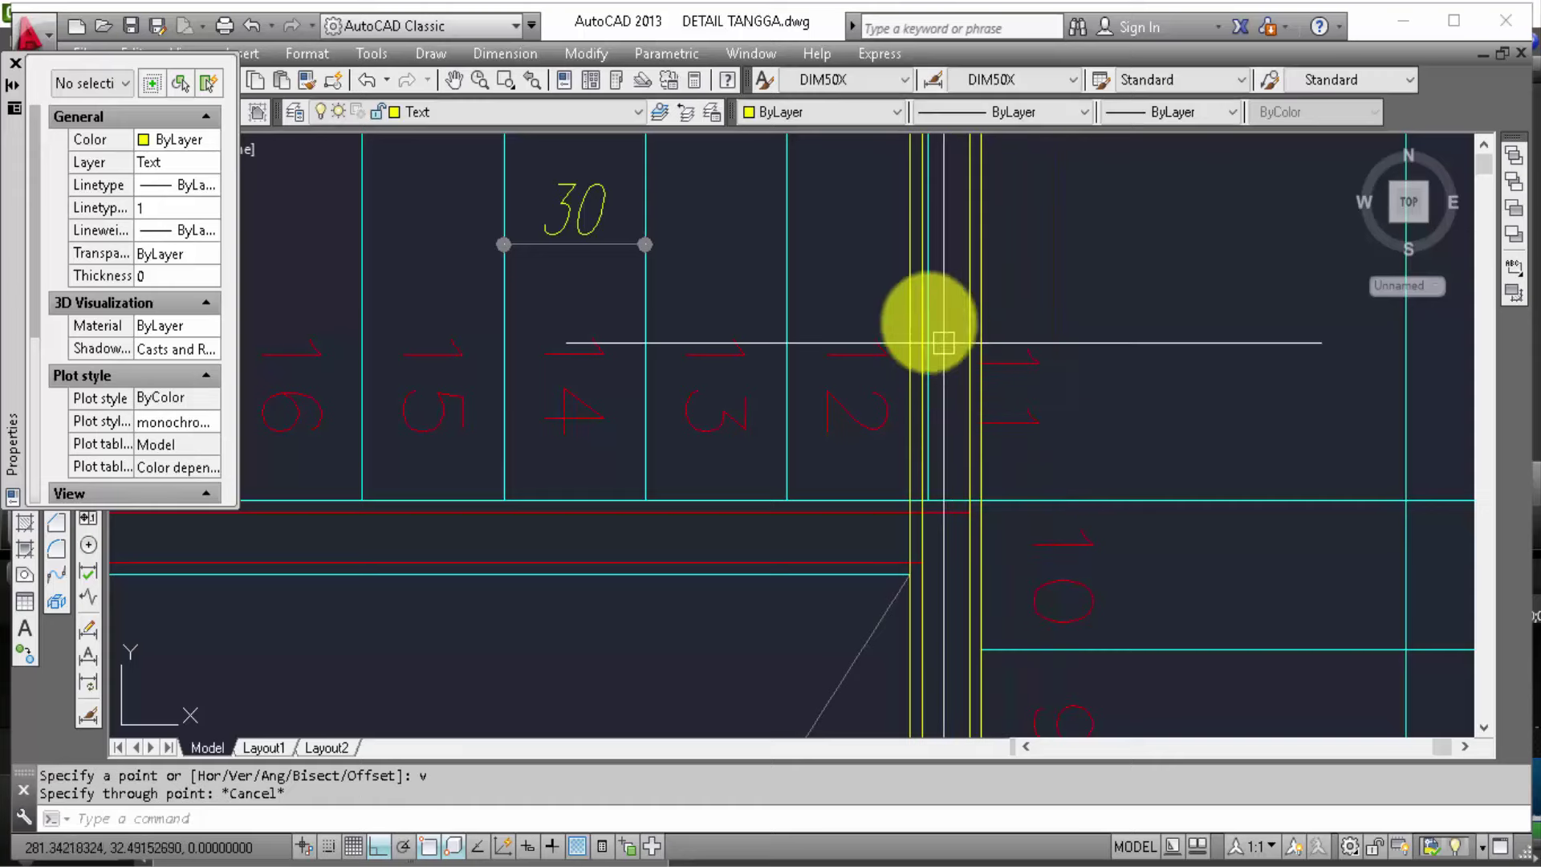
scroll(908, 269, "down", 3)
scroll(956, 378, "down", 3)
scroll(959, 383, "up", 1)
scroll(959, 383, "down", 2)
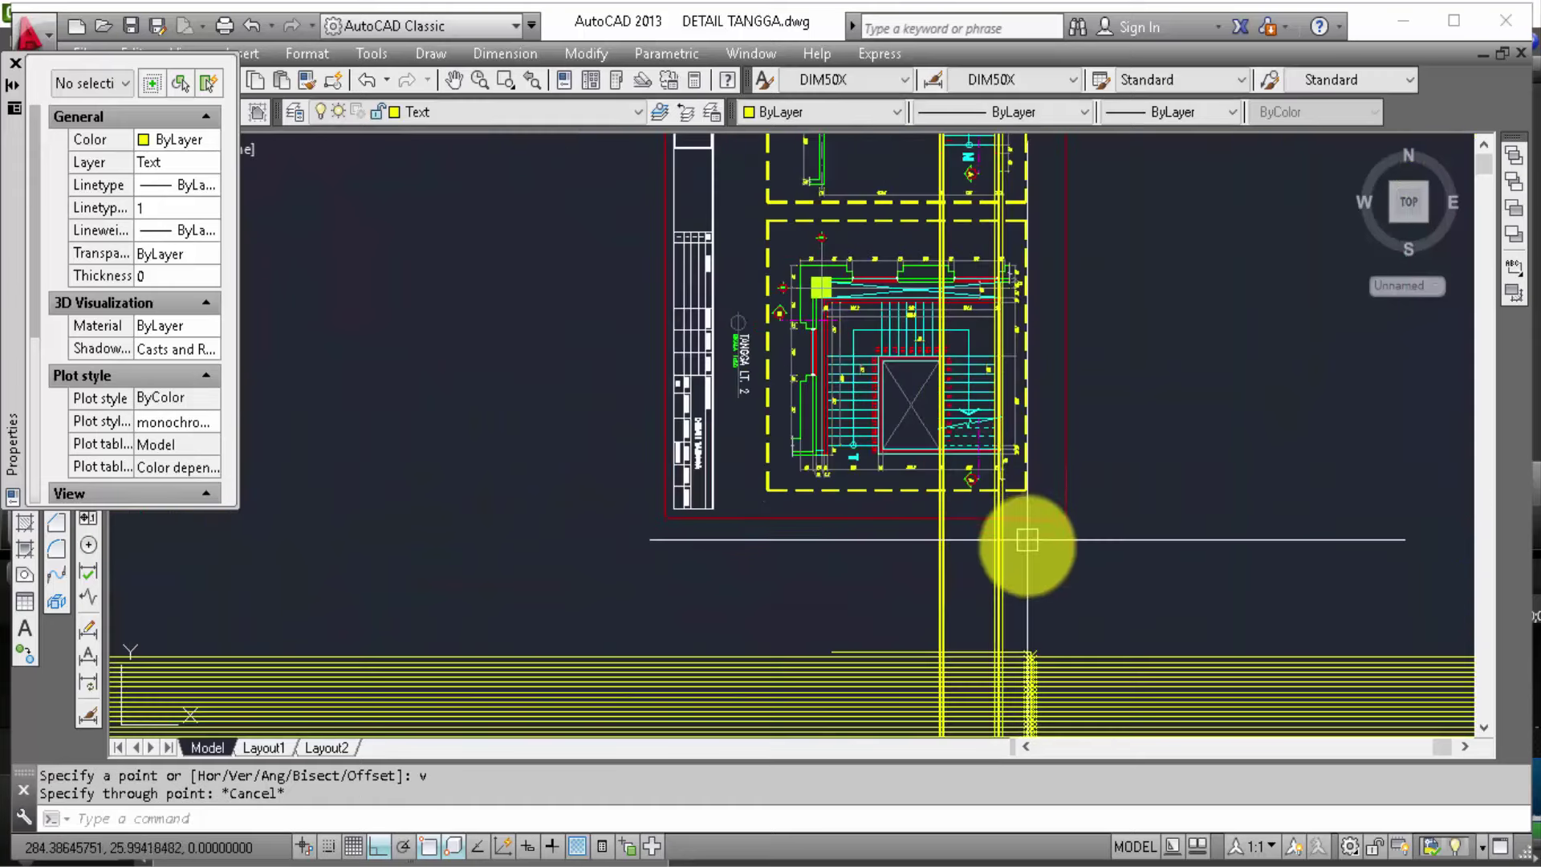
scroll(1019, 613, "up", 2)
scroll(981, 439, "up", 3)
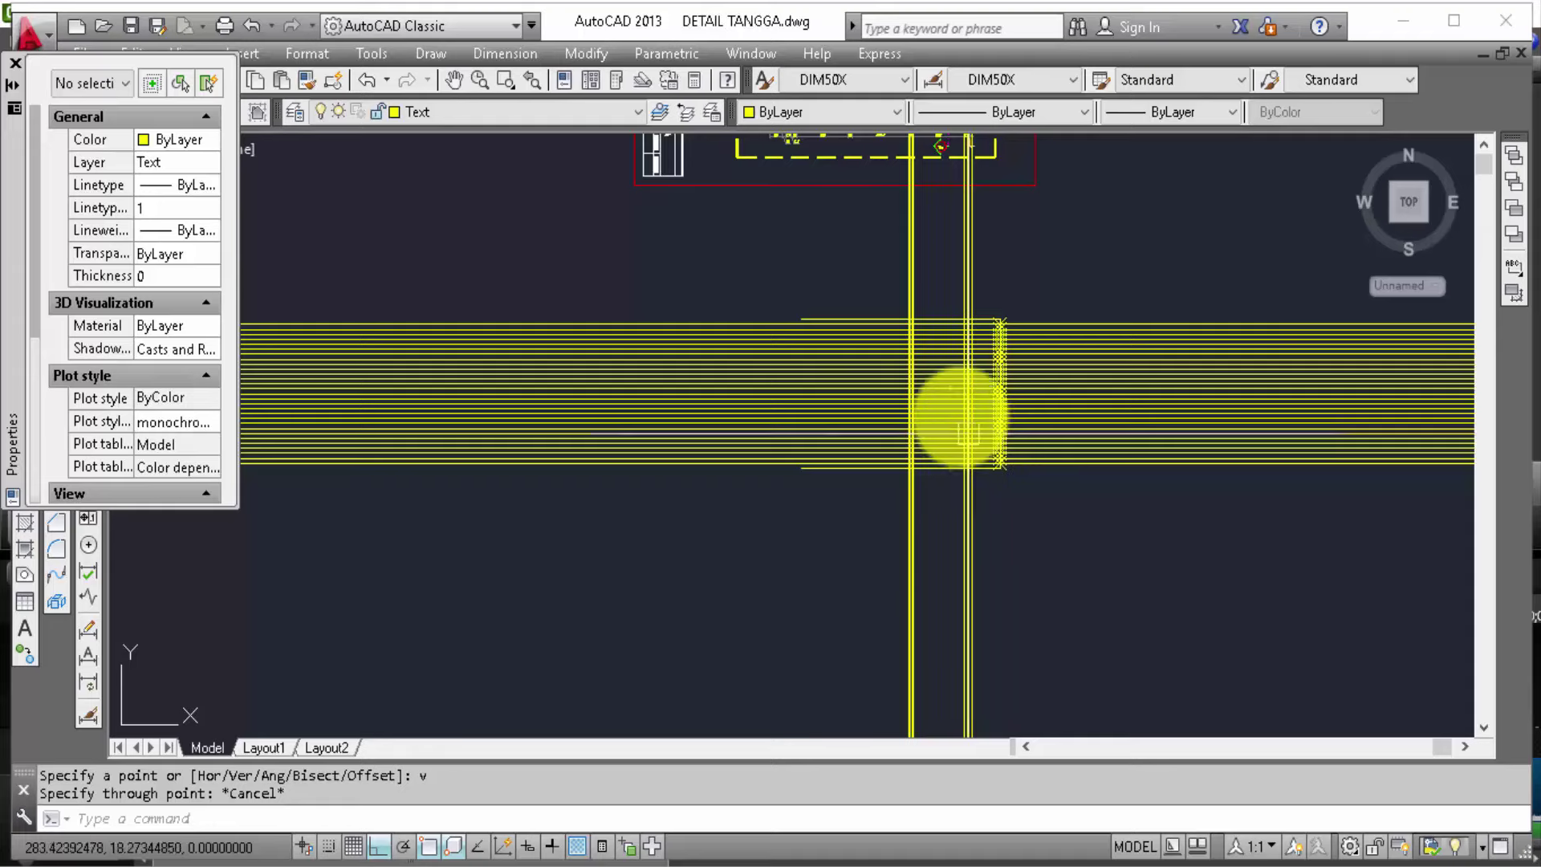
scroll(950, 454, "up", 2)
scroll(935, 473, "up", 2)
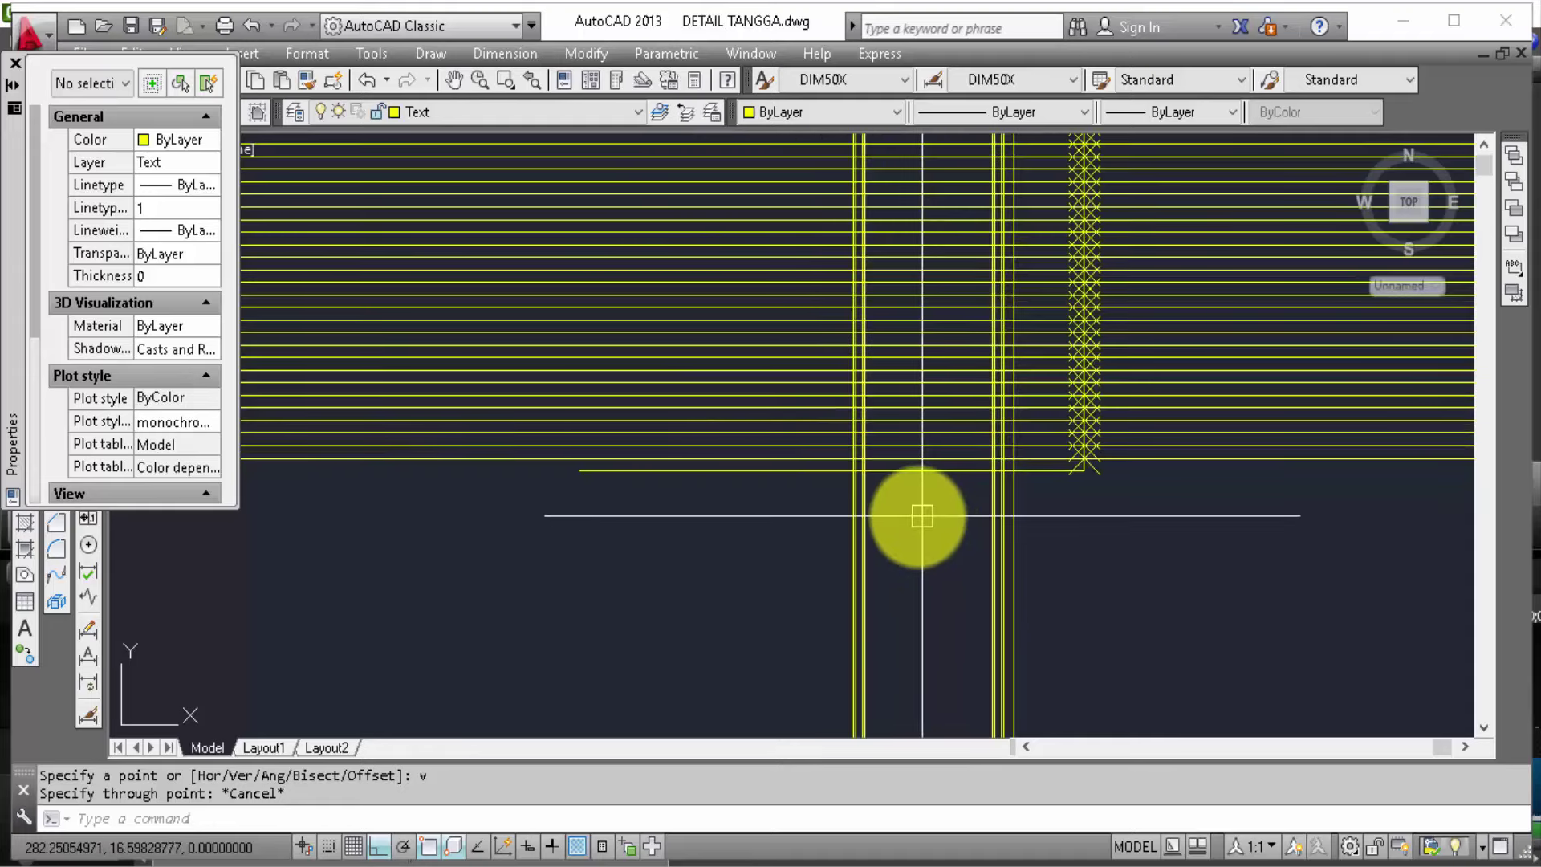
Step: Trim the horizontal projection lines back on the left of the vertical stair edges
type("tr")
key("Return")
key("Return")
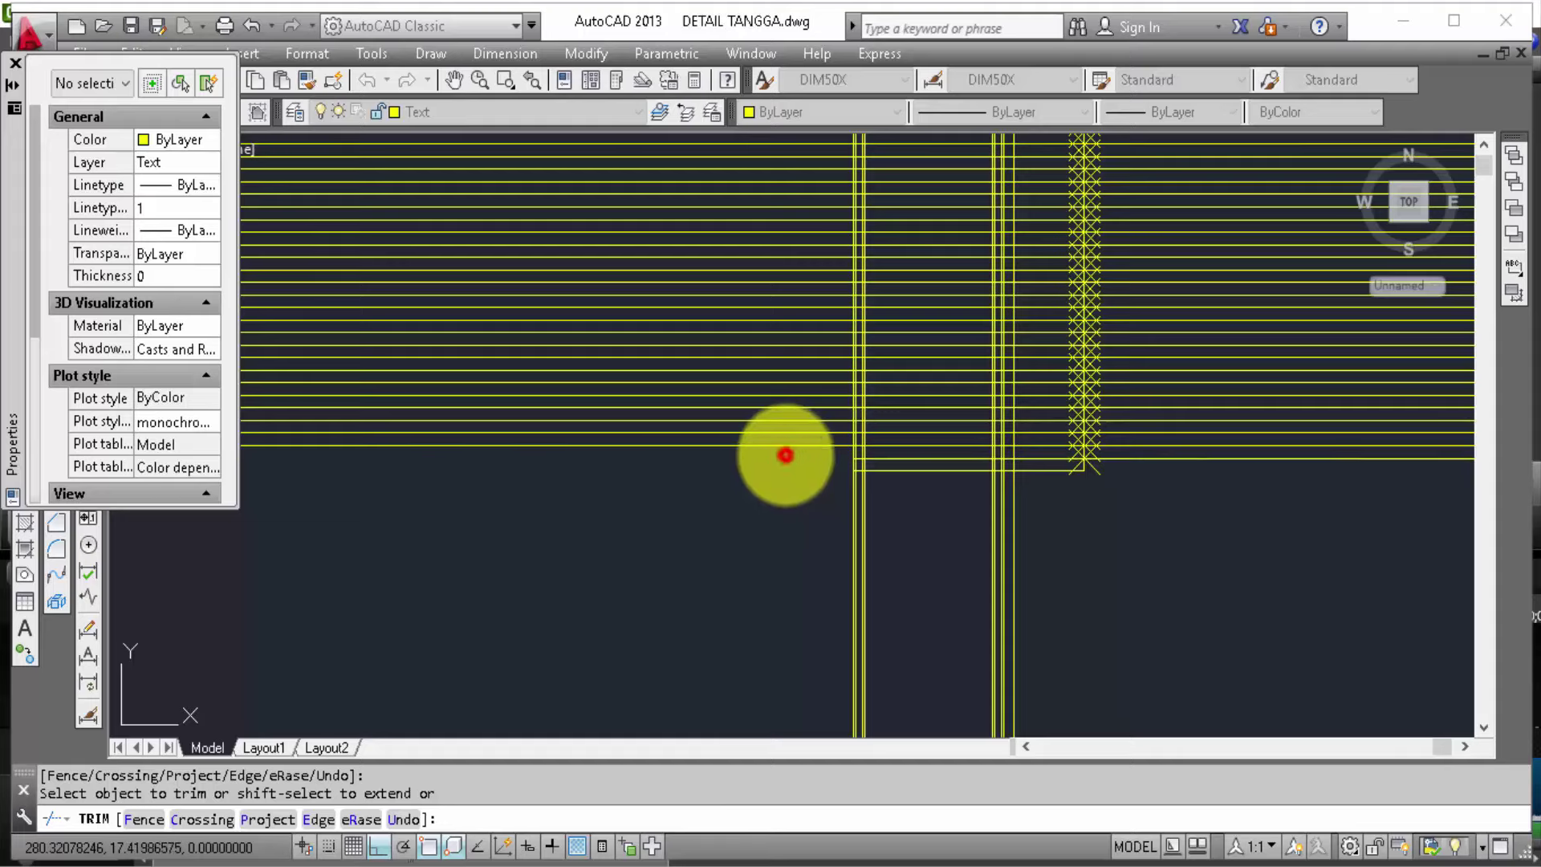
left_click(786, 455)
left_click(790, 424)
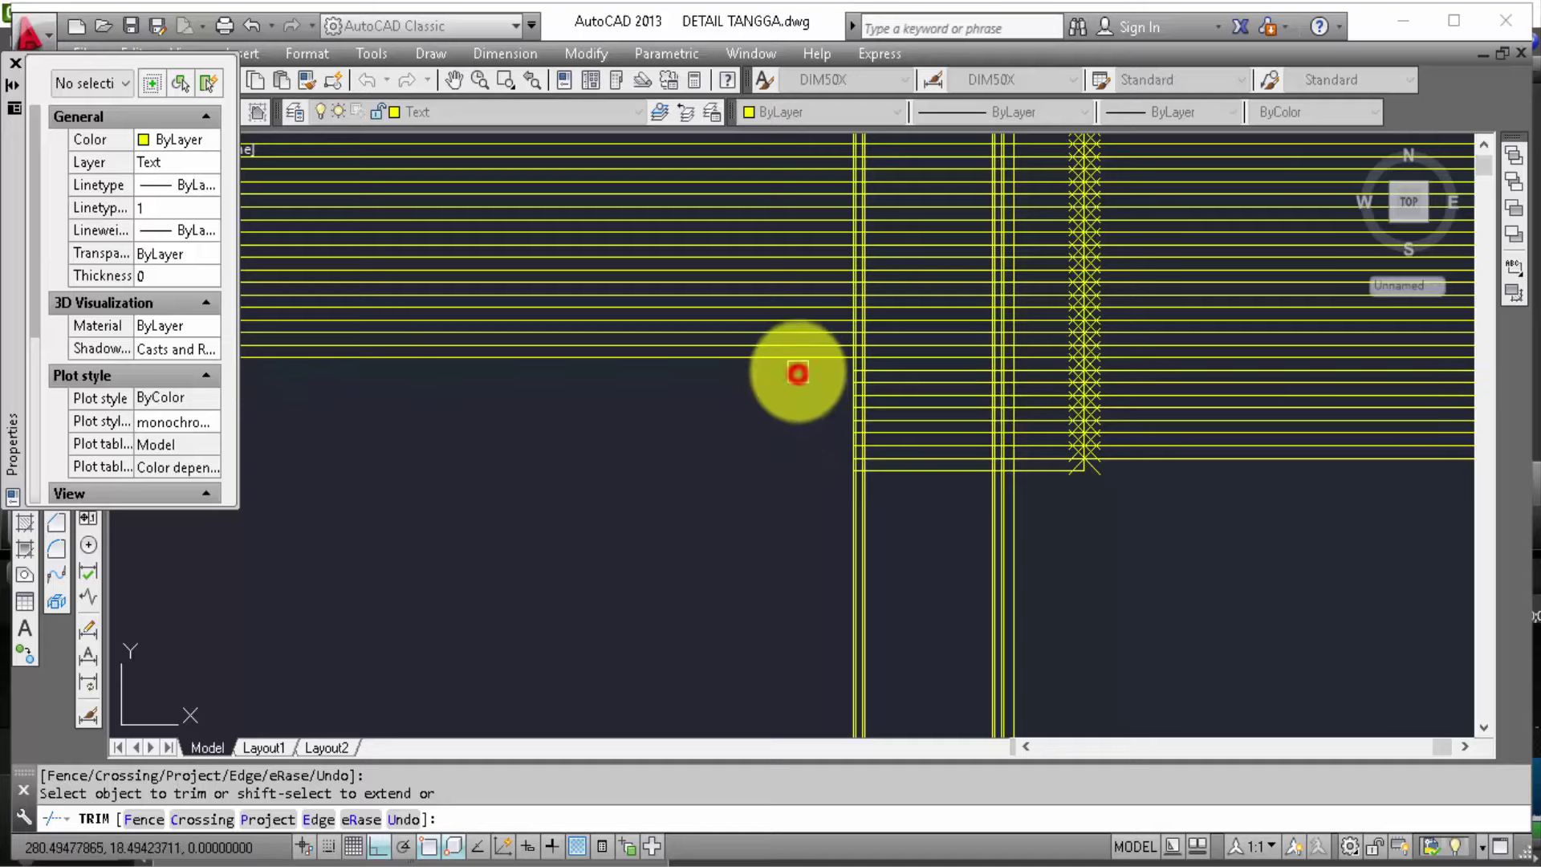
left_click(798, 341)
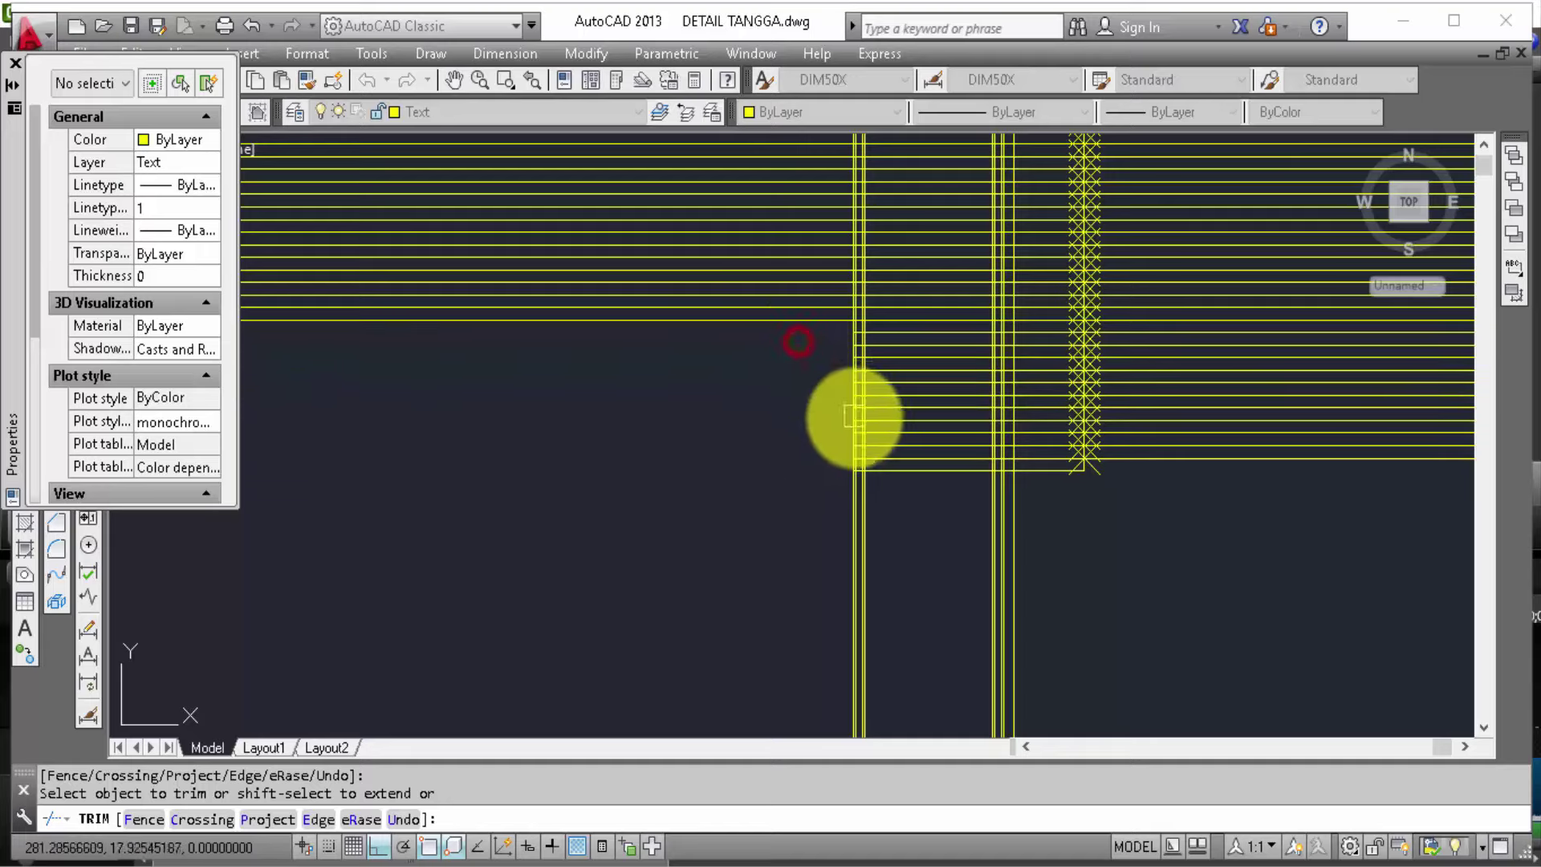
scroll(819, 406, "up", 1)
scroll(967, 451, "up", 2)
scroll(1037, 496, "up", 2)
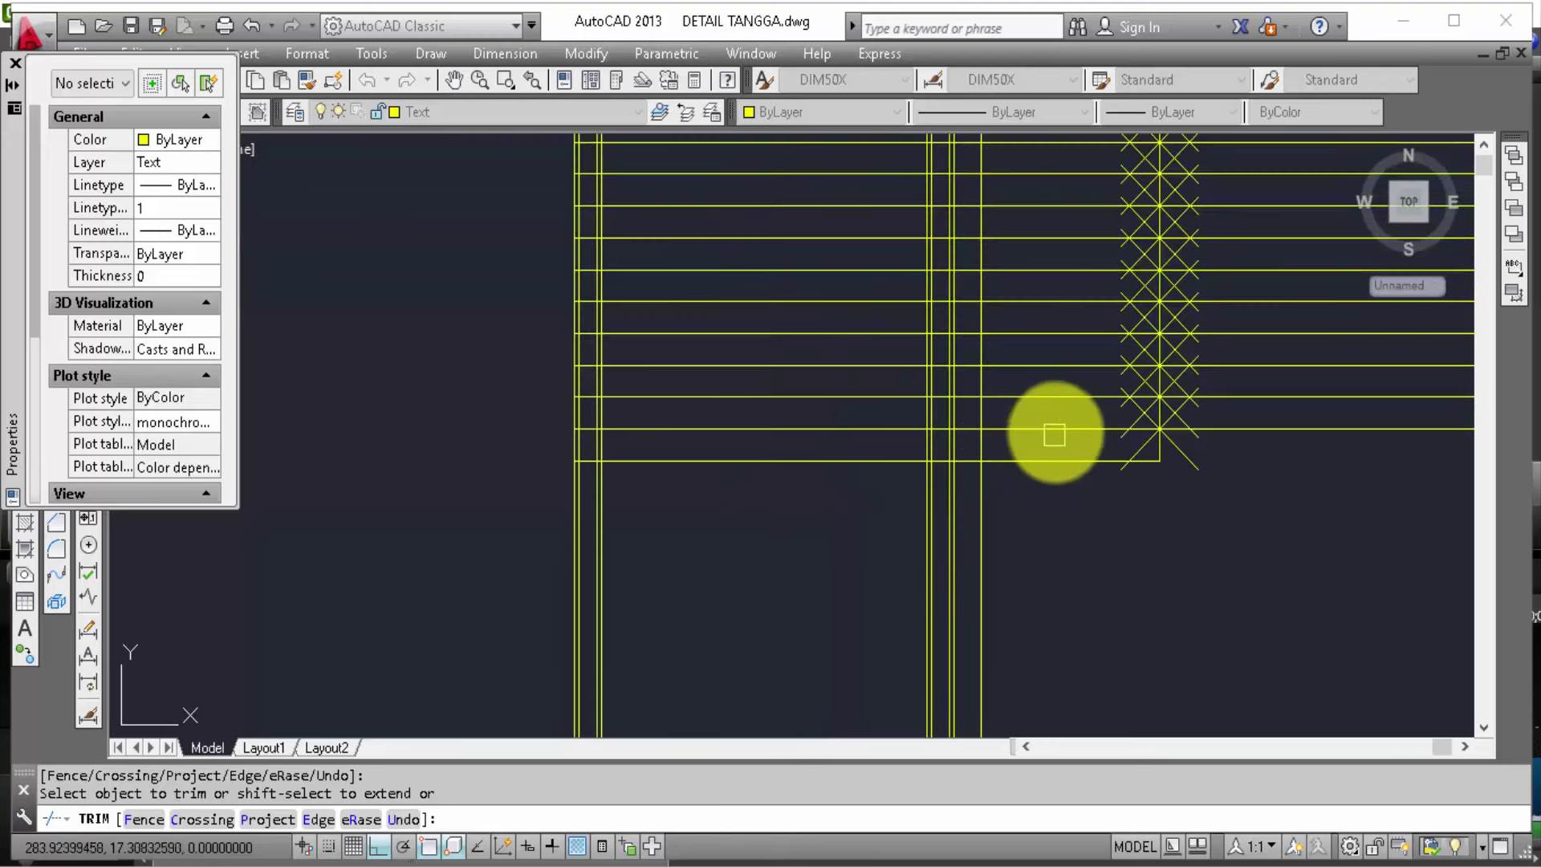
left_click(1055, 429)
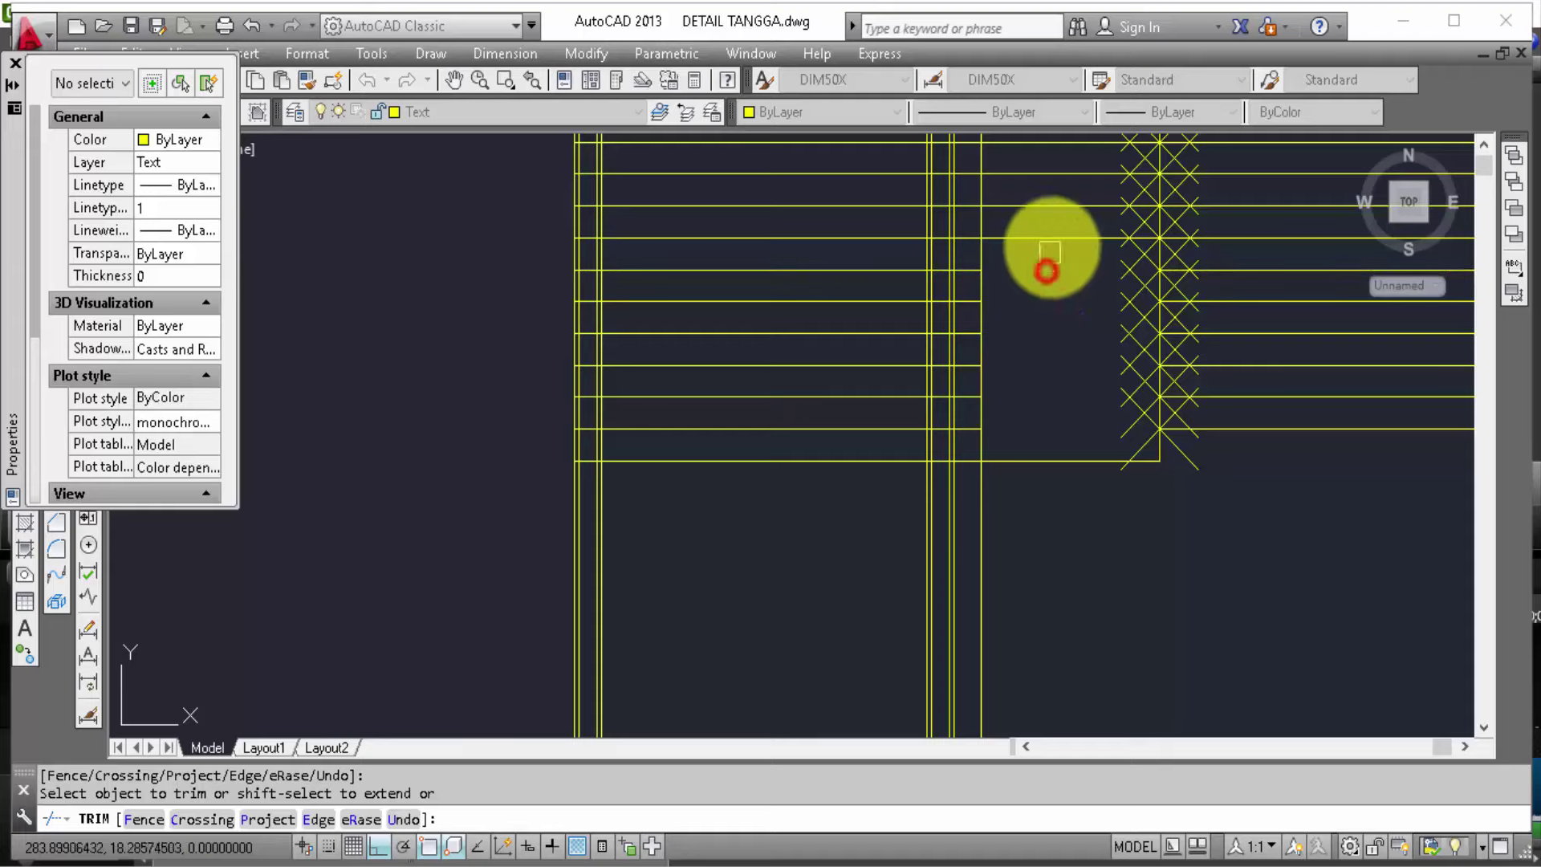
left_click(1061, 211)
mouse_move(1060, 214)
middle_mouse_down()
mouse_move(1078, 300)
mouse_move(1068, 390)
middle_mouse_up()
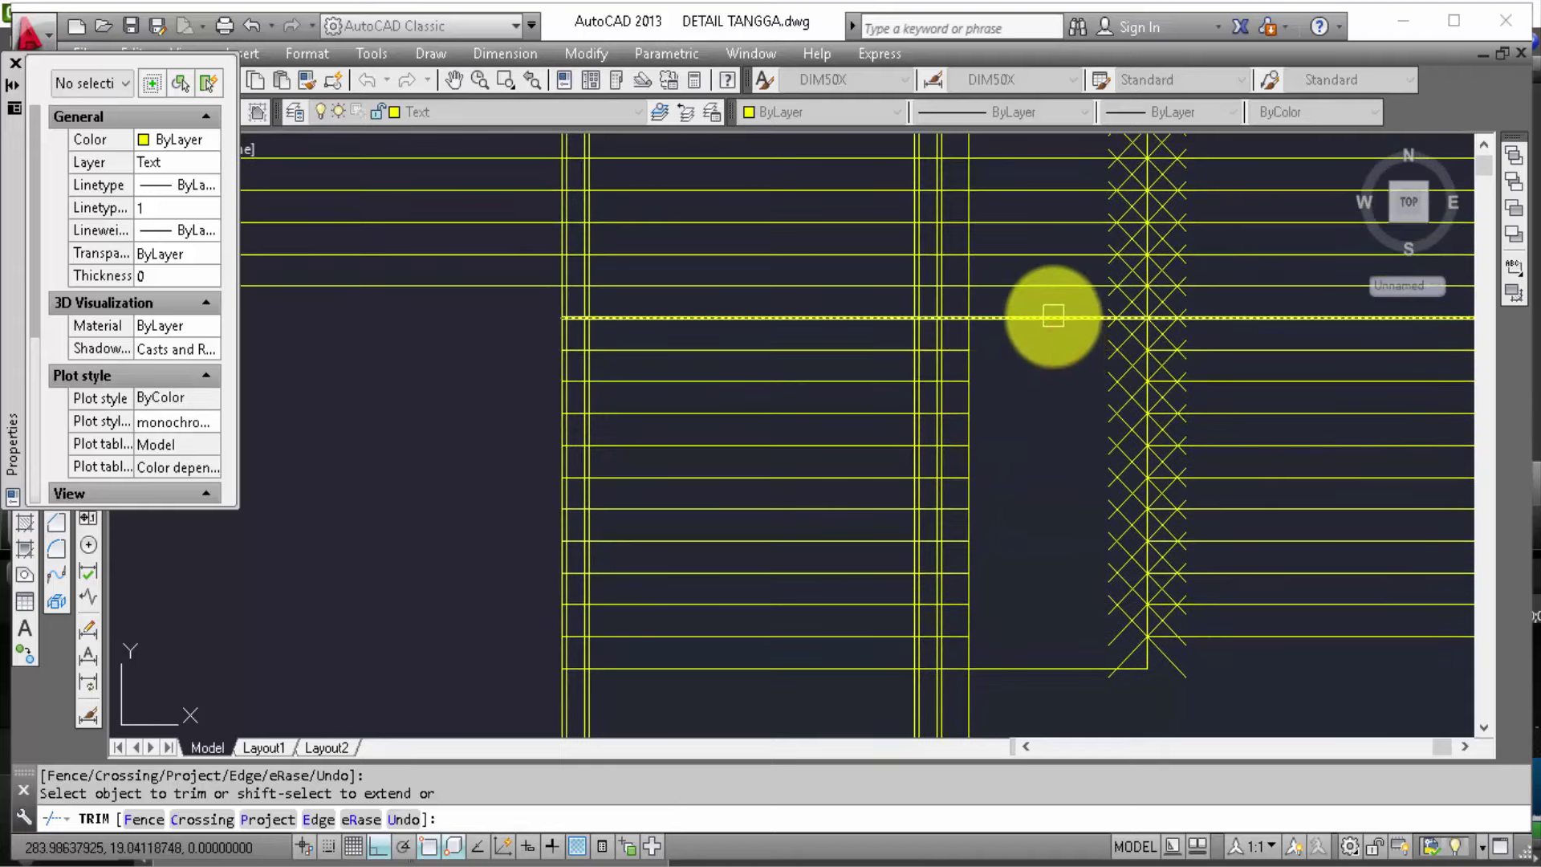
middle_click_drag(1057, 358, 1066, 374)
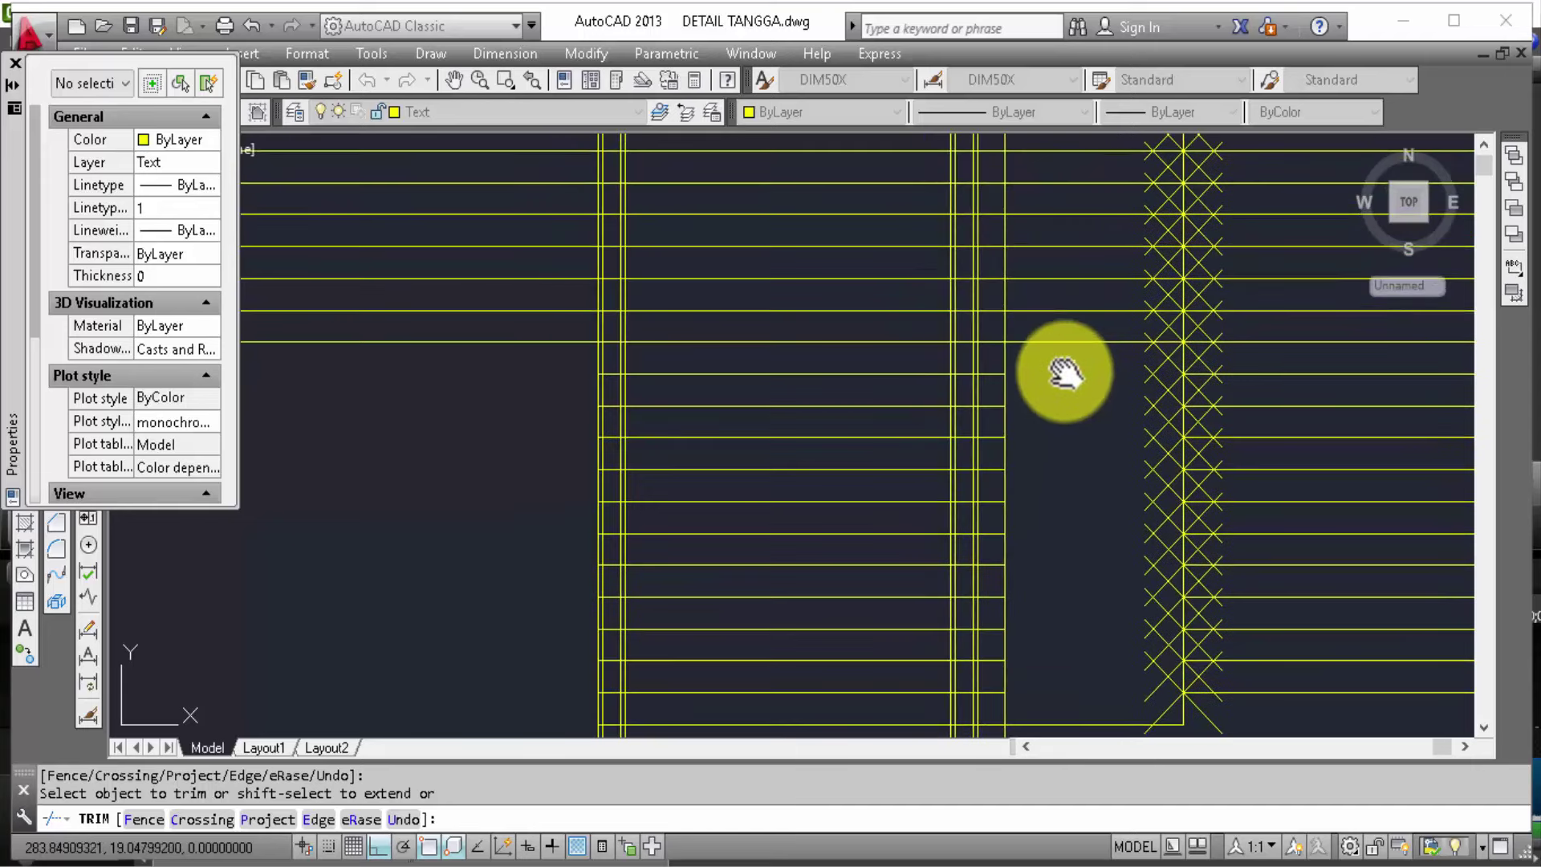
key("Escape")
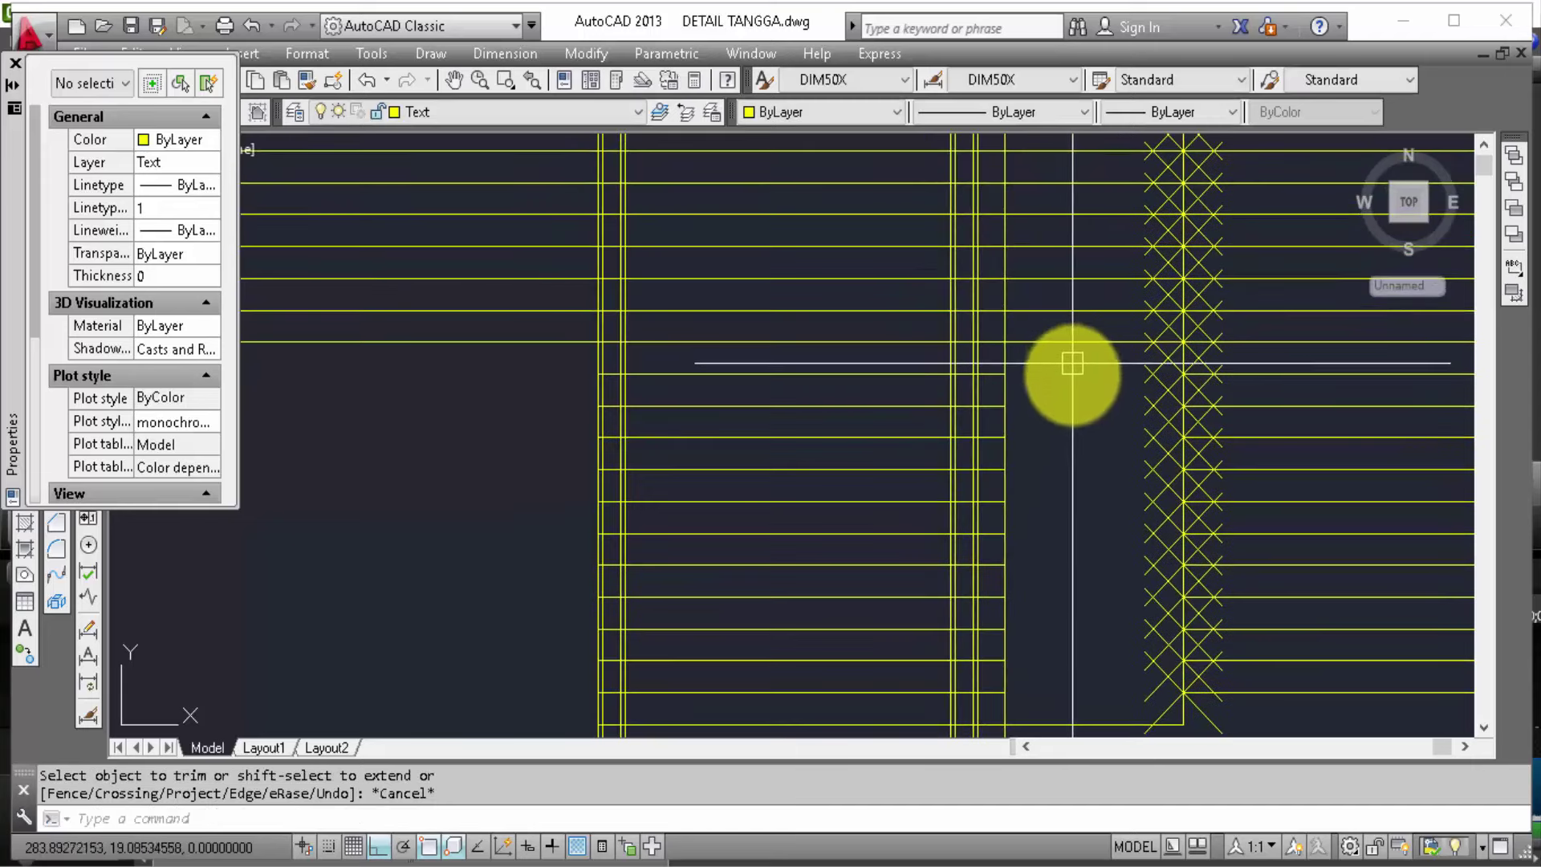
middle_click_drag(1039, 458, 1068, 303)
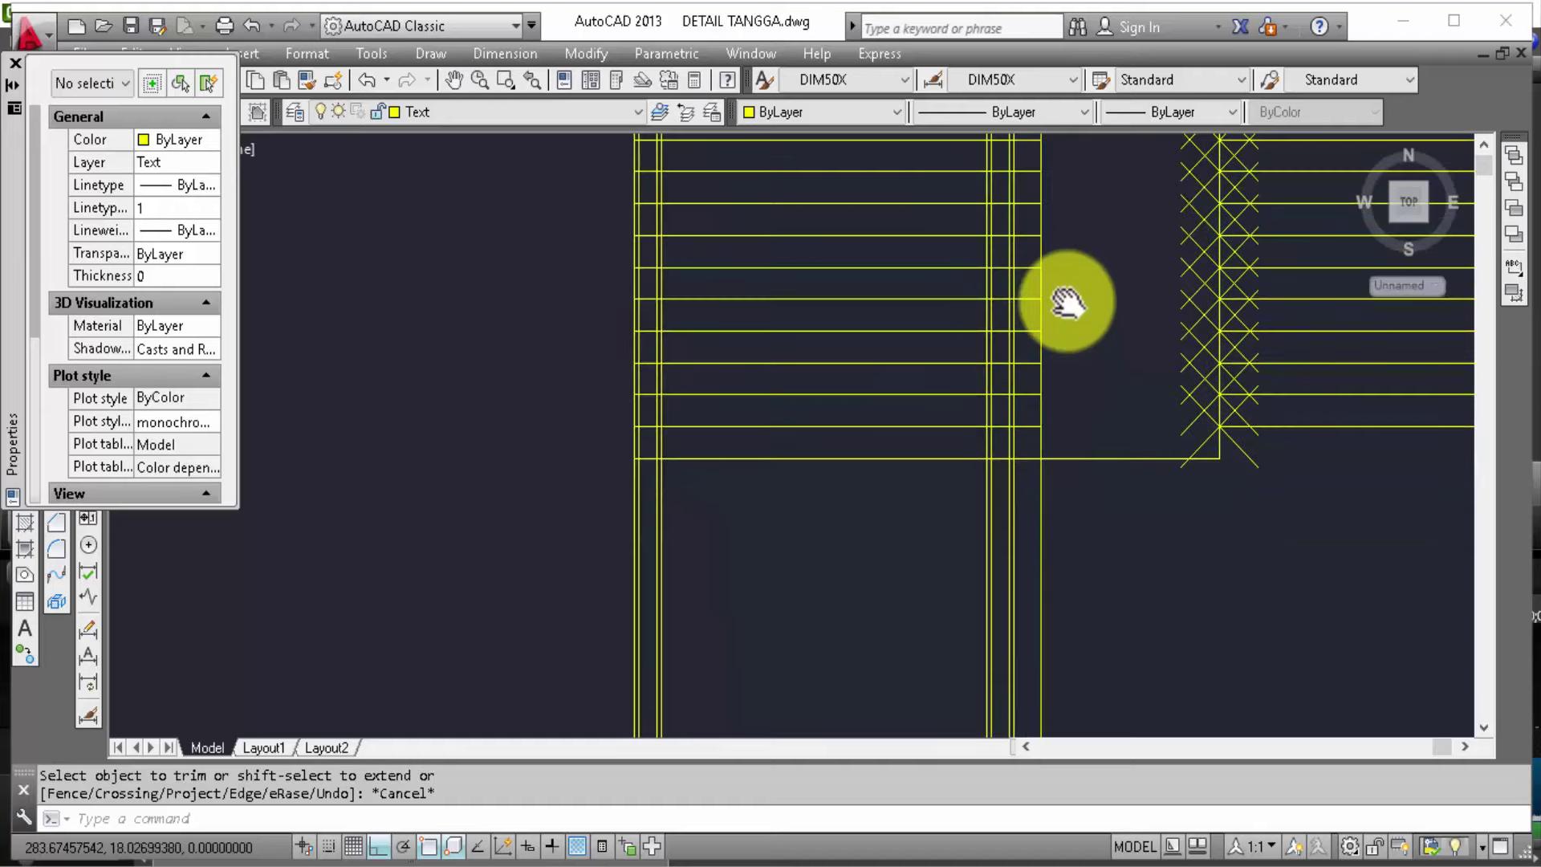
Step: Use the vertical edge as a cutting edge and cut the tread ends past the left edge
key("Return")
left_click(815, 426)
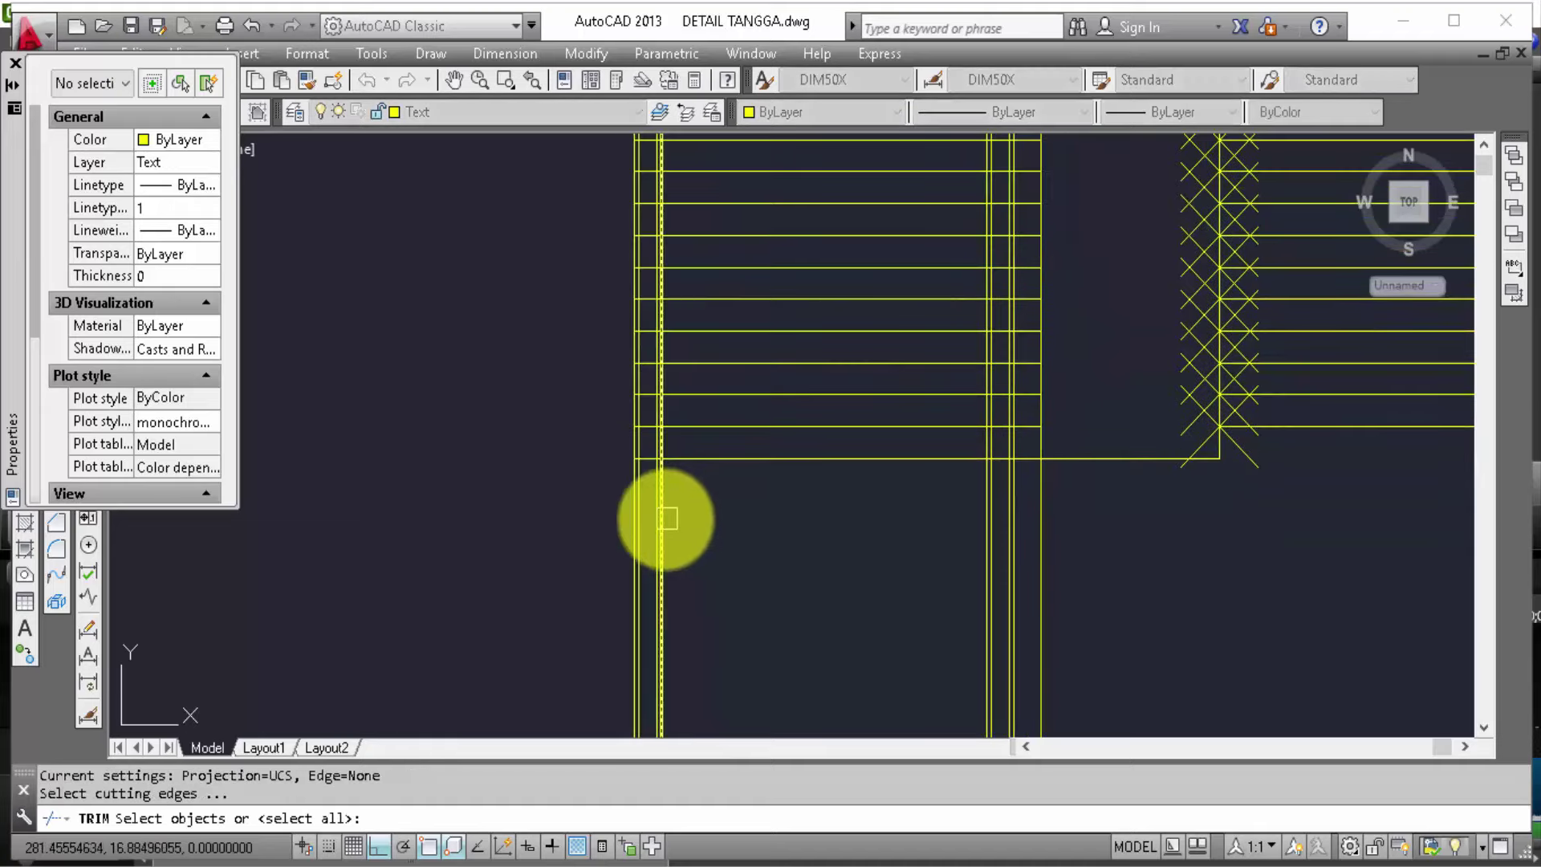
left_click(979, 555)
right_click(844, 550)
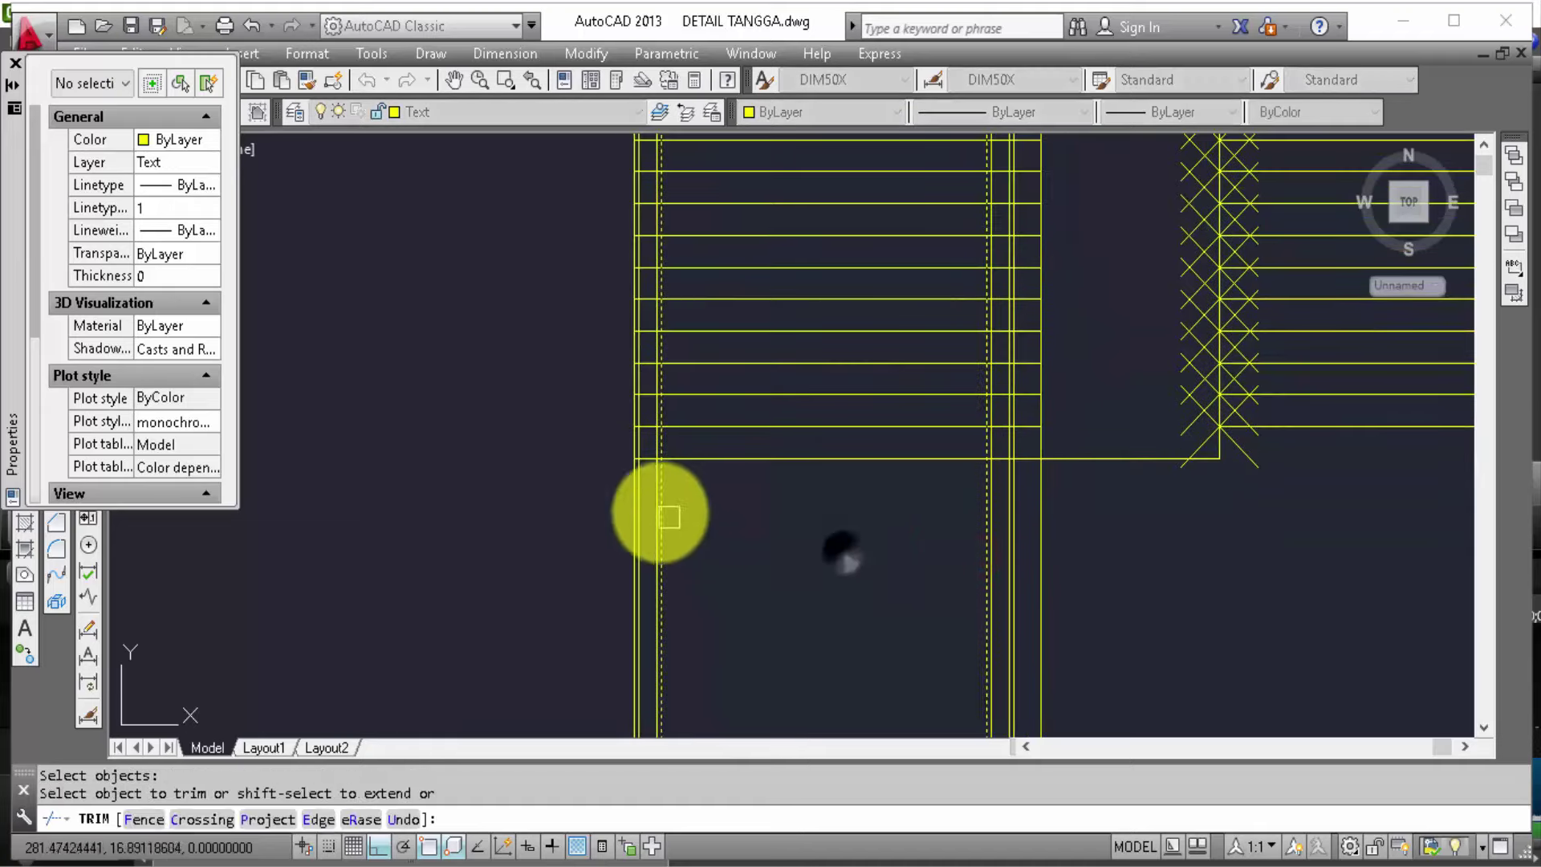
scroll(670, 517, "up", 2)
left_click(643, 464)
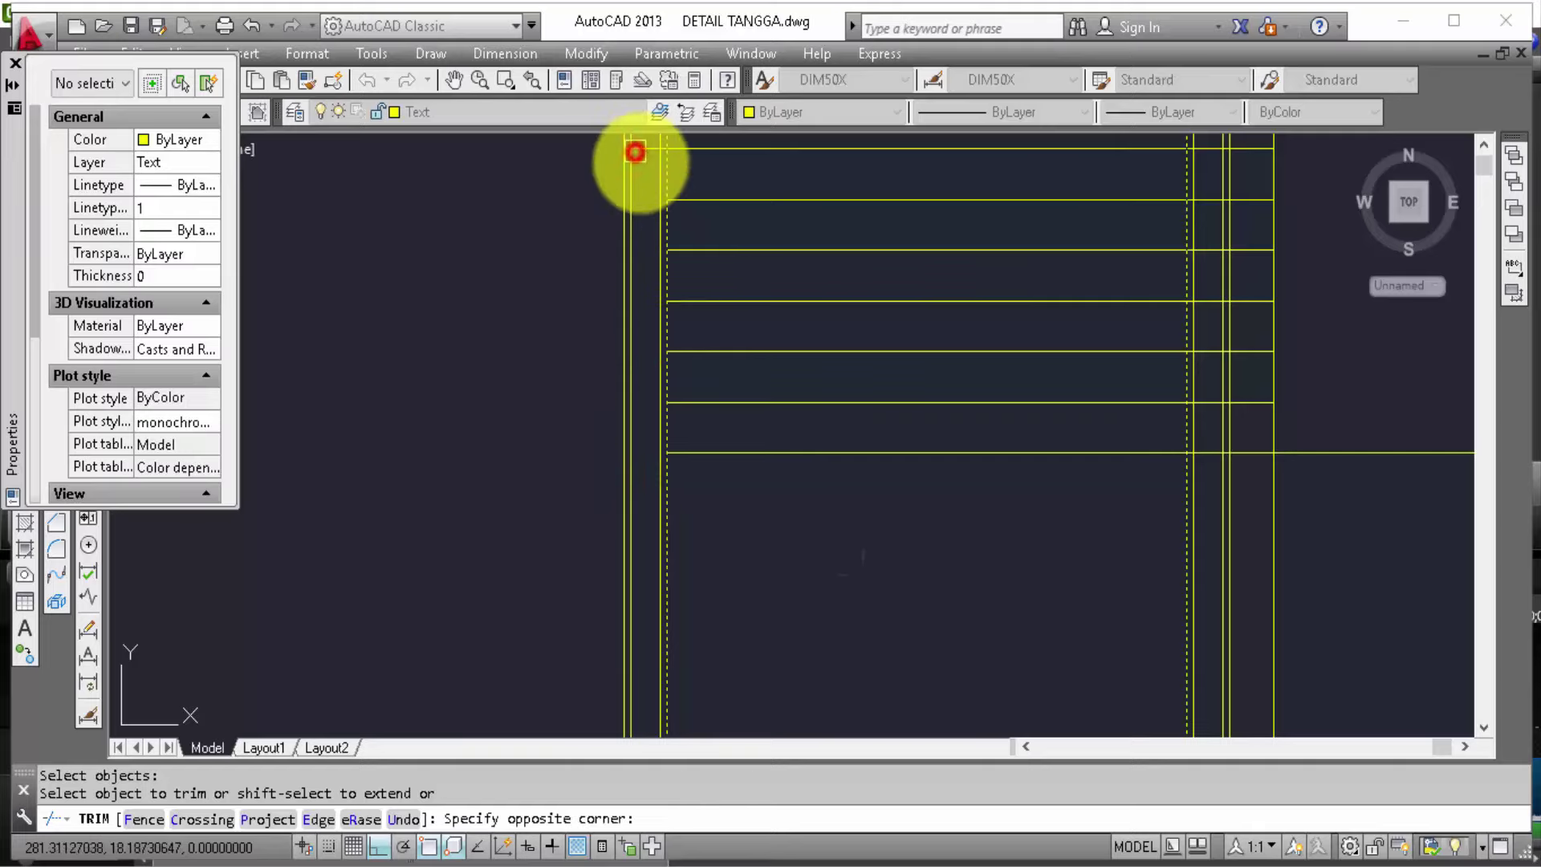
left_click(635, 152)
left_click(668, 580)
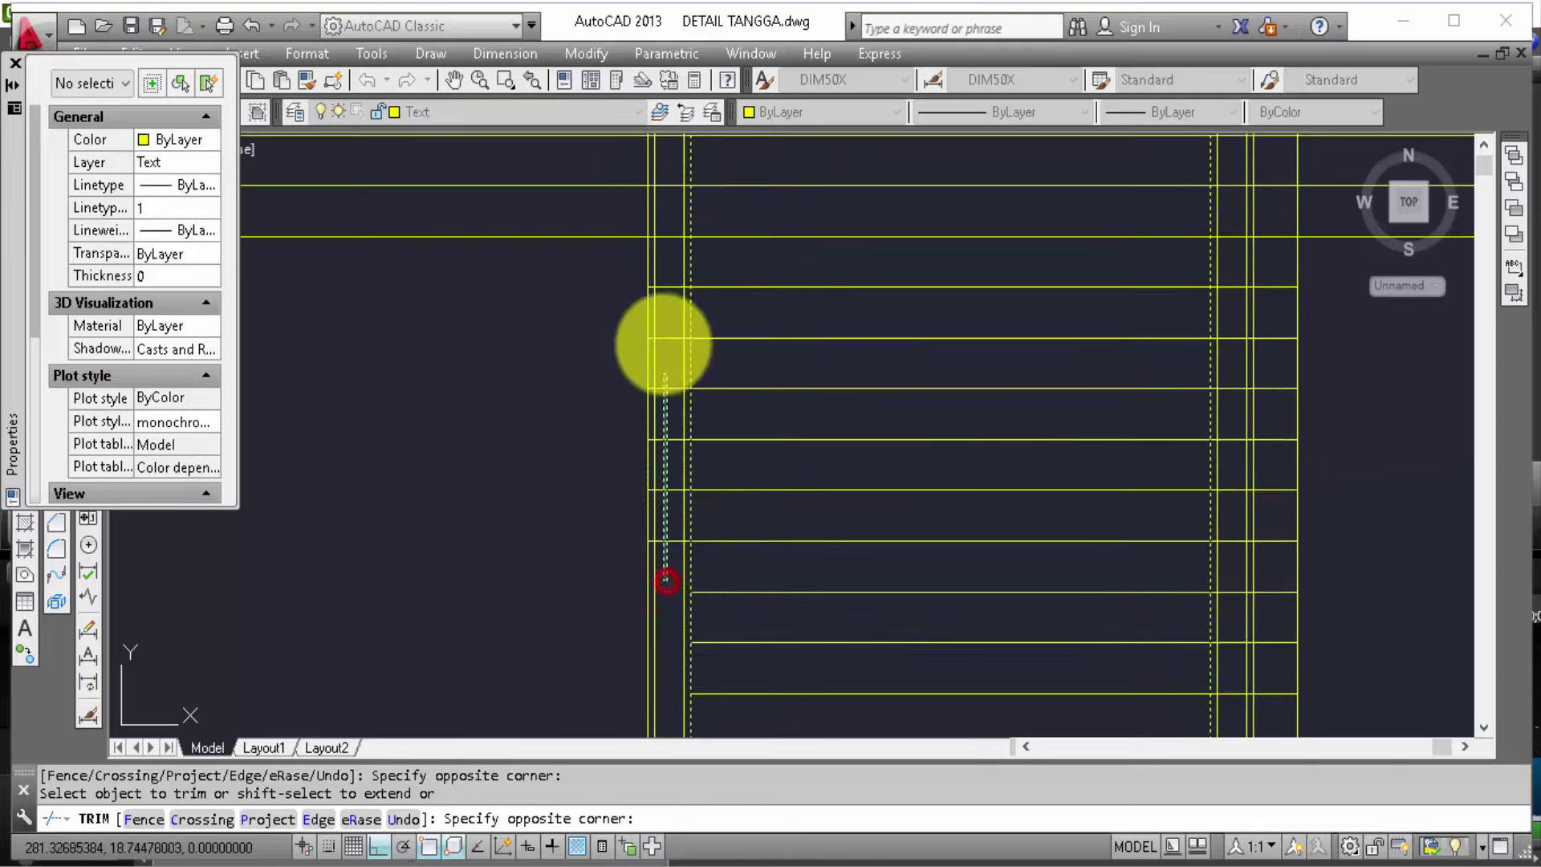
left_click(664, 257)
middle_click_drag(849, 437, 672, 203)
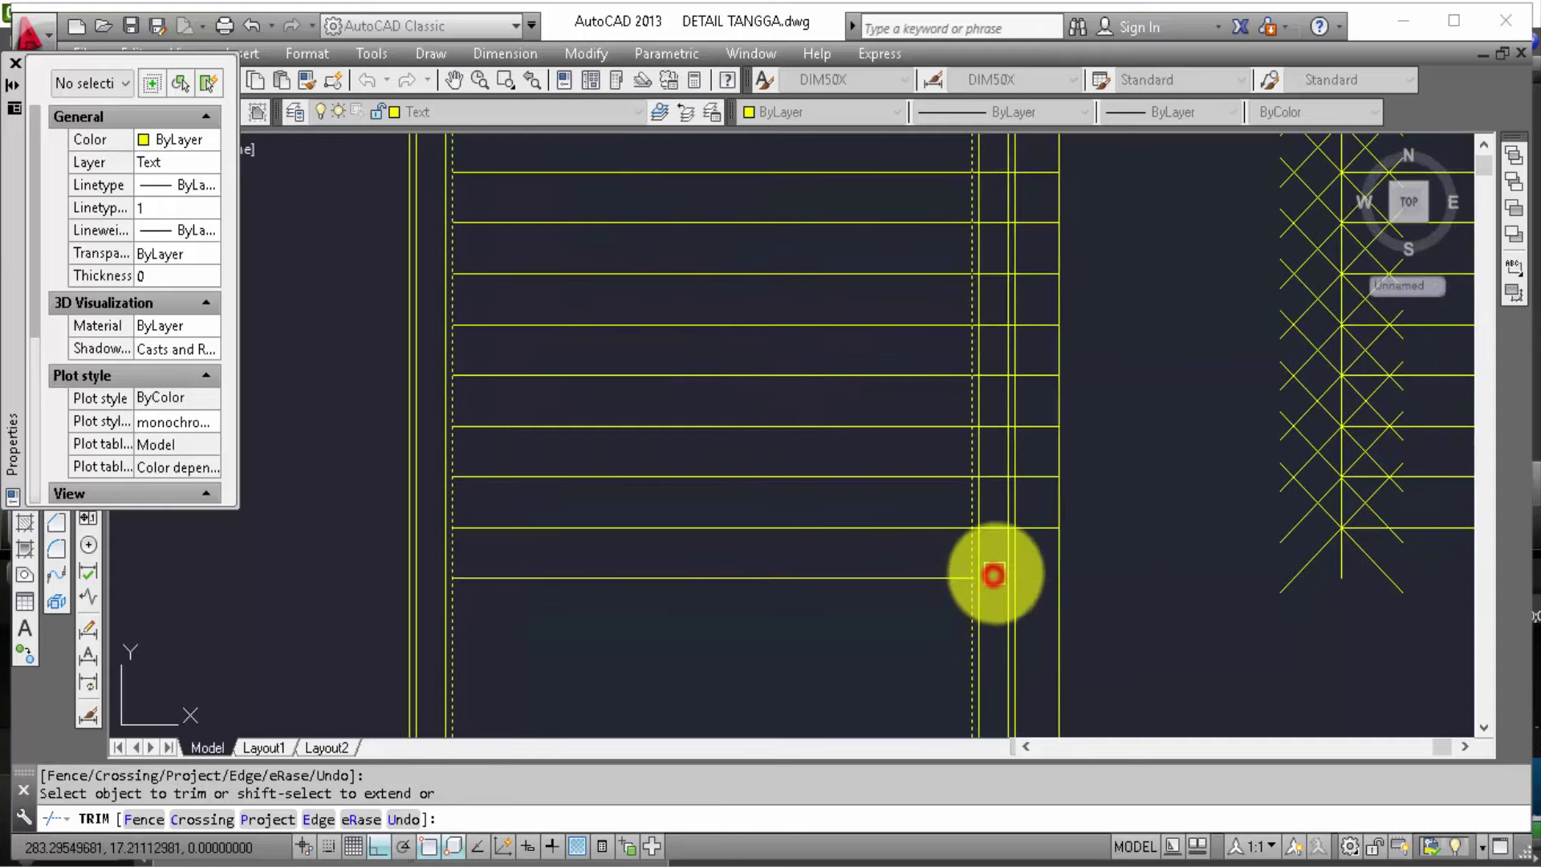
scroll(996, 562, "up", 4)
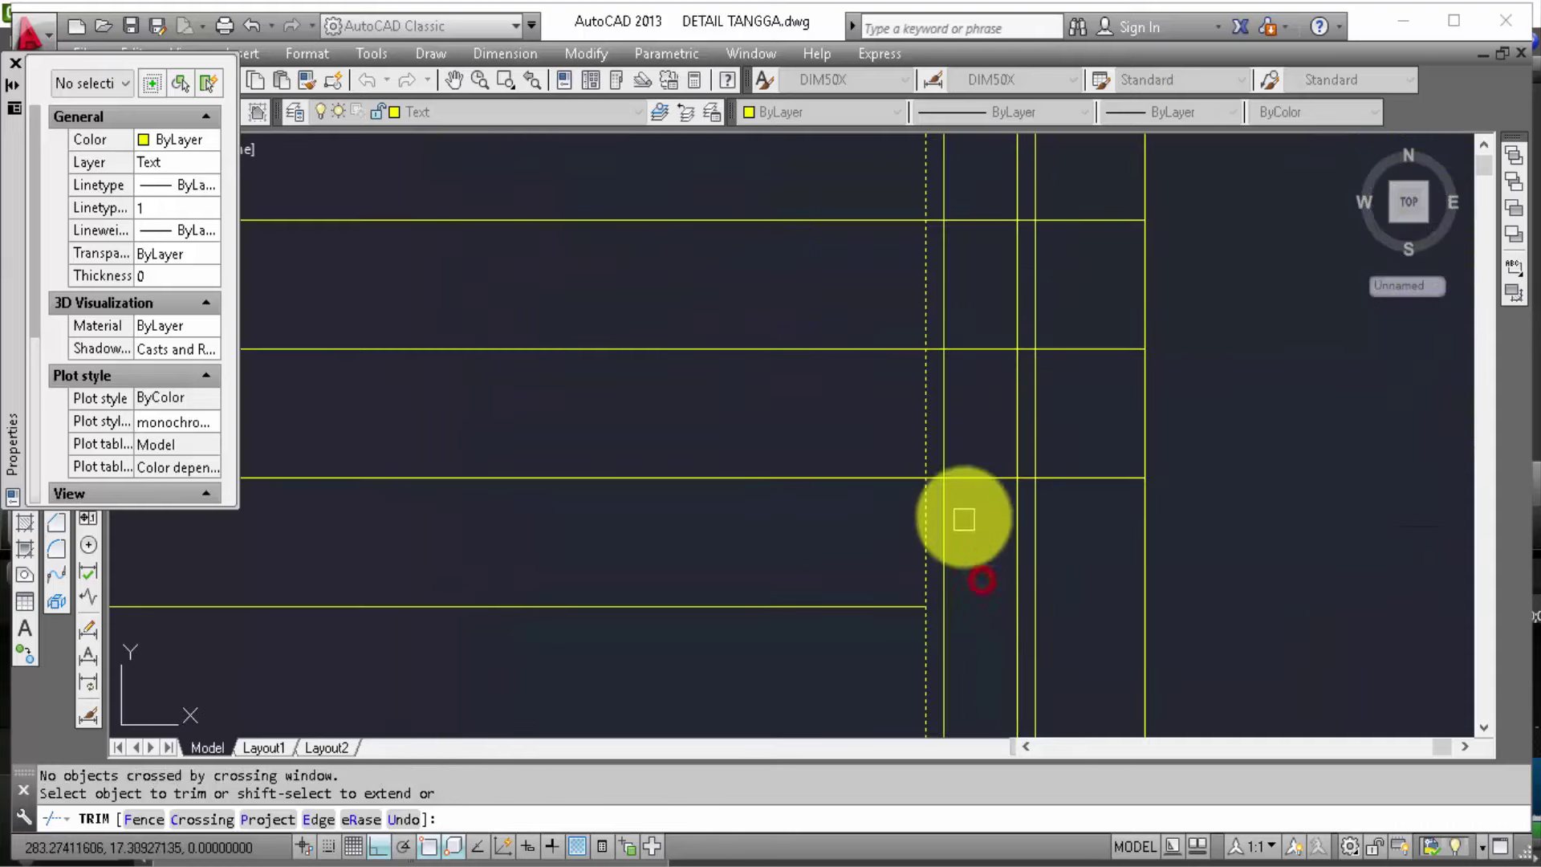
Step: Cut away the remaining crossed segments between the vertical lines on the stair's right side
left_click(980, 518)
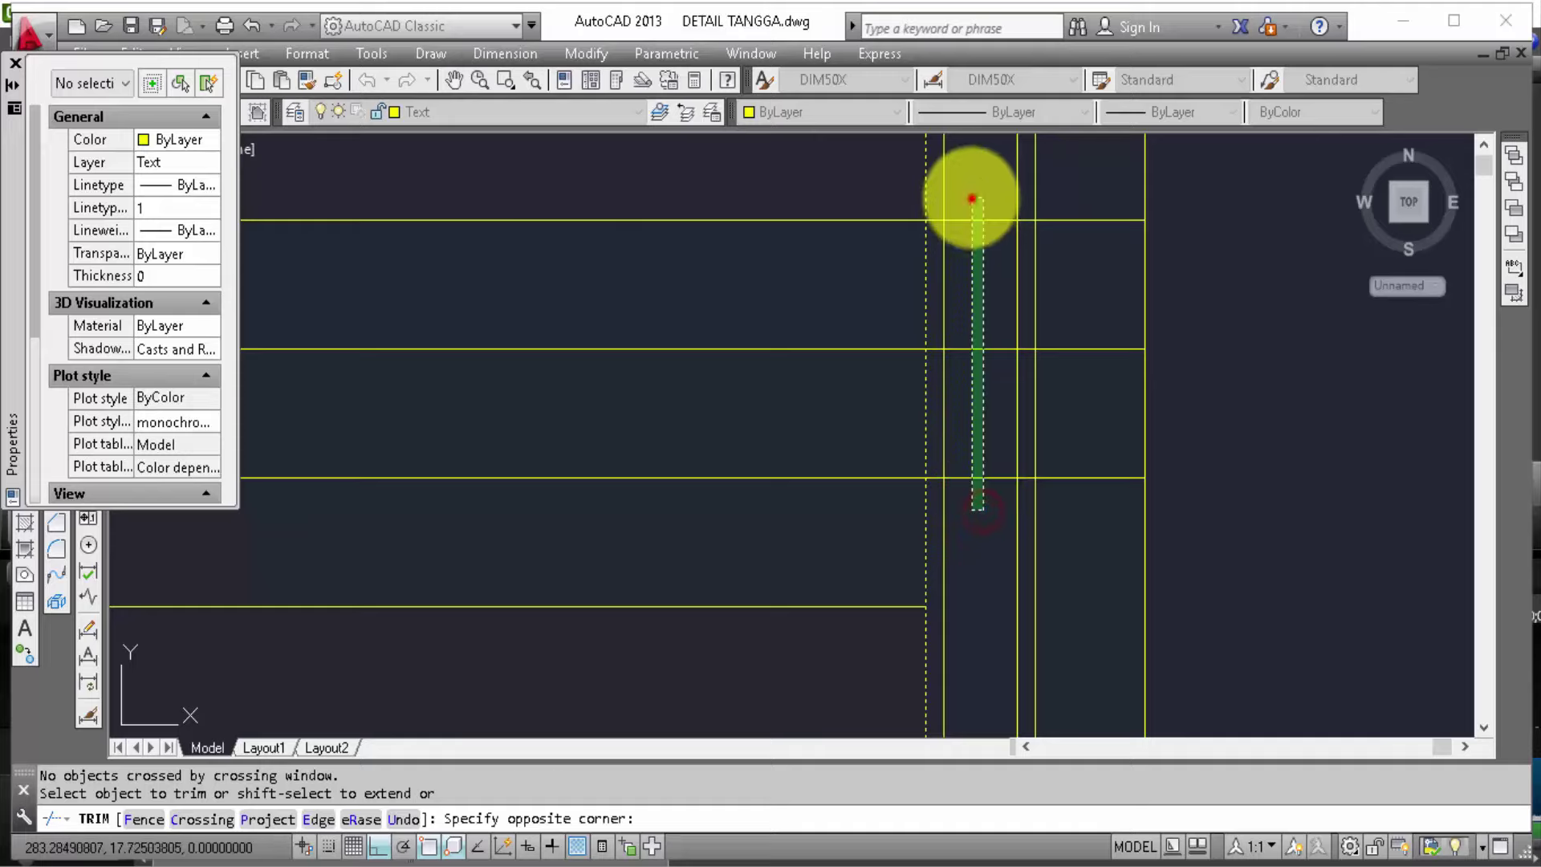
left_click(973, 205)
left_click(977, 509)
left_click(960, 167)
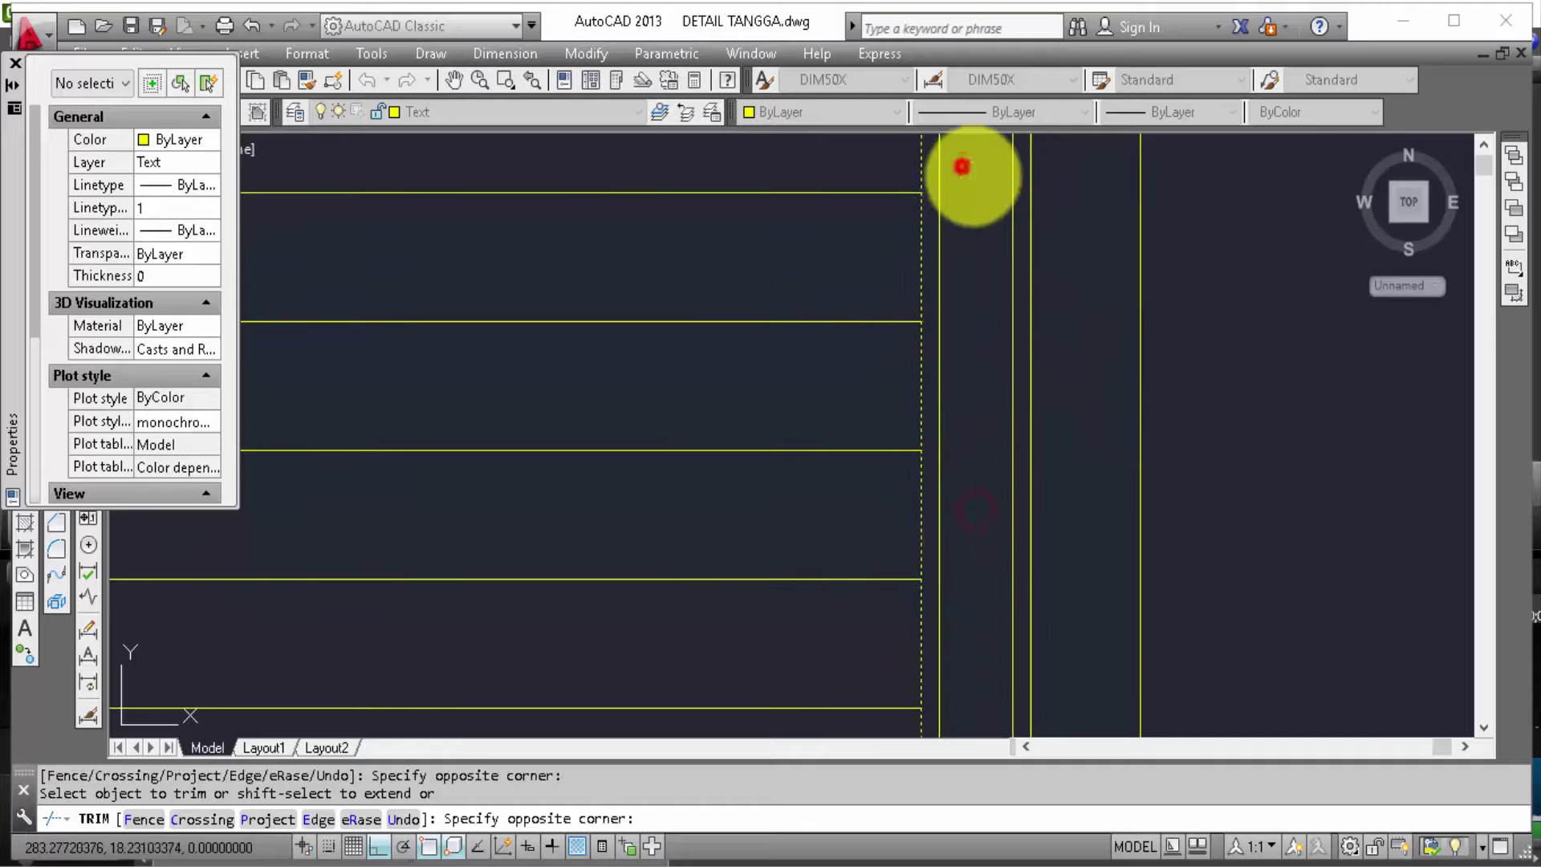
left_click(977, 511)
left_click(956, 206)
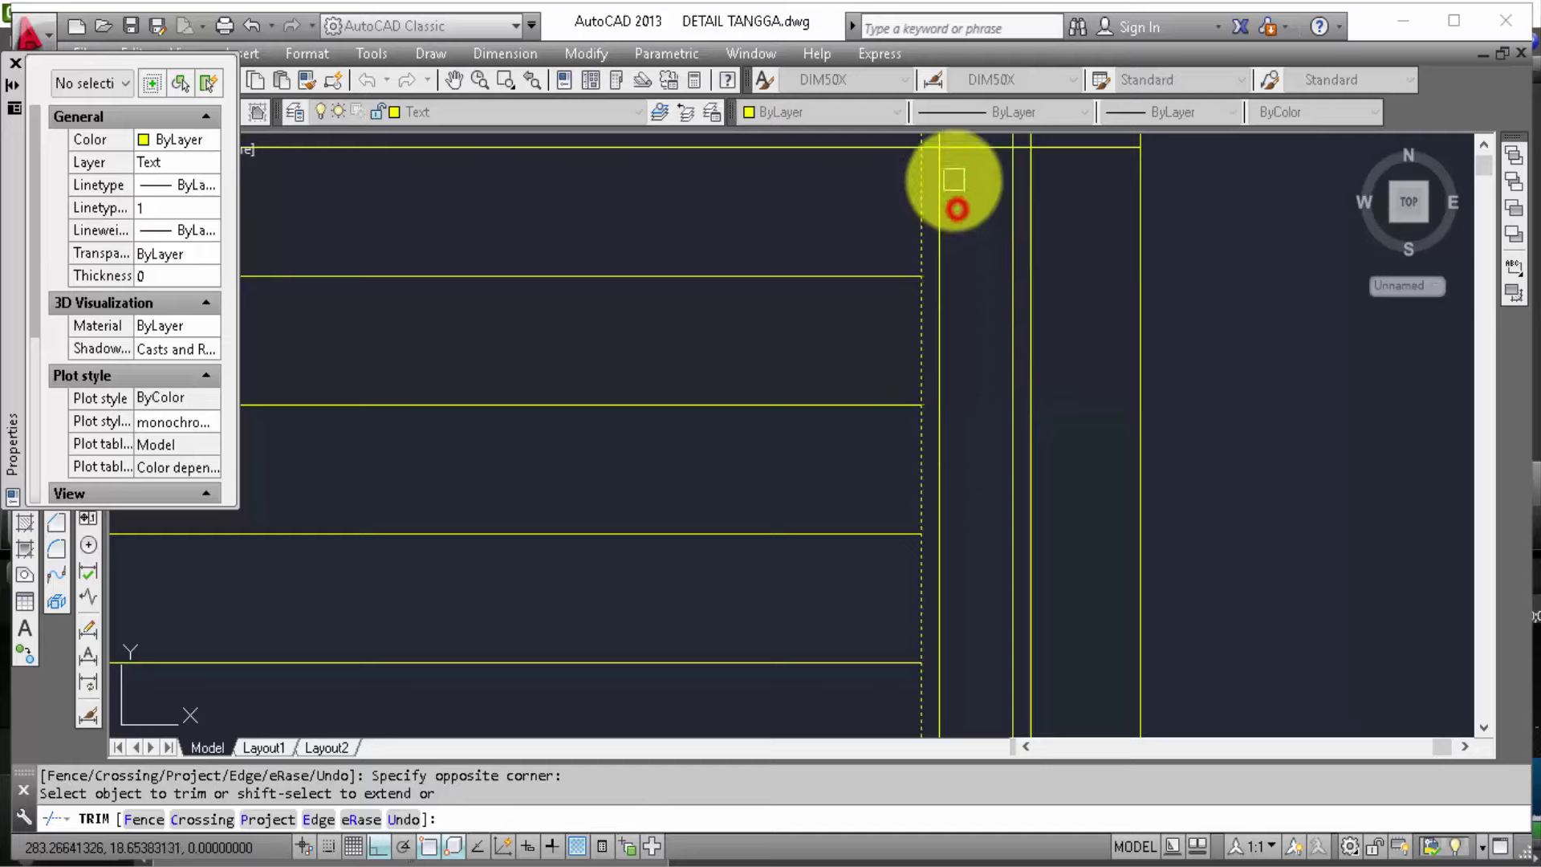
left_click(992, 548)
left_click(981, 282)
scroll(985, 302, "down", 2)
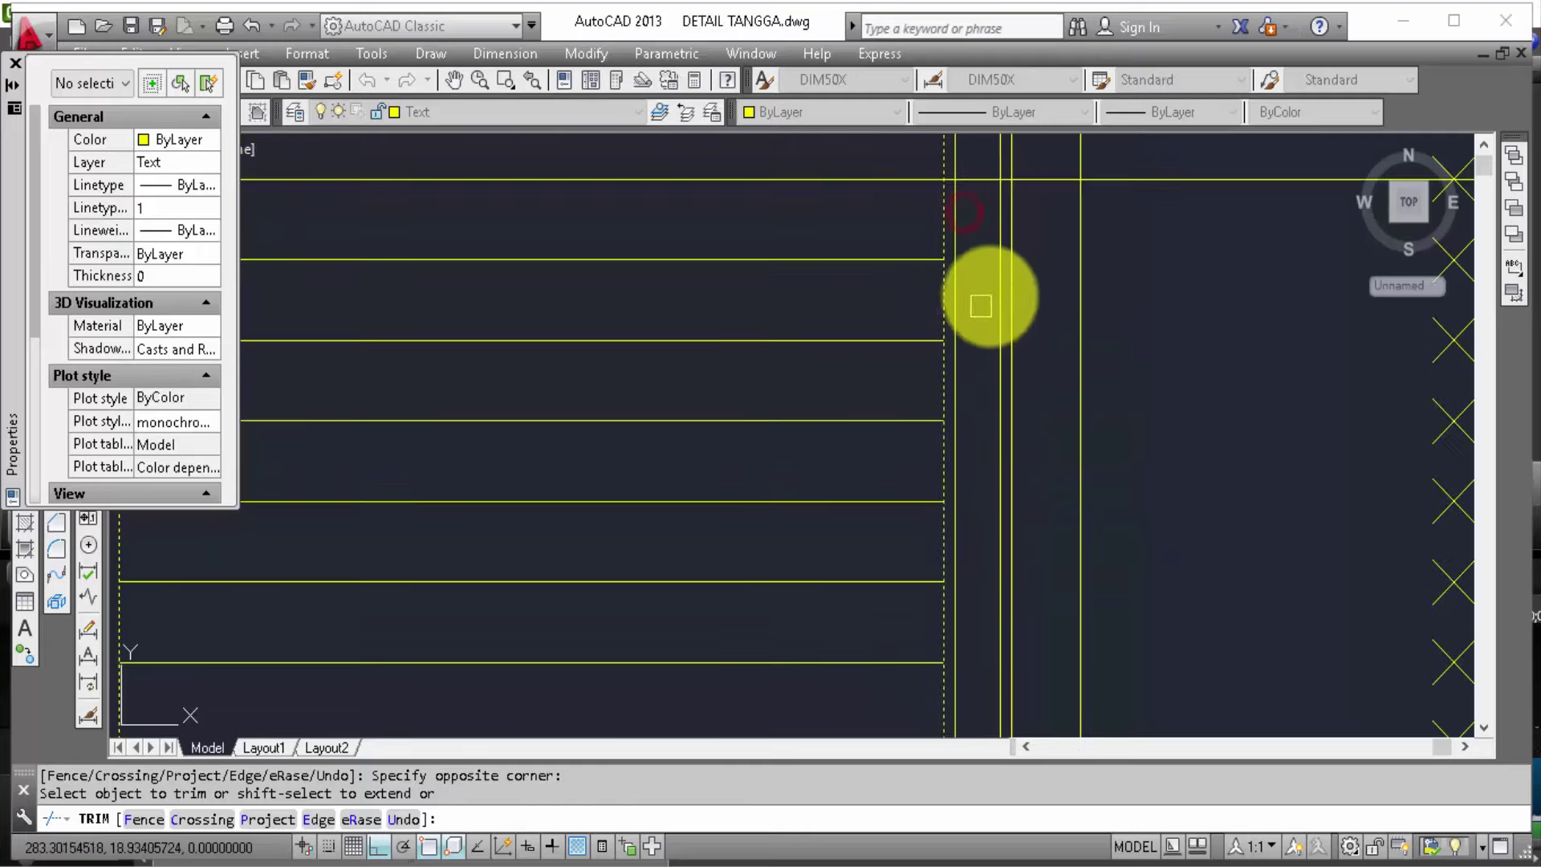
scroll(987, 340, "down", 2)
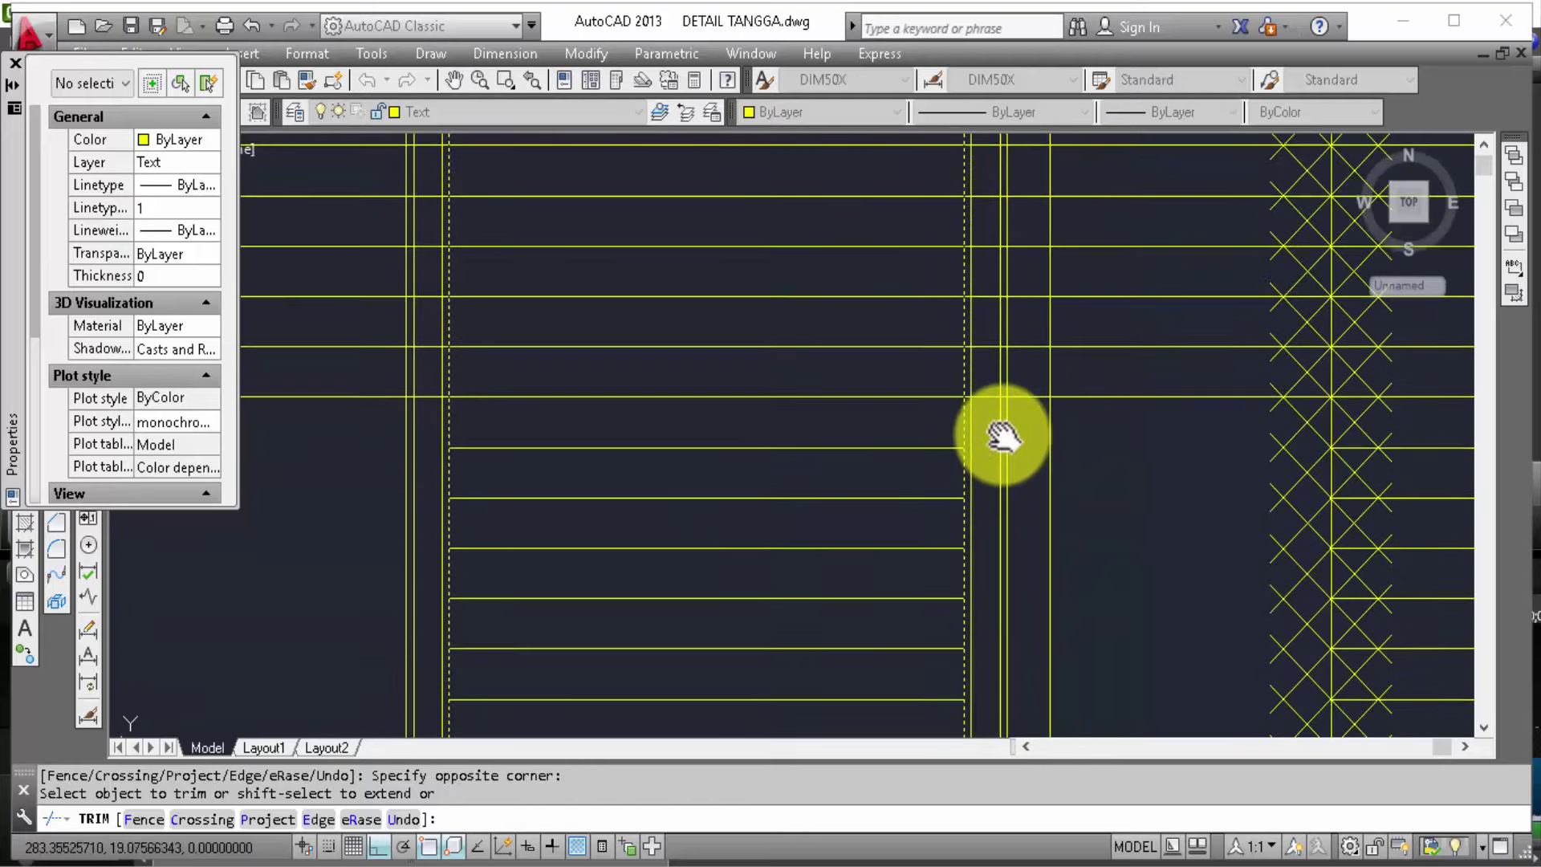
scroll(1064, 382, "down", 4)
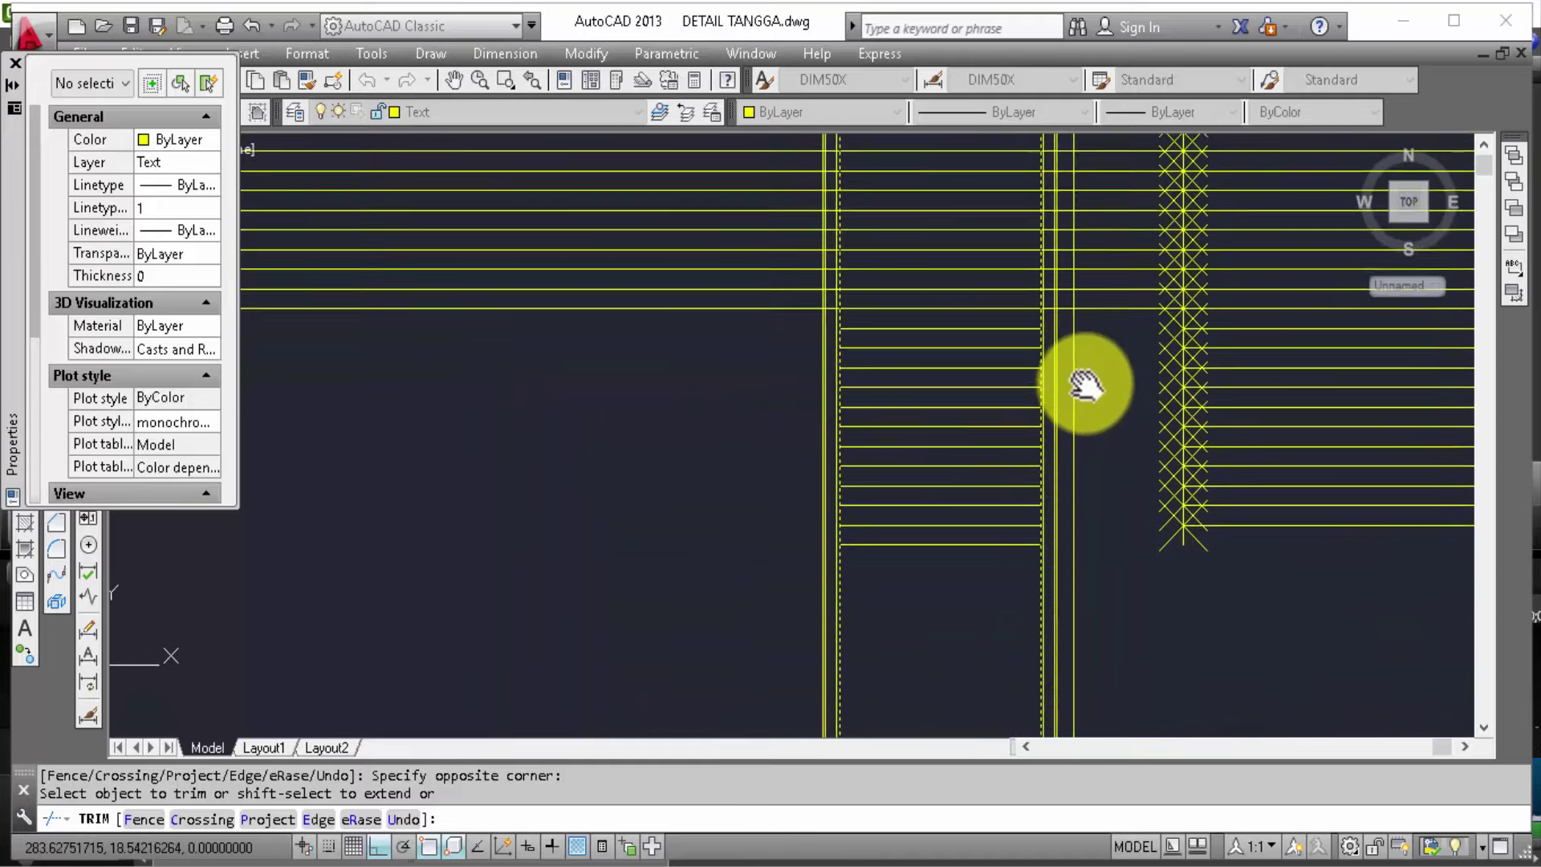
key("Return")
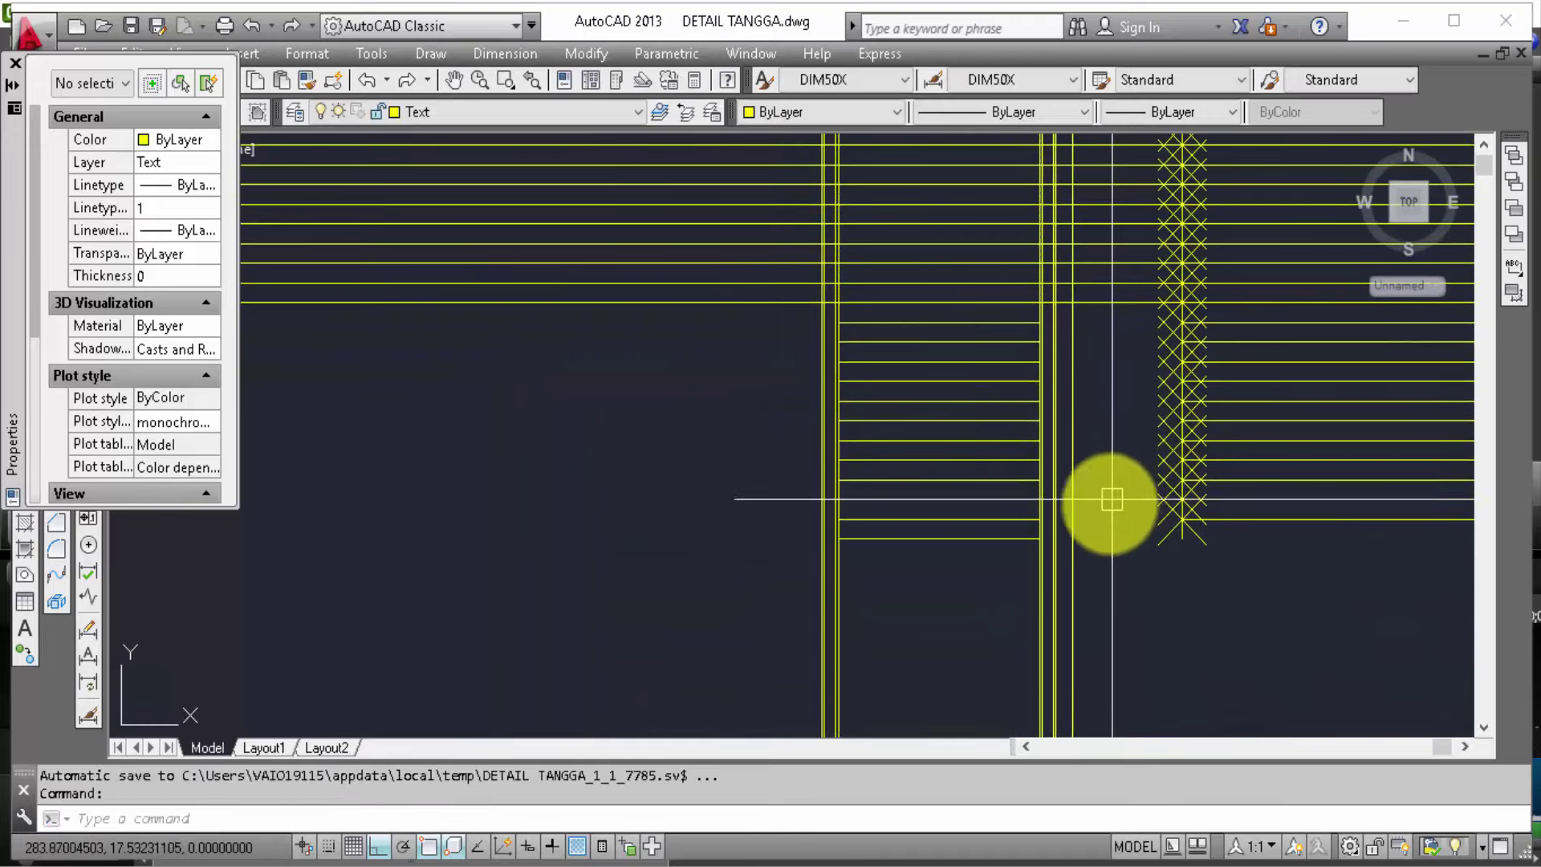
scroll(899, 557, "up", 2)
type("e")
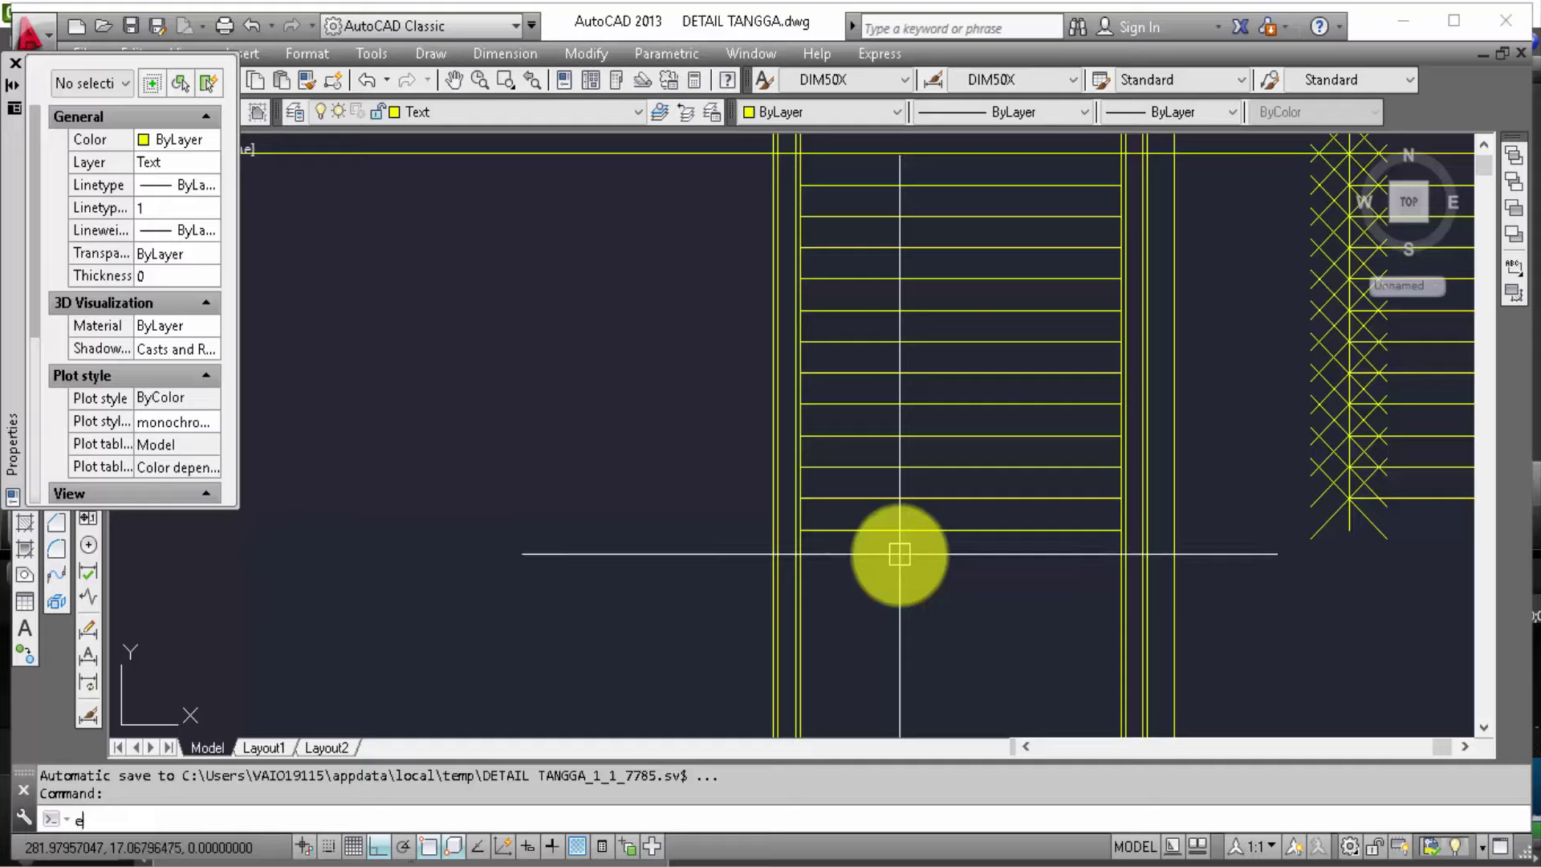
Step: Extend the bottom horizontal line and stretch its left end further left across the stair
key("Return")
key("Return")
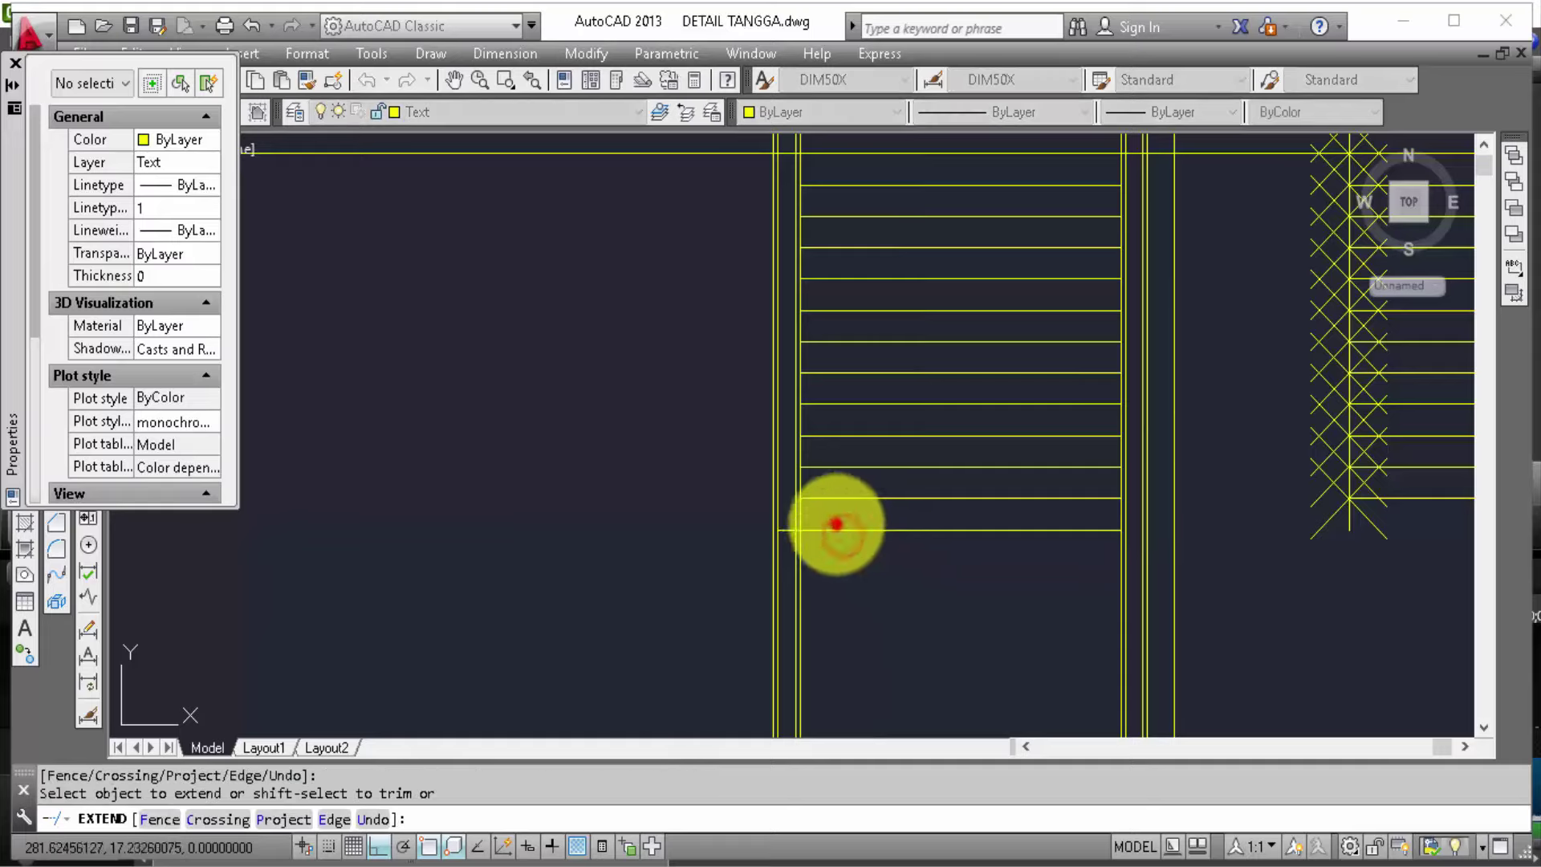
left_click(1084, 528)
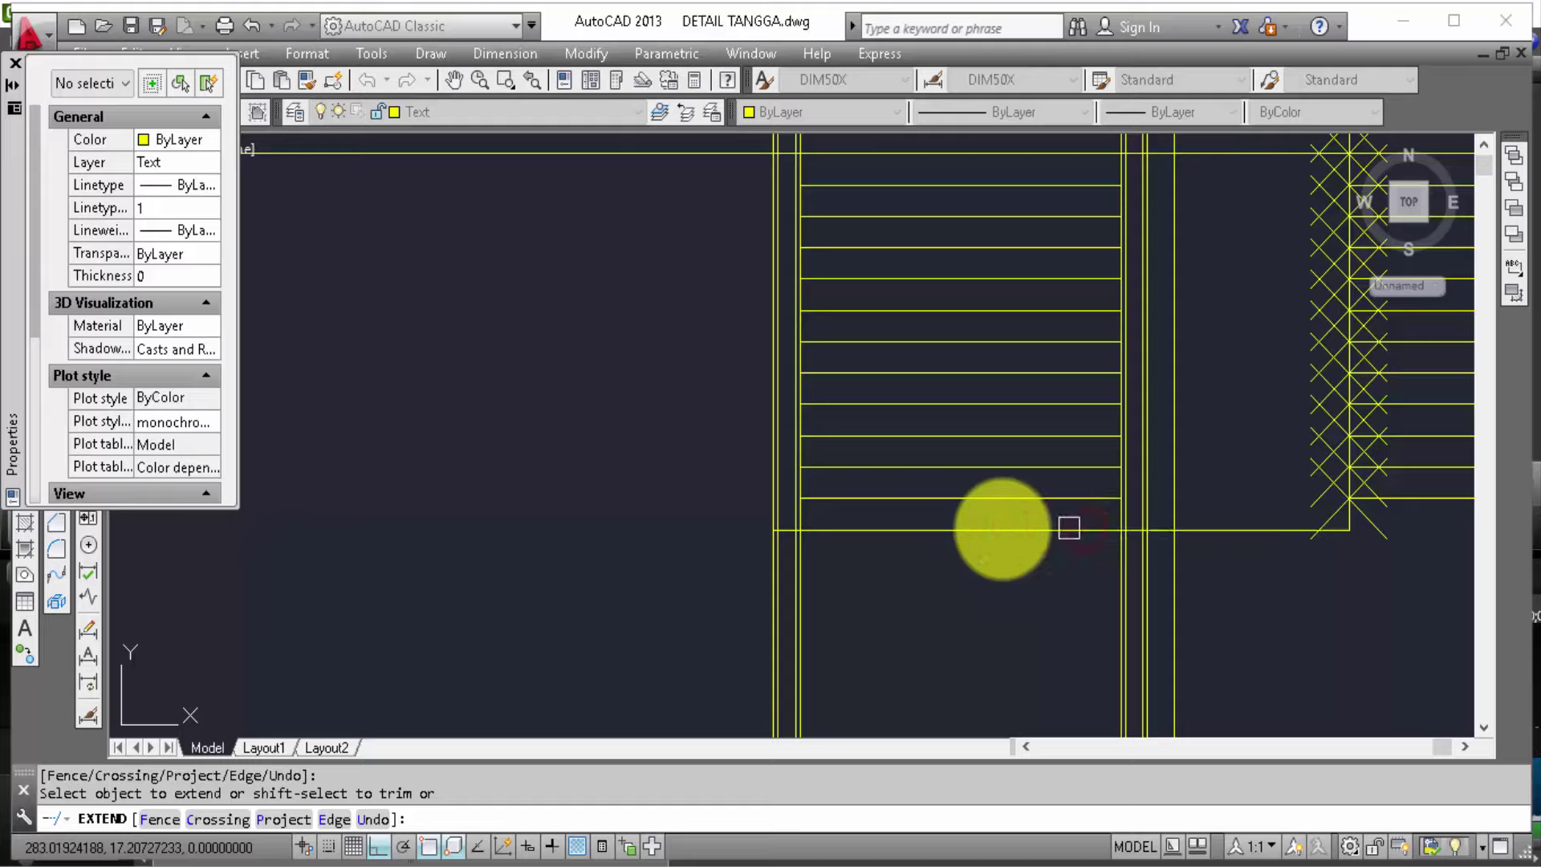
key("Escape")
left_click(878, 528)
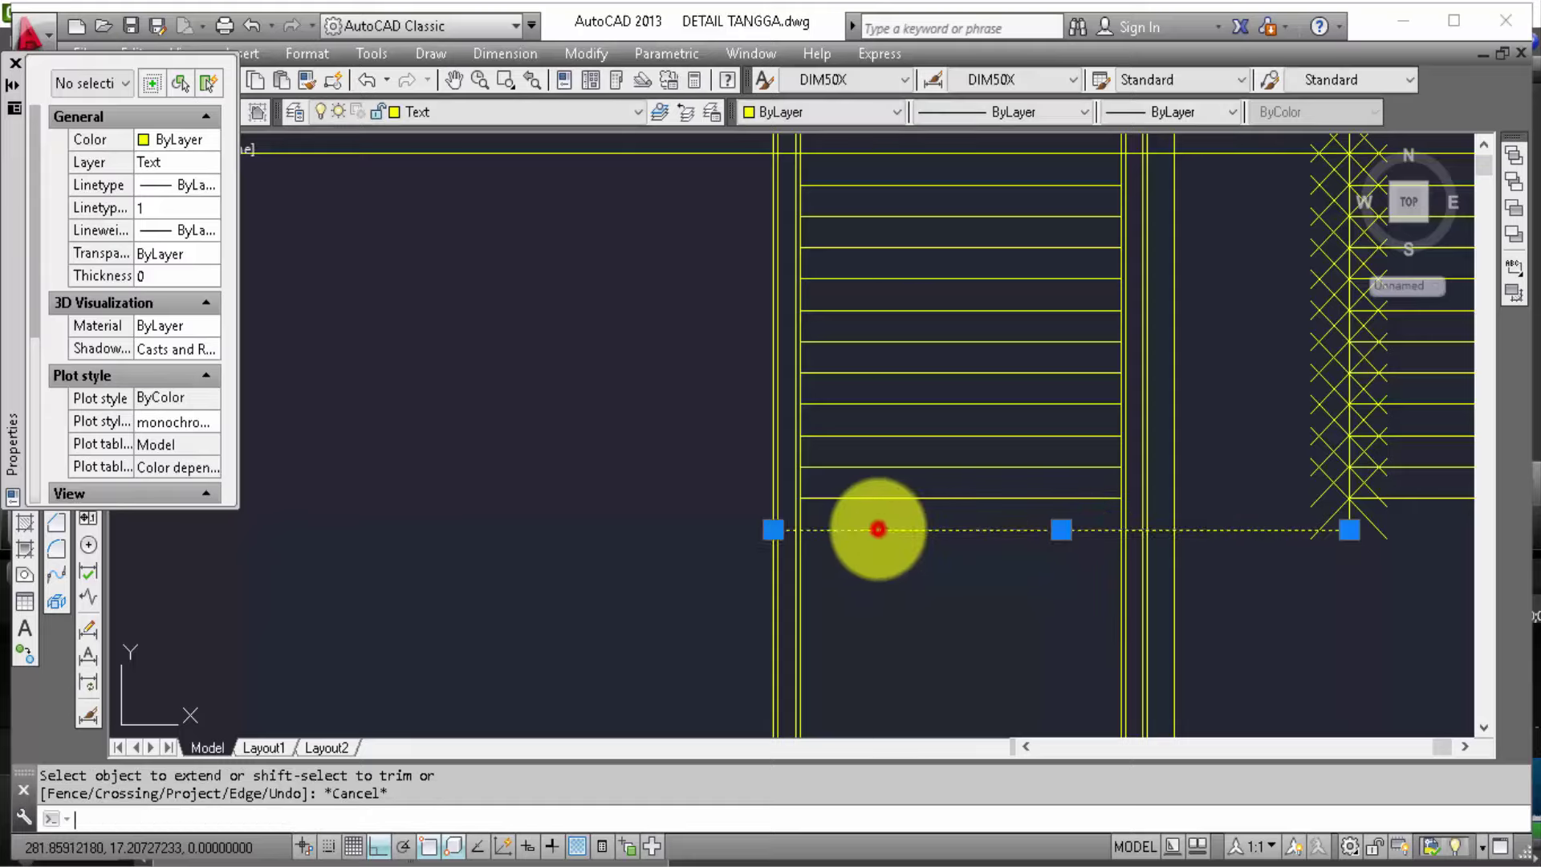
left_click(773, 530)
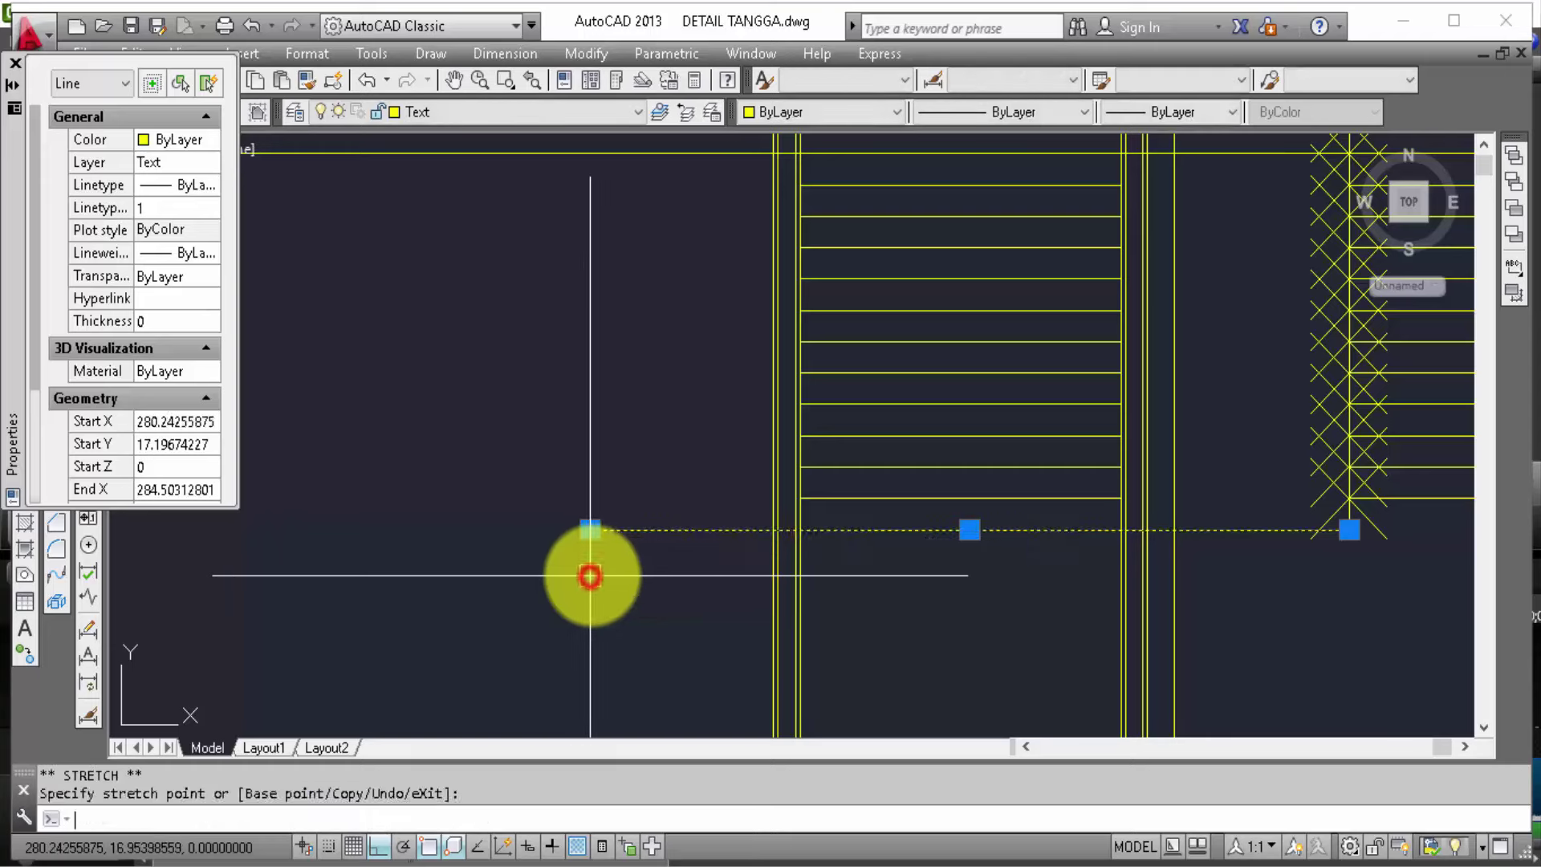
left_click(595, 573)
key("Escape")
Step: Trim the vertical lines below the bottom line, using it as the cutting edge
type("r")
key("Return")
left_click(640, 585)
left_click(561, 451)
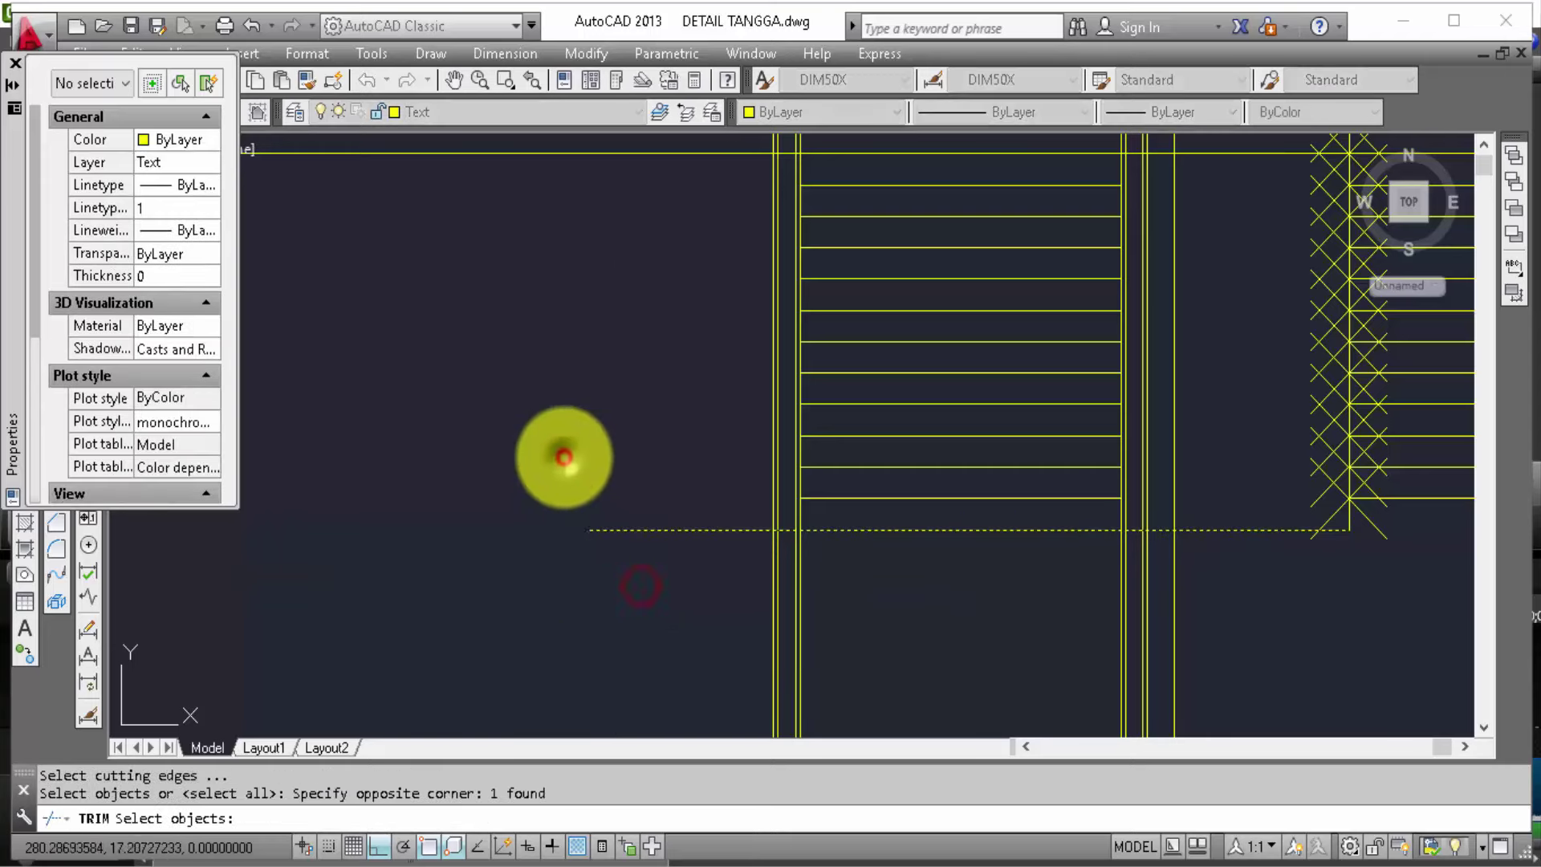
key("Return")
scroll(722, 421, "down", 2)
left_click(1036, 608)
left_click(637, 530)
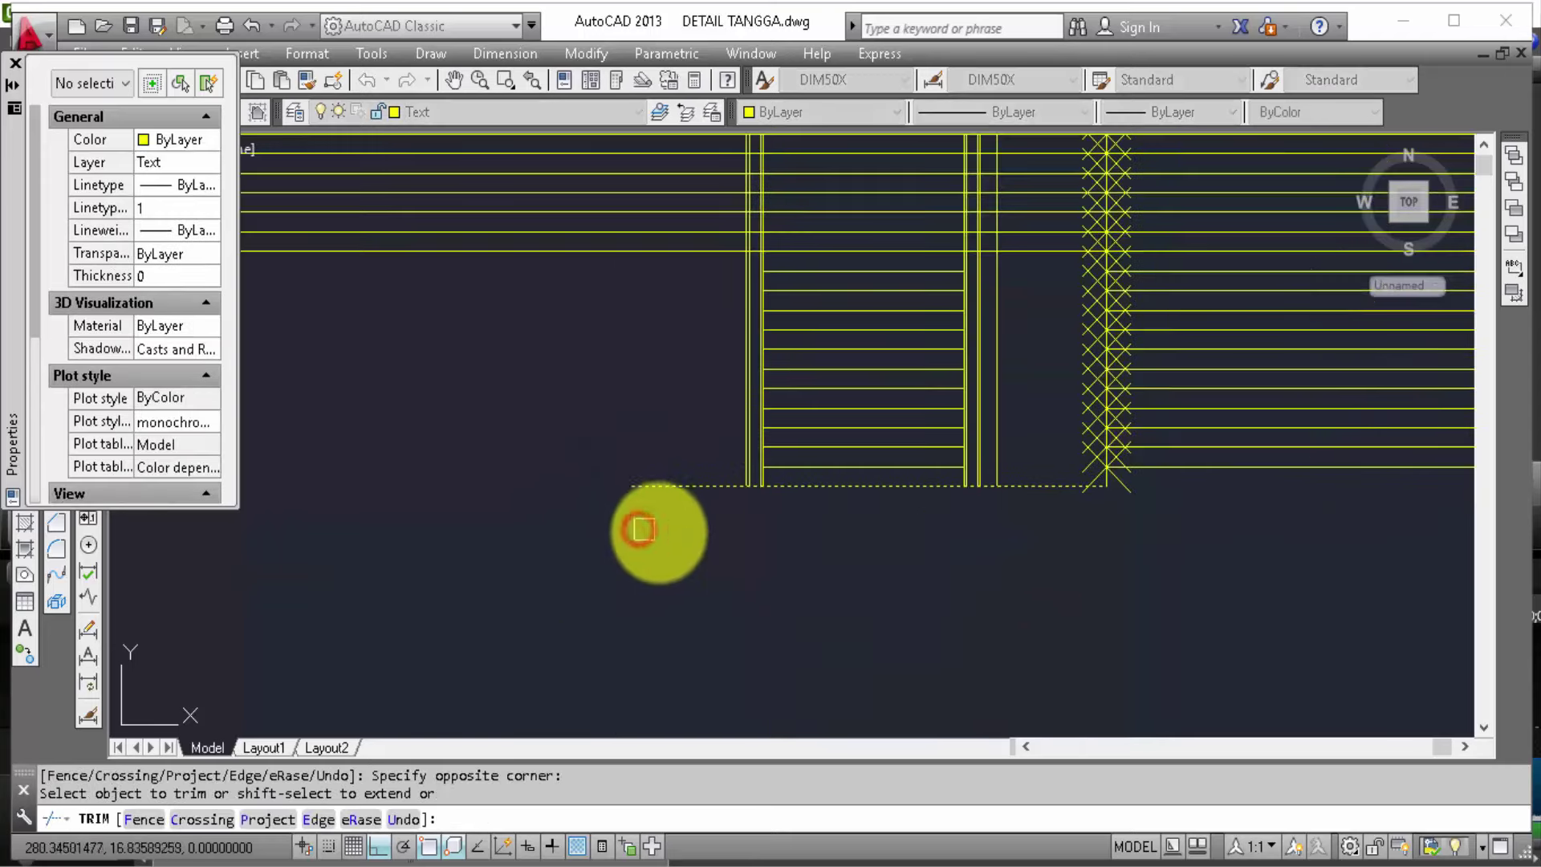
middle_click_drag(636, 533, 750, 612)
key("Escape")
scroll(998, 541, "up", 2)
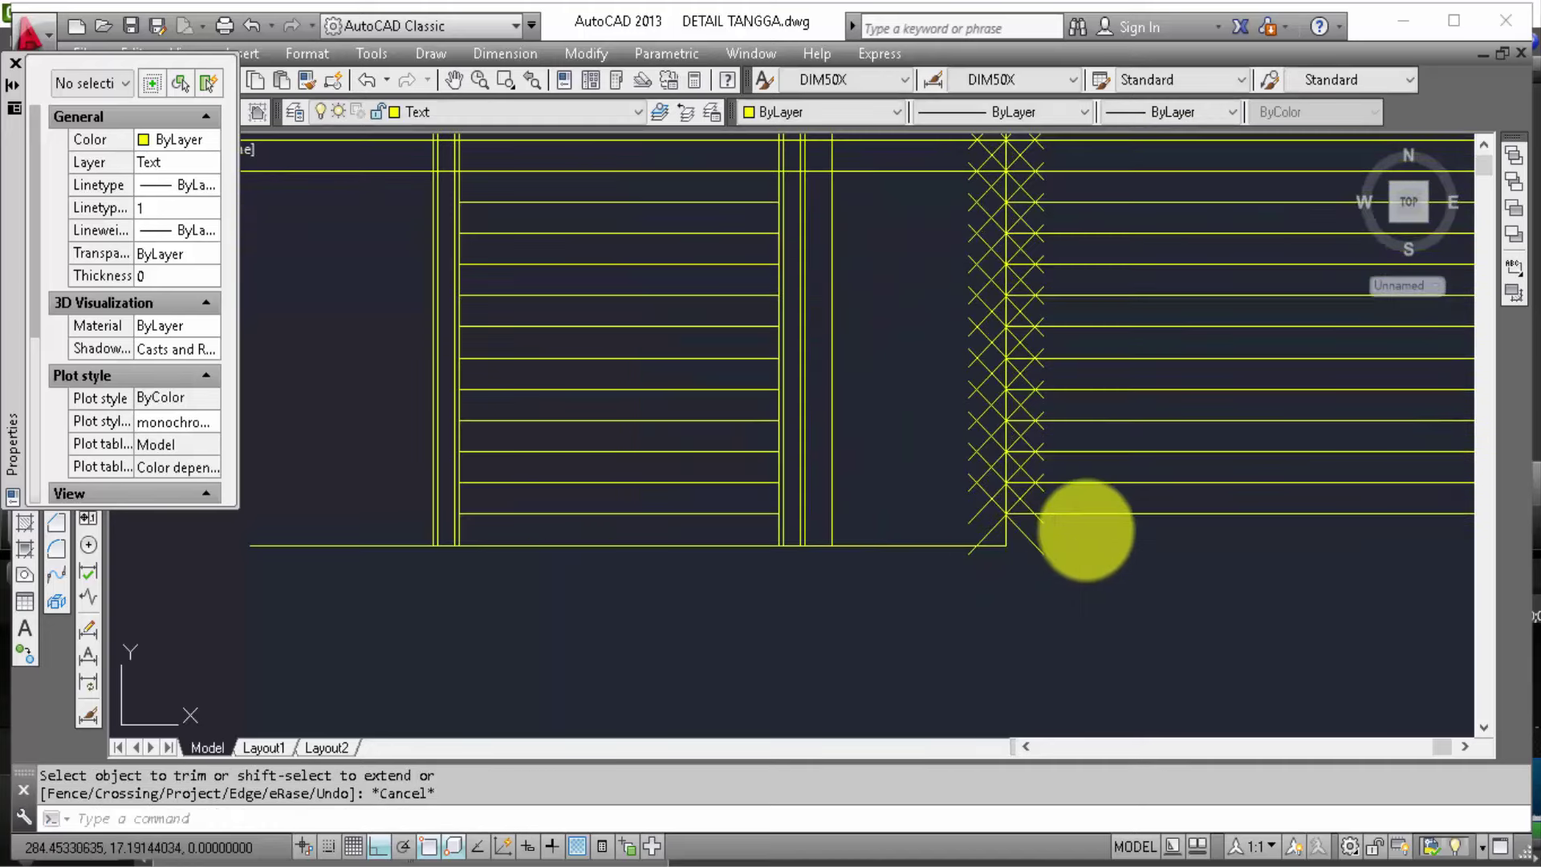
Step: Erase the 24 leftover lines beside the hatch
left_click(1094, 525)
left_click(973, 217)
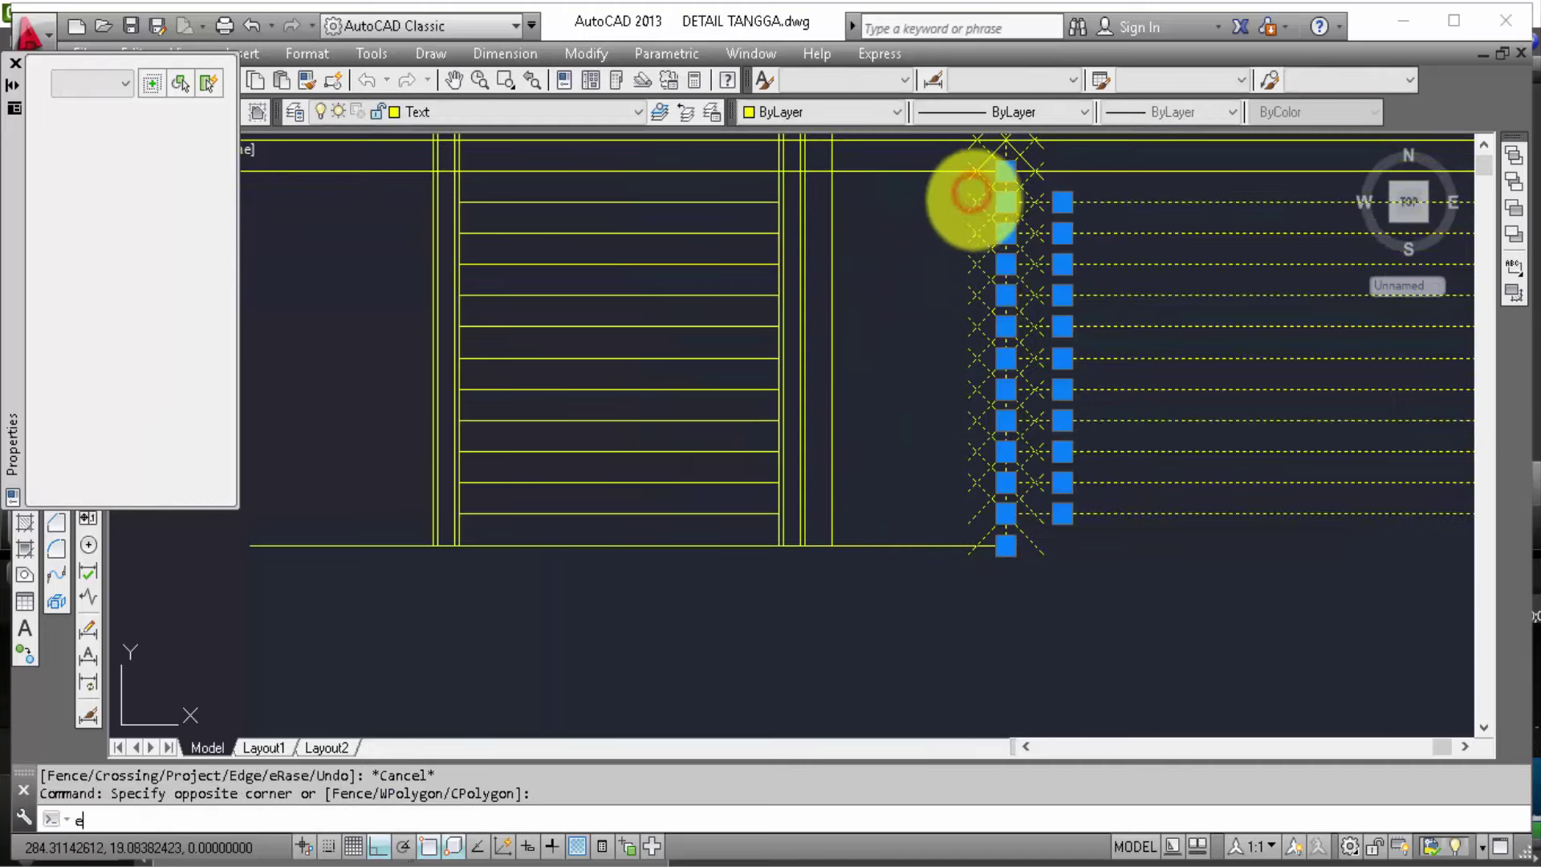
type("e")
key("Return")
middle_click_drag(1079, 440, 1108, 485)
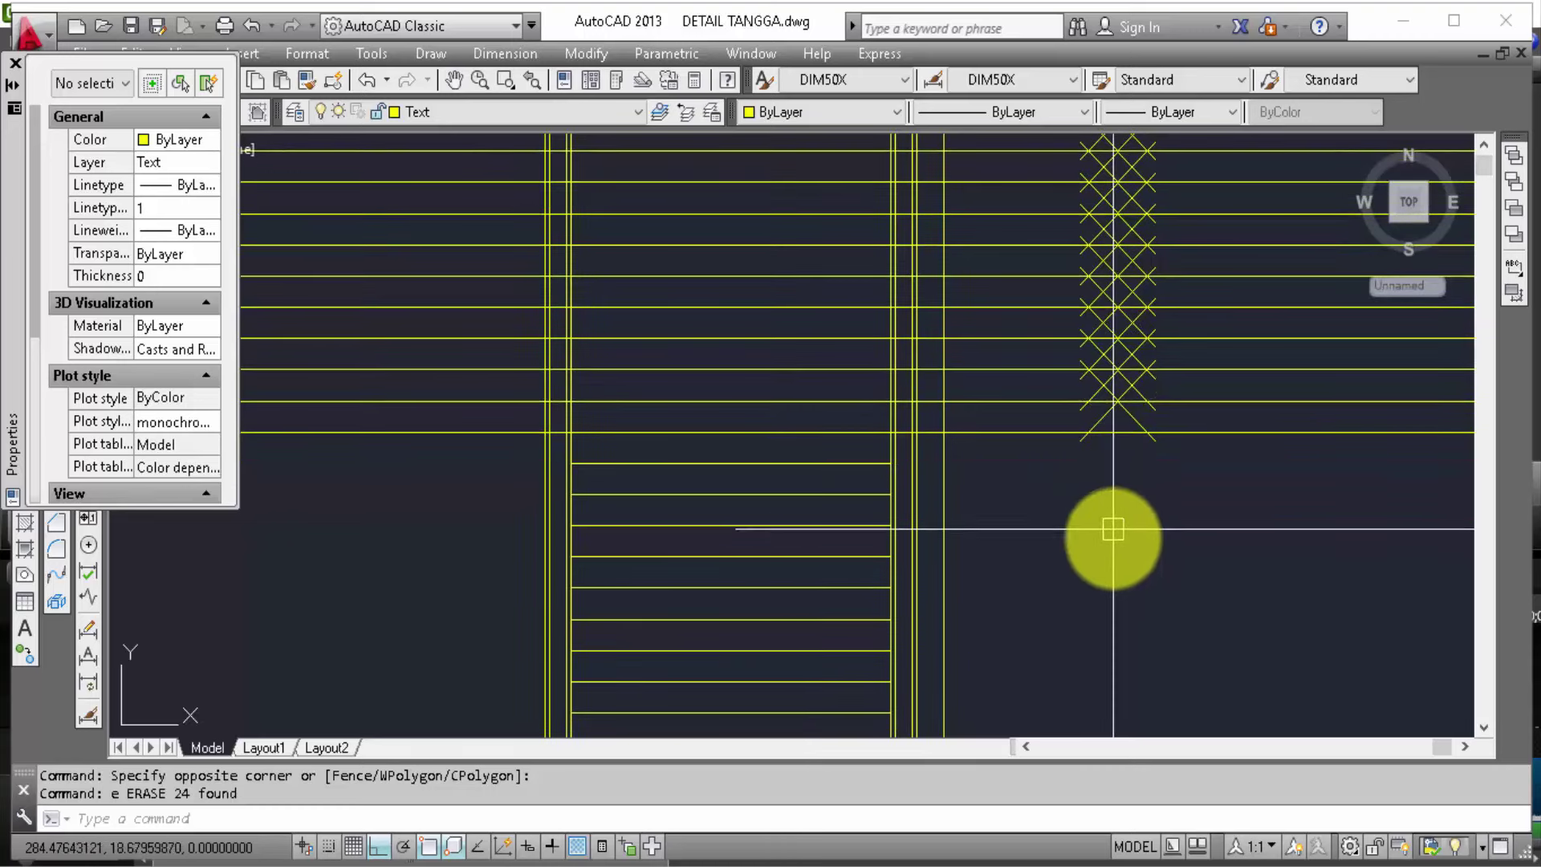
middle_click_drag(1100, 544, 936, 575)
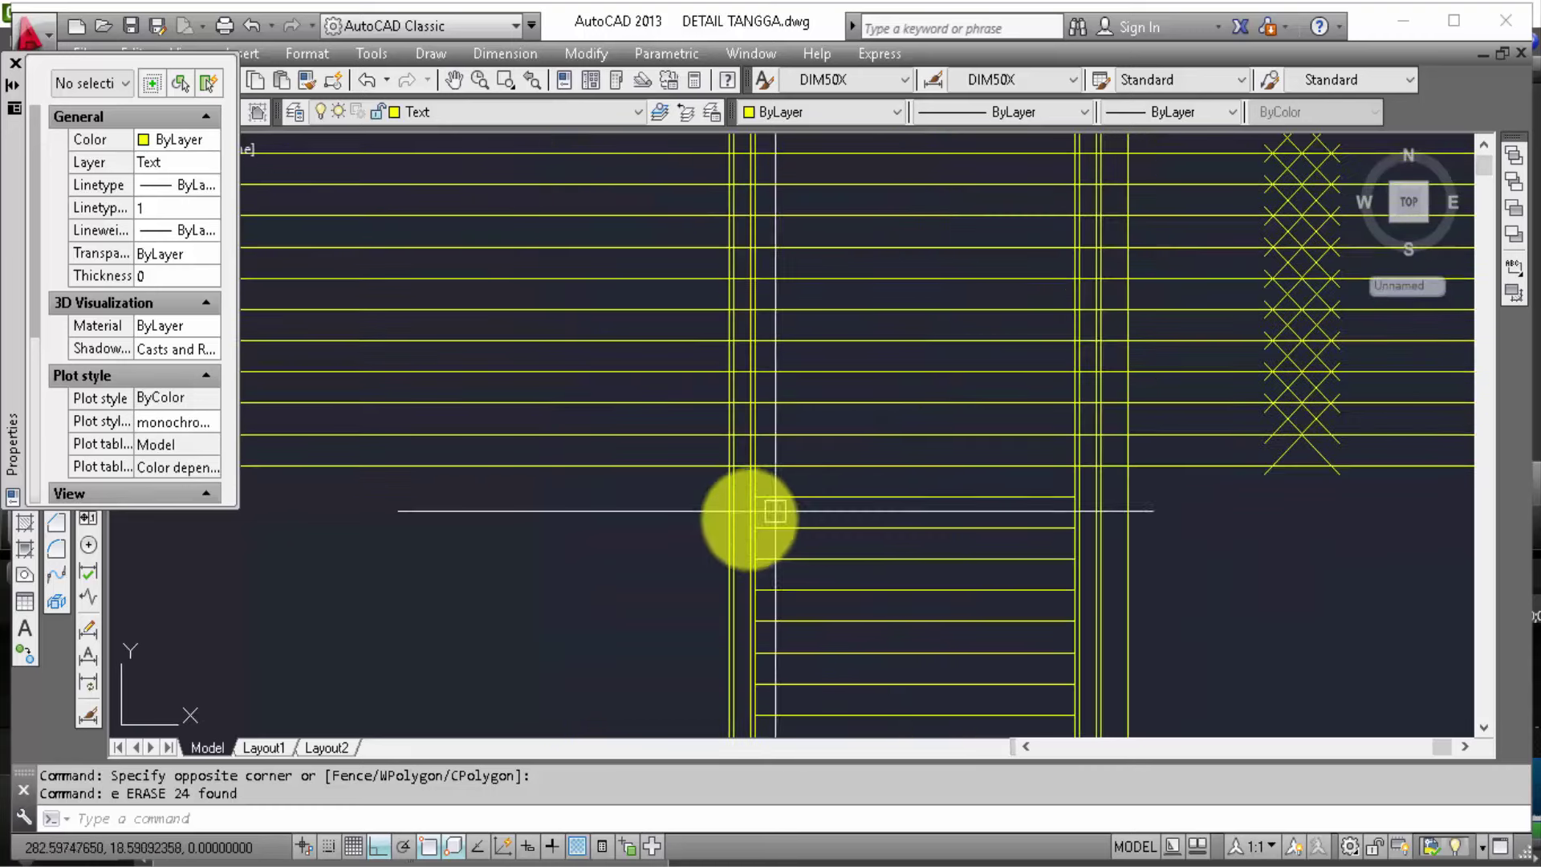
scroll(752, 554, "down", 2)
scroll(862, 427, "down", 2)
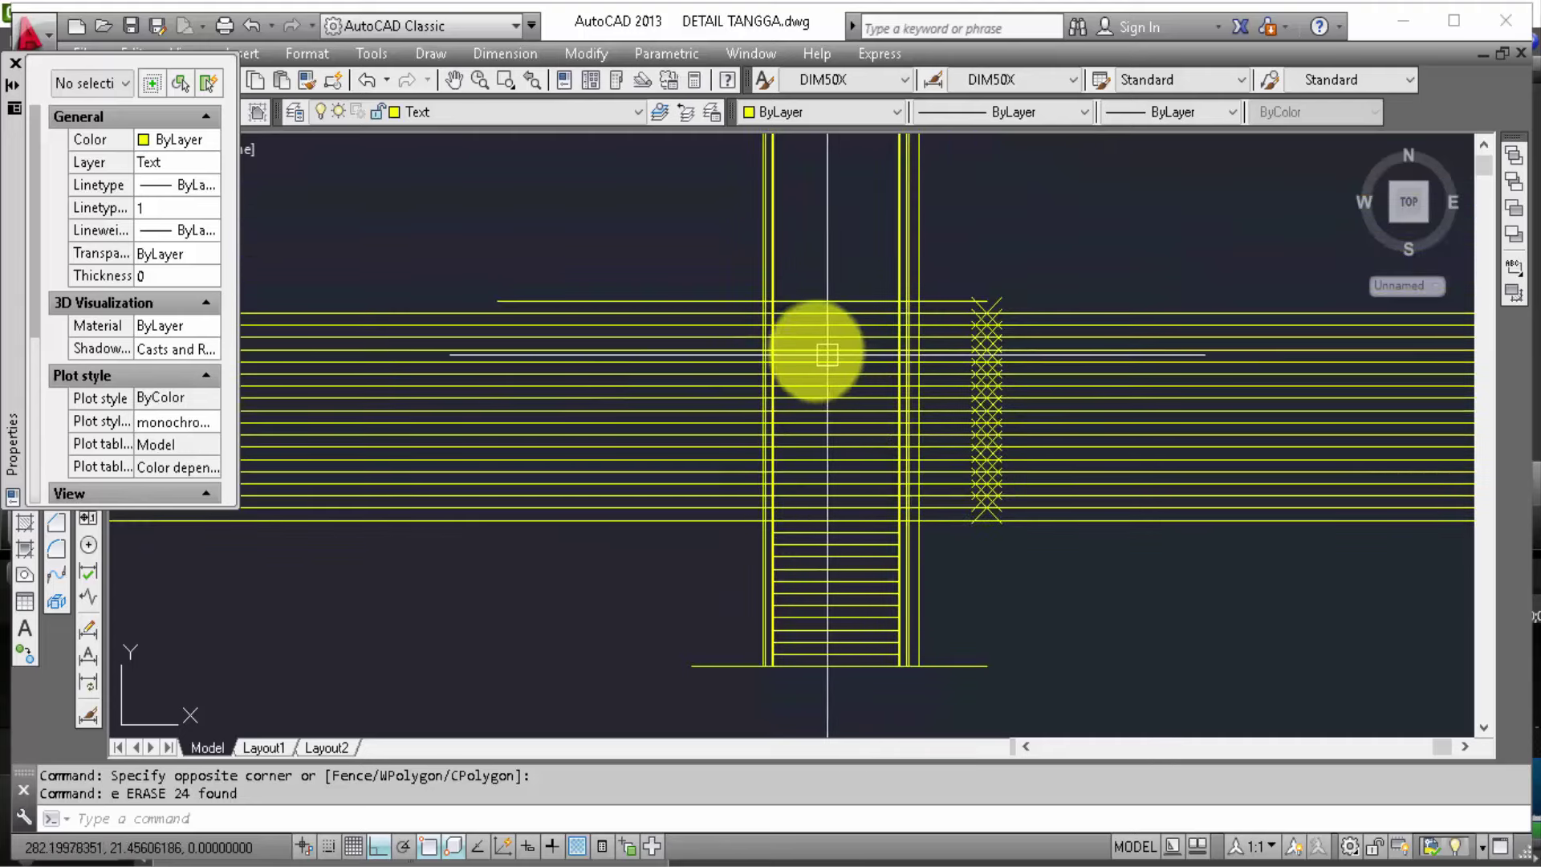
scroll(788, 337, "up", 2)
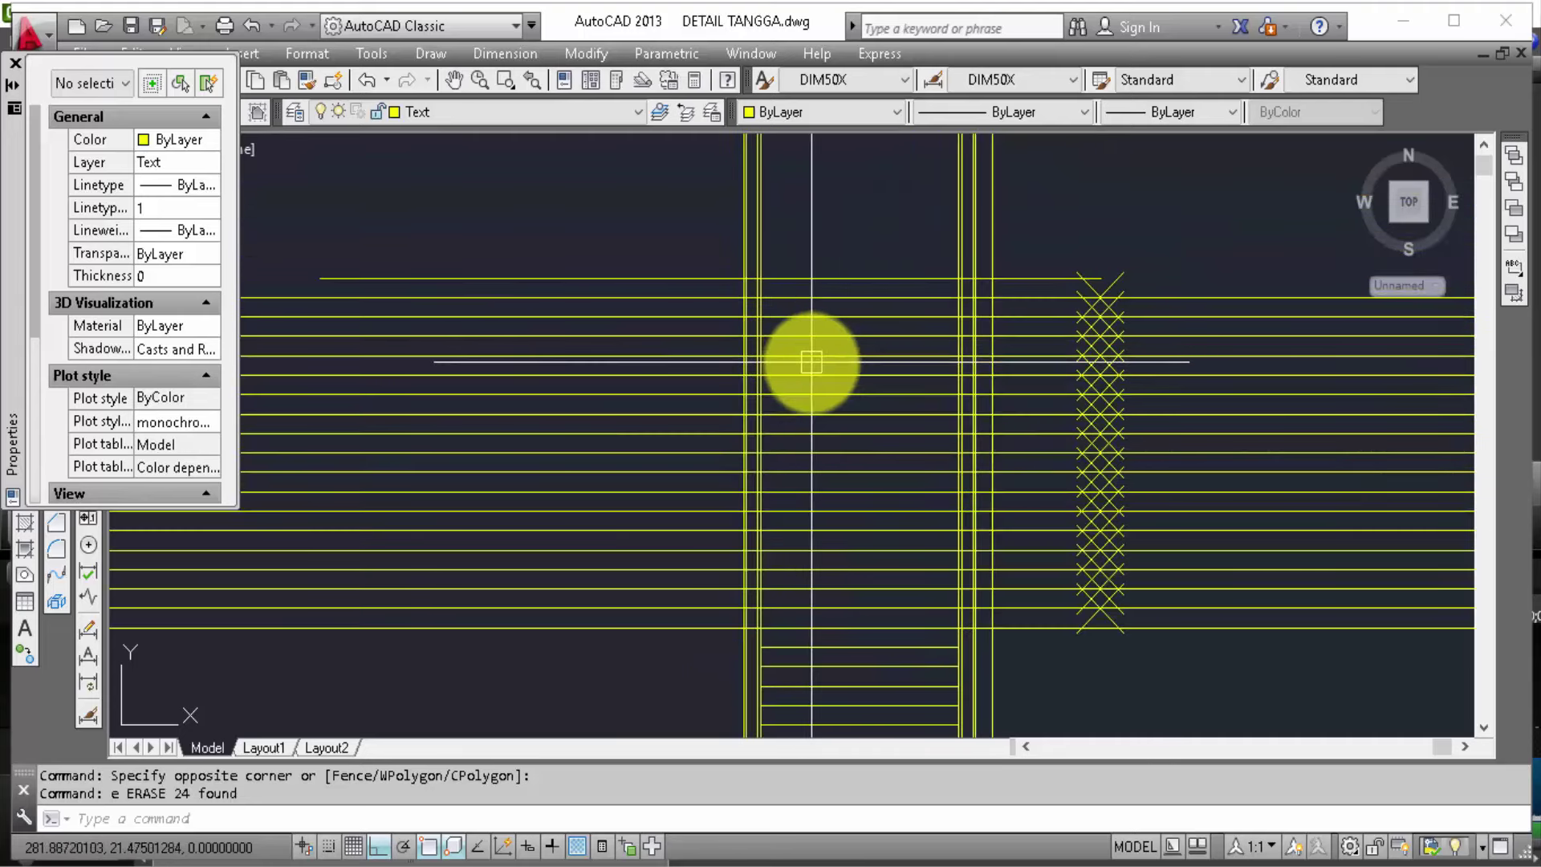
Step: Begin another trim operation with the TR command
type("tr")
key("Return")
scroll(733, 672, "up", 2)
Step: Trim away the vertical stair edge lines above the chosen cutting edge
scroll(735, 634, "up", 2)
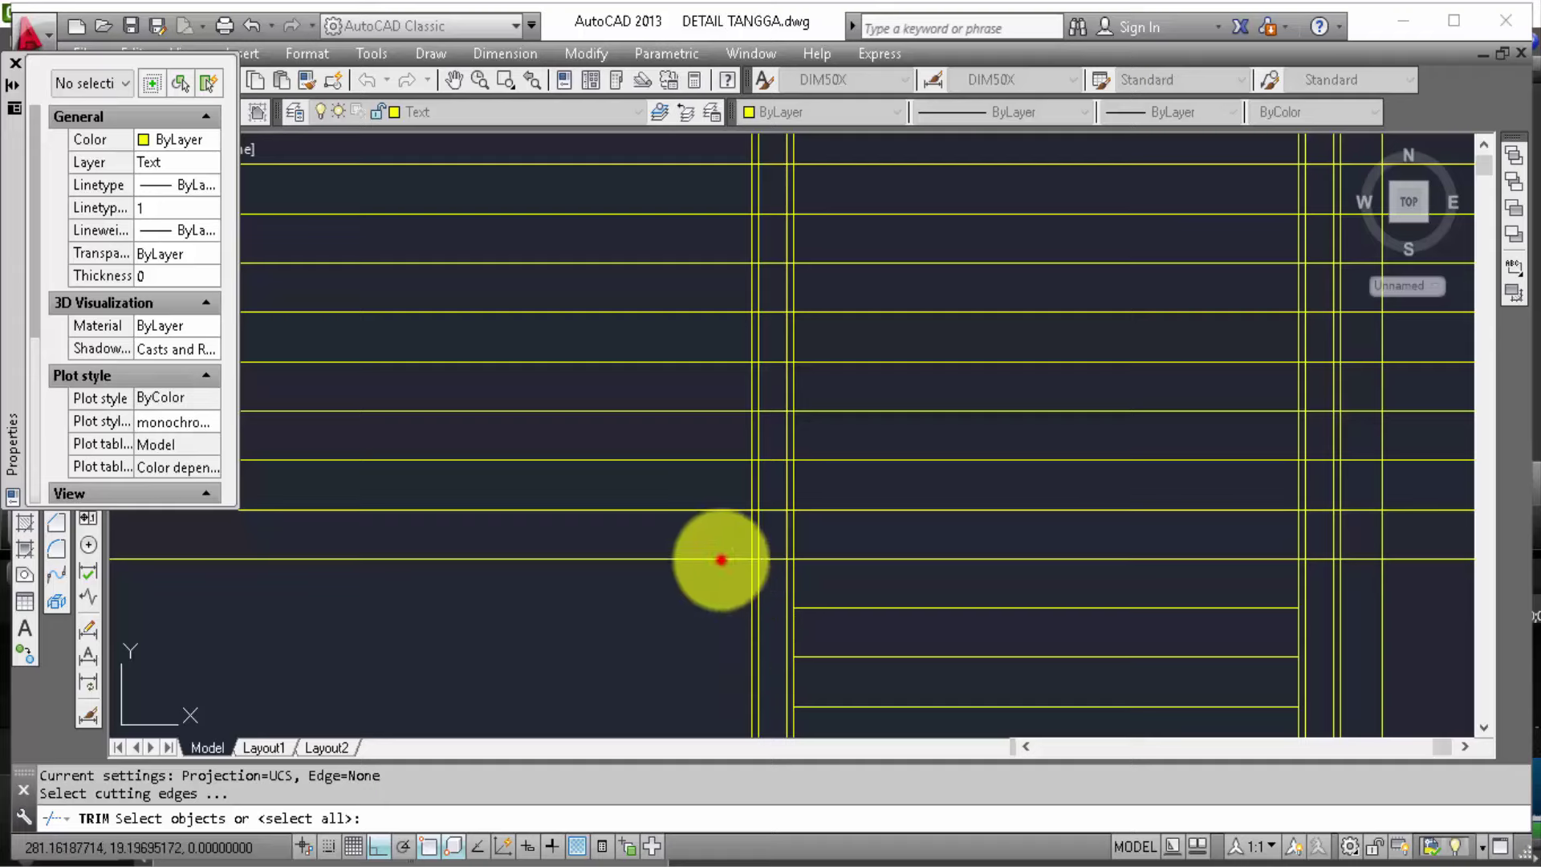
right_click(721, 559)
left_click(807, 536)
left_click(664, 520)
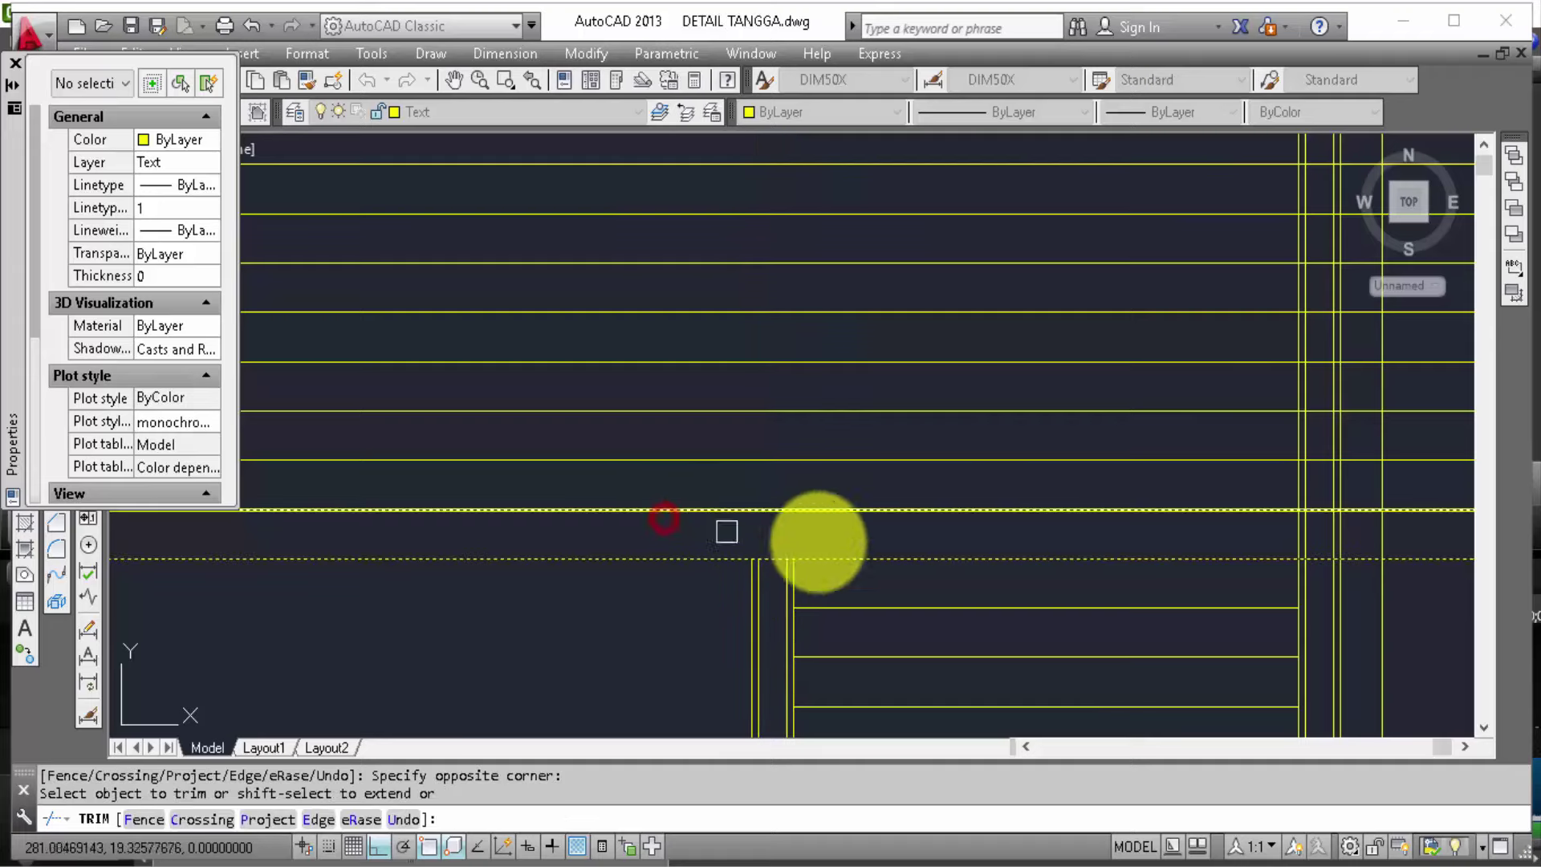
mouse_move(1328, 544)
middle_mouse_down()
mouse_move(1184, 552)
mouse_move(1119, 509)
mouse_move(1140, 497)
mouse_move(1135, 155)
middle_mouse_up()
scroll(1119, 506, "down", 2)
key("Escape")
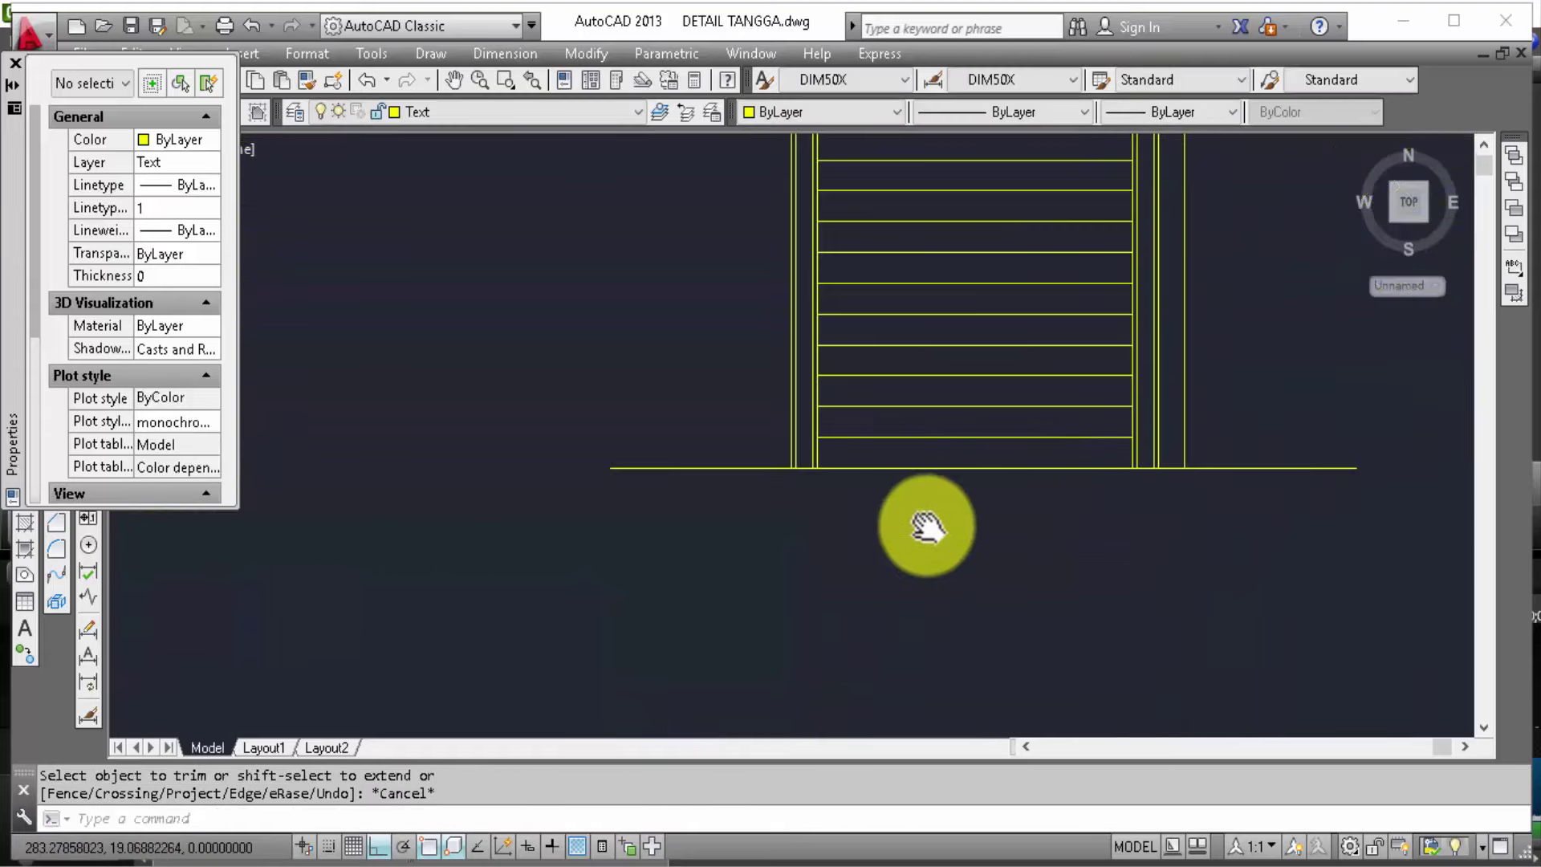
Step: Stretch the left end of the horizontal line above the treads further left
middle_click_drag(927, 527, 930, 512)
middle_click_drag(943, 702, 932, 646)
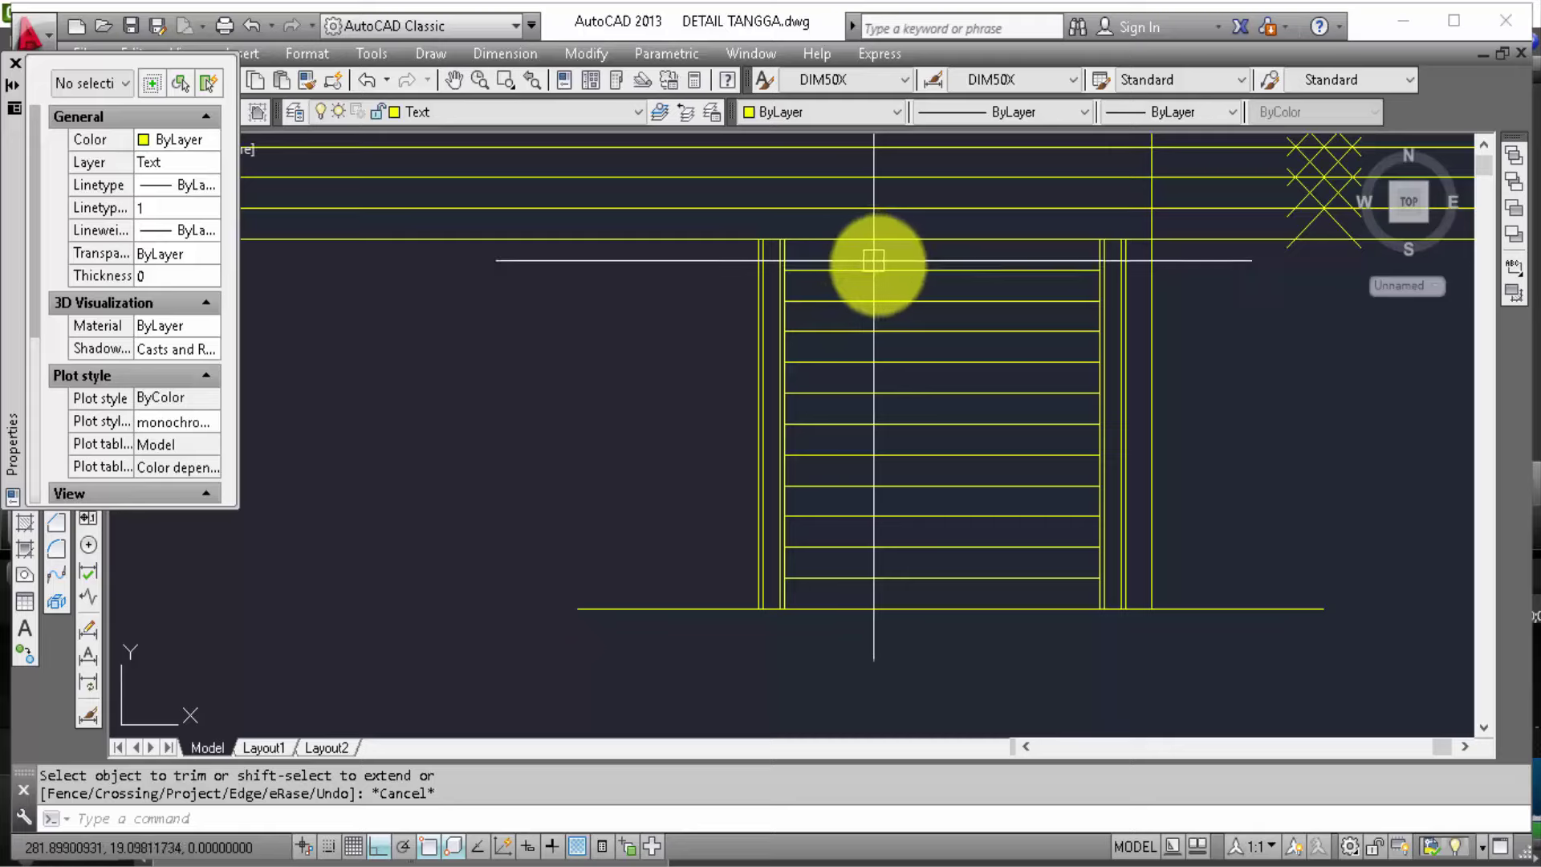
middle_click_drag(848, 365, 843, 354)
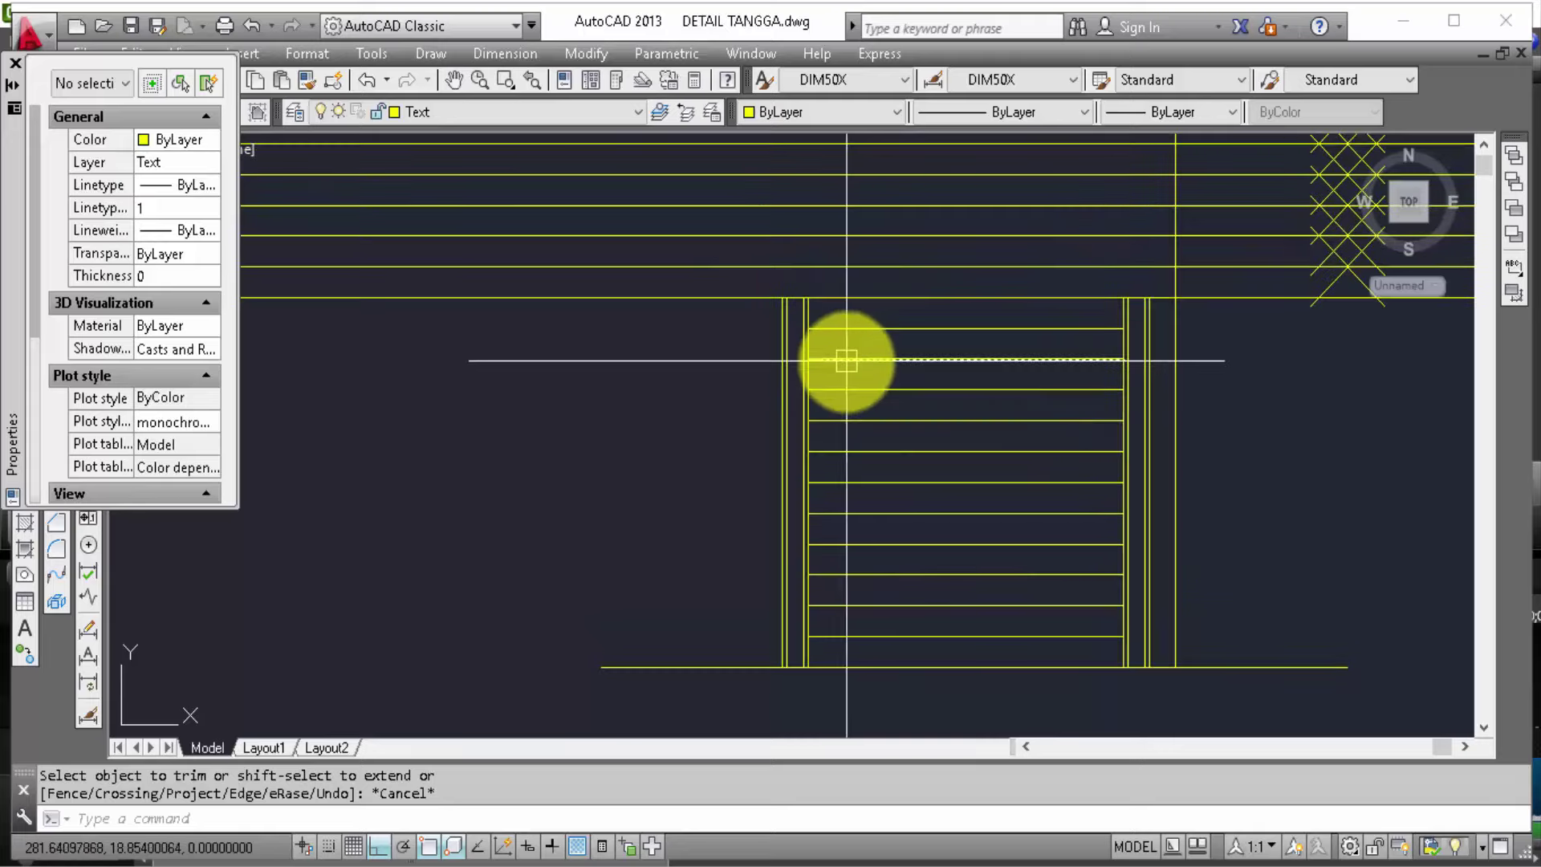
left_click(835, 338)
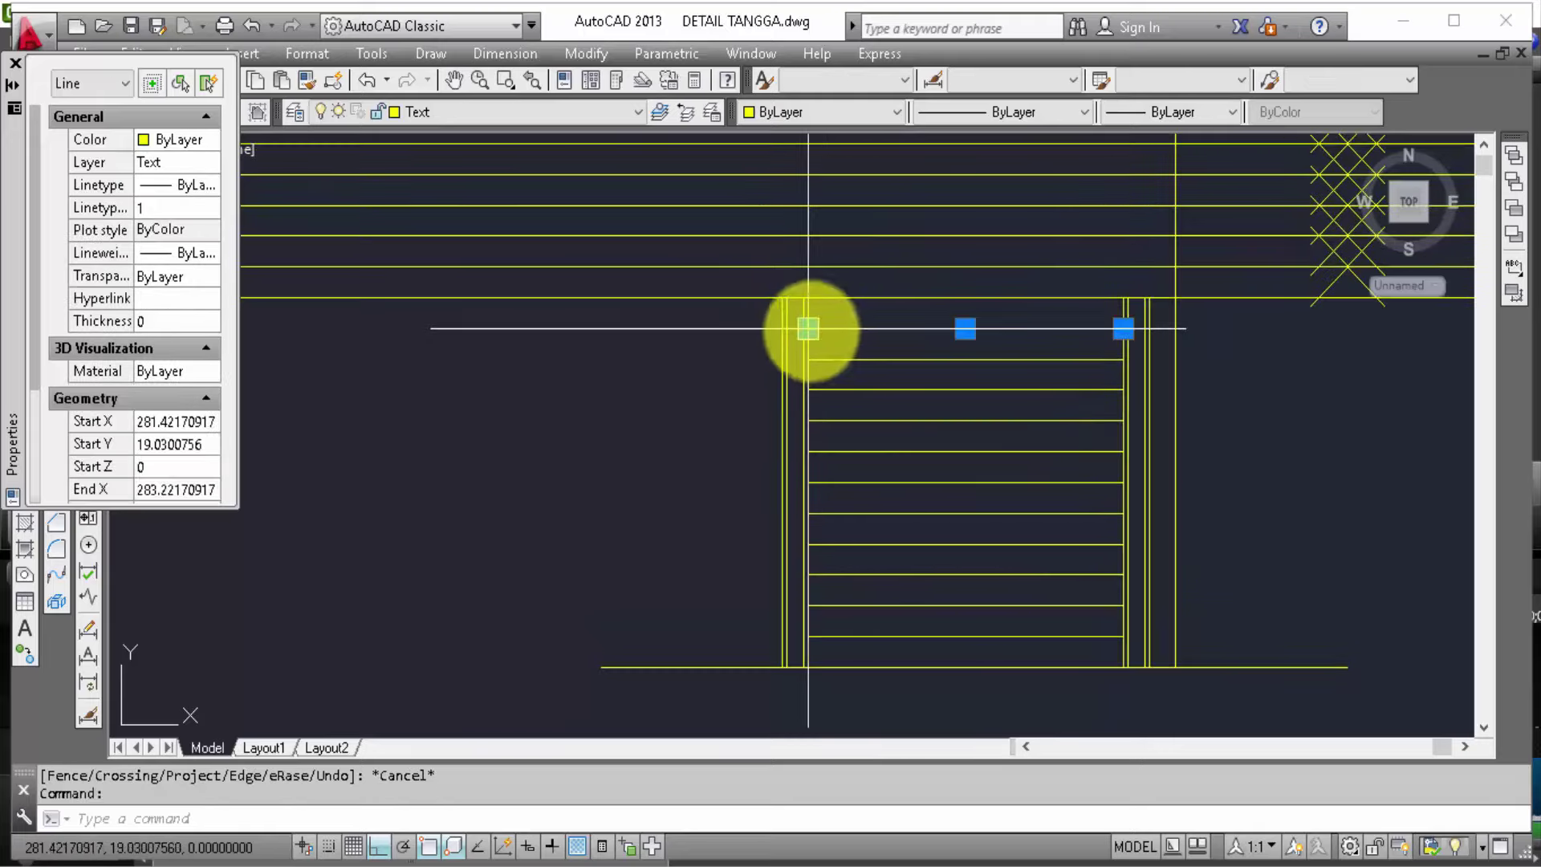
left_click(808, 328)
left_click(714, 357)
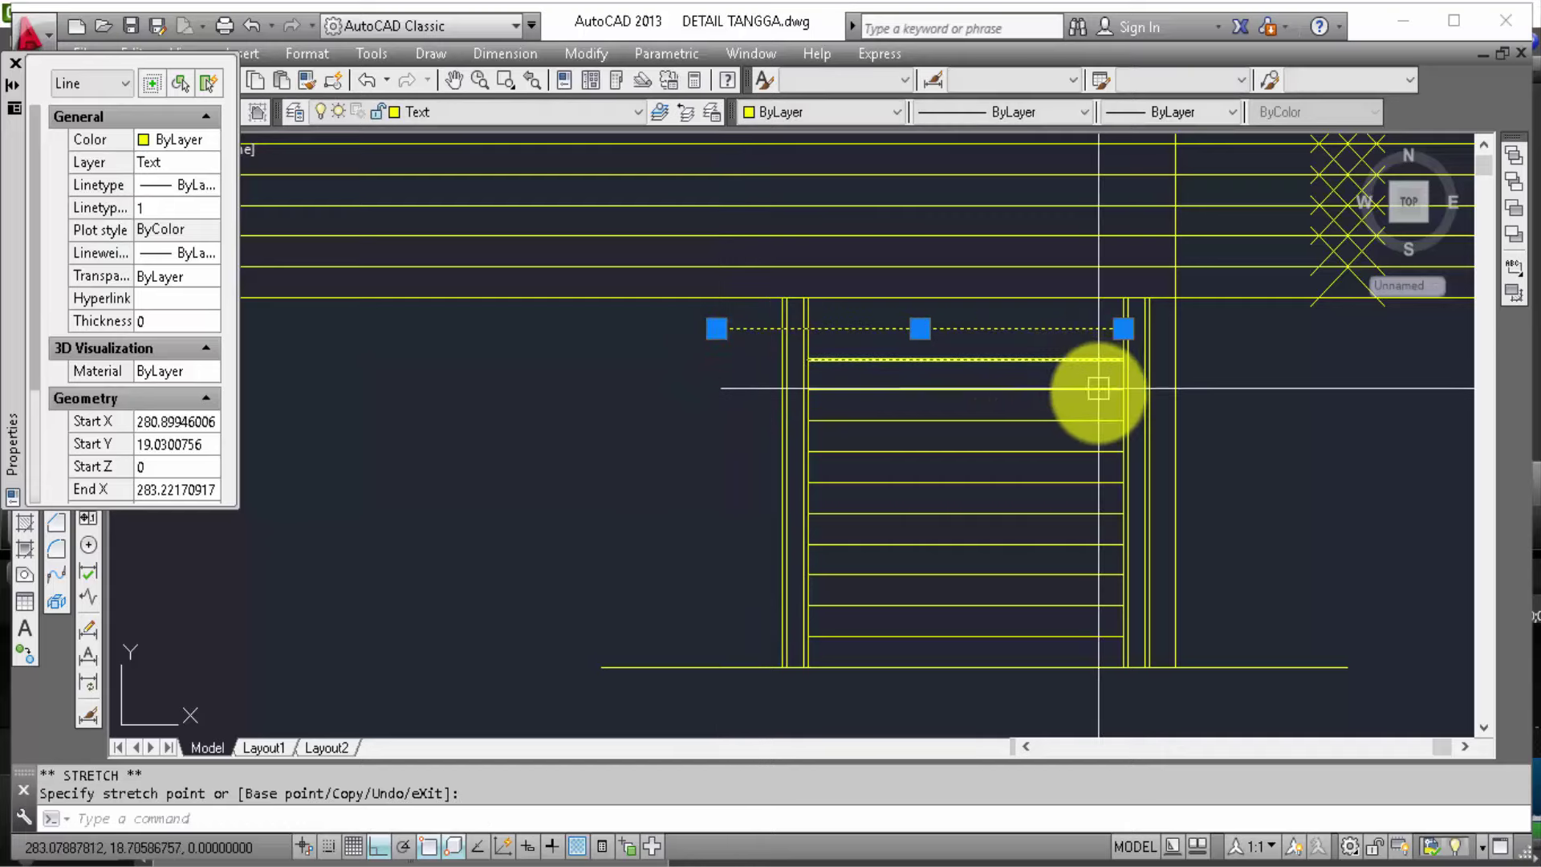
key("Escape")
Step: Start a trim using all objects as cutting edges, then cancel it
type("tr")
key("Return")
scroll(799, 328, "up", 5)
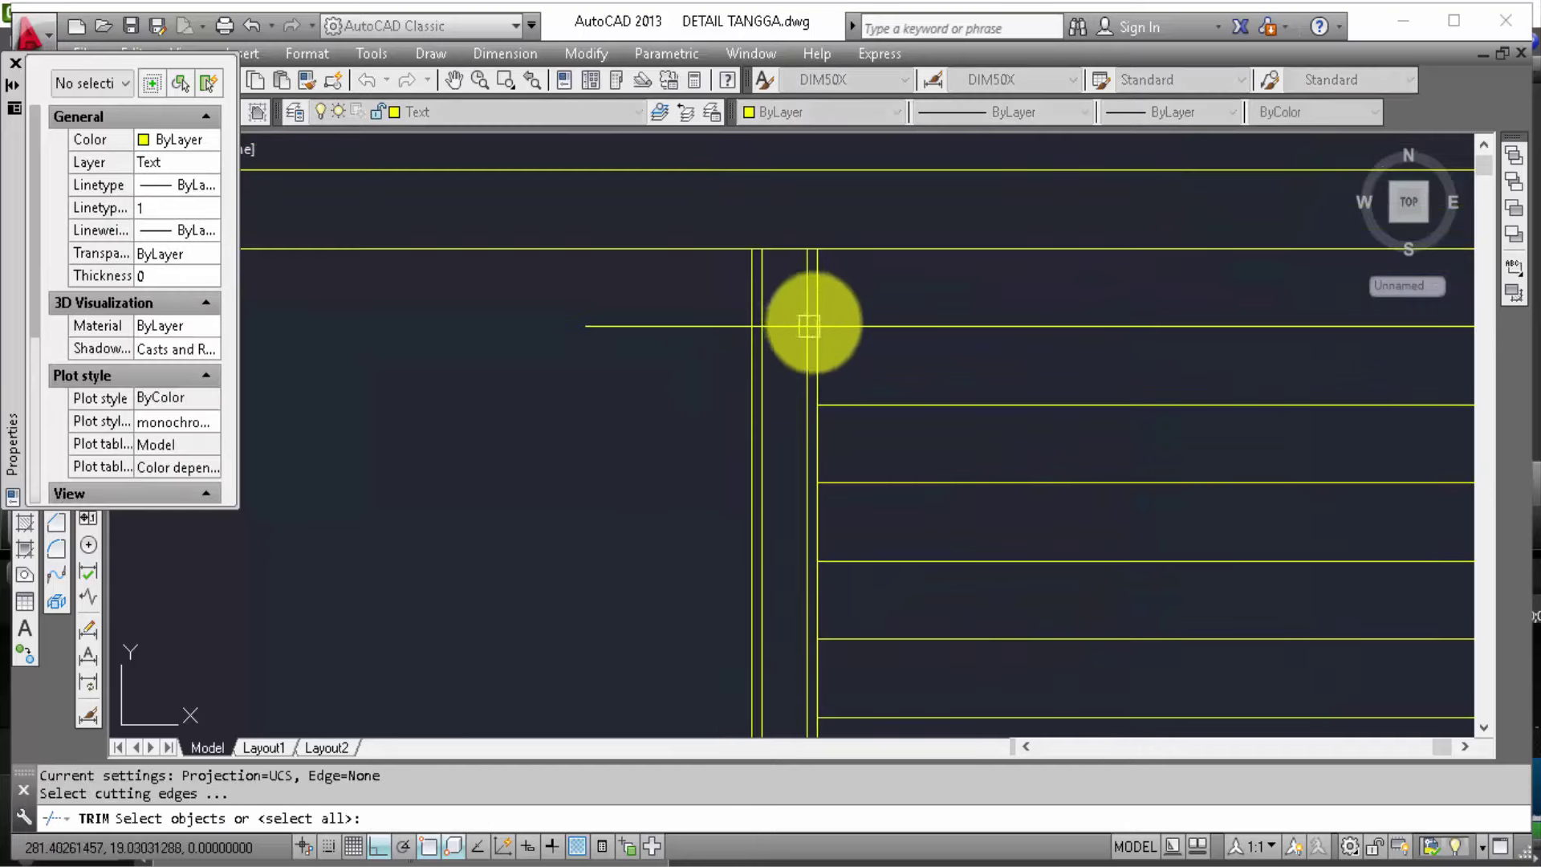
key("Return")
left_click(859, 297)
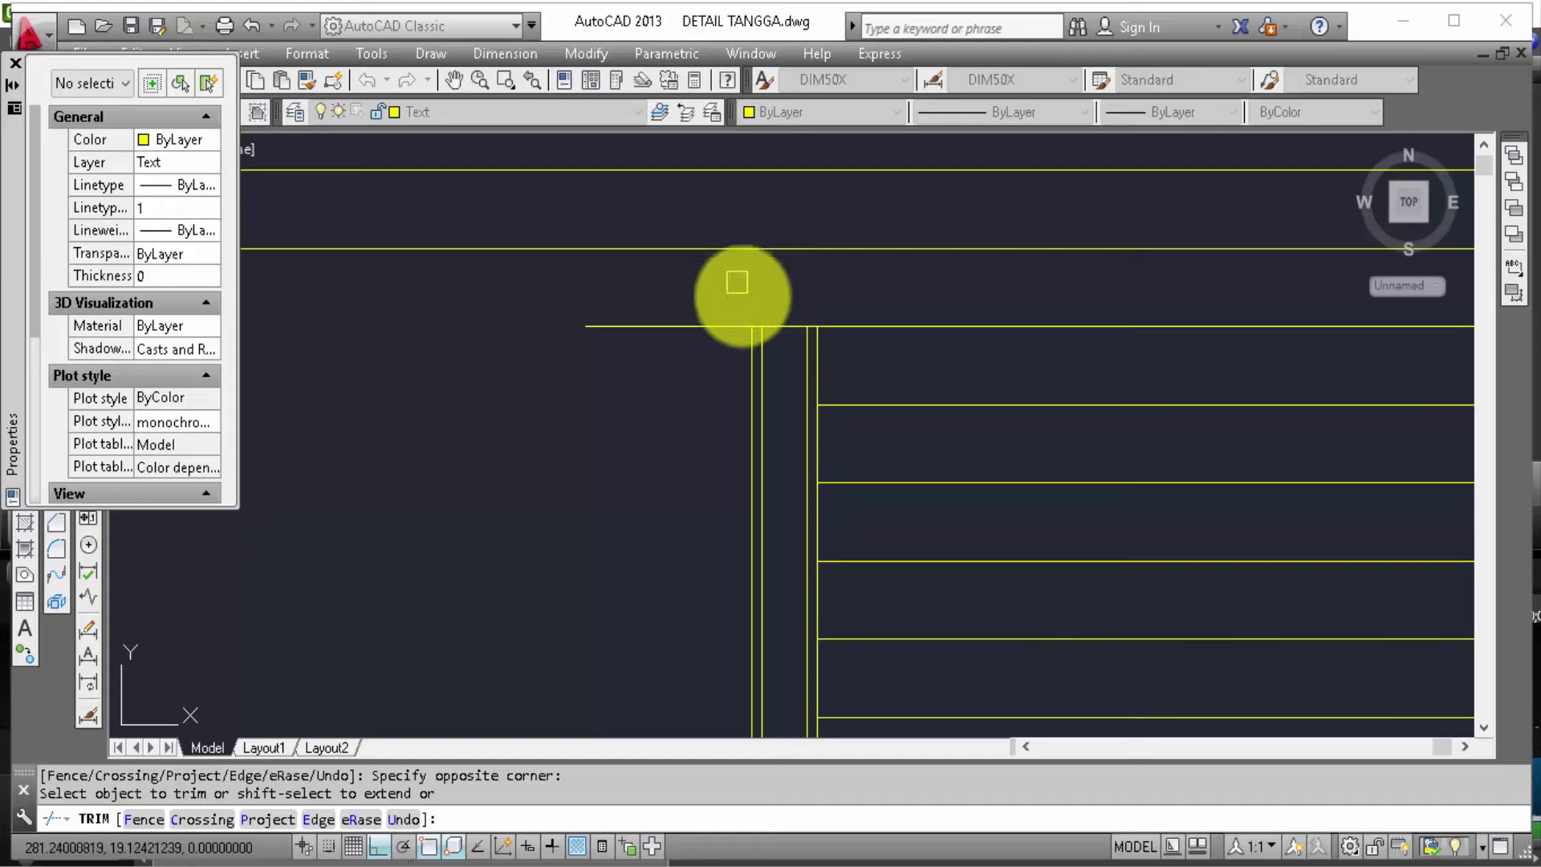
key("Escape")
scroll(883, 587, "down", 4)
scroll(923, 674, "down", 1)
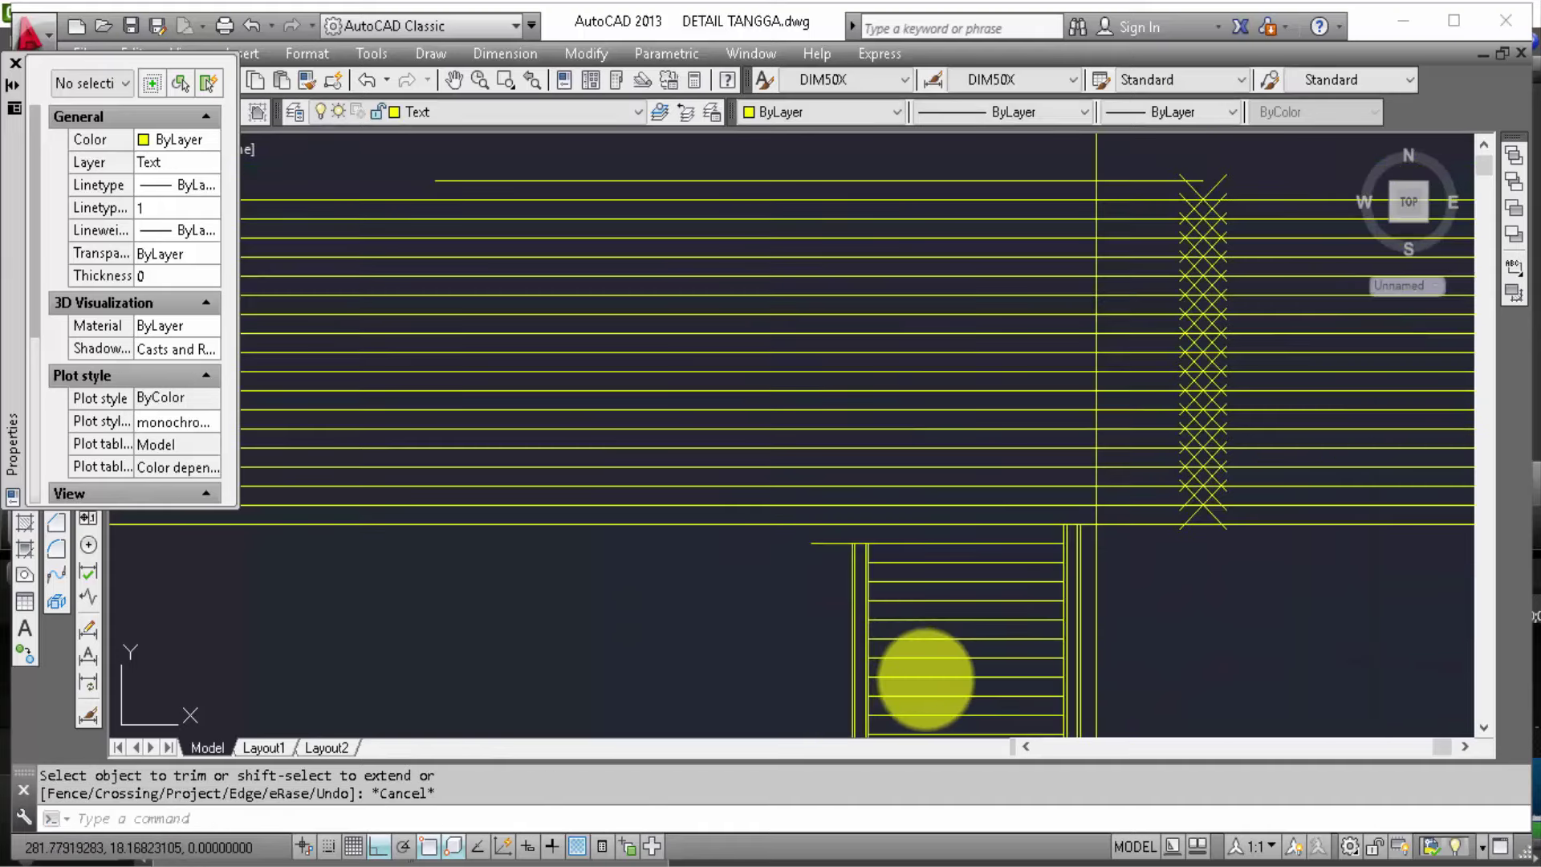
scroll(927, 678, "down", 3)
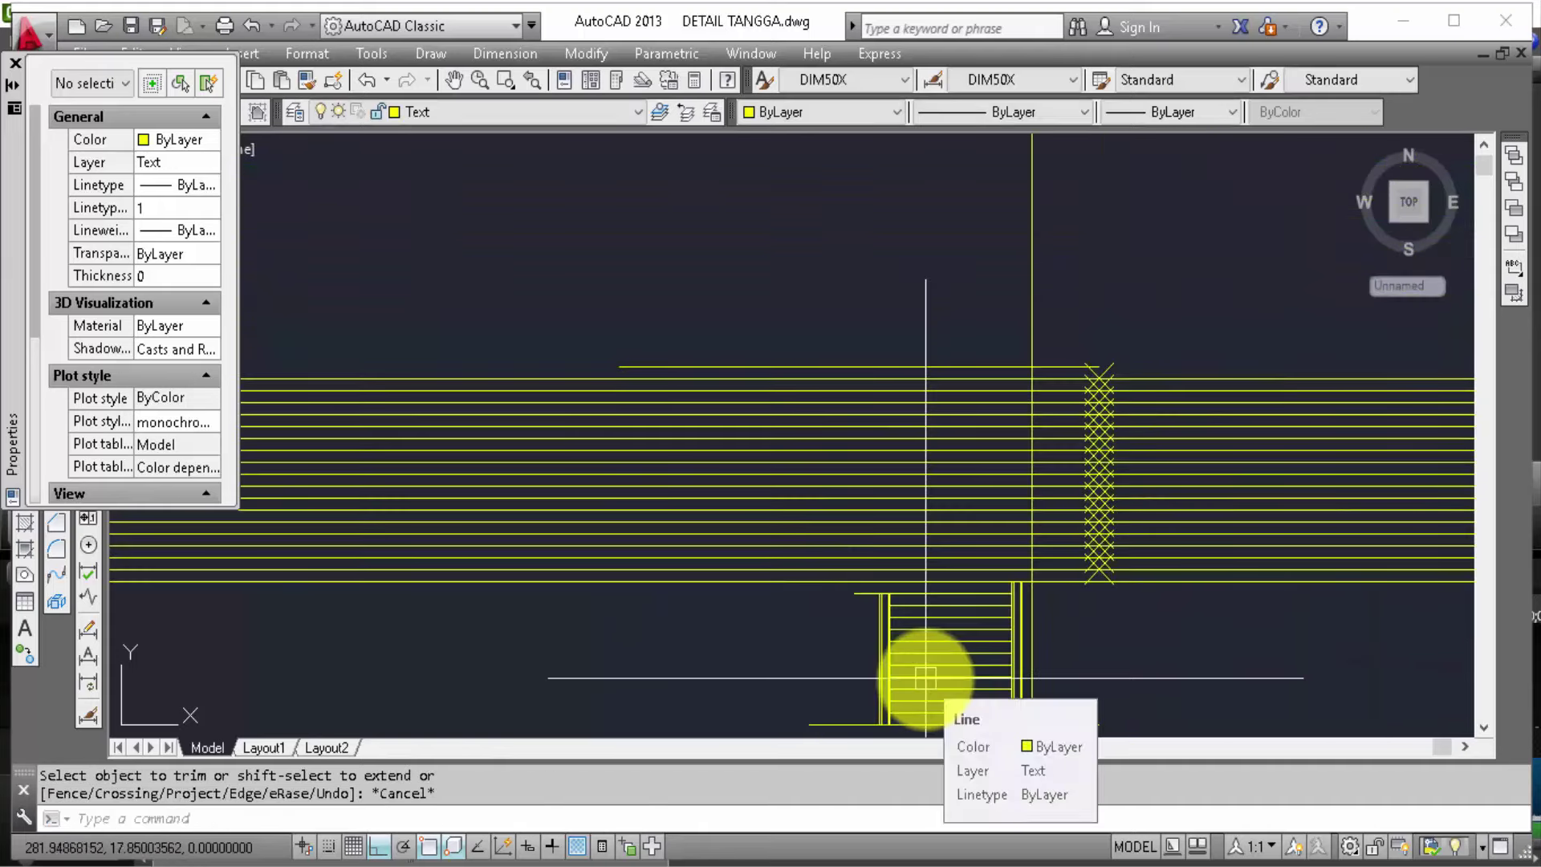
Step: Drop vertical XLINE construction lines from the stair plan's tread edges into the section
type("x")
key("Return")
type("v")
key("Return")
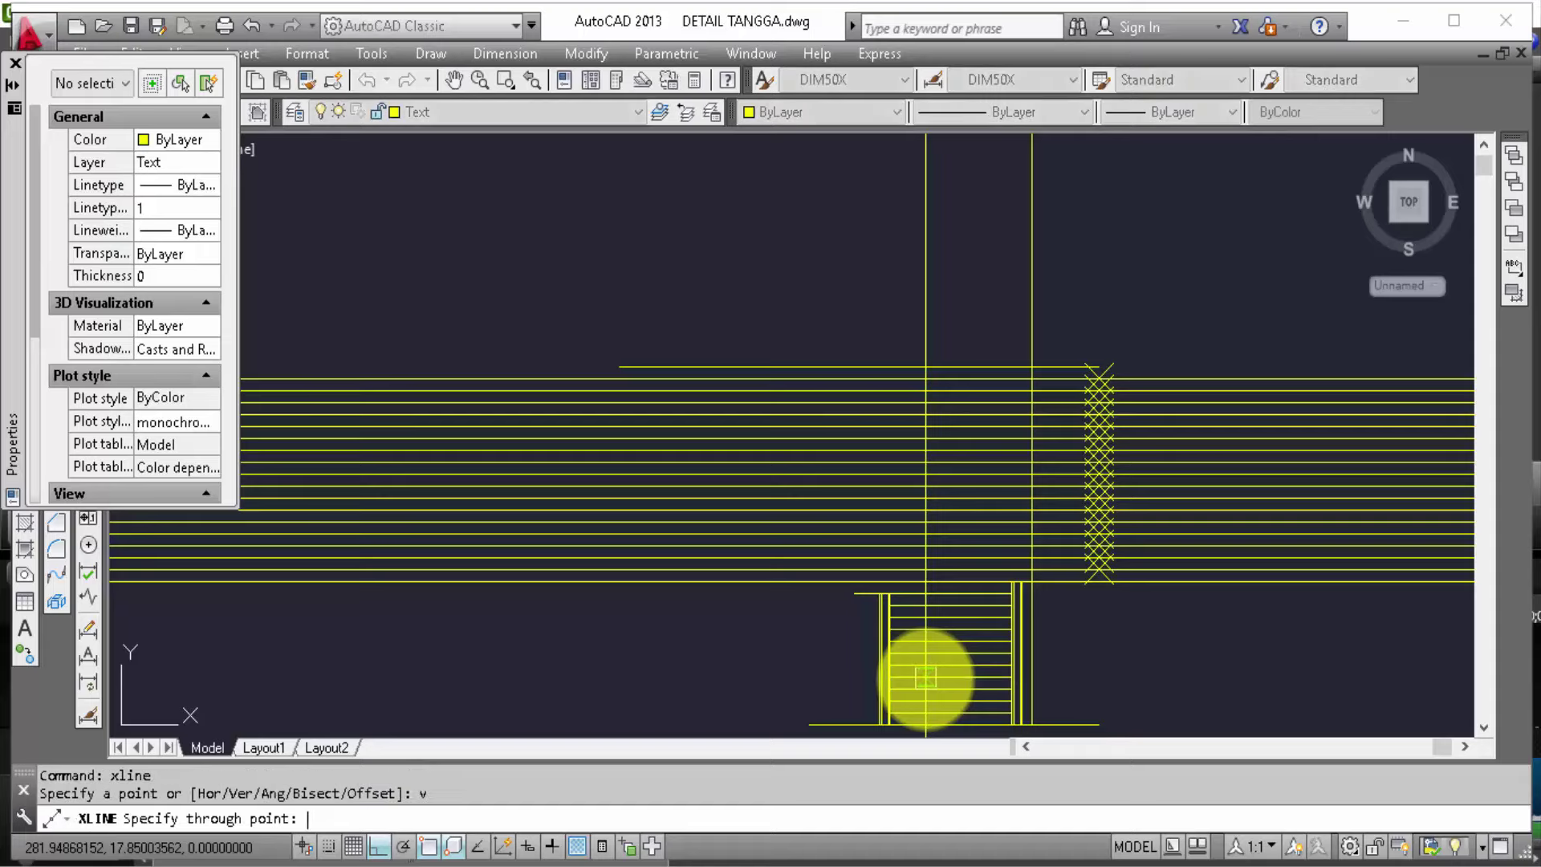
scroll(881, 612, "down", 4)
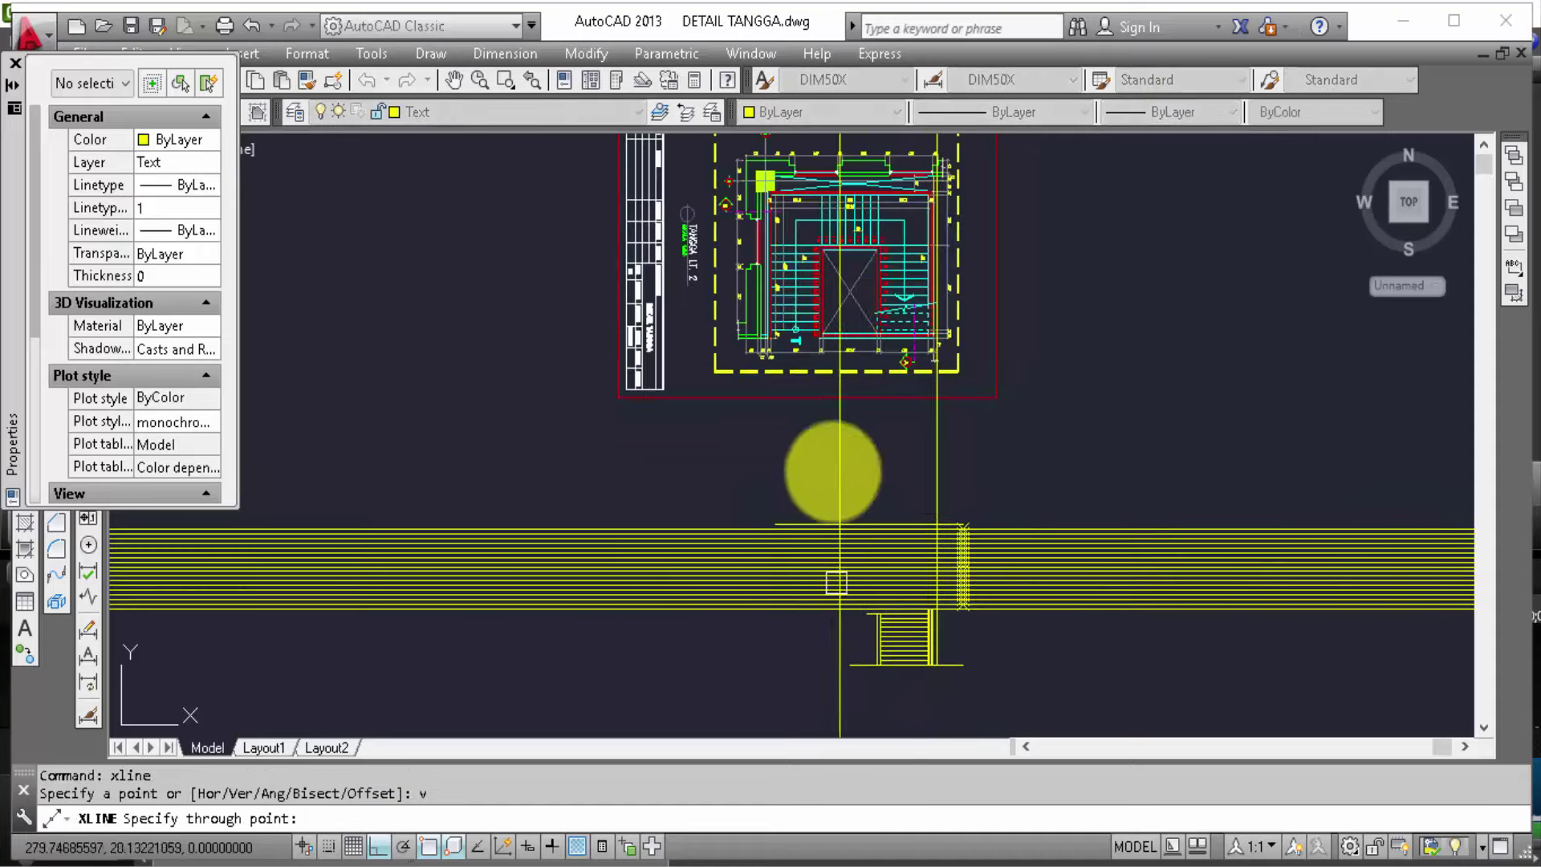
scroll(894, 159, "up", 5)
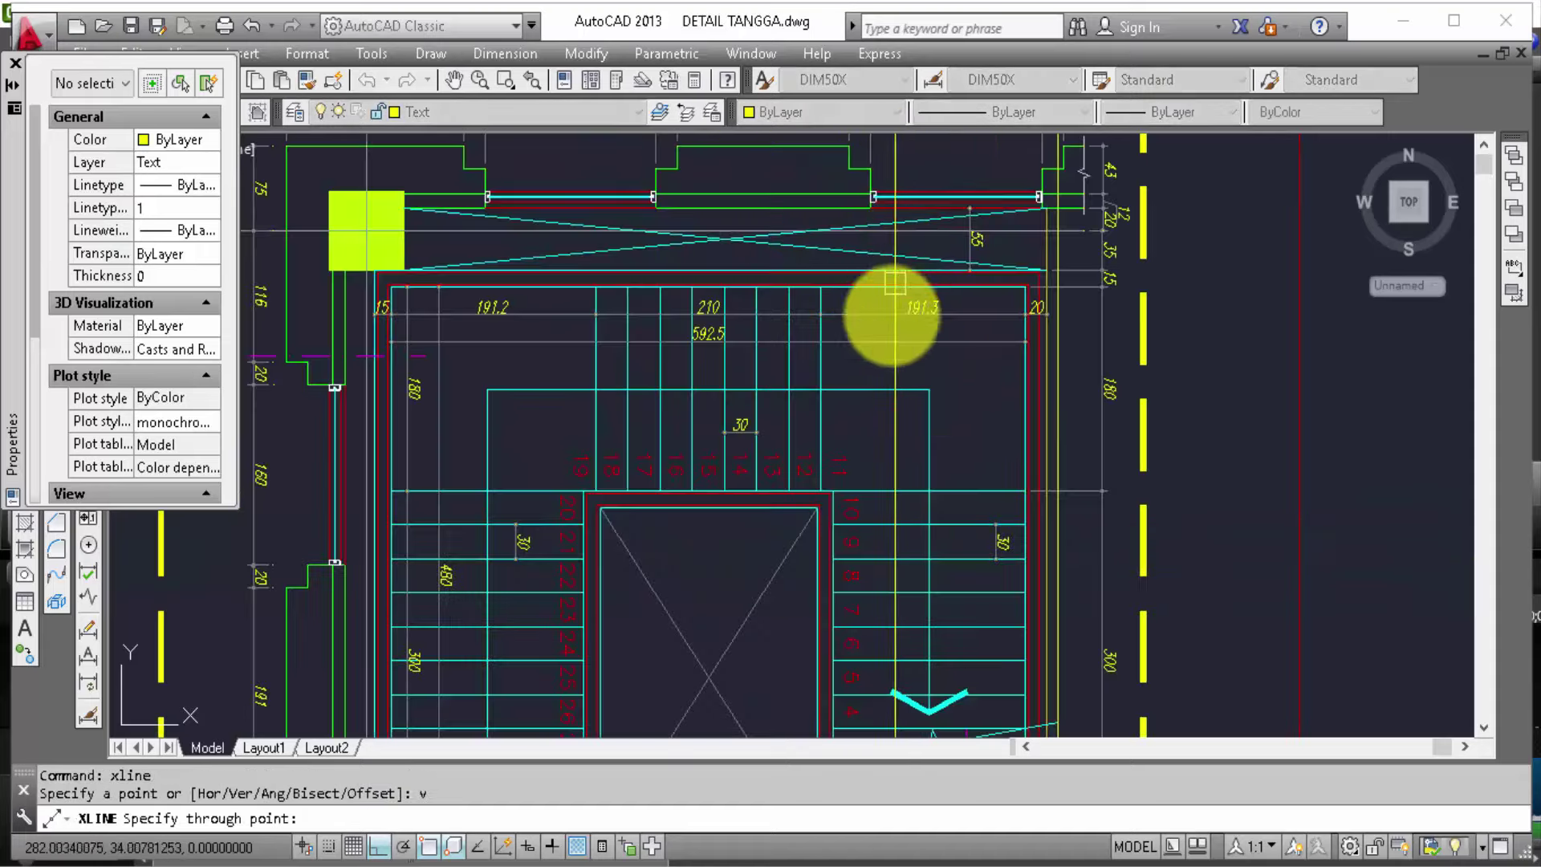
left_click(822, 416)
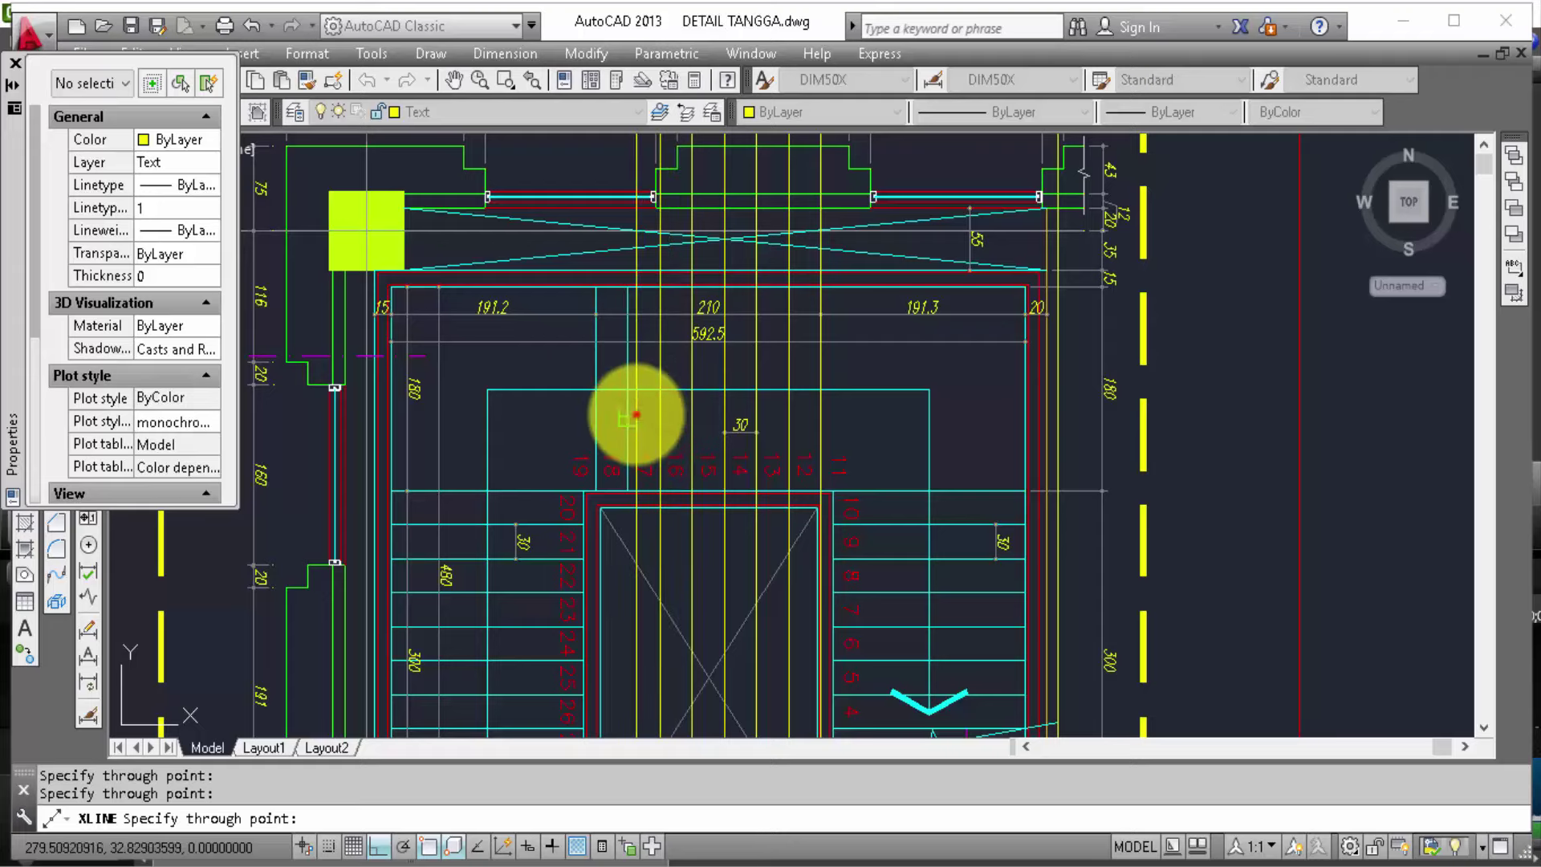
scroll(600, 416, "down", 3)
middle_click_drag(825, 378, 842, 411)
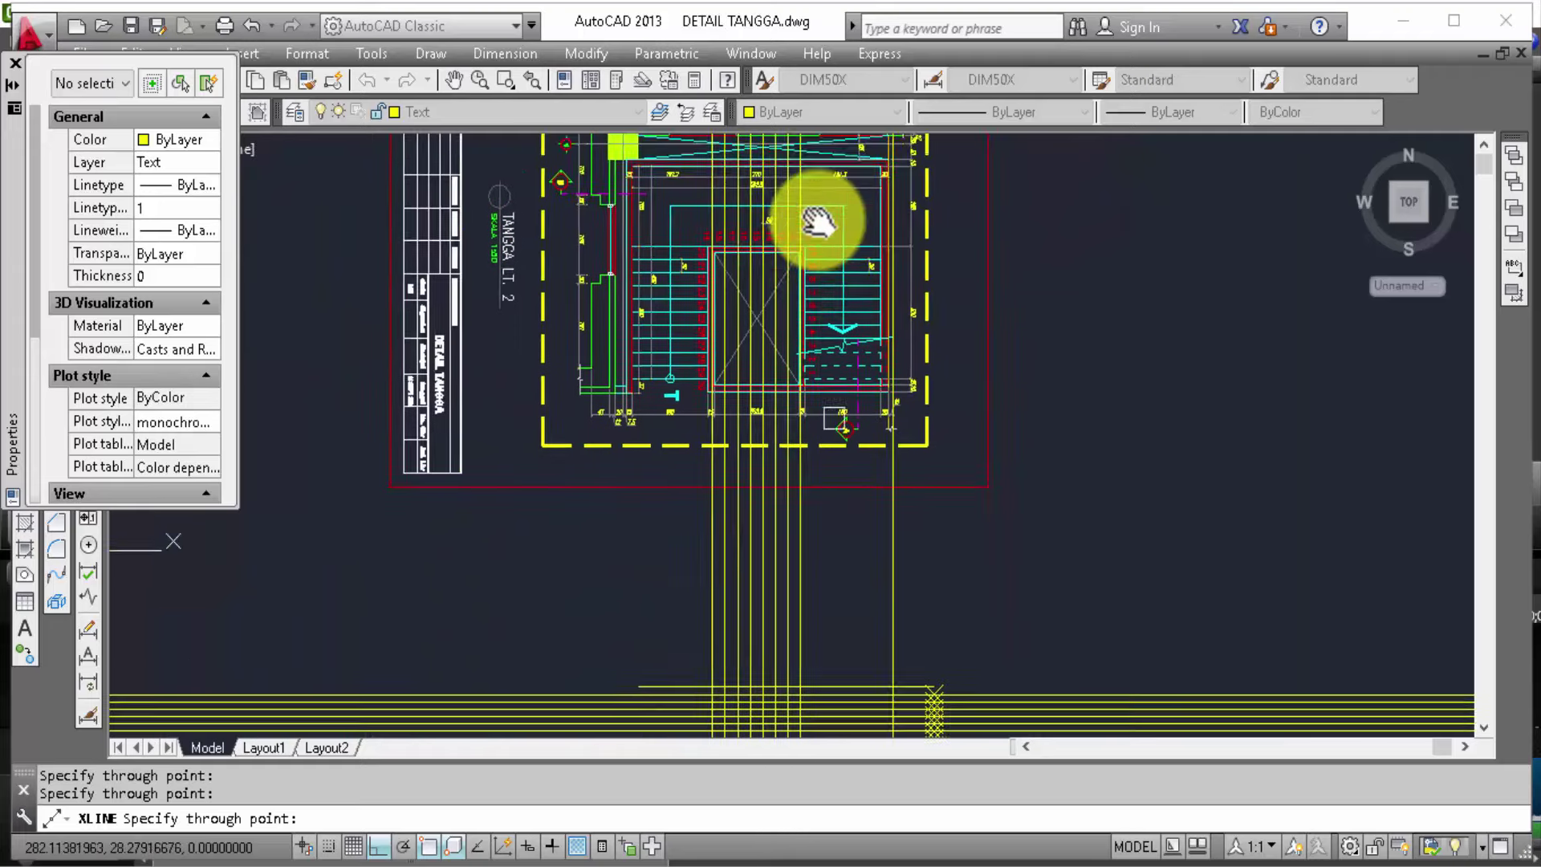
key("Escape")
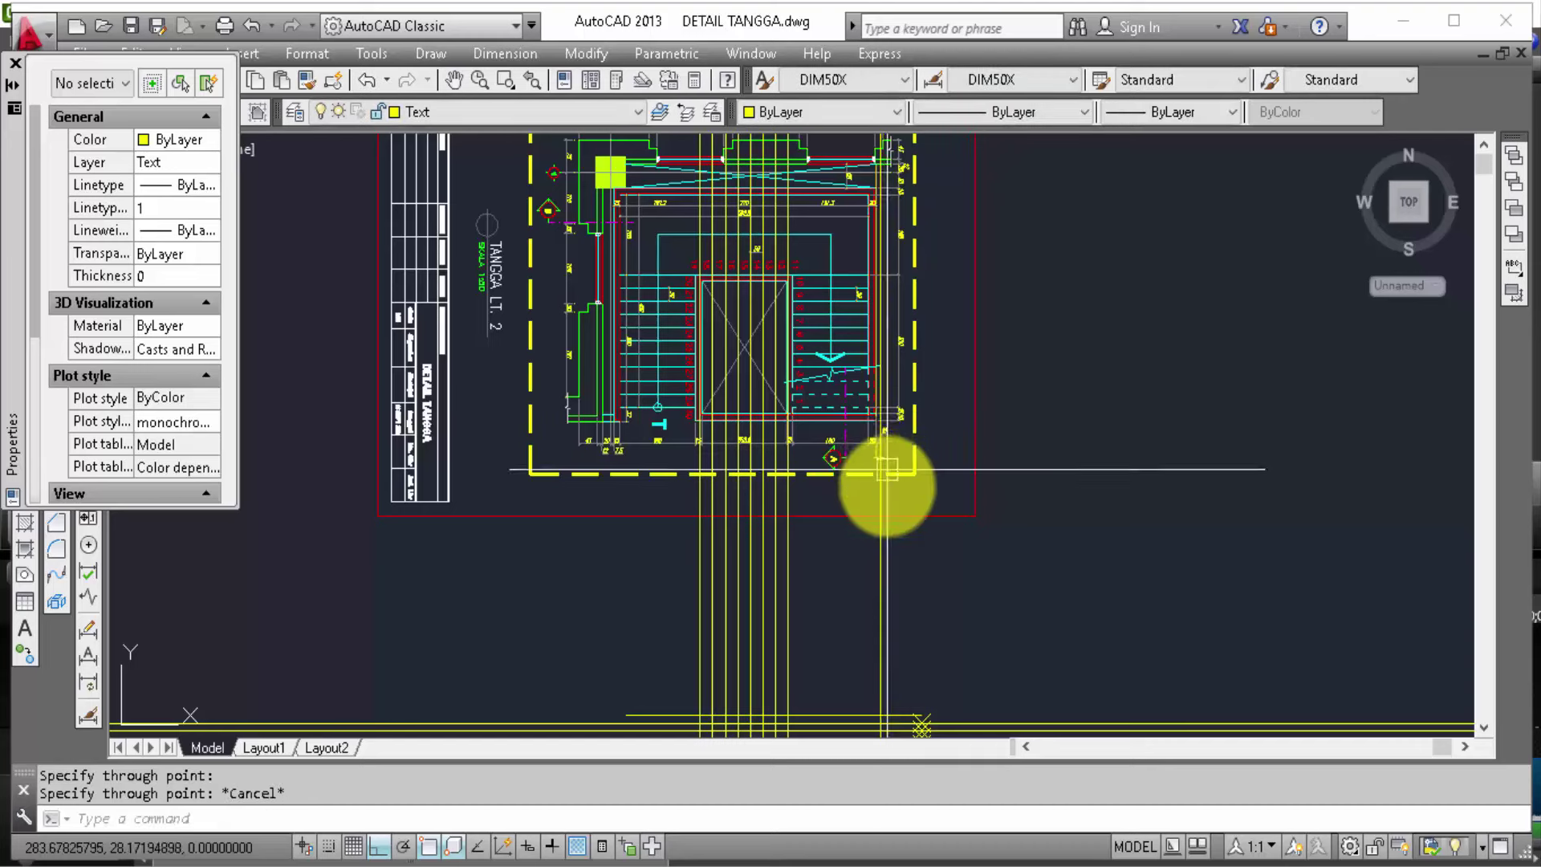
mouse_move(888, 482)
middle_mouse_down()
mouse_move(878, 431)
mouse_move(846, 437)
middle_mouse_up()
scroll(835, 434, "down", 1)
scroll(790, 612, "down", 1)
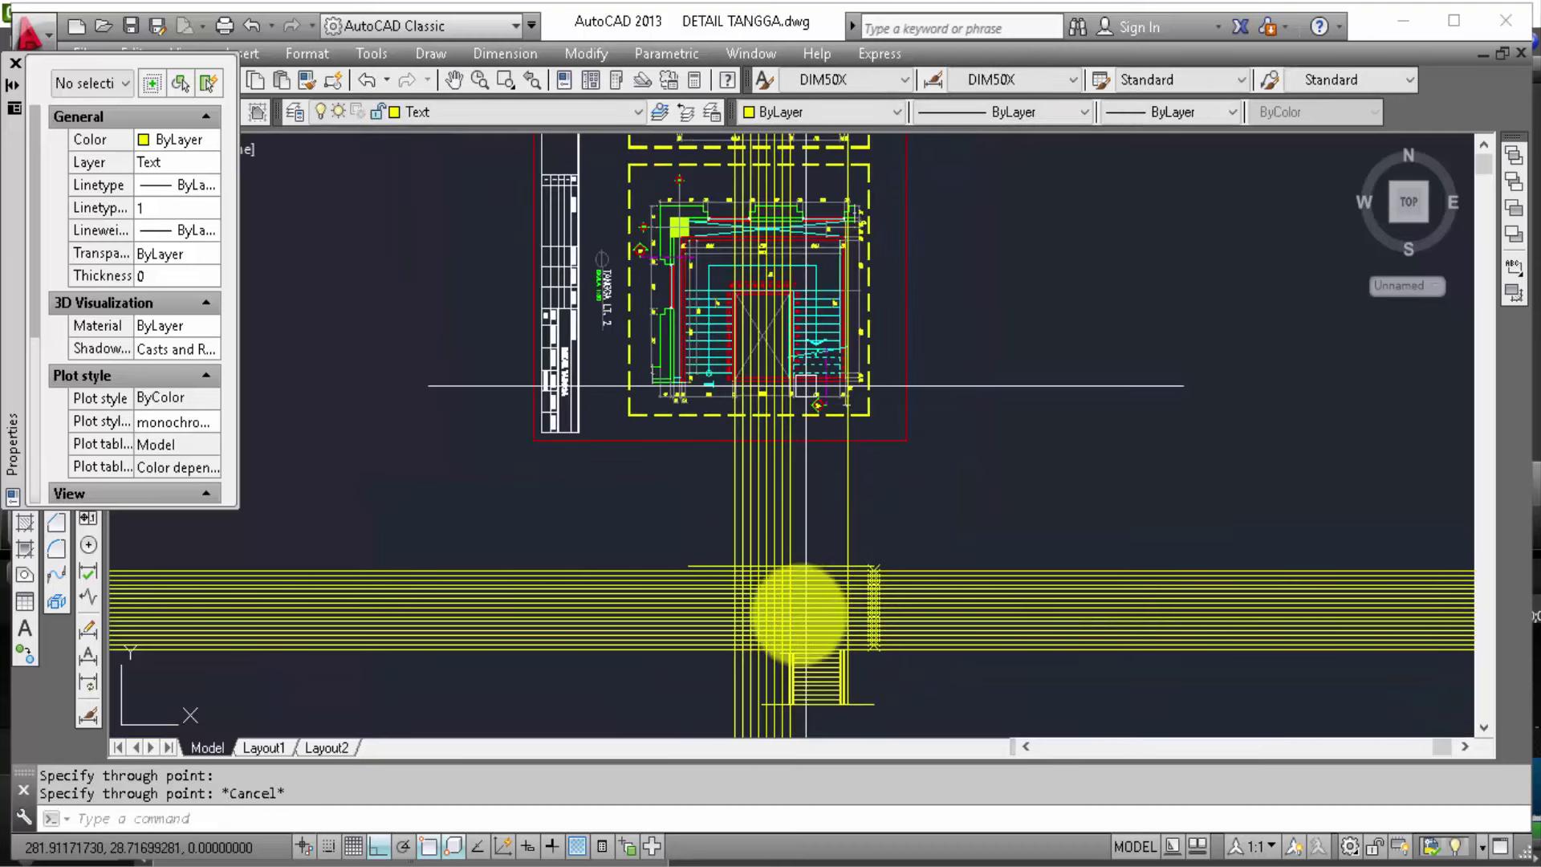
scroll(784, 642, "down", 1)
scroll(791, 642, "up", 1)
scroll(824, 630, "up", 2)
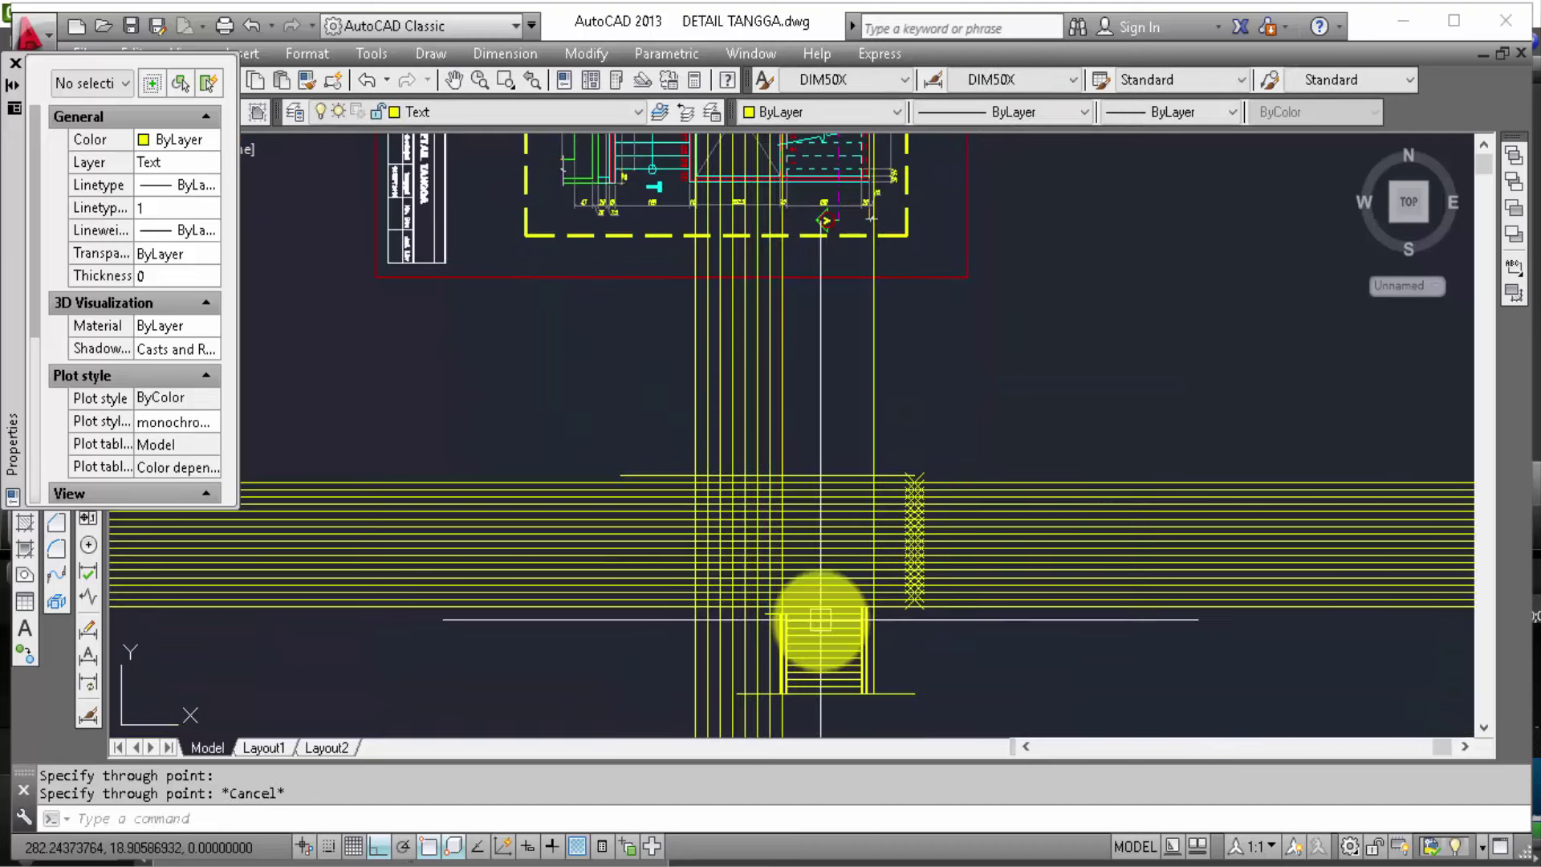
Step: Start a polyline at a grid intersection and trace the first riser and tread
type("pl")
key("Return")
scroll(769, 619, "up", 5)
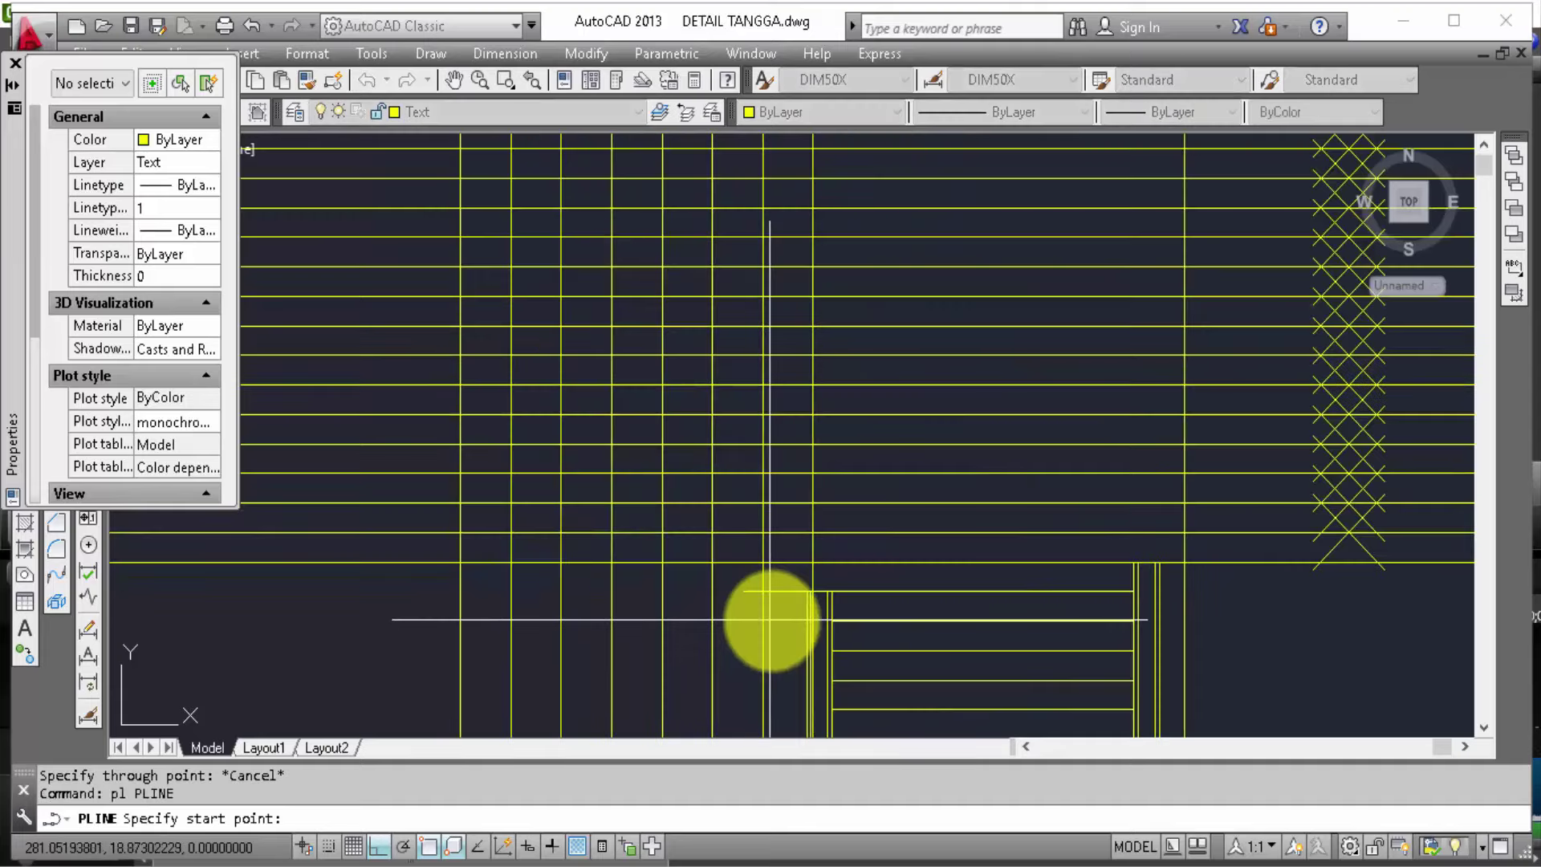
scroll(811, 608, "up", 2)
scroll(829, 609, "up", 2)
scroll(843, 544, "up", 1)
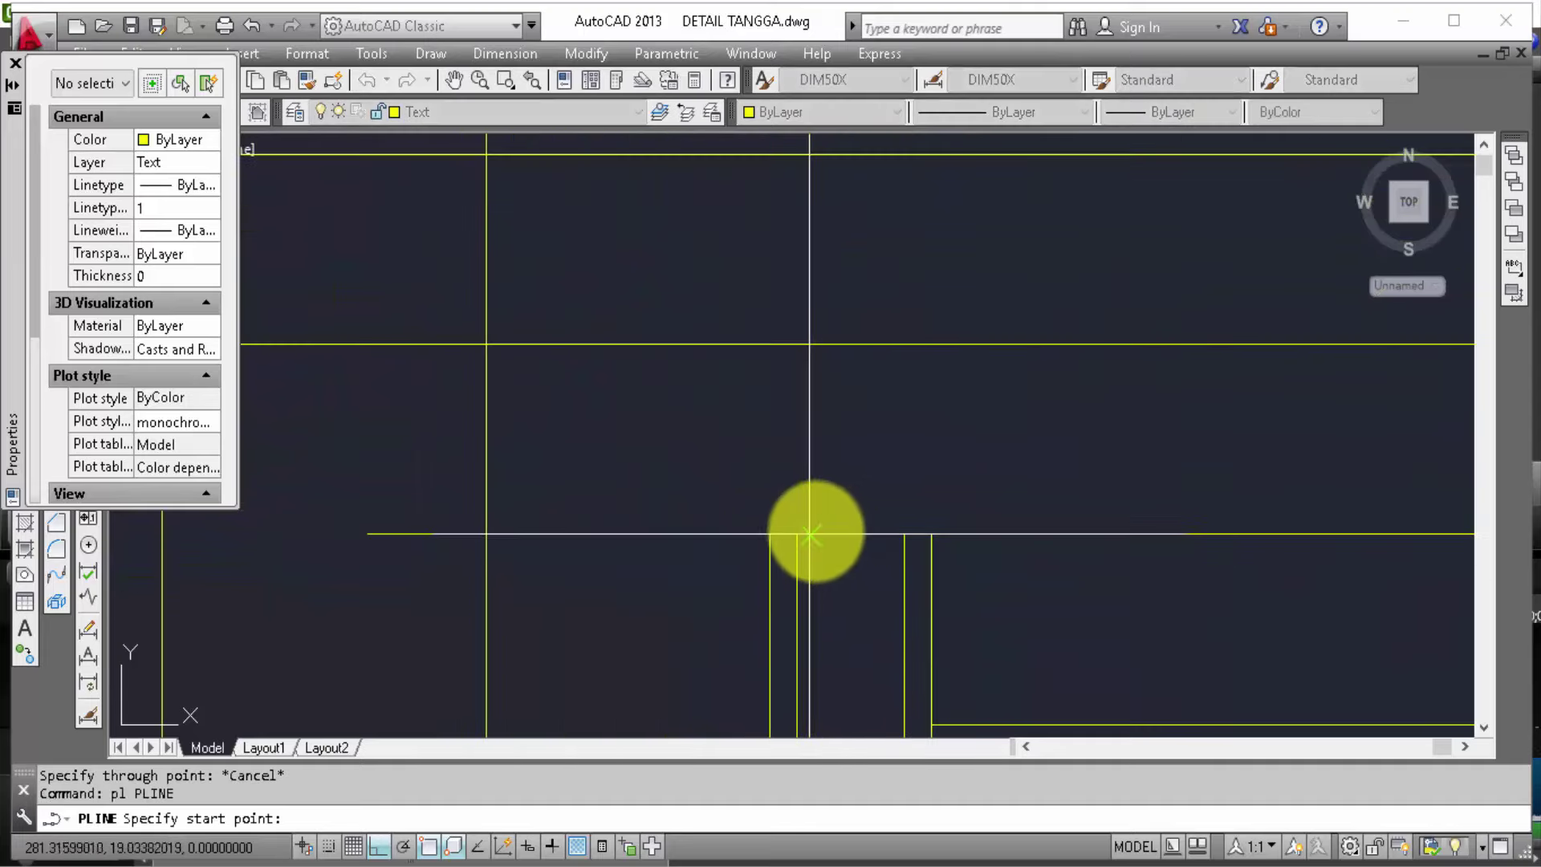
left_click(813, 532)
left_click(813, 345)
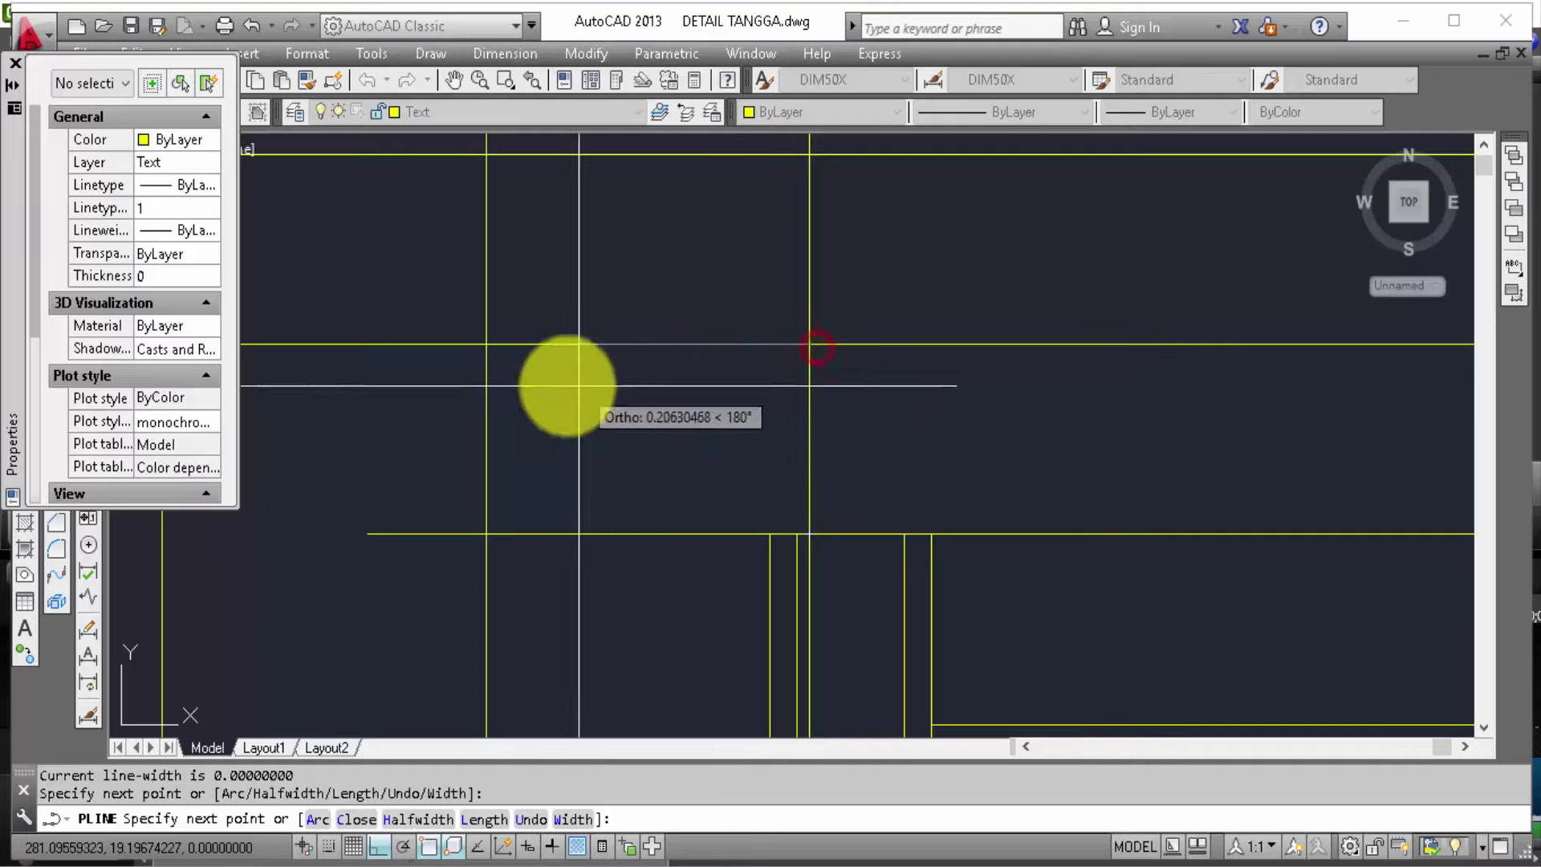
left_click(491, 346)
middle_click_drag(505, 394, 636, 458)
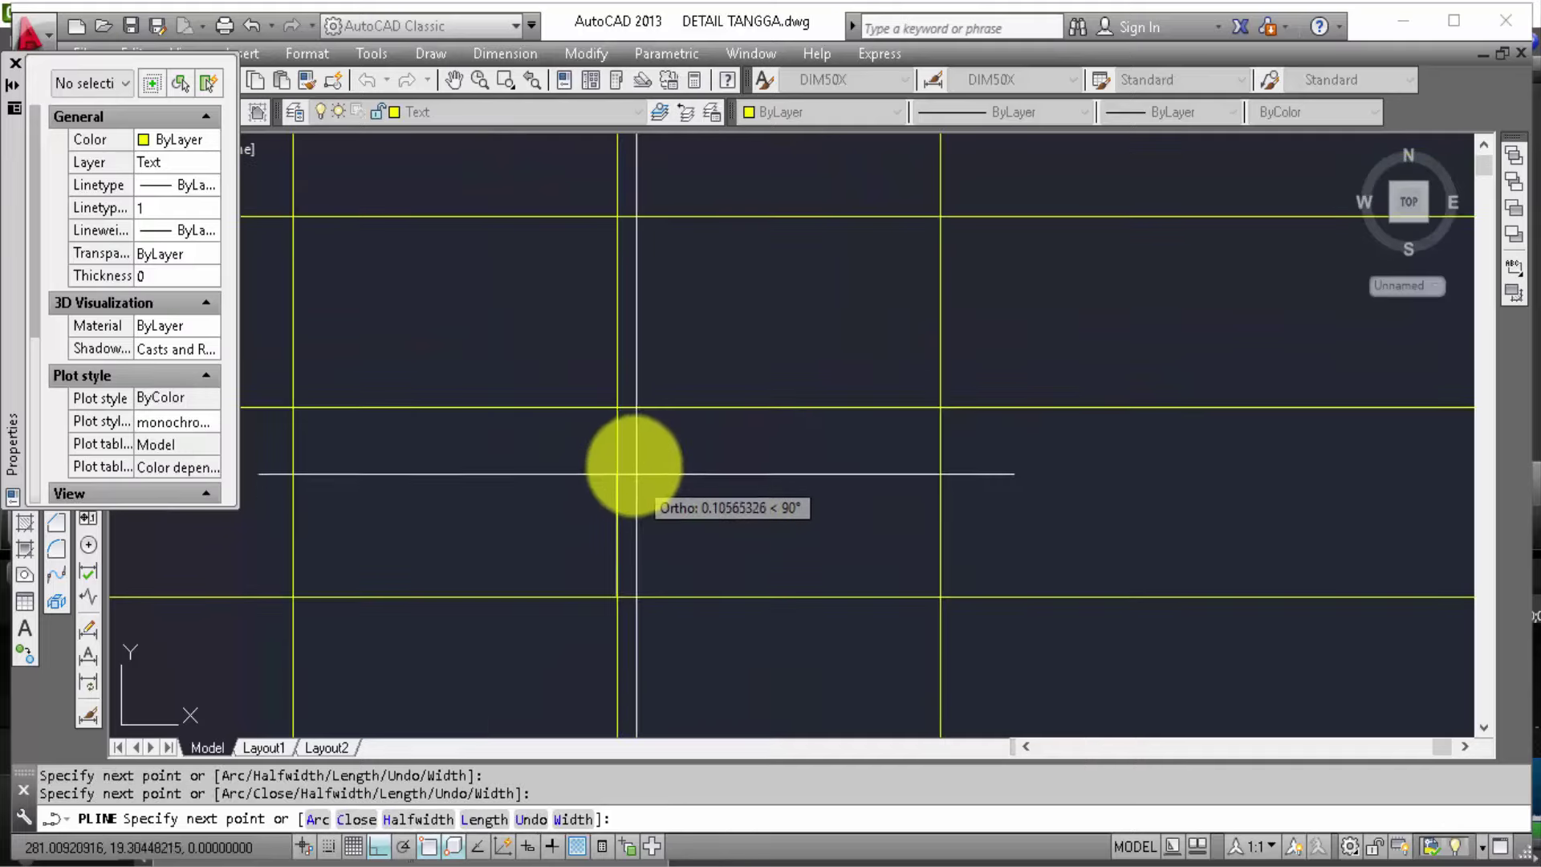
middle_click_drag(552, 429, 832, 519)
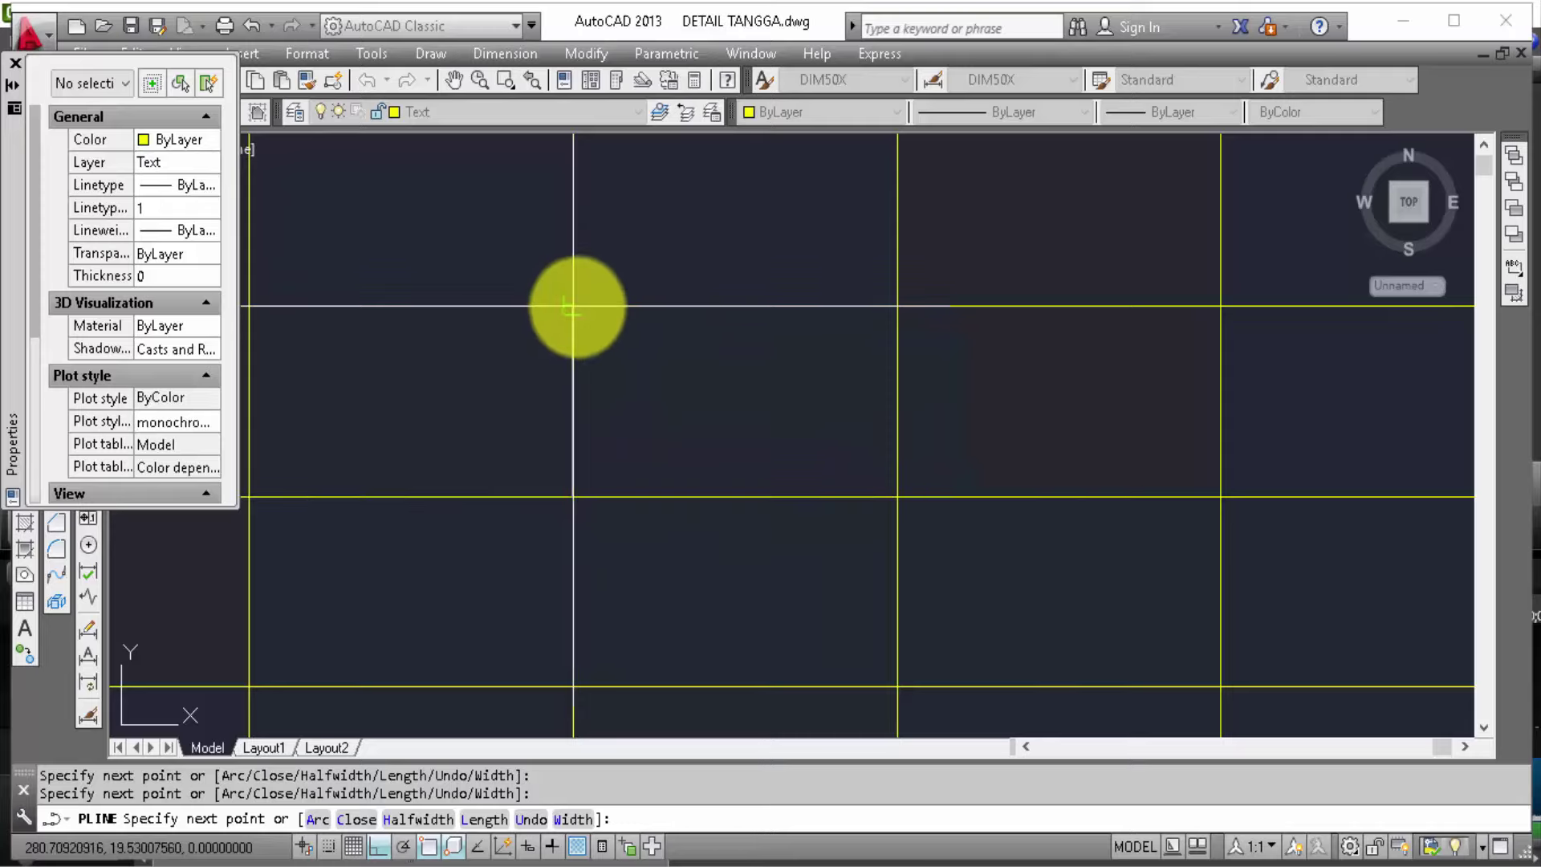
middle_click_drag(524, 345, 832, 485)
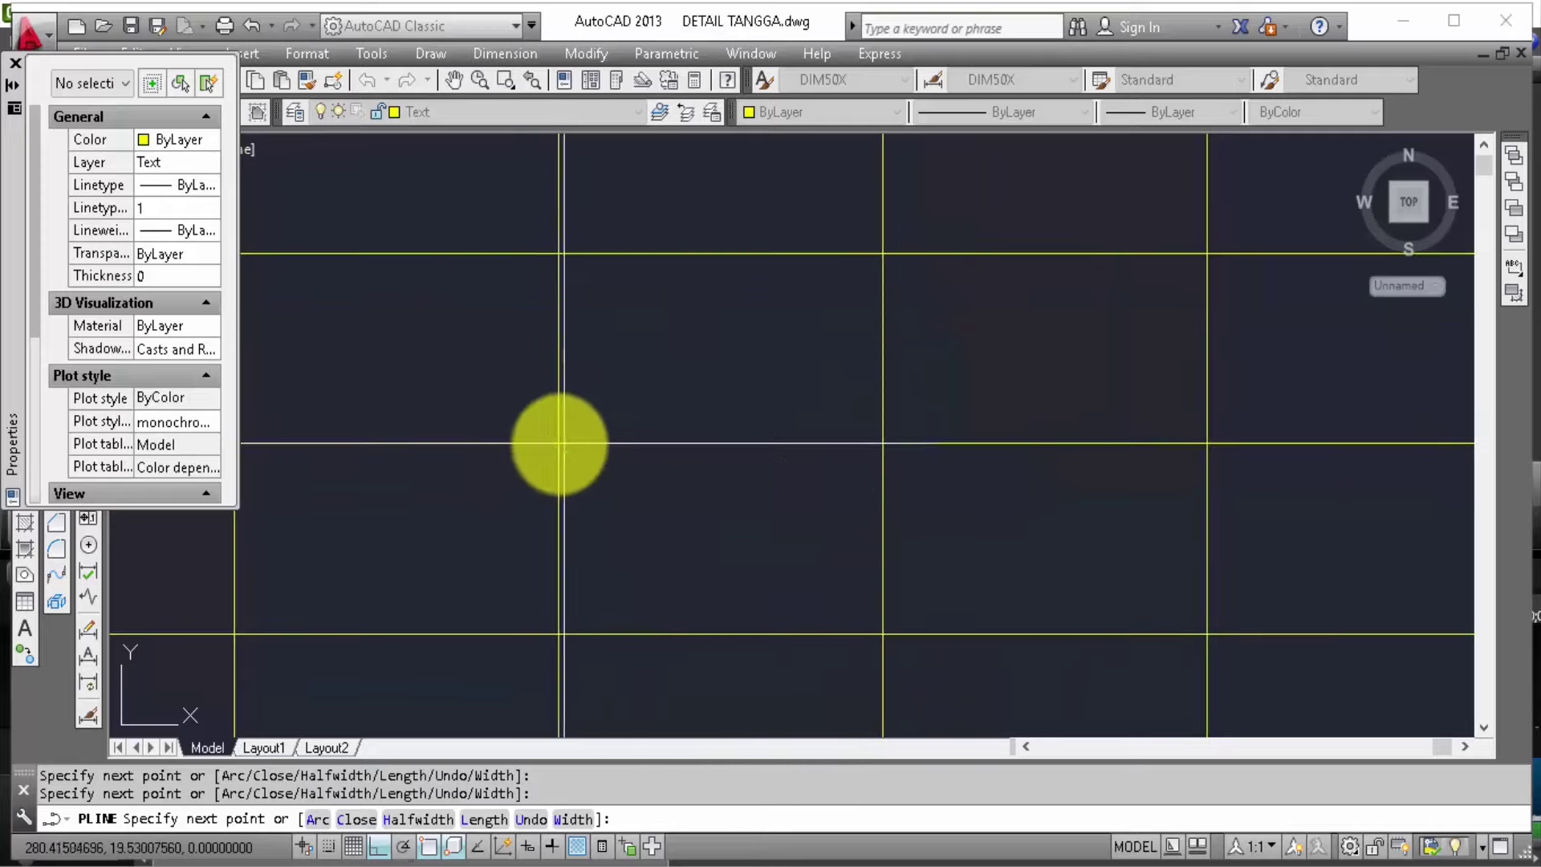
Step: Continue the polyline through the remaining grid corners, tracing the following risers and treads
left_click(560, 443)
left_click(558, 256)
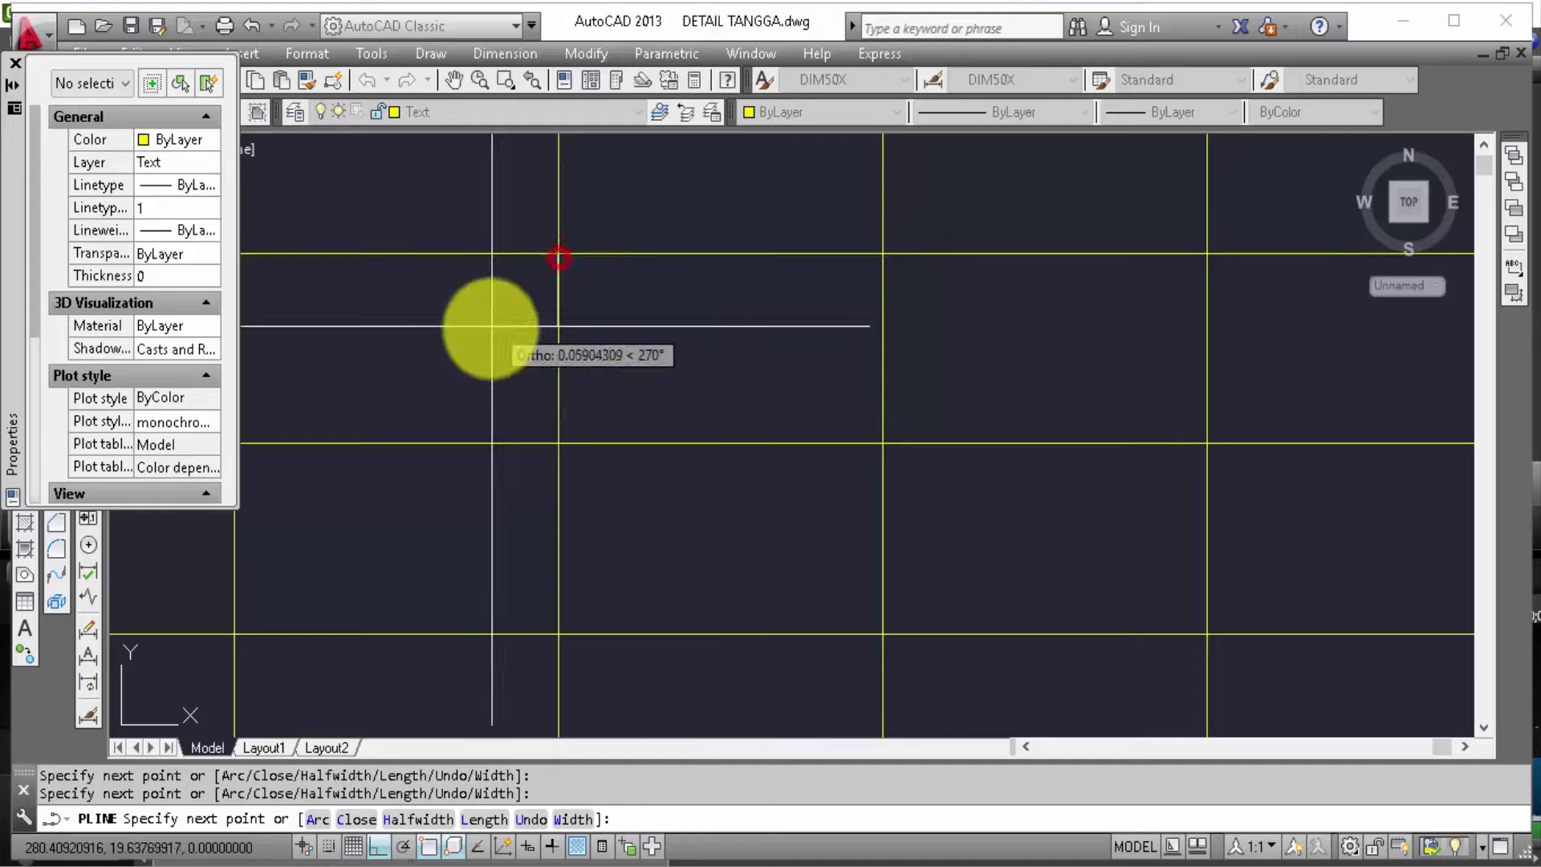
mouse_move(822, 539)
middle_mouse_down()
mouse_move(786, 499)
mouse_move(840, 562)
middle_mouse_up()
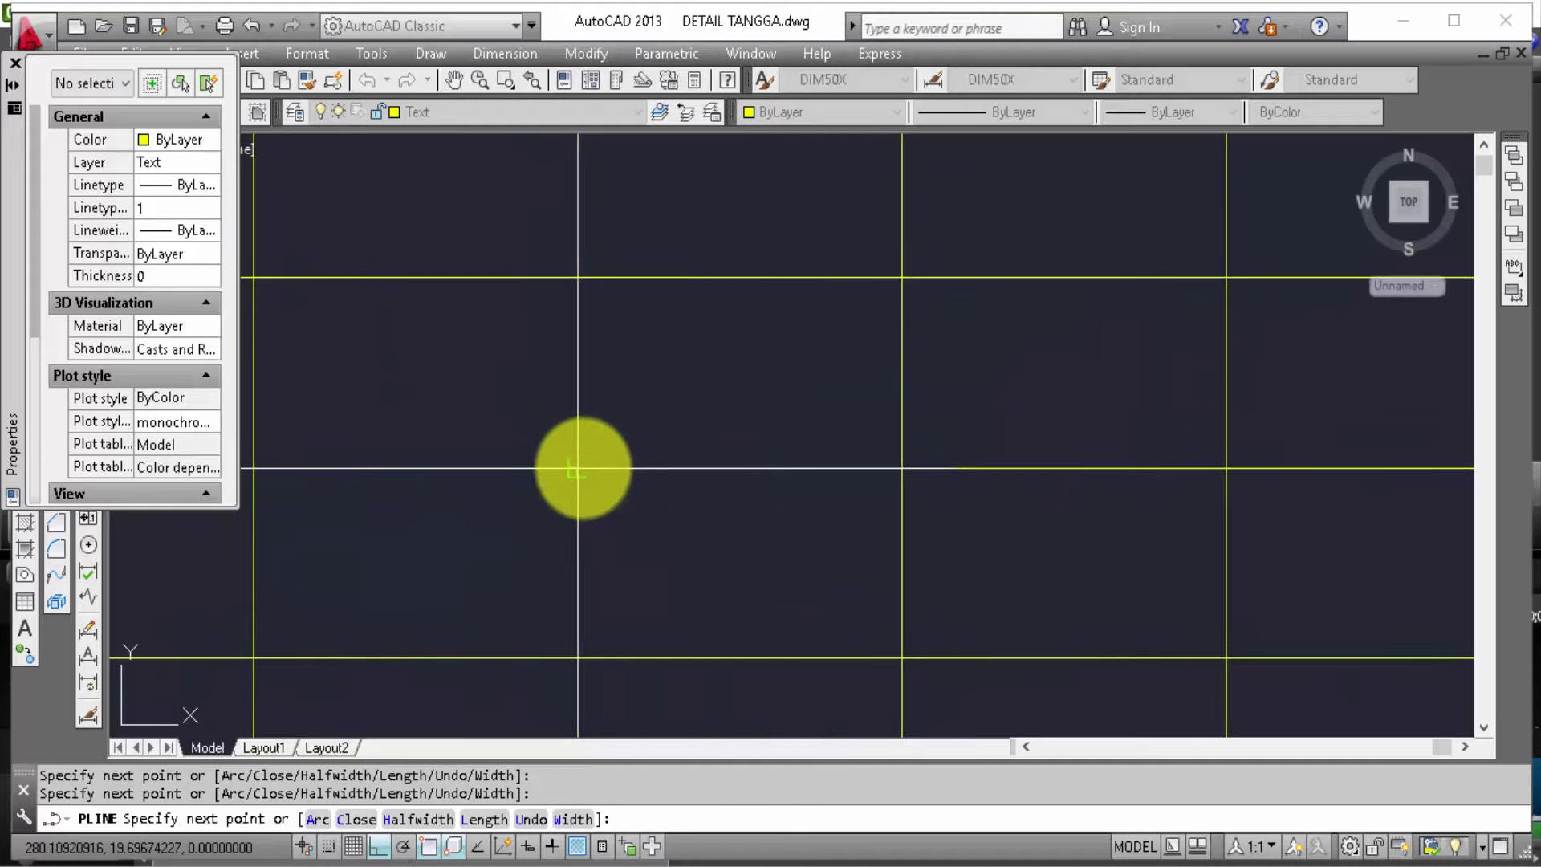
left_click(577, 470)
left_click(578, 282)
middle_click_drag(829, 543, 781, 524)
left_click(530, 454)
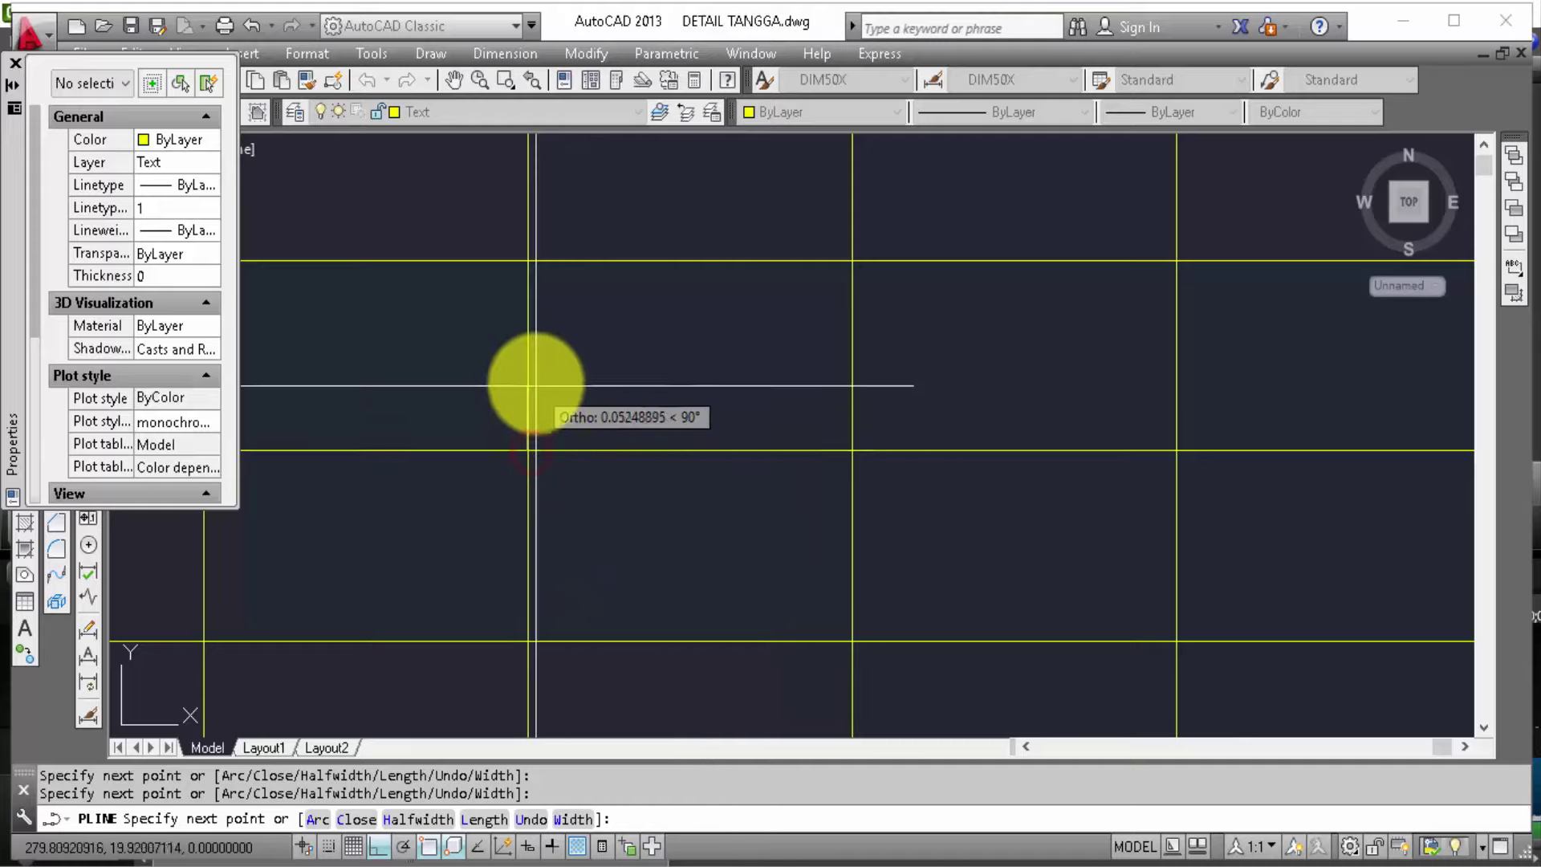
middle_click_drag(675, 481, 723, 481)
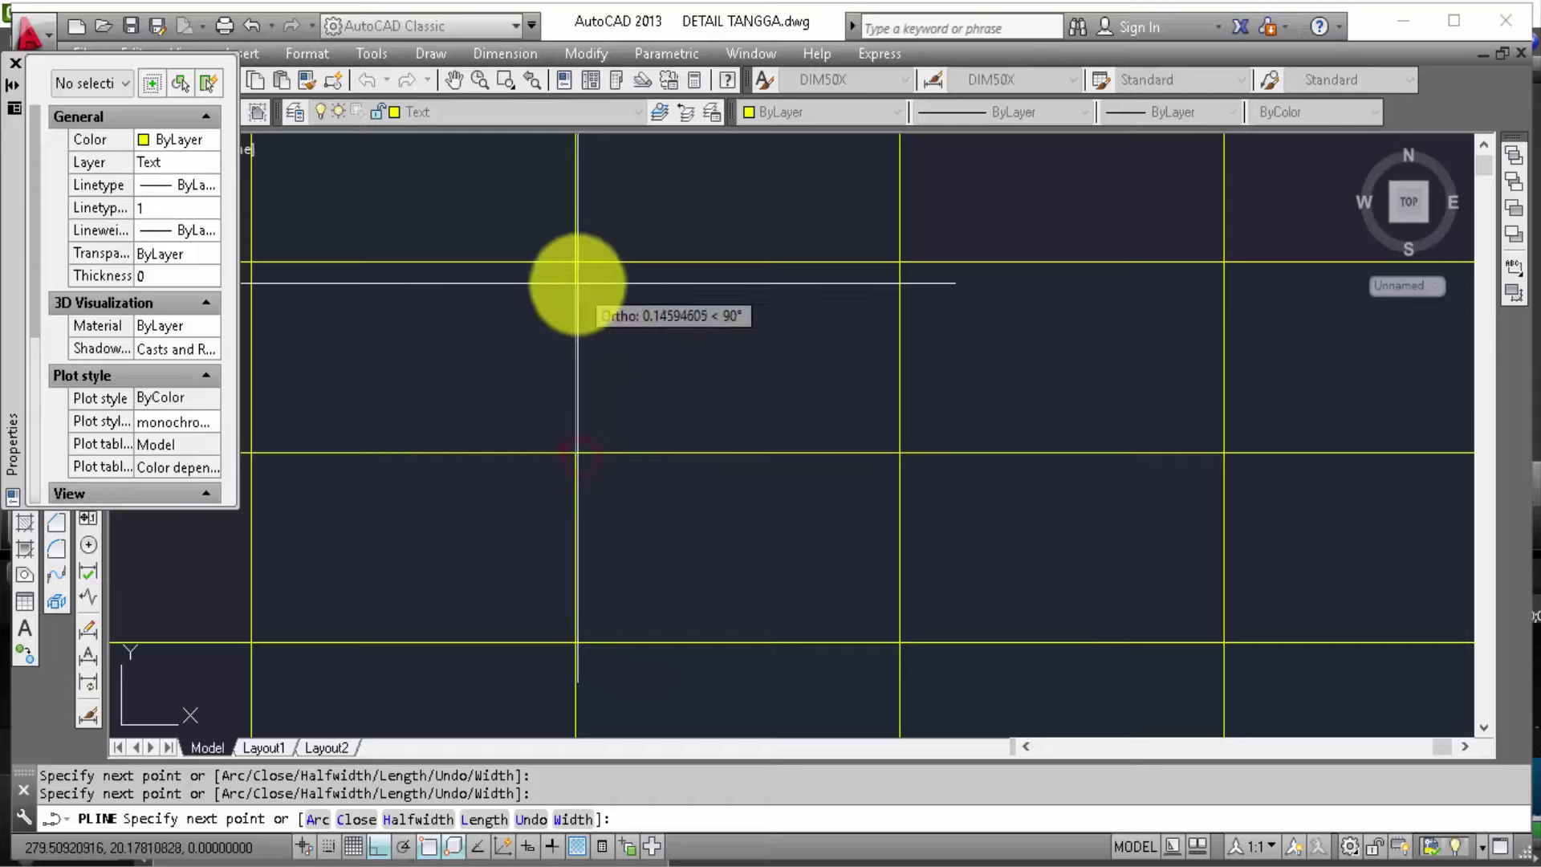
middle_click_drag(827, 528, 905, 492)
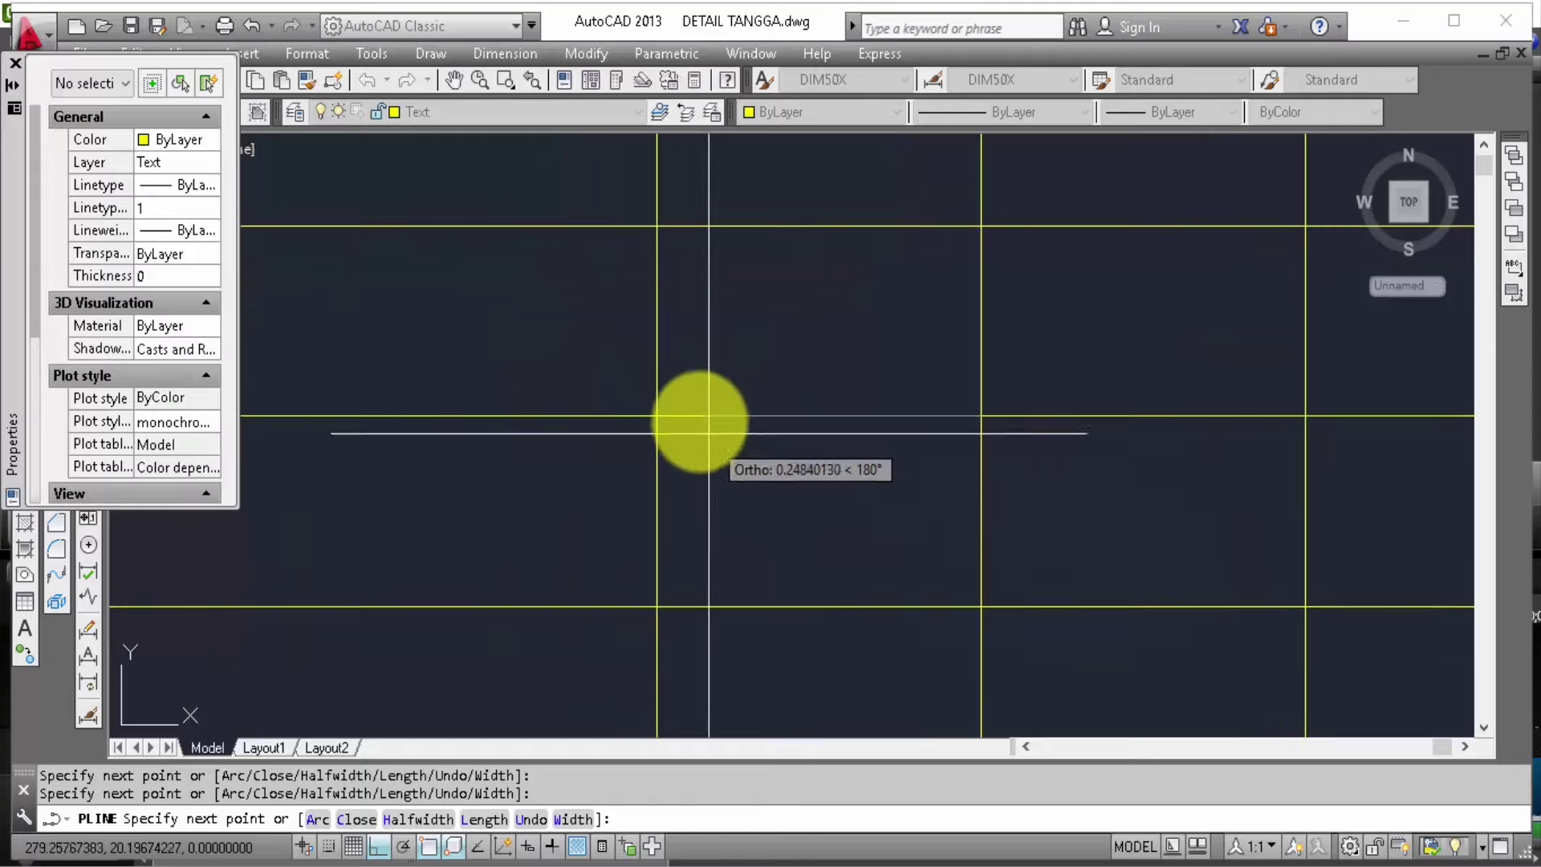
left_click(659, 421)
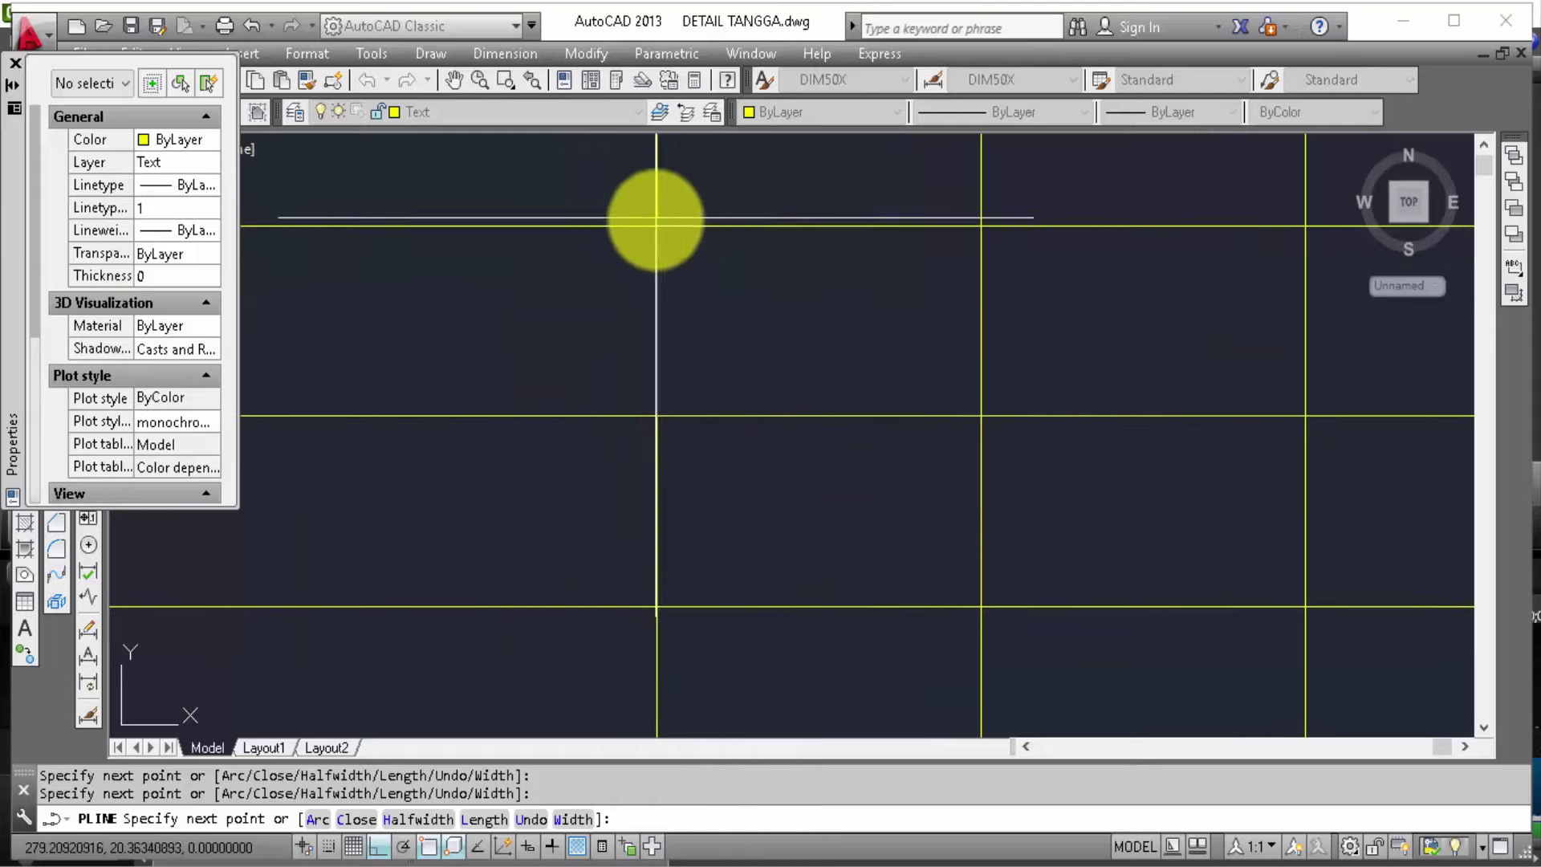
left_click(656, 219)
scroll(878, 406, "down", 3)
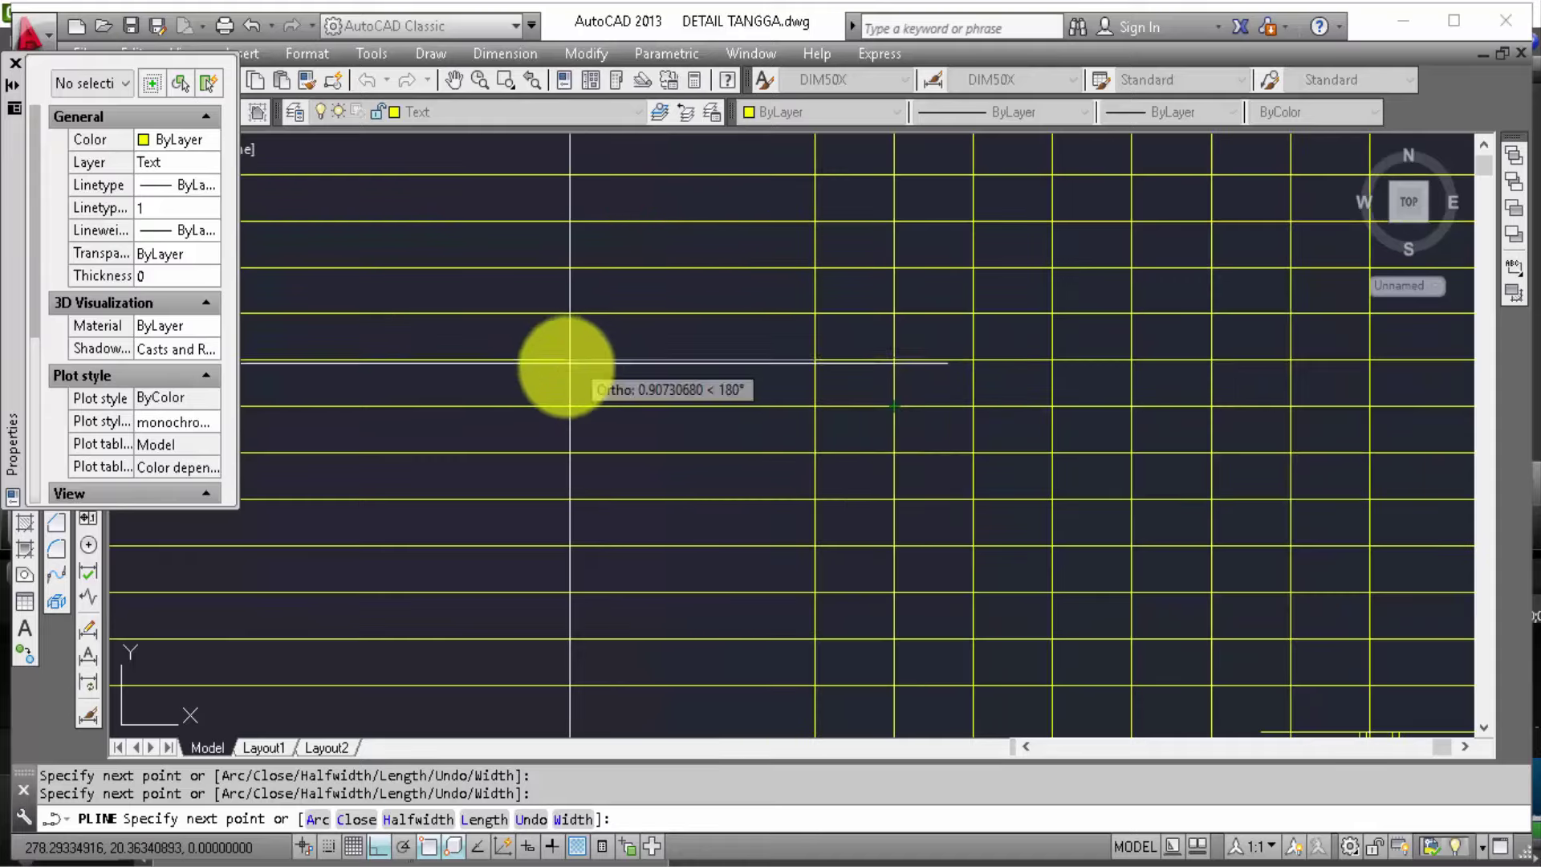
scroll(554, 378, "up", 1)
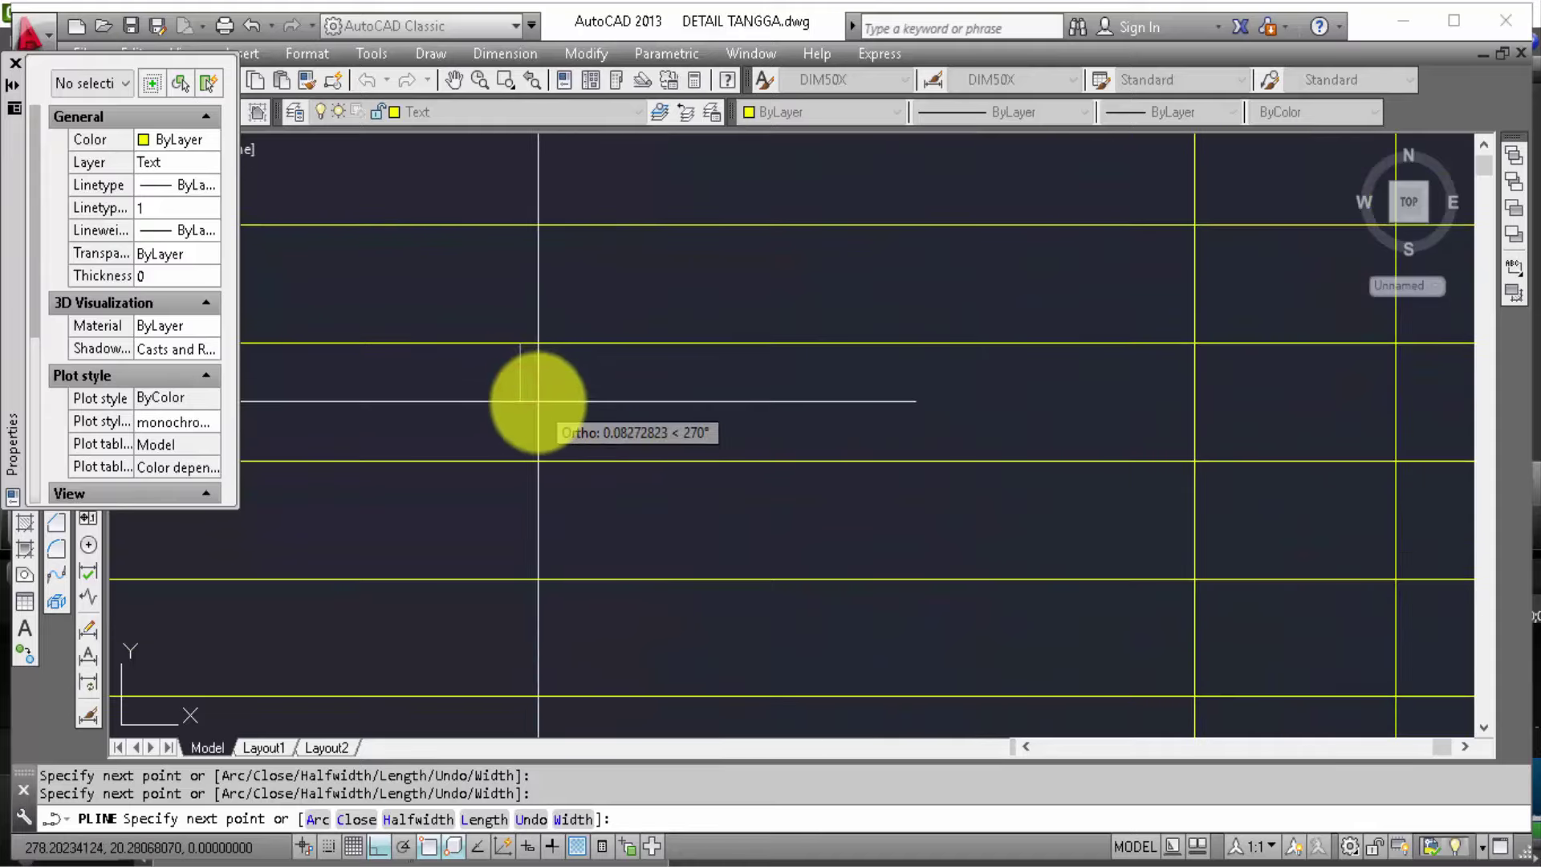
key("Escape")
Step: Erase the stray polyline beside the stair profile
left_click(479, 354)
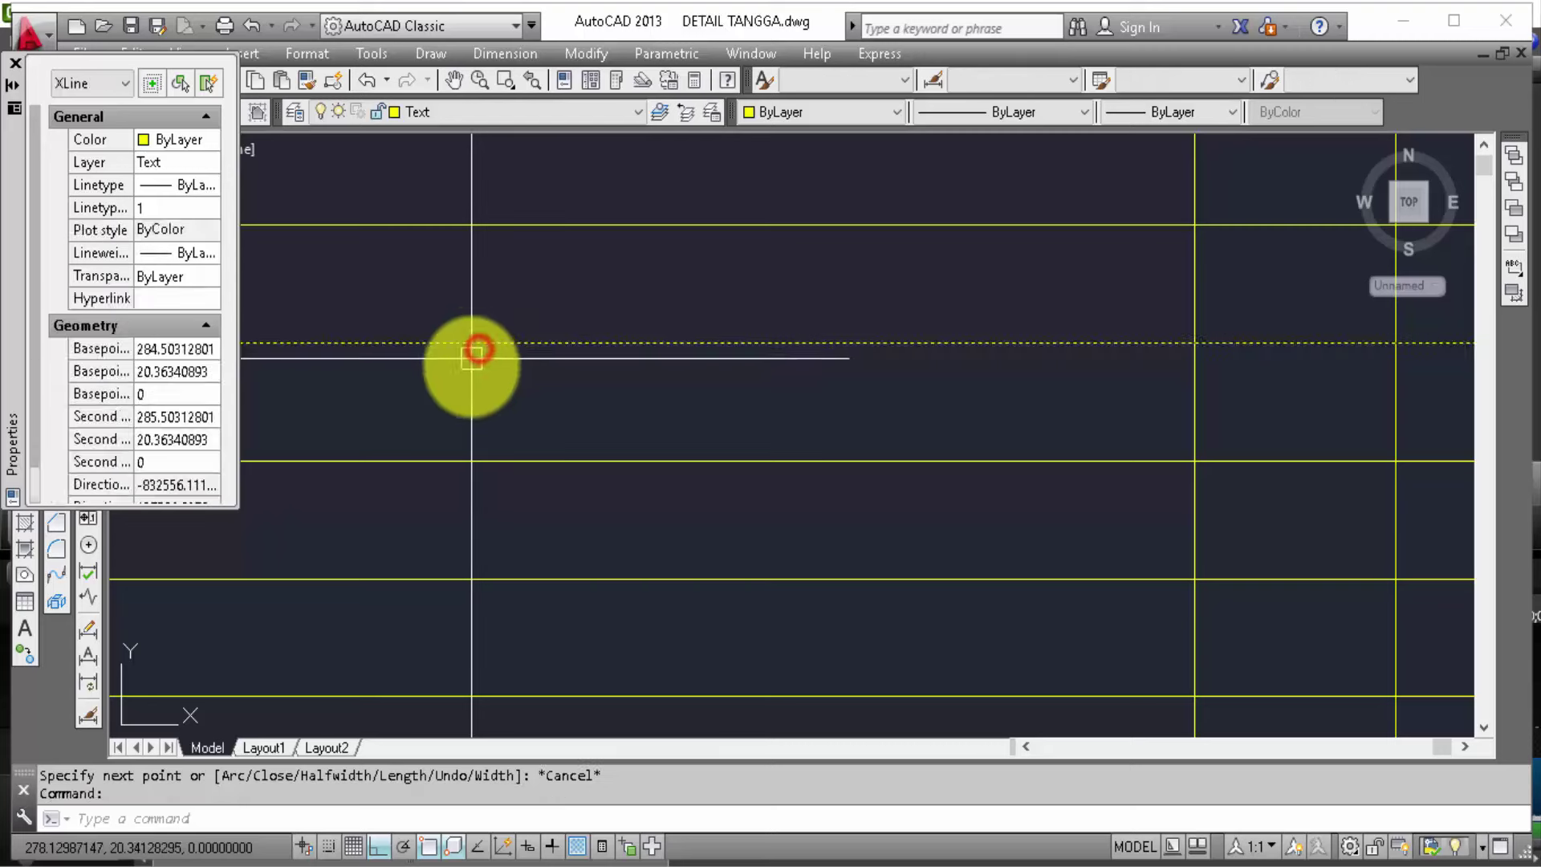
type("e")
key("Return")
Step: Erase the seven unneeded horizontal construction lines with a crossing window
scroll(665, 460, "down", 2)
scroll(665, 460, "down", 2)
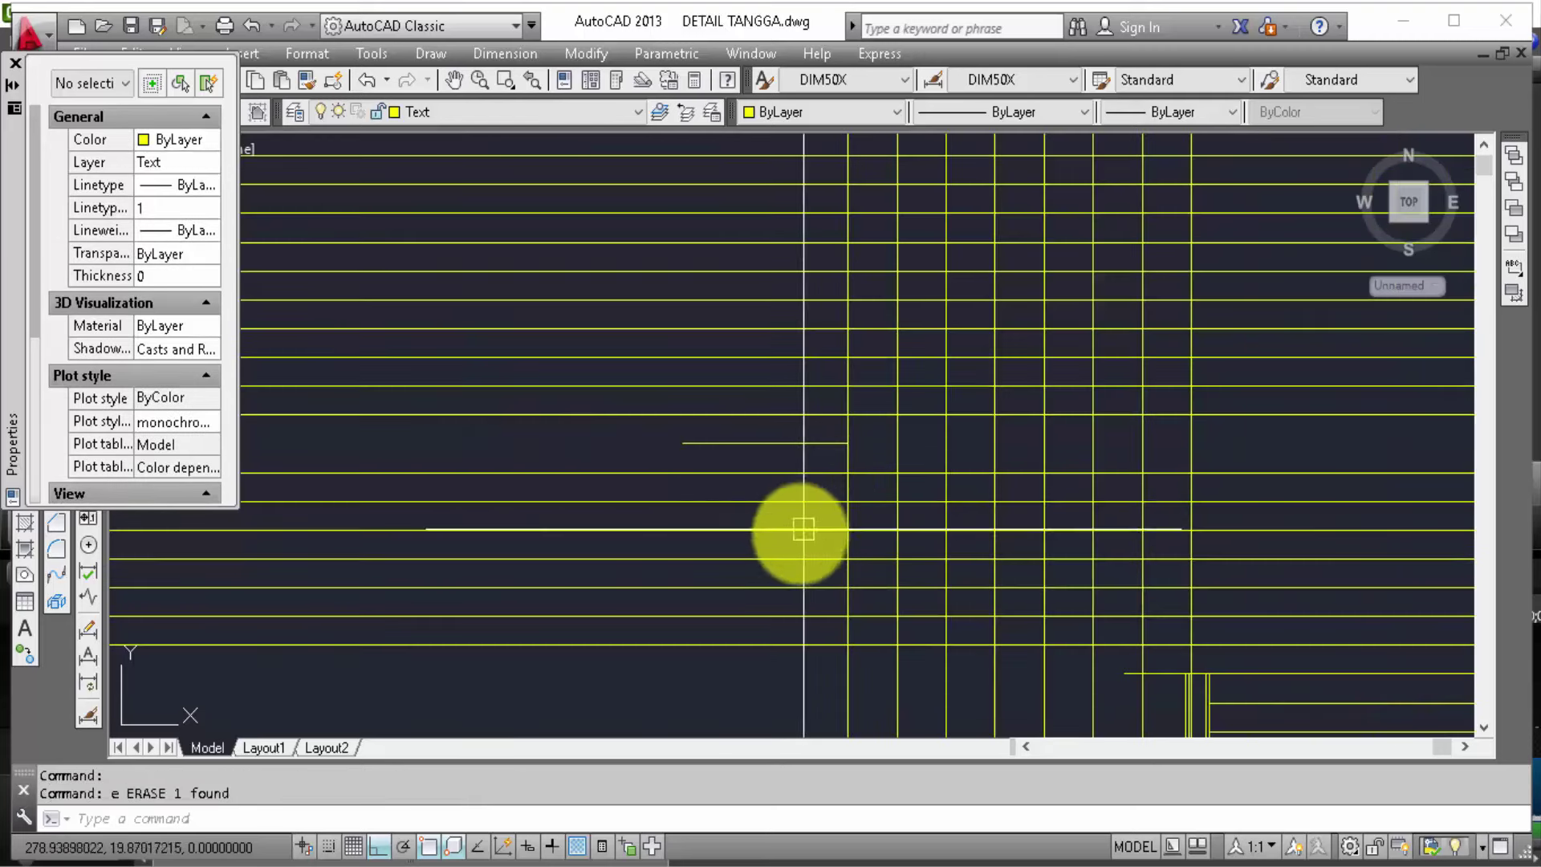
left_click(643, 685)
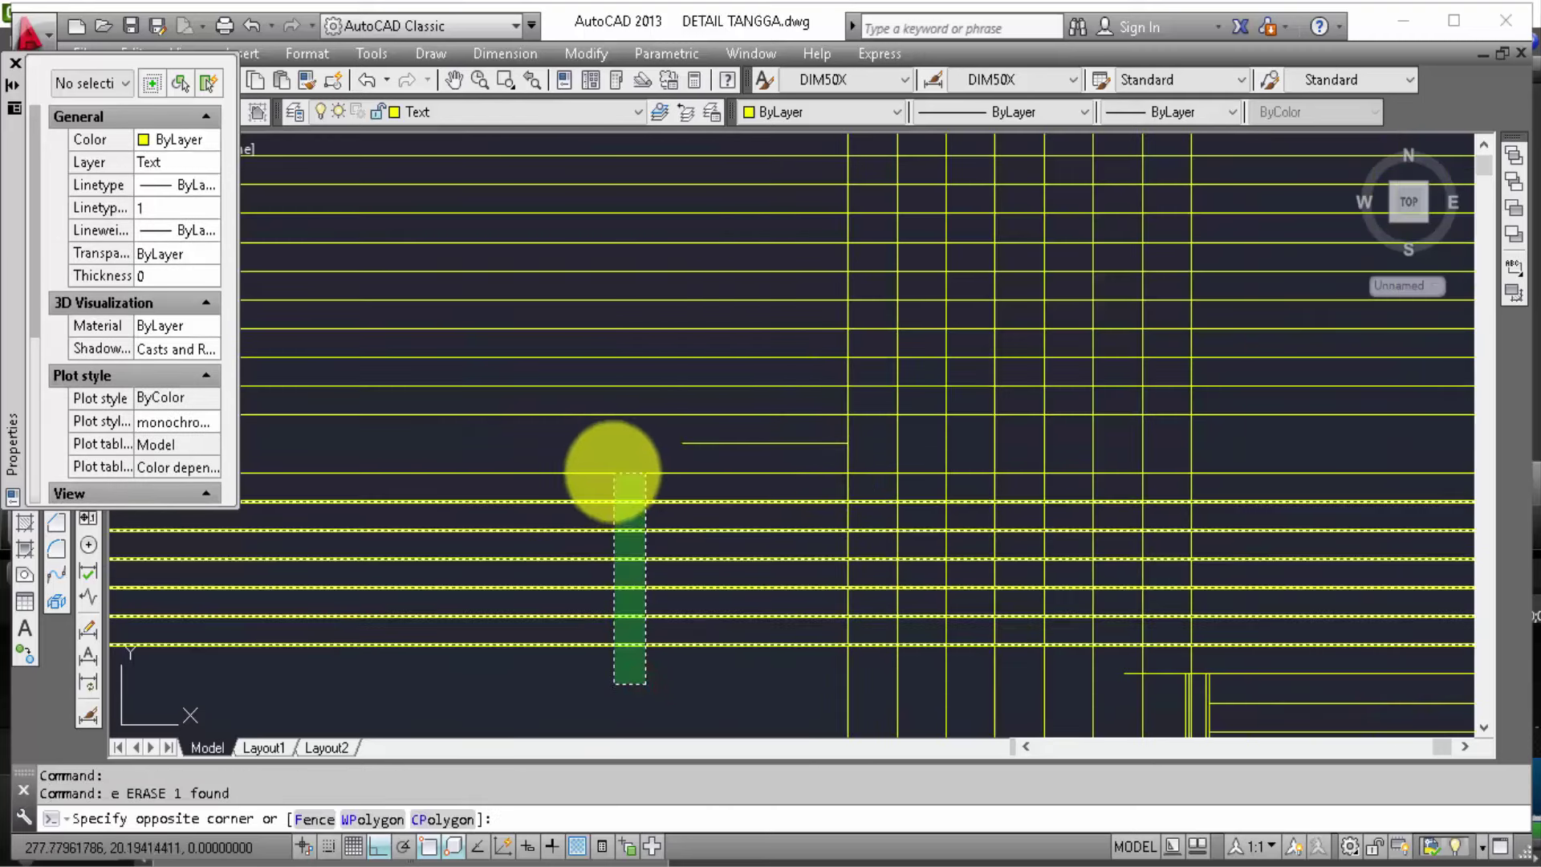
left_click(612, 459)
type("e")
key("Return")
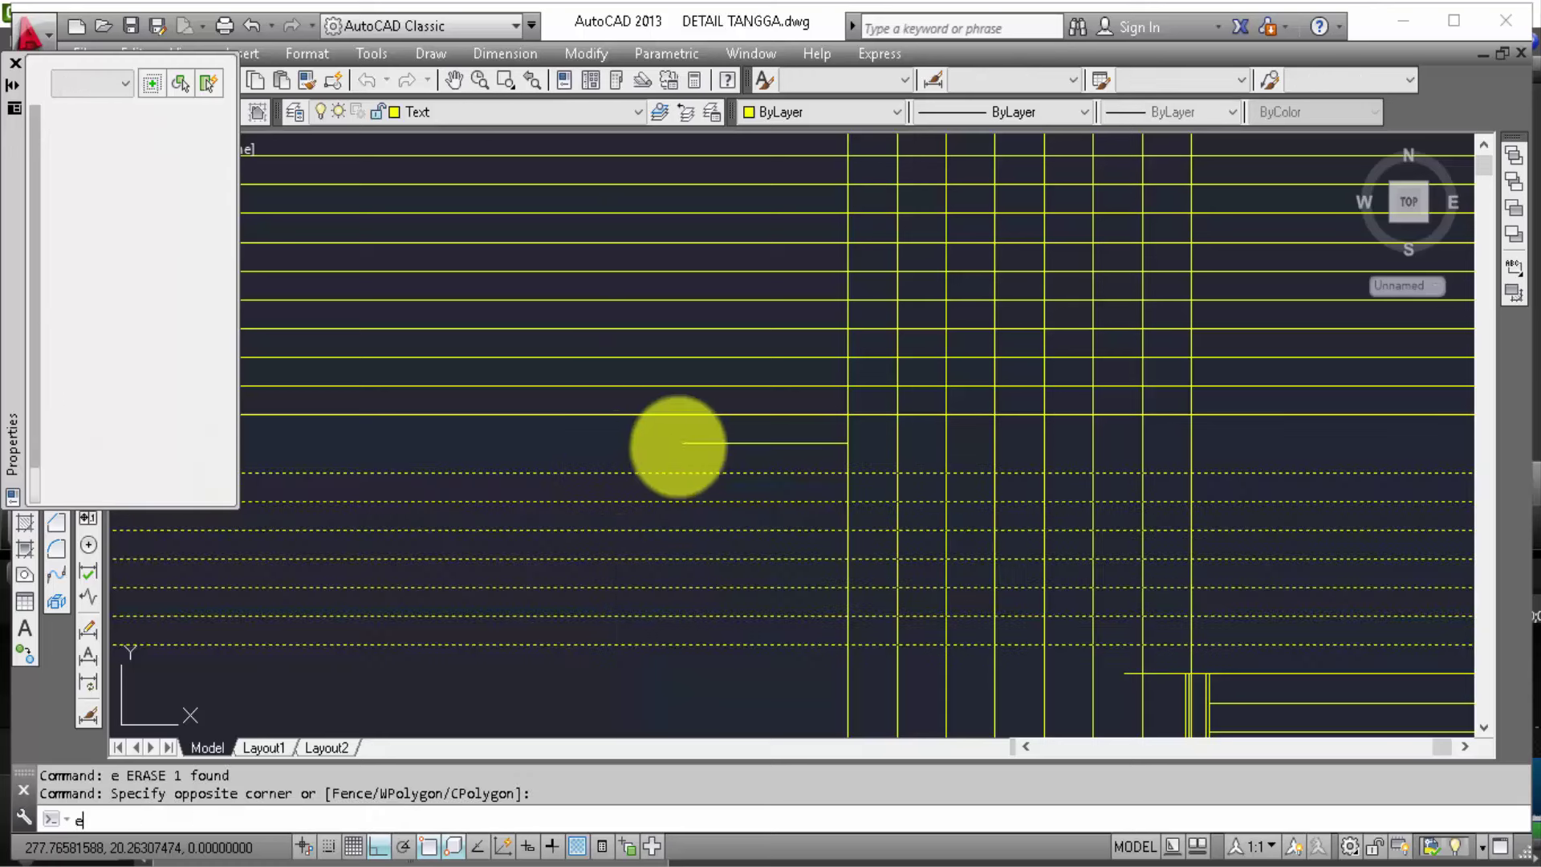
Step: Delete the unneeded vertical construction lines with a crossing window
scroll(803, 436, "down", 1)
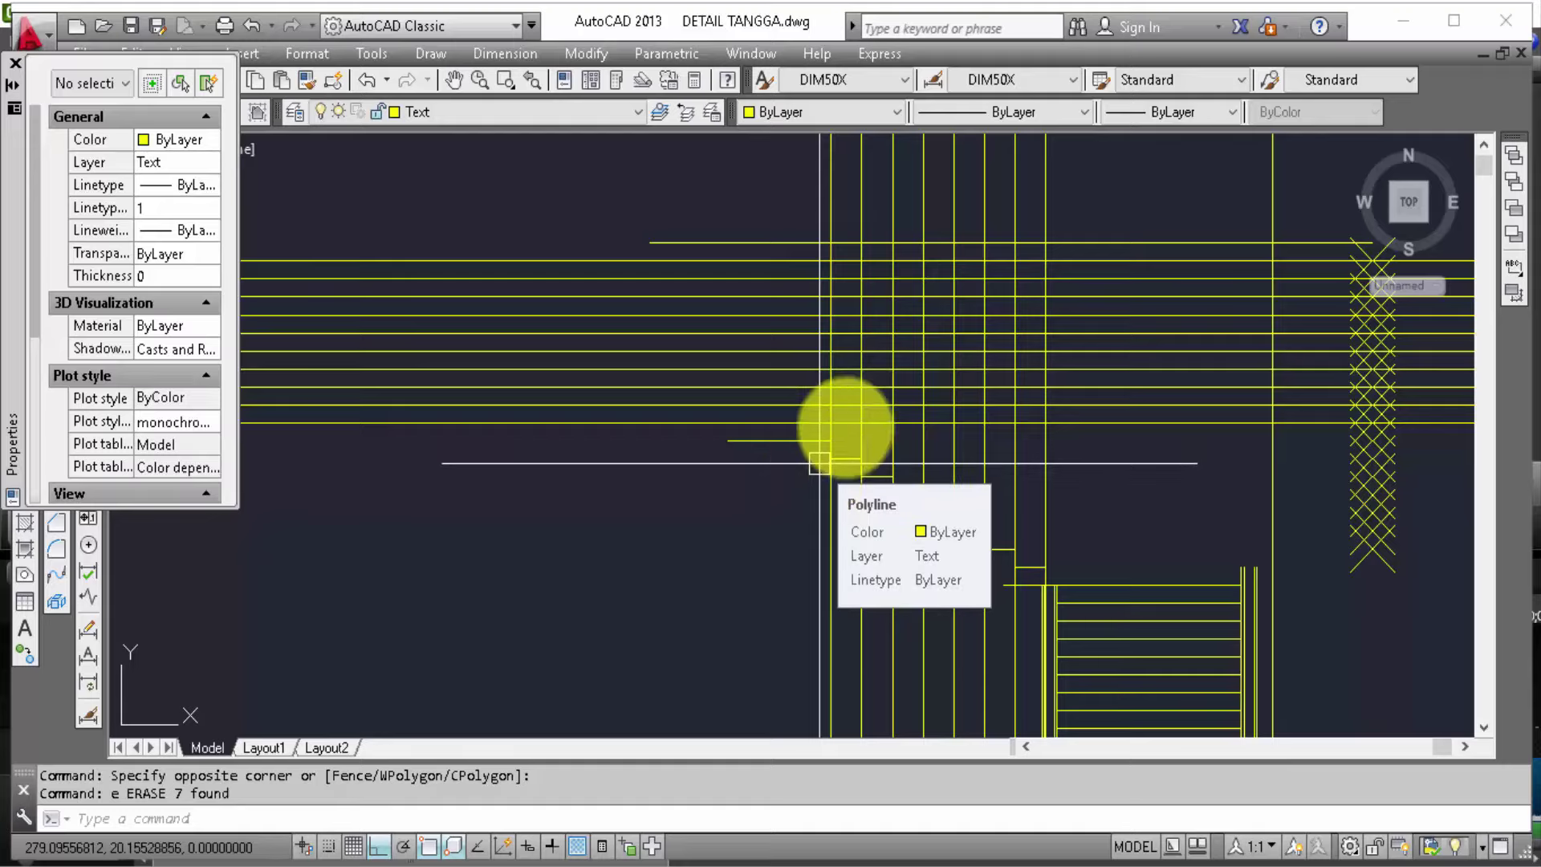
scroll(860, 568, "down", 2)
scroll(854, 612, "down", 2)
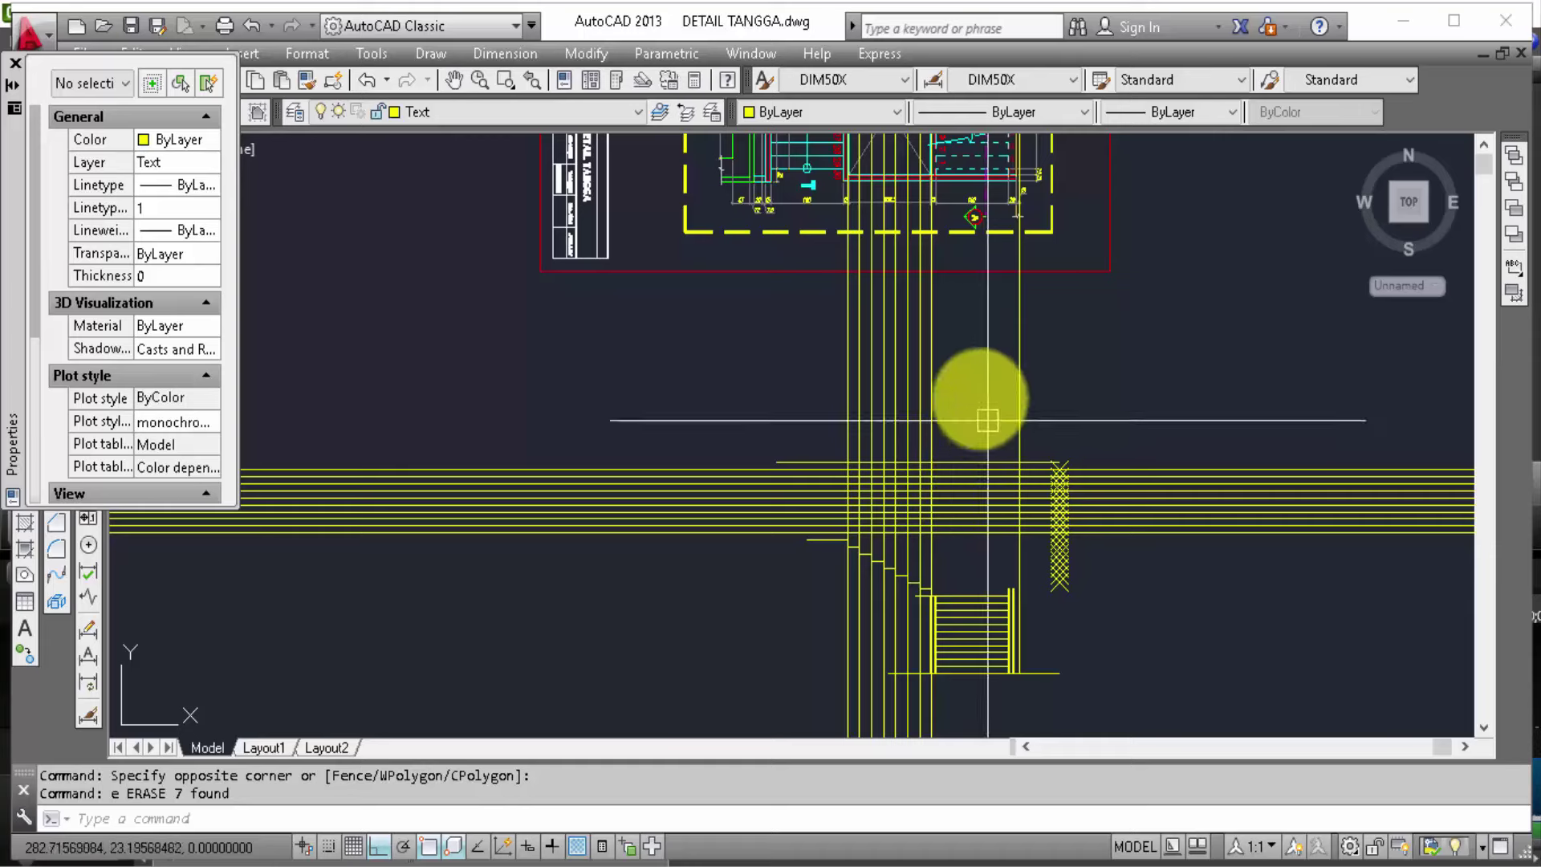
left_click(980, 375)
left_click(852, 381)
type("e")
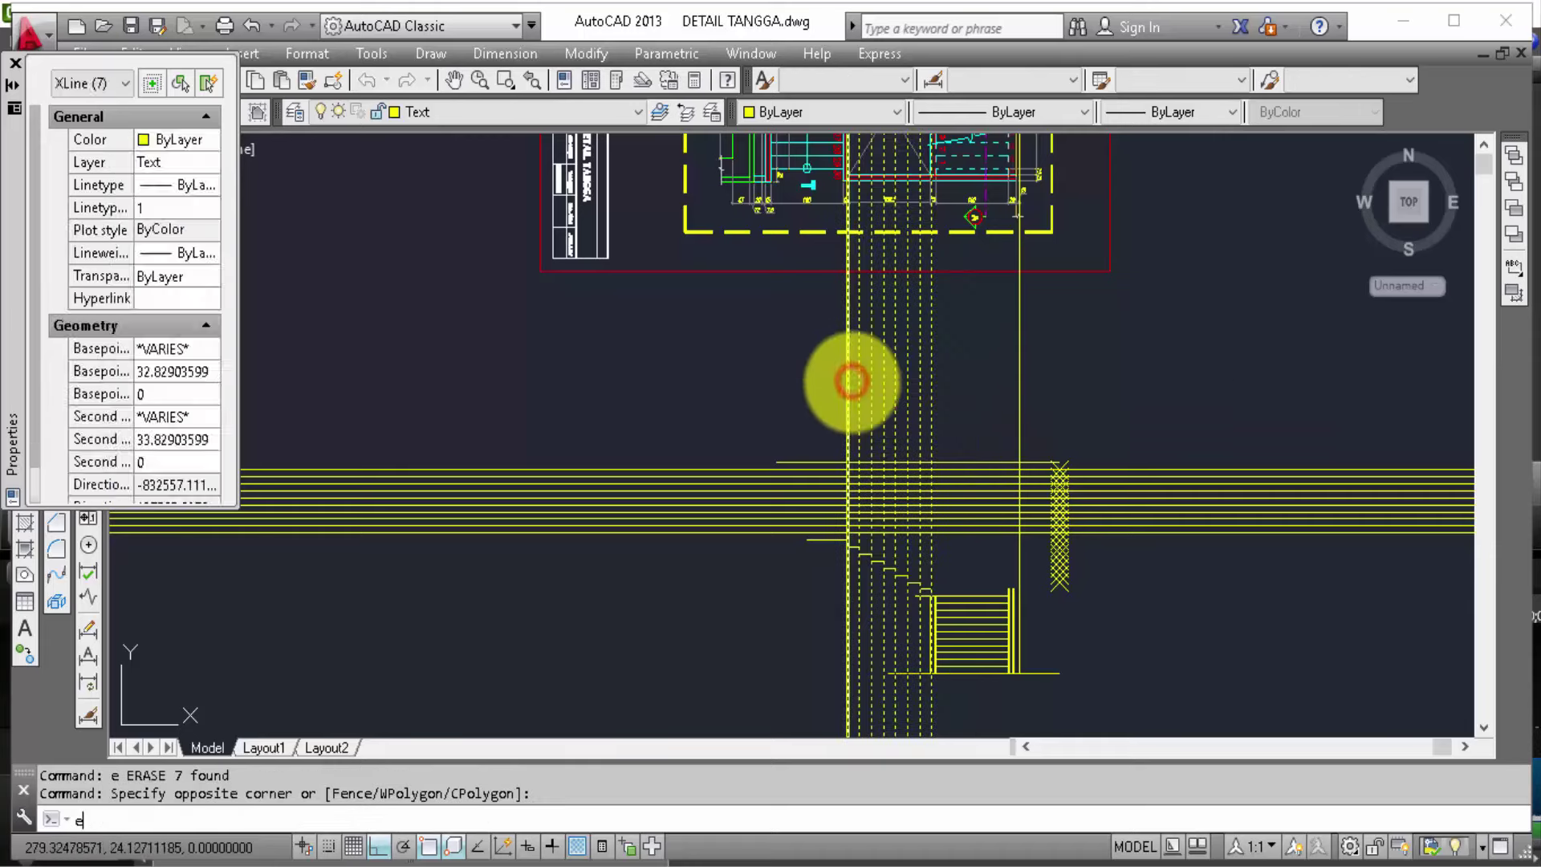
key("Delete")
Step: Move the selected vertical construction line onto an edge of the stair plan
scroll(992, 594, "up", 2)
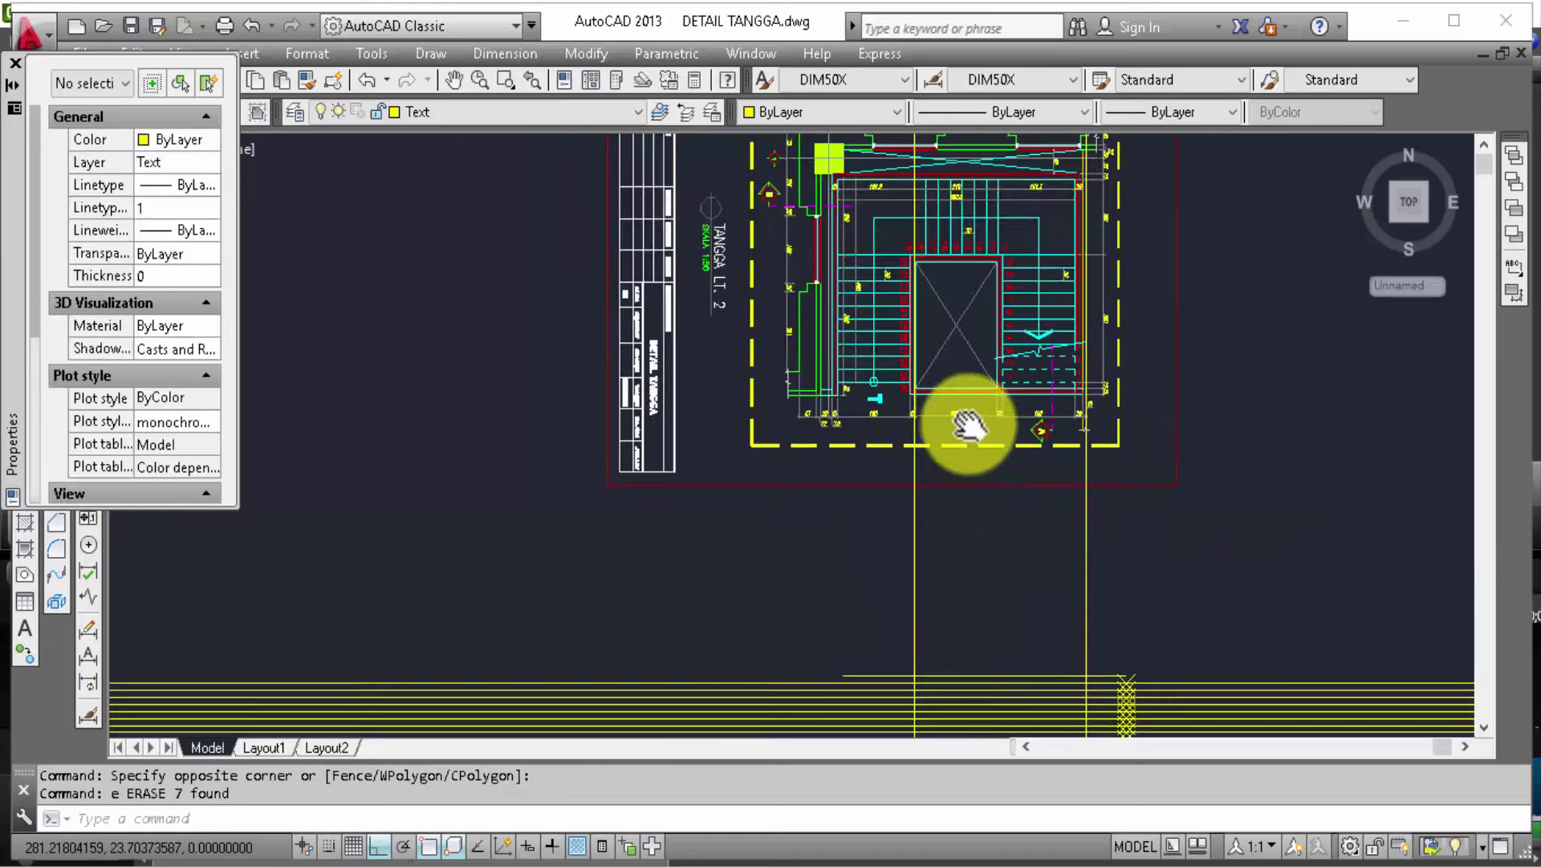
middle_click_drag(974, 424, 919, 283)
scroll(923, 285, "up", 1)
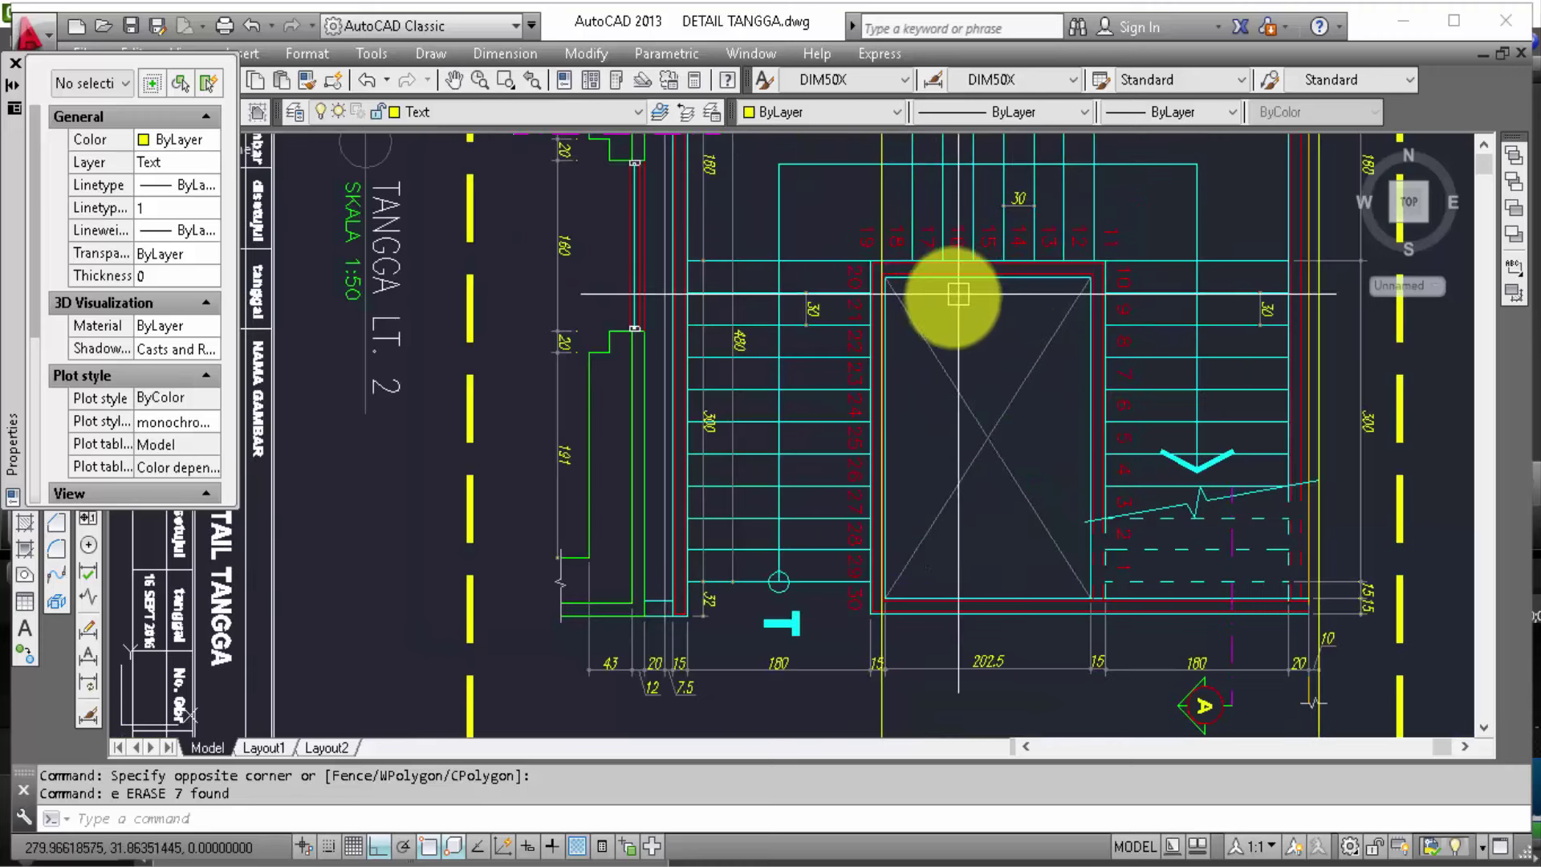
scroll(895, 241, "up", 1)
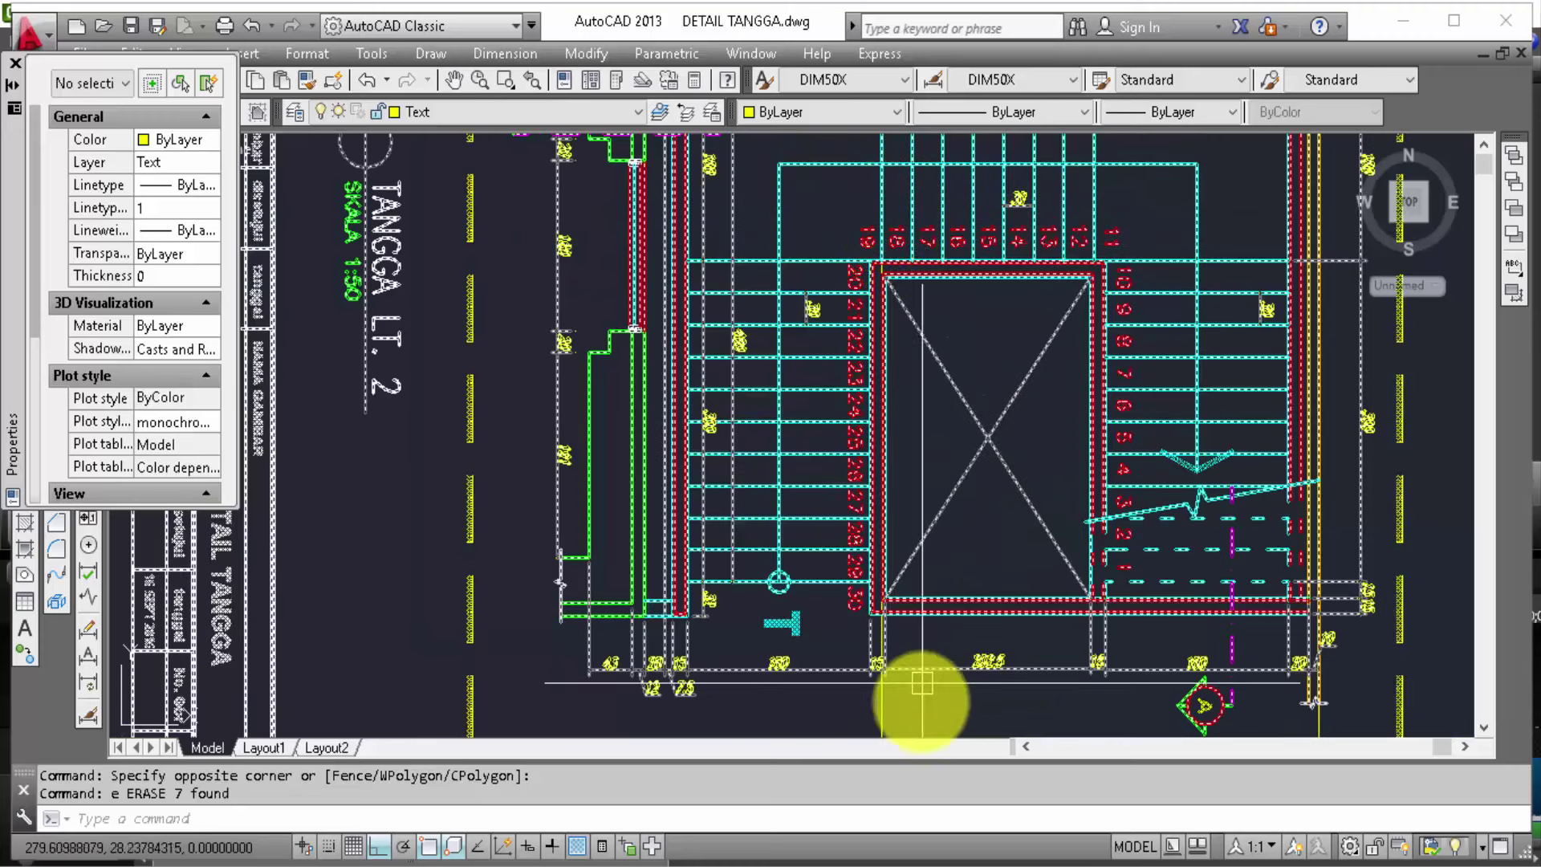
left_click(881, 706)
middle_click_drag(970, 686, 980, 406)
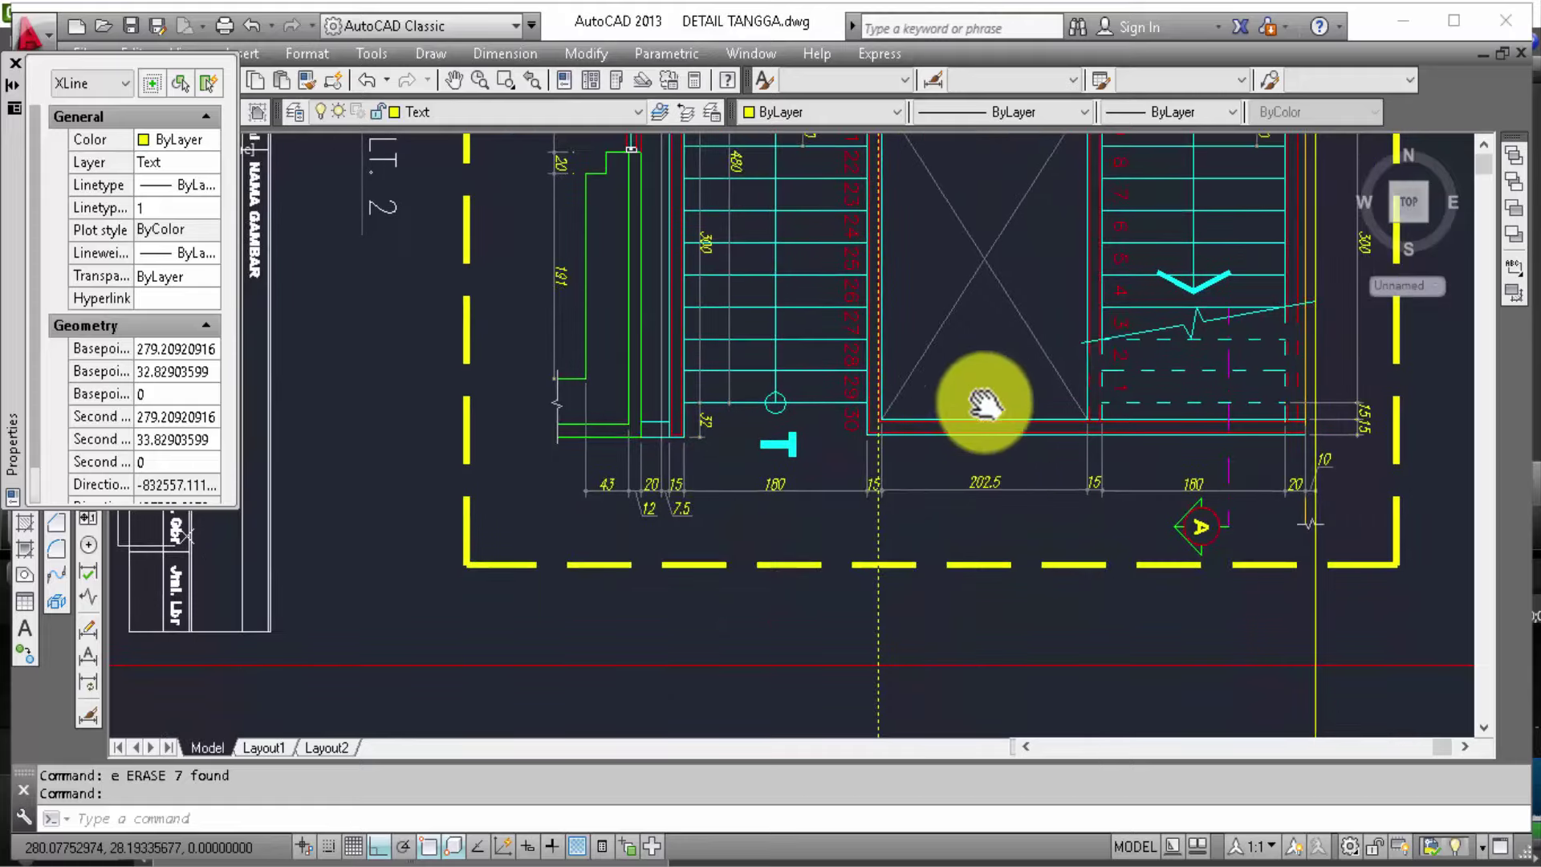
scroll(954, 437, "down", 1)
scroll(981, 561, "down", 2)
scroll(989, 608, "down", 1)
middle_click_drag(989, 609, 983, 755)
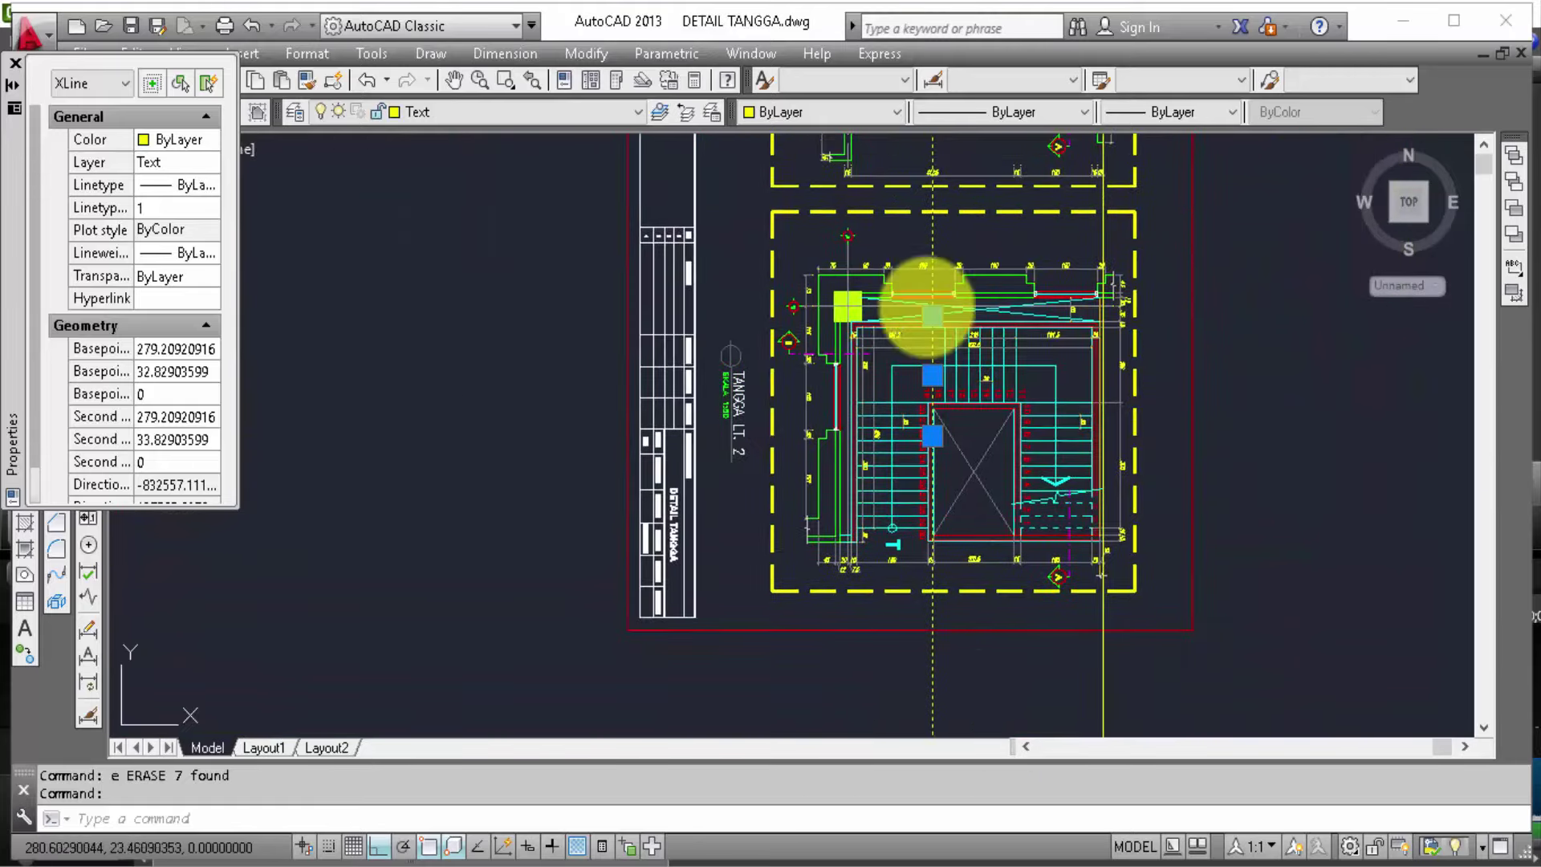
scroll(912, 412, "up", 3)
scroll(939, 431, "up", 2)
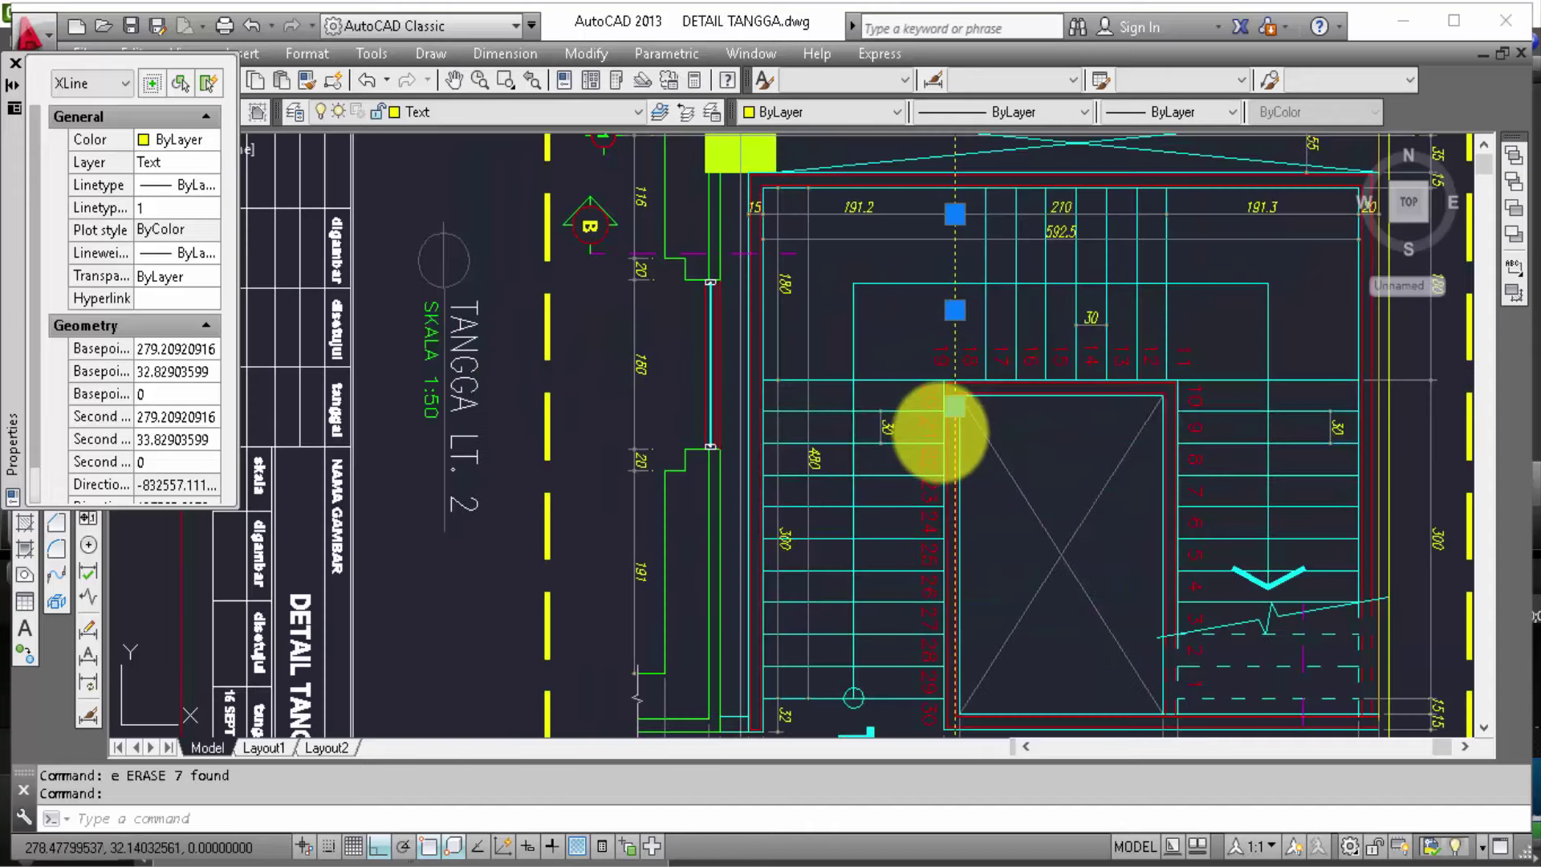
scroll(939, 433, "up", 2)
type("m")
key("Return")
scroll(941, 406, "up", 4)
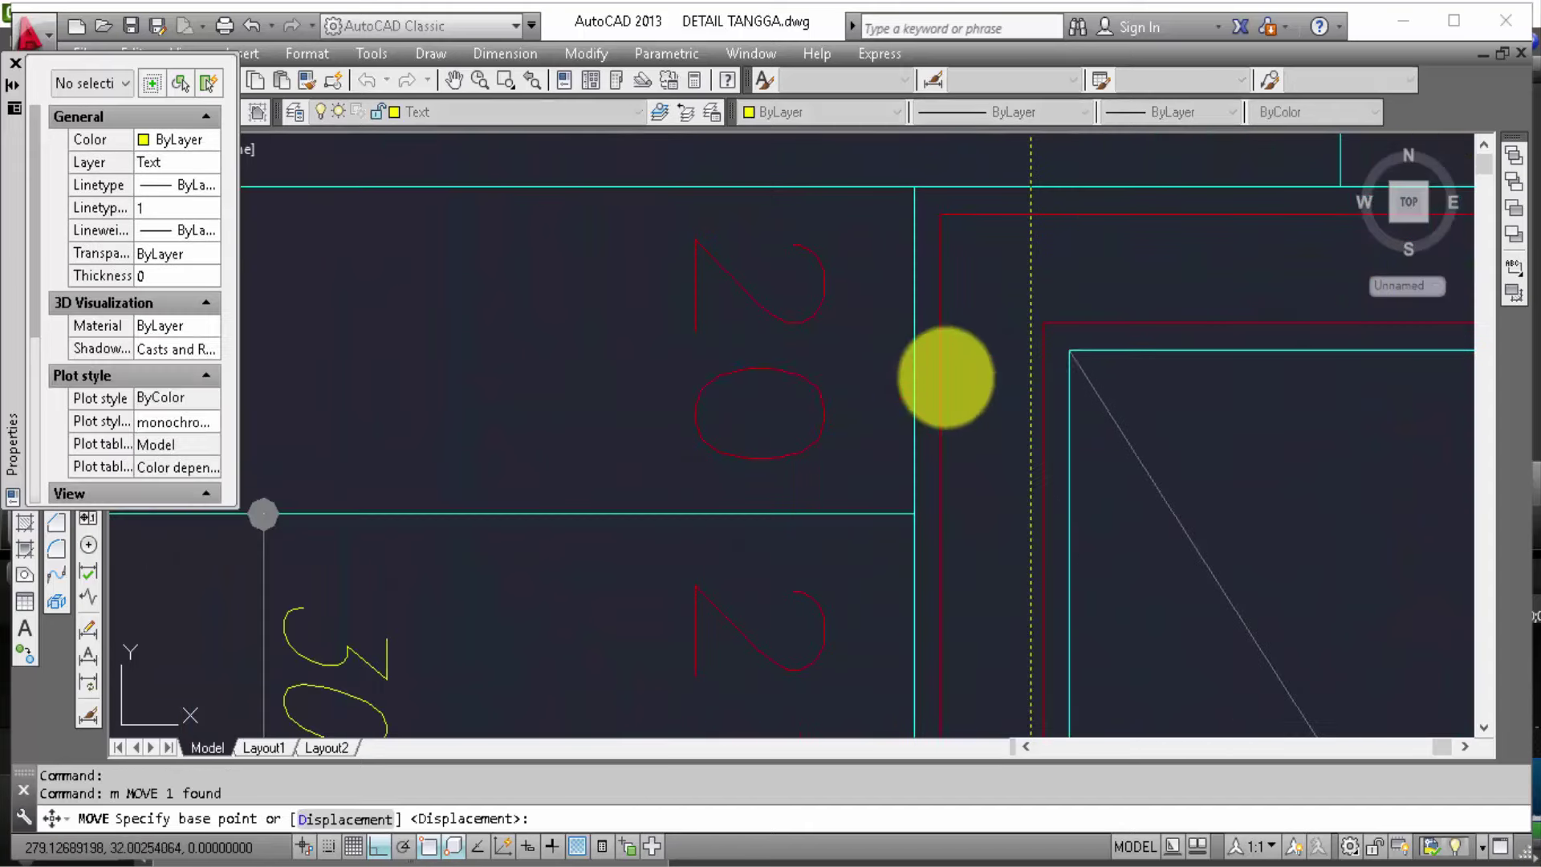
left_click(1028, 348)
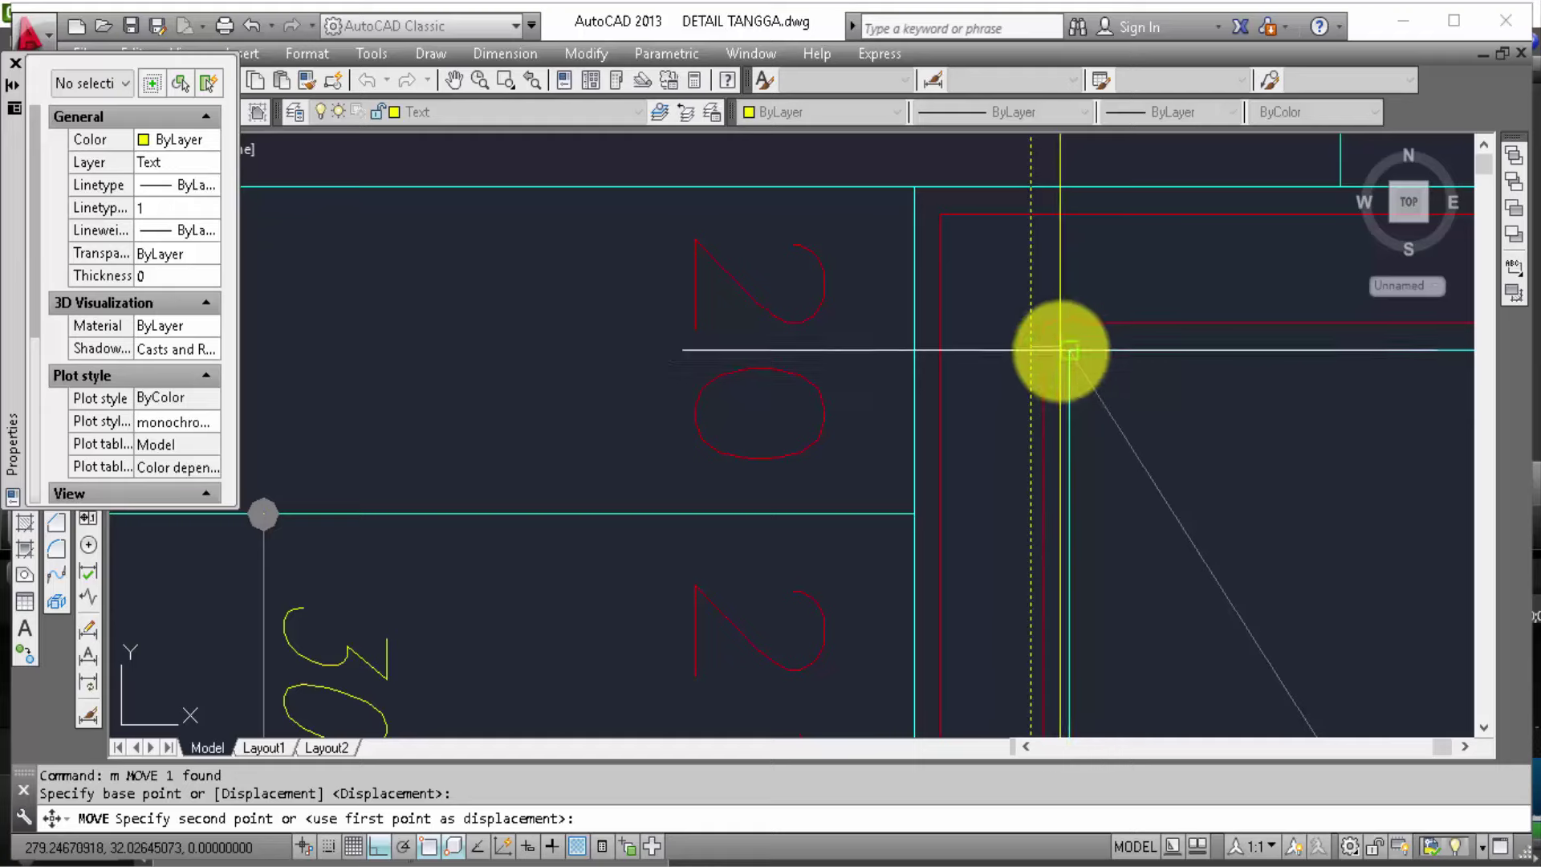
left_click(1069, 350)
Step: Copy that line to six more plan edges, including the two wall lines
left_click(1052, 256)
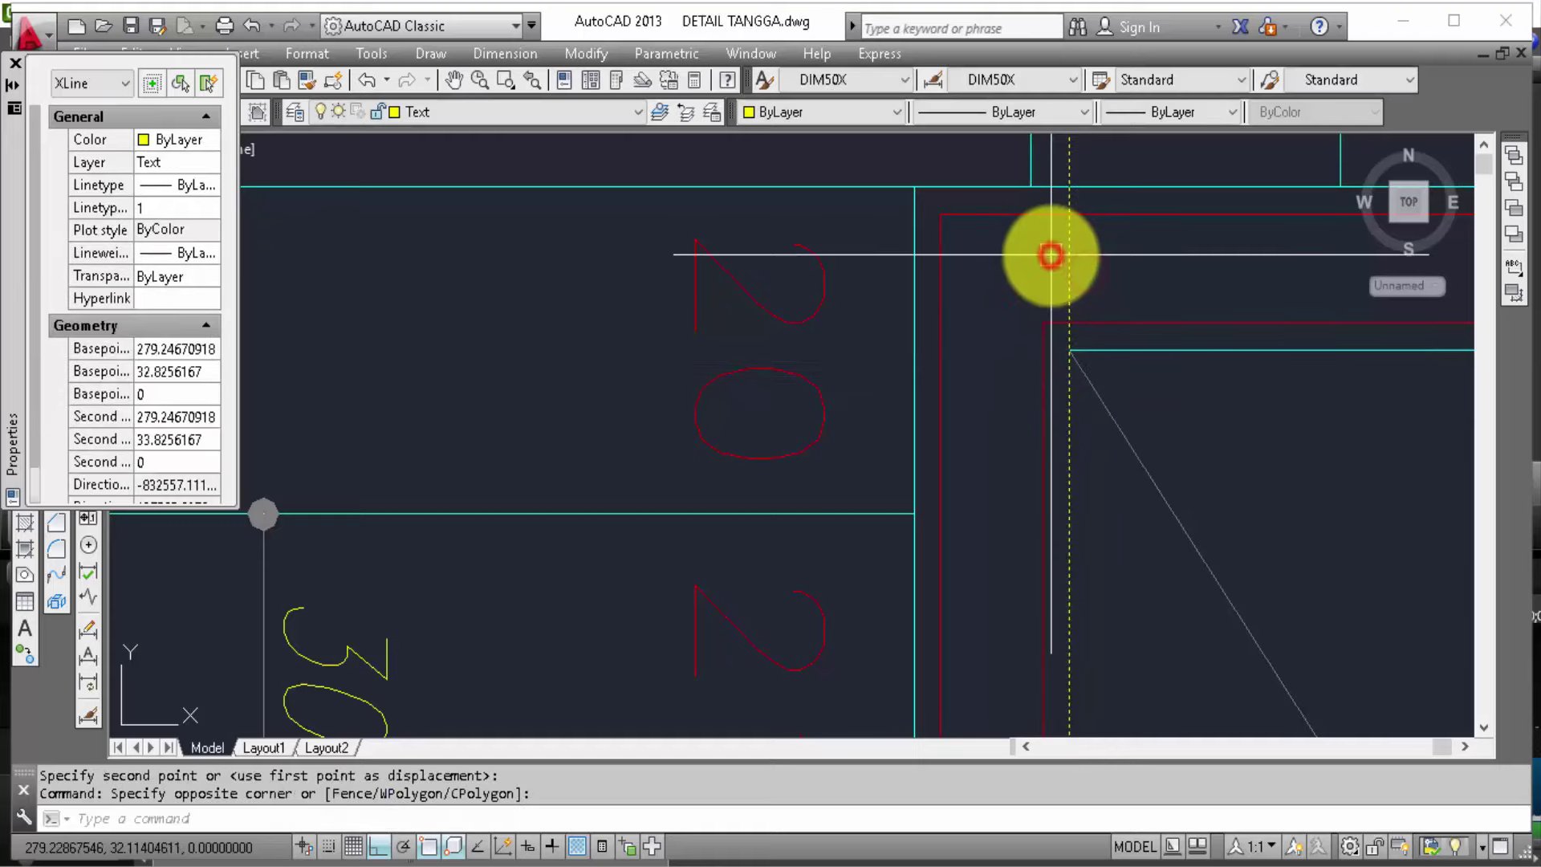
type("co")
key("Return")
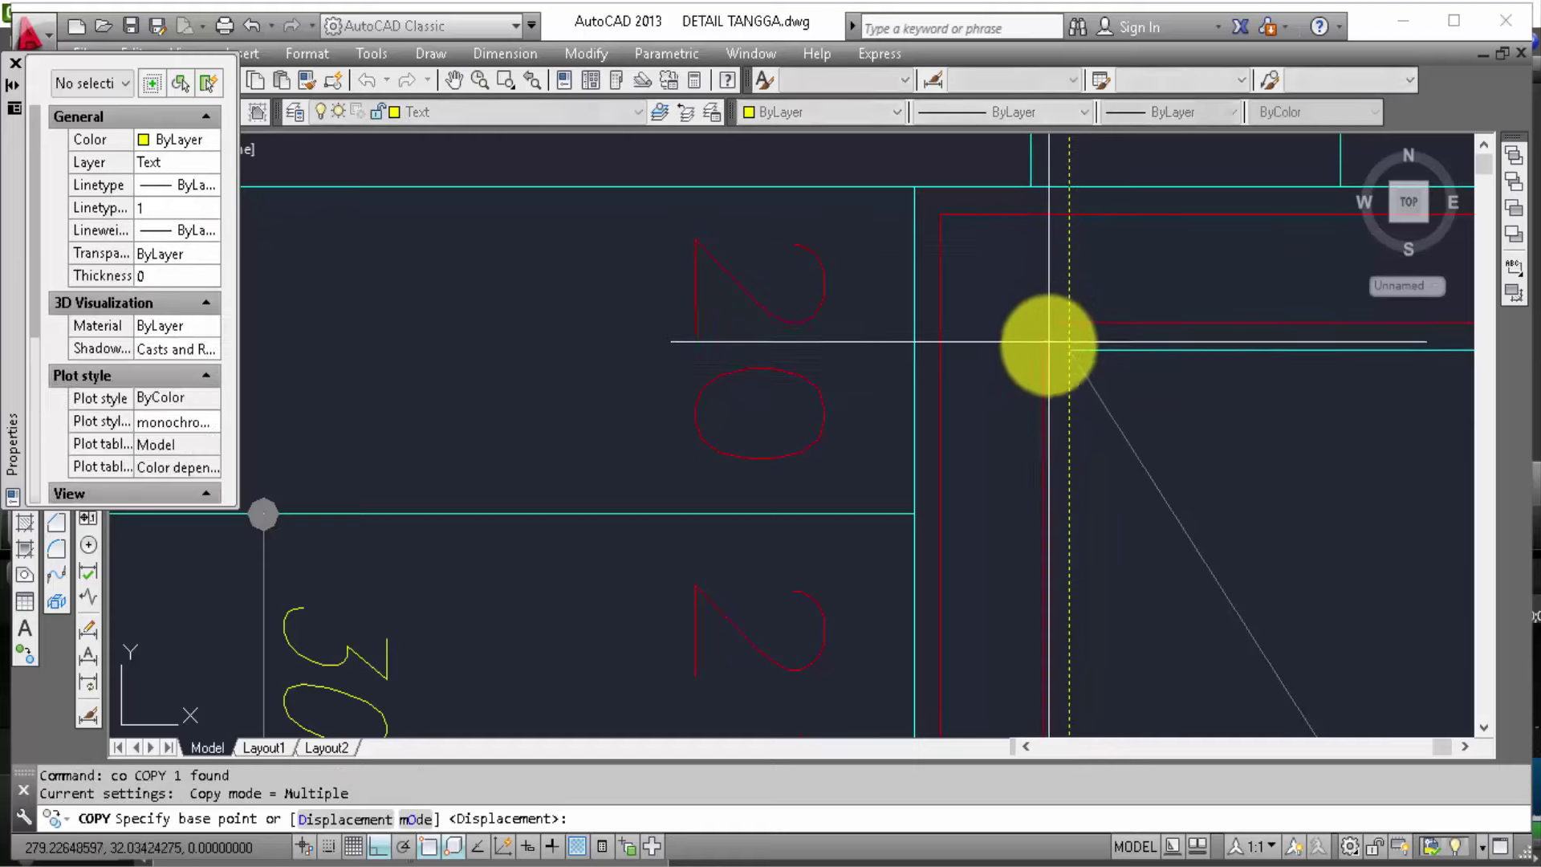
left_click(1067, 350)
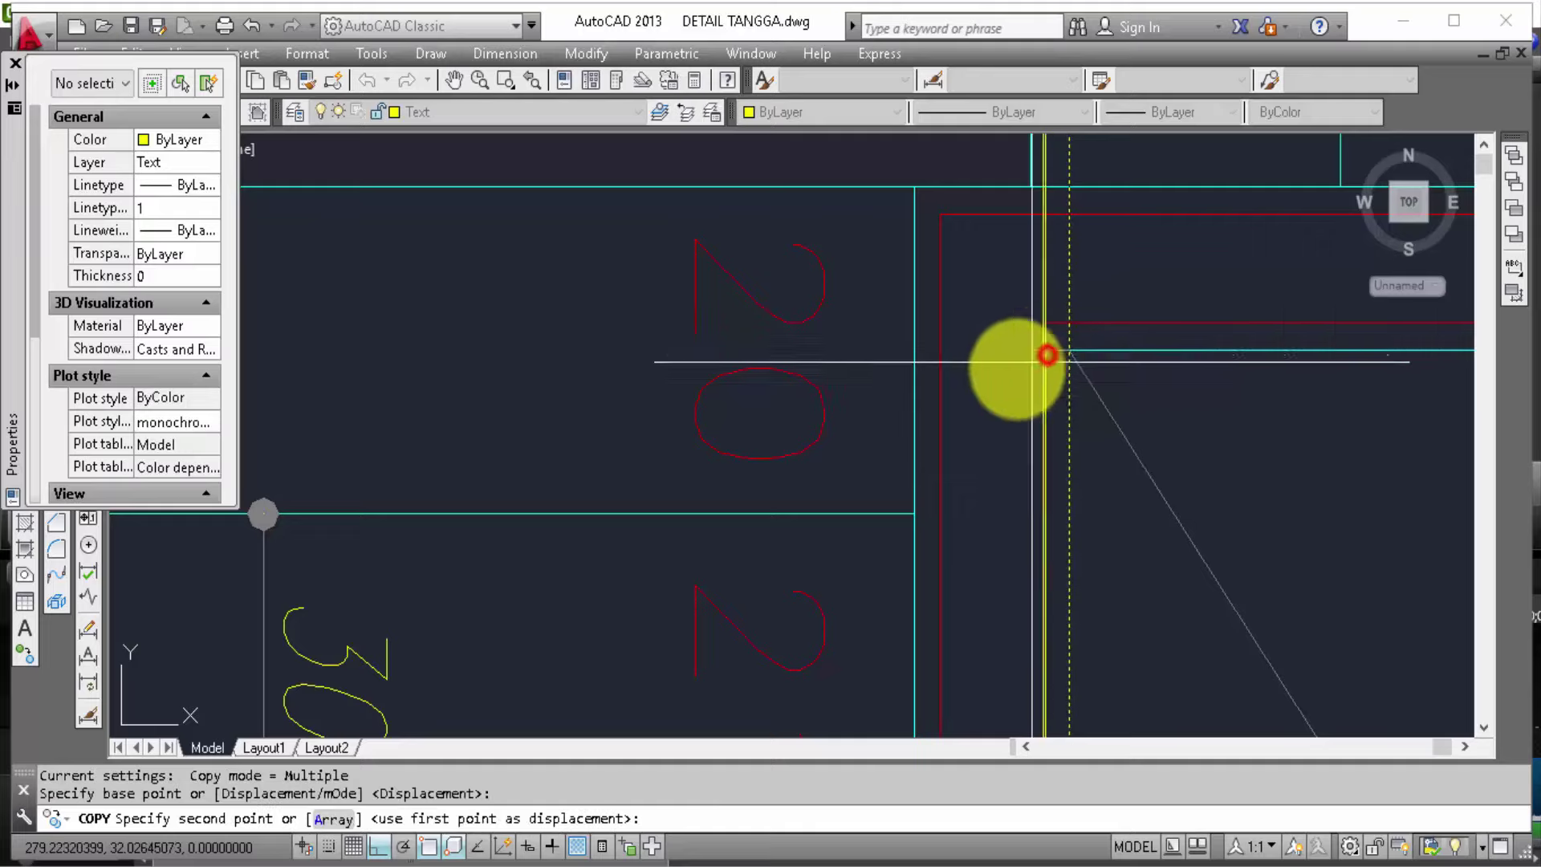
left_click(1048, 355)
left_click(941, 351)
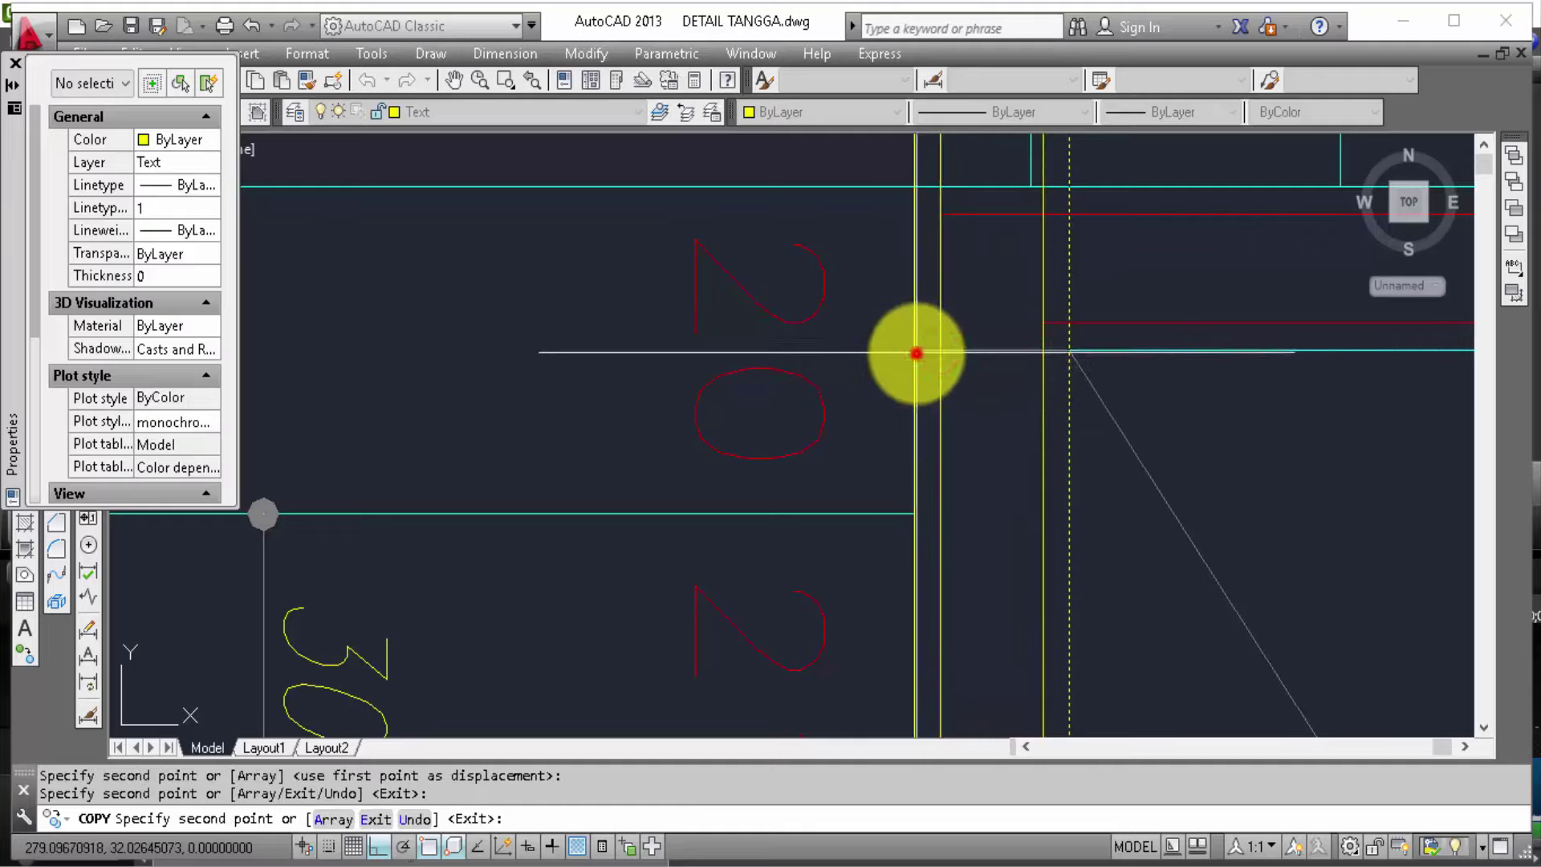
left_click(917, 353)
scroll(1128, 385, "down", 3)
scroll(1128, 385, "down", 2)
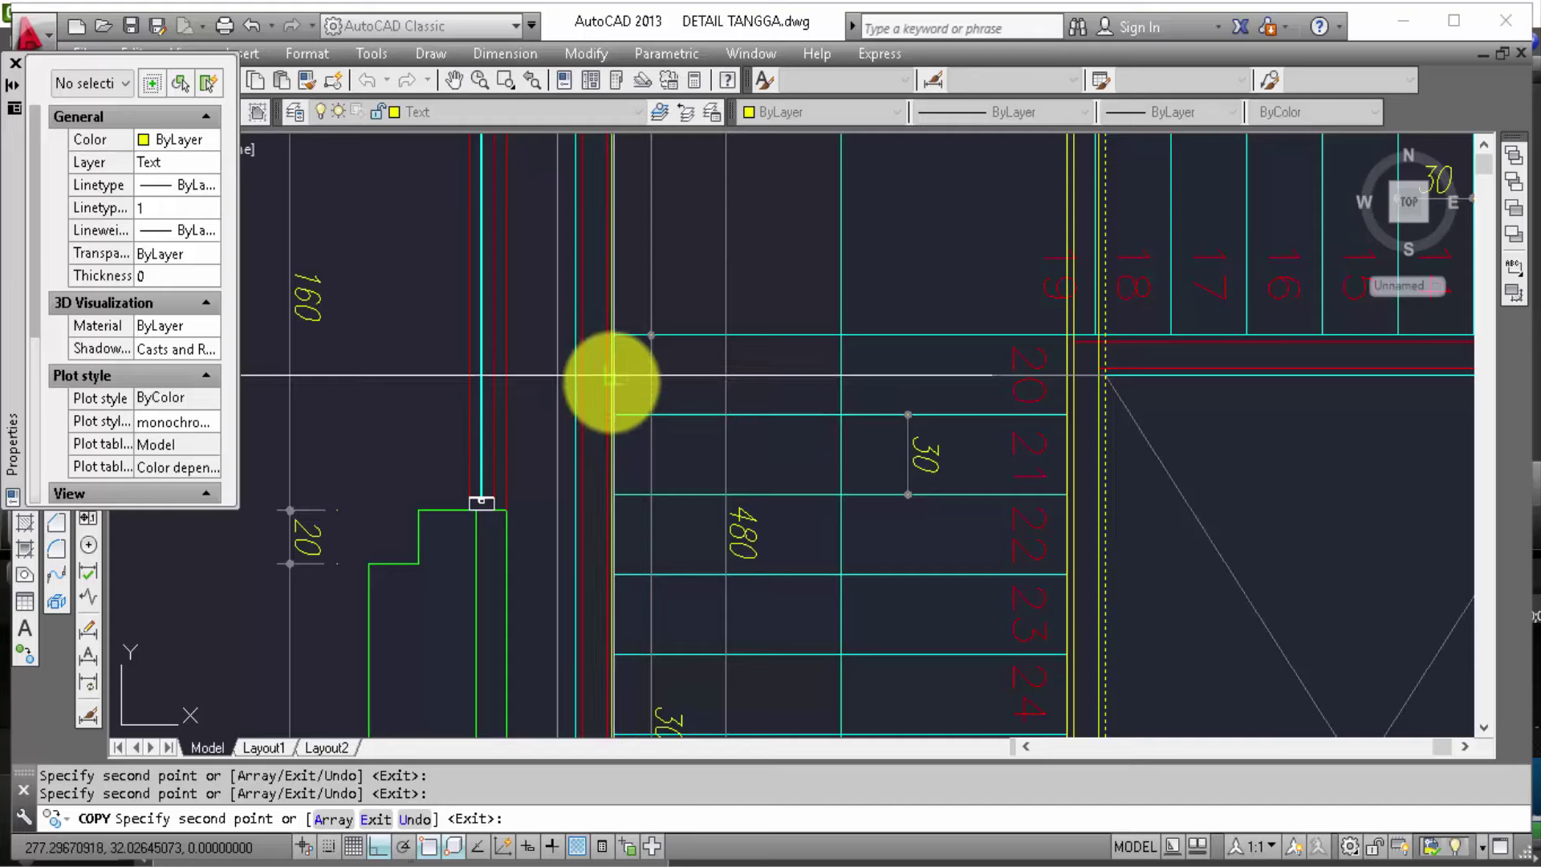
scroll(611, 379, "up", 2)
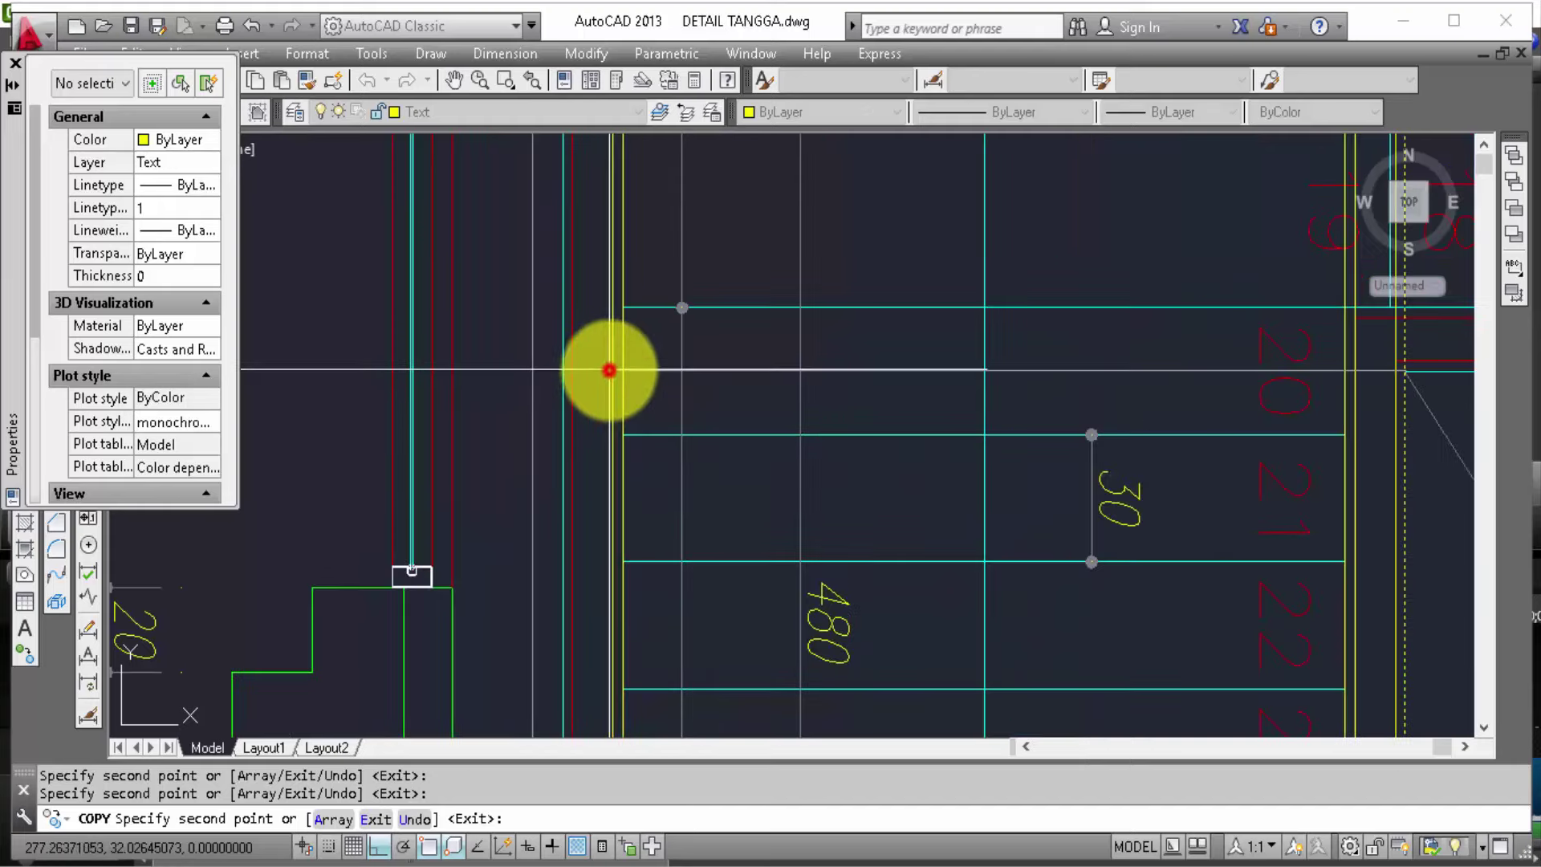
left_click(608, 369)
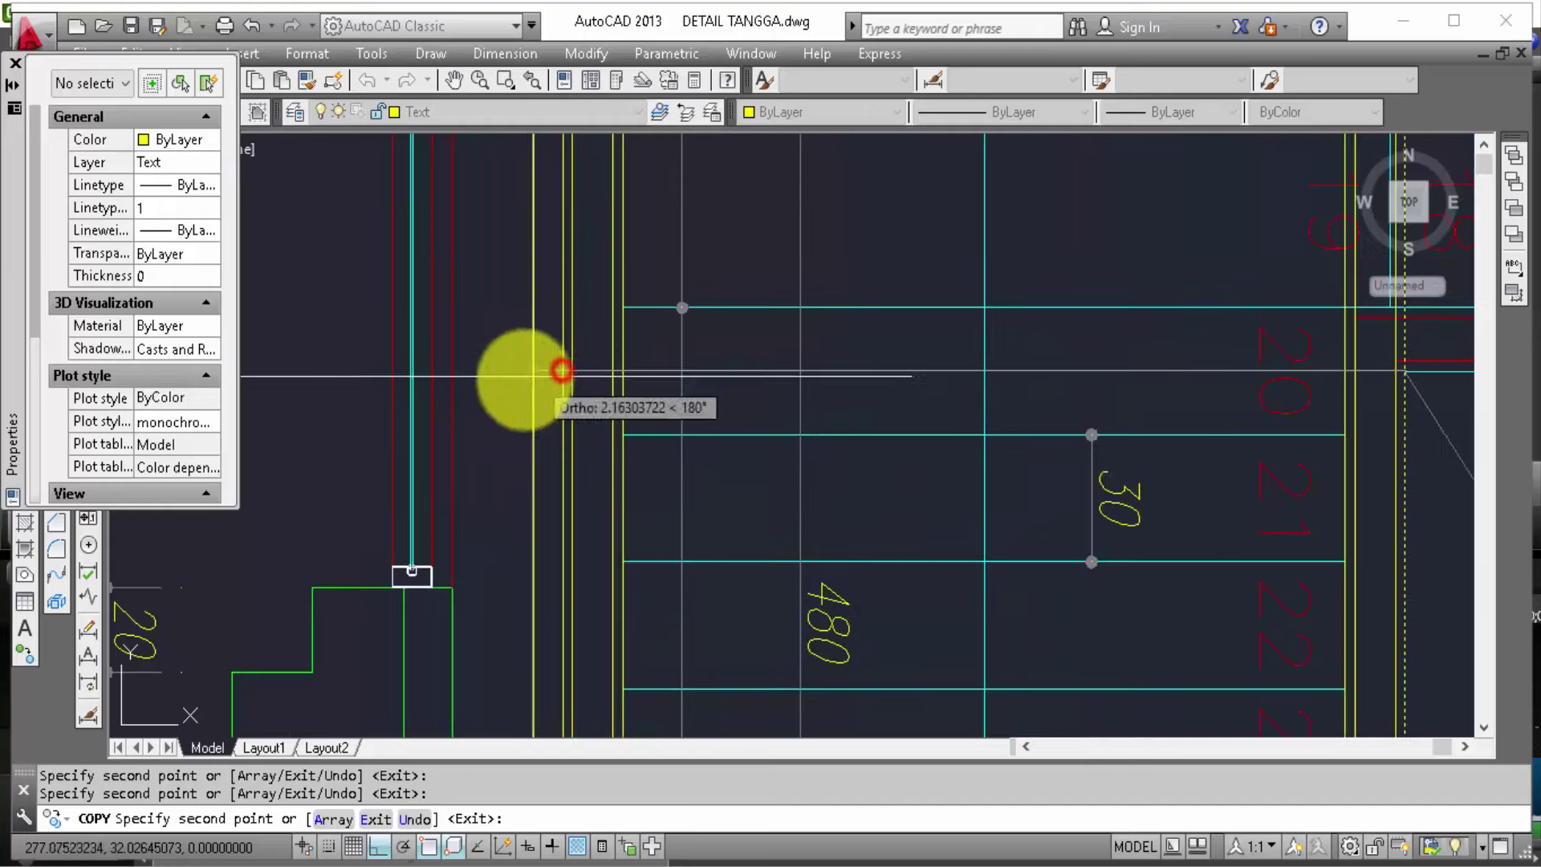
left_click(427, 371)
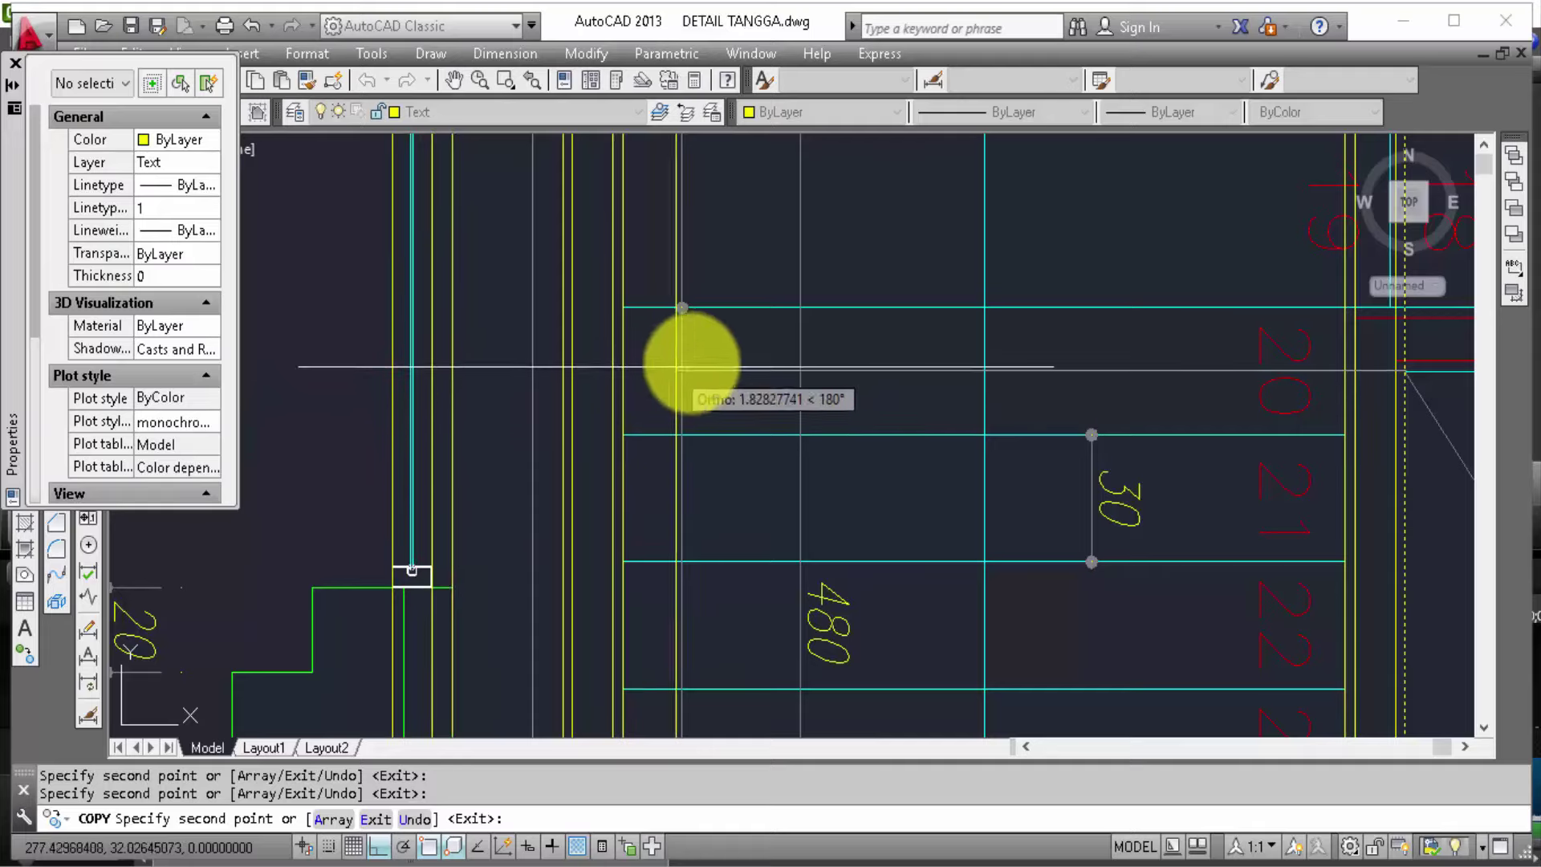
scroll(867, 337, "down", 3)
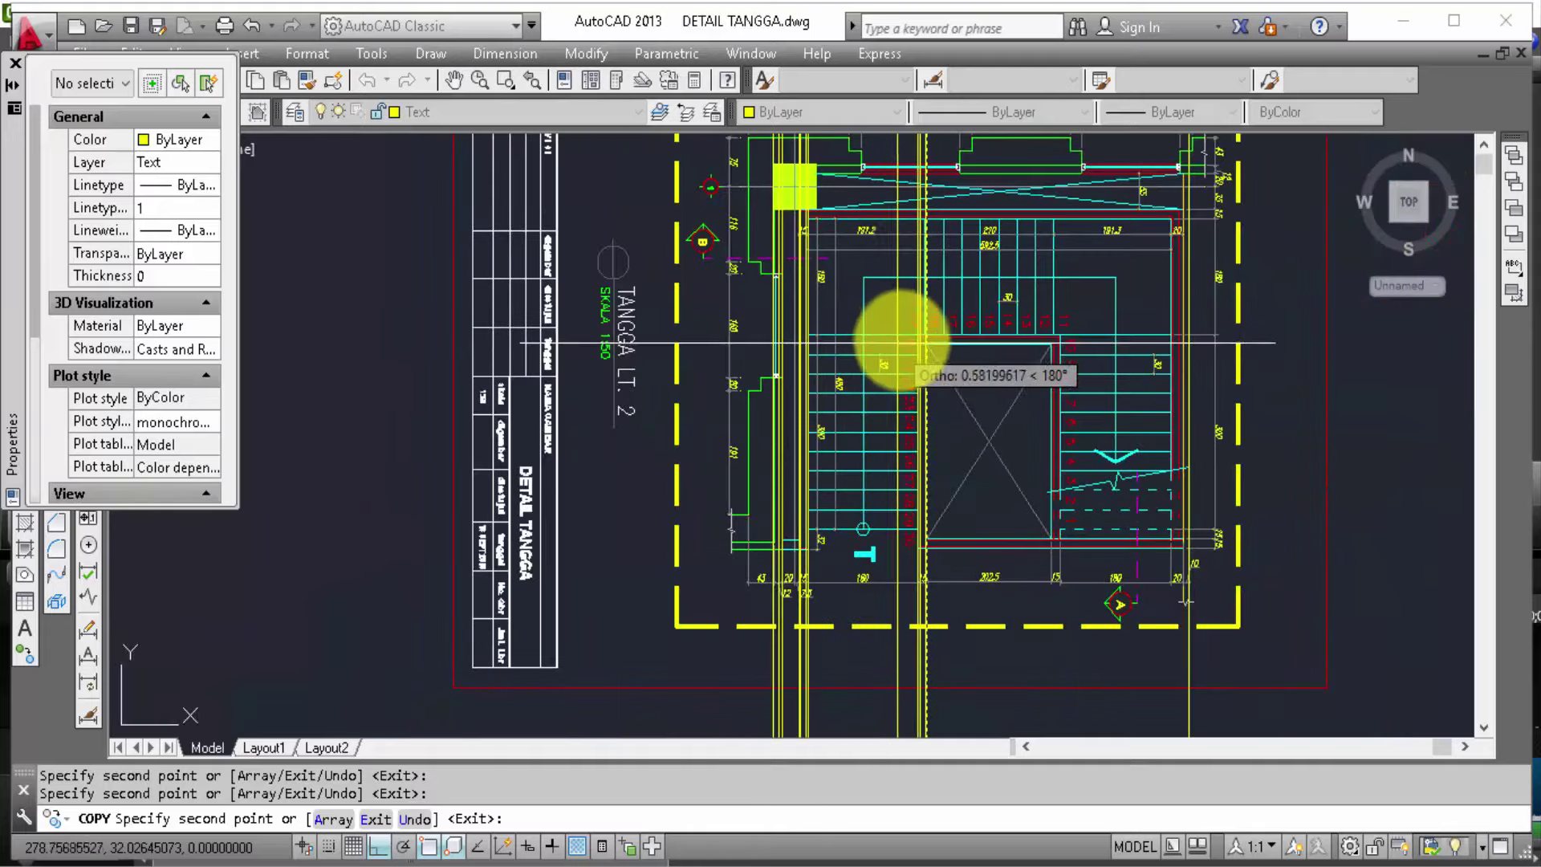
scroll(931, 378, "up", 2)
middle_click_drag(956, 406, 916, 257)
Step: End the copying and try an Extend against a vertical boundary line, then cancel it
key("Escape")
scroll(835, 445, "up", 2)
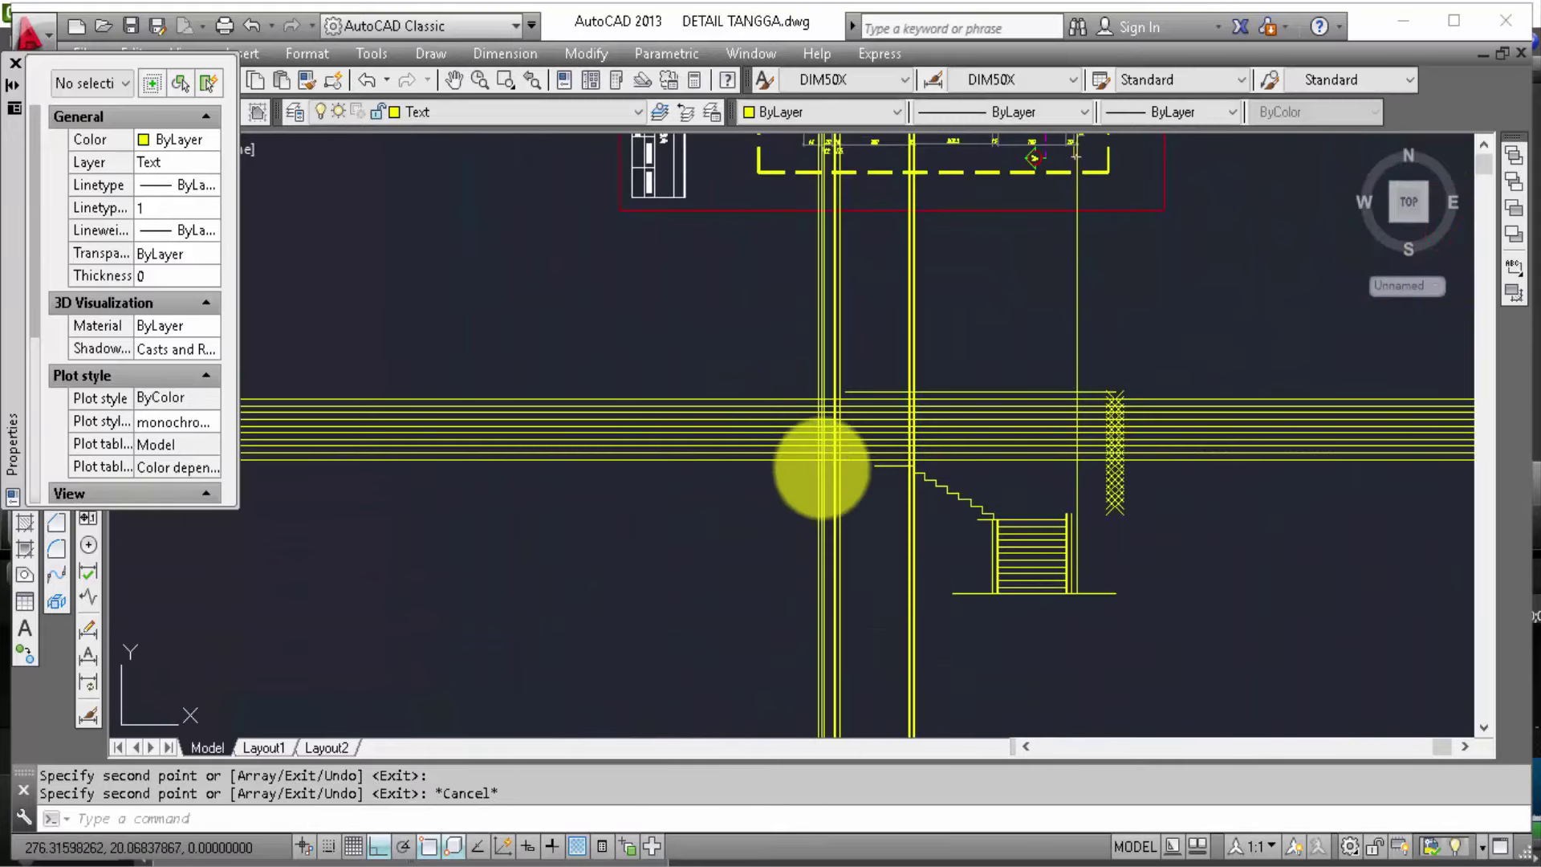
scroll(832, 451, "up", 2)
type("ex")
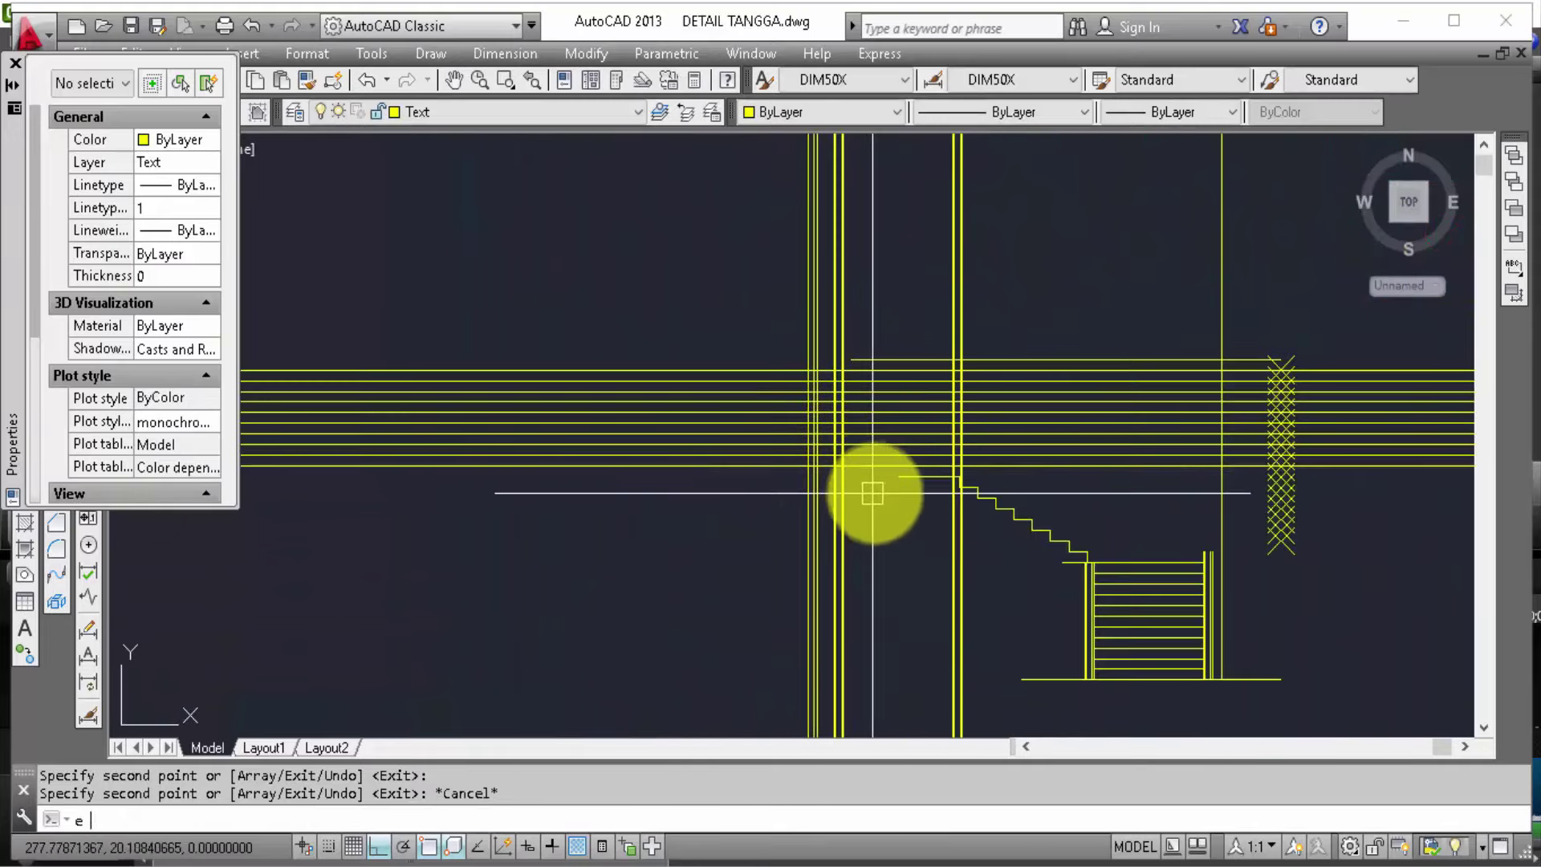
key("Return")
scroll(883, 470, "up", 1)
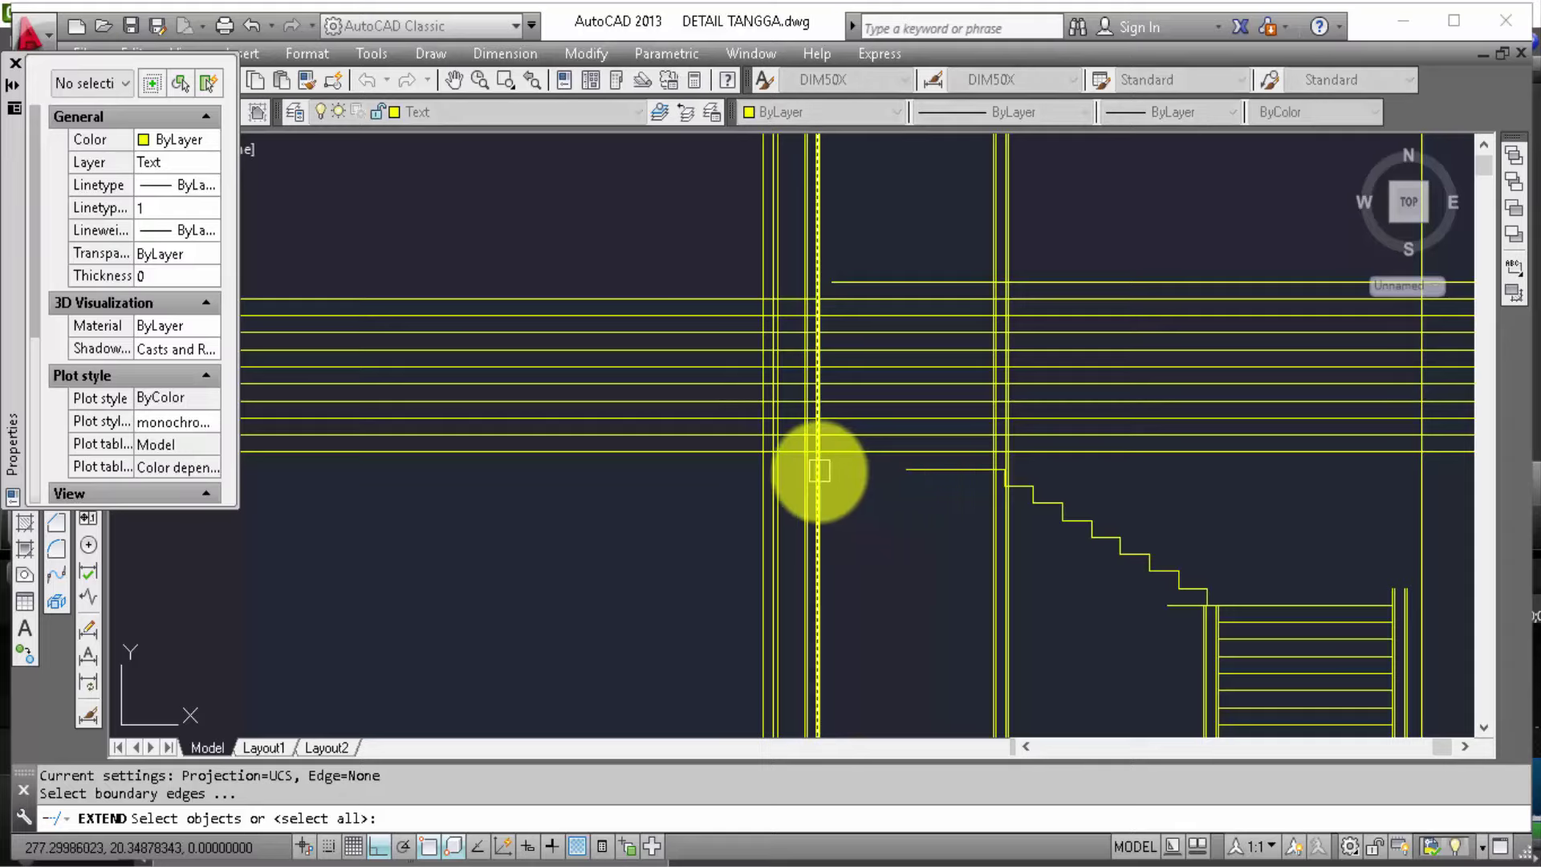
scroll(832, 479, "up", 3)
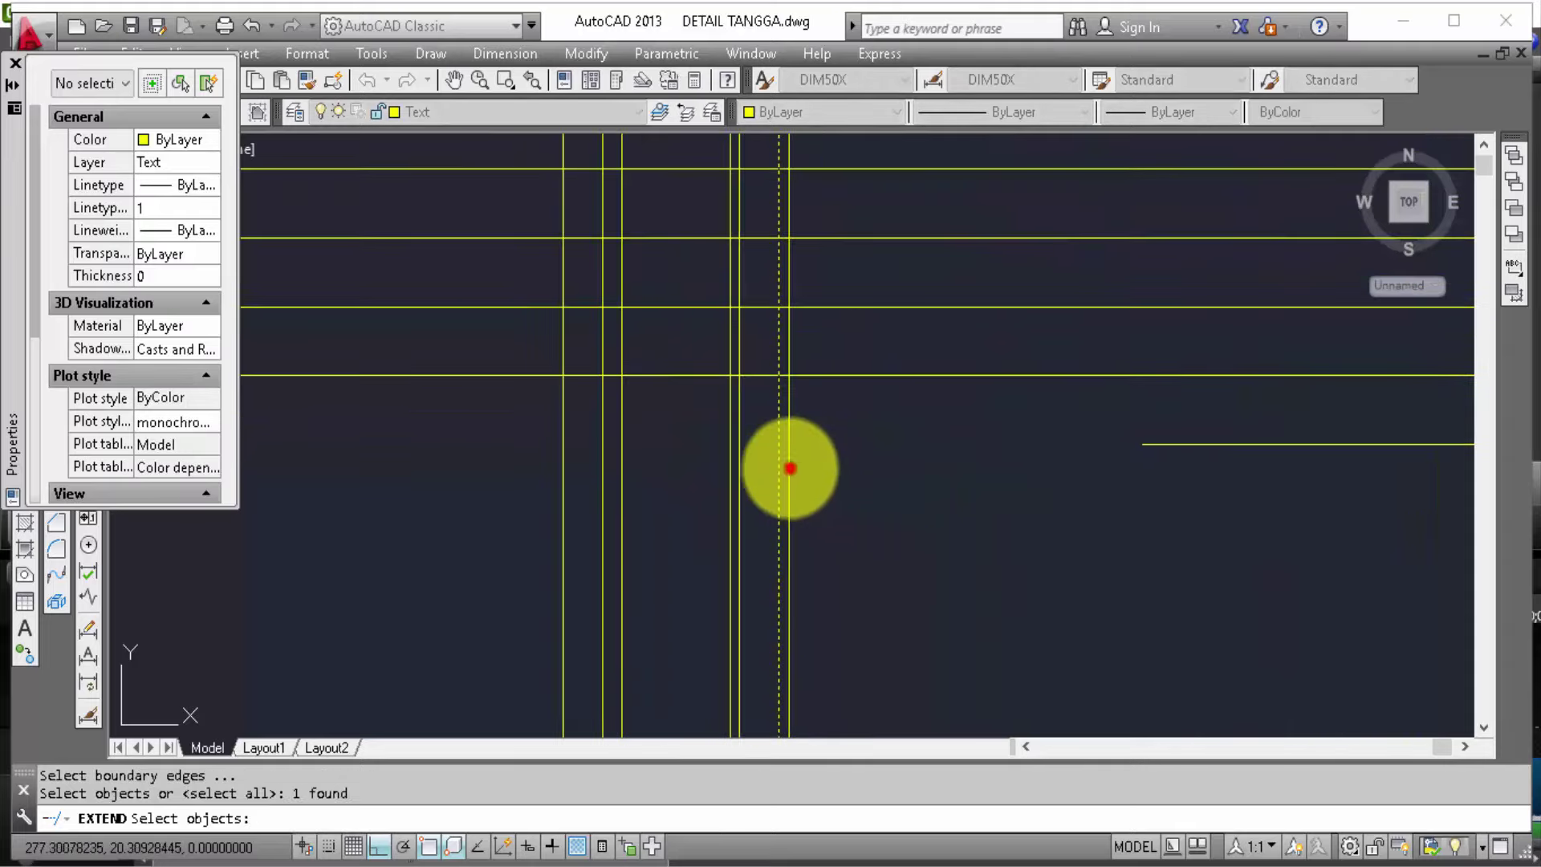
left_click(790, 468)
key("Return")
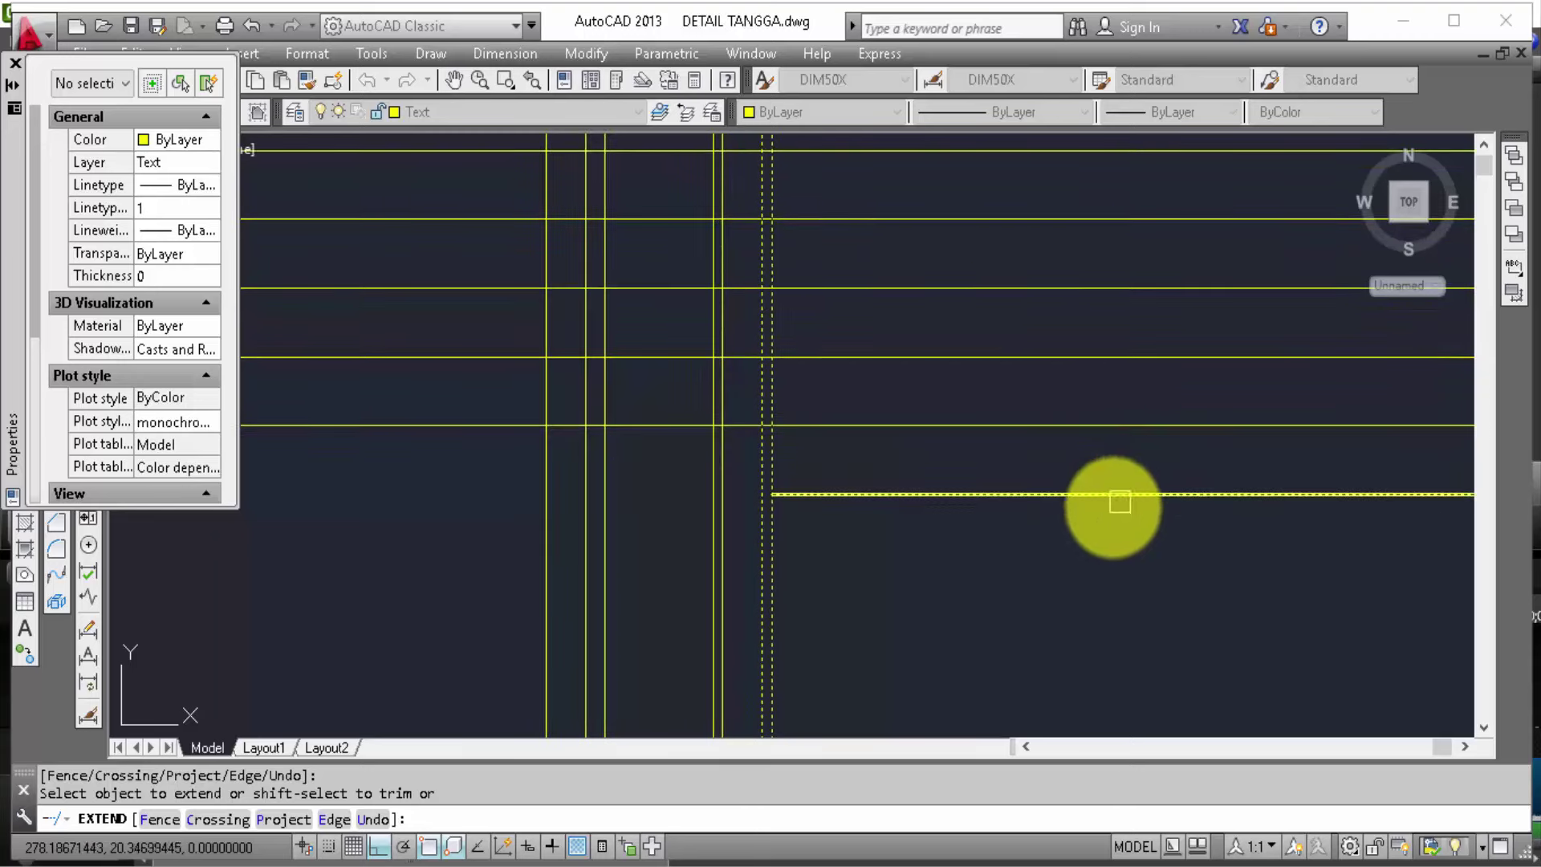
key("Escape")
key("Escape")
Step: Trim the horizontal line ends sticking out left of the vertical lines
type("tr")
key("Return")
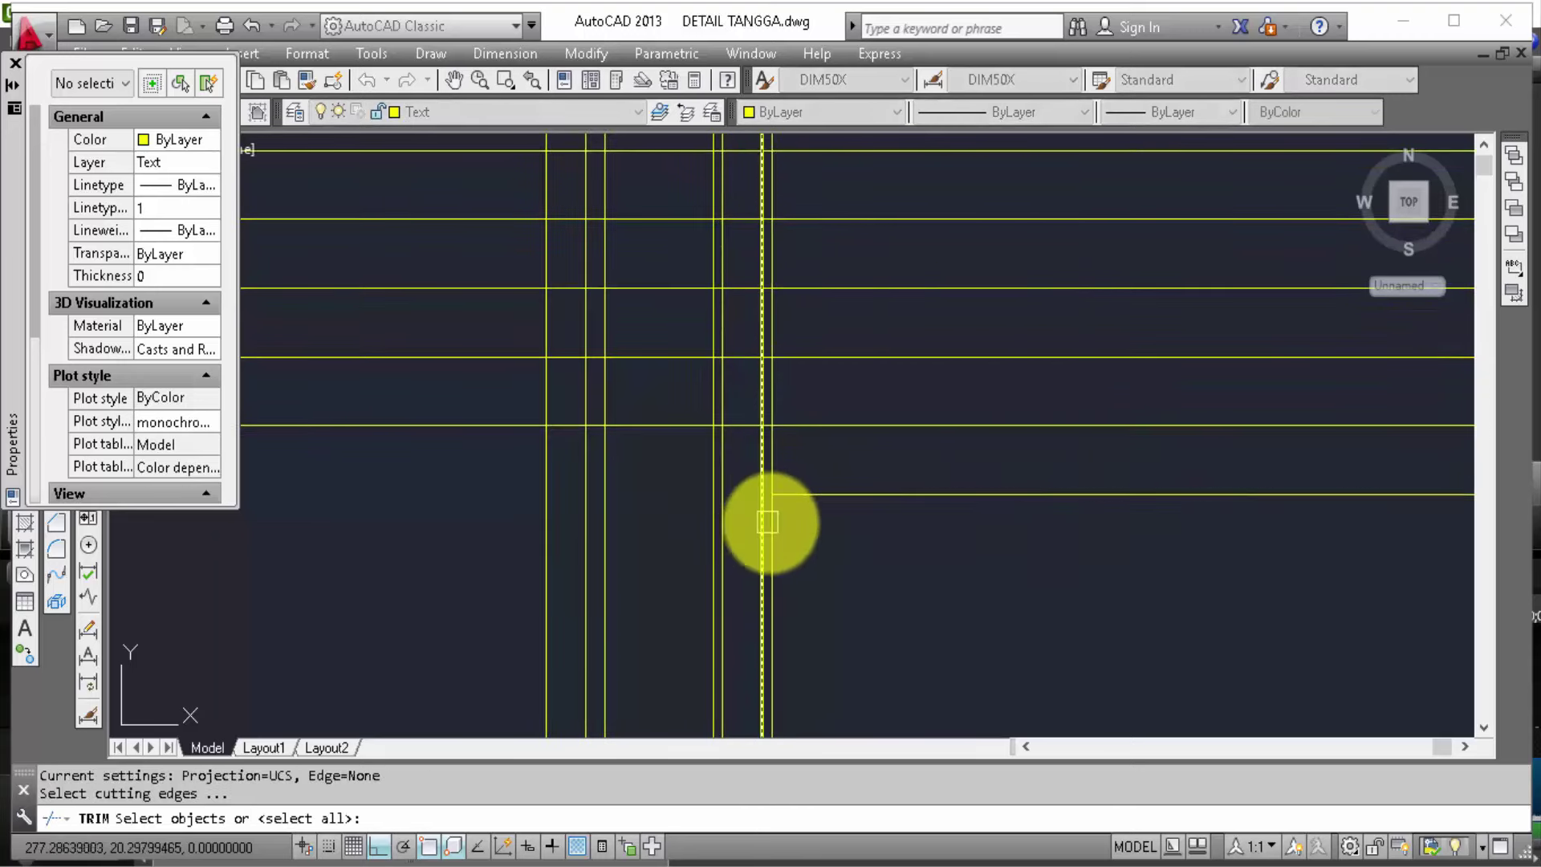
key("Return")
scroll(836, 602, "down", 1)
scroll(843, 603, "down", 1)
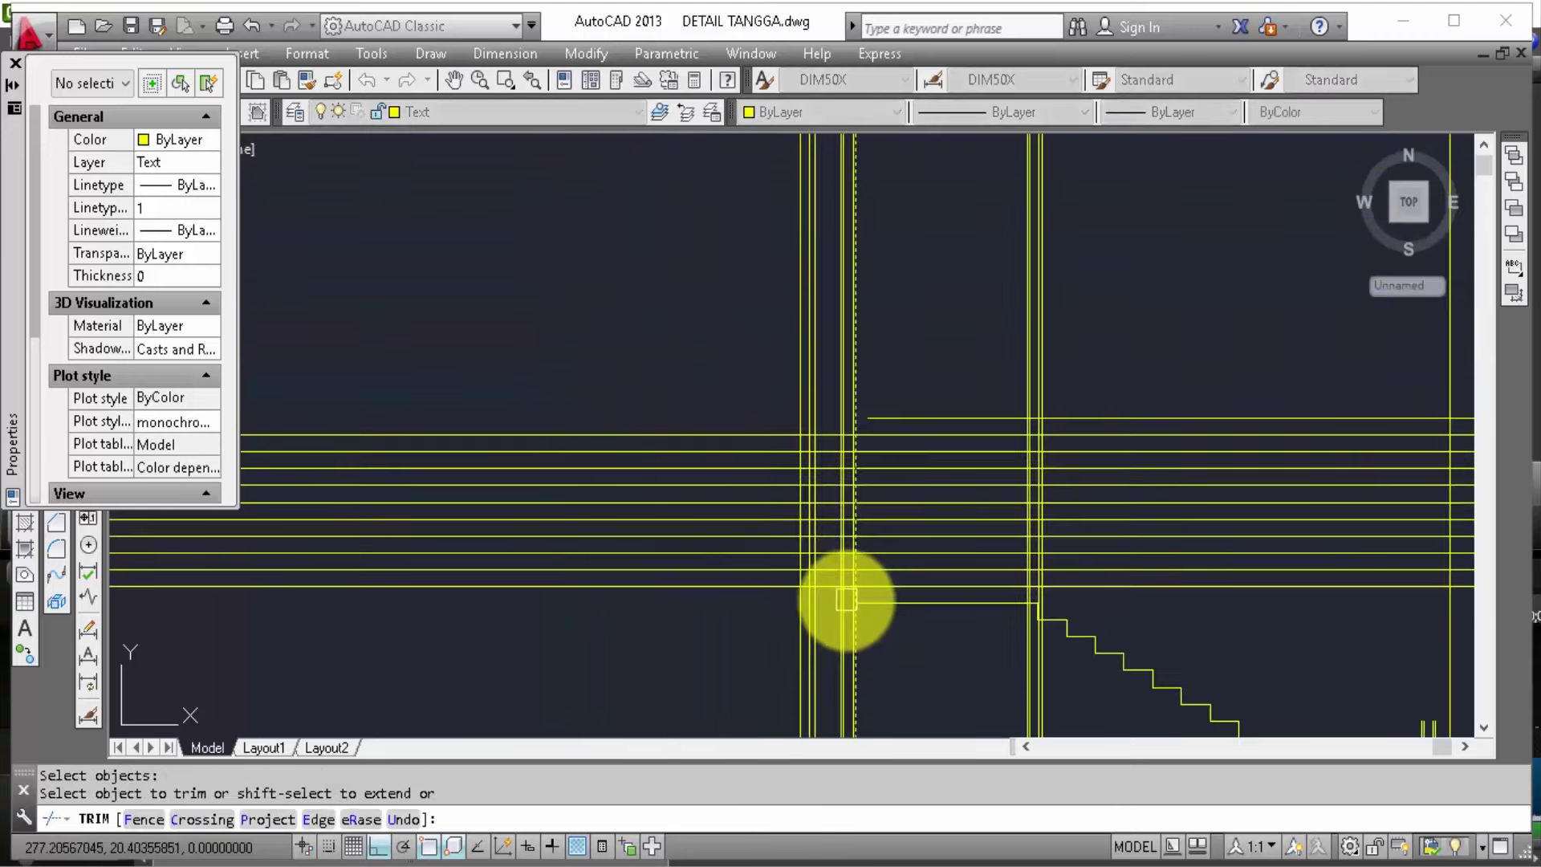
left_click(766, 624)
left_click(727, 399)
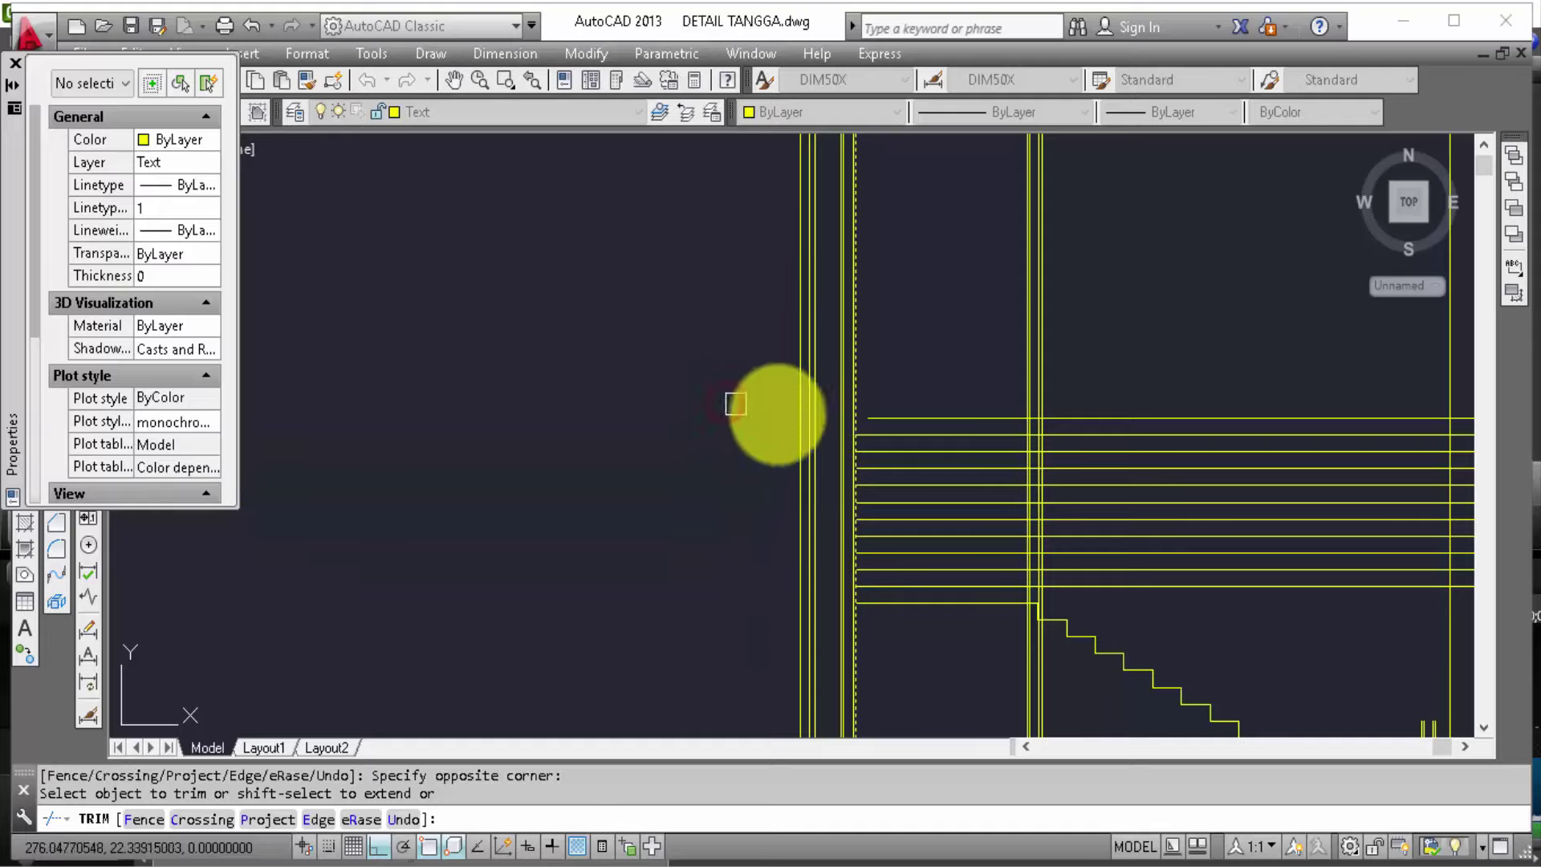
key("Escape")
Step: Trim the tread lines back at the dashed line
type("ex")
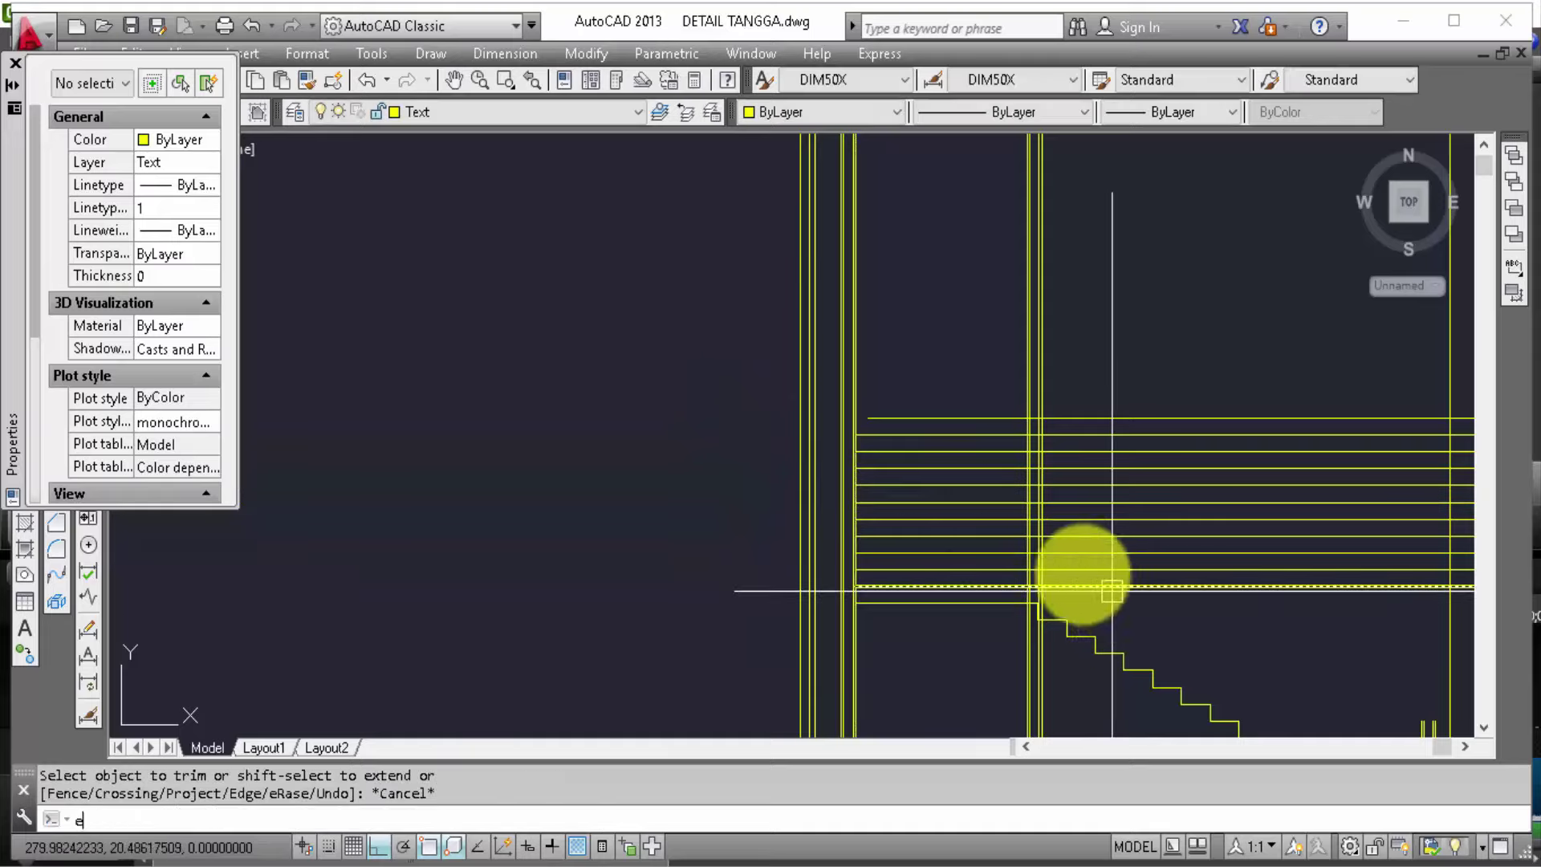
key("Return")
key("Return")
scroll(882, 423, "up", 2)
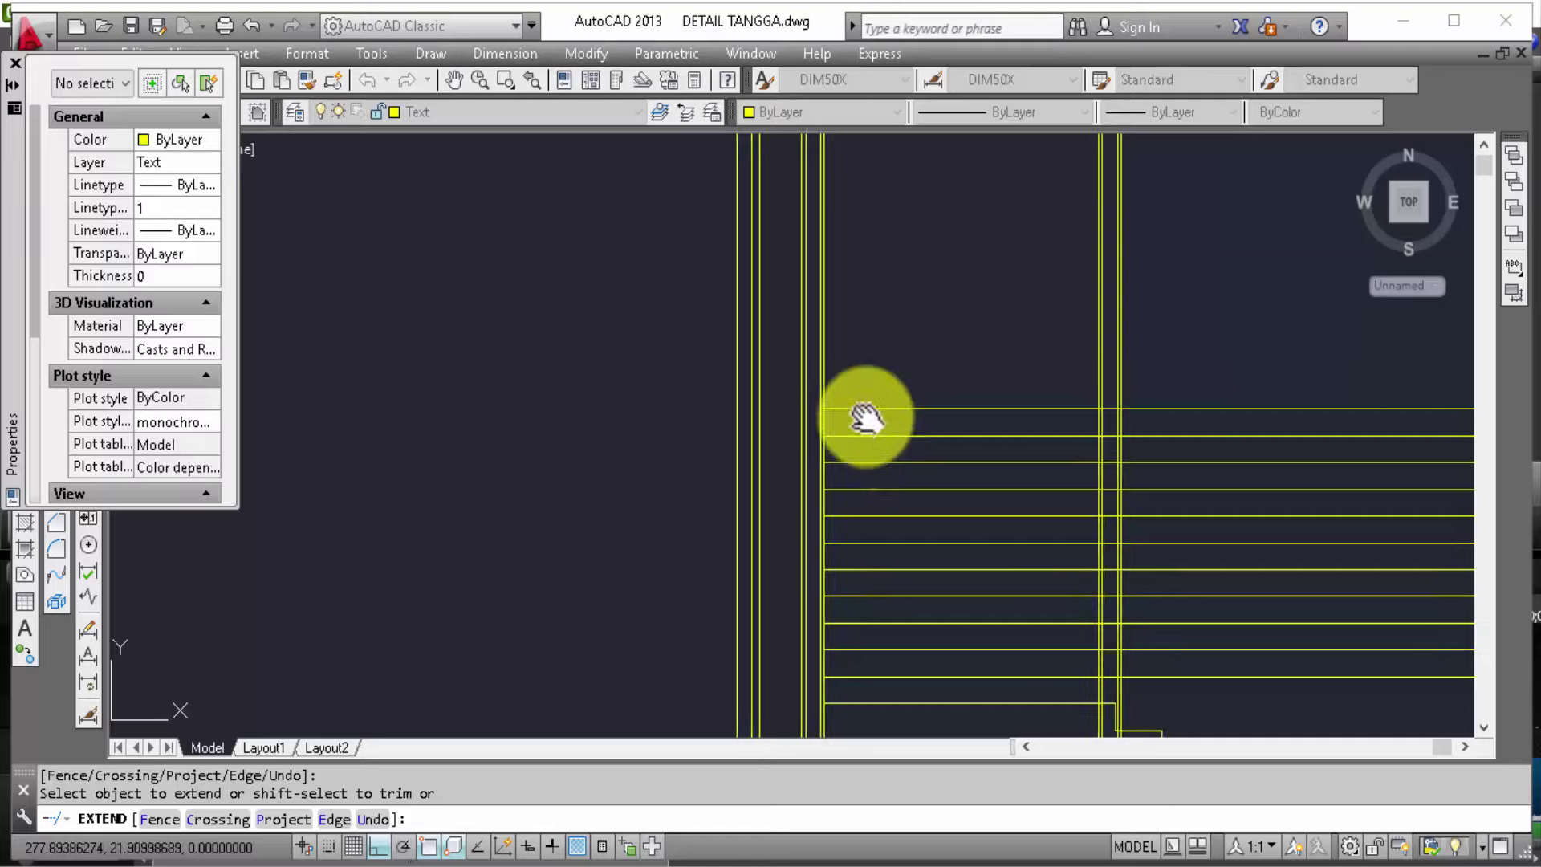
middle_click_drag(867, 420, 851, 315)
key("Escape")
type("tr")
key("Return")
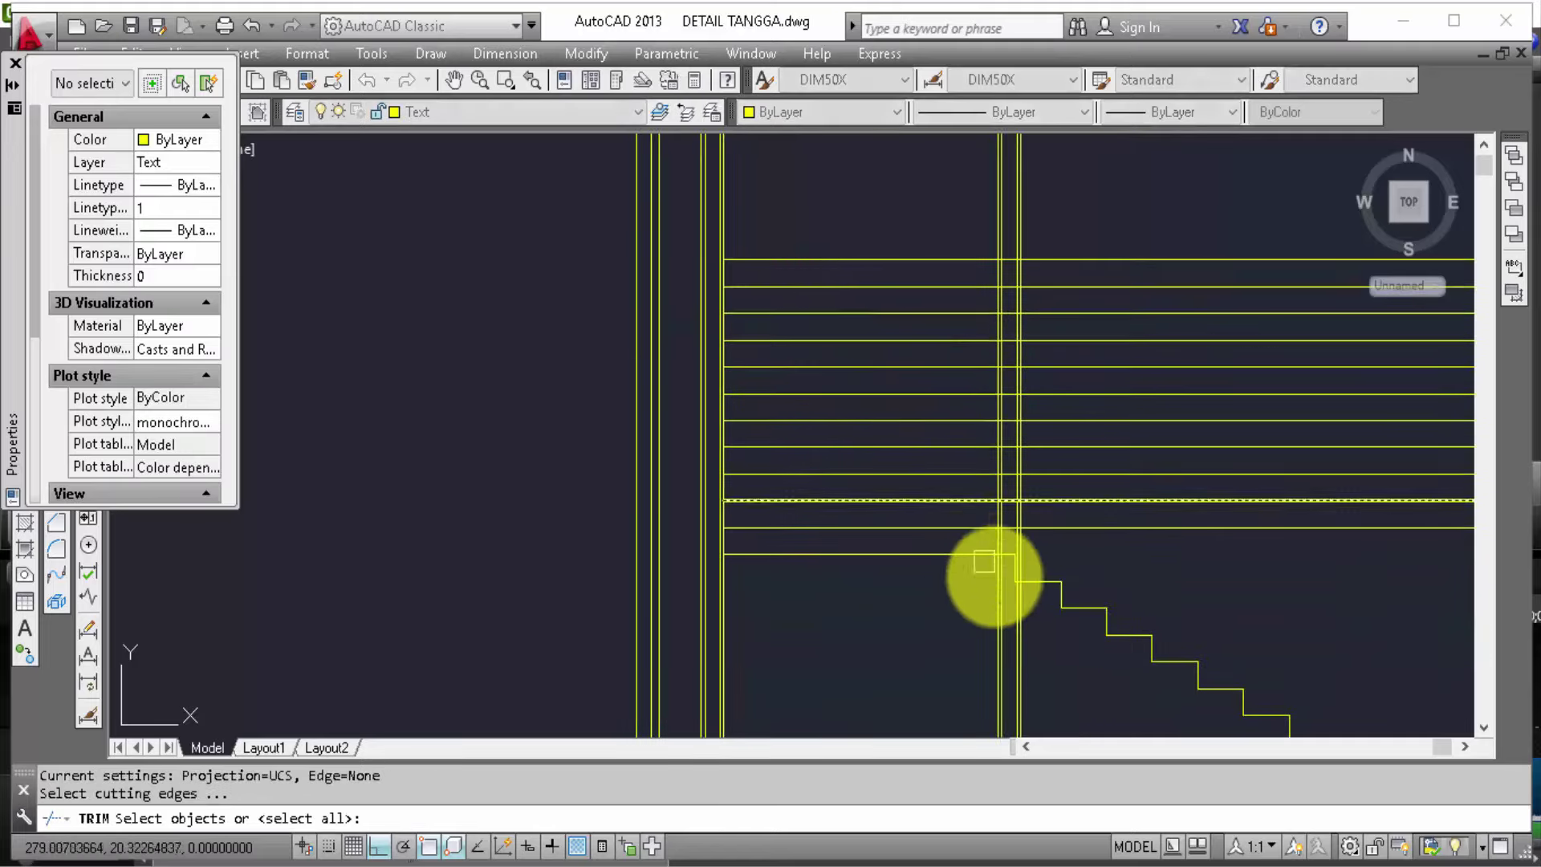
scroll(1002, 586, "up", 5)
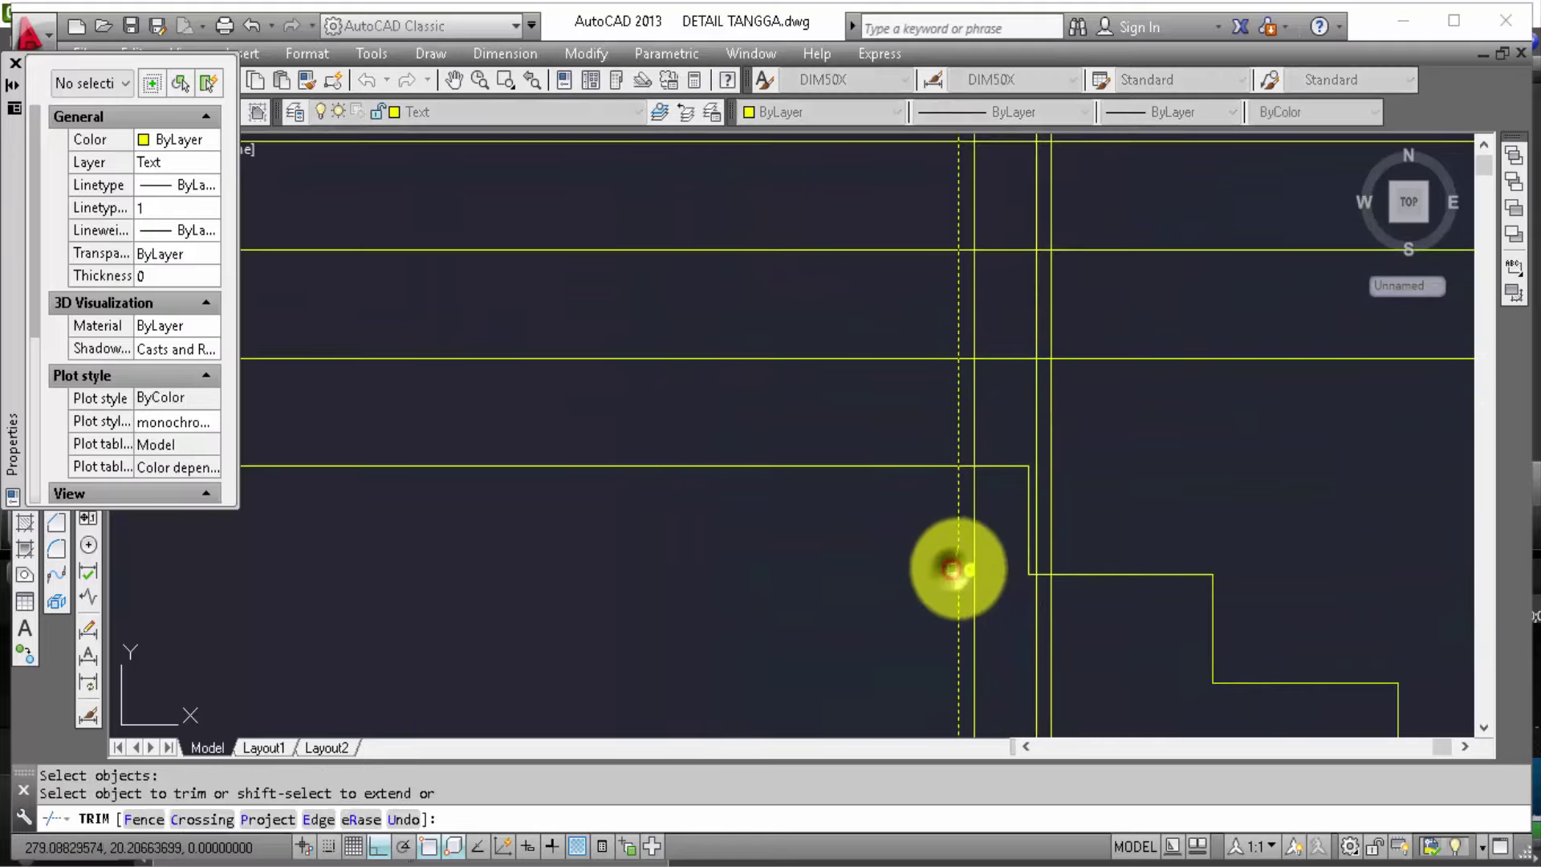
scroll(952, 569, "down", 5)
left_click(1204, 551)
left_click(1114, 231)
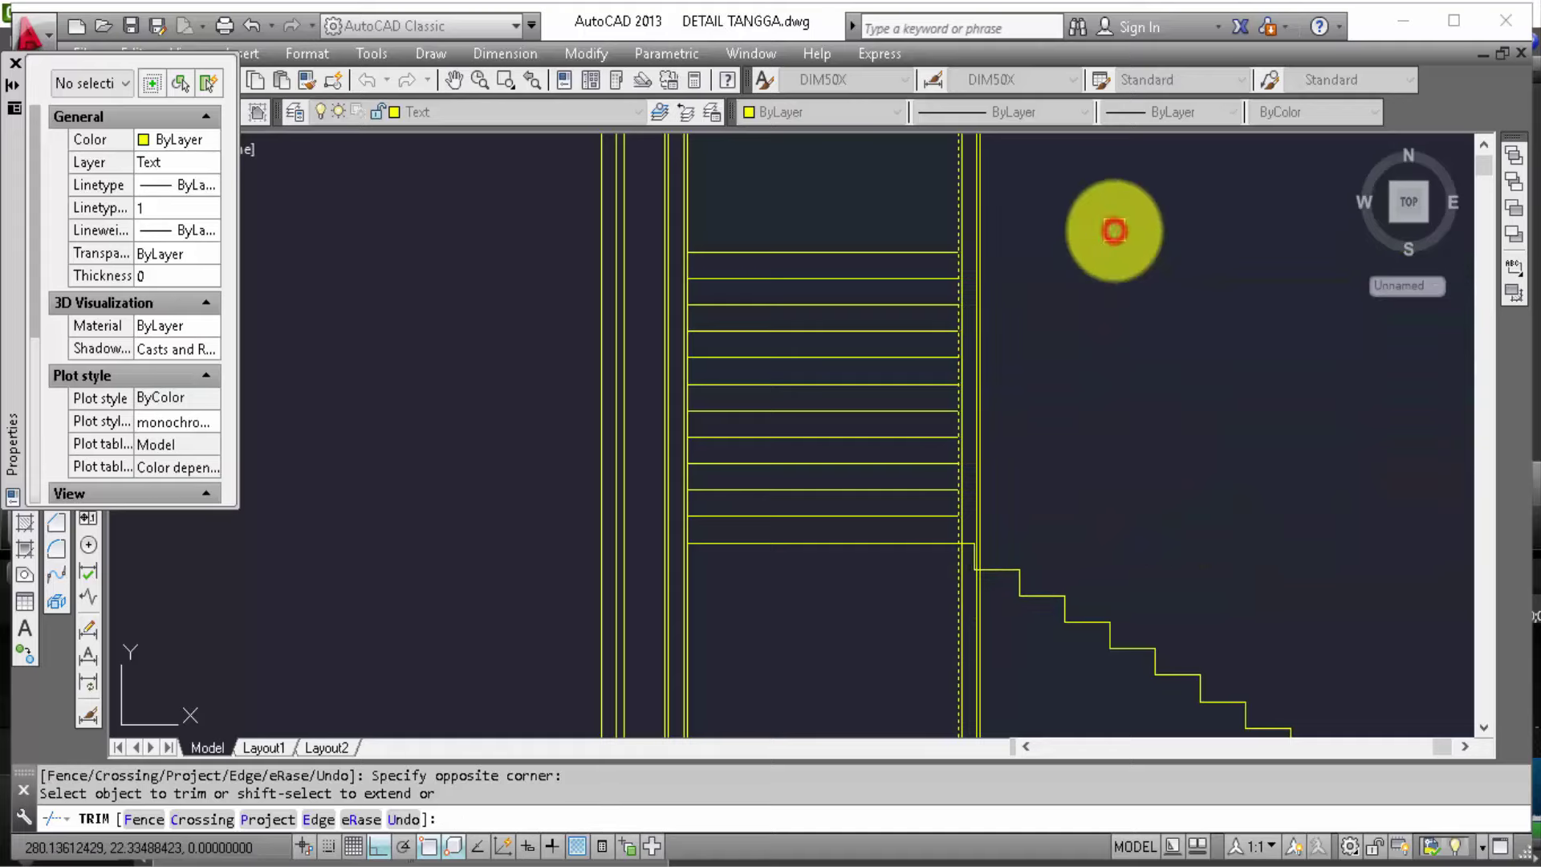
mouse_move(1114, 231)
middle_mouse_down()
mouse_move(1125, 284)
mouse_move(1042, 316)
middle_mouse_up()
key("Escape")
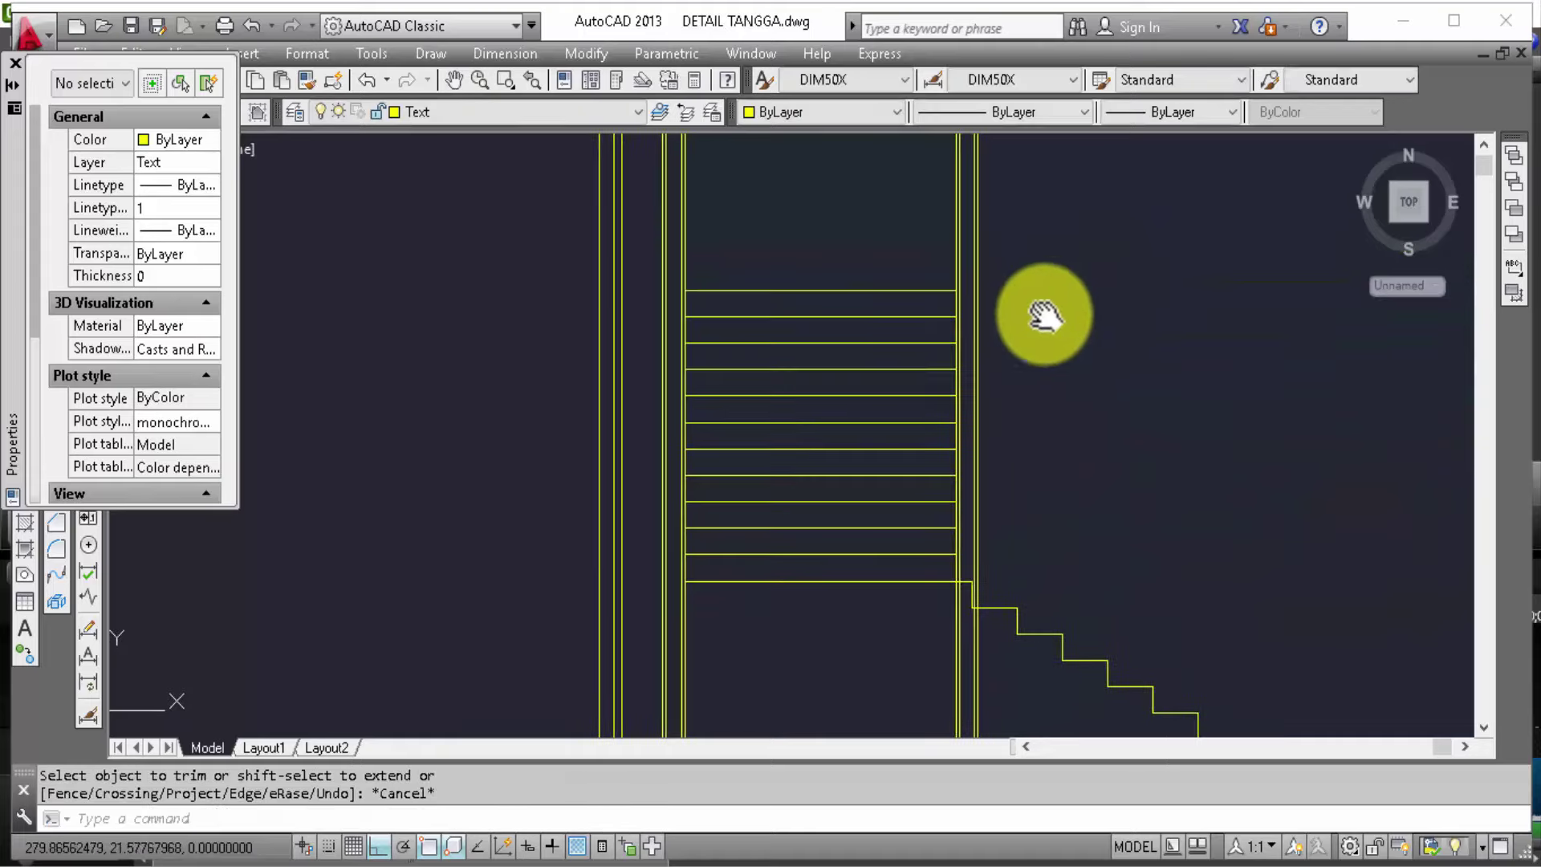
Step: Select the line at the lower landing to inspect it
scroll(899, 514, "down", 2)
scroll(916, 541, "down", 2)
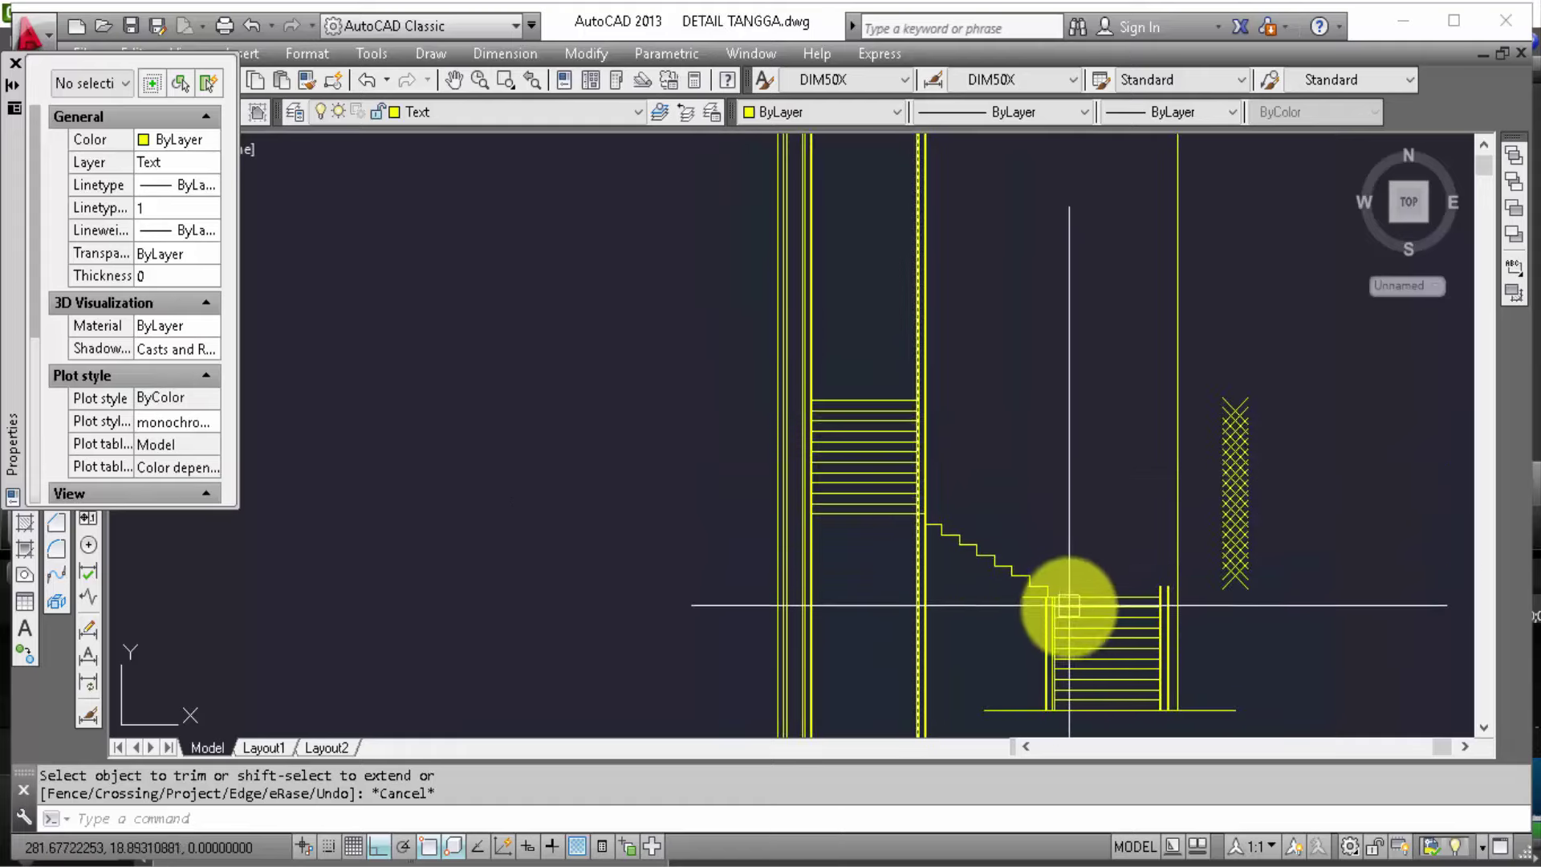
scroll(1077, 630, "up", 2)
scroll(1078, 630, "up", 2)
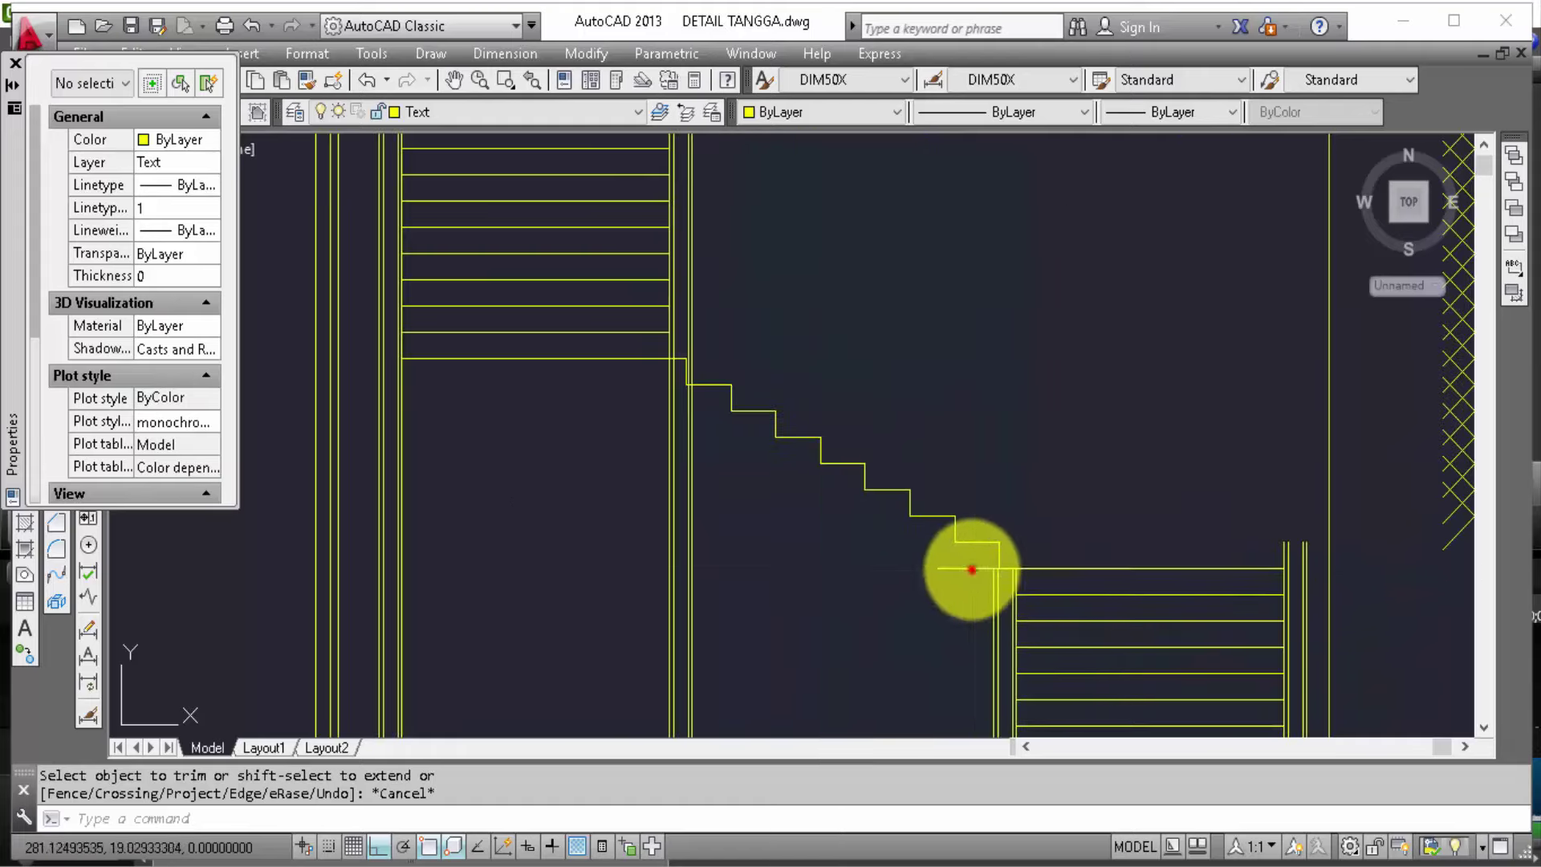
left_click(972, 570)
key("Escape")
key("Escape")
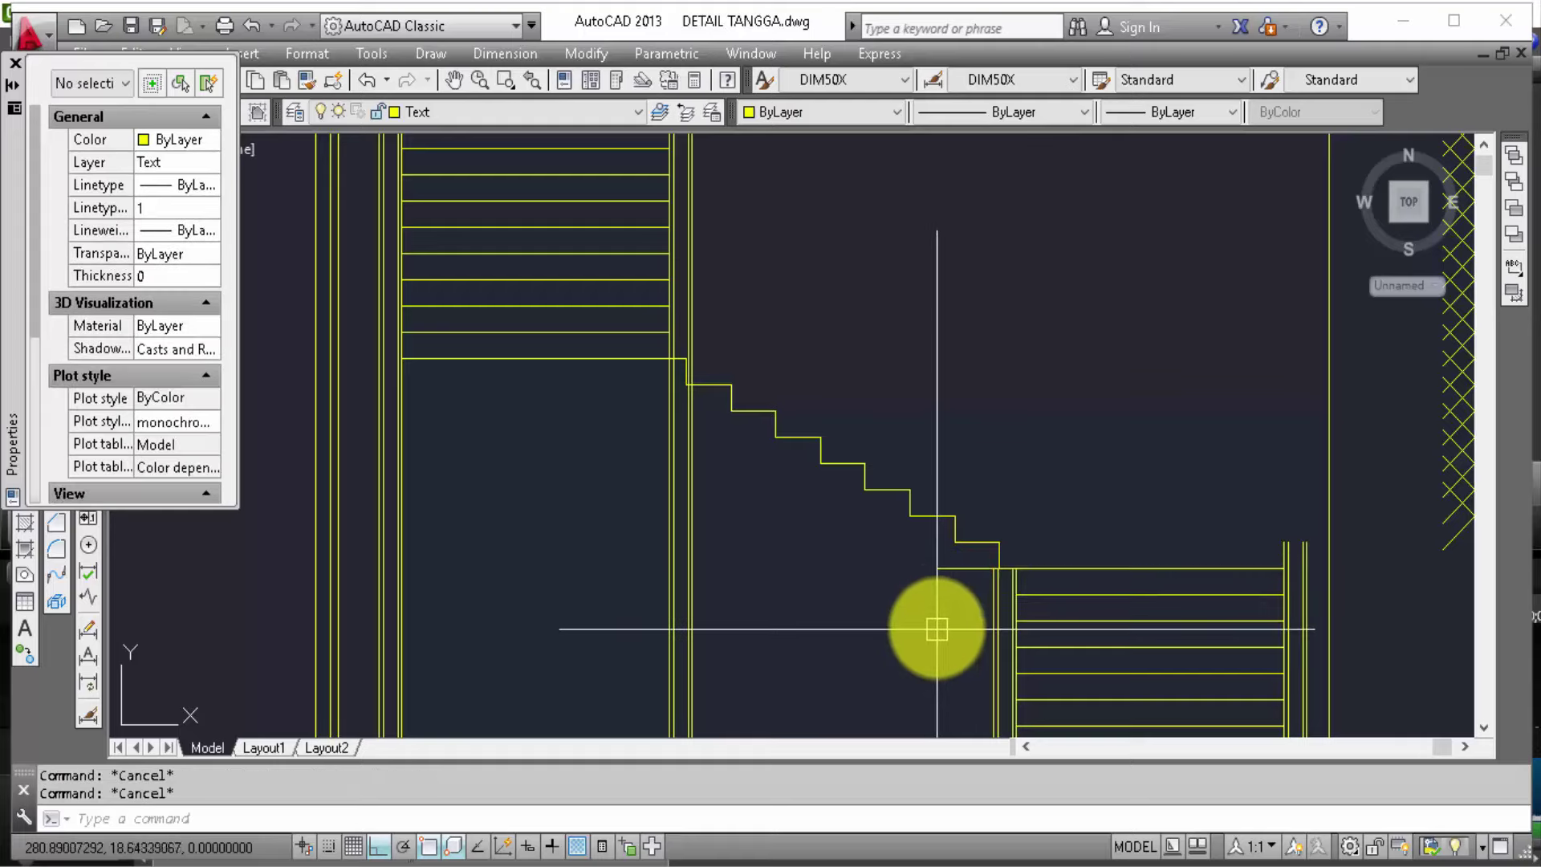
Step: Extend the lower landing's top line to the railing
type("tr")
key("Return")
key("Return")
scroll(953, 566, "up", 4)
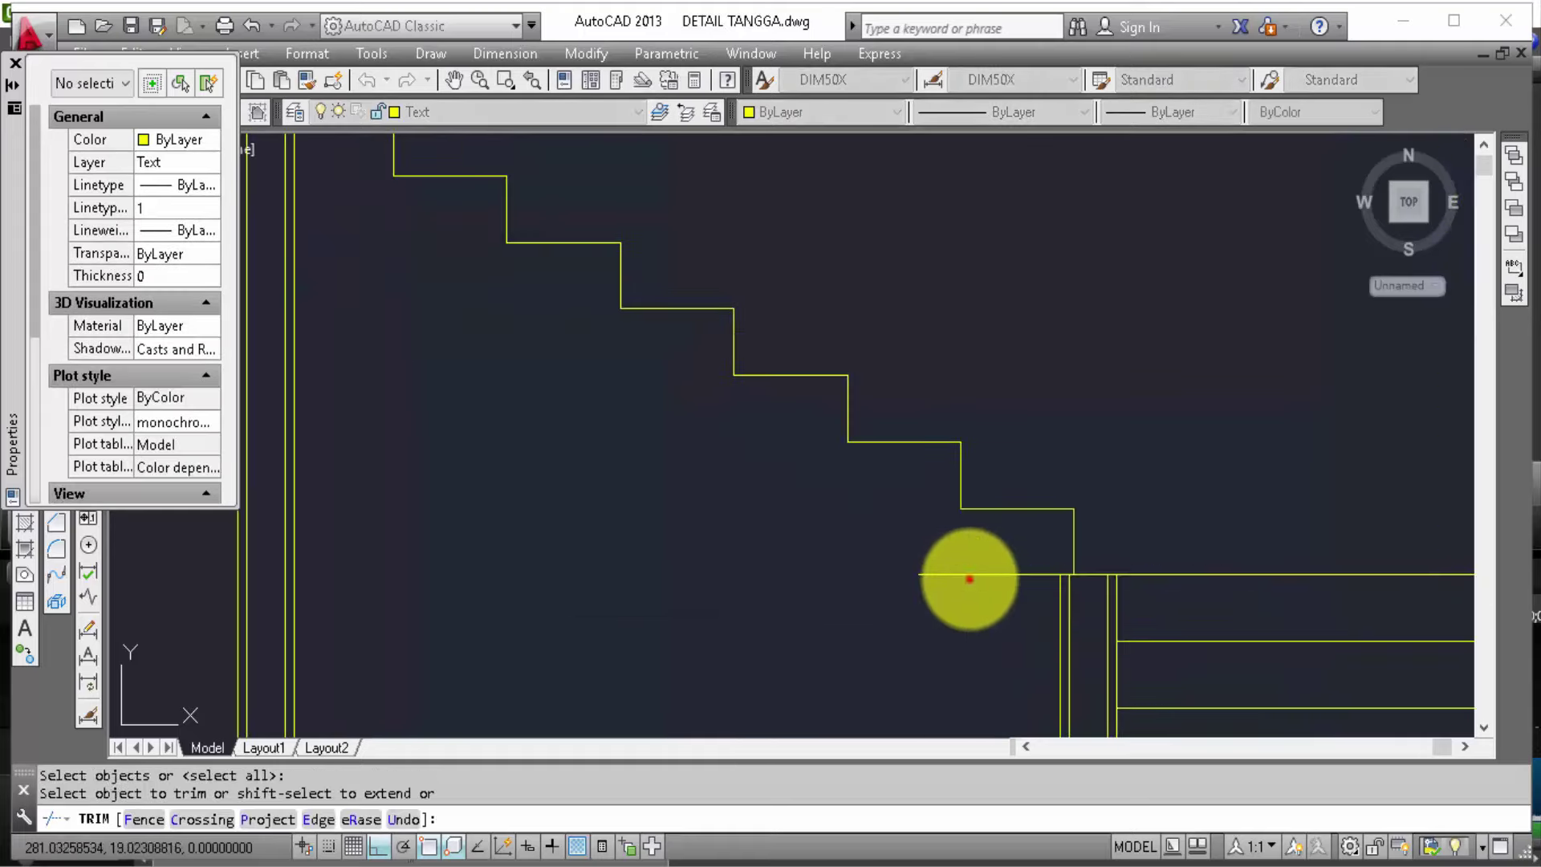
mouse_move(968, 578)
middle_mouse_down()
mouse_move(895, 540)
mouse_move(803, 544)
middle_mouse_up()
scroll(803, 544, "down", 2)
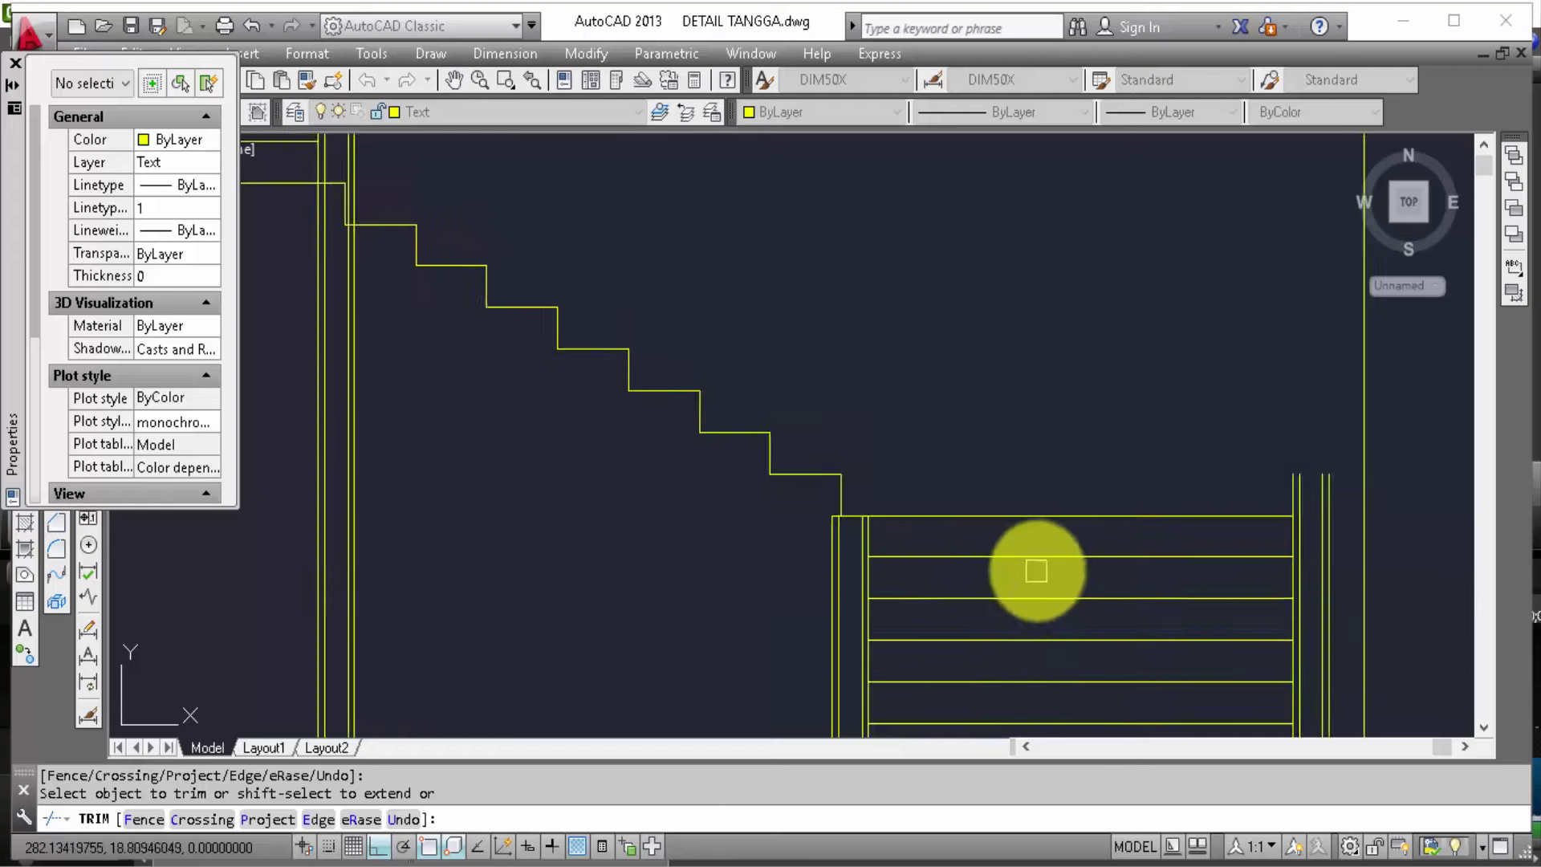
middle_click_drag(1032, 568, 914, 558)
key("Escape")
type("ex")
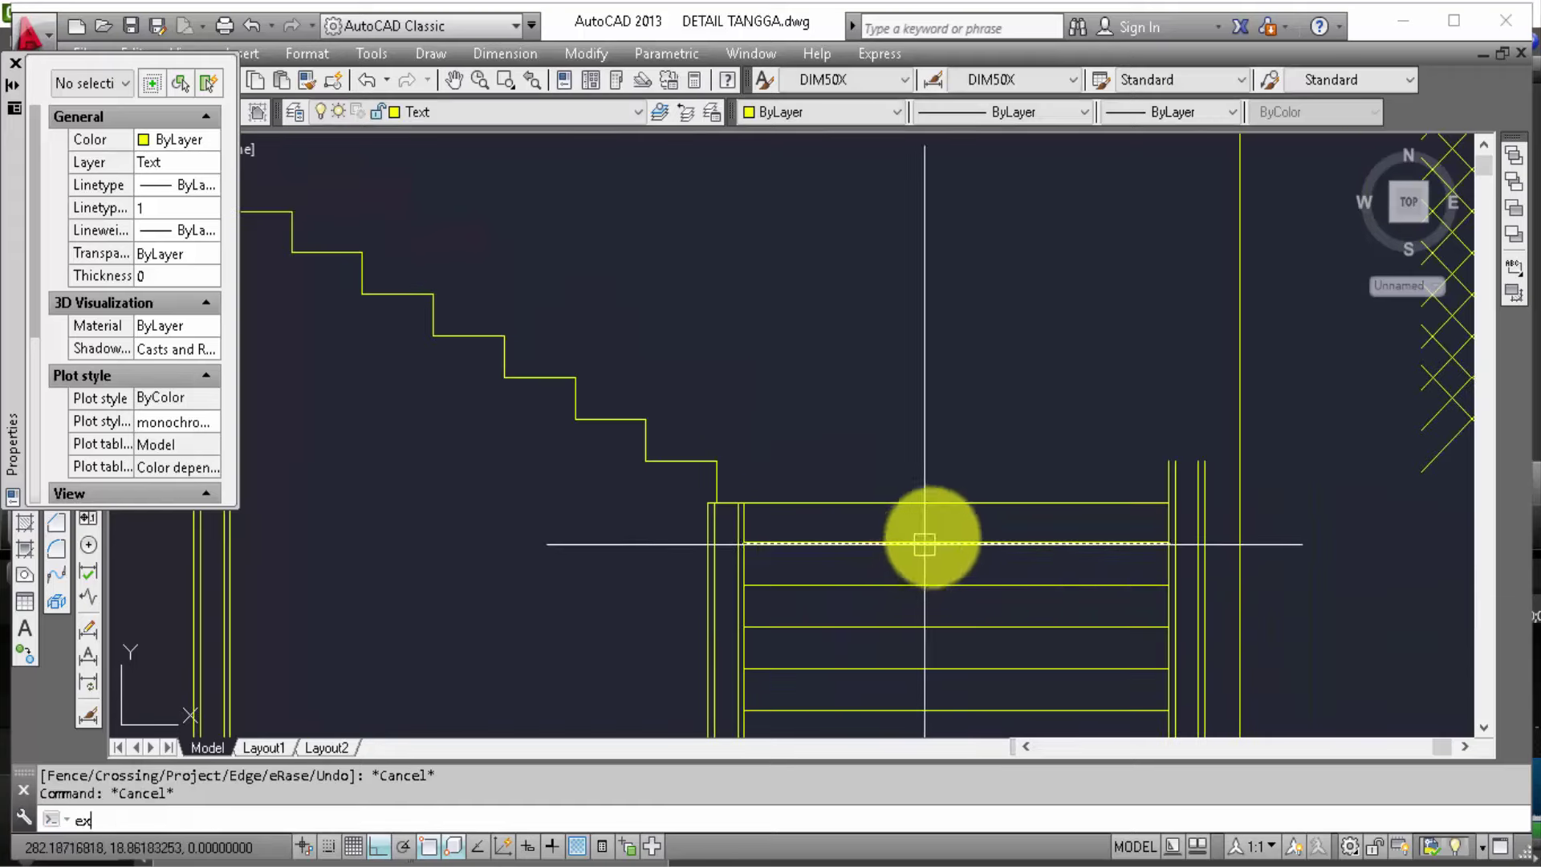
key("Return")
key("Return")
left_click(1091, 499)
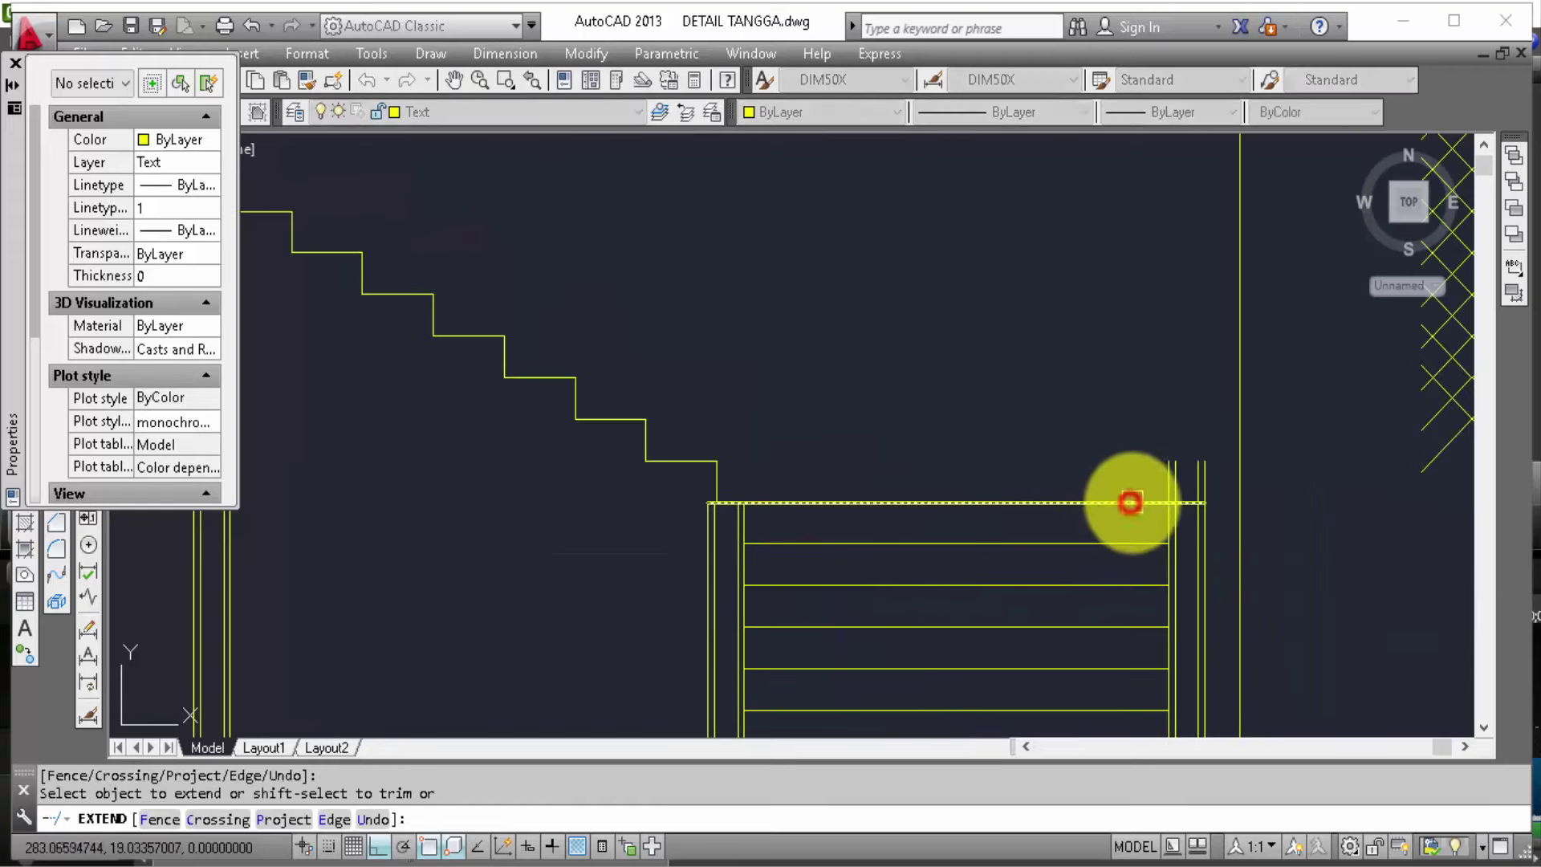
scroll(1189, 516, "up", 3)
key("Escape")
key("Escape")
Step: Trim the overhanging line ends near the railing
type("t")
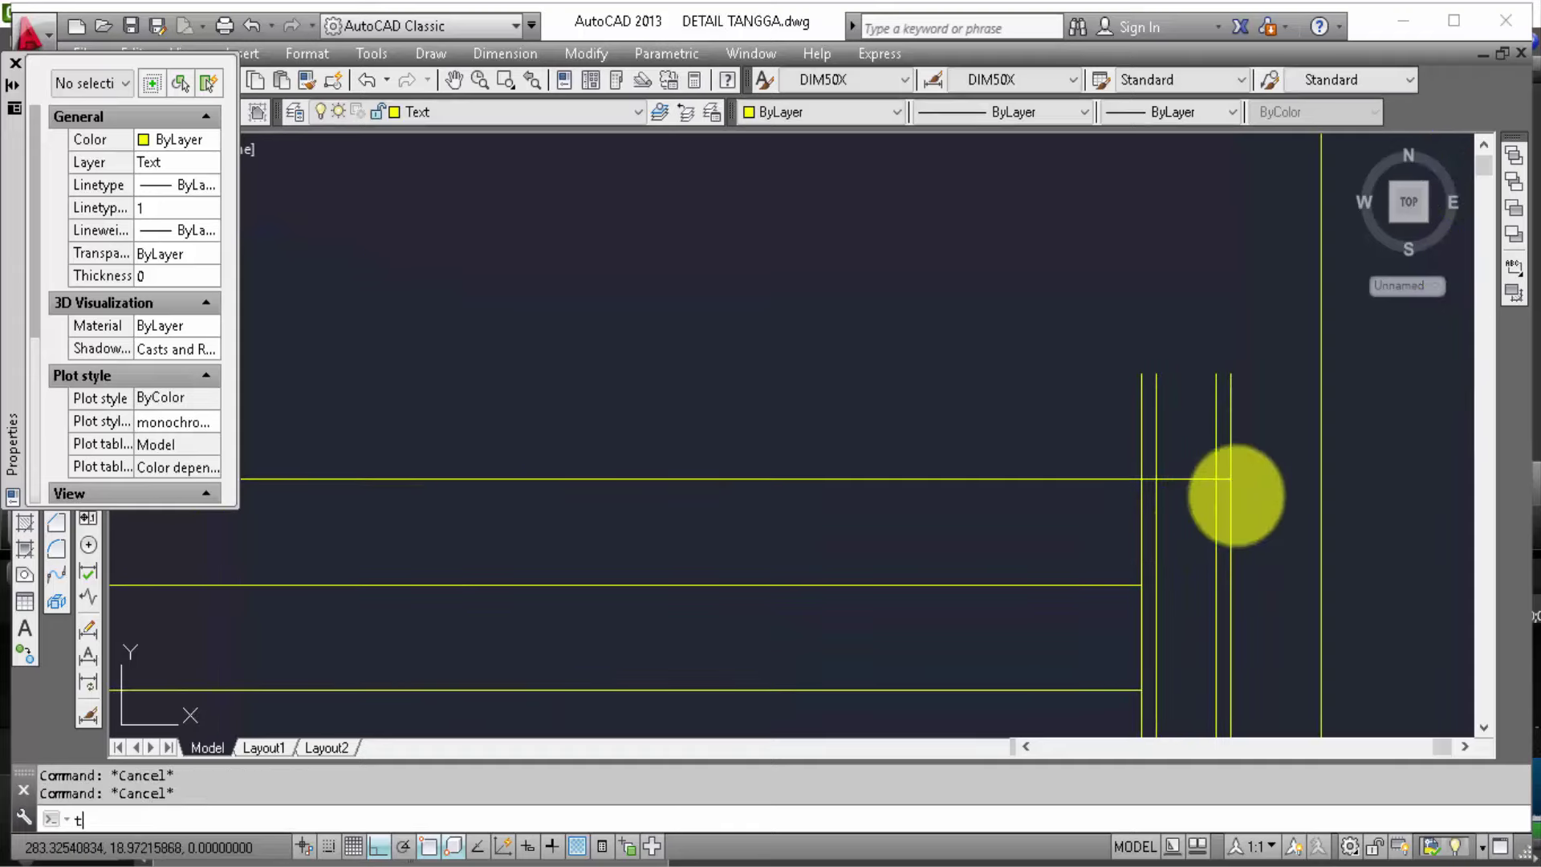
type("r")
key("Return")
key("Return")
left_click(1273, 428)
left_click(1009, 344)
scroll(1115, 458, "down", 3)
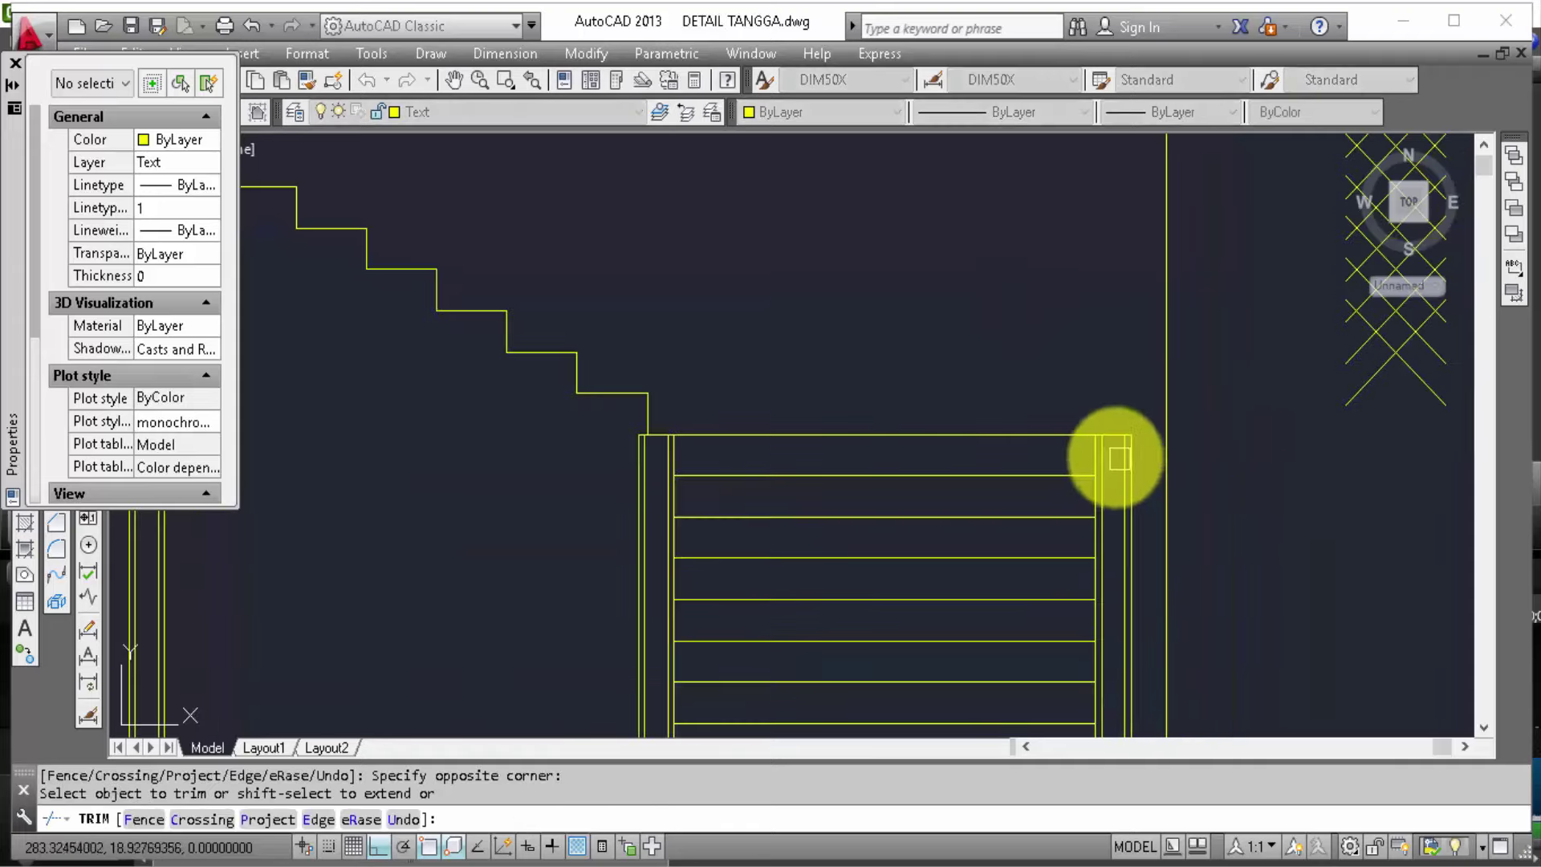
scroll(983, 439, "down", 2)
Step: Trim away the vertical lines hanging below the stair run
middle_click_drag(1155, 465, 1159, 465)
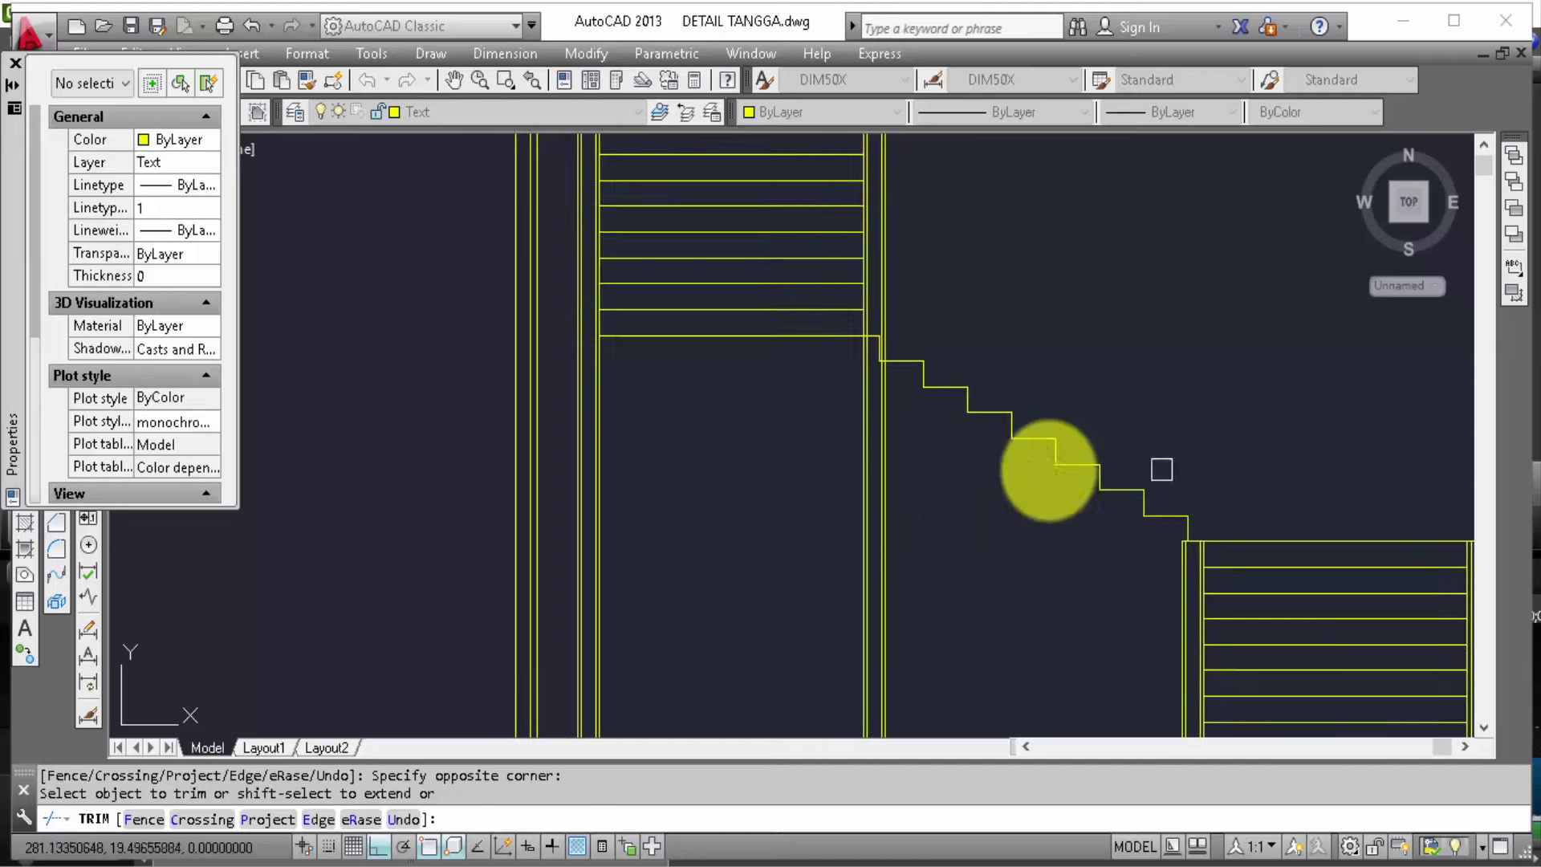
mouse_move(971, 472)
middle_mouse_down()
mouse_move(1005, 147)
mouse_move(1018, 495)
middle_mouse_up()
left_click(980, 557)
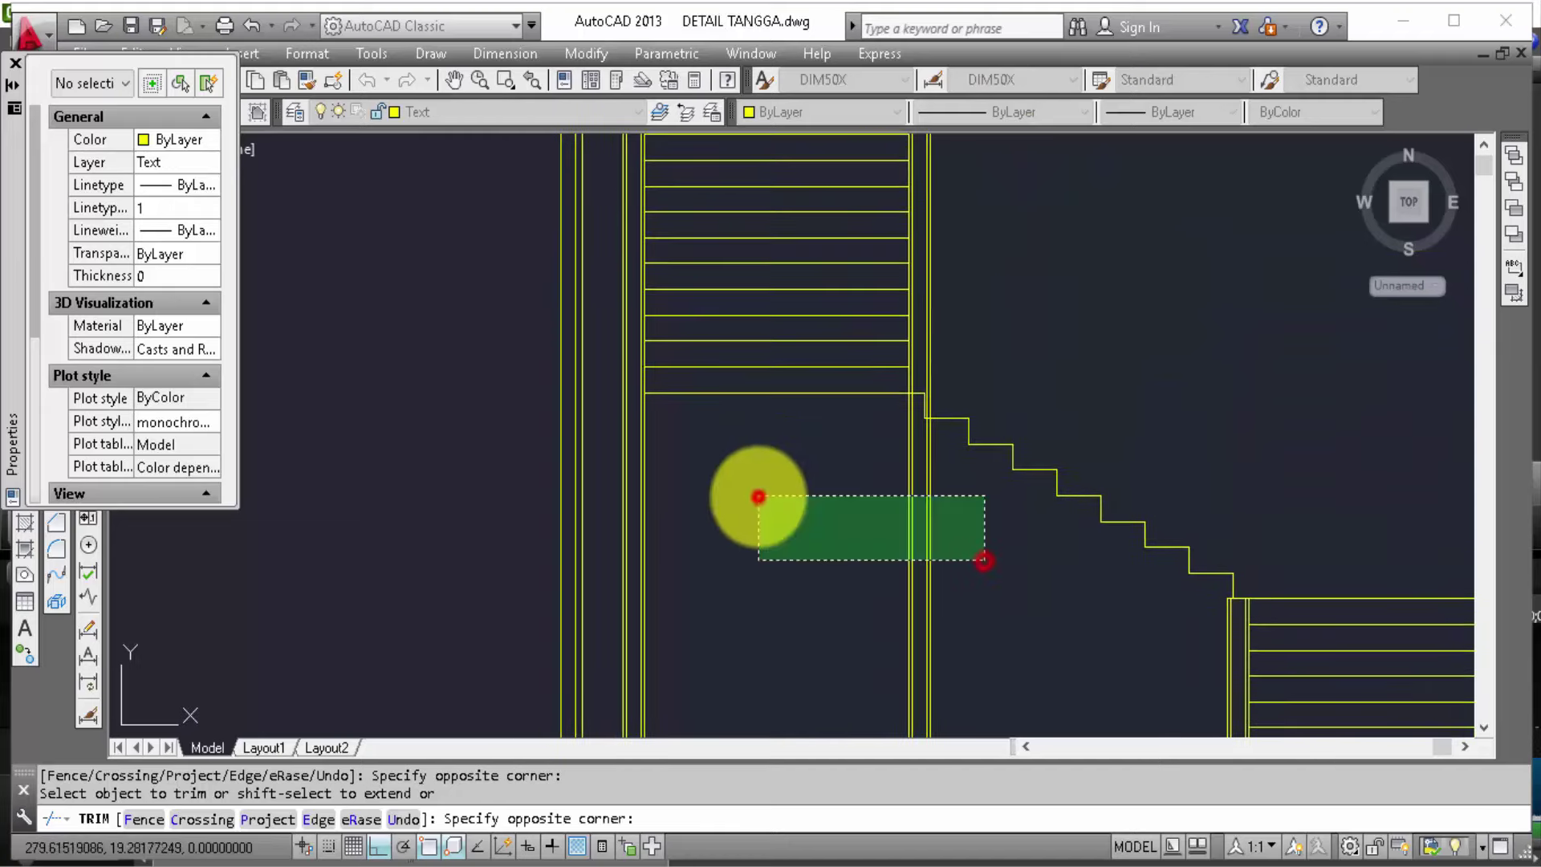
left_click(757, 499)
left_click(721, 553)
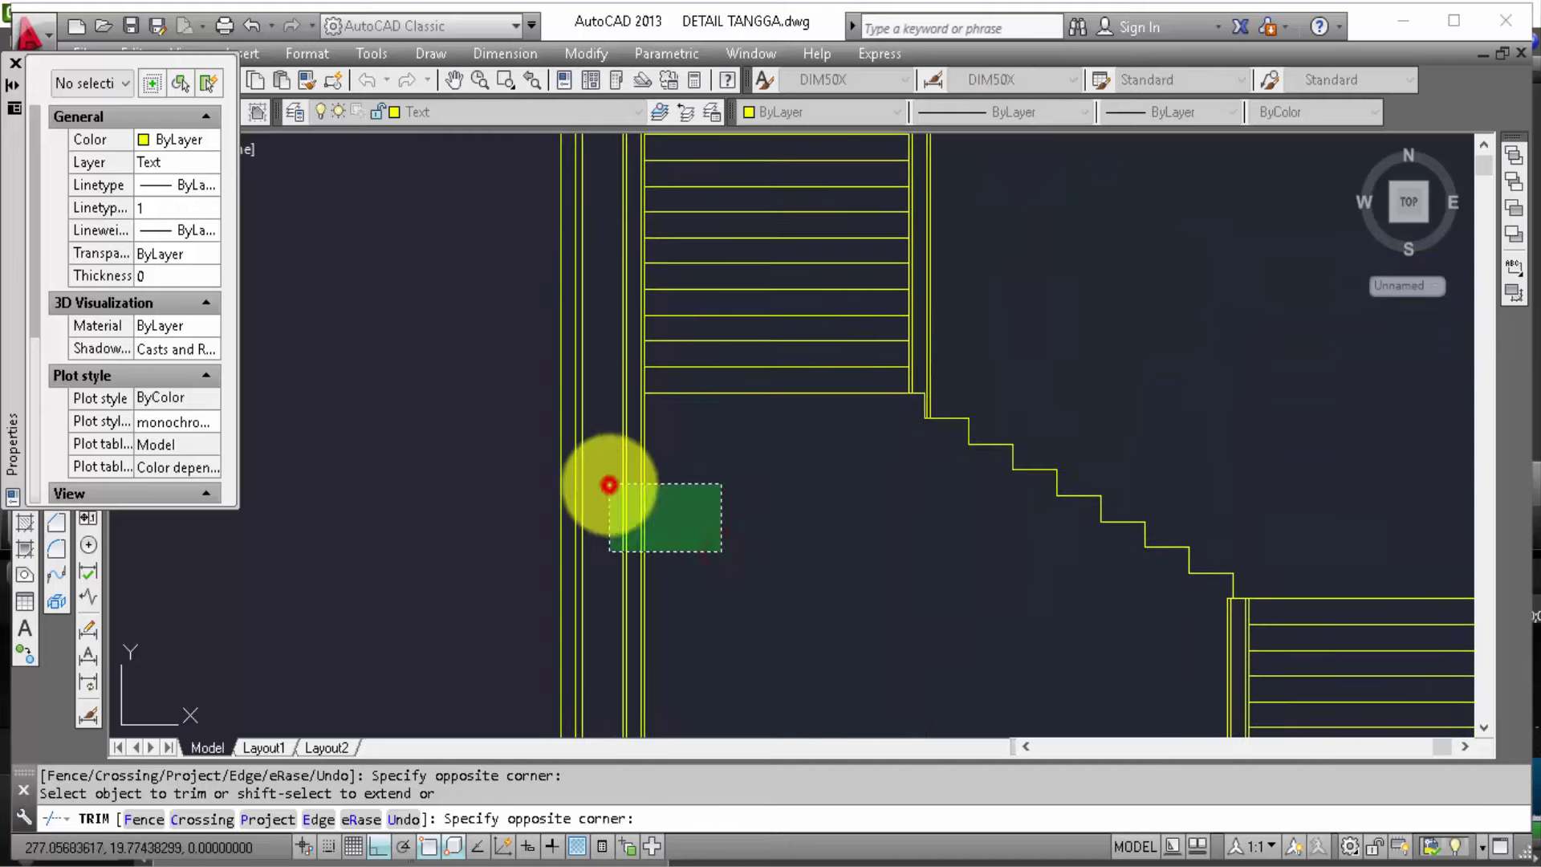
mouse_move(642, 493)
middle_mouse_down()
mouse_move(733, 678)
mouse_move(764, 620)
middle_mouse_up()
key("Escape")
key("Escape")
middle_click_drag(785, 540, 706, 321)
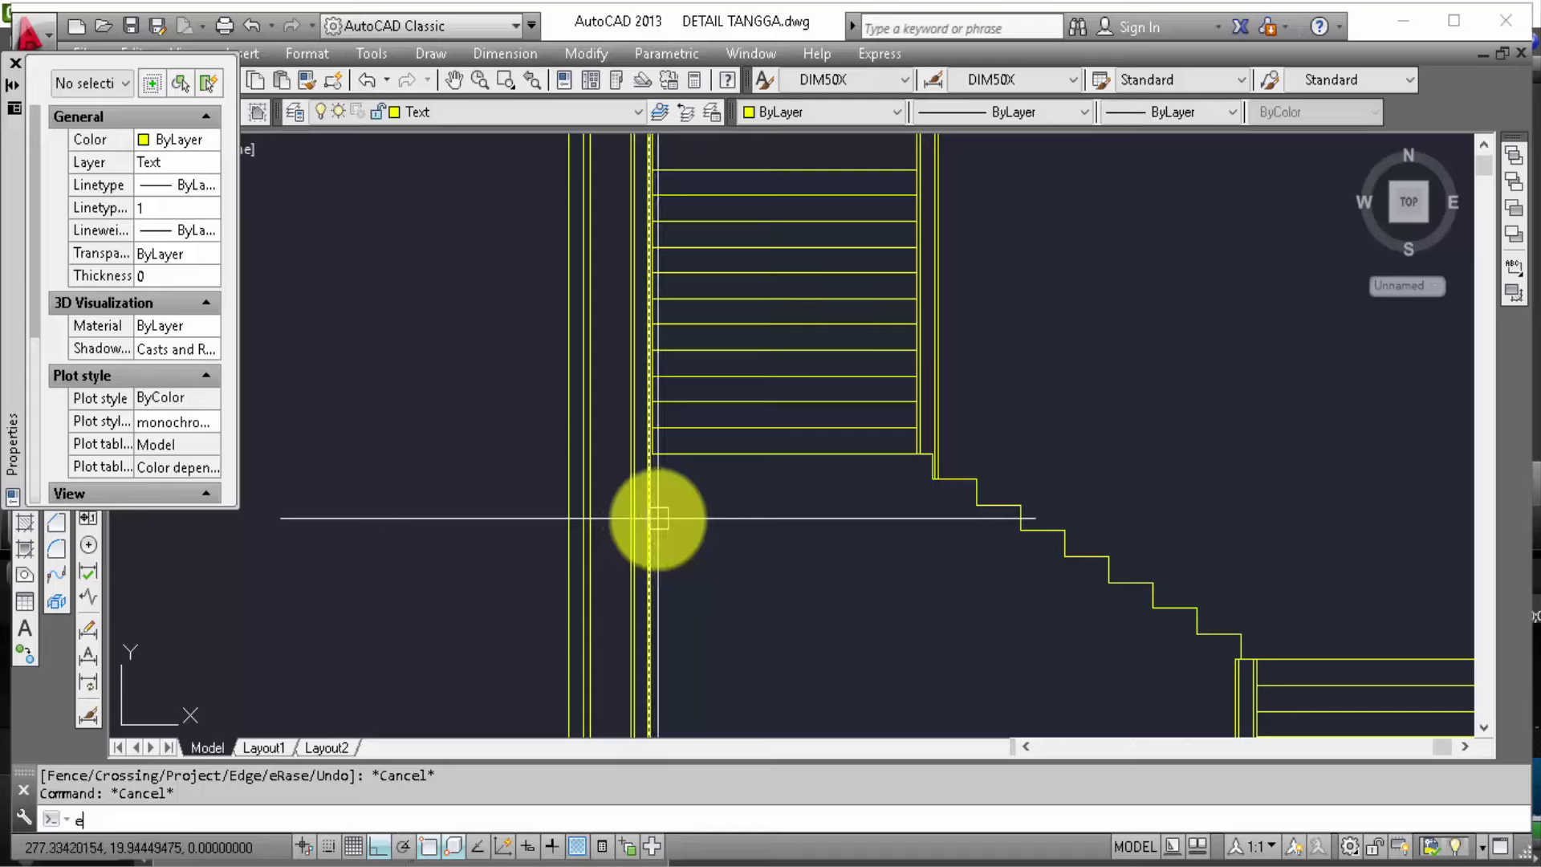
Step: Extend the landing line left to meet the vertical edge
type("ex")
key("Return")
key("Return")
scroll(664, 433, "up", 4)
left_click(672, 419)
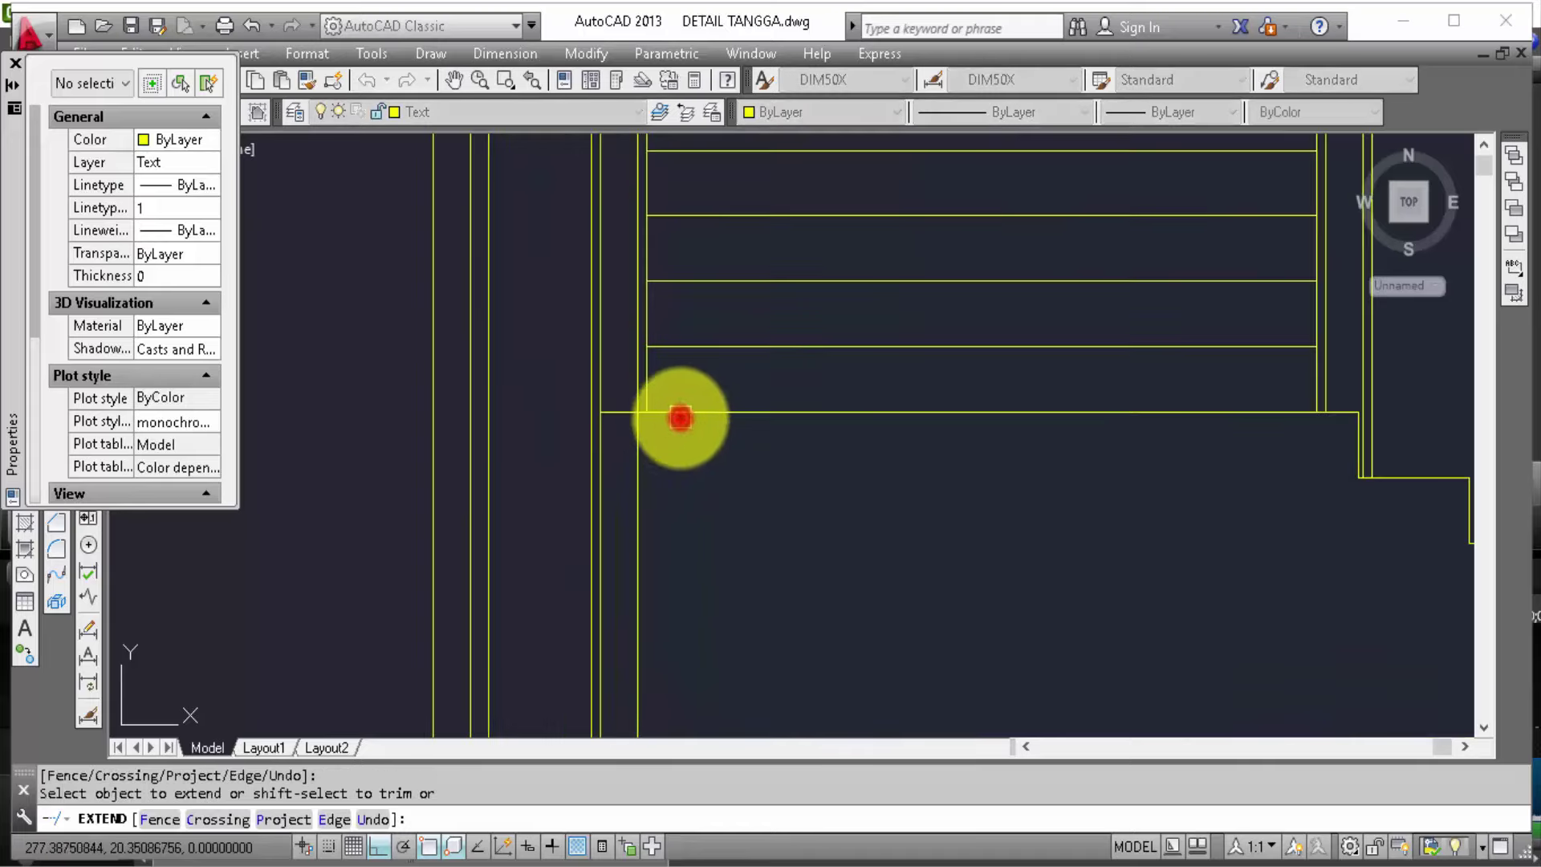
left_click(684, 416)
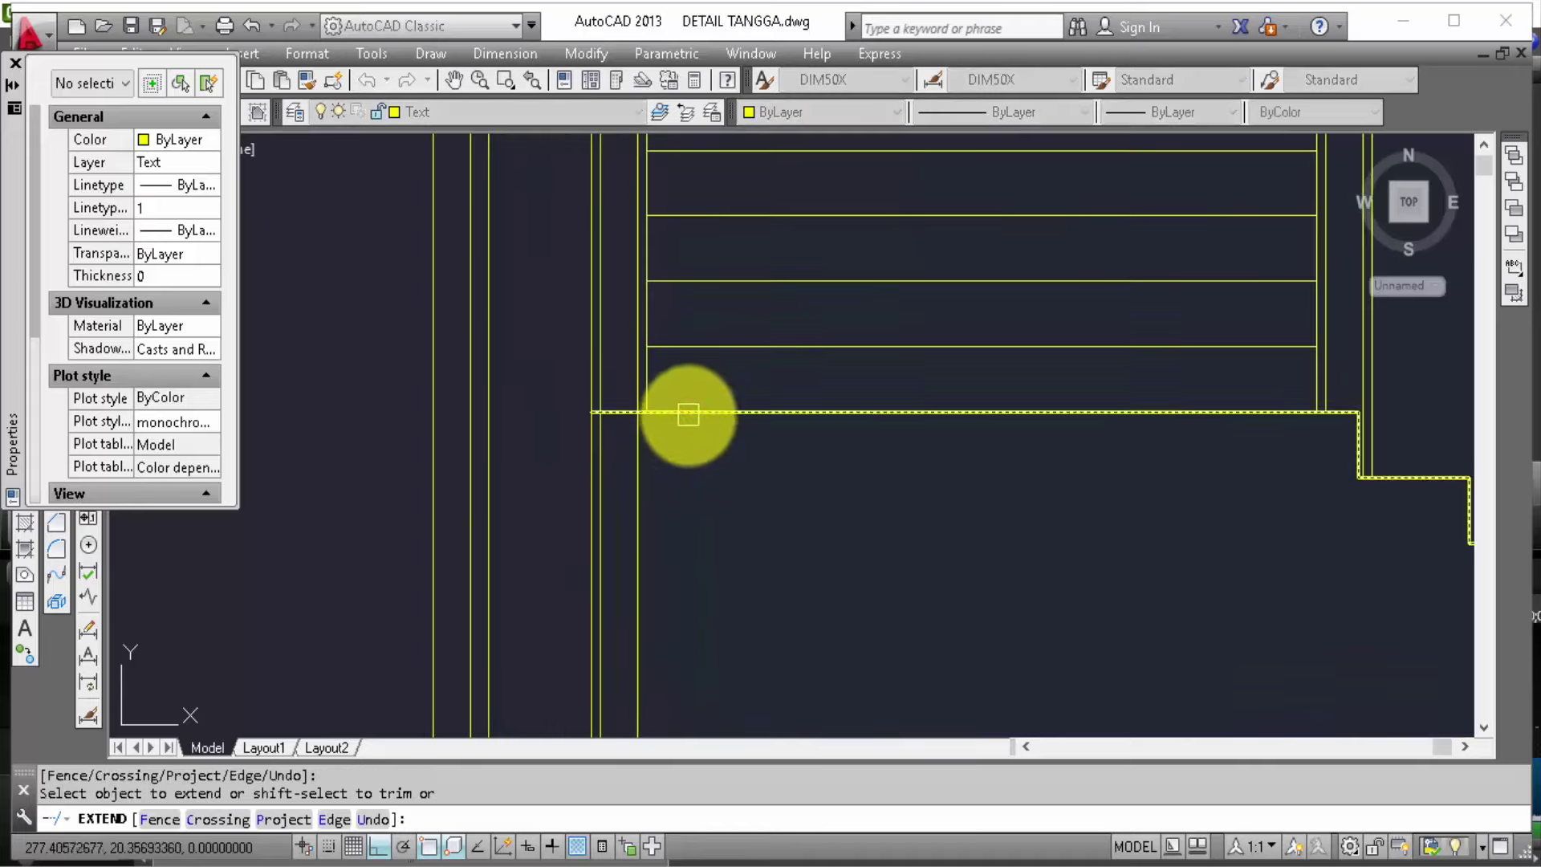
key("Escape")
key("Escape")
Step: Begin trimming the vertical lines below the landing line
type("tr")
key("Return")
key("Return")
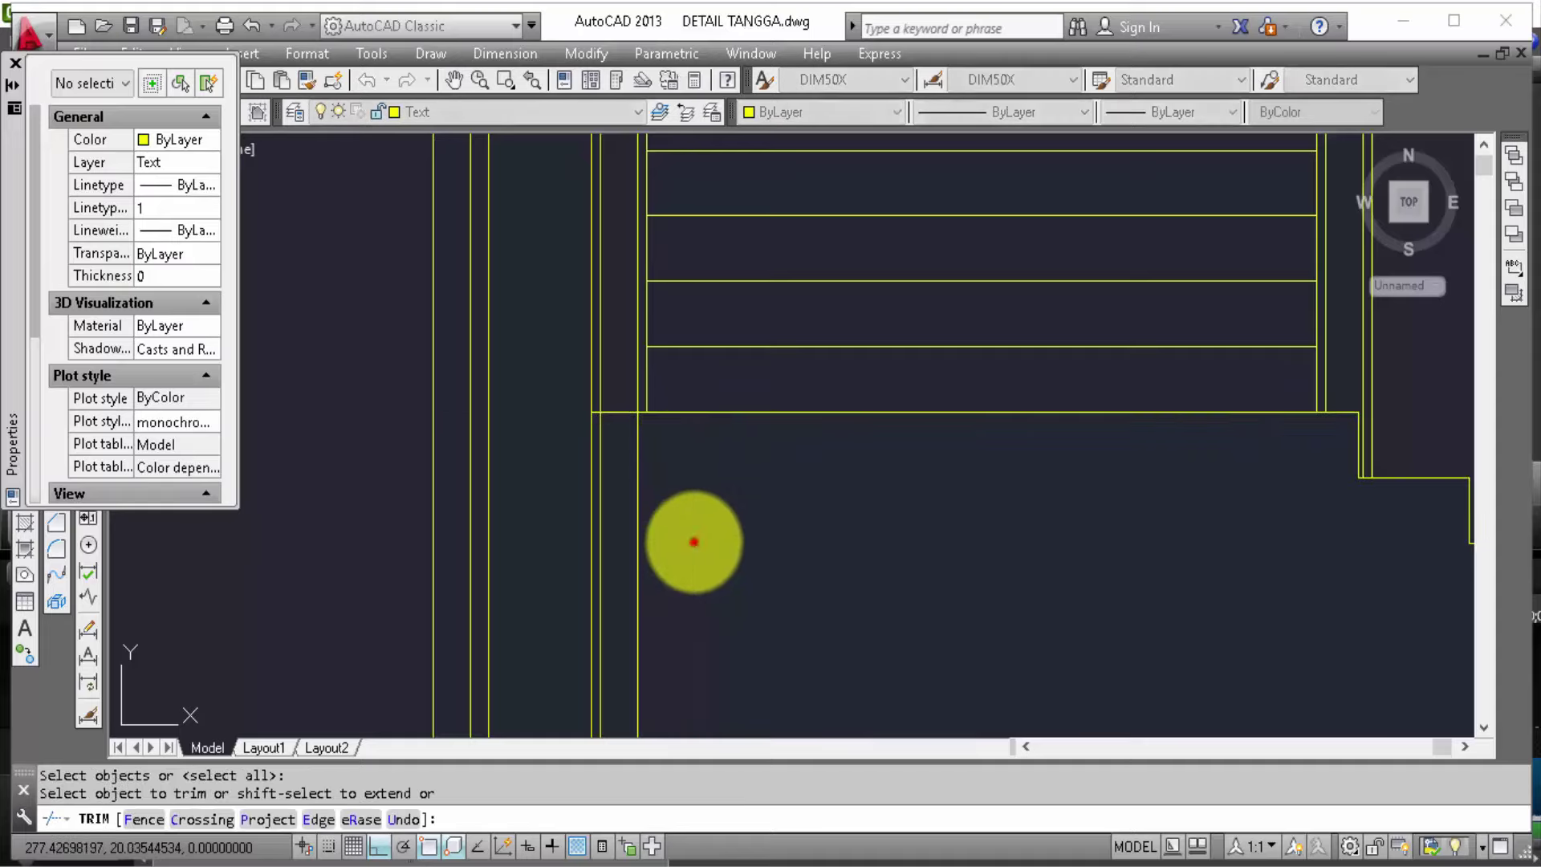
left_click(691, 540)
Step: Complete the crossing window that cuts the verticals at the stair's lower-left corner
left_click(578, 474)
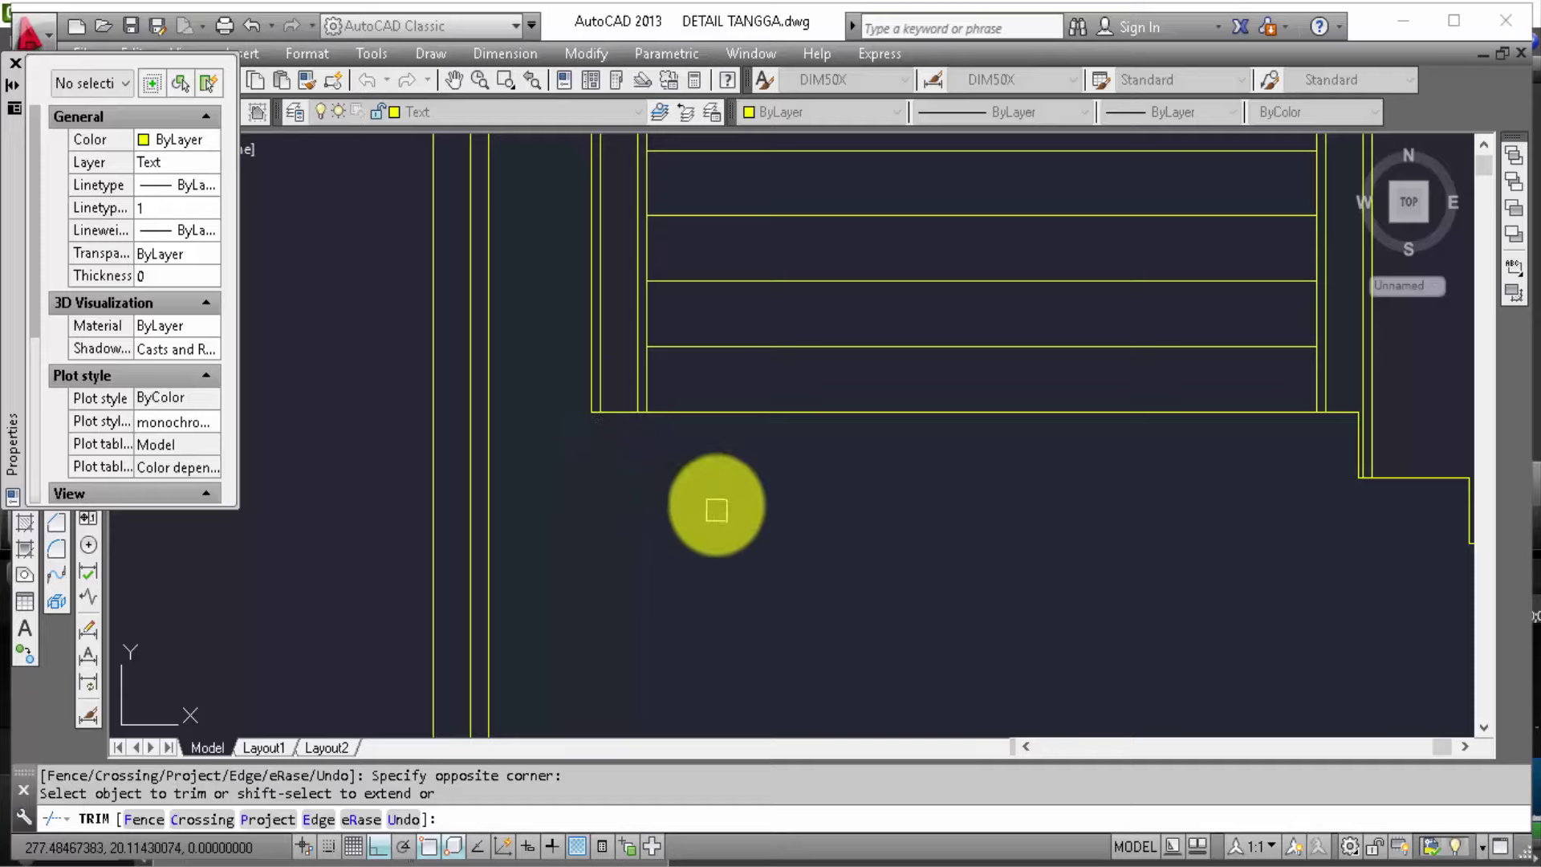
Step: Extend the landing's top line left and right to both walls
key("Escape")
scroll(706, 486, "down", 2)
scroll(739, 506, "down", 2)
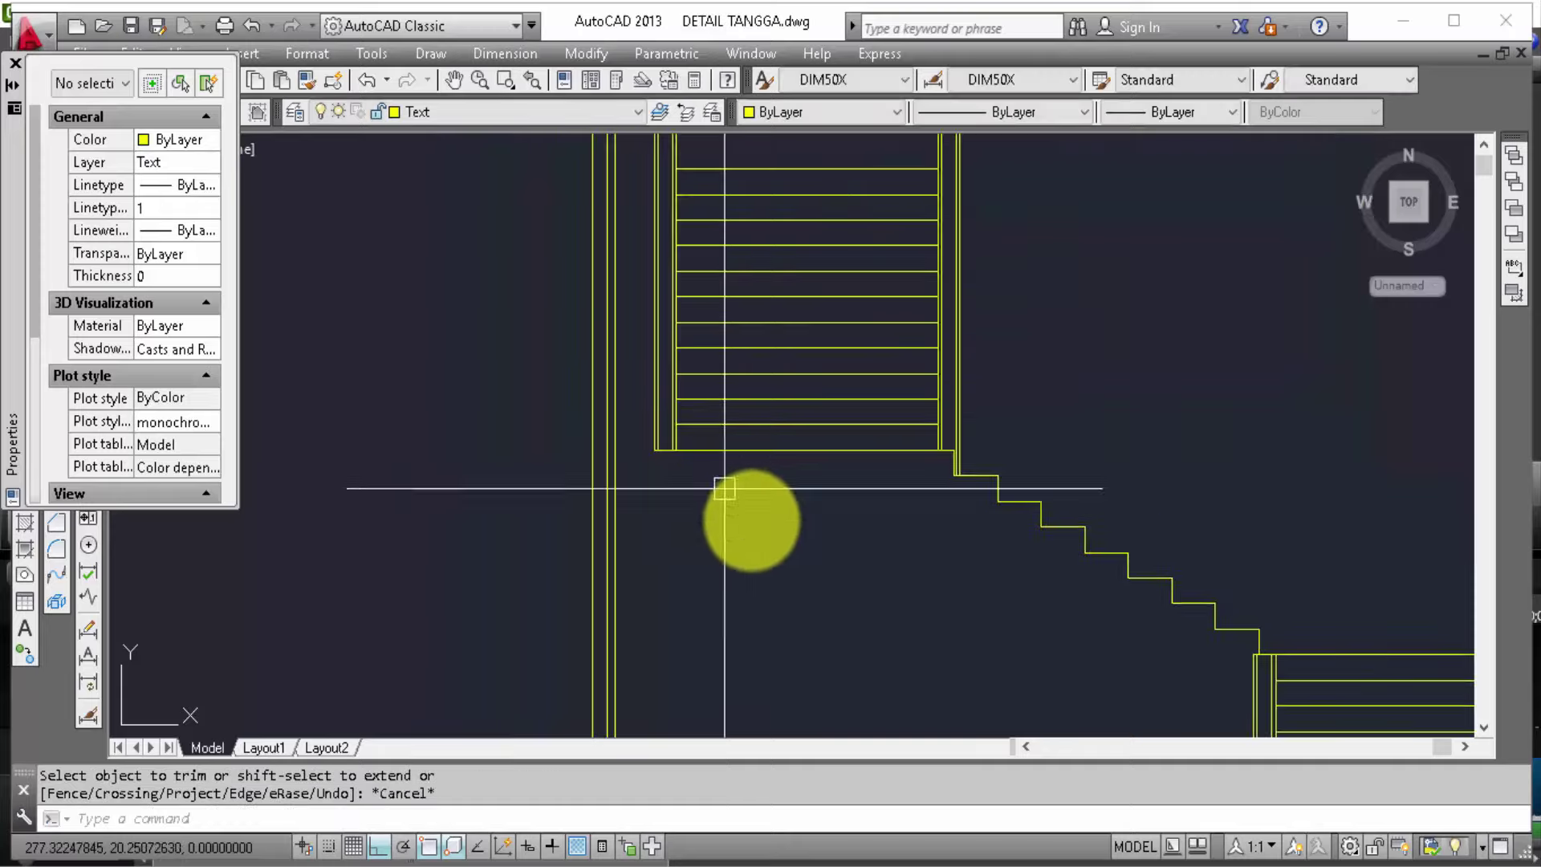
mouse_move(750, 517)
middle_mouse_down()
mouse_move(777, 529)
mouse_move(784, 690)
middle_mouse_up()
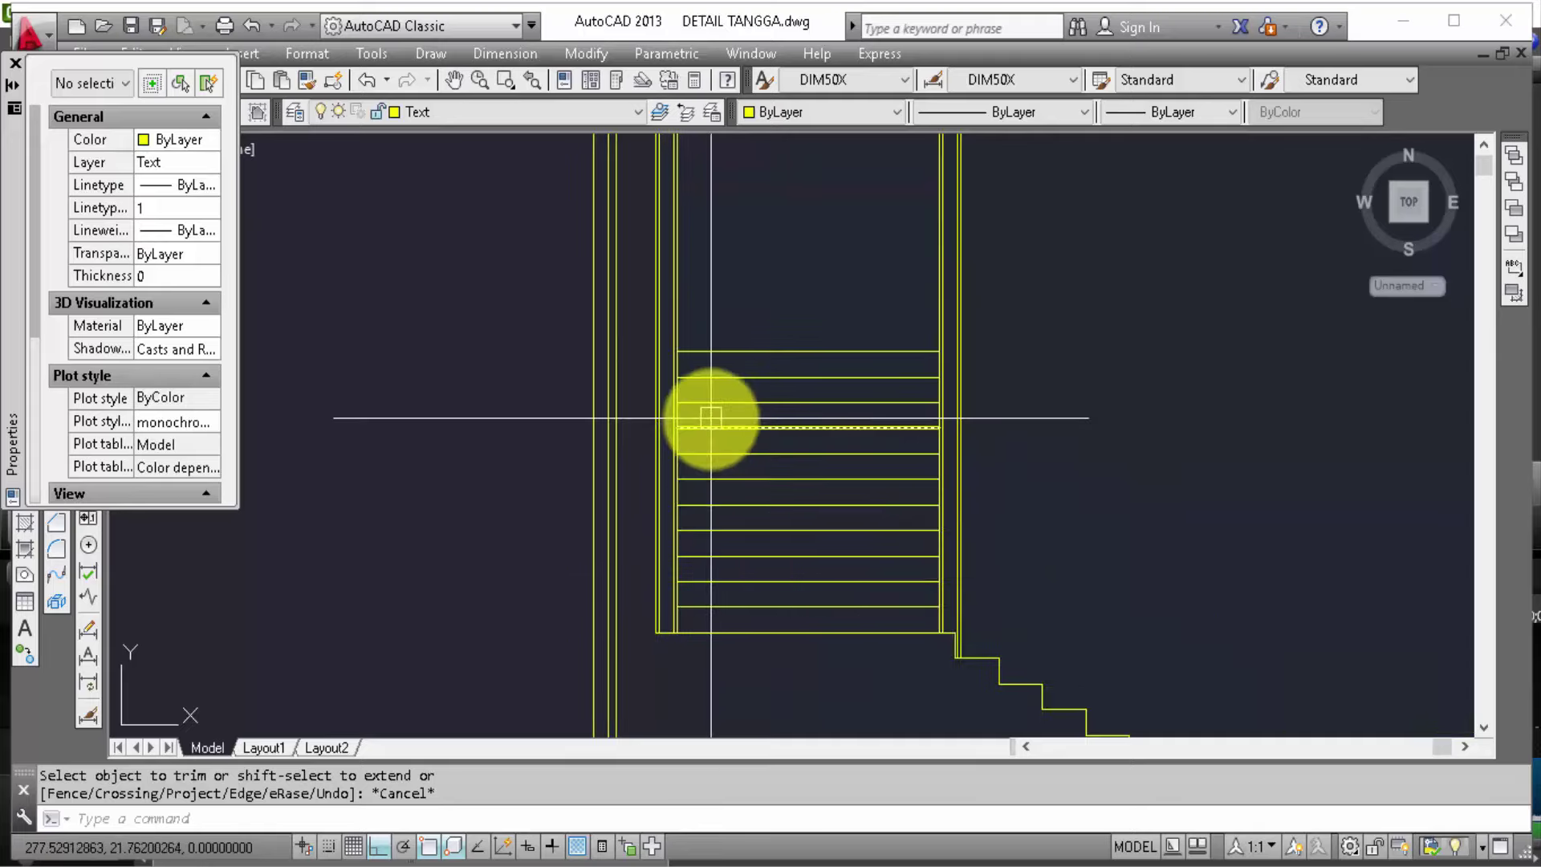
type("ex")
key("Return")
key("Return")
scroll(683, 357, "up", 4)
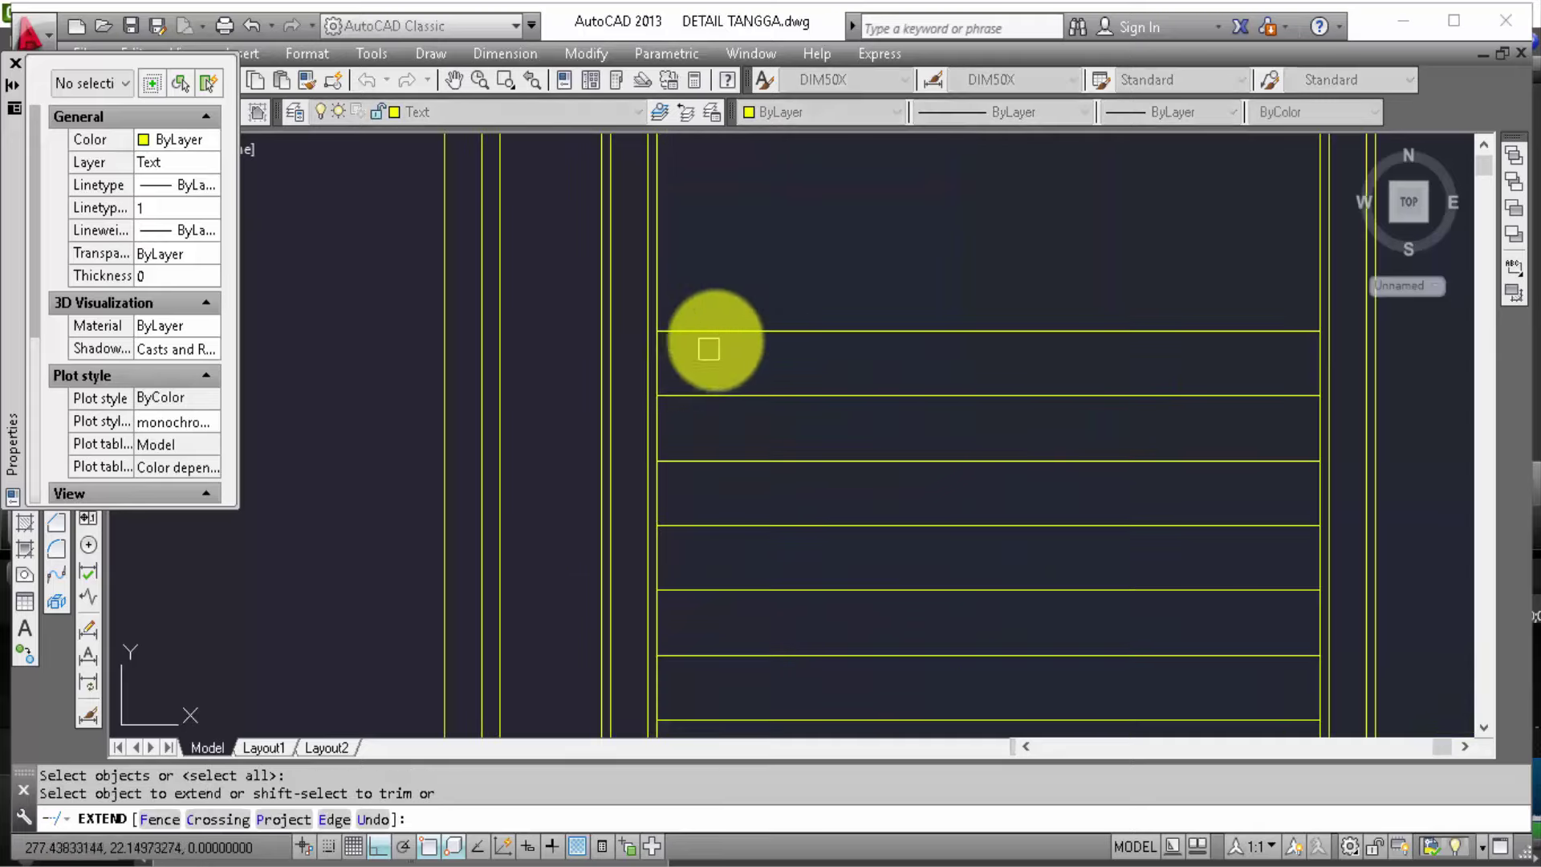
left_click(716, 332)
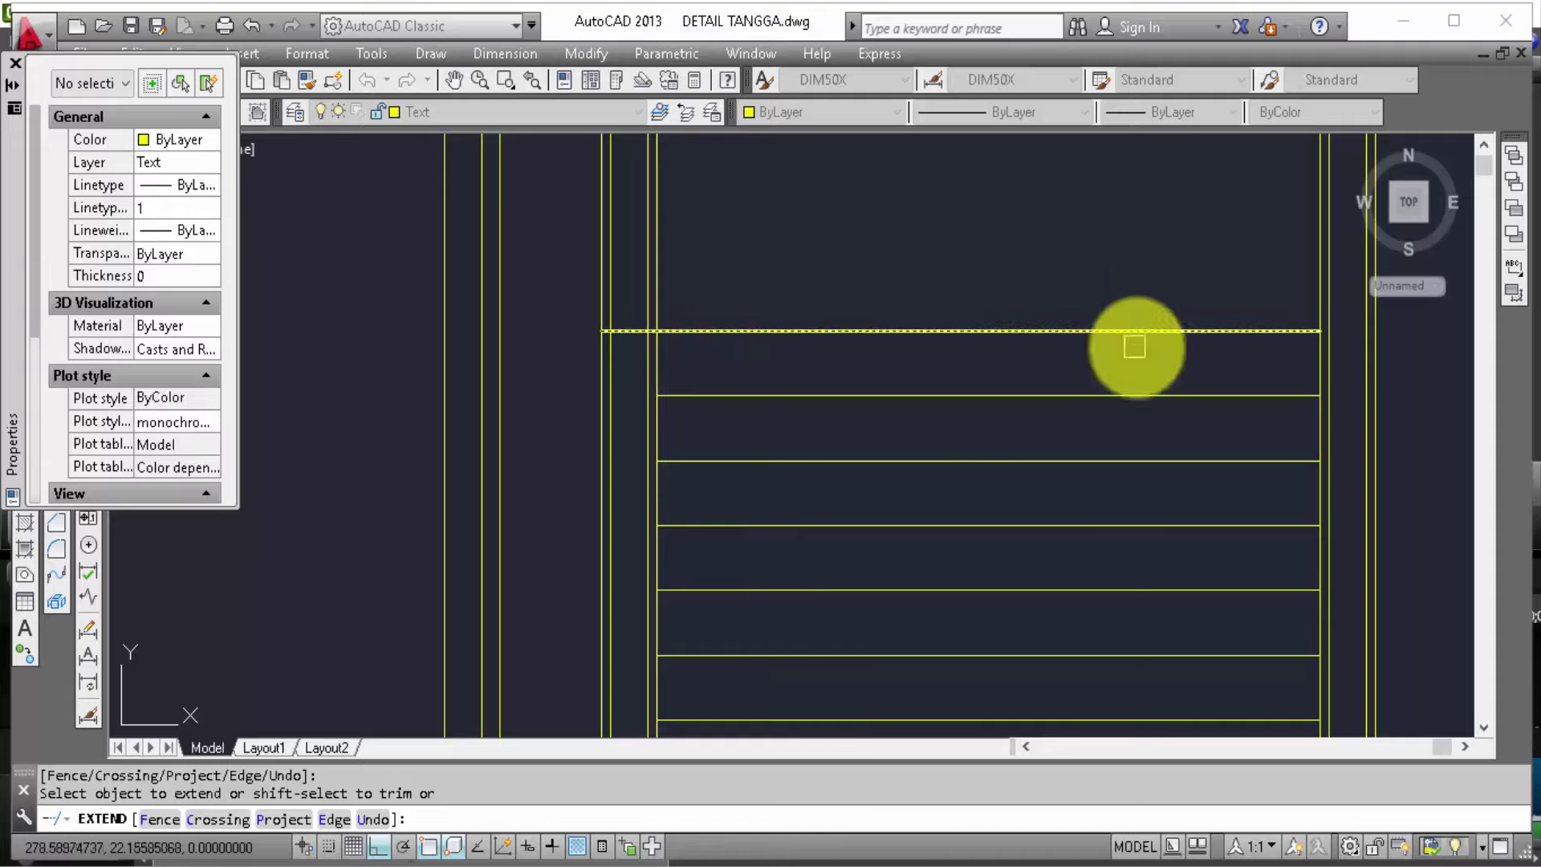
left_click(1180, 334)
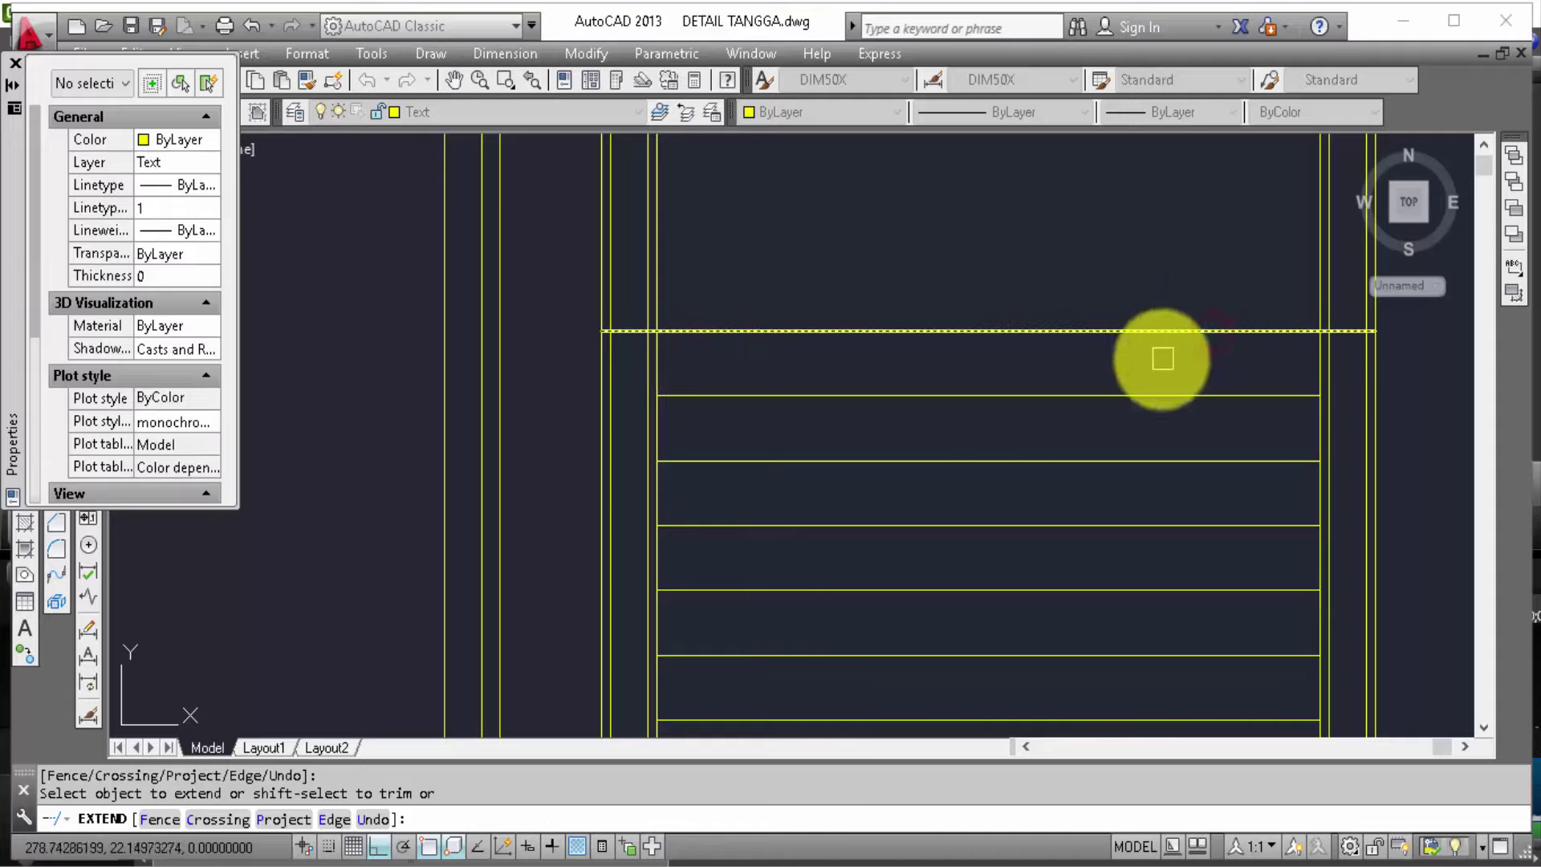
key("Escape")
key("Escape")
Step: Trim the stair lines back to the extended landing line as the cutting edge
type("tr")
key("Return")
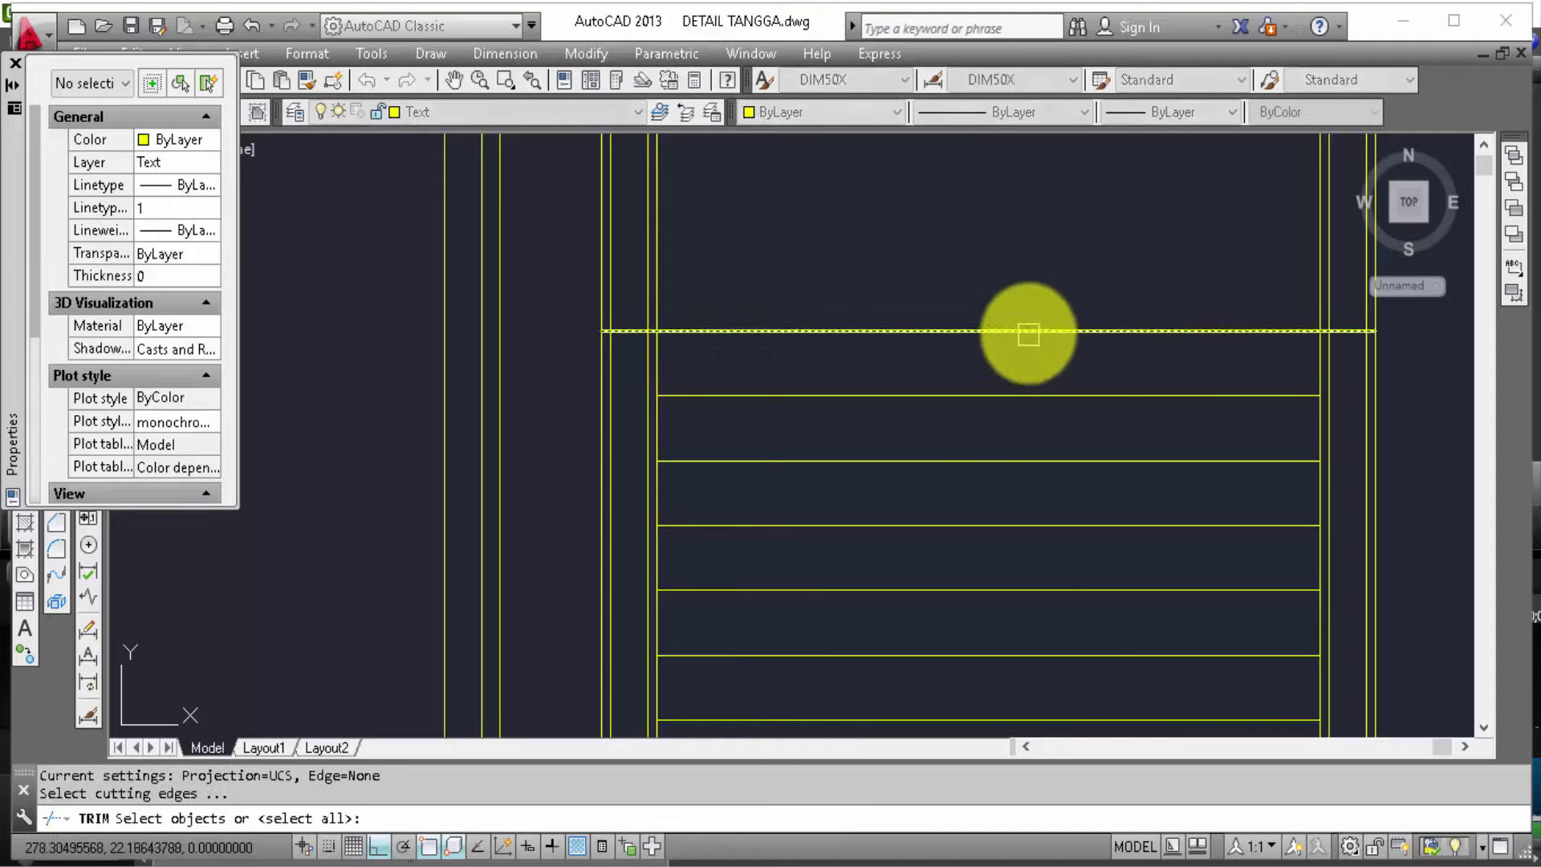
left_click(1029, 332)
key("Return")
scroll(1029, 333, "down", 2)
scroll(1020, 578, "down", 1)
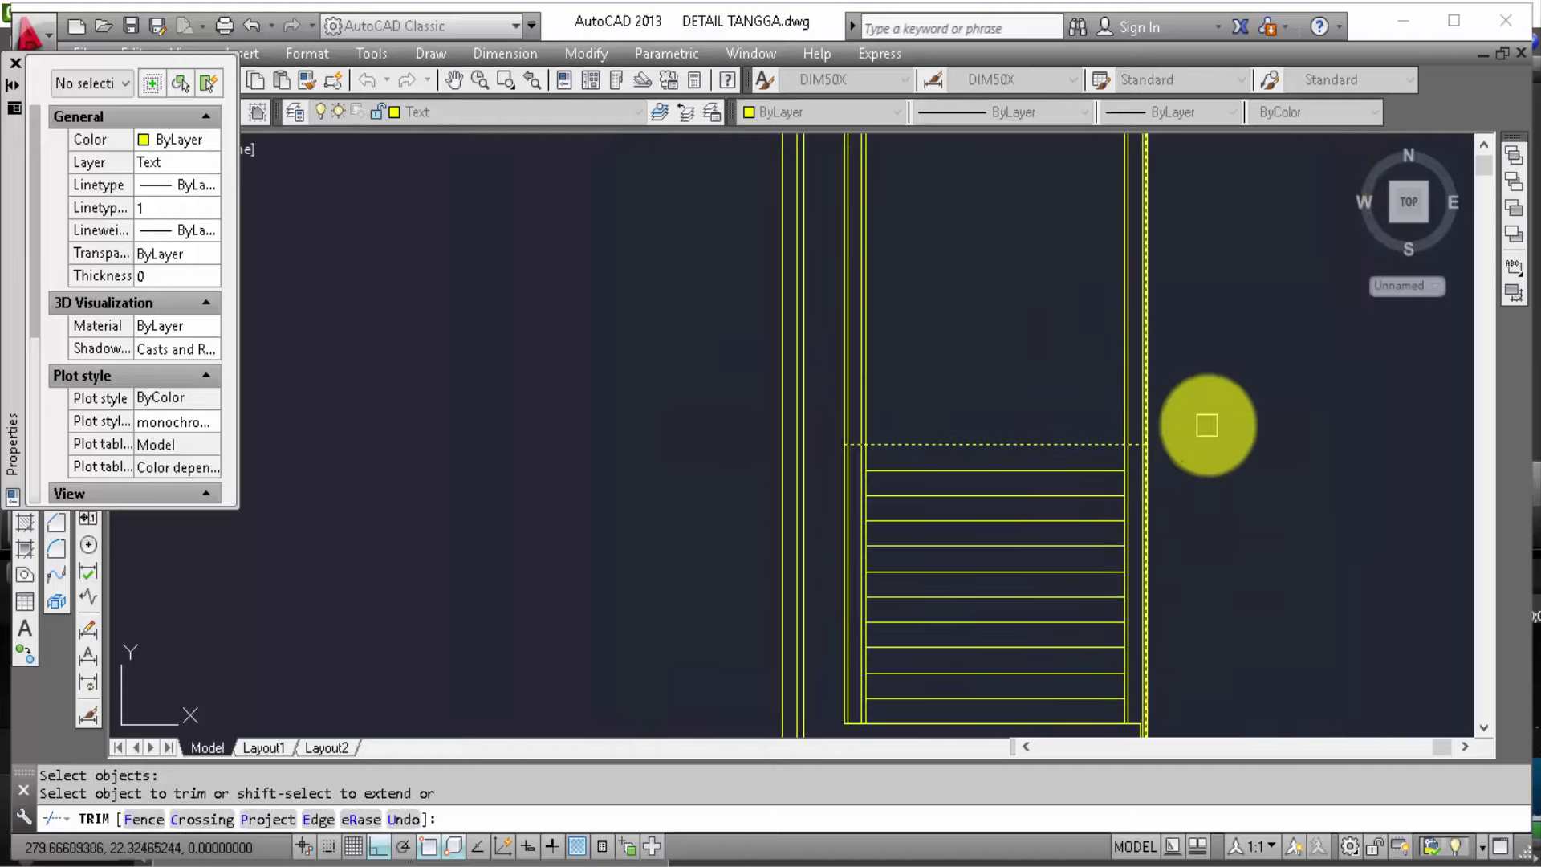
left_click(1217, 414)
left_click(835, 347)
scroll(956, 347, "down", 3)
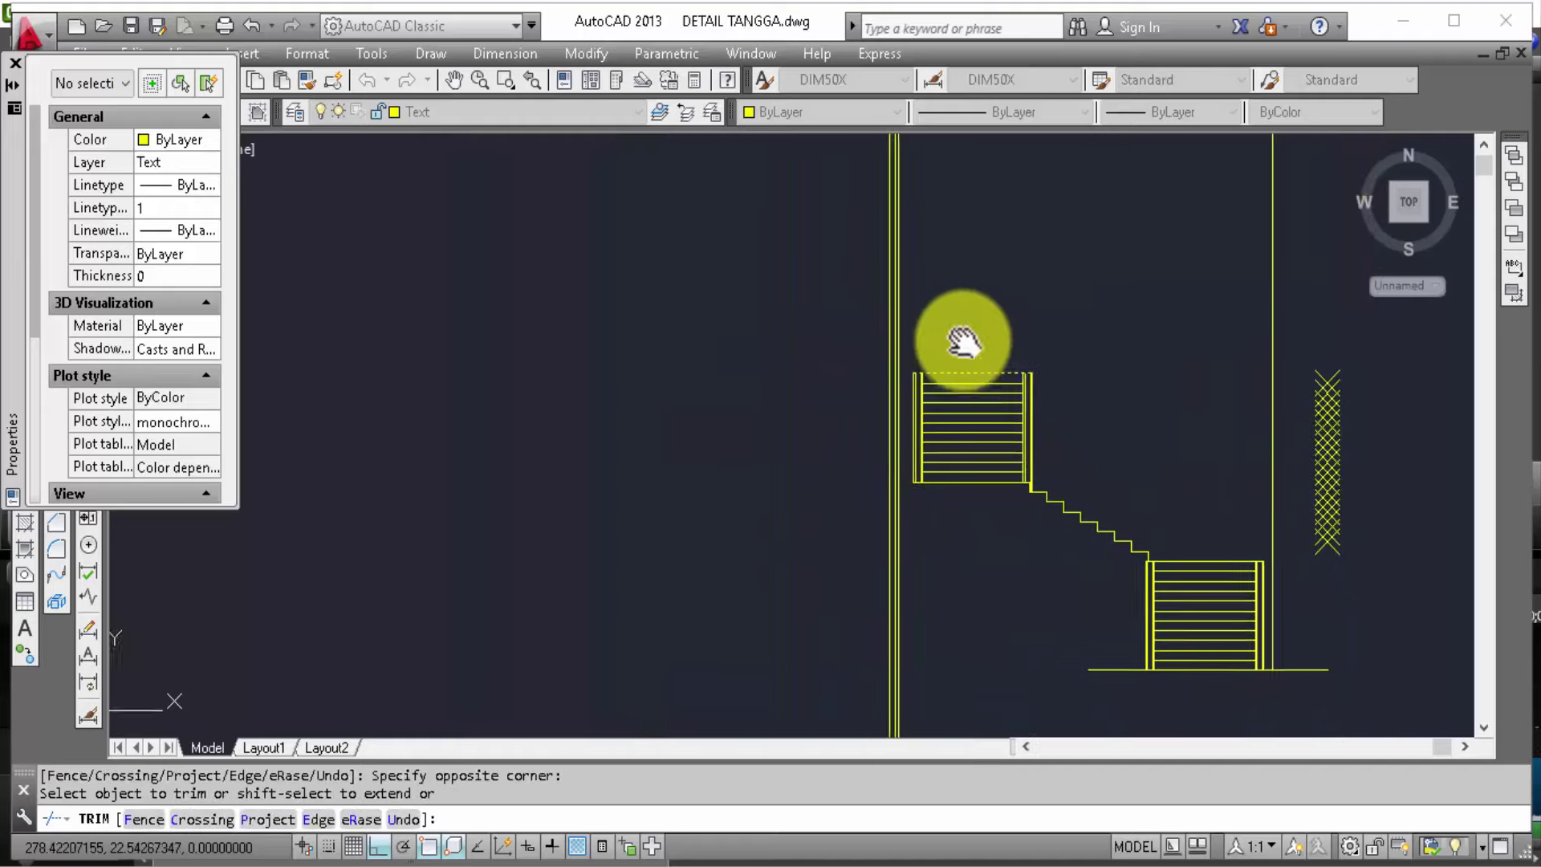
middle_click_drag(963, 337, 914, 344)
key("Escape")
Step: Erase the stray crossed lines beside the lower flight
left_click(1297, 543)
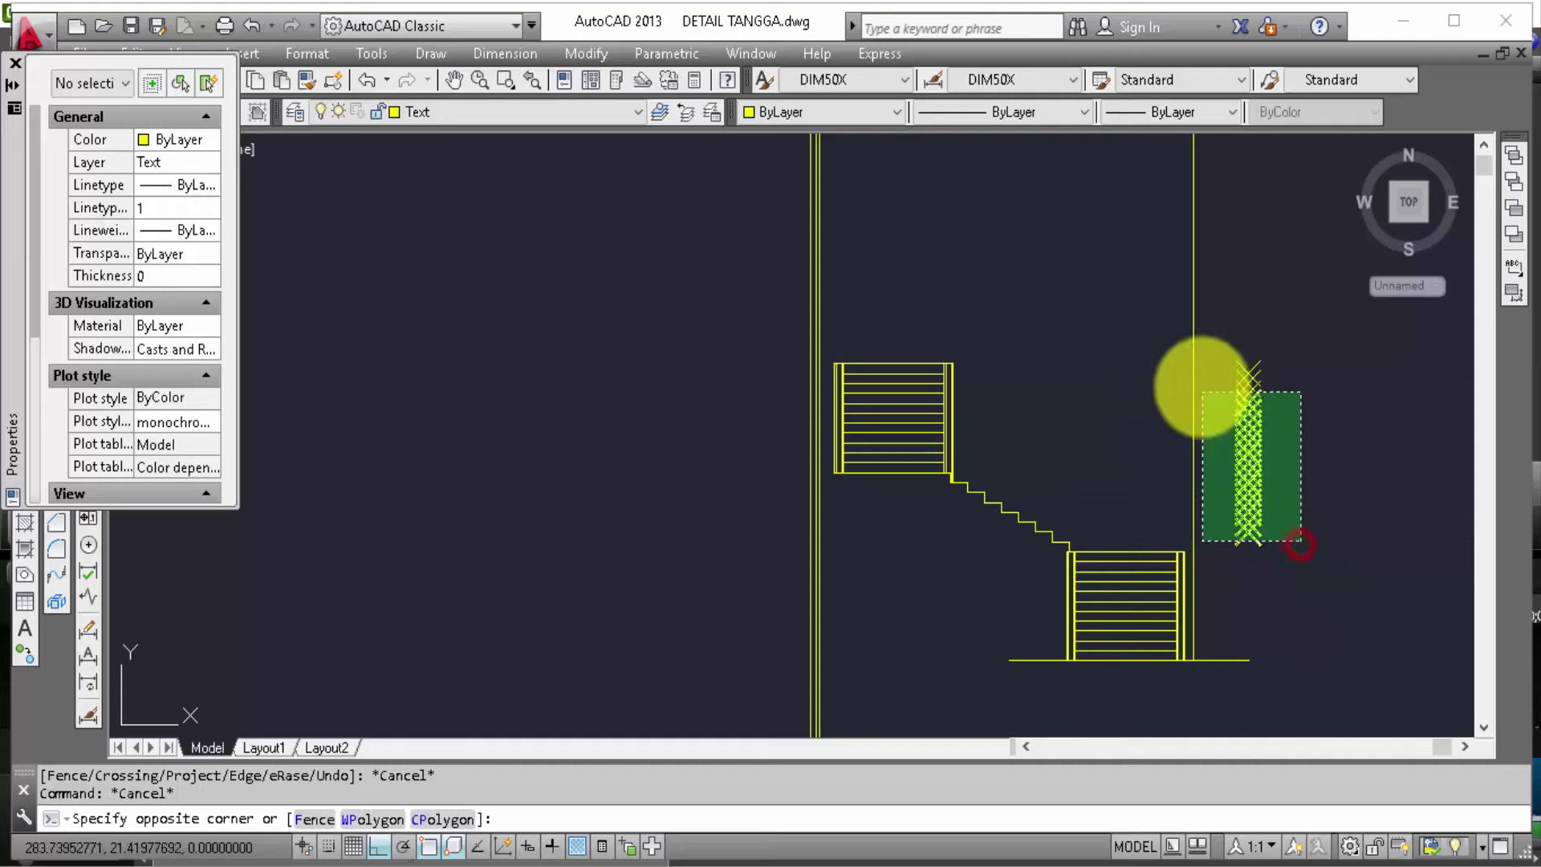
type("e")
key("Return")
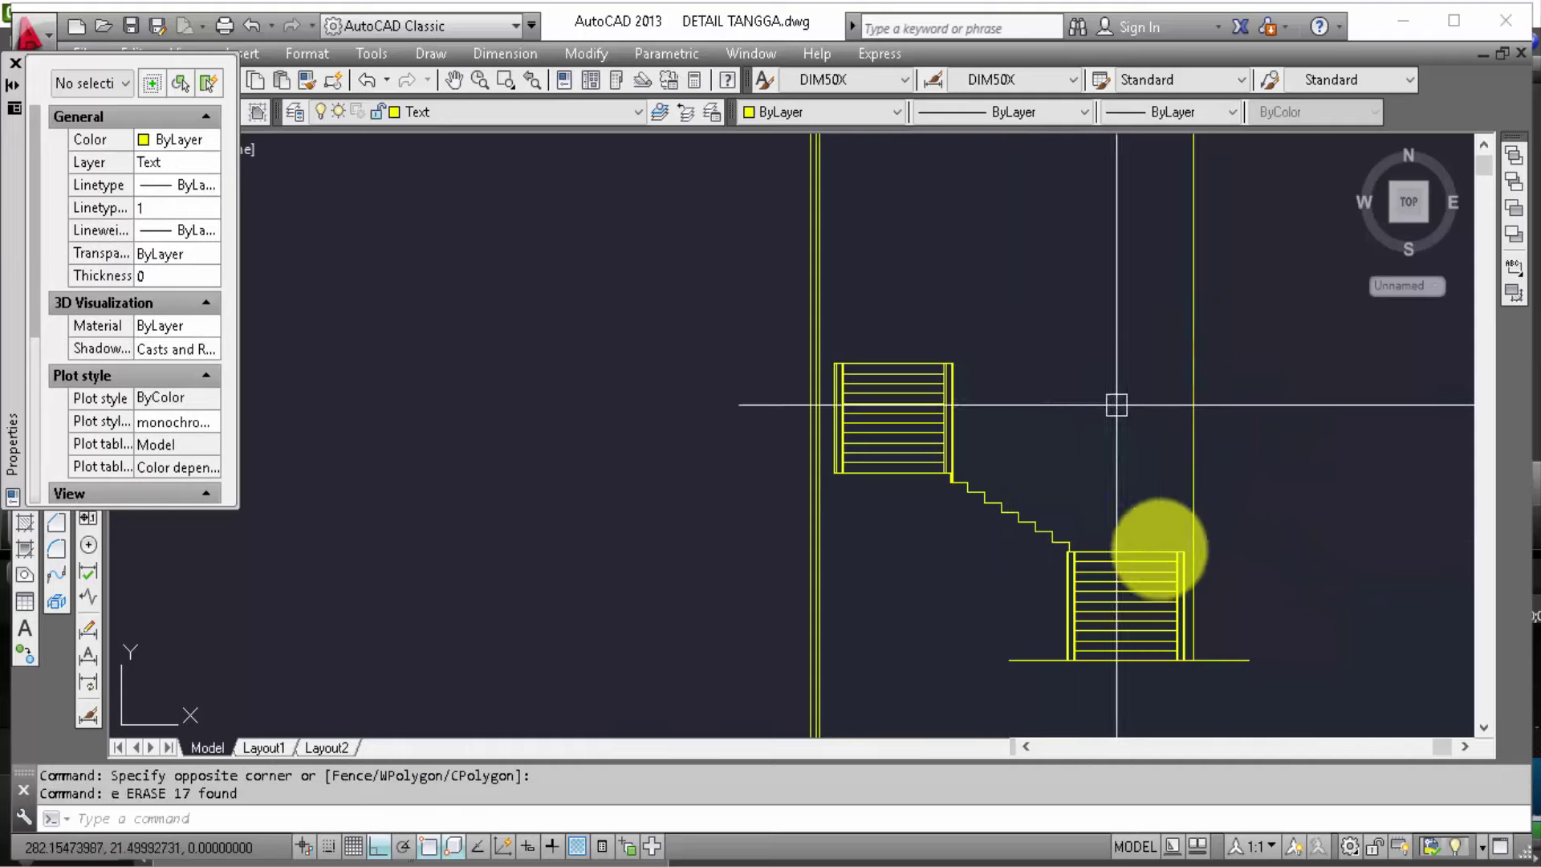
scroll(1080, 576, "down", 3)
scroll(1100, 258, "up", 2)
scroll(1119, 344, "up", 2)
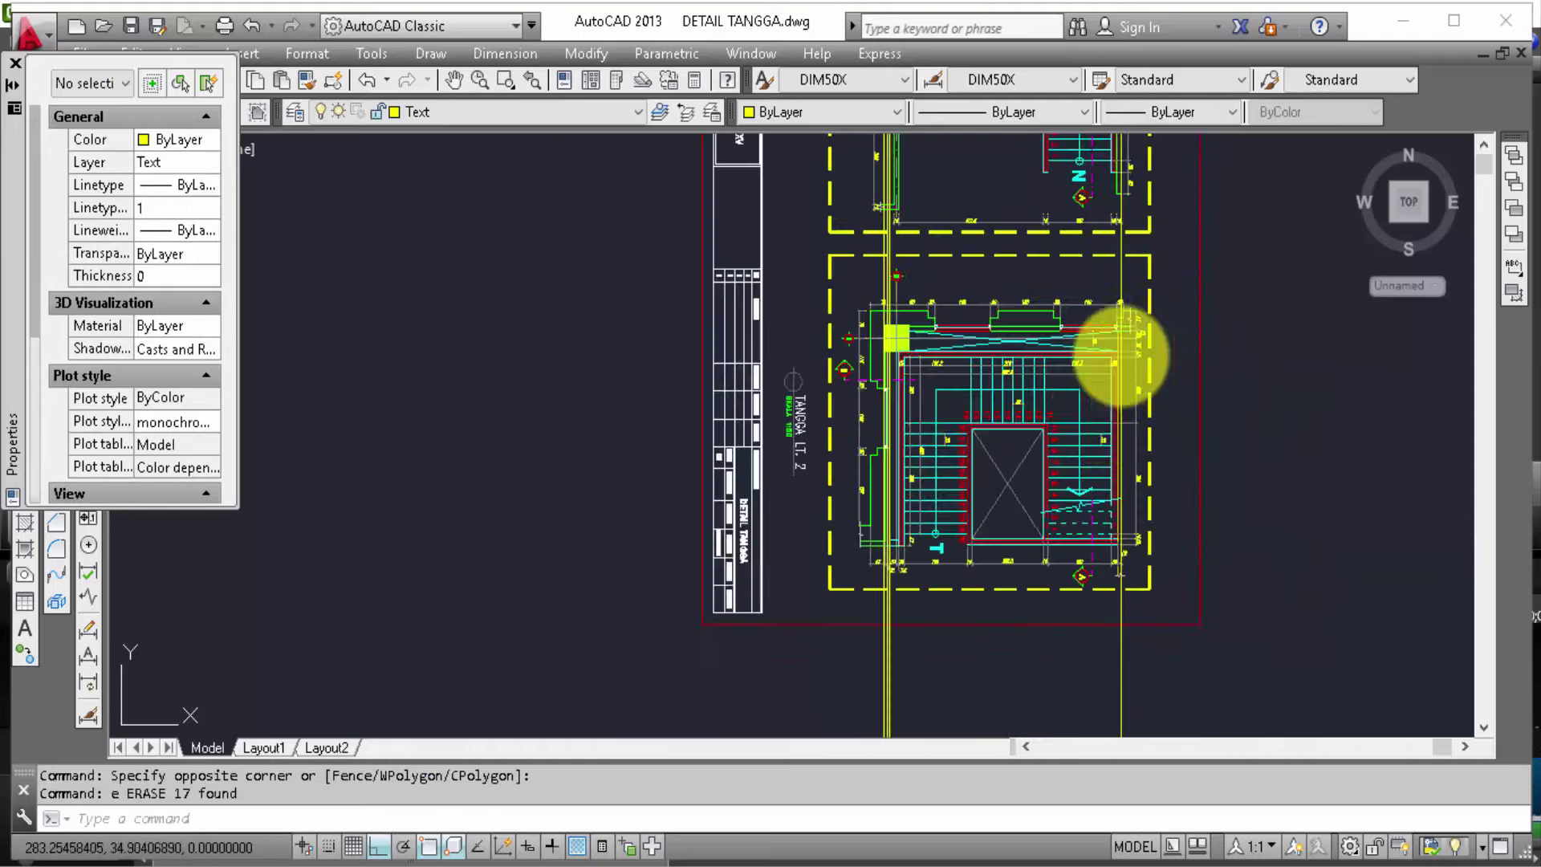
scroll(1100, 410, "up", 2)
scroll(1138, 265, "up", 2)
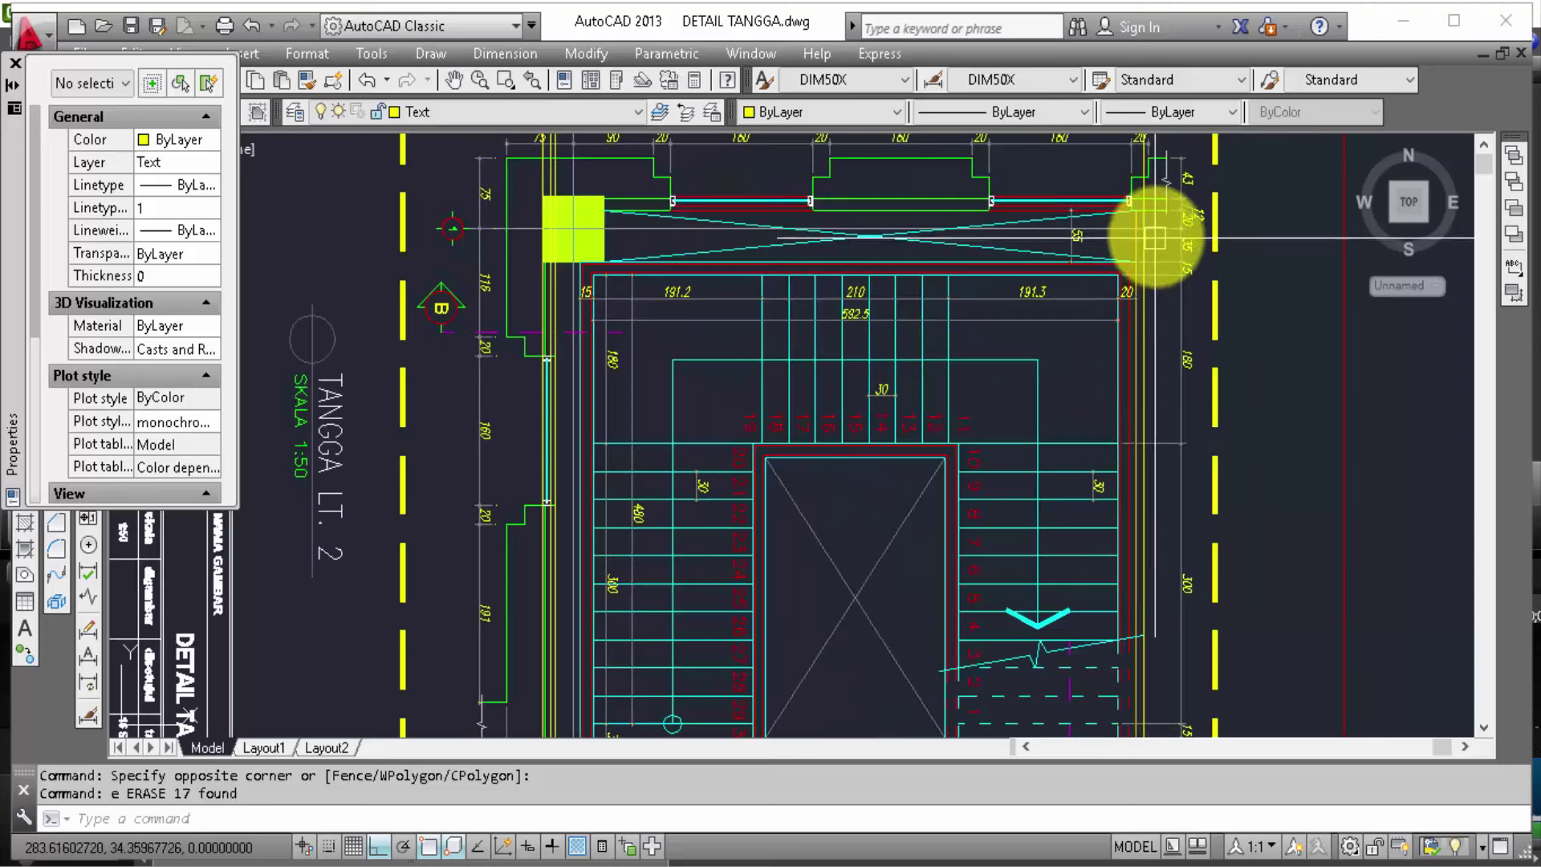
scroll(1183, 325, "up", 2)
scroll(1171, 393, "down", 3)
scroll(1156, 384, "down", 3)
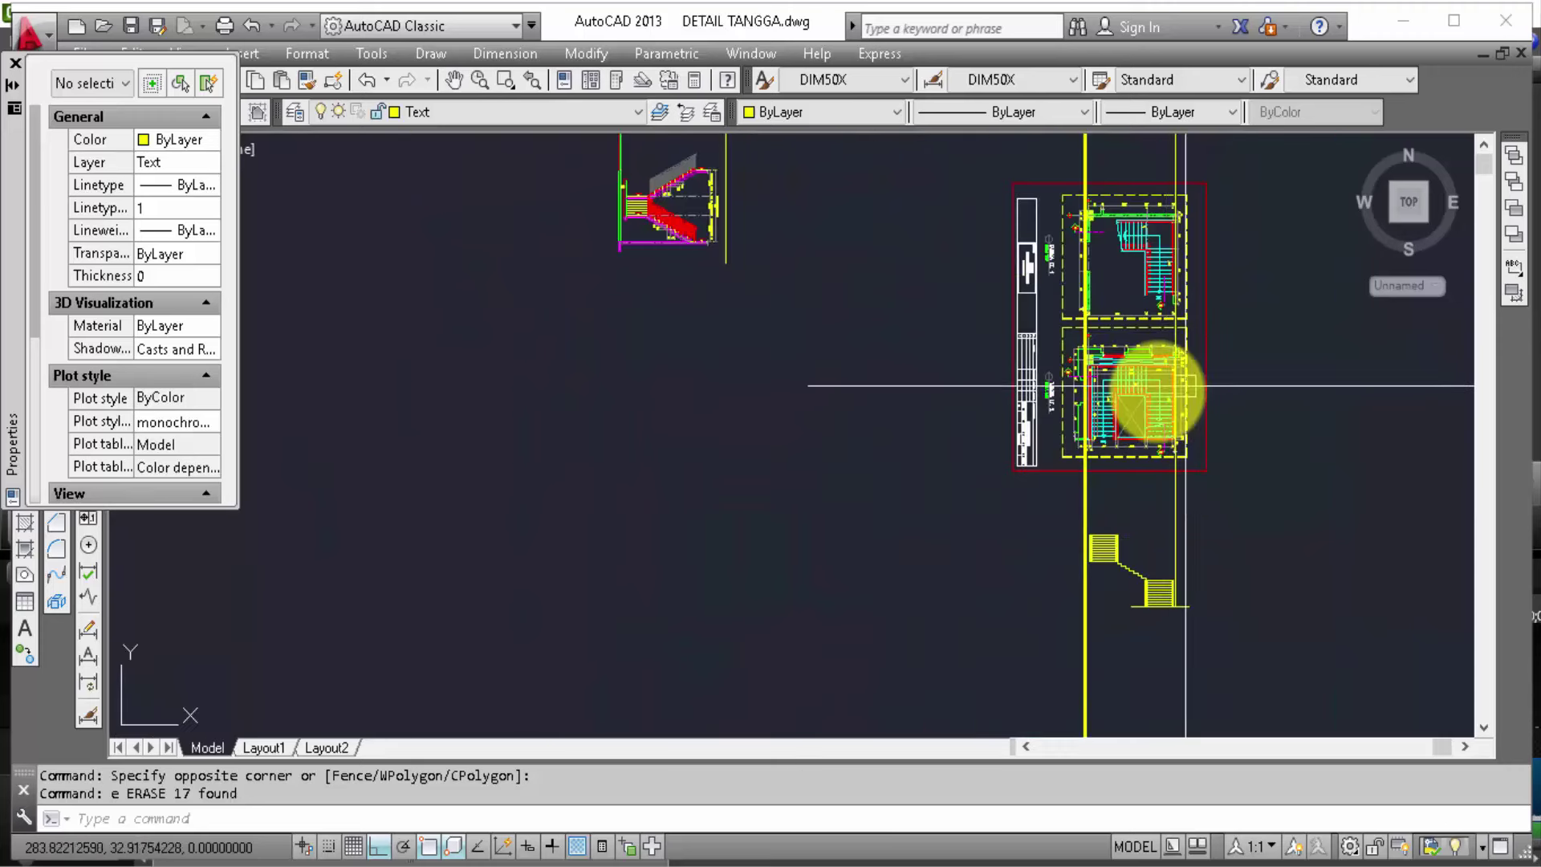
middle_click_drag(734, 212, 844, 613)
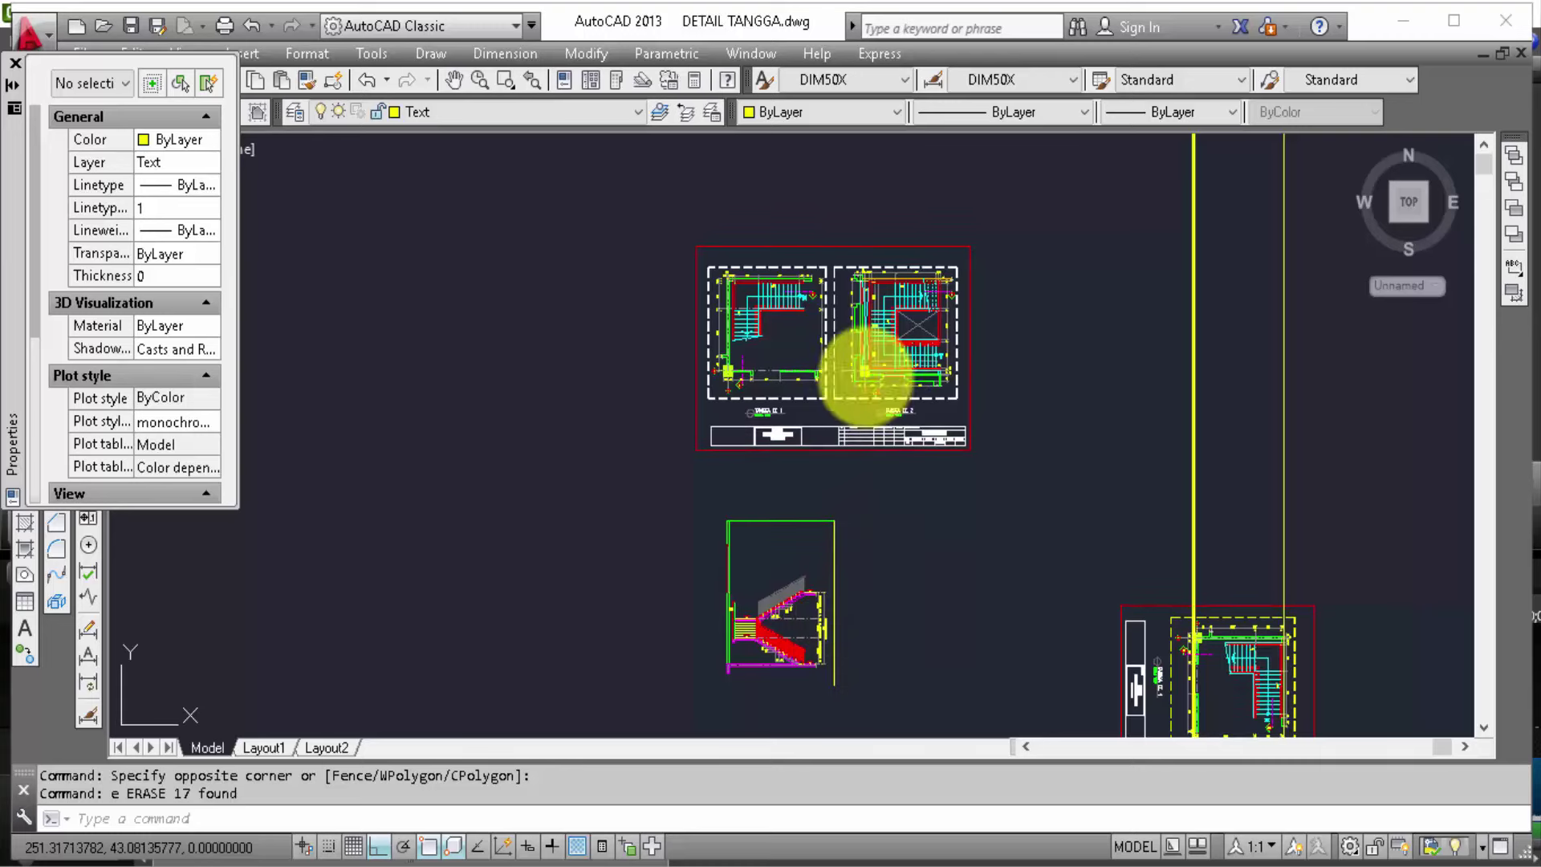
scroll(902, 301, "up", 3)
scroll(888, 321, "up", 2)
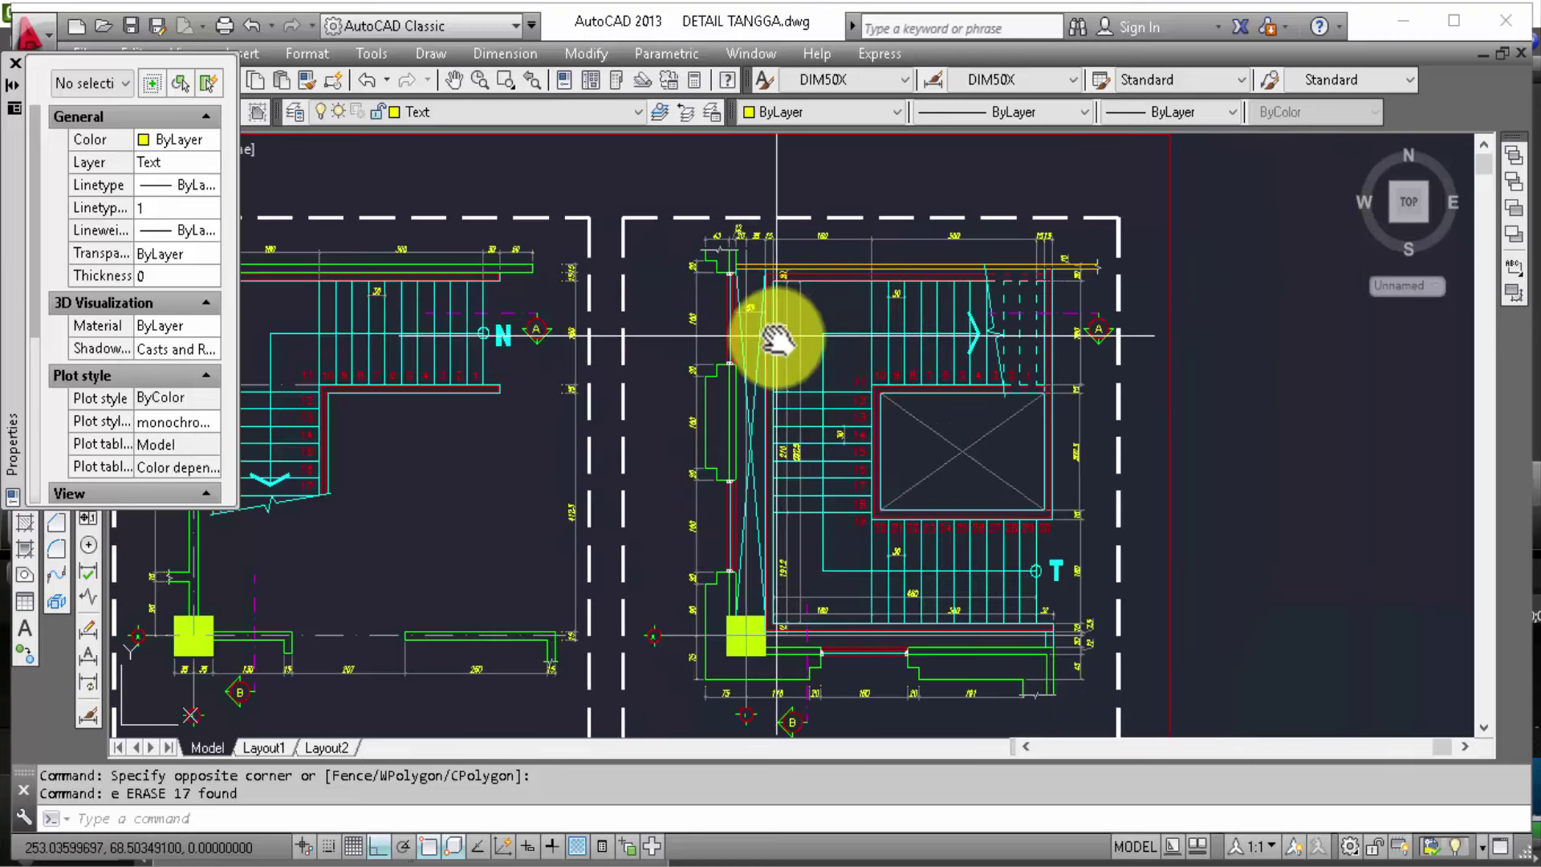
middle_click_drag(778, 345, 935, 393)
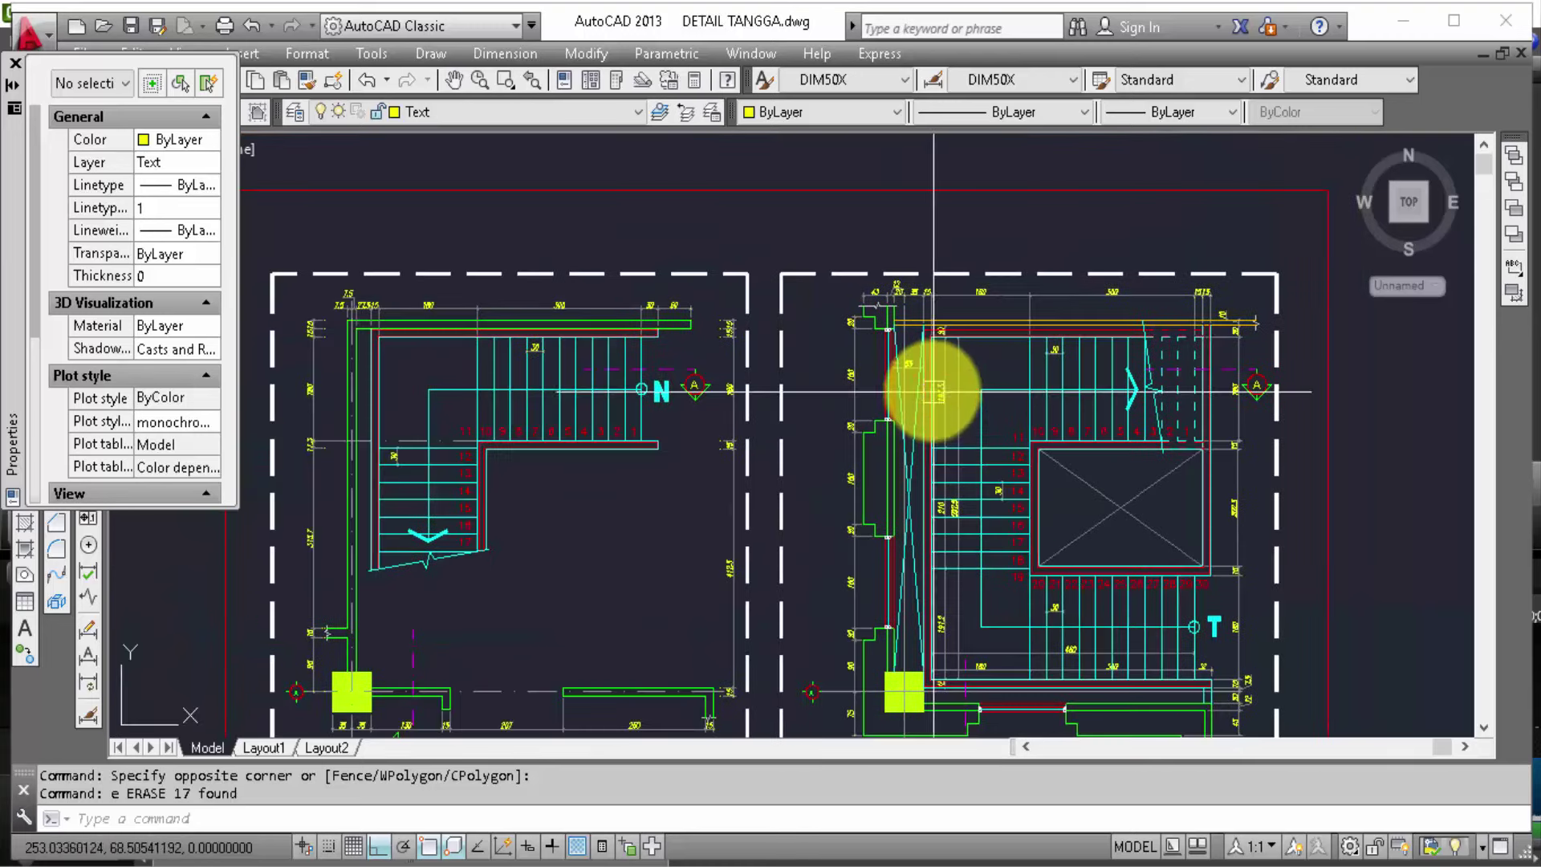
scroll(879, 359, "down", 2)
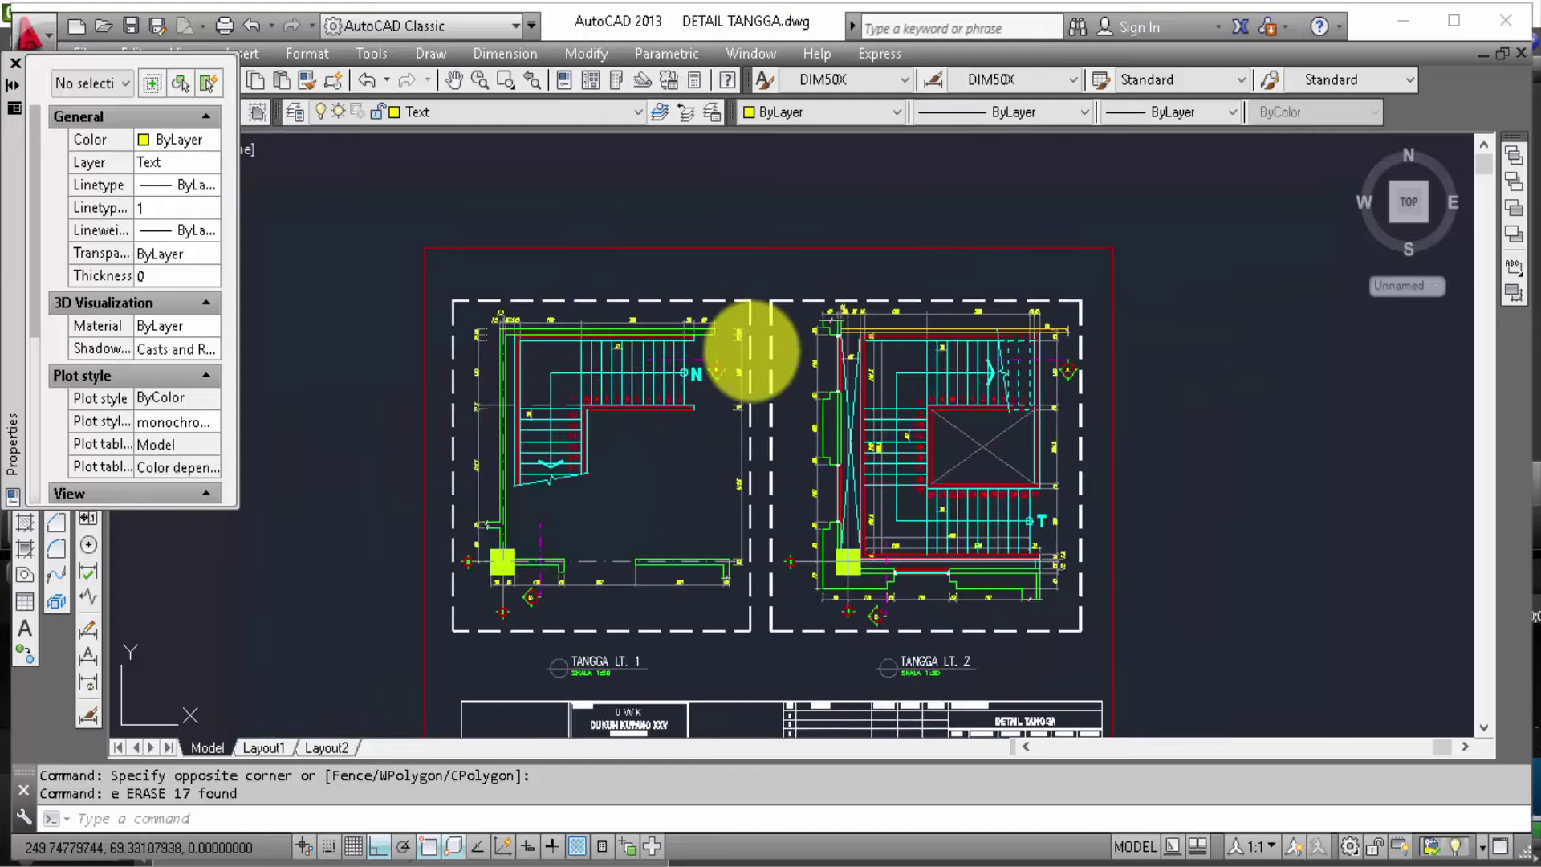
scroll(747, 353, "down", 3)
mouse_move(1125, 567)
middle_mouse_down()
mouse_move(1202, 614)
mouse_move(1153, 533)
middle_mouse_up()
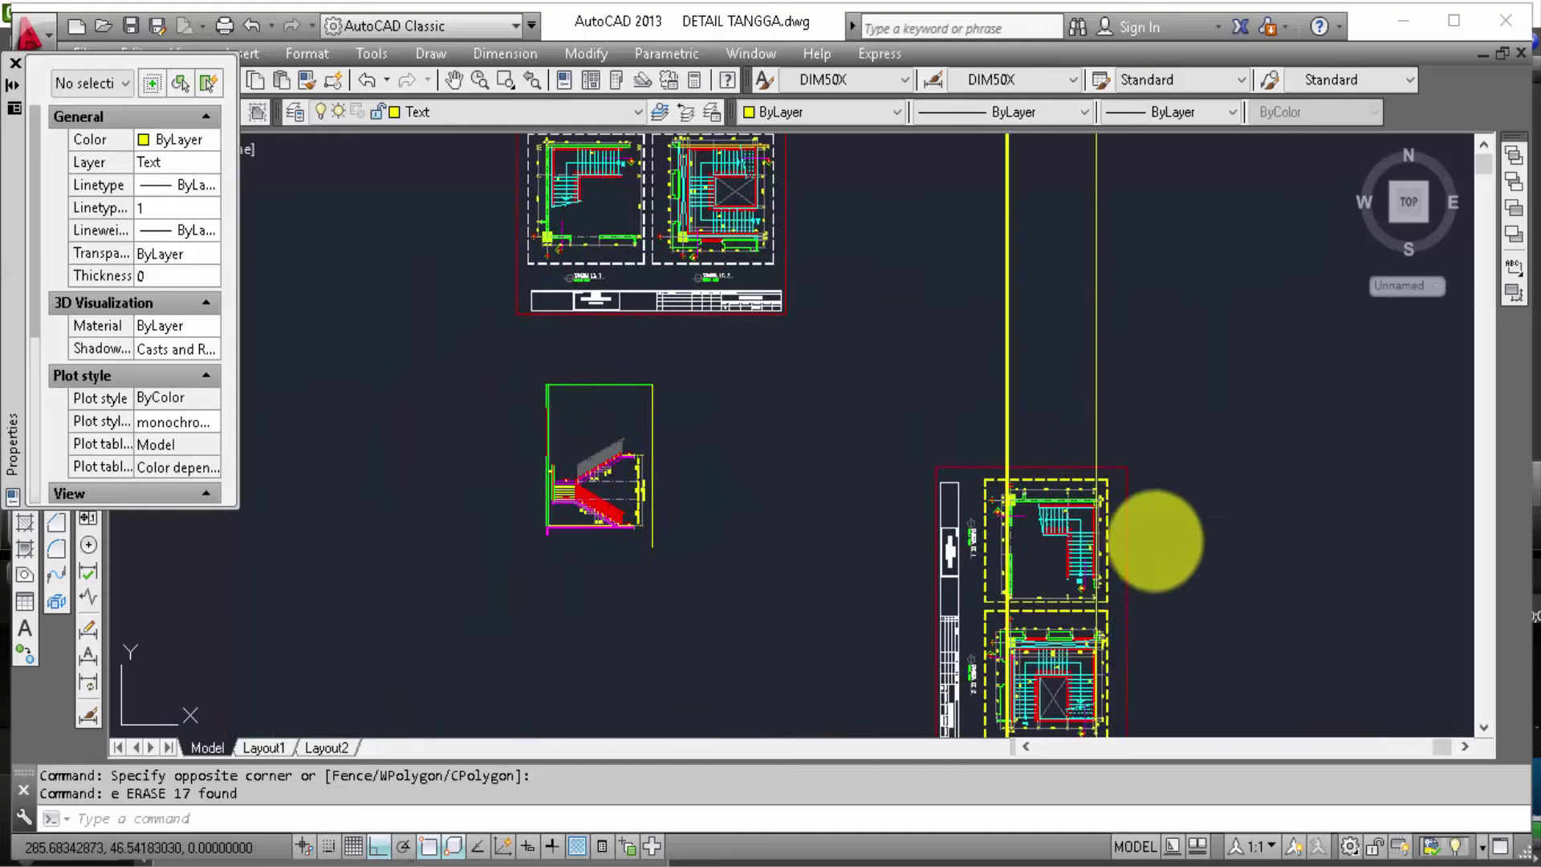
scroll(1118, 509, "up", 2)
scroll(1080, 492, "up", 2)
scroll(1078, 489, "up", 2)
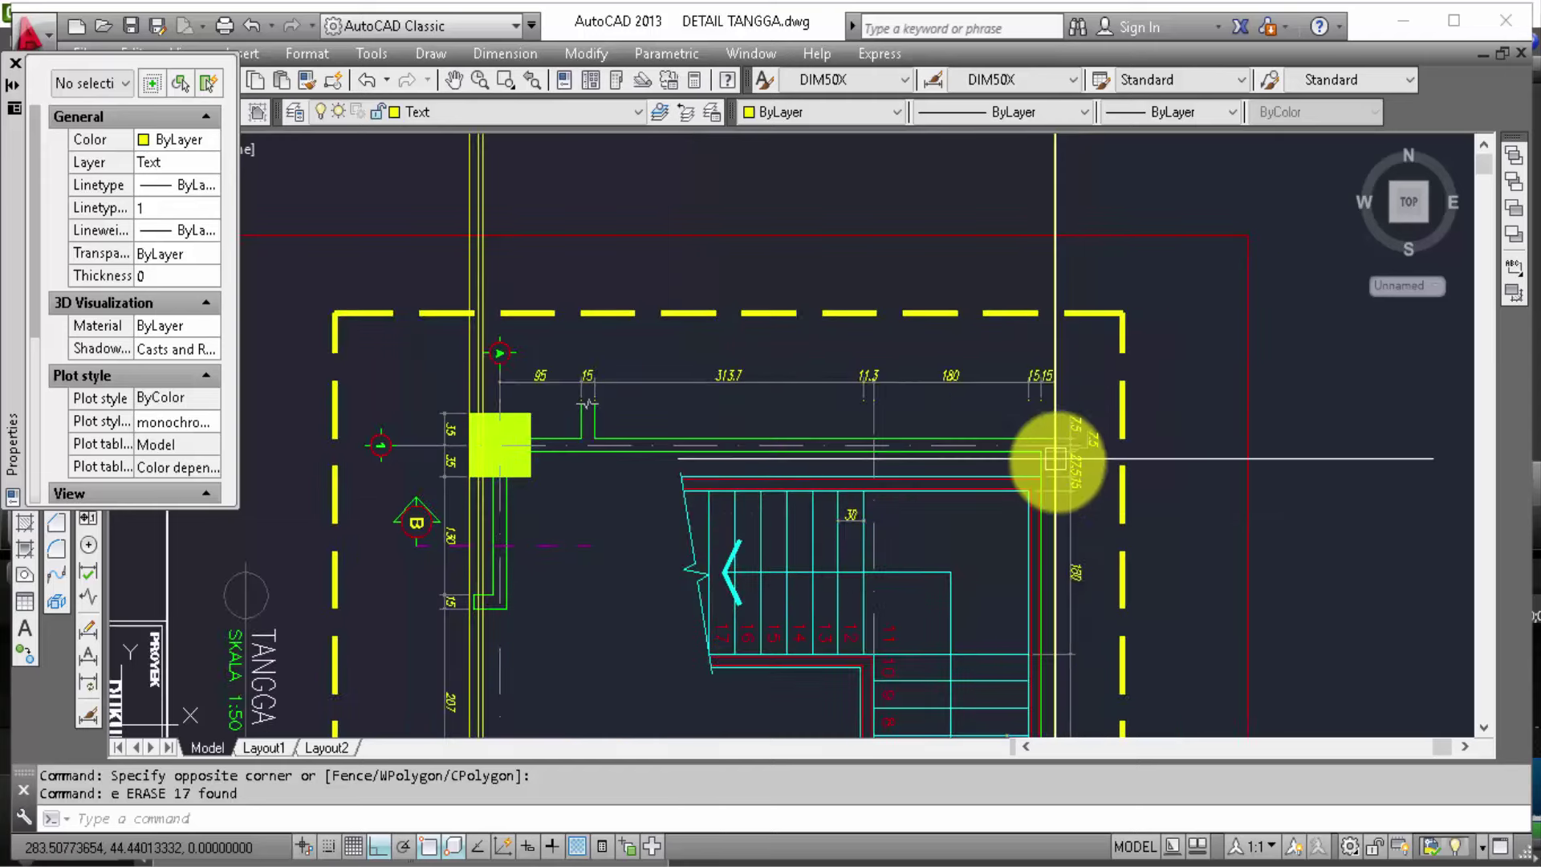
scroll(1058, 461, "up", 2)
left_click(1068, 190)
left_click(1002, 169)
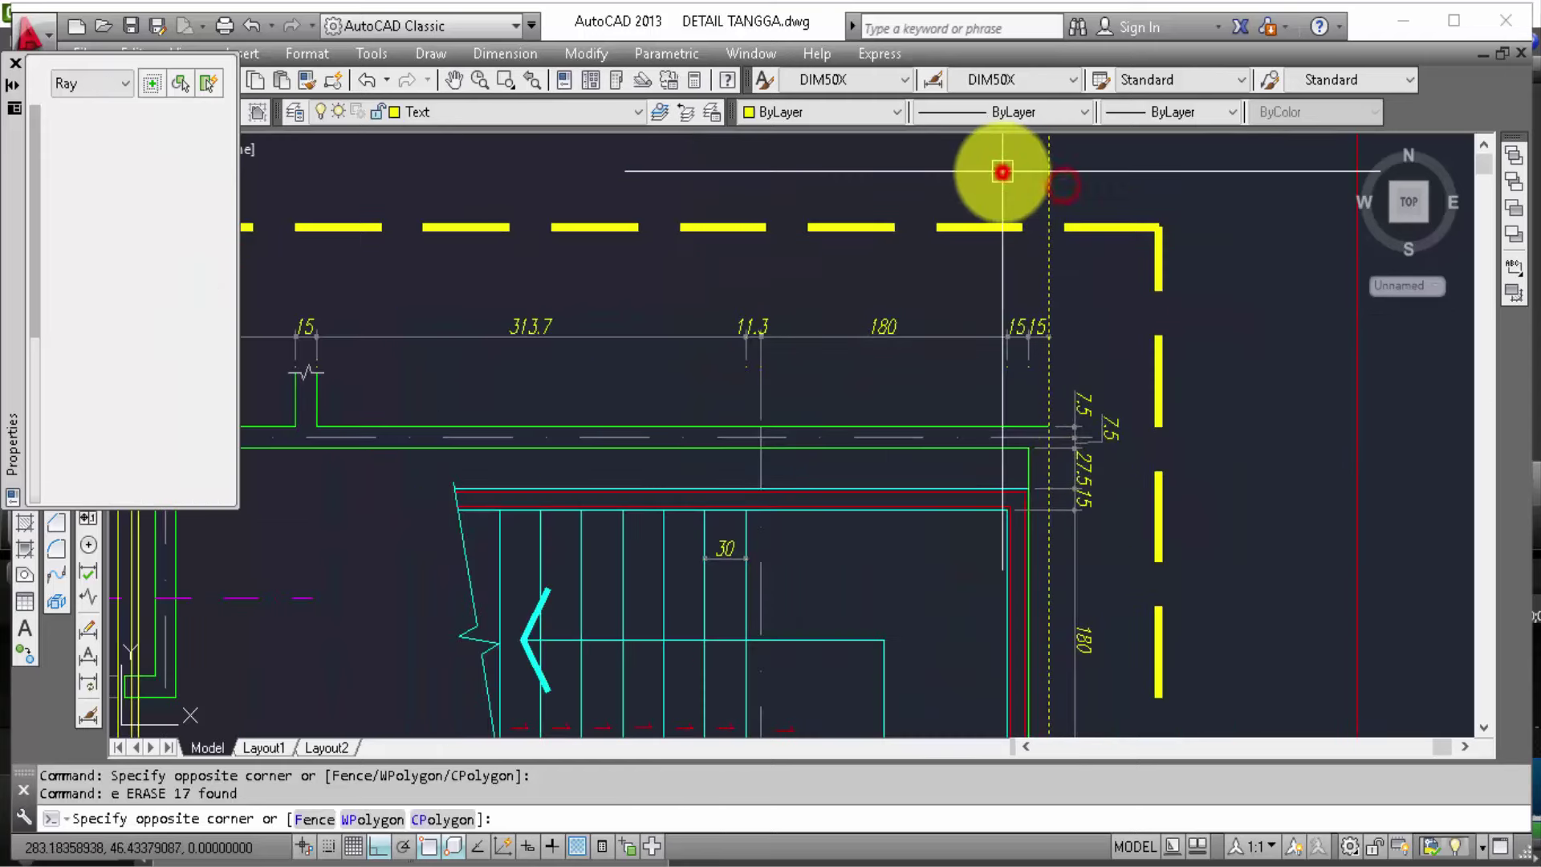
type("co")
key("Return")
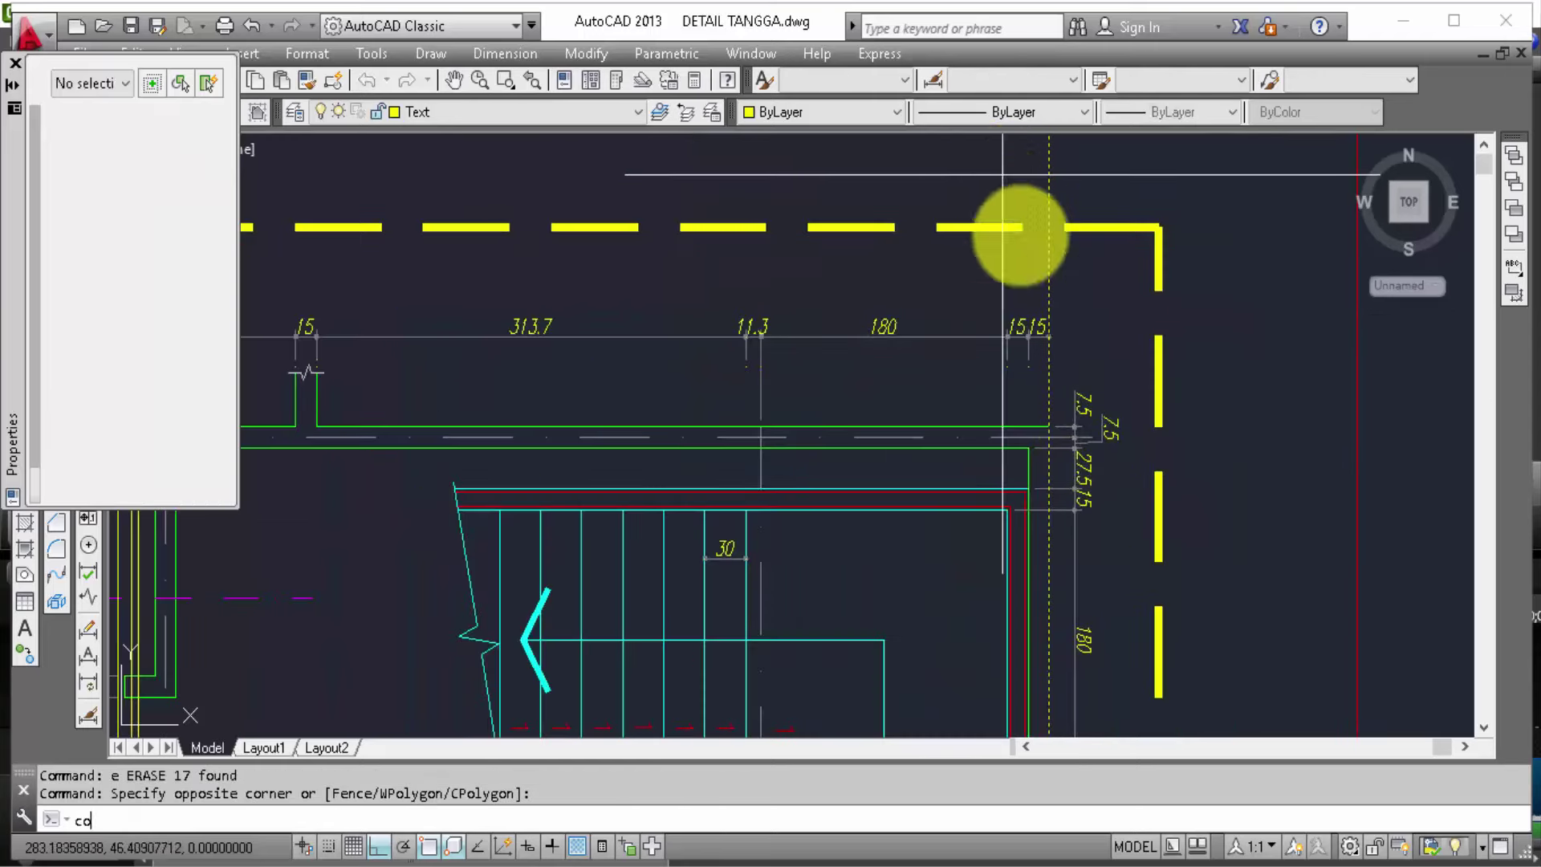
scroll(1043, 441, "up", 3)
left_click(1061, 423)
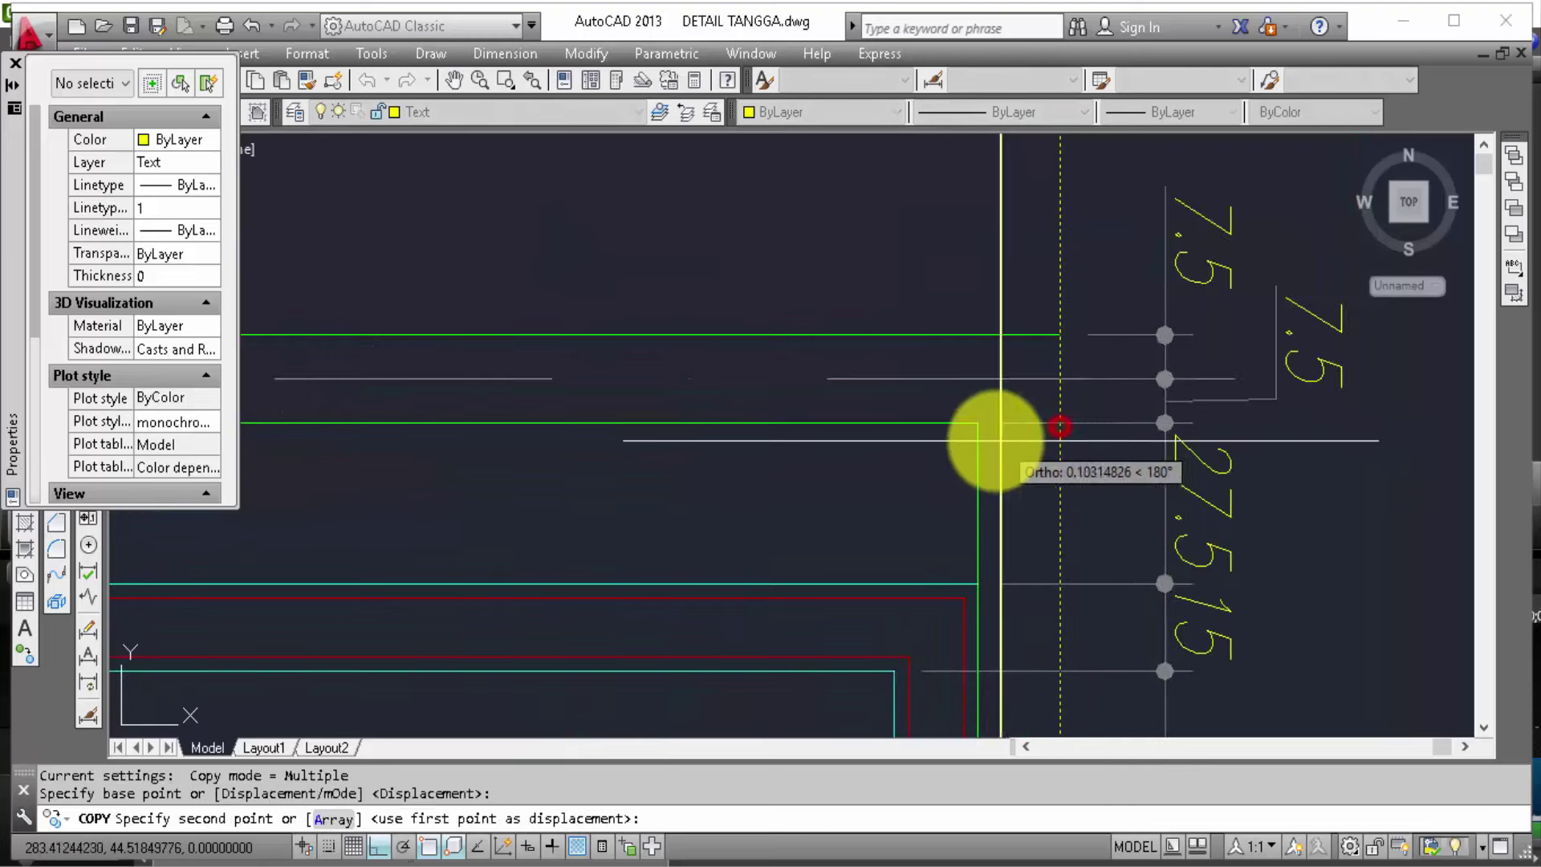
scroll(1067, 281, "down", 5)
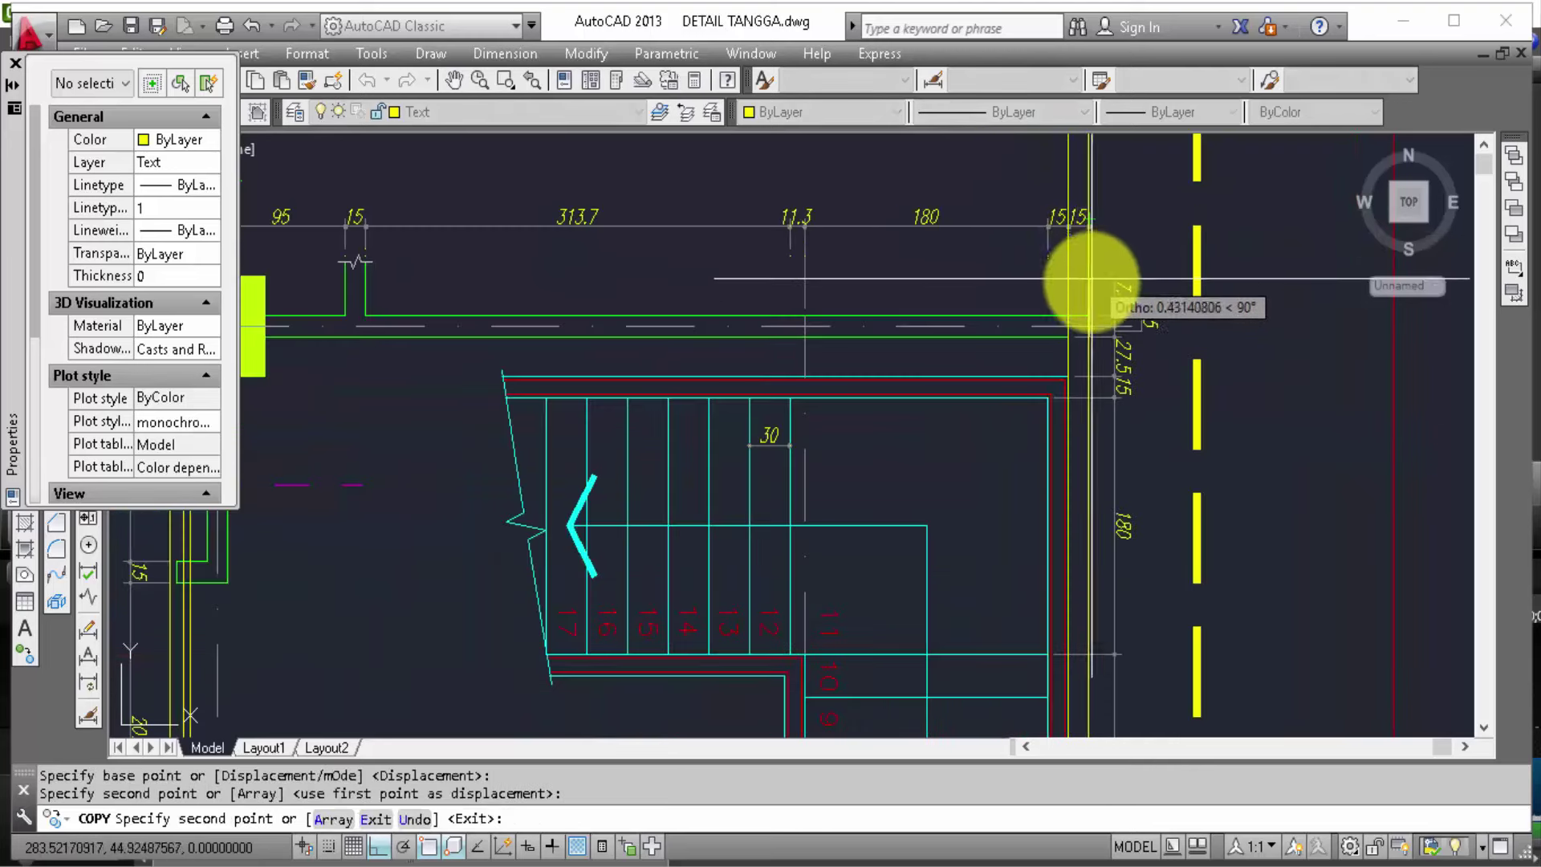
key("Escape")
scroll(1044, 258, "down", 2)
scroll(1080, 497, "down", 2)
scroll(1051, 442, "down", 2)
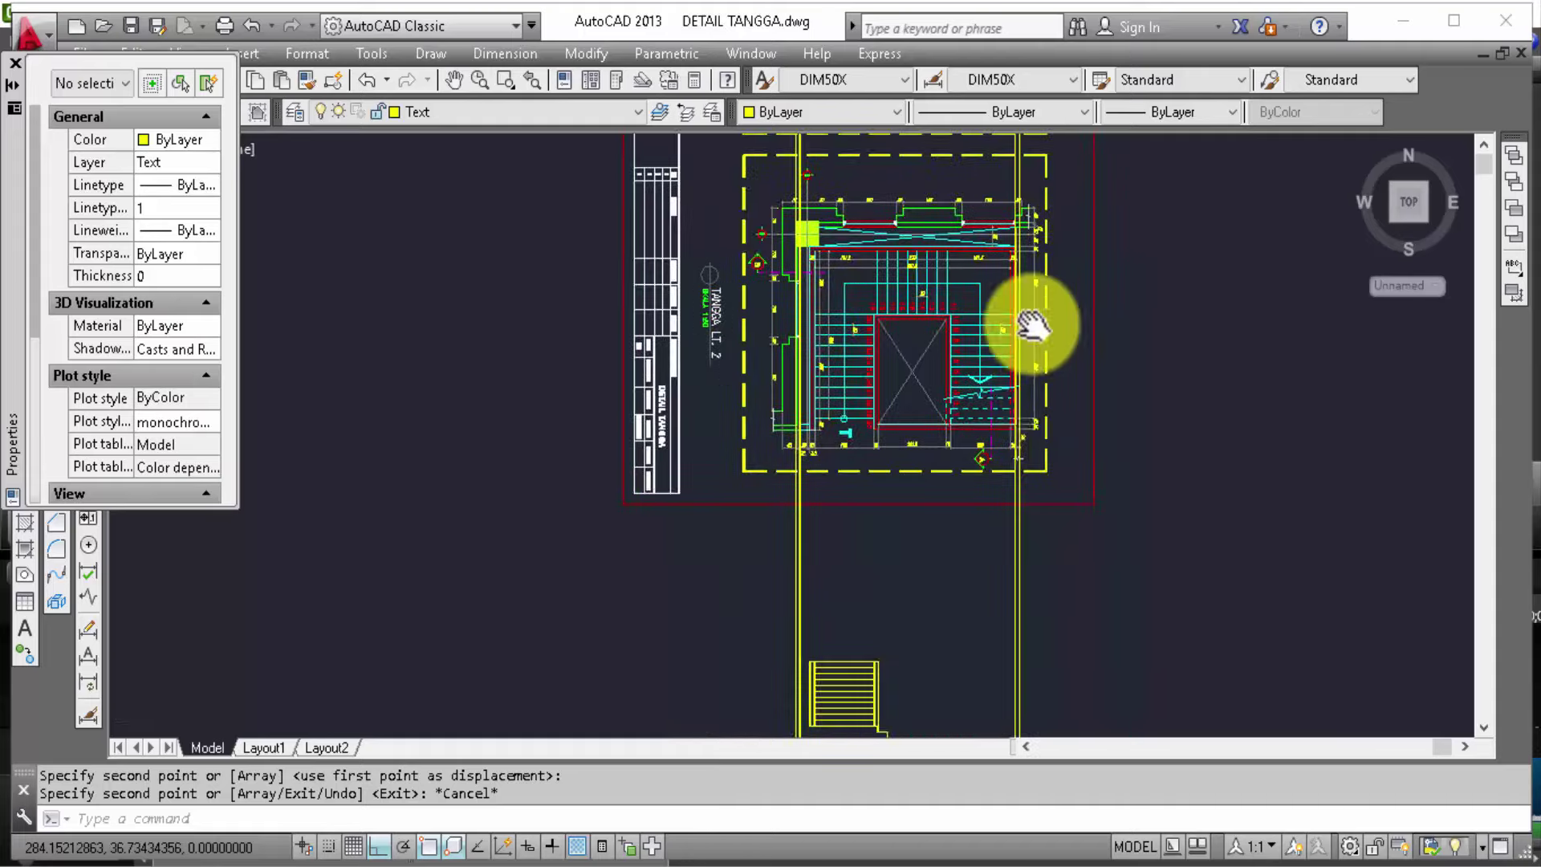
scroll(1036, 482, "down", 1)
Step: Pan and zoom over the stair section to review its upper flight
middle_click_drag(1066, 648, 1065, 496)
scroll(1016, 396, "up", 2)
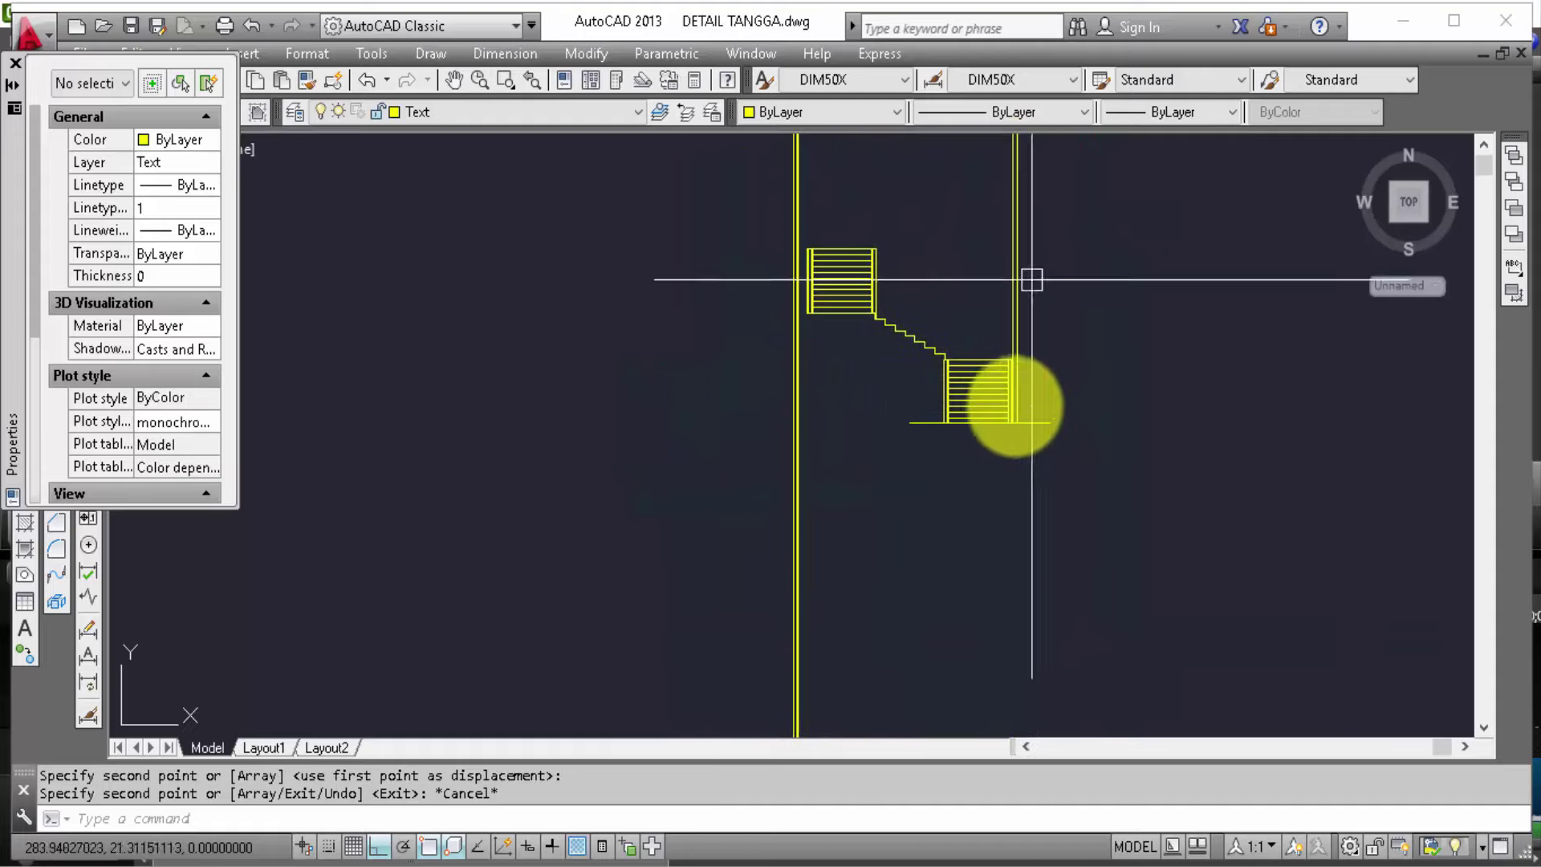
scroll(1022, 382, "up", 1)
scroll(1000, 329, "up", 2)
scroll(998, 325, "up", 1)
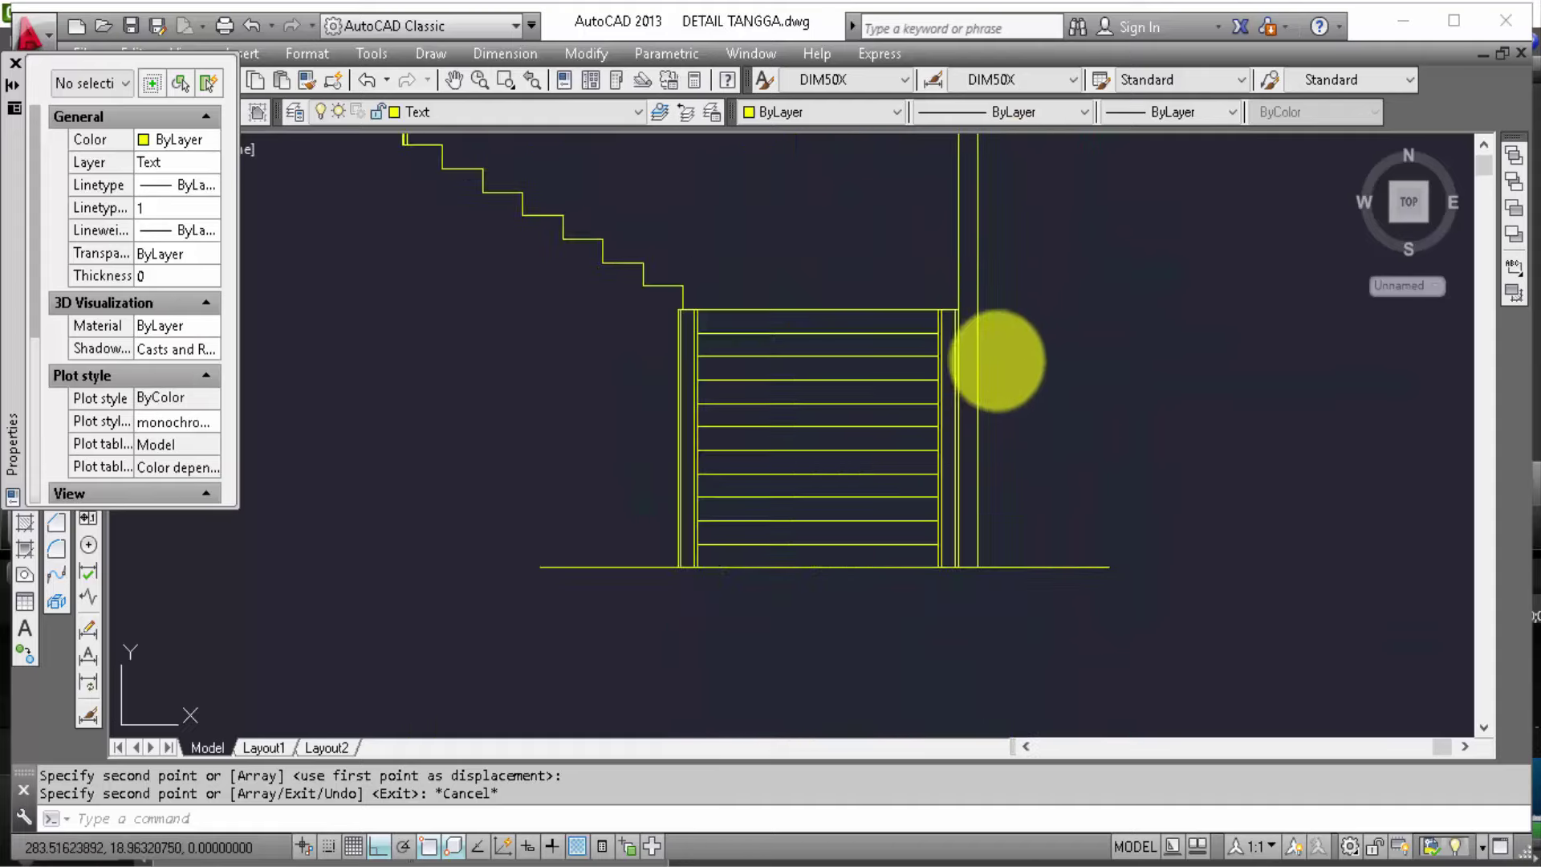
middle_click_drag(991, 354, 990, 606)
scroll(998, 575, "down", 1)
scroll(1003, 577, "down", 1)
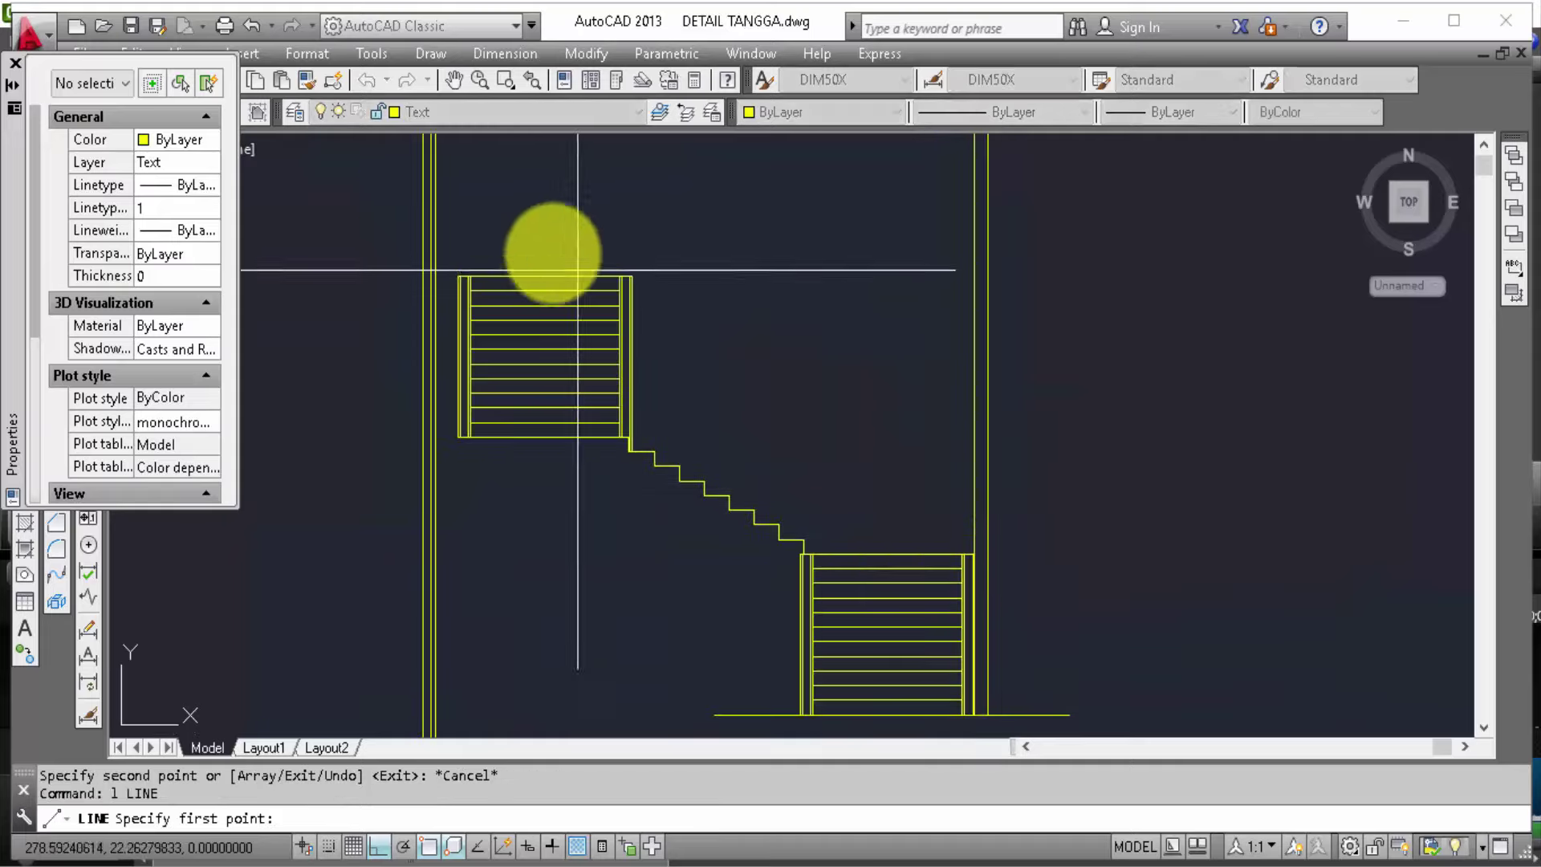
Step: Cancel the pending line and bring up the UWK 3#10B rev cross ventilation drawing
middle_click_drag(578, 257, 674, 511)
key("Escape")
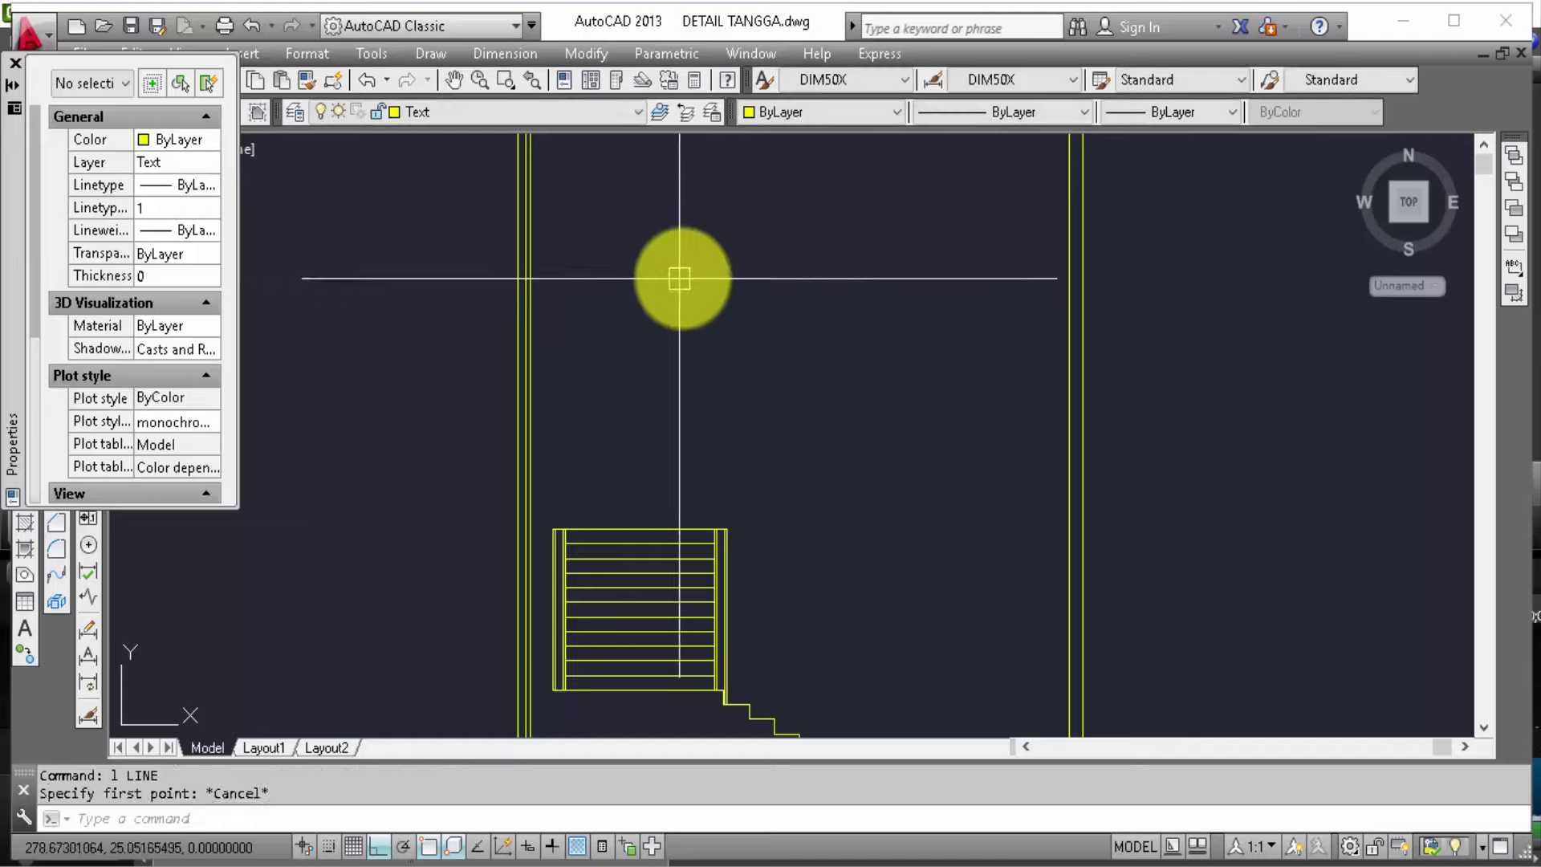
key("Escape")
scroll(1012, 396, "down", 3)
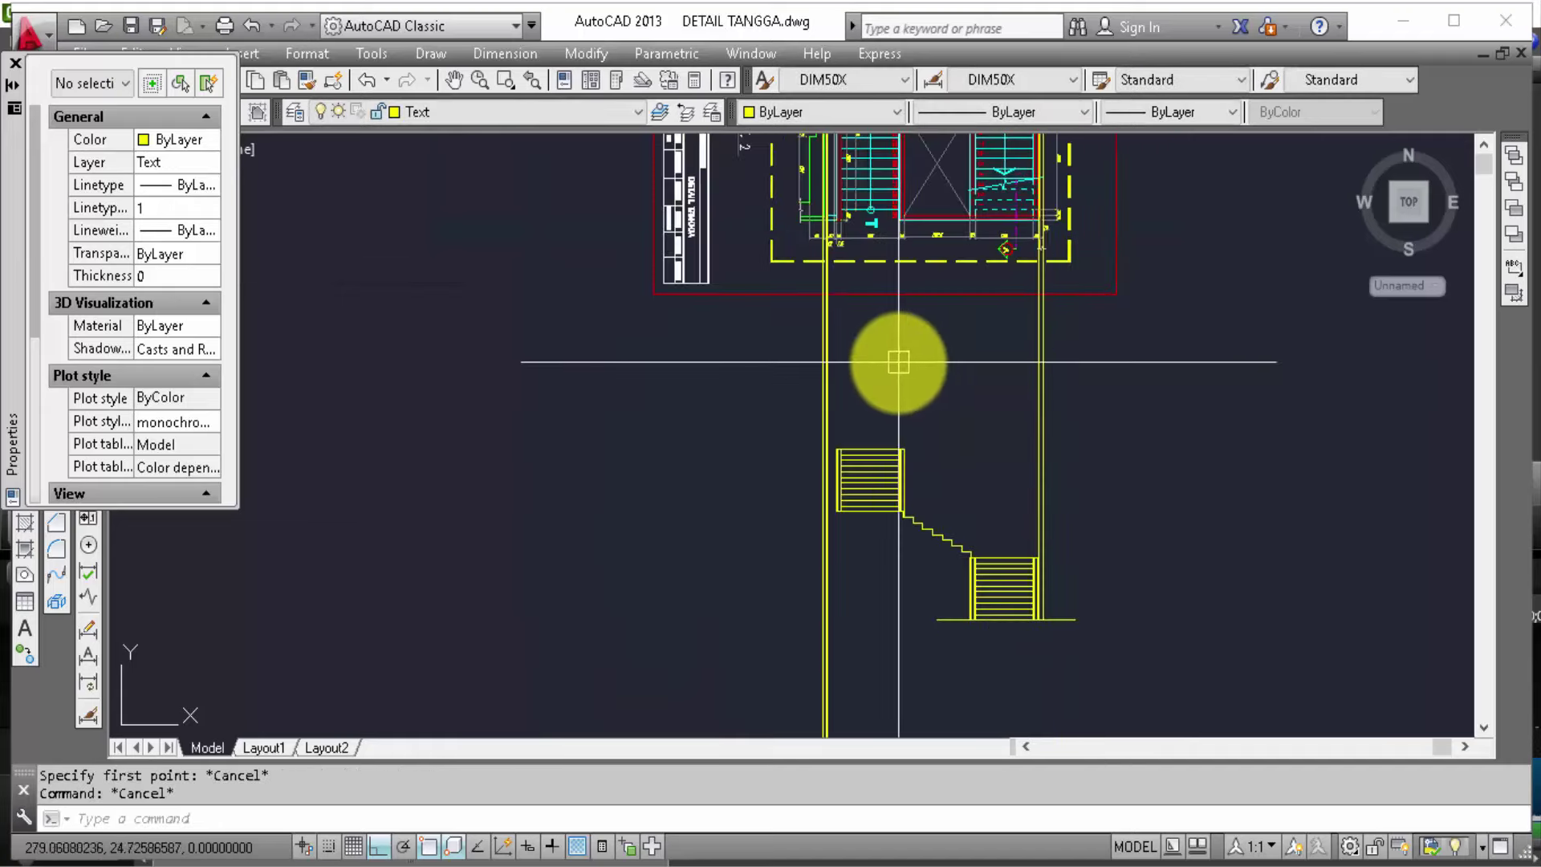
mouse_move(518, 853)
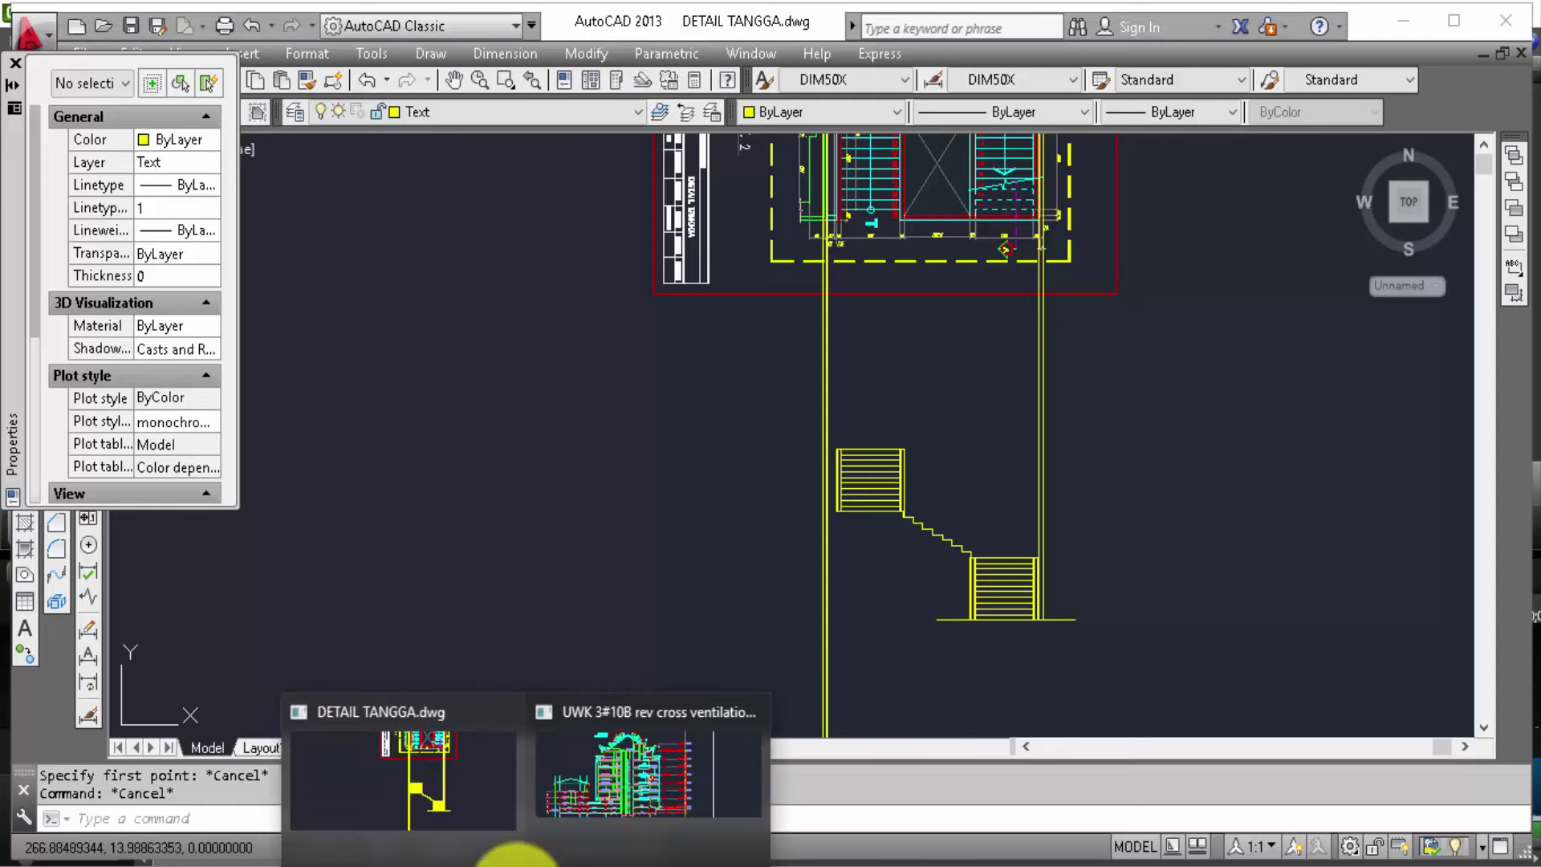
left_click(566, 760)
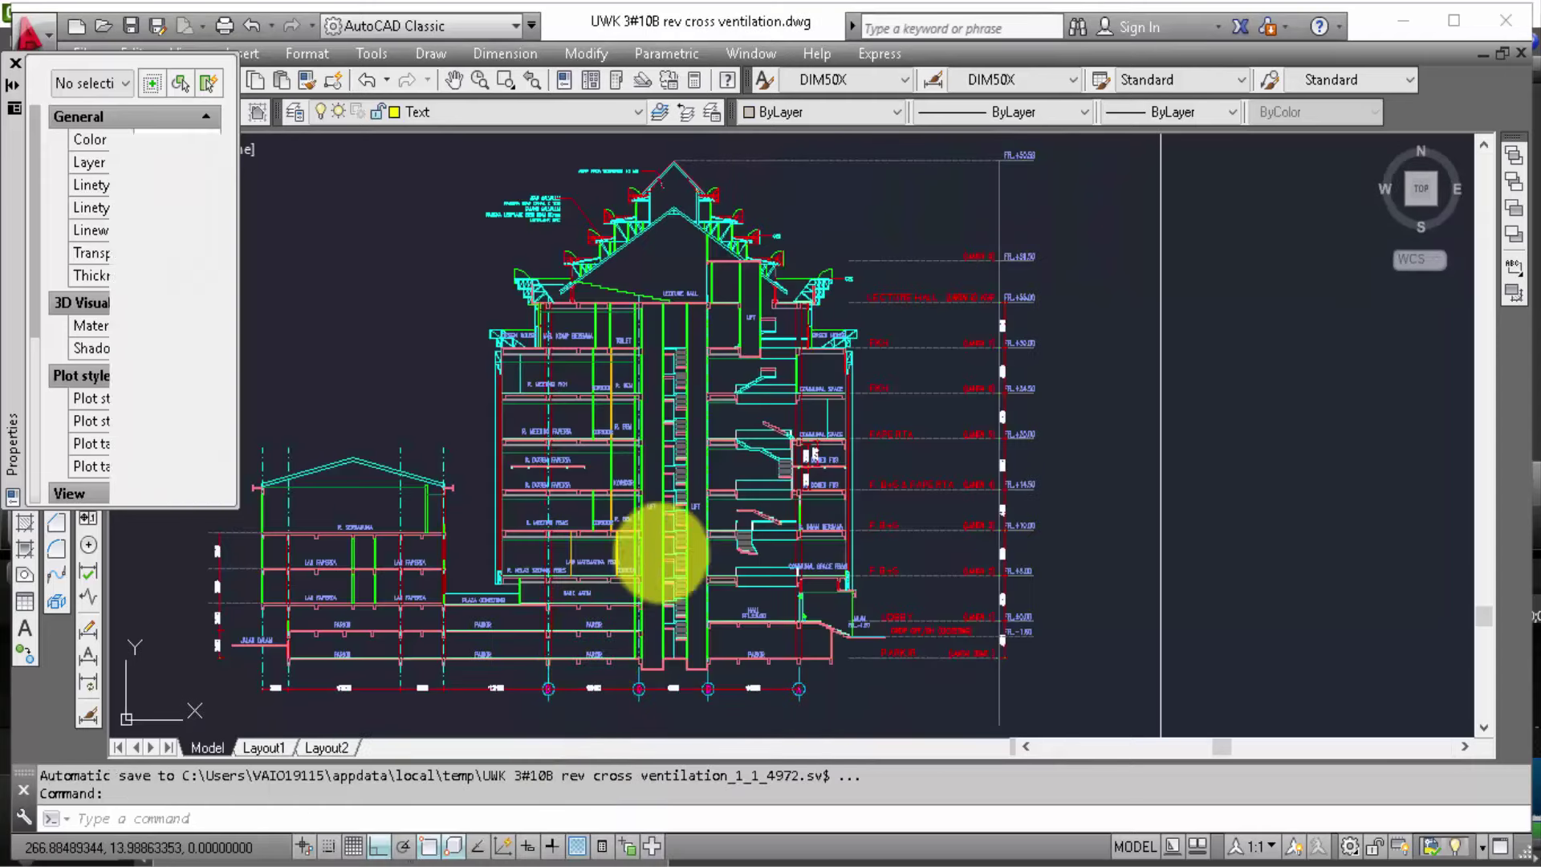
scroll(839, 531, "up", 2)
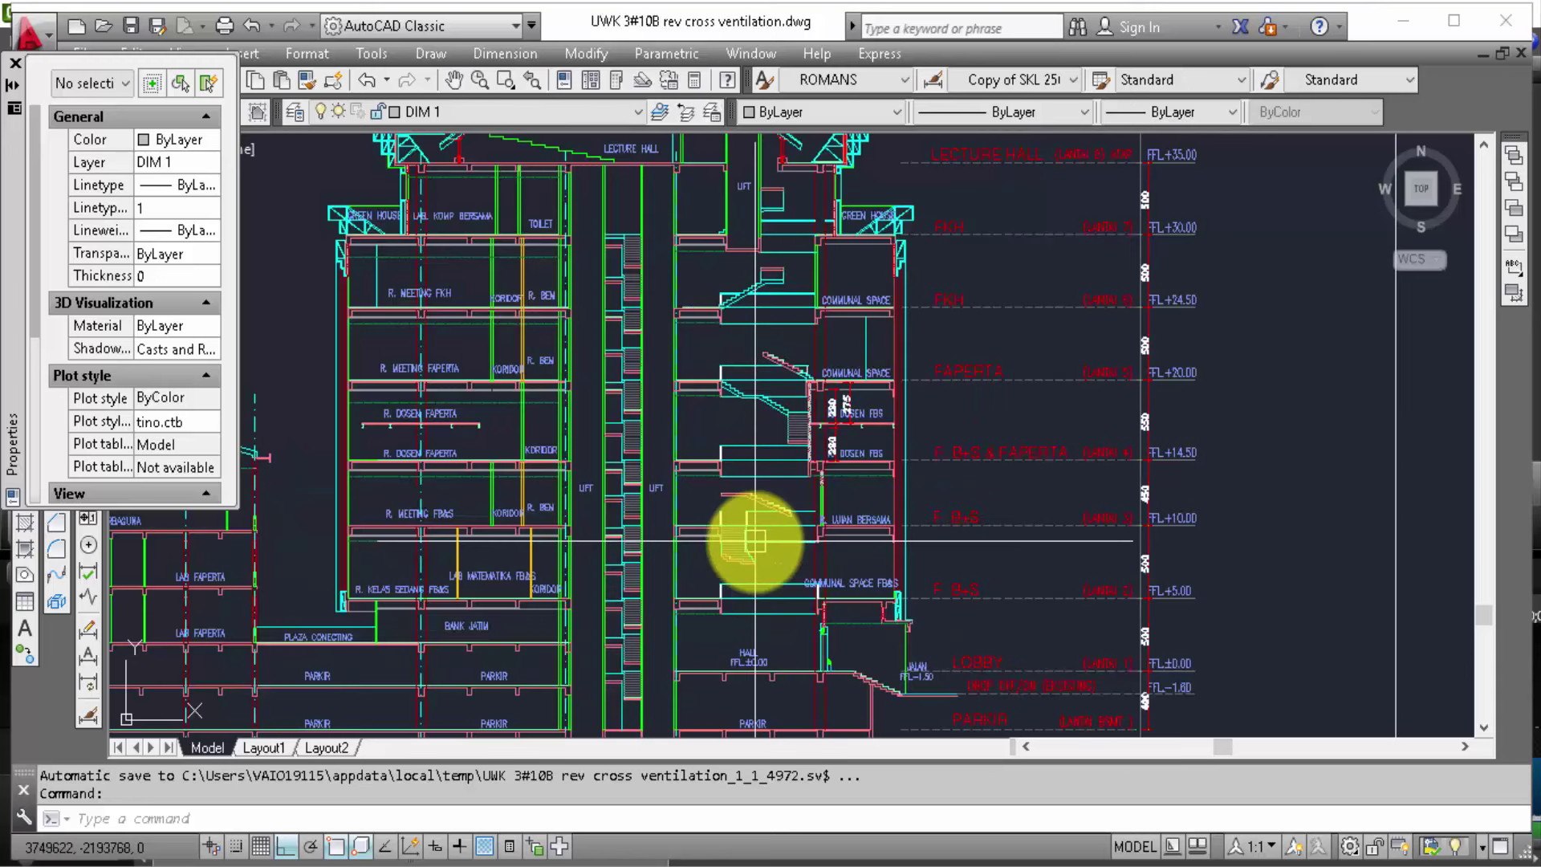
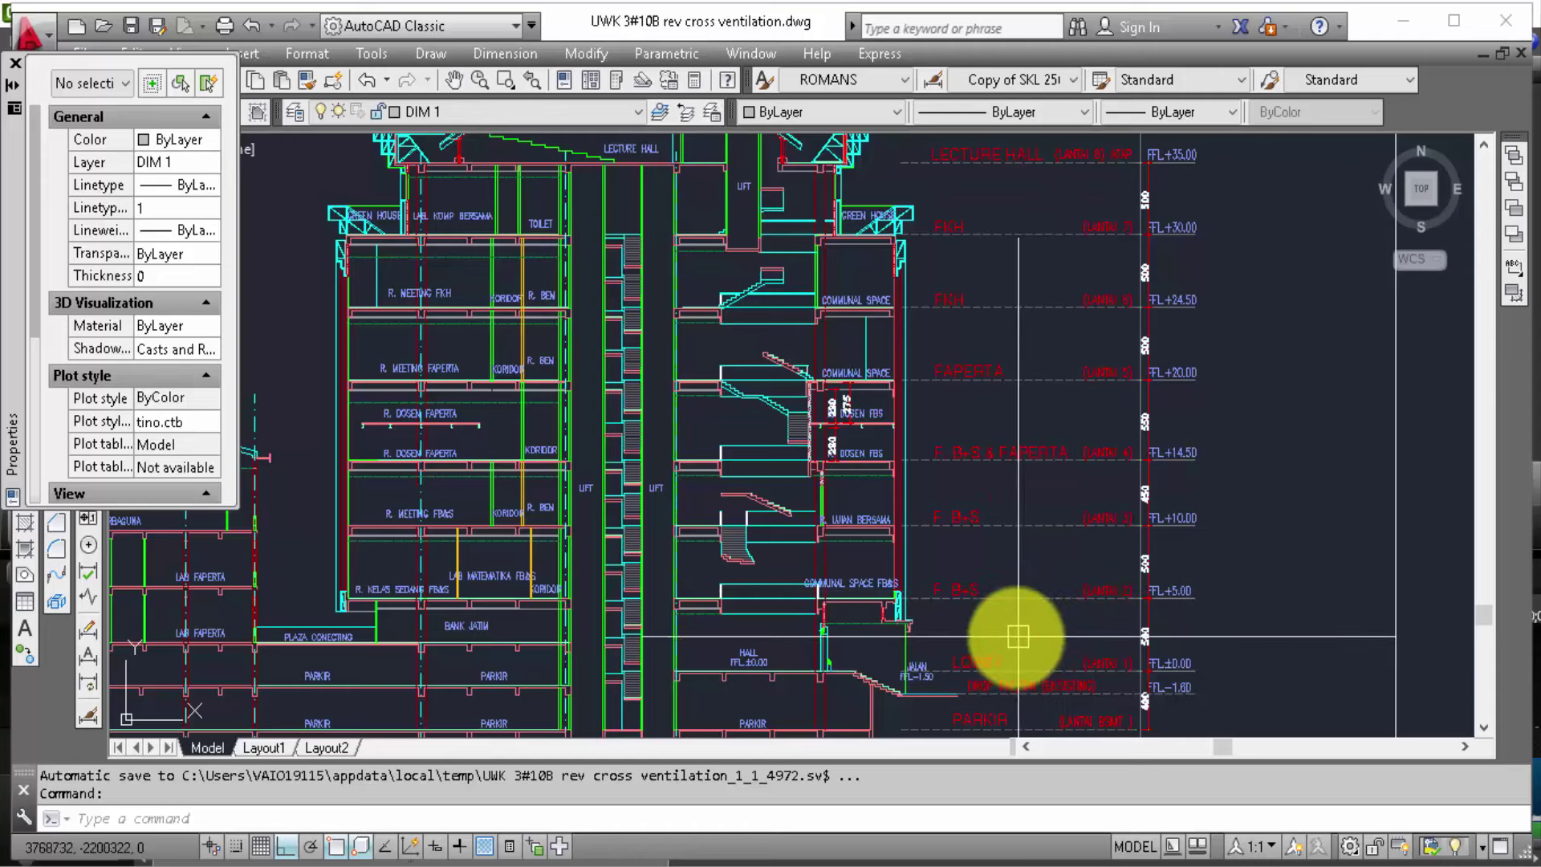
Step: Pan and zoom across the floor plans, from Denah Lantai 2 to the floor-level labels
scroll(806, 437, "down", 5)
middle_click_drag(1262, 601, 1074, 310)
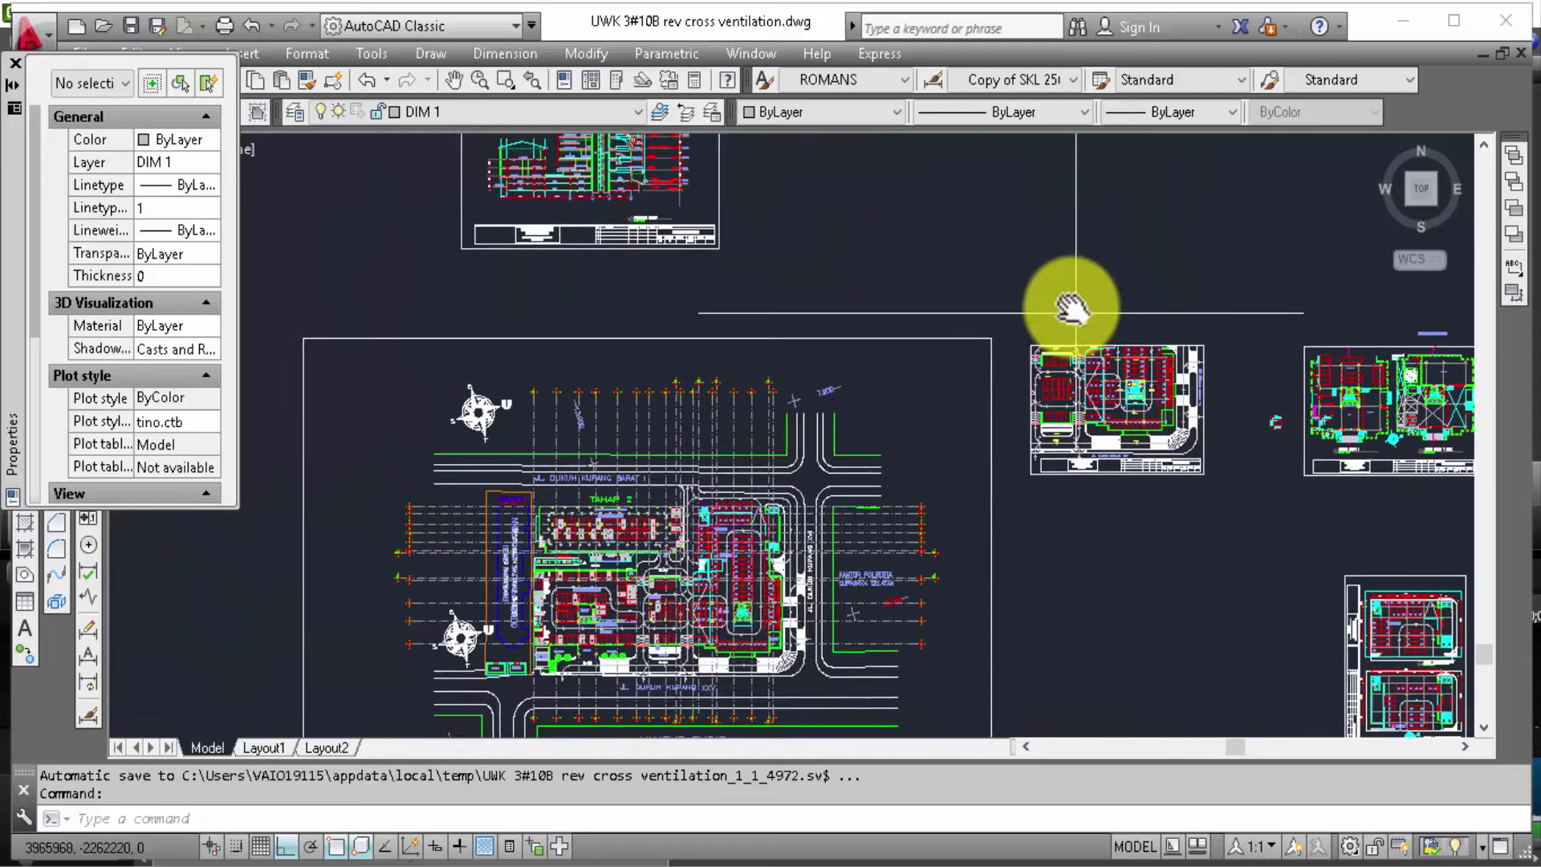
middle_click_drag(1221, 523, 629, 361)
scroll(872, 230, "up", 3)
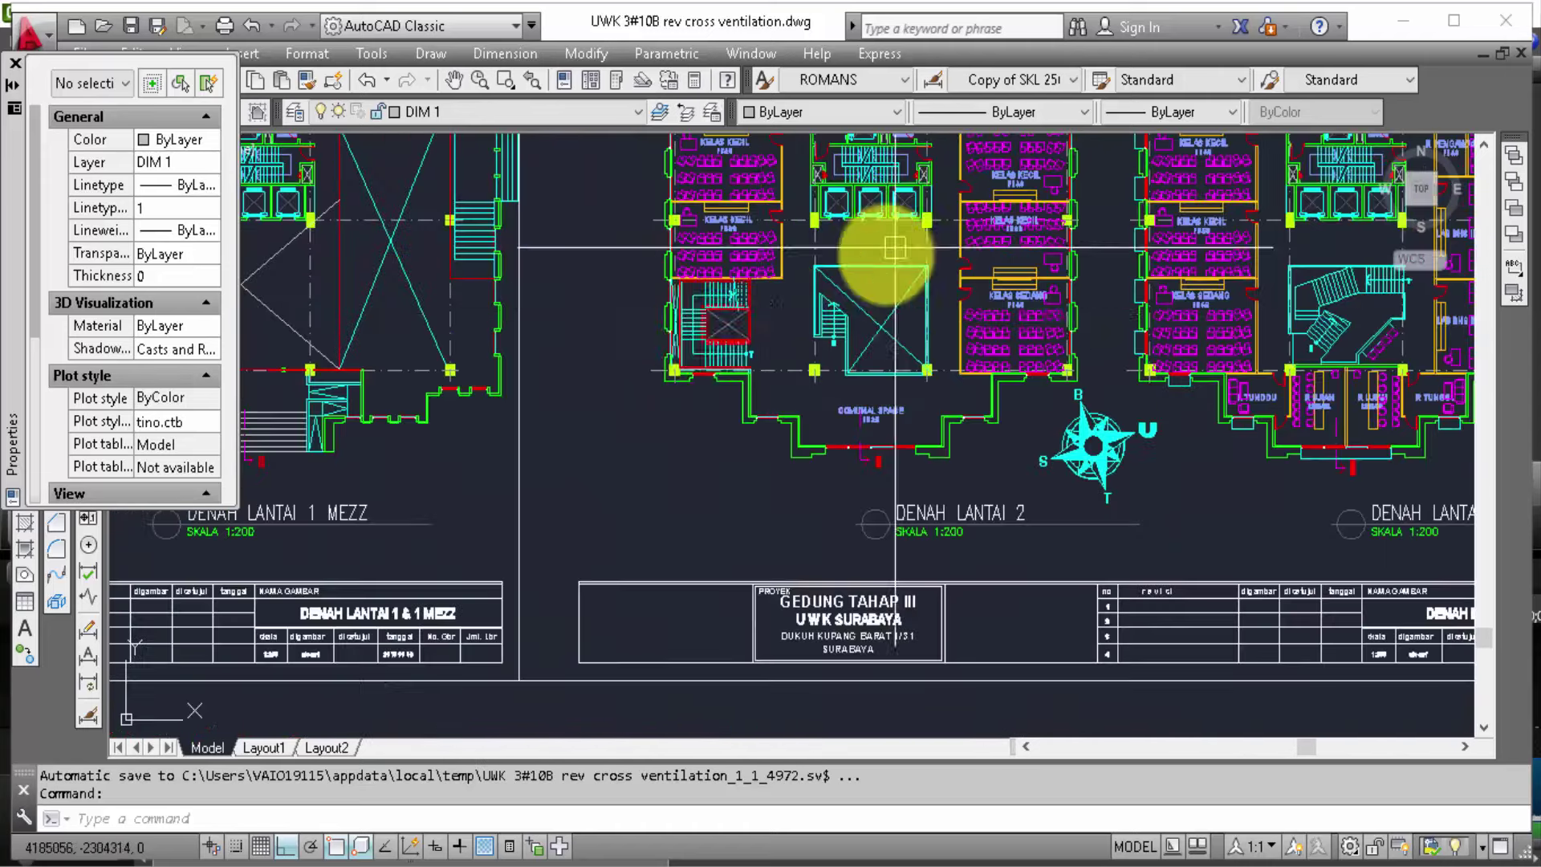
scroll(647, 334, "up", 3)
mouse_move(836, 392)
middle_mouse_down()
mouse_move(938, 447)
mouse_move(929, 471)
middle_mouse_up()
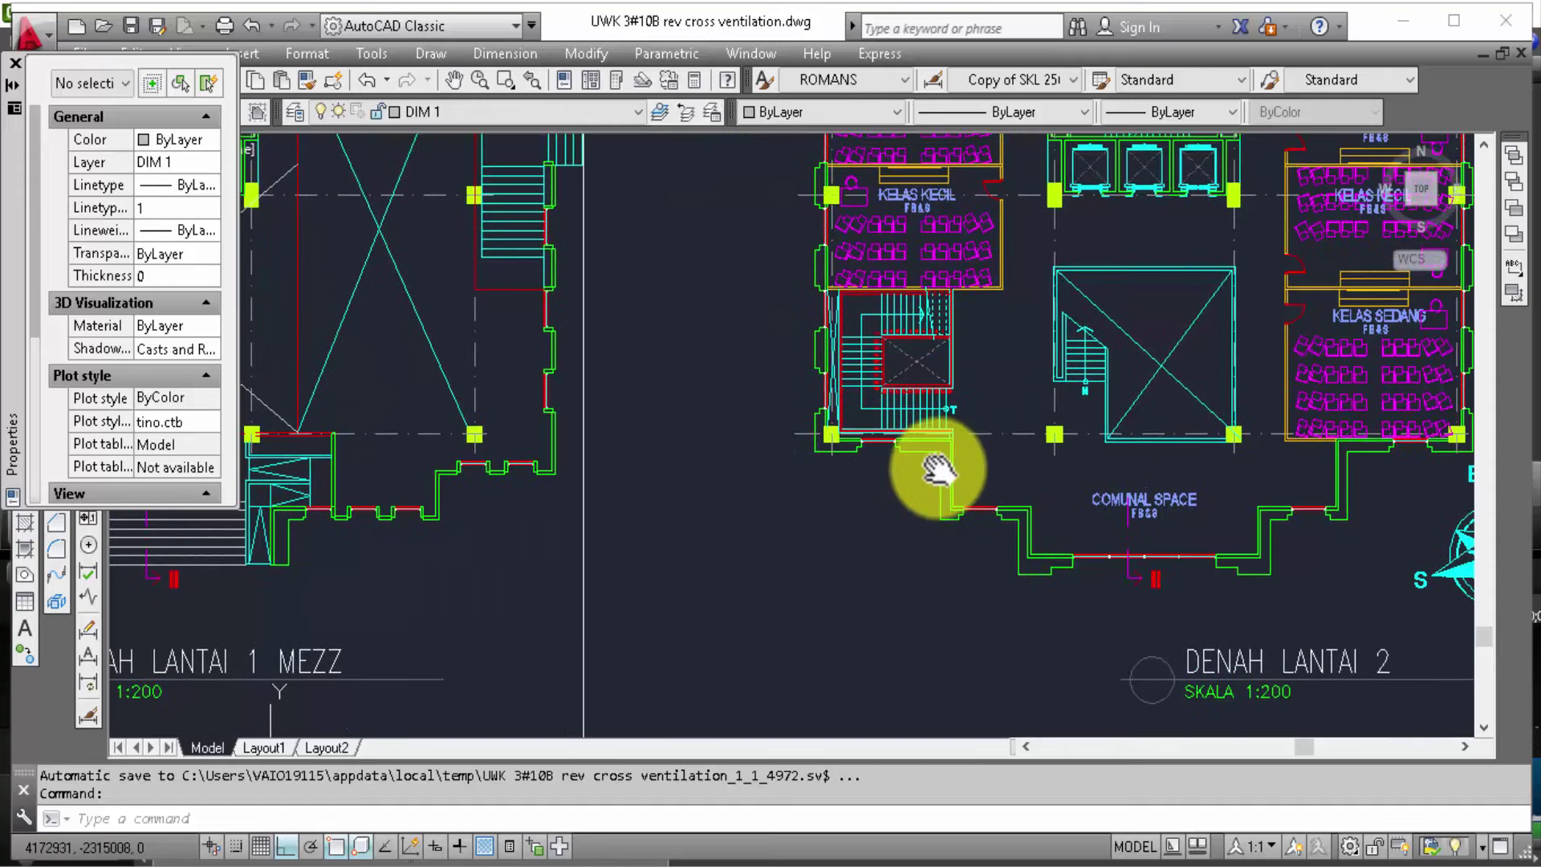
scroll(981, 428, "down", 3)
scroll(981, 427, "up", 3)
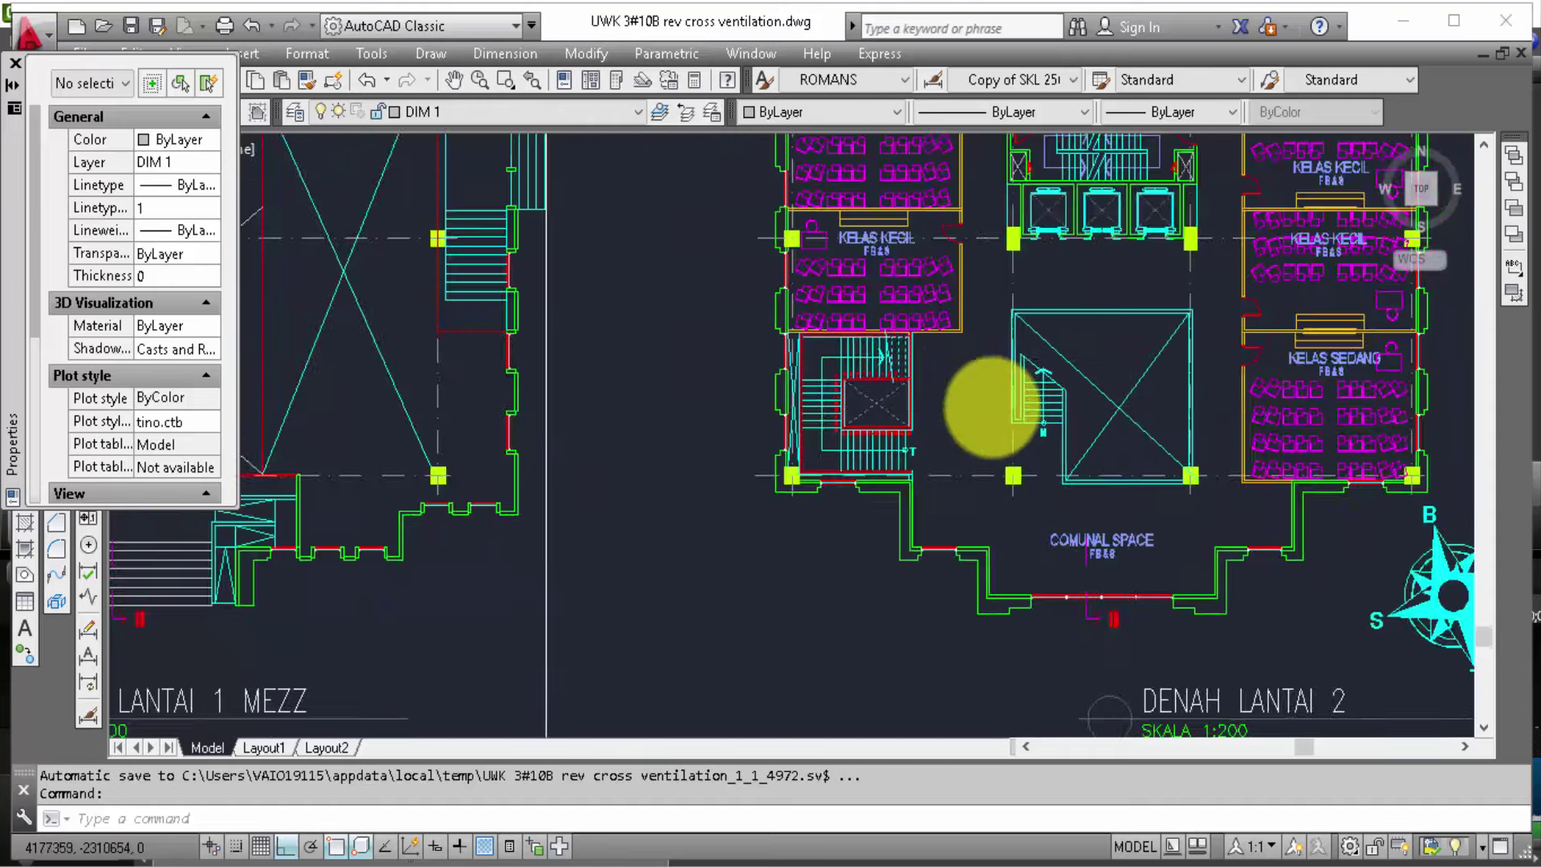
scroll(988, 498, "up", 2)
middle_click_drag(1077, 437, 788, 458)
scroll(729, 450, "down", 3)
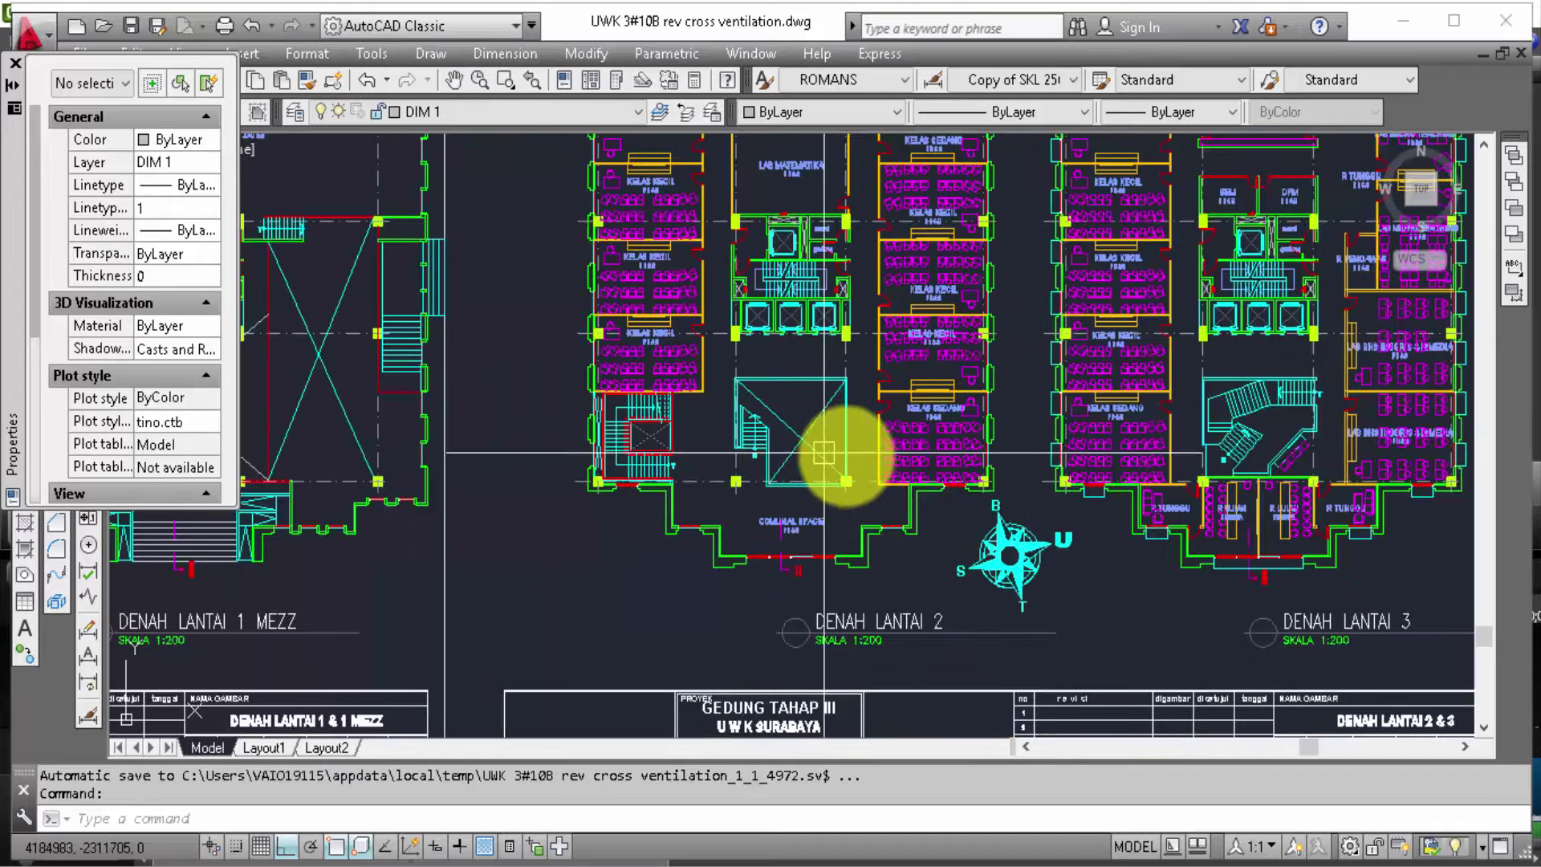
scroll(843, 475, "up", 1)
scroll(1111, 444, "up", 1)
middle_click_drag(1111, 444, 1001, 481)
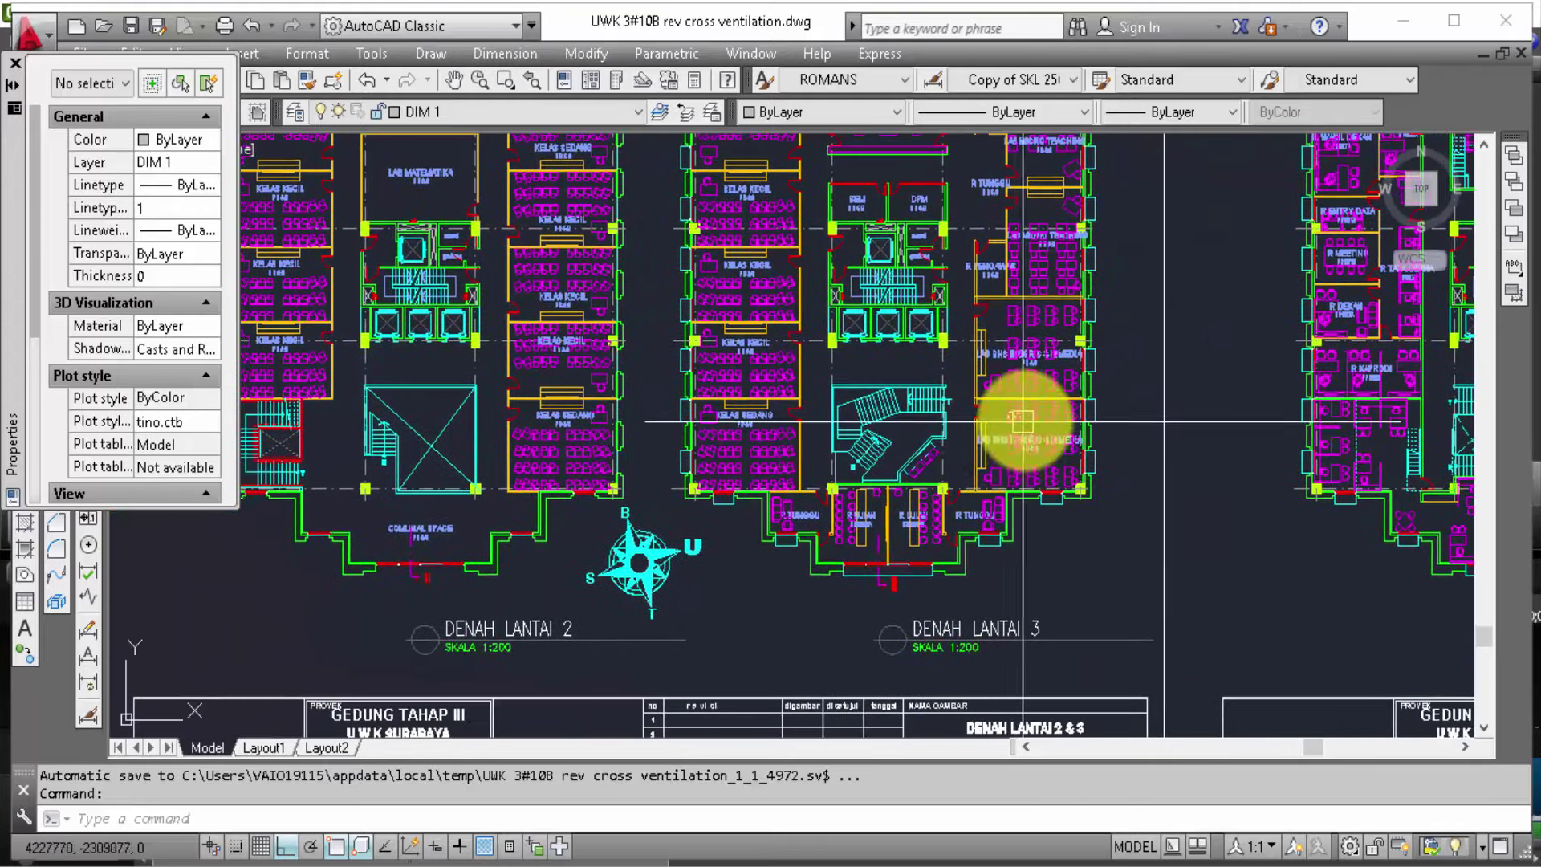
middle_click_drag(642, 437, 1109, 440)
scroll(1134, 469, "down", 1)
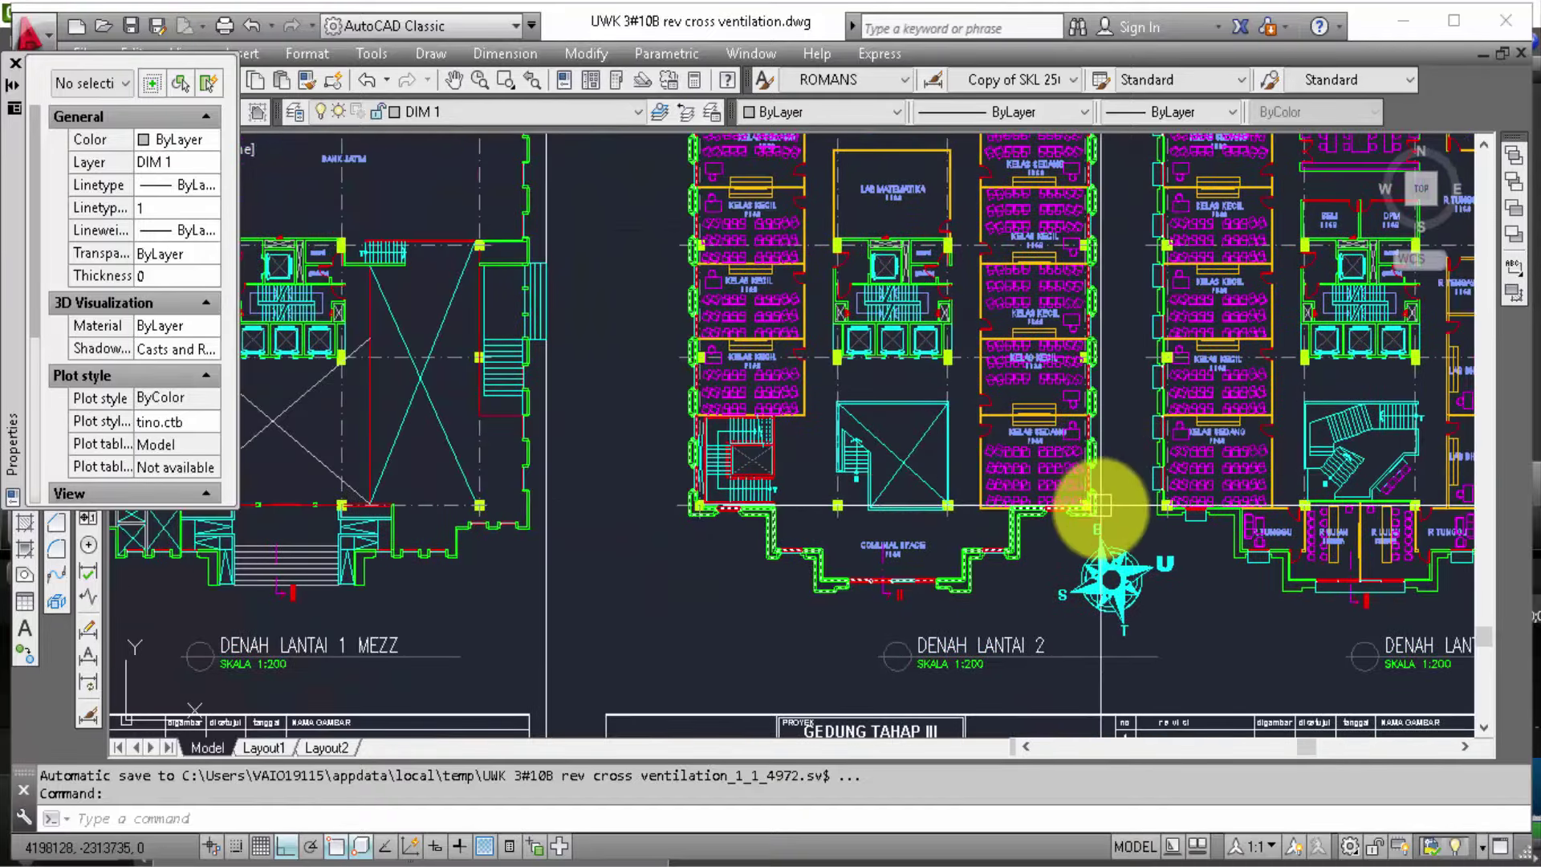
scroll(1101, 499, "down", 2)
scroll(1074, 540, "down", 2)
middle_click_drag(754, 402, 936, 420)
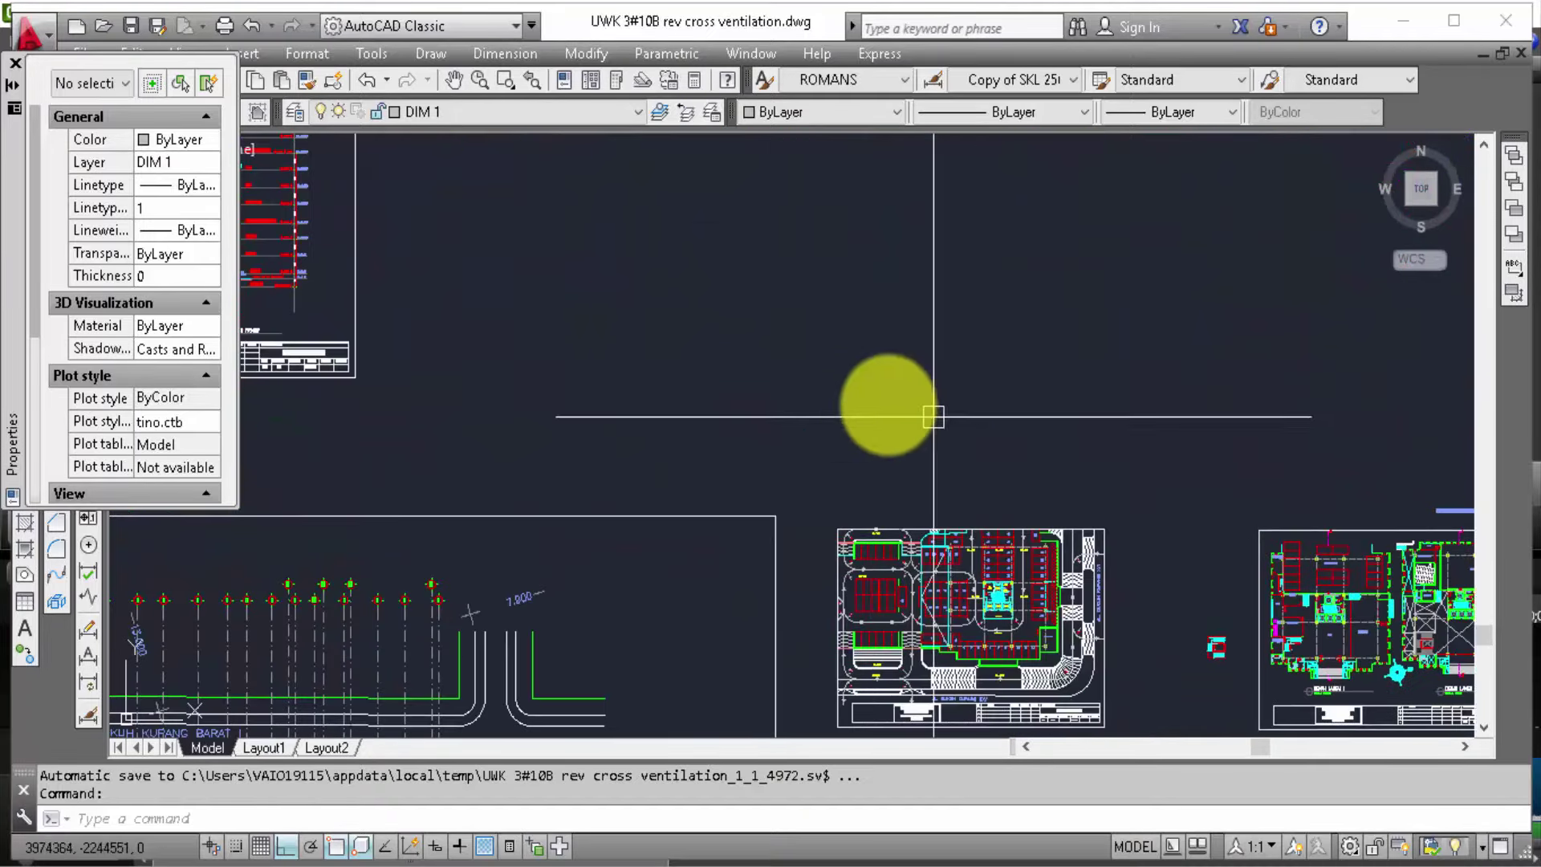
scroll(931, 433, "up", 3)
scroll(550, 378, "up", 4)
scroll(1376, 362, "up", 2)
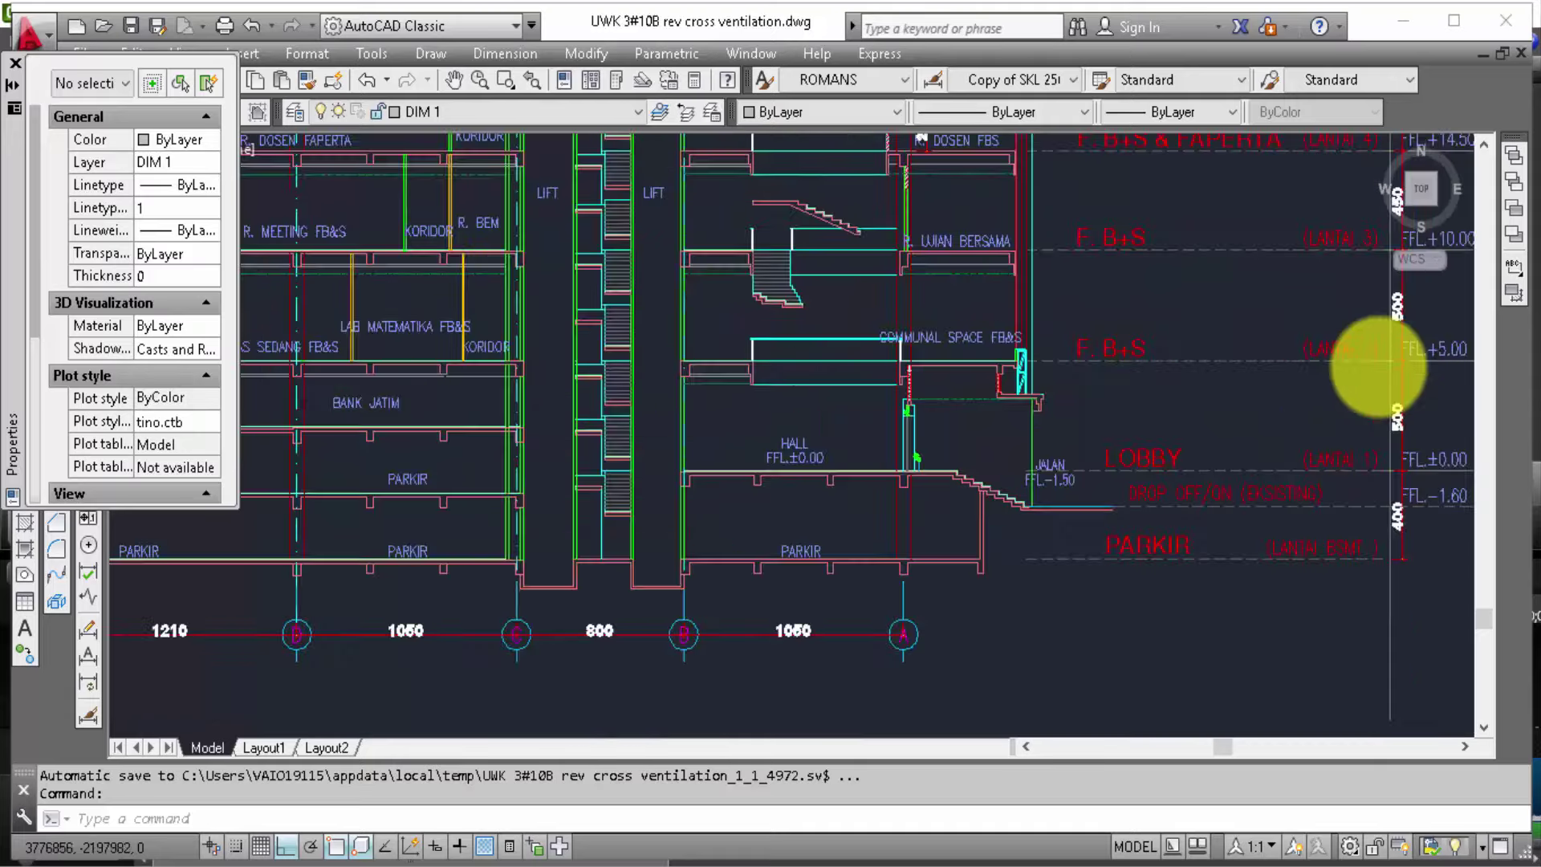
scroll(1284, 441, "up", 3)
middle_click_drag(1135, 533, 1060, 560)
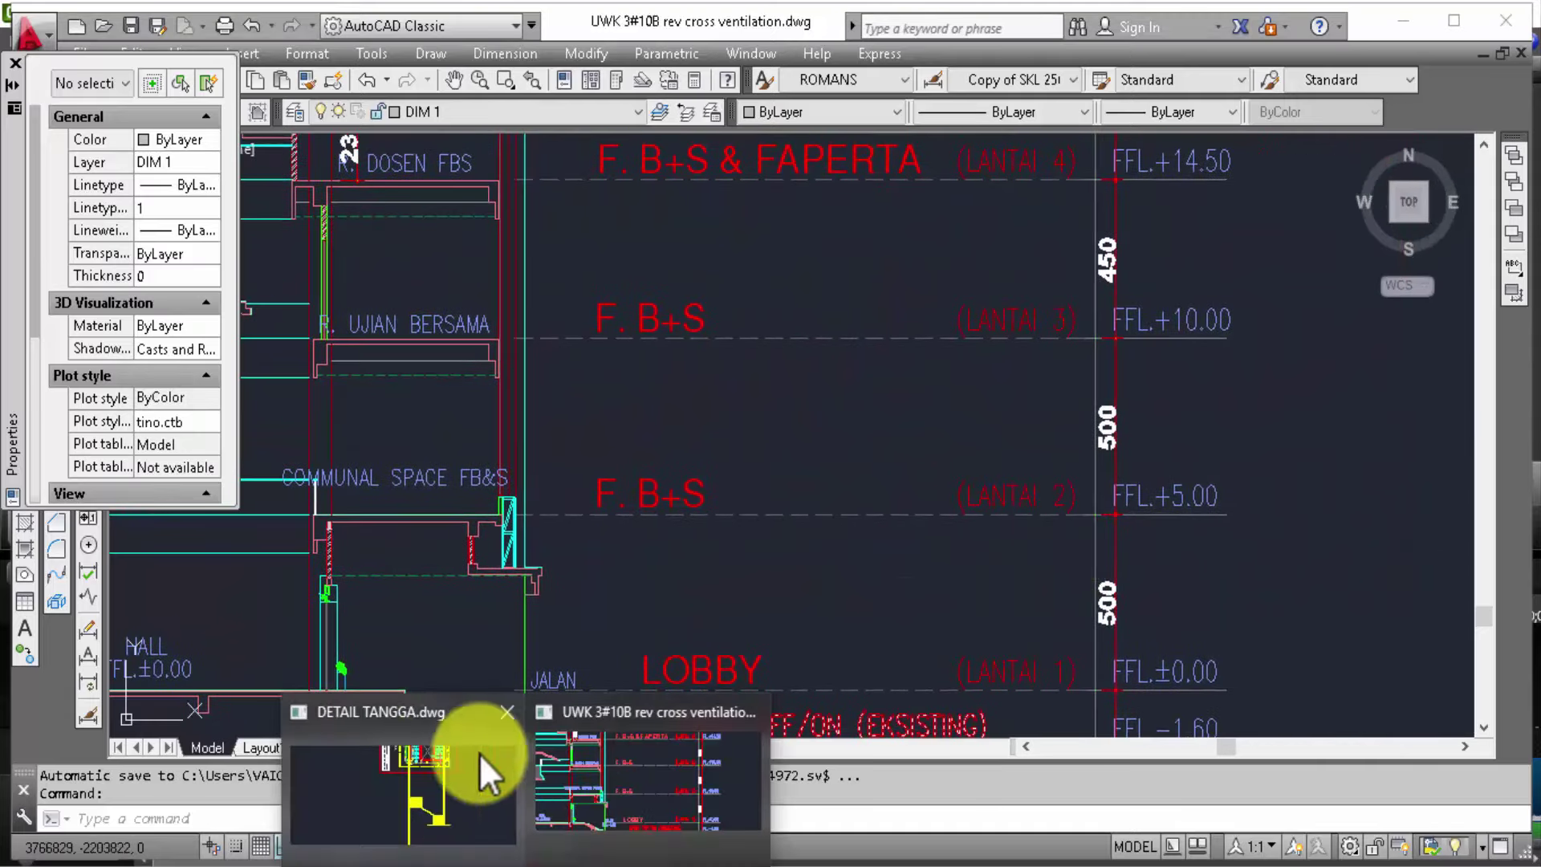
Step: In DETAIL TANGGA.dwg, draw a horizontal line beneath the stair plan
left_click(442, 753)
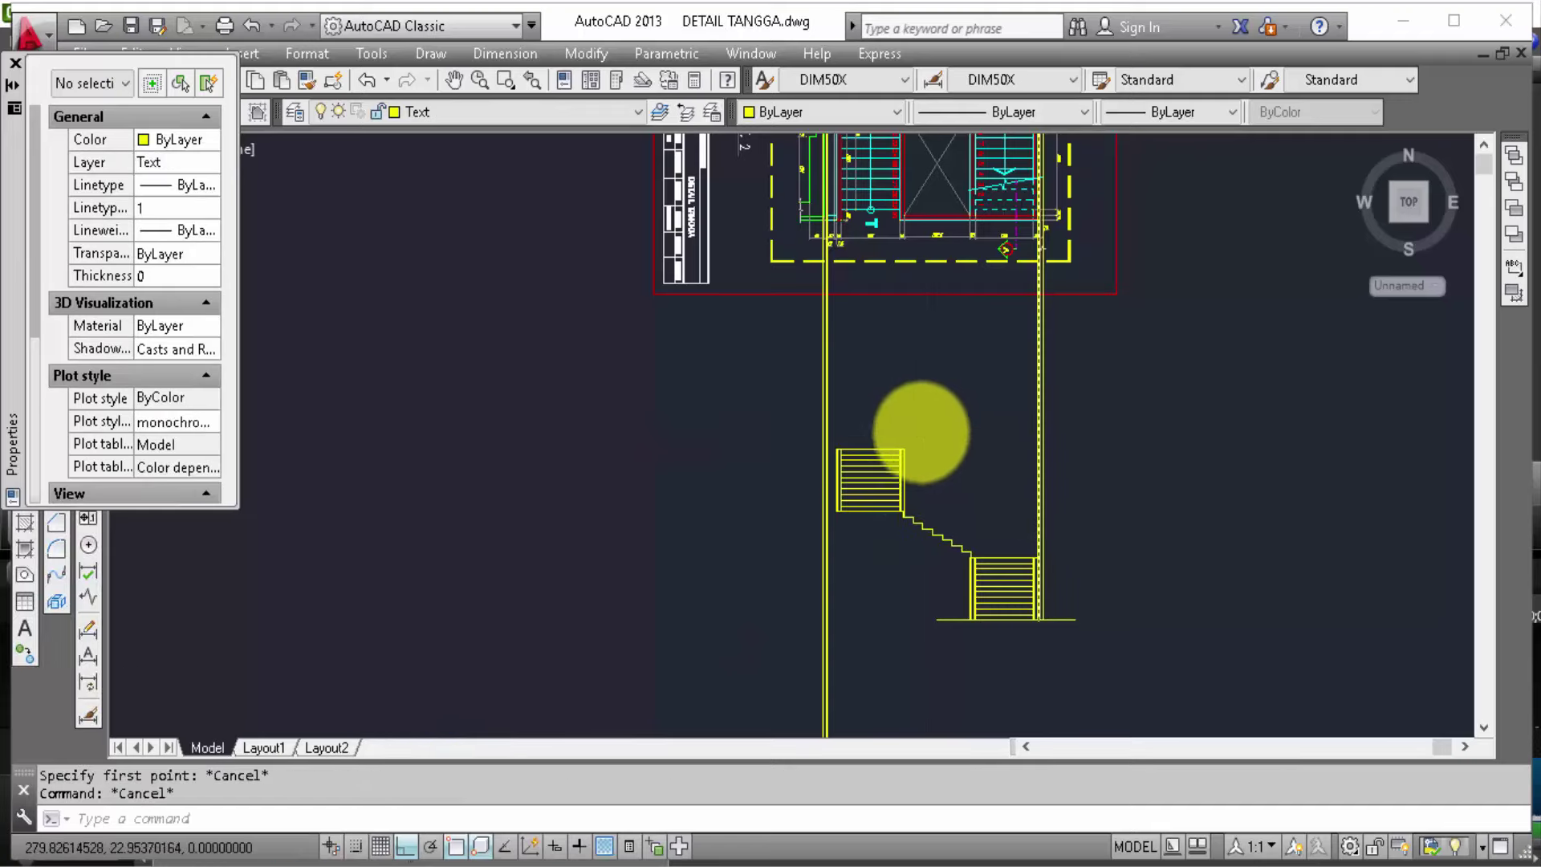
scroll(929, 451, "up", 2)
type("l")
key("Return")
scroll(780, 467, "up", 5)
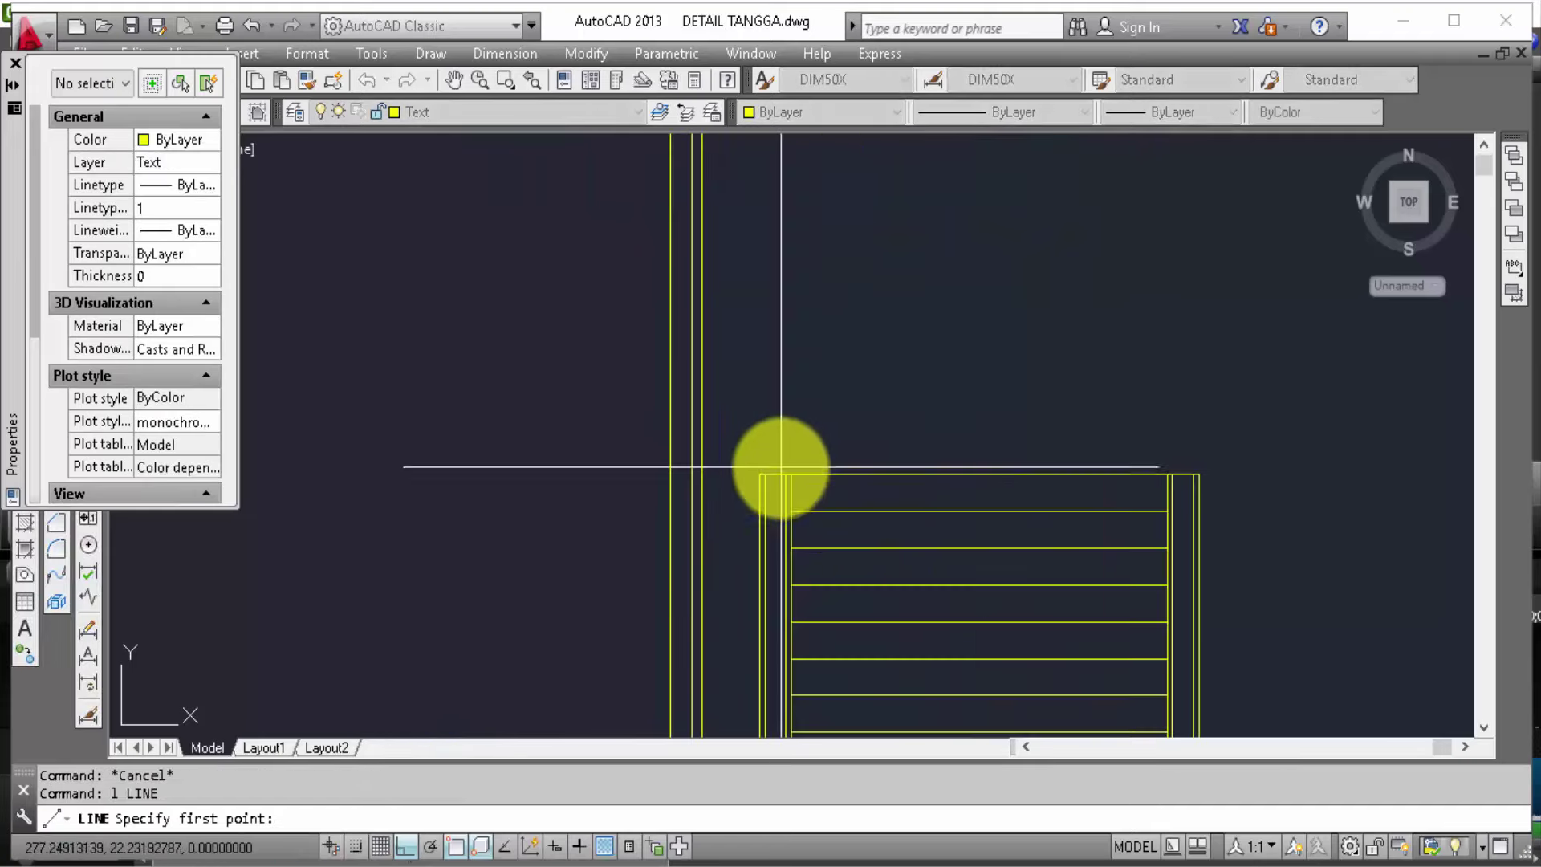
left_click(753, 480)
scroll(843, 527, "down", 3)
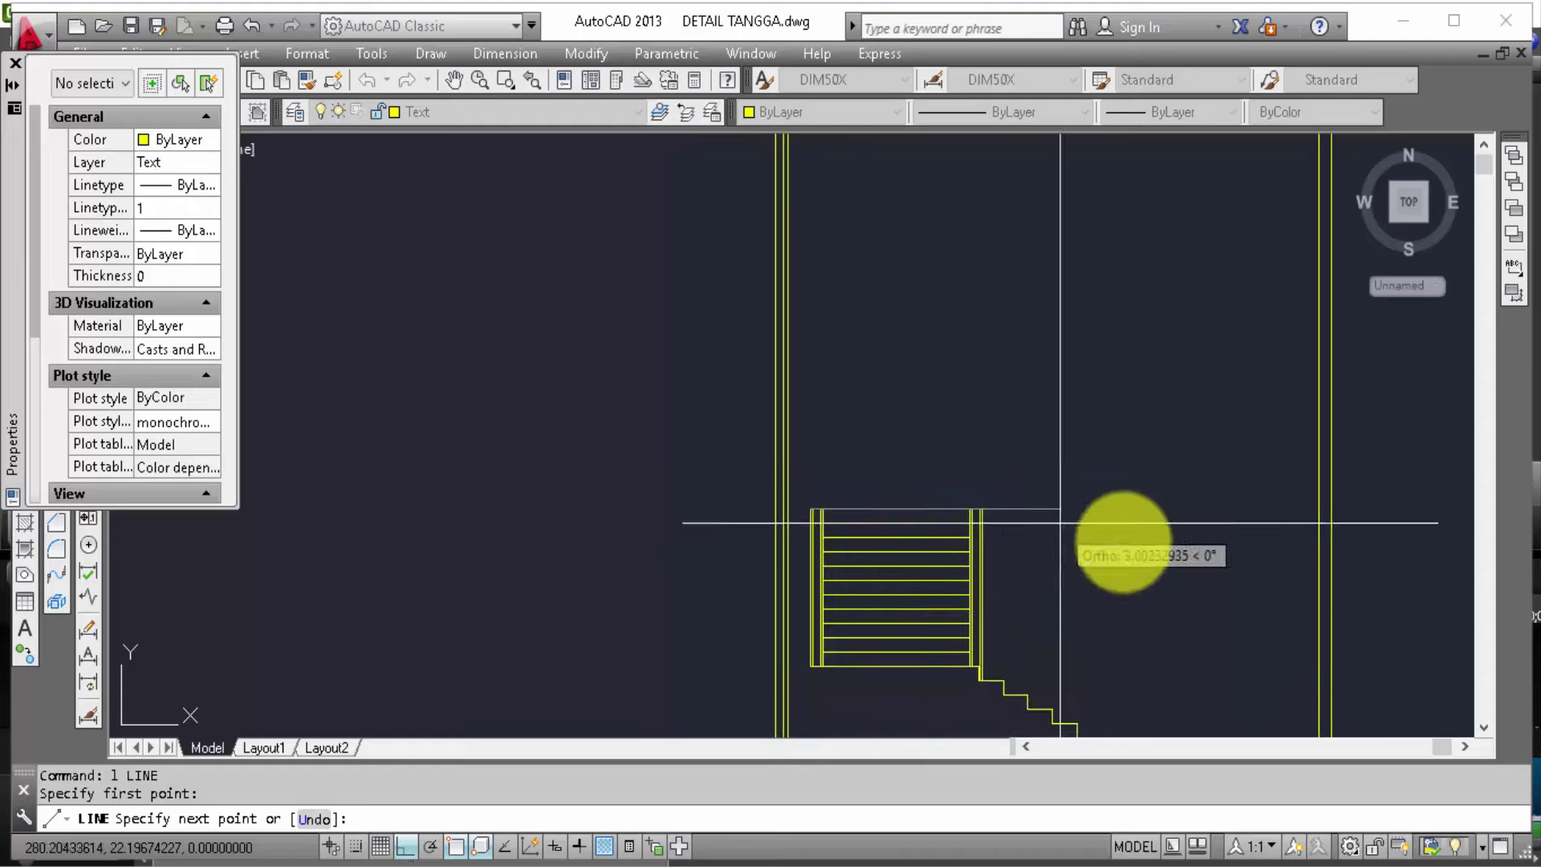
left_click(1398, 569)
key("Escape")
left_click(1397, 570)
Step: Offset the new line 5 upward and erase the original line
left_click(1393, 460)
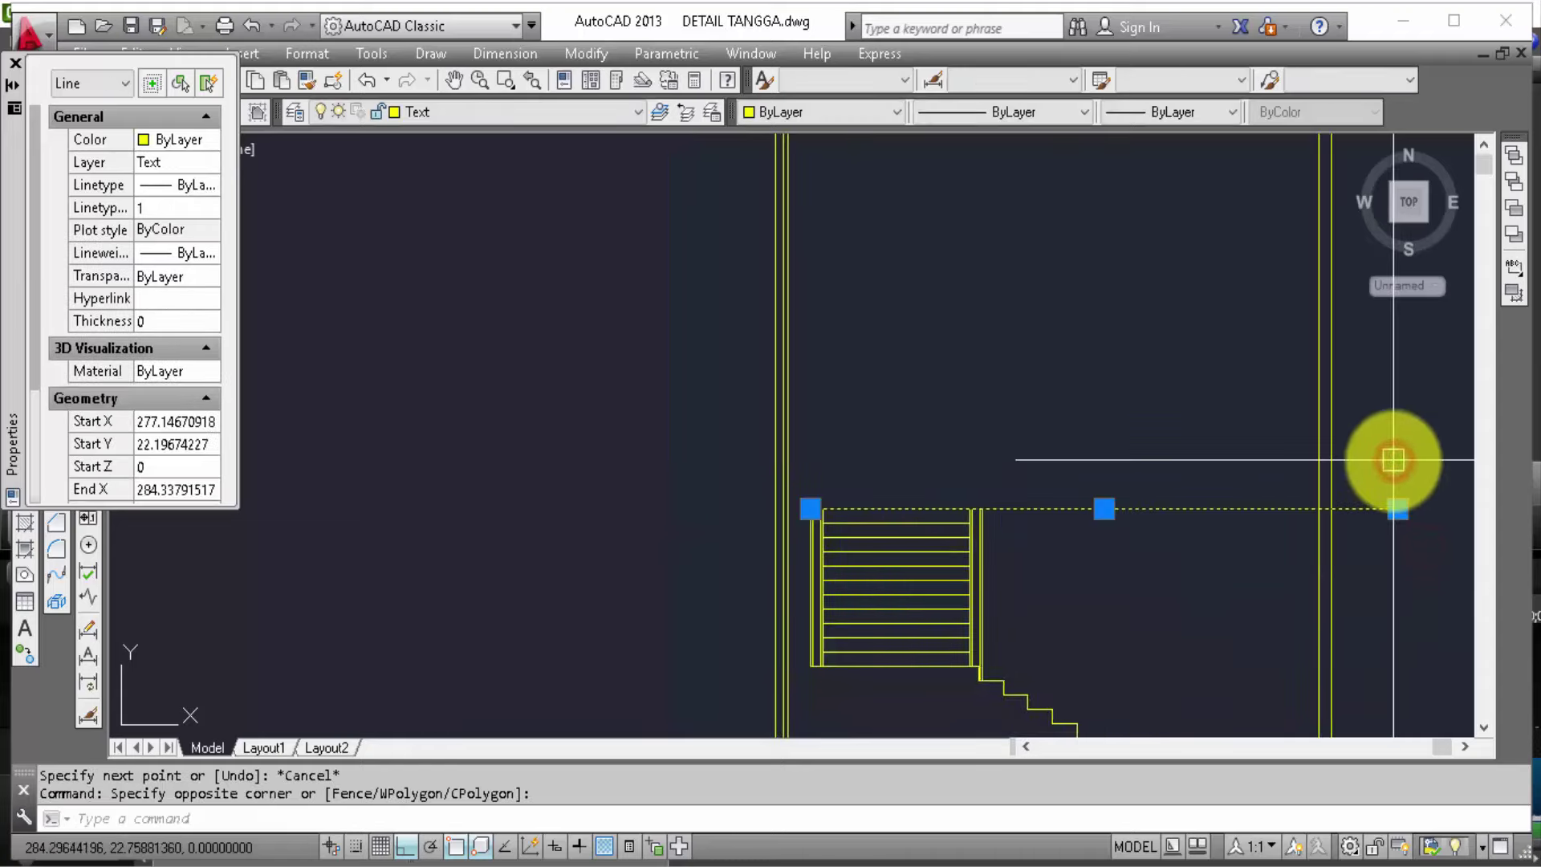
type("o")
key("Return")
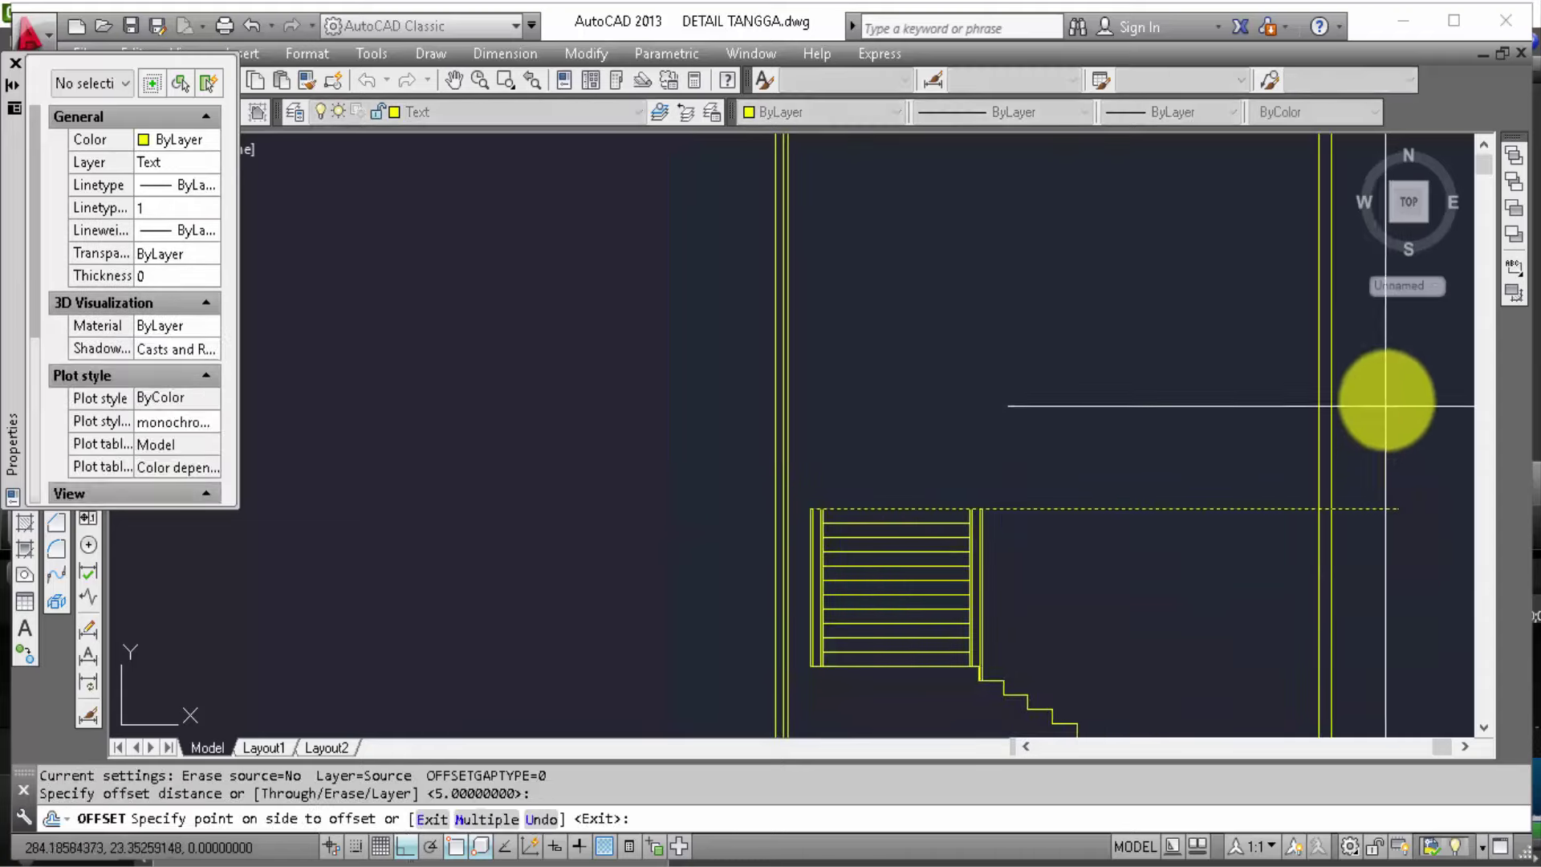
left_click(1383, 418)
key("Escape")
left_click(1368, 508)
type("e")
key("Return")
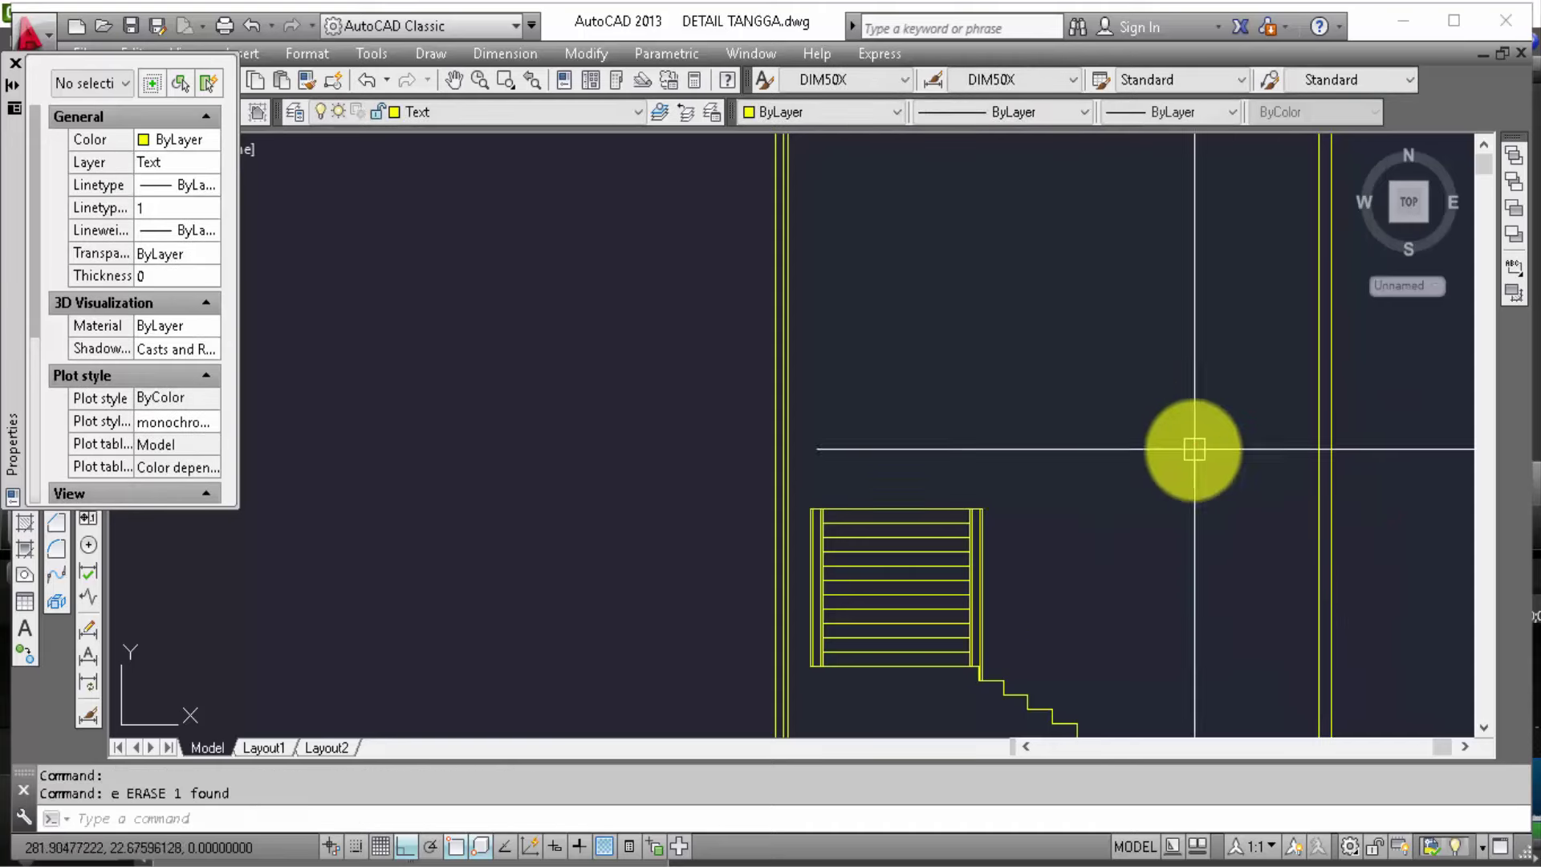
Step: Select the 46 stair section objects and start moving them down from a base point
middle_click_drag(1191, 448, 1157, 521)
left_click(1130, 408)
scroll(1049, 420, "down", 1)
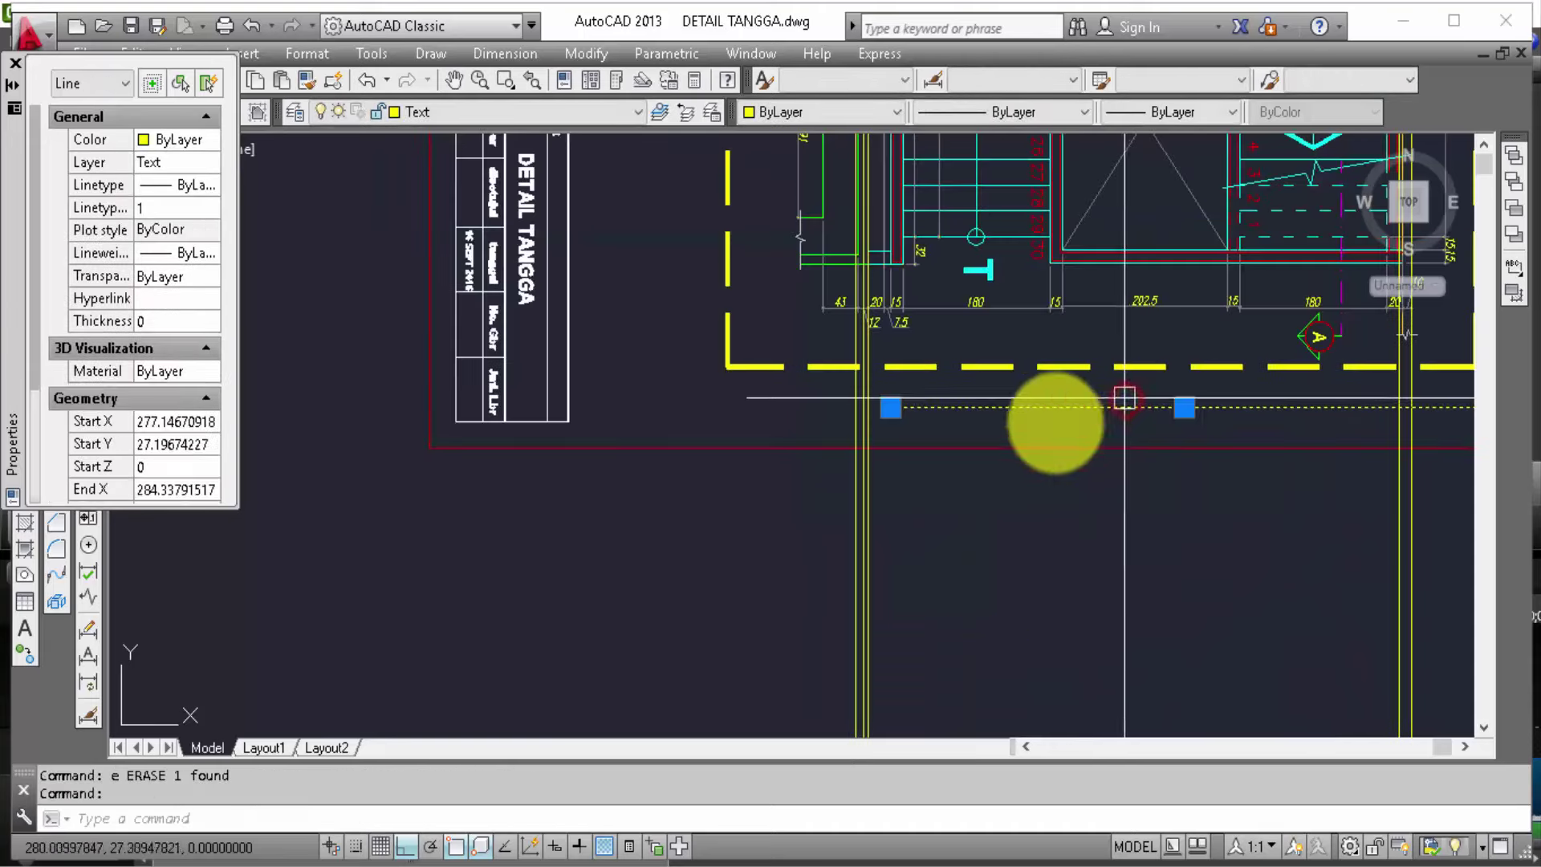
scroll(912, 420, "down", 1)
scroll(1060, 454, "down", 2)
scroll(1059, 453, "down", 1)
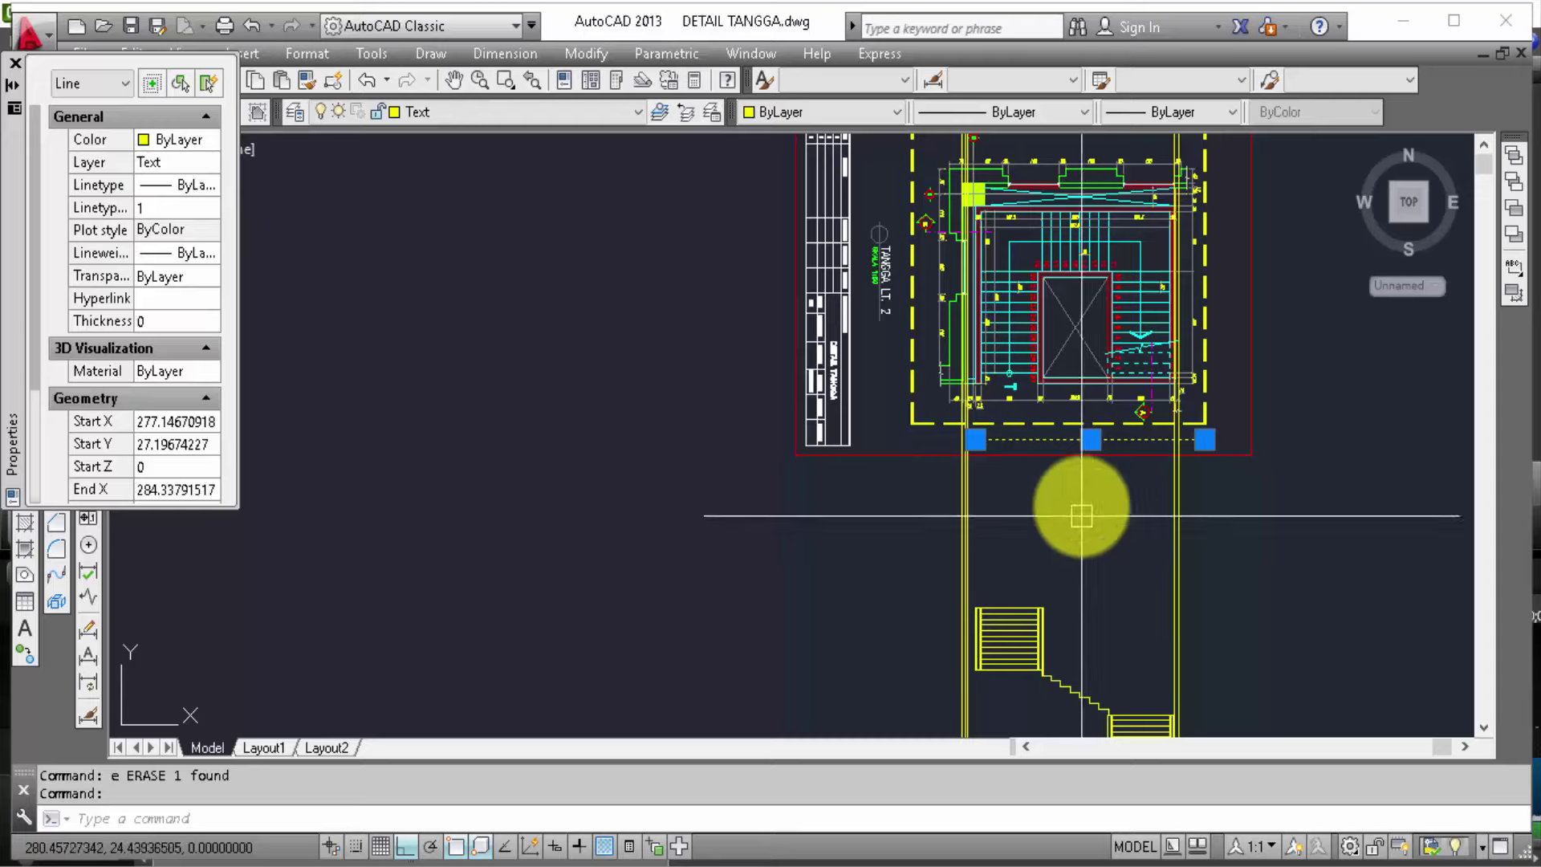
scroll(1076, 509, "down", 1)
middle_click_drag(1111, 516, 1104, 393)
left_click(1219, 621)
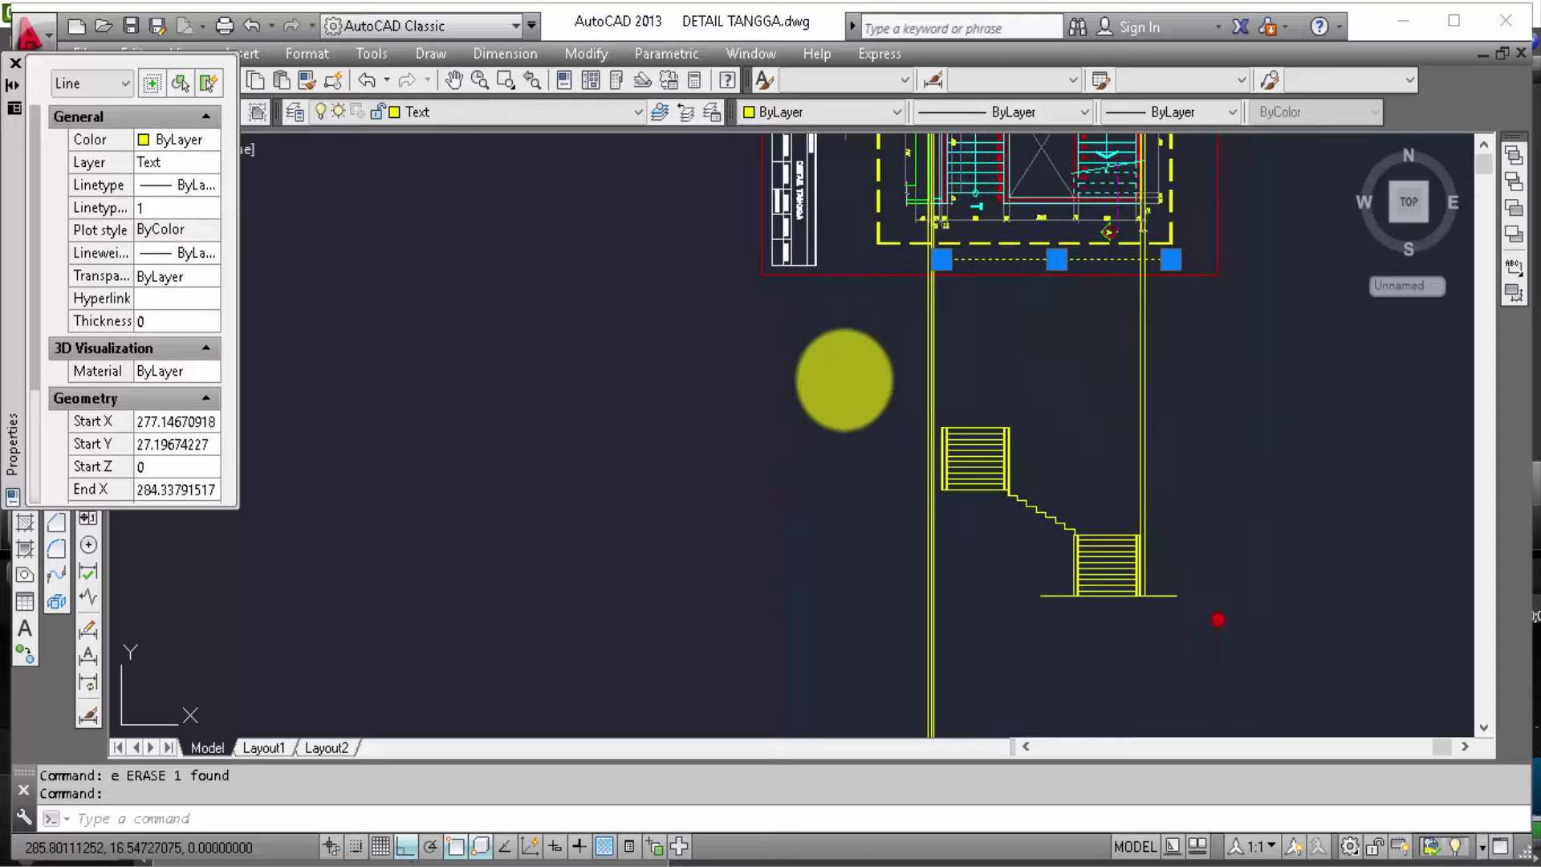
left_click(795, 325)
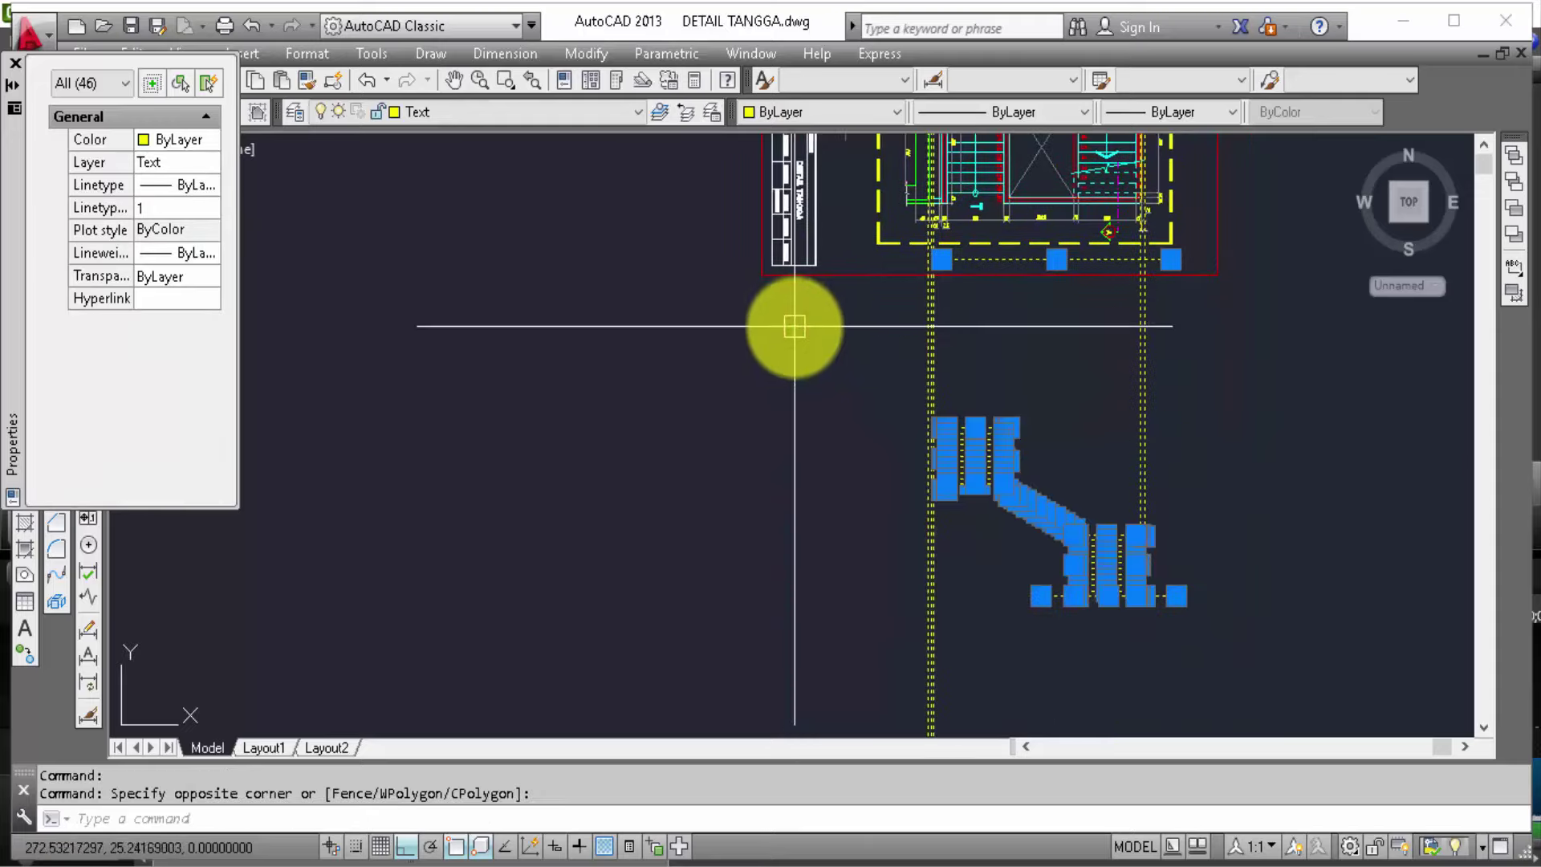
key("m")
key("Return")
left_click(792, 371)
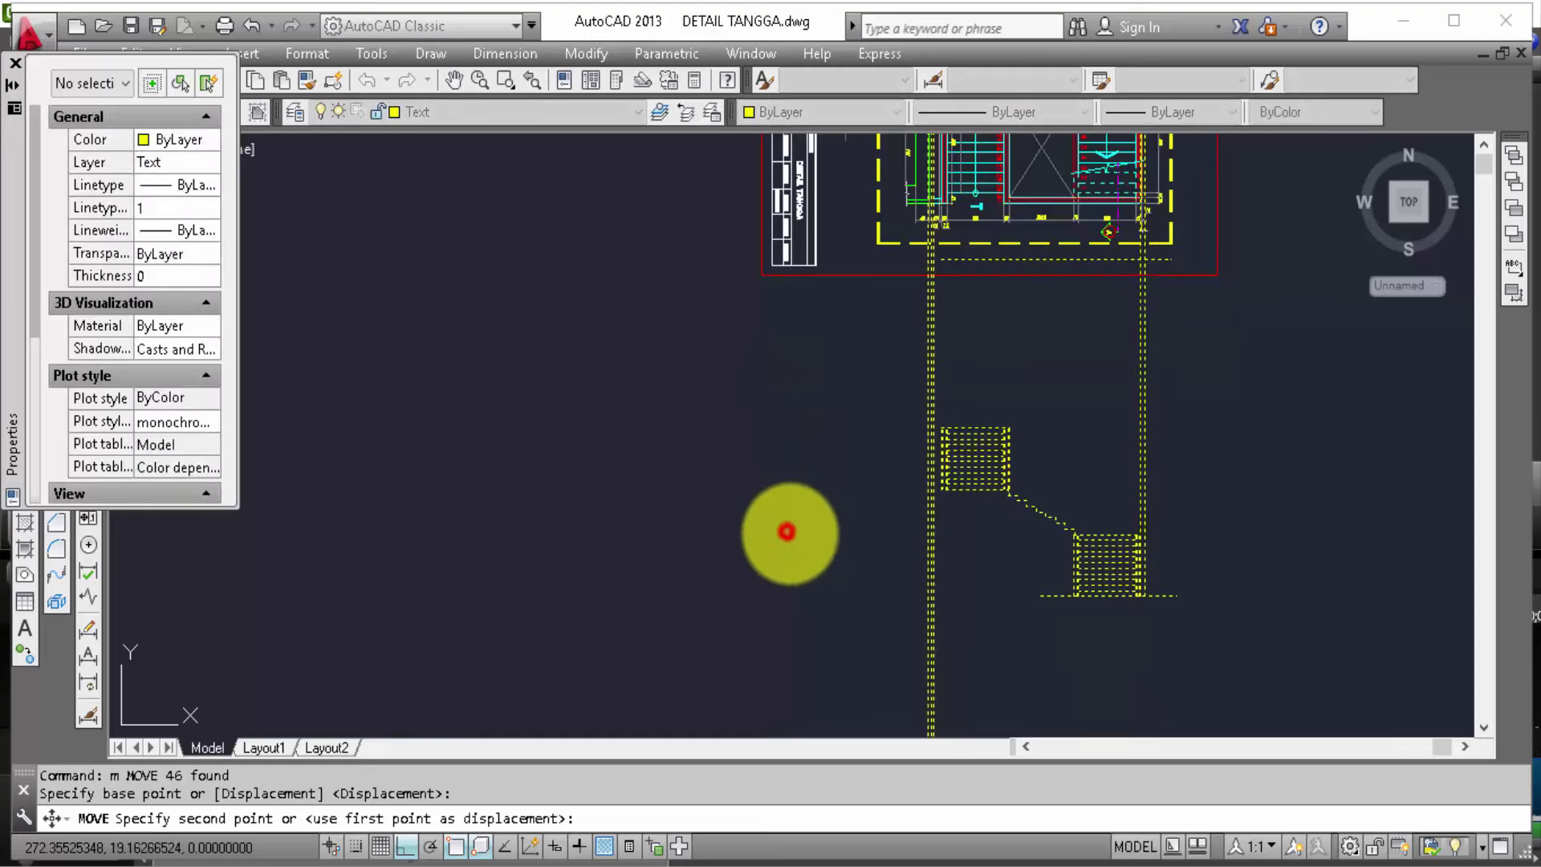
Step: Place the stair section lower and extend the horizontal line left to the wall
left_click(787, 531)
type("ex")
key("Return")
key("Return")
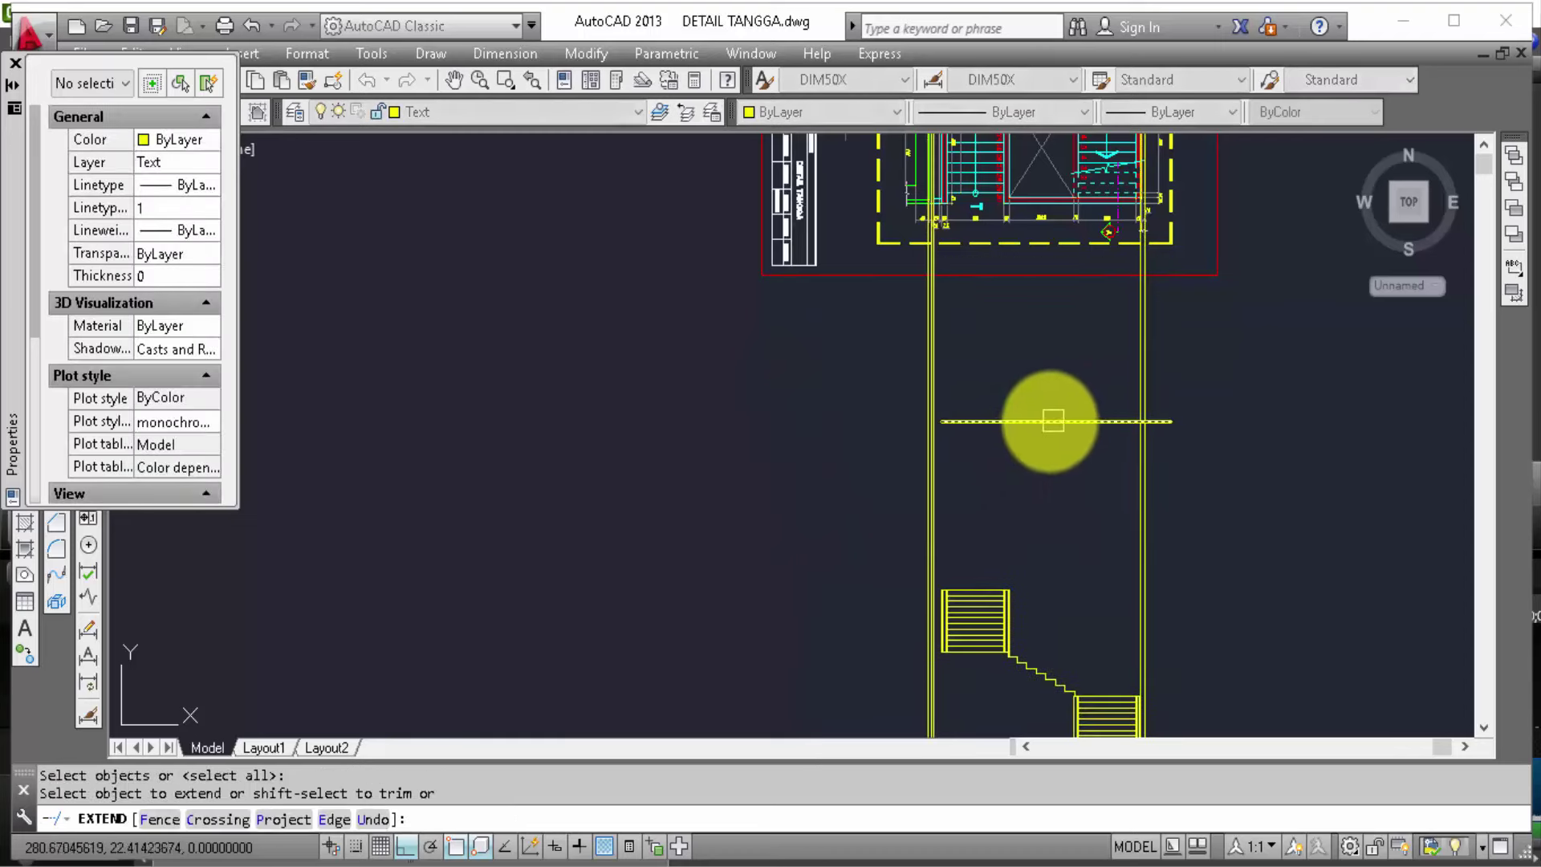
left_click(1042, 423)
middle_click_drag(1028, 472, 992, 411)
key("Escape")
key("Escape")
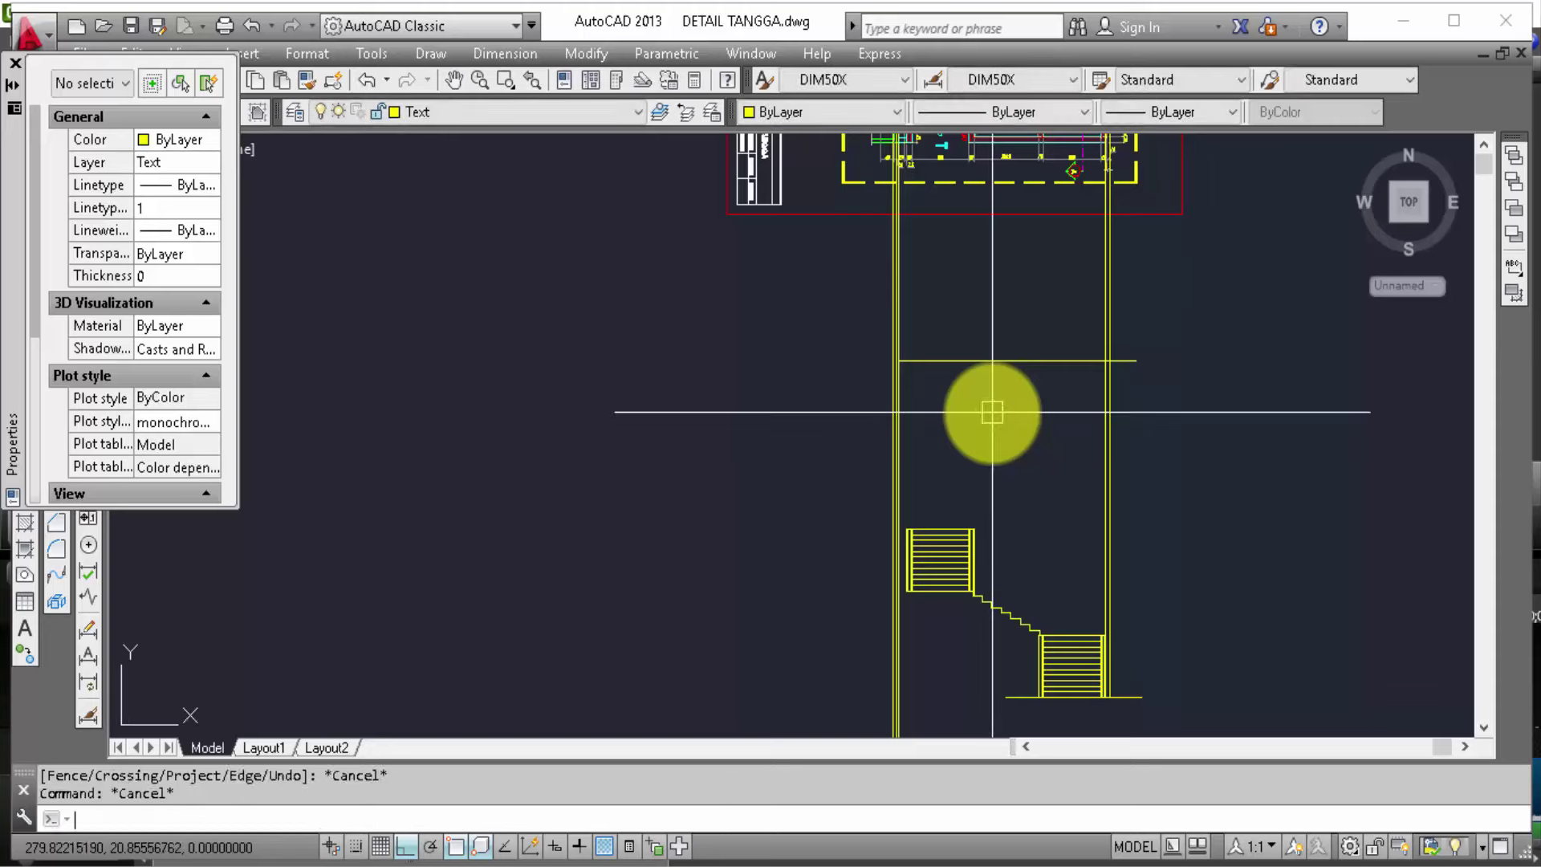
Step: Trim the vertical lines sticking out above the new horizontal line
type("tr")
key("Return")
key("Return")
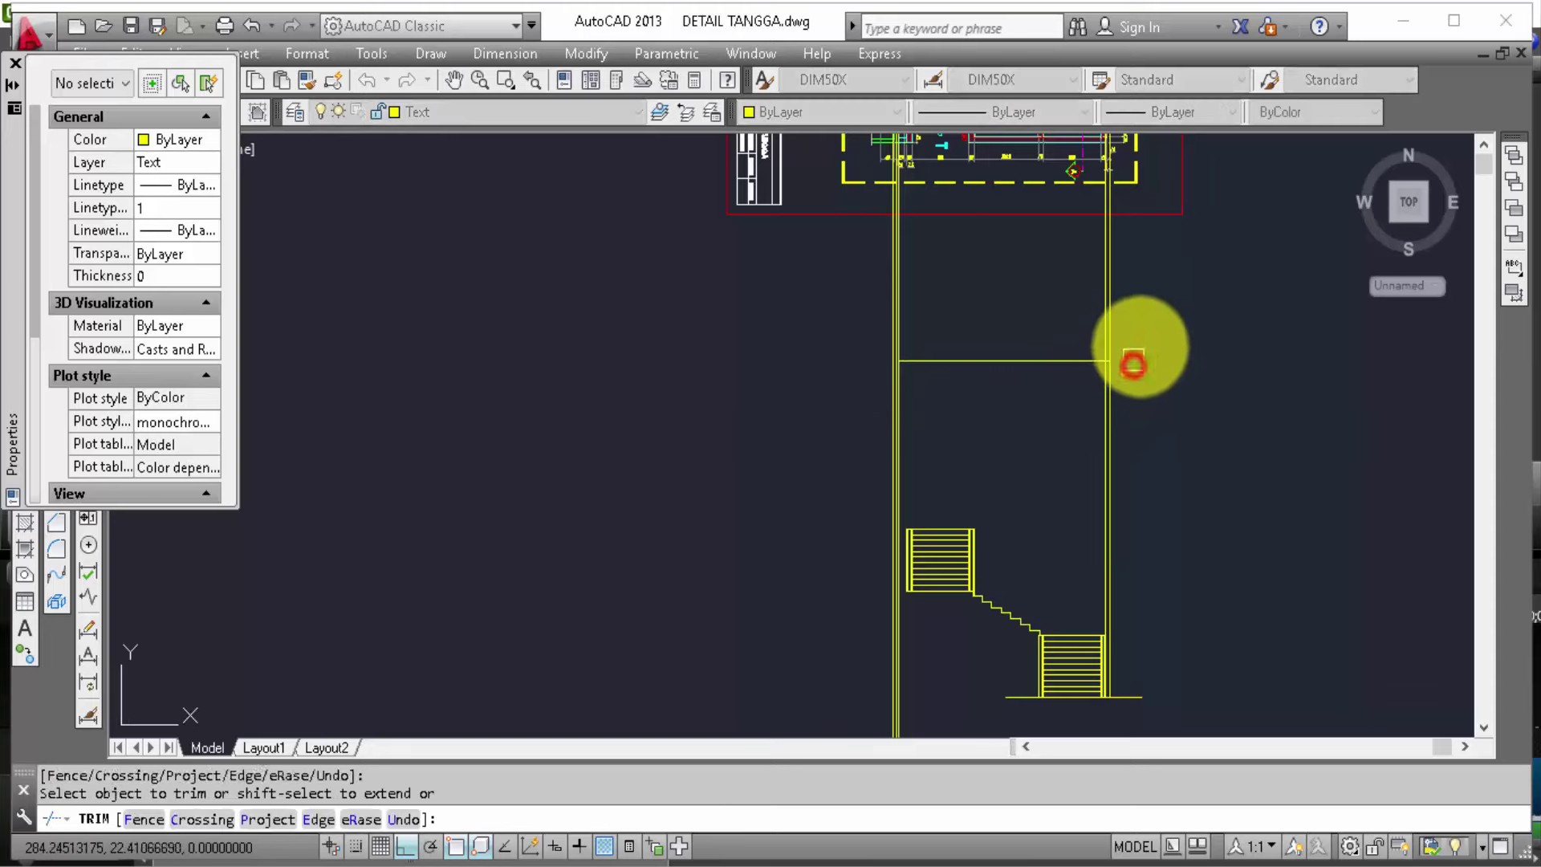
left_click(1161, 336)
left_click(846, 297)
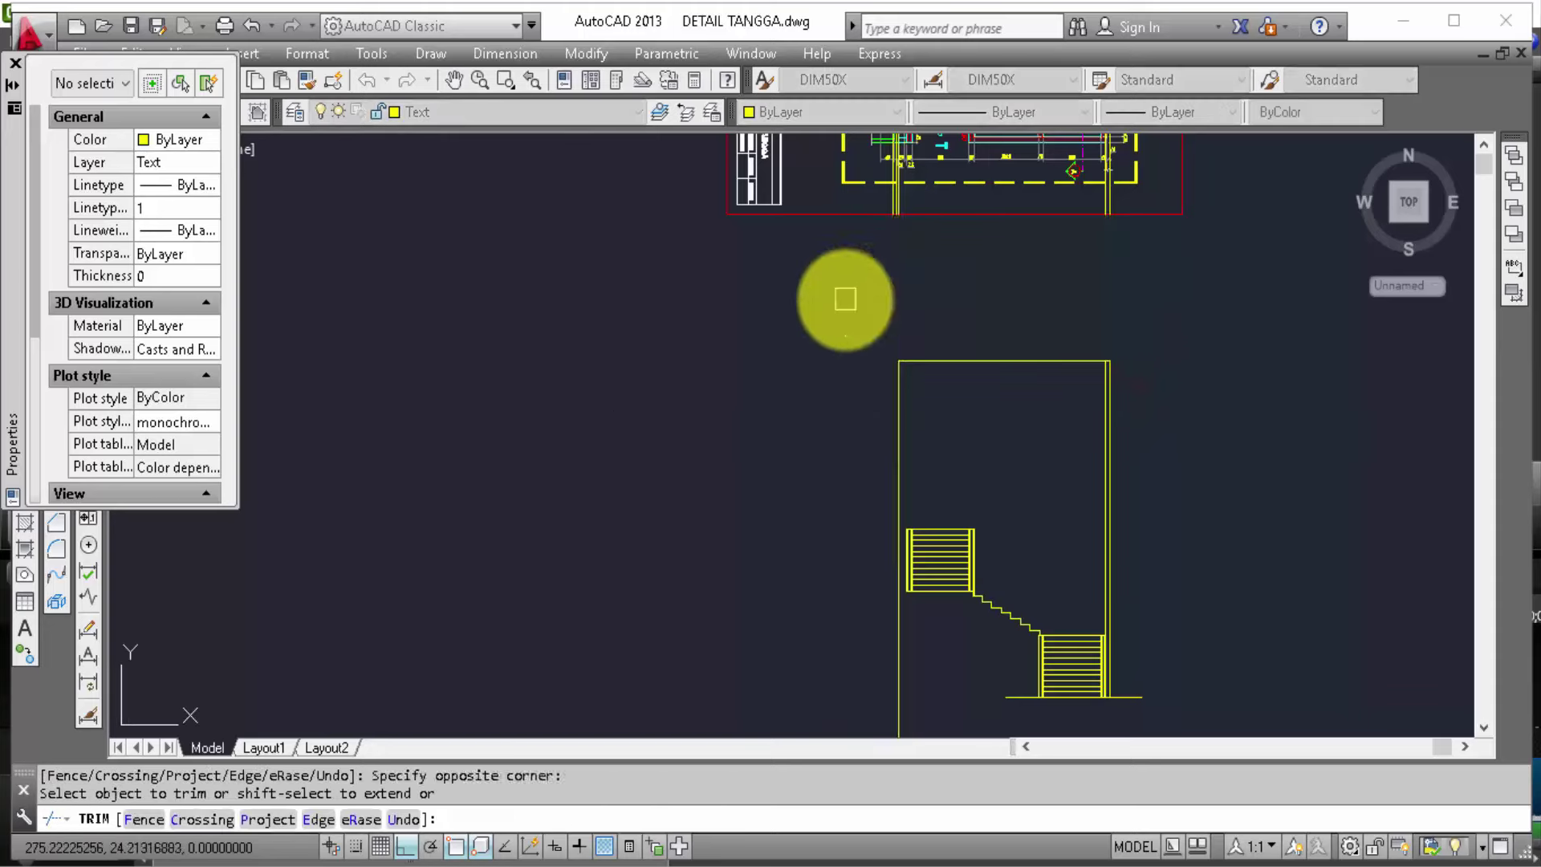
key("Escape")
scroll(899, 482, "down", 2)
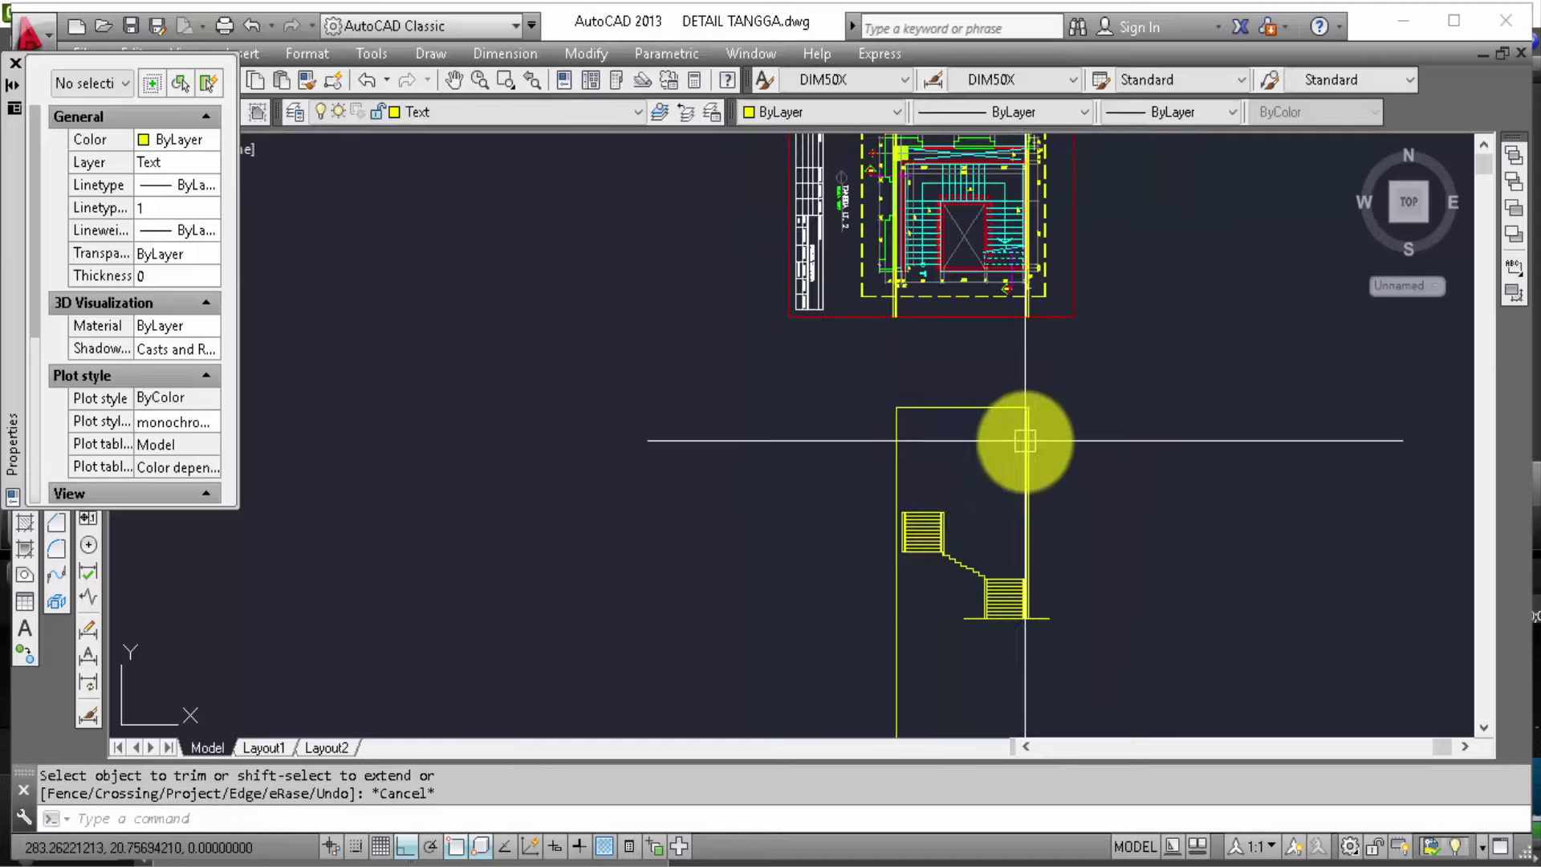
scroll(948, 601, "up", 3)
Step: Extend the bottom floor line left to the wall
type("ex")
key("Return")
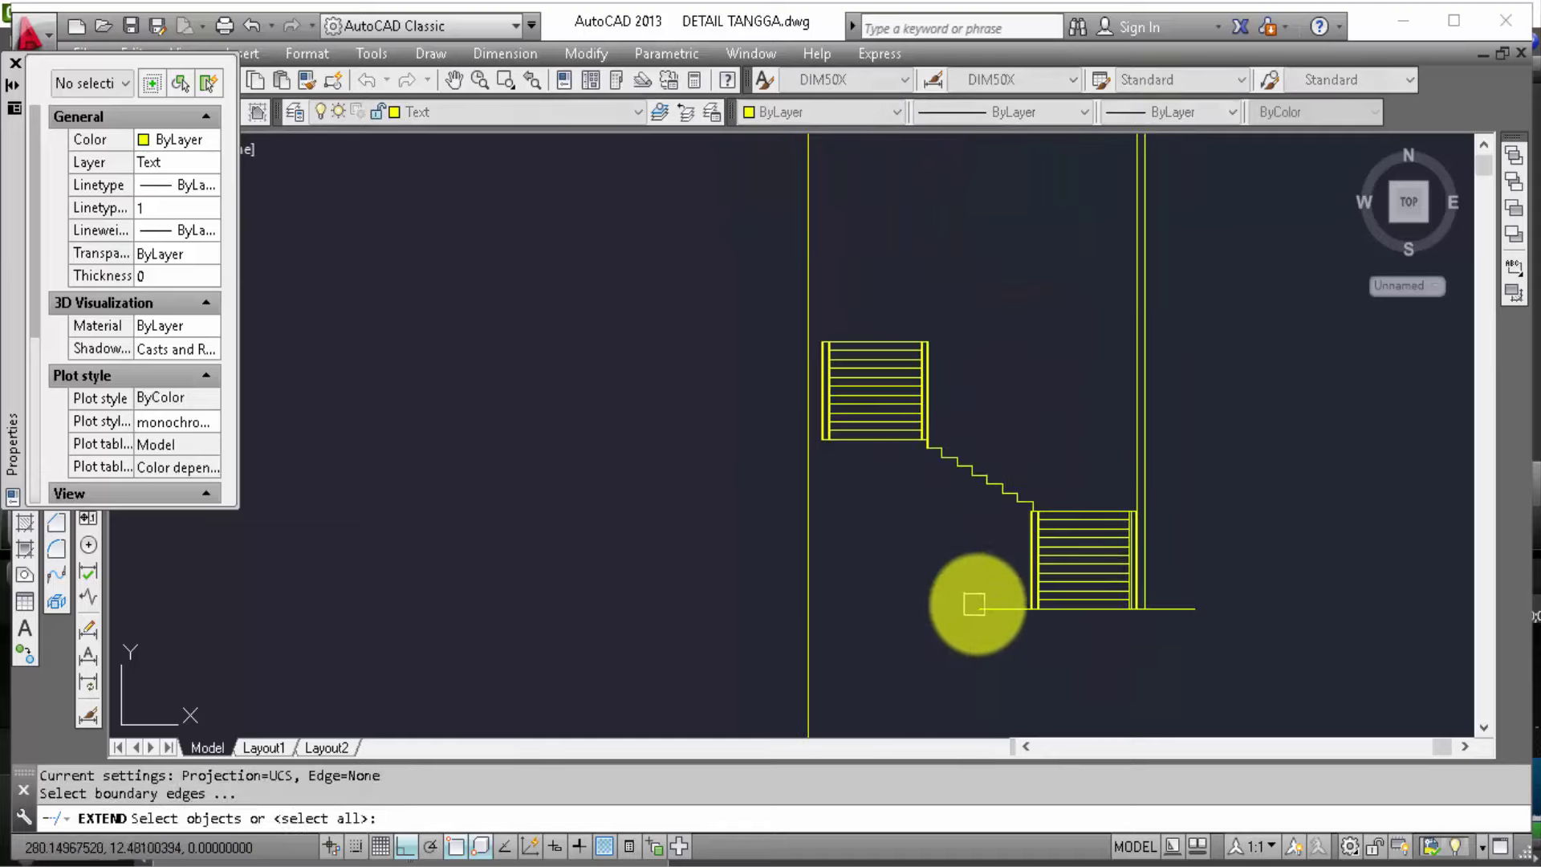
key("Return")
left_click(981, 606)
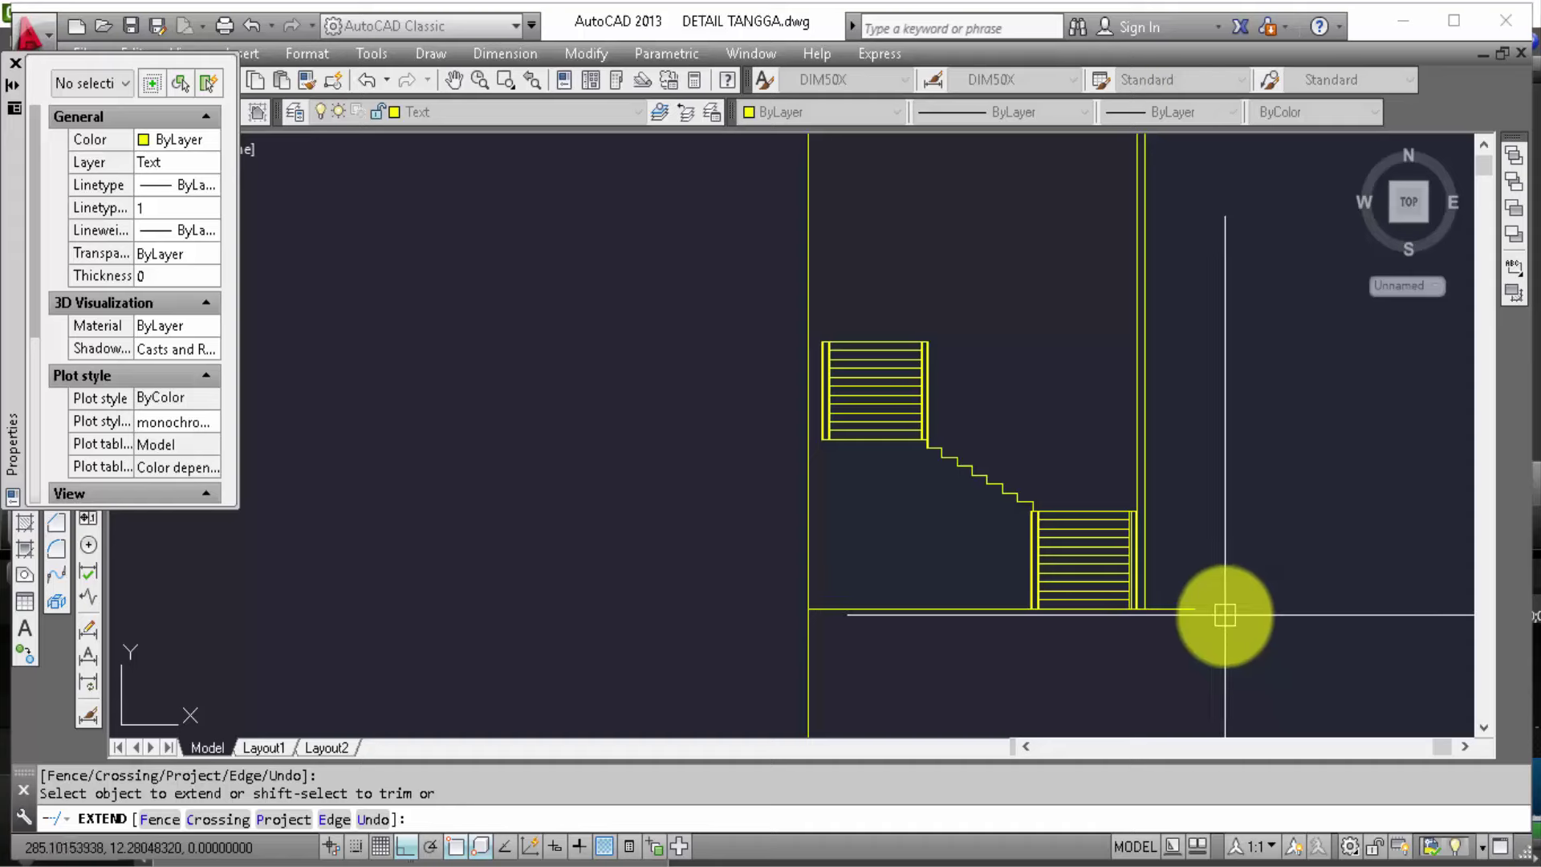
key("Escape")
key("Escape")
Step: Erase the three stray lines caught in a window above the section
type("tr")
key("Return")
key("Return")
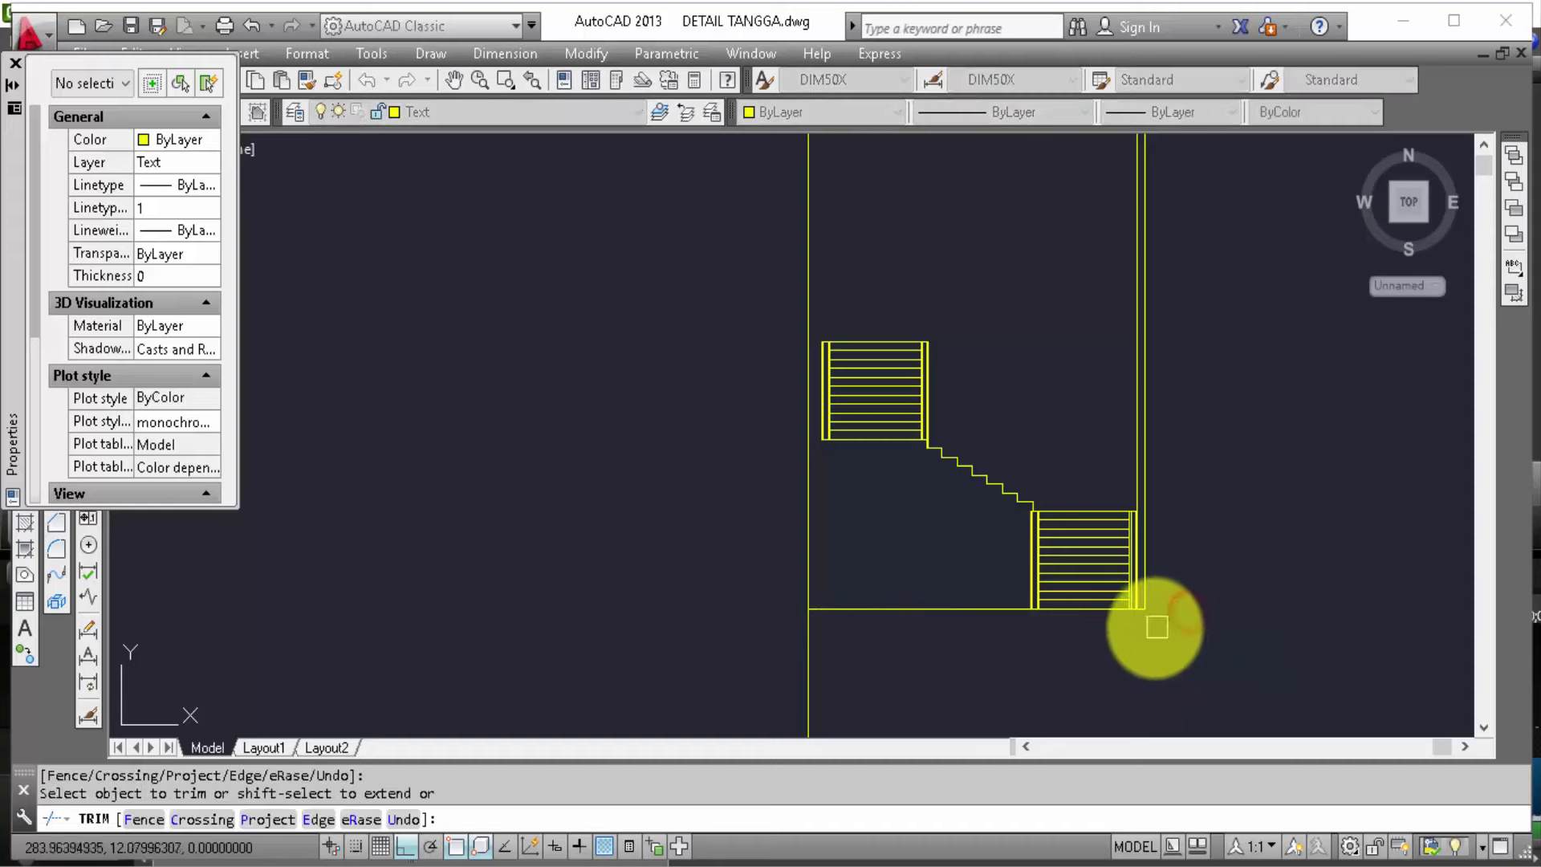
scroll(1122, 652, "down", 3)
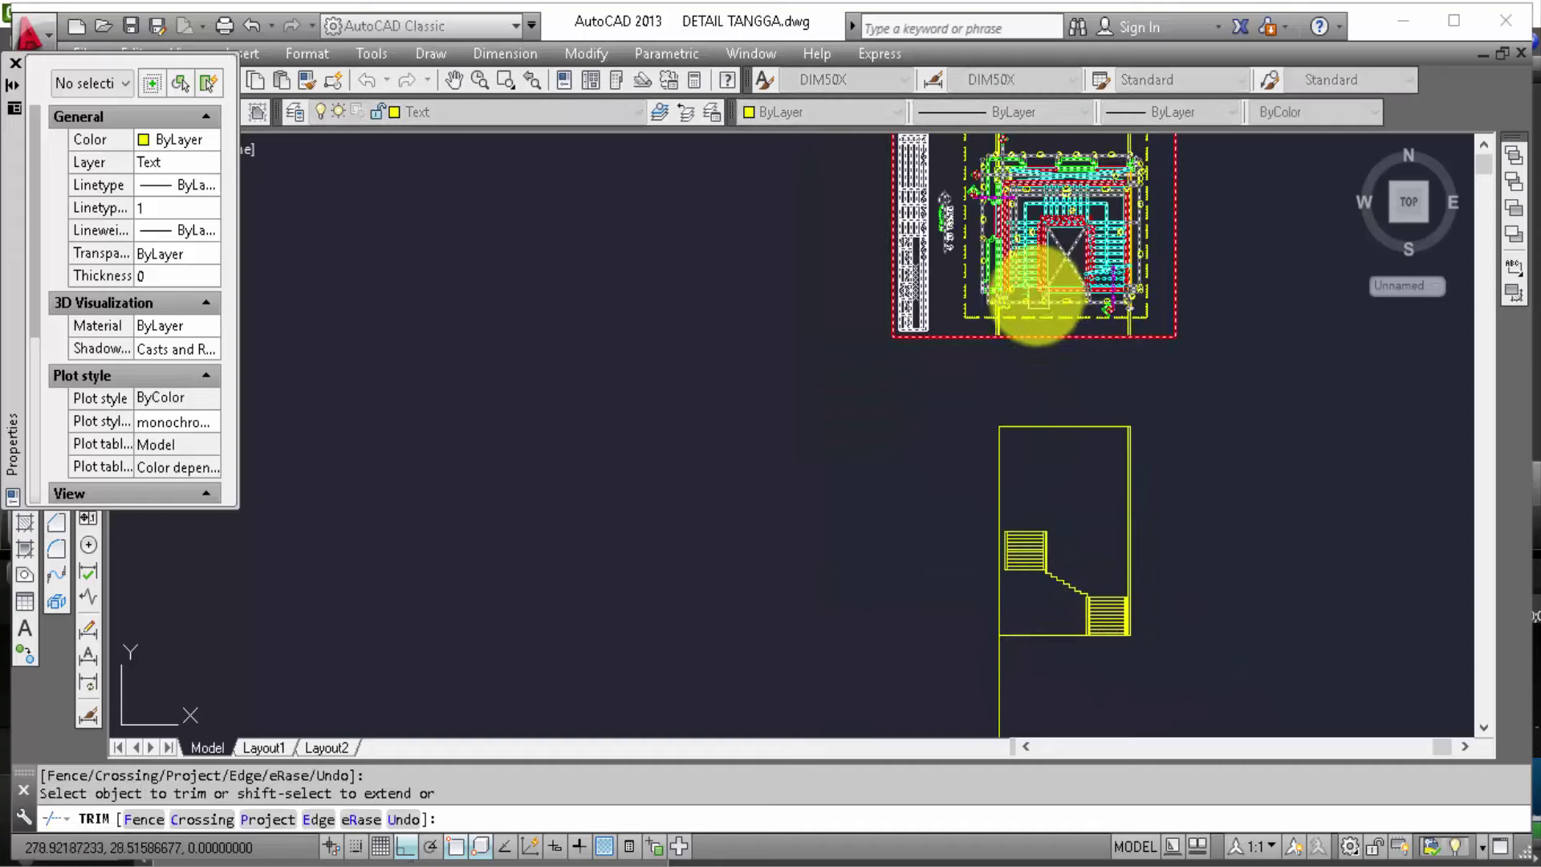
key("Escape")
scroll(1027, 327, "up", 2)
scroll(1043, 326, "up", 2)
left_click(1043, 327)
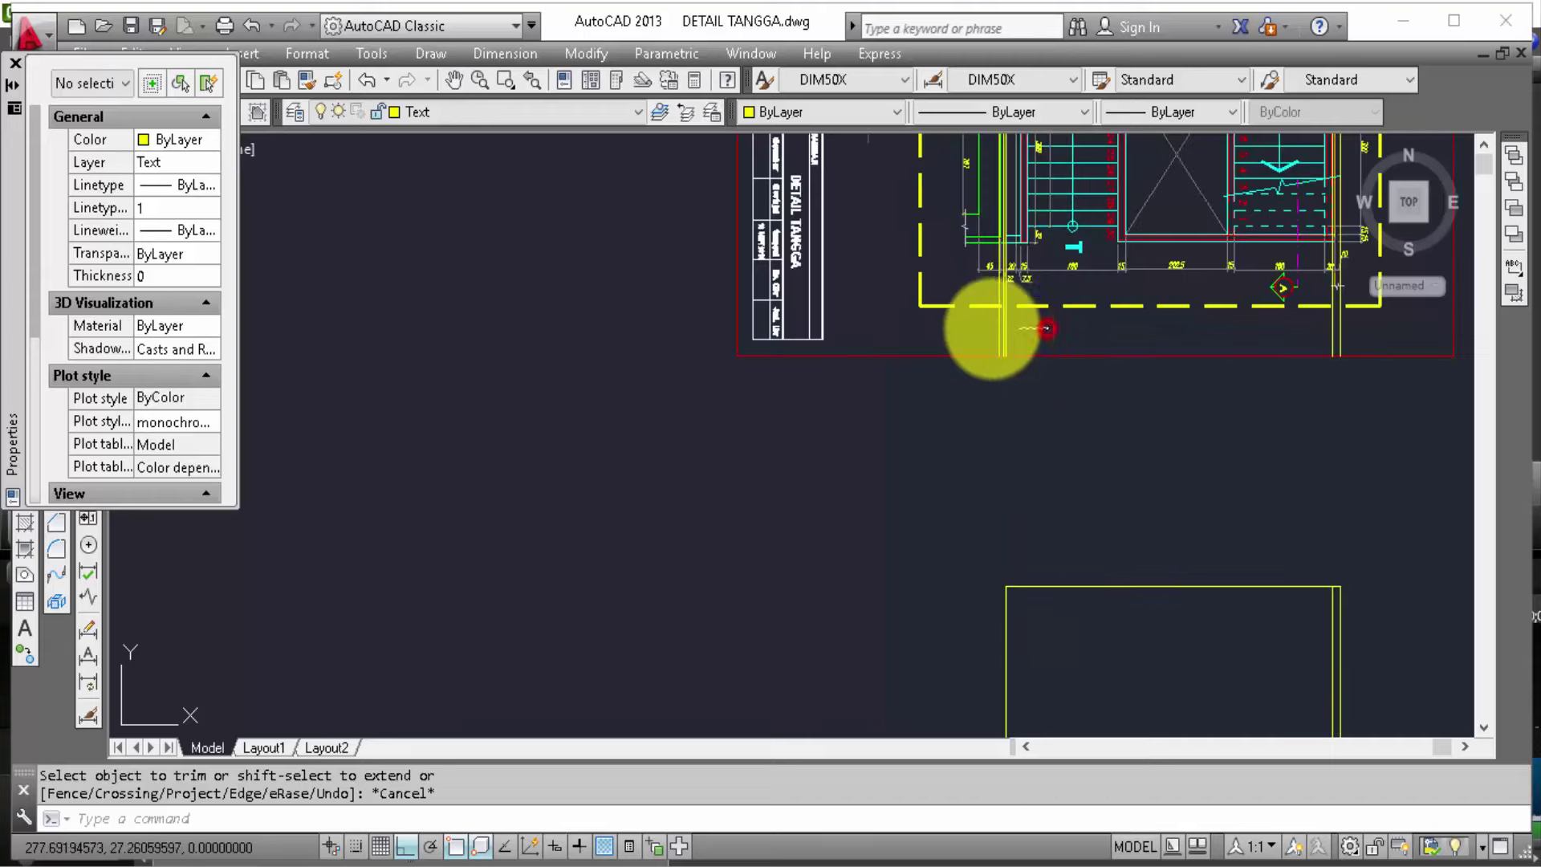
left_click(976, 325)
type("e")
key("Return")
left_click(1013, 236)
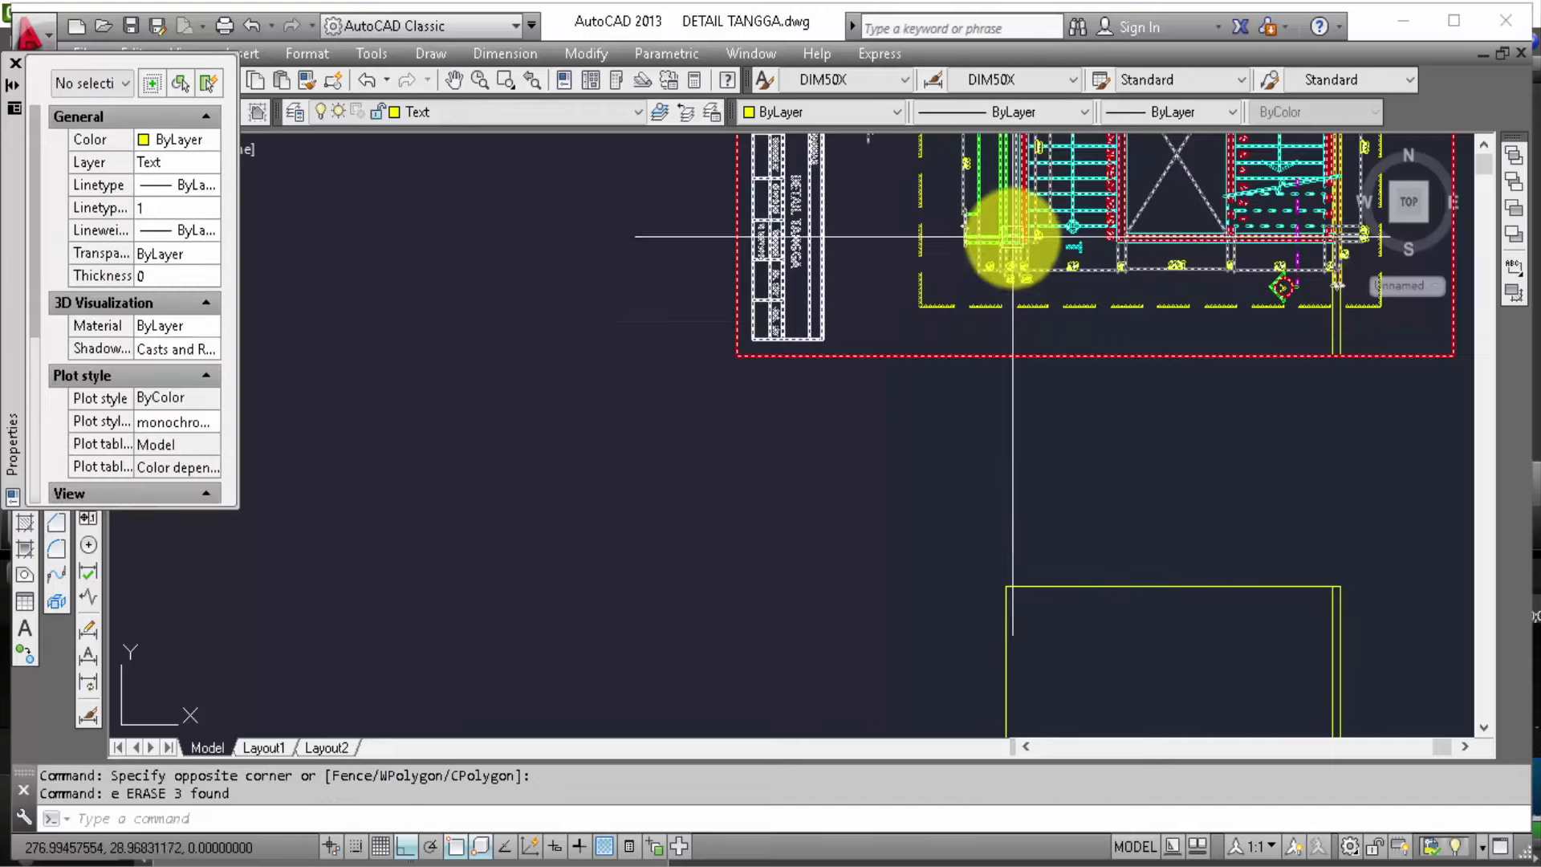
Step: Draw a vertical line from the upper stair plan down to the stair outline
type("l")
key("Return")
scroll(1017, 246, "up", 2)
scroll(1001, 246, "up", 2)
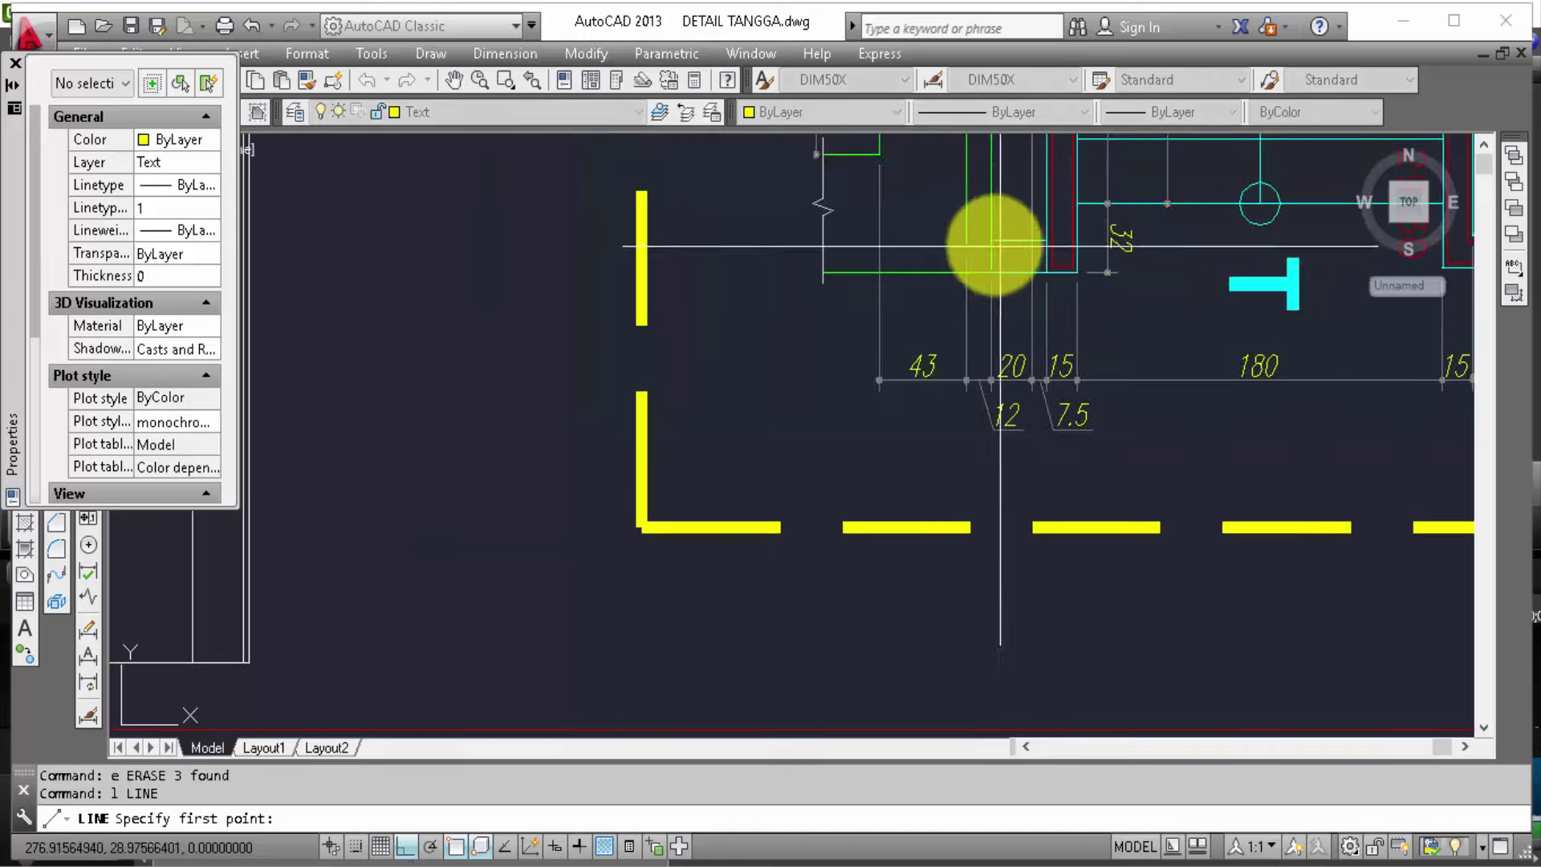
left_click(967, 242)
scroll(977, 299, "down", 4)
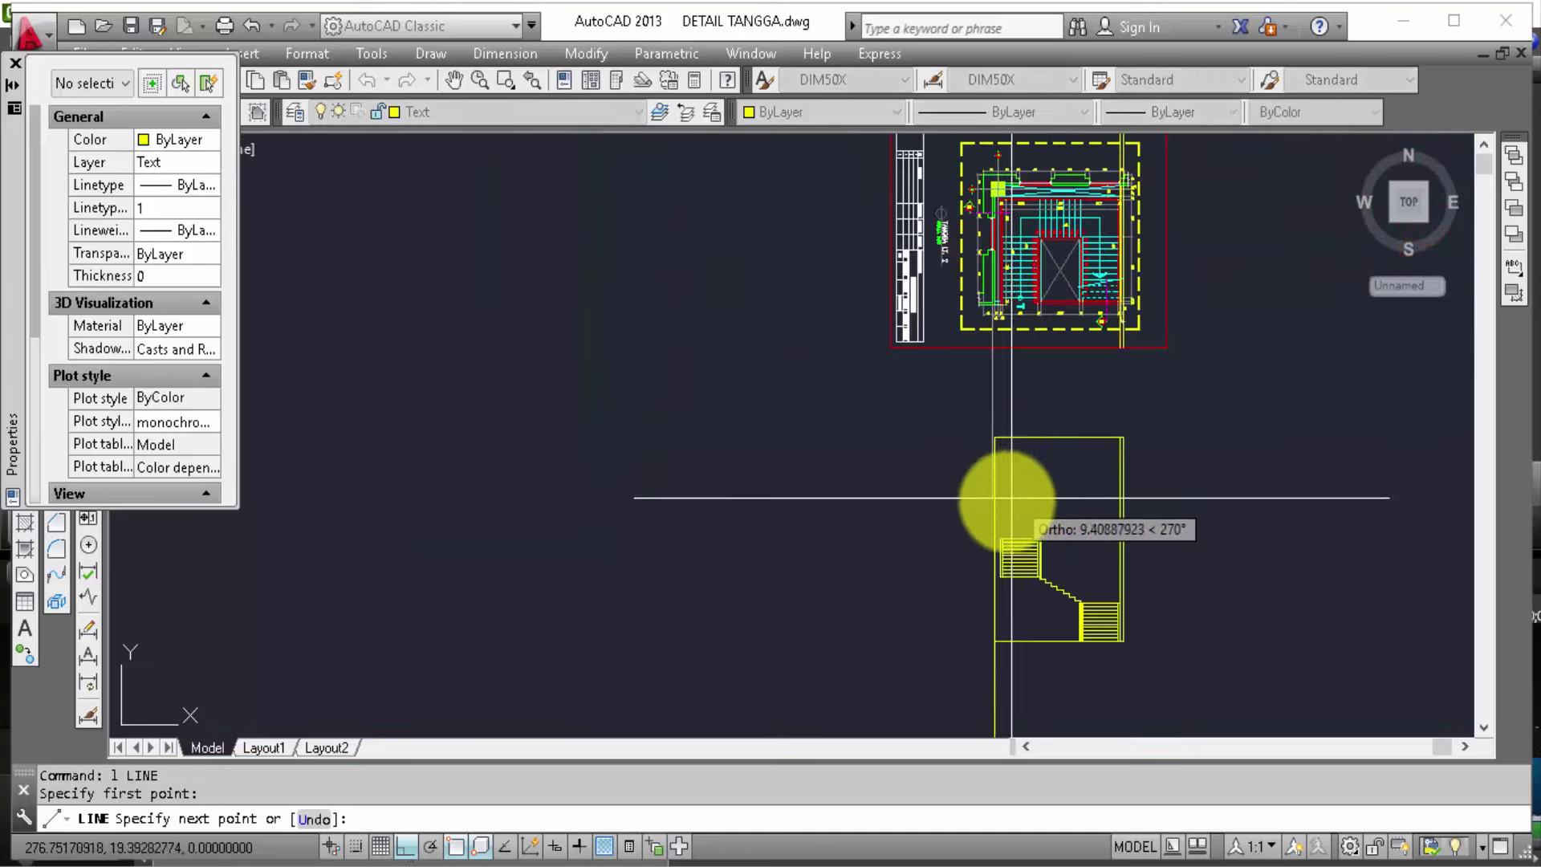
scroll(998, 489, "up", 4)
scroll(1043, 498, "down", 3)
scroll(1091, 567, "down", 2)
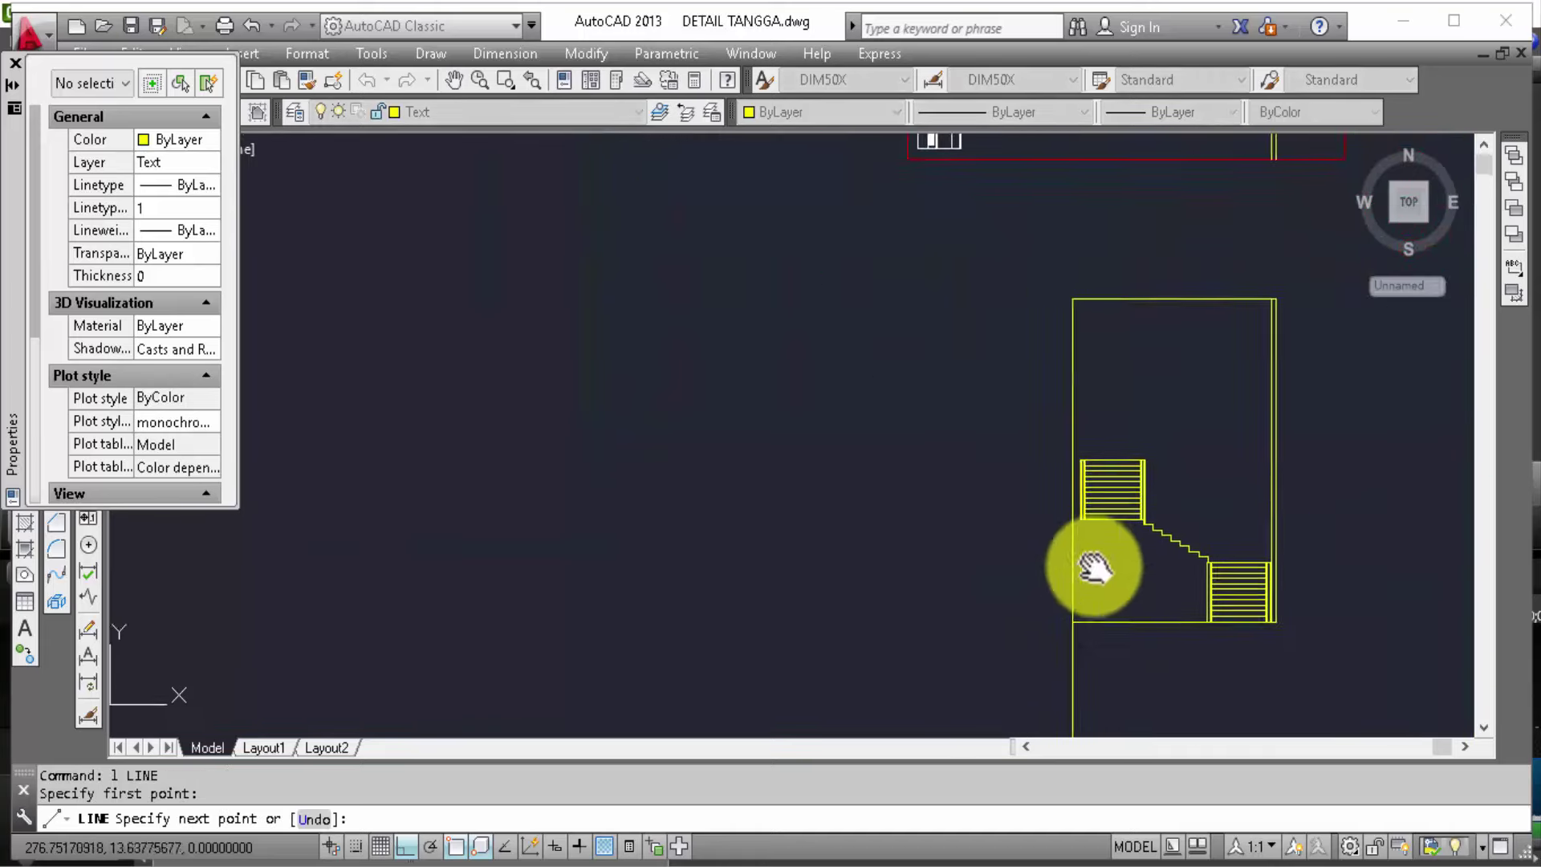
scroll(1091, 568, "up", 5)
scroll(1050, 647, "up", 3)
left_click(1231, 539)
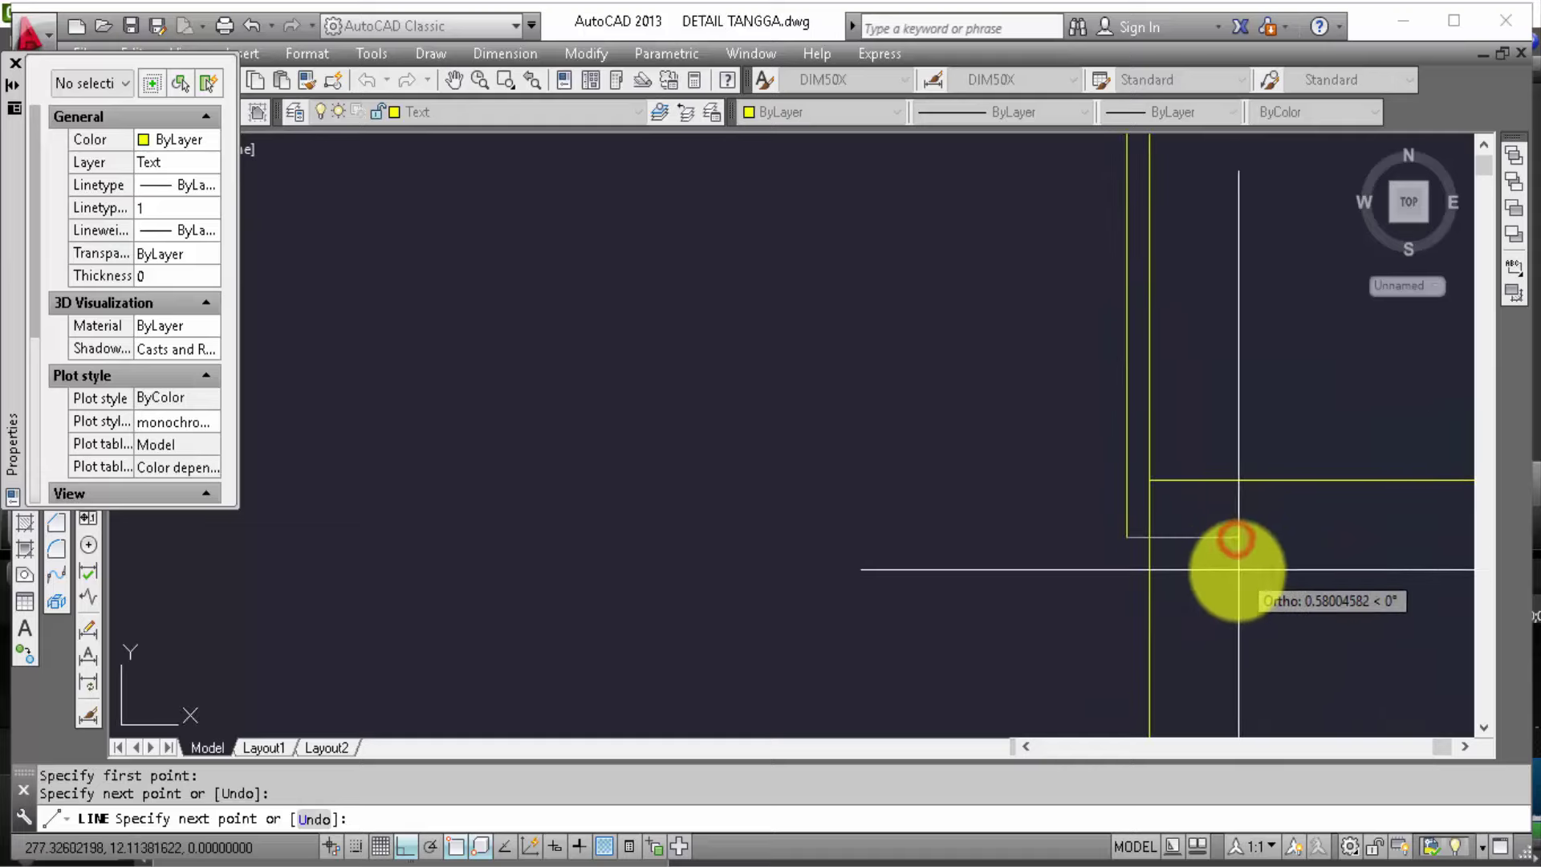
key("Escape")
Step: Trim the overhanging outline lines at the corner
key("Return")
key("Return")
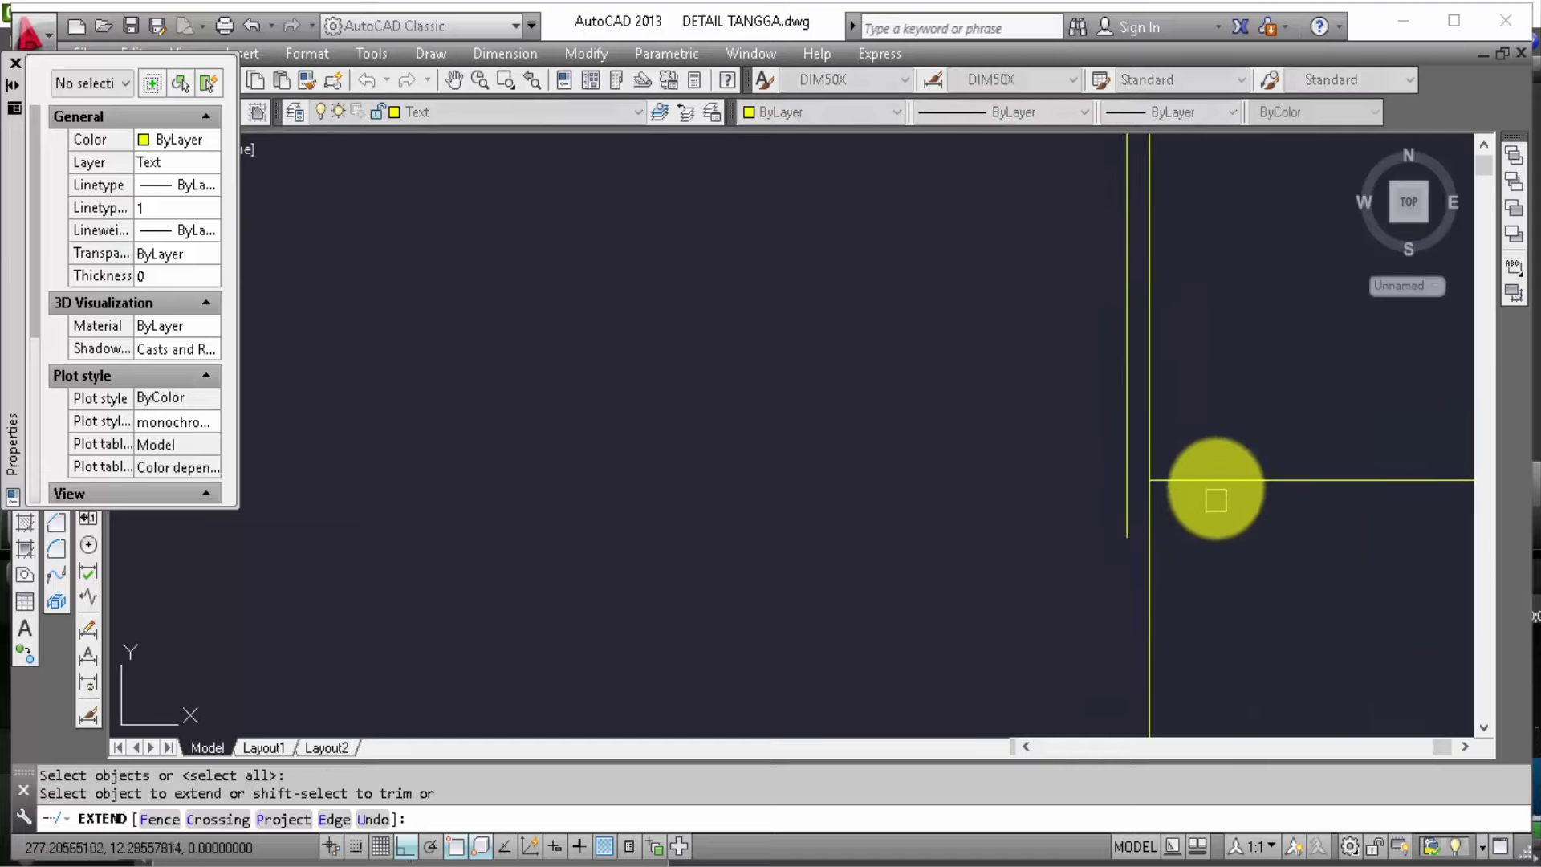
key("Escape")
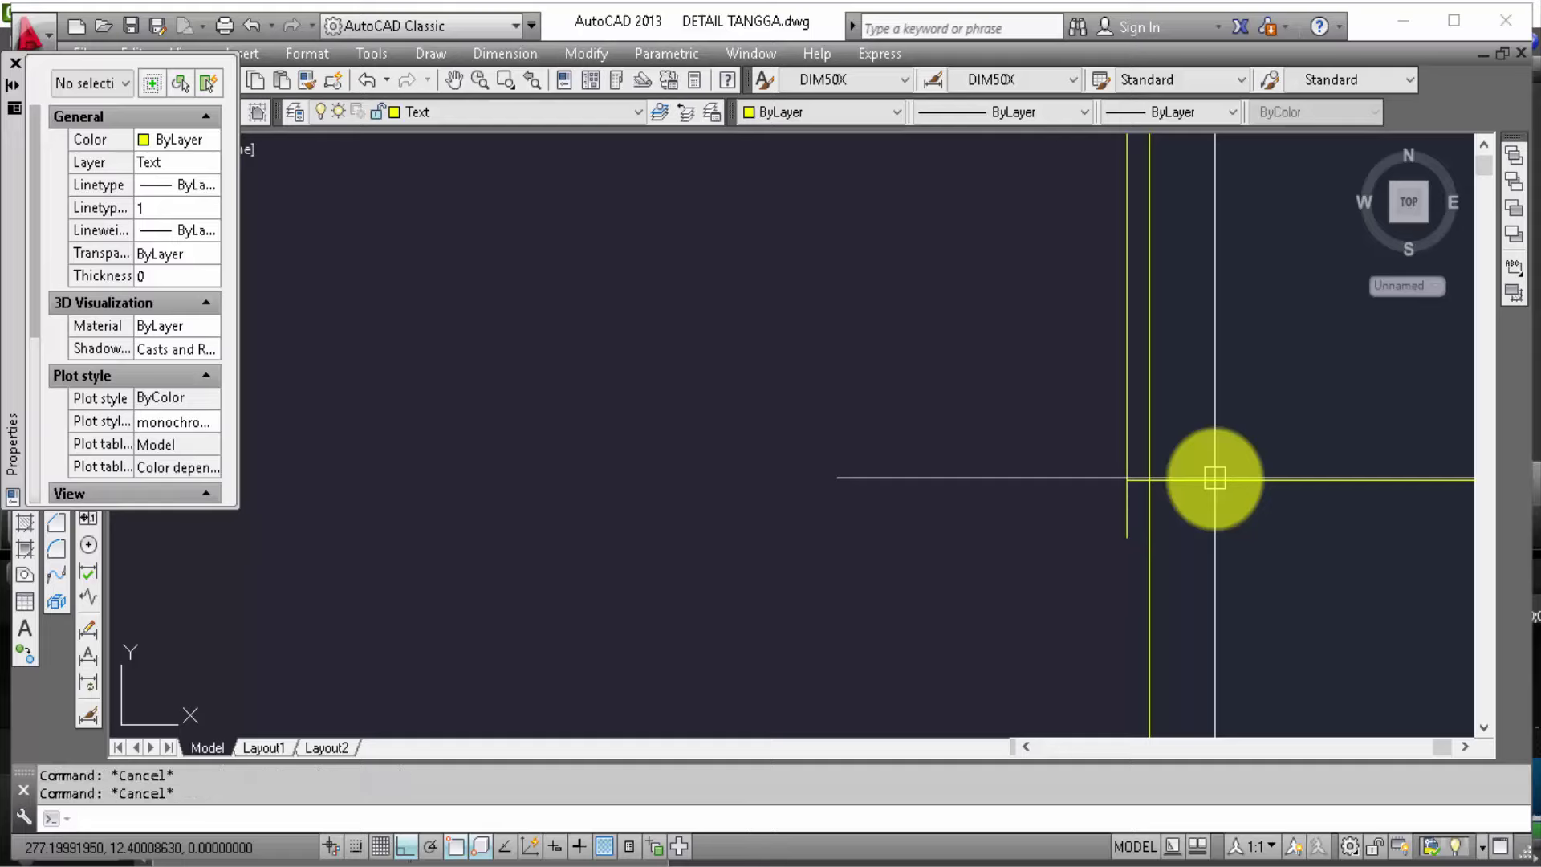
type("tr")
key("Return")
key("Return")
left_click(1190, 554)
left_click(1077, 534)
scroll(1058, 573, "down", 2)
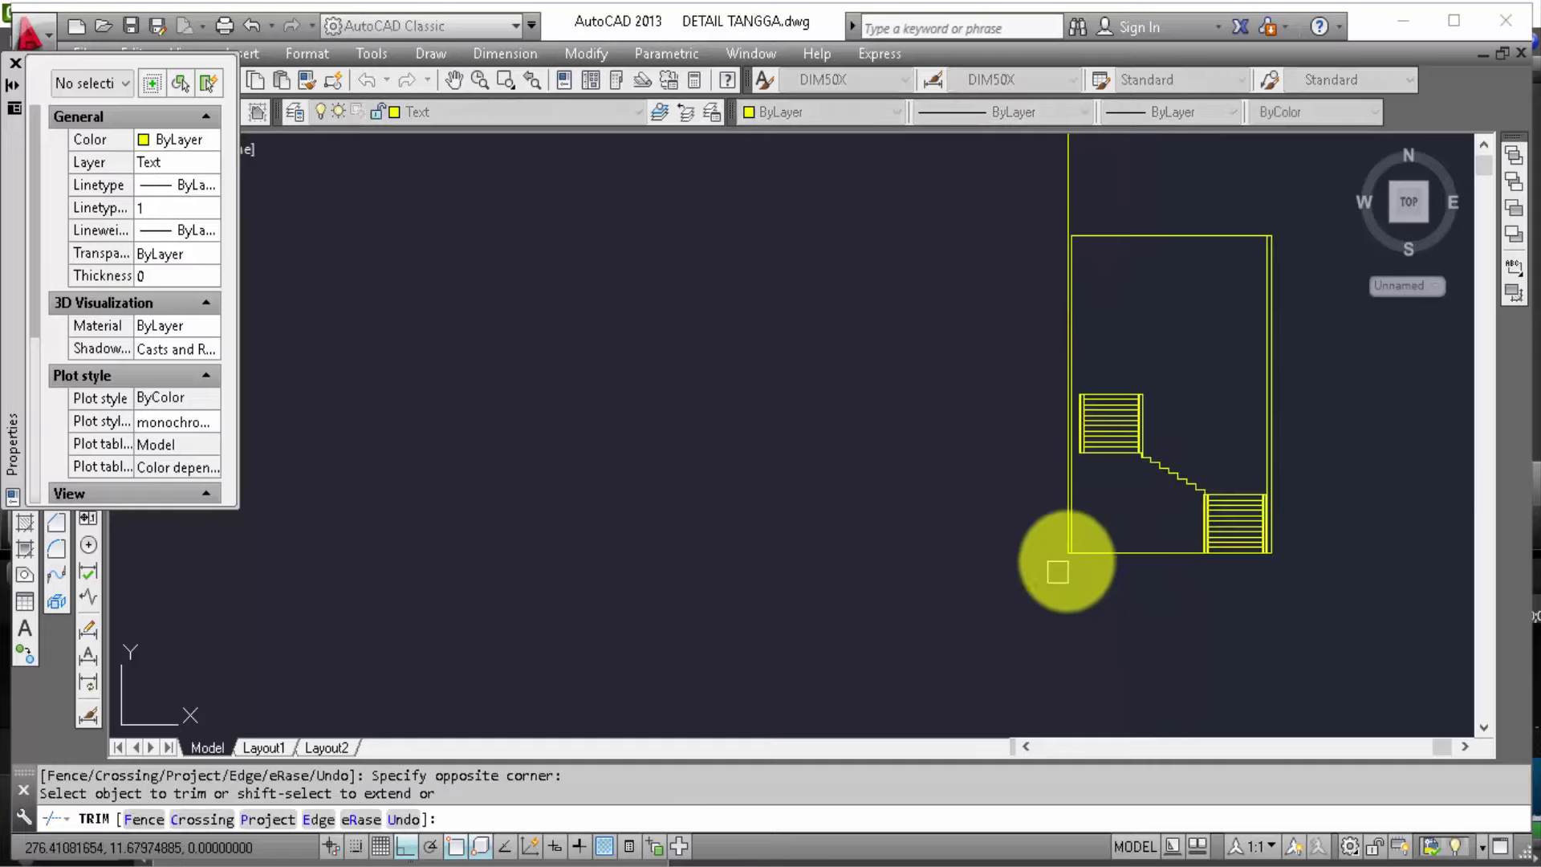
middle_click_drag(1130, 230, 1135, 386)
scroll(1108, 413, "up", 2)
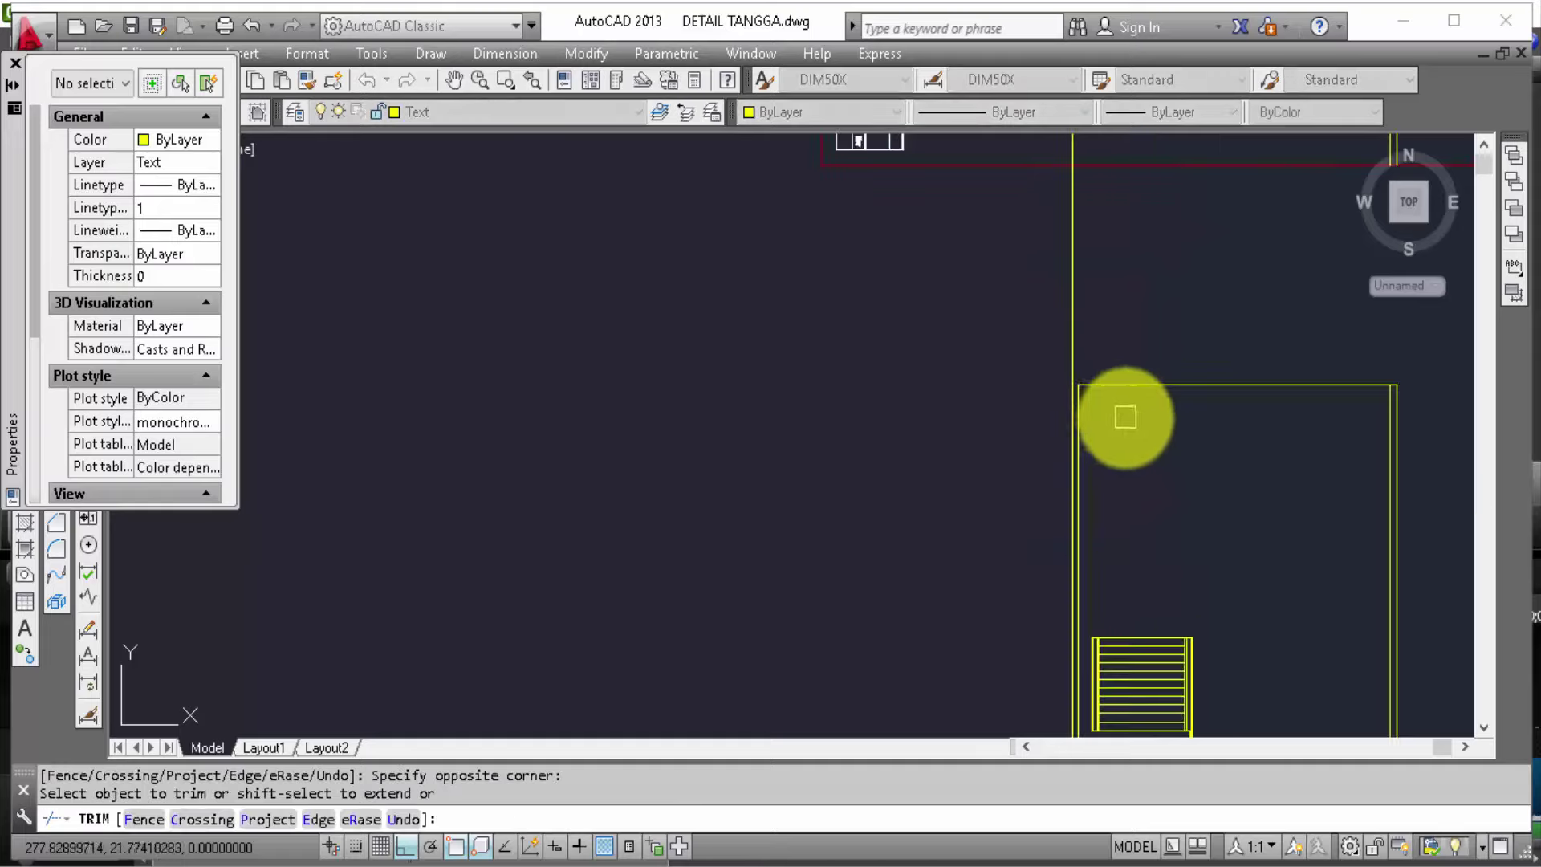
key("Escape")
Step: Extend the outline's top edge to the vertical line and begin trimming the excess
key("Return")
key("Return")
left_click(1132, 393)
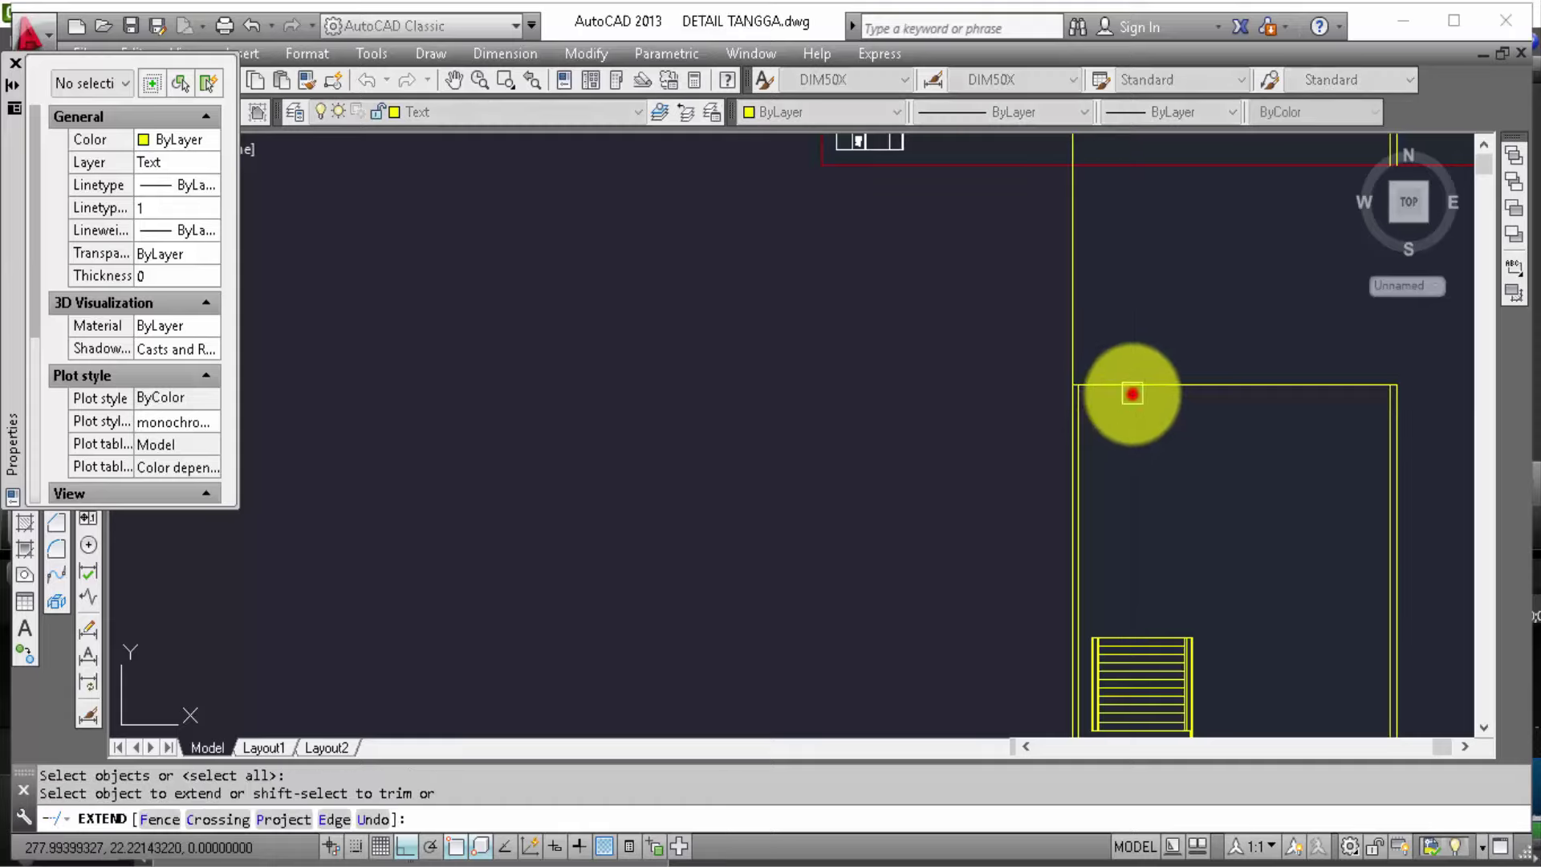
key("Escape")
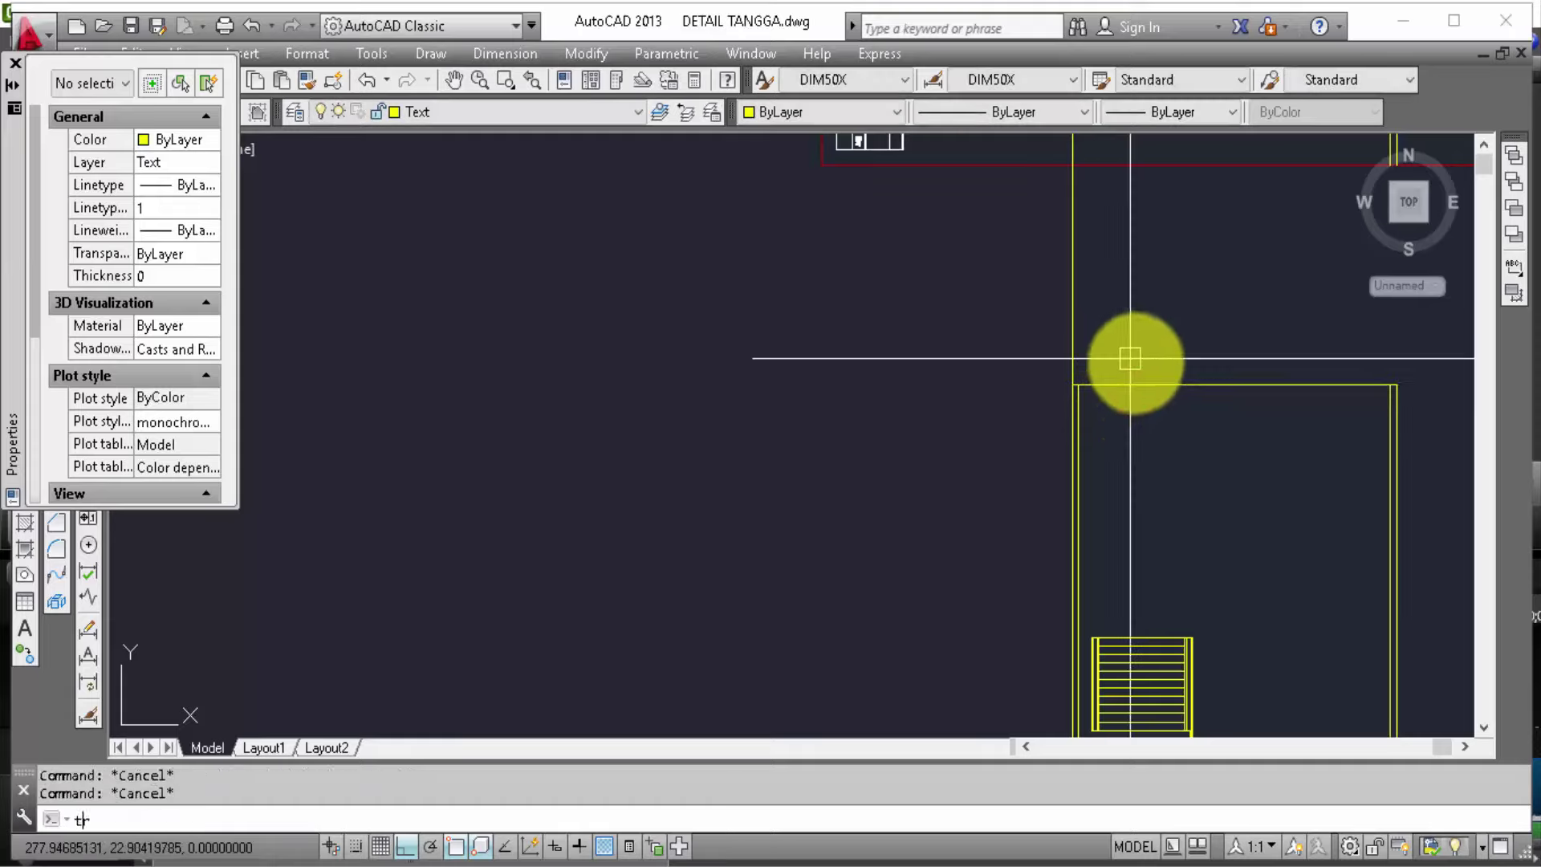
type("tr")
key("Return")
key("Return")
left_click(1128, 361)
Step: Cancel the trim and zoom onto the coloured TANGGA LT. 2 plan with its title block
scroll(1003, 370, "down", 4)
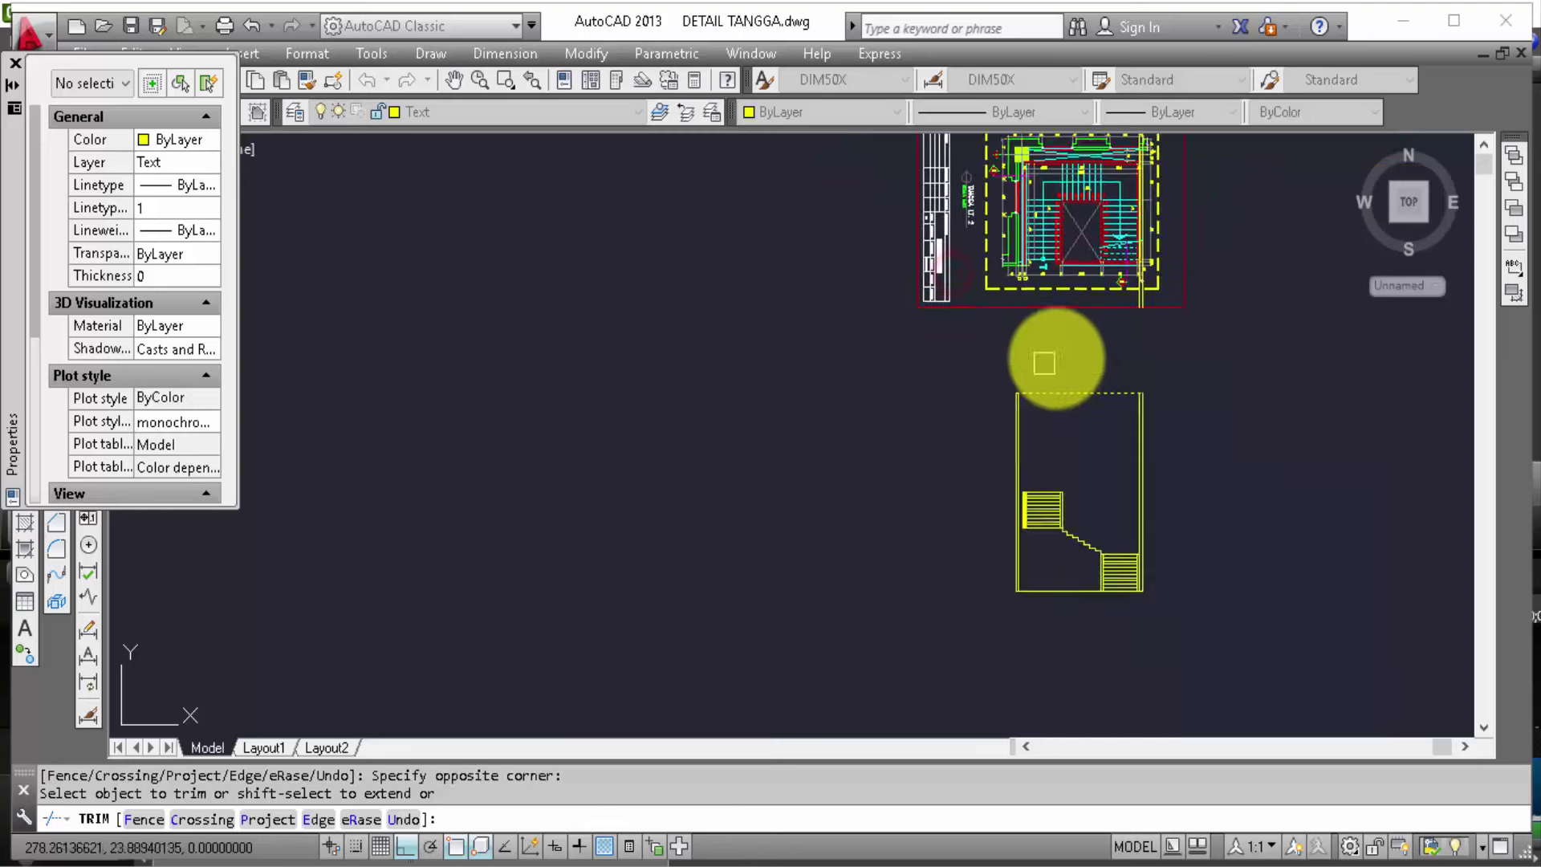
middle_click_drag(1044, 363, 1034, 568)
key("Escape")
key("Escape")
scroll(999, 230, "up", 3)
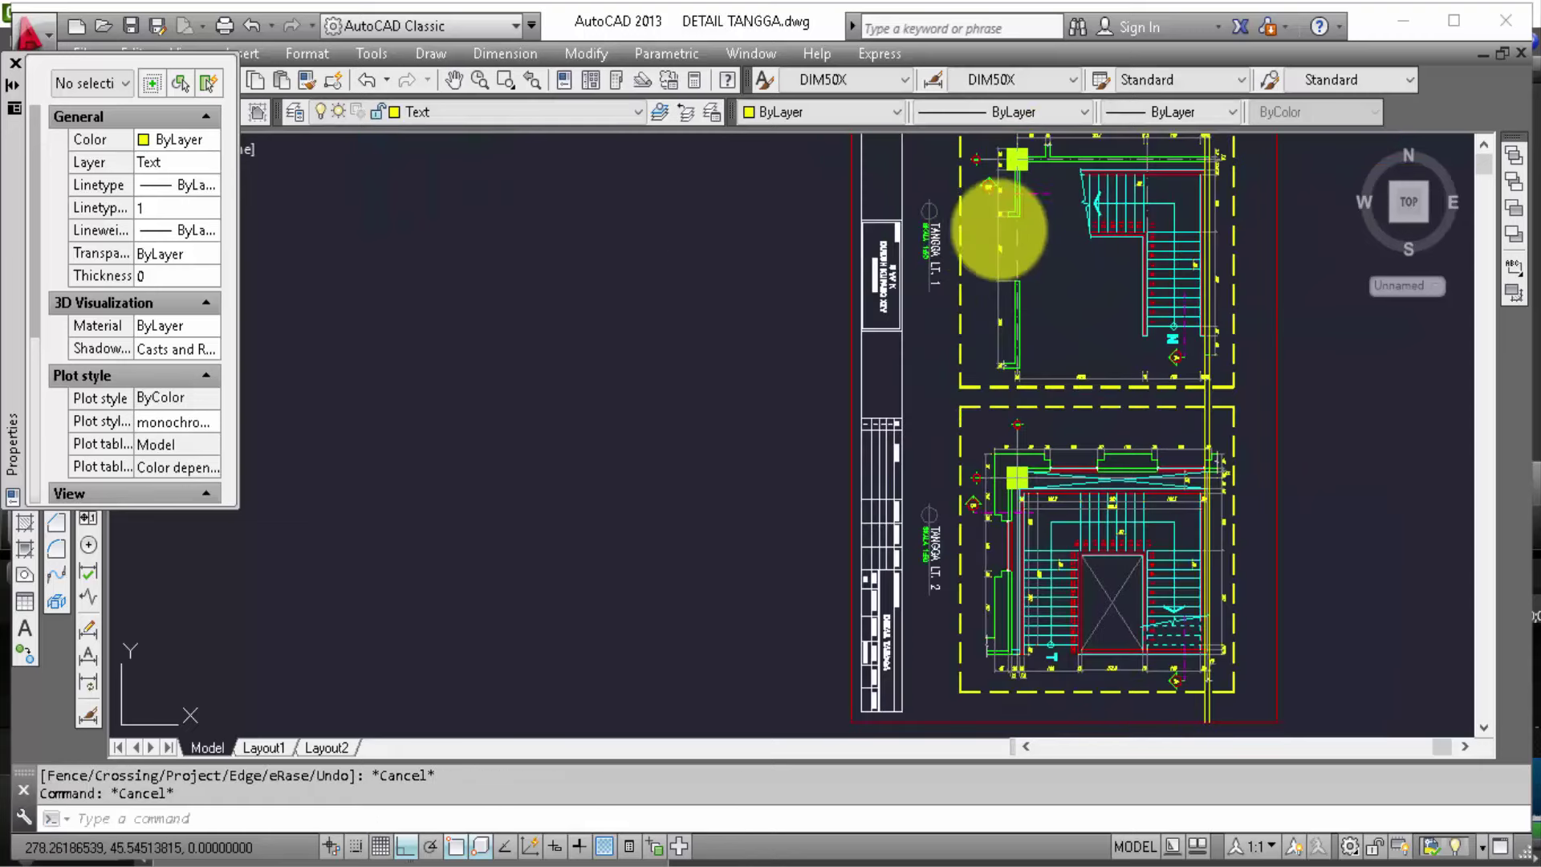
scroll(999, 231, "up", 2)
middle_click_drag(1128, 303, 1094, 152)
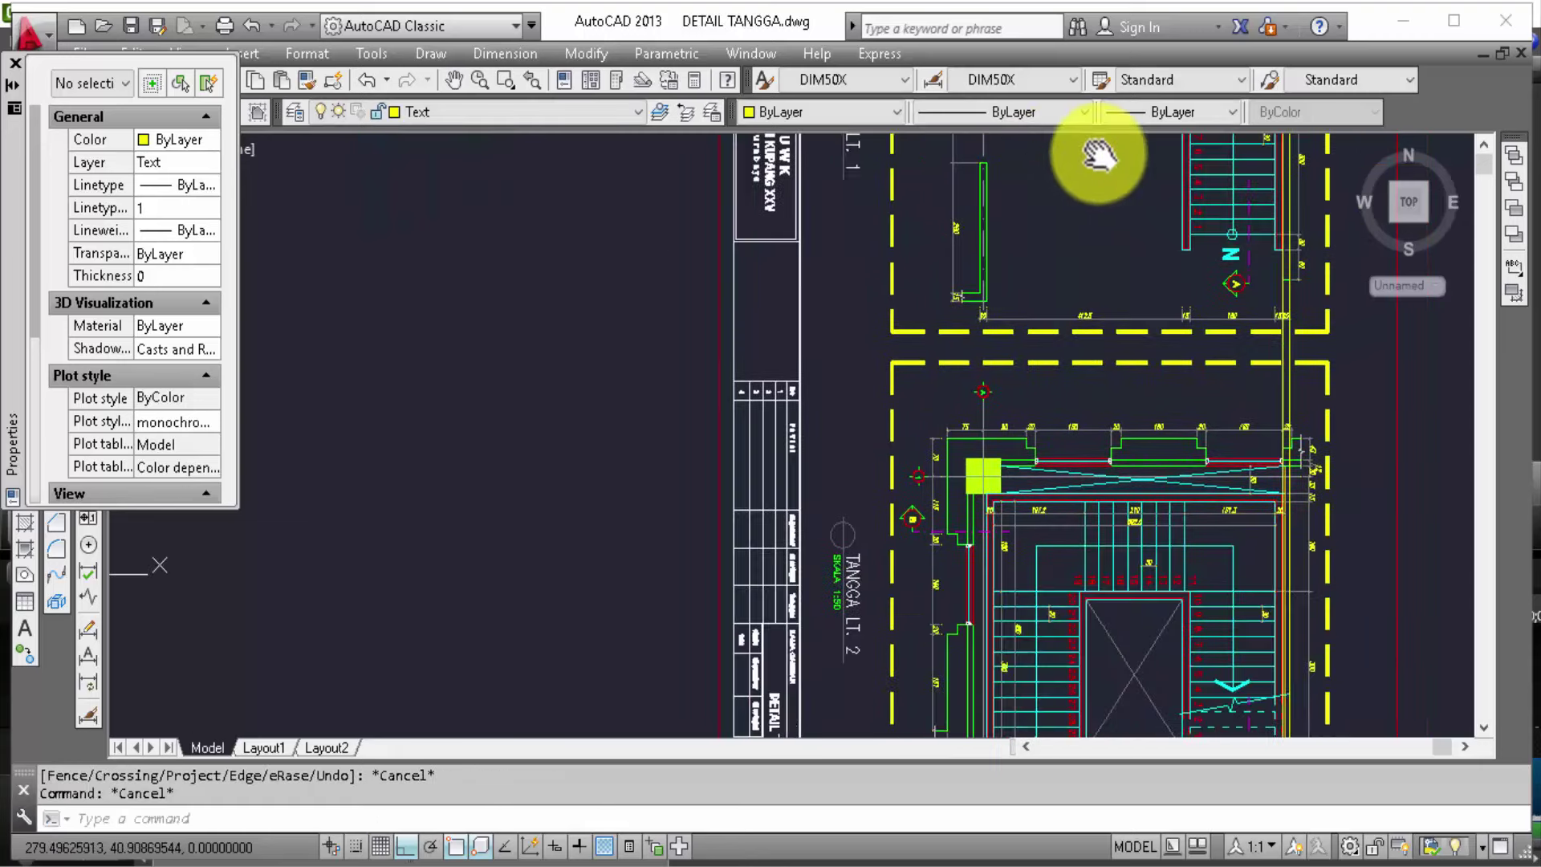
middle_click_drag(1094, 220, 1101, 321)
middle_click_drag(1117, 482, 1111, 289)
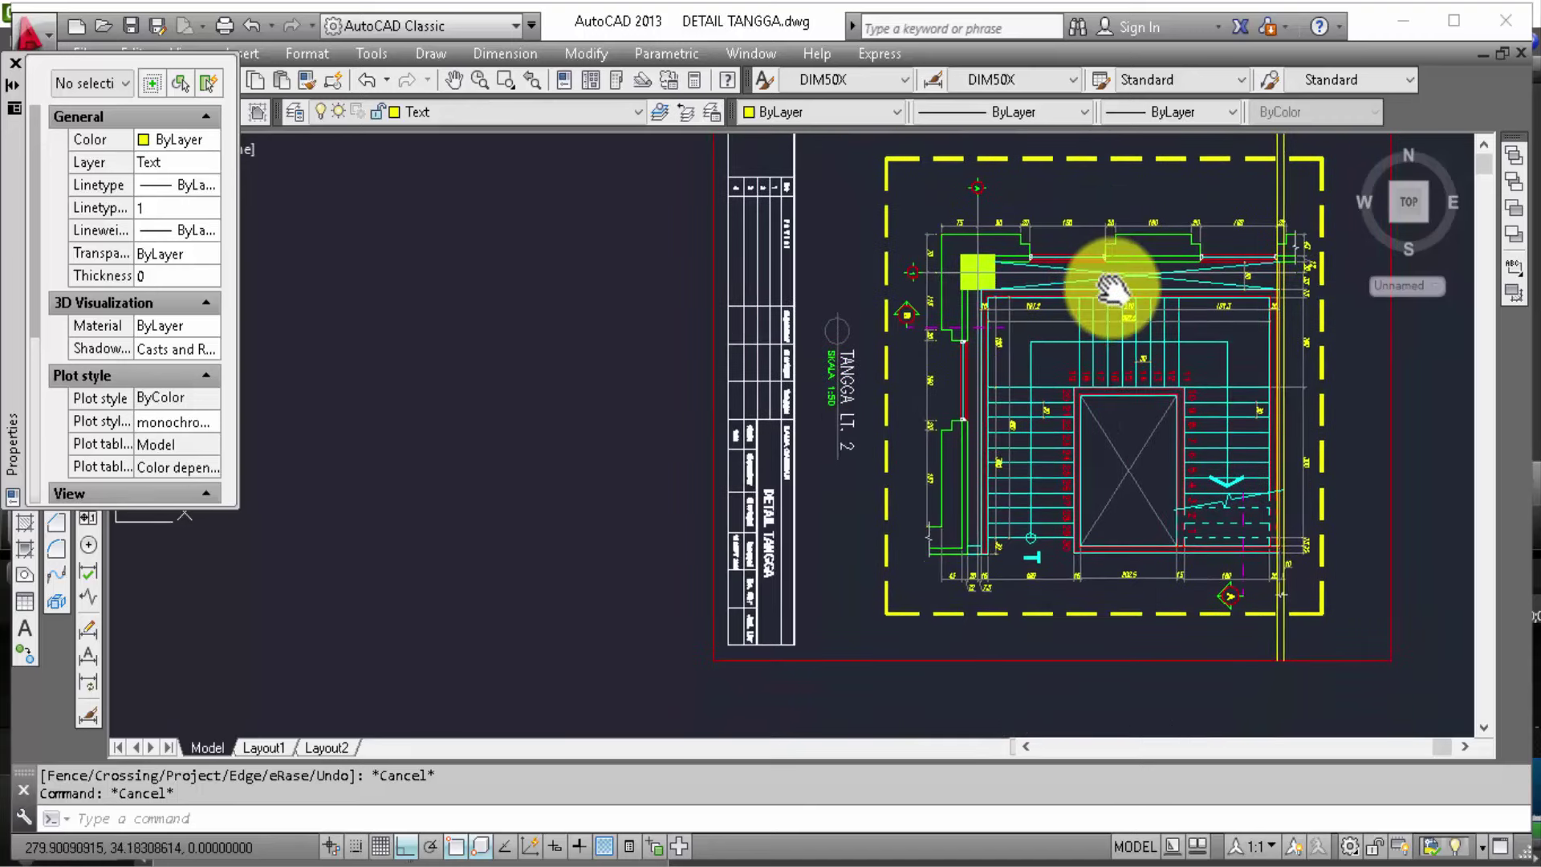
Step: Select the red block near the 27.5 dimension and copy it from its base point
scroll(1019, 333, "up", 2)
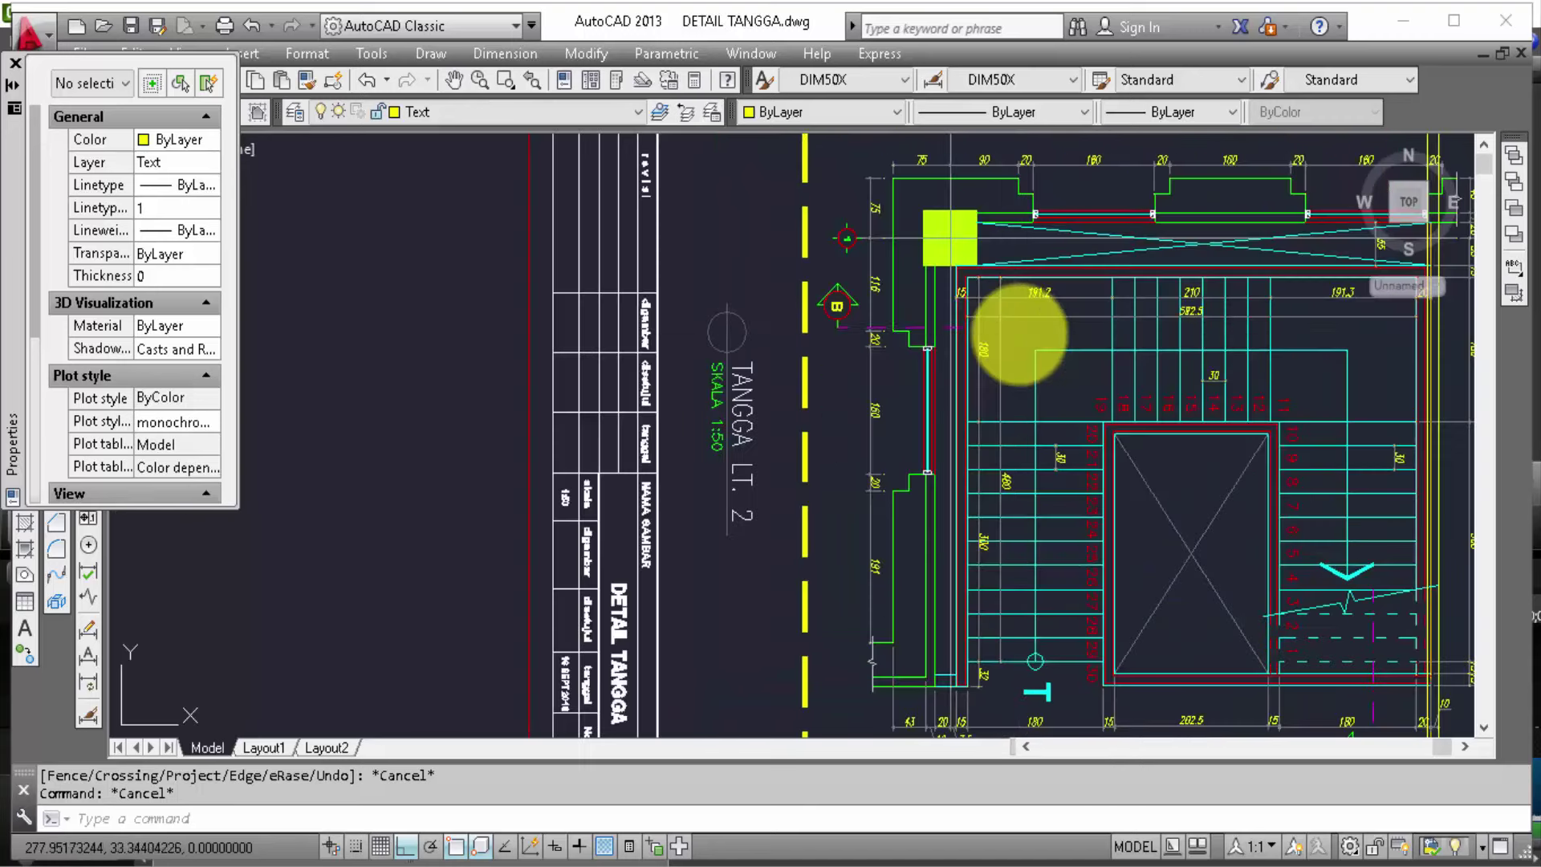
scroll(1020, 333, "down", 2)
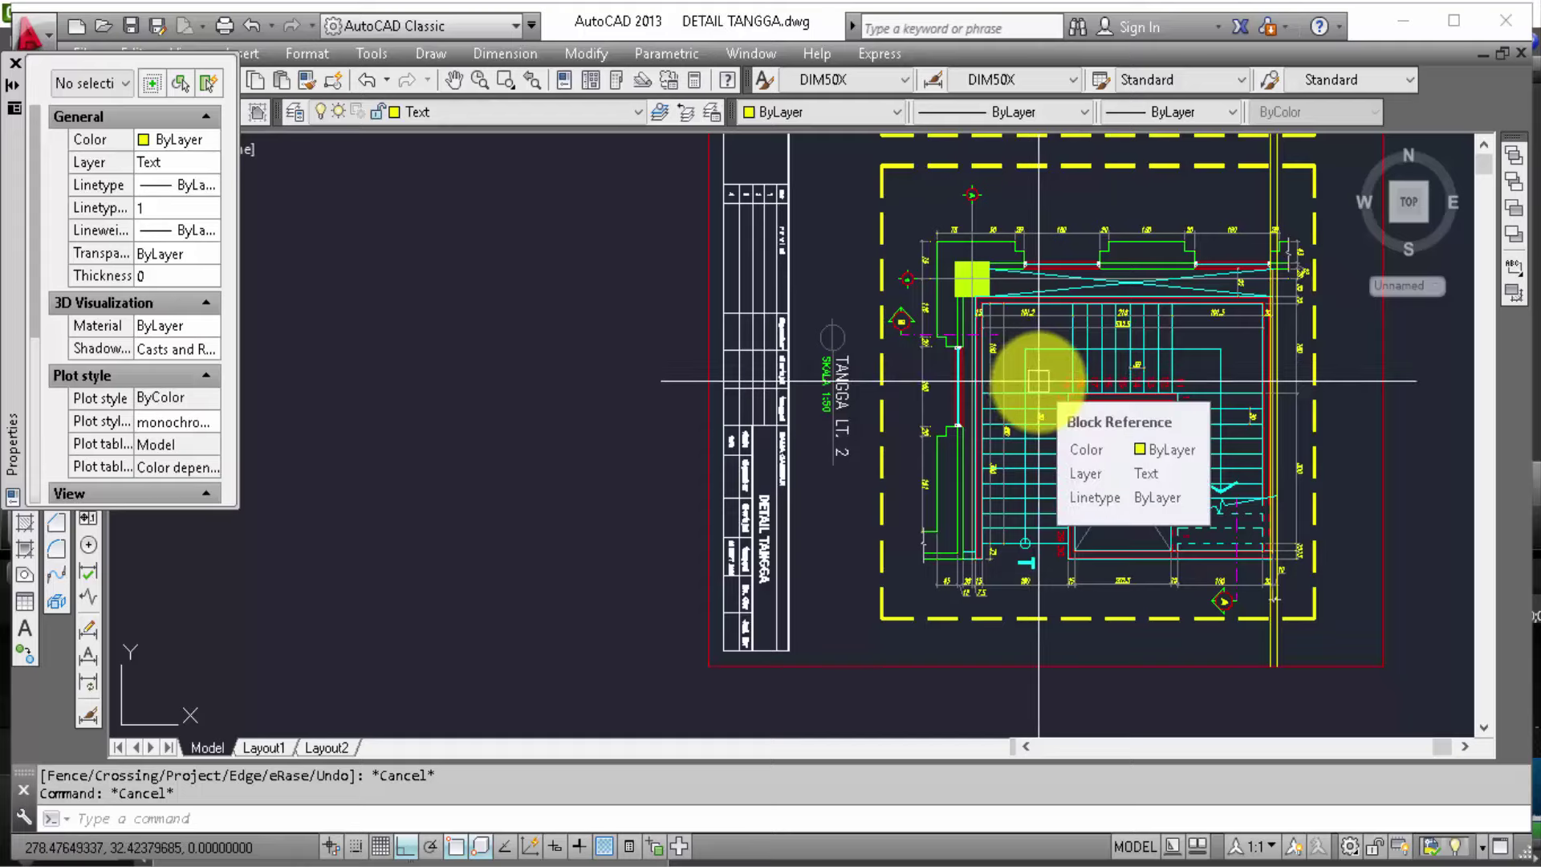
scroll(1038, 381, "down", 3)
scroll(1033, 361, "down", 1)
scroll(1033, 378, "down", 4)
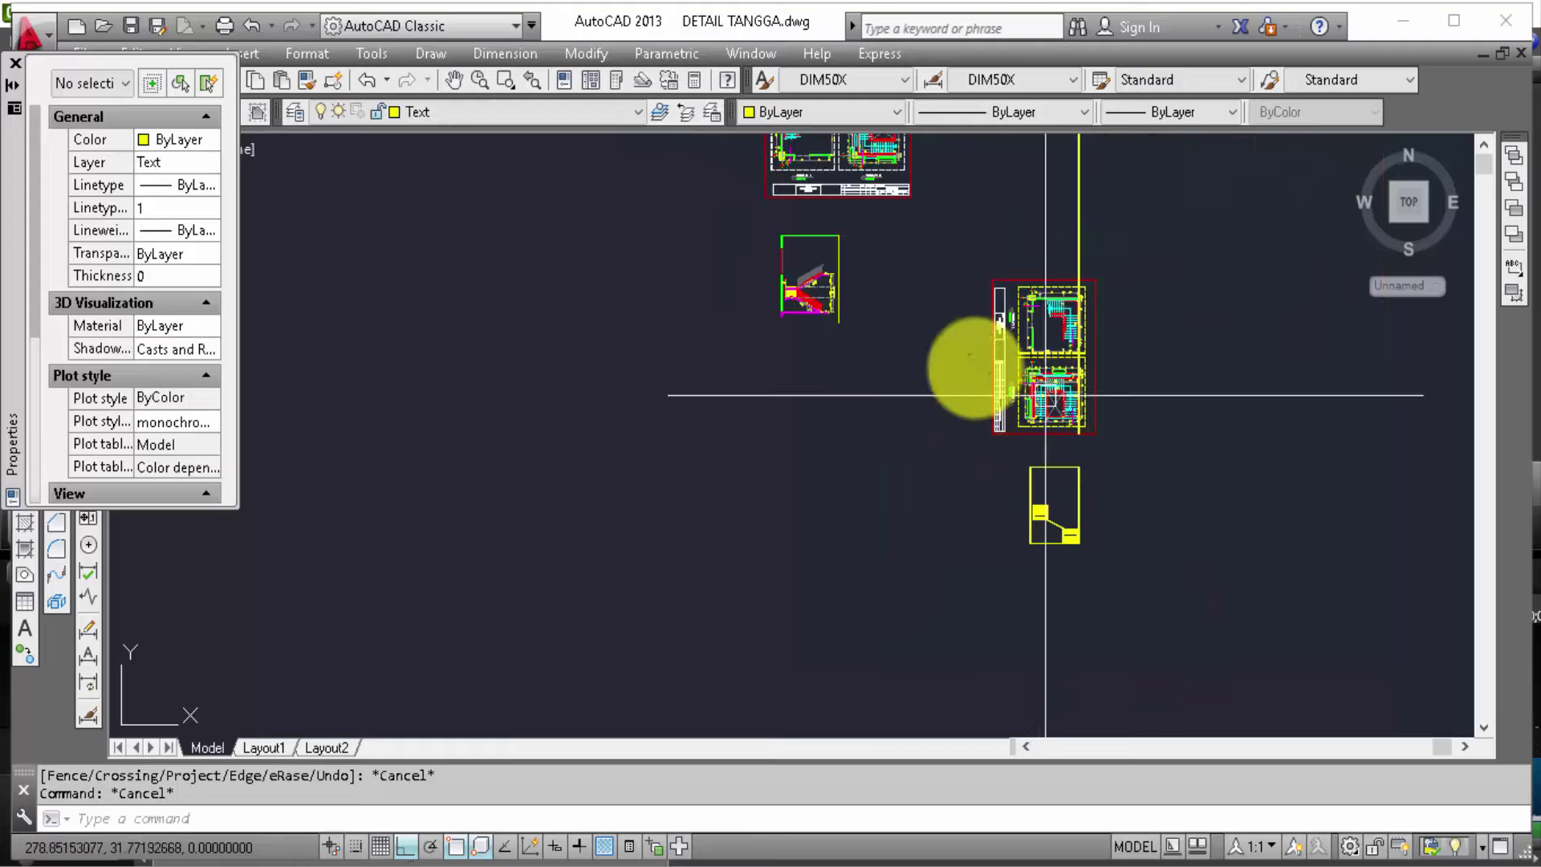
scroll(804, 277, "up", 1)
scroll(792, 292, "up", 2)
scroll(774, 233, "up", 2)
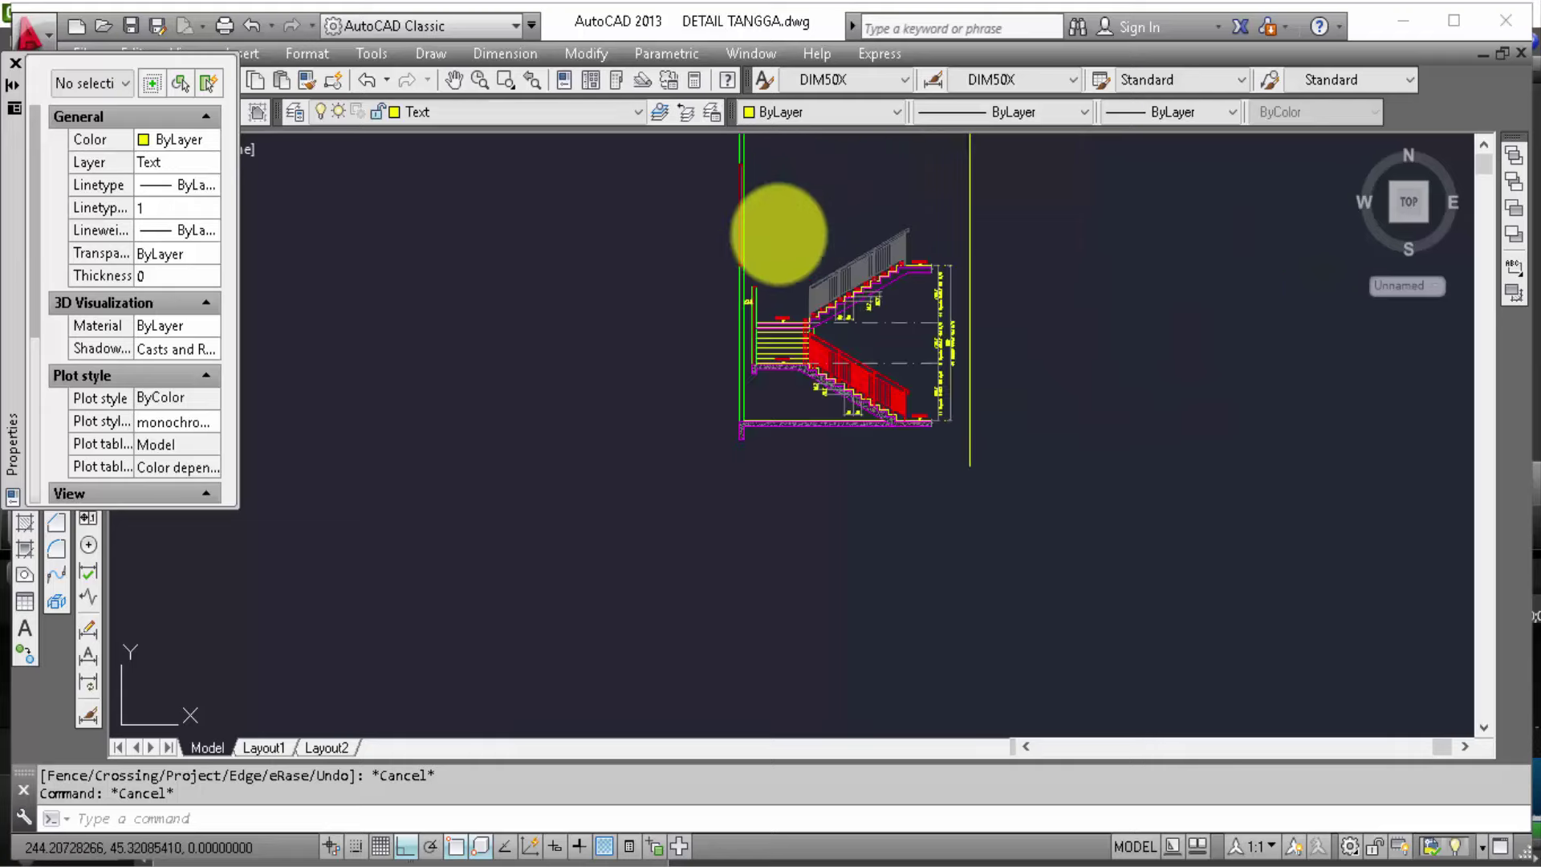
scroll(777, 233, "up", 2)
scroll(716, 269, "up", 1)
scroll(722, 296, "up", 1)
scroll(730, 303, "up", 3)
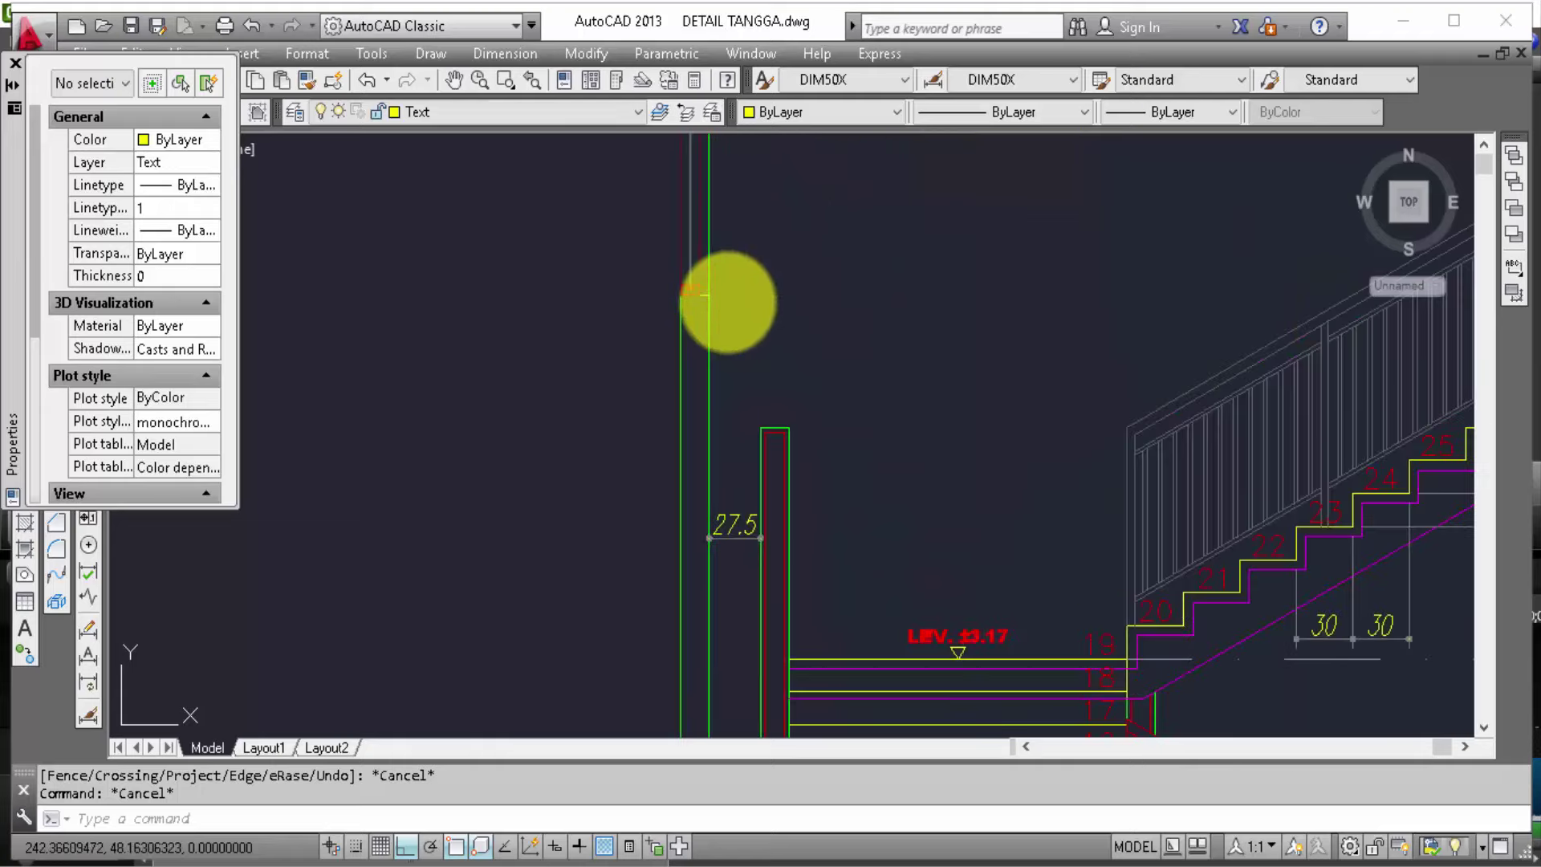
scroll(728, 303, "up", 2)
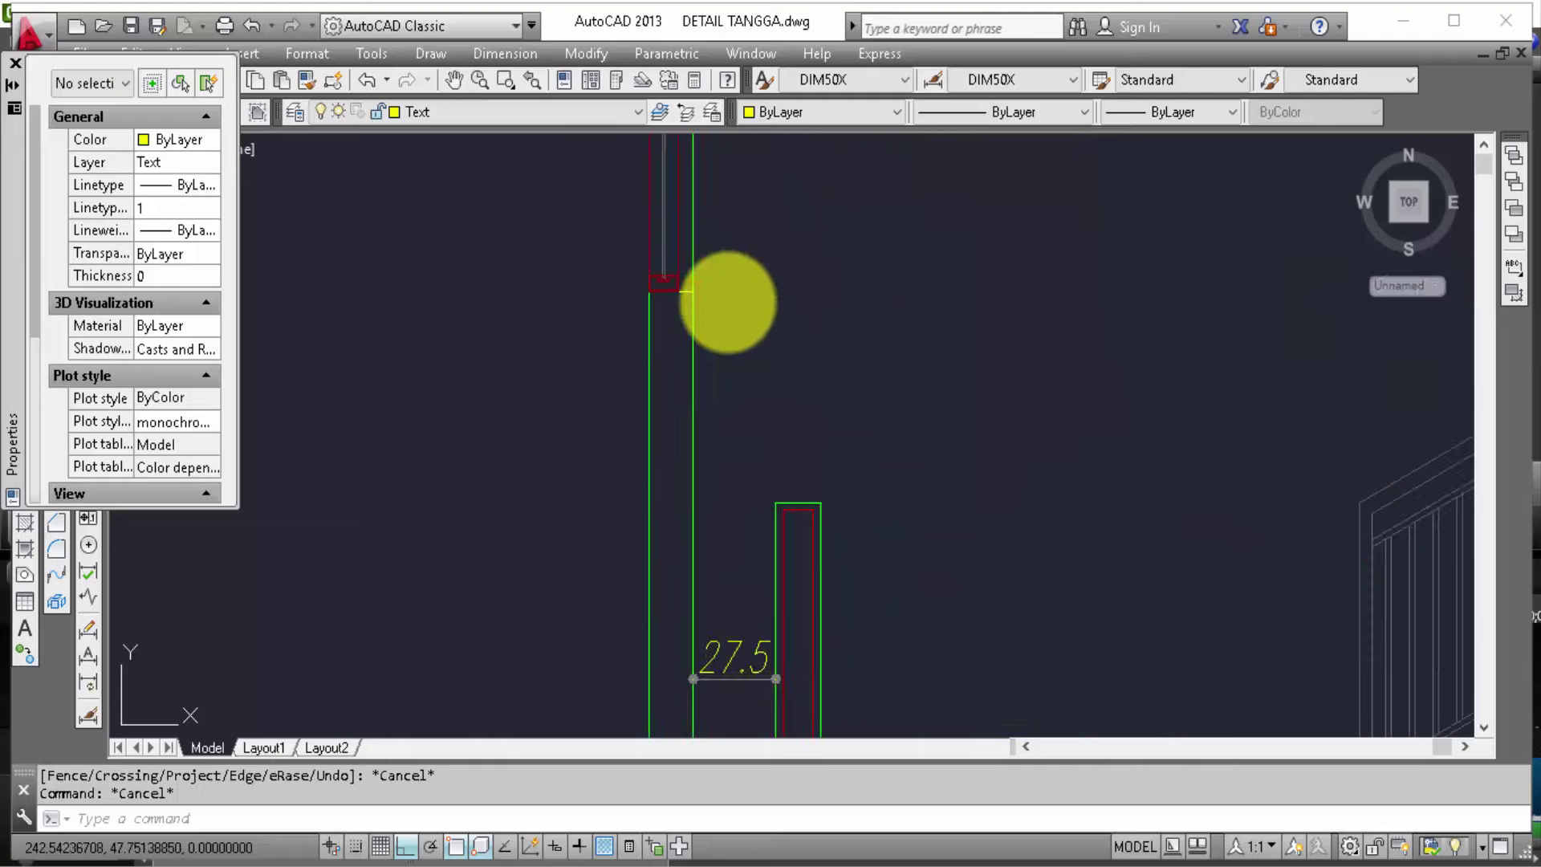
left_click(682, 279)
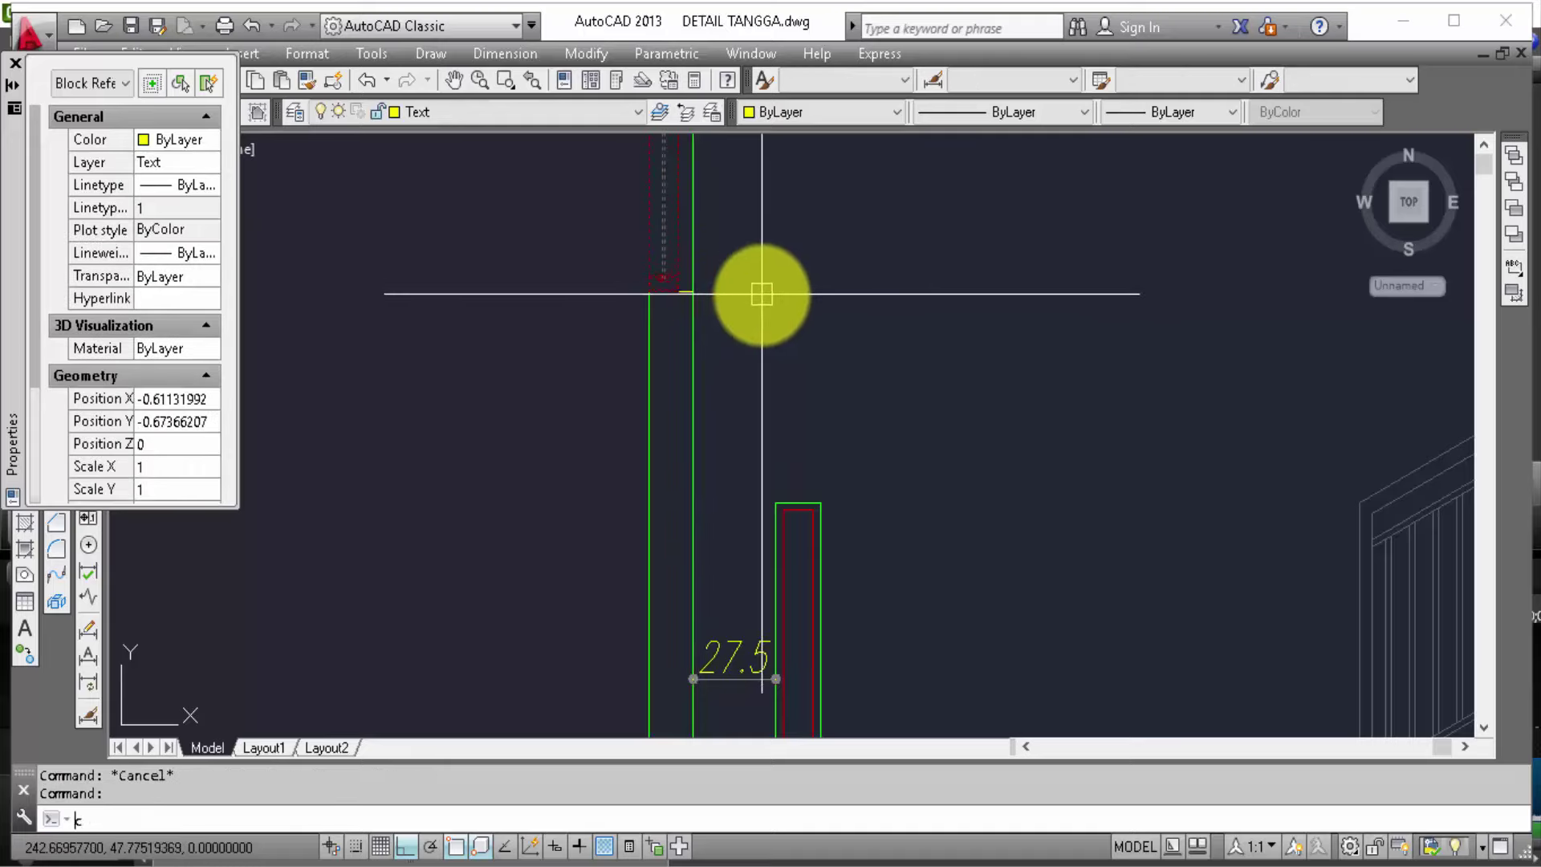
type("o")
key("Return")
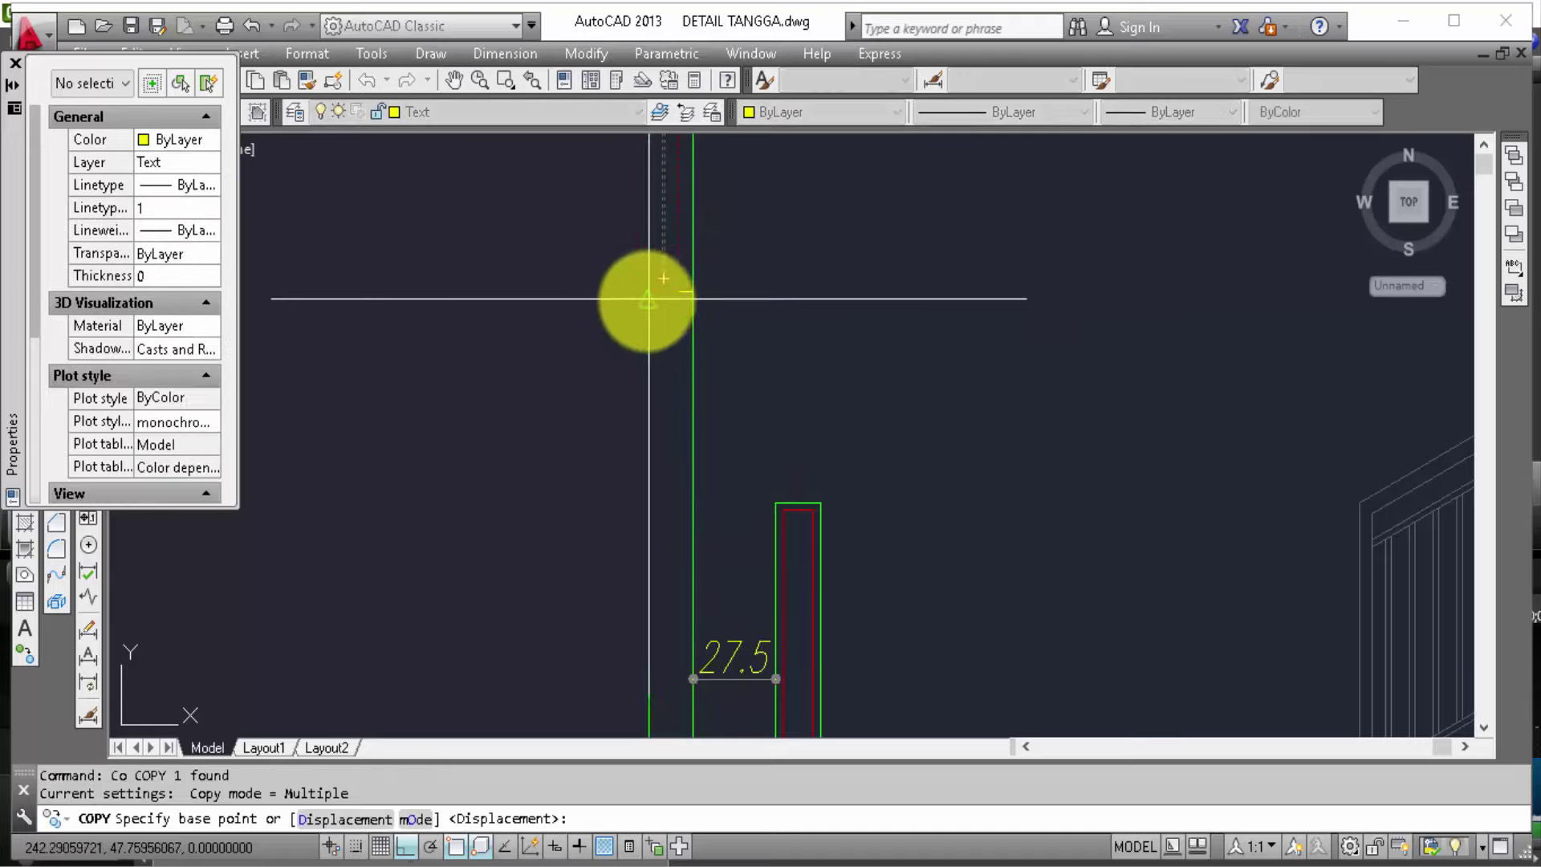
scroll(648, 299, "up", 2)
left_click(649, 291)
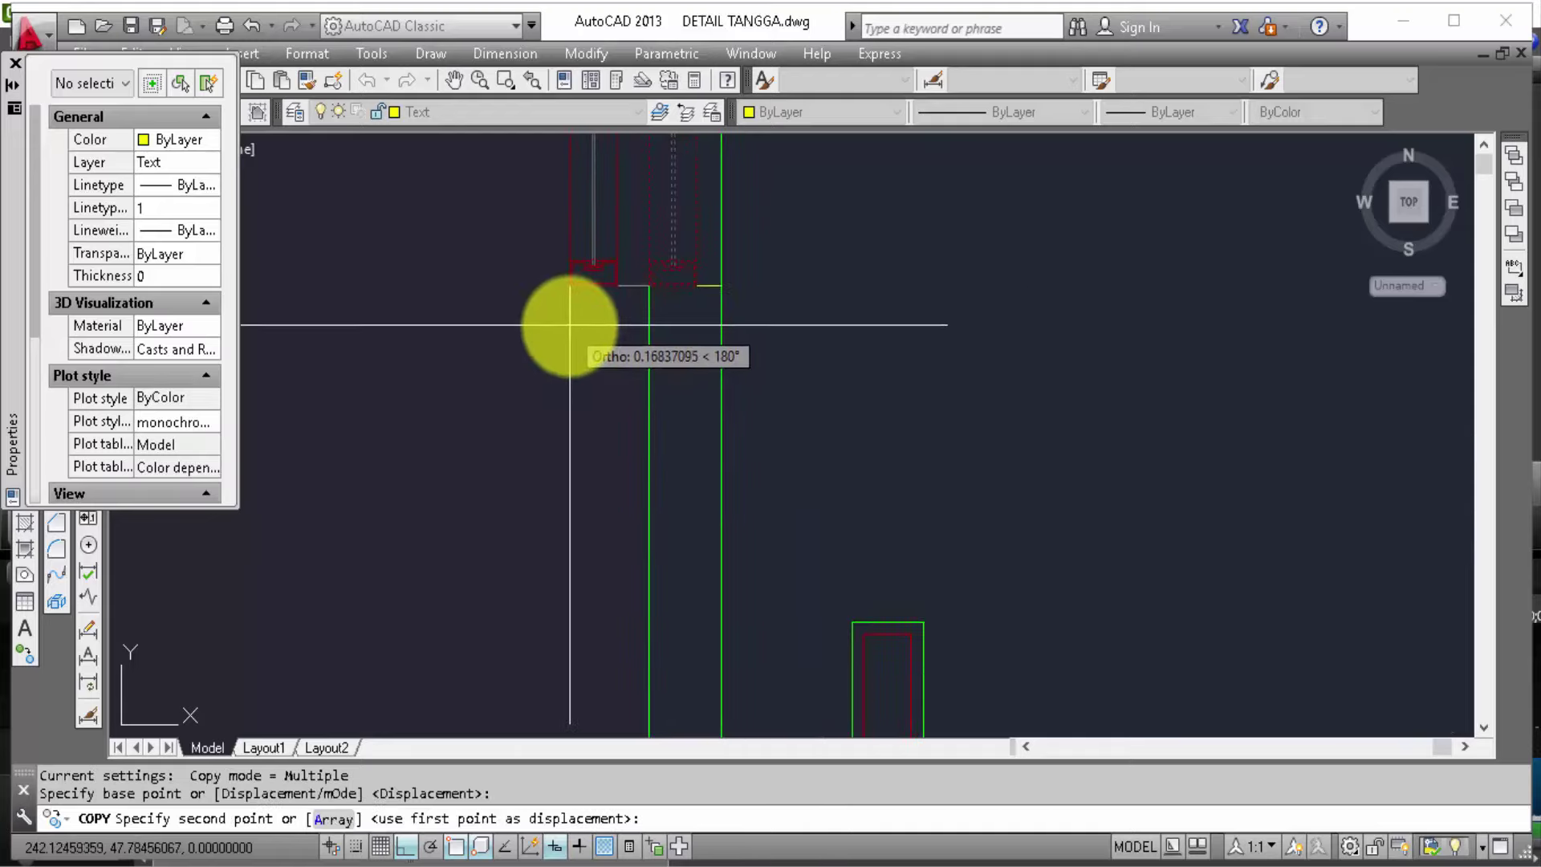
Step: Place the red block copy on the corner of the new stair outline below the plans
scroll(570, 316, "down", 3)
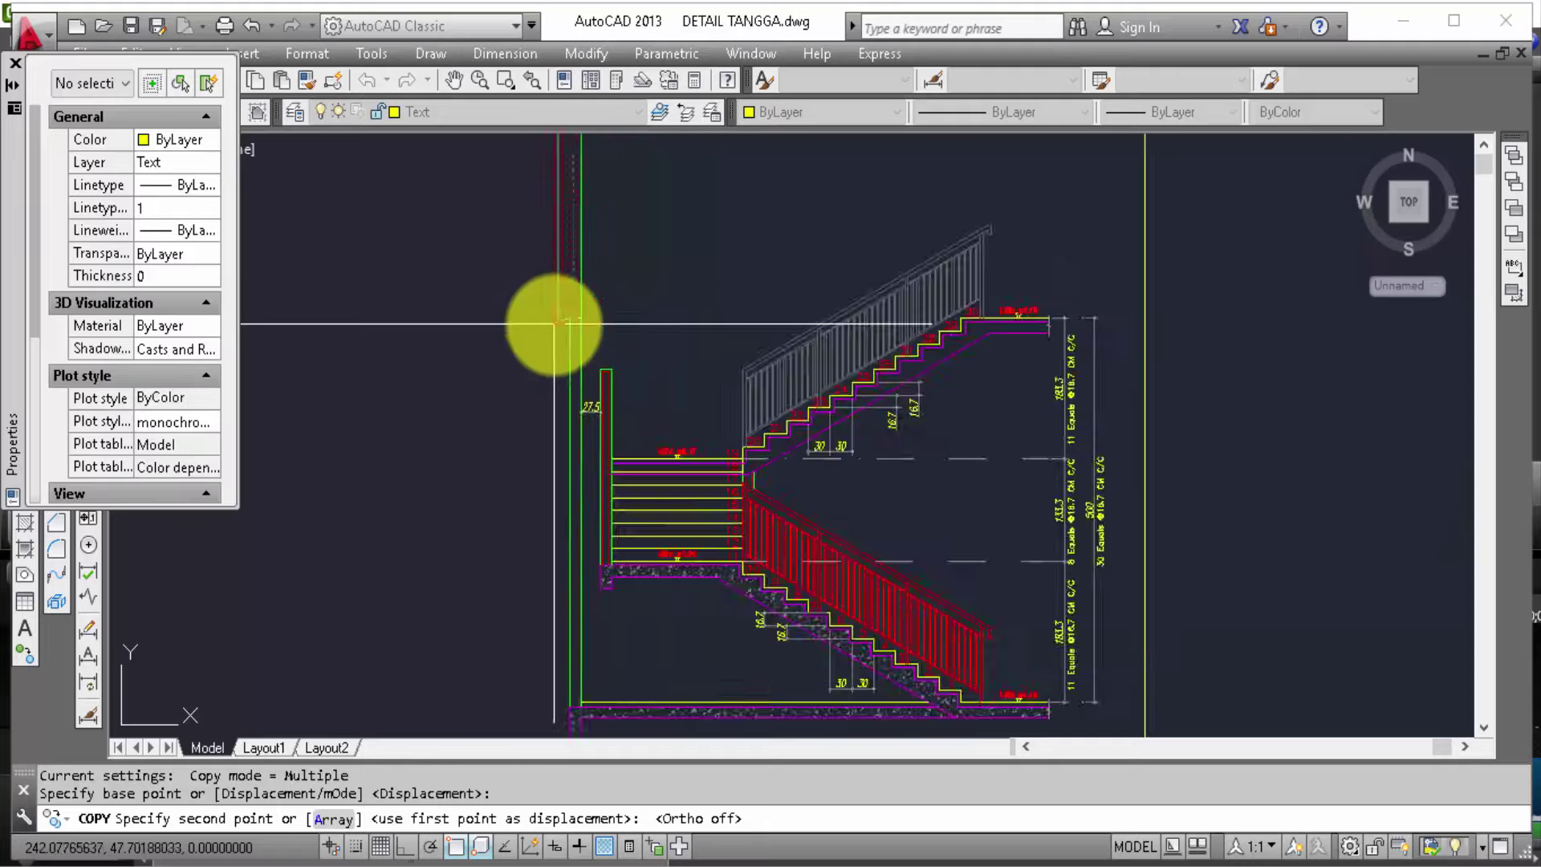
scroll(550, 326, "down", 3)
middle_click_drag(1243, 347, 1047, 129)
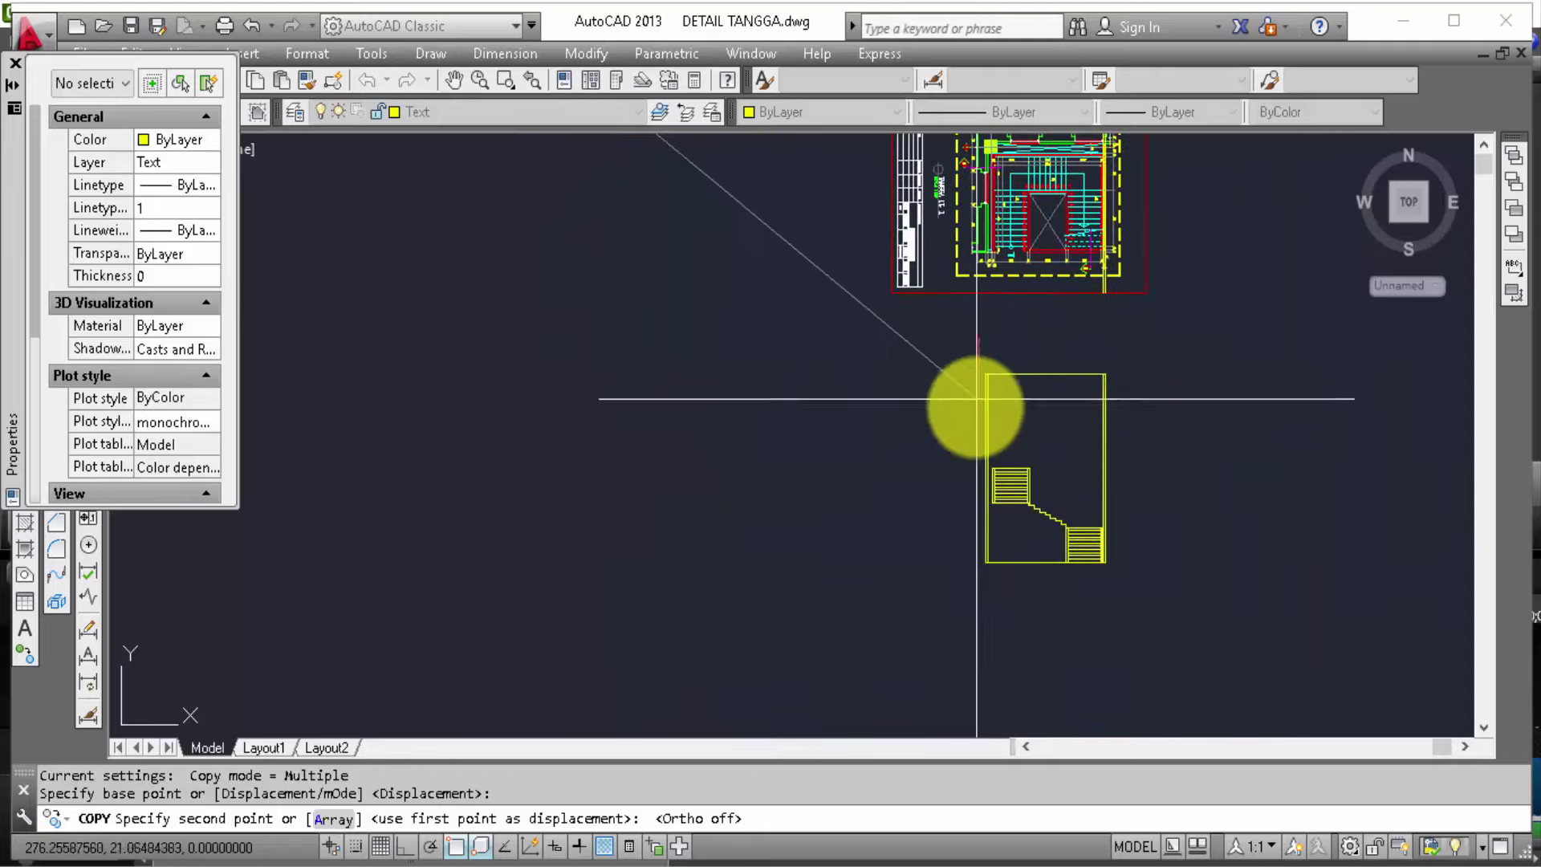
scroll(1022, 458, "up", 3)
scroll(1052, 457, "up", 2)
scroll(1037, 480, "up", 2)
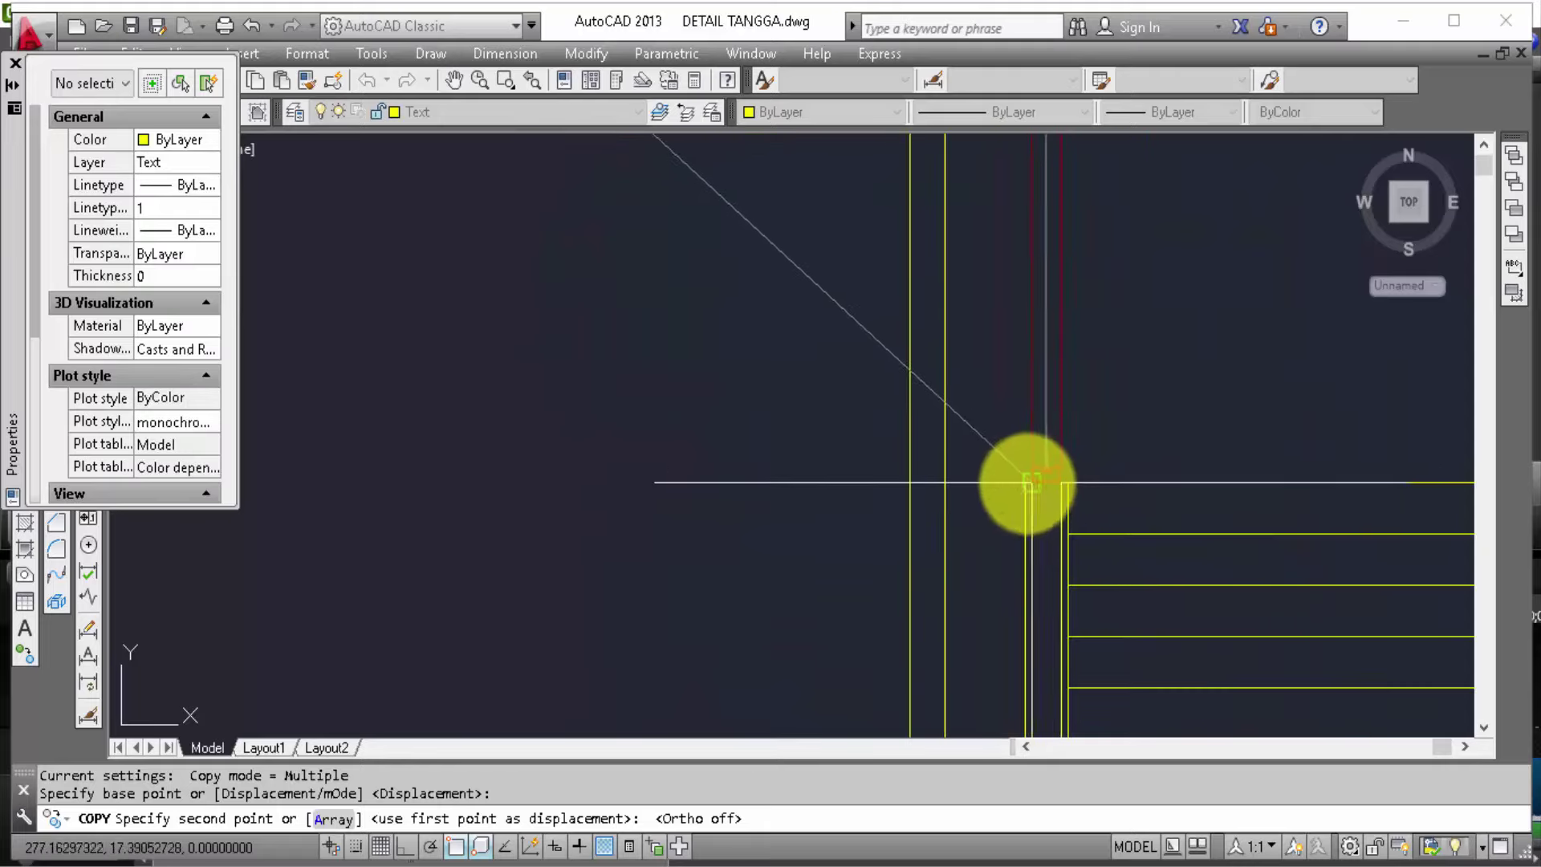
left_click(1025, 484)
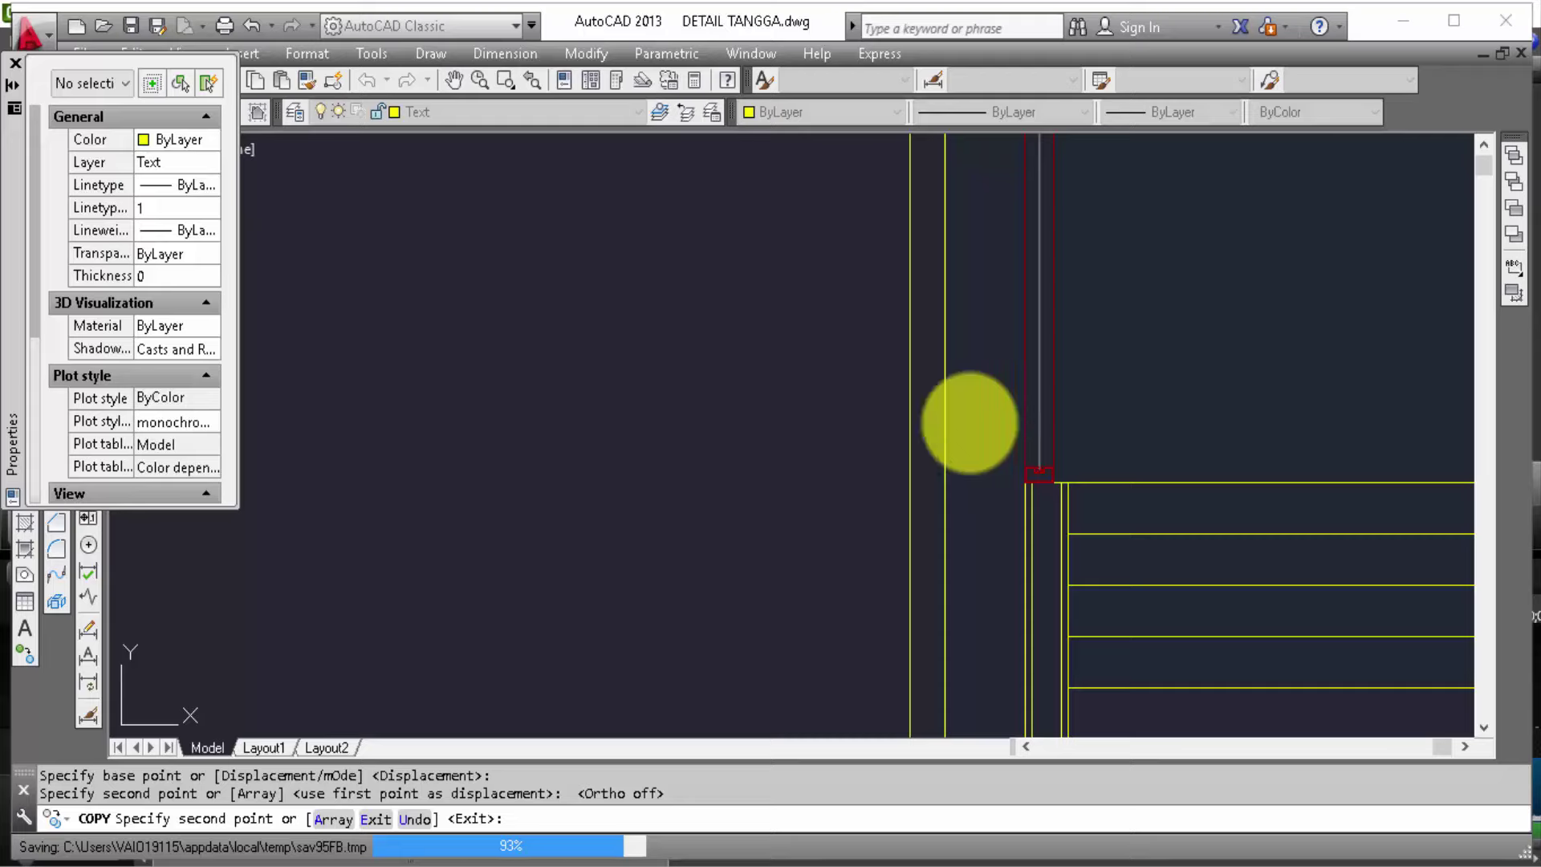
Step: Move the small block beside the column from its corner onto the column line
left_click(957, 419)
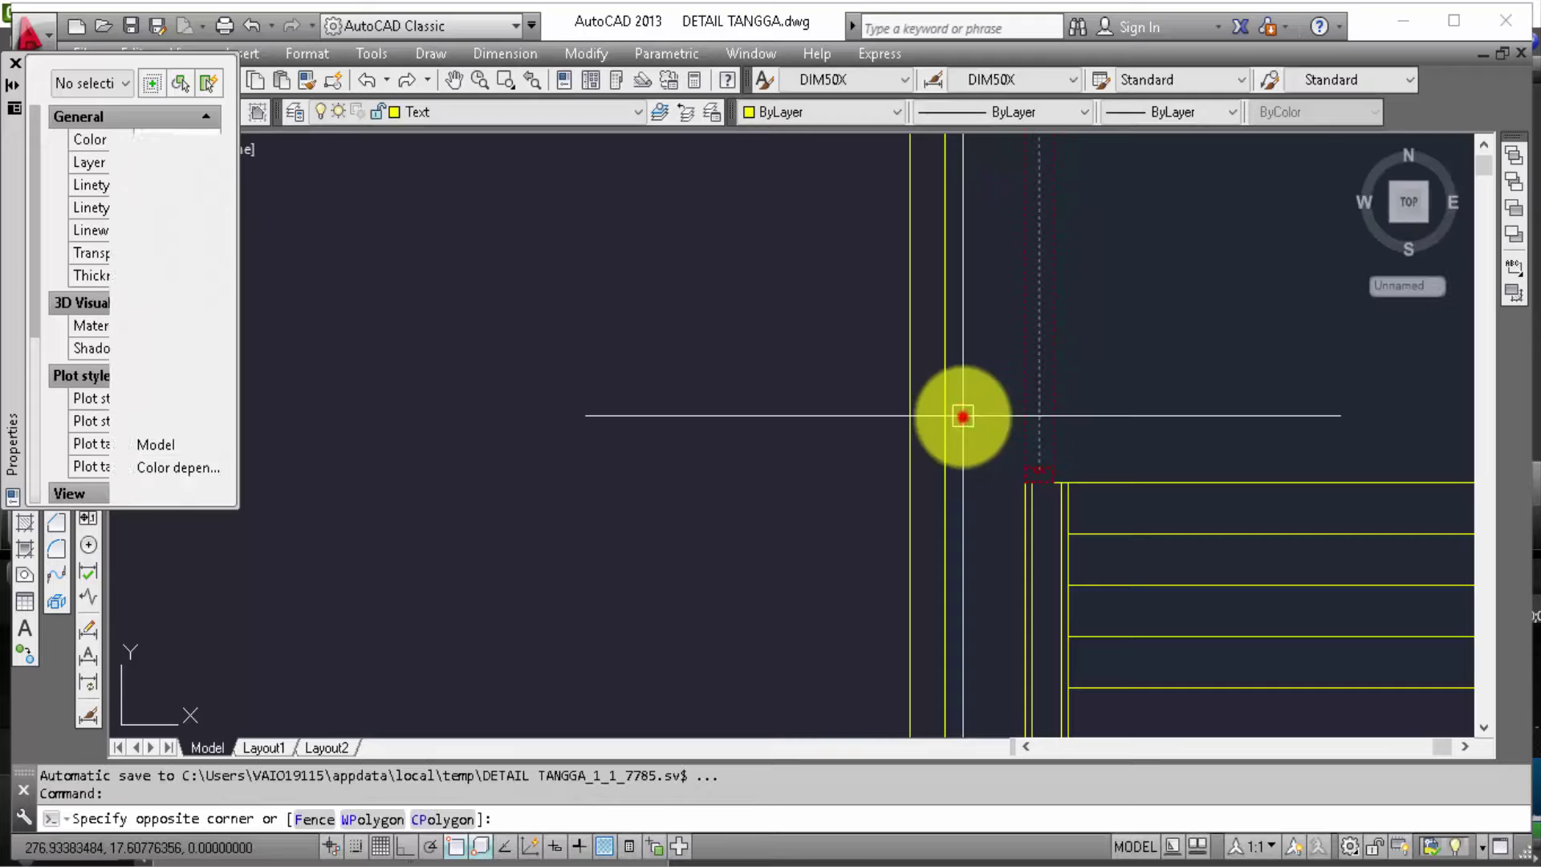
type("m")
key("Return")
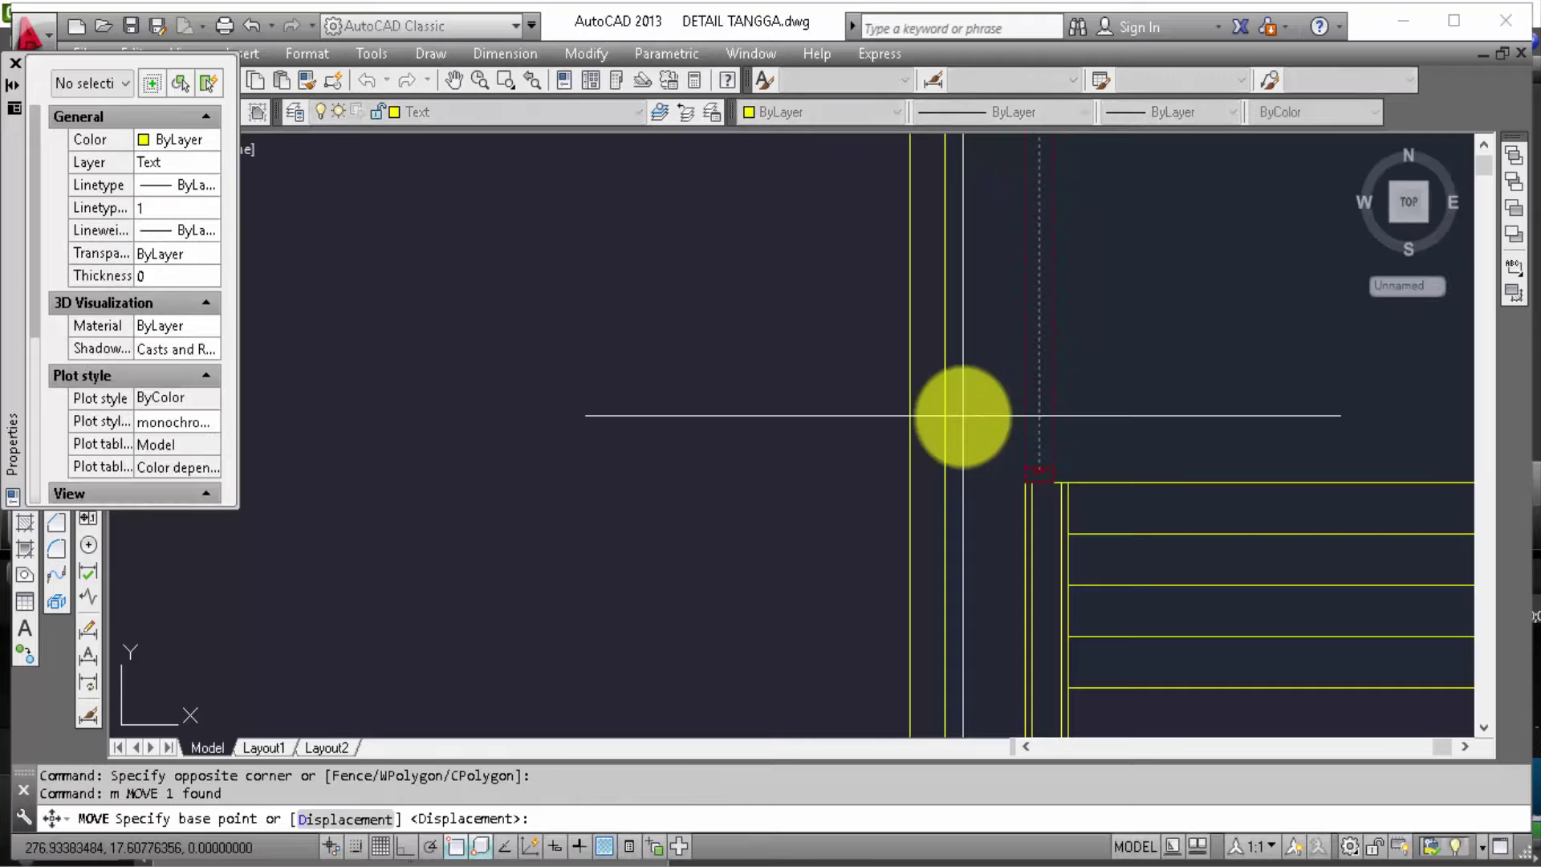
scroll(1025, 476, "up", 4)
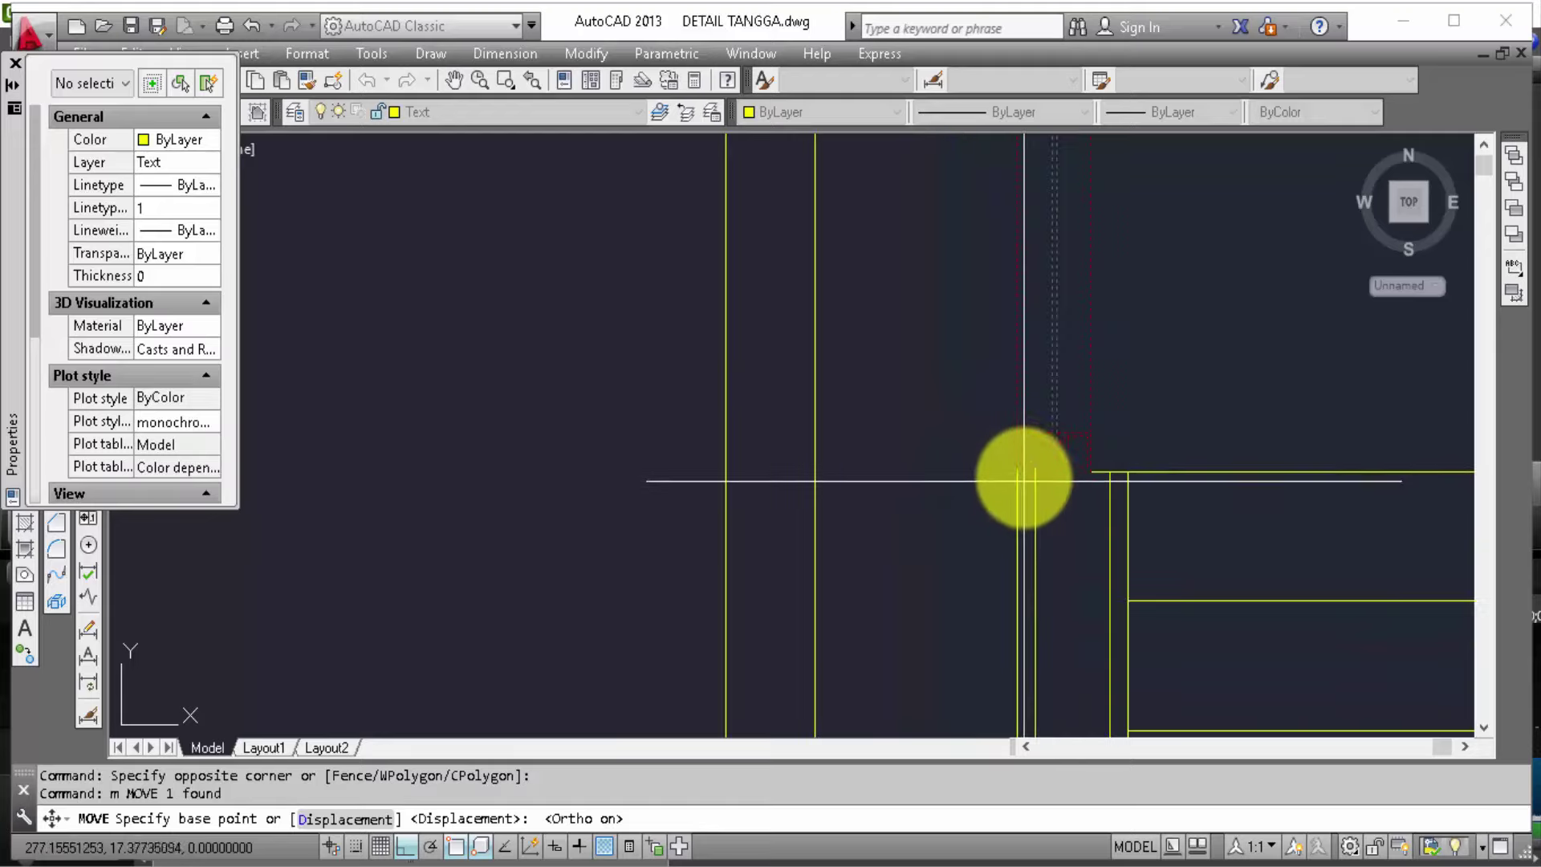
left_click(1021, 472)
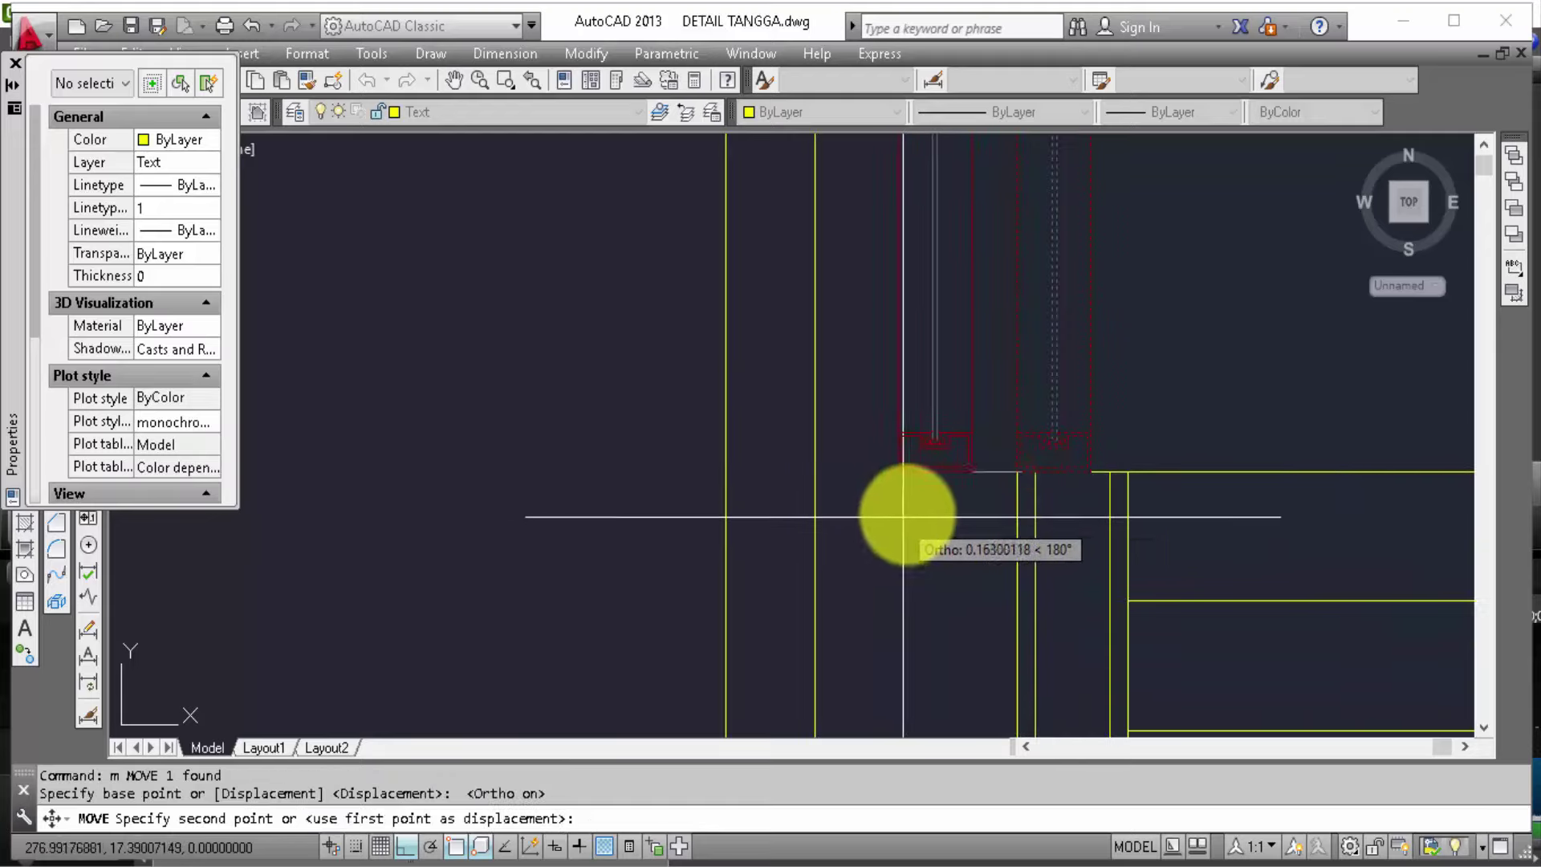
key("Escape")
left_click(1141, 420)
left_click(1043, 384)
type("m")
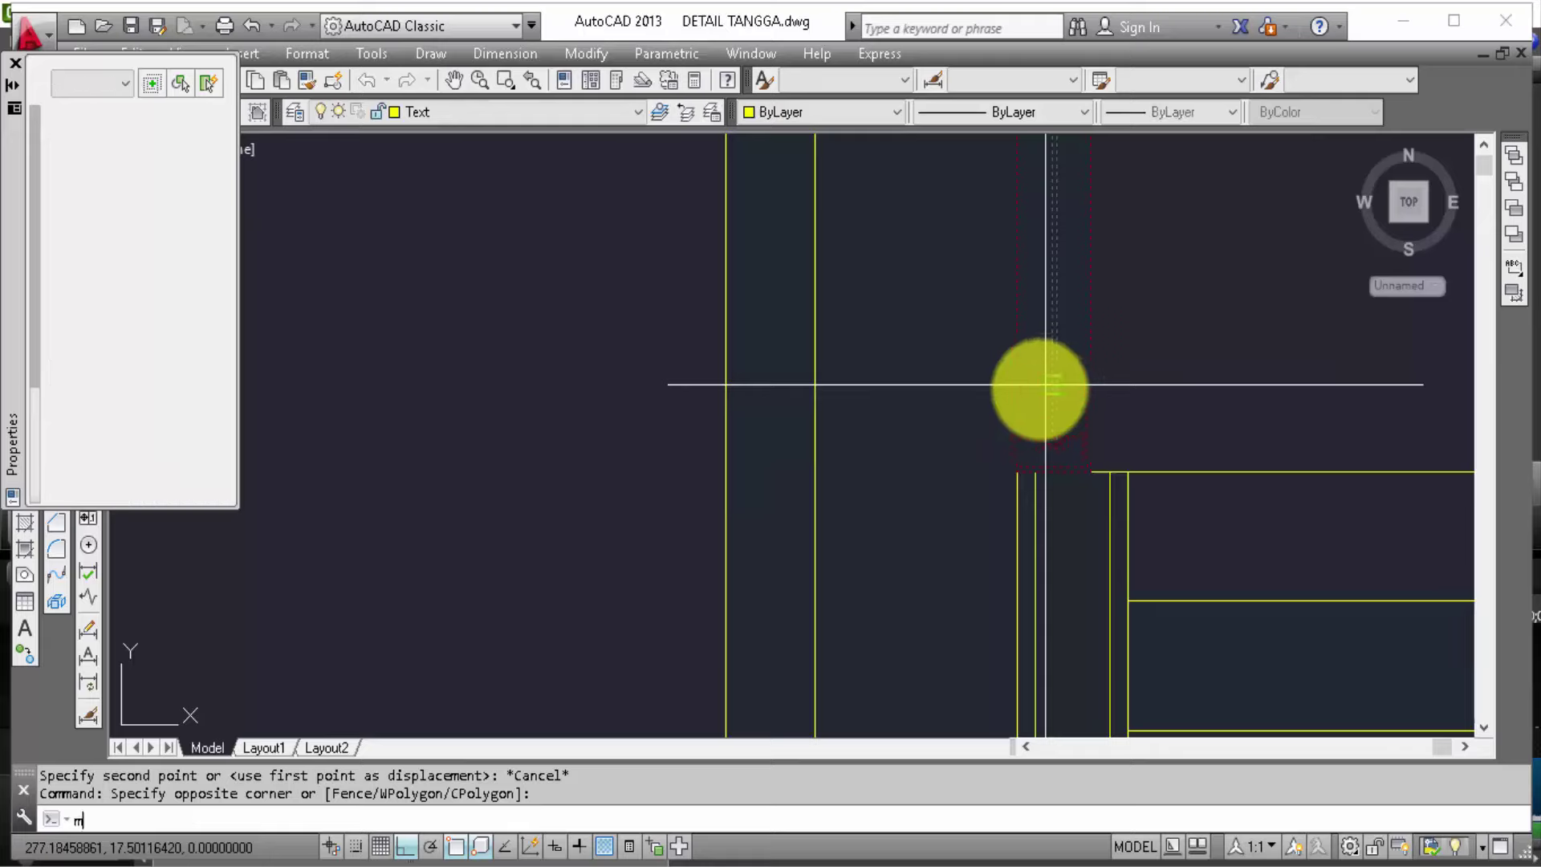
key("Return")
scroll(1034, 472, "up", 4)
left_click(1054, 459)
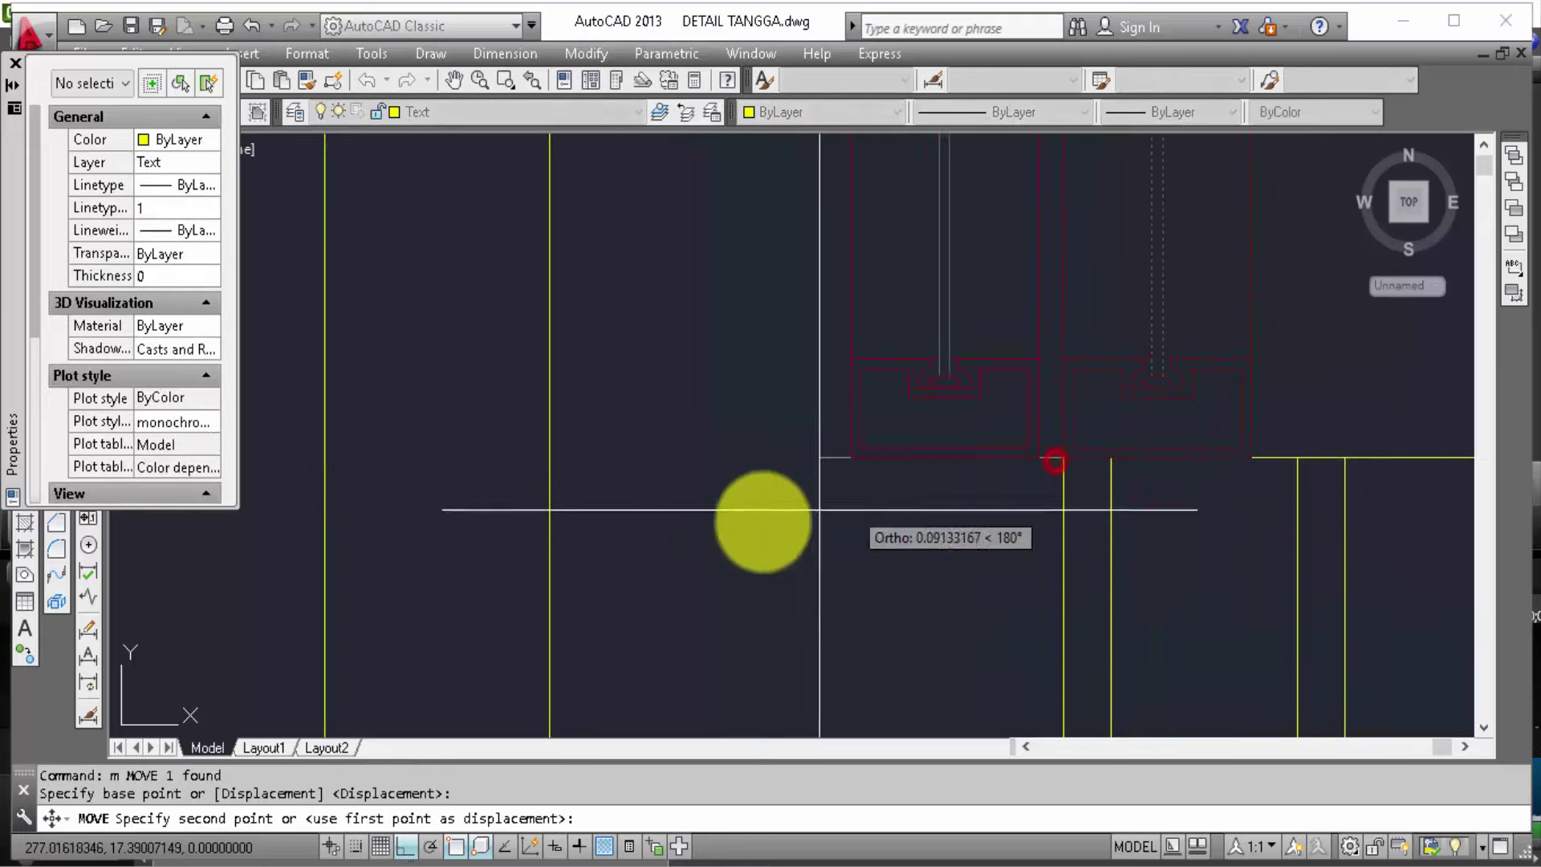
scroll(1266, 472, "down", 3)
scroll(898, 434, "up", 3)
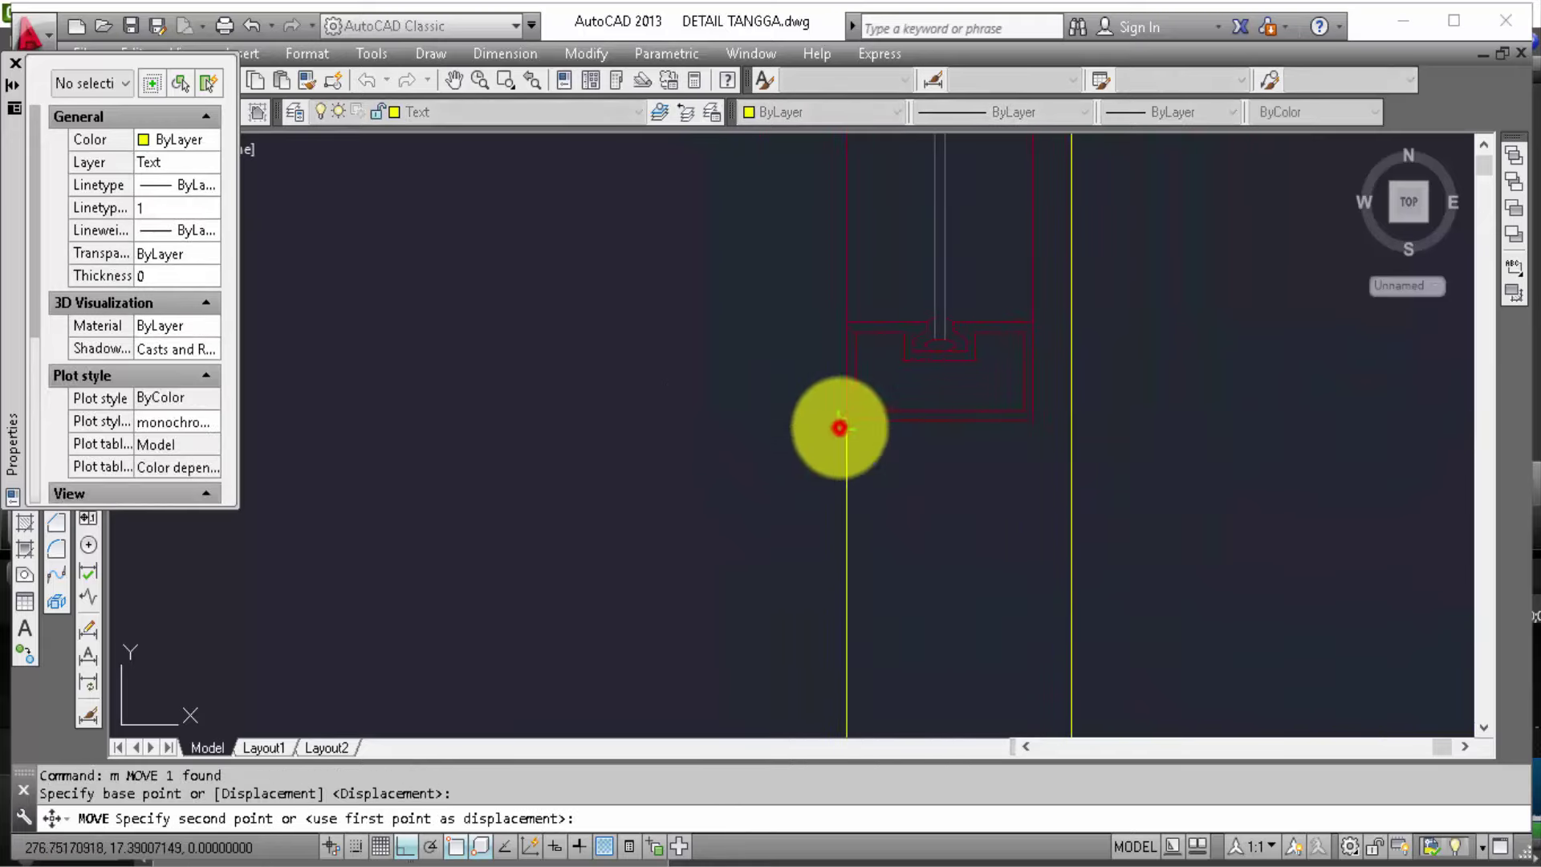
left_click(839, 428)
Step: Draw a short horizontal line from the snapped endpoint beside the column
scroll(999, 471, "down", 2)
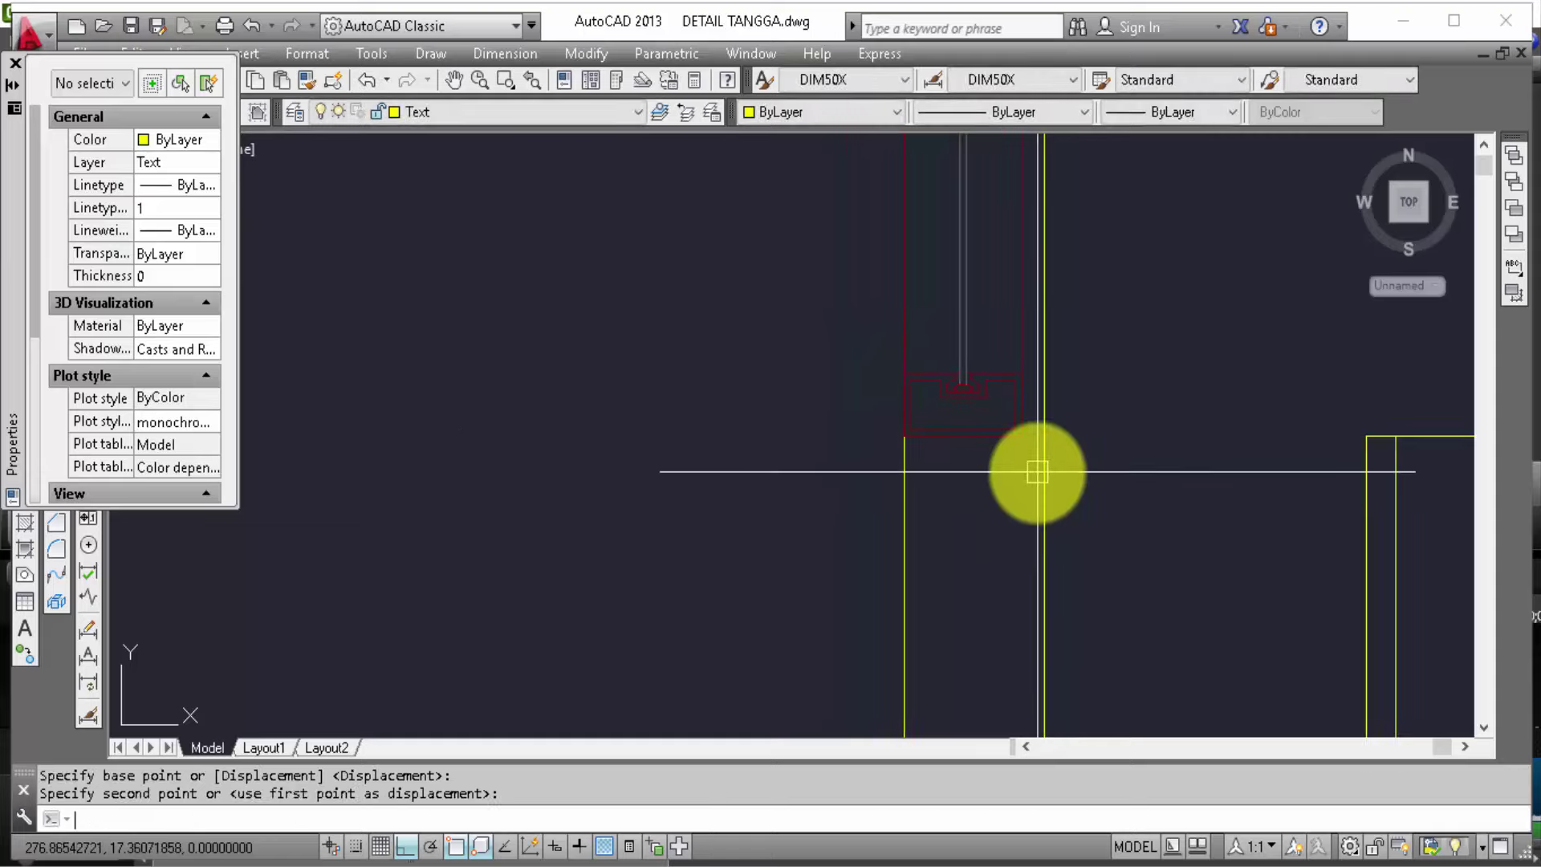
type("l")
key("Return")
left_click(904, 437)
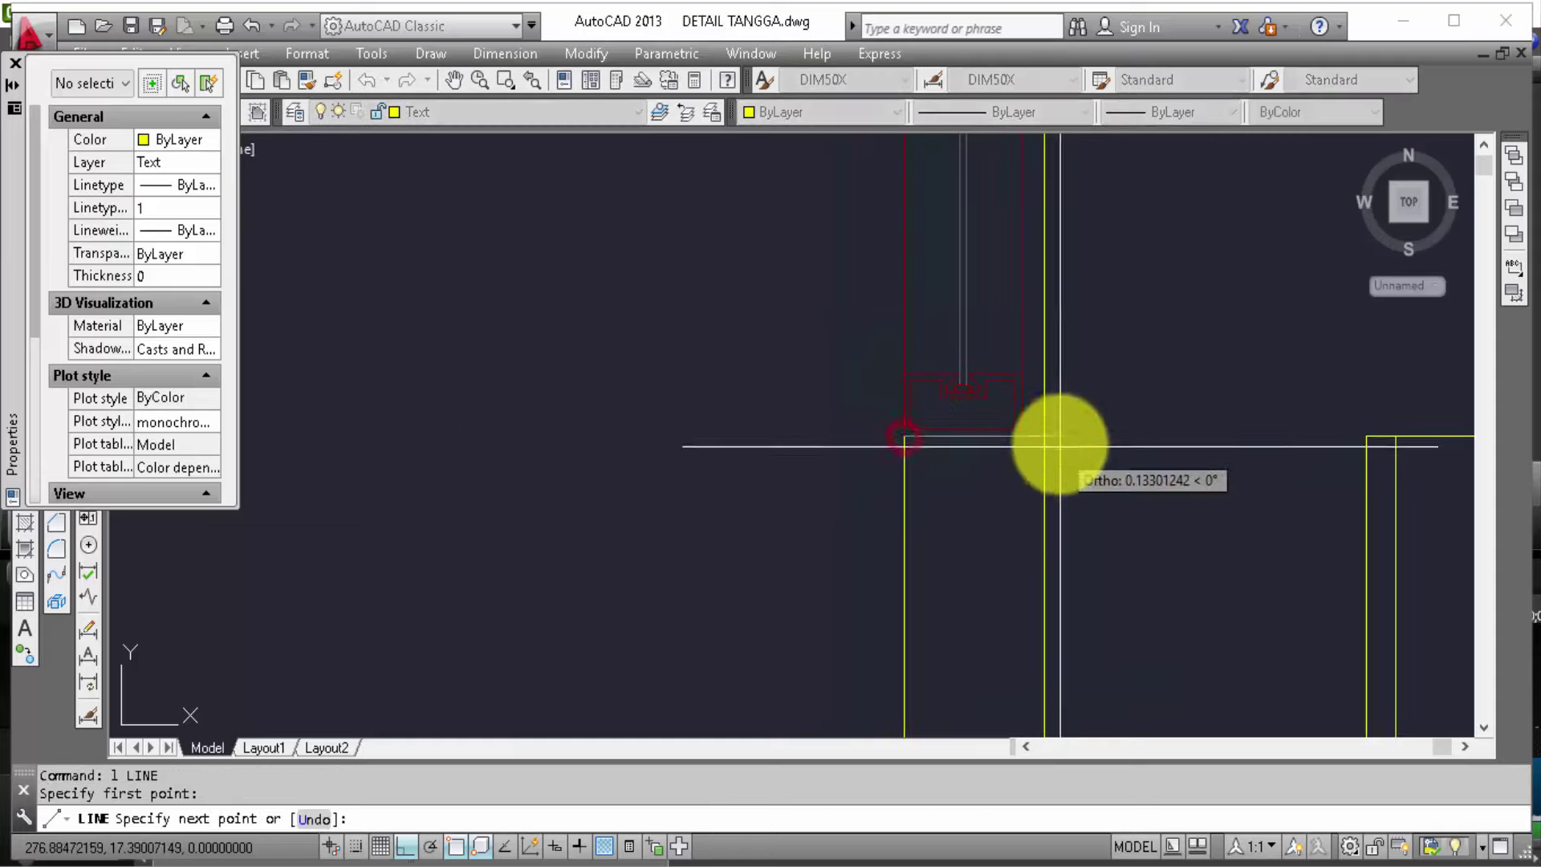
left_click(1060, 438)
key("Escape")
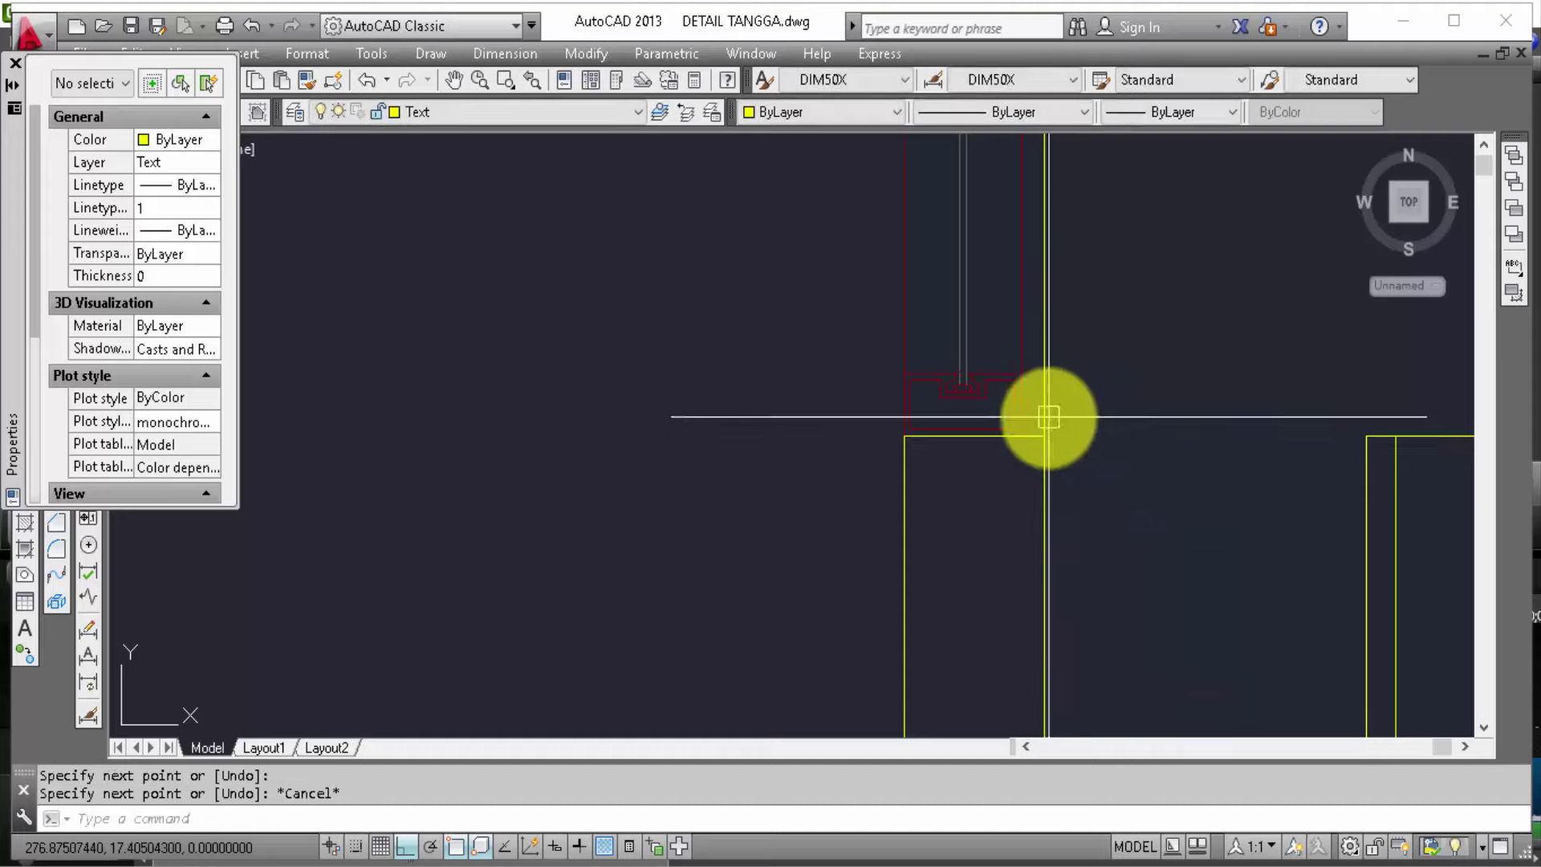
Step: Erase the two yellow construction rays with a crossing selection
scroll(1108, 550, "down", 3)
scroll(1114, 549, "down", 2)
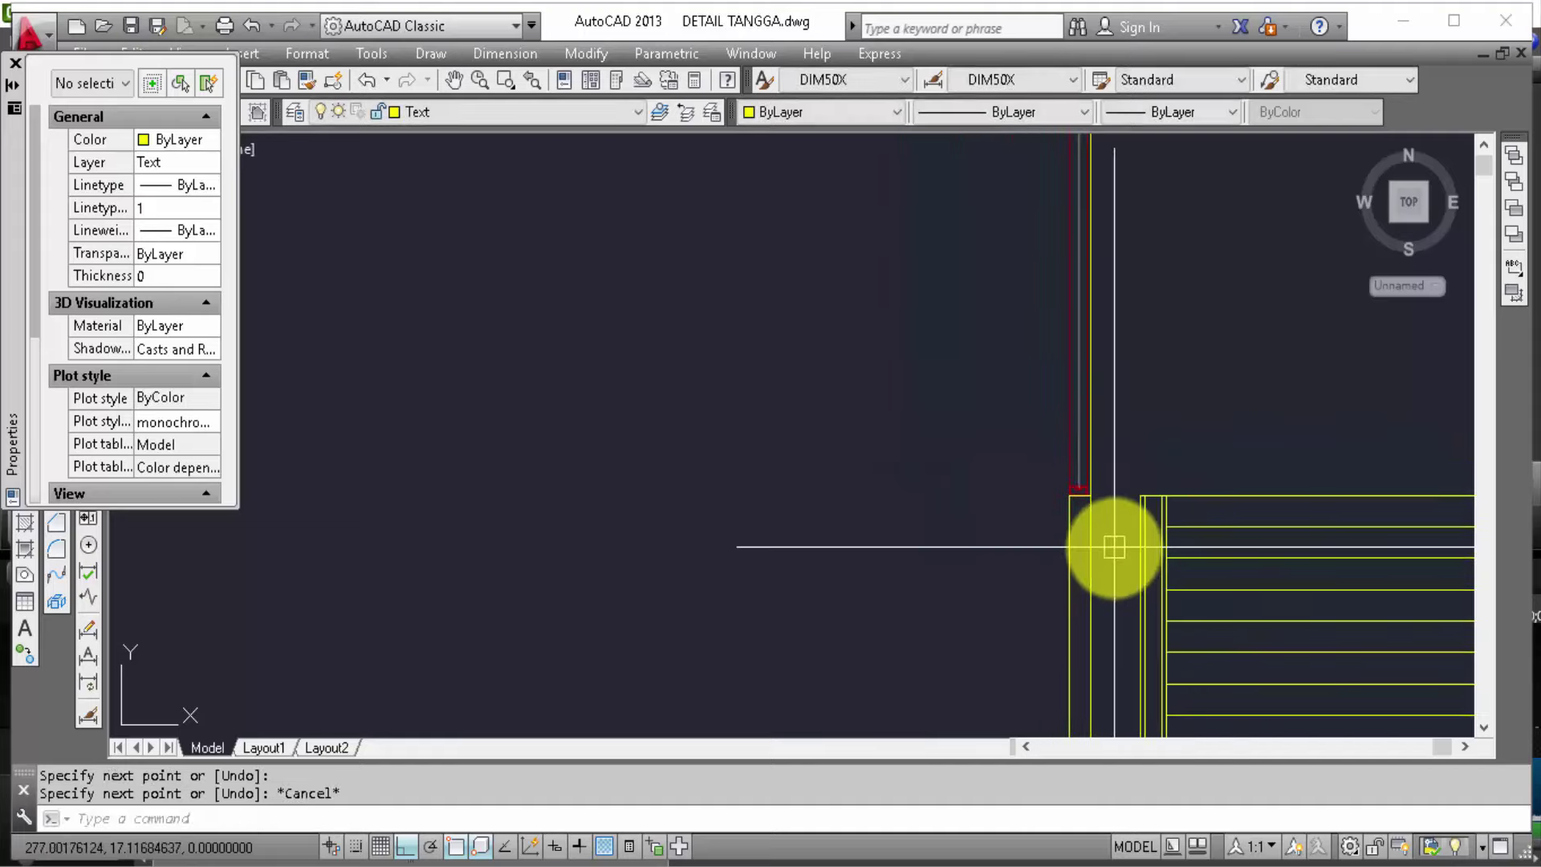
scroll(1114, 548, "down", 2)
scroll(1235, 499, "down", 2)
scroll(1238, 499, "down", 2)
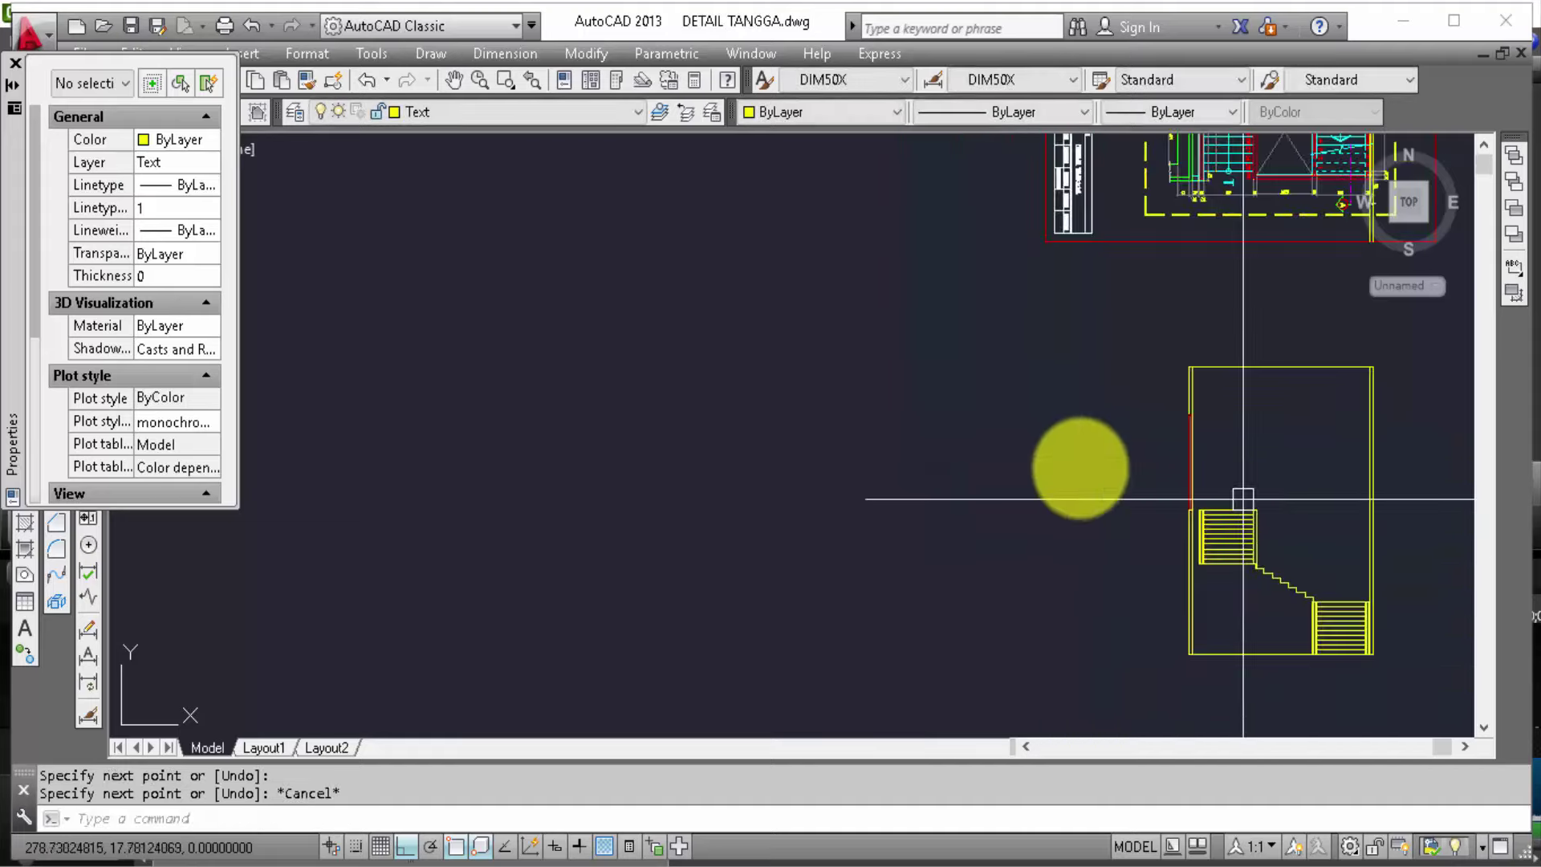
scroll(1157, 504, "down", 2)
scroll(1157, 504, "down", 2)
scroll(1157, 504, "down", 1)
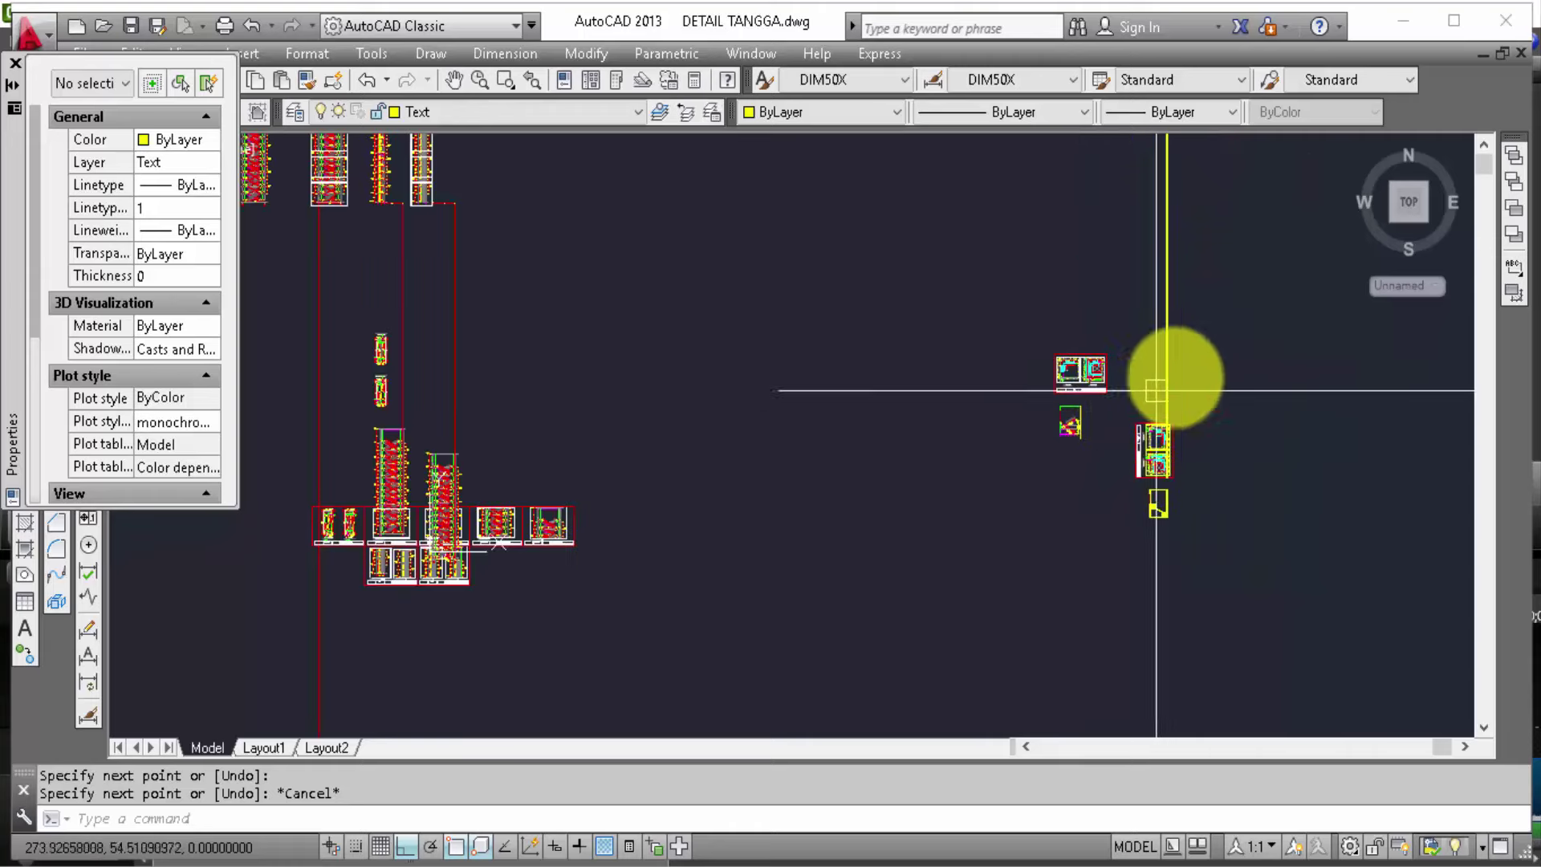
left_click(1204, 344)
left_click(1124, 295)
type("e")
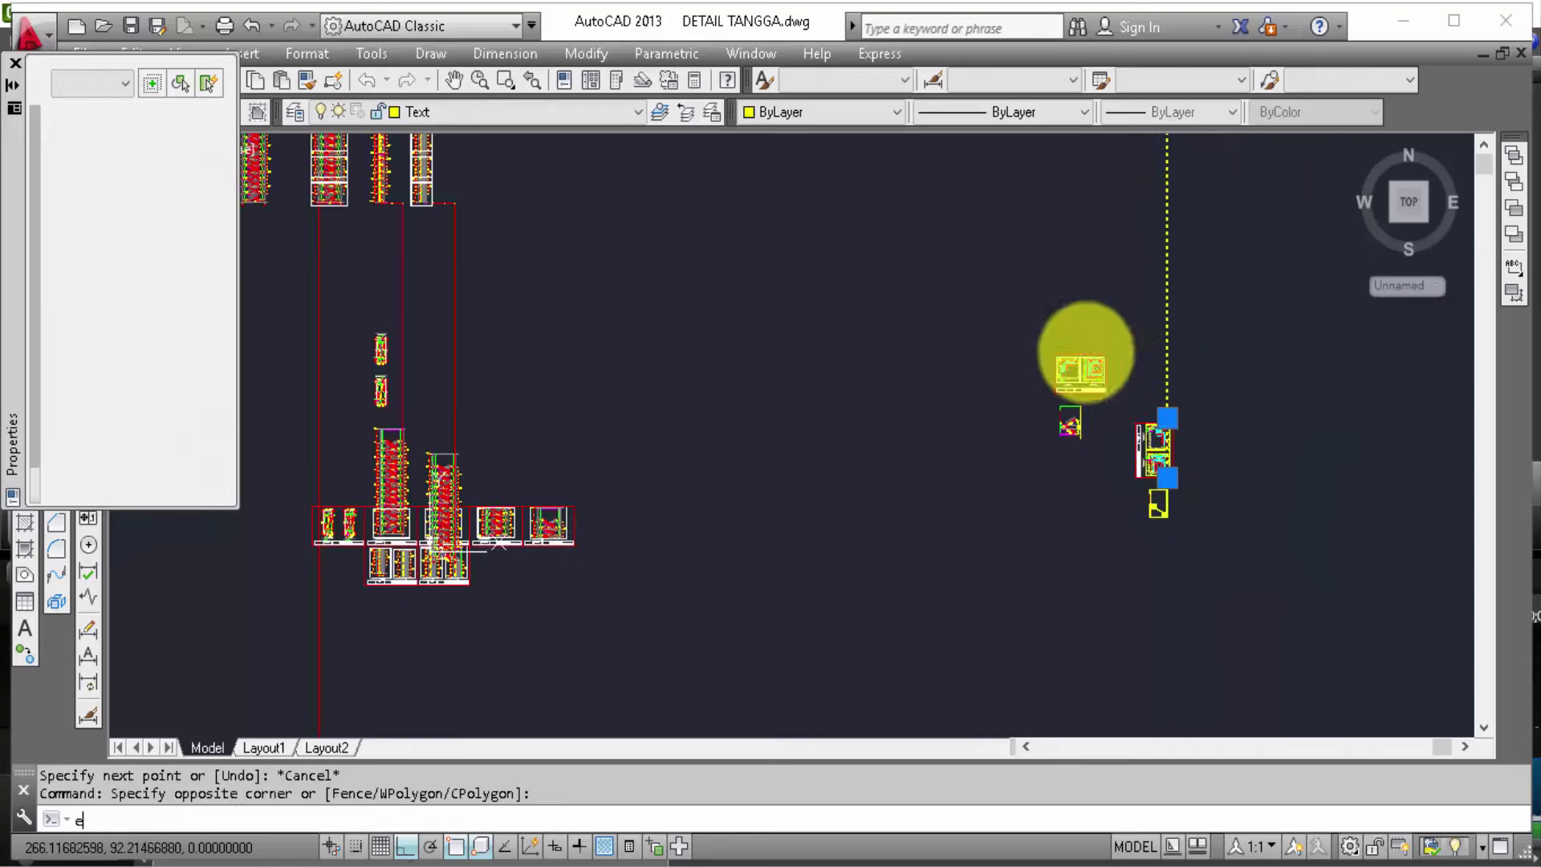
key("Return")
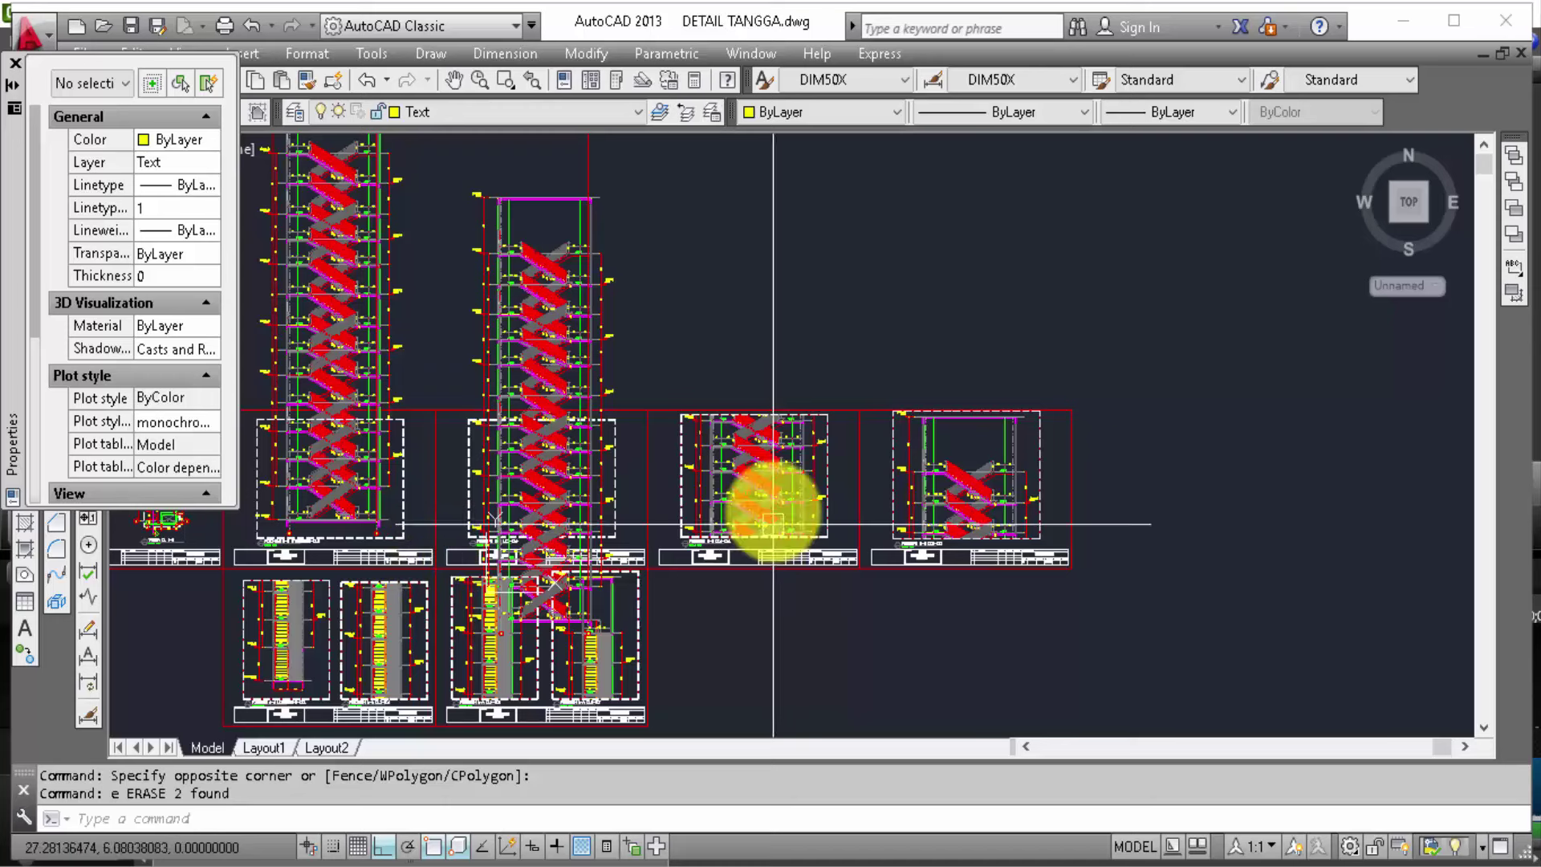
scroll(682, 613, "up", 1)
scroll(685, 623, "up", 1)
scroll(685, 622, "up", 2)
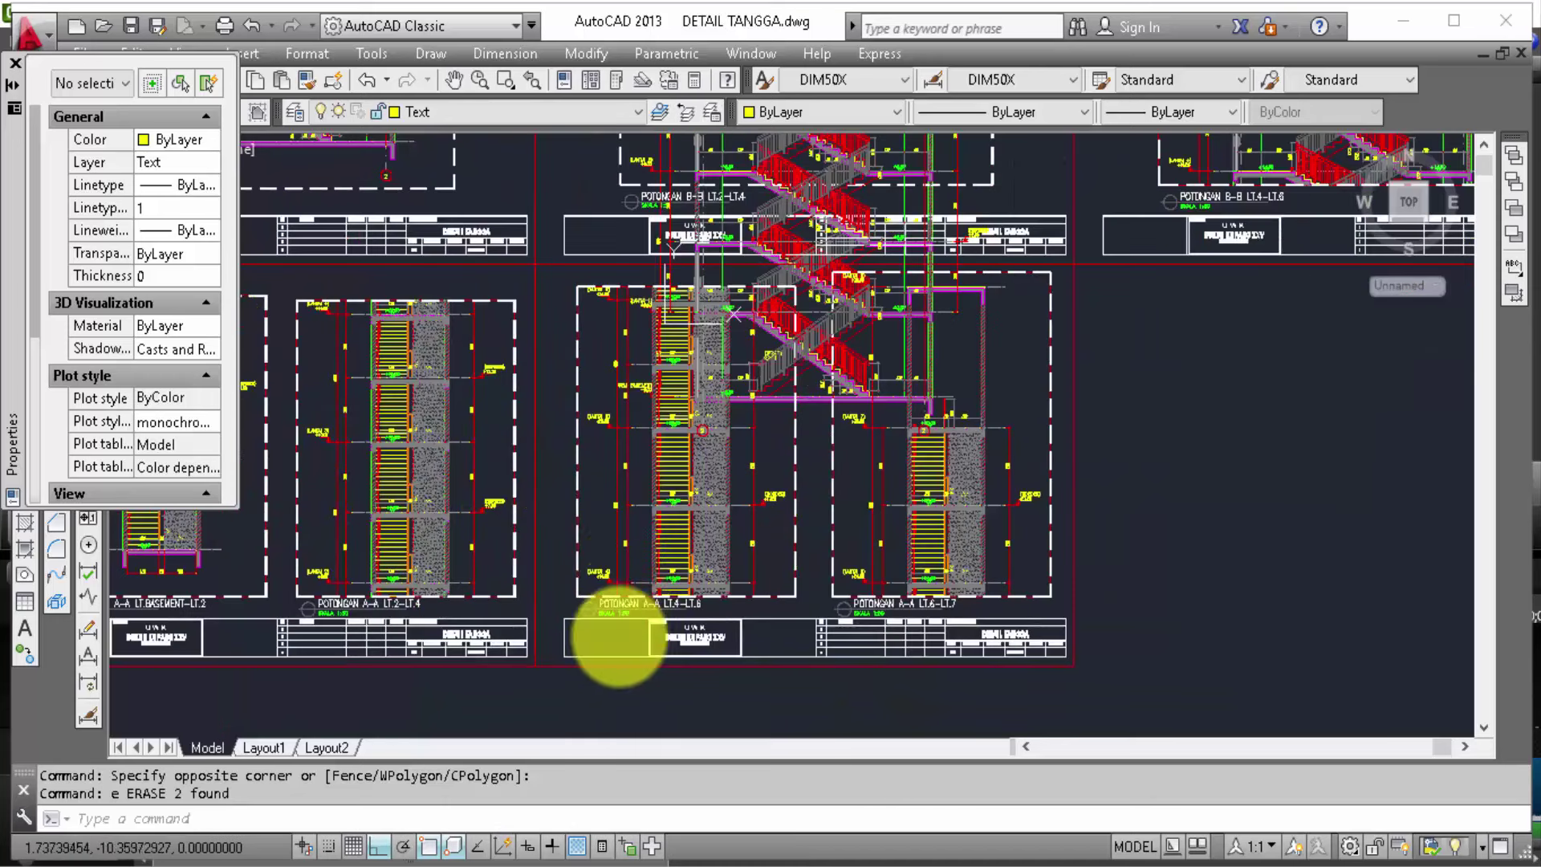
scroll(646, 569, "up", 4)
scroll(646, 568, "up", 2)
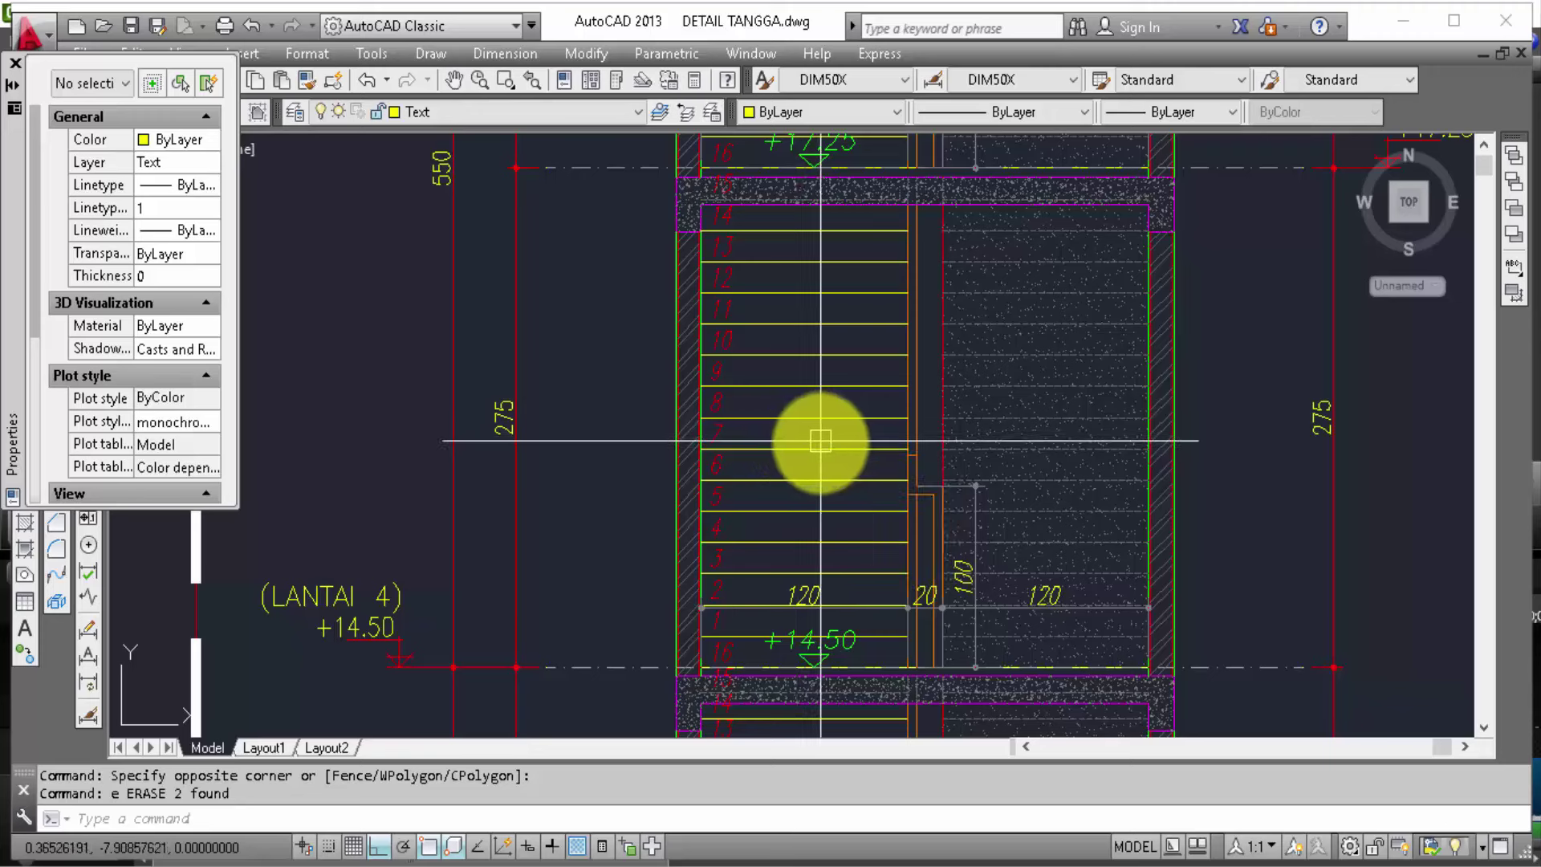
middle_click_drag(798, 406, 798, 330)
middle_click_drag(895, 462, 898, 462)
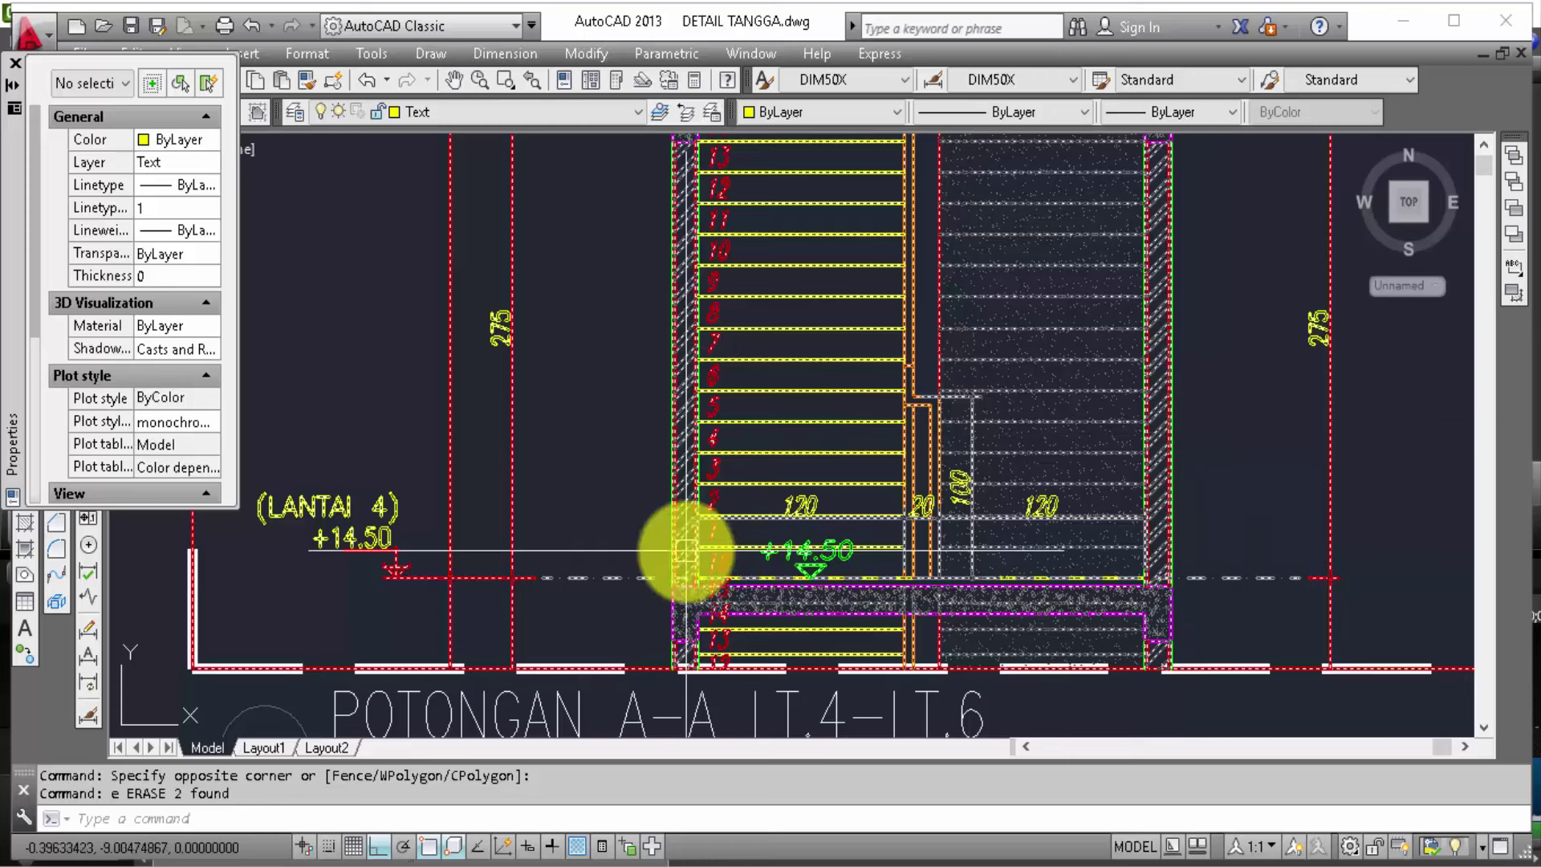
scroll(751, 542, "up", 2)
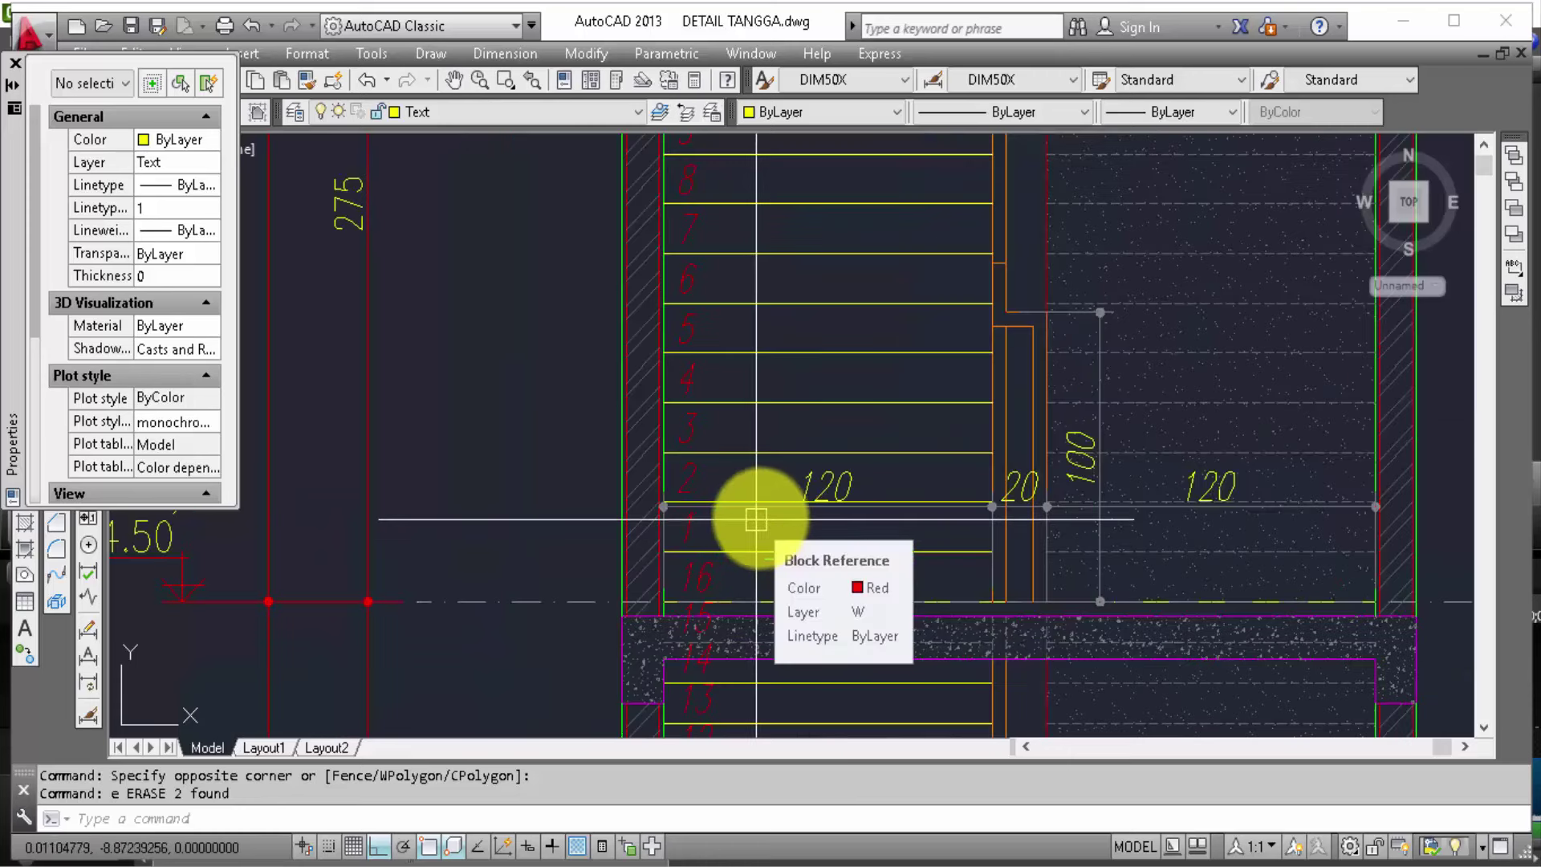
scroll(690, 522, "down", 5)
scroll(624, 526, "down", 3)
Step: Zoom in on the red stair section's lower flight and check the landing slab's bottom line
scroll(625, 526, "down", 3)
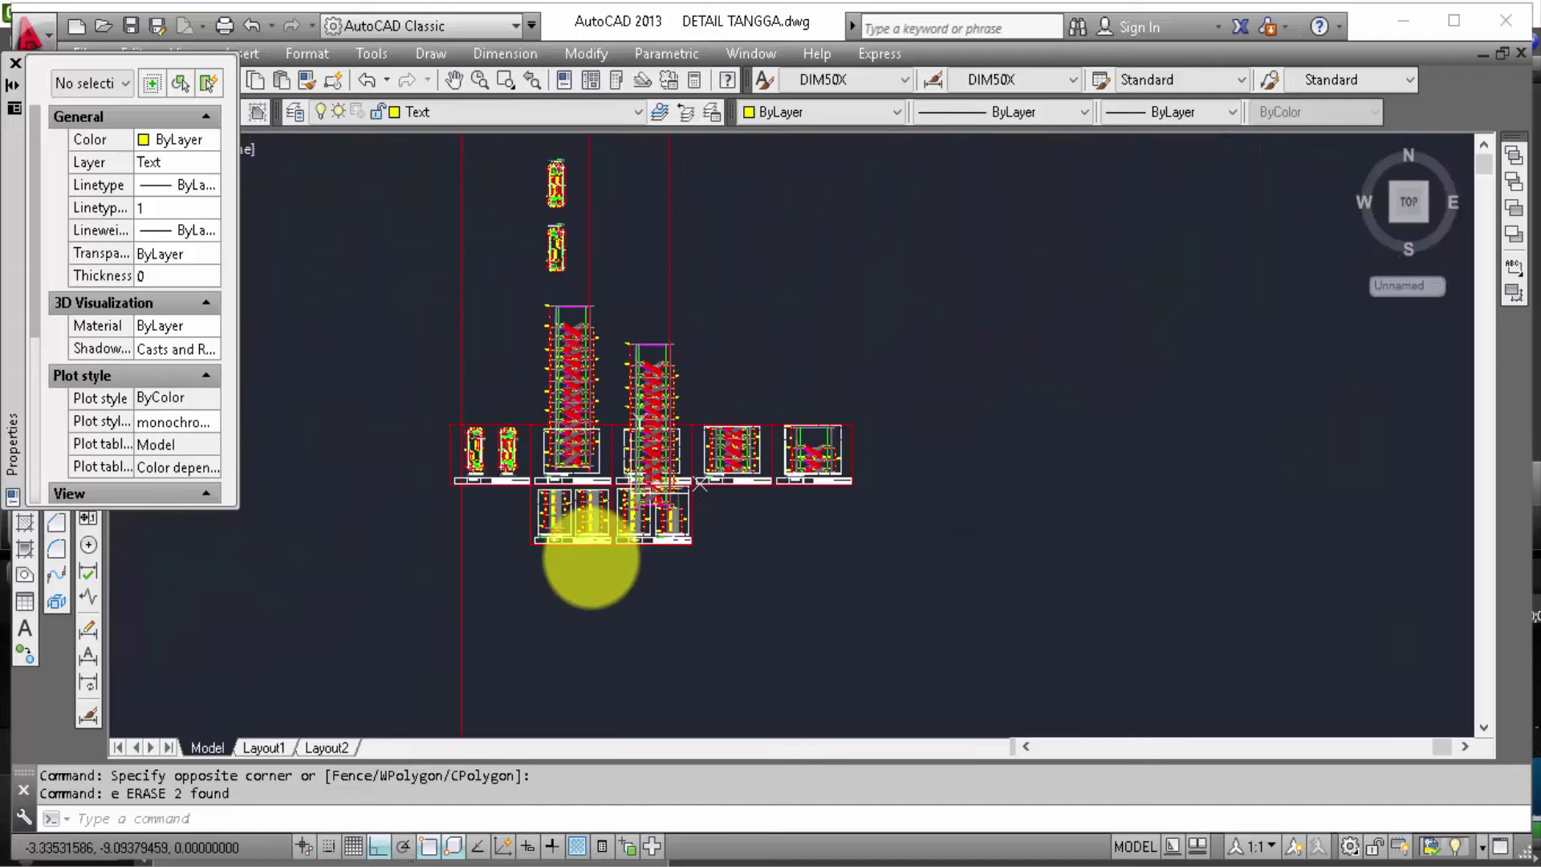
scroll(585, 533, "down", 3)
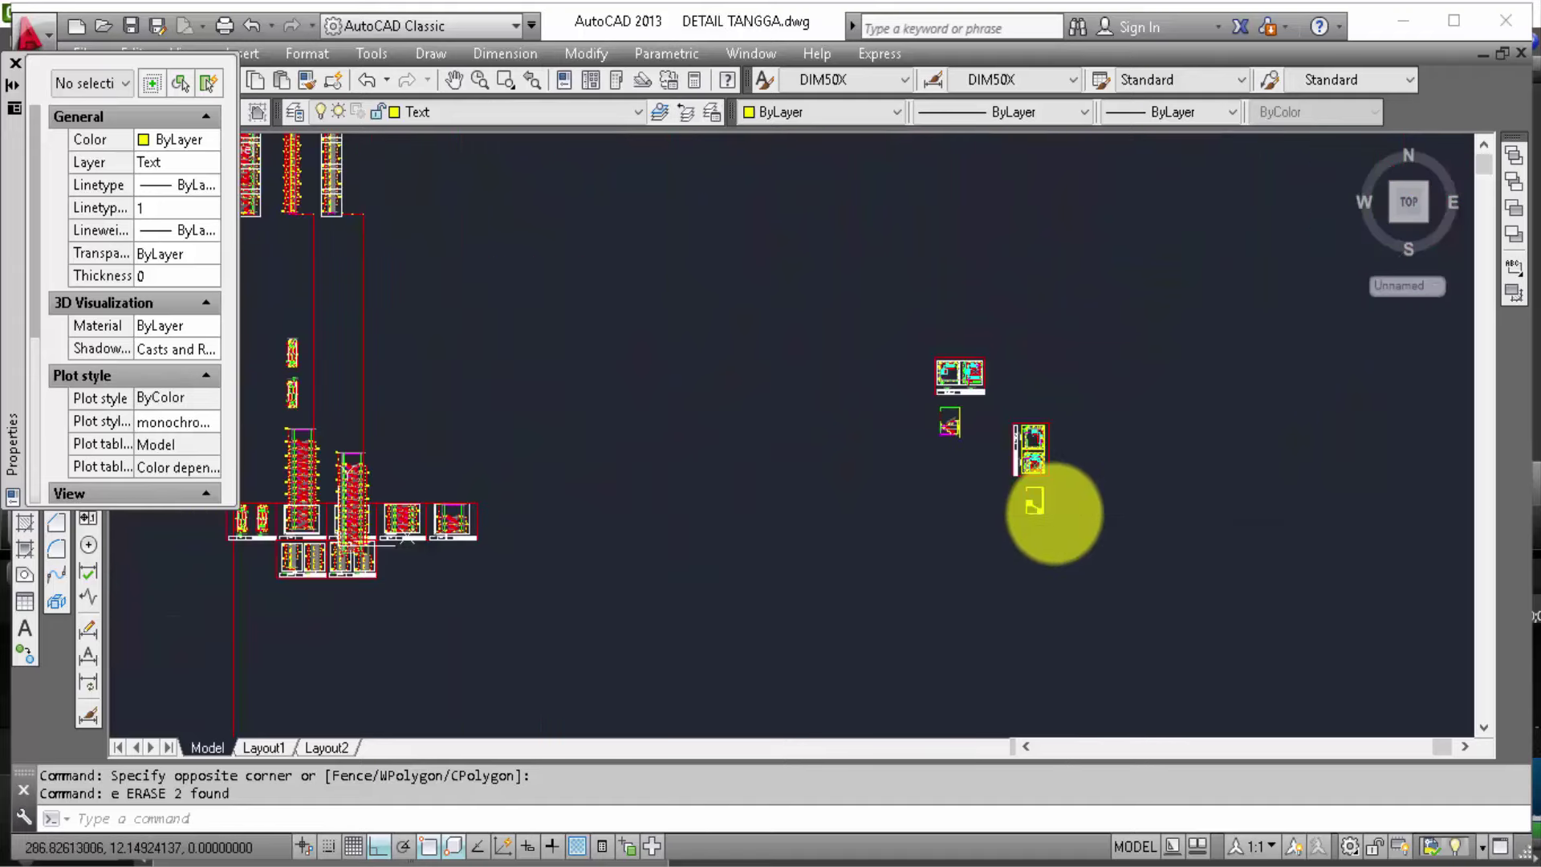
scroll(1053, 514, "up", 3)
scroll(952, 502, "up", 2)
scroll(1116, 522, "up", 2)
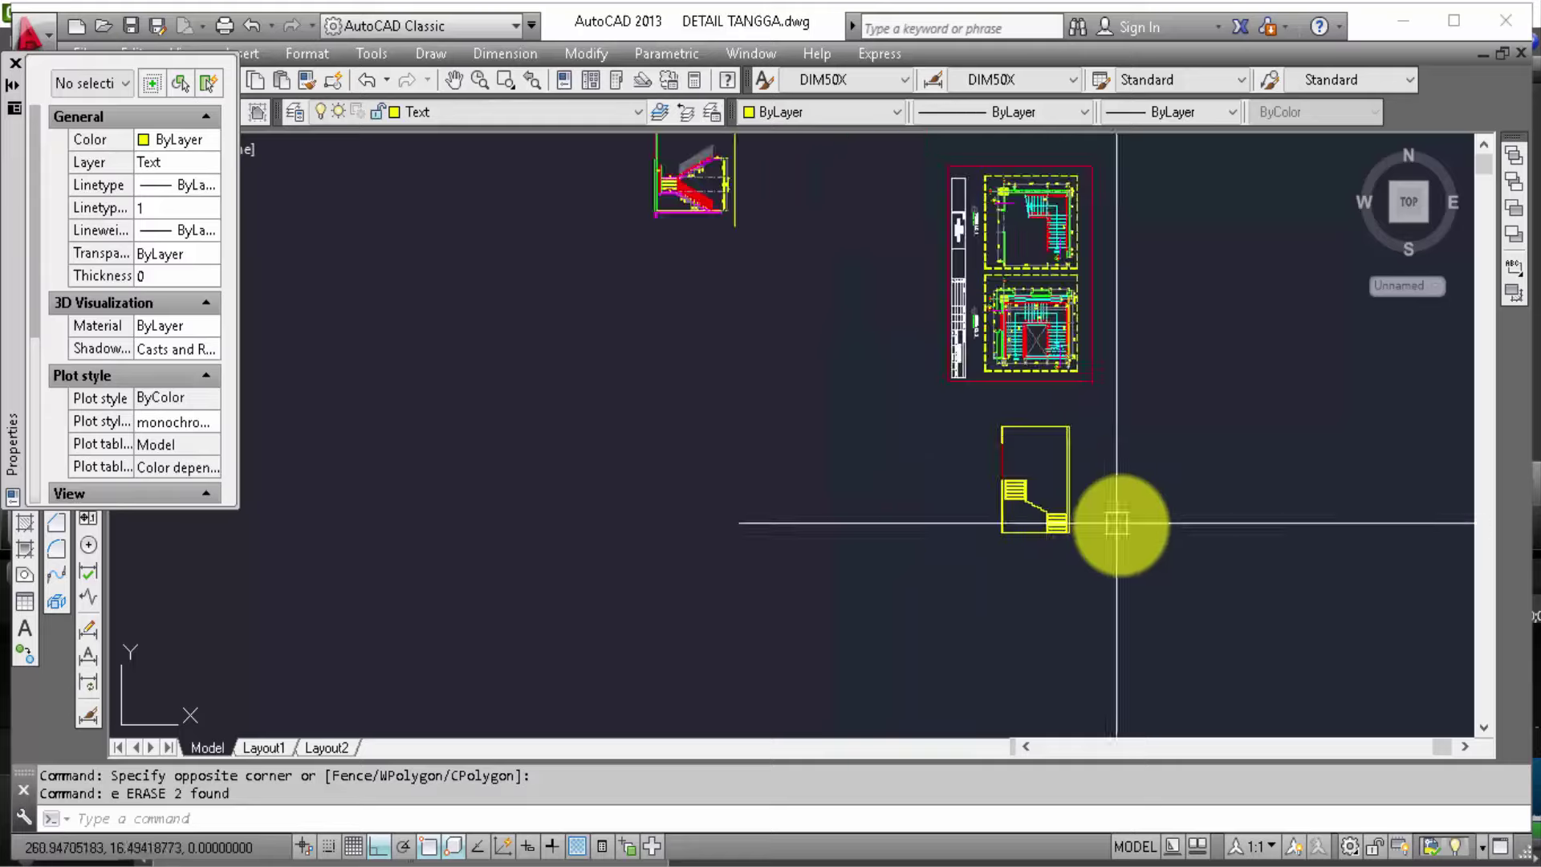
scroll(1120, 522, "up", 2)
scroll(1000, 552, "up", 1)
scroll(996, 551, "up", 1)
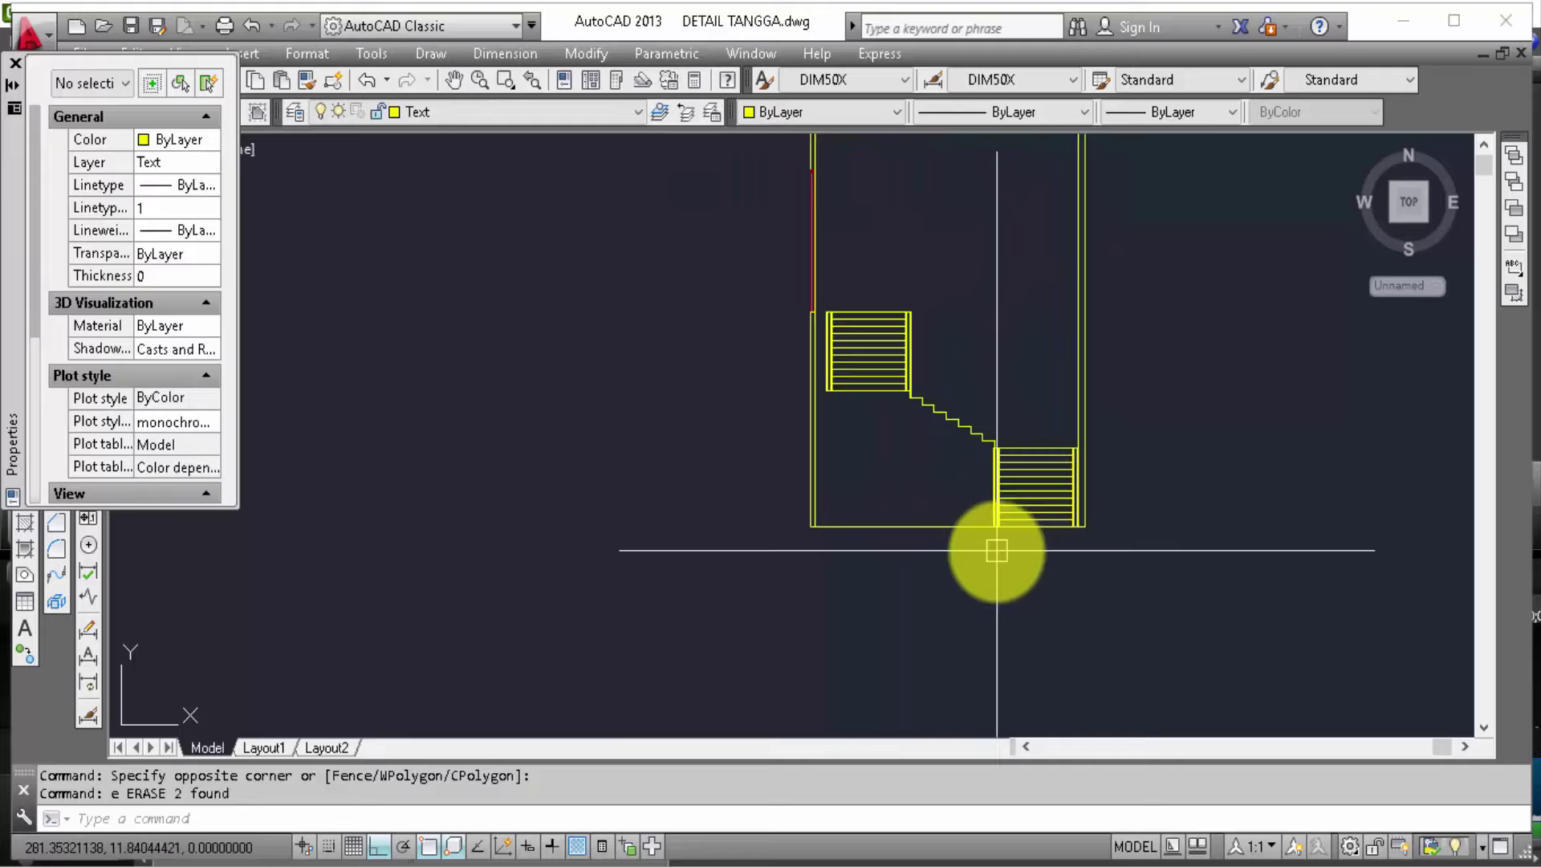
scroll(996, 550, "down", 1)
scroll(1044, 526, "down", 2)
scroll(1063, 554, "down", 2)
scroll(1008, 533, "down", 1)
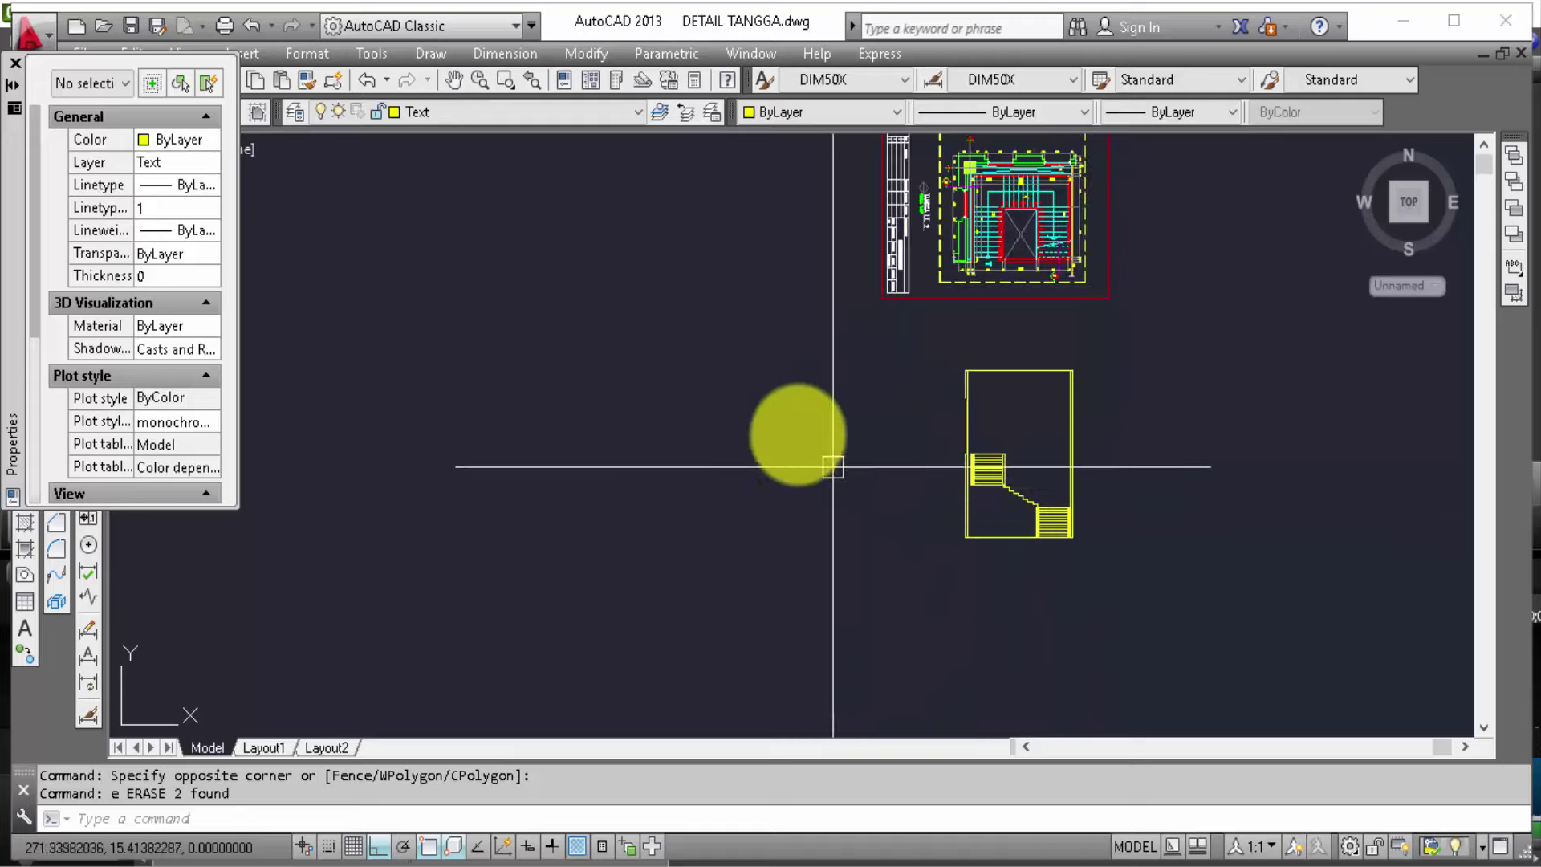
middle_click_drag(833, 466, 946, 716)
scroll(618, 344, "up", 1)
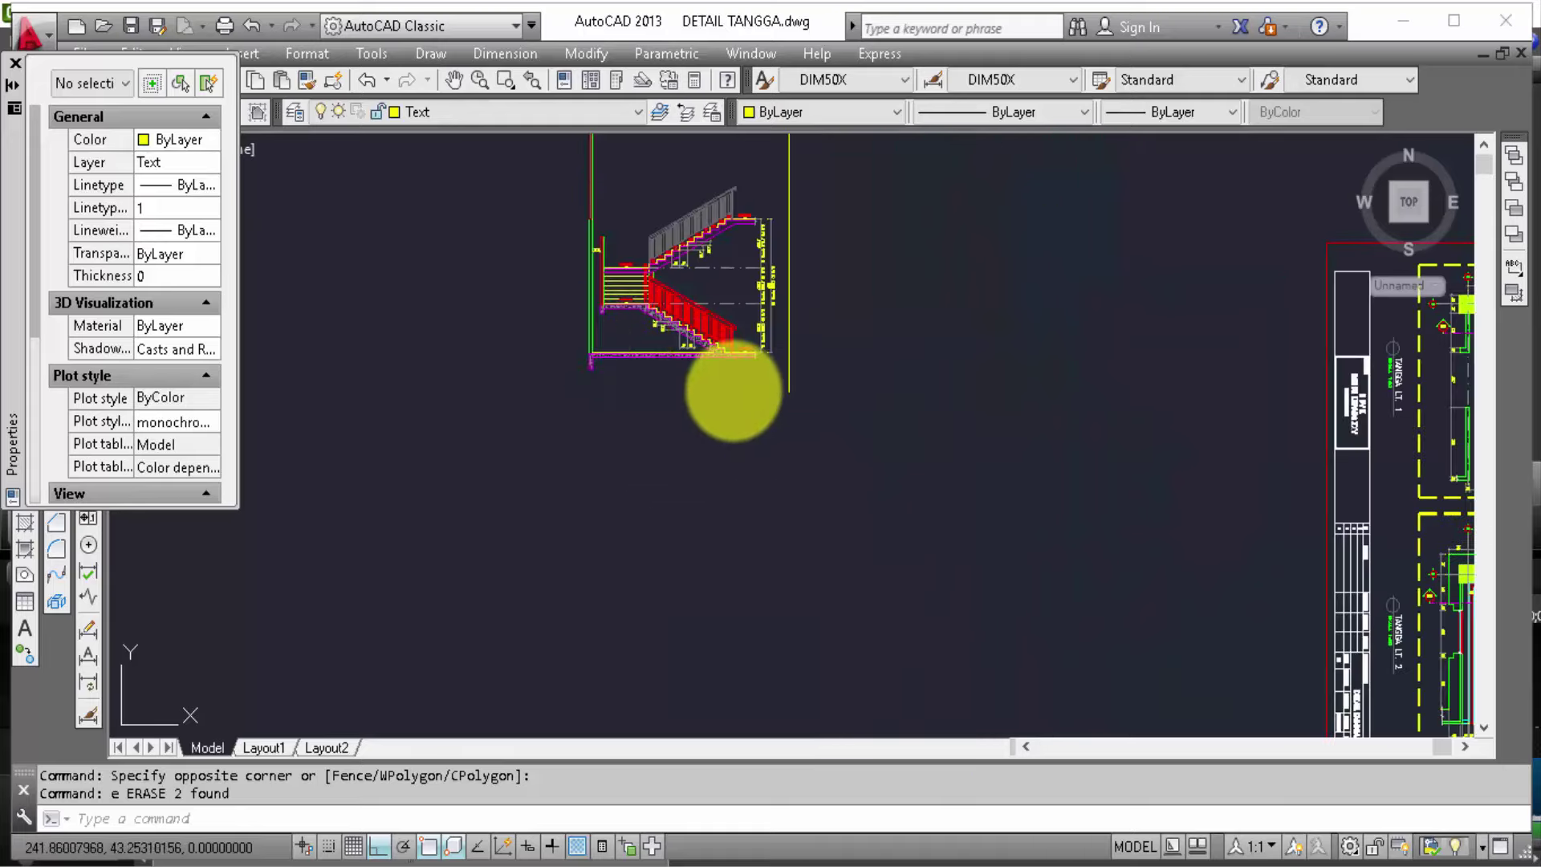
scroll(706, 369, "up", 2)
scroll(614, 343, "up", 2)
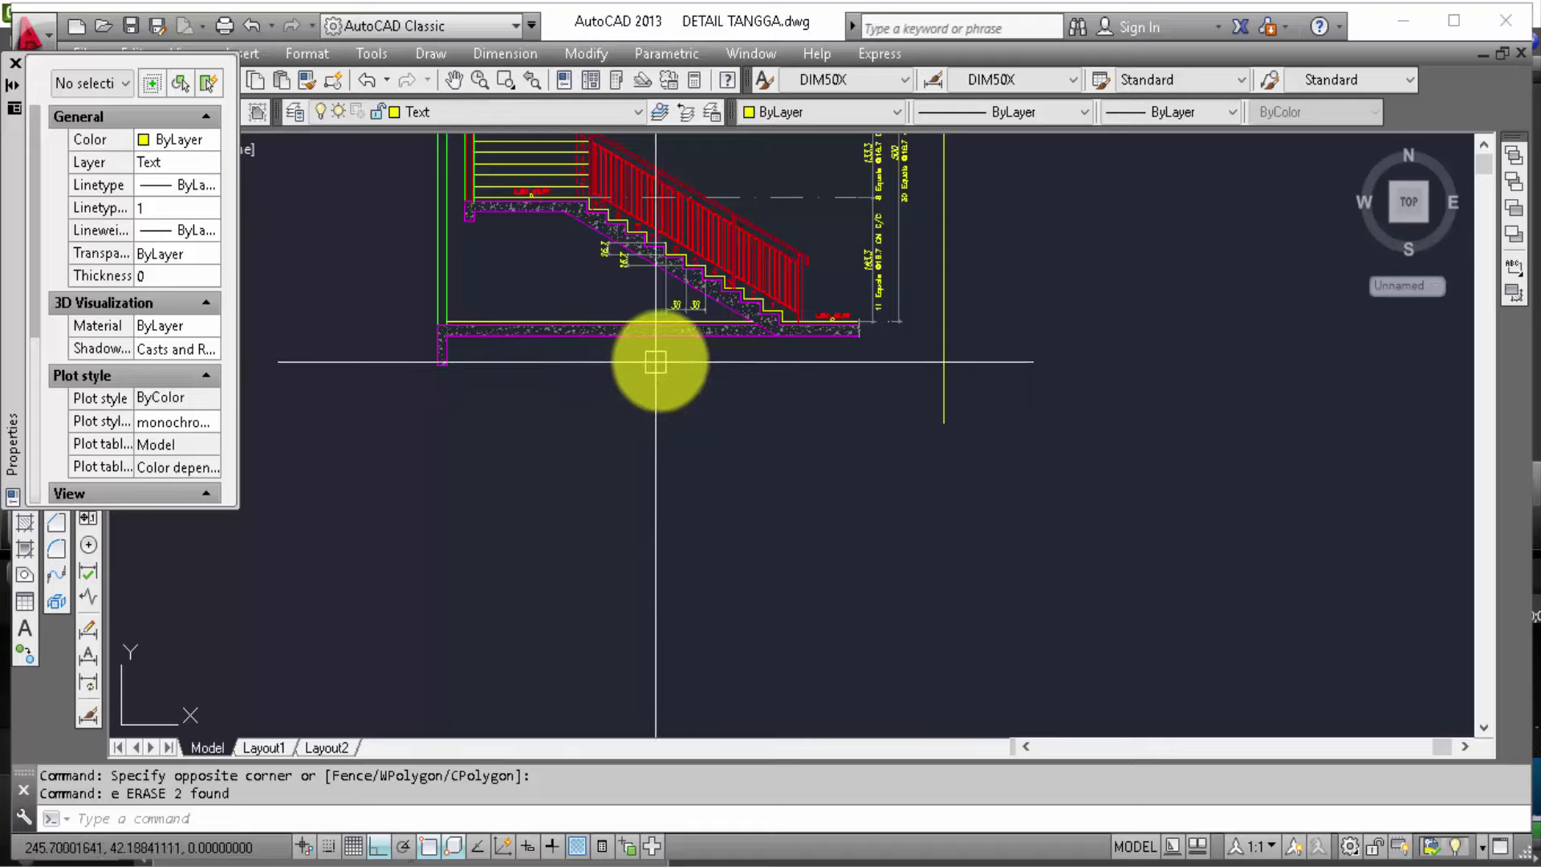
middle_click_drag(699, 457, 706, 481)
scroll(550, 457, "up", 2)
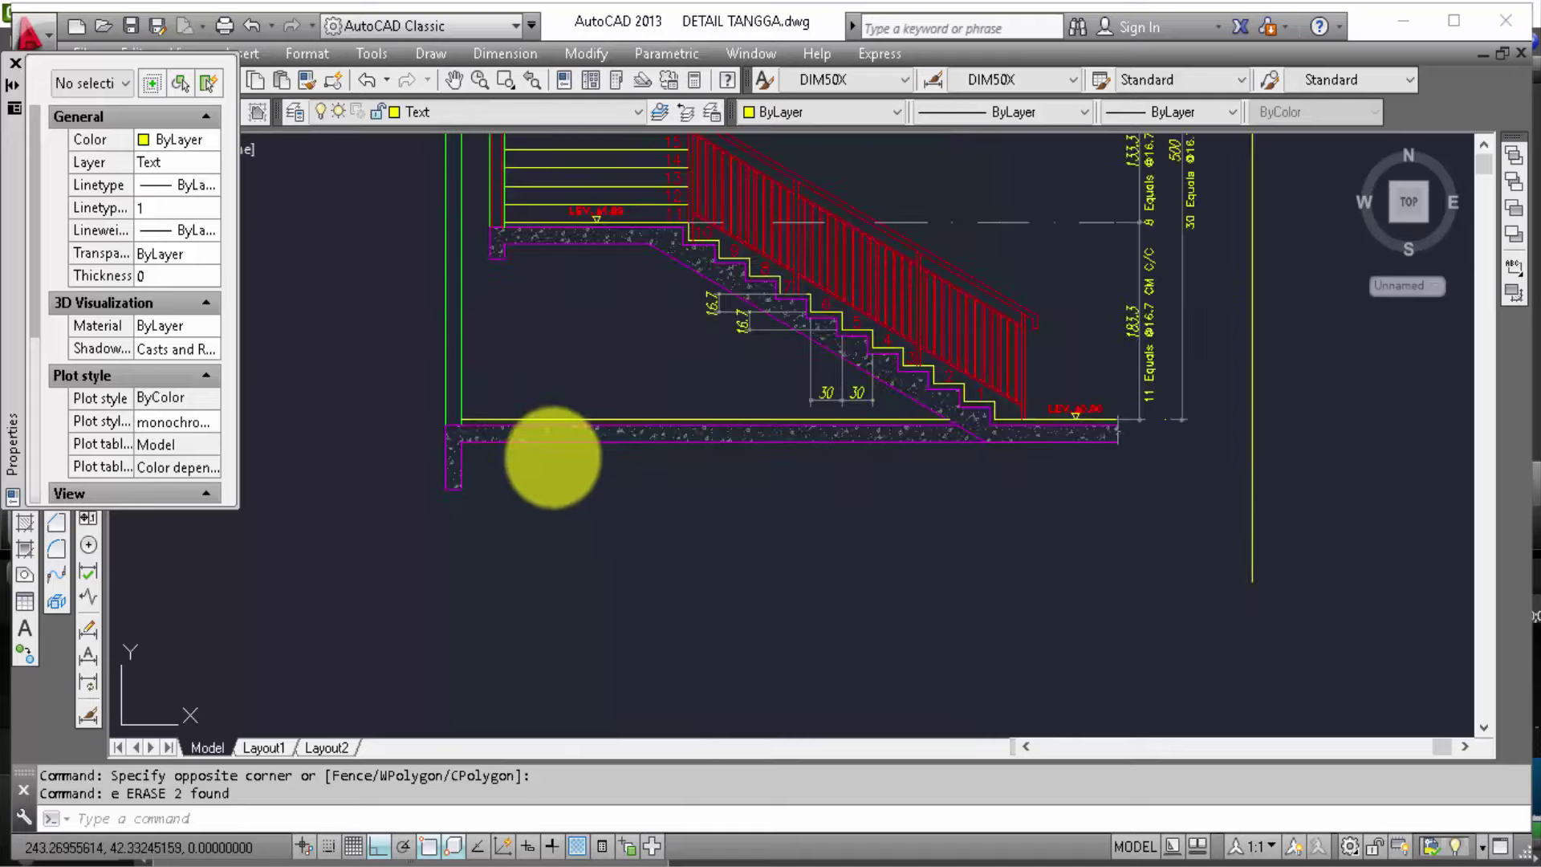
scroll(566, 439, "up", 2)
left_click(566, 436)
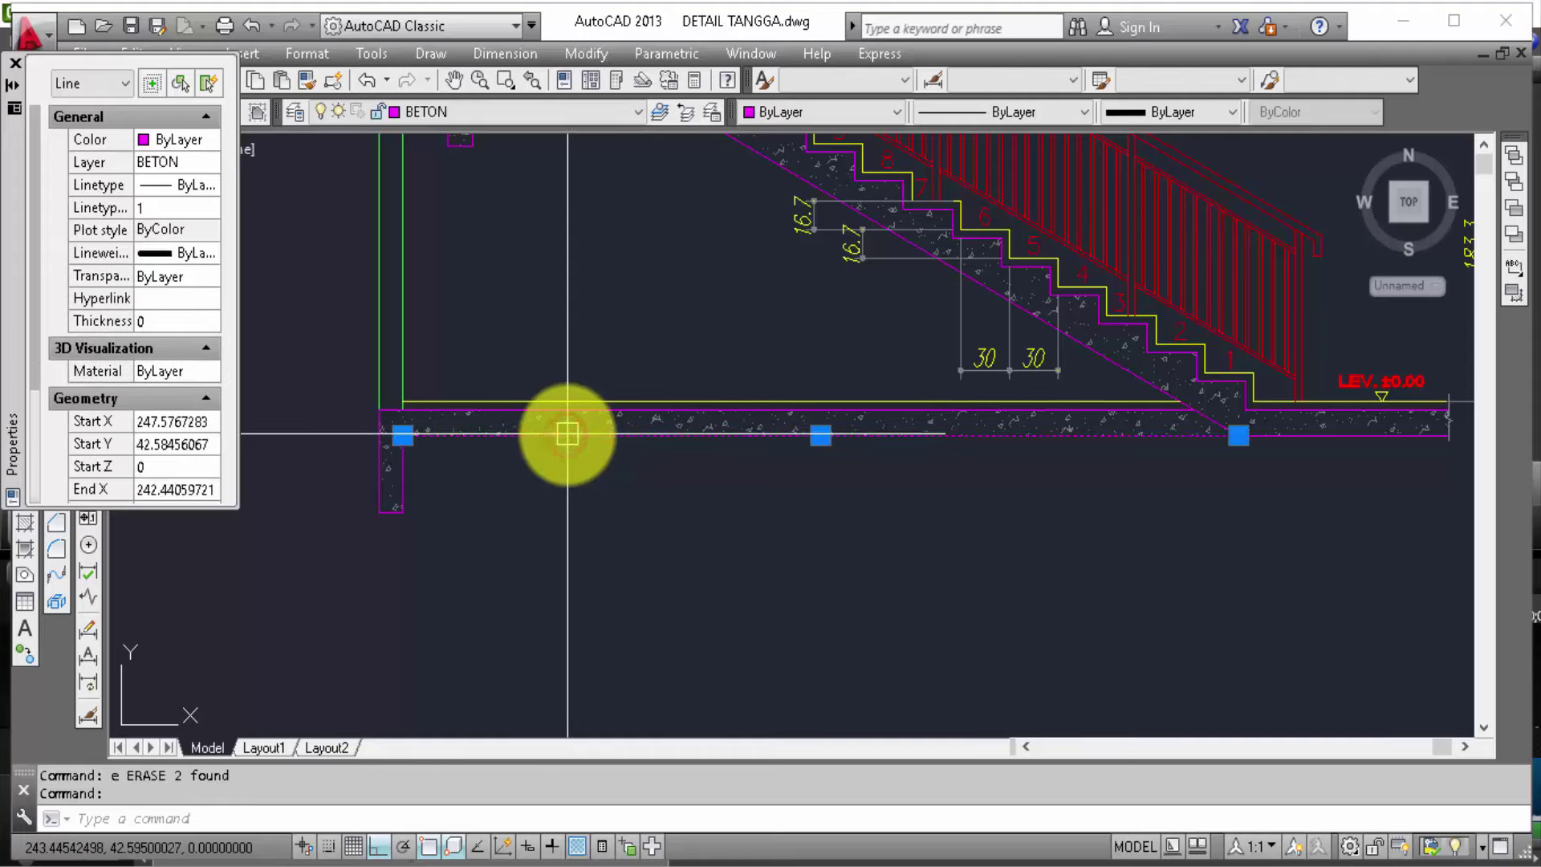
key("Escape")
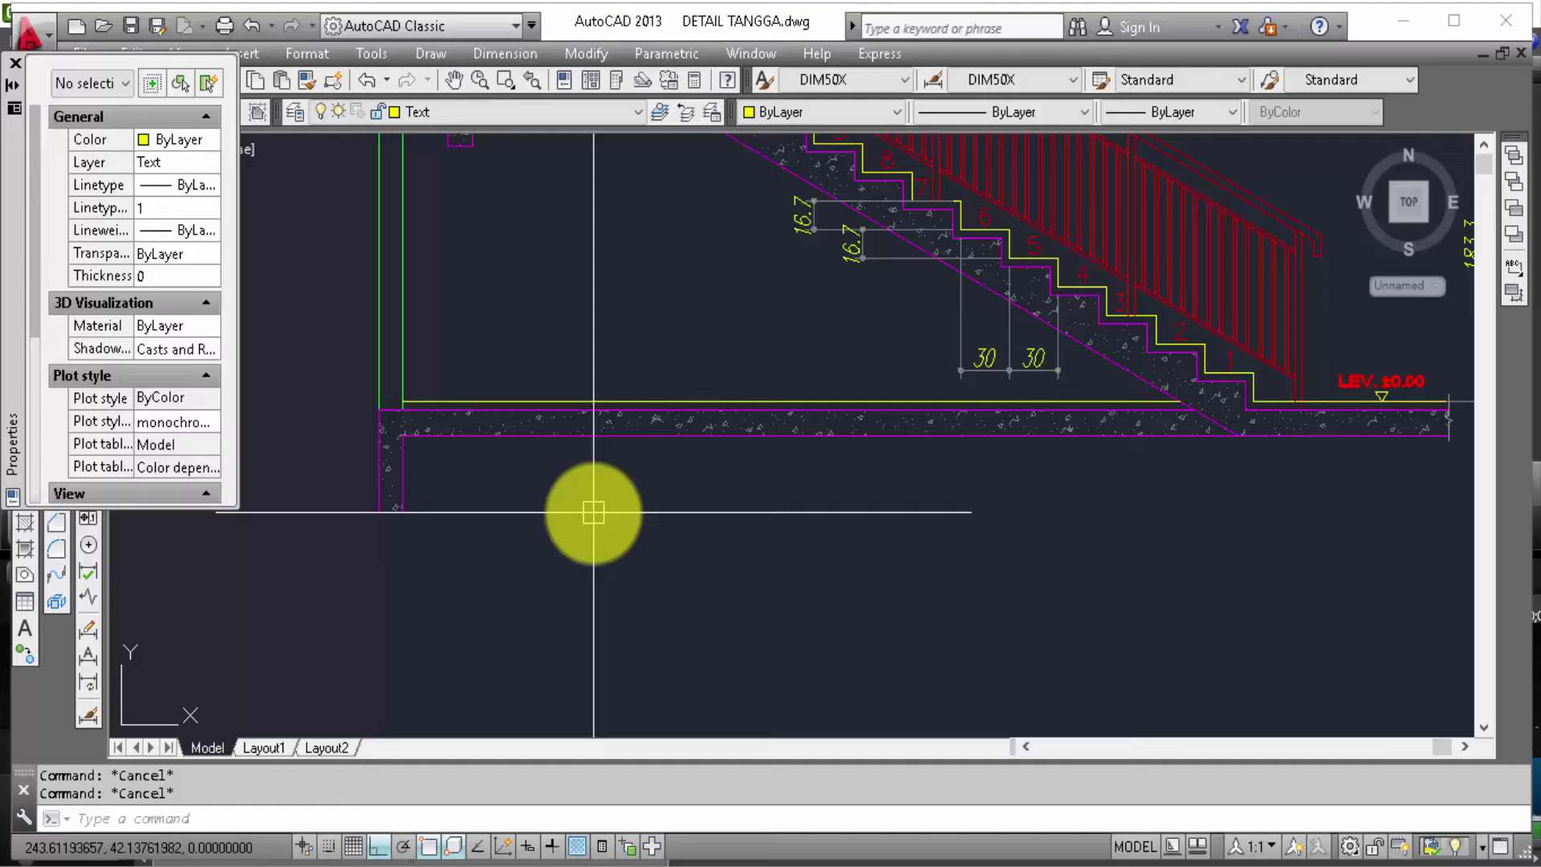
Step: Pan to the yellow stair section below the plans and select its bottom floor line
scroll(406, 509, "down", 2)
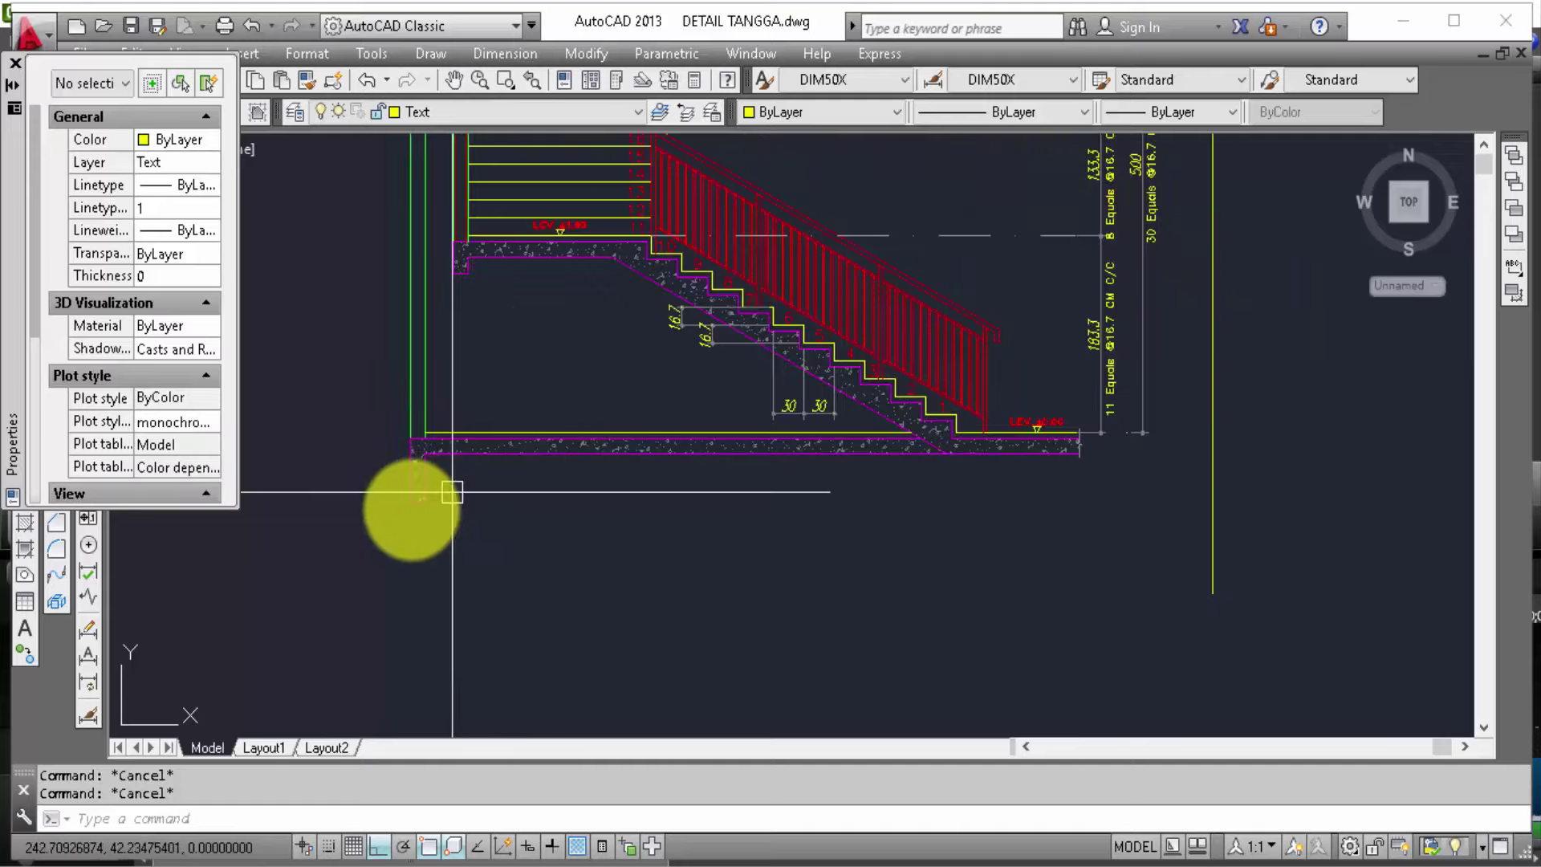
scroll(406, 510, "down", 2)
scroll(401, 490, "down", 1)
scroll(385, 482, "down", 2)
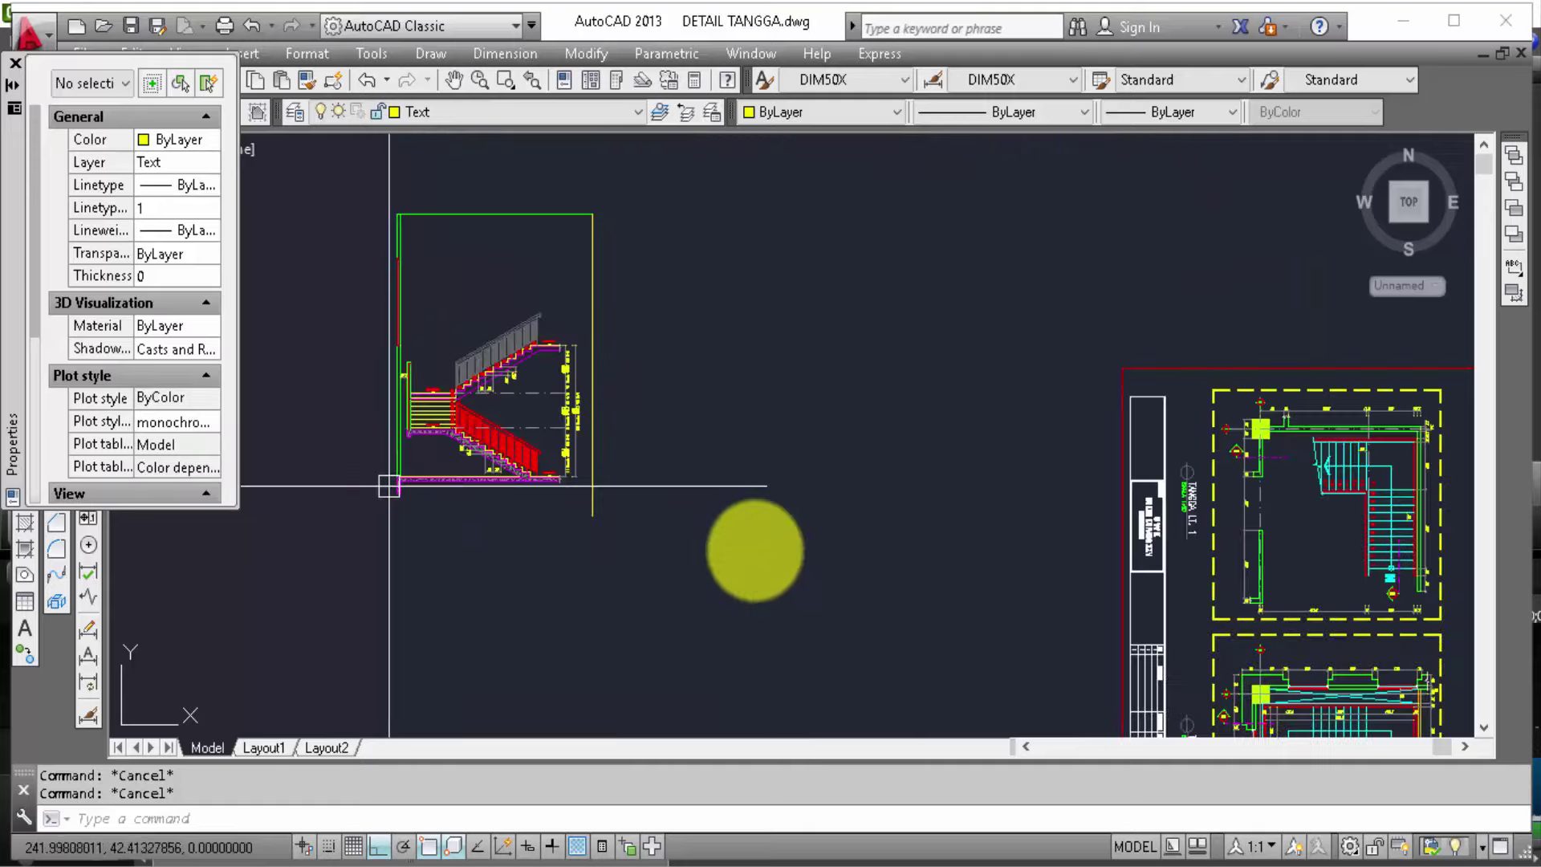
middle_click_drag(622, 318, 449, 145)
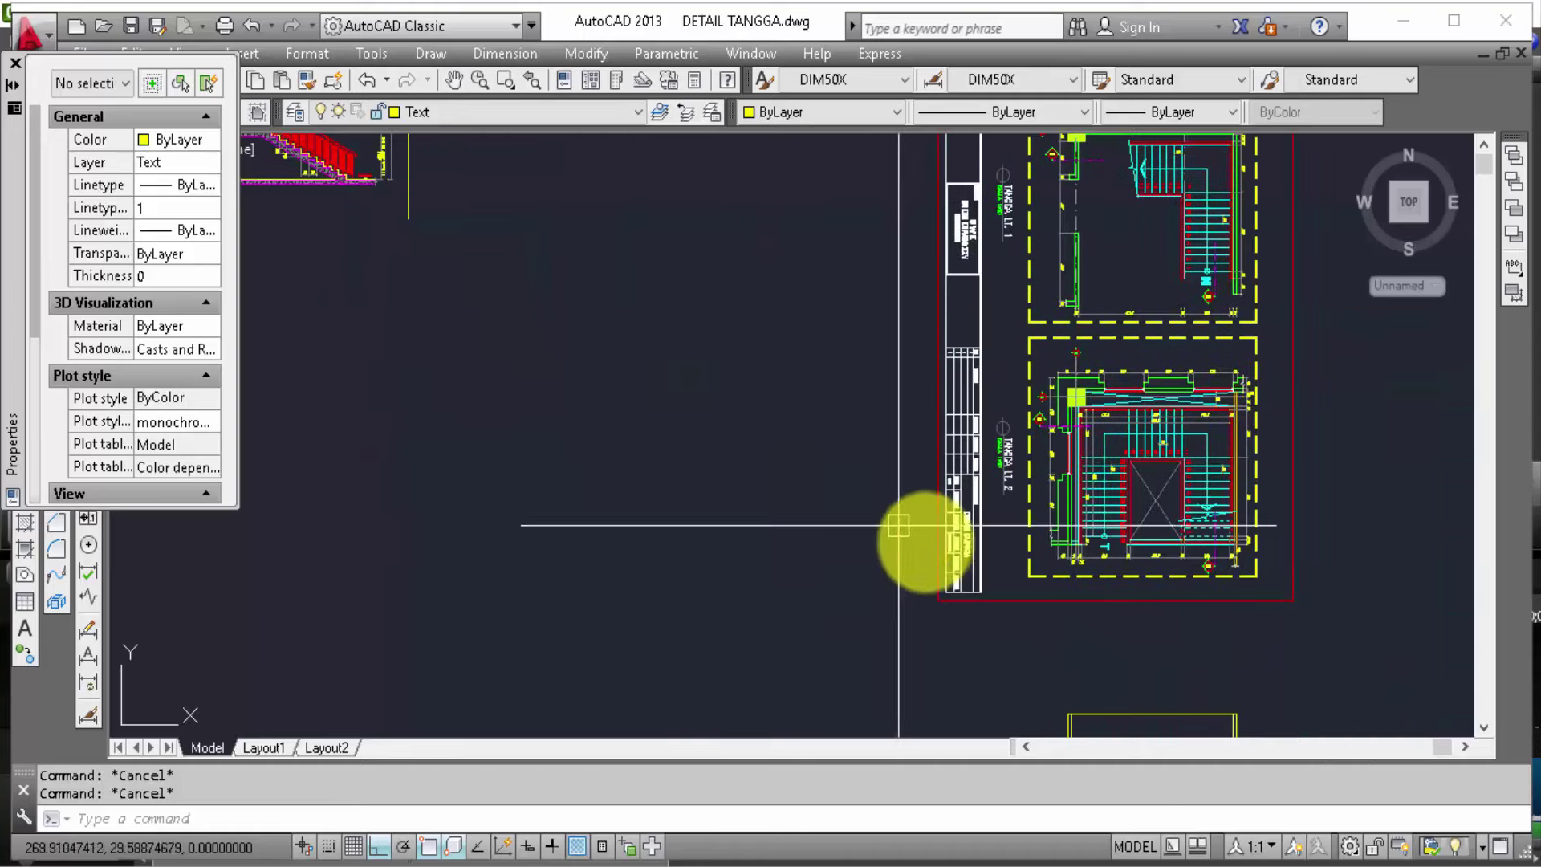
middle_click_drag(1043, 574, 877, 258)
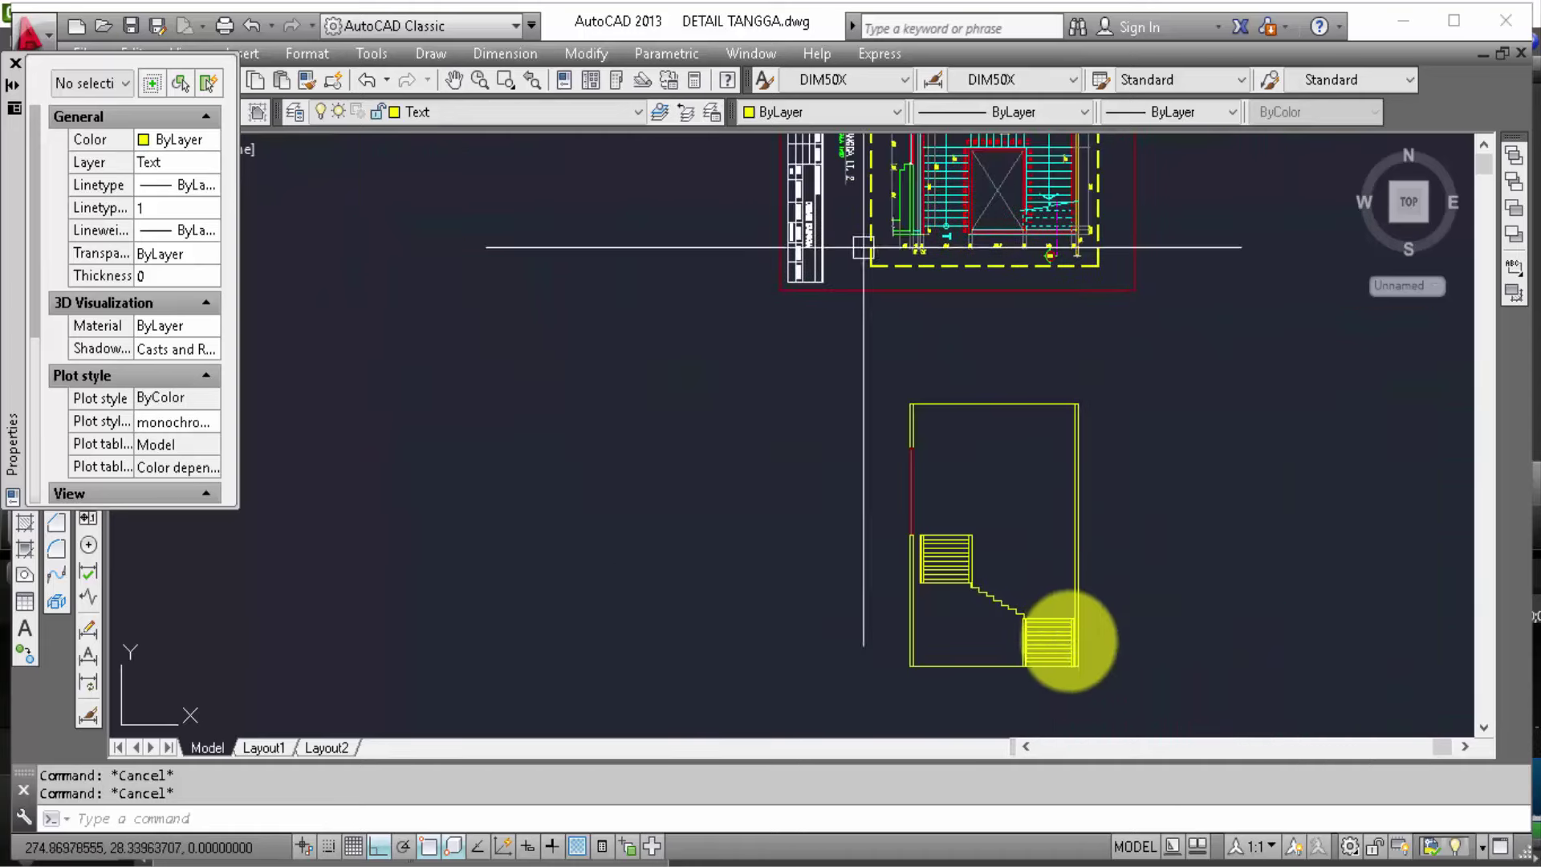
scroll(1026, 625, "up", 3)
scroll(1026, 626, "up", 2)
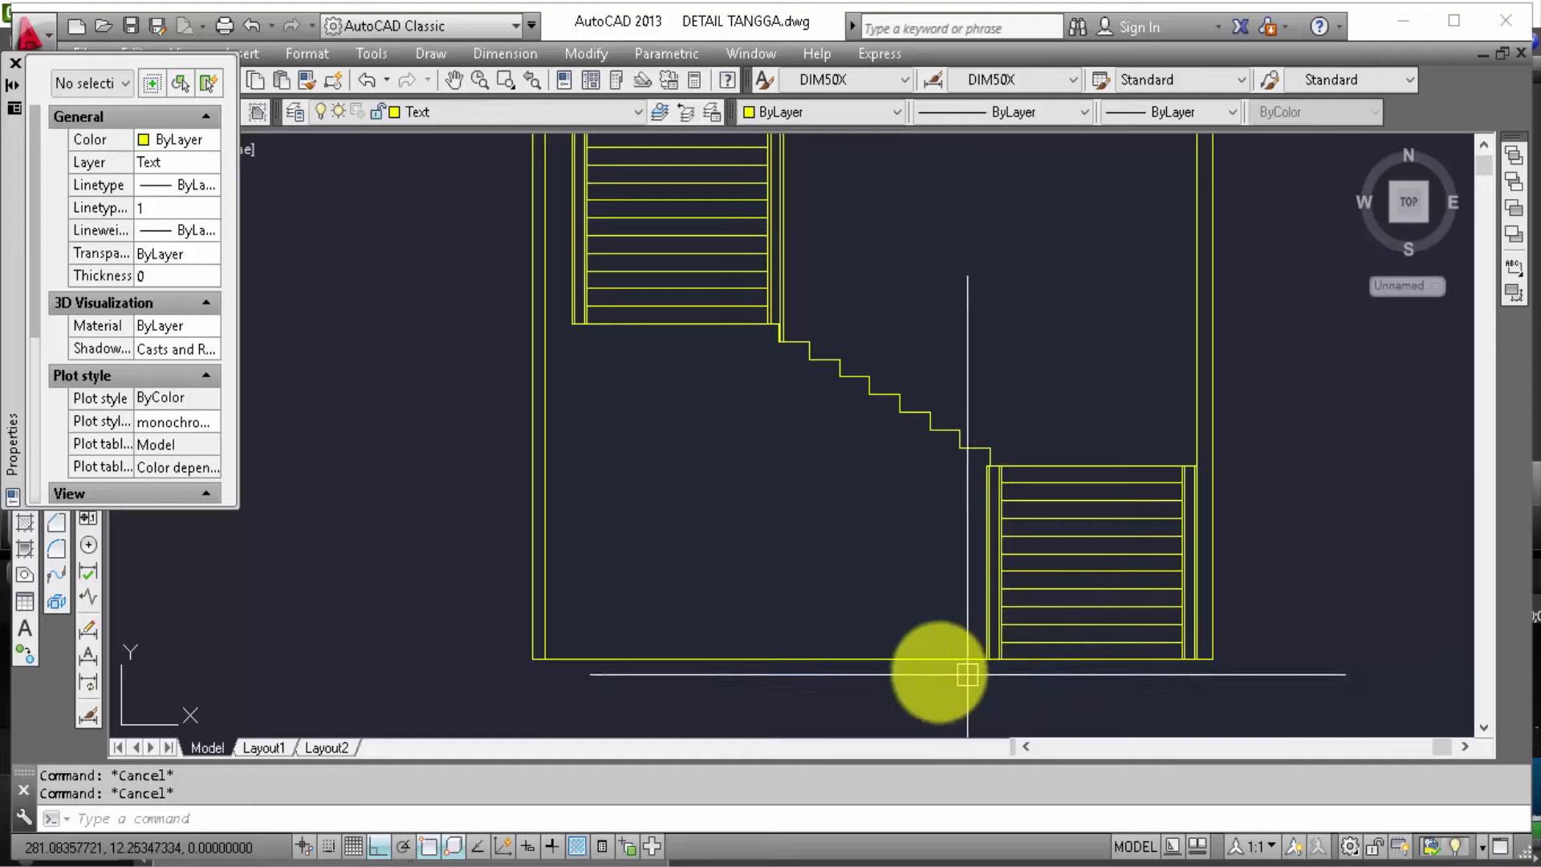
left_click(938, 660)
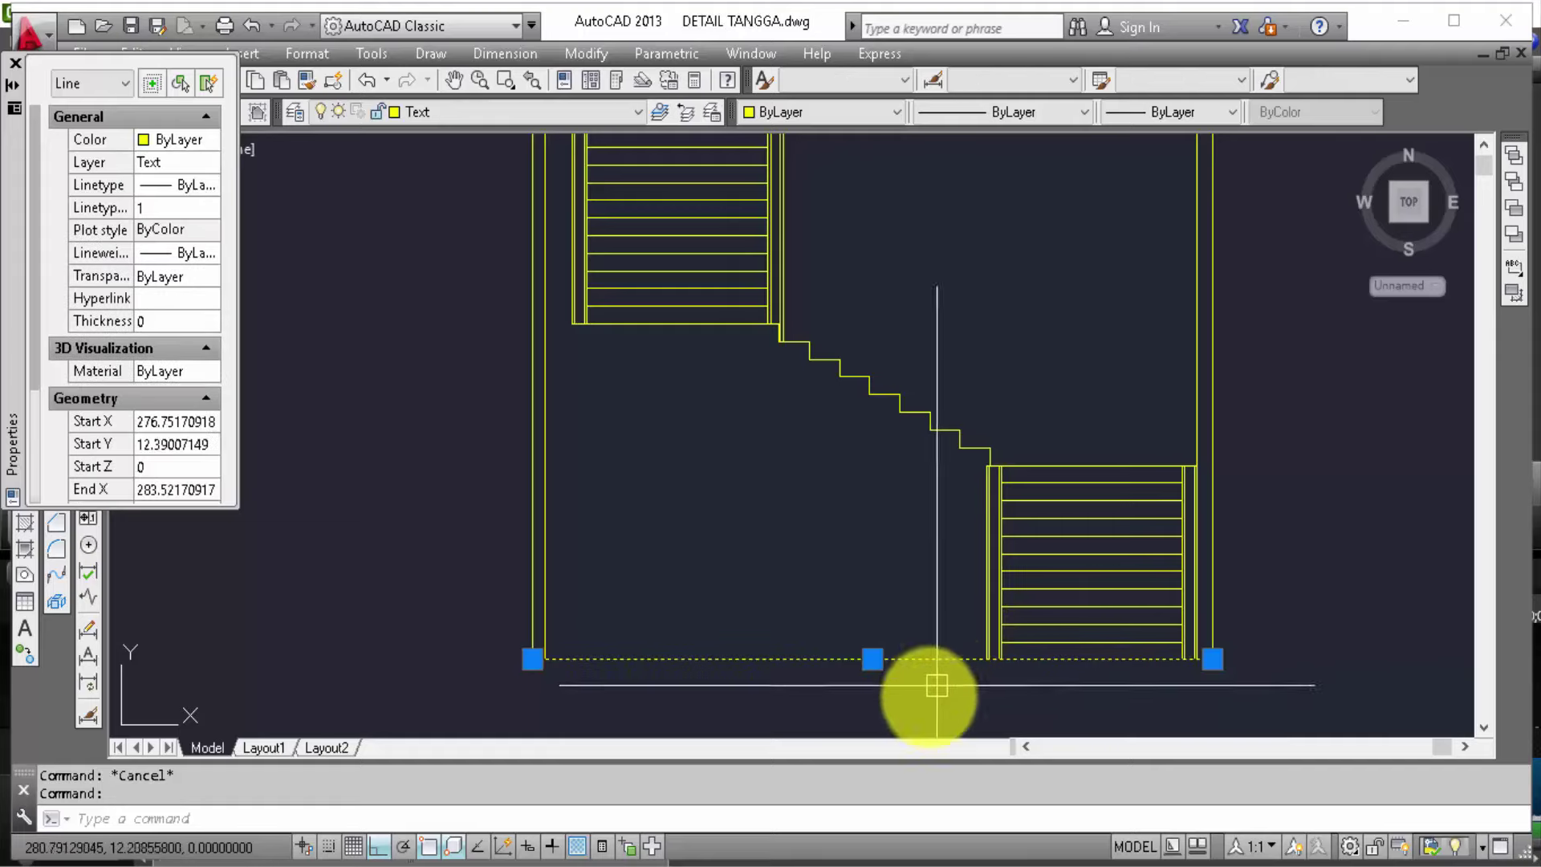
Step: Offset the yellow section's bottom floor line 0.05 downward
type("o")
key("Return")
type("5")
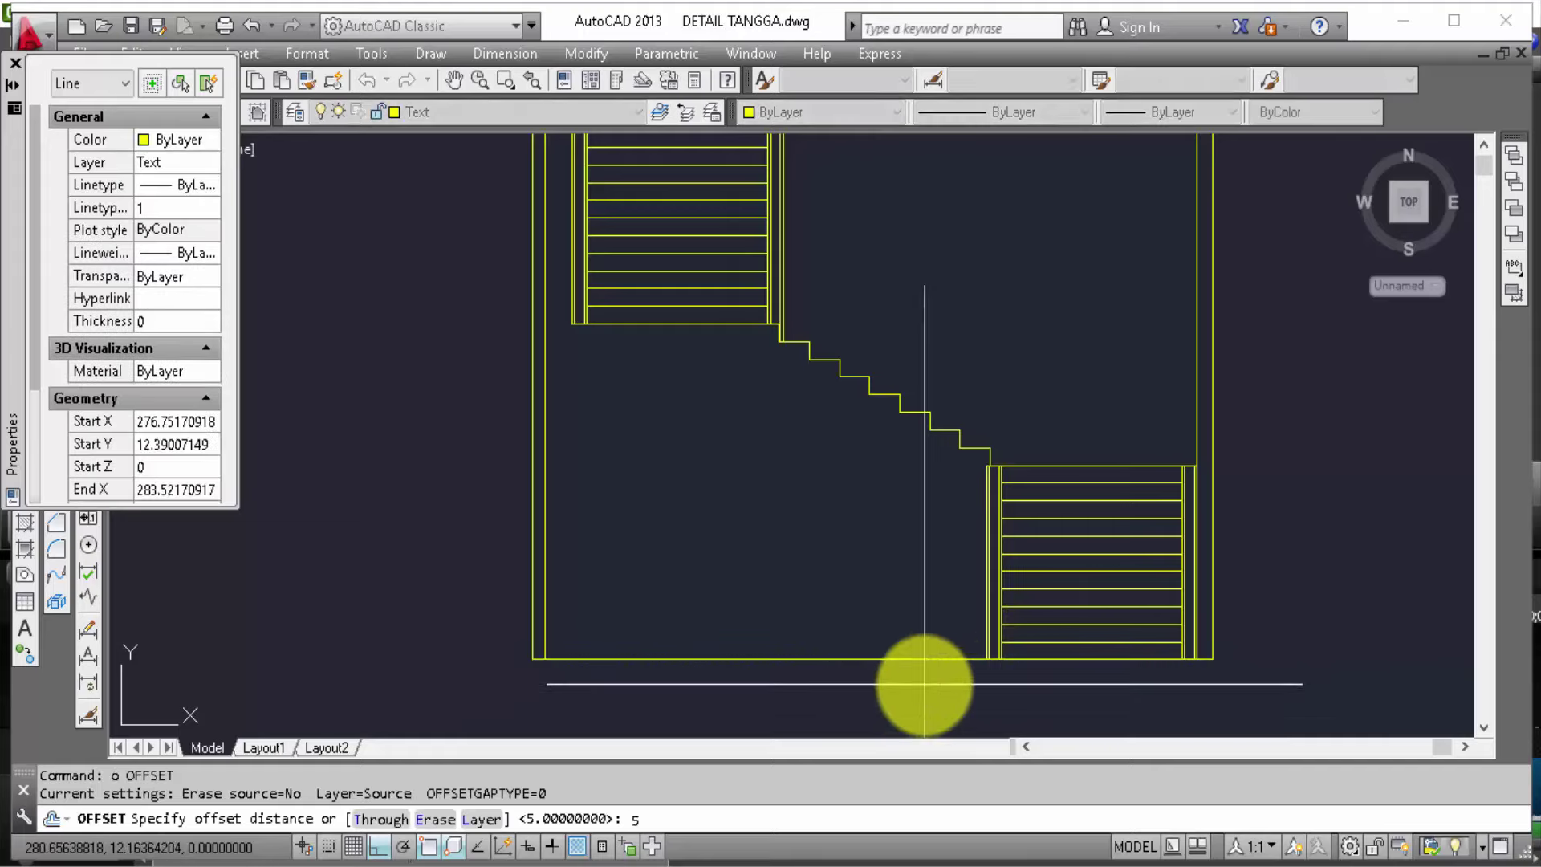
key("BackSpace")
type("0.05")
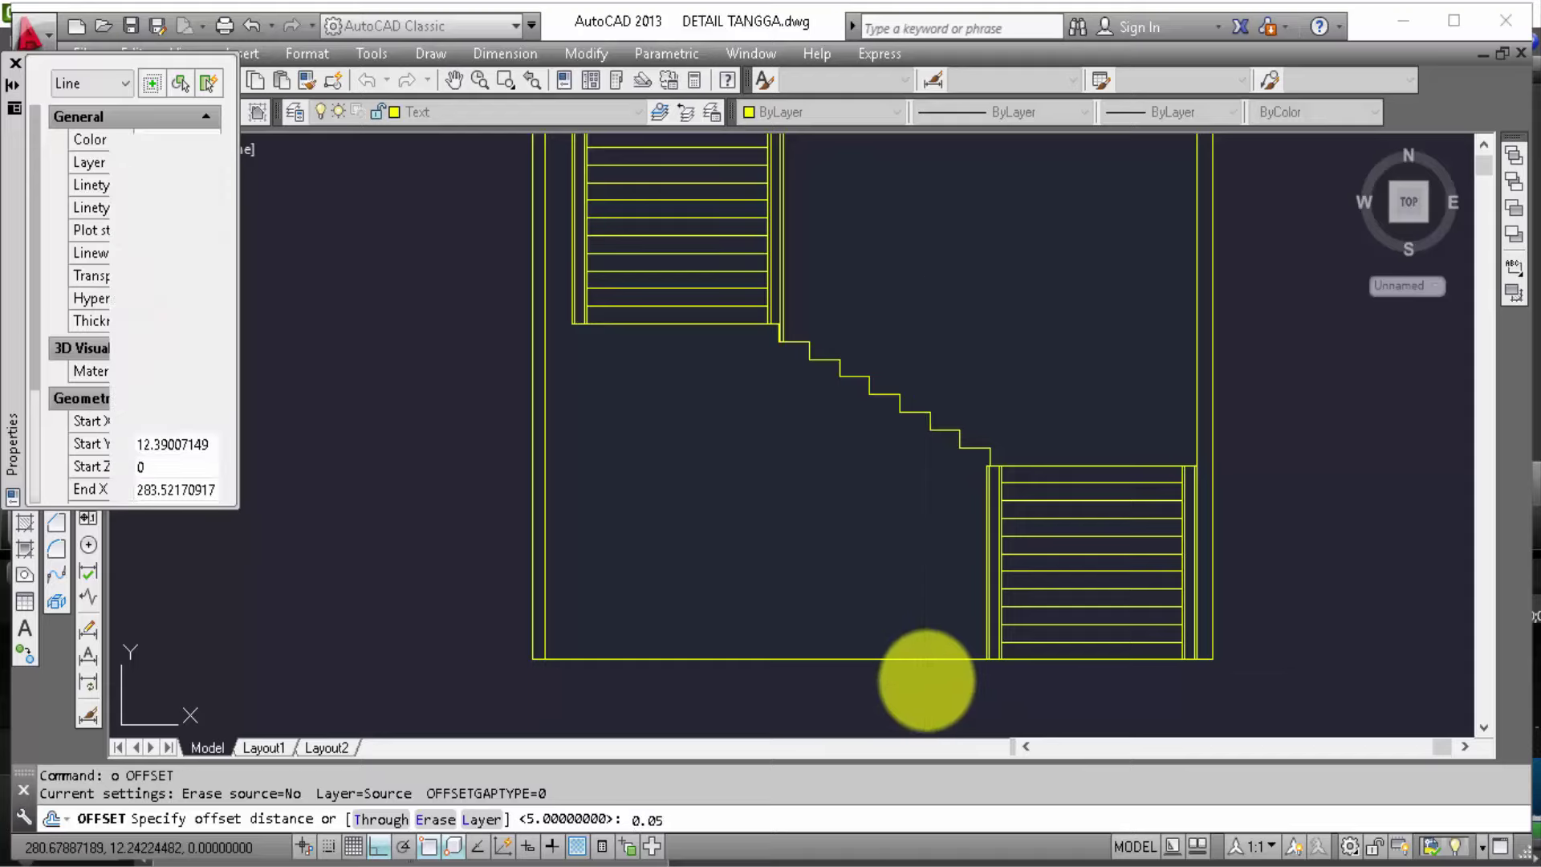
key("Return")
left_click(923, 683)
middle_click_drag(923, 683, 1076, 604)
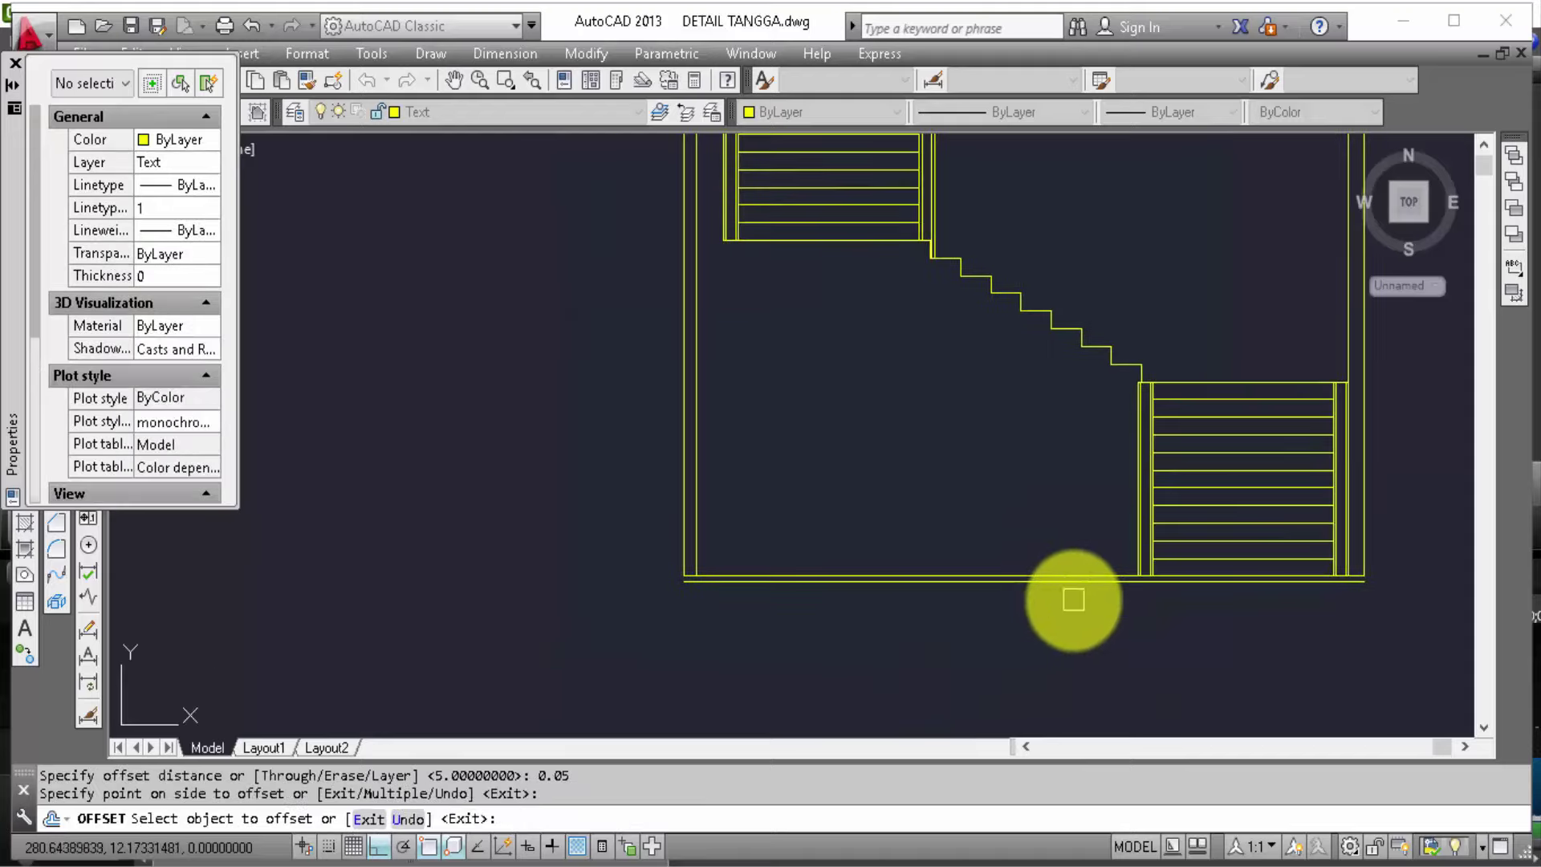
key("Escape")
key("Escape")
key("Escape")
type("o")
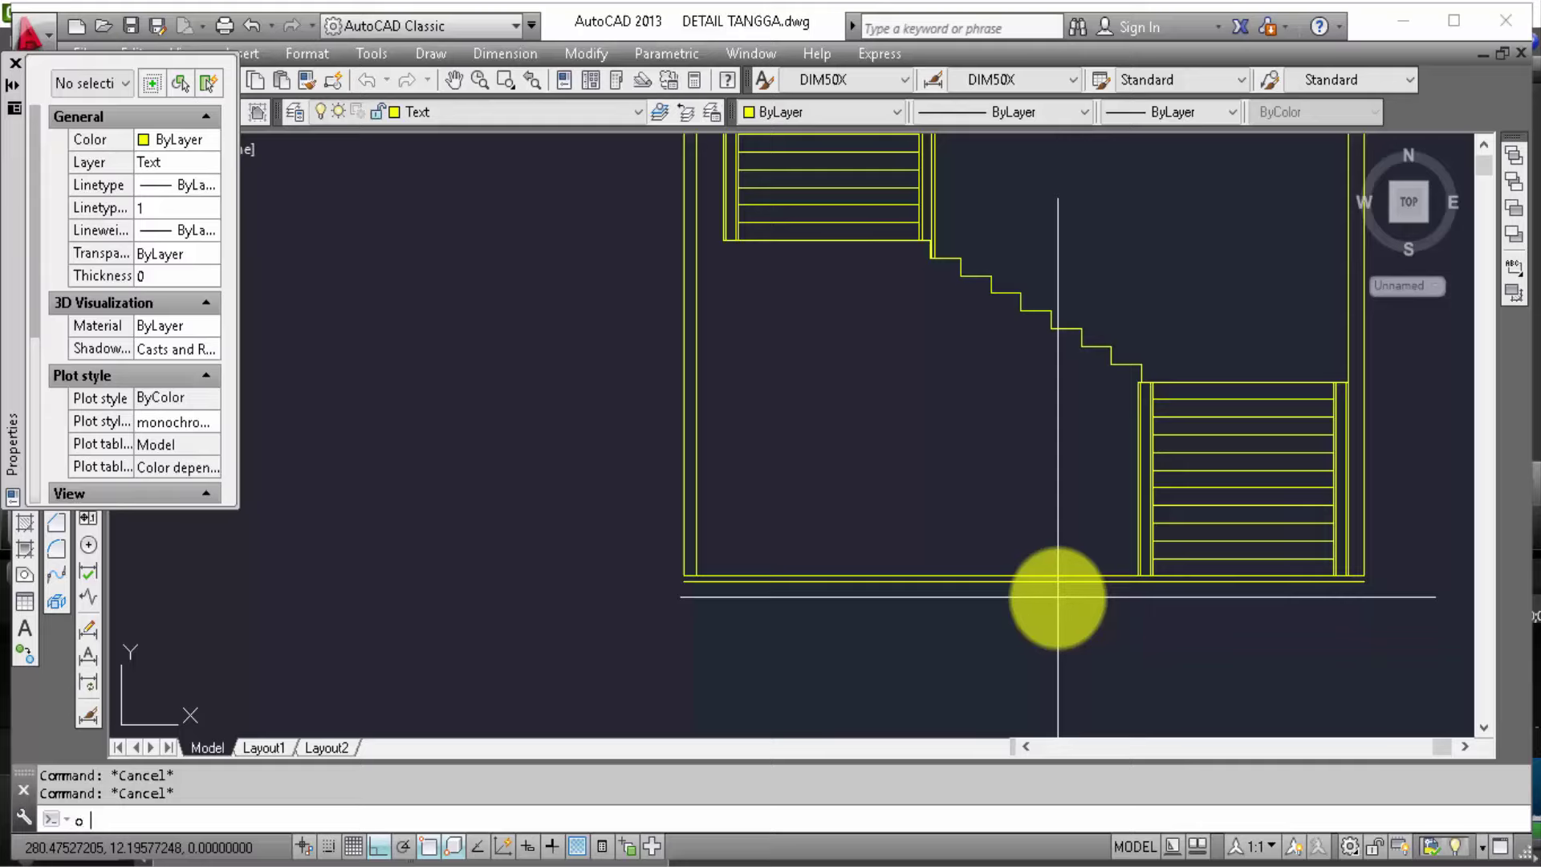
Step: Offset the bottom floor line again by 0.15 downward
key("Return")
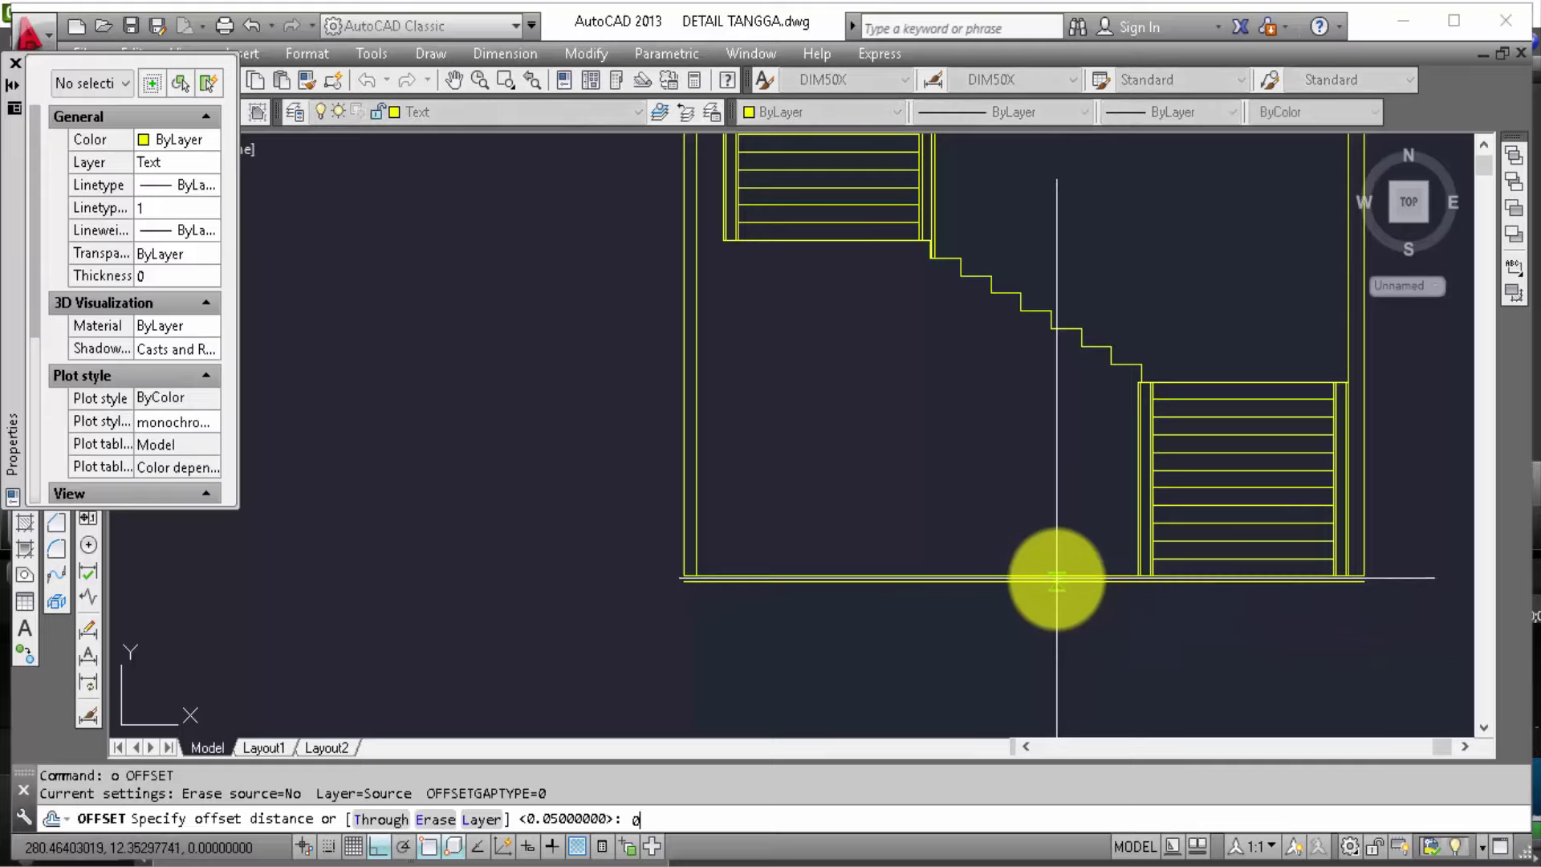
key("Return")
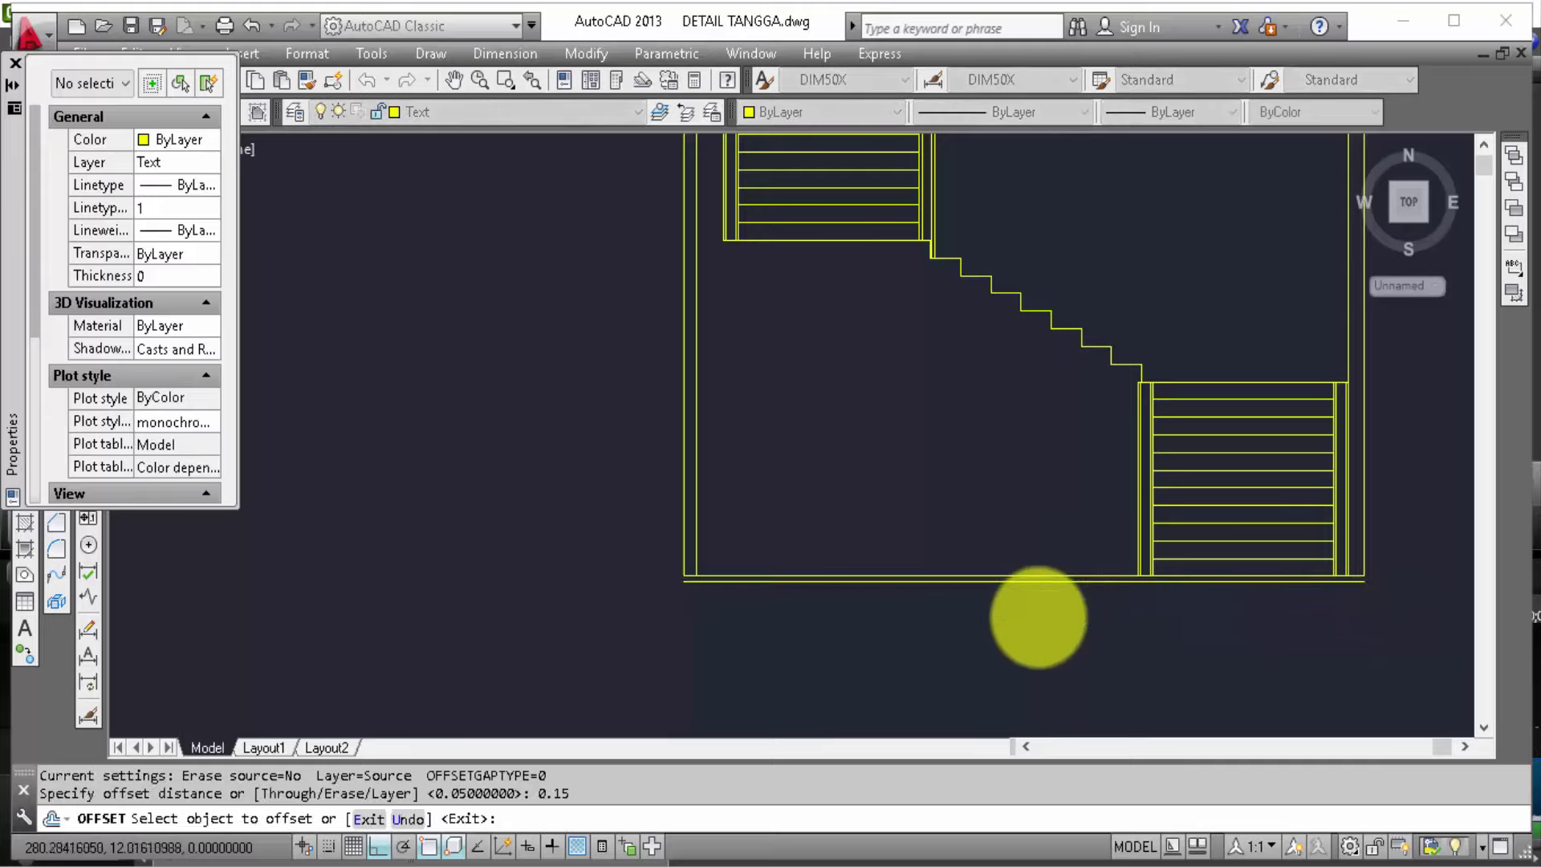
scroll(1044, 594, "up", 2)
left_click(1051, 559)
left_click(1049, 636)
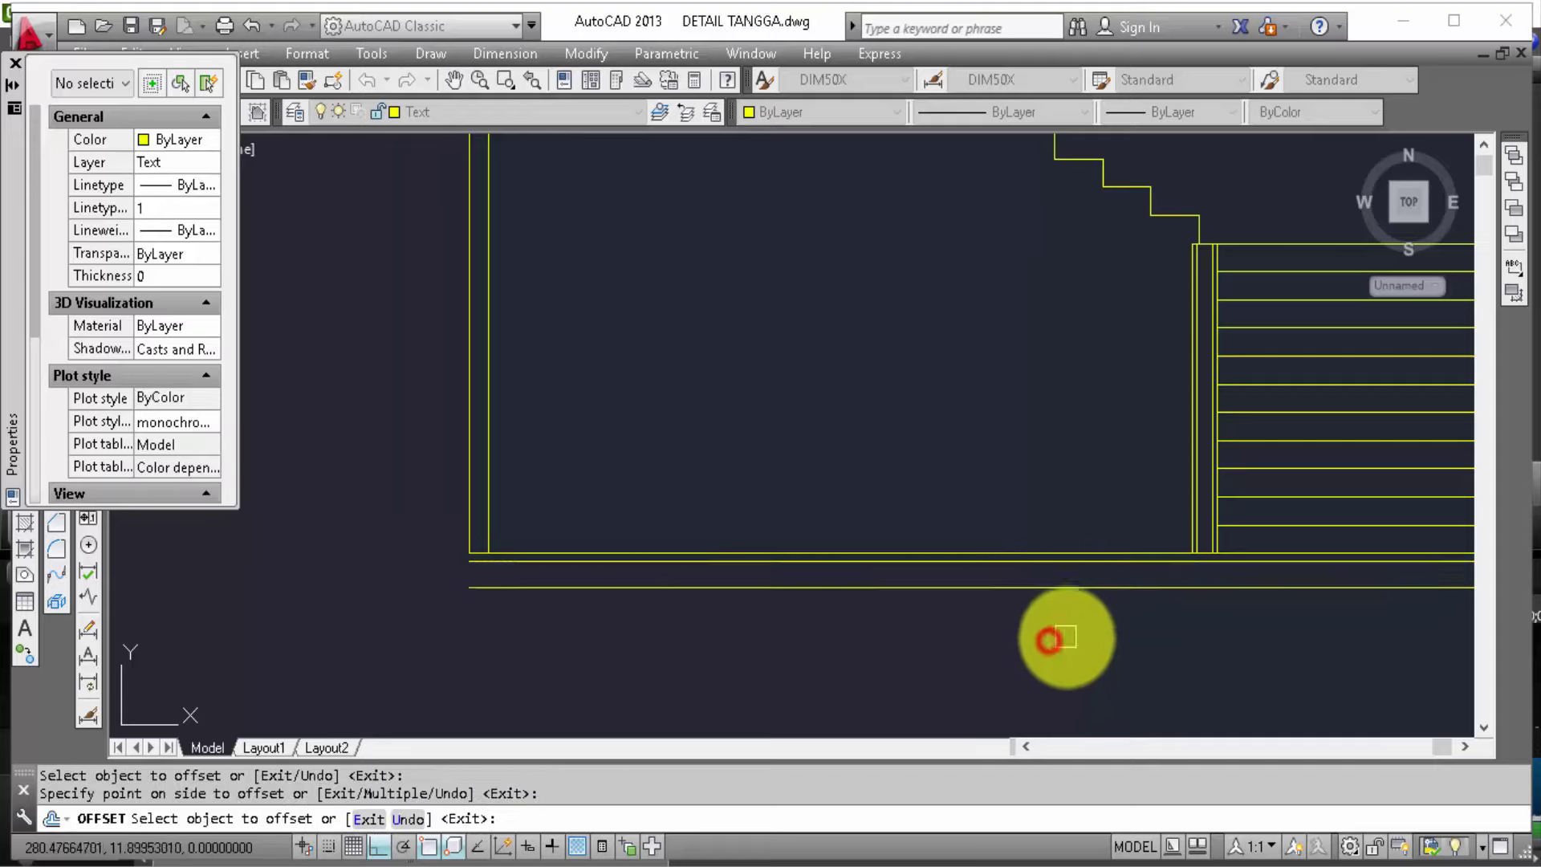
mouse_move(1049, 636)
middle_mouse_down()
mouse_move(819, 631)
mouse_move(1041, 642)
middle_mouse_up()
key("Escape")
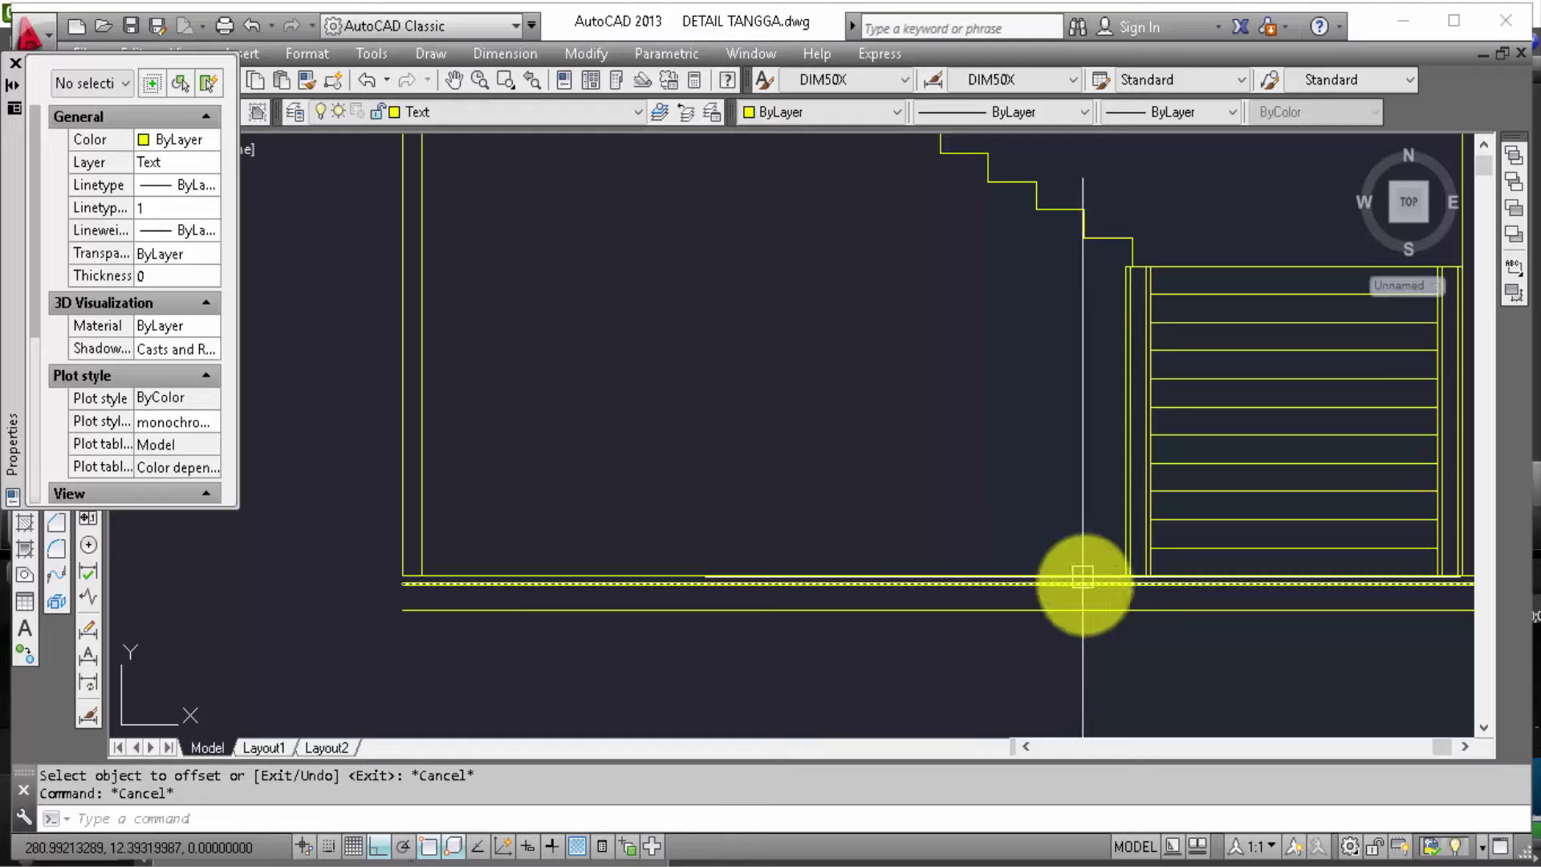
scroll(1090, 637, "down", 2)
scroll(1122, 534, "down", 2)
Step: Select the three magenta BETON beam-drop lines at the detailed section's slab corner
scroll(1111, 595, "down", 2)
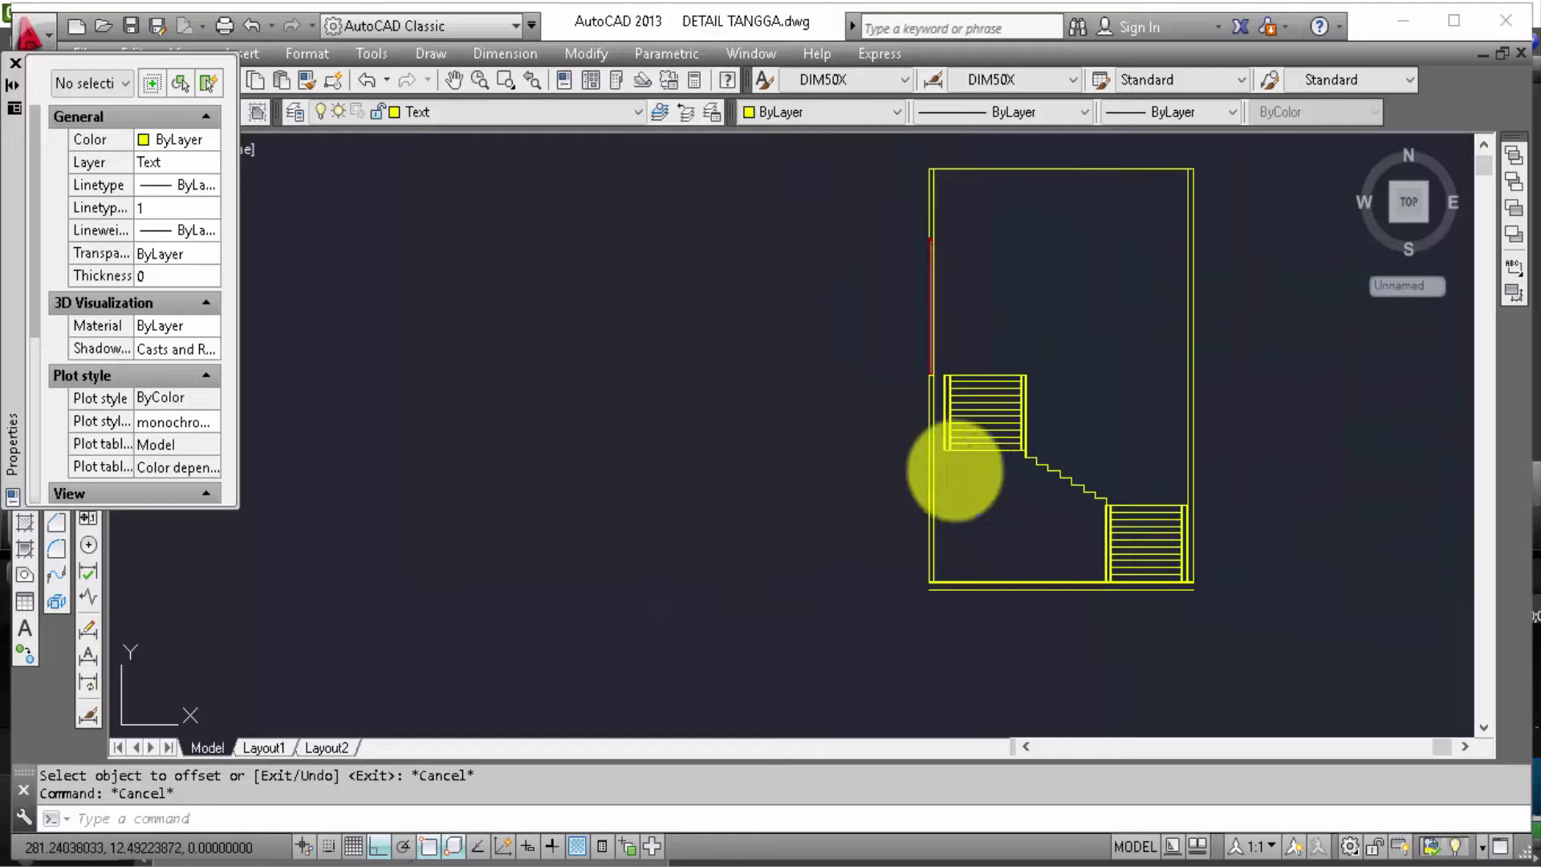
mouse_move(959, 605)
middle_mouse_down()
mouse_move(993, 681)
mouse_move(705, 354)
mouse_move(801, 533)
mouse_move(751, 419)
middle_mouse_up()
middle_click_drag(619, 372, 846, 586)
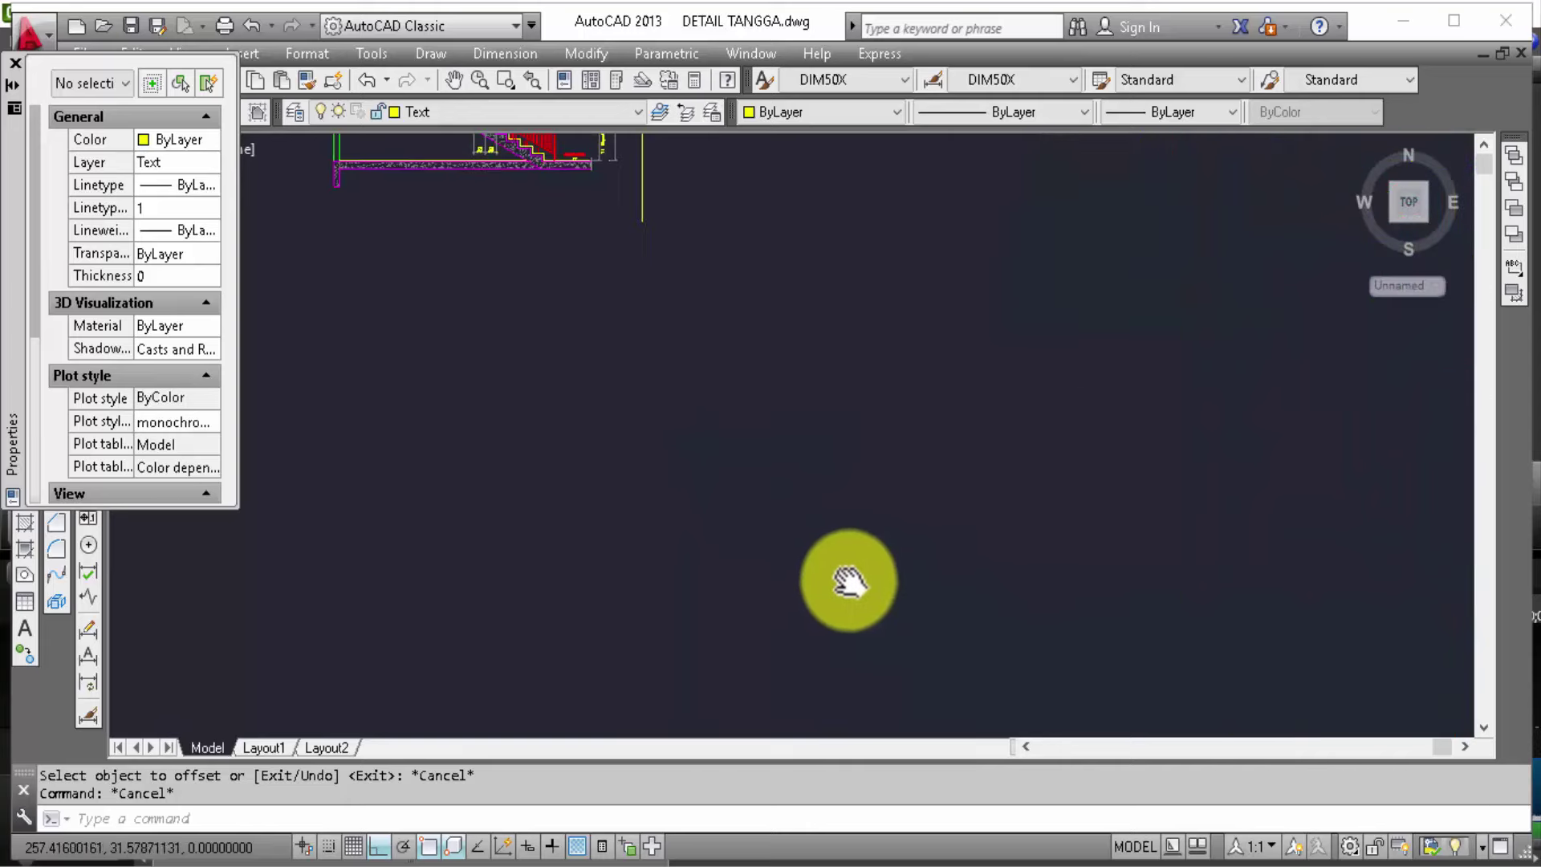
middle_click_drag(506, 253, 626, 478)
scroll(492, 371, "up", 1)
scroll(492, 371, "up", 2)
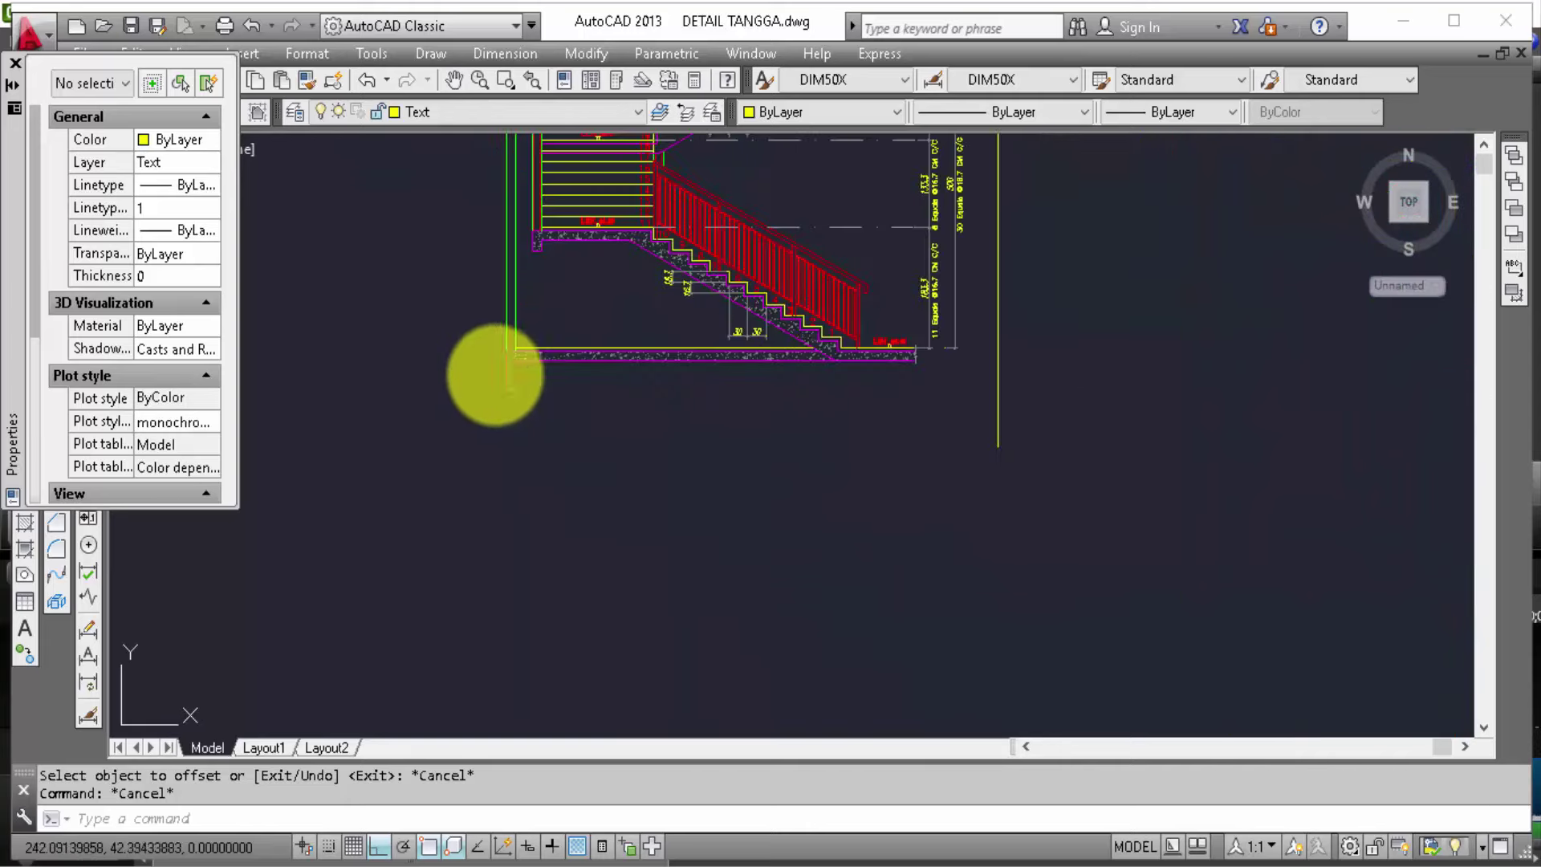
scroll(506, 420, "up", 2)
scroll(506, 377, "up", 2)
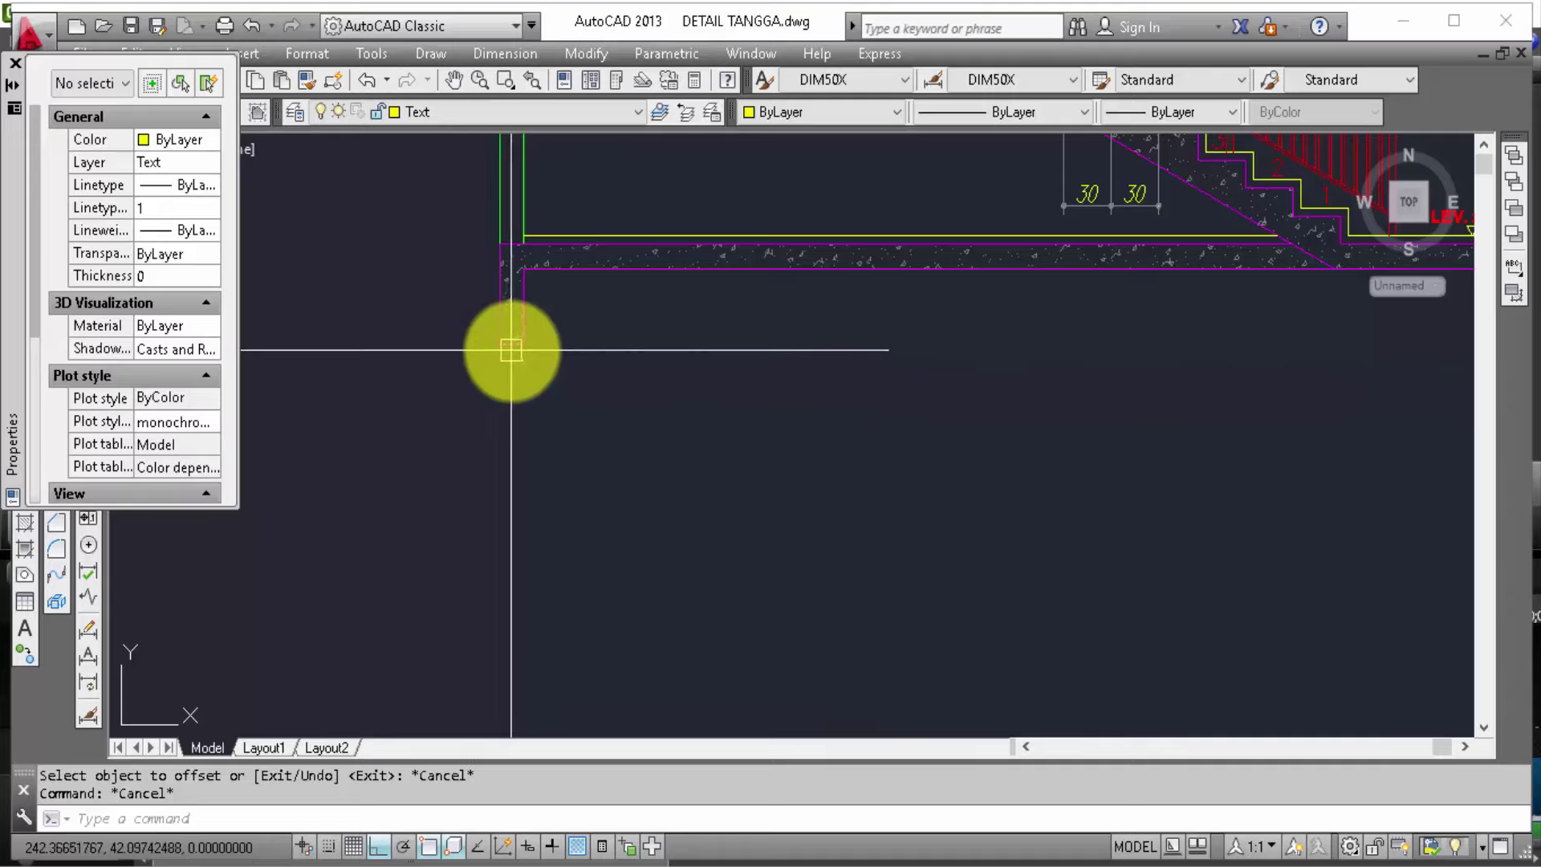
left_click(513, 351)
scroll(493, 295, "up", 2)
scroll(493, 303, "up", 2)
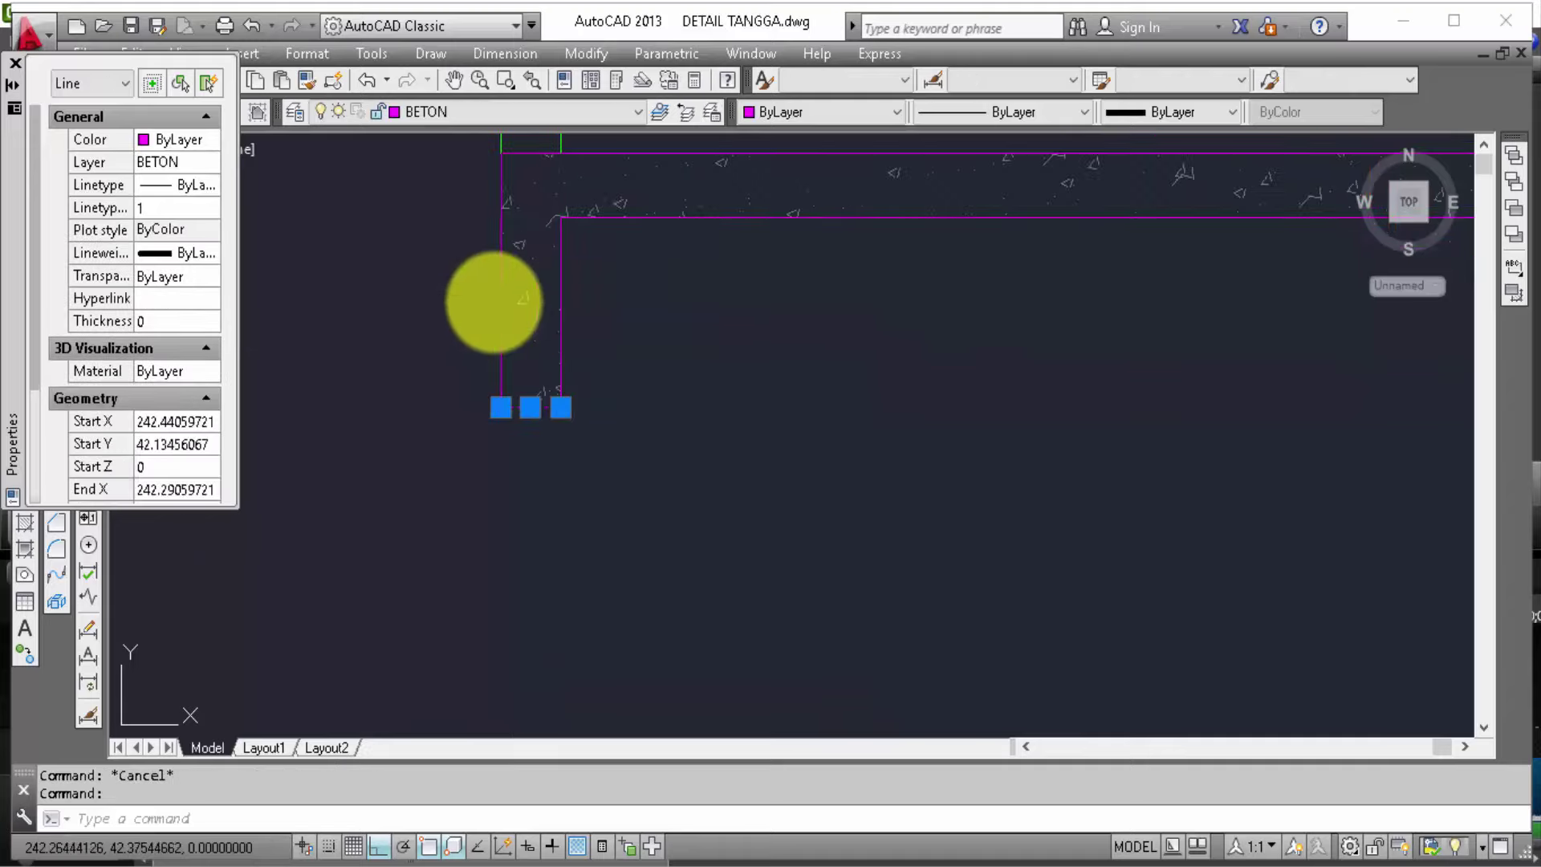
left_click(495, 299)
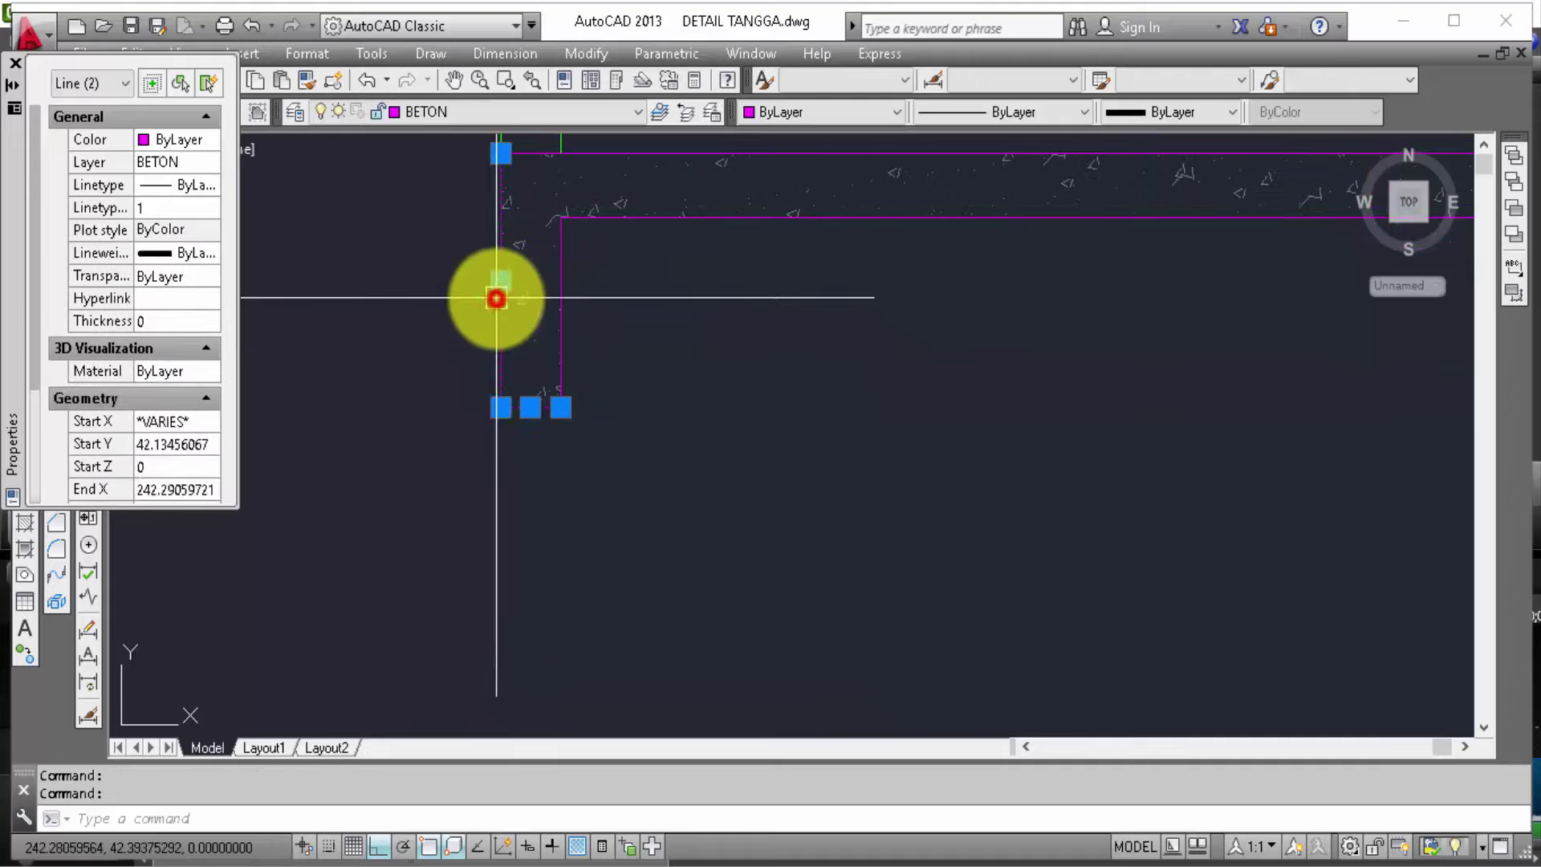
left_click(560, 300)
Step: Copy the beam-drop lines from the slab corner to the yellow section's bottom-left corner, Ortho off
type("o")
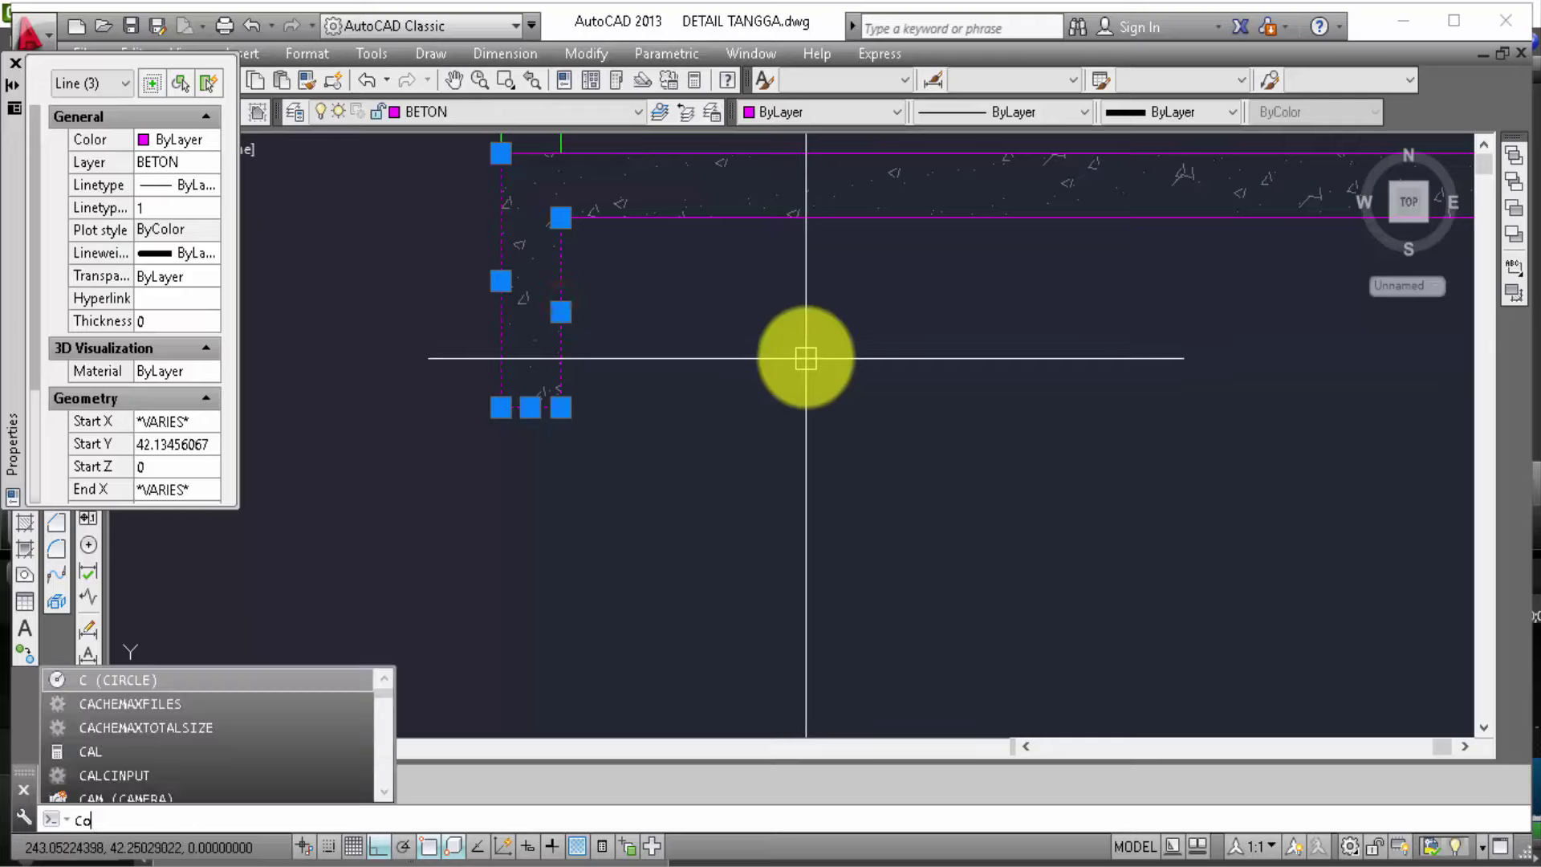
key("Return")
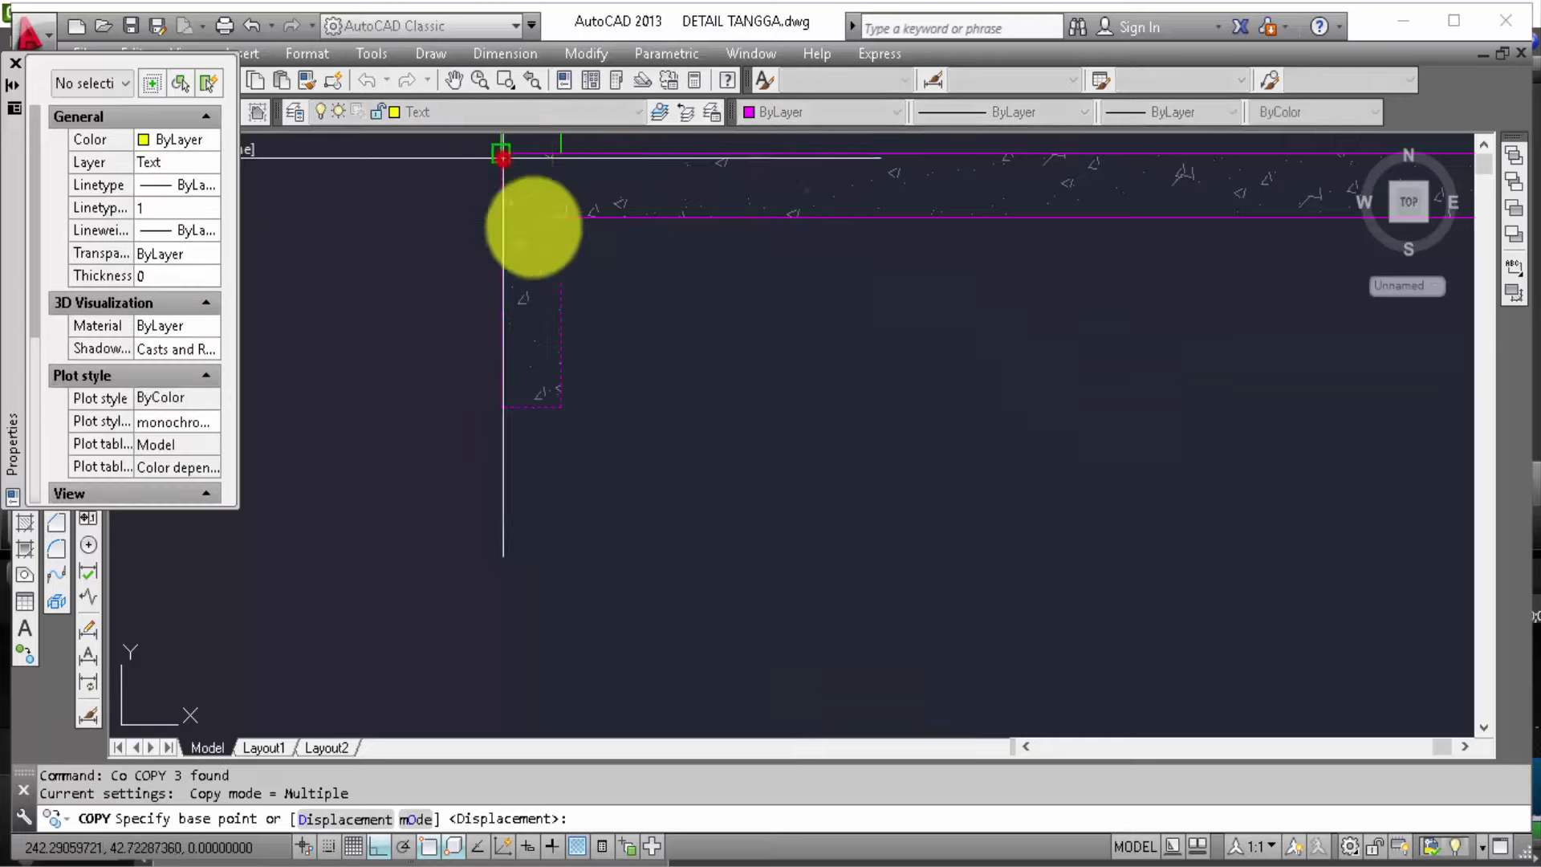
left_click(530, 225)
scroll(636, 385, "down", 5)
scroll(642, 387, "down", 2)
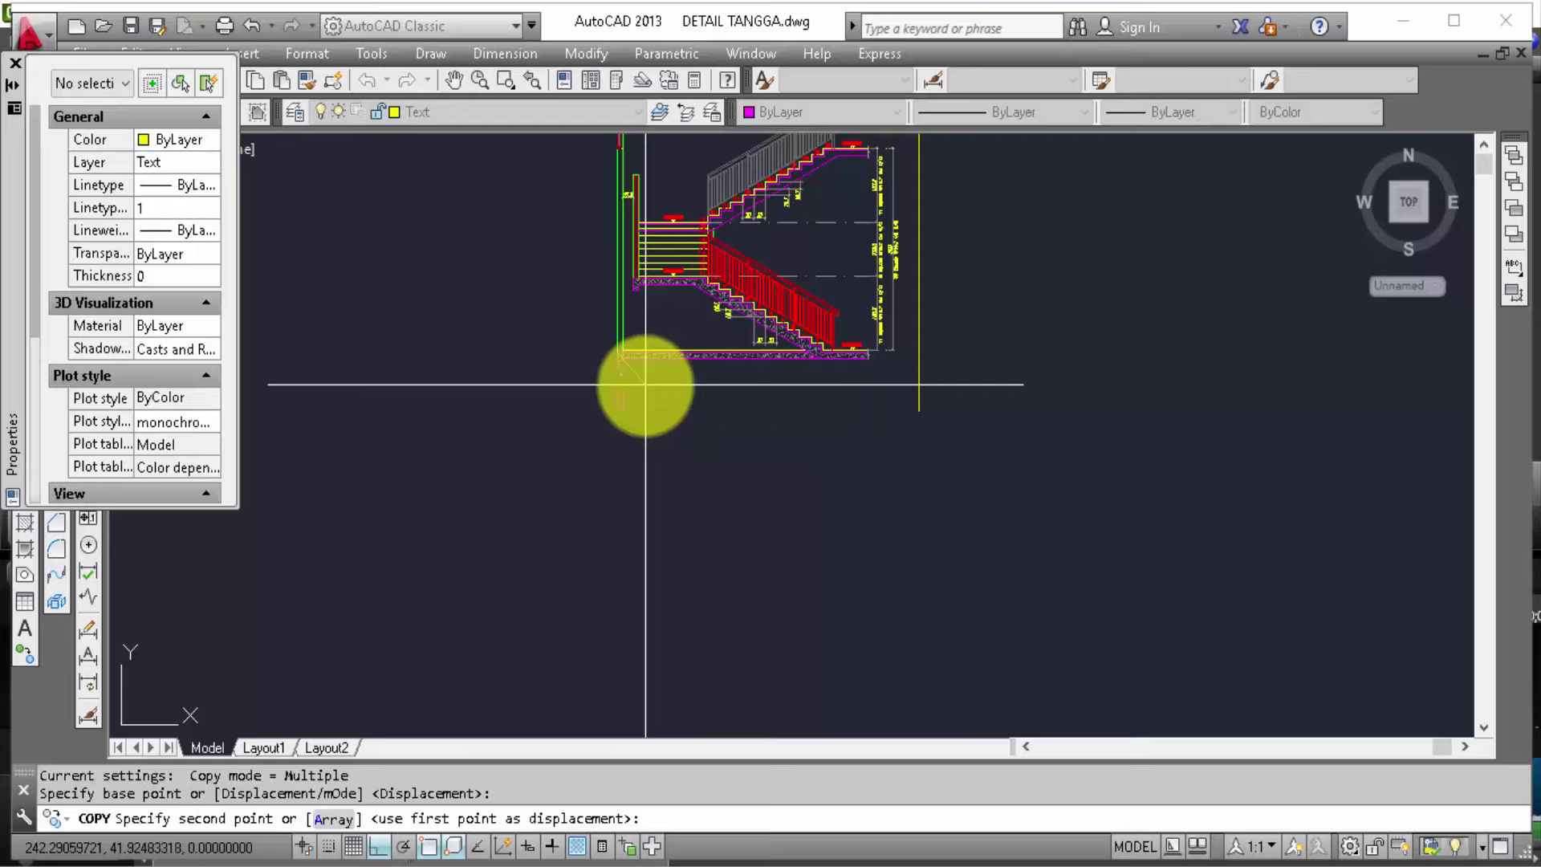
key("F8")
scroll(414, 387, "down", 4)
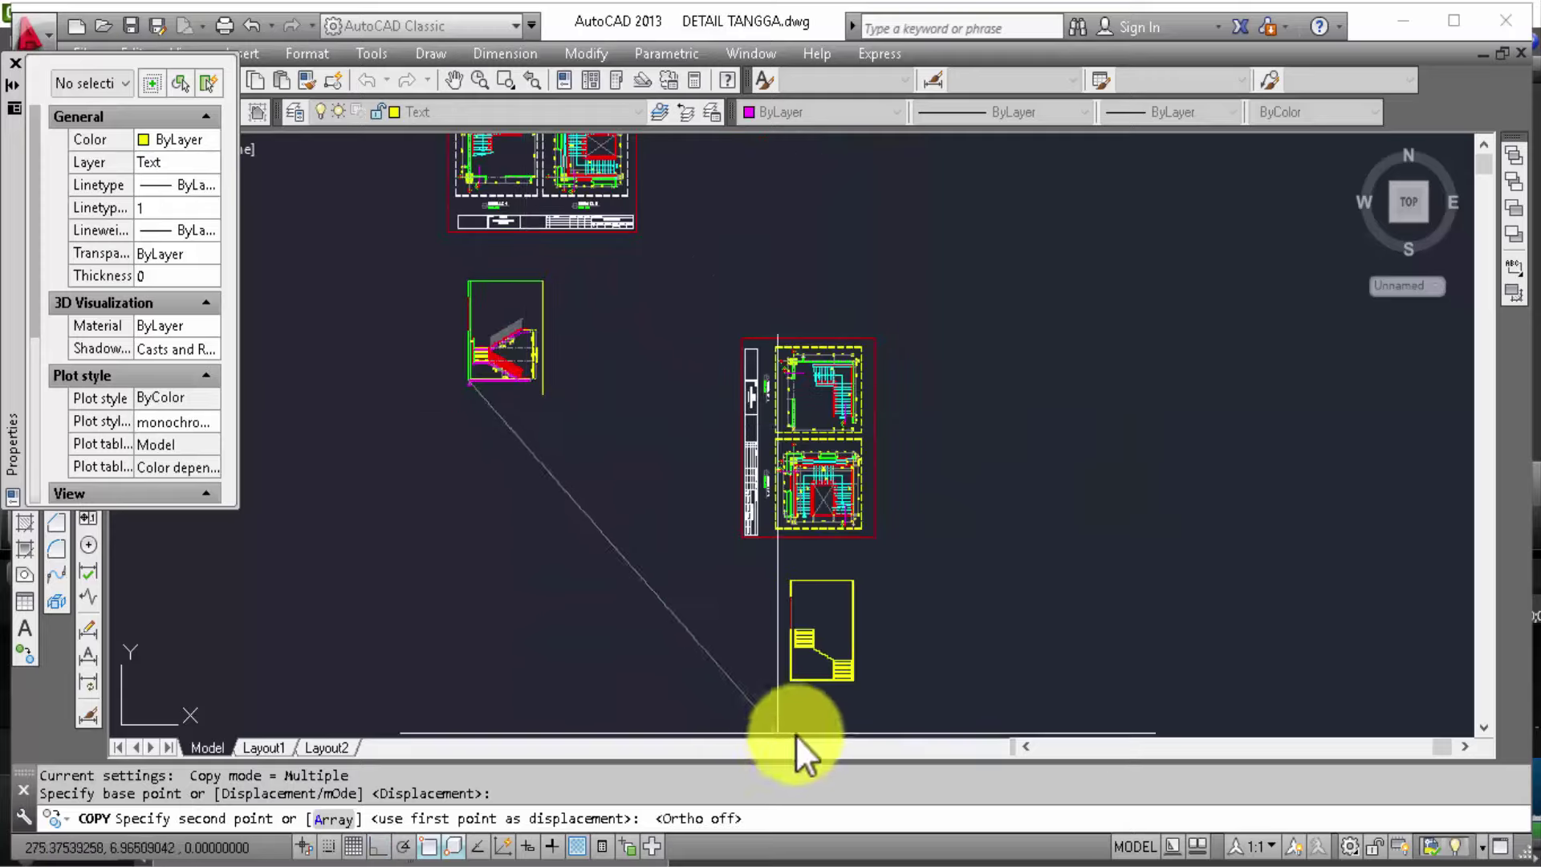
scroll(795, 707, "up", 4)
scroll(707, 498, "up", 3)
scroll(803, 326, "up", 2)
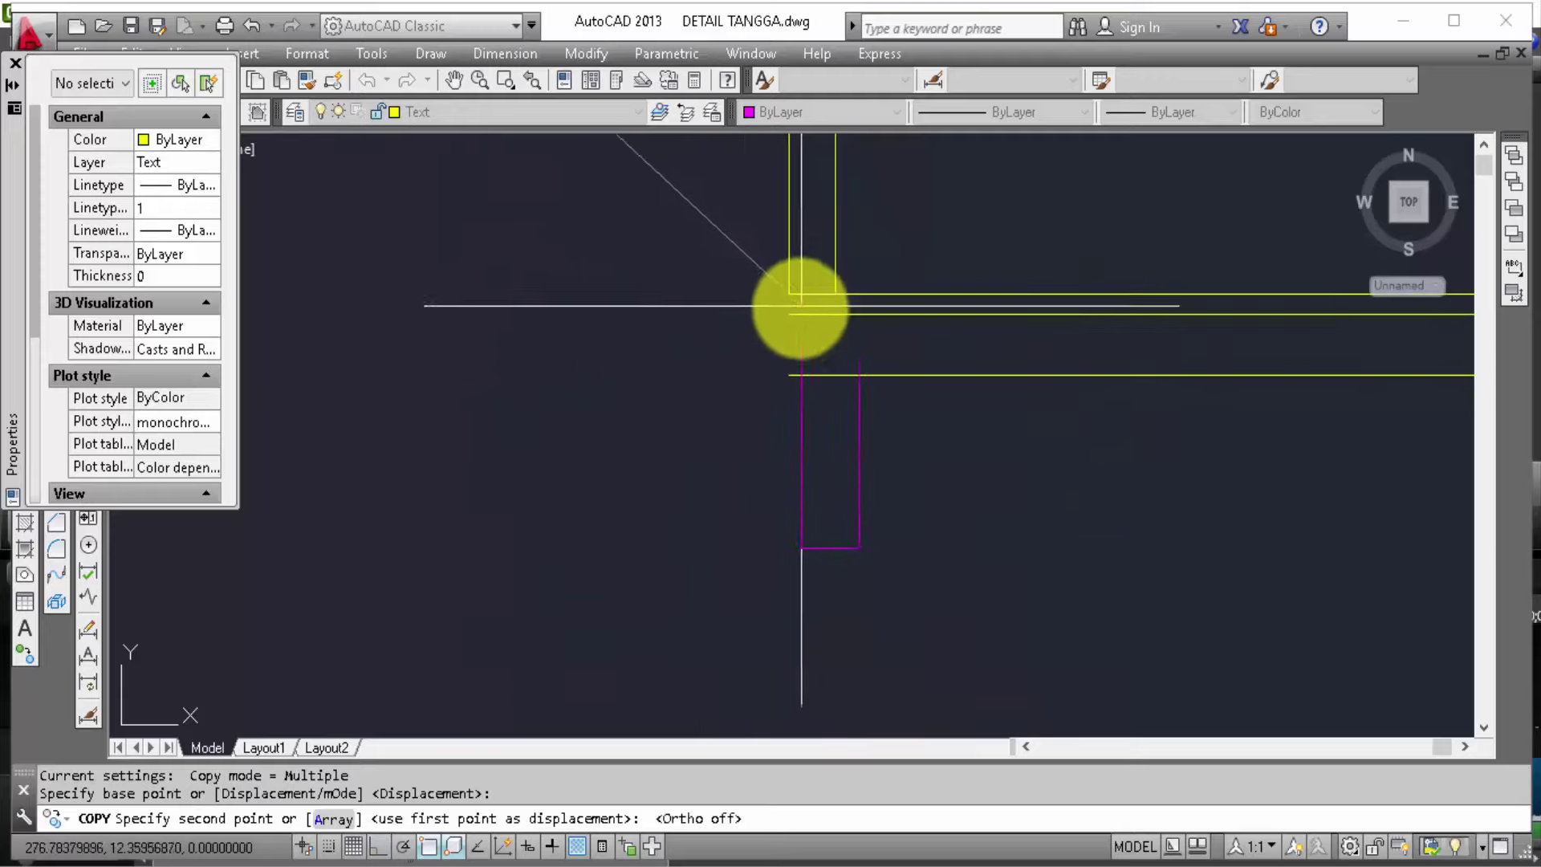
left_click(790, 314)
middle_click_drag(826, 441, 710, 578)
key("Escape")
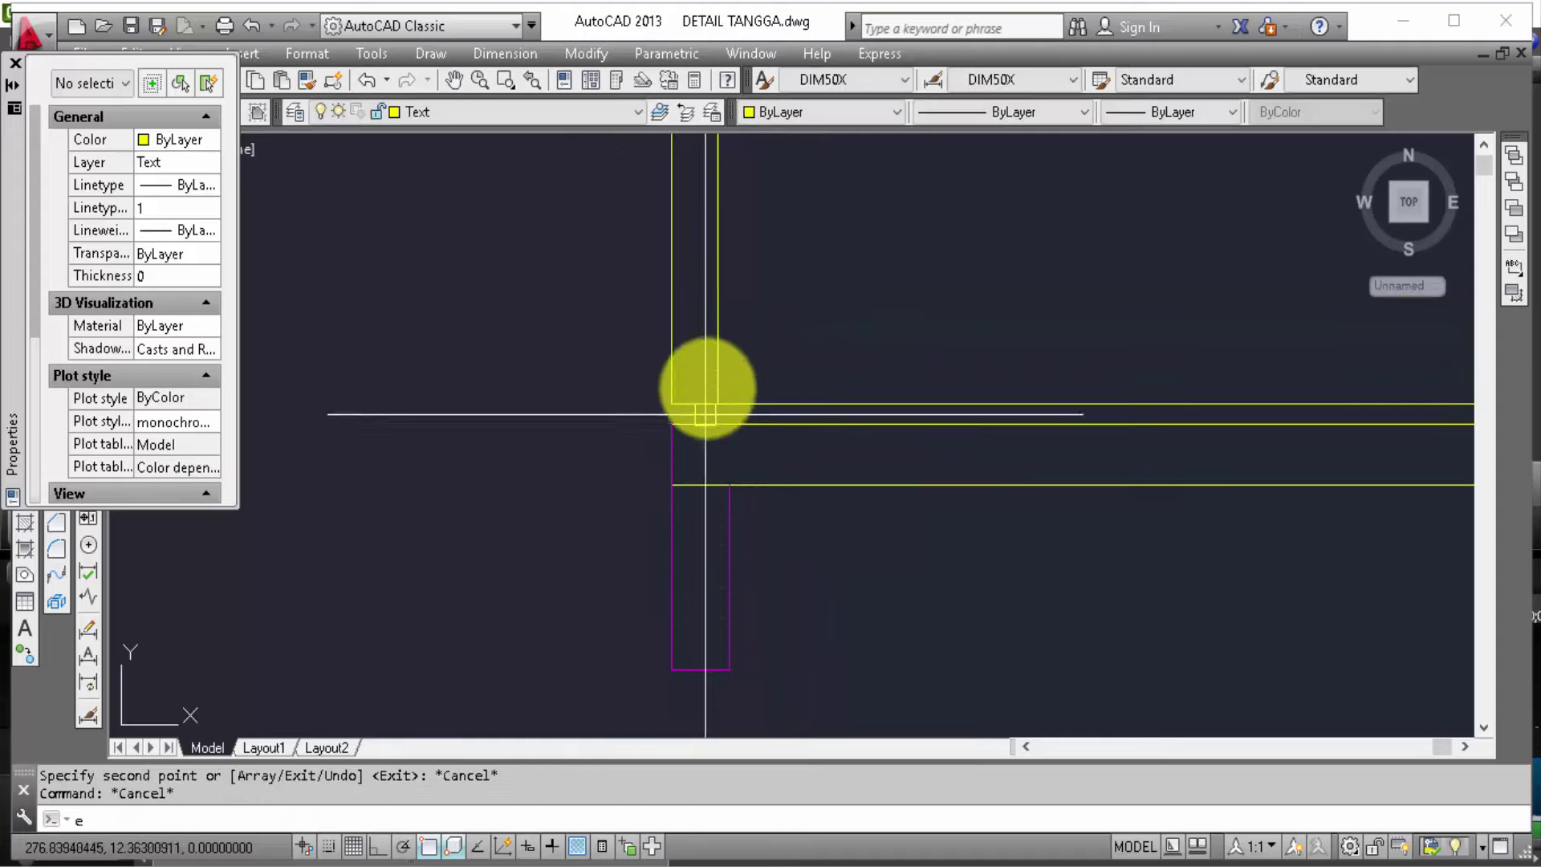
Step: Attempt to extend the lines around the new beam-drop corner, then cancel
type("ex")
key("Return")
key("Return")
left_click_drag(761, 359, 642, 322)
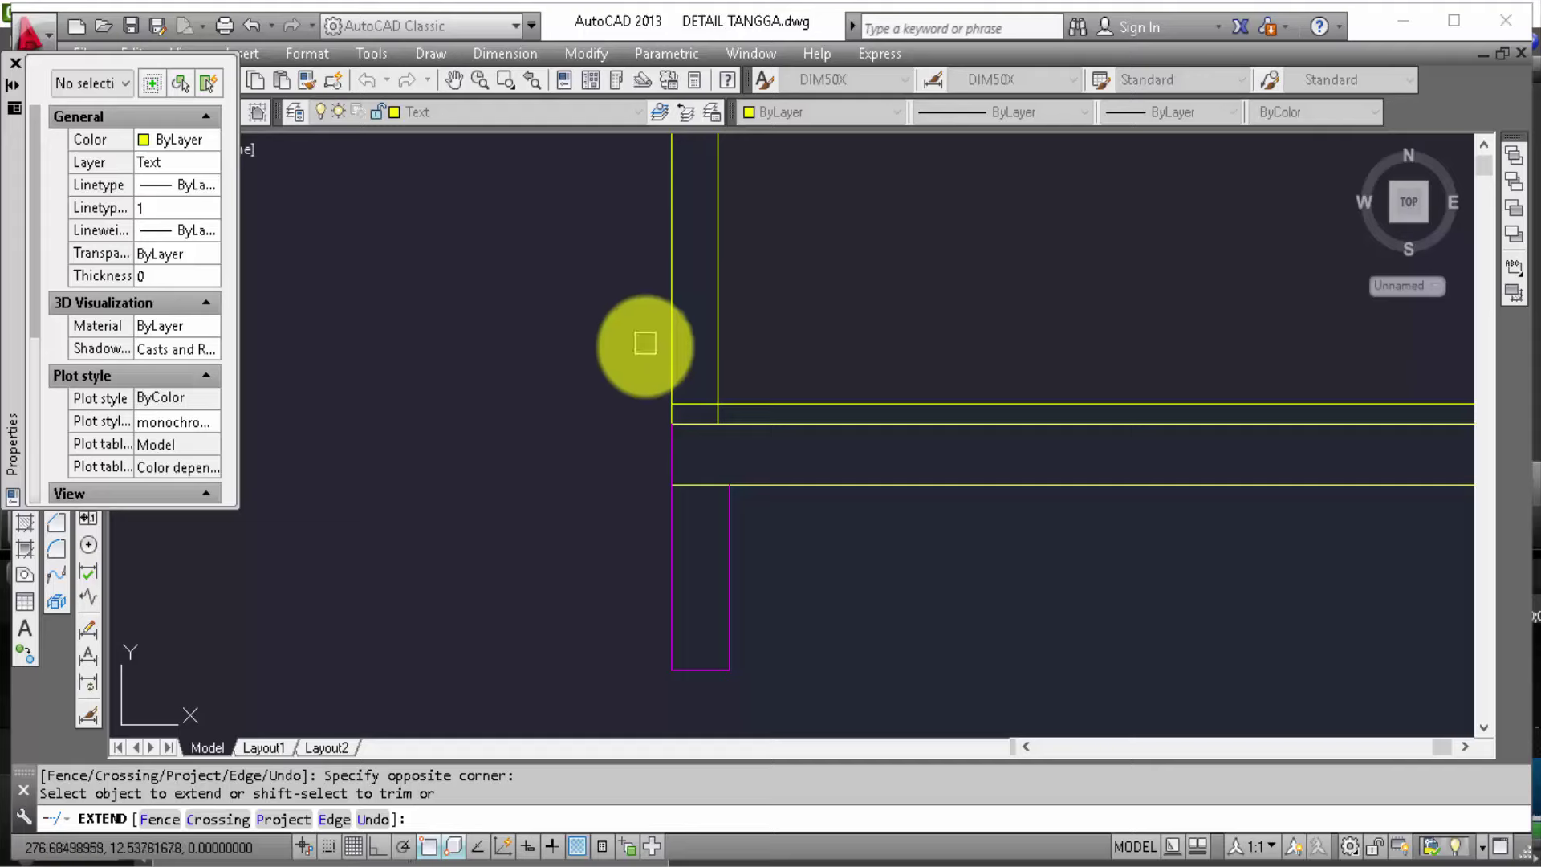
key("Escape")
Step: Attempt to trim the corner against the horizontal slab line, then cancel
type("tr")
key("Return")
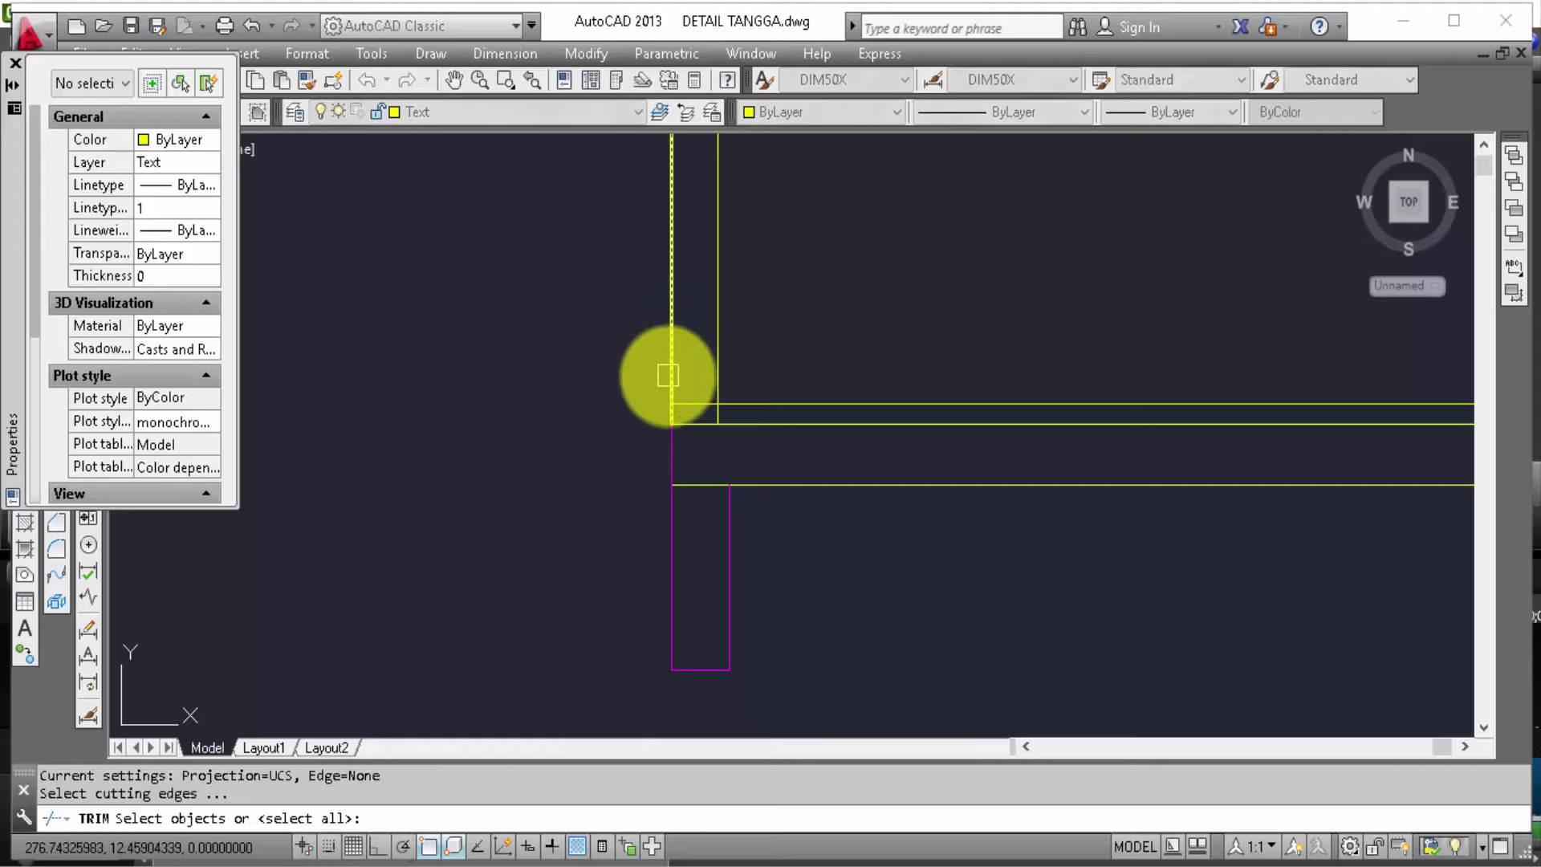
scroll(704, 423, "up", 4)
left_click(704, 424)
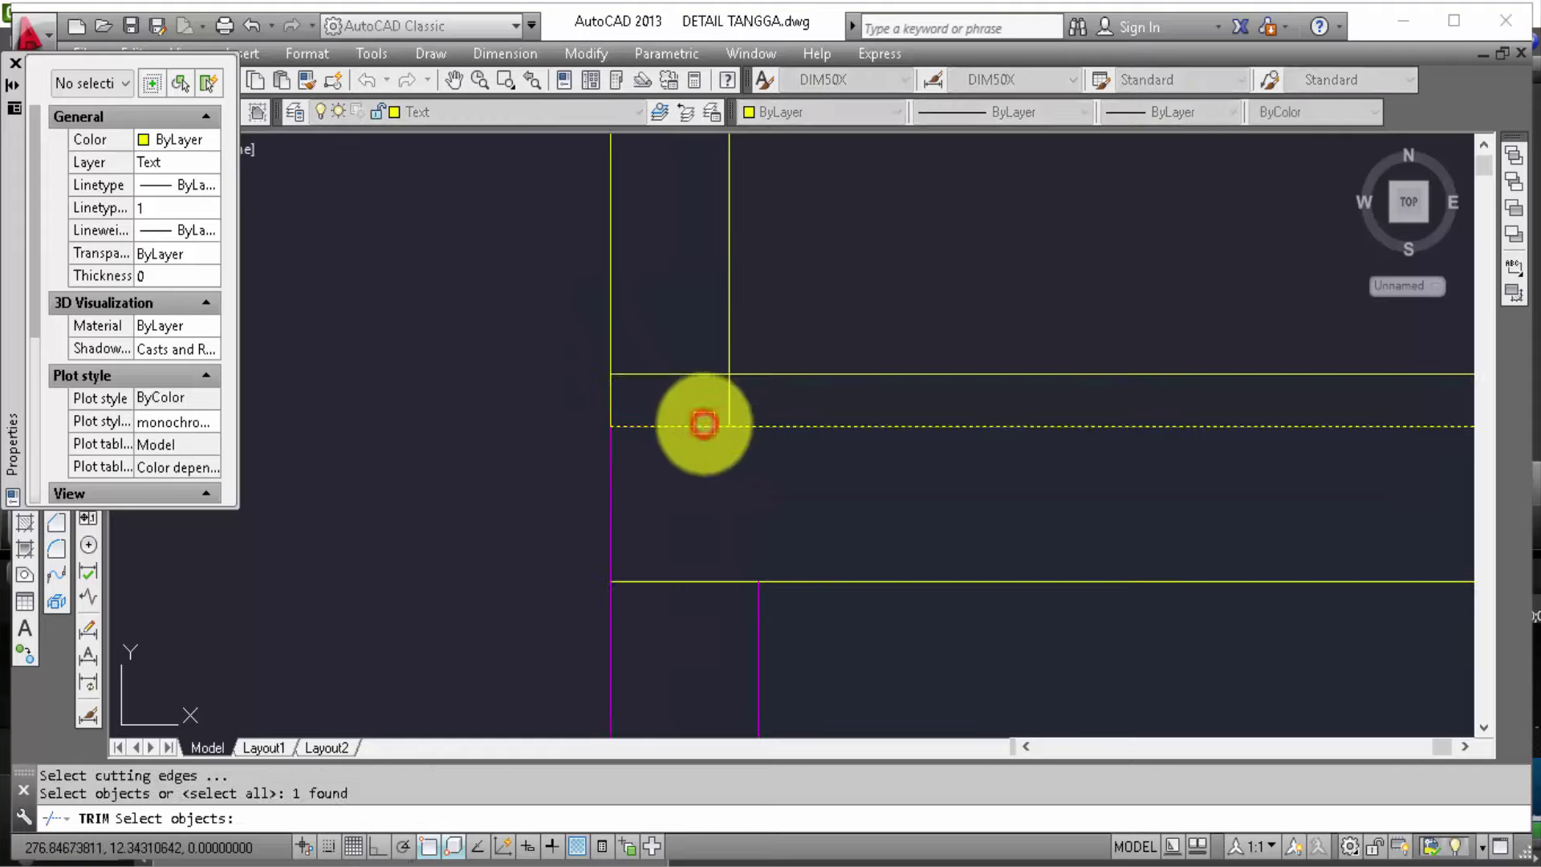
key("Escape")
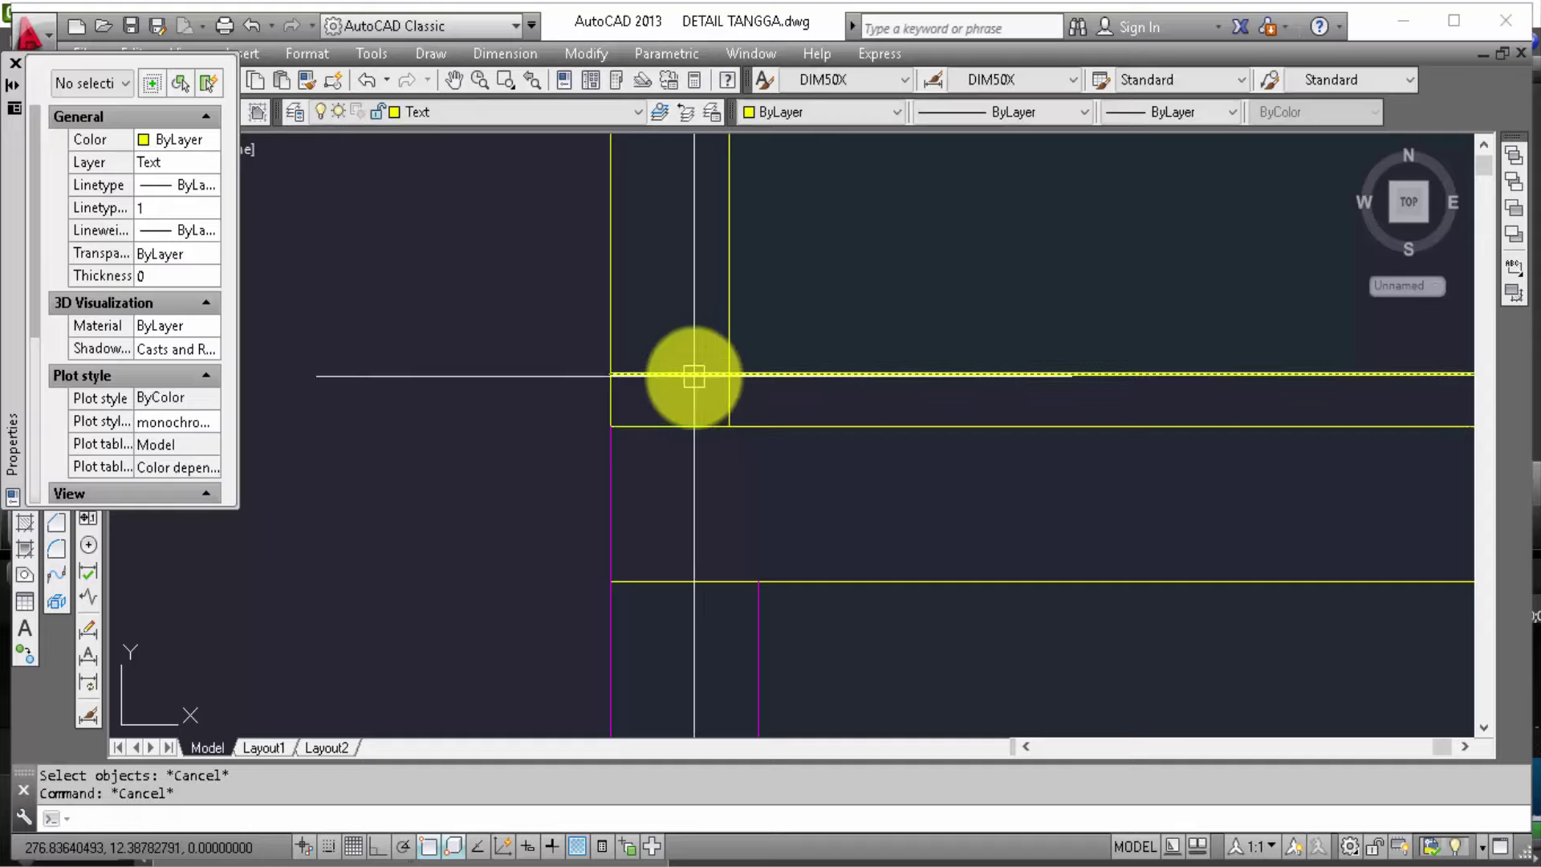
type("tr")
key("Return")
key("Return")
scroll(699, 385, "down", 2)
middle_click_drag(718, 425, 640, 425)
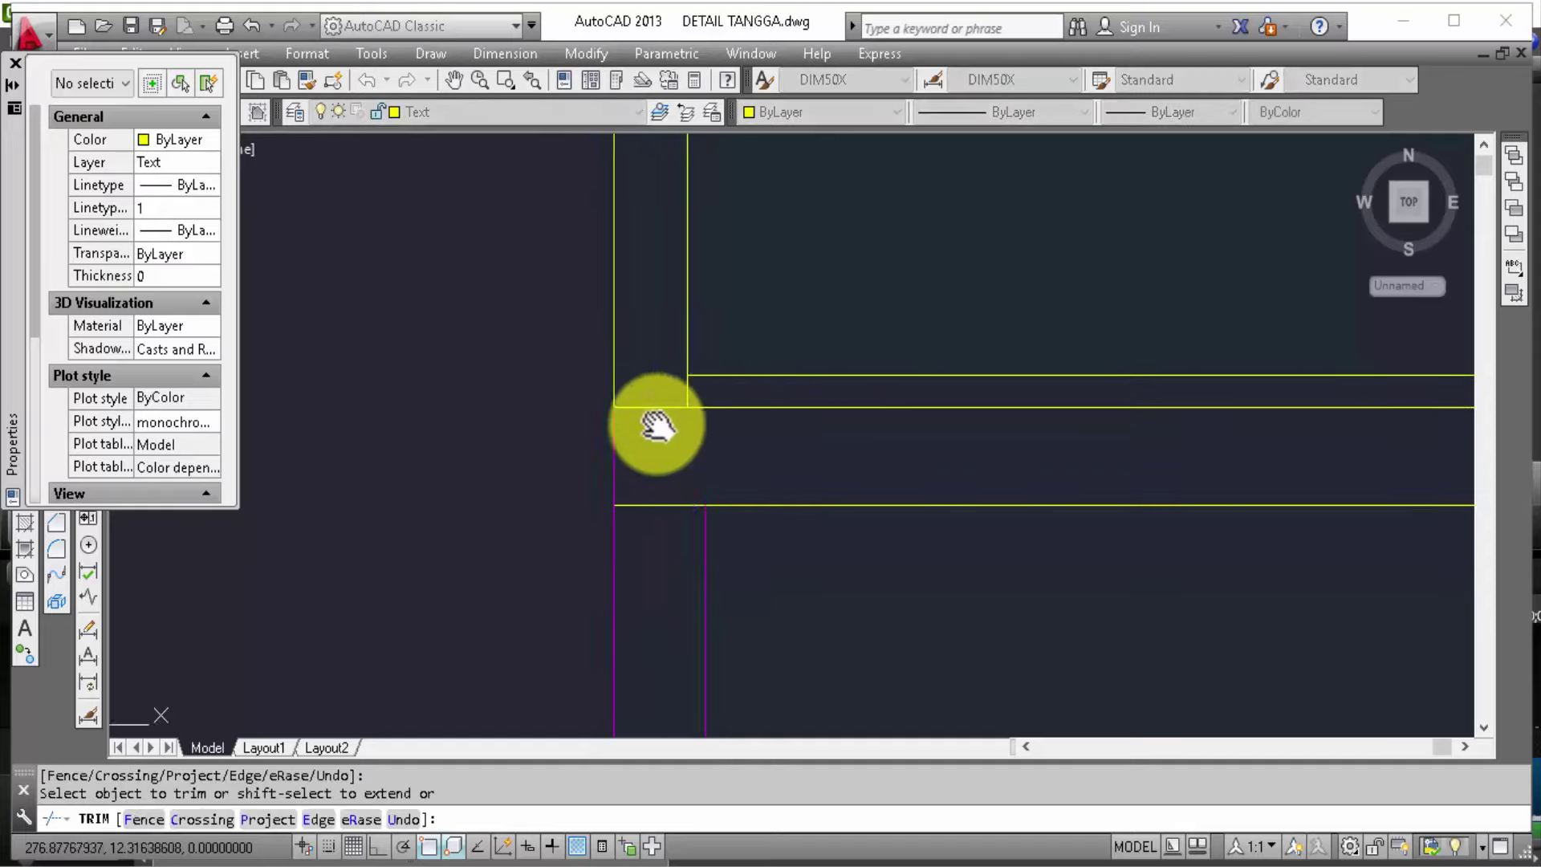
key("Escape")
key("Escape")
scroll(638, 417, "down", 2)
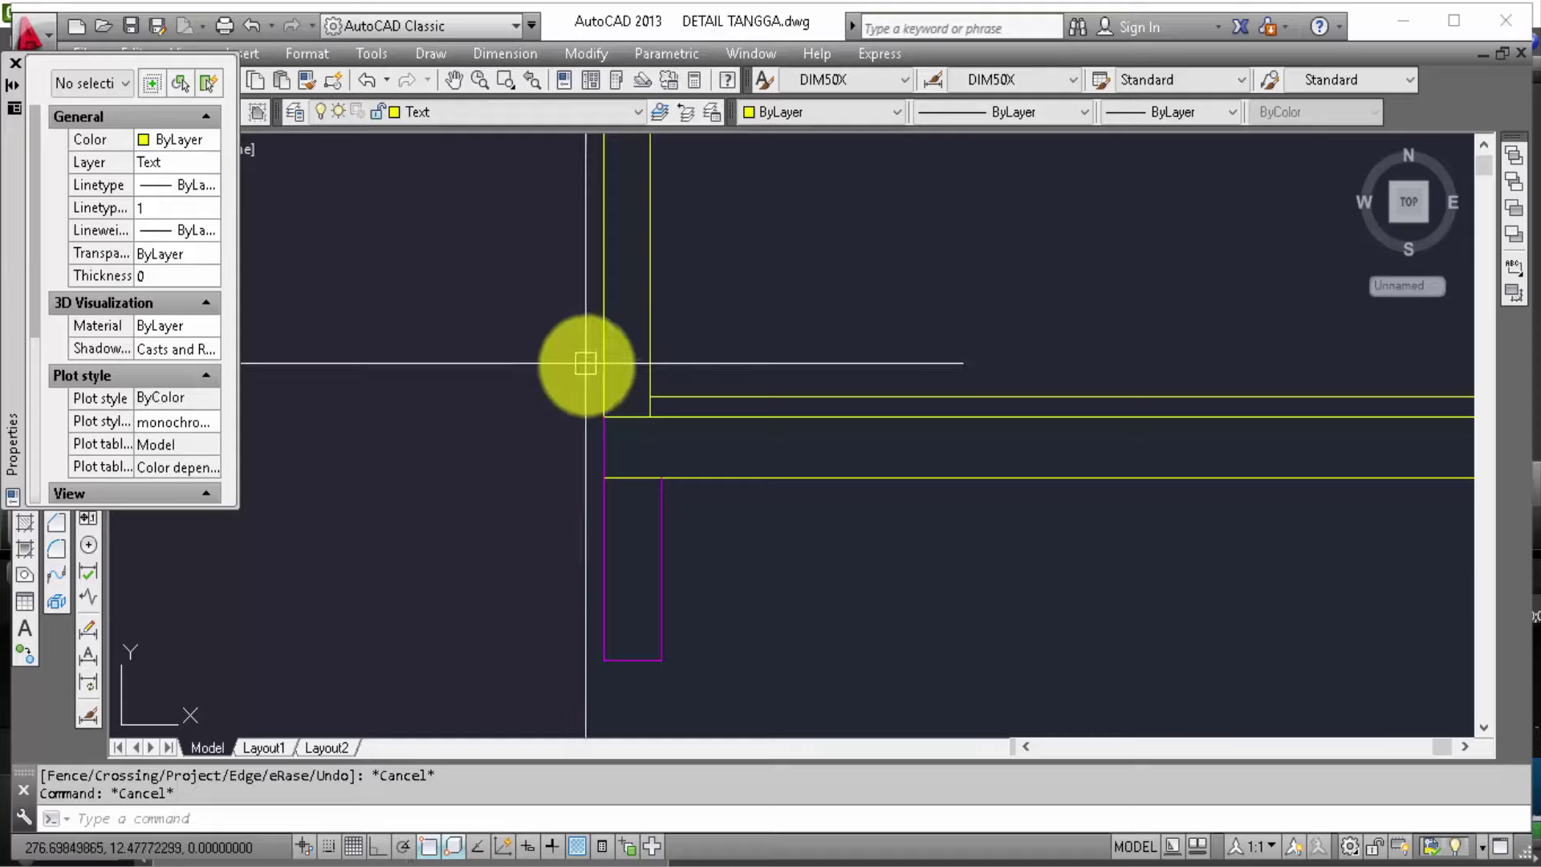
Step: Fillet at radius 0 to close both corners between the magenta beam edges and yellow slab lines
type("f")
key("Return")
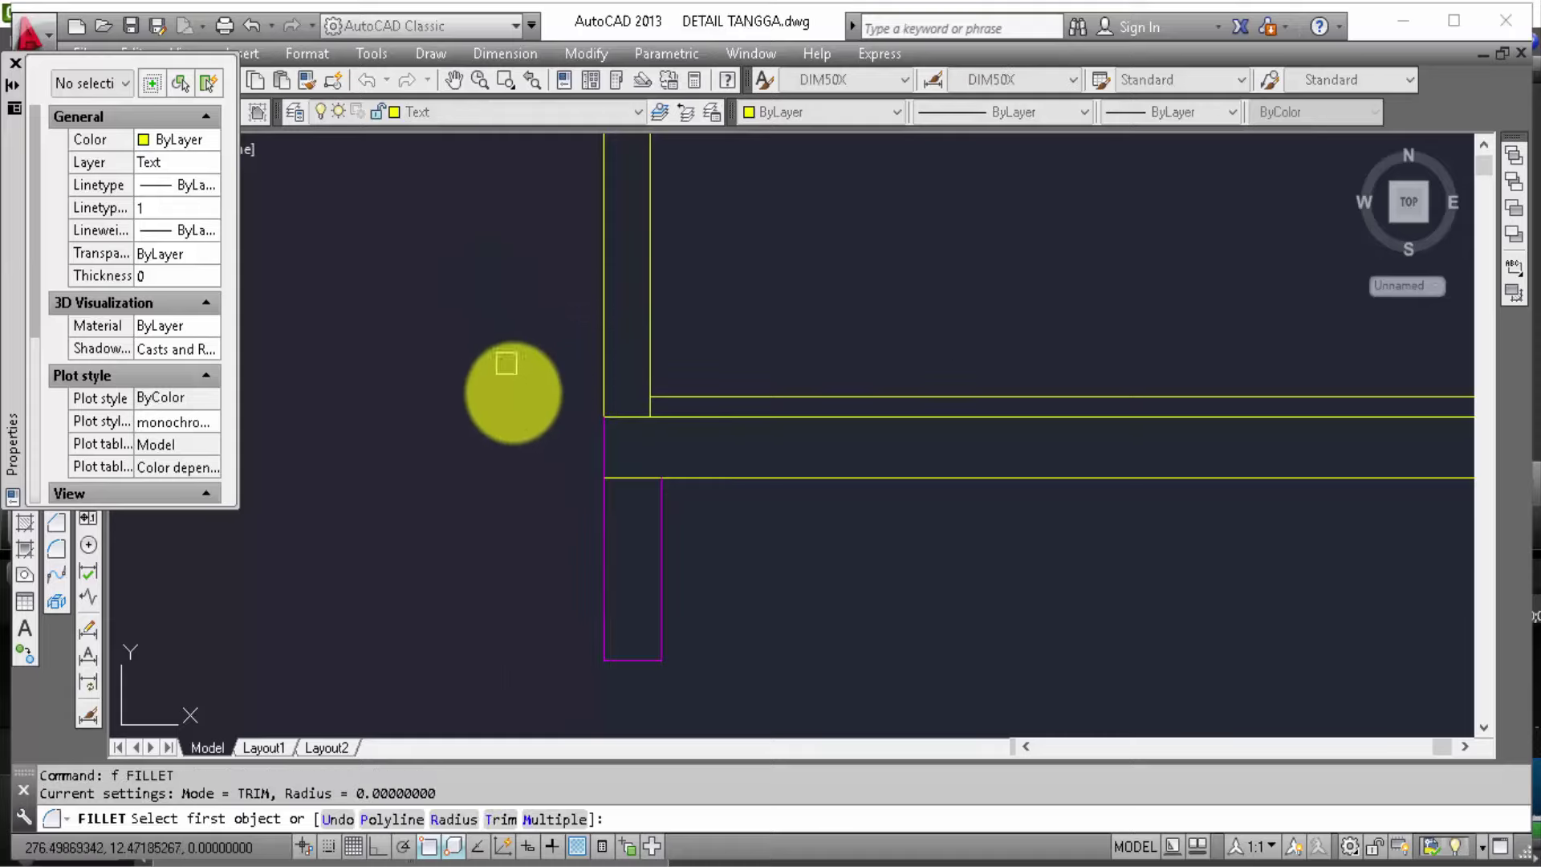
left_click(601, 453)
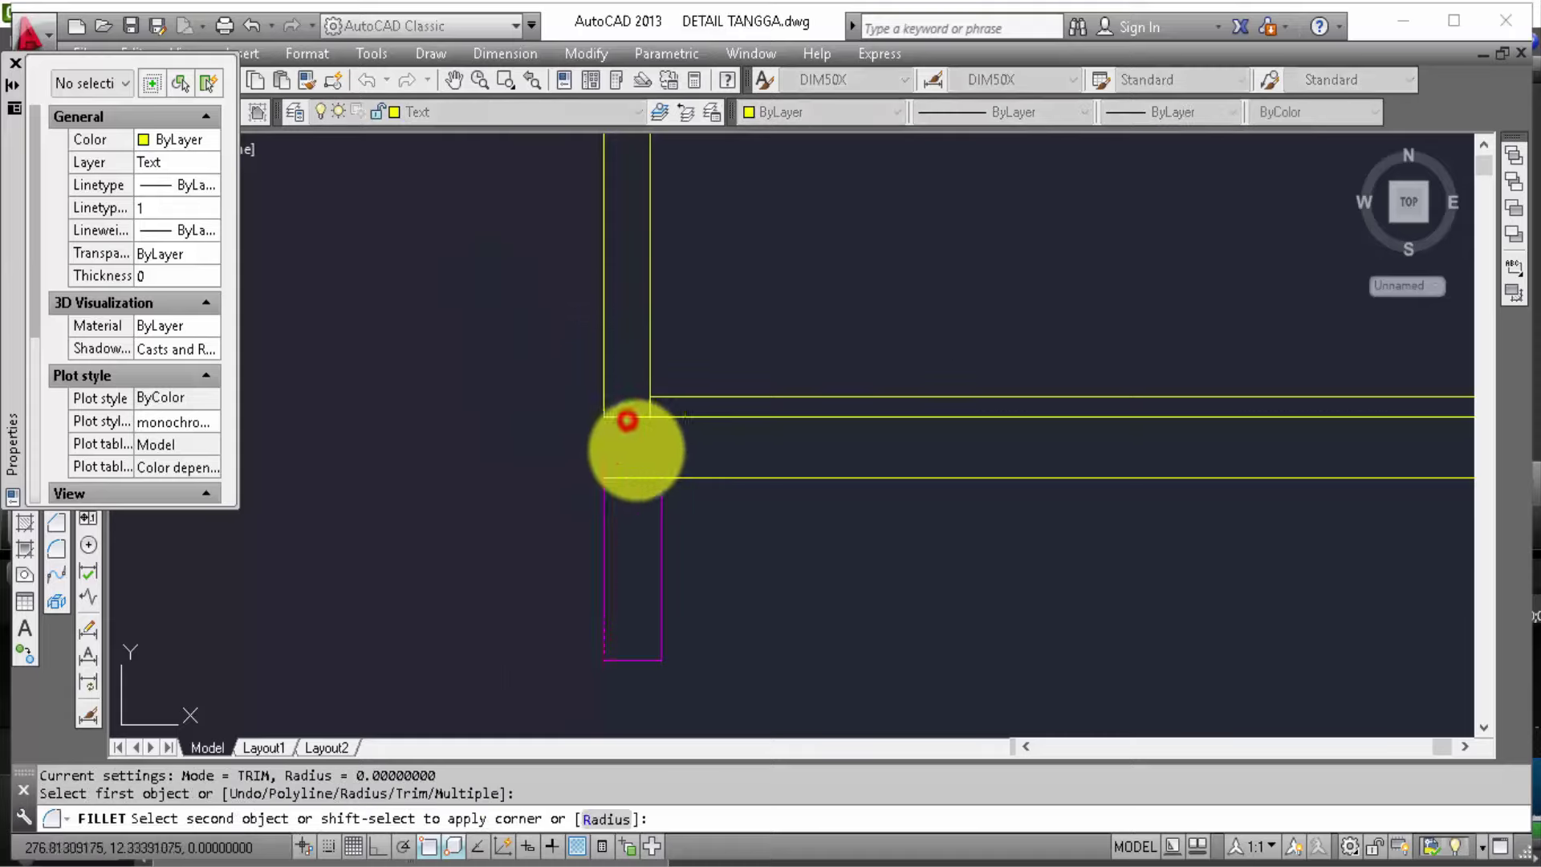
left_click(629, 417)
key("Return")
left_click(655, 508)
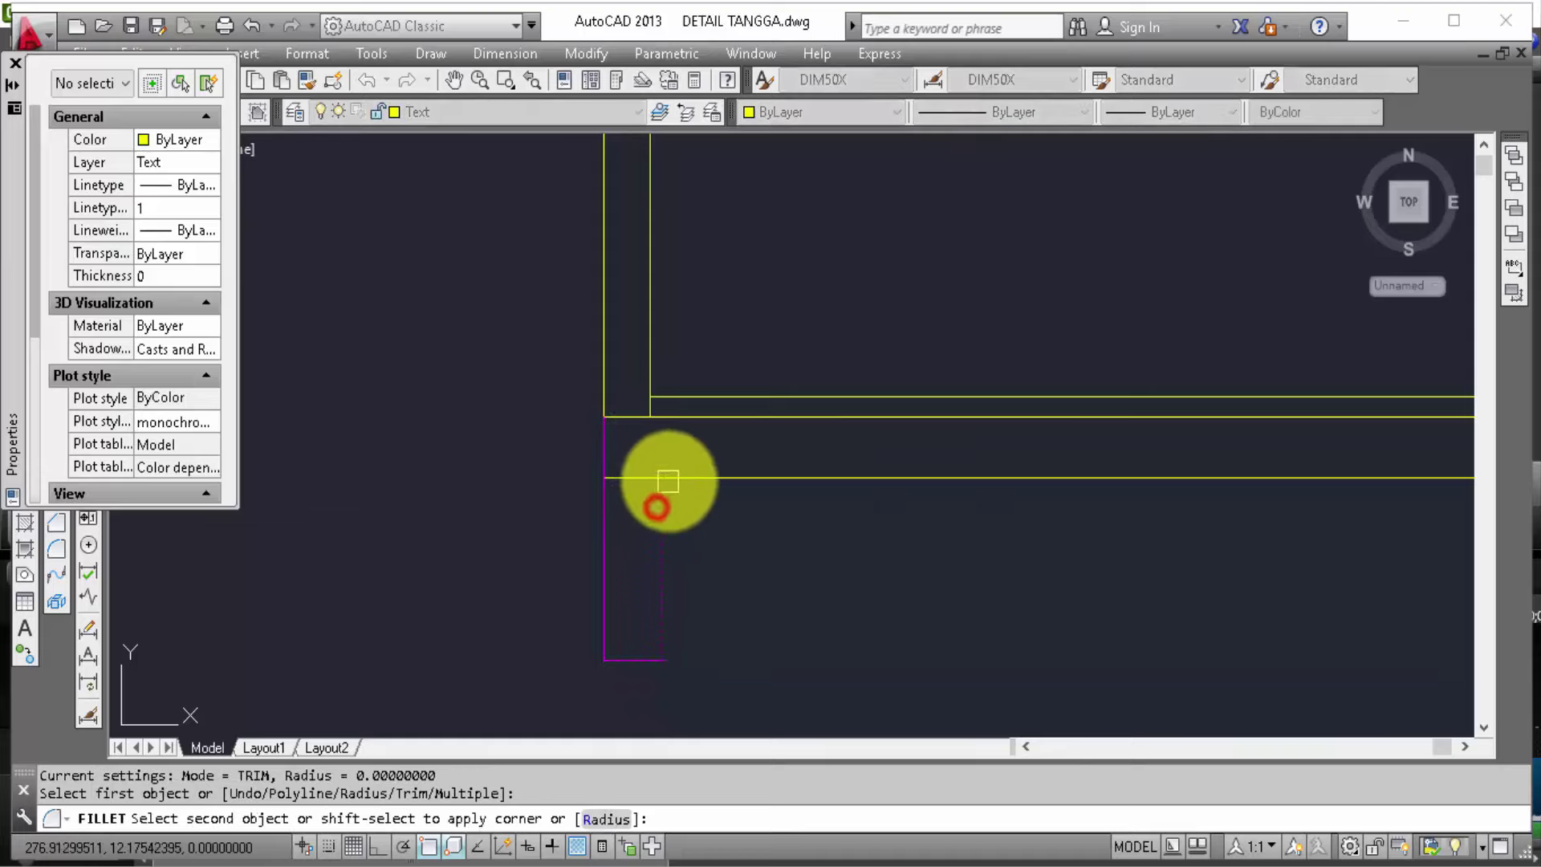
left_click(692, 479)
scroll(592, 504, "down", 3)
scroll(722, 557, "down", 3)
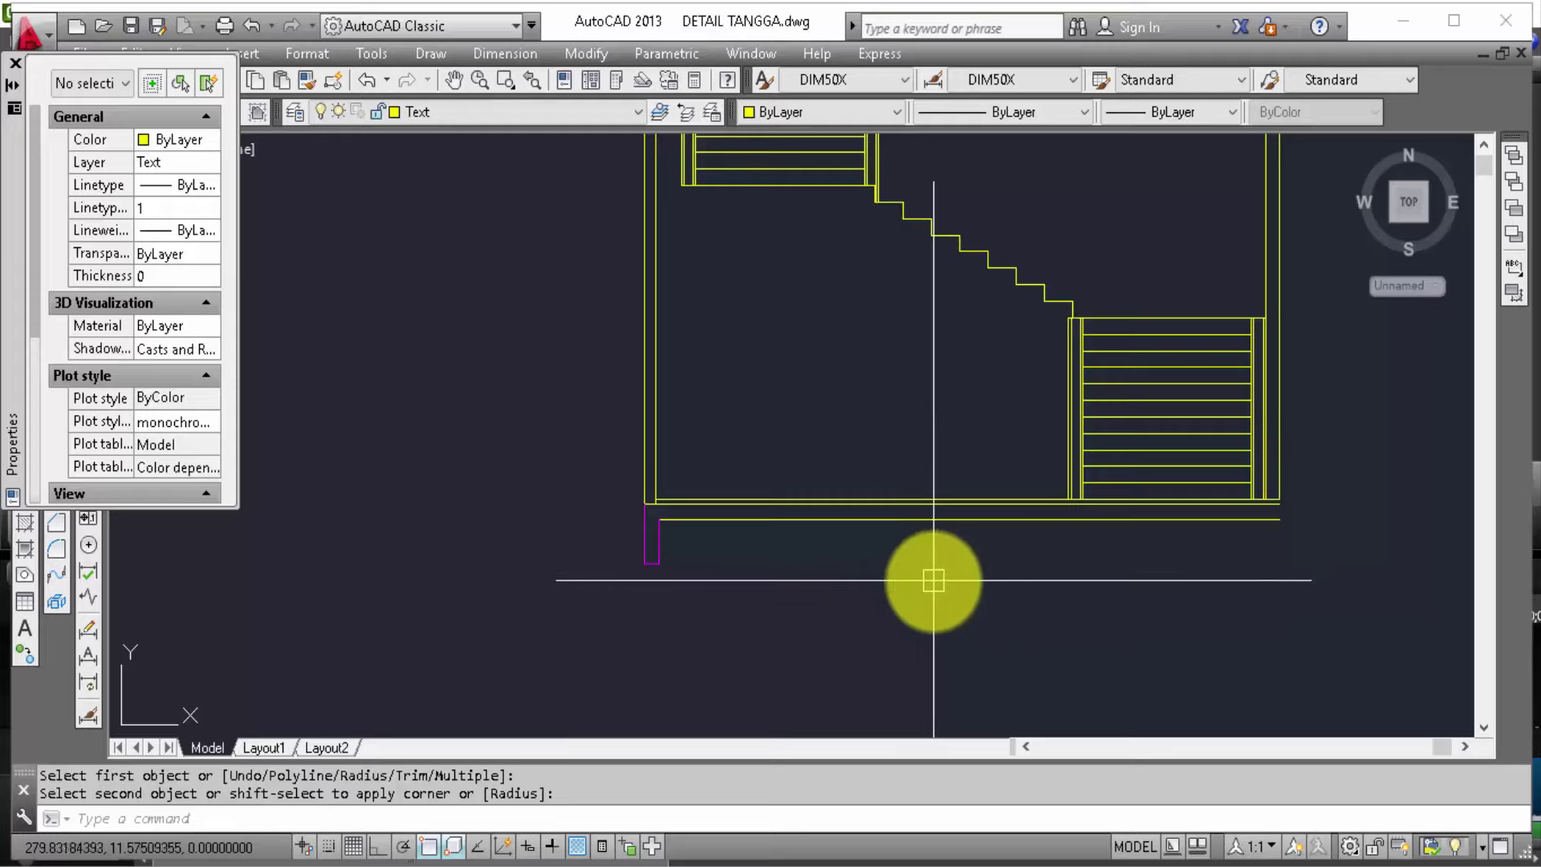
Step: Match two yellow slab lines to the magenta beam line's properties, then select the stair outline
left_click(311, 79)
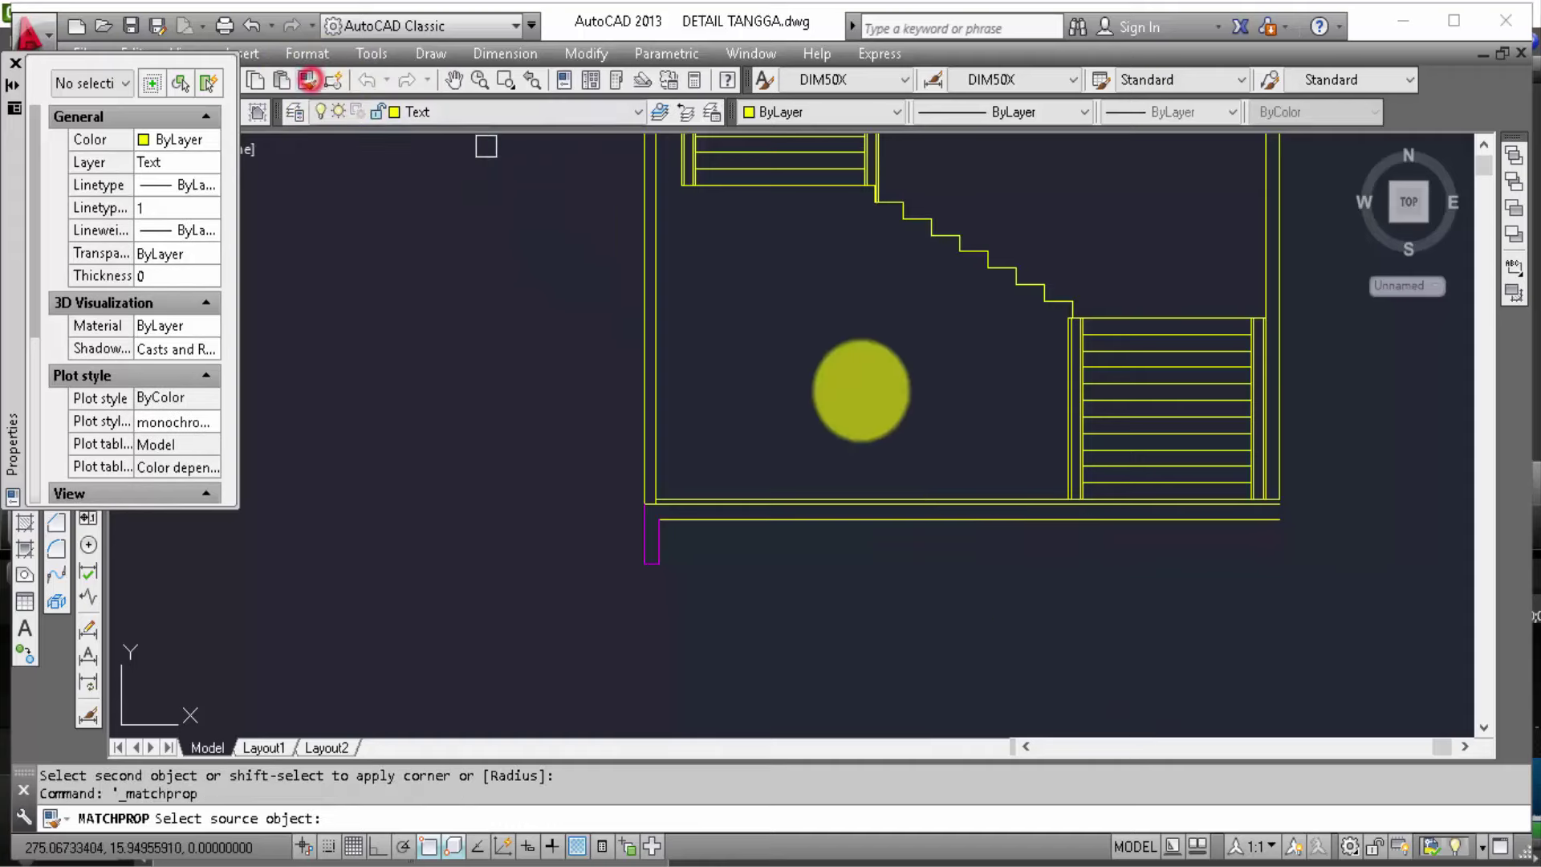
scroll(652, 544, "up", 4)
left_click(627, 543)
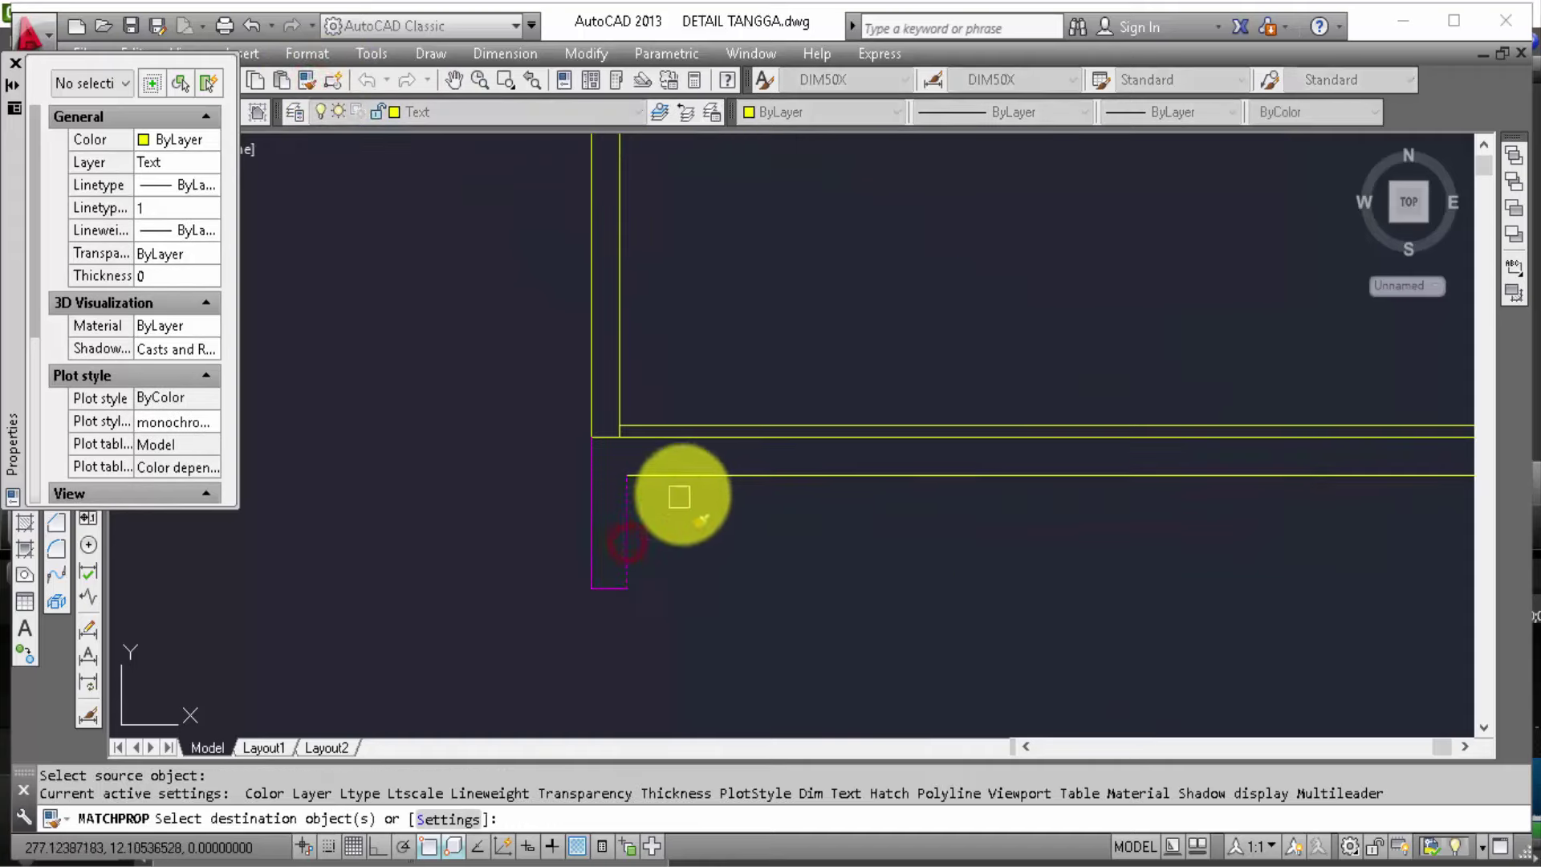
left_click(684, 476)
left_click(679, 439)
scroll(880, 489, "down", 3)
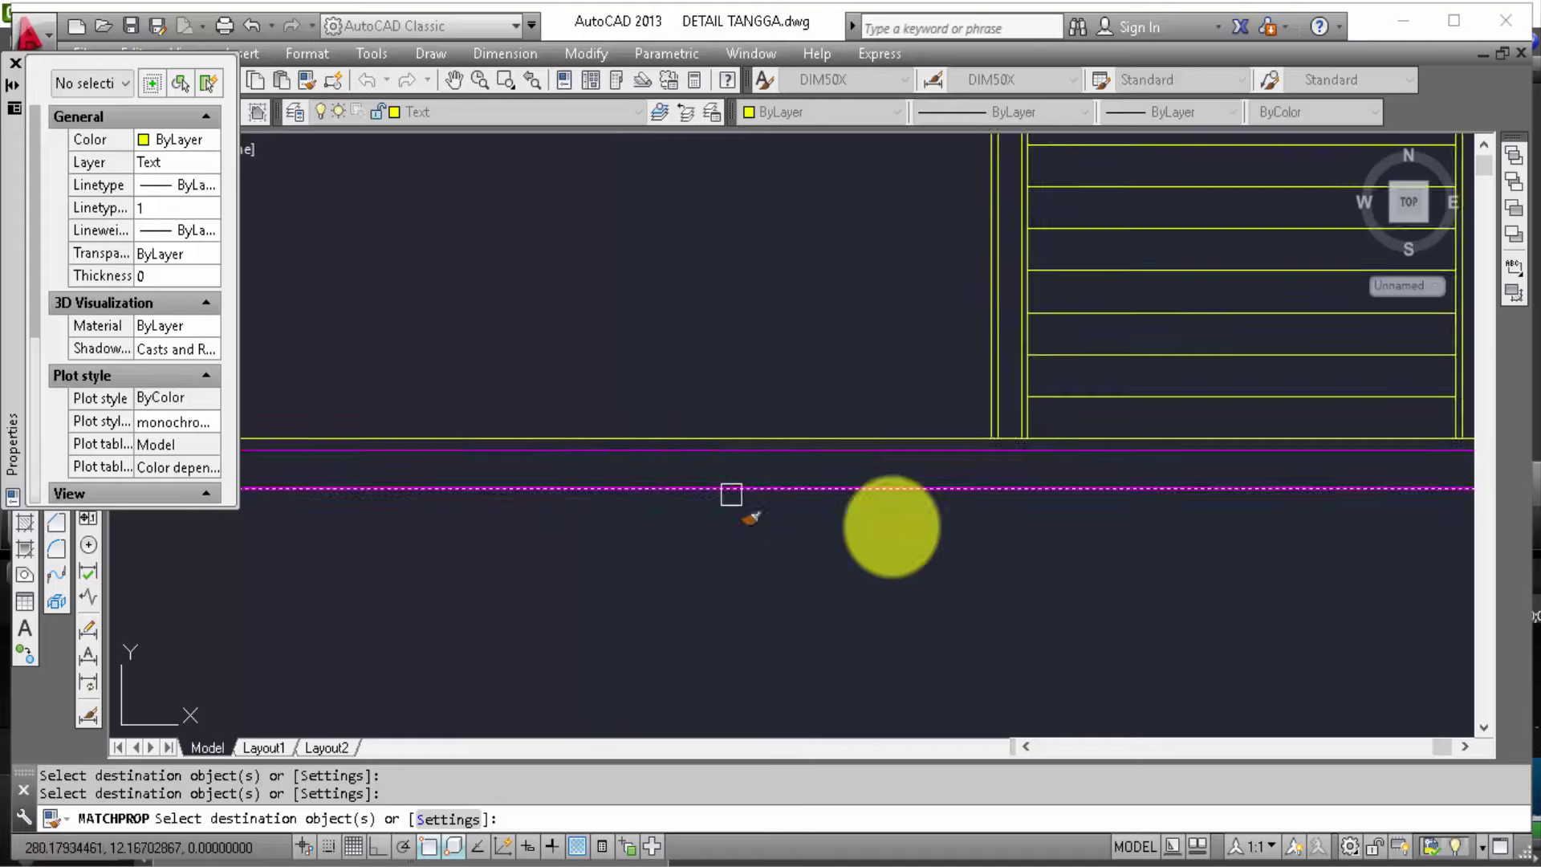
mouse_move(1190, 544)
middle_mouse_down()
mouse_move(1100, 568)
mouse_move(1070, 648)
middle_mouse_up()
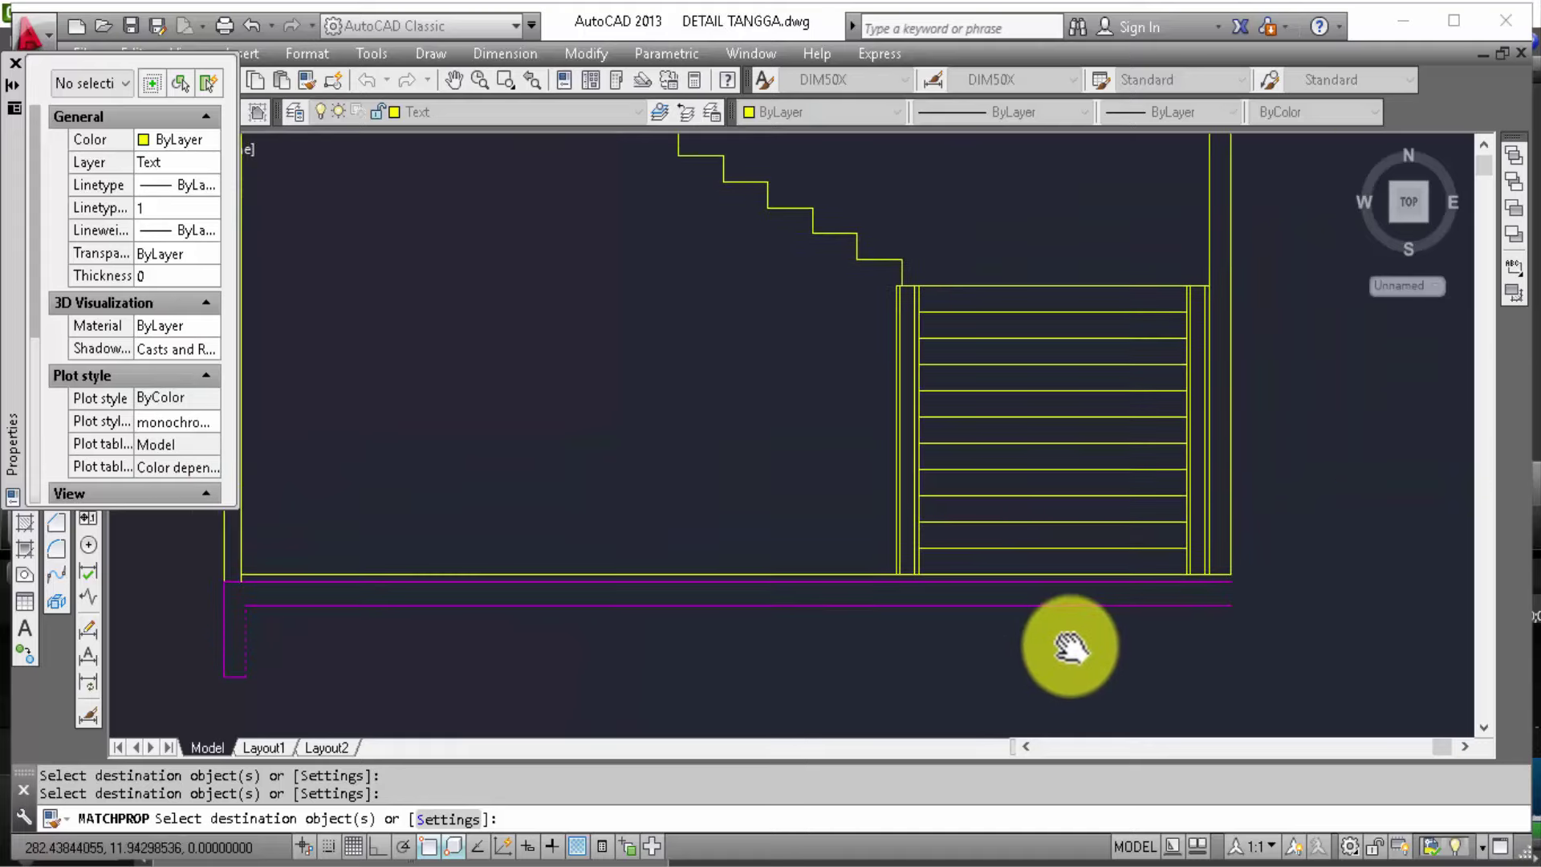
middle_click_drag(1070, 646, 1107, 738)
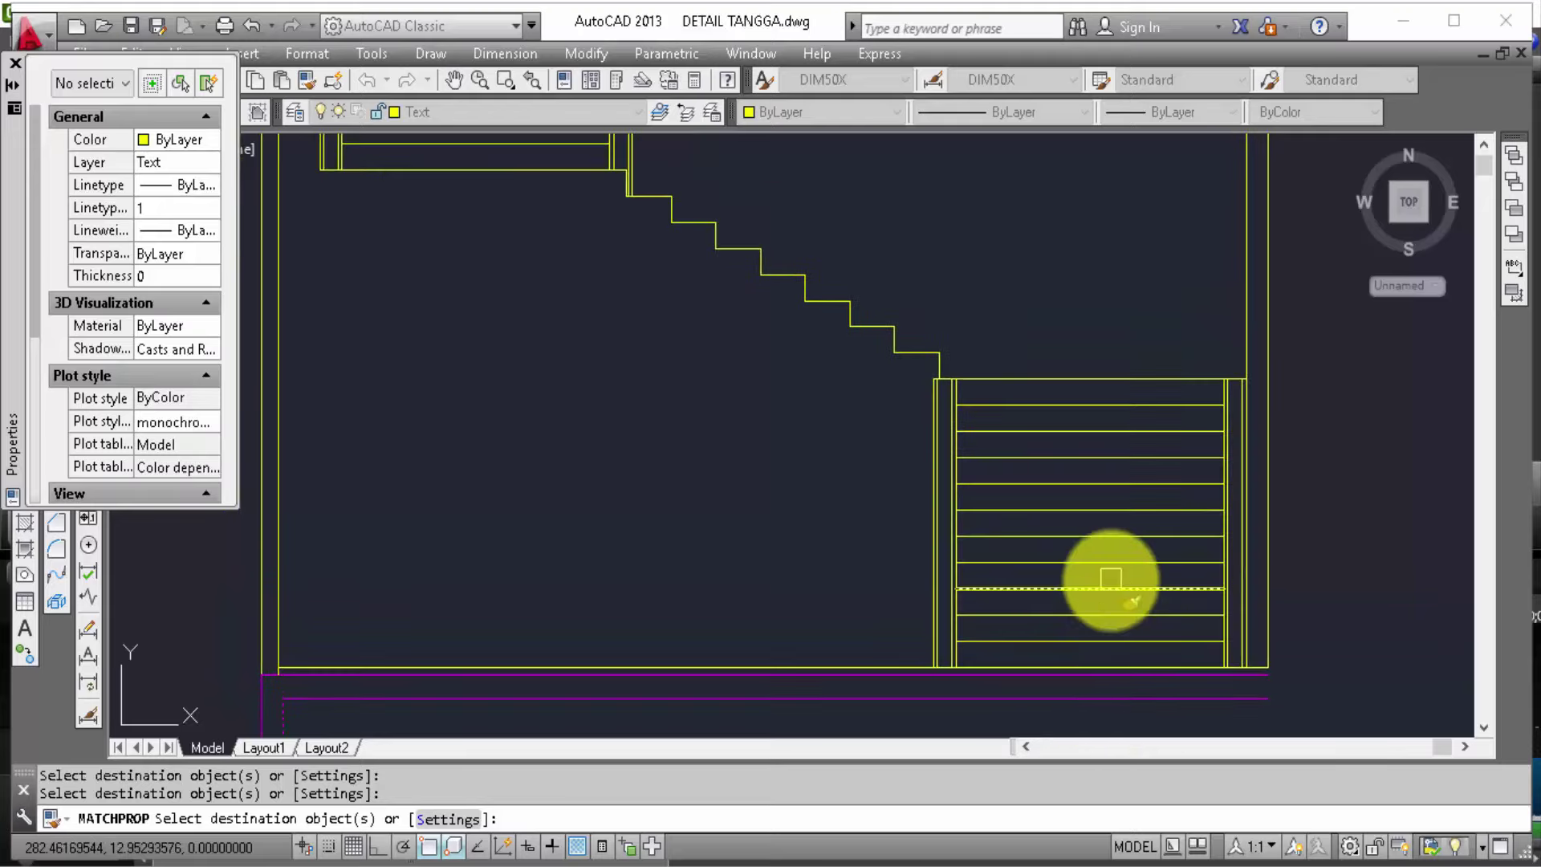
middle_click_drag(998, 602, 1081, 726)
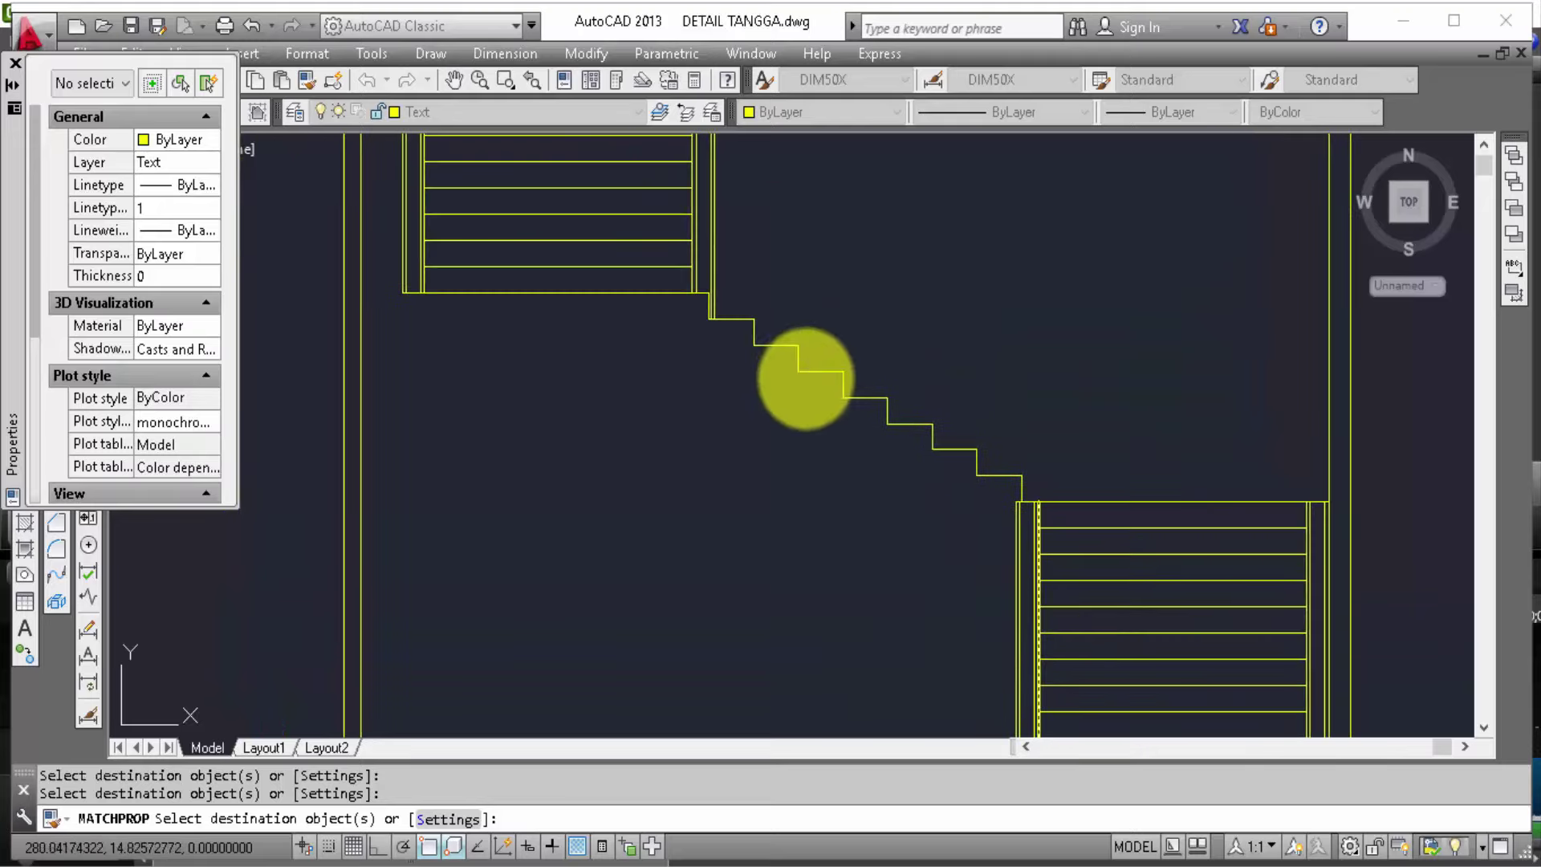
key("Escape")
key("Escape")
left_click(798, 362)
mouse_move(796, 350)
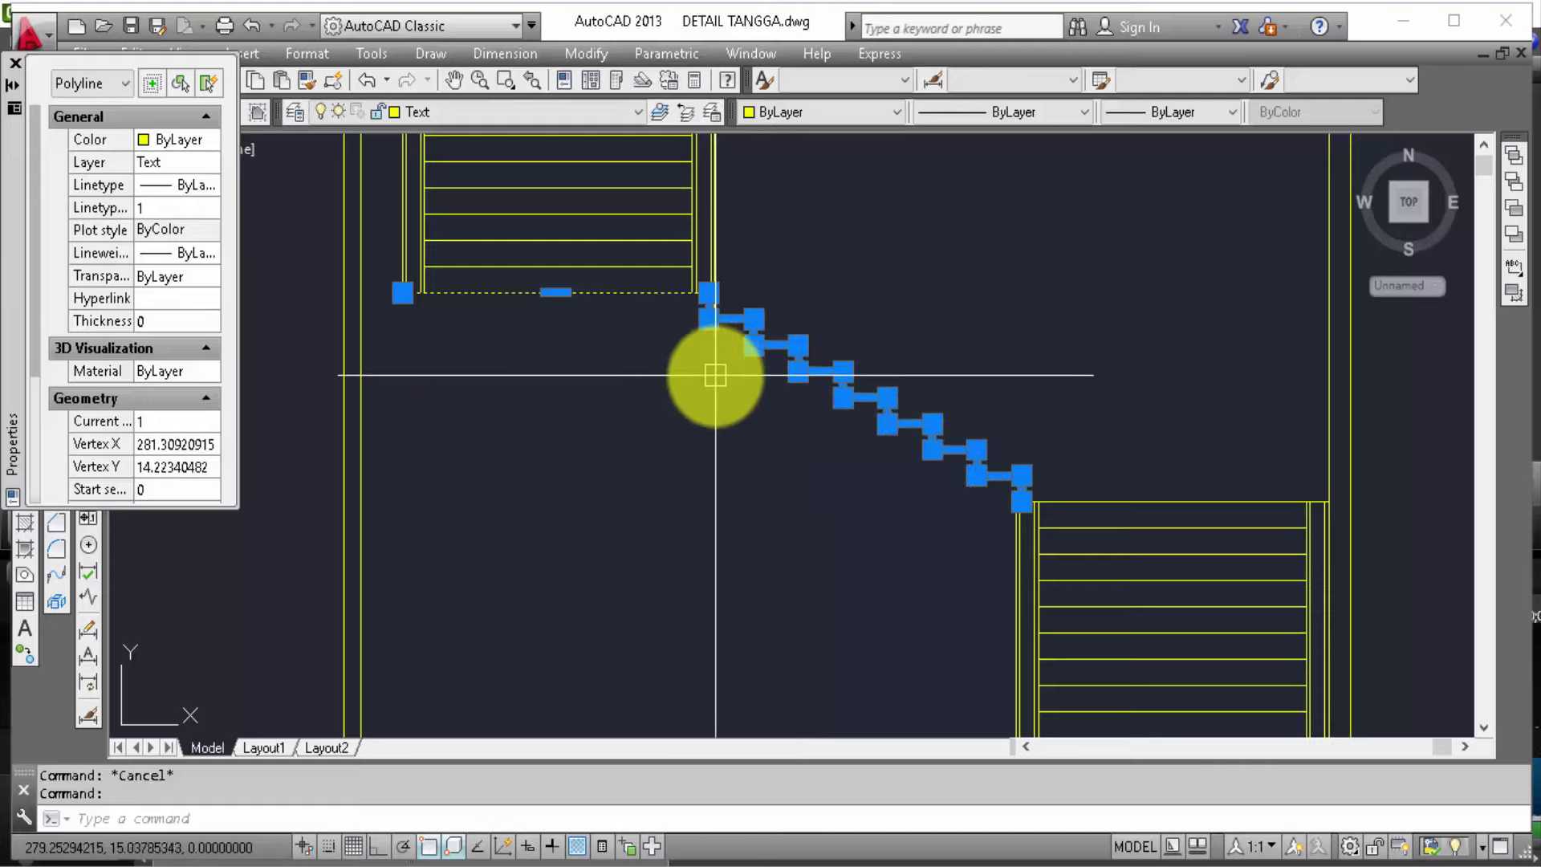
Step: Offset the stepped stair outline 0.05 below the steps
type("o")
key("Return")
type("0")
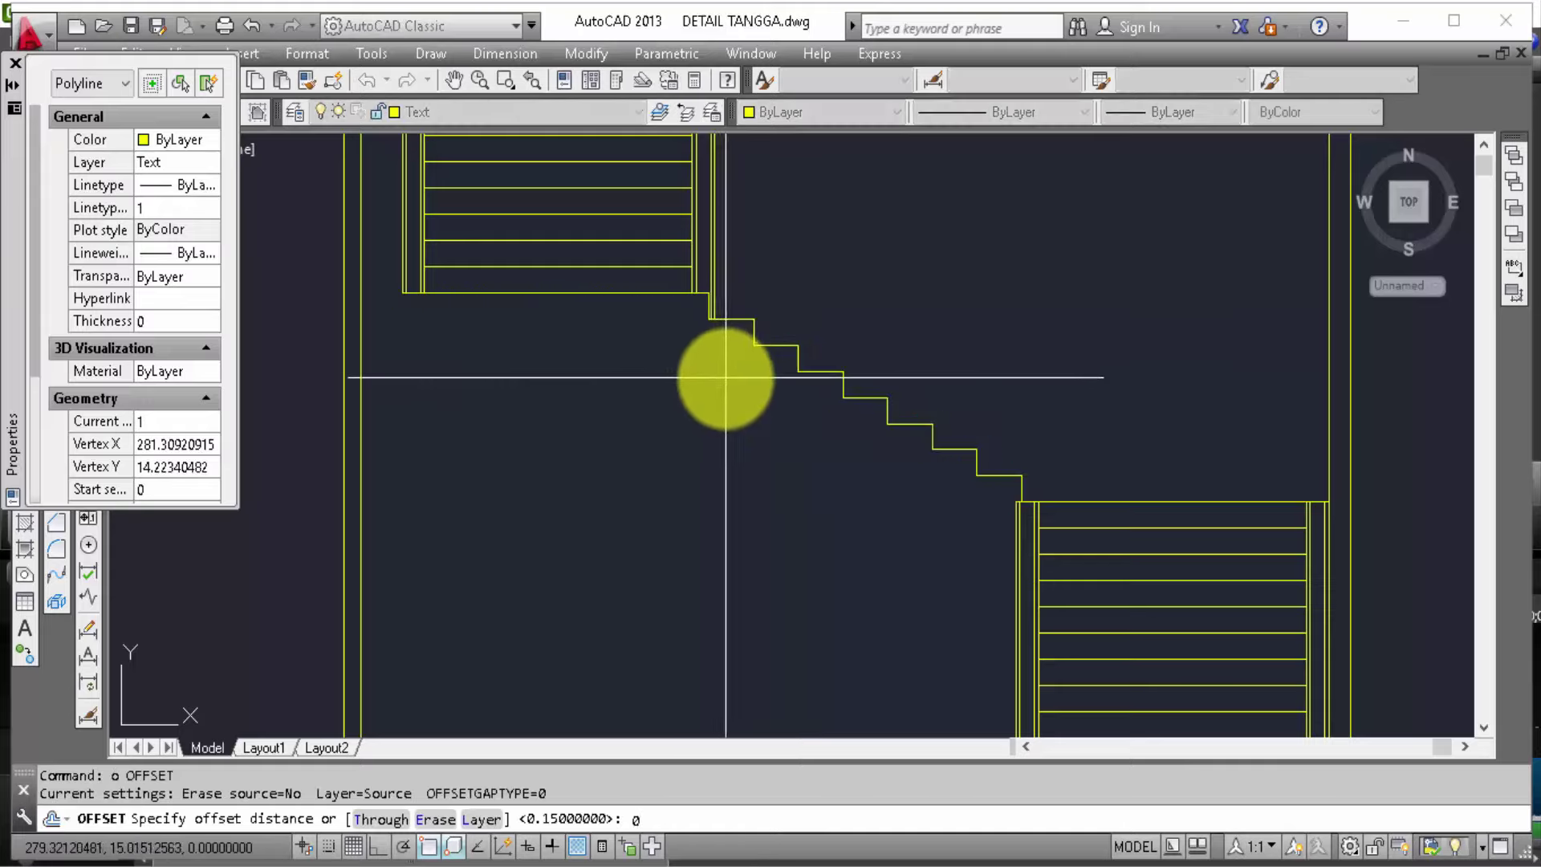
key("Return")
left_click(751, 341)
left_click(733, 414)
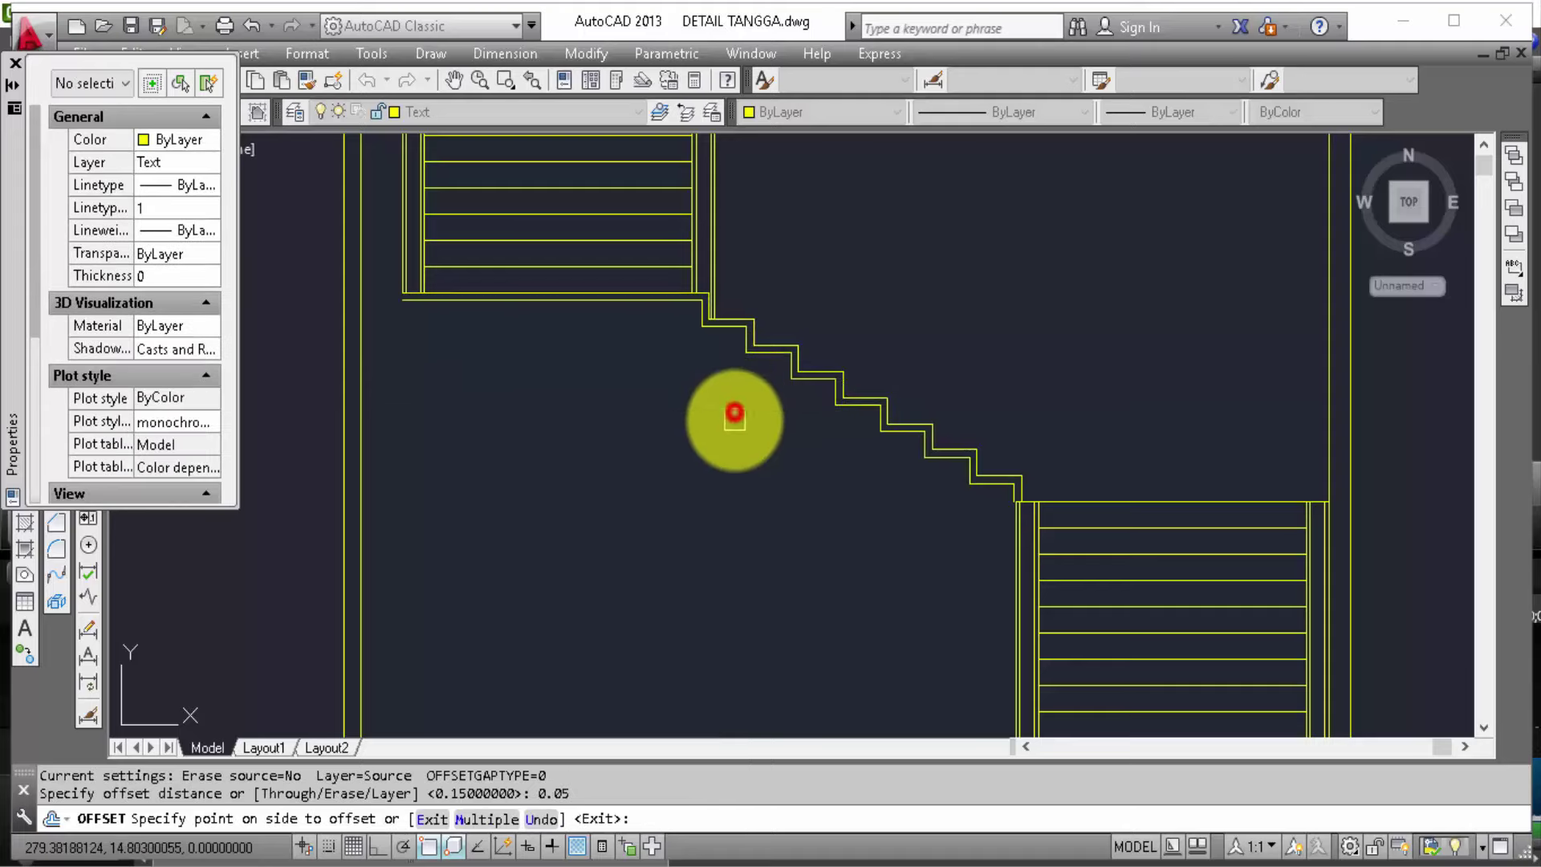
middle_click_drag(751, 448, 795, 472)
key("Escape")
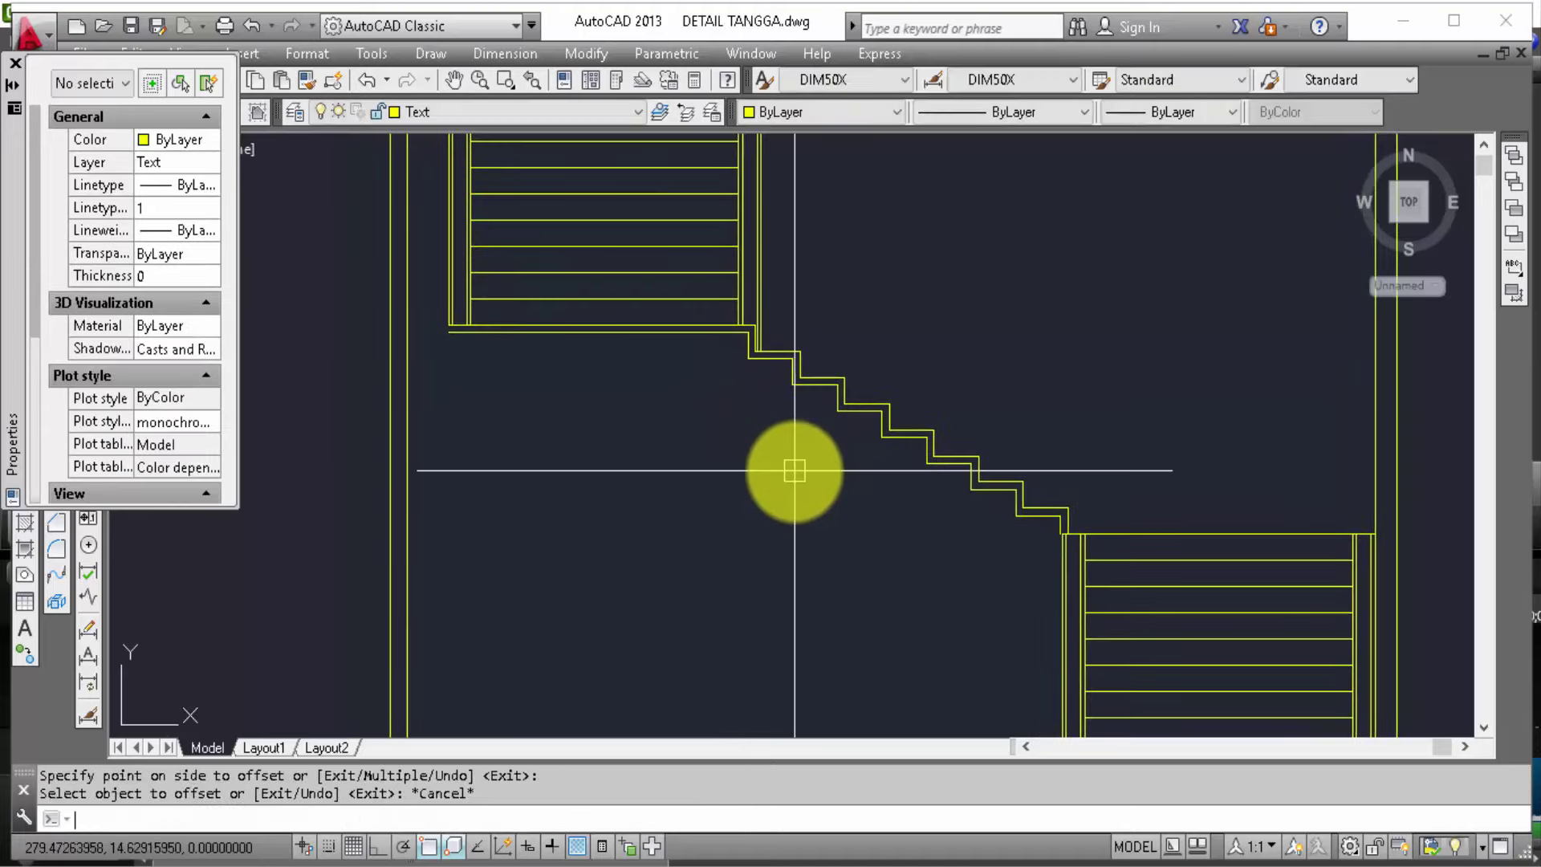
Step: Draw a diagonal line between the upper and lower stair corners and offset it 0.15 below
type("l")
key("Return")
left_click(750, 357)
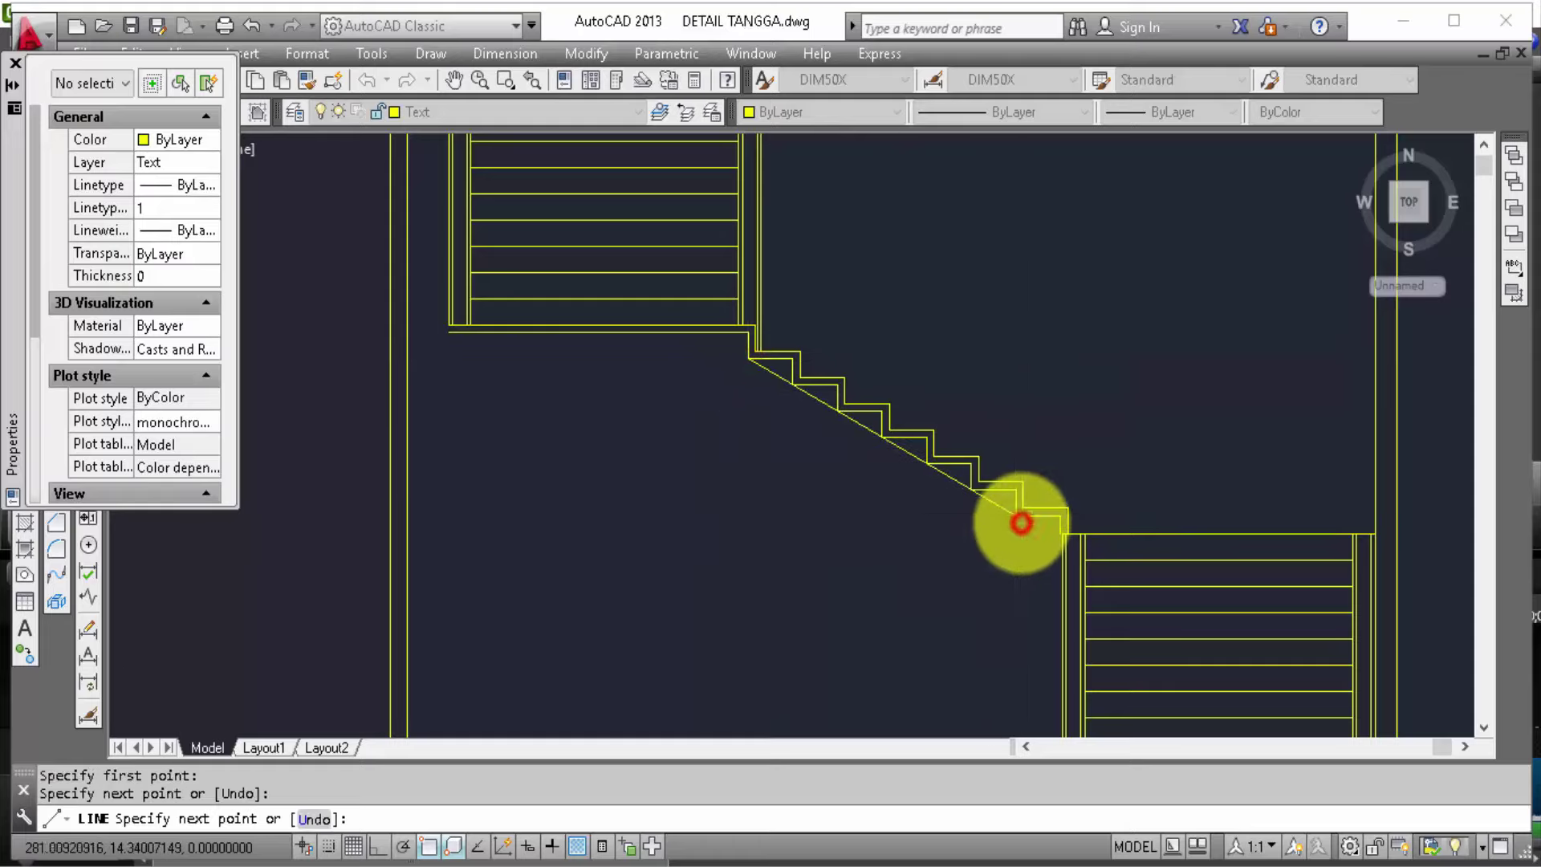
left_click(1021, 523)
key("Escape")
type("o")
key("Return")
type("0.15")
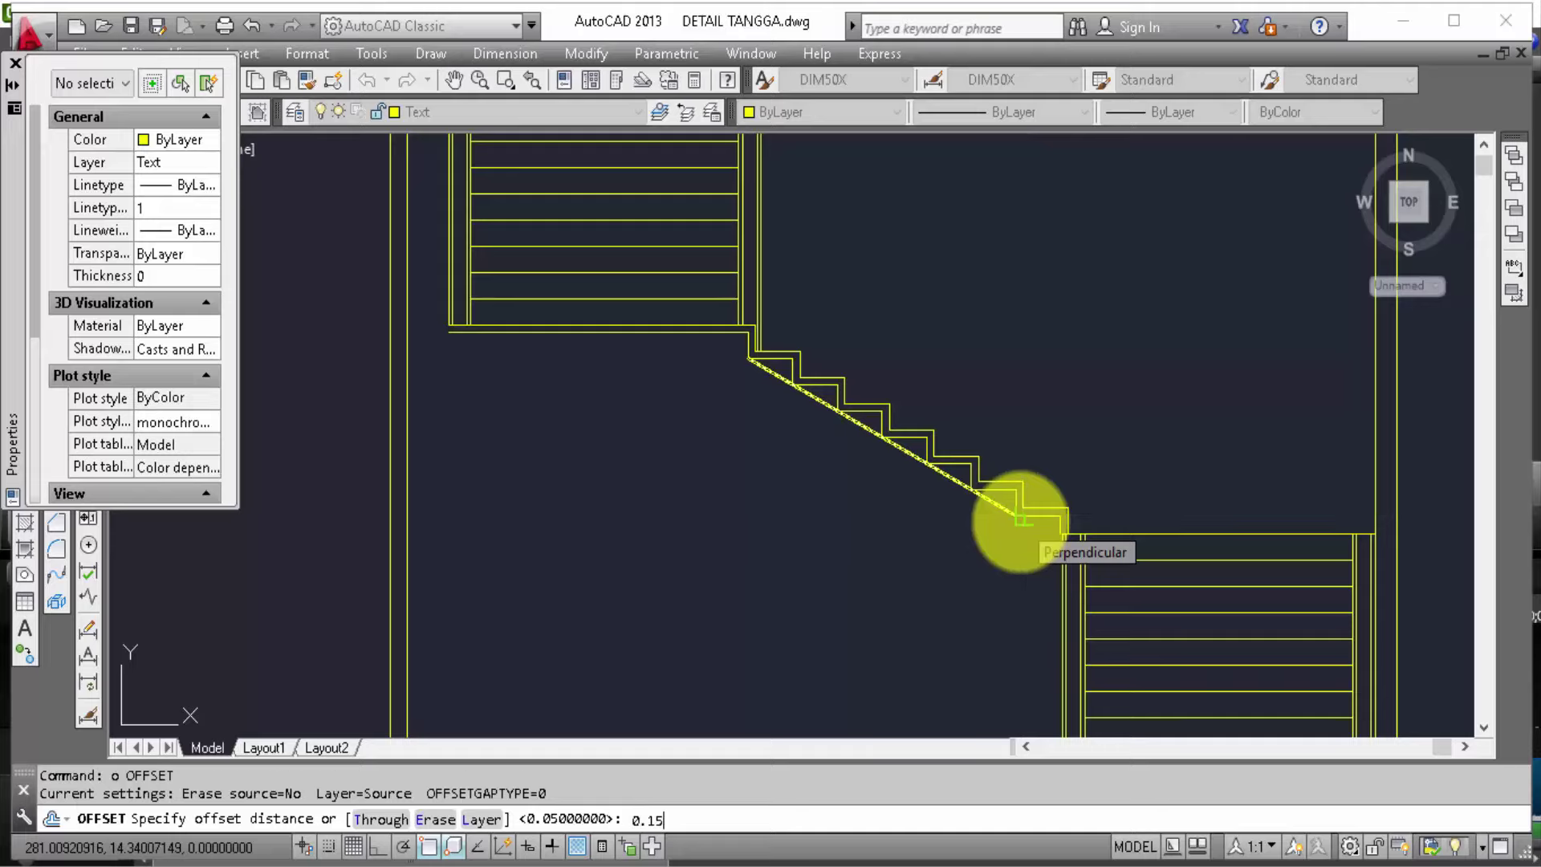
key("Return")
left_click(976, 501)
left_click(936, 551)
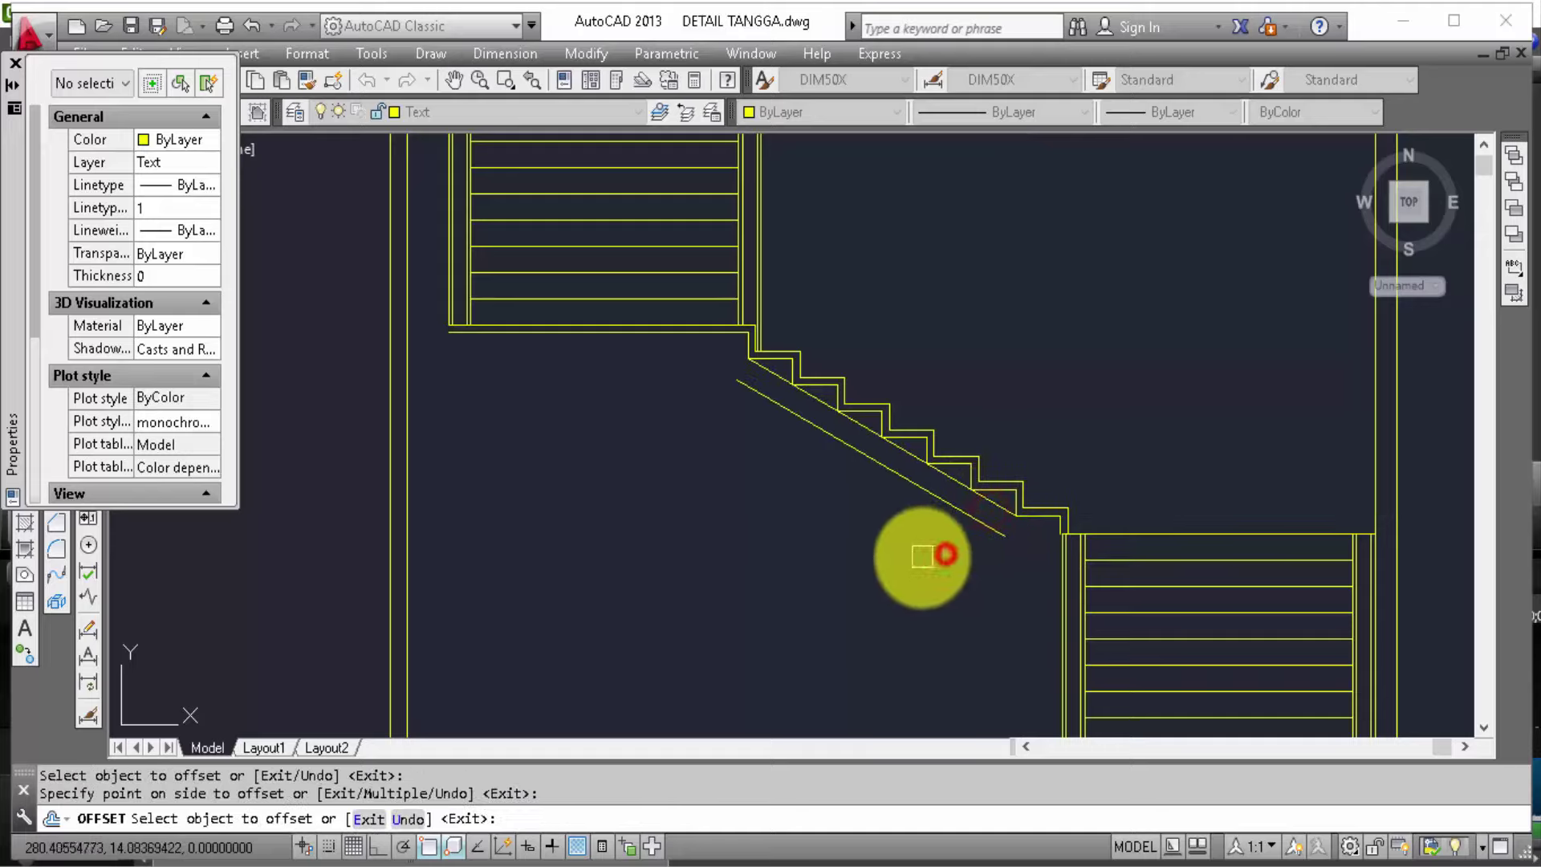
middle_click_drag(900, 538, 953, 609)
key("Escape")
Step: Erase the original diagonal guide line, keeping the 0.15 soffit line
left_click(875, 474)
type("e")
key("Return")
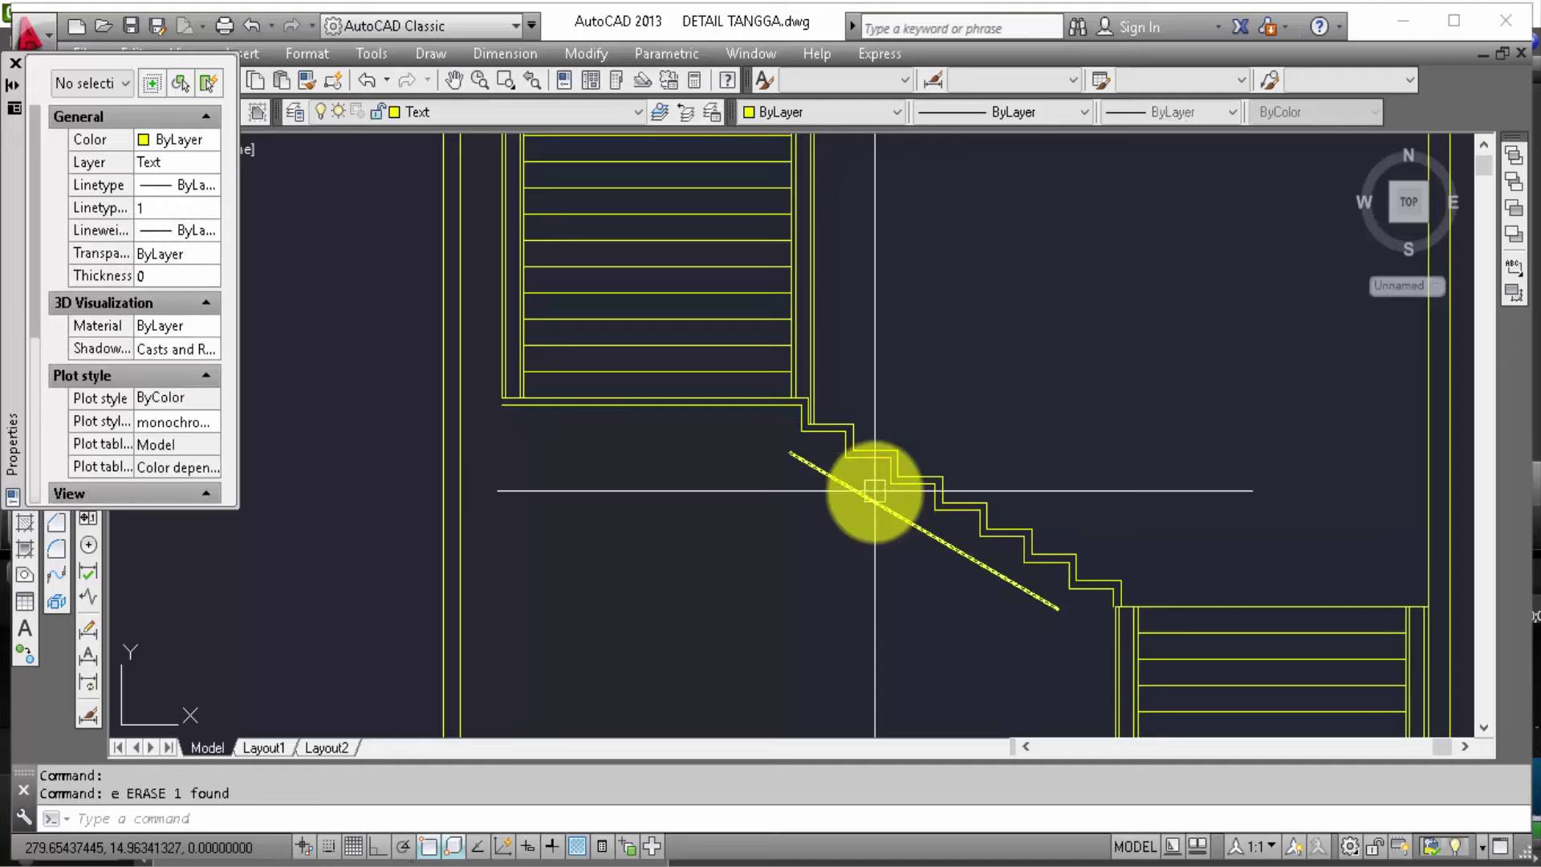
middle_click_drag(902, 530, 893, 484)
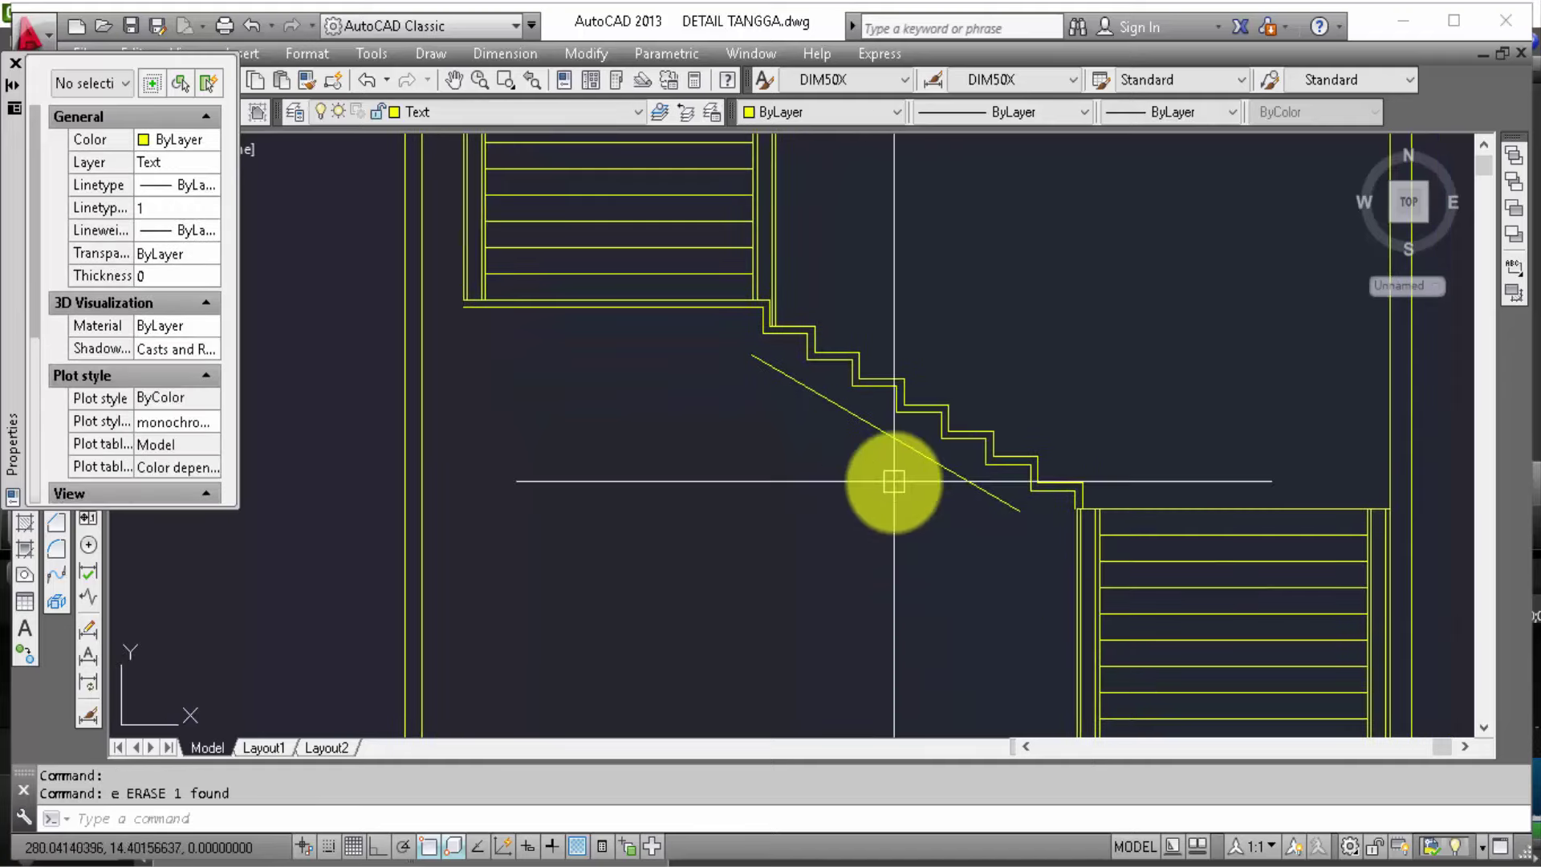
scroll(1079, 576, "up", 3)
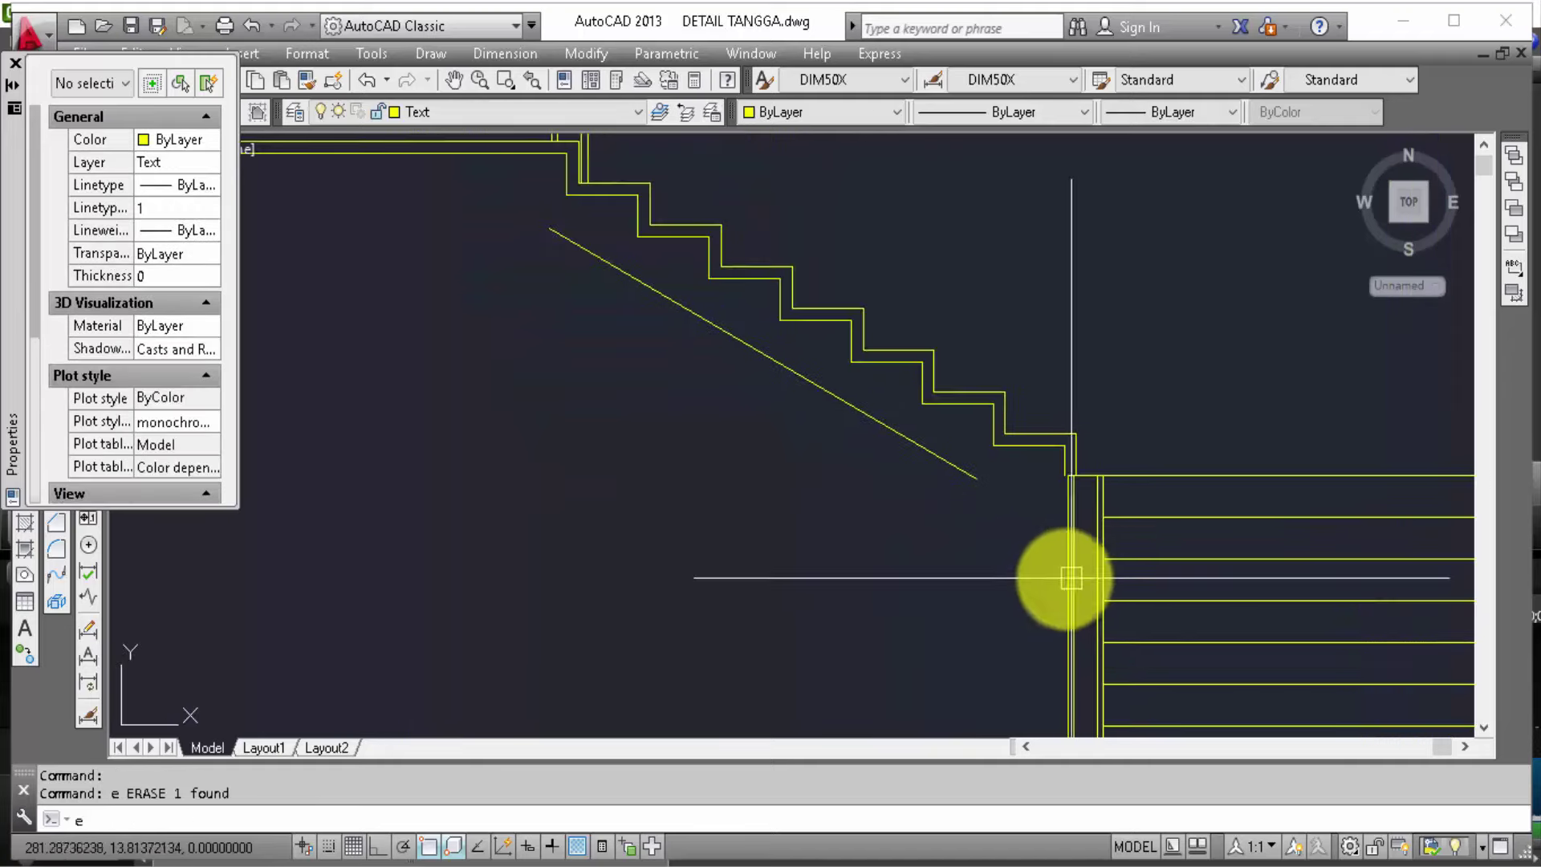
type("ex")
key("Return")
key("Return")
Step: Extend the diagonal soffit line to its boundary
left_click(966, 479)
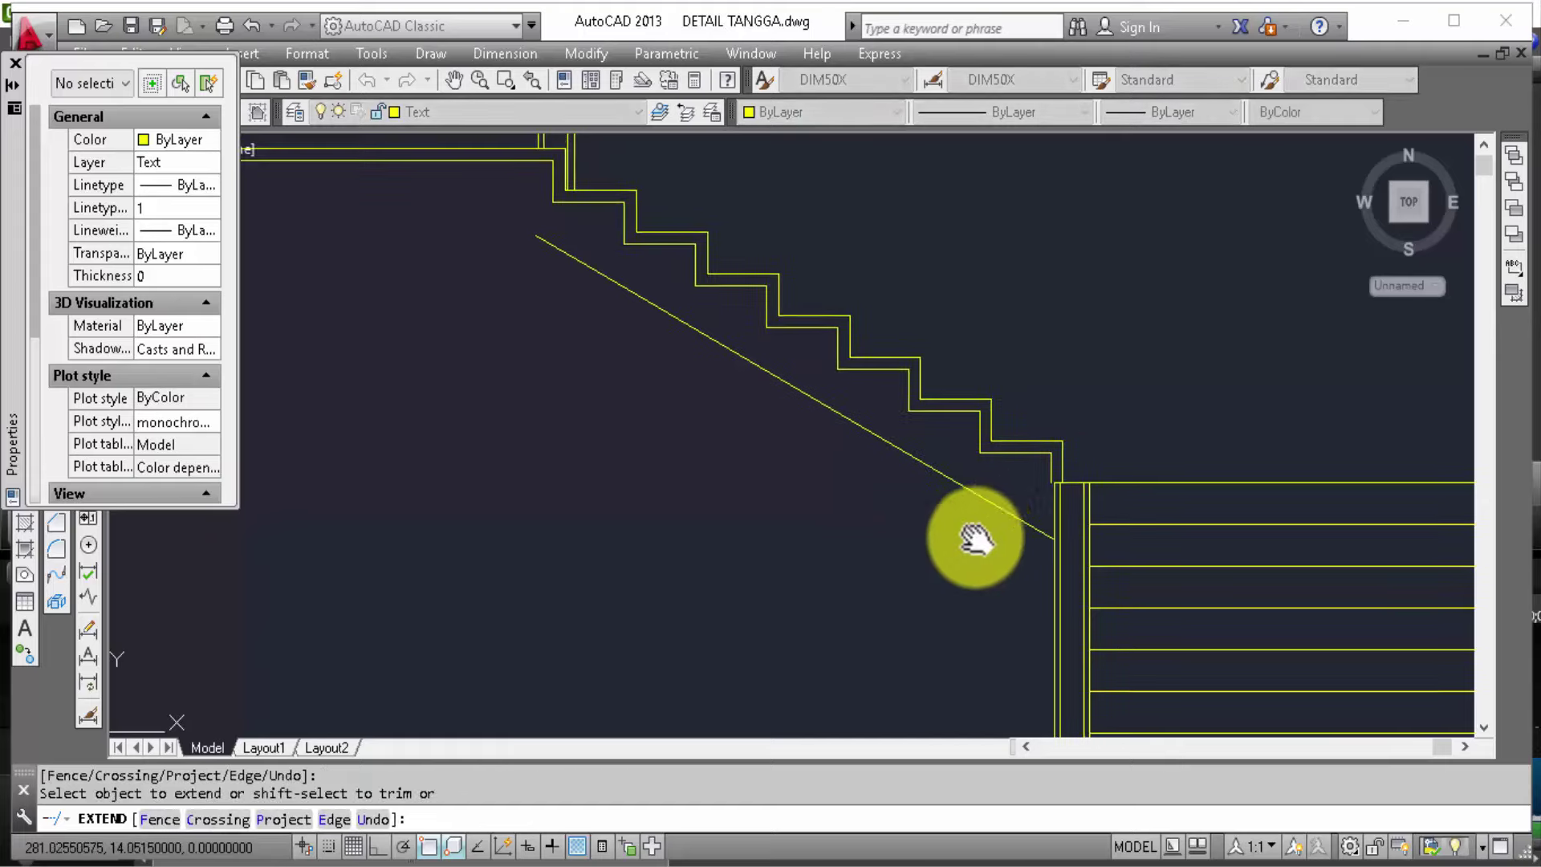
scroll(980, 533, "up", 1)
scroll(935, 568, "up", 1)
scroll(988, 533, "up", 1)
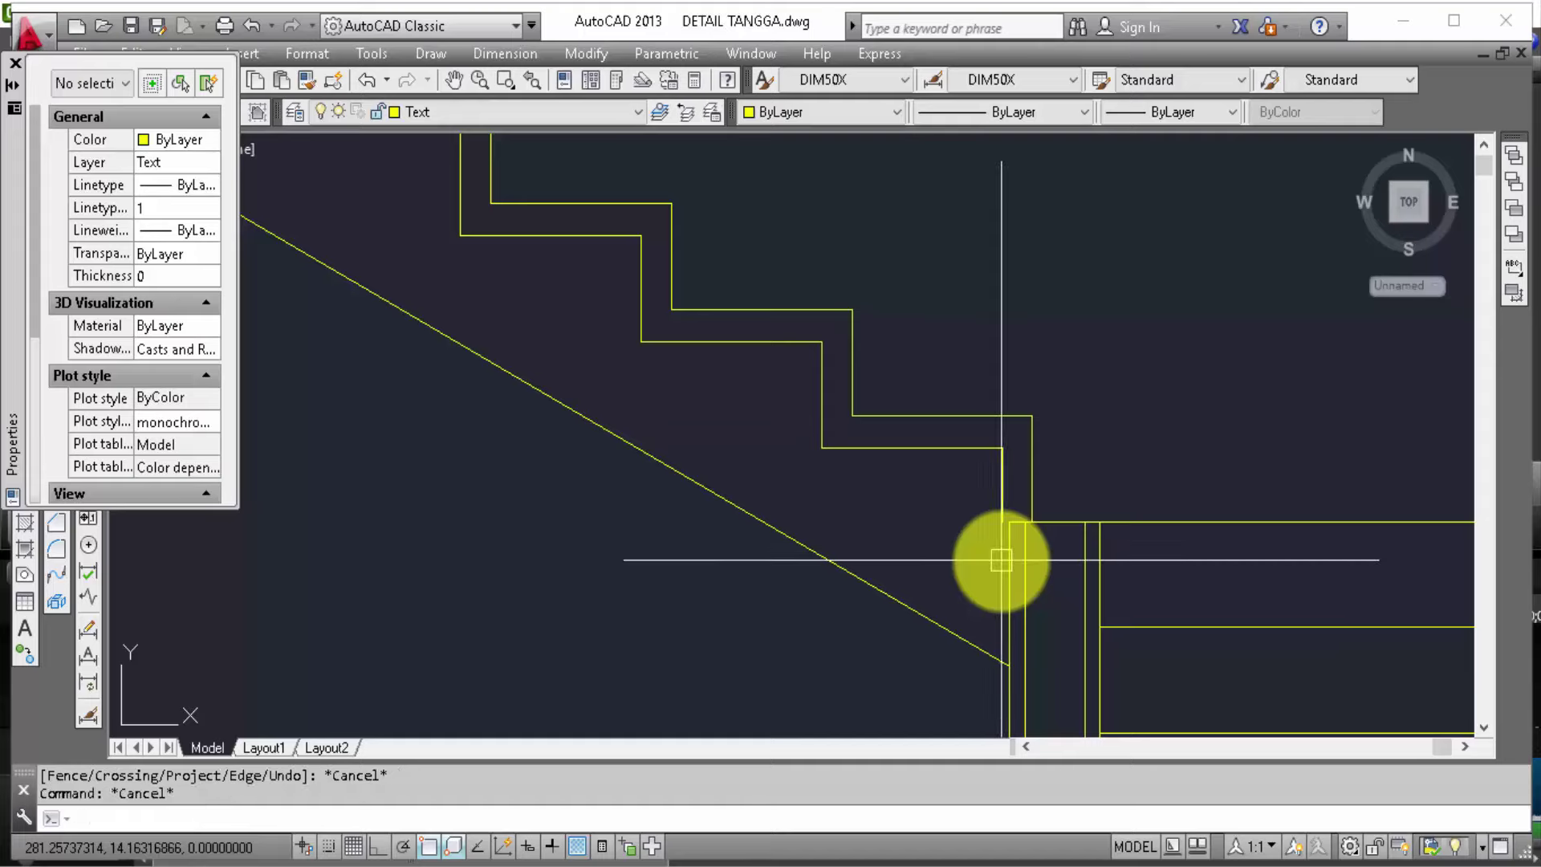
Step: Fillet the dashed landing line to the stair's vertical line, undoing a second corner join
type("f")
key("Return")
scroll(1000, 552, "up", 2)
left_click(1090, 505)
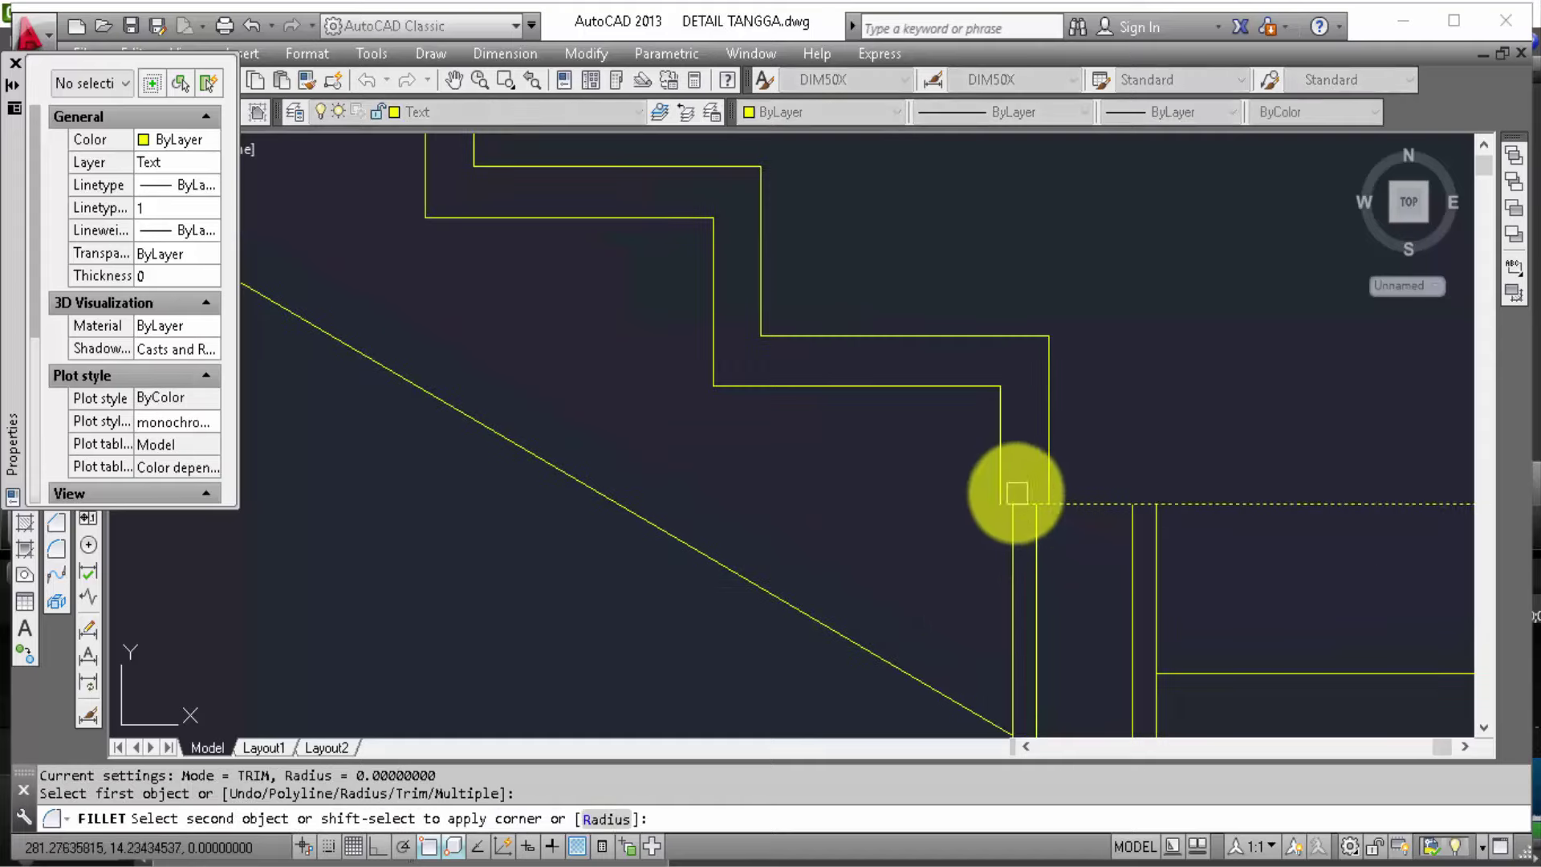
left_click(1016, 493)
scroll(1035, 475, "down", 2)
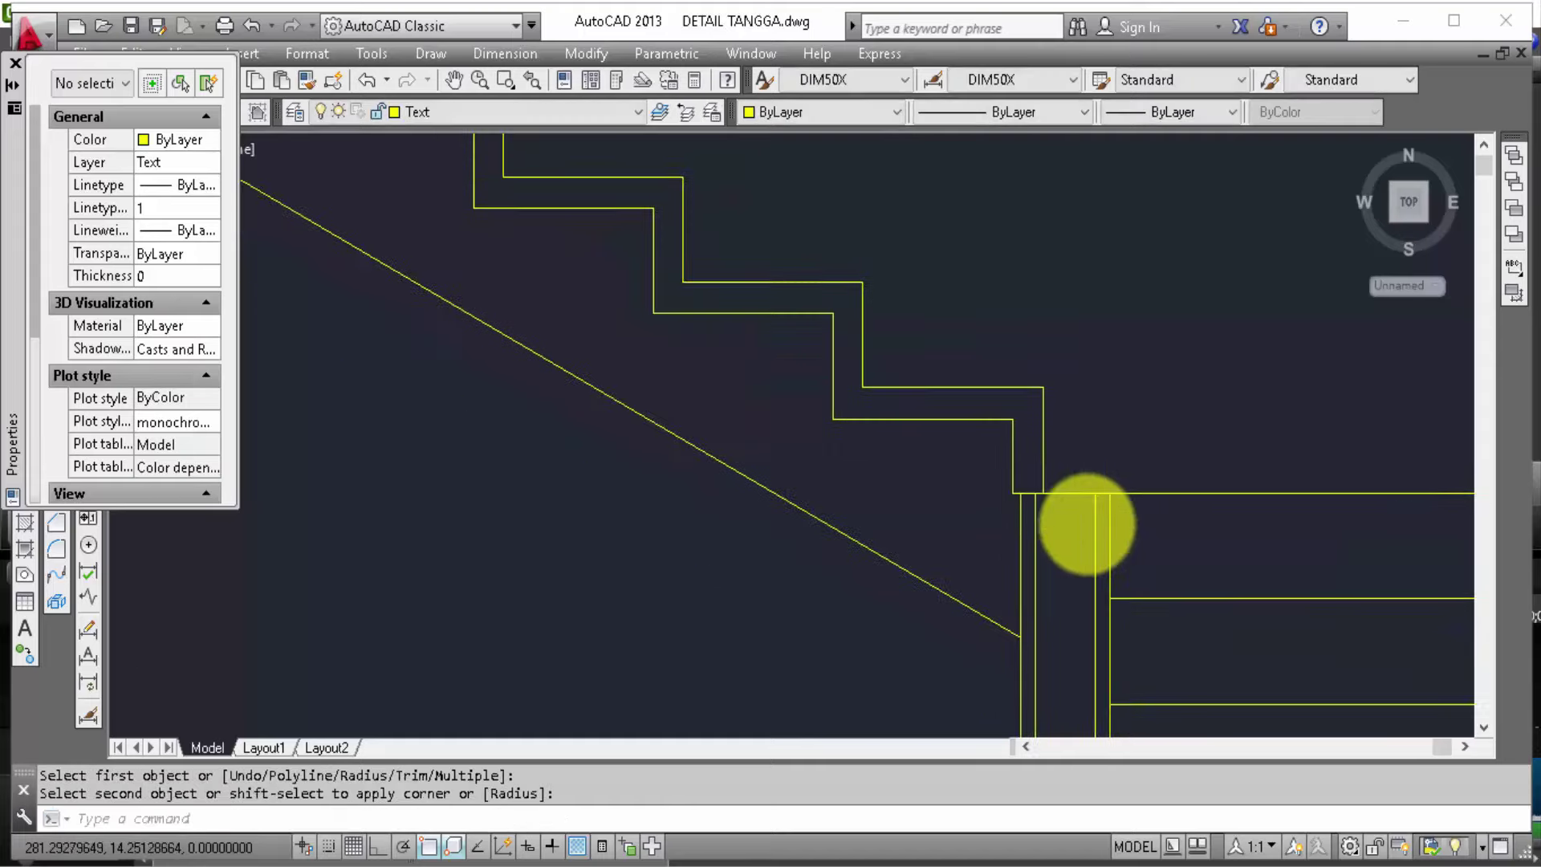
scroll(1088, 523, "down", 2)
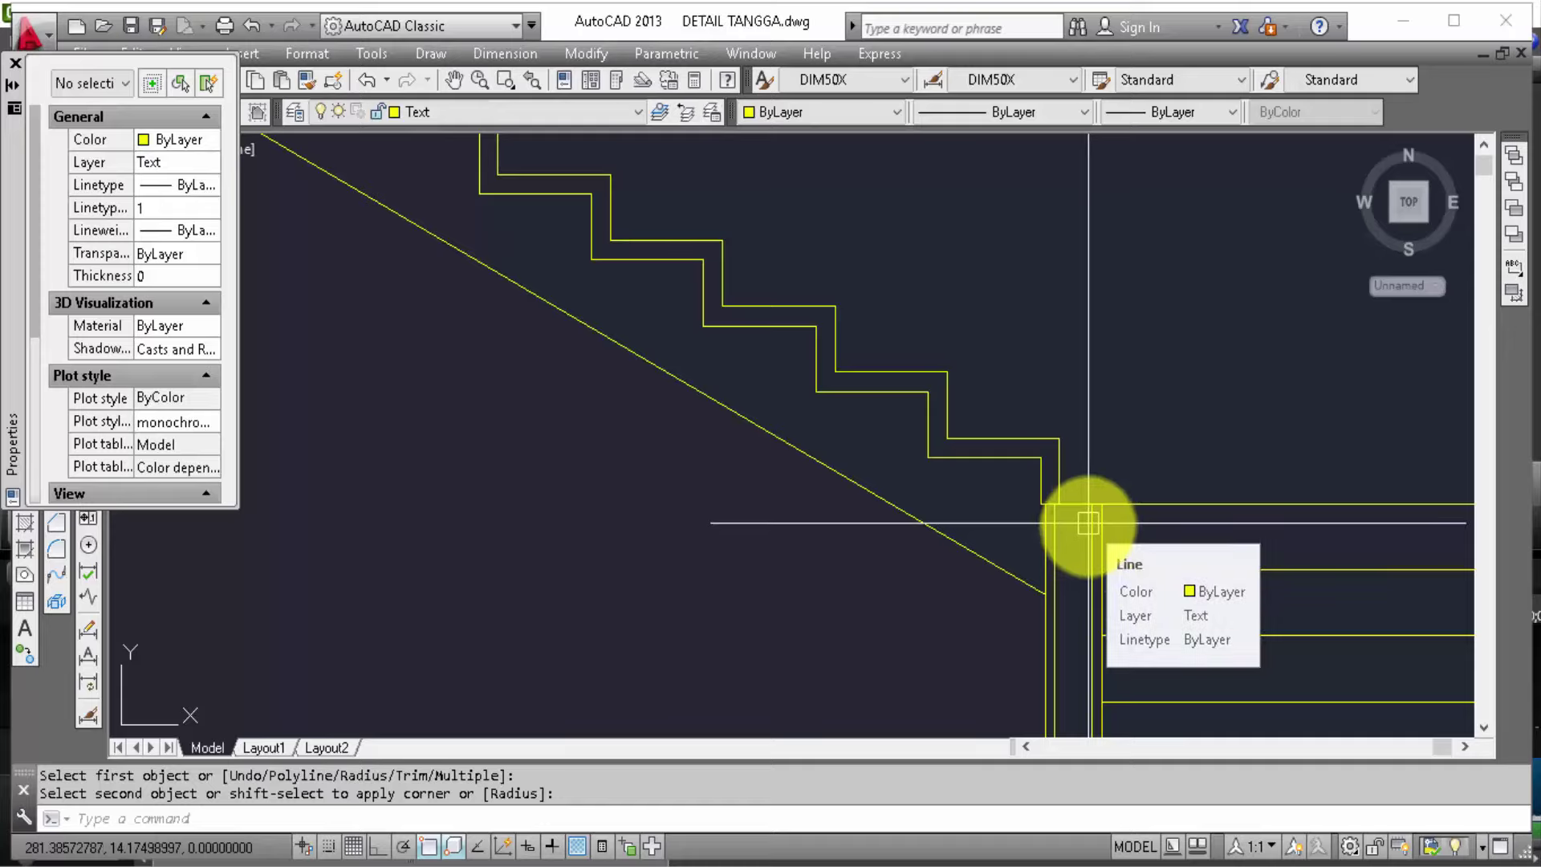
scroll(1051, 540, "up", 2)
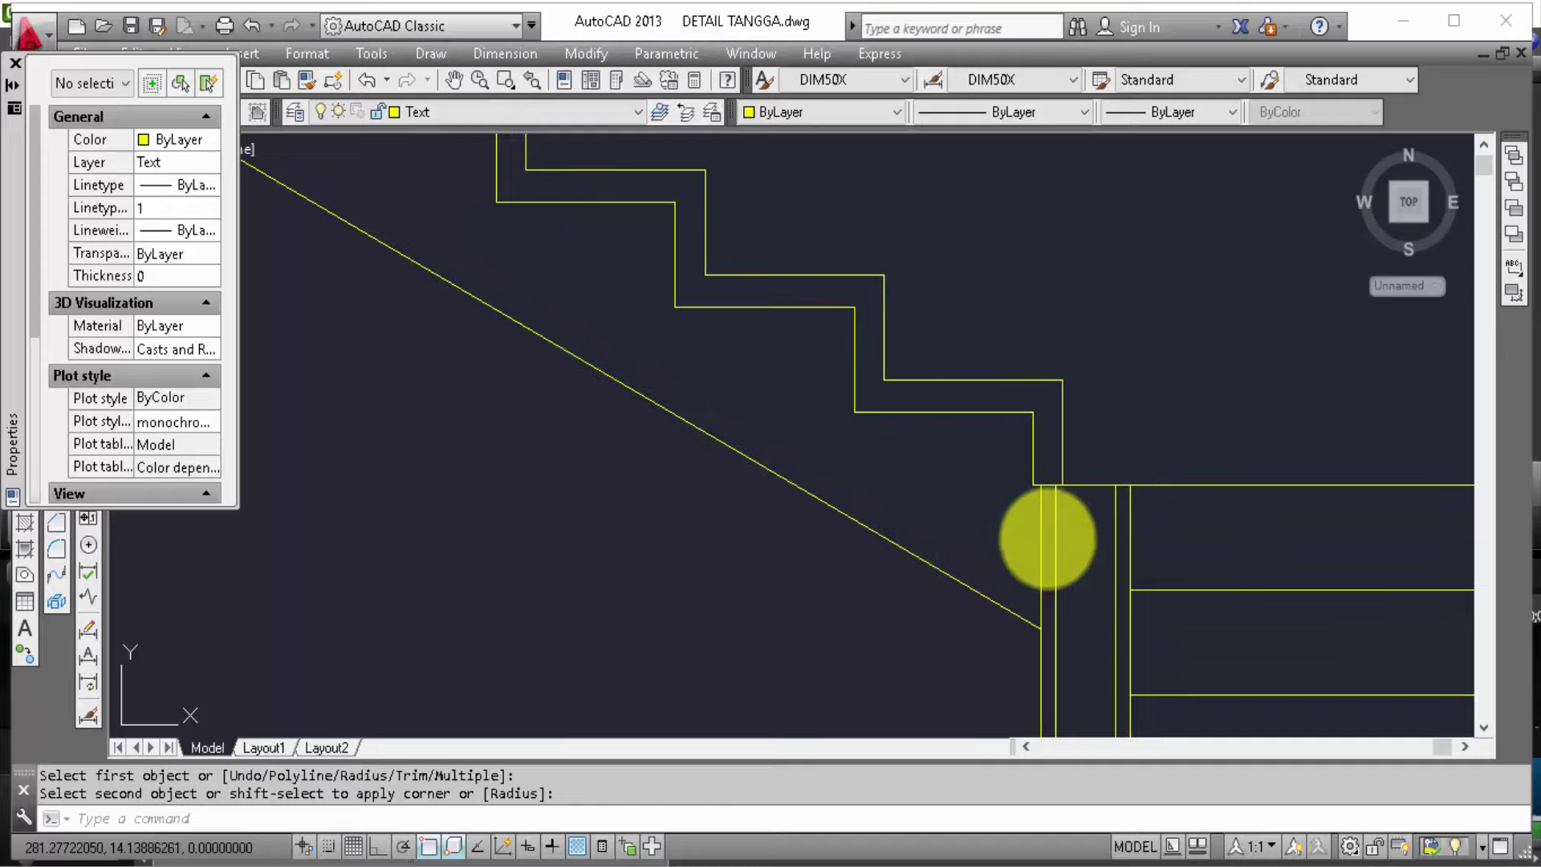
left_click(1042, 534)
left_click(1084, 485)
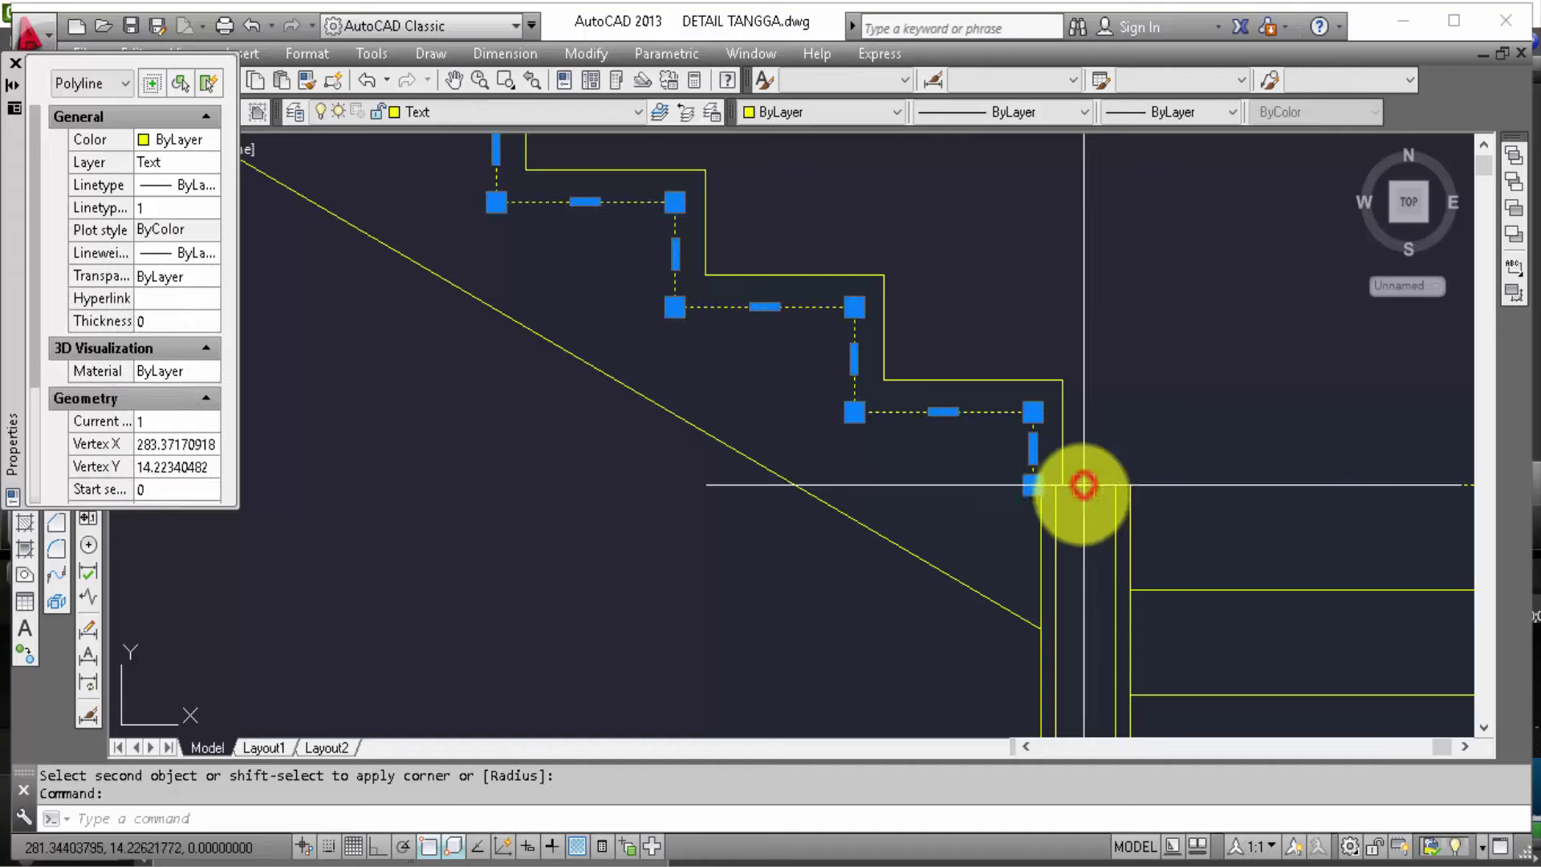
key("Escape")
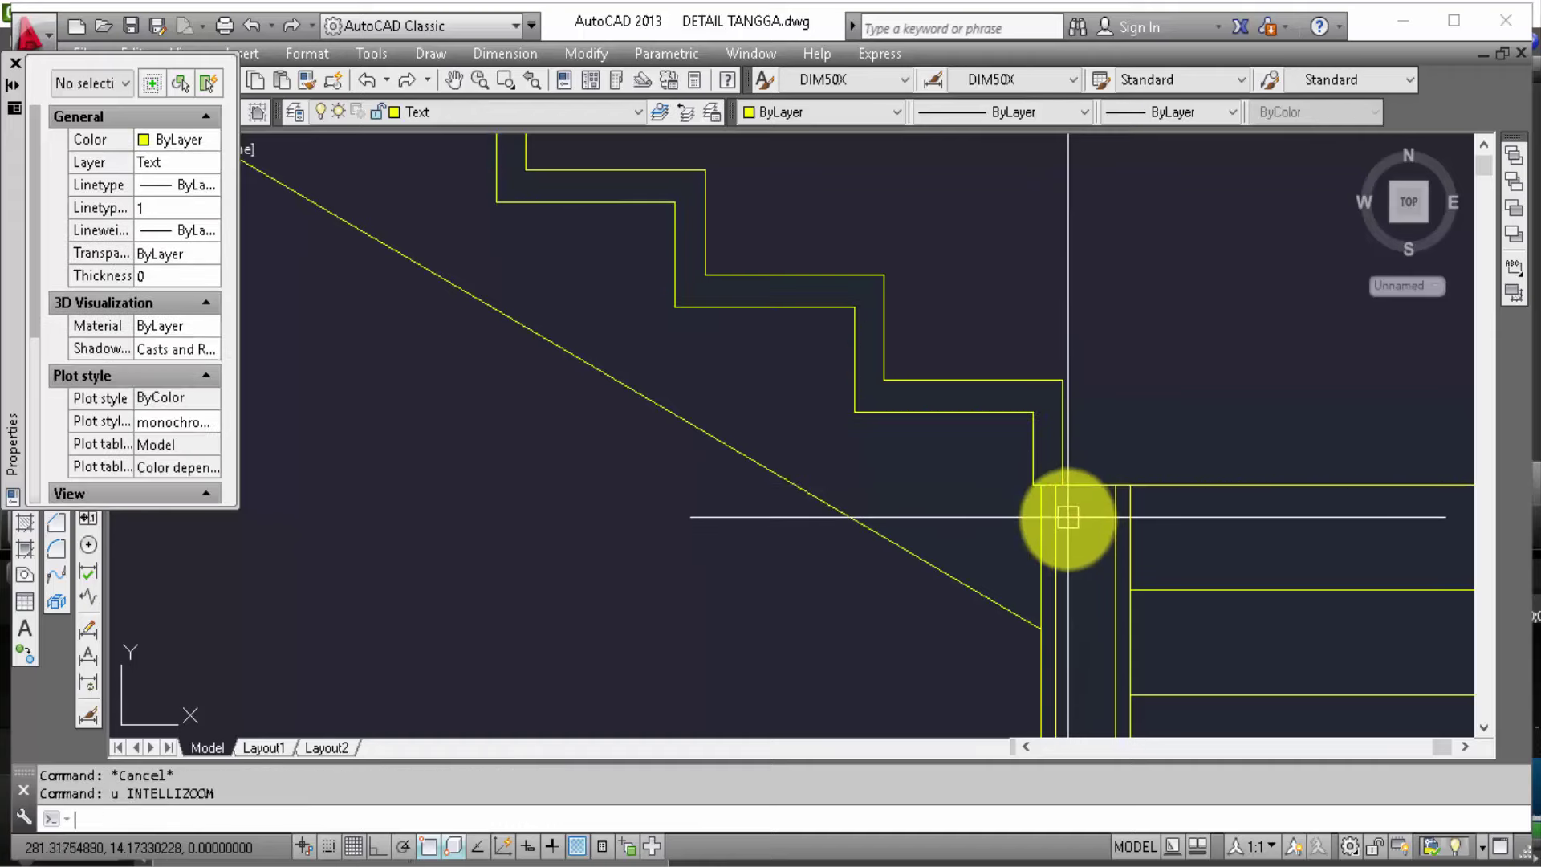
key("Return")
key("Return")
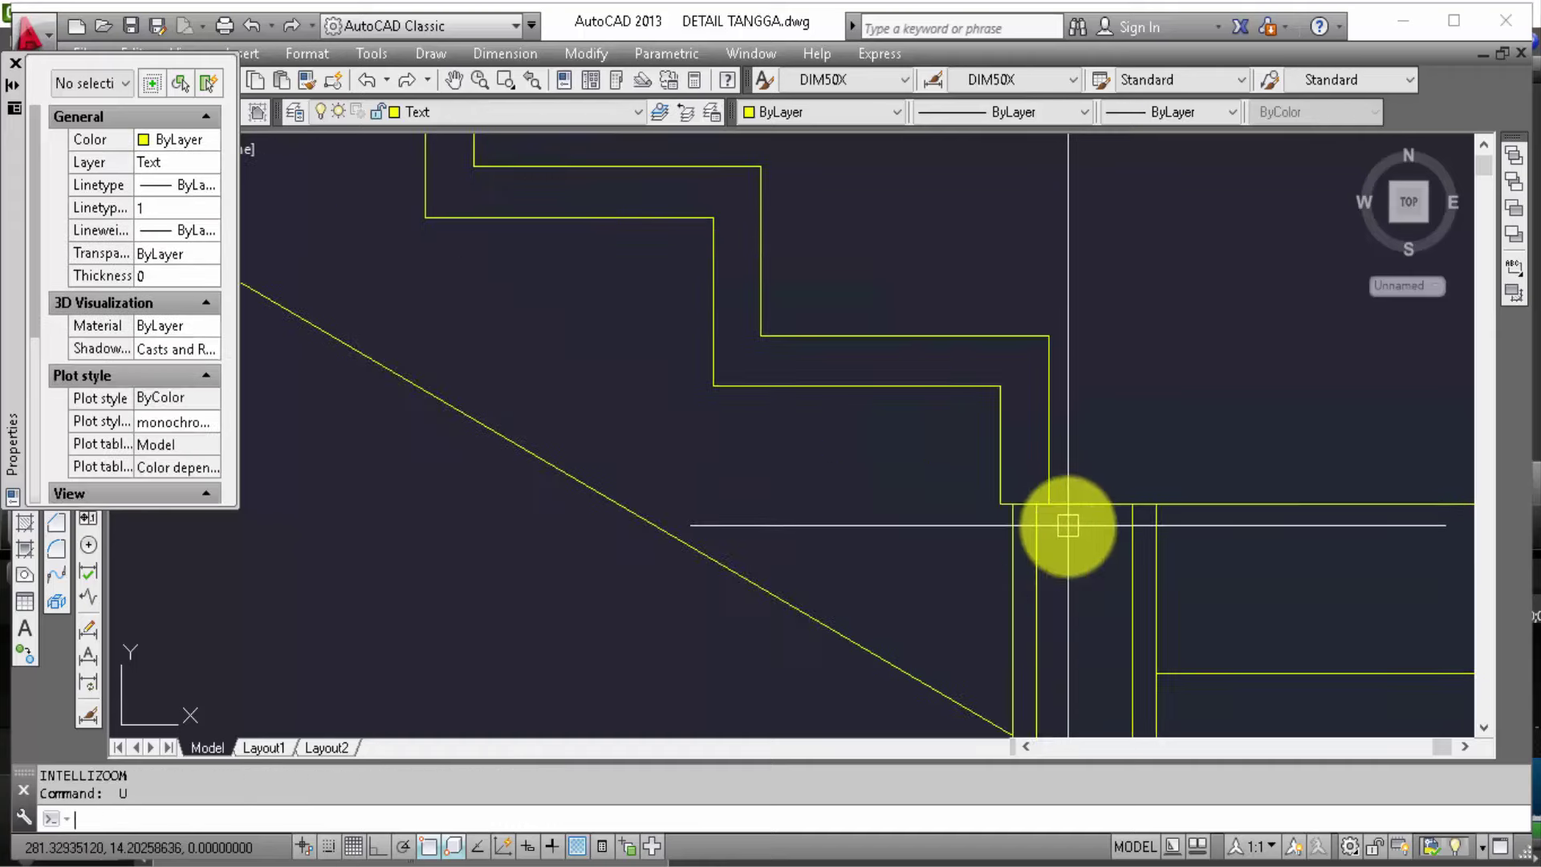
scroll(1074, 570, "up", 2)
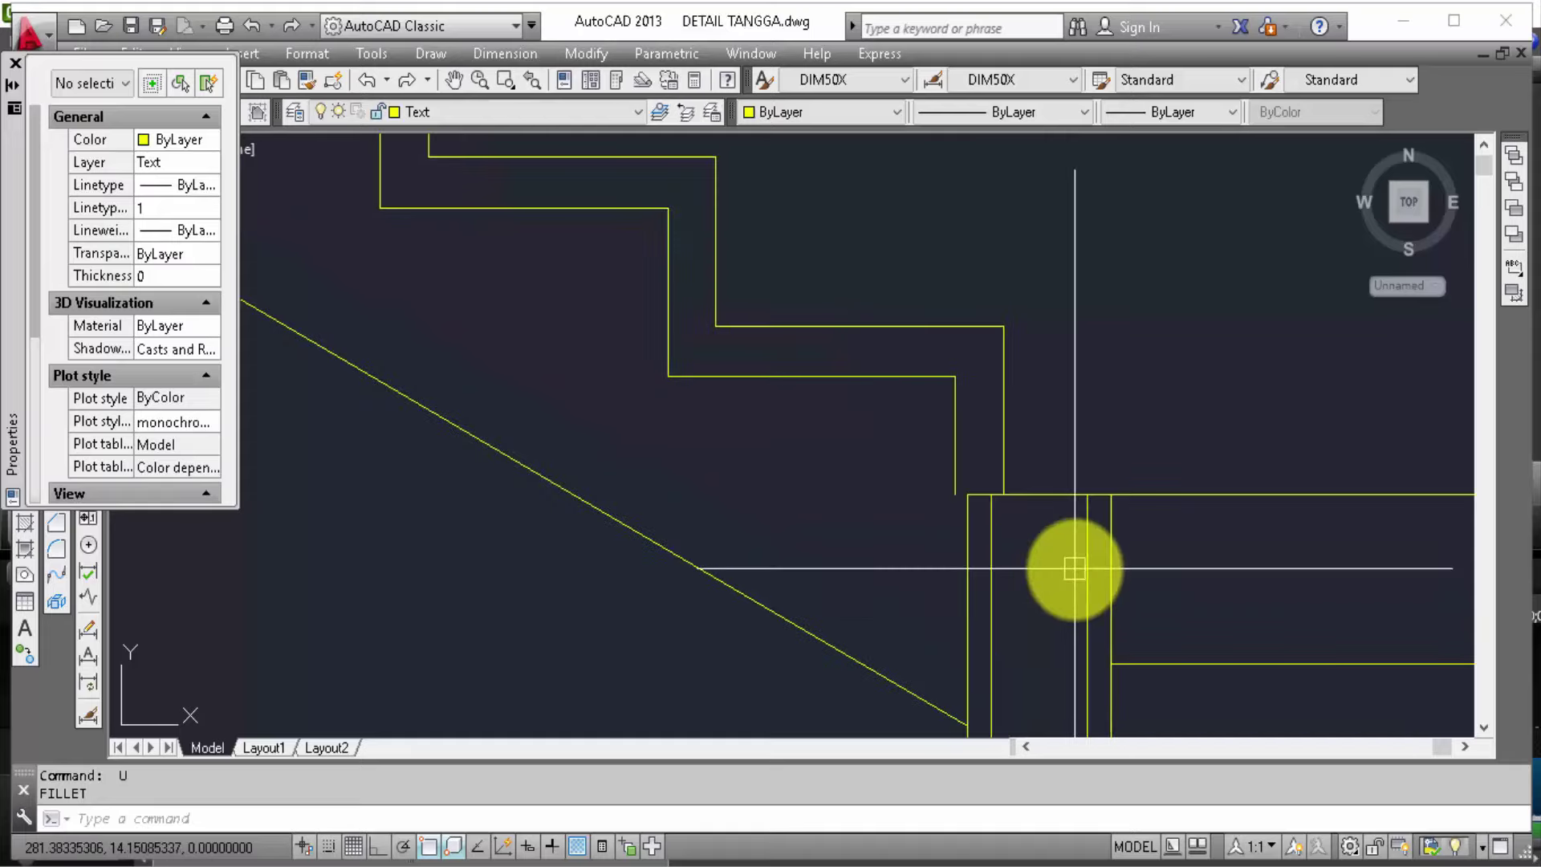
Step: Offset a line by 0.5, then undo the mistaken copy
type("o")
key("Return")
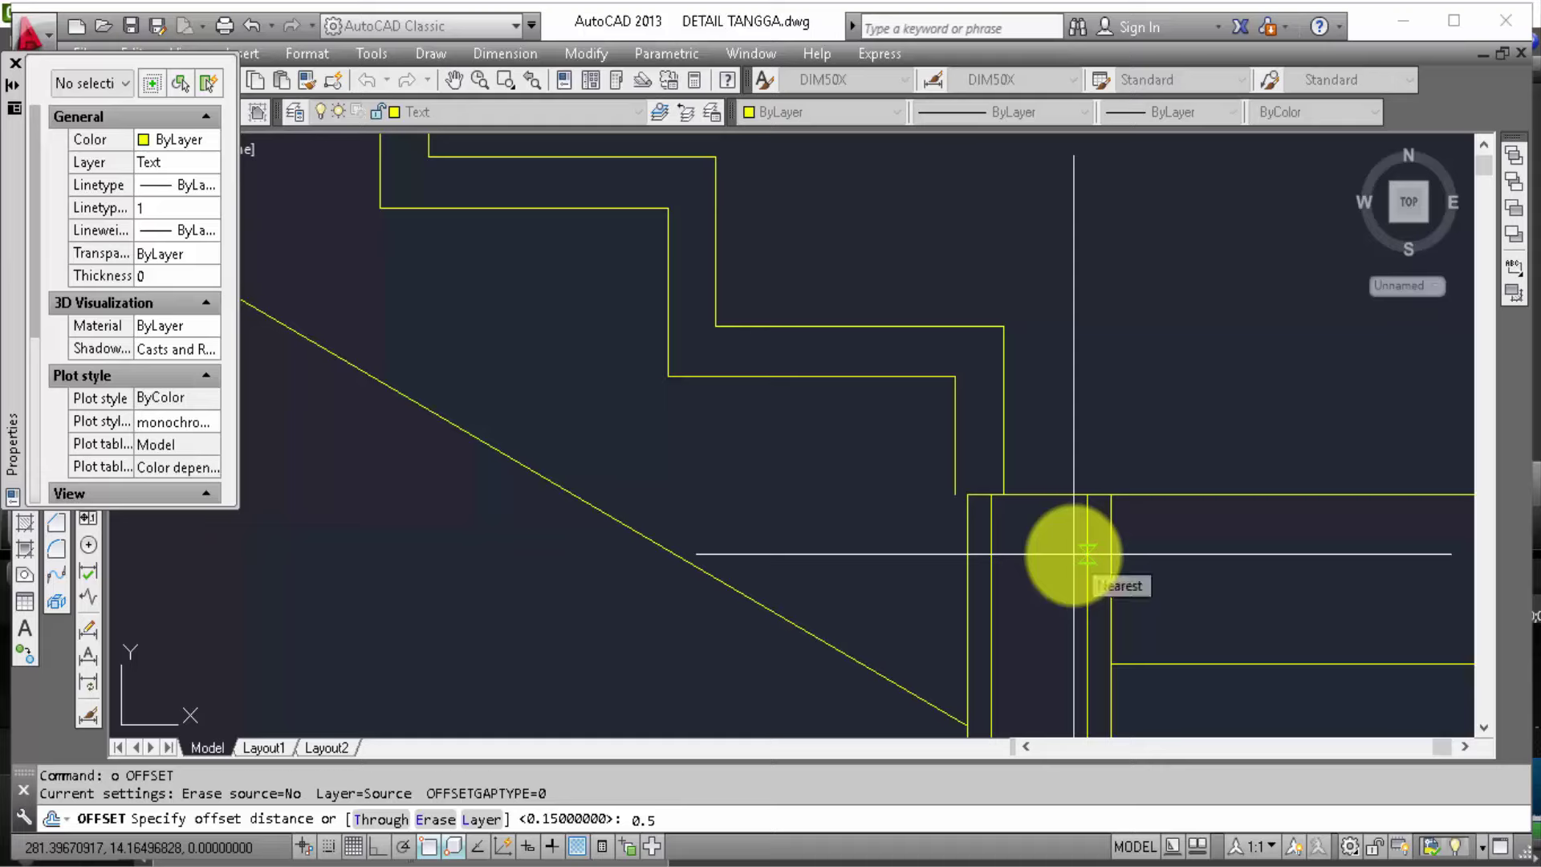
key("Return")
left_click(1044, 496)
left_click(1046, 548)
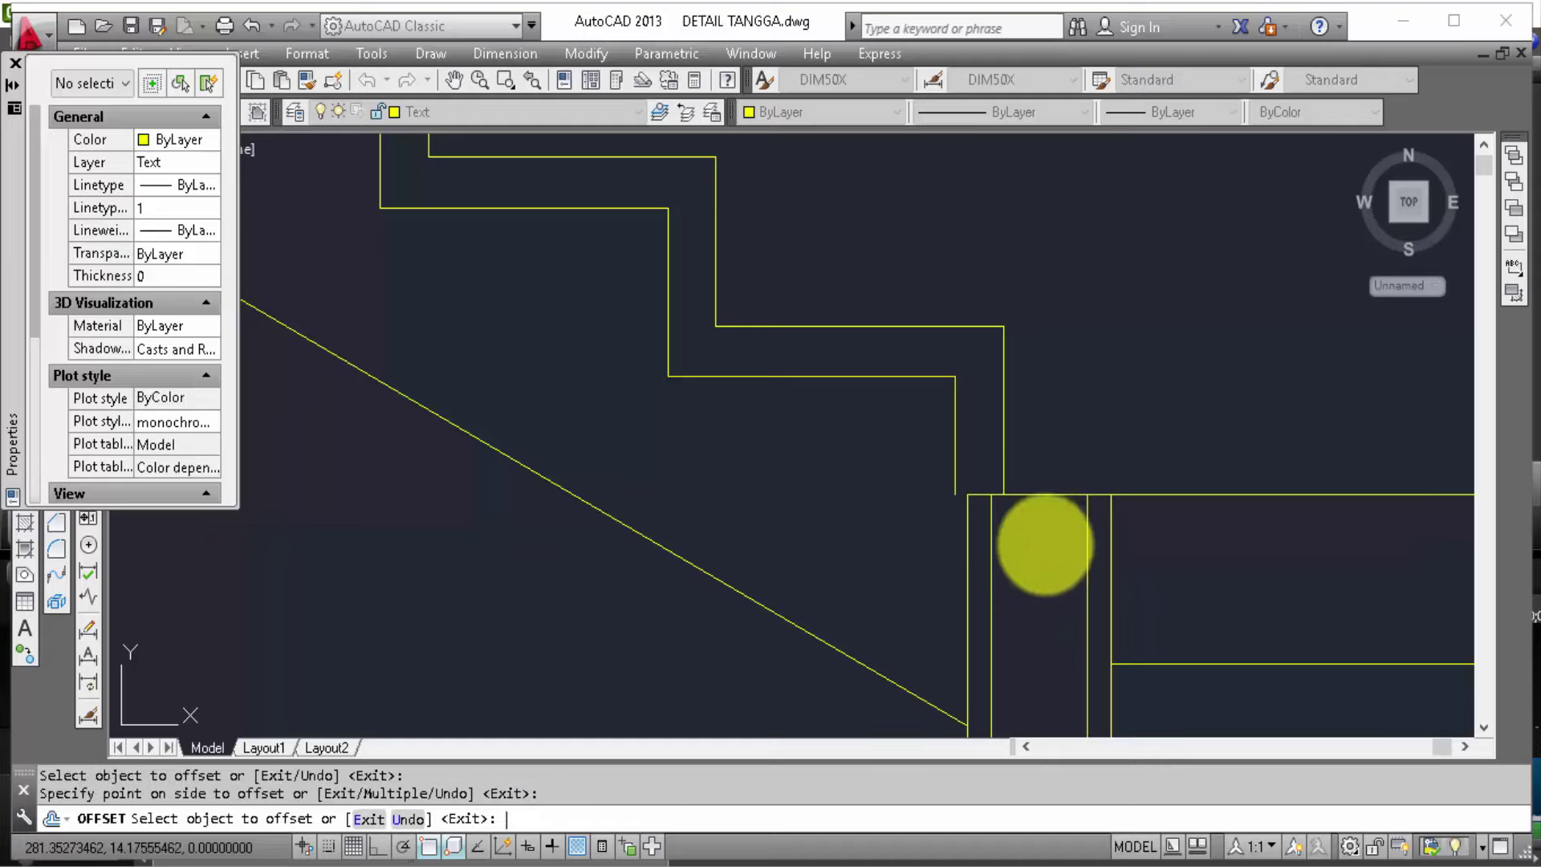
key("Escape")
scroll(1043, 546, "down", 1)
scroll(1049, 492, "down", 1)
type("u")
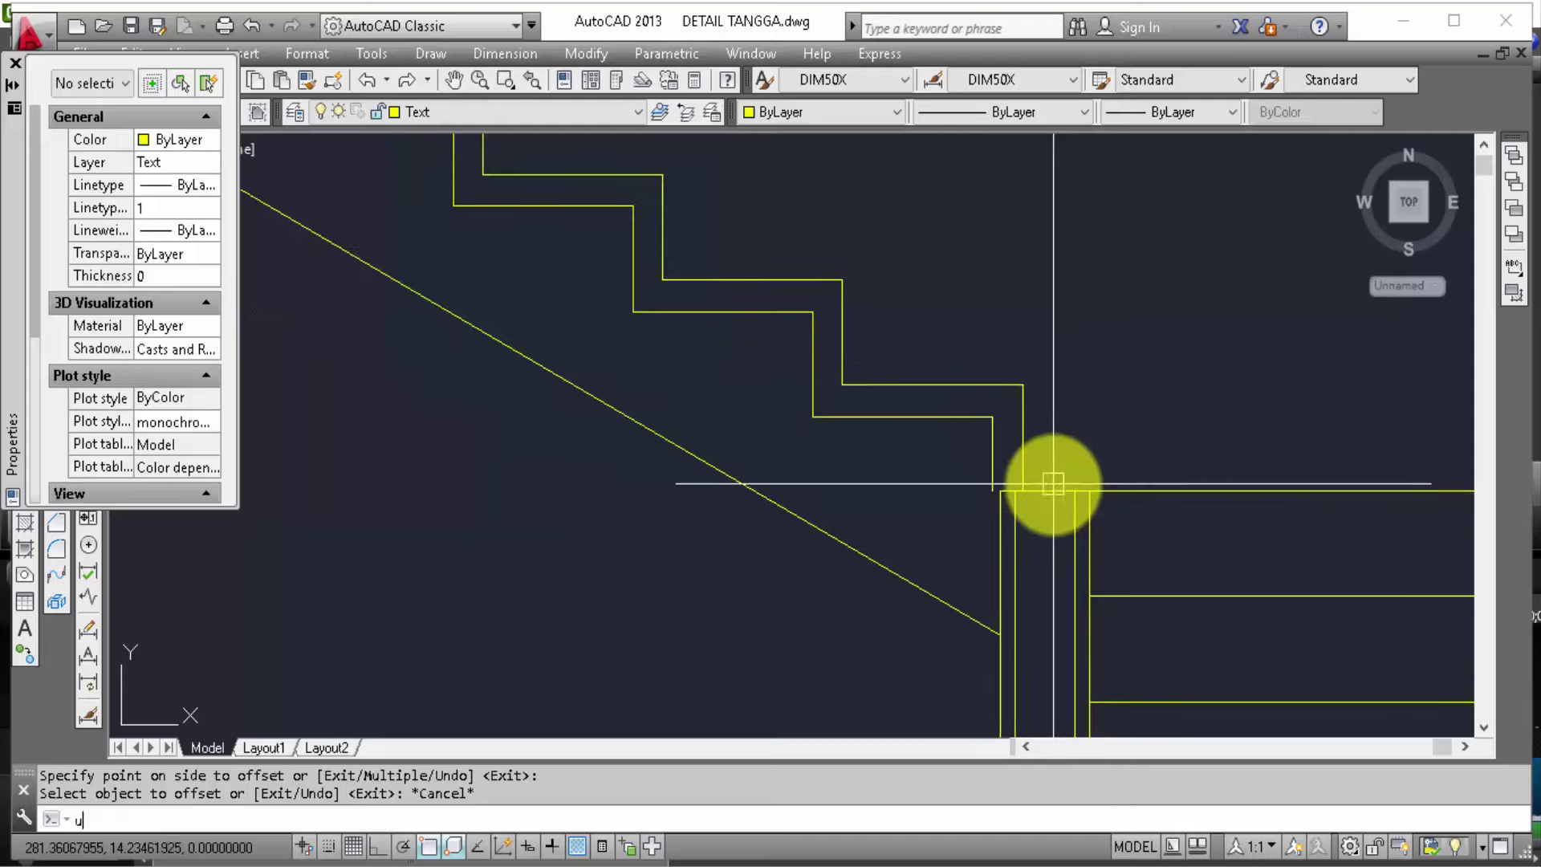
key("Return")
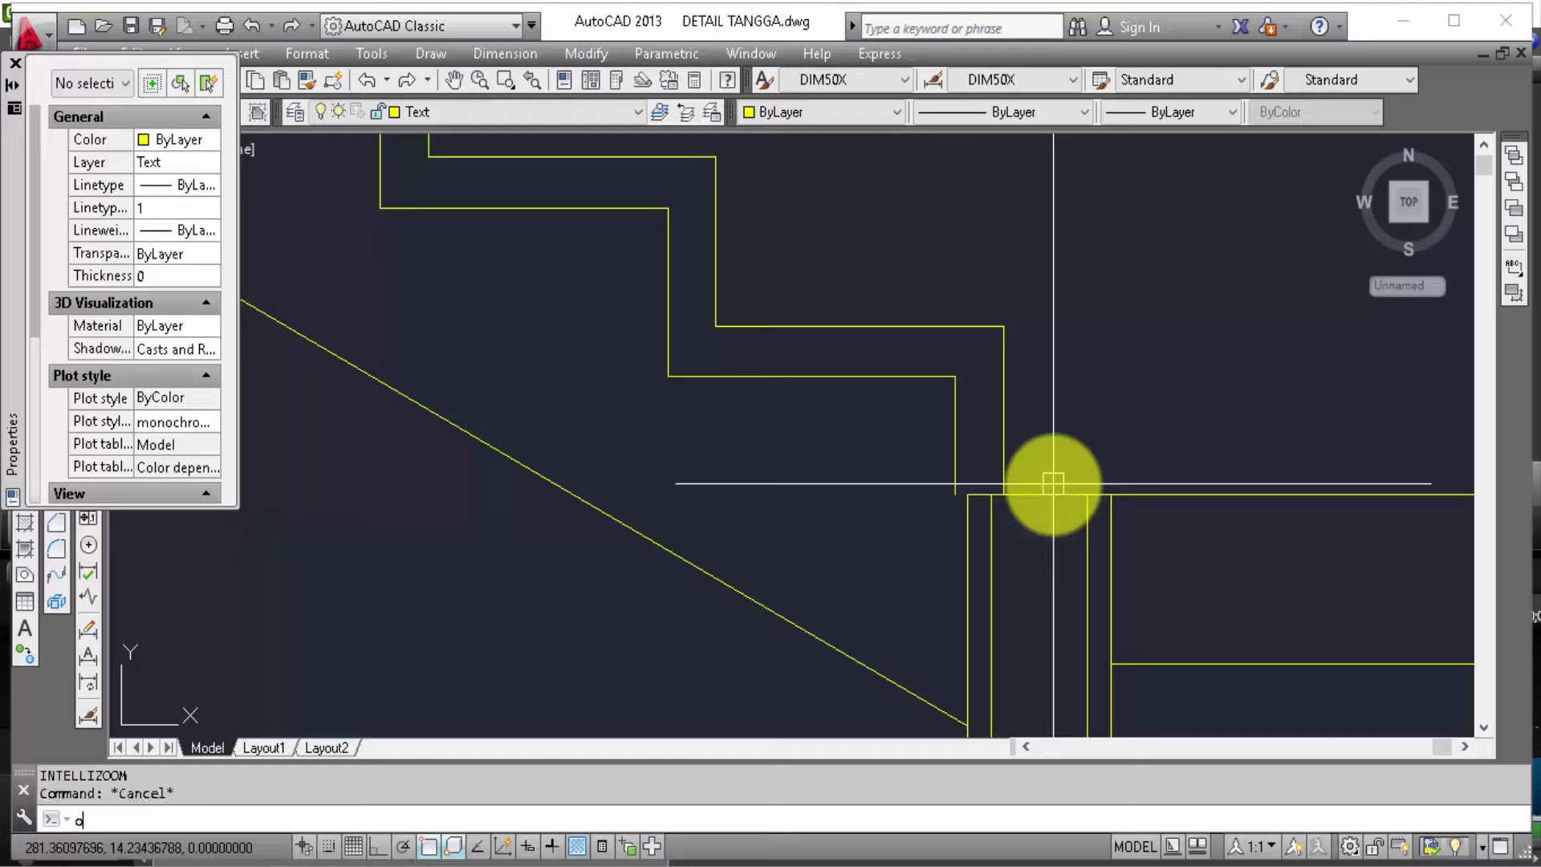
Step: Offset the horizontal slab line 0.05 below itself
key("Return")
type("5")
key("Return")
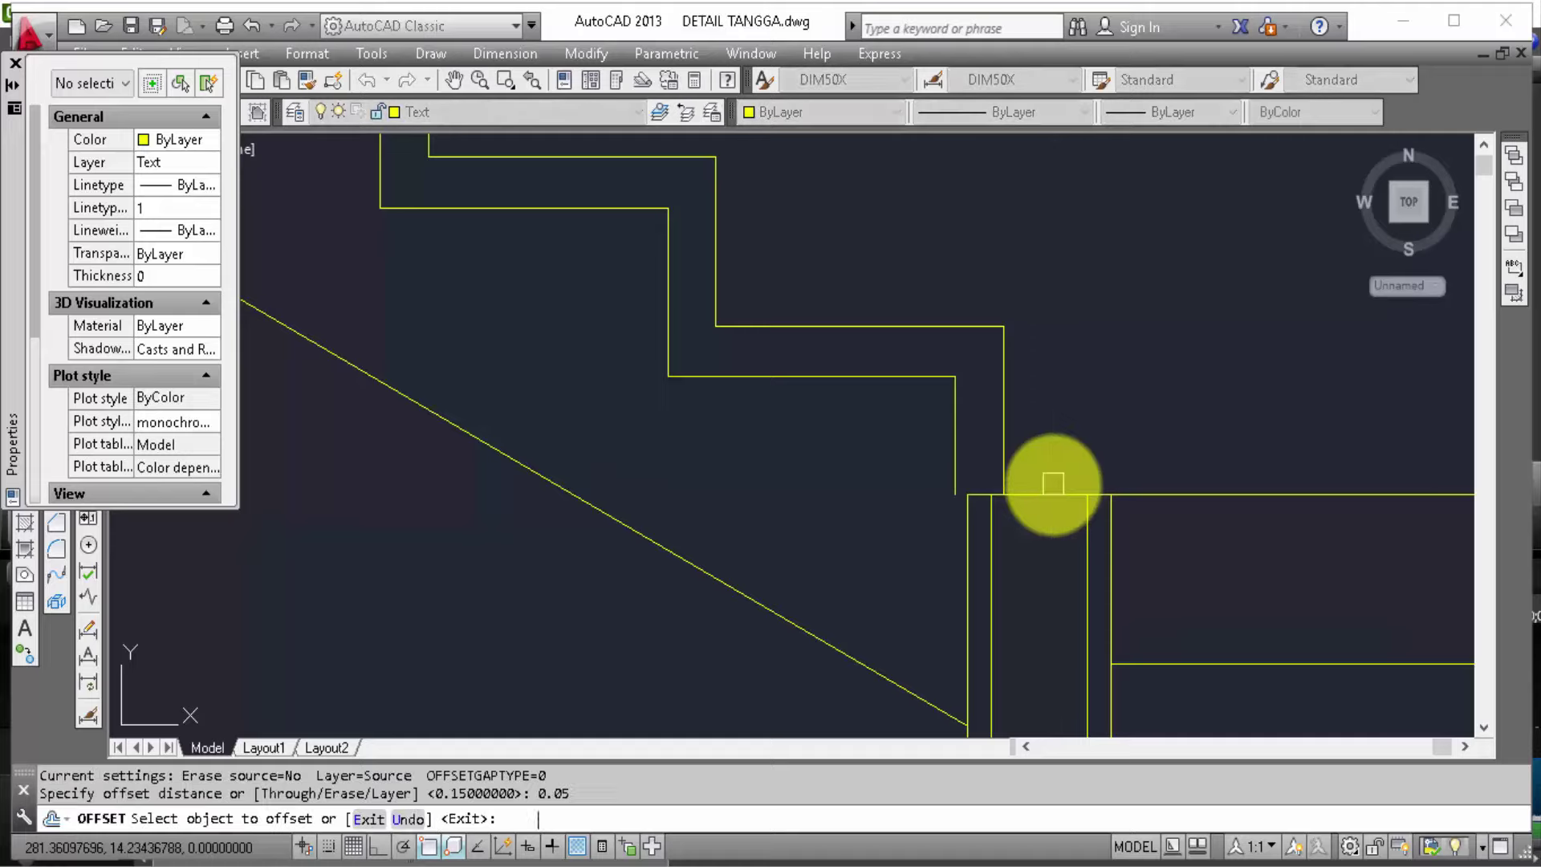
left_click(1054, 485)
left_click(1042, 568)
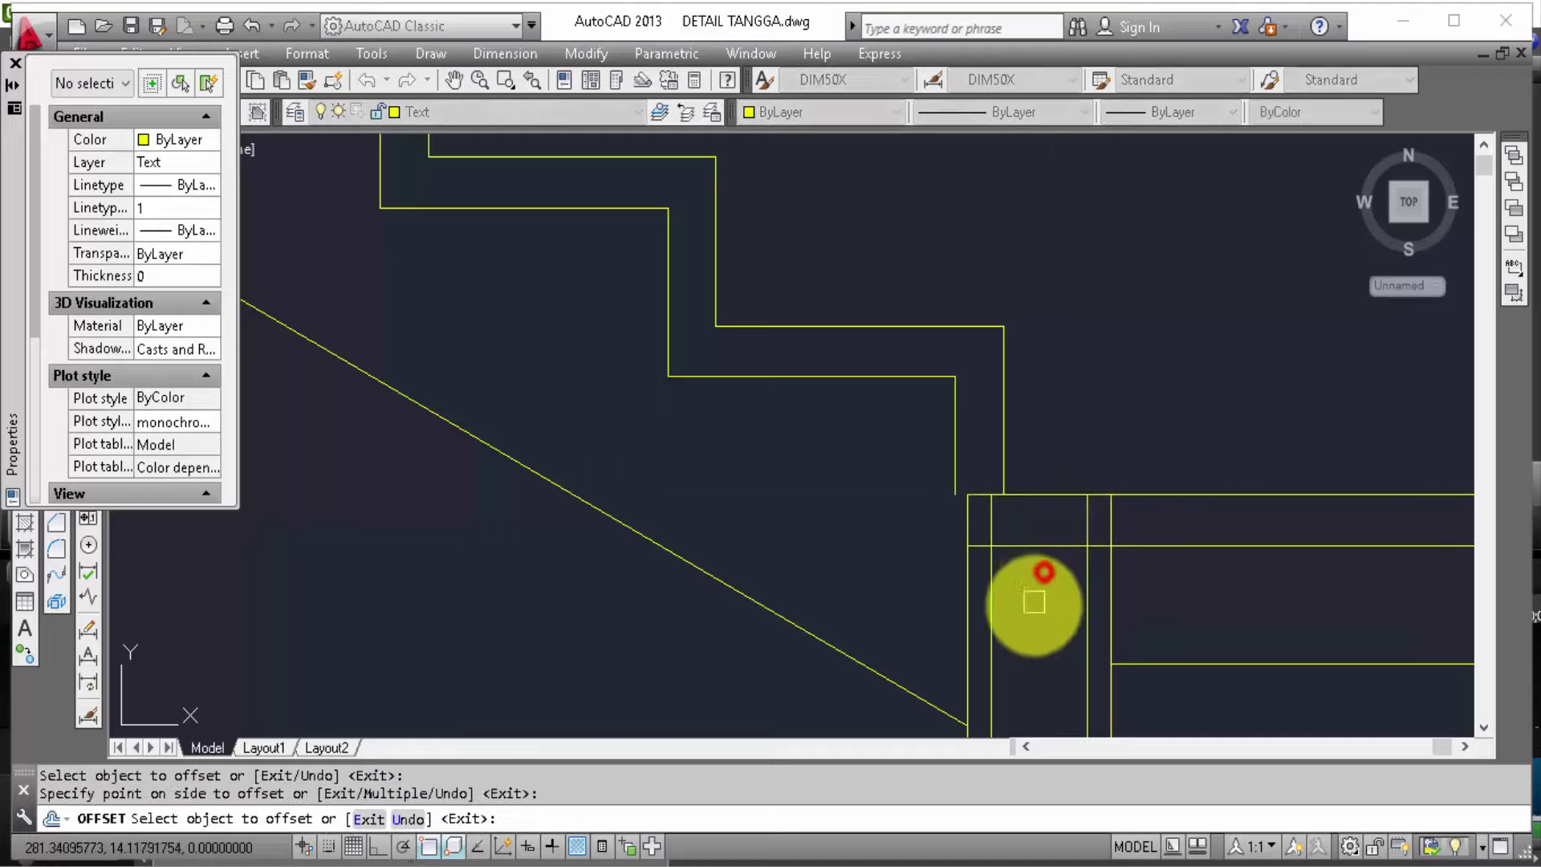
middle_click_drag(1034, 608, 1056, 607)
key("Escape")
Step: Fillet the vertical line to the new horizontal slab line in a clean corner
type("f")
key("Return")
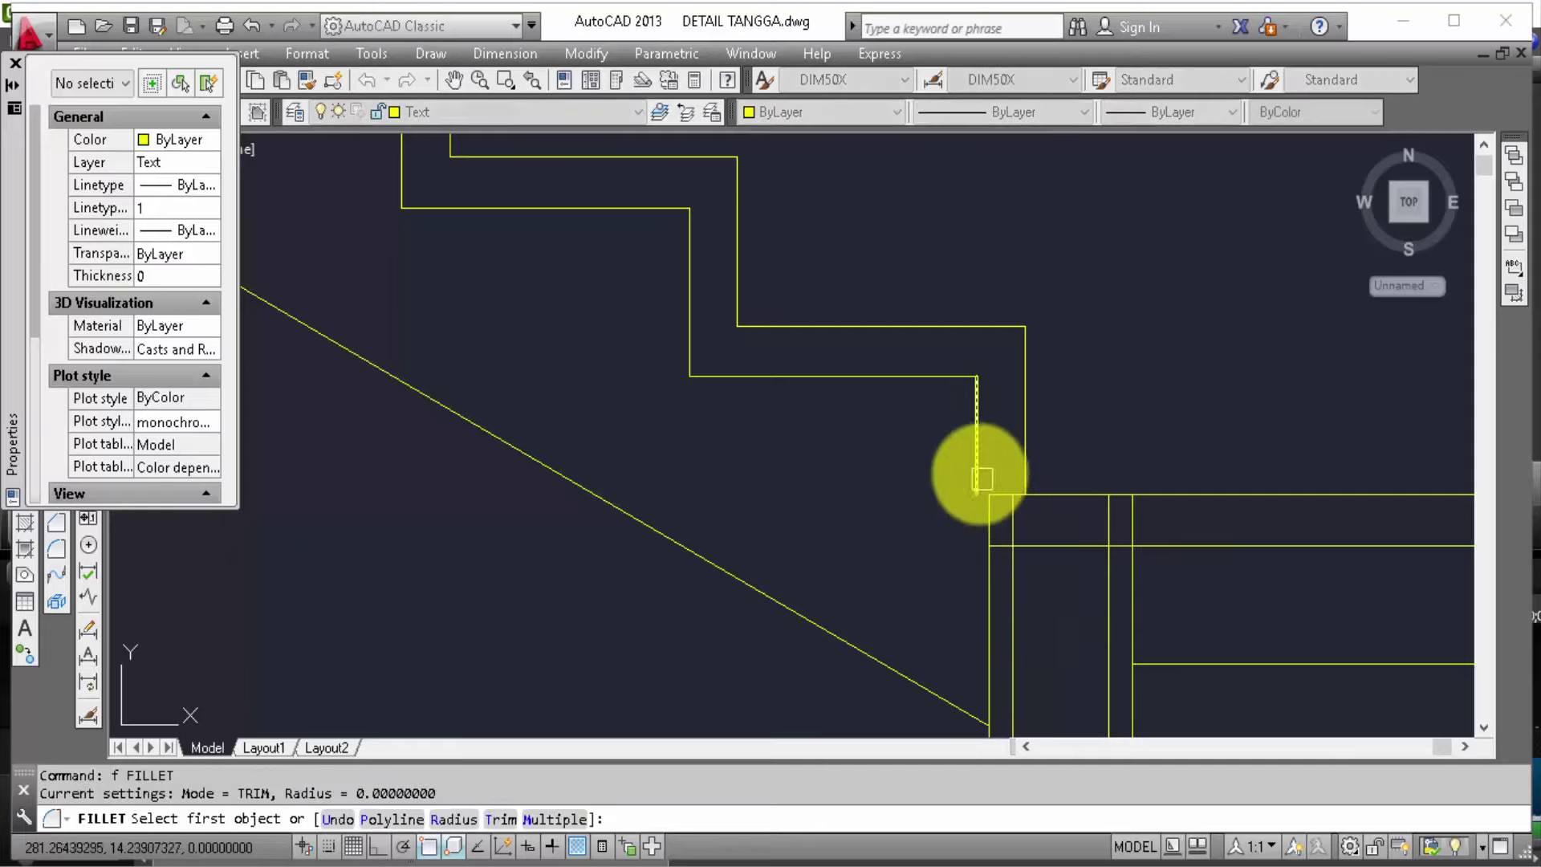
left_click(977, 474)
left_click(1030, 547)
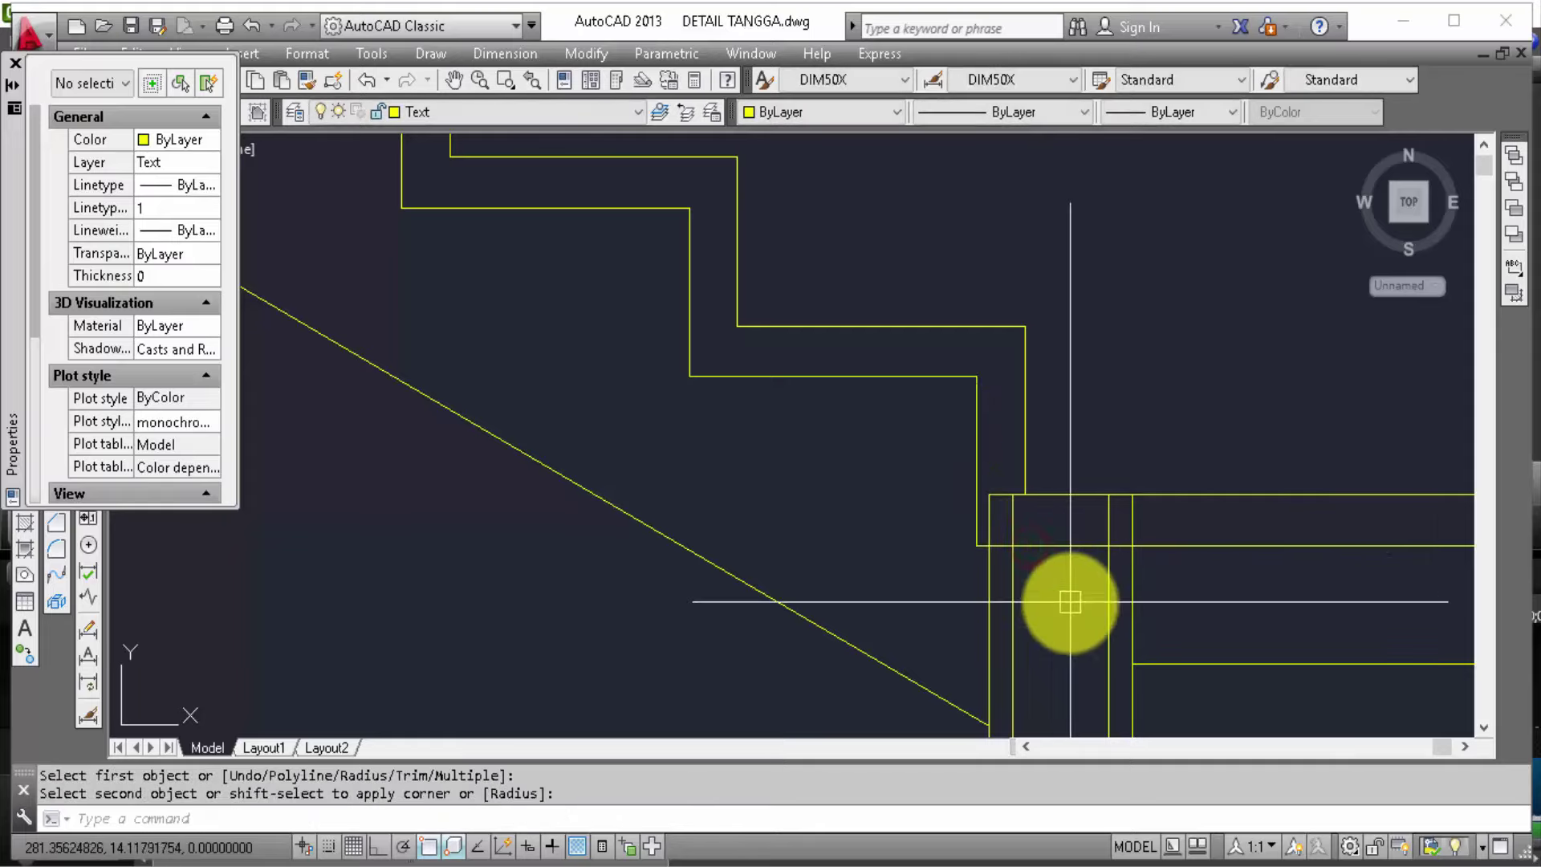
type("tr")
key("Return")
scroll(990, 579, "down", 2)
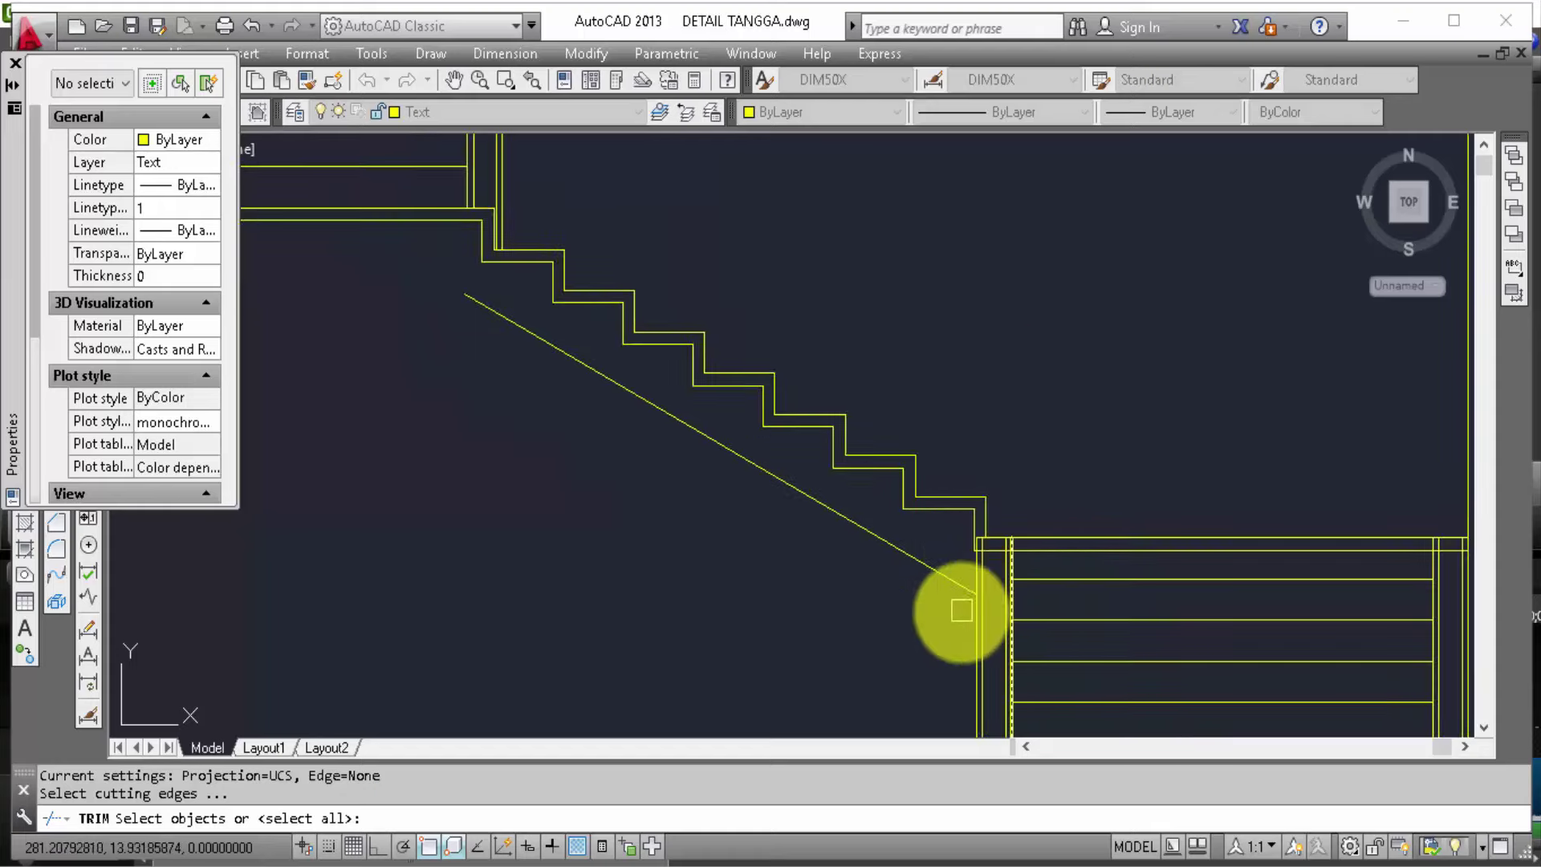
scroll(961, 611, "up", 2)
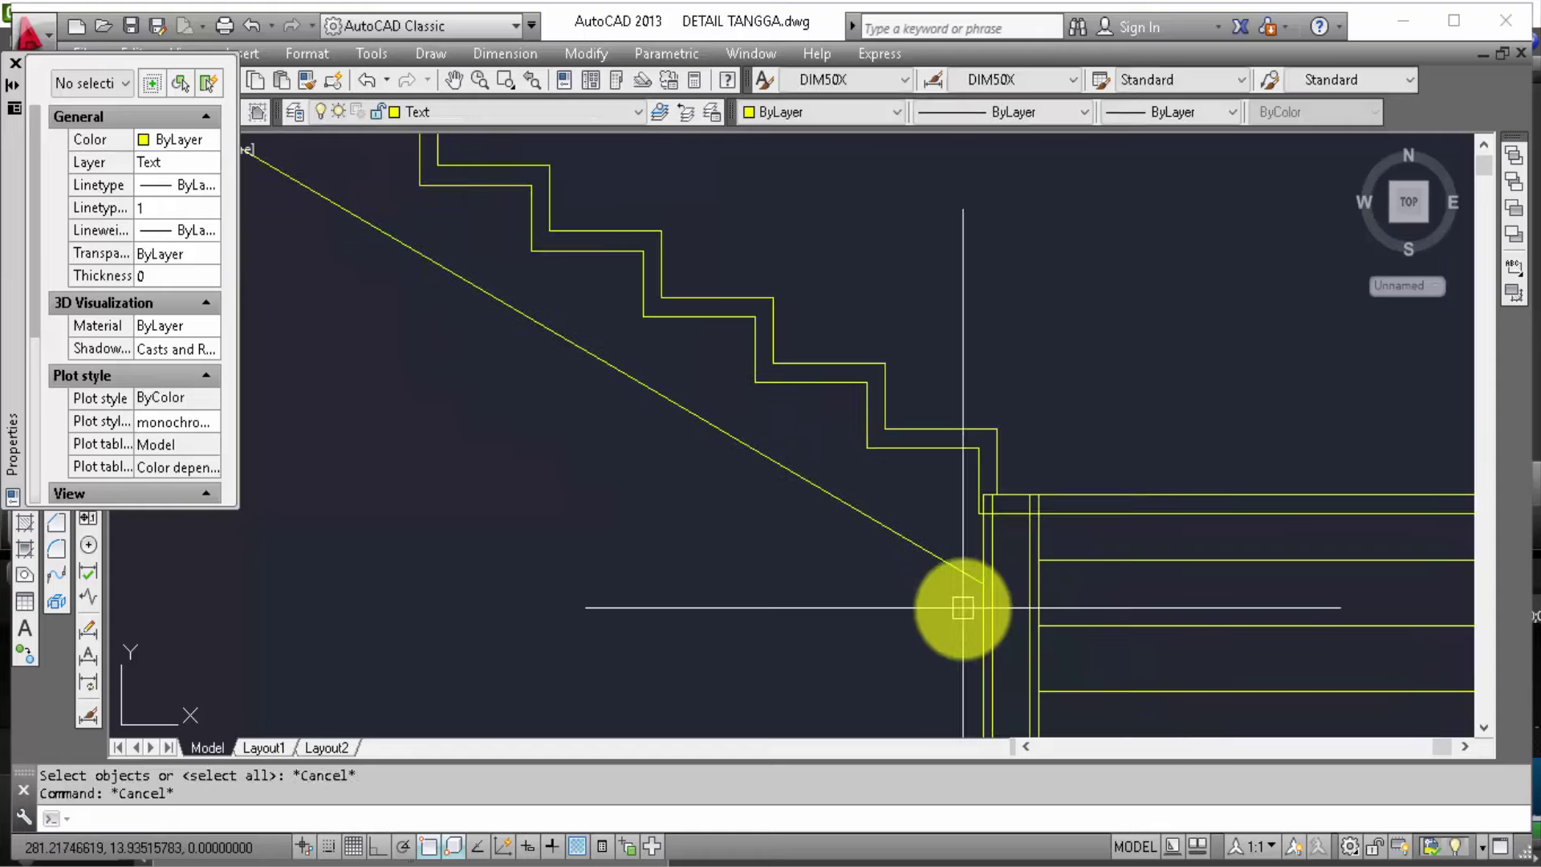
type("o")
Step: Offset the stepped stair outline 0.15 below the steps
key("Return")
type("0.1")
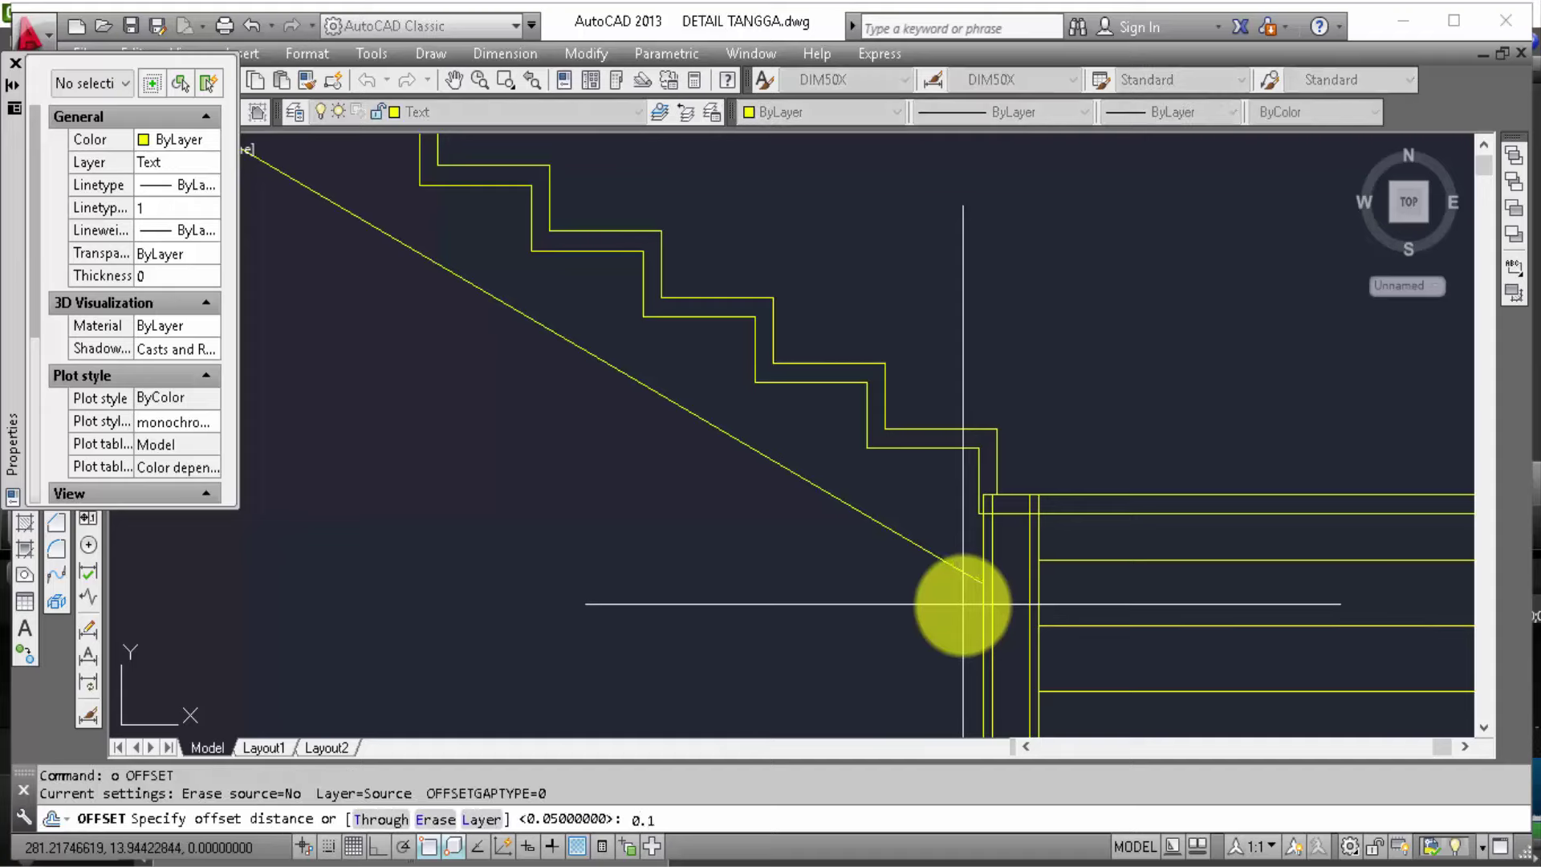
type("5")
key("Return")
left_click(1009, 518)
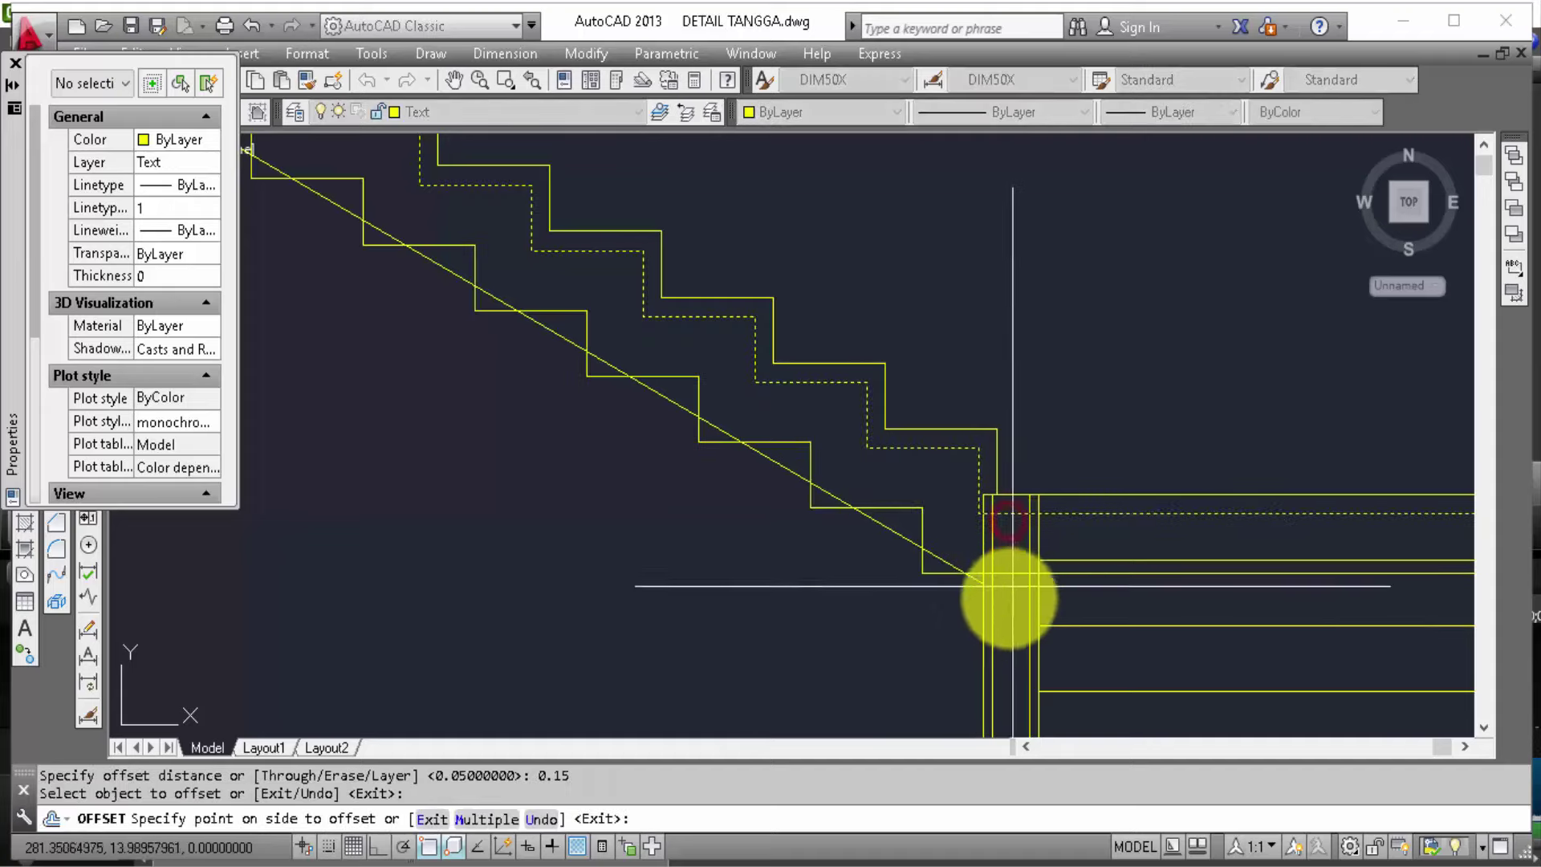
left_click(929, 628)
key("Escape")
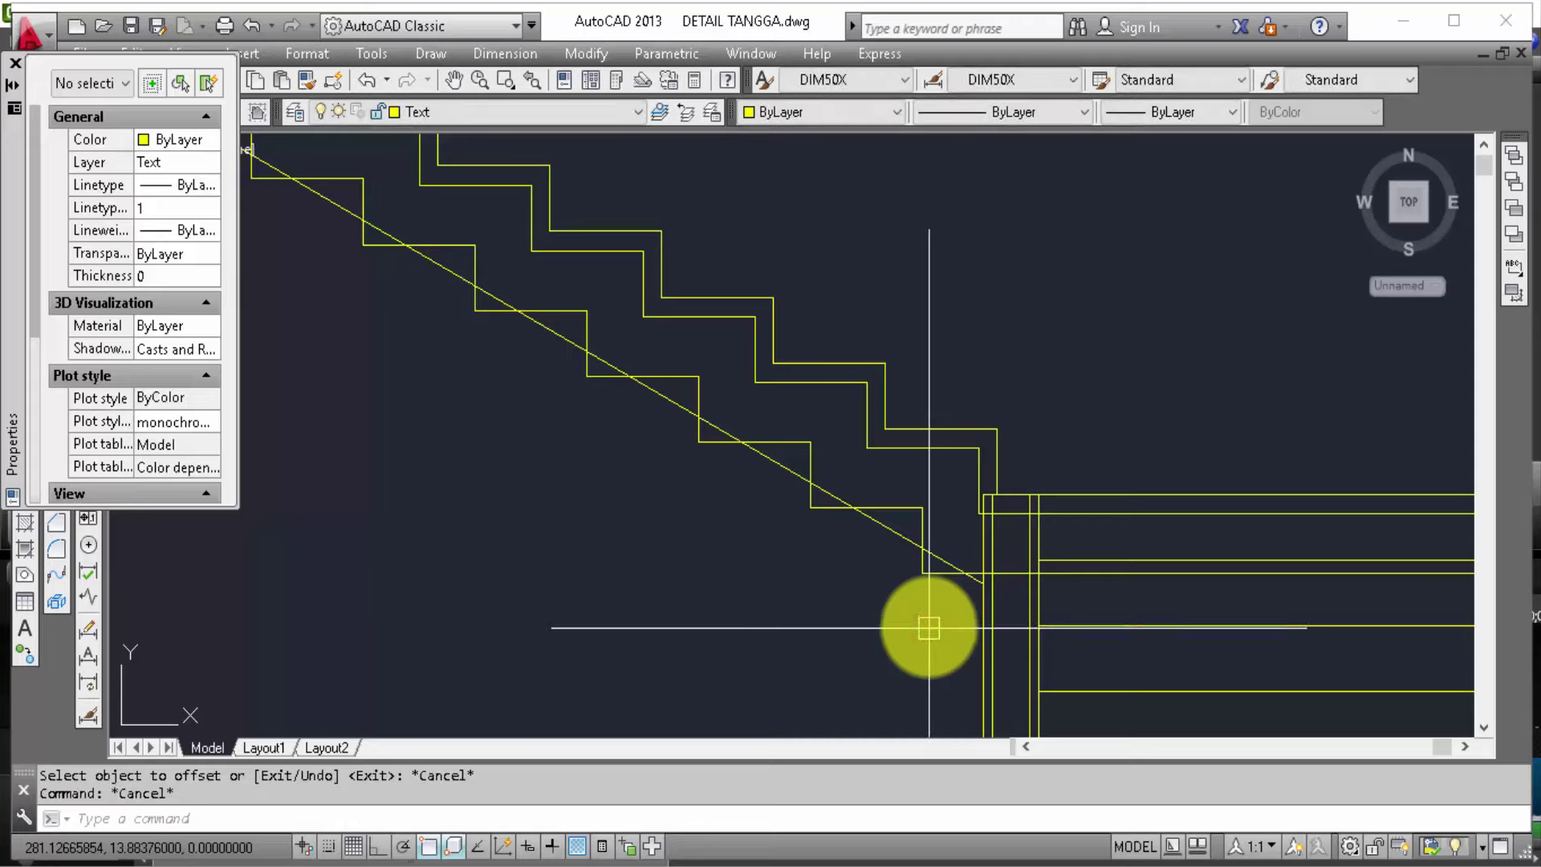
type("f")
Step: Fillet the sloping soffit line to the lower landing's horizontal line
key("Return")
scroll(929, 615, "up", 3)
left_click(939, 559)
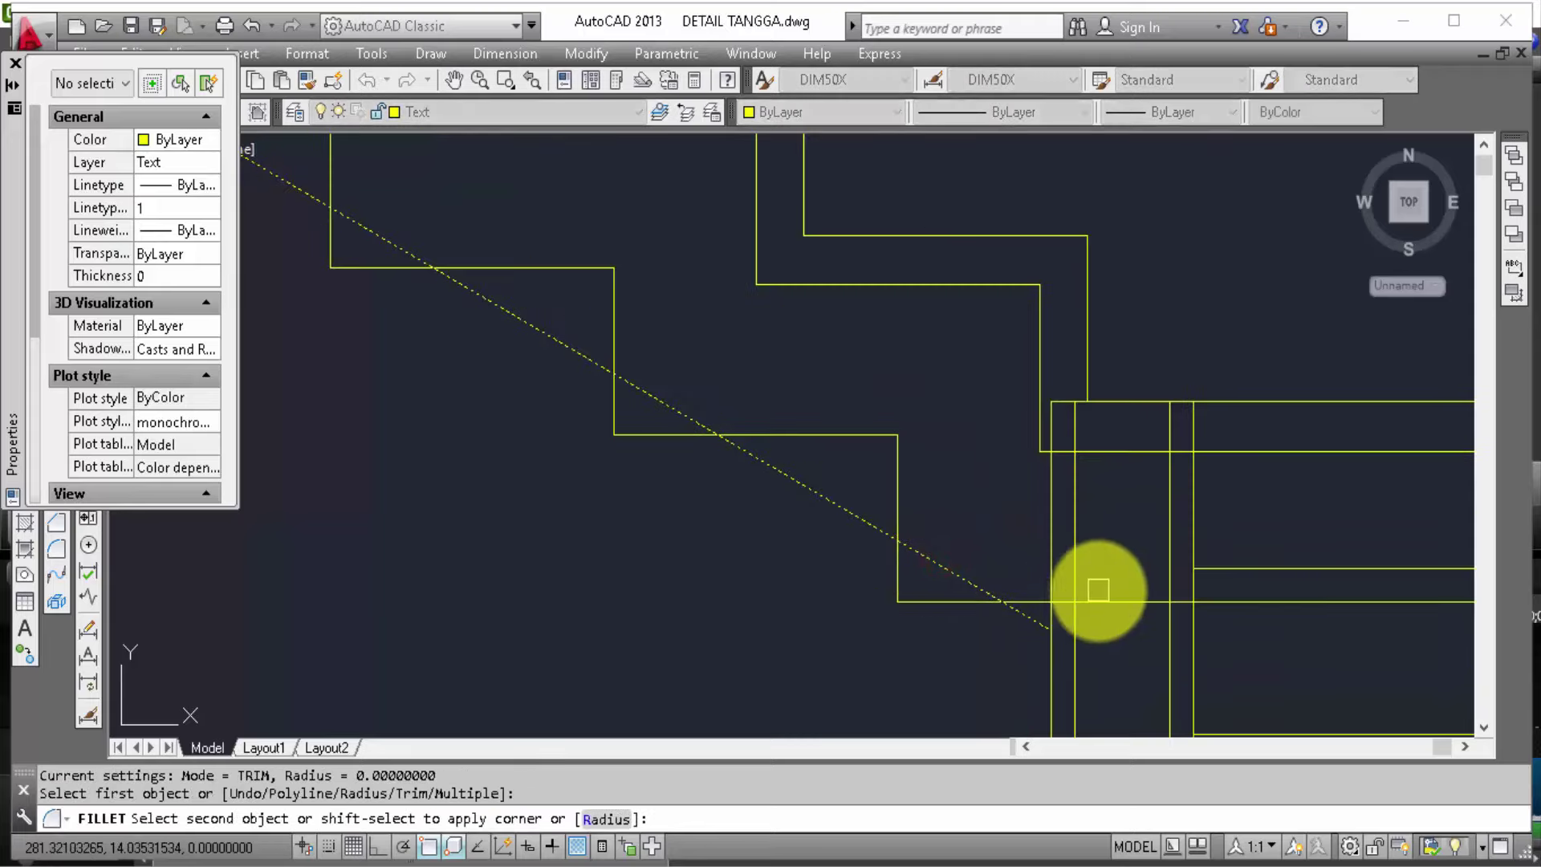
left_click(1111, 597)
scroll(988, 578, "down", 2)
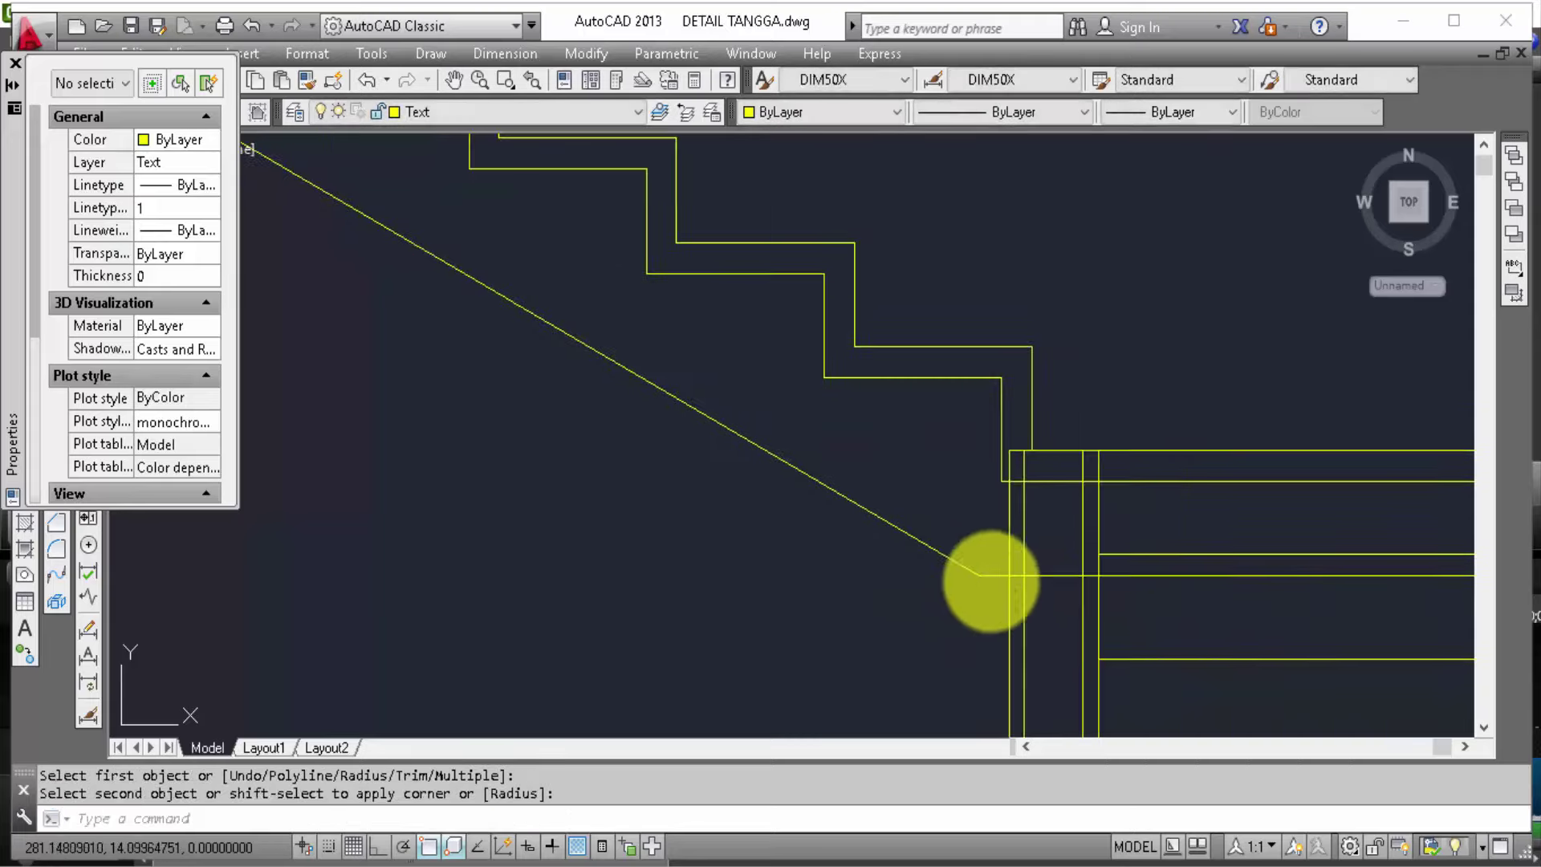
scroll(986, 581, "down", 1)
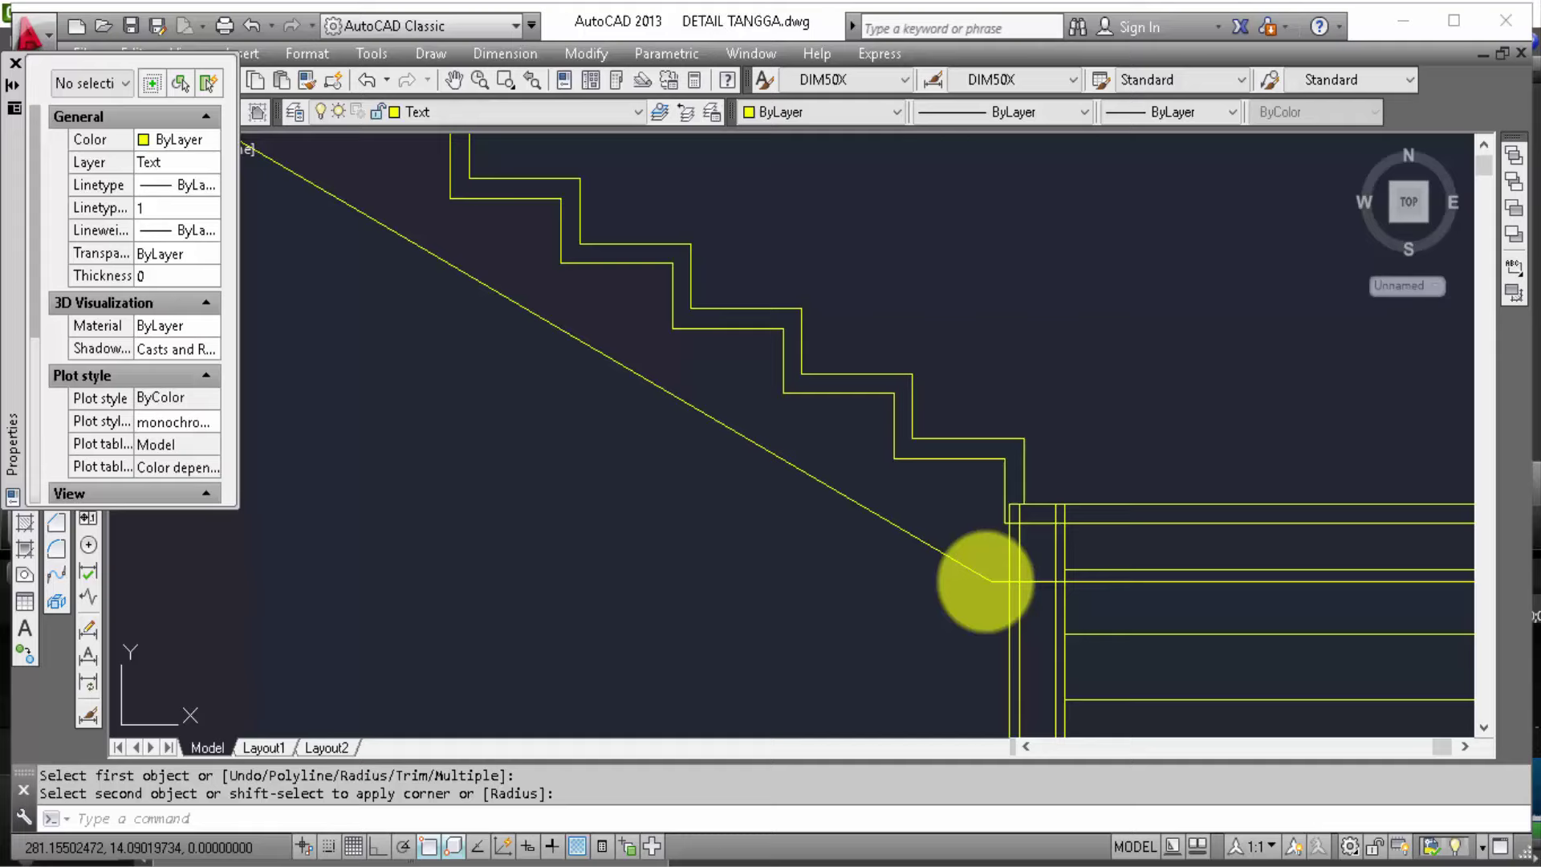
Step: Match the magenta slab line's properties onto the sloping line and the stepped stair outline
left_click(304, 80)
scroll(922, 378, "down", 3)
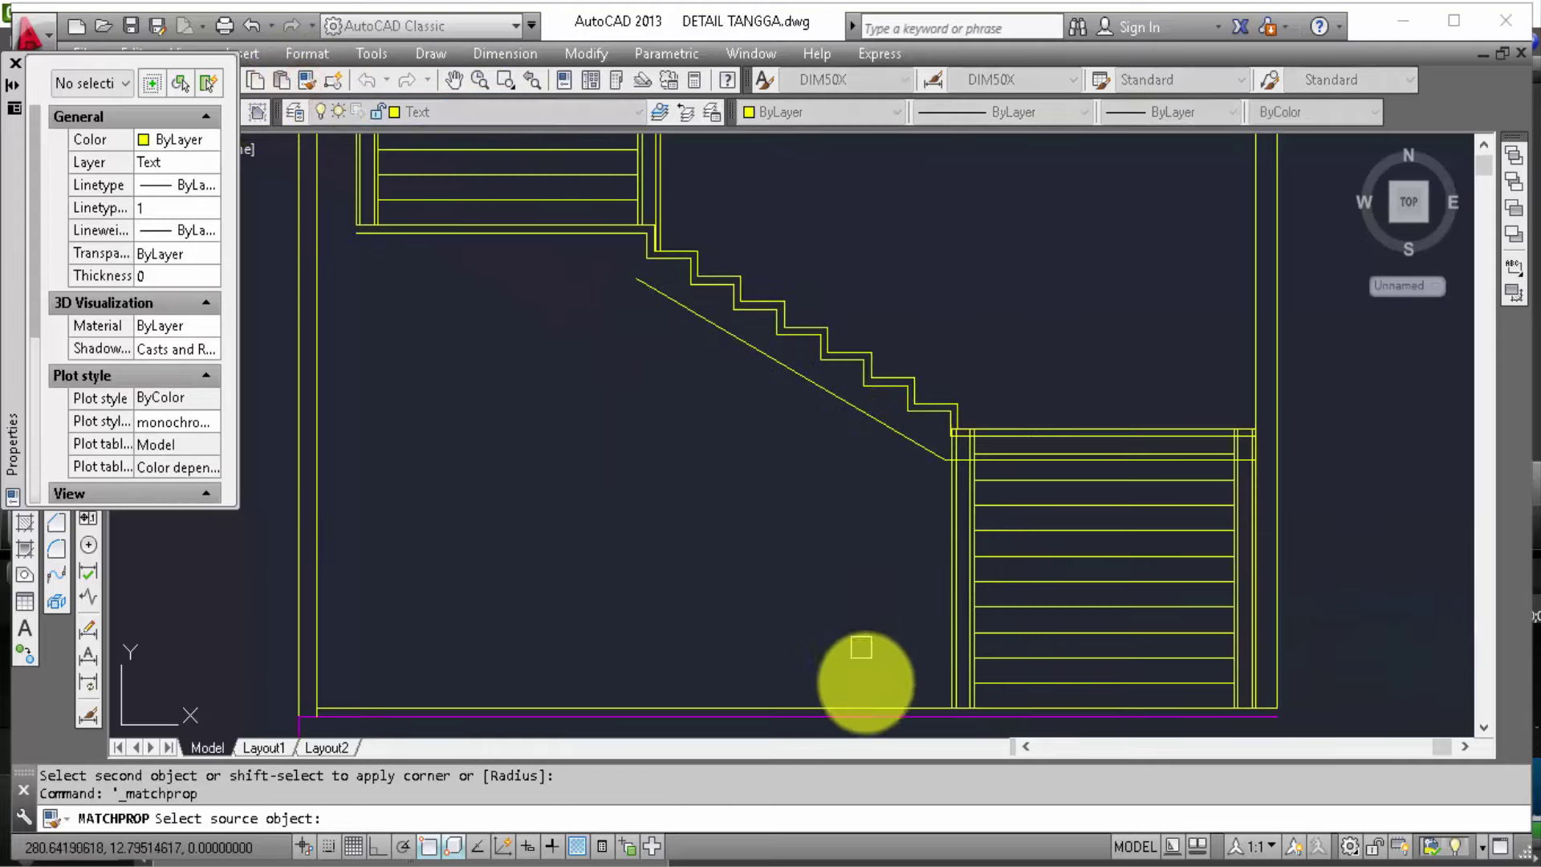
middle_click_drag(901, 664, 904, 616)
scroll(891, 634, "up", 2)
left_click(883, 654)
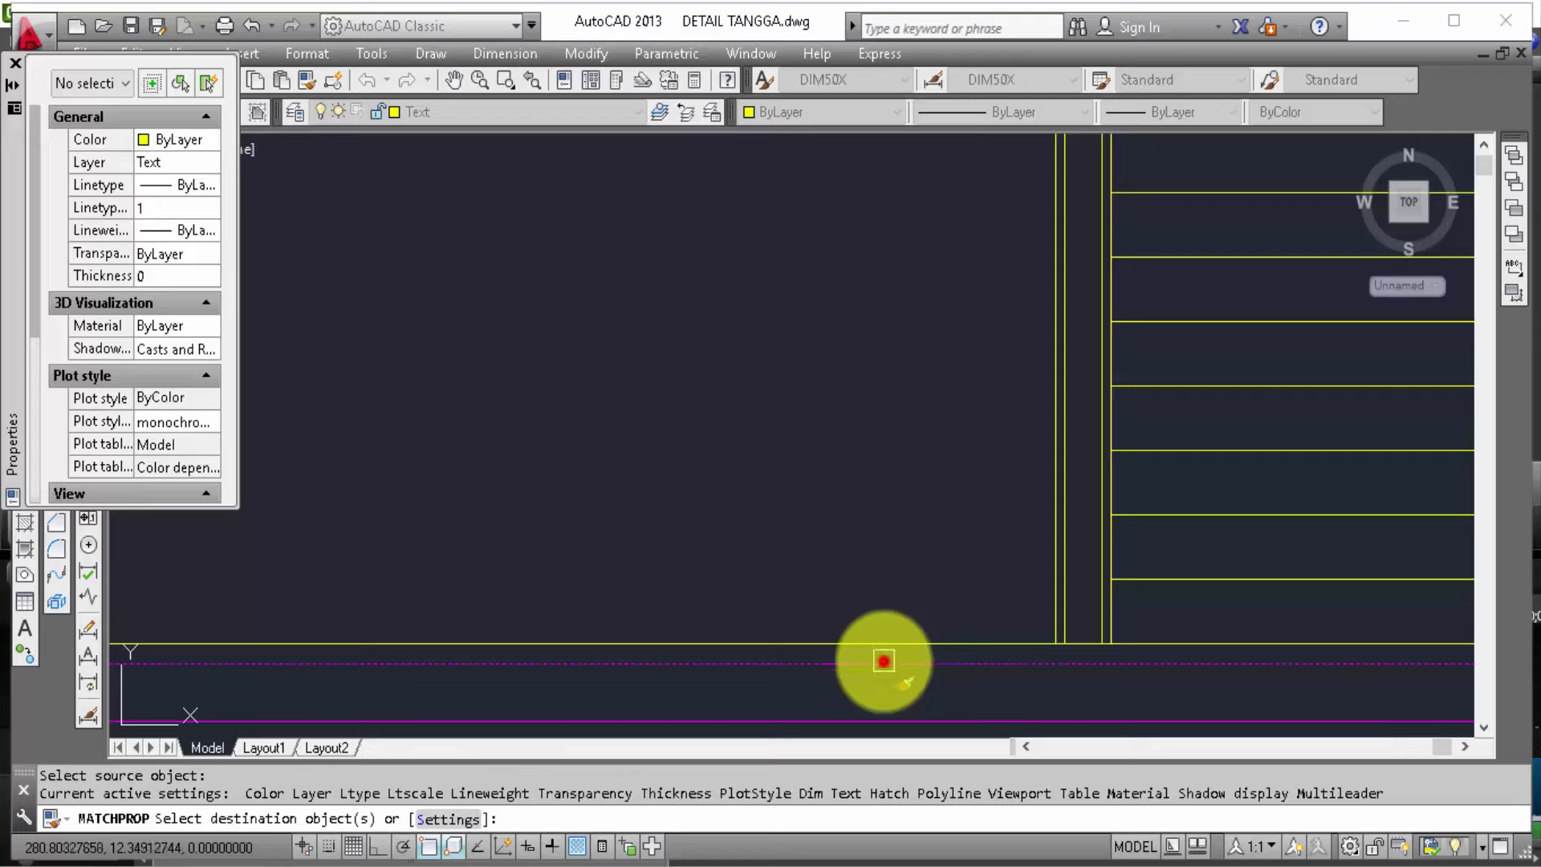
scroll(886, 630, "down", 4)
scroll(901, 522, "up", 2)
left_click(942, 527)
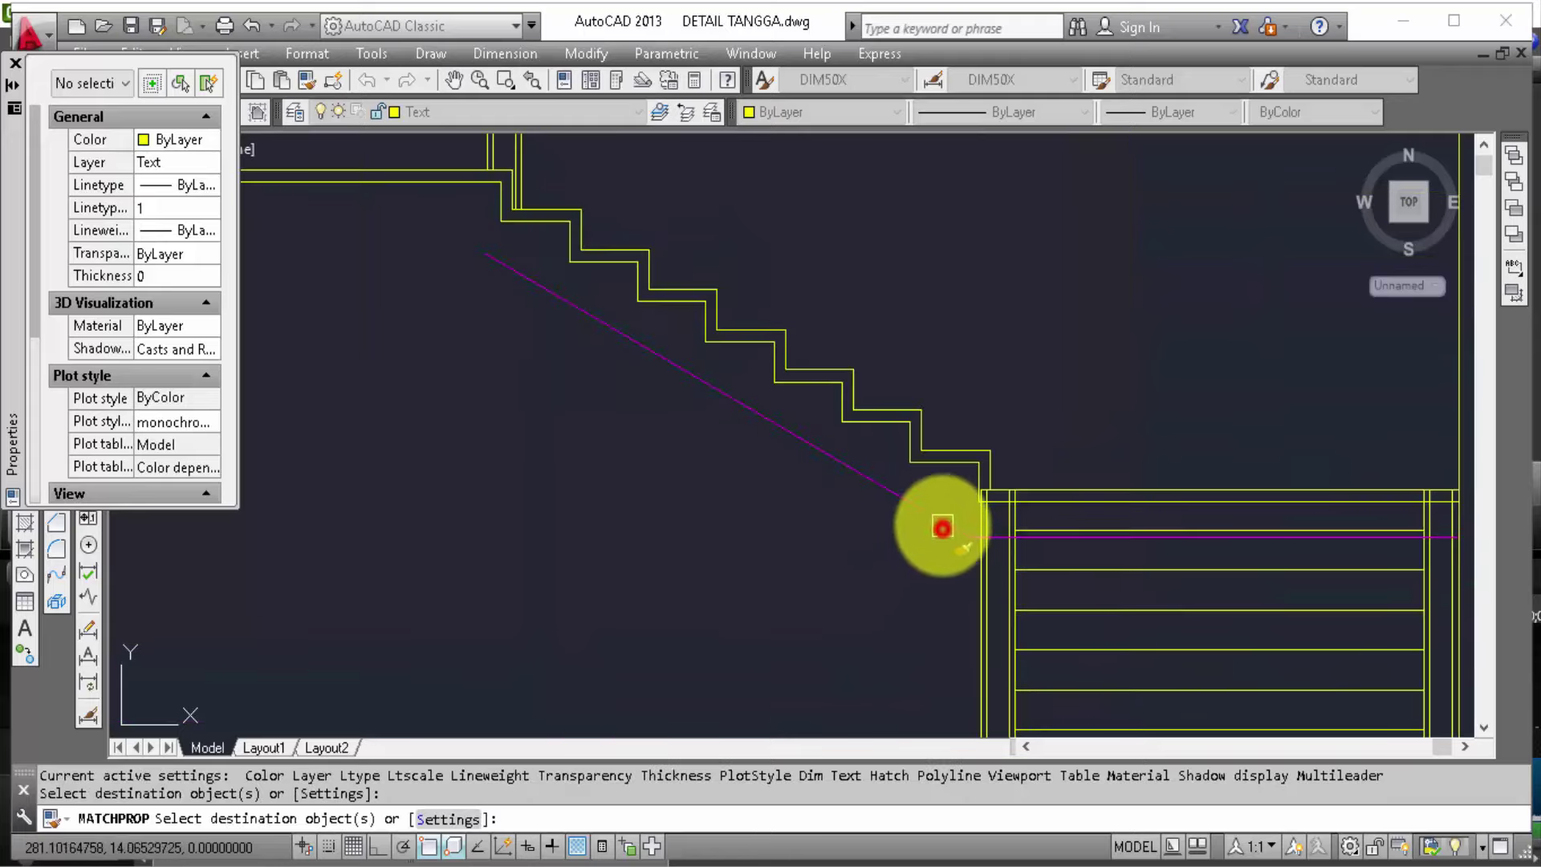
left_click(947, 470)
middle_click_drag(930, 578, 1095, 630)
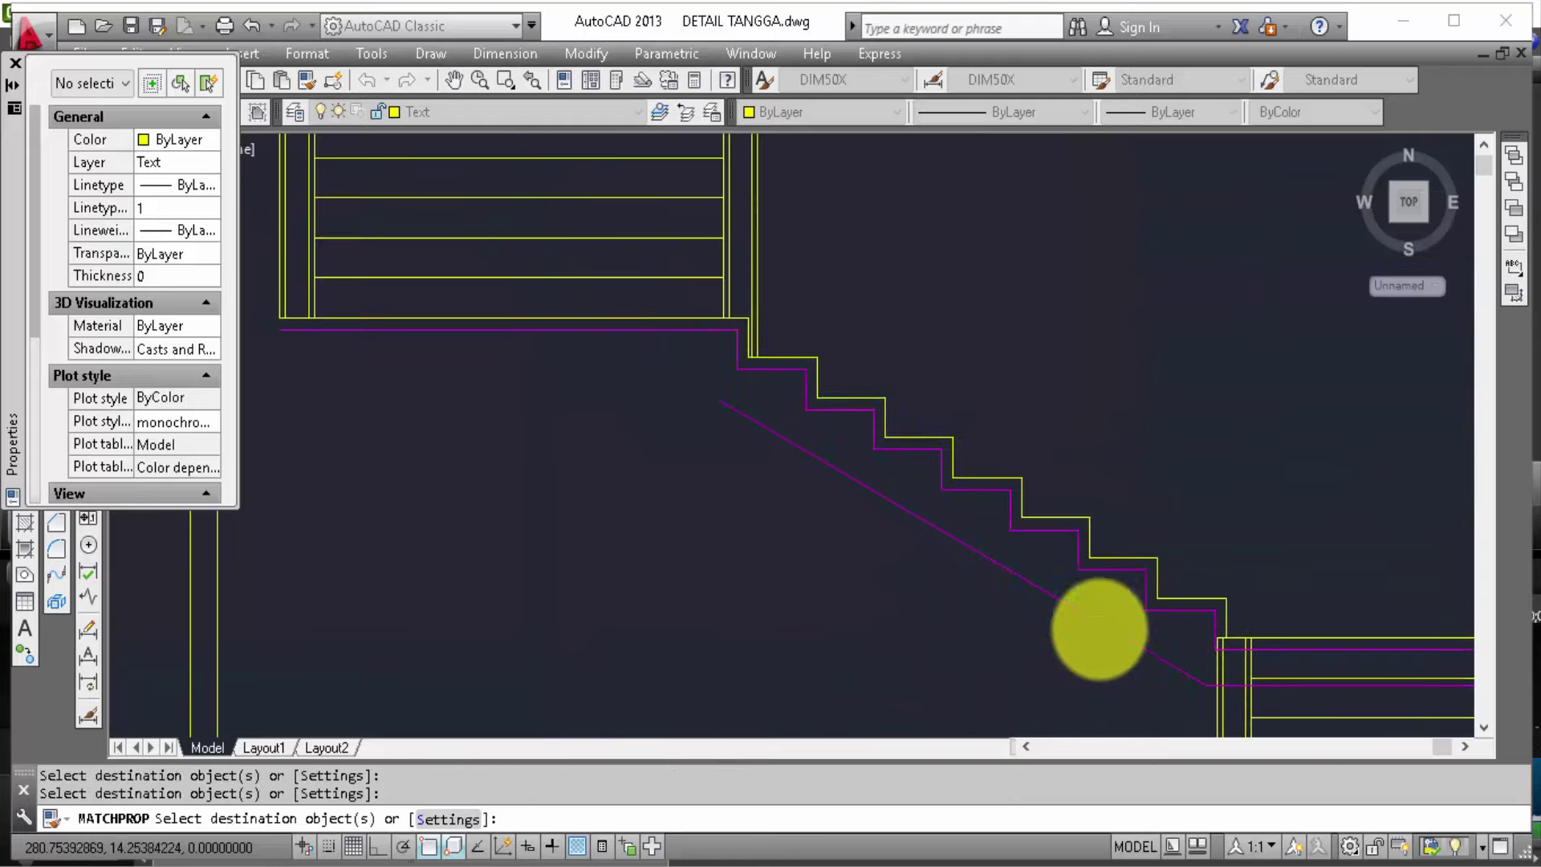
middle_click_drag(975, 586, 984, 588)
key("Escape")
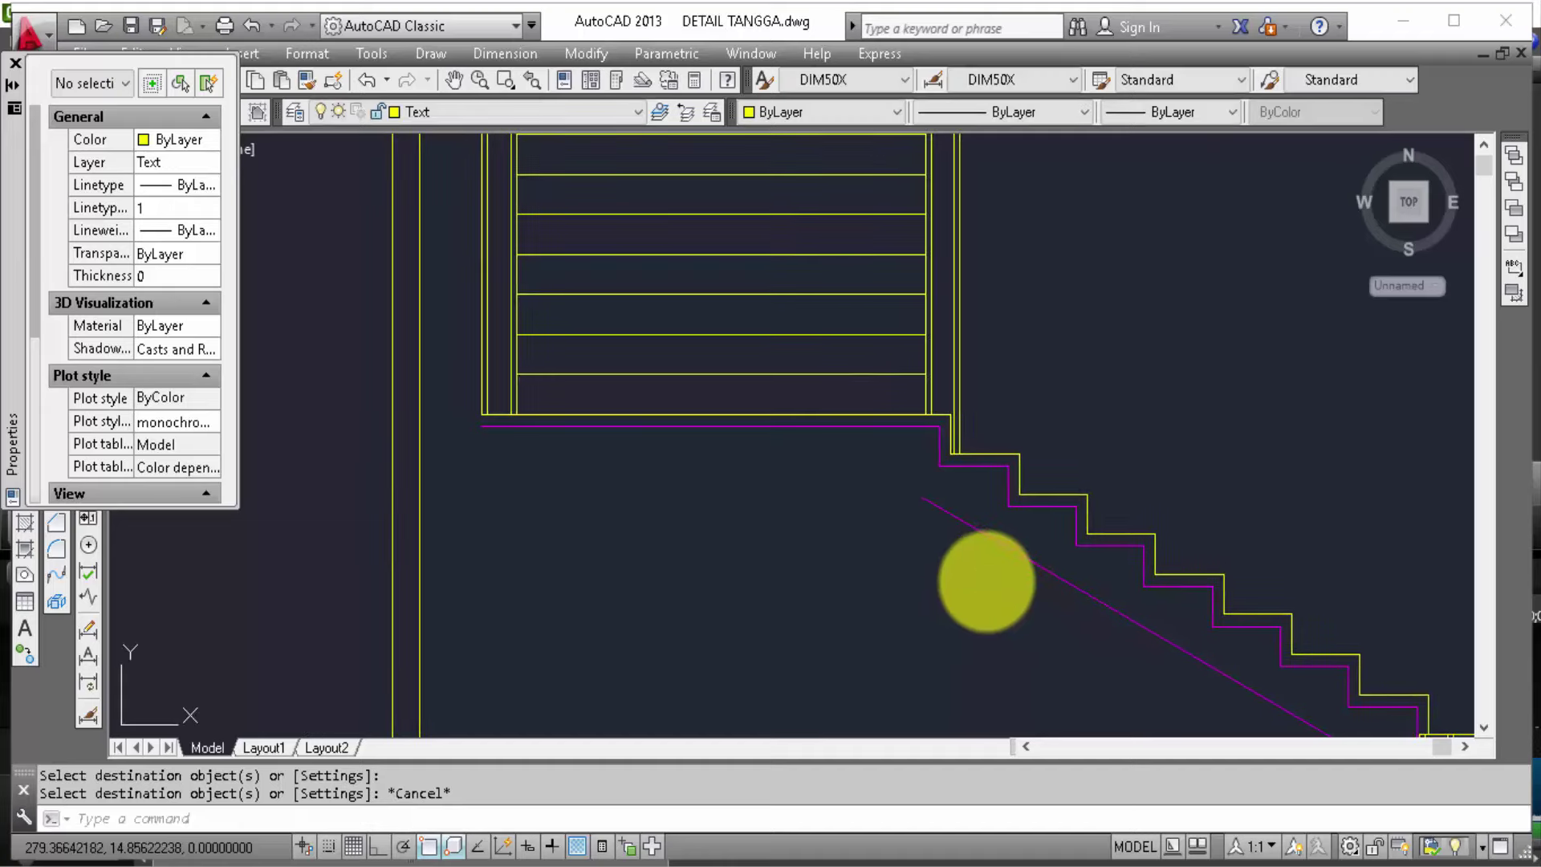
type("l")
Step: Draw a horizontal line across the upper landing from the landing corner
key("Return")
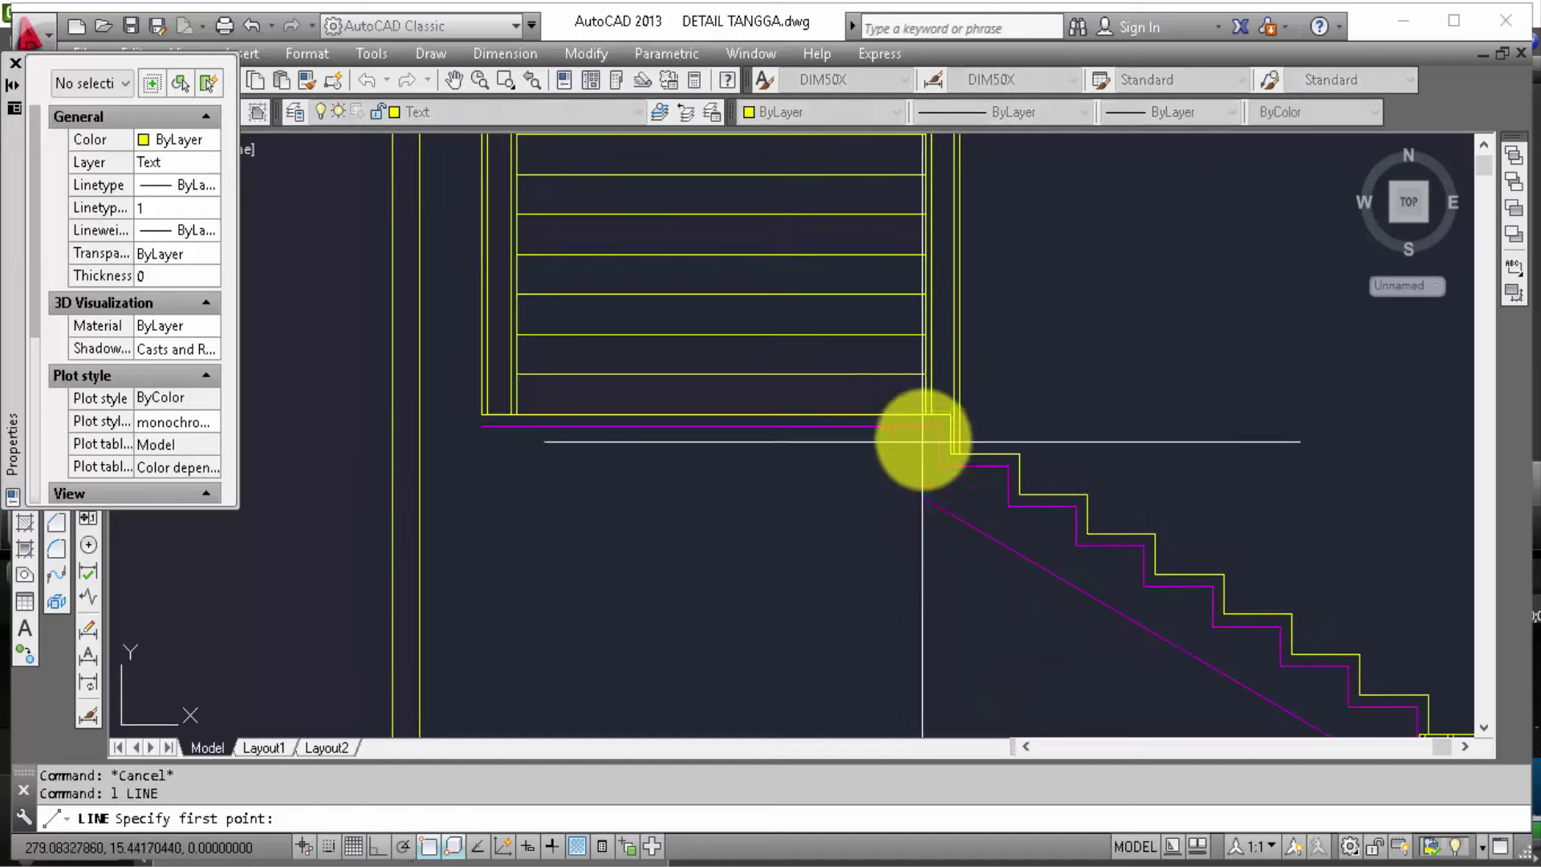
left_click(937, 427)
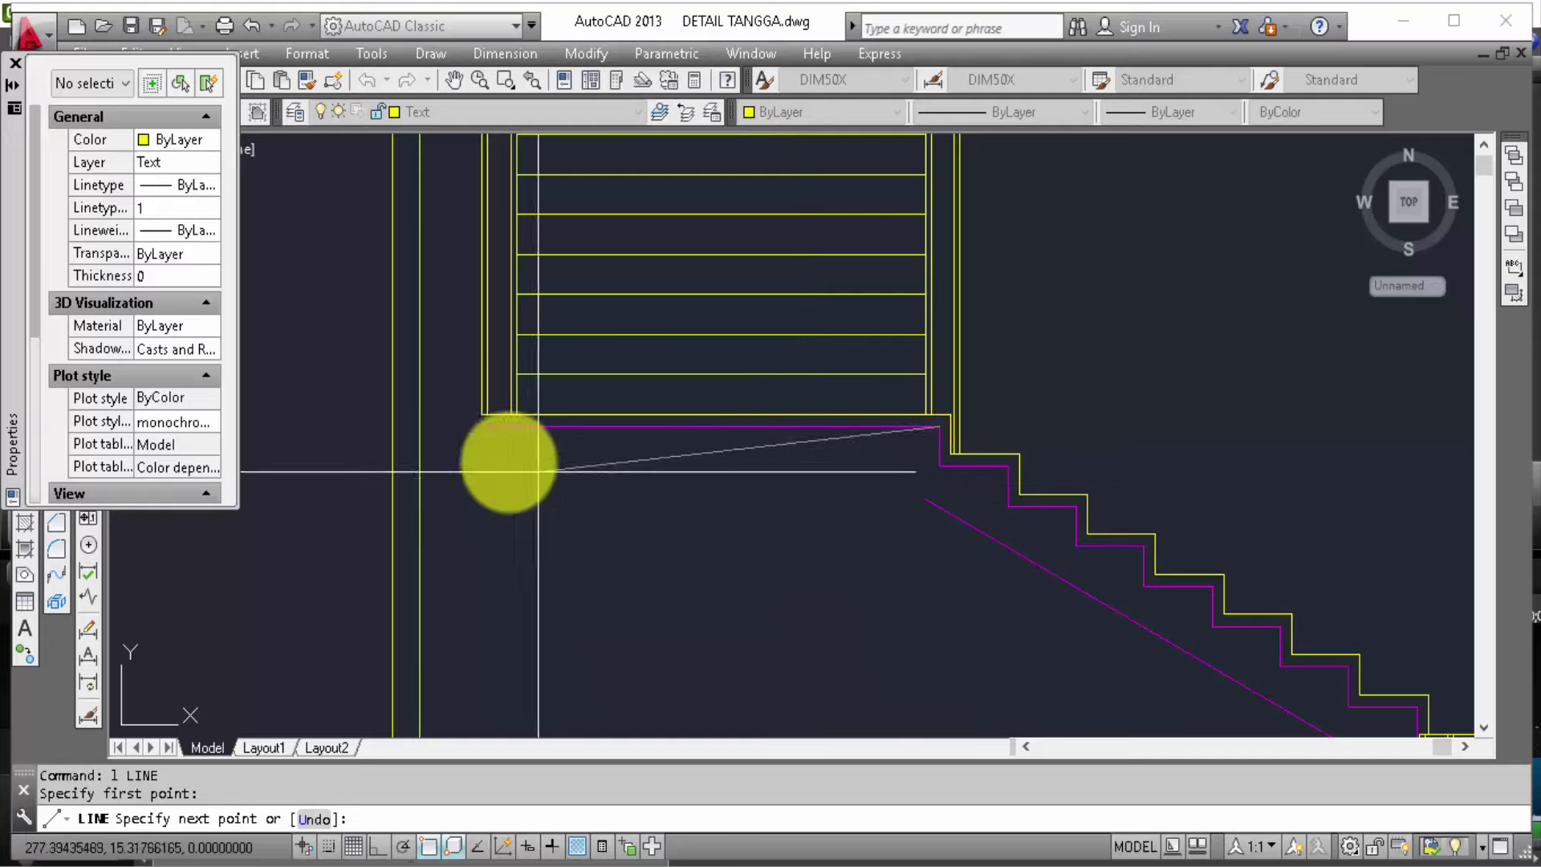
key("F8")
left_click(458, 457)
key("Escape")
Step: Offset the landing line downward by the default distance and erase the original line
left_click(457, 426)
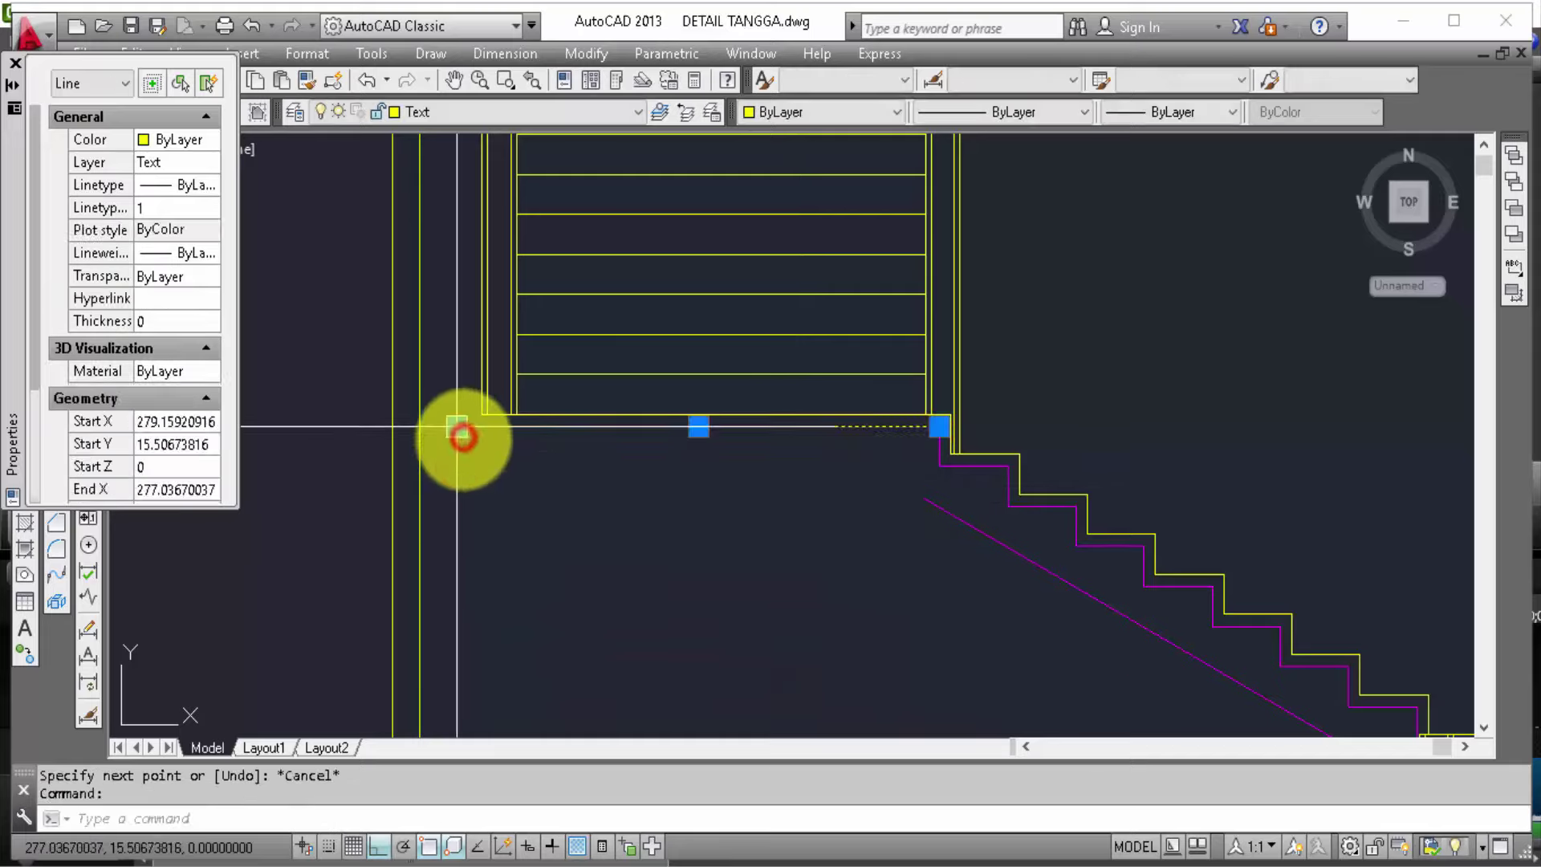
type("d")
type("o")
key("Return")
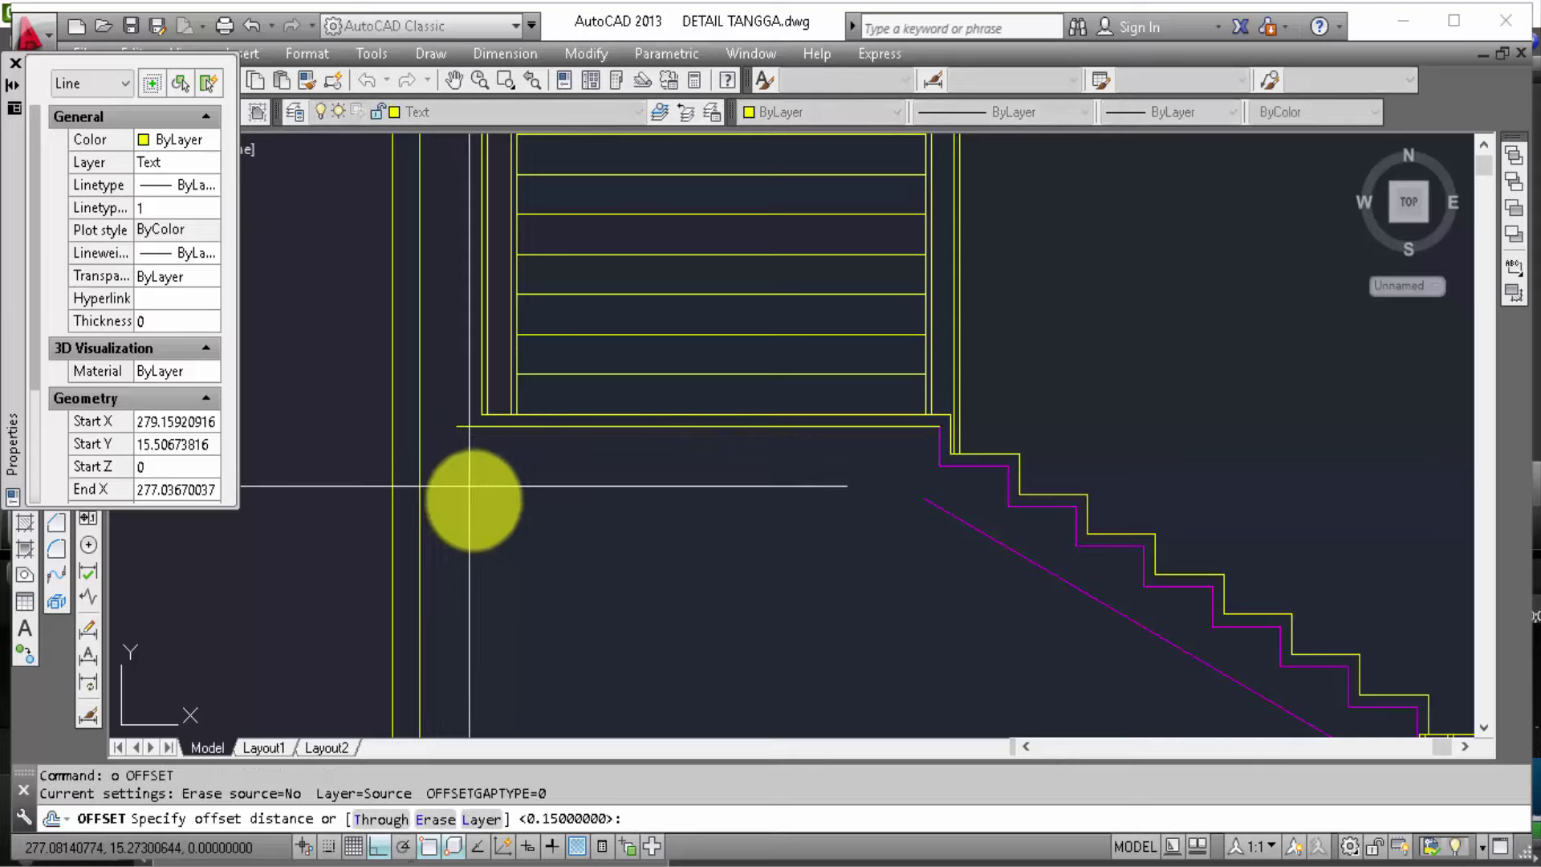
key("Return")
left_click(486, 529)
key("Escape")
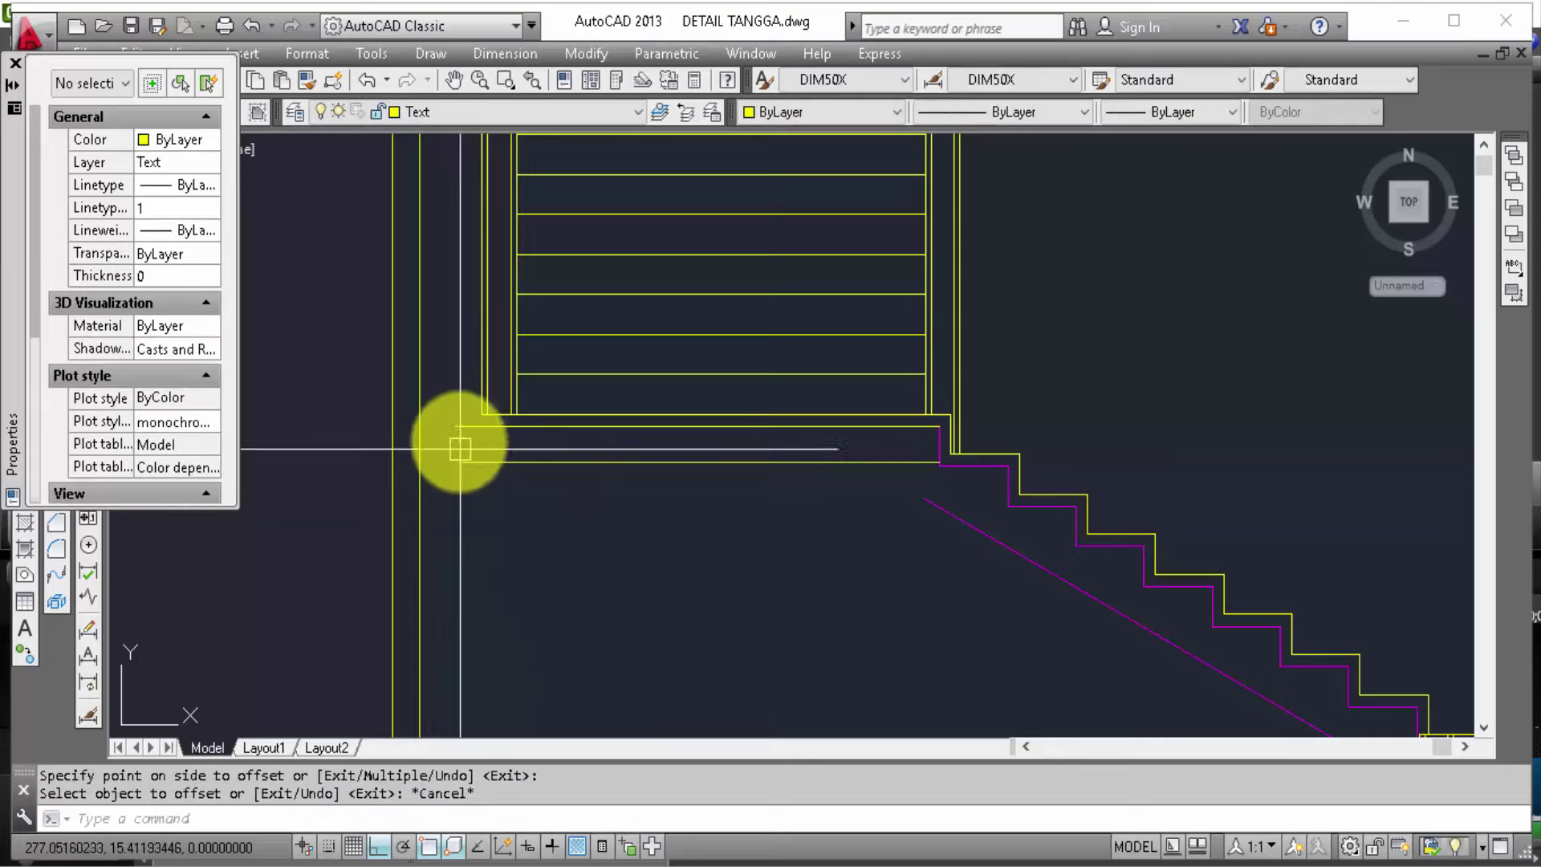
left_click(458, 427)
type("e")
key("Return")
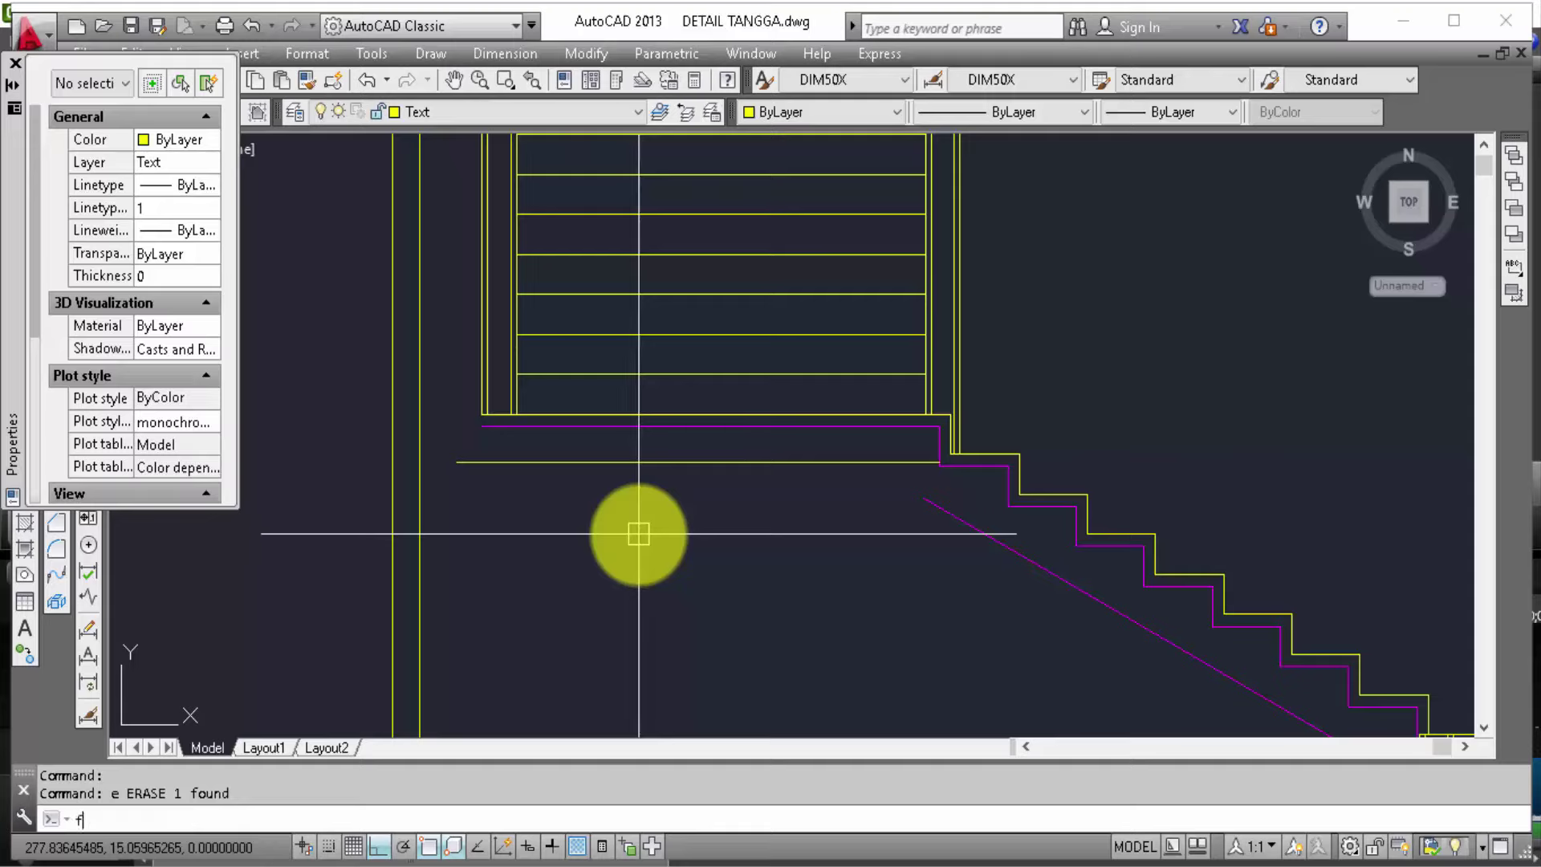
Step: Fillet the sloping magenta line into the new landing underside line
key("Return")
left_click(977, 519)
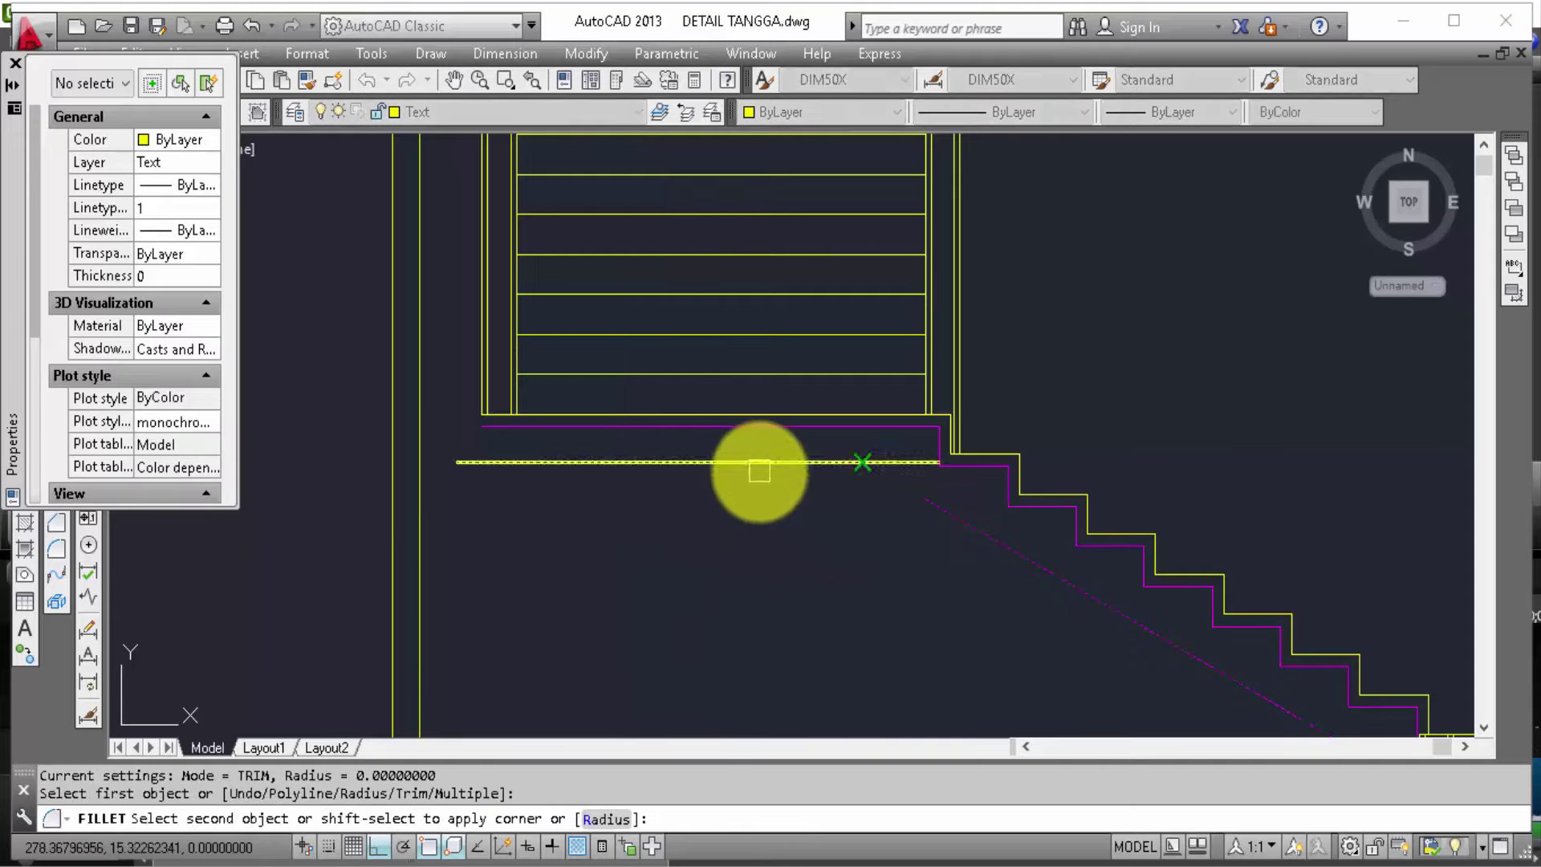
left_click(760, 471)
middle_click_drag(705, 509, 889, 602)
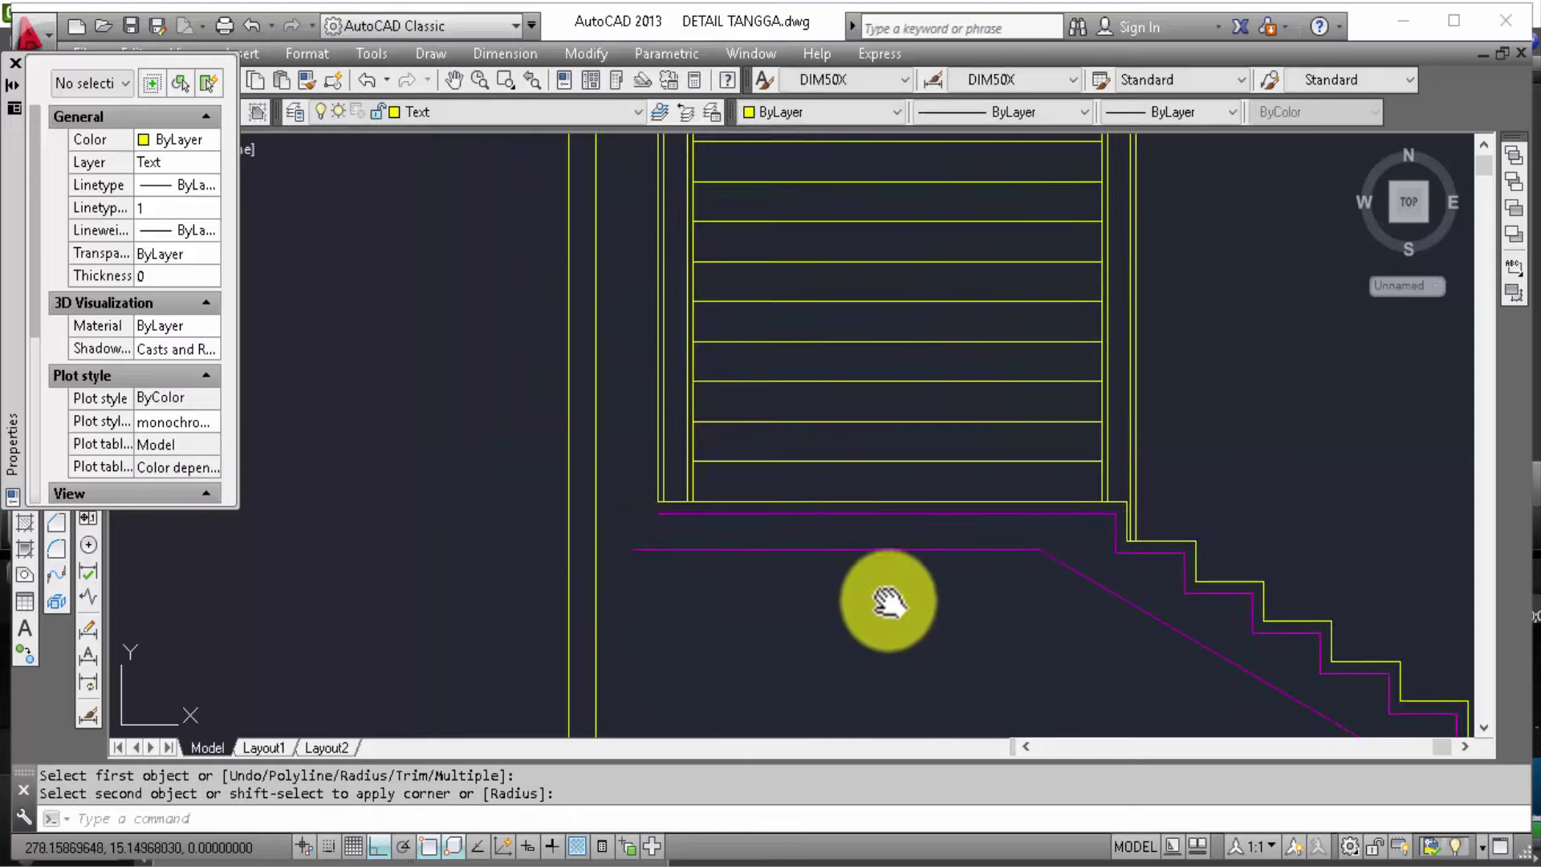
Step: Pan and zoom along the stair section to bring both flights and the landing corner into view
scroll(884, 489, "down", 2)
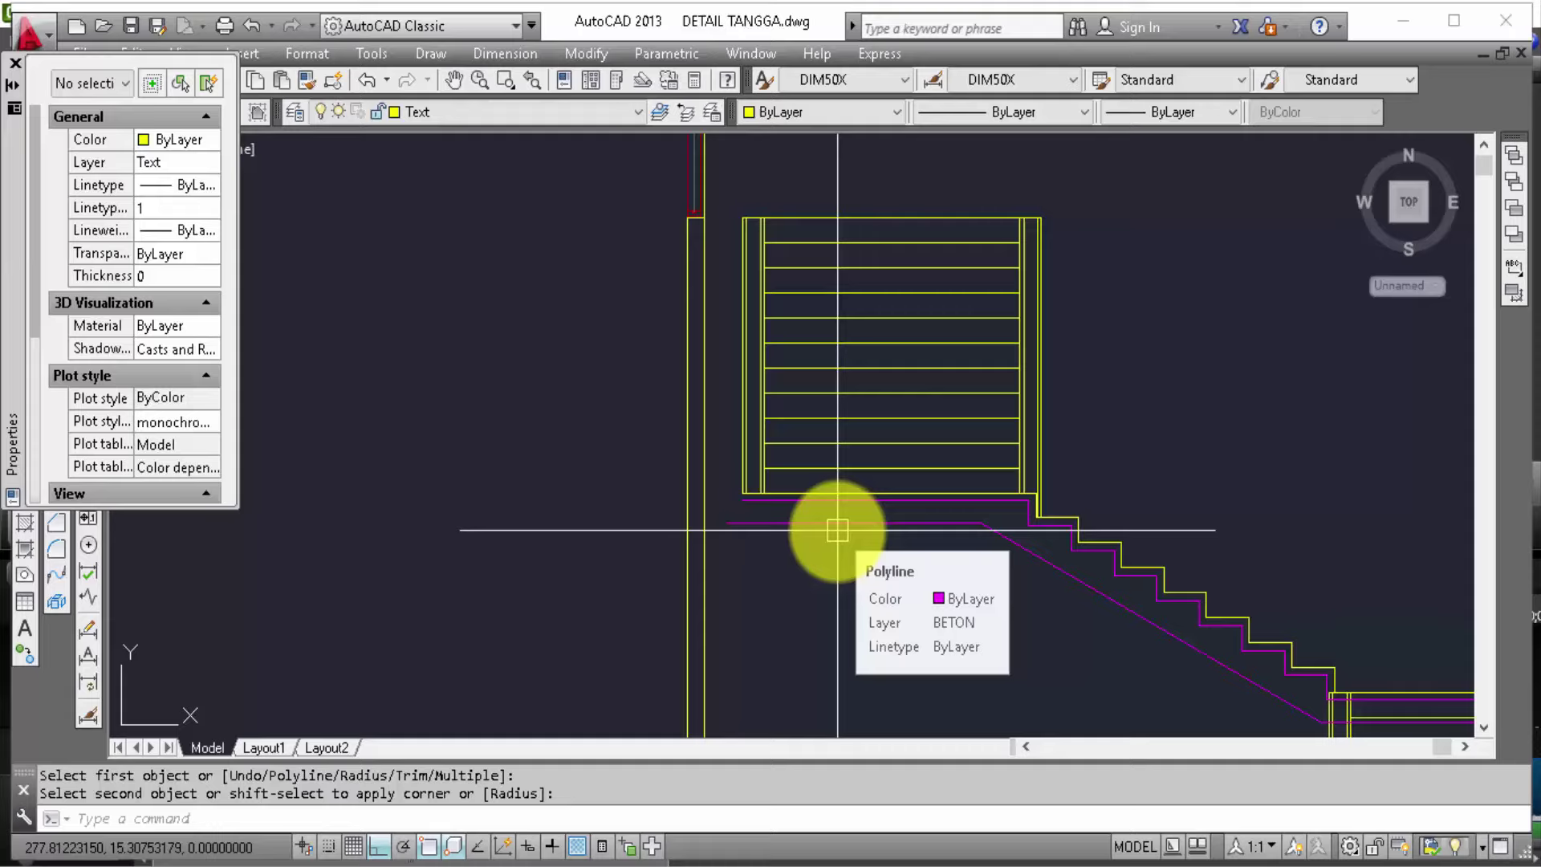
middle_click_drag(966, 532, 923, 482)
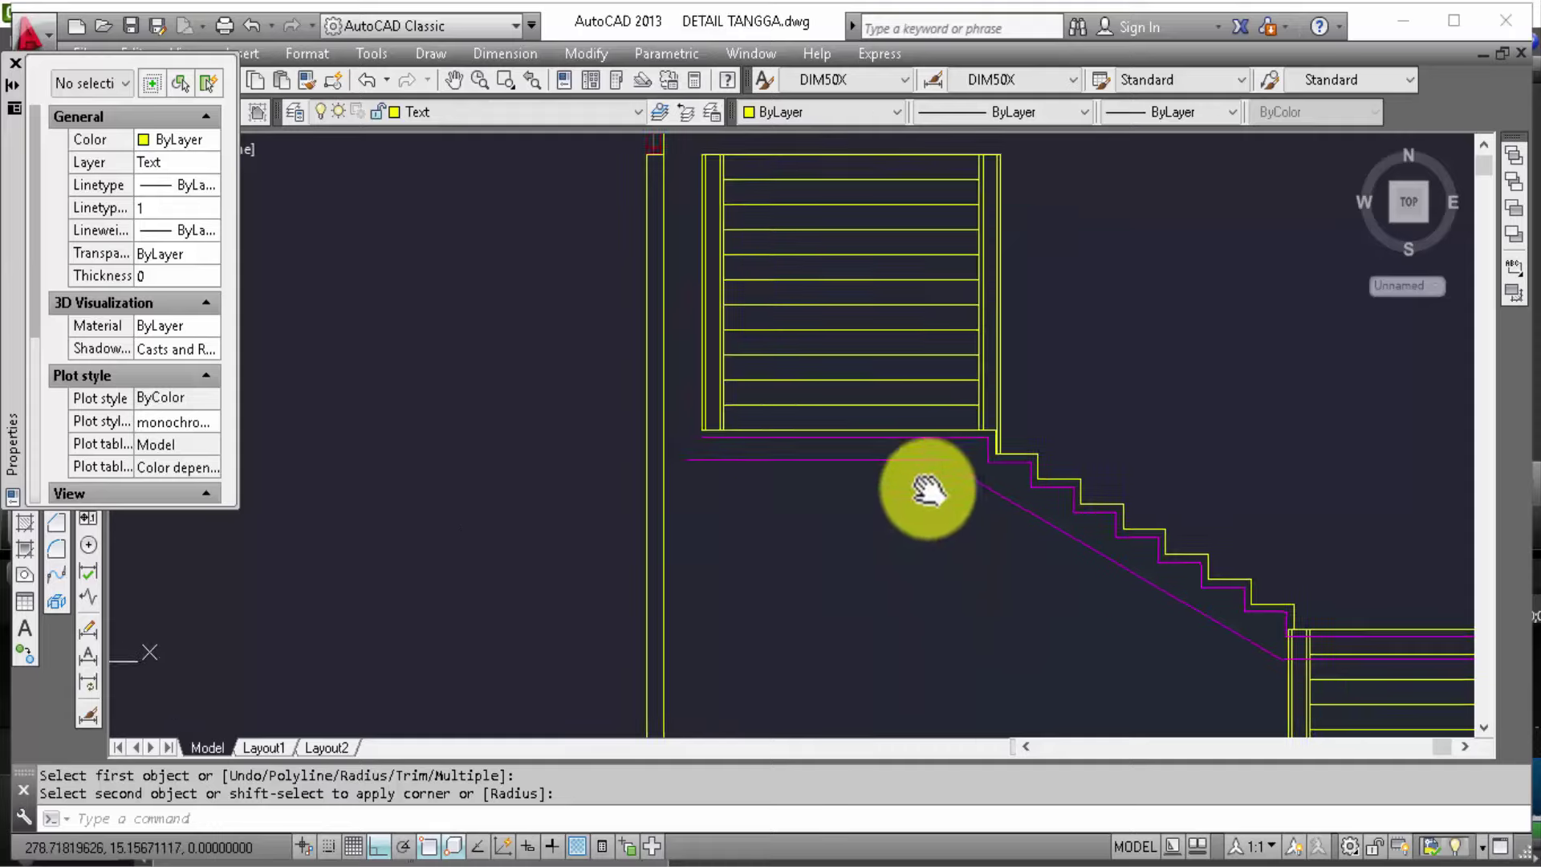
middle_click_drag(1207, 539, 1206, 534)
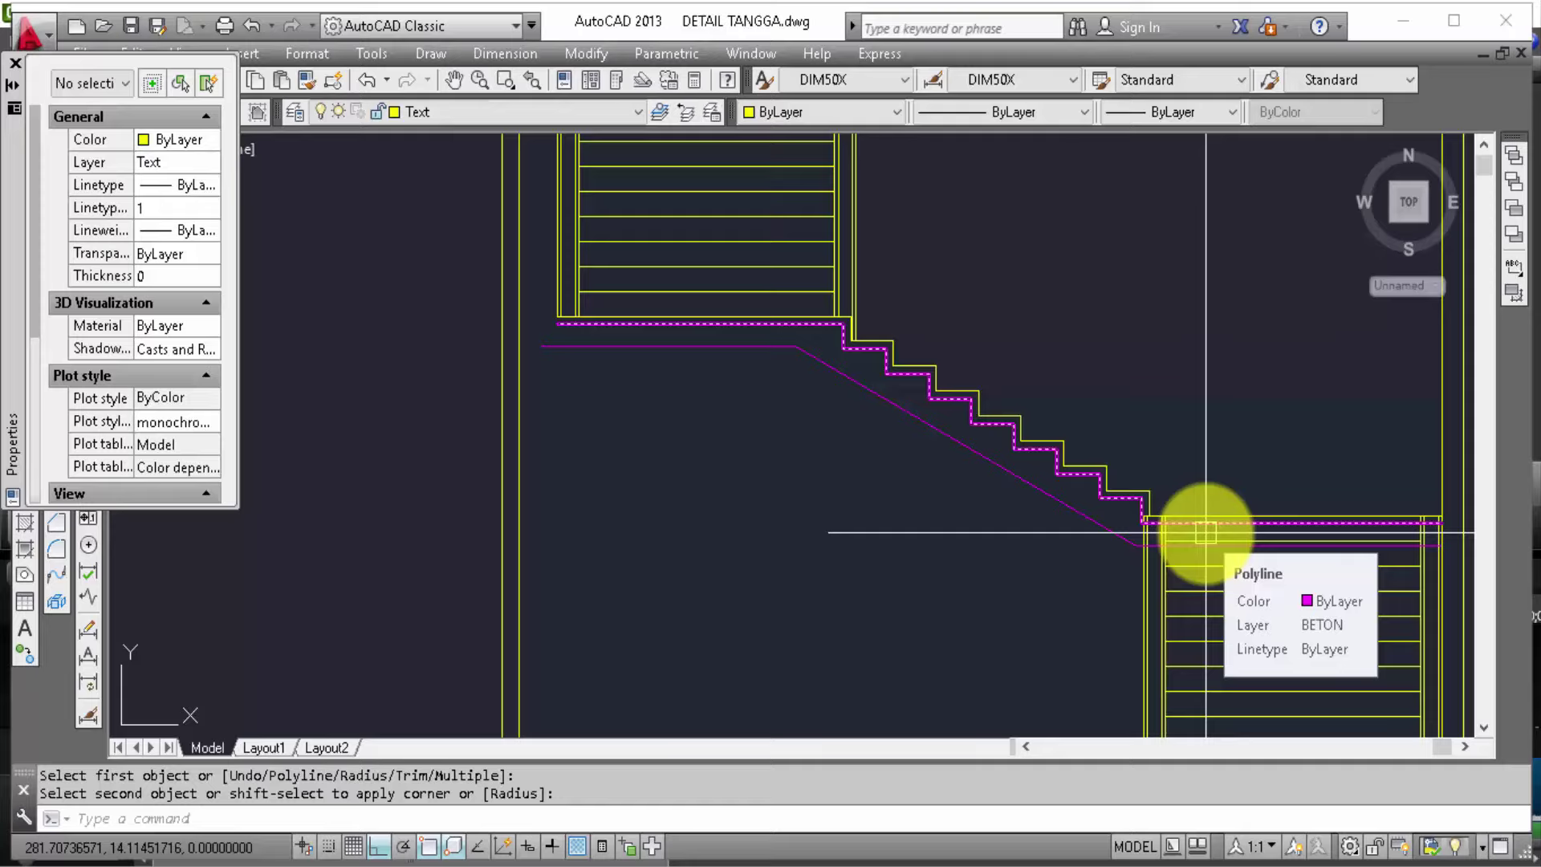
scroll(1120, 576, "up", 2)
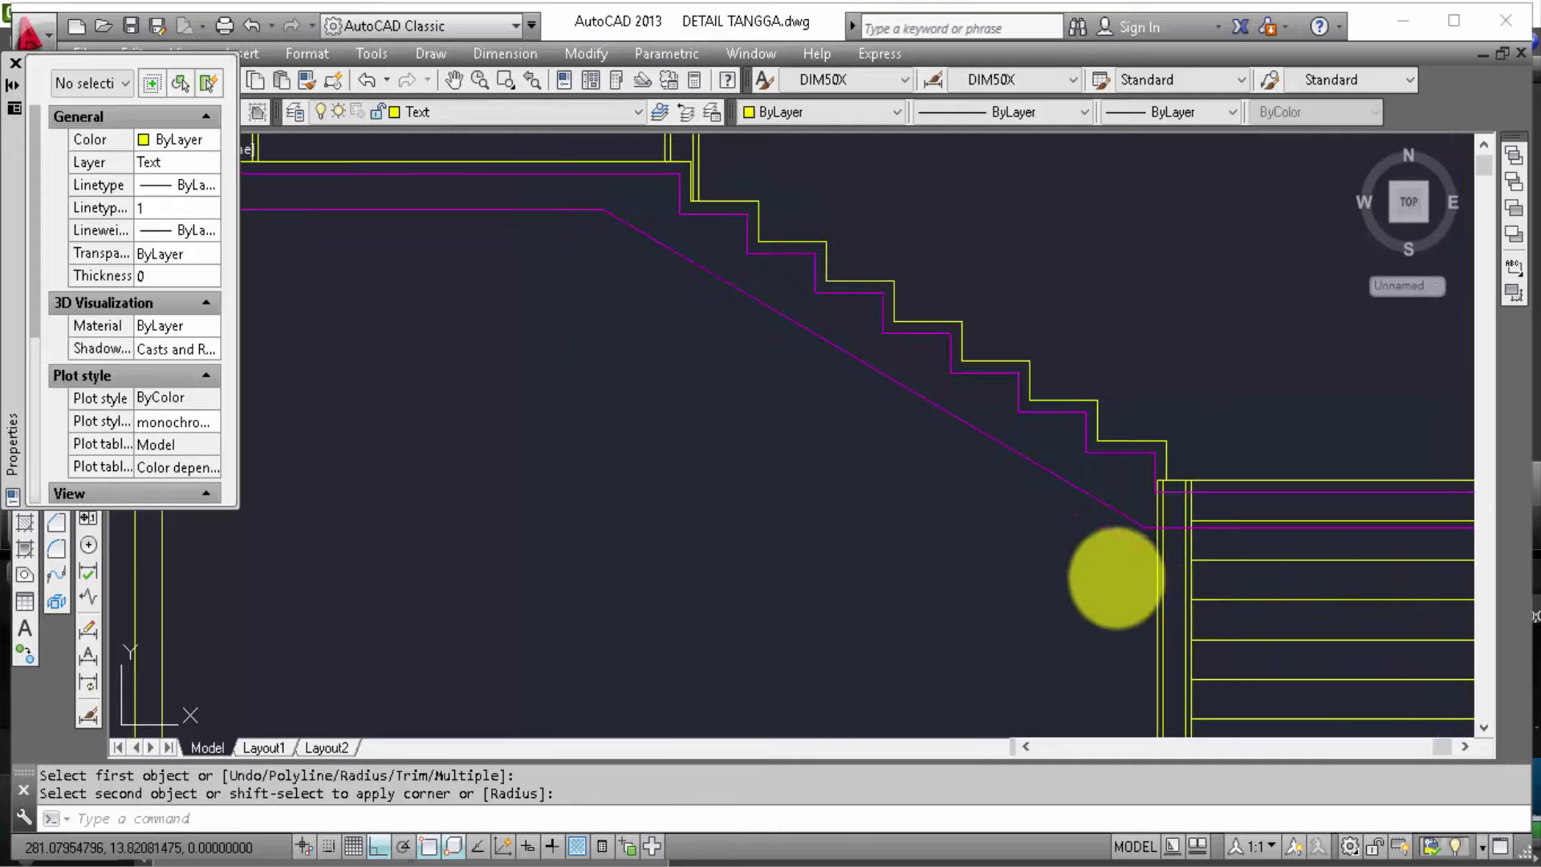
scroll(1199, 524, "up", 2)
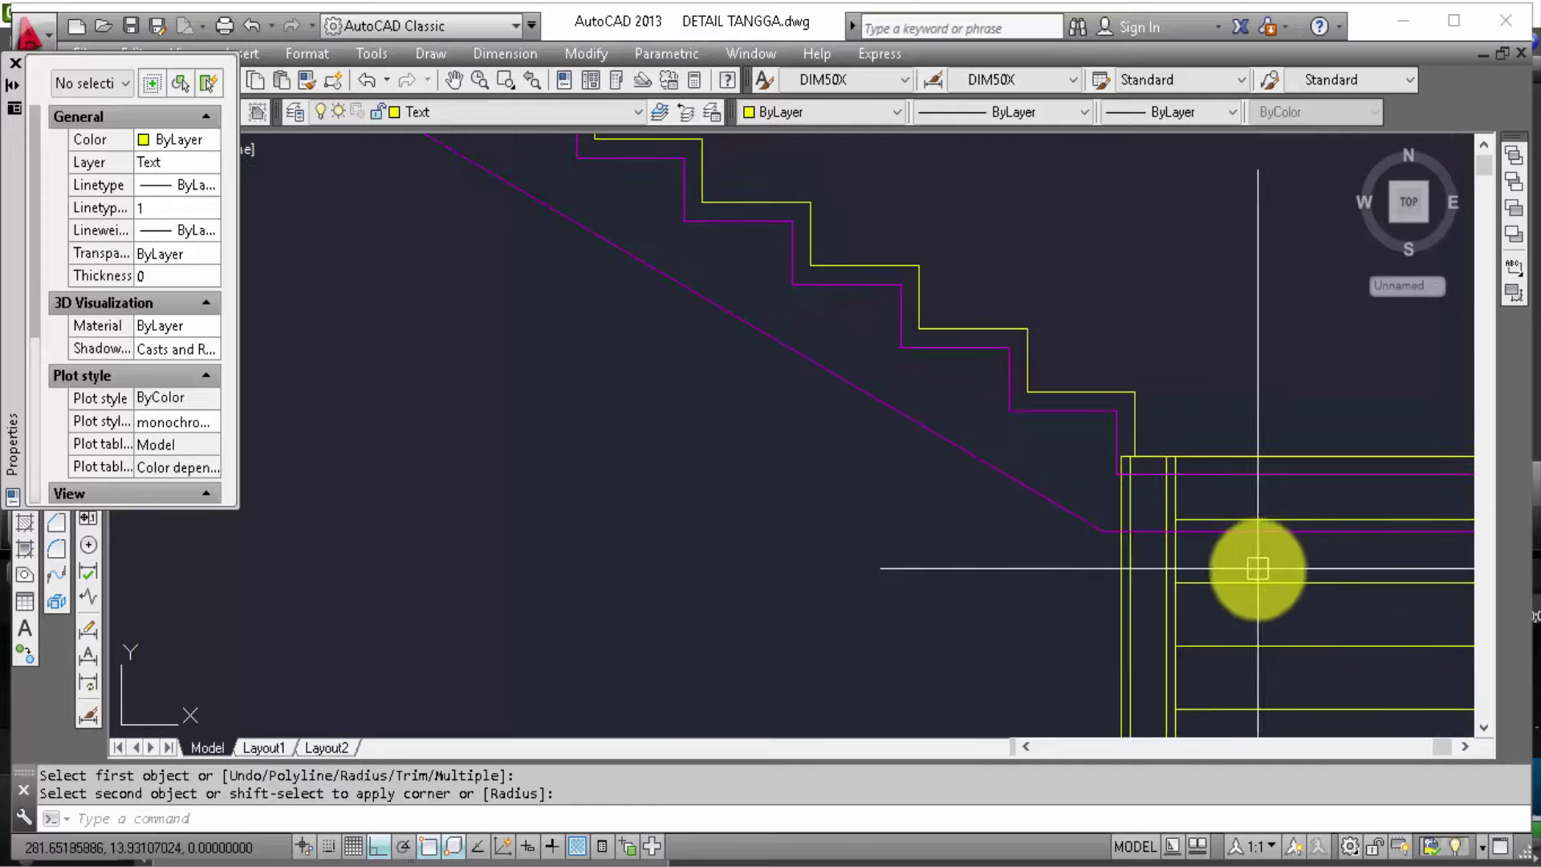
mouse_move(1260, 568)
middle_mouse_down()
mouse_move(923, 614)
mouse_move(929, 441)
middle_mouse_up()
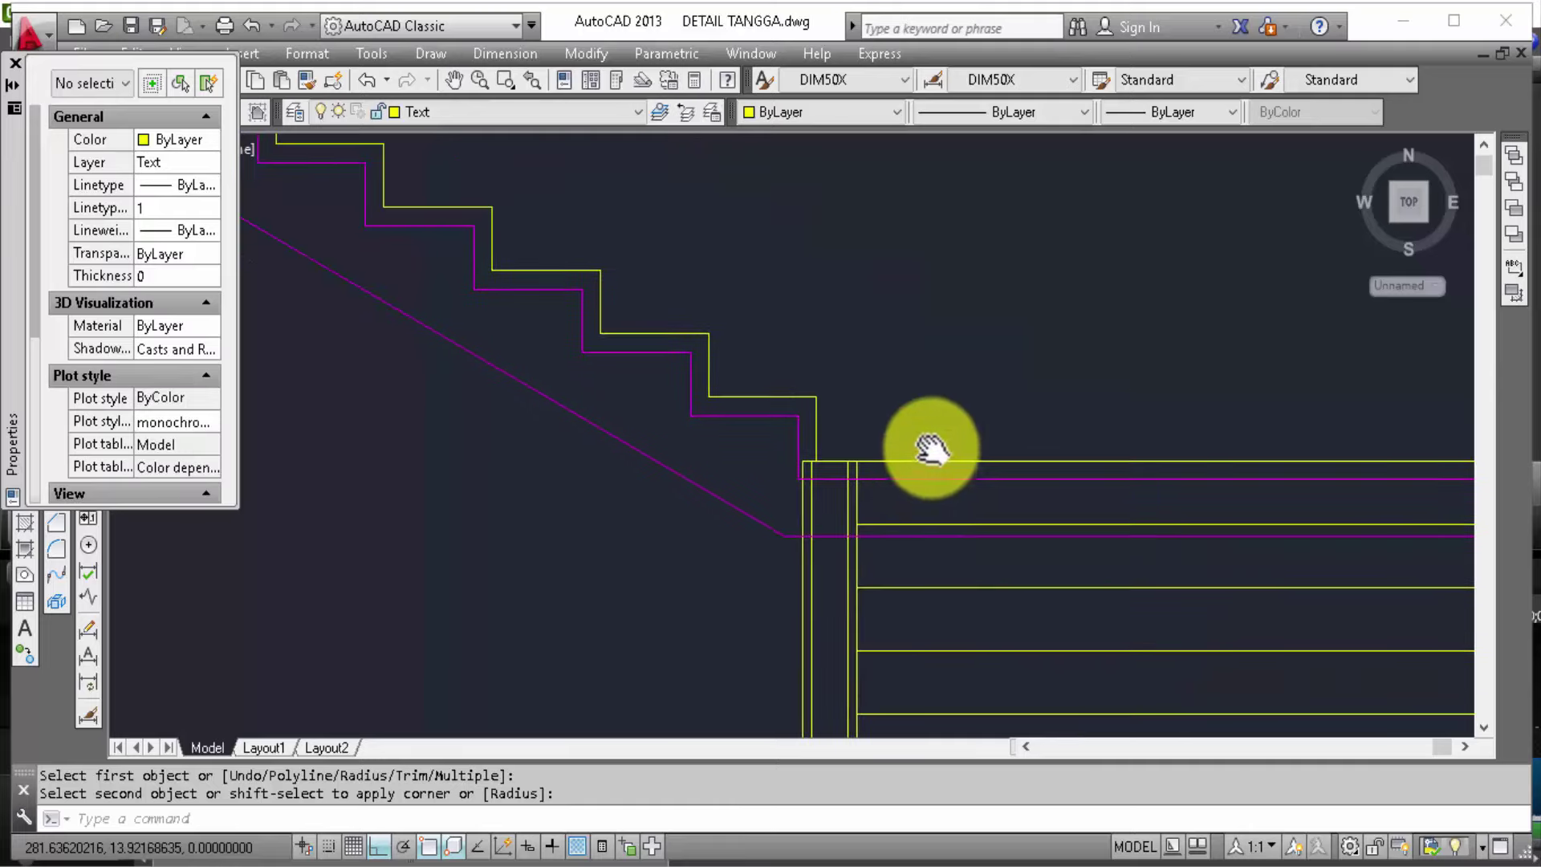
scroll(928, 441, "up", 1)
scroll(893, 514, "down", 2)
scroll(893, 514, "down", 2)
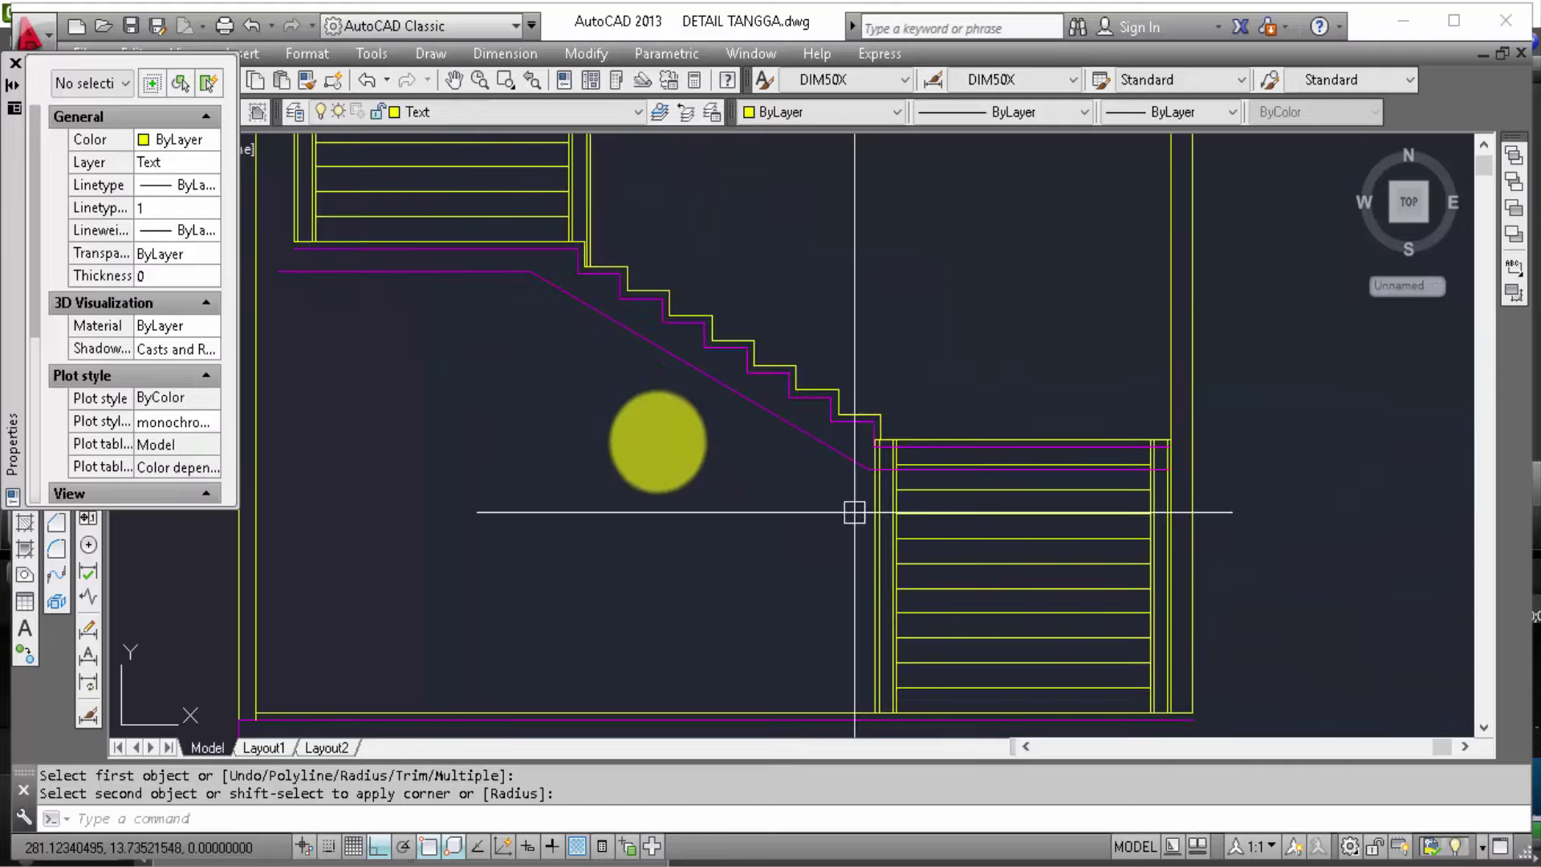
middle_click_drag(619, 465, 760, 544)
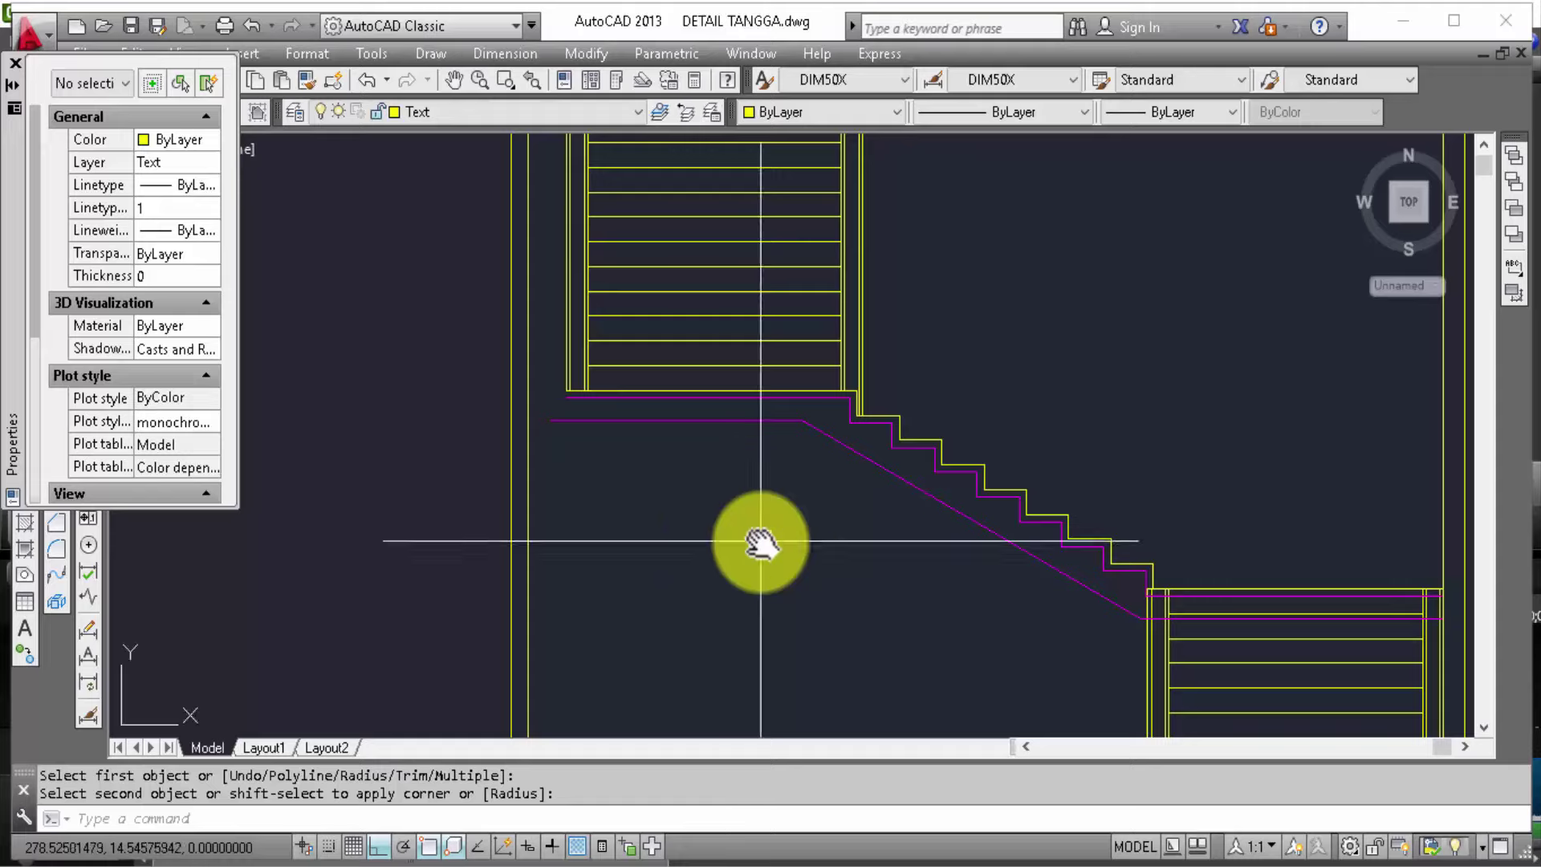
scroll(578, 406, "up", 2)
scroll(585, 429, "up", 2)
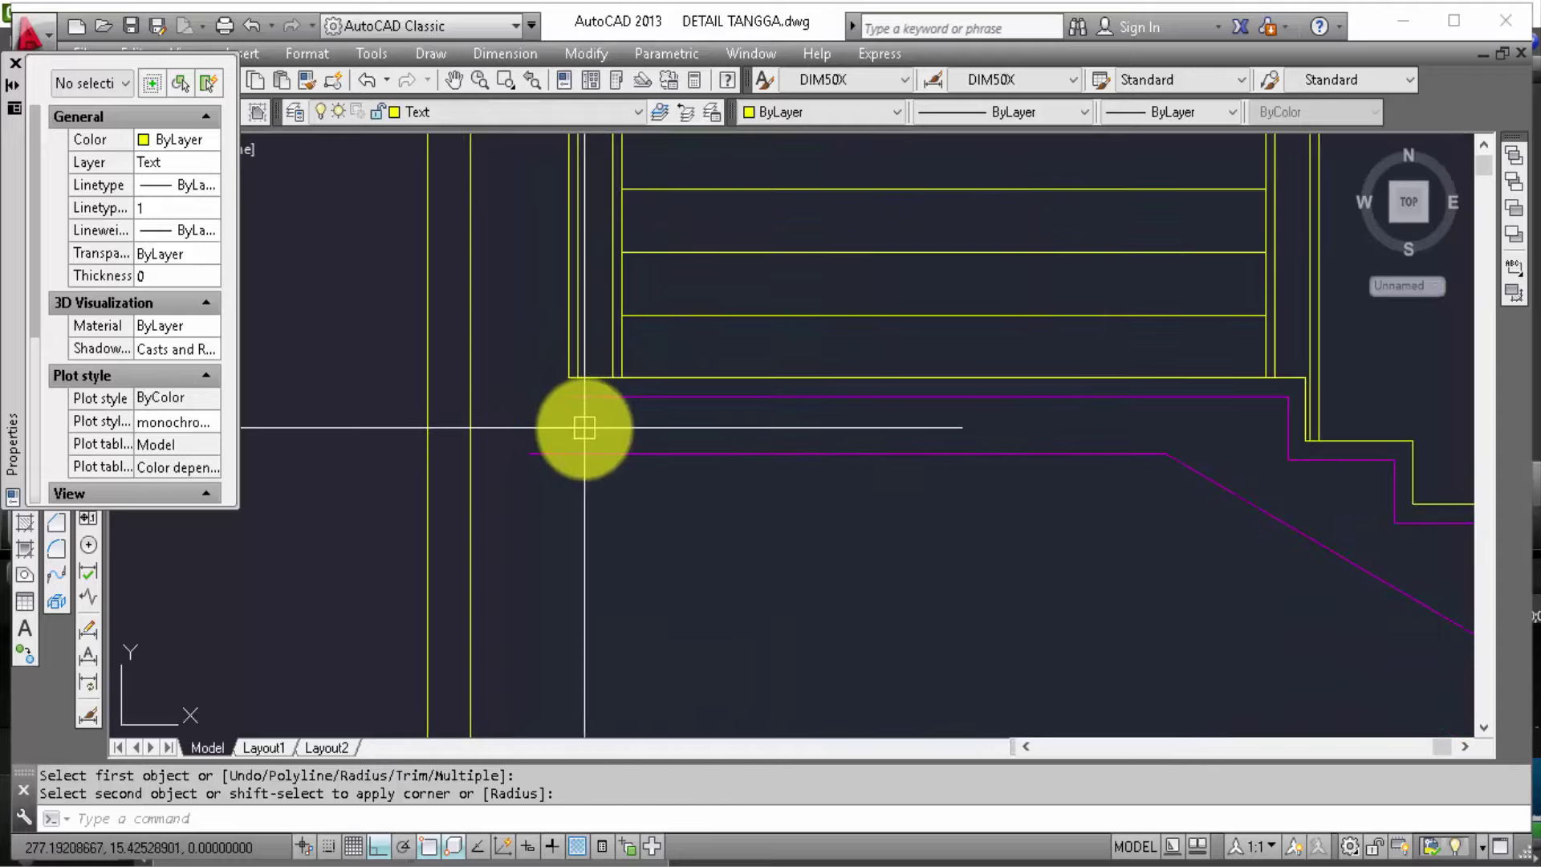
Step: Extend the vertical line at the upper landing corner down to the lower magenta slab line
key("Escape")
type("ex")
key("Return")
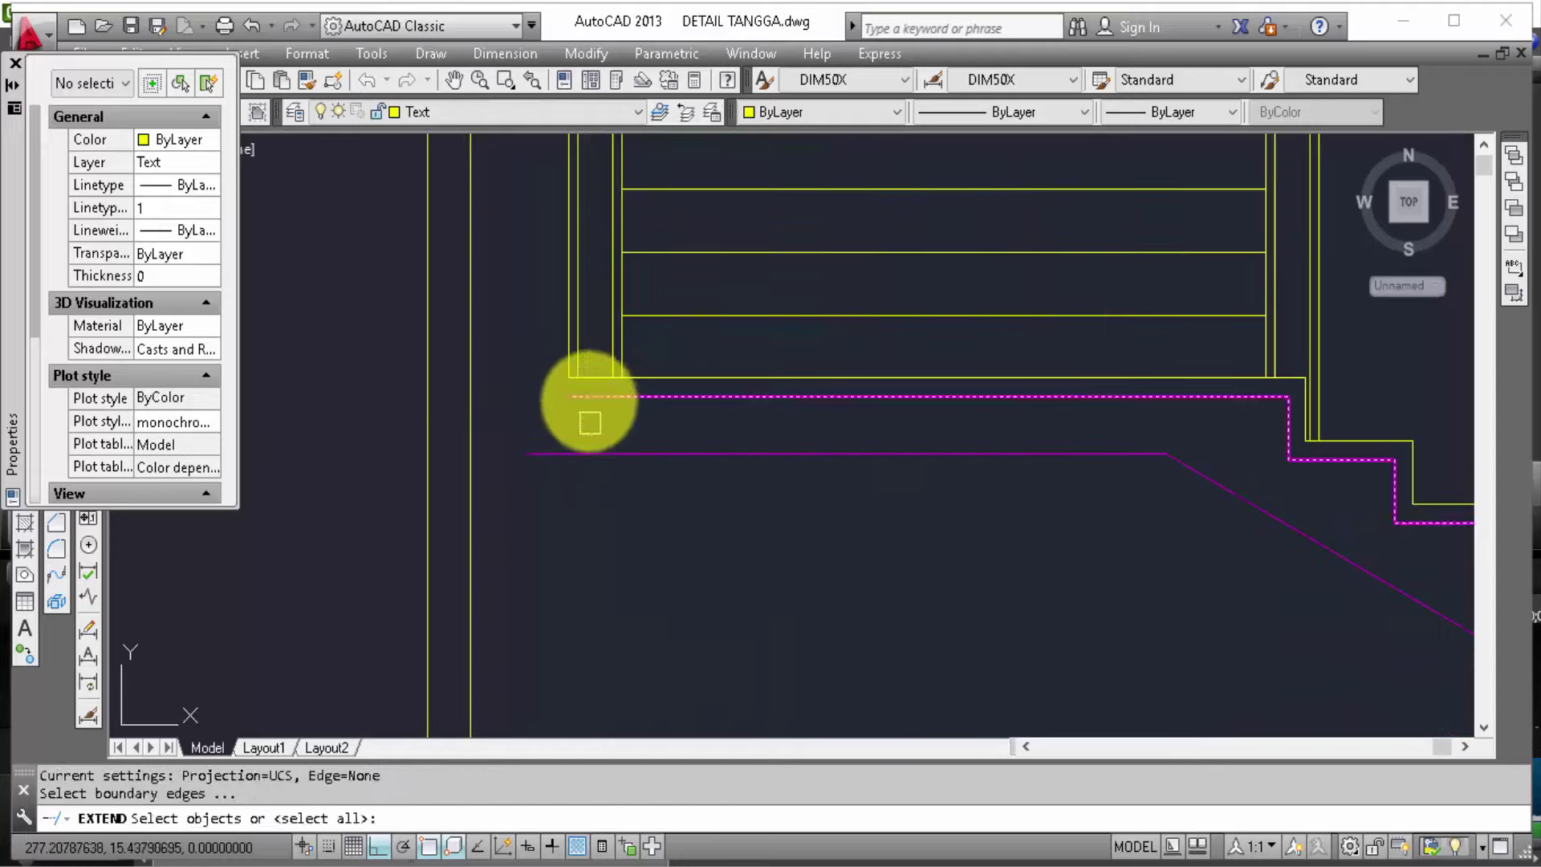
key("Return")
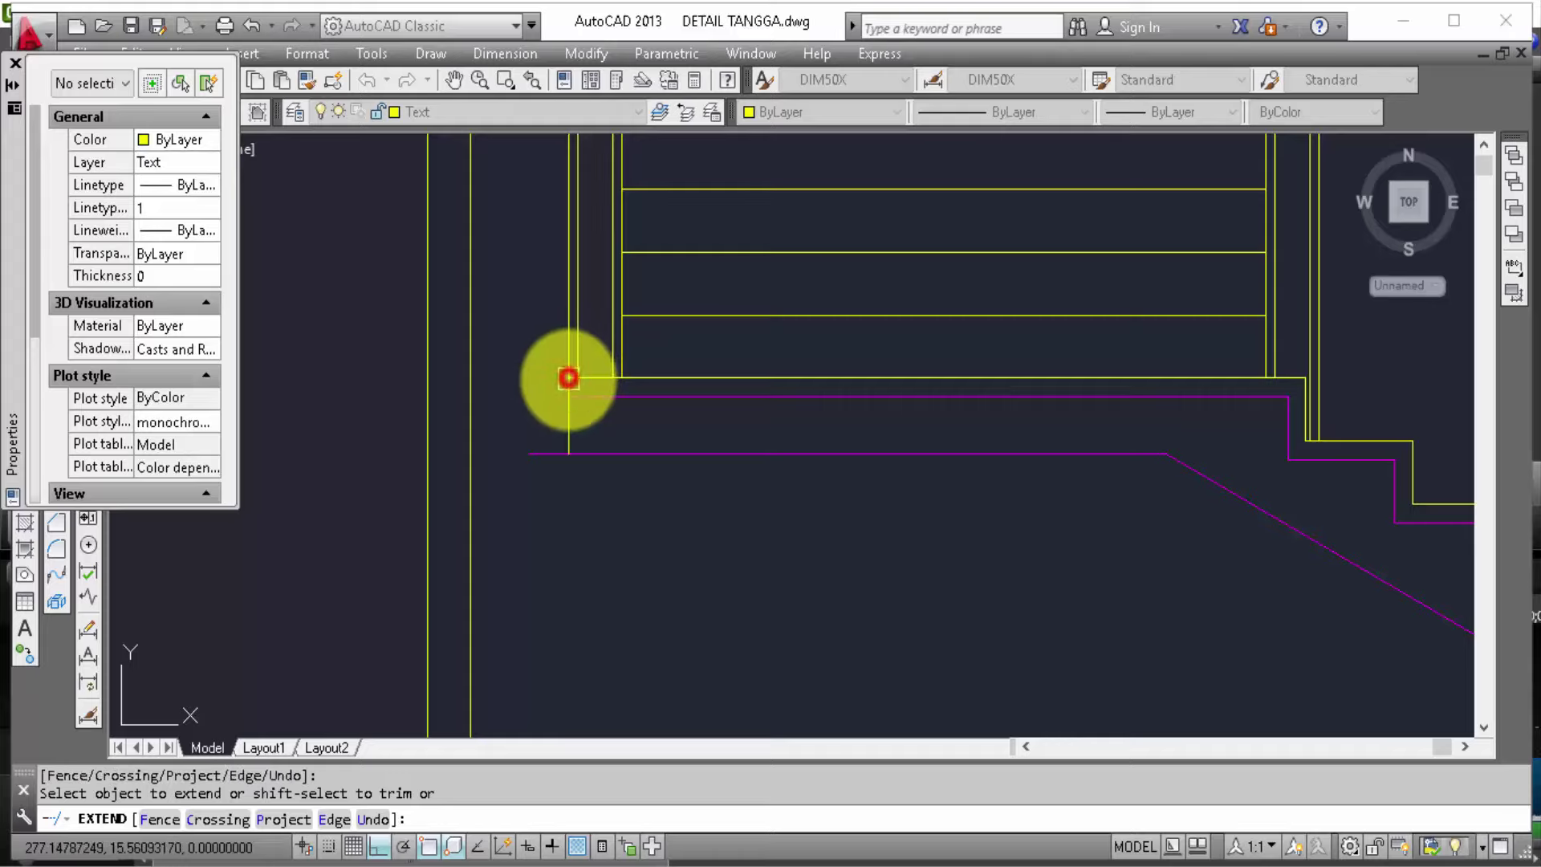
scroll(607, 376, "up", 2)
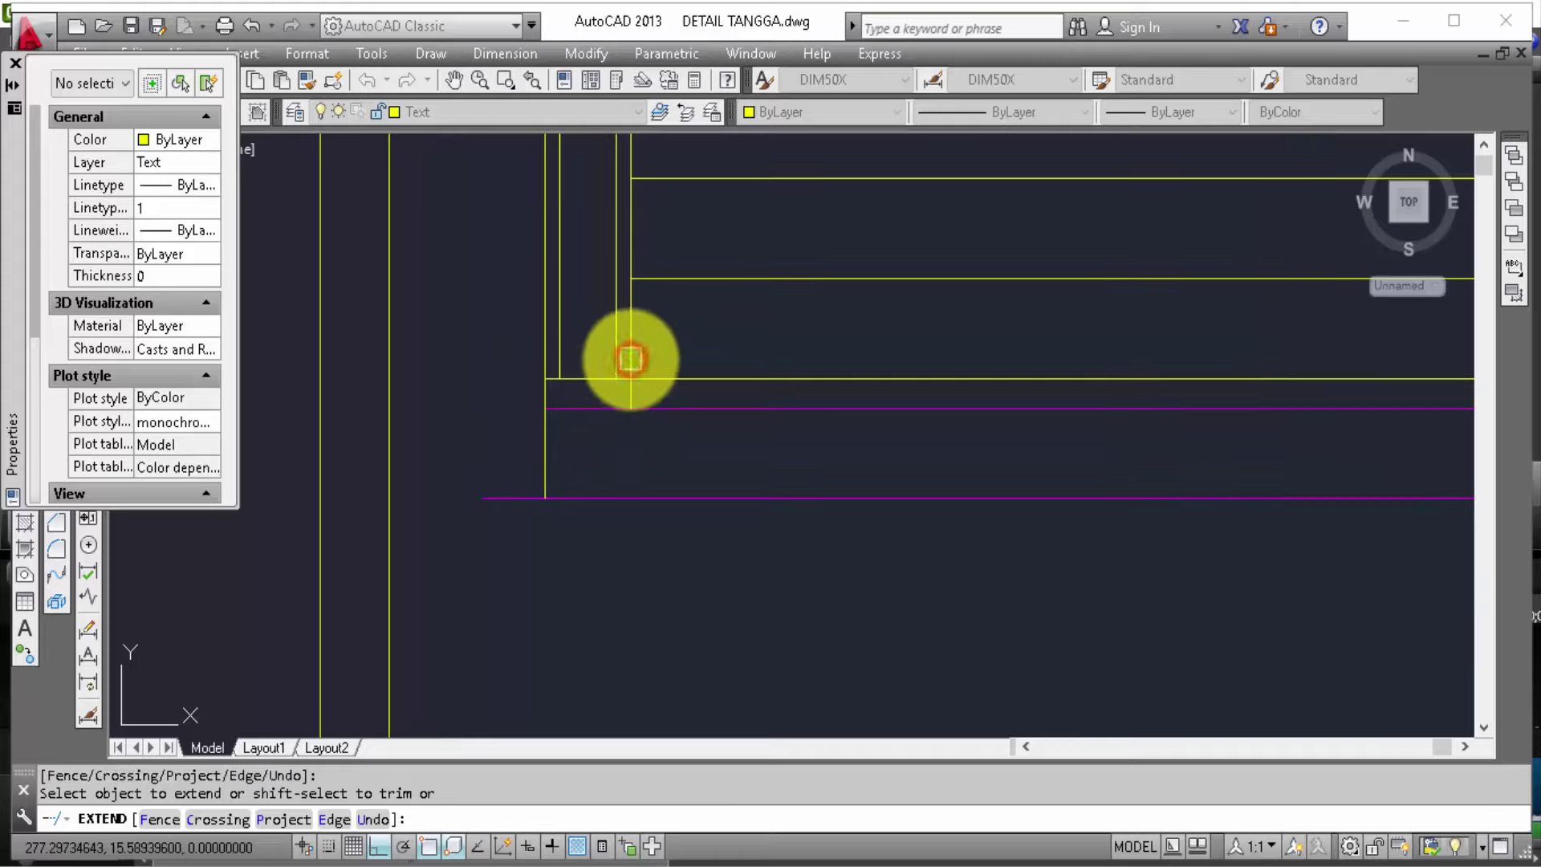
left_click(631, 359)
key("Escape")
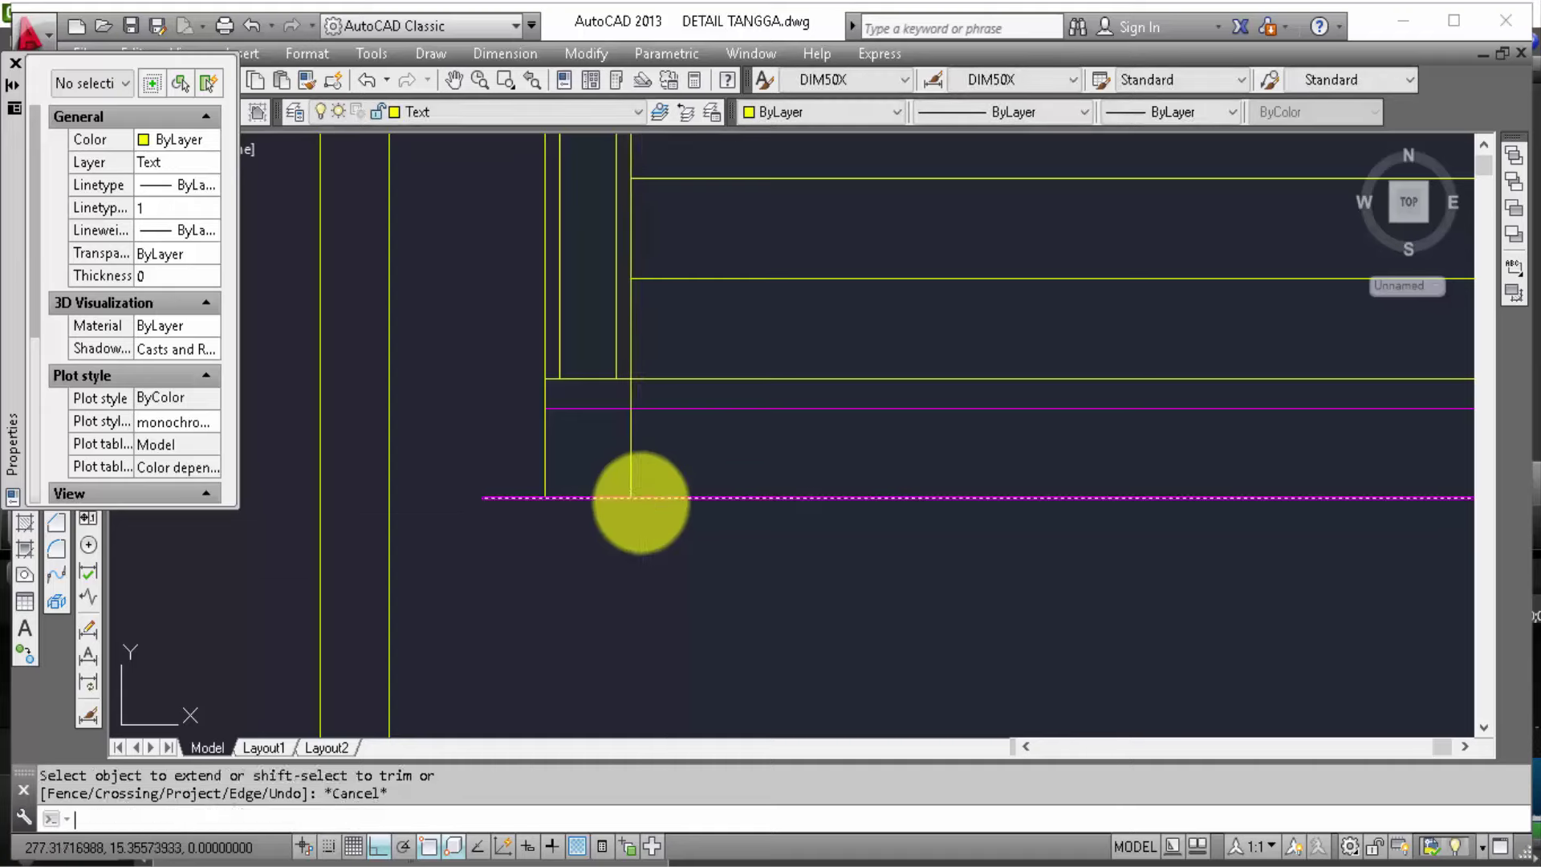
Step: Cancel a started trim after panning to the reference section's LEV ±1.83 landing slab
type("tr")
key("Return")
right_click(498, 499)
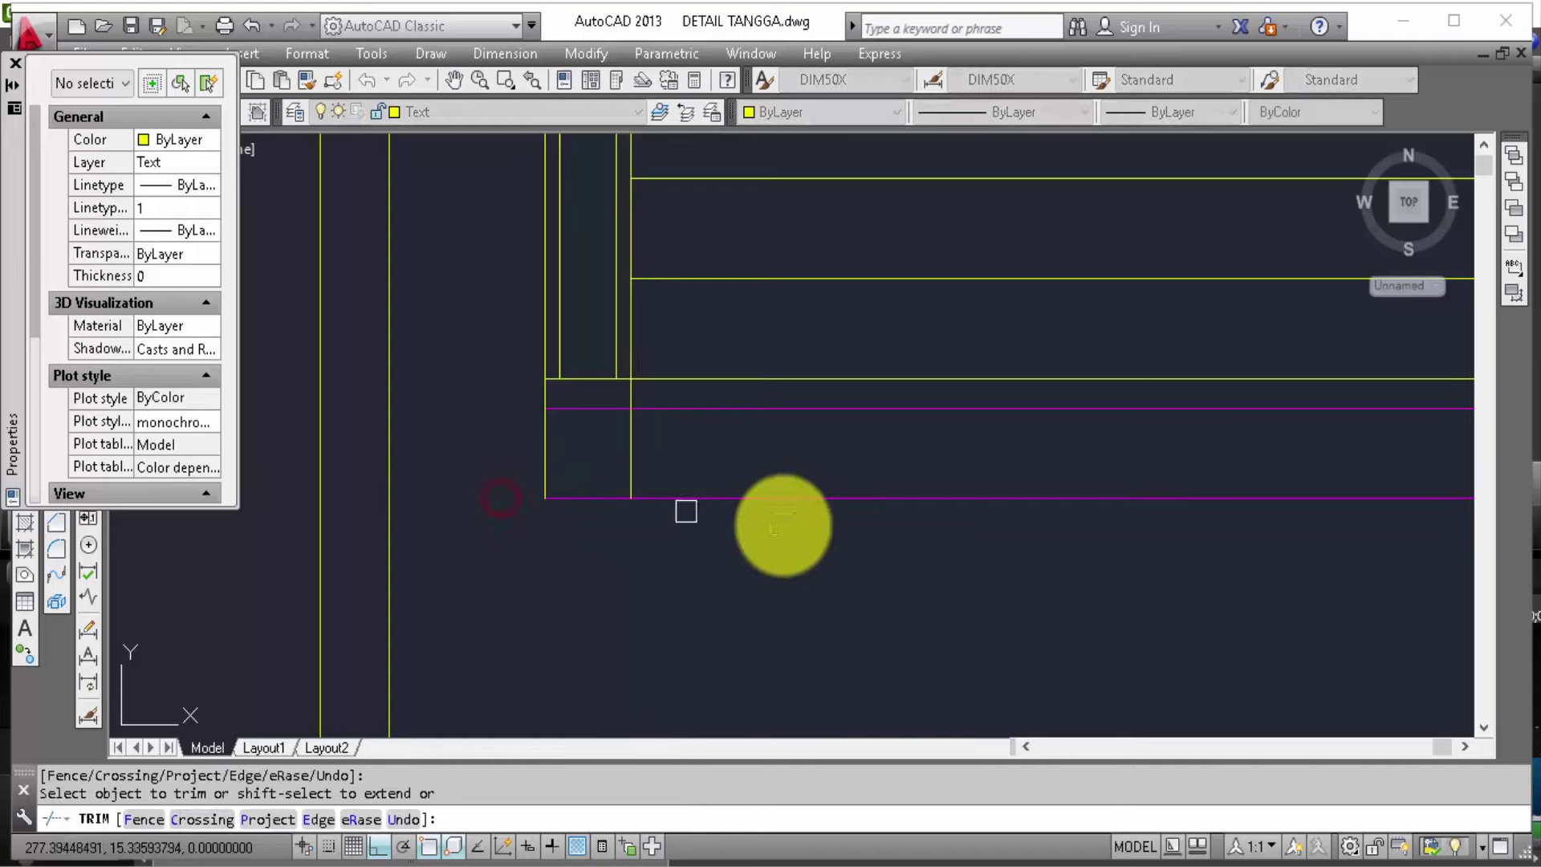
scroll(831, 517, "down", 5)
scroll(952, 496, "down", 5)
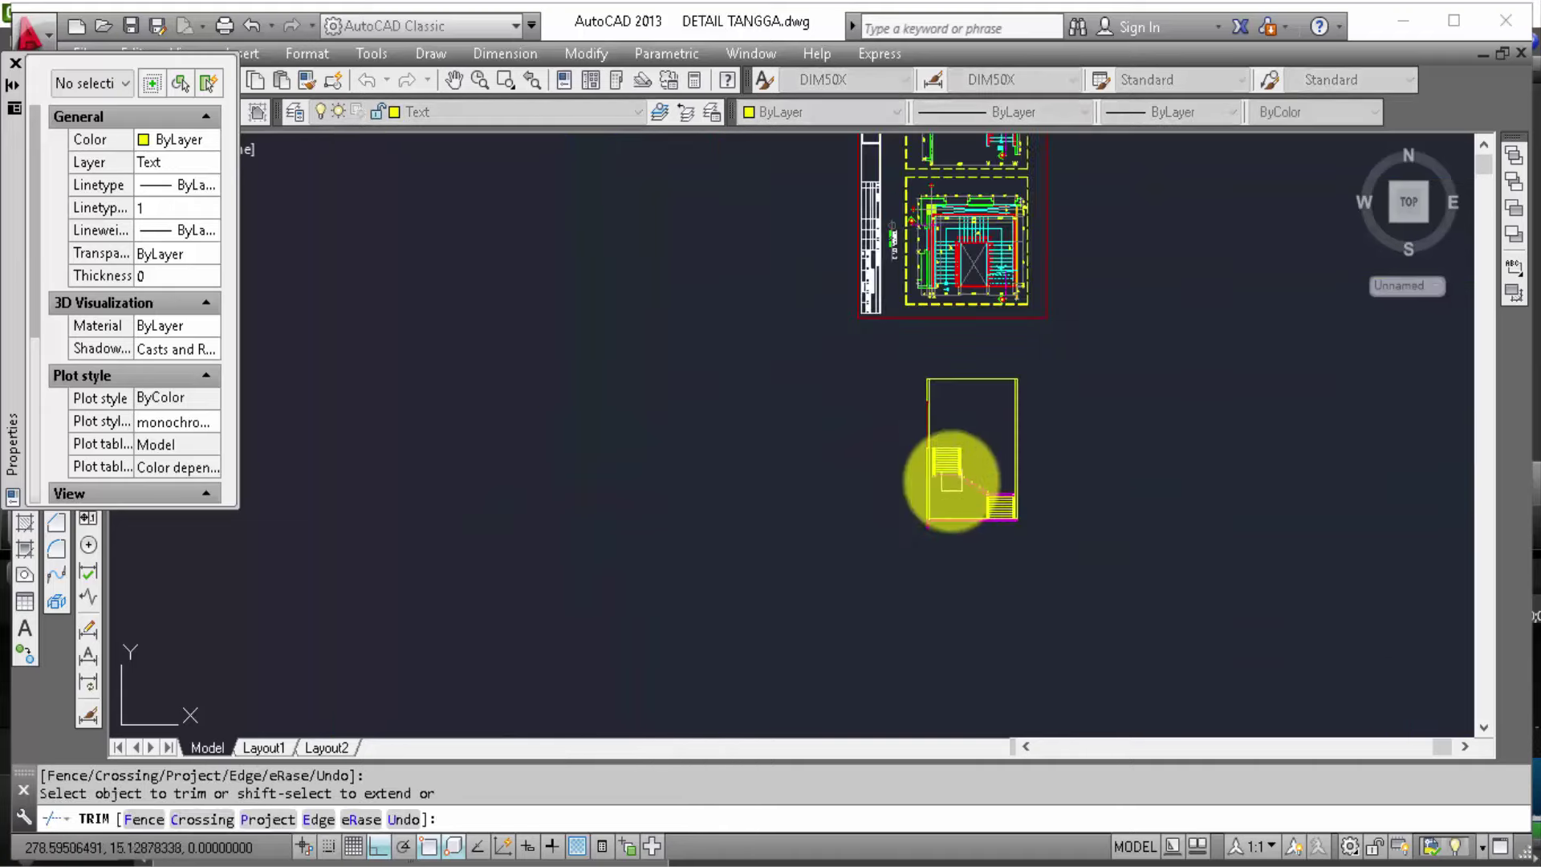
middle_click_drag(833, 324, 1073, 591)
scroll(707, 337, "up", 5)
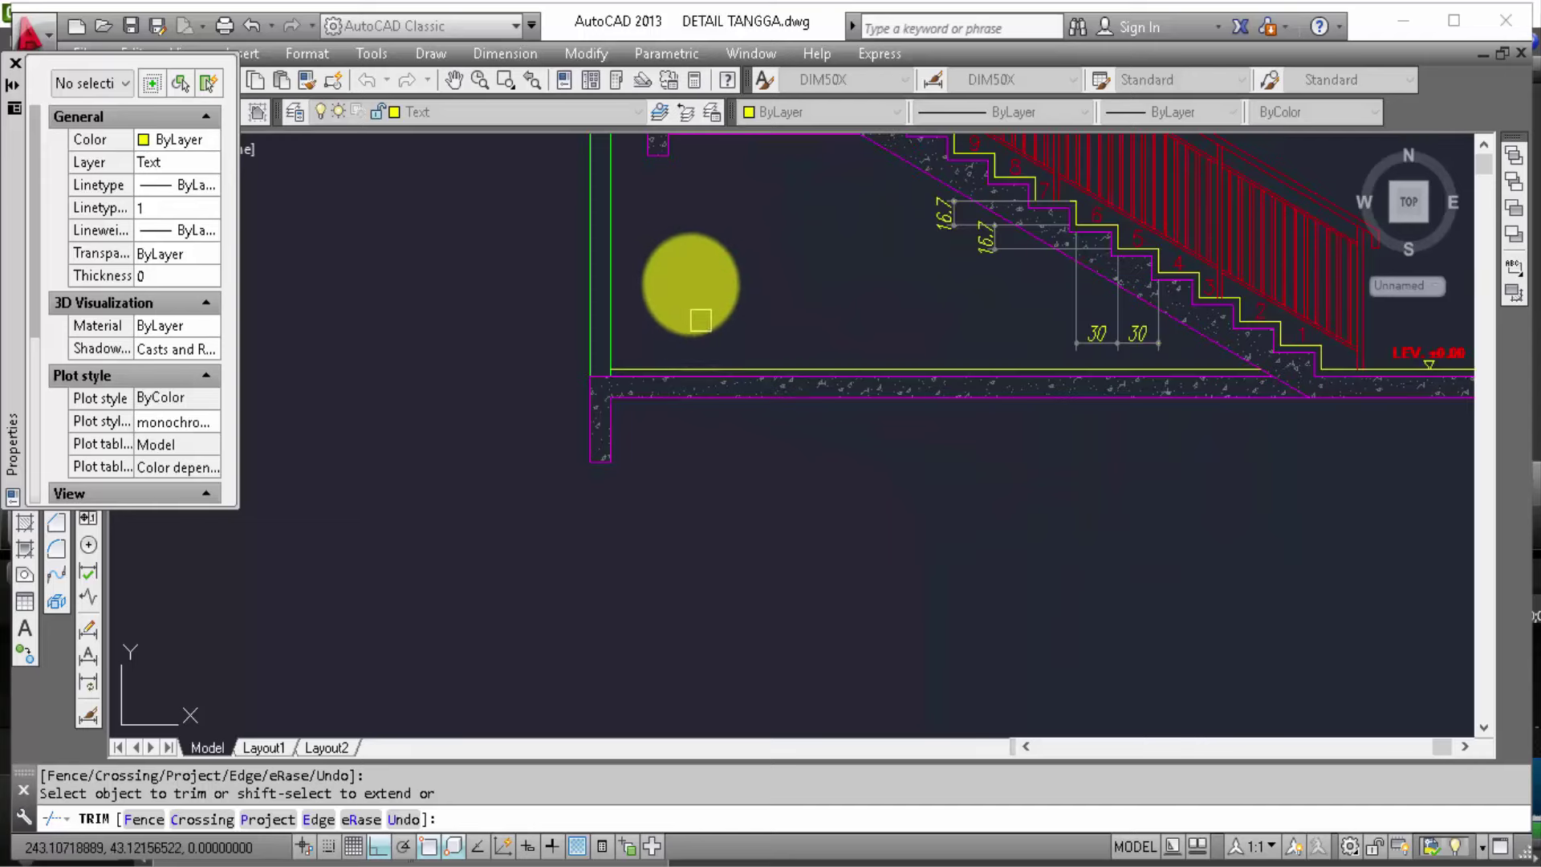
middle_click_drag(701, 320, 706, 447)
key("Escape")
key("Escape")
scroll(706, 396, "up", 2)
scroll(740, 412, "up", 2)
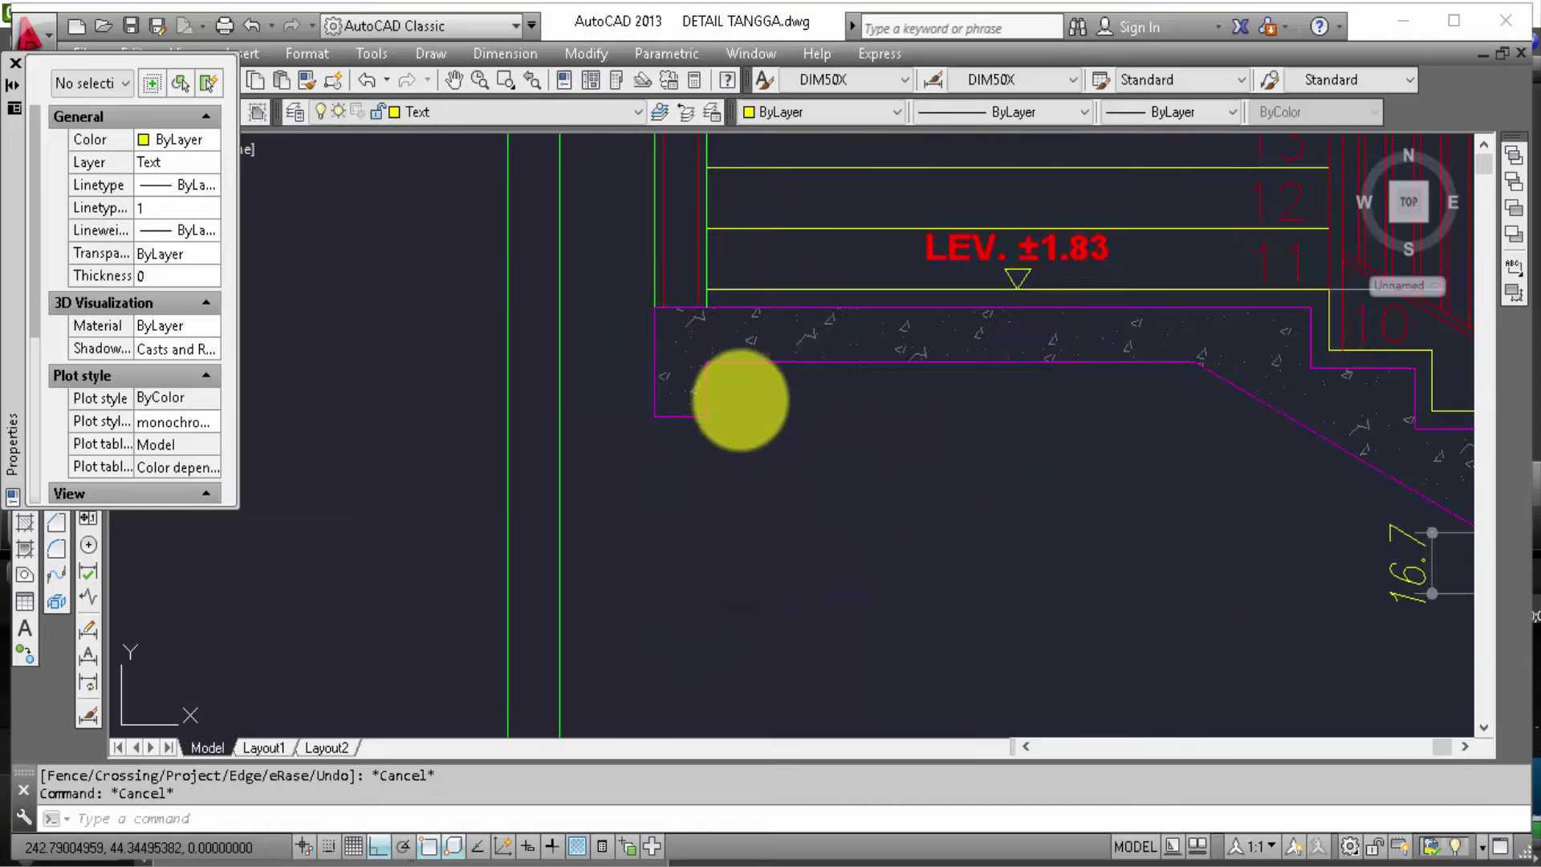
Step: Copy the slab edge and beam-drop lines to the upper landing's left slab corner
left_click(705, 401)
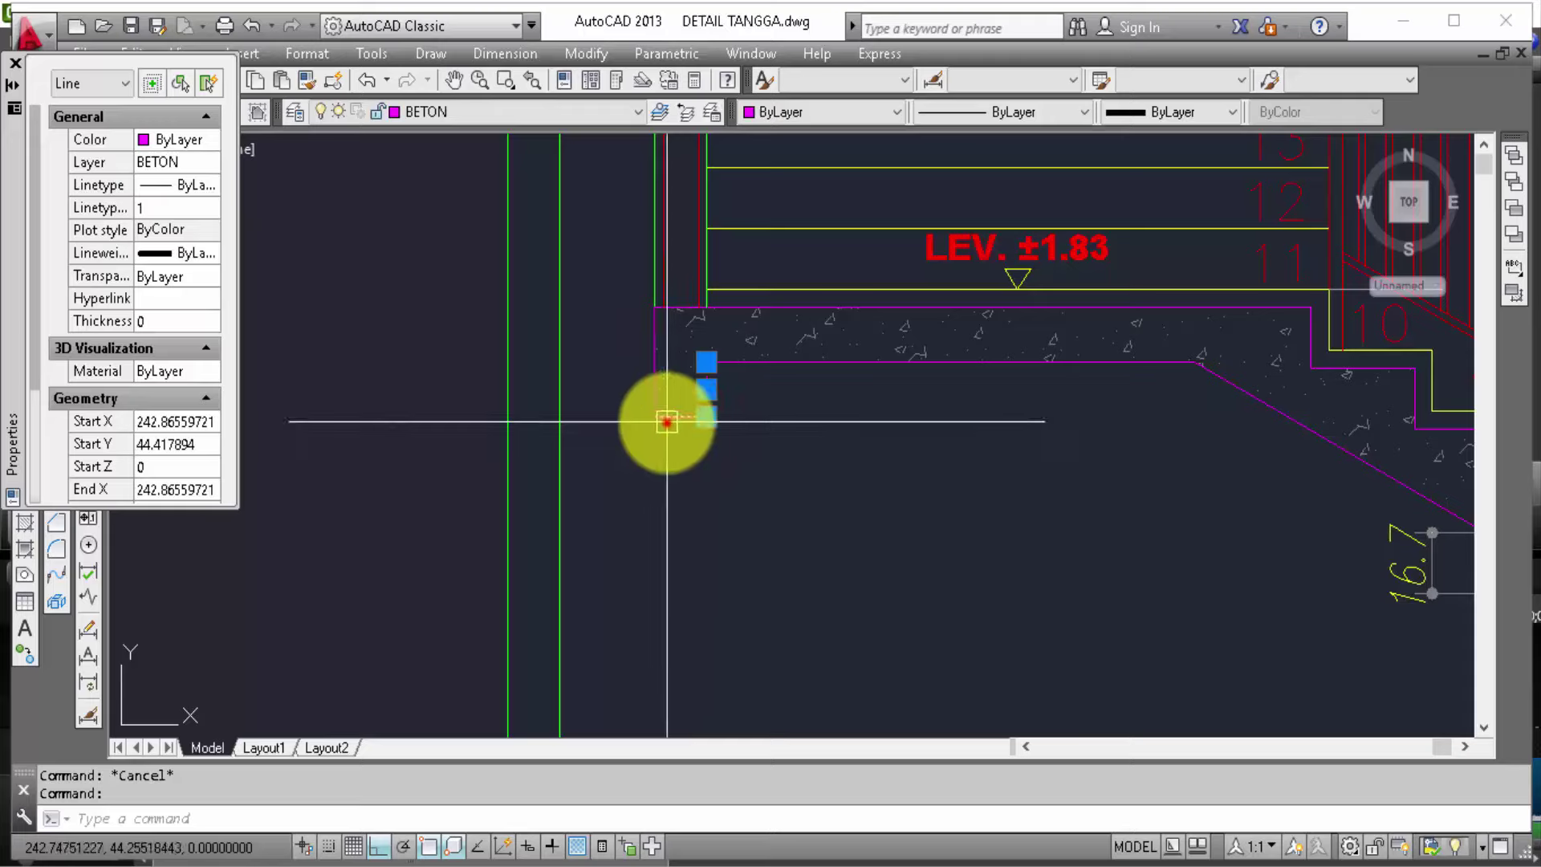
left_click(656, 389)
left_click(666, 417)
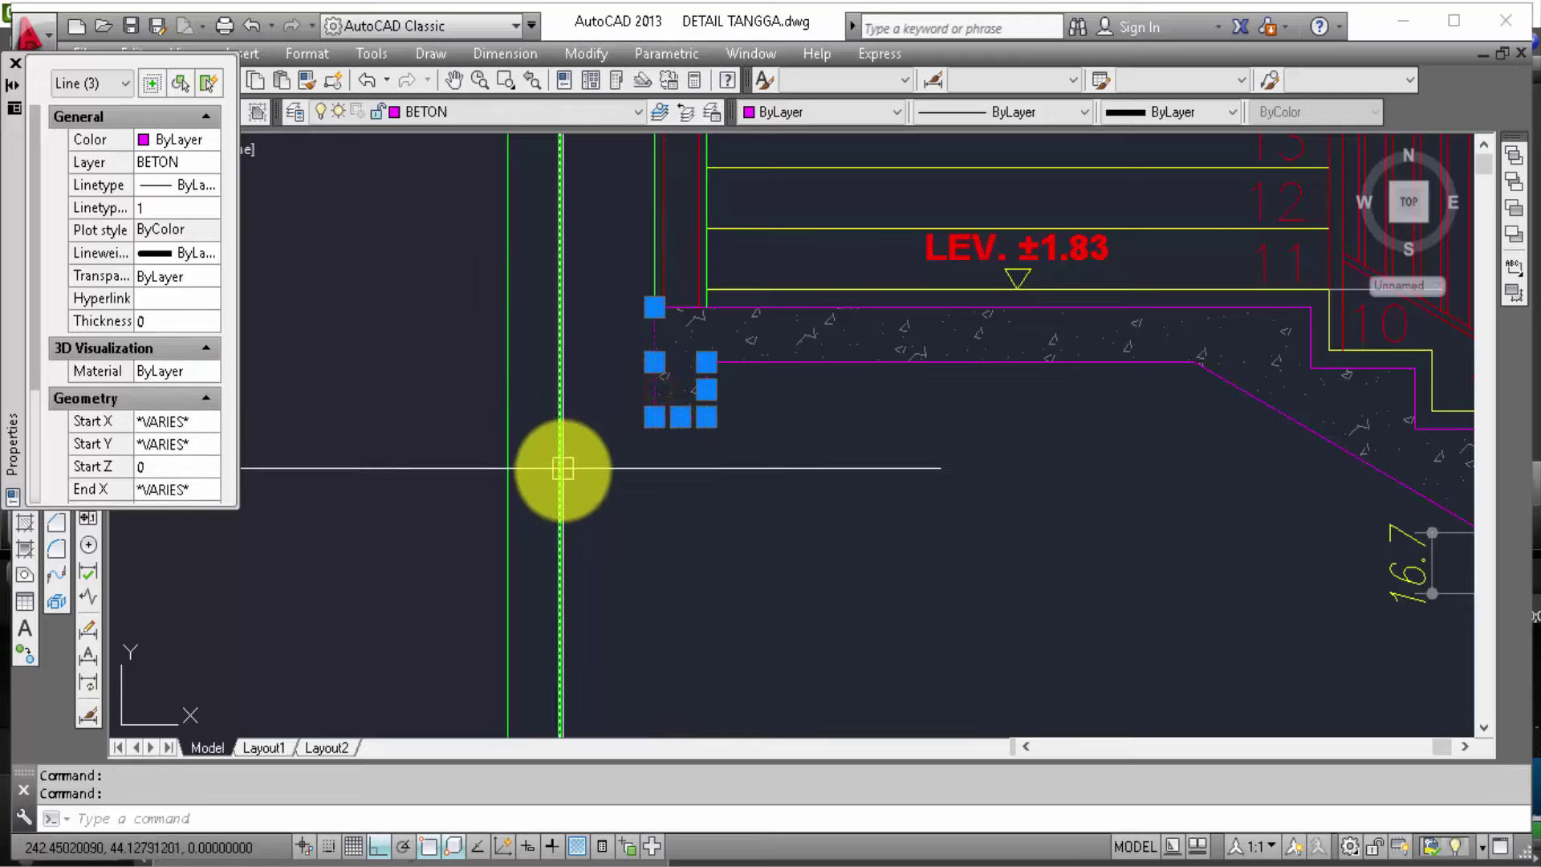
type("co")
key("Return")
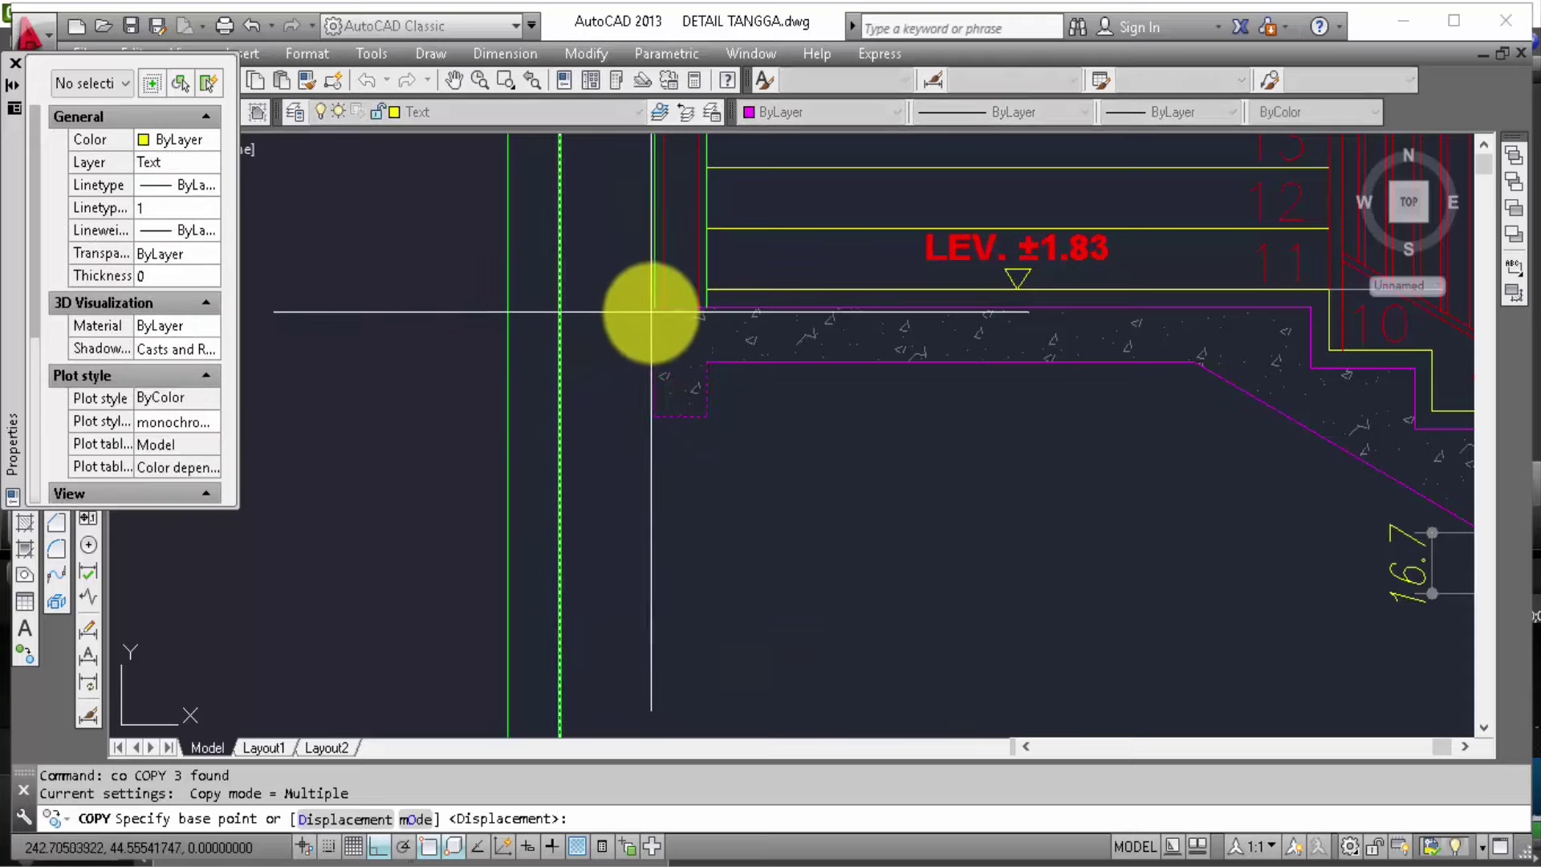
left_click(654, 312)
scroll(554, 413, "down", 3)
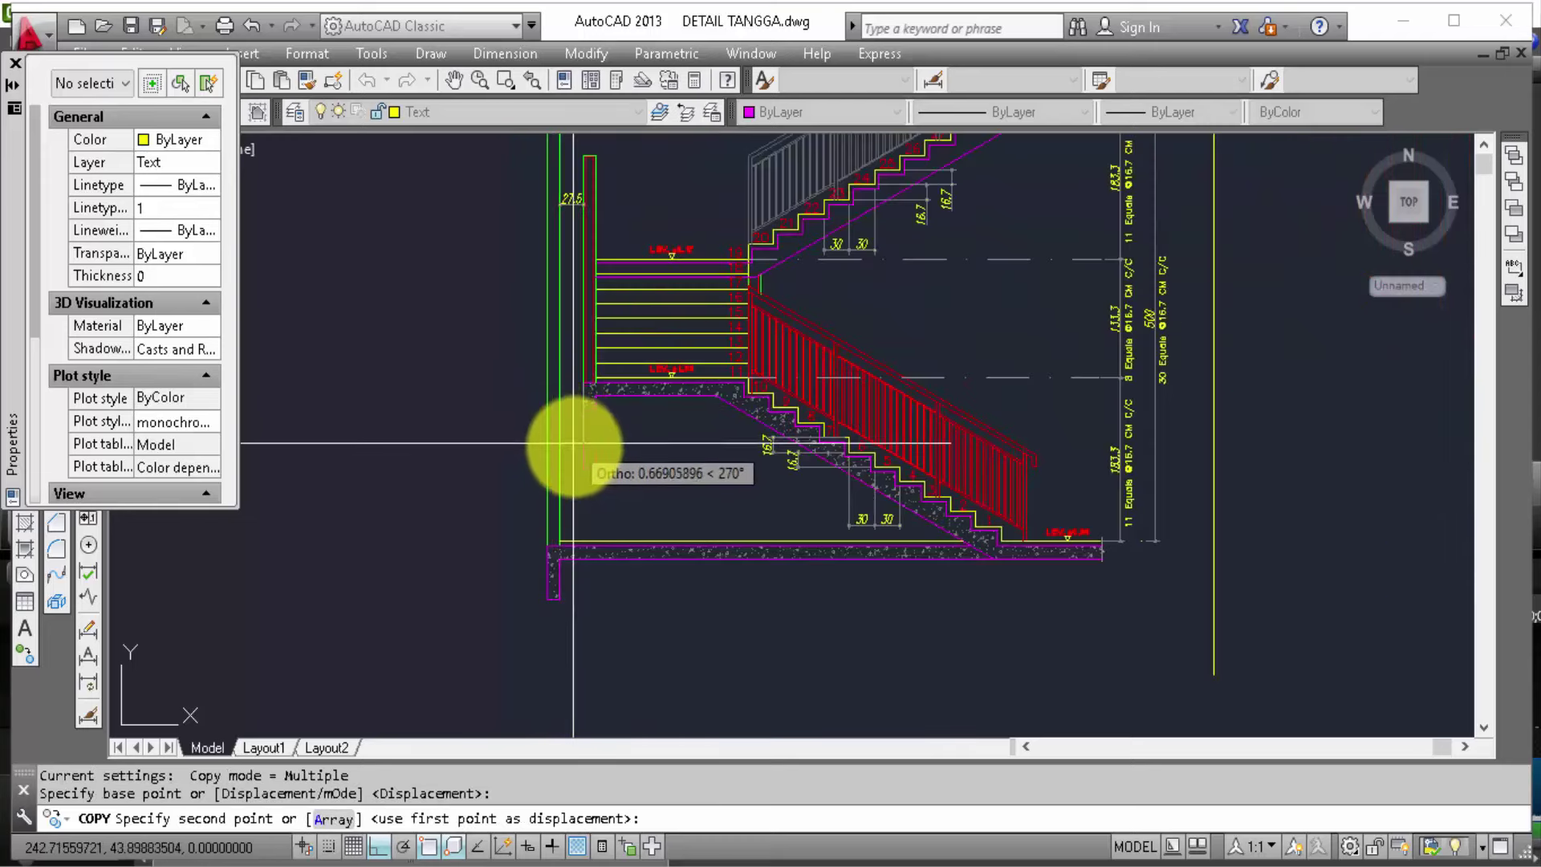
key("F8")
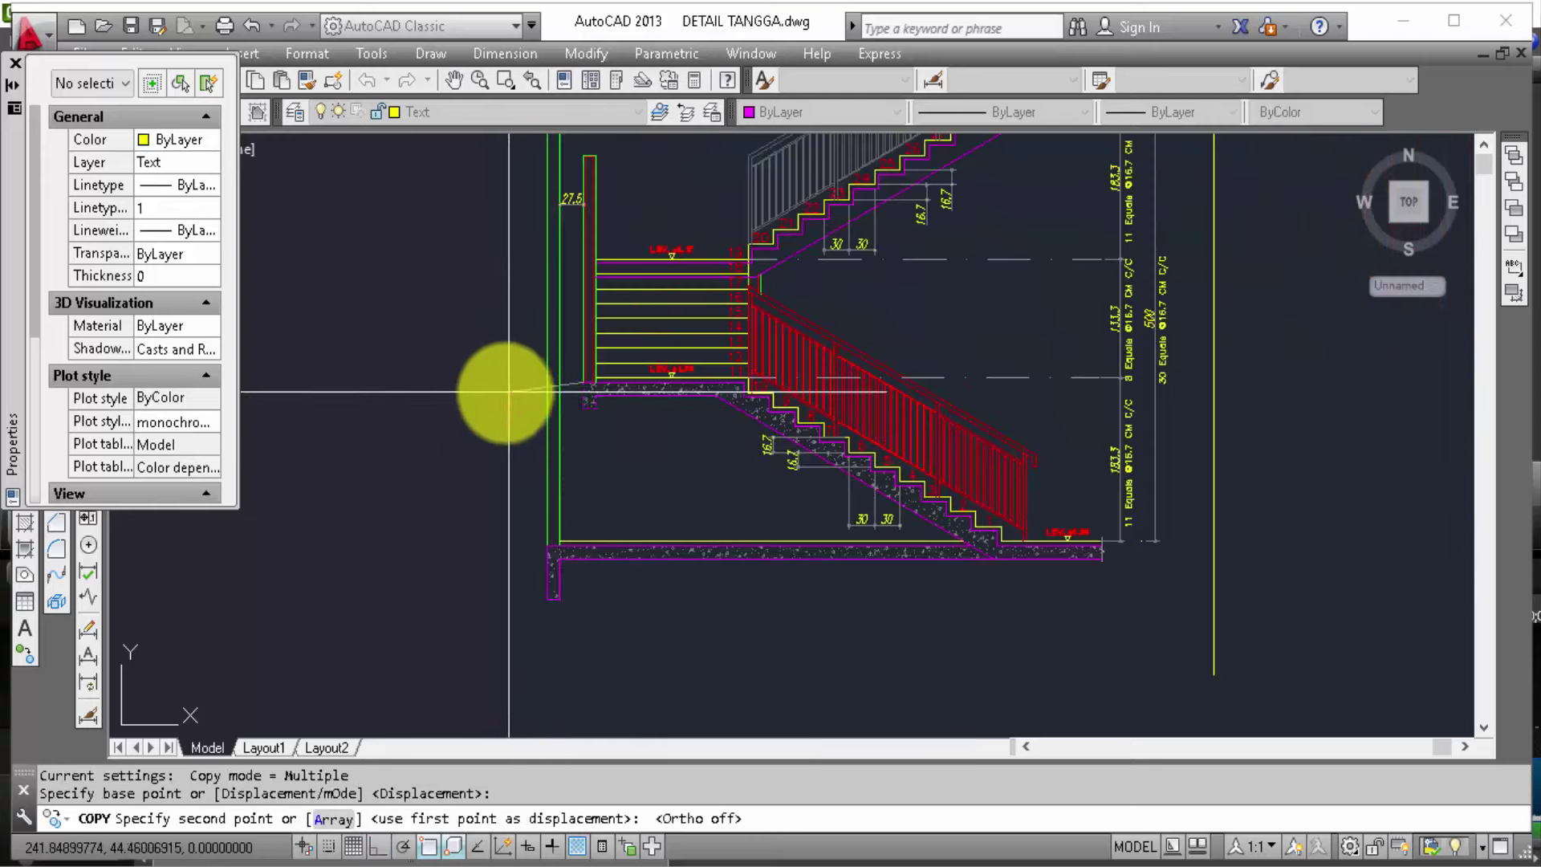
scroll(688, 516, "down", 5)
scroll(758, 637, "up", 5)
scroll(826, 516, "up", 3)
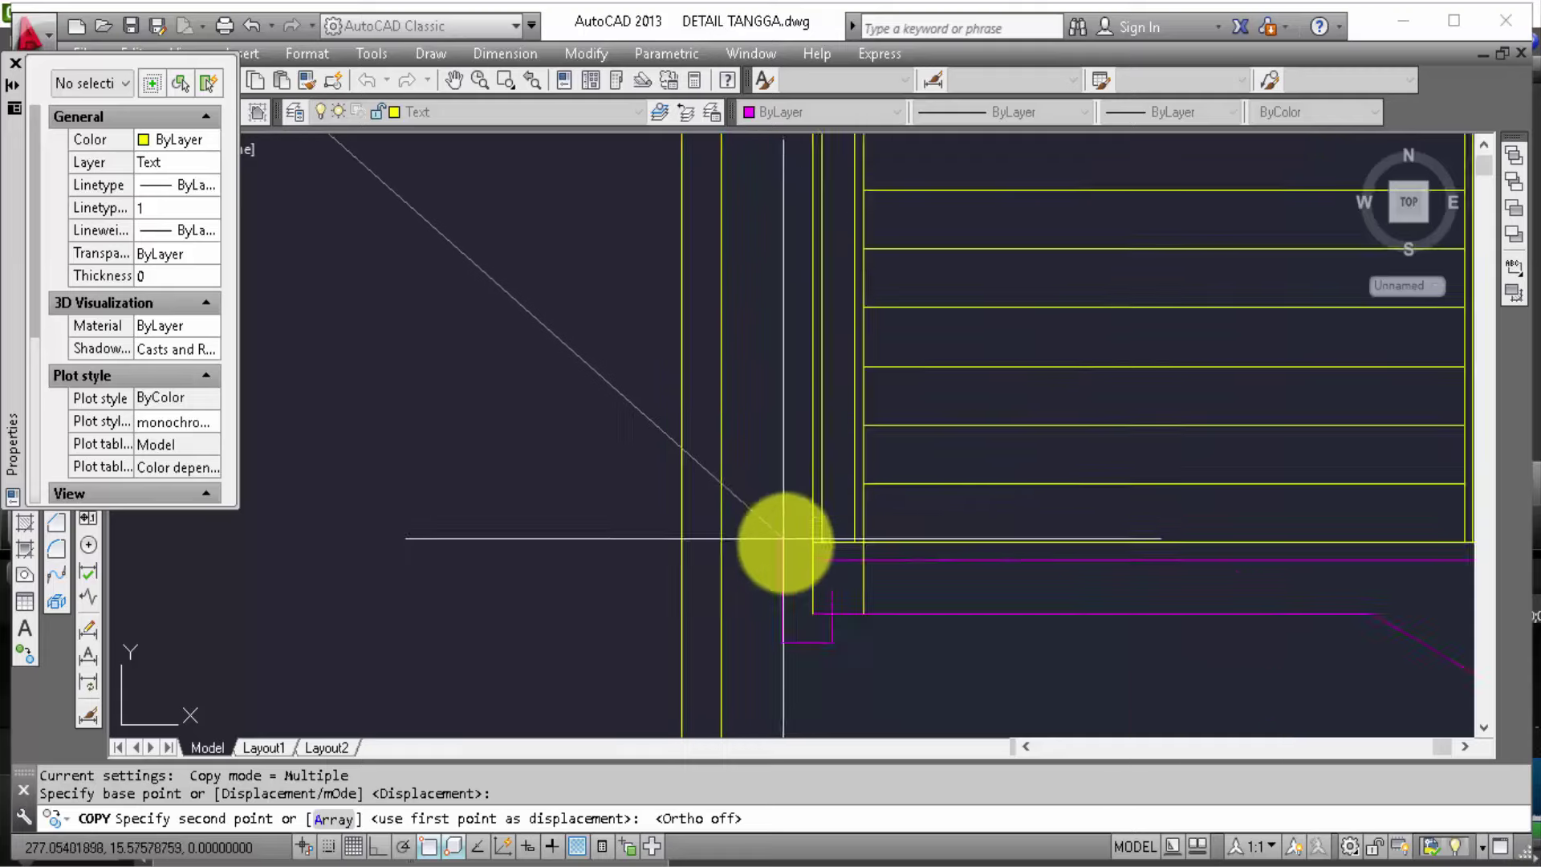
scroll(784, 540, "up", 1)
left_click(828, 575)
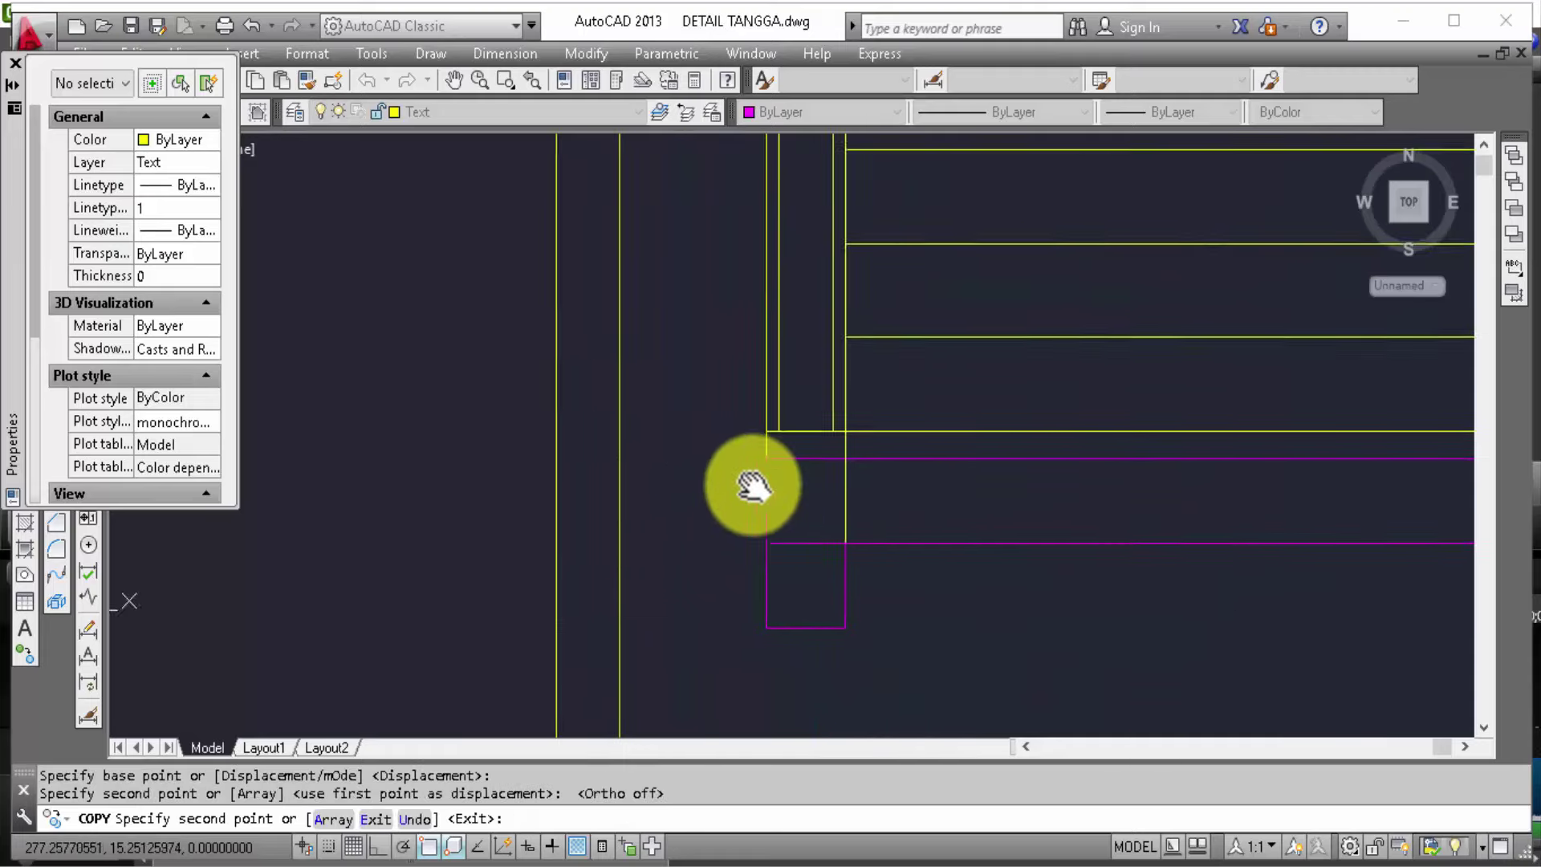
key("Escape")
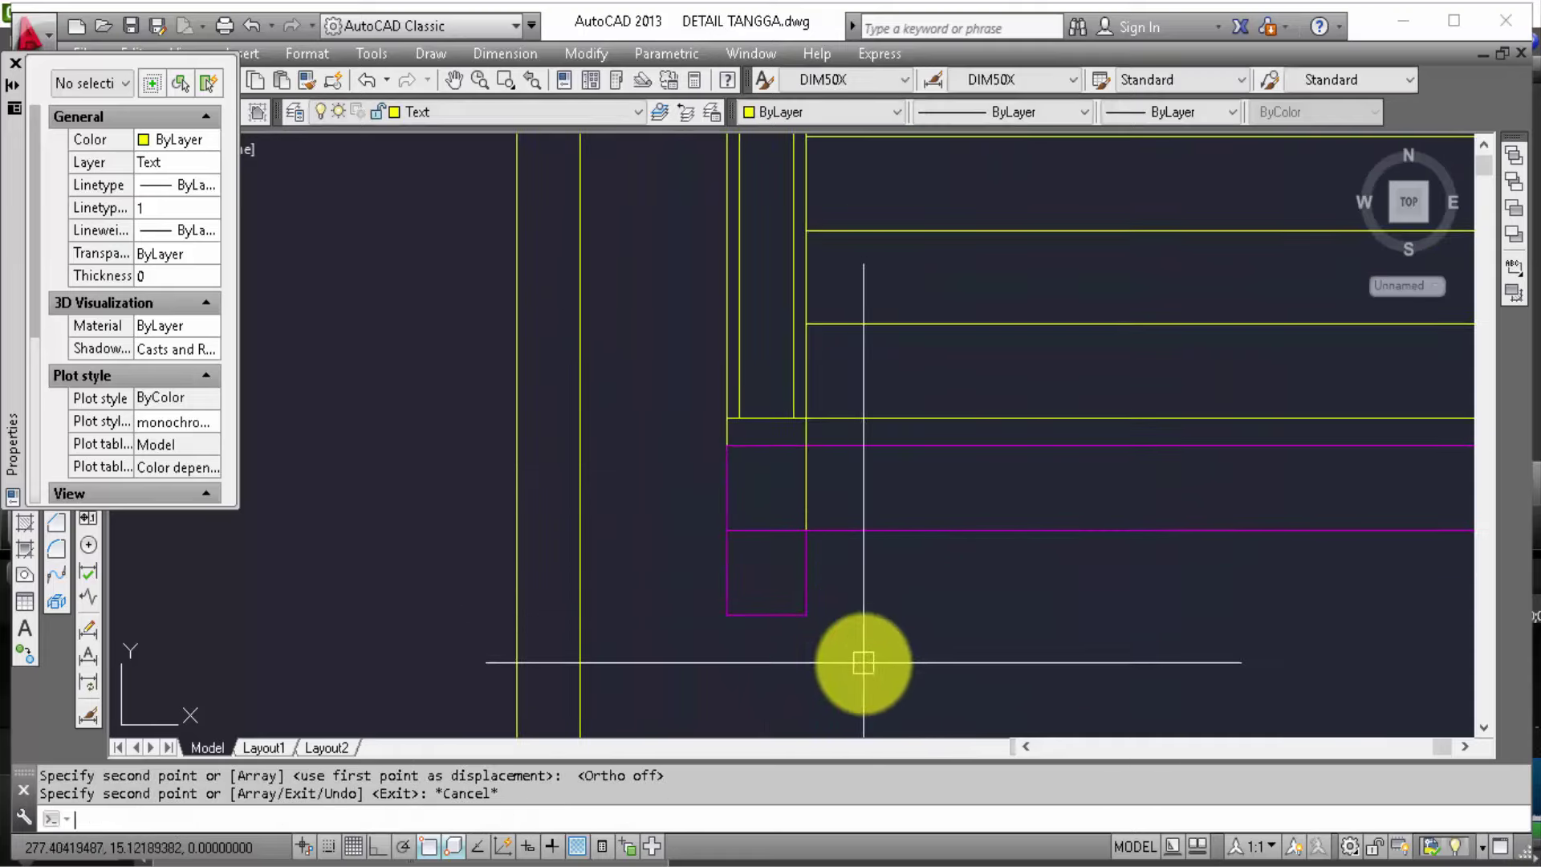
Step: Try trimming the overlapping lines at the slab corner, then cancel
type("tr")
key("Return")
key("Return")
key("Escape")
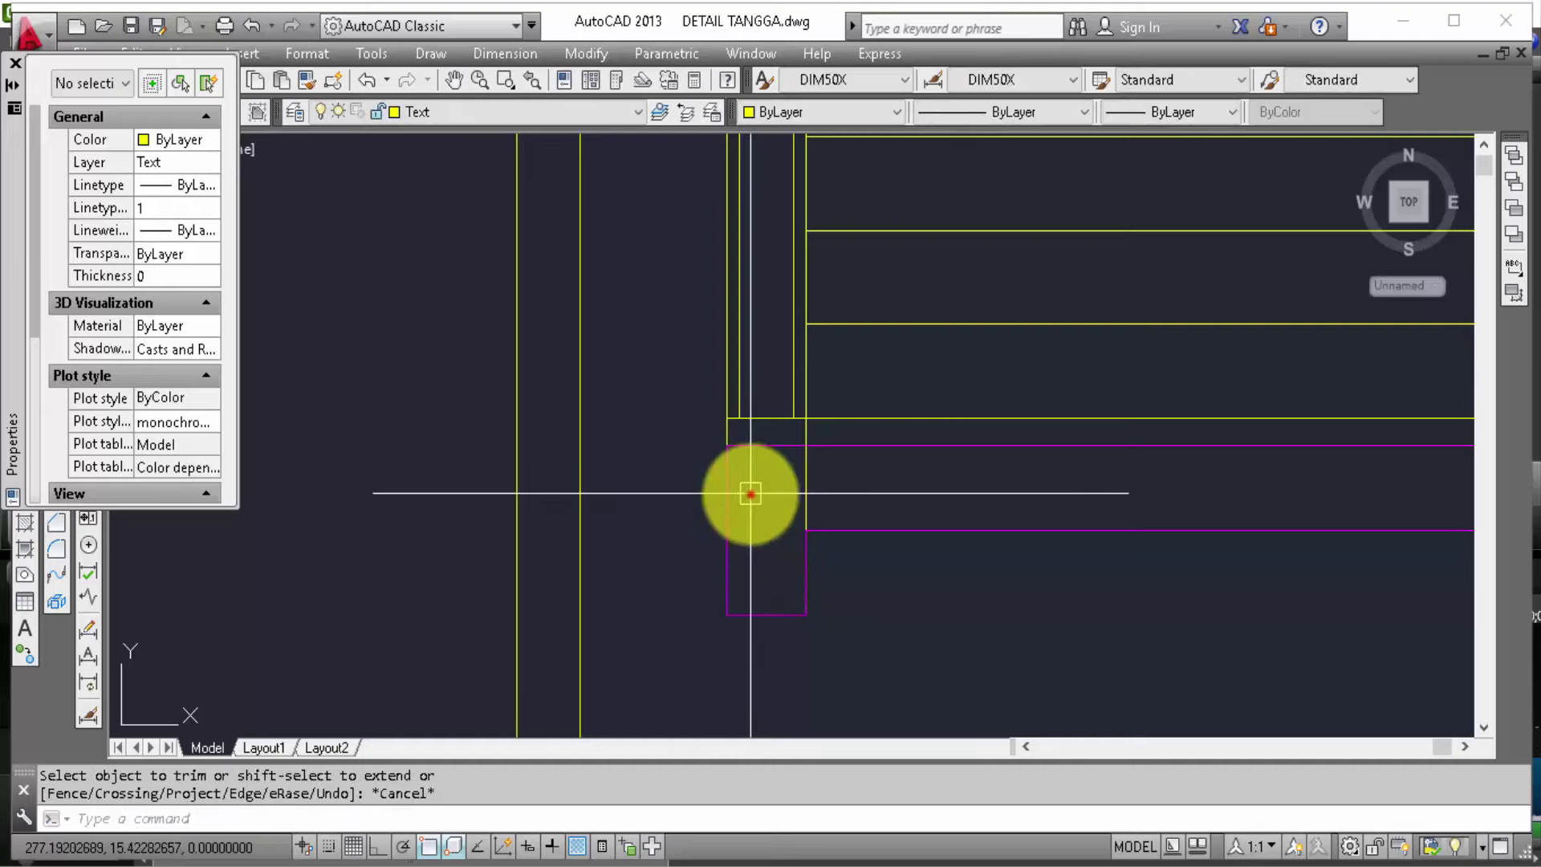
left_click(732, 483)
left_click(808, 517)
key("Escape")
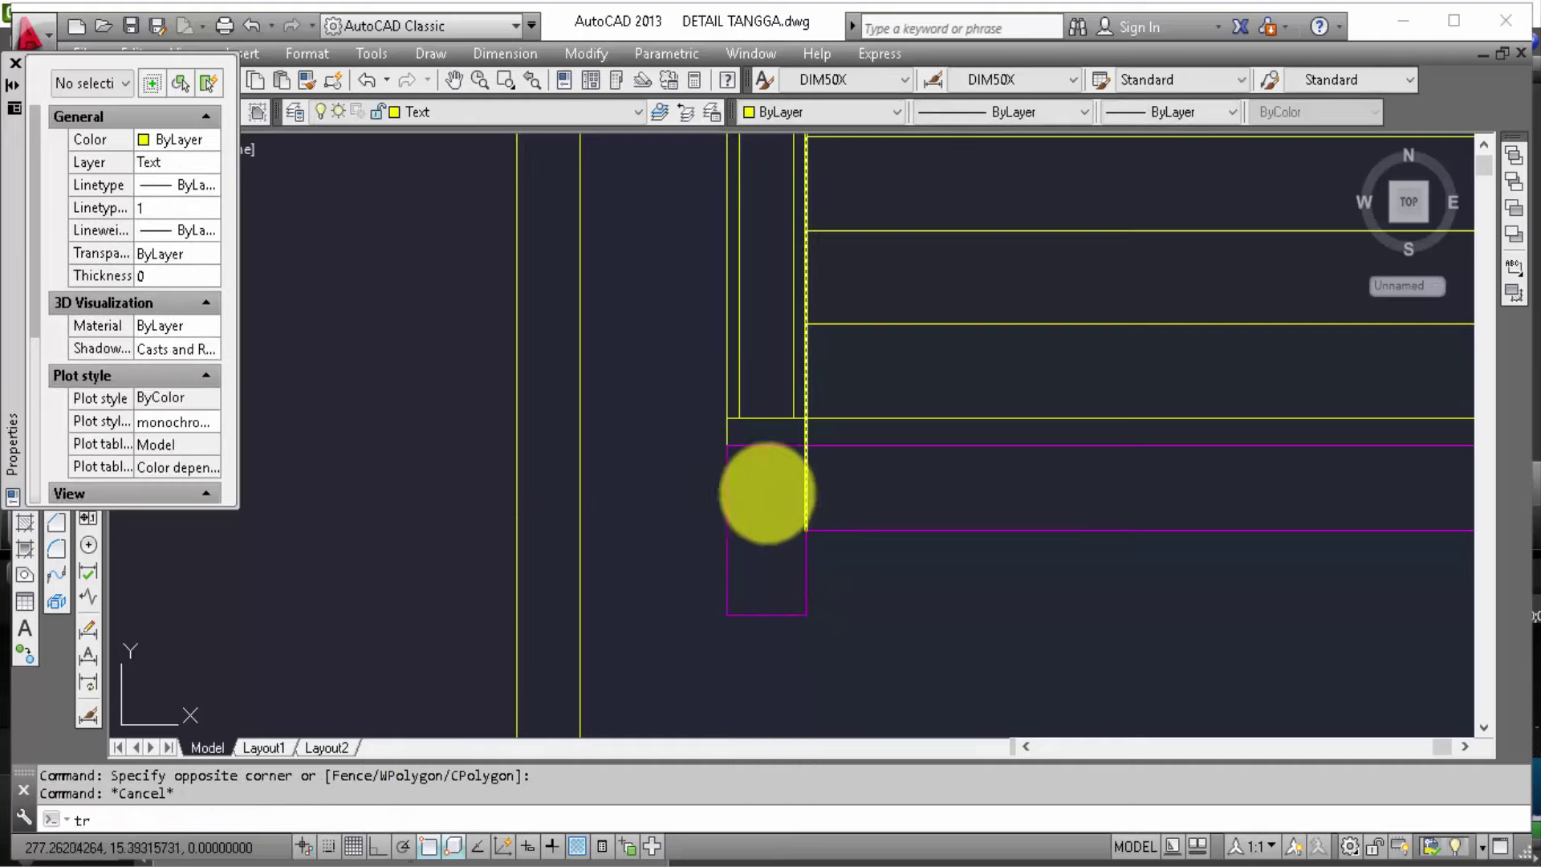
type("tr")
key("Return")
key("Return")
left_click(753, 485)
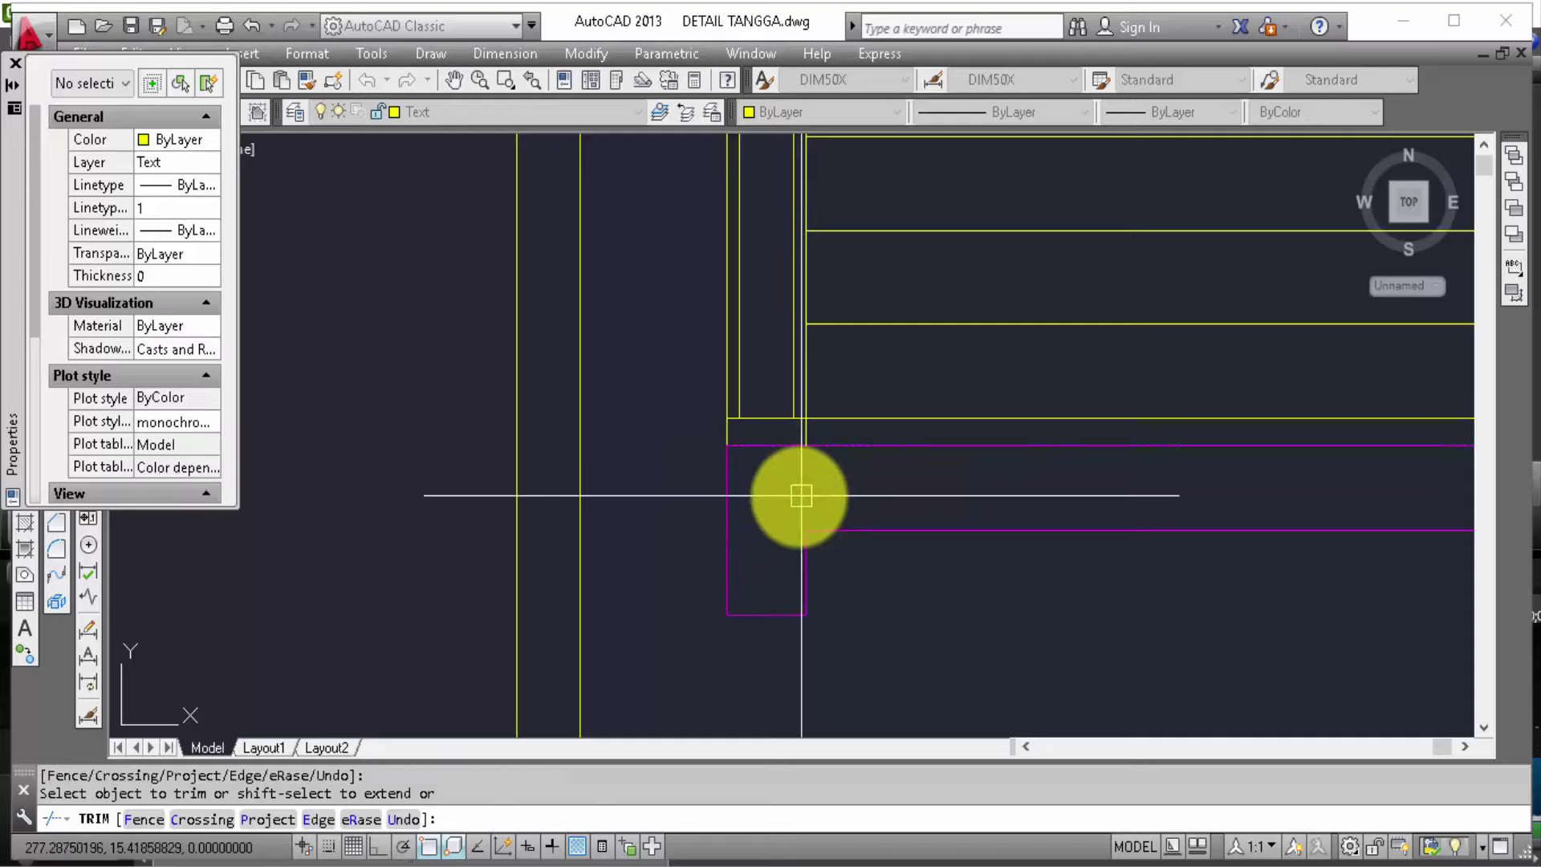
key("Escape")
Step: Clear the unfinished trim and zoom out to view the whole stair section
scroll(694, 562, "down", 3)
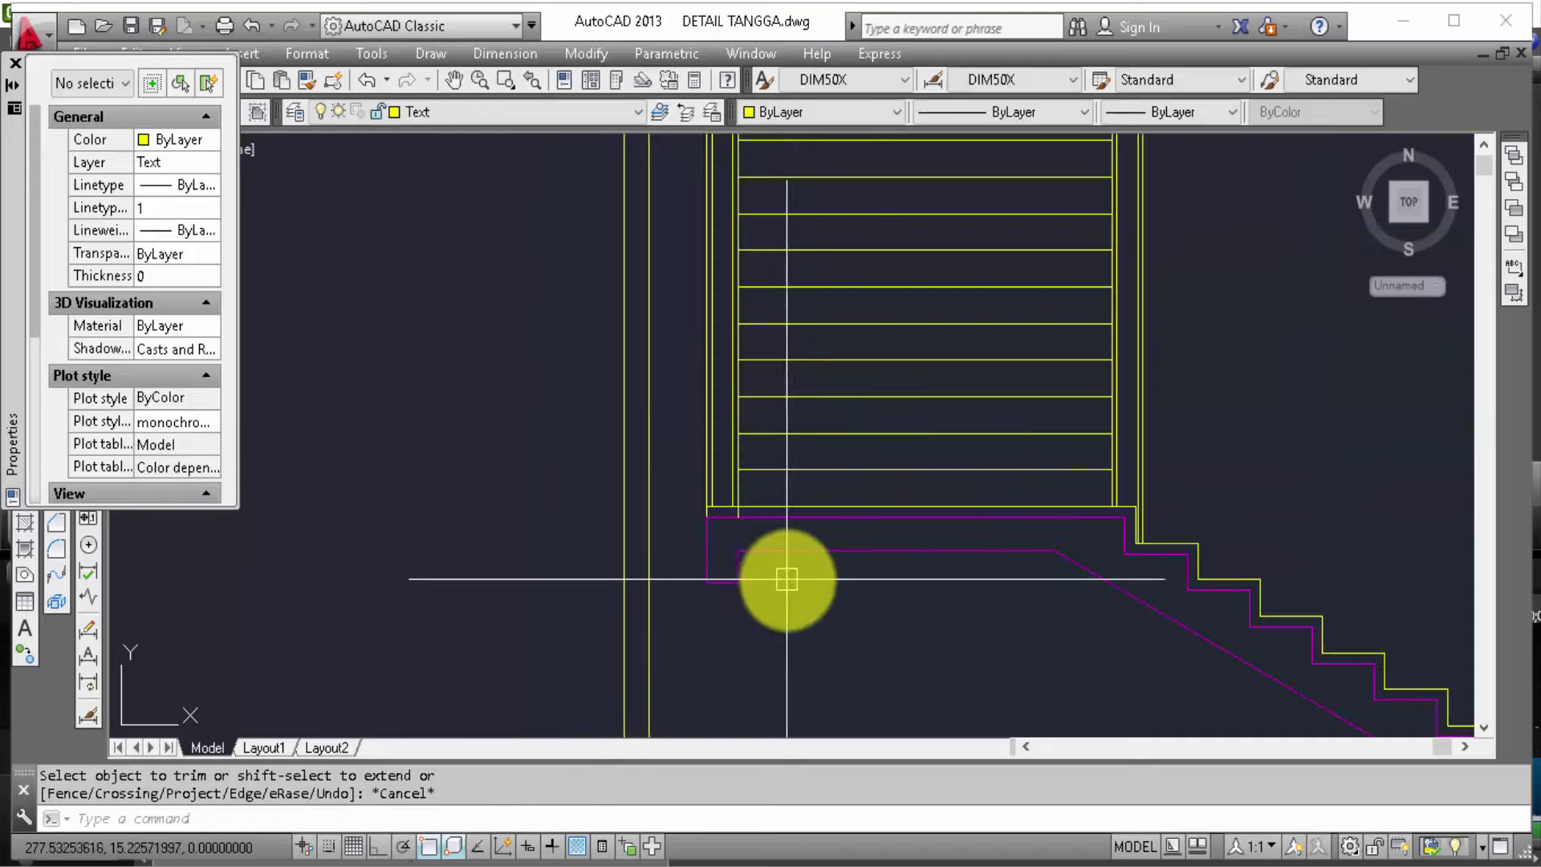
middle_click_drag(791, 579, 663, 587)
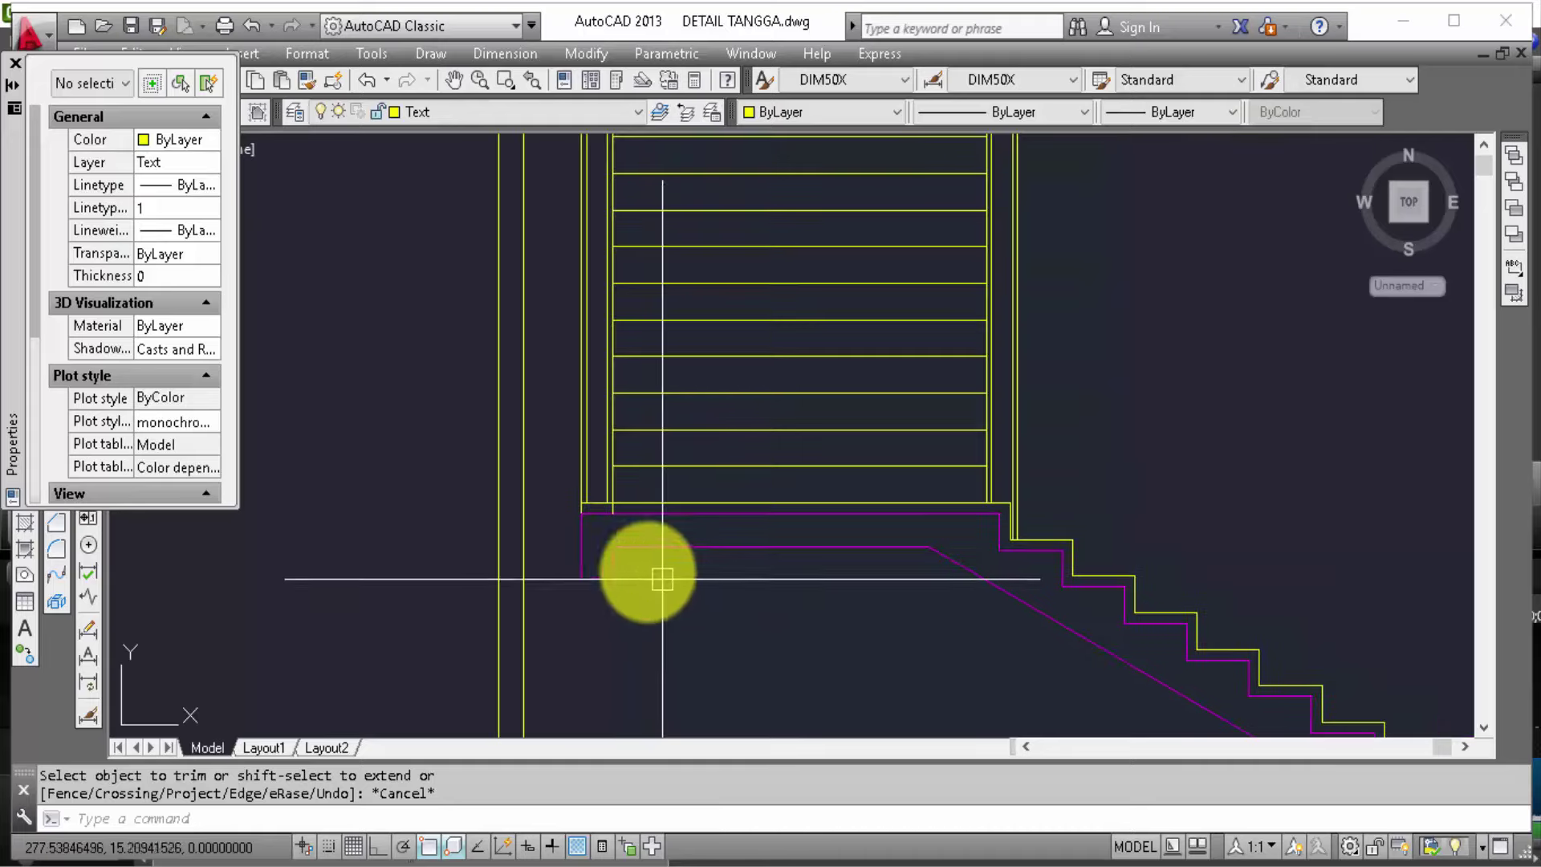
scroll(586, 529, "up", 3)
scroll(585, 551, "up", 2)
type("t")
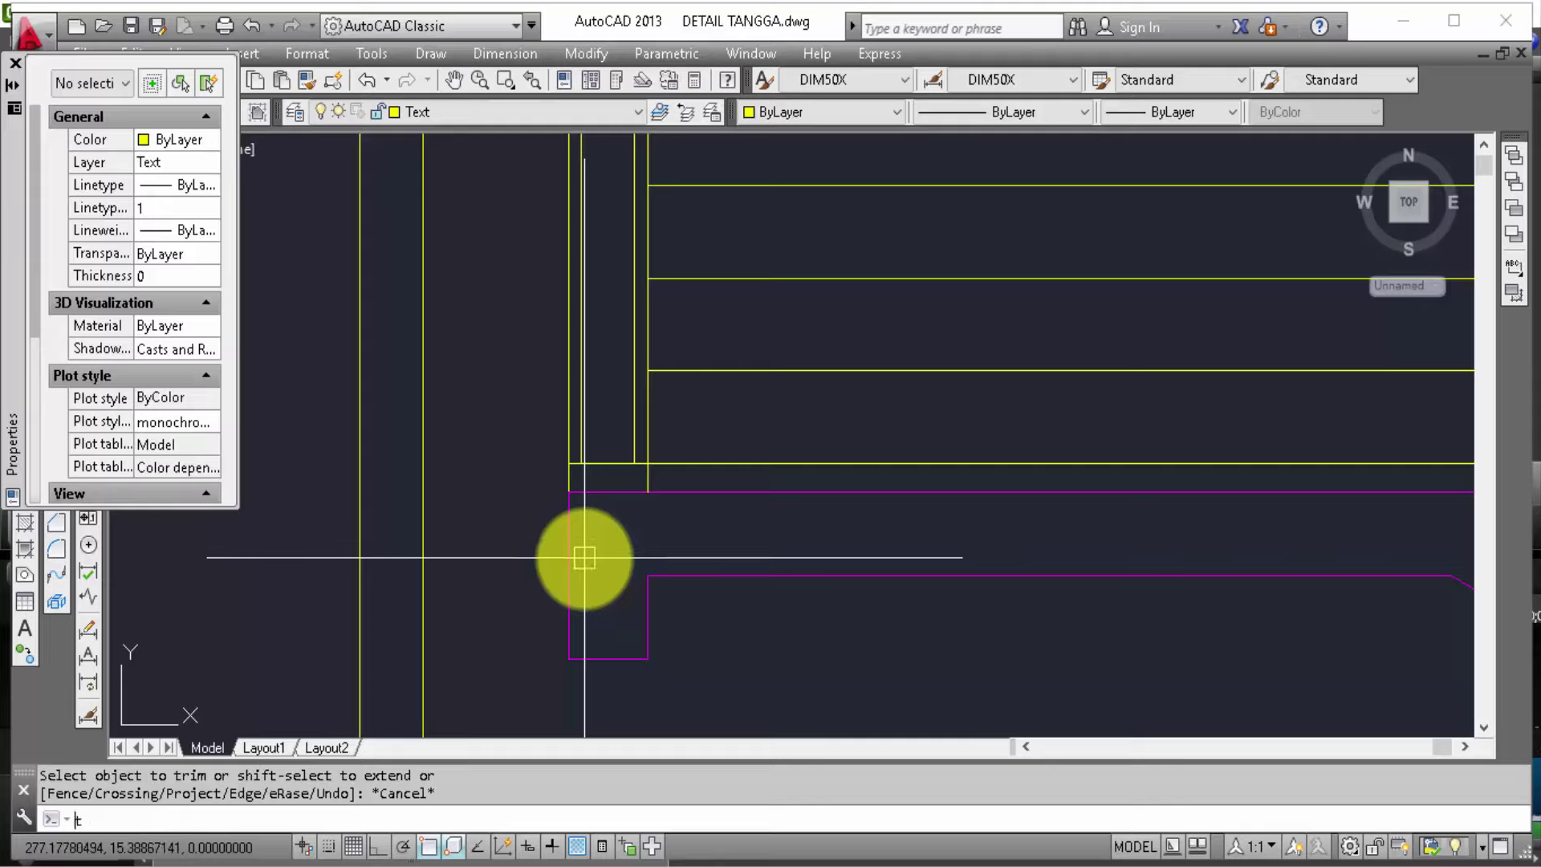
type("r")
key("Return")
key("Return")
key("Escape")
key("Escape")
scroll(667, 608, "down", 2)
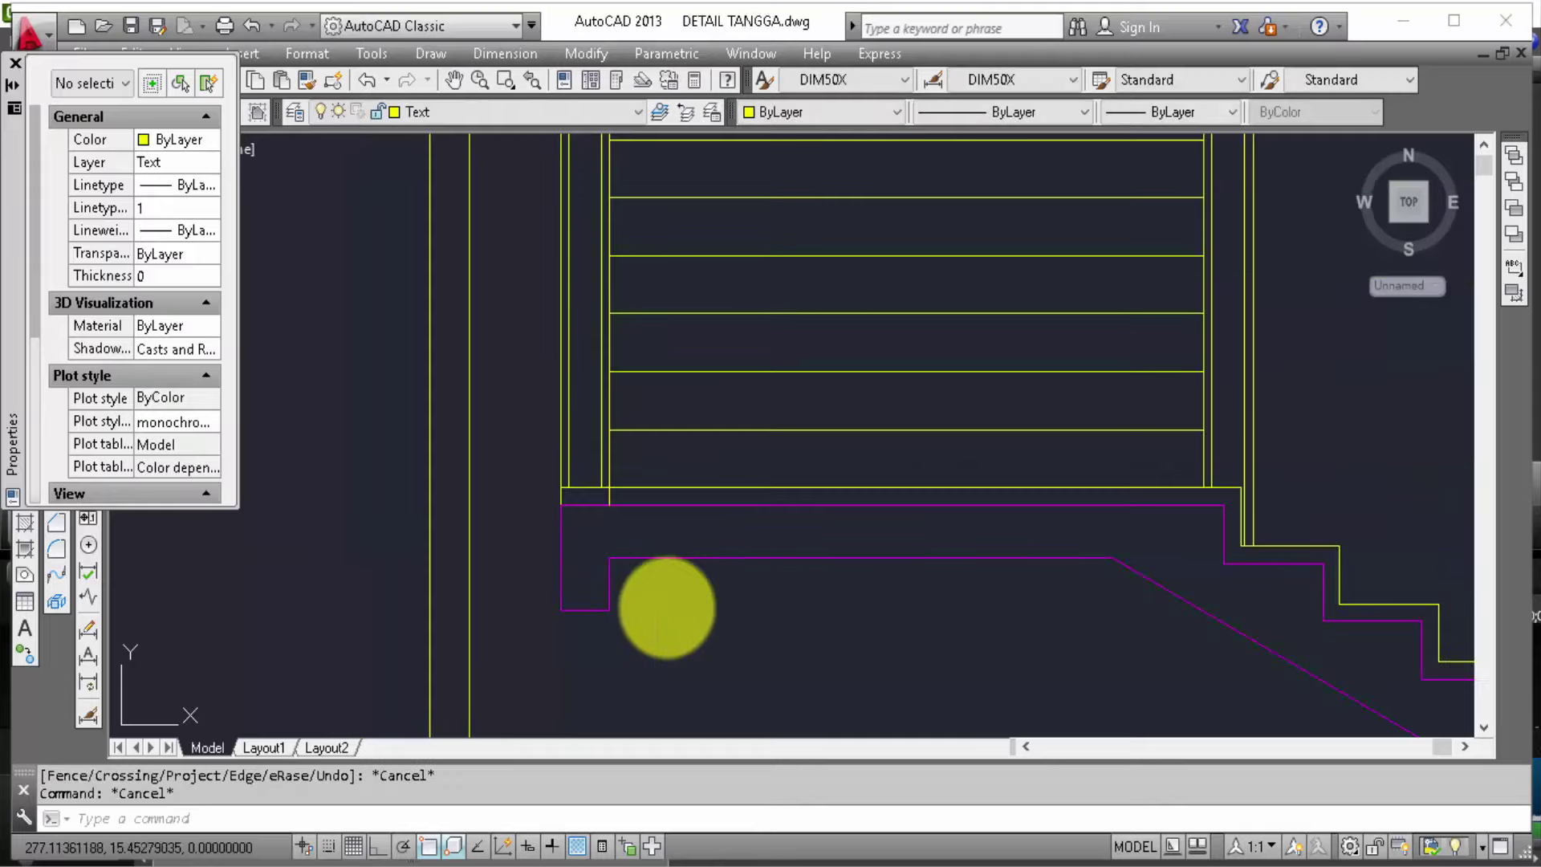
scroll(666, 607, "down", 2)
middle_click_drag(997, 643, 817, 584)
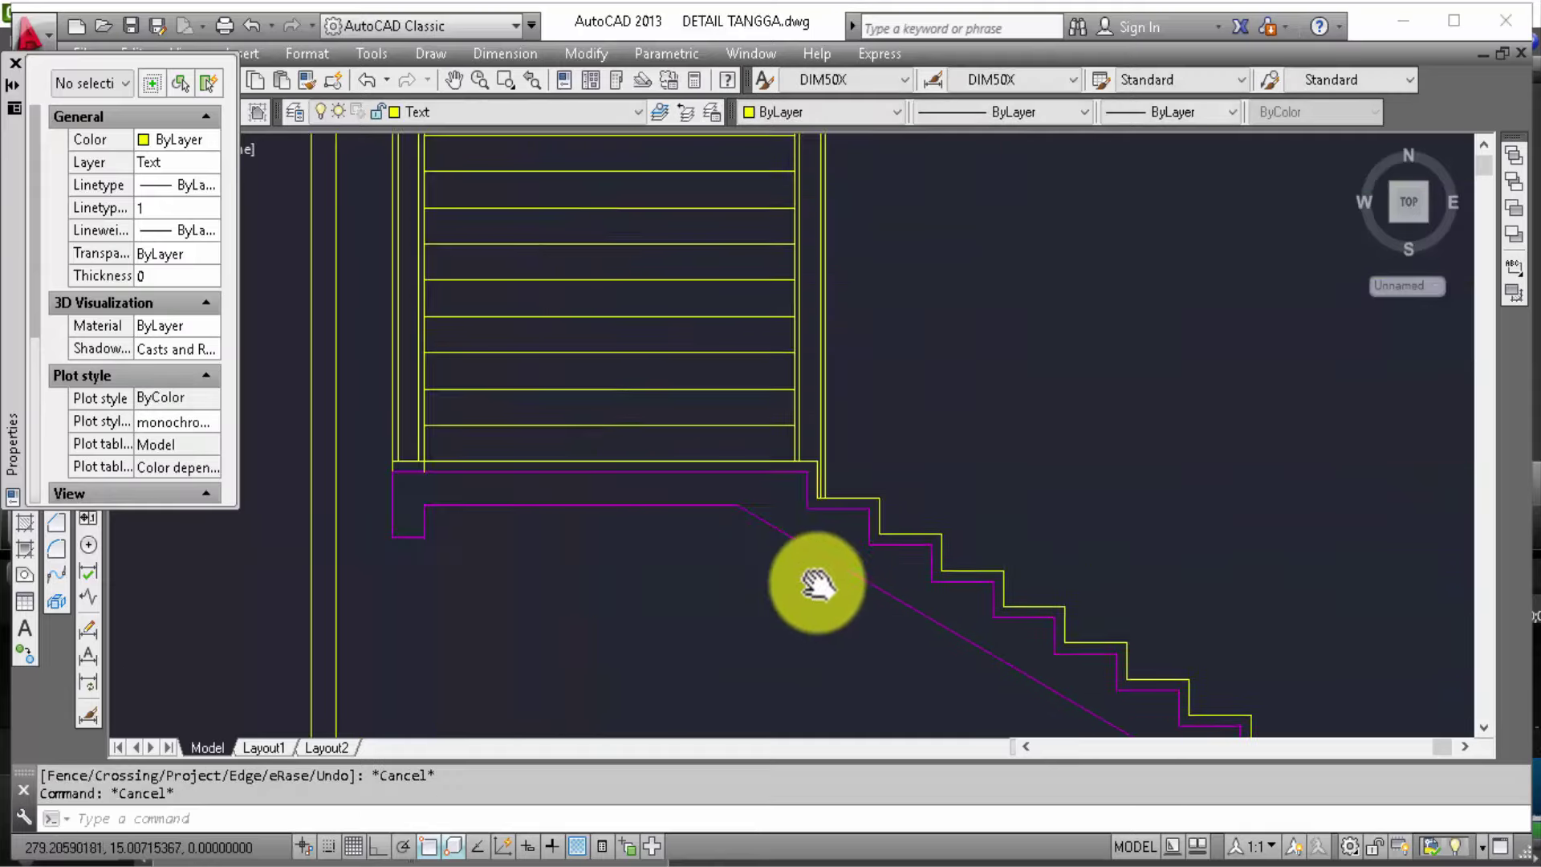
scroll(820, 578, "down", 1)
scroll(942, 502, "down", 1)
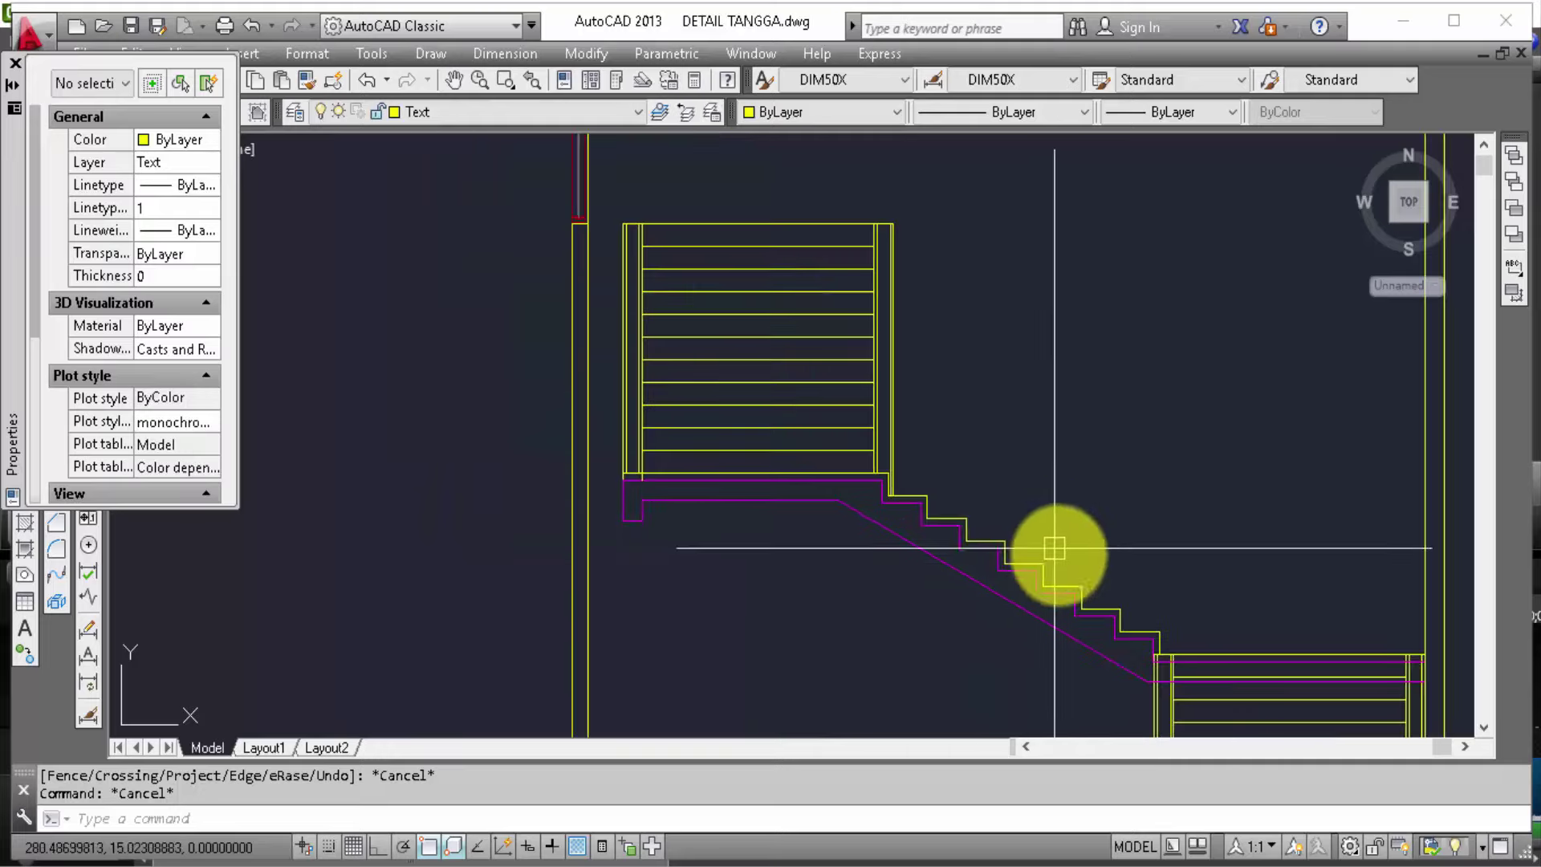
Step: Copy the upper landing's three beam-drop lines to two spots along the lower landing
mouse_move(1056, 551)
middle_mouse_down()
mouse_move(1080, 574)
mouse_move(974, 337)
middle_mouse_up()
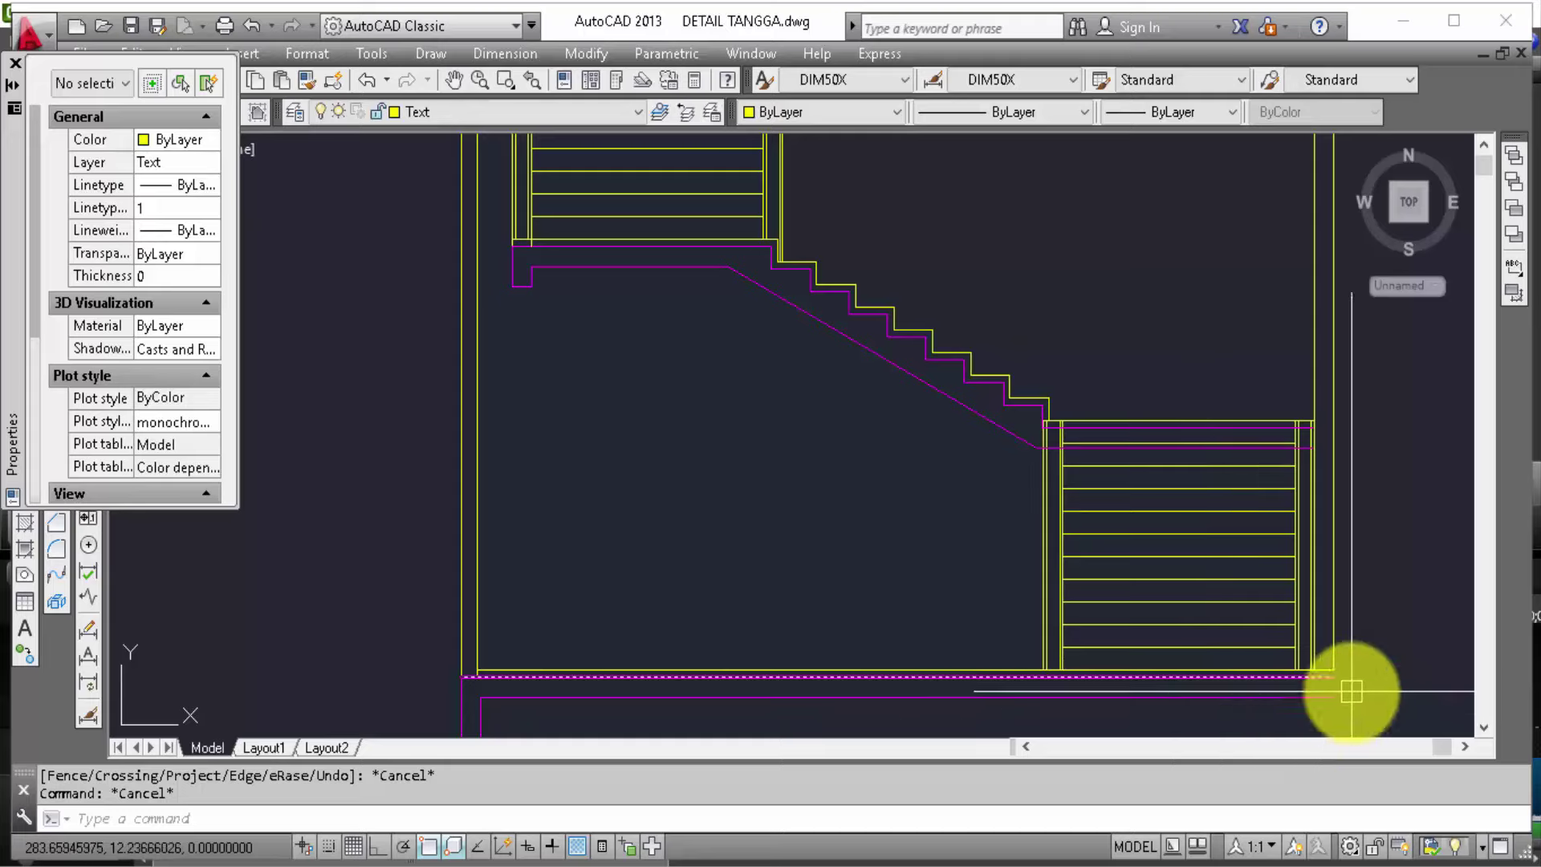
middle_click_drag(643, 423, 695, 399)
left_click(615, 282)
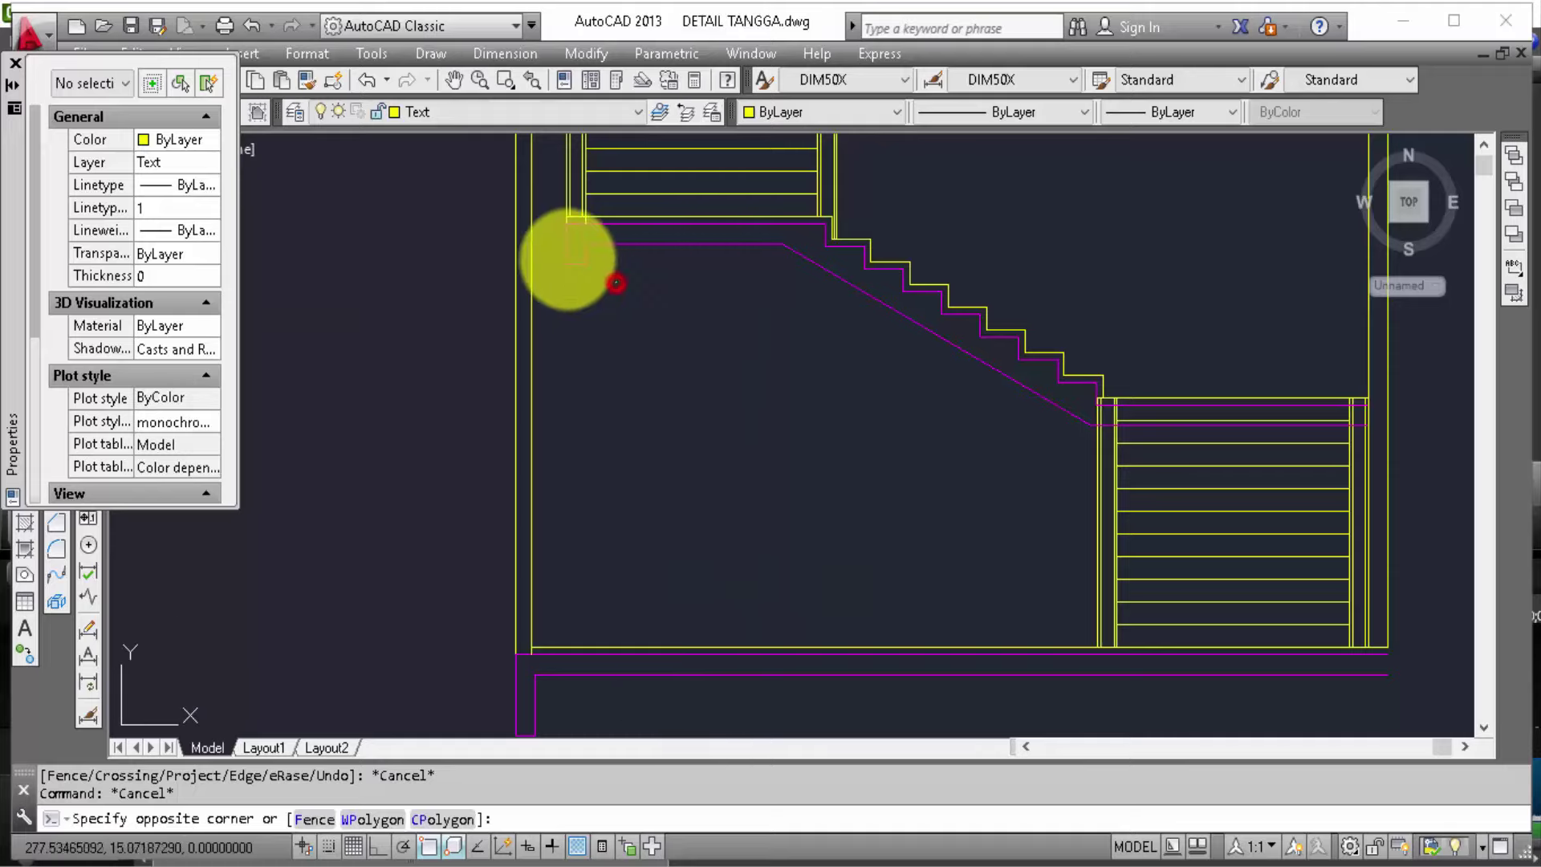
left_click(554, 255)
type("c")
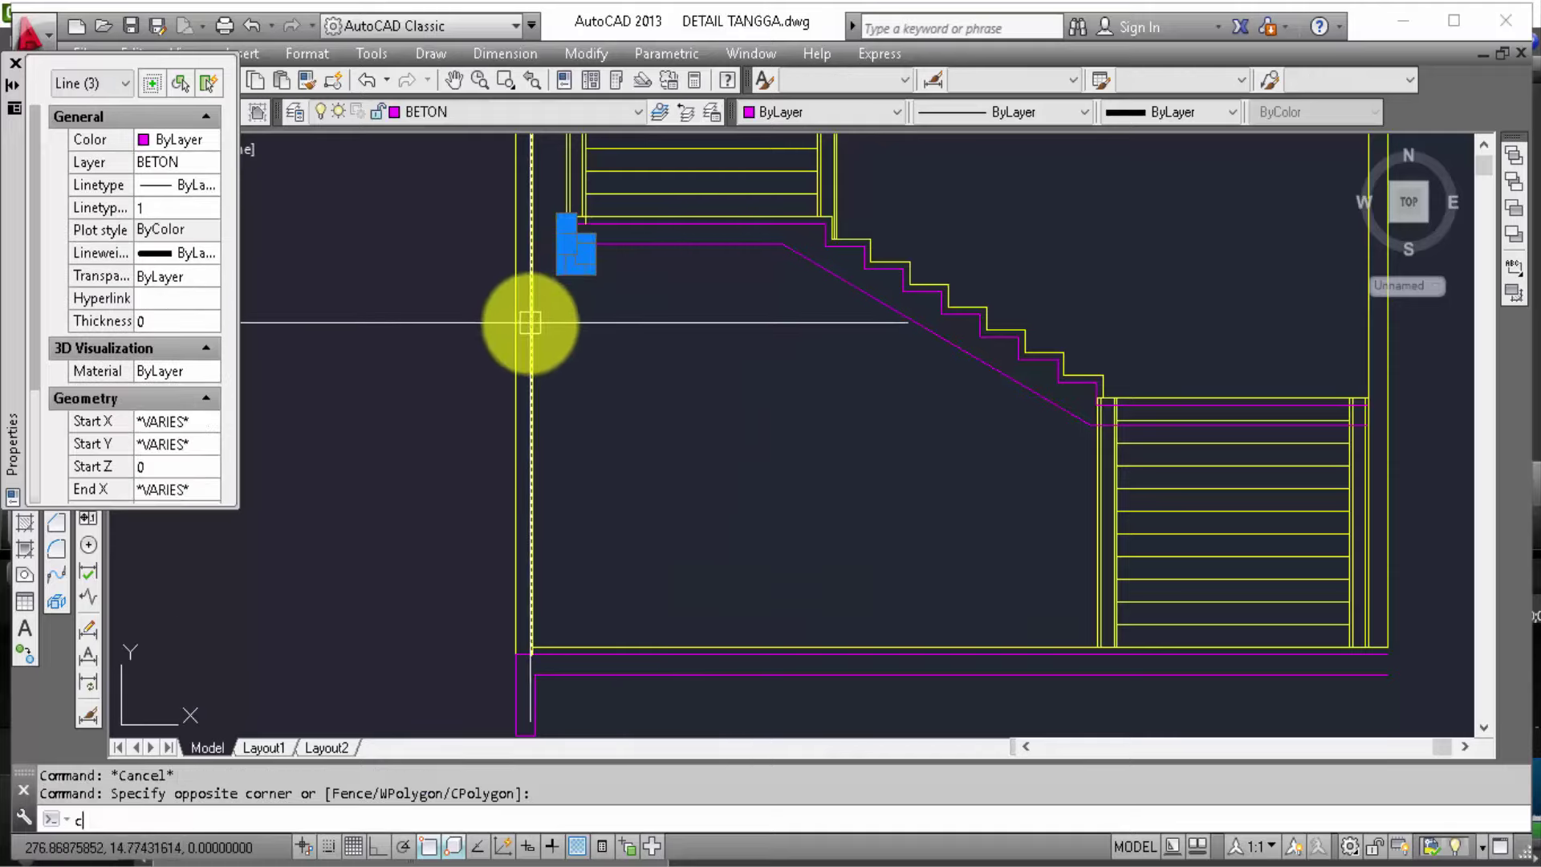
type("o")
key("Return")
scroll(562, 229, "up", 3)
left_click(565, 228)
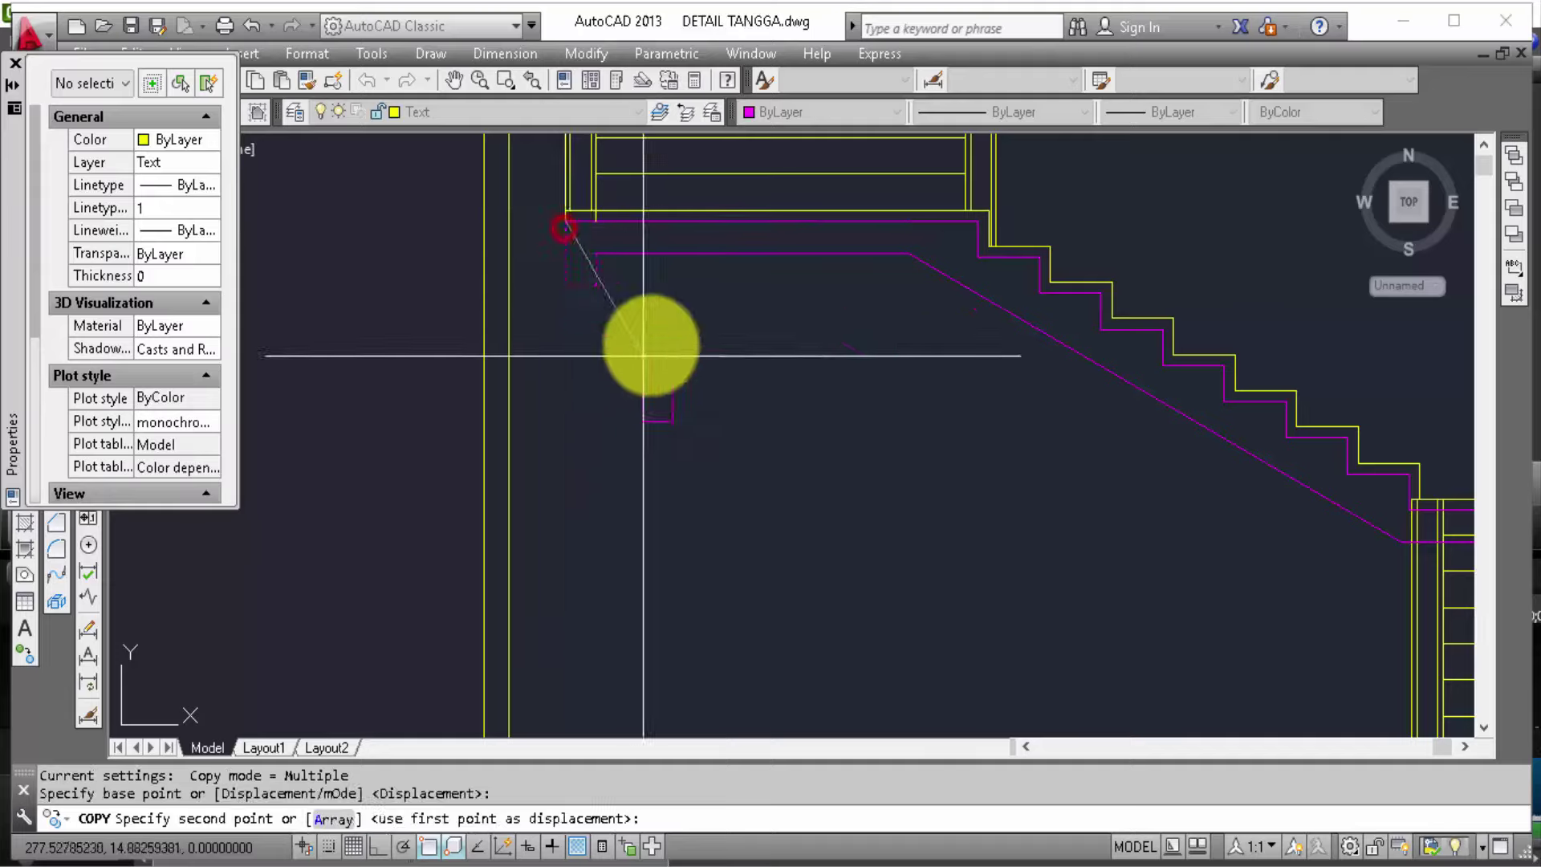
scroll(812, 389, "down", 3)
scroll(853, 441, "up", 3)
scroll(826, 327, "up", 2)
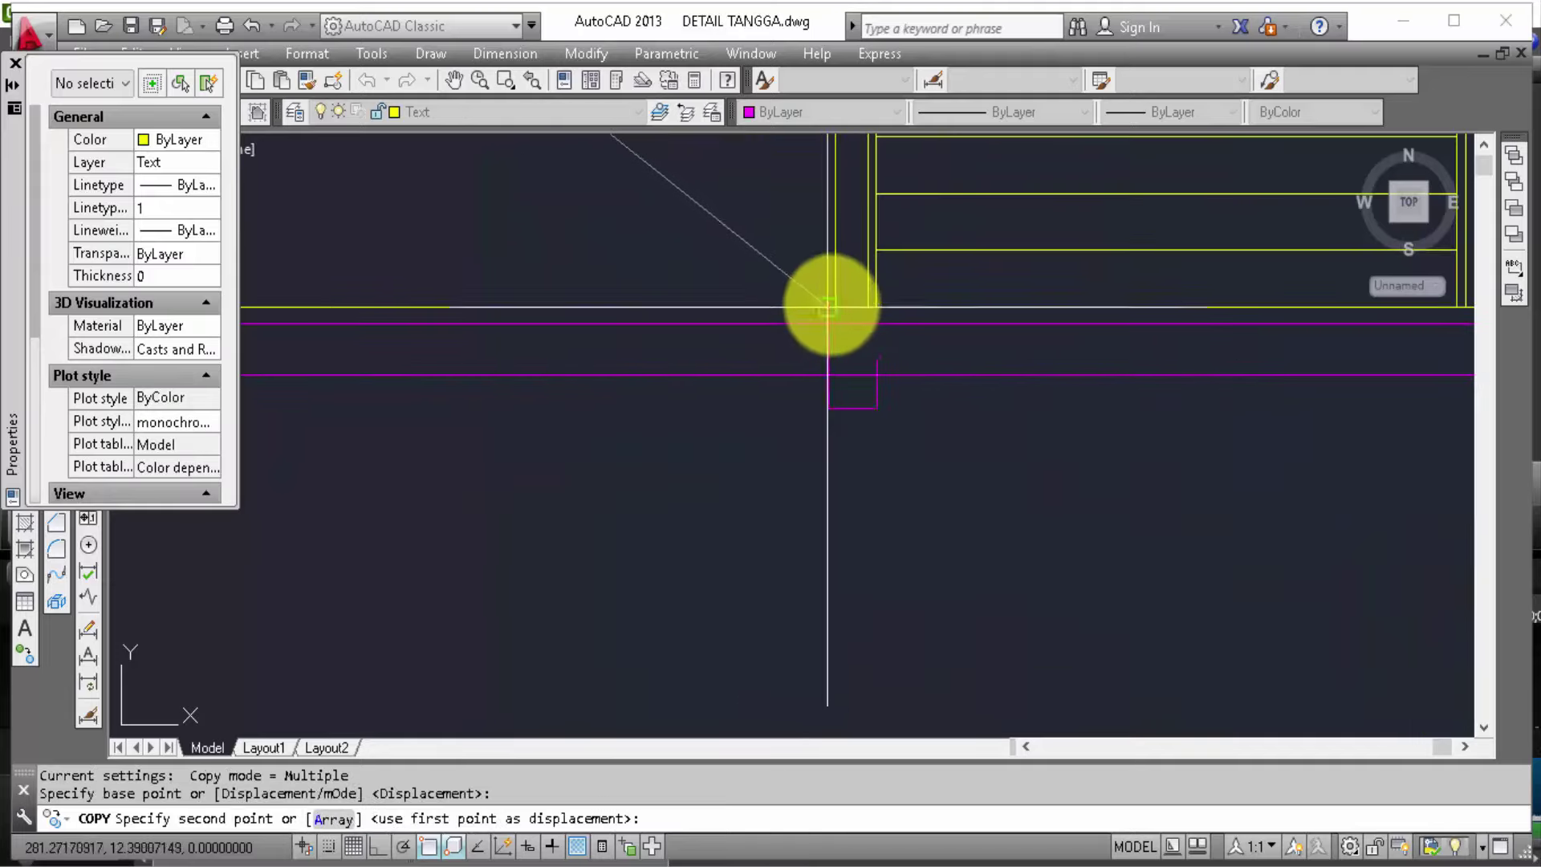
left_click(823, 306)
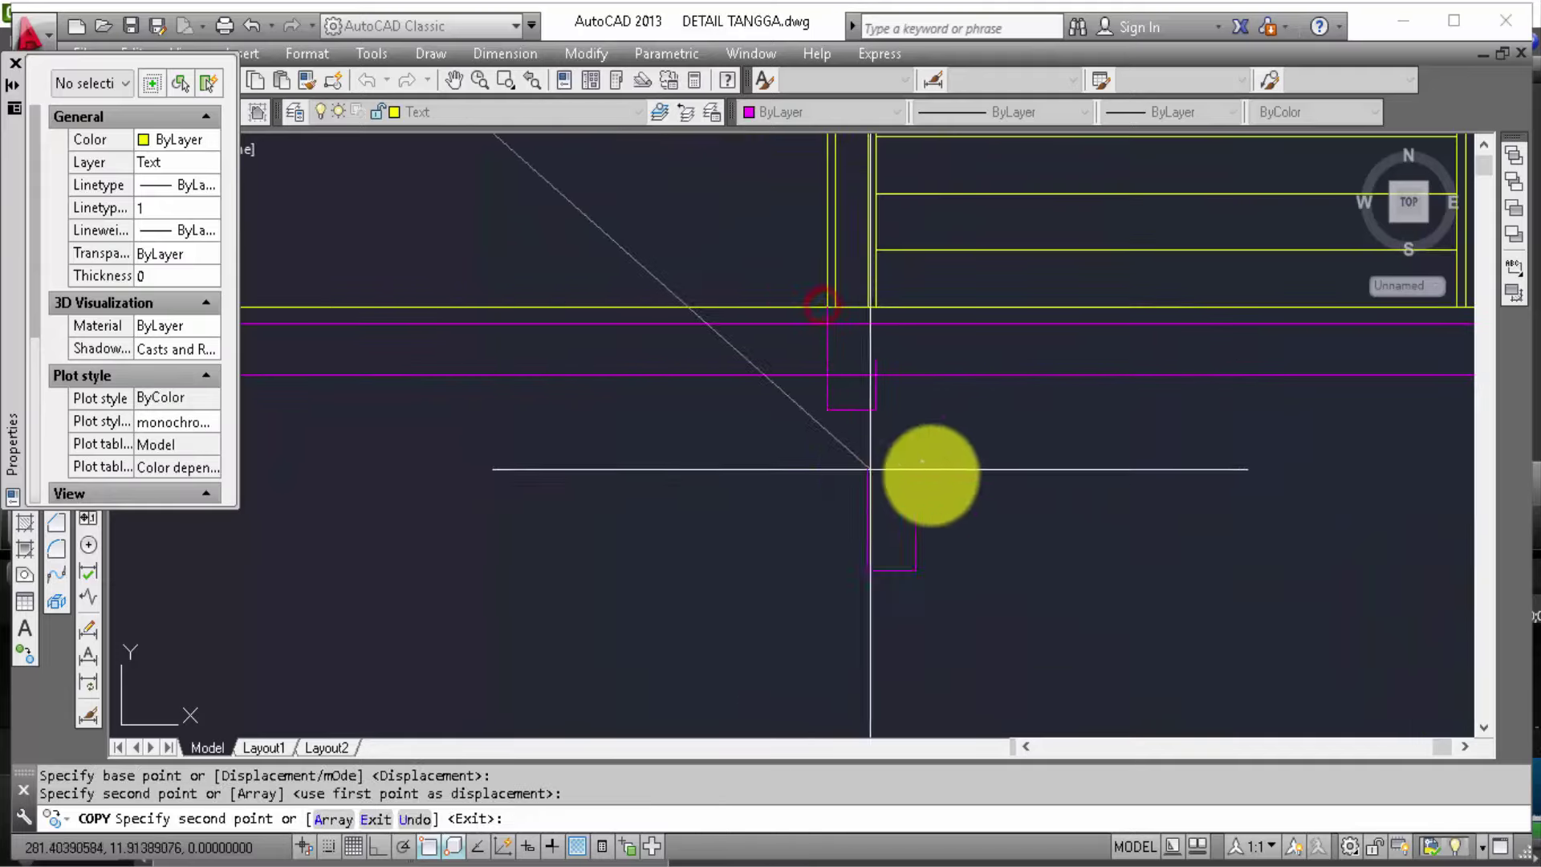
scroll(929, 472, "down", 2)
scroll(1156, 439, "up", 2)
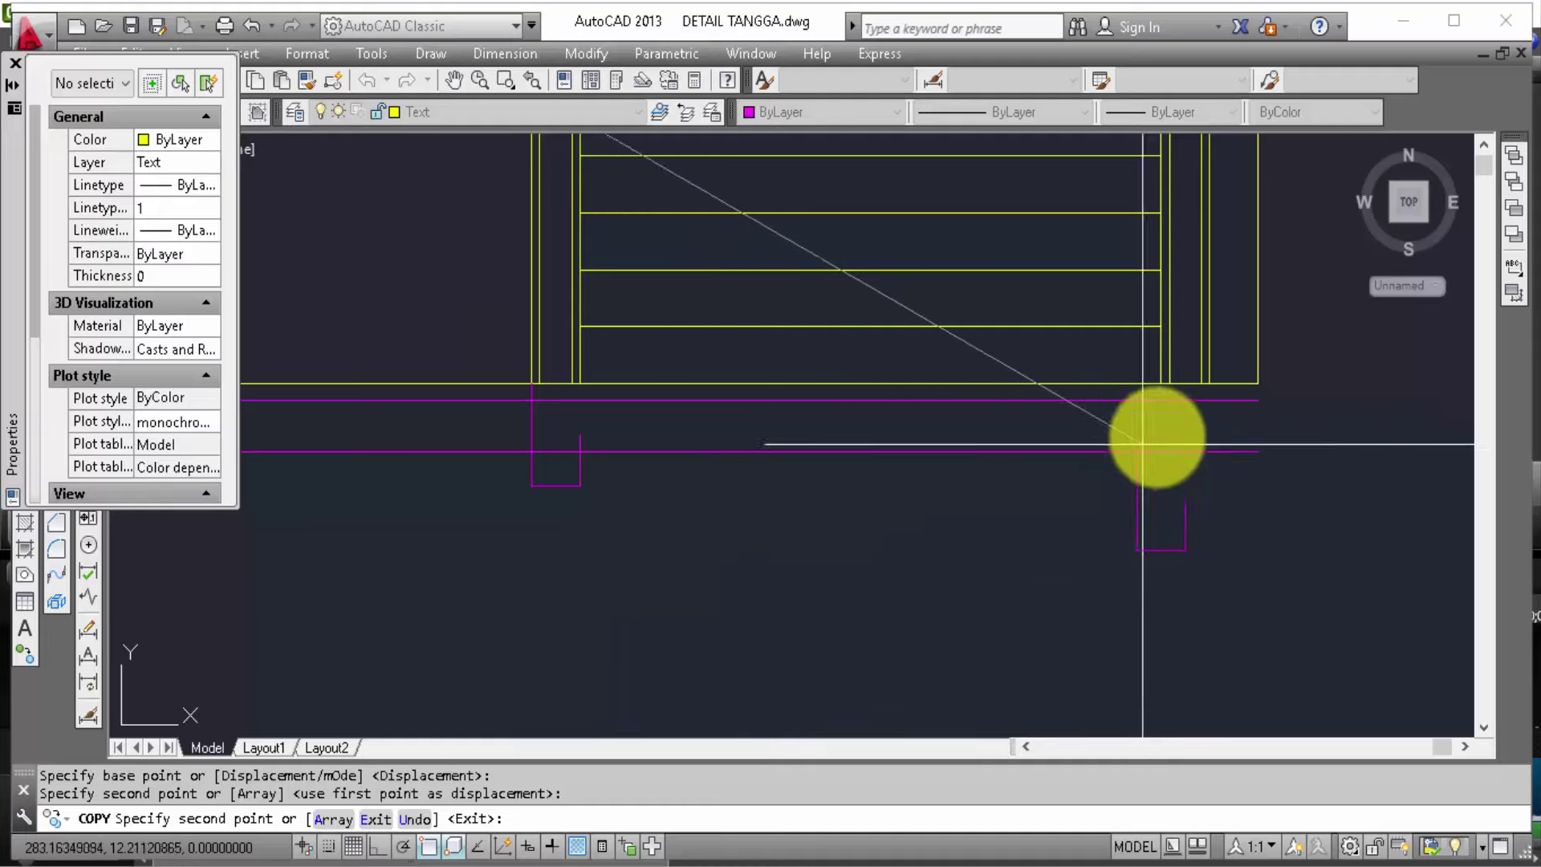
left_click(1165, 387)
key("Escape")
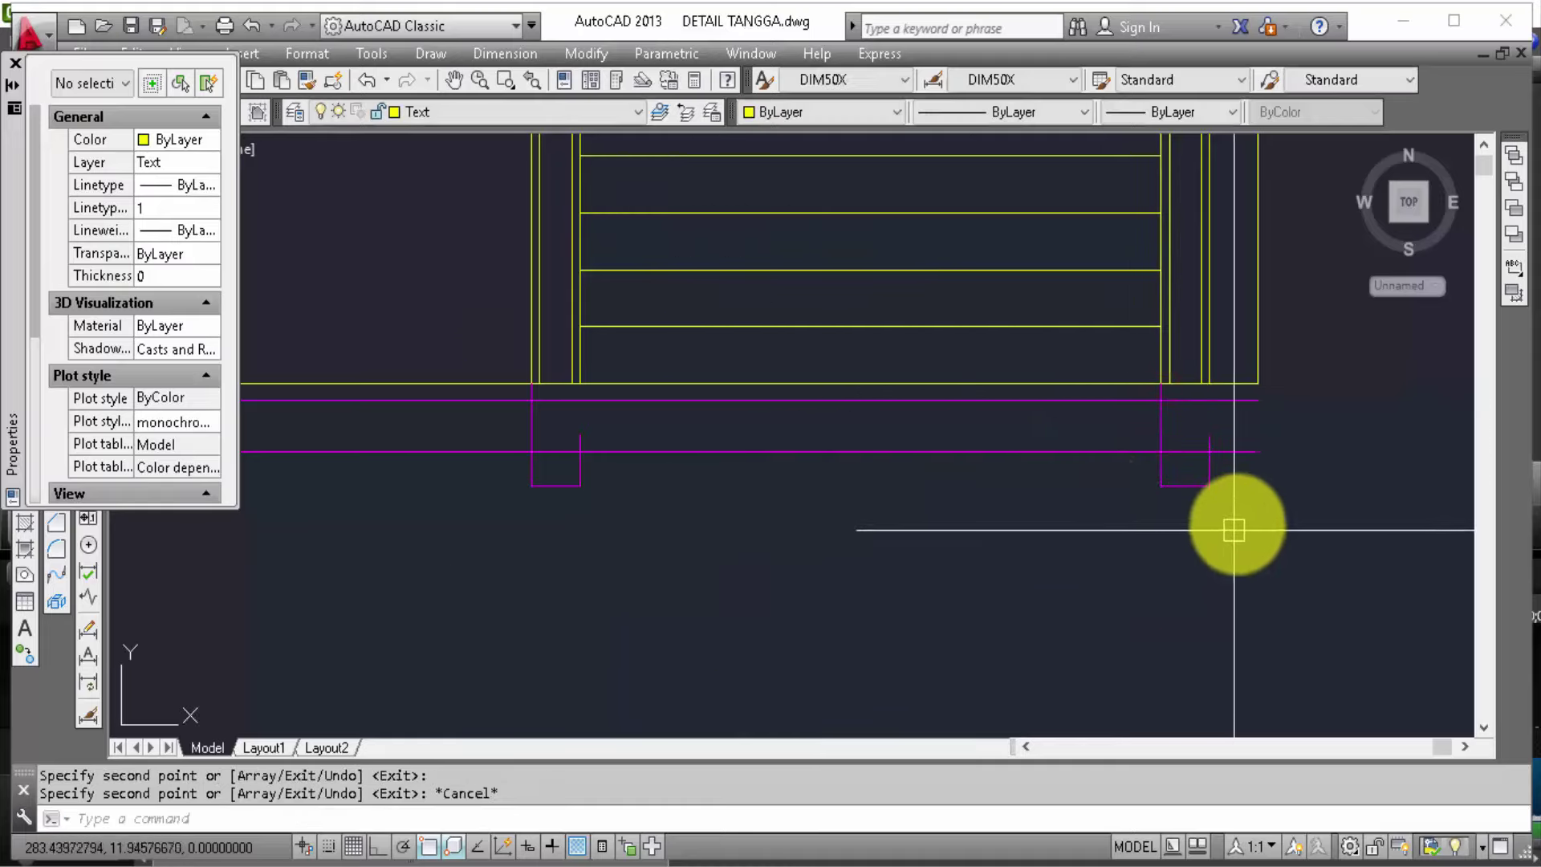
Step: Erase the misplaced beam-drop copy and the leftover short magenta lines
left_click(1233, 520)
left_click(1131, 475)
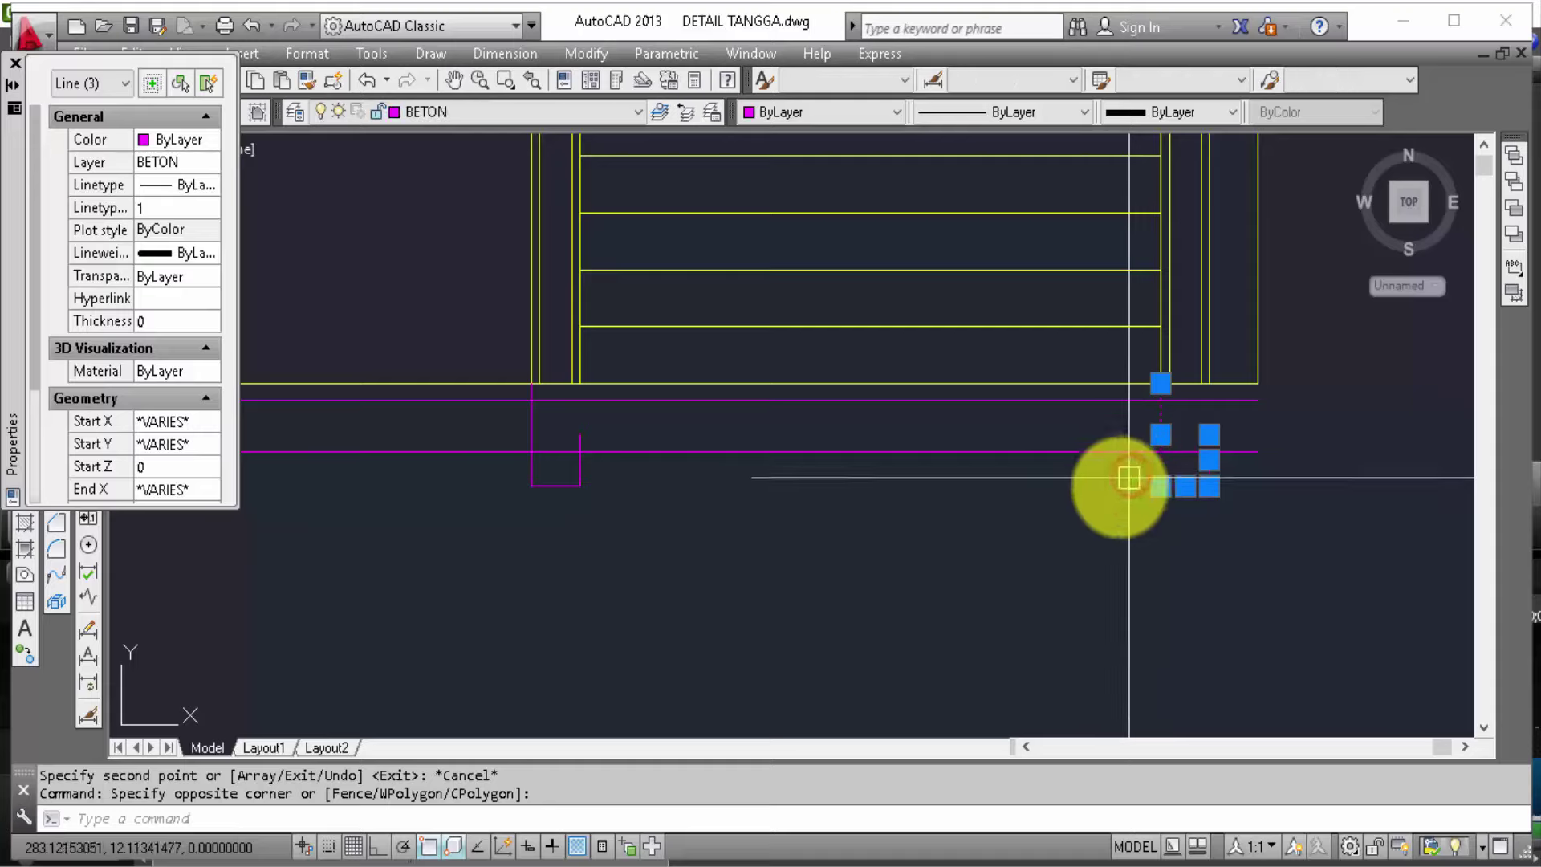
scroll(1122, 546, "down", 4)
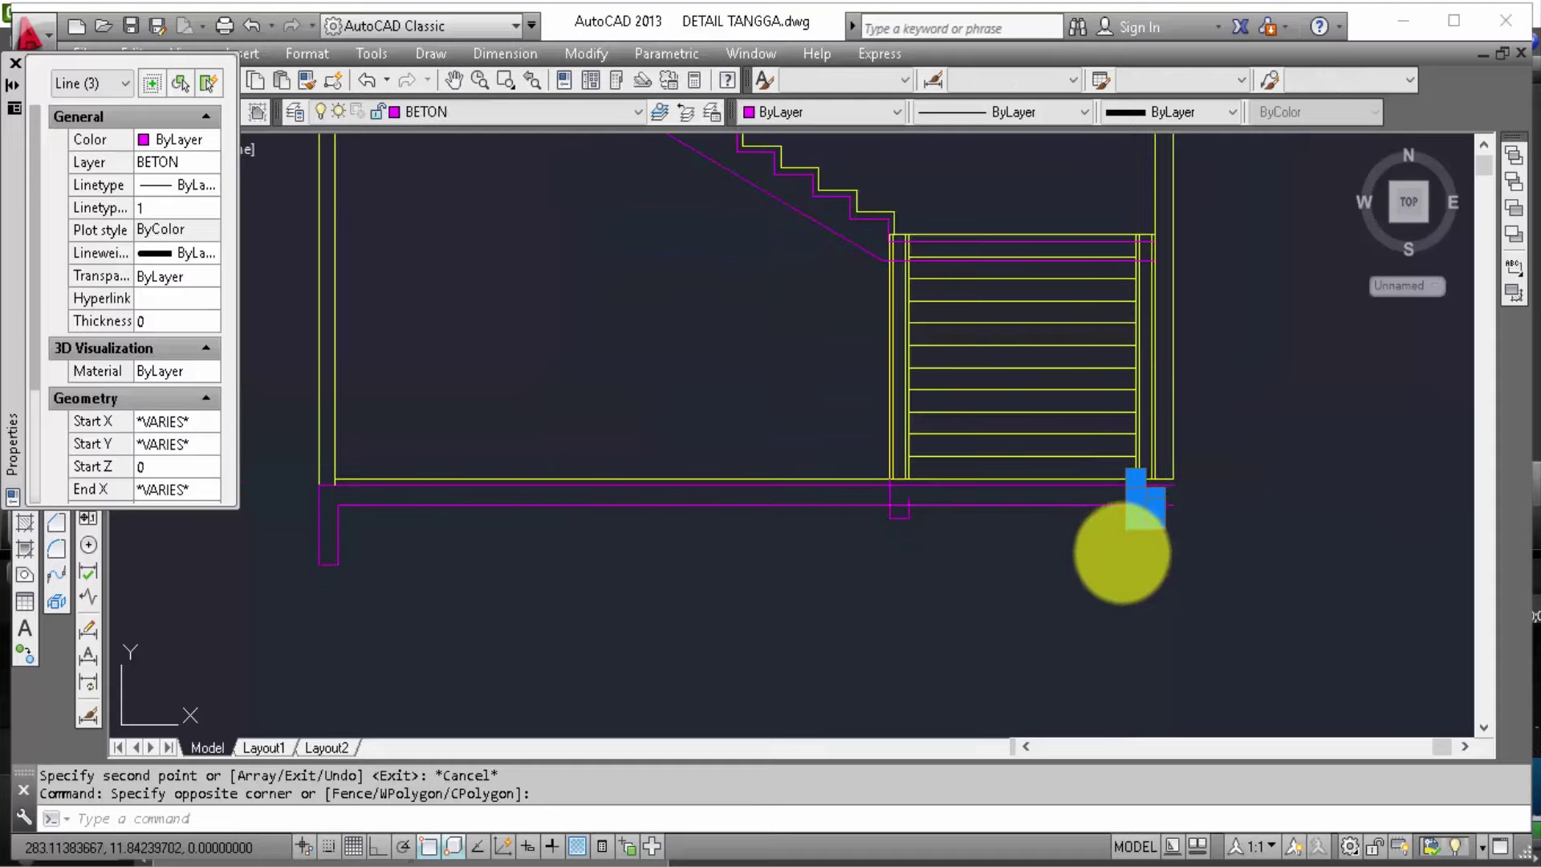
type("e")
key("Return")
scroll(916, 528, "up", 2)
scroll(927, 530, "up", 2)
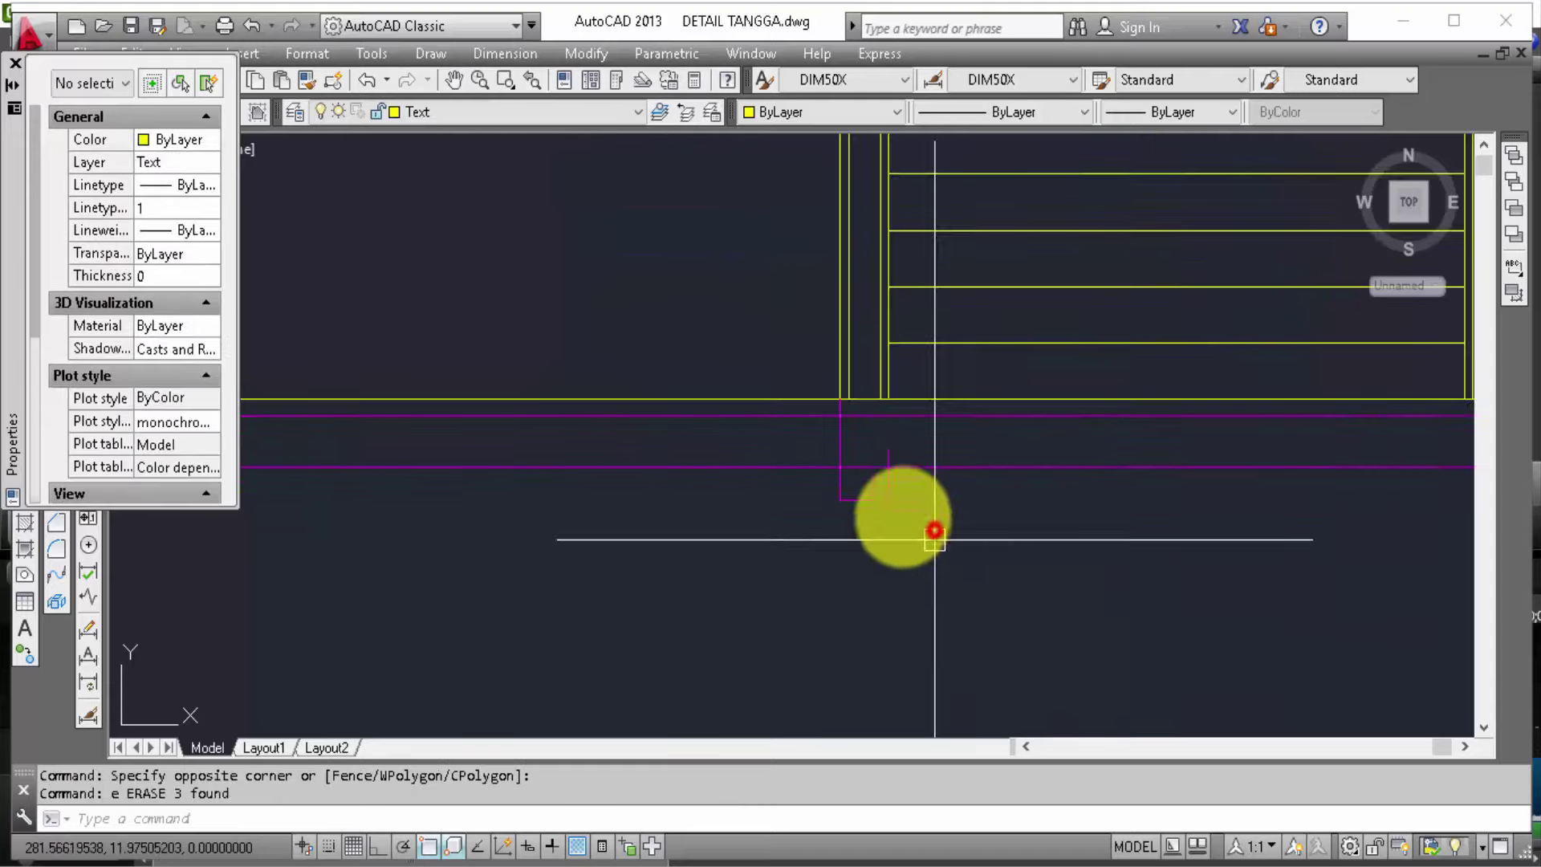
left_click(934, 539)
left_click(799, 496)
key("Delete")
Step: Copy the upper beam drop again onto the lower landing slab's edge
scroll(813, 543, "down", 2)
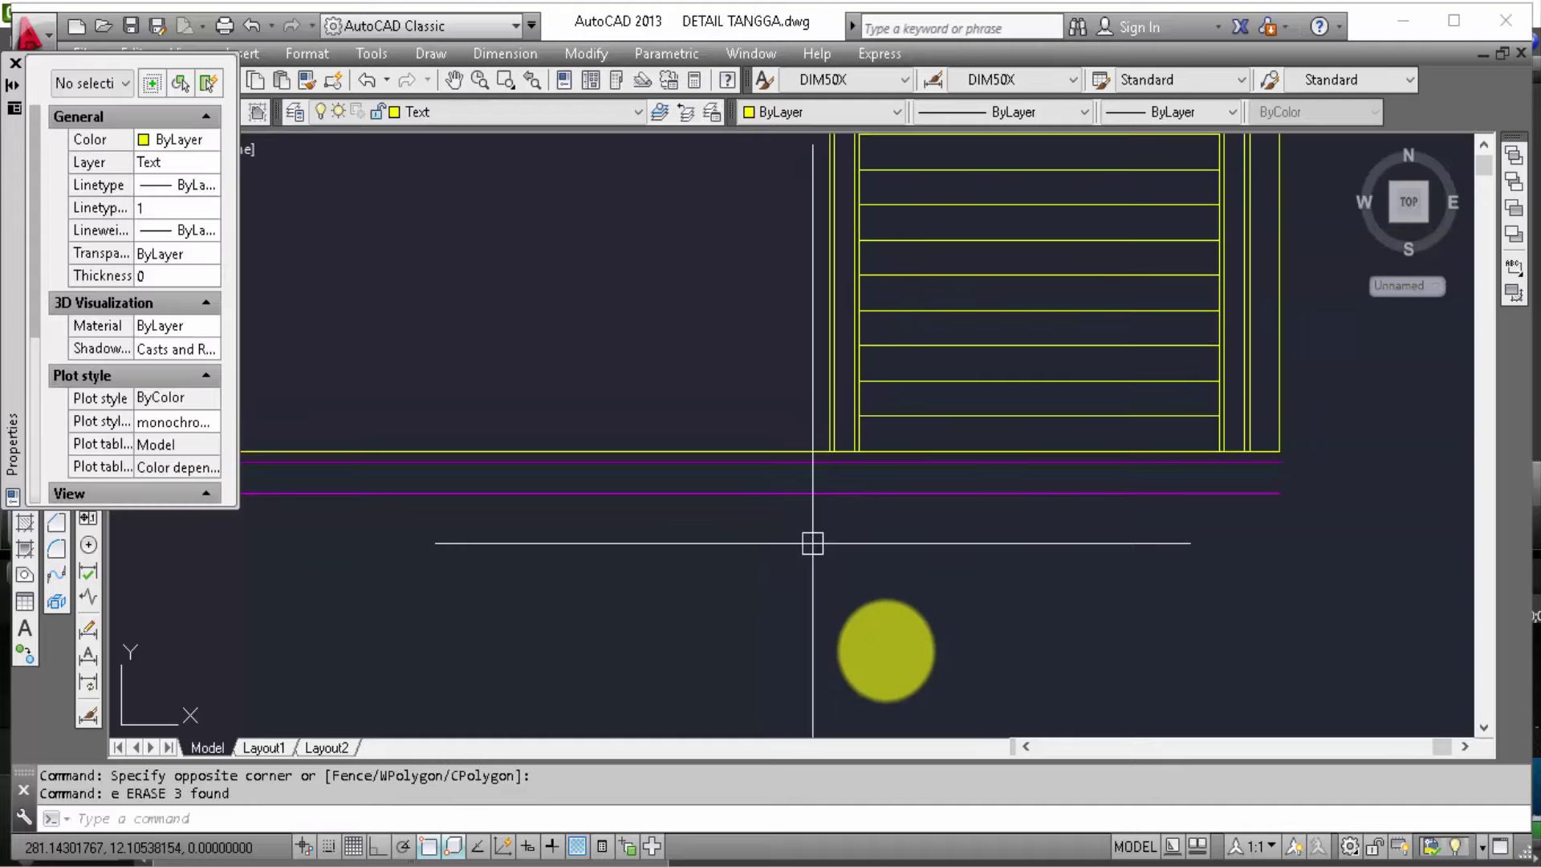
scroll(908, 658, "down", 2)
scroll(1004, 638, "down", 2)
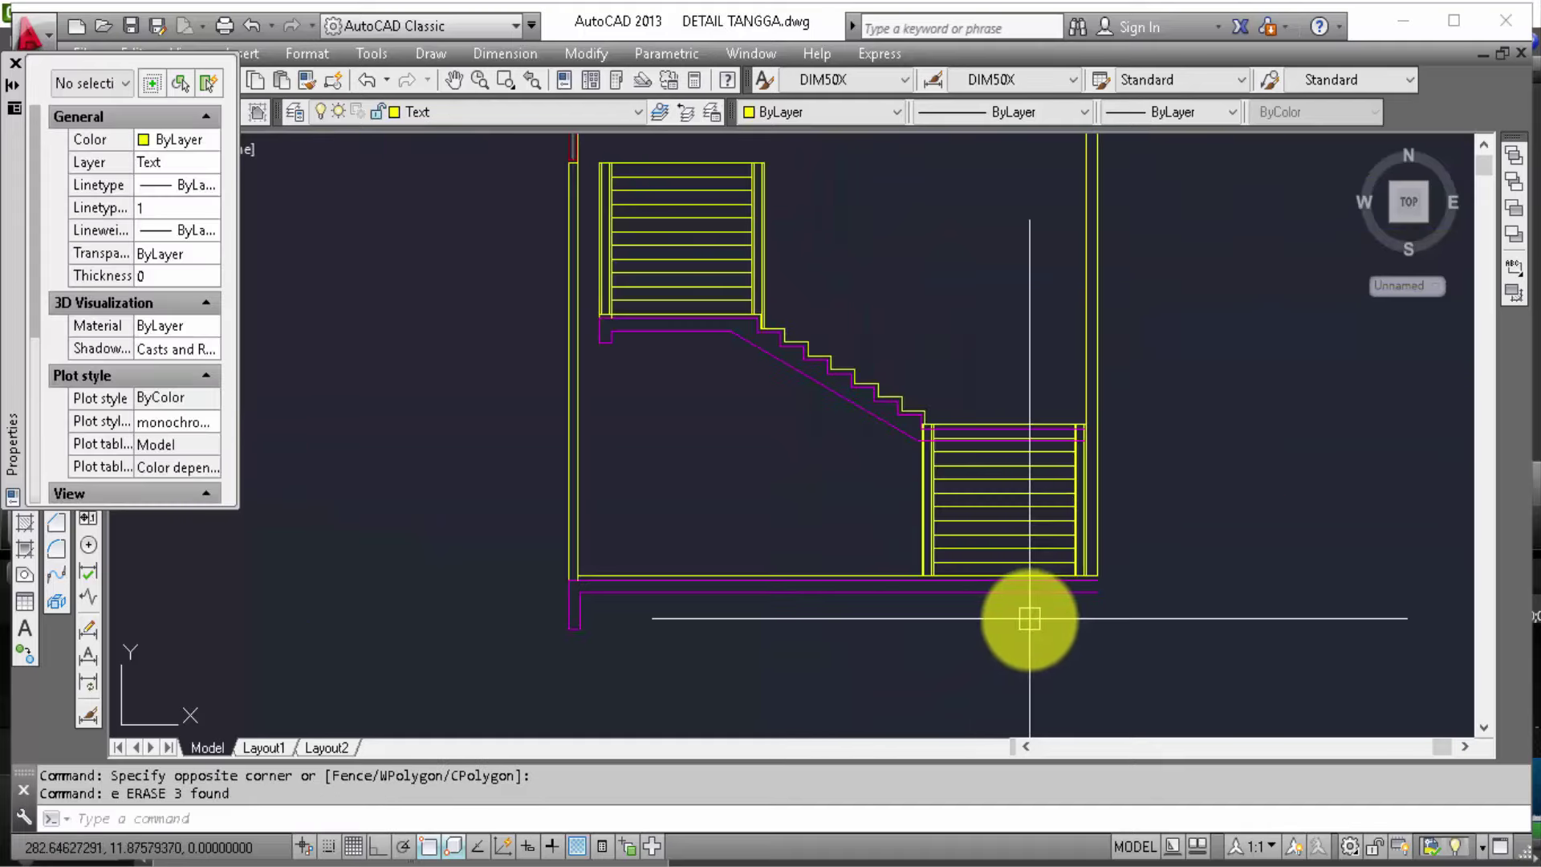
scroll(594, 354, "up", 3)
scroll(610, 357, "up", 3)
left_click(654, 367)
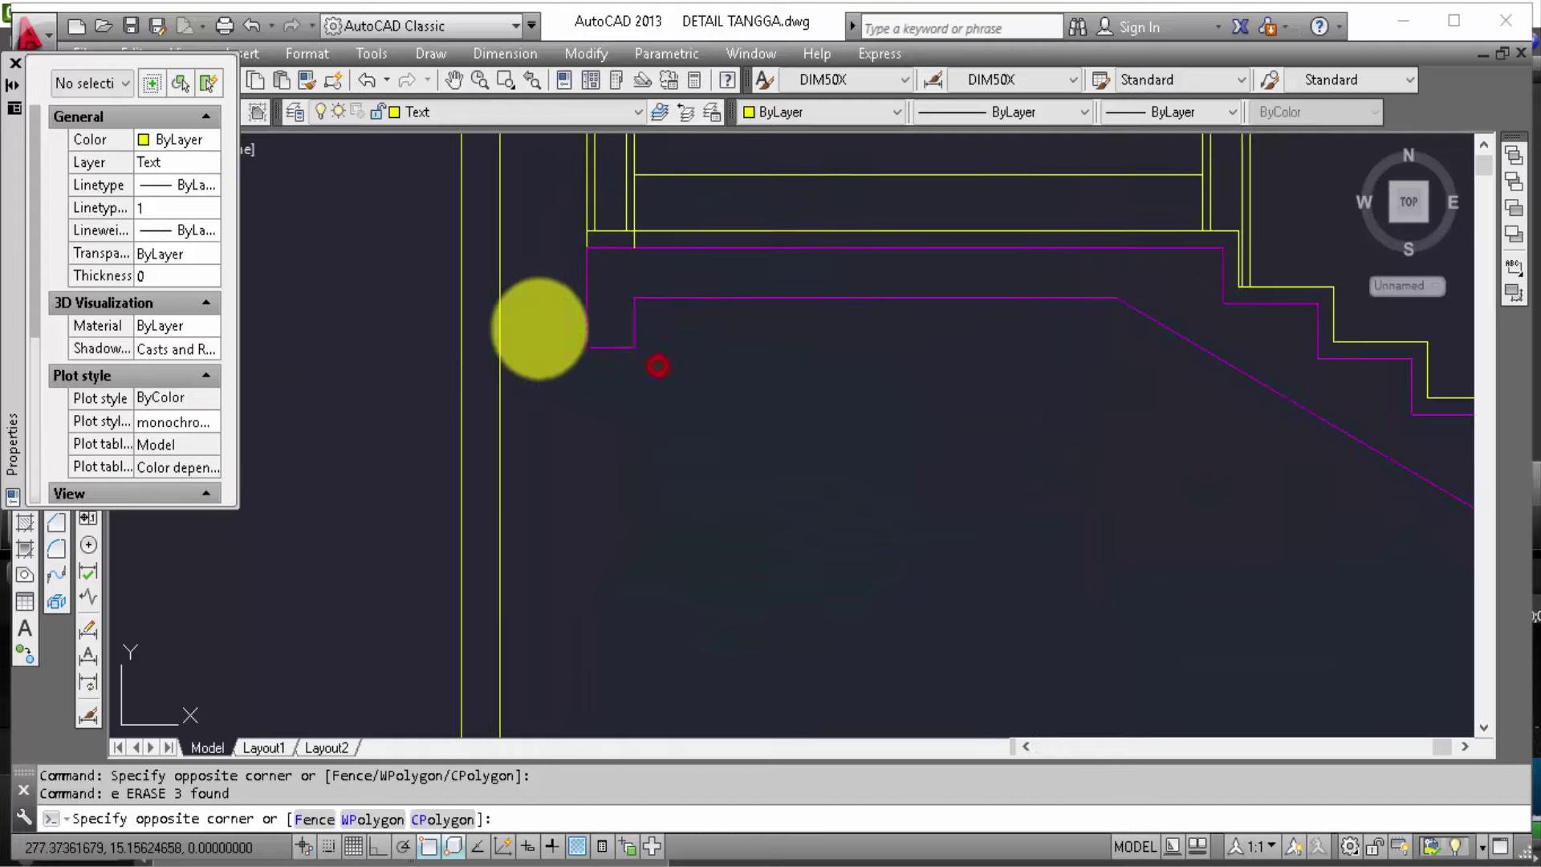
left_click(538, 327)
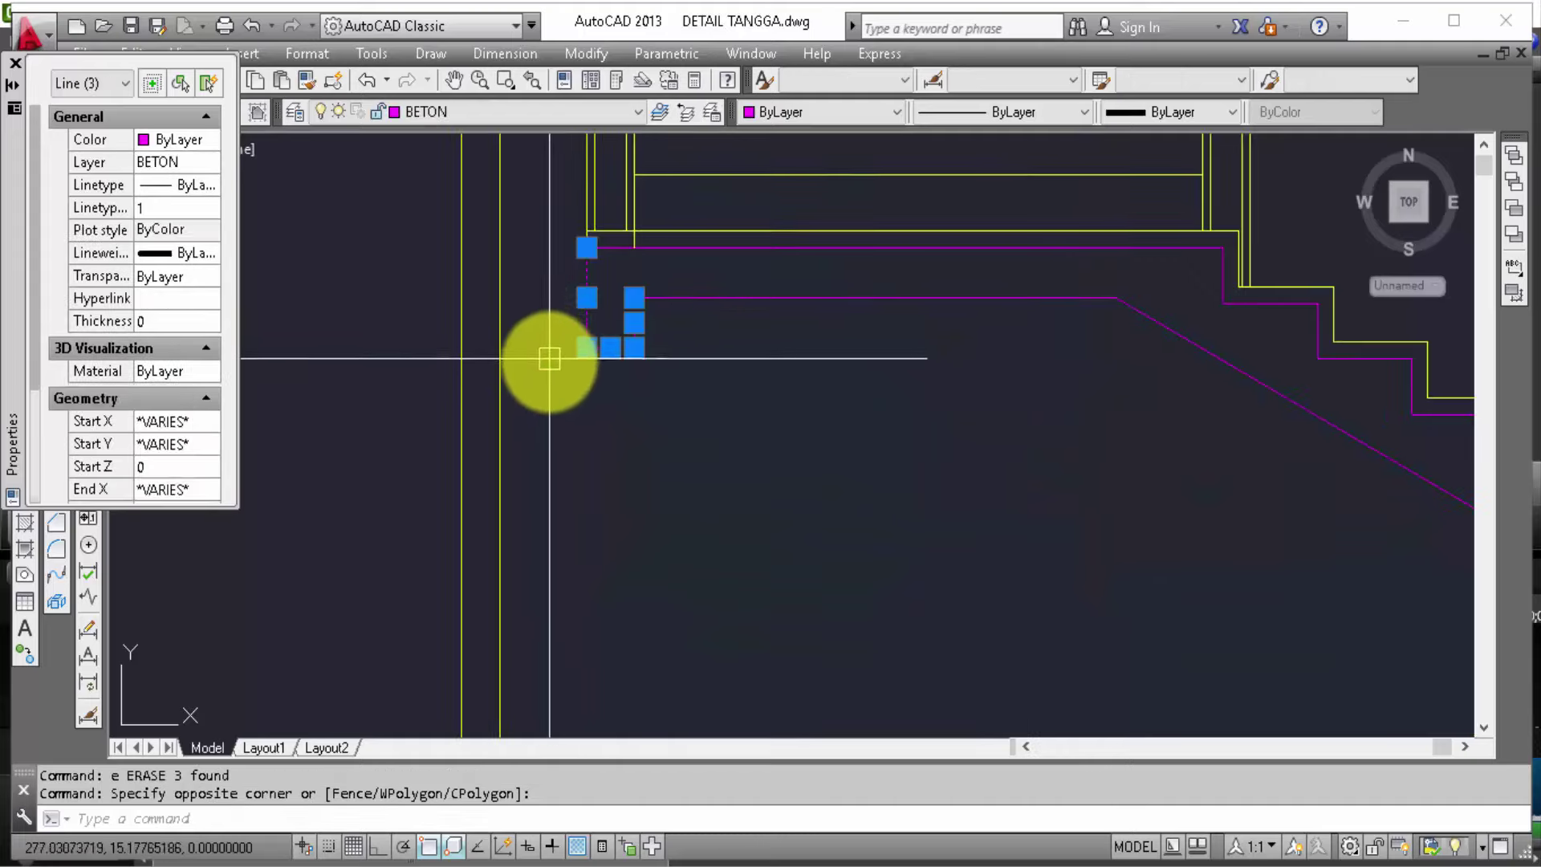
type("co")
key("Return")
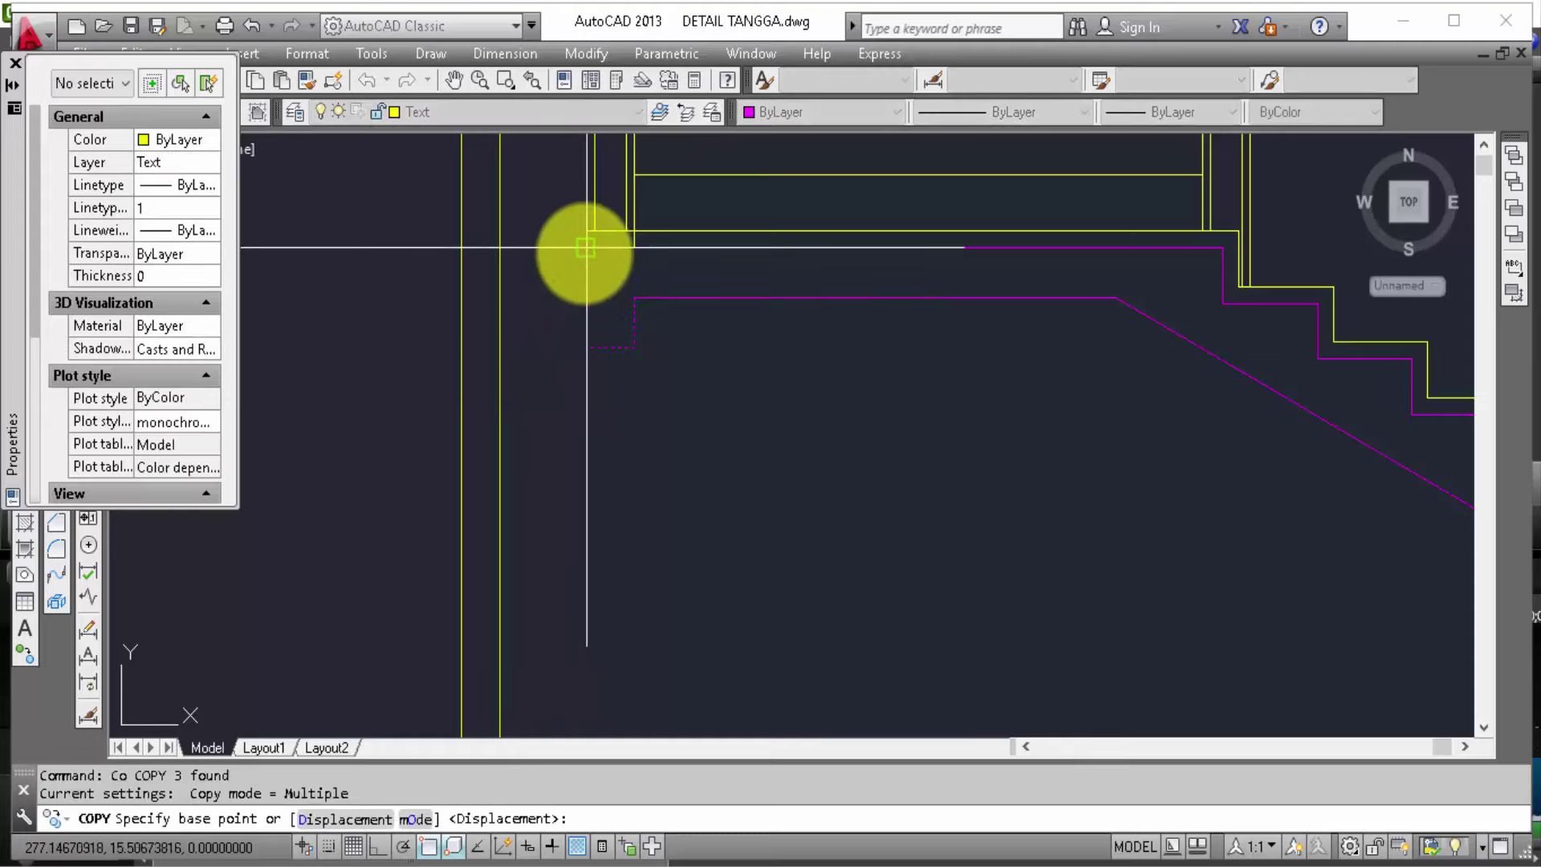
left_click(585, 250)
scroll(791, 385, "down", 3)
scroll(977, 523, "up", 2)
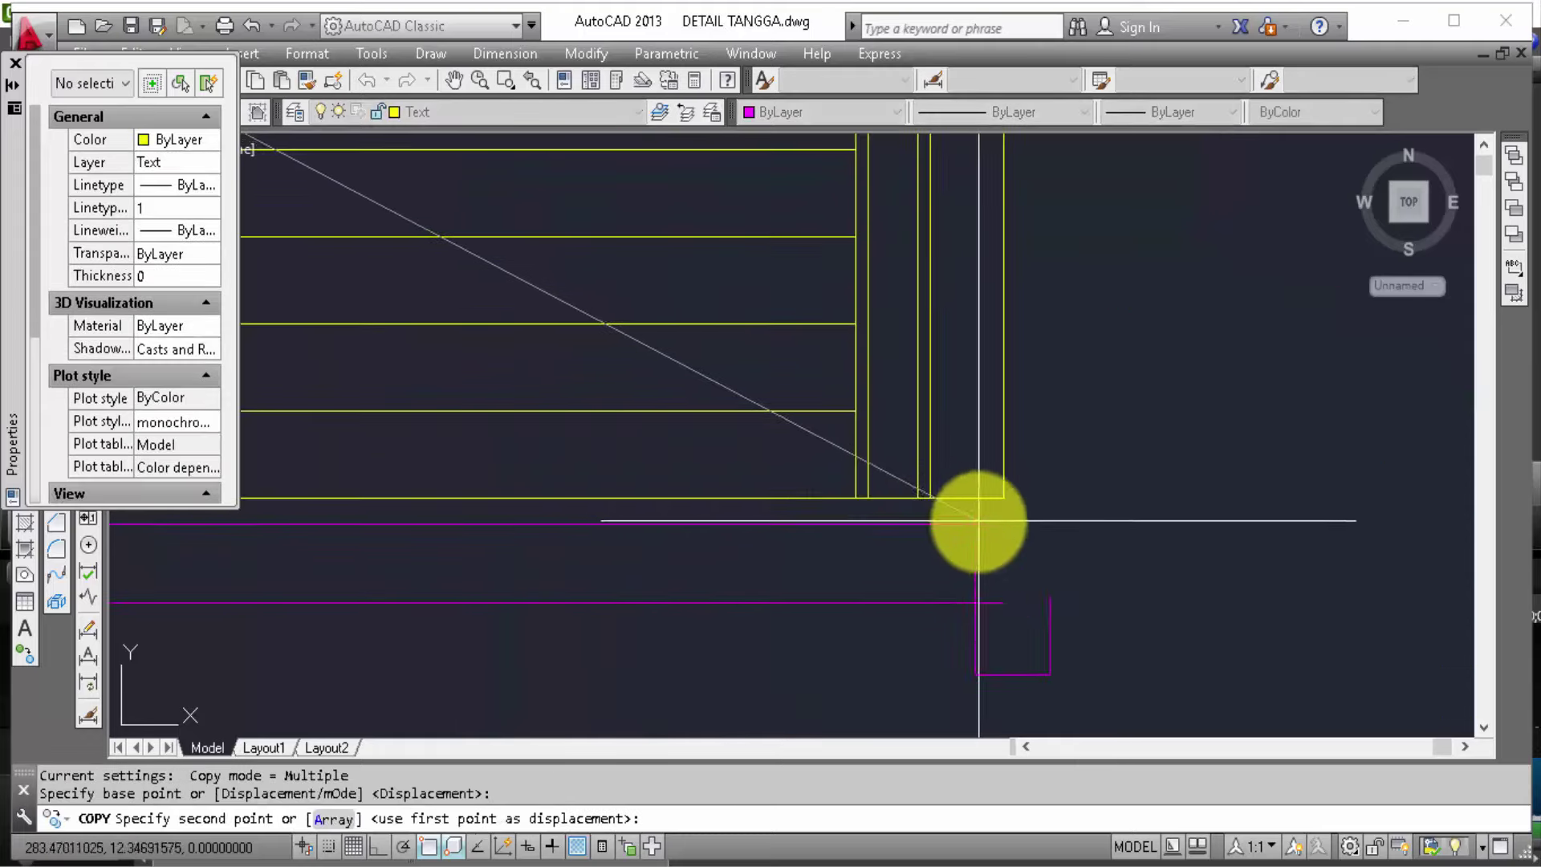
scroll(929, 499, "up", 2)
left_click(934, 499)
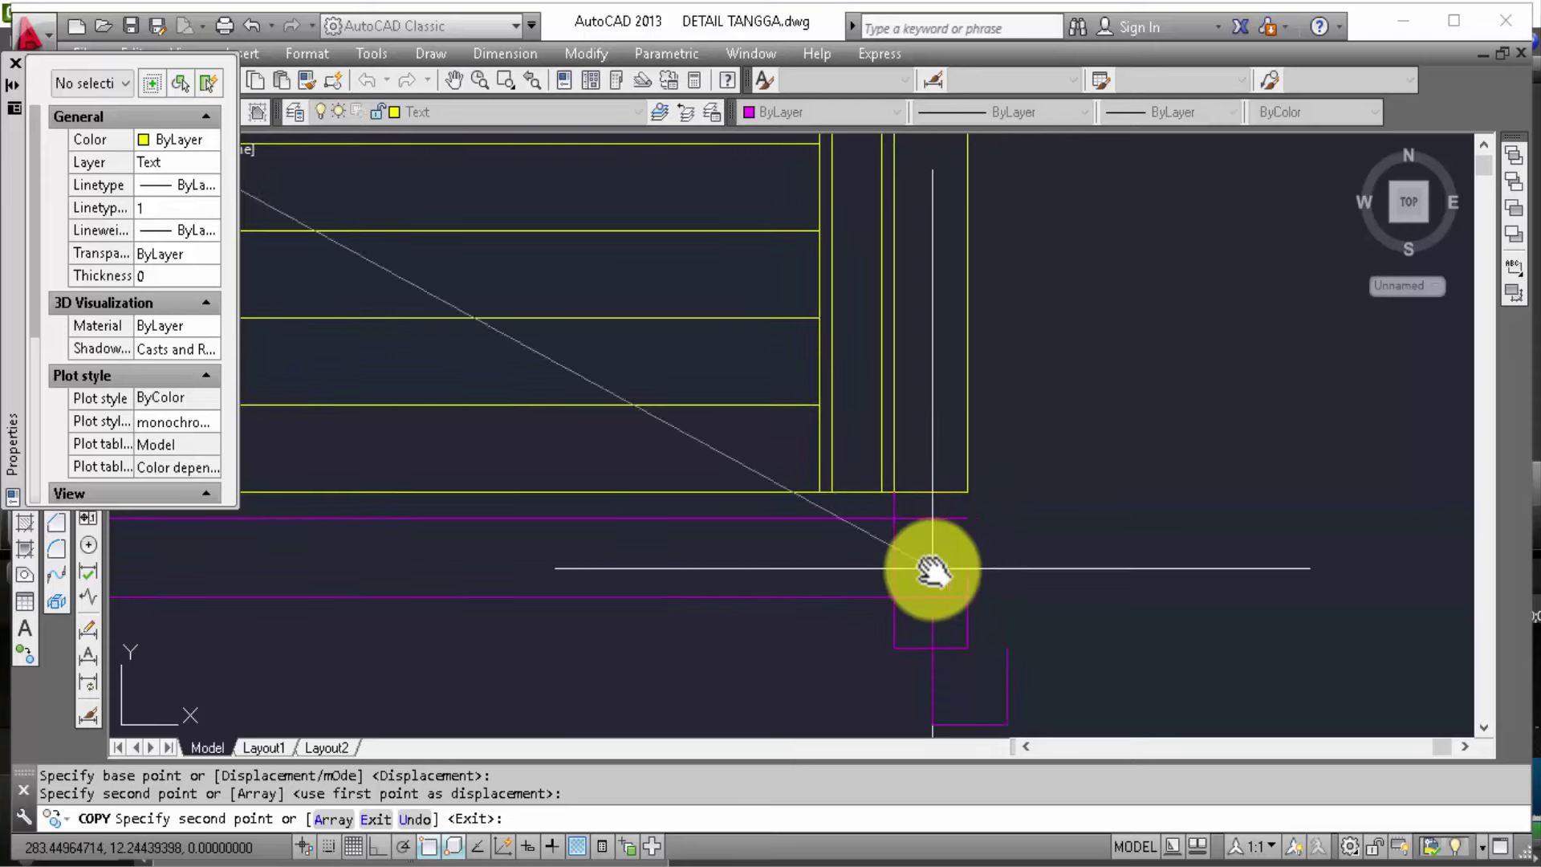
key("Escape")
key("Return")
key("Return")
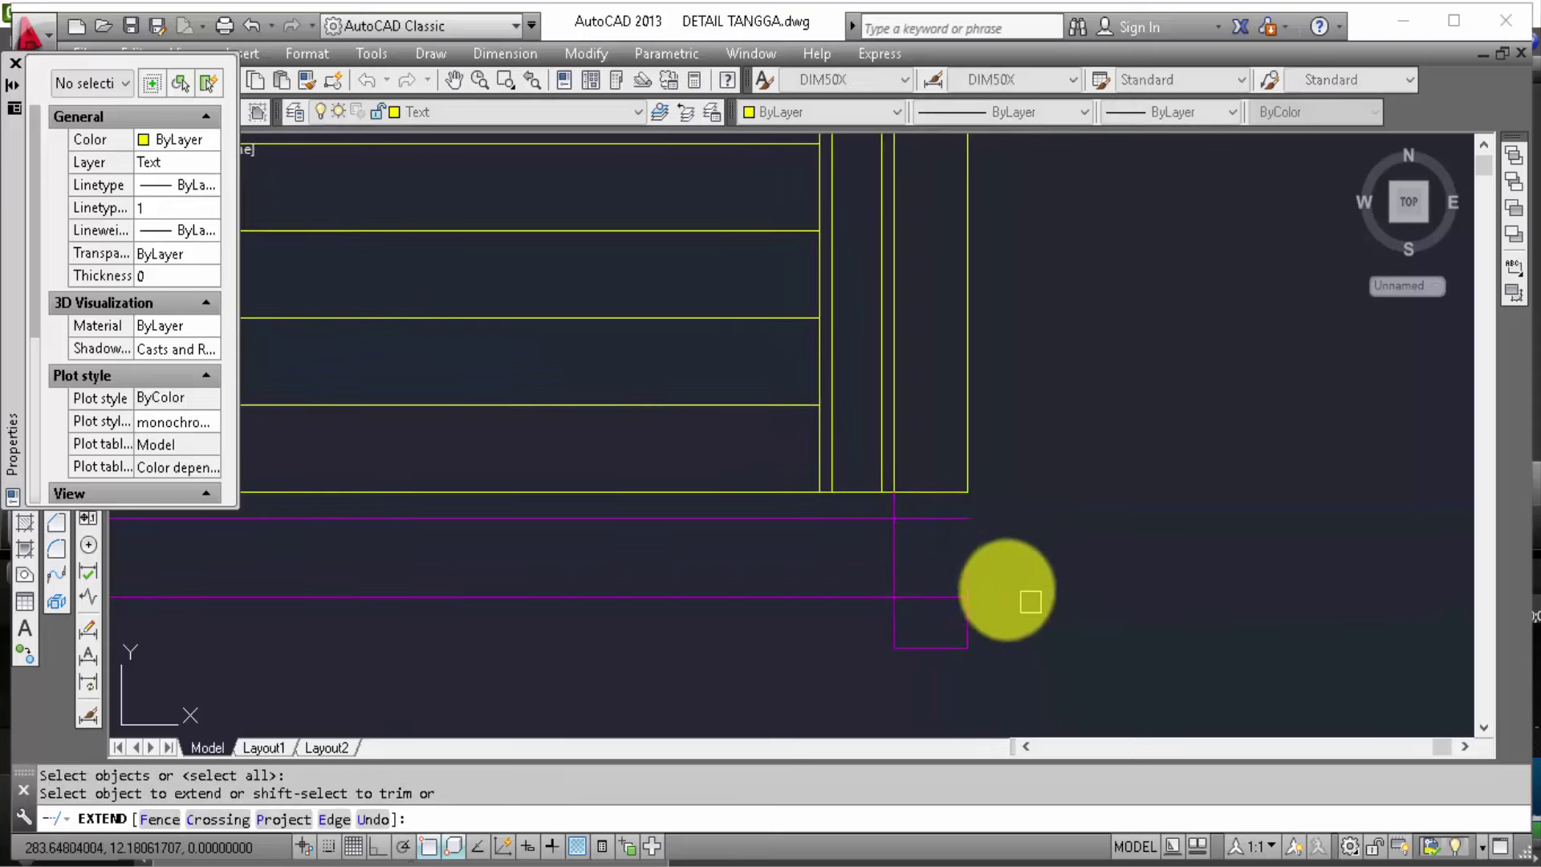
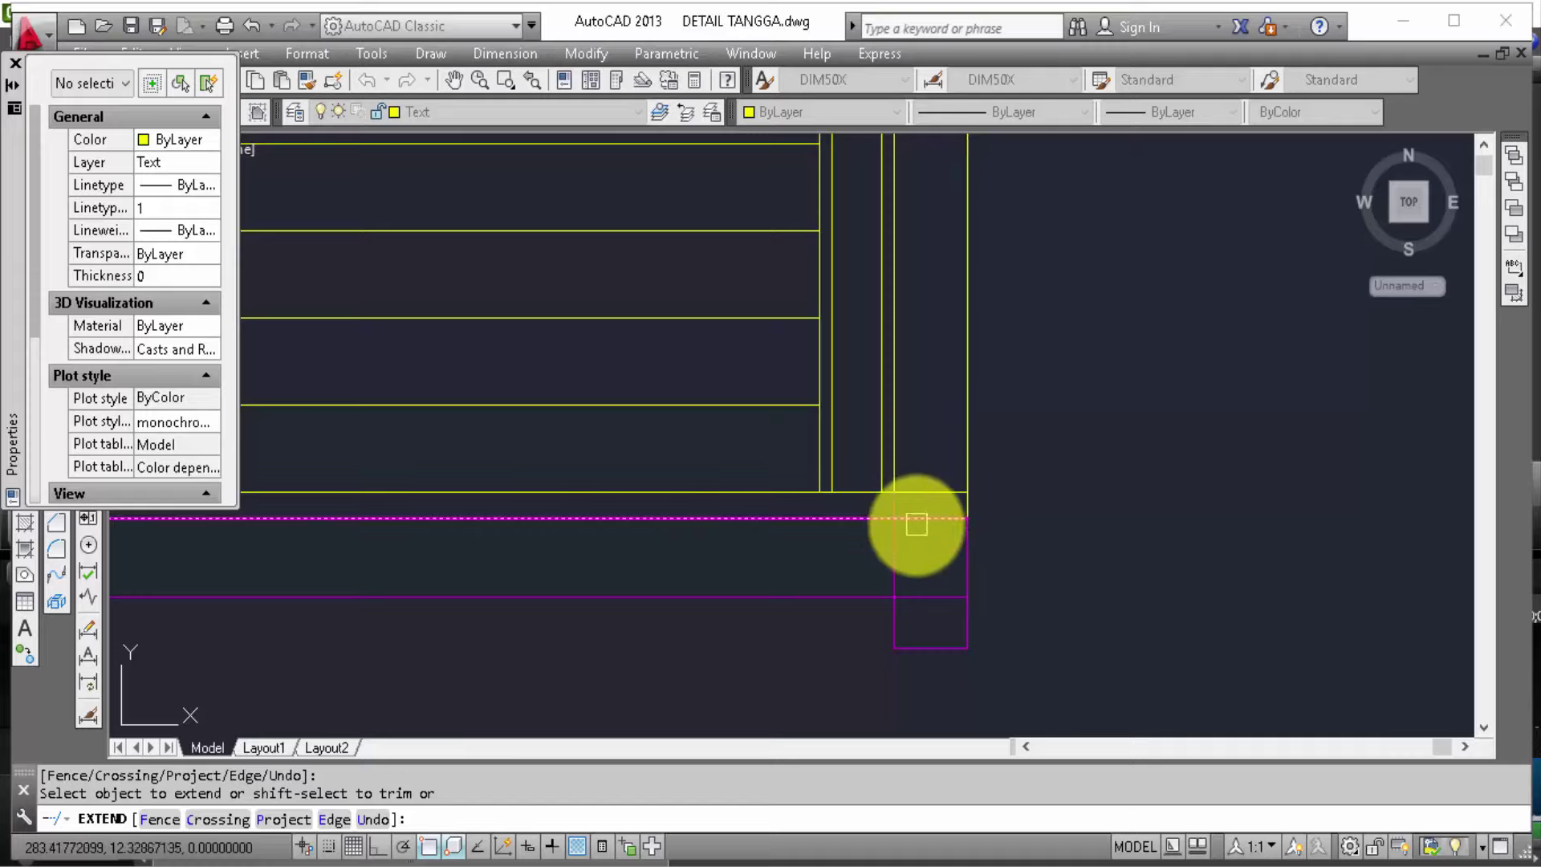
Step: Trim the stray magenta slab line at the lower landing corner with TR
key("Escape")
type("tr")
key("Return")
key("Return")
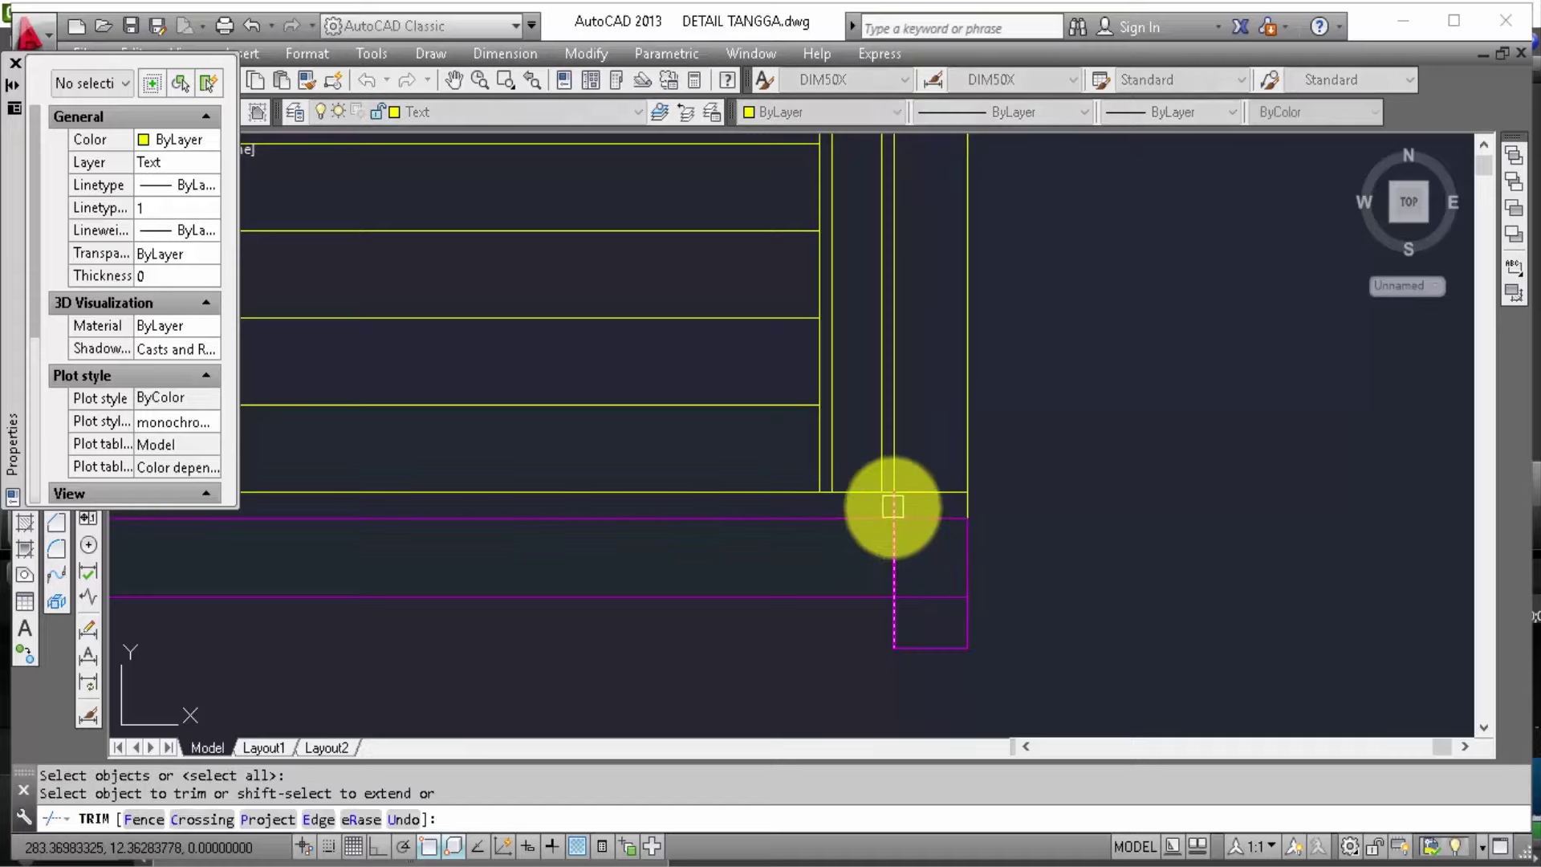
scroll(931, 586, "down", 1)
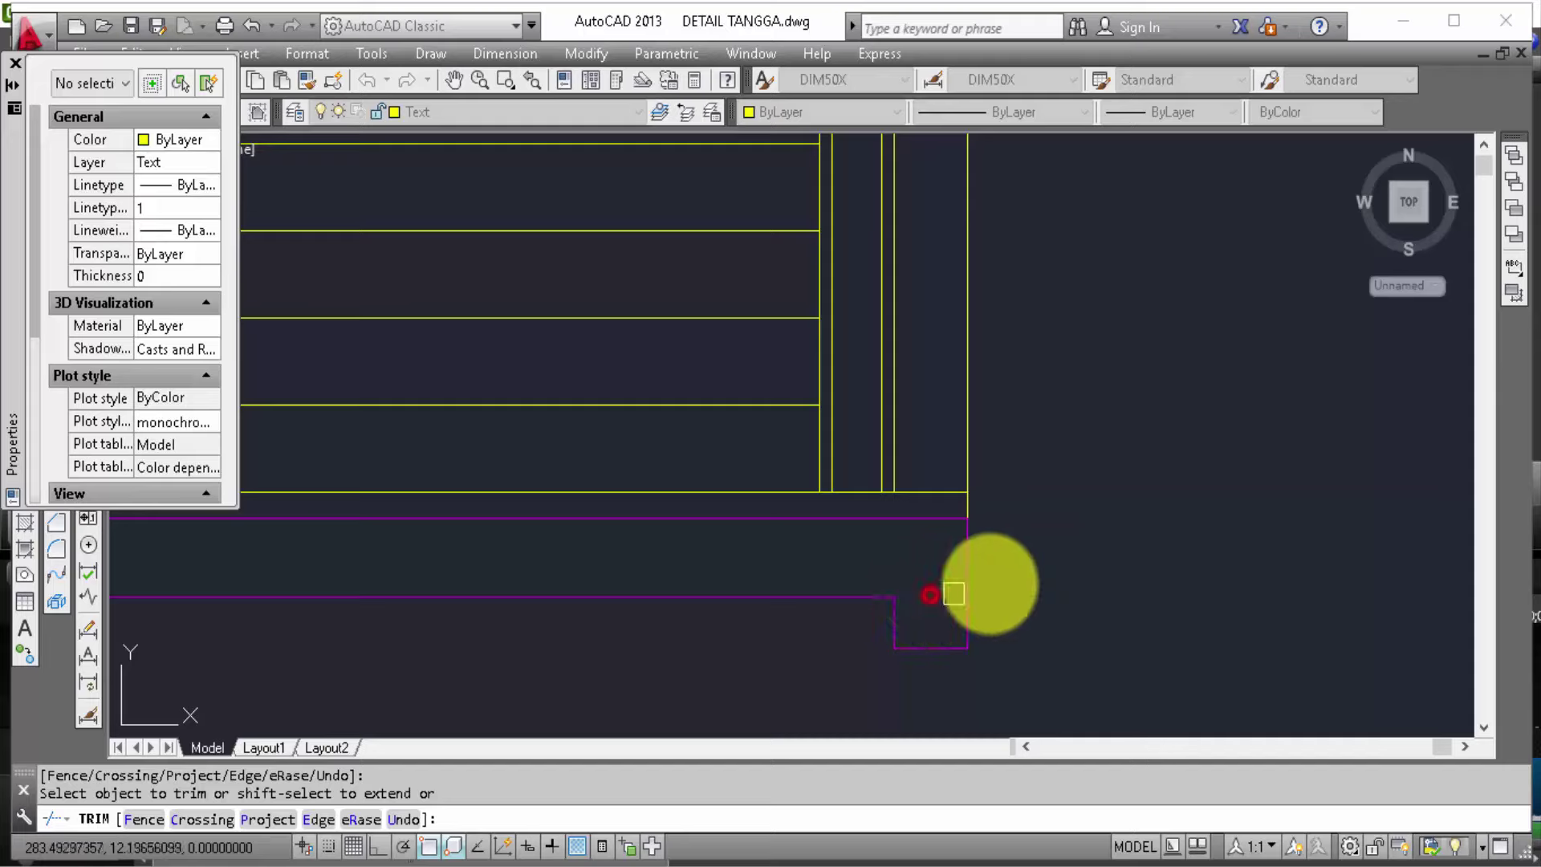
scroll(1044, 561, "down", 4)
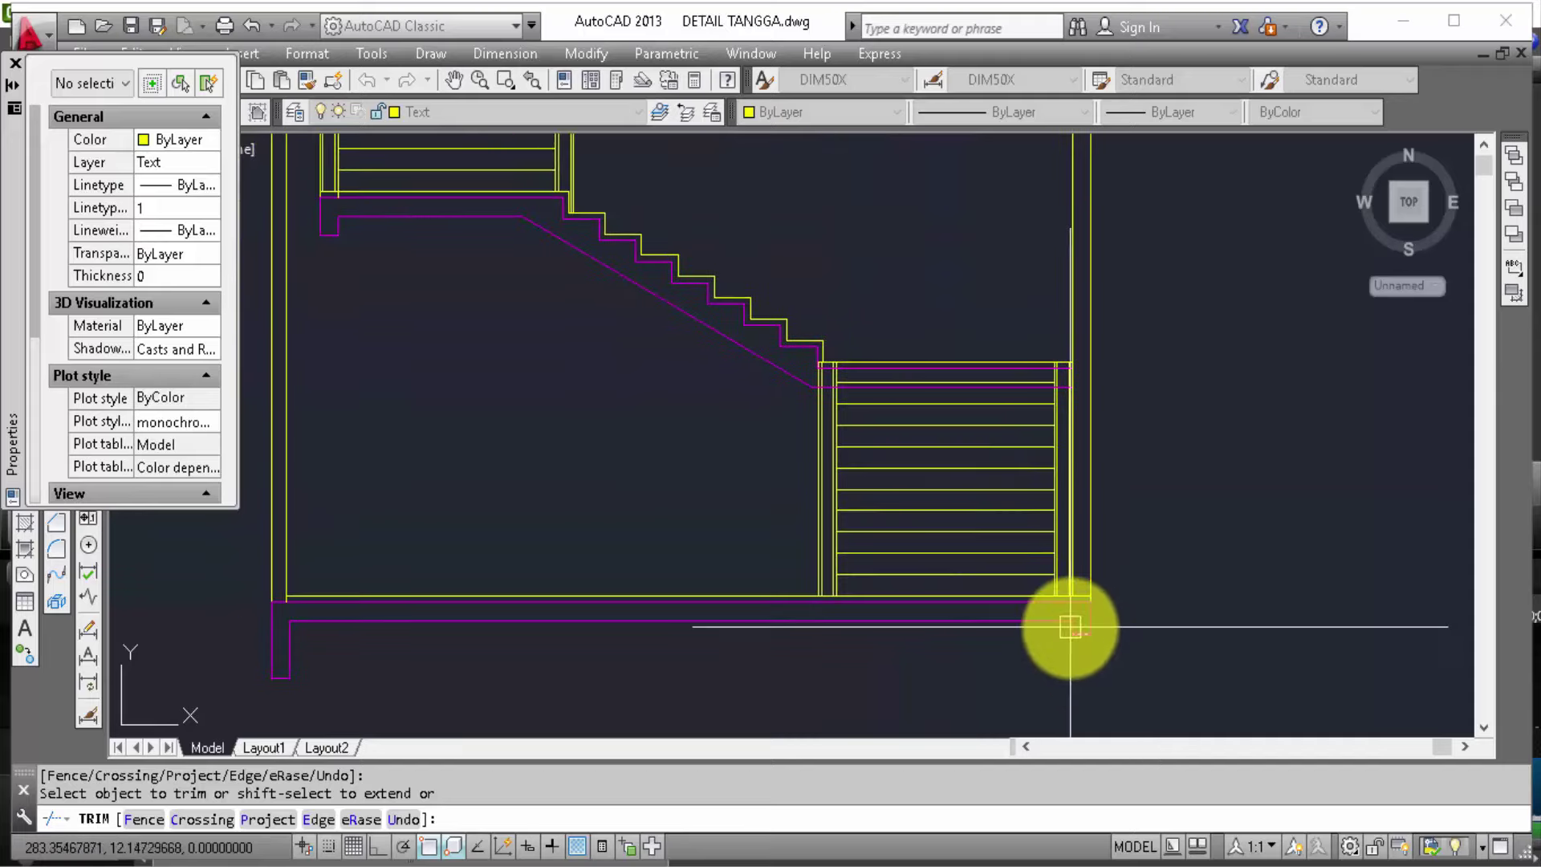
key("Escape")
Step: Extend the slab outline lines with EX to close the landing corner
scroll(1072, 634, "up", 2)
scroll(1076, 646, "up", 2)
type("ex")
key("Return")
key("Return")
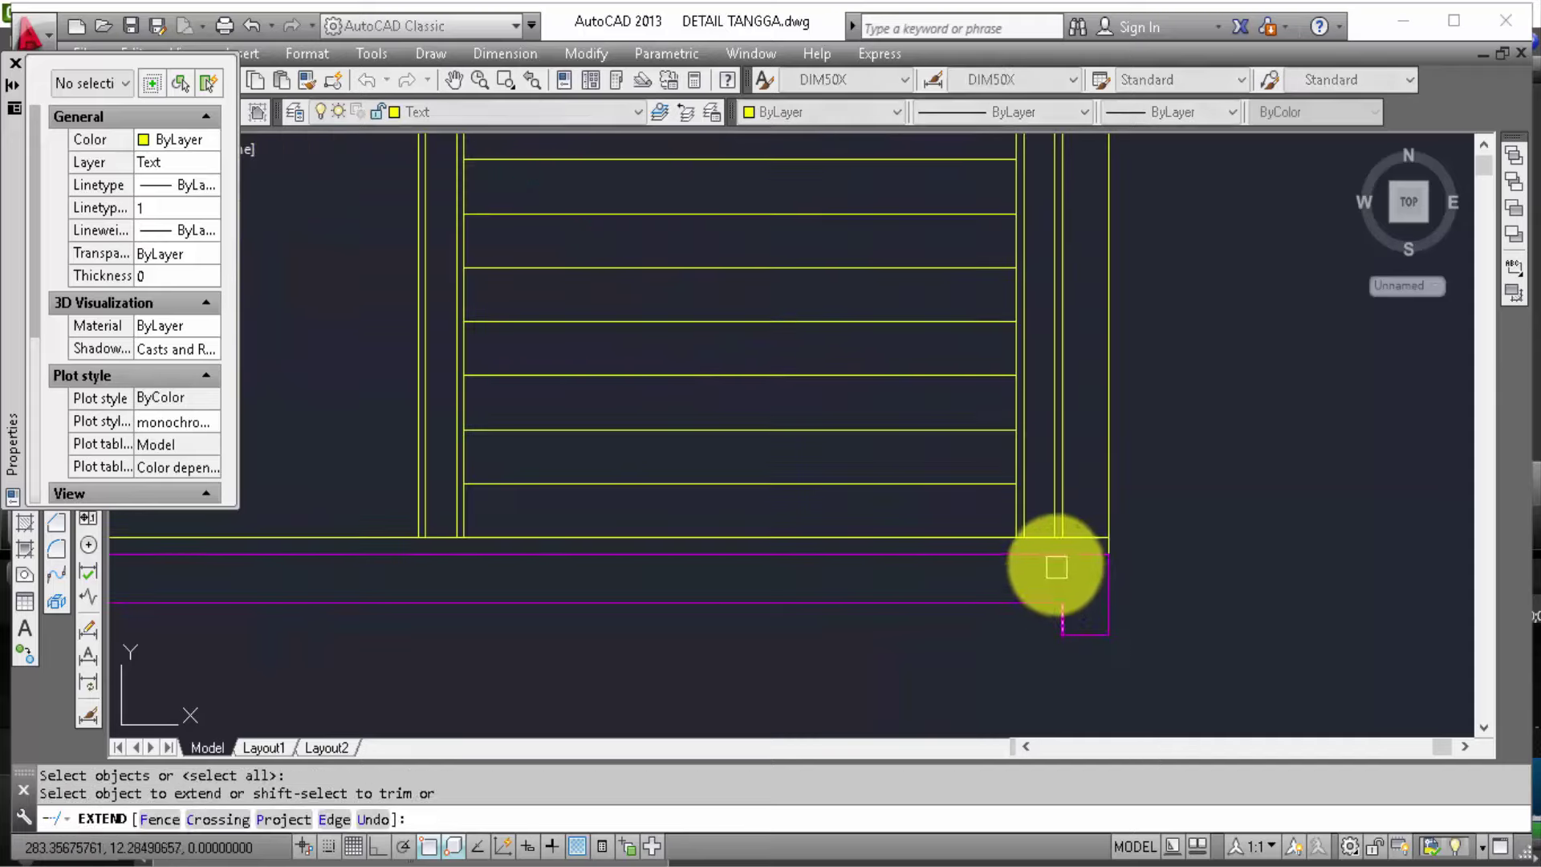
scroll(1056, 561, "up", 2)
scroll(1060, 520, "down", 5)
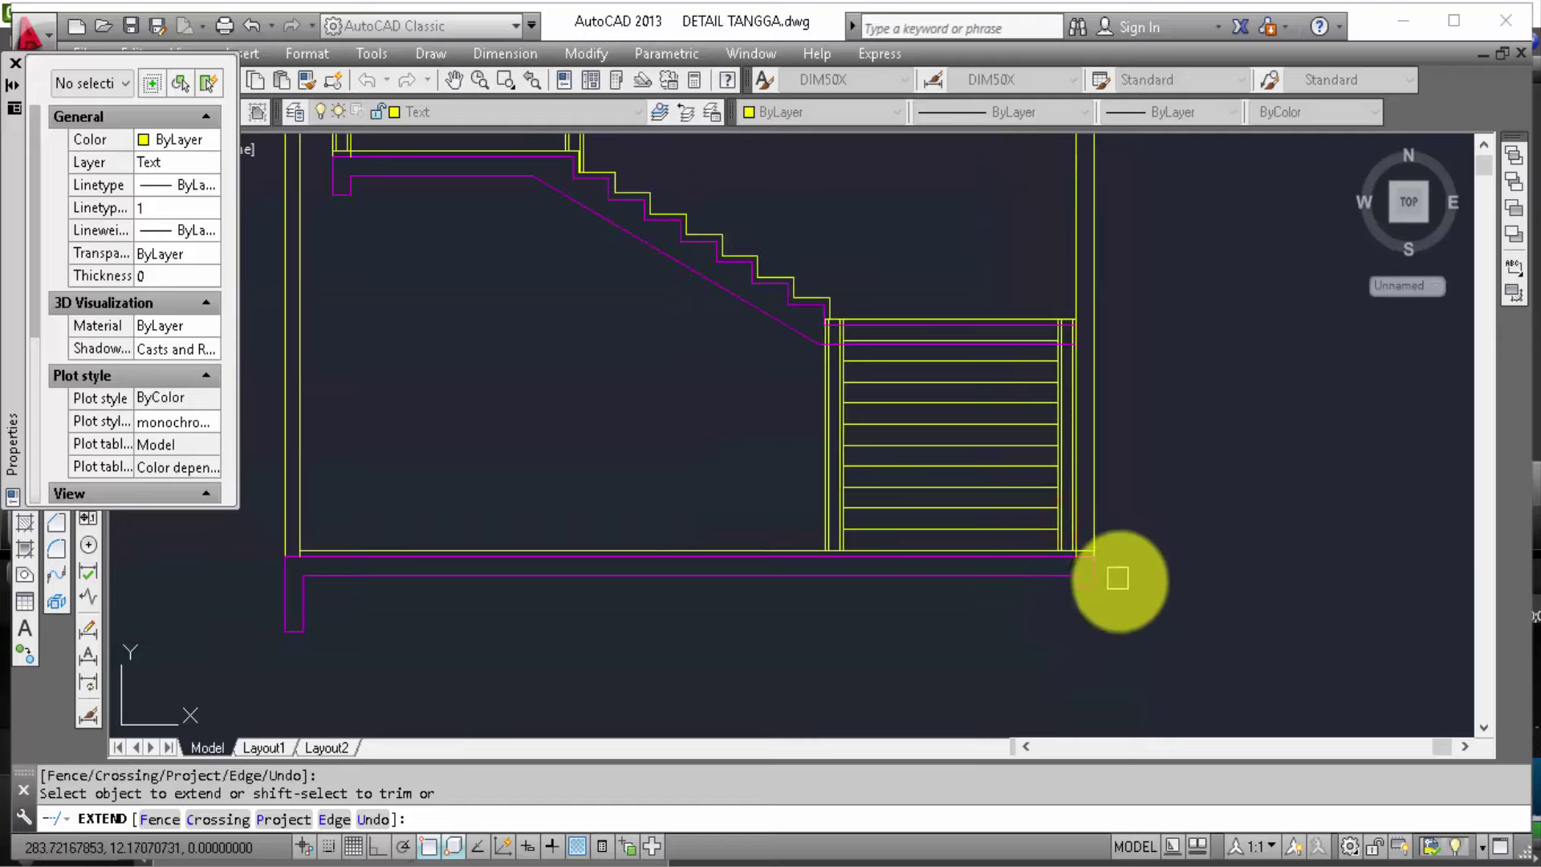
key("Escape")
Step: Use Match Properties with the green wall line as the source
scroll(1095, 414, "up", 2)
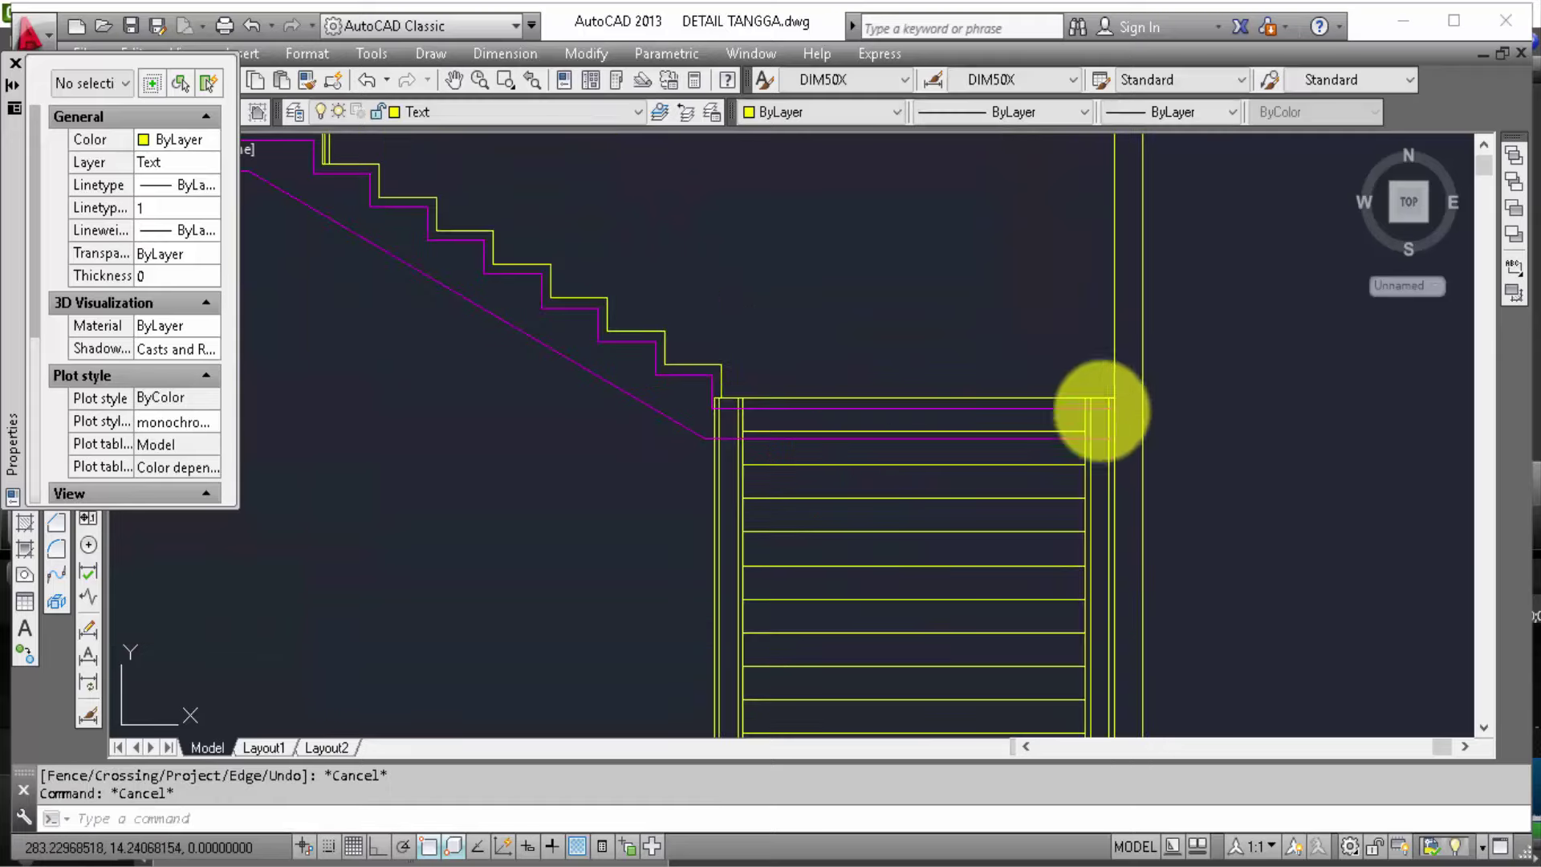
scroll(1233, 455, "up", 1)
scroll(1233, 472, "down", 4)
scroll(1194, 504, "down", 1)
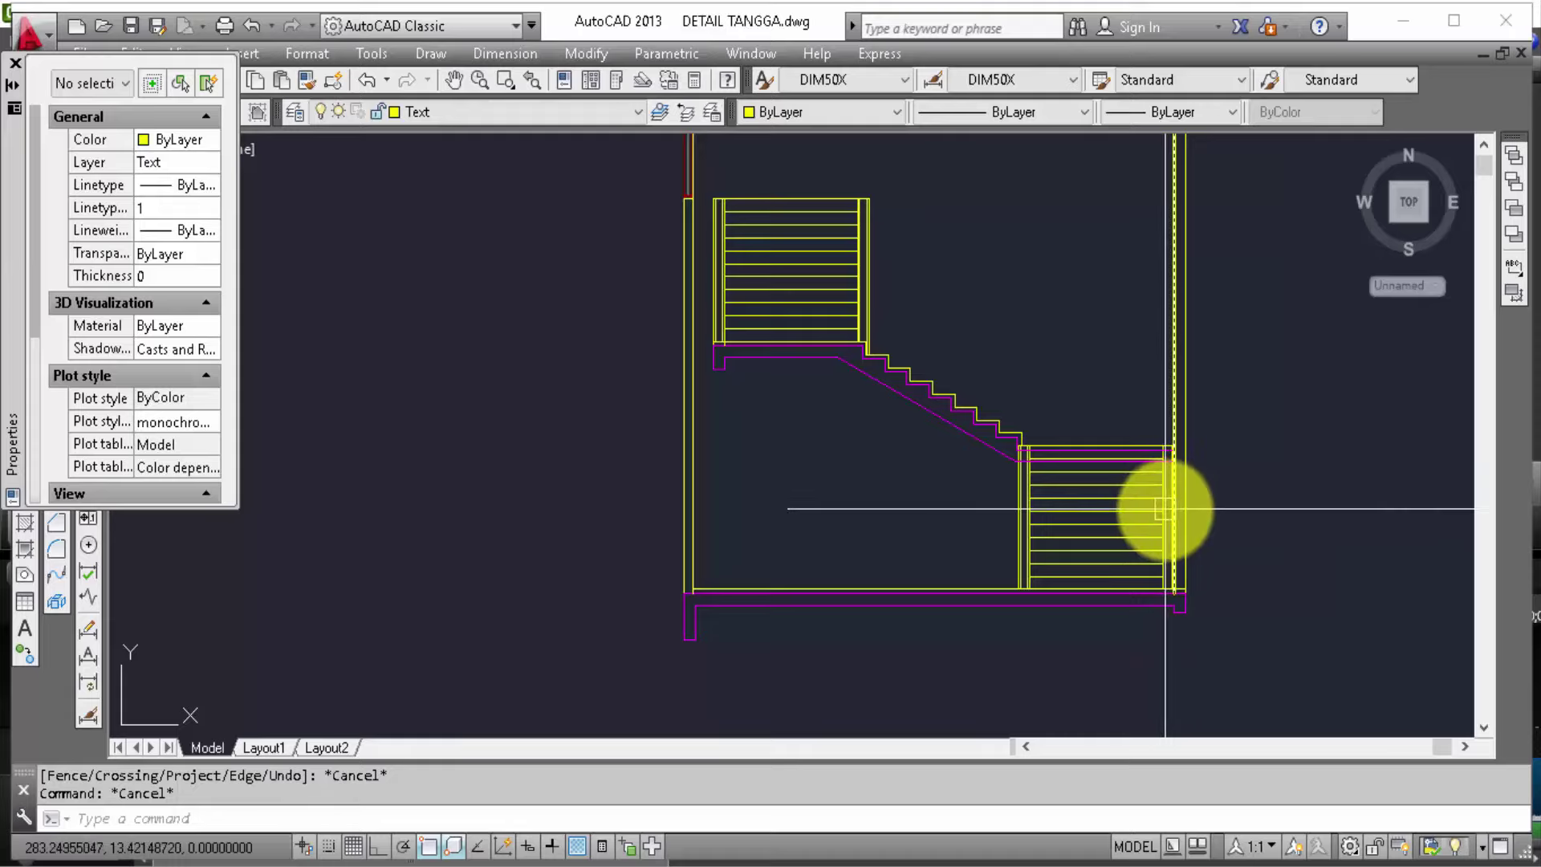
scroll(888, 472, "down", 1)
scroll(798, 522, "up", 1)
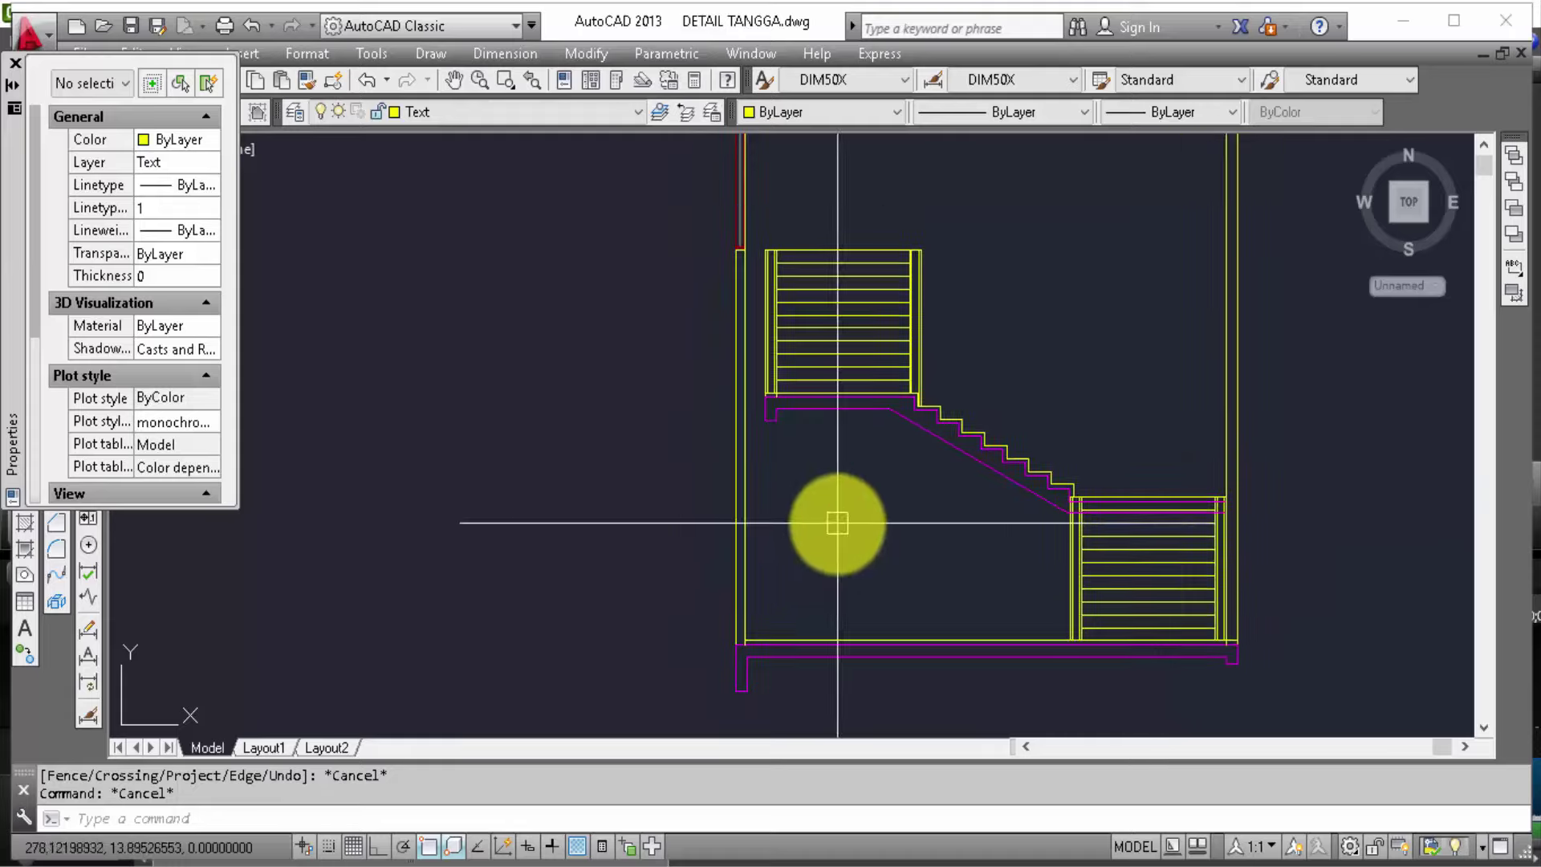
scroll(973, 602, "down", 2)
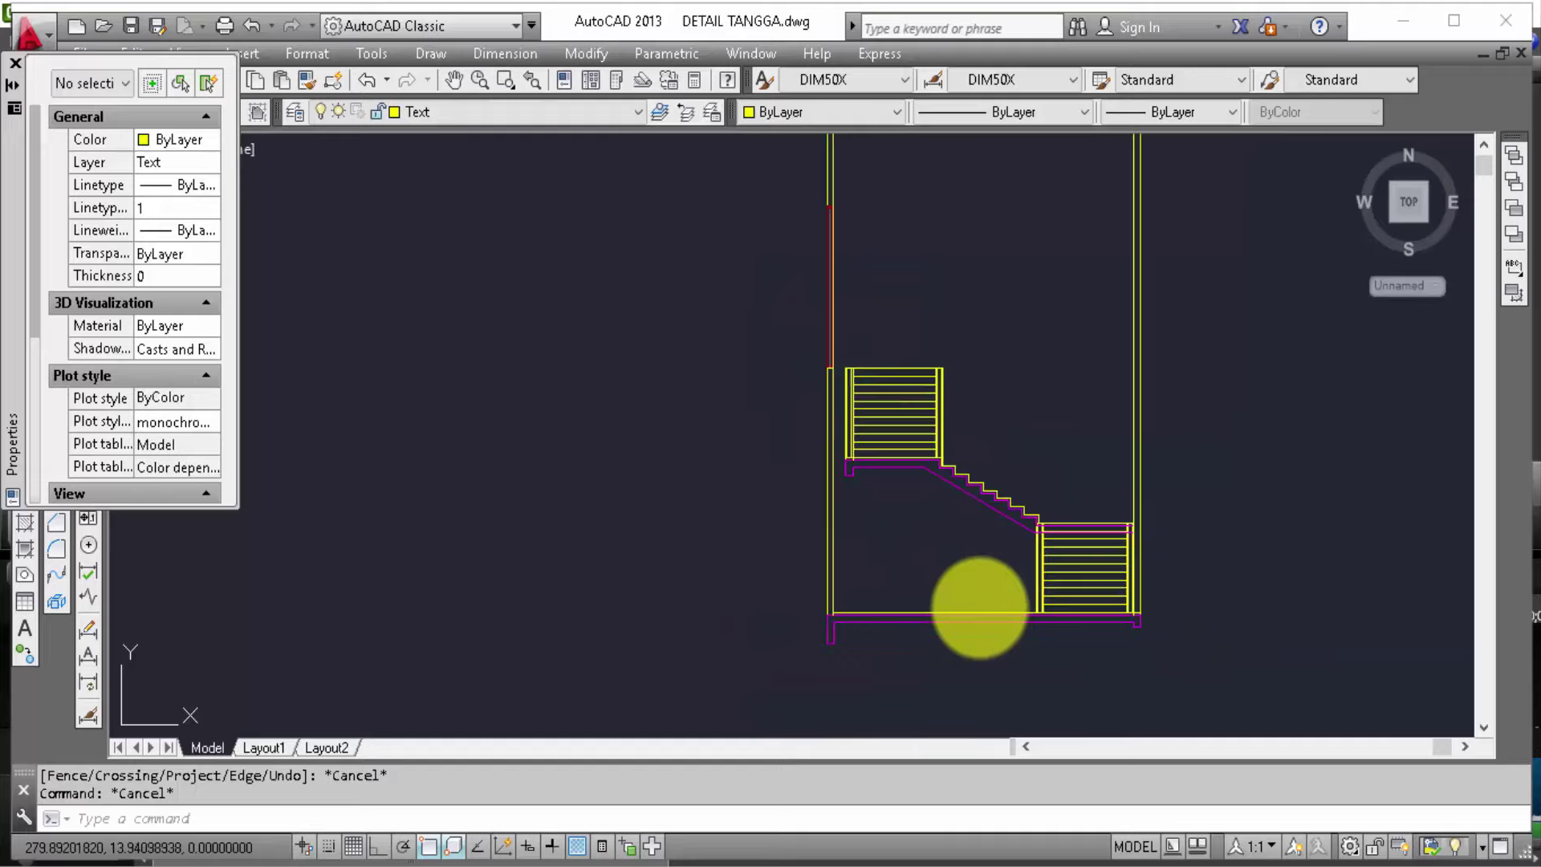
scroll(985, 602, "down", 2)
scroll(986, 601, "down", 2)
scroll(923, 544, "down", 2)
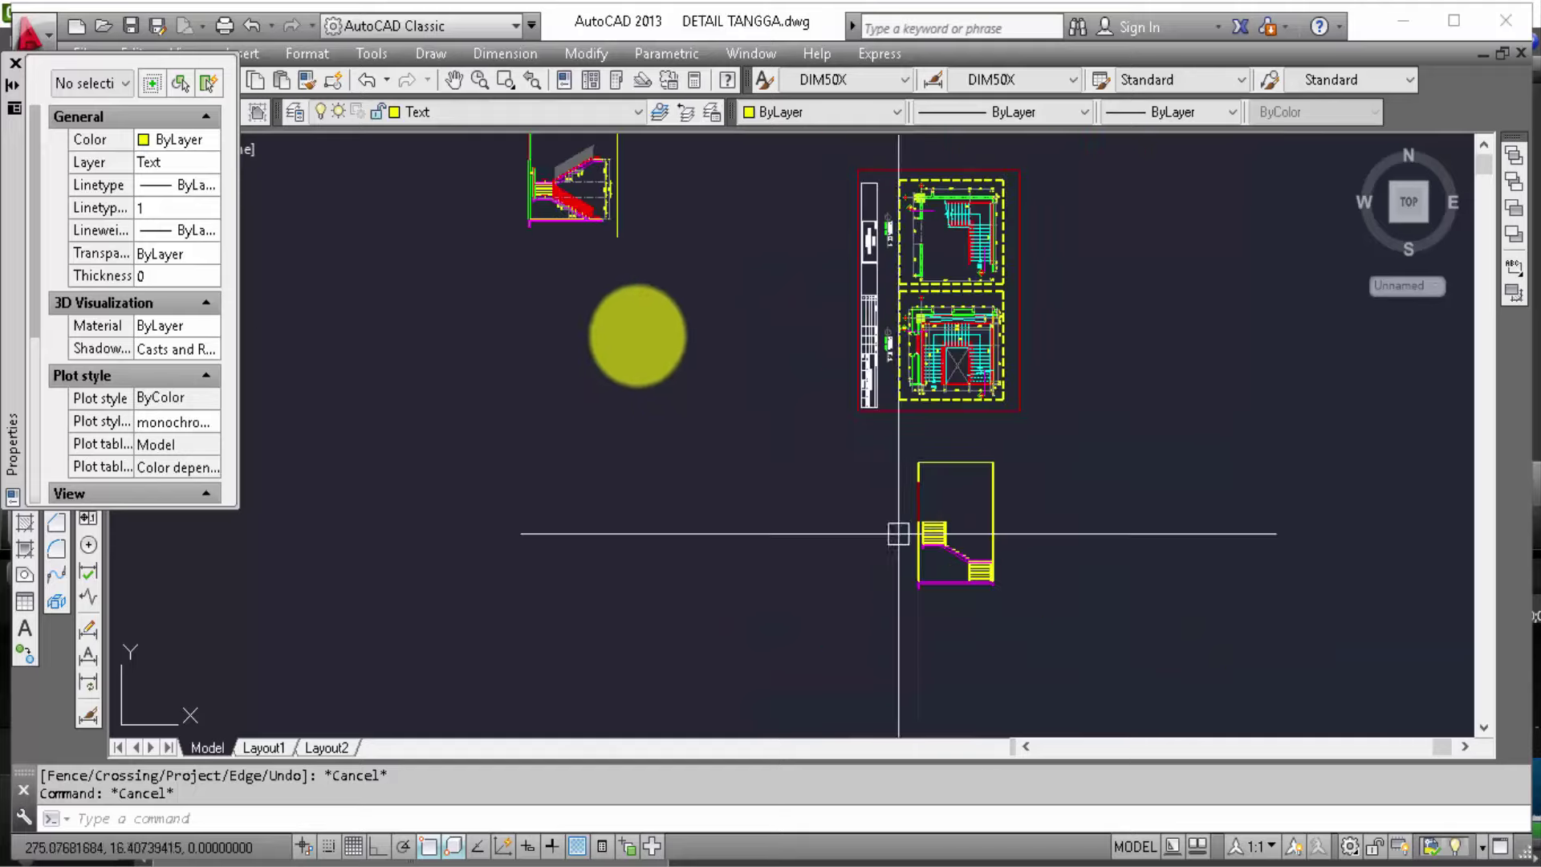
middle_click_drag(689, 481, 678, 464)
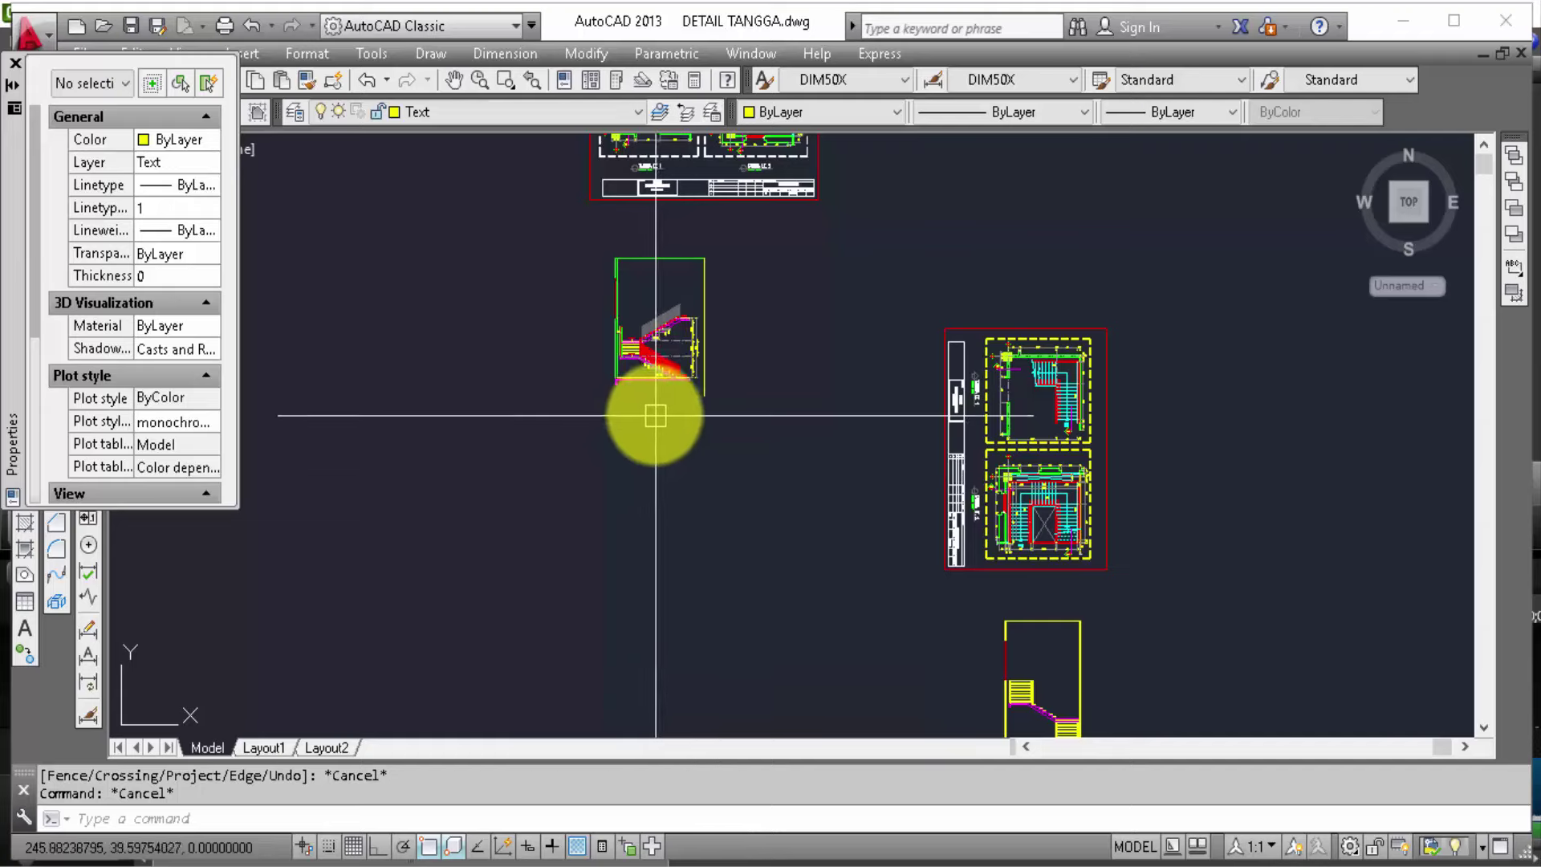
scroll(654, 362, "up", 1)
scroll(675, 357, "up", 2)
scroll(674, 358, "up", 2)
scroll(652, 325, "up", 2)
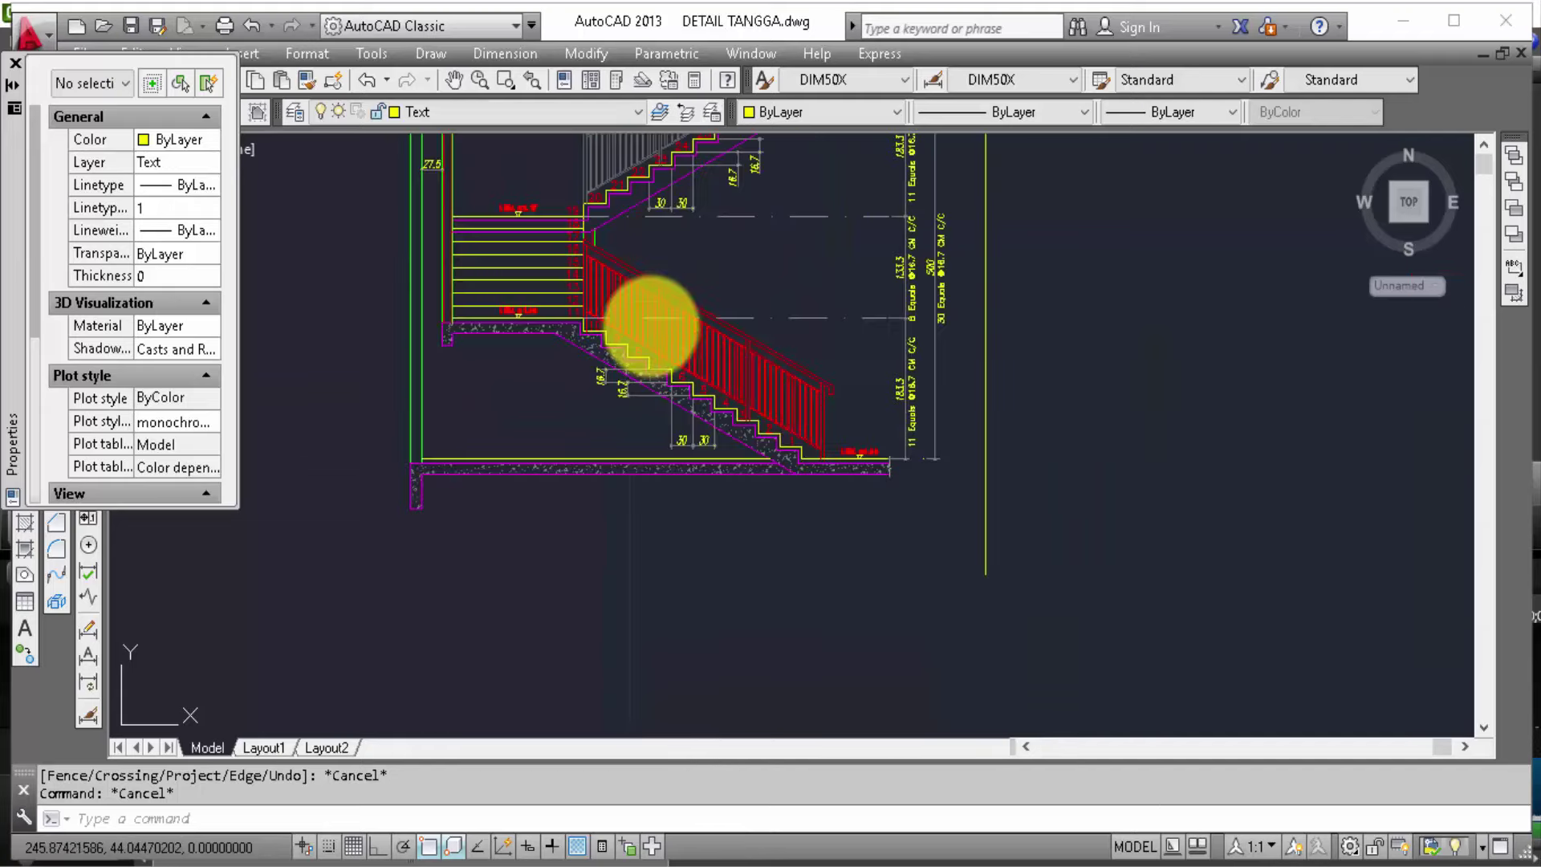
left_click(305, 80)
scroll(451, 282, "up", 8)
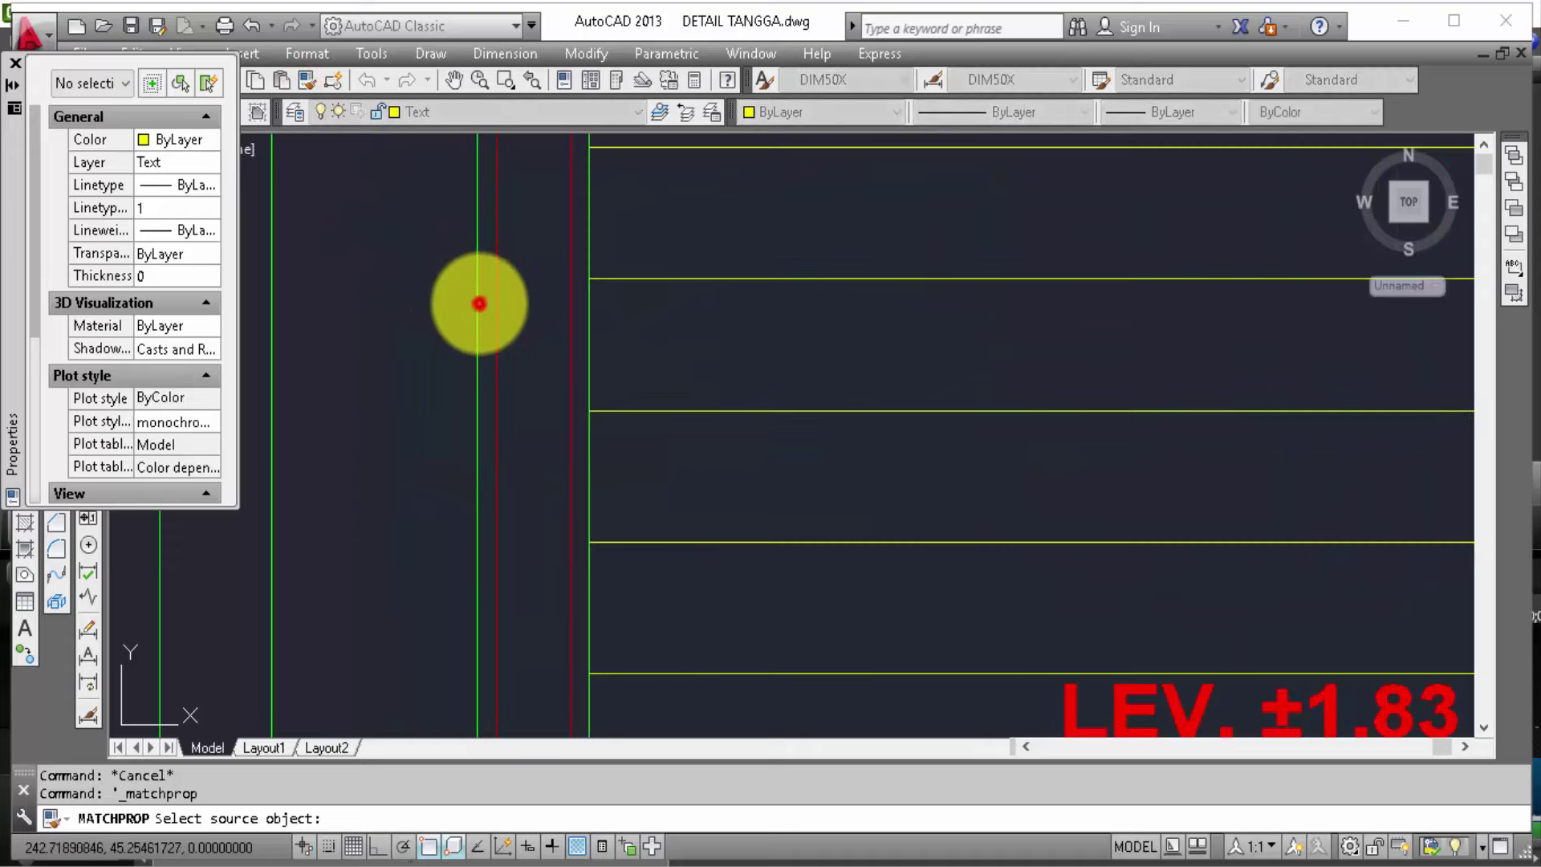
left_click(479, 304)
Step: Turn the first two yellow vertical stair lines green
scroll(477, 307, "down", 5)
scroll(475, 310, "down", 4)
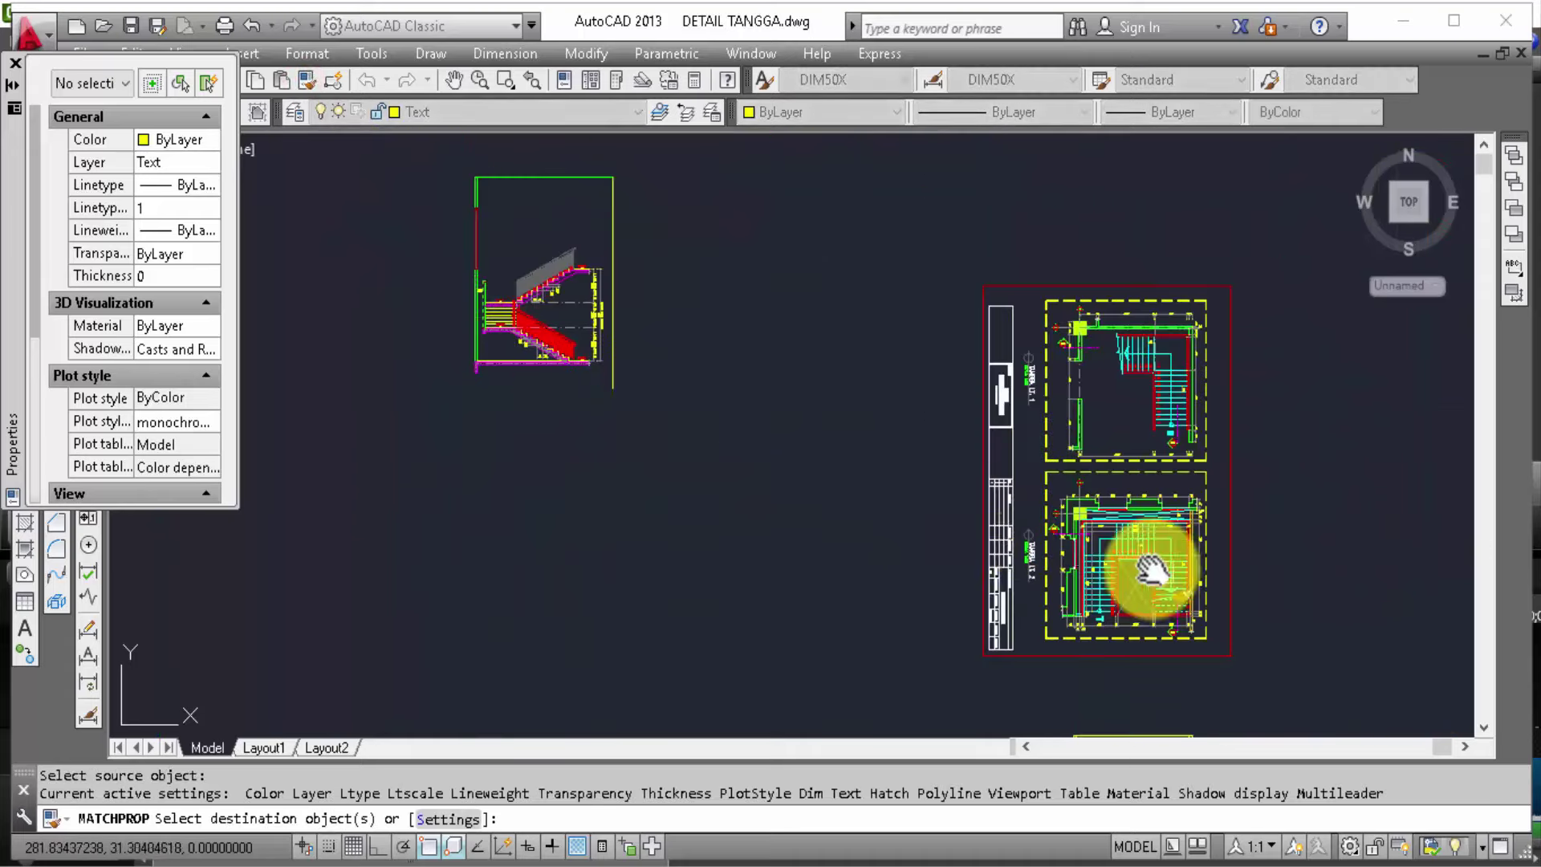
middle_click_drag(1152, 571, 643, 249)
scroll(544, 303, "up", 3)
scroll(688, 452, "up", 3)
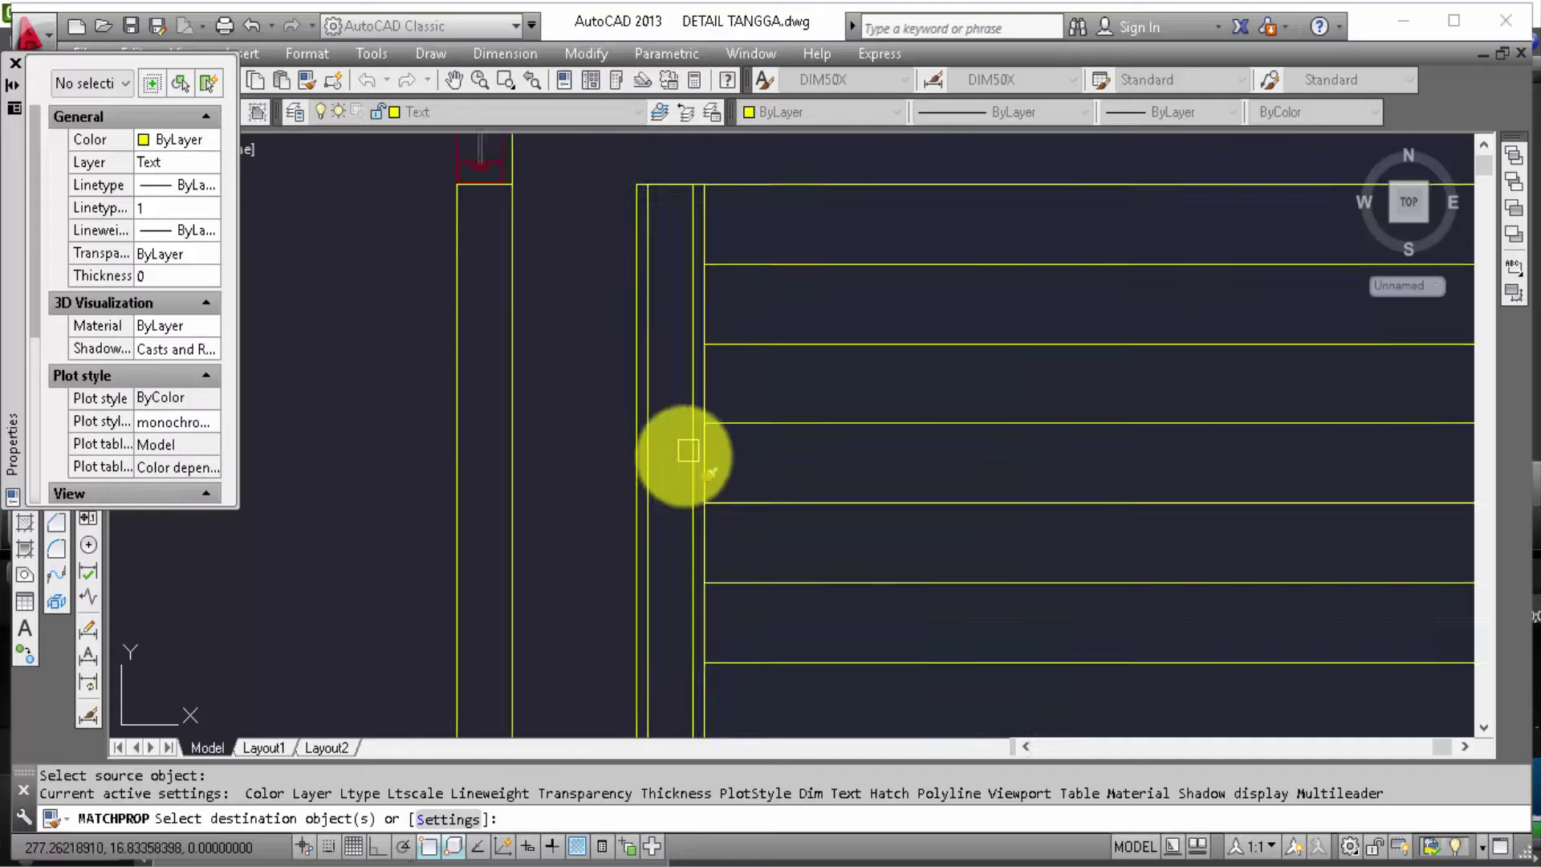
scroll(688, 452, "up", 2)
left_click(610, 459)
left_click(721, 459)
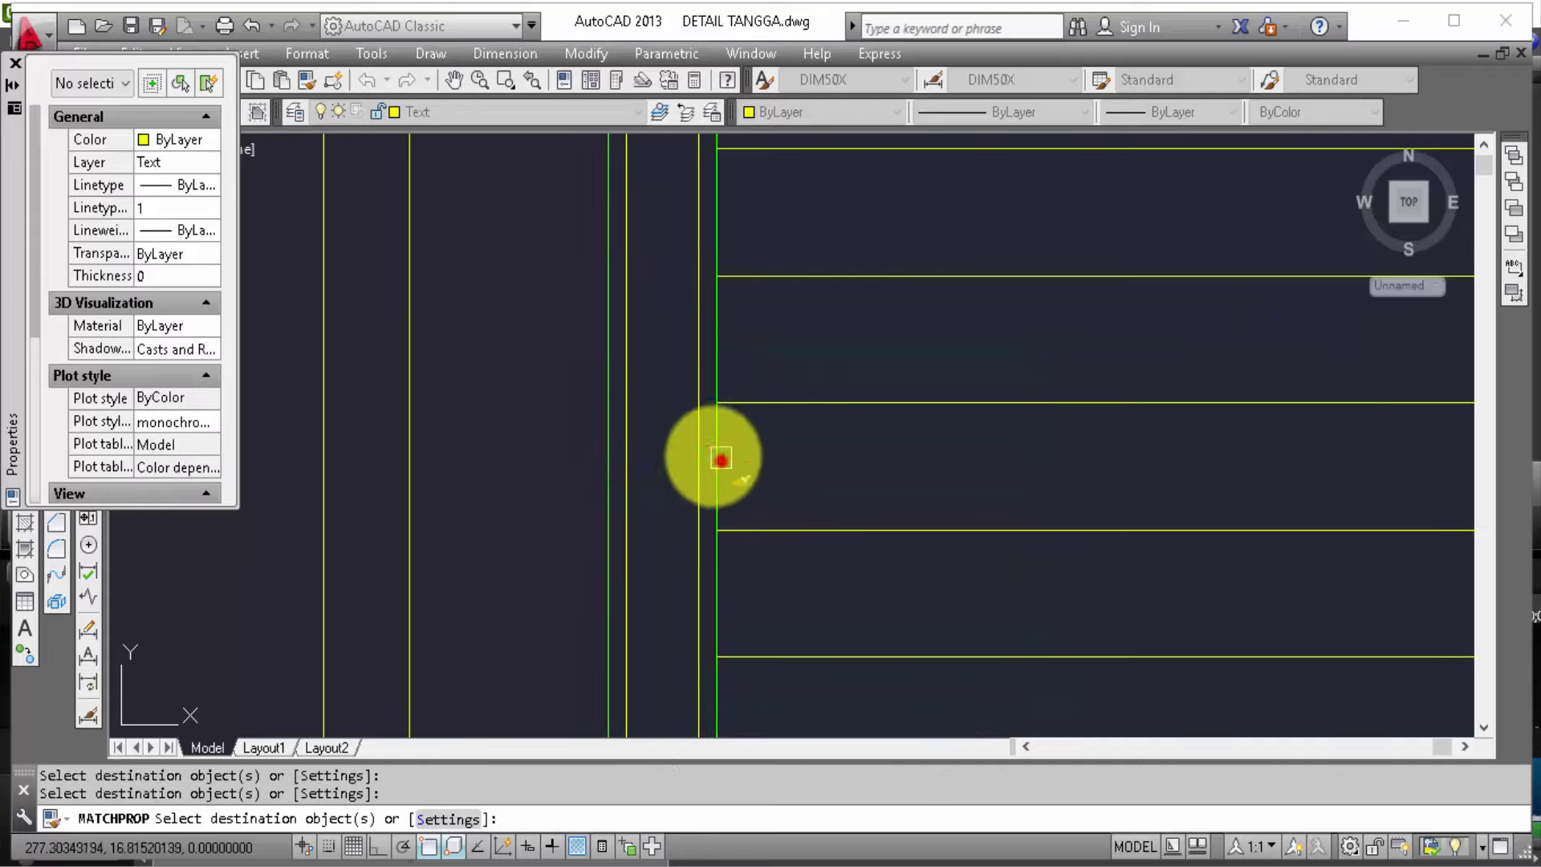
Step: Turn the vertical stair edge line at the lower landing green as well
scroll(664, 341, "down", 1)
scroll(699, 348, "down", 2)
scroll(664, 289, "down", 2)
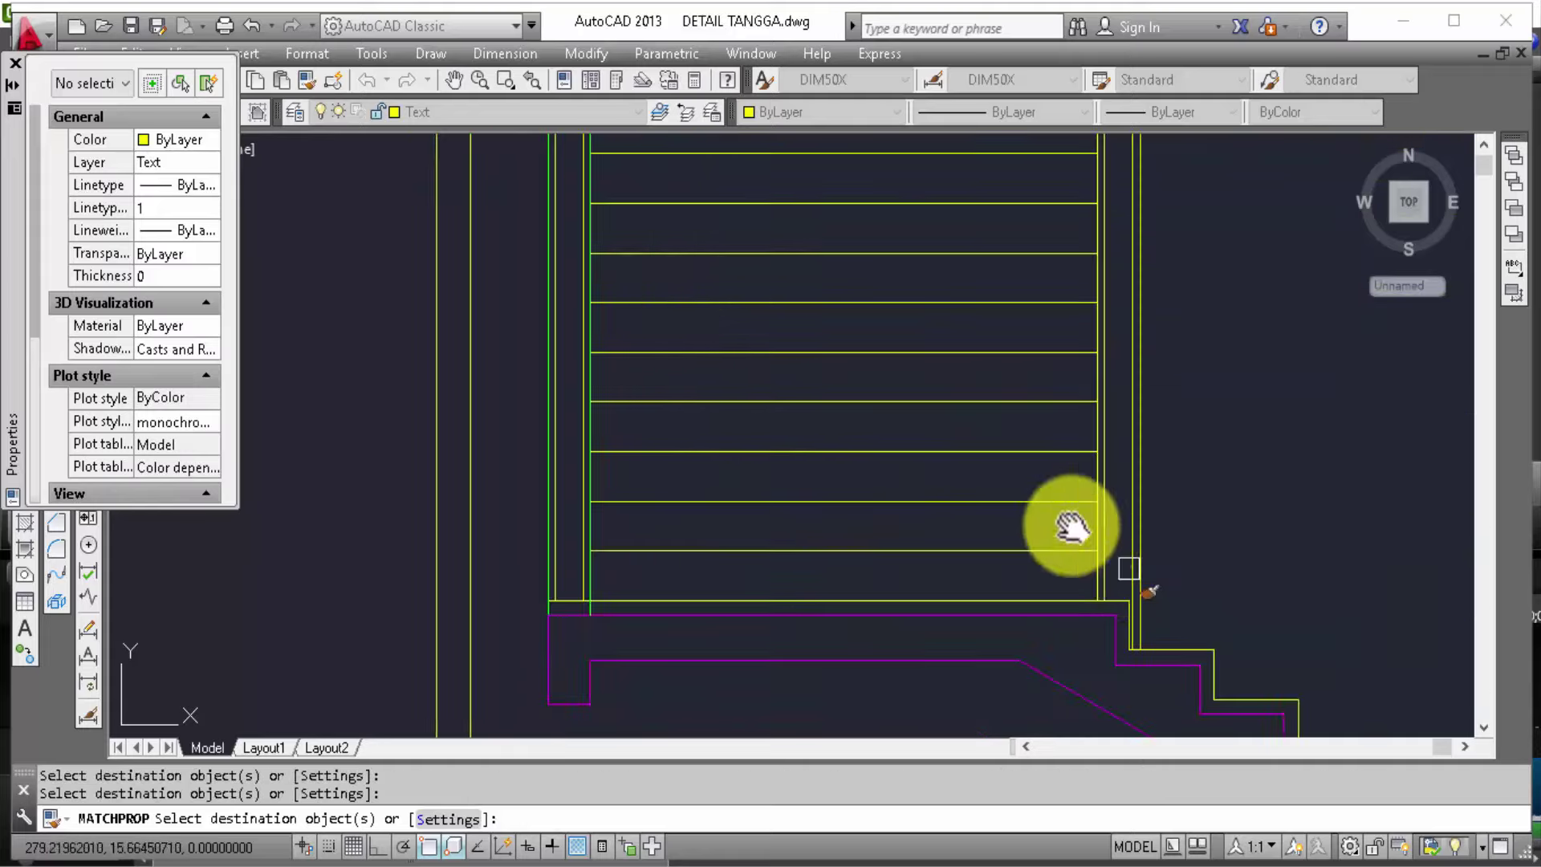
middle_click_drag(1073, 527, 936, 423)
scroll(964, 421, "up", 3)
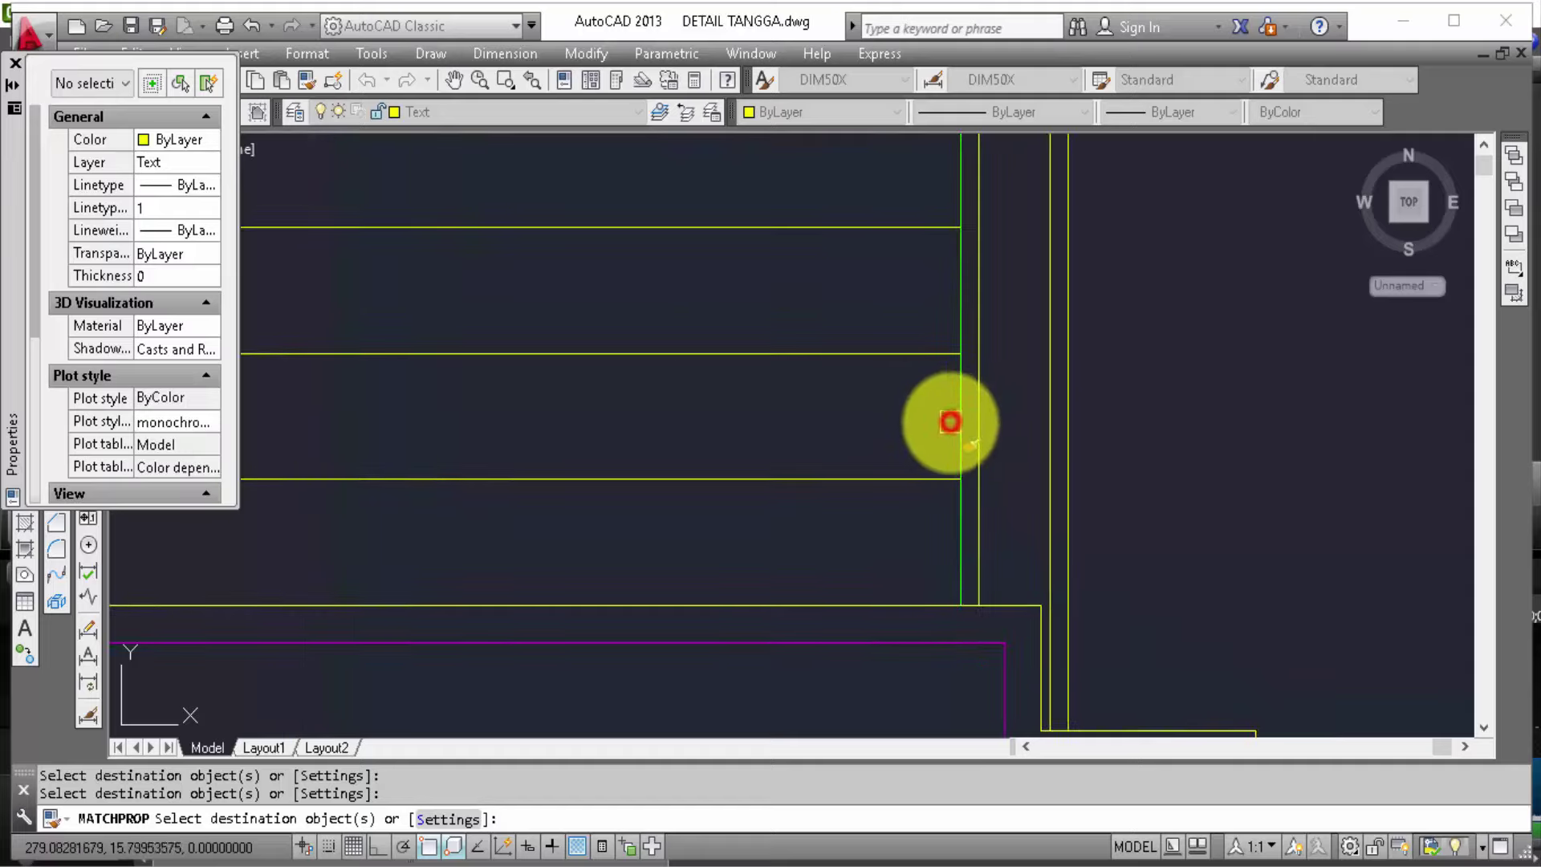
scroll(1068, 436, "down", 2)
mouse_move(990, 354)
middle_mouse_down()
mouse_move(827, 276)
mouse_move(1049, 378)
middle_mouse_up()
scroll(1158, 486, "down", 2)
middle_click_drag(1158, 485, 1018, 526)
scroll(1157, 493, "up", 3)
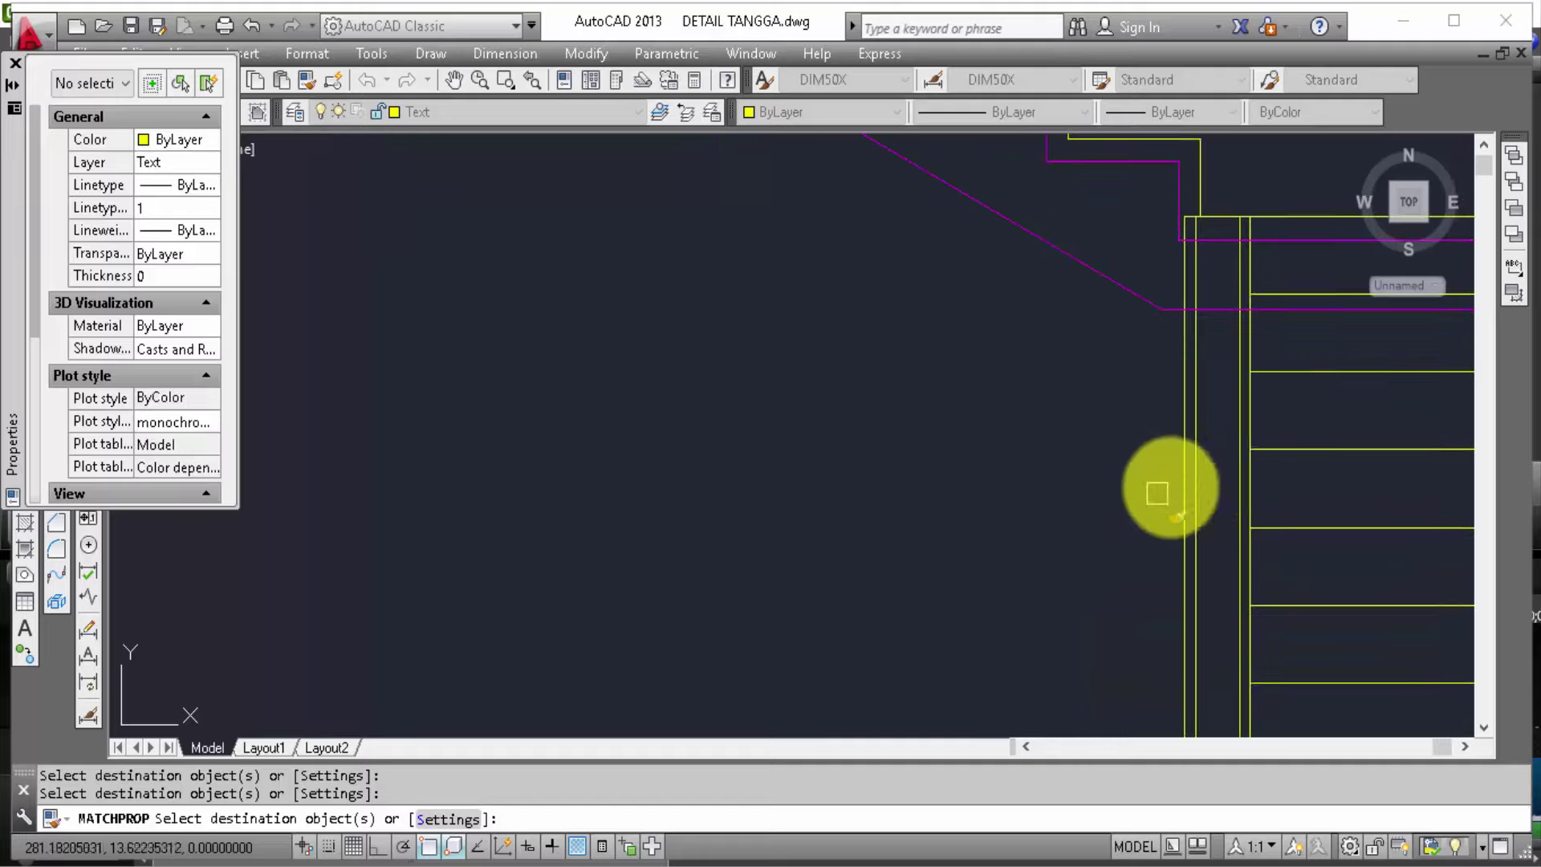
left_click(1185, 483)
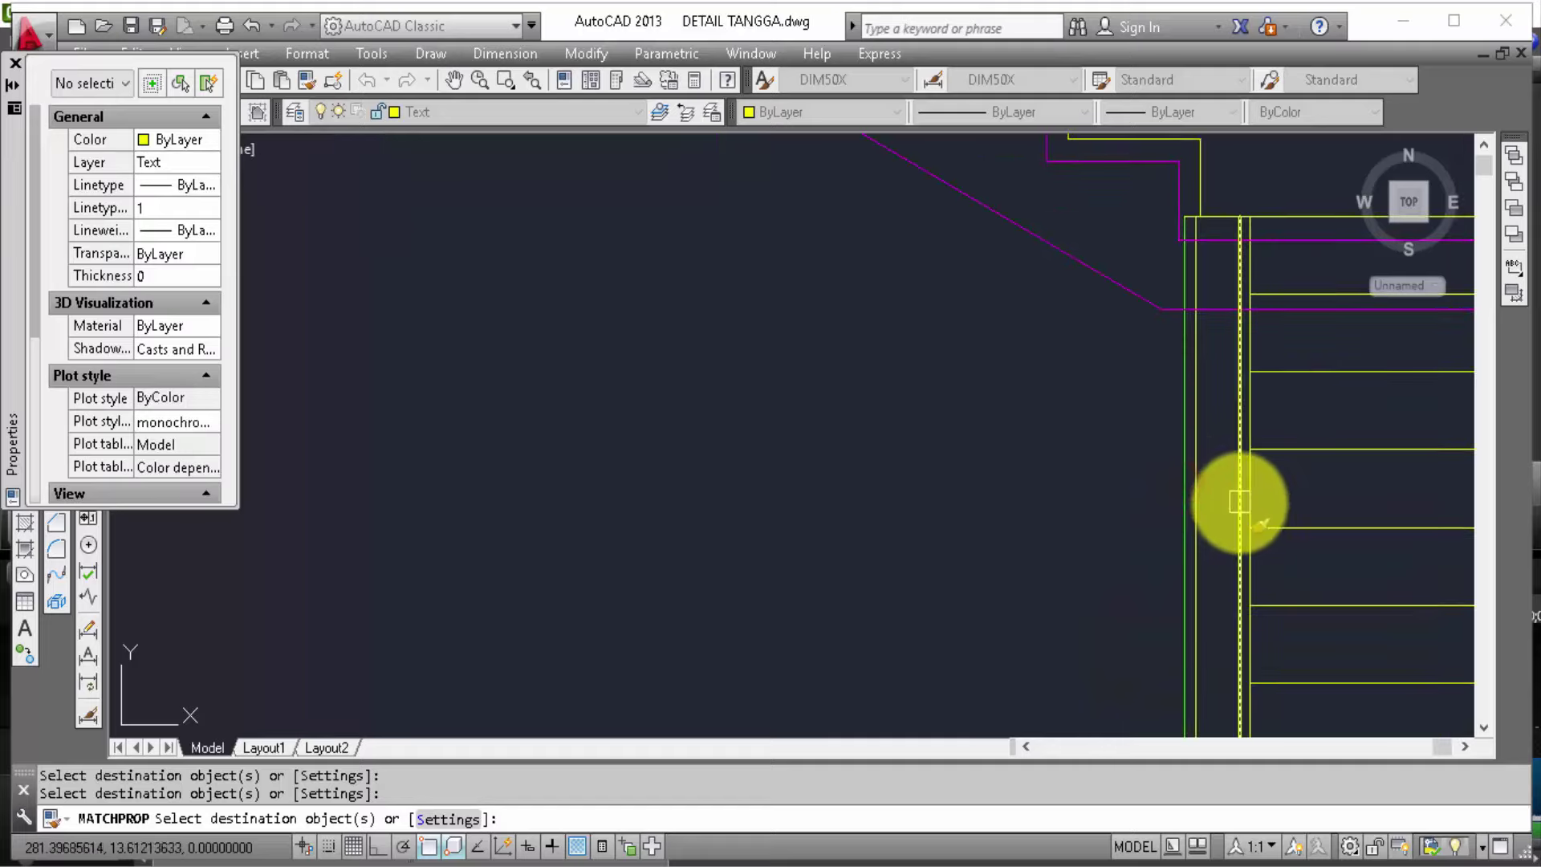
scroll(859, 499, "down", 2)
middle_click_drag(860, 499, 801, 437)
scroll(1111, 402, "up", 1)
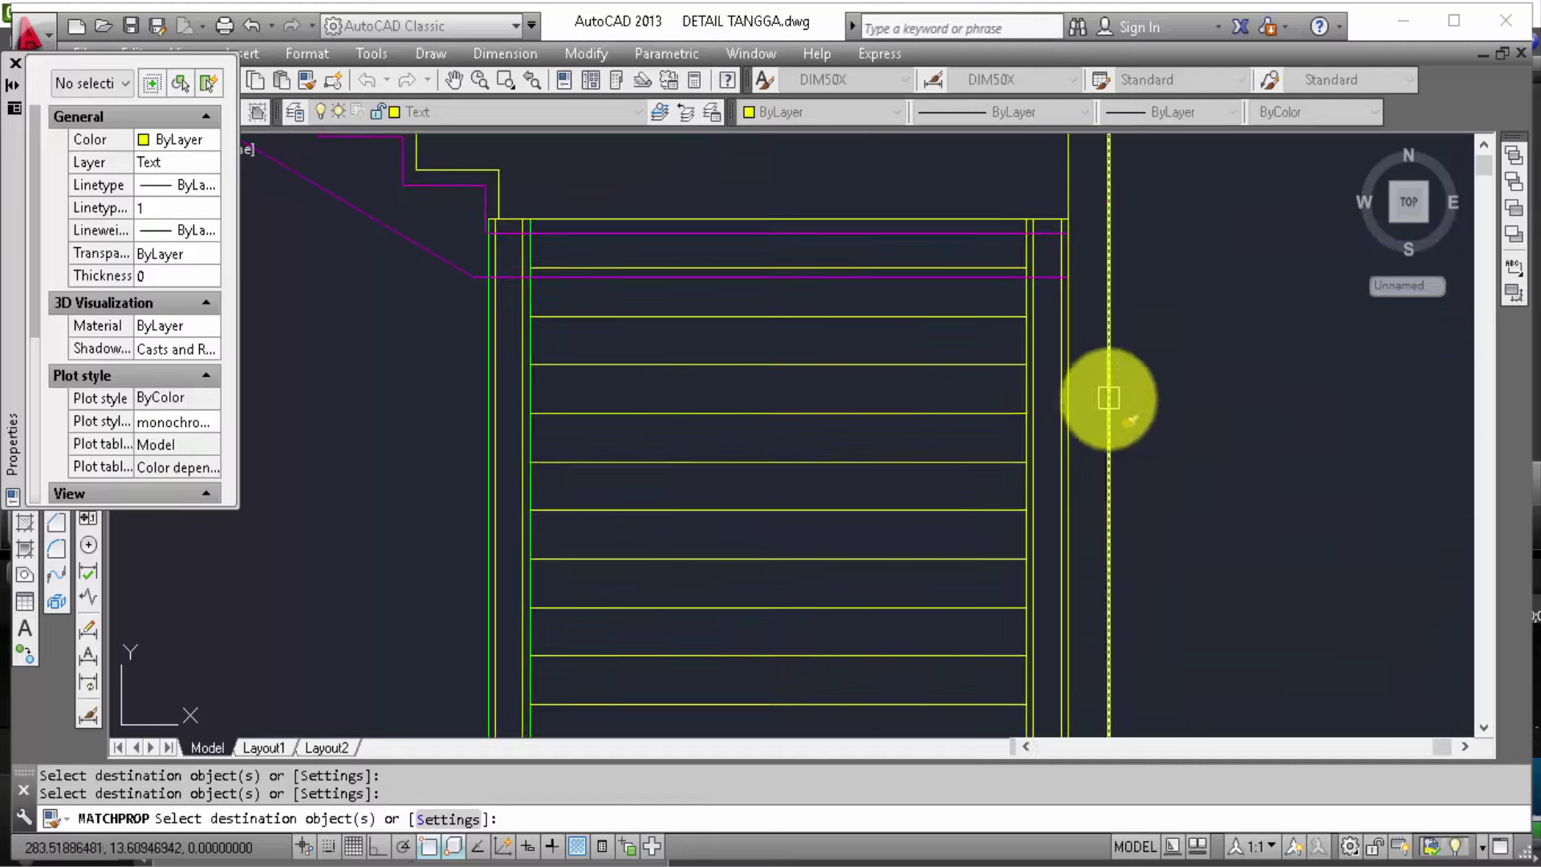
scroll(1067, 402, "up", 3)
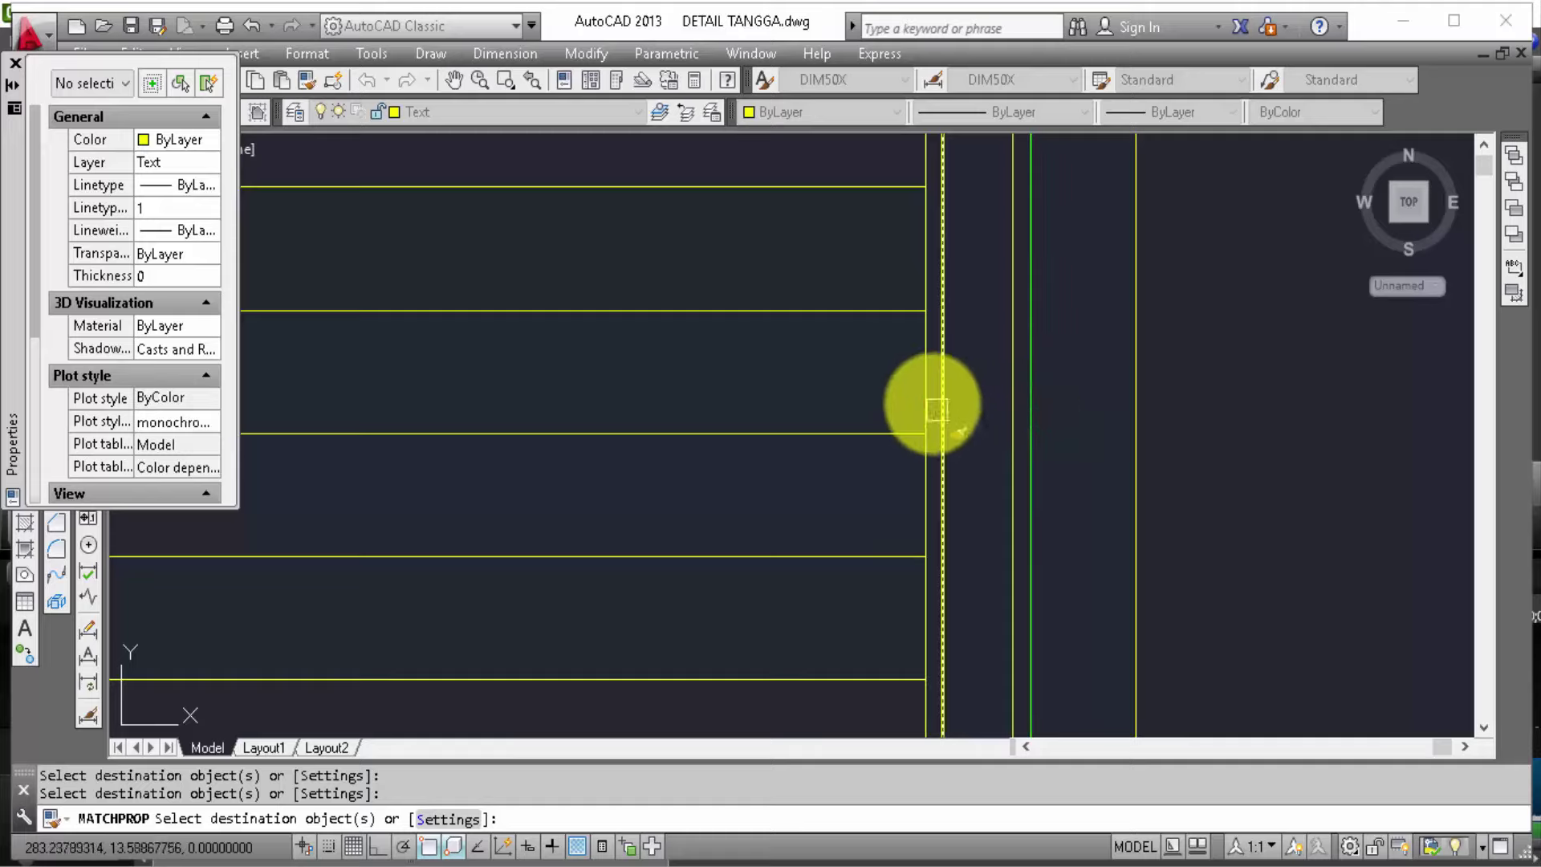
scroll(1114, 477, "down", 4)
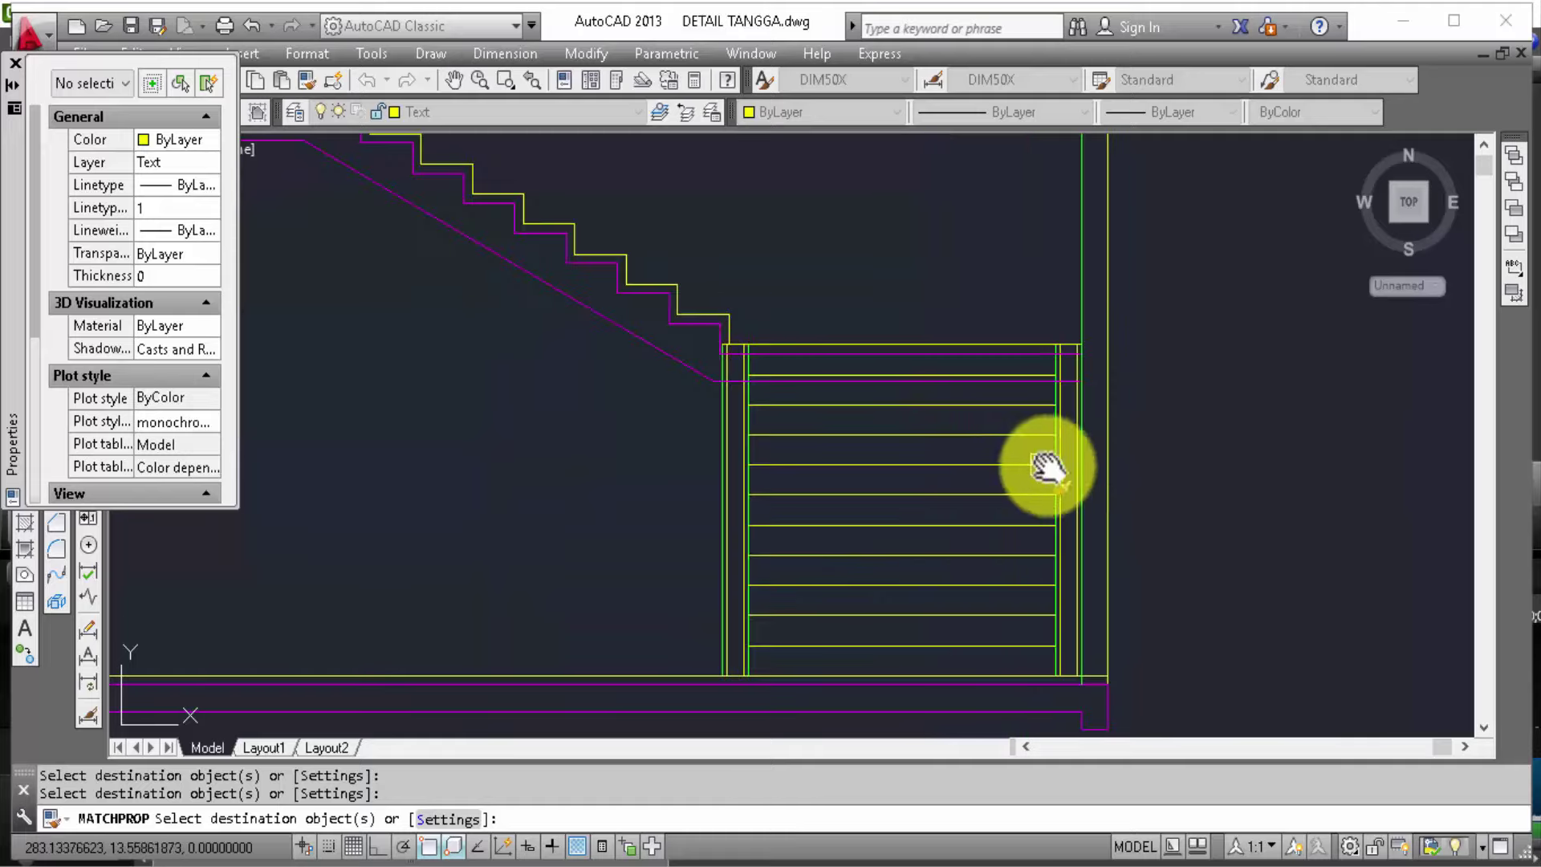
mouse_move(1039, 464)
middle_mouse_down()
mouse_move(1134, 481)
mouse_move(910, 646)
middle_mouse_up()
scroll(1238, 516, "down", 5)
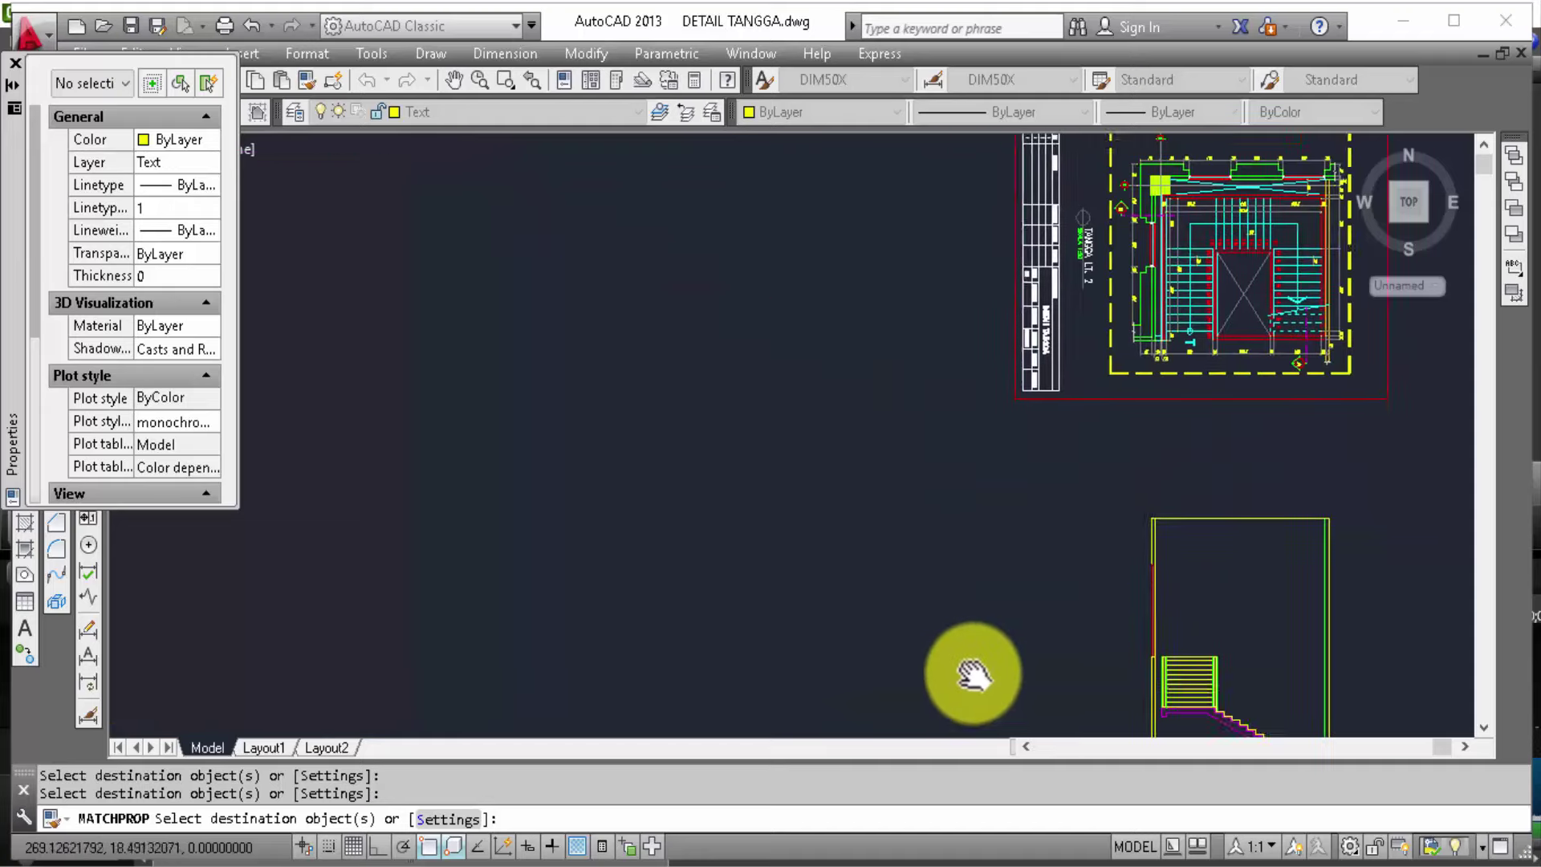
scroll(434, 448, "up", 6)
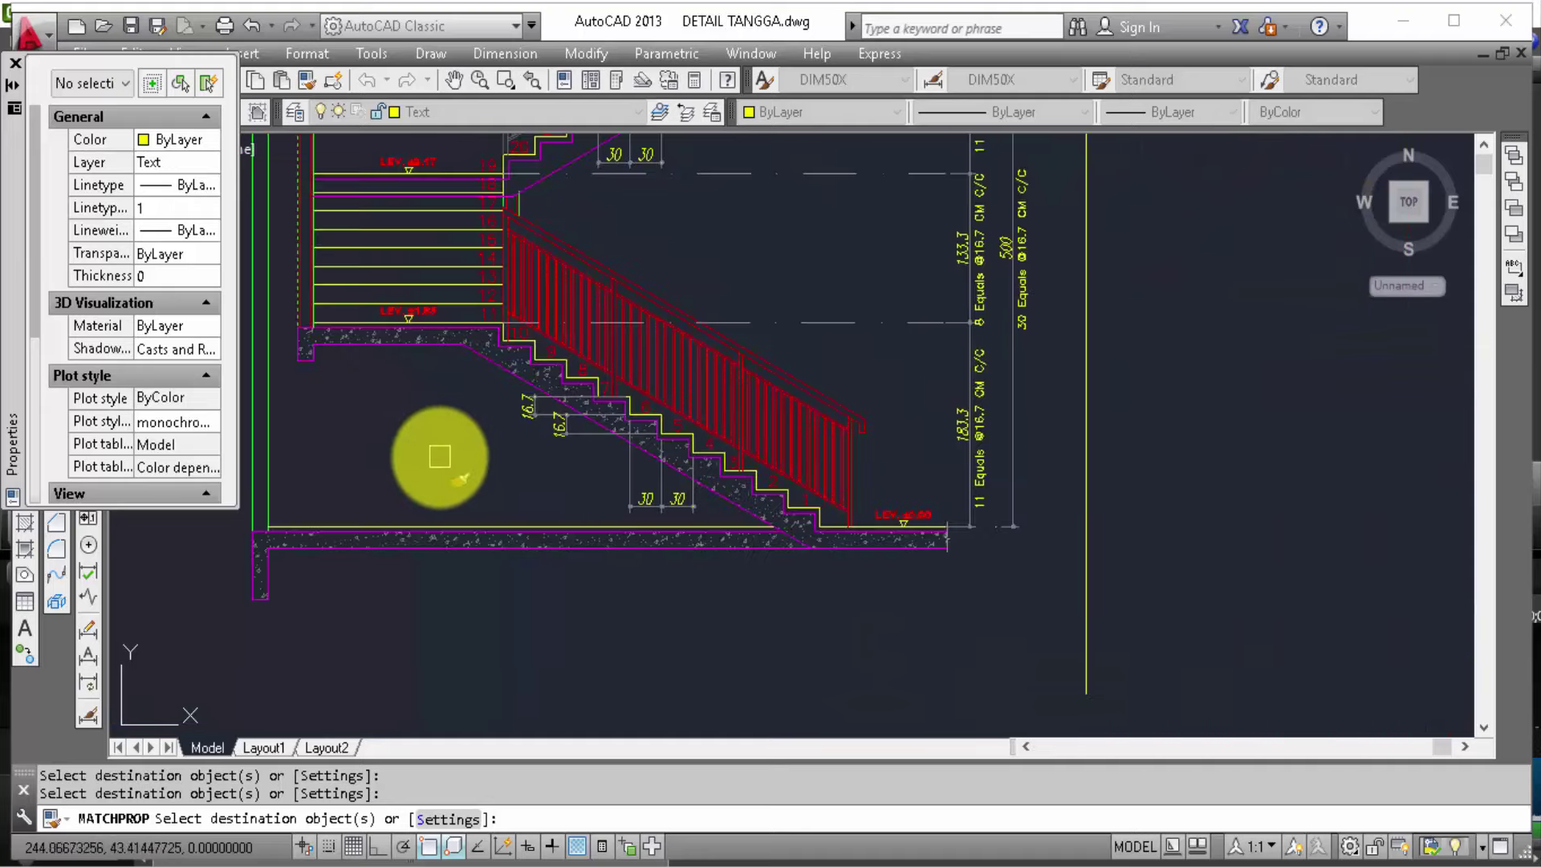
Step: Restart Match Properties using the red line as the new source
key("Escape")
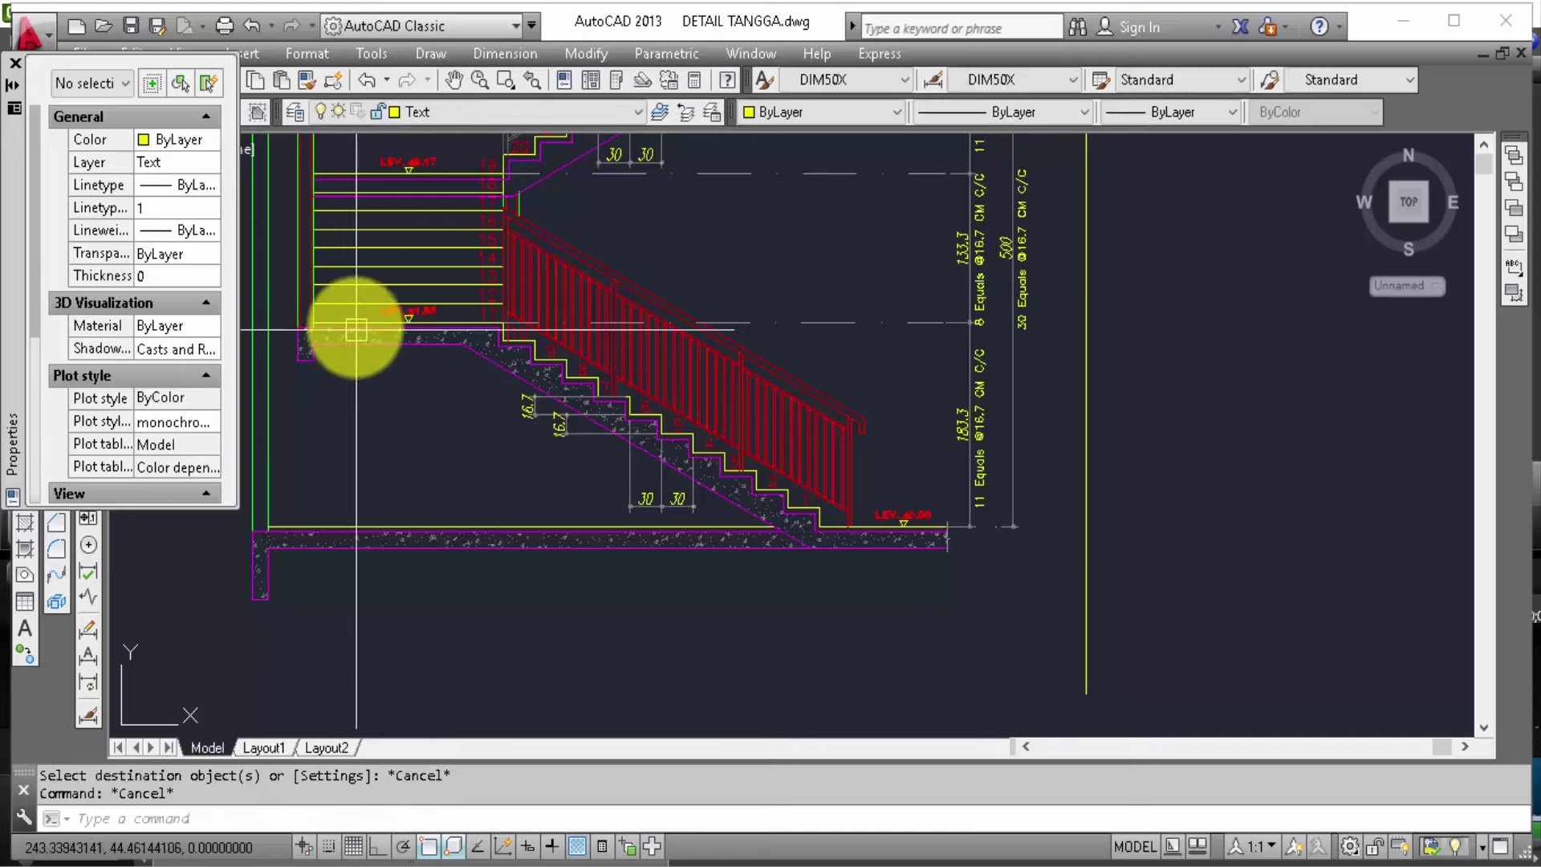
middle_click_drag(354, 330, 440, 372)
middle_click_drag(368, 214, 389, 243)
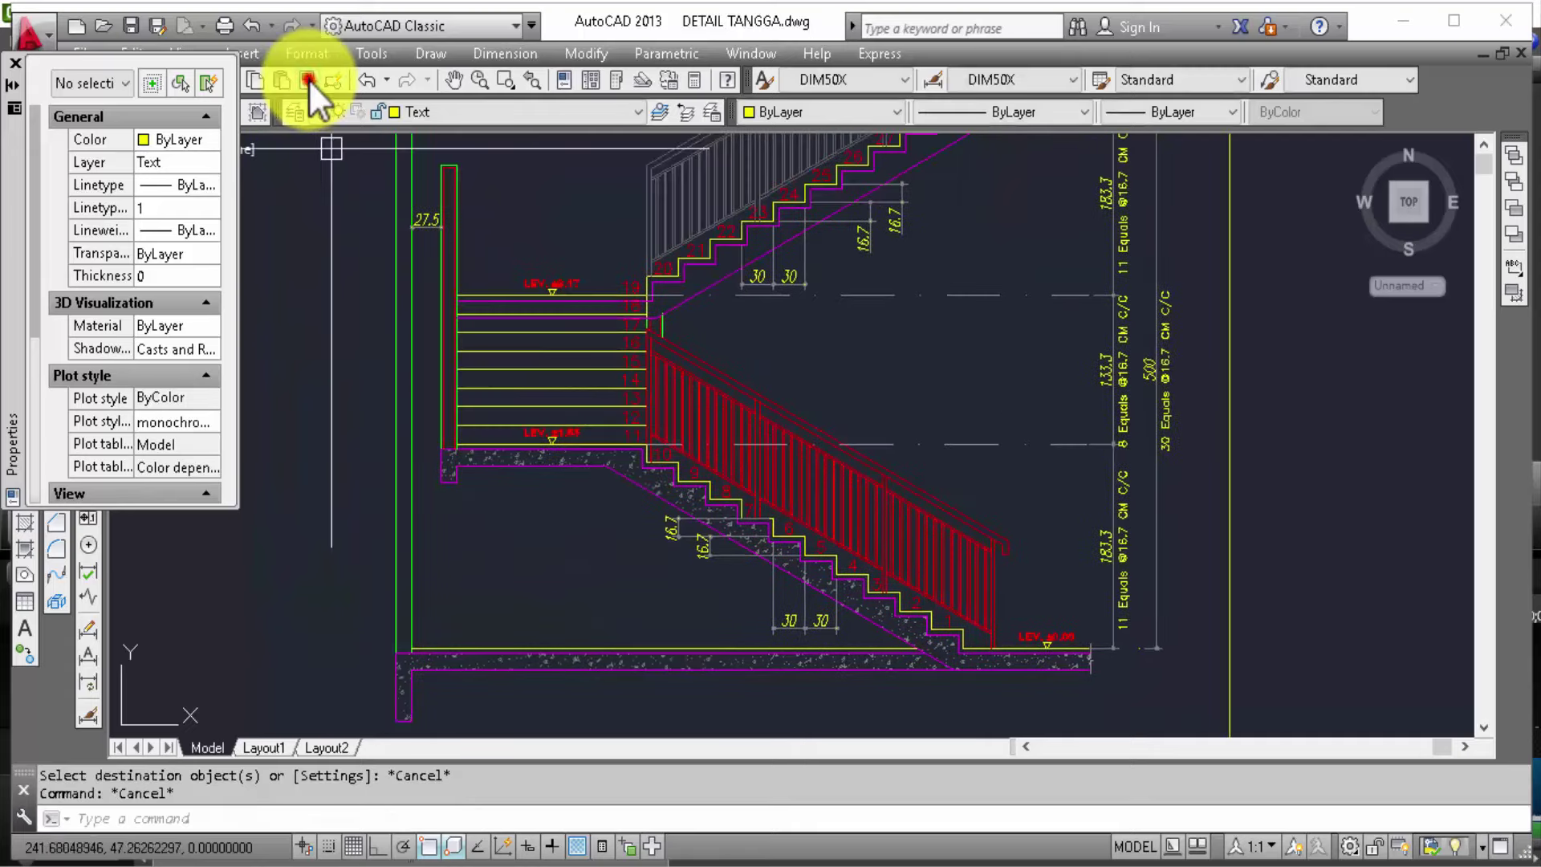
left_click(309, 79)
scroll(413, 260, "up", 5)
scroll(514, 297, "up", 2)
left_click(623, 345)
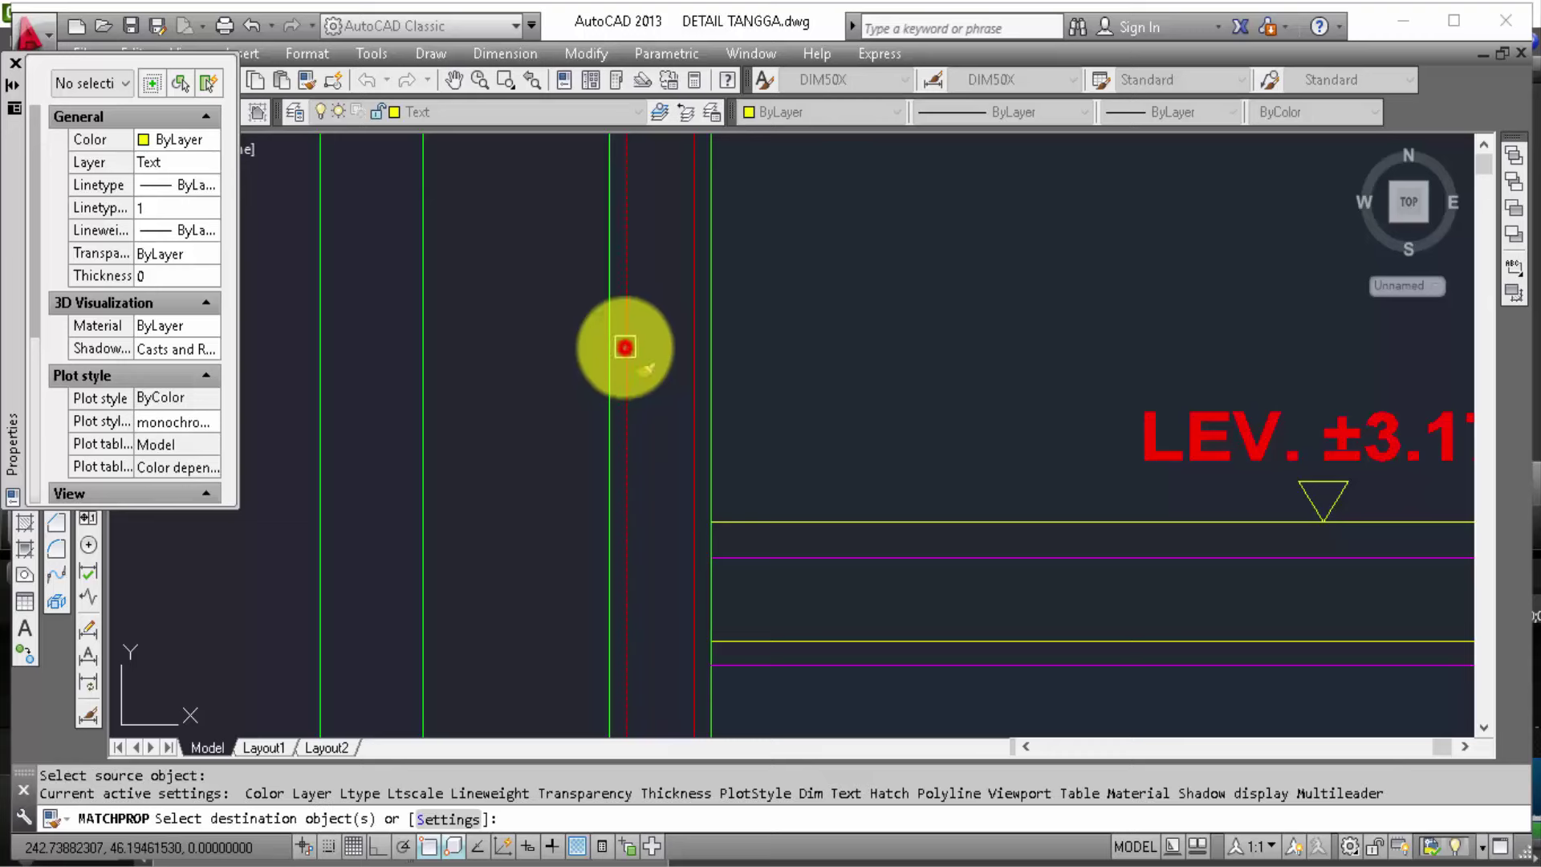
Step: Apply the red properties to three vertical lines beside the stair flight
scroll(565, 346, "down", 3)
scroll(582, 353, "down", 3)
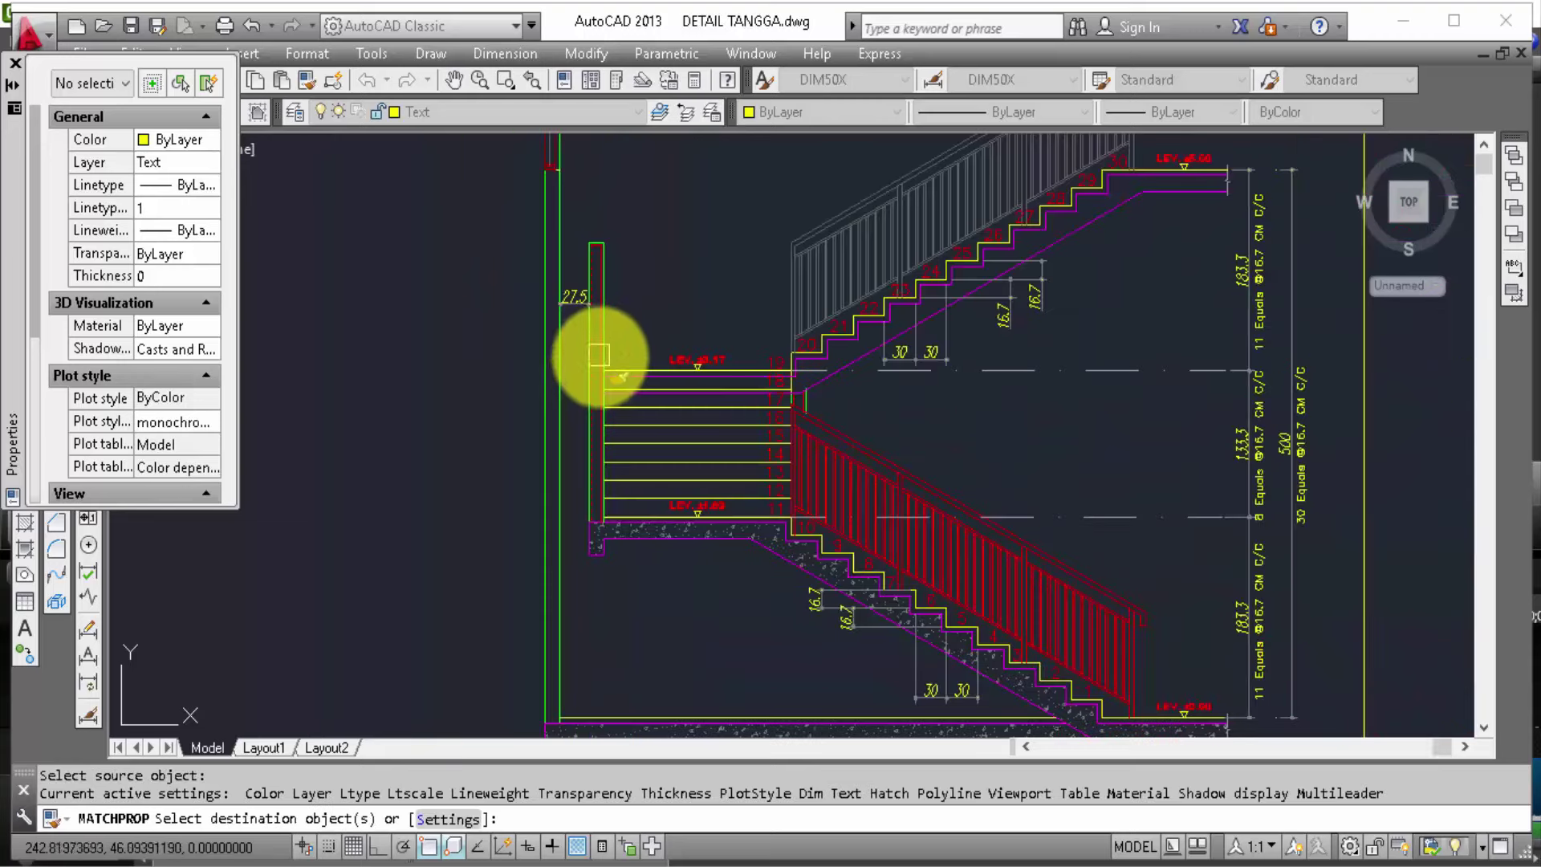
scroll(482, 313, "down", 1)
scroll(470, 304, "down", 5)
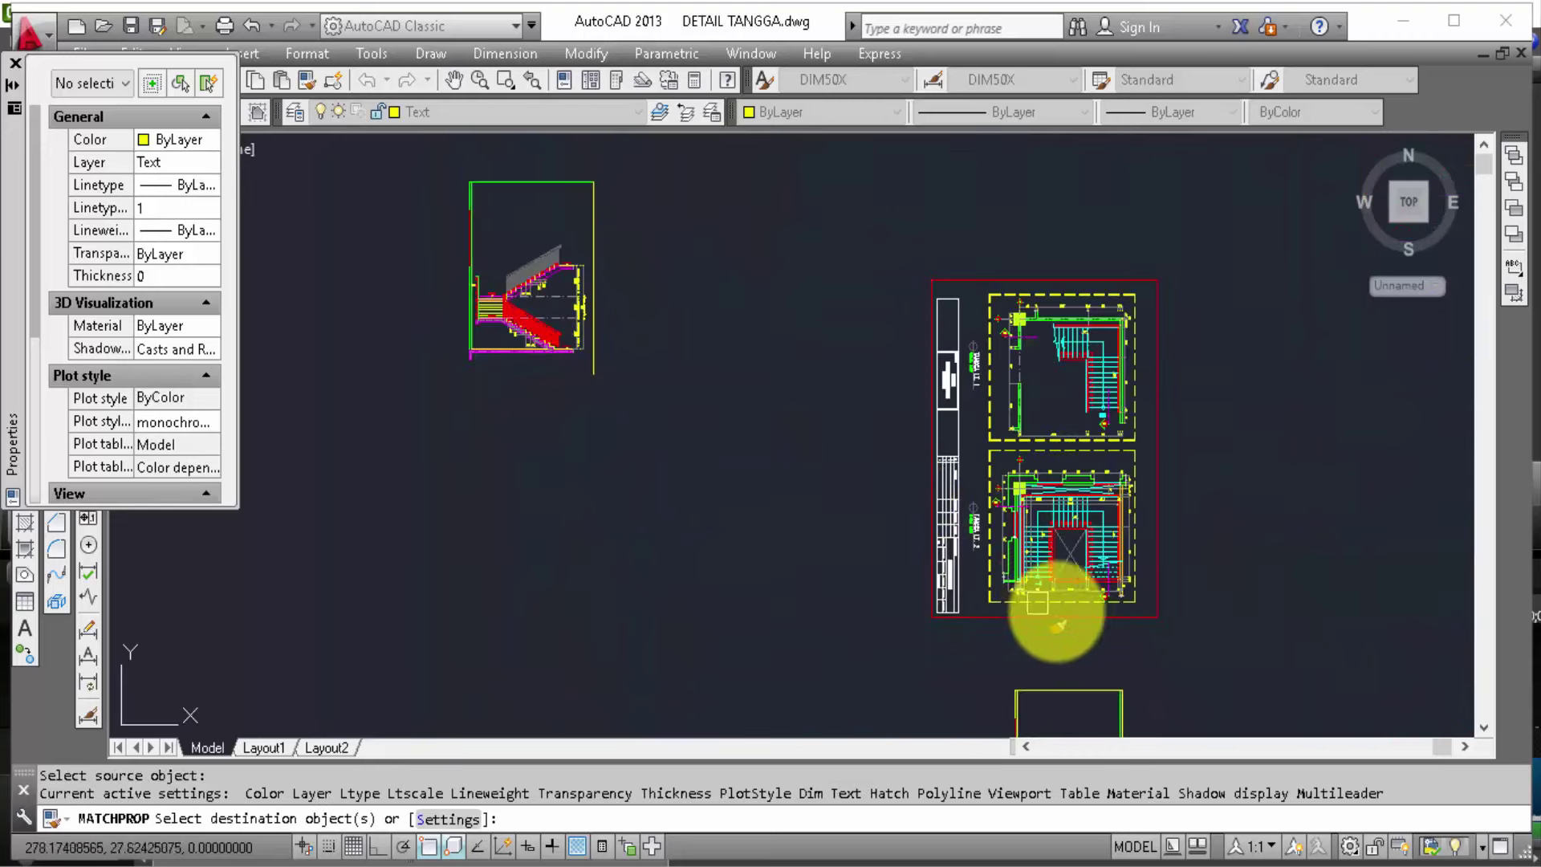
middle_click_drag(1049, 613, 929, 292)
scroll(931, 506, "up", 2)
scroll(931, 506, "up", 3)
scroll(817, 411, "up", 2)
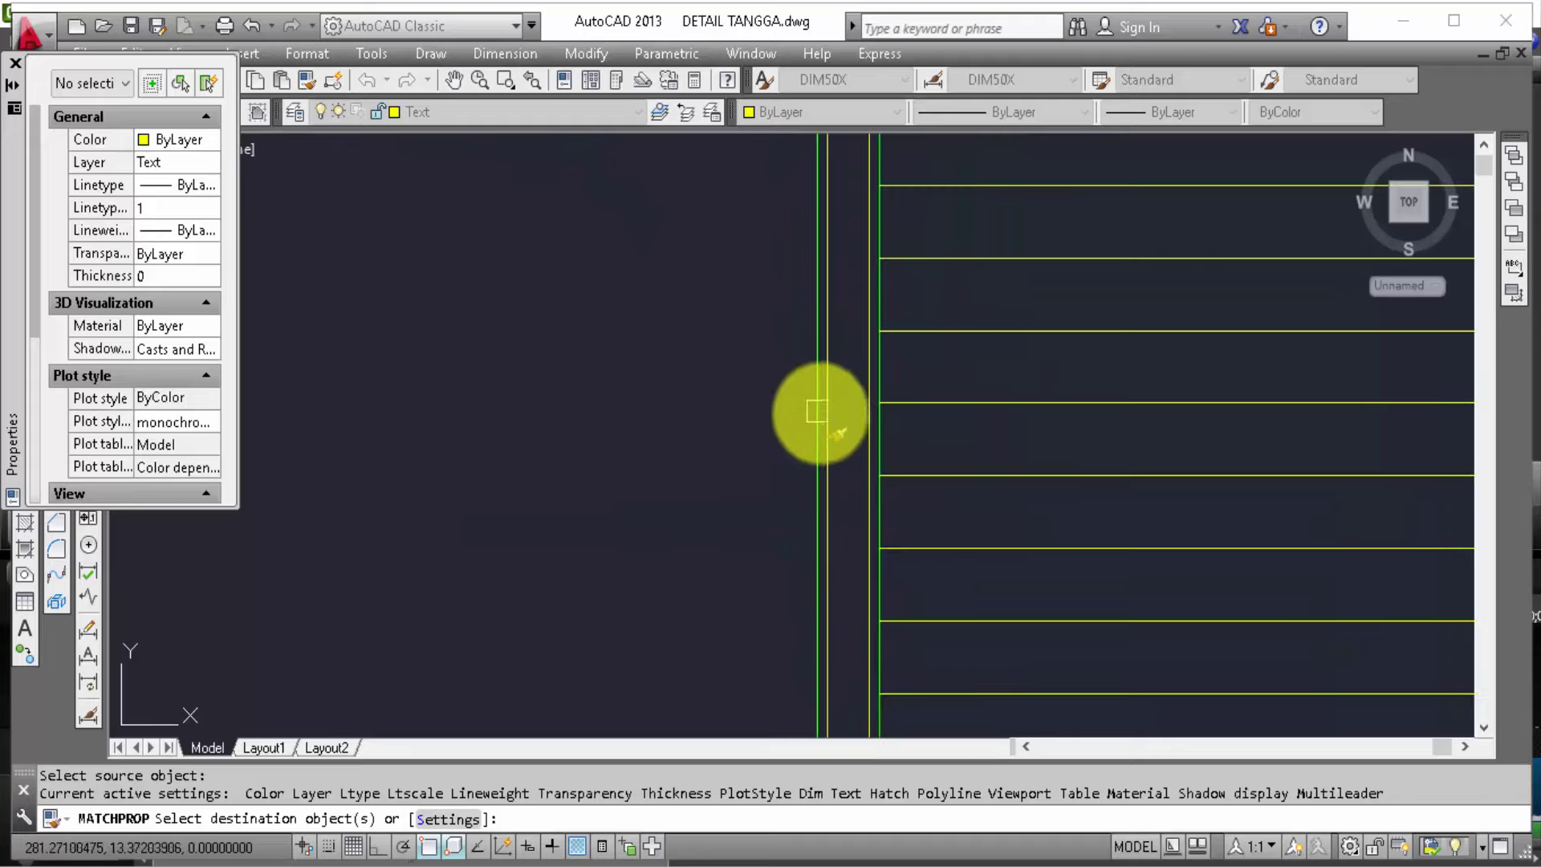
left_click(828, 437)
scroll(828, 436, "down", 4)
scroll(835, 435, "up", 5)
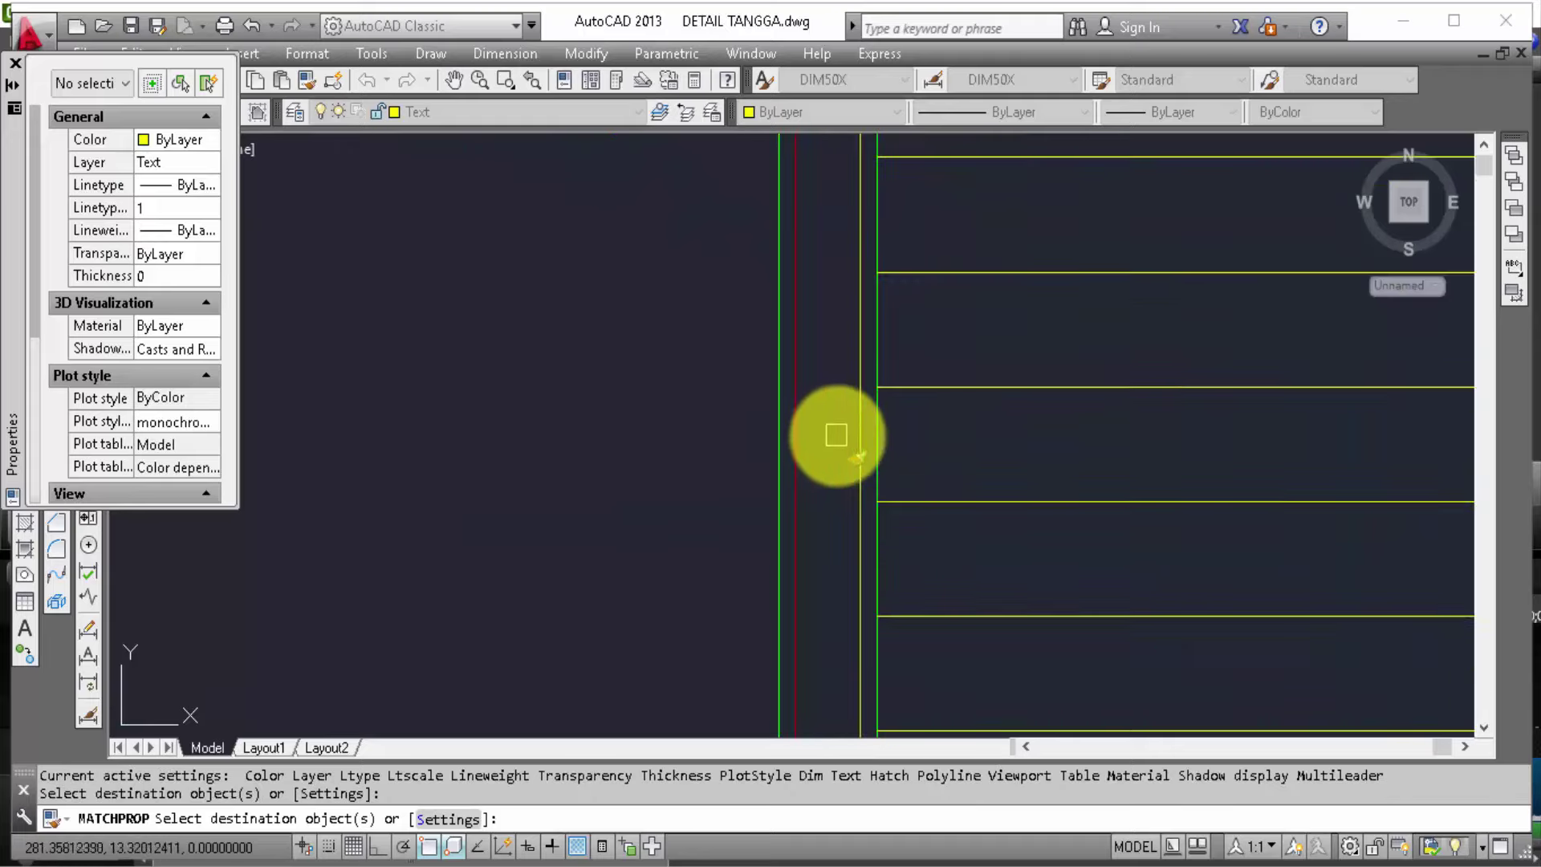
left_click(853, 439)
scroll(853, 439, "down", 4)
scroll(1083, 434, "up", 4)
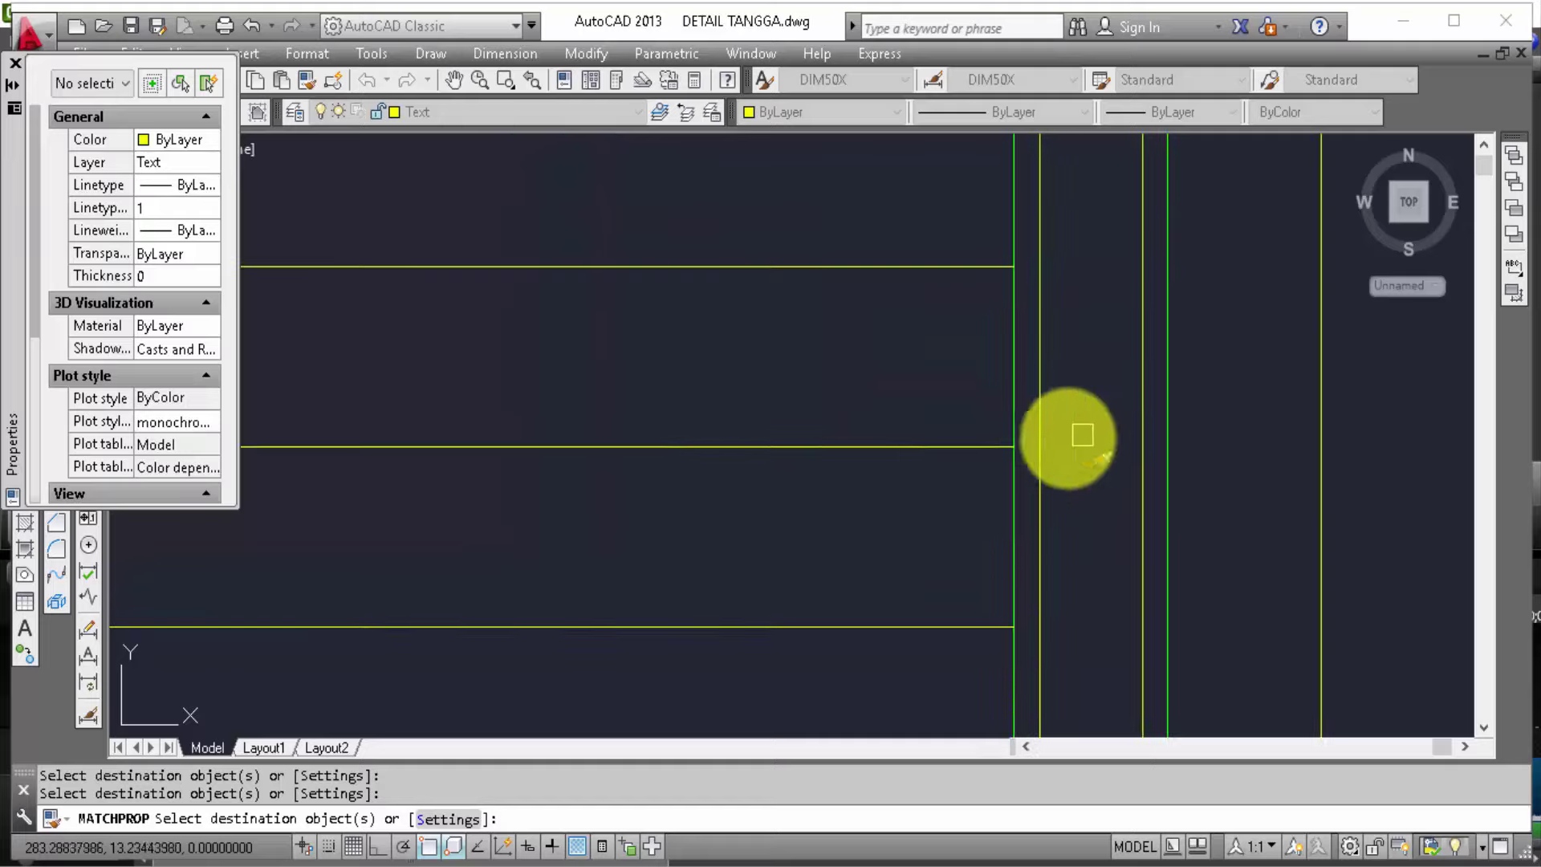
left_click(1050, 438)
Step: Turn the left vertical line at the landing corner red and dashed, then end Match Properties
scroll(1143, 458, "down", 4)
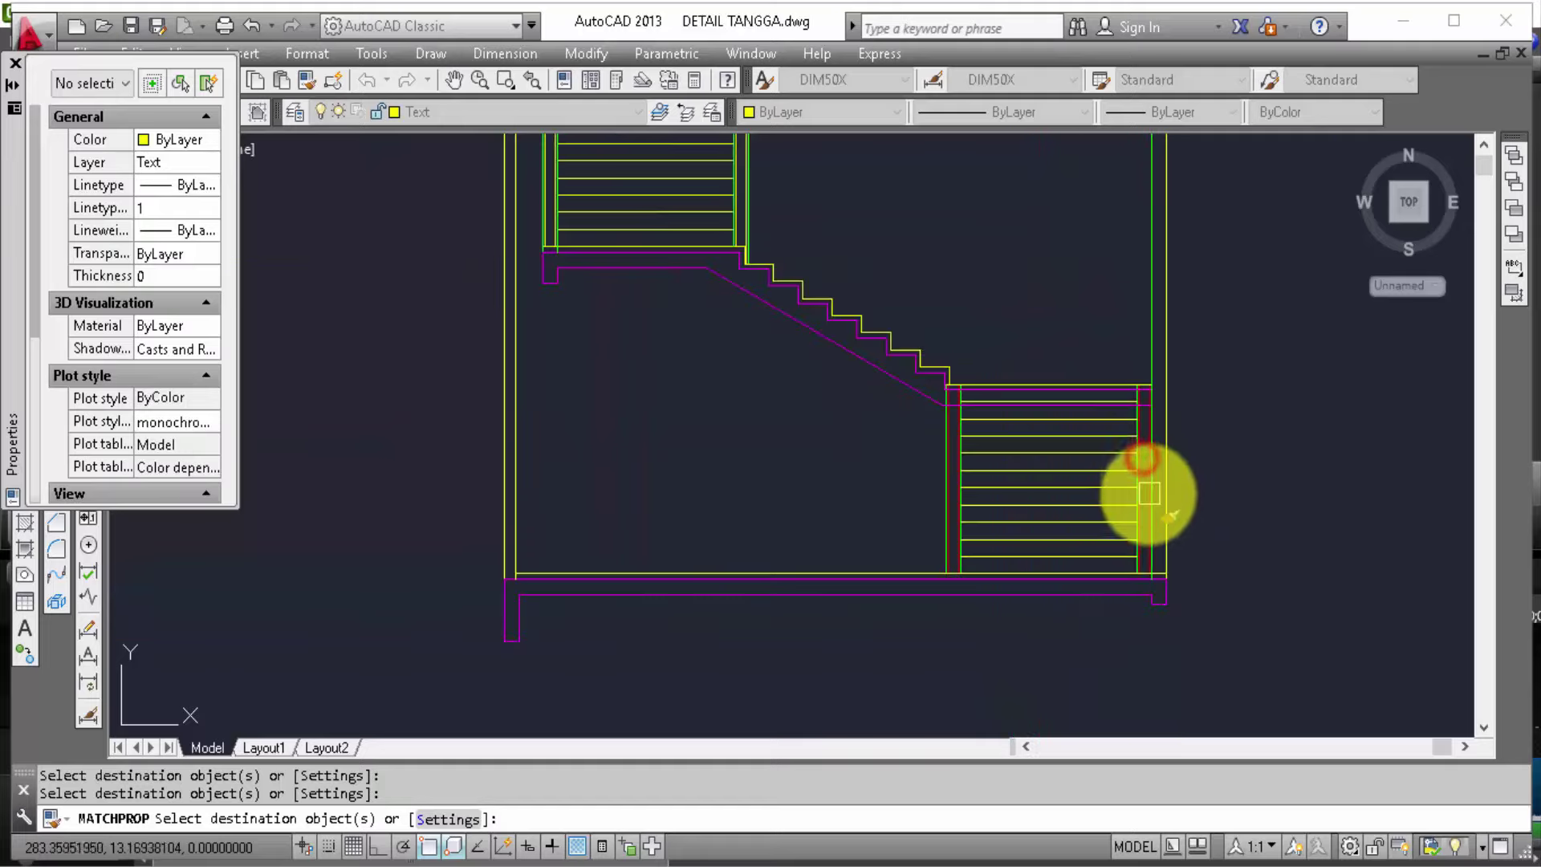
middle_click_drag(816, 265, 979, 493)
scroll(916, 468, "up", 6)
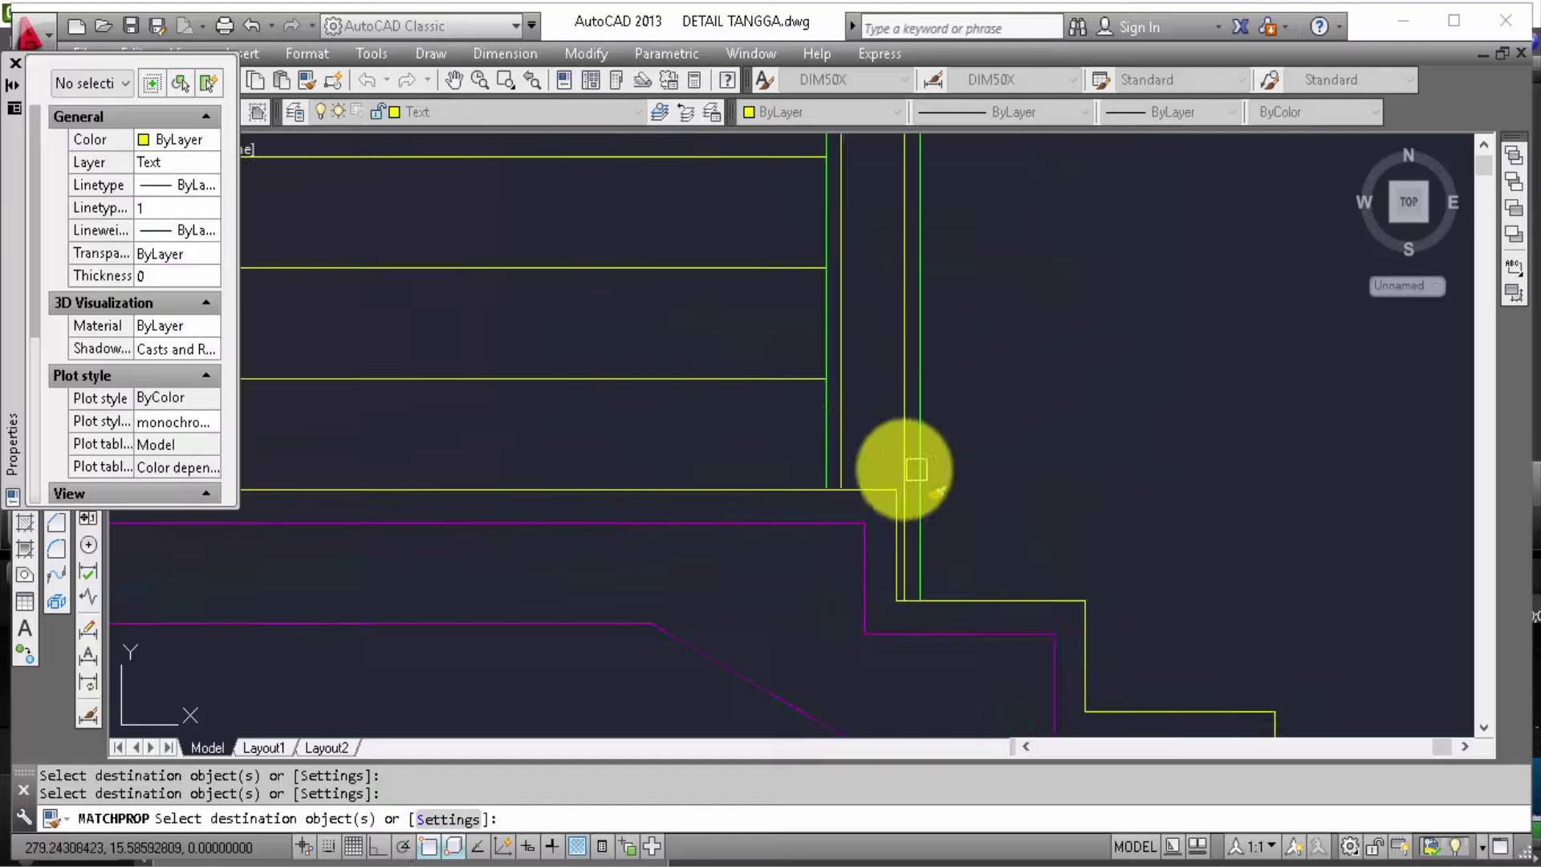
scroll(924, 481, "down", 3)
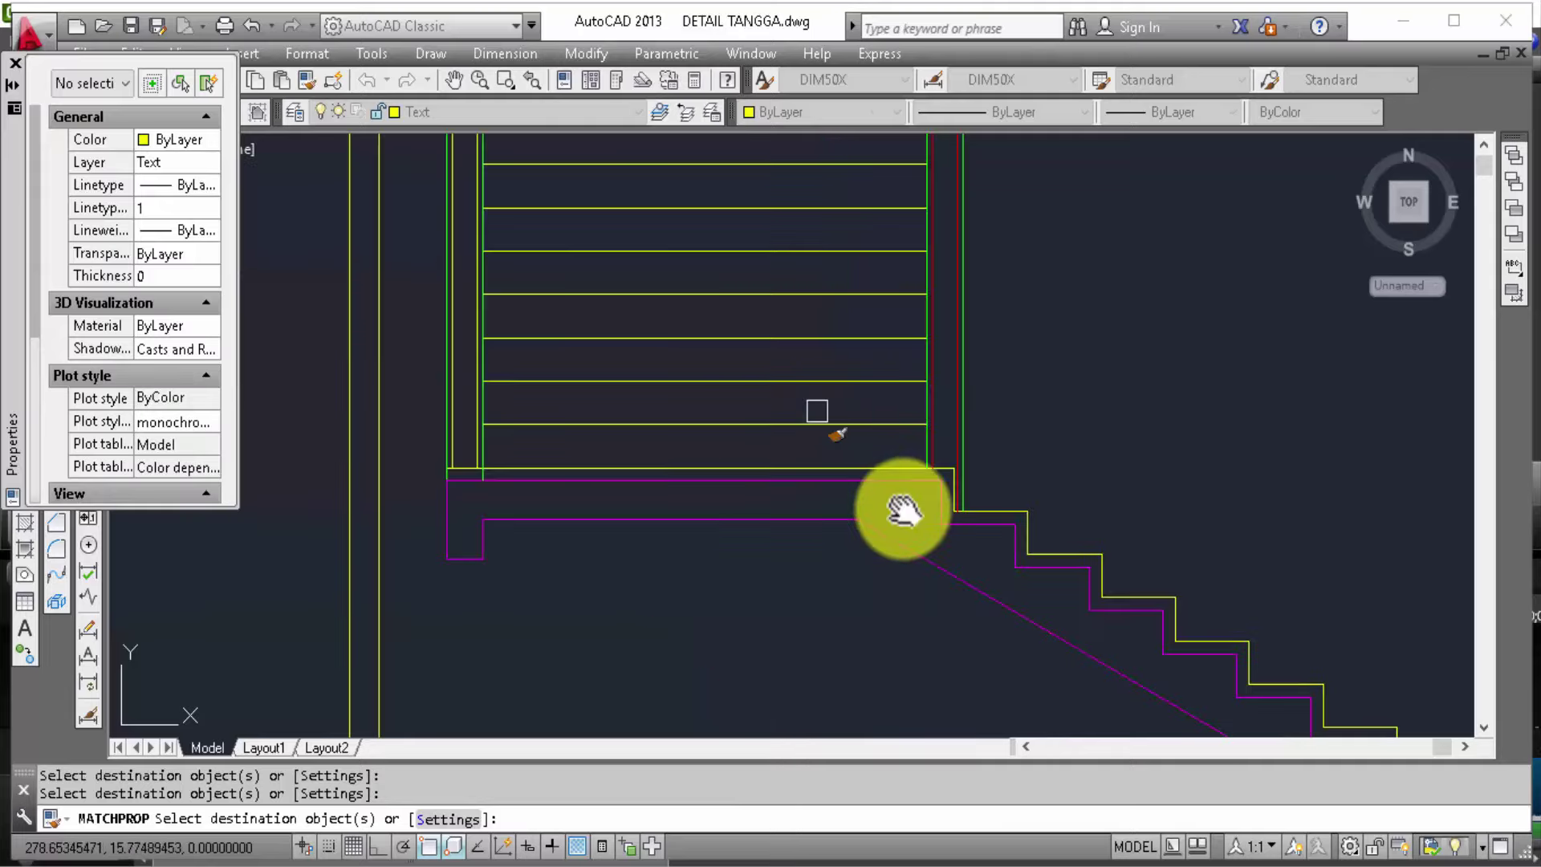
scroll(551, 502, "up", 2)
scroll(586, 531, "up", 3)
left_click(575, 543)
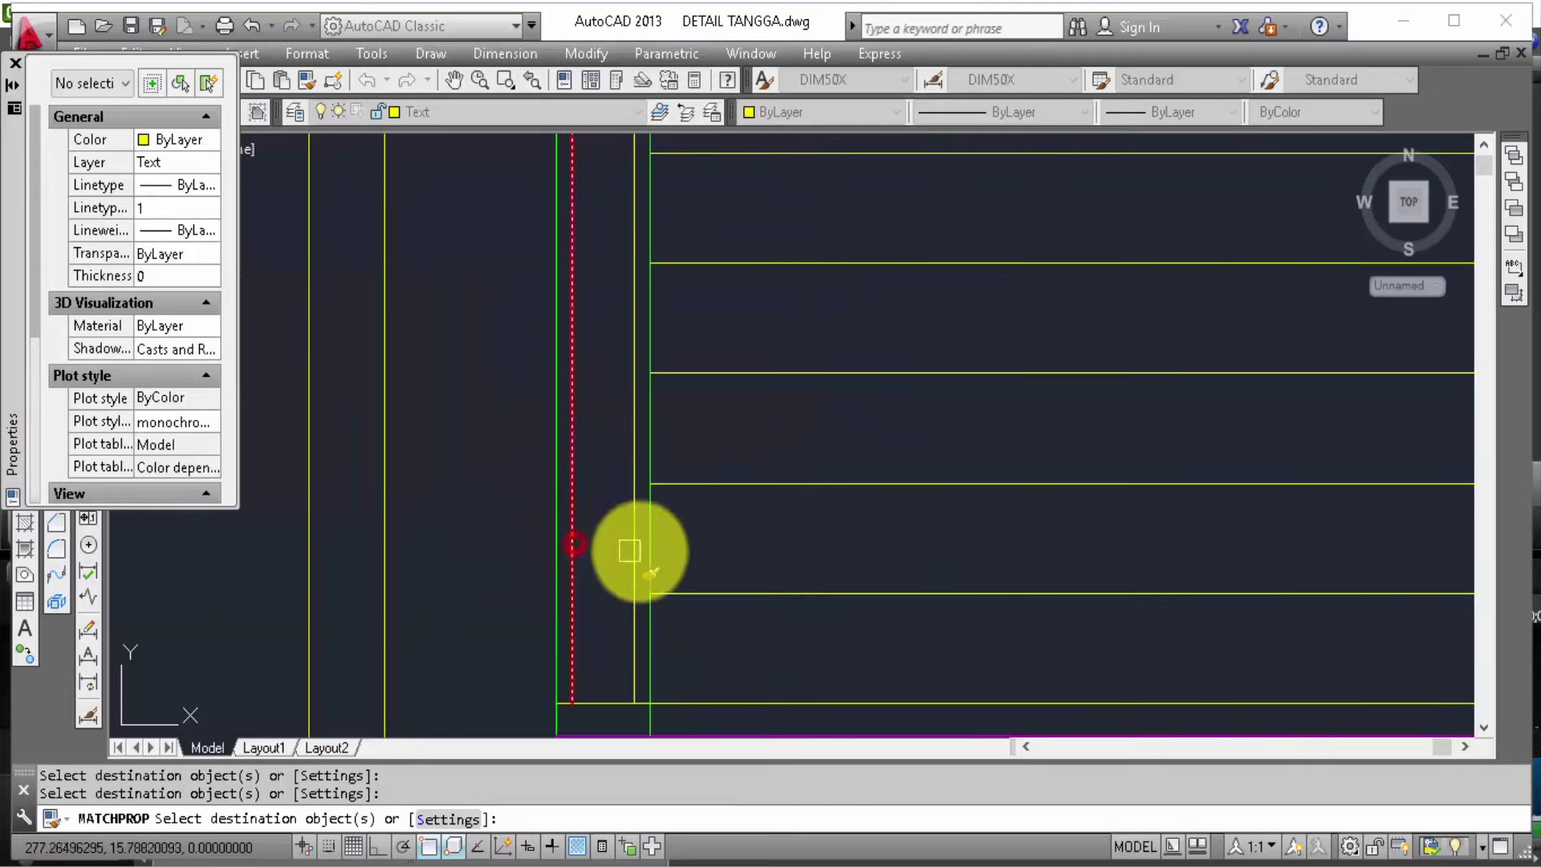
scroll(618, 546, "down", 3)
scroll(477, 421, "up", 2)
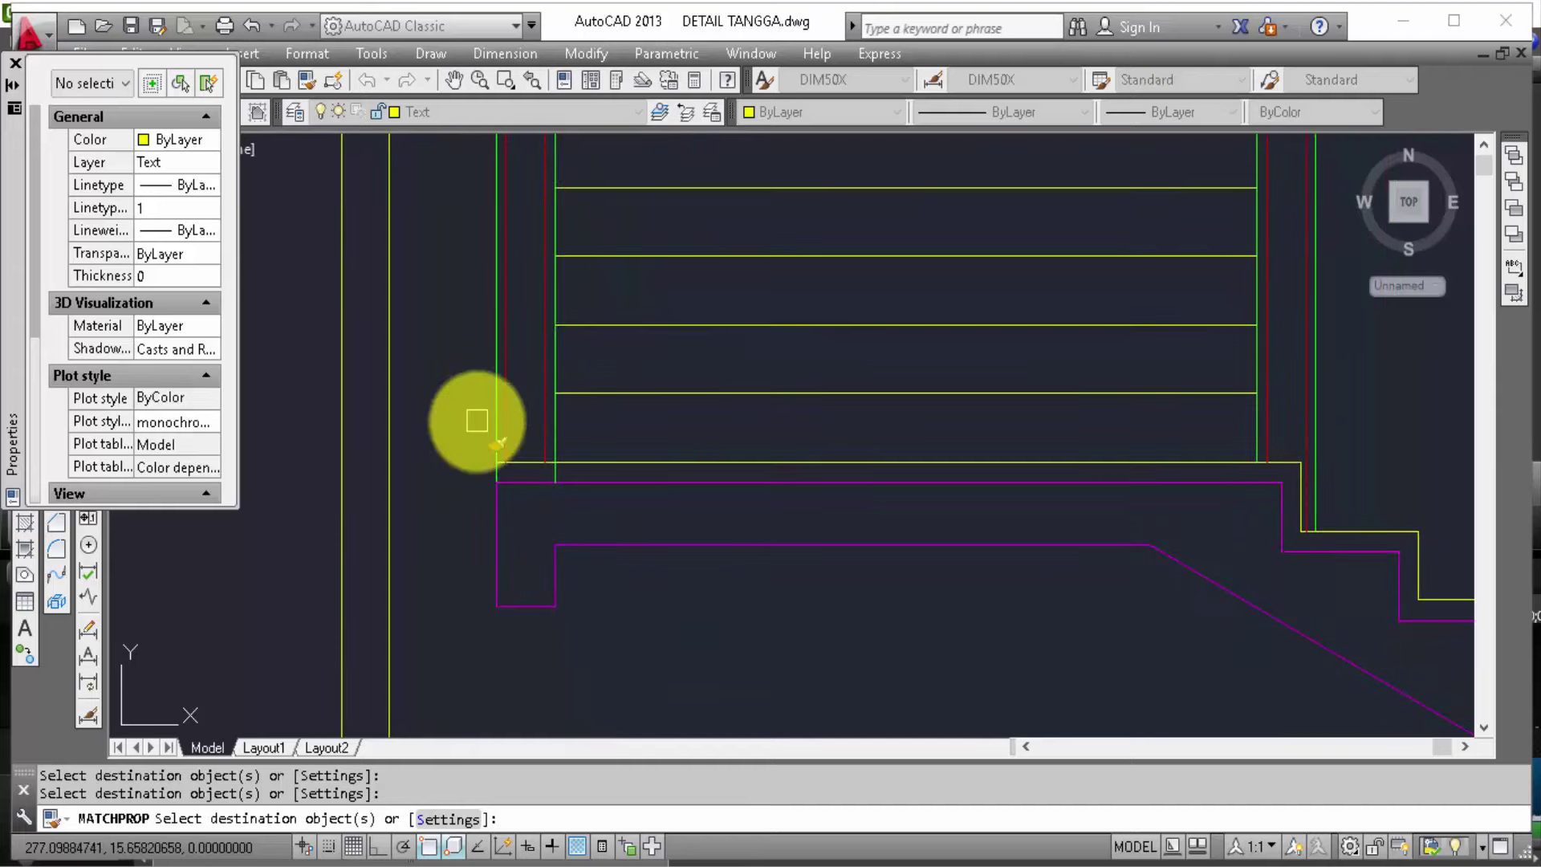
key("Escape")
scroll(474, 424, "down", 3)
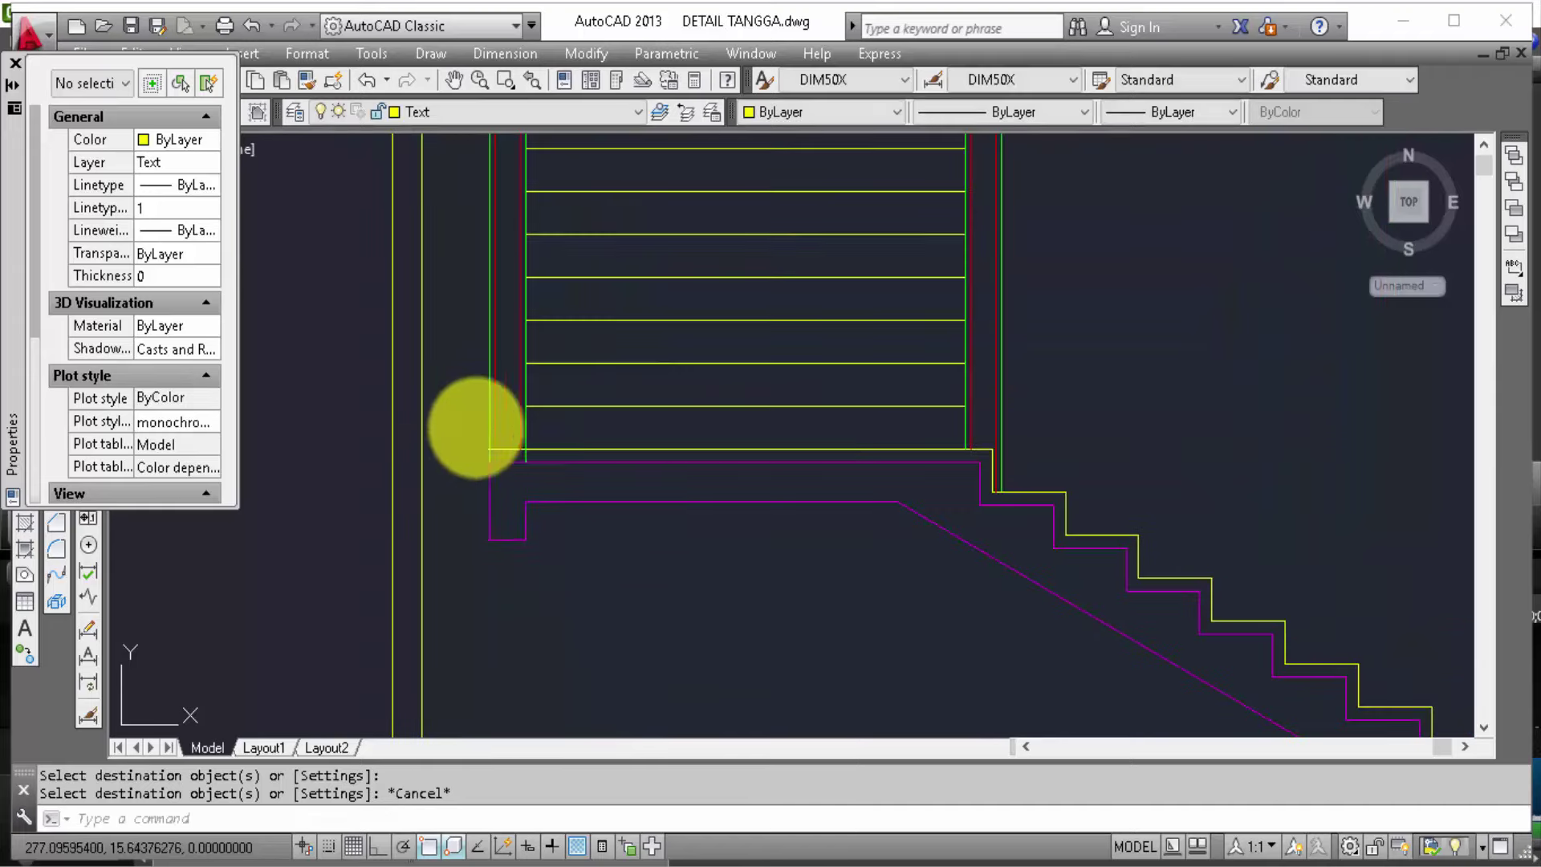
scroll(803, 536, "up", 2)
middle_click_drag(803, 536, 713, 424)
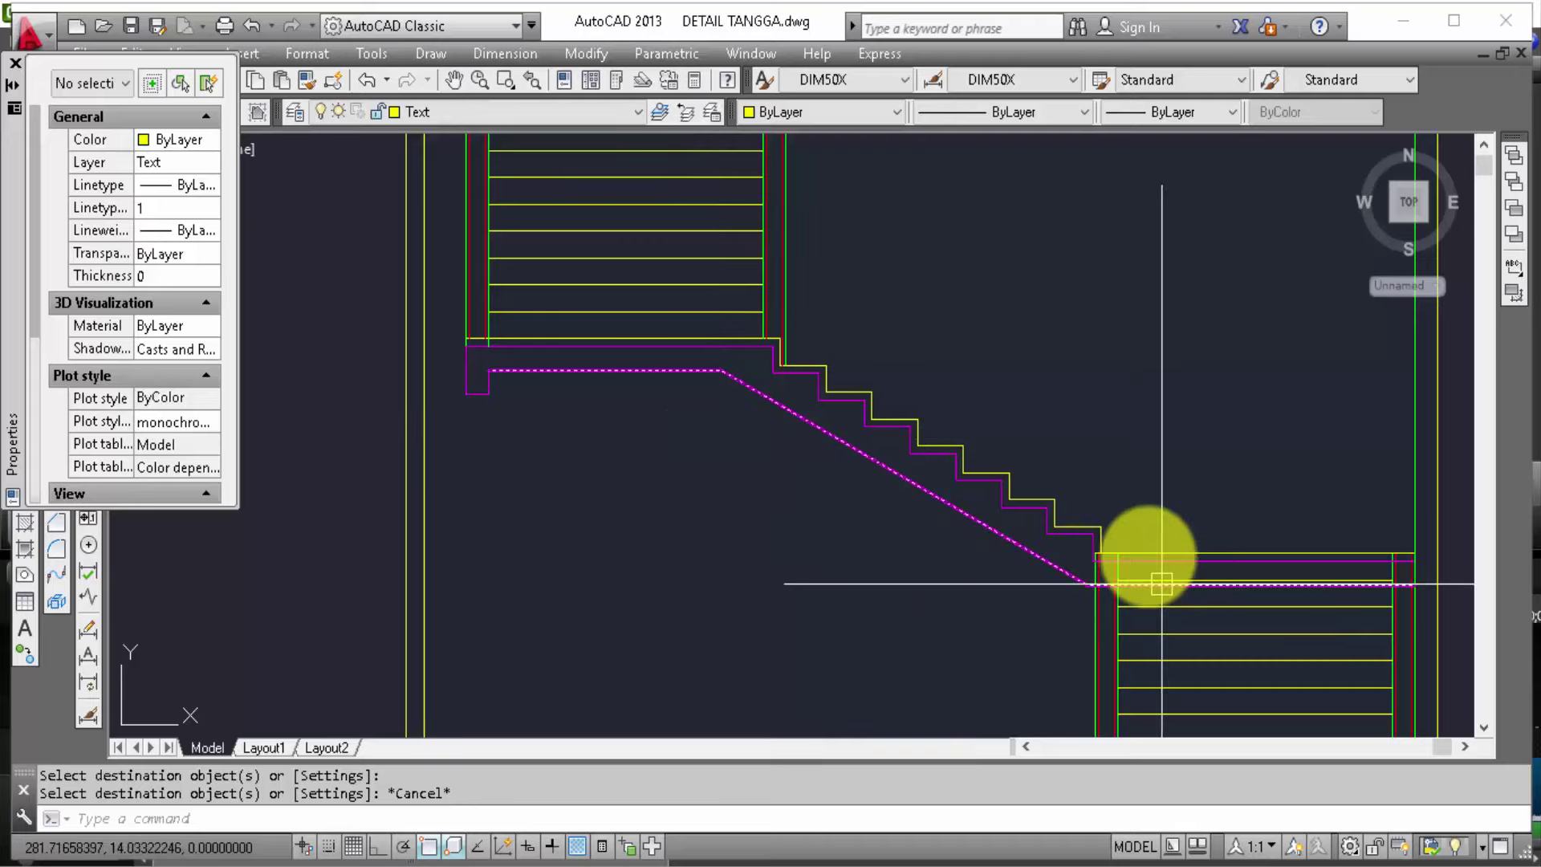
middle_click_drag(1247, 516, 1232, 480)
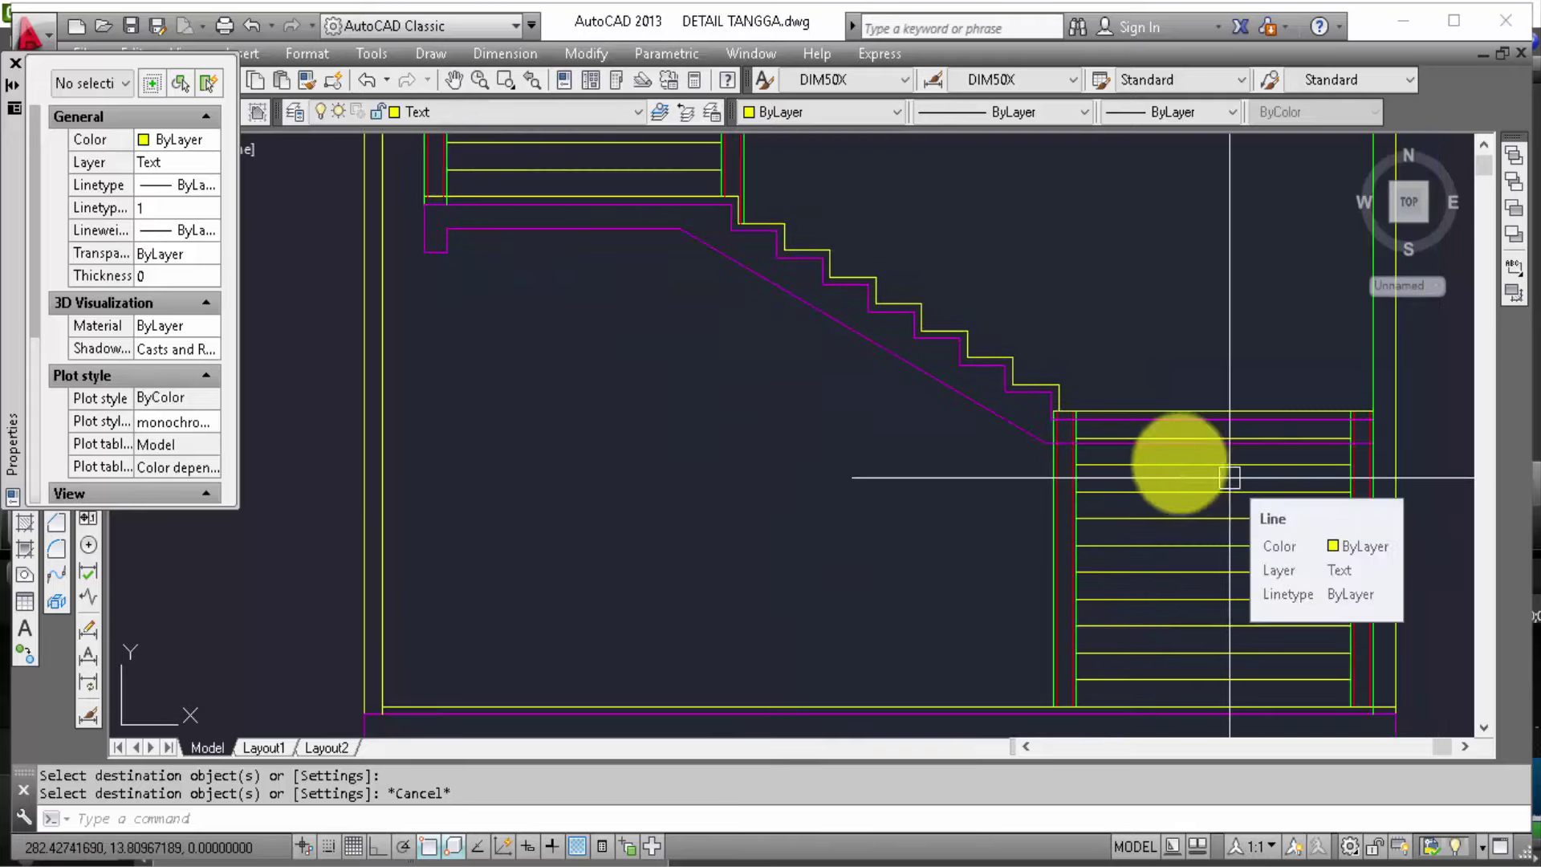
scroll(1004, 430, "up", 2)
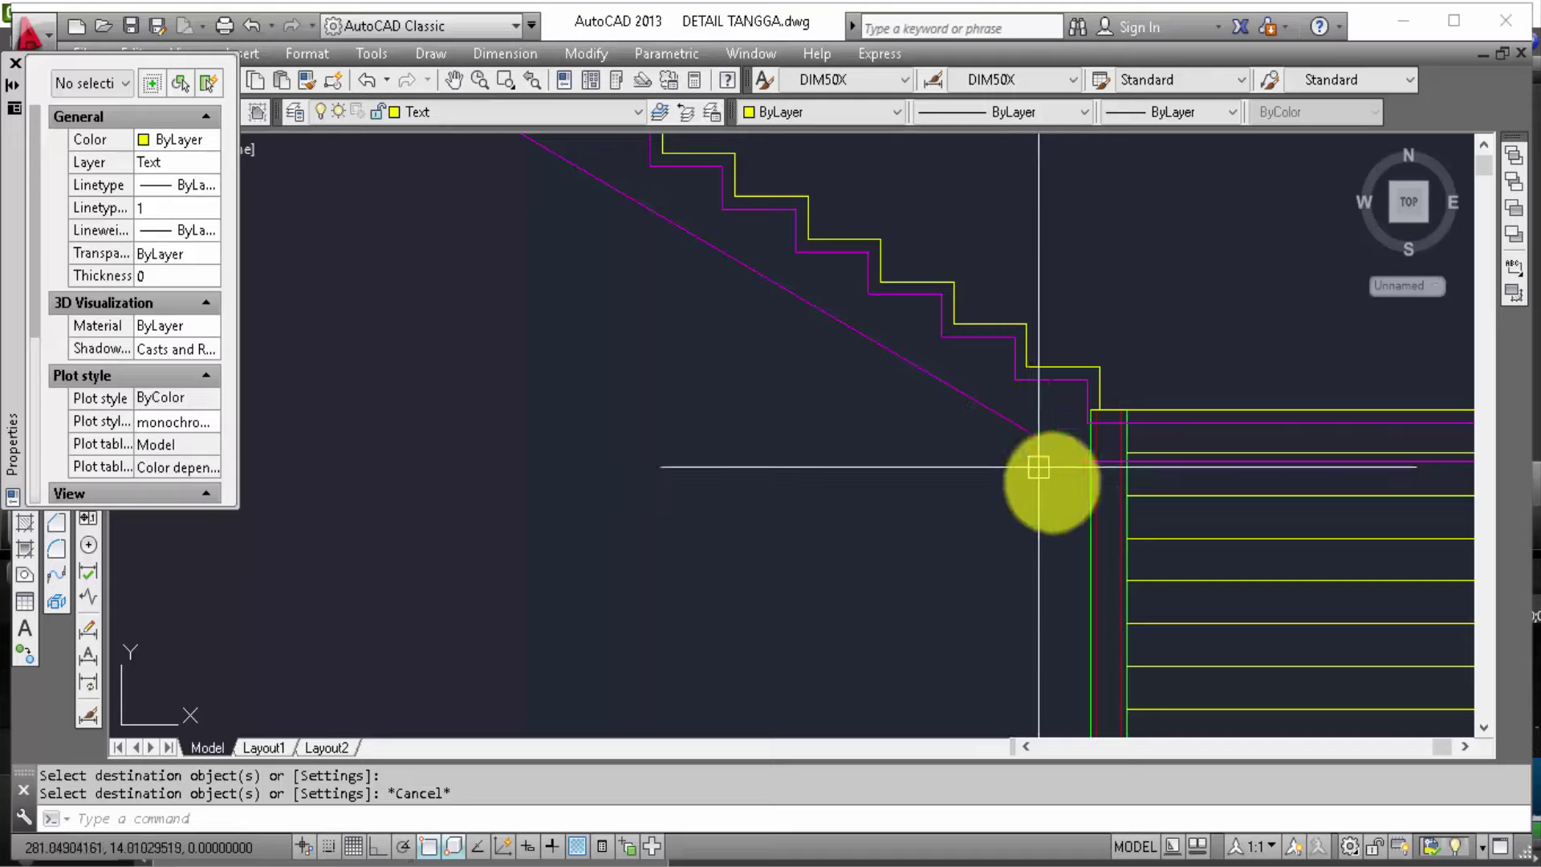
scroll(1077, 519, "down", 2)
scroll(1086, 520, "down", 2)
scroll(1094, 540, "down", 1)
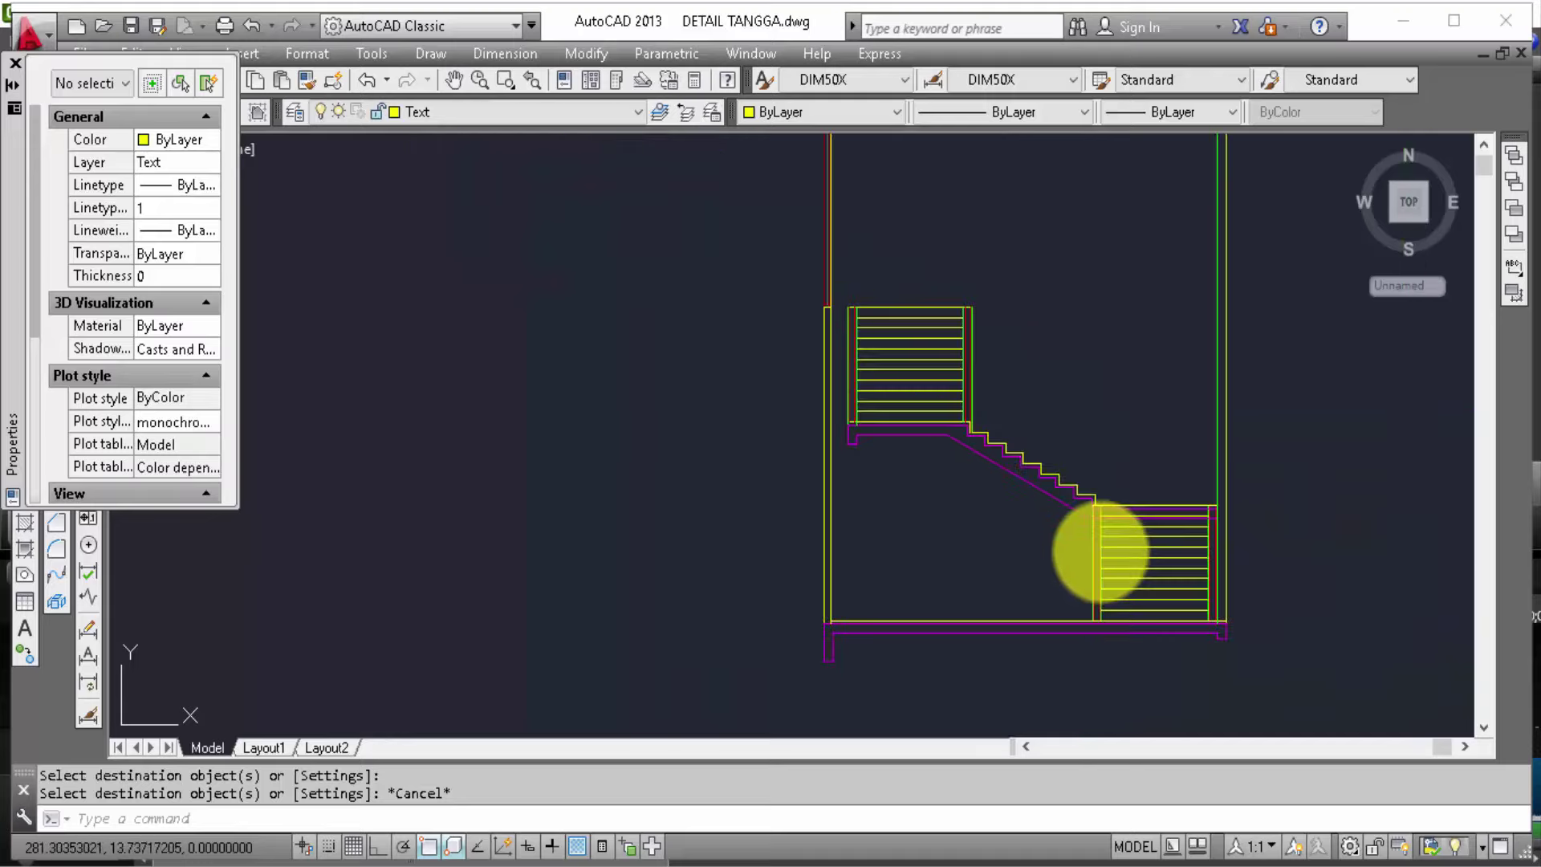
scroll(1101, 550, "down", 2)
scroll(1084, 520, "down", 2)
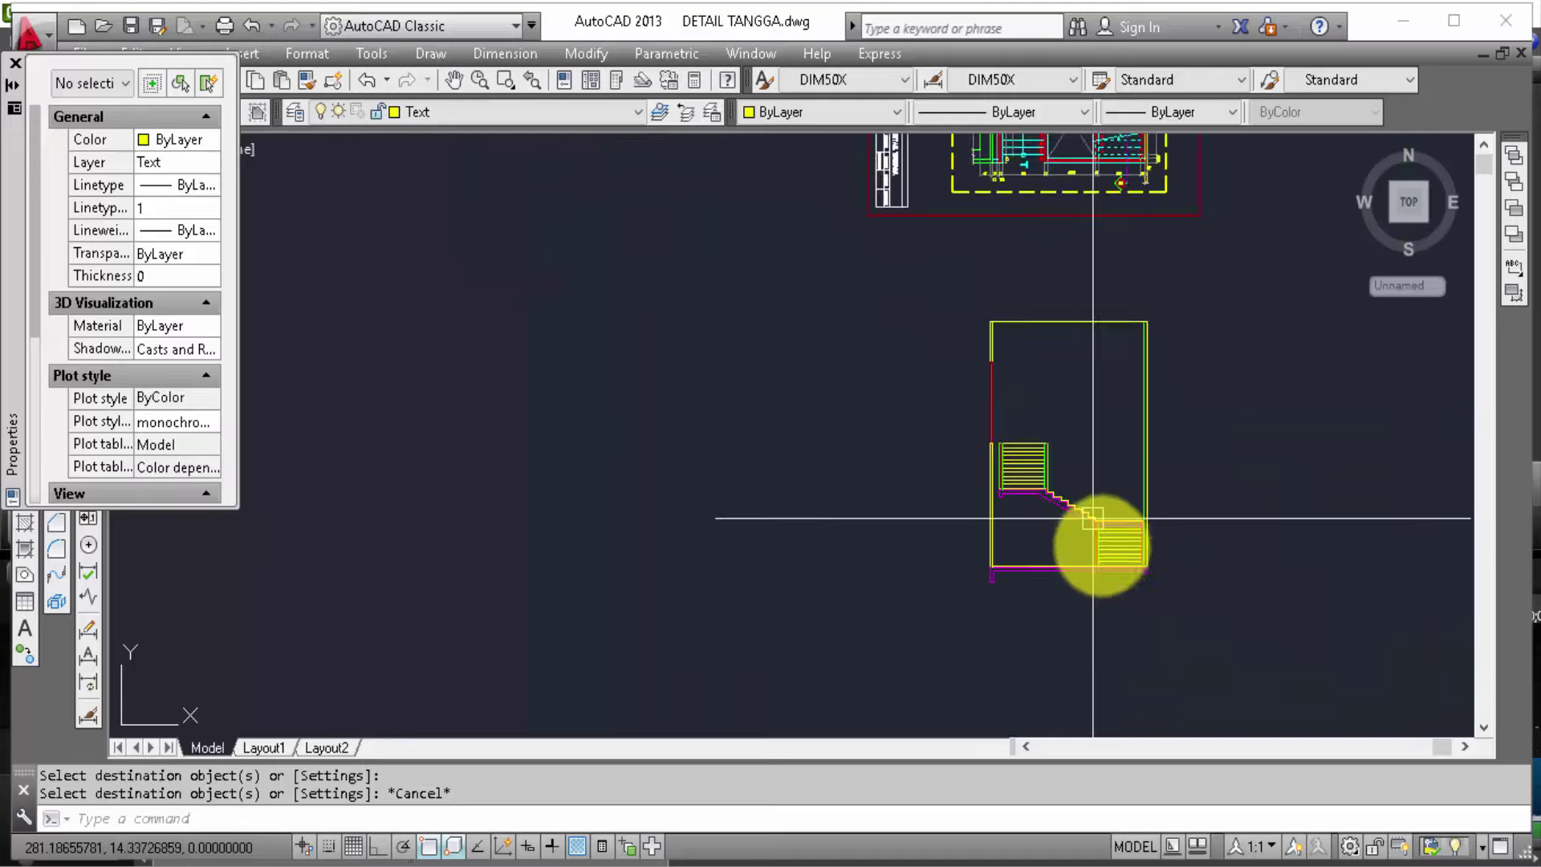
scroll(1101, 543, "down", 2)
mouse_move(761, 495)
middle_mouse_down()
mouse_move(817, 495)
mouse_move(773, 510)
middle_mouse_up()
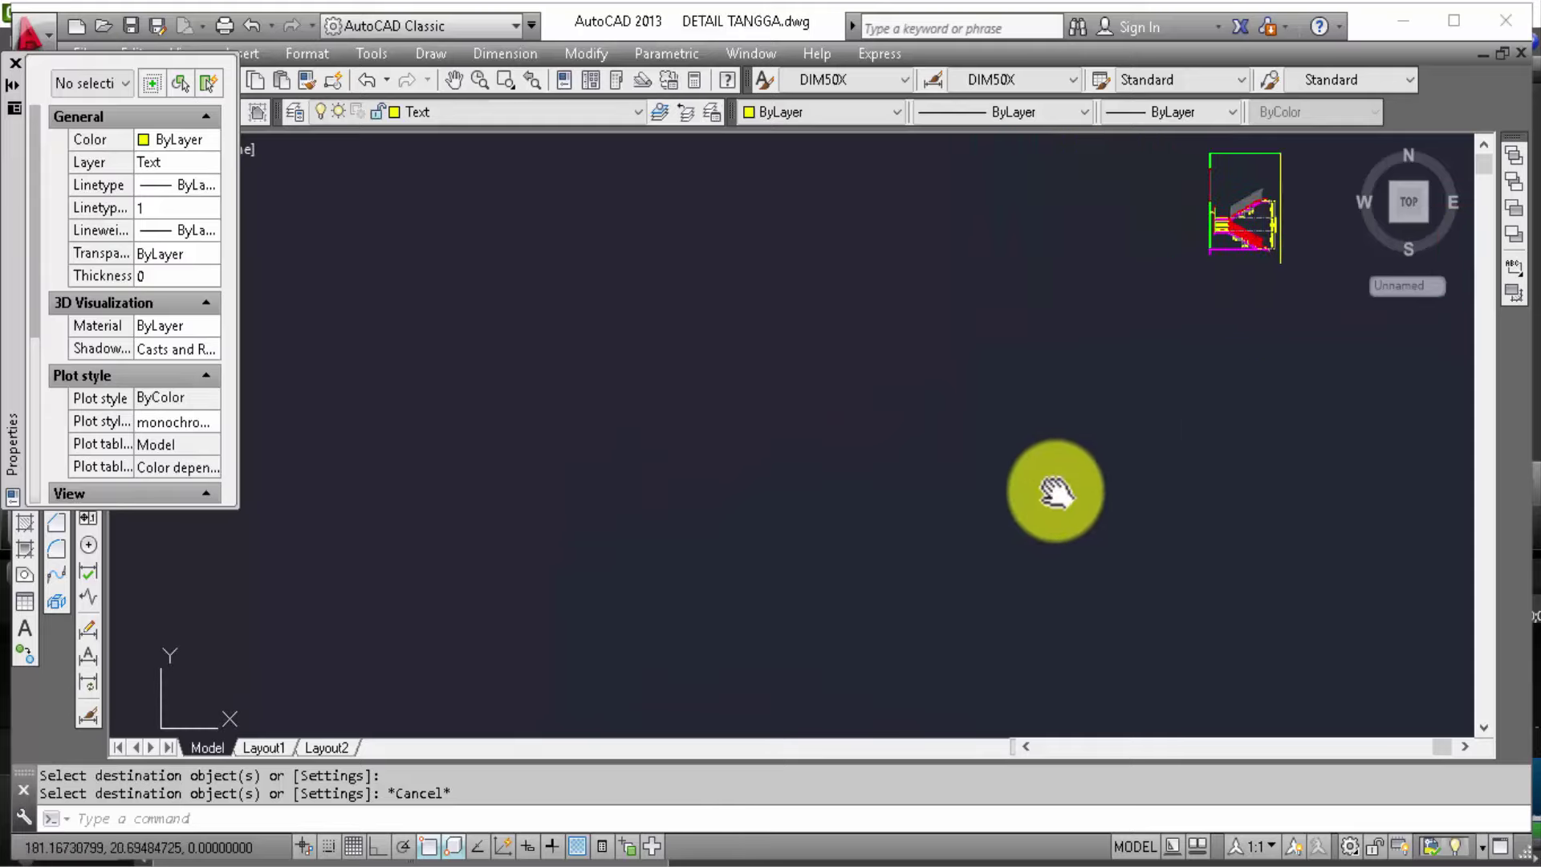
middle_click_drag(516, 417, 551, 441)
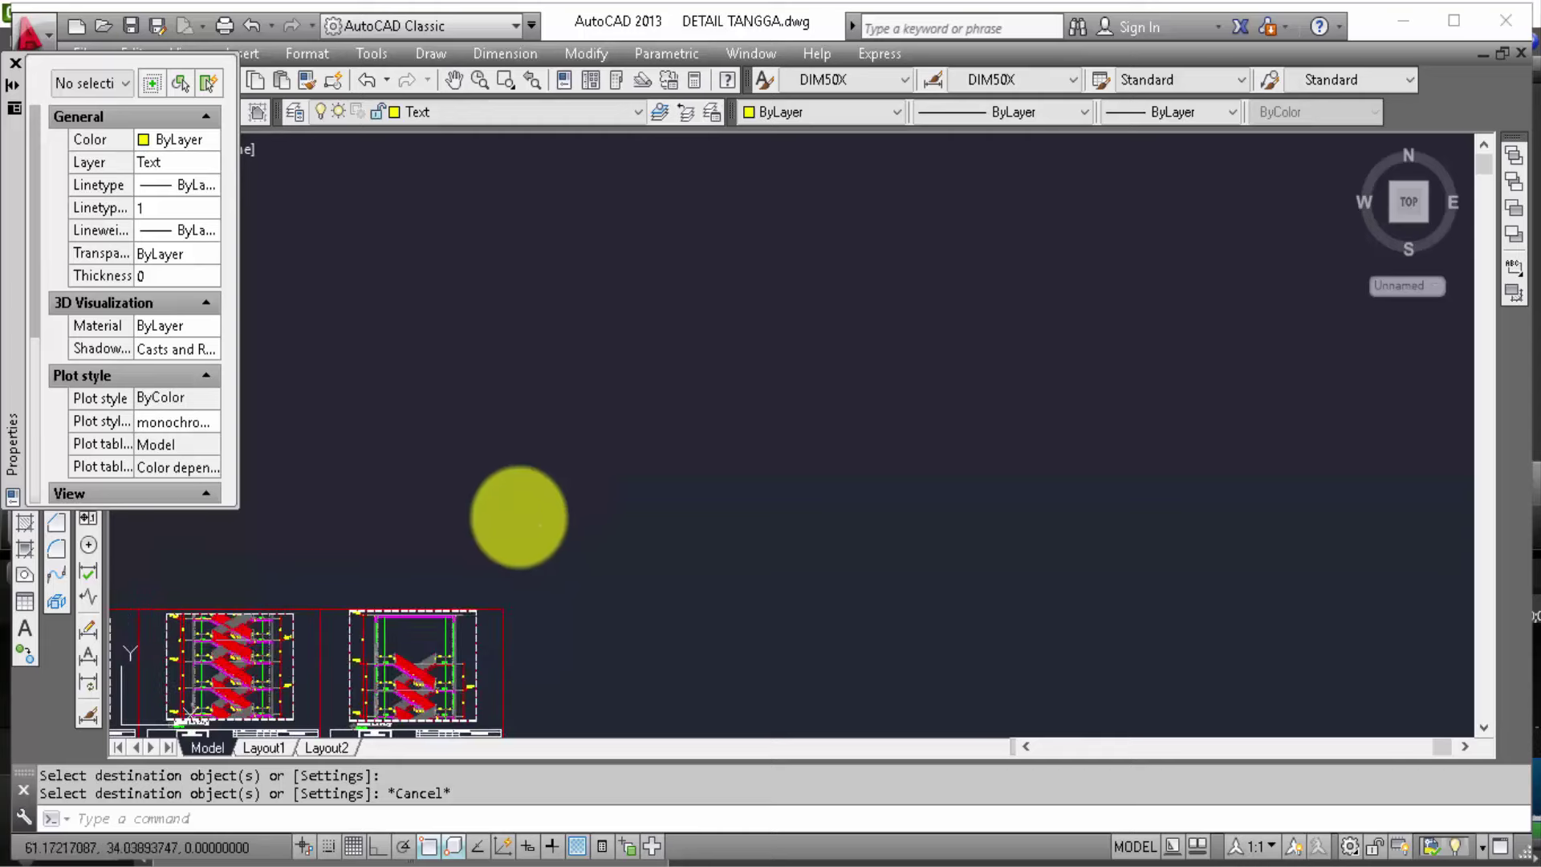
scroll(379, 688, "up", 3)
scroll(405, 612, "up", 2)
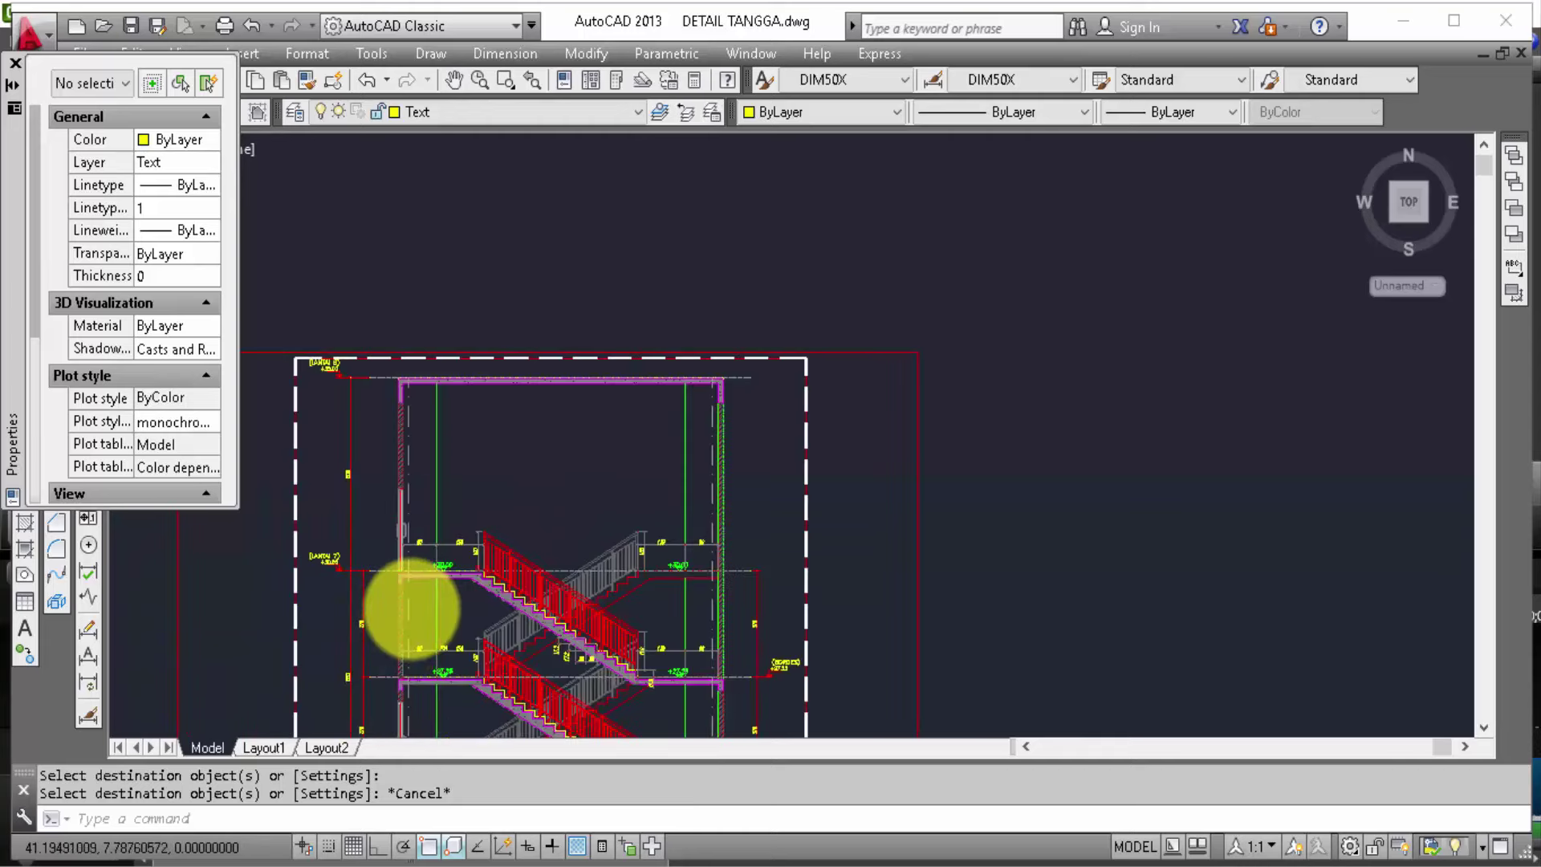
scroll(412, 608, "up", 1)
scroll(412, 608, "up", 2)
middle_click_drag(551, 613, 493, 526)
scroll(512, 514, "up", 2)
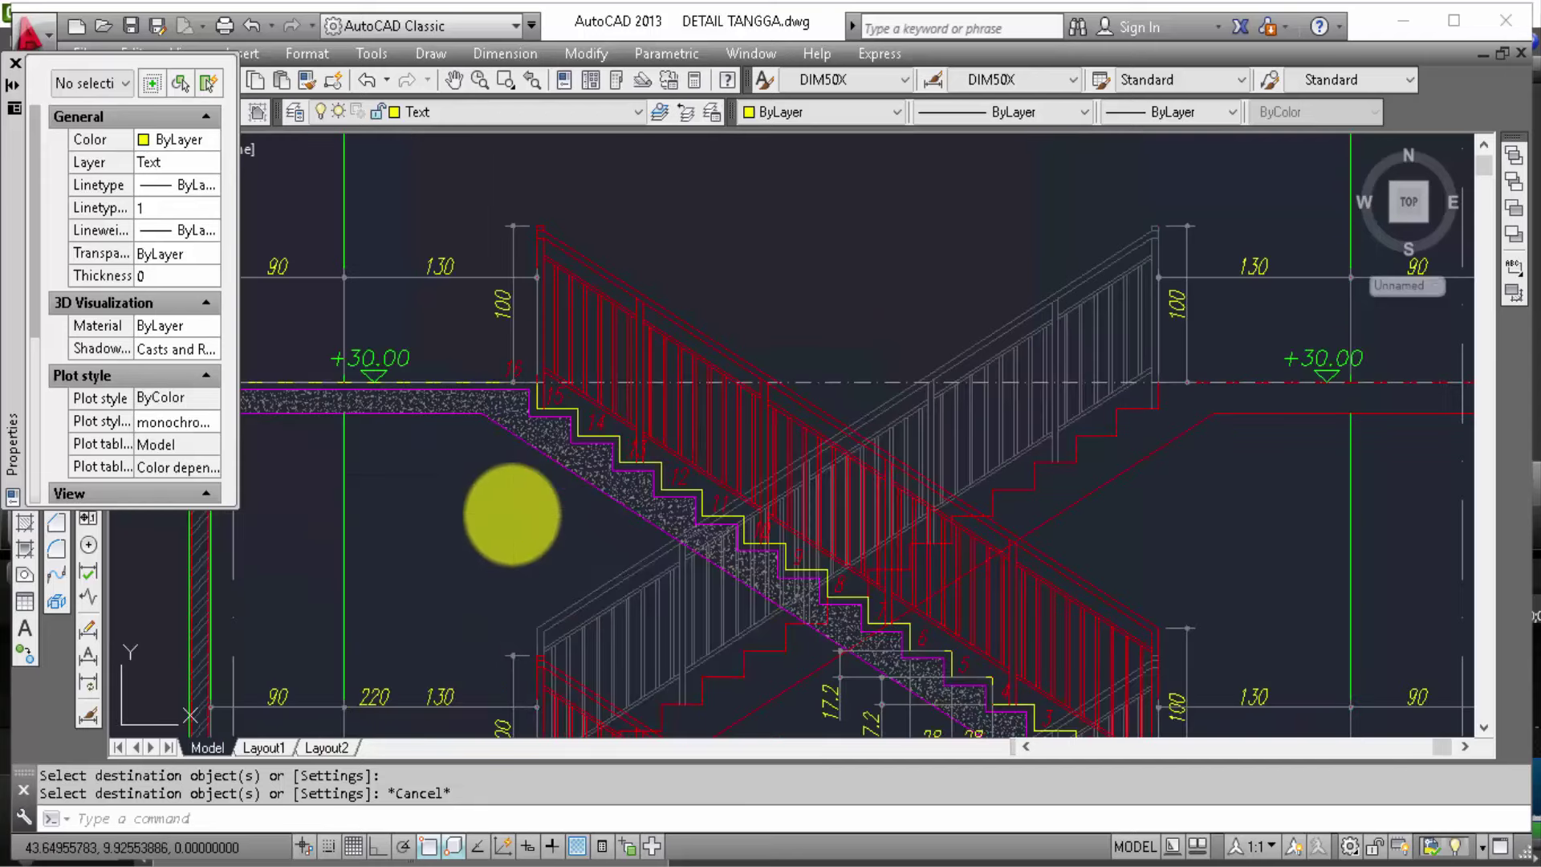
scroll(533, 533, "down", 2)
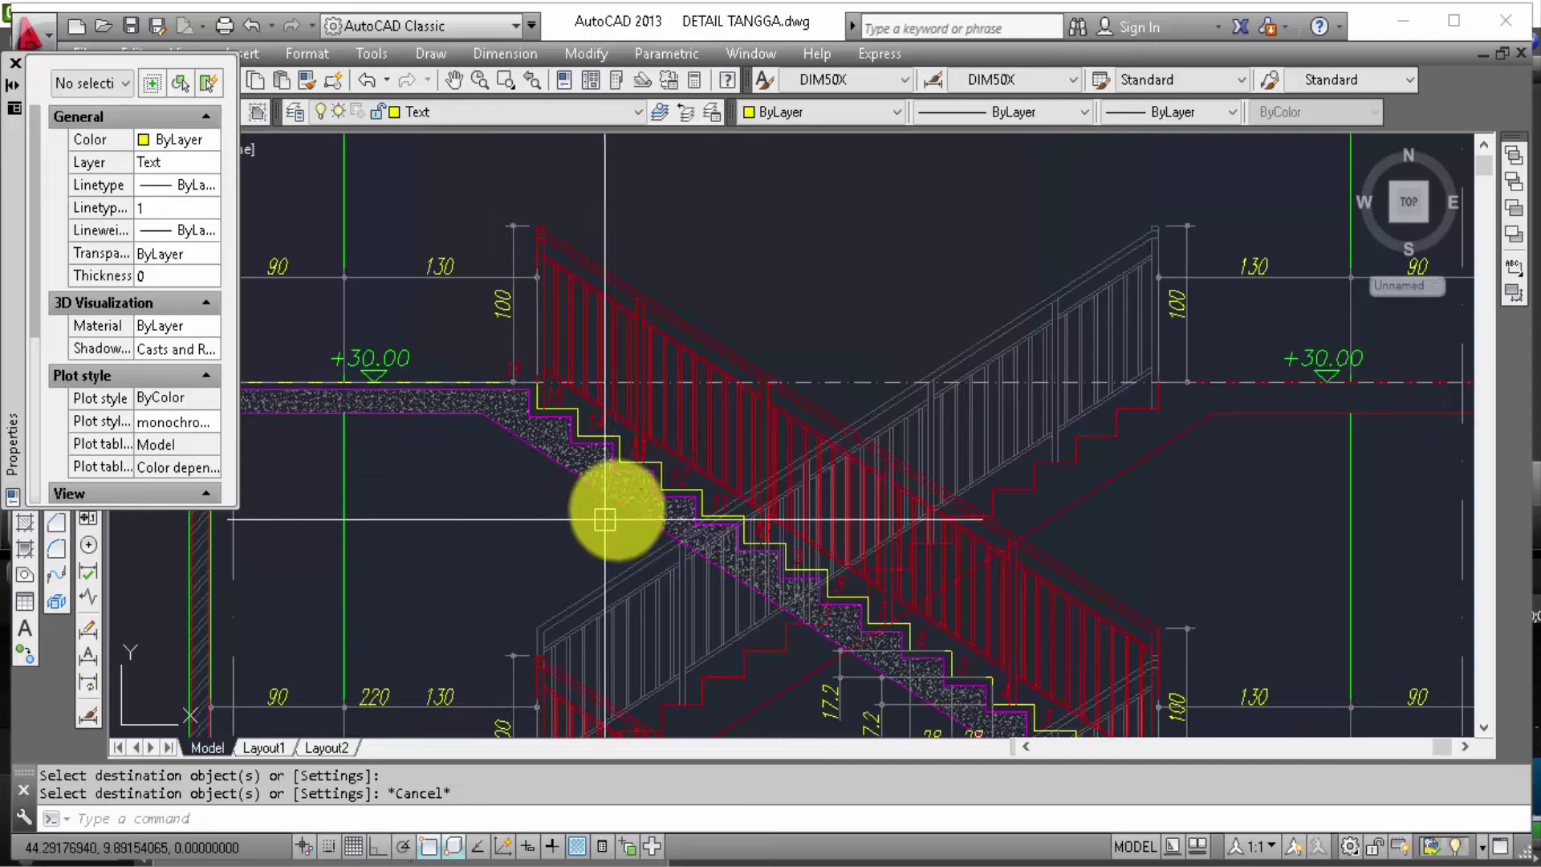
scroll(614, 502, "down", 2)
scroll(475, 407, "down", 1)
scroll(461, 460, "down", 2)
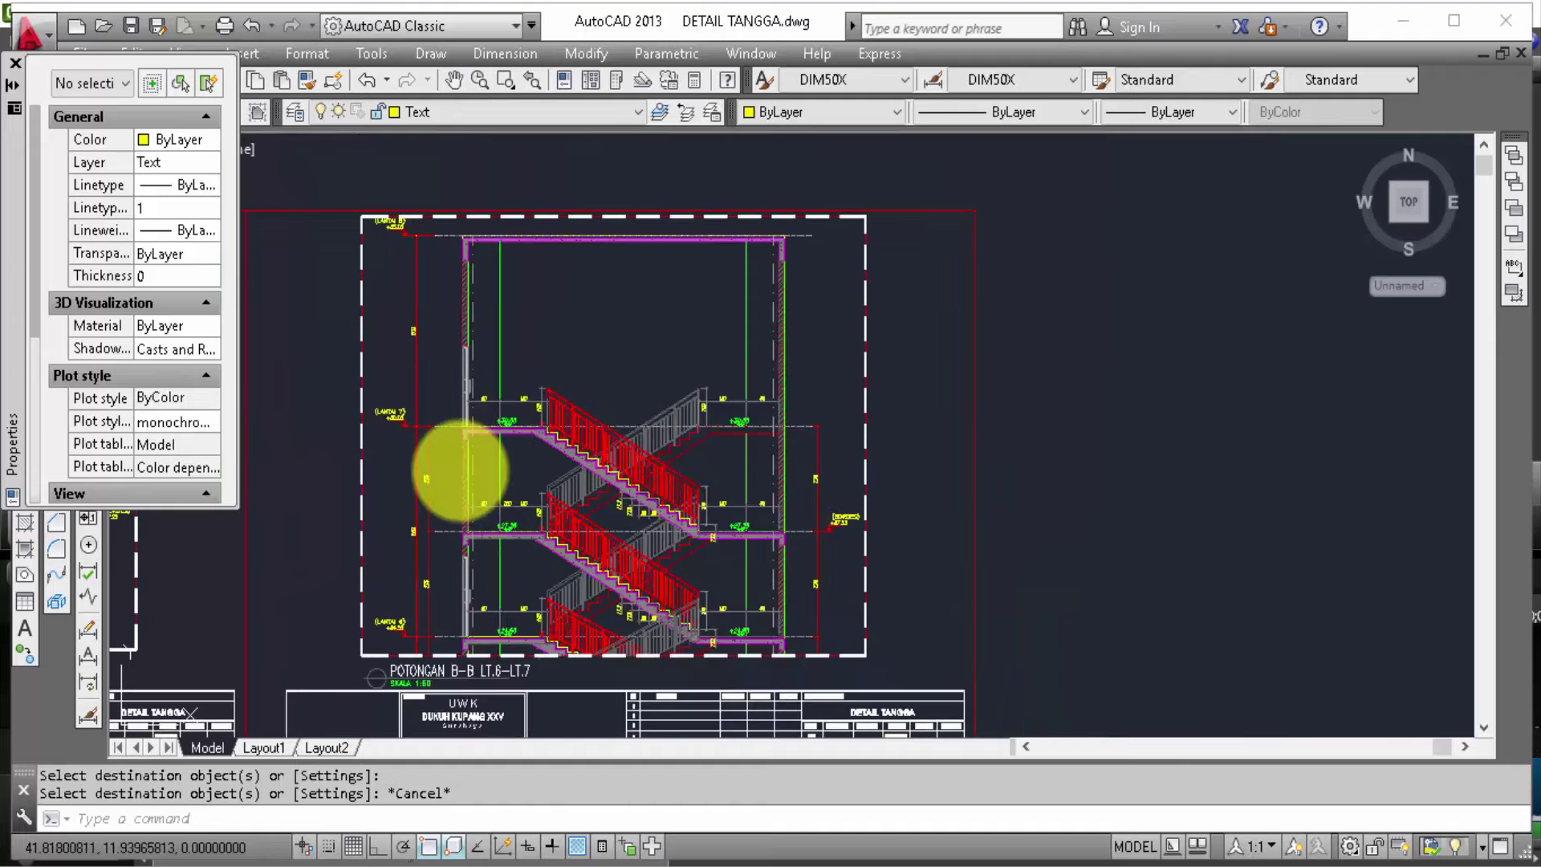
scroll(468, 487, "down", 1)
scroll(469, 488, "down", 3)
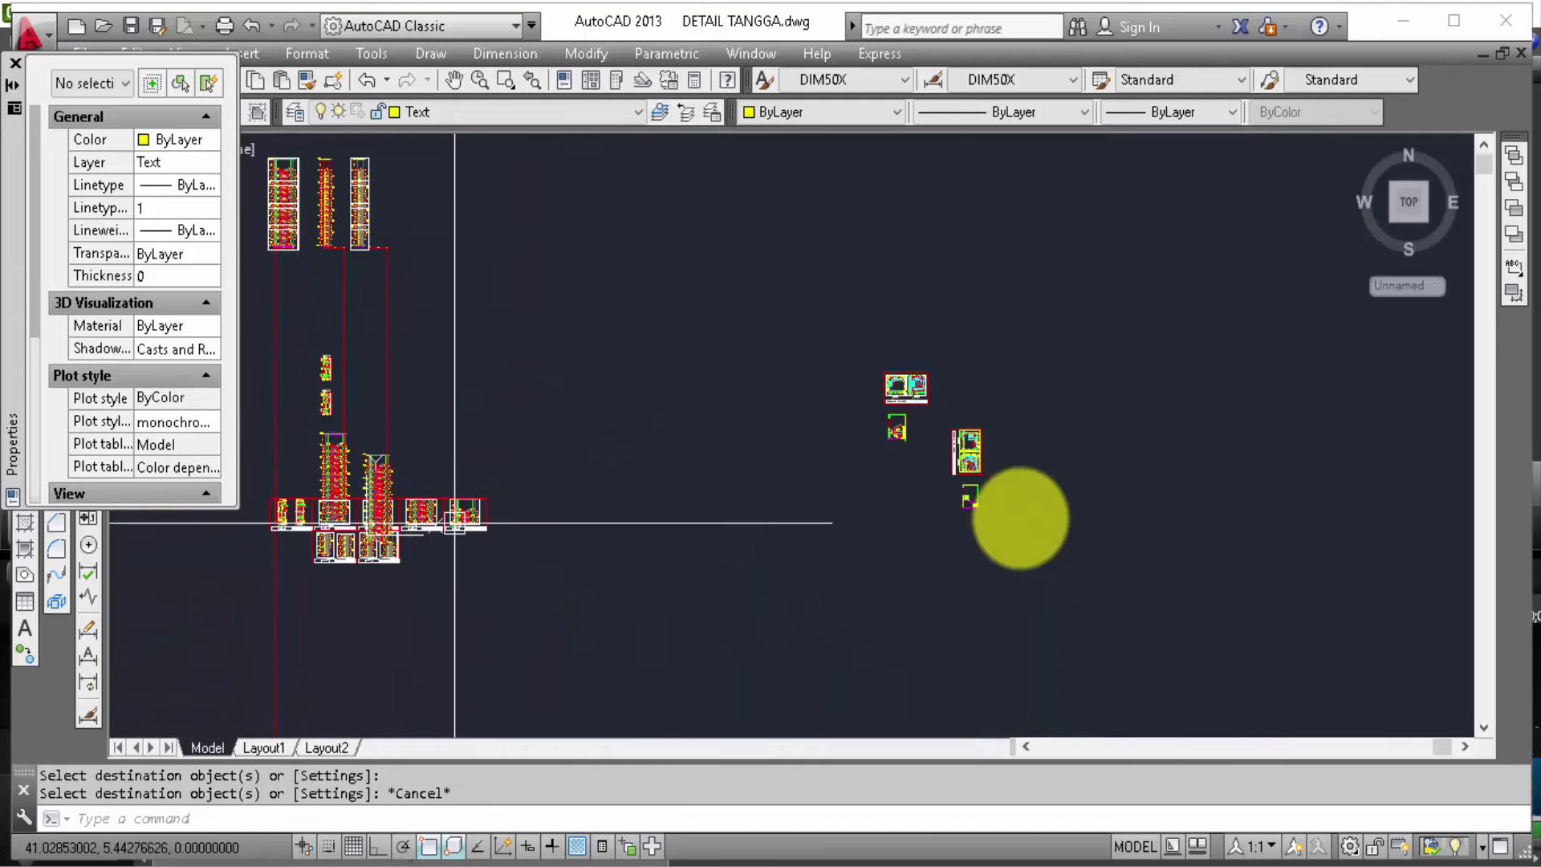
scroll(970, 503, "up", 2)
scroll(969, 507, "up", 2)
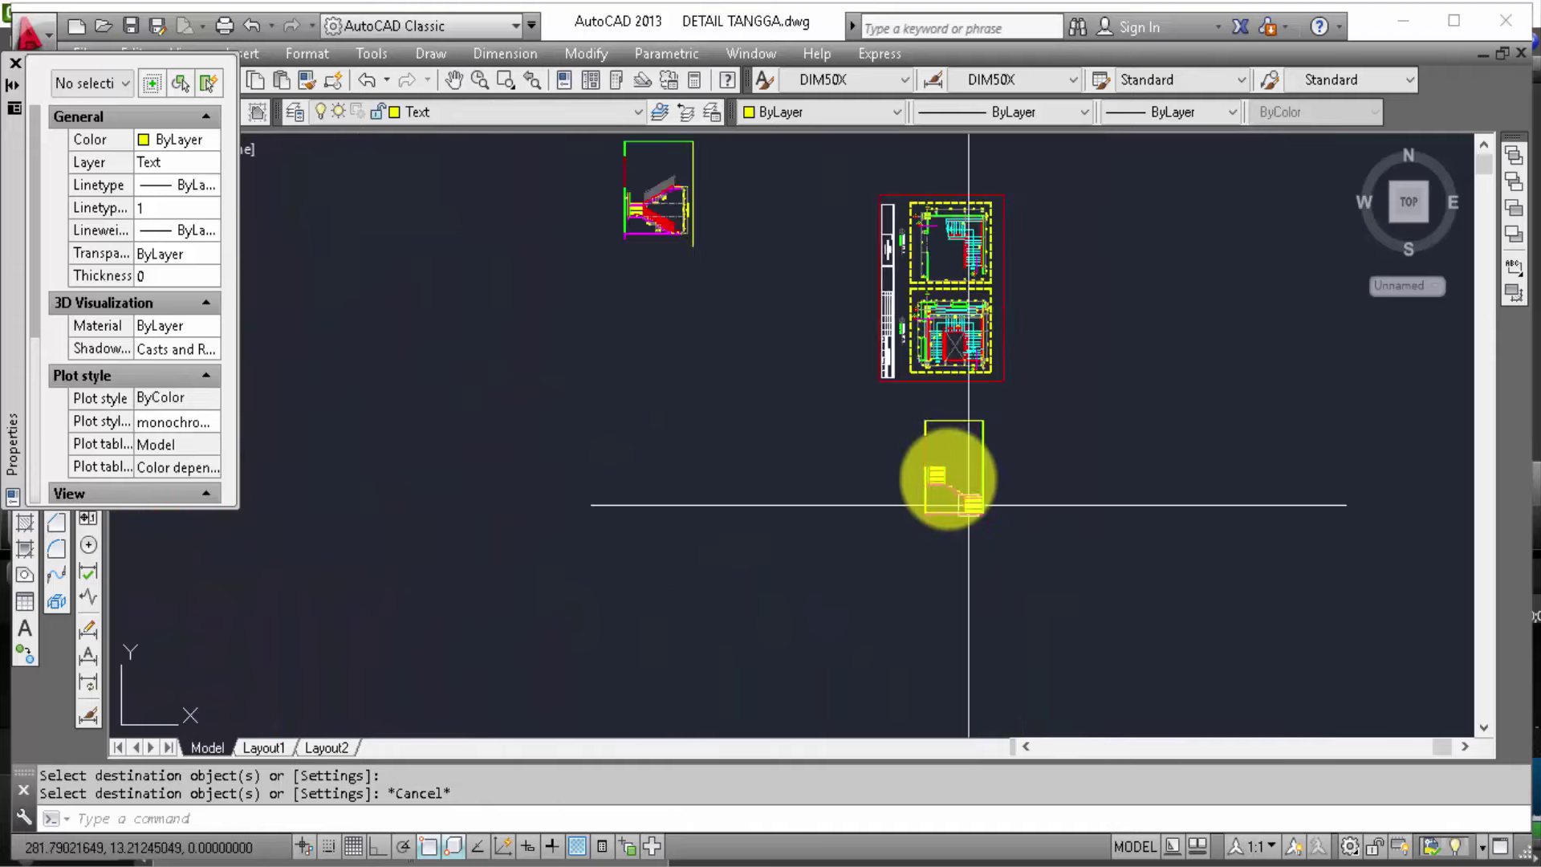
scroll(952, 509, "up", 2)
scroll(956, 478, "up", 2)
scroll(954, 530, "up", 2)
scroll(954, 527, "up", 2)
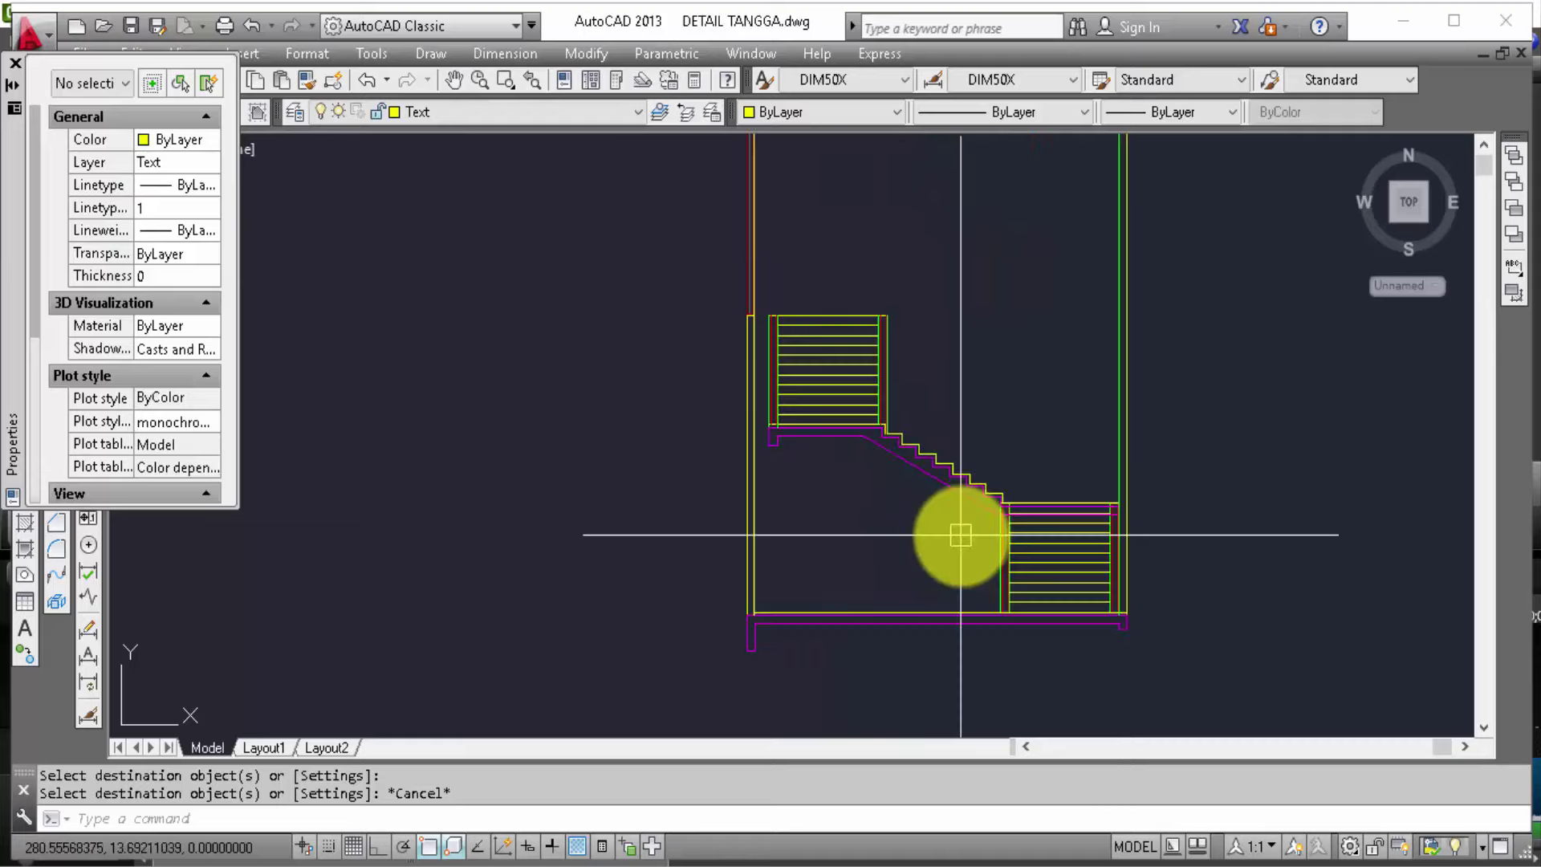
Step: Dock the Properties palette aside and place an aligned 15 dimension across the sloped slab
left_click(14, 63)
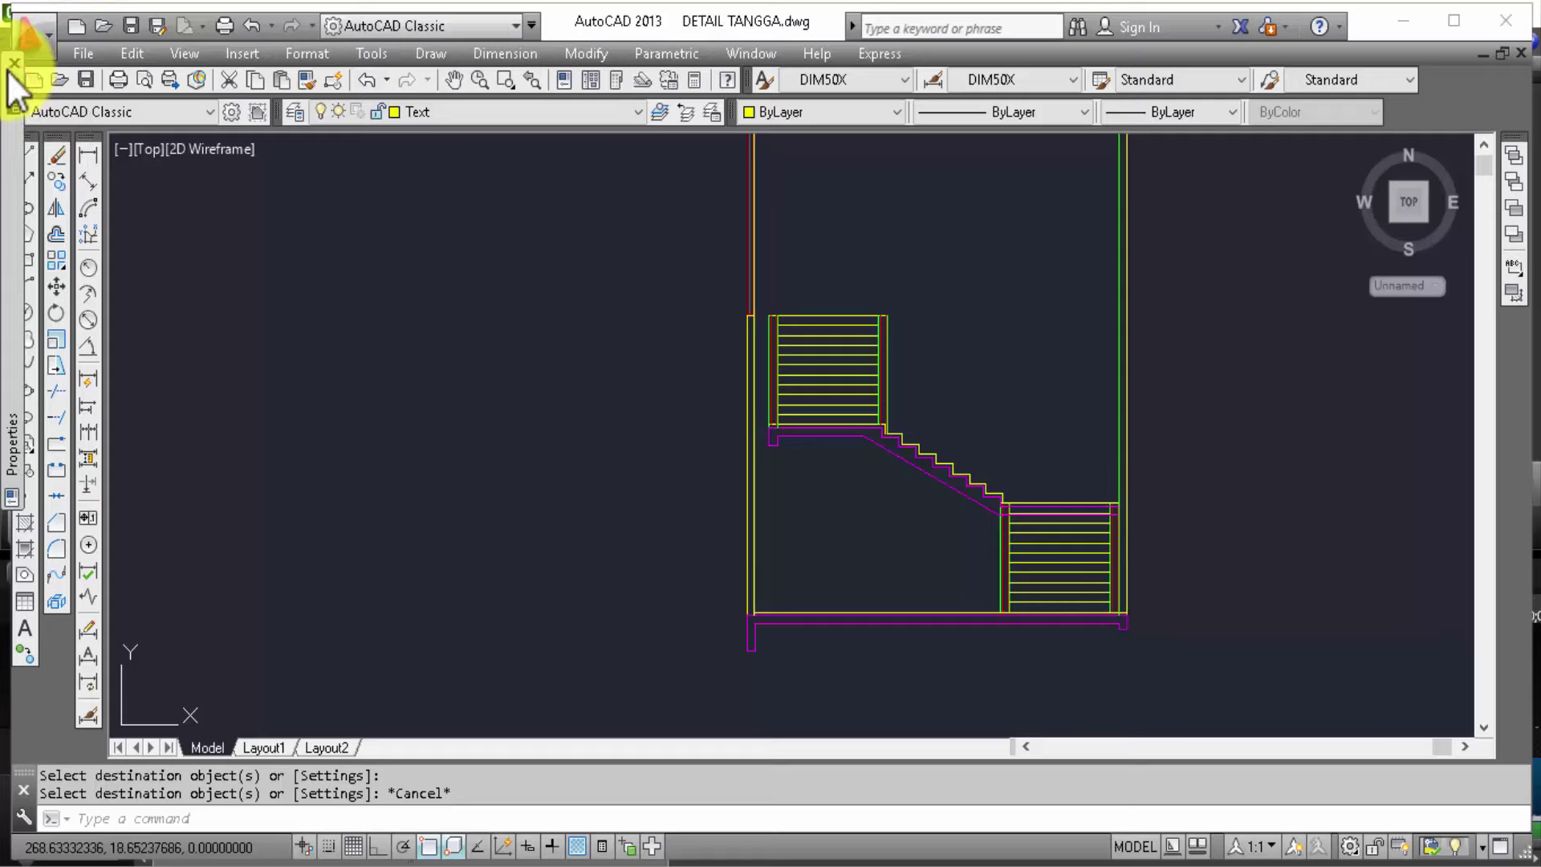
mouse_move(12, 85)
left_mouse_down()
mouse_move(1293, 173)
mouse_move(1307, 159)
left_mouse_up()
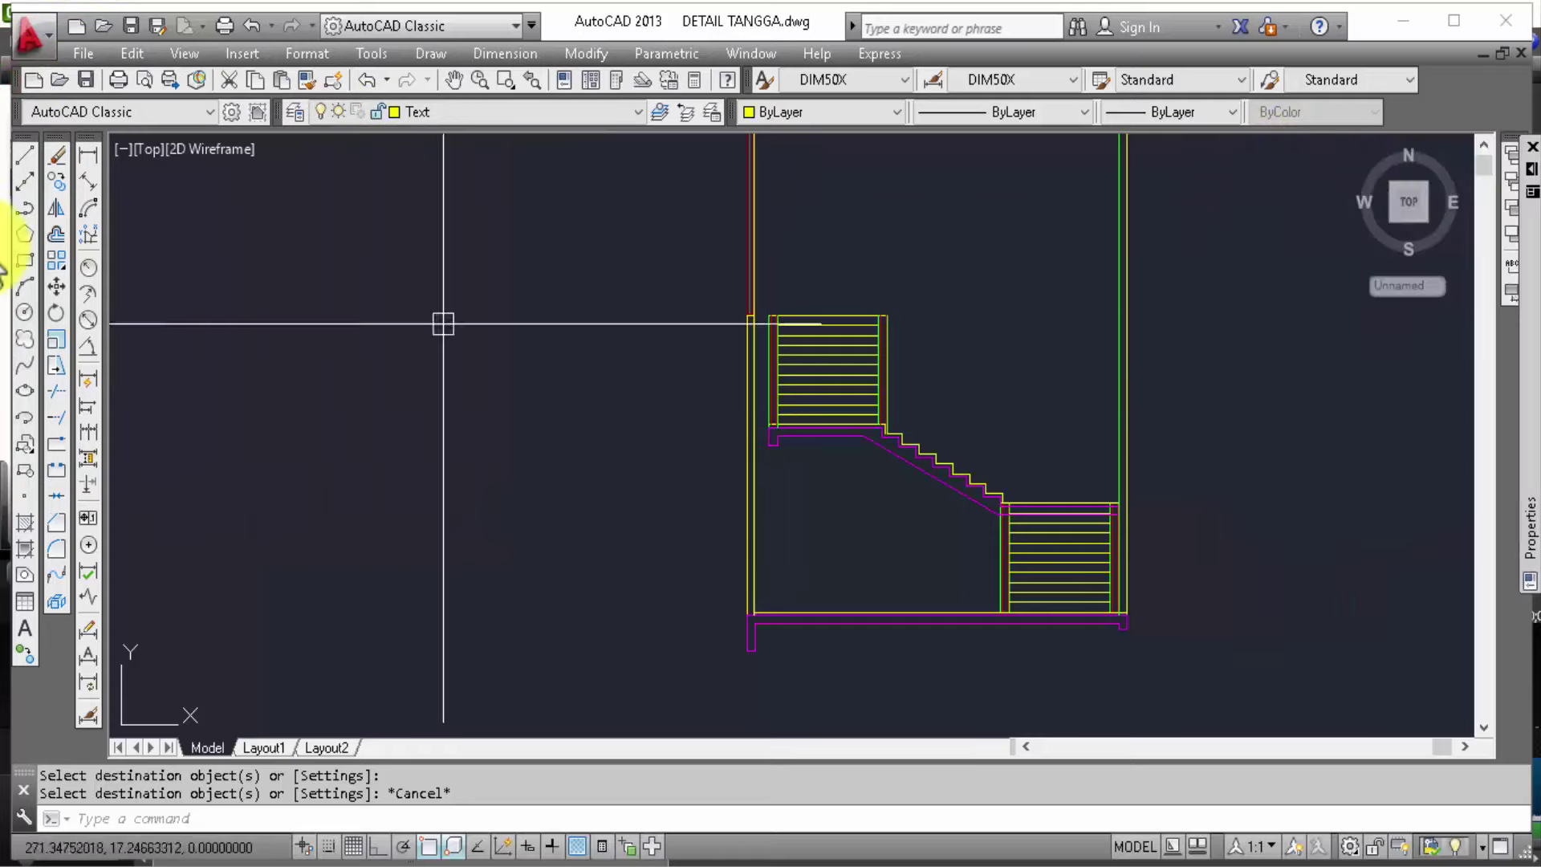
left_click(85, 185)
scroll(964, 475, "up", 2)
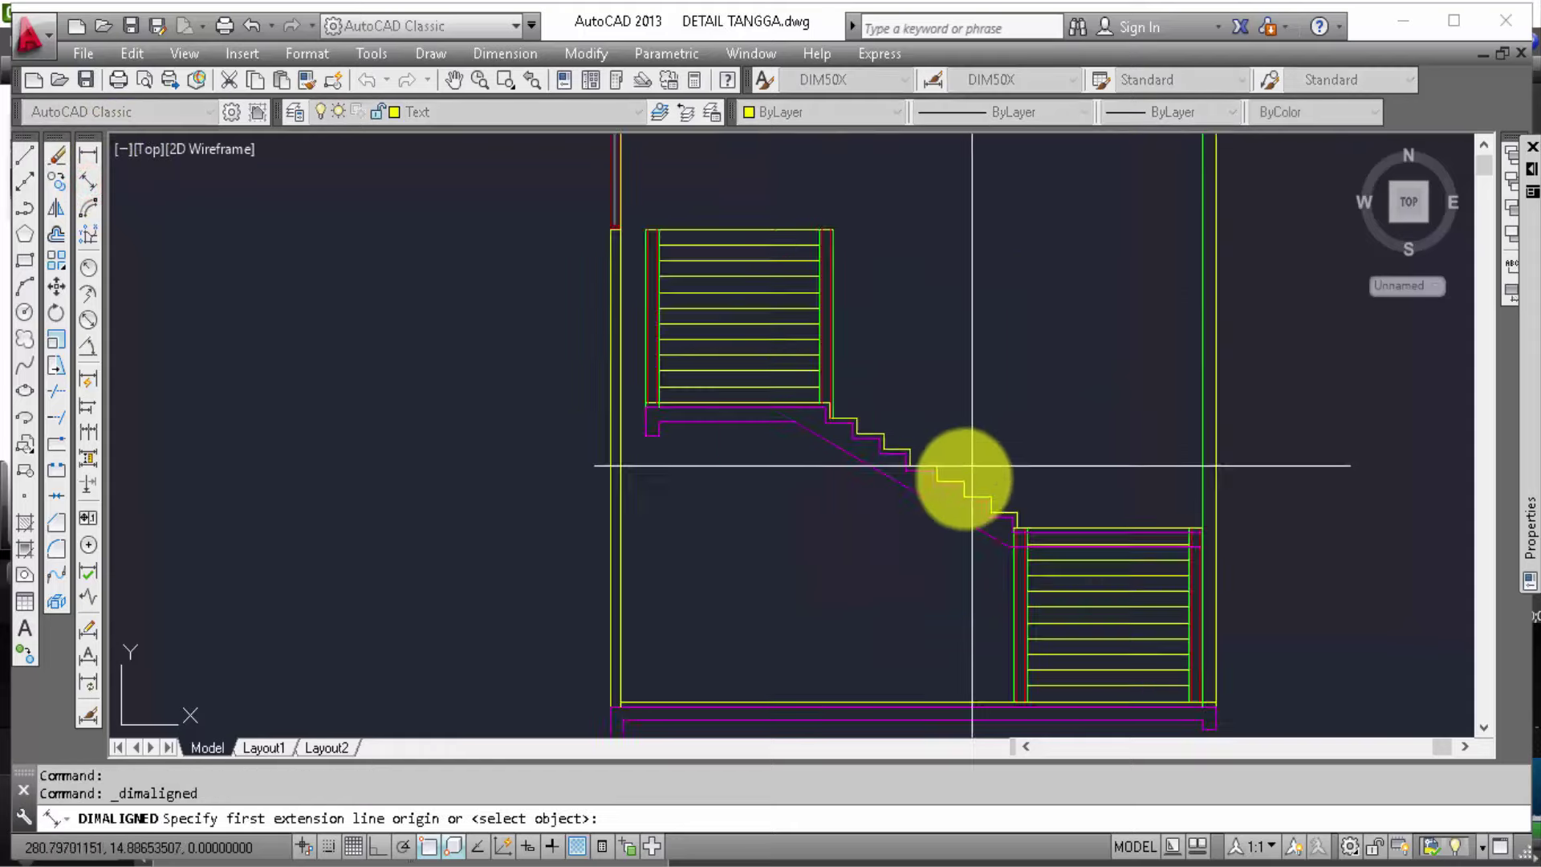
scroll(862, 507, "up", 3)
left_click(874, 502)
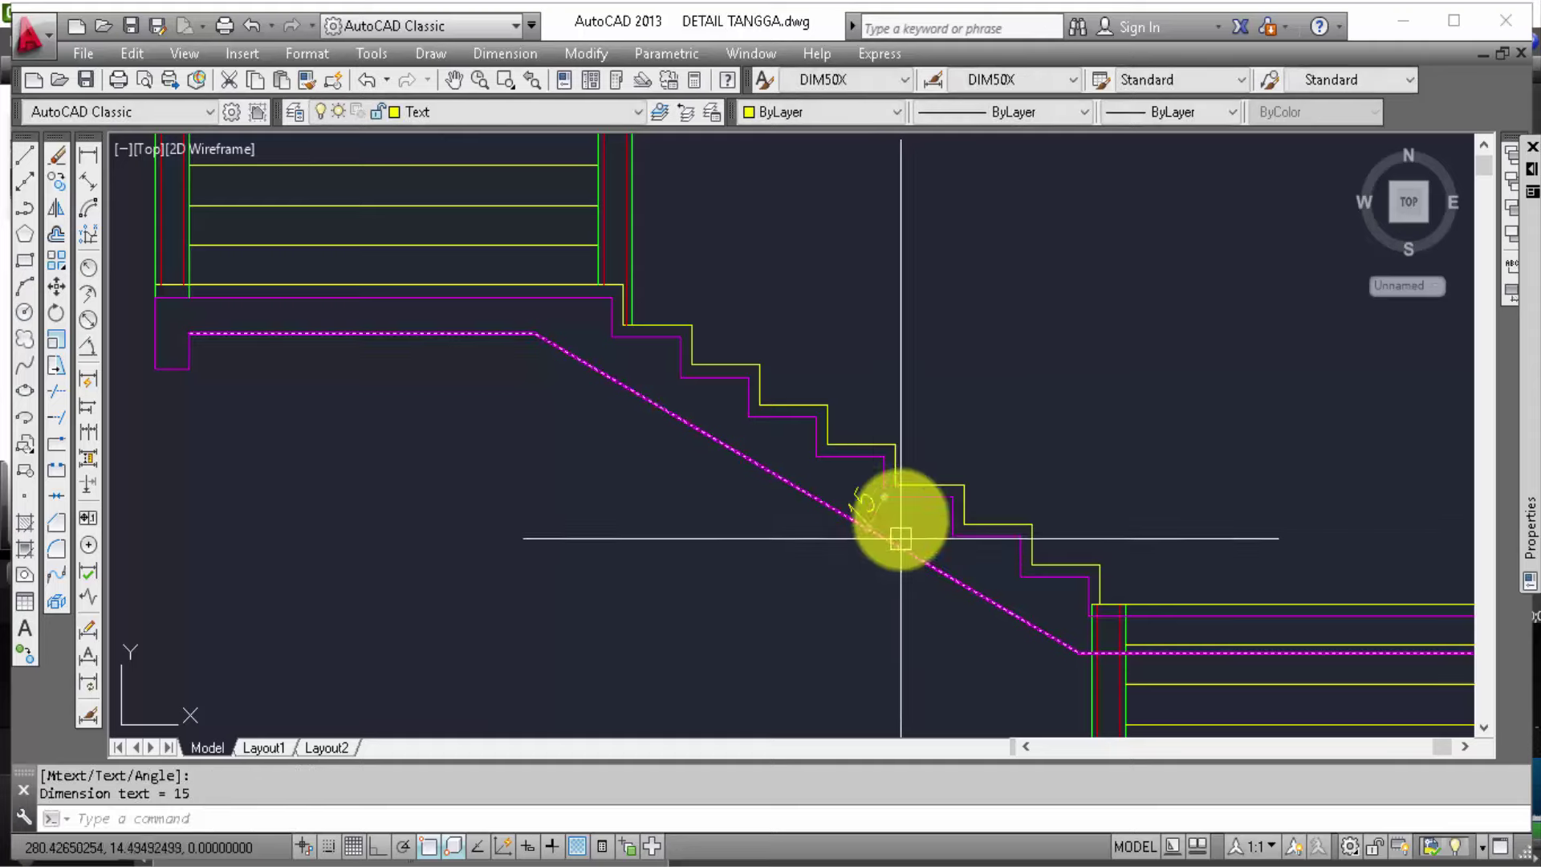
left_click(947, 408)
Step: Zoom out and pan over to the neighbouring stair plan
scroll(962, 409, "down", 2)
scroll(968, 405, "down", 1)
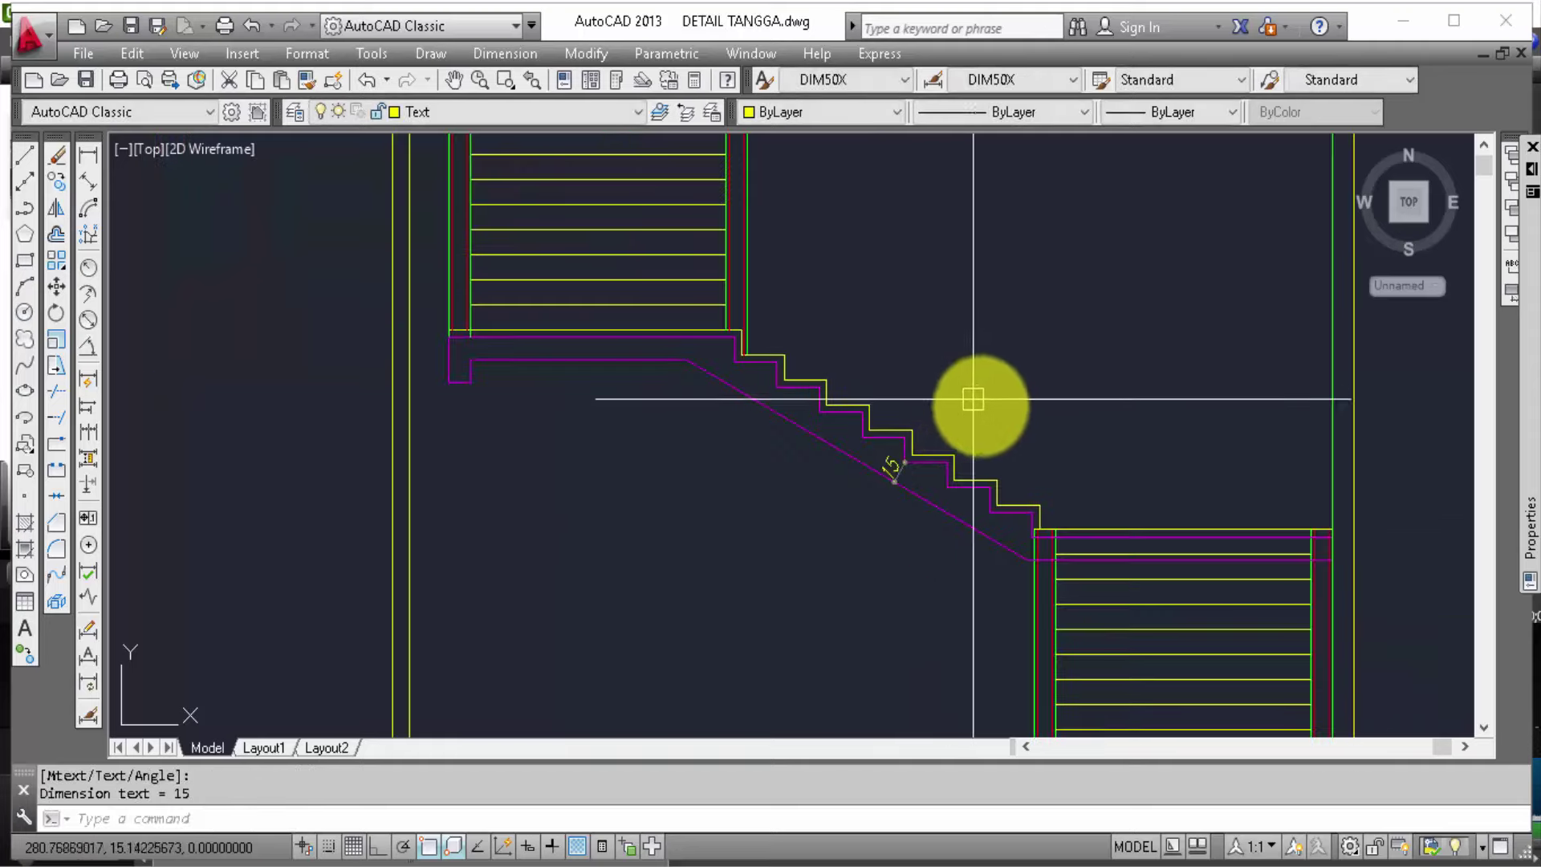
scroll(991, 442, "down", 2)
scroll(1020, 490, "down", 1)
scroll(1066, 513, "down", 2)
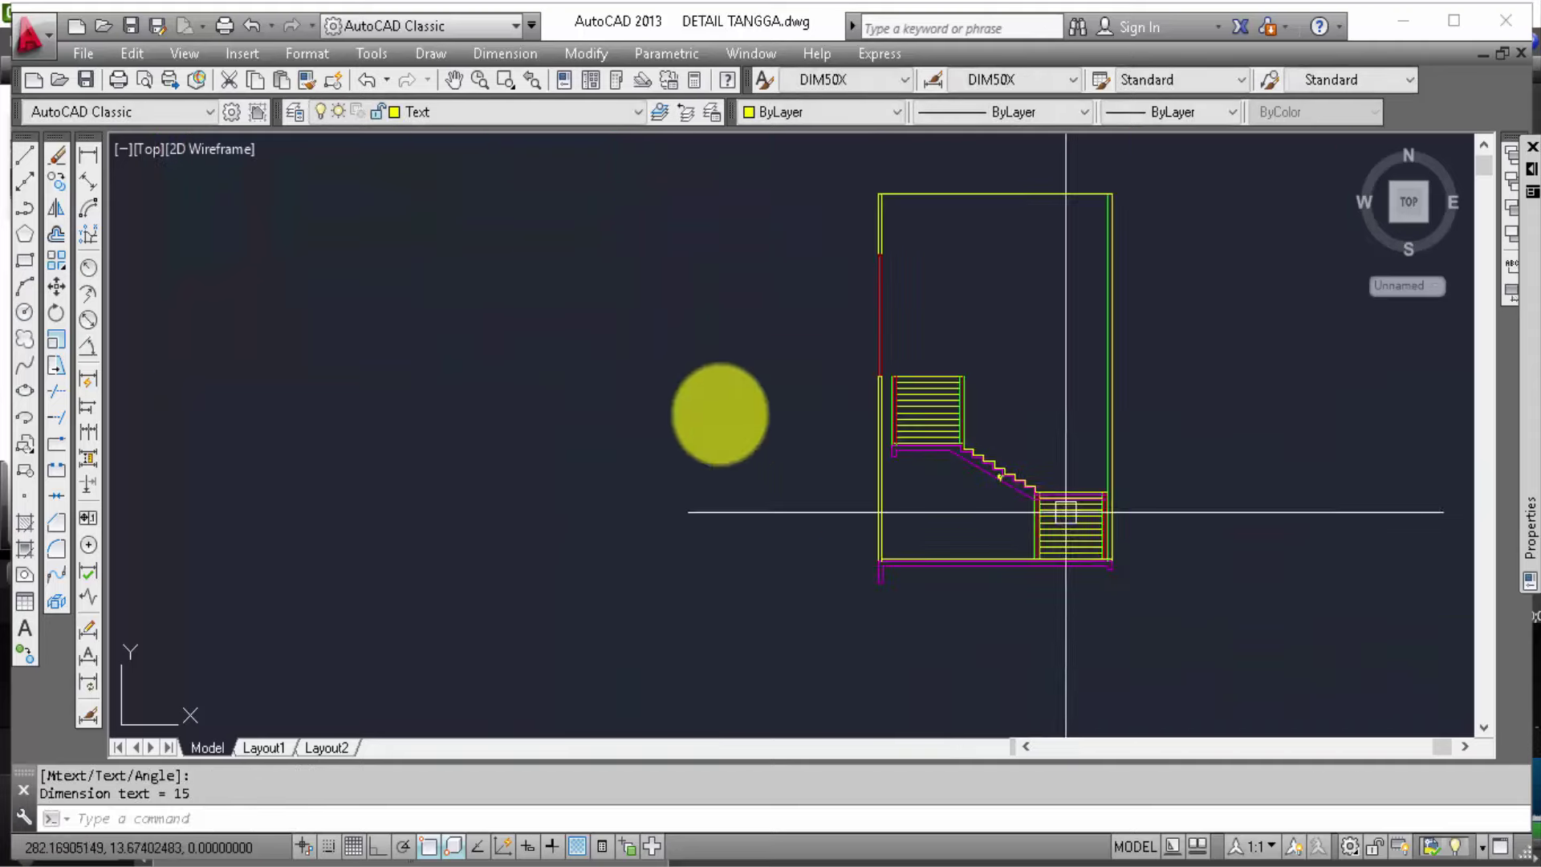
scroll(654, 513, "down", 1)
middle_click_drag(562, 265, 836, 469)
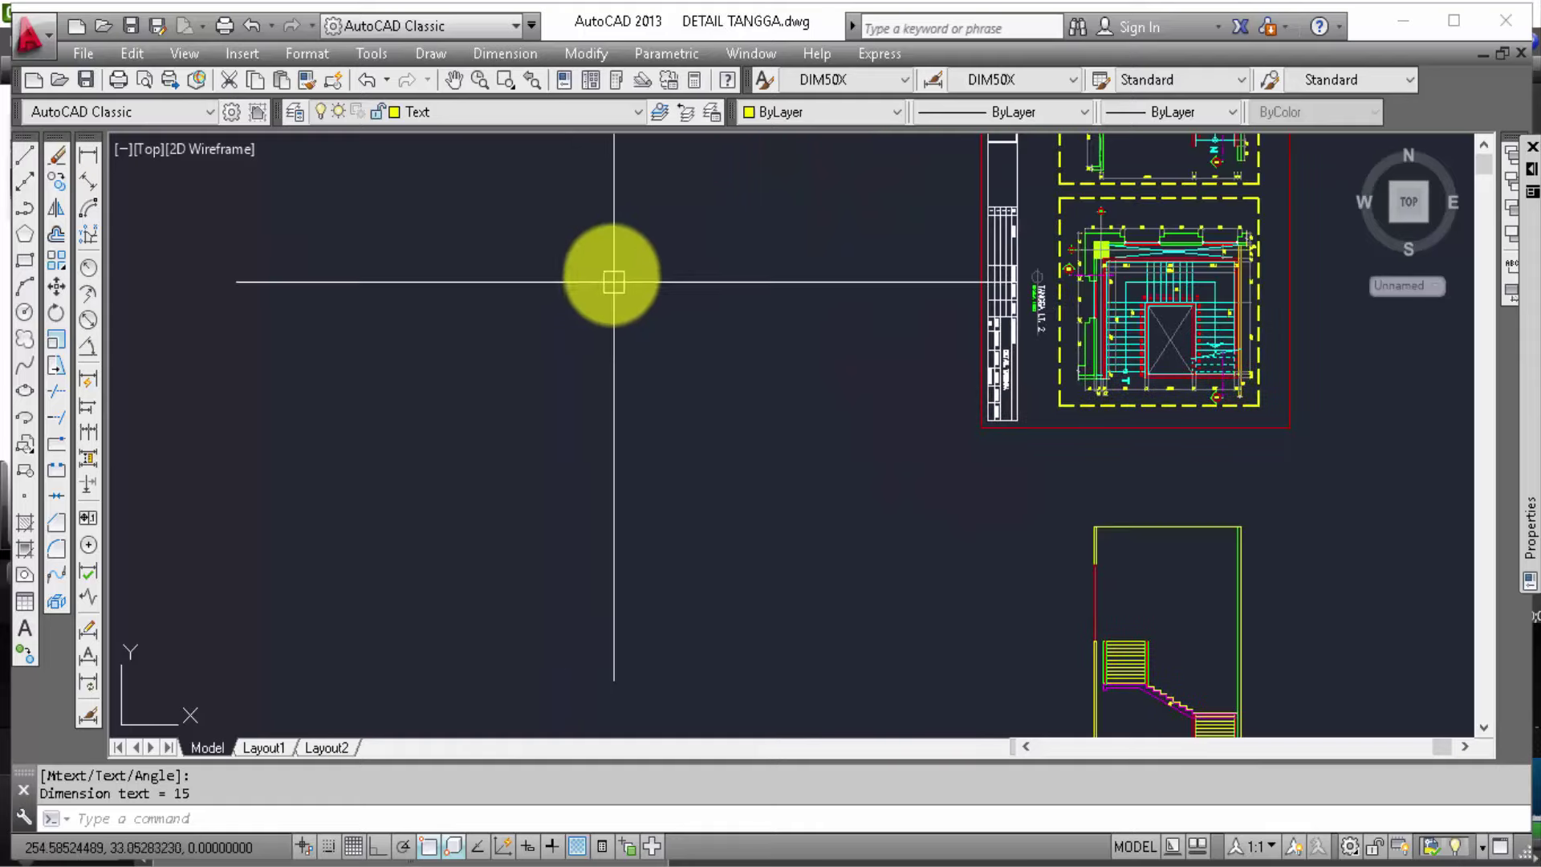
Step: Copy the red step number onto the first tread of the second stair flight
middle_click_drag(622, 293, 739, 533)
scroll(610, 273, "up", 2)
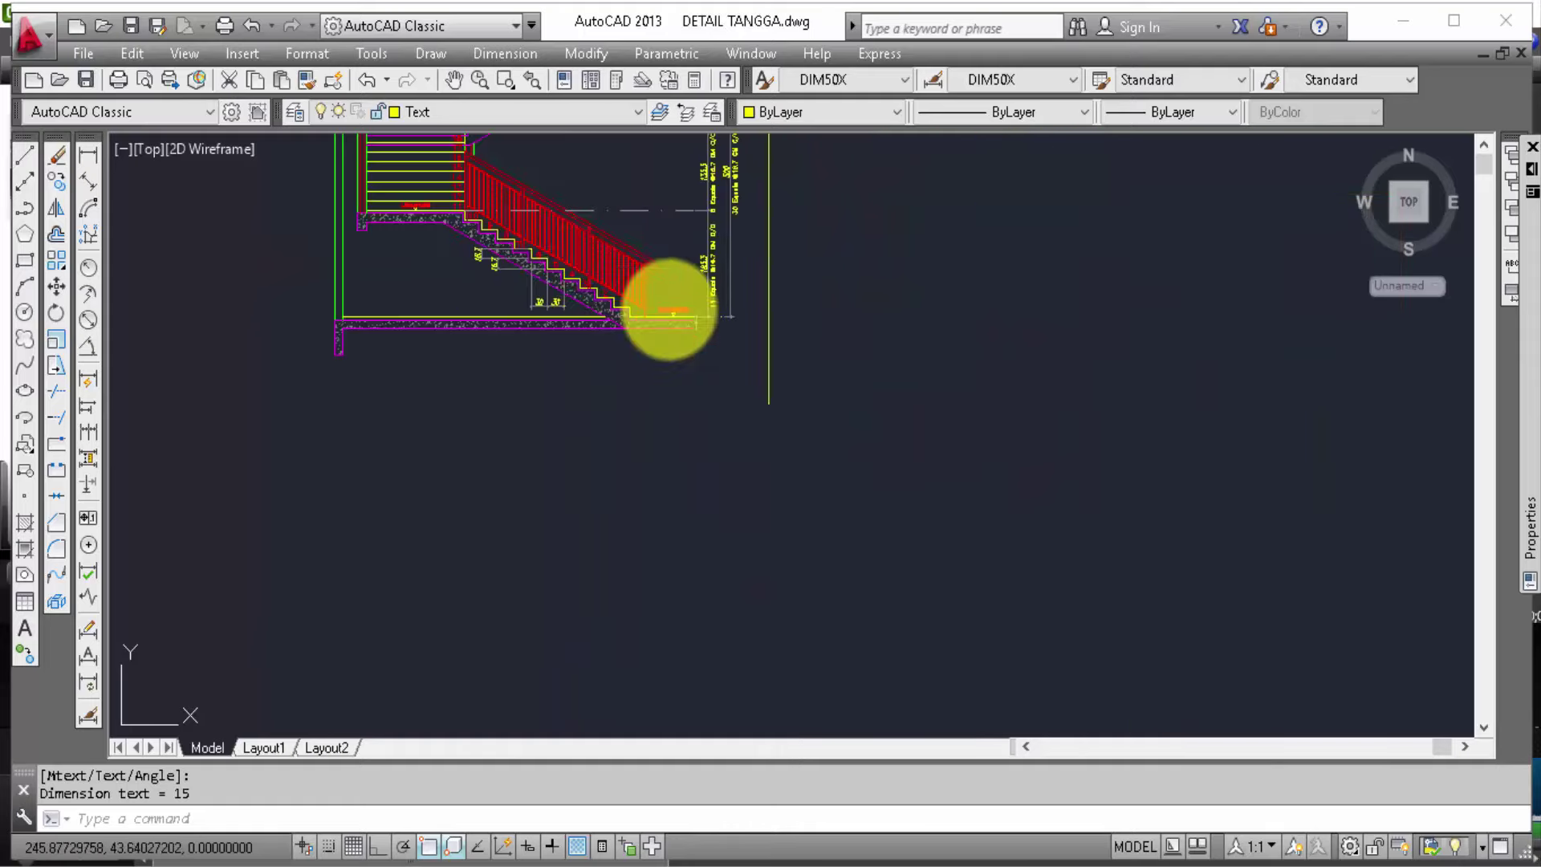
scroll(635, 315, "up", 1)
scroll(530, 293, "up", 1)
scroll(469, 265, "up", 2)
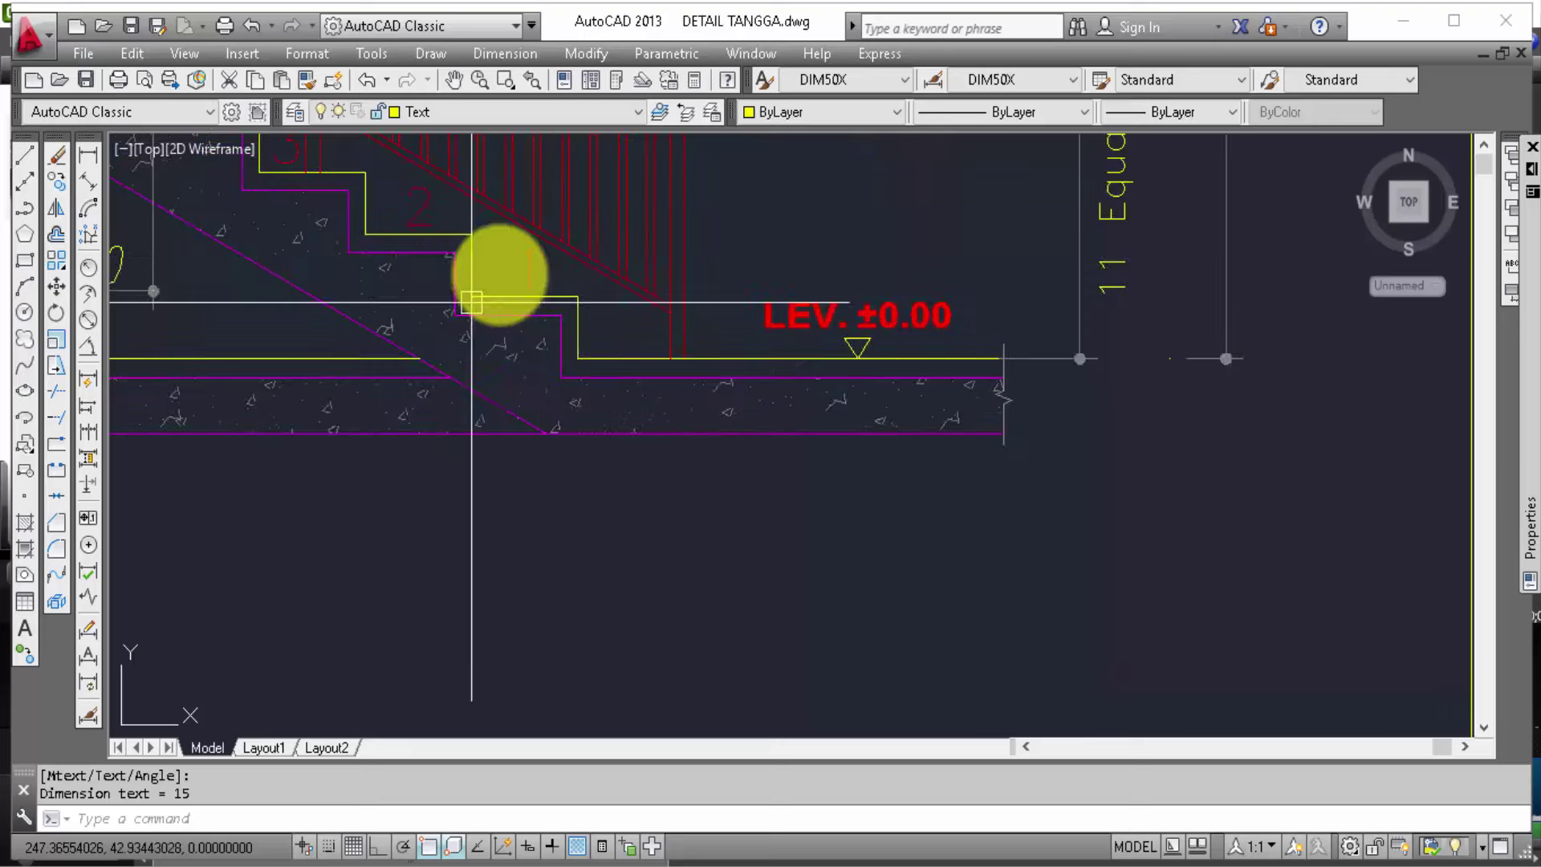
scroll(504, 269, "up", 2)
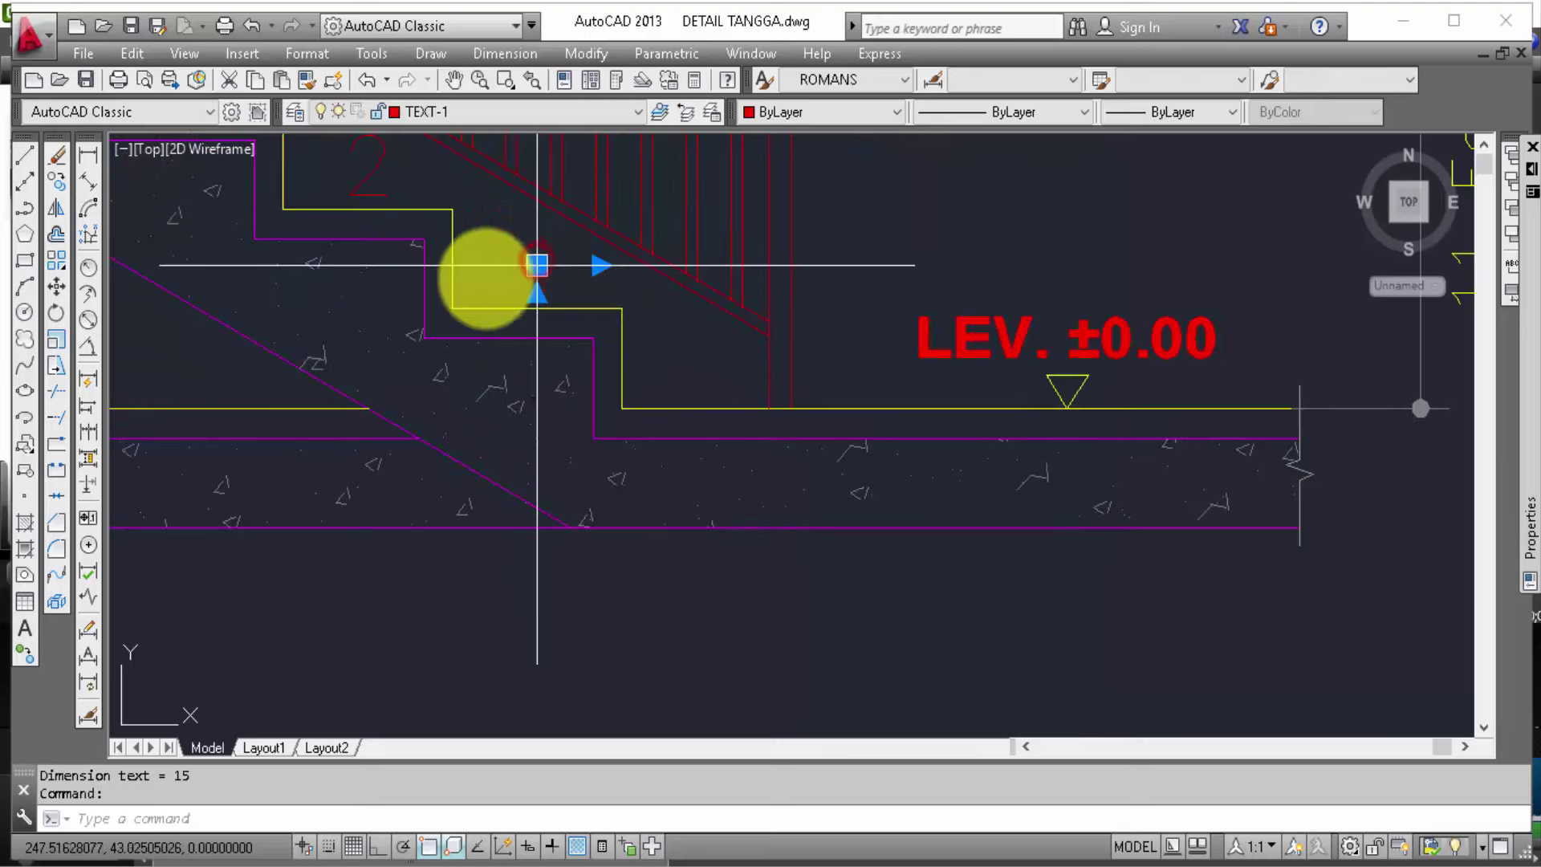
type("co")
key("Return")
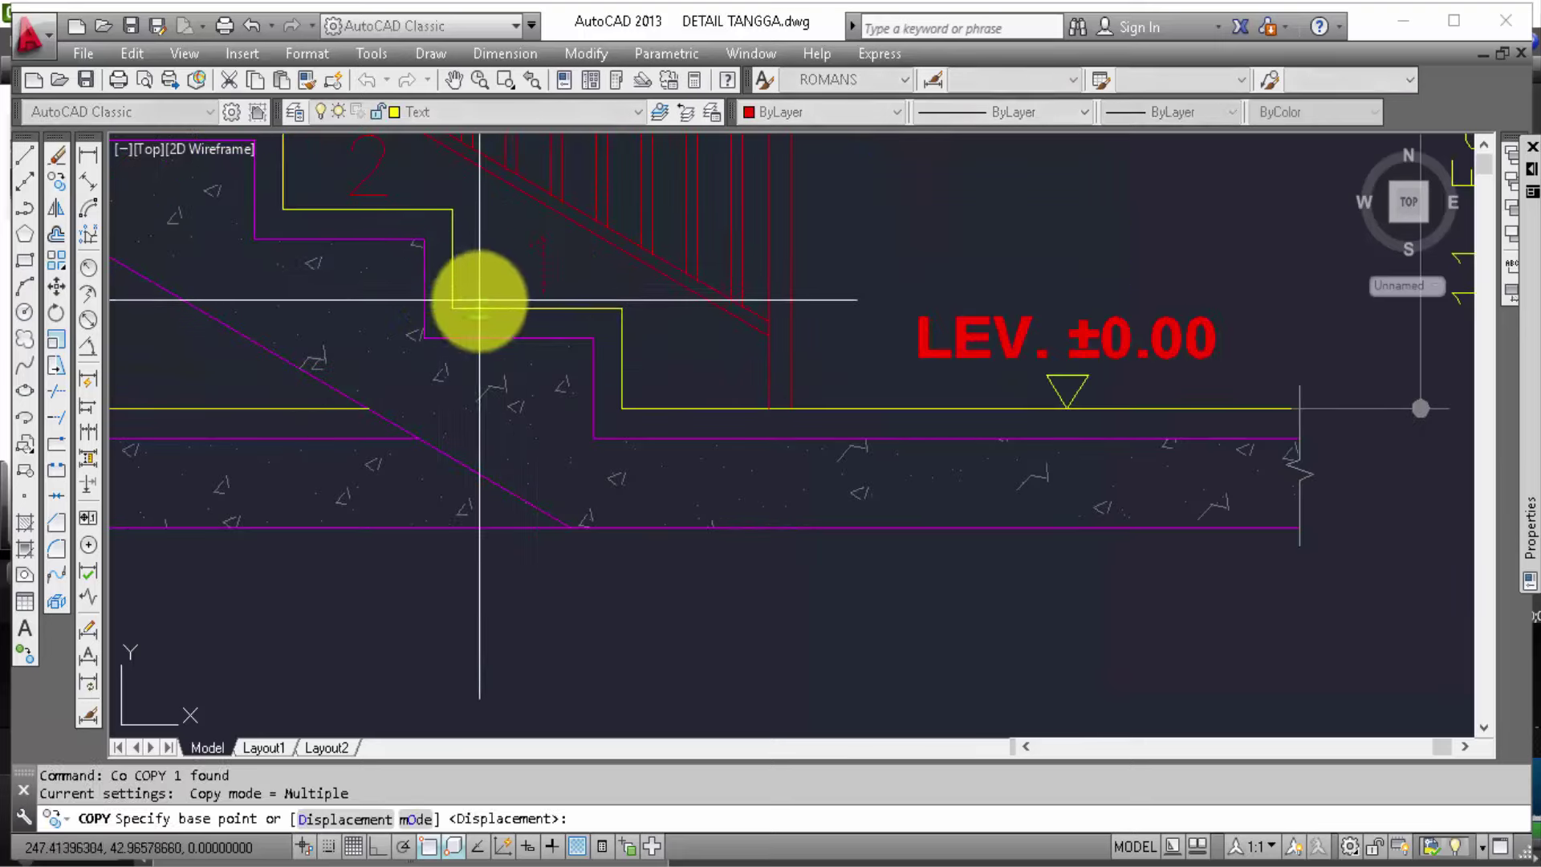
left_click(539, 311)
scroll(458, 292, "down", 4)
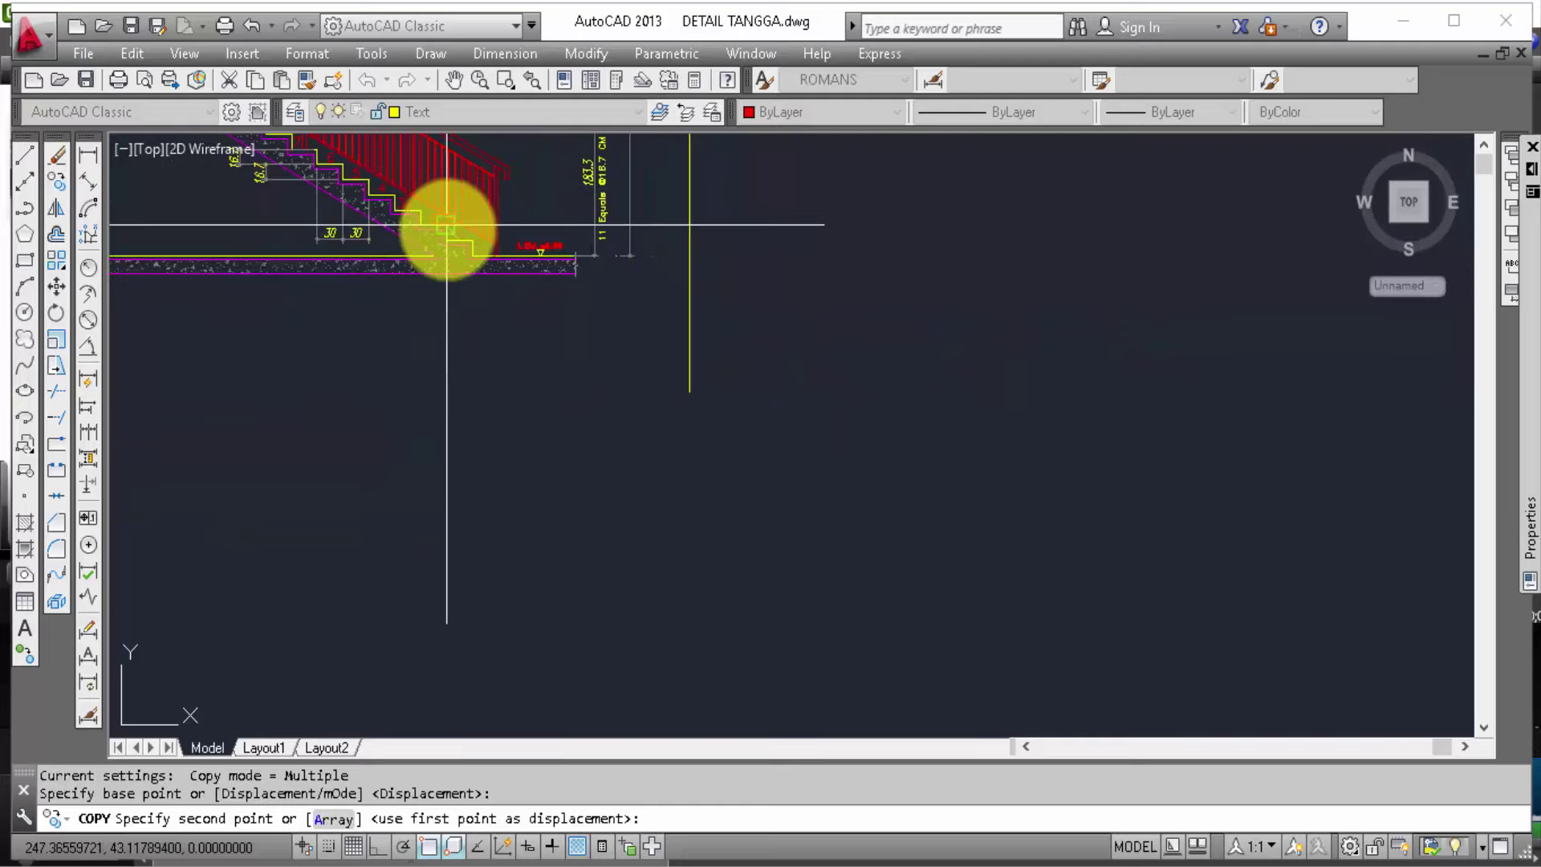
scroll(482, 232, "down", 3)
scroll(923, 688, "up", 3)
scroll(956, 619, "up", 3)
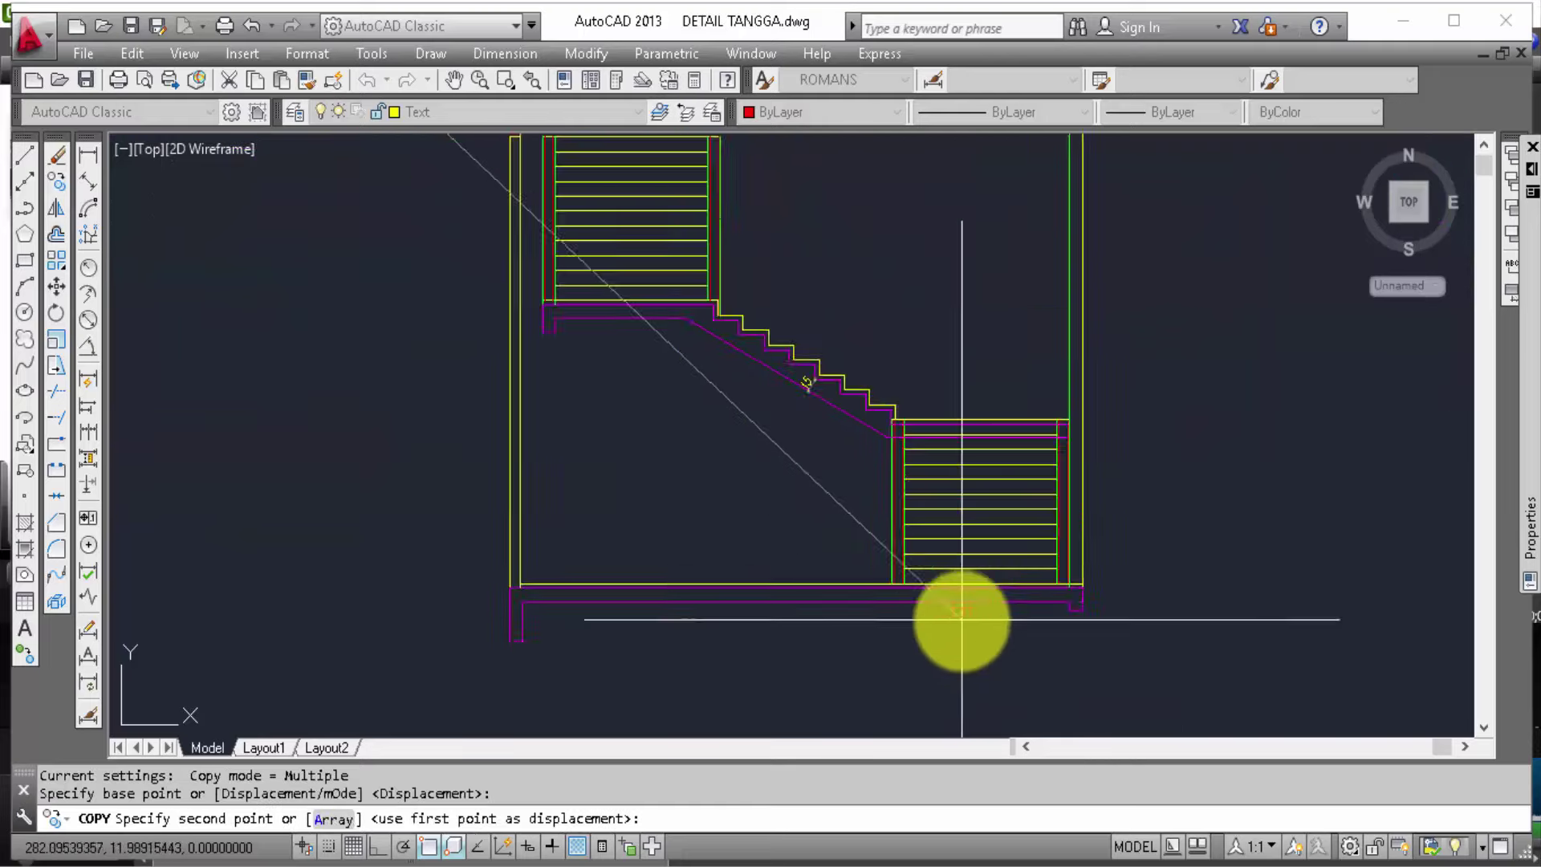
scroll(1039, 561, "up", 3)
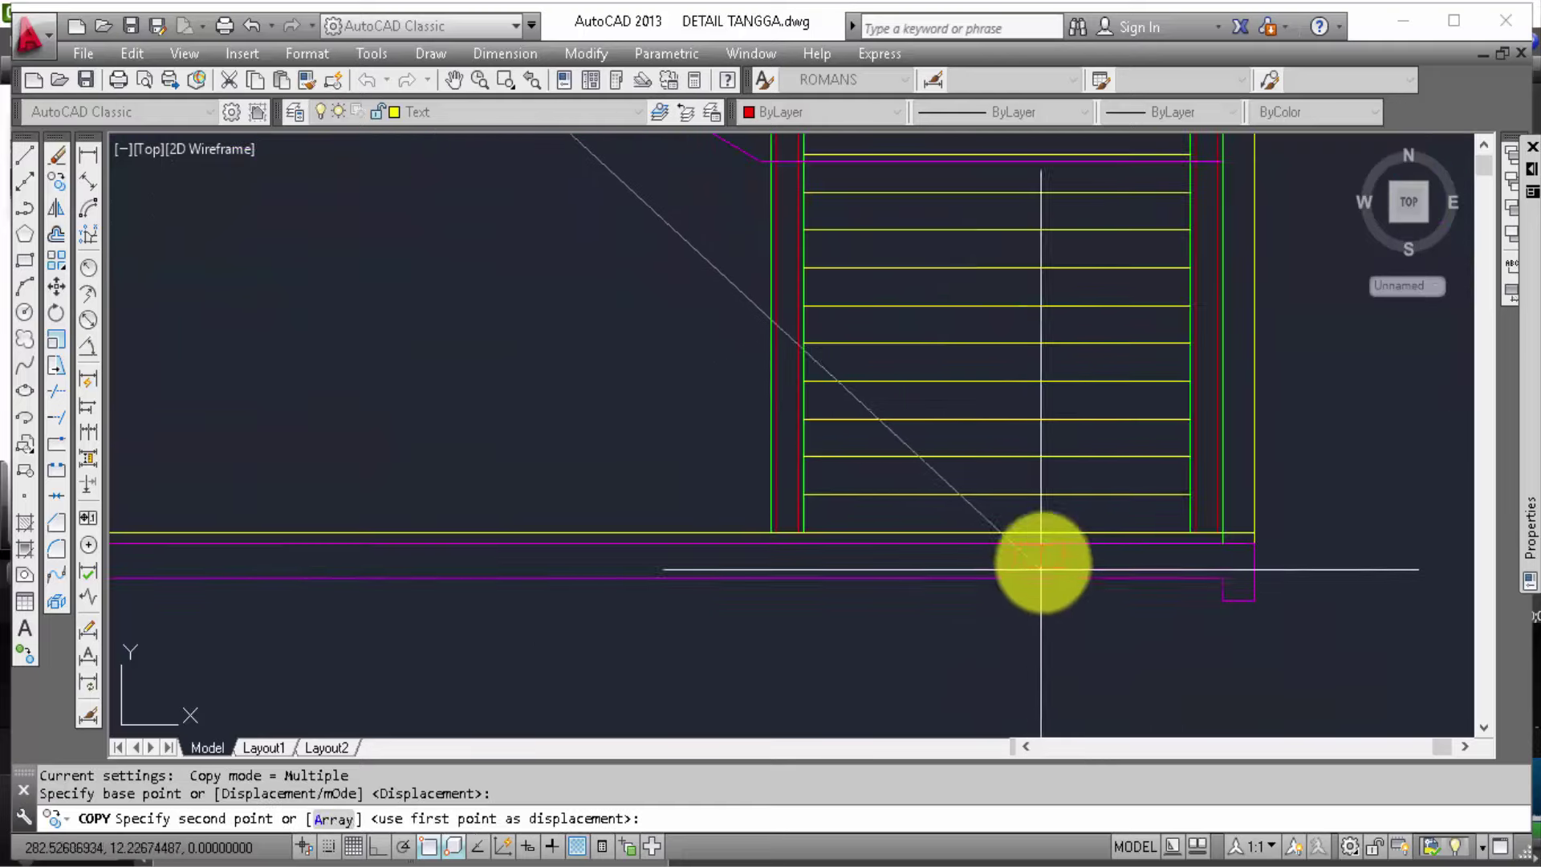
scroll(1129, 533, "up", 3)
left_click(1142, 532)
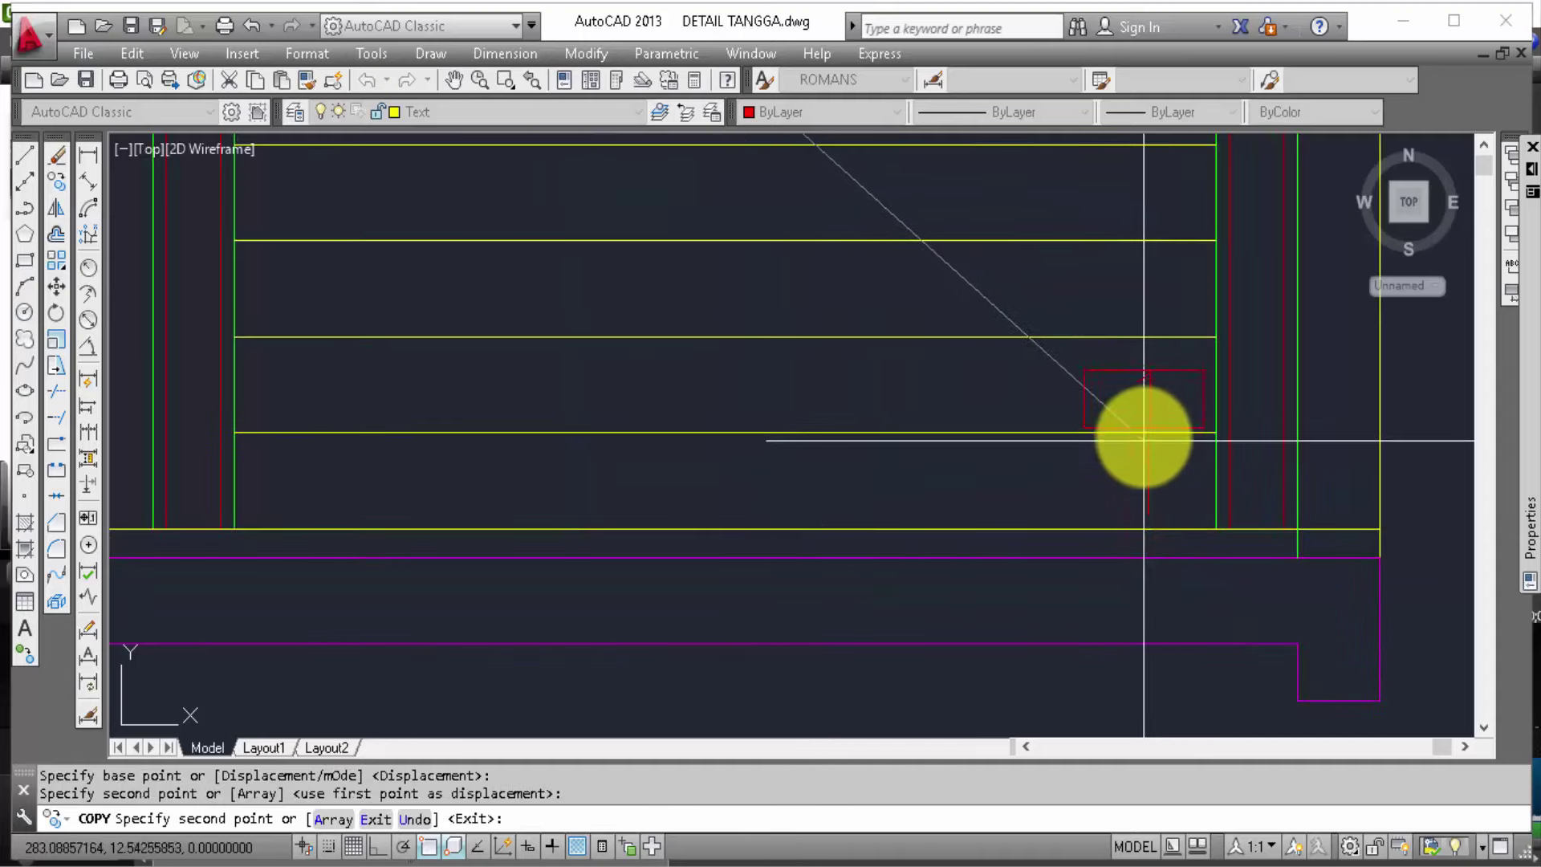
key("Escape")
Step: With Ortho on, copy that step number repeatedly onto each higher tread of the flight
left_click(1157, 505)
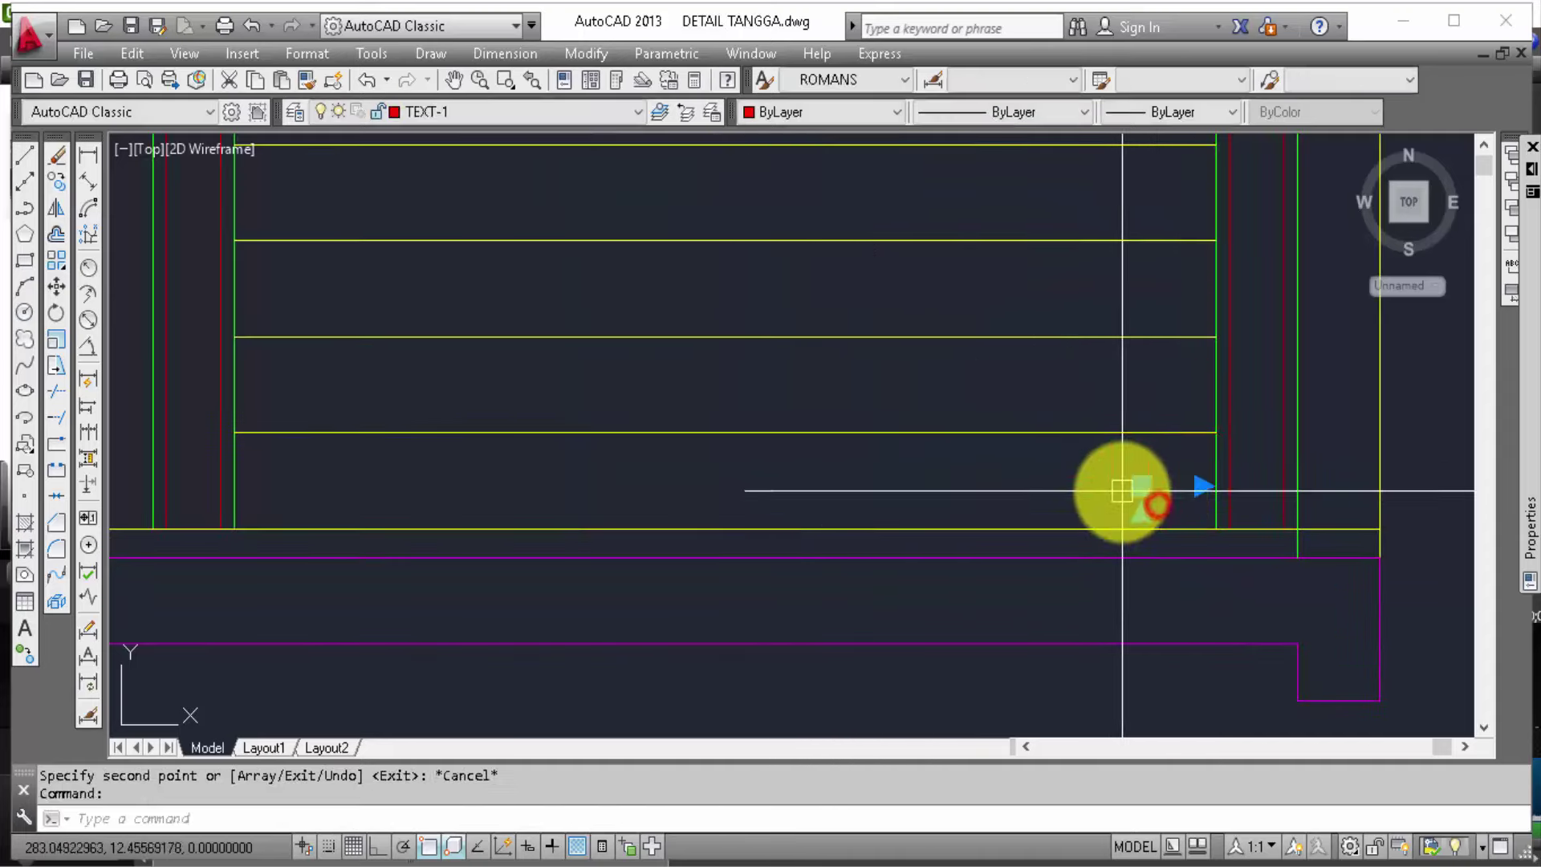
type("co")
key("Return")
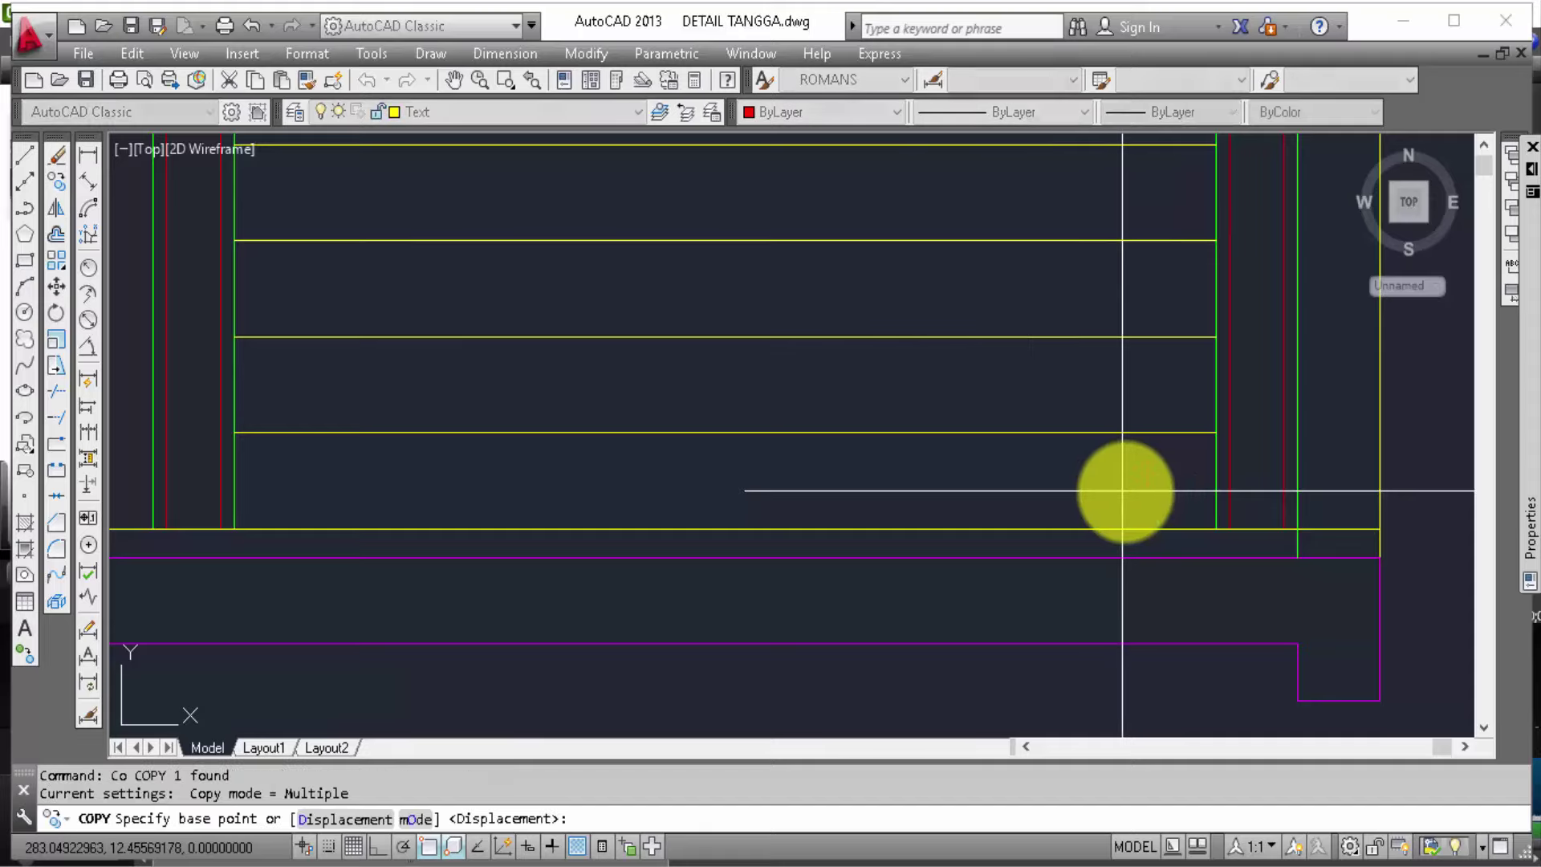
key("F8")
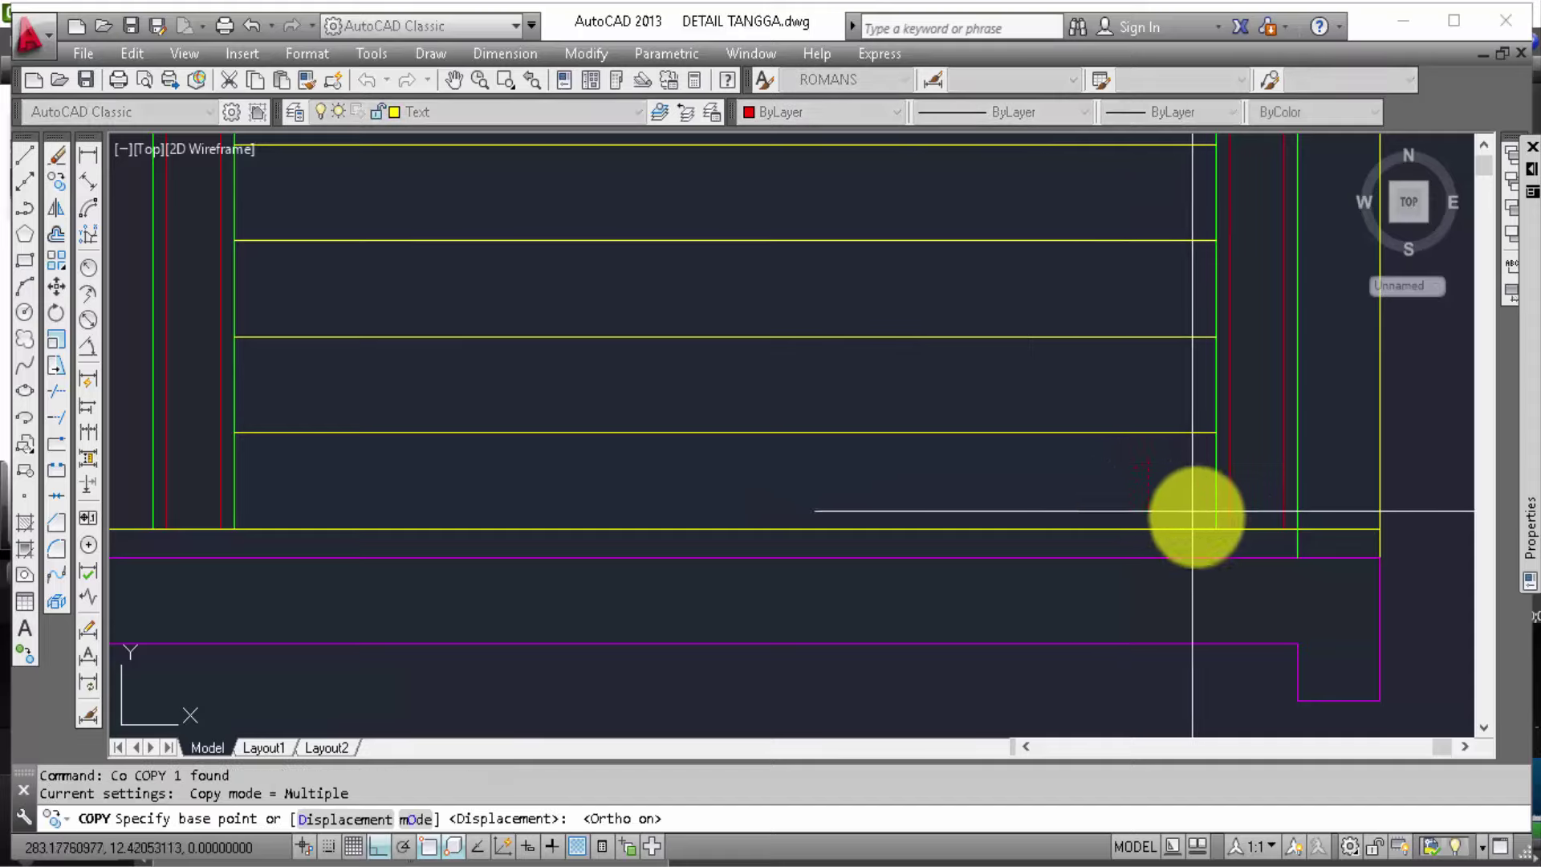
left_click(1210, 525)
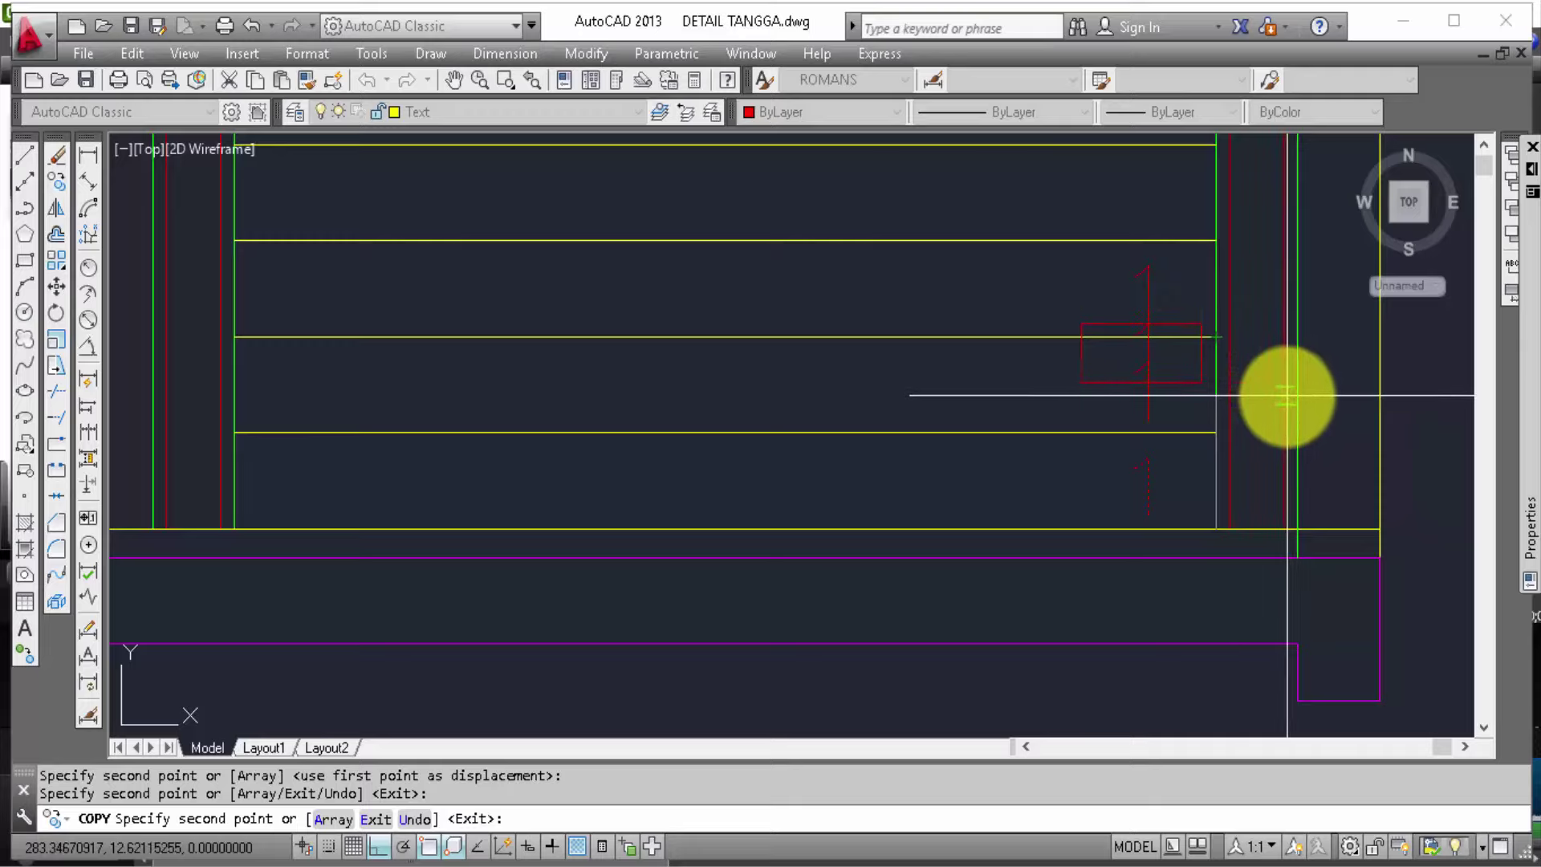
middle_click_drag(1304, 389, 1301, 525)
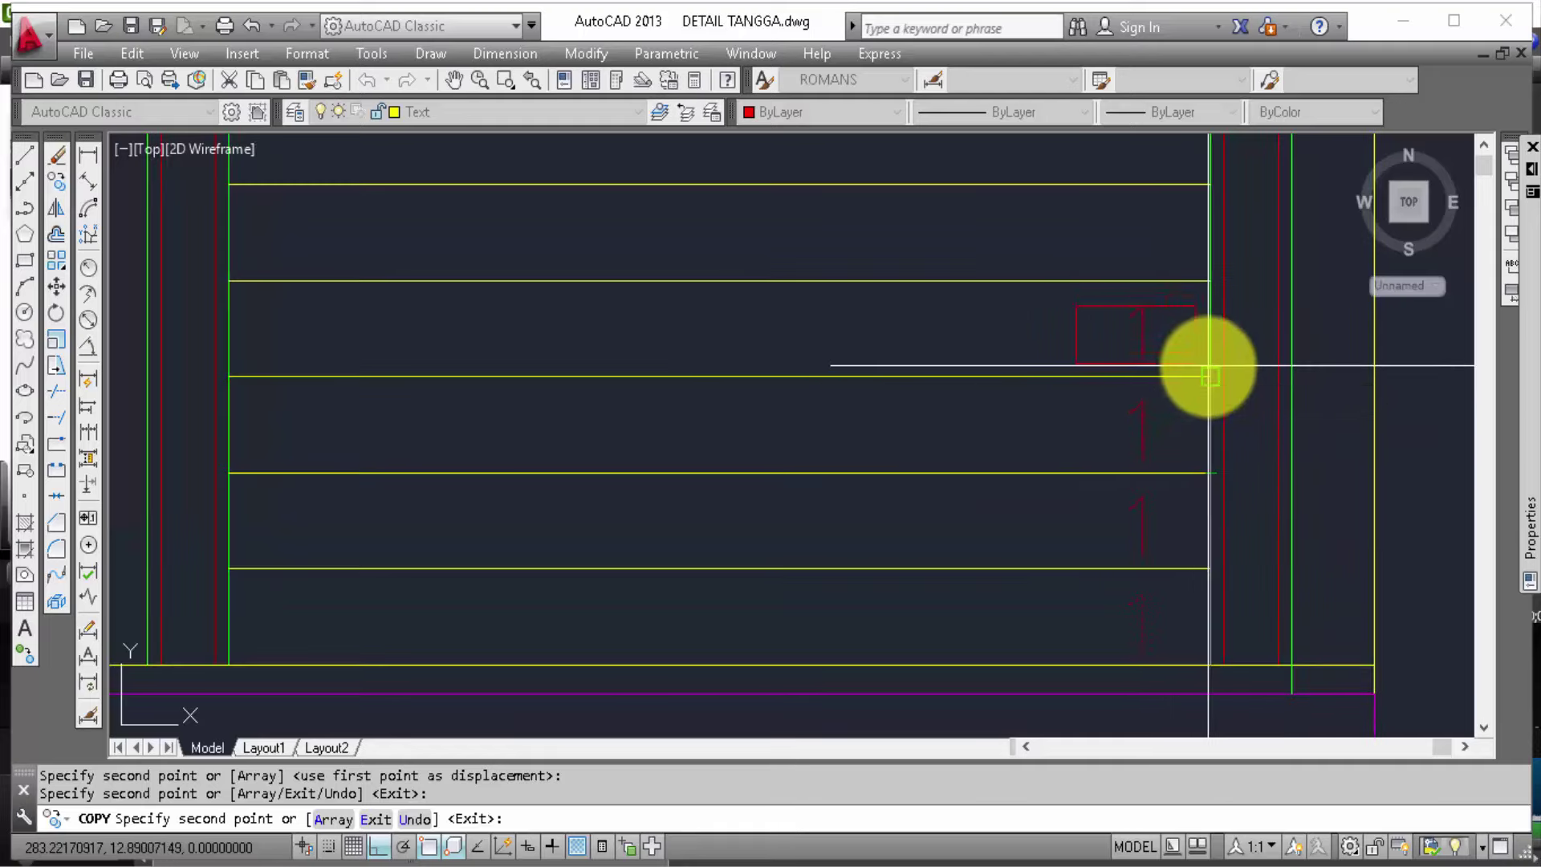
left_click(1209, 370)
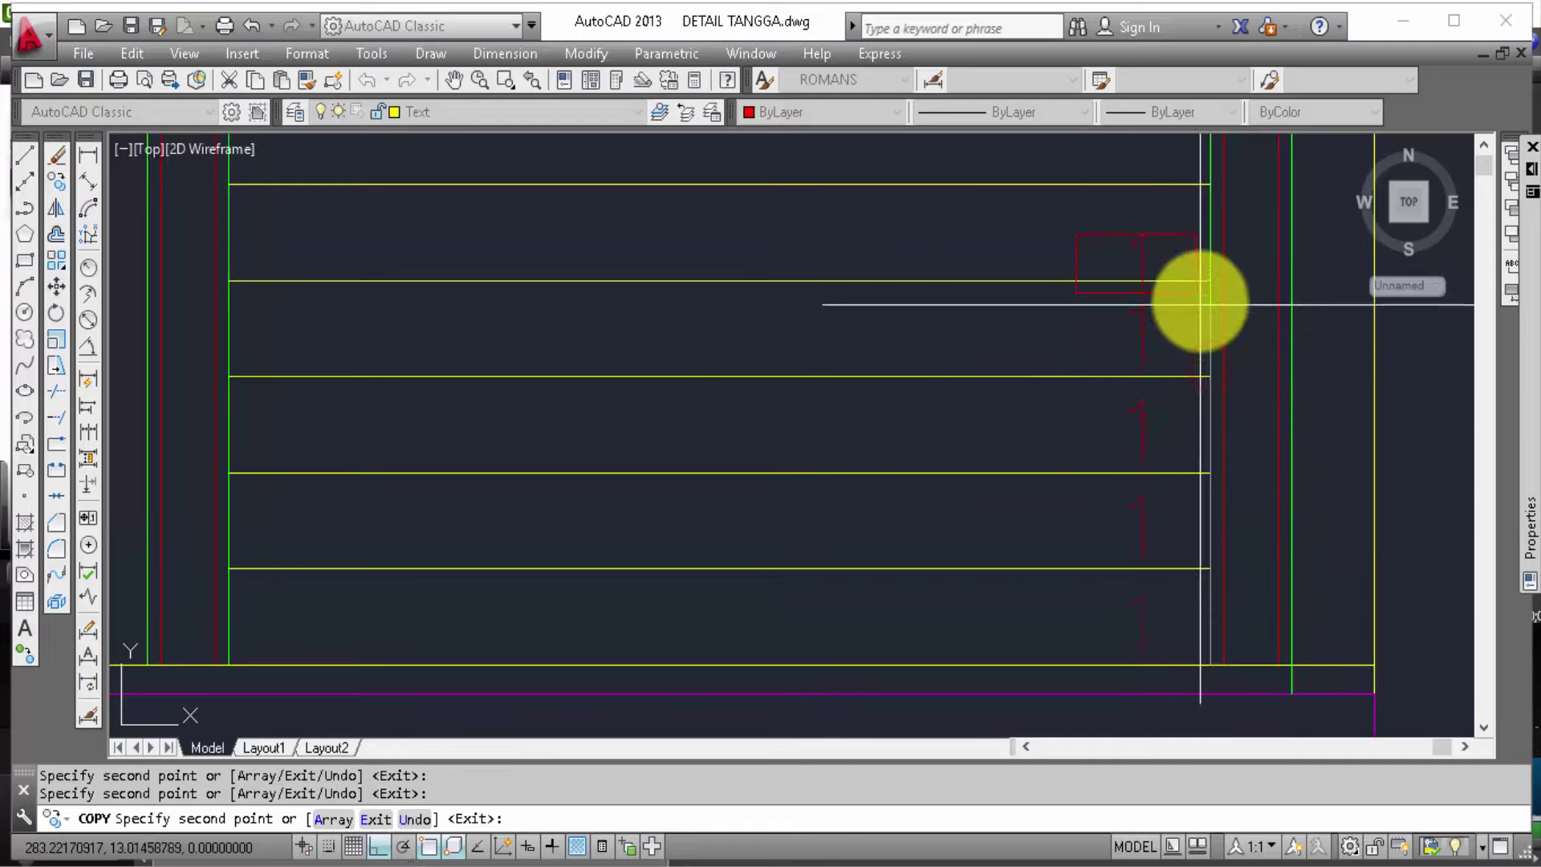
middle_click_drag(1204, 320, 1166, 336)
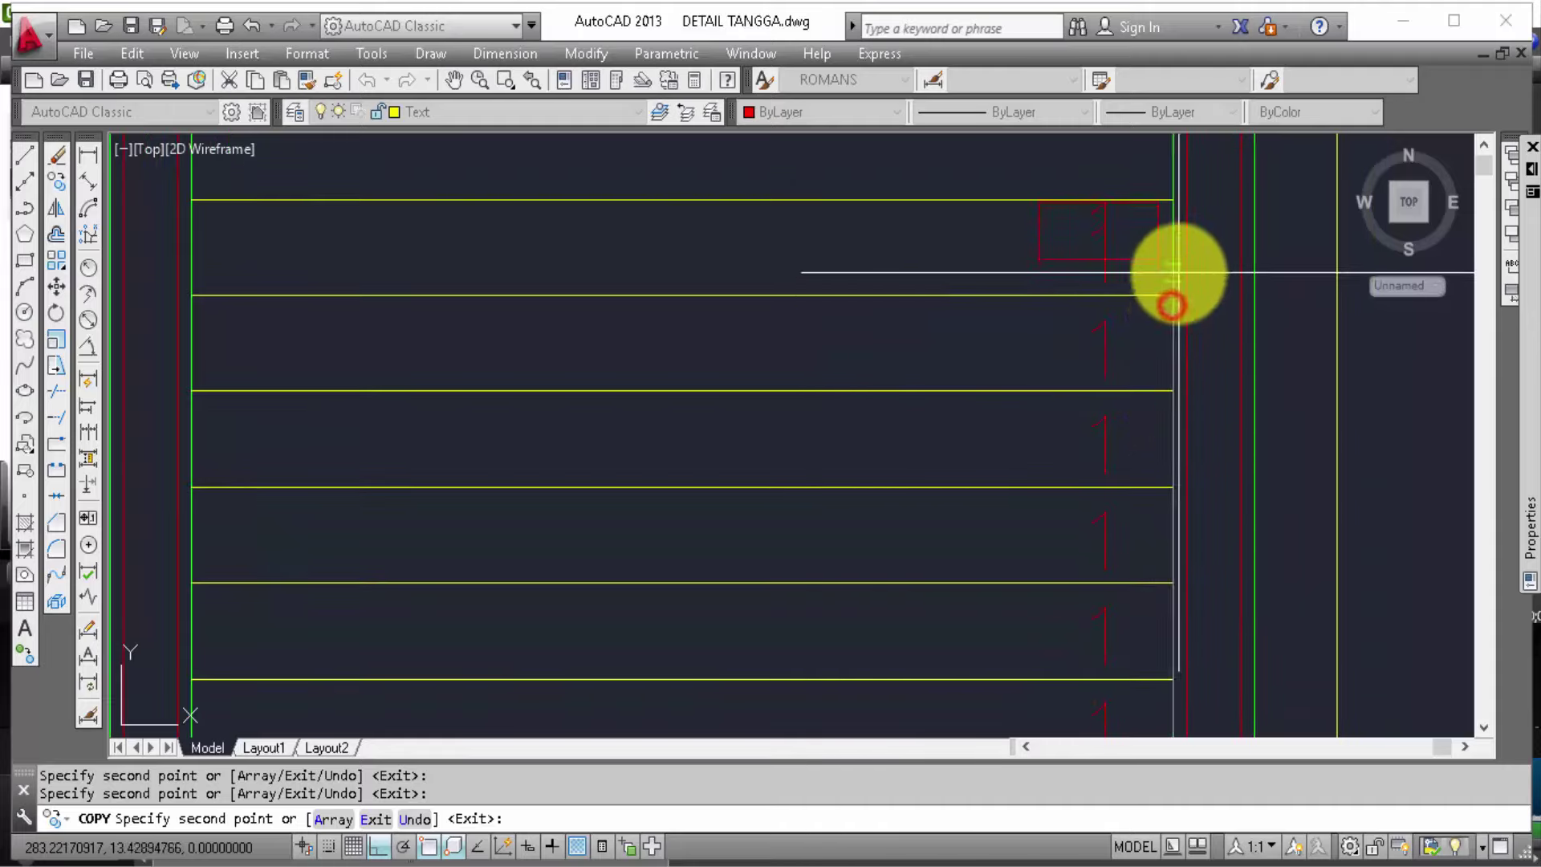
middle_click_drag(1172, 297, 1174, 434)
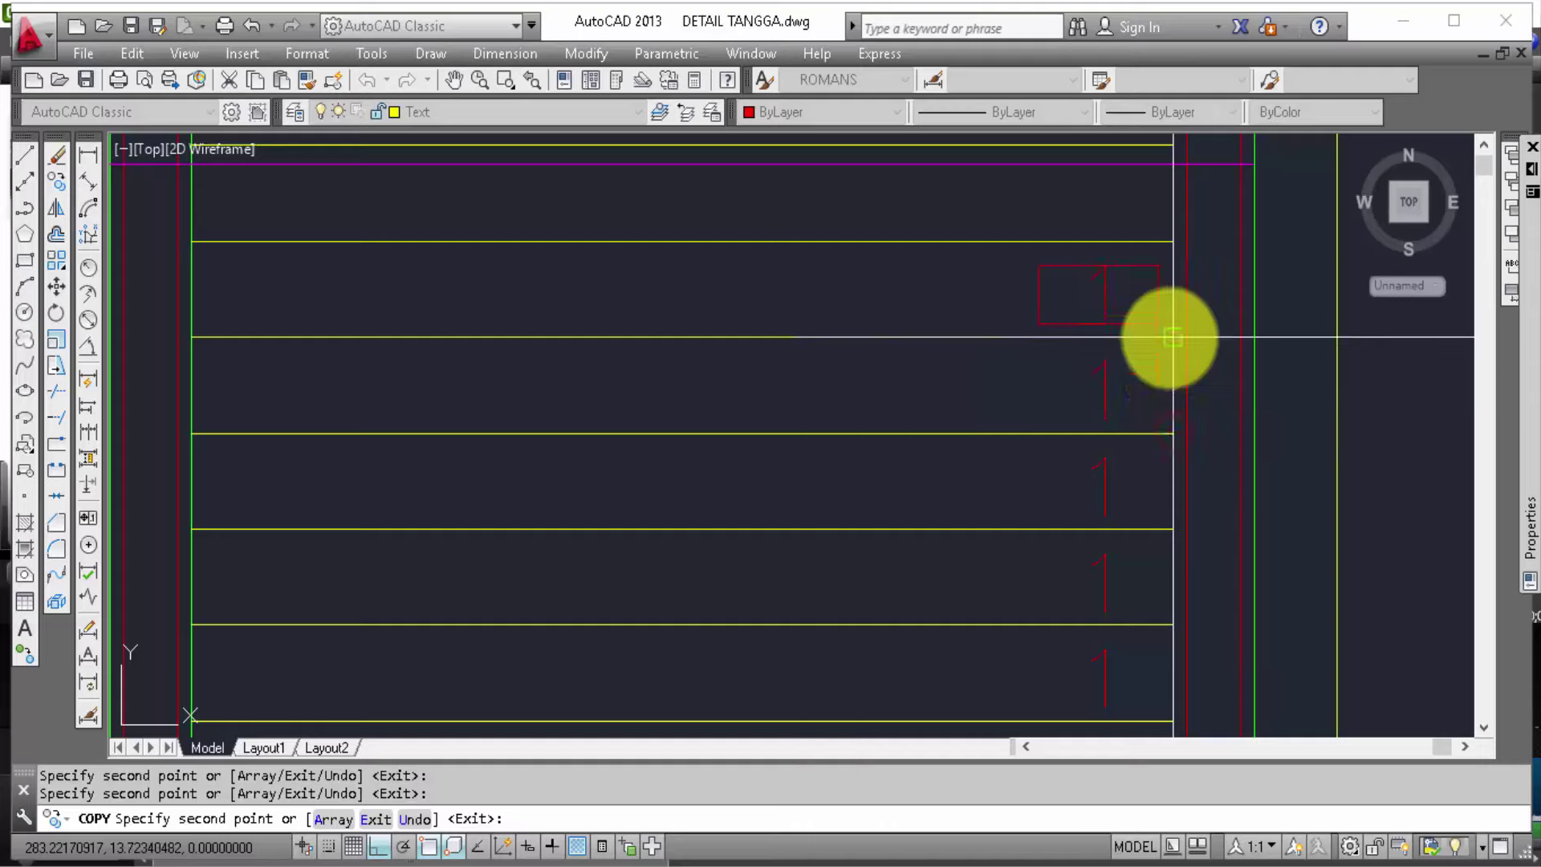
middle_click_drag(1185, 344, 1181, 430)
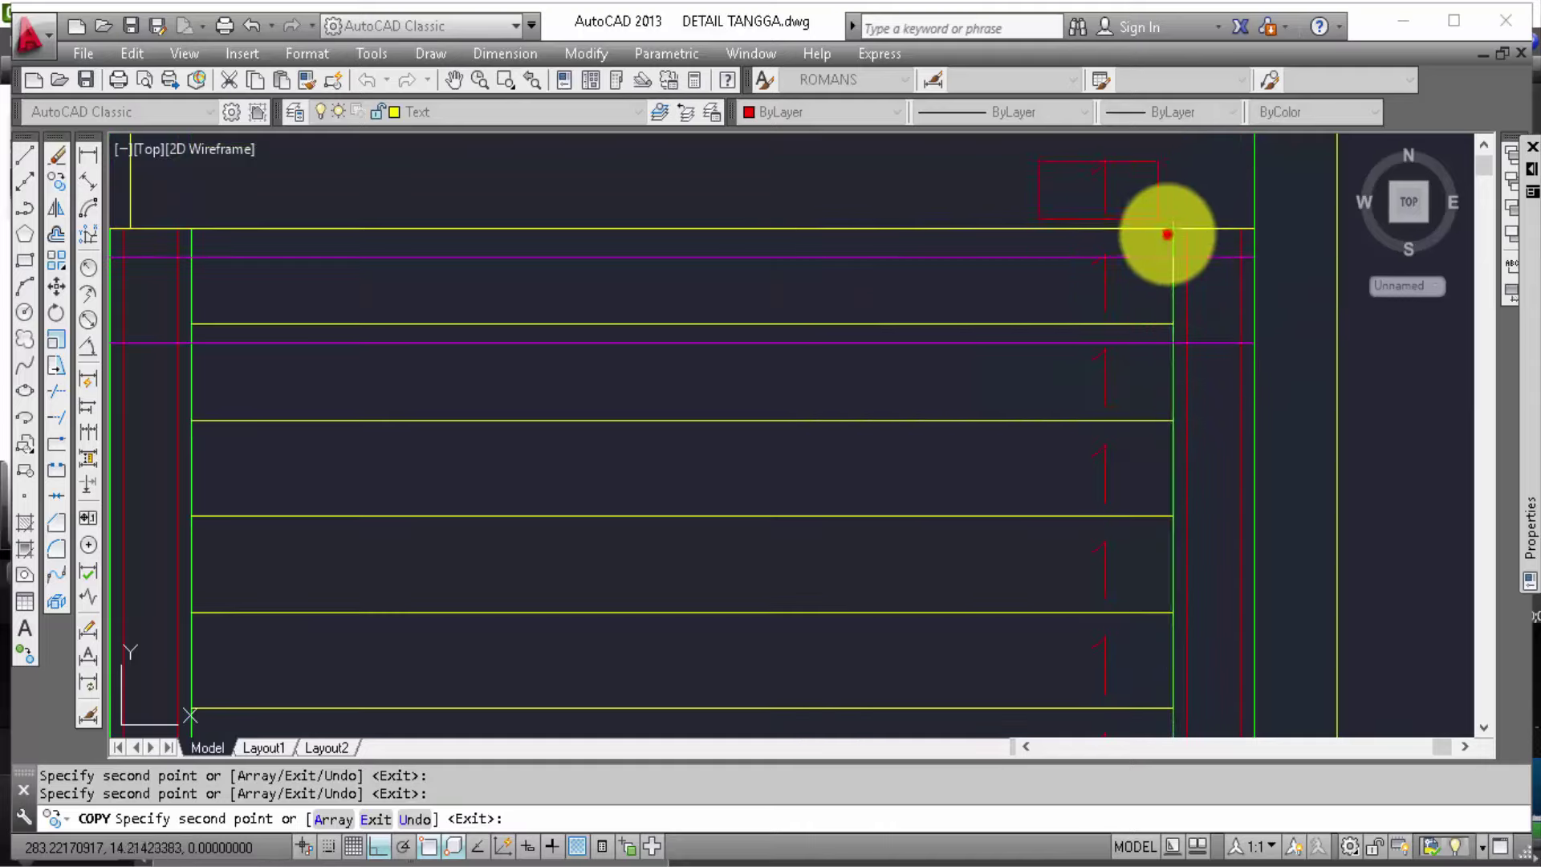
scroll(1132, 401, "down", 6)
scroll(916, 321, "up", 4)
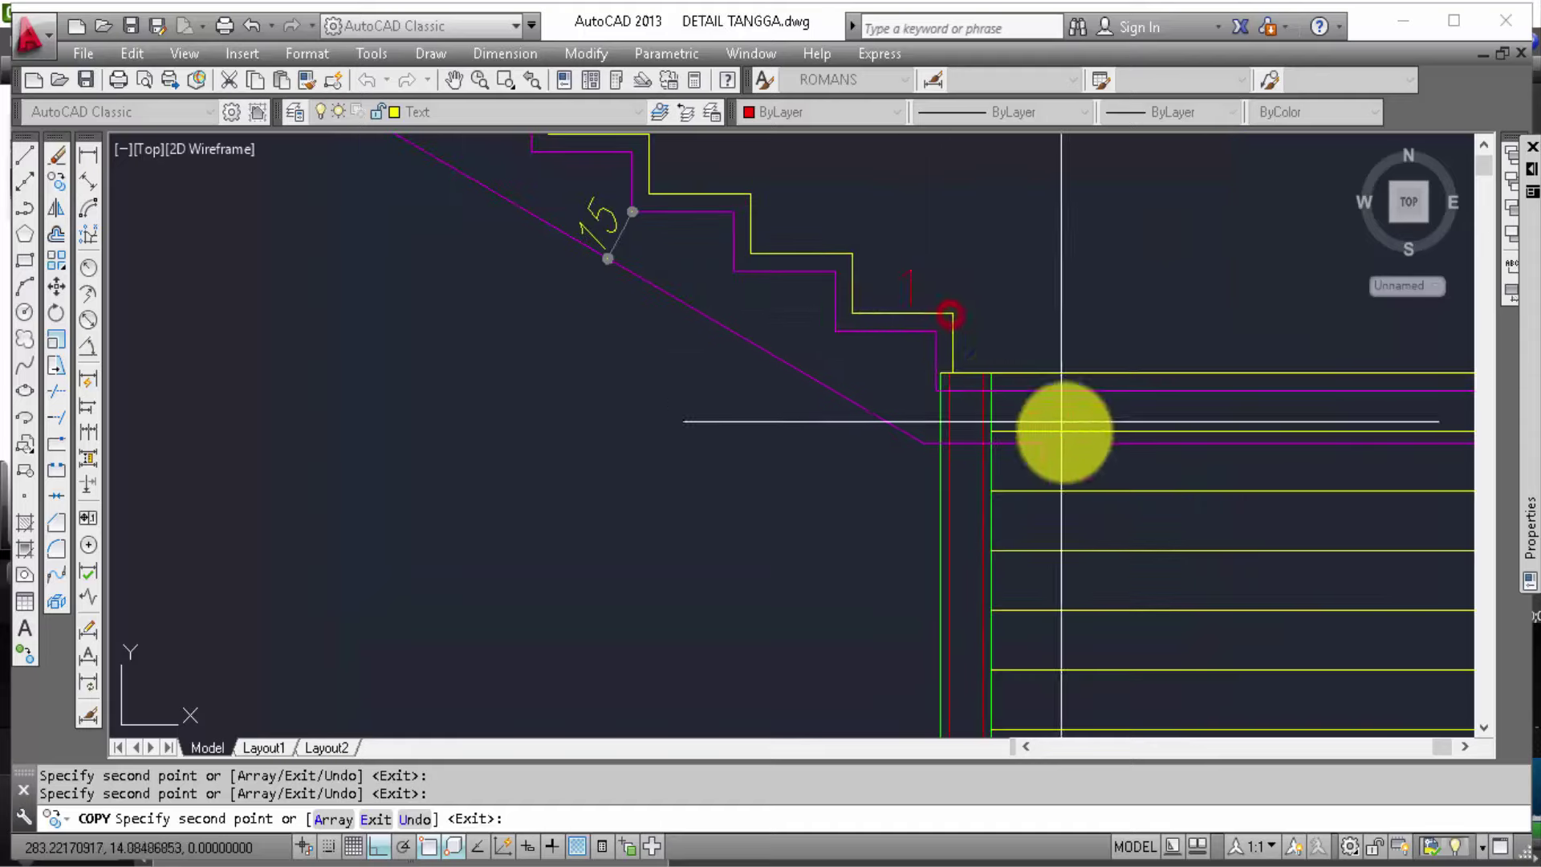
middle_click_drag(880, 258, 969, 446)
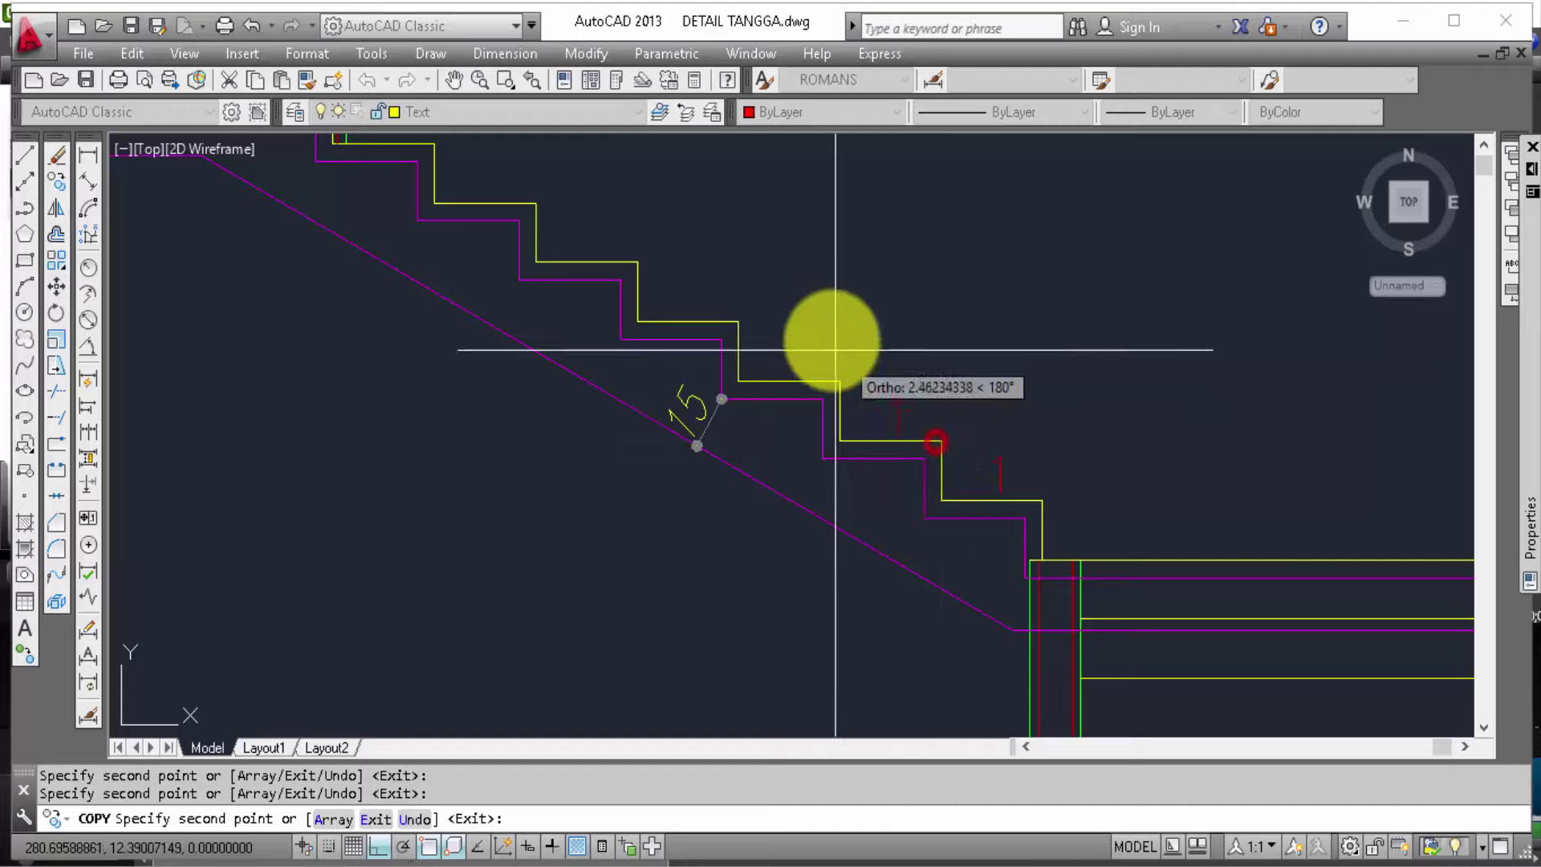
middle_click_drag(833, 337, 912, 412)
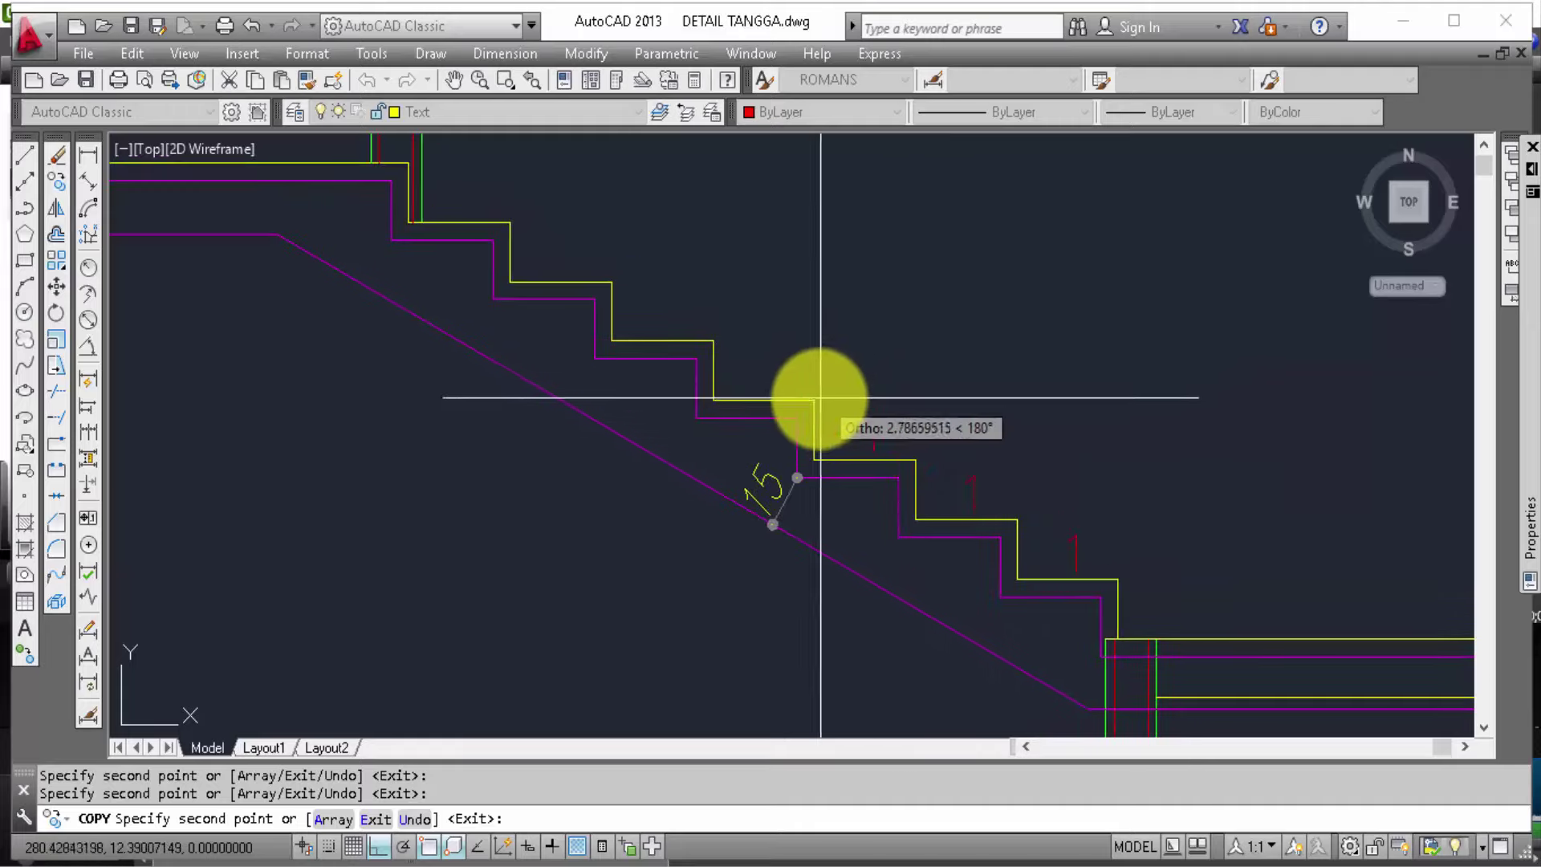
middle_click_drag(819, 327, 988, 502)
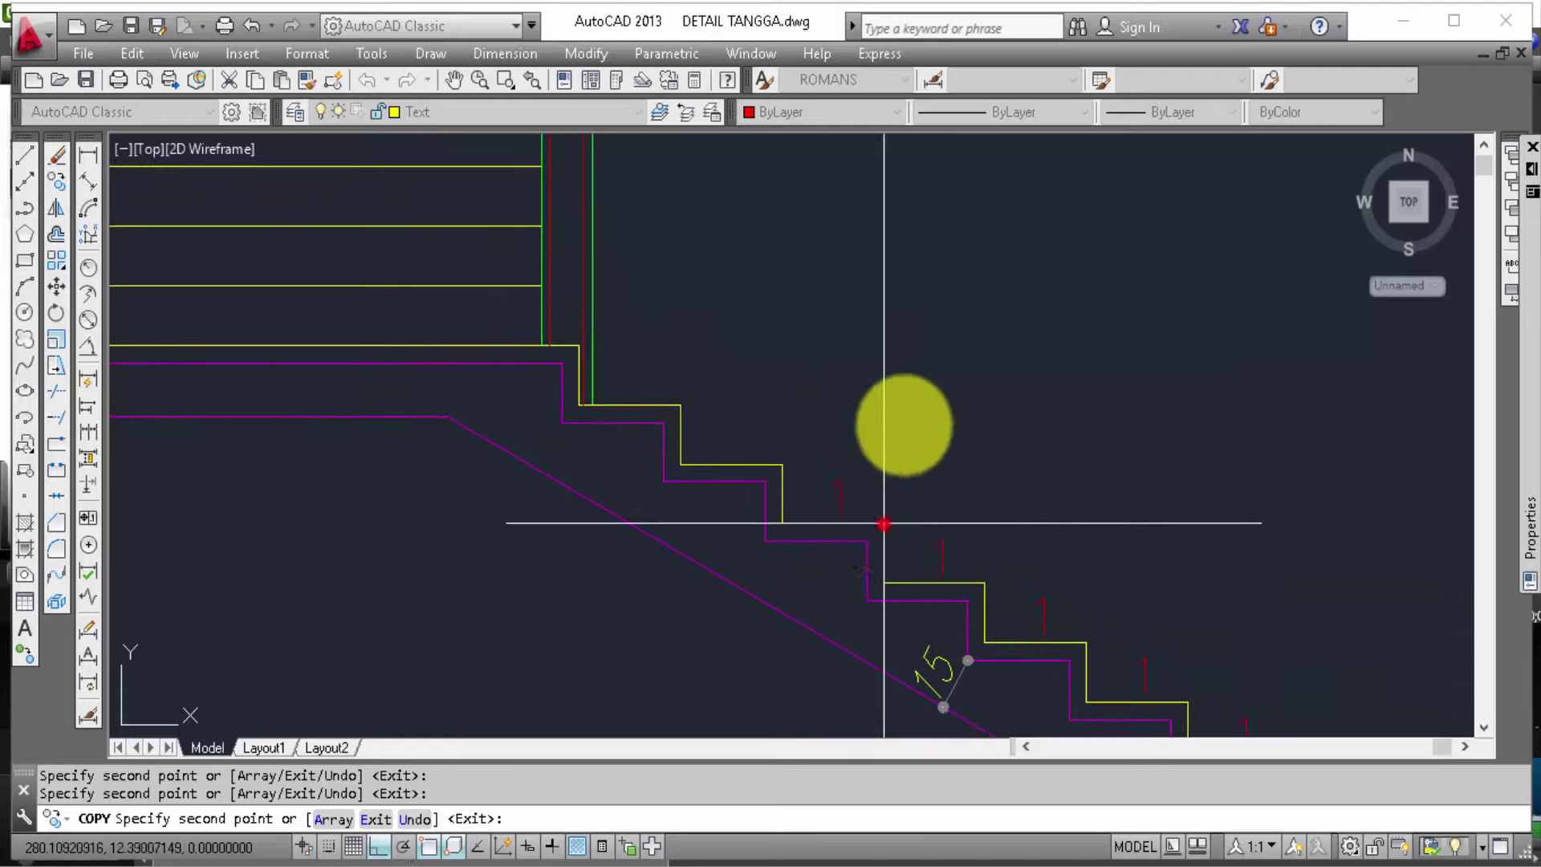
scroll(889, 524, "down", 2)
middle_click_drag(948, 437, 692, 305)
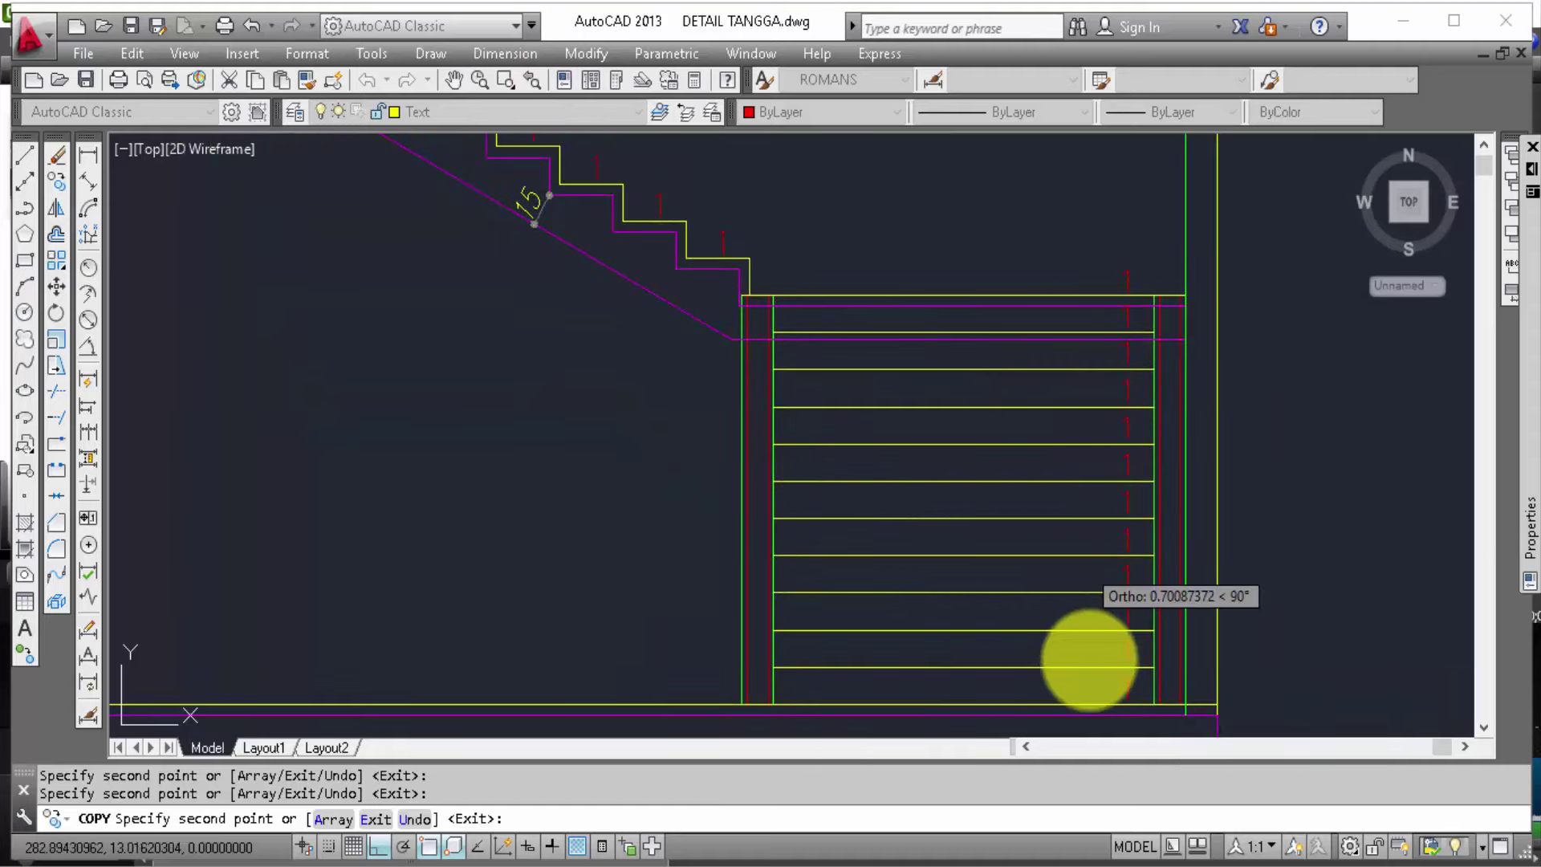
key("Return")
scroll(1090, 660, "up", 2)
mouse_move(1080, 645)
middle_mouse_down()
mouse_move(960, 446)
mouse_move(997, 447)
middle_mouse_up()
Step: Edit the lower tread labels on the flight, numbering them up through 5
double_click(1016, 442)
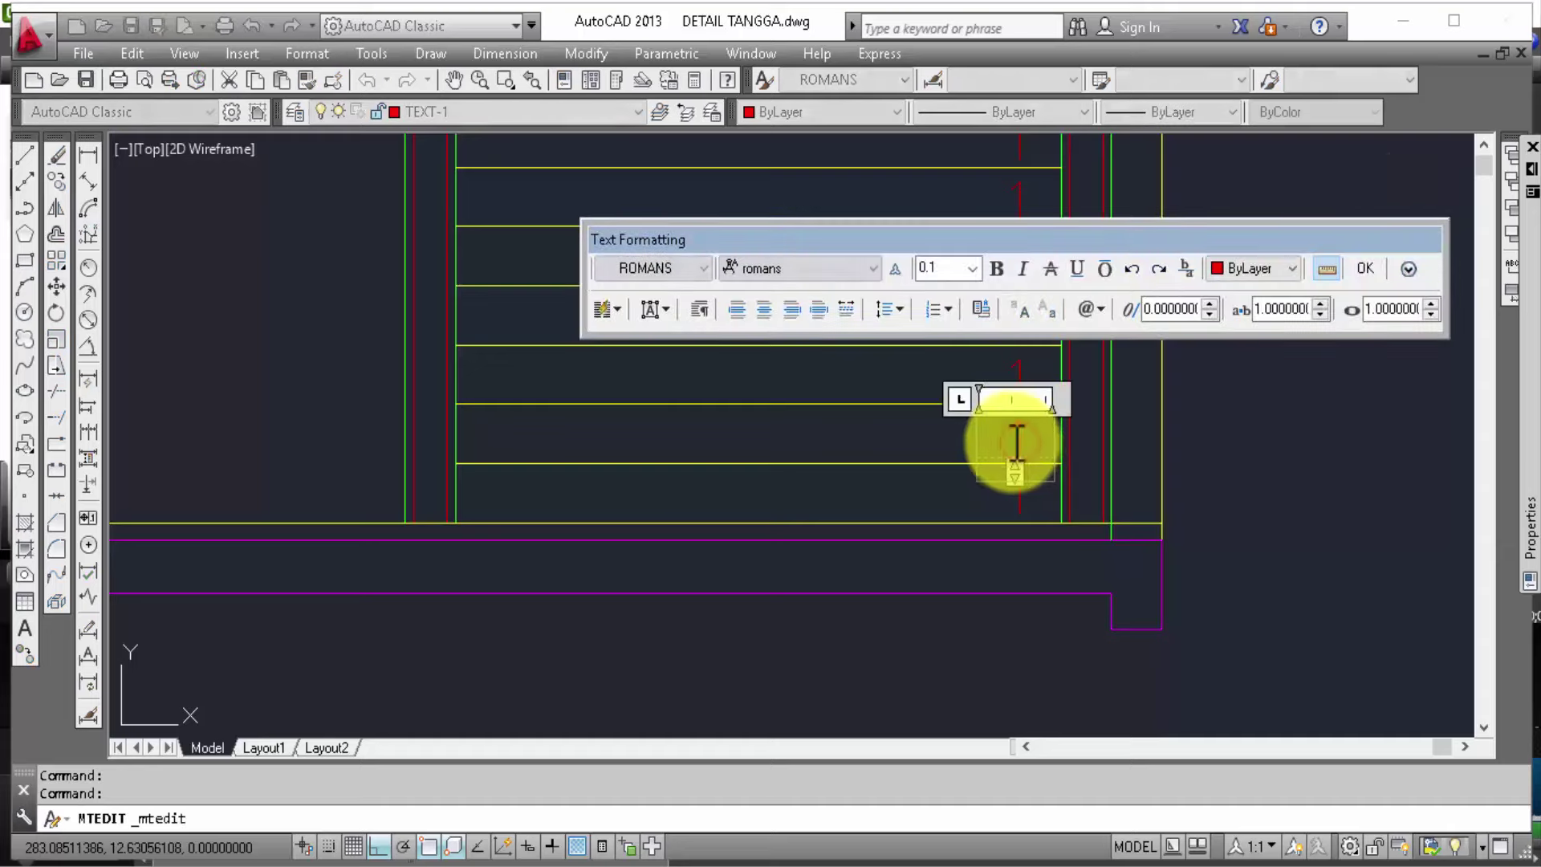
left_click_drag(1009, 442, 1050, 446)
left_click(1140, 434)
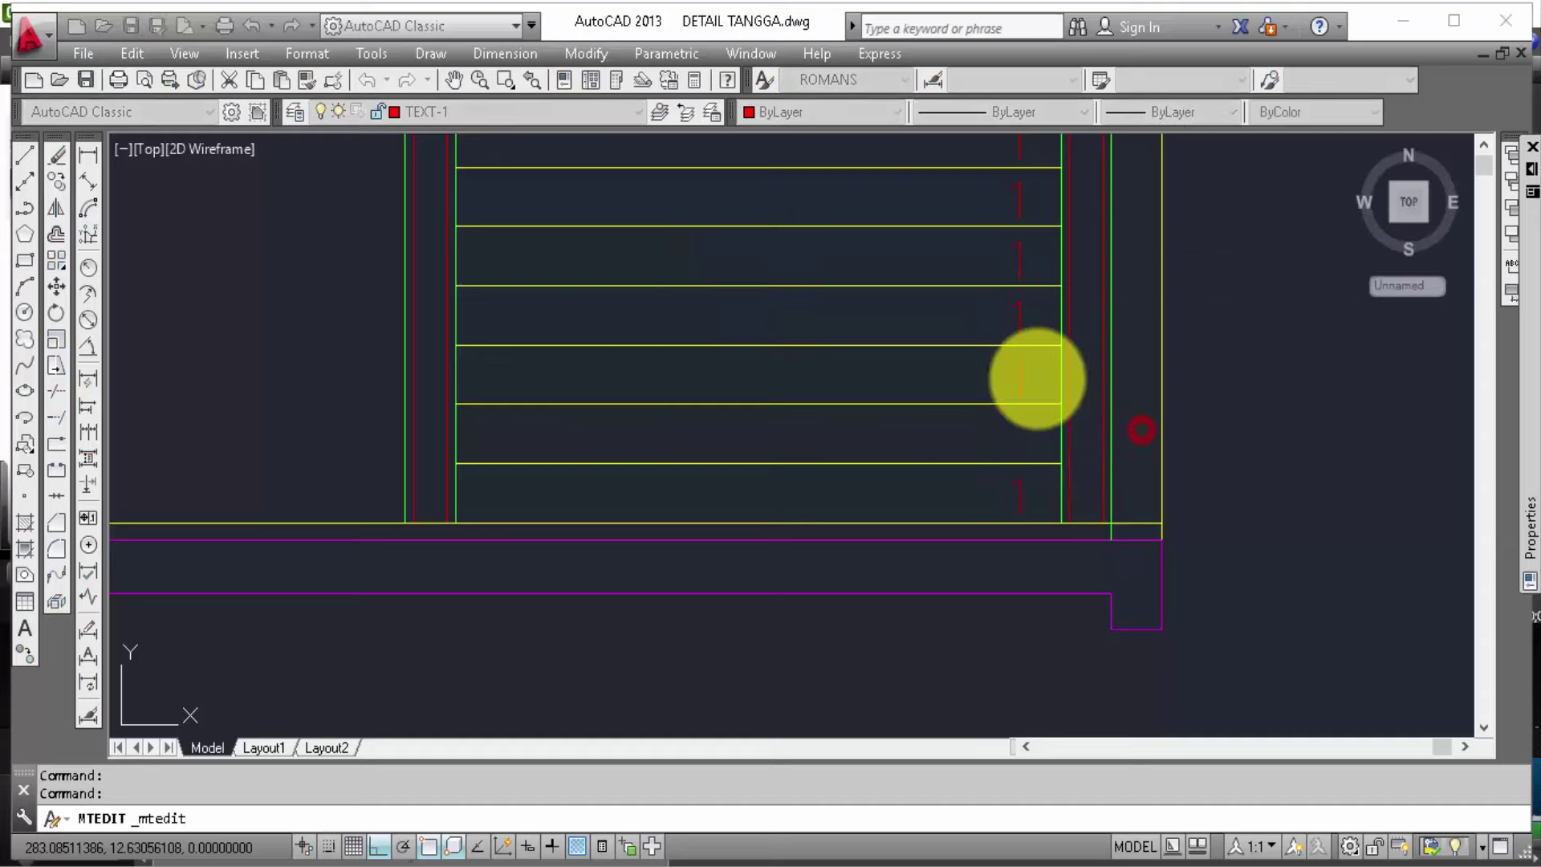
double_click(1023, 372)
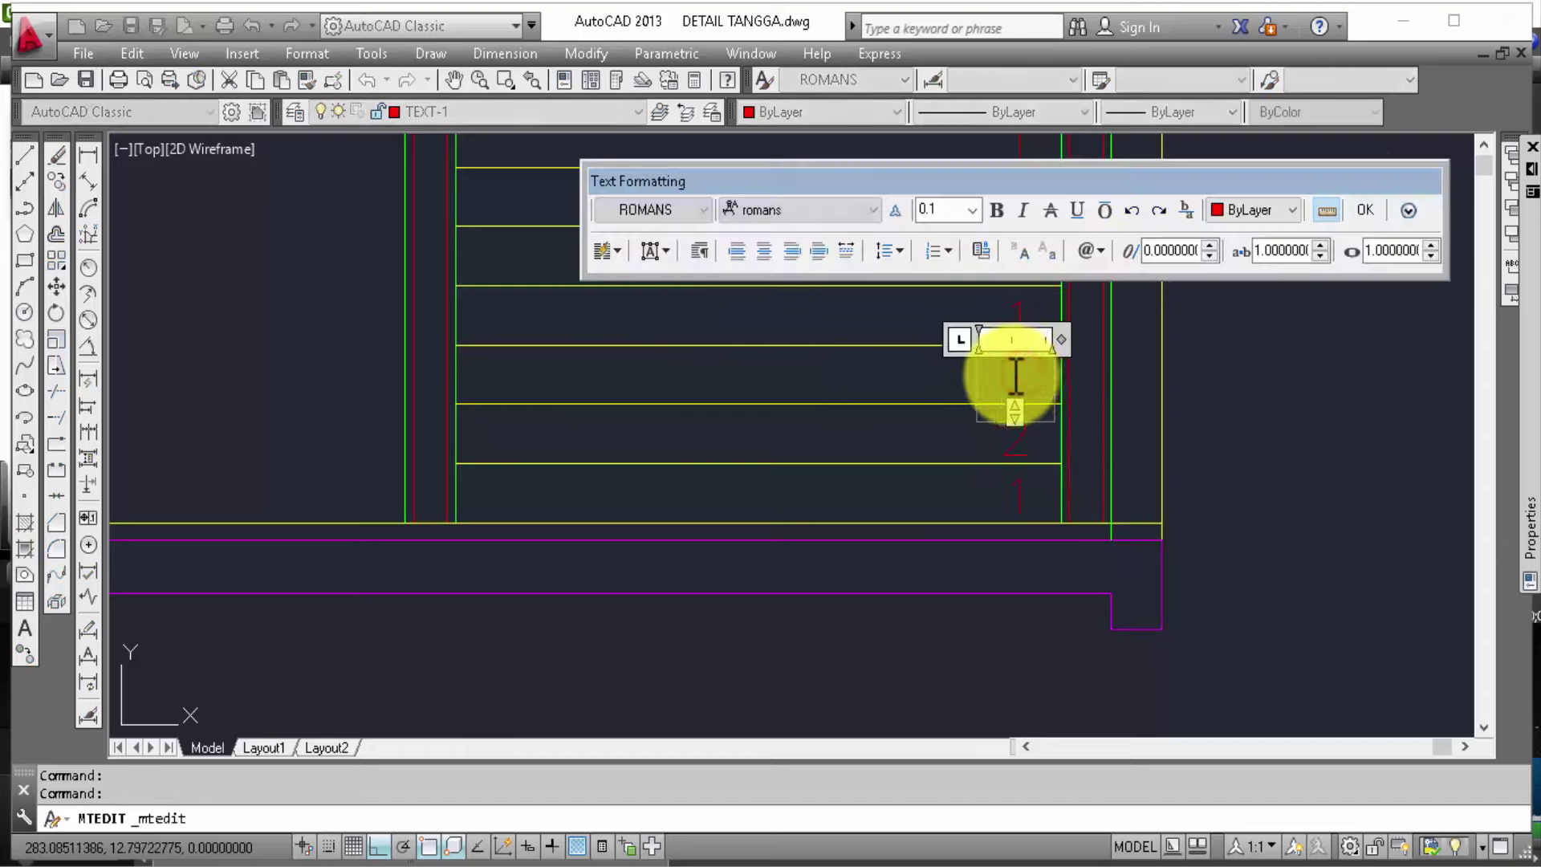
left_click_drag(1008, 375, 1046, 377)
left_click(1129, 396)
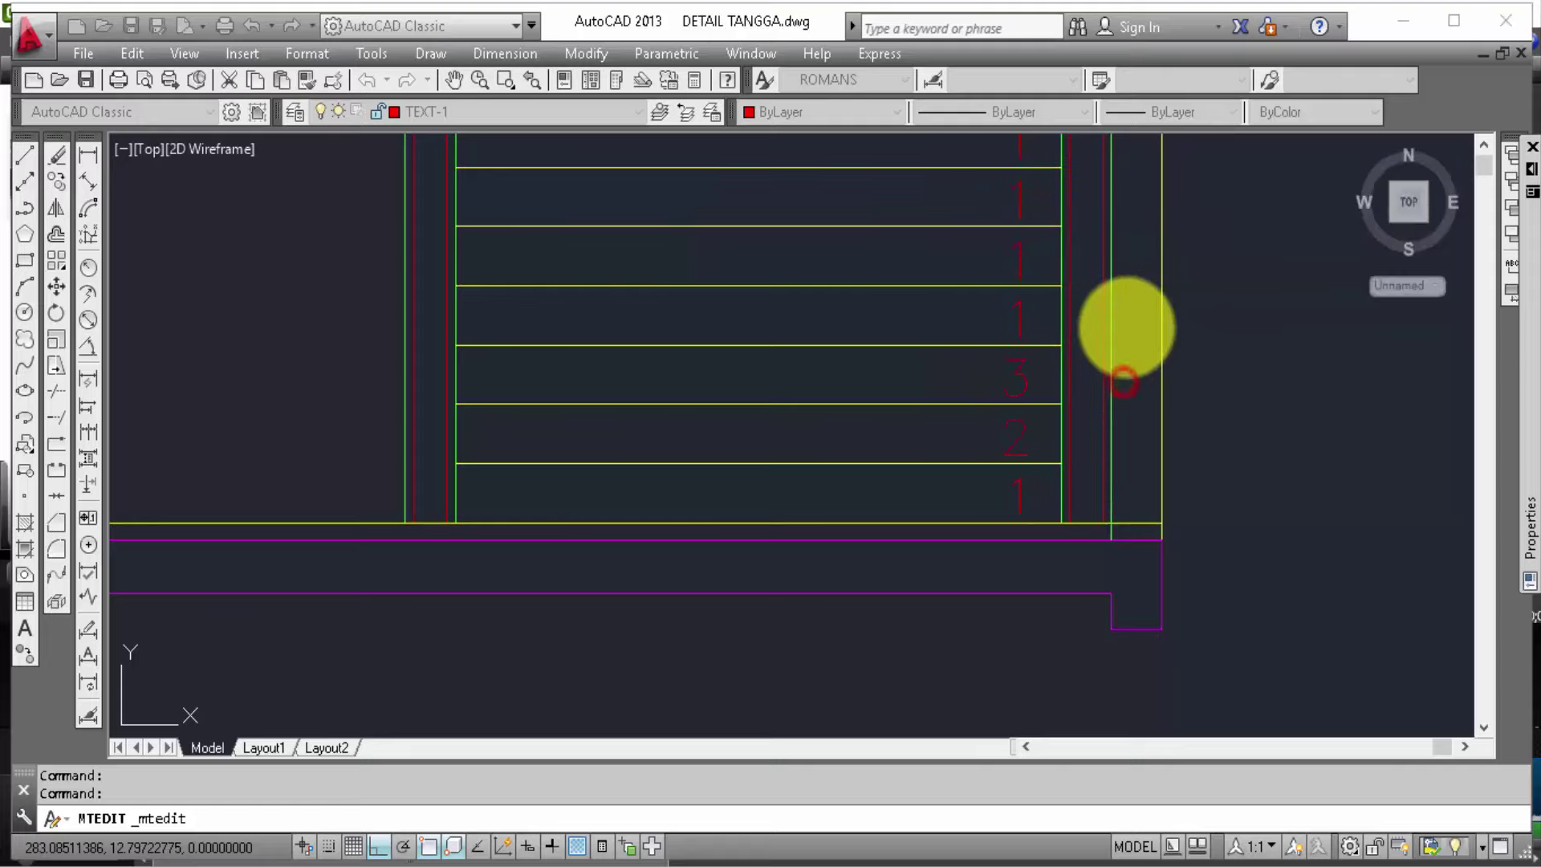
middle_click_drag(1140, 446, 1102, 452)
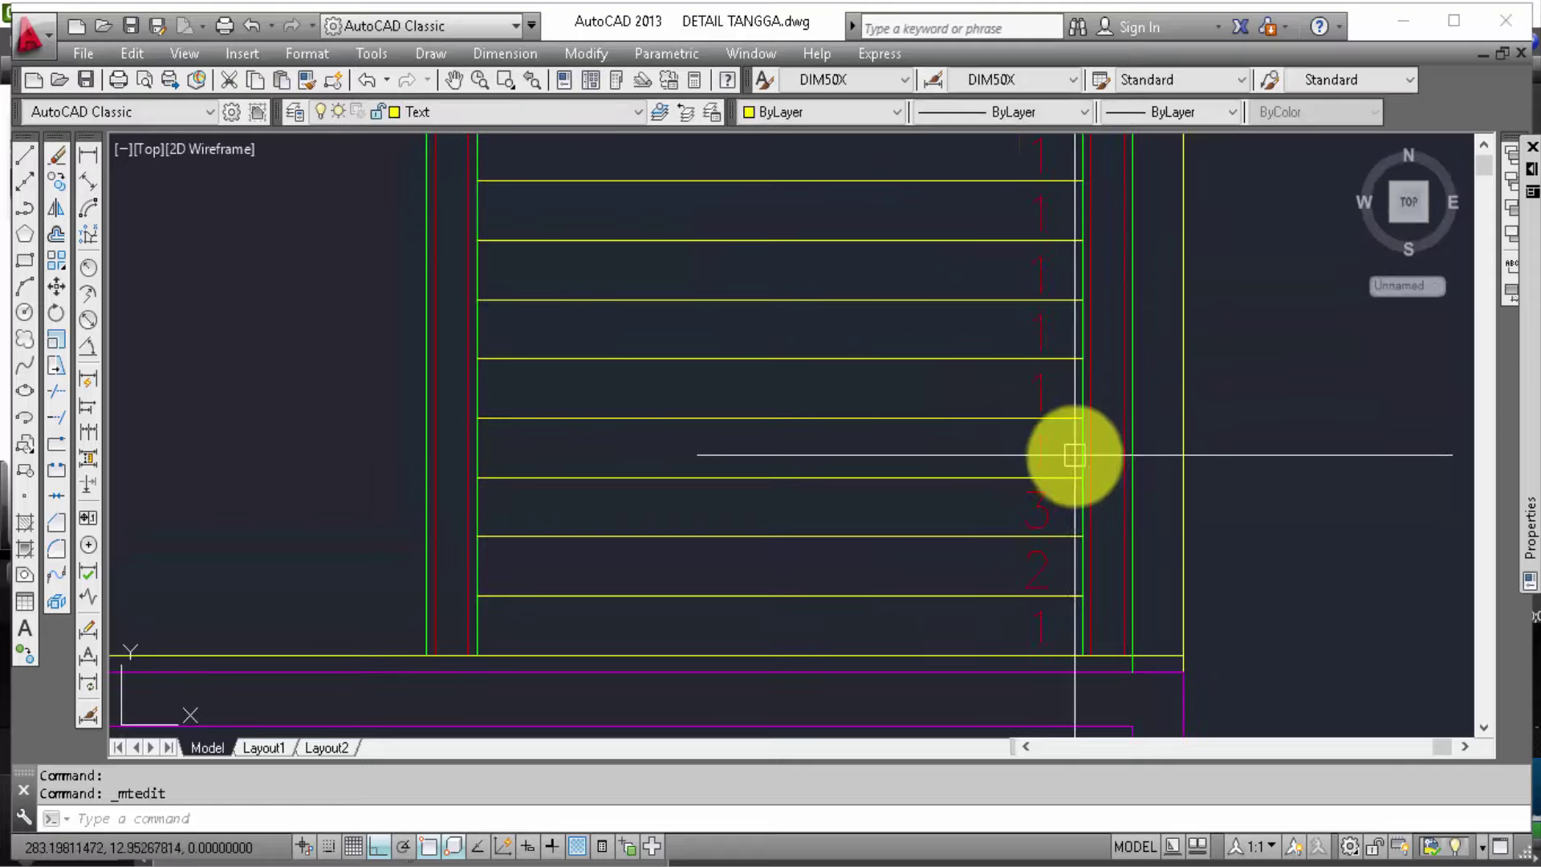
double_click(1044, 456)
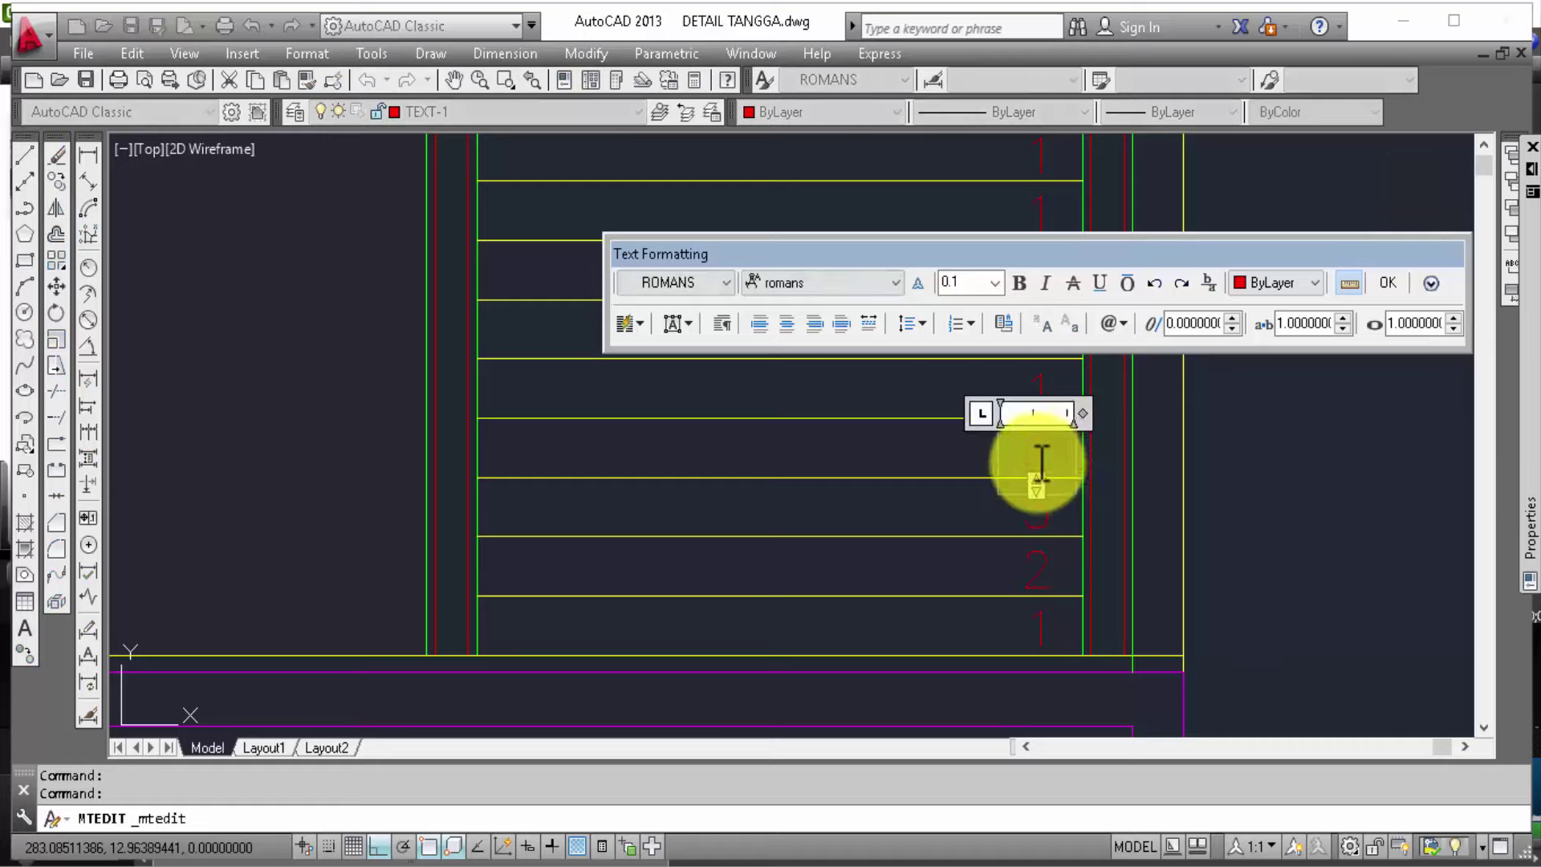
left_click(1128, 452)
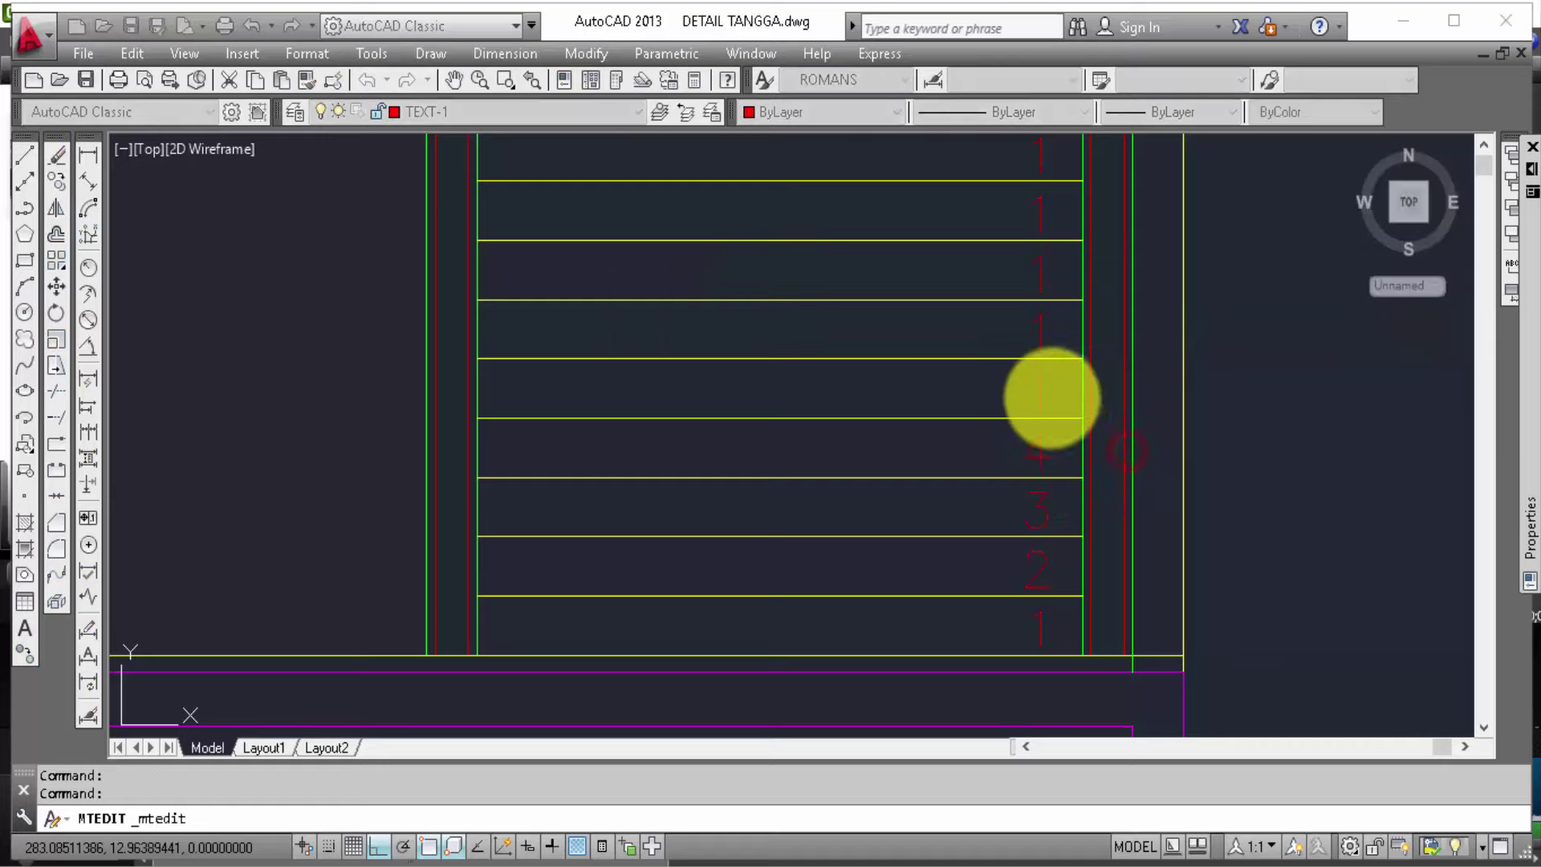
double_click(1039, 392)
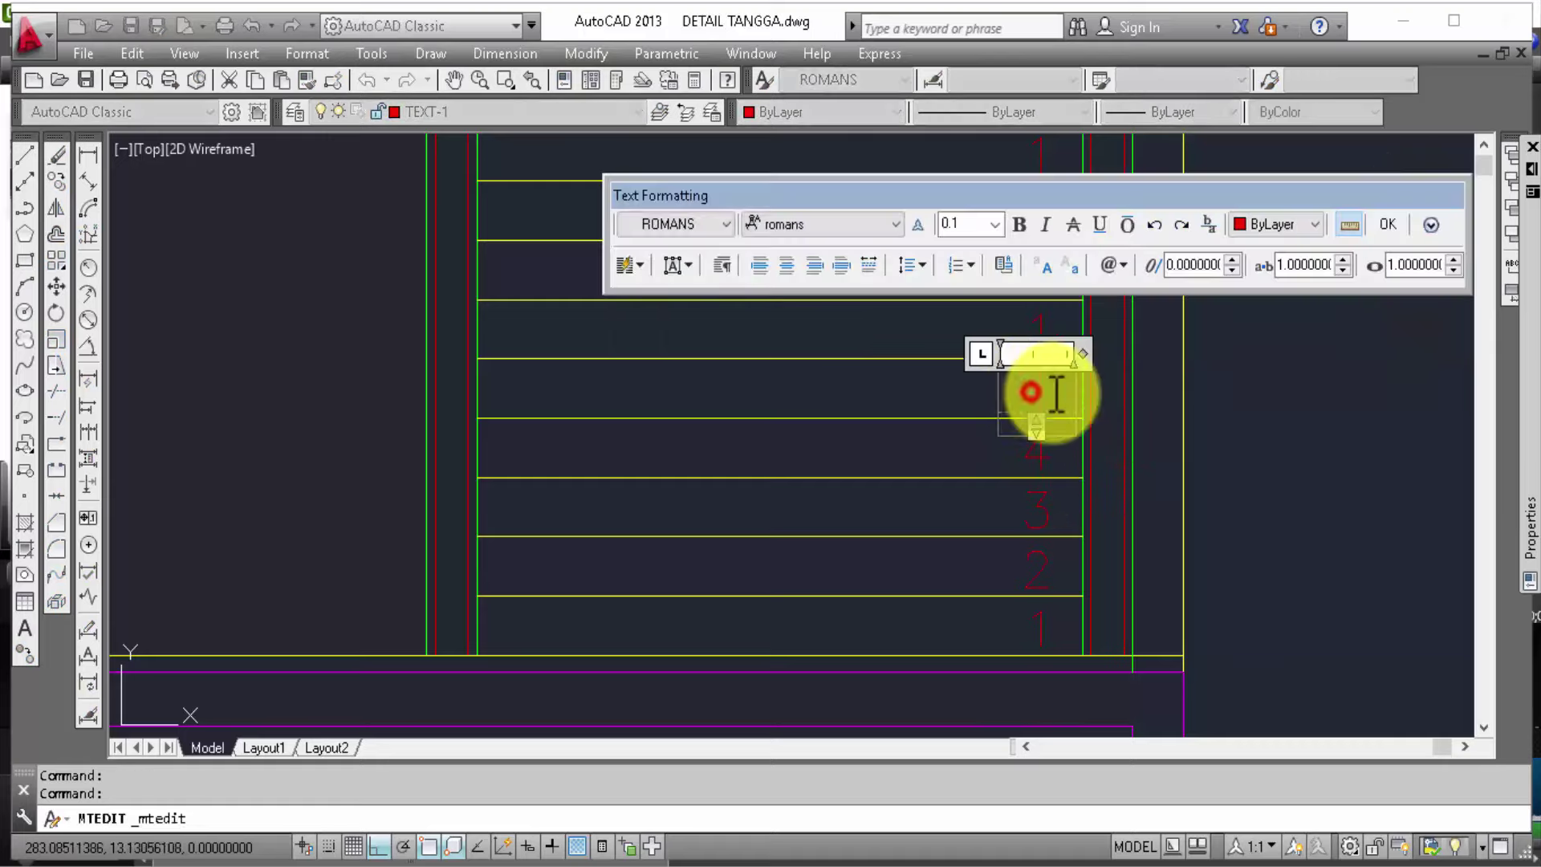
type("5")
left_click(1115, 393)
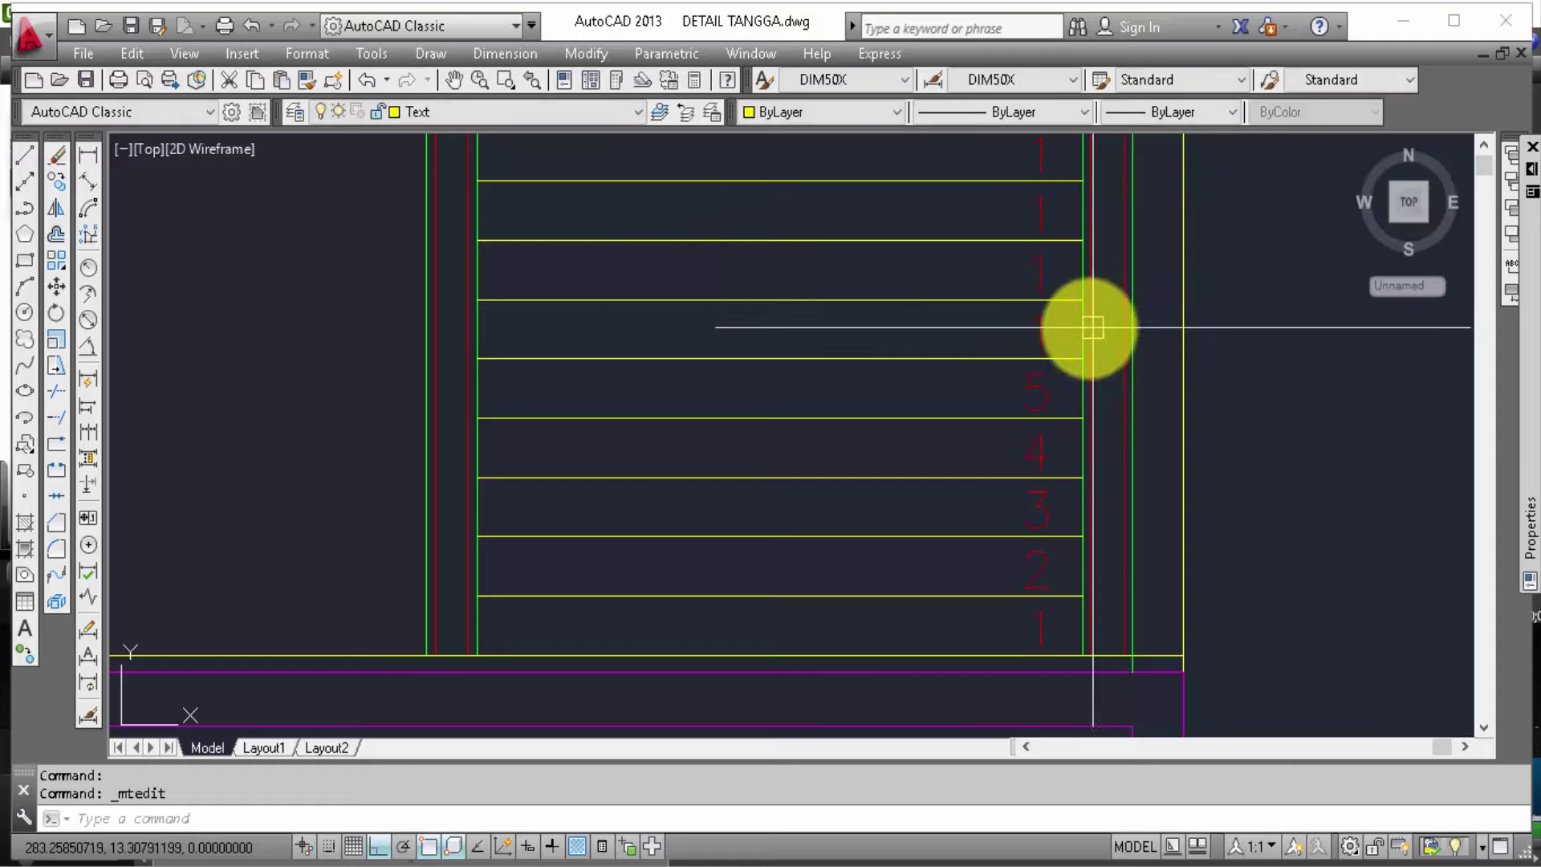
Step: Change the next two tread labels to 6 and 7
middle_click_drag(1112, 486, 1107, 482)
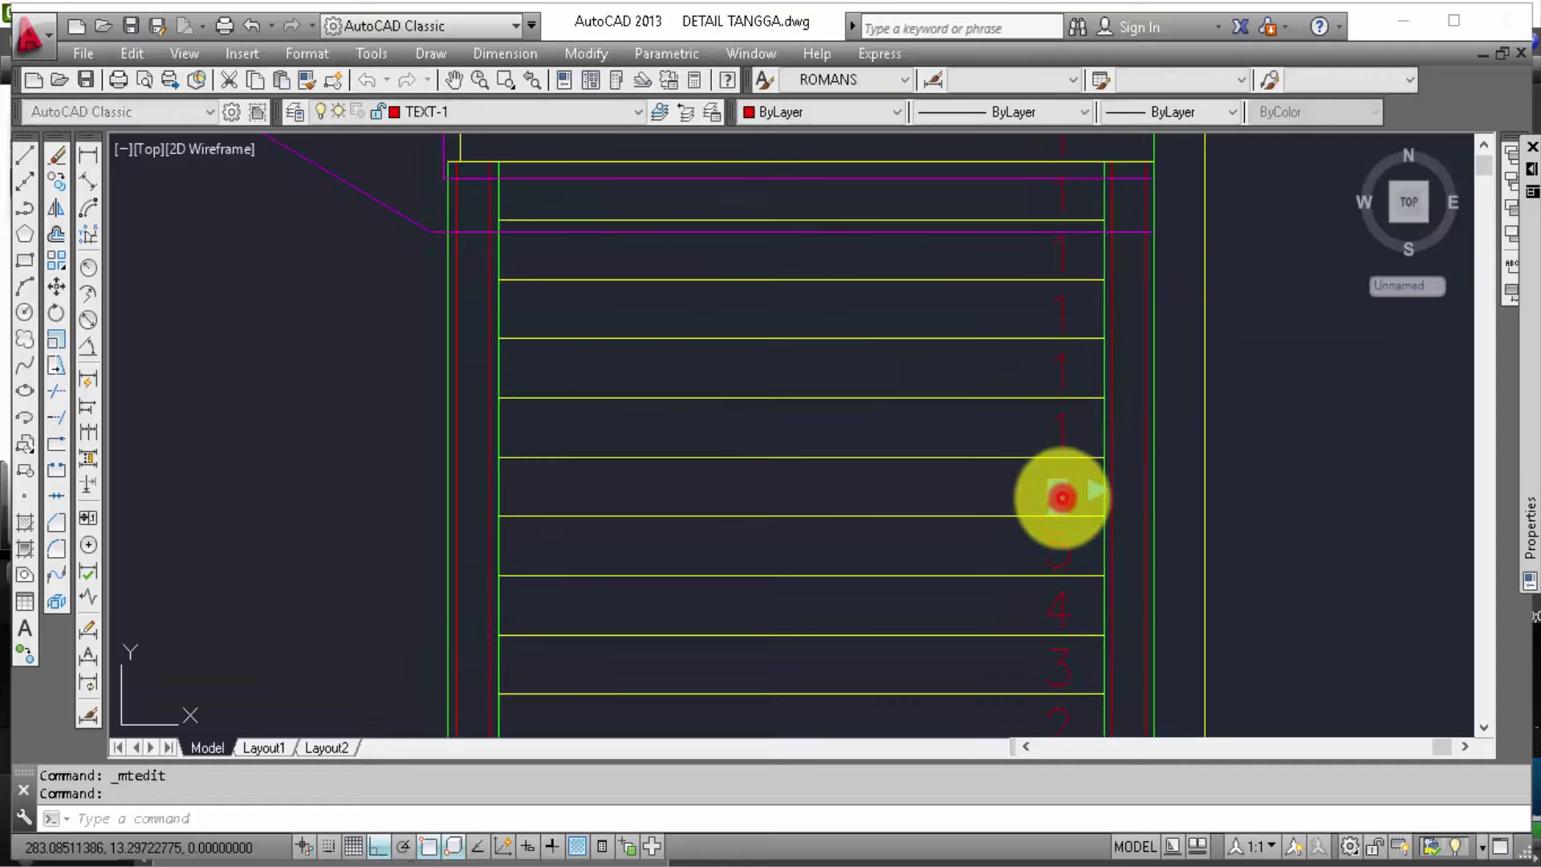
double_click(1062, 498)
type("6")
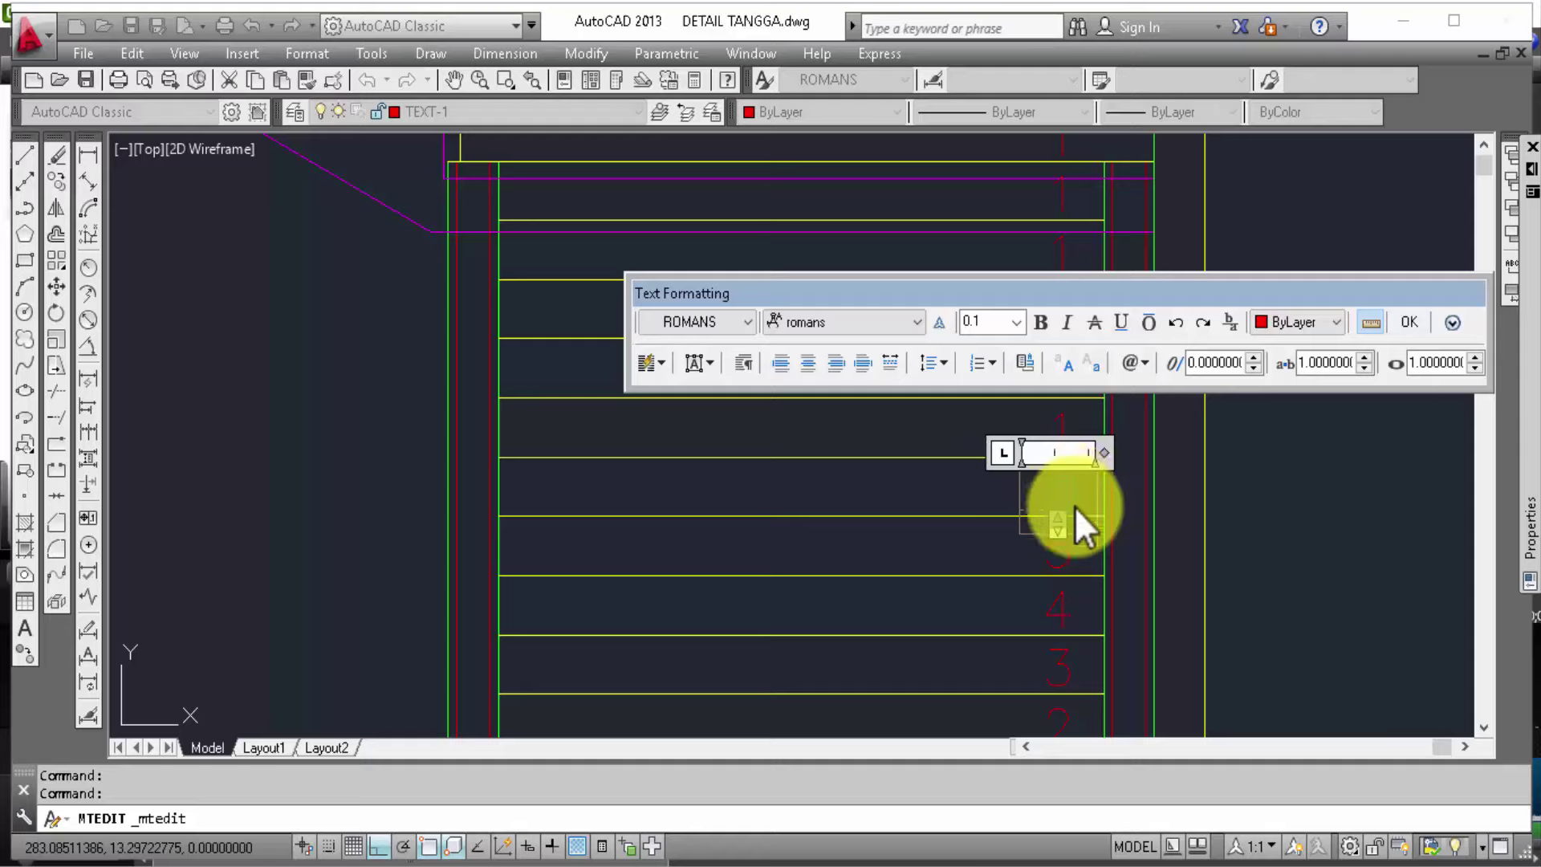
left_click(1124, 507)
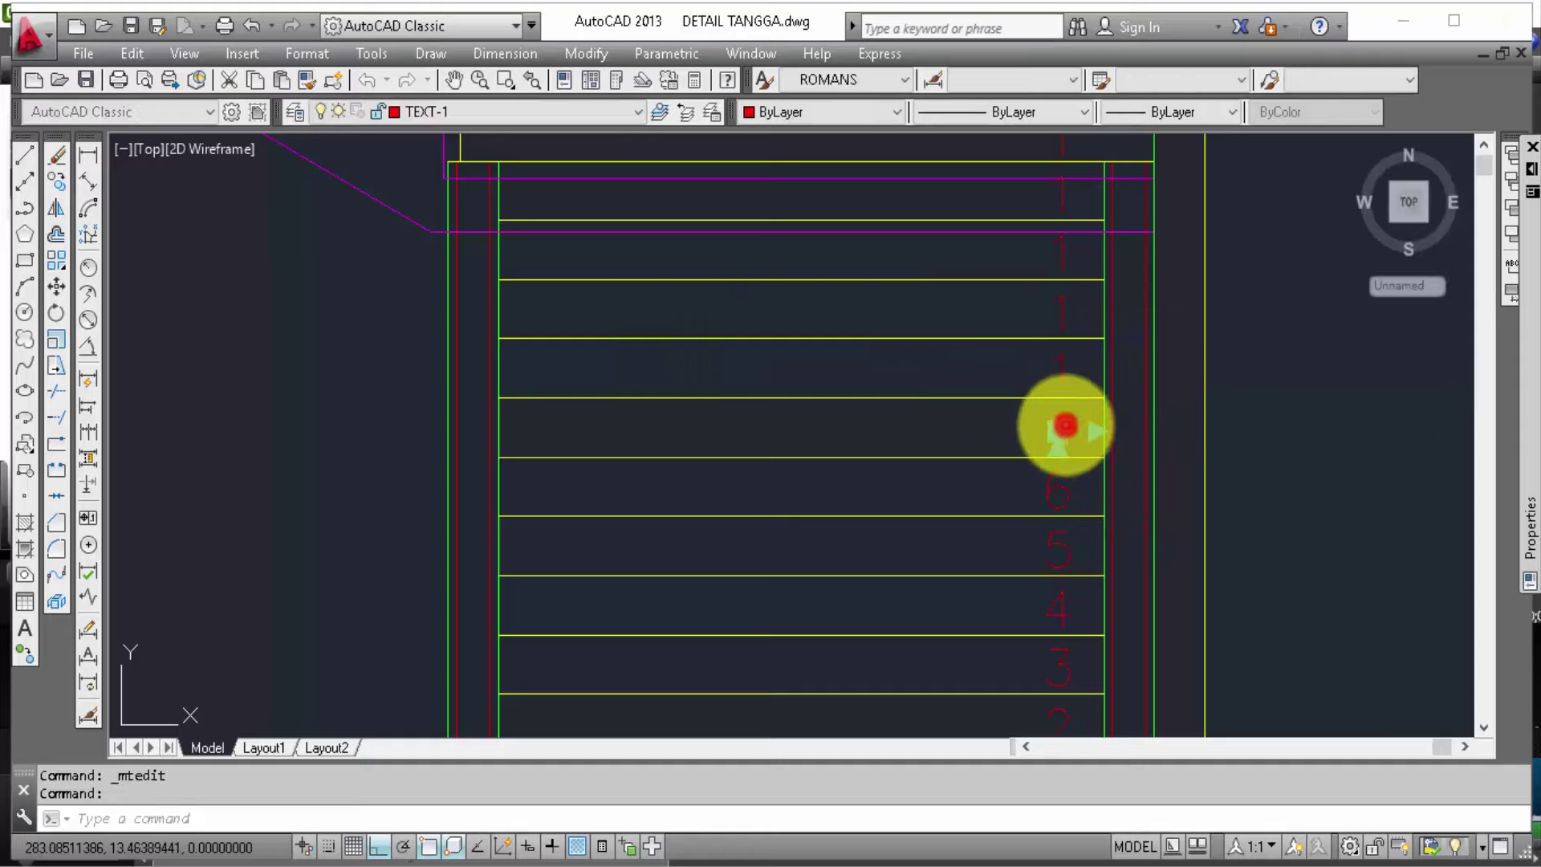
double_click(1065, 426)
type("7")
left_click(1110, 436)
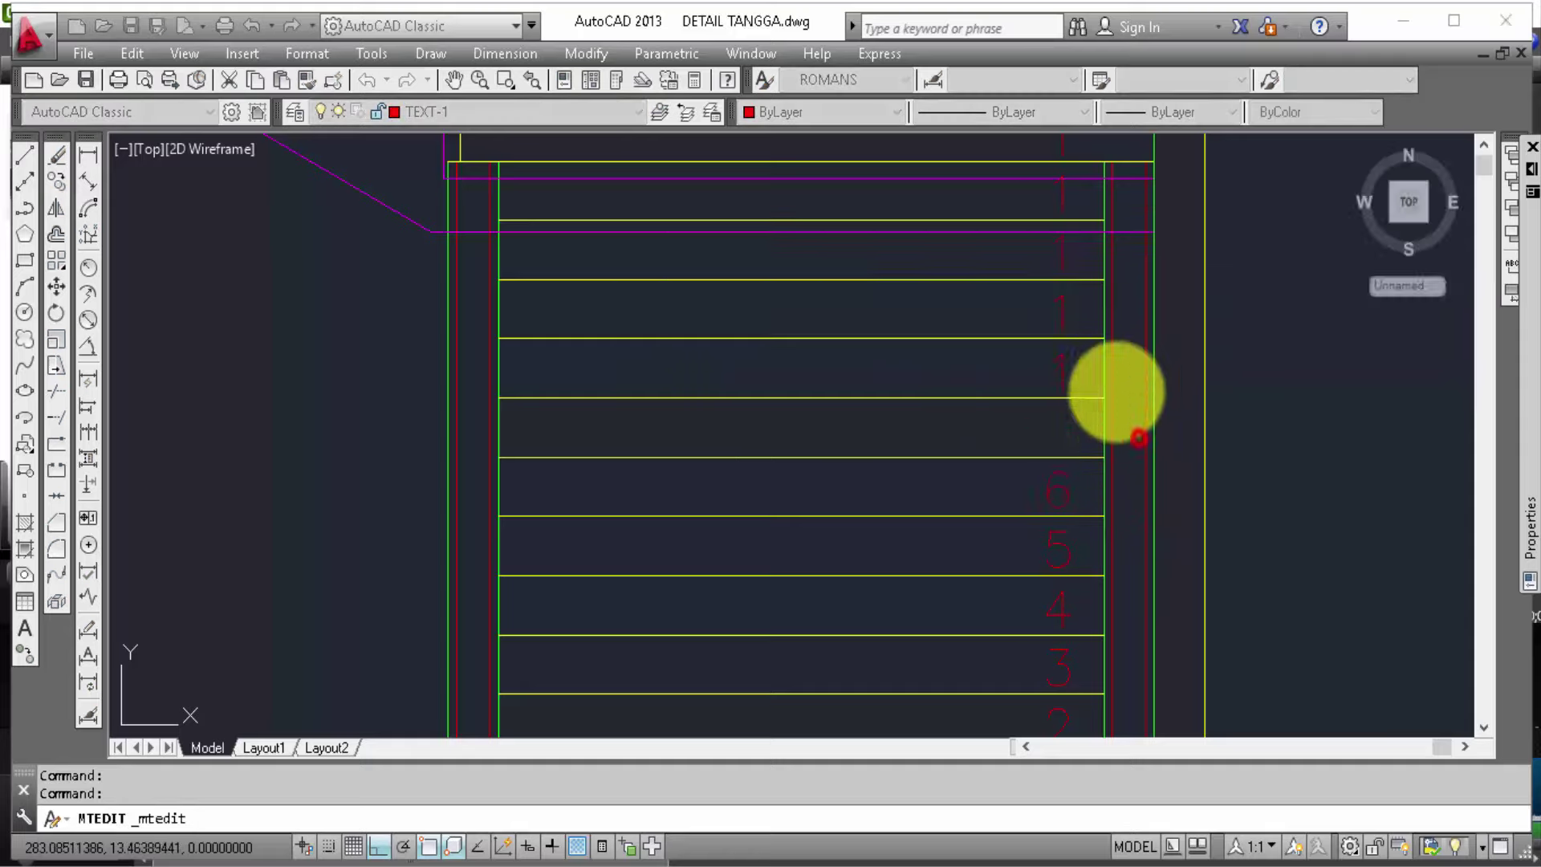
middle_click_drag(1125, 488, 1087, 506)
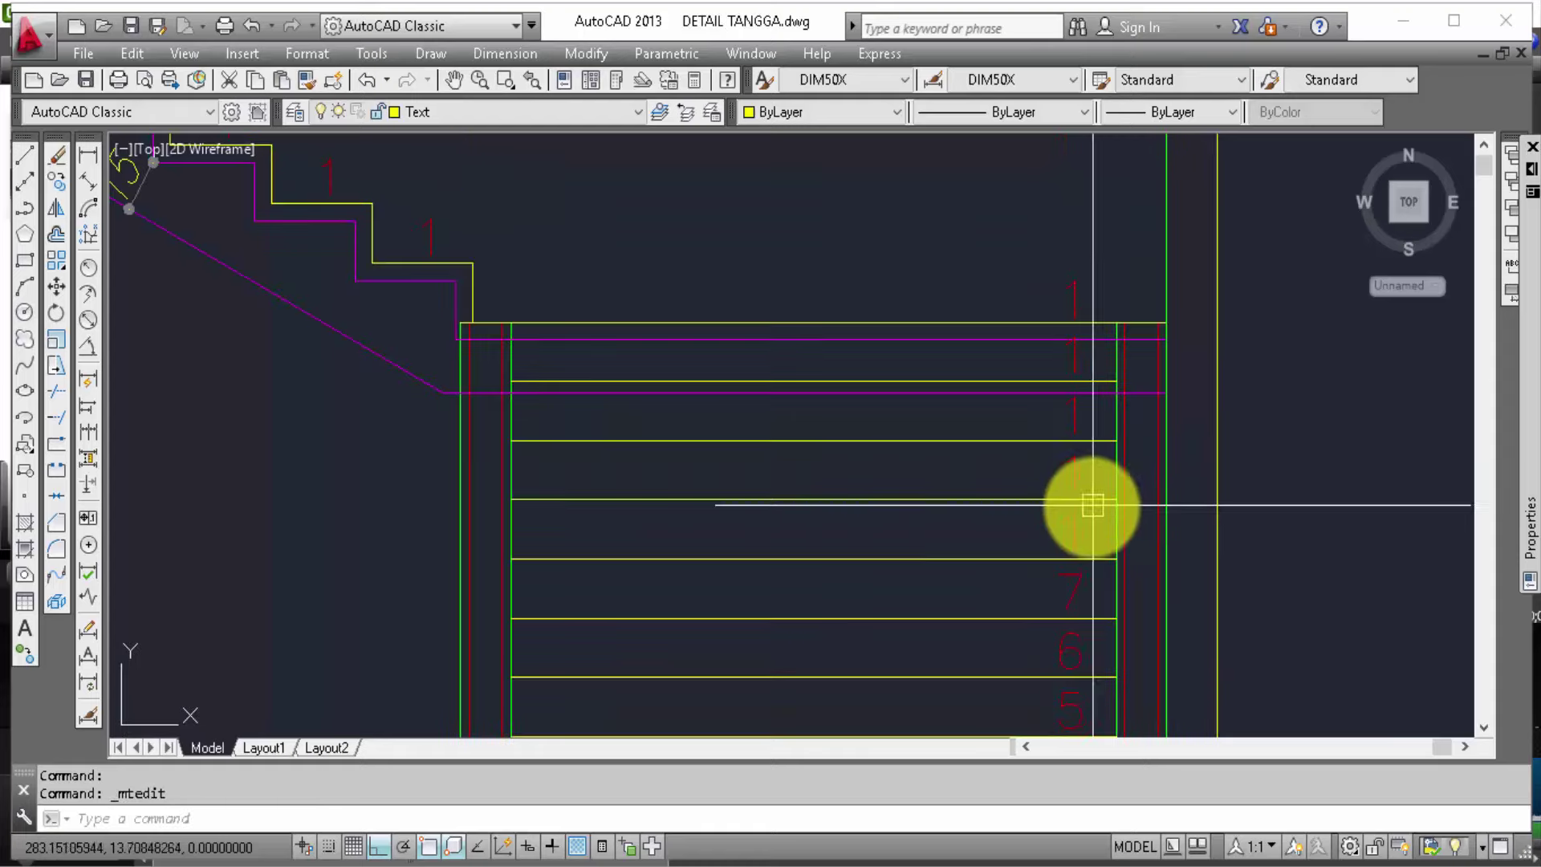
Step: Change the remaining top '1' labels to 8, 9 and 10
double_click(1070, 522)
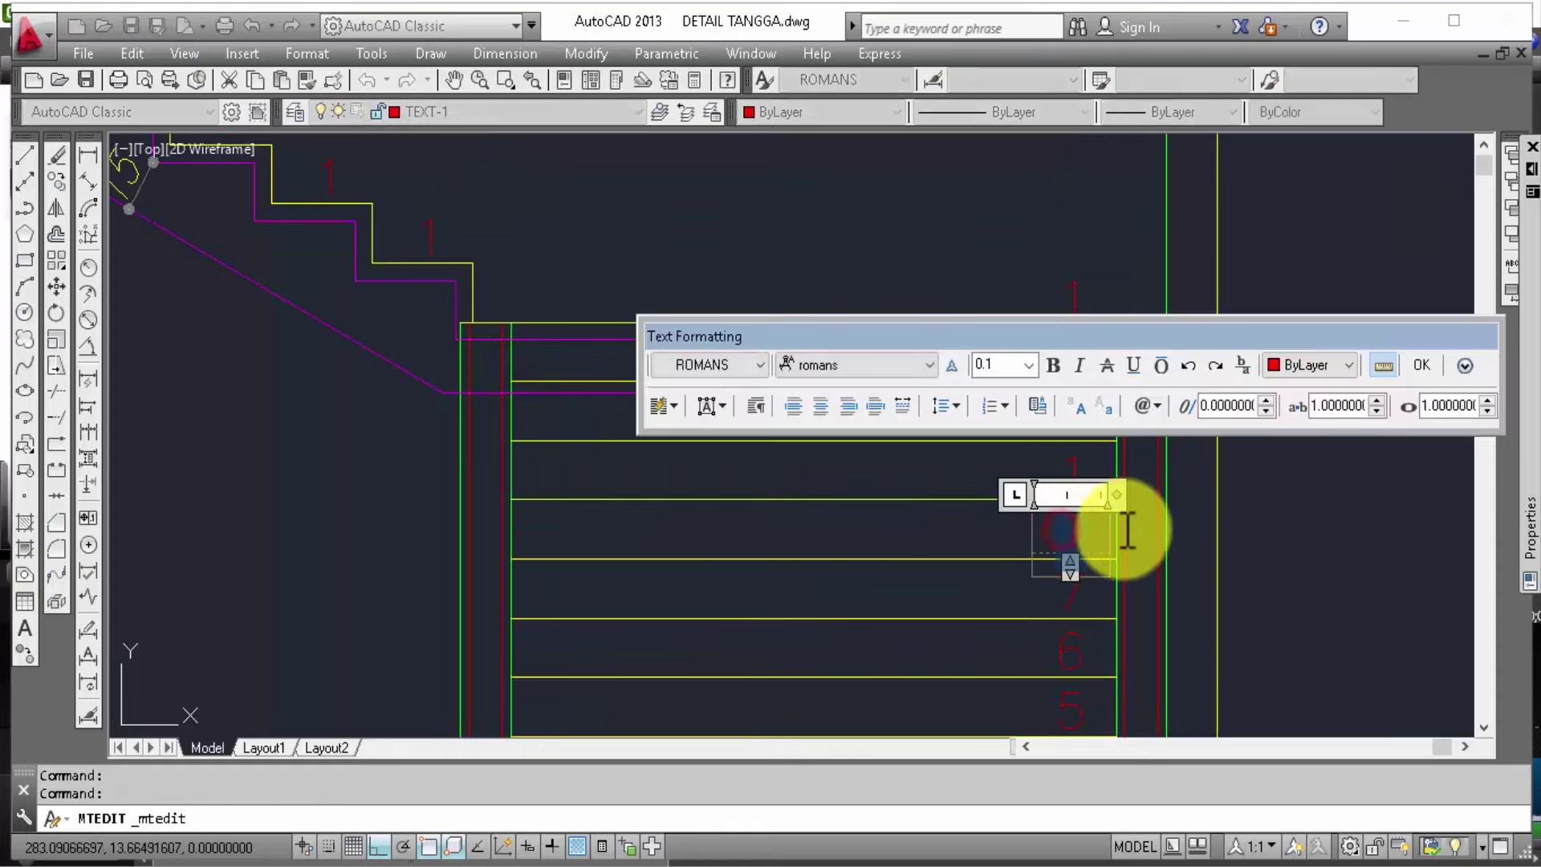
left_click(1168, 542)
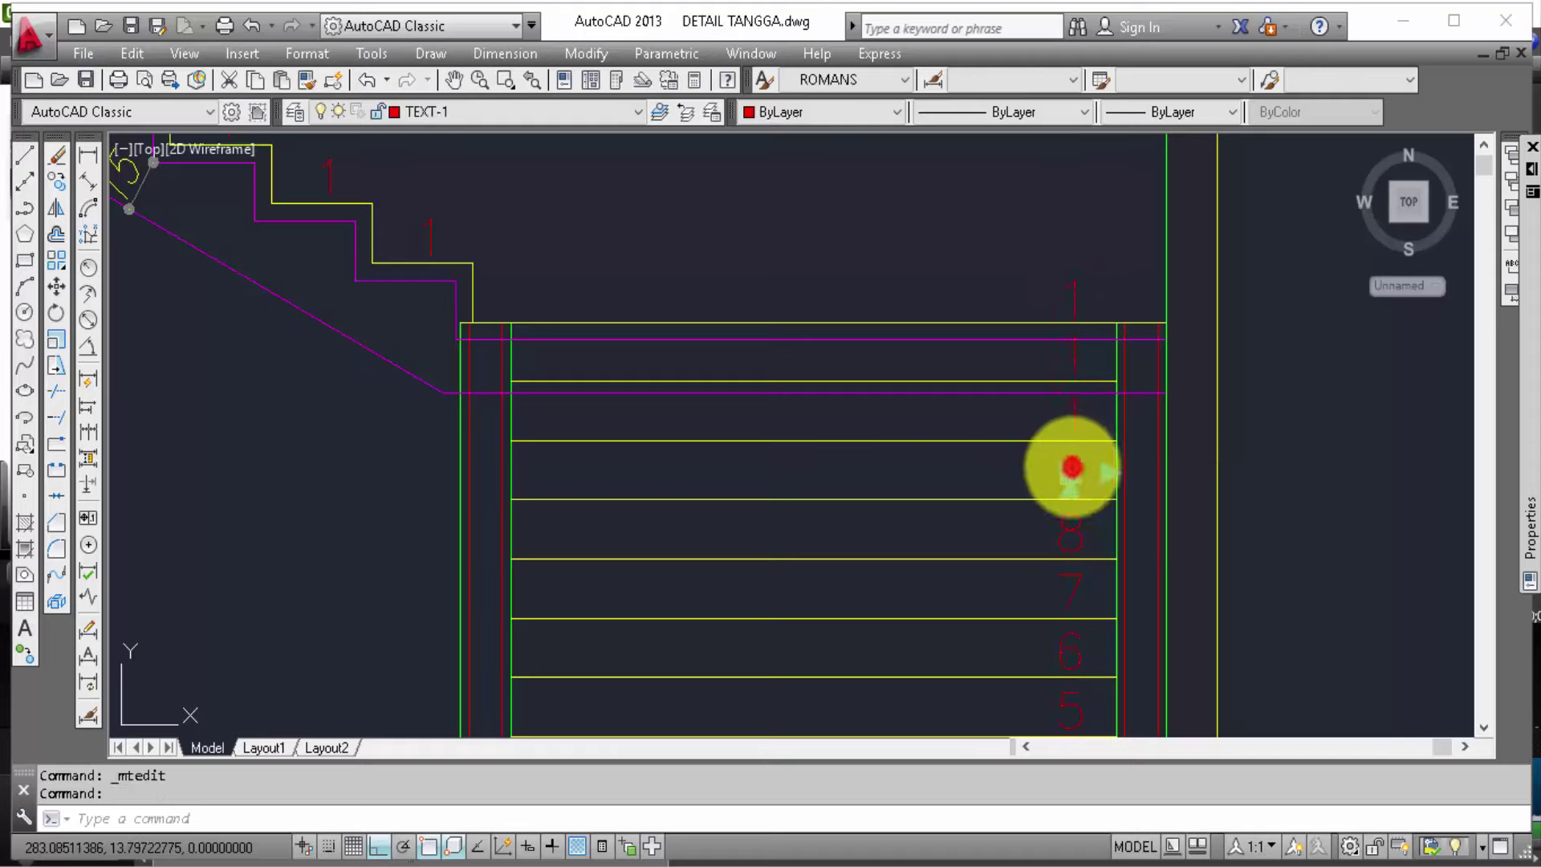
double_click(1066, 467)
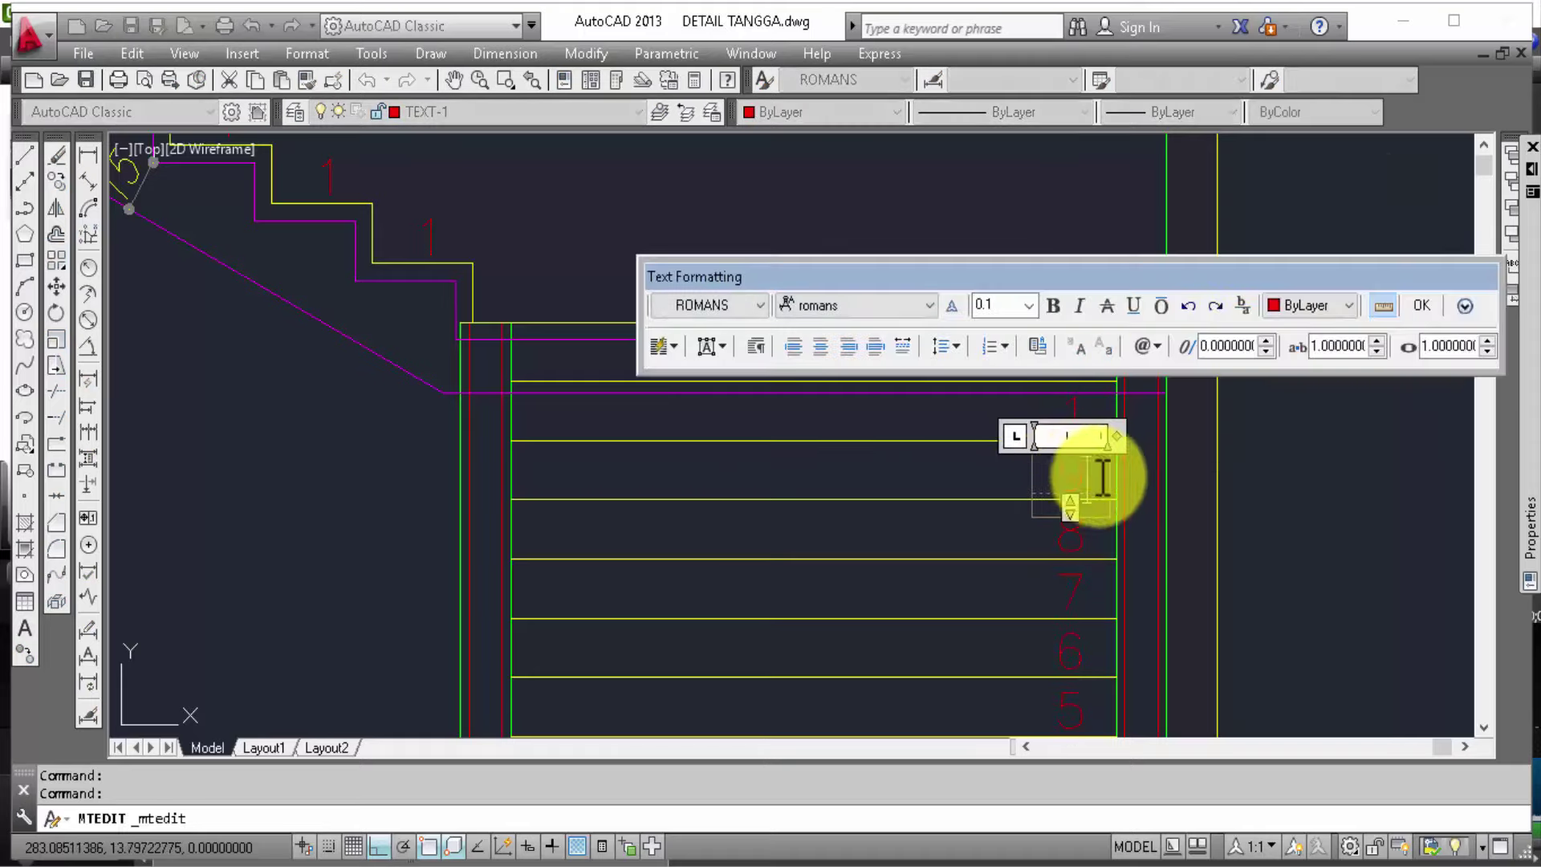
left_click(1099, 419)
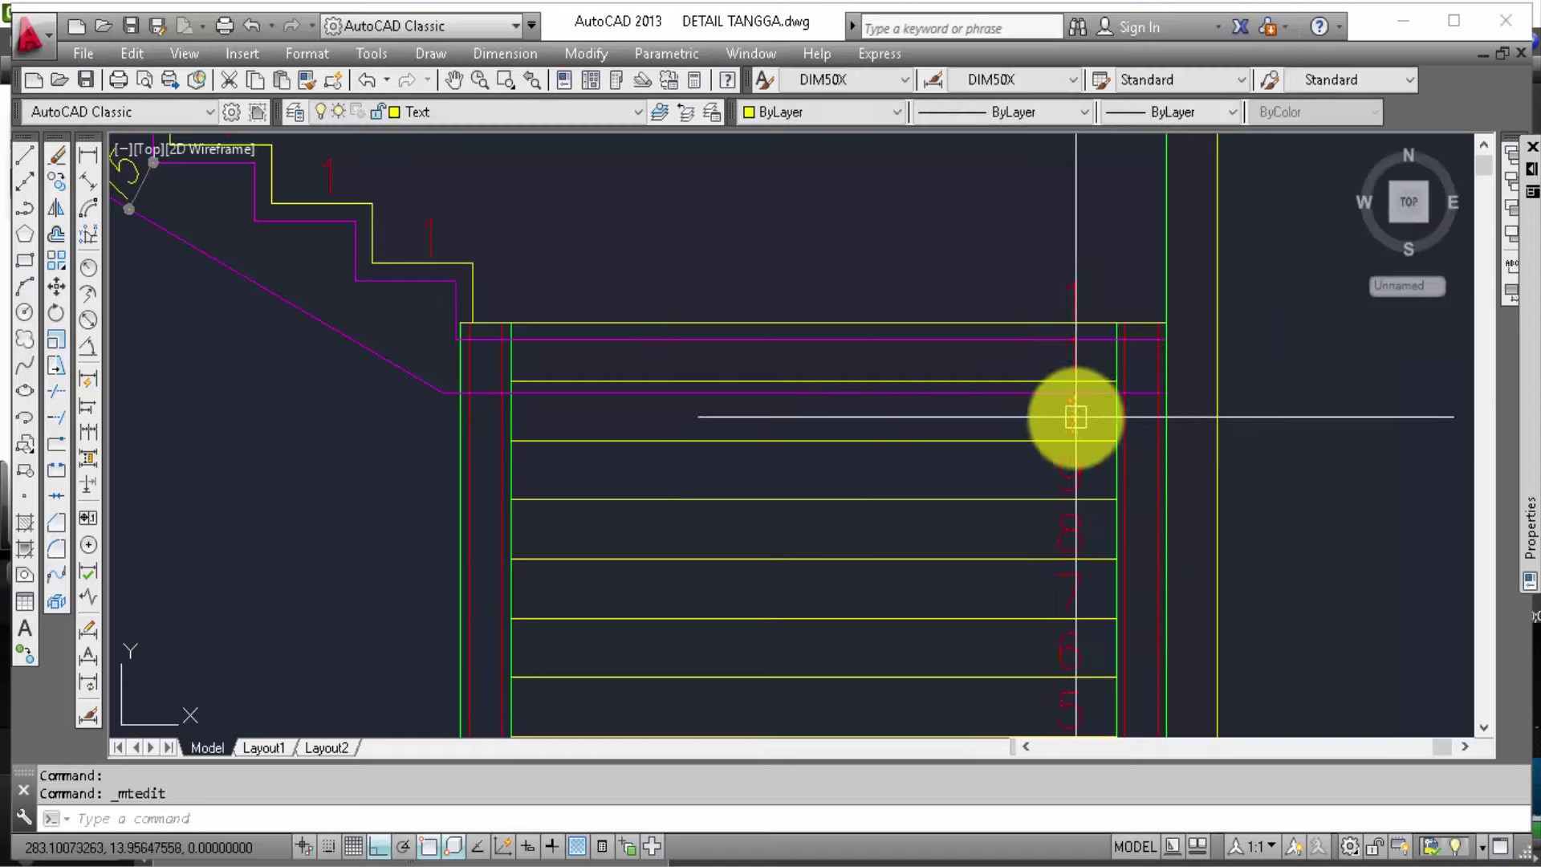
double_click(1076, 418)
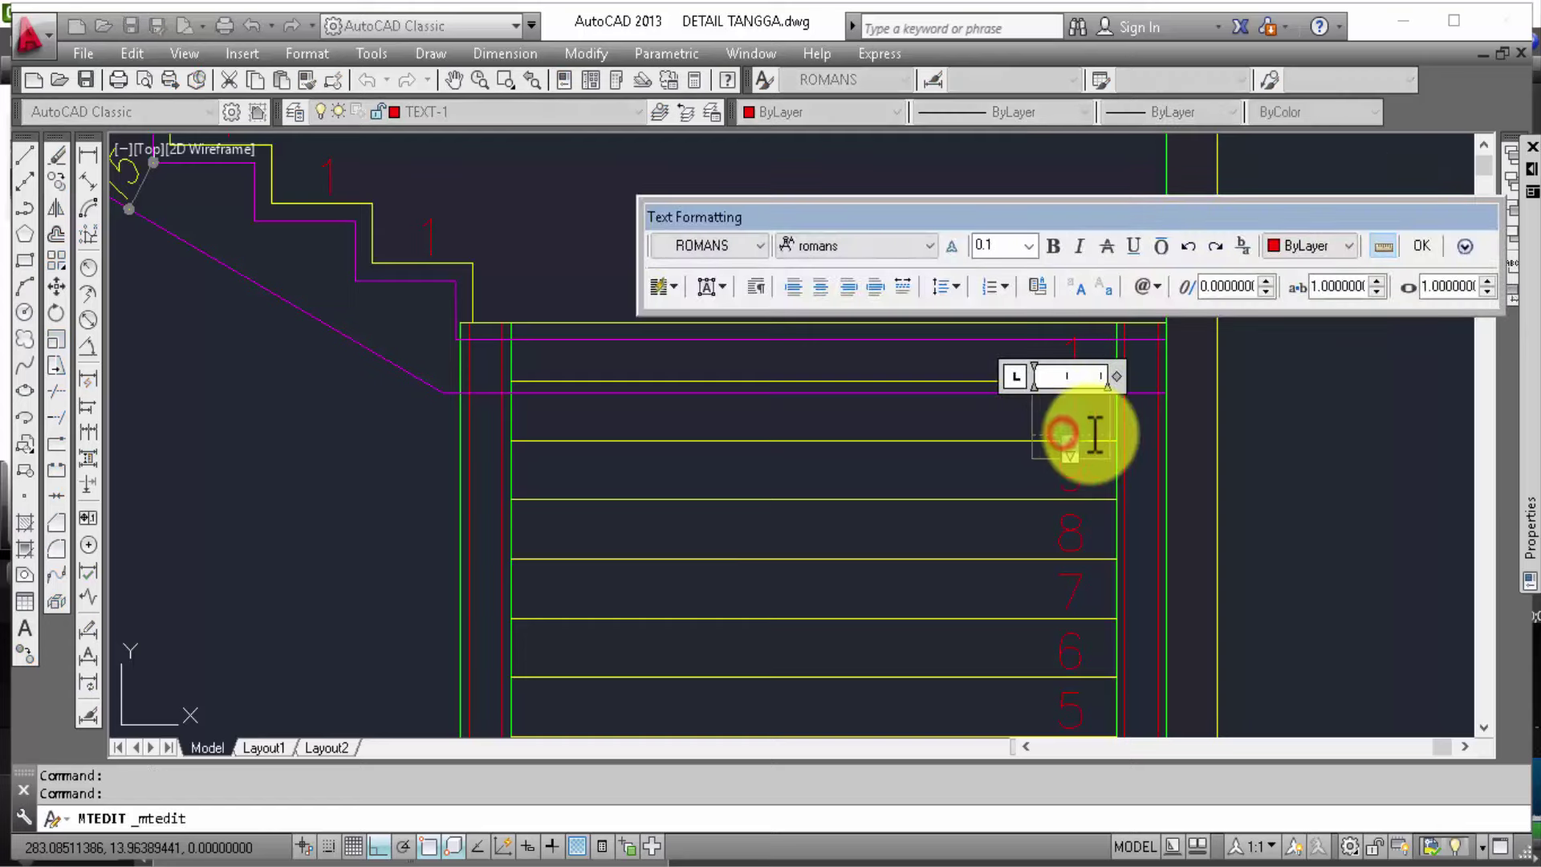
left_click(1167, 450)
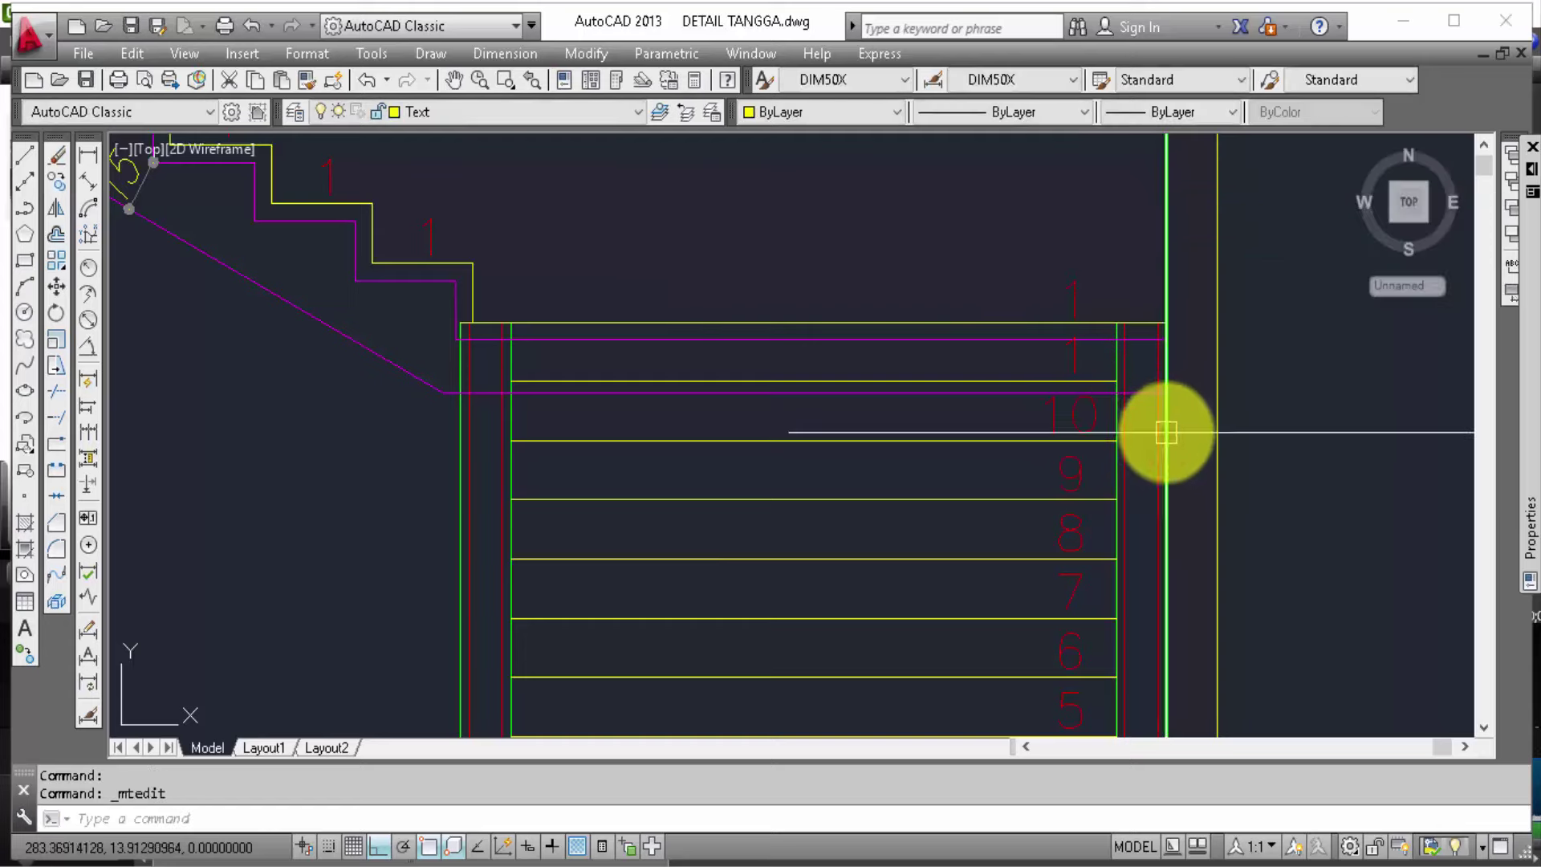
scroll(1169, 370, "down", 2)
middle_click_drag(1173, 454, 1149, 293)
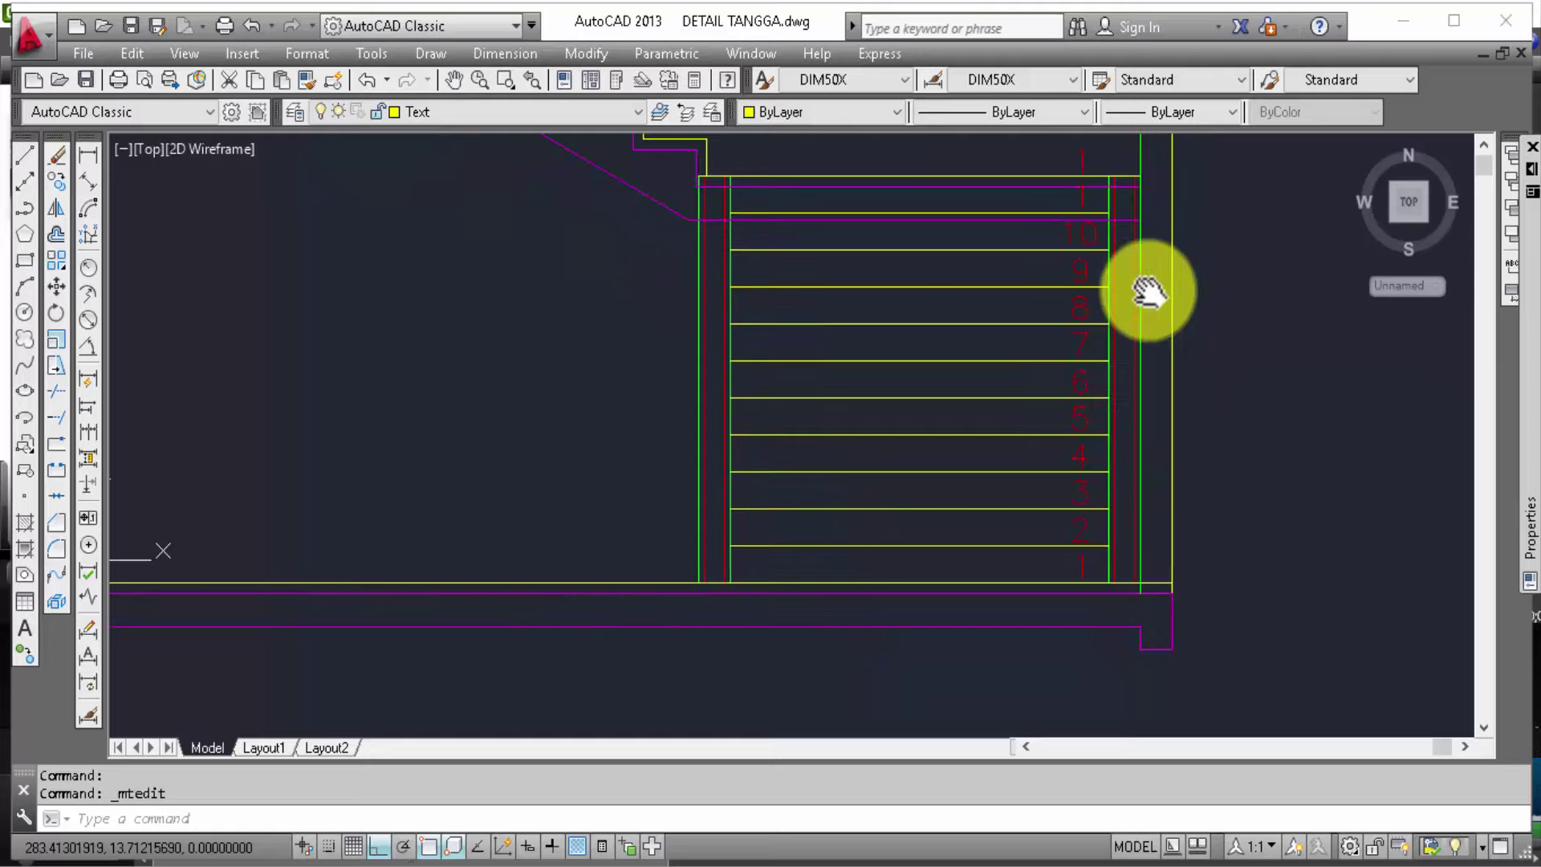
Step: Move the column of ten step numbers to a new position
left_click(1083, 565)
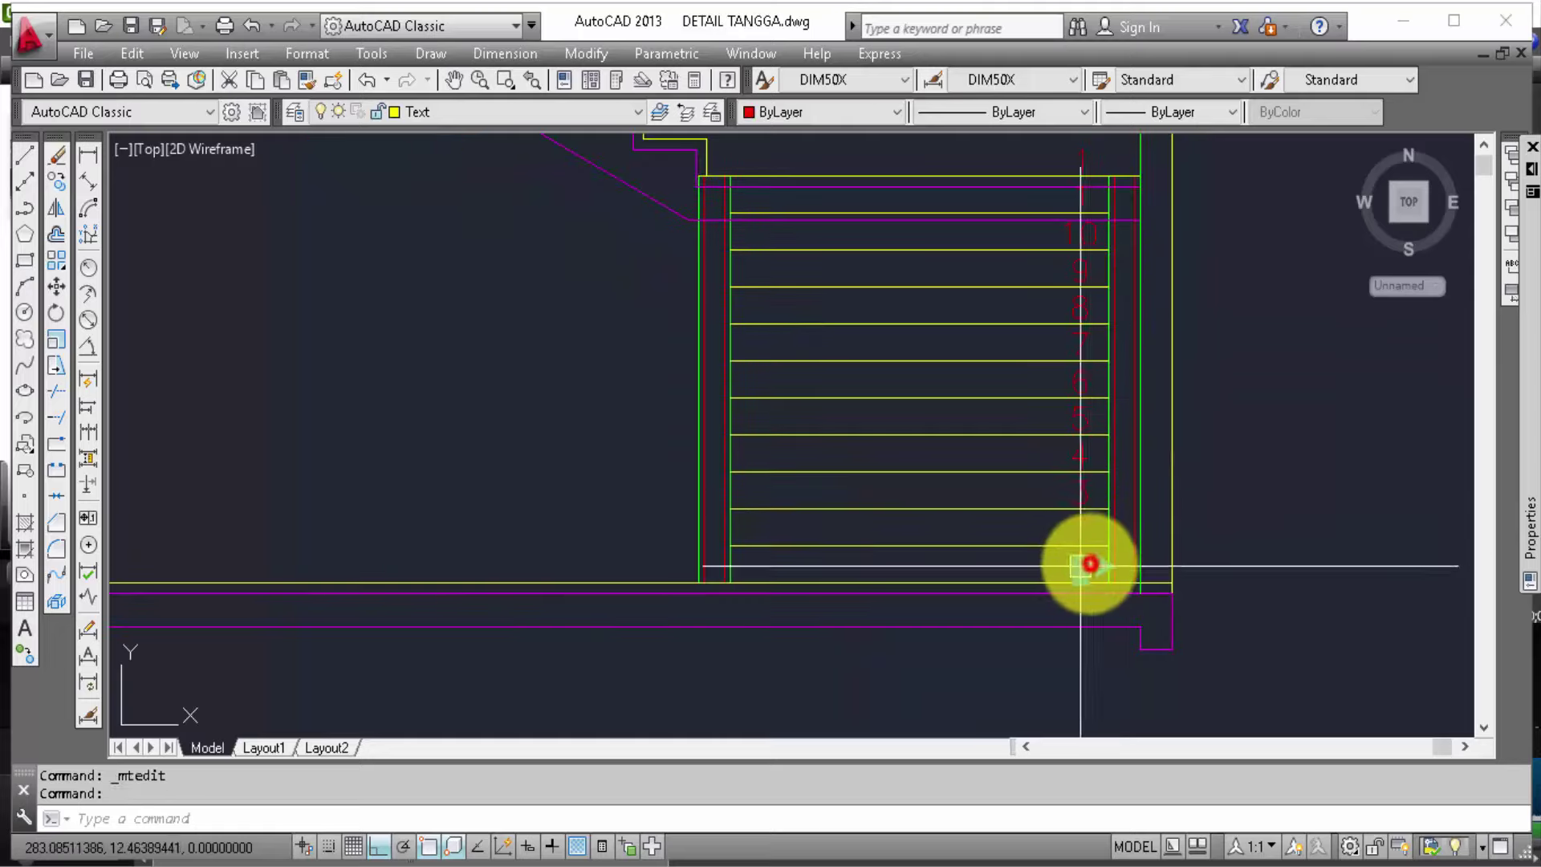
left_click(1088, 531)
left_click(1089, 496)
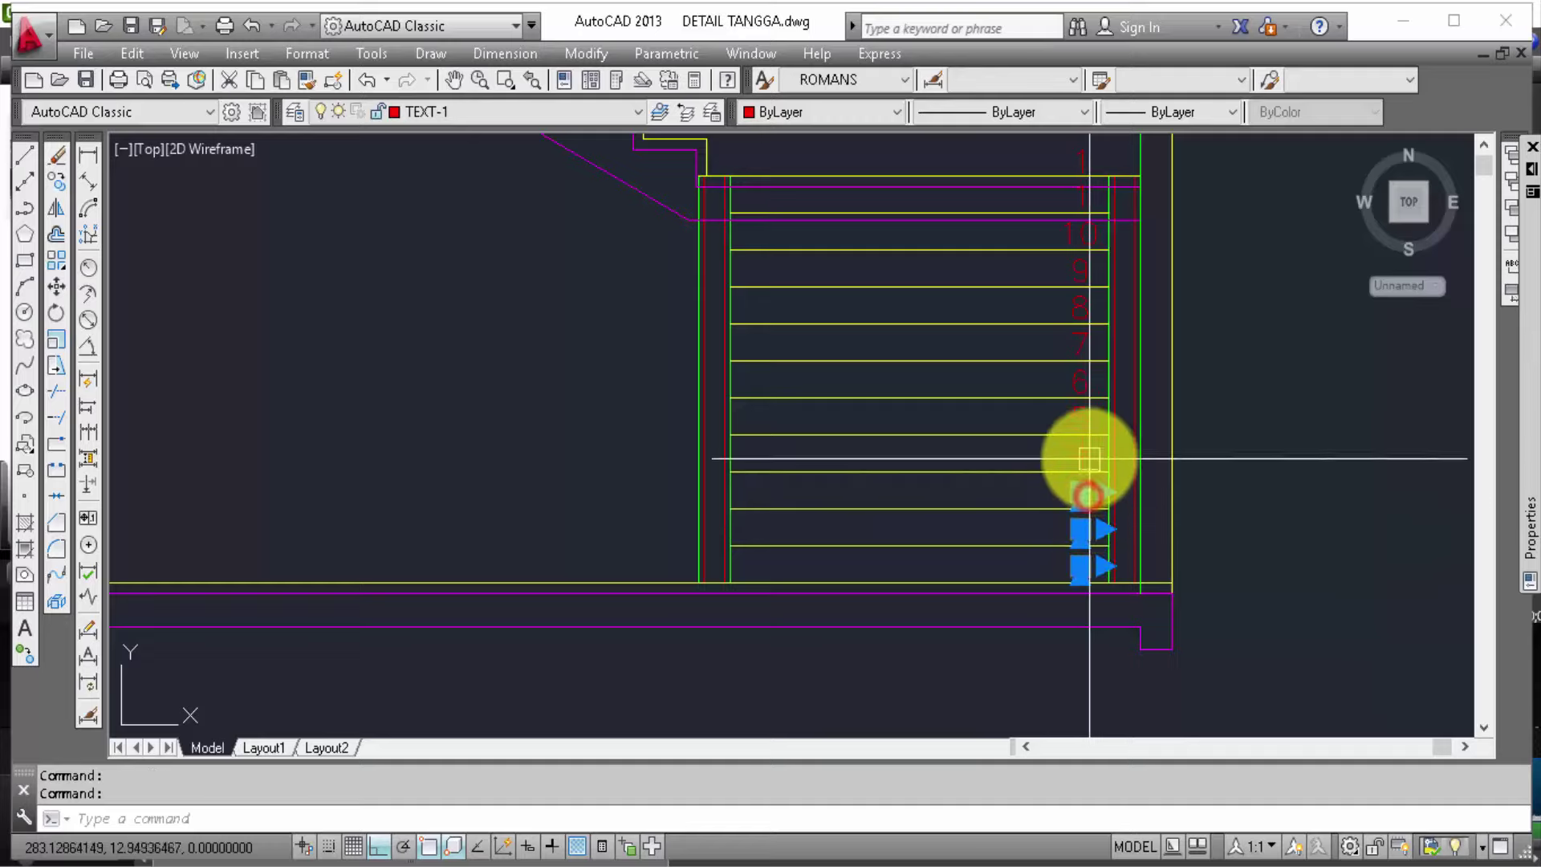
left_click(1089, 456)
left_click(1080, 419)
left_click(1079, 382)
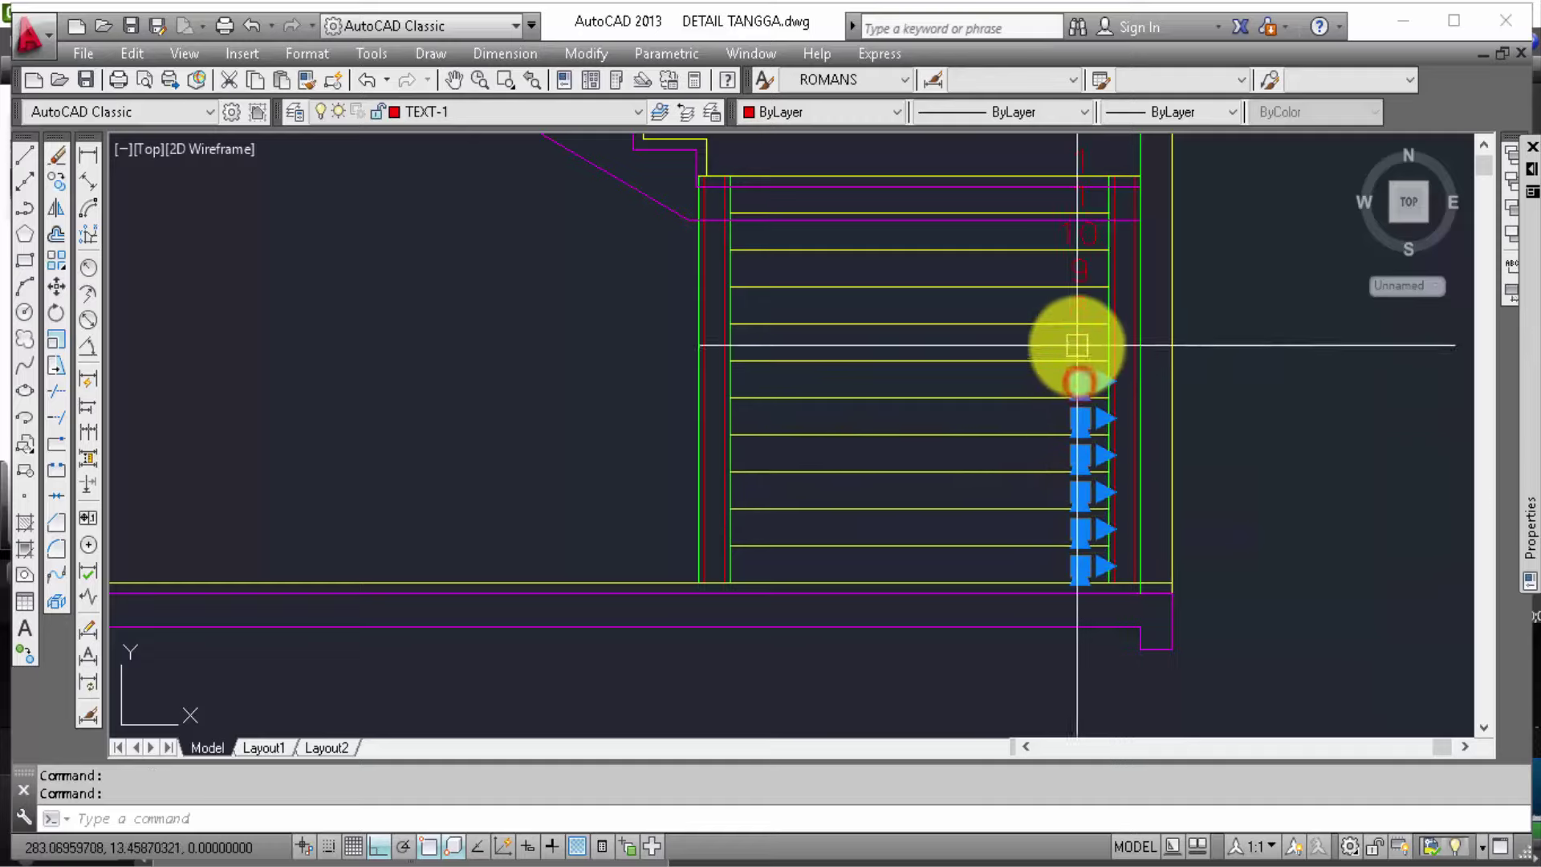
left_click(1078, 281)
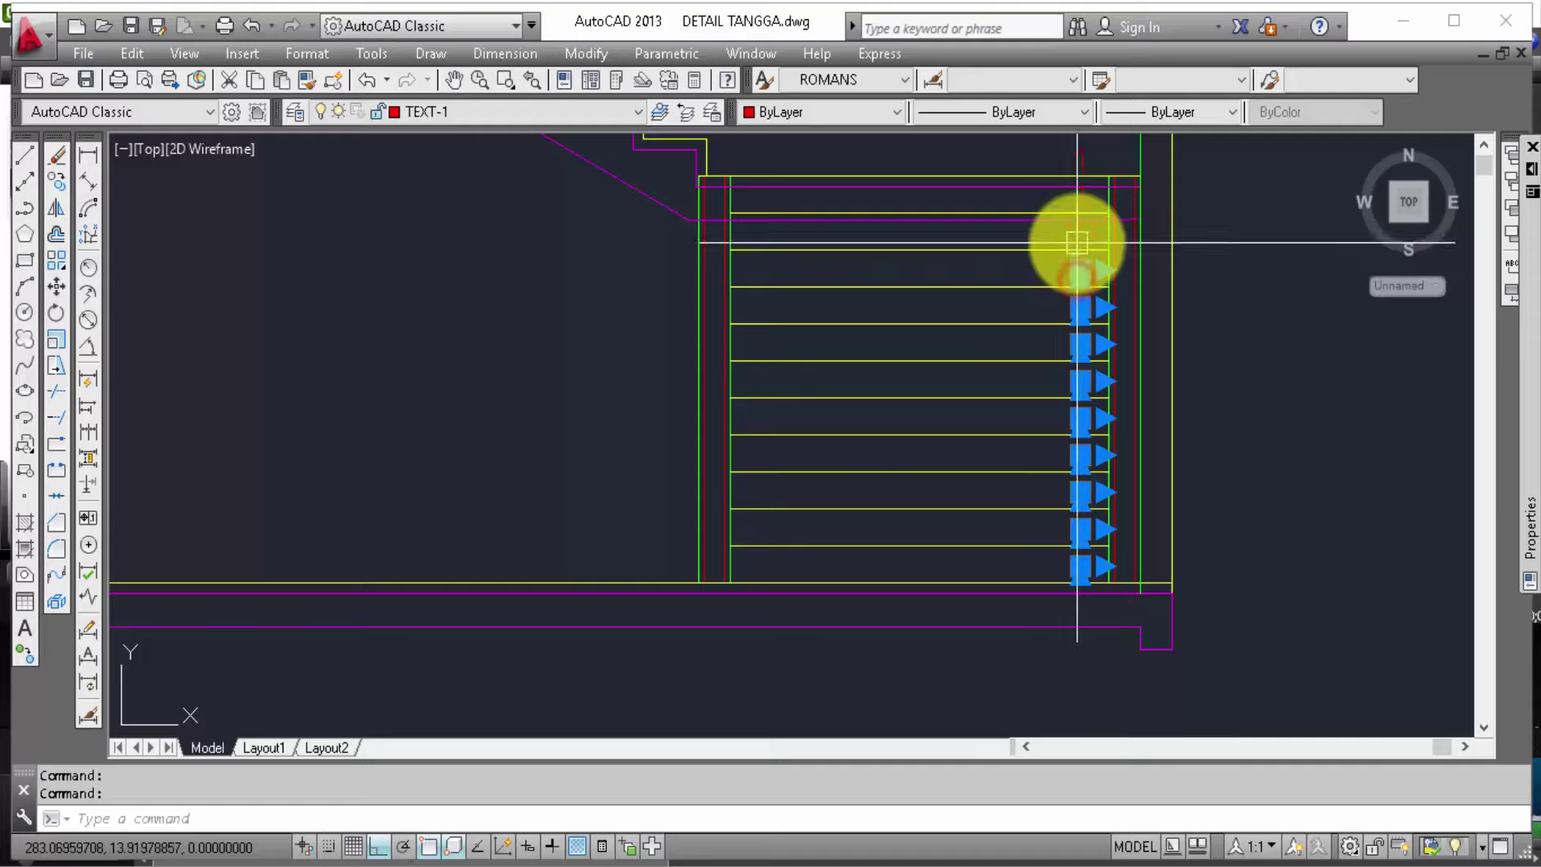
left_click(1076, 233)
type("m")
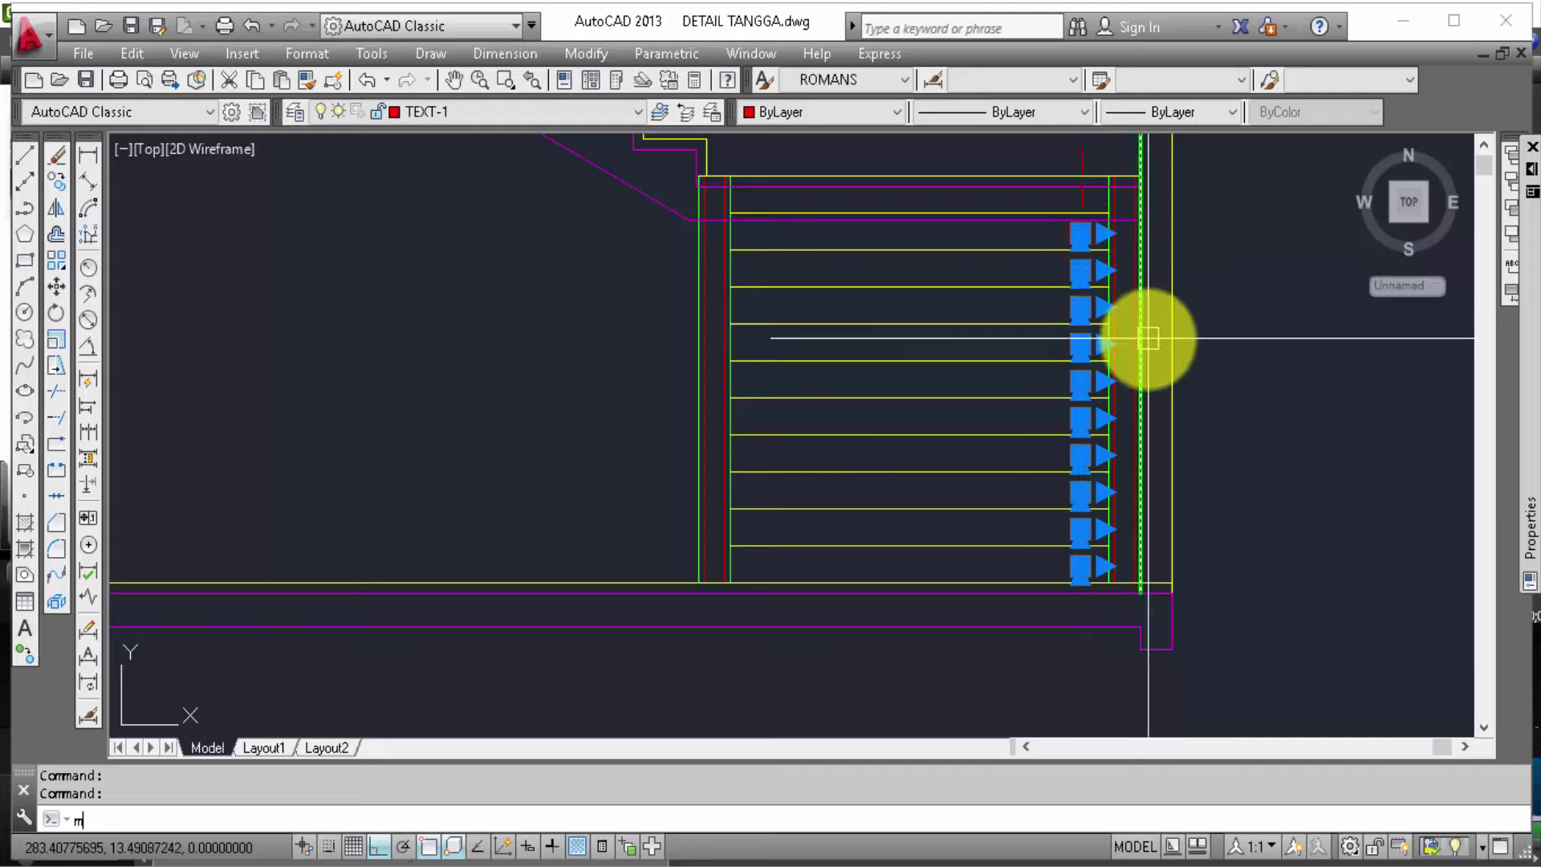
key("Return")
scroll(1092, 562, "up", 1)
scroll(1086, 587, "up", 1)
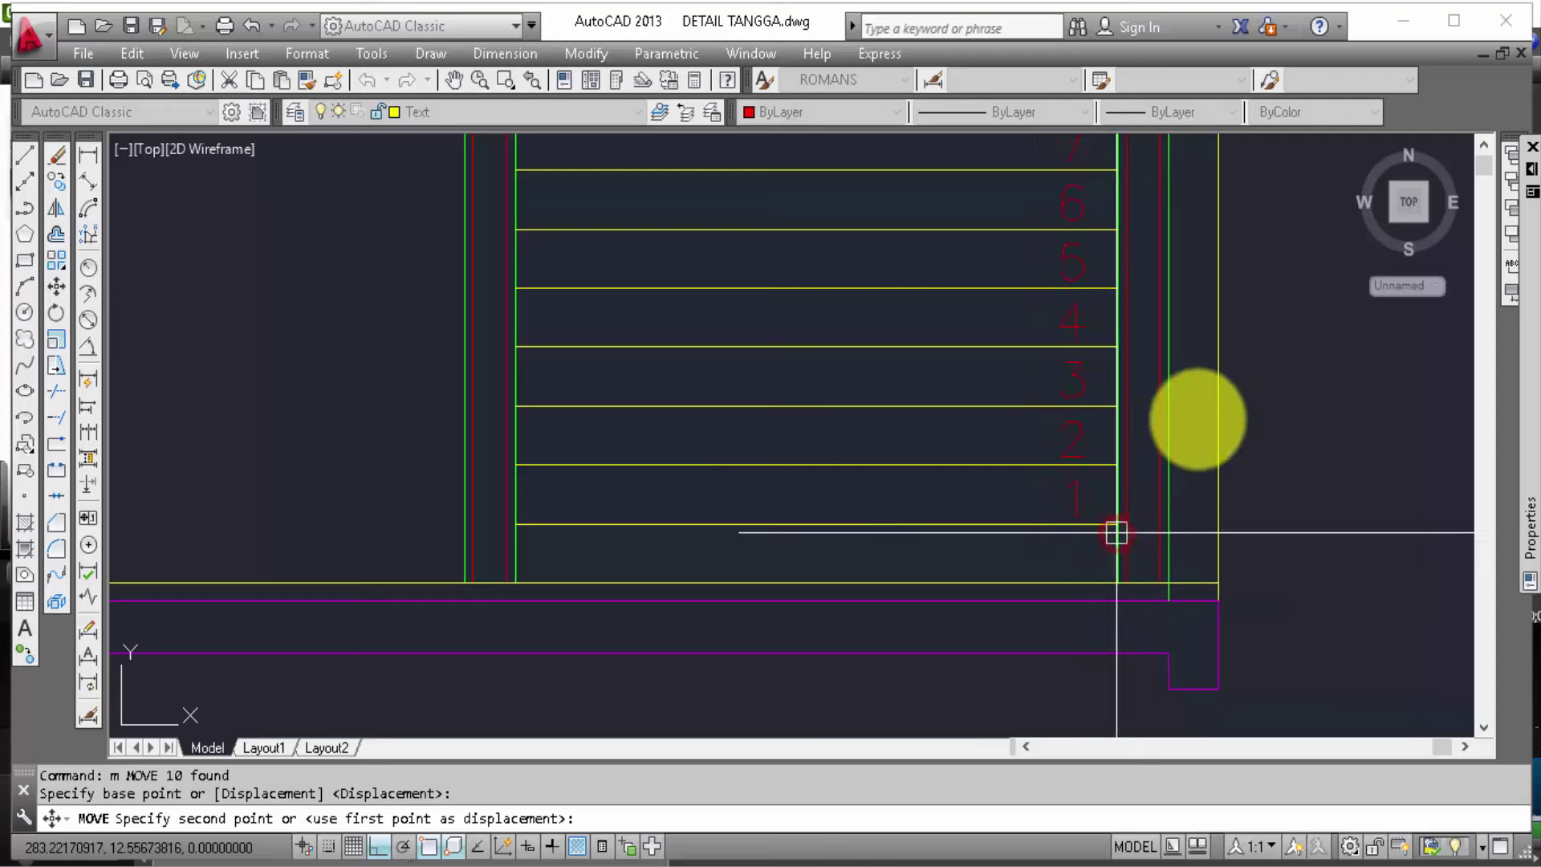
left_click(1180, 413)
middle_click_drag(1212, 661, 1152, 393)
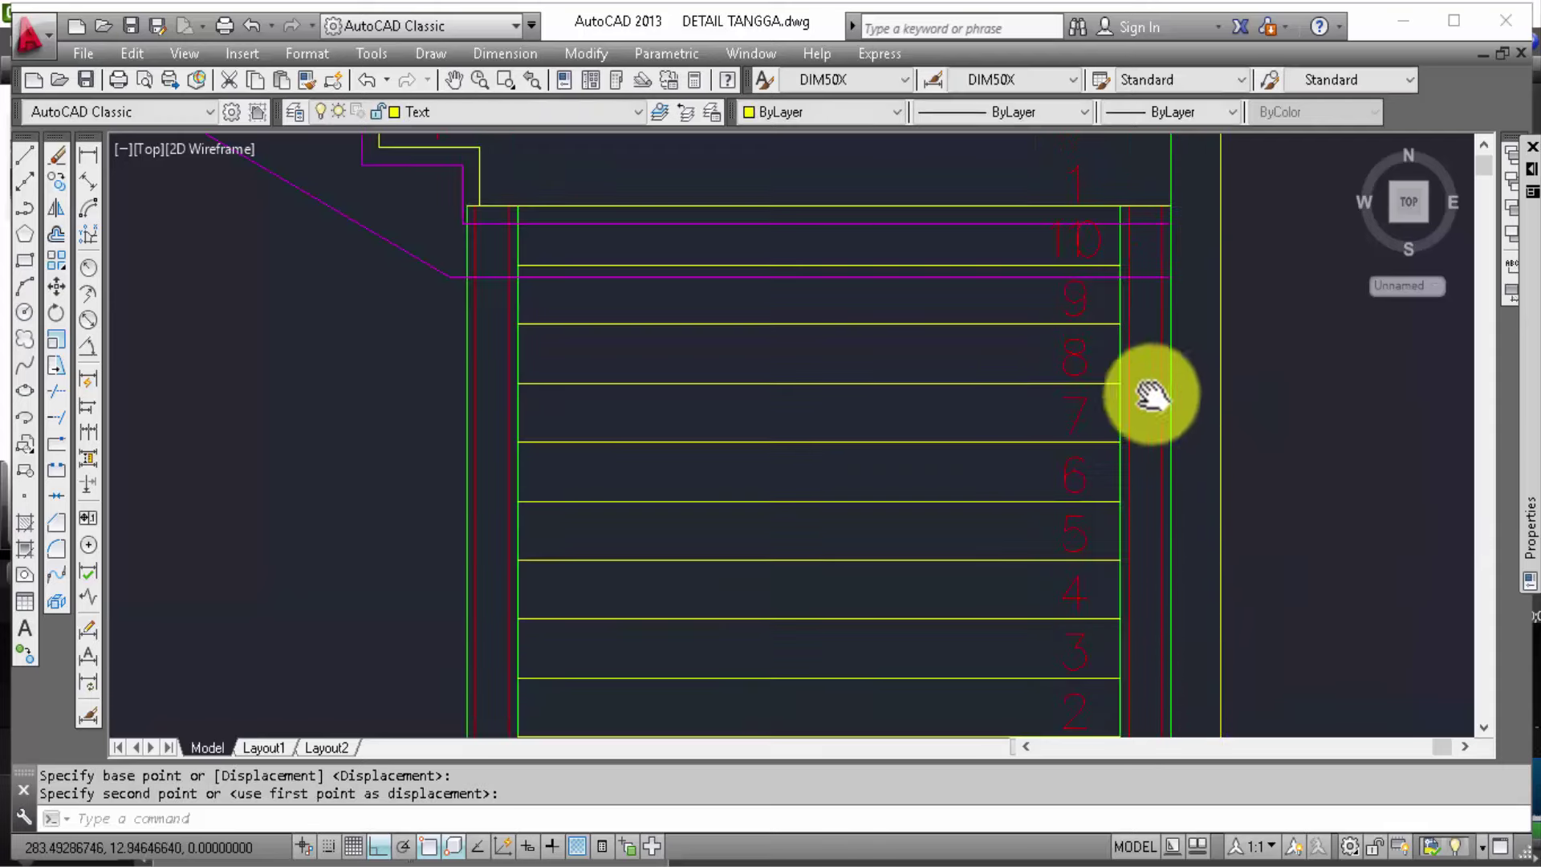
Step: Erase the stray extra label and change the top step label to 11
left_click(1100, 257)
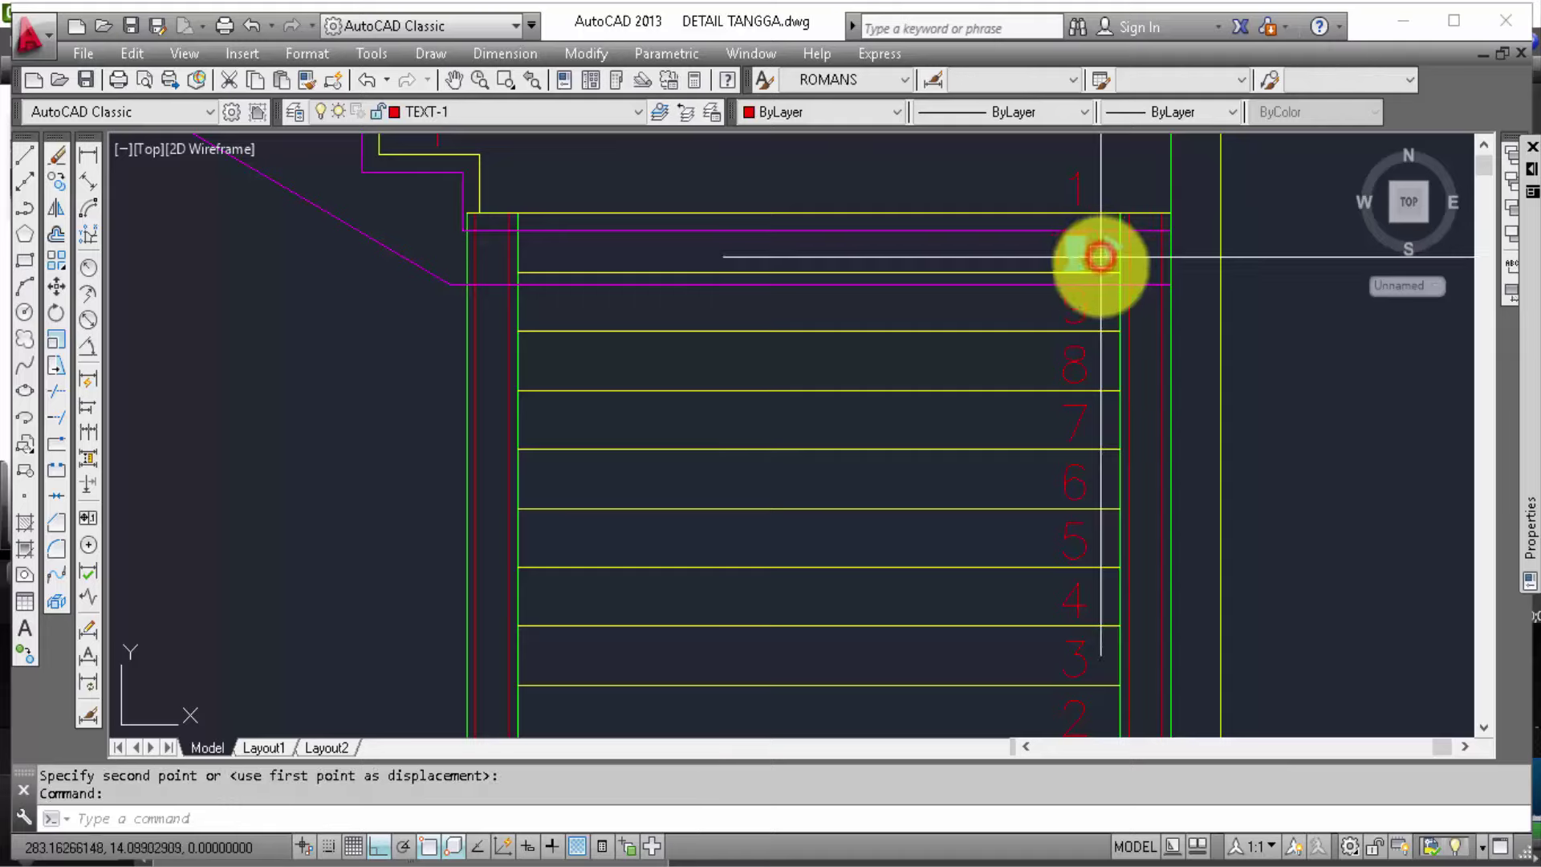
scroll(1099, 257, "up", 2)
scroll(1081, 241, "up", 2)
key("Escape")
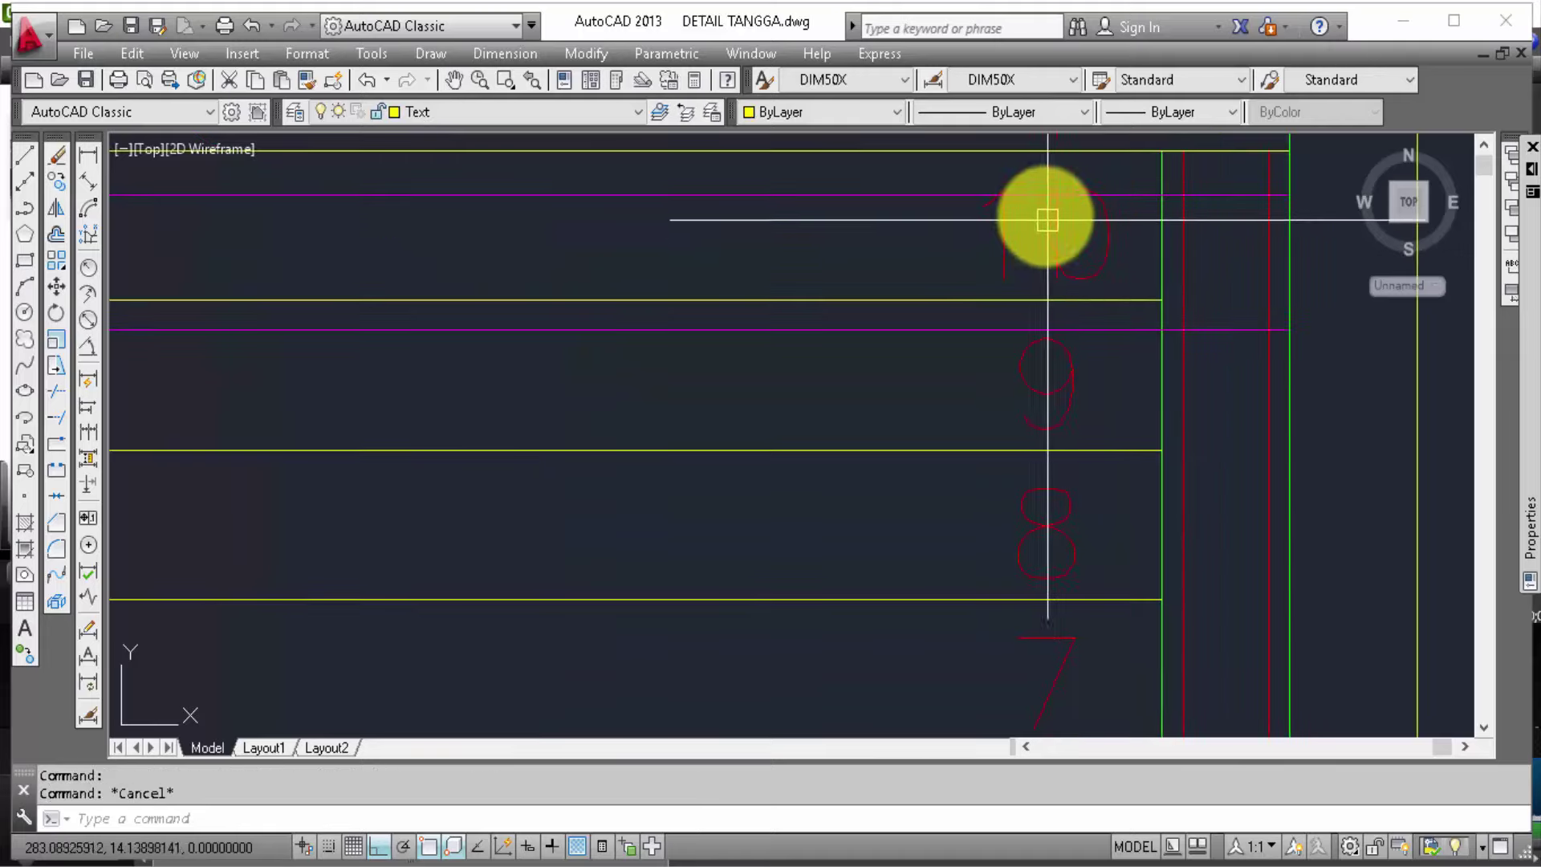
left_click(1028, 235)
type("e")
key("Return")
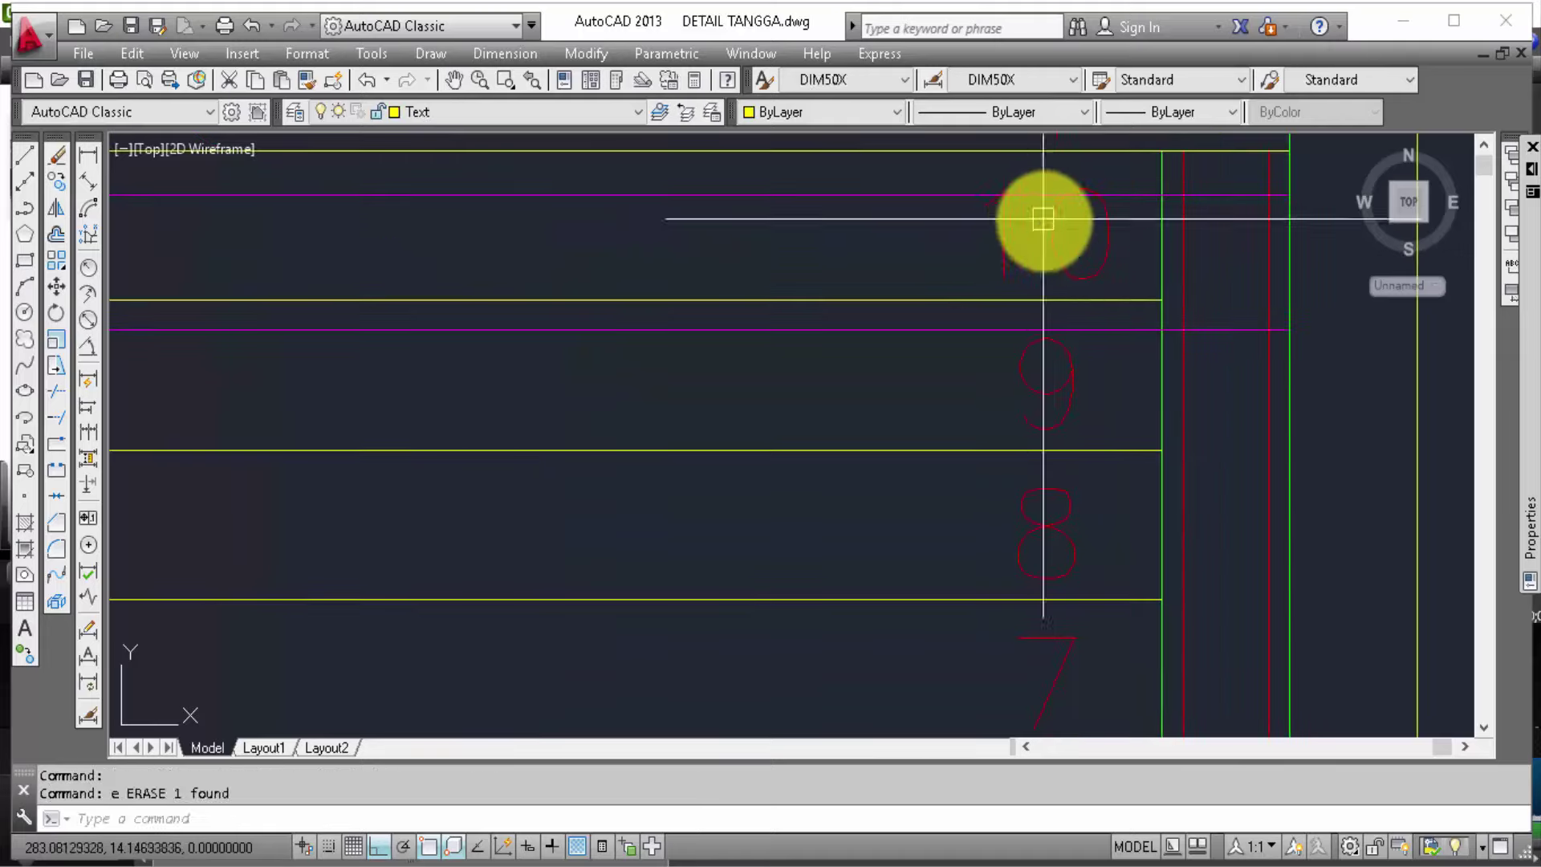
middle_click_drag(1050, 224, 1074, 441)
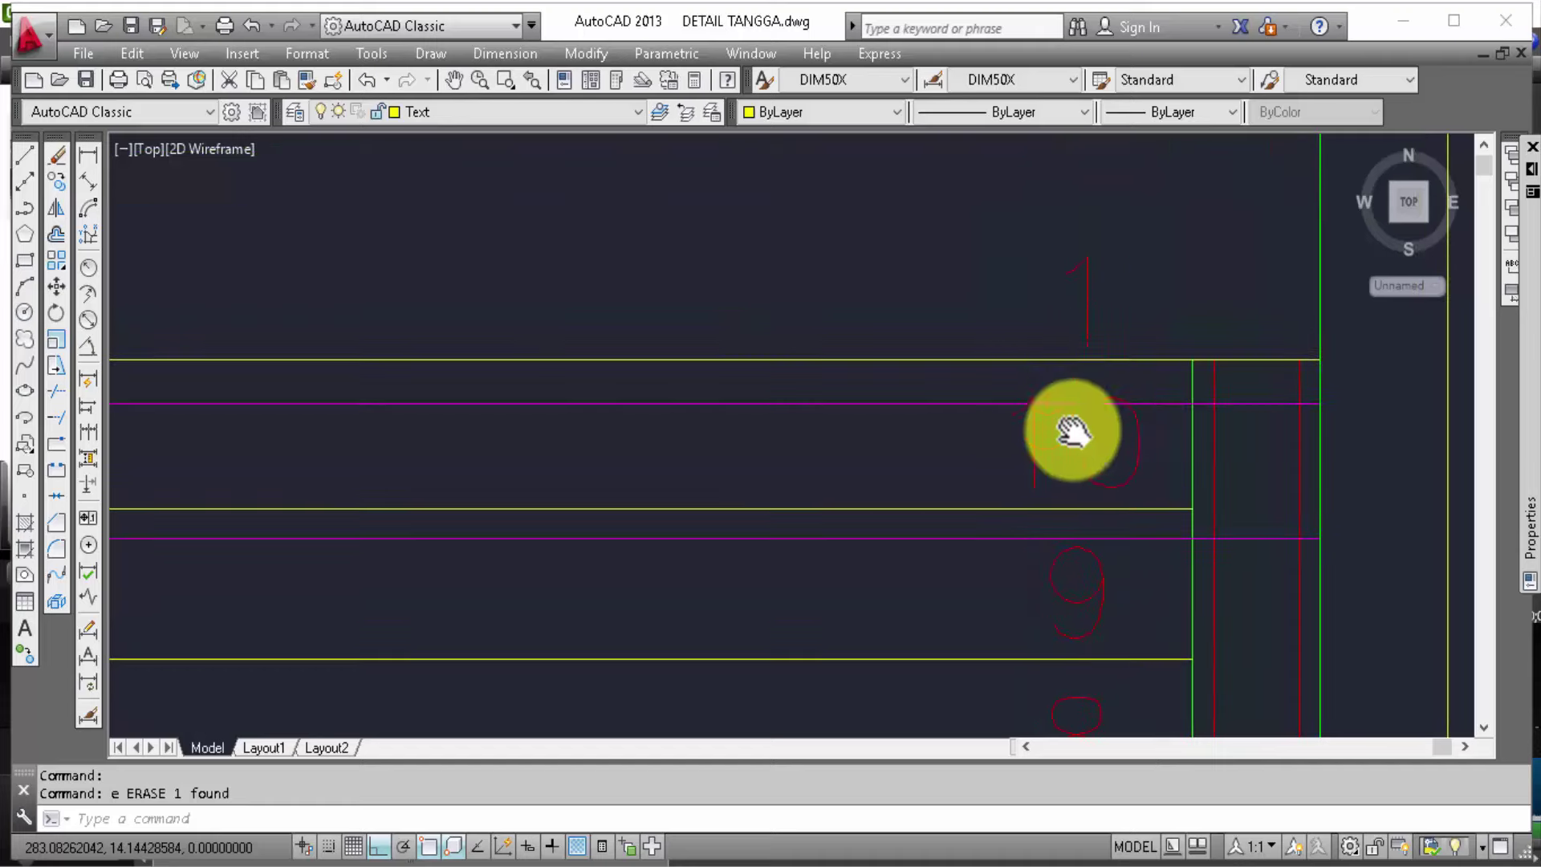
double_click(1081, 322)
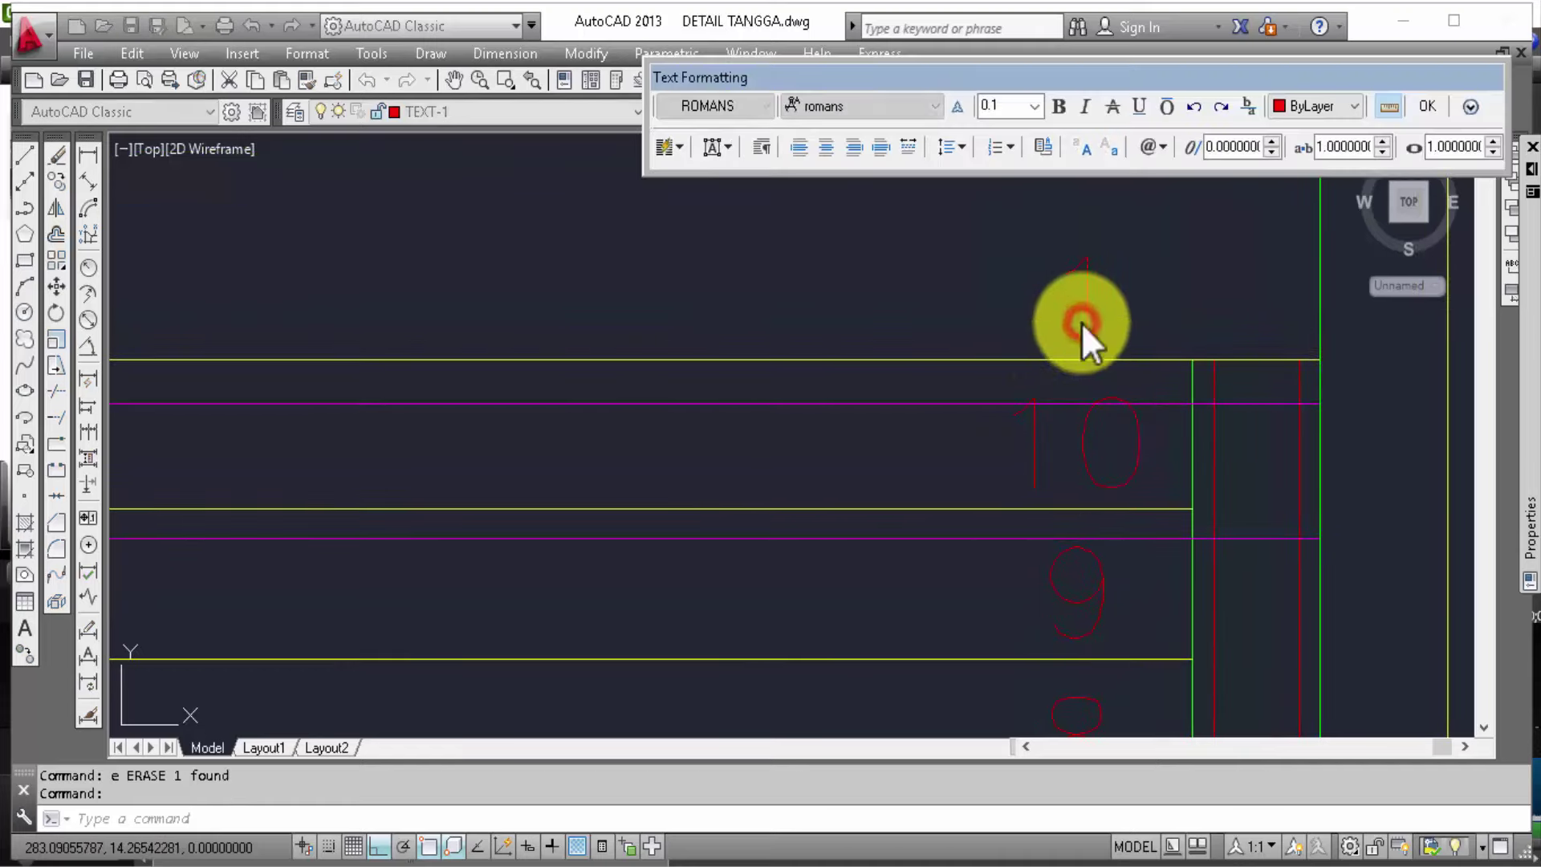
left_click(1215, 315)
scroll(1135, 392, "down", 3)
scroll(1124, 408, "down", 1)
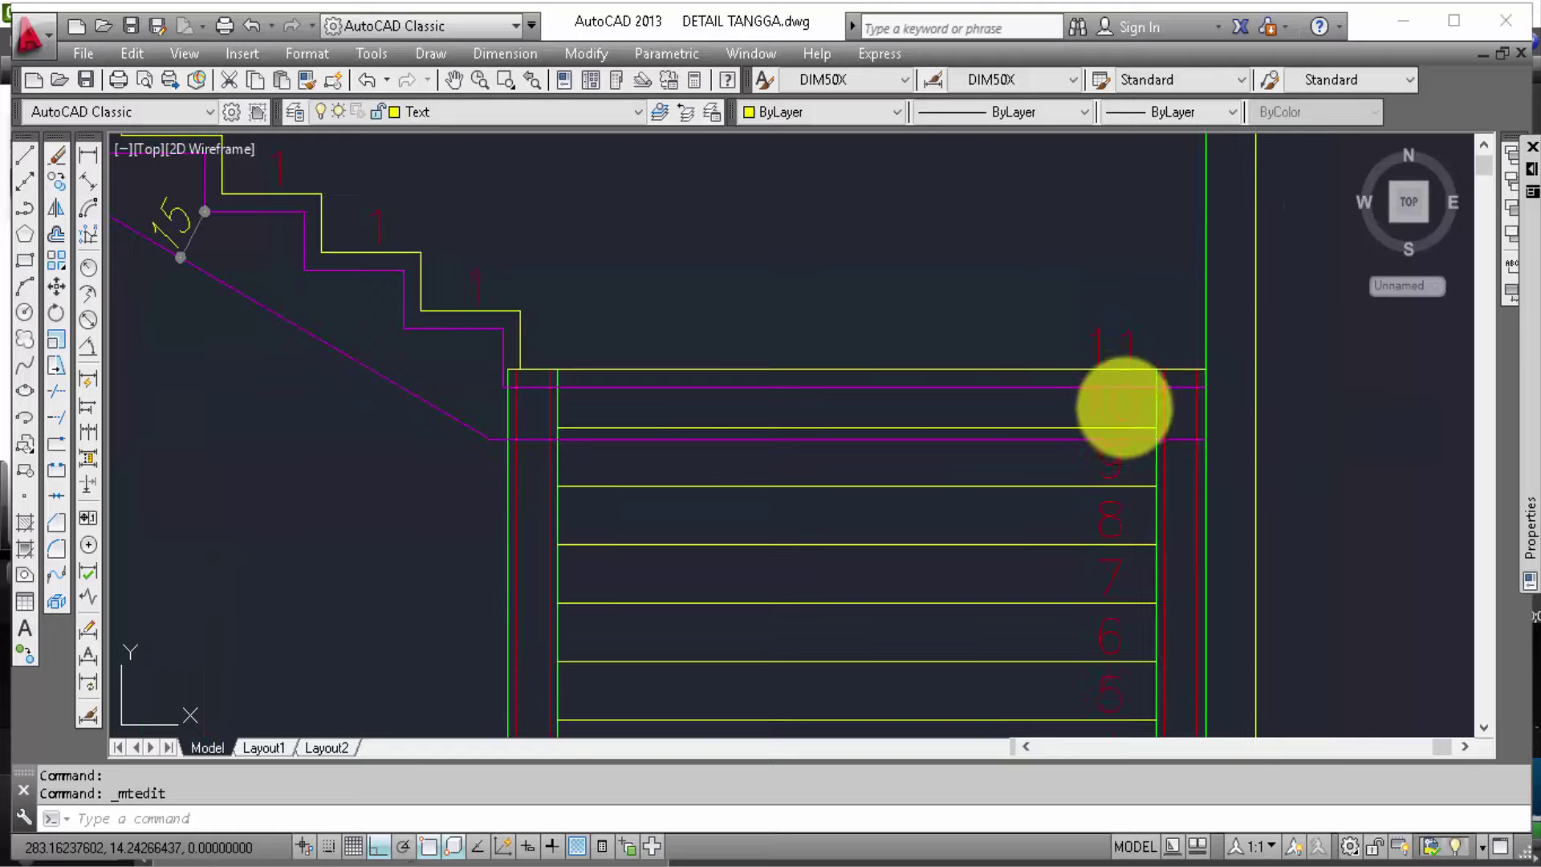
middle_click_drag(1021, 466, 1022, 428)
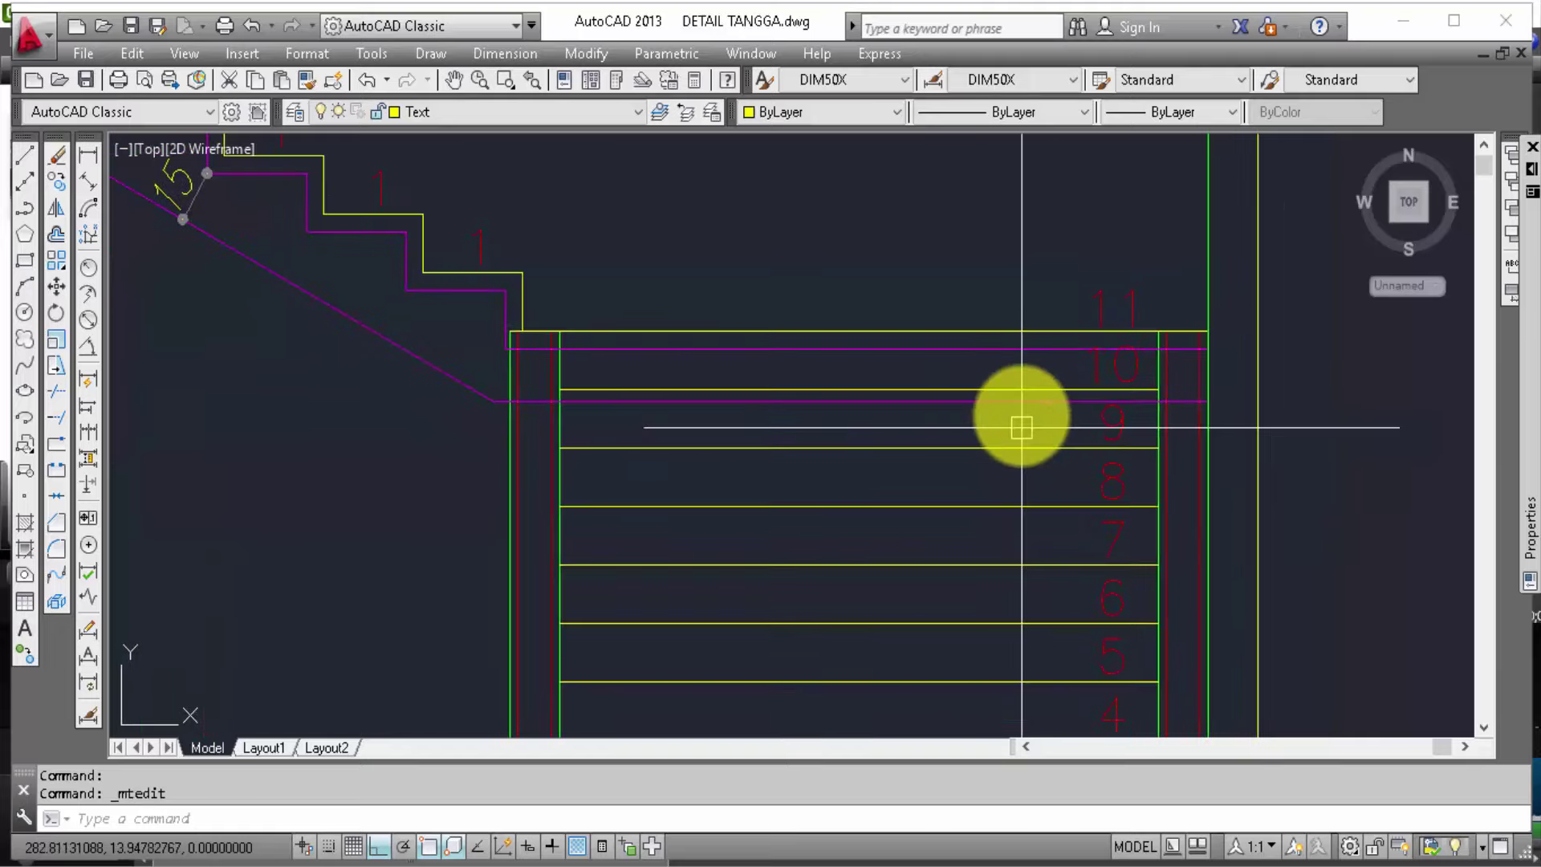
scroll(1021, 411, "down", 2)
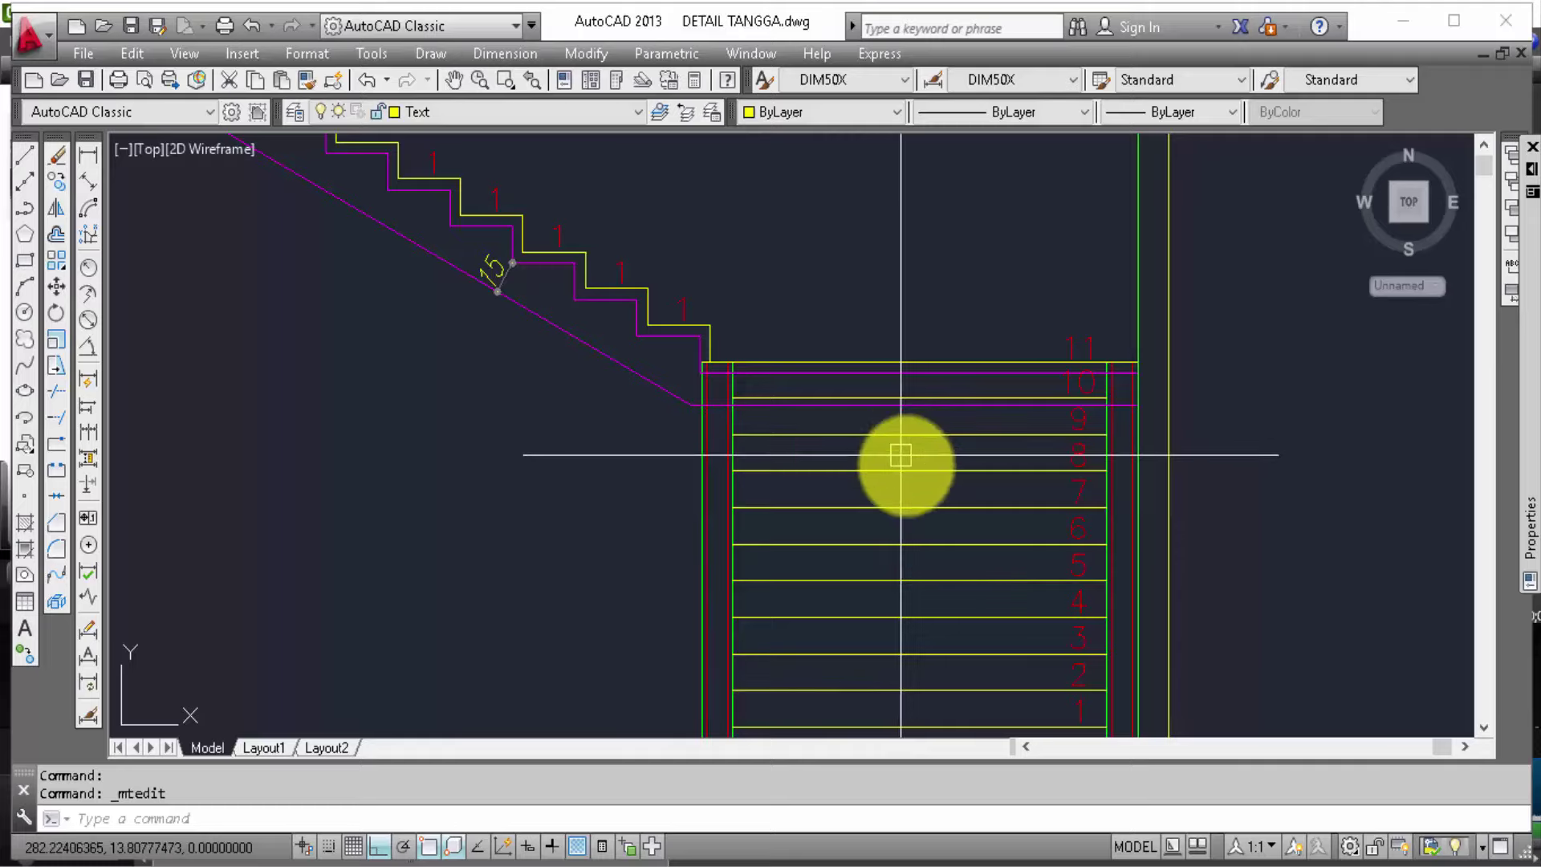
scroll(921, 509, "down", 3)
scroll(945, 533, "down", 2)
scroll(945, 550, "down", 2)
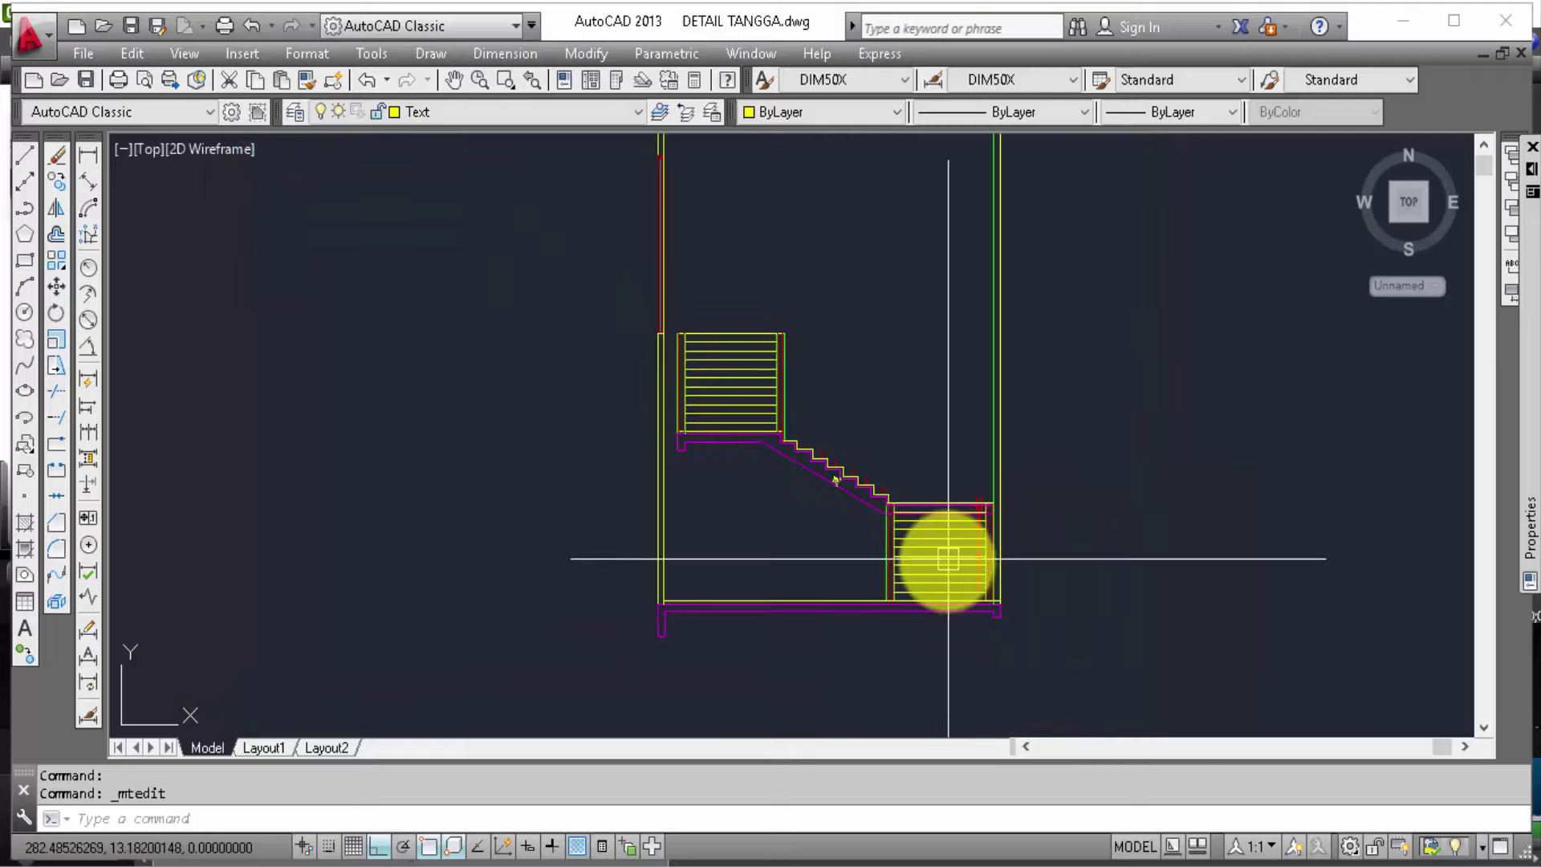
scroll(868, 502, "up", 2)
scroll(889, 489, "up", 2)
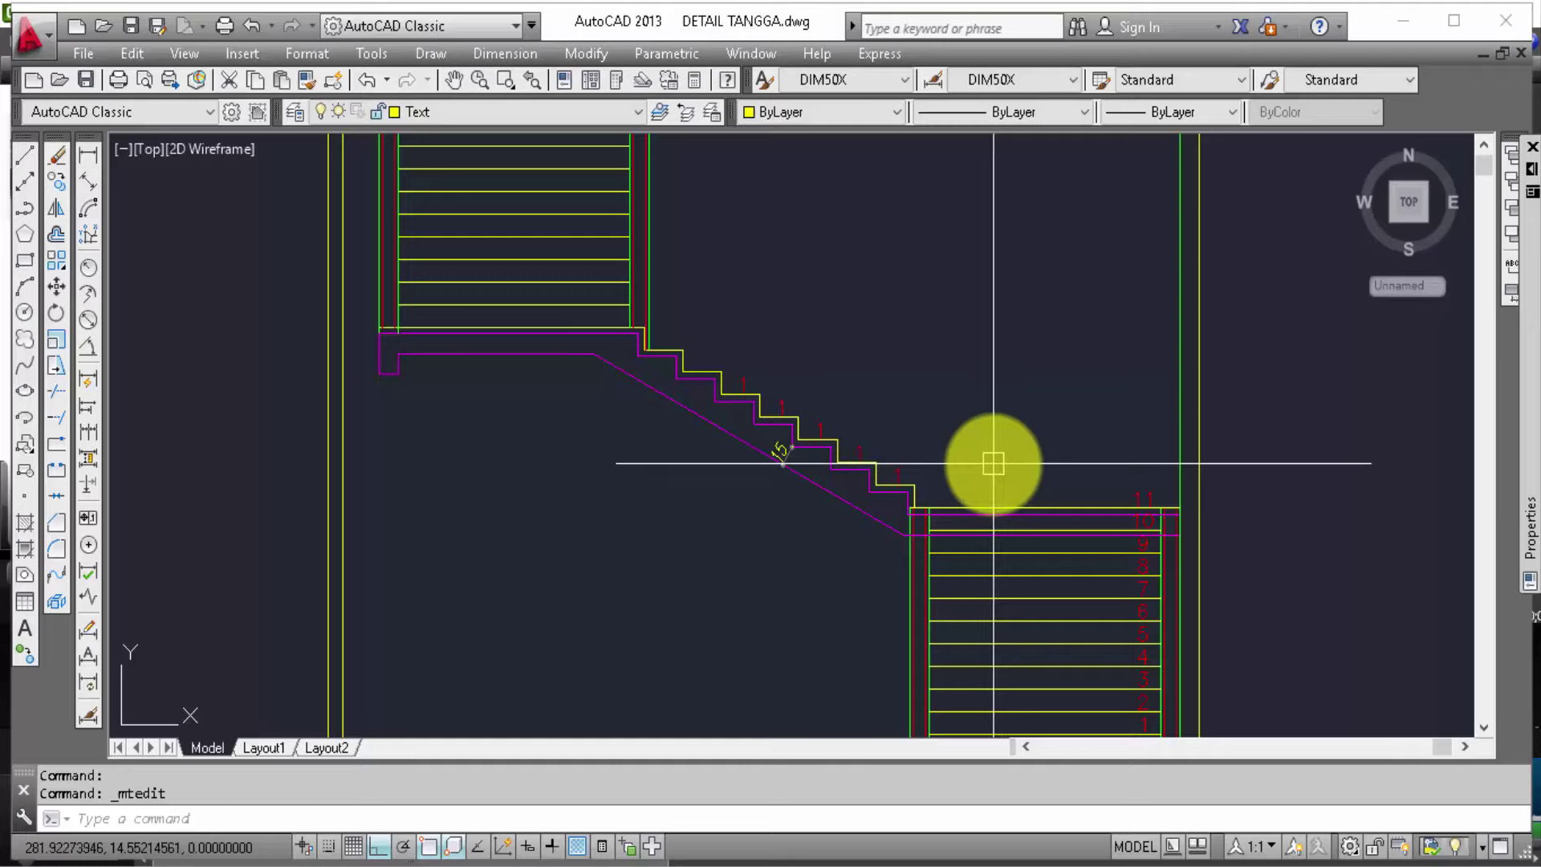
scroll(995, 598, "down", 4)
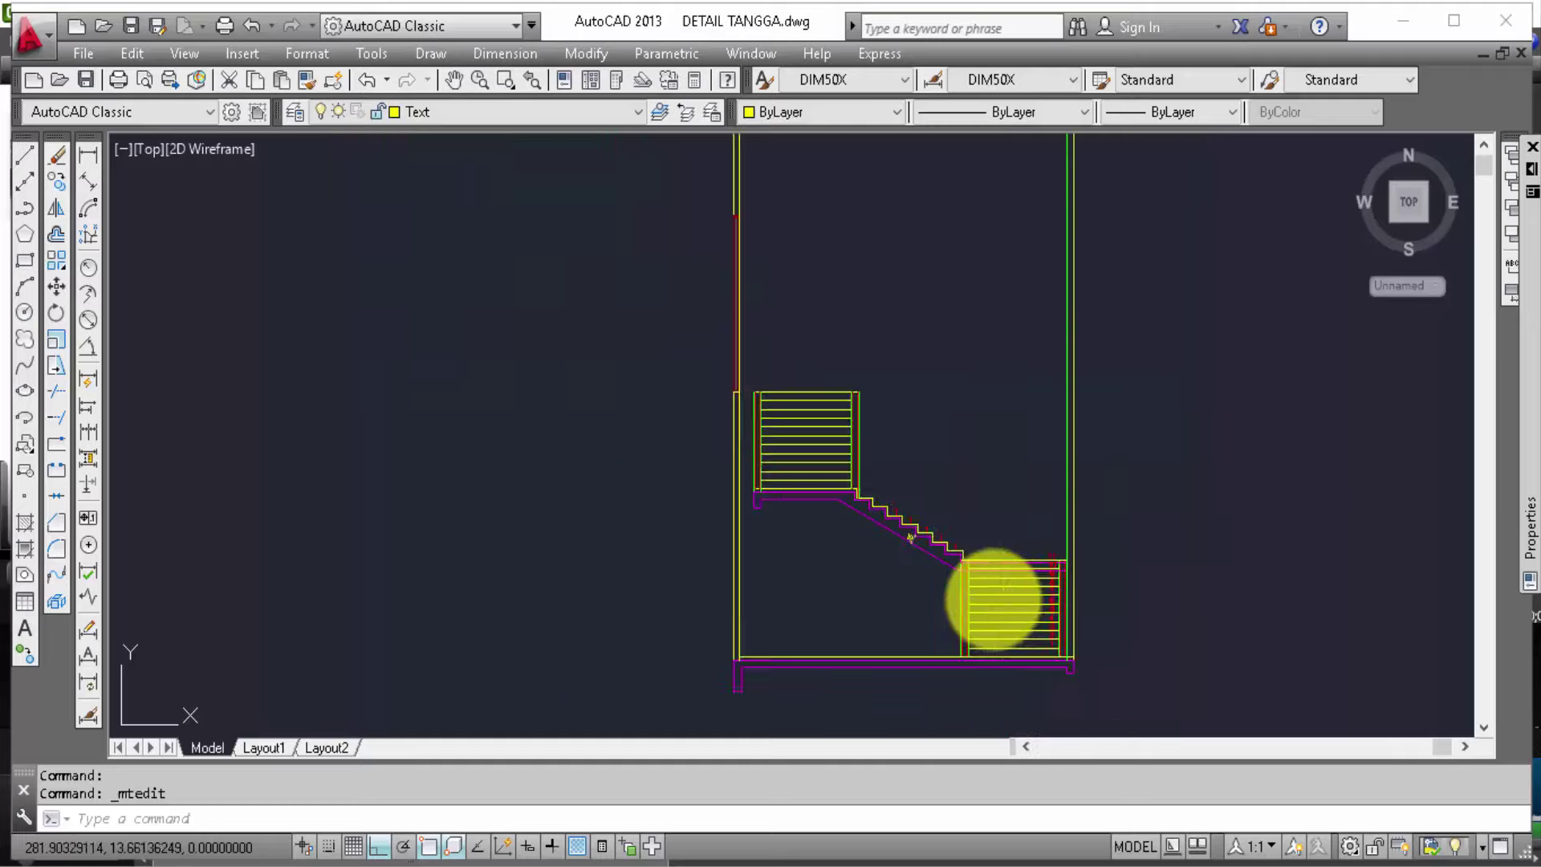
scroll(993, 598, "down", 3)
scroll(990, 604, "down", 3)
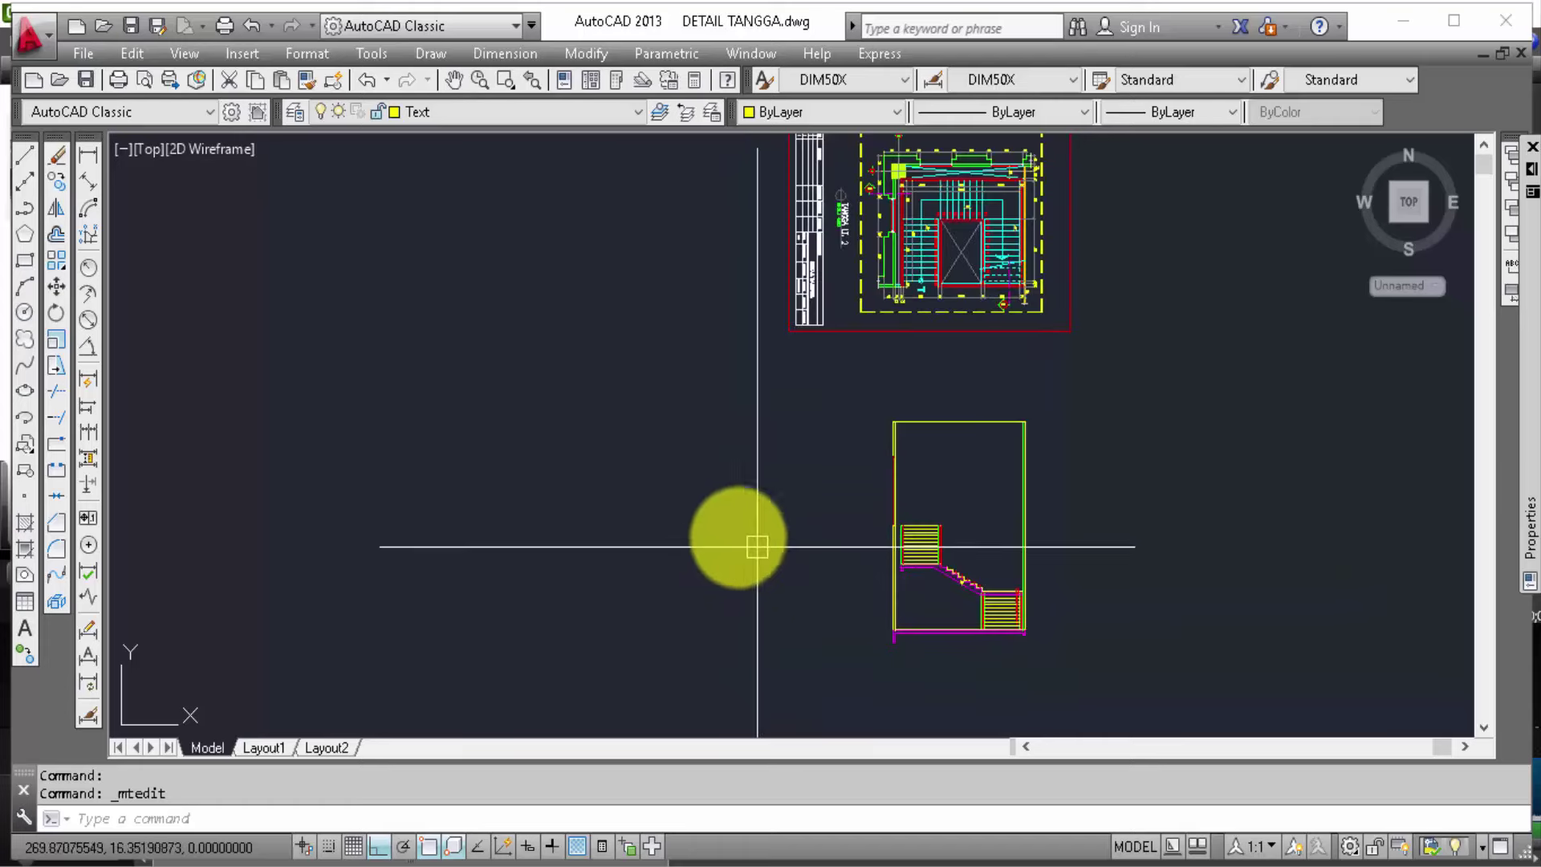
Step: Copy the red railing block to a spot on the right of the drawing
middle_click_drag(739, 537, 903, 728)
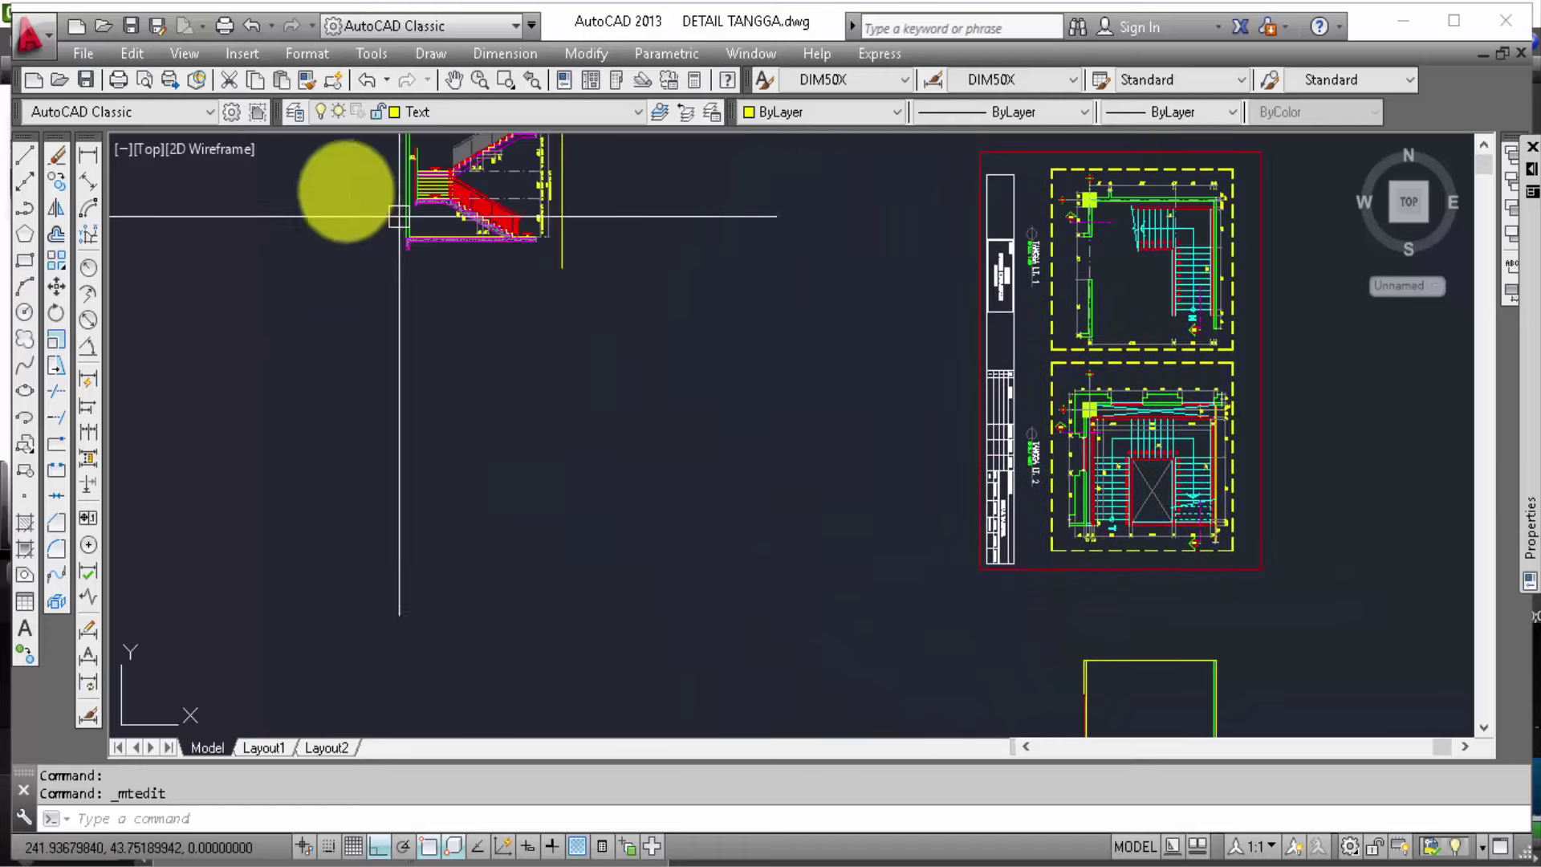
scroll(489, 268, "up", 2)
scroll(561, 265, "up", 2)
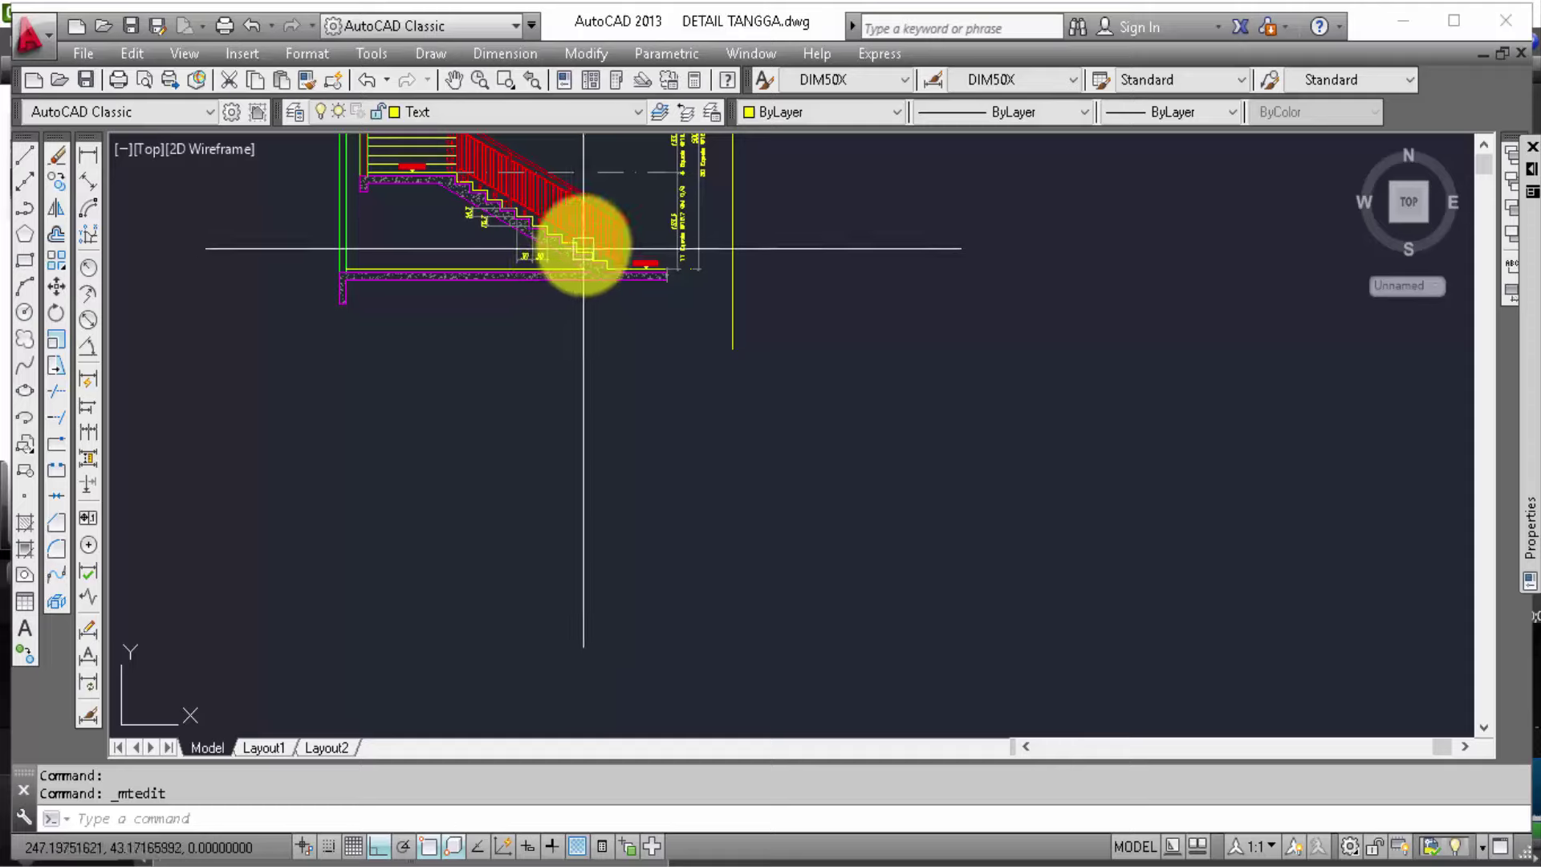
left_click(582, 224)
type("co")
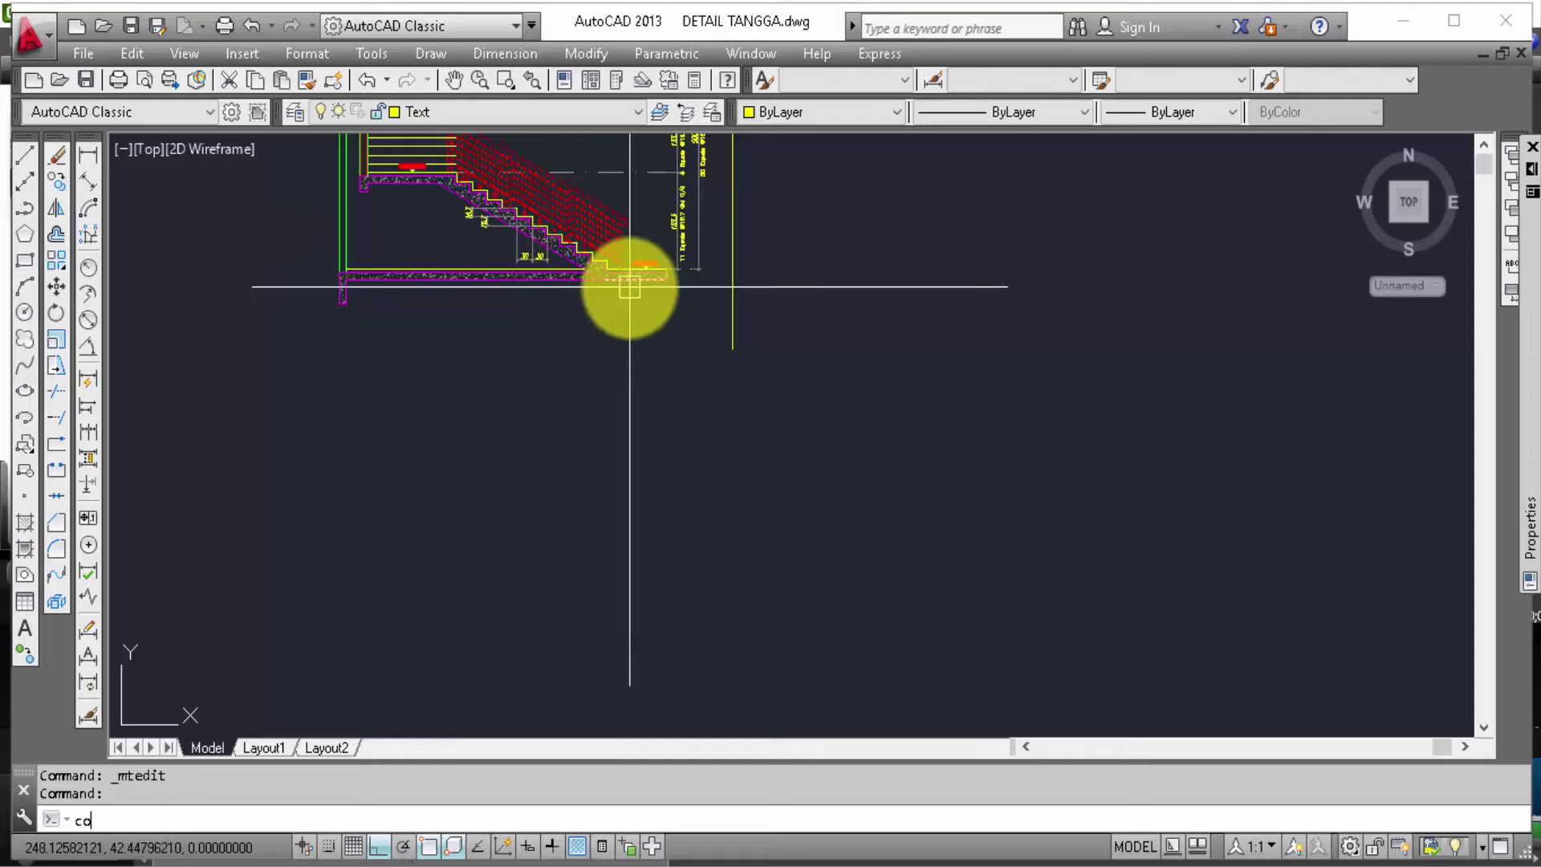
key("Return")
left_click(544, 361)
left_click(1039, 475)
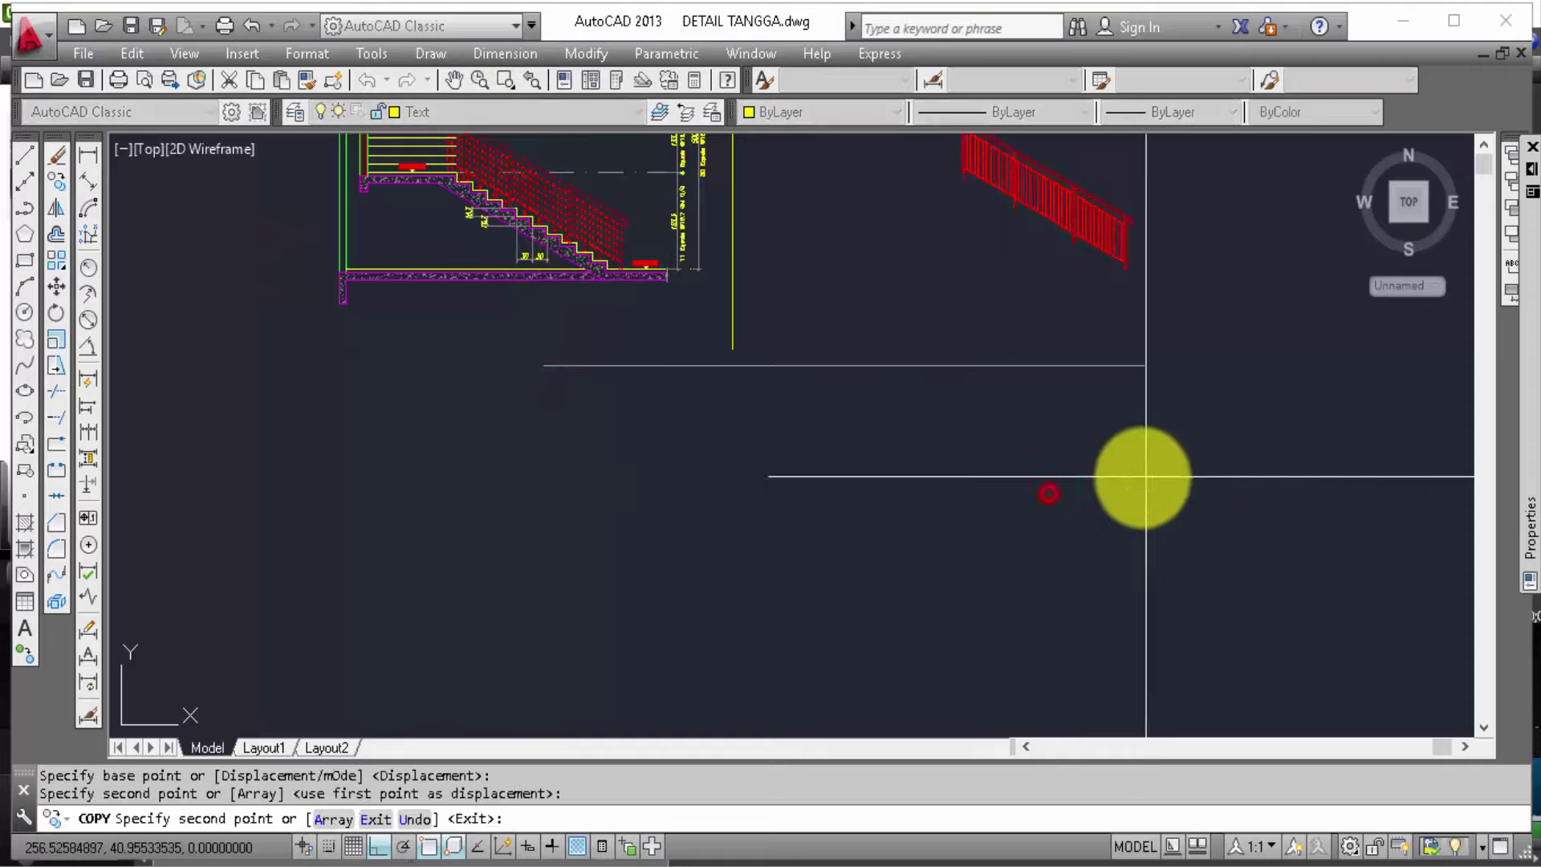
middle_click_drag(1145, 474, 1031, 668)
scroll(1004, 629, "up", 2)
key("Escape")
scroll(1004, 551, "up", 2)
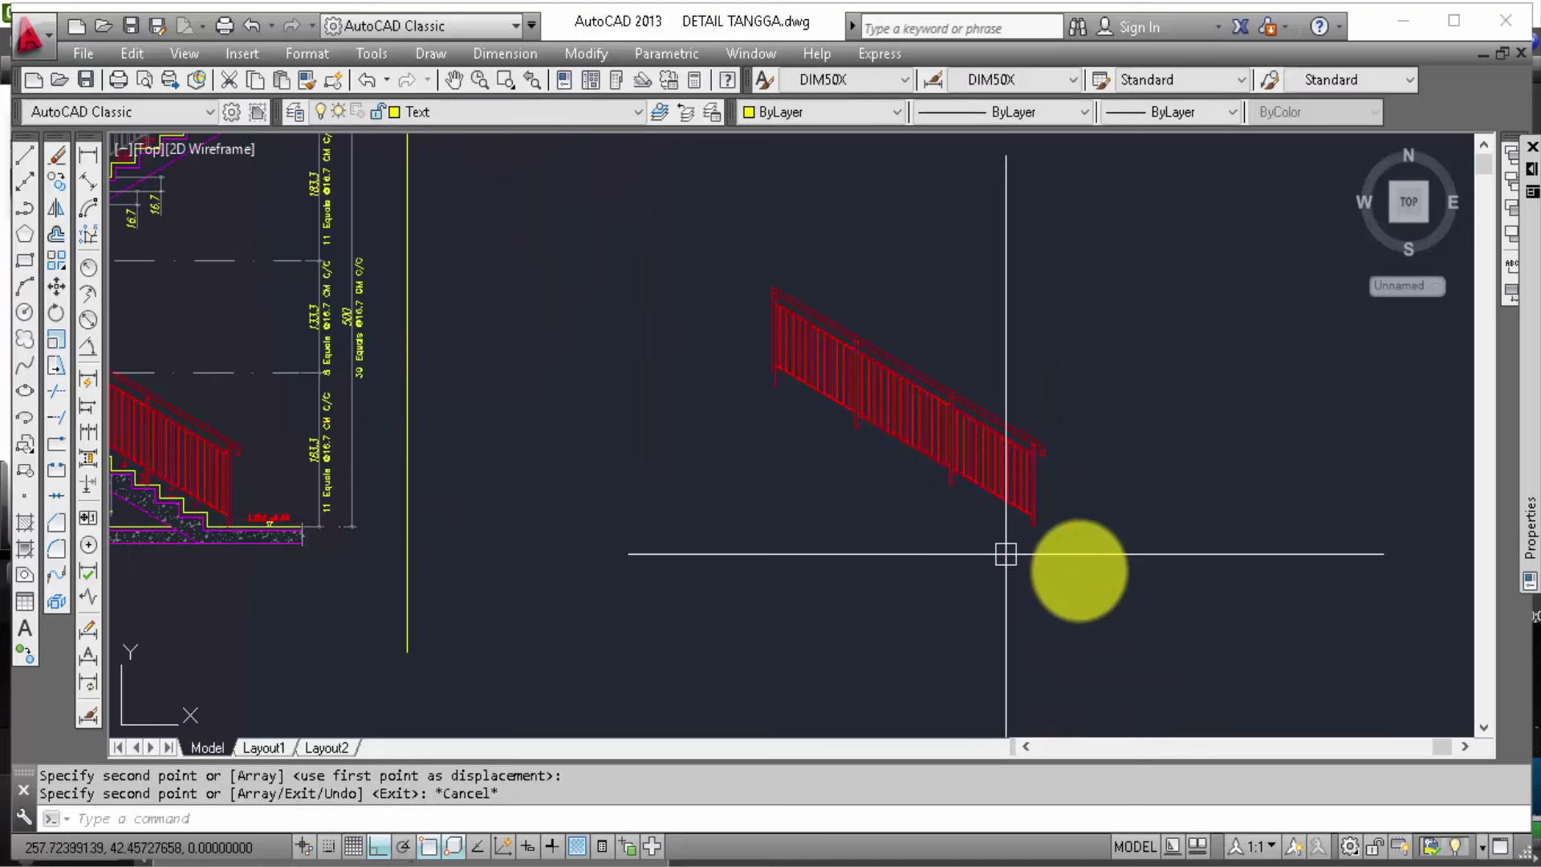
scroll(1079, 569, "up", 2)
Step: Explode the red railing block into separate lines
left_click(1079, 569)
left_click(947, 471)
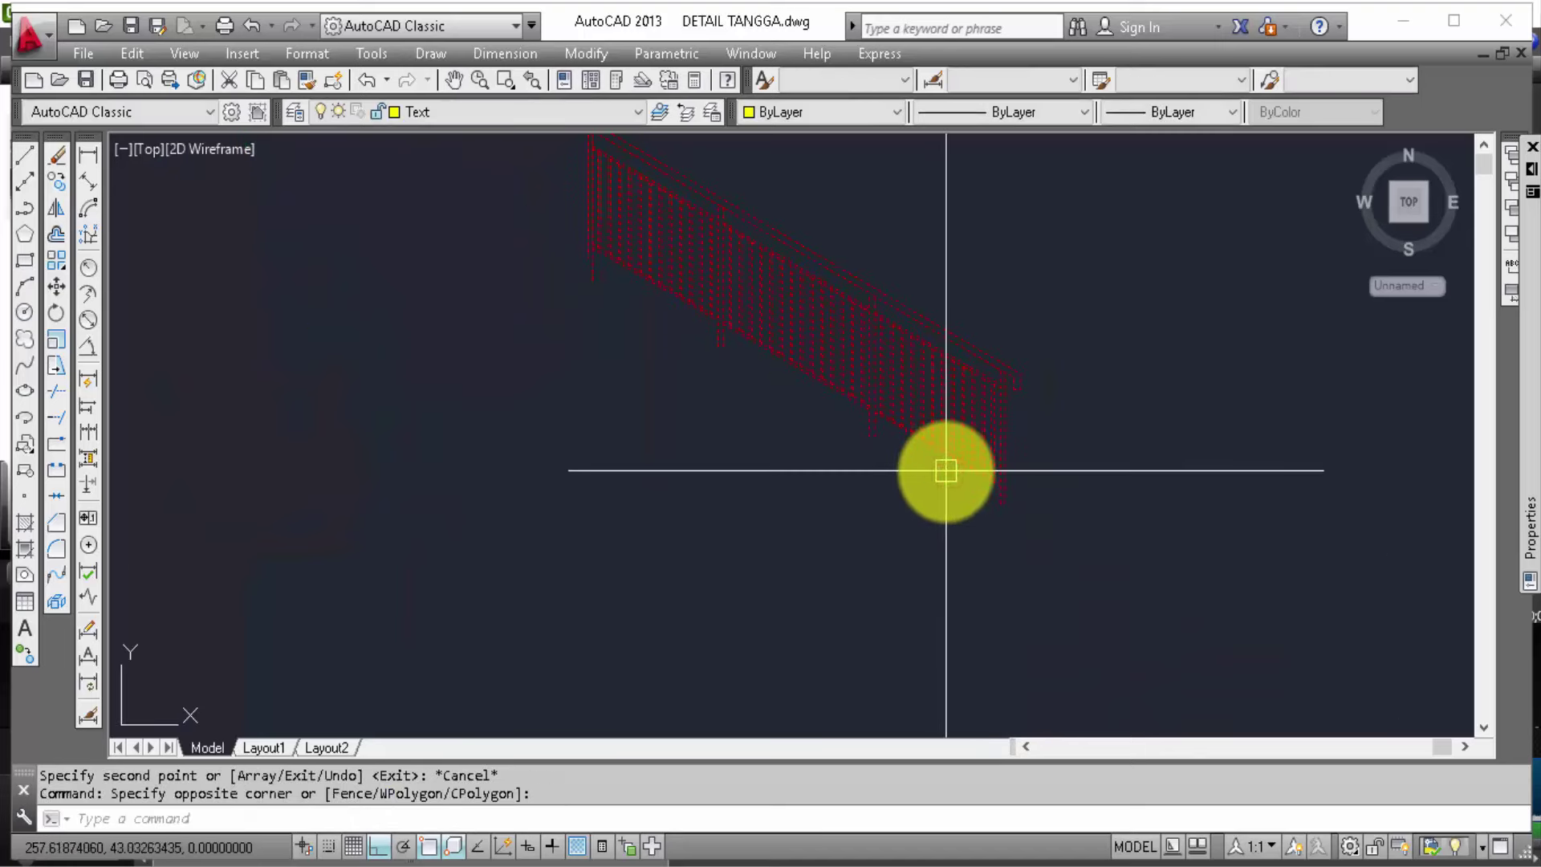
right_click(994, 408)
type("x")
key("Return")
scroll(1003, 391, "up", 2)
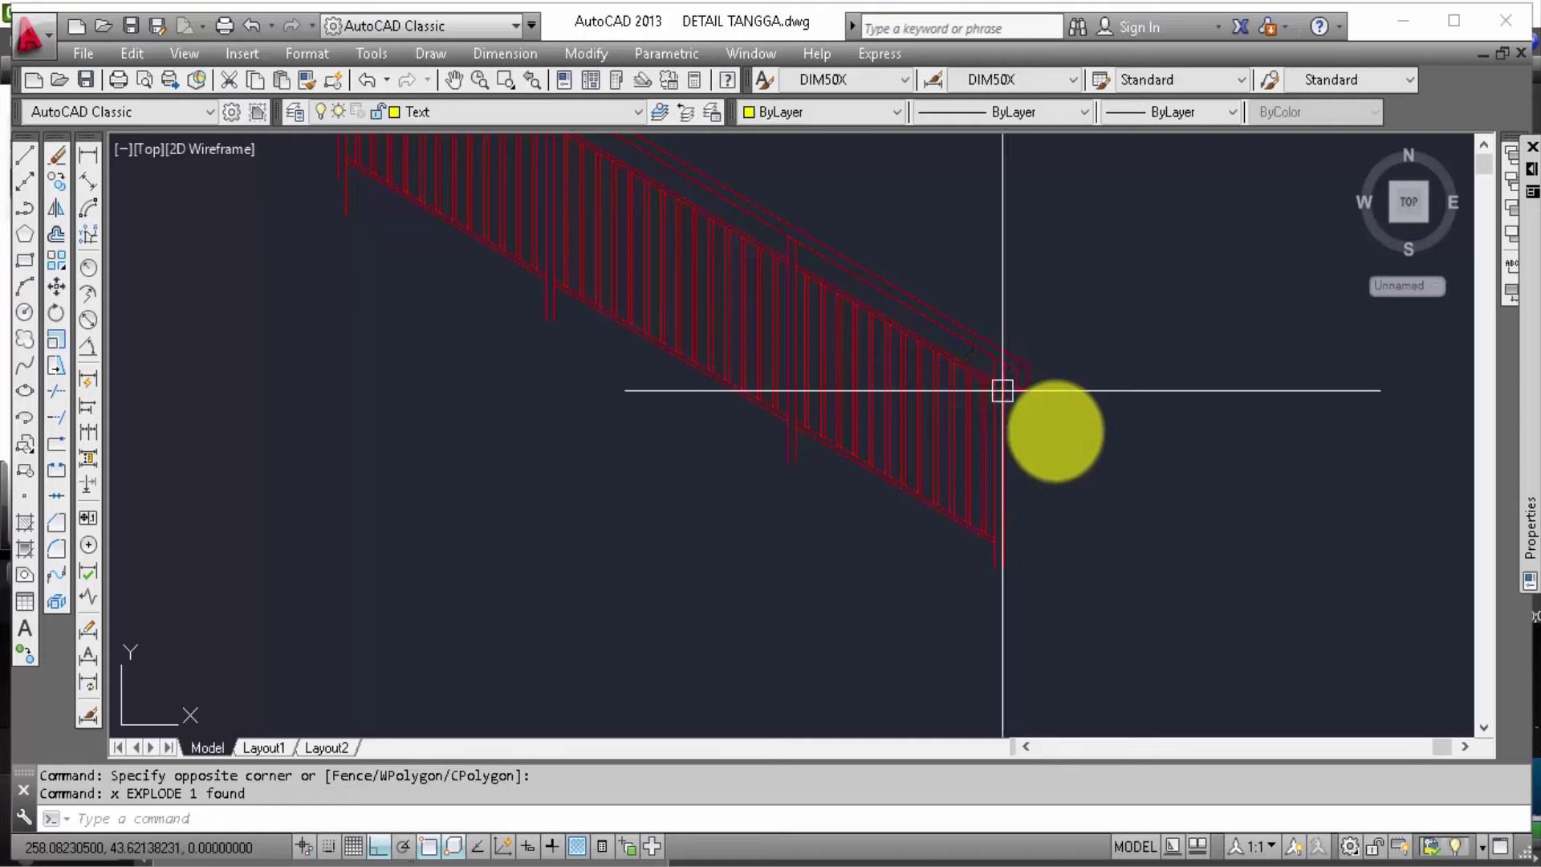
Step: Fillet two railing lines to close the rail corner
type("f")
key("Return")
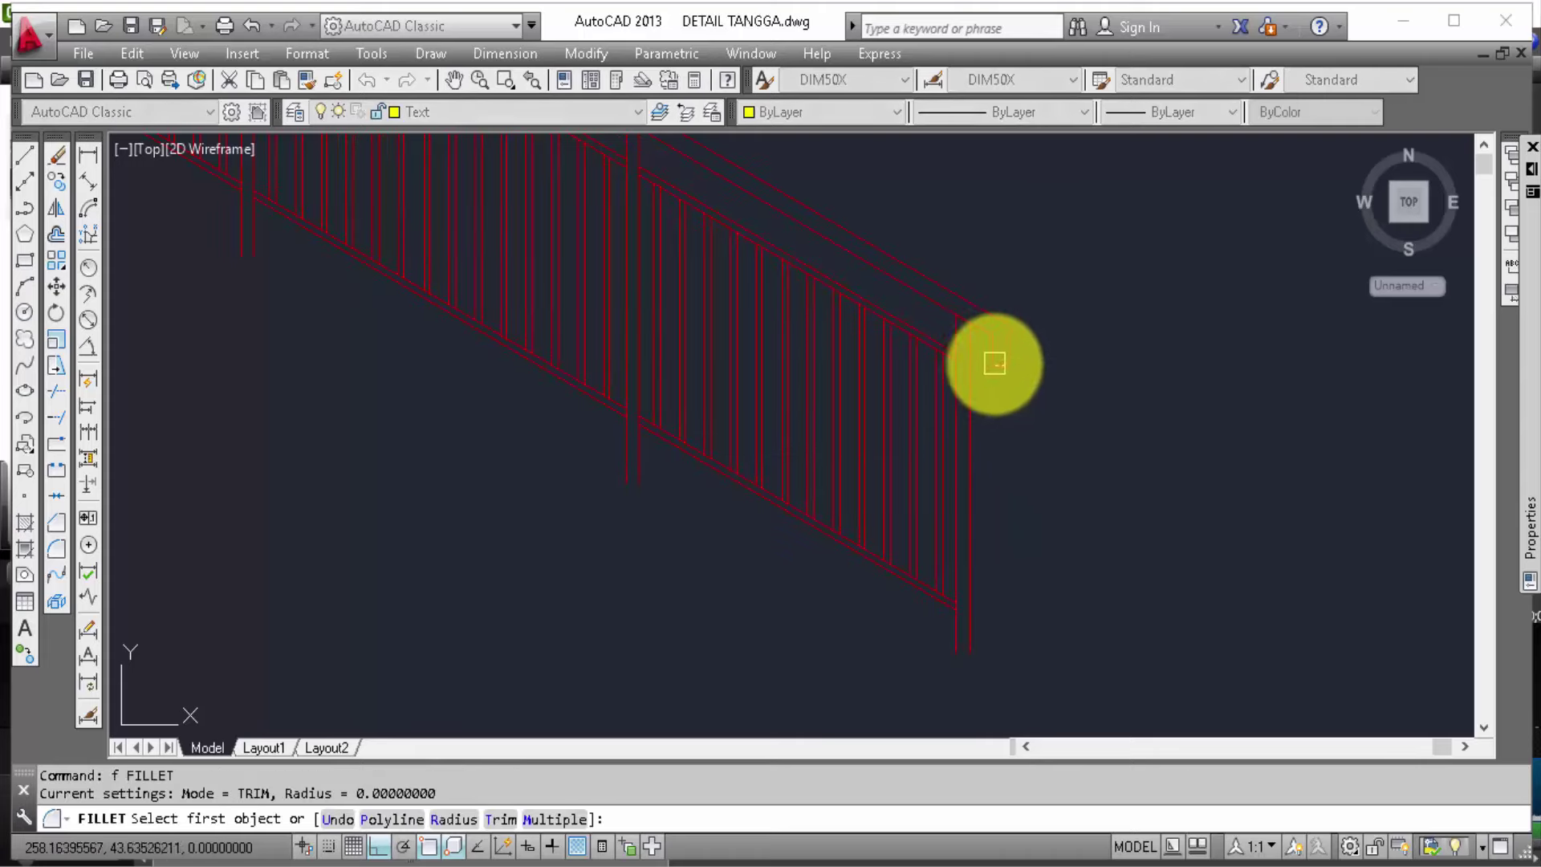
left_click(969, 366)
left_click(950, 295)
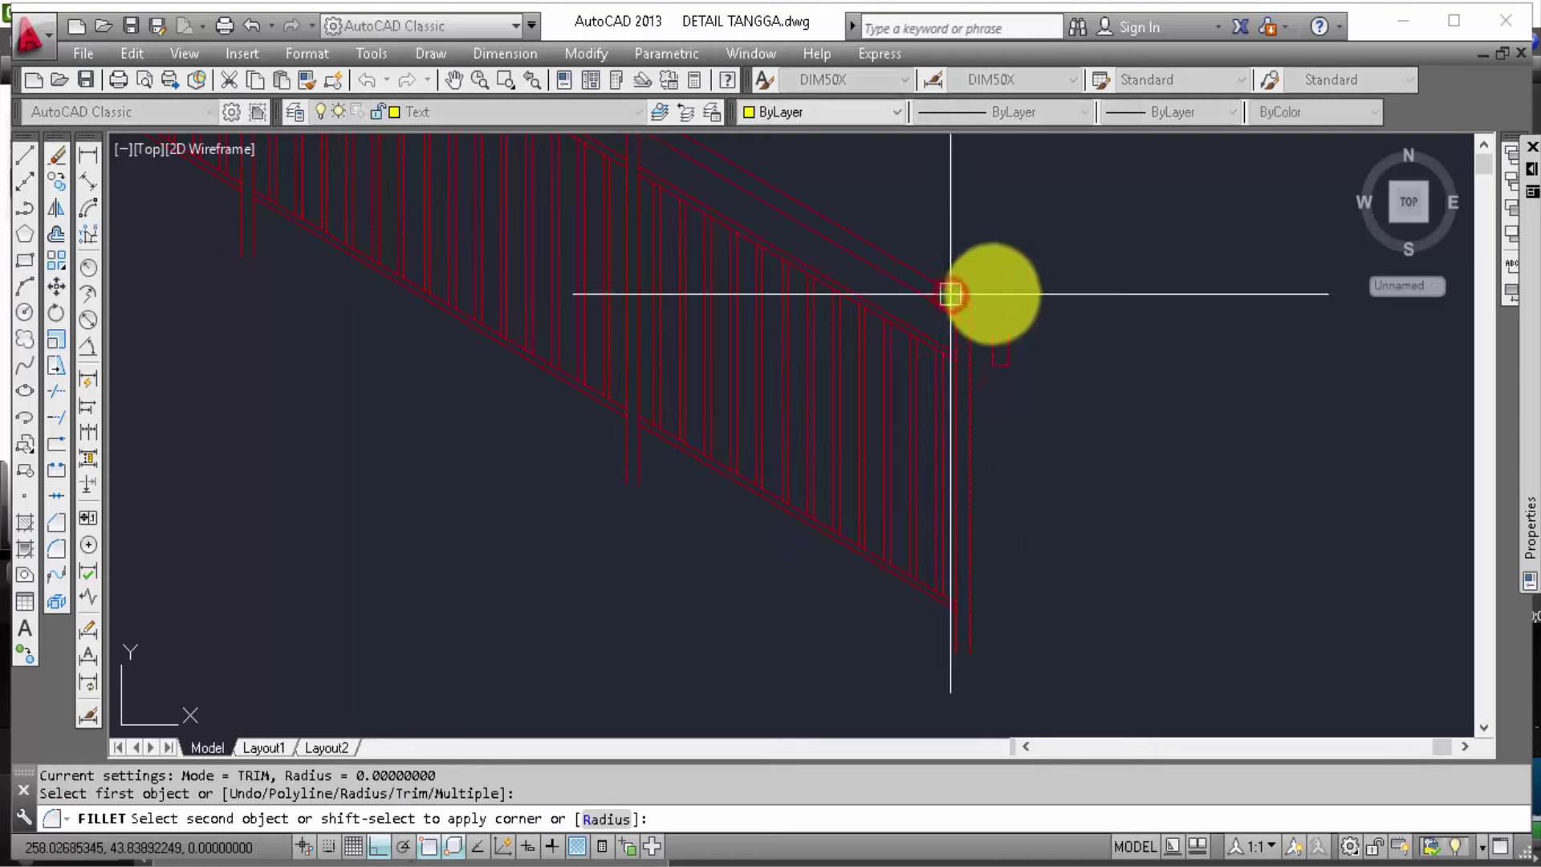
scroll(987, 322, "up", 2)
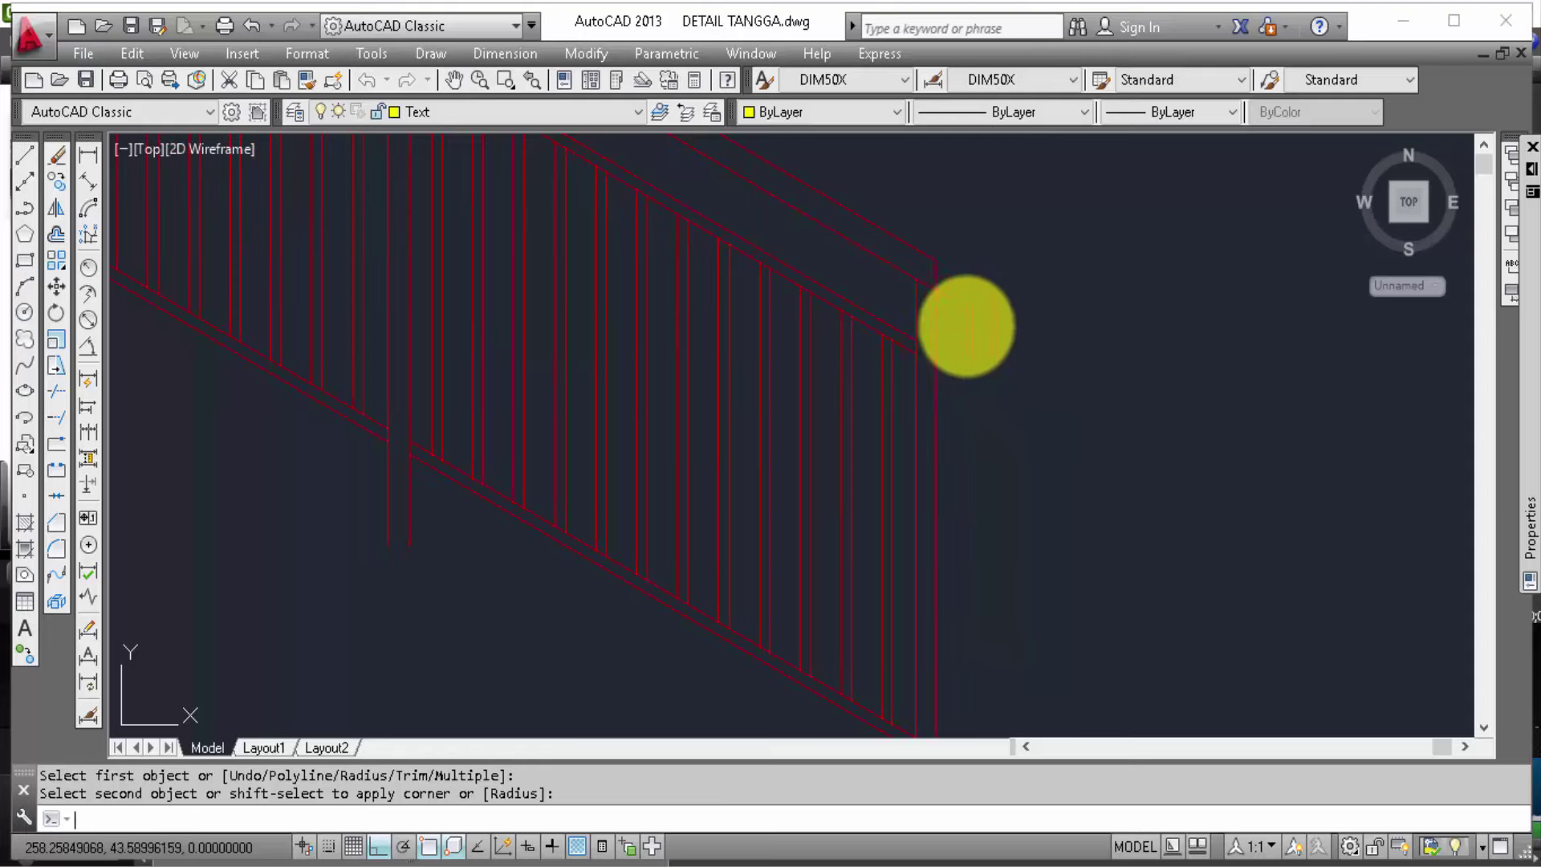
Step: Erase the three lines of the small rectangle at the railing's lower end
type("tr")
key("Return")
key("Return")
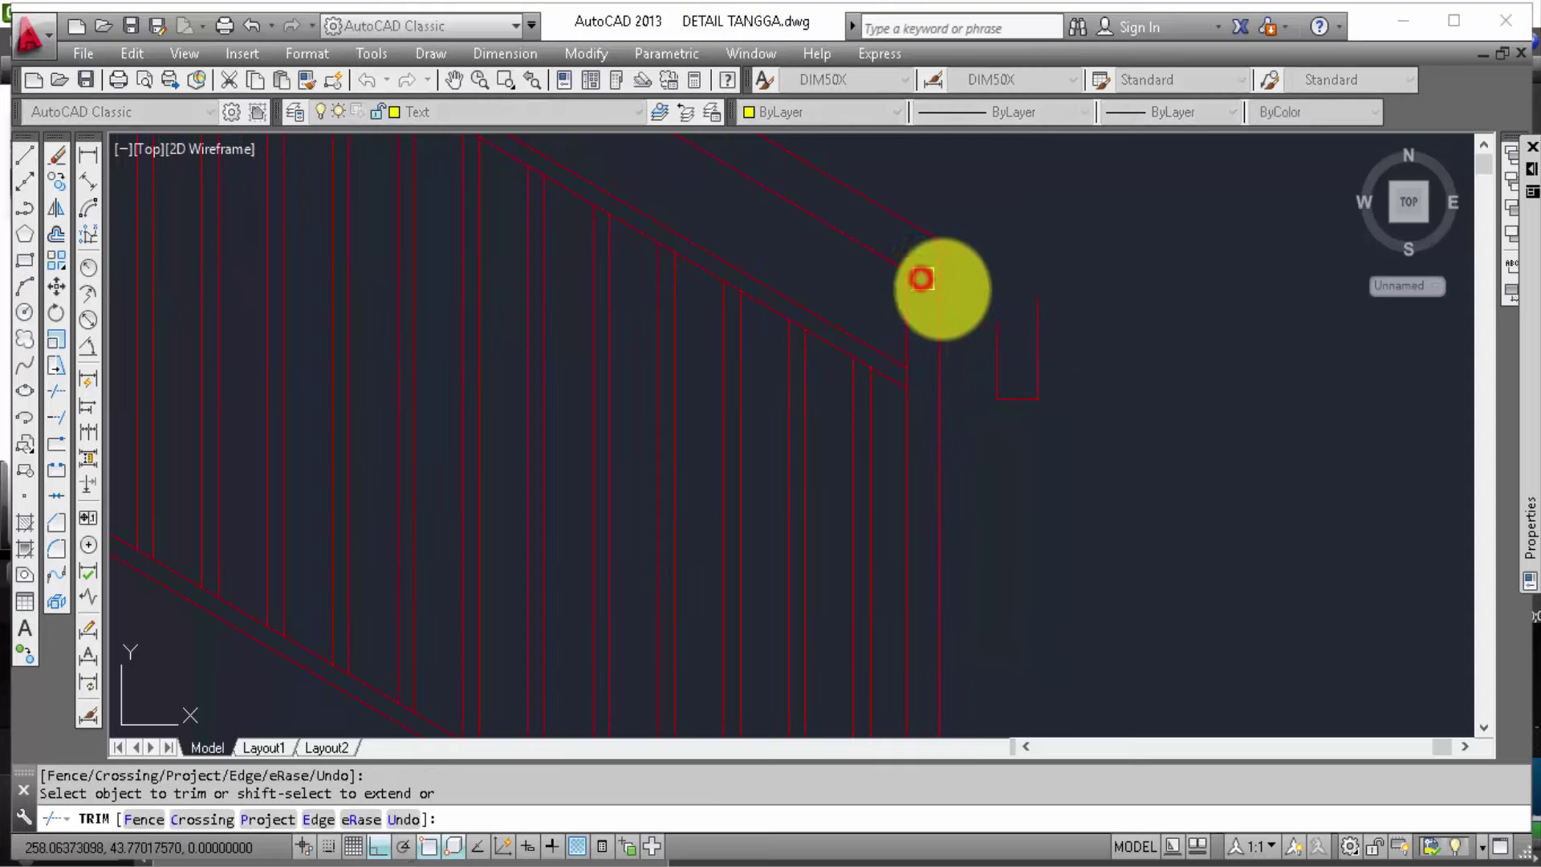
scroll(1067, 384, "down", 2)
key("Escape")
left_click(1063, 413)
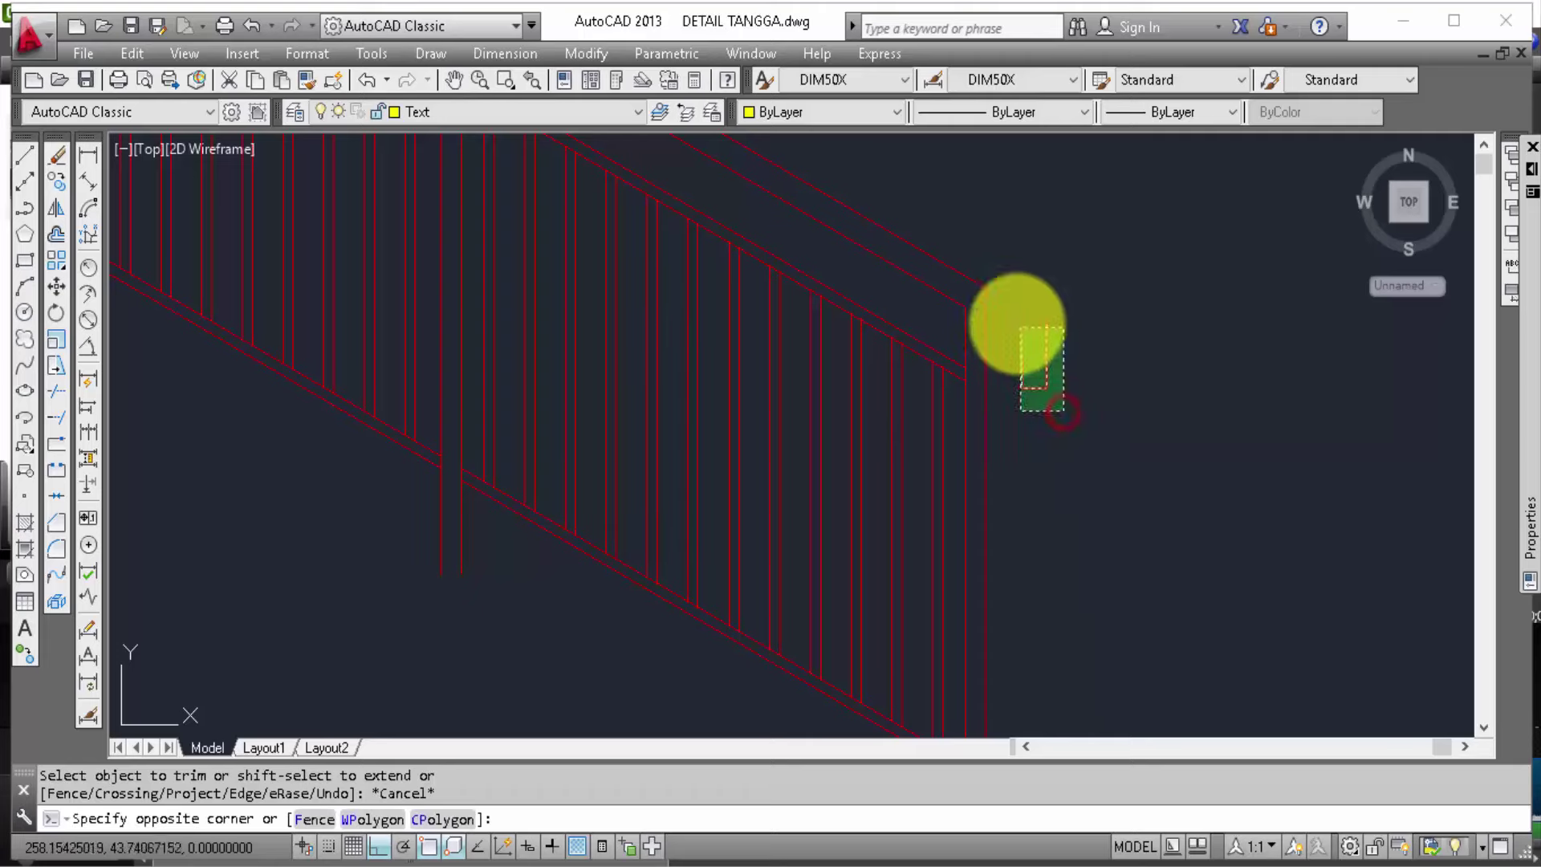
left_click(1018, 325)
type("e")
key("Return")
scroll(1057, 370, "down", 2)
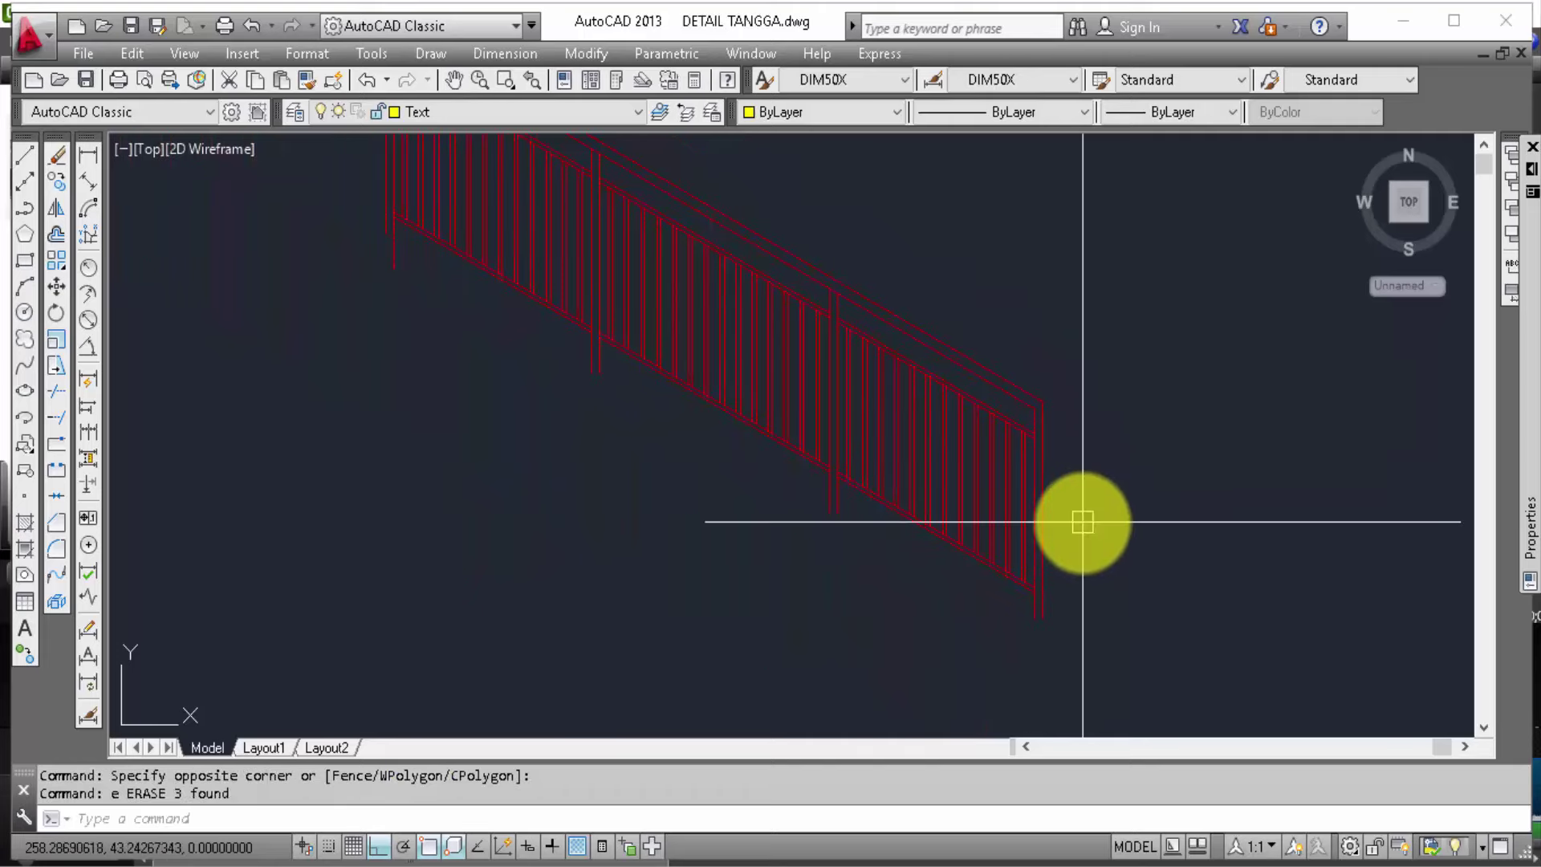
middle_click_drag(1083, 527, 1102, 596)
scroll(1102, 596, "down", 2)
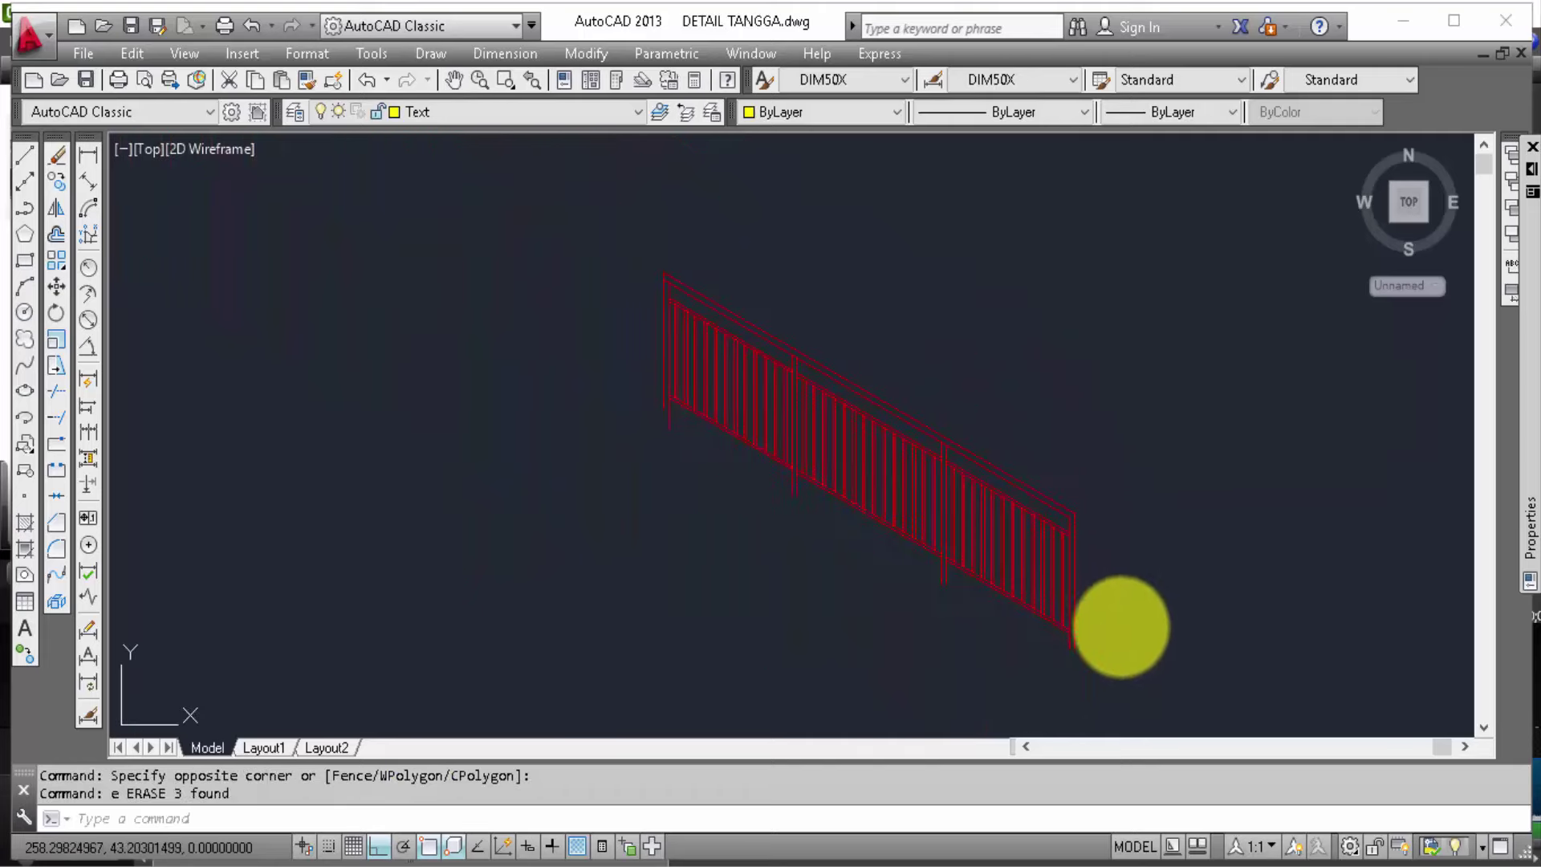
left_click_drag(1115, 653, 595, 243)
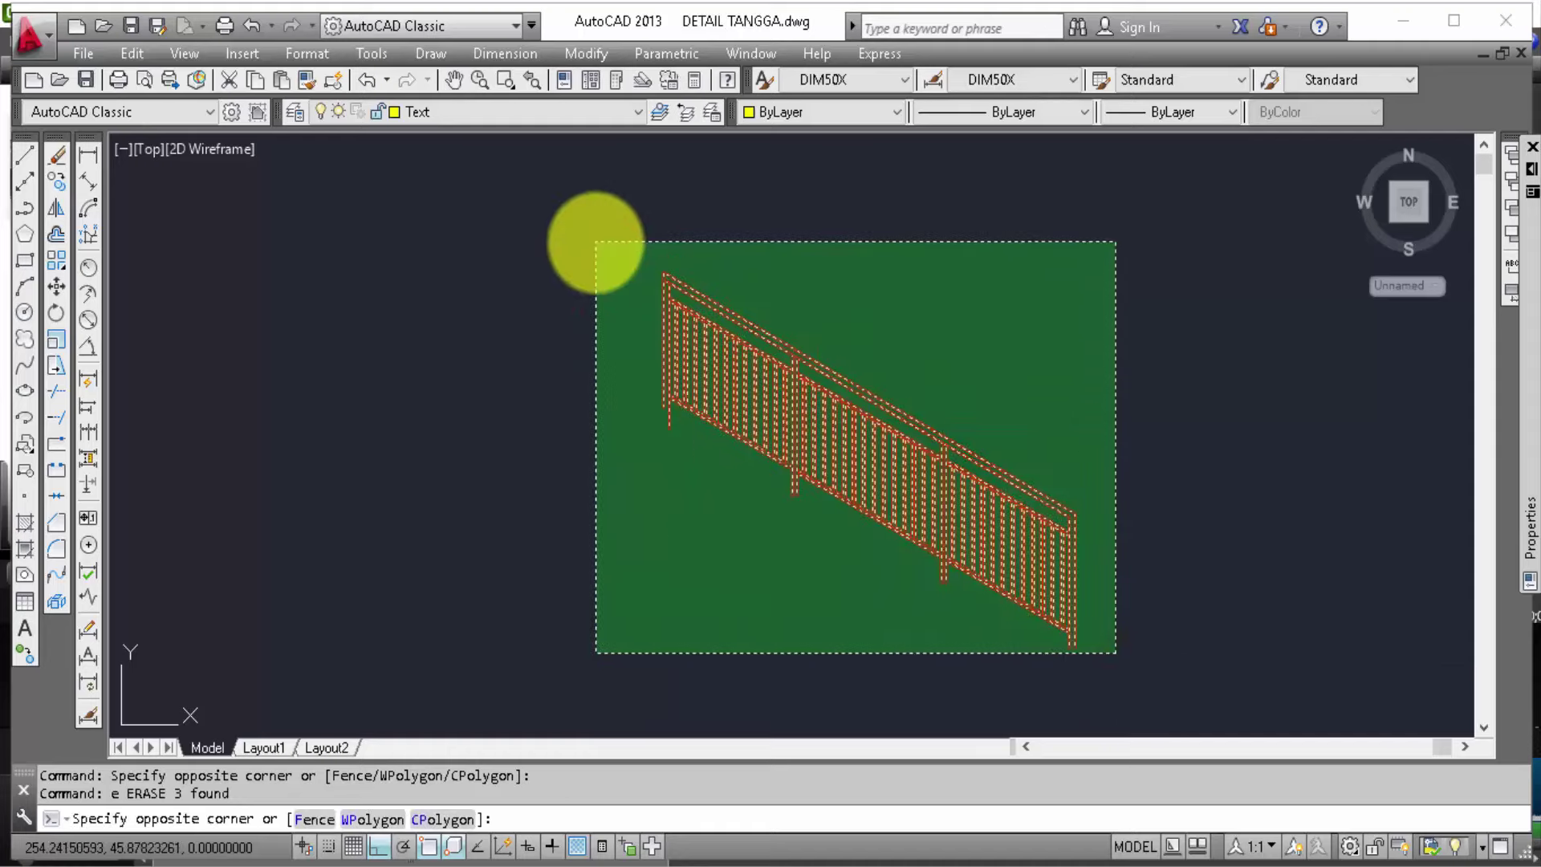
Step: Move the exploded railing by its lower corner onto the stair step endpoint beside the landing
type("m")
key("Return")
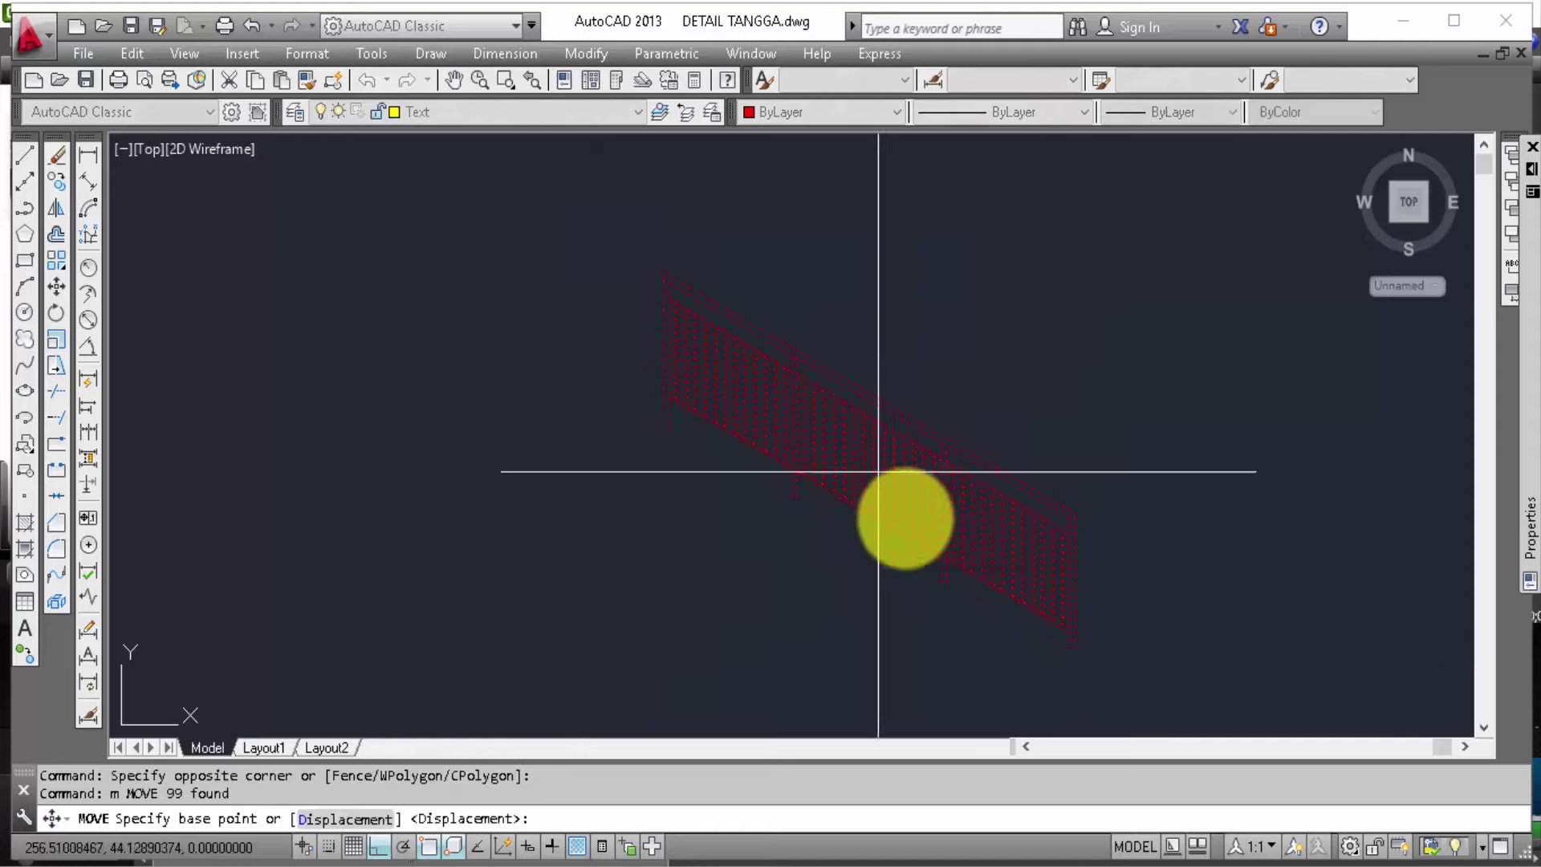
scroll(1060, 677, "up", 2)
left_click(1087, 619)
scroll(527, 441, "down", 2)
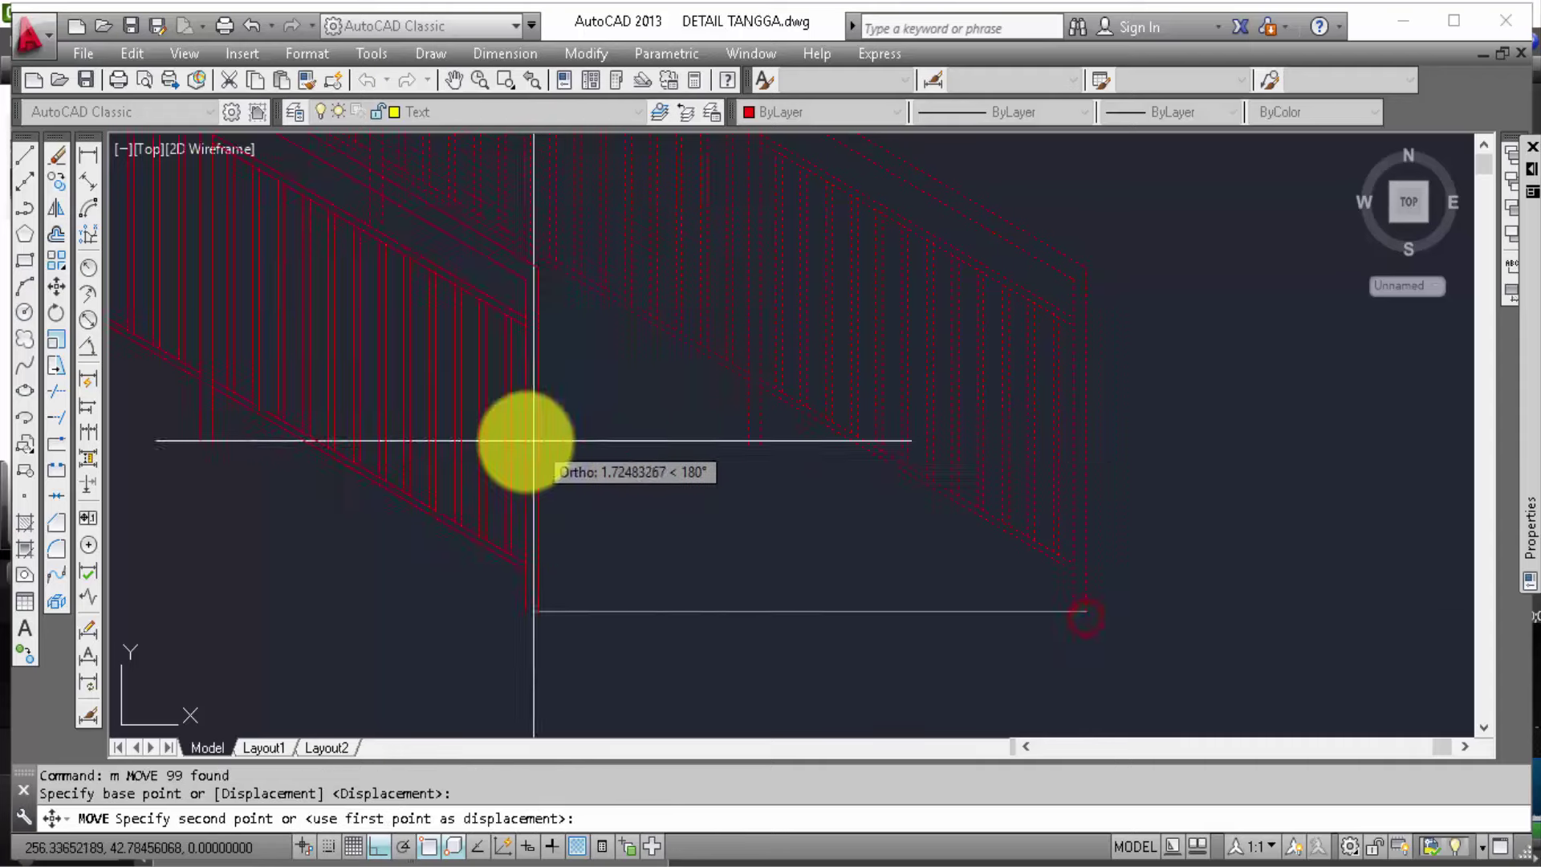
scroll(586, 456, "down", 2)
scroll(586, 456, "down", 3)
middle_click_drag(740, 523, 781, 330)
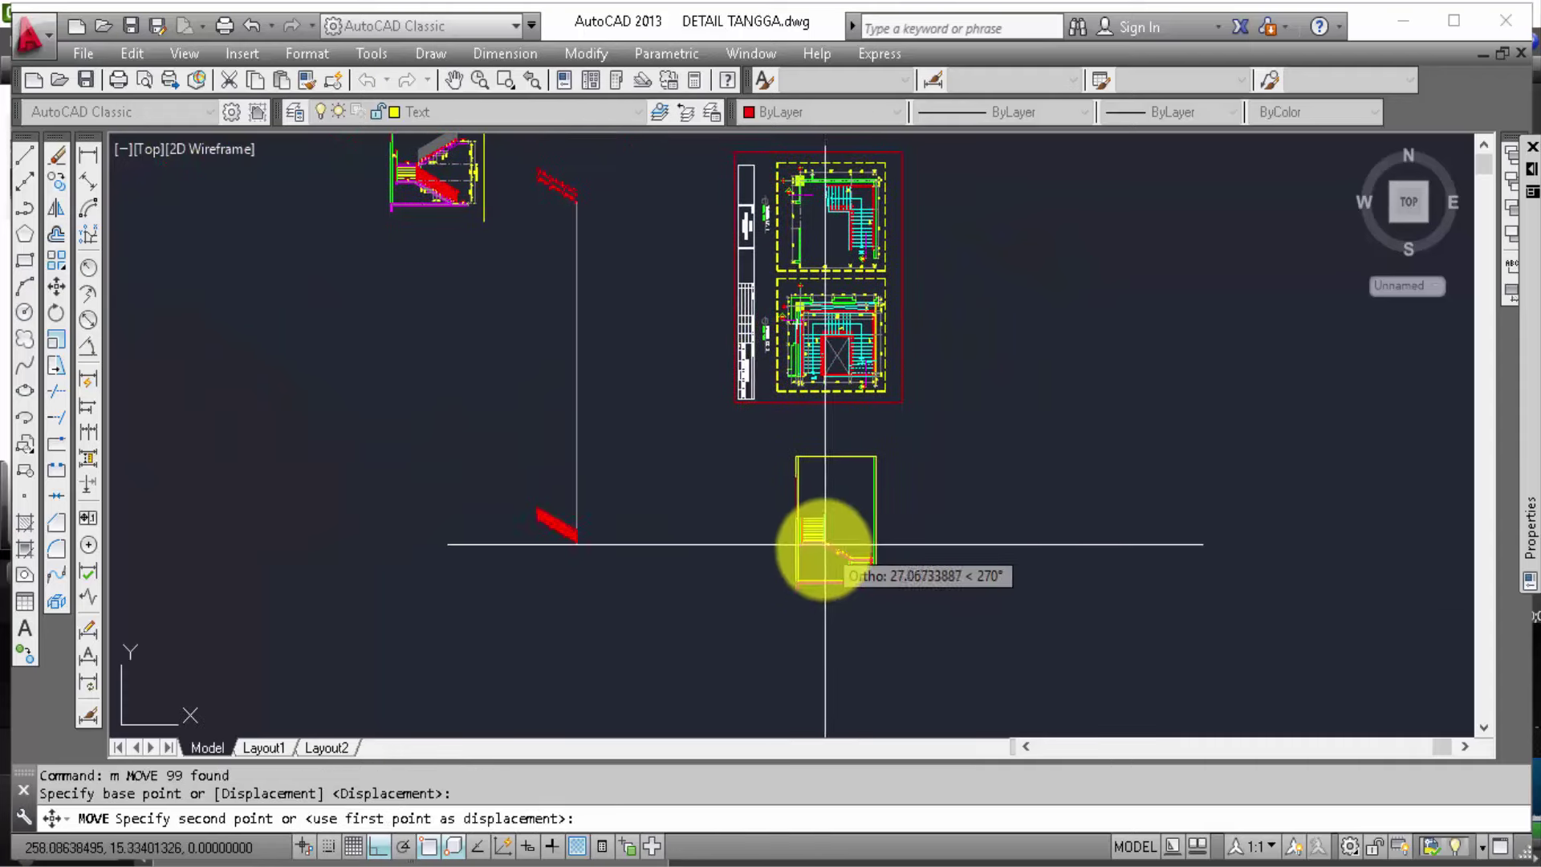
scroll(827, 545, "up", 4)
scroll(931, 566, "up", 2)
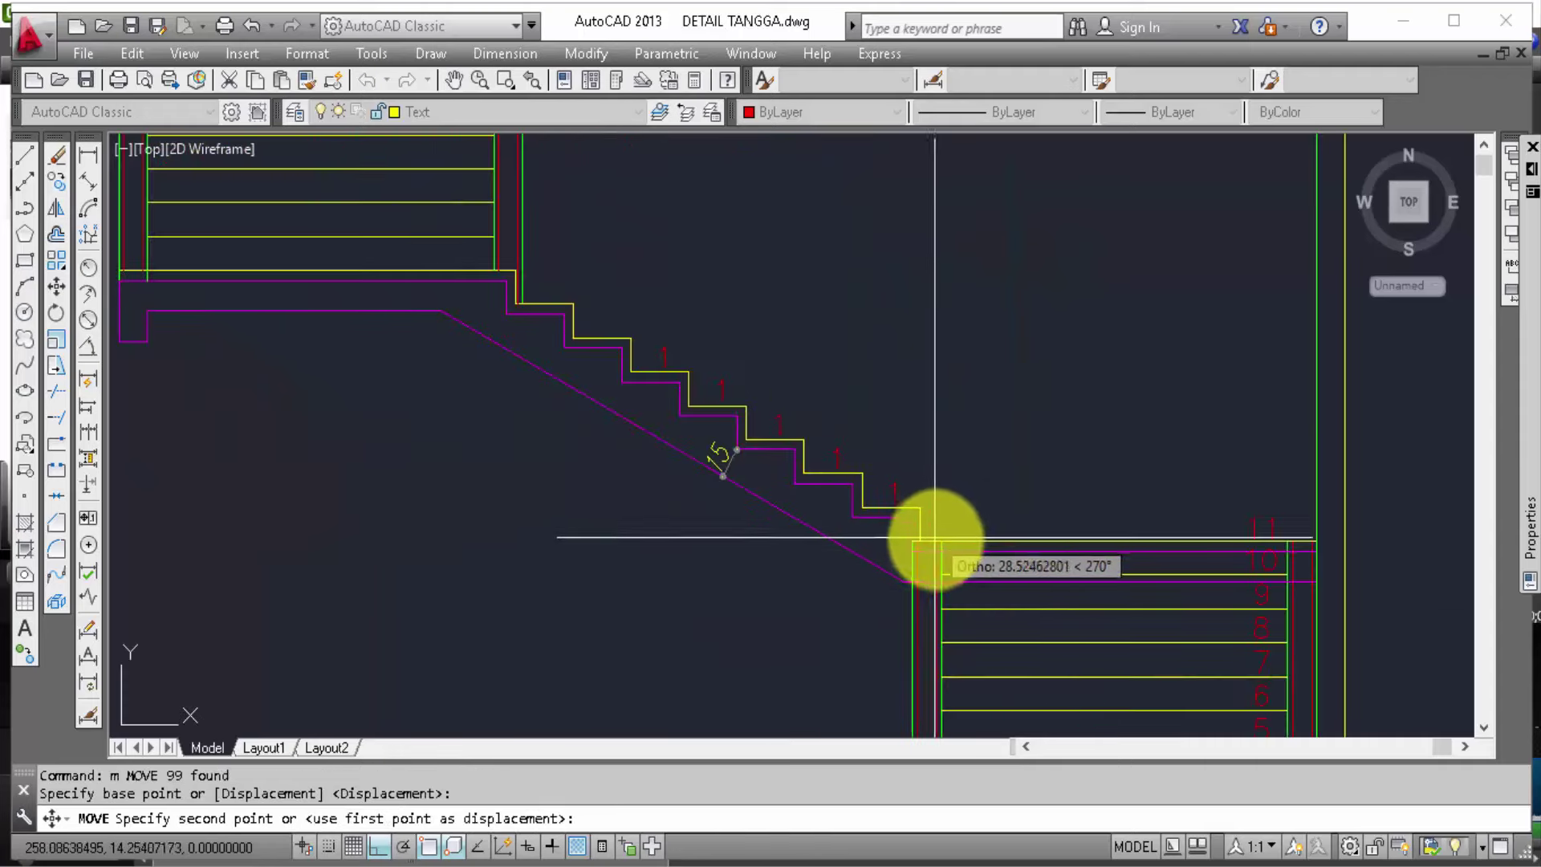
scroll(939, 544, "up", 3)
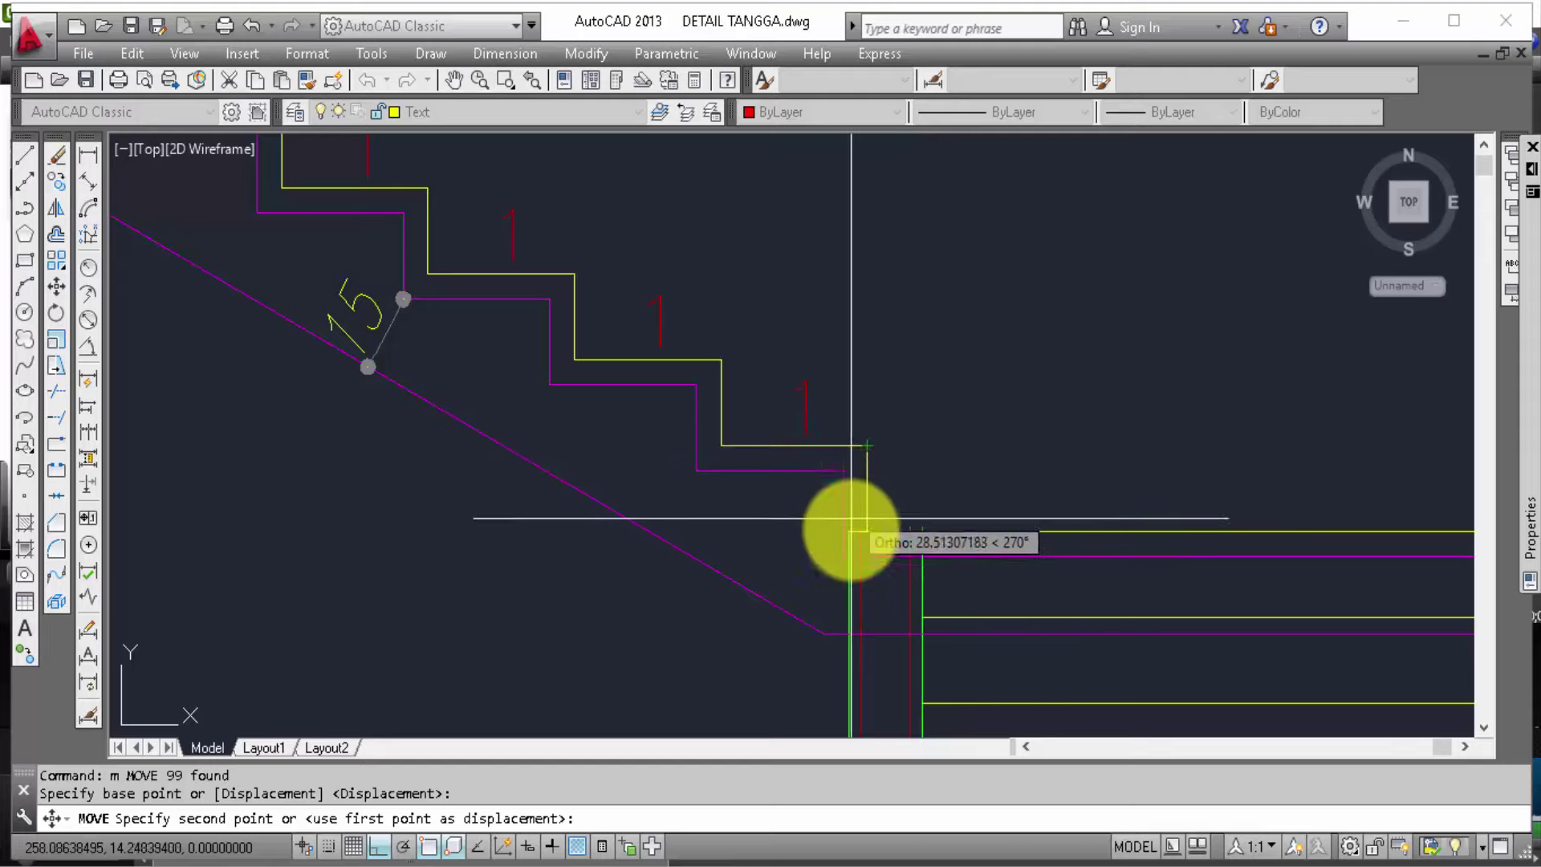
scroll(859, 531, "up", 4)
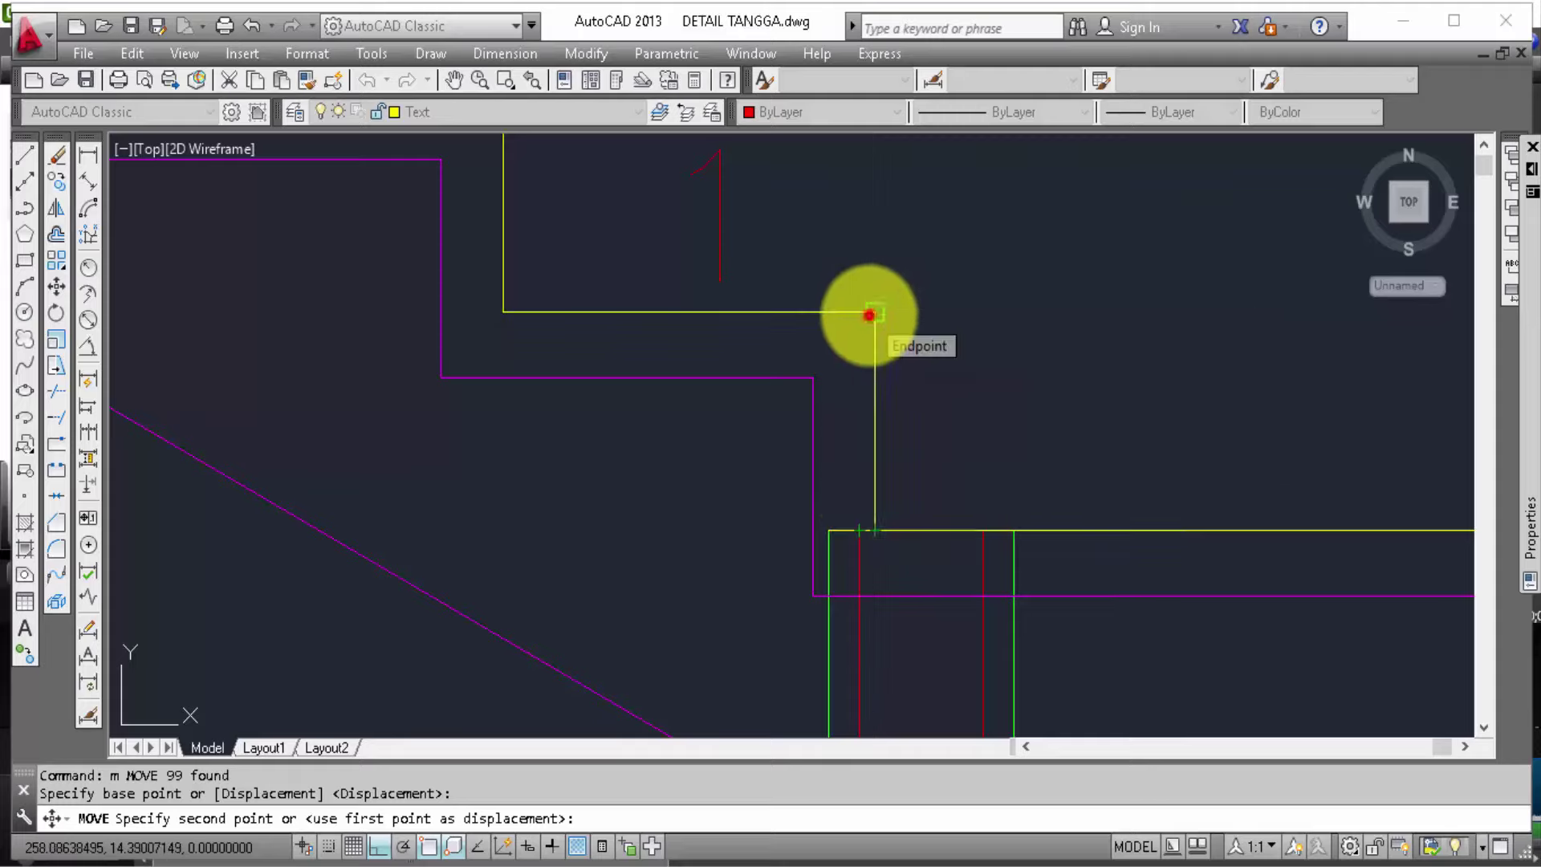
left_click(870, 315)
scroll(988, 534, "down", 3)
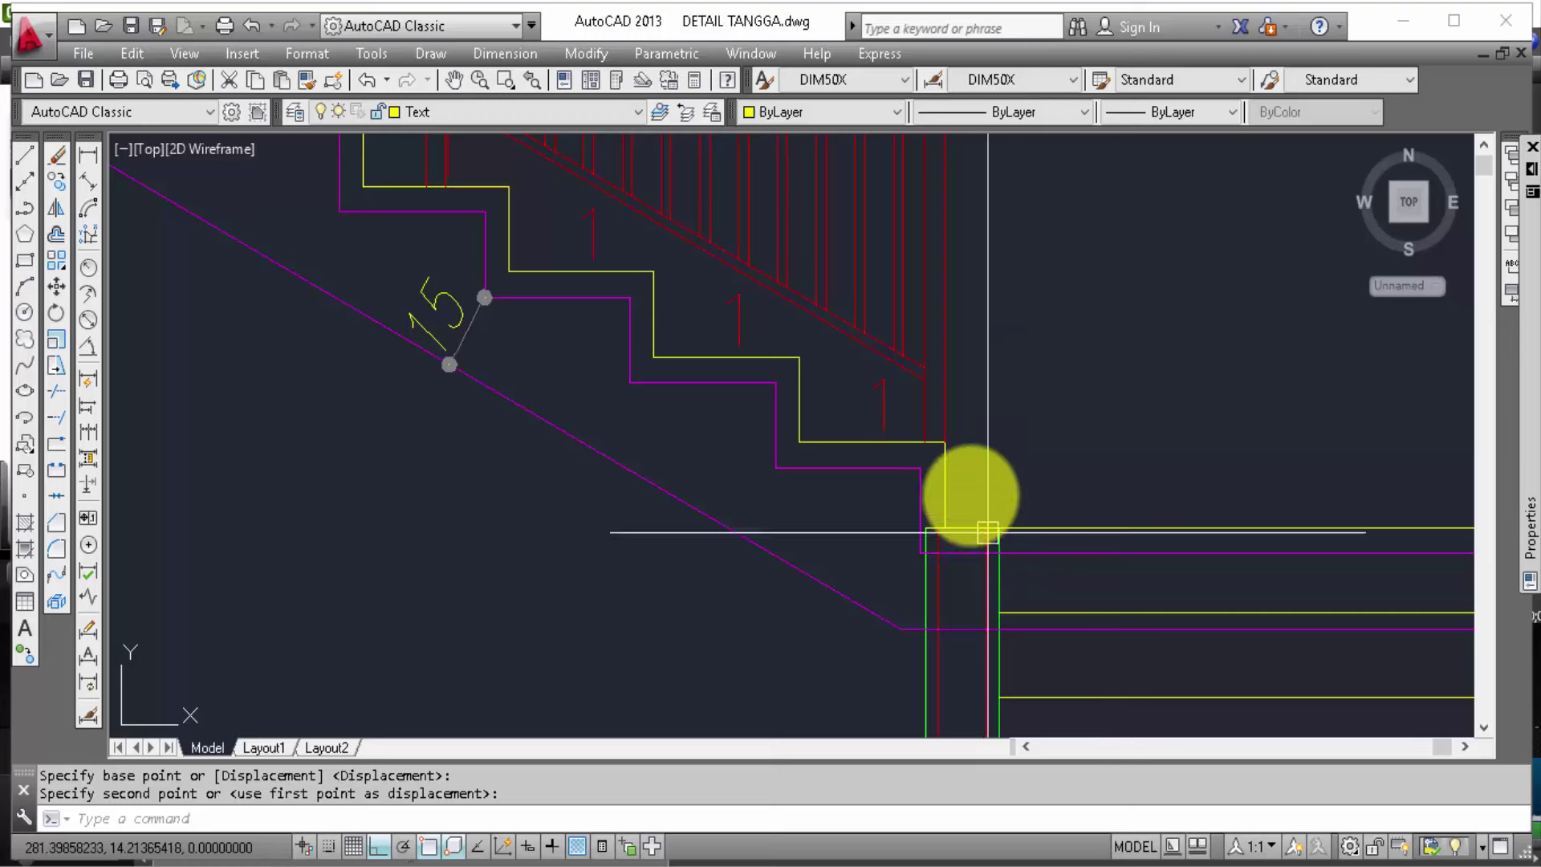
scroll(987, 532, "down", 3)
middle_click_drag(990, 319, 1129, 654)
scroll(1074, 549, "up", 2)
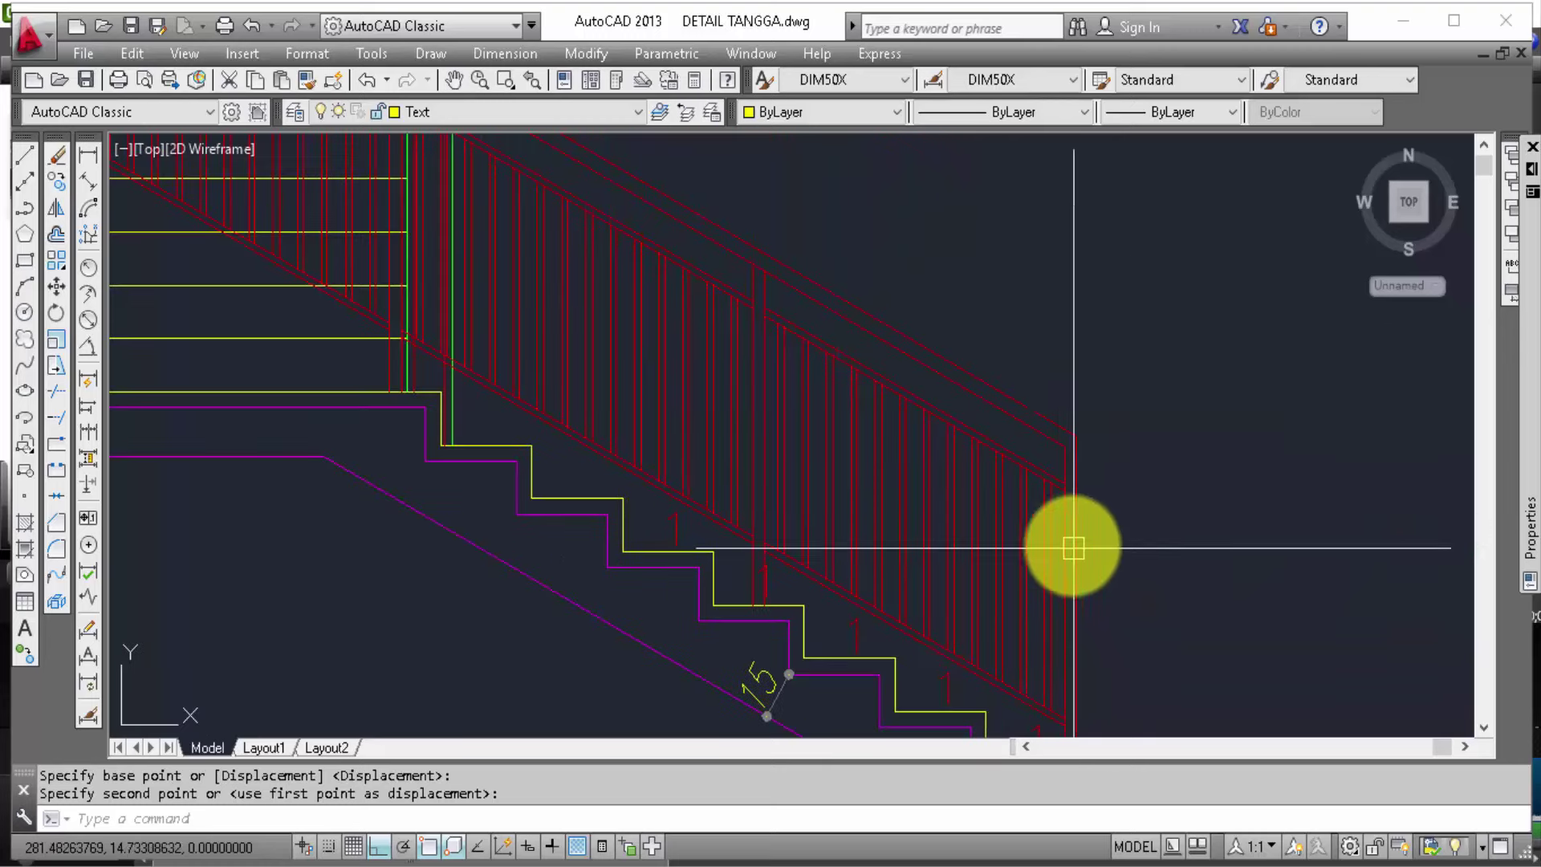
Step: Select the two vertical railing lines near the landing
middle_click_drag(1067, 516, 1138, 533)
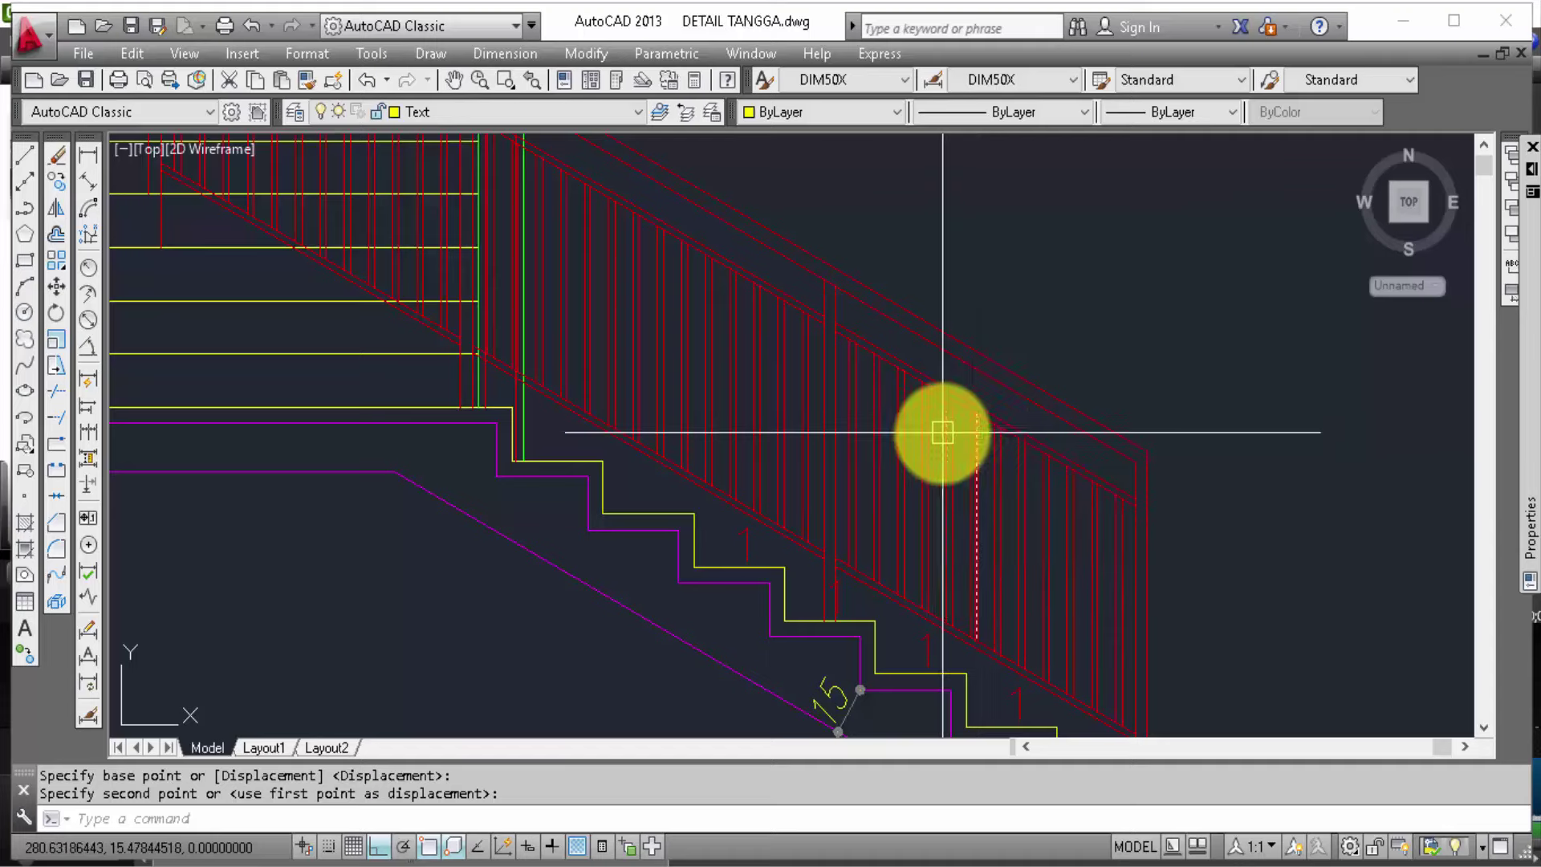
mouse_move(995, 488)
middle_mouse_down()
mouse_move(973, 371)
mouse_move(1004, 441)
mouse_move(995, 336)
mouse_move(1074, 441)
mouse_move(1101, 619)
mouse_move(1033, 527)
middle_mouse_up()
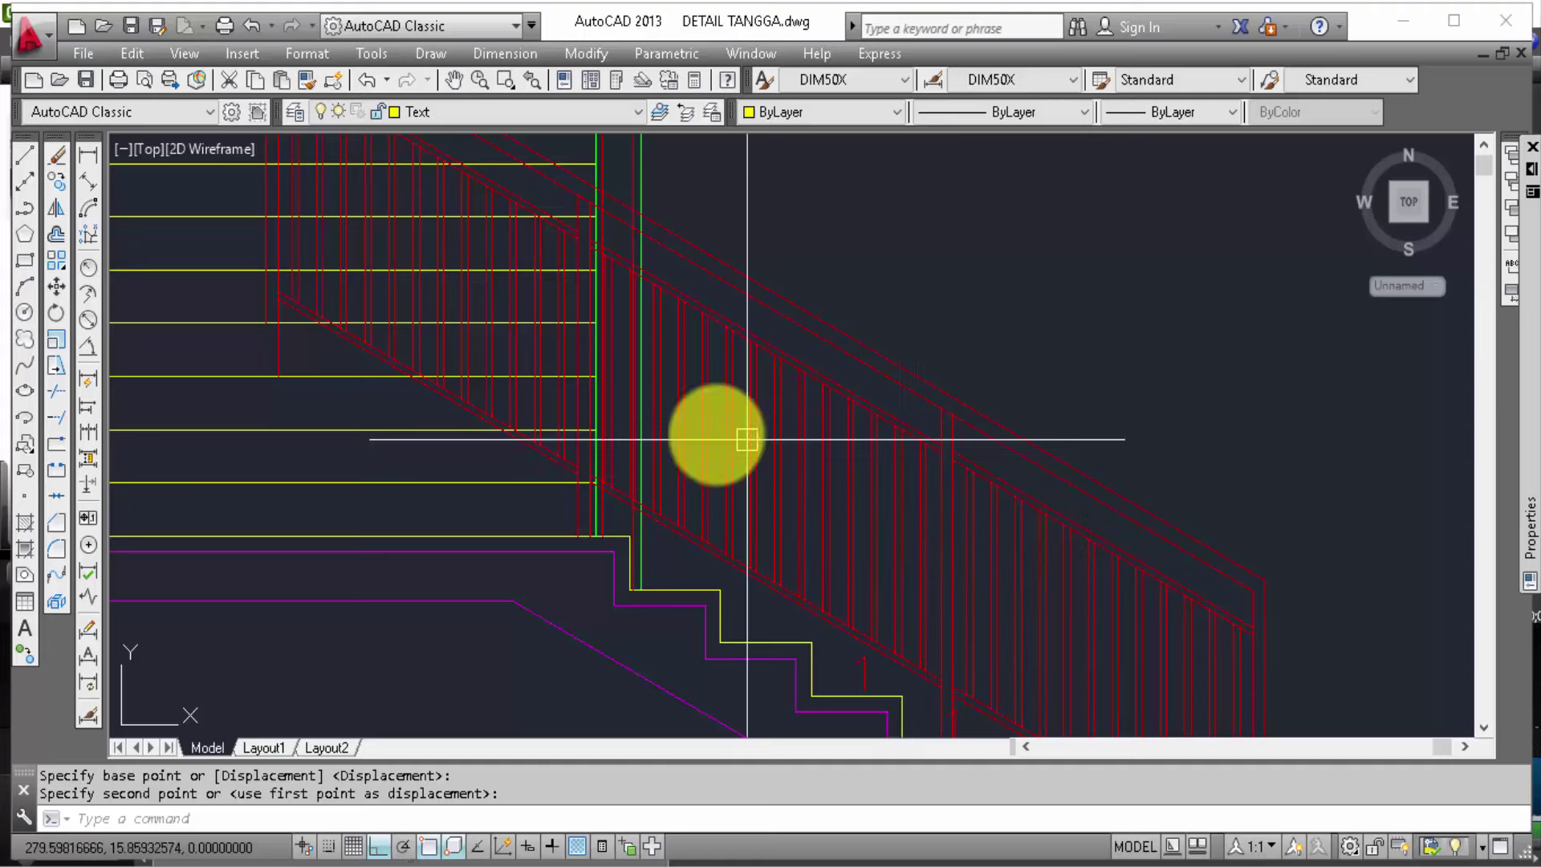
scroll(502, 481, "up", 3)
scroll(610, 506, "up", 1)
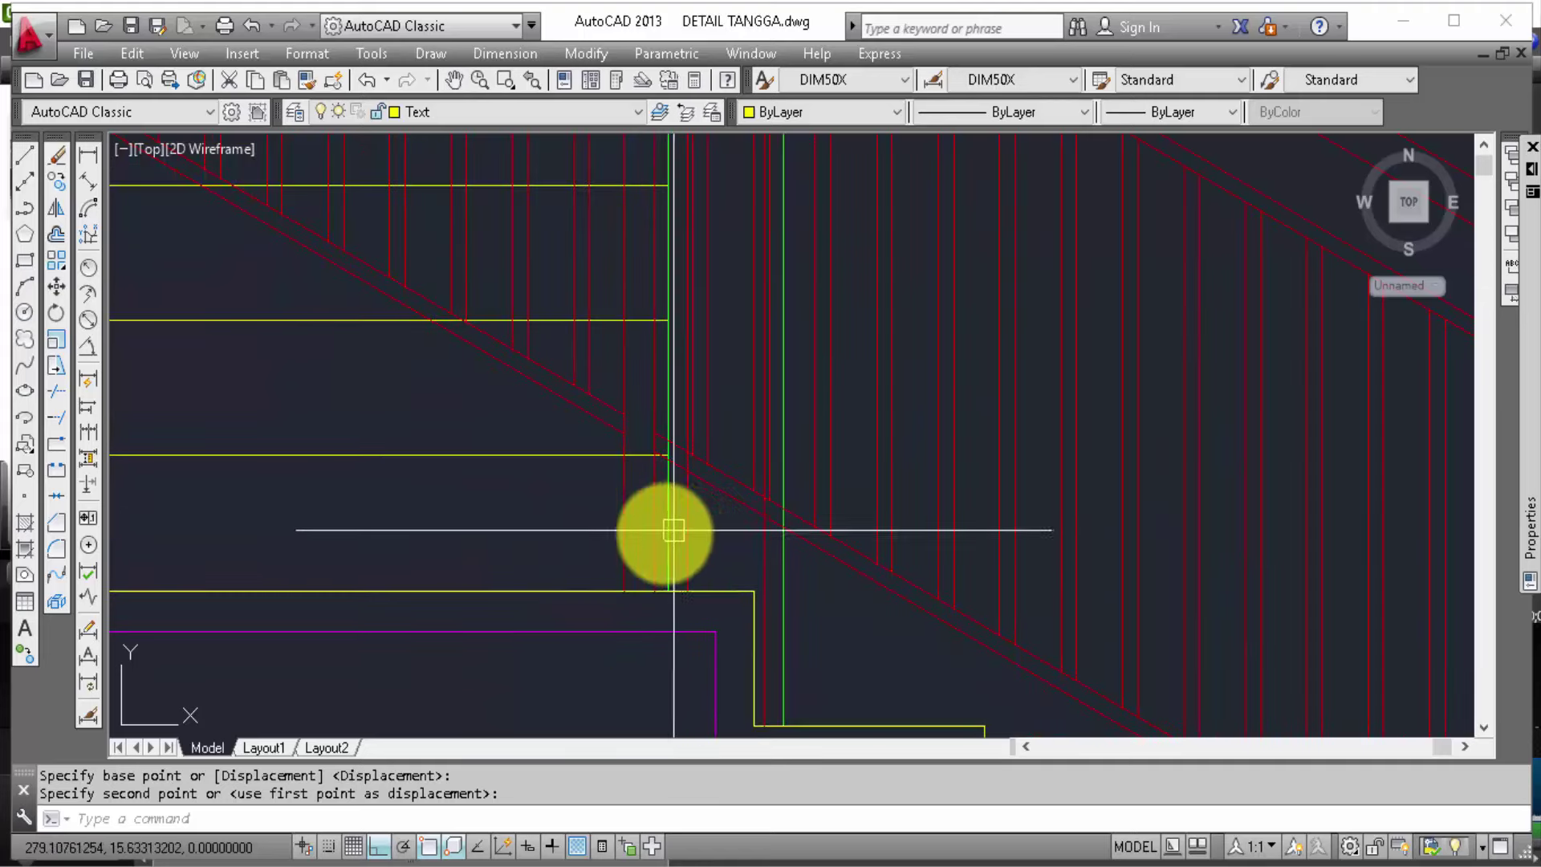
left_click(624, 533)
left_click(654, 541)
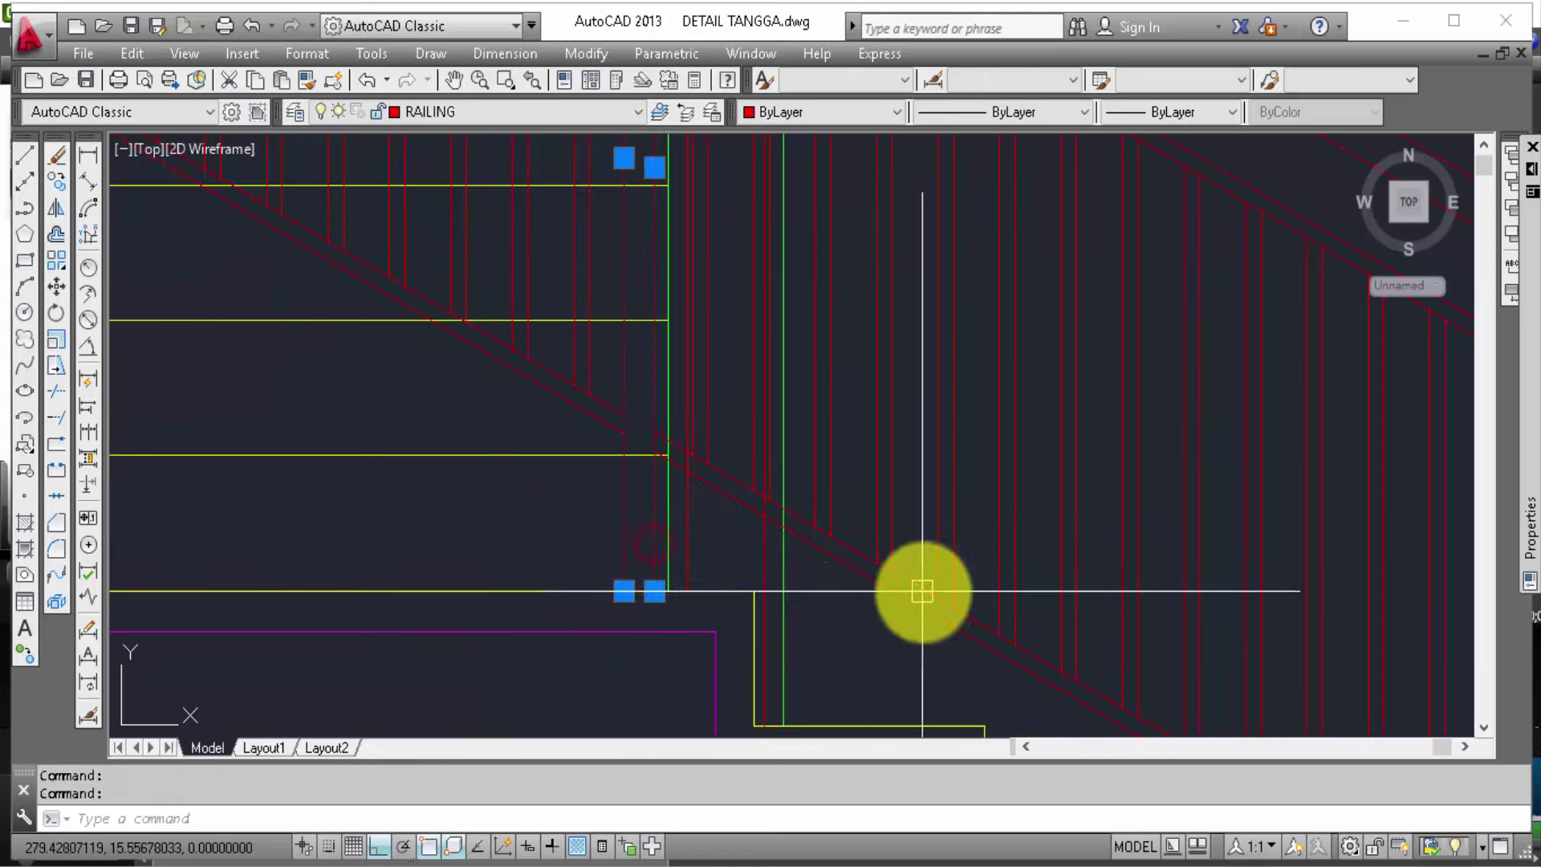
scroll(791, 578, "down", 2)
scroll(791, 446, "down", 2)
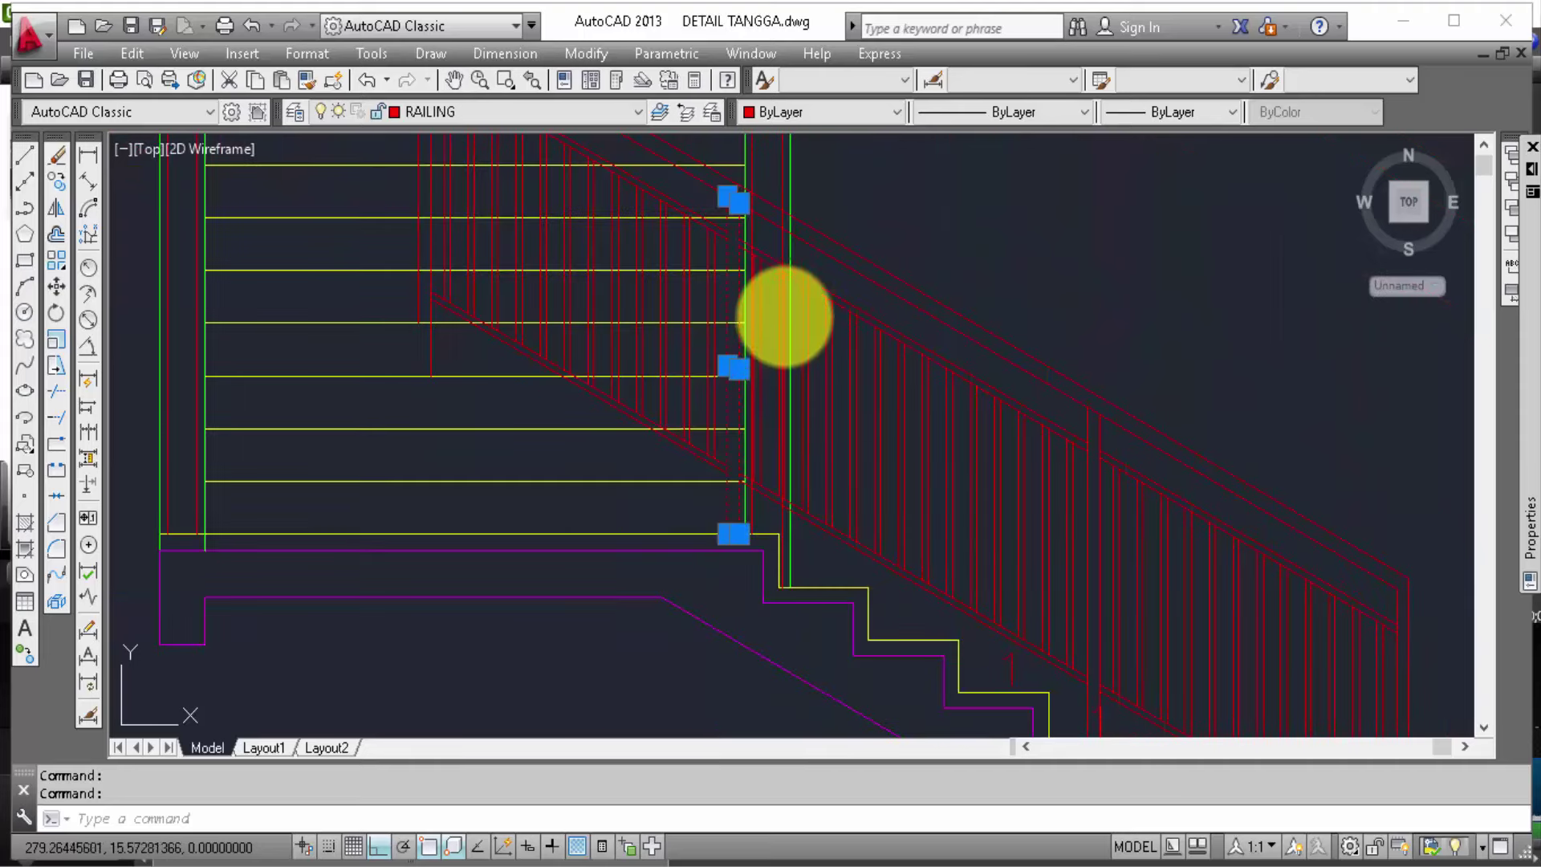
scroll(749, 219, "up", 2)
scroll(762, 225, "up", 2)
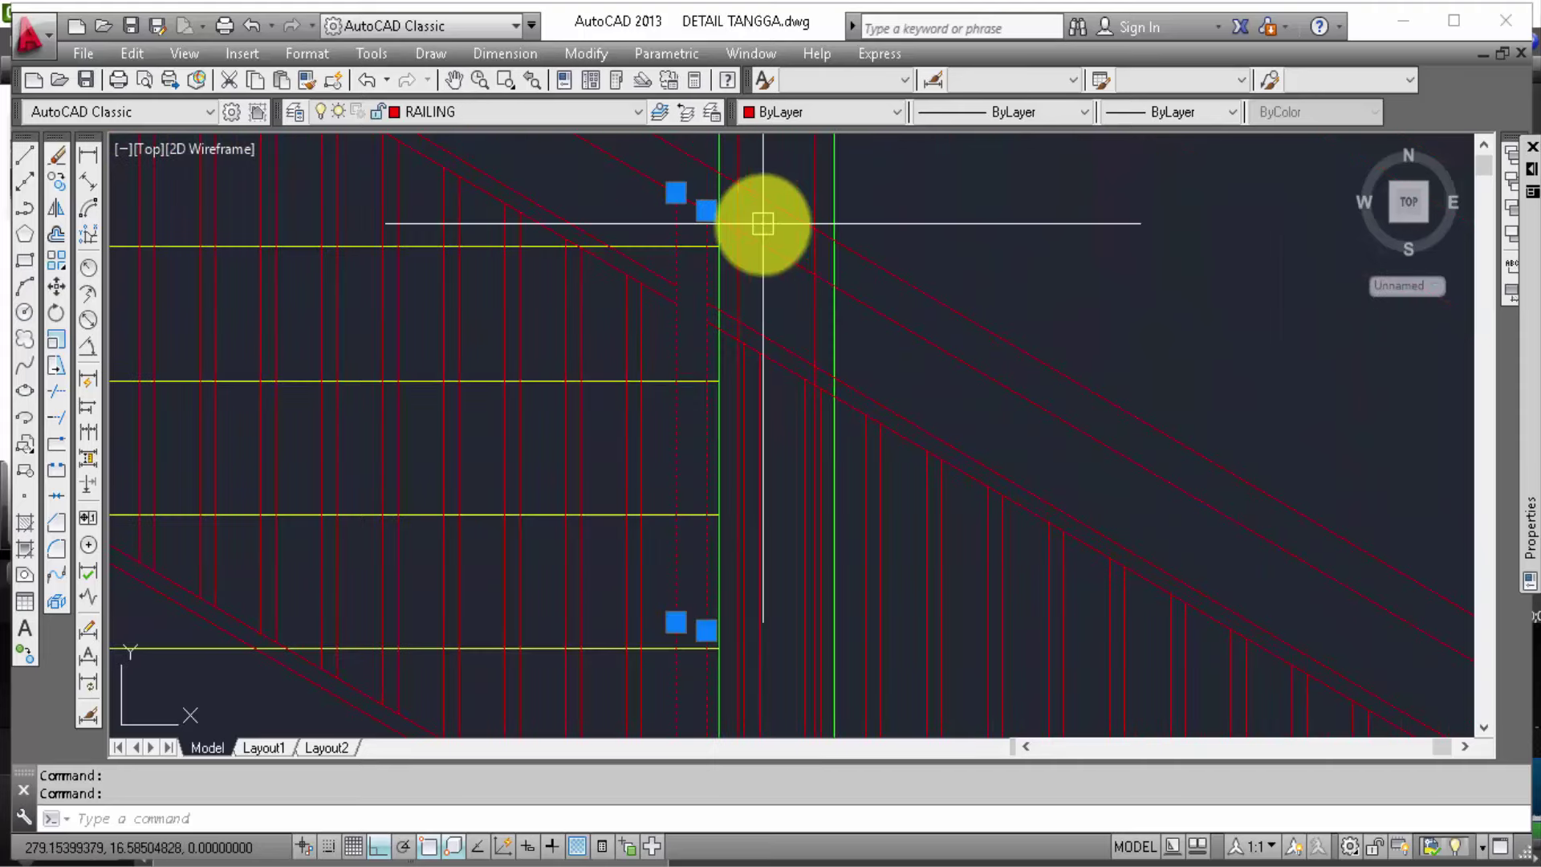
type("m")
Step: Move the two lines from a base point onto the yellow step corner
key("Return")
mouse_move(811, 232)
middle_mouse_down()
mouse_move(808, 385)
mouse_move(833, 189)
middle_mouse_up()
scroll(765, 570, "up", 2)
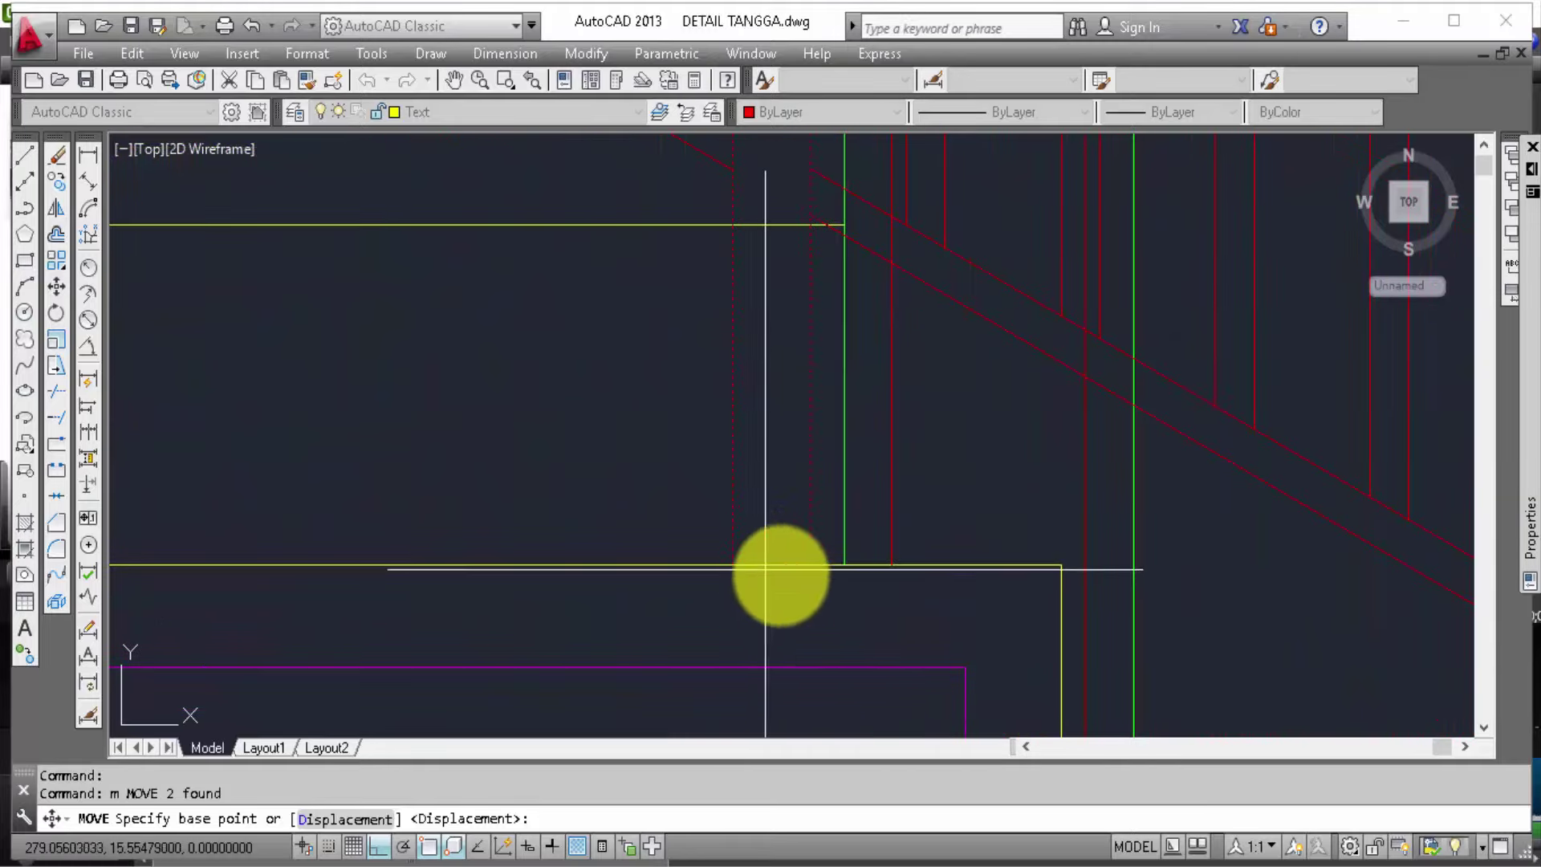
left_click(807, 562)
scroll(1008, 563, "down", 2)
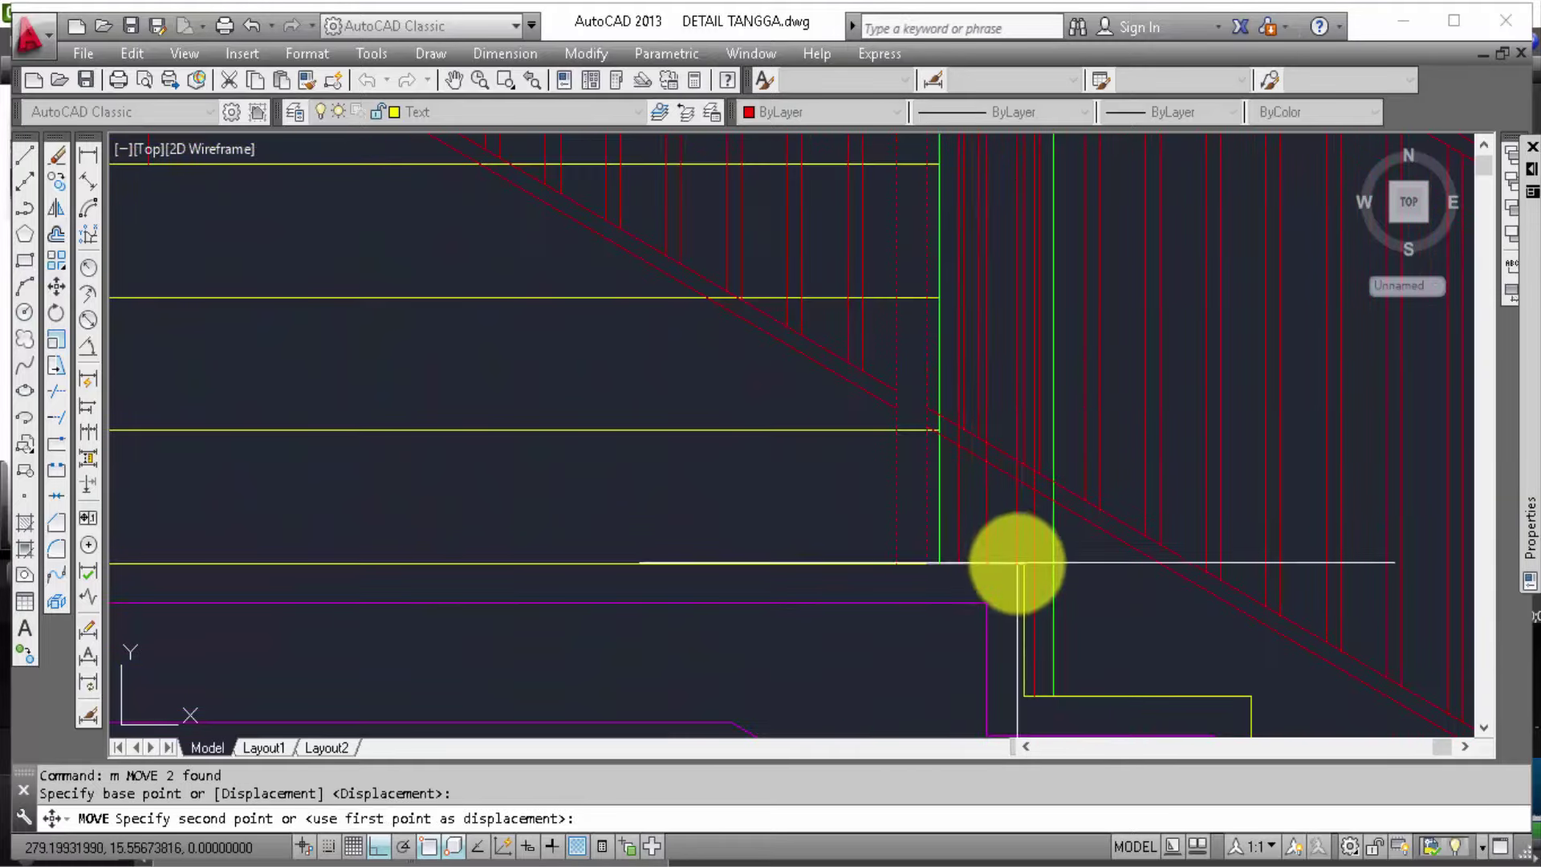
left_click(1056, 596)
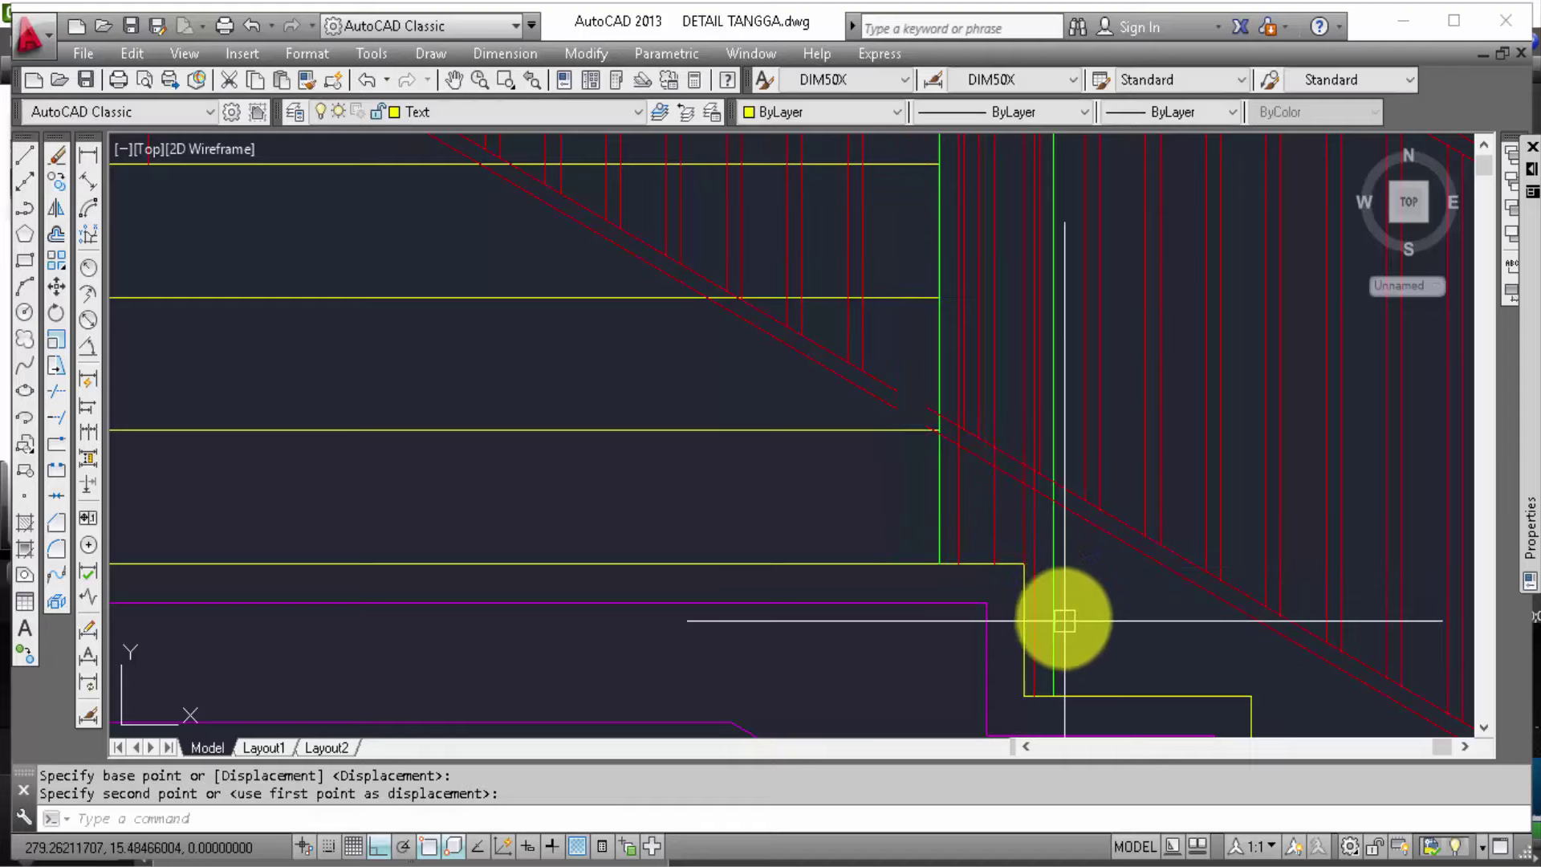
middle_click_drag(1061, 612, 1041, 634)
Step: Start a trim at the landing using all objects as cutting edges, then cancel it
type("tr")
key("Return")
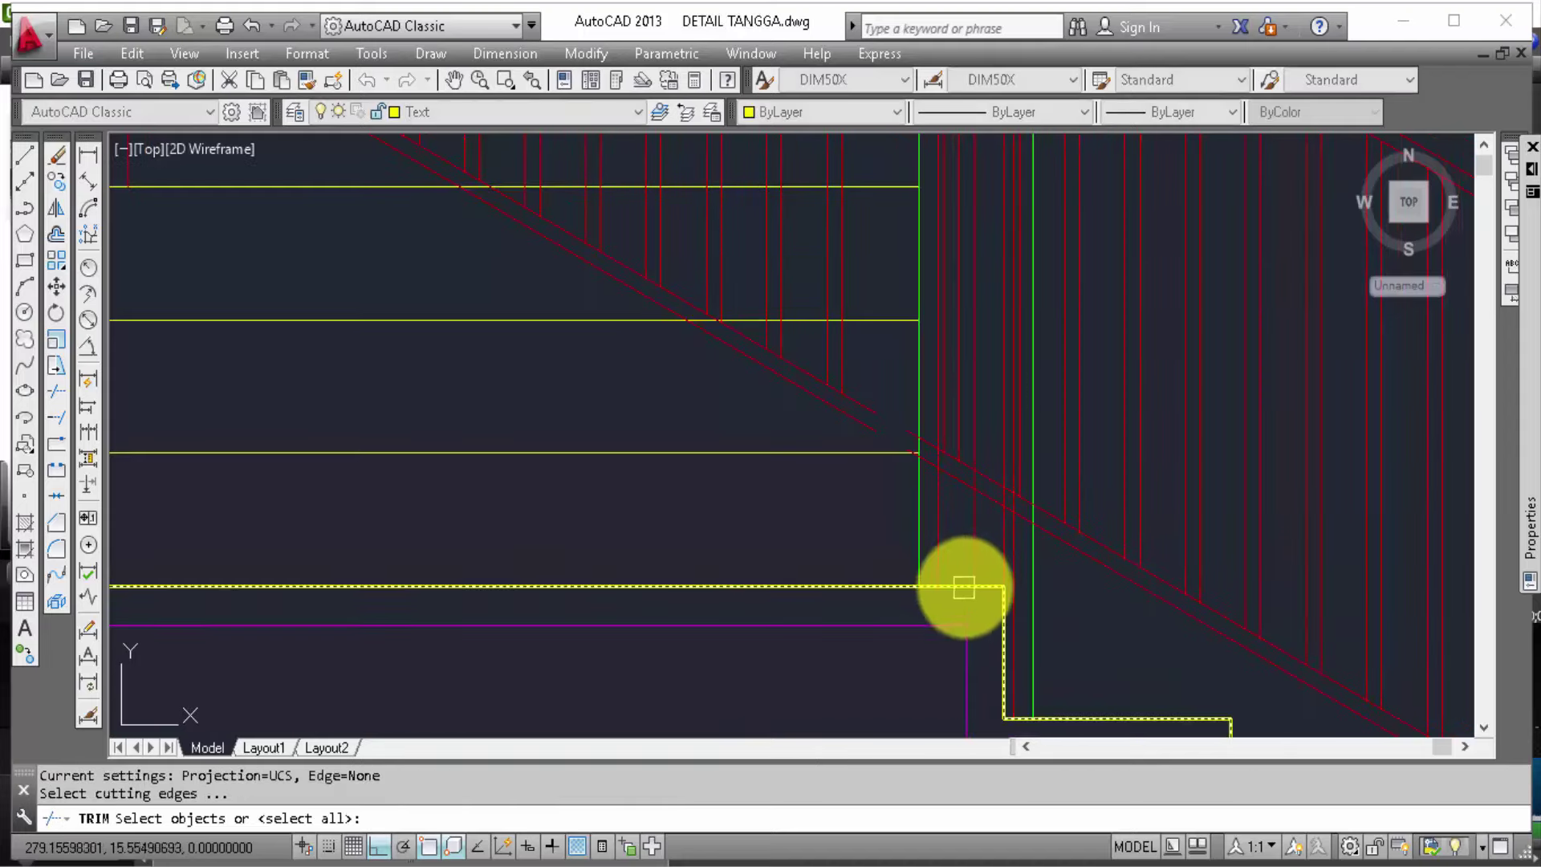
scroll(975, 582, "up", 2)
right_click(1014, 568)
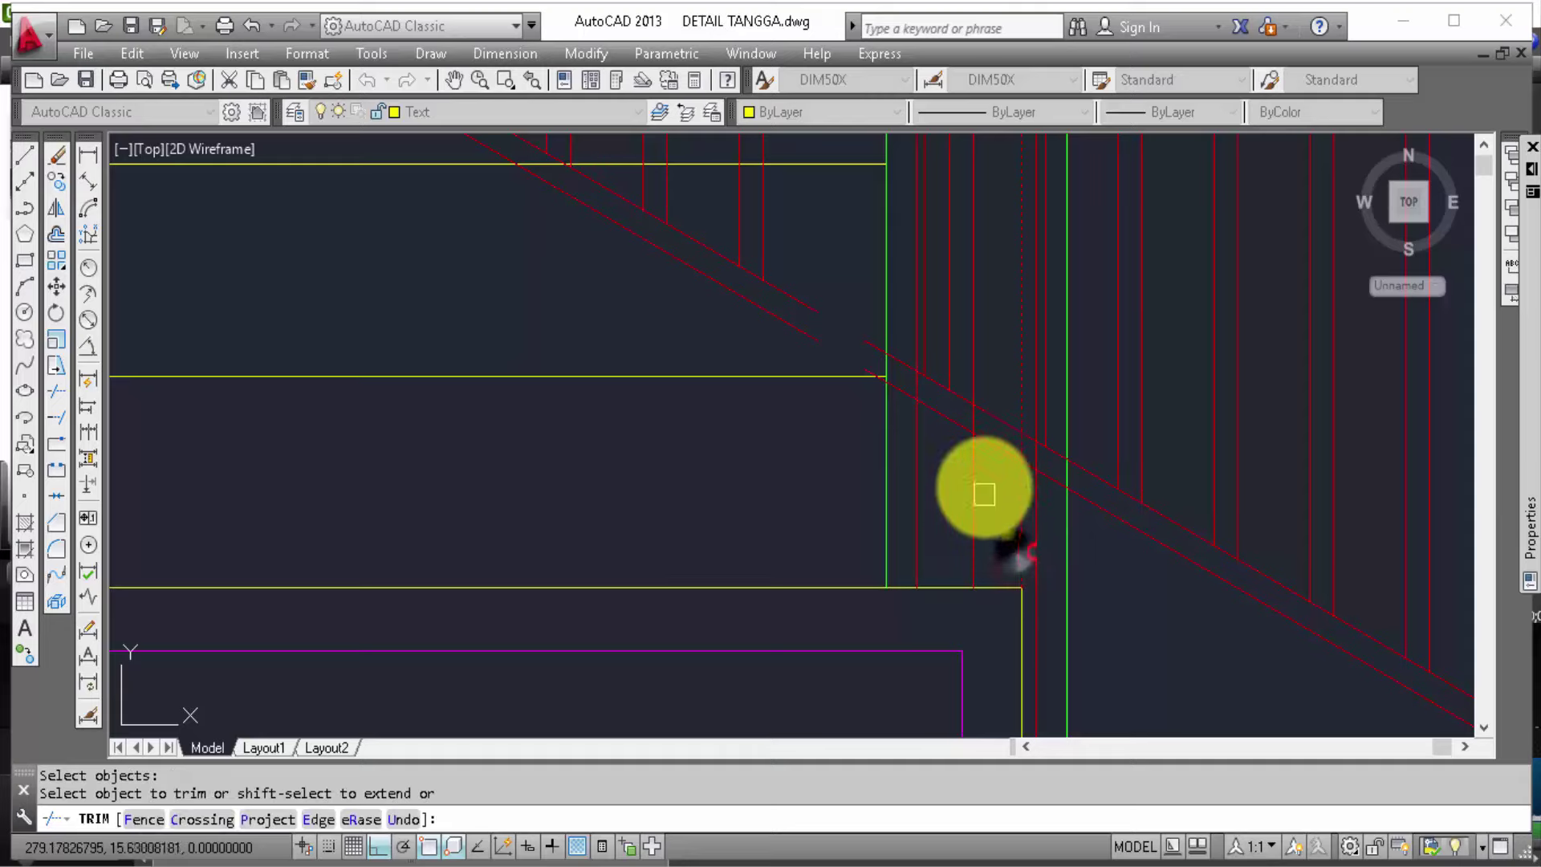
middle_click_drag(990, 420, 991, 488)
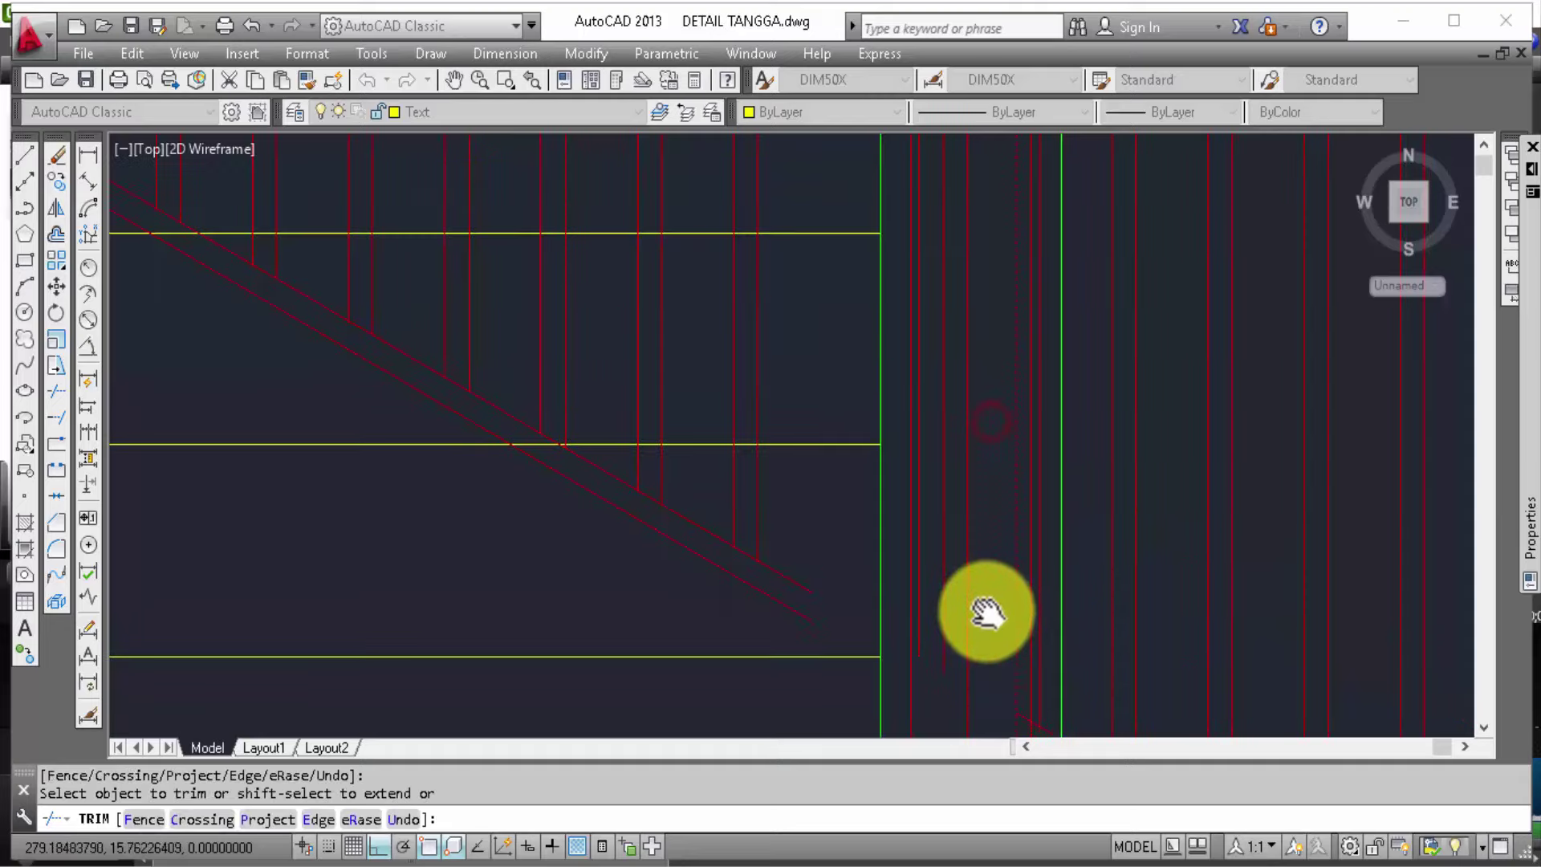
scroll(974, 510, "down", 2)
middle_click_drag(979, 300, 979, 371)
scroll(979, 370, "up", 2)
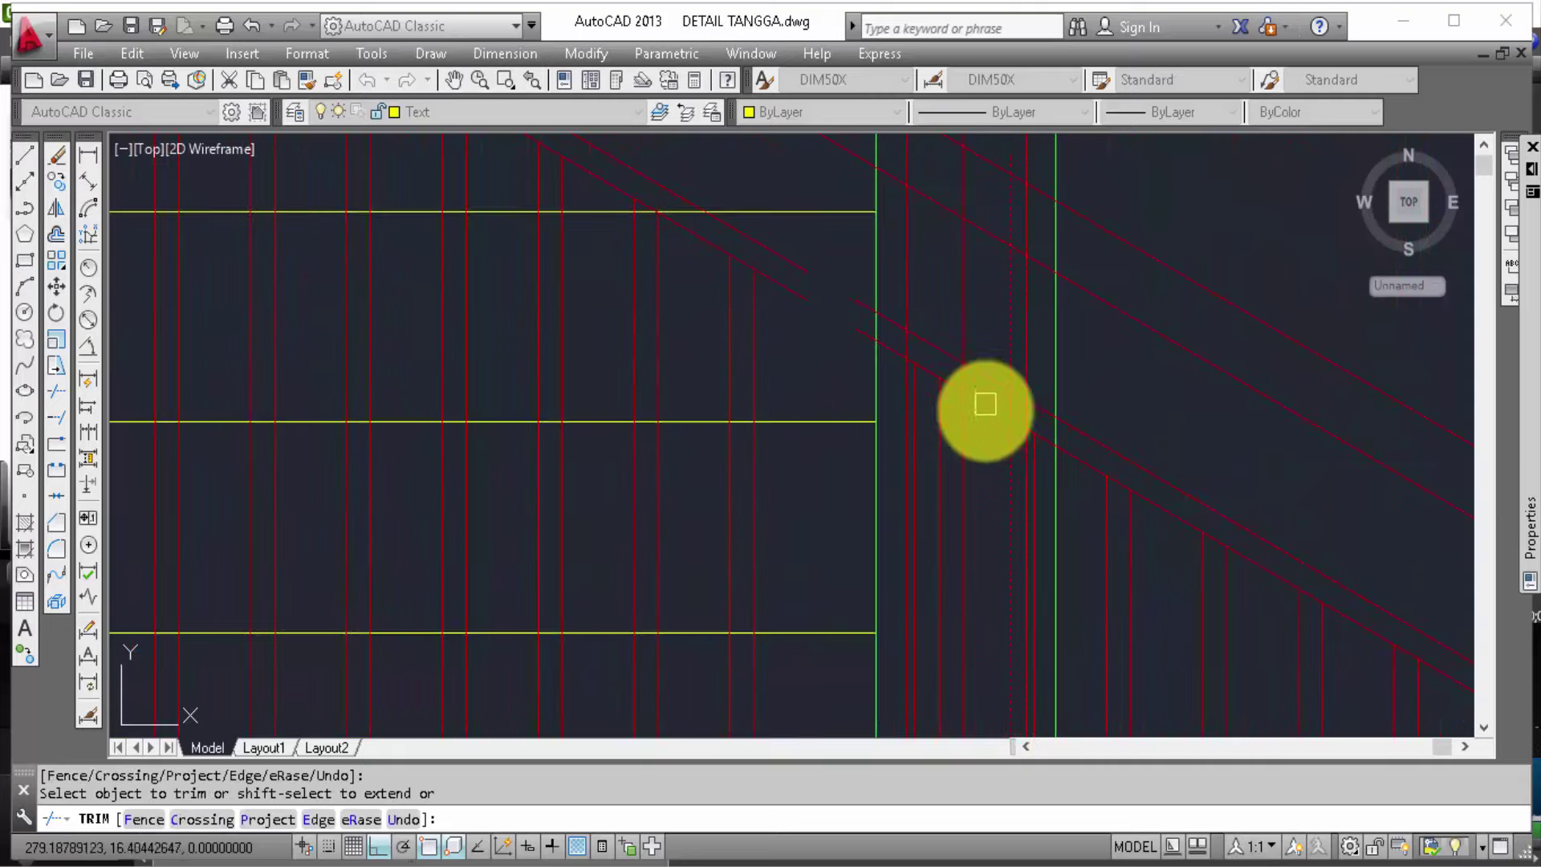
middle_click_drag(981, 492, 975, 458)
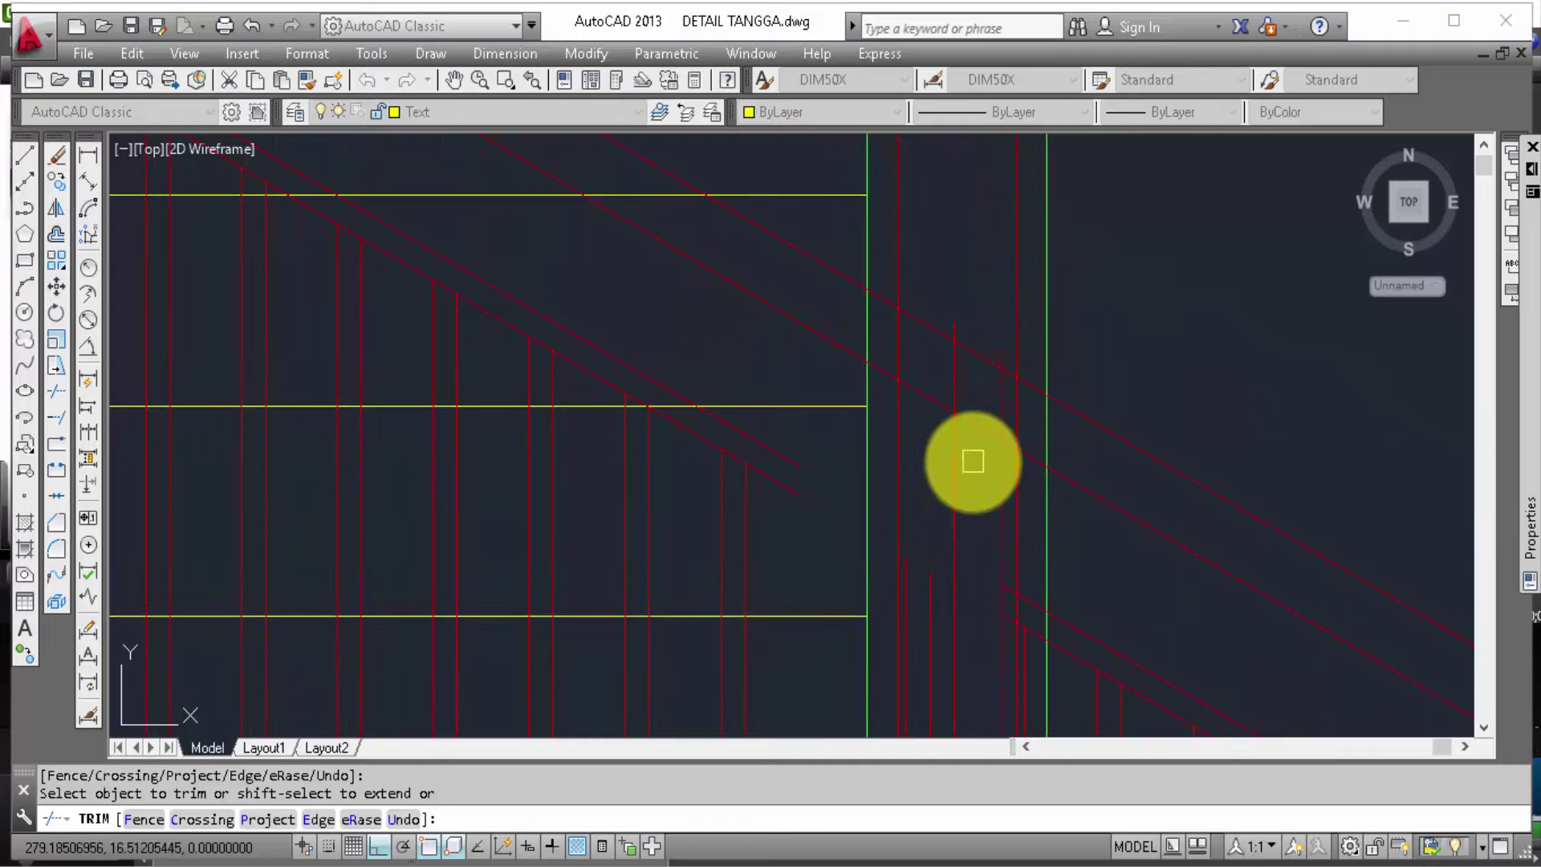
left_click(977, 351)
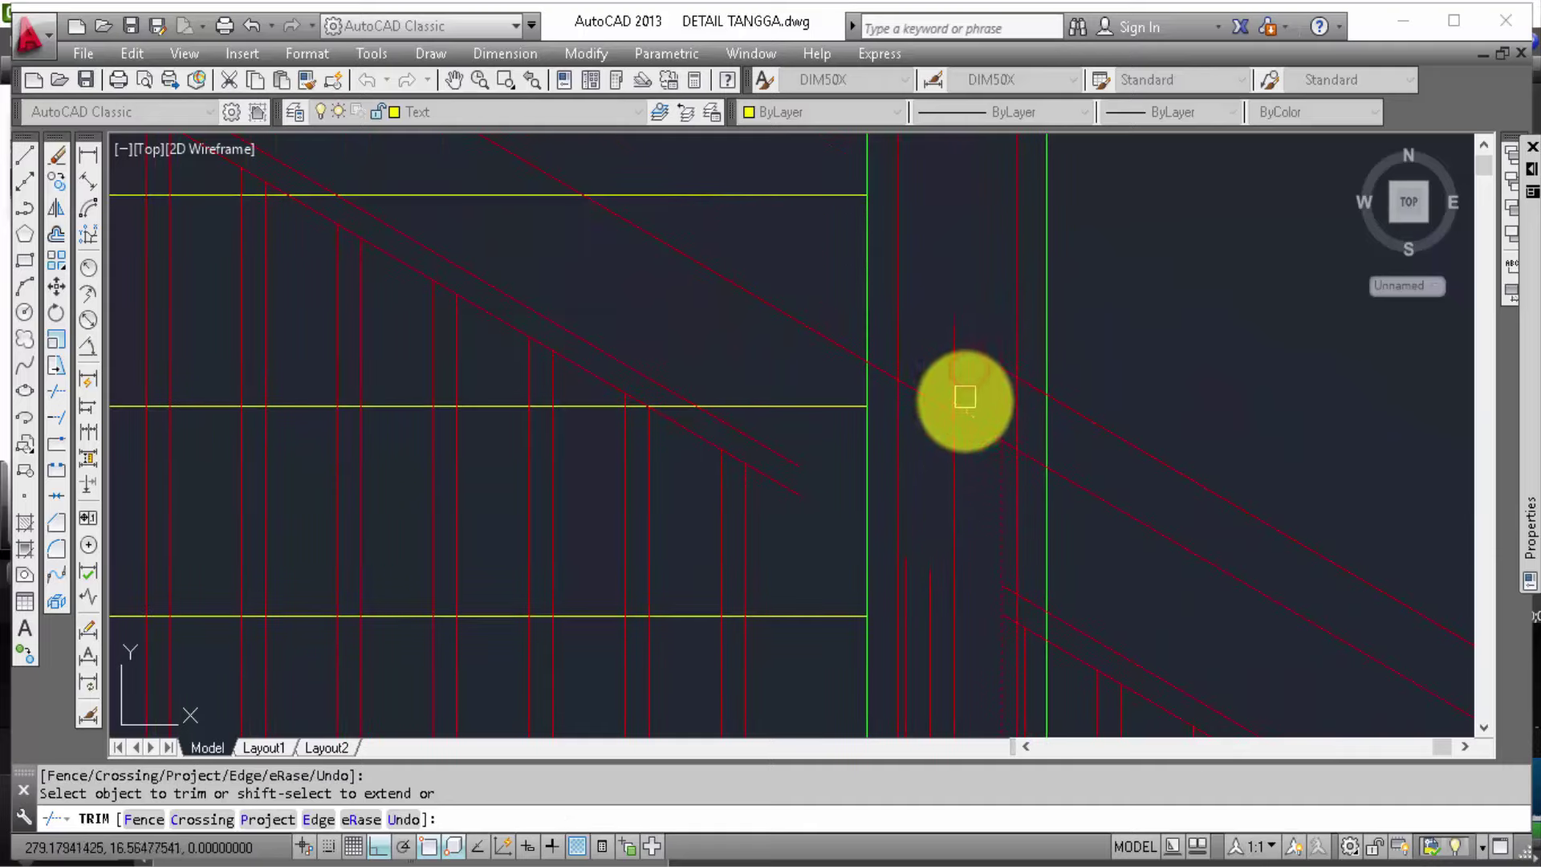
key("Escape")
Step: Erase a red vertical line and the 27 red railing lines on the left flight
middle_click_drag(907, 522, 954, 509)
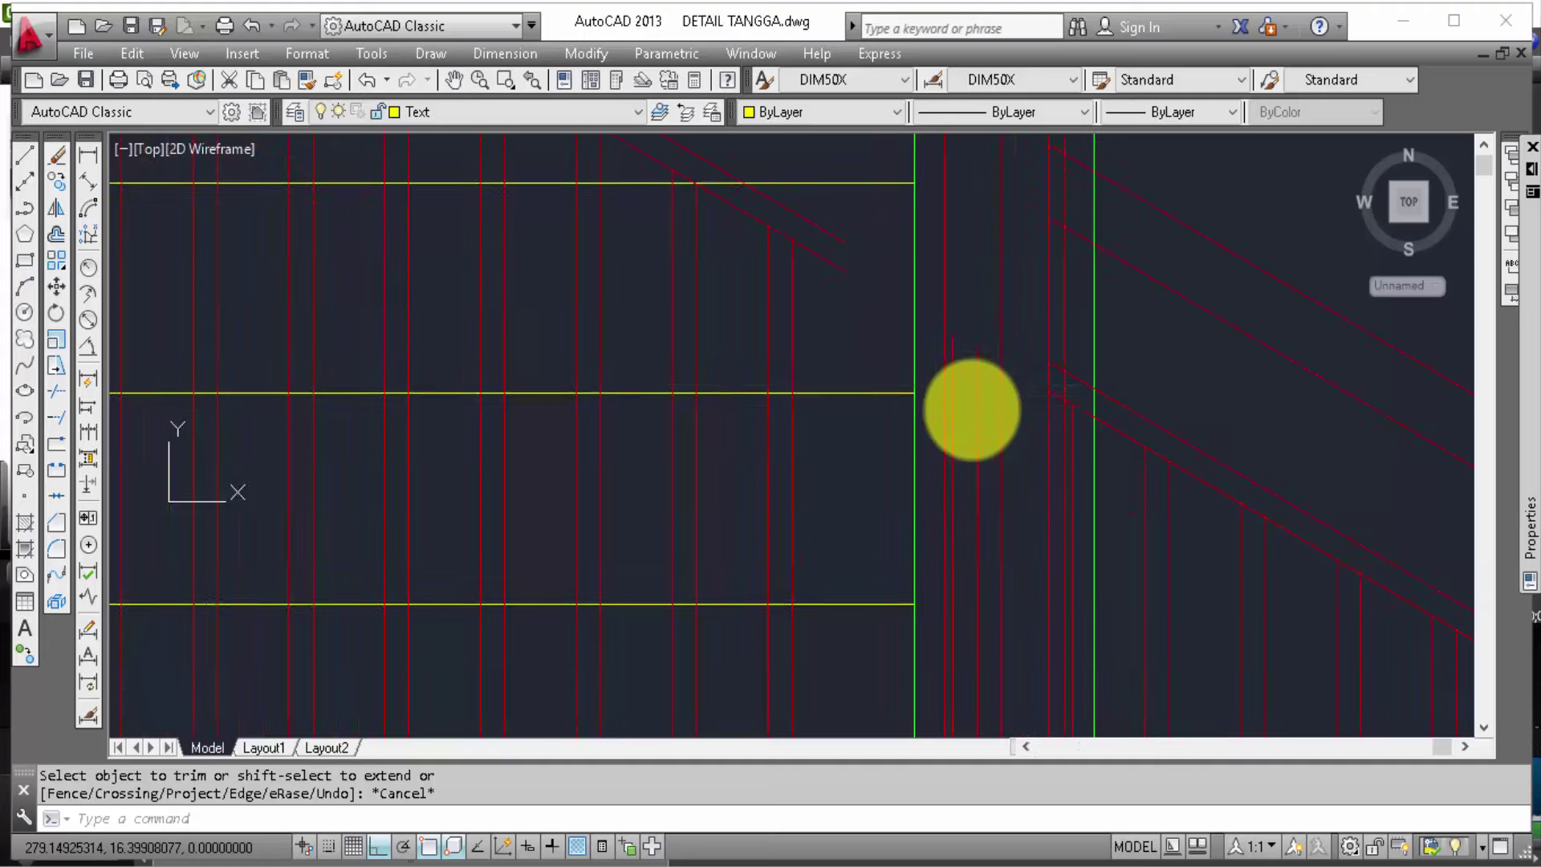
type("e")
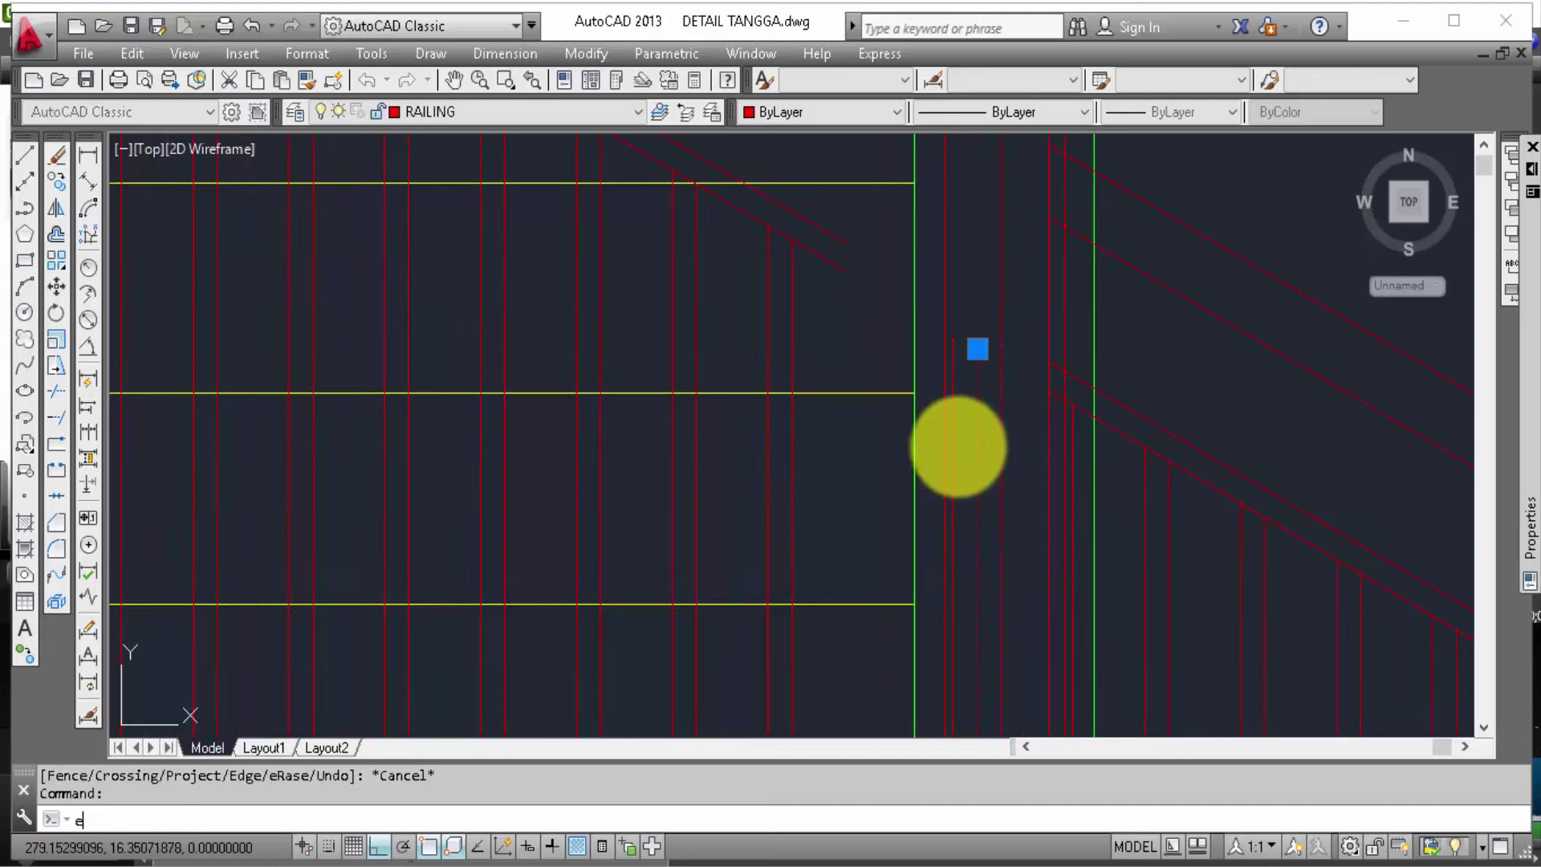
key("Return")
scroll(943, 444, "down", 2)
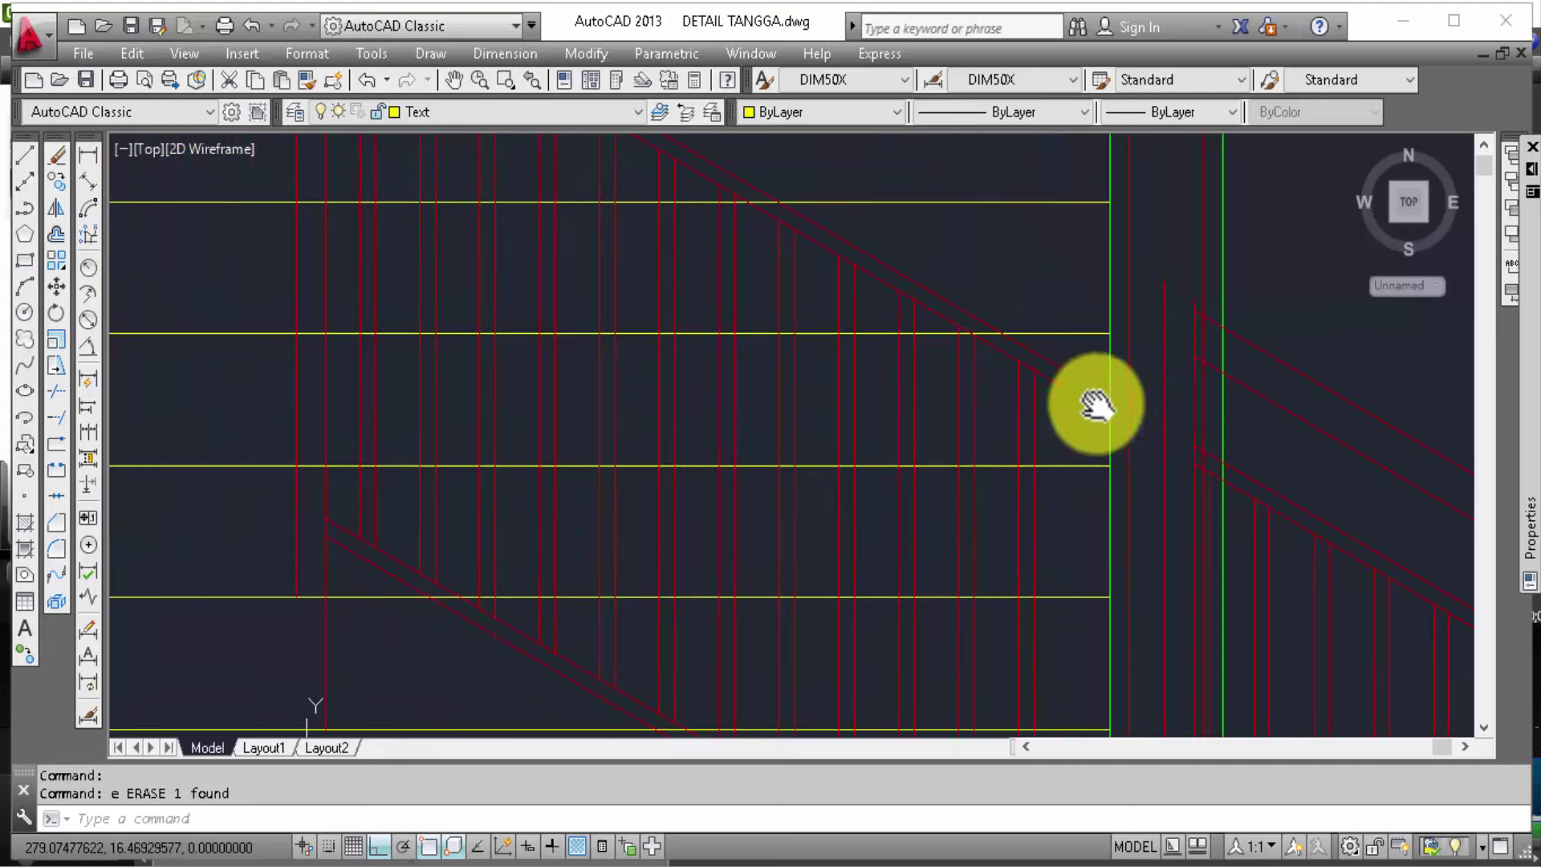
middle_click_drag(939, 377, 1092, 425)
left_click(1083, 534)
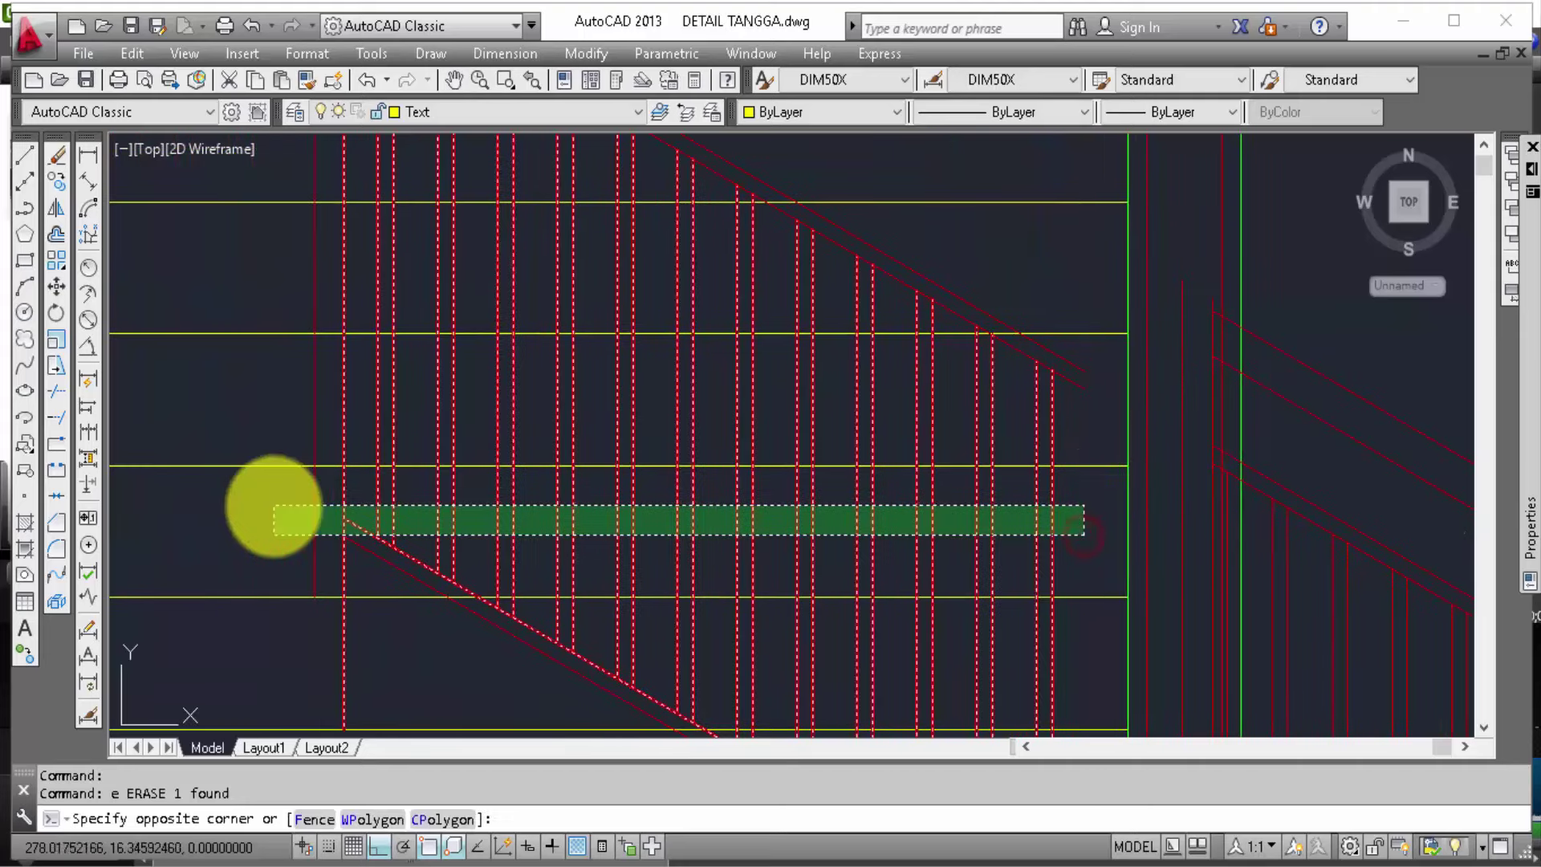
left_click(270, 509)
type("e")
key("Return")
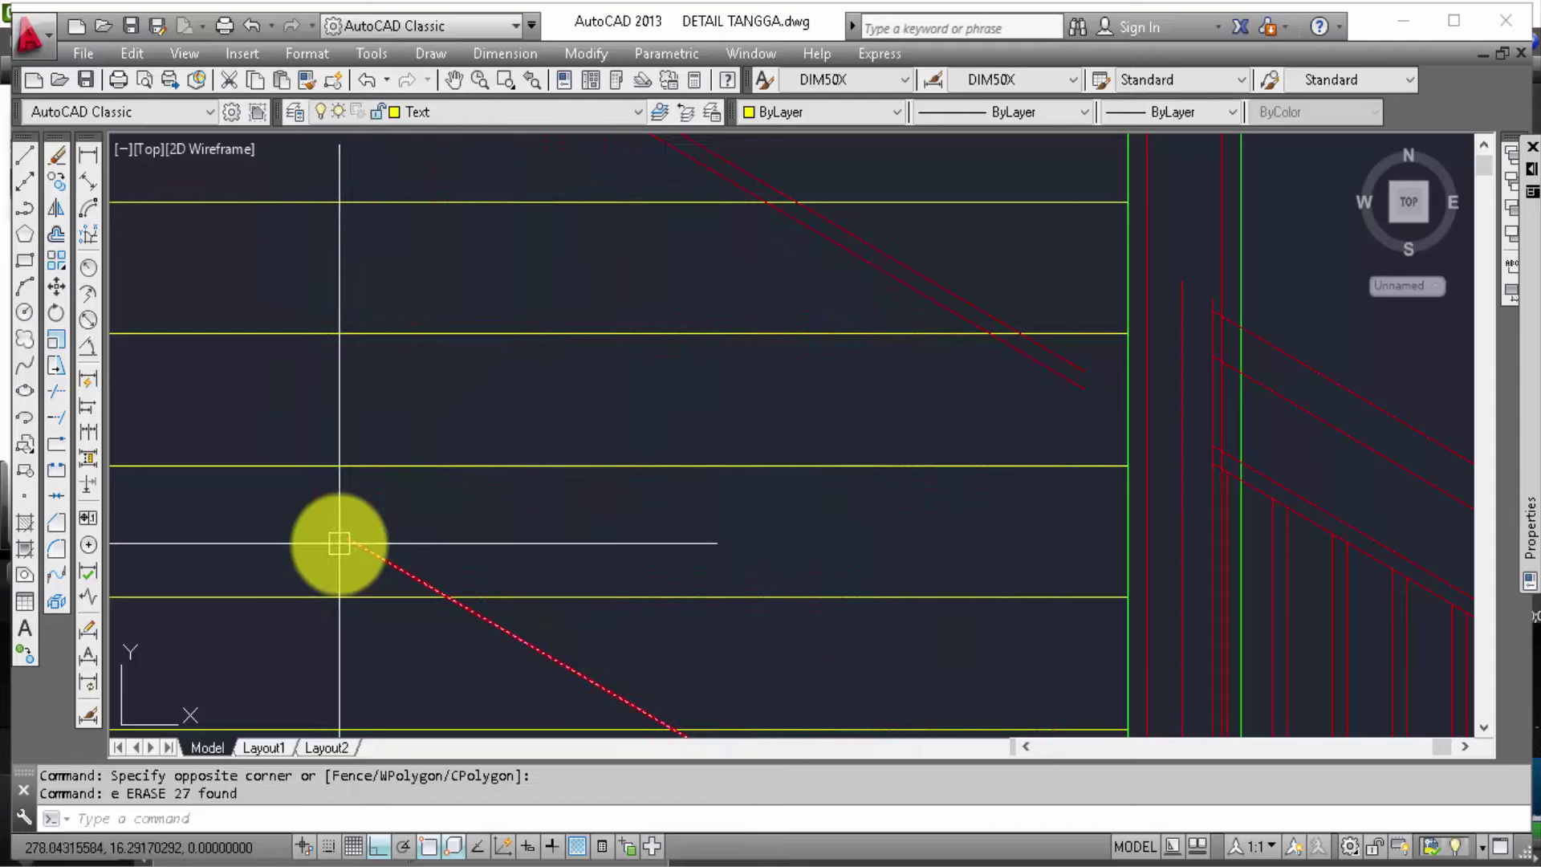
Step: Erase the leftover red diagonal and two small red railing fragments
left_click(343, 536)
type("e")
key("Return")
scroll(716, 344, "down", 3)
scroll(700, 310, "down", 2)
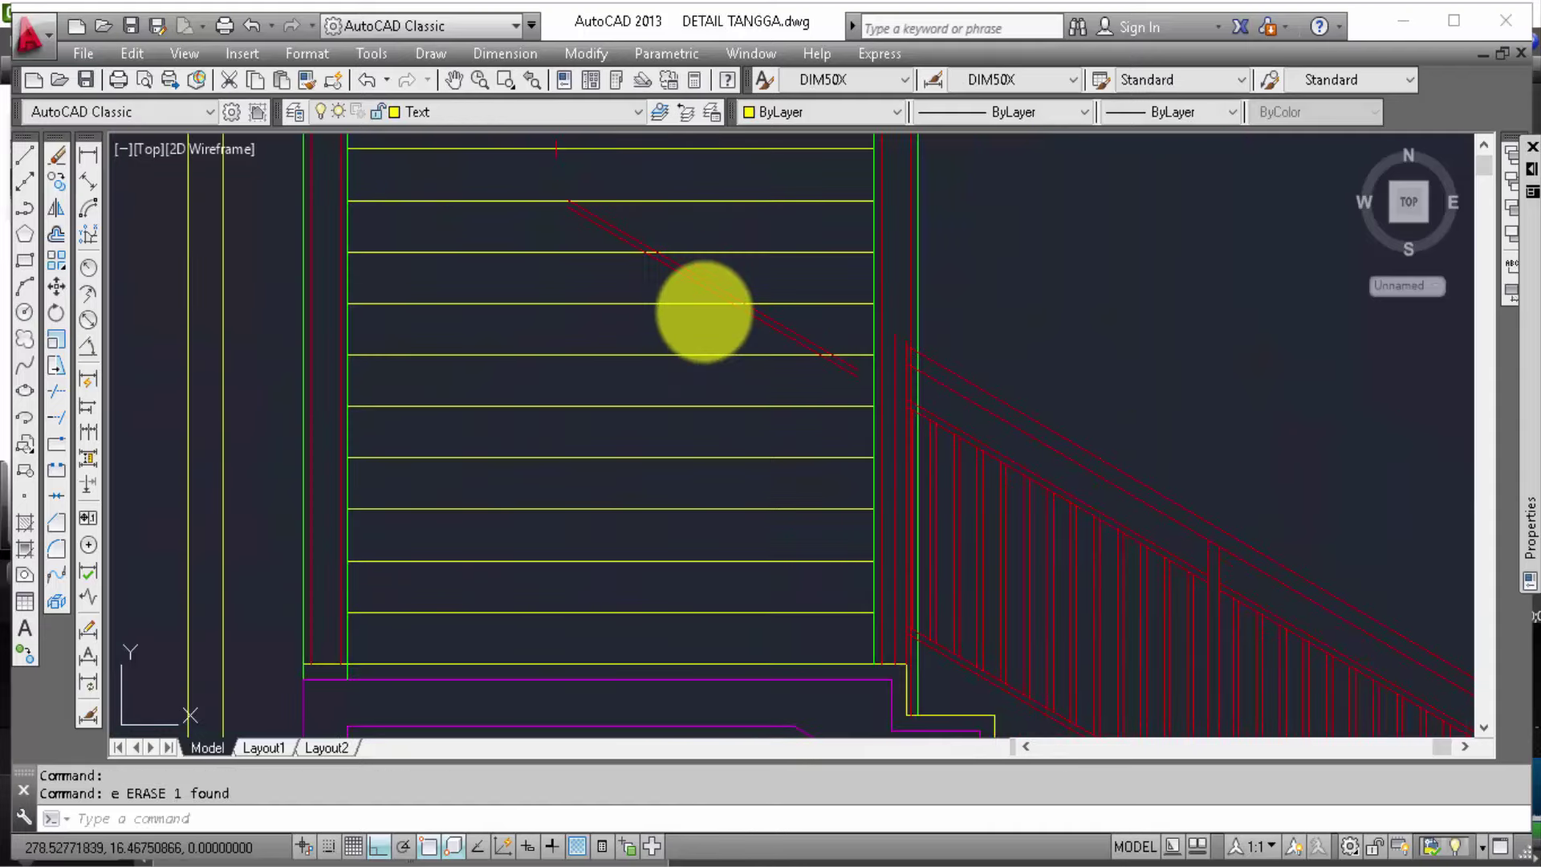
scroll(661, 402, "up", 1)
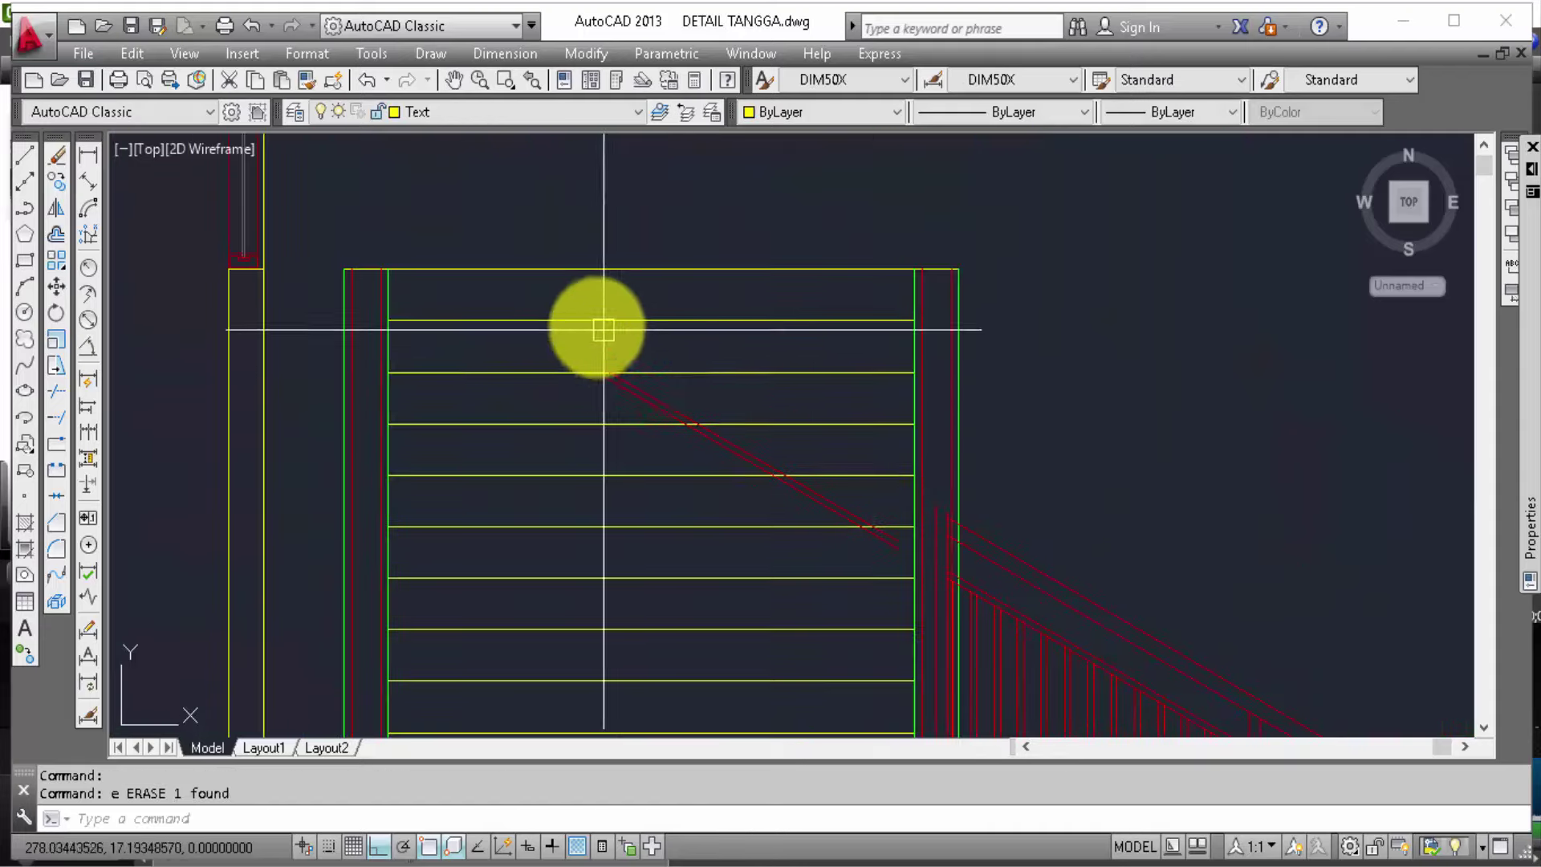
scroll(602, 326, "up", 1)
scroll(596, 326, "up", 2)
left_click(574, 320)
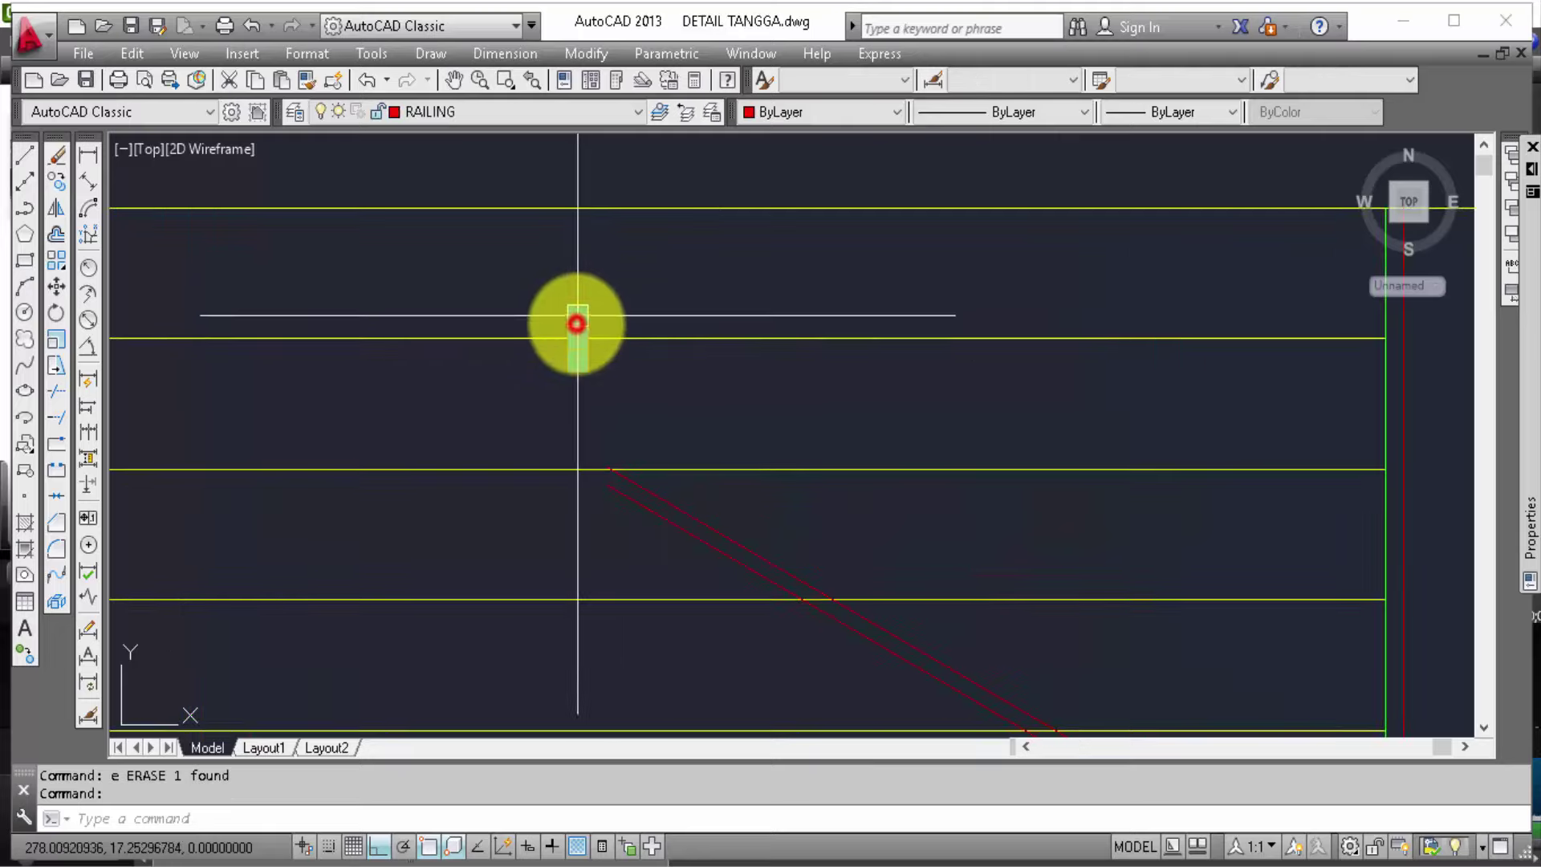
type("e ERASE 1 found")
left_click(652, 524)
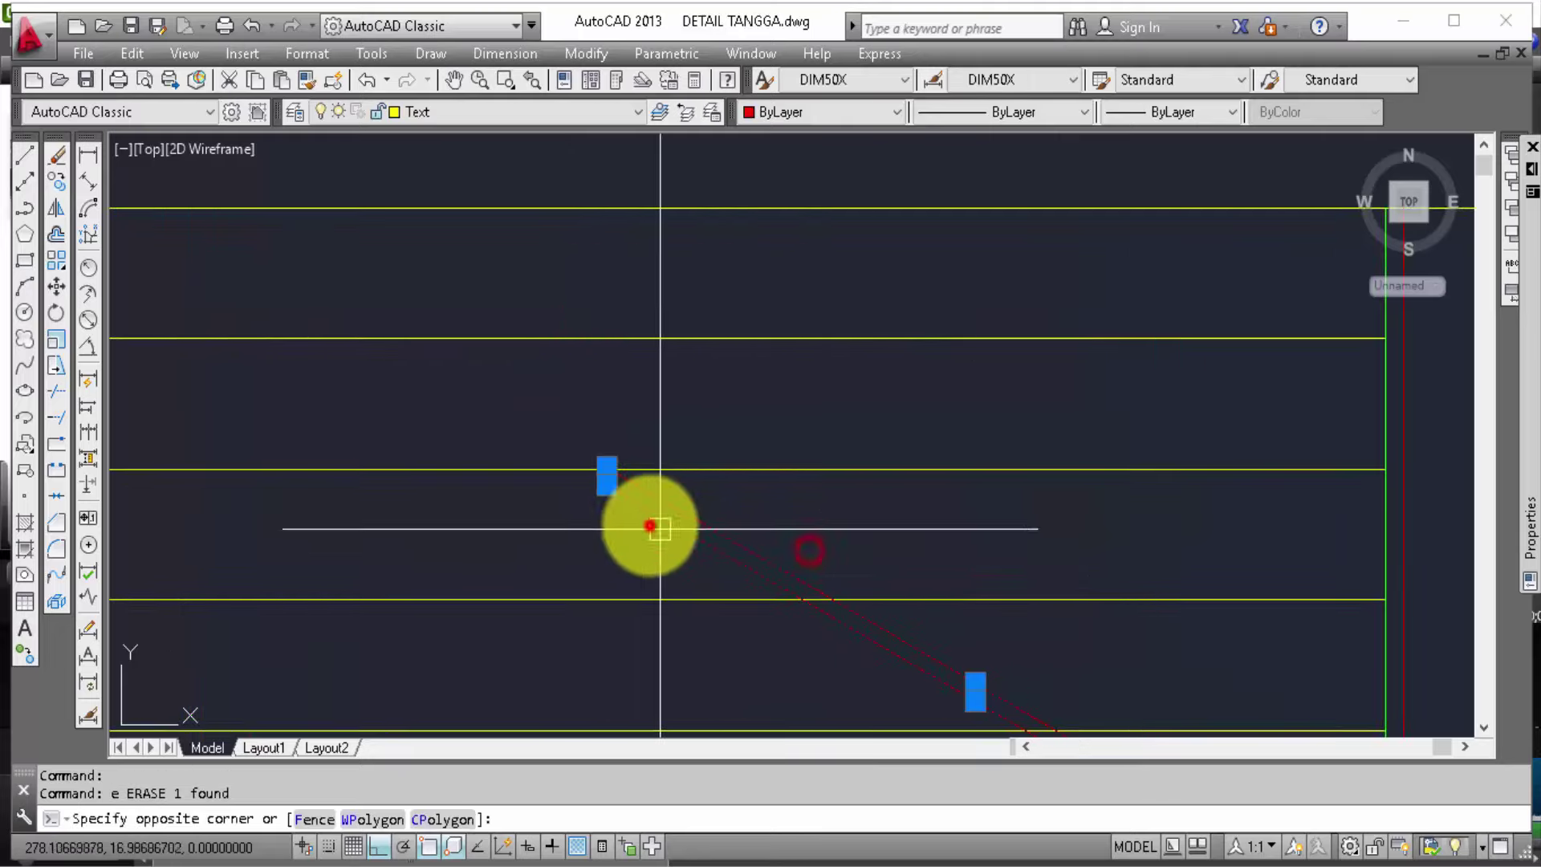
key("Return")
scroll(781, 502, "down", 3)
scroll(860, 616, "down", 2)
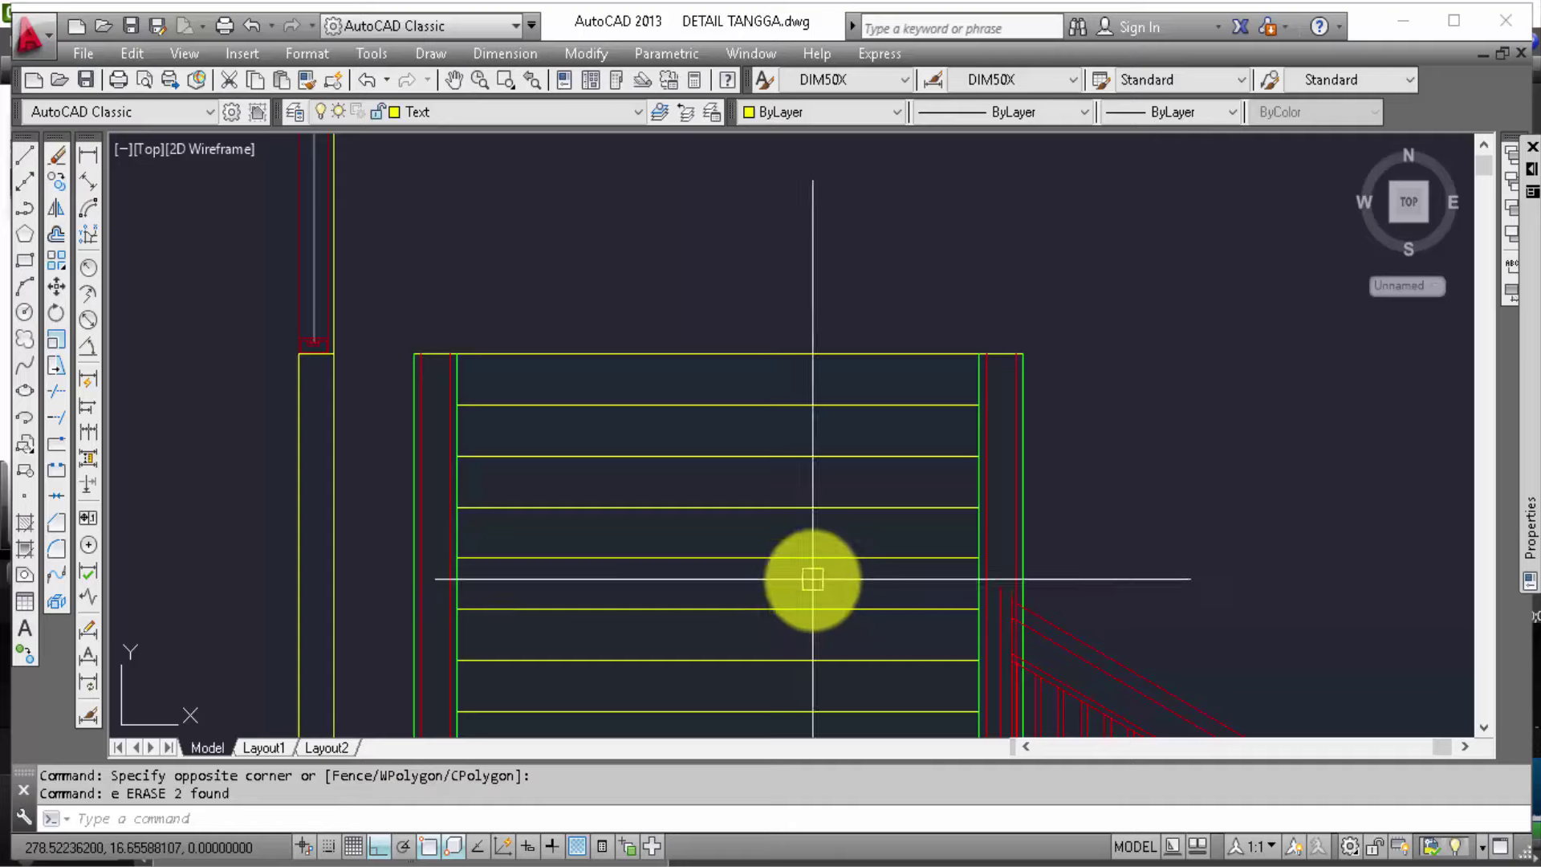
Step: Fillet the upper diagonal rail with two vertical posts into sharp corners
middle_click_drag(727, 317, 682, 180)
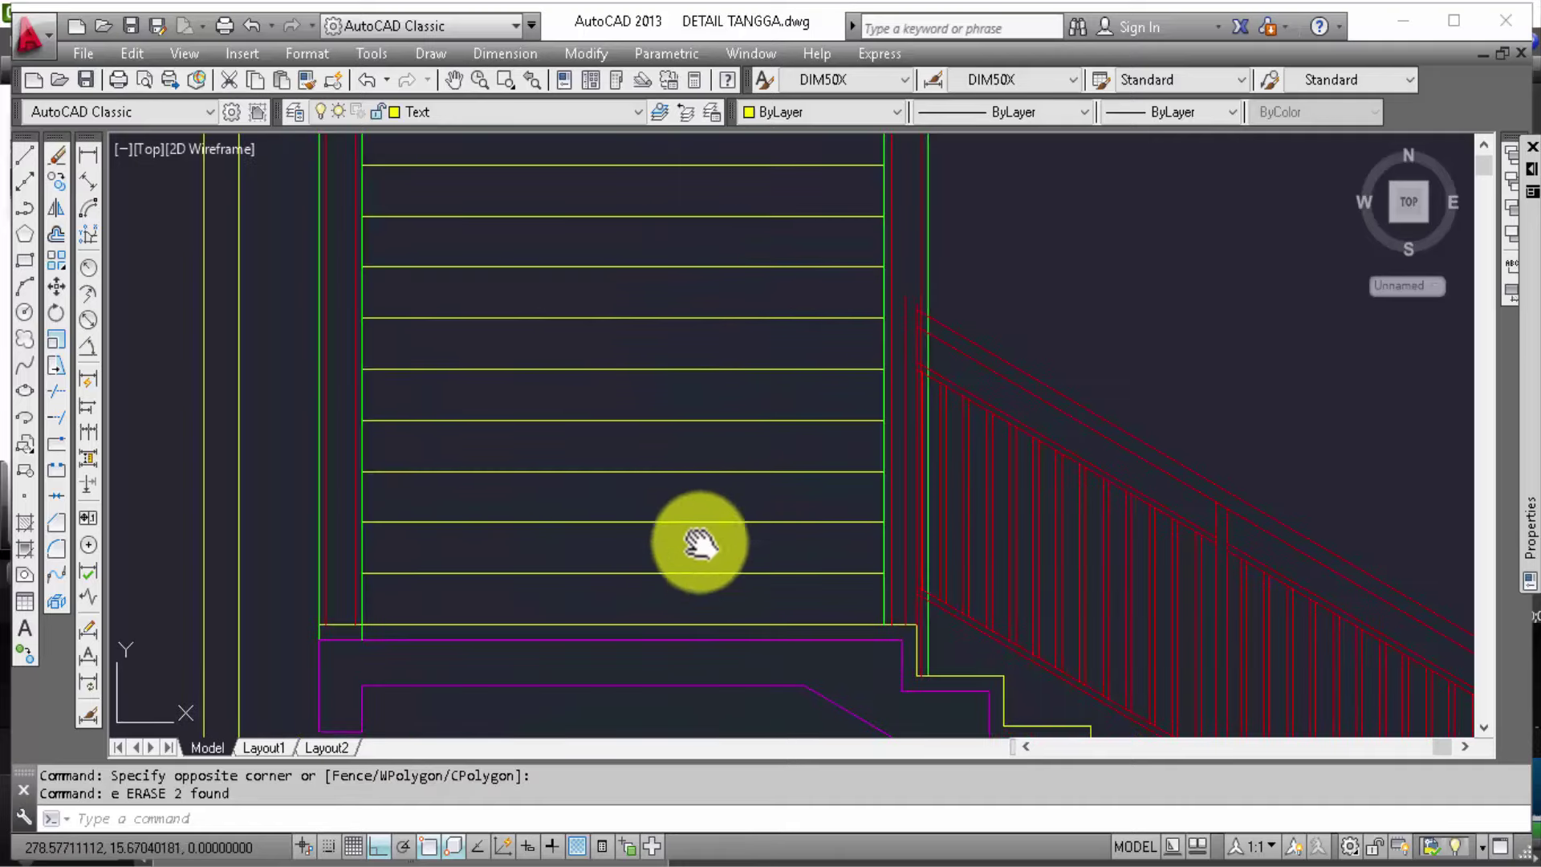
middle_click_drag(773, 593, 677, 498)
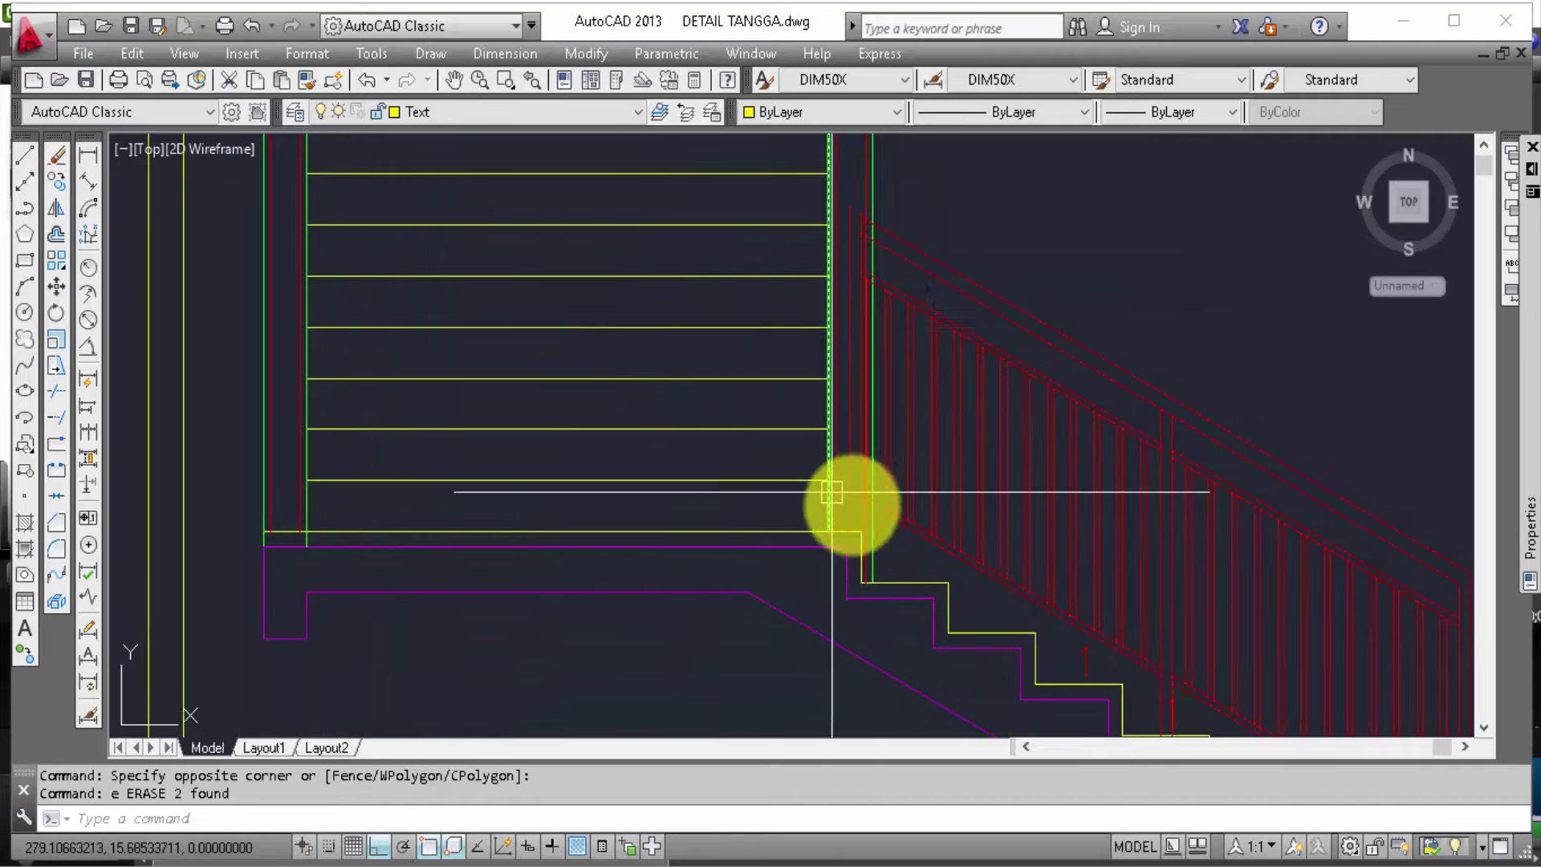
scroll(851, 504, "up", 2)
scroll(962, 596, "up", 2)
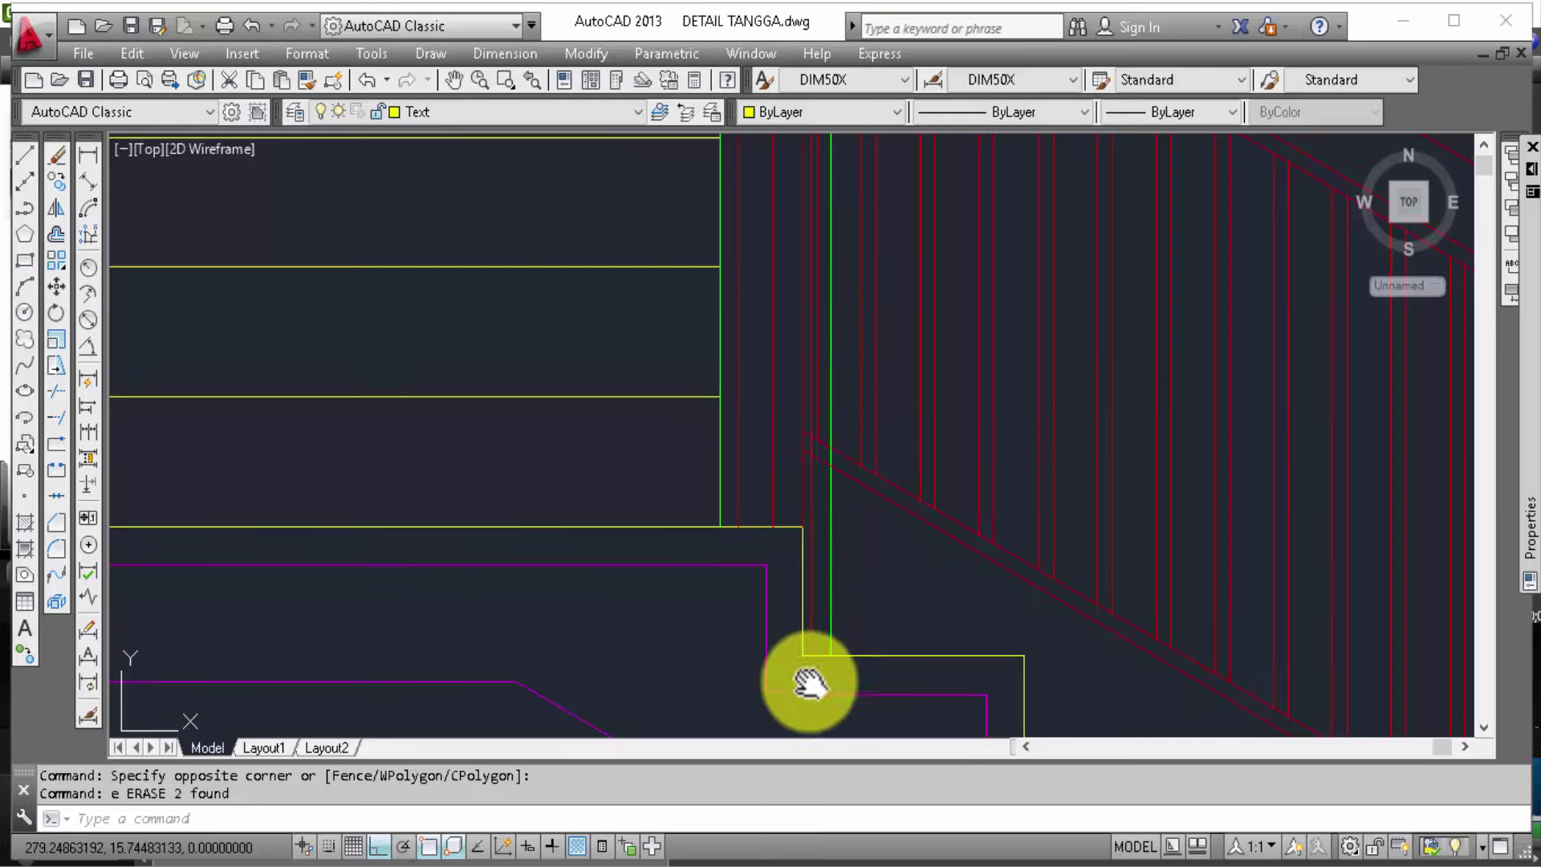
mouse_move(798, 688)
middle_mouse_down()
mouse_move(873, 311)
mouse_move(848, 502)
middle_mouse_up()
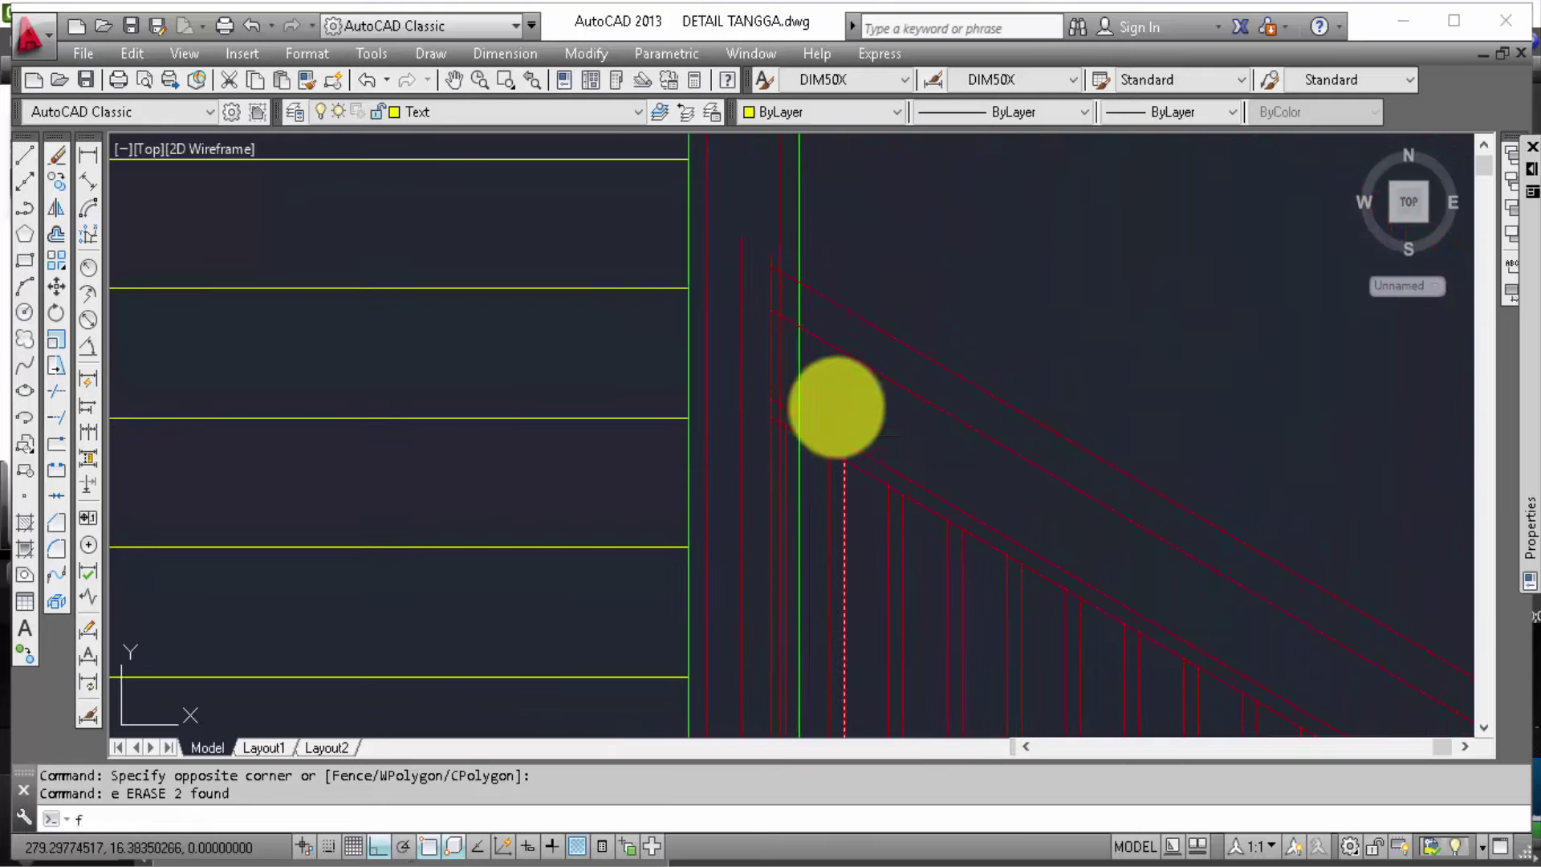
type("f")
key("Return")
left_click(828, 296)
left_click(734, 306)
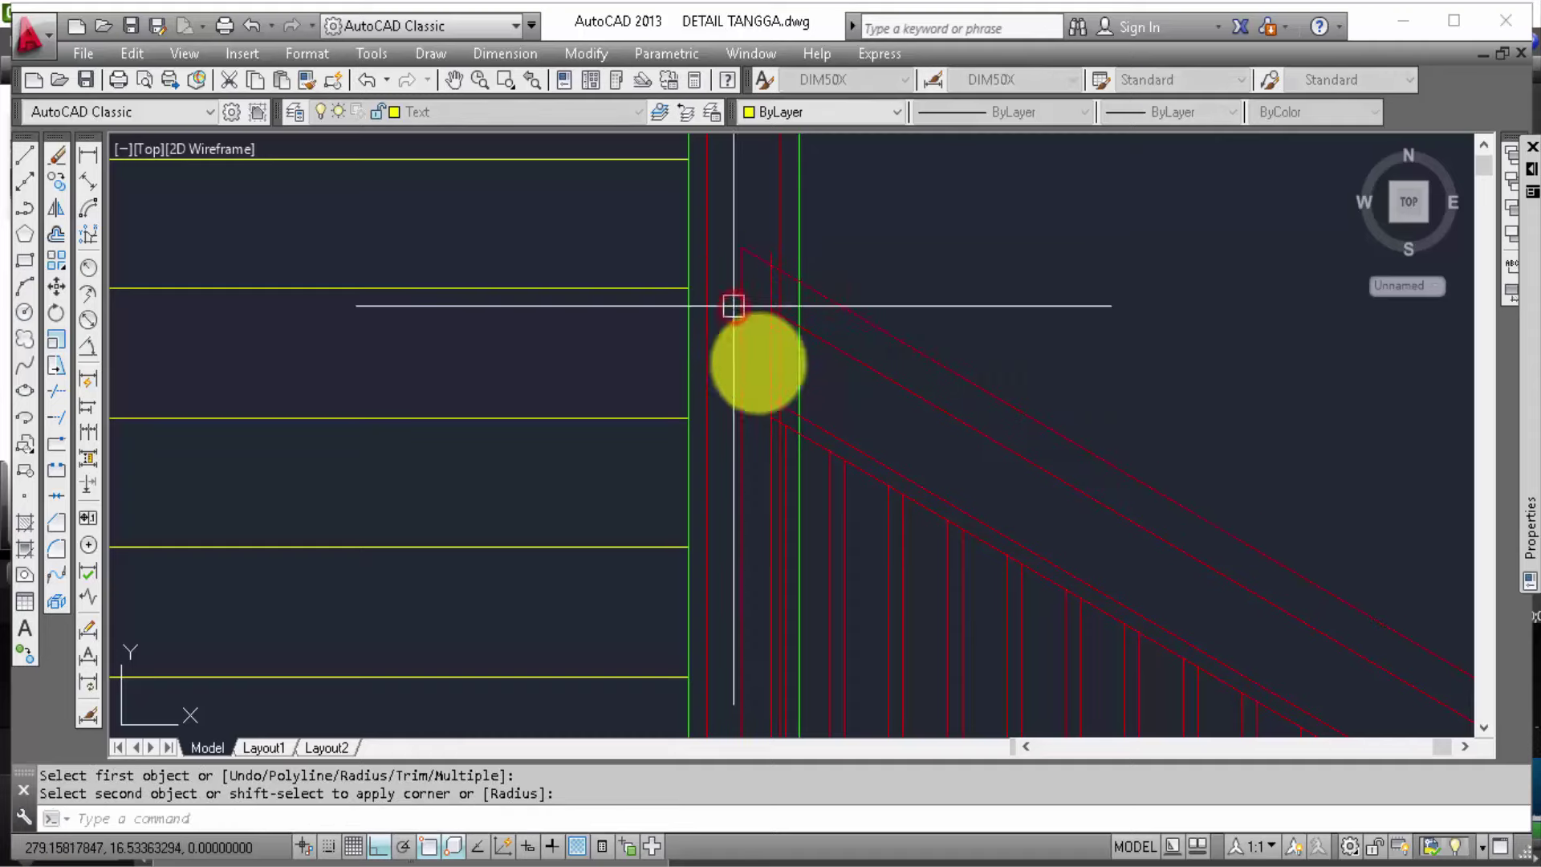
key("Escape")
key("Return")
left_click(774, 348)
type("b")
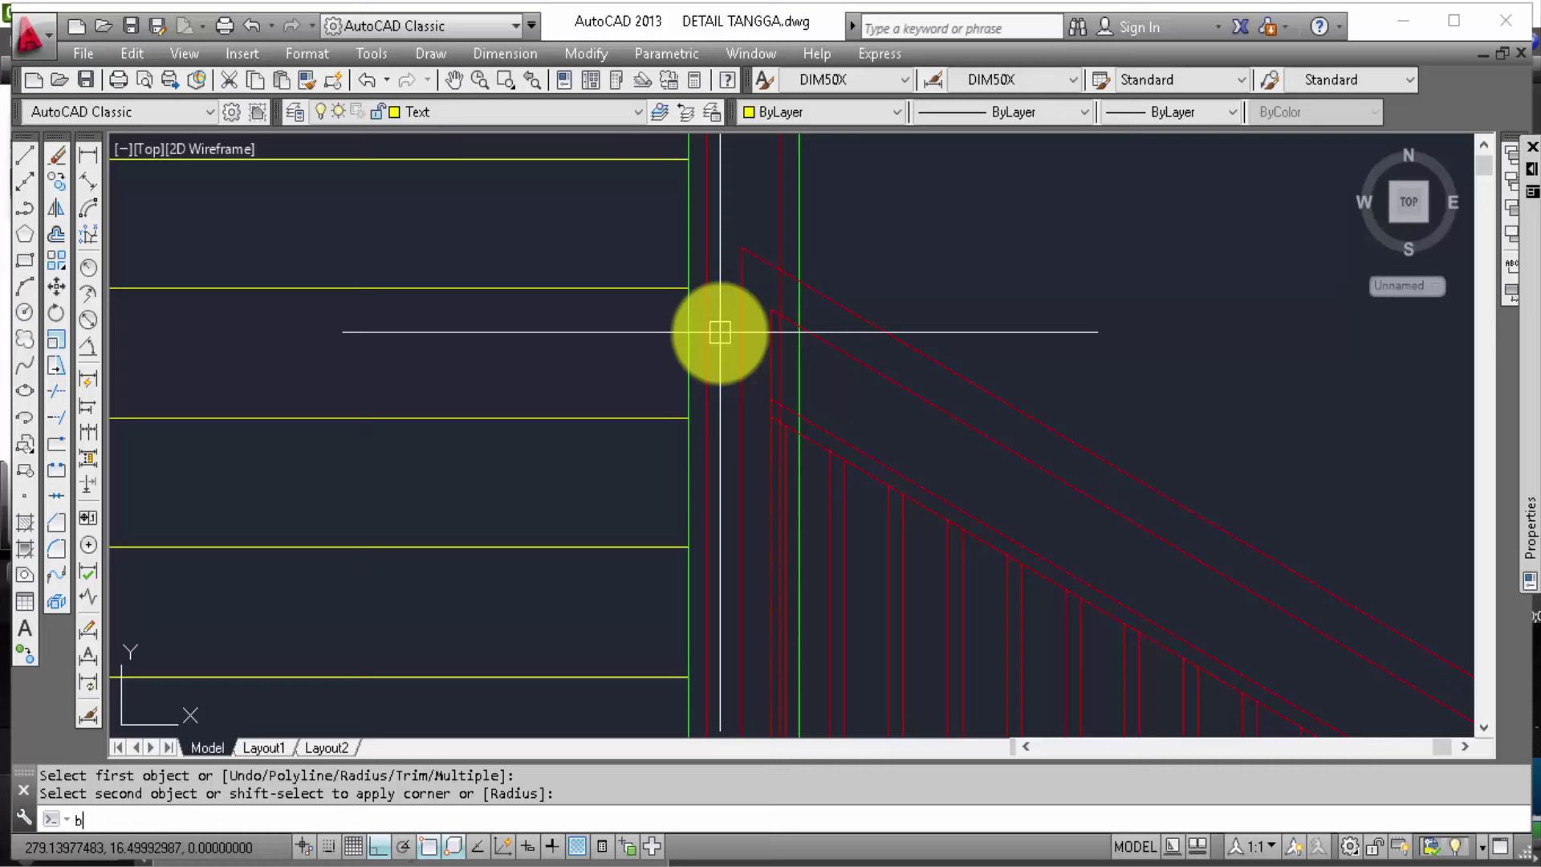
key("Return")
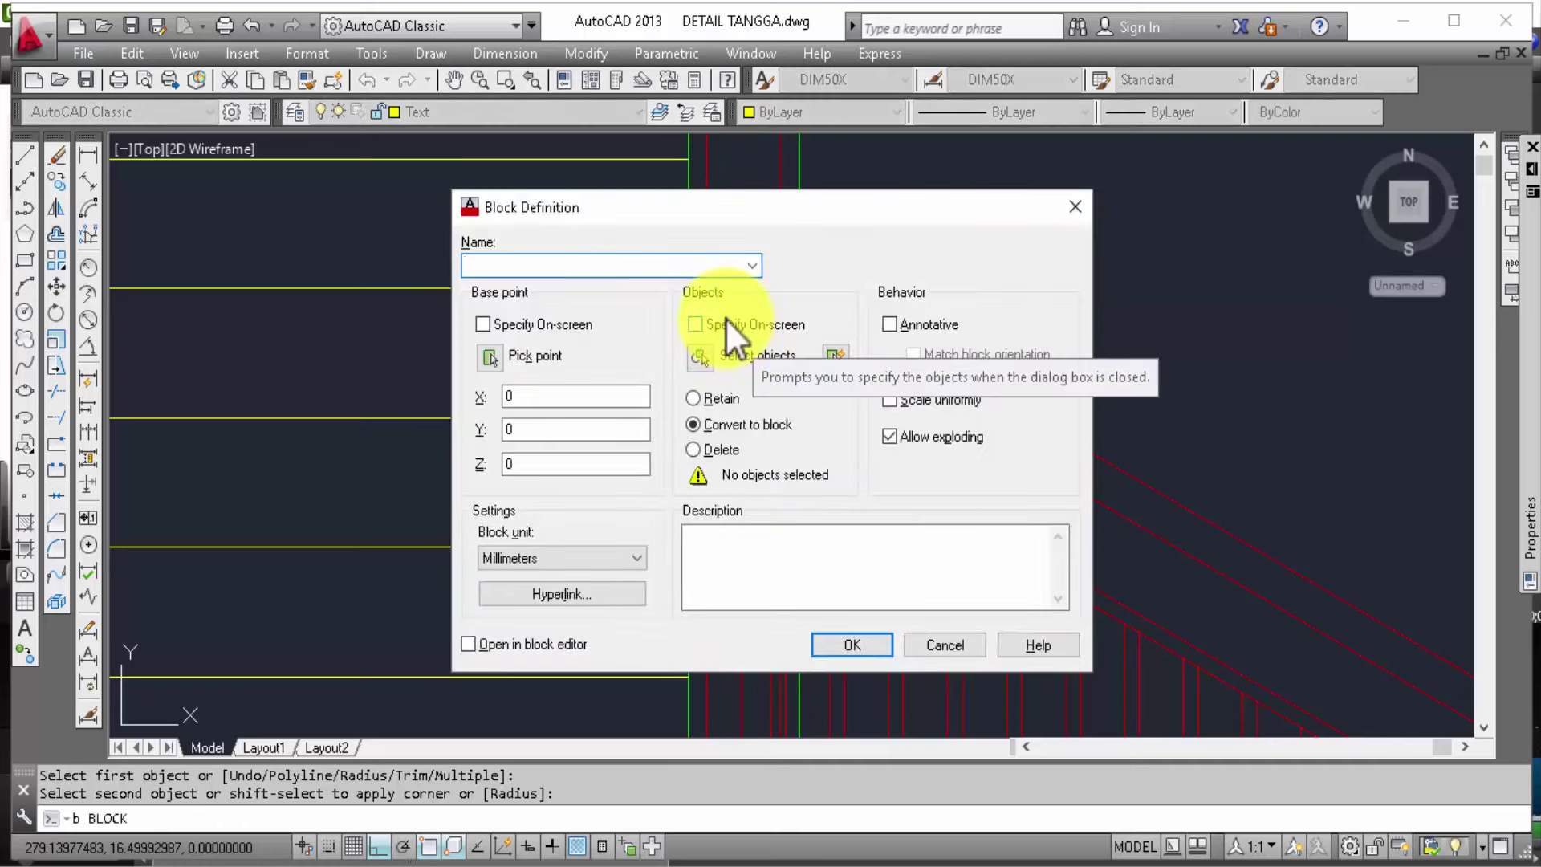
type("raill")
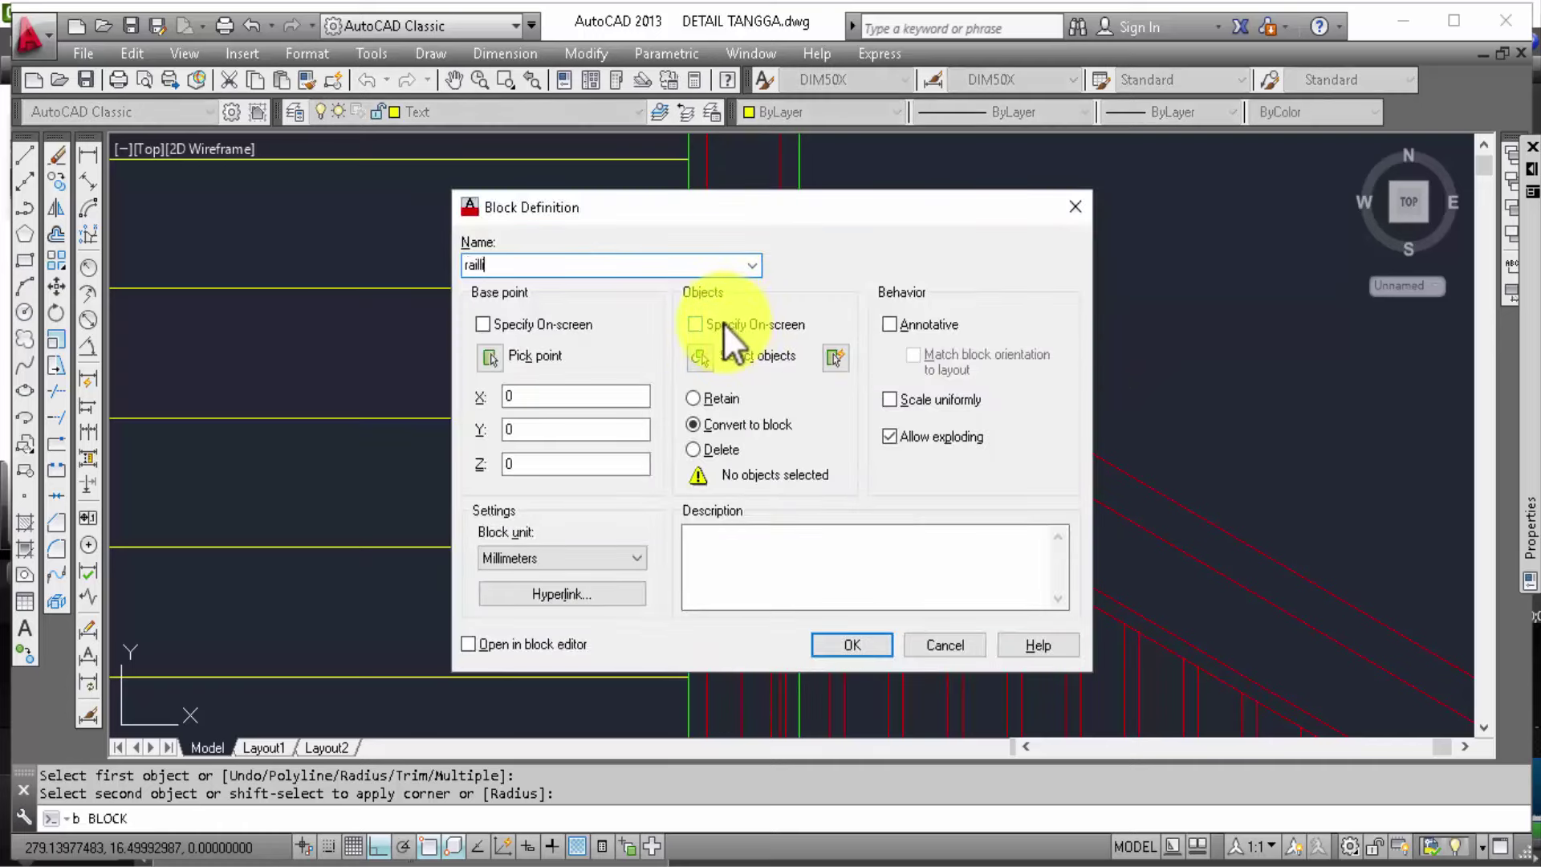
type("ngg")
left_click(708, 347)
scroll(826, 354, "up", 2)
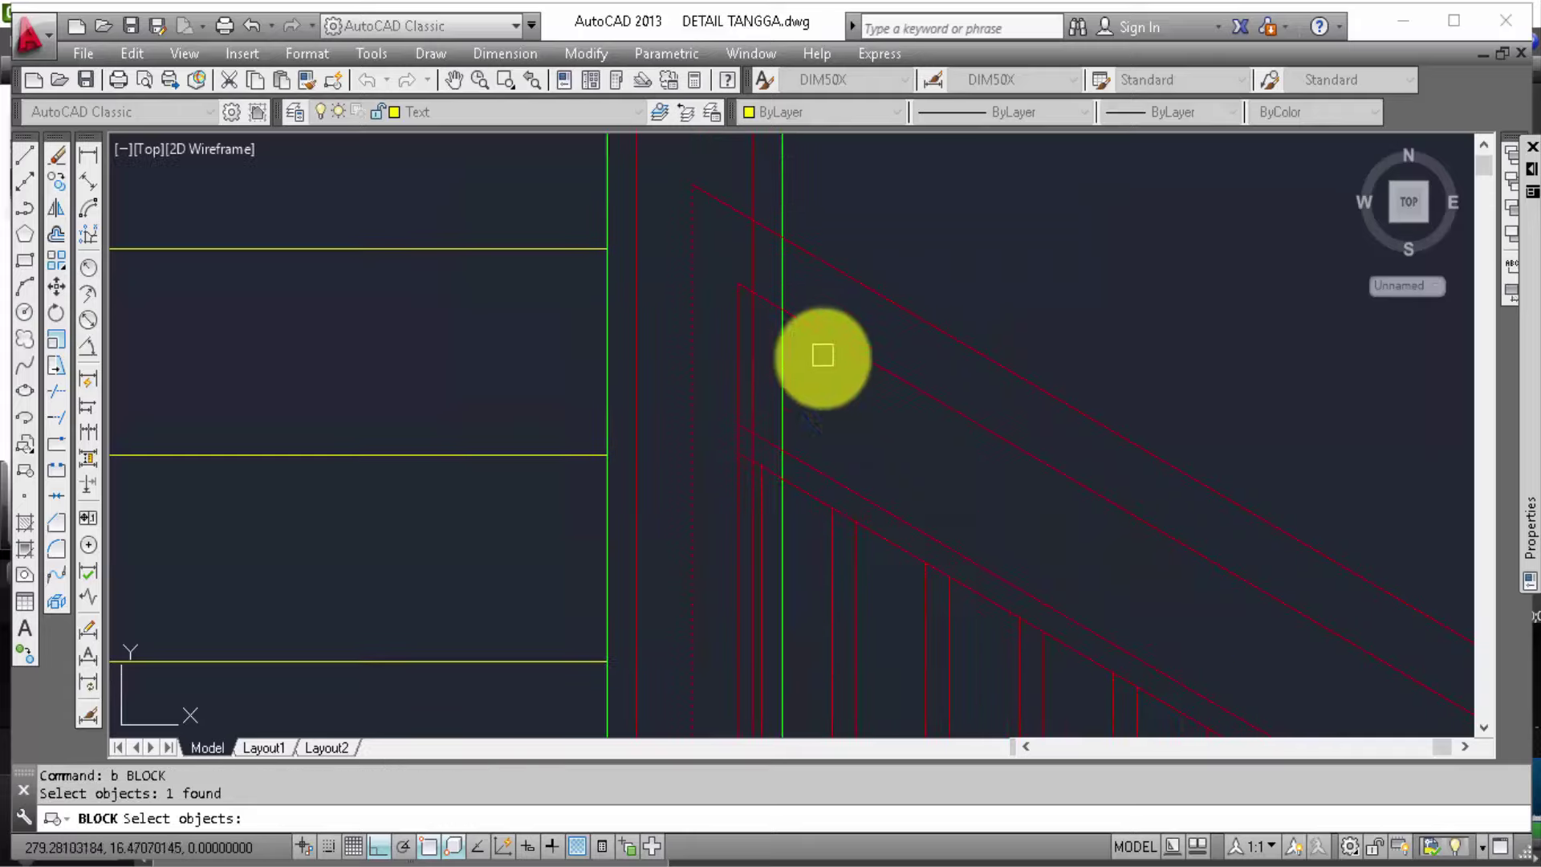
left_click(898, 402)
left_click(850, 258)
scroll(712, 495, "up", 4)
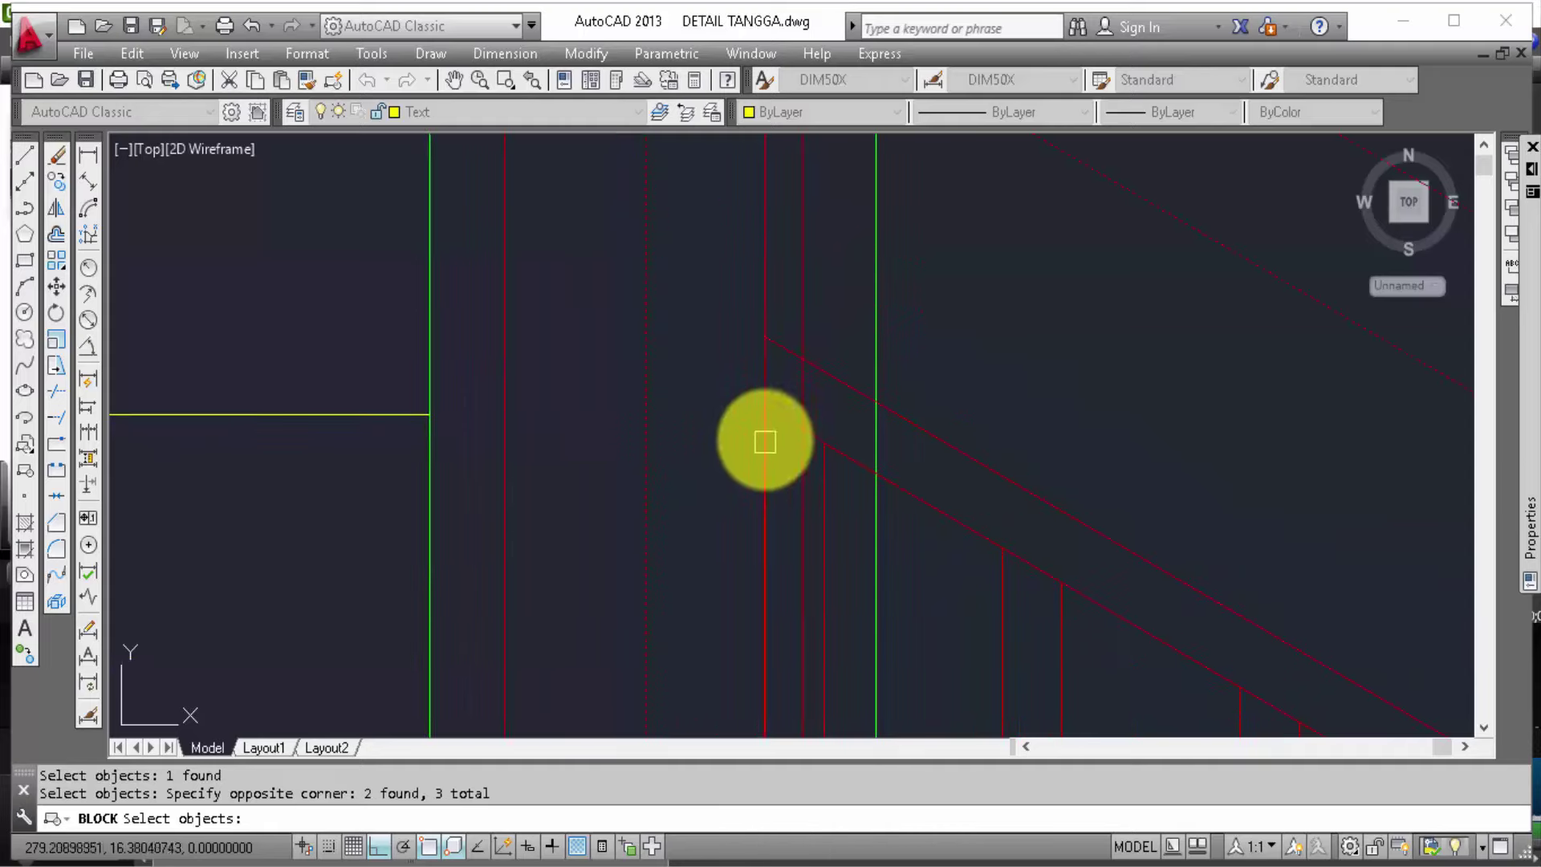
scroll(761, 436, "up", 6)
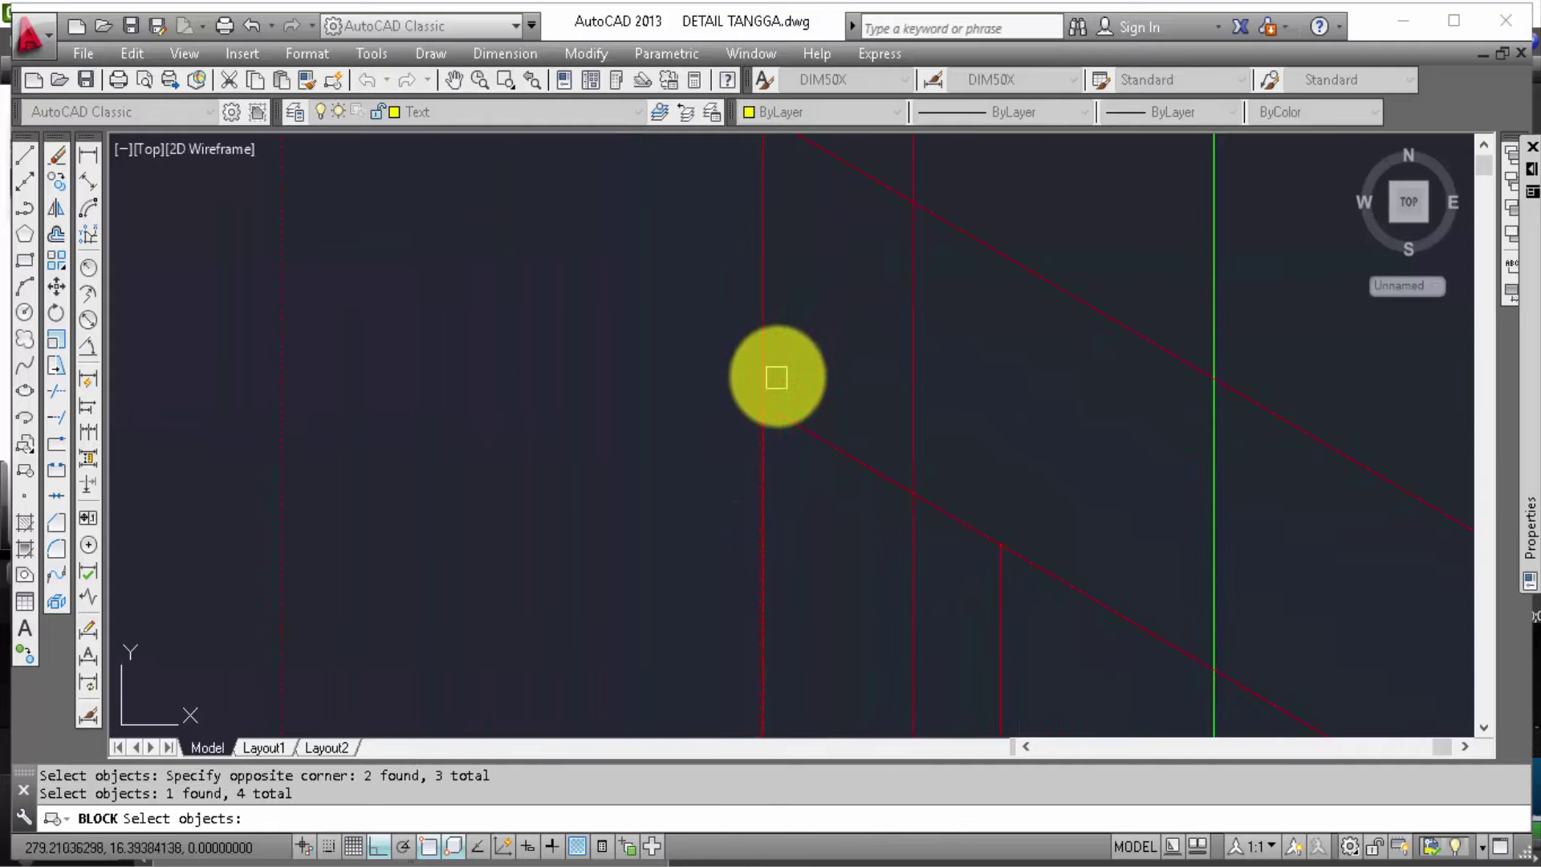
key("Escape")
key("Escape")
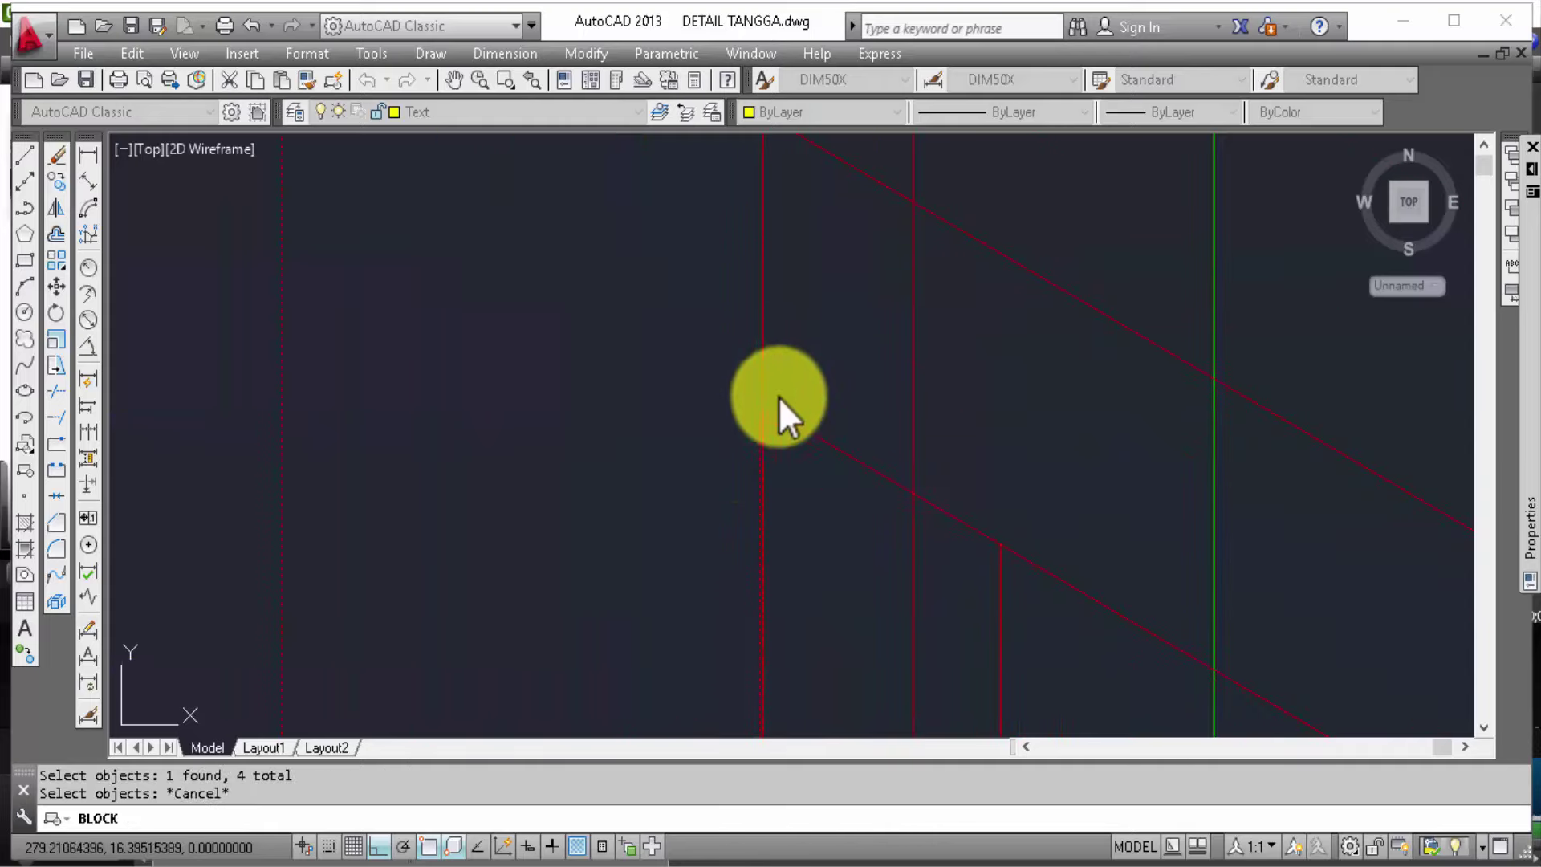
scroll(783, 406, "up", 2)
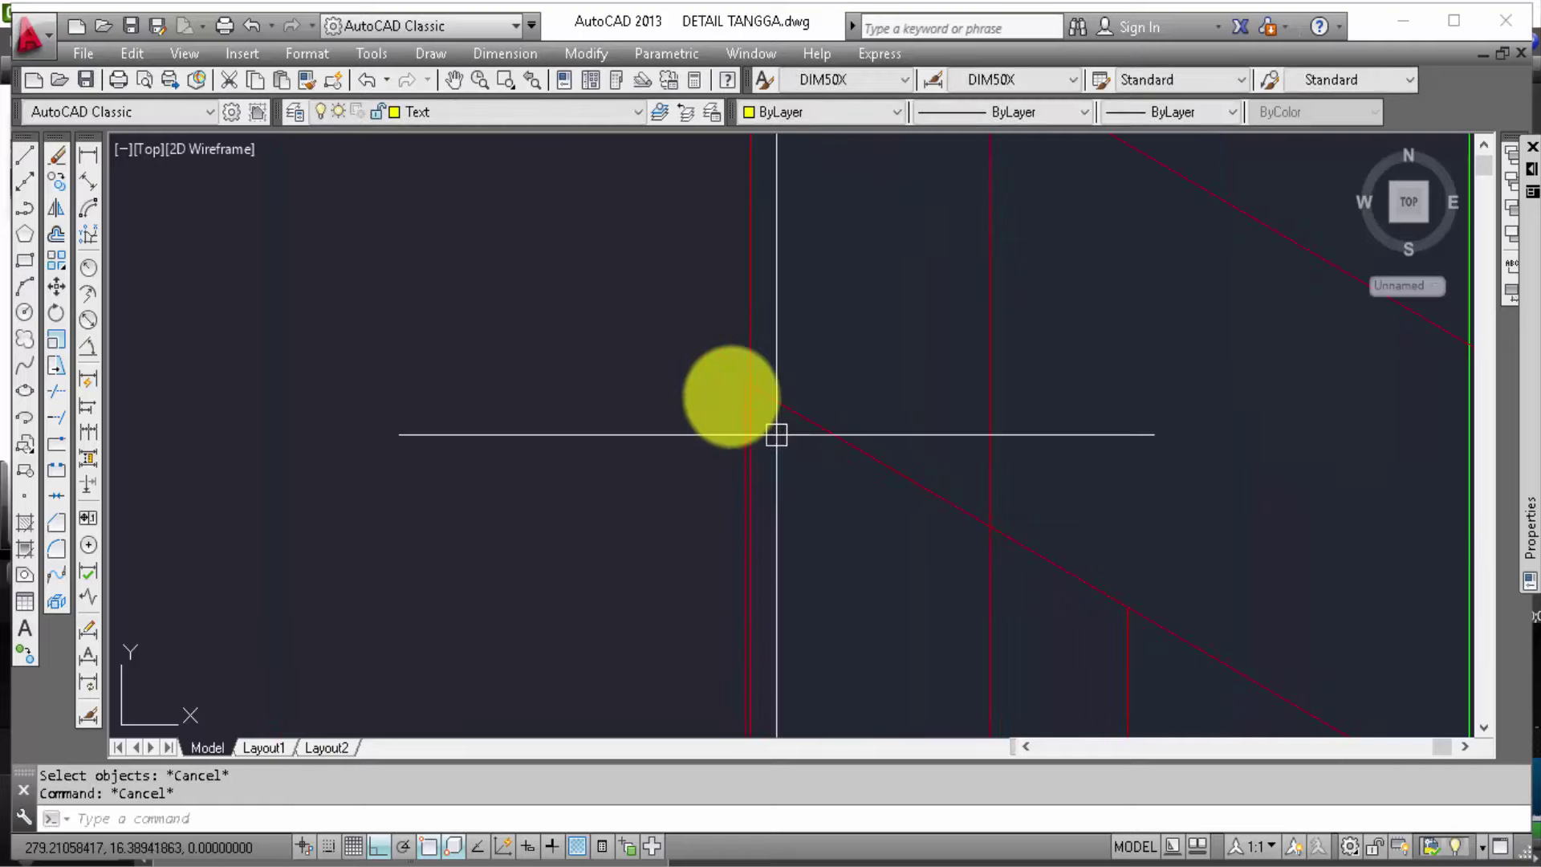
Step: Erase a vertical railing line with E
left_click(741, 395)
scroll(936, 367, "down", 2)
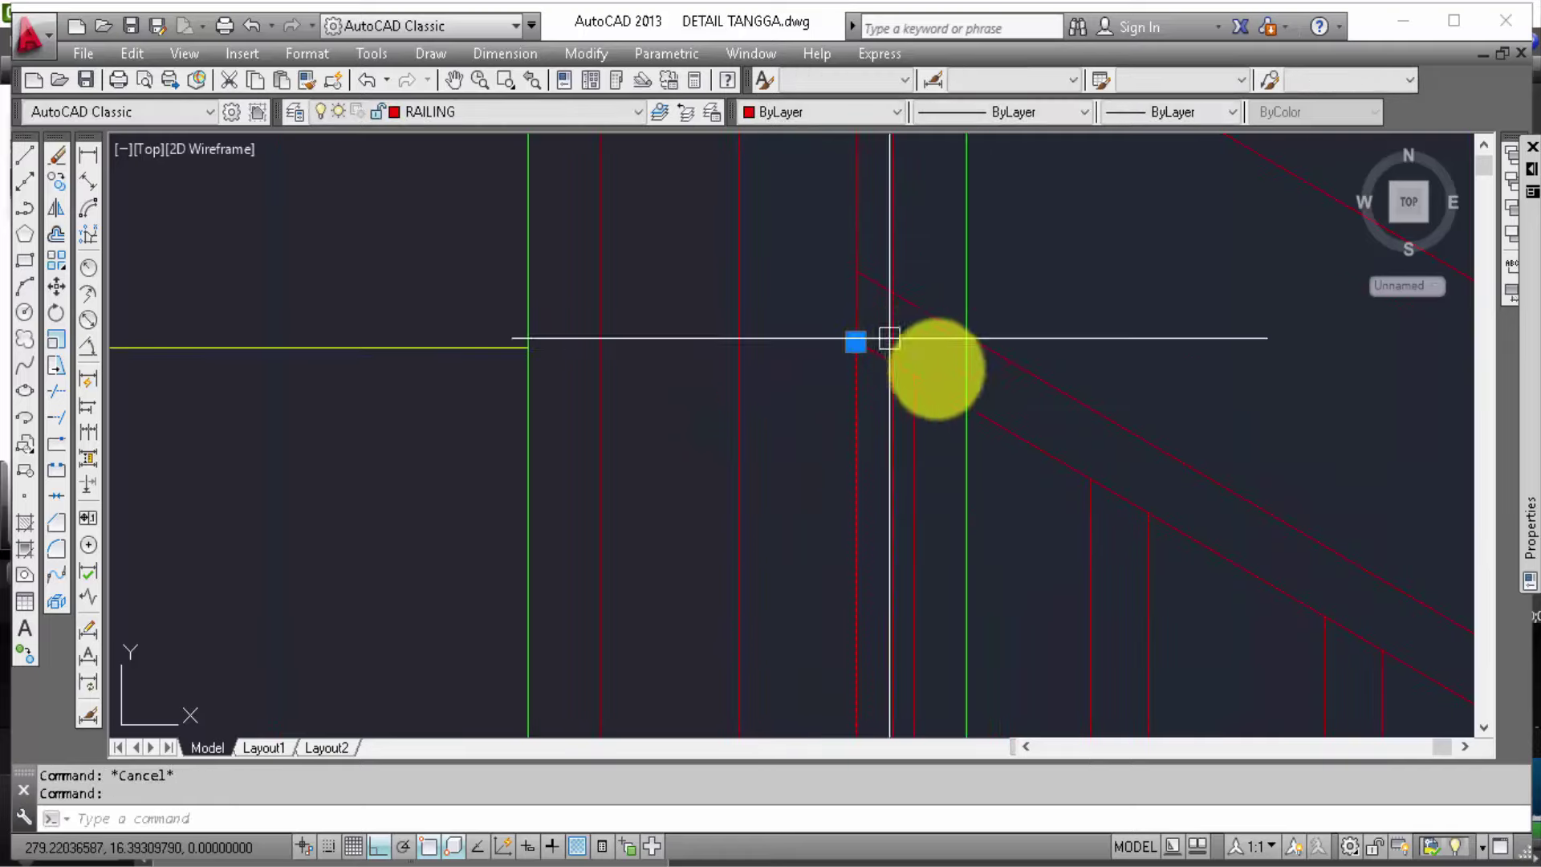
mouse_move(894, 362)
middle_mouse_down()
mouse_move(881, 247)
mouse_move(853, 183)
middle_mouse_up()
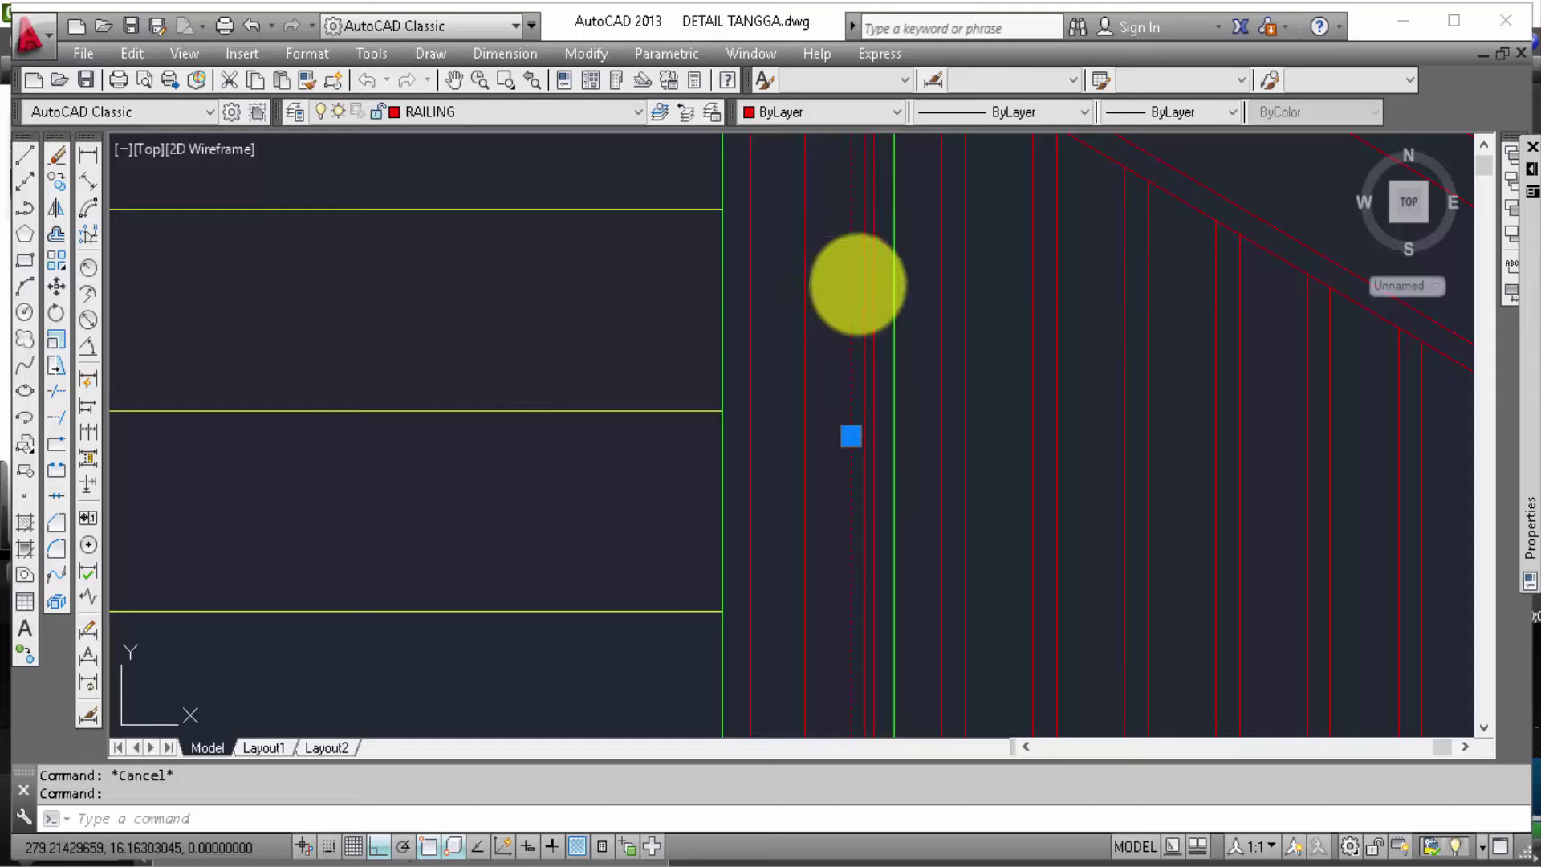
type("e")
key("Return")
Step: Erase another stray red vertical line near the railing's lower end
middle_click_drag(945, 372, 894, 247)
scroll(894, 464, "down", 2)
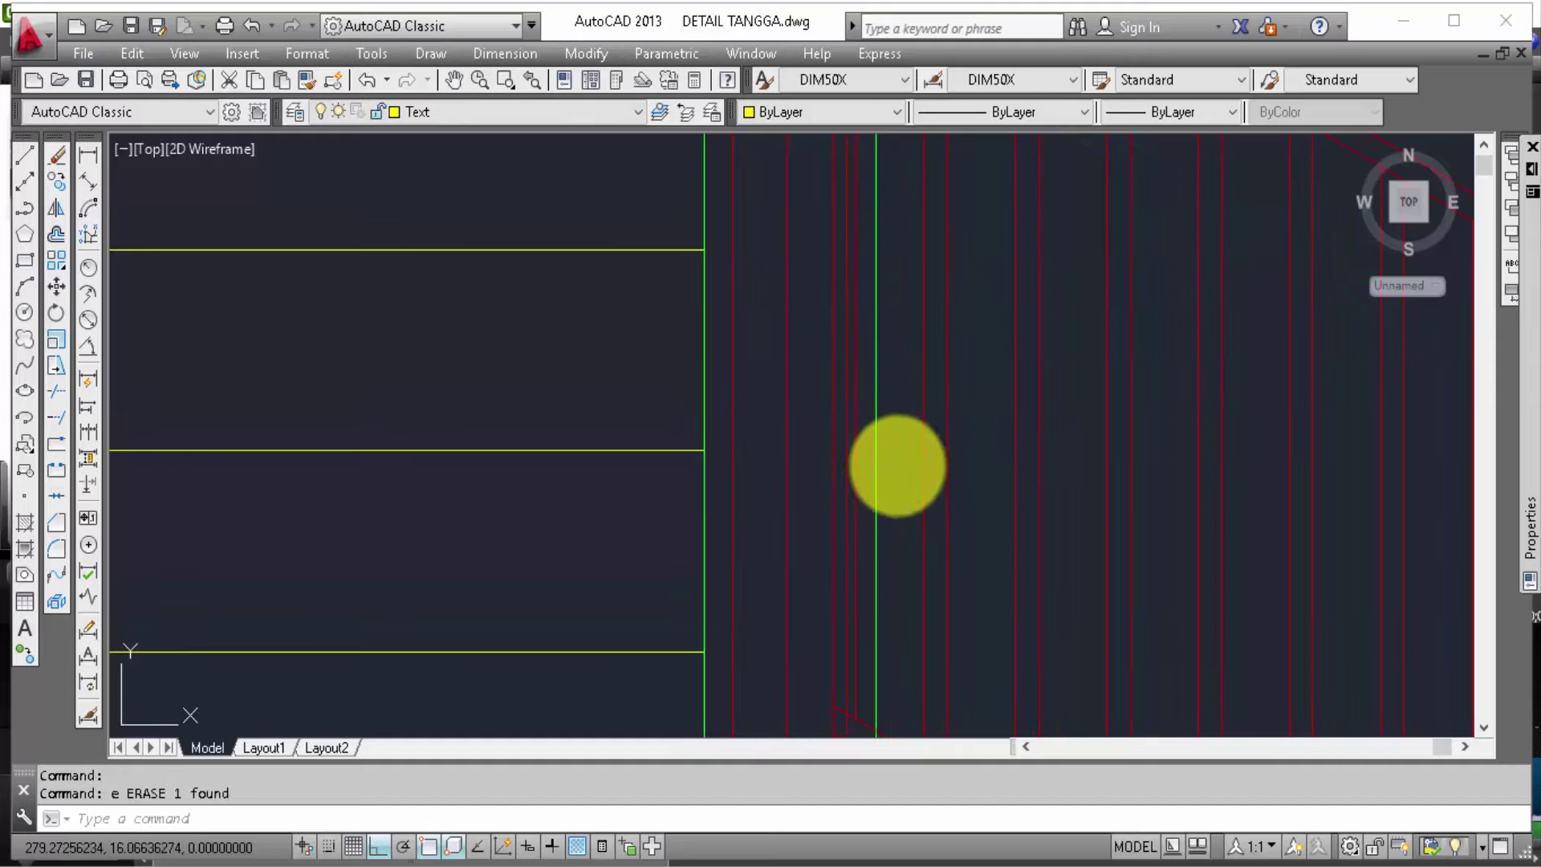
middle_click_drag(894, 464, 897, 507)
scroll(898, 507, "down", 2)
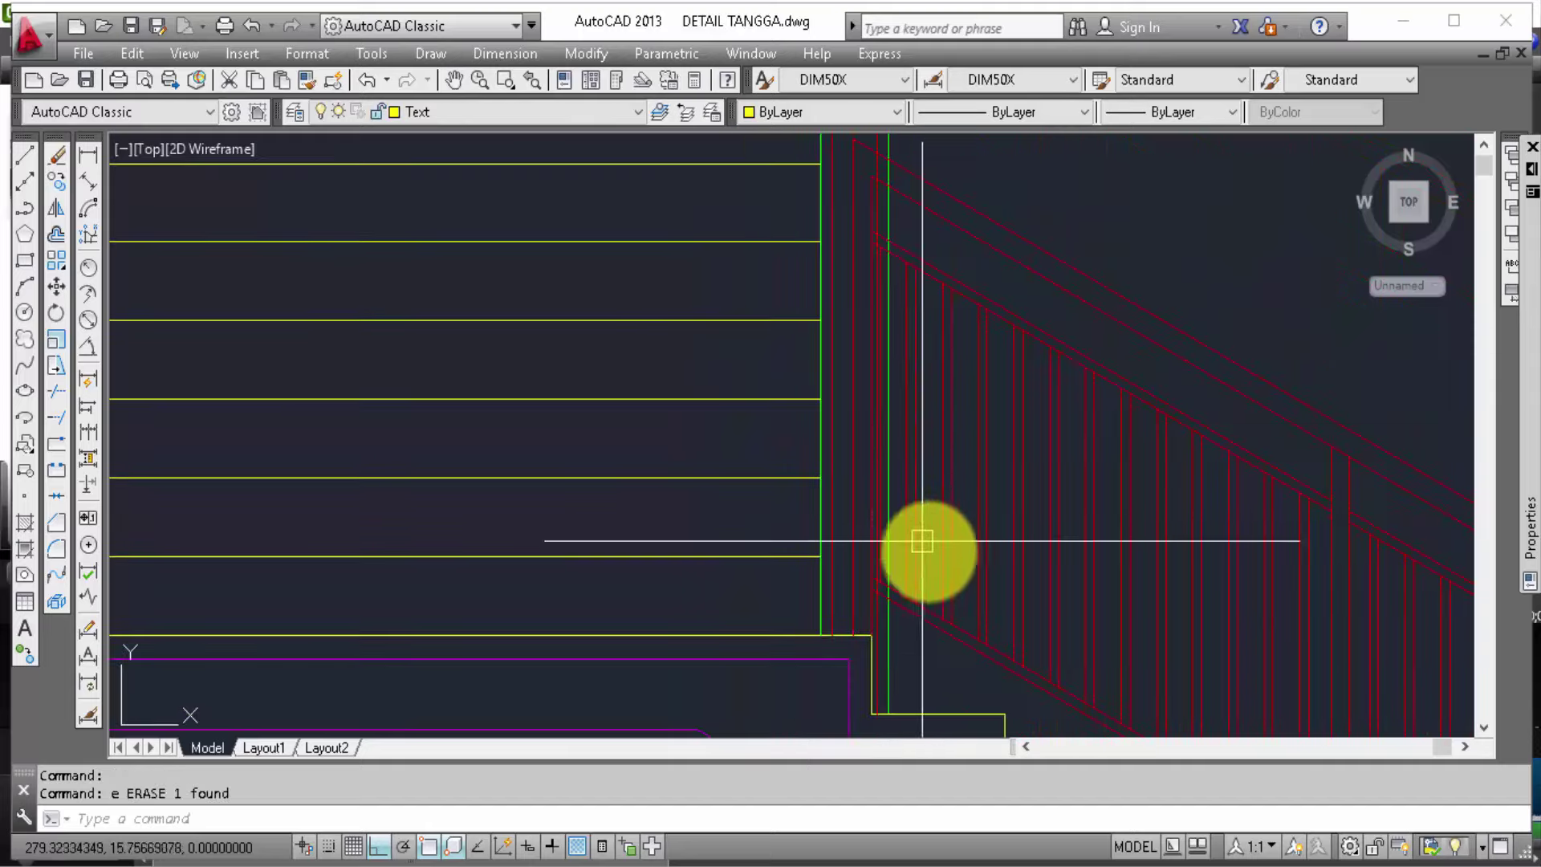
scroll(890, 642, "up", 1)
scroll(890, 642, "up", 2)
scroll(890, 642, "up", 1)
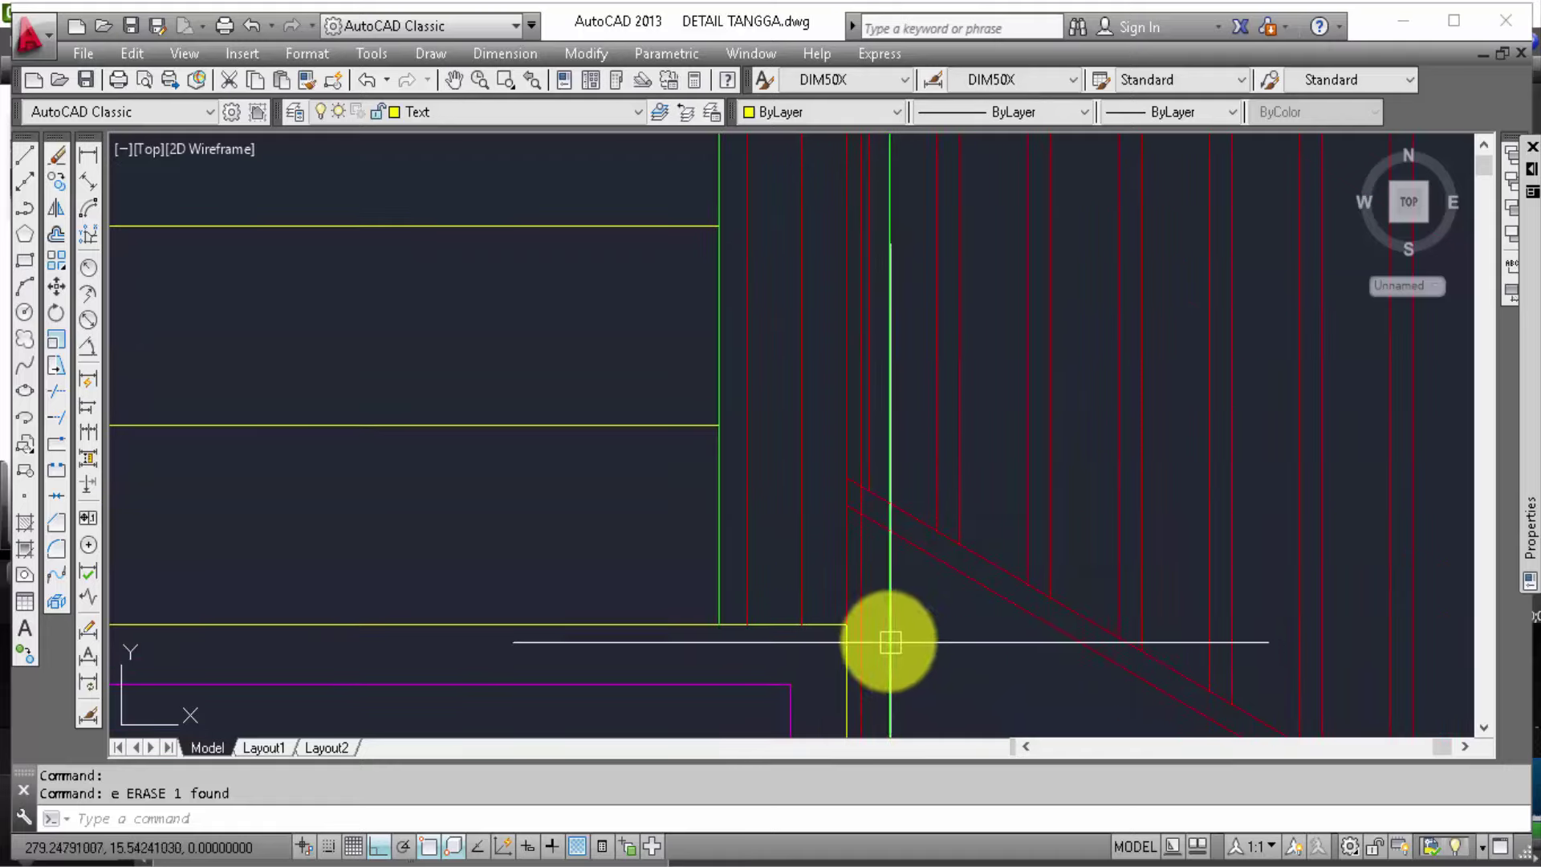
left_click(870, 473)
type("e")
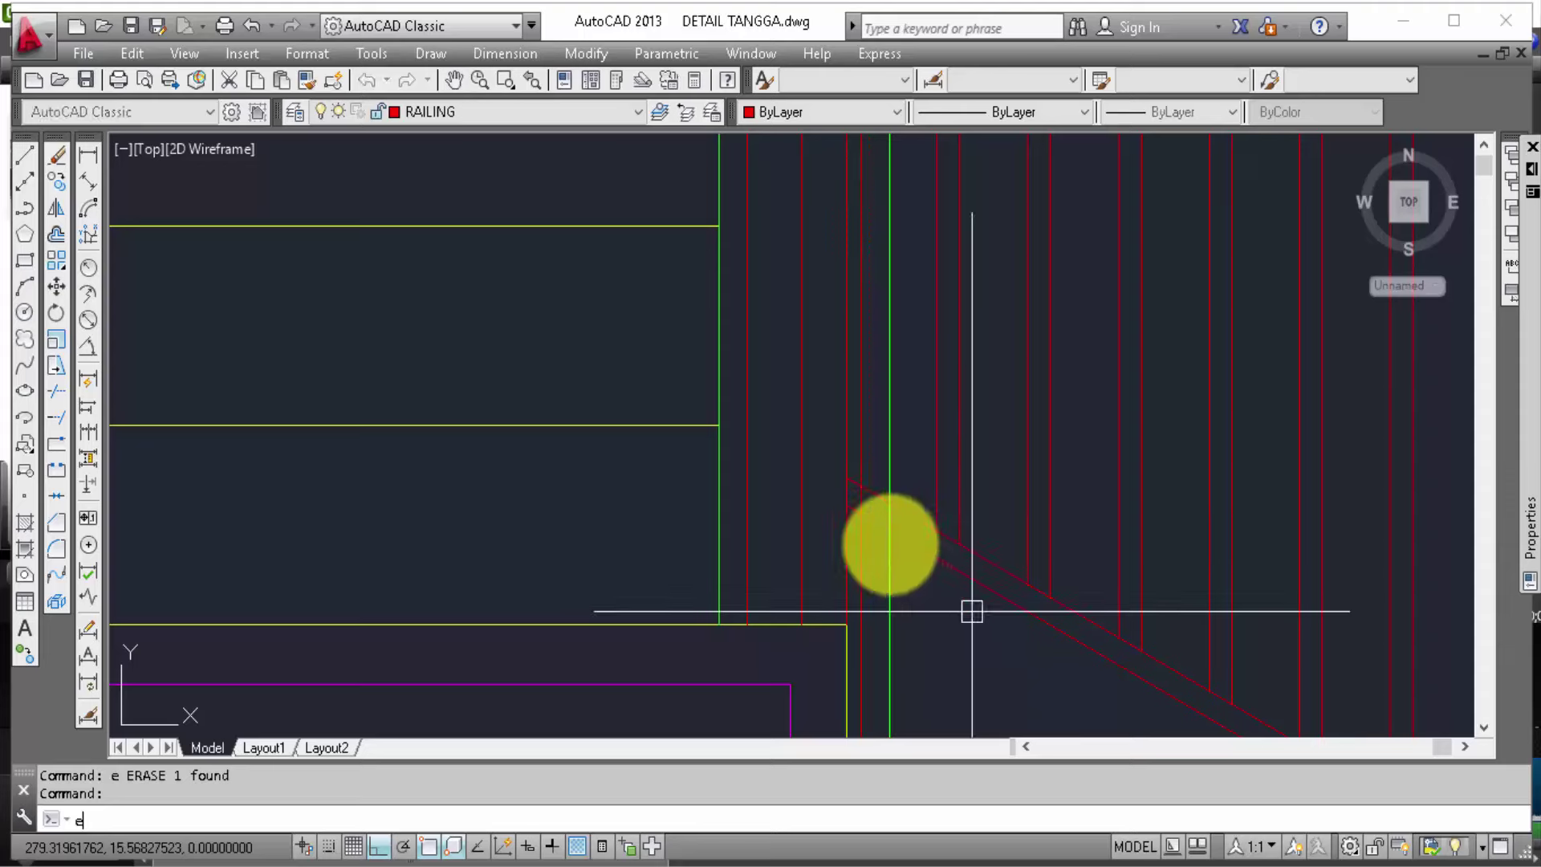
key("Return")
Step: Zoom out and pan to the lower stair flight
scroll(785, 509, "down", 1)
scroll(809, 533, "down", 2)
scroll(897, 607, "down", 1)
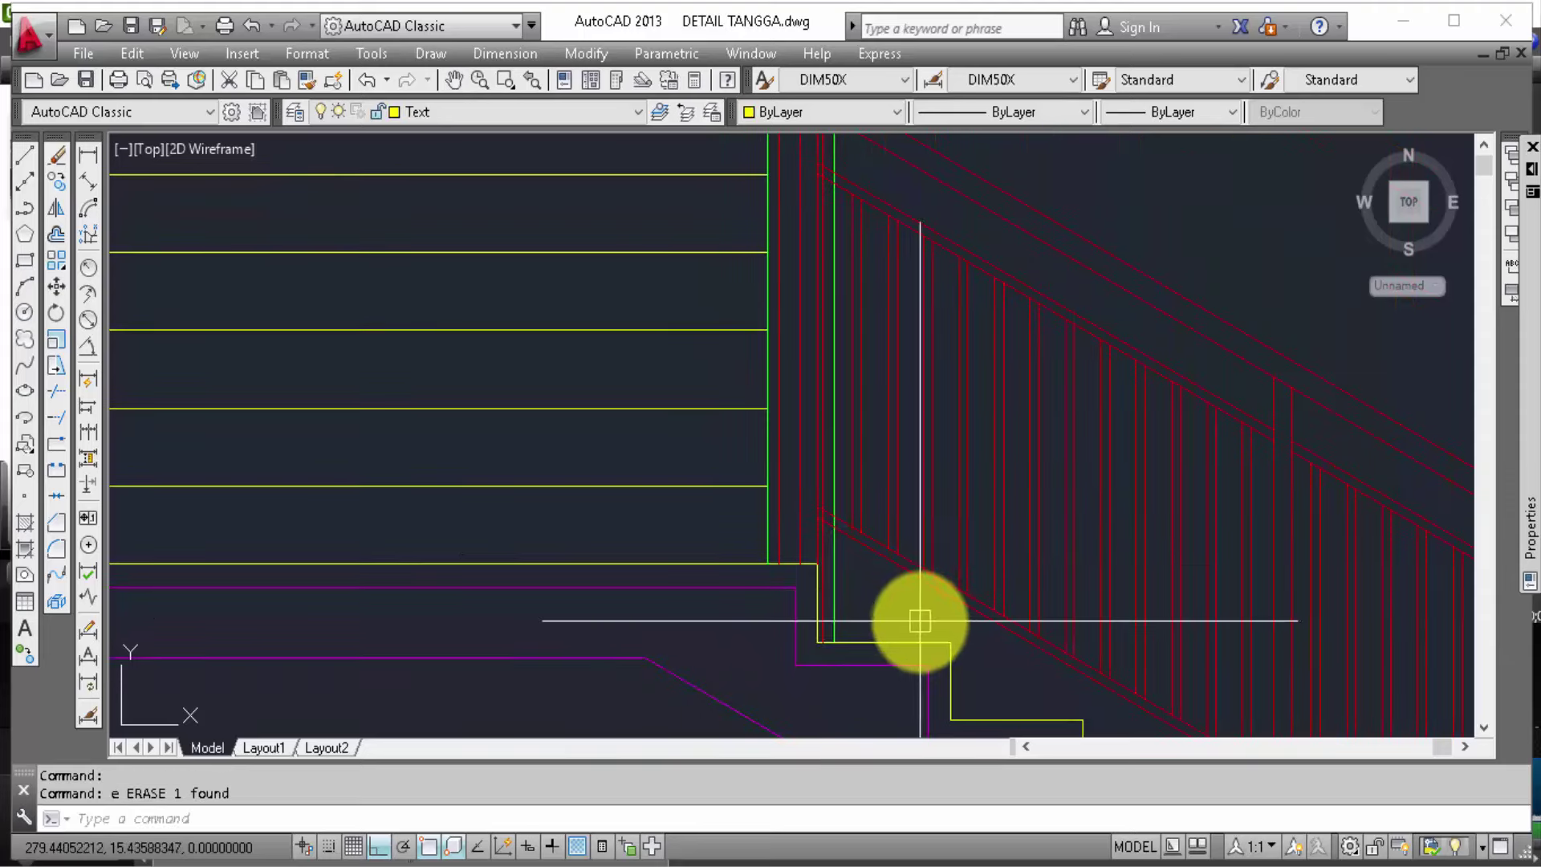
mouse_move(926, 630)
middle_mouse_down()
mouse_move(602, 361)
mouse_move(678, 486)
middle_mouse_up()
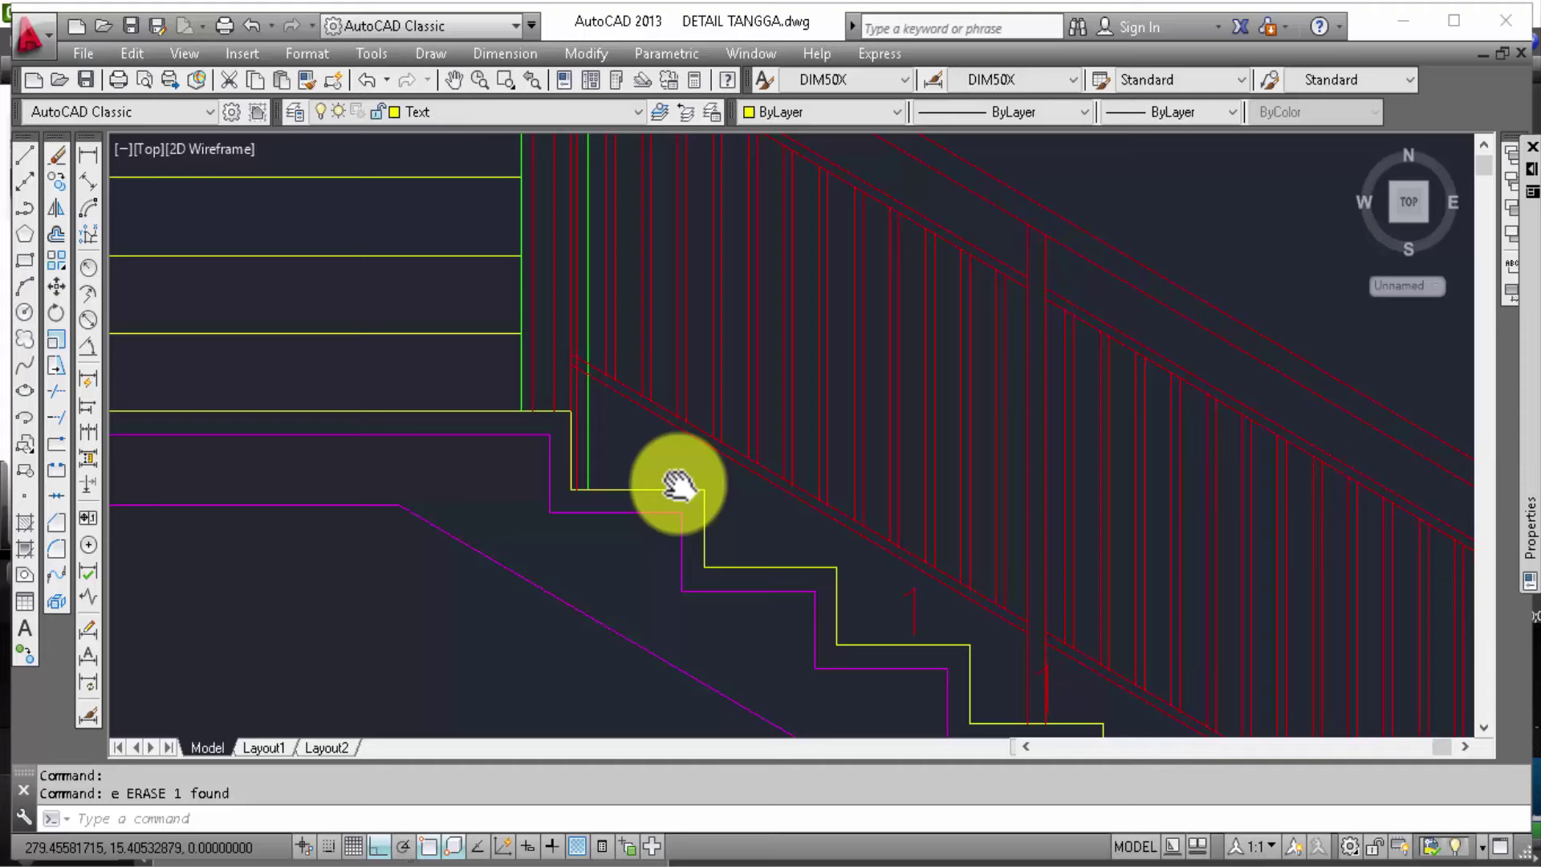
middle_click_drag(678, 486, 629, 392)
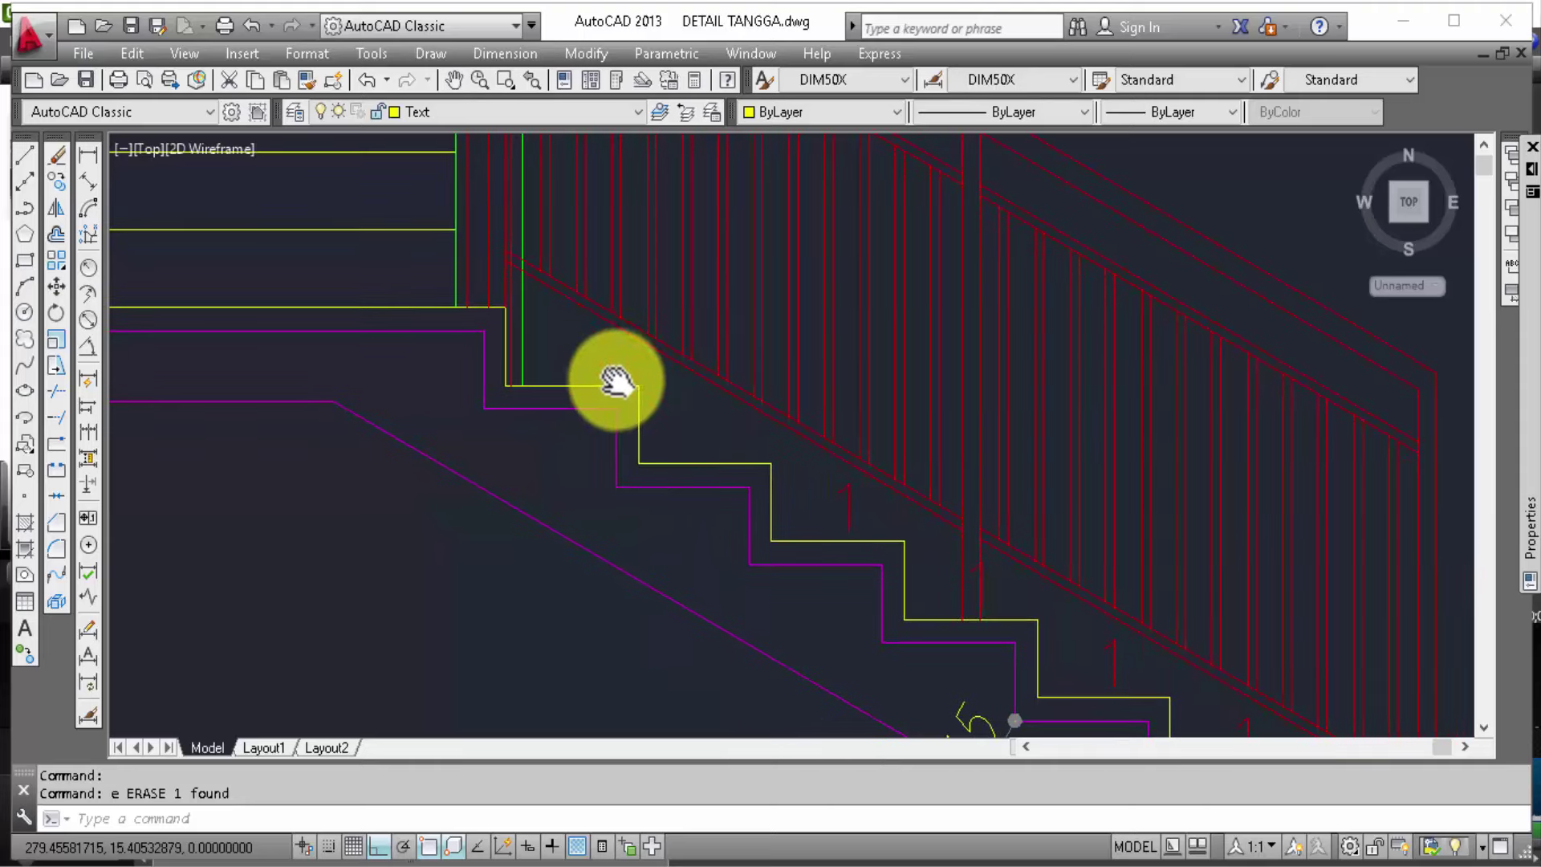
scroll(628, 391, "down", 2)
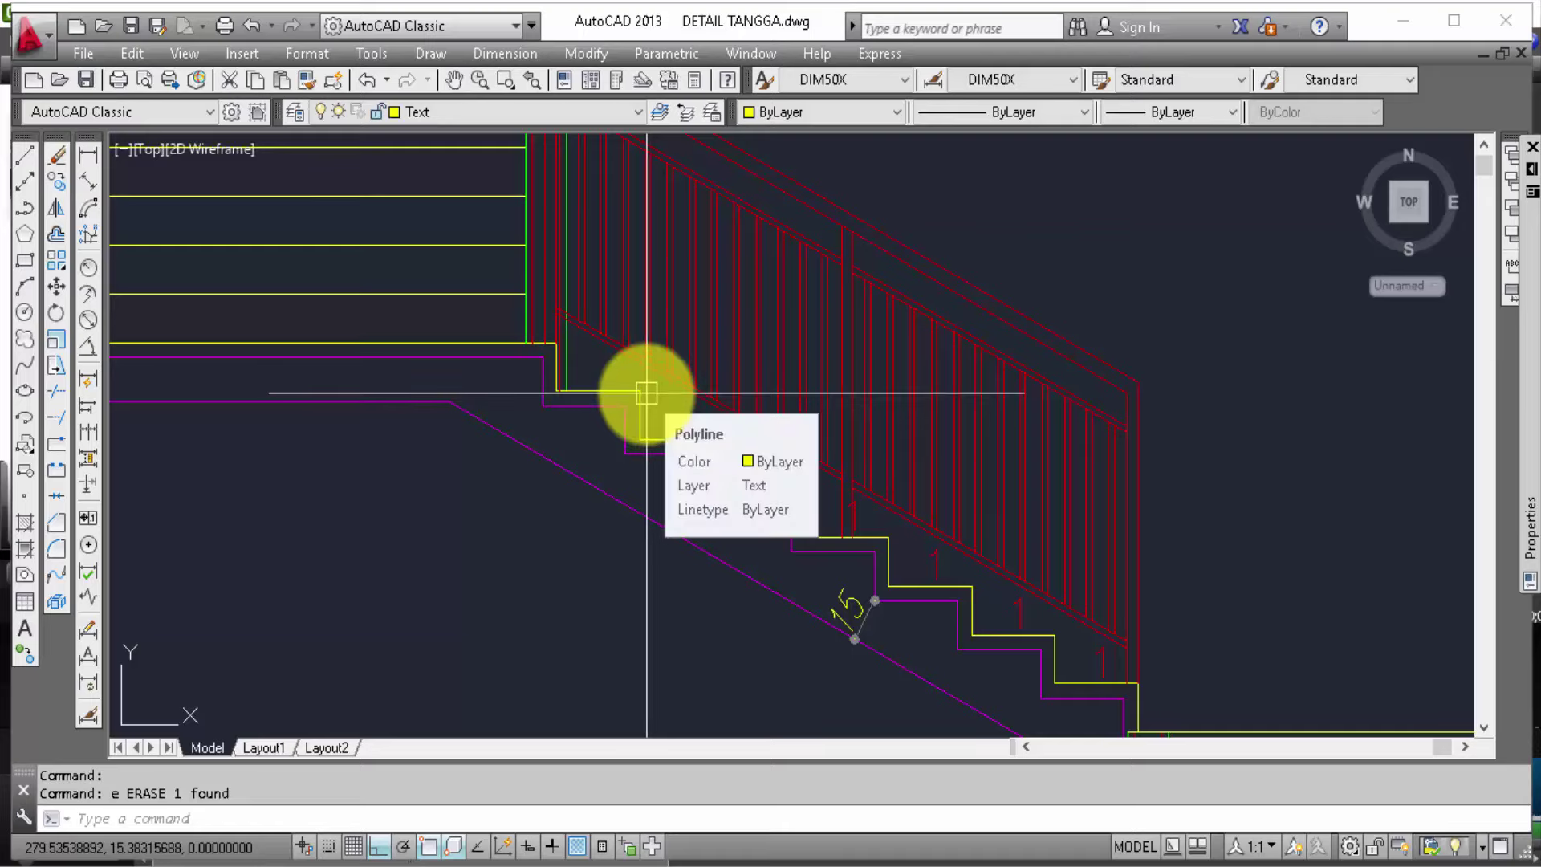
type("b")
Step: Start a block named raillingg and window-select the first railing lines
key("Return")
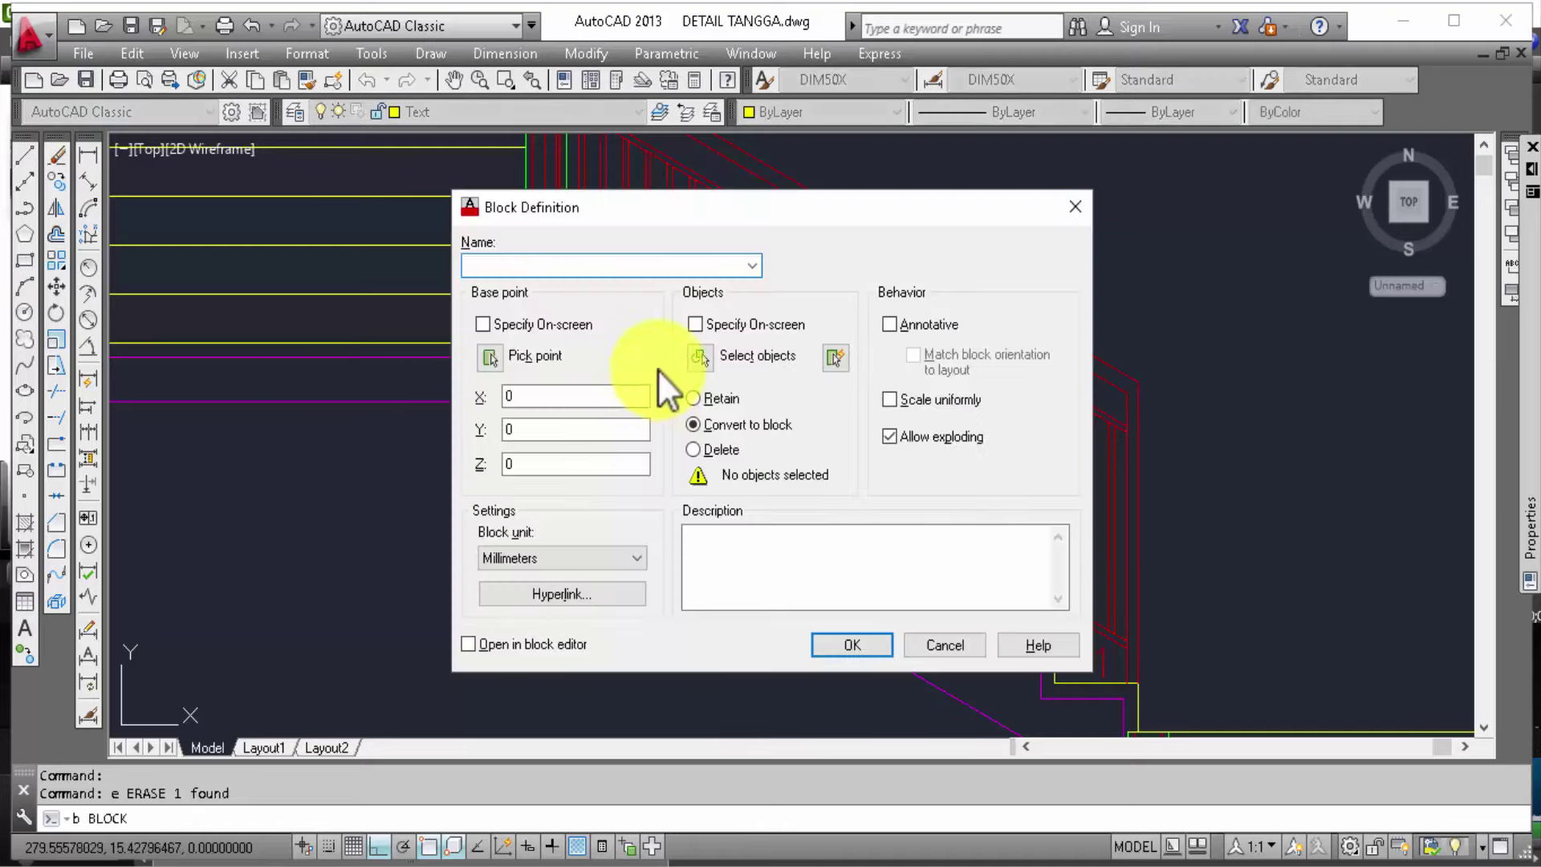
type("raillingg")
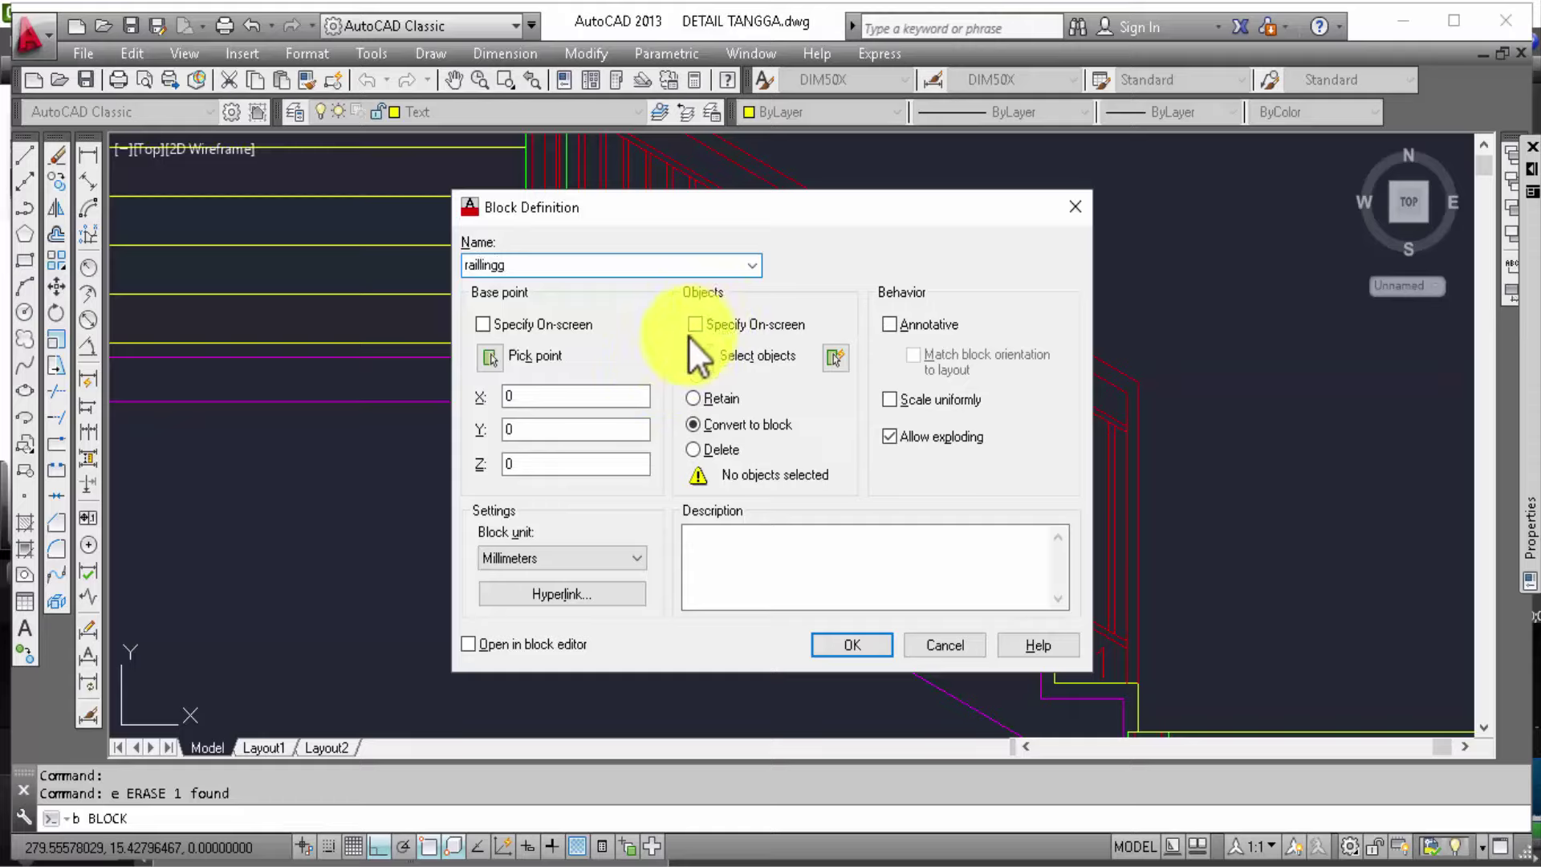
left_click(692, 360)
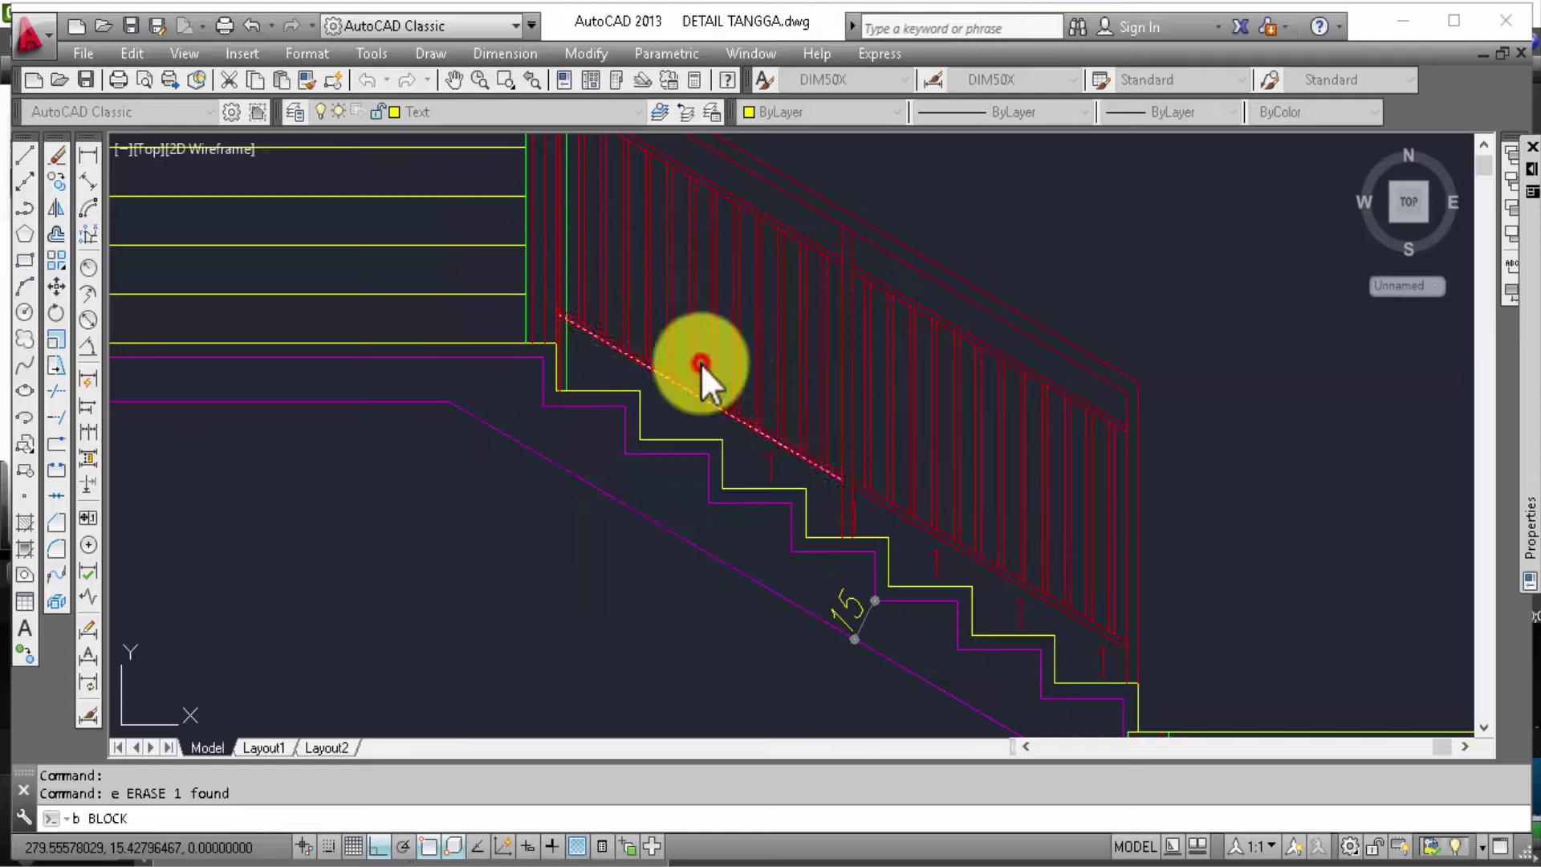
left_click(1166, 495)
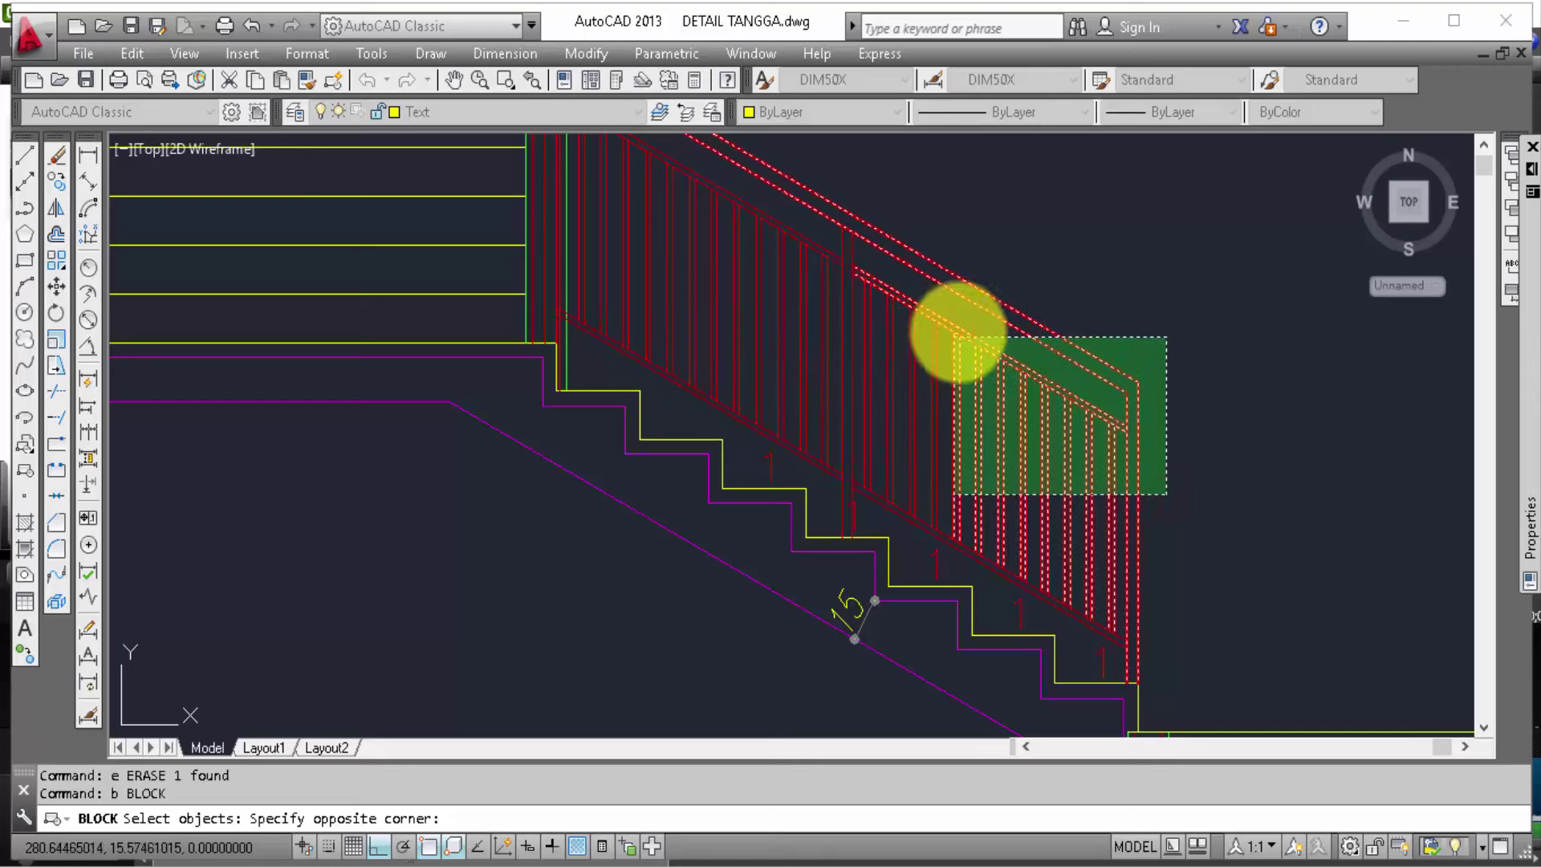
left_click(958, 337)
scroll(1107, 631, "up", 4)
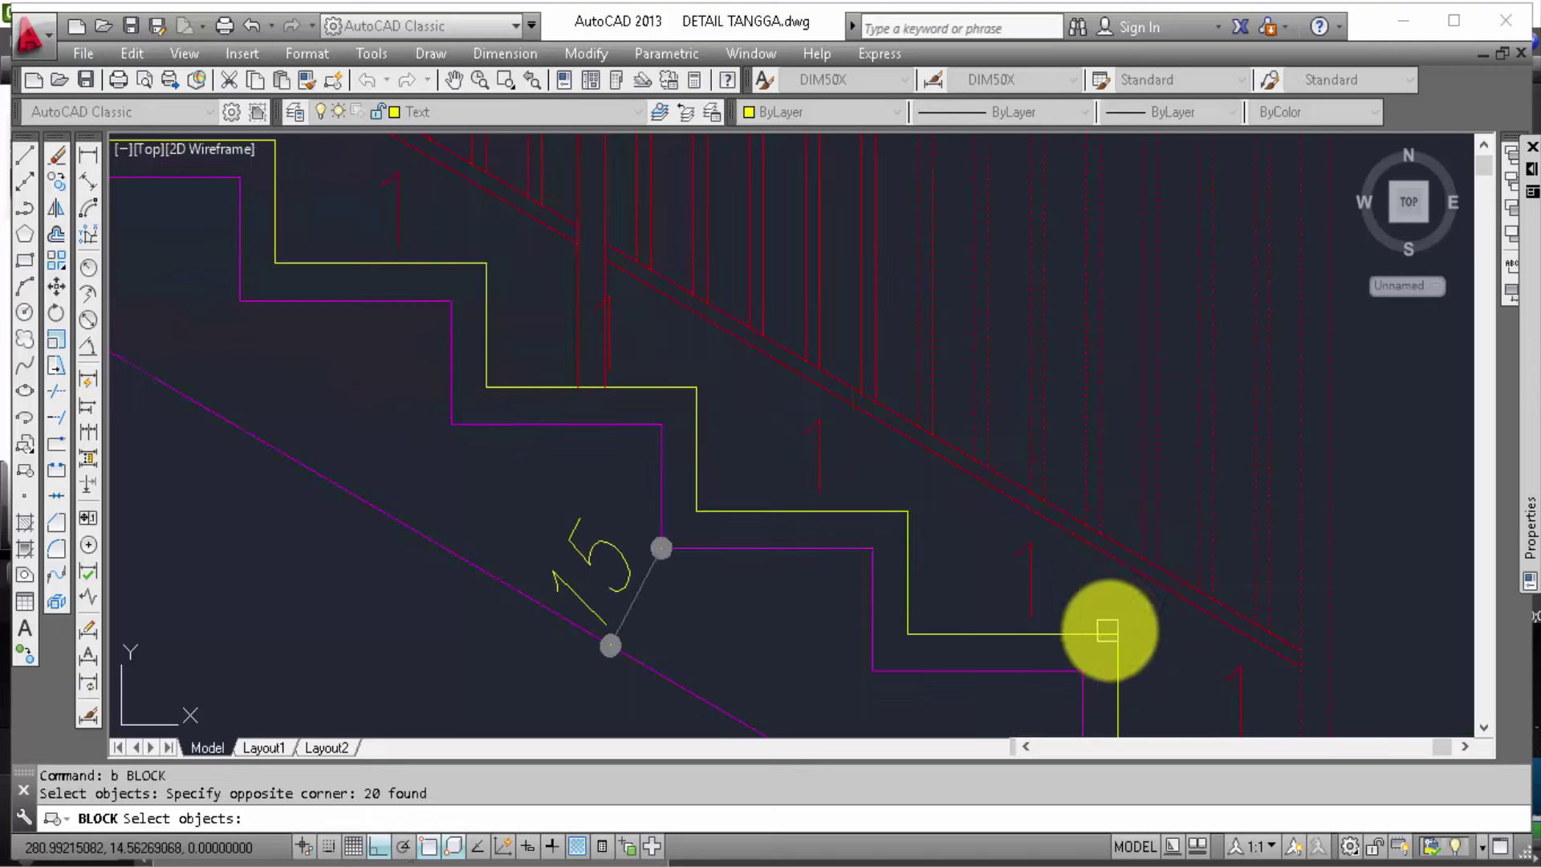
left_click(1050, 479)
Step: Add the balusters, lower rail lines and upper posts with further selection windows
middle_click_drag(1049, 481, 800, 593)
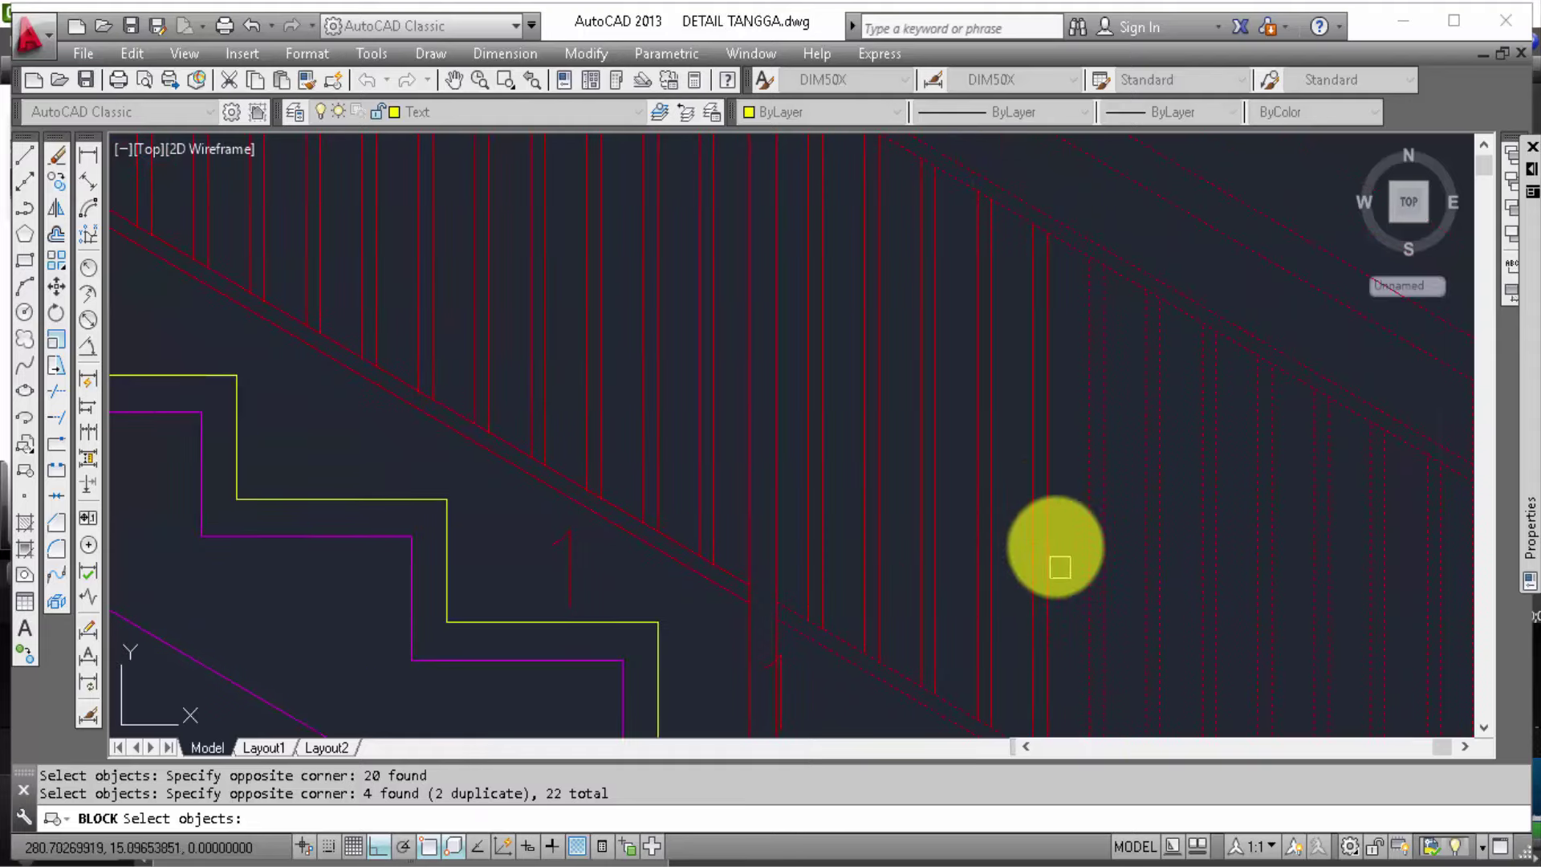
left_click(1075, 521)
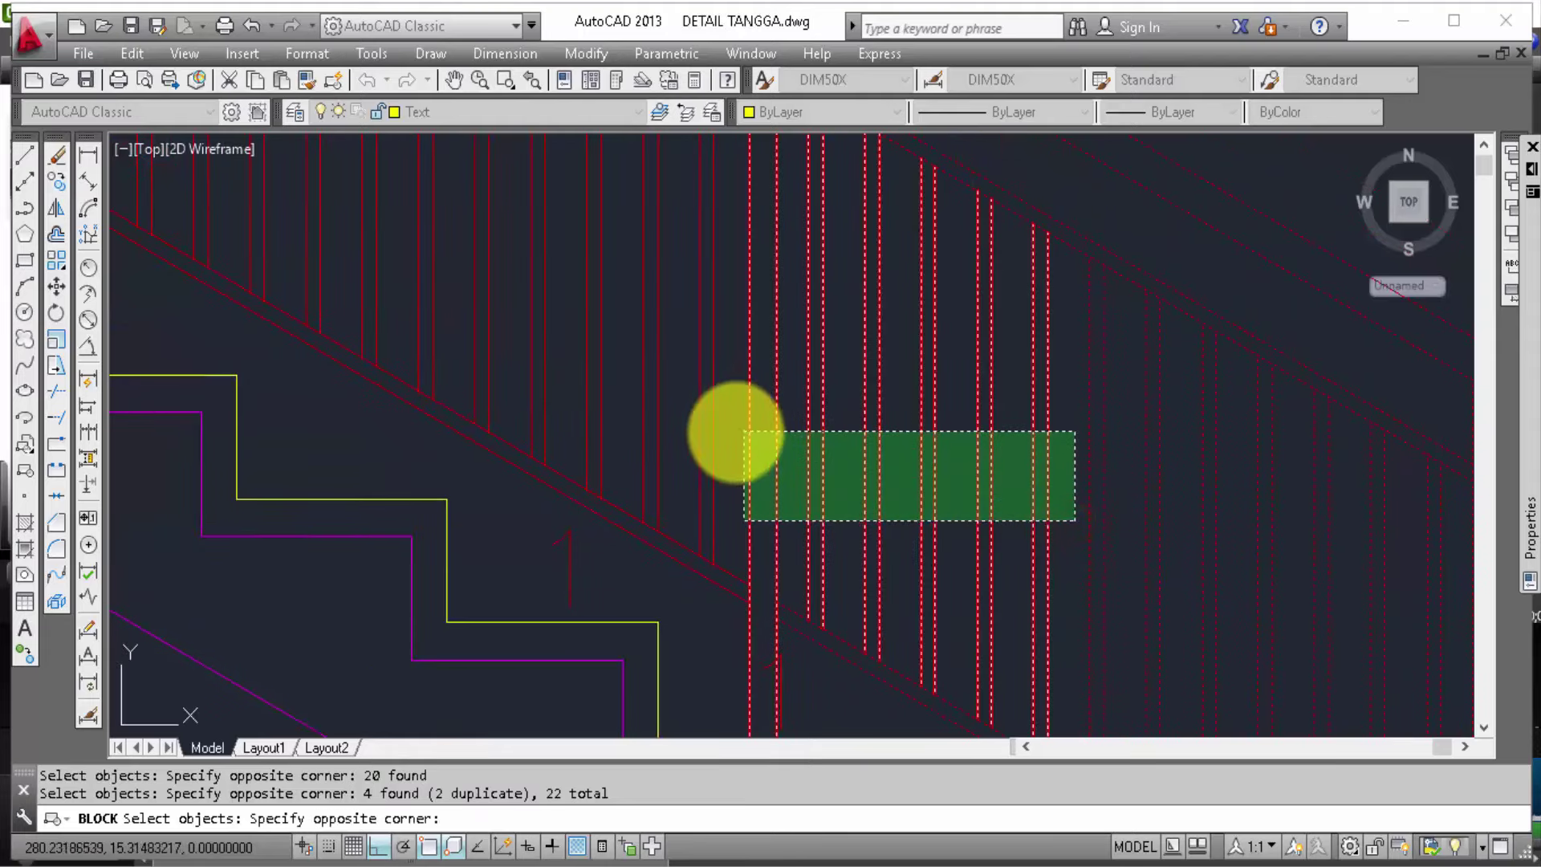
left_click(602, 410)
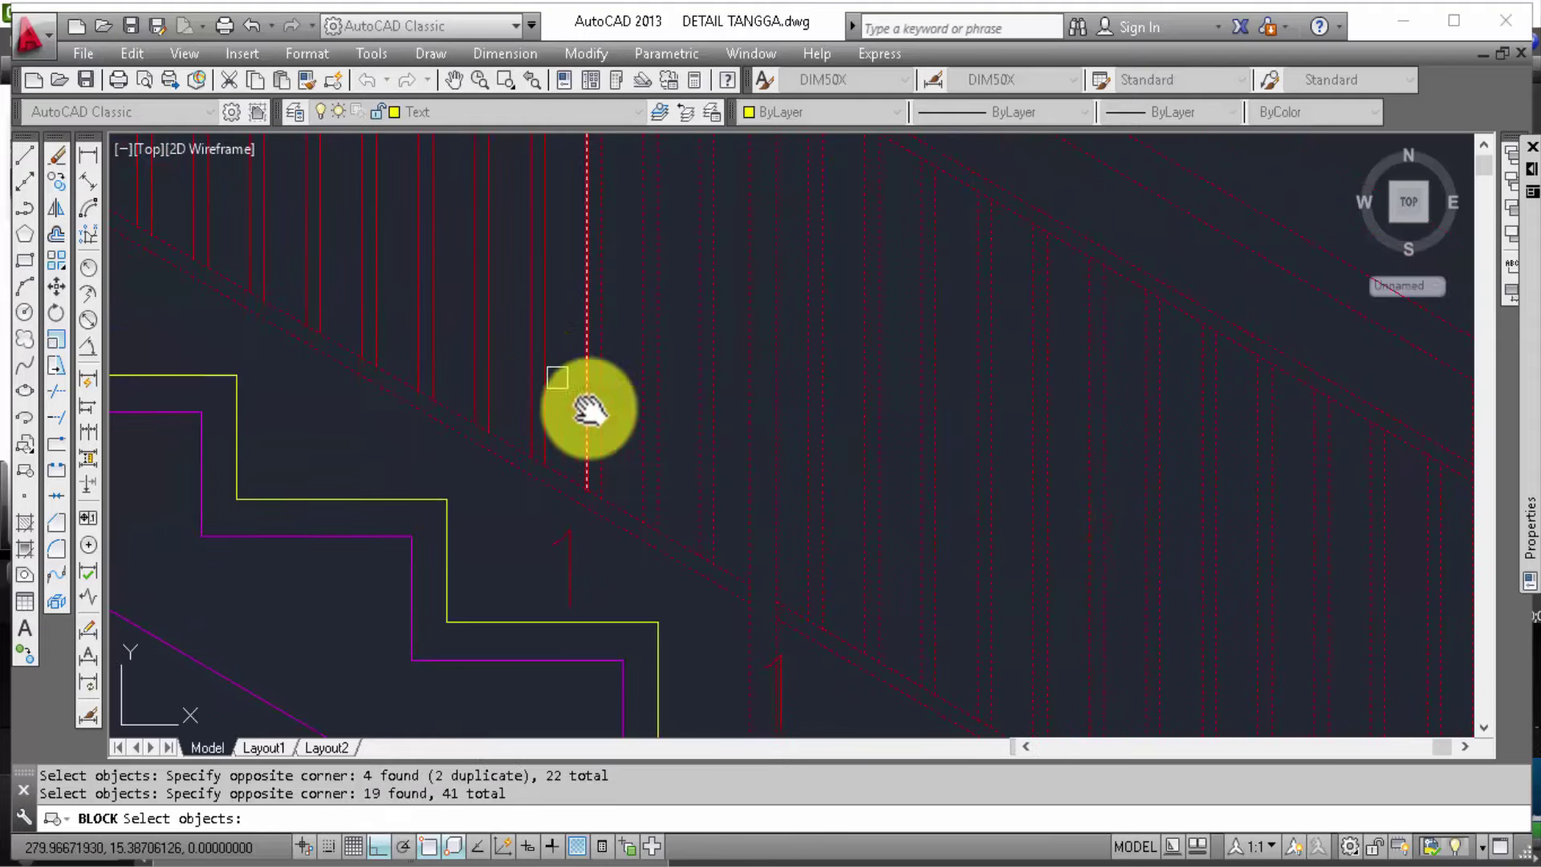
middle_click_drag(591, 417, 872, 592)
left_click(872, 592)
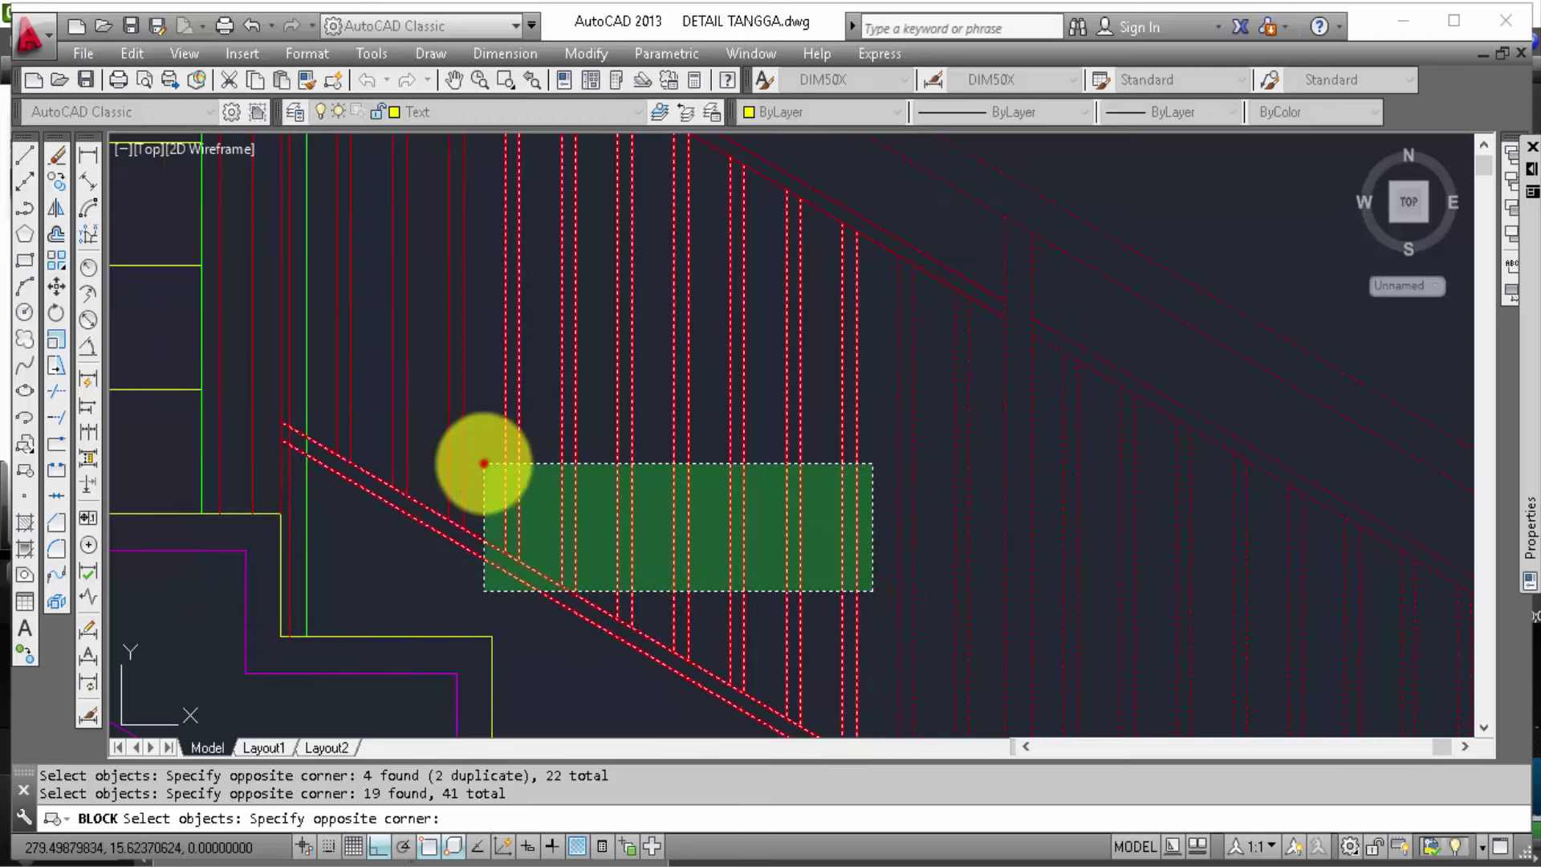
left_click(482, 465)
middle_click_drag(447, 420, 714, 638)
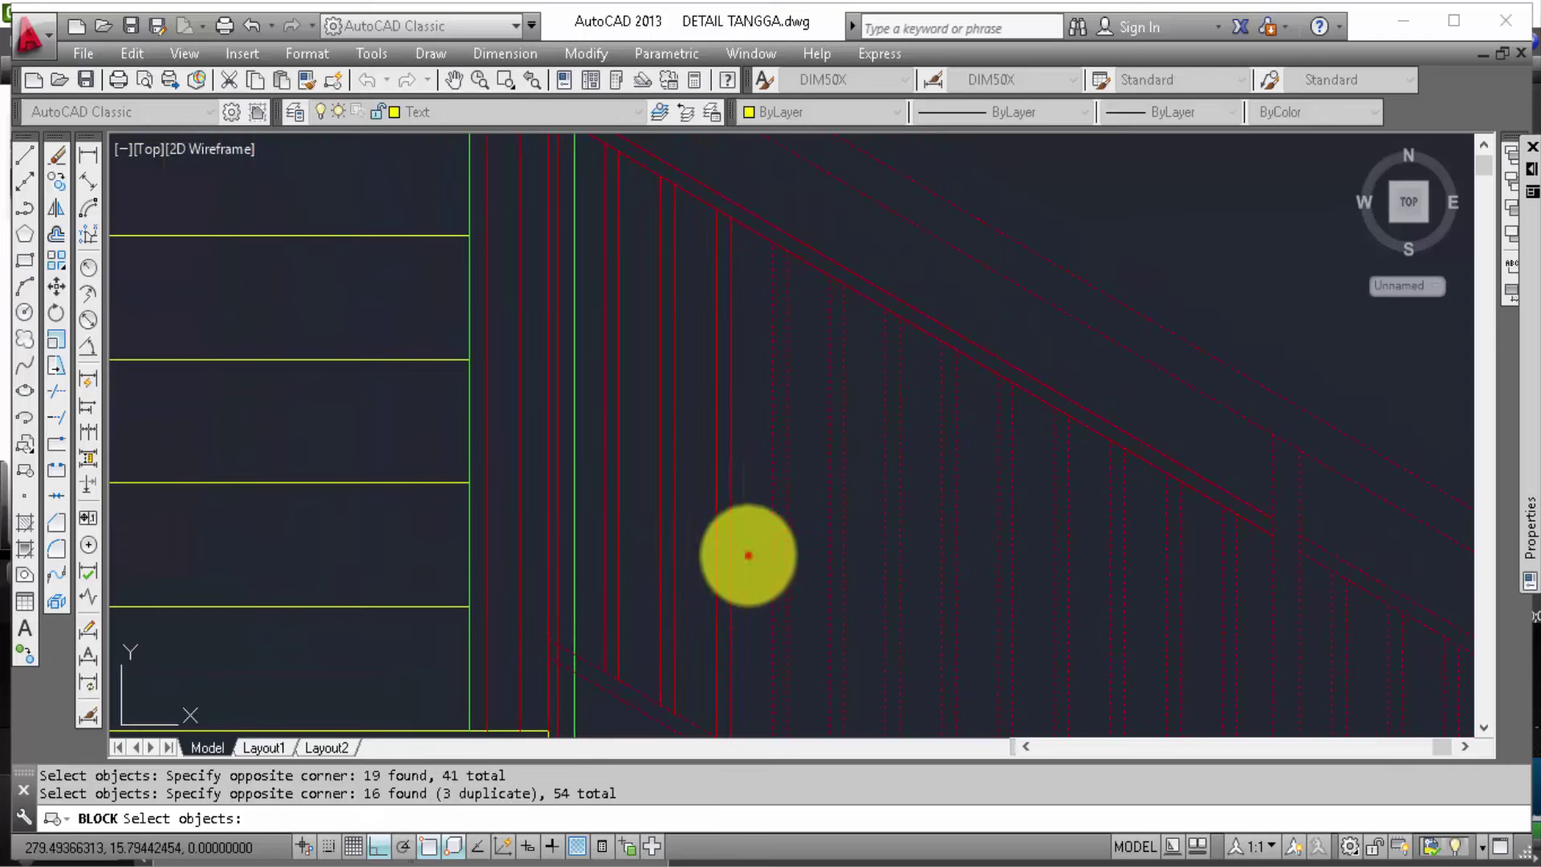
left_click(748, 555)
left_click(598, 496)
mouse_move(824, 531)
middle_mouse_down()
mouse_move(760, 464)
mouse_move(888, 244)
middle_mouse_up()
left_click(1154, 352)
left_click(856, 441)
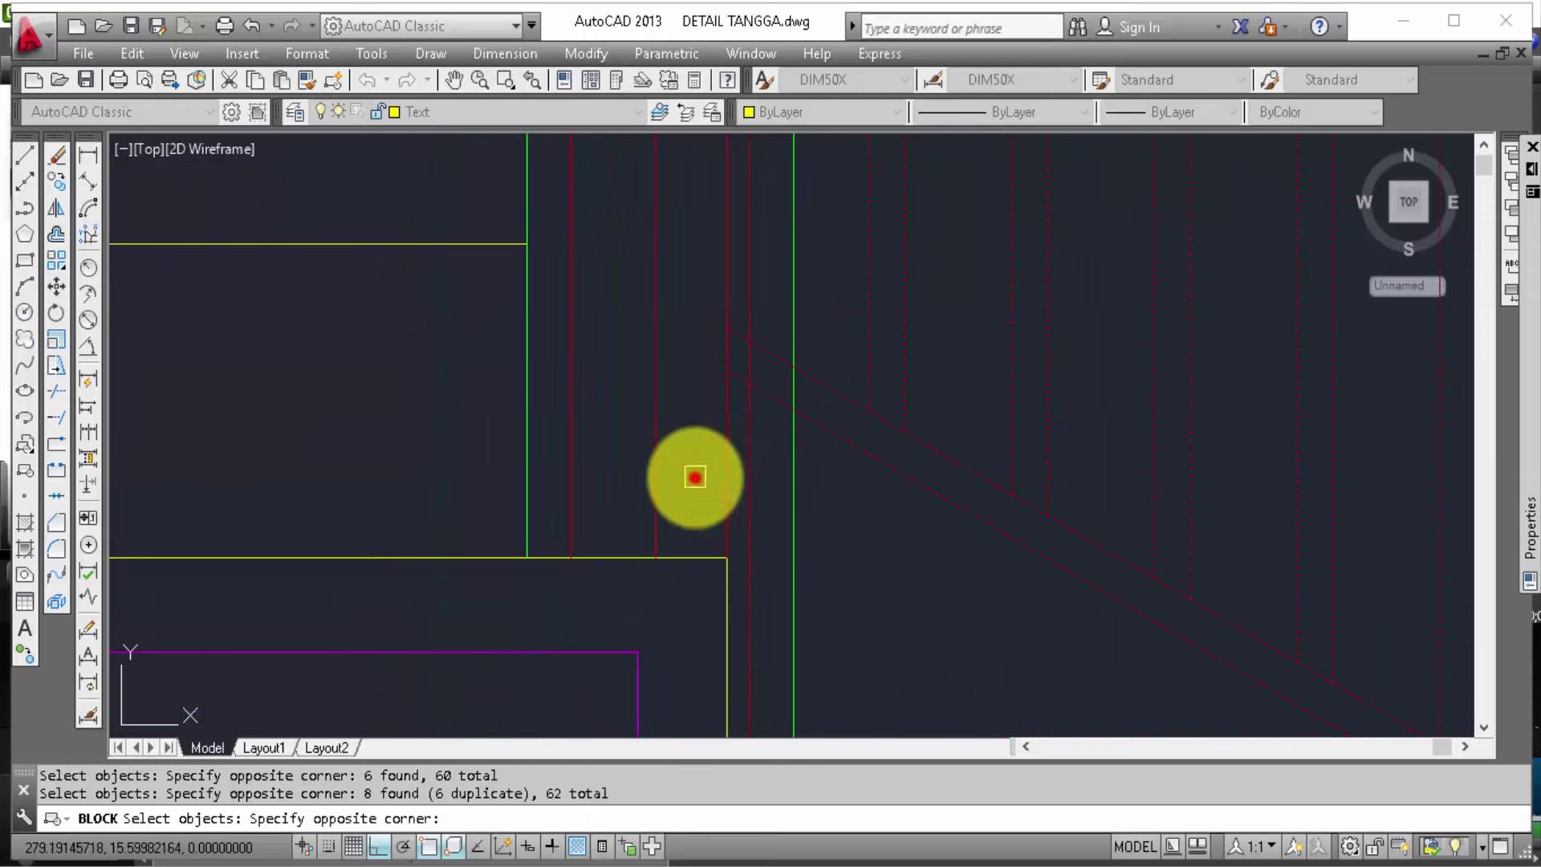
Step: Add the last railing line, finish the 64-object selection and create the block
left_click(719, 477)
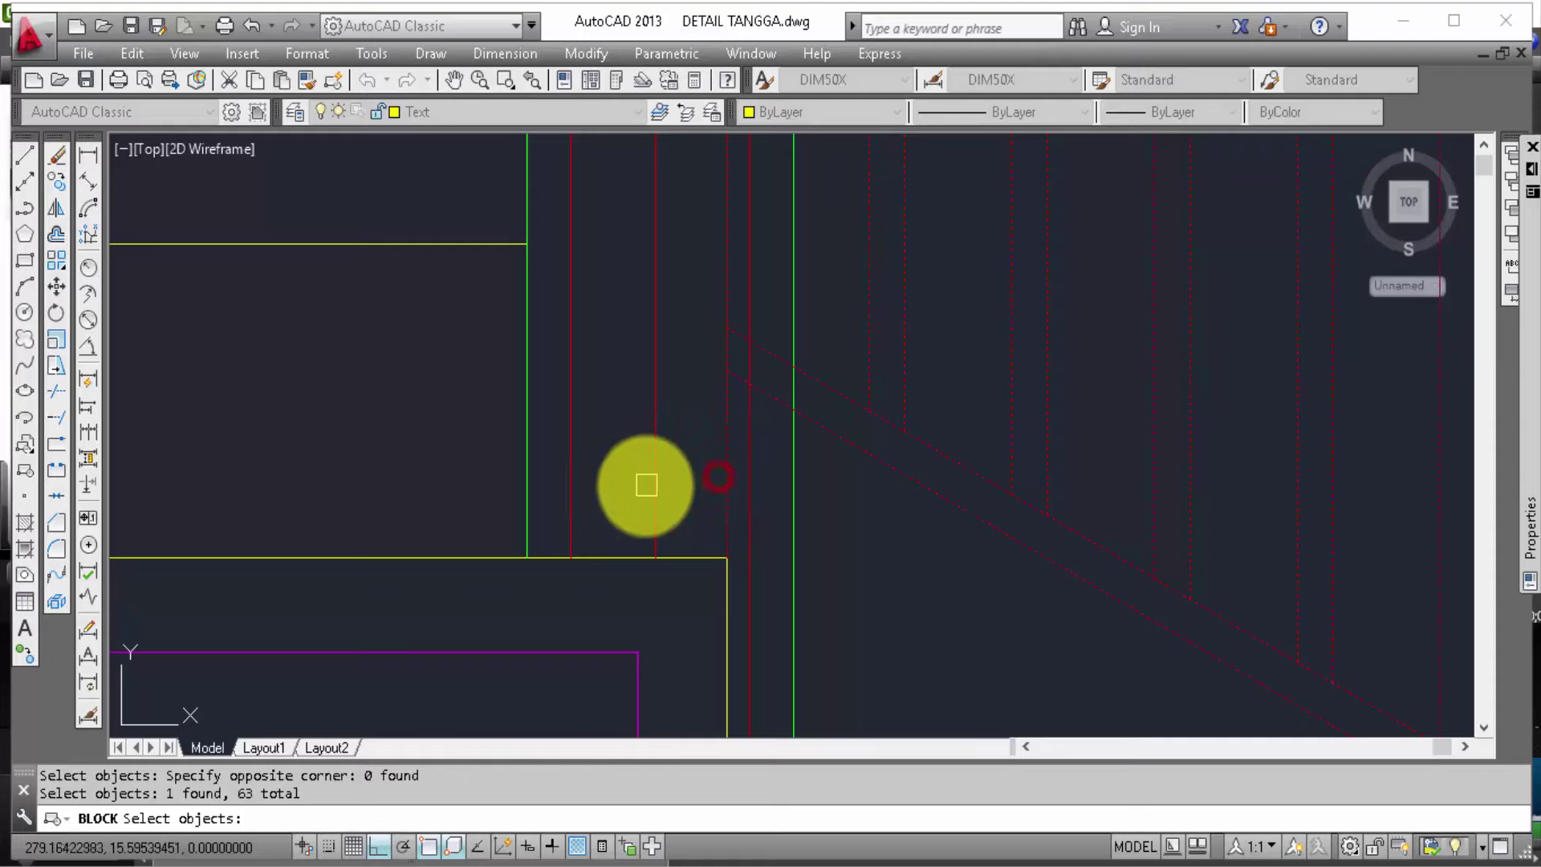
scroll(708, 371, "down", 5)
scroll(710, 377, "up", 4)
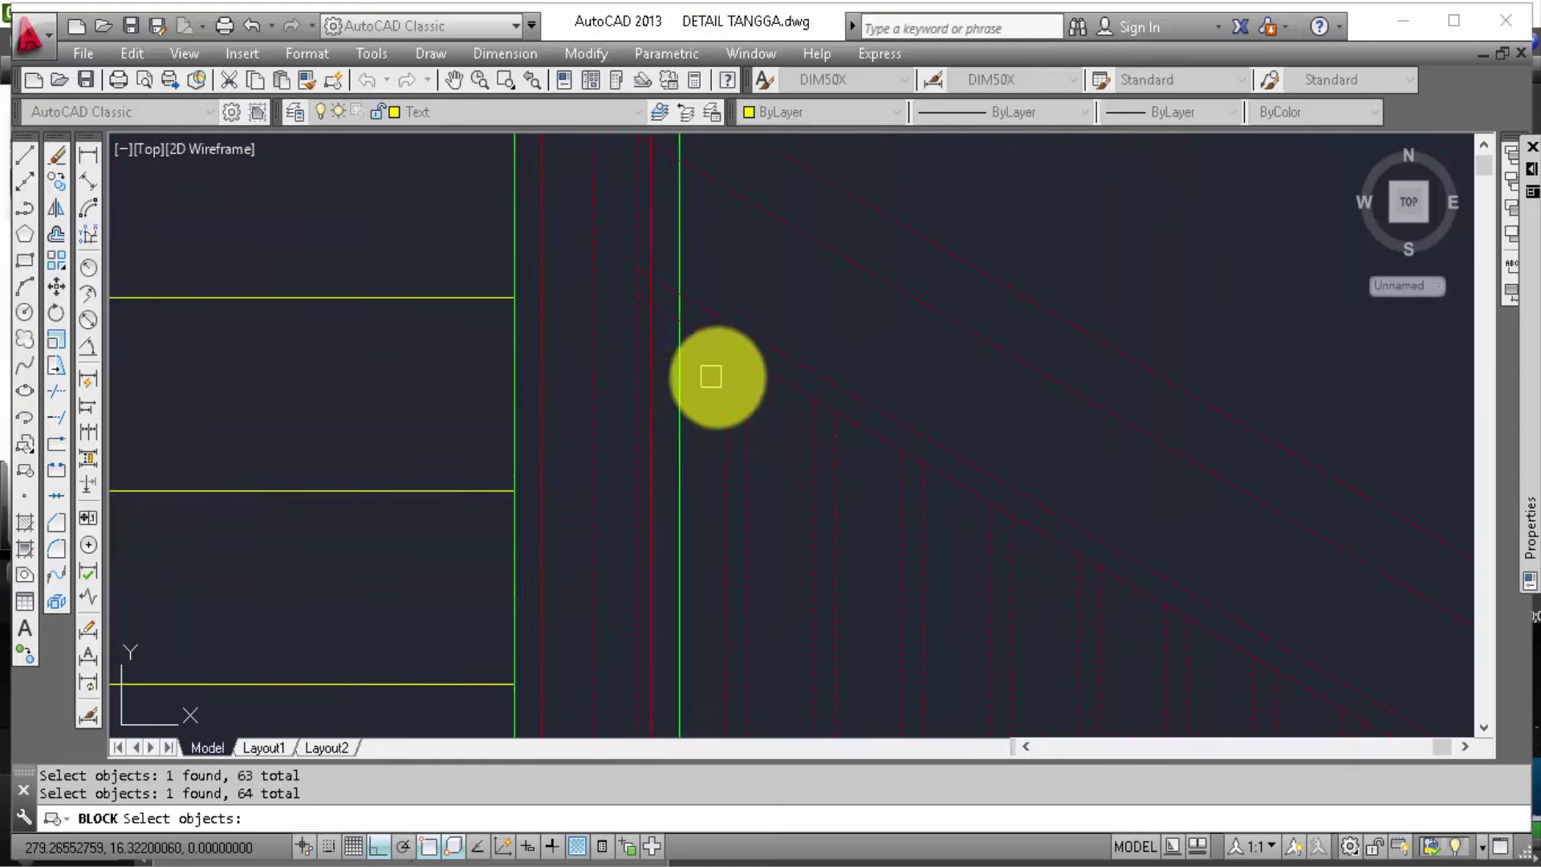
scroll(719, 385, "down", 1)
scroll(795, 434, "down", 1)
scroll(722, 330, "down", 1)
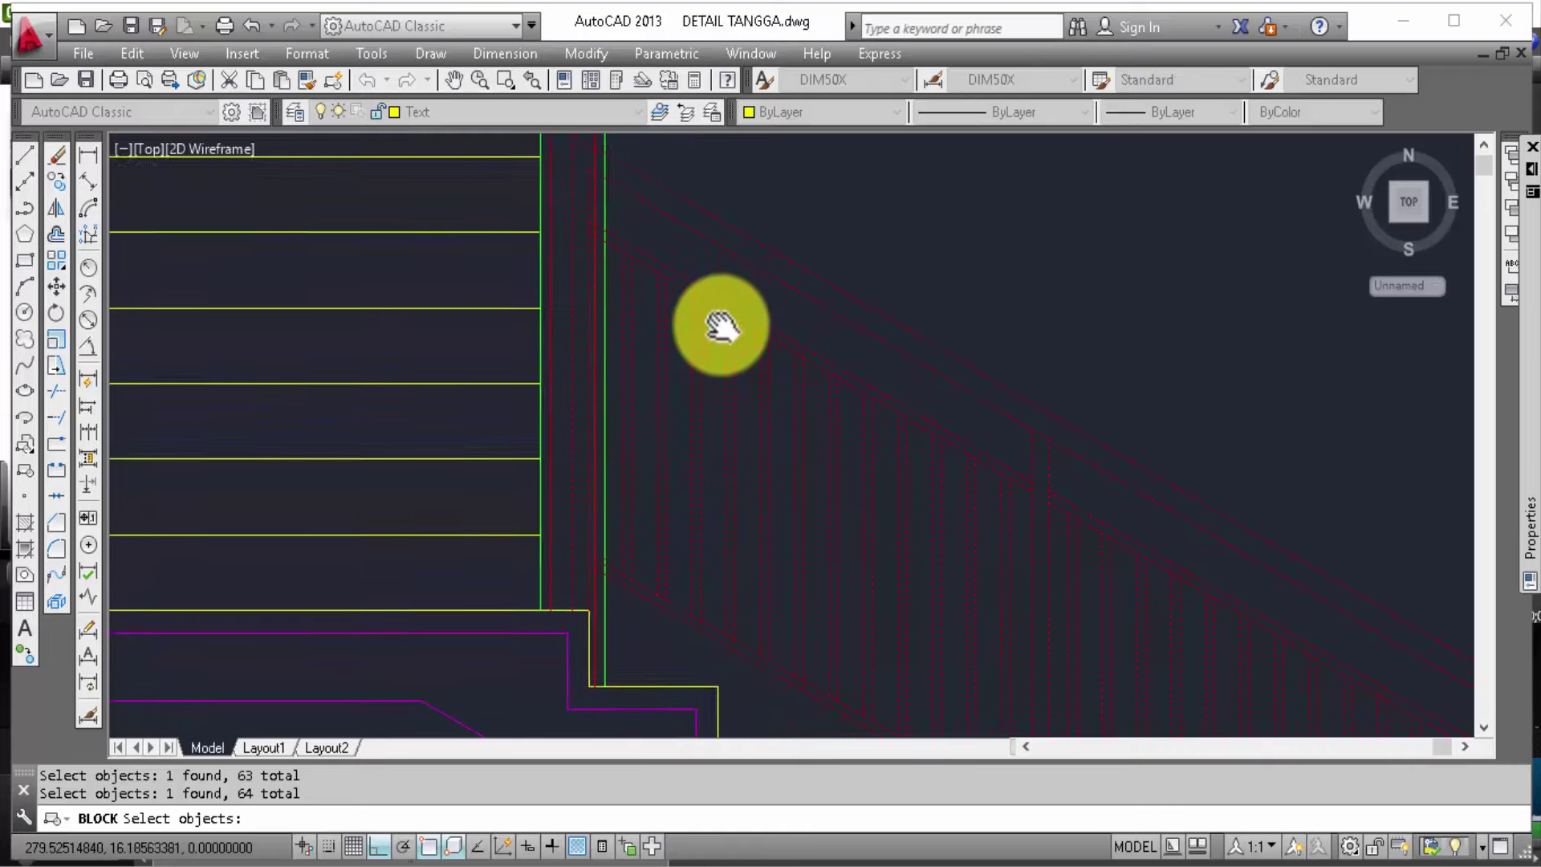
scroll(662, 367, "down", 1)
middle_click_drag(912, 585, 794, 384)
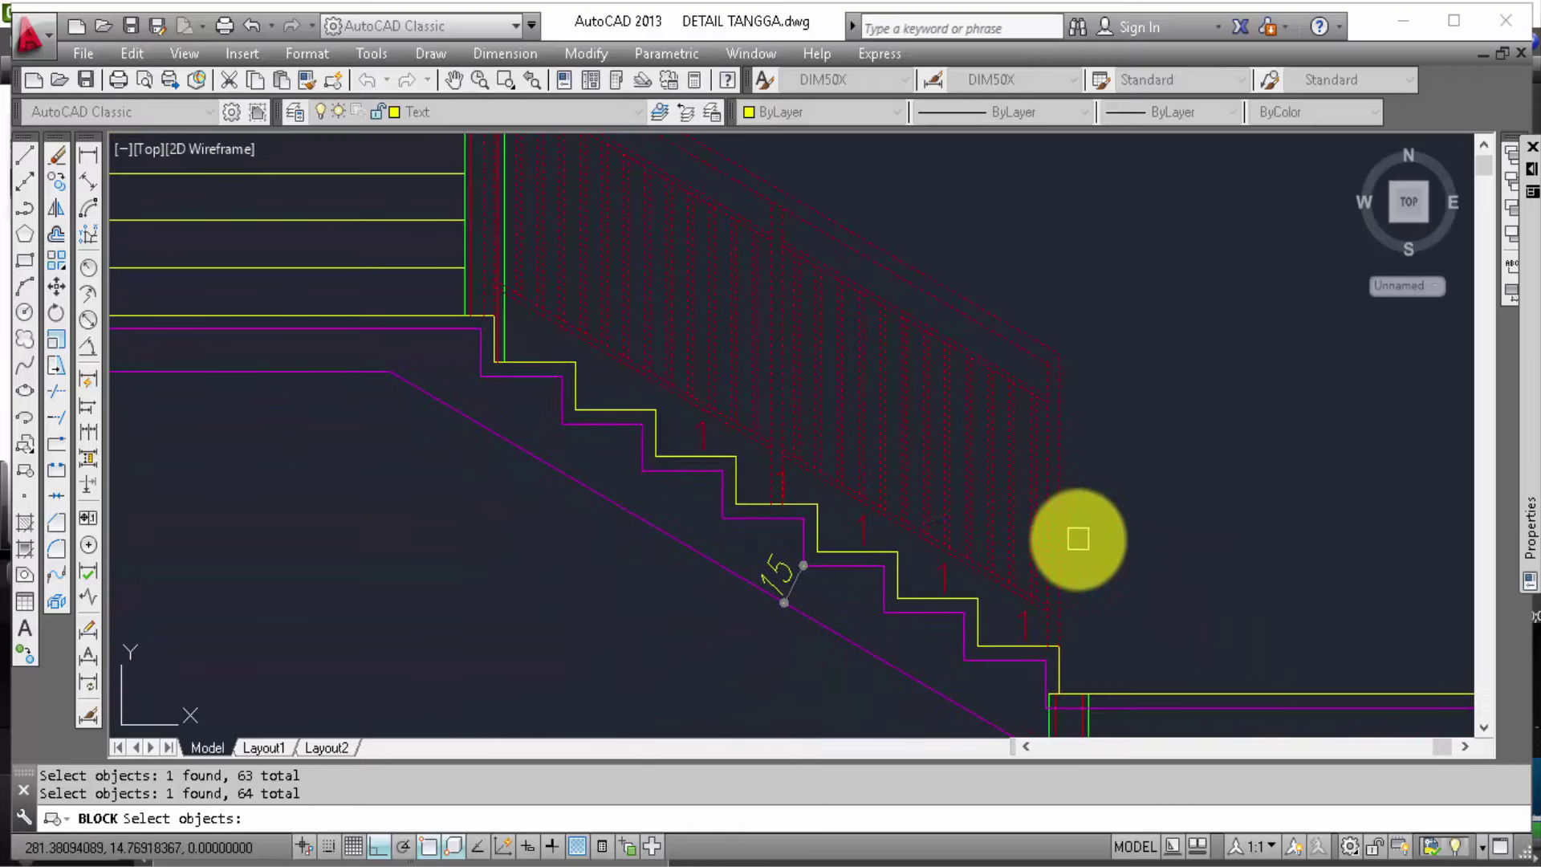
right_click(1079, 541)
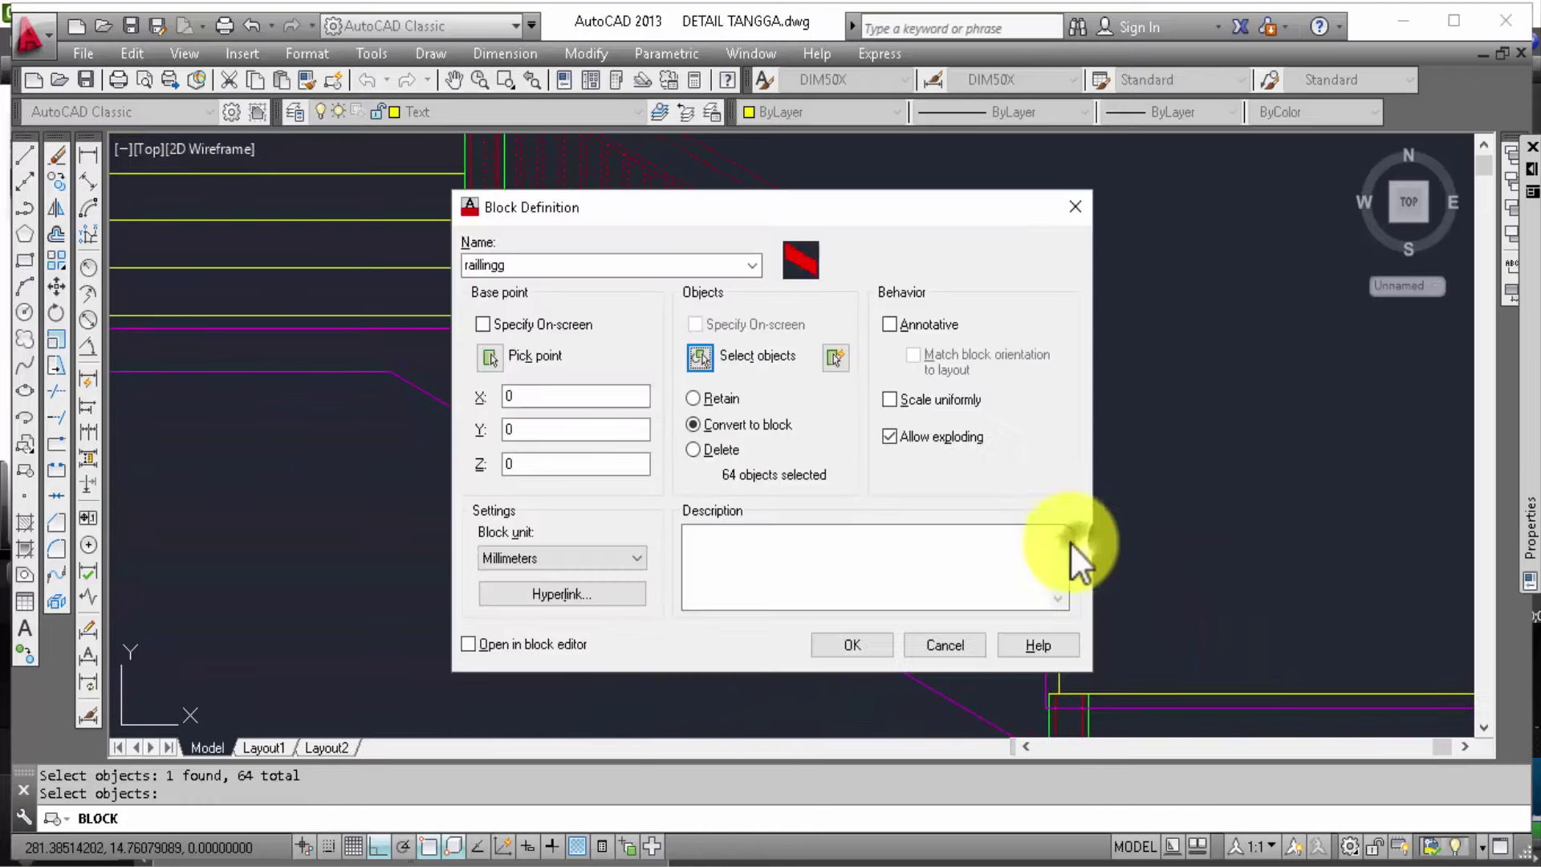
left_click(851, 645)
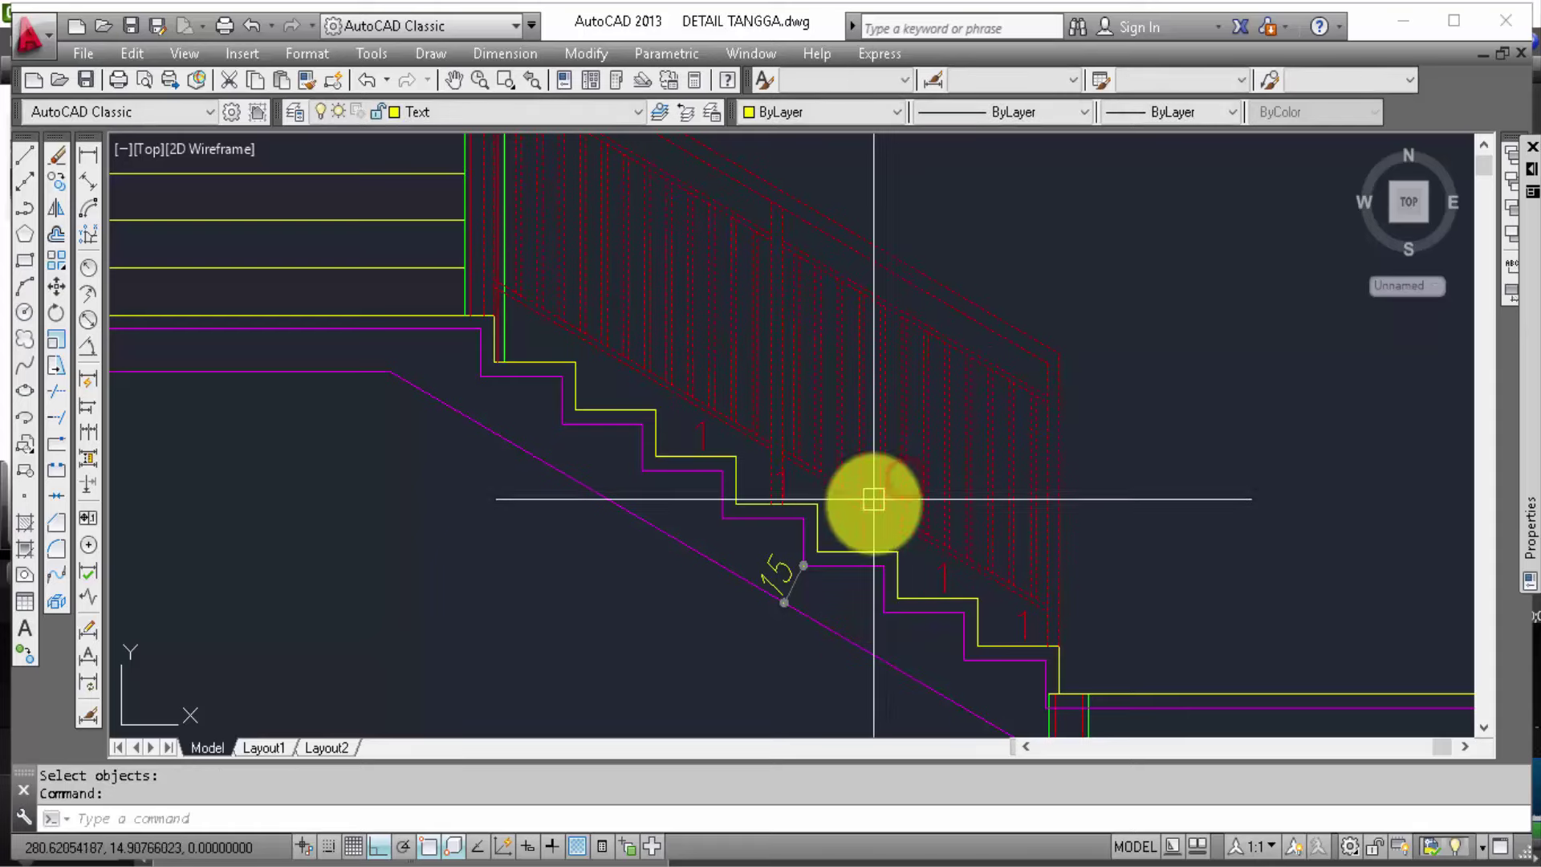
Step: Trim back the two magenta lines overrunning the landing edge
middle_click_drag(848, 467, 980, 465)
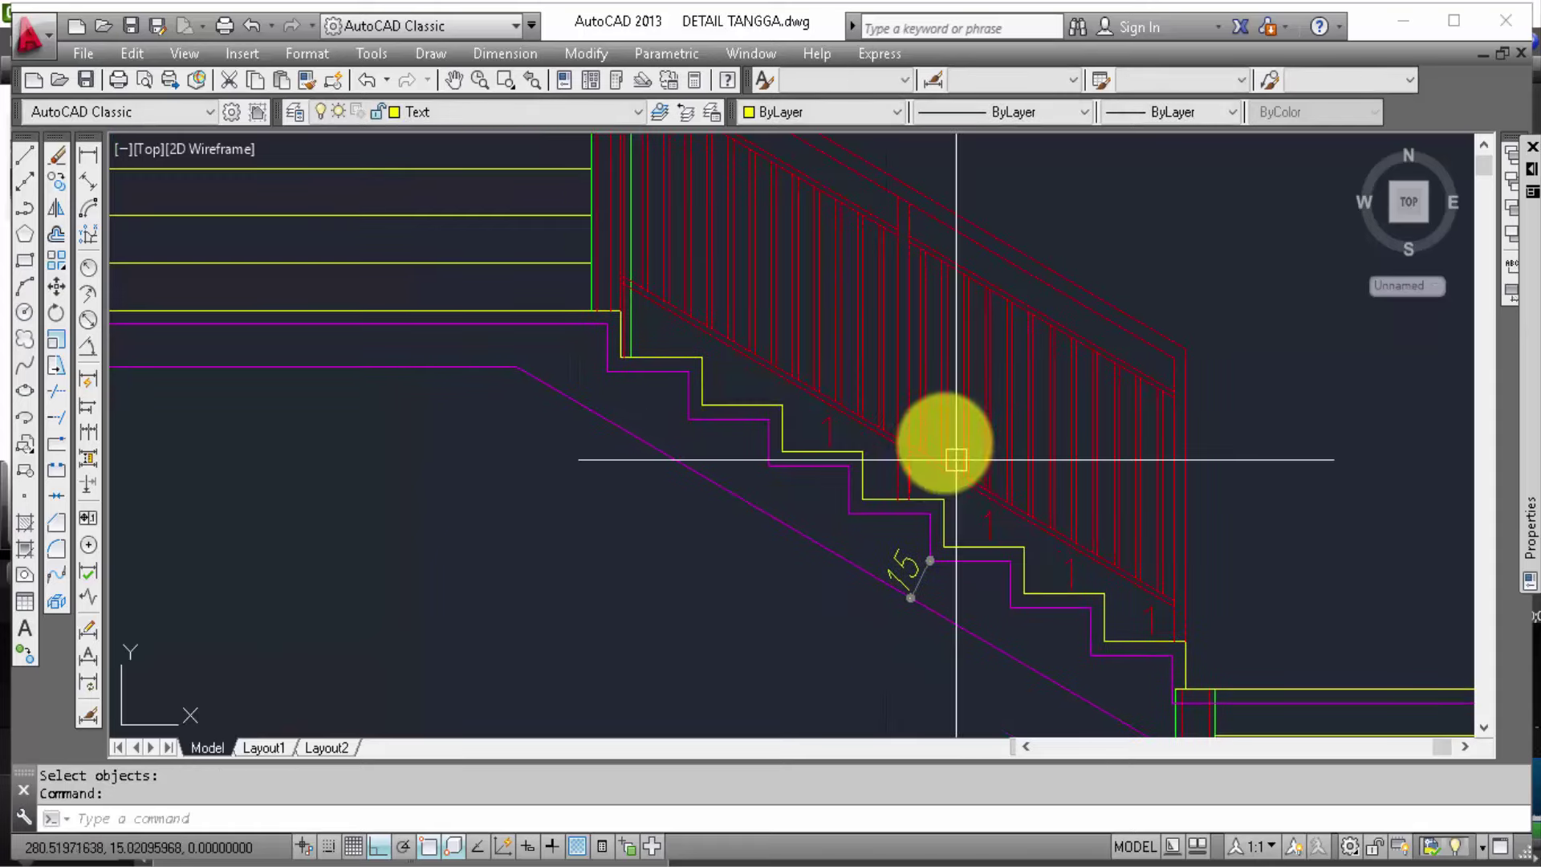
key("Escape")
scroll(931, 513, "down", 3)
scroll(950, 516, "down", 2)
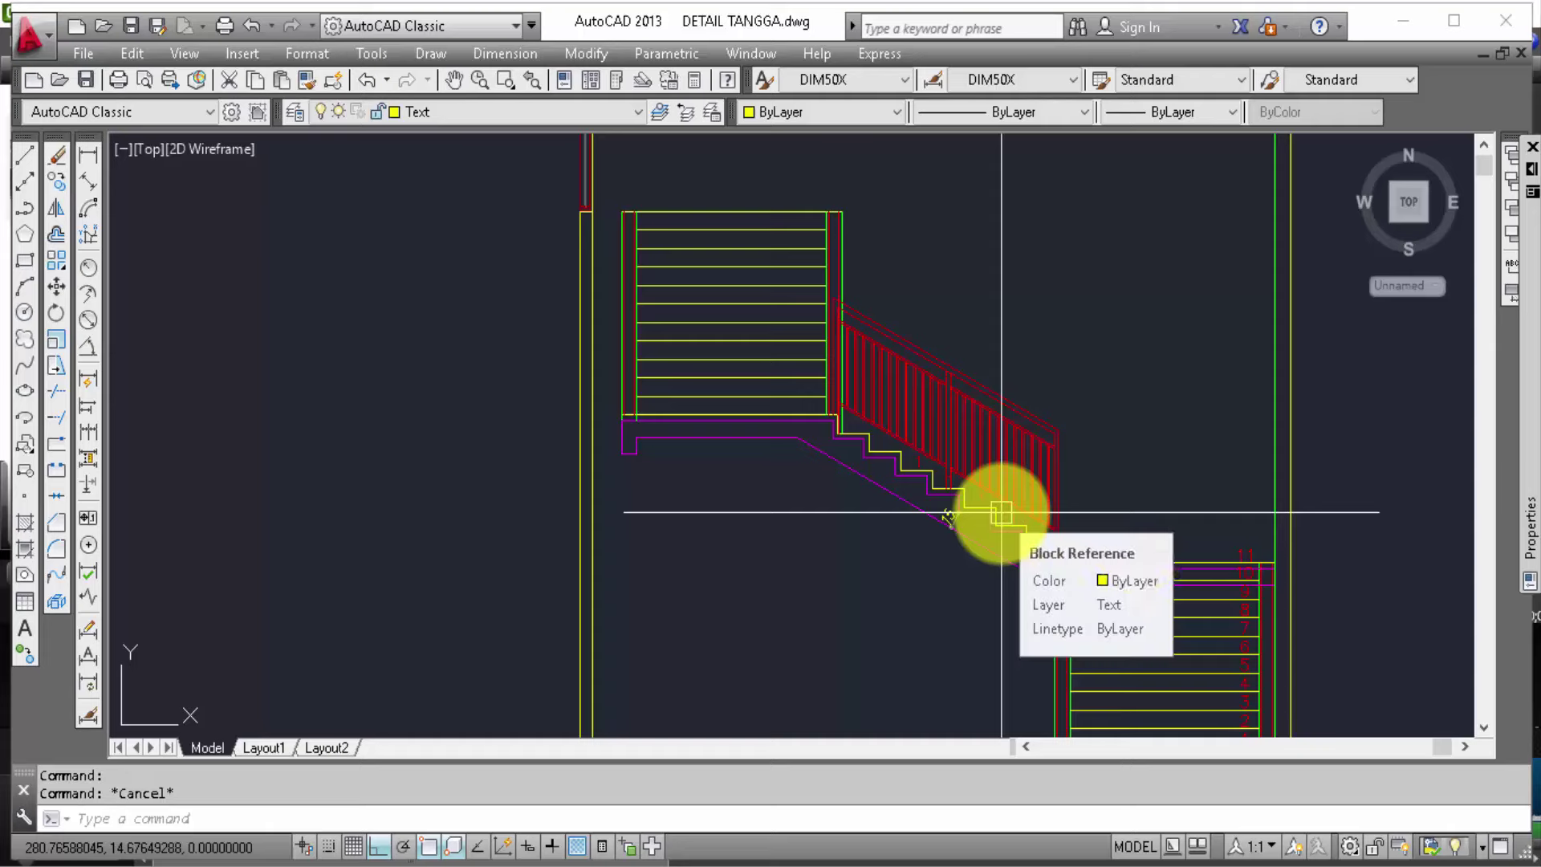
scroll(1280, 619, "up", 2)
scroll(1281, 619, "up", 2)
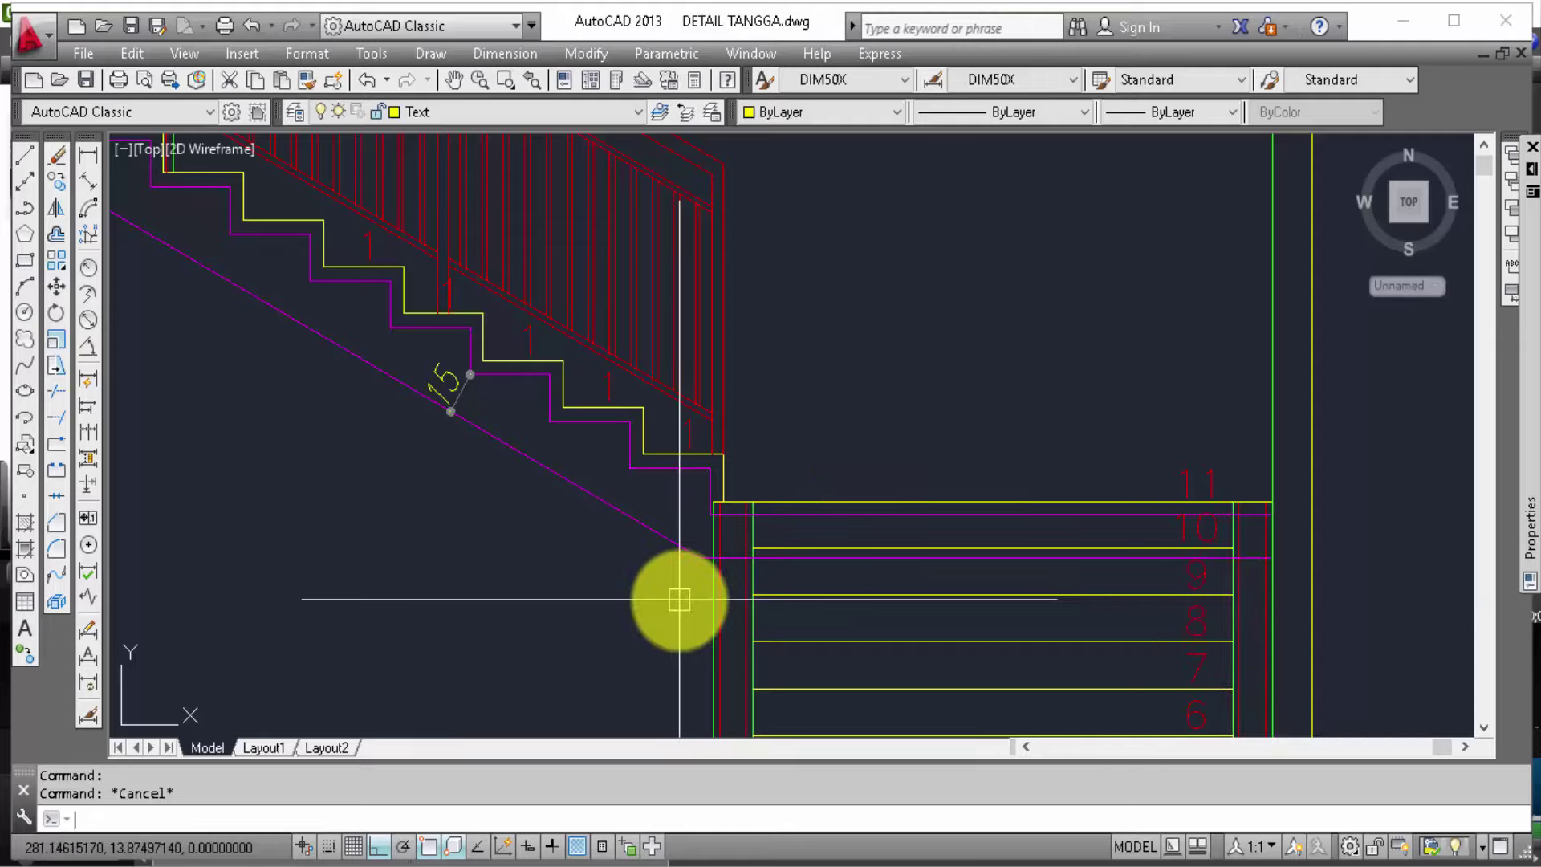
type("tr")
key("Return")
scroll(683, 598, "up", 2)
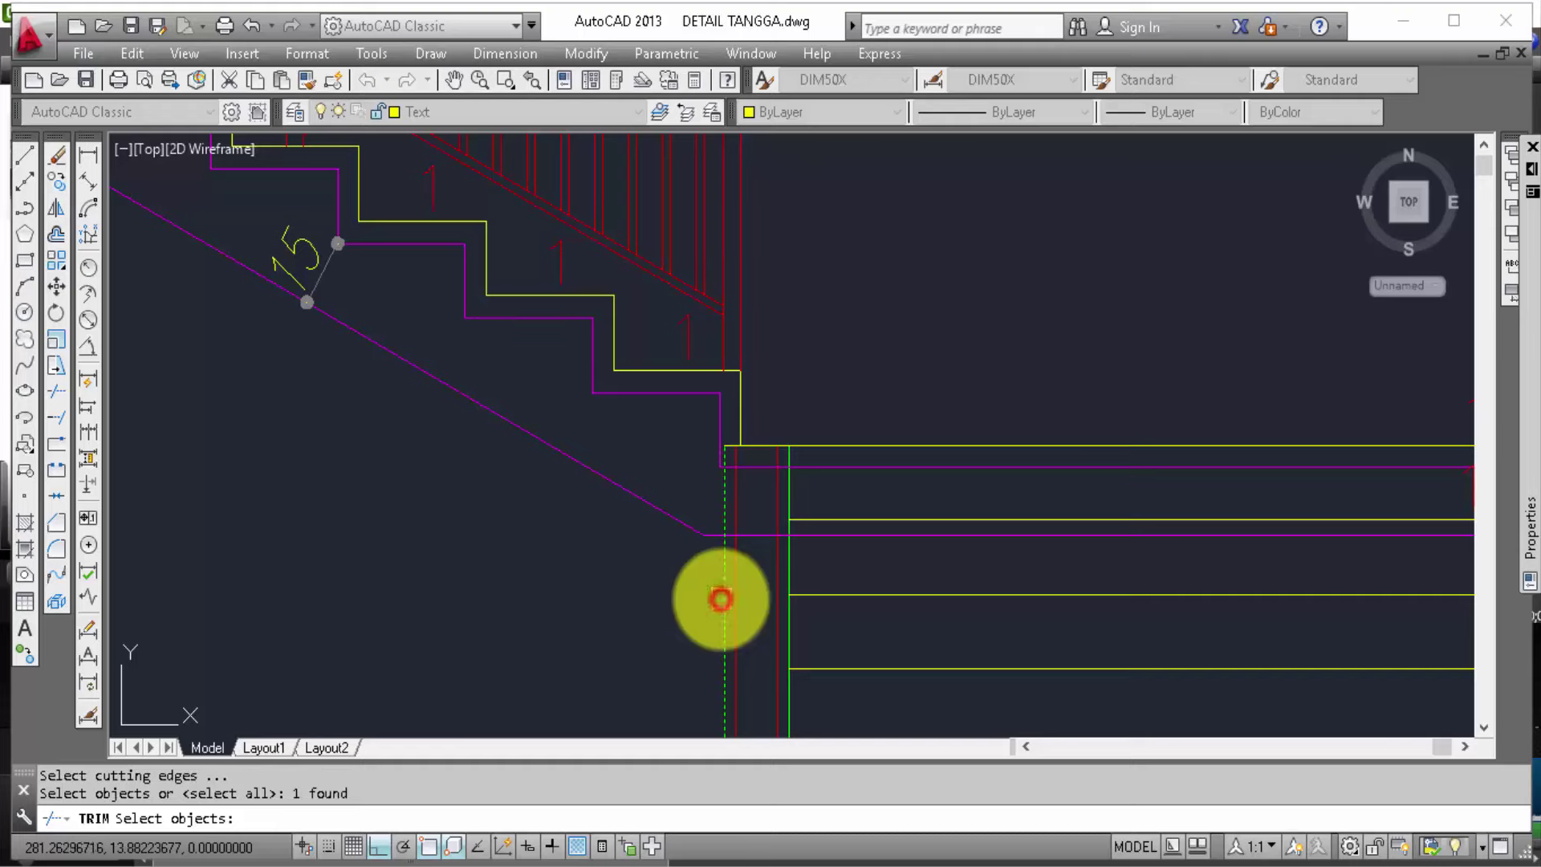
right_click(721, 599)
left_click(745, 532)
left_click(754, 470)
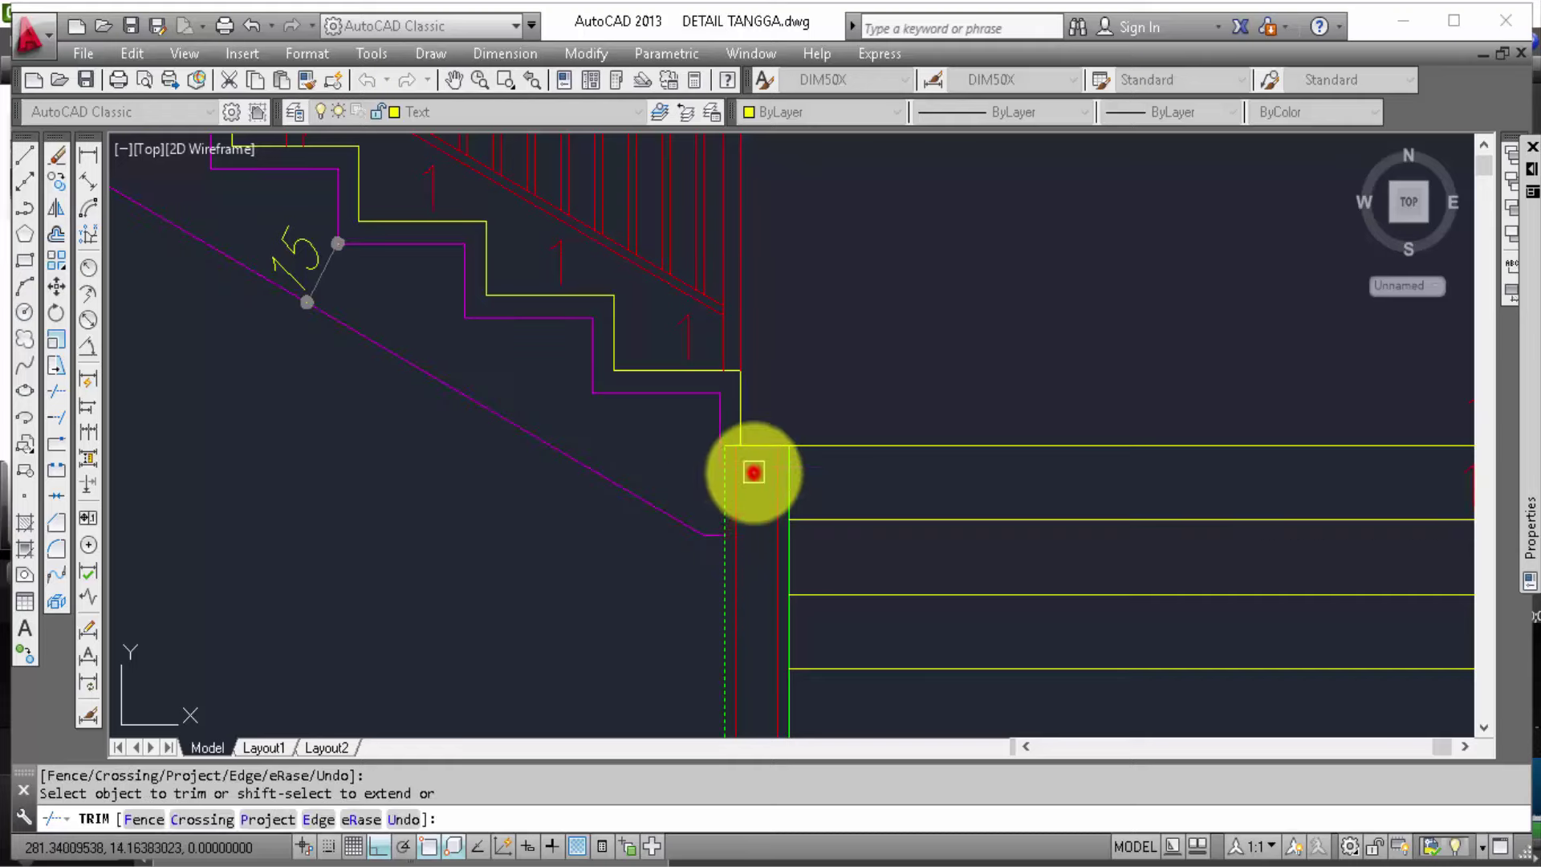
middle_click_drag(762, 518, 879, 534)
key("Escape")
Step: Pan and zoom to view both stair flights
scroll(888, 534, "down", 2)
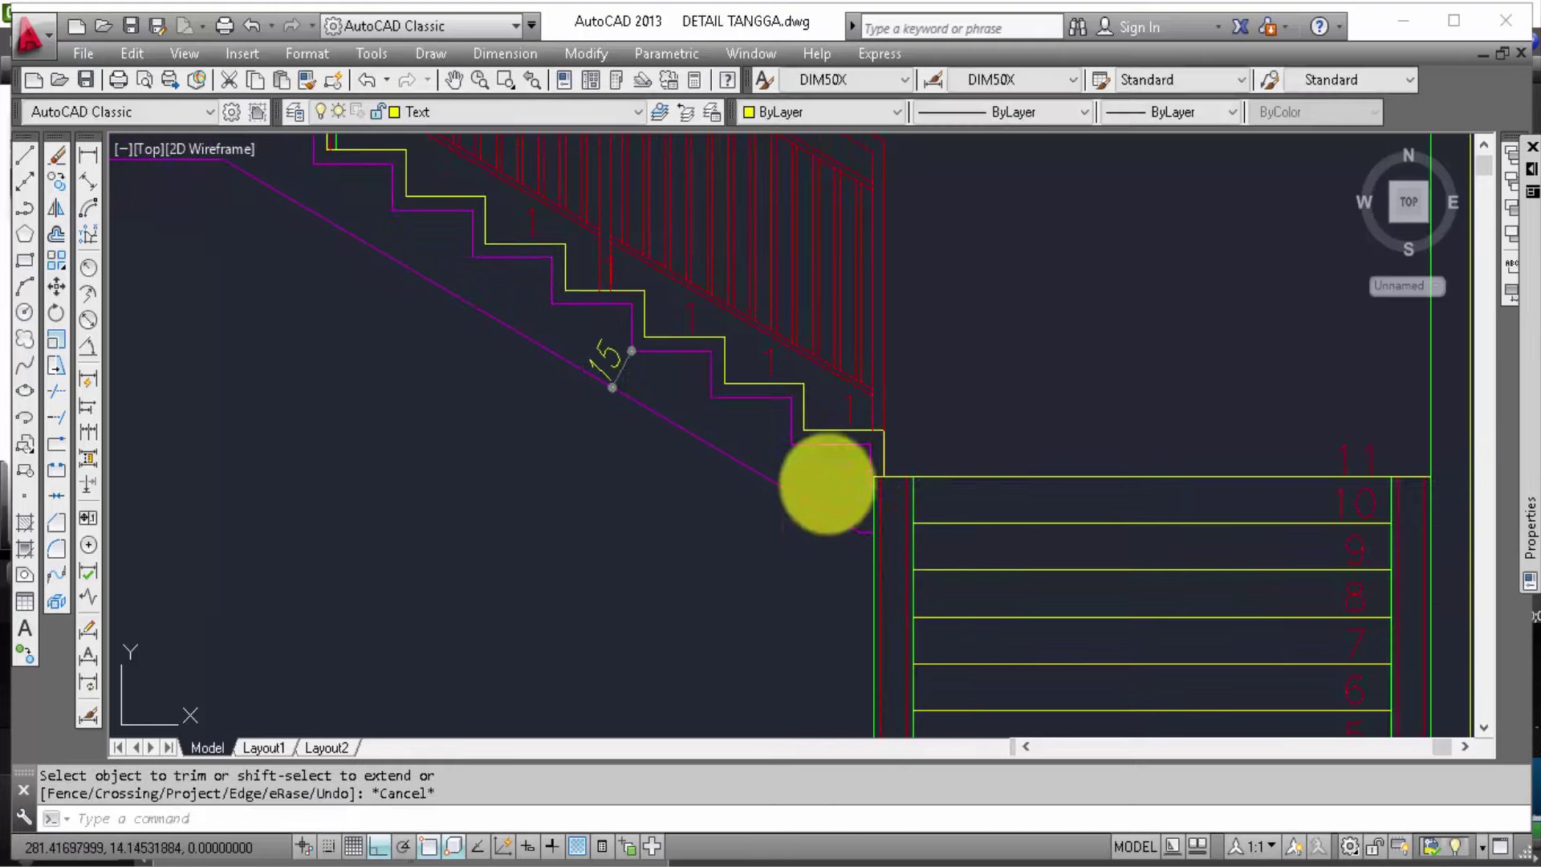
scroll(756, 466, "down", 2)
middle_click_drag(663, 523, 672, 526)
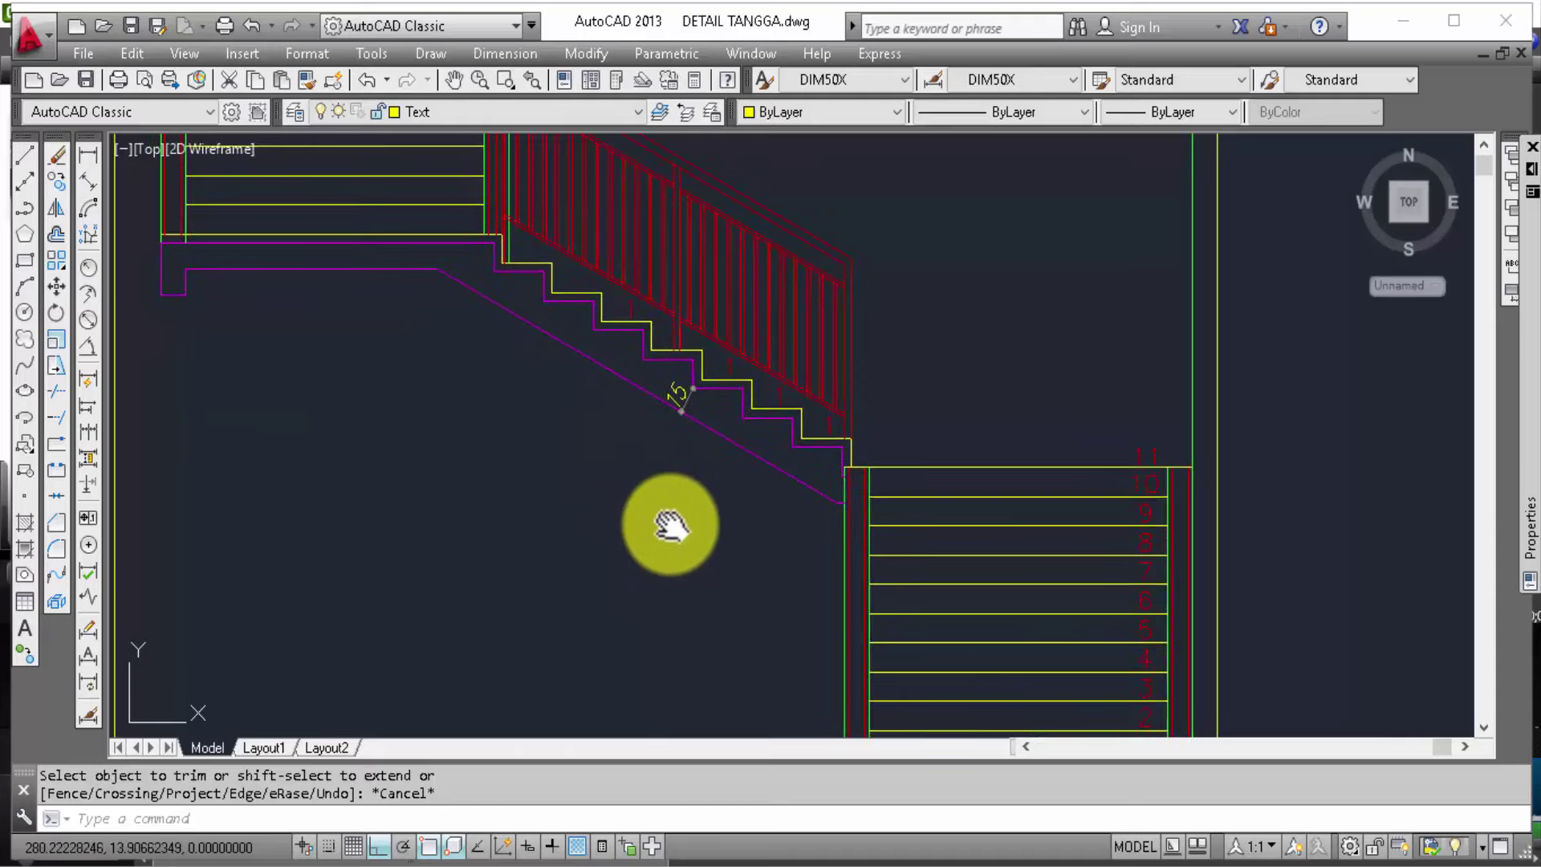
middle_click_drag(705, 396, 793, 644)
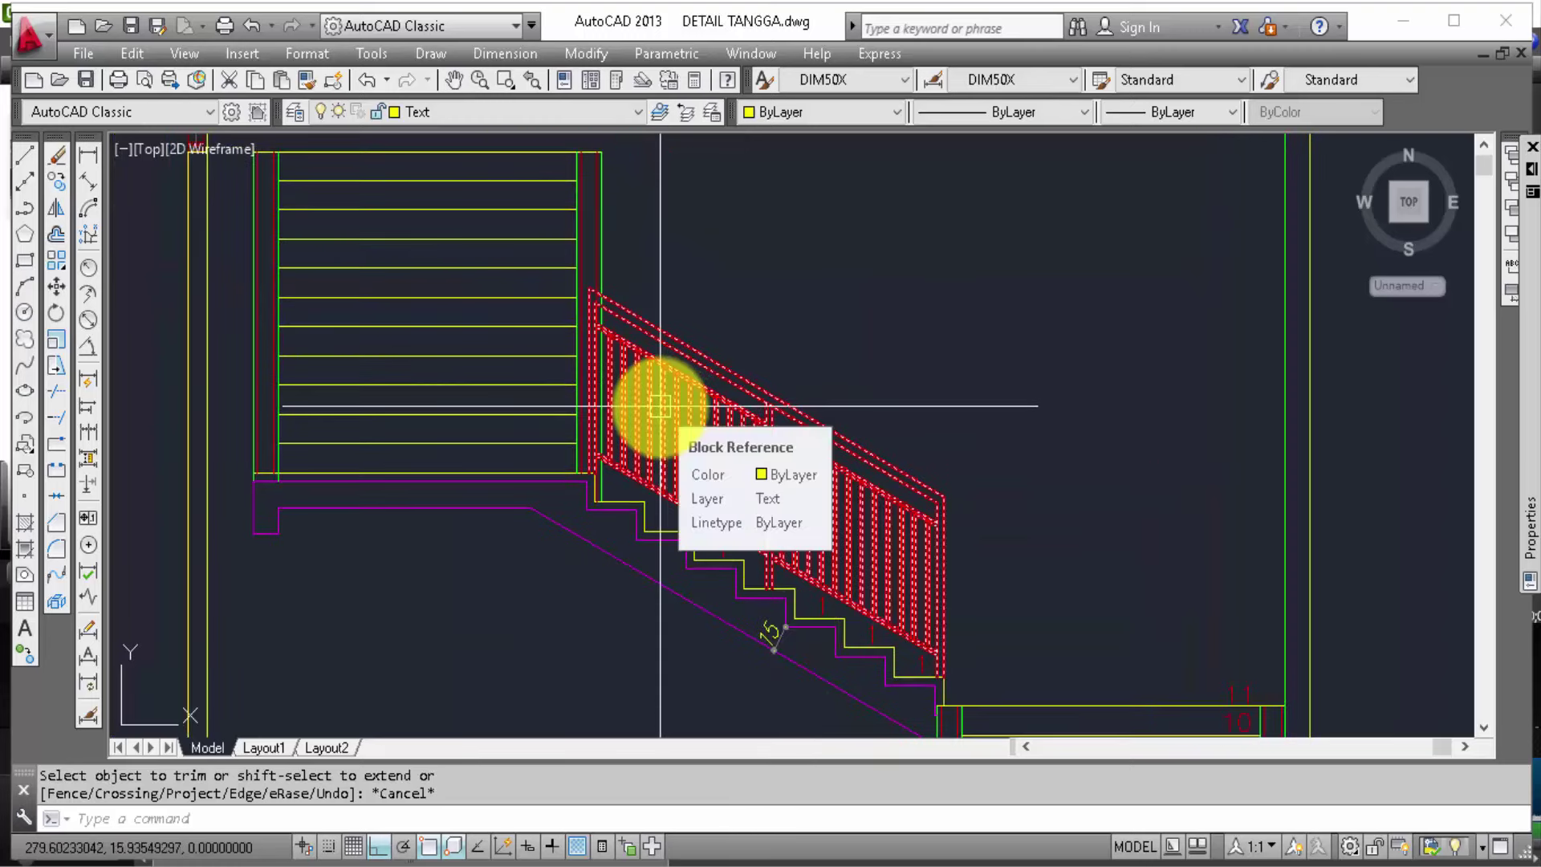
scroll(956, 699, "up", 2)
scroll(902, 533, "up", 2)
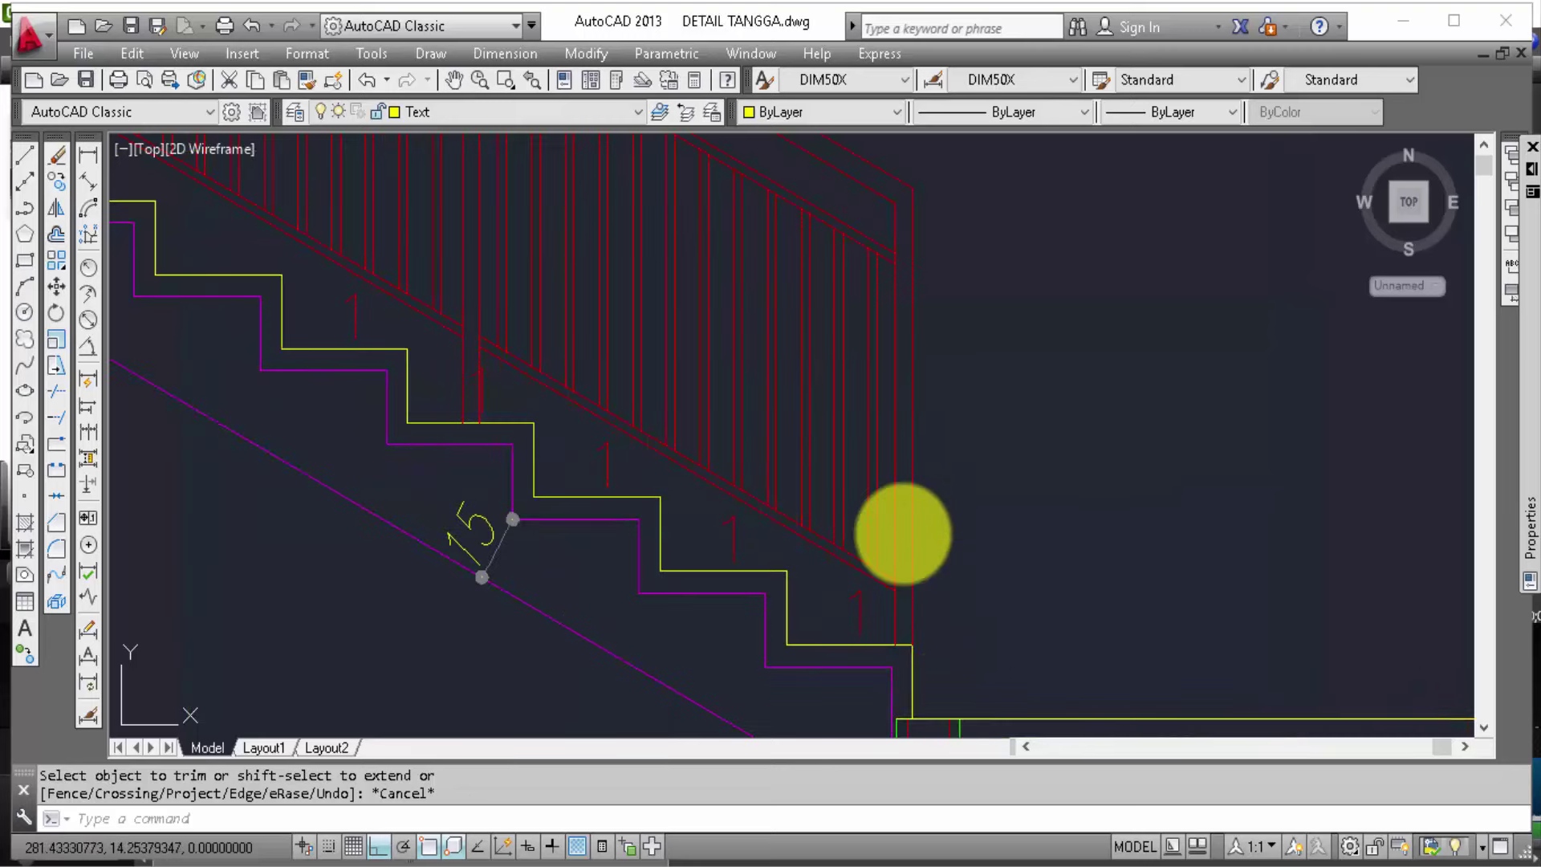
scroll(902, 515, "down", 3)
scroll(903, 518, "up", 1)
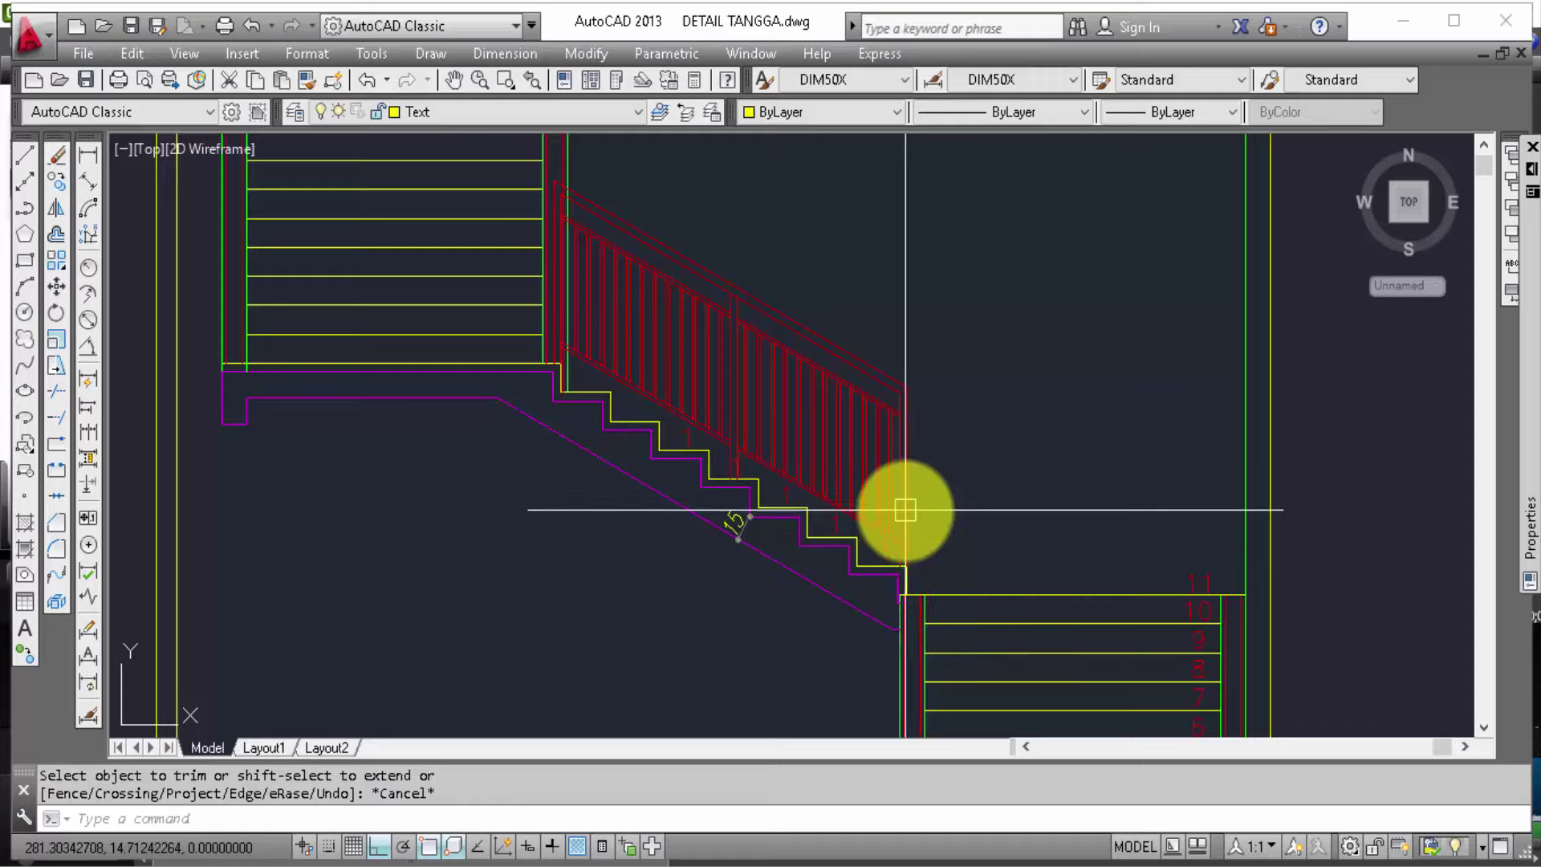
scroll(901, 510, "up", 2)
scroll(883, 554, "up", 2)
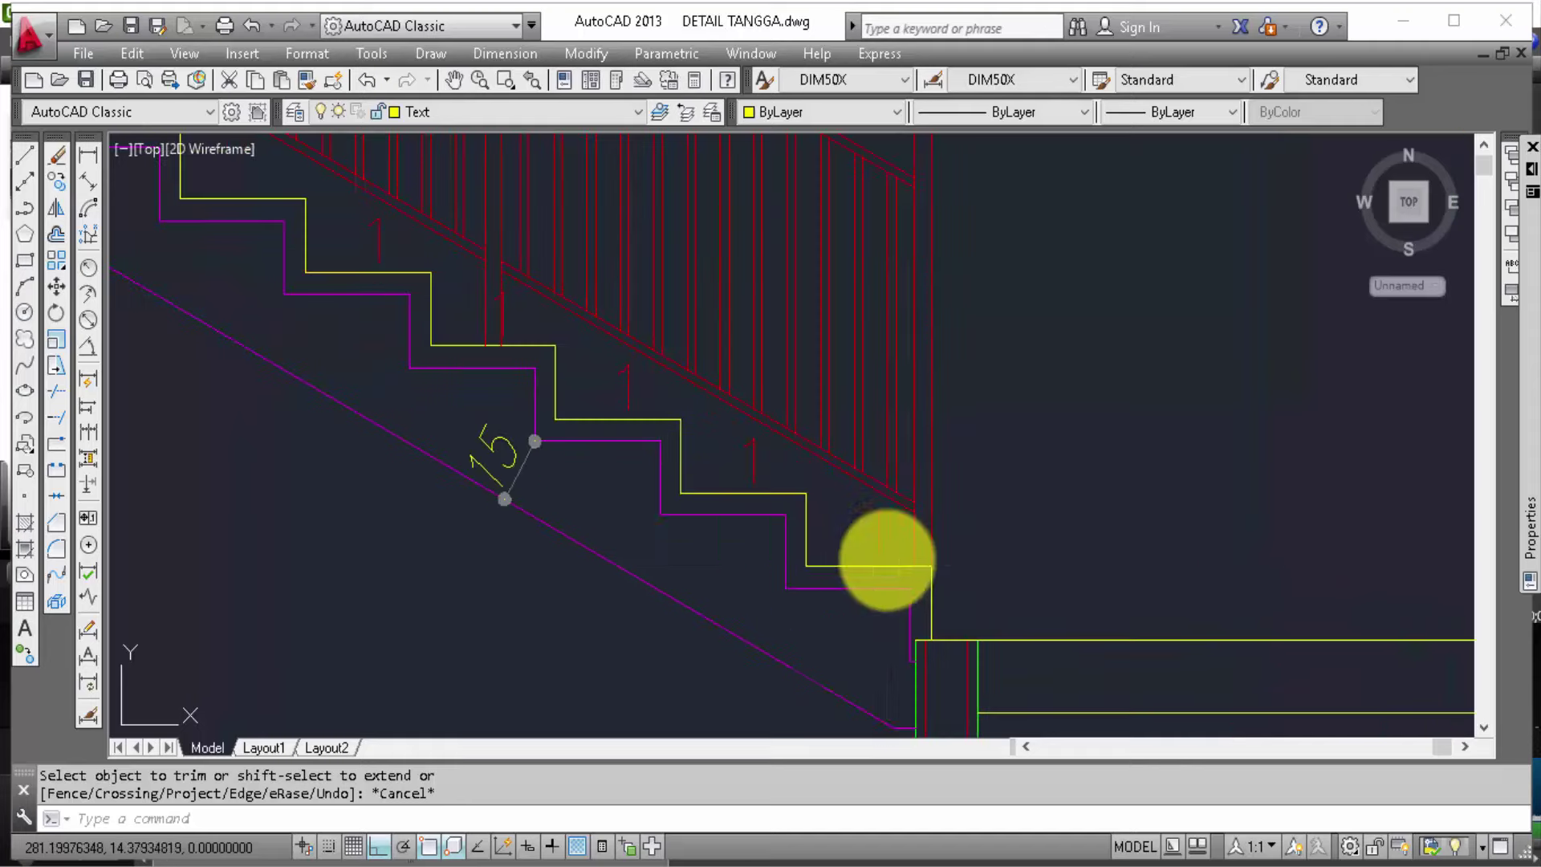
Step: Edit the step labels near the railing to read 12, 13 and 14
double_click(871, 529)
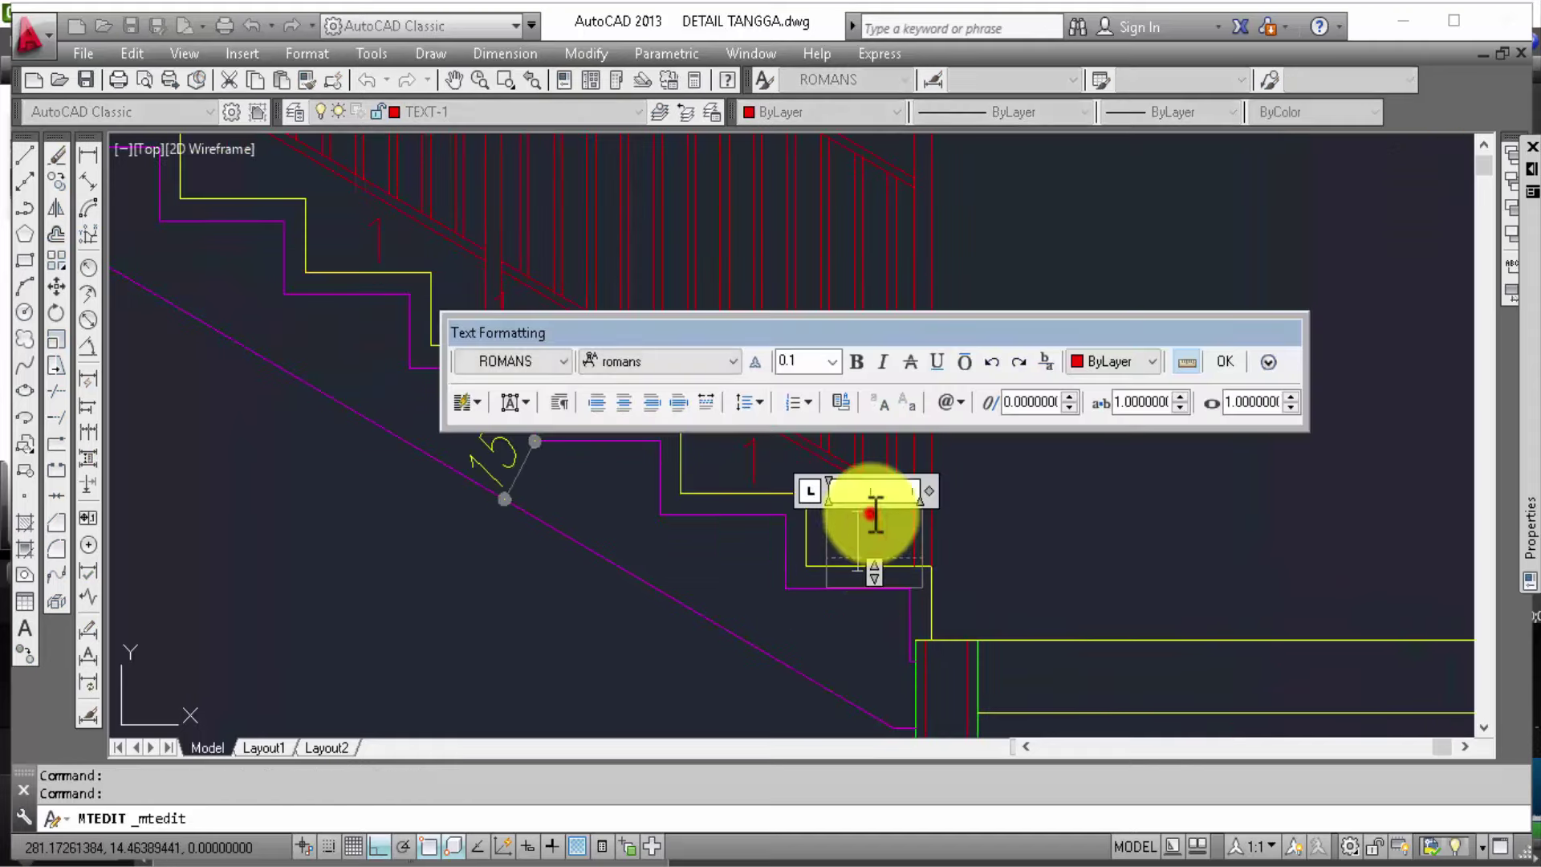
left_click(759, 470)
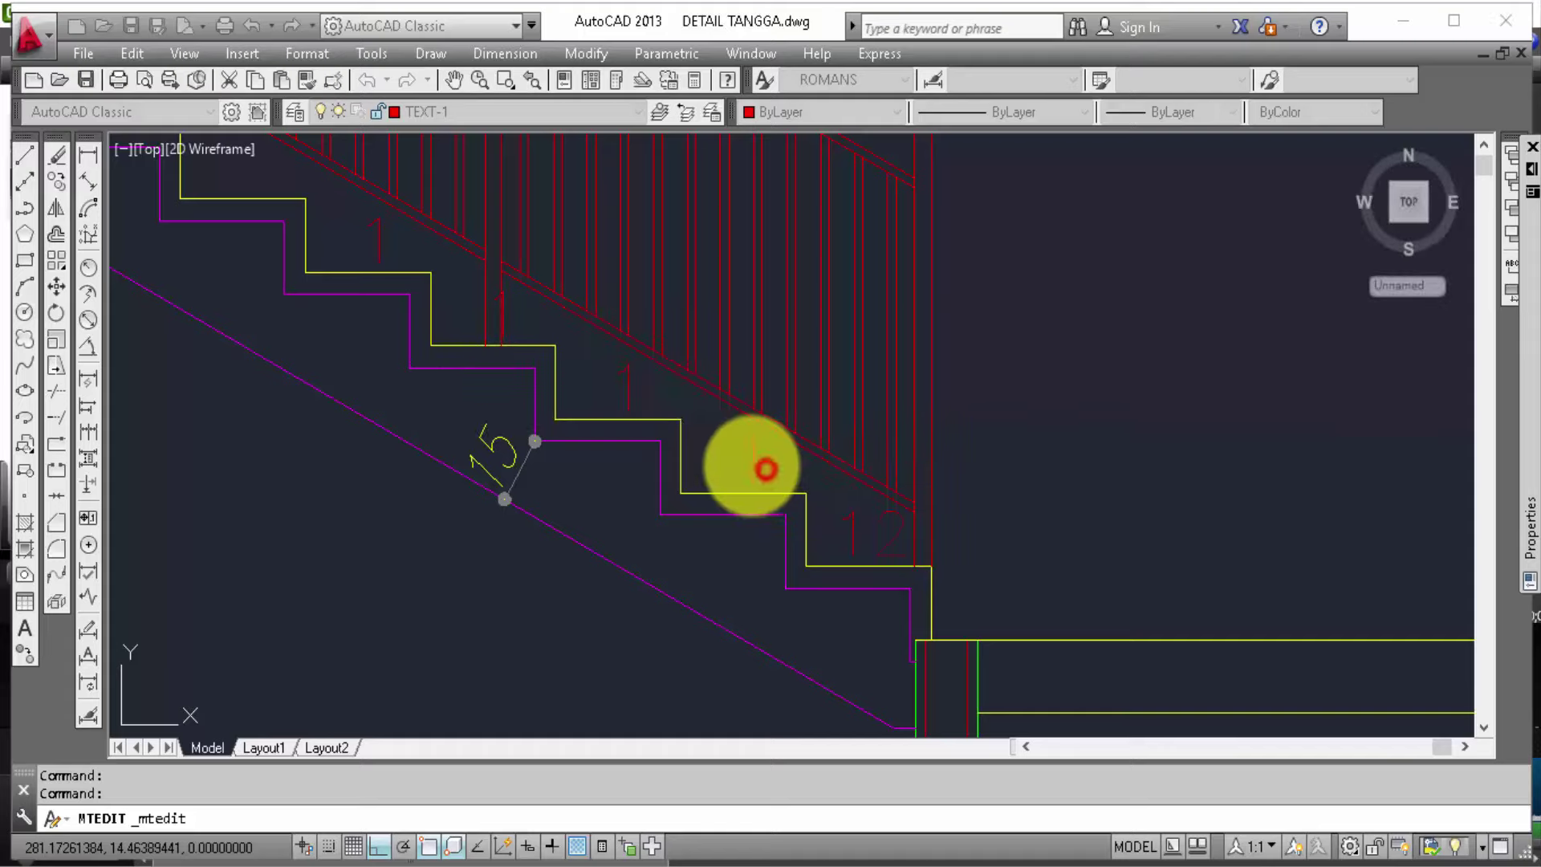
double_click(748, 466)
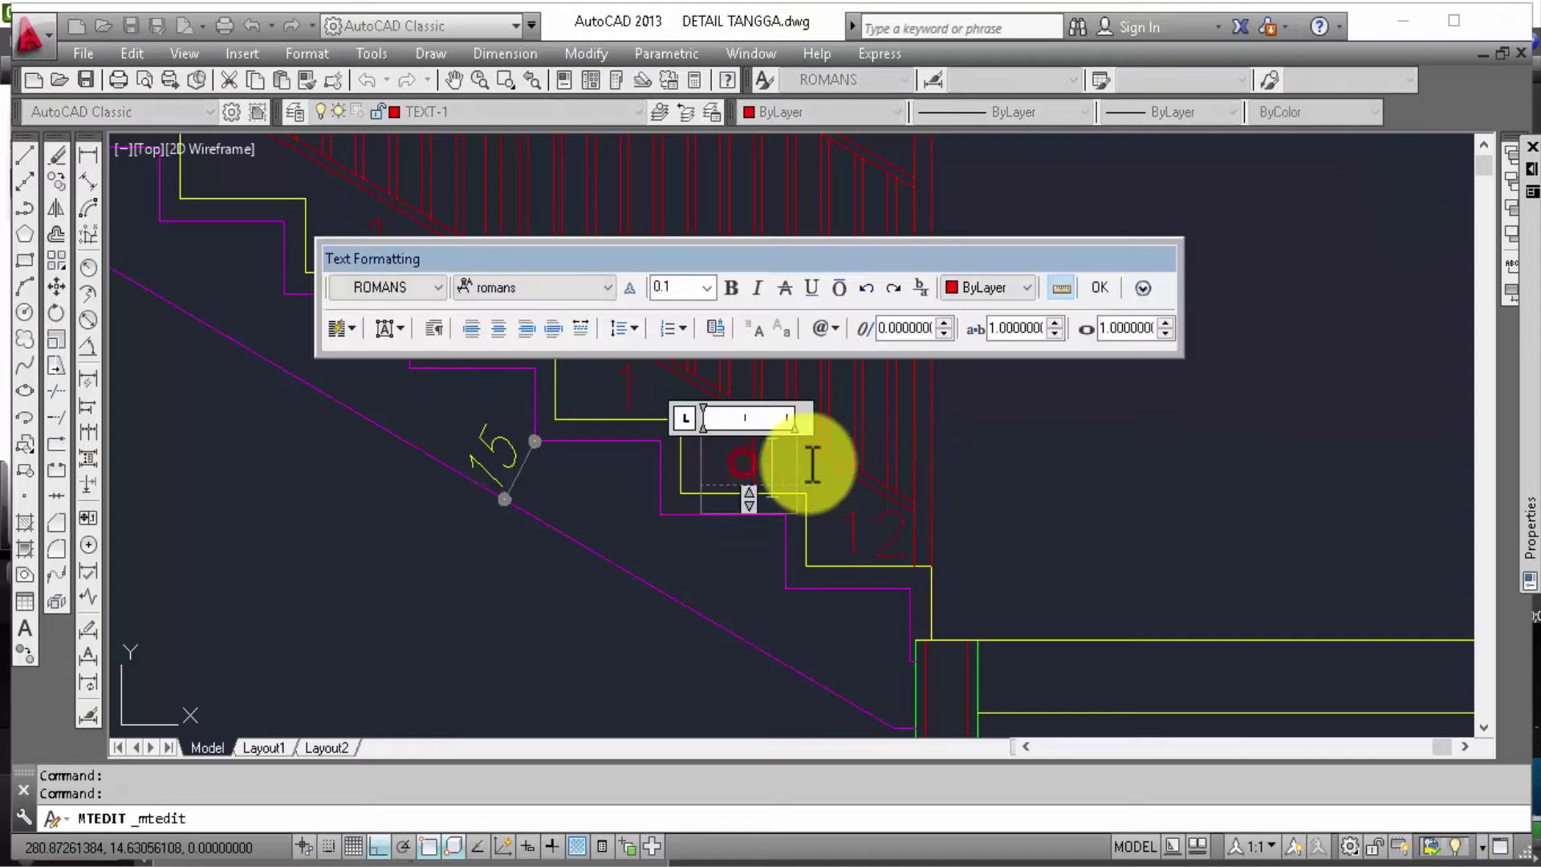
left_click(657, 463)
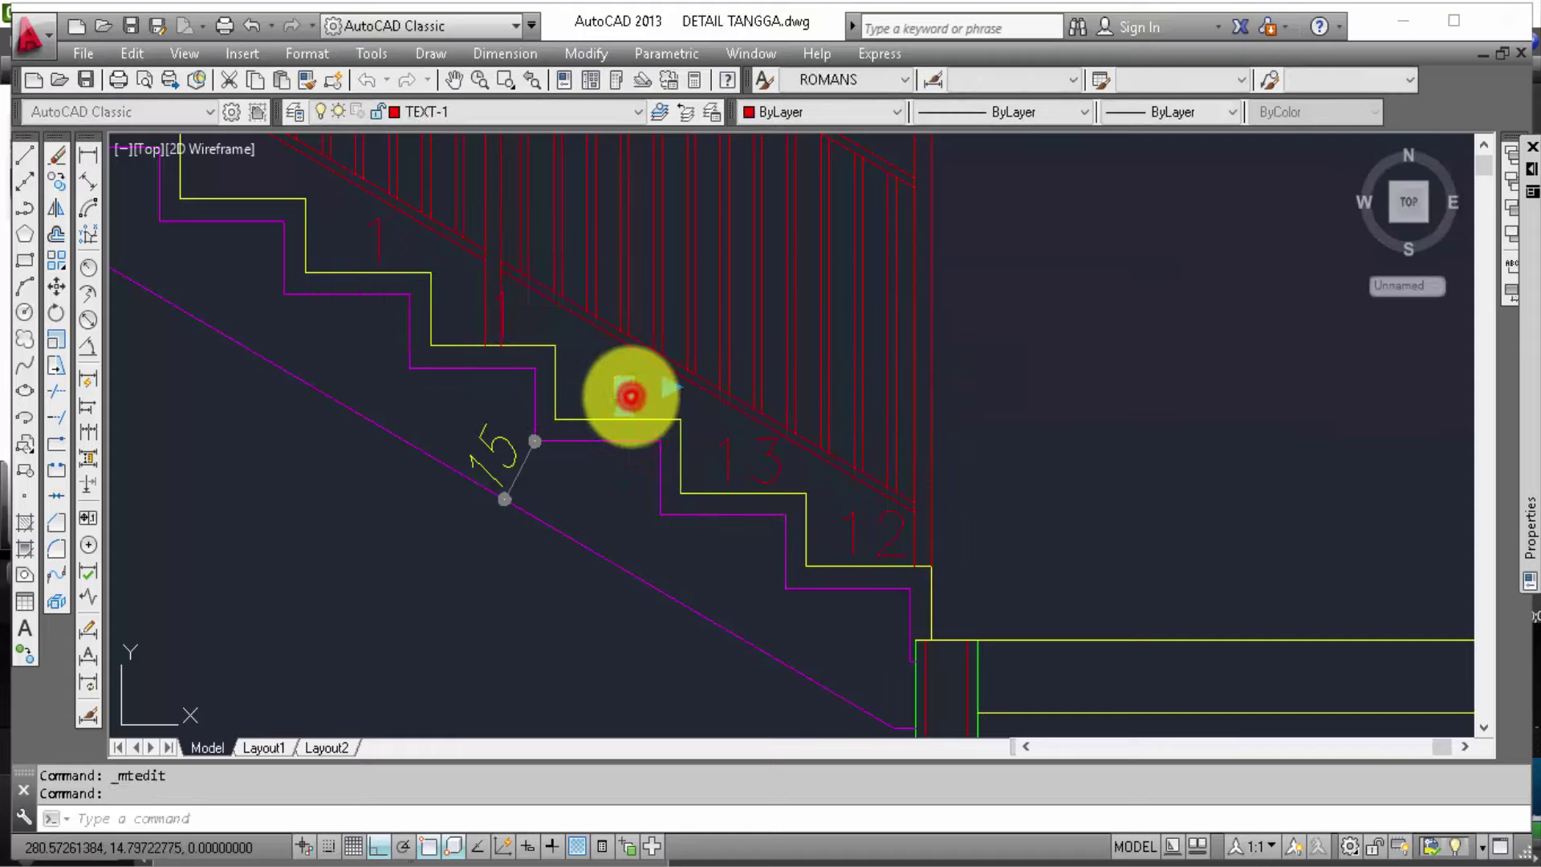
double_click(630, 395)
left_click(502, 393)
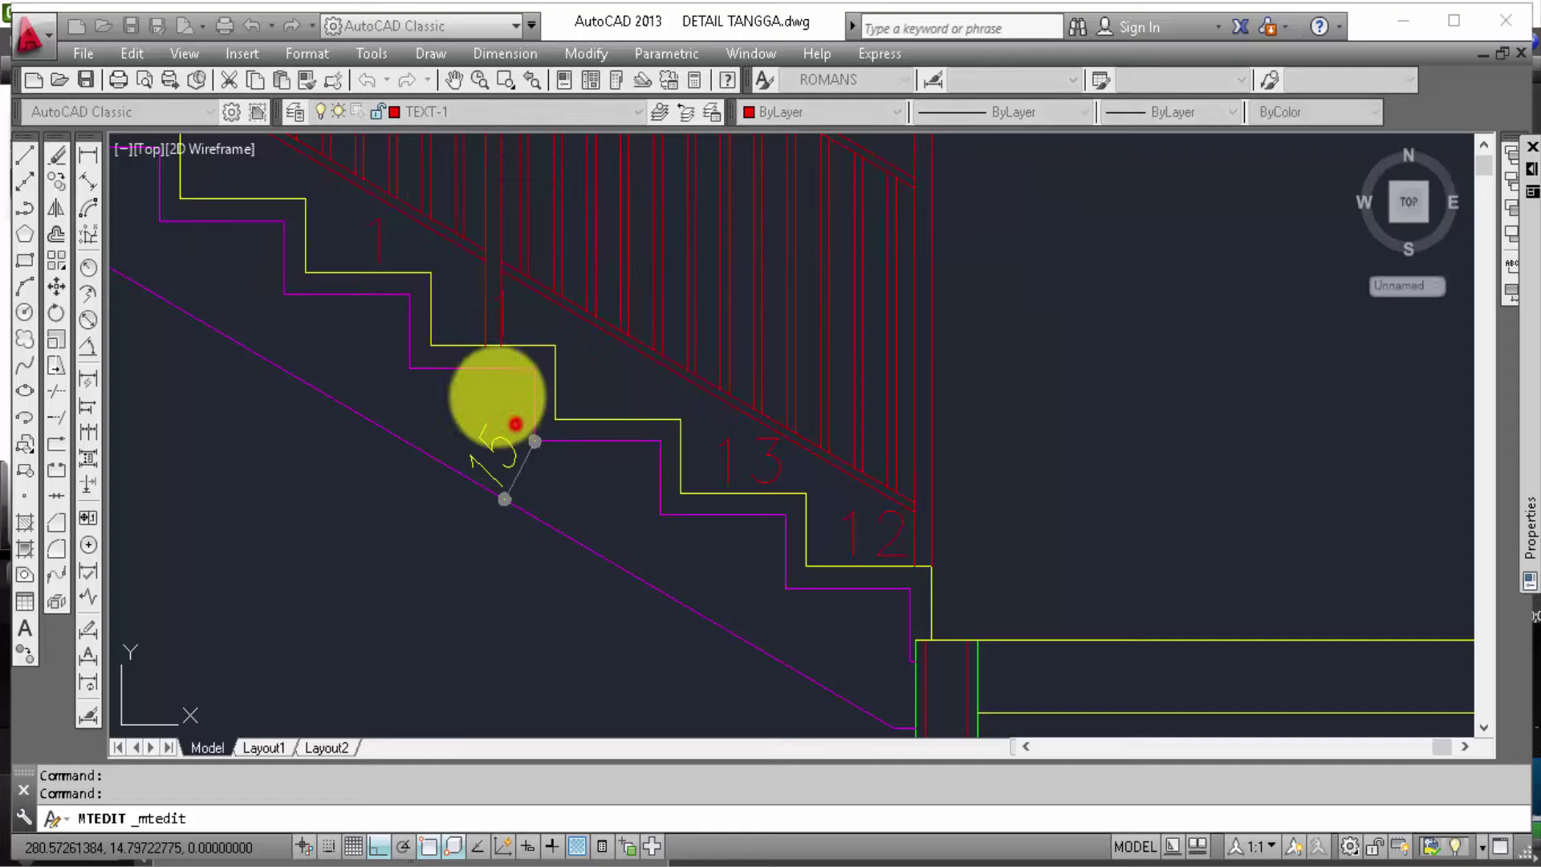
Step: Edit the next step label up to read 15, dismissing an accidental block prompt
middle_click_drag(614, 523, 602, 490)
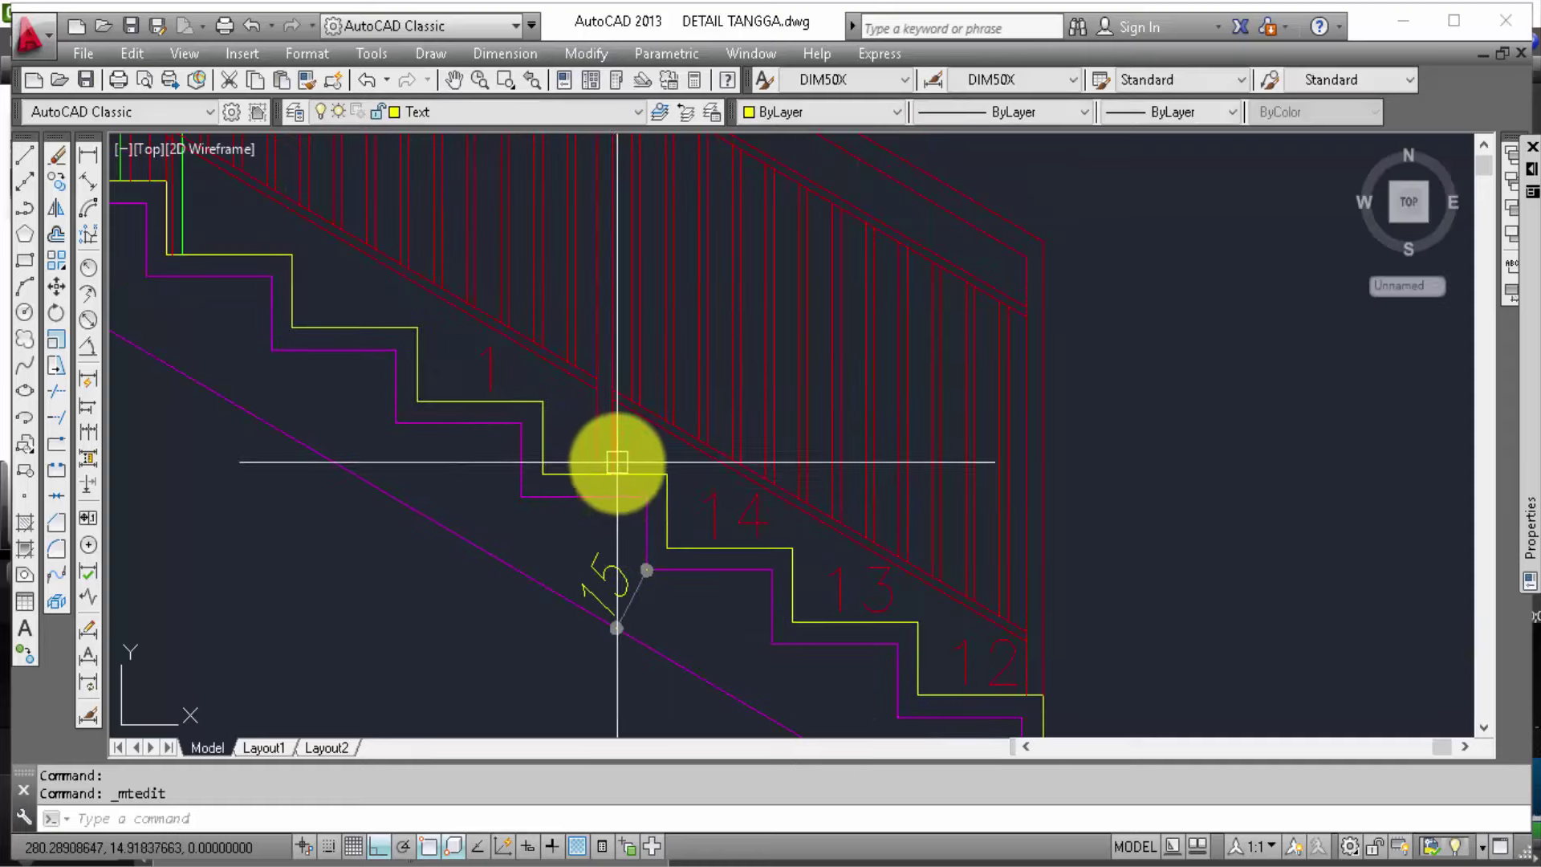
scroll(615, 443, "up", 2)
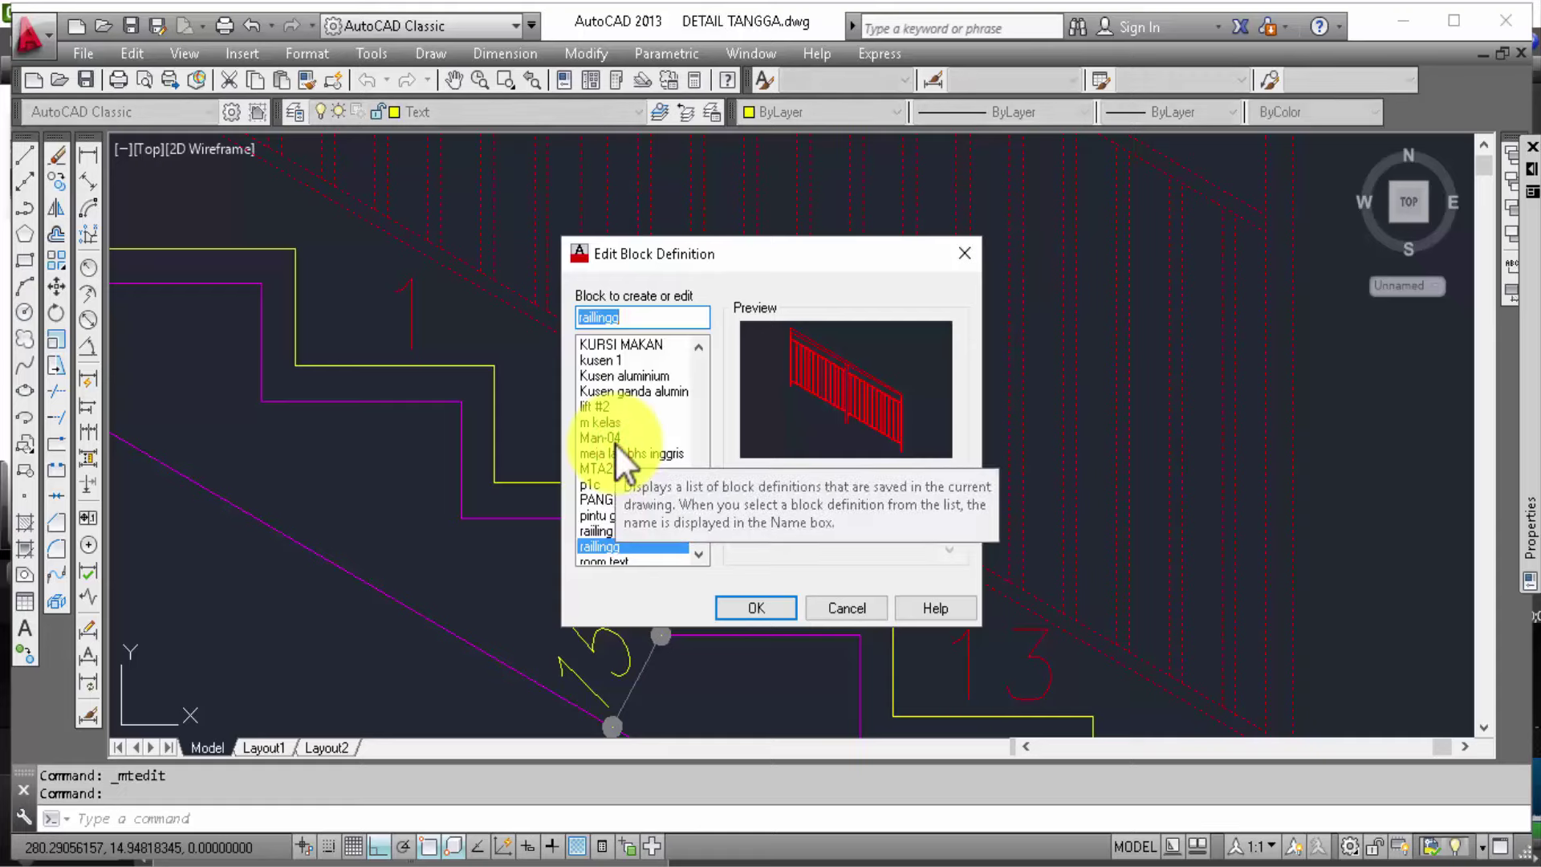
key("Return")
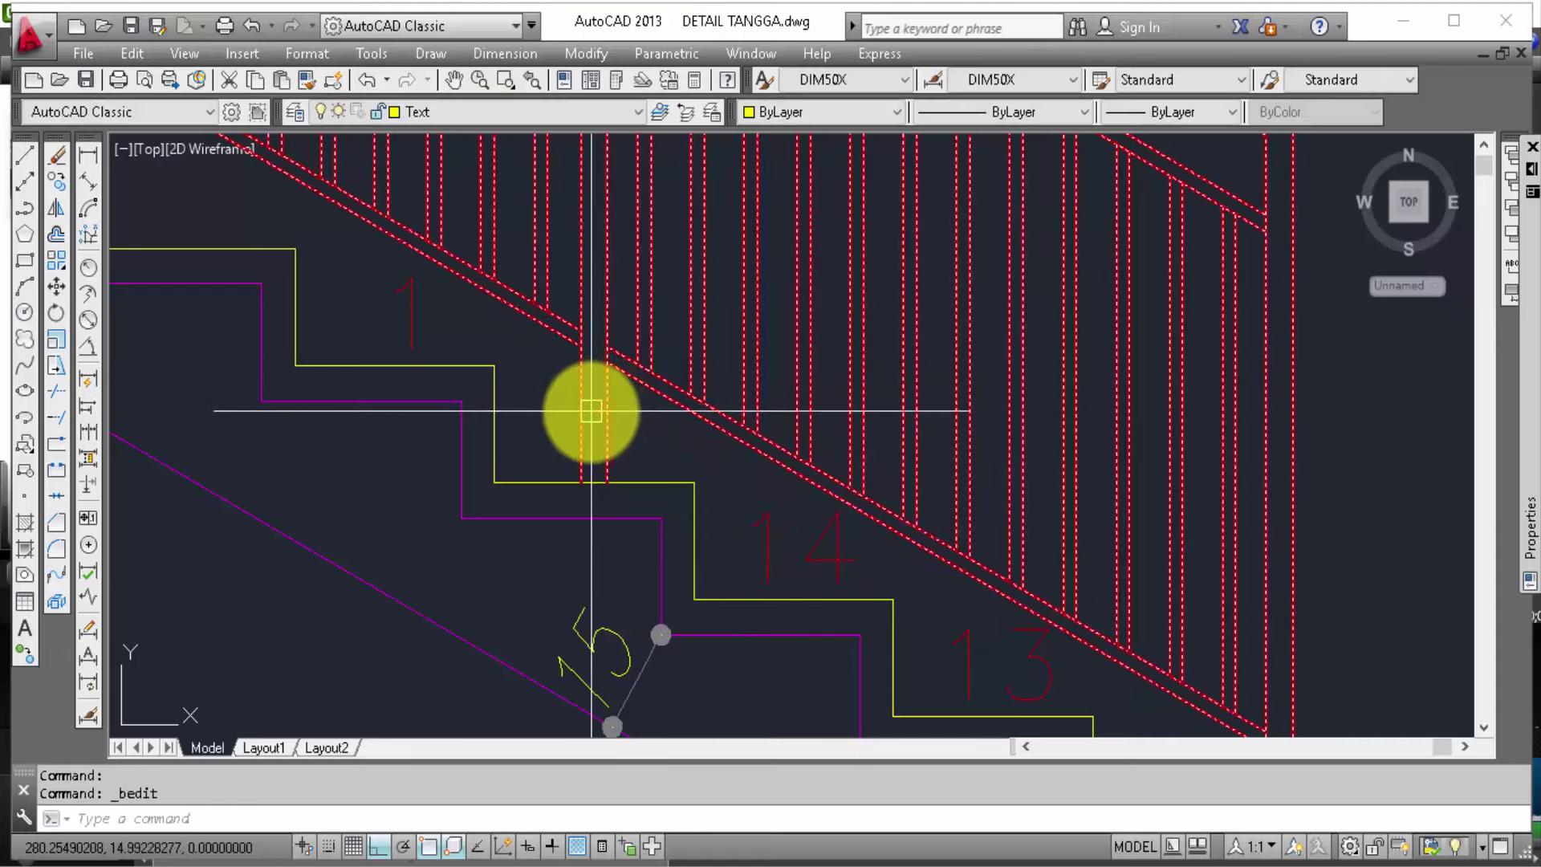
scroll(599, 404, "up", 2)
scroll(592, 410, "up", 2)
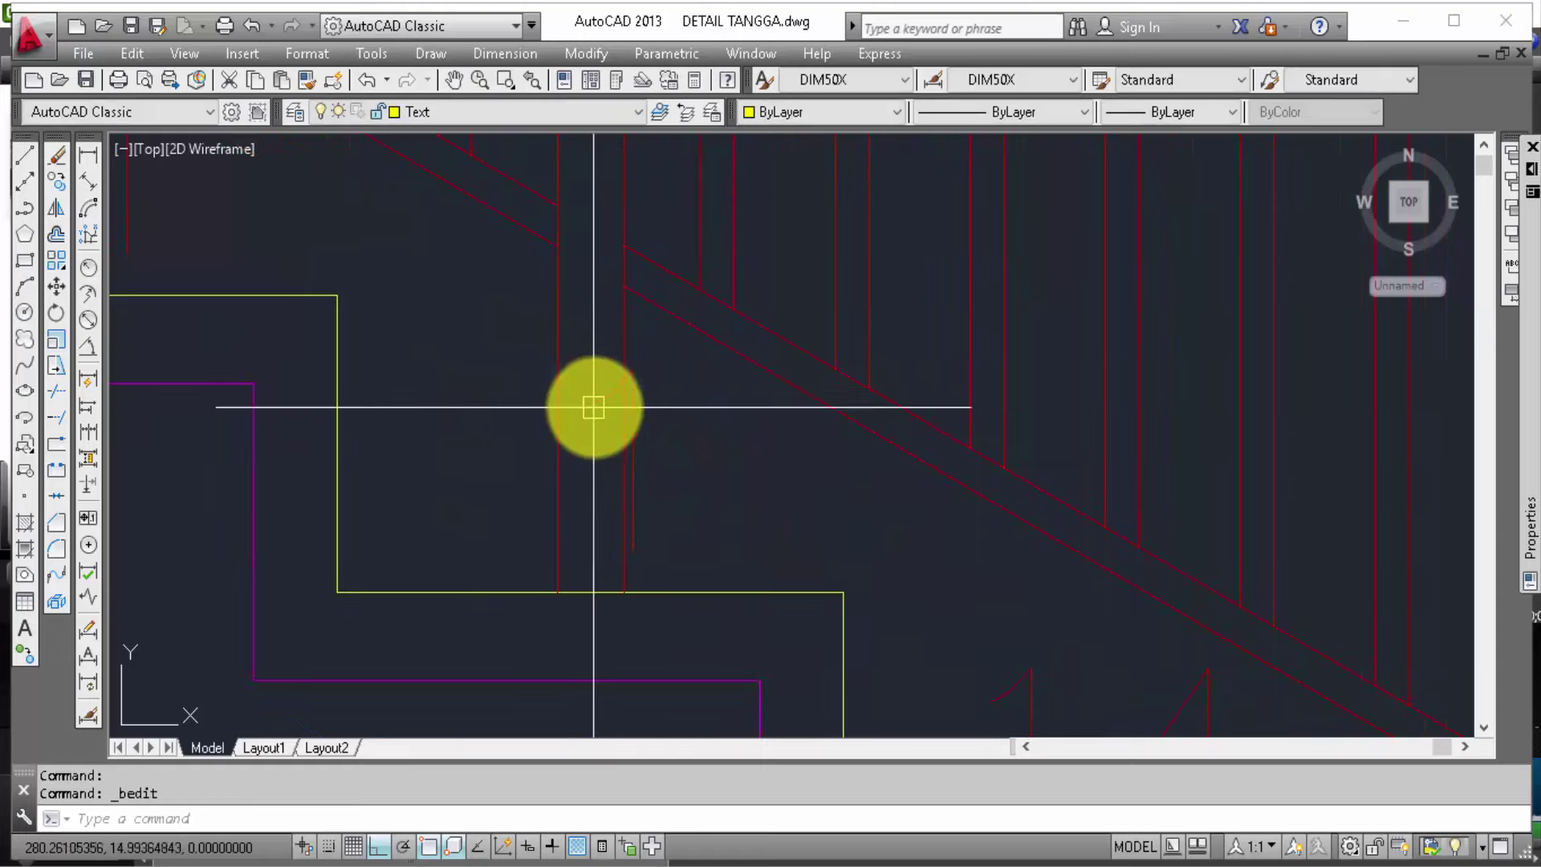
double_click(594, 406)
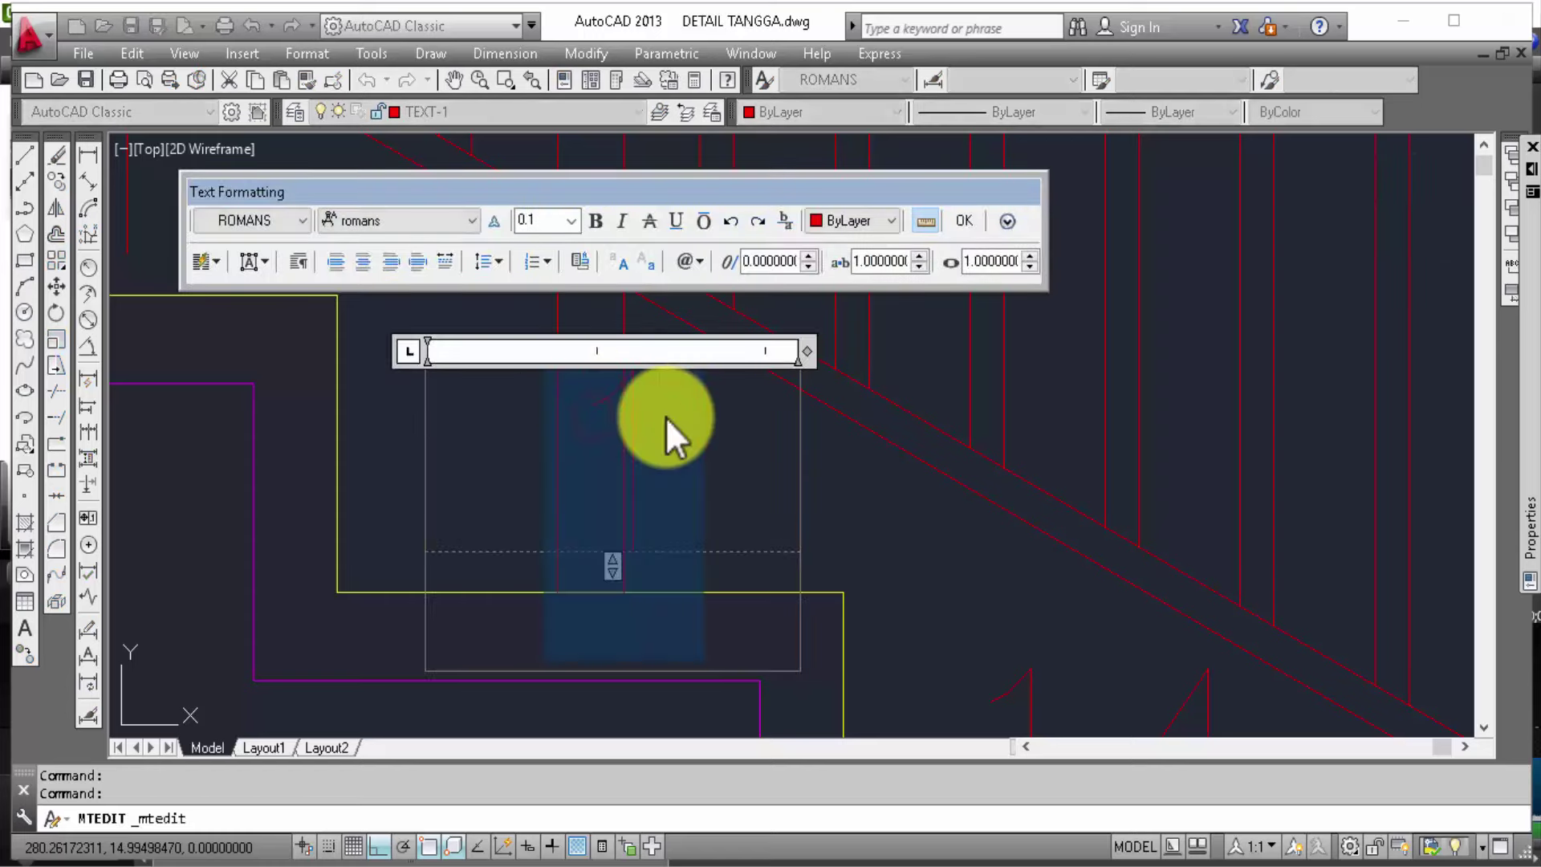
left_click(562, 437)
left_click(455, 448)
left_click(422, 480)
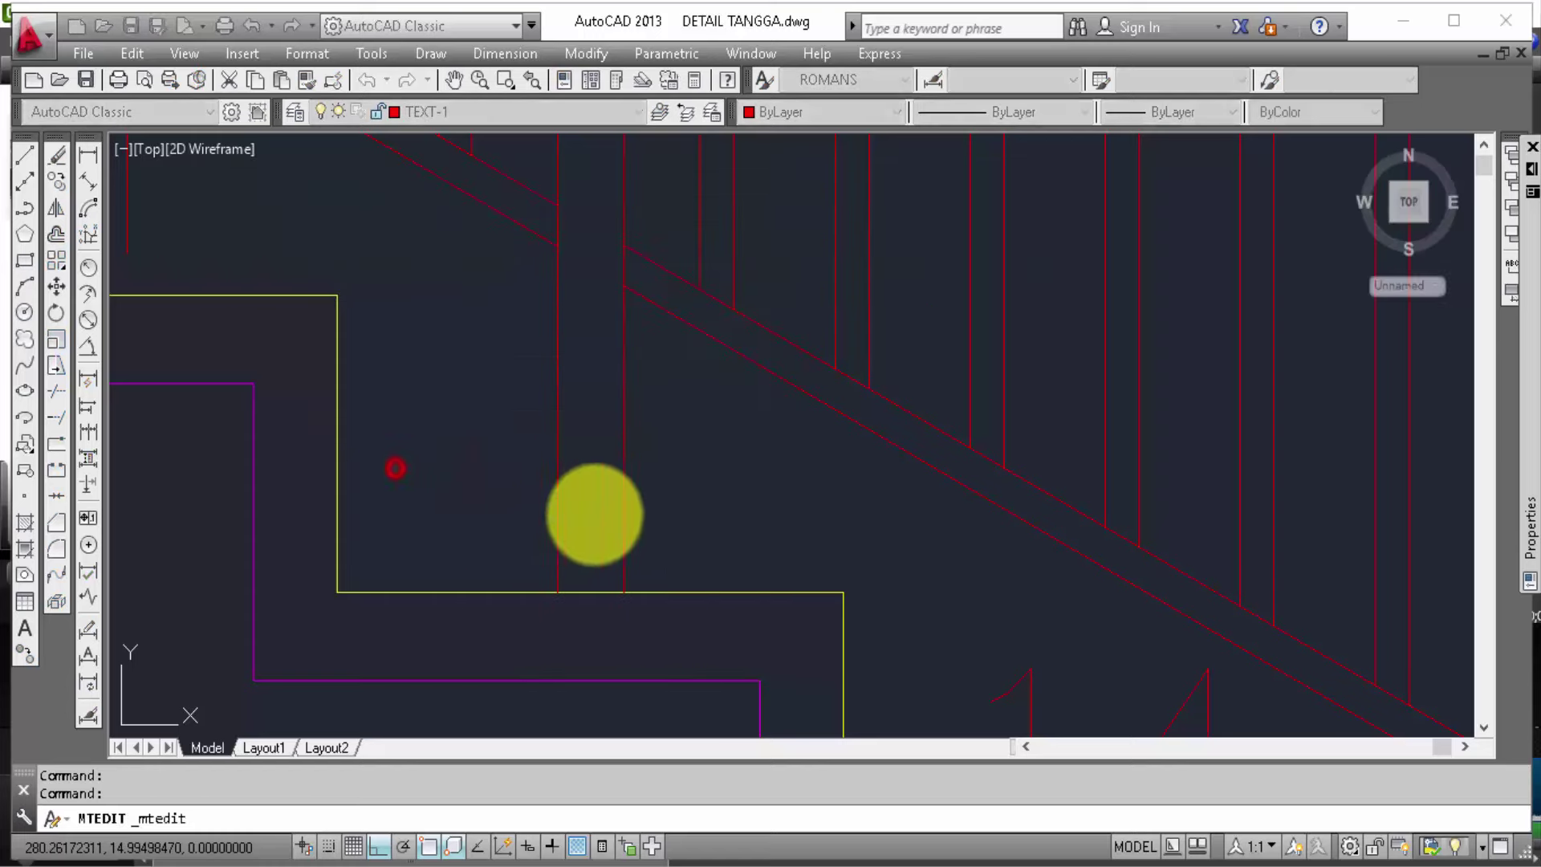
Step: Check the top step label 16 unchanged and select it
scroll(681, 464, "down", 3)
scroll(695, 475, "down", 1)
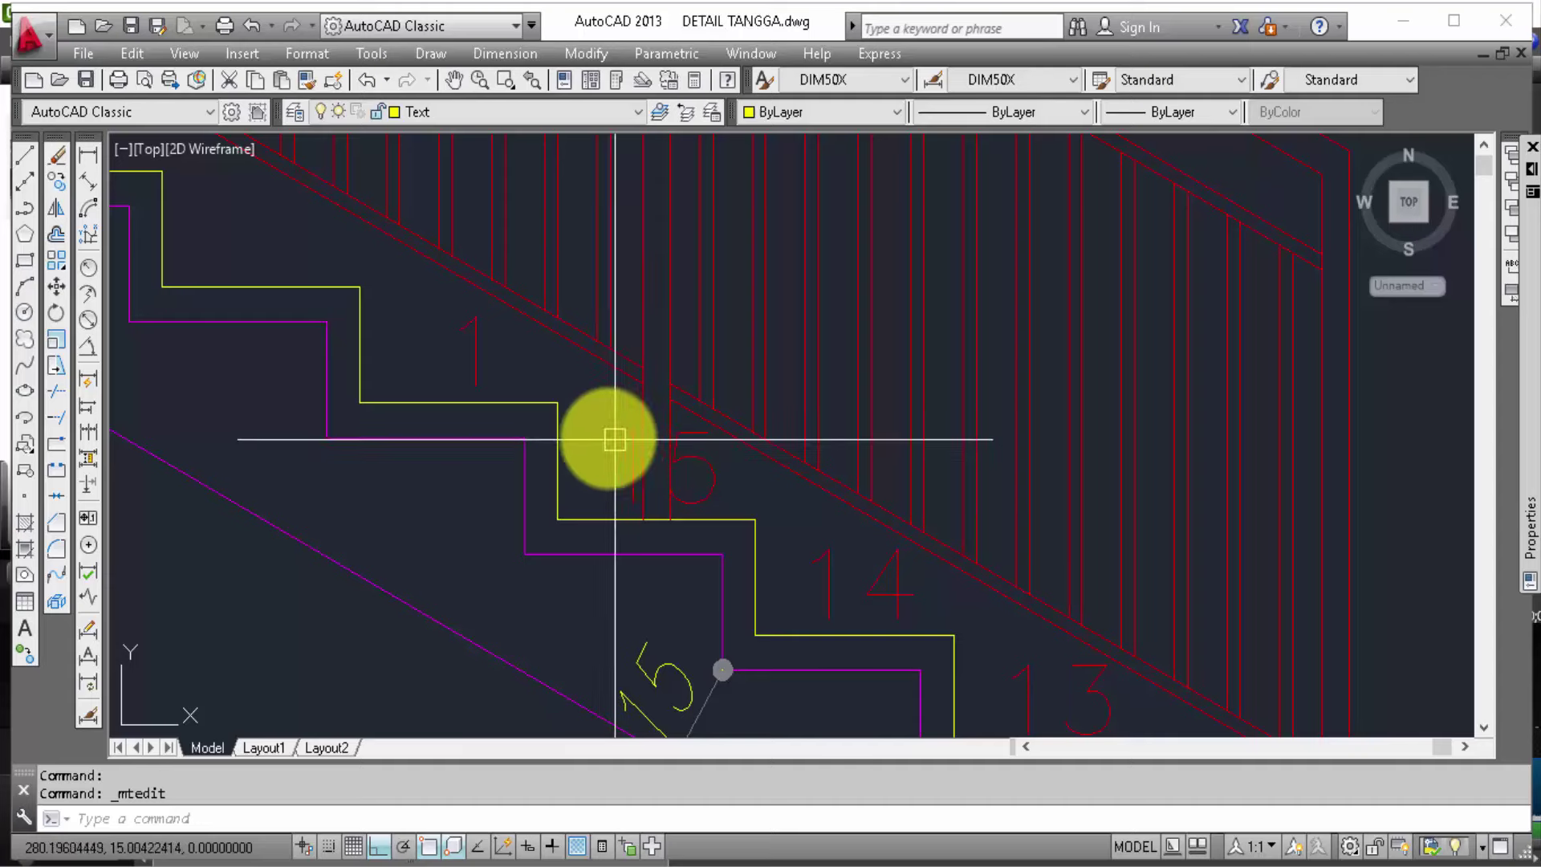
middle_click_drag(609, 438, 792, 620)
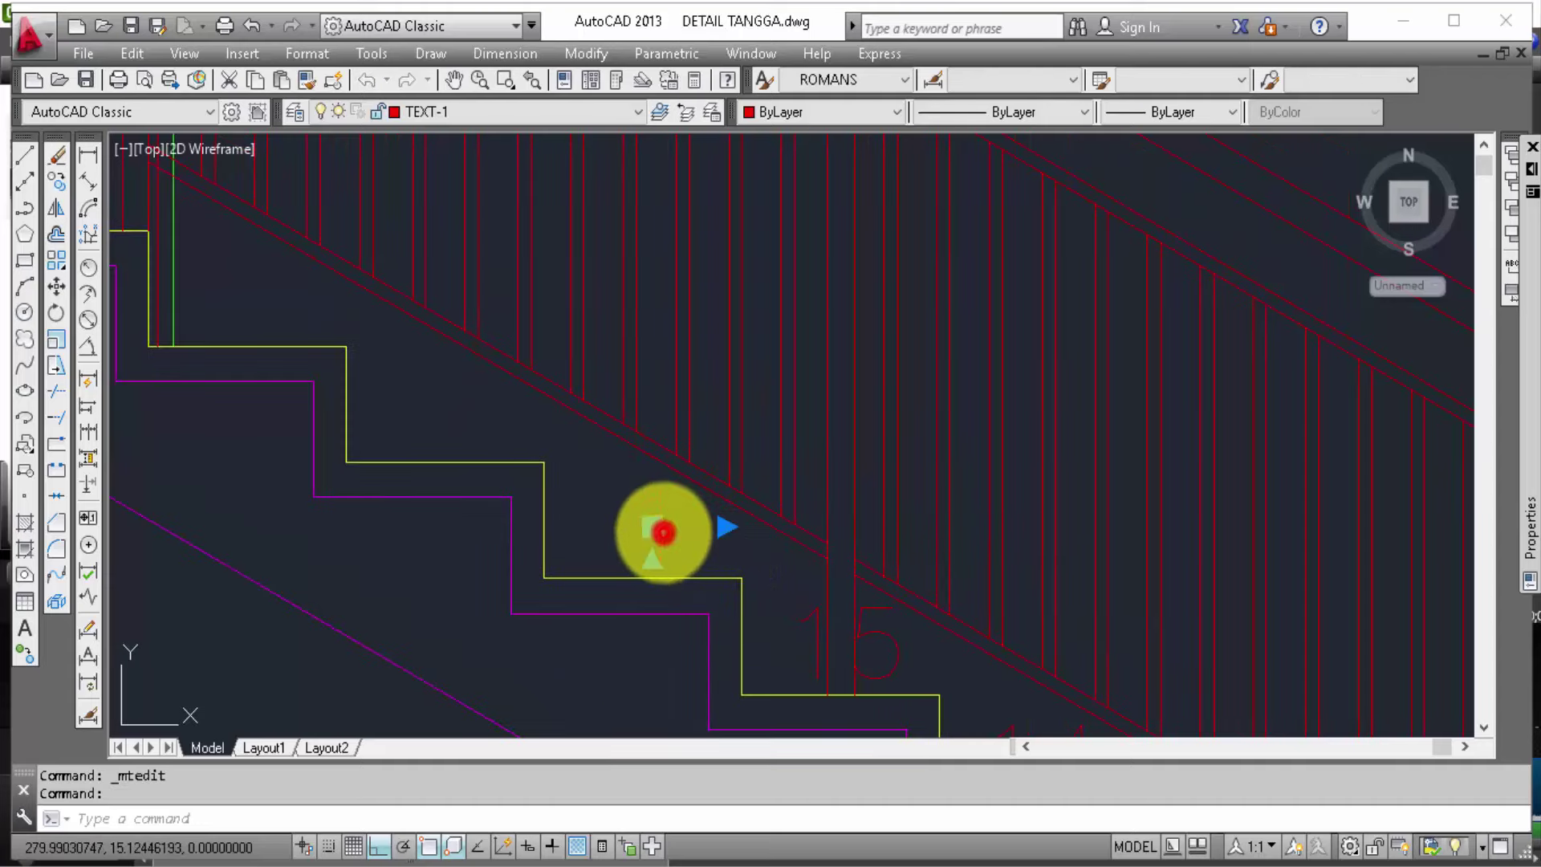
double_click(663, 531)
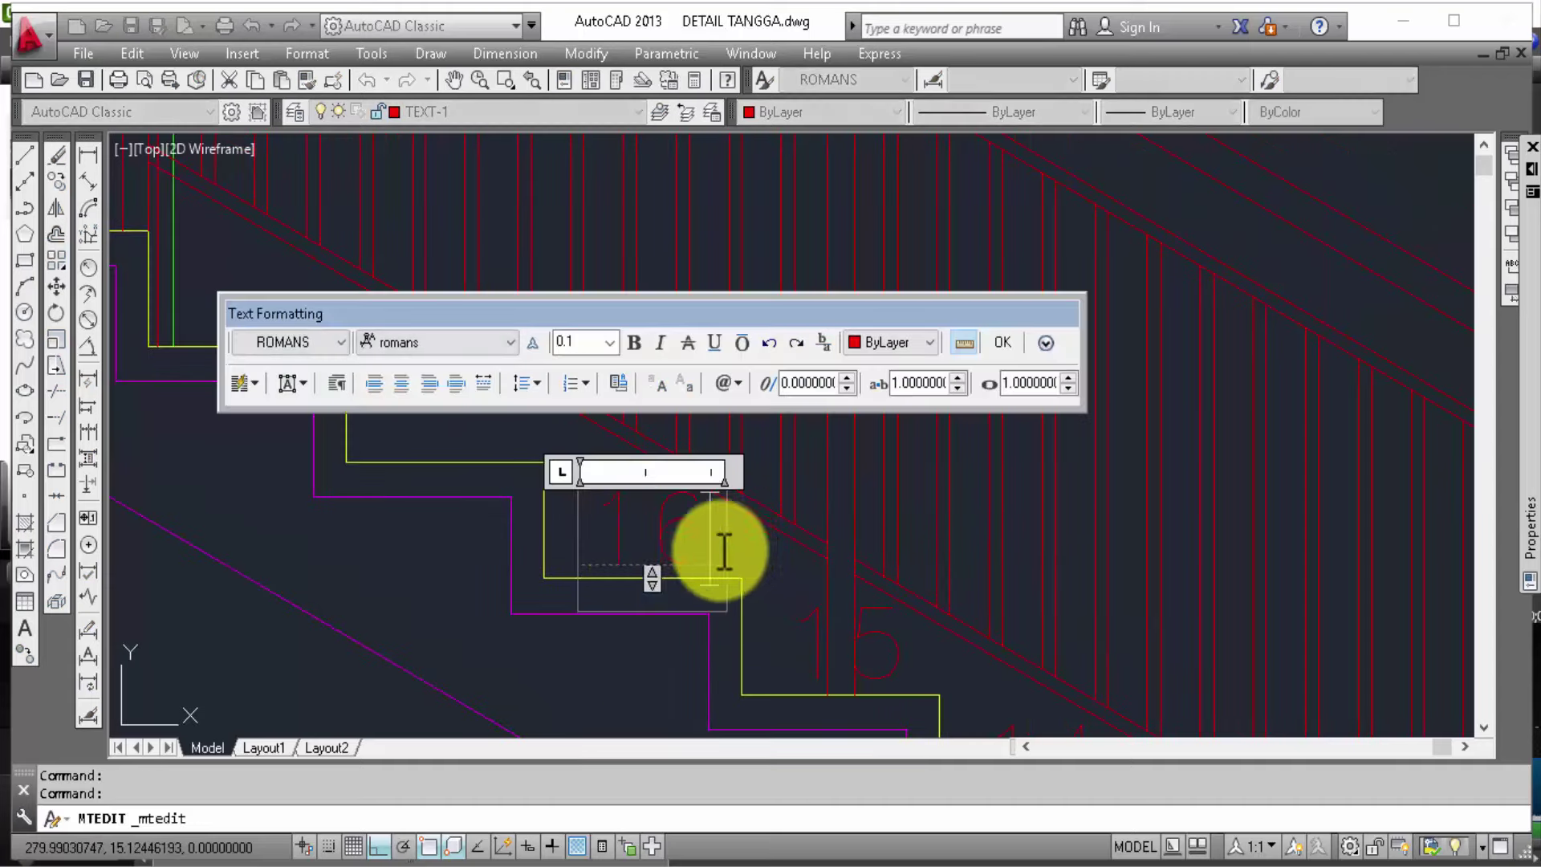
left_click(394, 546)
left_click(652, 532)
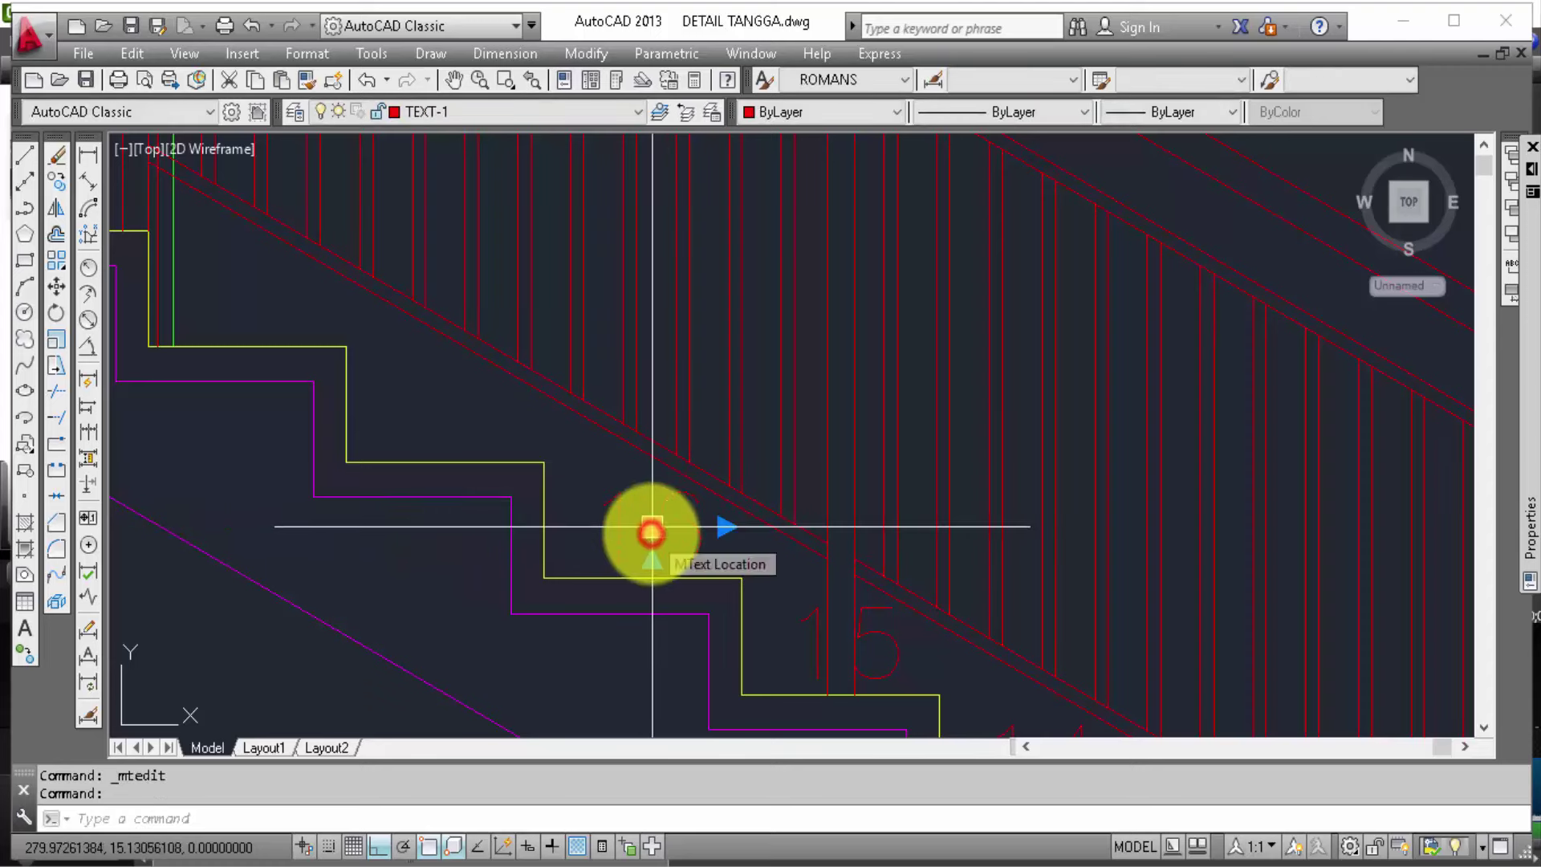
left_click(706, 492)
type("co")
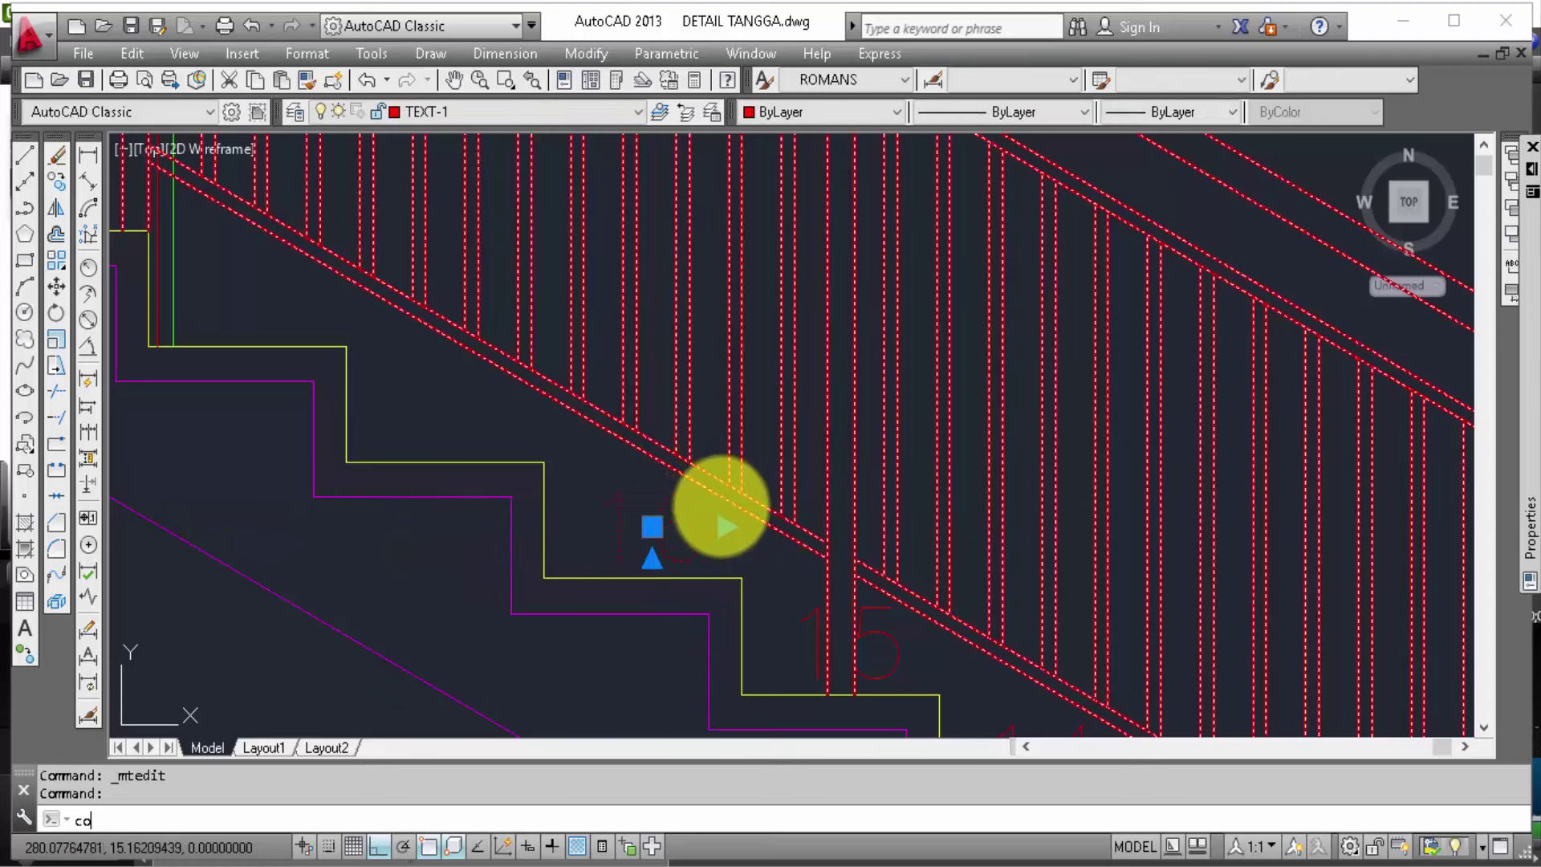
Step: Copy the 16 label onto every tread of the upper flight
key("Return")
left_click(744, 568)
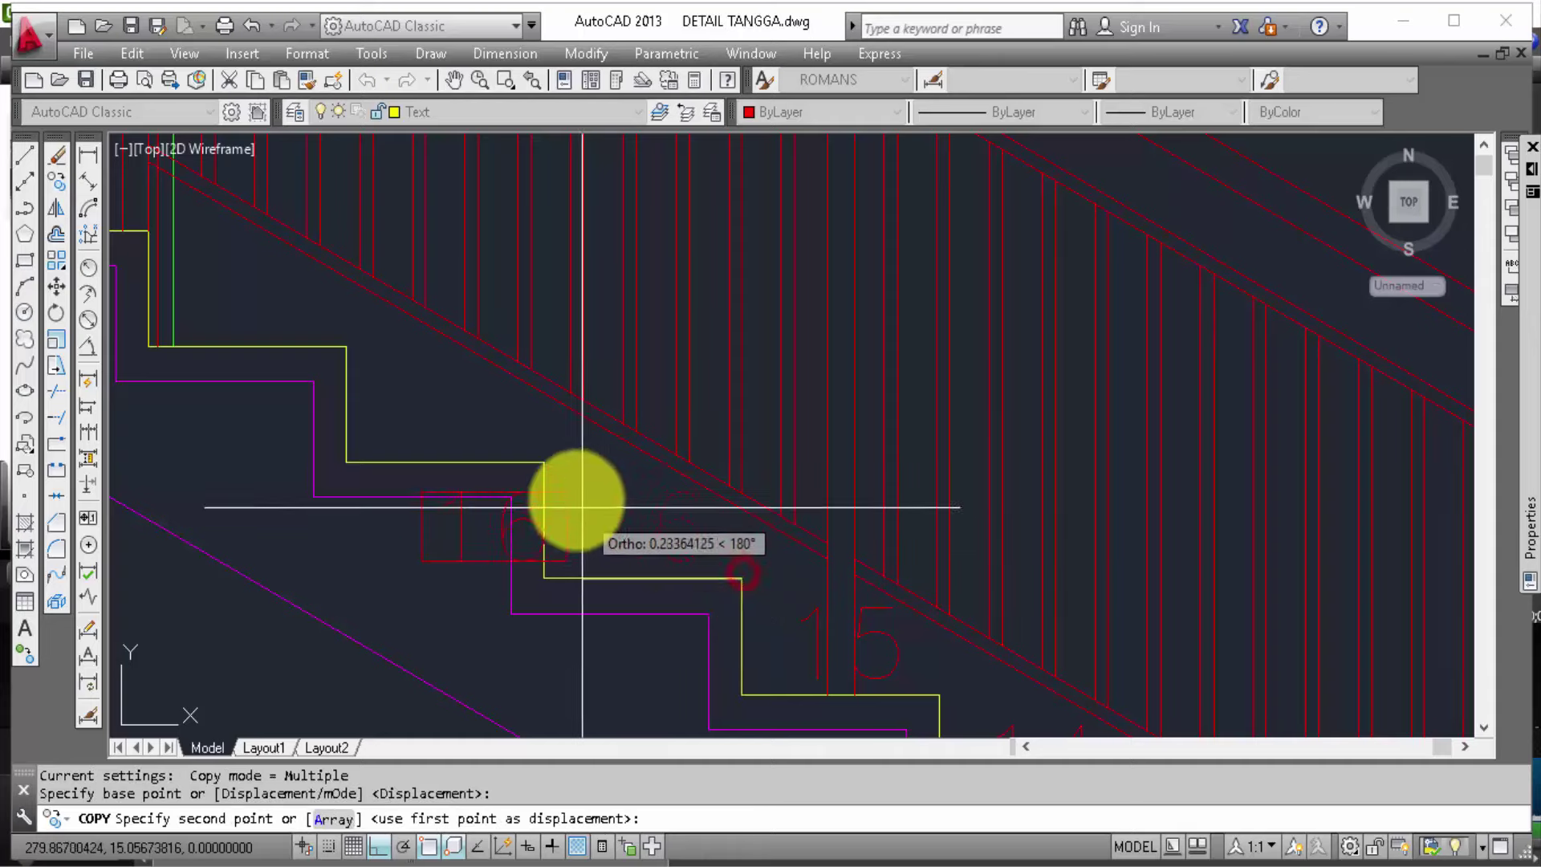
left_click(547, 464)
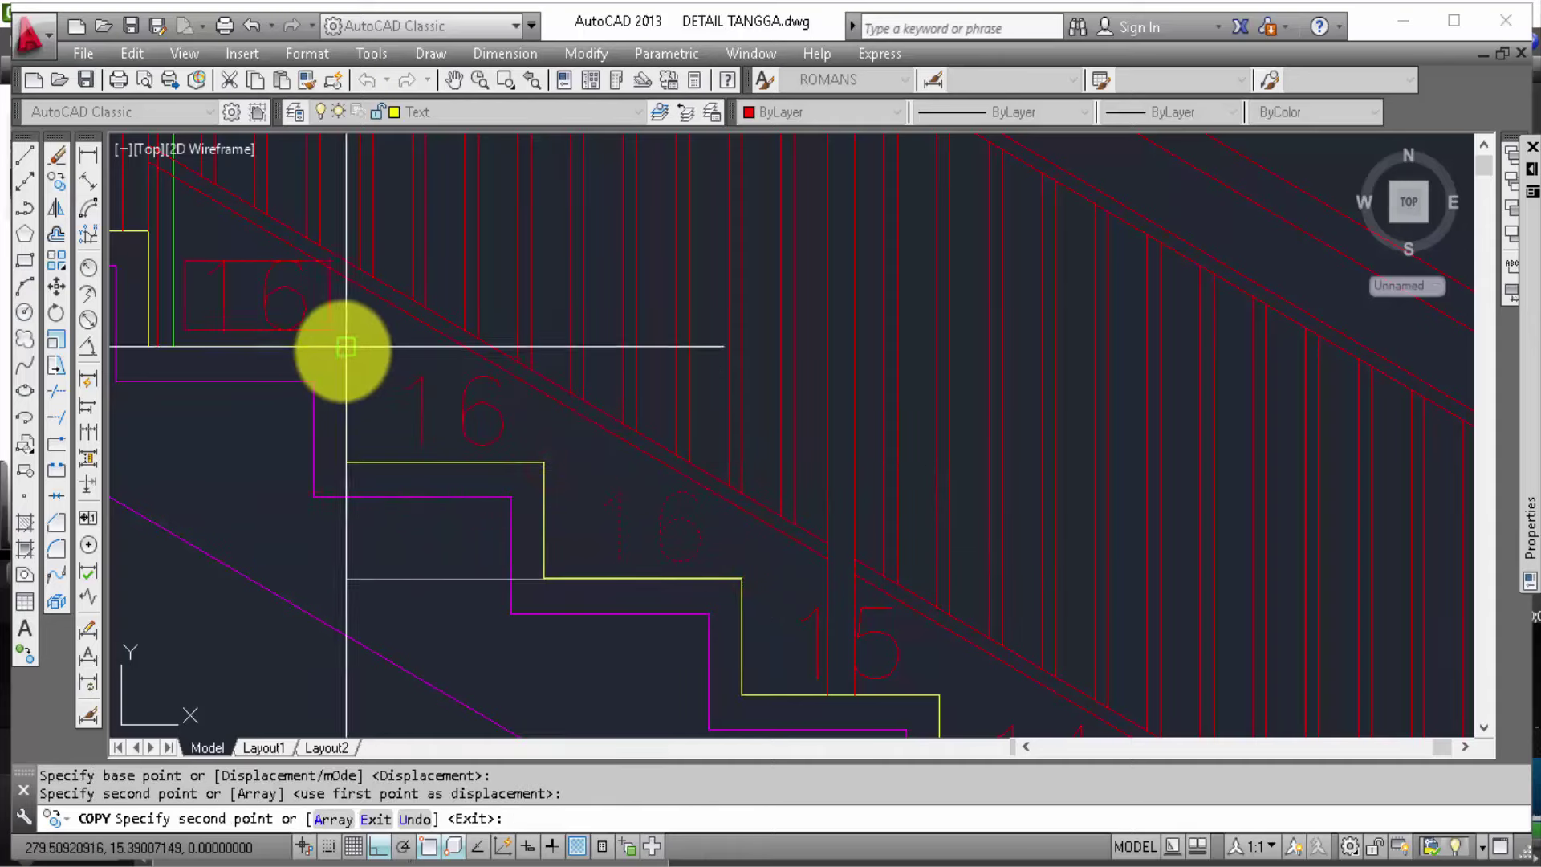
left_click(344, 348)
middle_click_drag(318, 330, 733, 630)
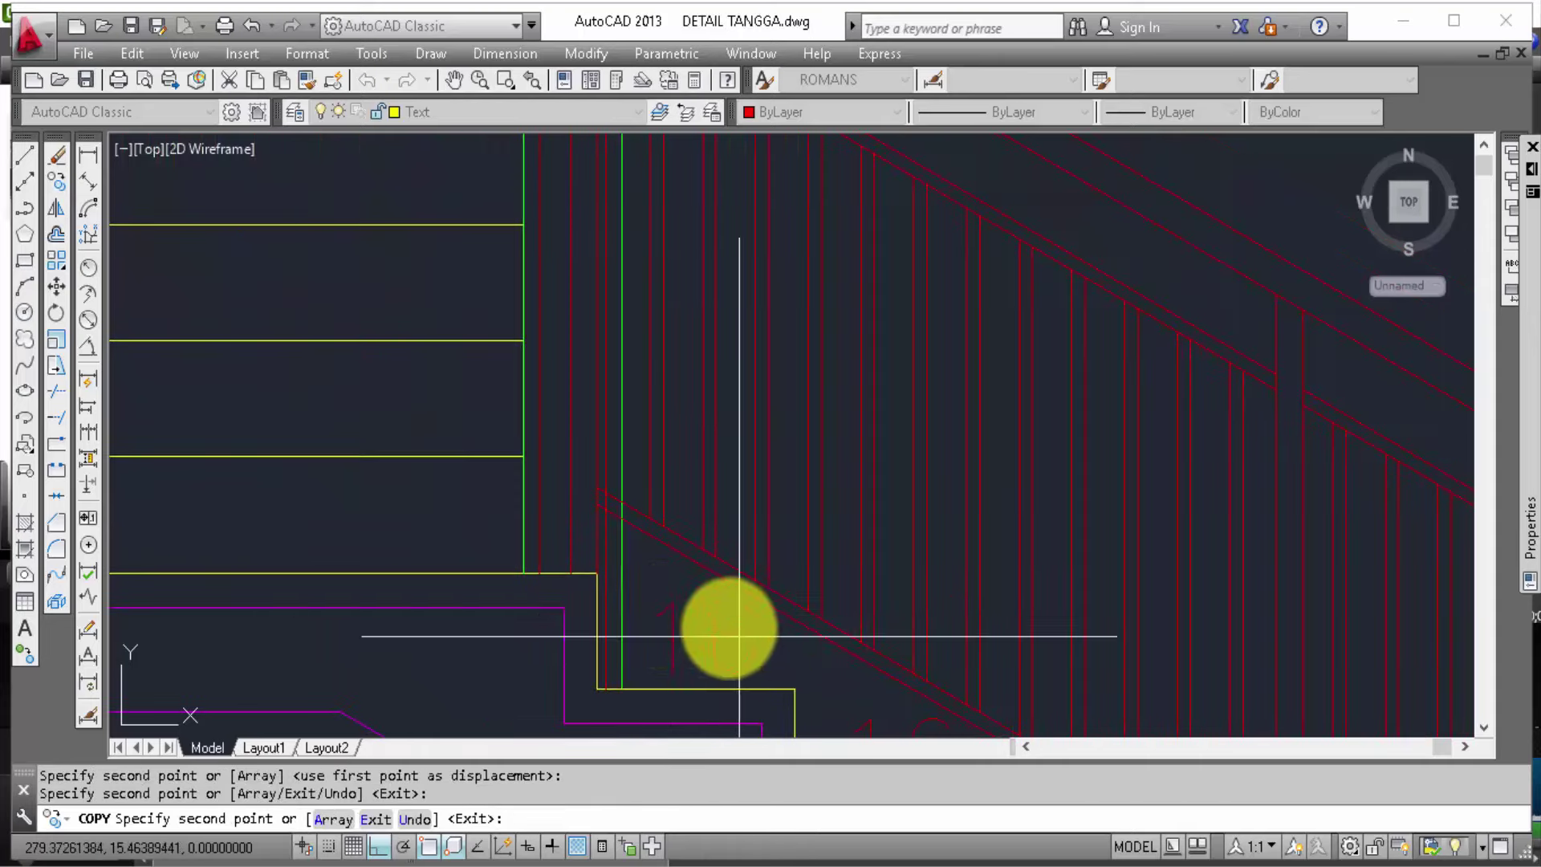
left_click(523, 573)
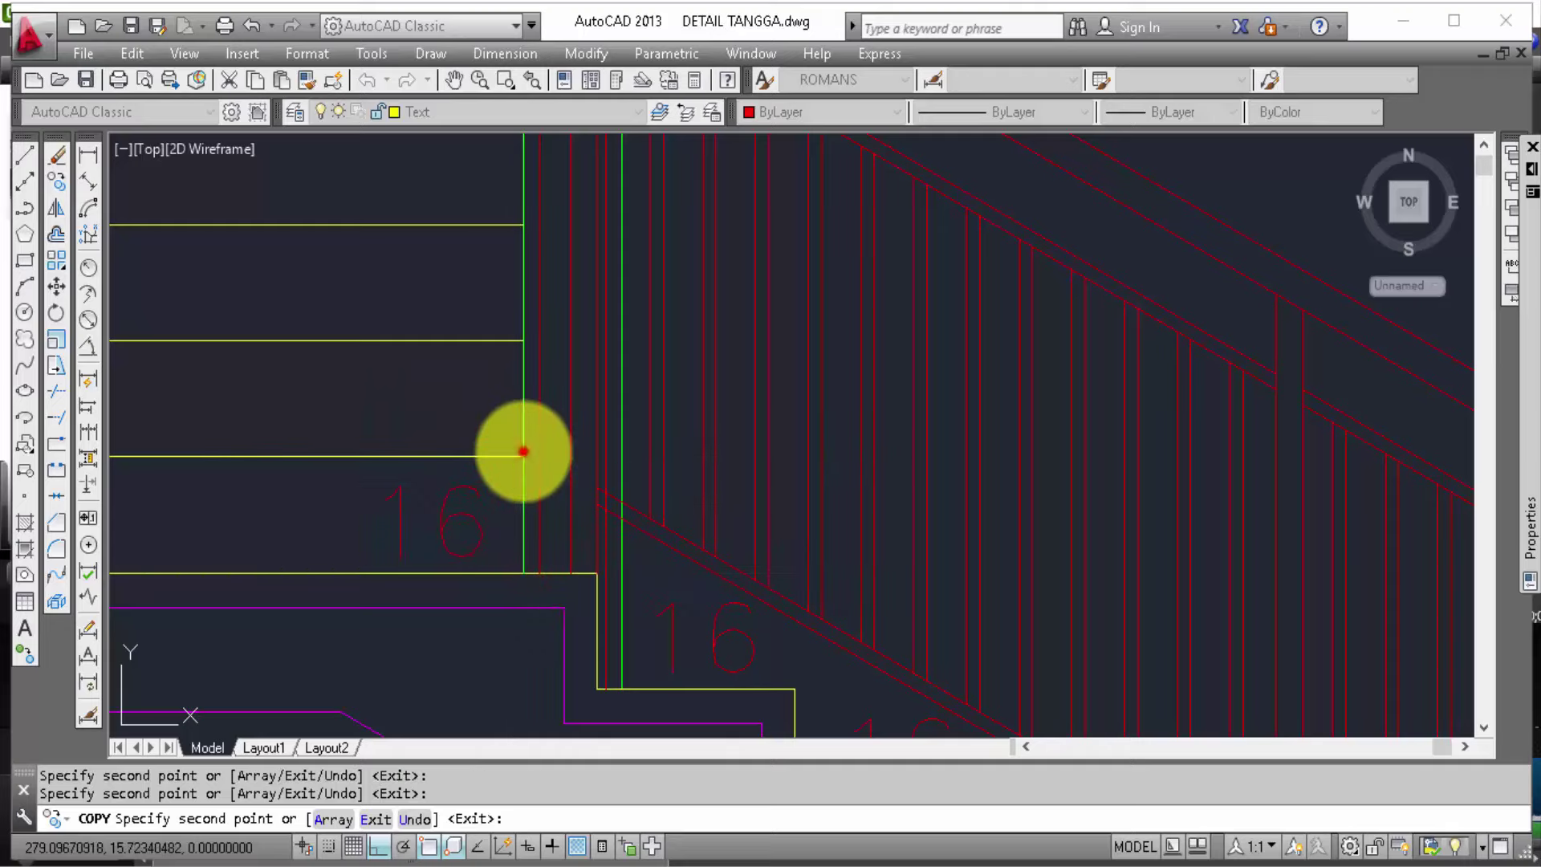
middle_click_drag(523, 451, 554, 562)
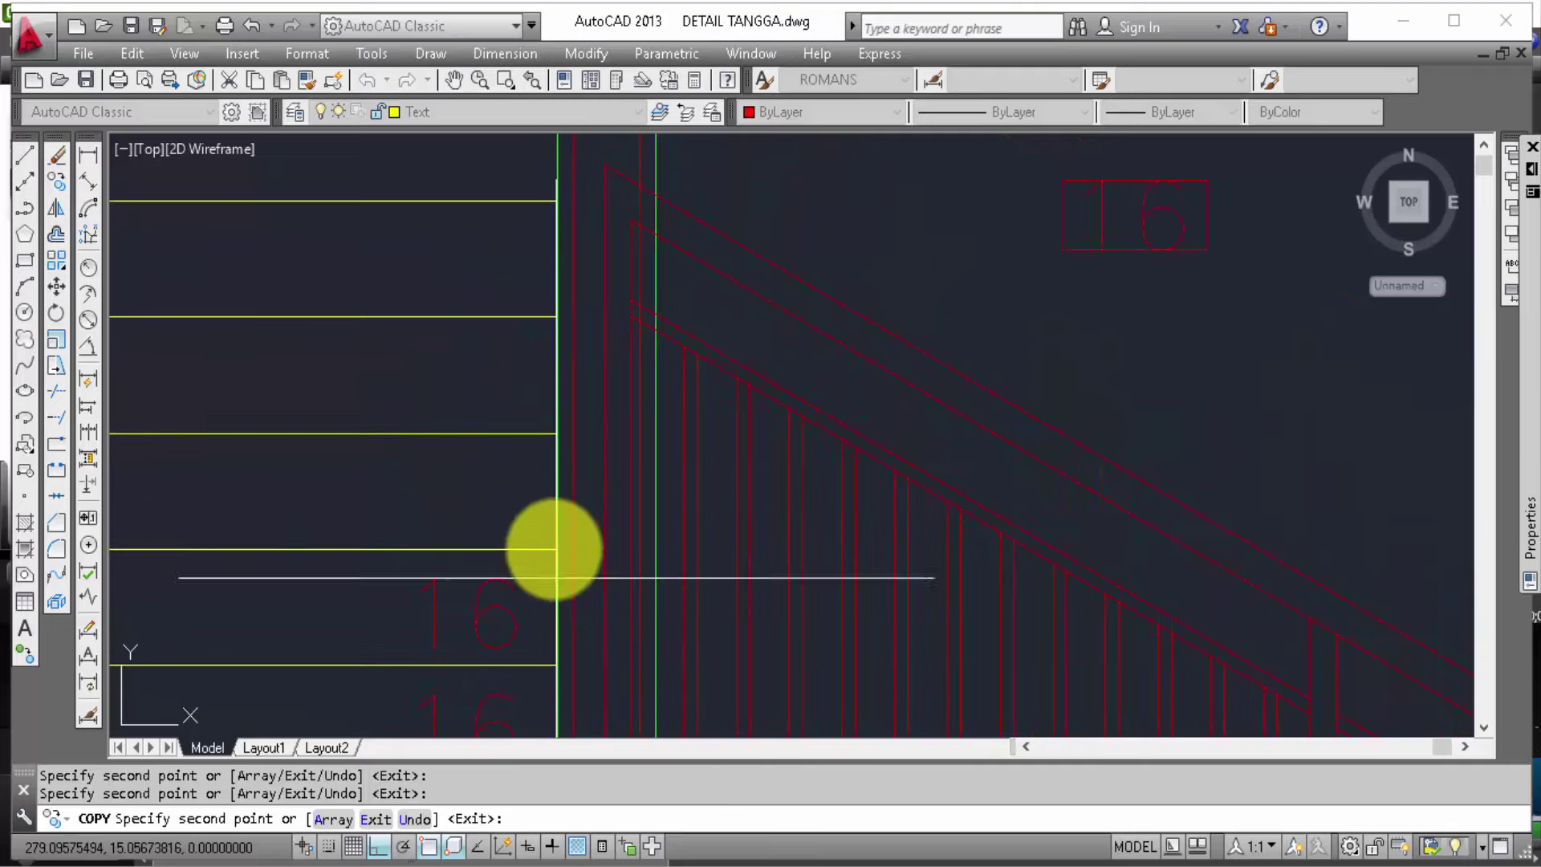
left_click(557, 434)
left_click(557, 318)
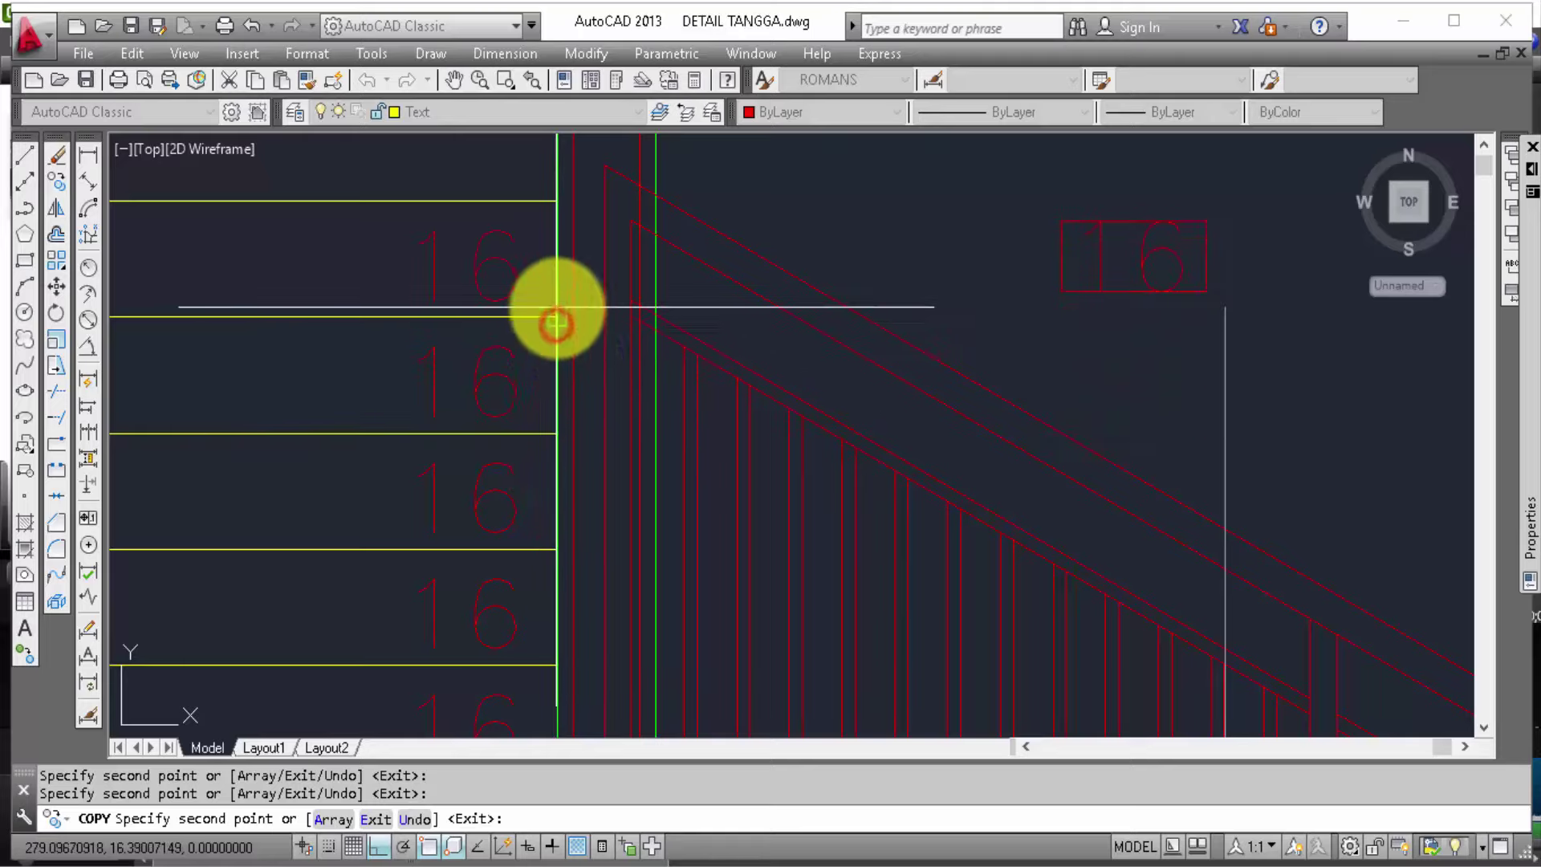
middle_click_drag(557, 321, 604, 475)
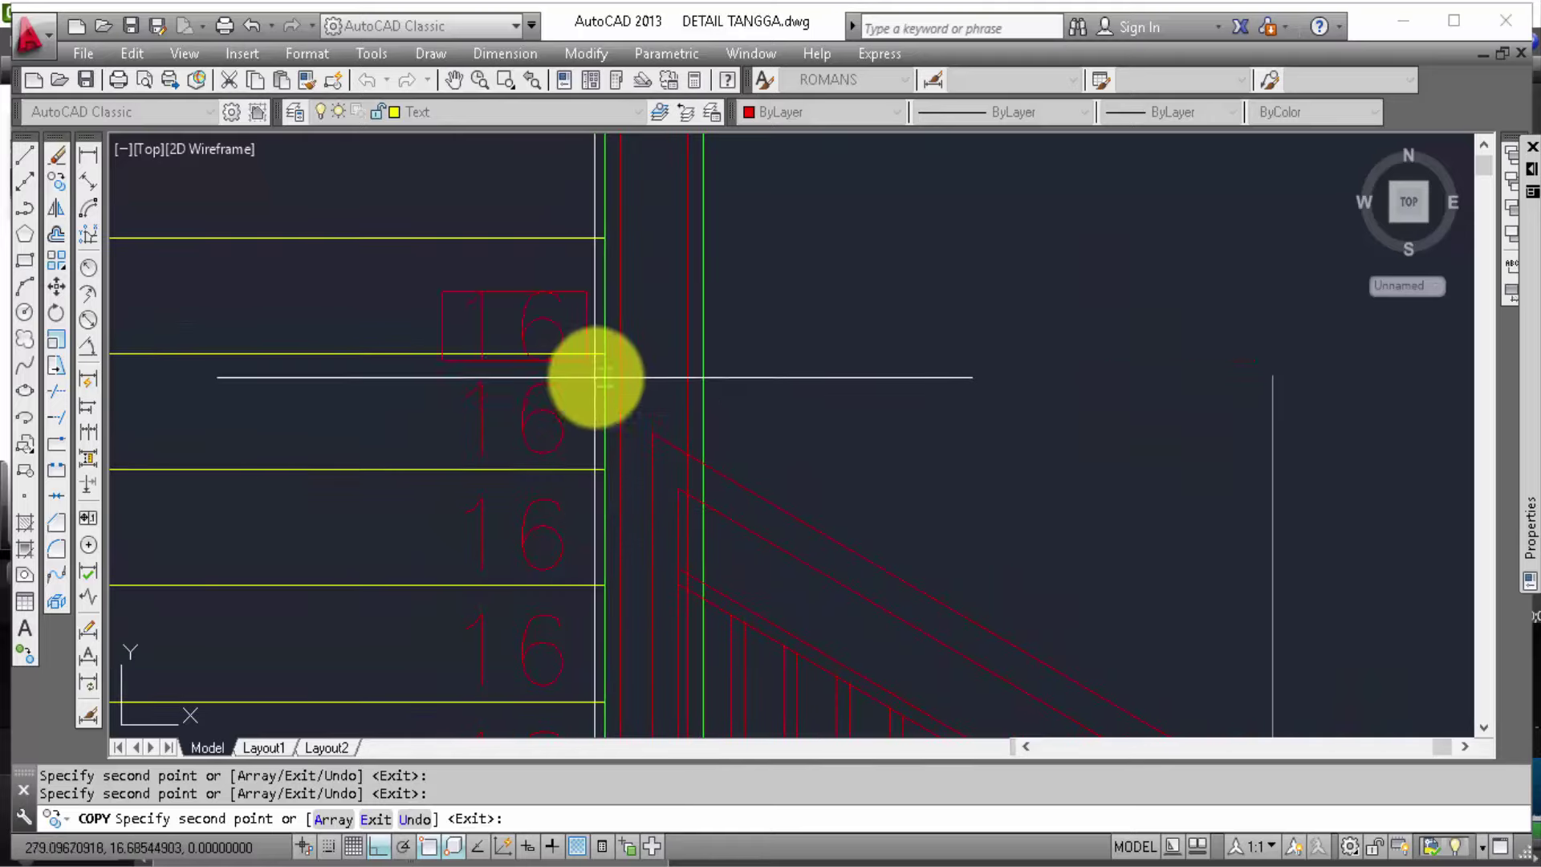
mouse_move(606, 259)
middle_mouse_down()
mouse_move(623, 429)
mouse_move(667, 493)
mouse_move(677, 629)
middle_mouse_up()
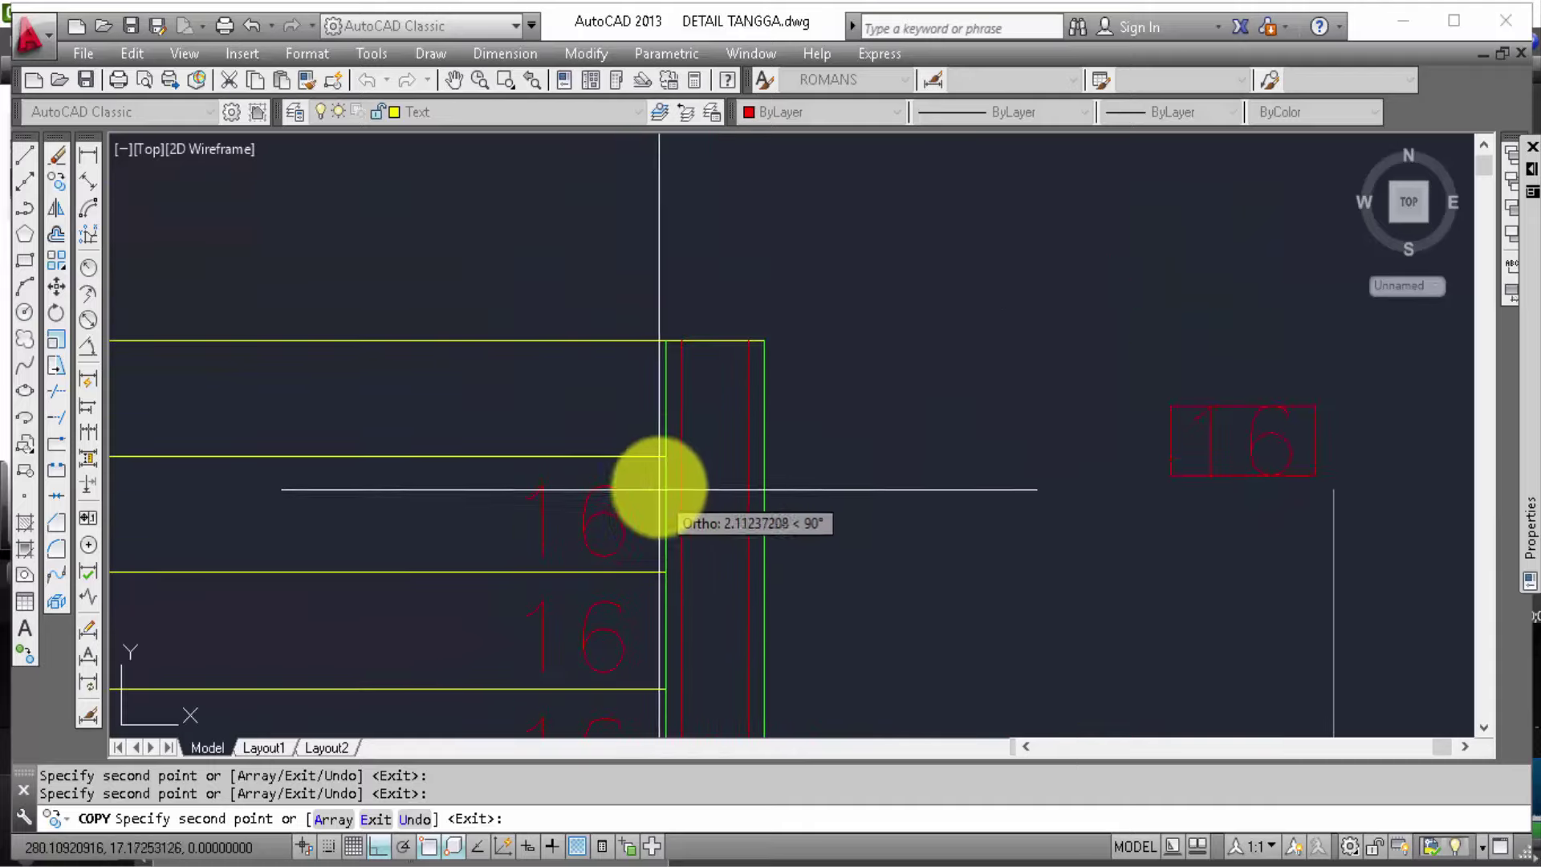
scroll(663, 343, "down", 5)
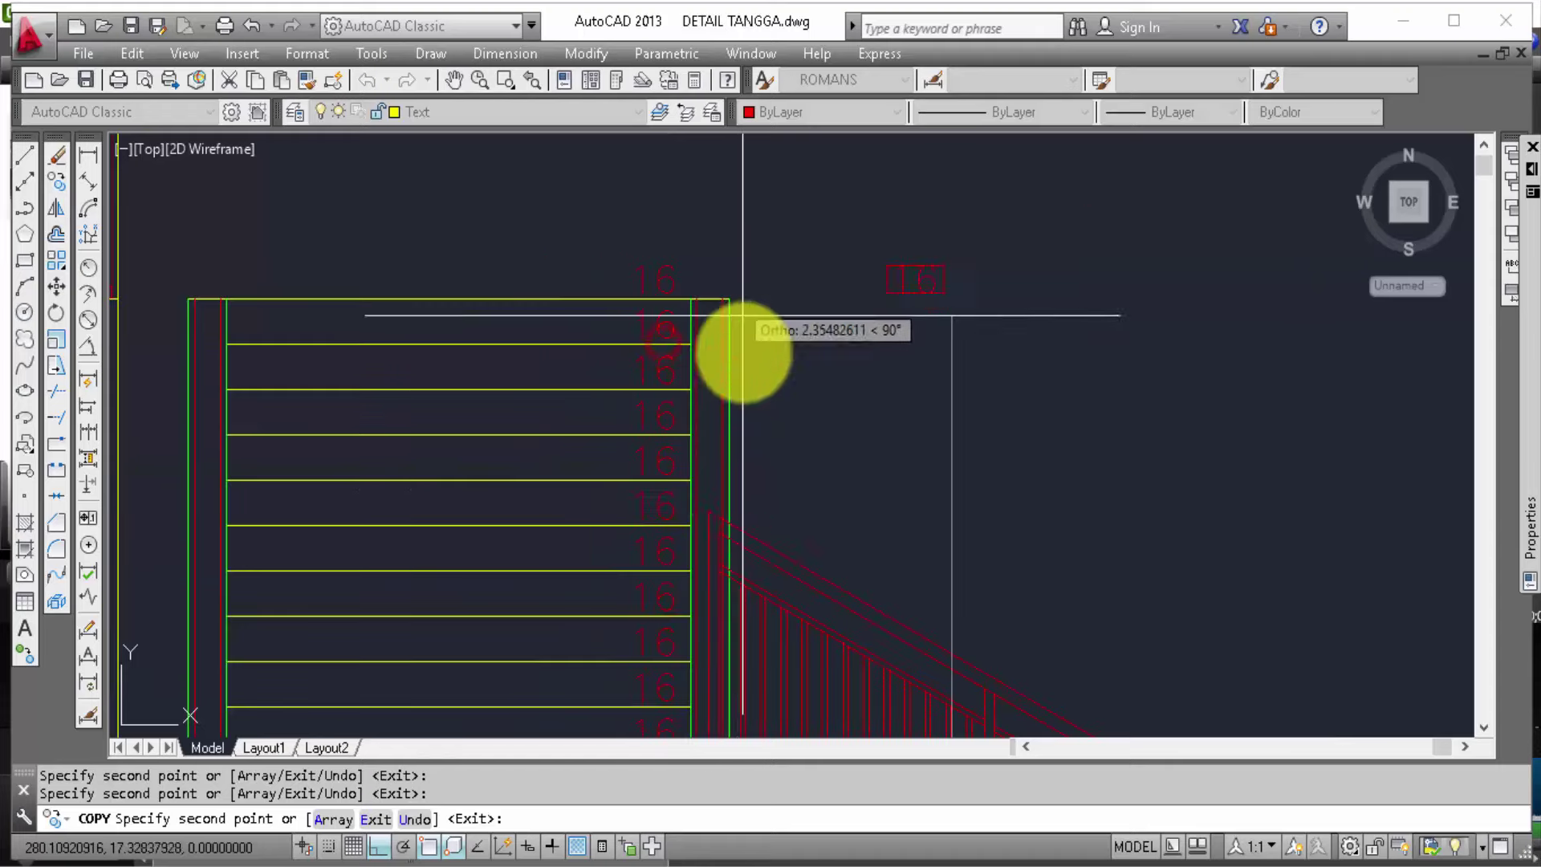
key("Escape")
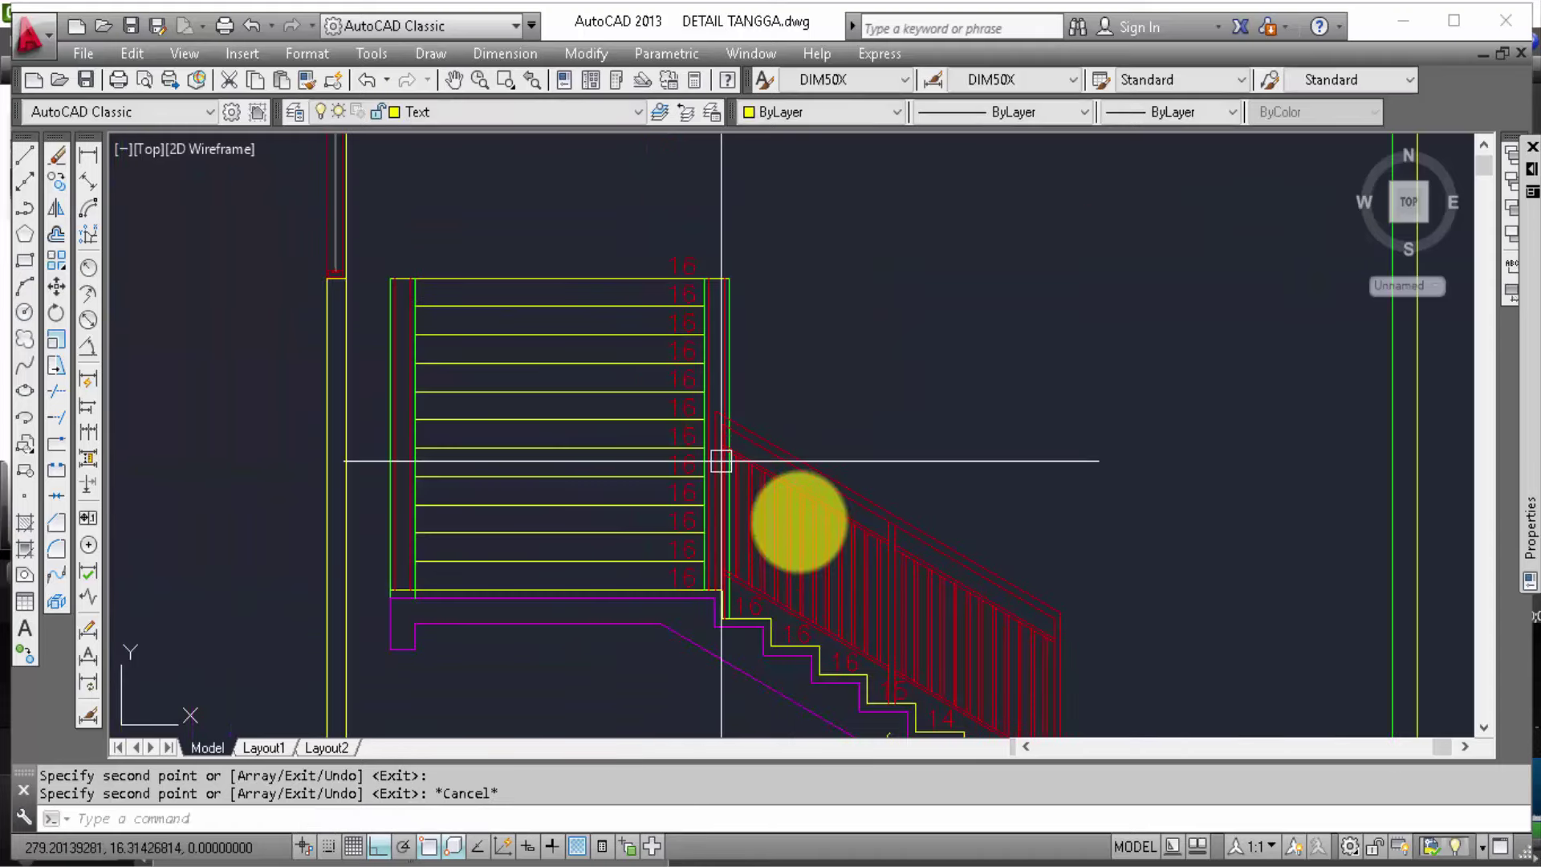
Step: Draw a horizontal line from the stair's top-right corner to the right wall
type("l")
key("Return")
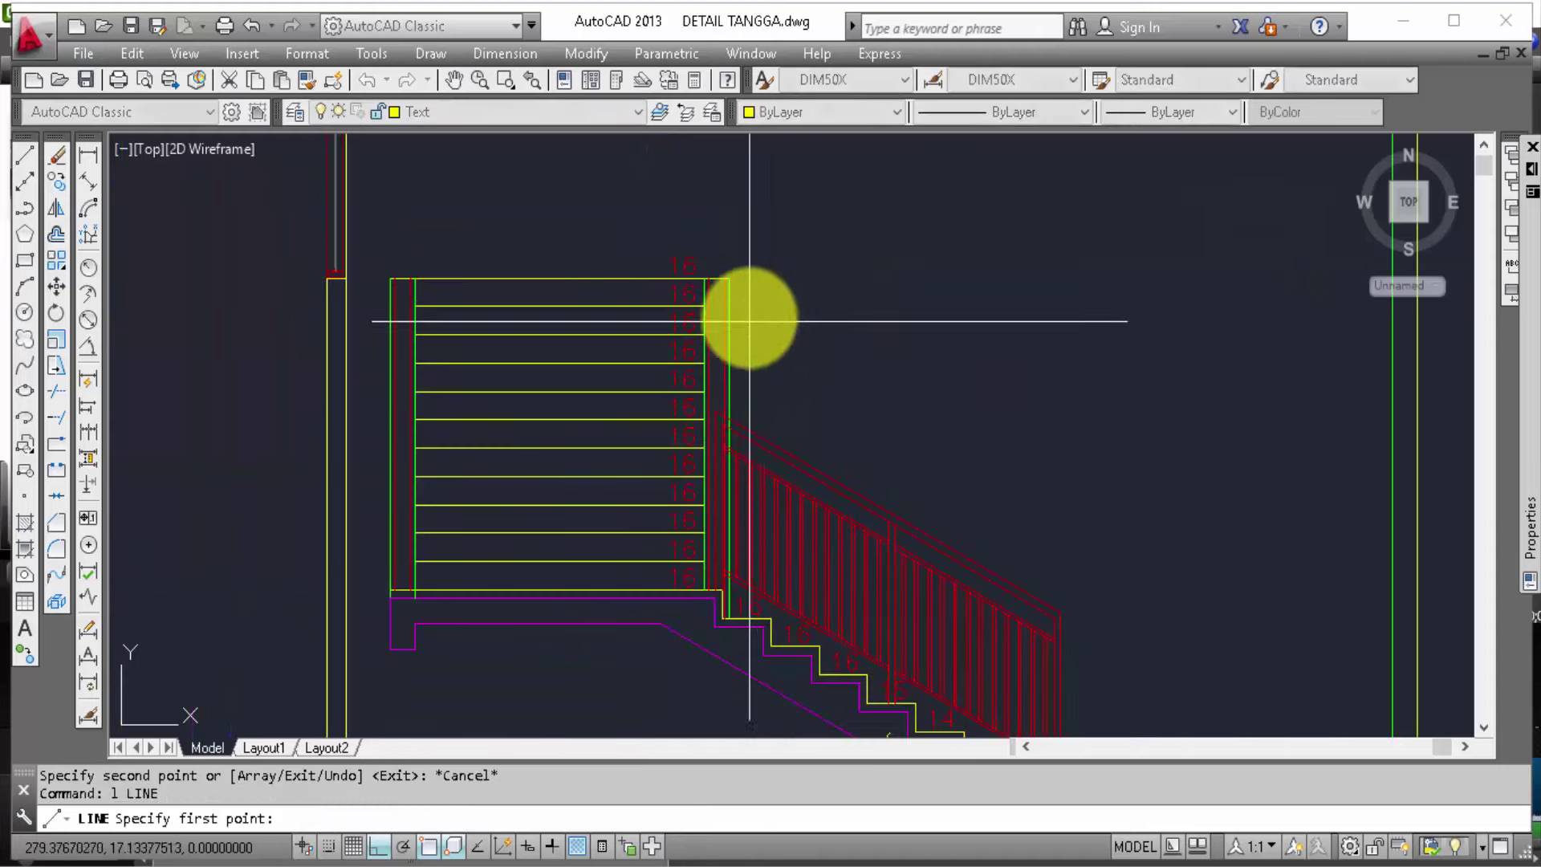
left_click(733, 276)
middle_click_drag(1101, 378, 898, 337)
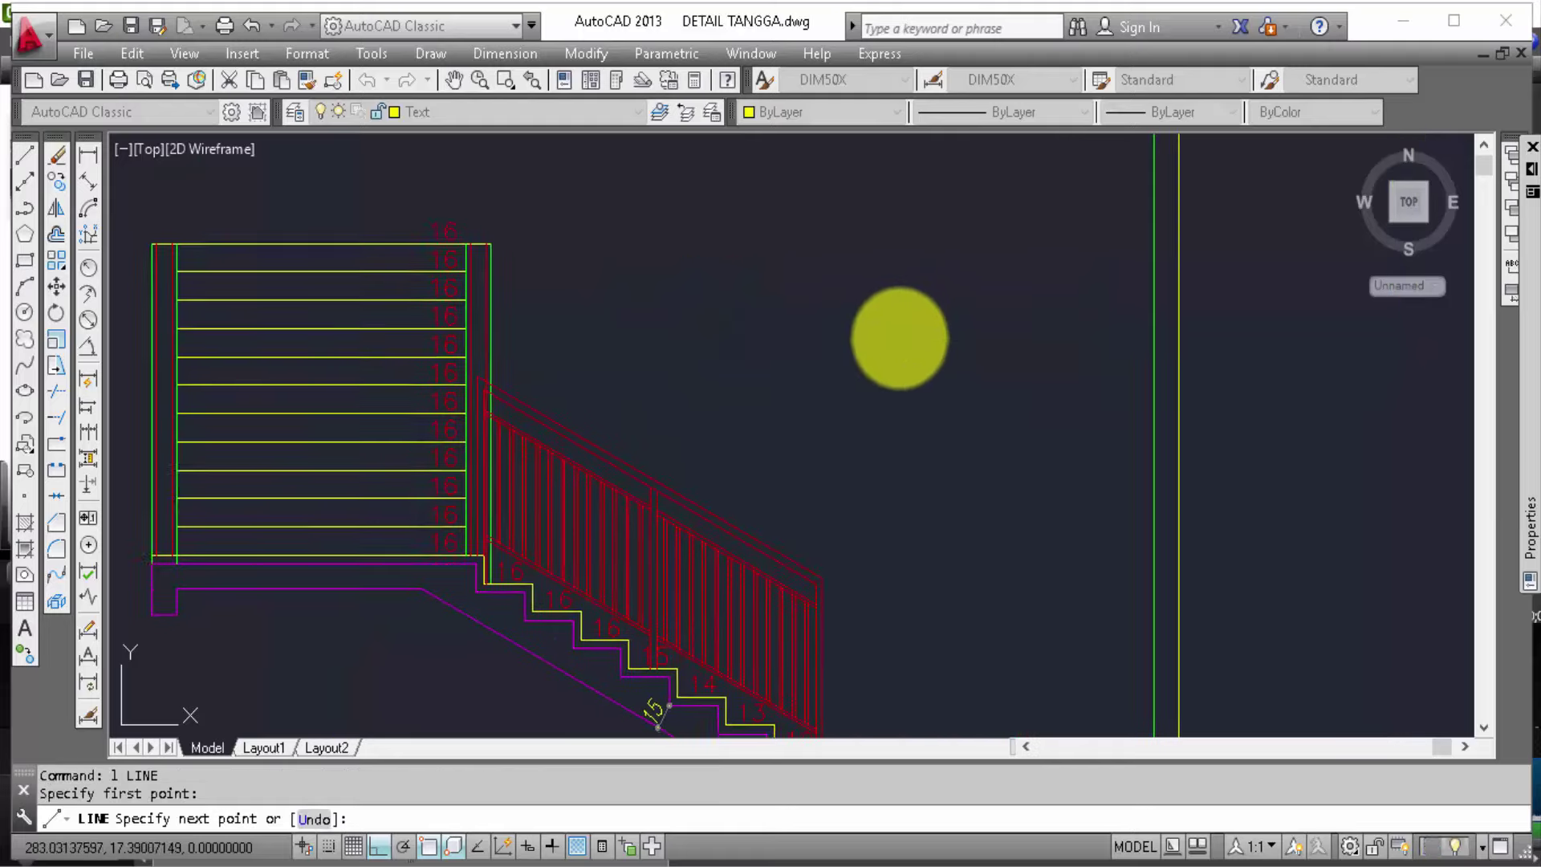
scroll(964, 329, "down", 4)
scroll(1008, 333, "up", 2)
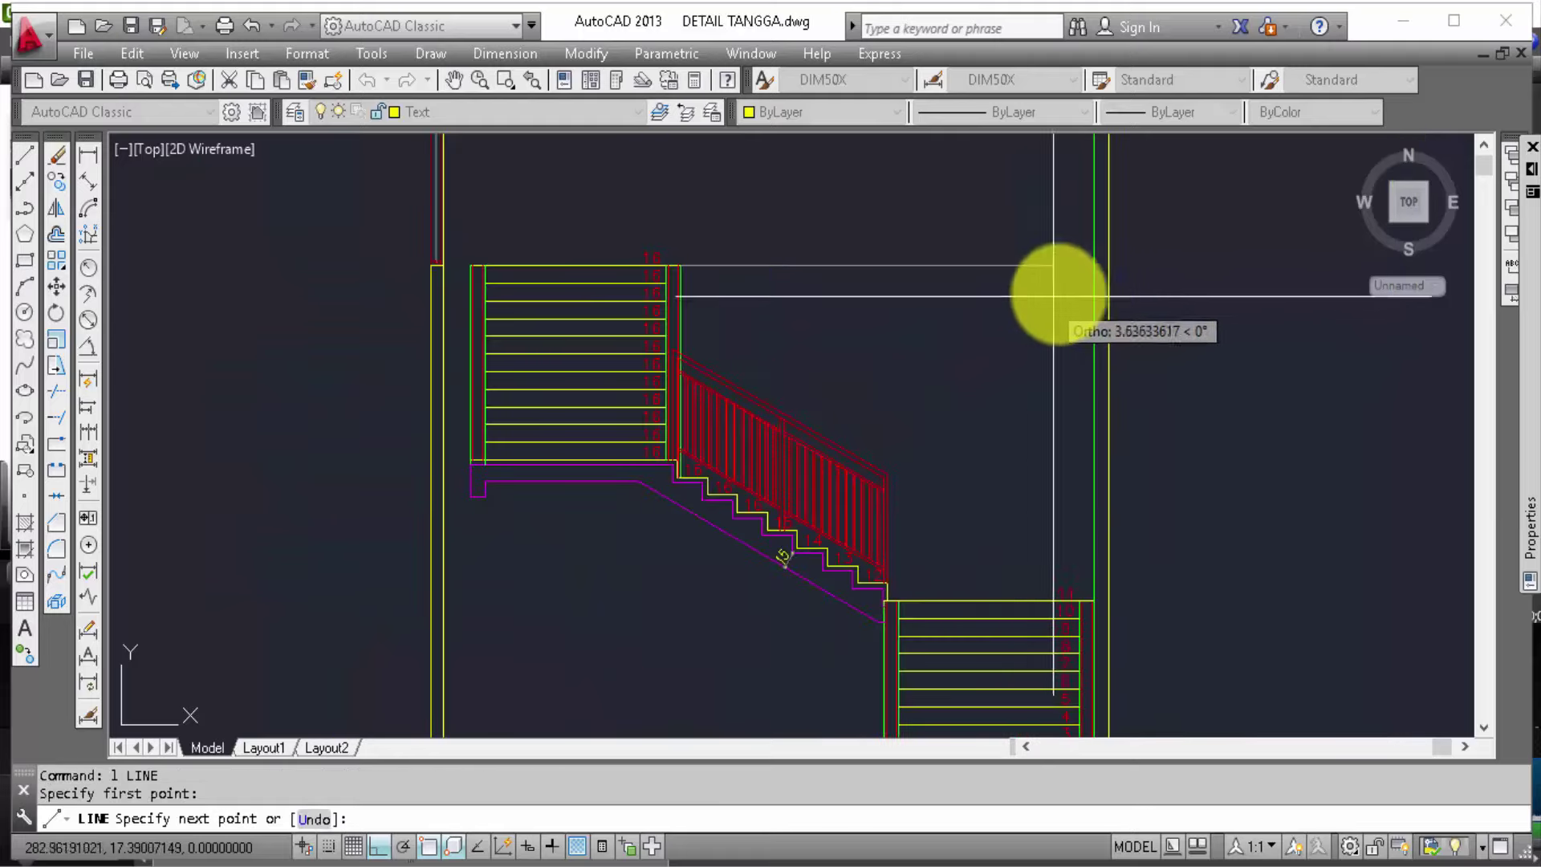
left_click(1092, 267)
key("Escape")
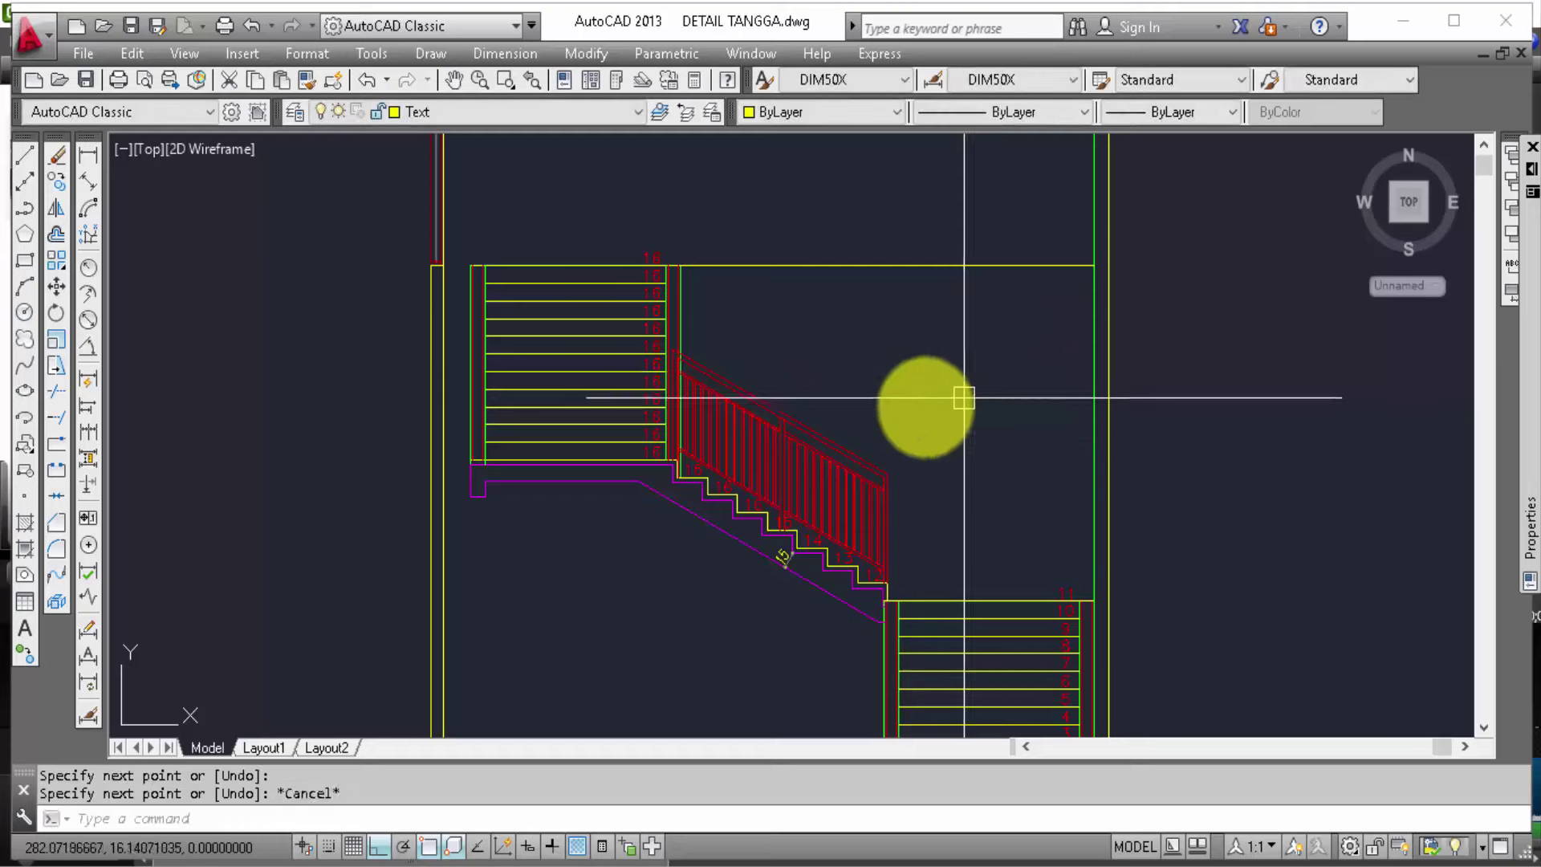
Step: Zoom out and pan to bring the TANGGA LT. 2 plan into view
scroll(764, 654, "down", 2)
scroll(747, 722, "down", 2)
scroll(740, 733, "down", 2)
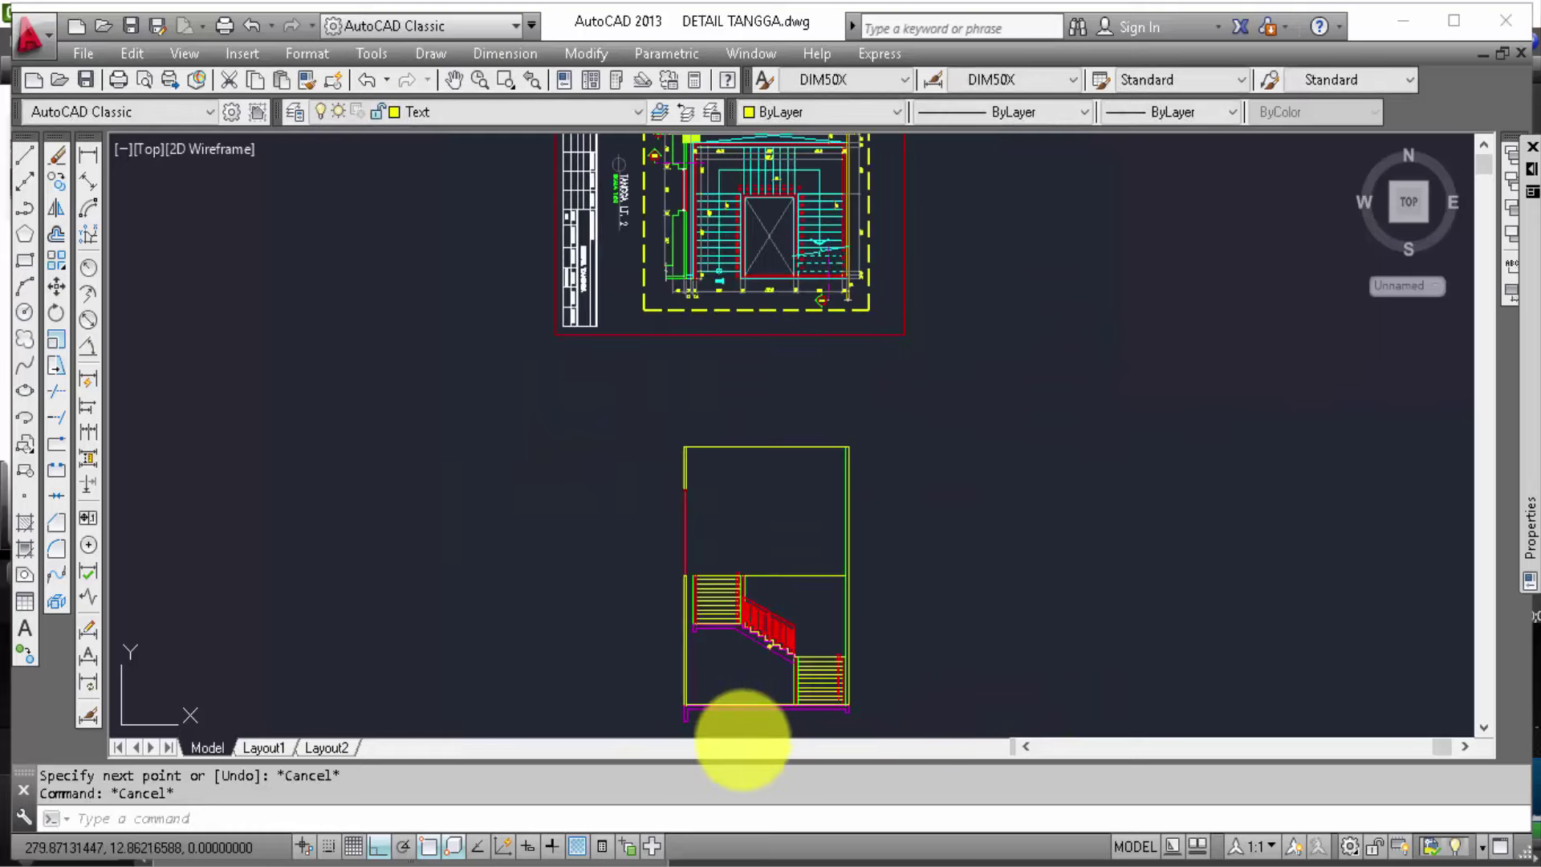
middle_click_drag(803, 345, 838, 517)
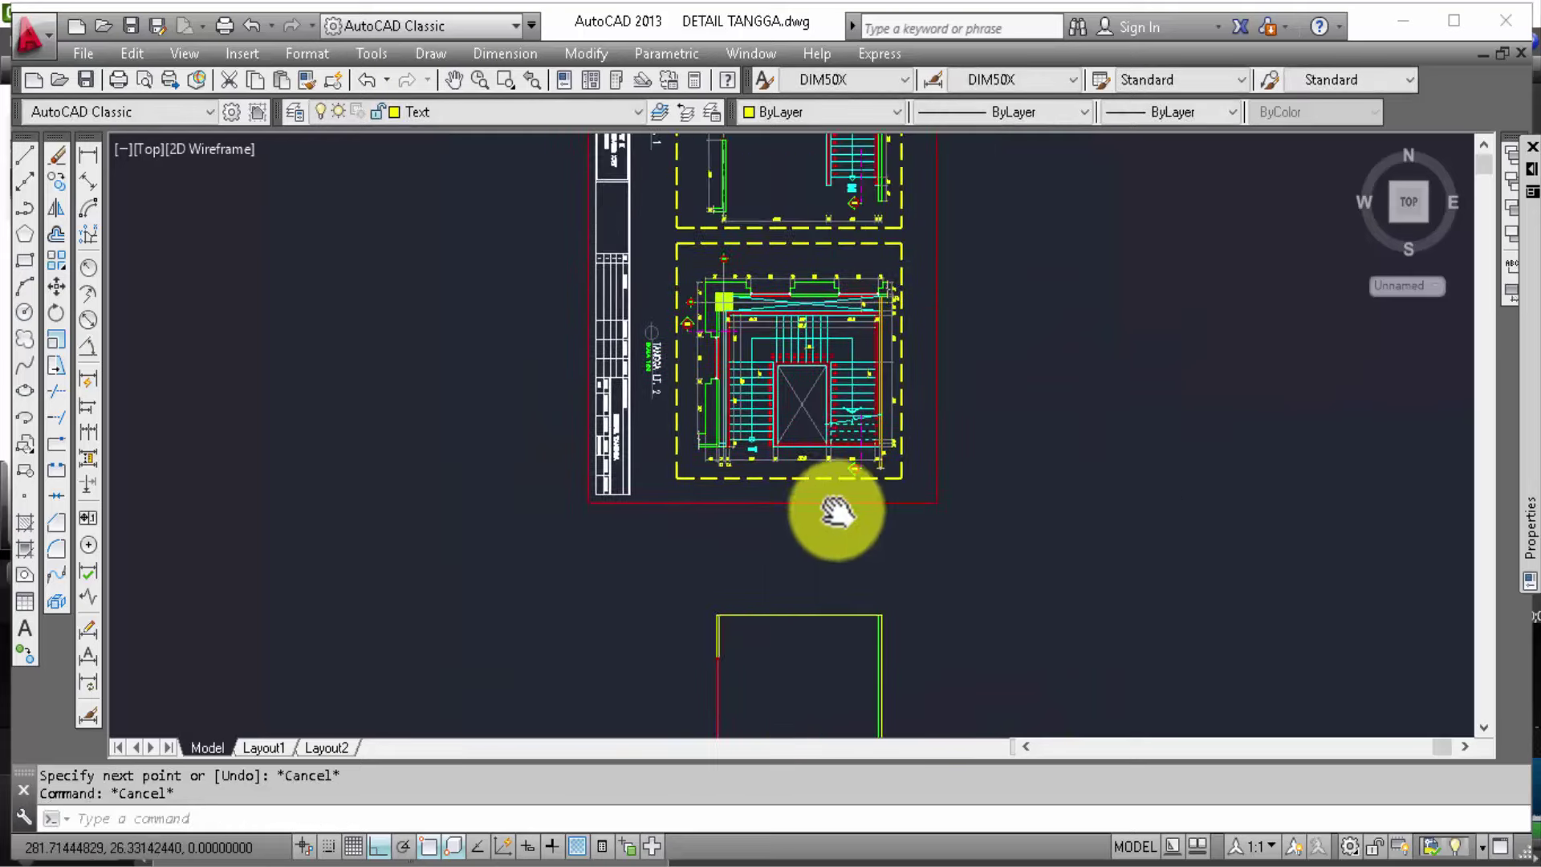
scroll(738, 329, "up", 4)
scroll(736, 342, "up", 1)
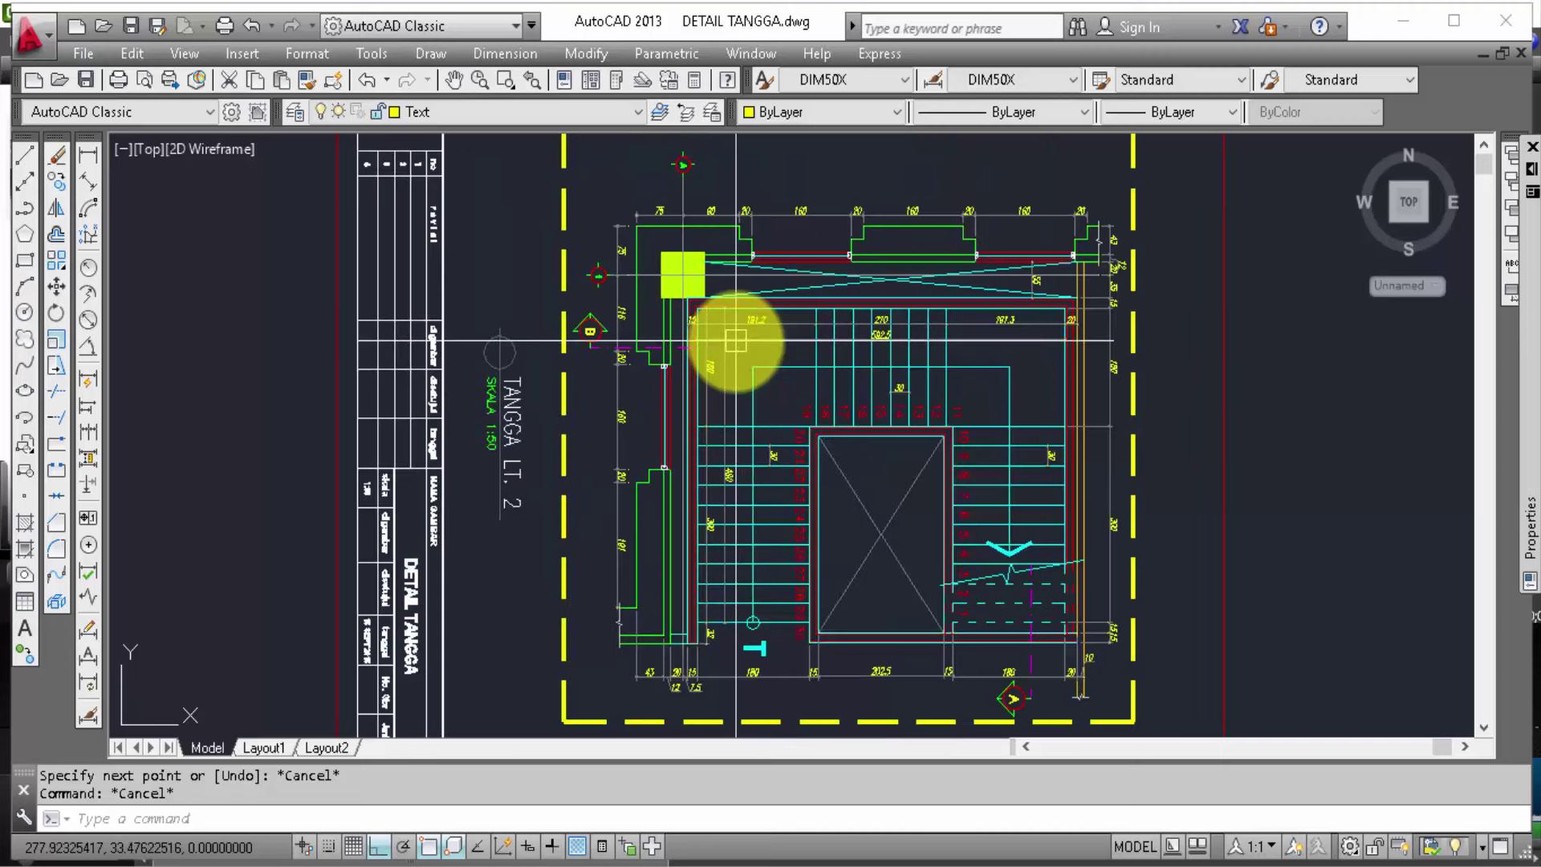
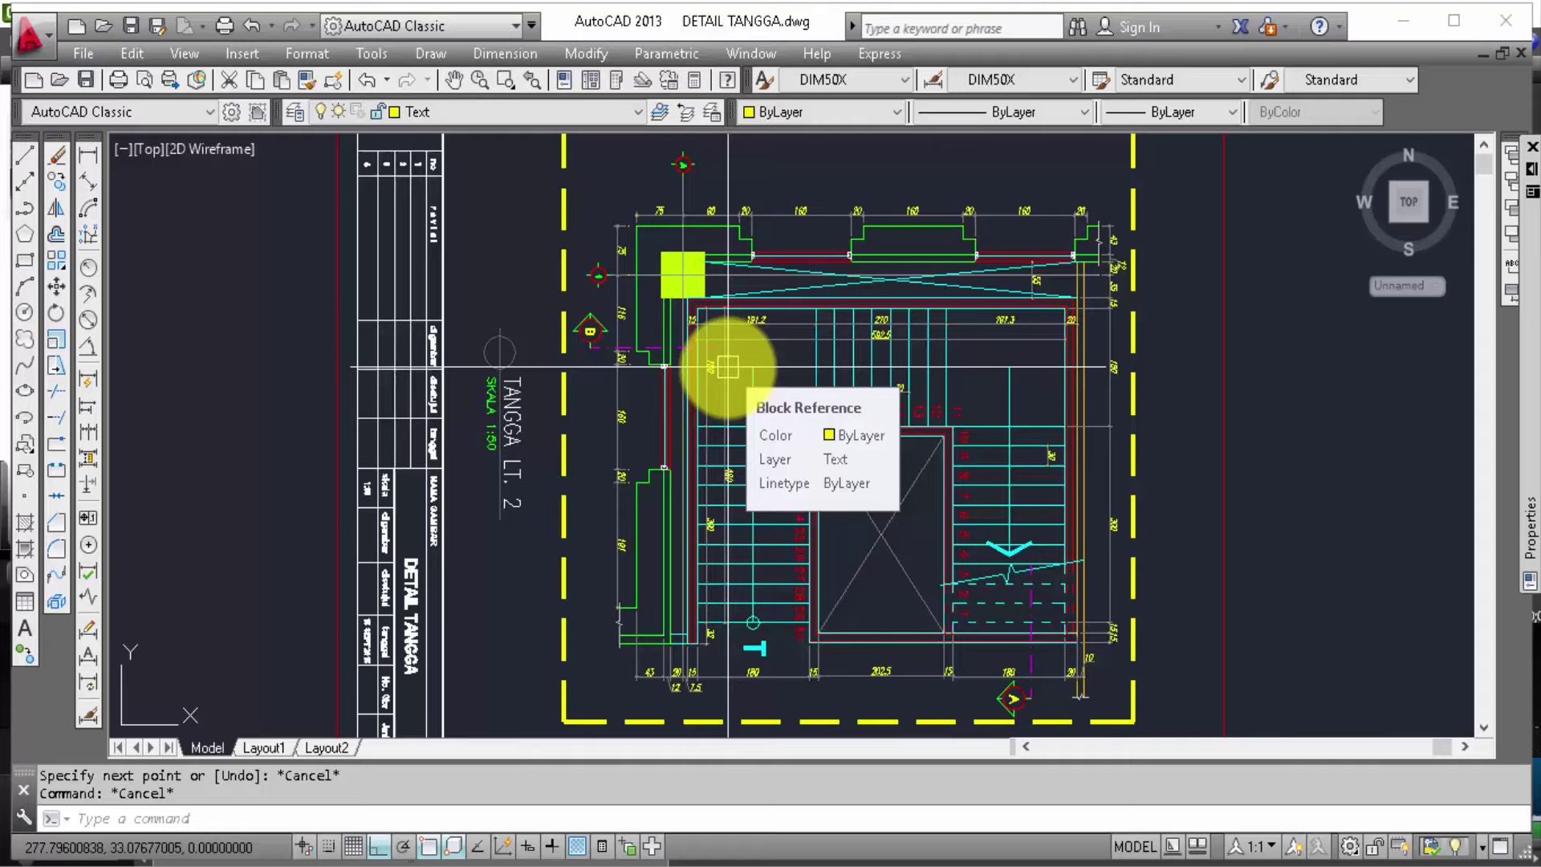
Step: Window-select the horizontal line crossing the stair landing and erase it with E
scroll(884, 423, "down", 2)
scroll(927, 514, "down", 2)
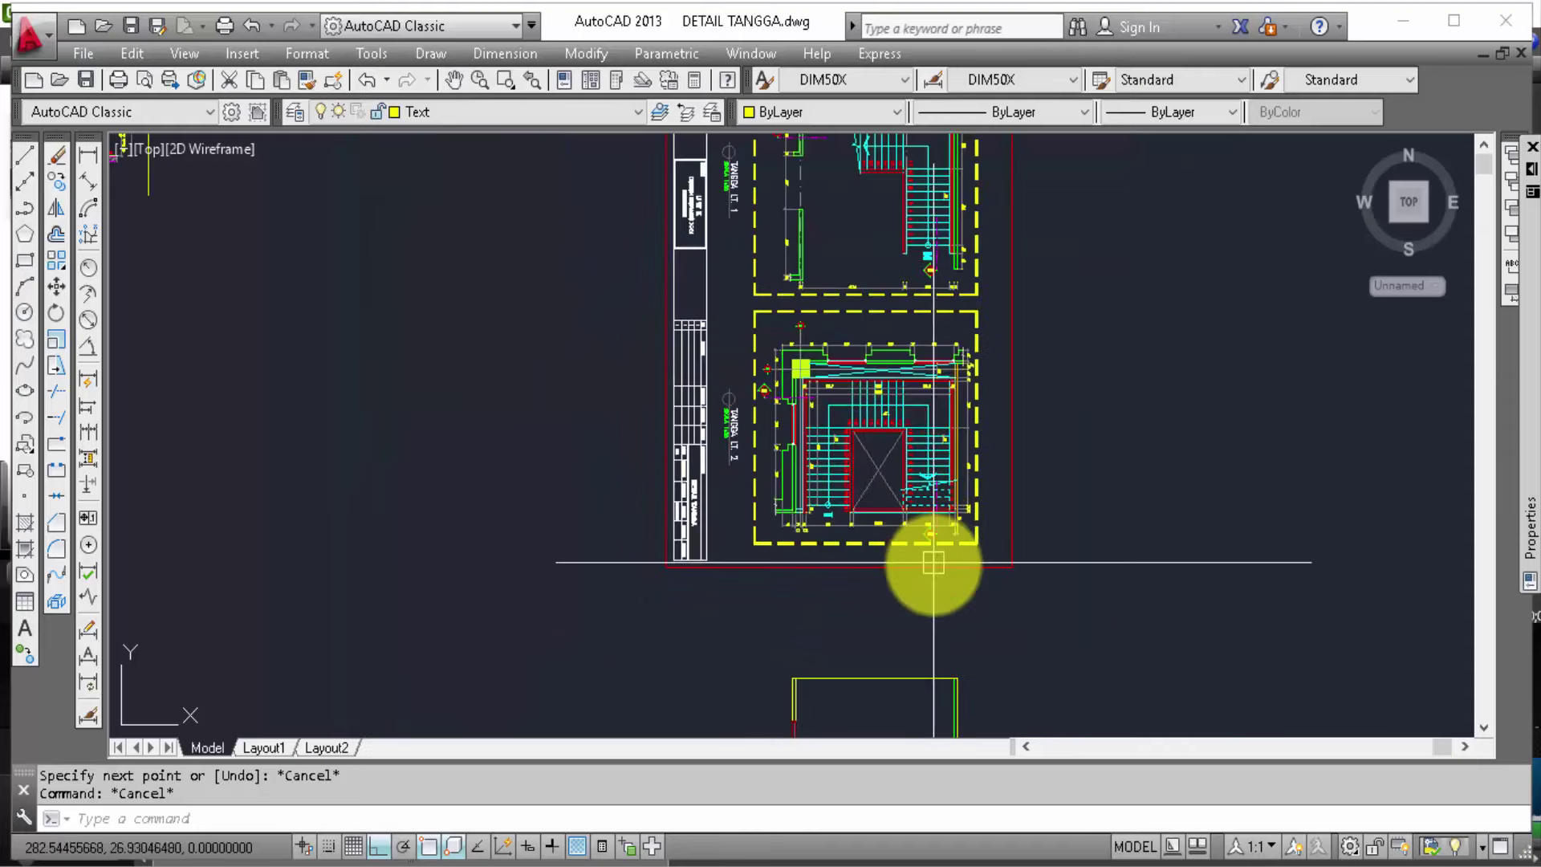
middle_click_drag(963, 647, 974, 402)
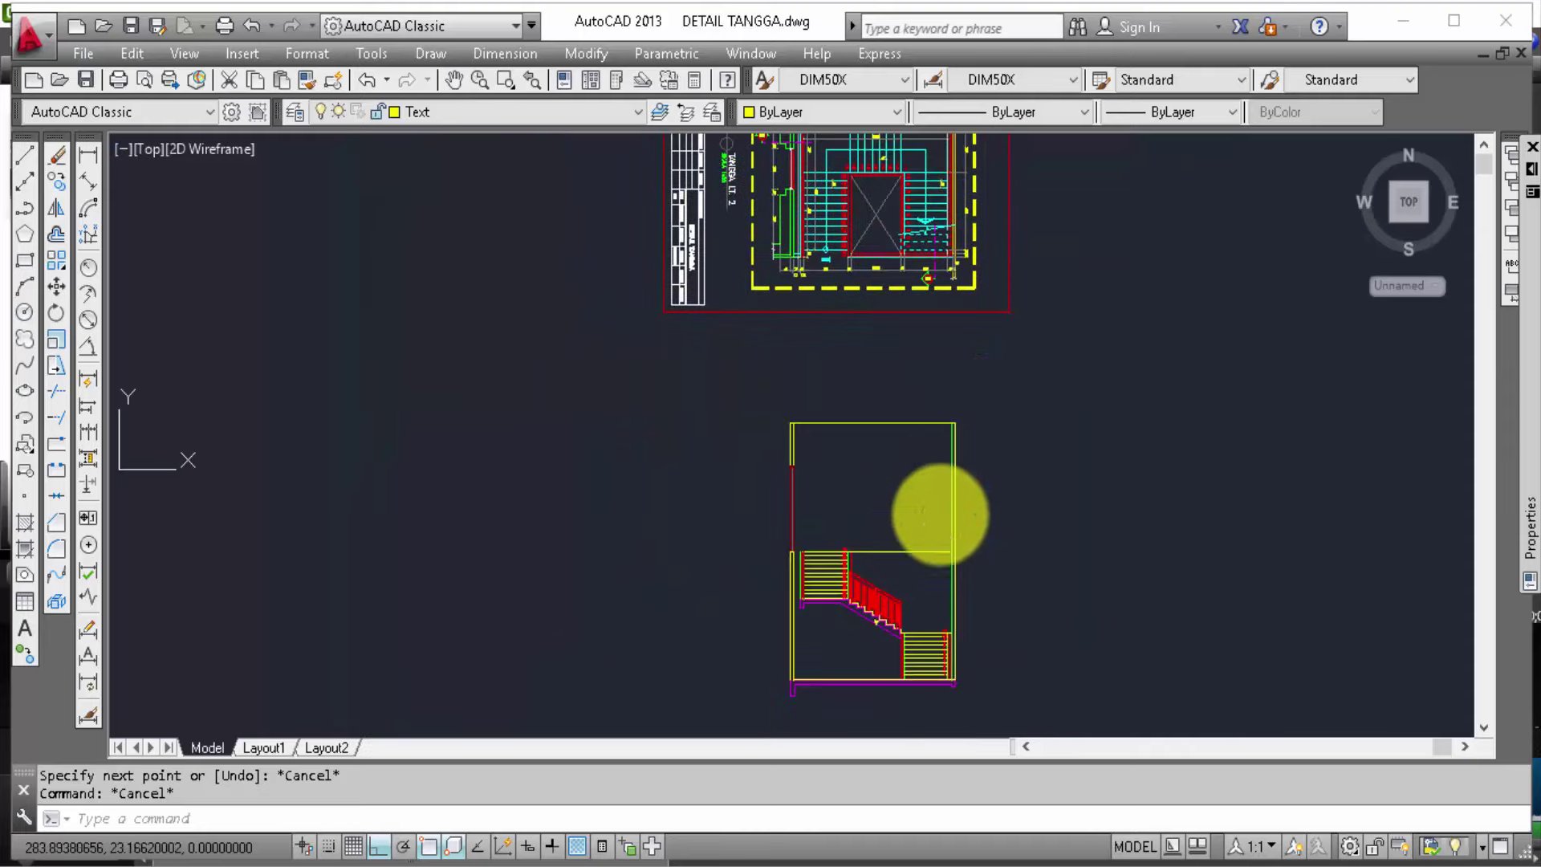
scroll(849, 562, "up", 2)
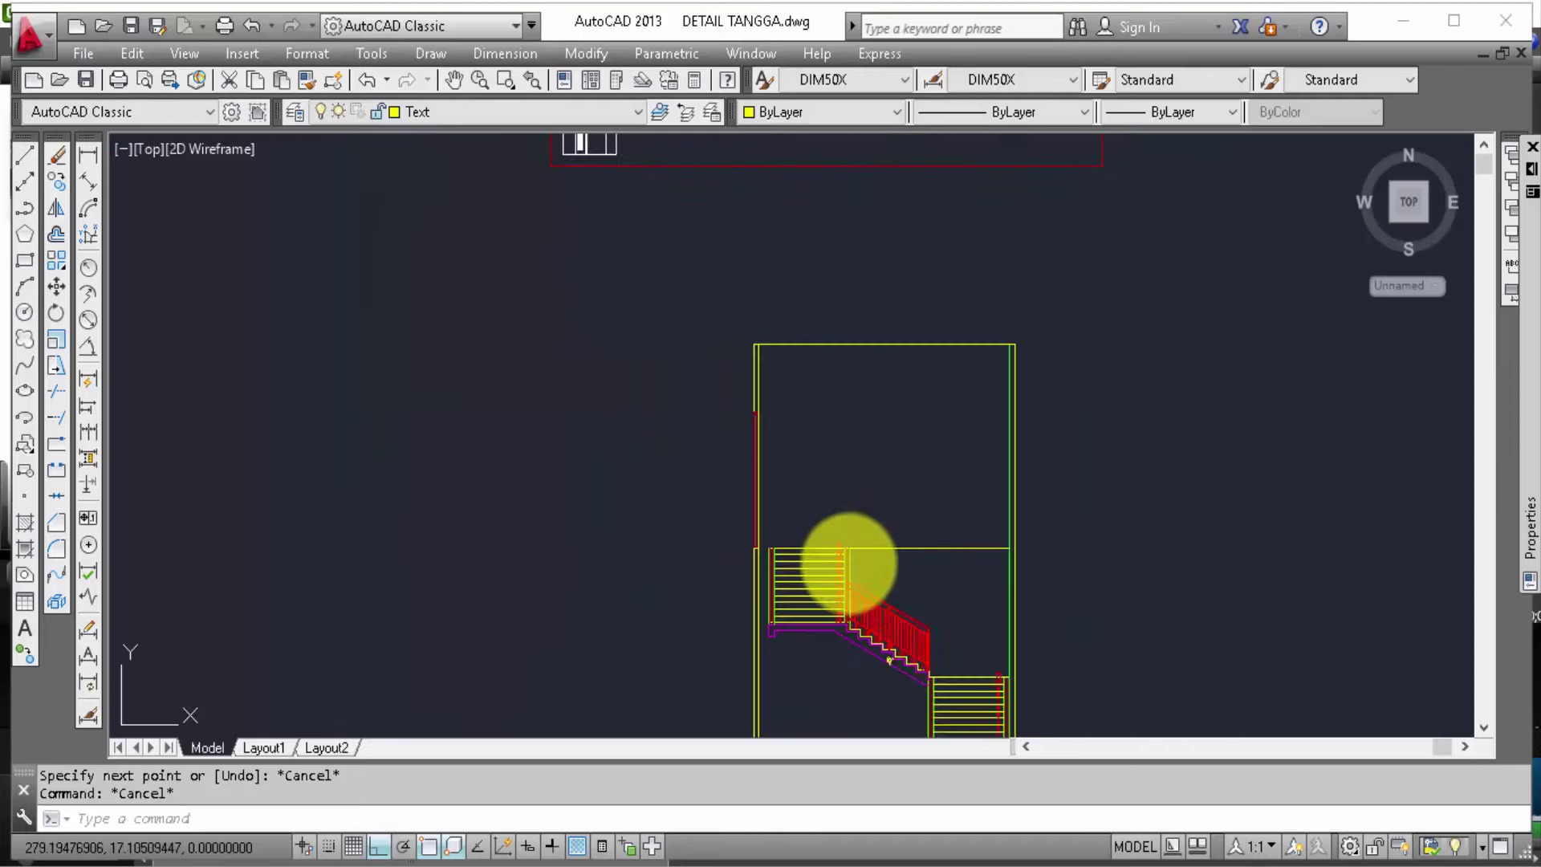
left_click(932, 550)
left_click(923, 516)
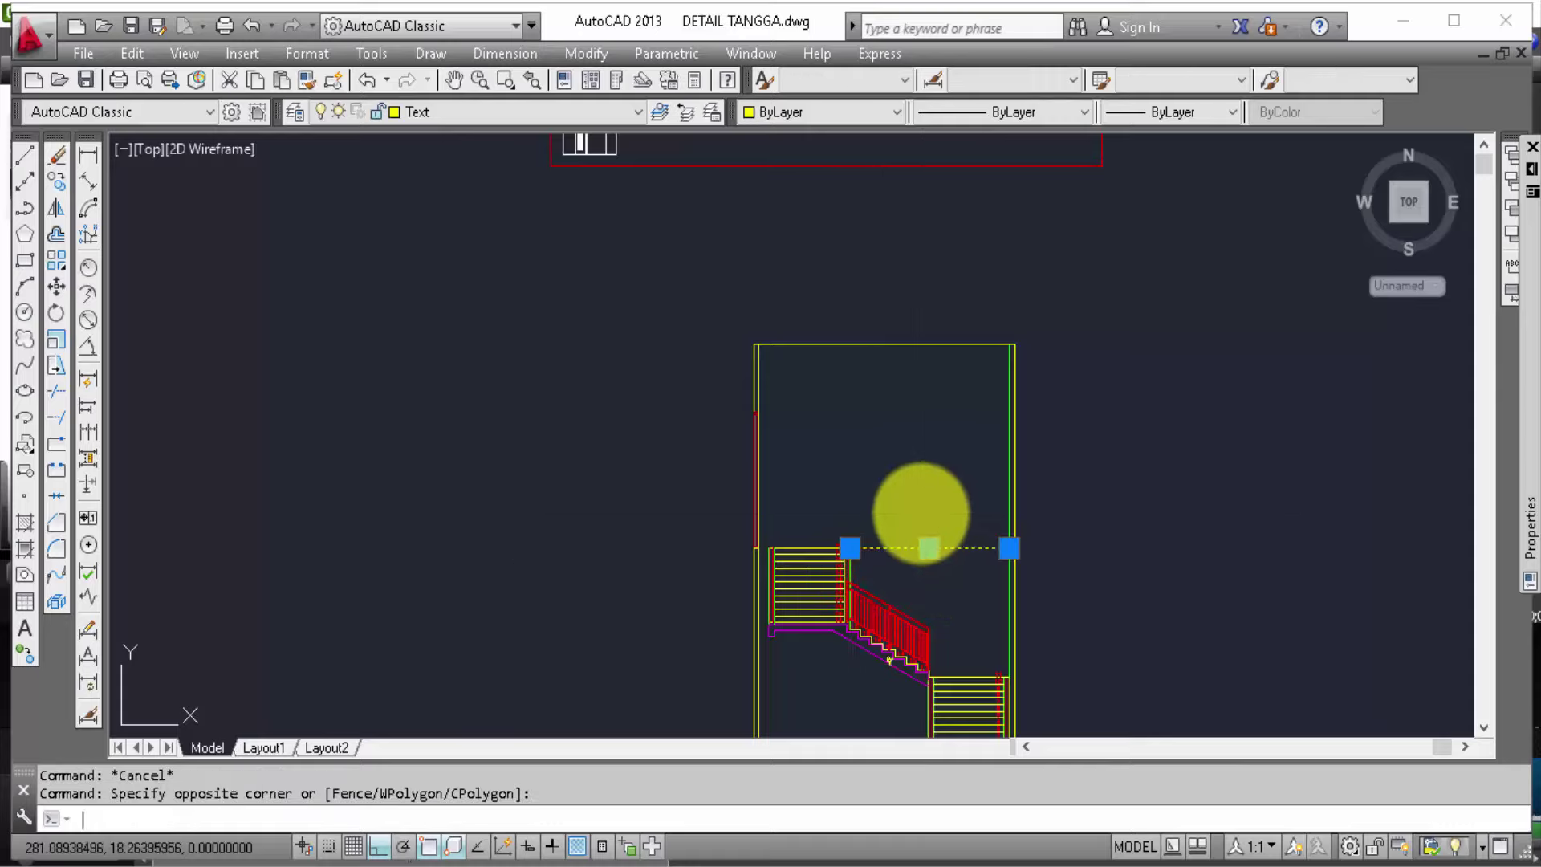
type("e")
key("Return")
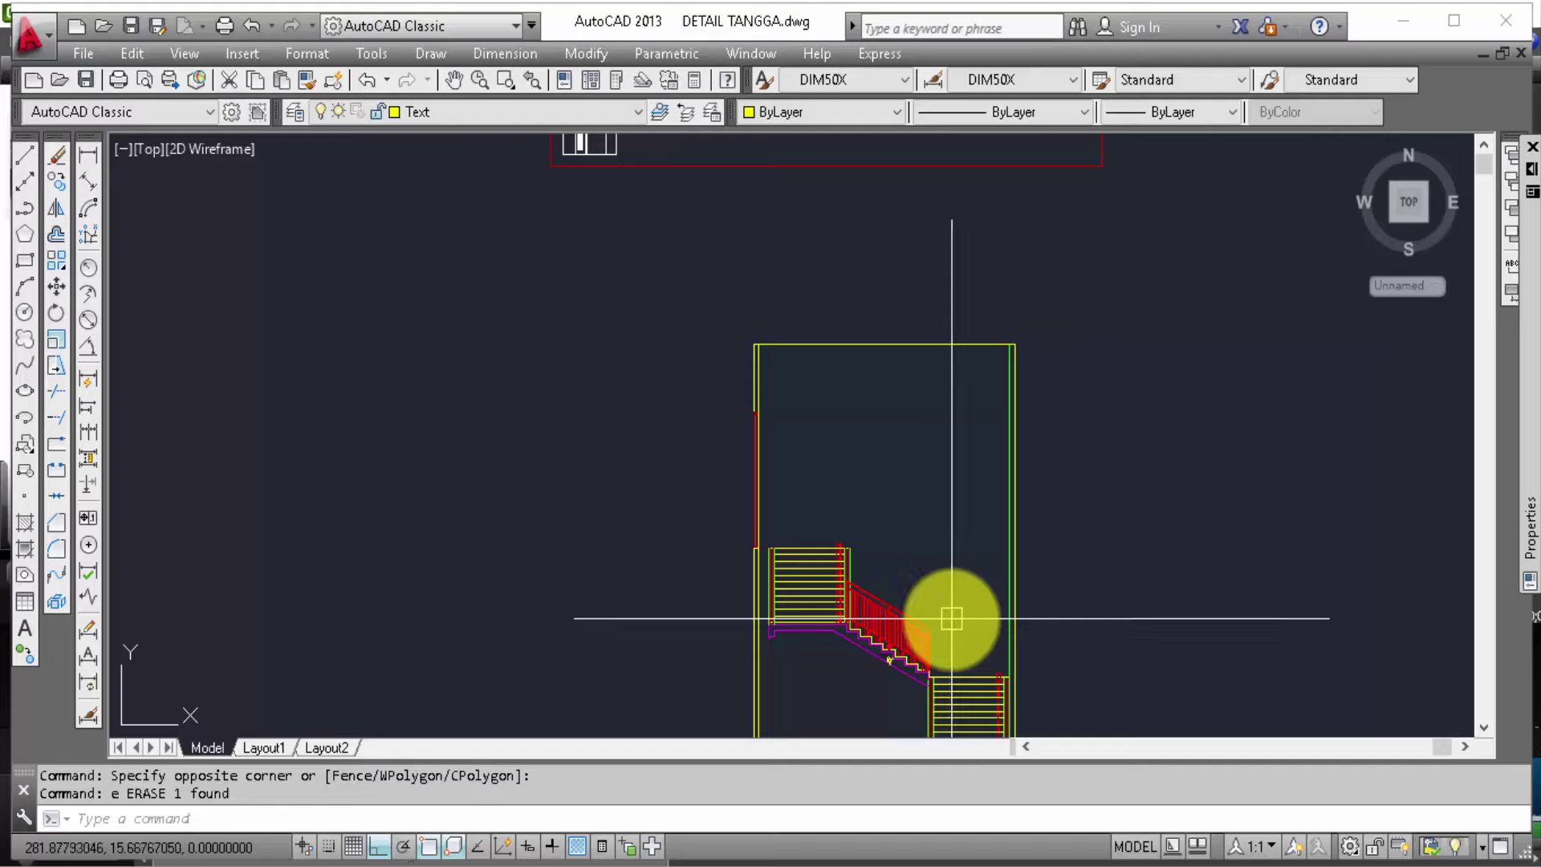
middle_click_drag(953, 618, 957, 602)
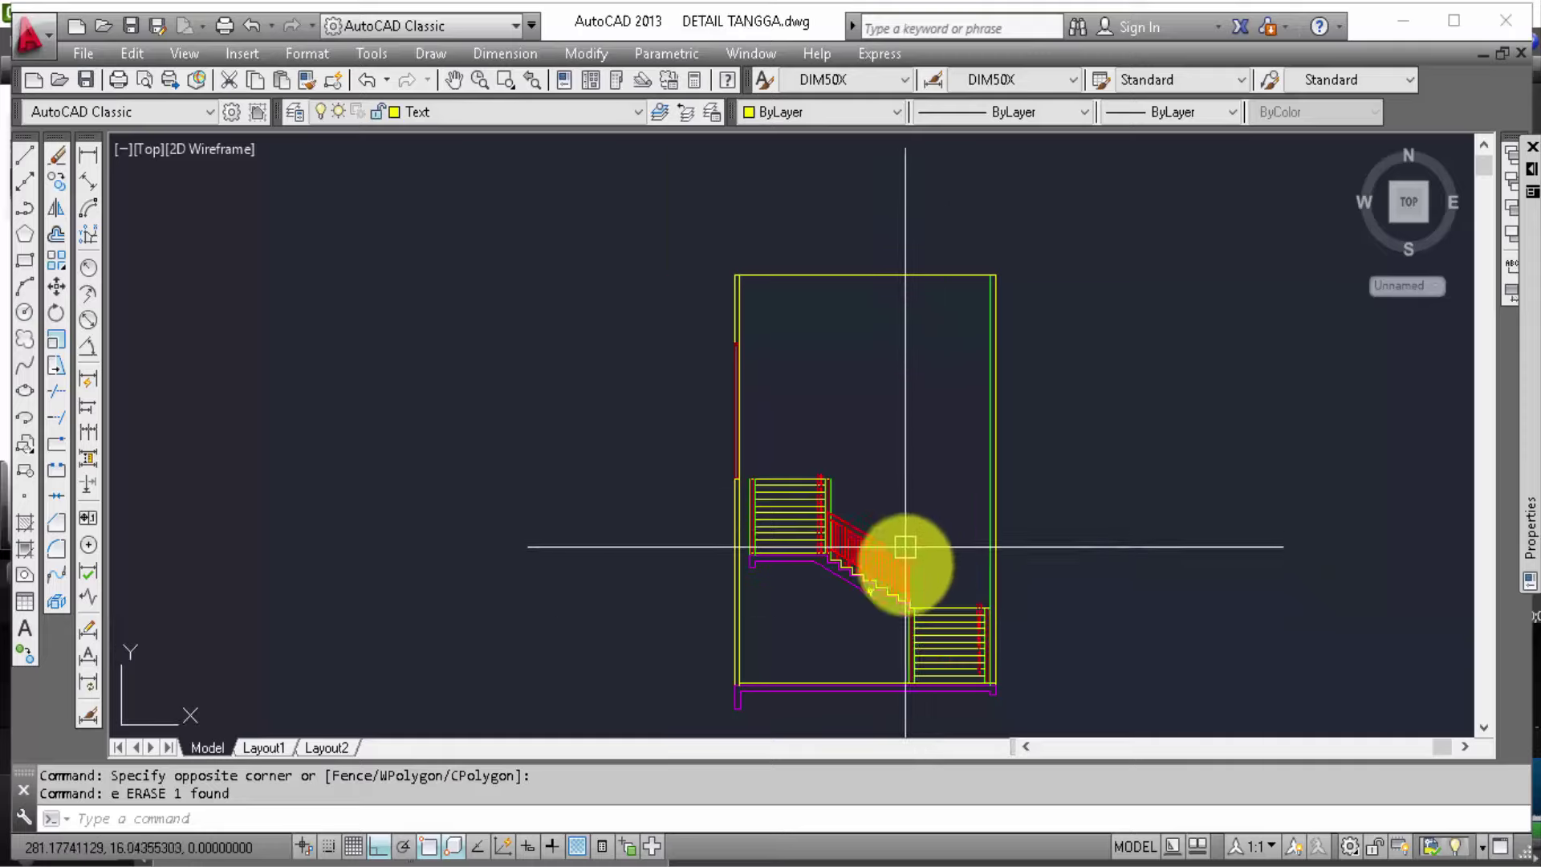
scroll(901, 562, "down", 4)
scroll(828, 380, "up", 2)
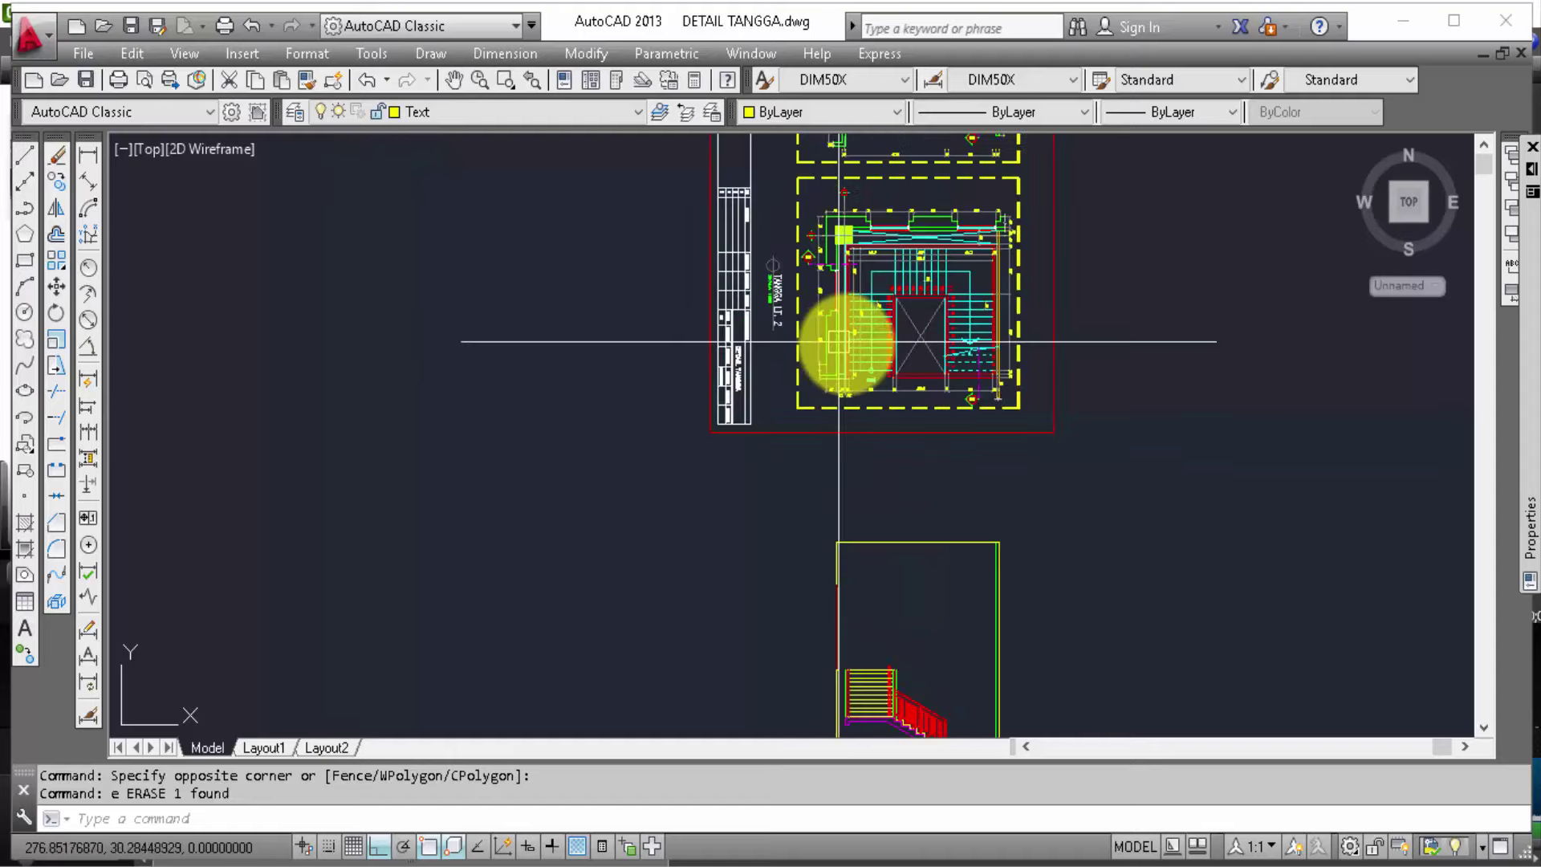
scroll(843, 345, "up", 2)
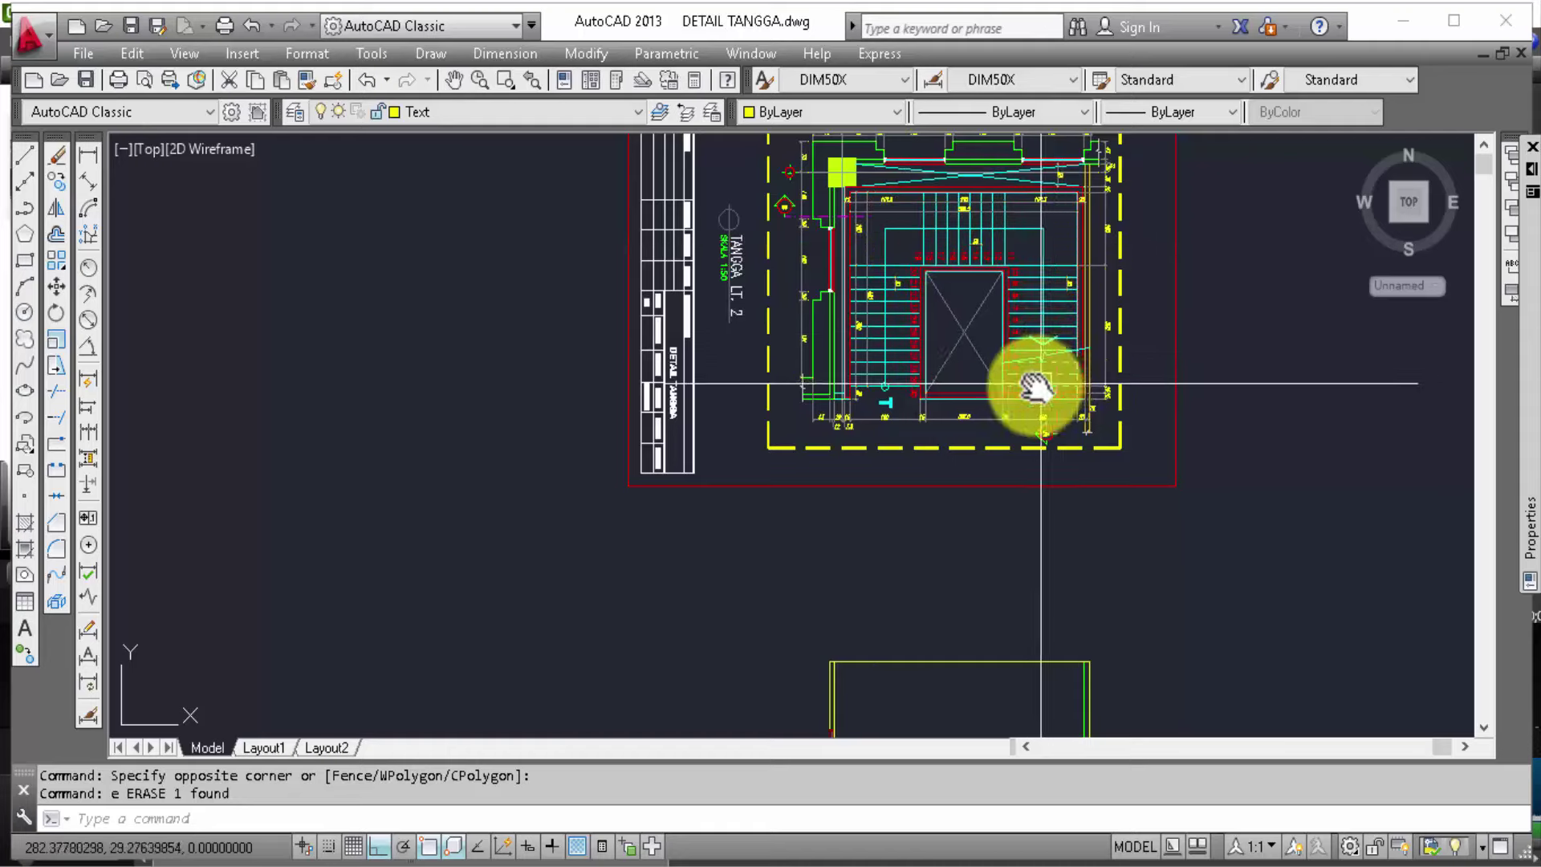
middle_click_drag(1032, 386, 1025, 113)
middle_click_drag(978, 272, 971, 215)
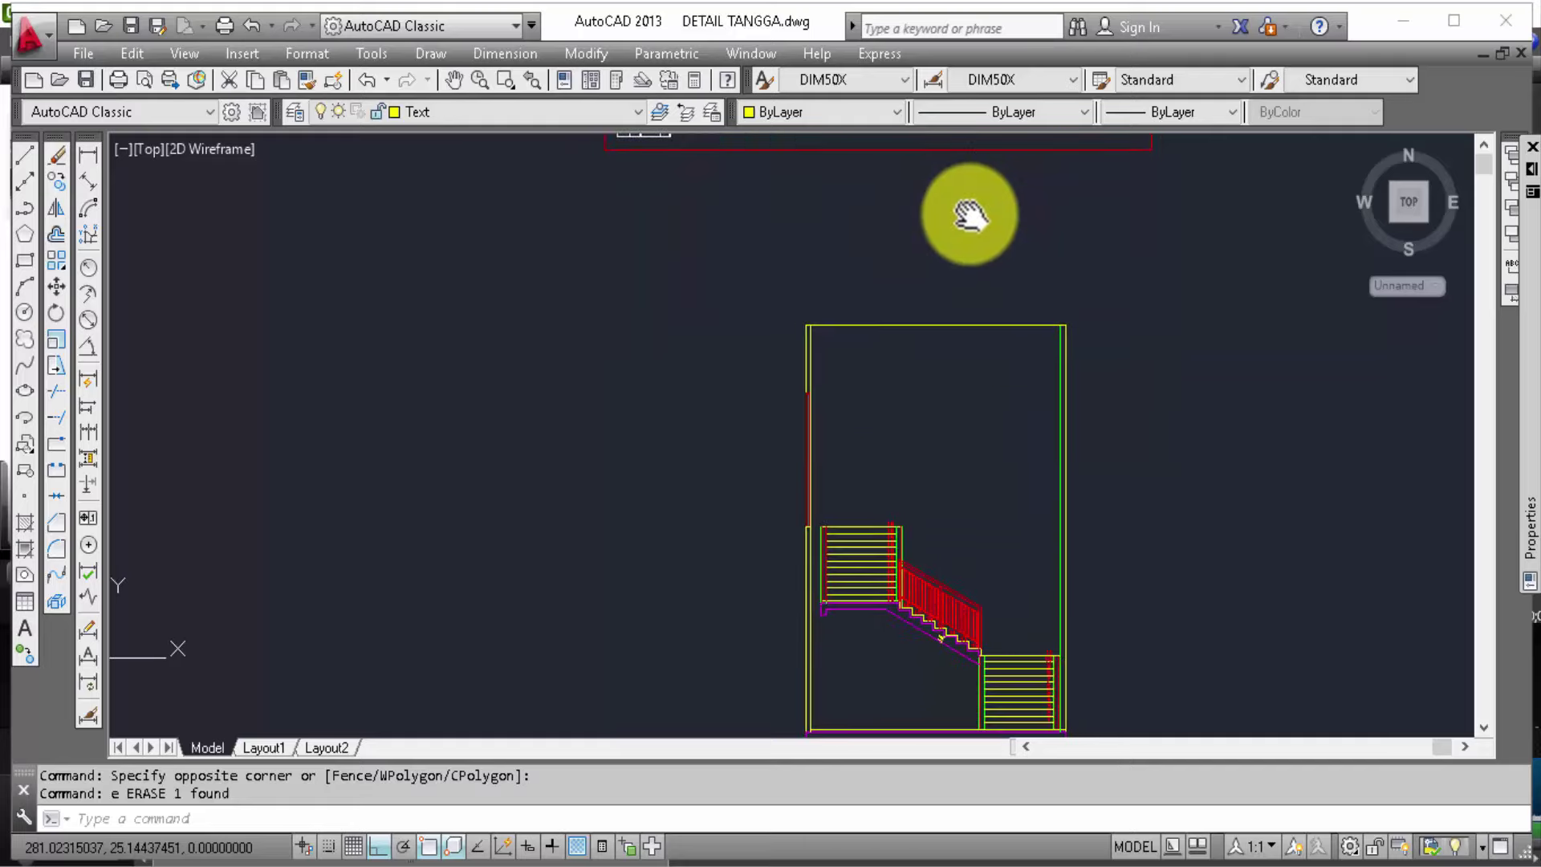
middle_click_drag(971, 214, 977, 183)
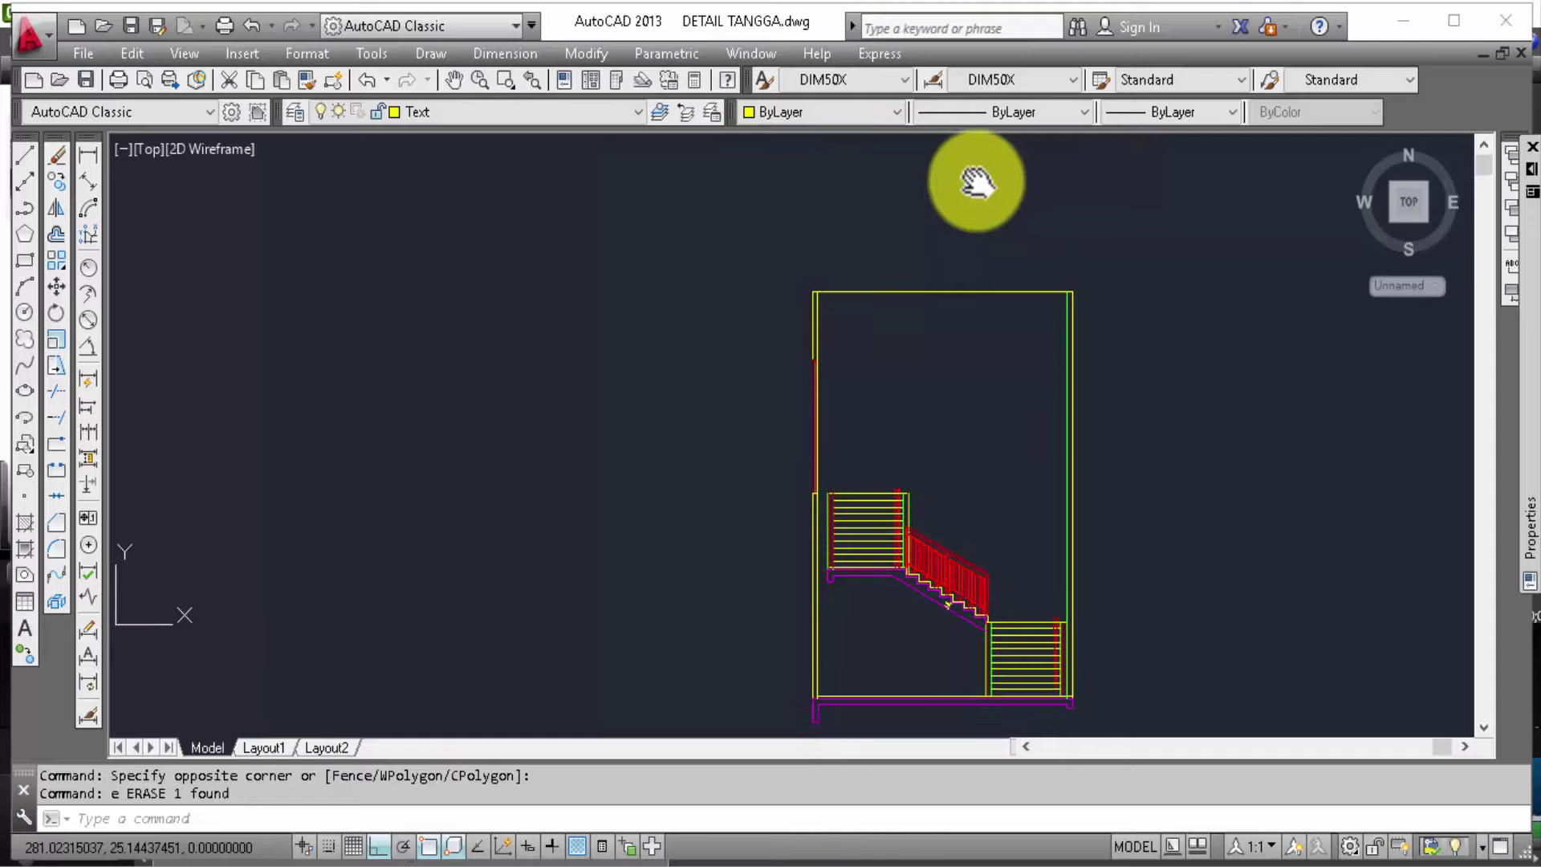
scroll(902, 550, "up", 2)
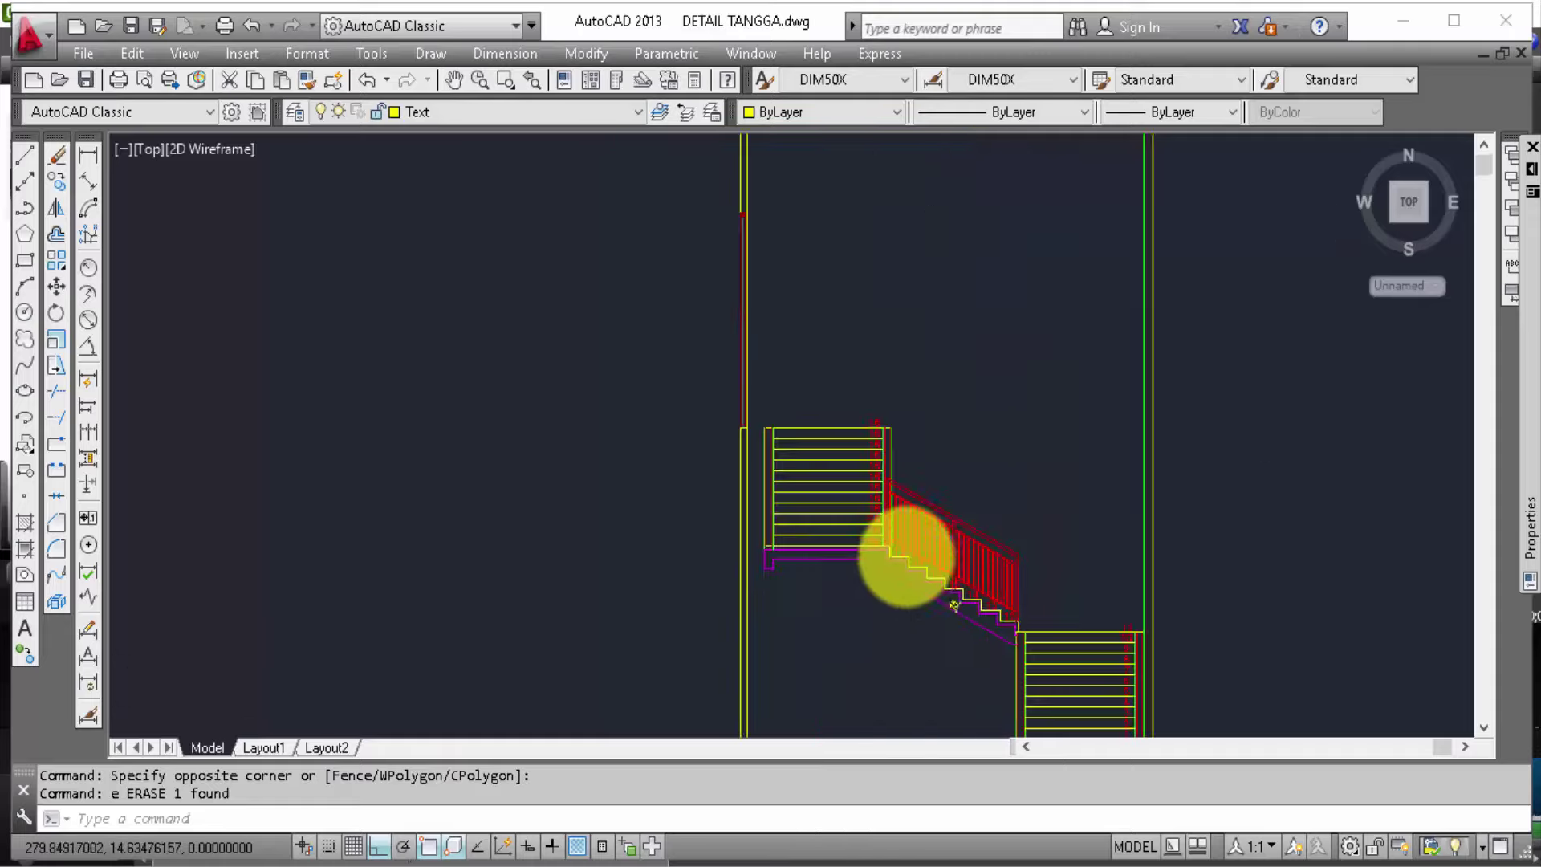
scroll(907, 559, "up", 2)
scroll(1060, 650, "up", 2)
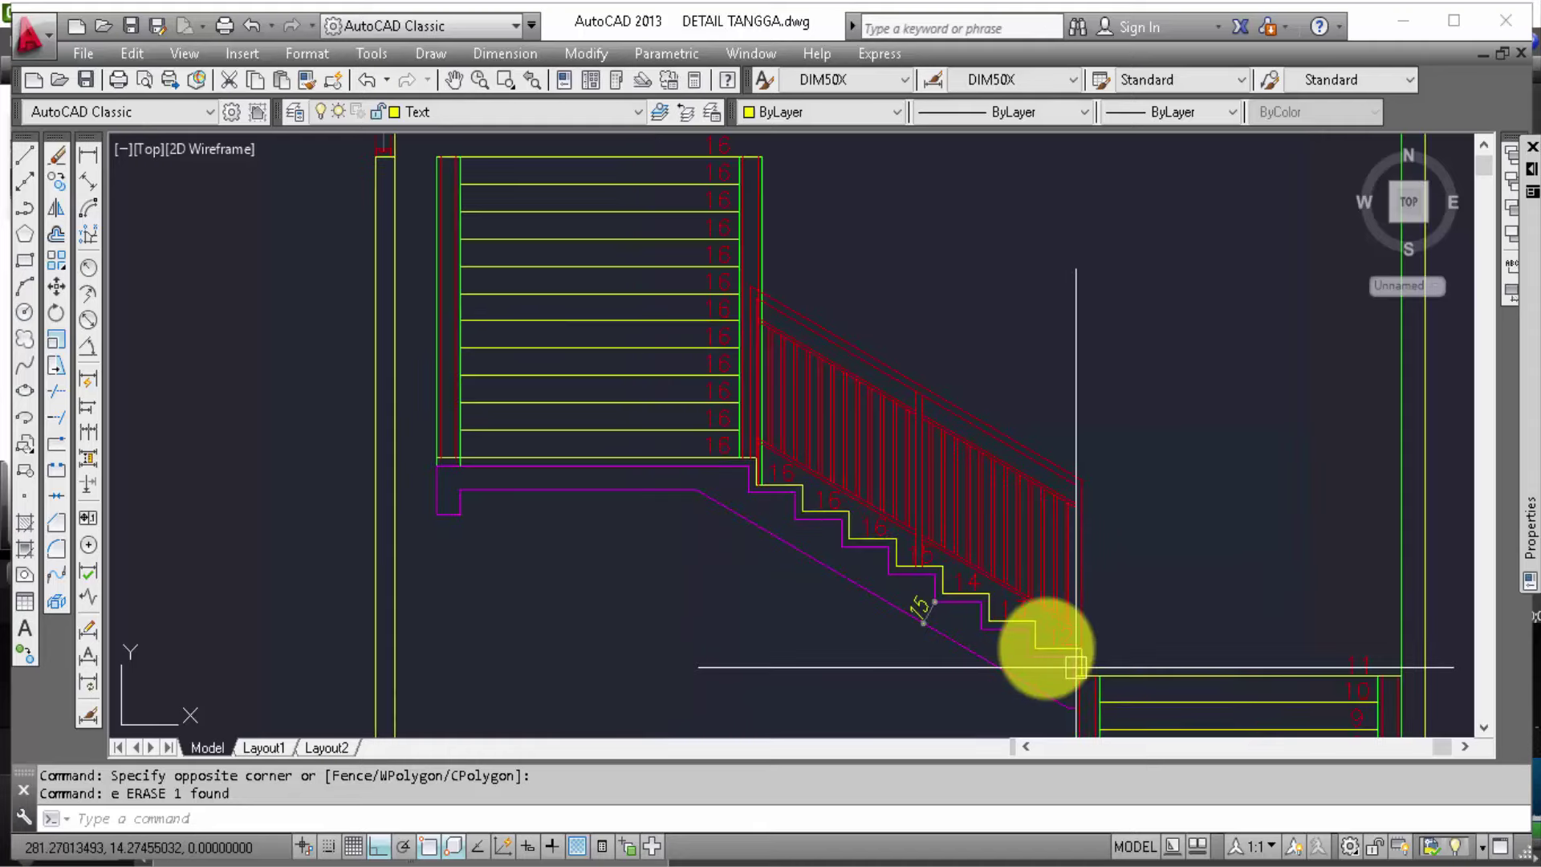
Step: Check the step-number labels where the sloped flight begins, leaving the first as 17
left_click(923, 612)
scroll(860, 530, "up", 2)
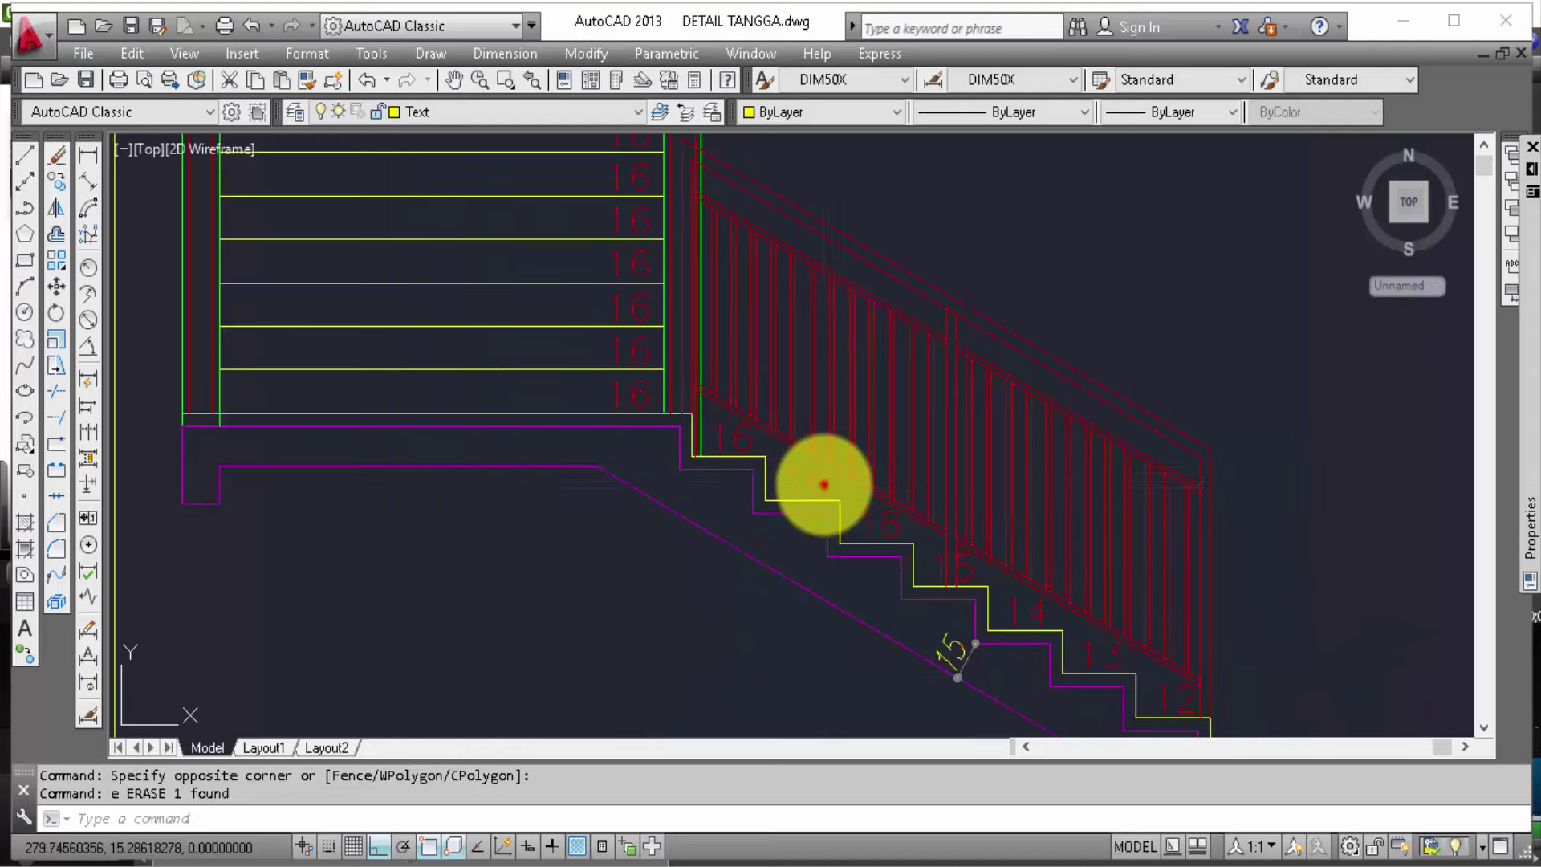
double_click(823, 484)
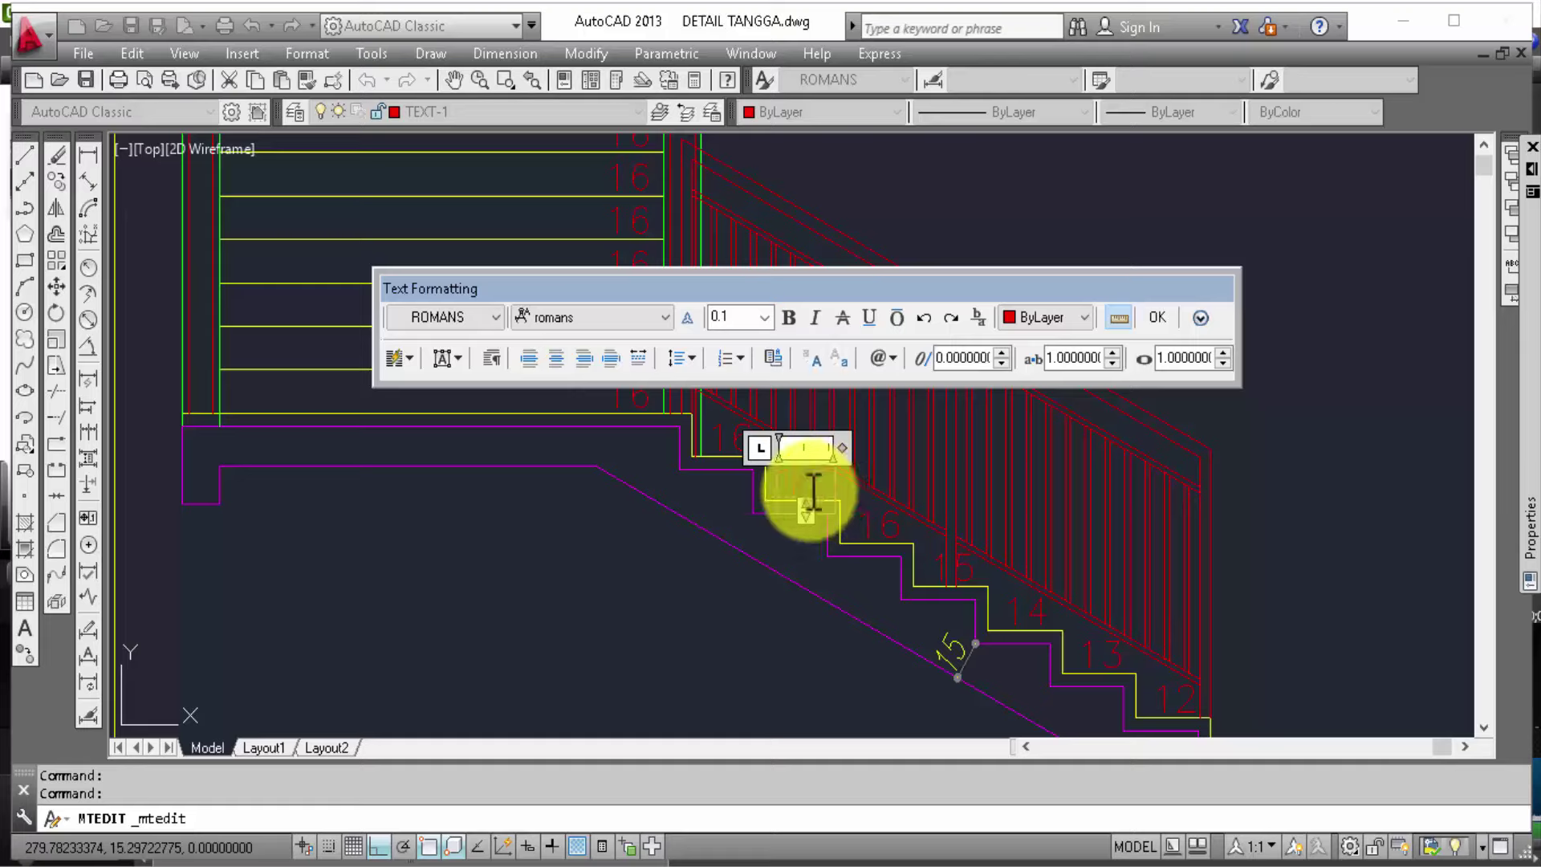
left_click(729, 474)
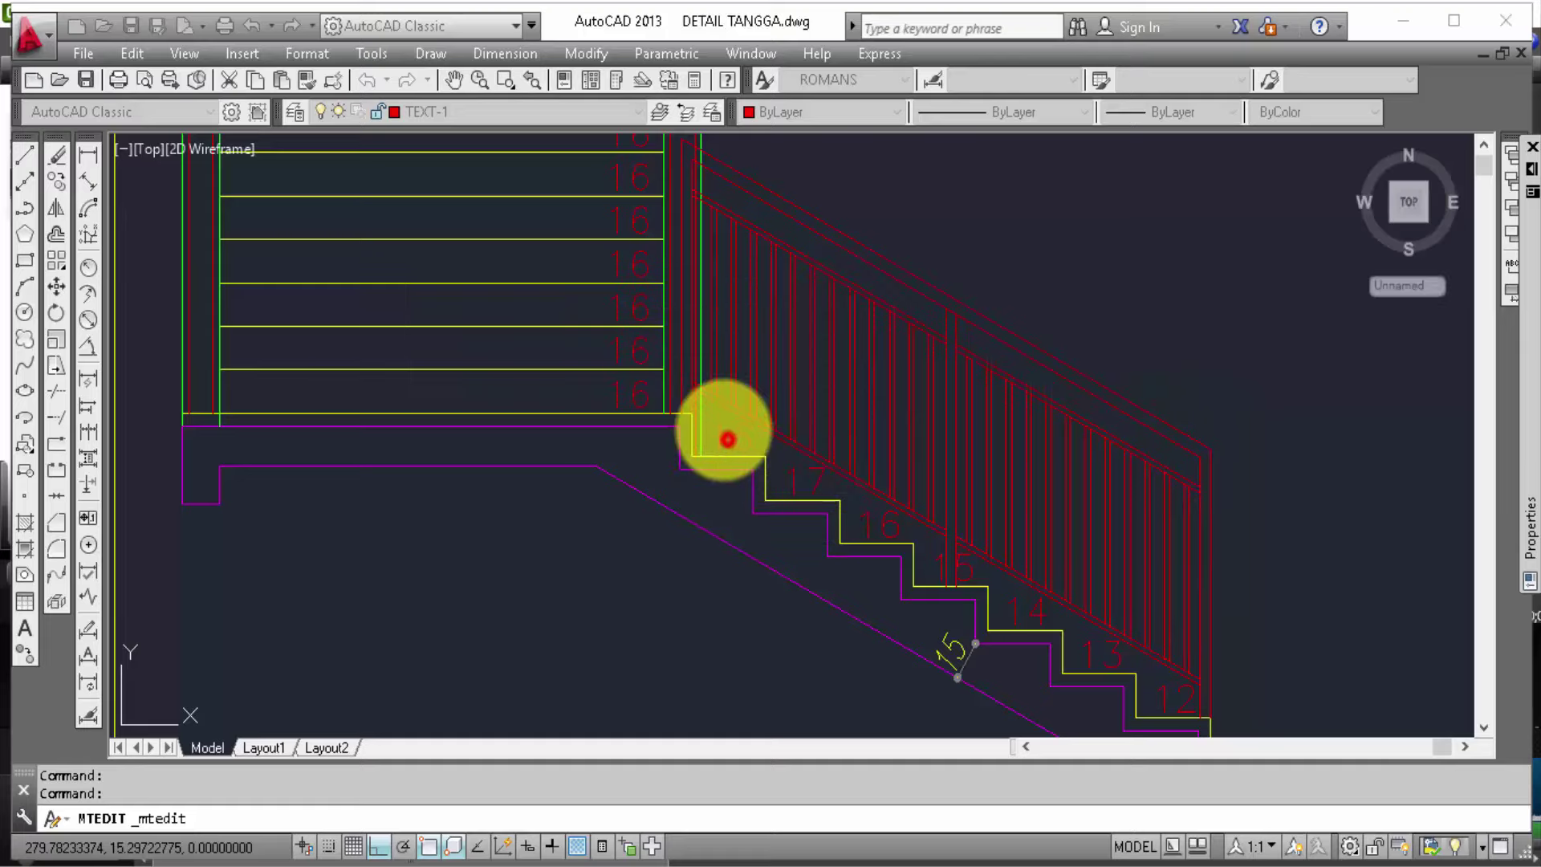
double_click(720, 431)
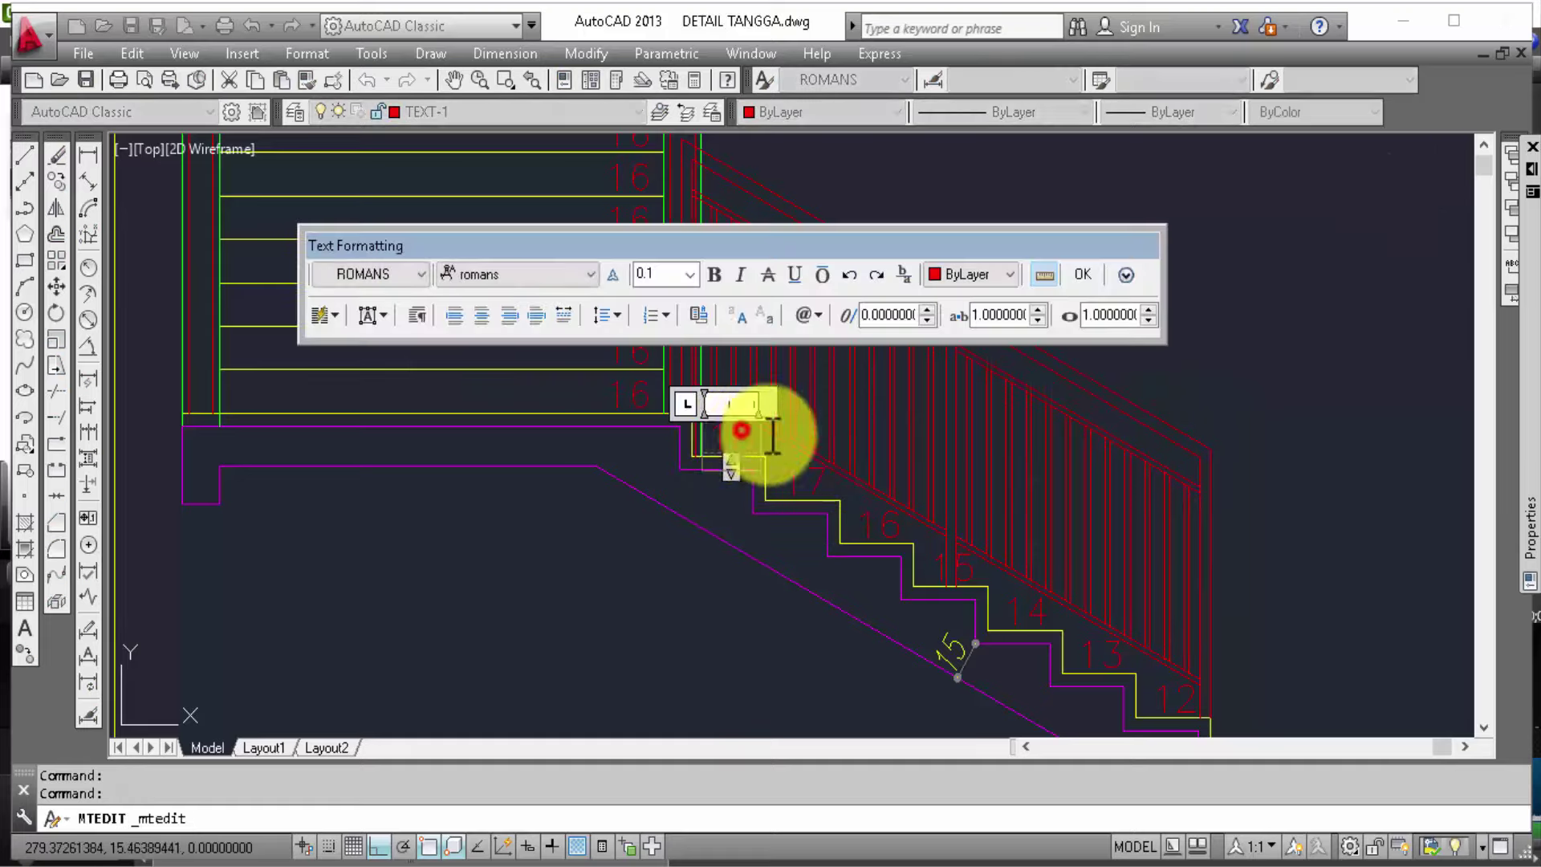
left_click(602, 489)
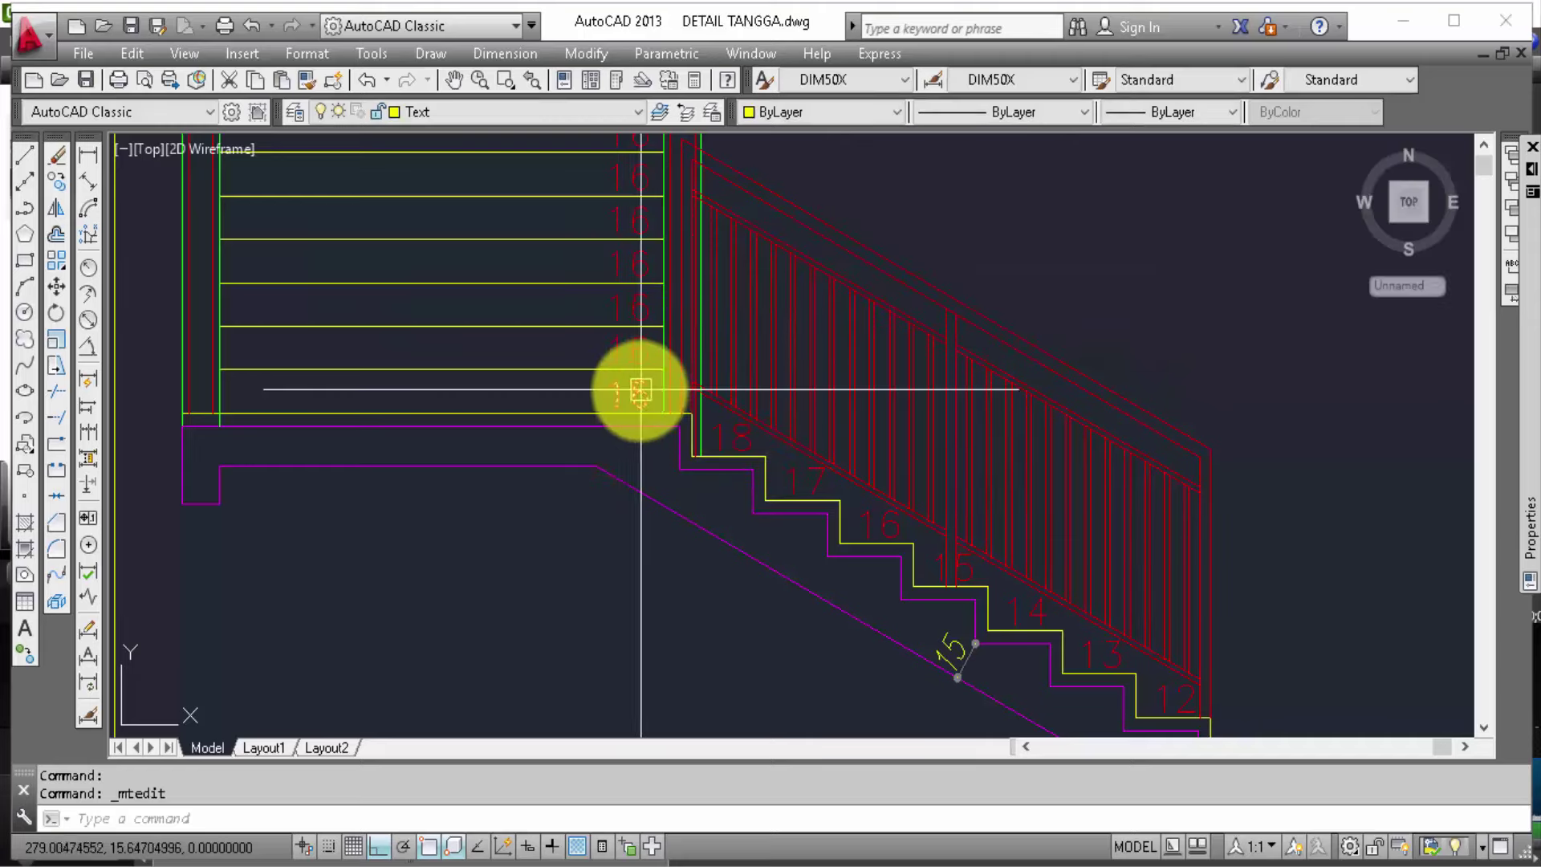
Step: Replace the old numbers on the next labels up the flight, including the 16 label
double_click(640, 388)
key("BackSpace")
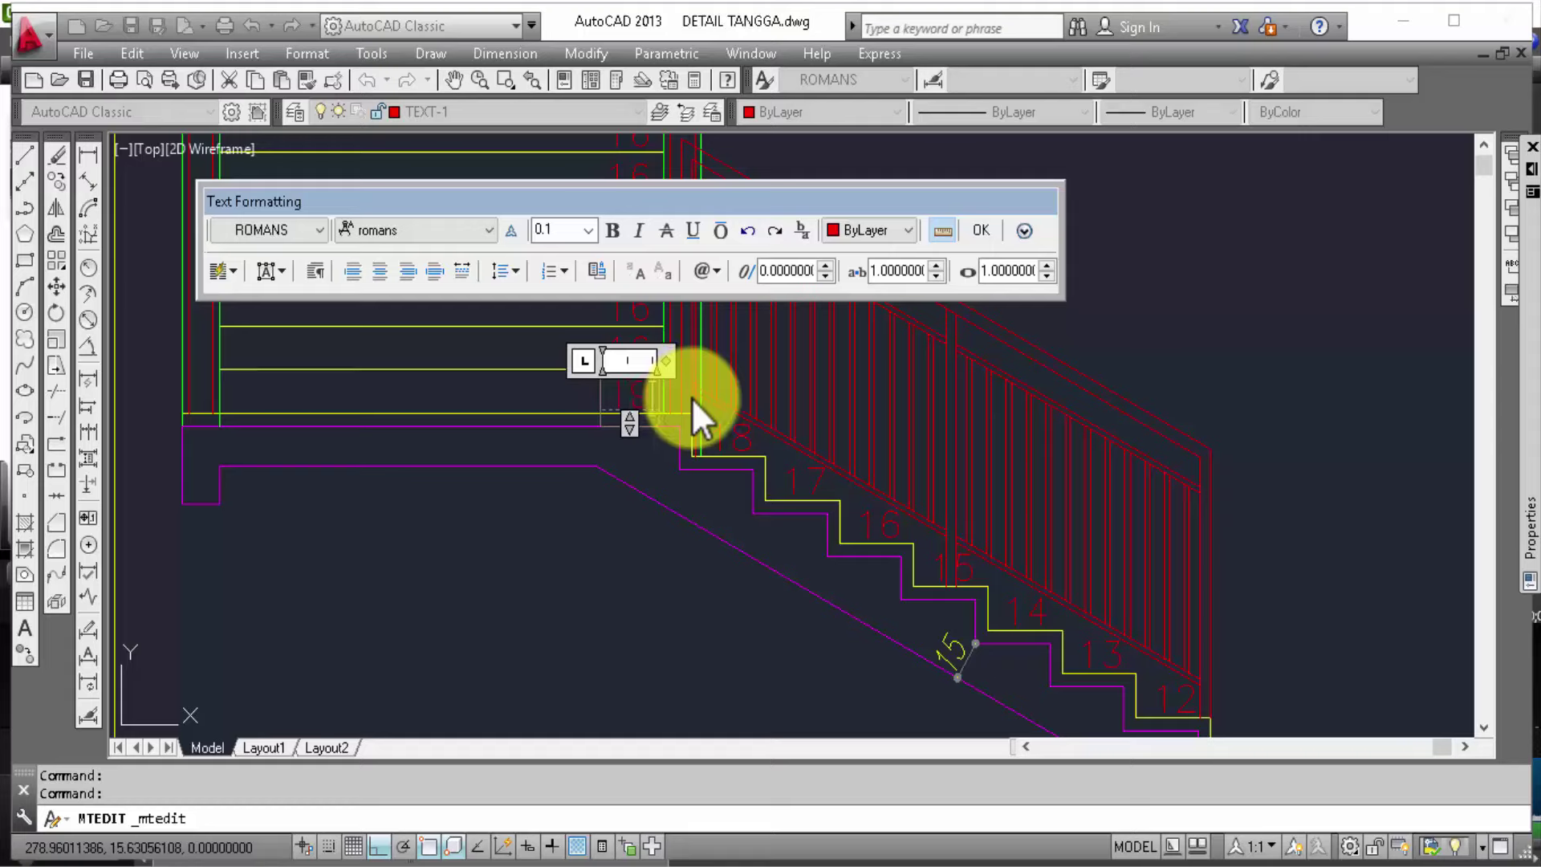
left_click(529, 483)
double_click(643, 331)
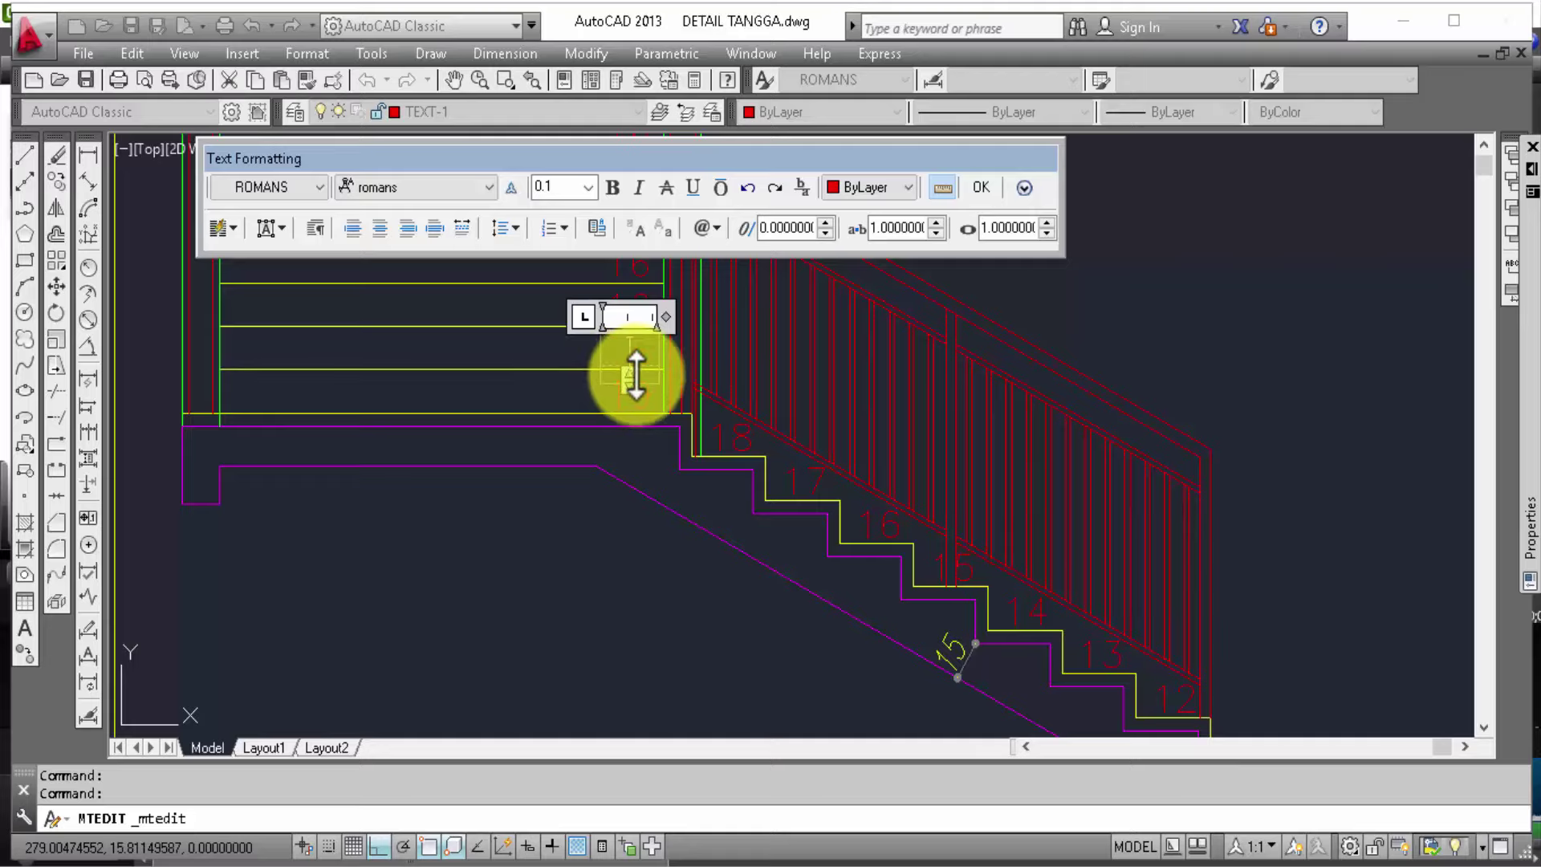
left_click(557, 421)
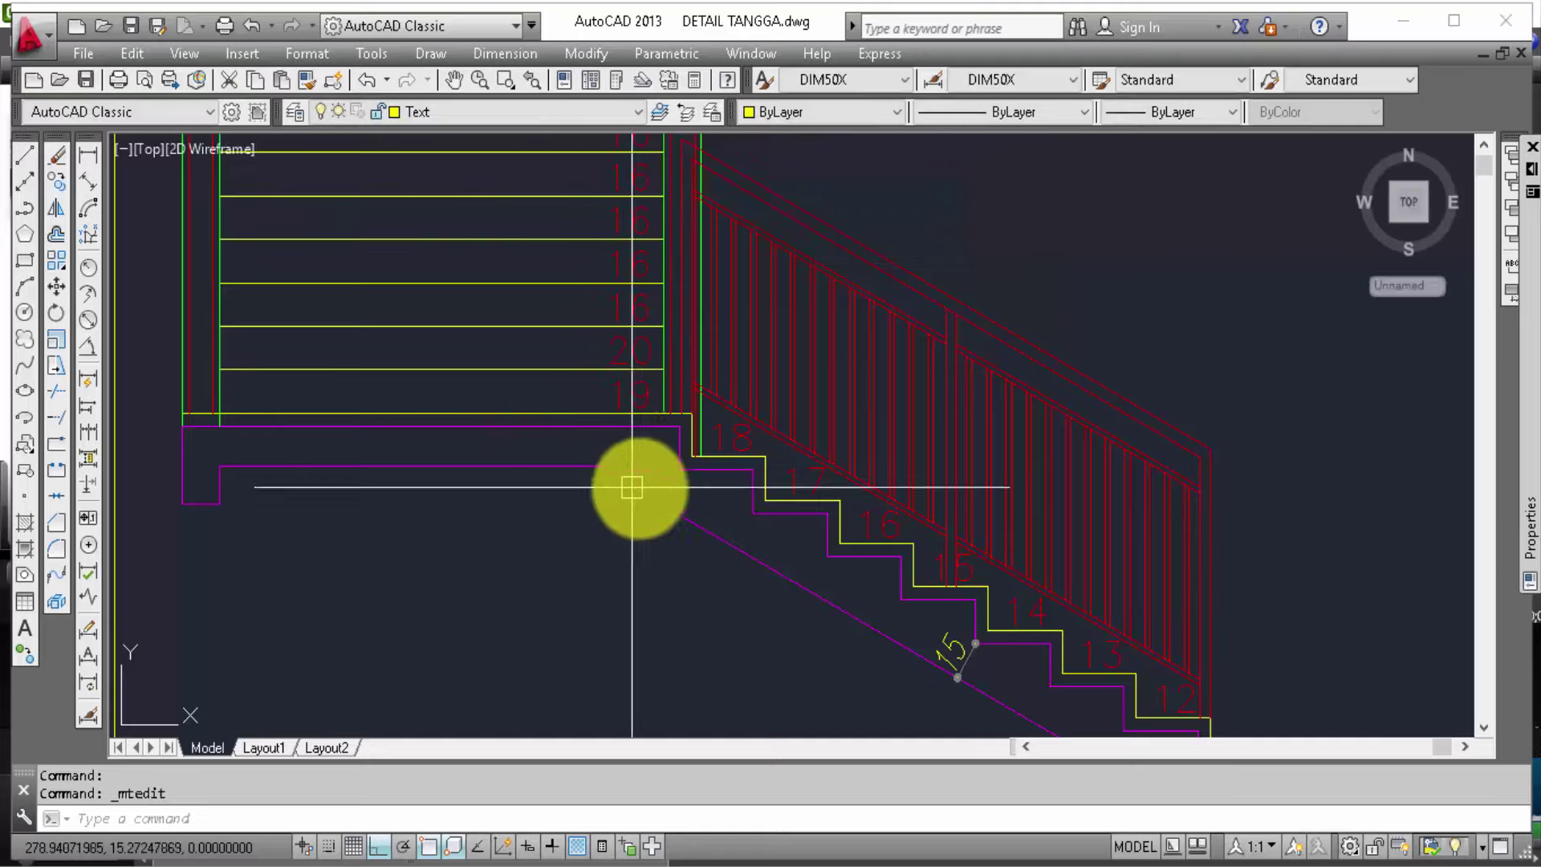
scroll(732, 632, "down", 3)
scroll(733, 632, "down", 2)
middle_click_drag(735, 602, 725, 391)
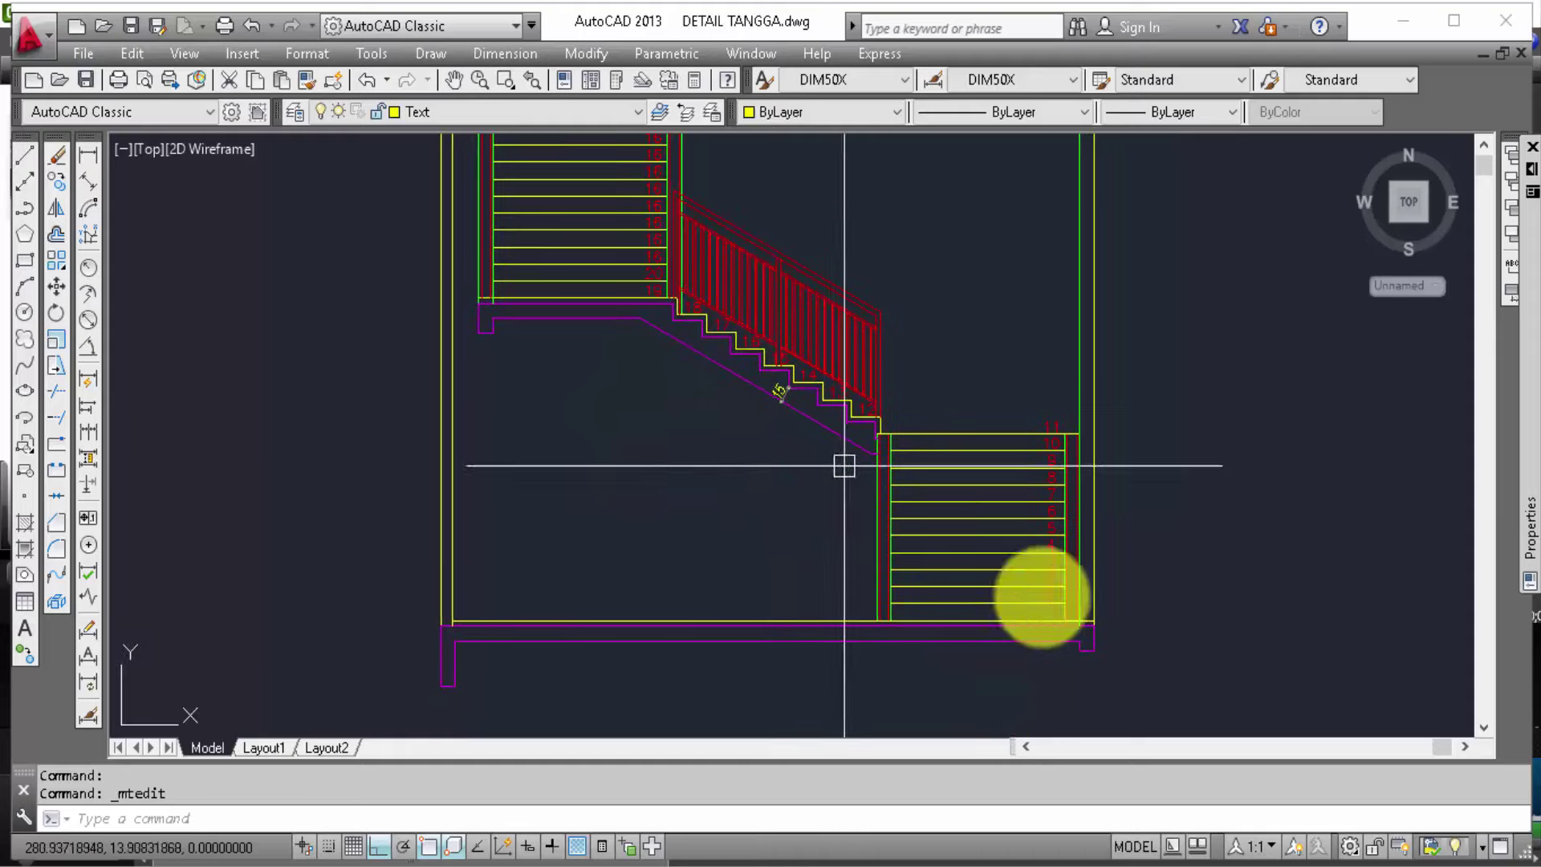
scroll(1081, 636, "up", 3)
scroll(1086, 643, "up", 2)
type("t")
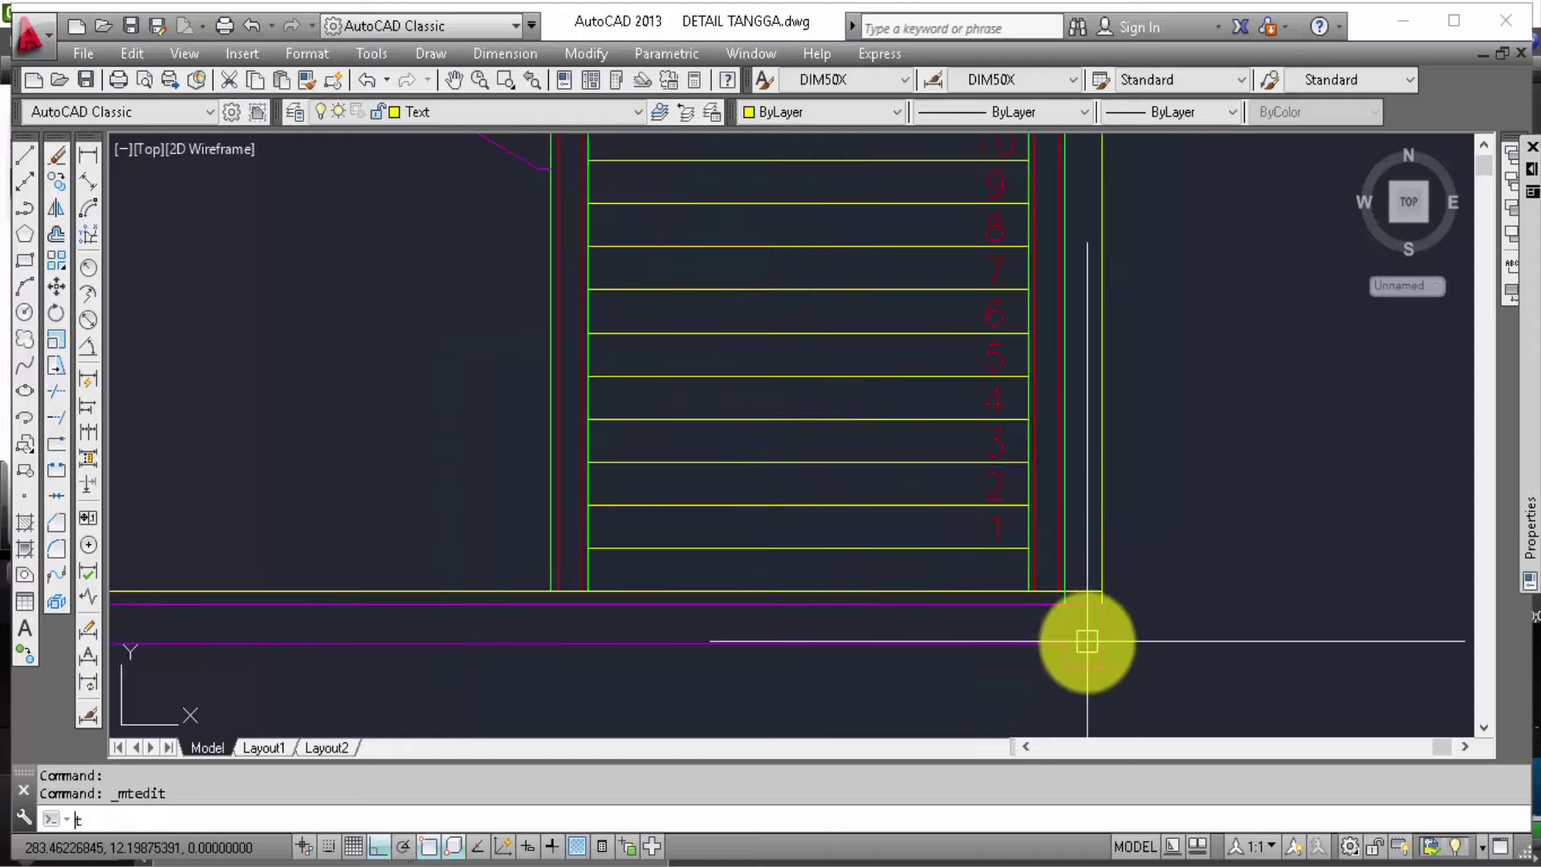
type("r")
key("Return")
key("Return")
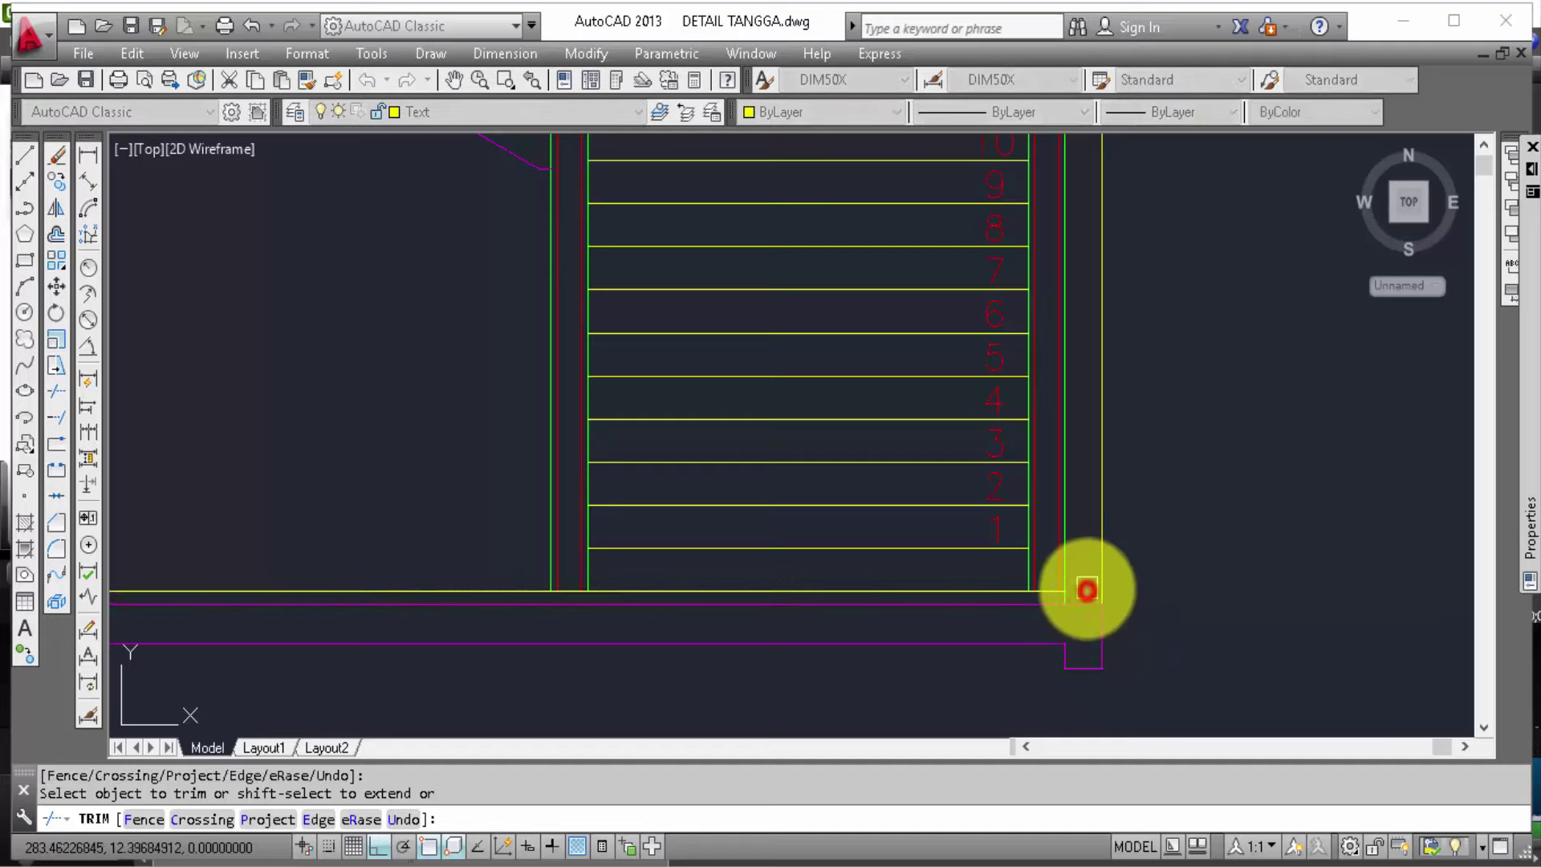
middle_click_drag(1119, 509, 1172, 544)
key("Escape")
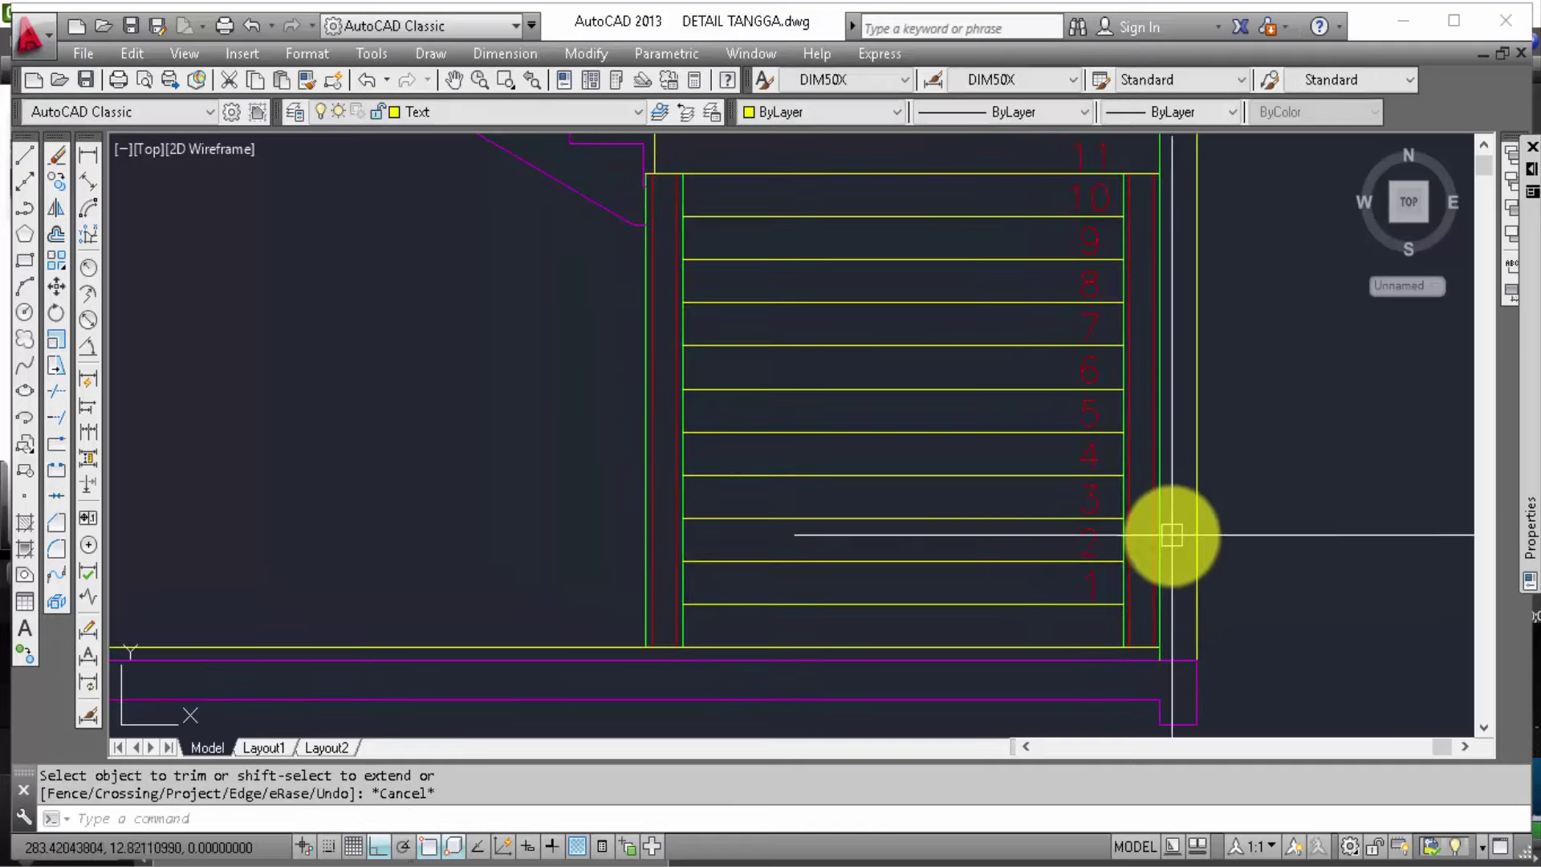
scroll(1171, 535, "down", 2)
middle_click_drag(1056, 450, 1094, 568)
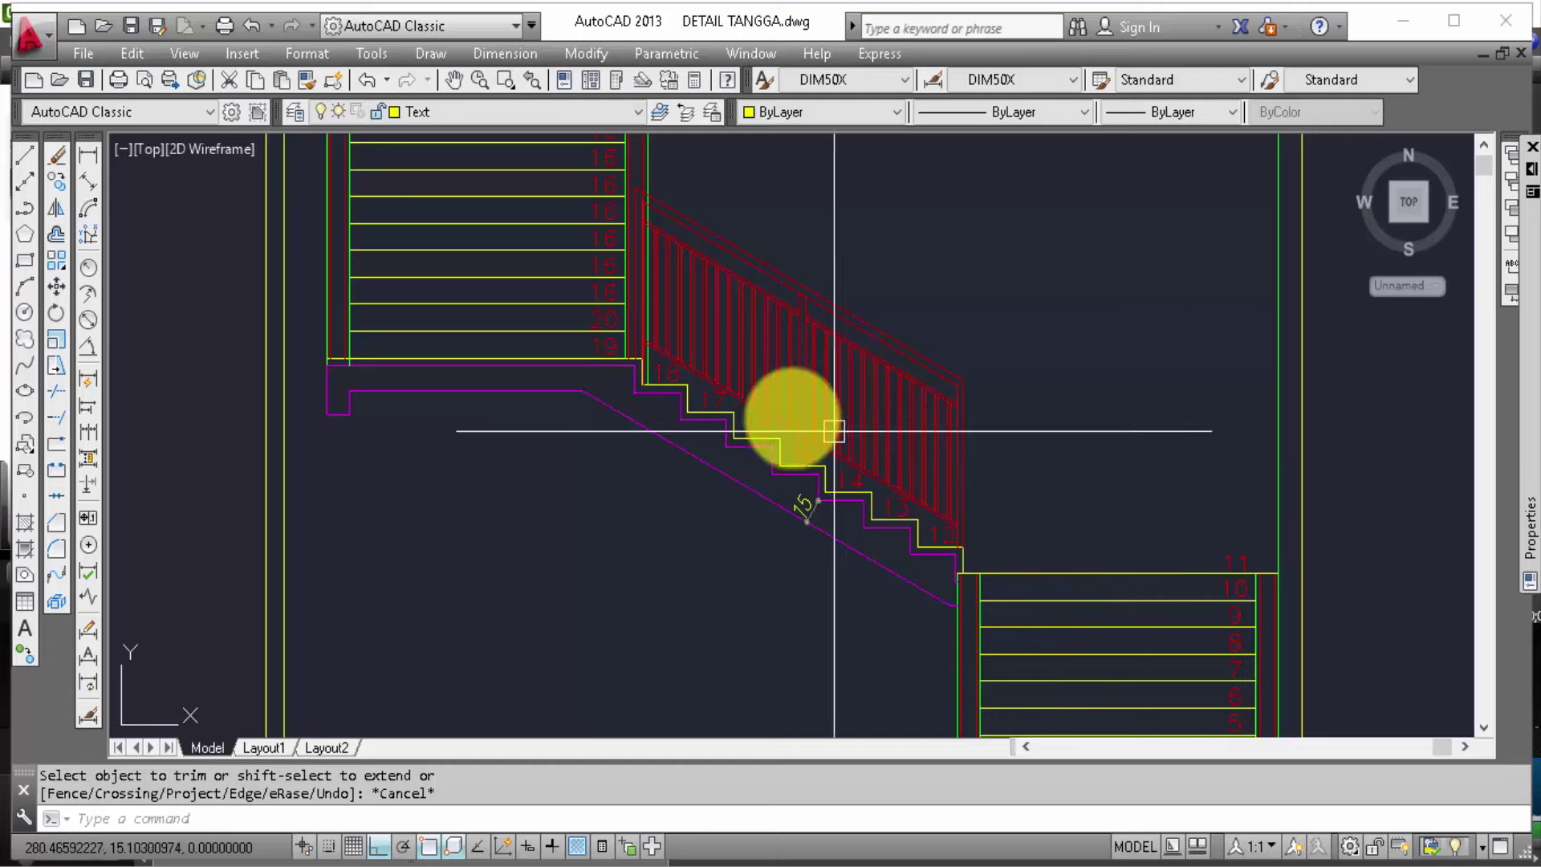
scroll(603, 302, "up", 2)
scroll(609, 305, "up", 2)
Step: Change the step label above 20 to 21
scroll(609, 321, "up", 1)
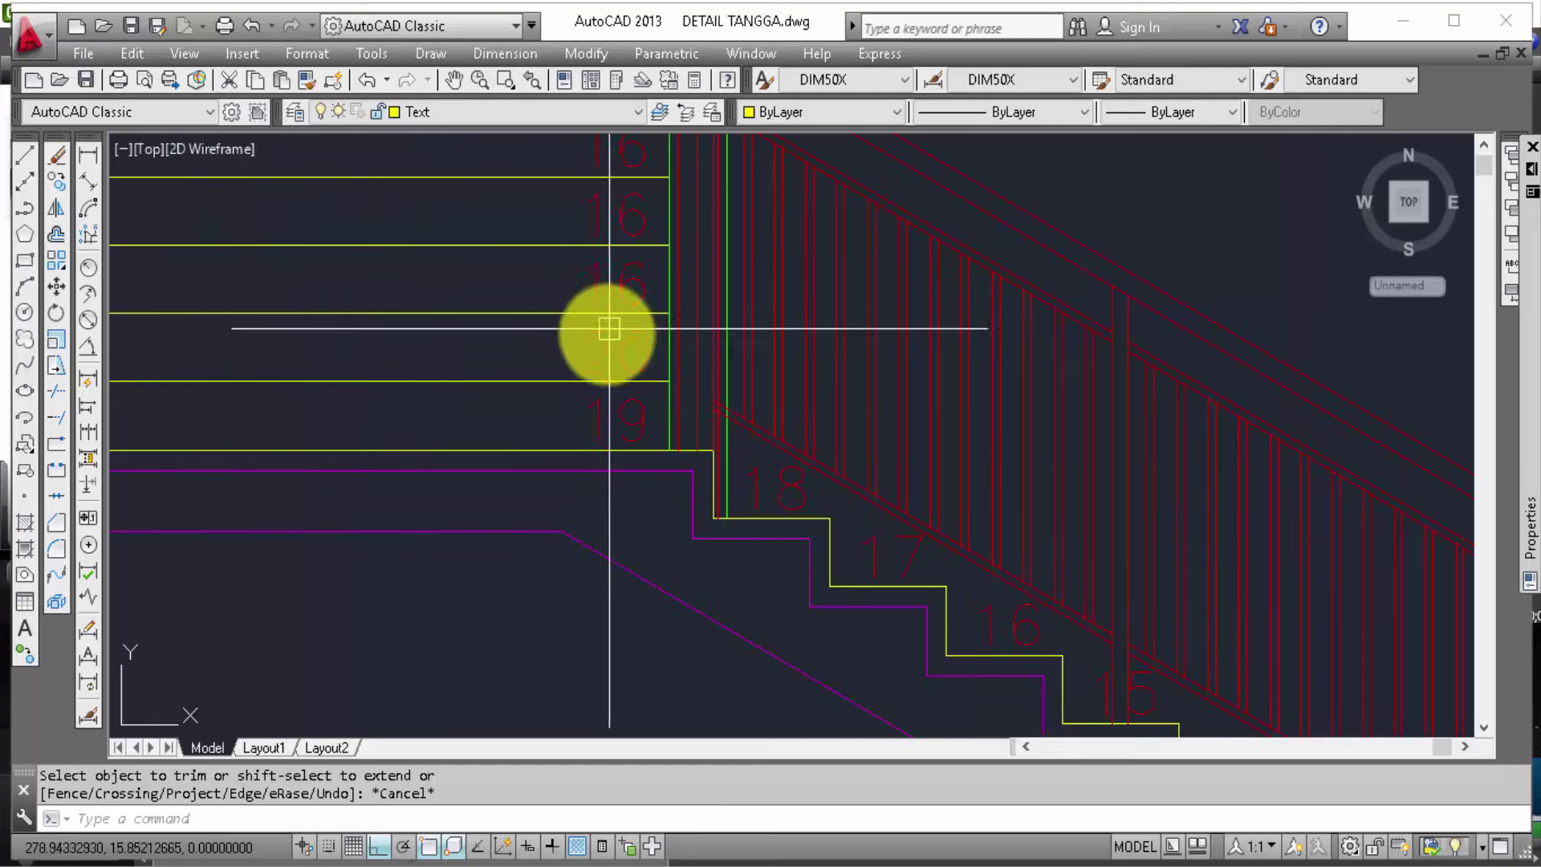
double_click(606, 337)
left_click(574, 270)
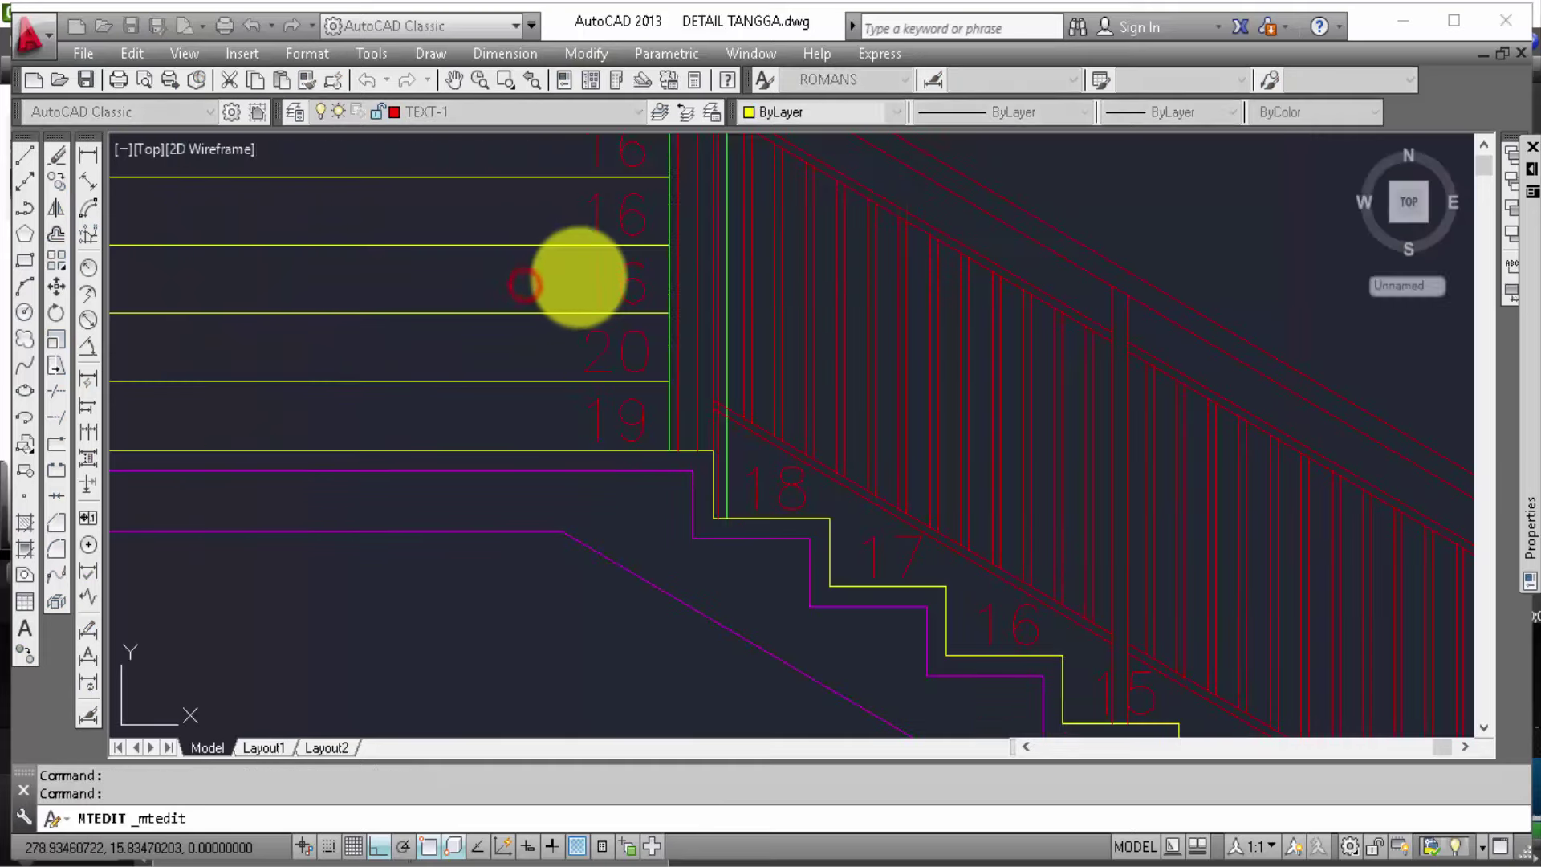
double_click(584, 273)
type("21")
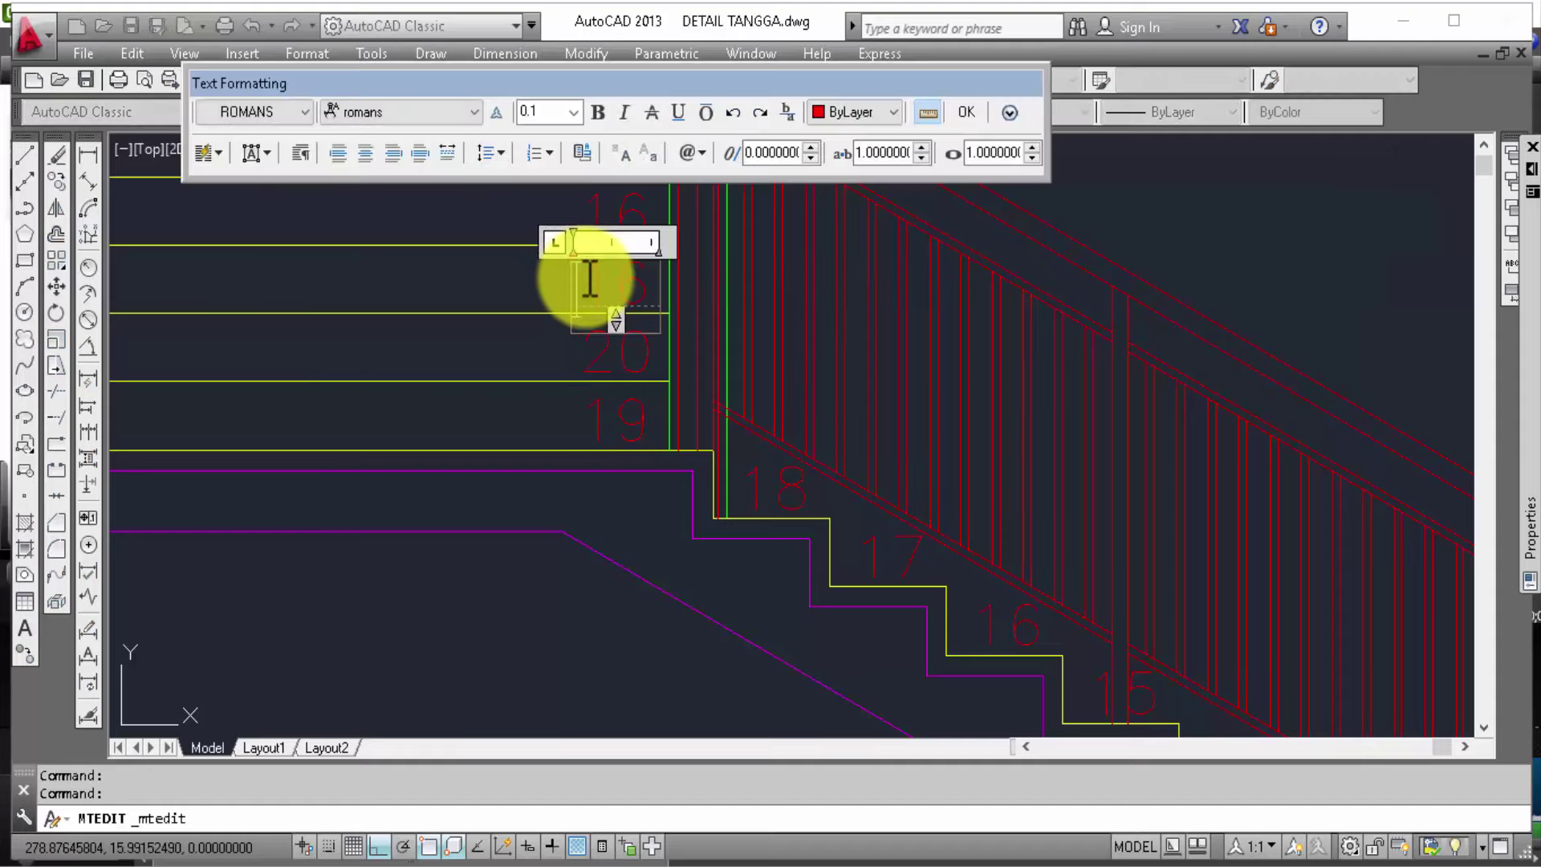
left_click(497, 301)
mouse_move(536, 234)
middle_mouse_down()
mouse_move(640, 544)
mouse_move(692, 528)
middle_mouse_up()
Step: Renumber the next three 16 labels up the stair in sequence
left_click(683, 531)
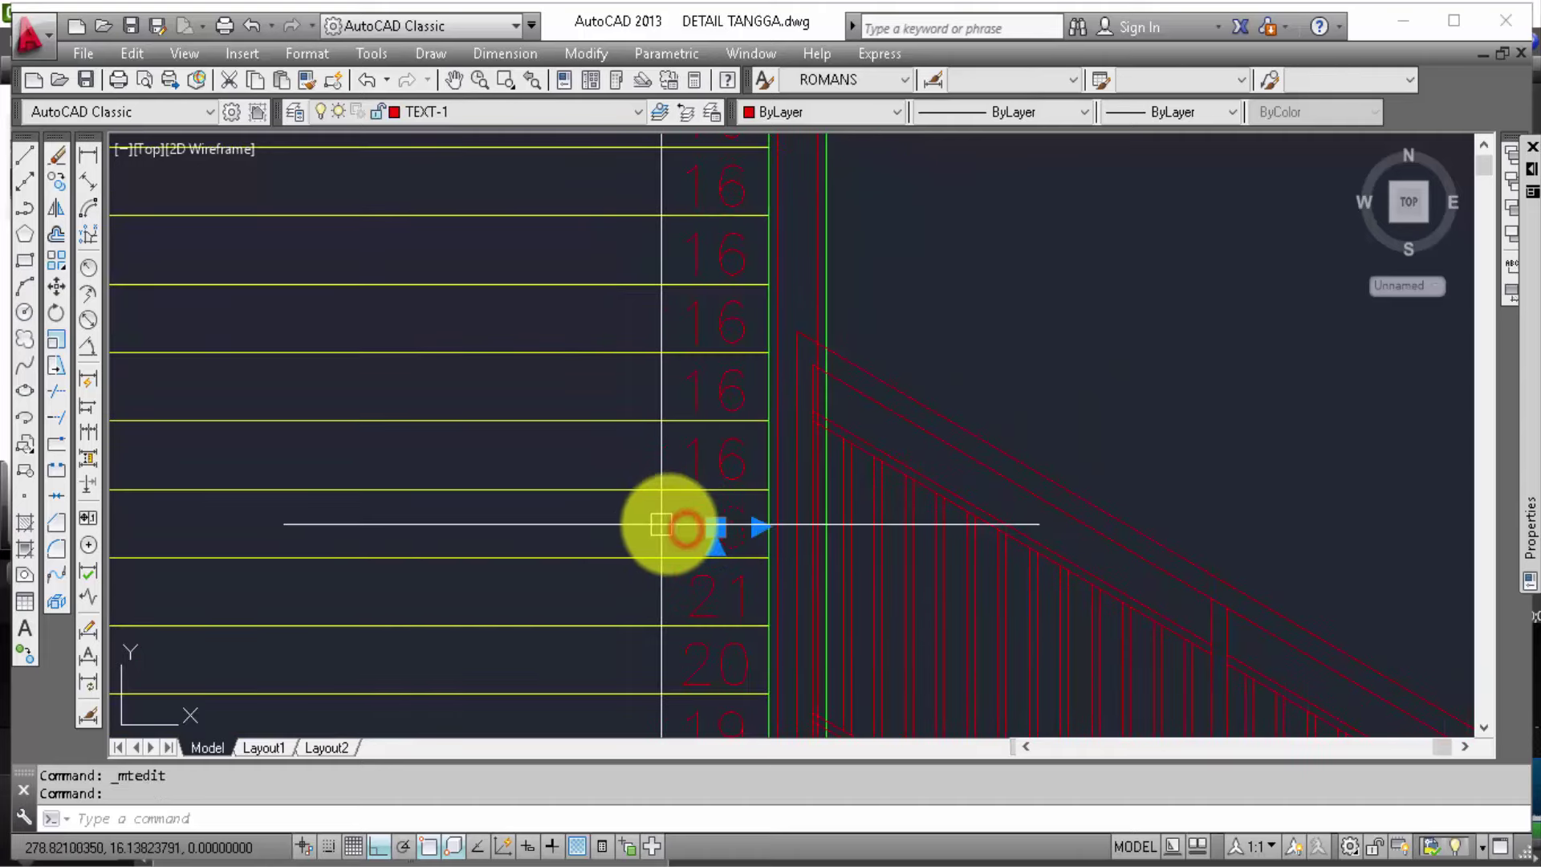
double_click(681, 518)
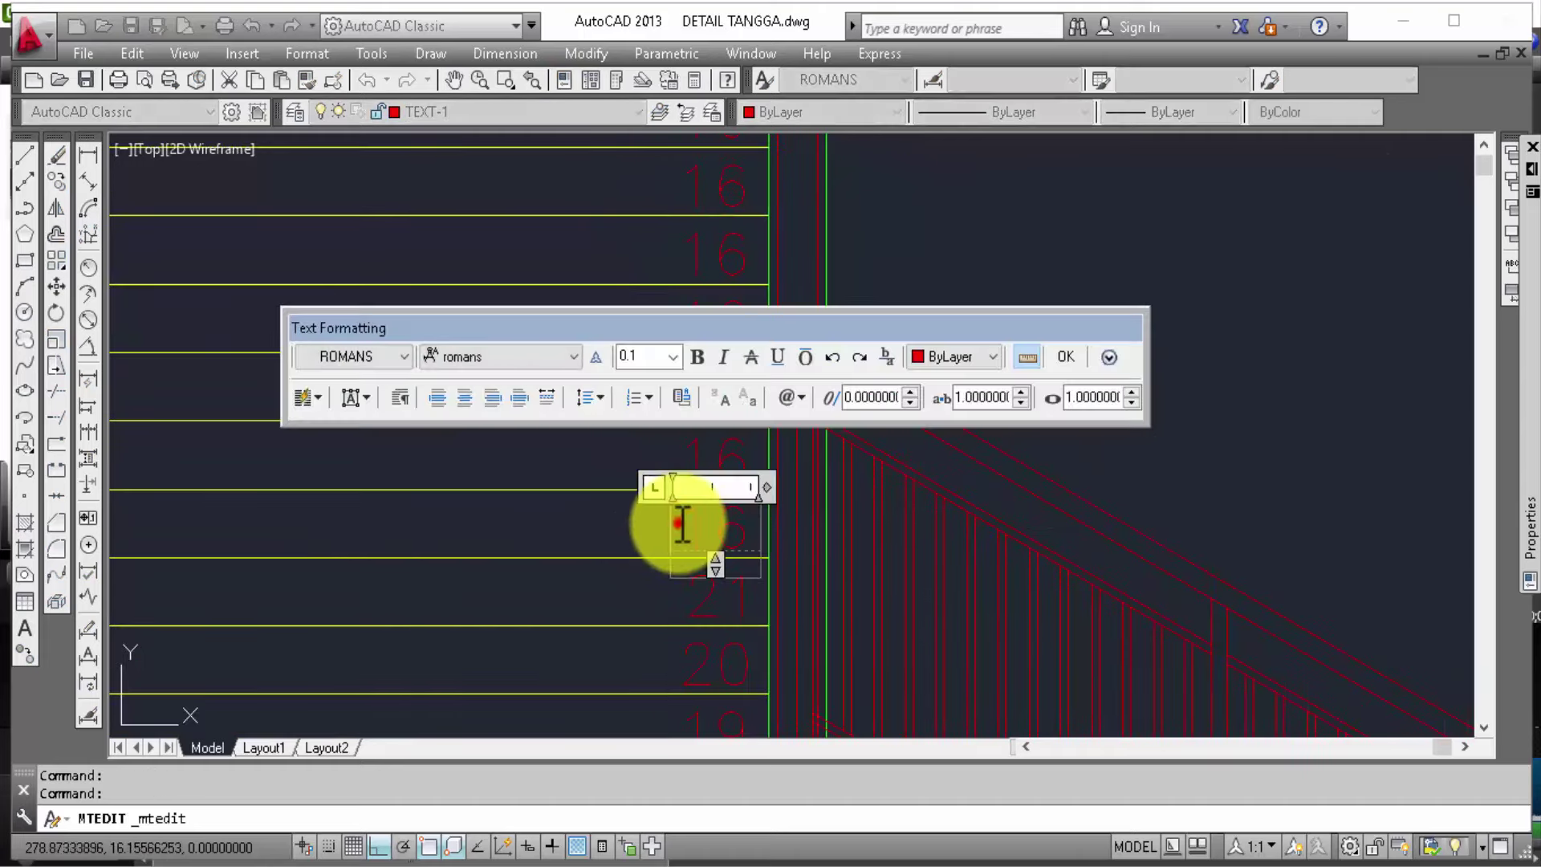
left_click(595, 512)
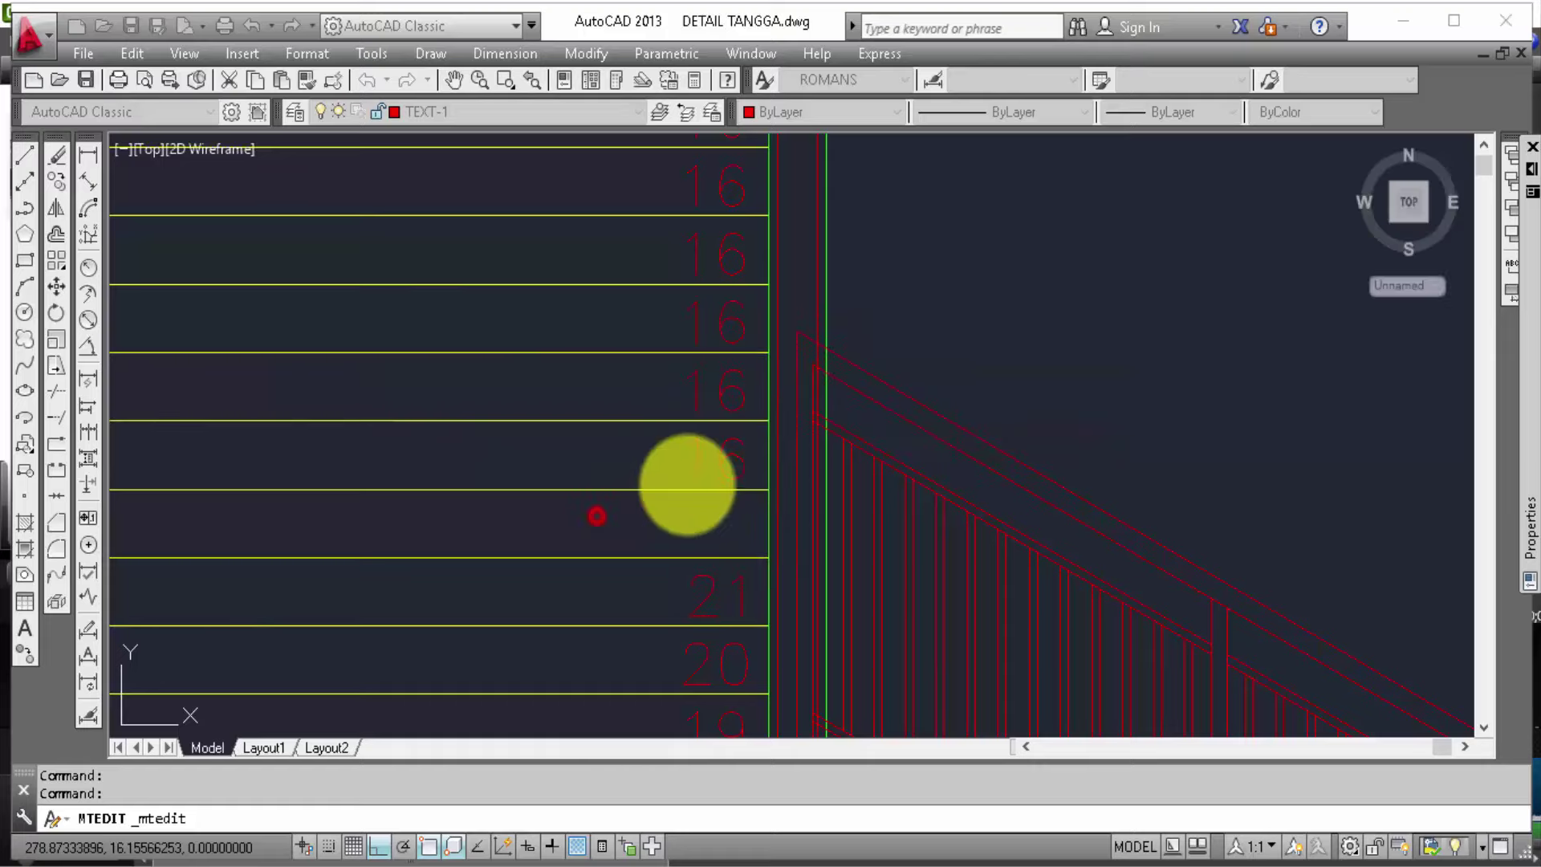
double_click(696, 460)
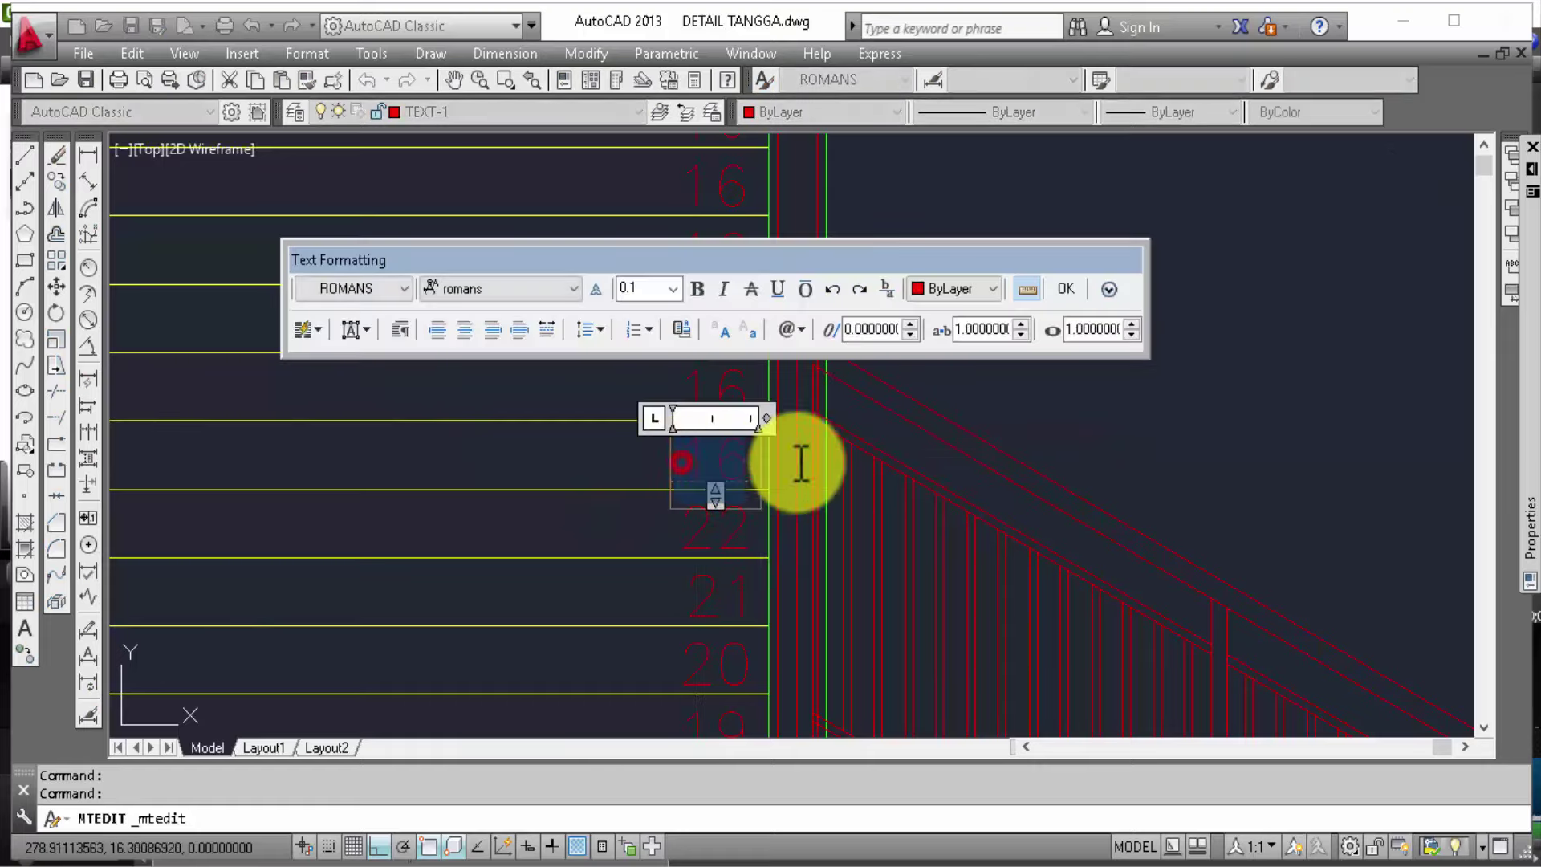
left_click(580, 464)
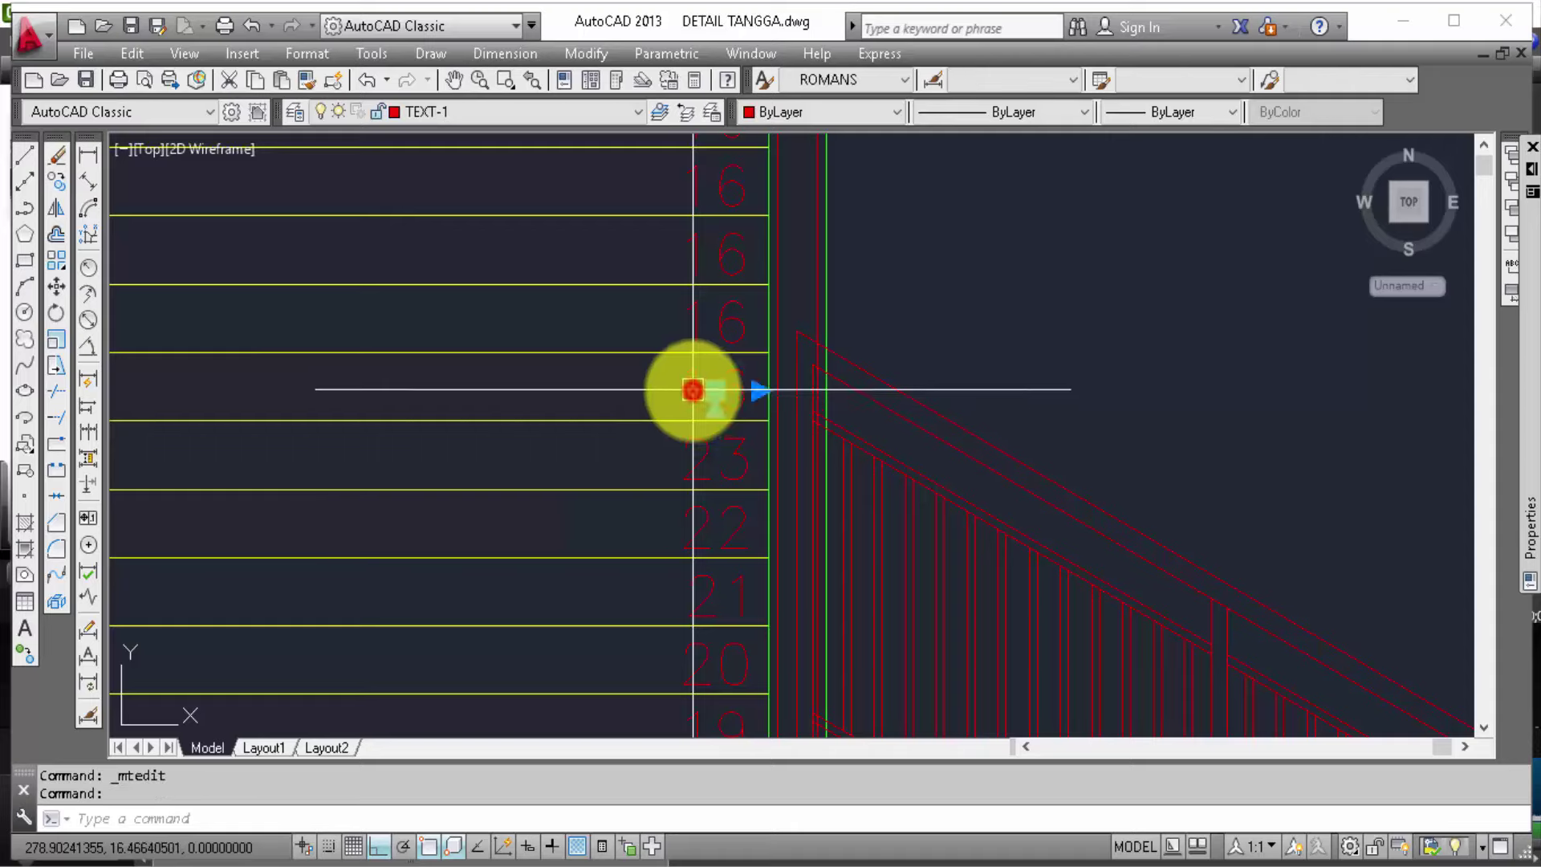
double_click(693, 391)
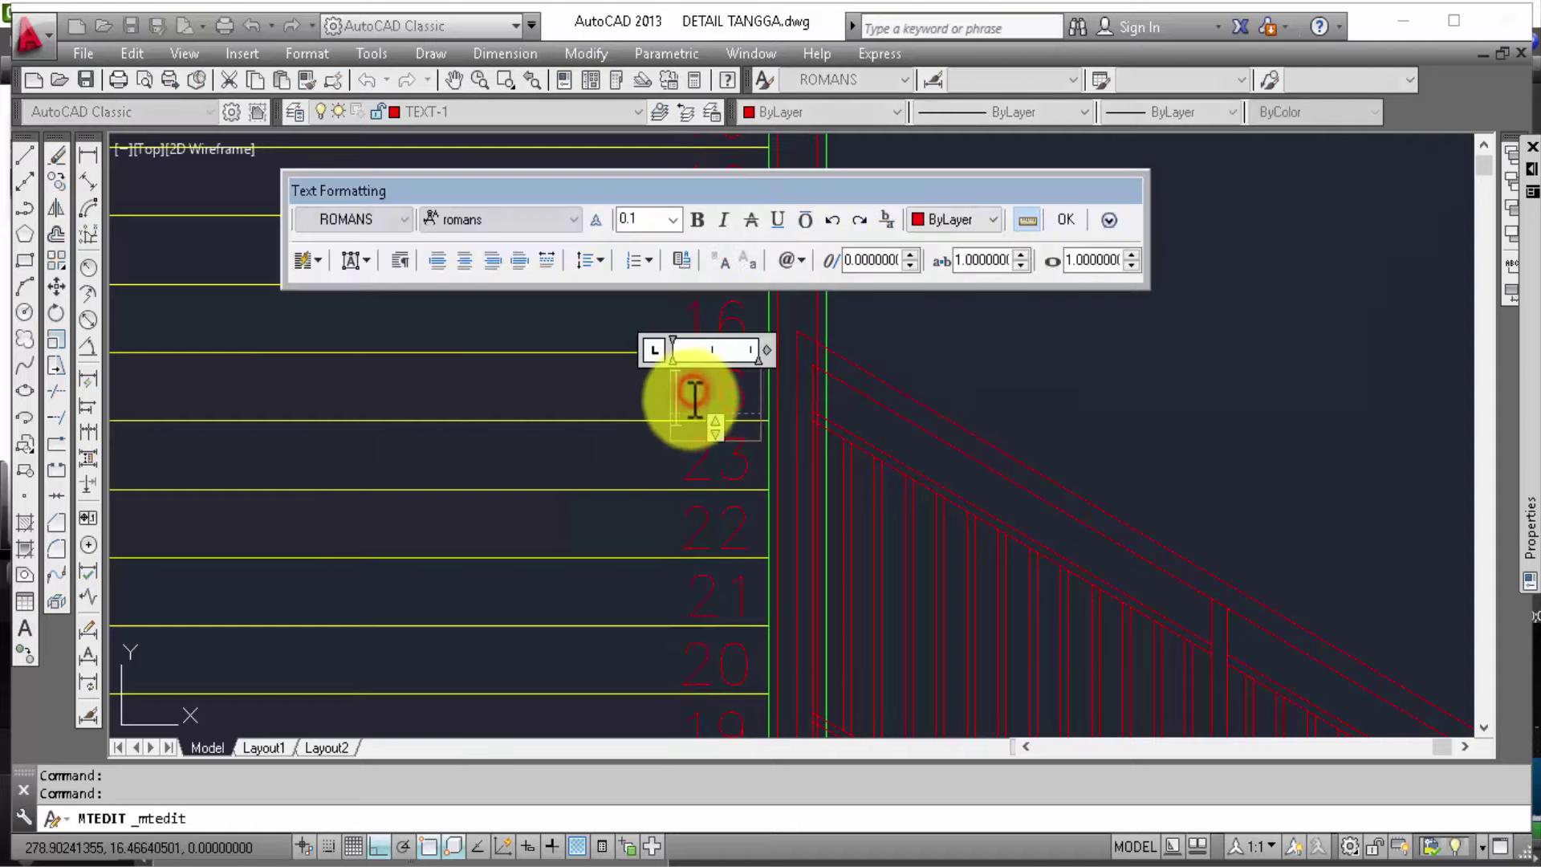
left_click(896, 363)
Step: Renumber the next two 16 labels as 25 and 26
middle_click_drag(905, 334, 810, 438)
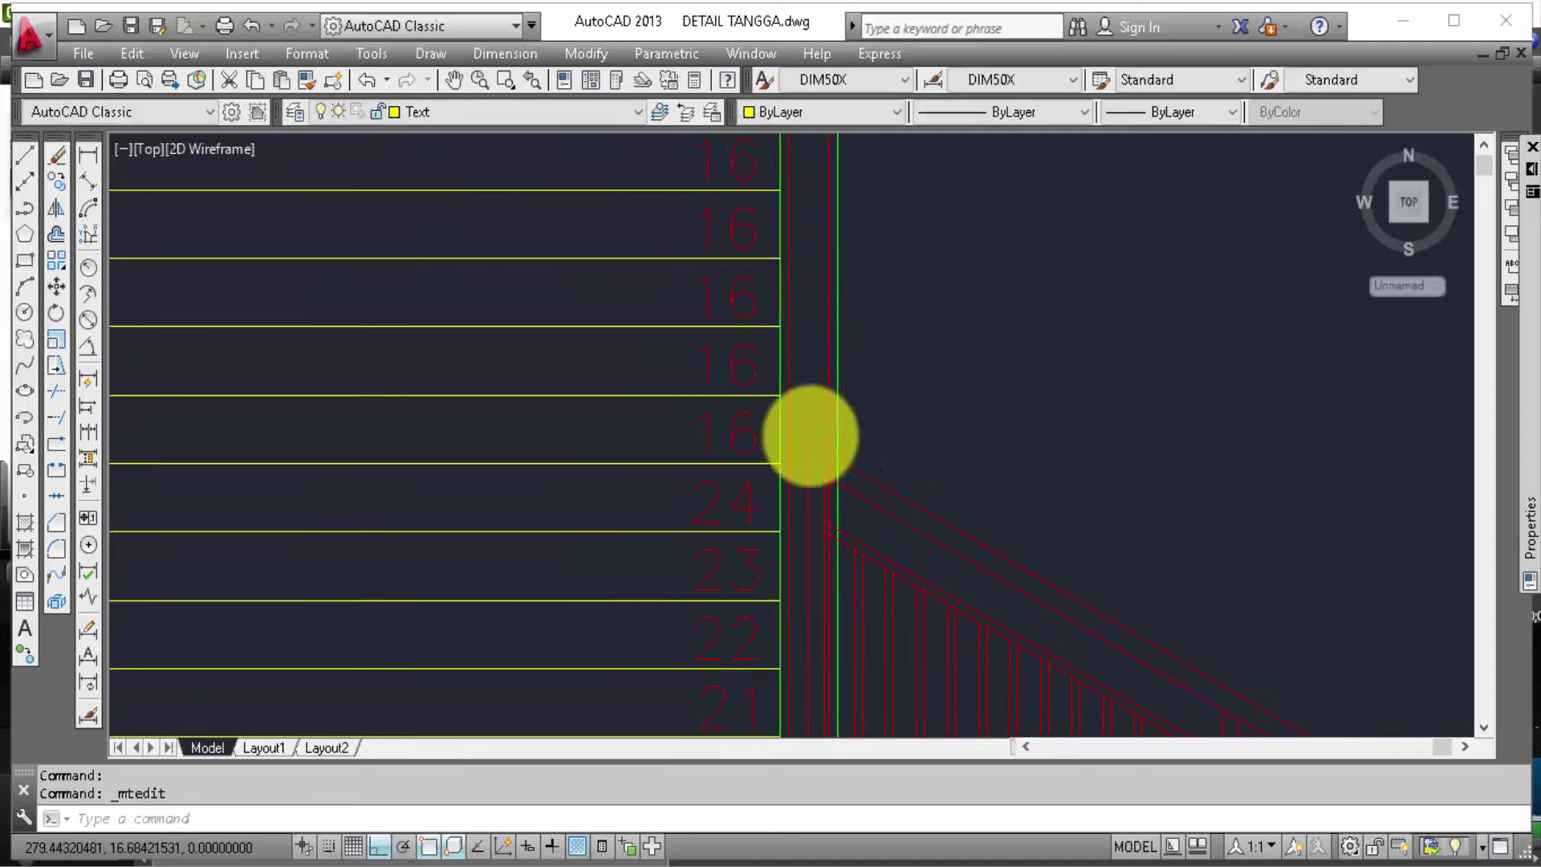
double_click(757, 435)
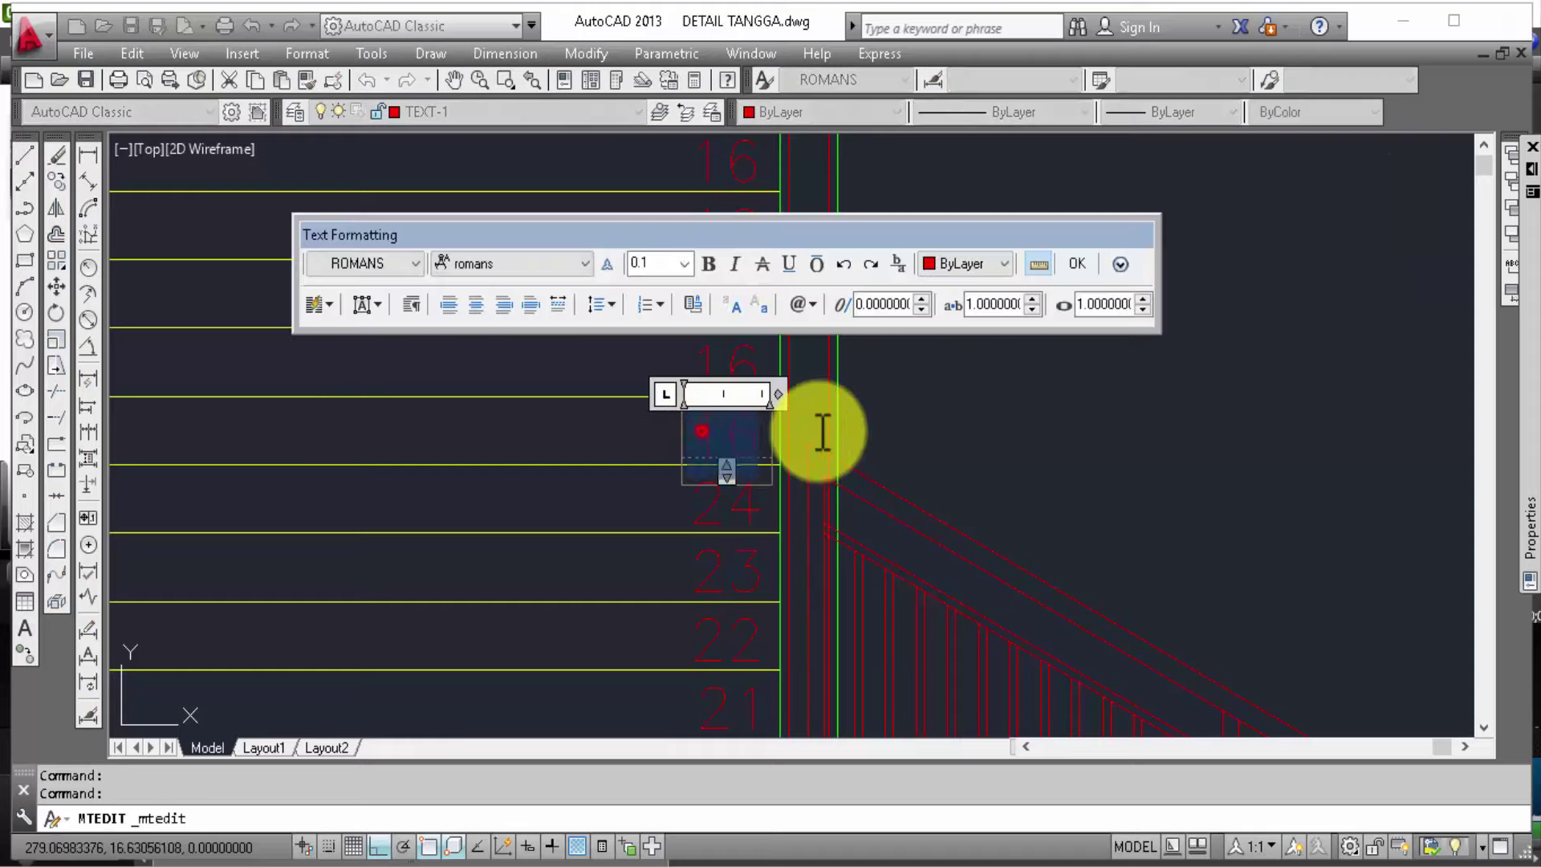
type("25")
left_click(863, 402)
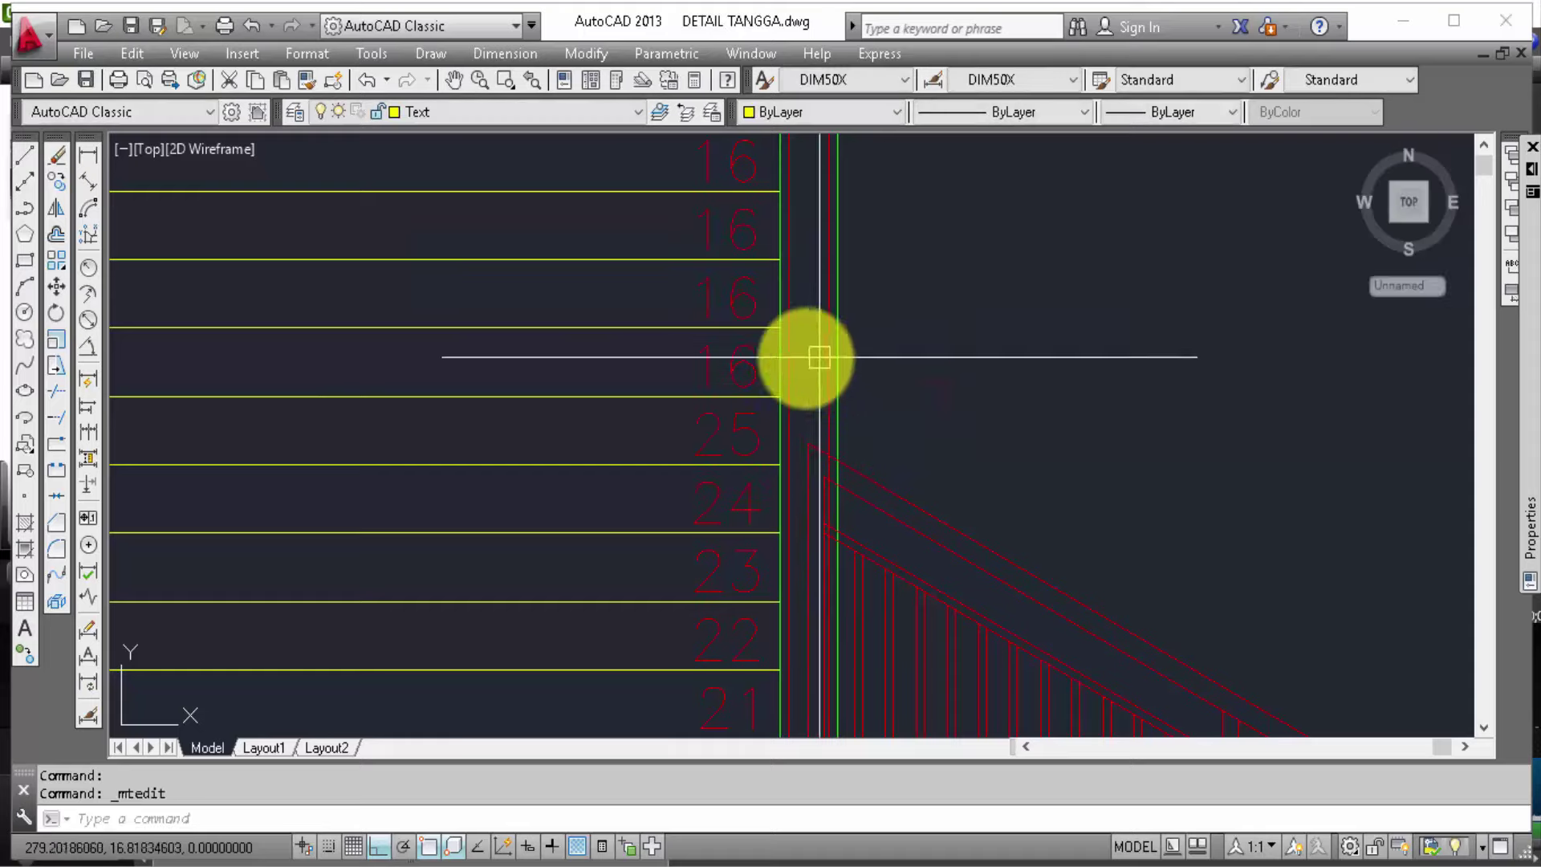
double_click(746, 367)
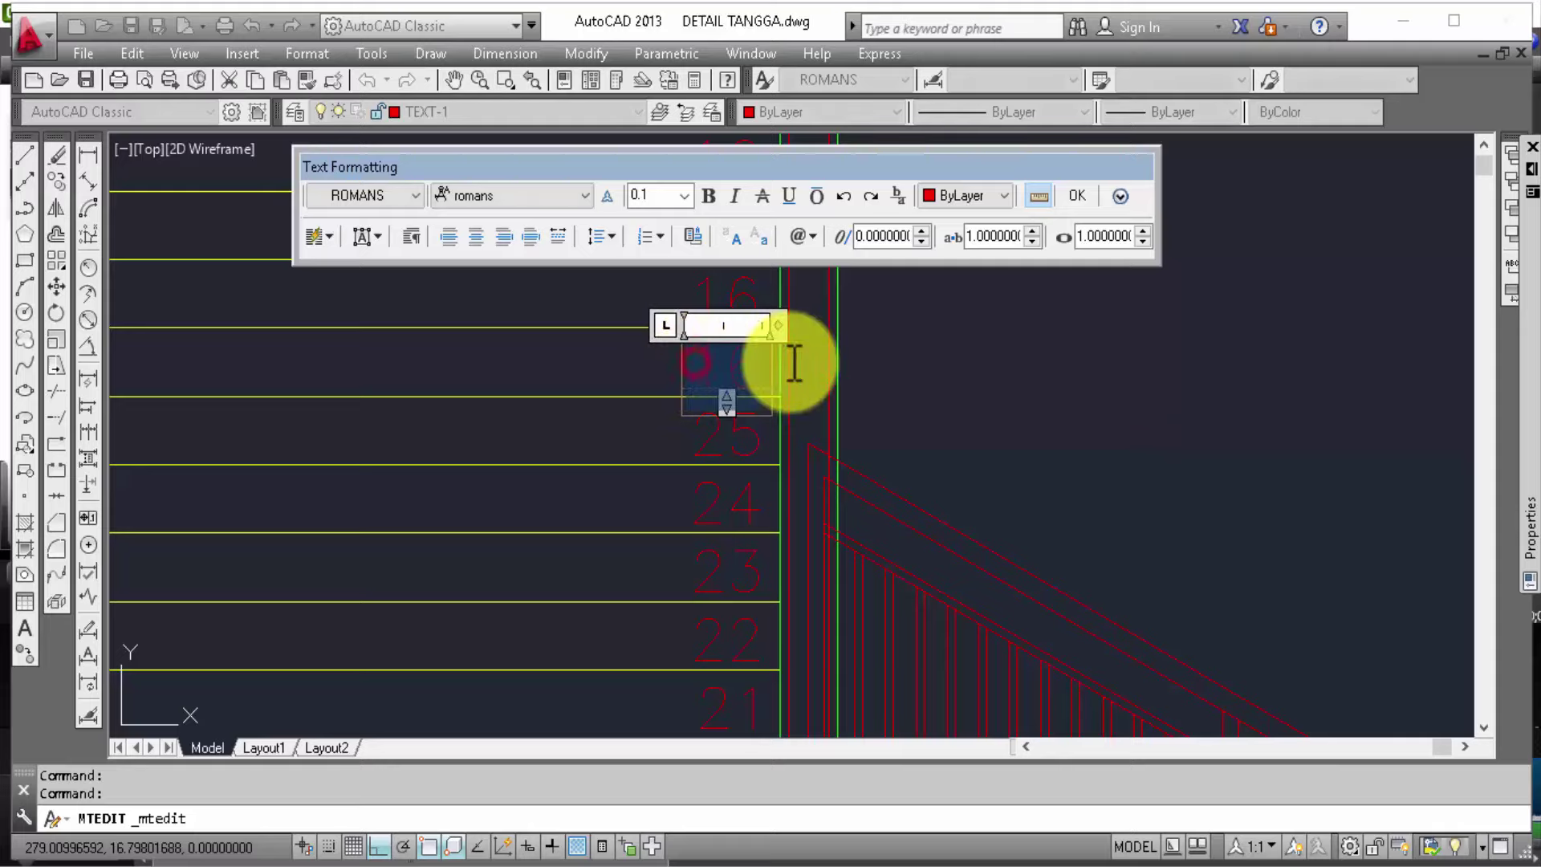
type("26")
left_click(851, 369)
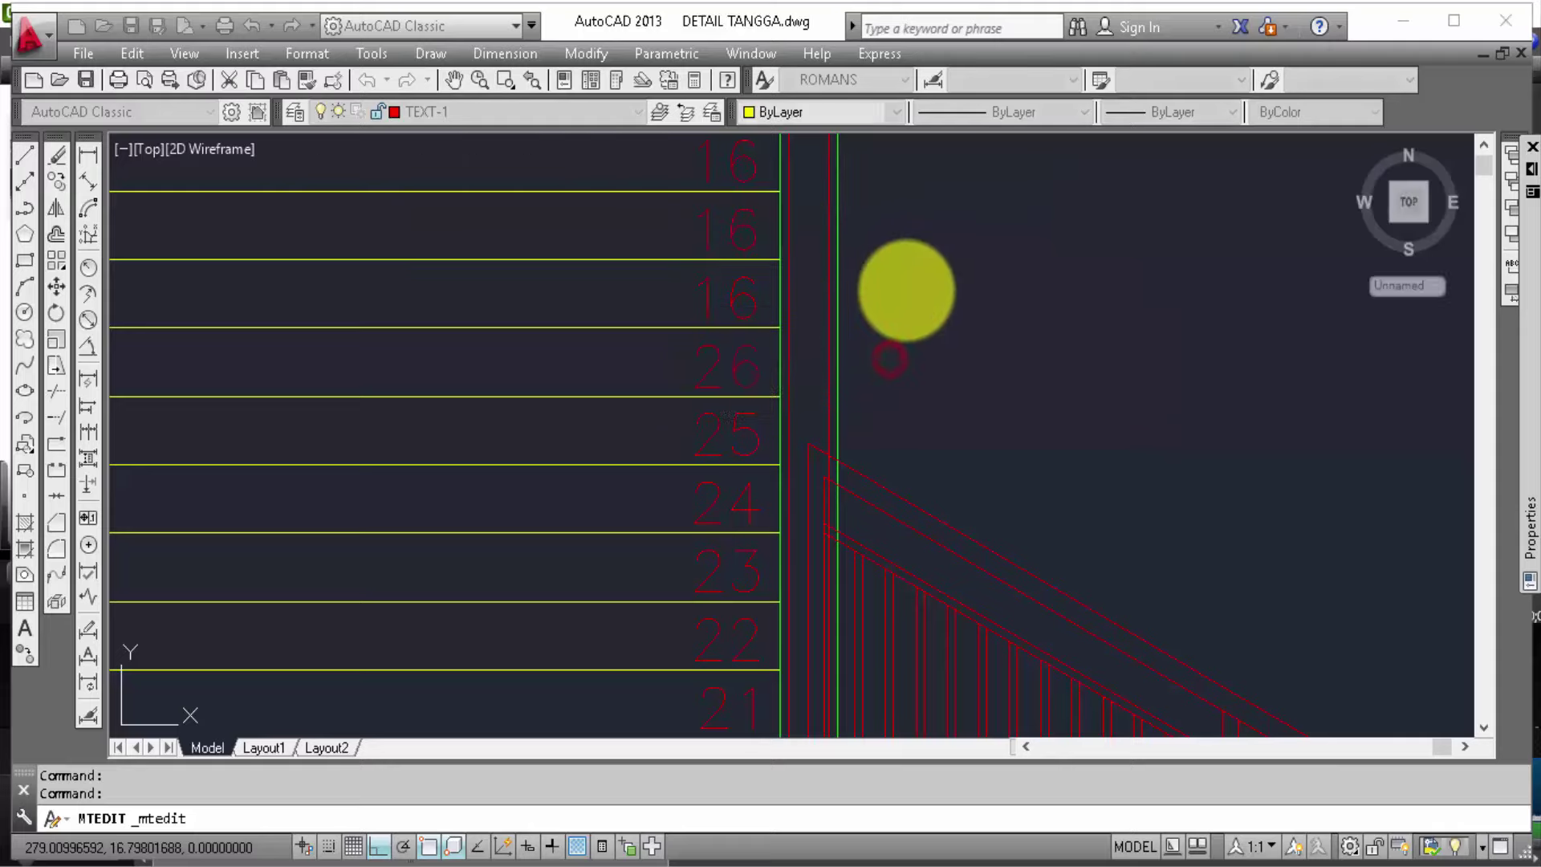
Step: Renumber the topmost 16 labels as 27, 28 and 29
mouse_move(924, 386)
middle_mouse_down()
mouse_move(934, 418)
mouse_move(889, 417)
middle_mouse_up()
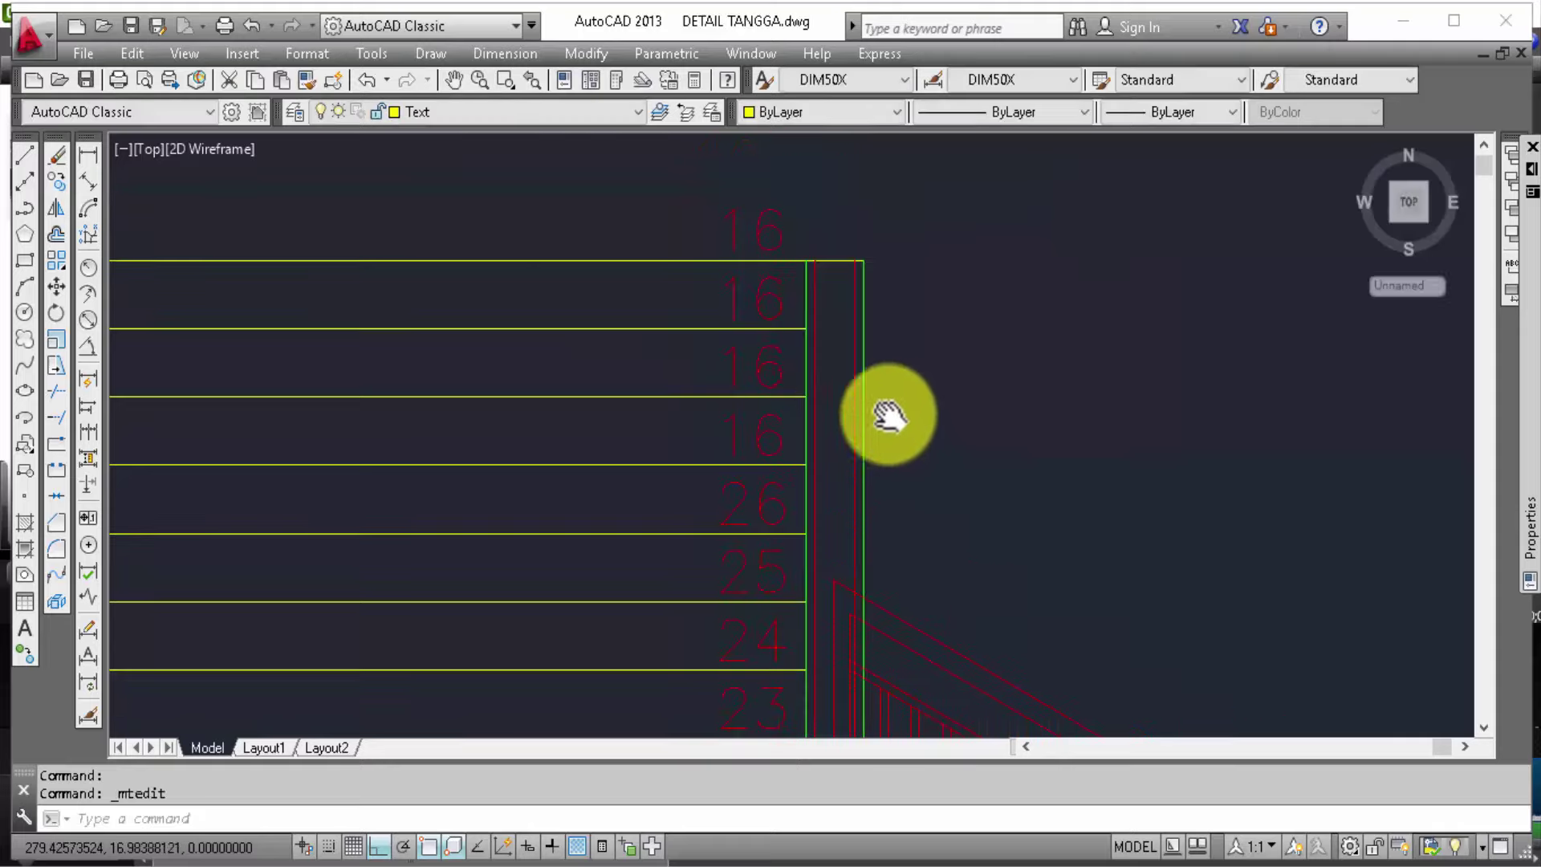
double_click(771, 439)
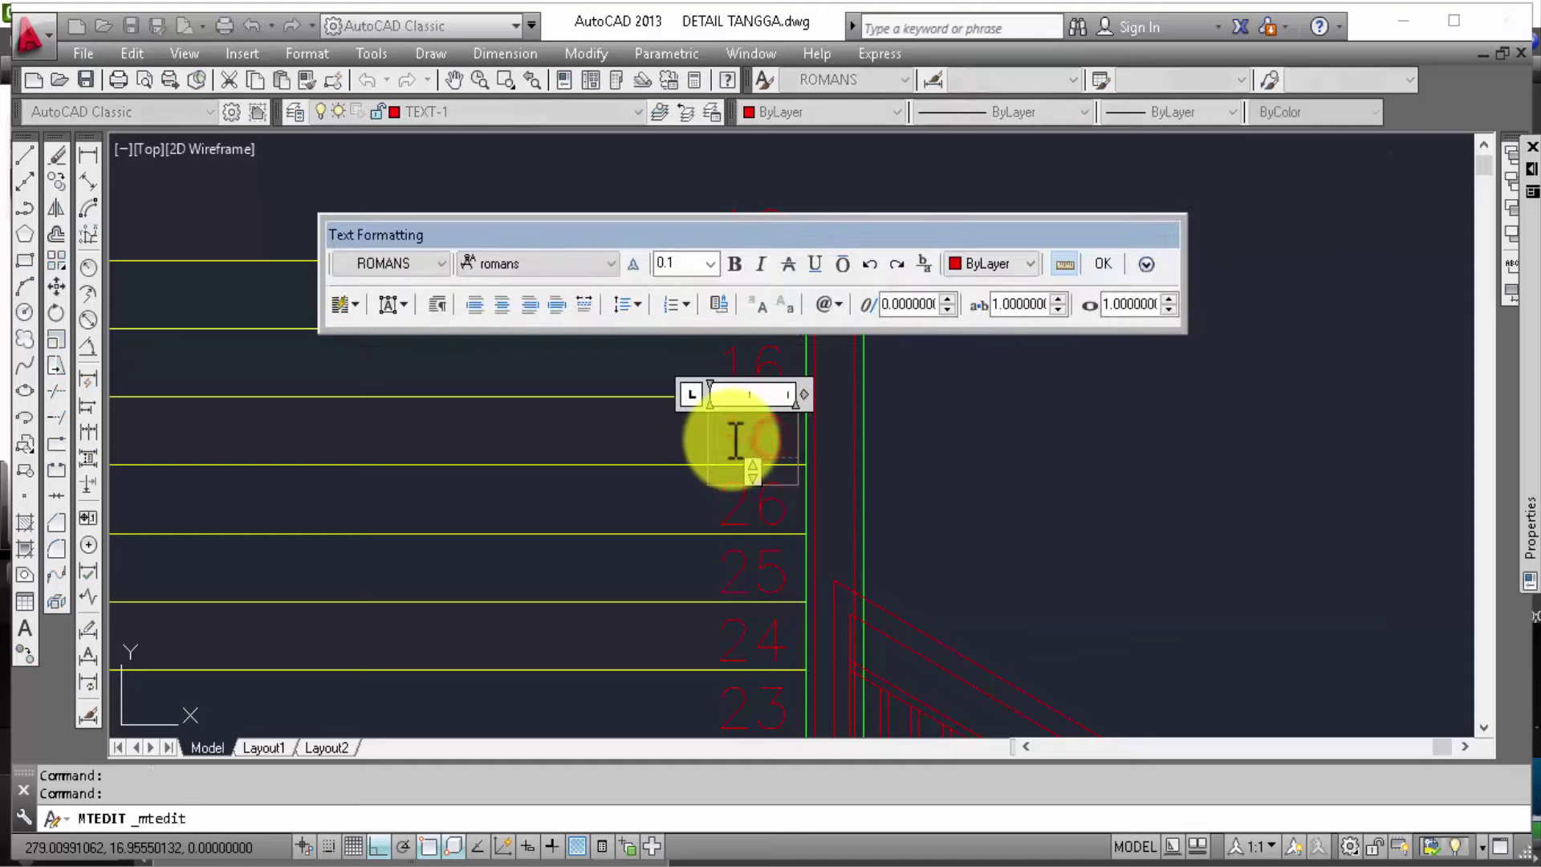
type("27")
left_click(873, 435)
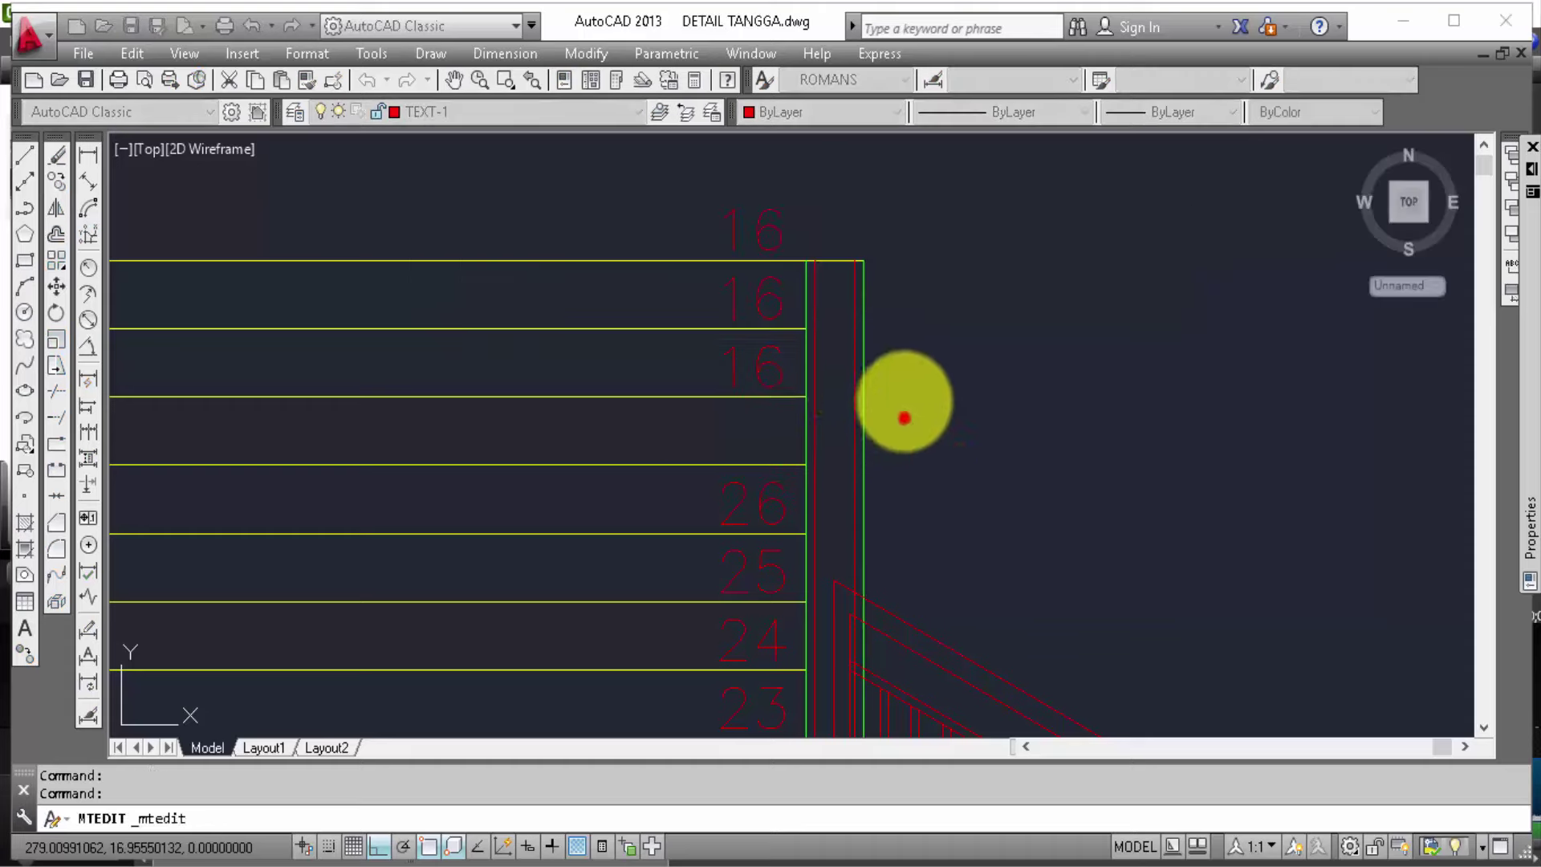
double_click(779, 354)
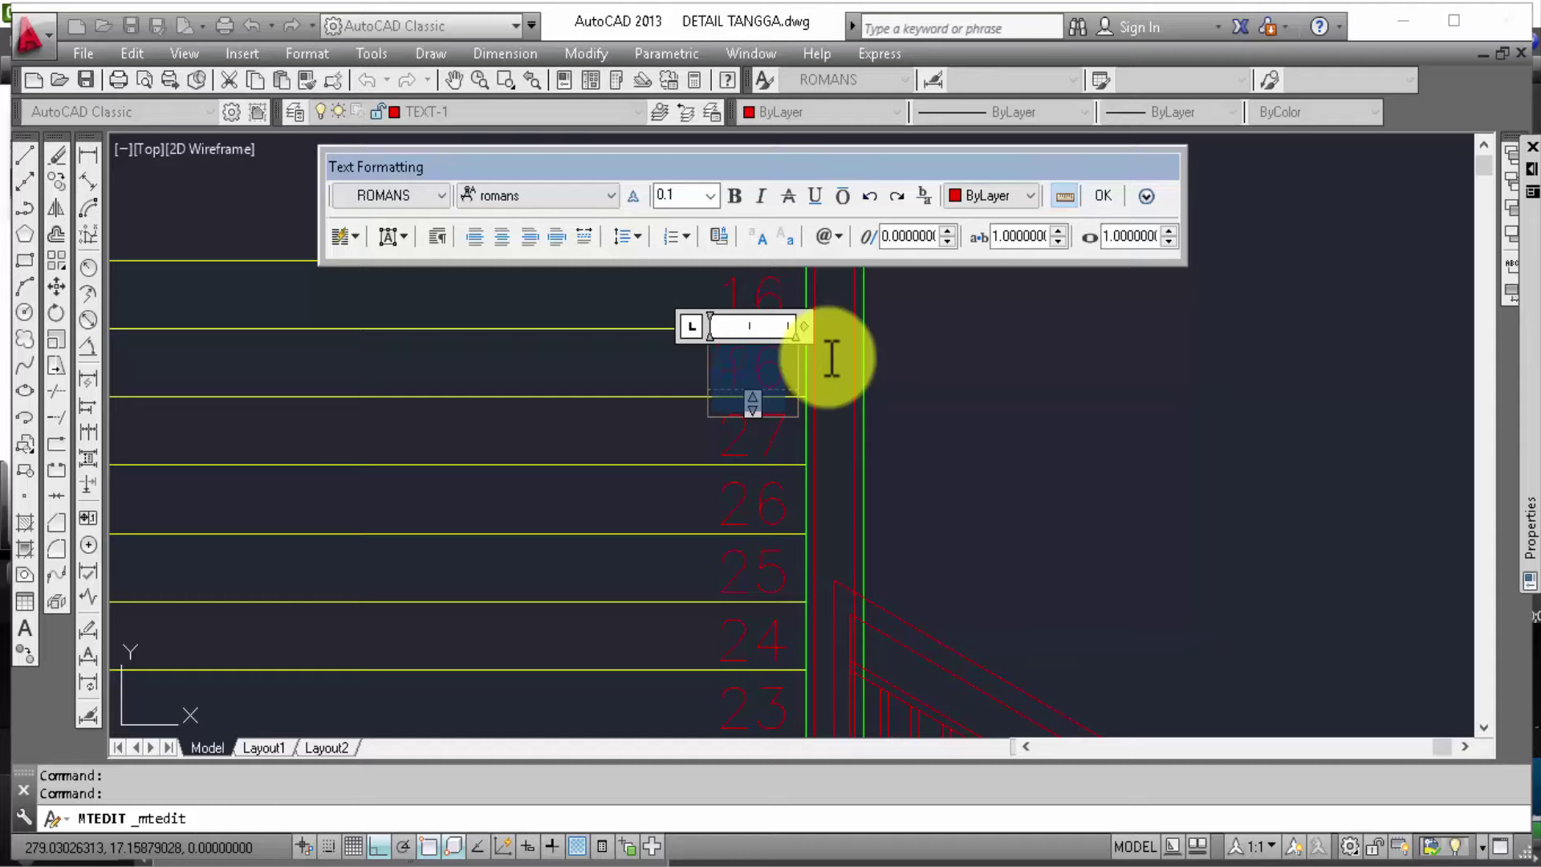
type("28")
left_click(915, 376)
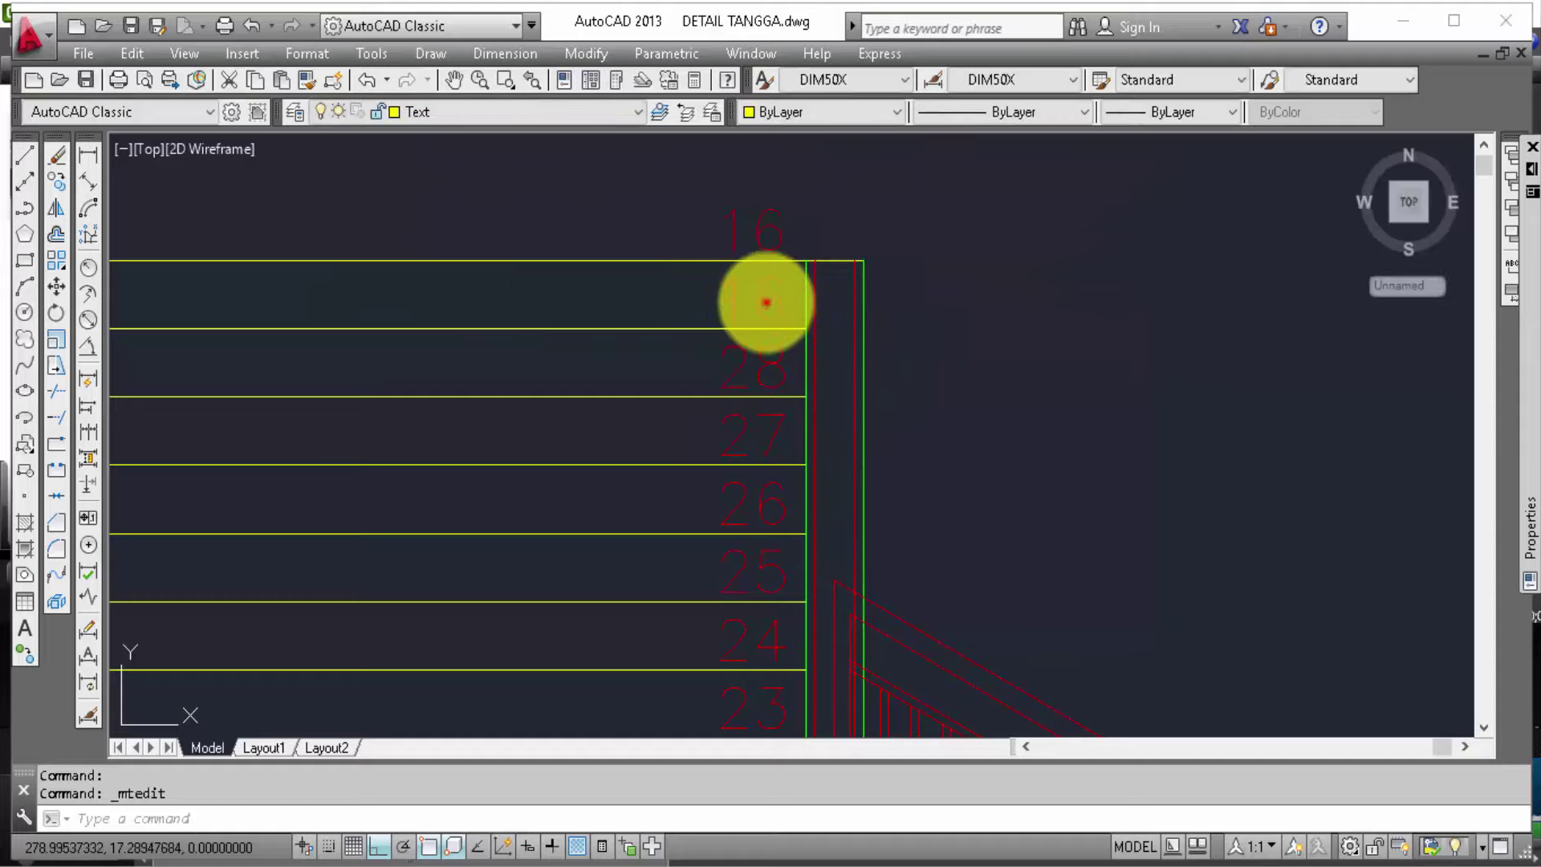
double_click(749, 305)
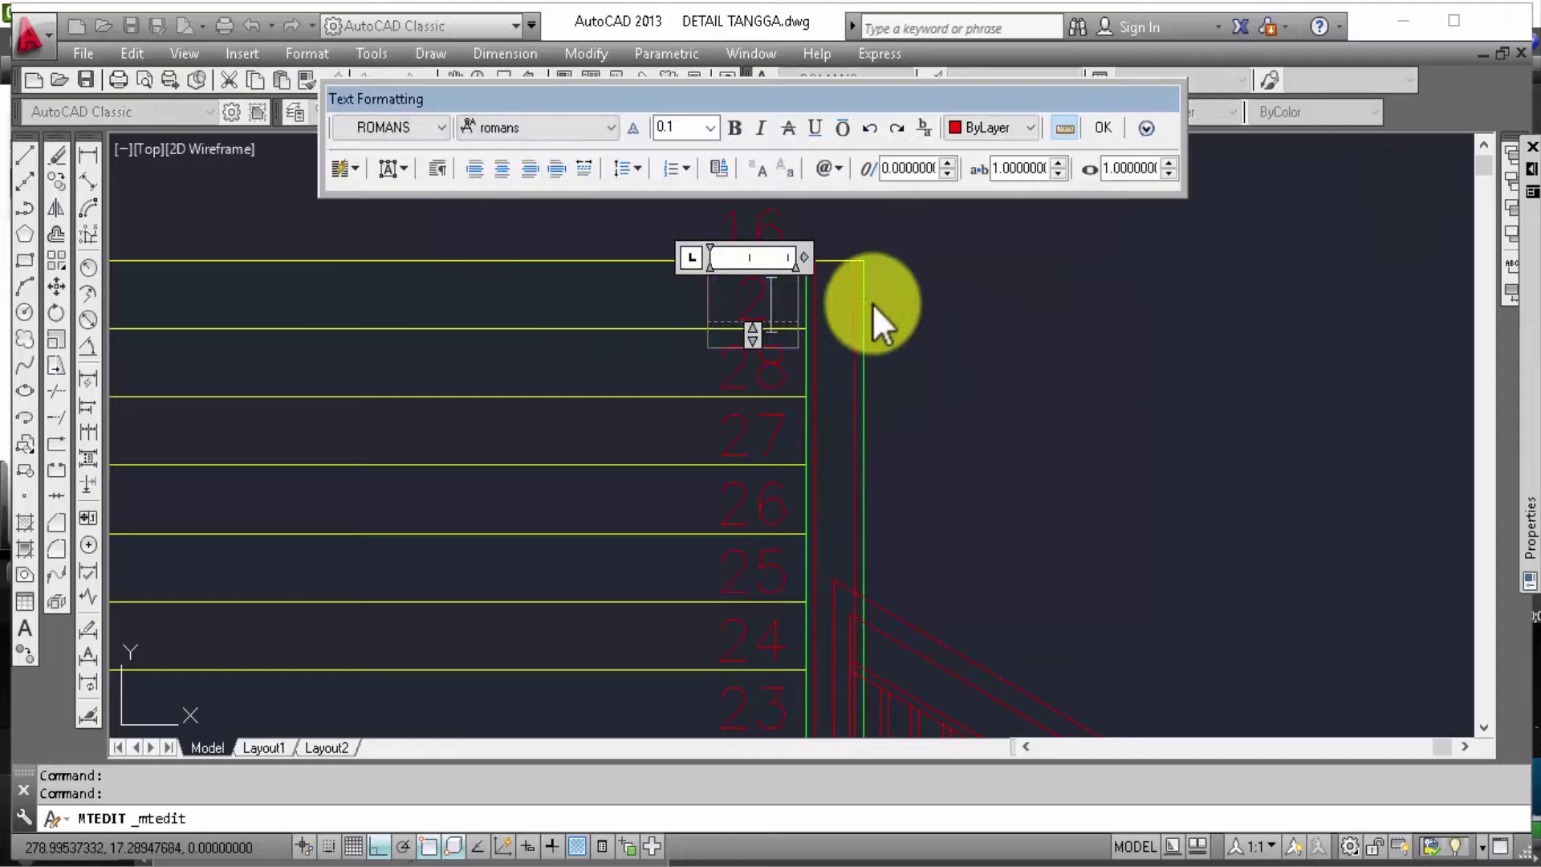
left_click(957, 309)
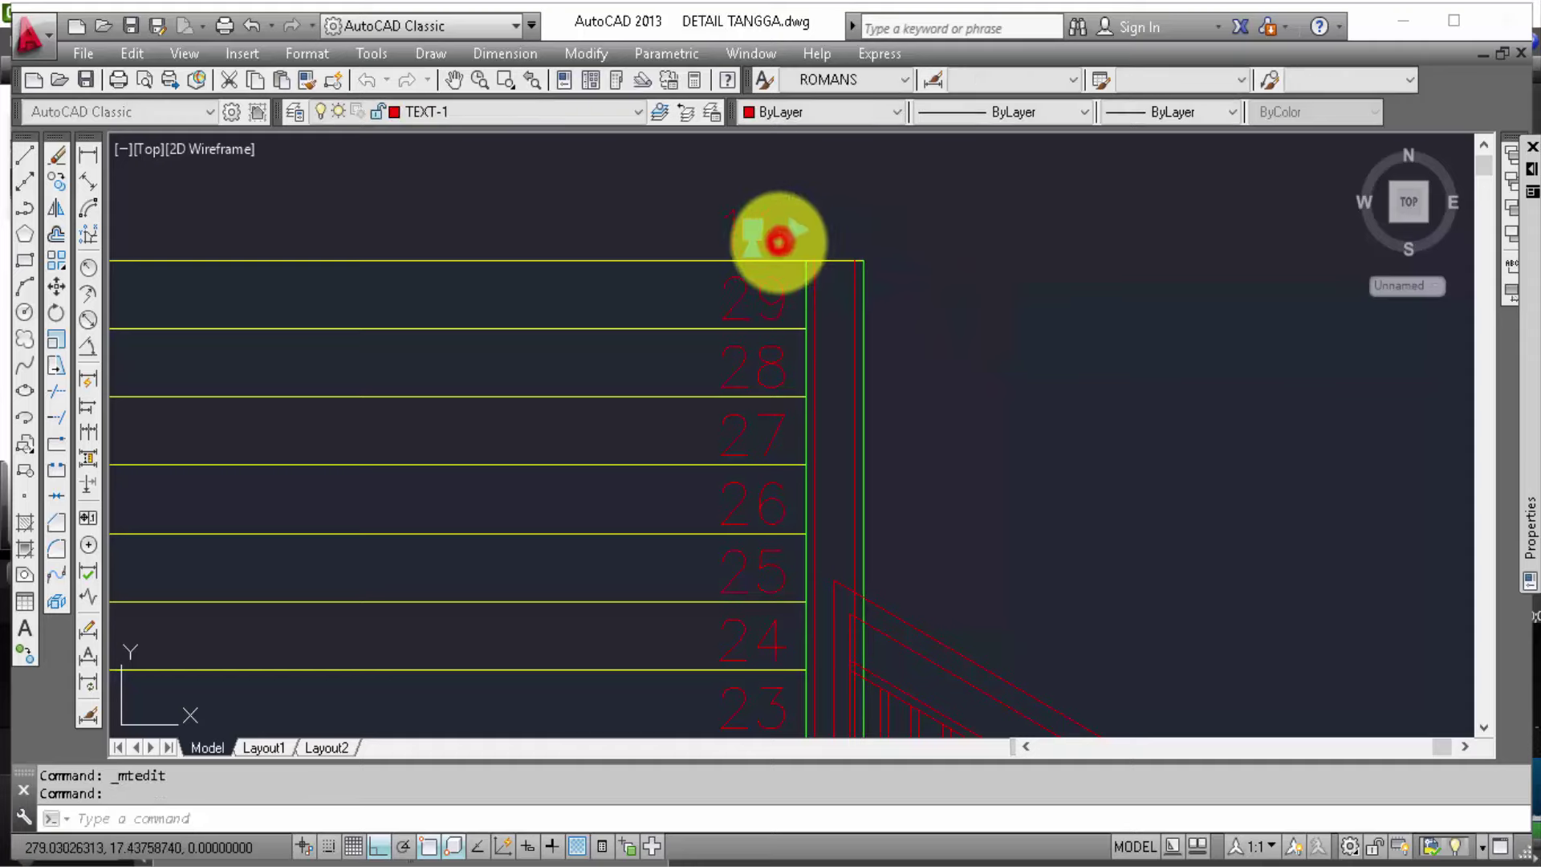
Step: Recheck the 29 label and zoom out to show the whole stair
double_click(777, 241)
left_click(948, 284)
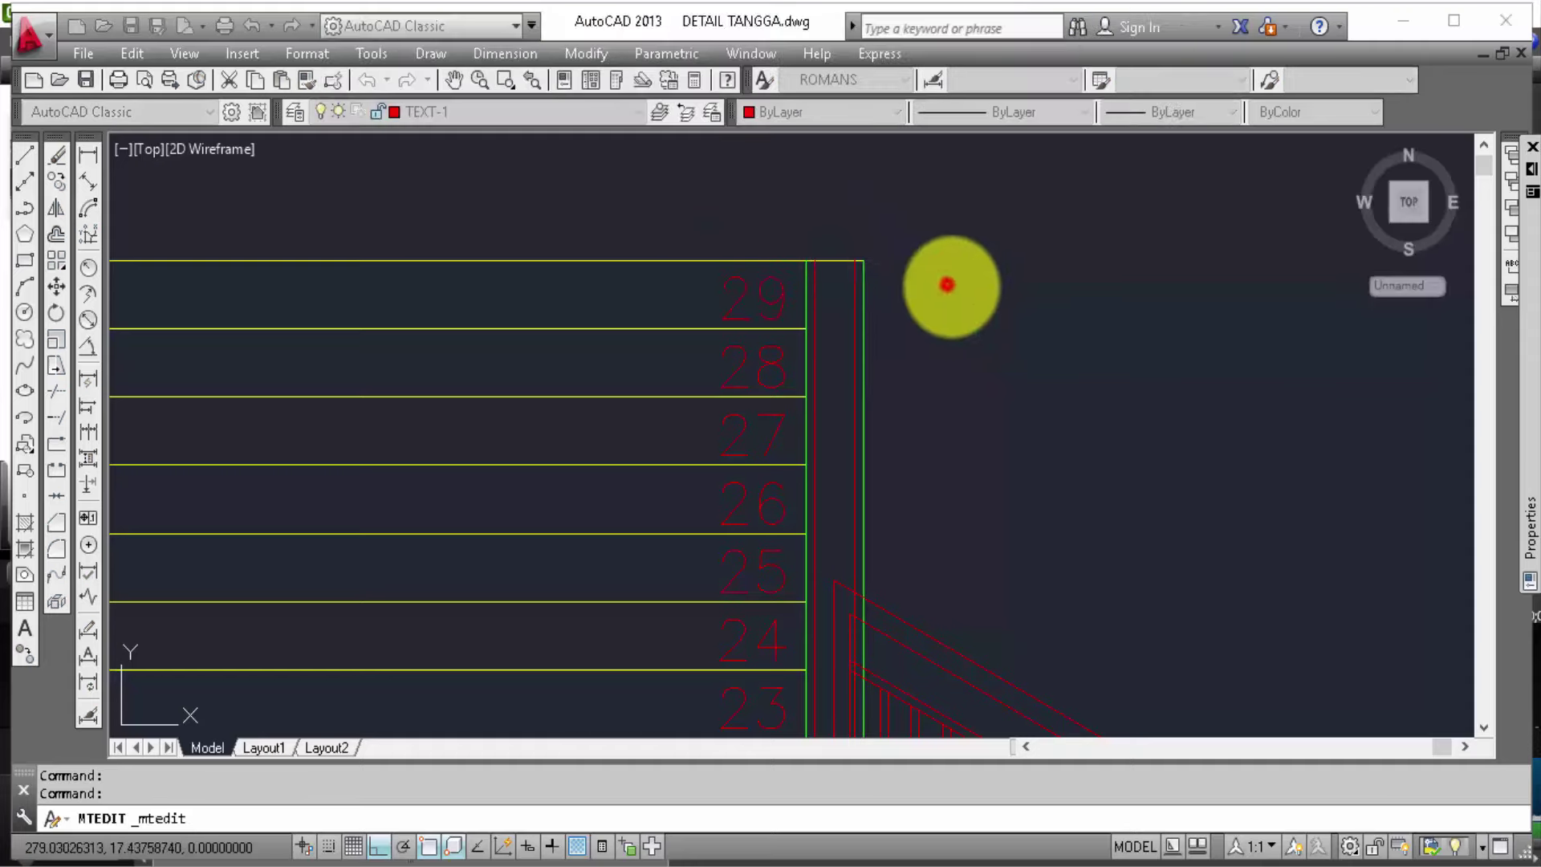
scroll(947, 284, "down", 2)
scroll(974, 310, "down", 3)
scroll(1028, 412, "down", 3)
Step: Window-select the lower stair section and start moving it from a base point
scroll(960, 441, "down", 3)
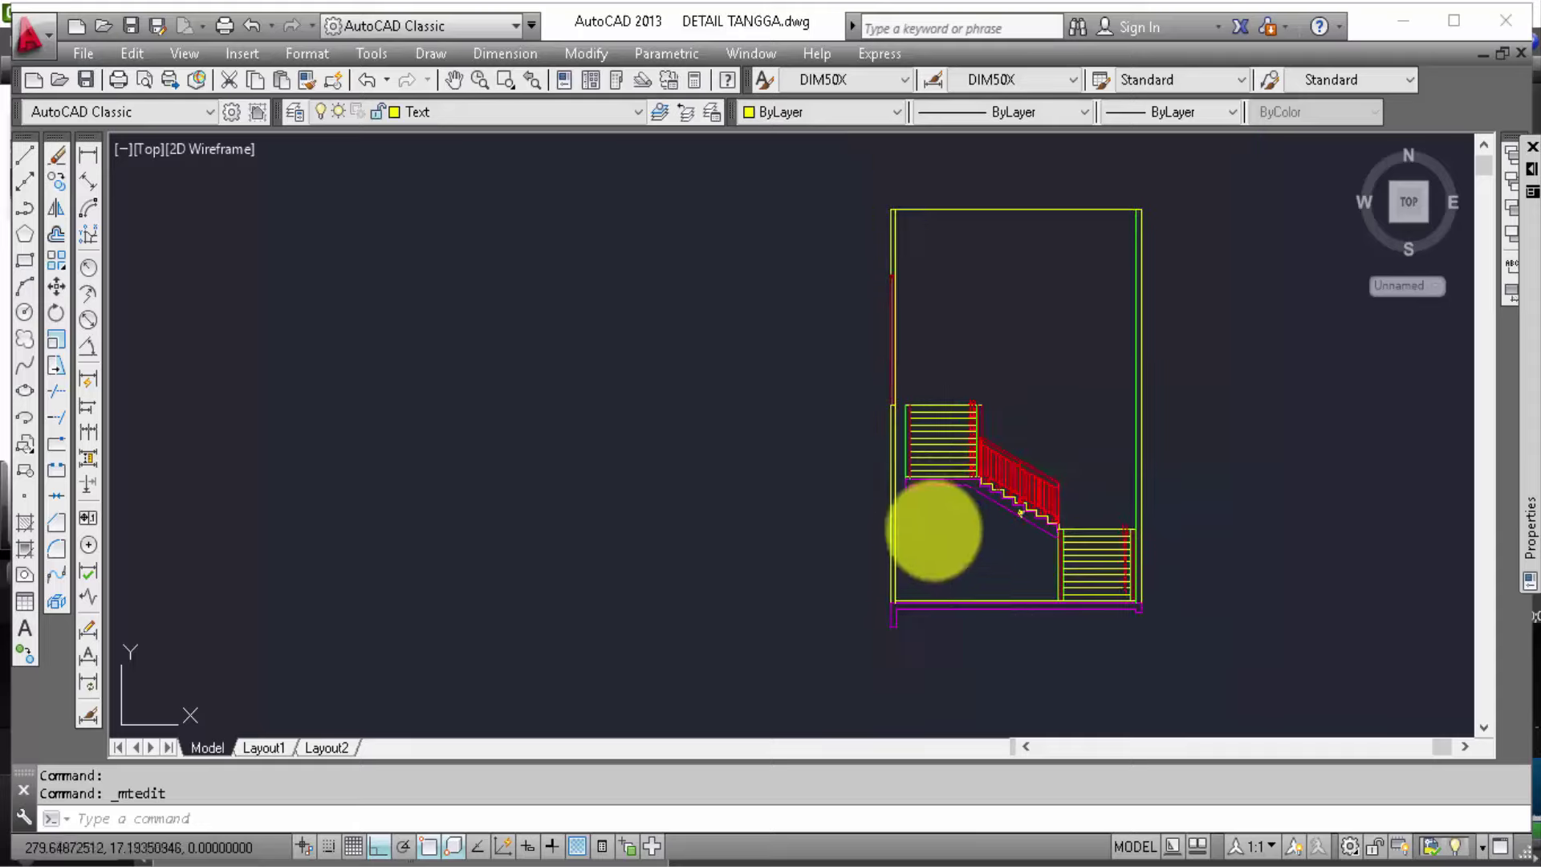
scroll(934, 529, "down", 1)
scroll(939, 530, "down", 2)
scroll(943, 526, "down", 2)
scroll(947, 522, "down", 2)
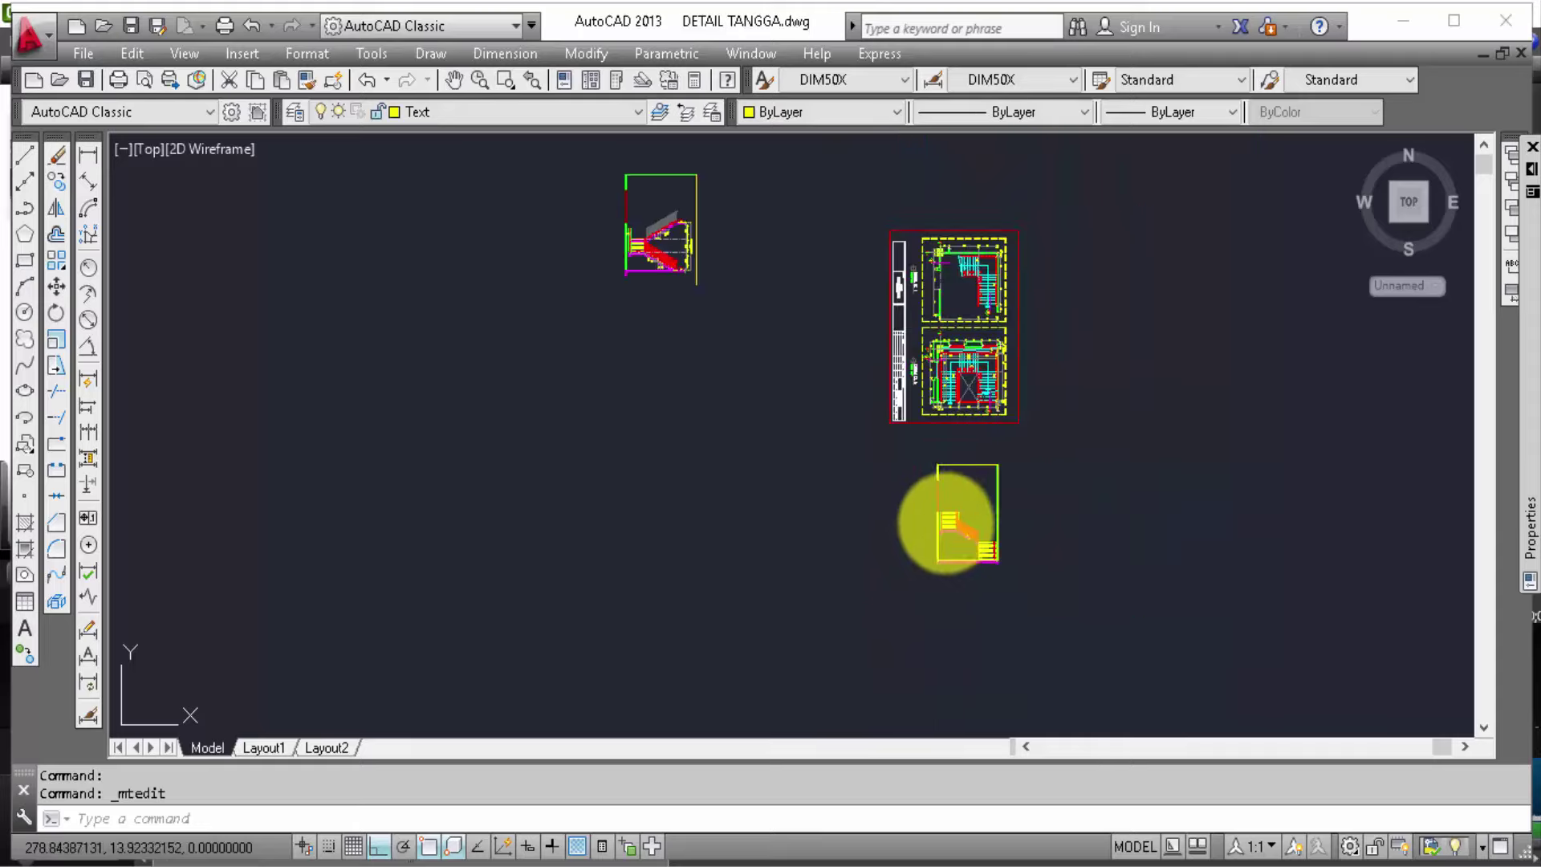
left_click(1034, 593)
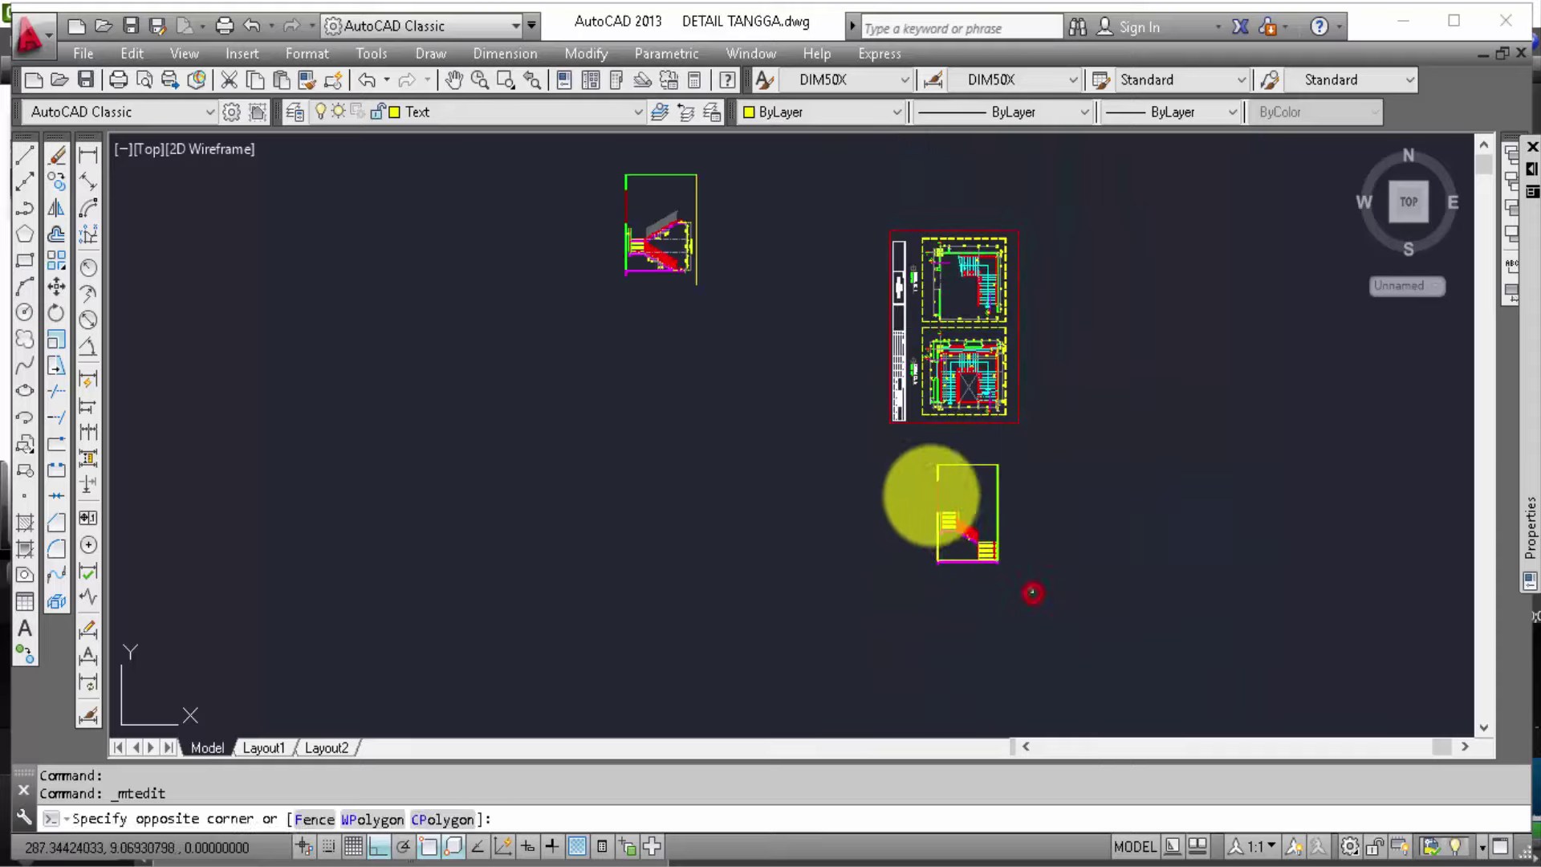
left_click(911, 457)
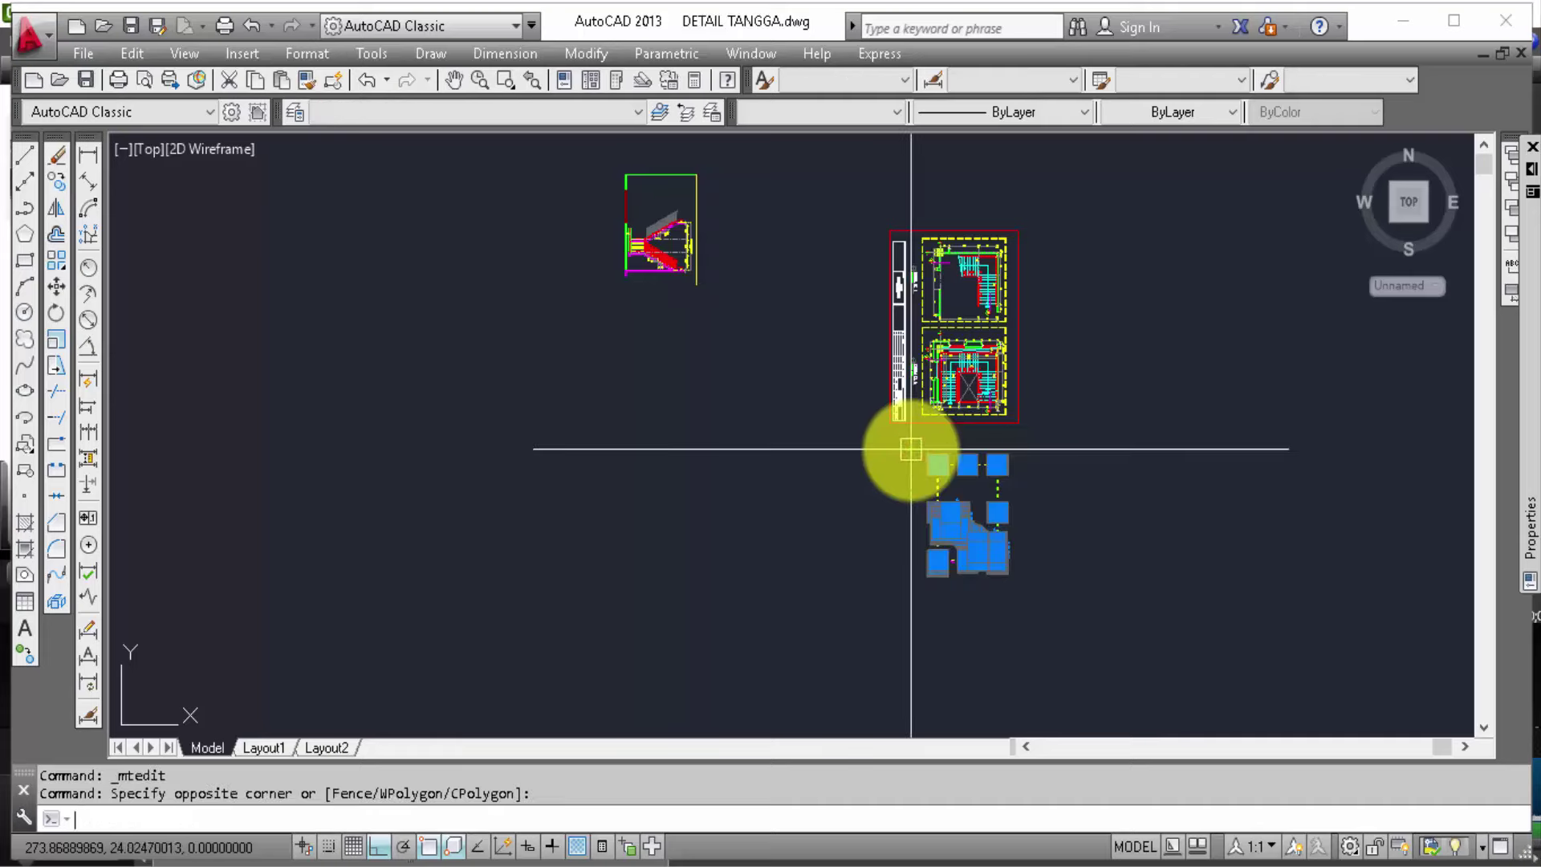
type("m")
key("Return")
scroll(929, 562, "up", 2)
scroll(947, 530, "up", 2)
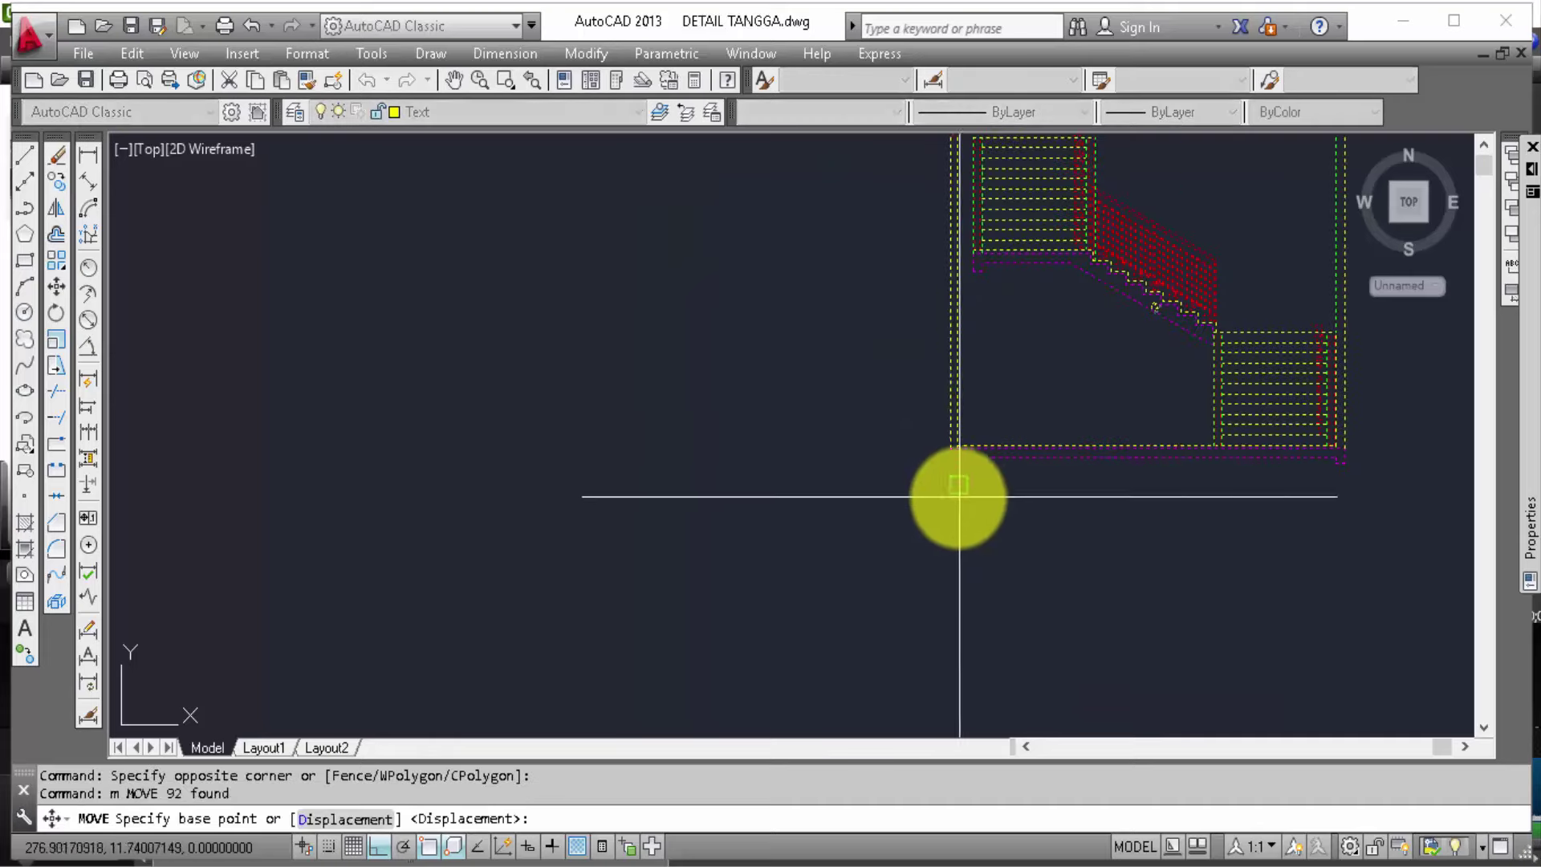
left_click(950, 484)
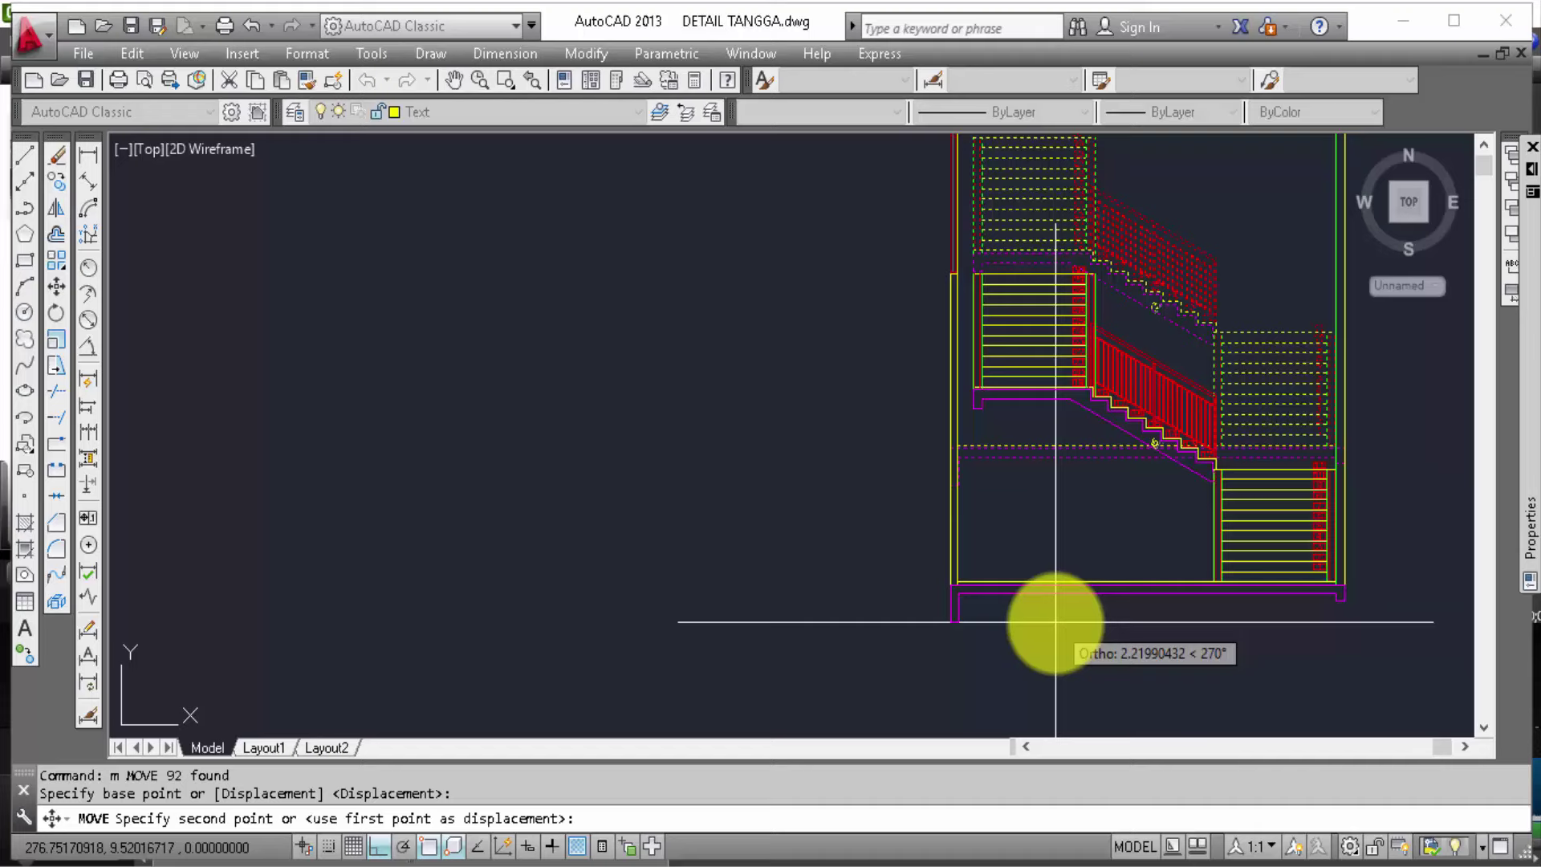
Step: With Ortho off, place the section beside the first detailed stair section
key("F8")
scroll(1068, 655, "down", 3)
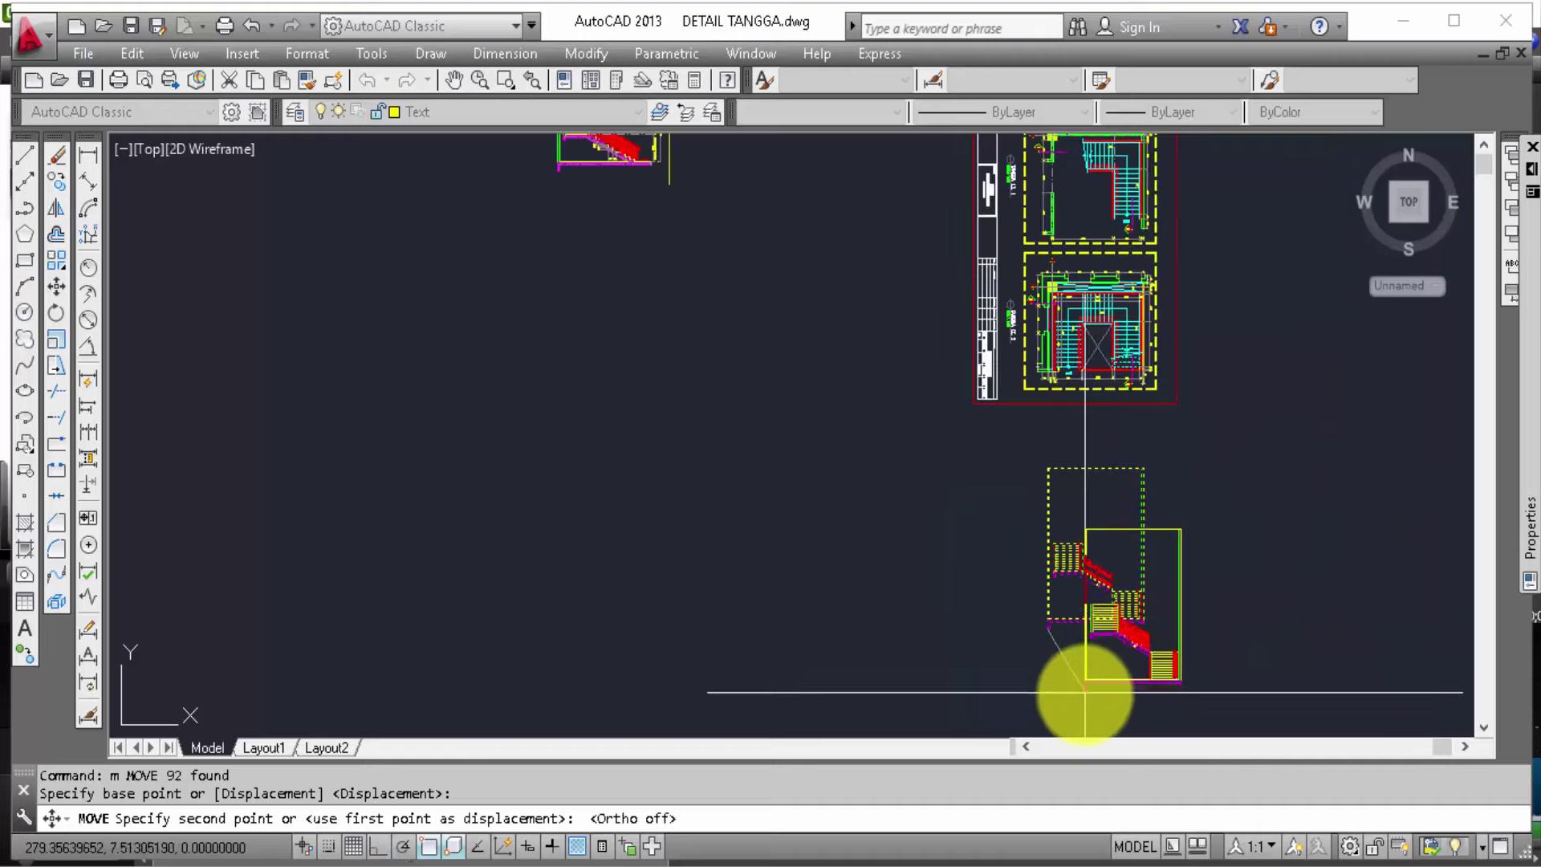
middle_click_drag(707, 345, 801, 642)
scroll(773, 430, "up", 2)
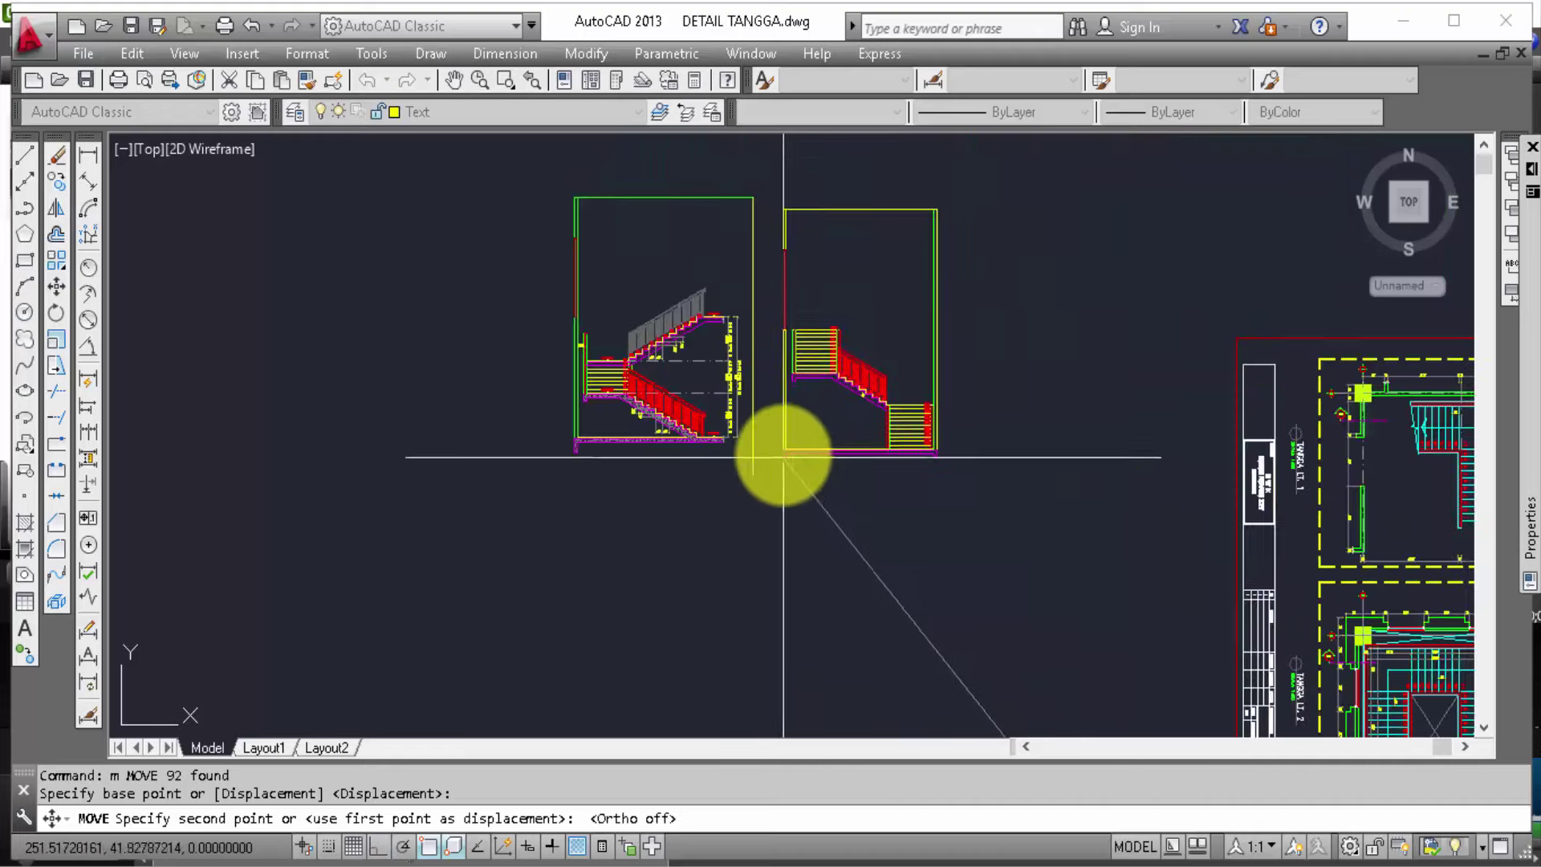
scroll(784, 451, "up", 2)
scroll(763, 447, "up", 2)
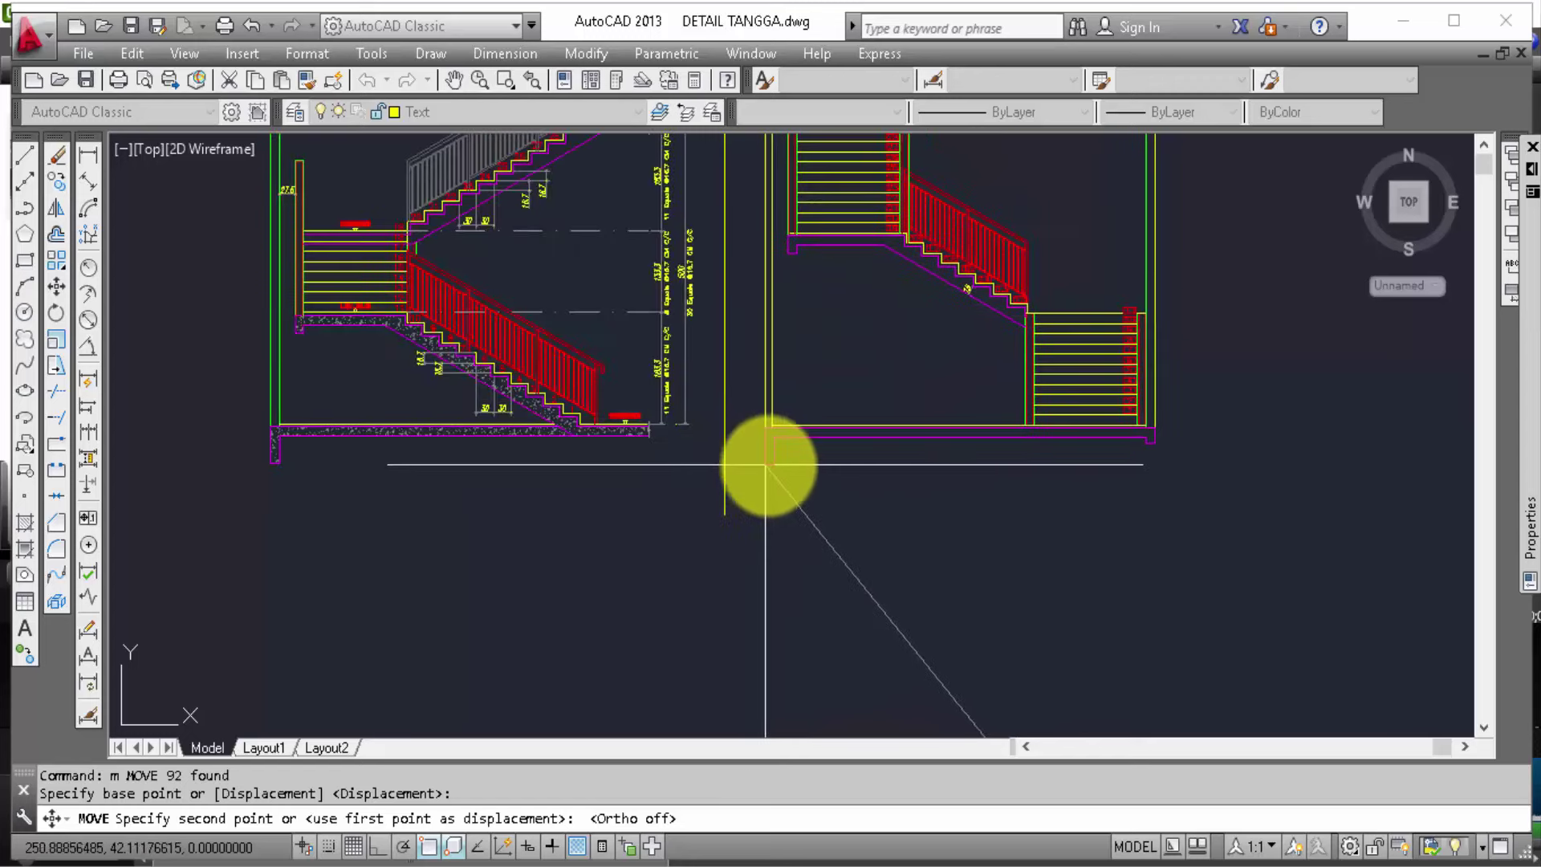
left_click(775, 464)
middle_click_drag(839, 484, 936, 572)
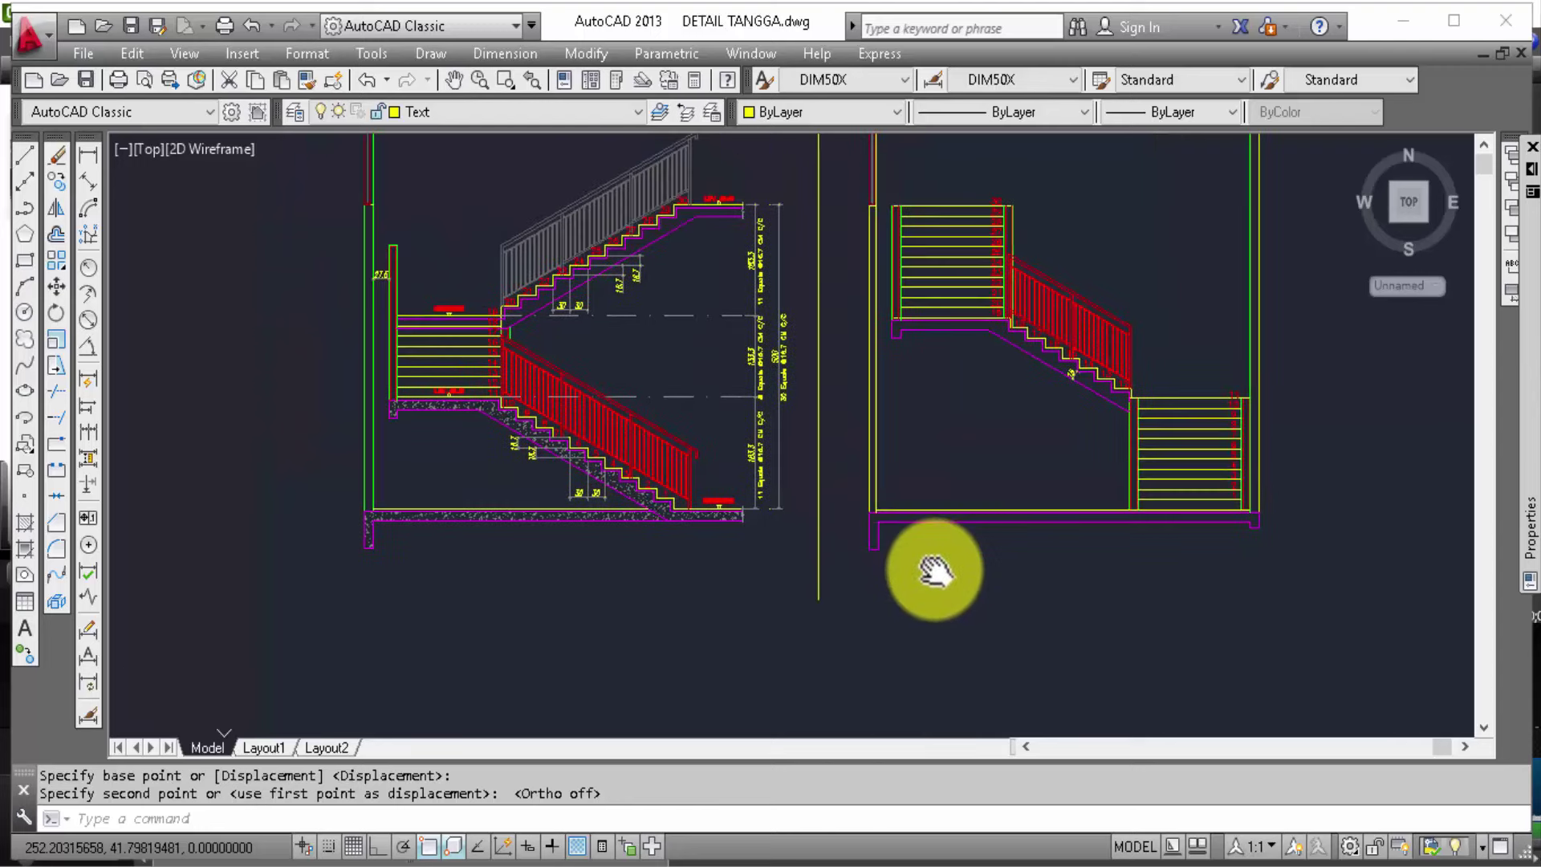
Step: Draw a horizontal ground line from the left slab corner past the second section
type("l")
key("Return")
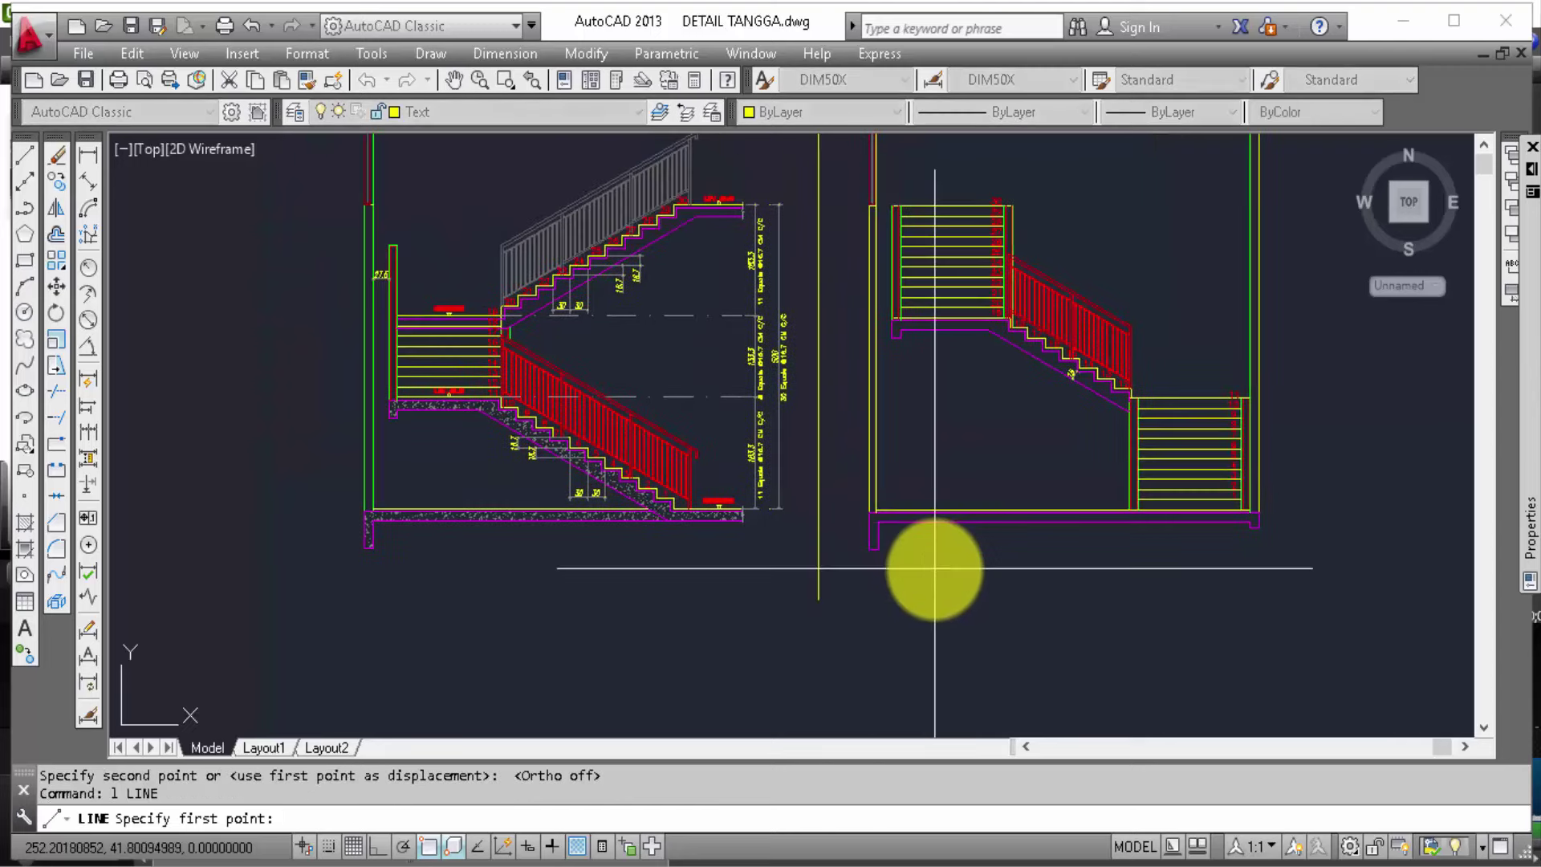
key("F8")
key("F8")
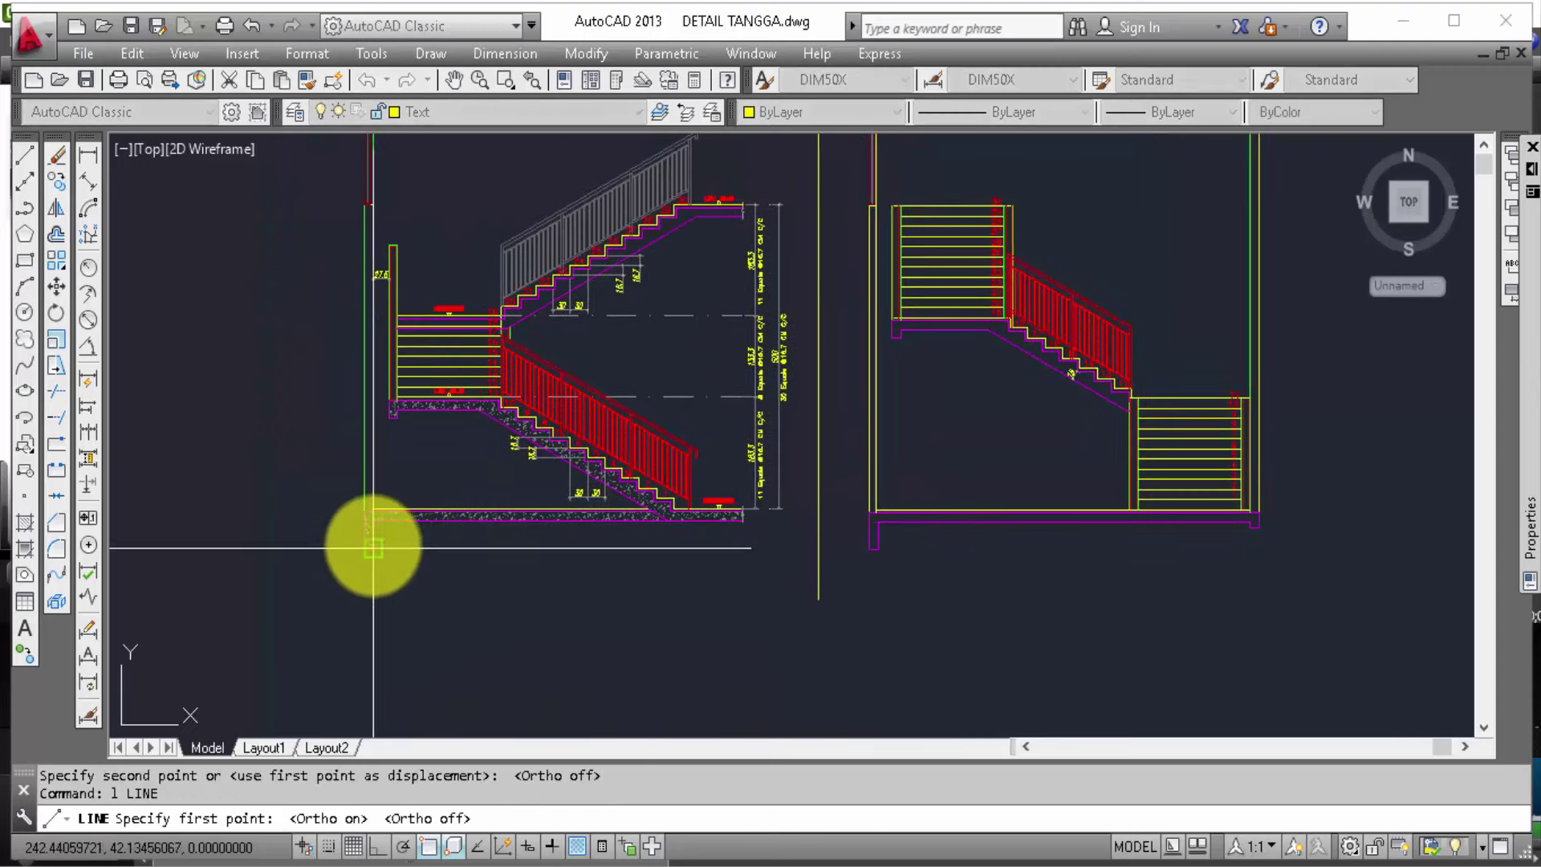
left_click(371, 549)
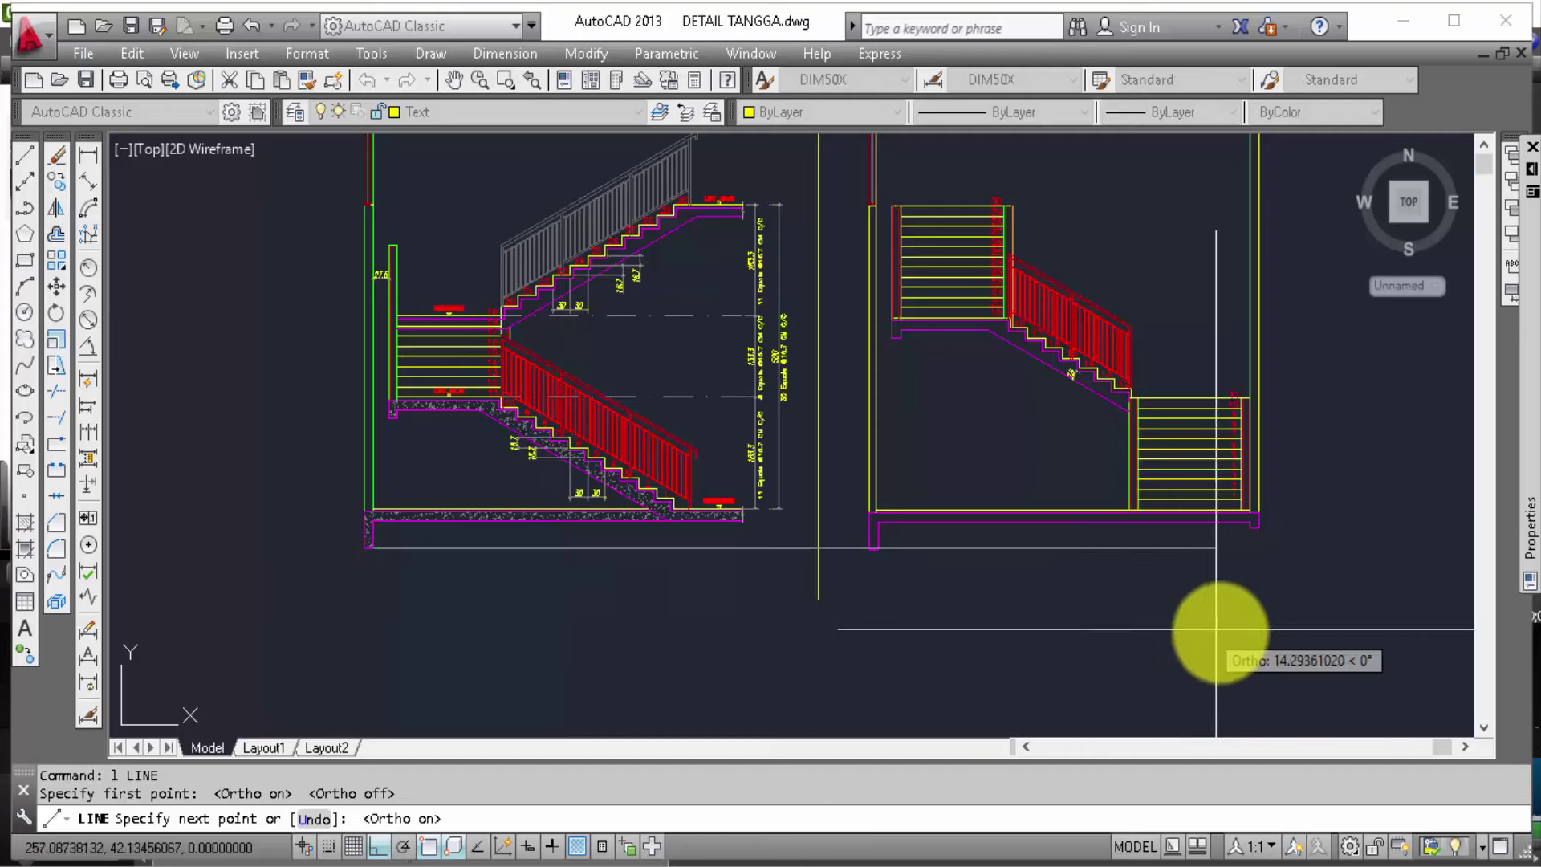
left_click(1353, 630)
key("Return")
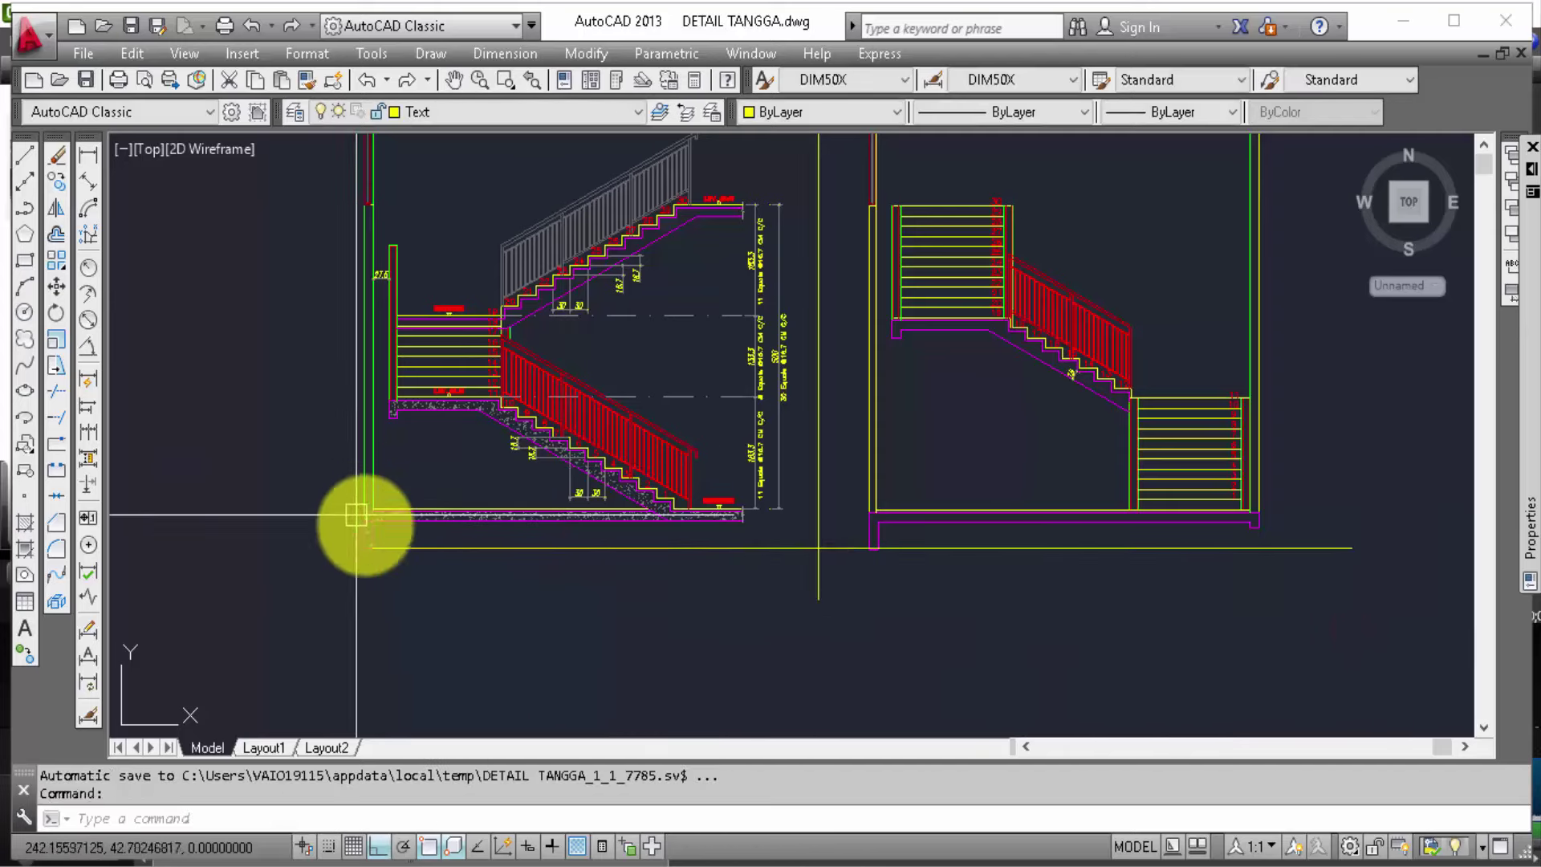
Step: Crossing-select the whole right-hand stair section
scroll(378, 547, "up", 2)
scroll(321, 551, "up", 2)
scroll(322, 552, "up", 2)
scroll(323, 552, "down", 1)
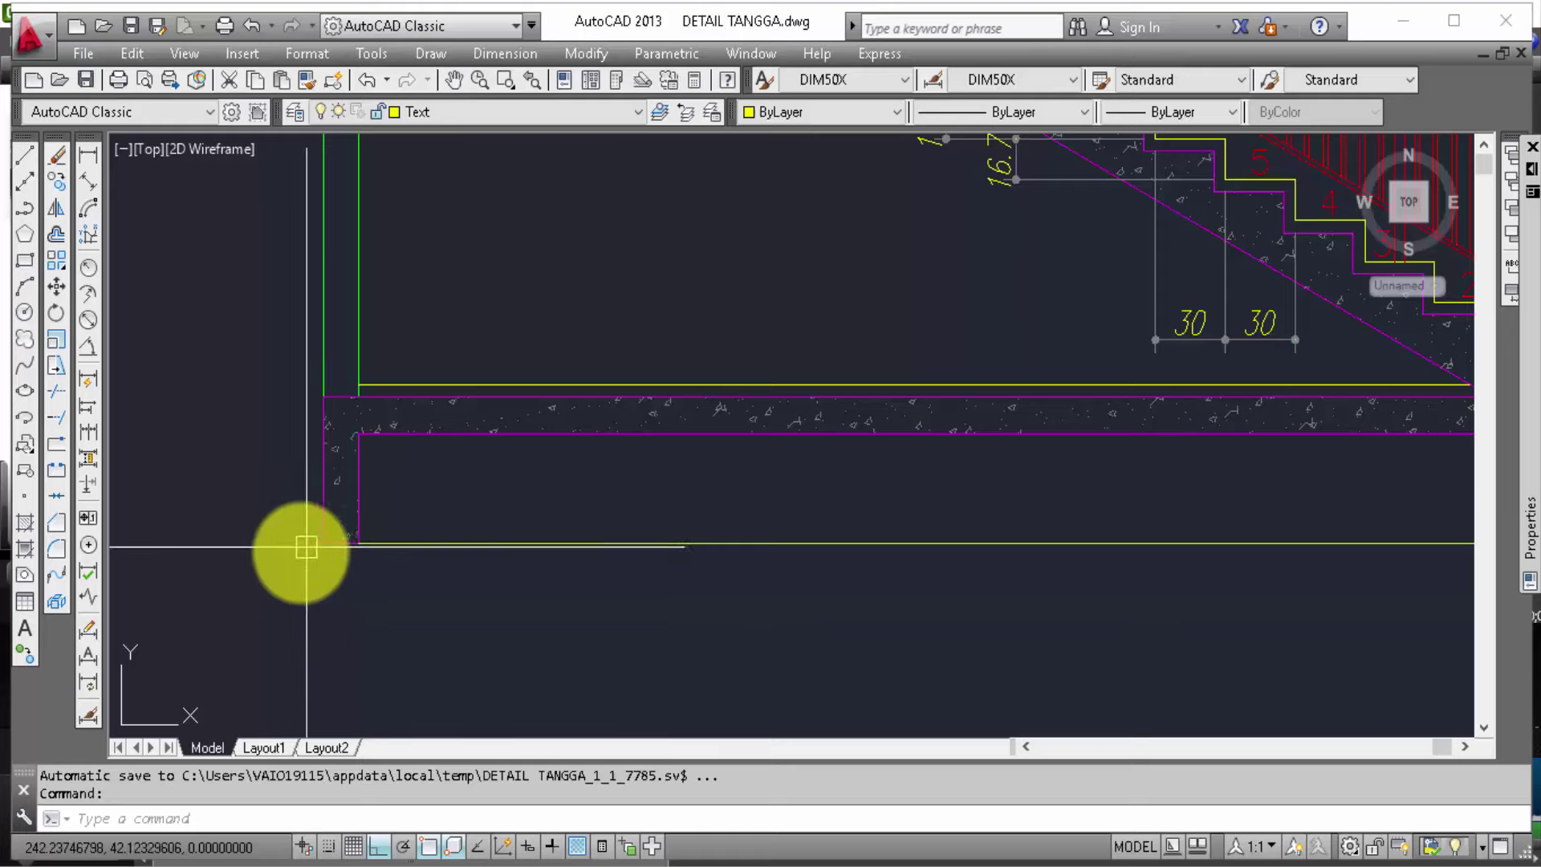
scroll(299, 551, "down", 2)
scroll(293, 561, "down", 1)
scroll(392, 564, "down", 1)
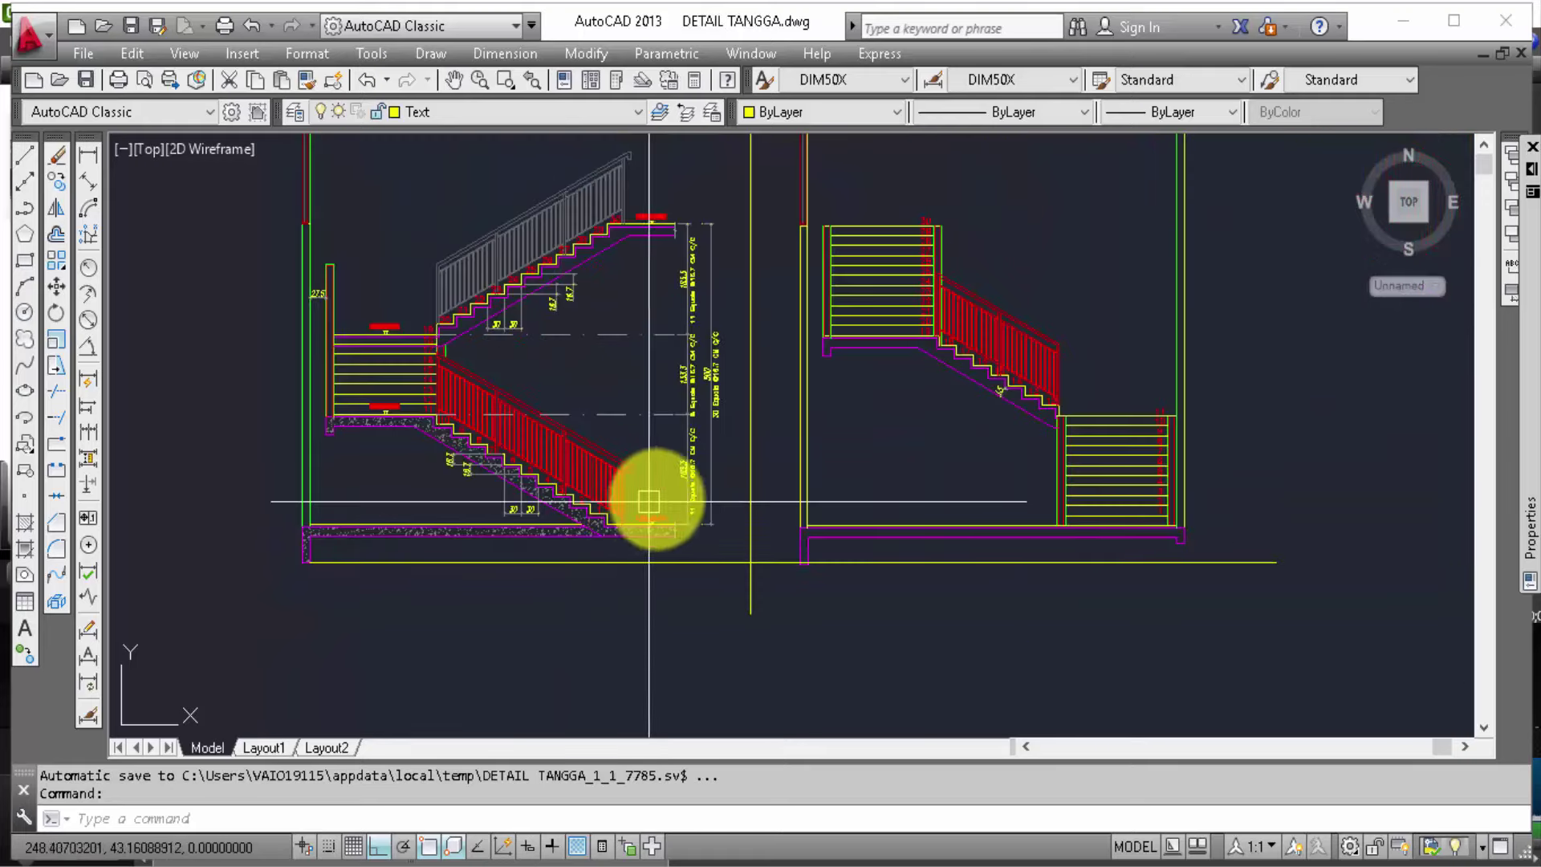
middle_click_drag(867, 502, 849, 546)
scroll(716, 533, "down", 1)
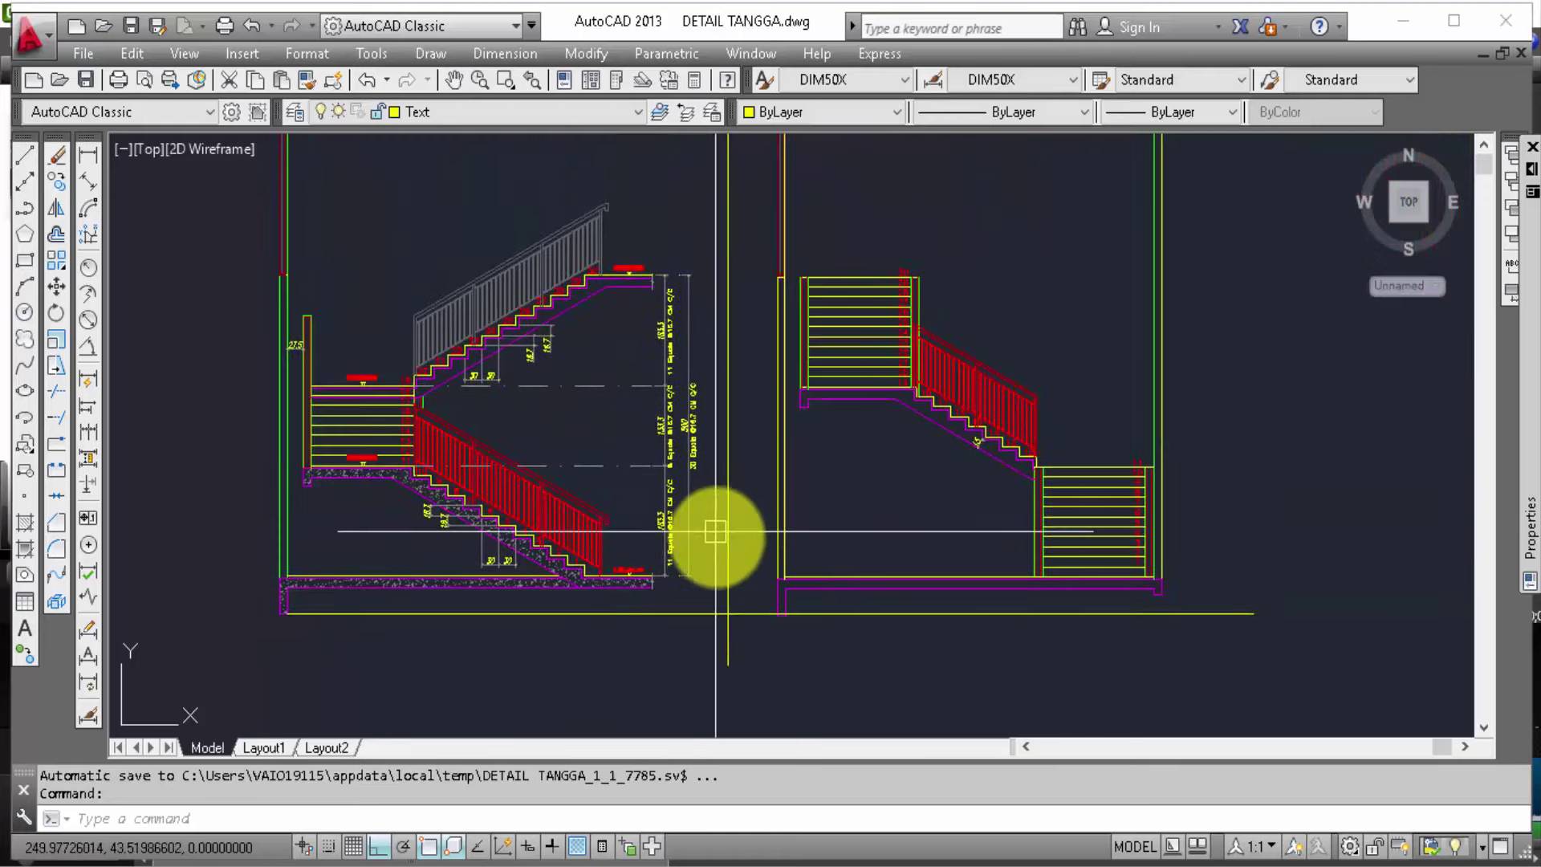
scroll(922, 557, "down", 1)
left_click(1024, 619)
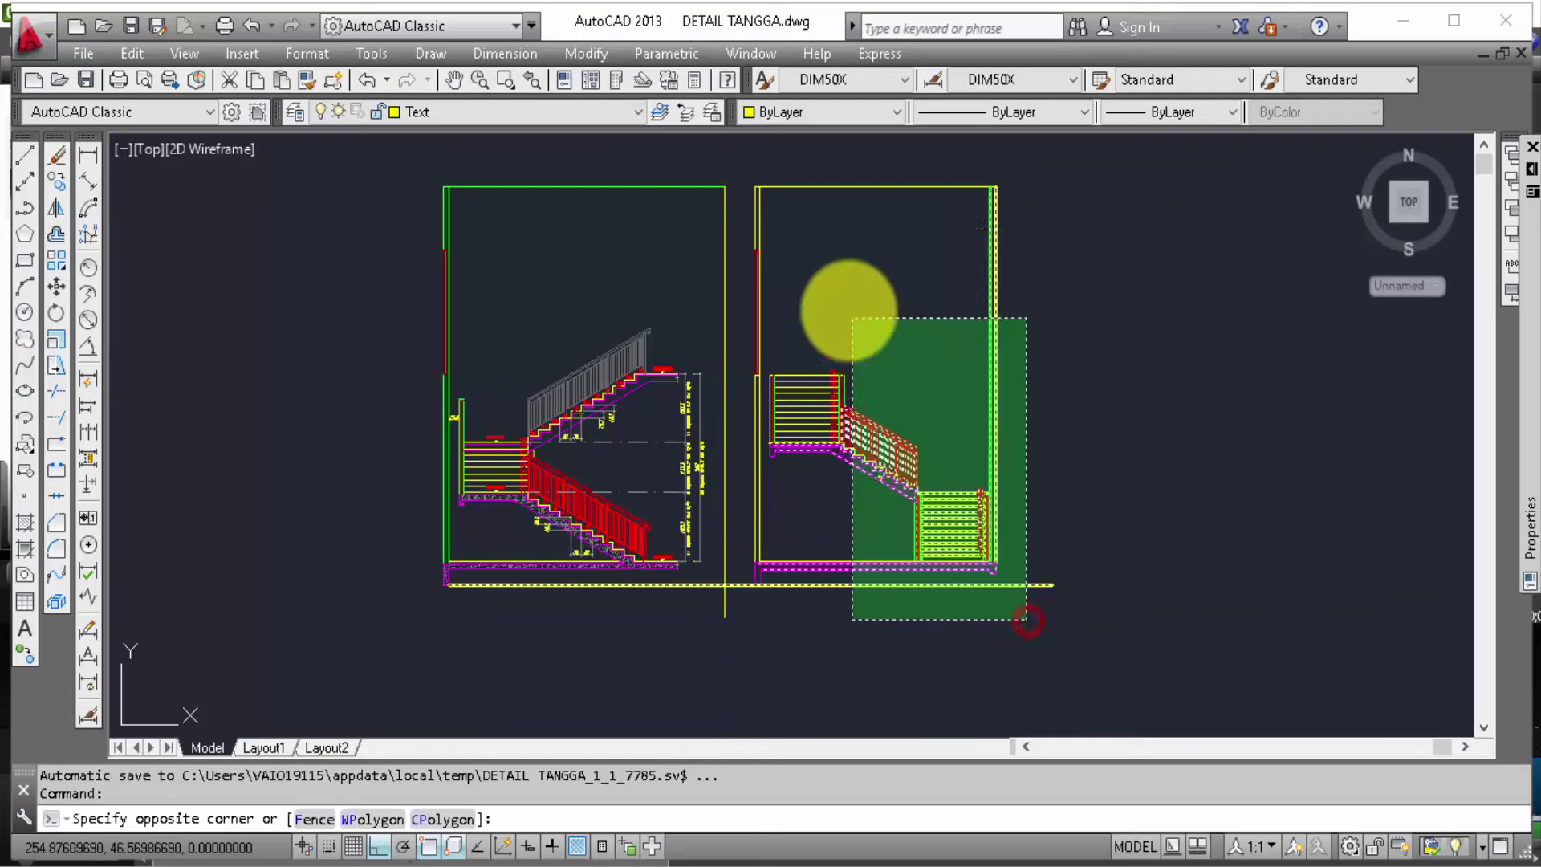
left_click(743, 151)
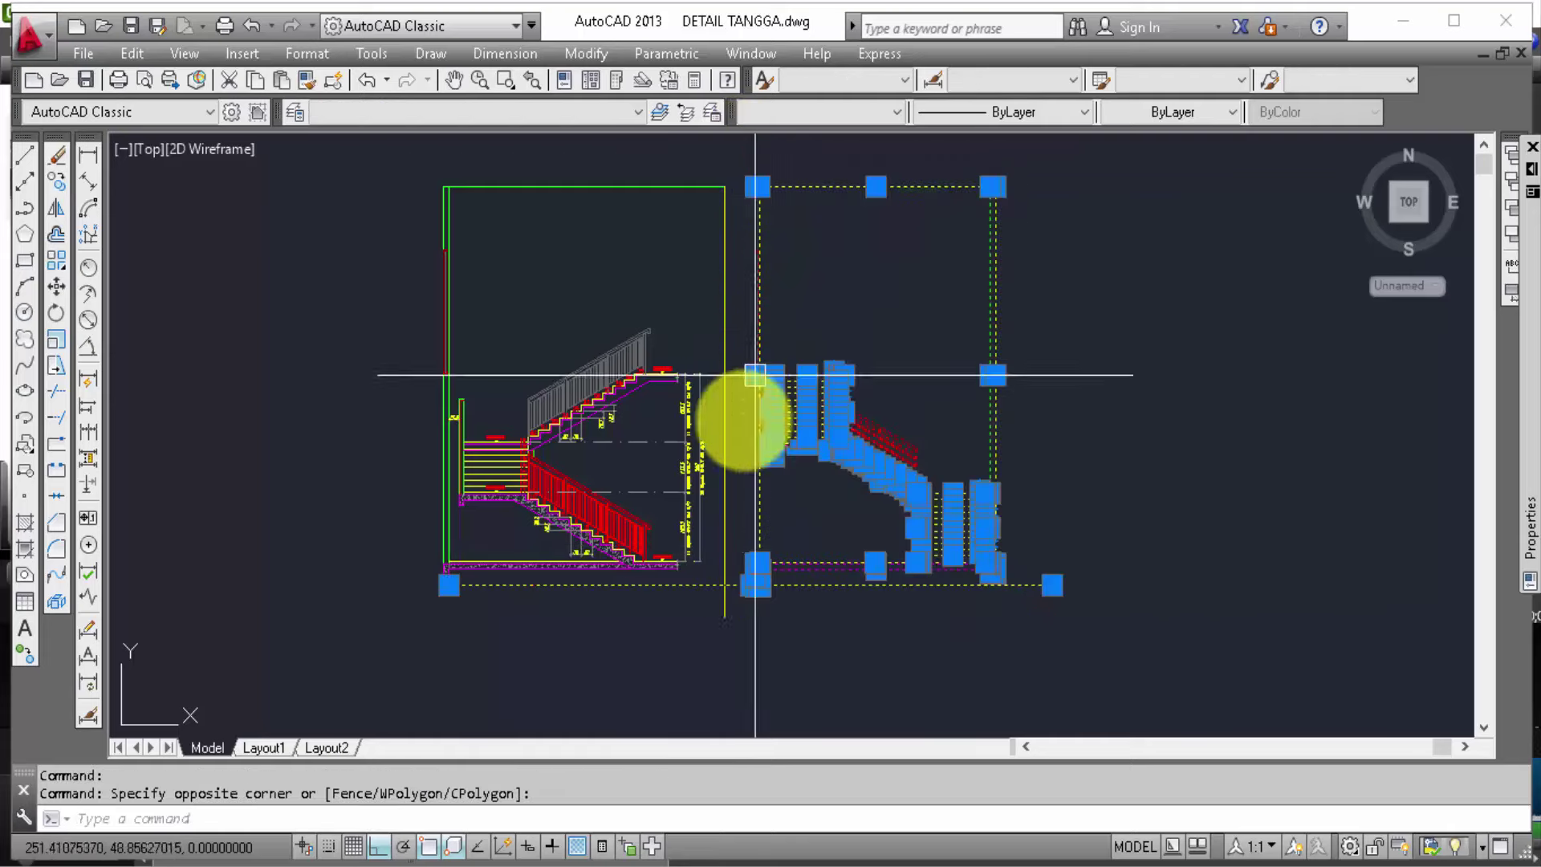
scroll(759, 585, "up", 5)
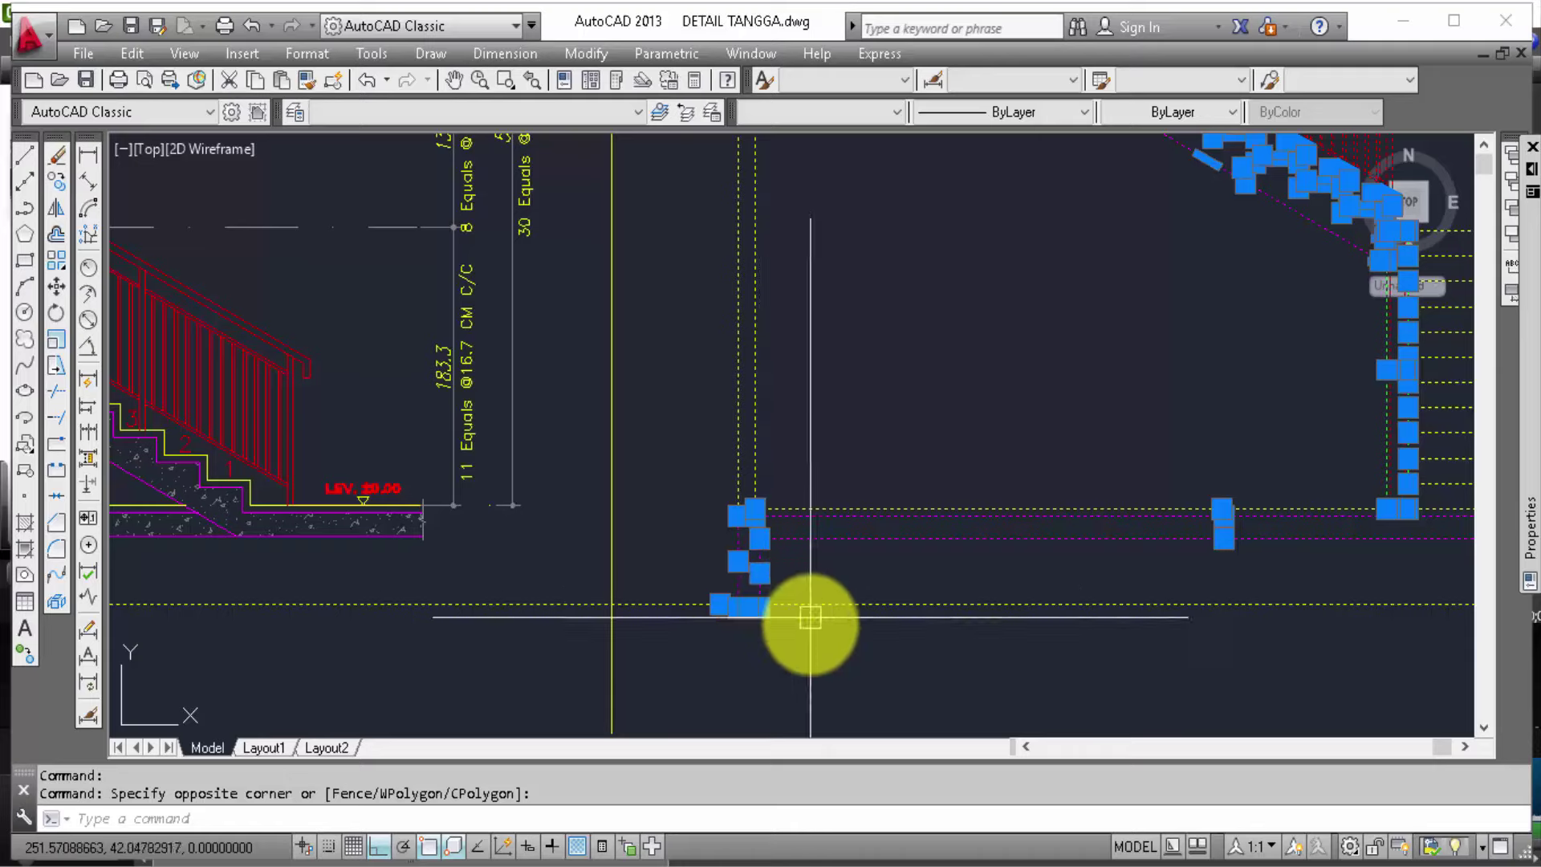
left_click(794, 567)
Step: Move the right-hand section straight down from its bottom onto the ground line
type("m")
key("Return")
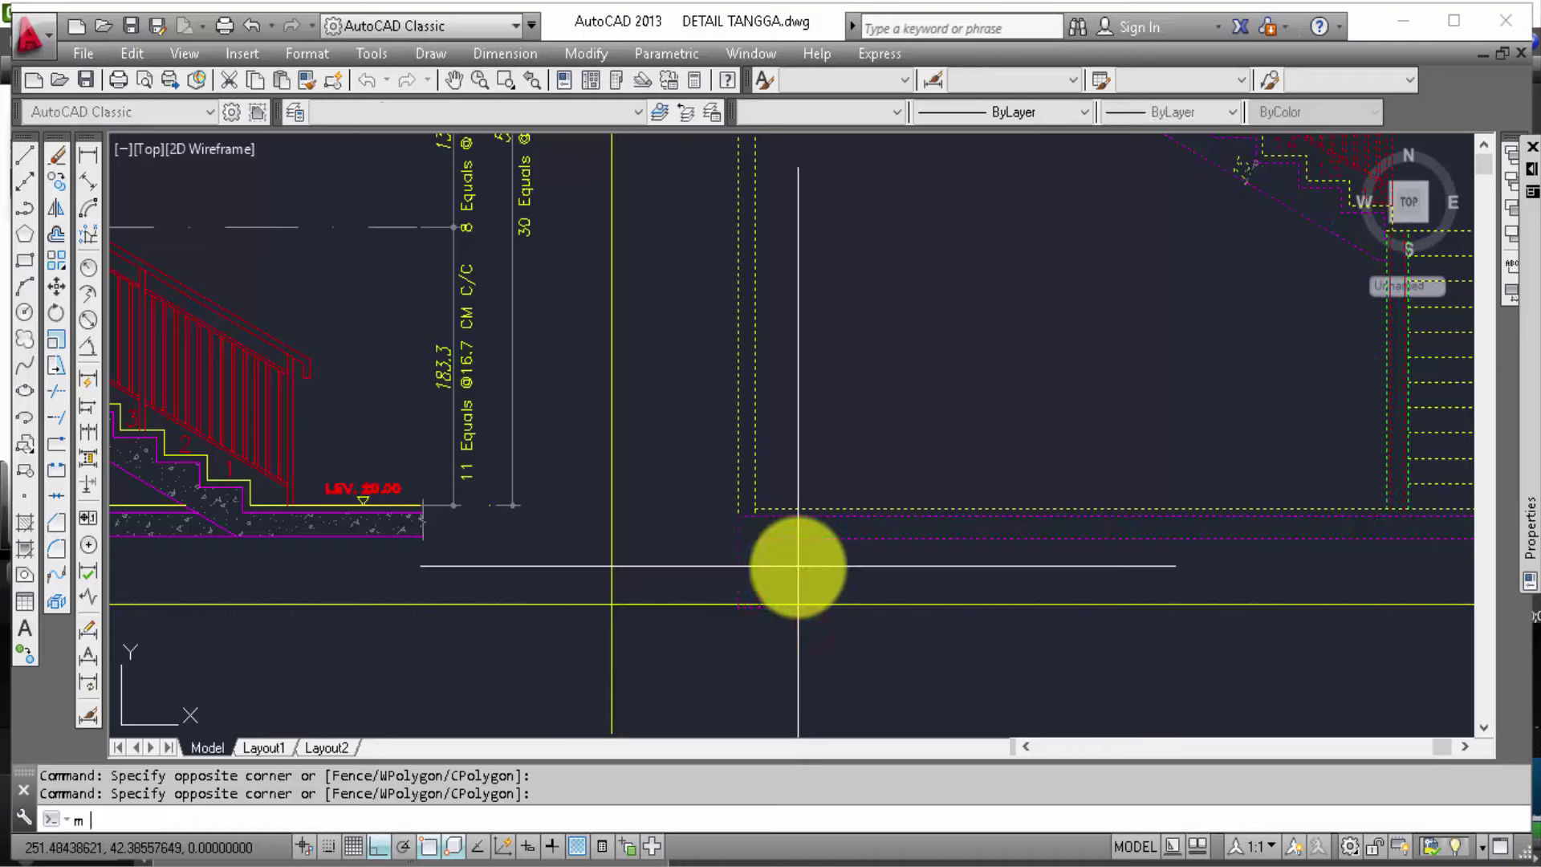
scroll(795, 568, "up", 3)
scroll(743, 612, "up", 2)
scroll(701, 612, "up", 2)
left_click(671, 611)
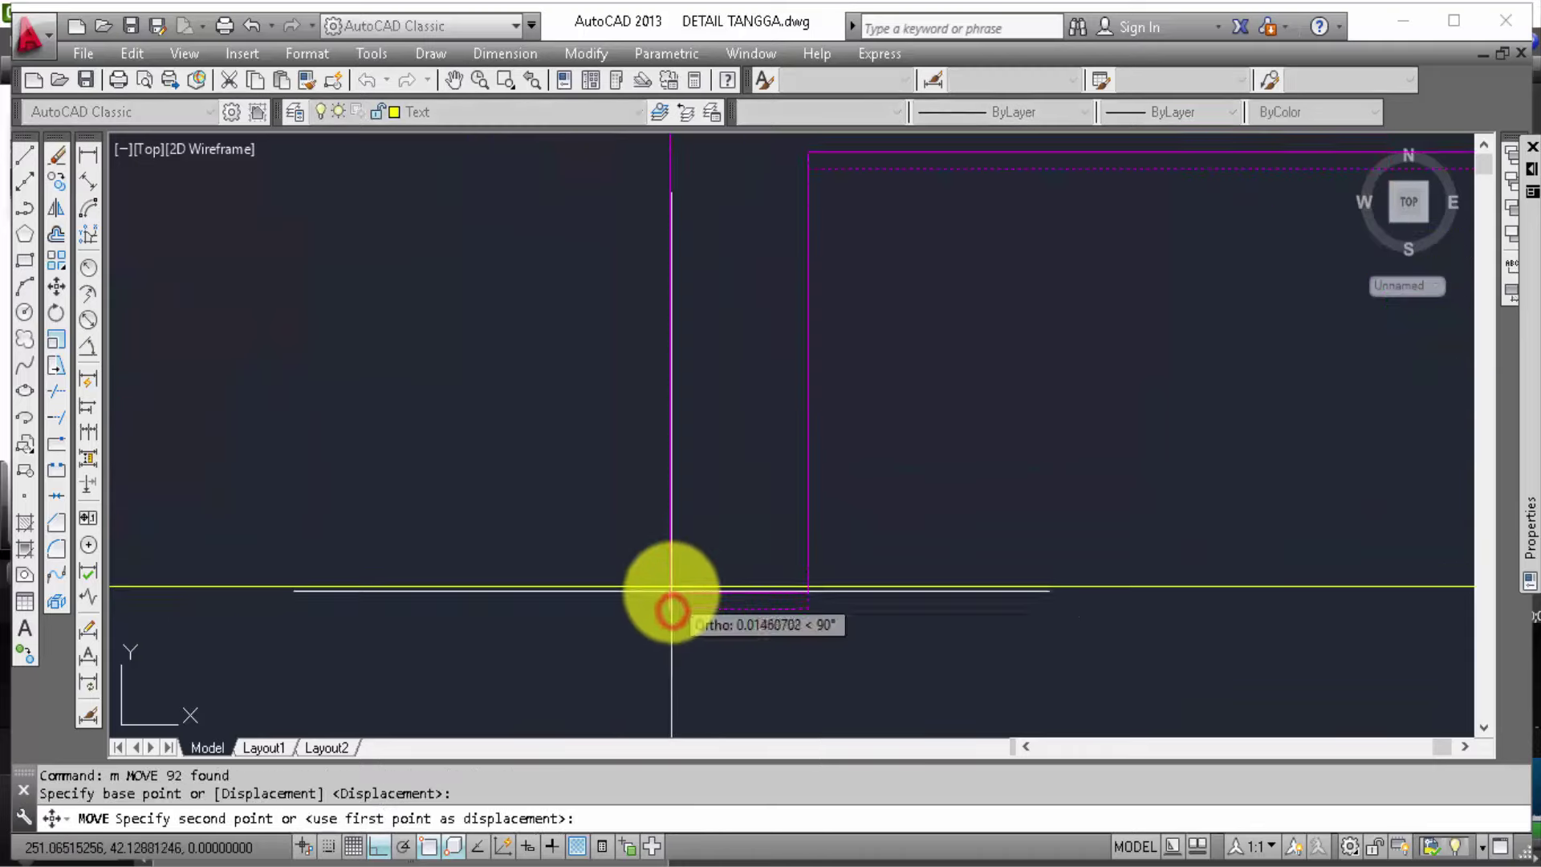
left_click(799, 608)
Step: Pan to review both sections side by side and clear the leftover command
scroll(798, 608, "down", 2)
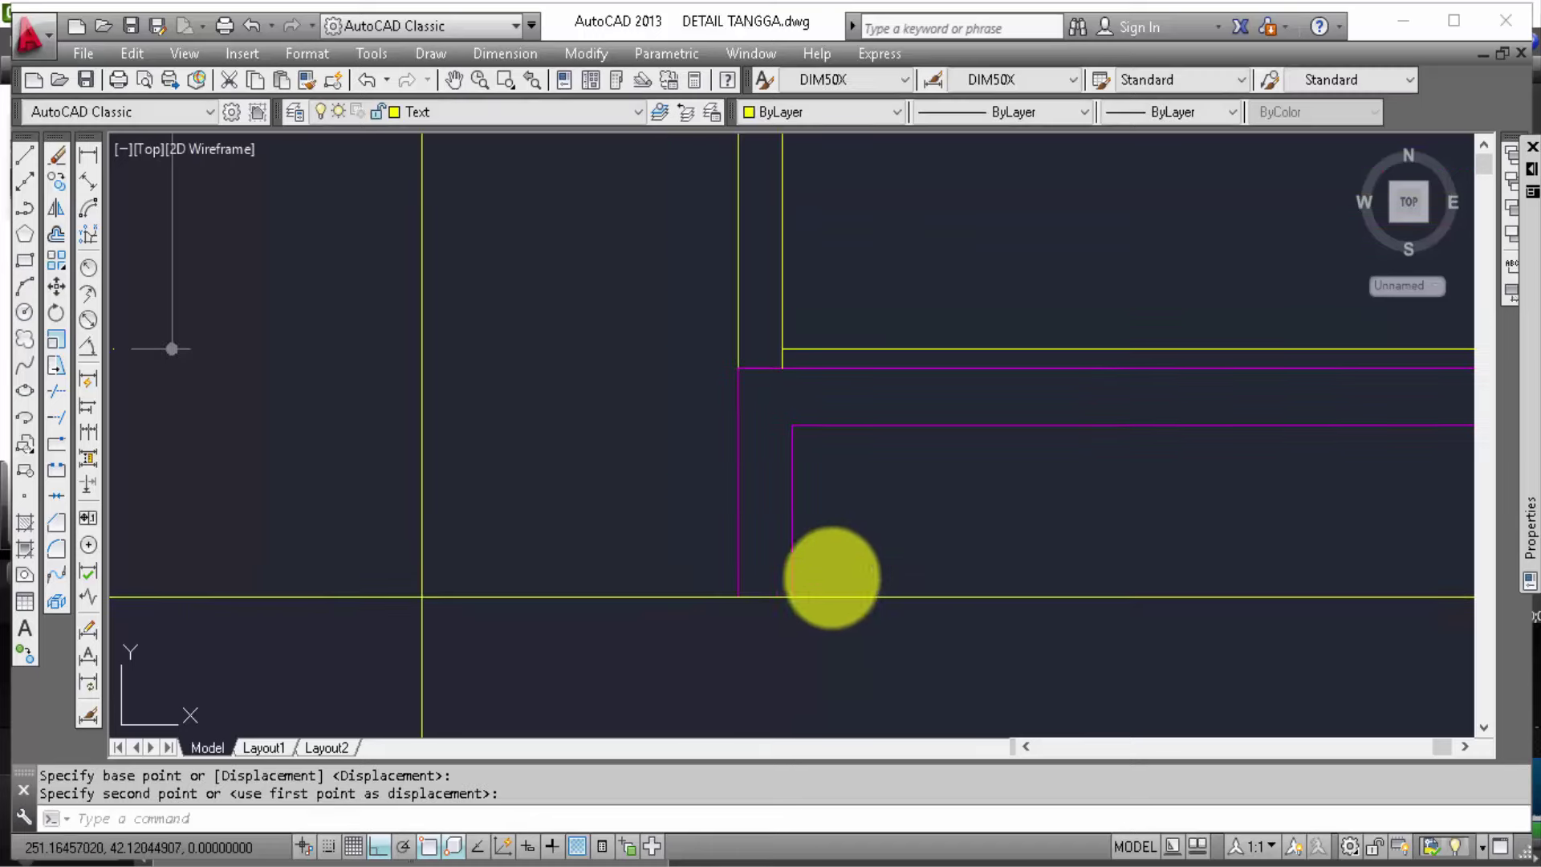
scroll(835, 575, "down", 2)
scroll(853, 612, "down", 2)
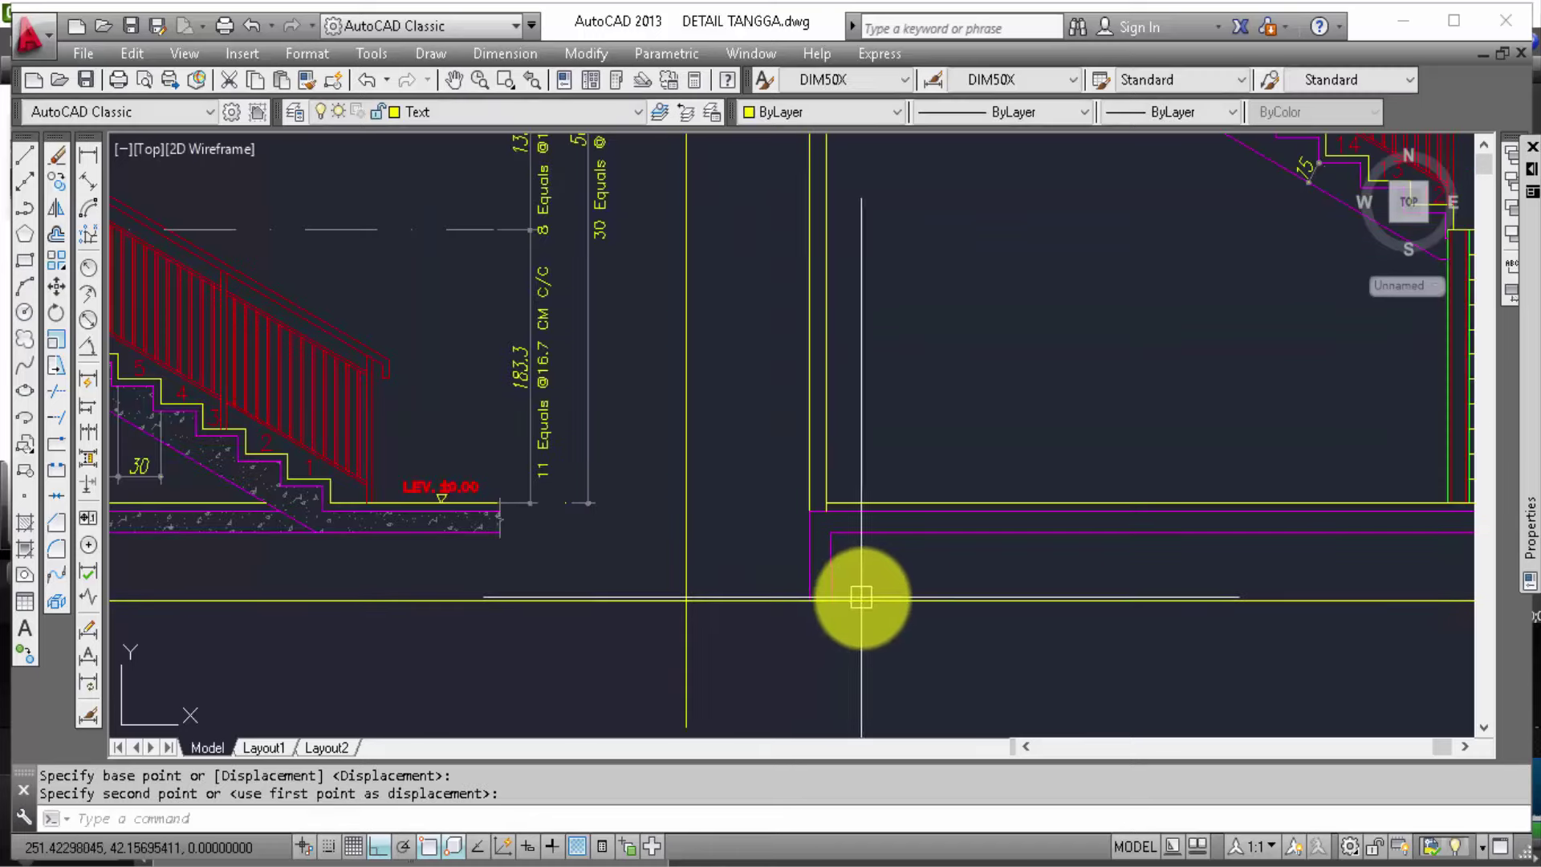
scroll(861, 597, "down", 2)
scroll(905, 492, "up", 1)
middle_click_drag(936, 533, 968, 610)
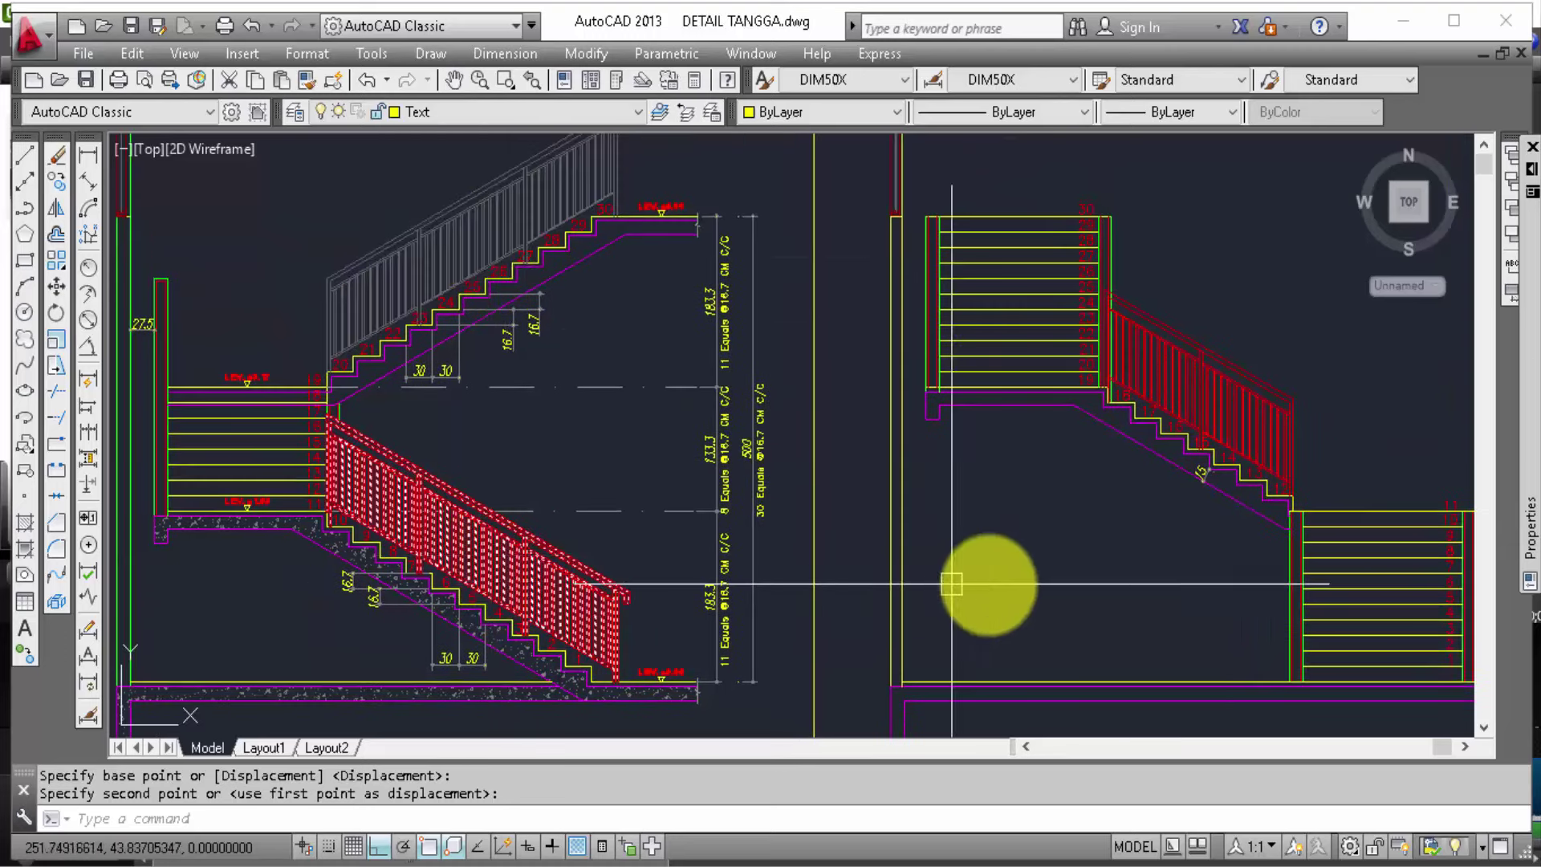
middle_click_drag(987, 585, 852, 546)
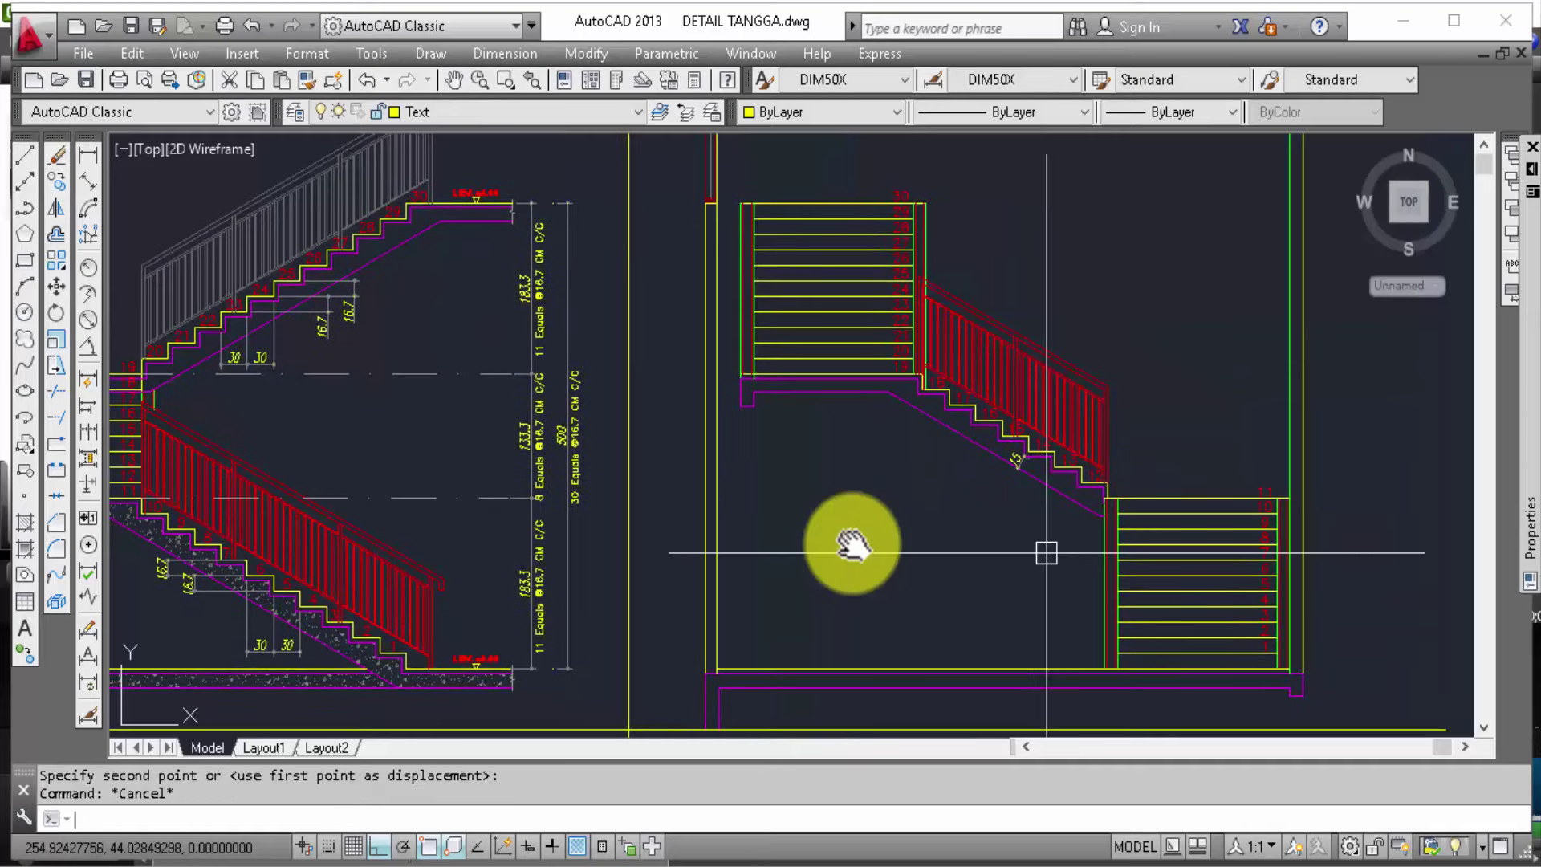
key("Escape")
scroll(859, 548, "down", 1)
scroll(877, 551, "down", 2)
scroll(901, 626, "down", 2)
scroll(887, 633, "down", 2)
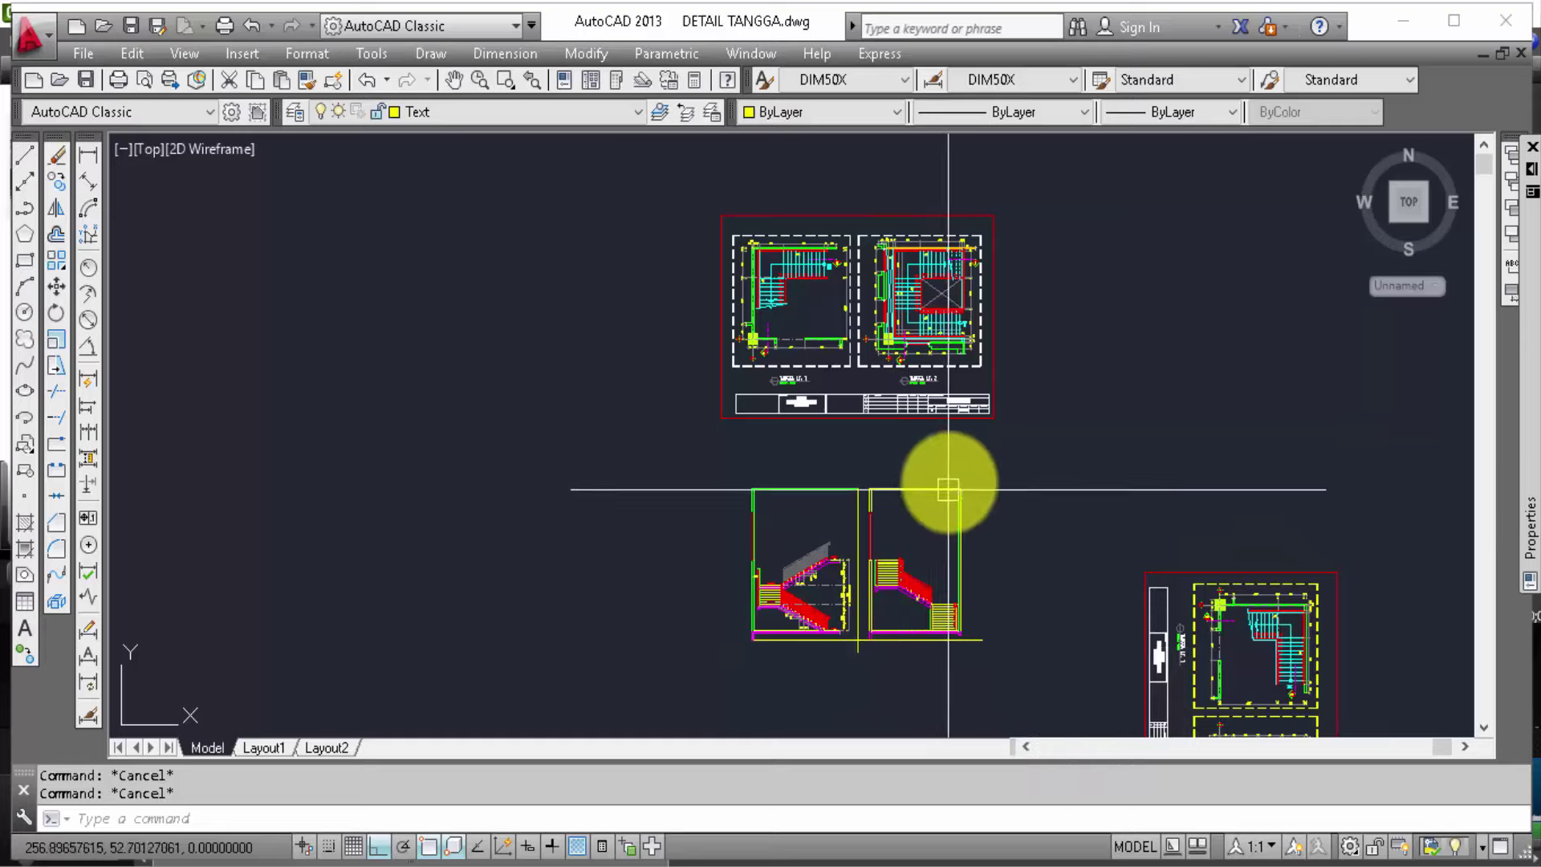
Step: Copy the upper sheet's title block to below the stair sections
left_click(947, 413)
type("co")
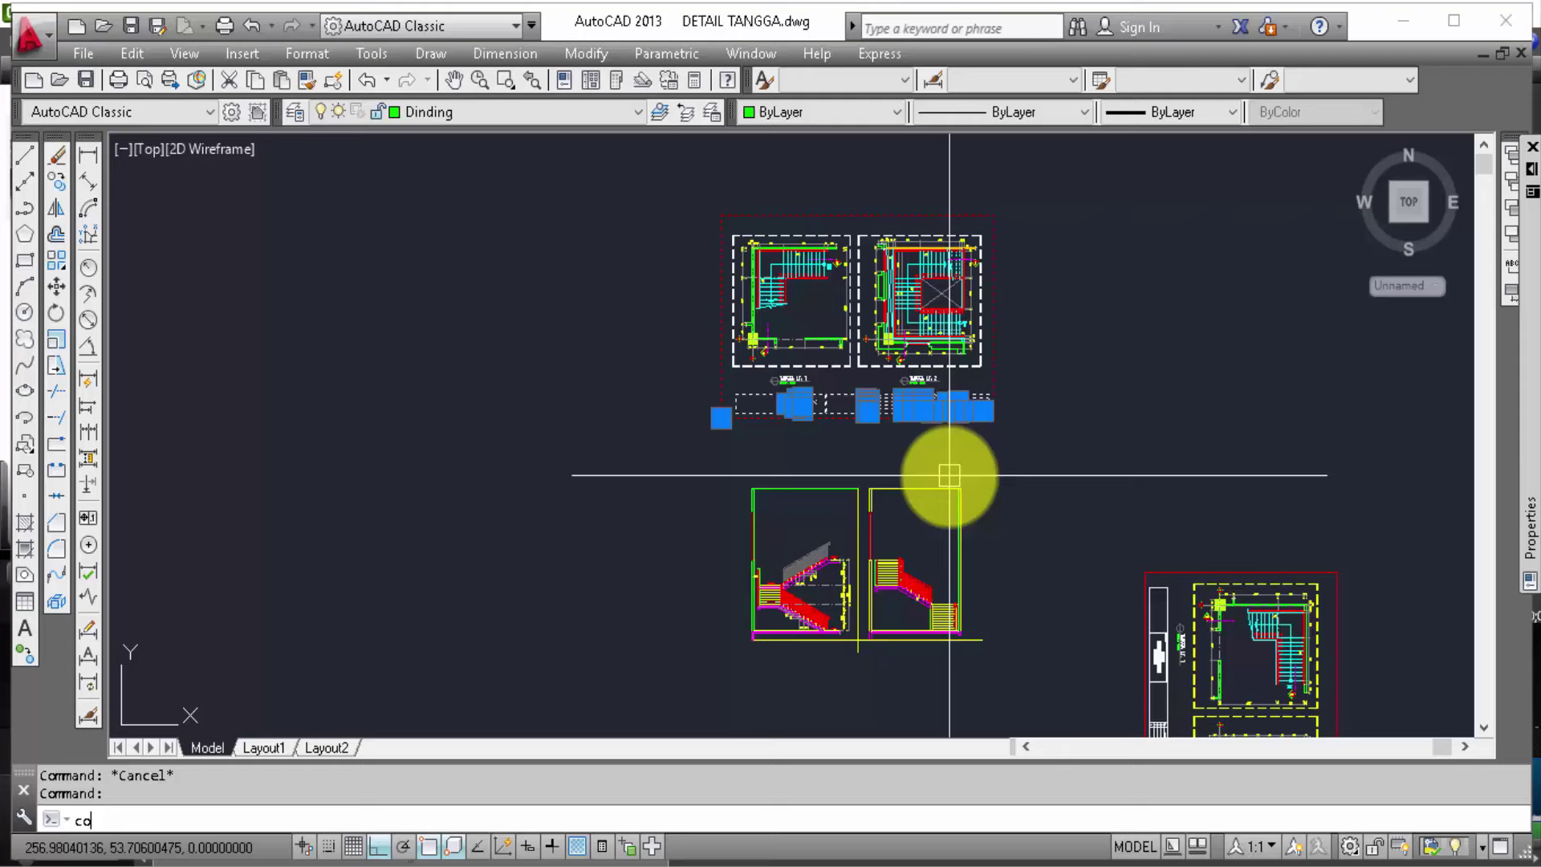
key("Return")
left_click(1014, 340)
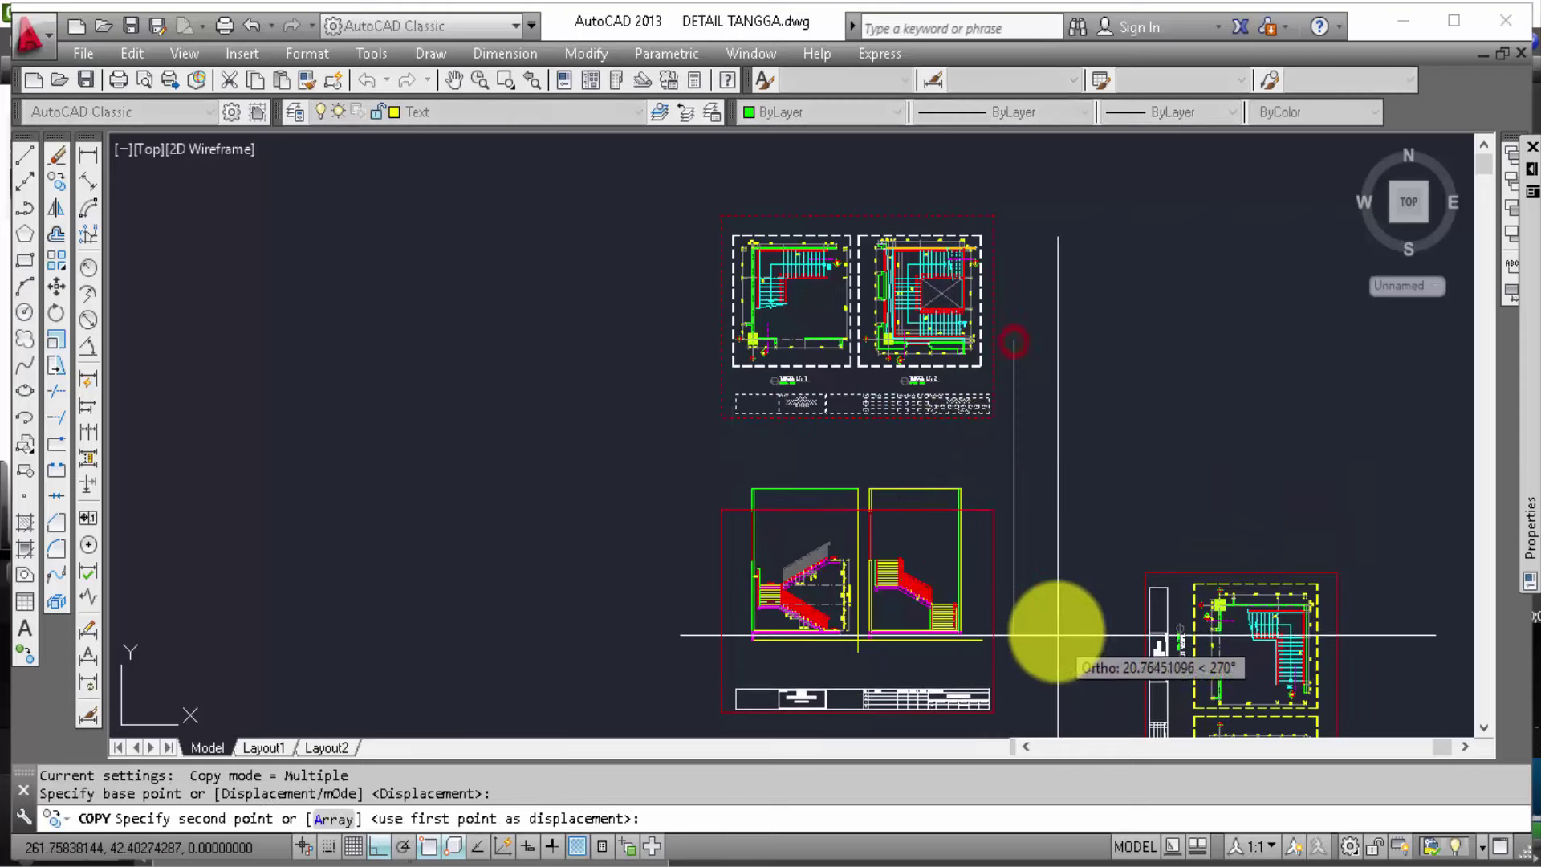
left_click(1061, 631)
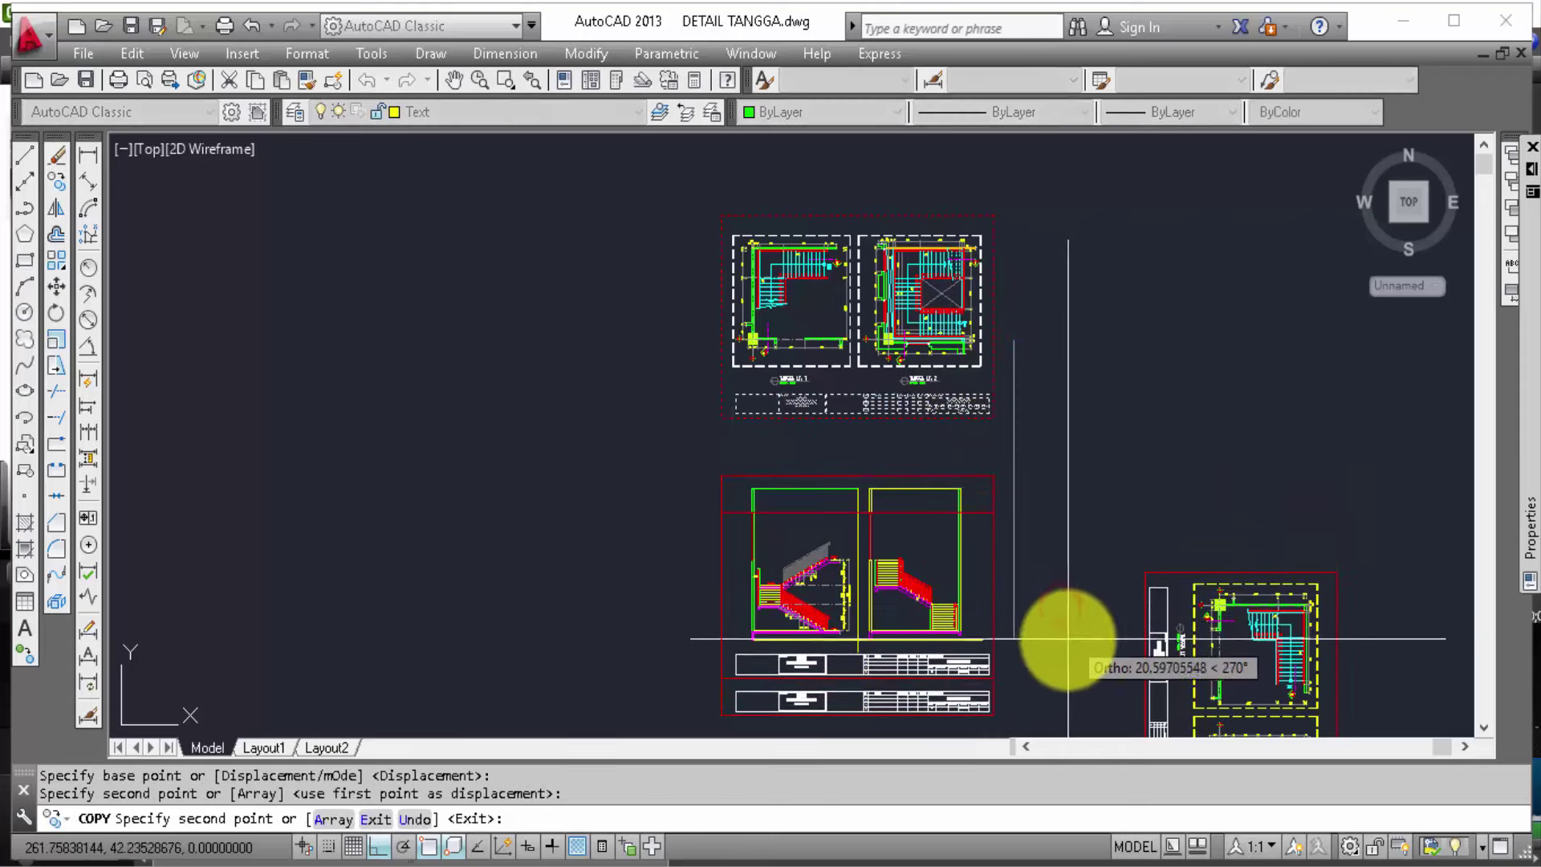
key("Escape")
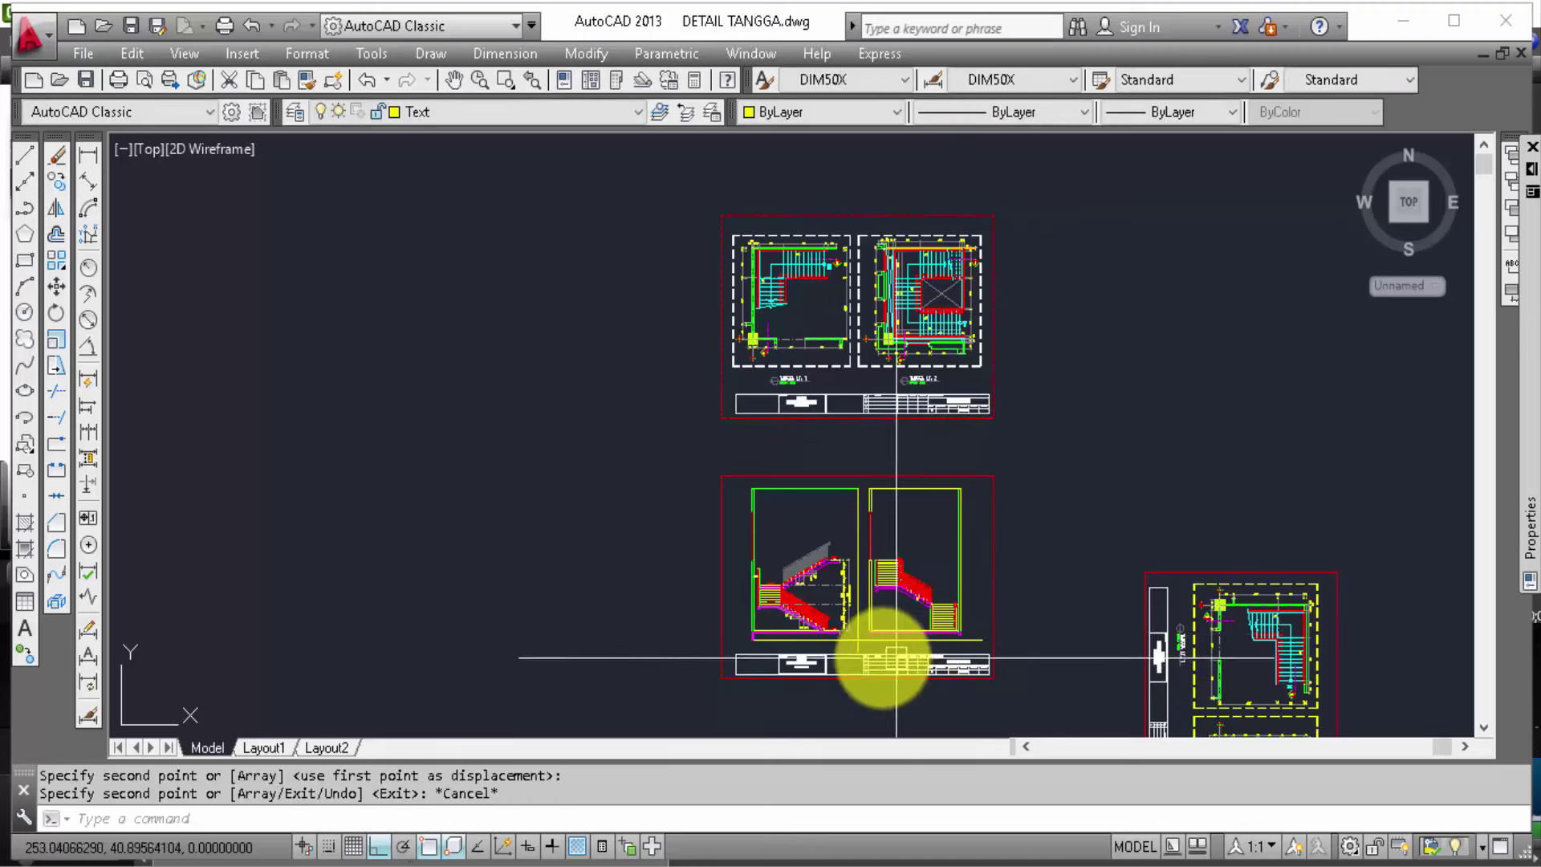
Step: Grip-move the white horizontal line down below the sections
scroll(888, 636, "up", 2)
scroll(826, 655, "up", 2)
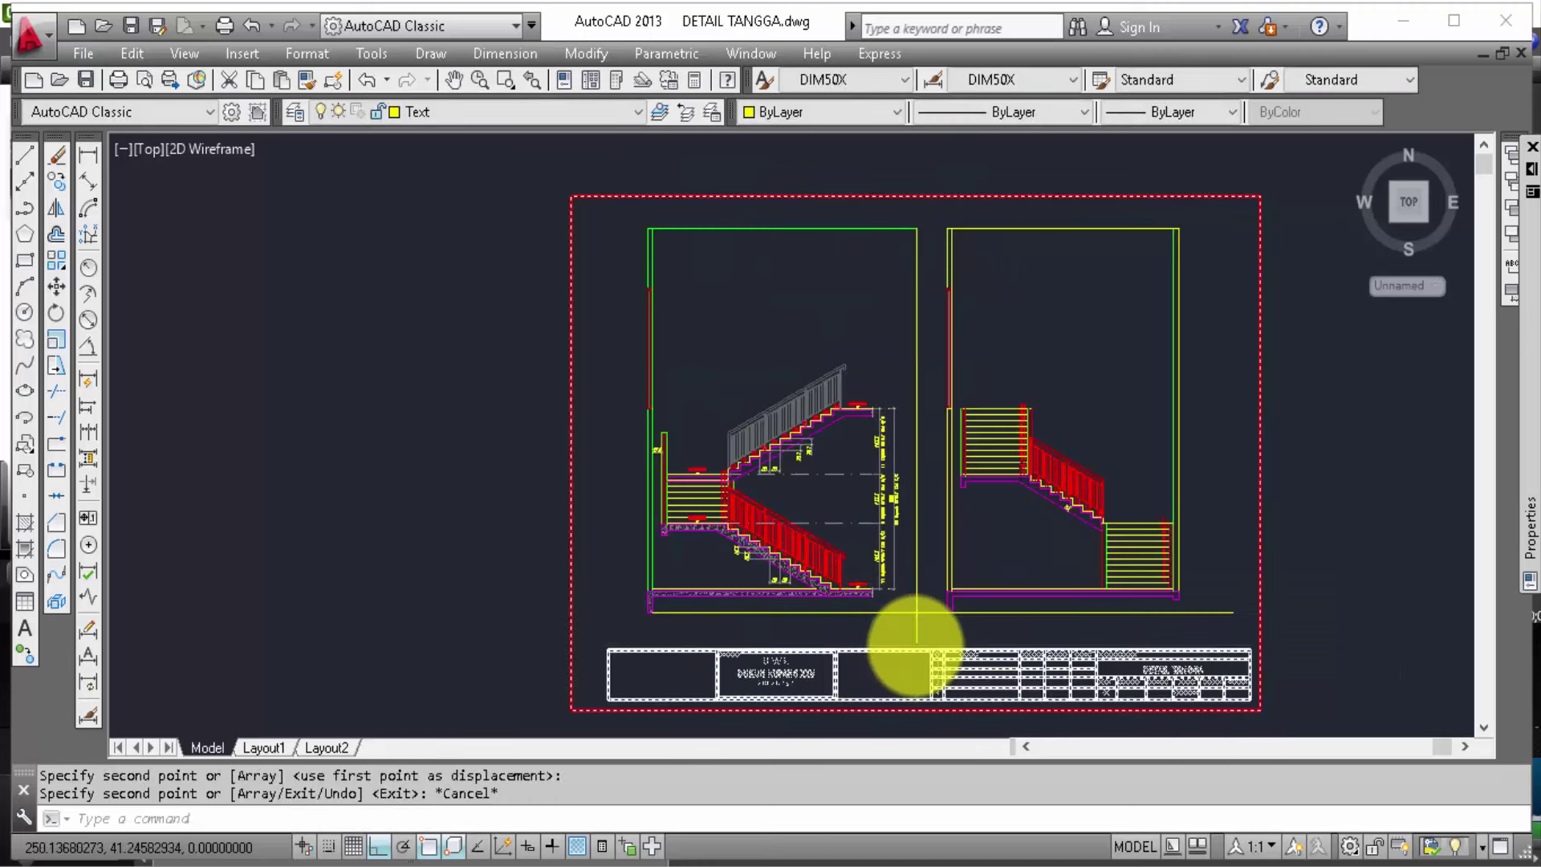
scroll(907, 630, "up", 2)
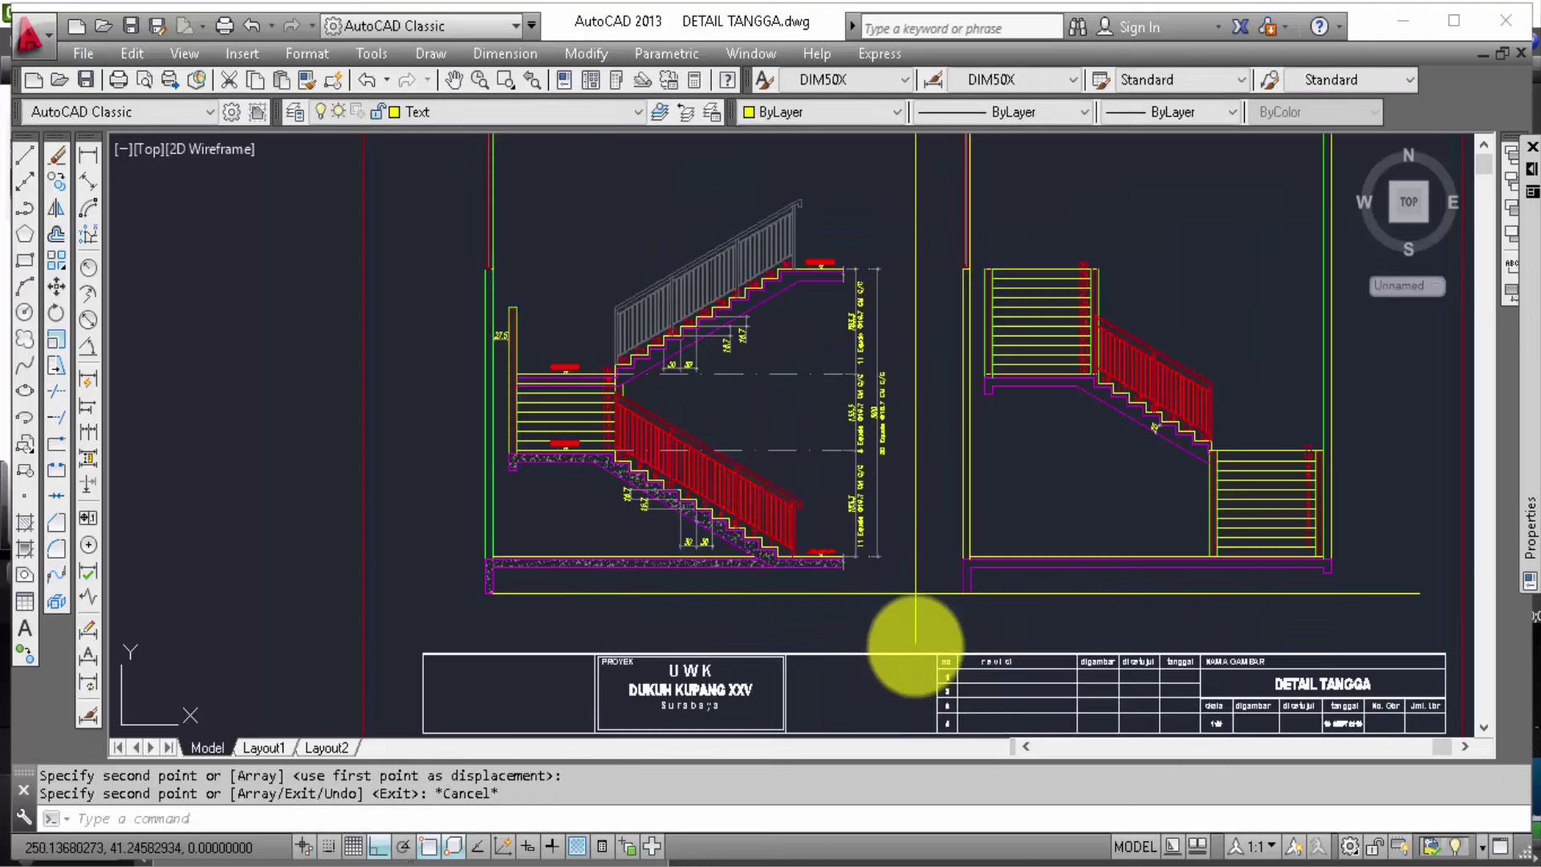
left_click(937, 597)
left_click_drag(937, 596, 934, 631)
key("Escape")
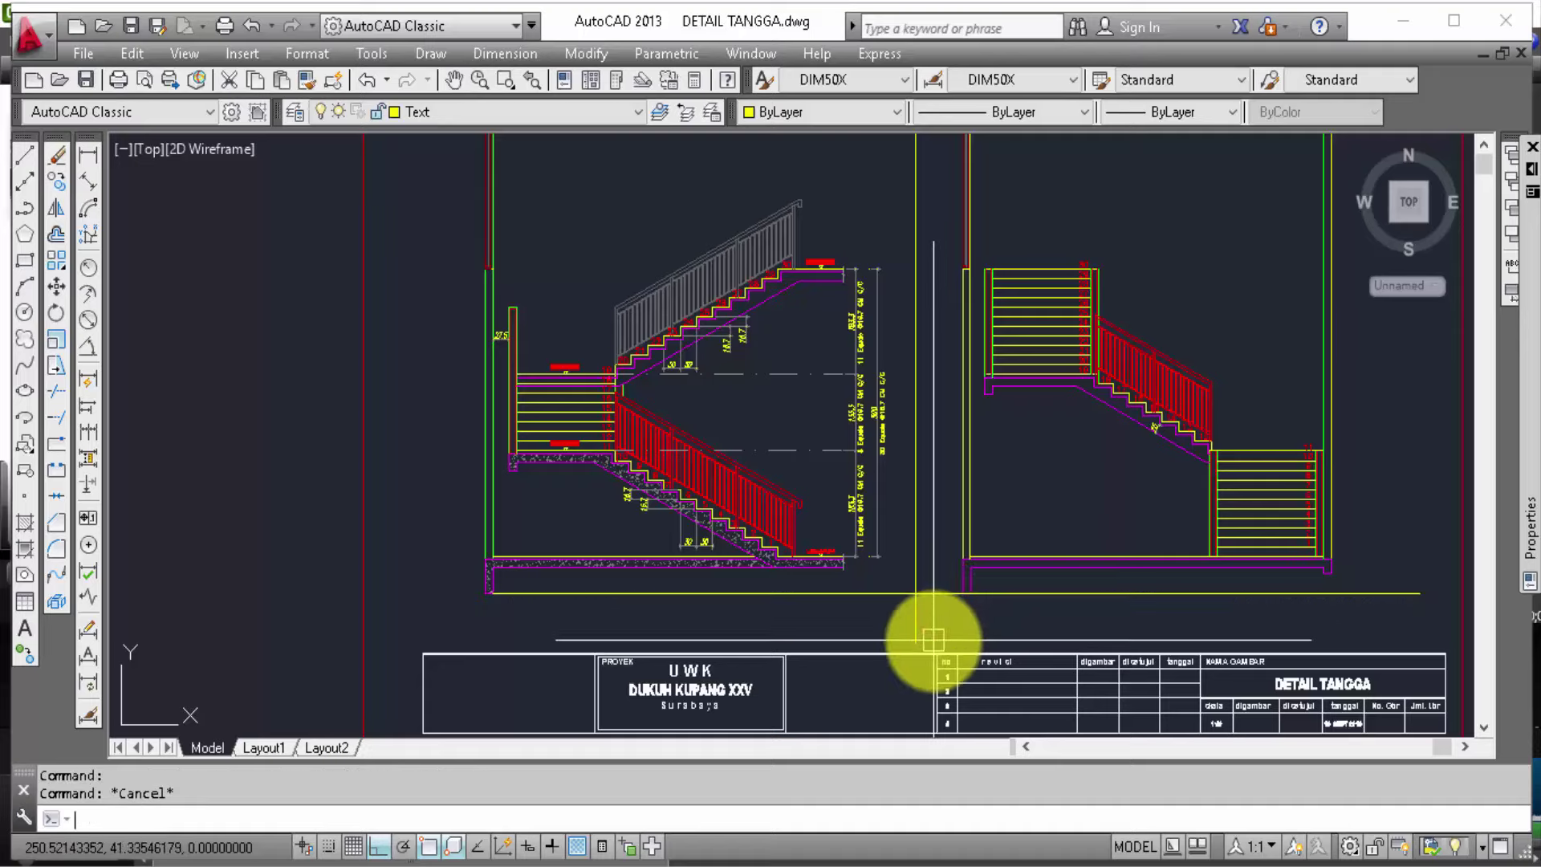
Step: Erase the stray yellow horizontal line and view the right-hand plan sheet
type("tr")
key("Return")
key("Return")
key("Escape")
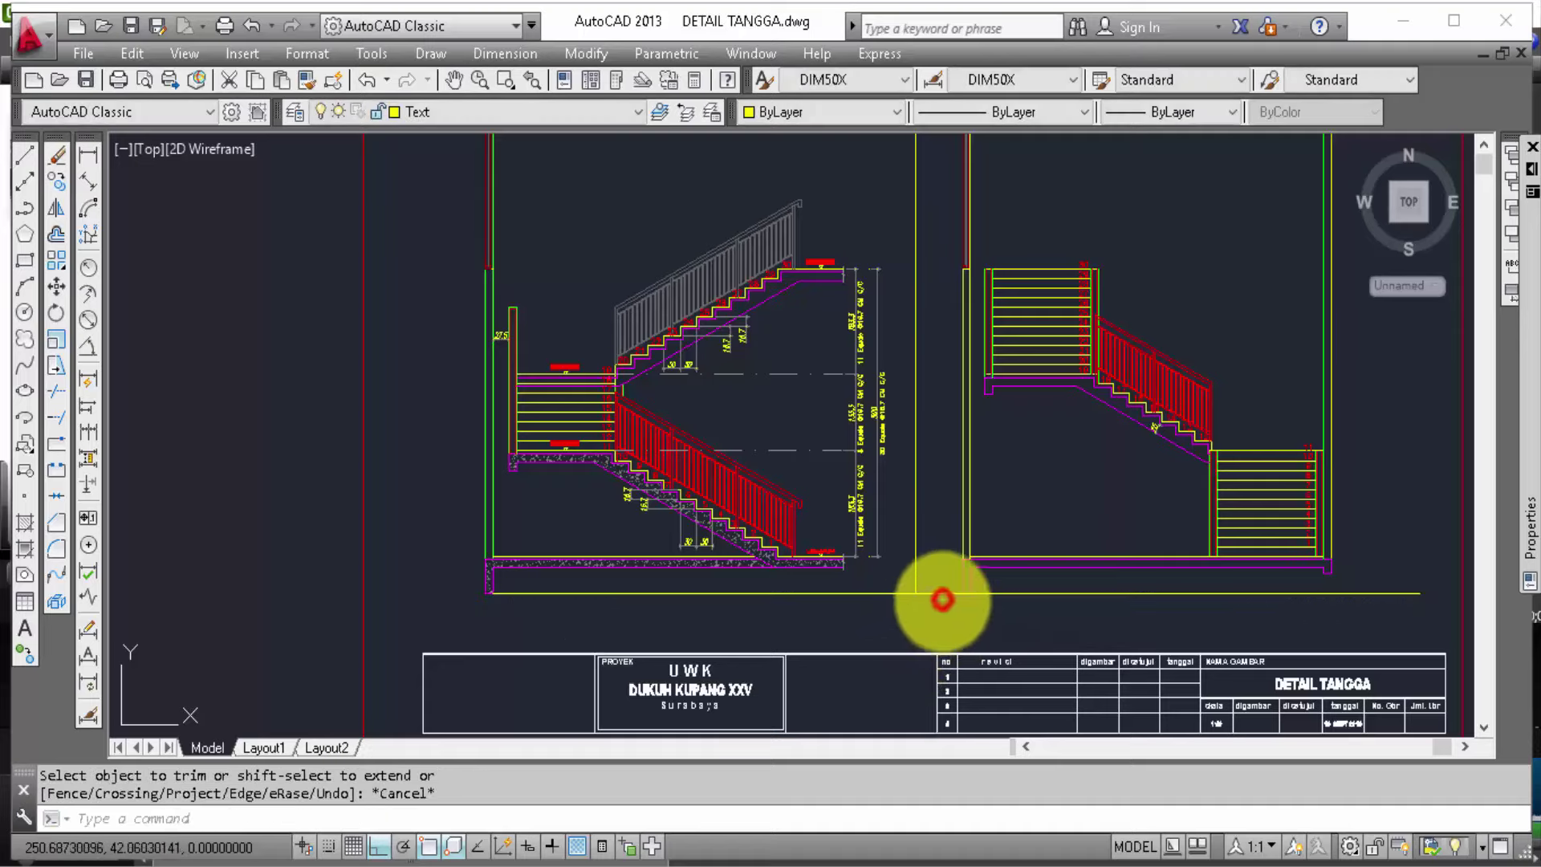
left_click(942, 595)
type("e")
key("Return")
scroll(978, 631, "down", 2)
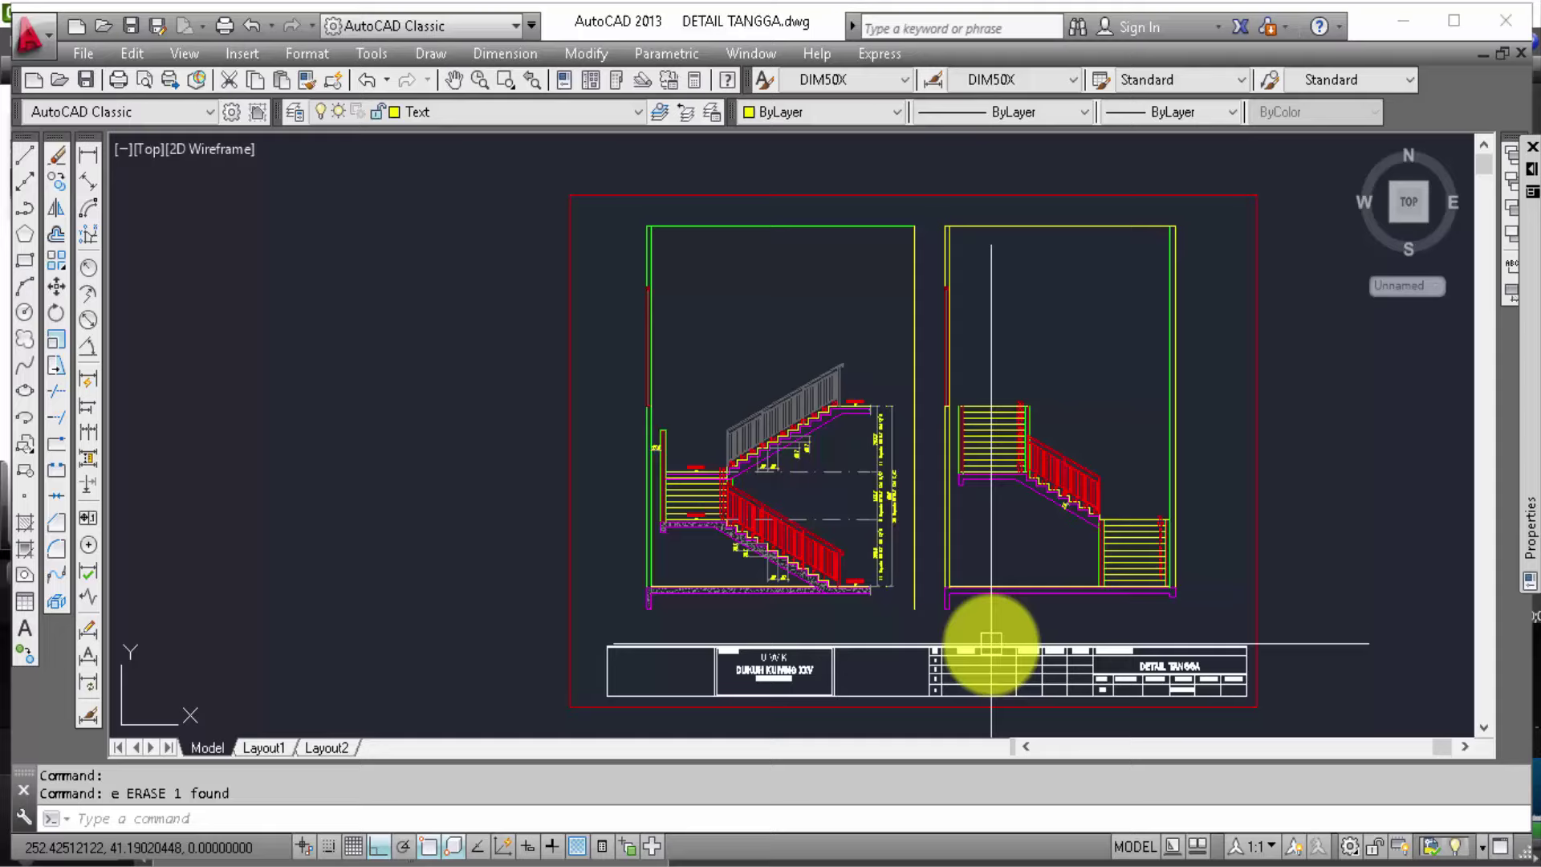
scroll(951, 280, "up", 2)
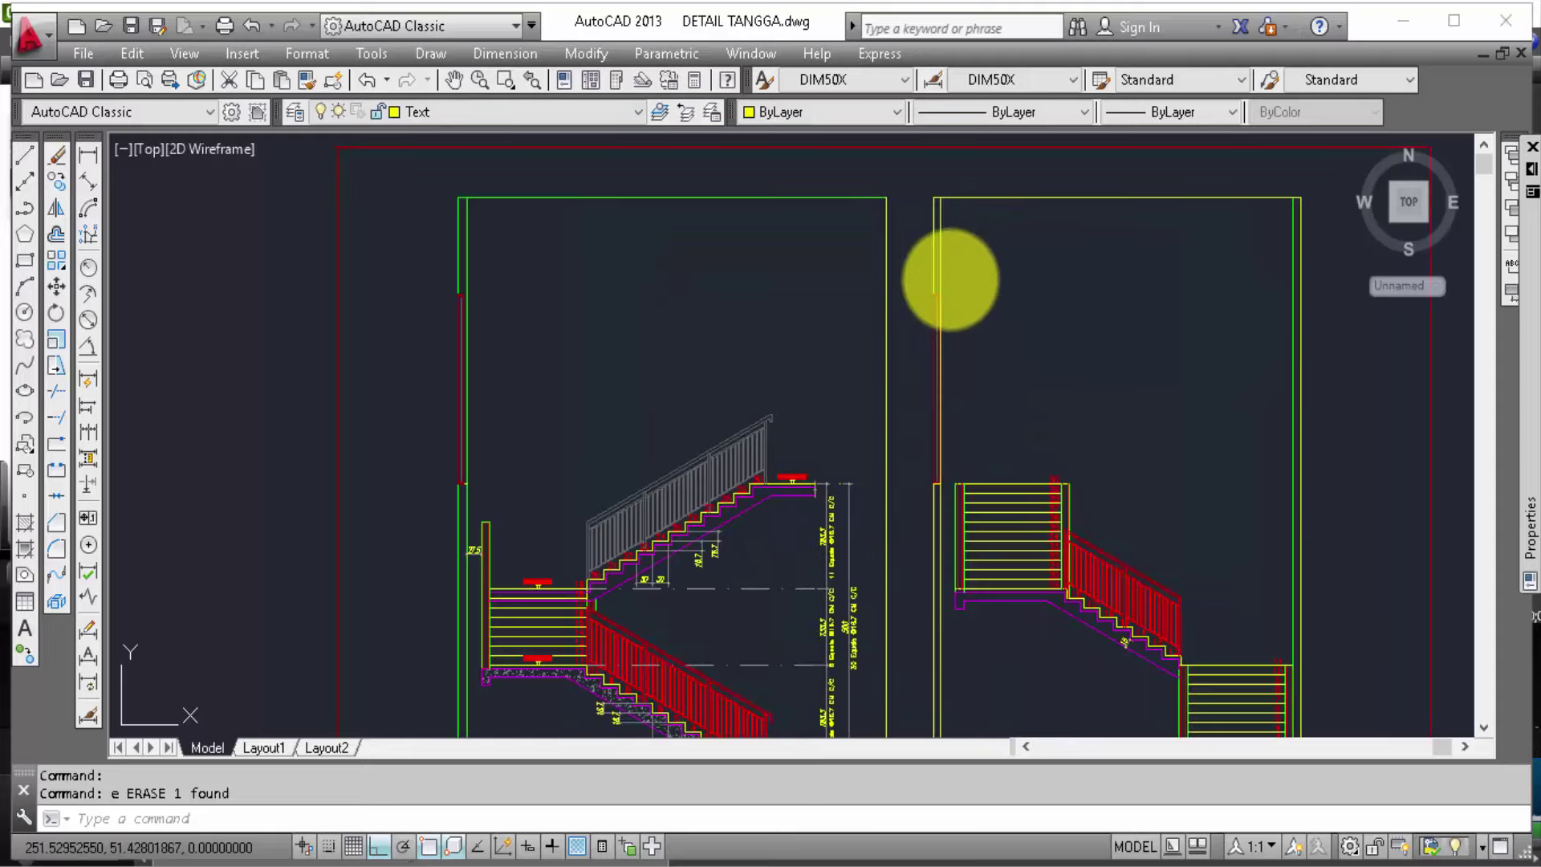
scroll(870, 567, "down", 2)
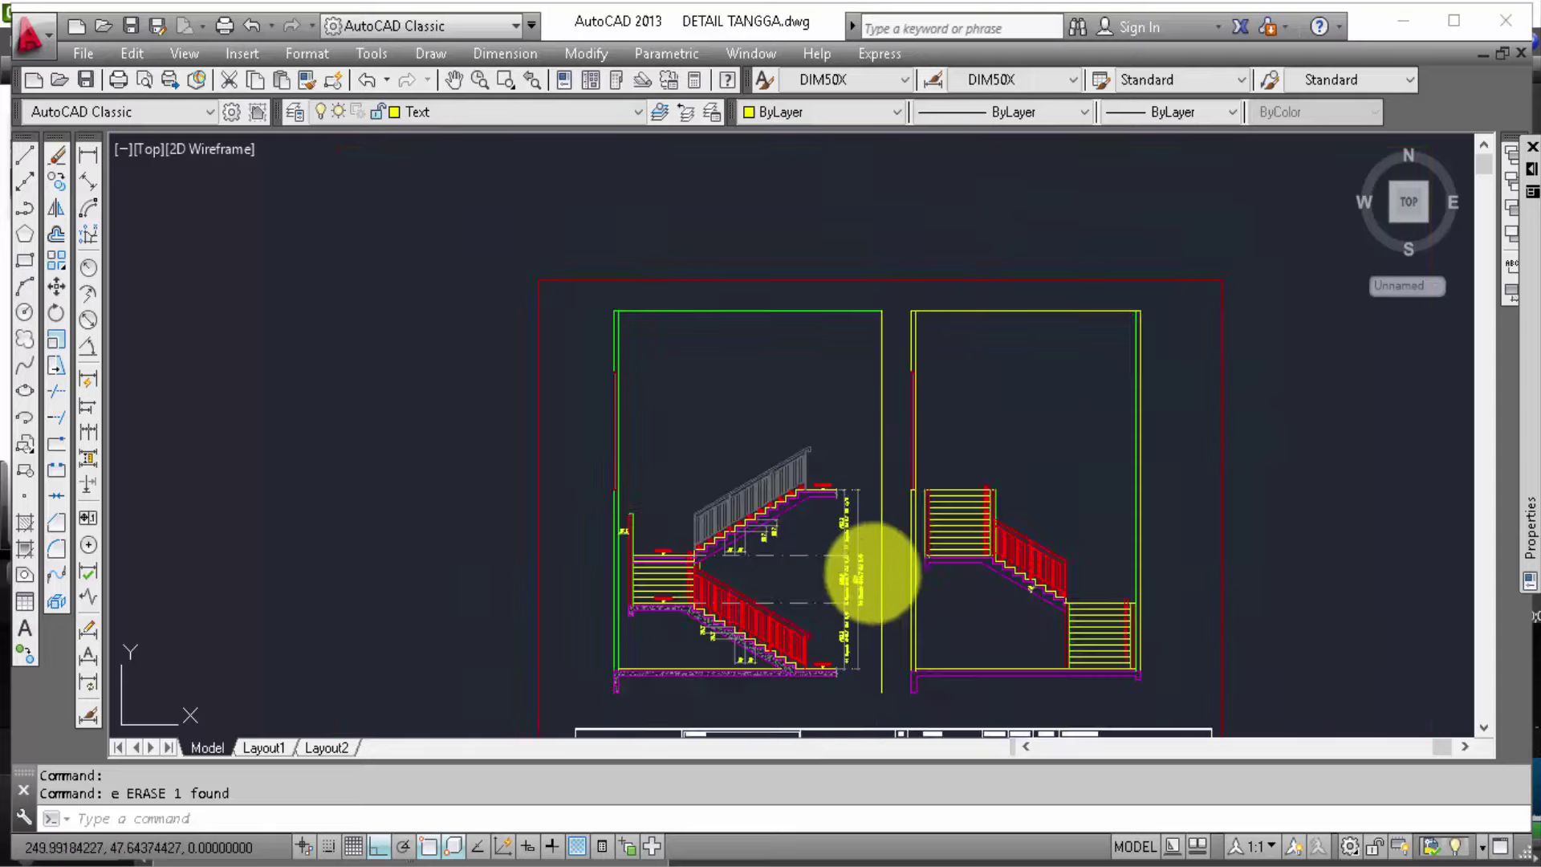
scroll(882, 541, "down", 2)
mouse_move(1280, 551)
middle_mouse_down()
mouse_move(1083, 368)
mouse_move(1072, 312)
middle_mouse_up()
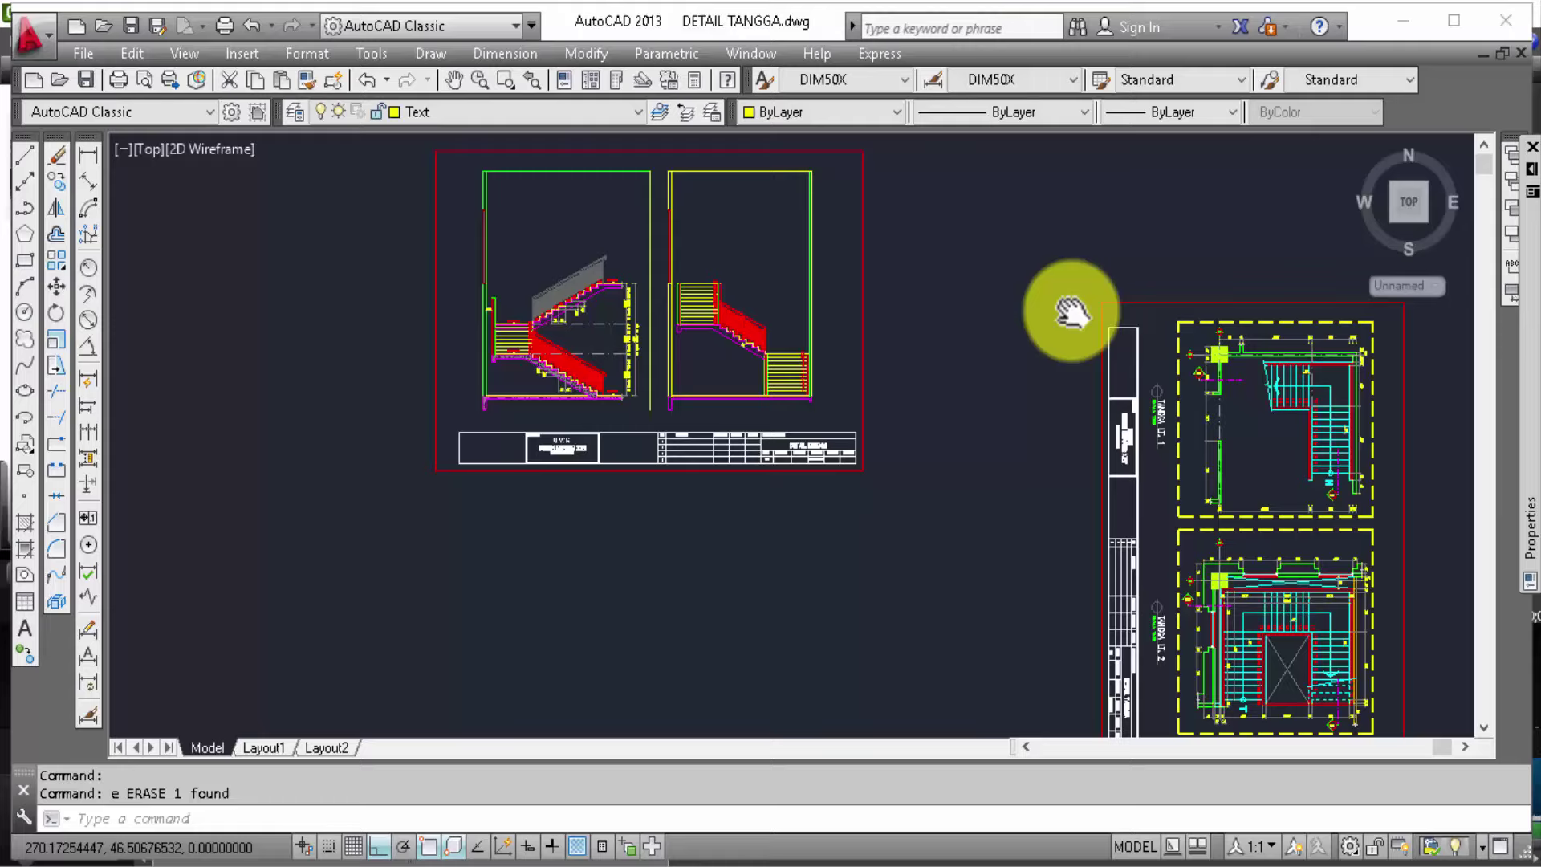
scroll(1276, 594, "up", 2)
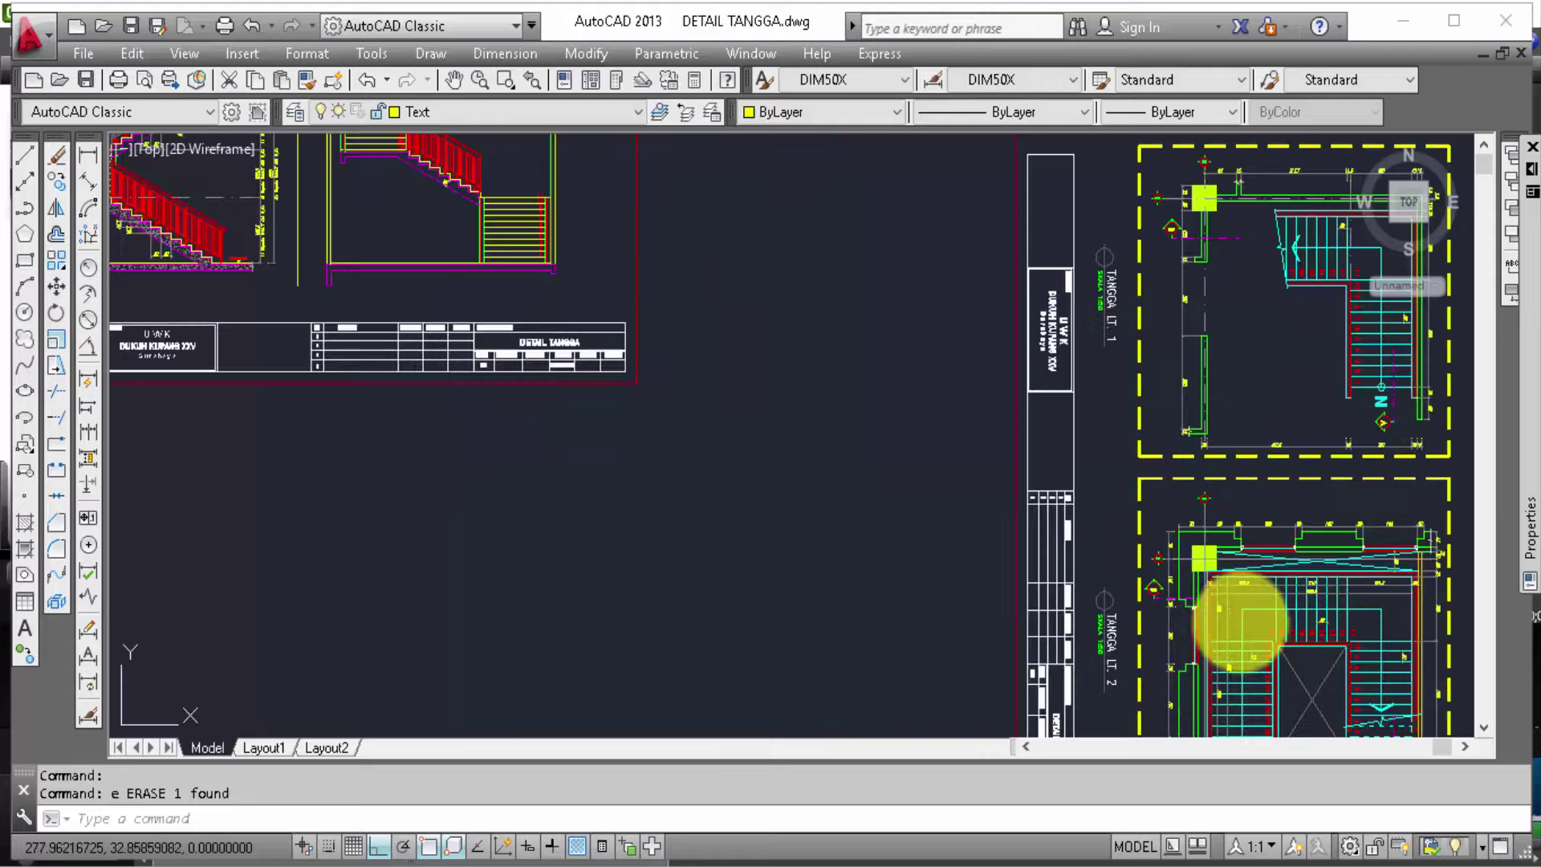
scroll(1282, 620, "up", 2)
scroll(1307, 632, "down", 1)
scroll(1221, 489, "down", 2)
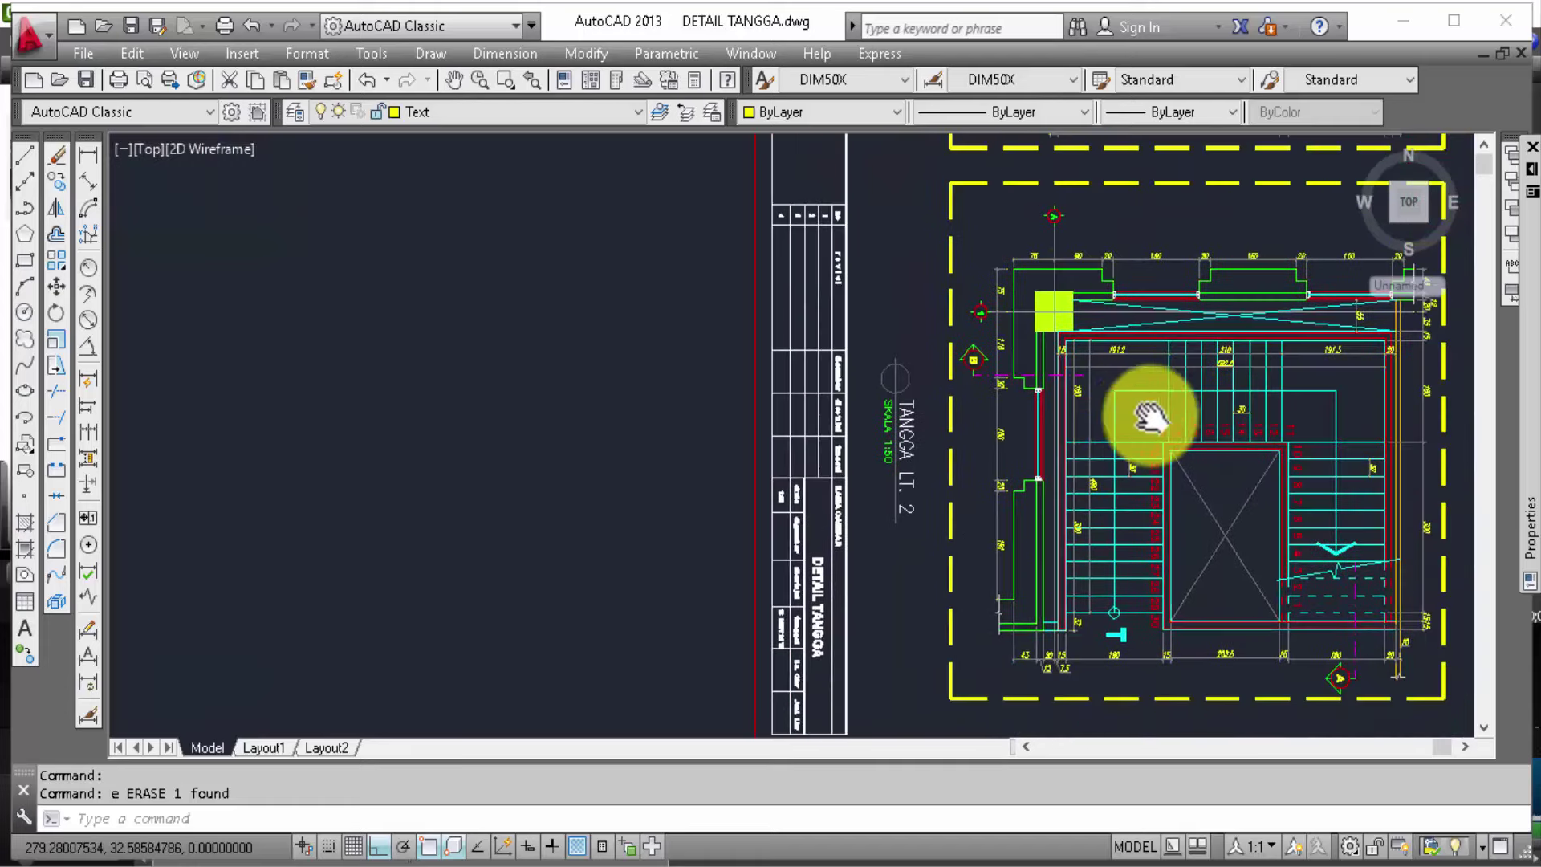
scroll(1074, 517, "down", 1)
scroll(1004, 538, "down", 2)
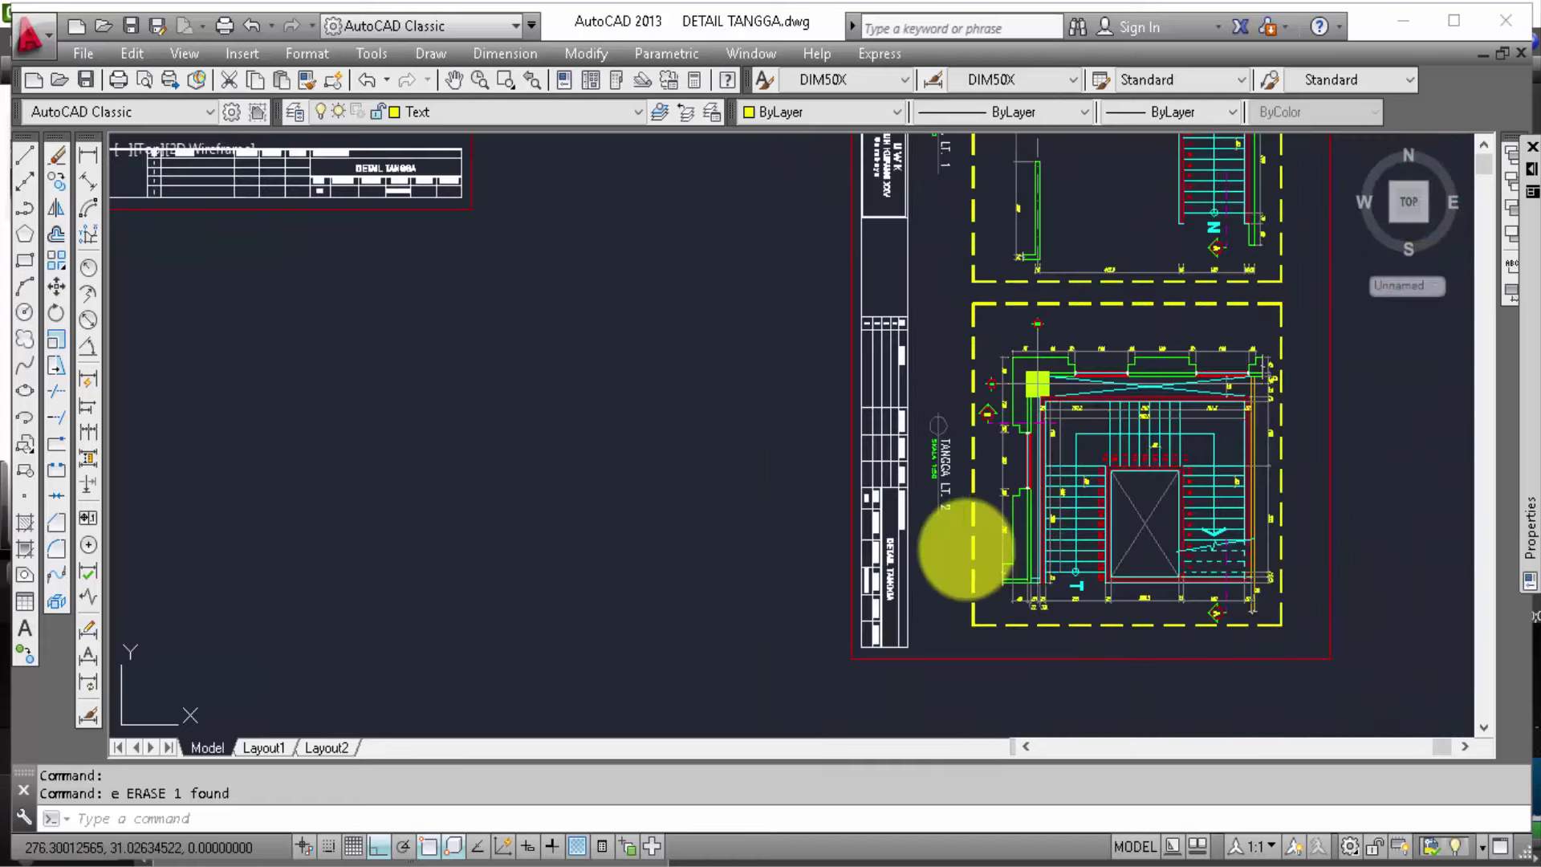
scroll(964, 550, "down", 2)
scroll(975, 550, "down", 1)
scroll(986, 562, "up", 3)
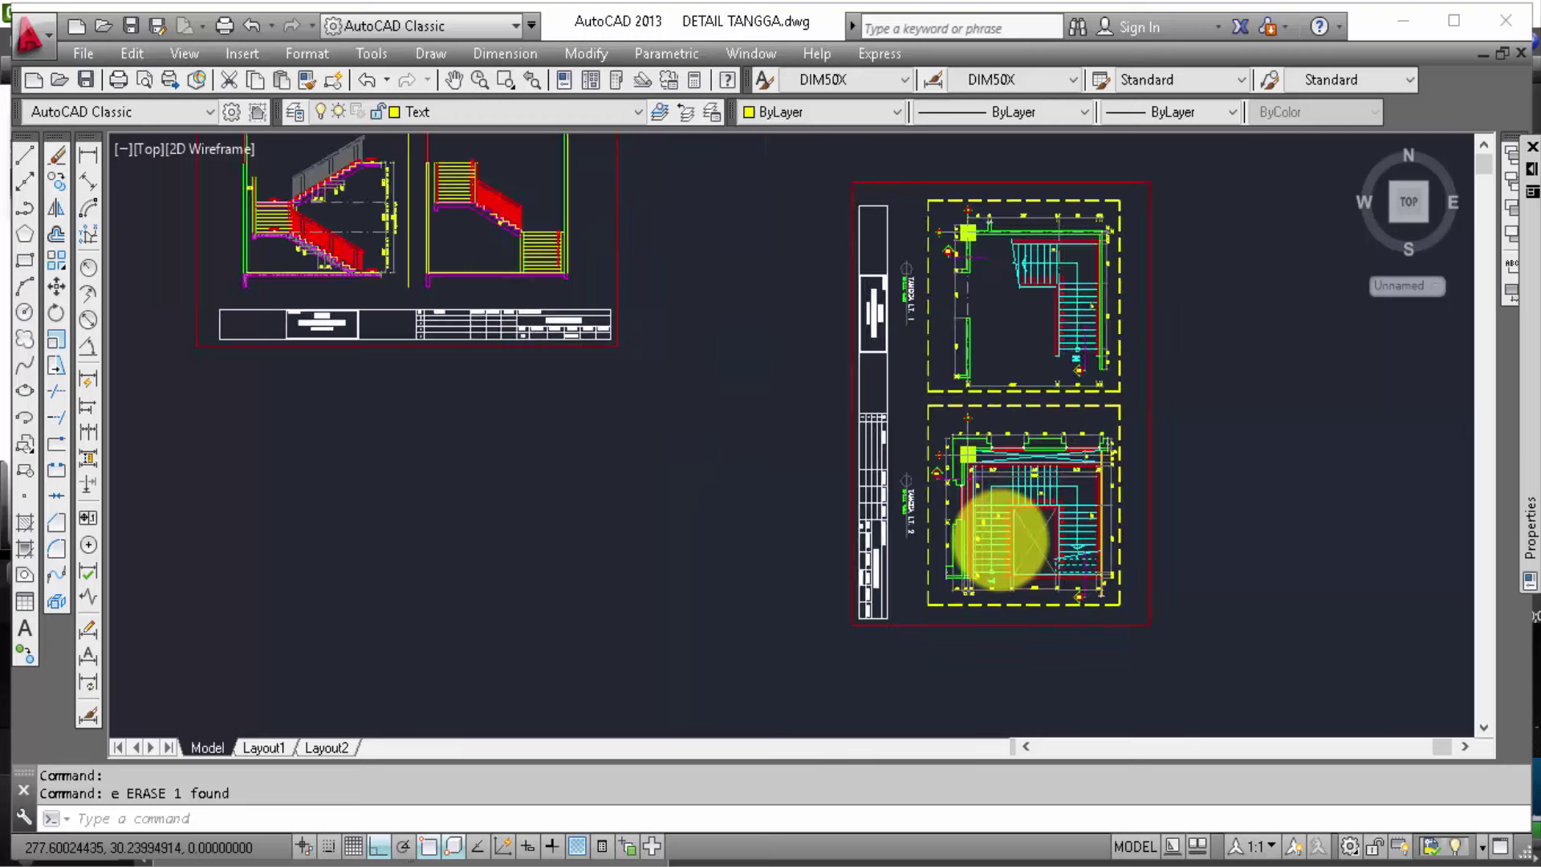
scroll(1004, 514, "up", 2)
scroll(1032, 446, "up", 2)
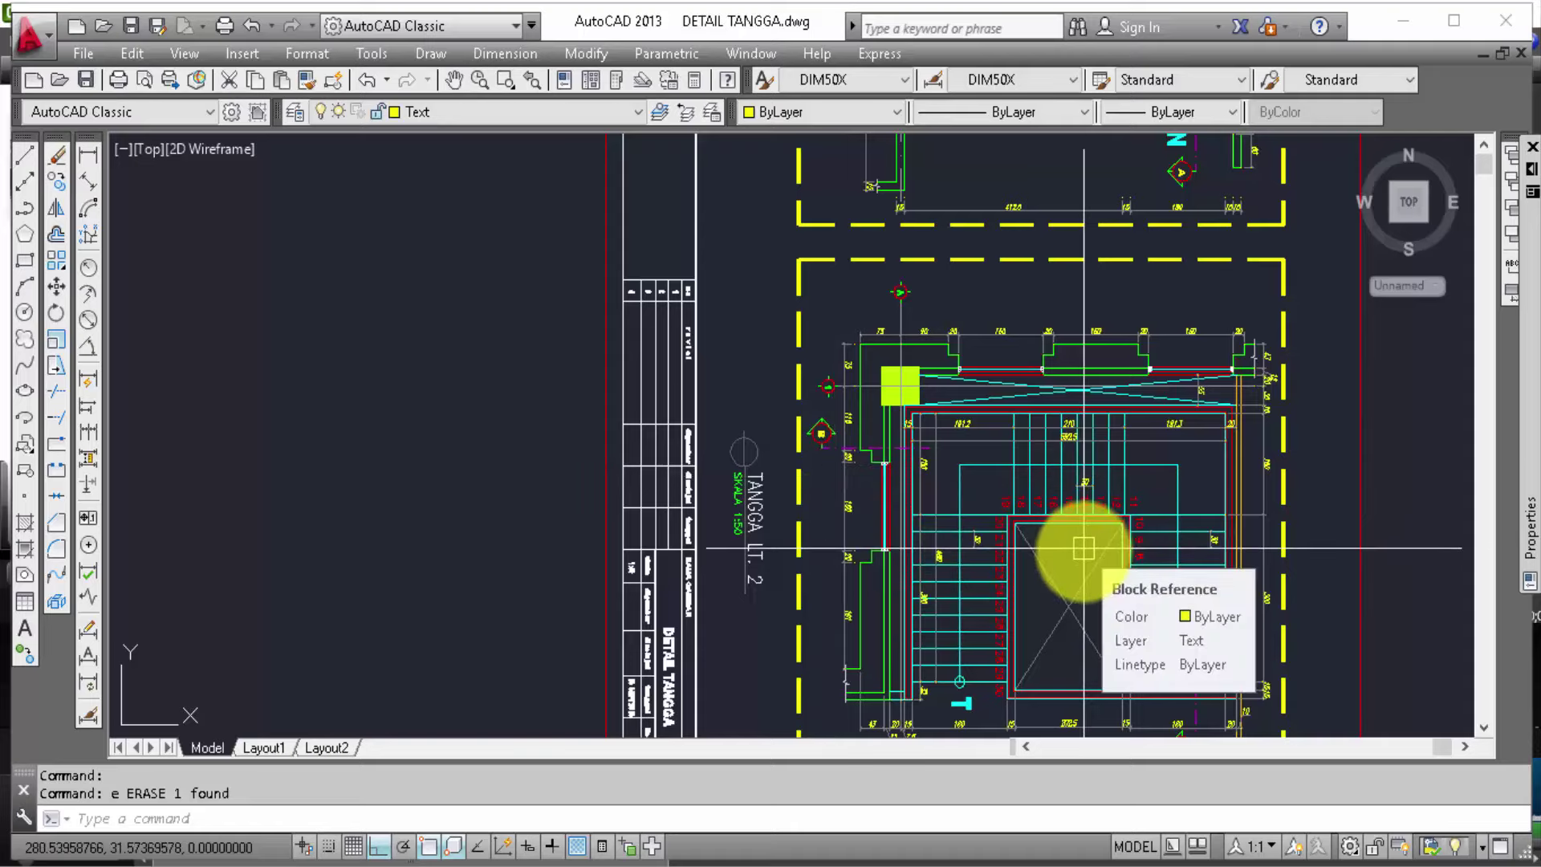
scroll(1084, 548, "down", 3)
scroll(1066, 591, "down", 3)
middle_click_drag(905, 321, 943, 692)
scroll(764, 405, "up", 4)
scroll(726, 413, "up", 2)
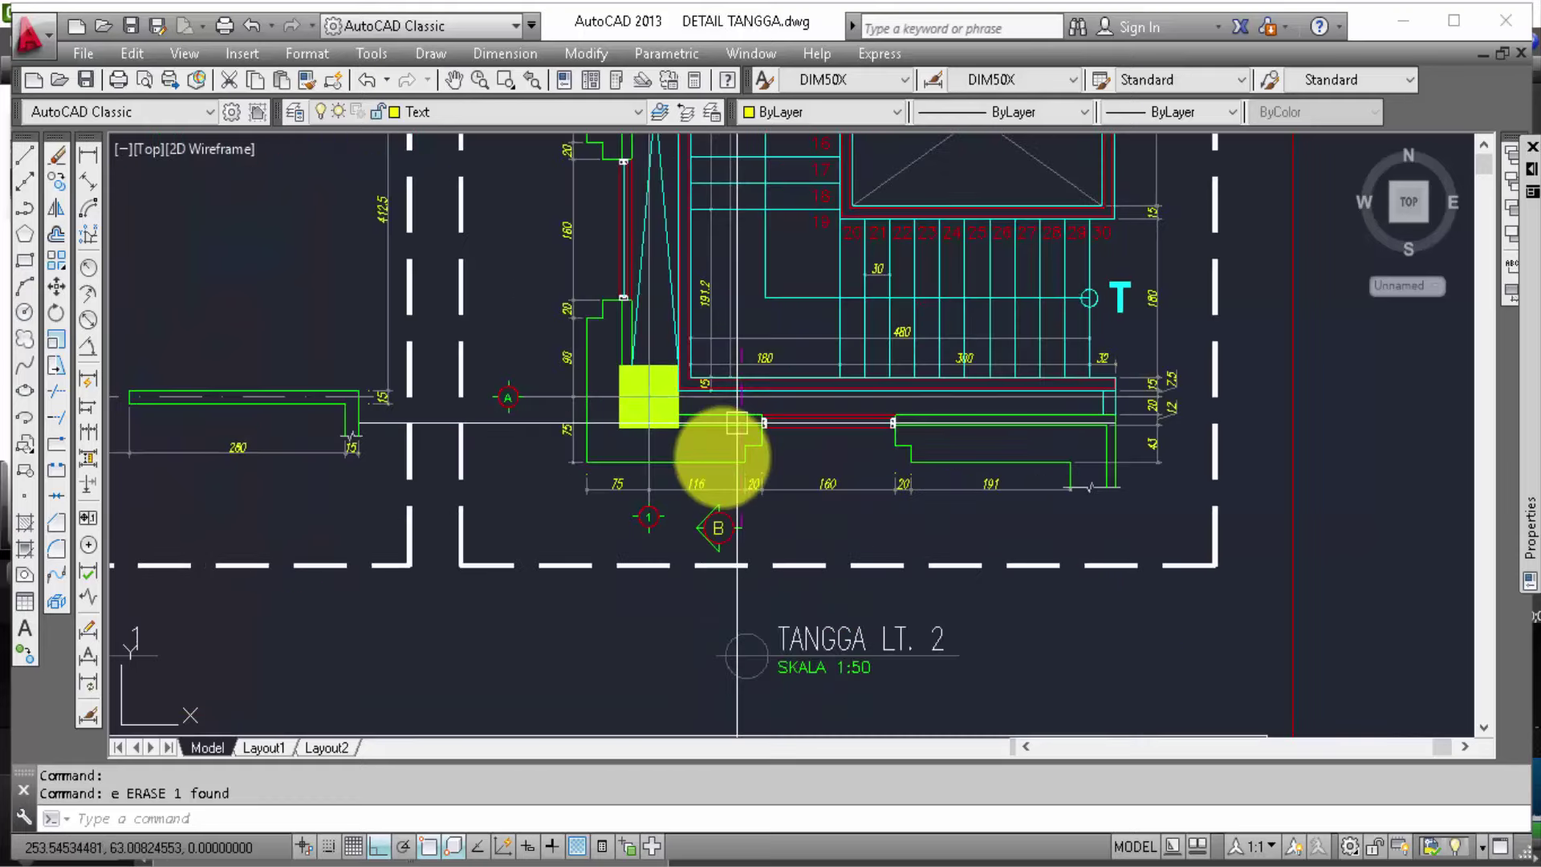
scroll(726, 514, "up", 2)
scroll(743, 526, "up", 2)
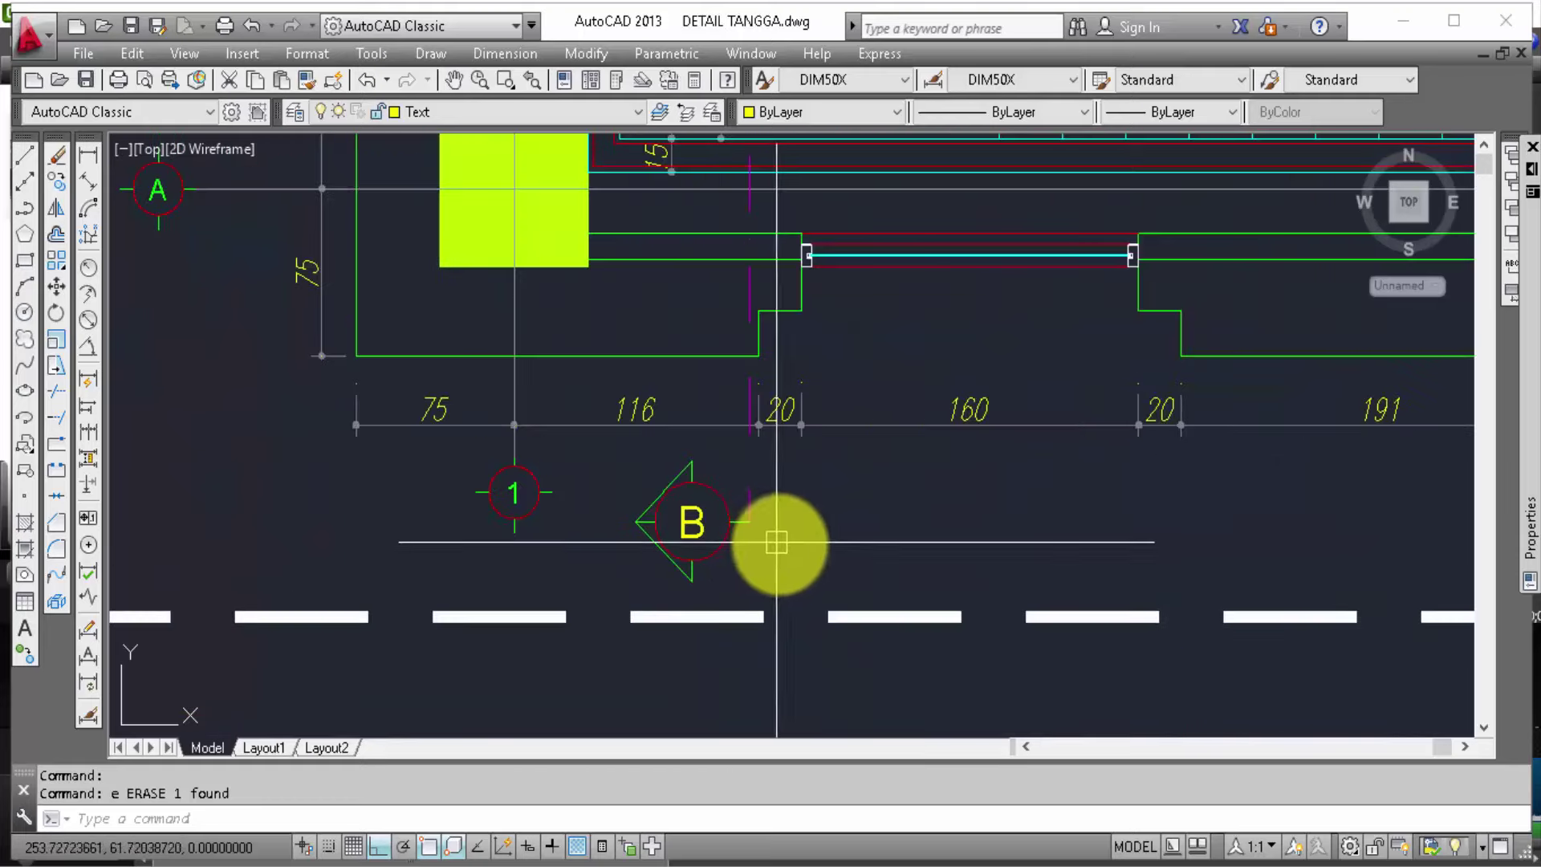
Step: Move the B section marker and its cut line further right in the LT. 2 plan
left_click(776, 543)
left_click(638, 487)
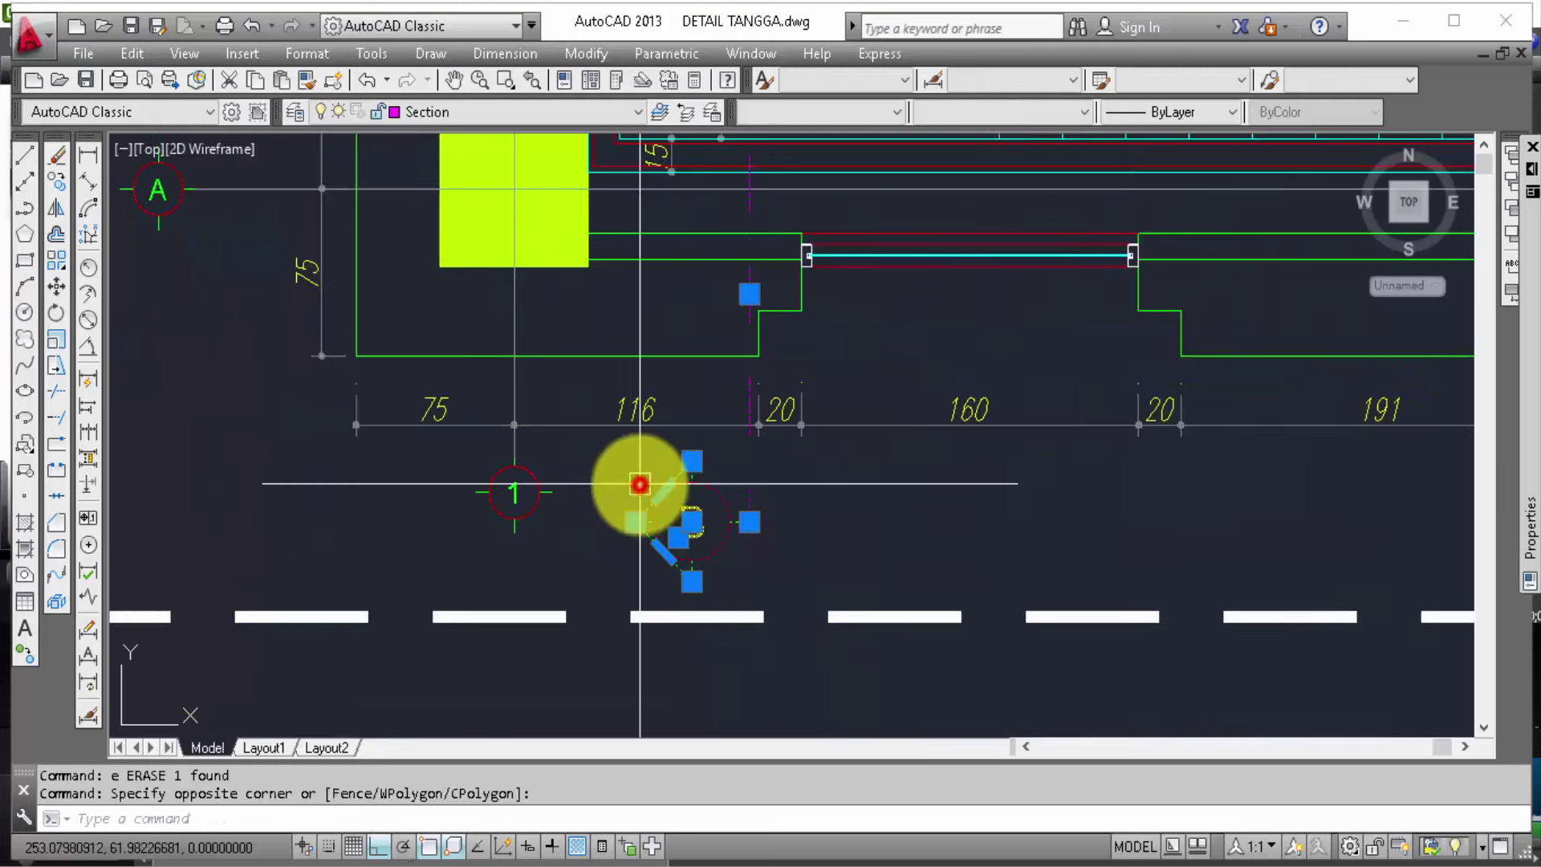
type("m")
key("Return")
left_click(798, 509)
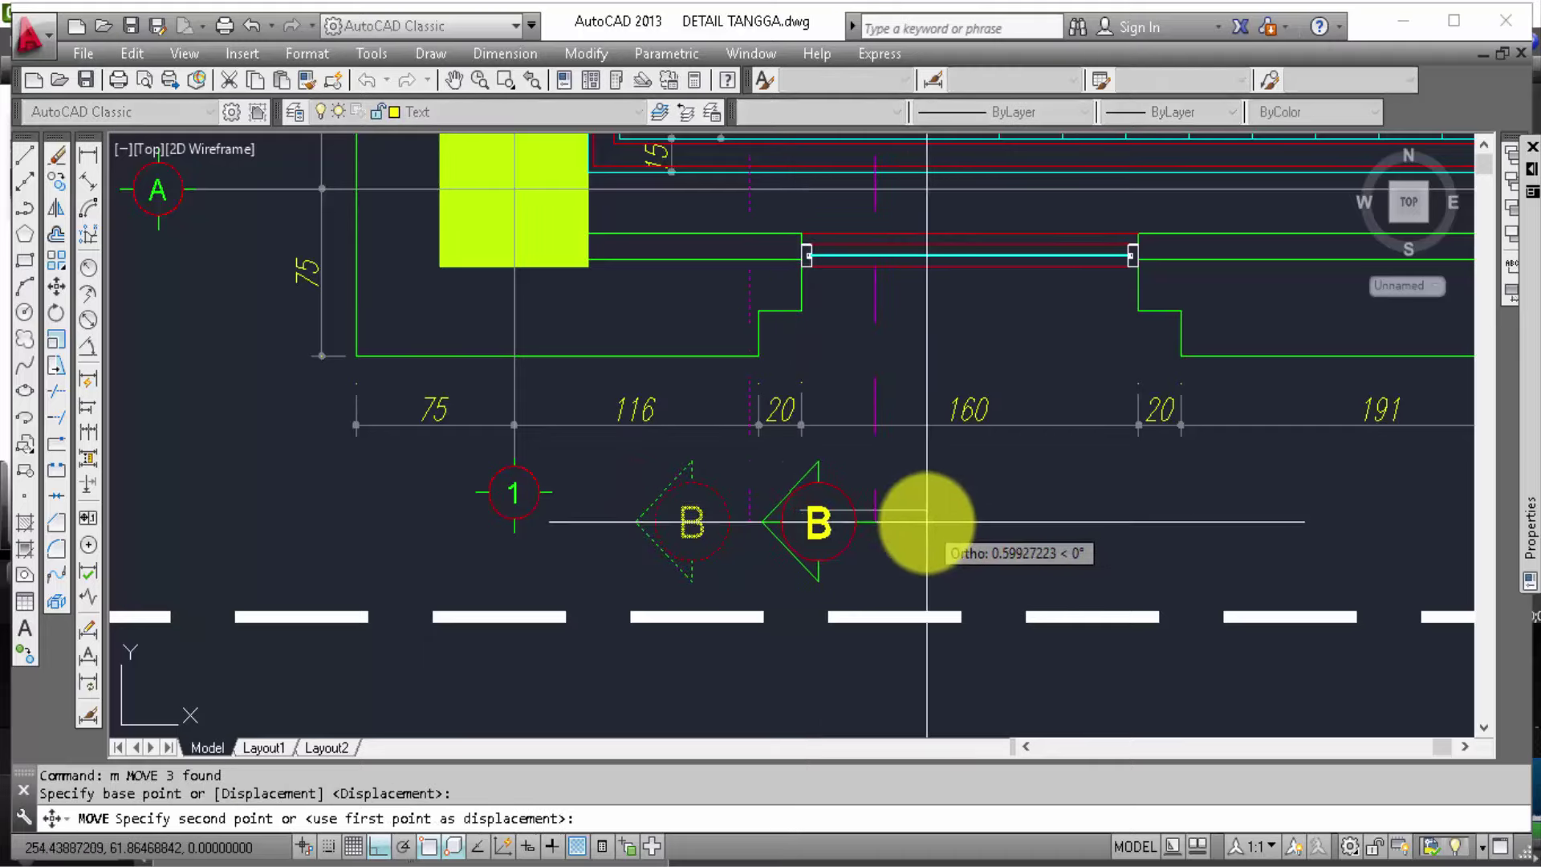
left_click(927, 522)
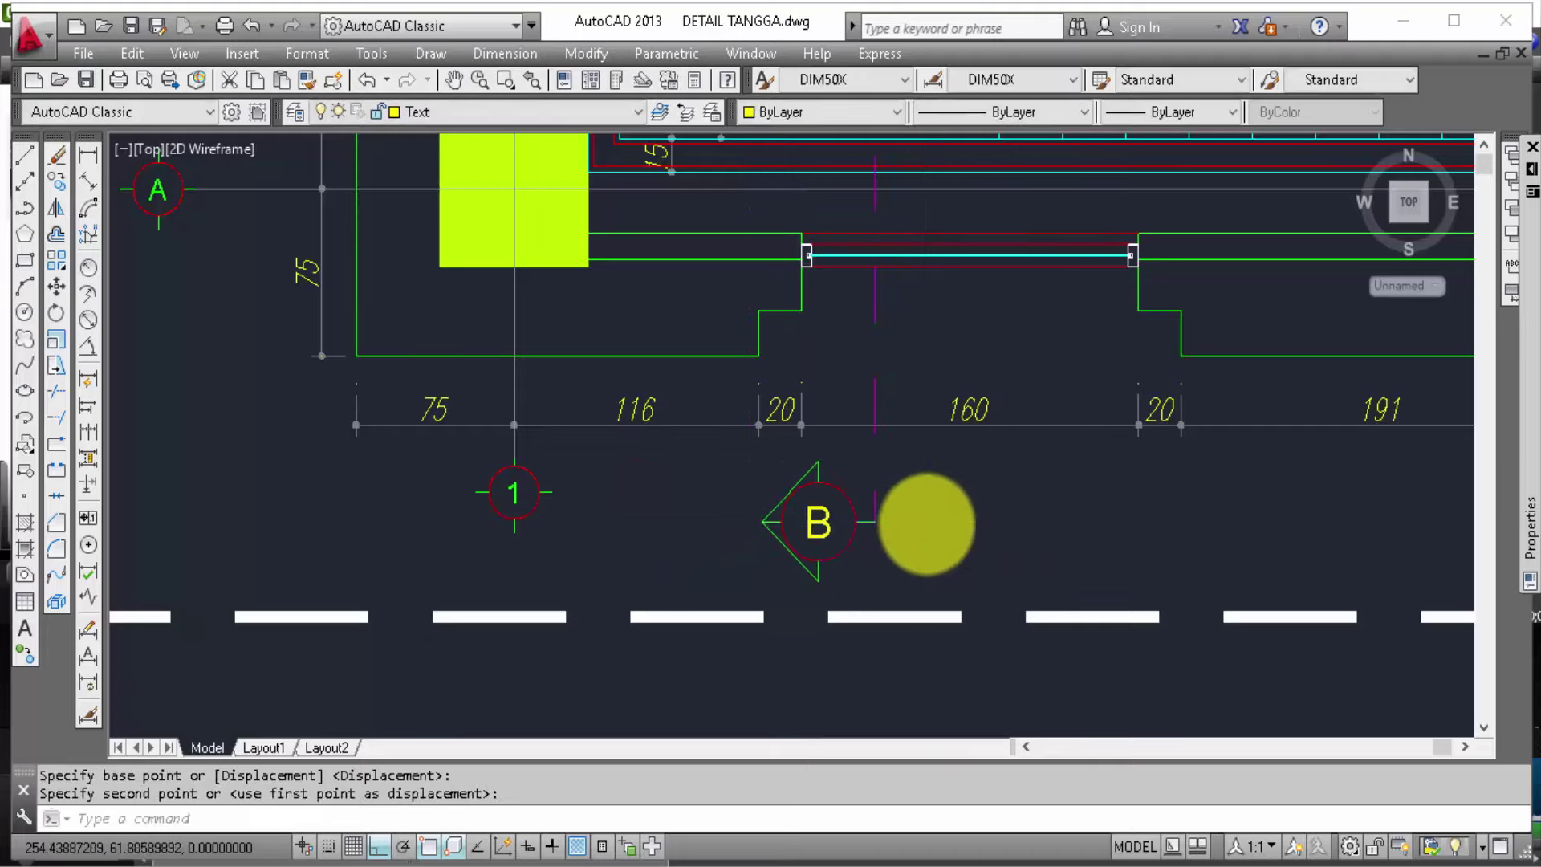
scroll(926, 522, "down", 2)
Step: Start copying the B marker toward the TANGGA LT. 1 plan, then cancel the copy
left_click(916, 536)
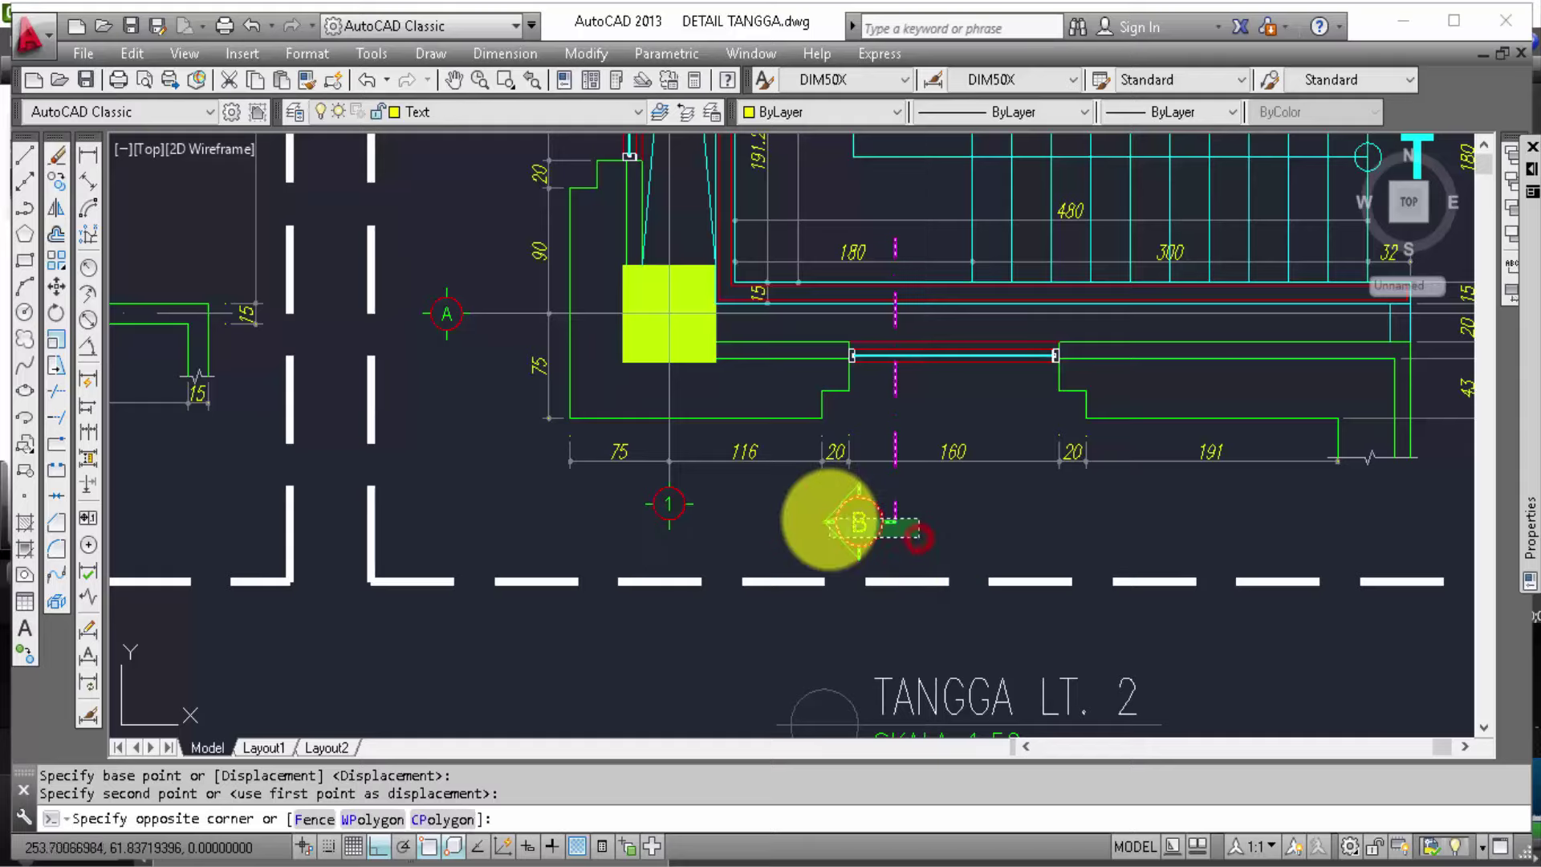
left_click(805, 514)
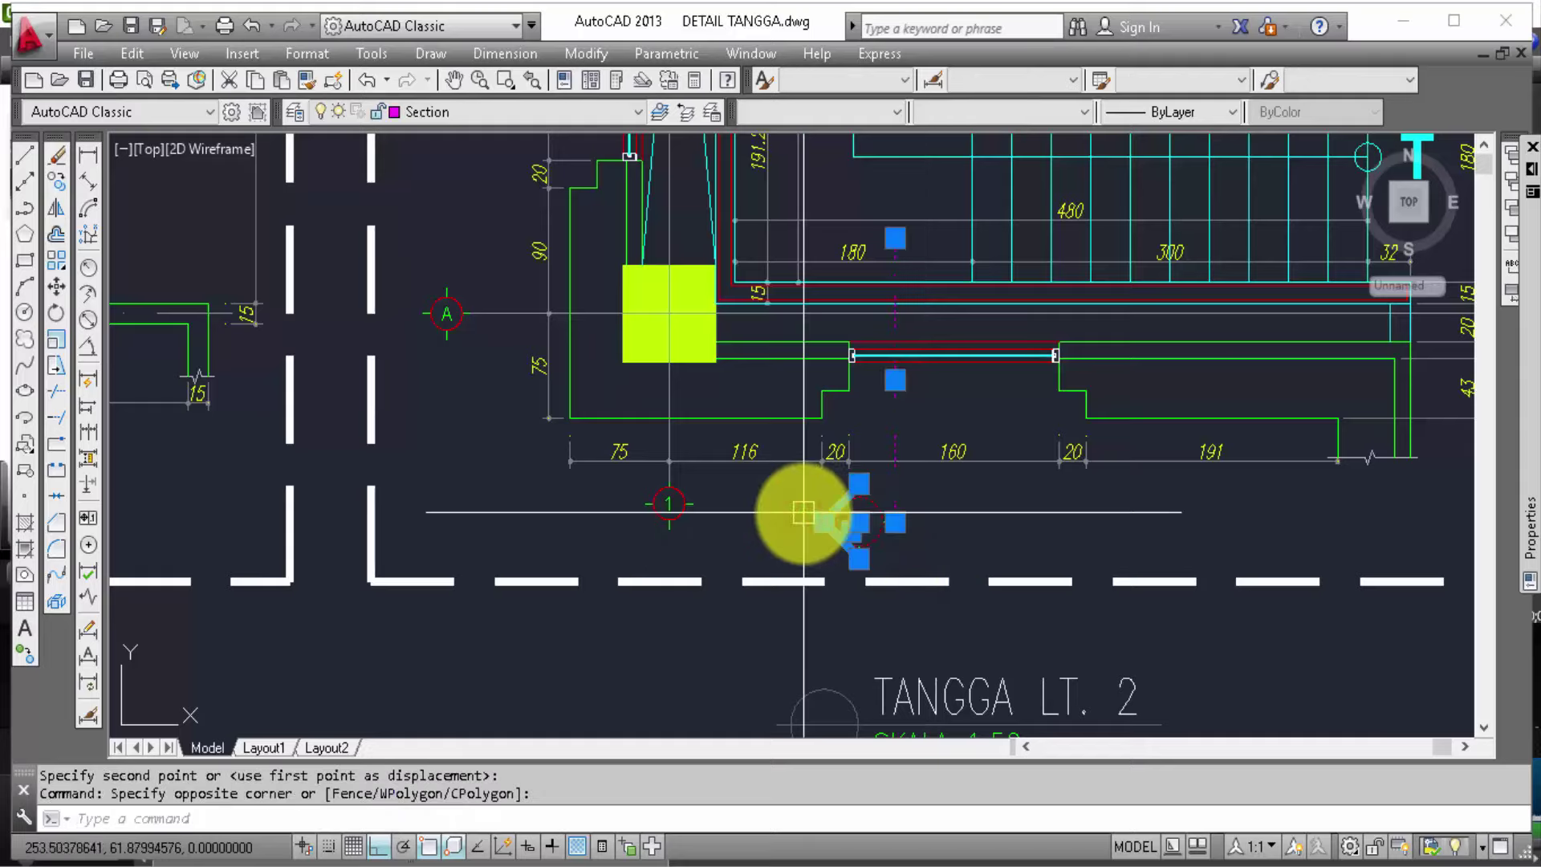
type("co")
key("Return")
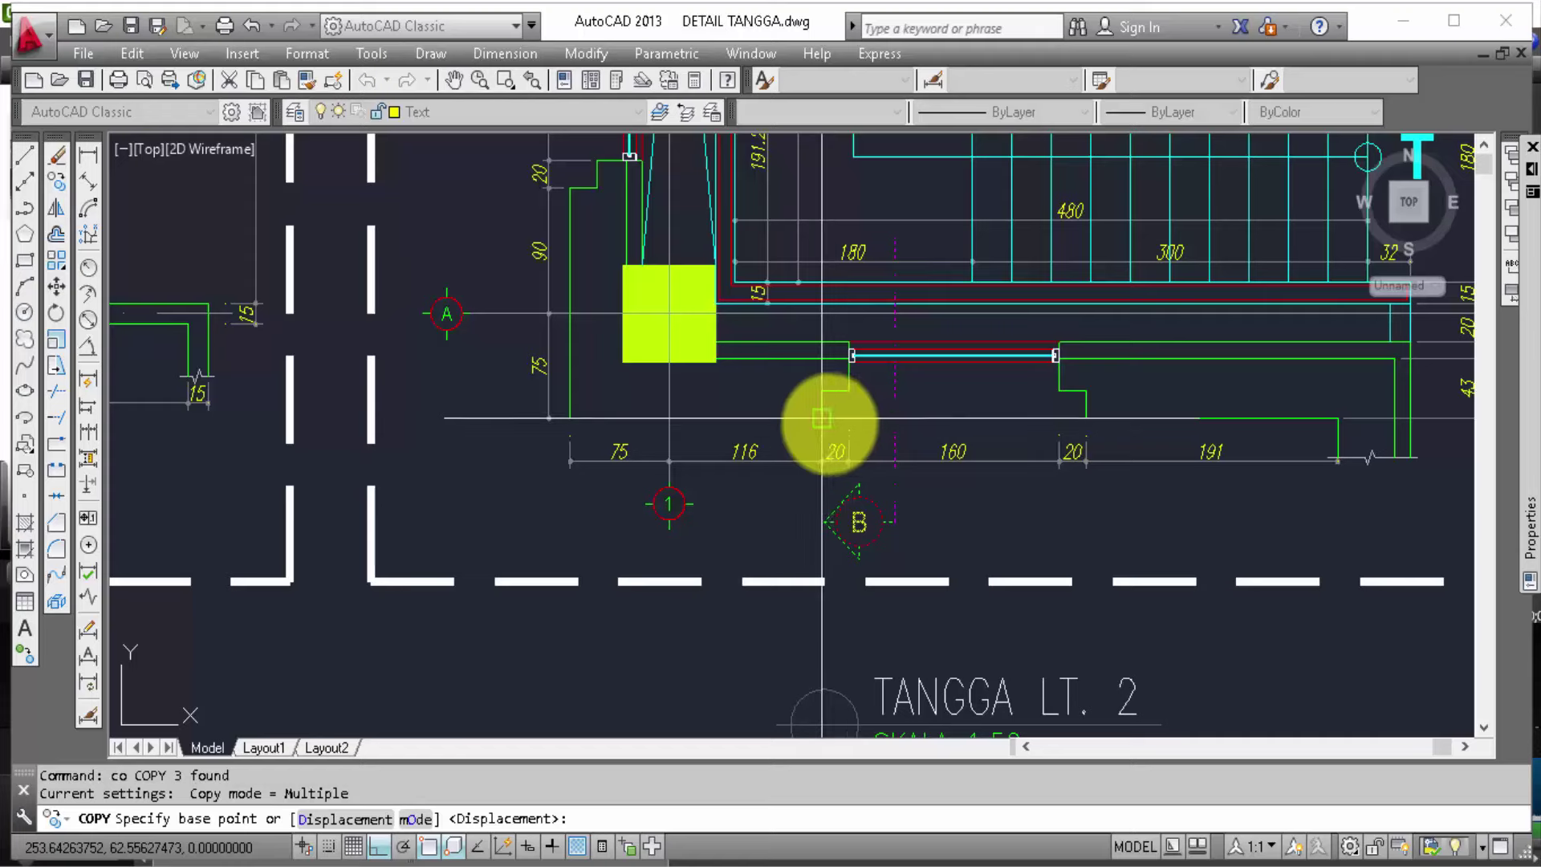
left_click(821, 417)
scroll(1032, 481, "down", 3)
middle_click_drag(665, 481, 998, 500)
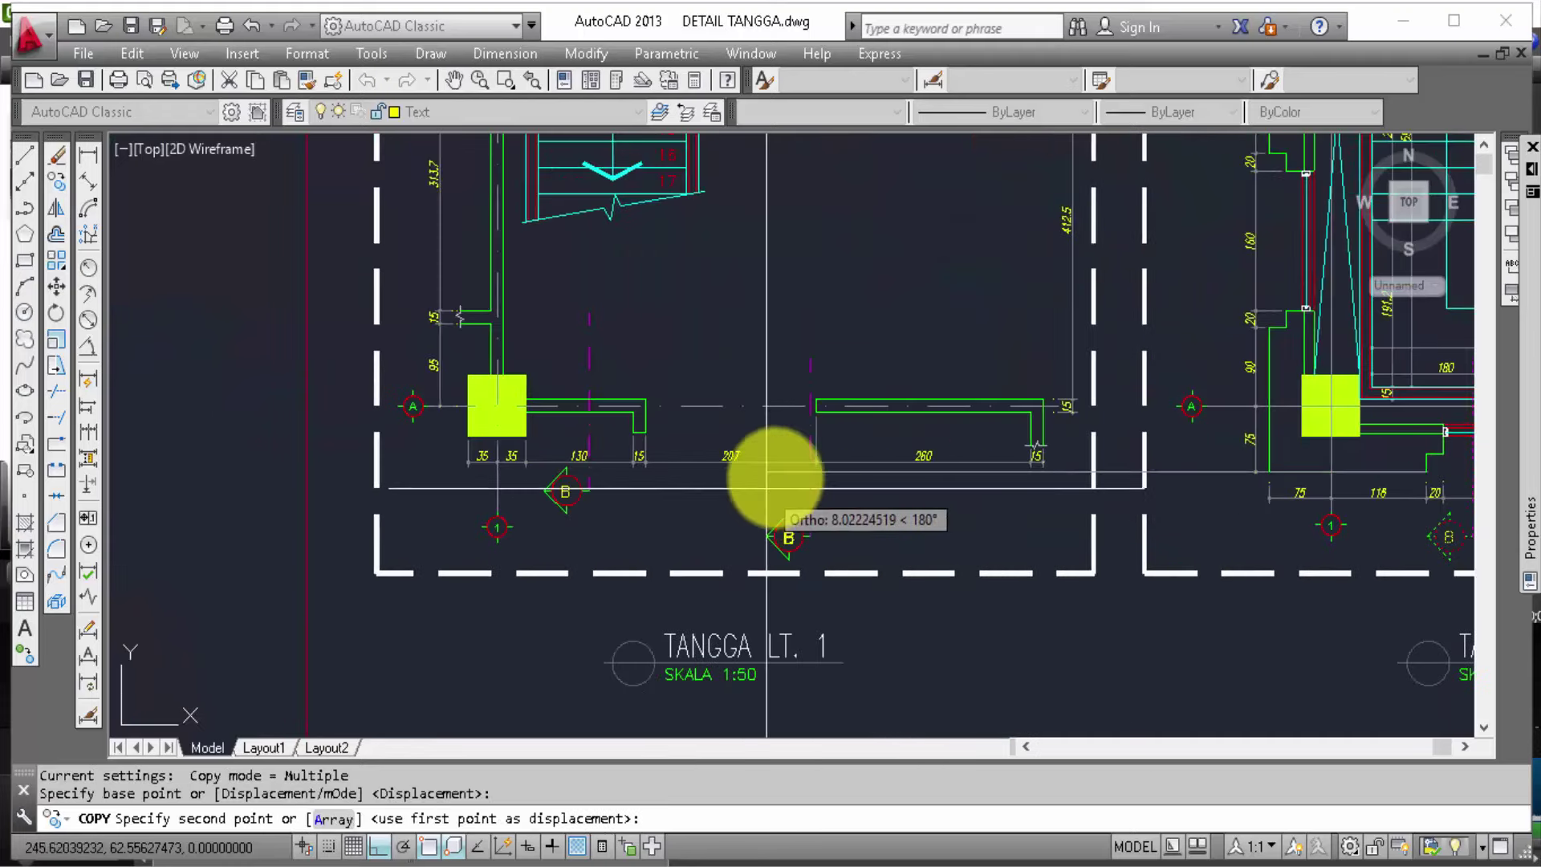
mouse_move(766, 478)
middle_mouse_down()
mouse_move(836, 716)
mouse_move(887, 592)
mouse_move(819, 602)
mouse_move(595, 528)
middle_mouse_up()
key("Escape")
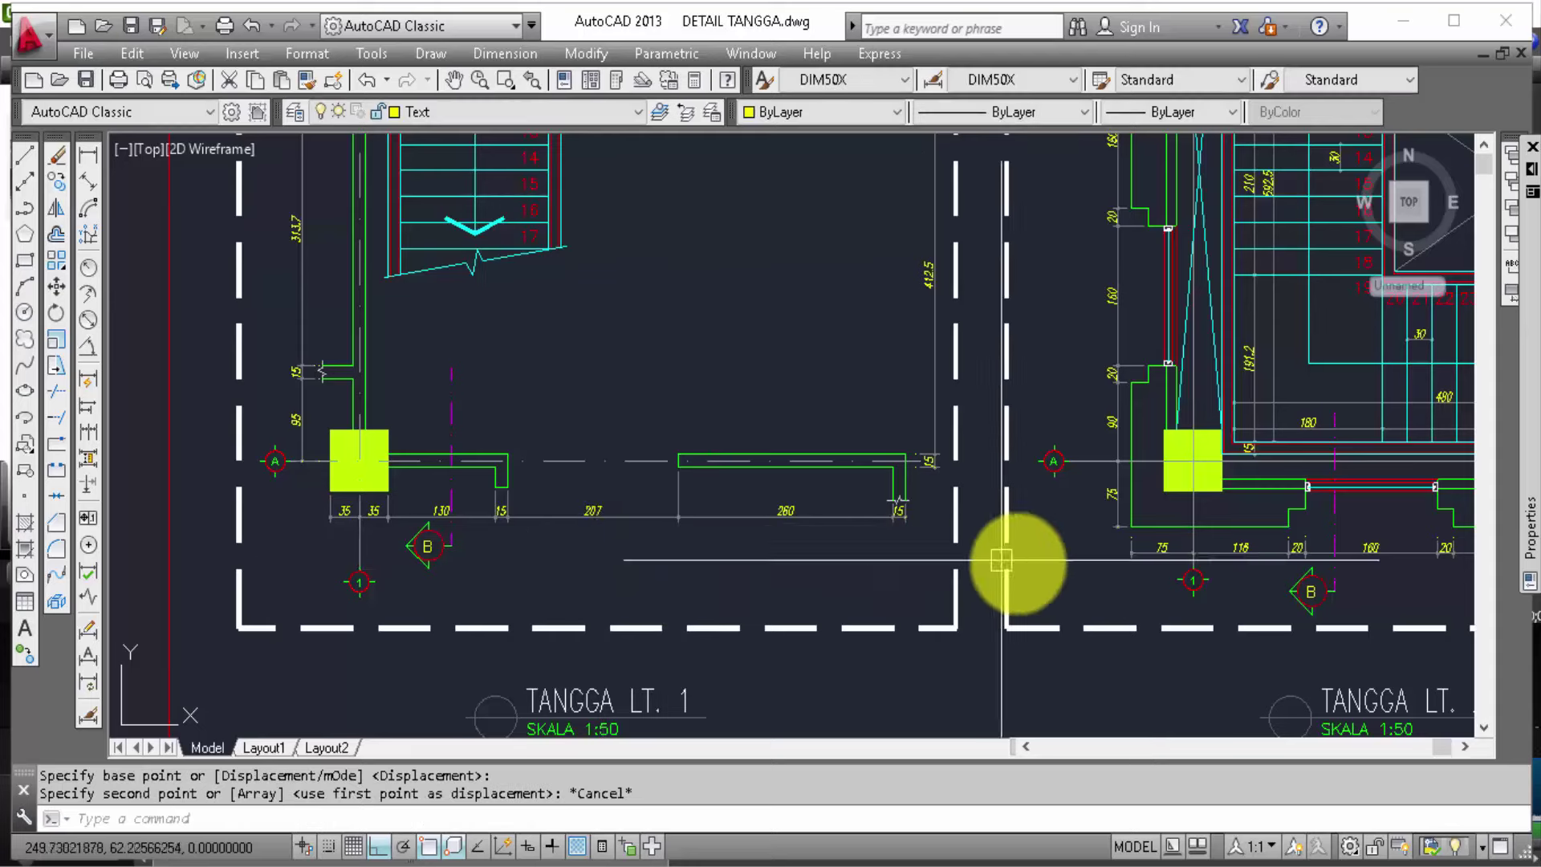
scroll(1363, 594, "up", 2)
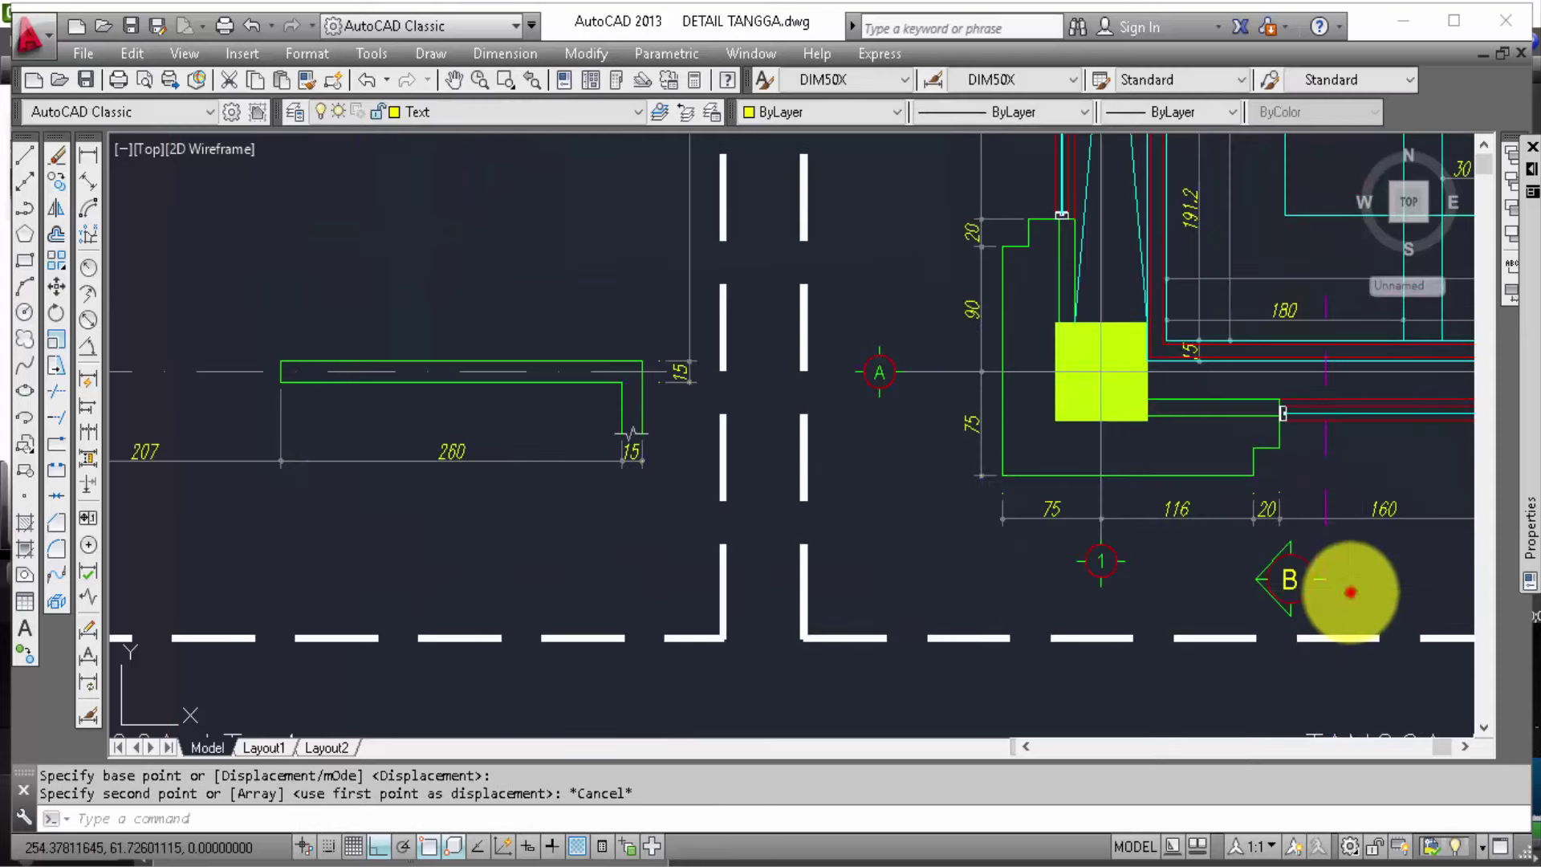
Step: Copy the B marker and cut line into the TANGGA LT. 1 plan
left_click(1352, 592)
left_click(1221, 560)
type("c")
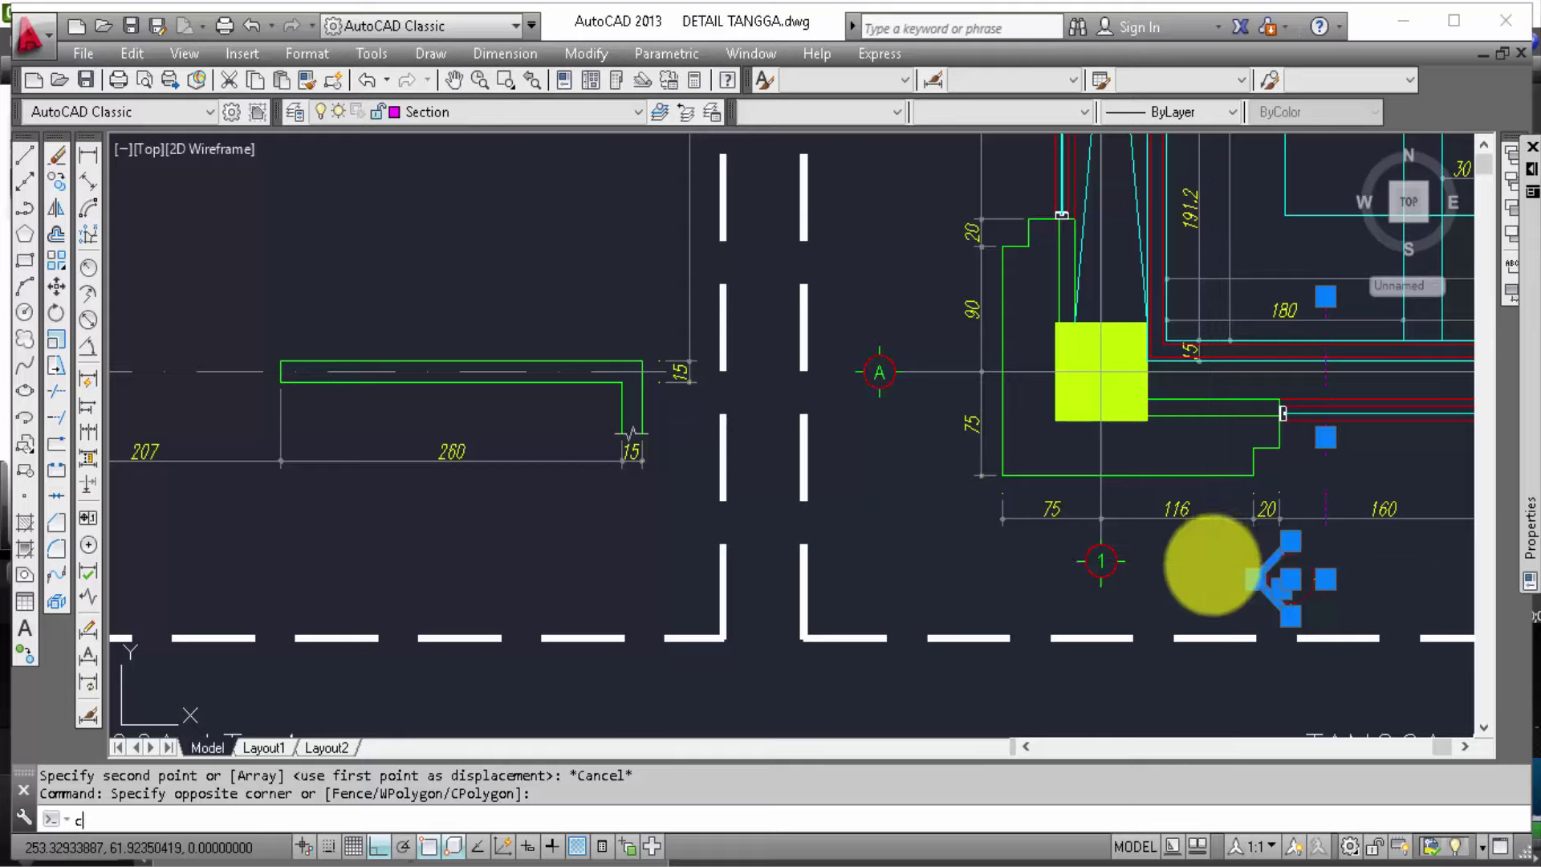
type("o")
key("Return")
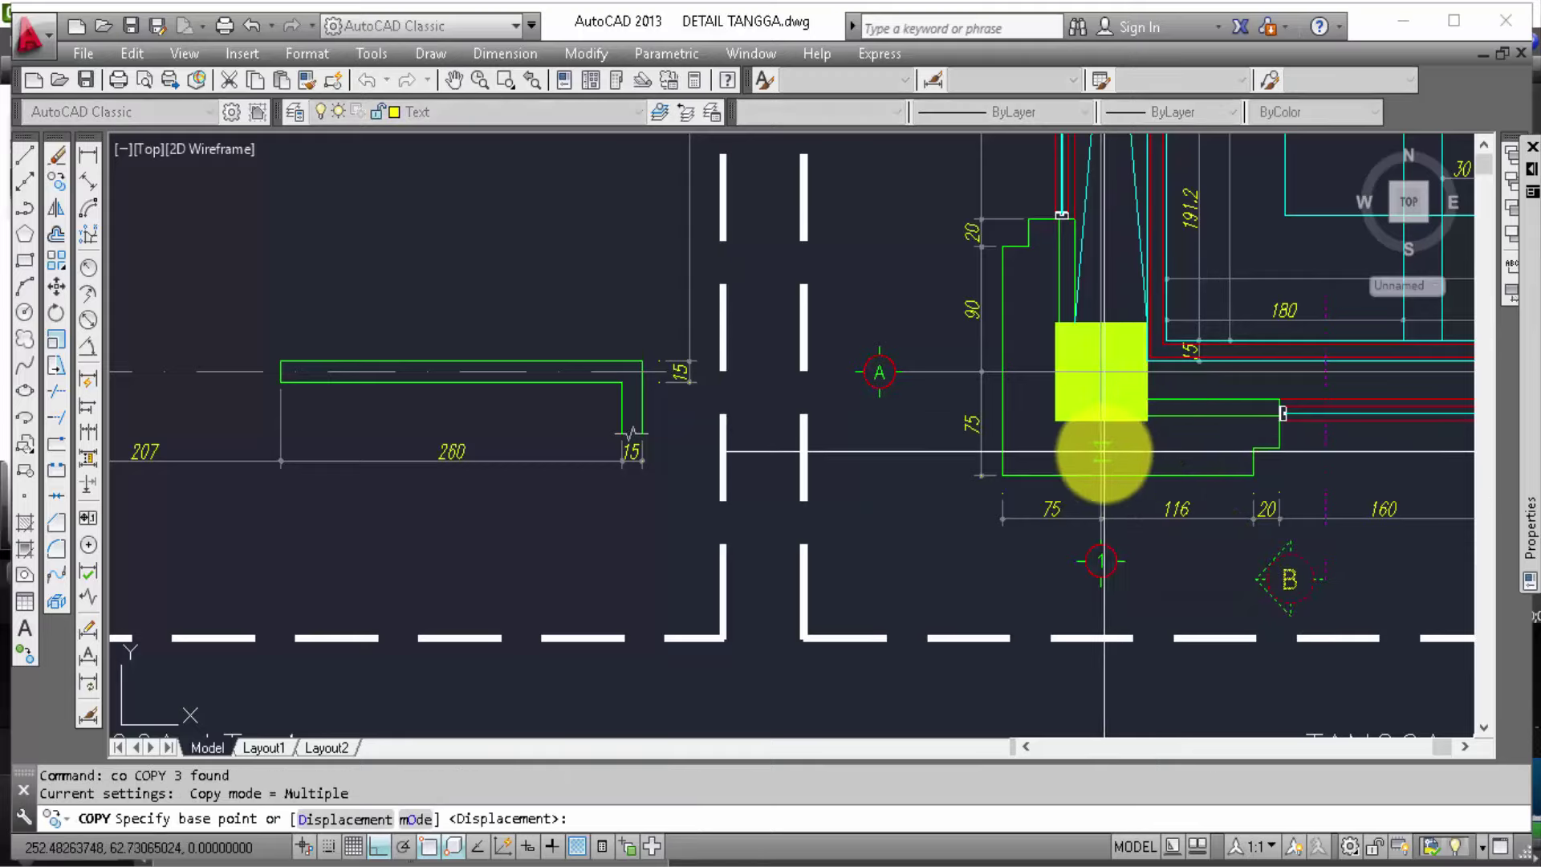
left_click(1103, 455)
middle_click_drag(1283, 522, 718, 506)
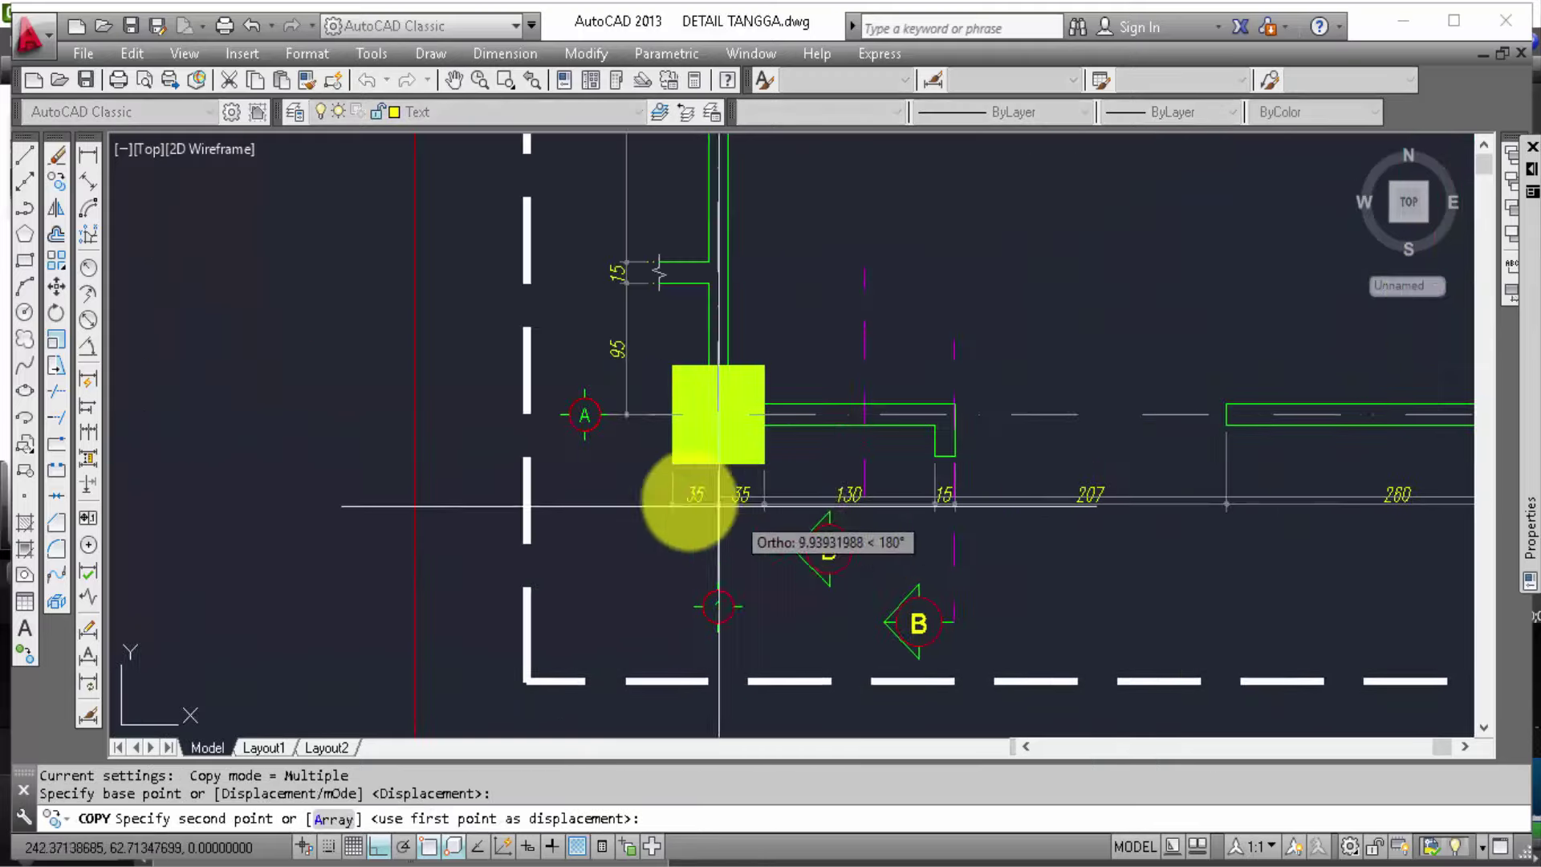
scroll(718, 506, "up", 4)
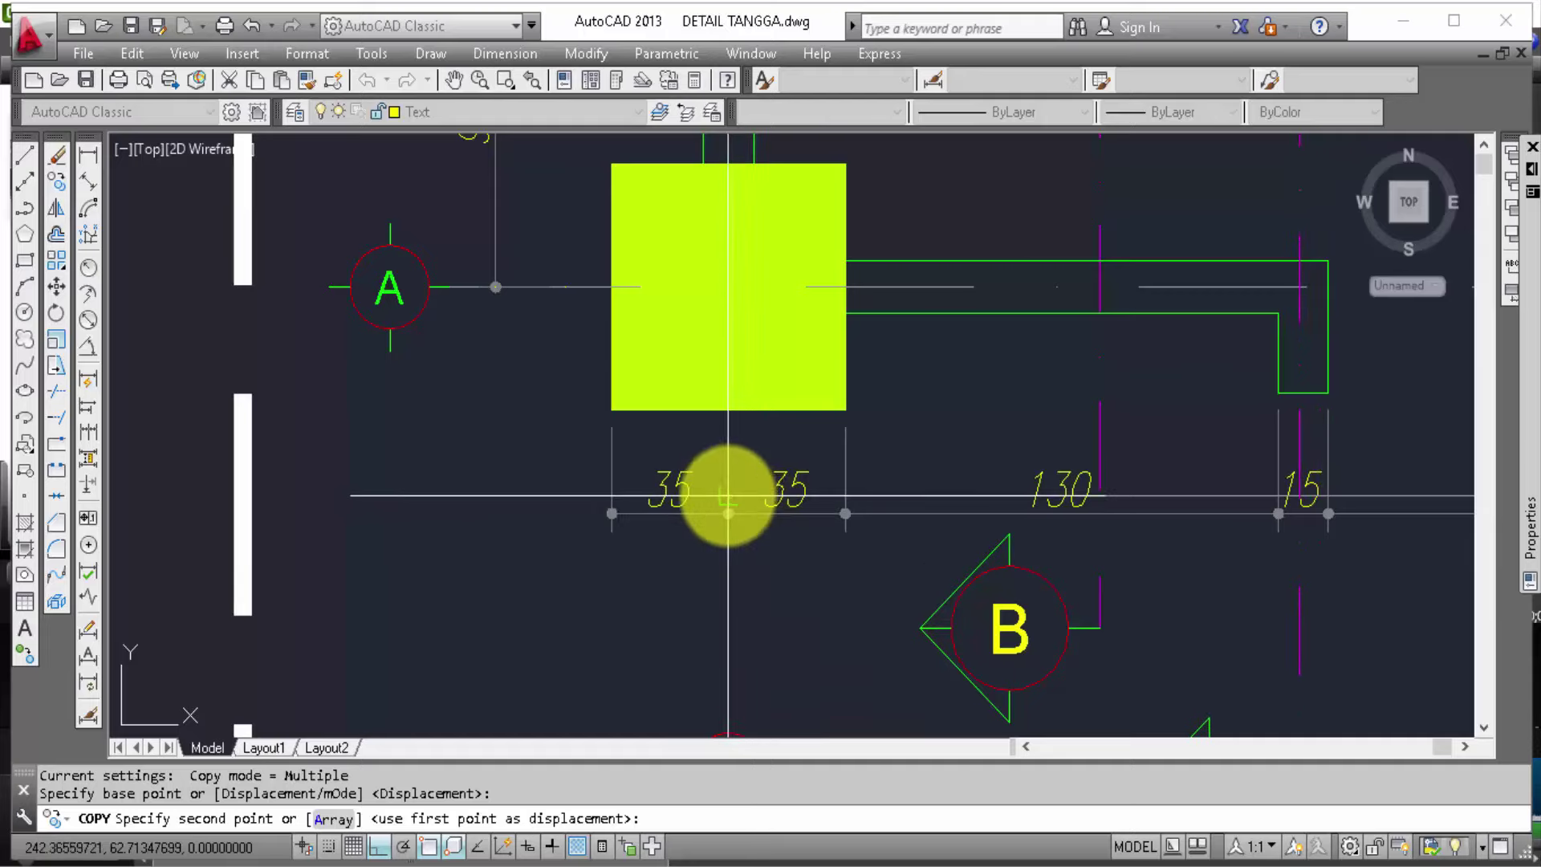
left_click(727, 508)
key("Escape")
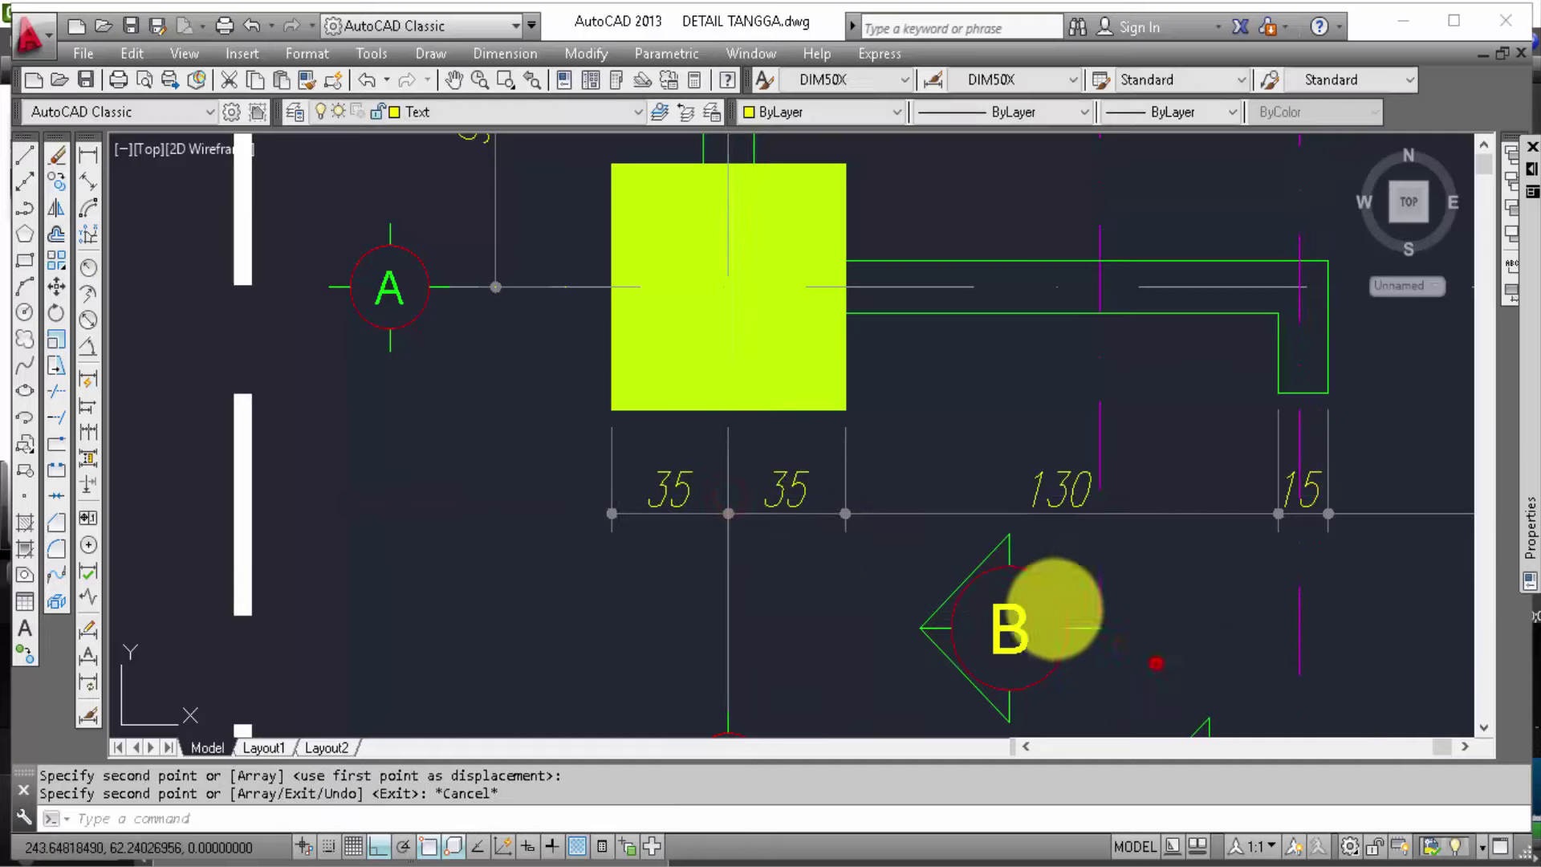
Step: Erase the duplicate B section marker
left_click(1157, 663)
left_click(938, 567)
type("e")
key("Return")
scroll(1135, 540, "down", 3)
scroll(1154, 554, "down", 3)
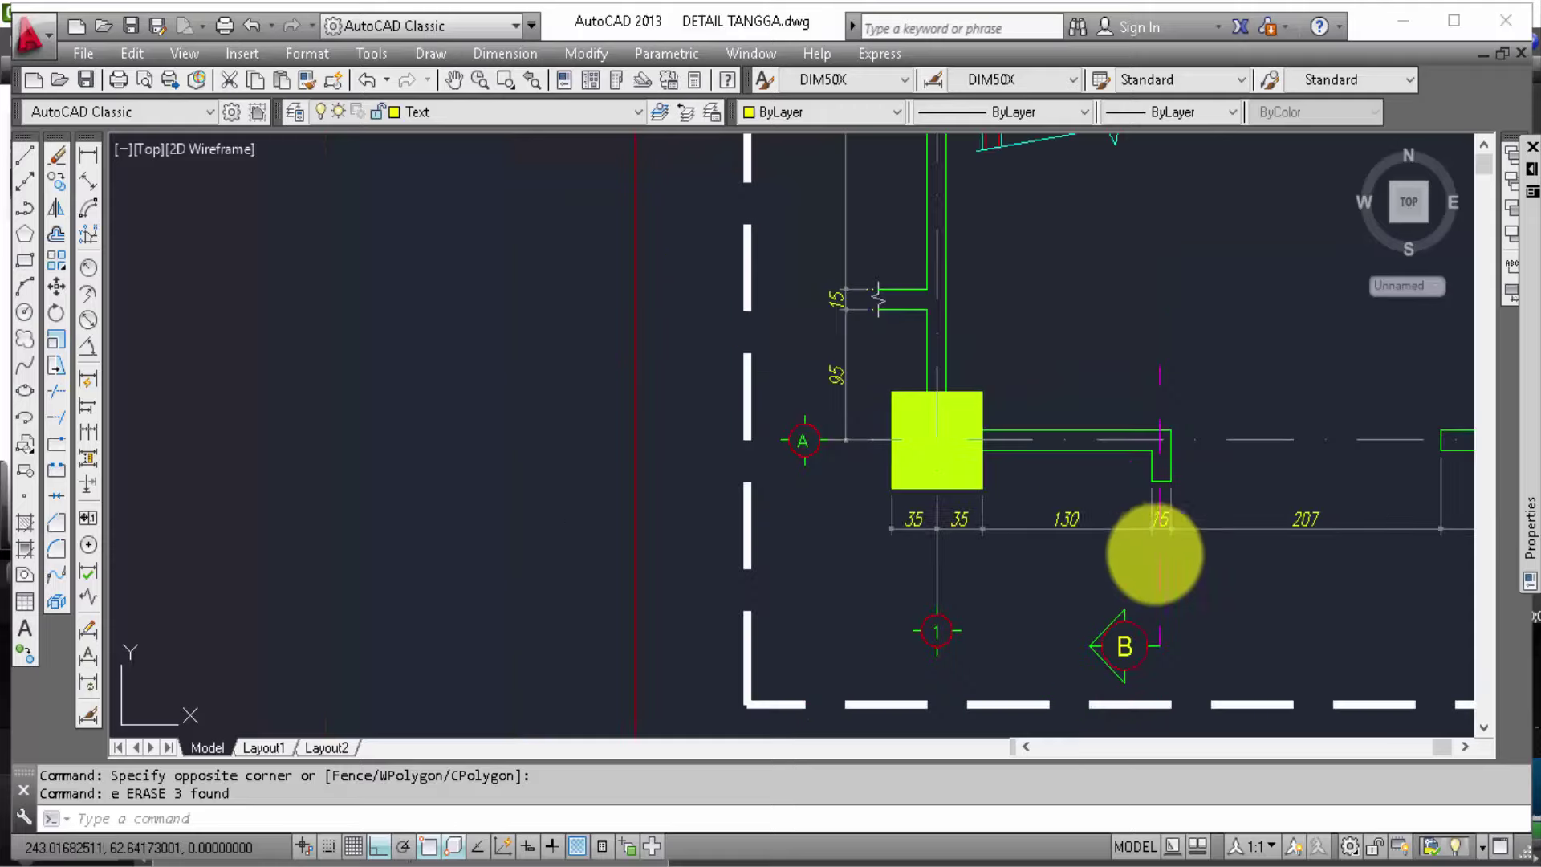
scroll(1184, 609, "down", 1)
scroll(1154, 654, "up", 1)
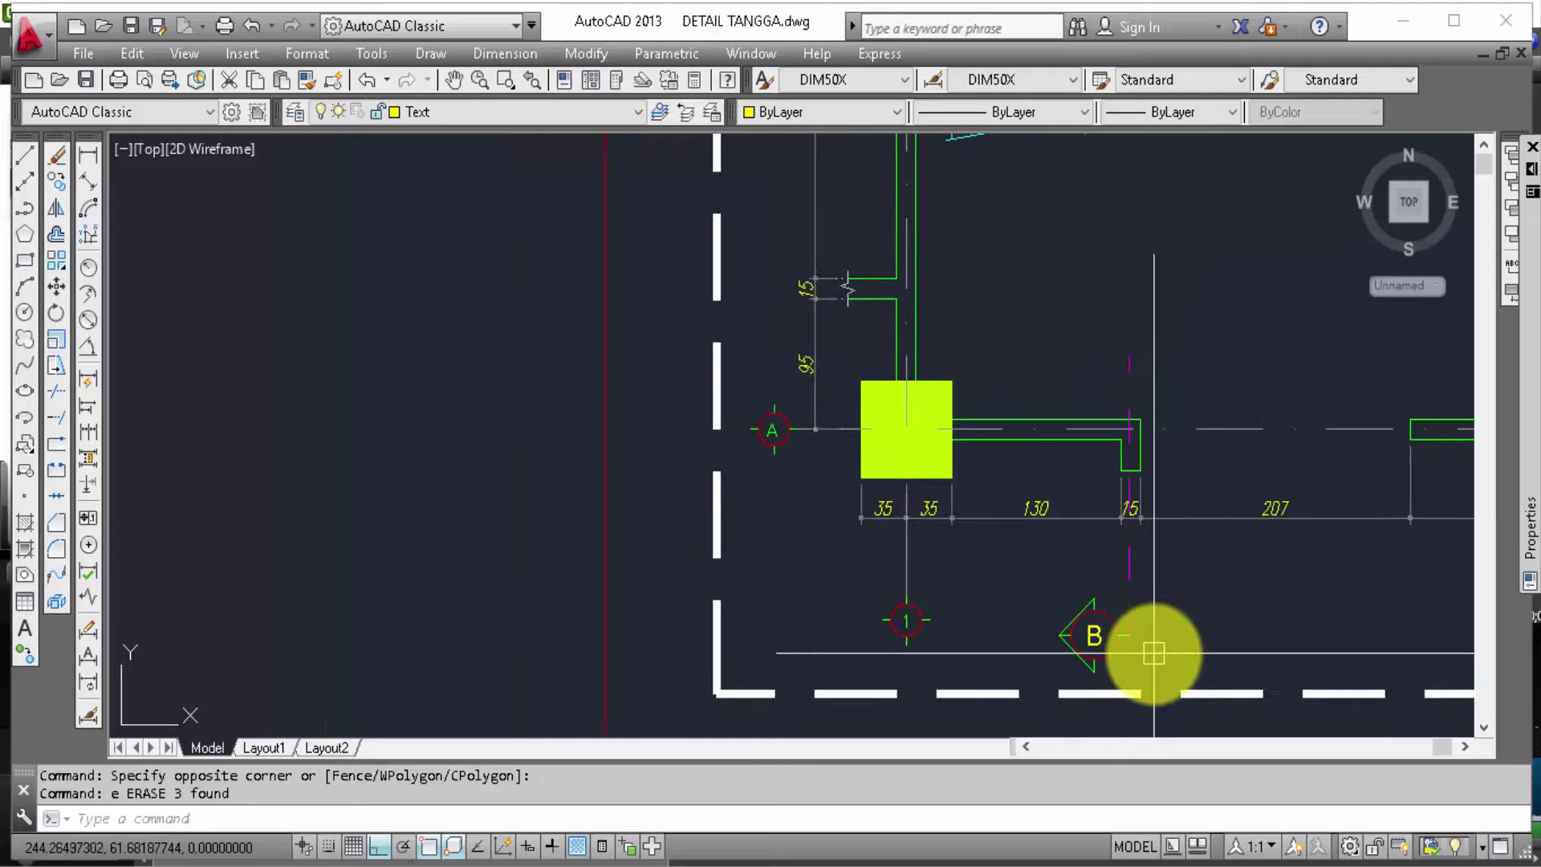
Step: Shift the LT. 1 and LT. 2 B markers slightly left together
left_click(1153, 631)
left_click(1051, 589)
scroll(916, 558, "down", 3)
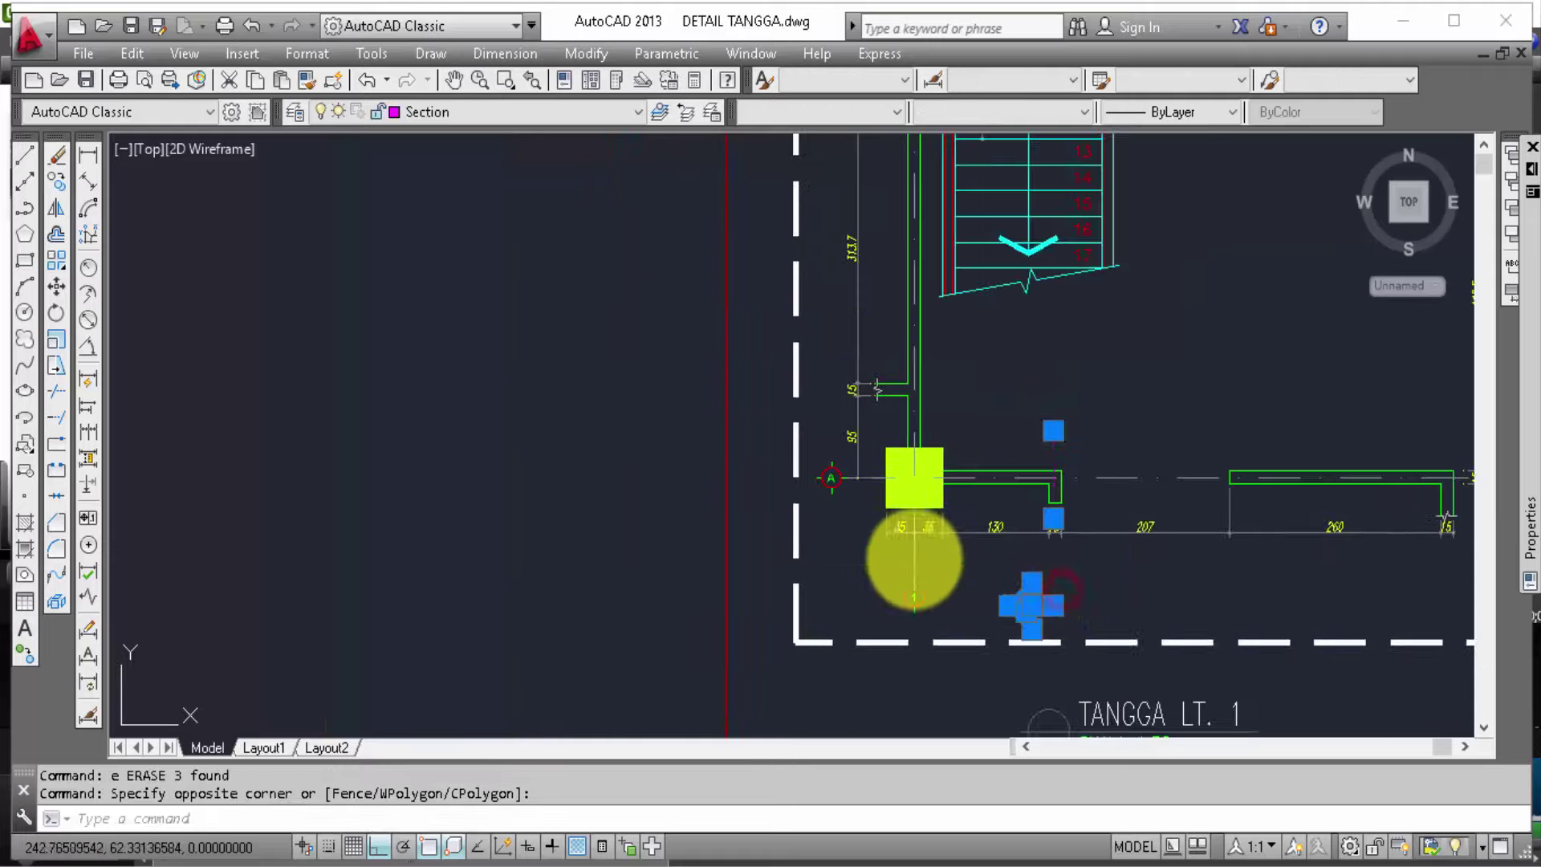
scroll(1217, 610, "down", 2)
middle_click_drag(1187, 603, 974, 591)
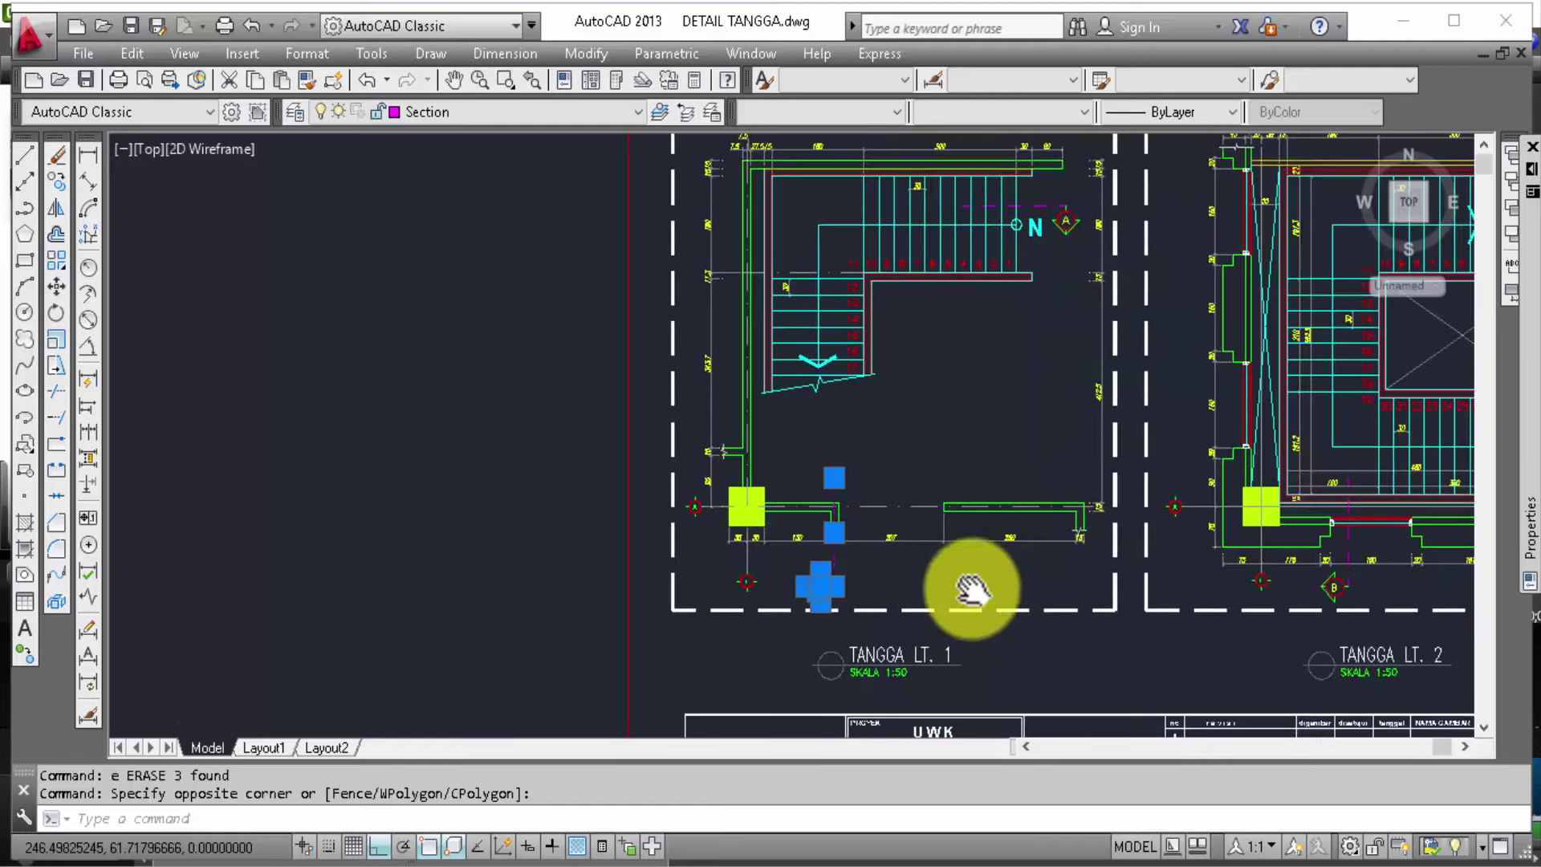
scroll(1365, 604, "up", 2)
scroll(1365, 604, "up", 2)
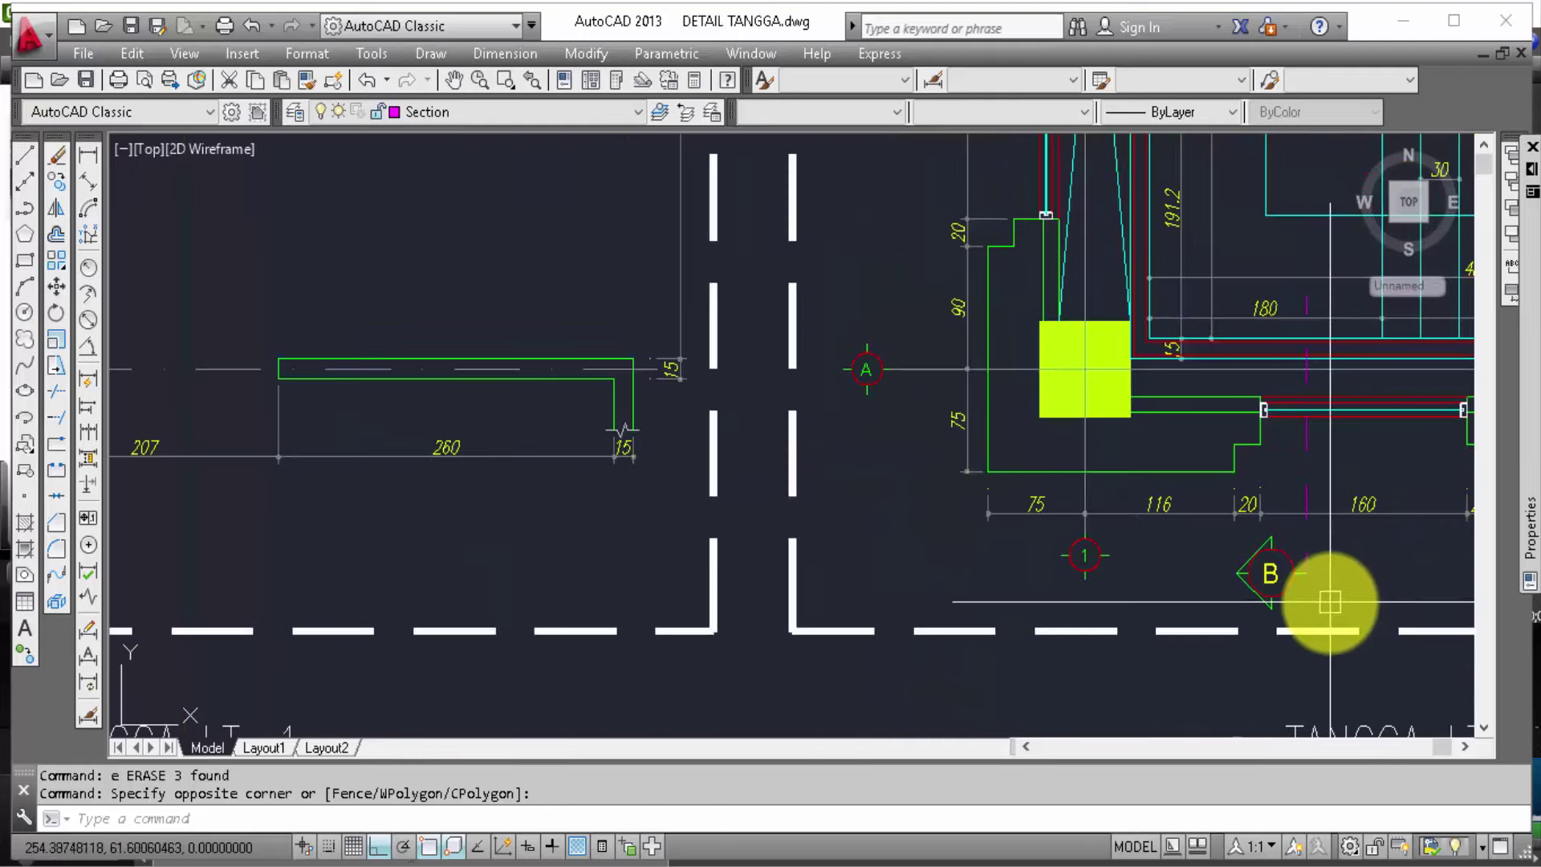
left_click(1330, 602)
left_click(1214, 555)
scroll(1224, 558, "down", 2)
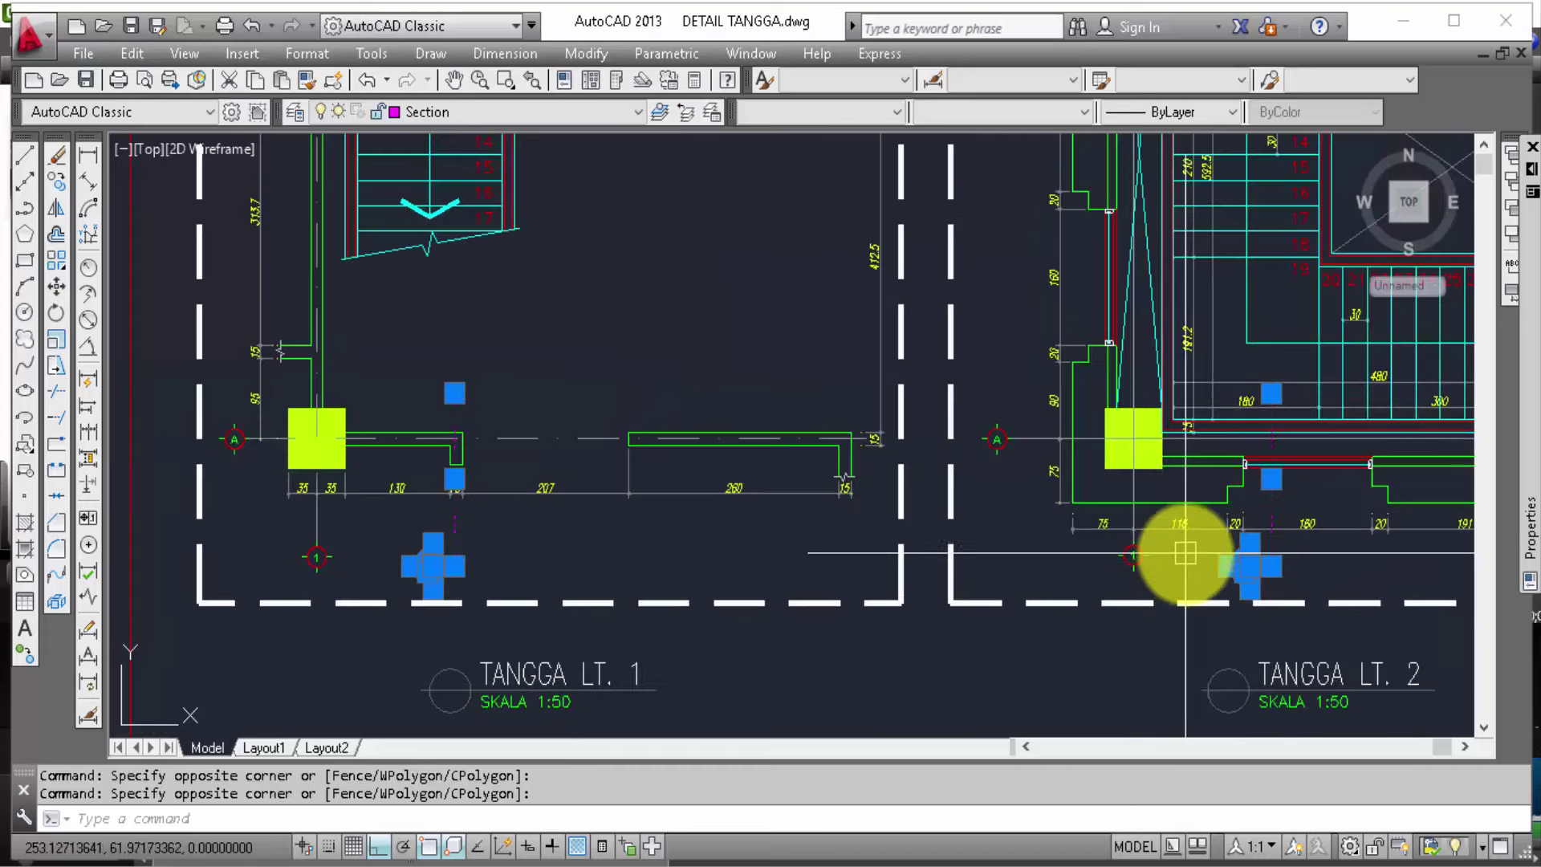
type("m")
key("Return")
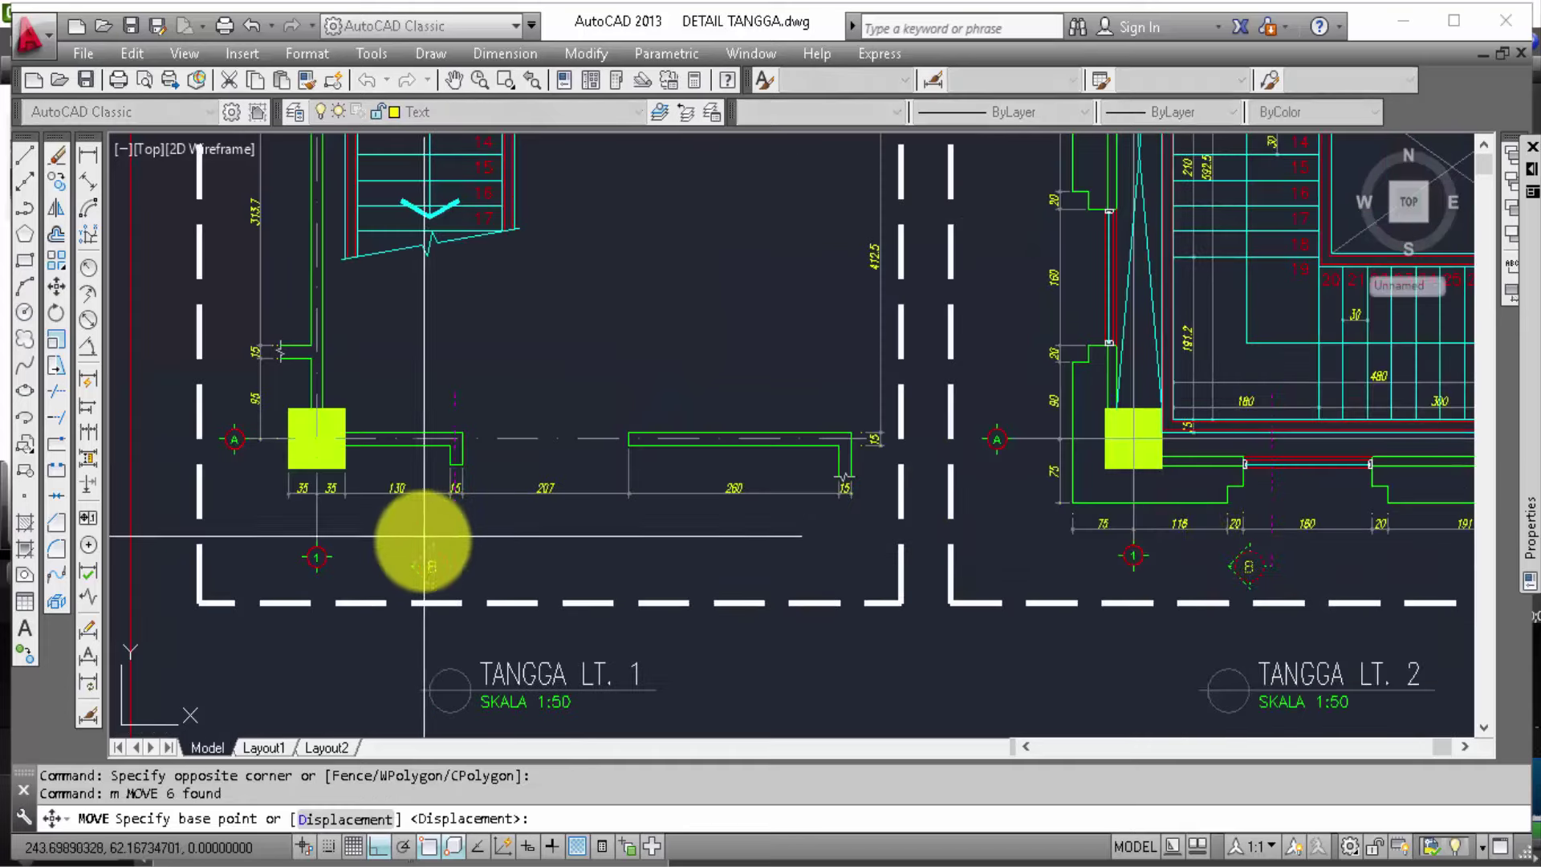
scroll(423, 532, "up", 2)
left_click(418, 511)
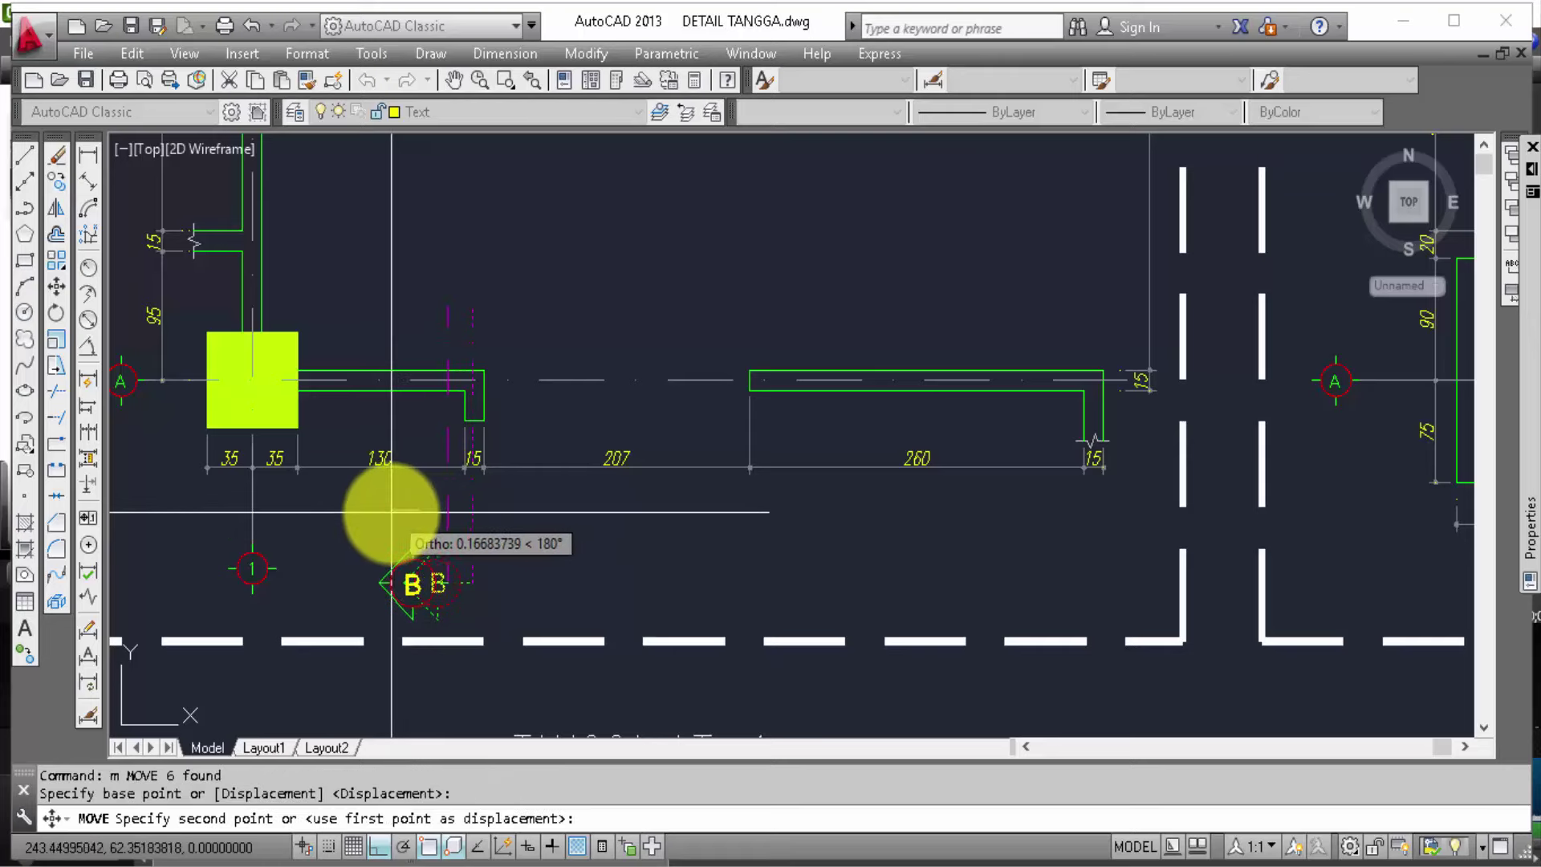
left_click(391, 515)
scroll(399, 516, "down", 2)
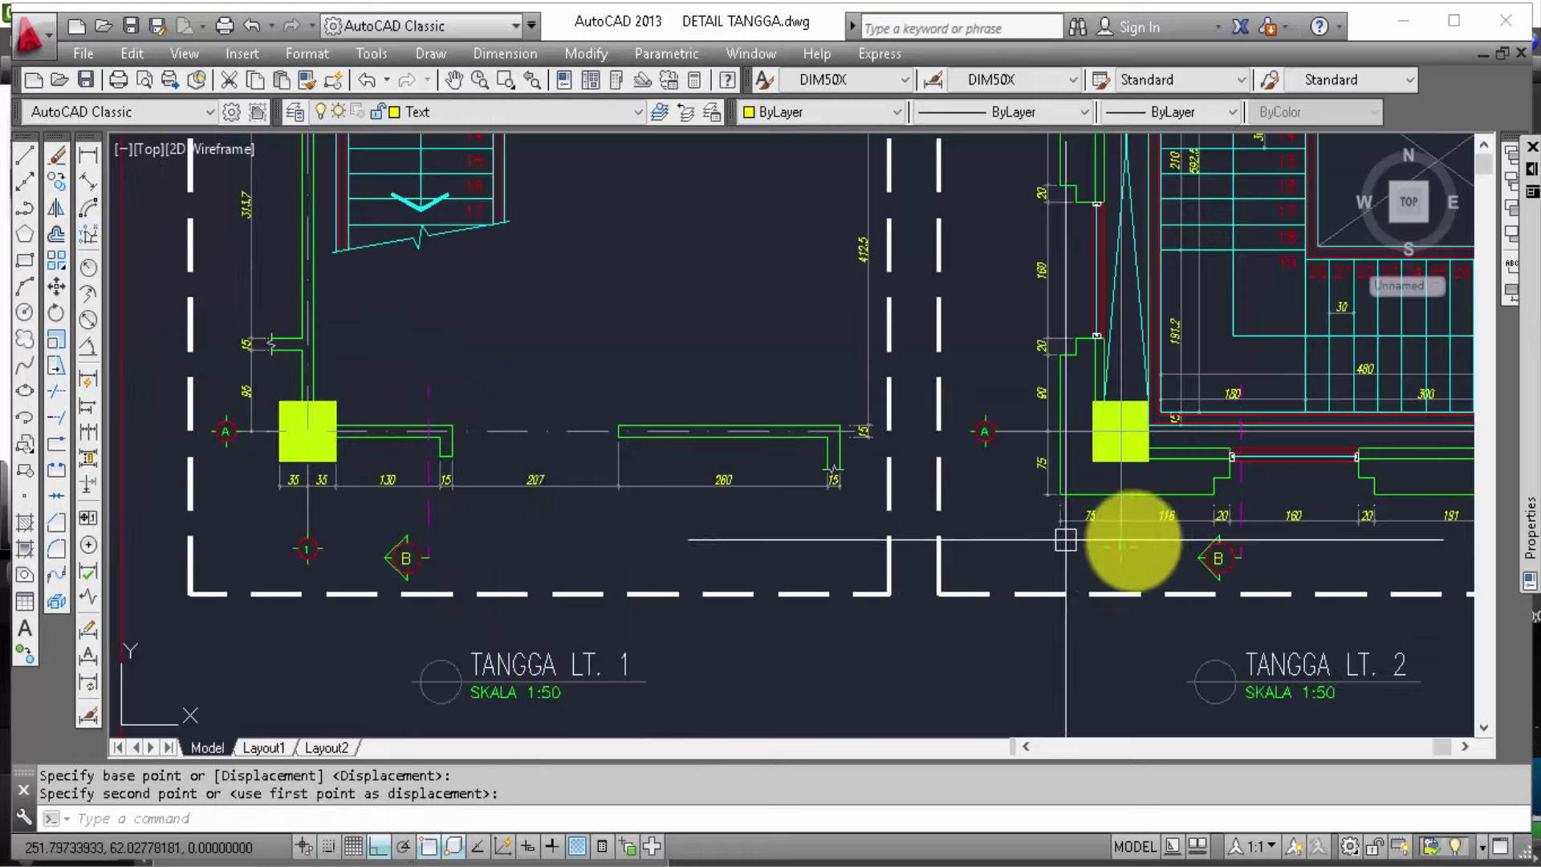
mouse_move(1136, 540)
middle_mouse_down()
mouse_move(1128, 590)
mouse_move(1104, 586)
middle_mouse_up()
Step: Zoom out and pan down to center the stair section drawings below the plans
scroll(1044, 618, "down", 2)
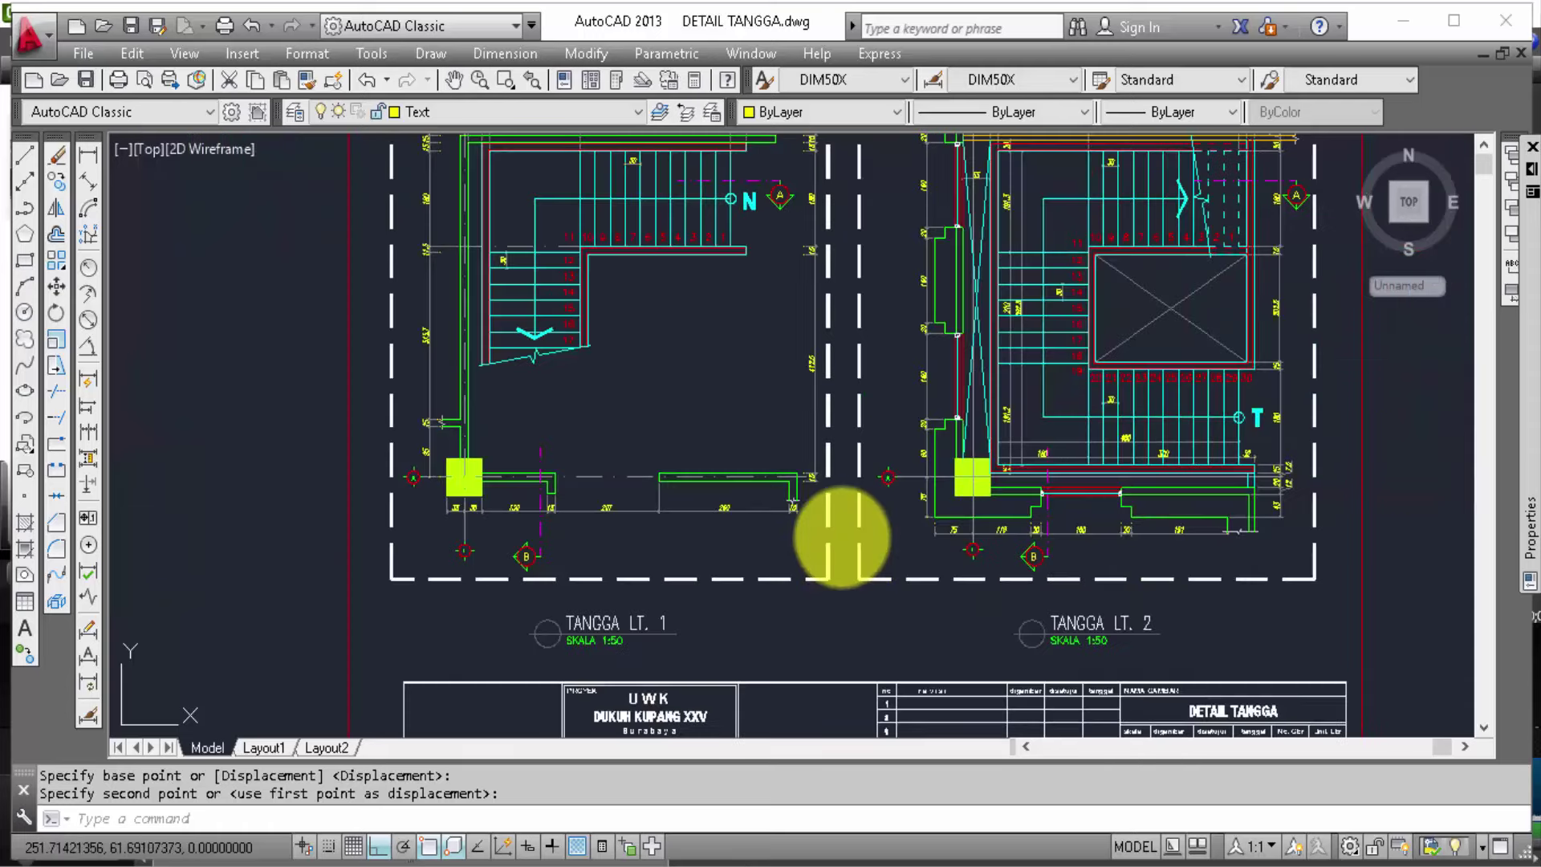
scroll(842, 538, "down", 2)
middle_click_drag(990, 551, 975, 321)
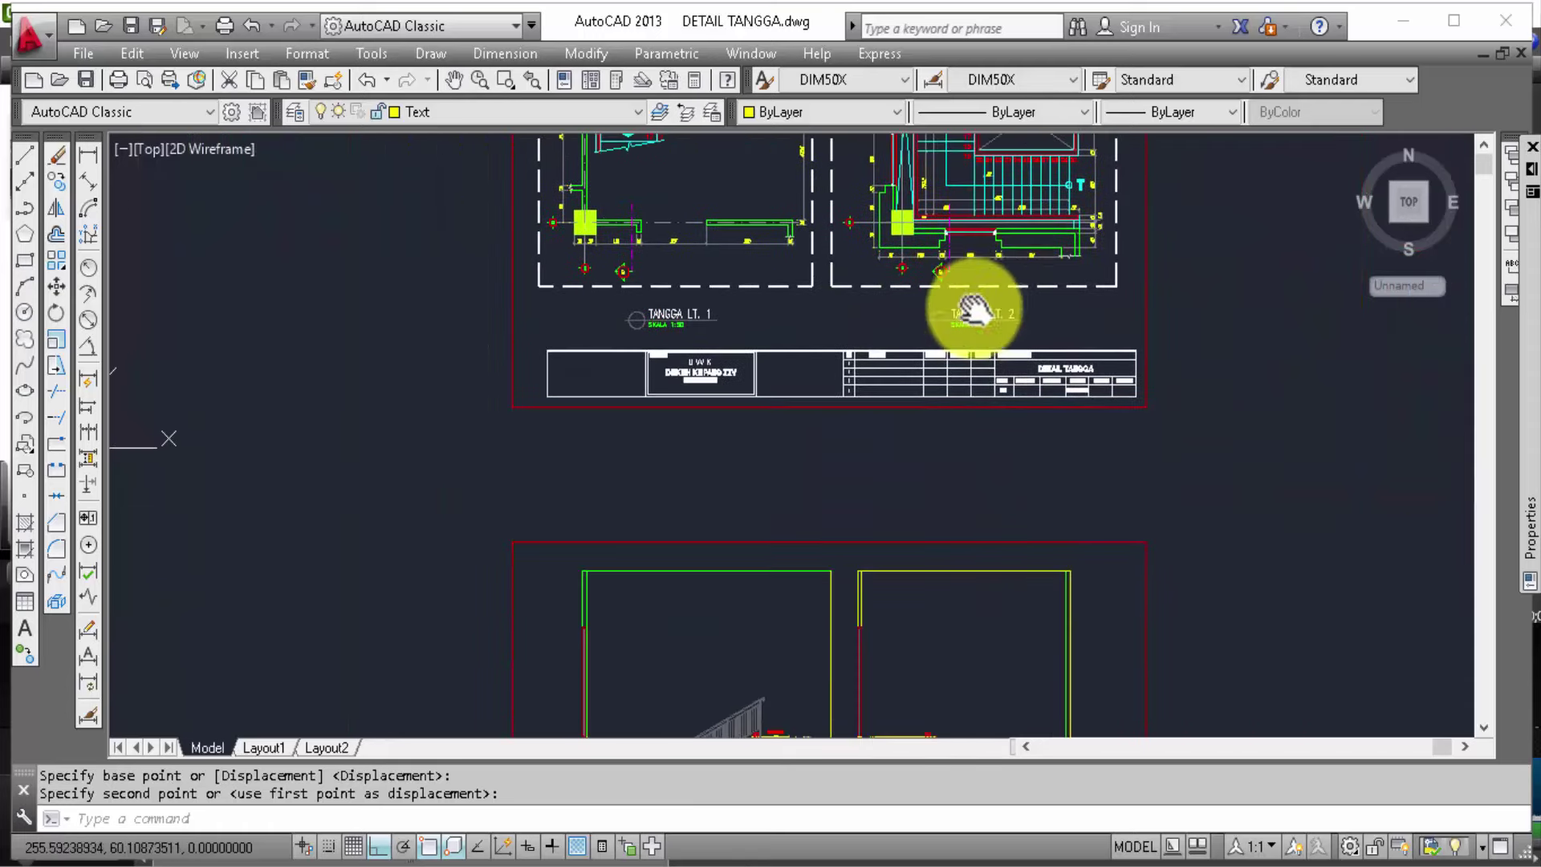
scroll(1077, 402, "down", 2)
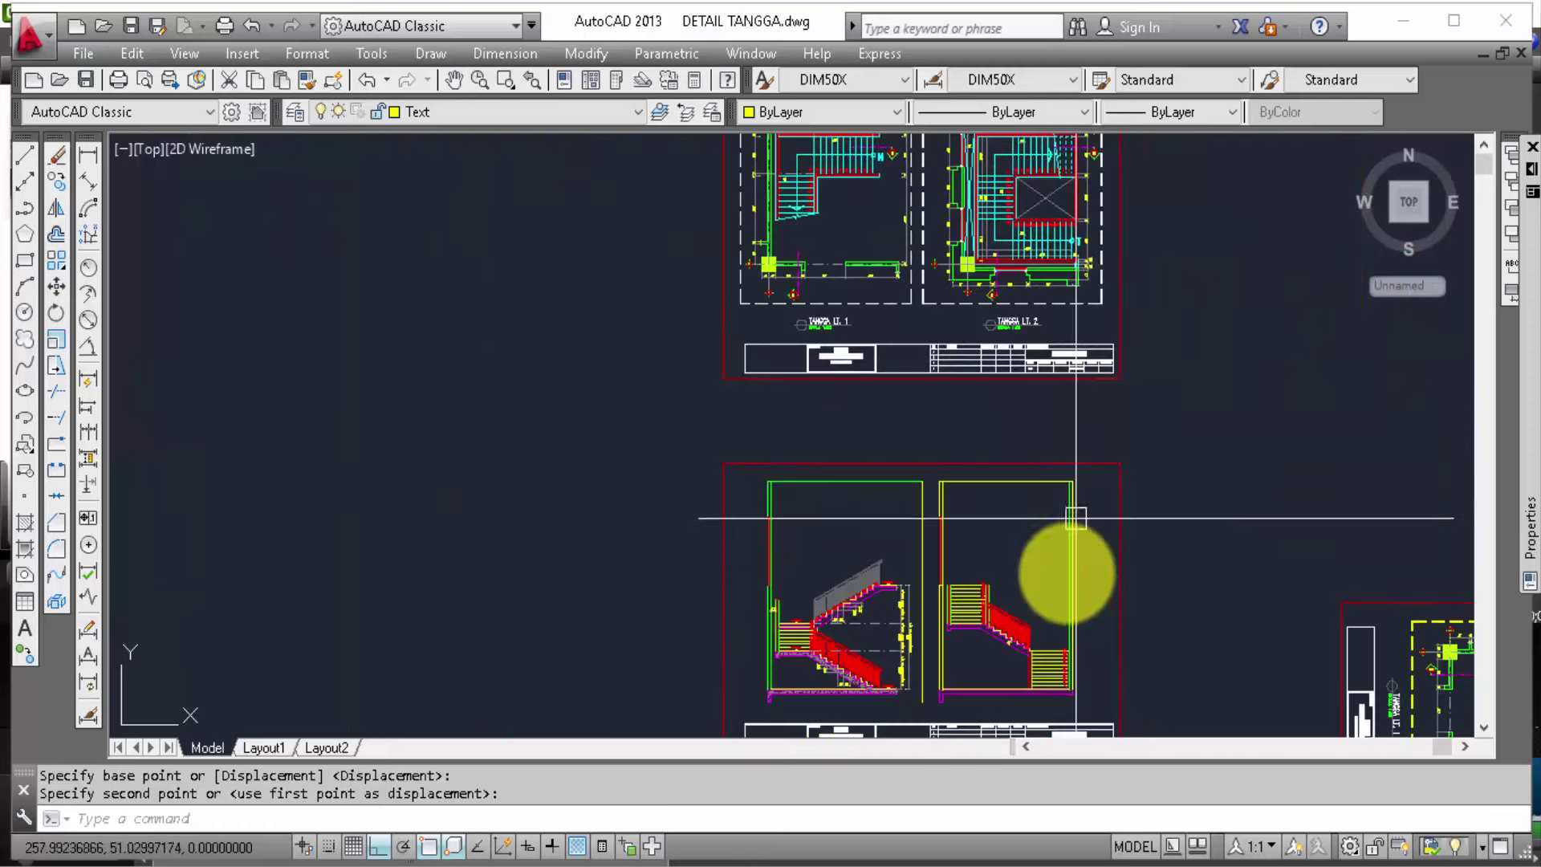
scroll(963, 711, "up", 2)
scroll(803, 691, "up", 2)
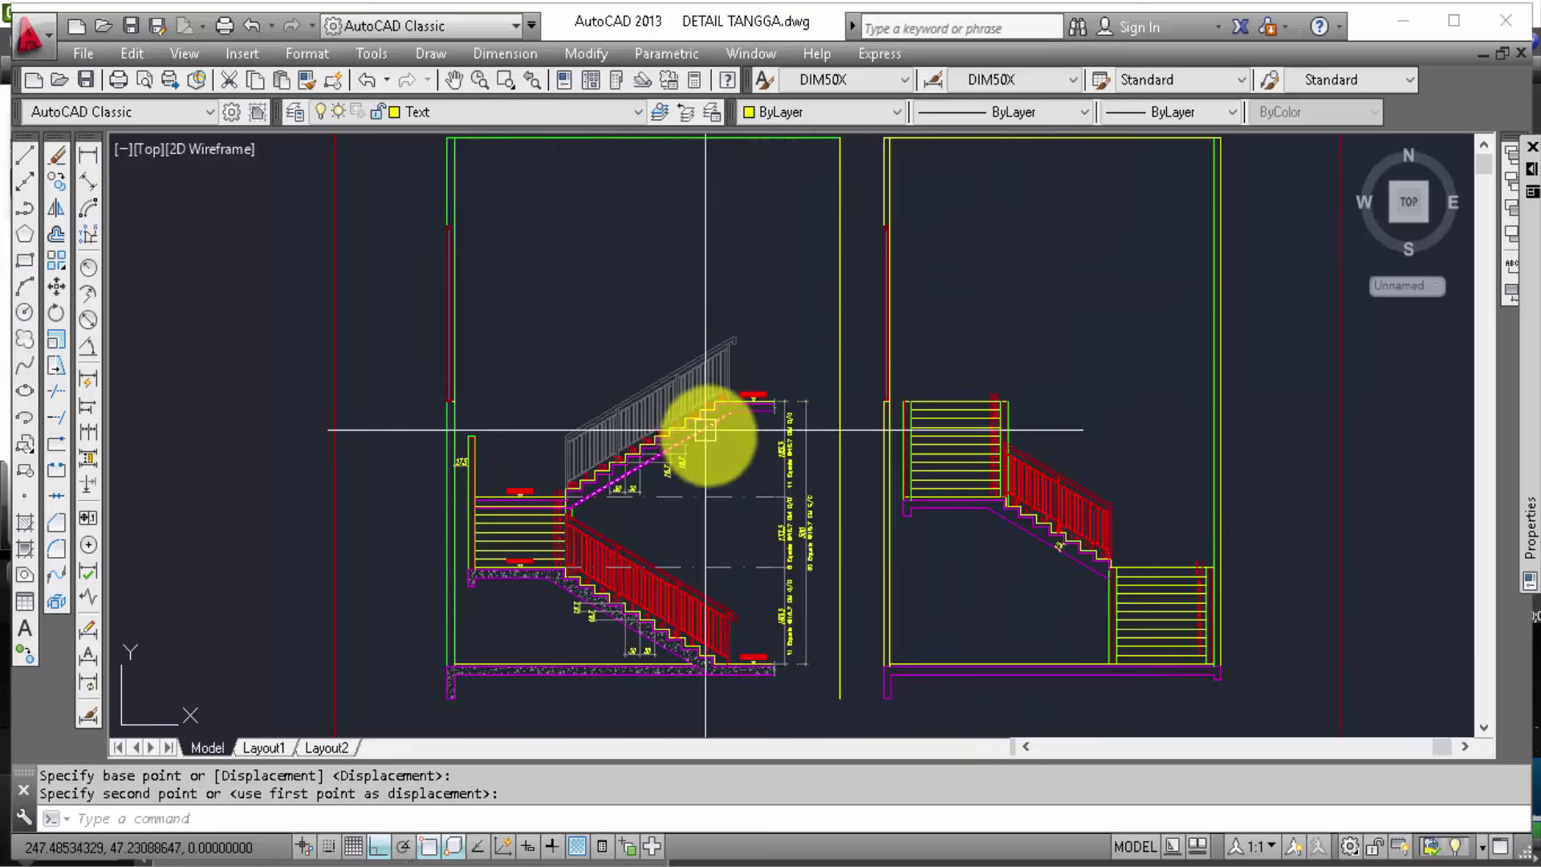
scroll(705, 429, "up", 2)
middle_click_drag(808, 430, 816, 368)
Step: Apply the slab hatch to the upper stair flight area
key("Return")
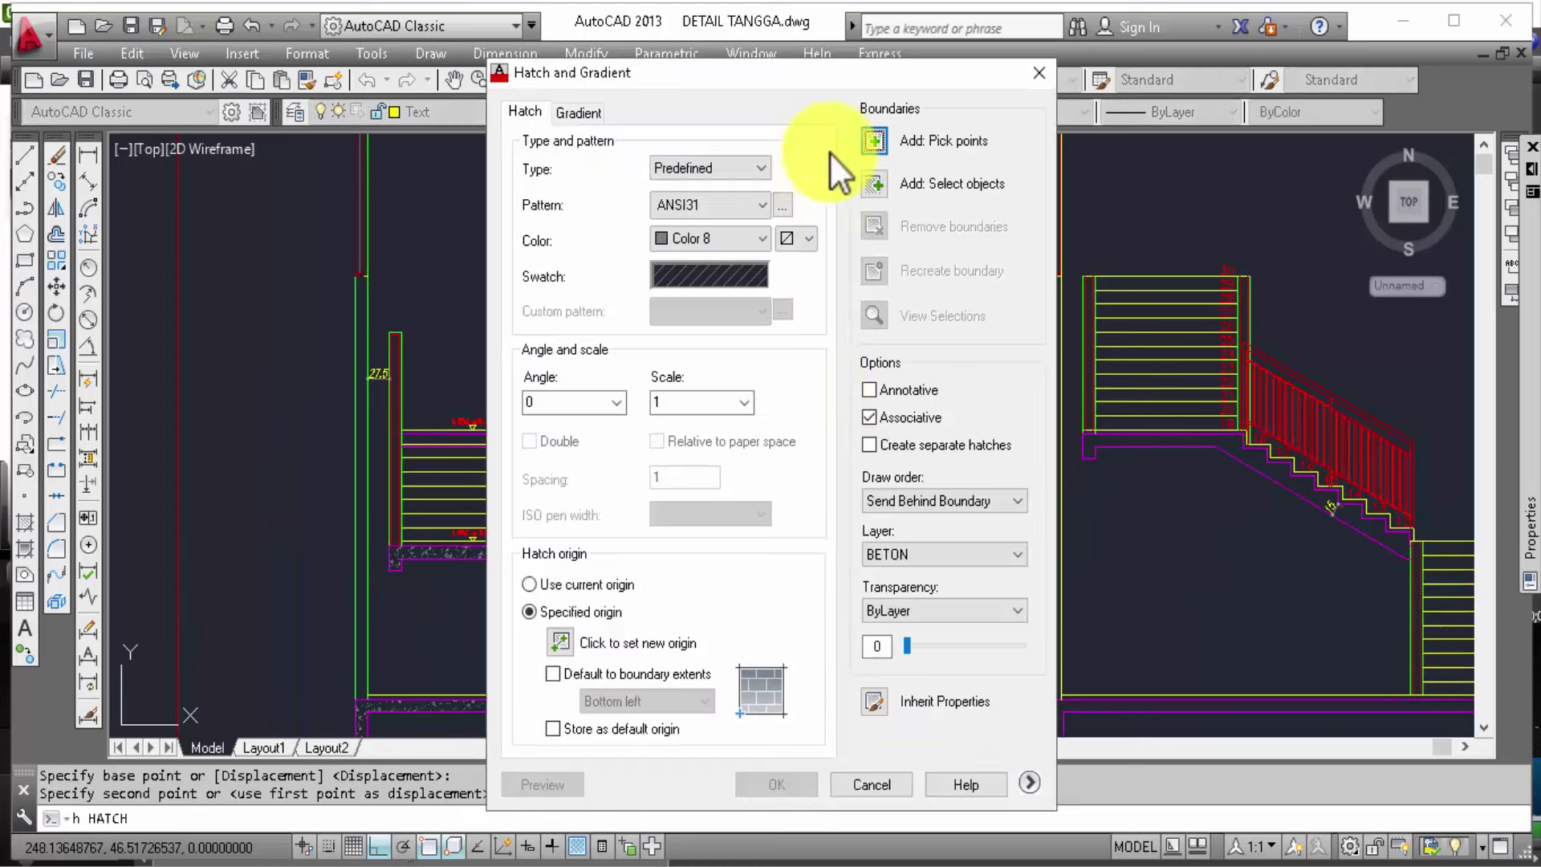
left_click(883, 145)
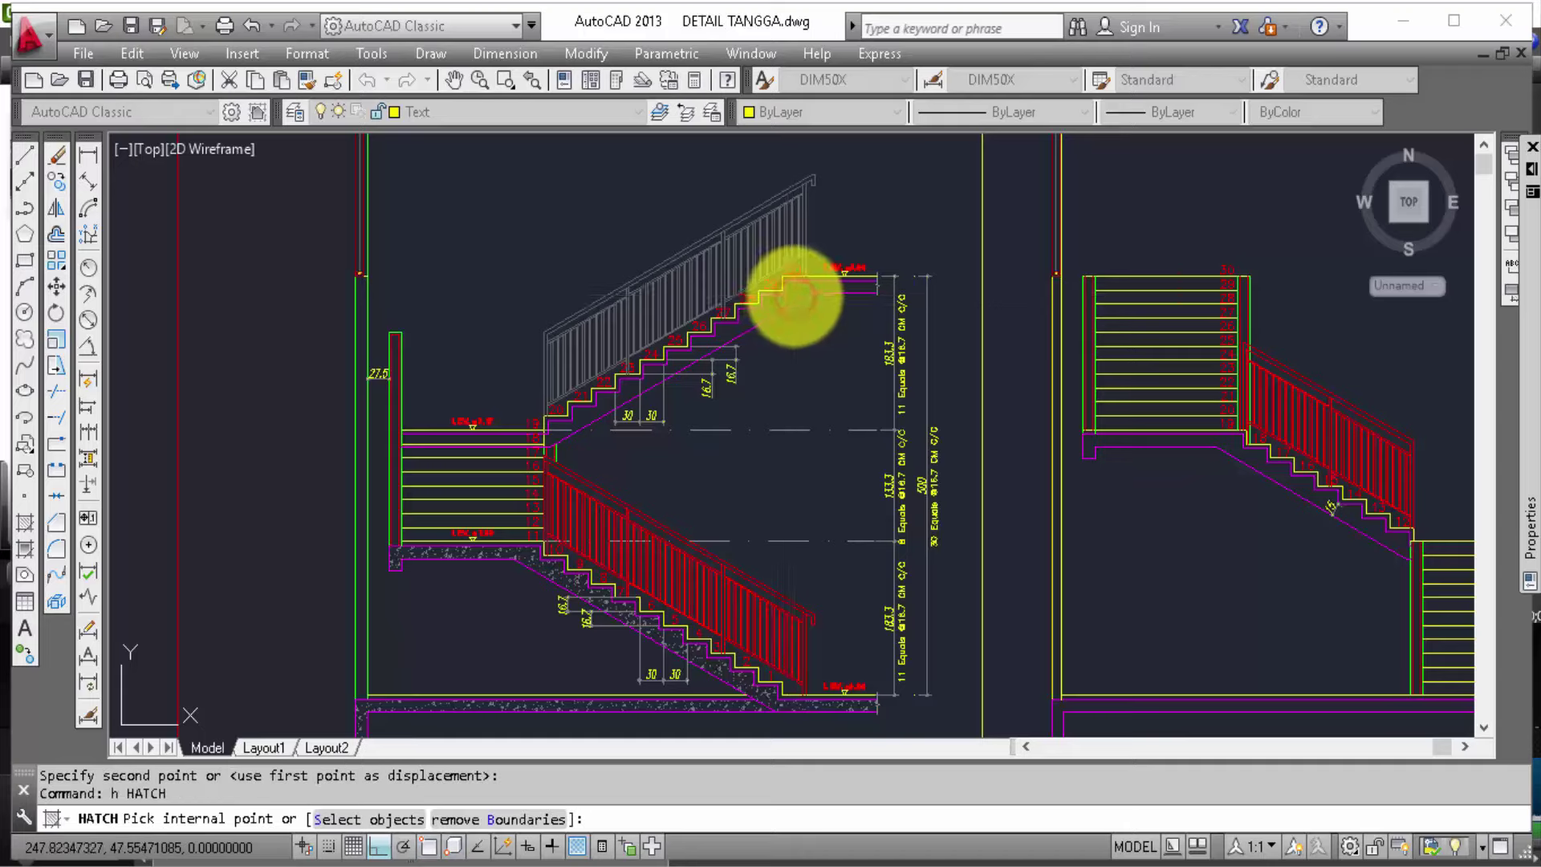
left_click(785, 295)
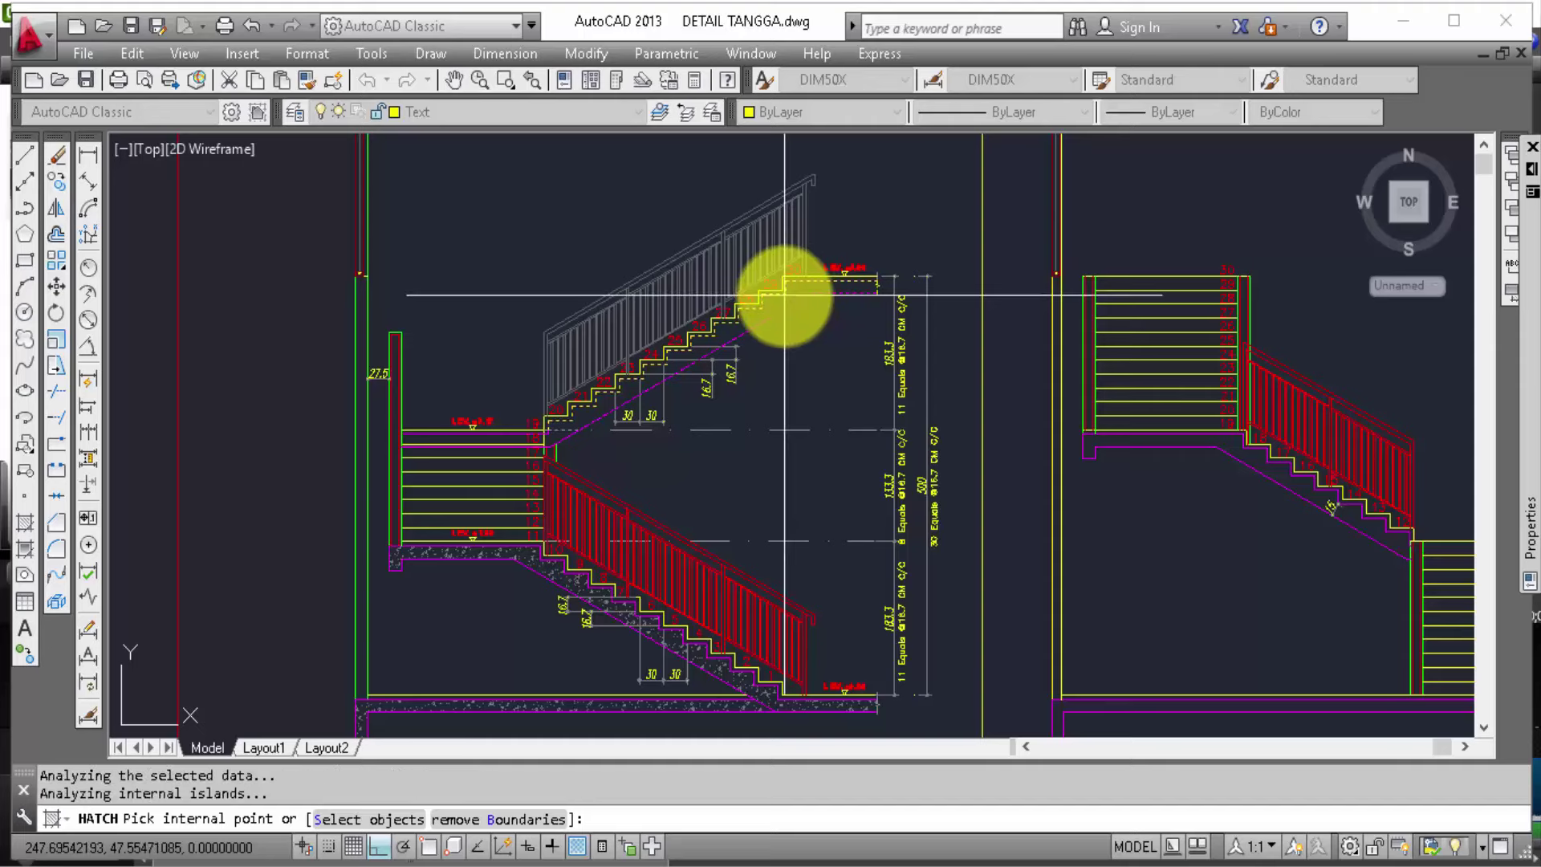
key("Return")
Step: Trim the landing line back to the slab and erase the unwanted upper-slab hatch
key("Return")
scroll(522, 434, "up", 2)
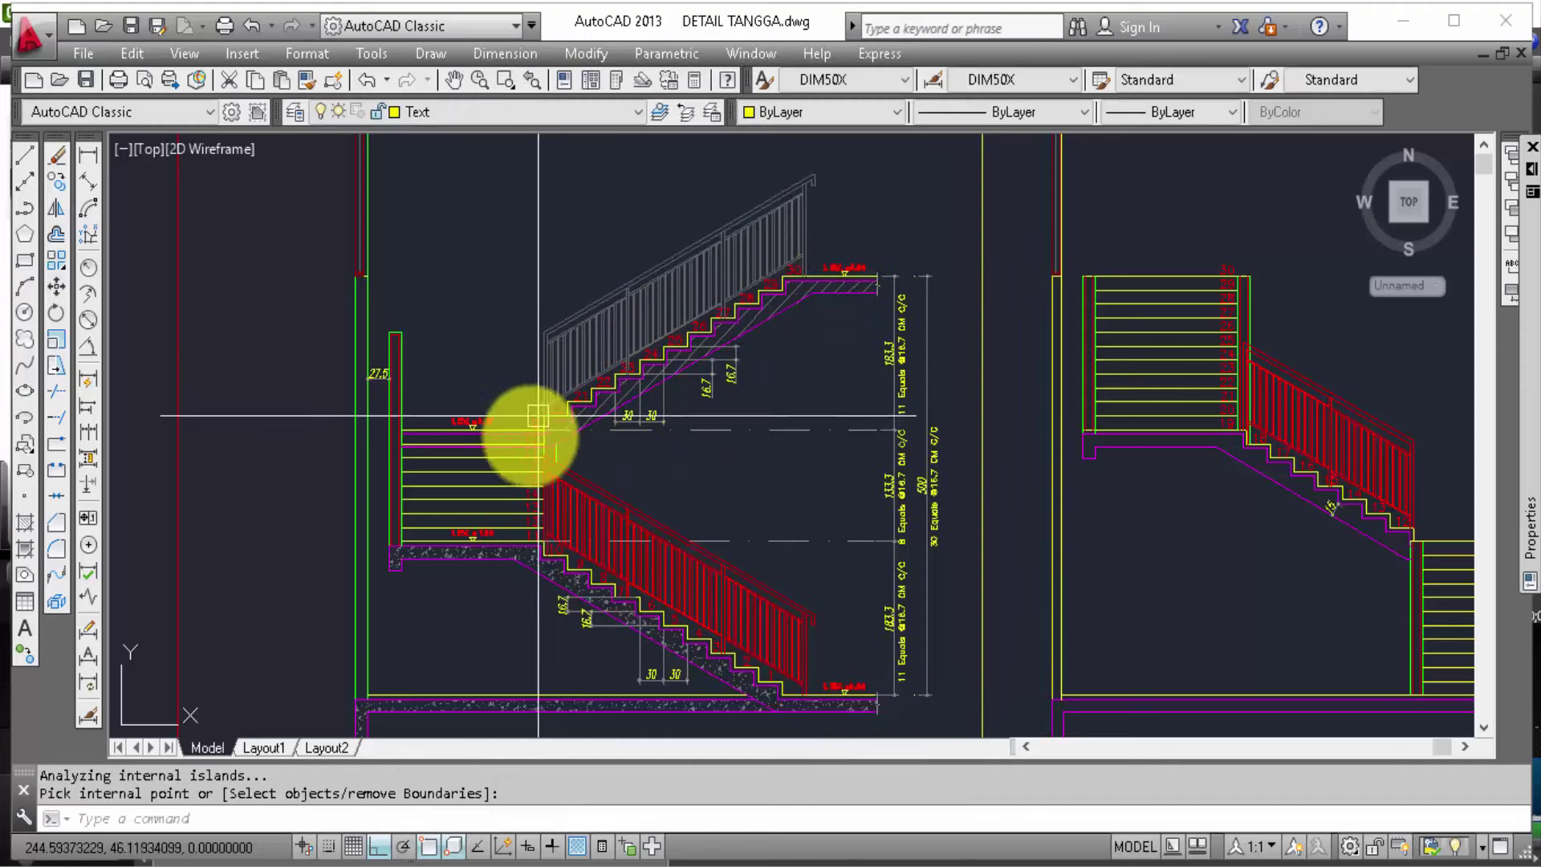
scroll(532, 456, "up", 1)
scroll(533, 456, "up", 2)
type("tr")
key("Return")
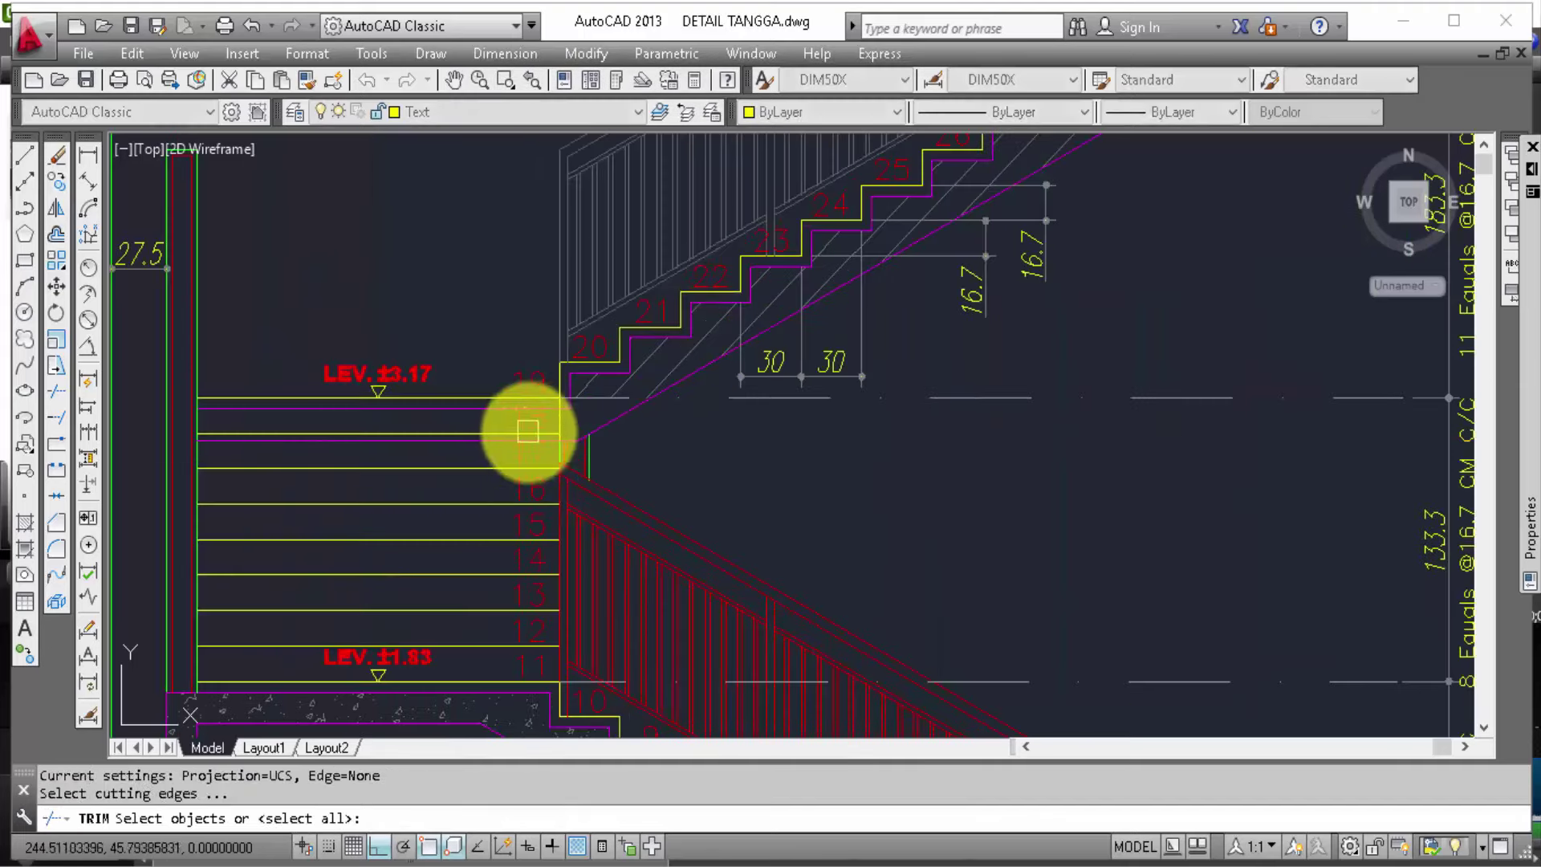
scroll(542, 442, "up", 2)
right_click(574, 404)
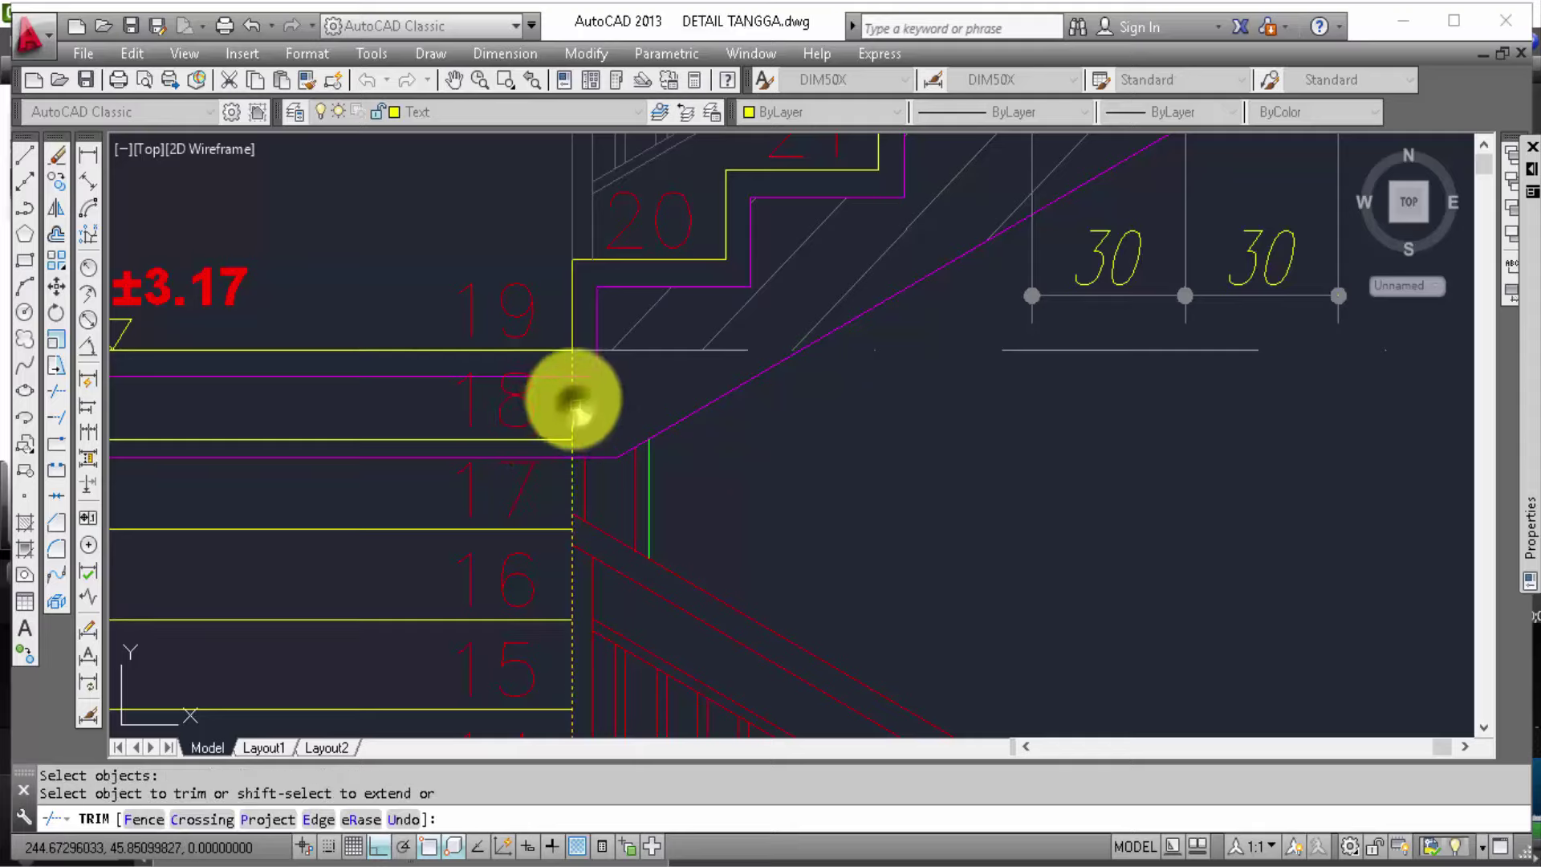
left_click(549, 452)
key("Escape")
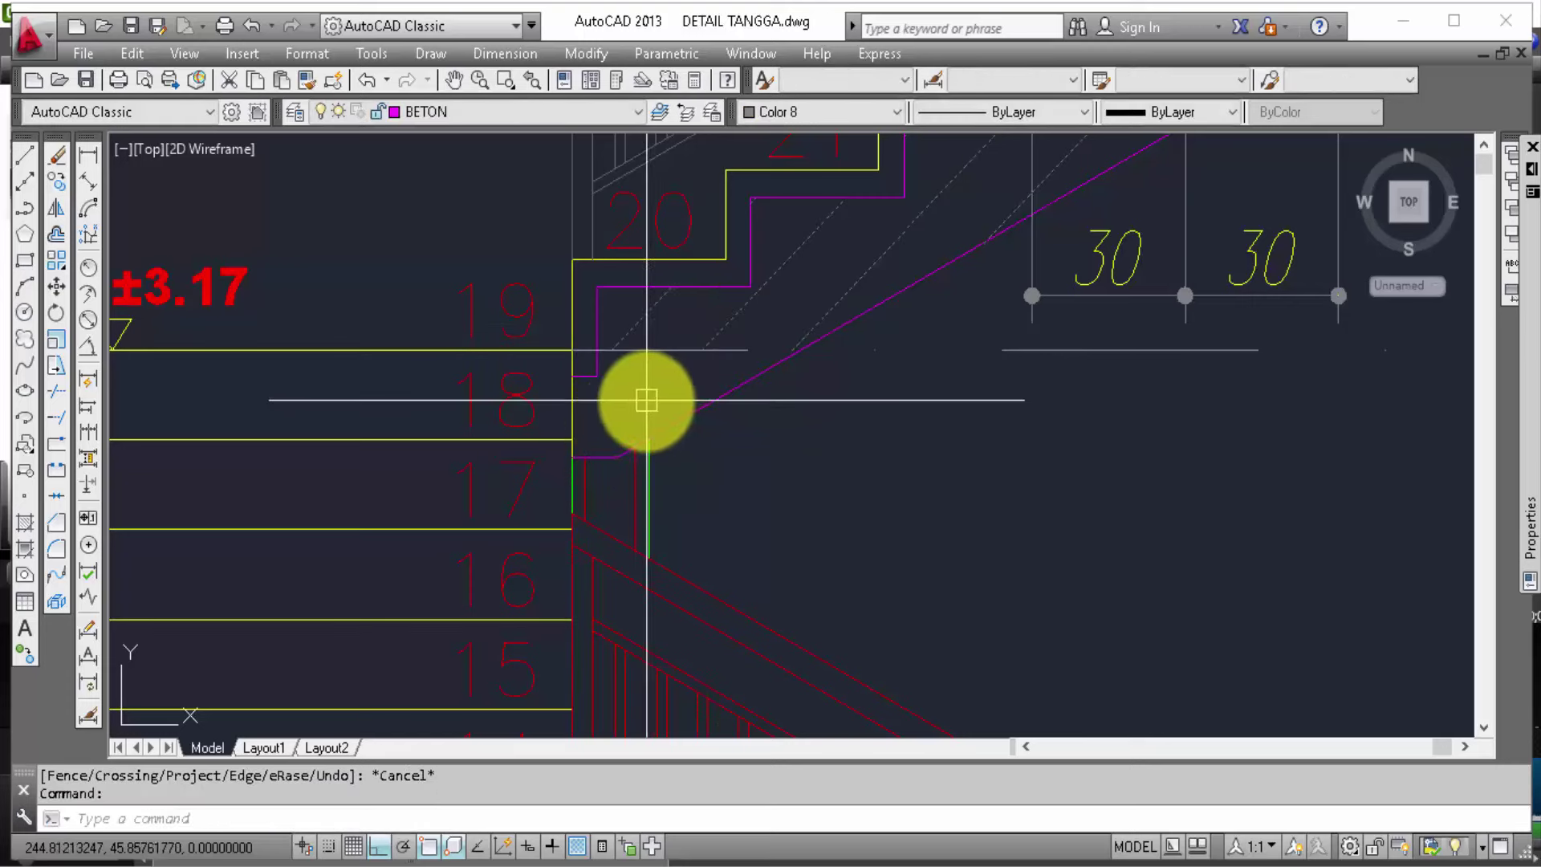
type("e")
key("Return")
Step: Hatch the slab region under the upper steps by picking points inside it
type("h")
key("Return")
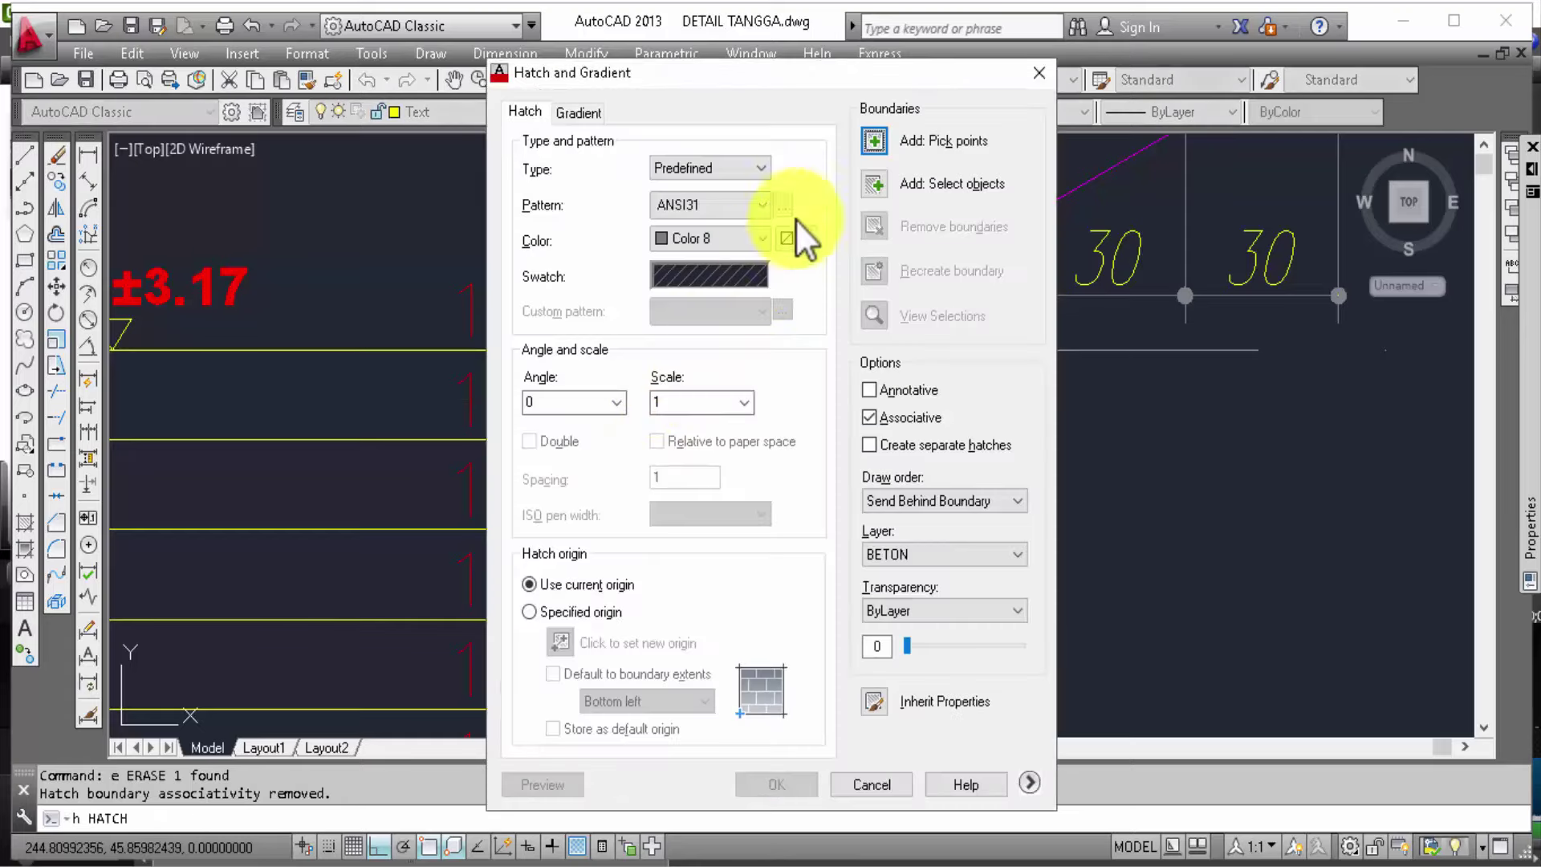
left_click(873, 143)
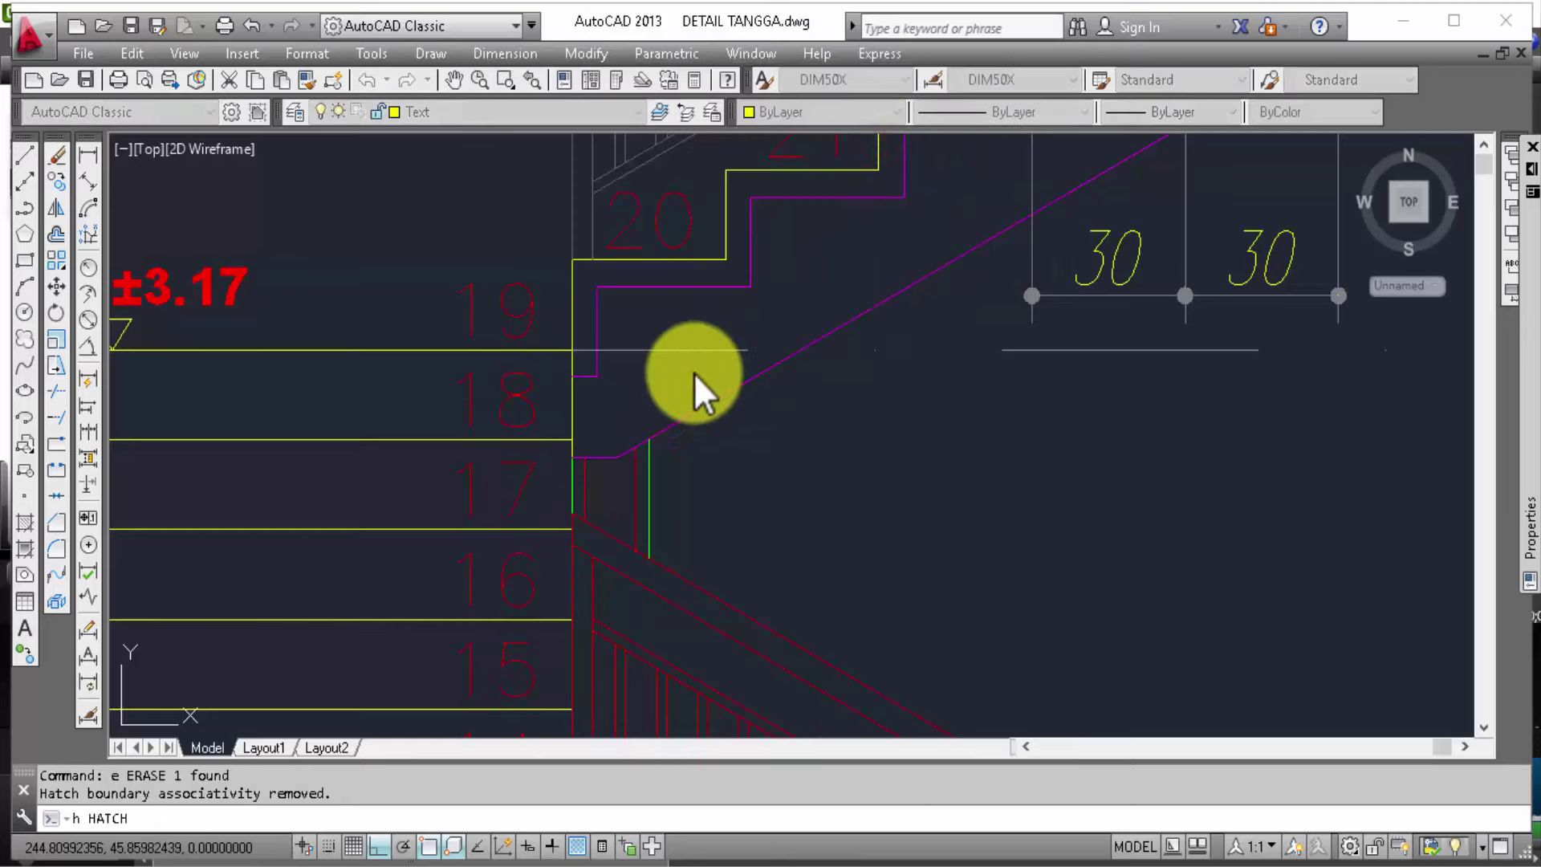
key("Return")
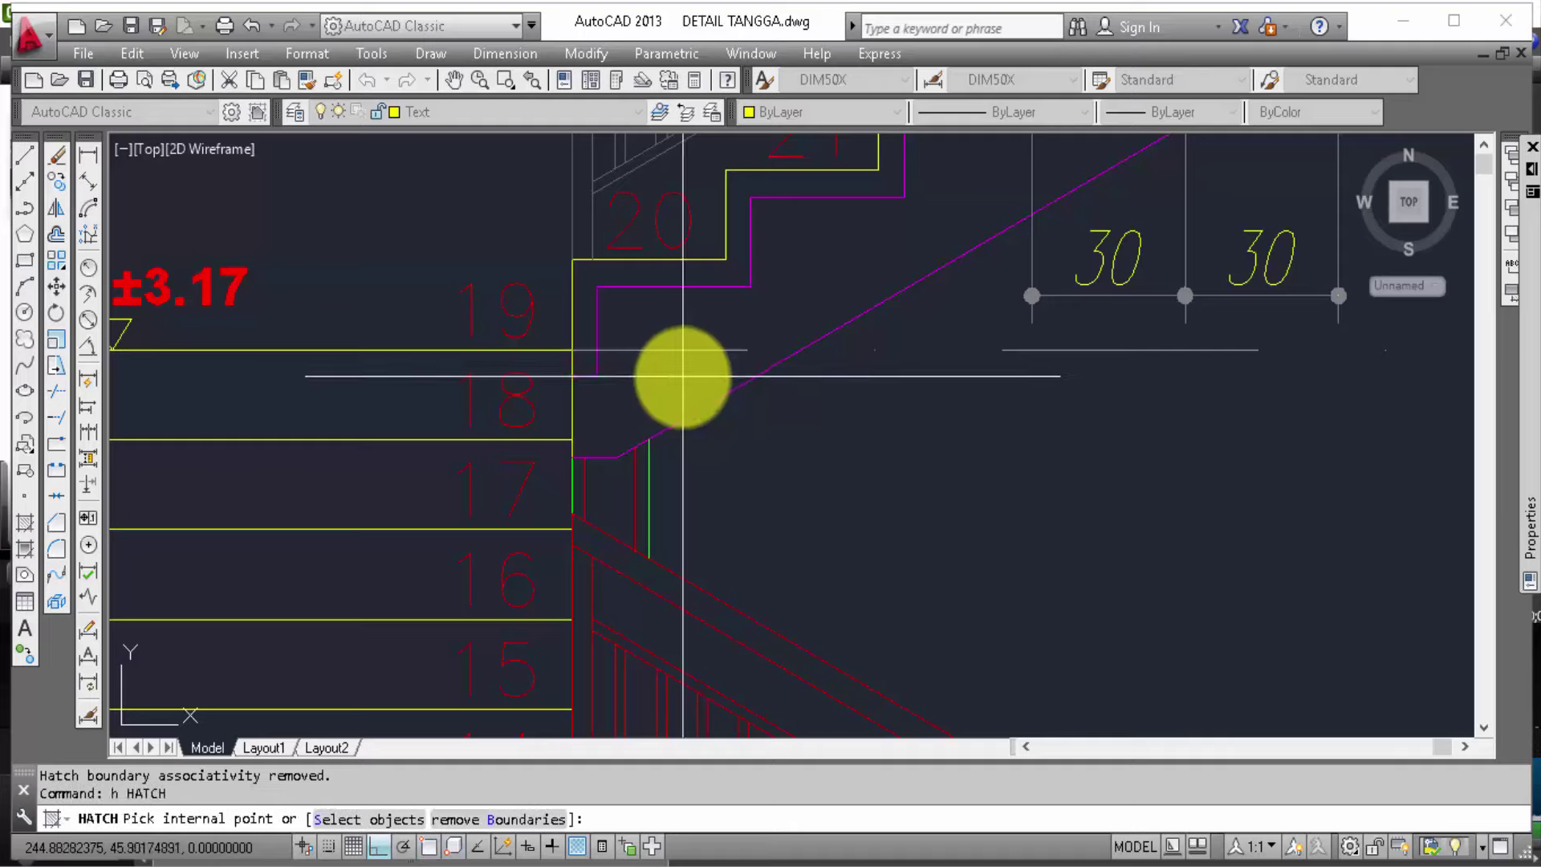
left_click(678, 377)
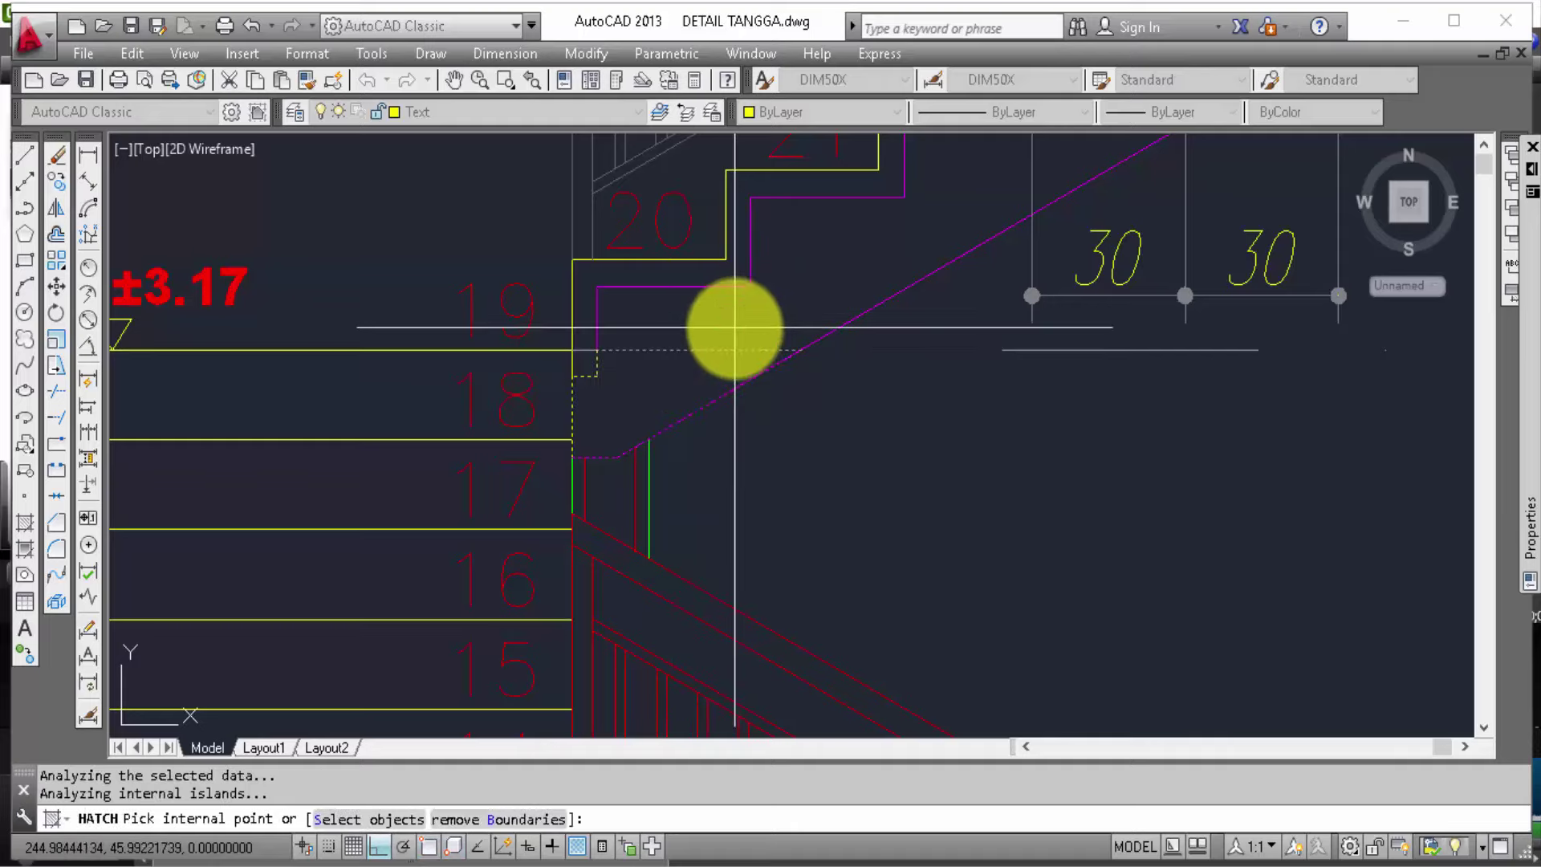
scroll(739, 327, "down", 4)
mouse_move(757, 321)
middle_mouse_down()
mouse_move(582, 530)
mouse_move(516, 549)
middle_mouse_up()
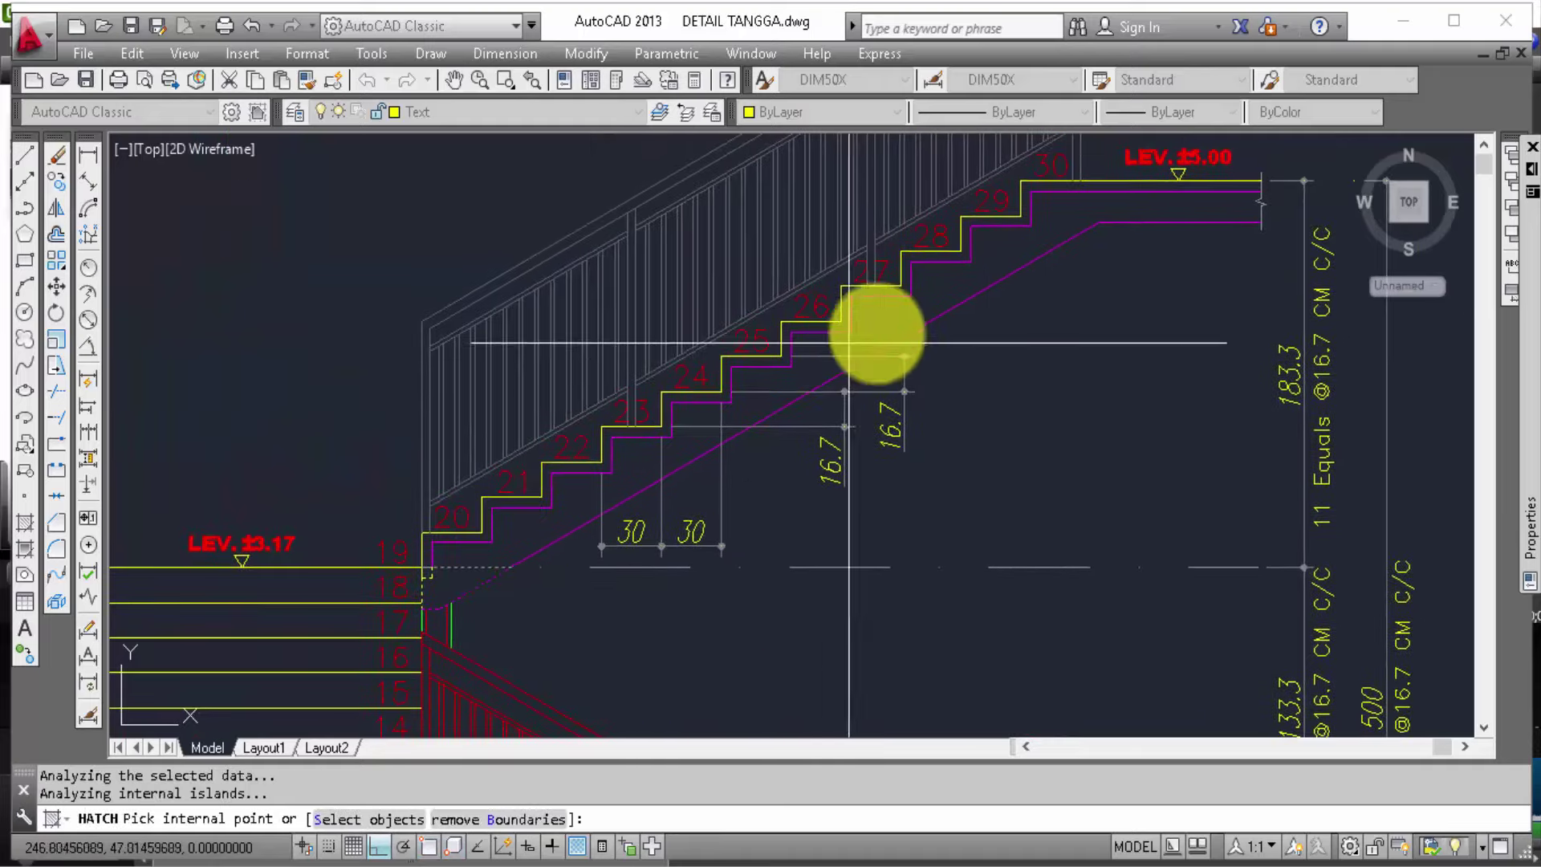
left_click(922, 306)
key("Return")
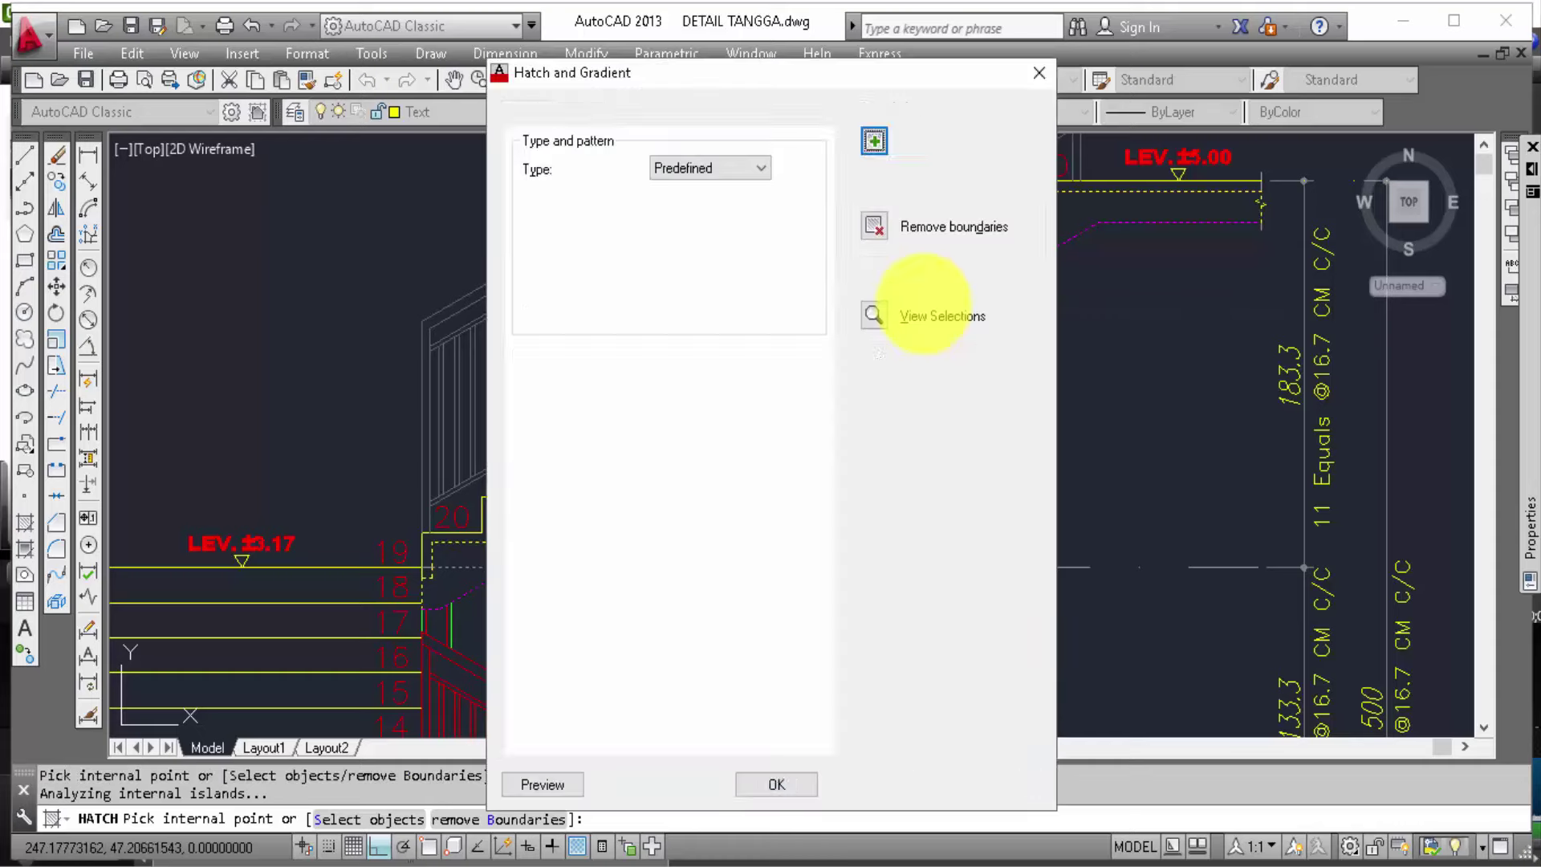
key("Return")
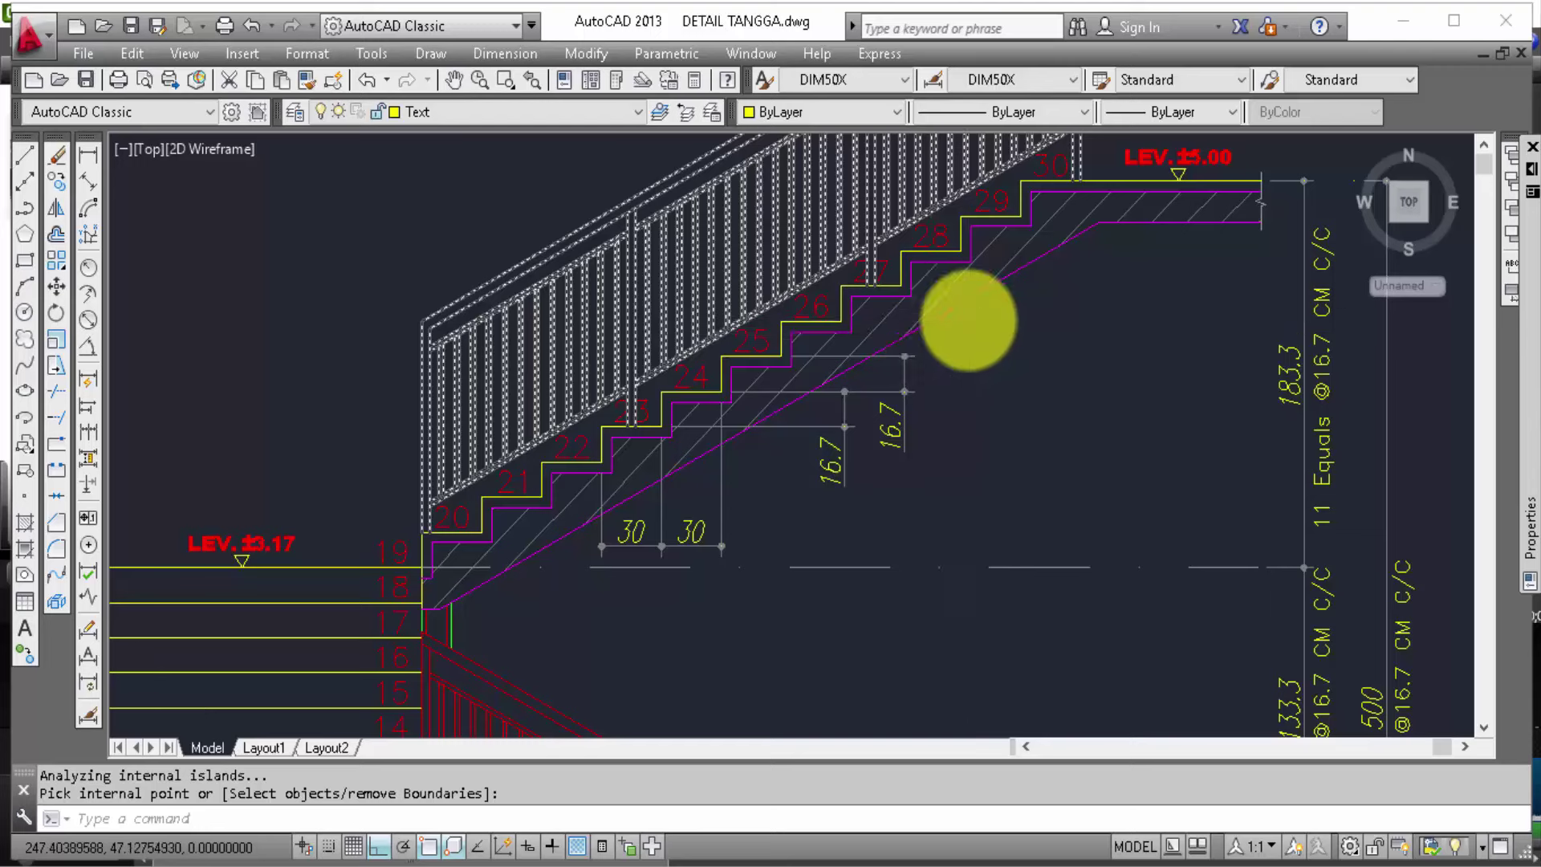
scroll(970, 317, "down", 2)
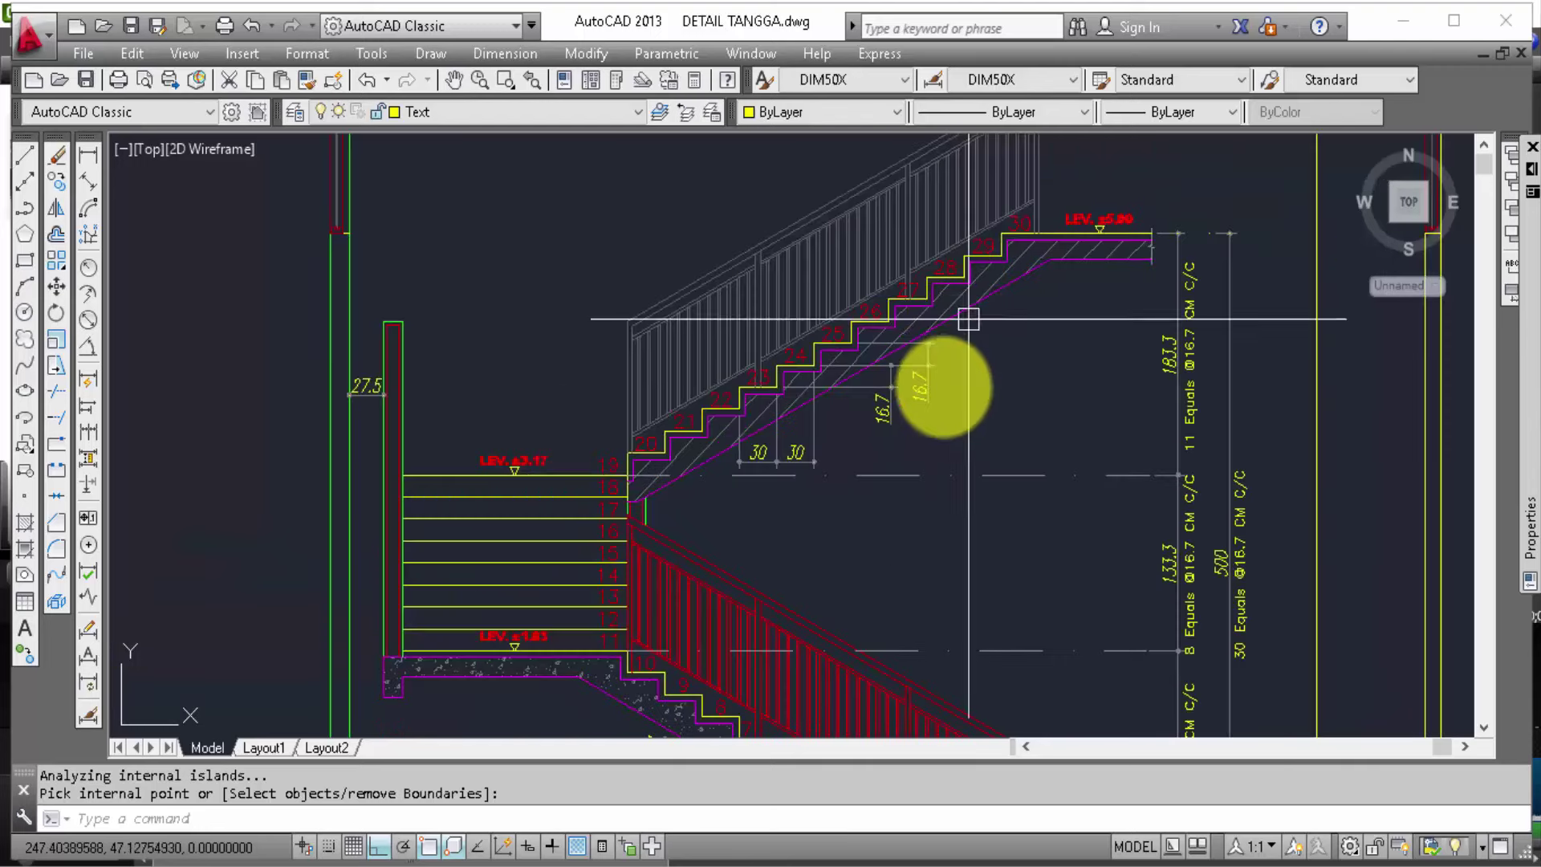
Step: Match the lower slab's concrete hatch pattern onto the upper slab hatch
left_click(306, 80)
scroll(586, 663, "up", 5)
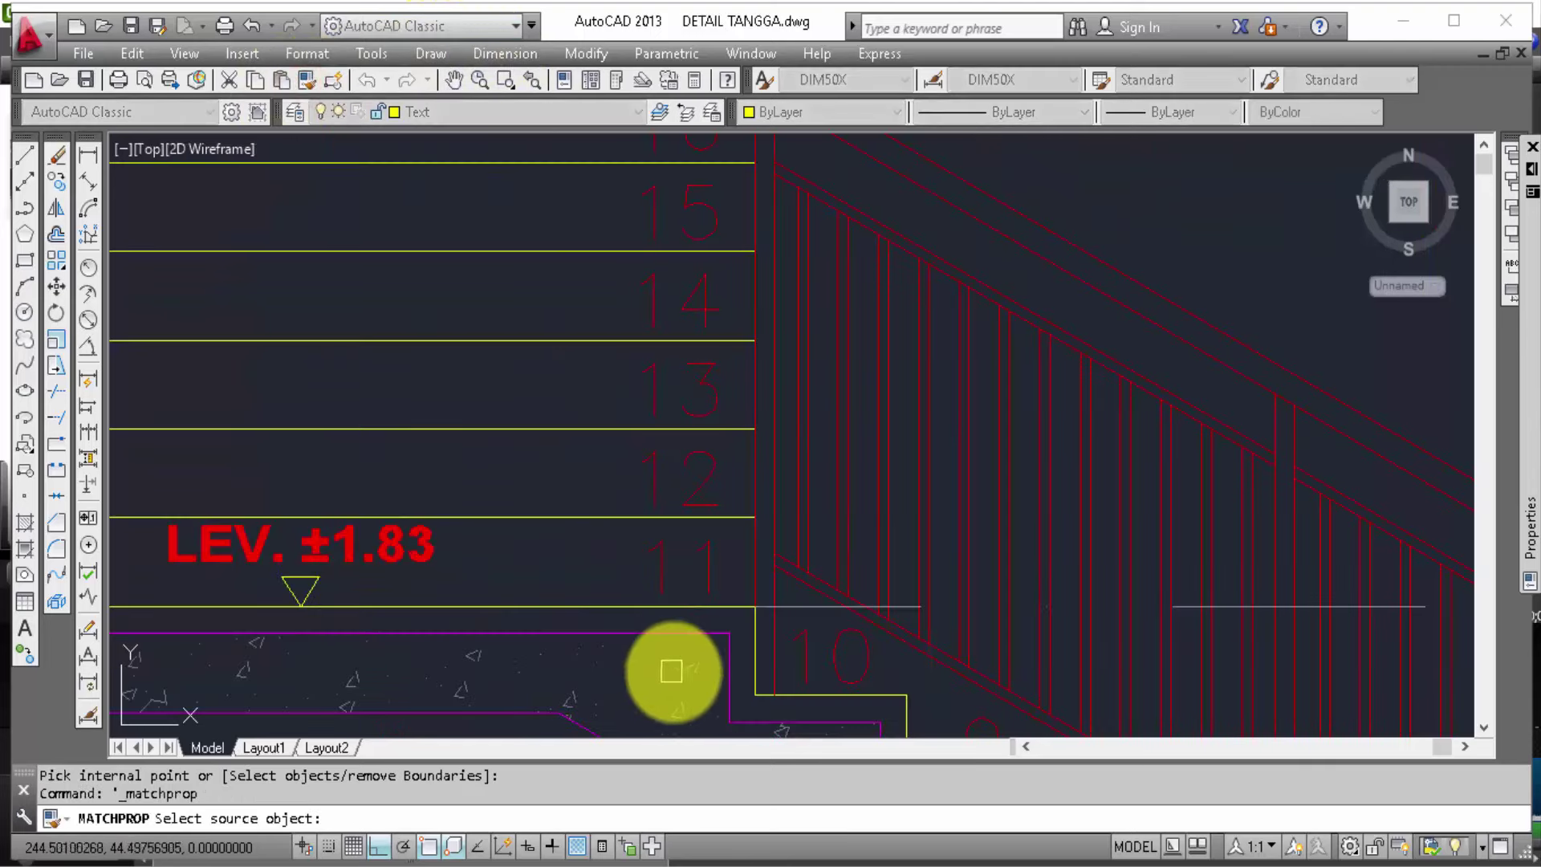
left_click(688, 673)
scroll(606, 691, "down", 2)
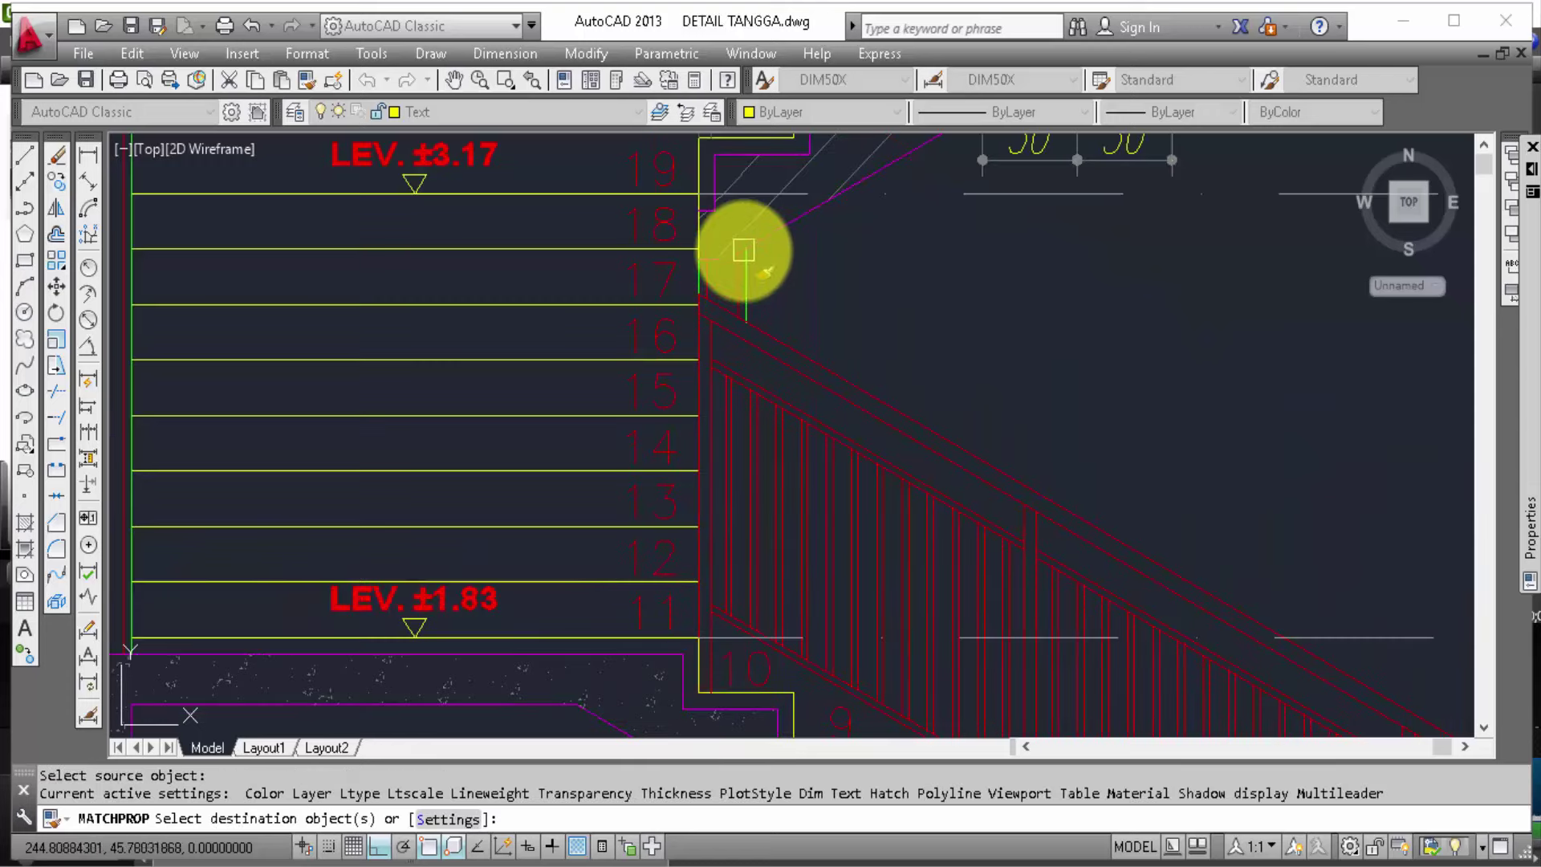
scroll(643, 334, "down", 3)
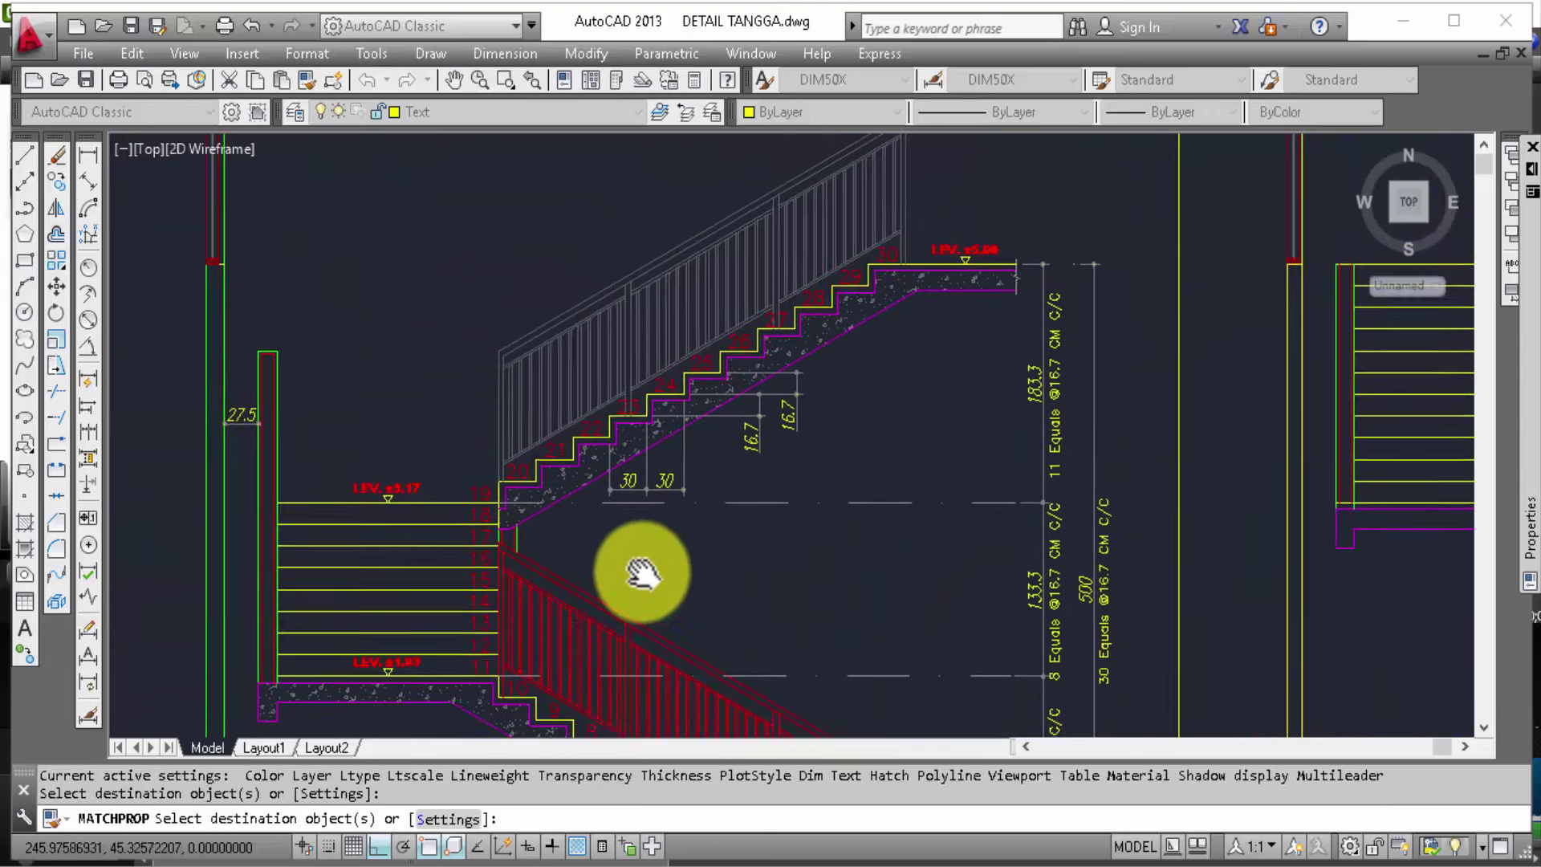
middle_click_drag(629, 571, 324, 502)
left_click(637, 465)
left_click(888, 482)
key("Escape")
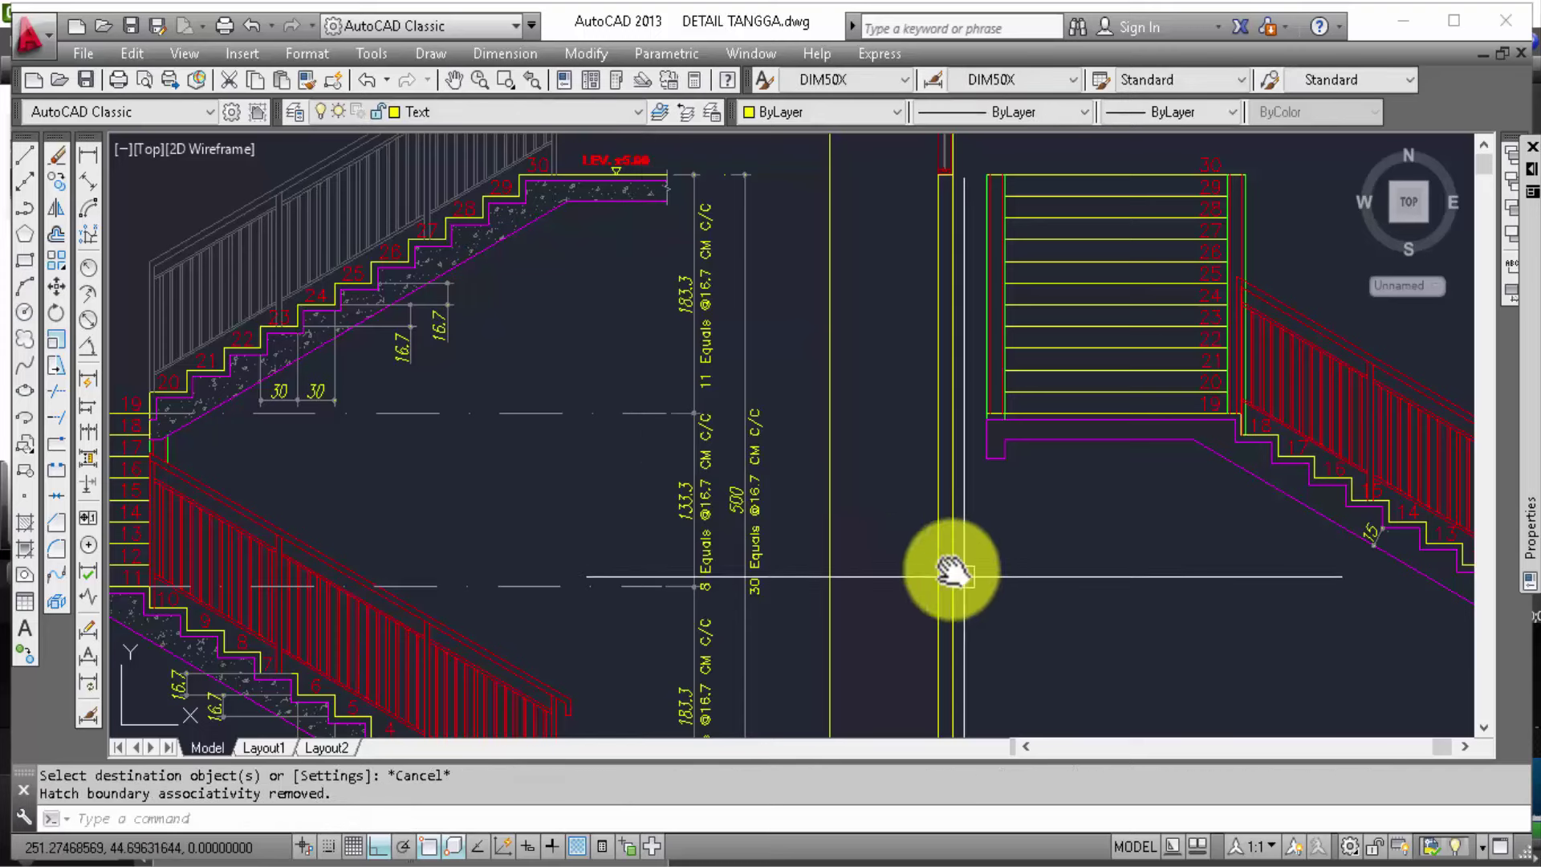
mouse_move(953, 567)
middle_mouse_down()
mouse_move(704, 484)
mouse_move(912, 430)
middle_mouse_up()
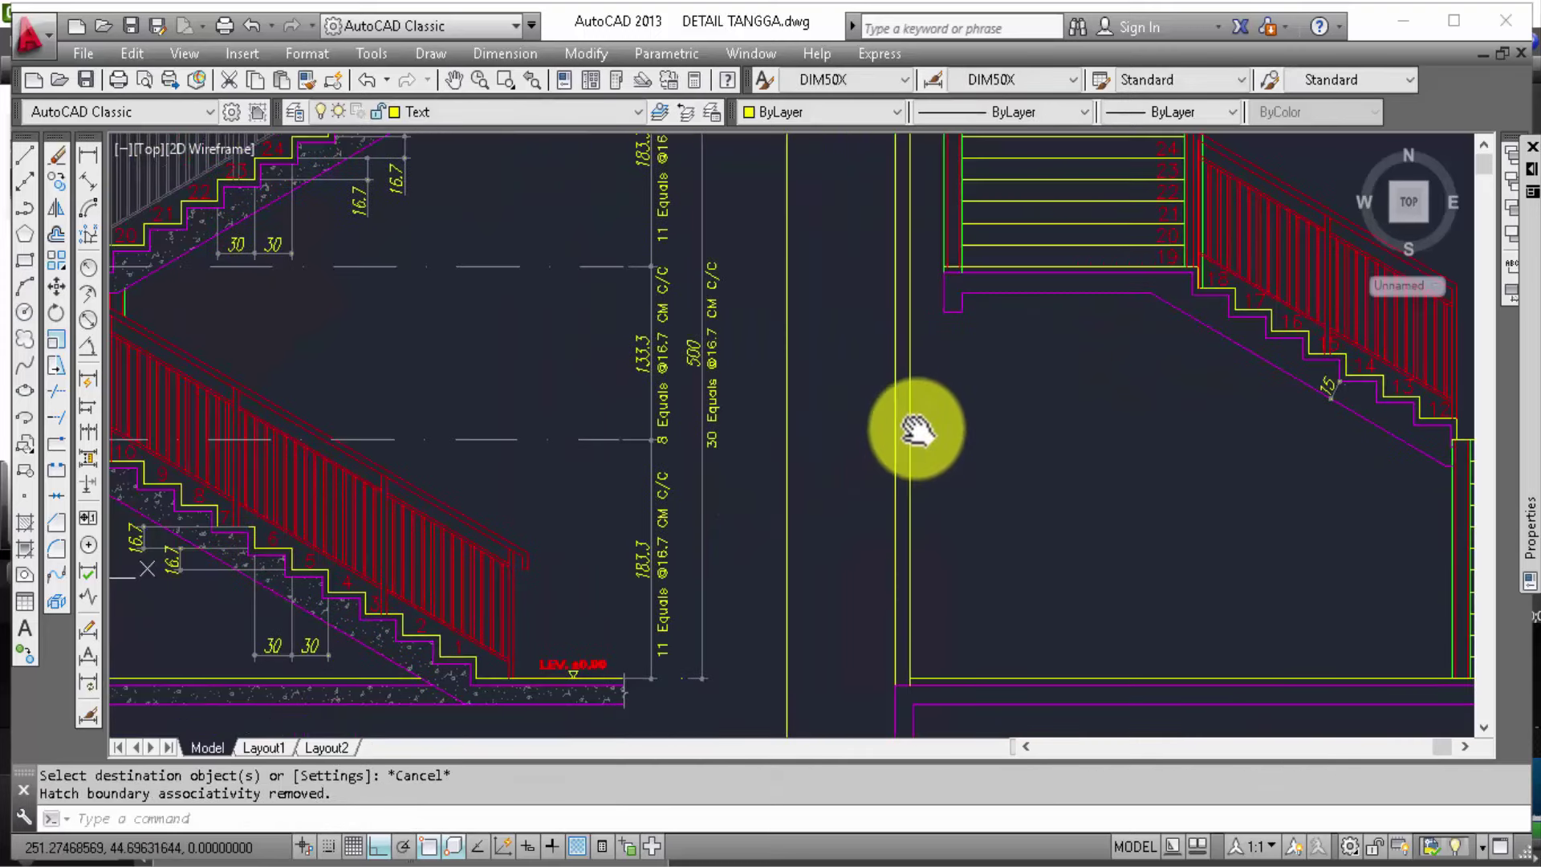
left_click(244, 147)
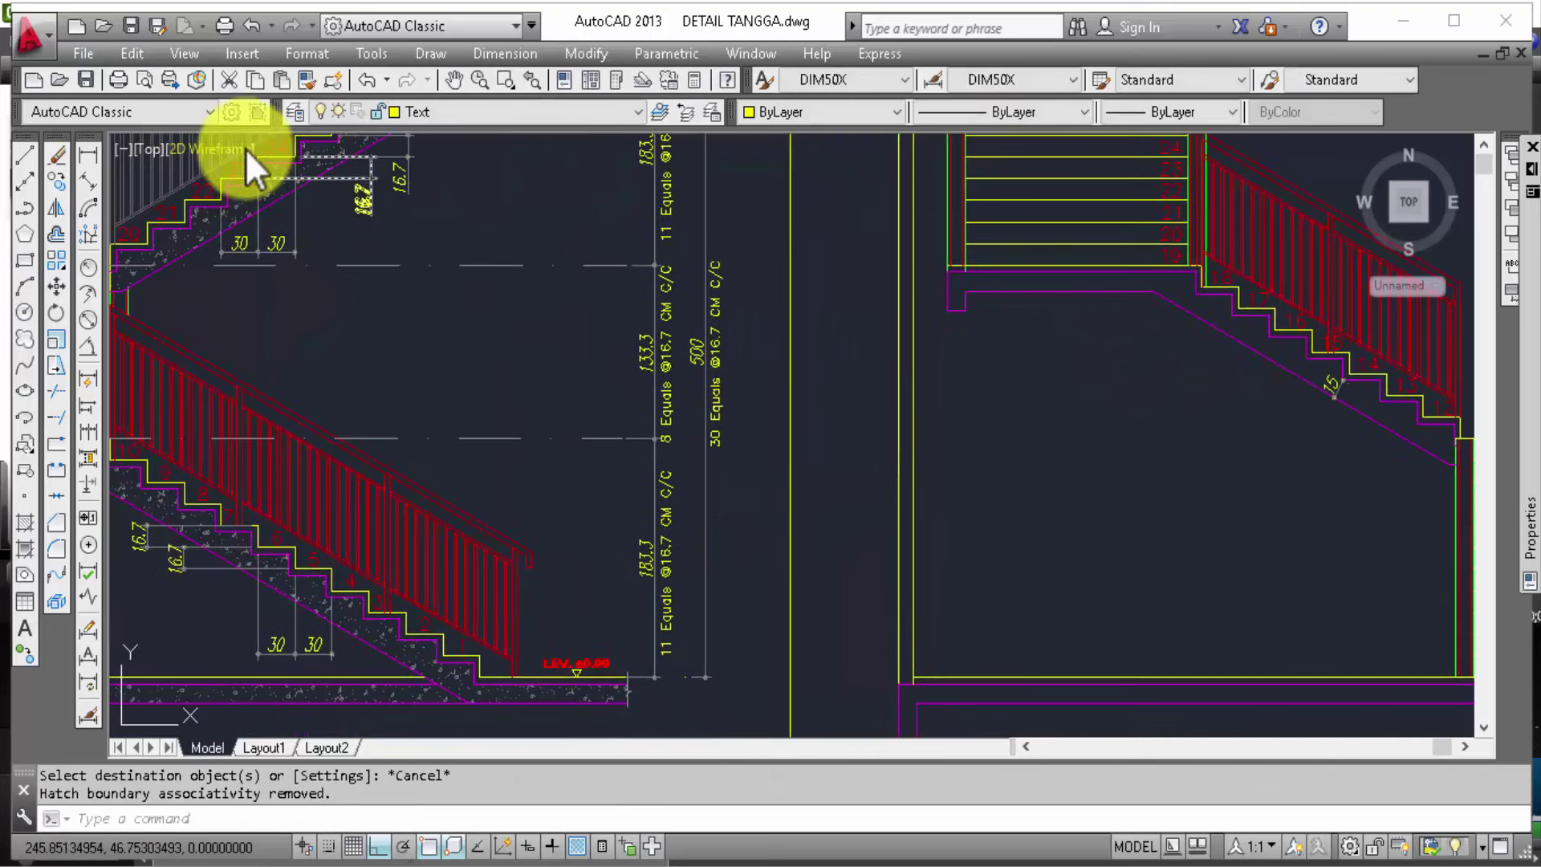
Step: Add a 15 aligned slab-thickness dimension and move it onto the slab
left_click(89, 181)
scroll(409, 672, "up", 5)
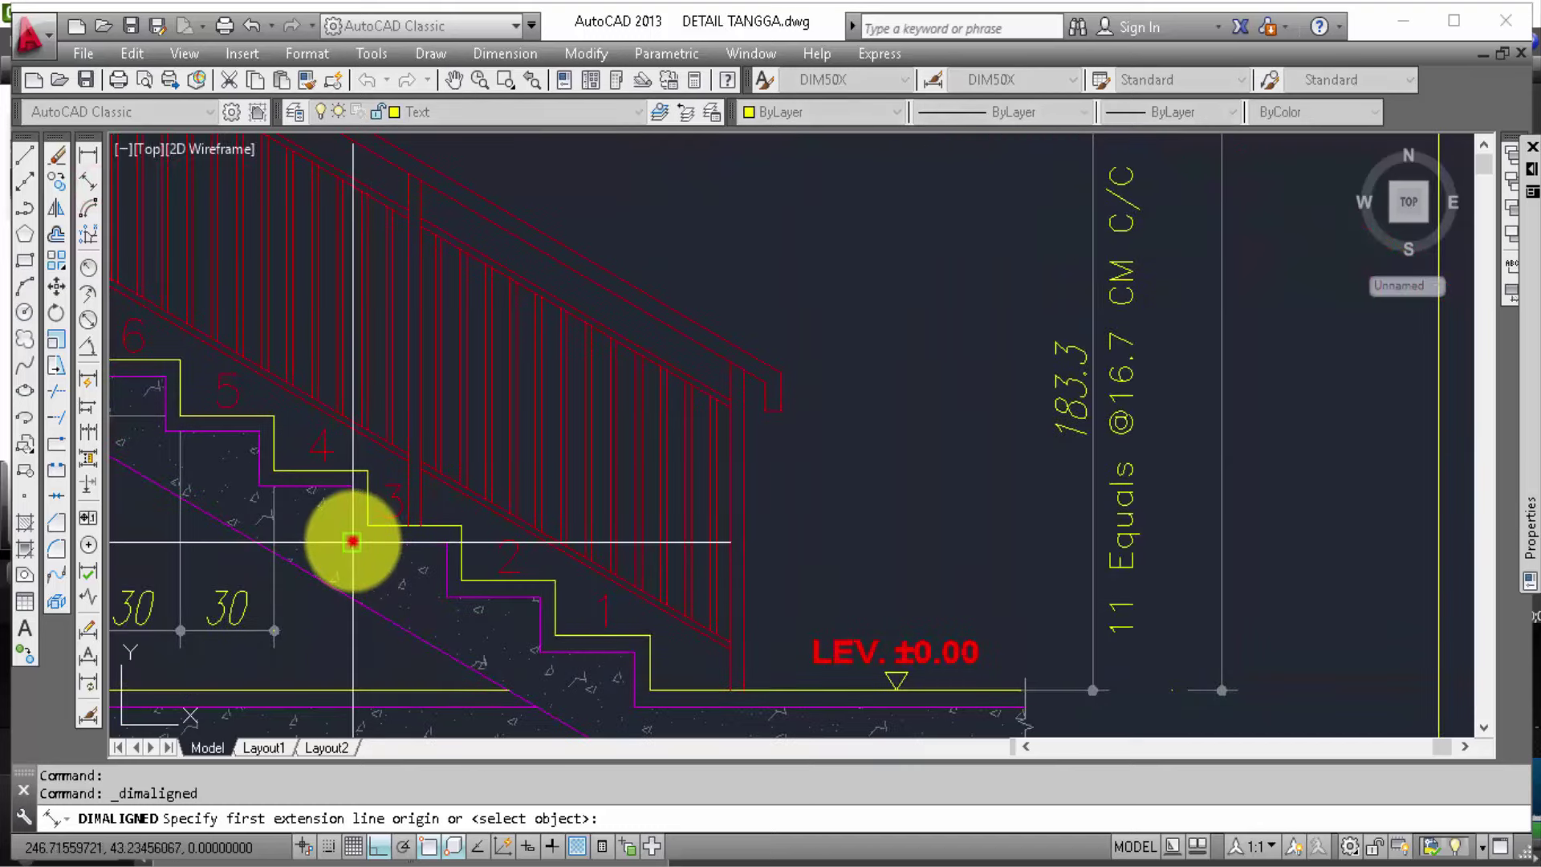
left_click(354, 540)
left_click(337, 585)
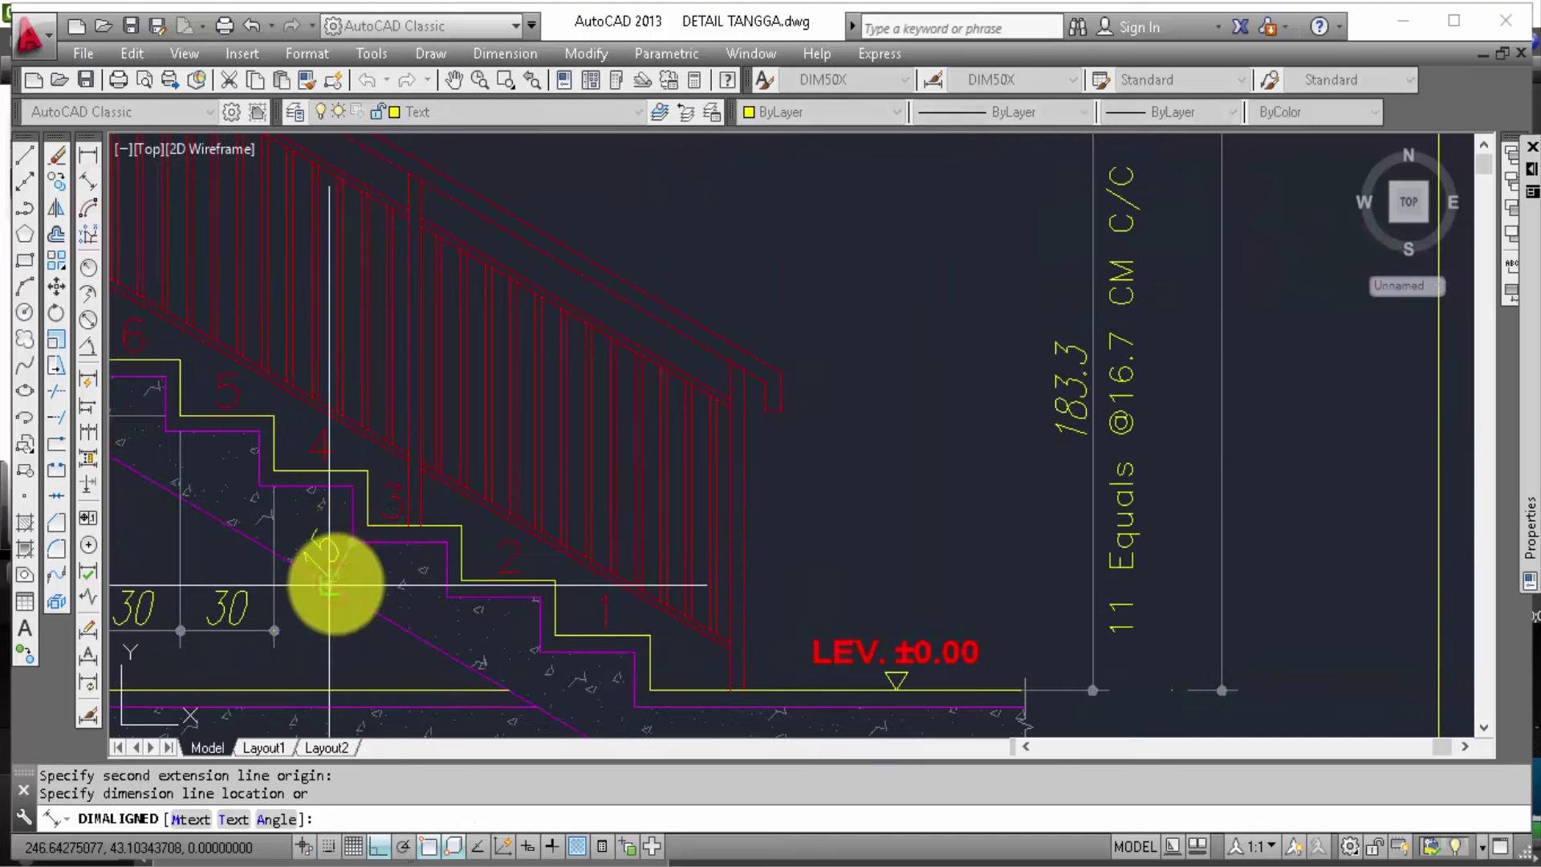
left_click(335, 571)
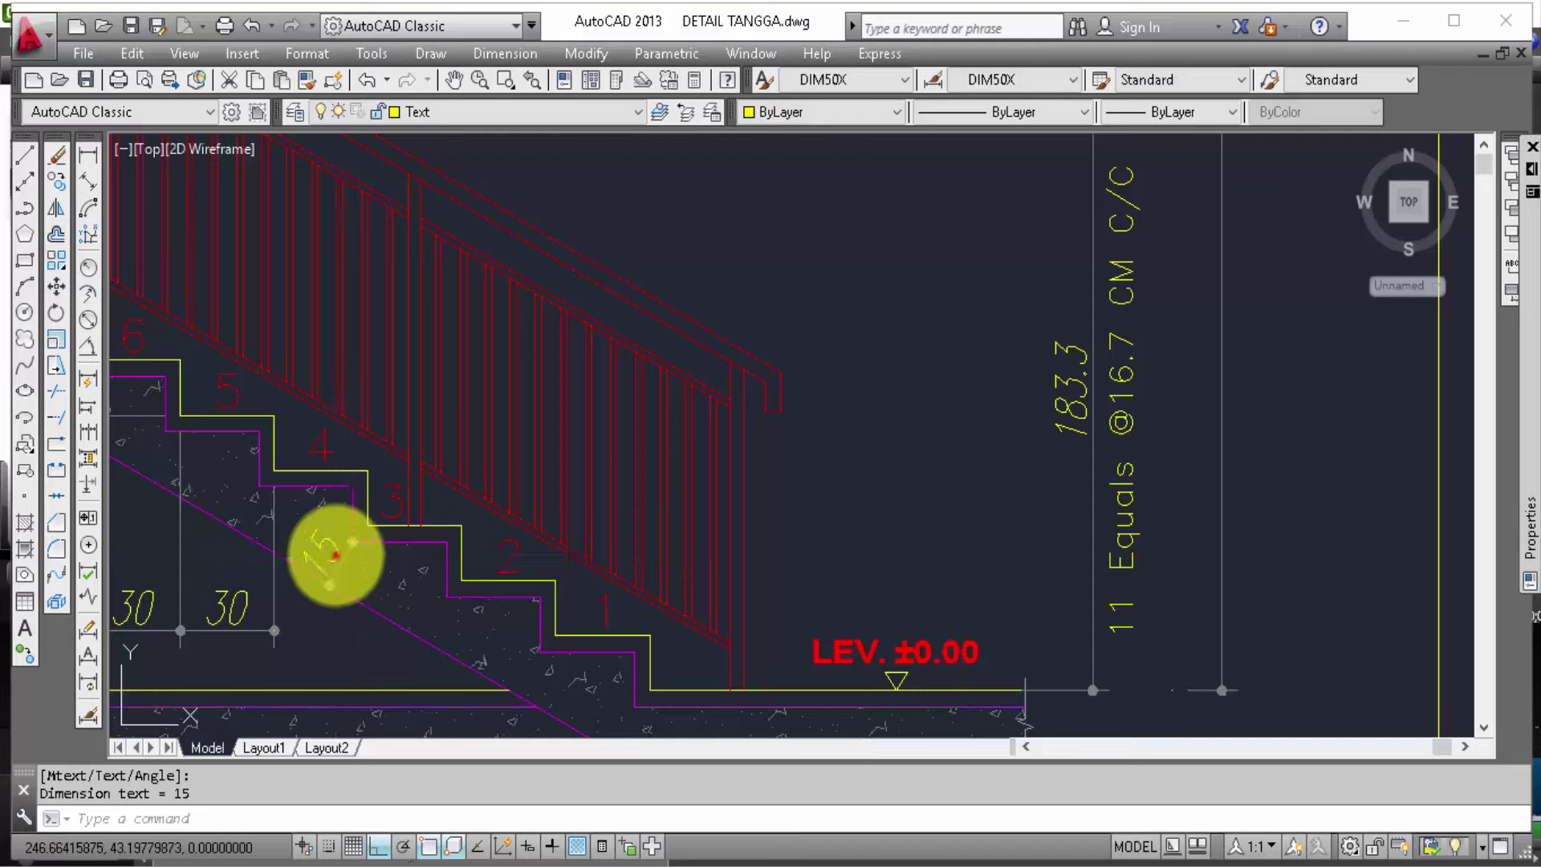
left_click(335, 553)
key("Return")
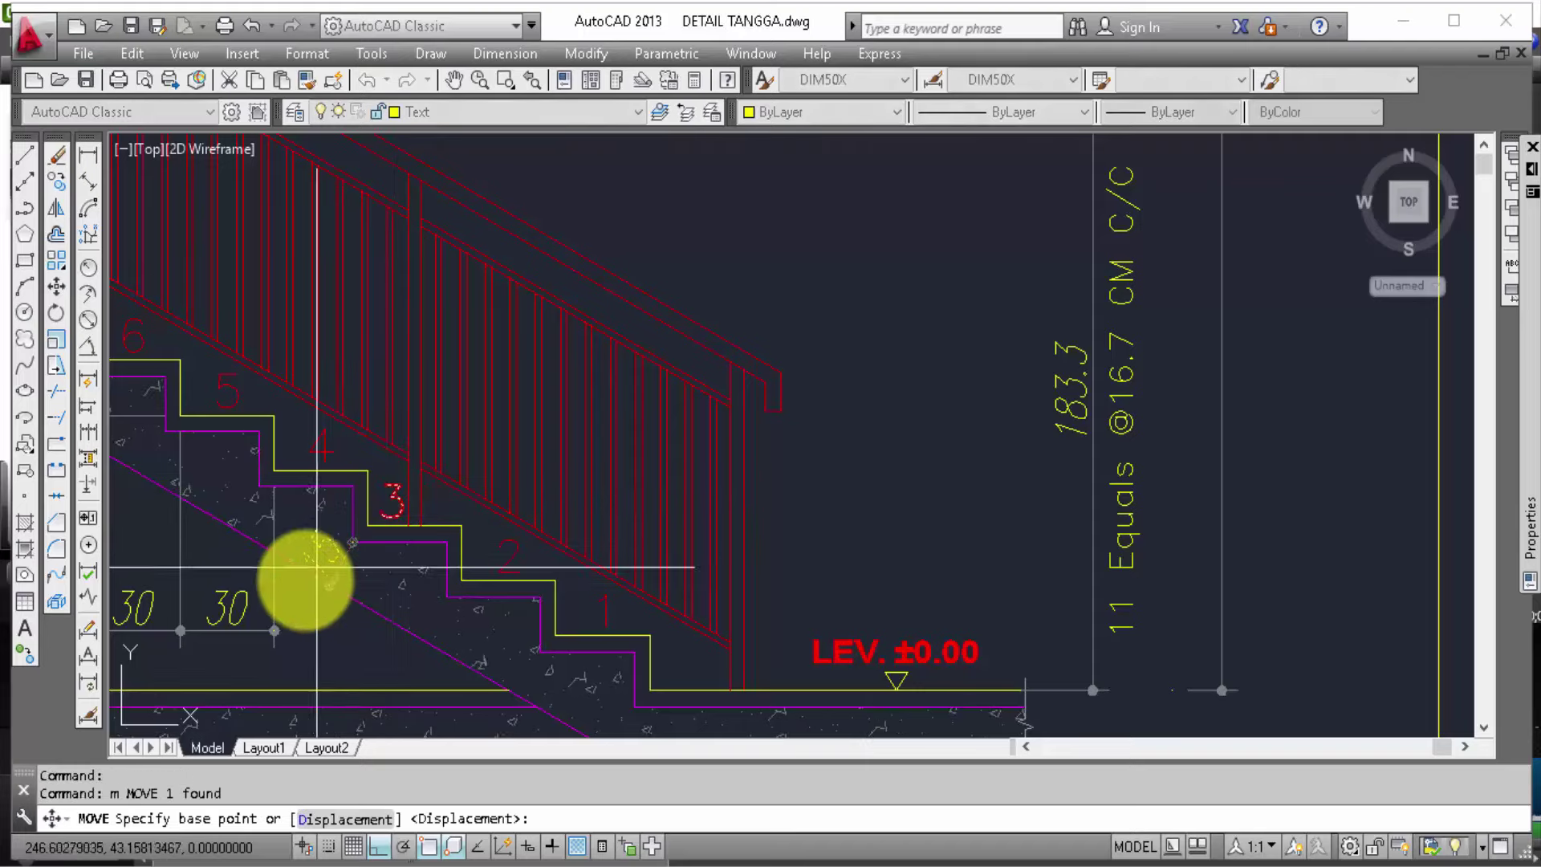
scroll(319, 595, "up", 3)
scroll(358, 561, "up", 2)
scroll(367, 564, "up", 1)
left_click(369, 564)
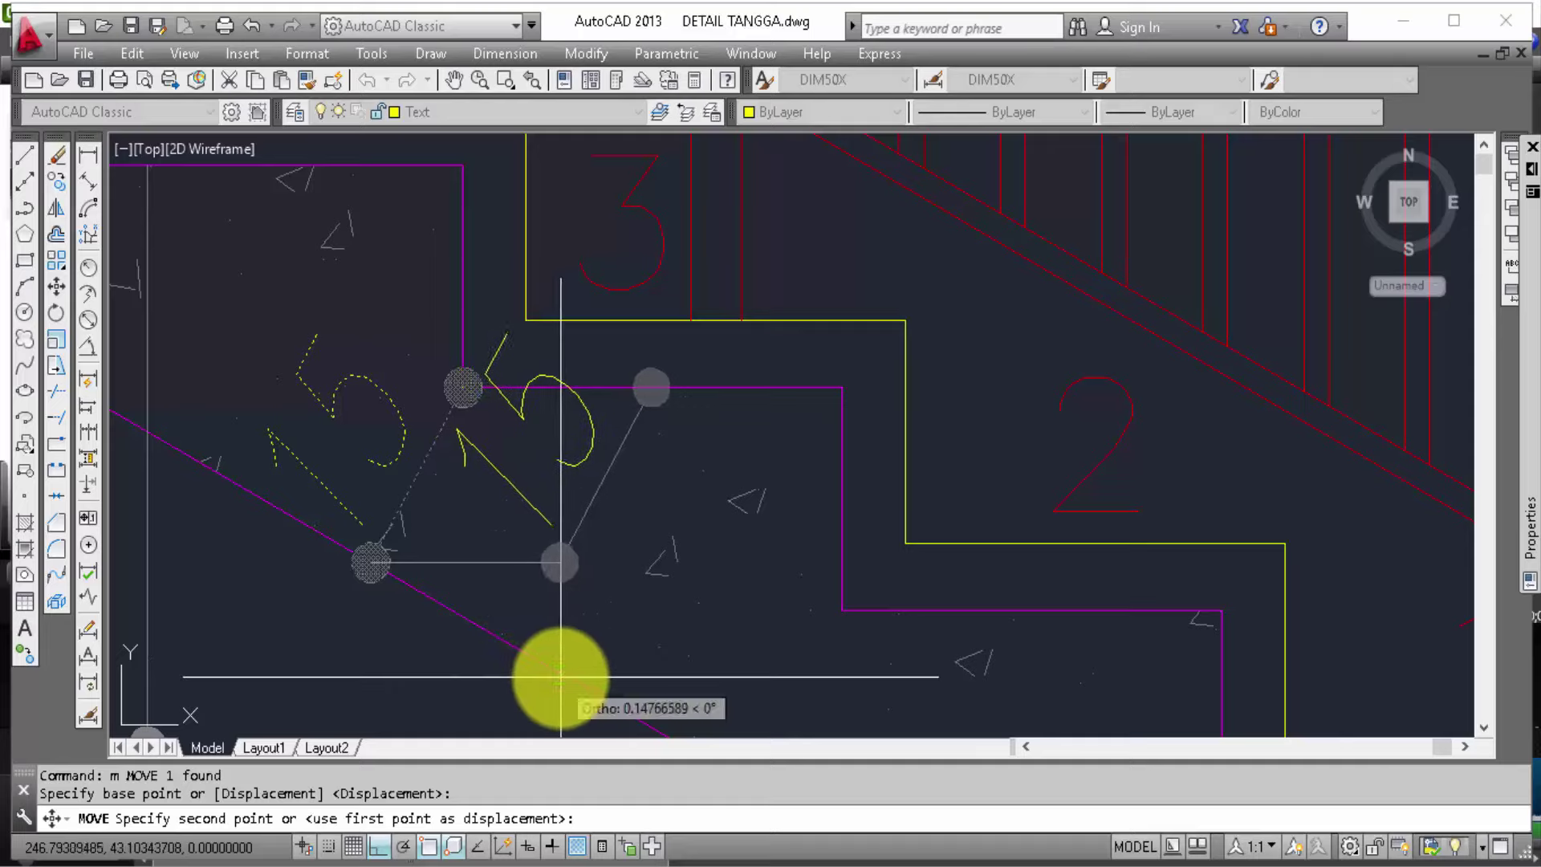
left_click(561, 675)
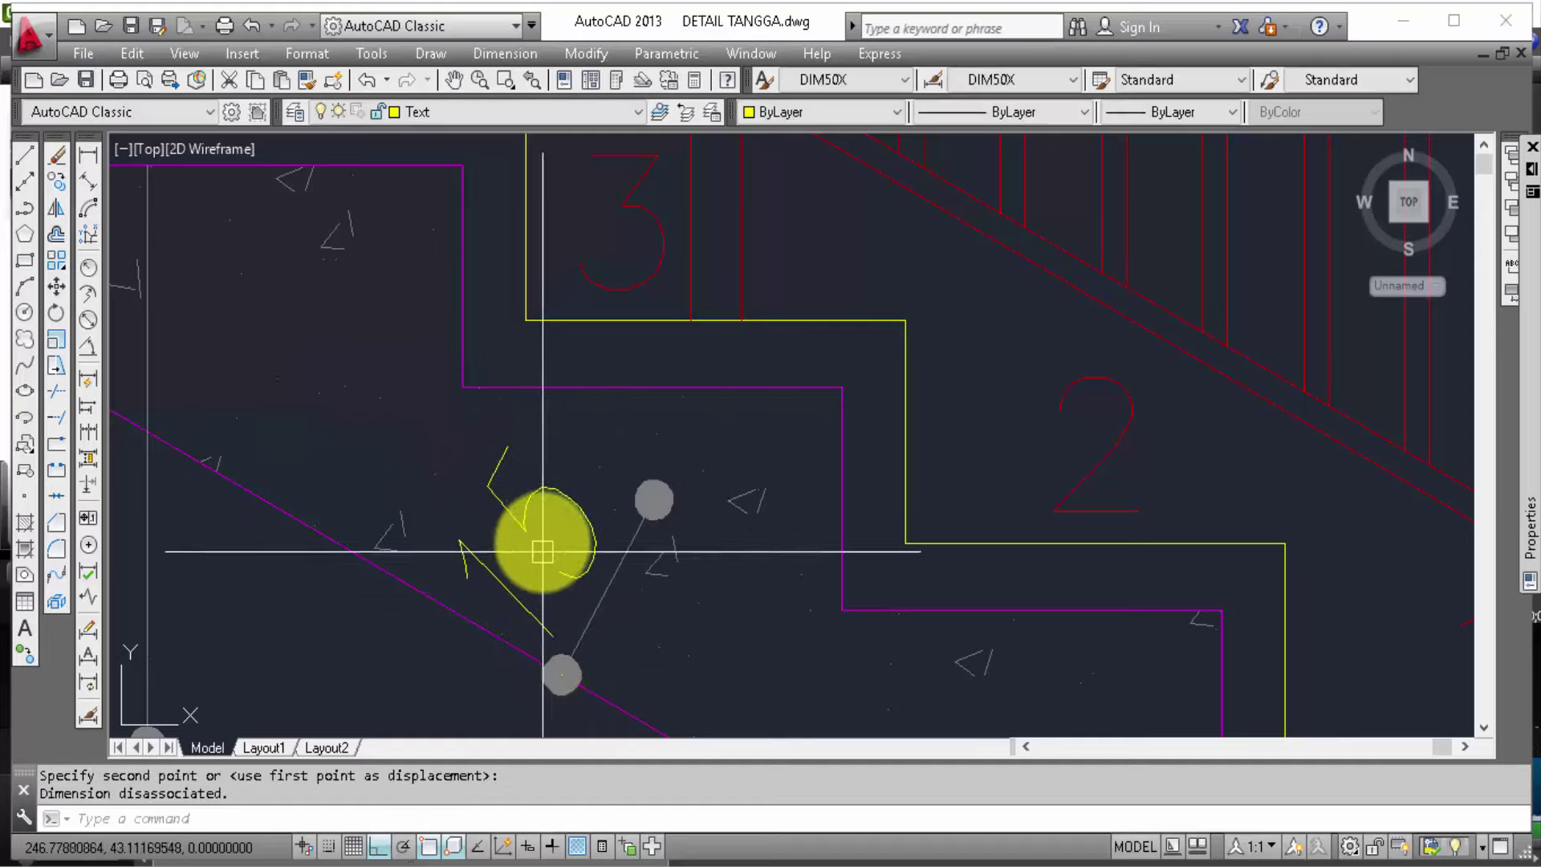
type("1")
Step: Draw a diagonal line between the slab corners and snap the 15 dimension onto it
key("Return")
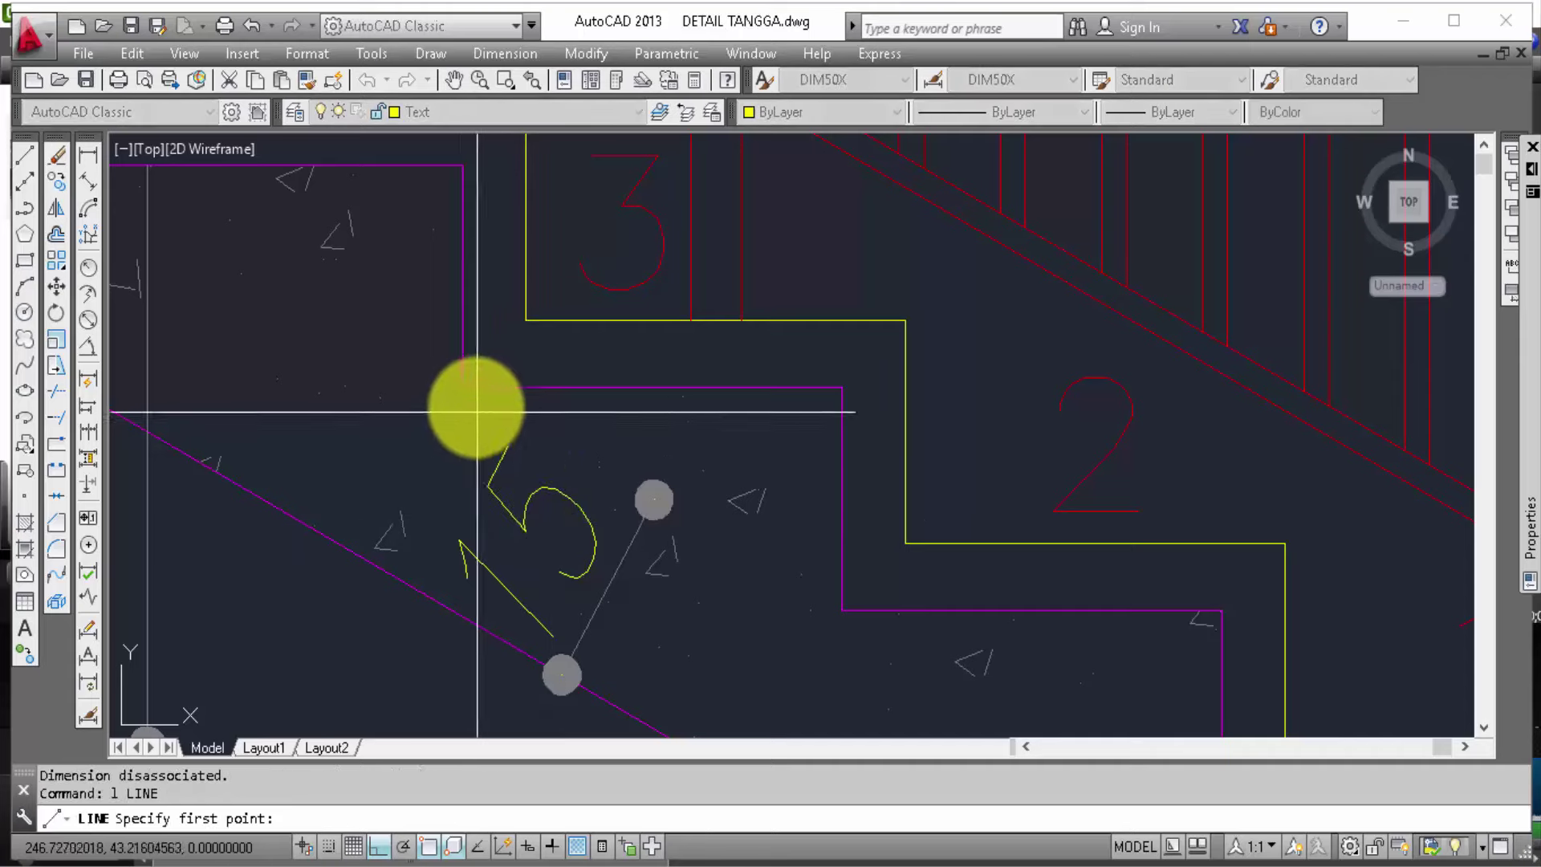
left_click(464, 387)
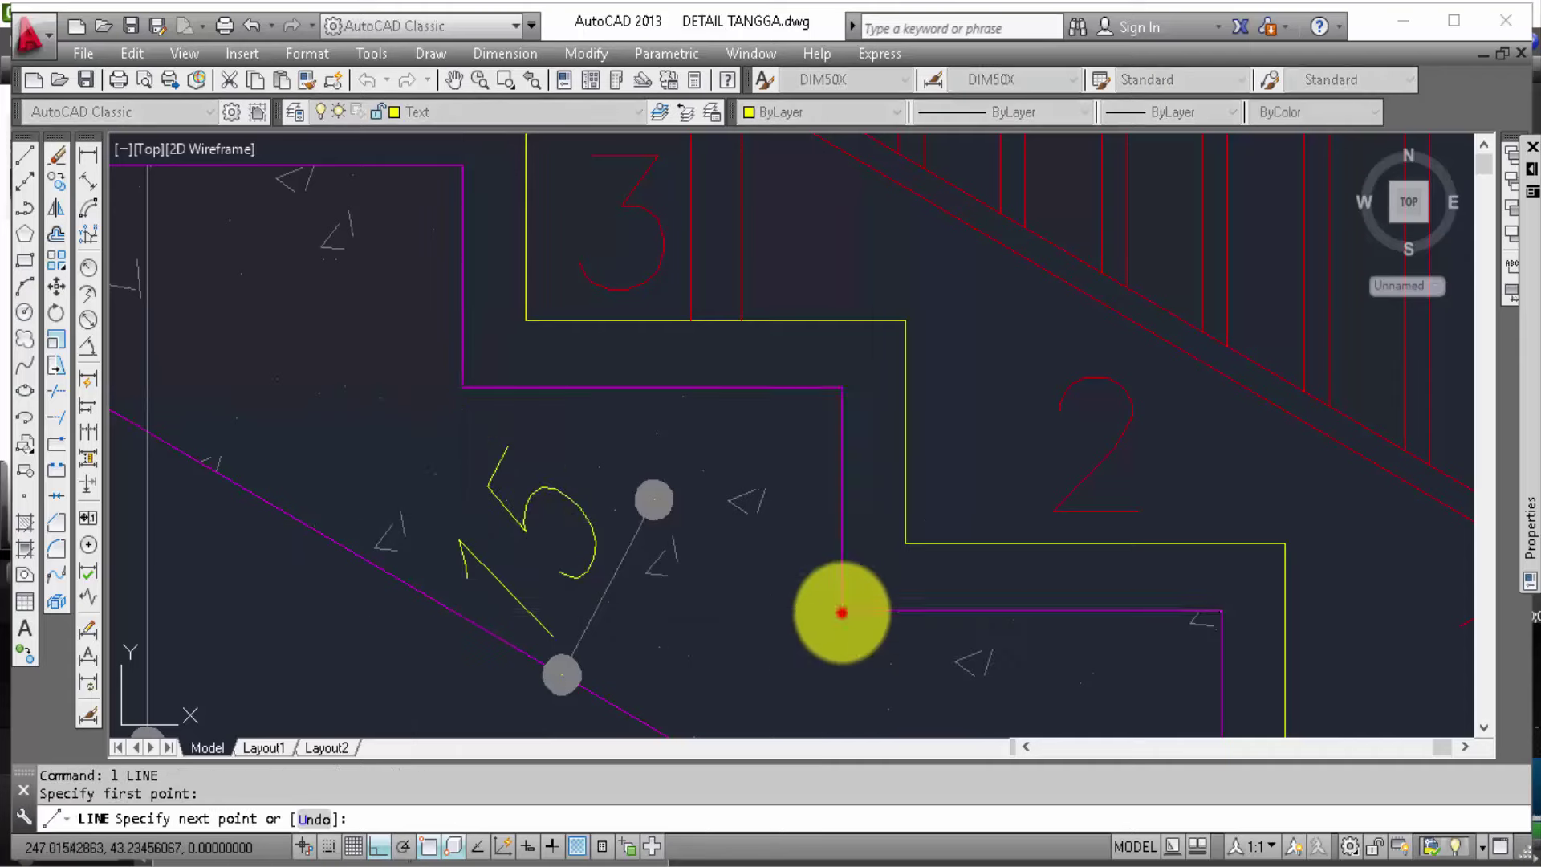
left_click(841, 612)
key("Escape")
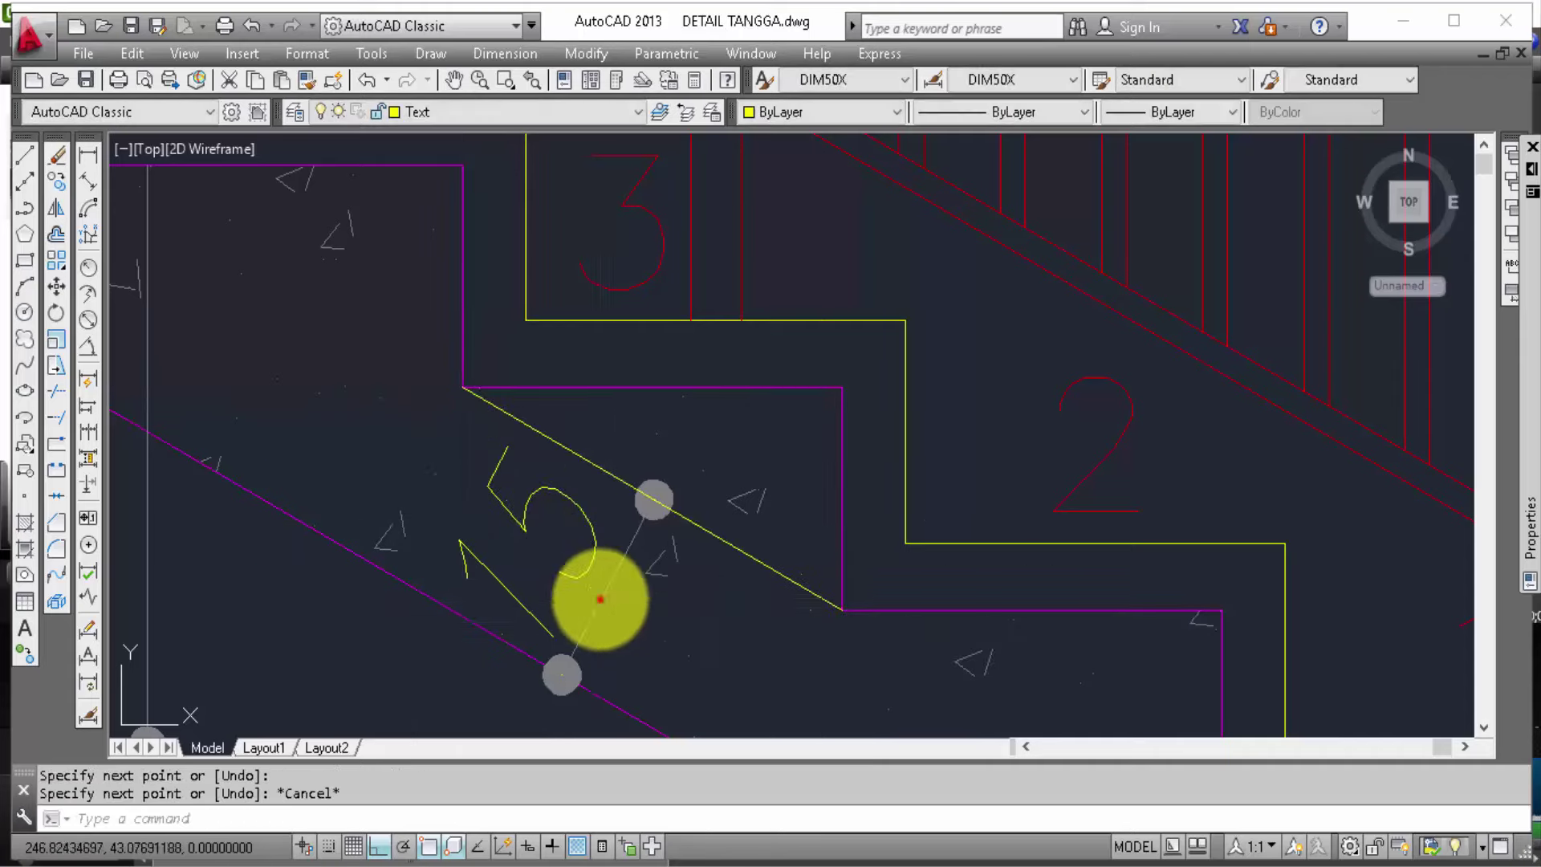
type("m")
key("Return")
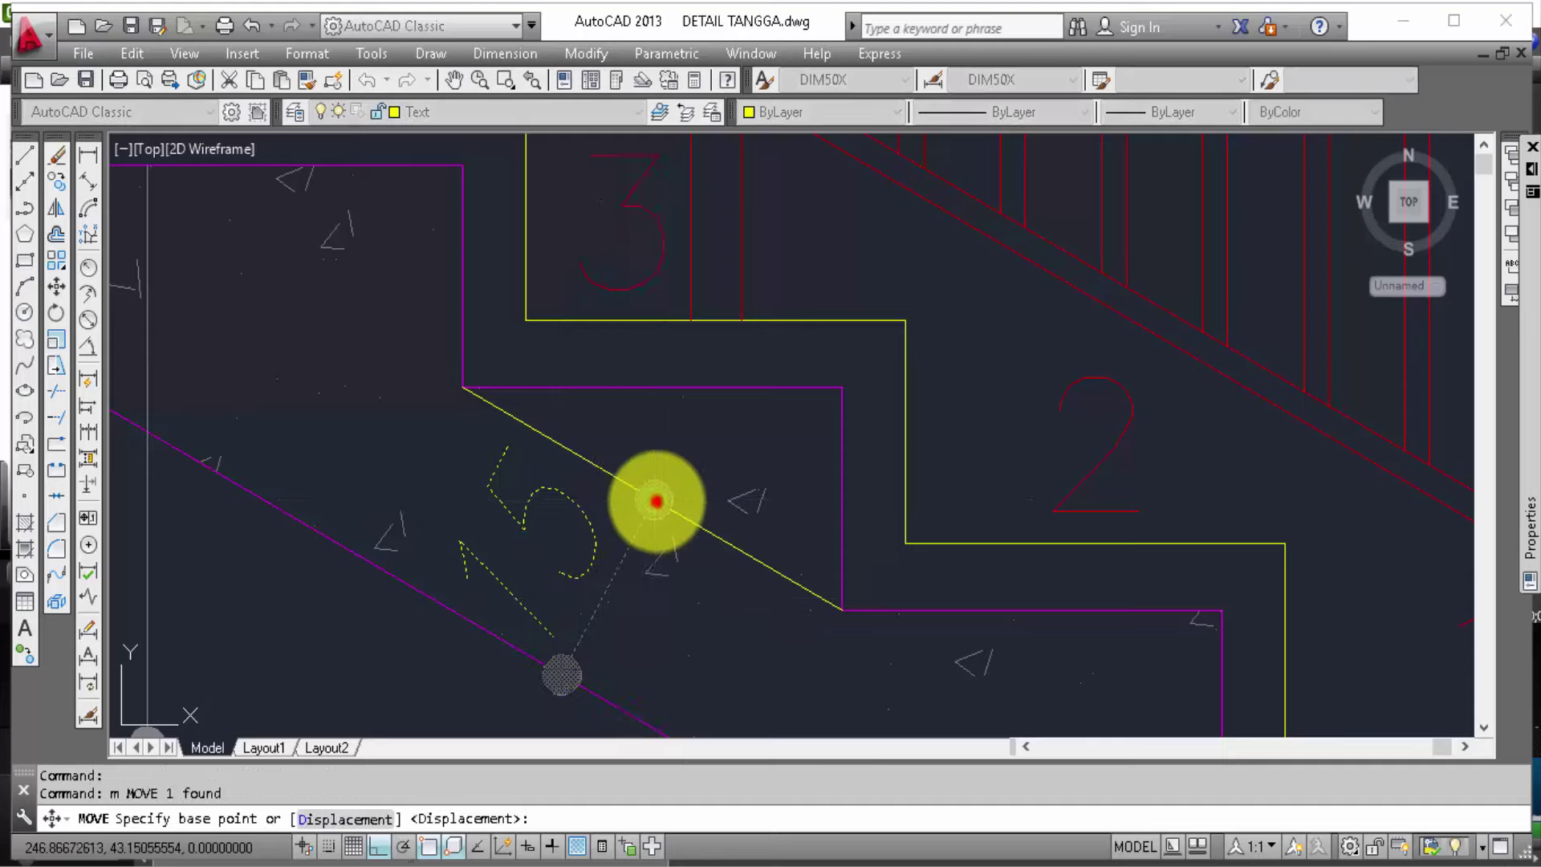
left_click(657, 502)
left_click(665, 507)
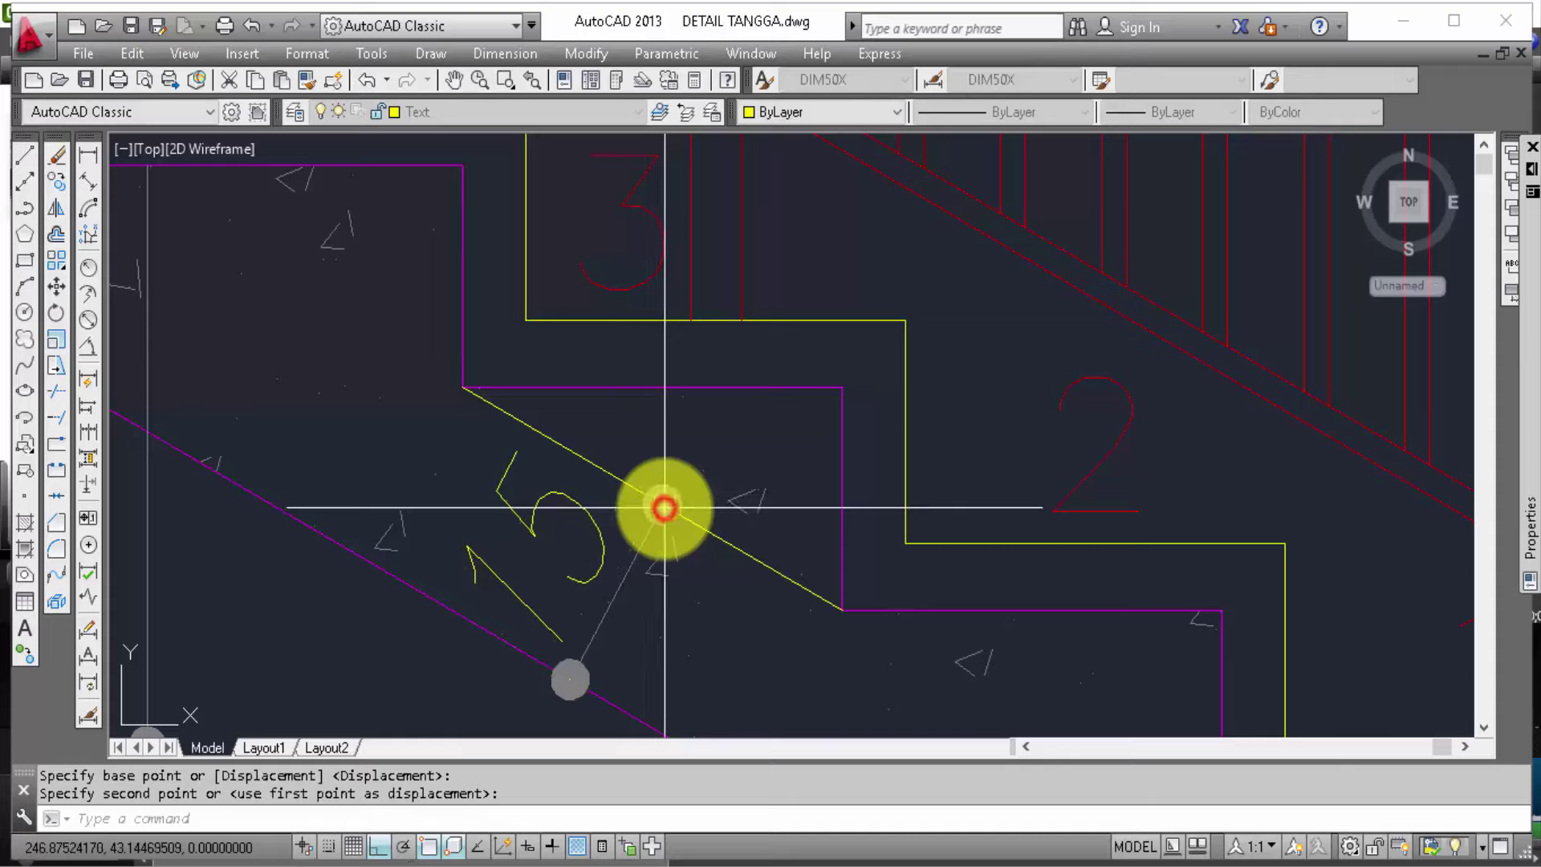
Step: Abandon a copy of the 15 label and erase the leftover object by the slab
left_click(628, 484)
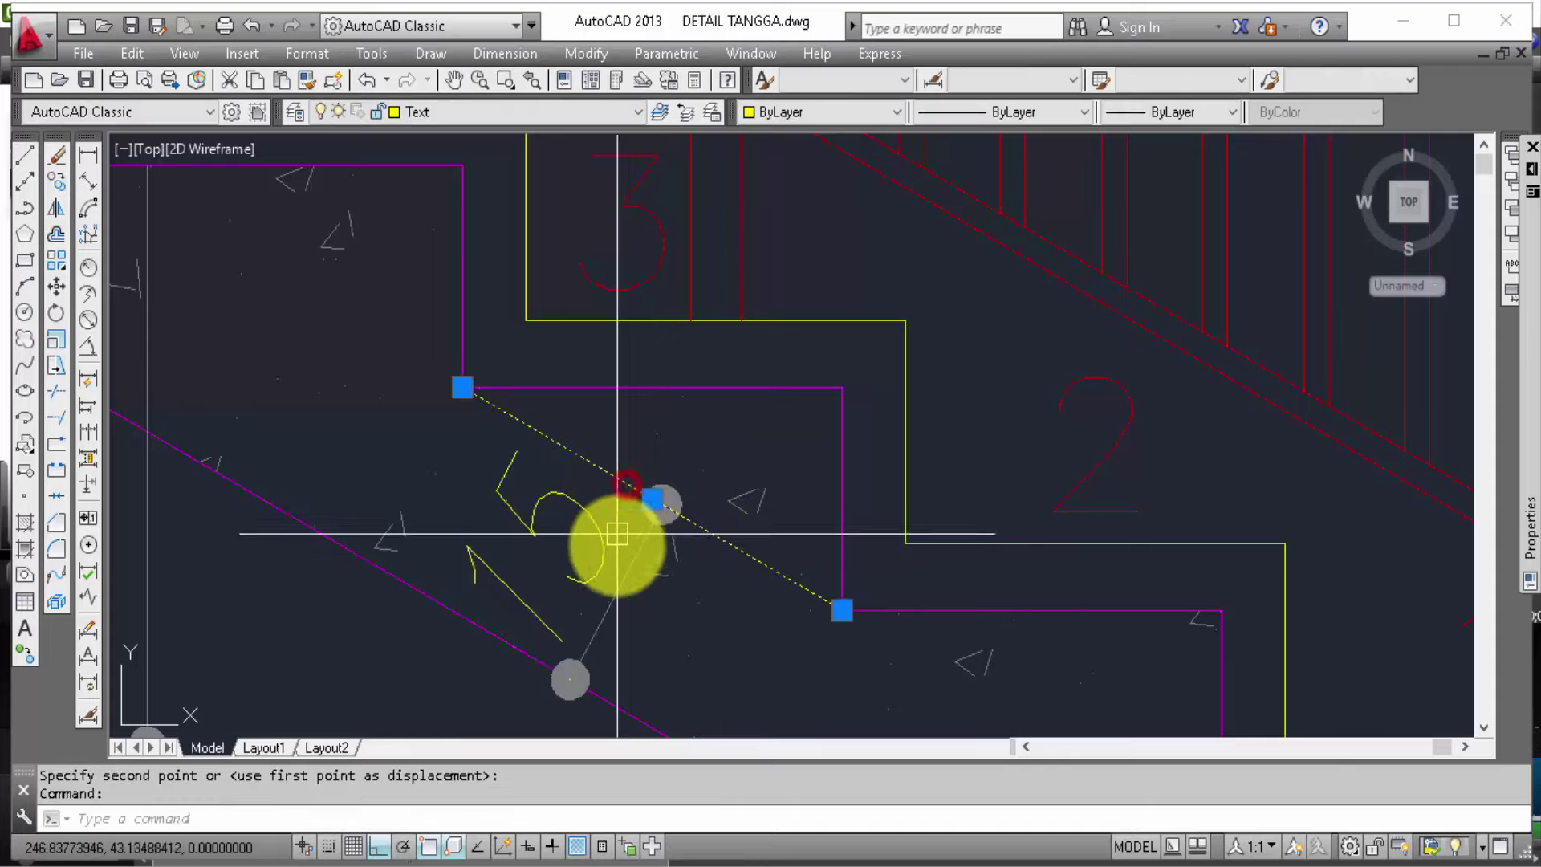
left_click(618, 576)
type("co")
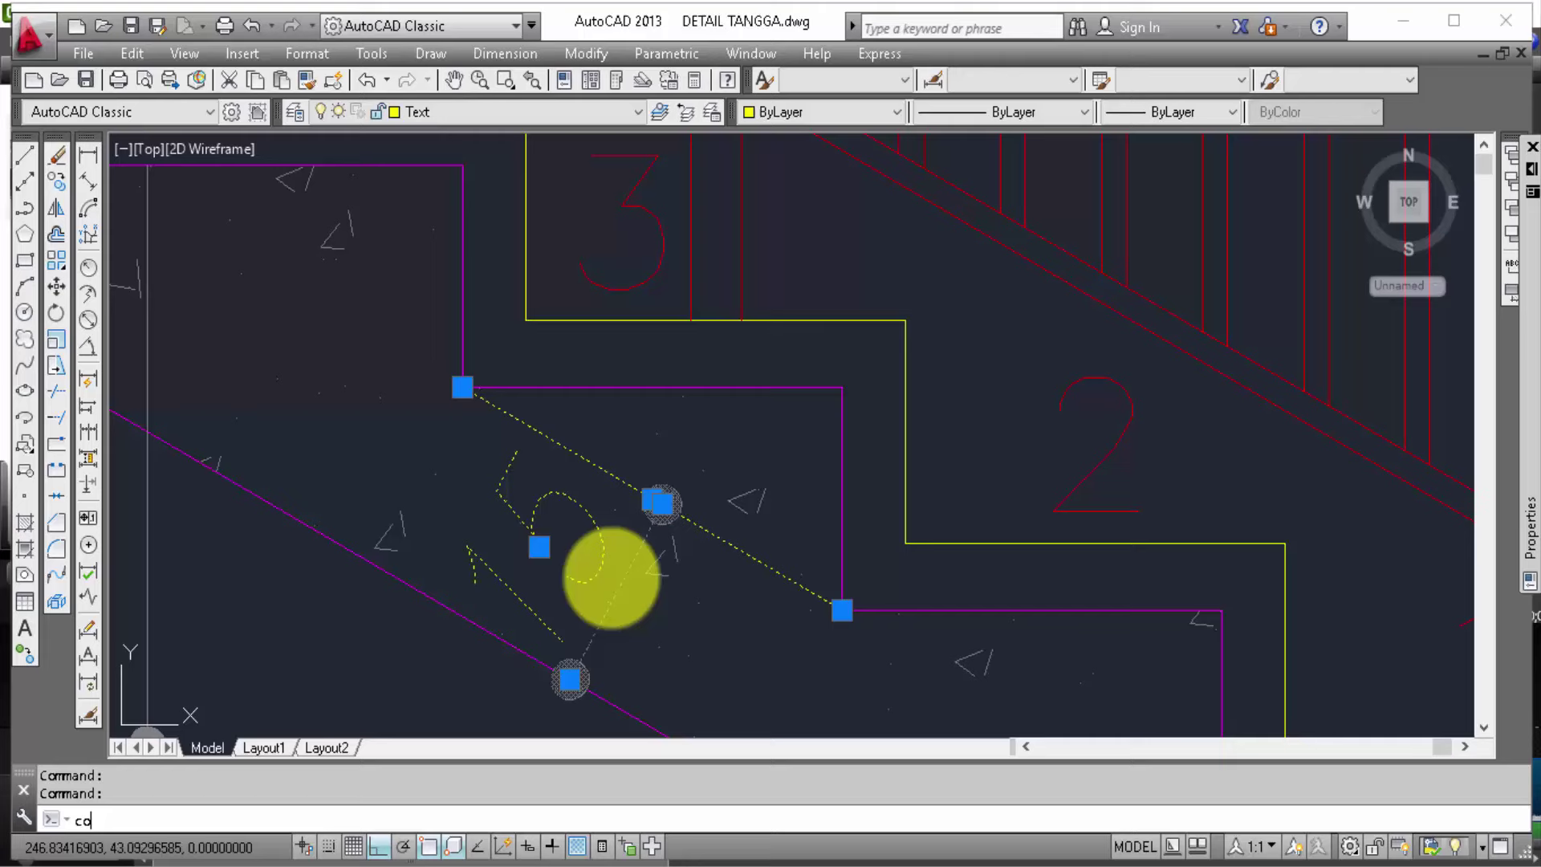
key("Return")
left_click(465, 388)
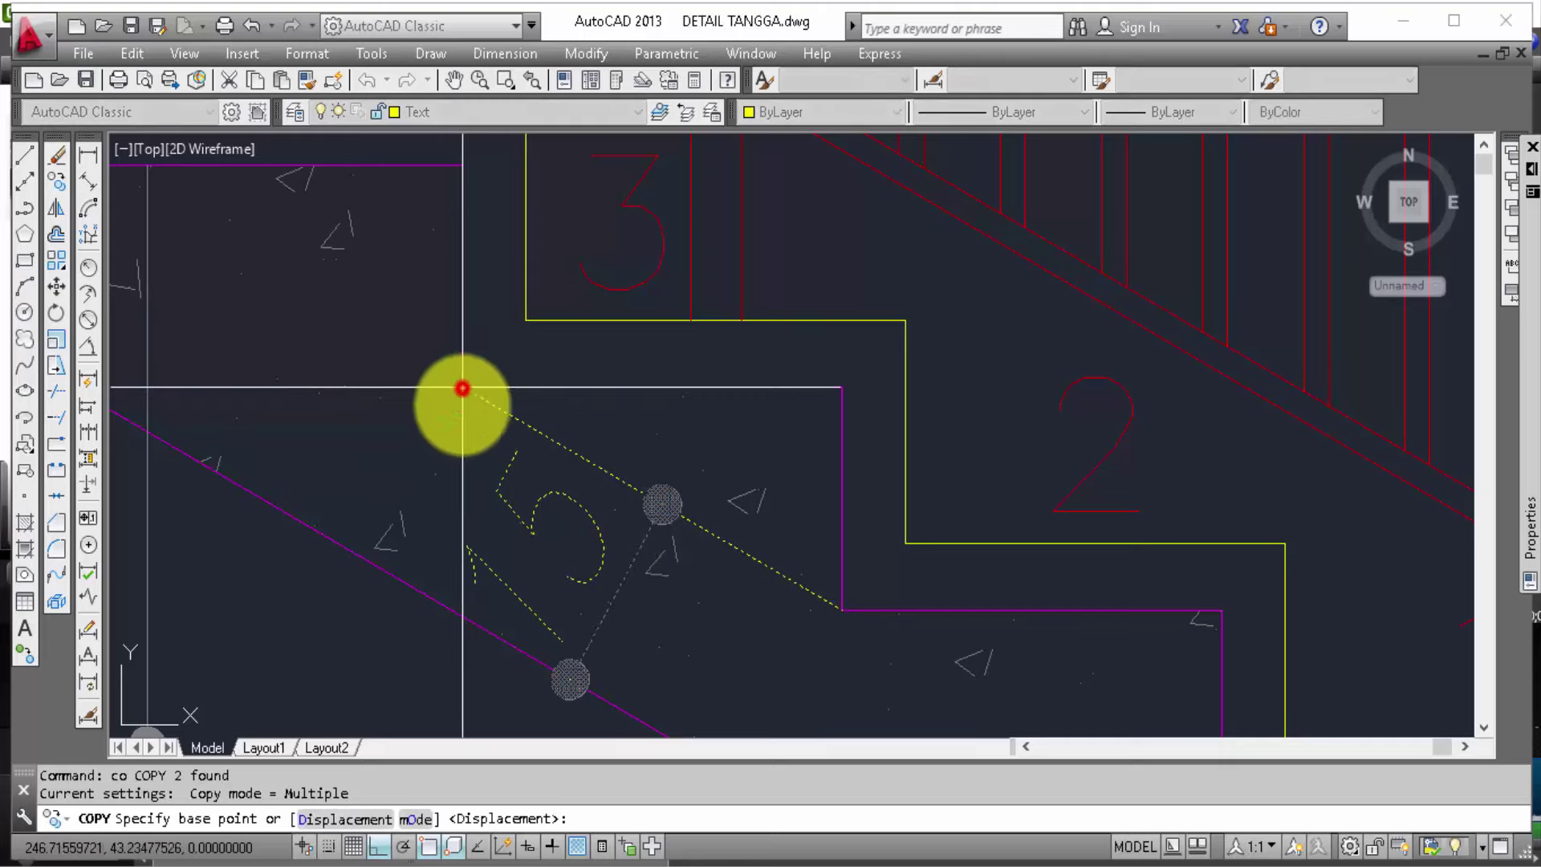
scroll(457, 505, "down", 3)
scroll(389, 539, "down", 3)
scroll(956, 430, "up", 3)
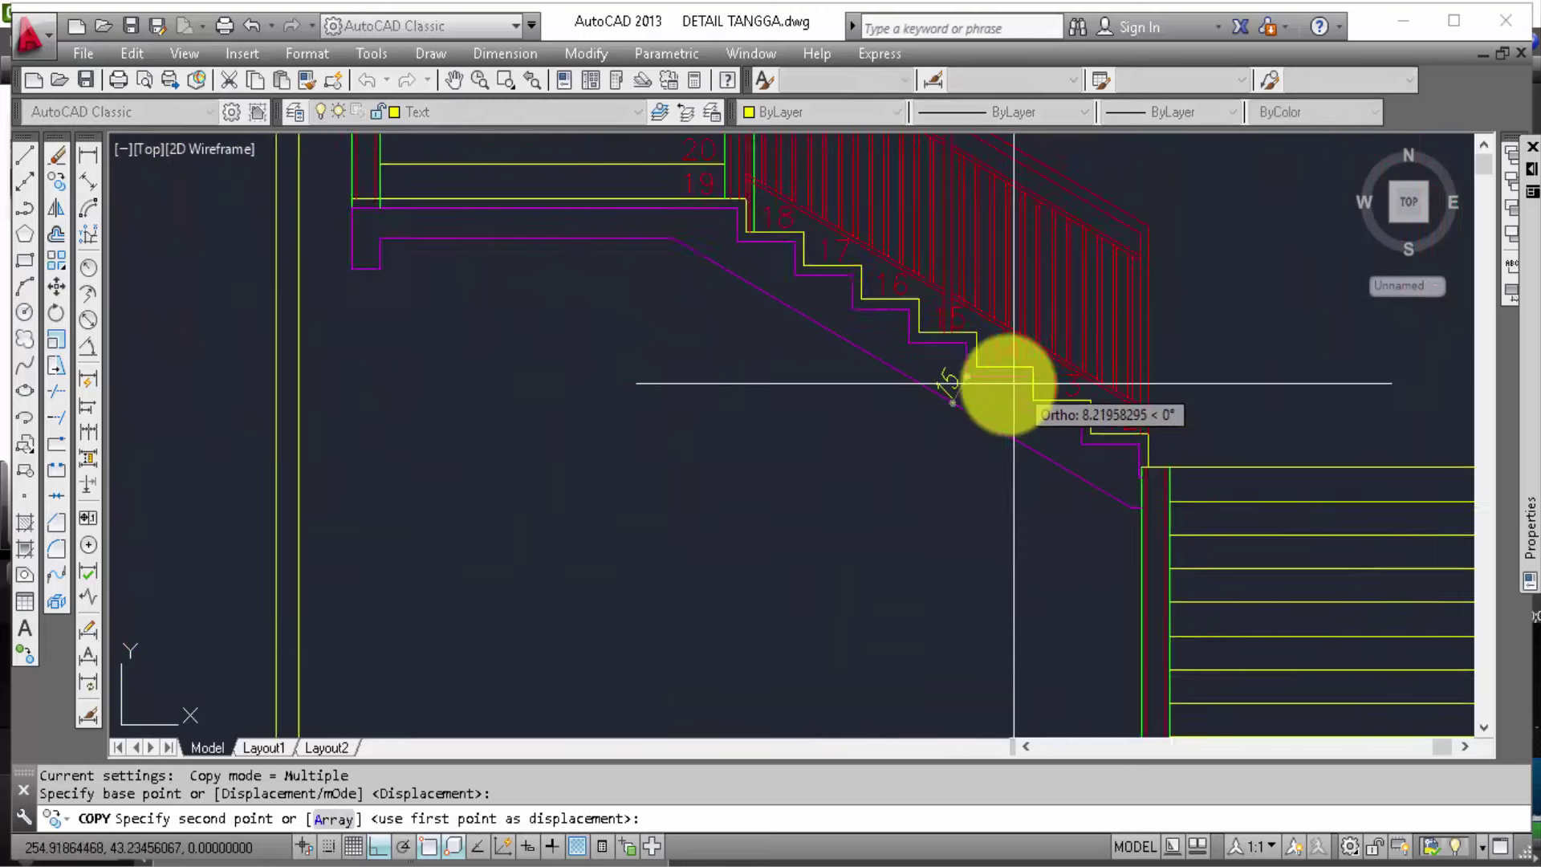
scroll(970, 384, "up", 2)
key("Escape")
type("e")
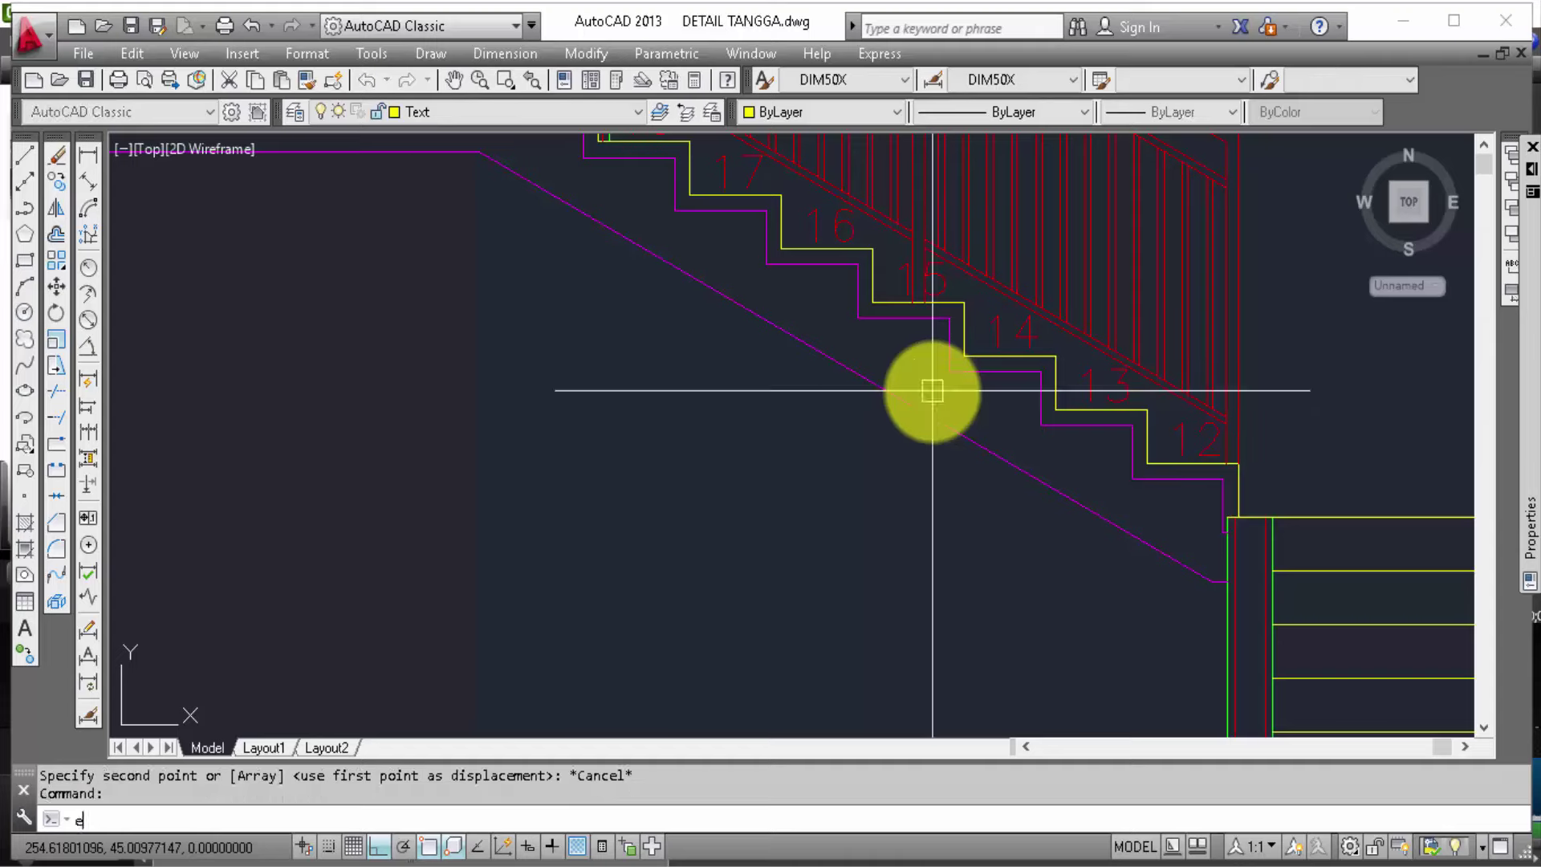
key("Return")
left_click(932, 391)
key("Return")
scroll(892, 434, "down", 2)
middle_click_drag(825, 499, 840, 515)
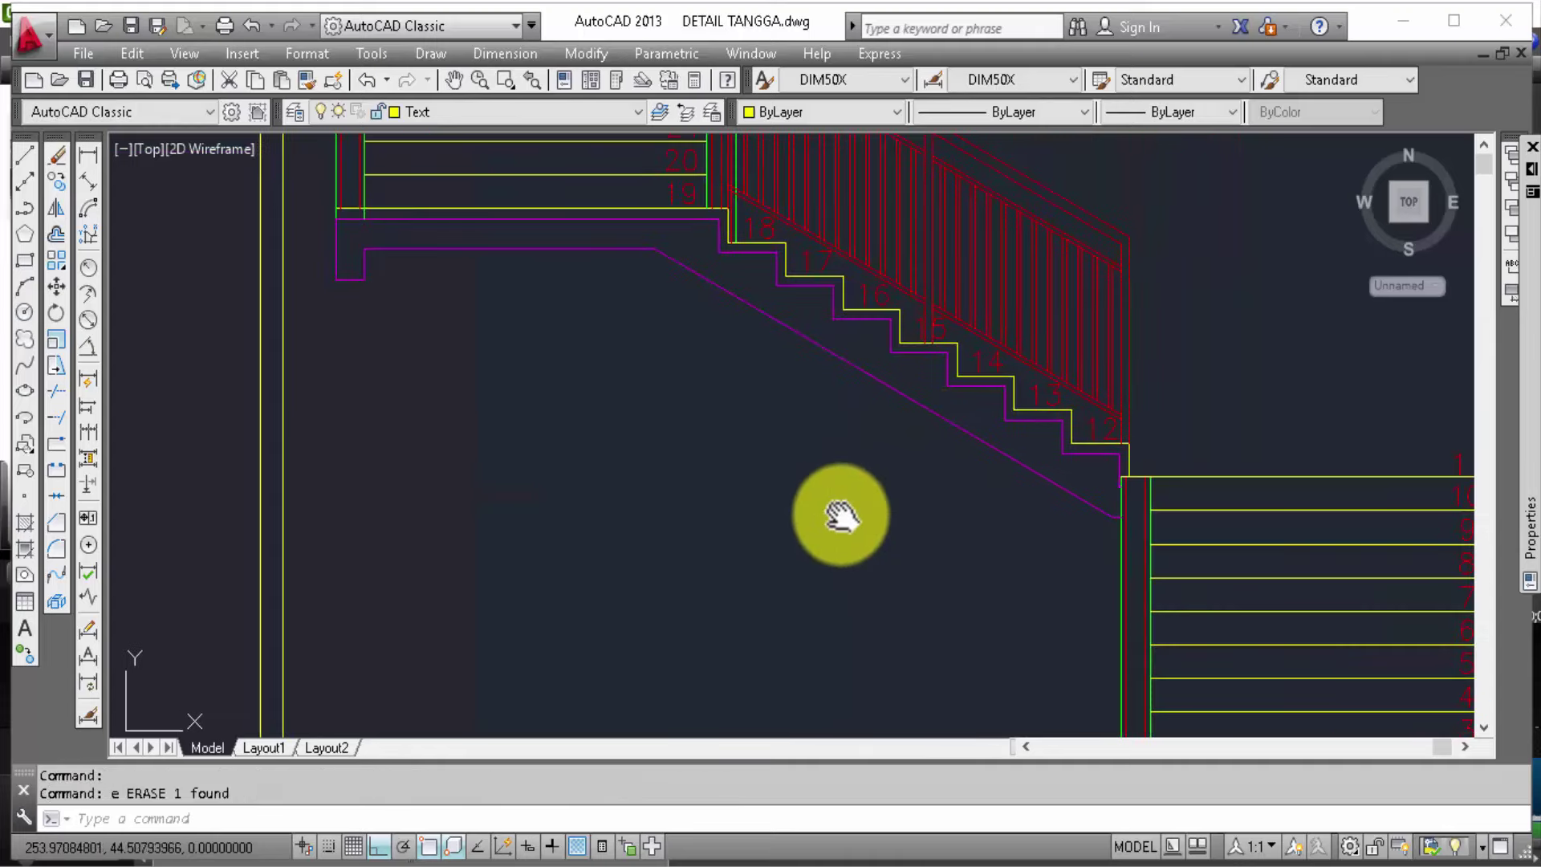
Step: Fill the landing slab and sloped underside with ANSI31 hatch on the BETON layer
type("h")
key("Return")
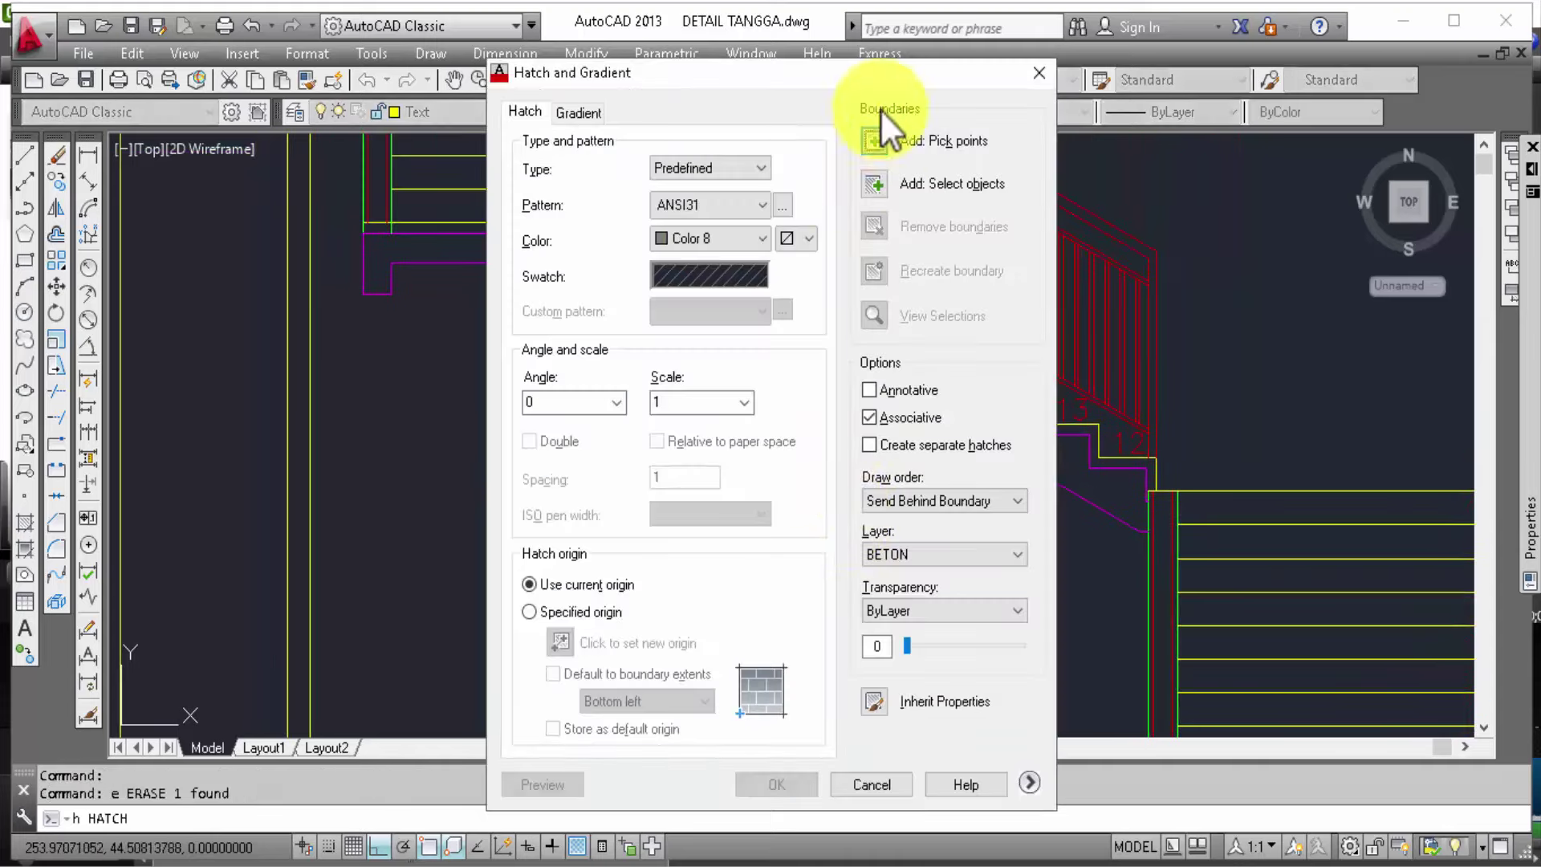
left_click(874, 138)
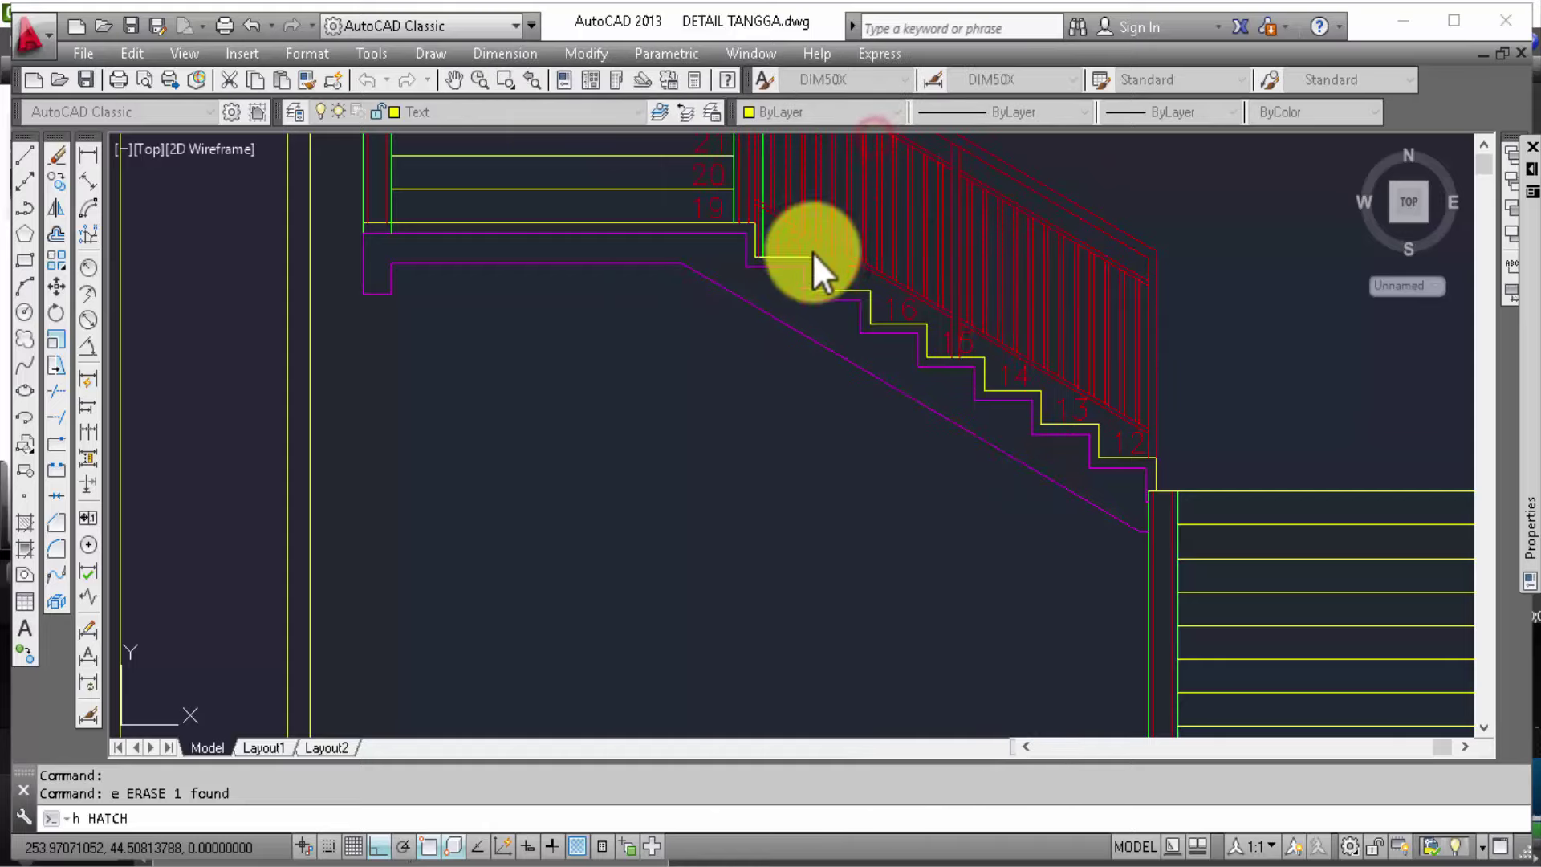
left_click(835, 321)
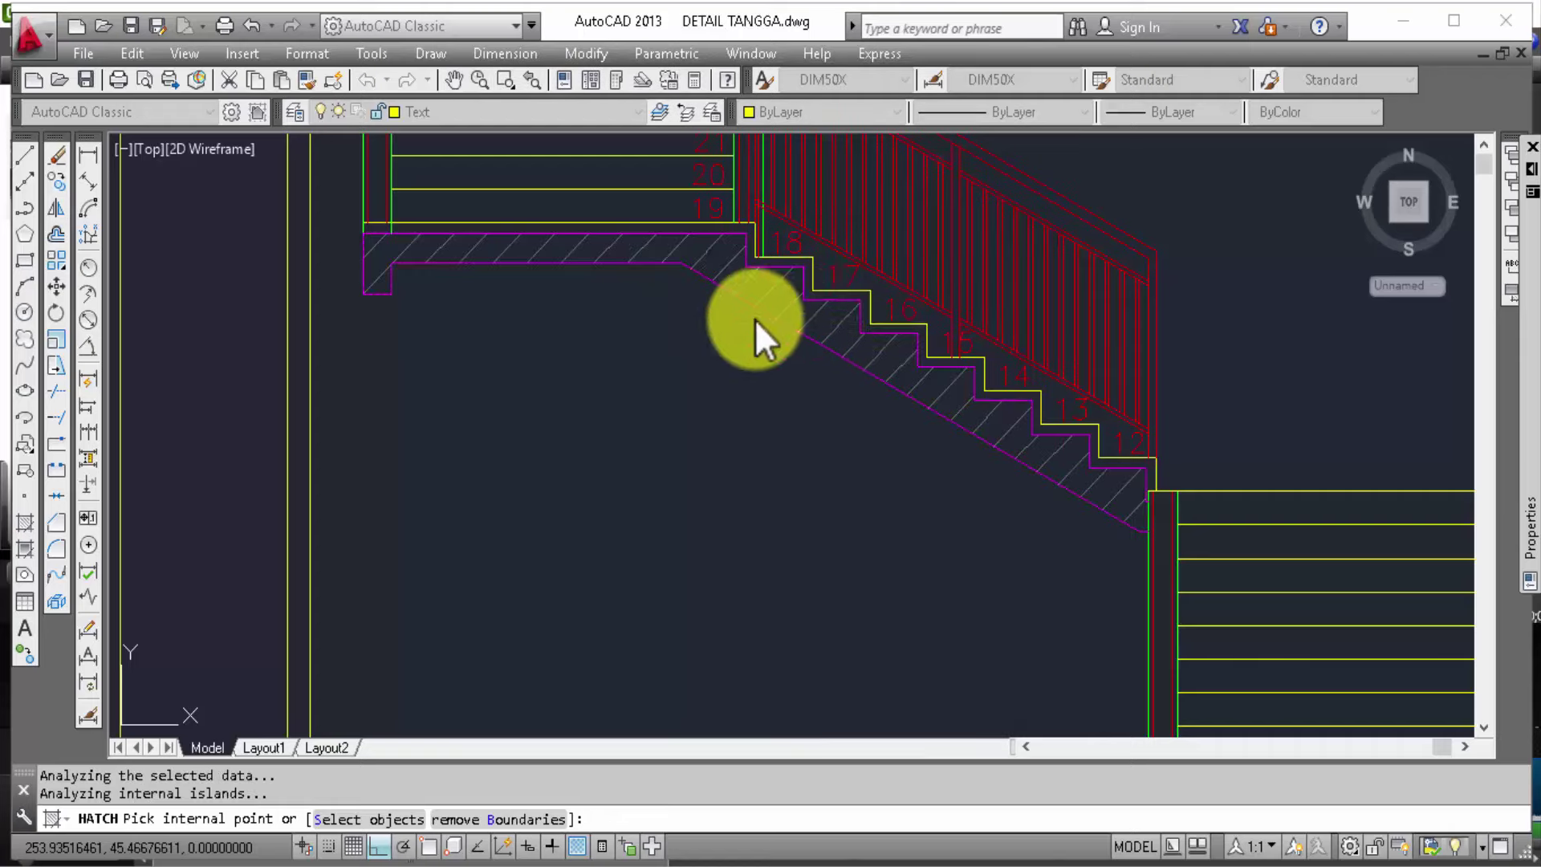
scroll(371, 241, "up", 2)
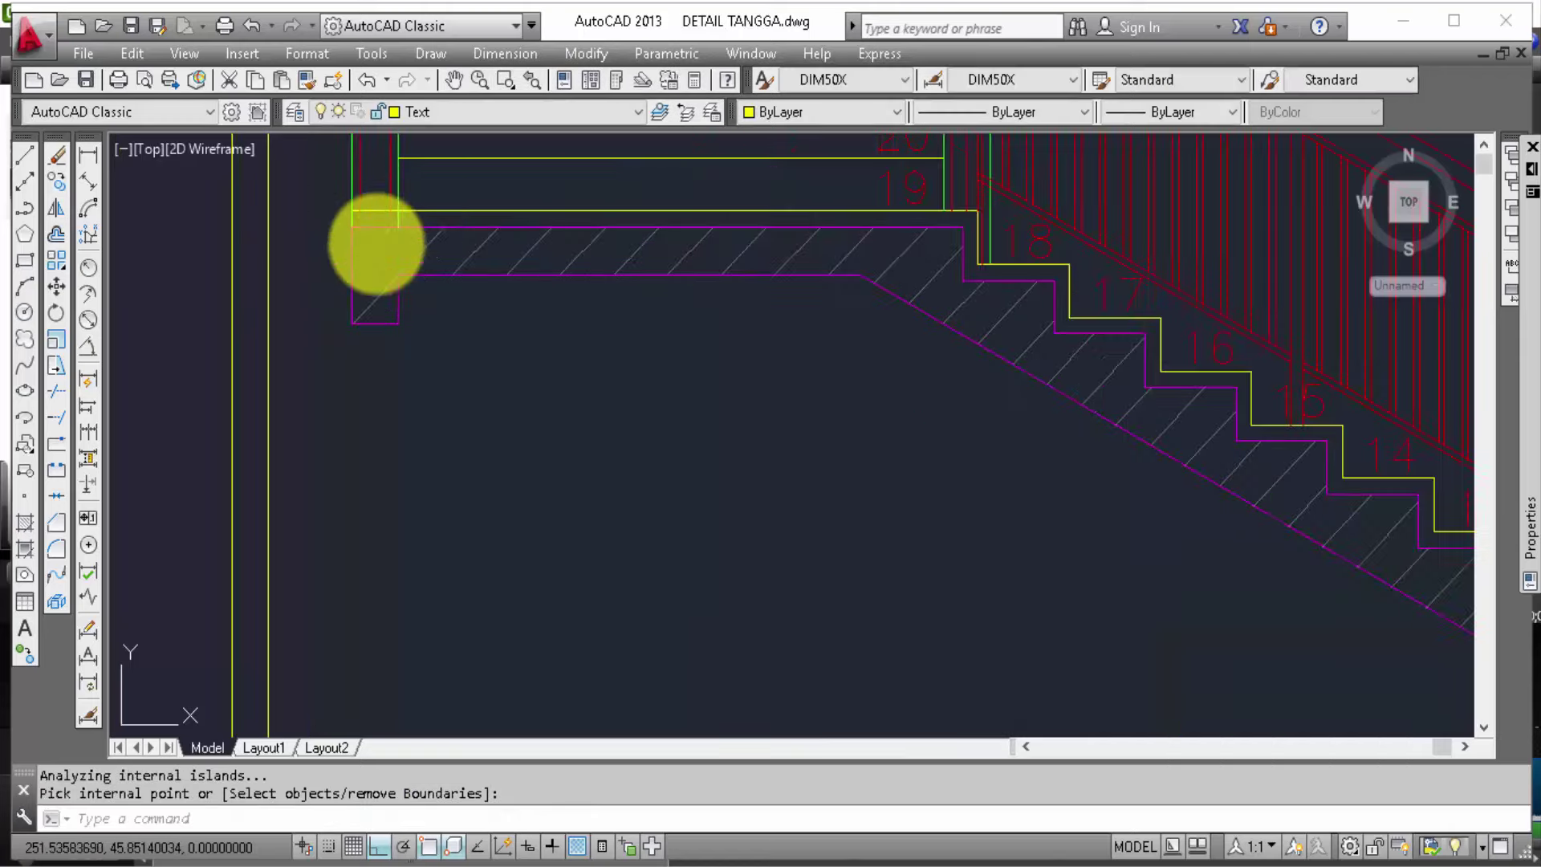
scroll(393, 233, "up", 2)
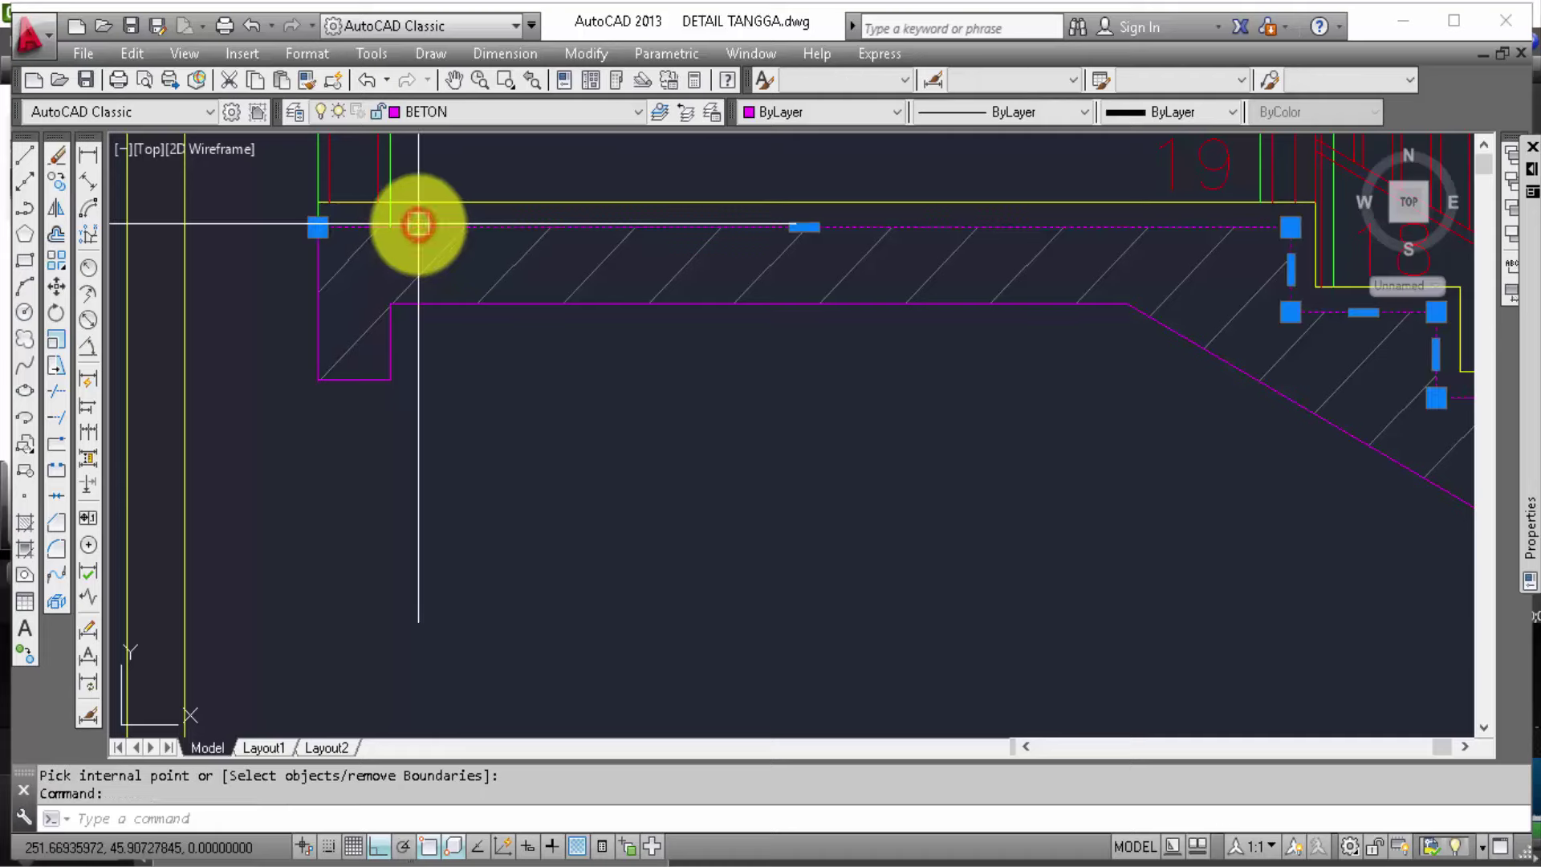
type("e")
Step: Restore the slab's top edge line that had just been erased
key("Return")
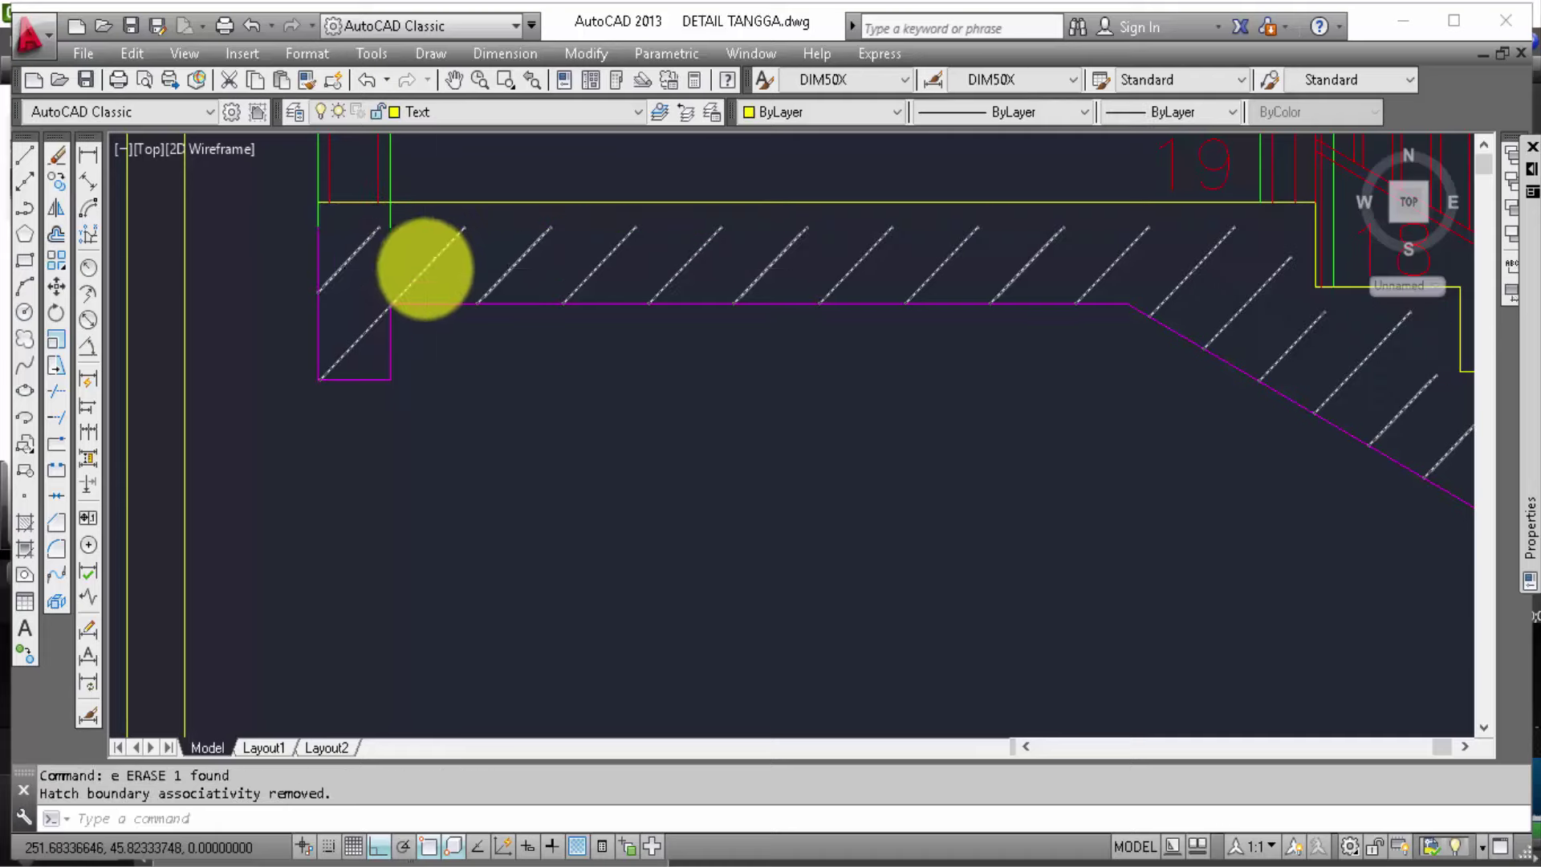
scroll(422, 249, "down", 2)
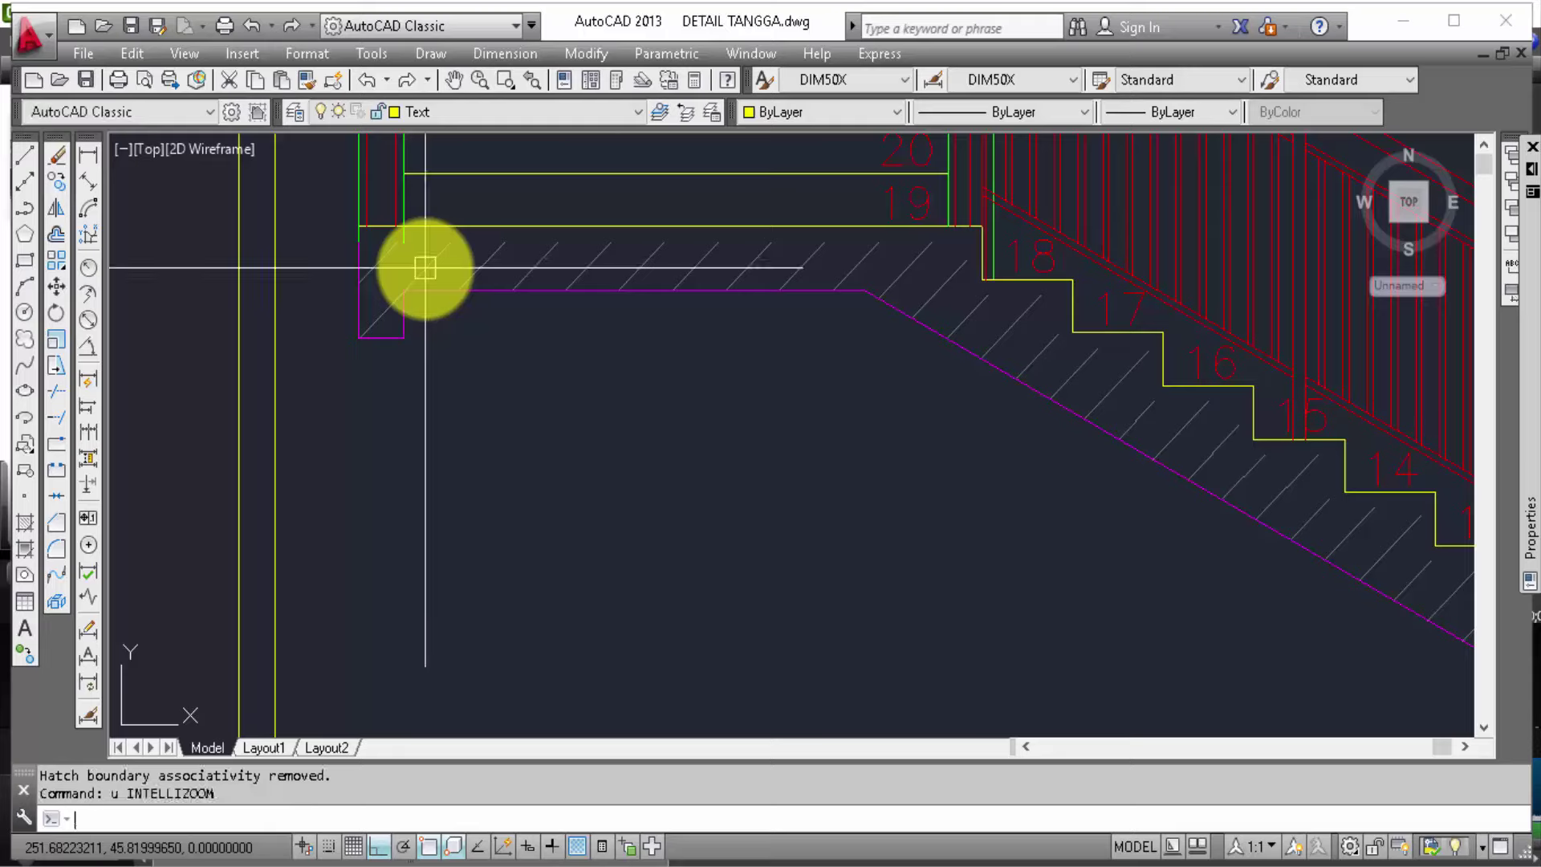
key("Return")
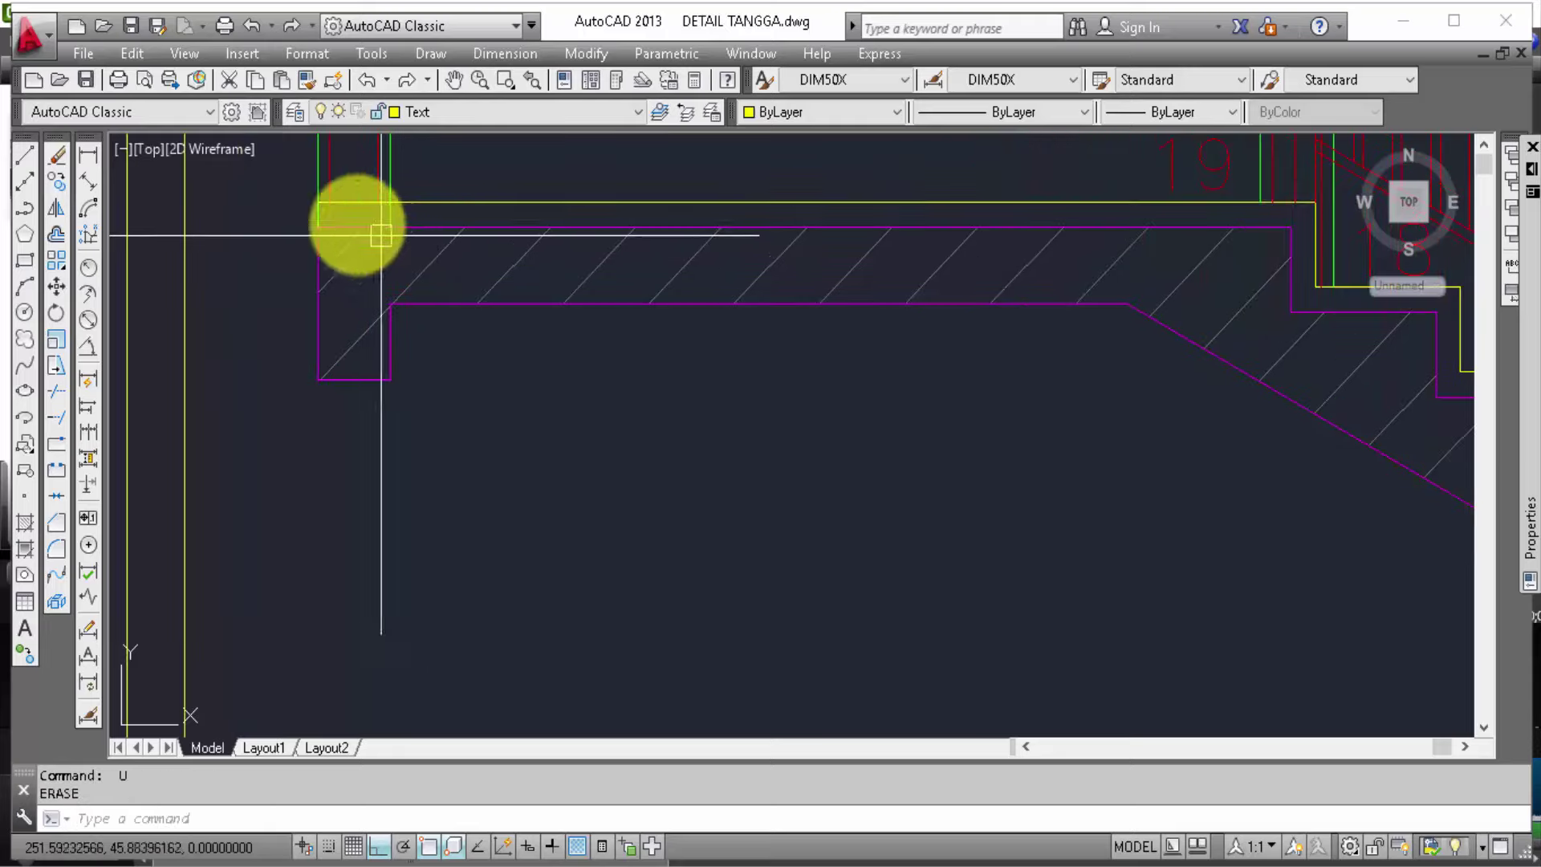
Step: Trim away the short yellow segment between the red lines above the landing
type("tr")
key("Return")
key("Return")
scroll(324, 241, "up", 6)
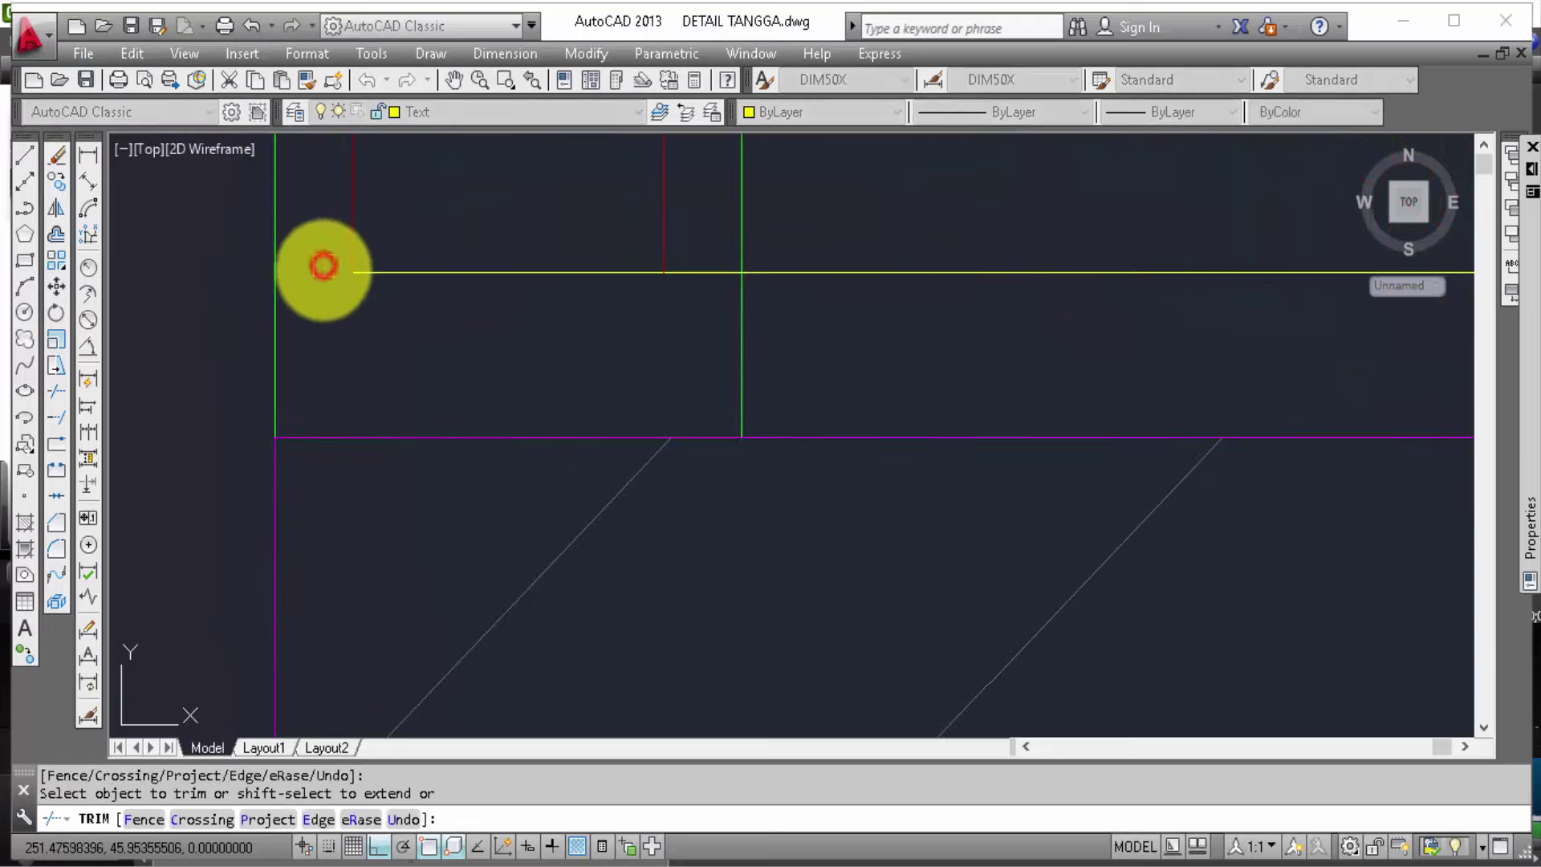
left_click(419, 272)
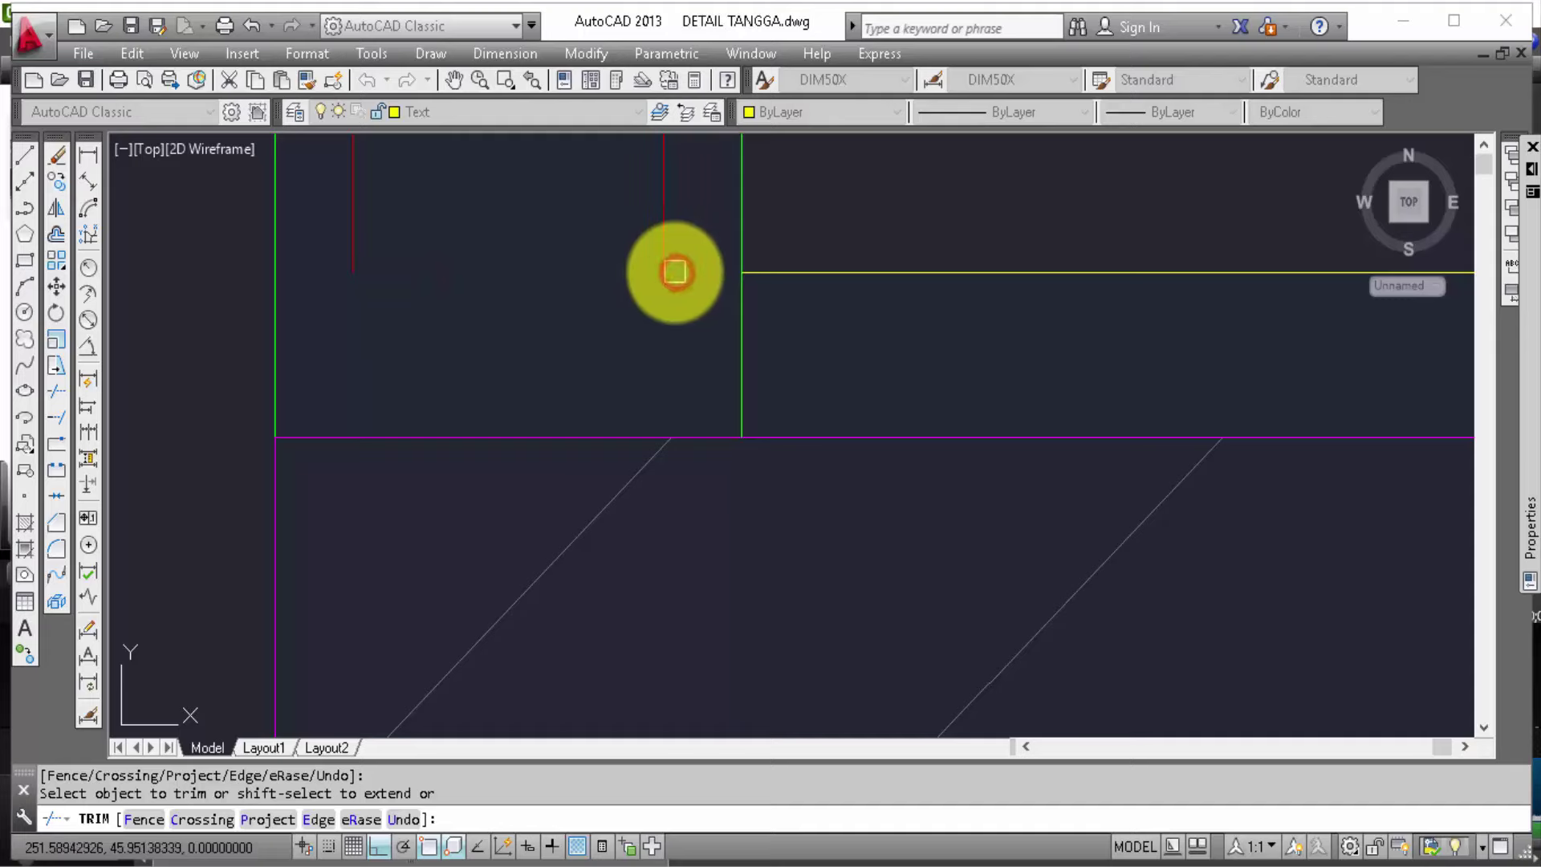
key("Escape")
Step: Try extending lines with a crossing window, then cancel the extend
key("Return")
key("Return")
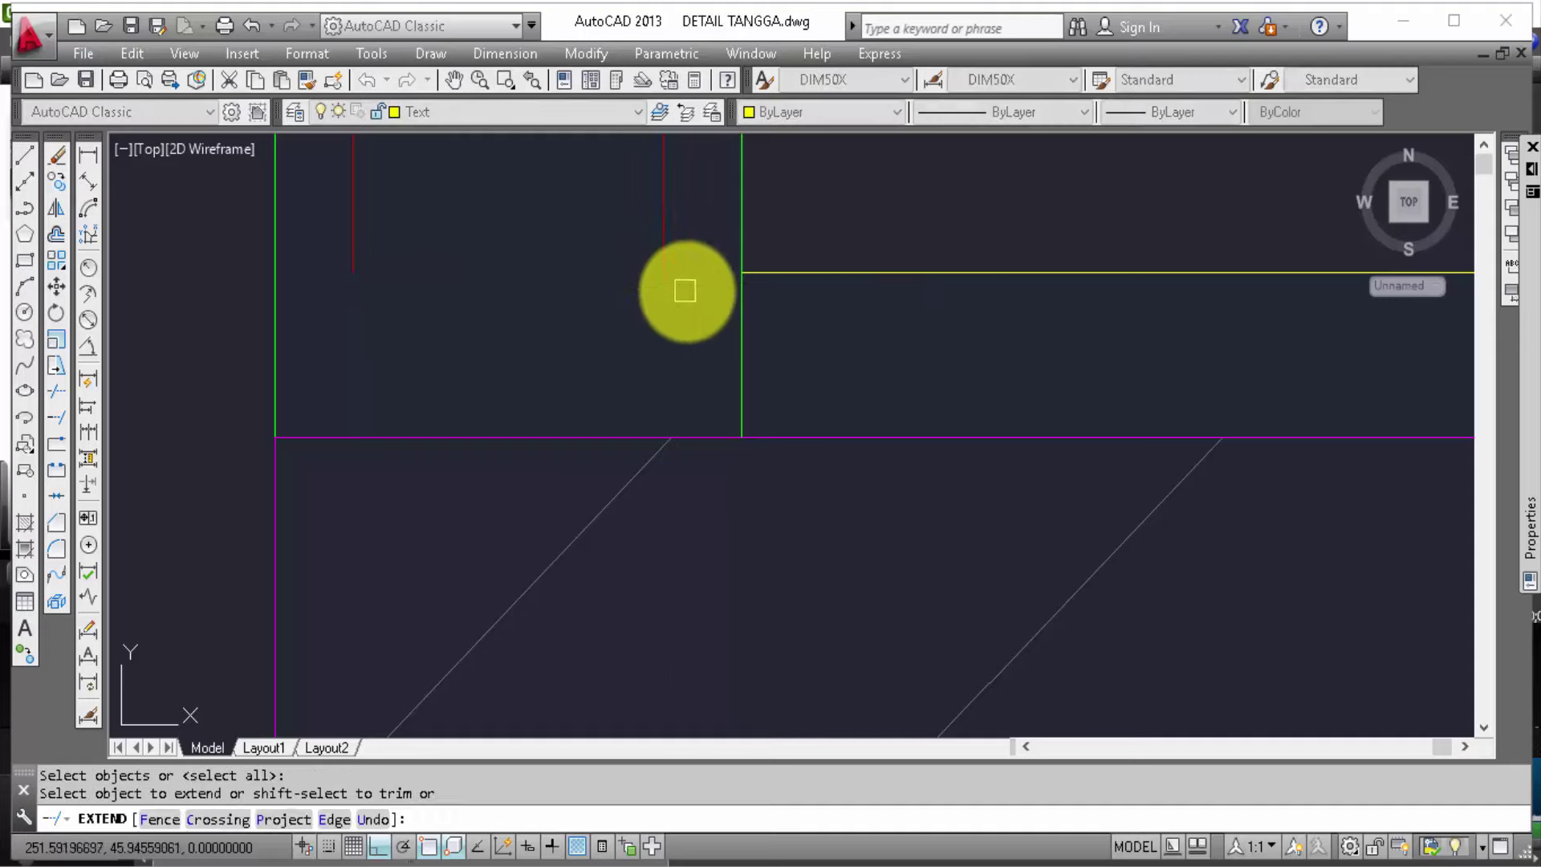
left_click(688, 288)
left_click(317, 224)
scroll(501, 359, "down", 4)
scroll(501, 360, "down", 3)
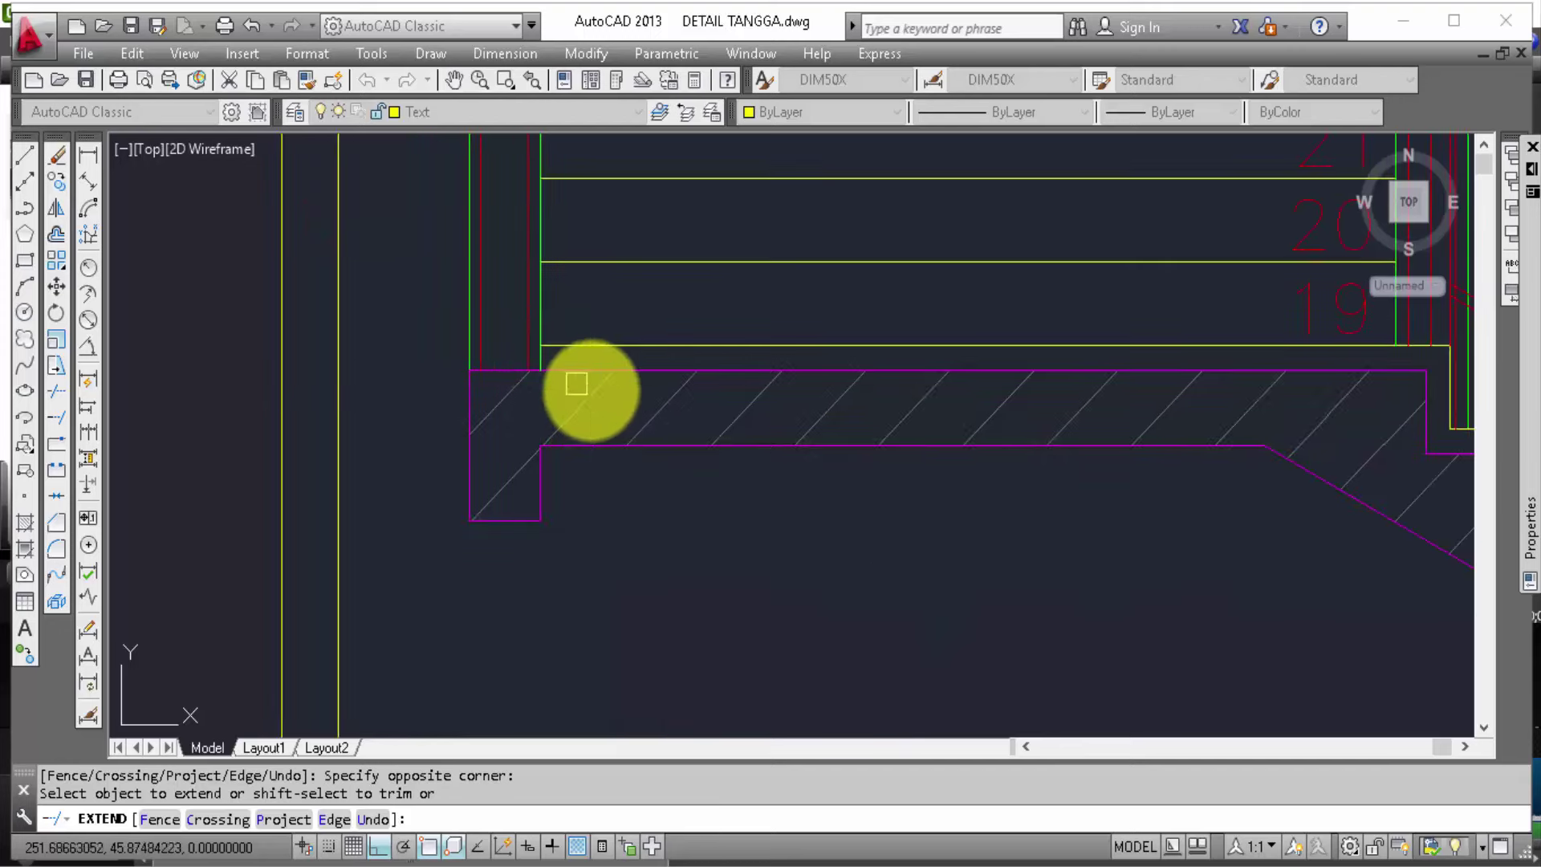
key("Escape")
scroll(681, 329, "down", 2)
scroll(713, 396, "down", 2)
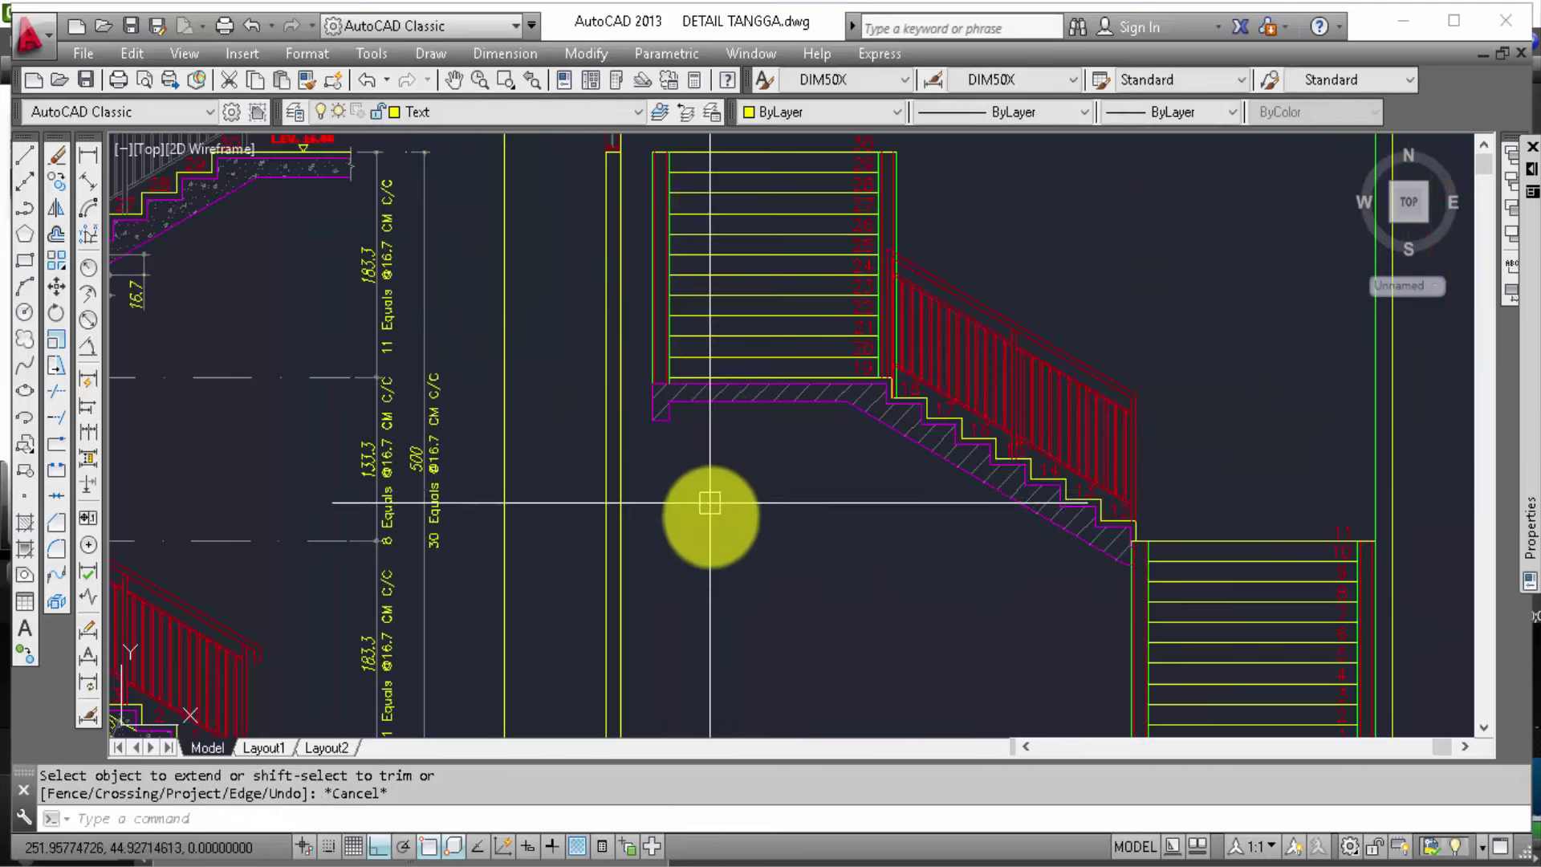
Step: Match the right stair hatch to the left section's speckled concrete hatch
middle_click_drag(704, 509, 1004, 325)
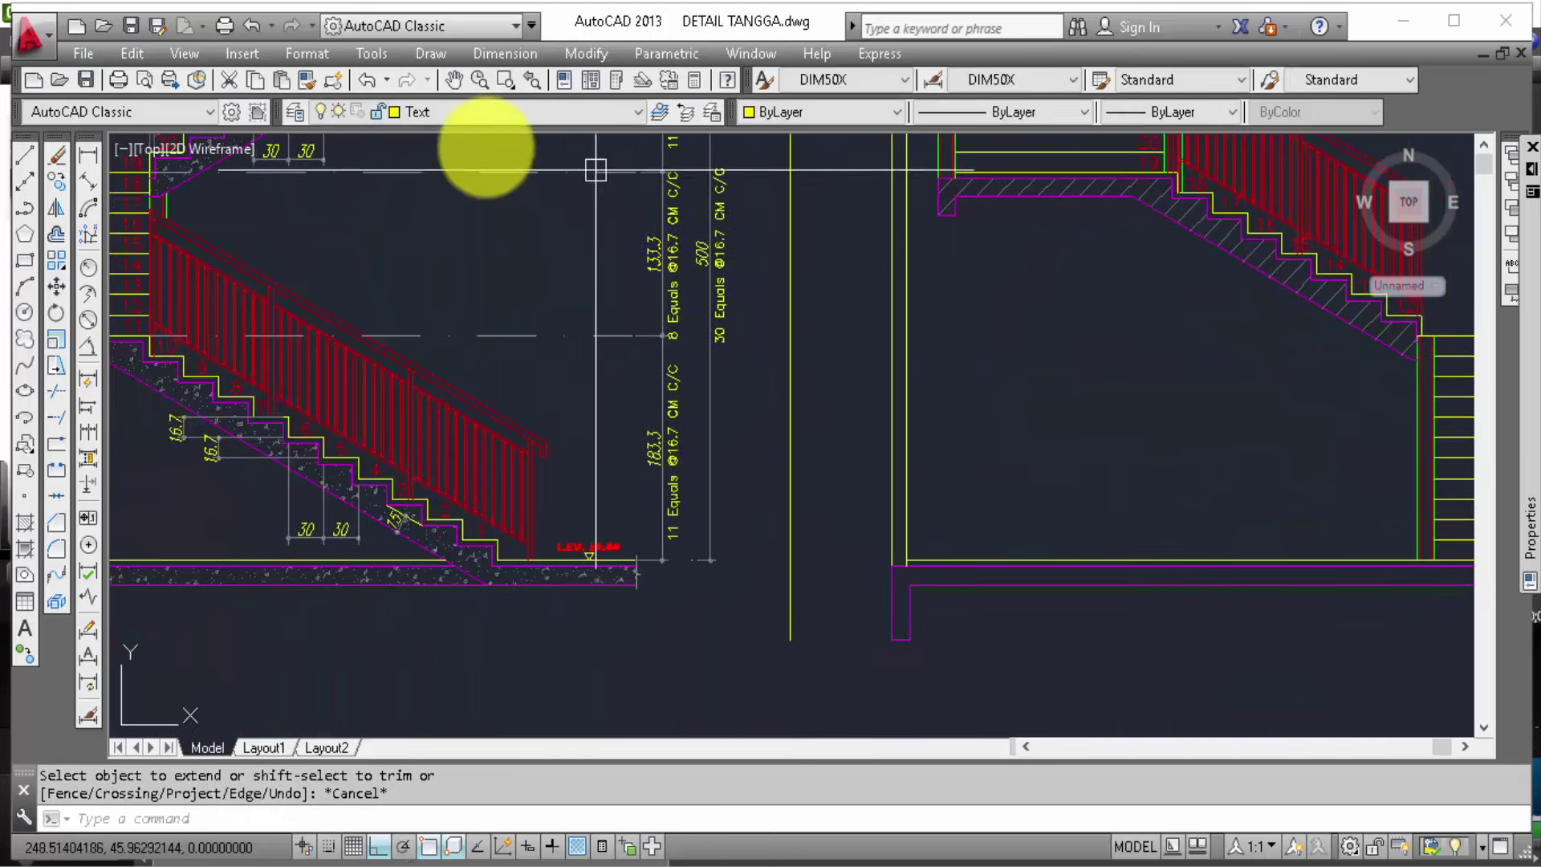
left_click(306, 79)
scroll(526, 490, "up", 2)
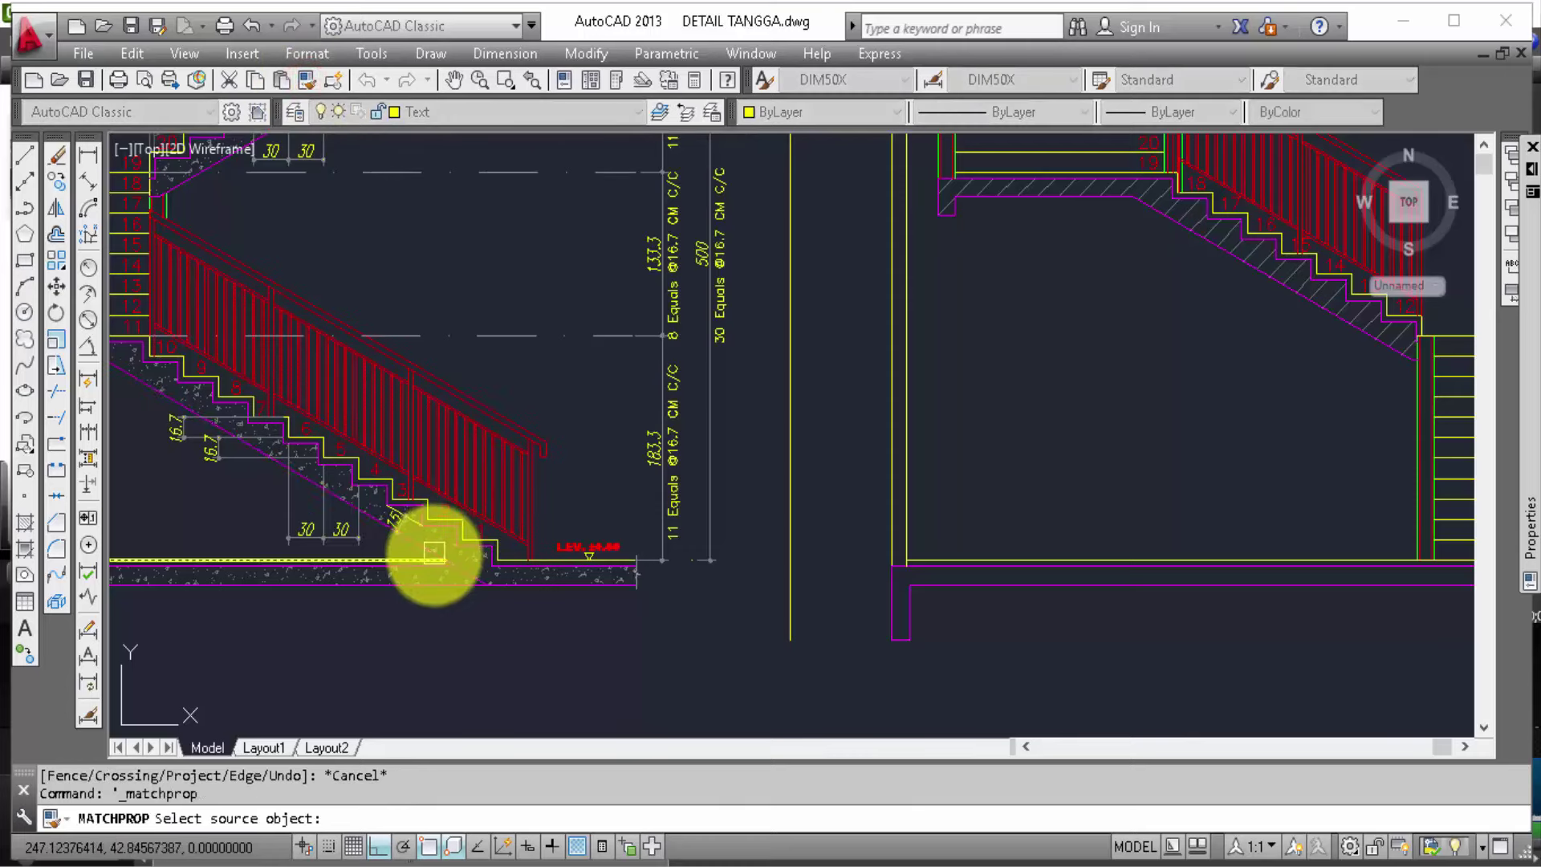
scroll(448, 532, "up", 3)
left_click(436, 533)
scroll(433, 533, "down", 10)
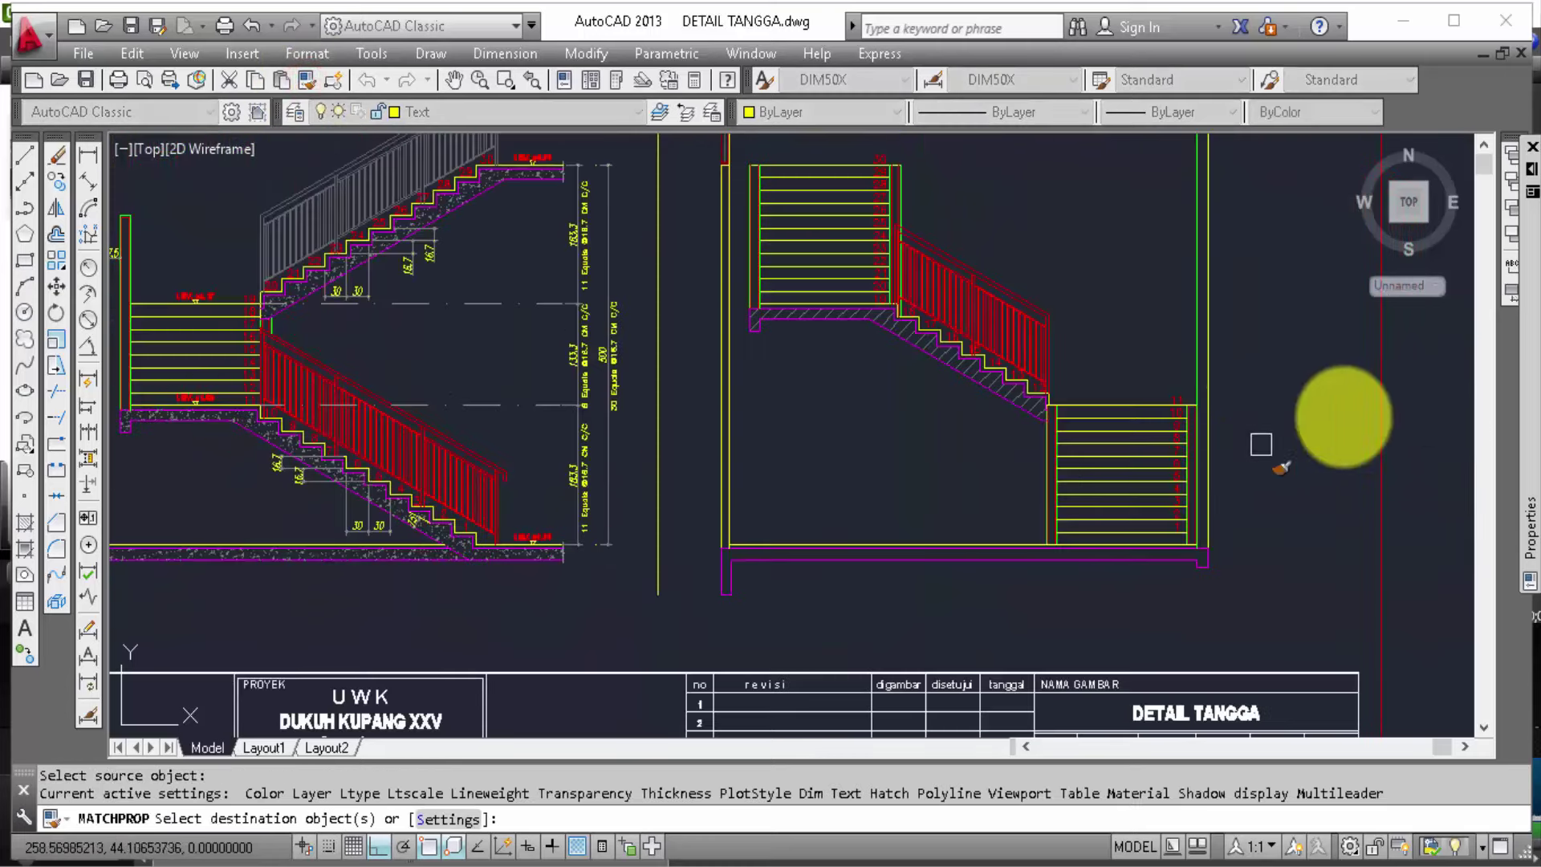
scroll(966, 340, "up", 8)
left_click(946, 319)
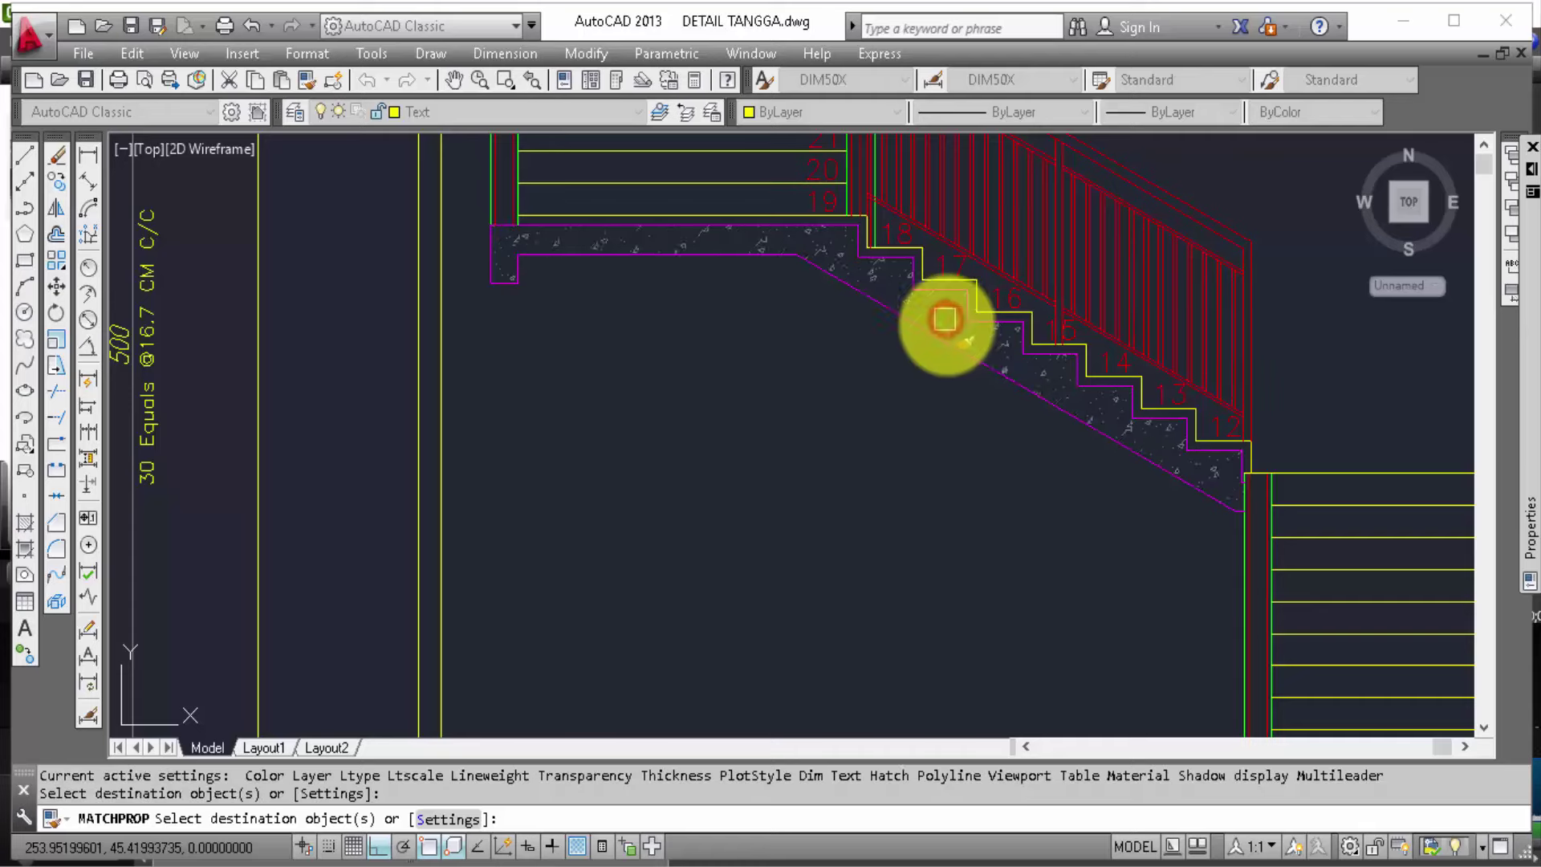
scroll(987, 319, "down", 1)
scroll(963, 346, "down", 1)
scroll(883, 385, "down", 1)
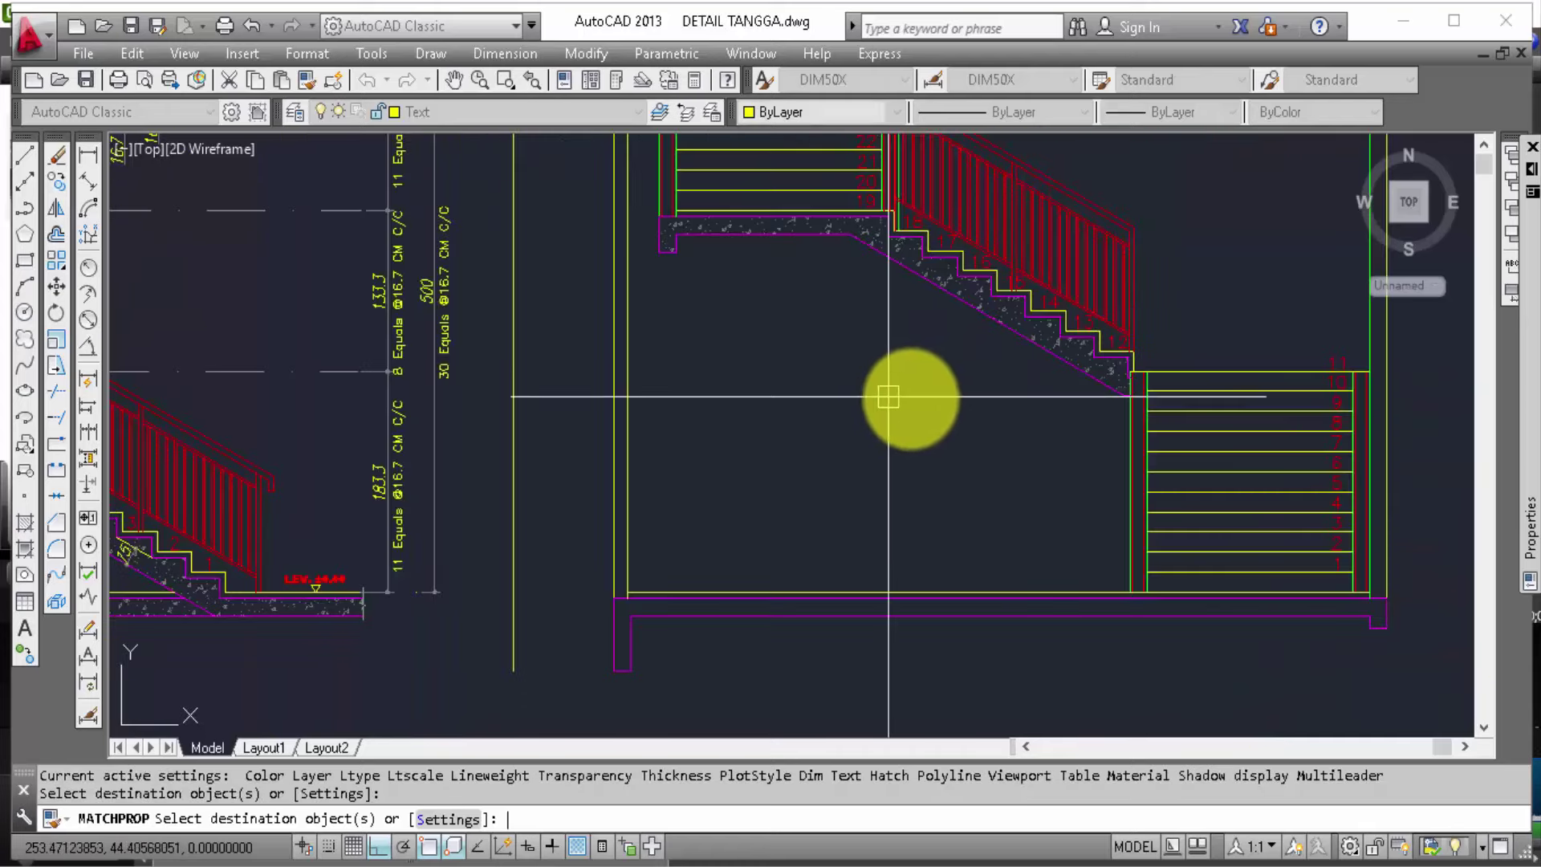
key("Escape")
scroll(1139, 594, "up", 2)
scroll(1144, 613, "up", 2)
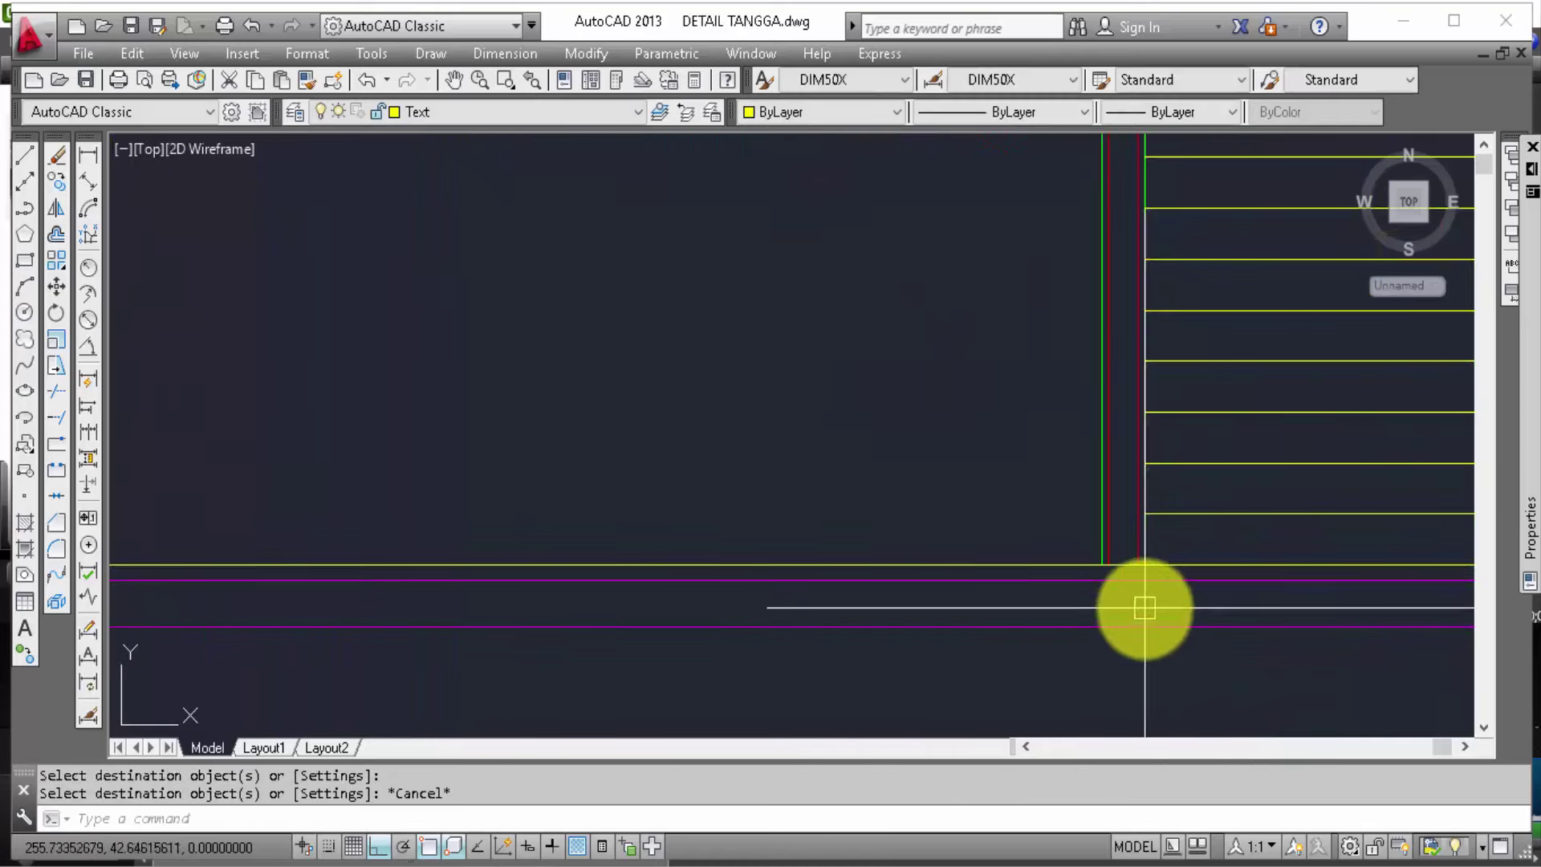
scroll(972, 586, "down", 2)
scroll(971, 586, "down", 1)
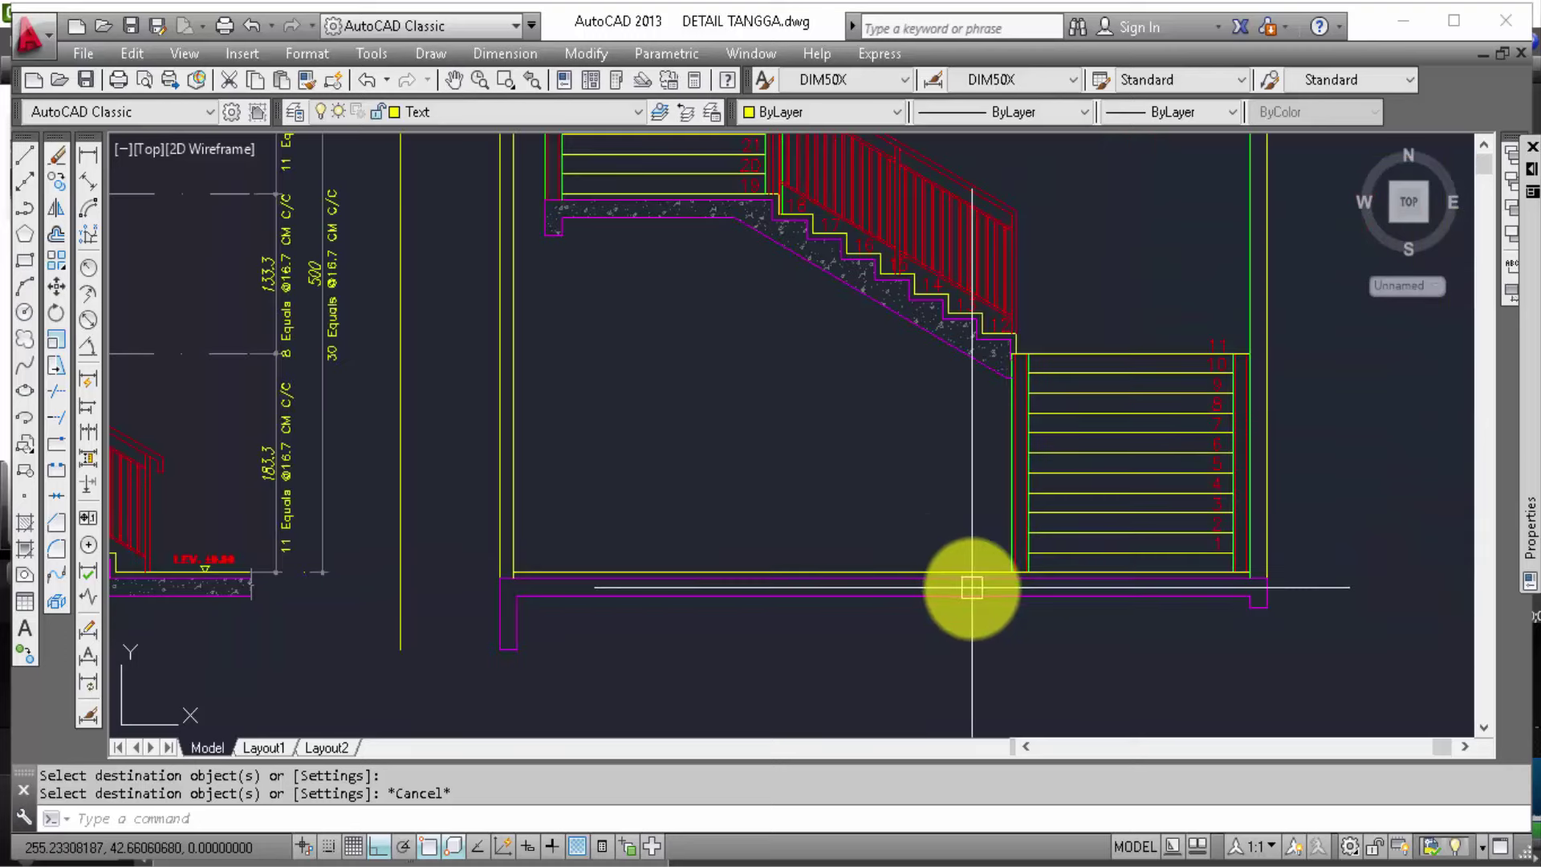
type("h")
Step: Hatch the right section's floor slab by picking a point inside its outline
key("Return")
left_click(874, 149)
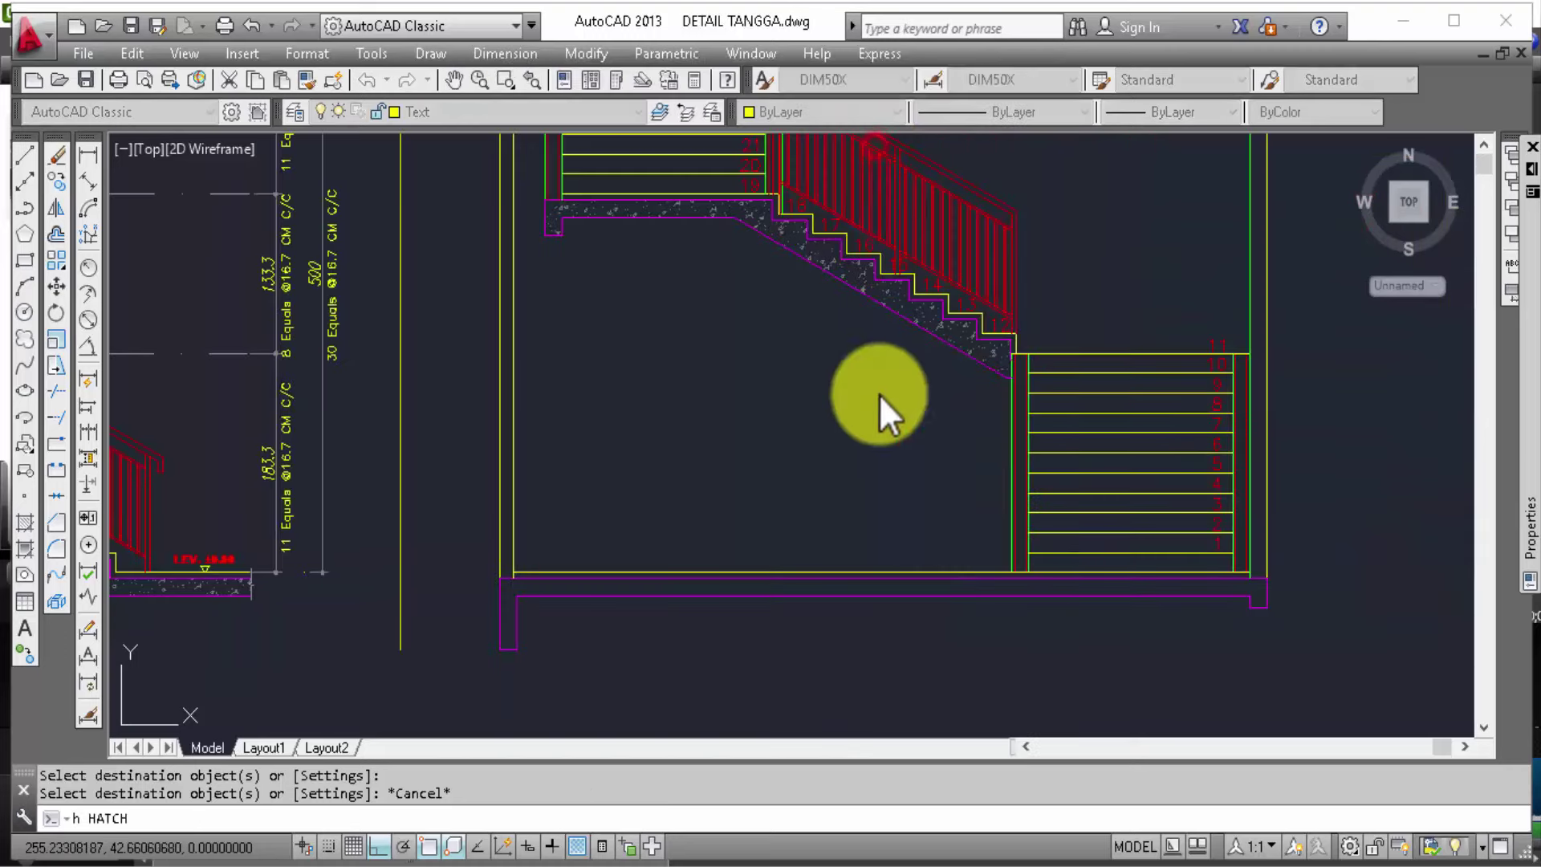
left_click(981, 587)
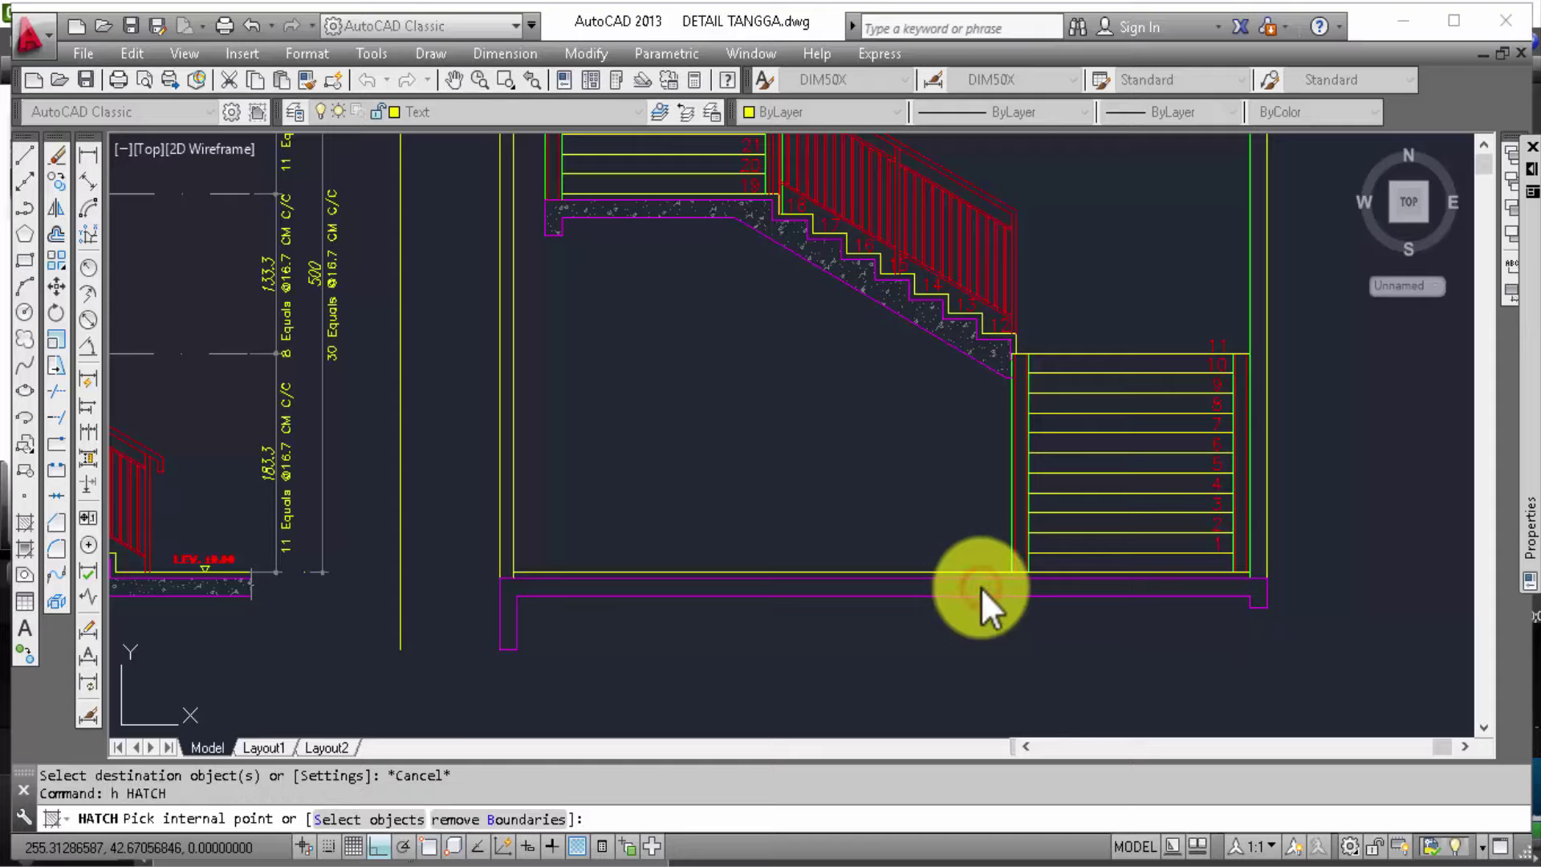
key("Return")
key("Return")
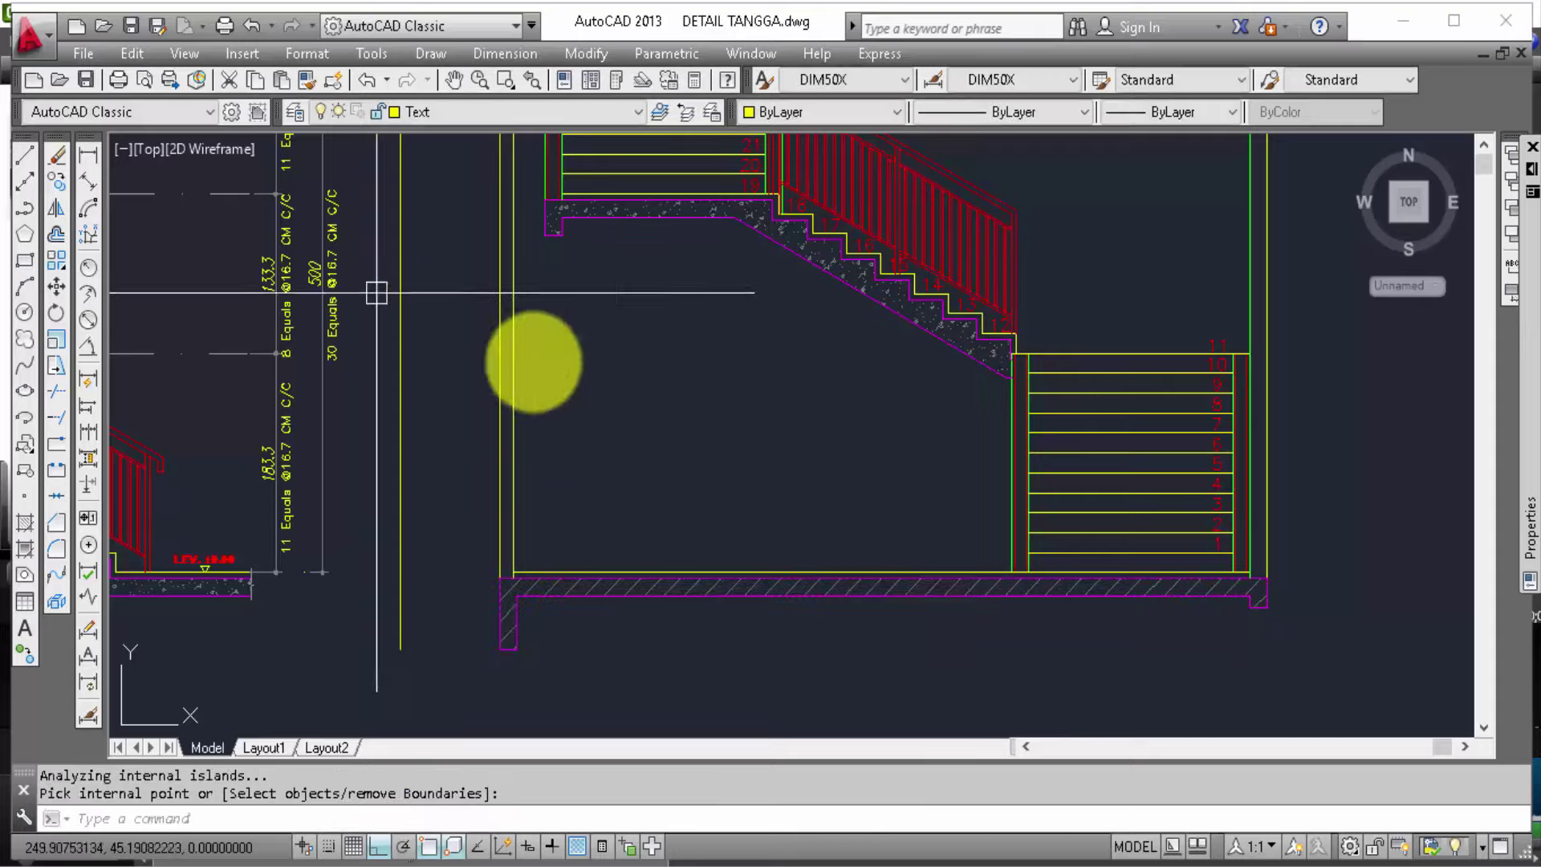
Step: Give the new floor slab hatch the stair slab's concrete pattern via Match Properties
left_click(302, 80)
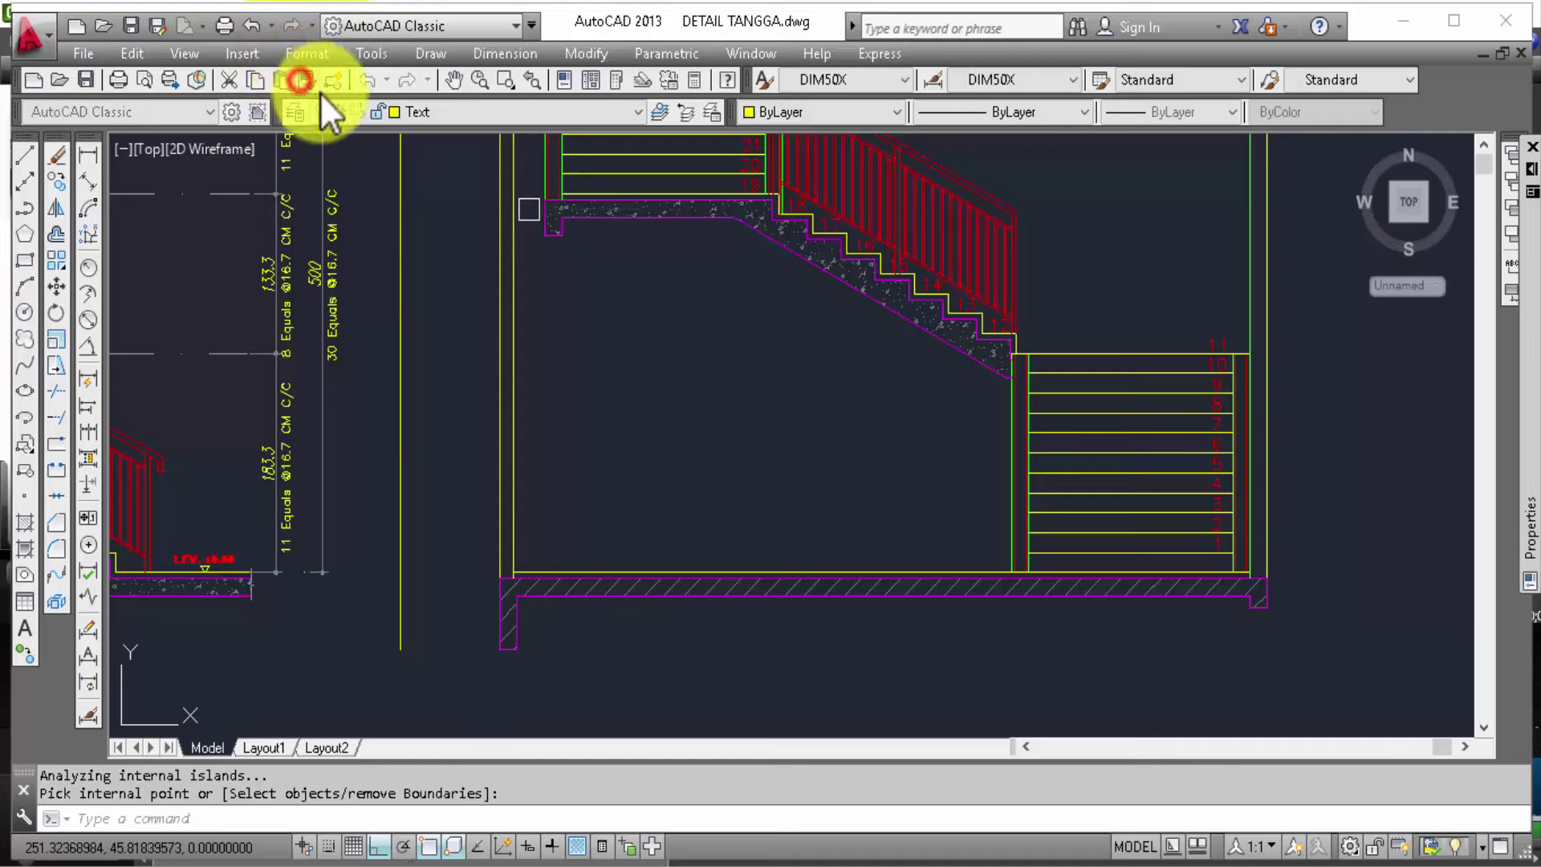
scroll(602, 213, "up", 5)
left_click(612, 214)
scroll(612, 213, "down", 5)
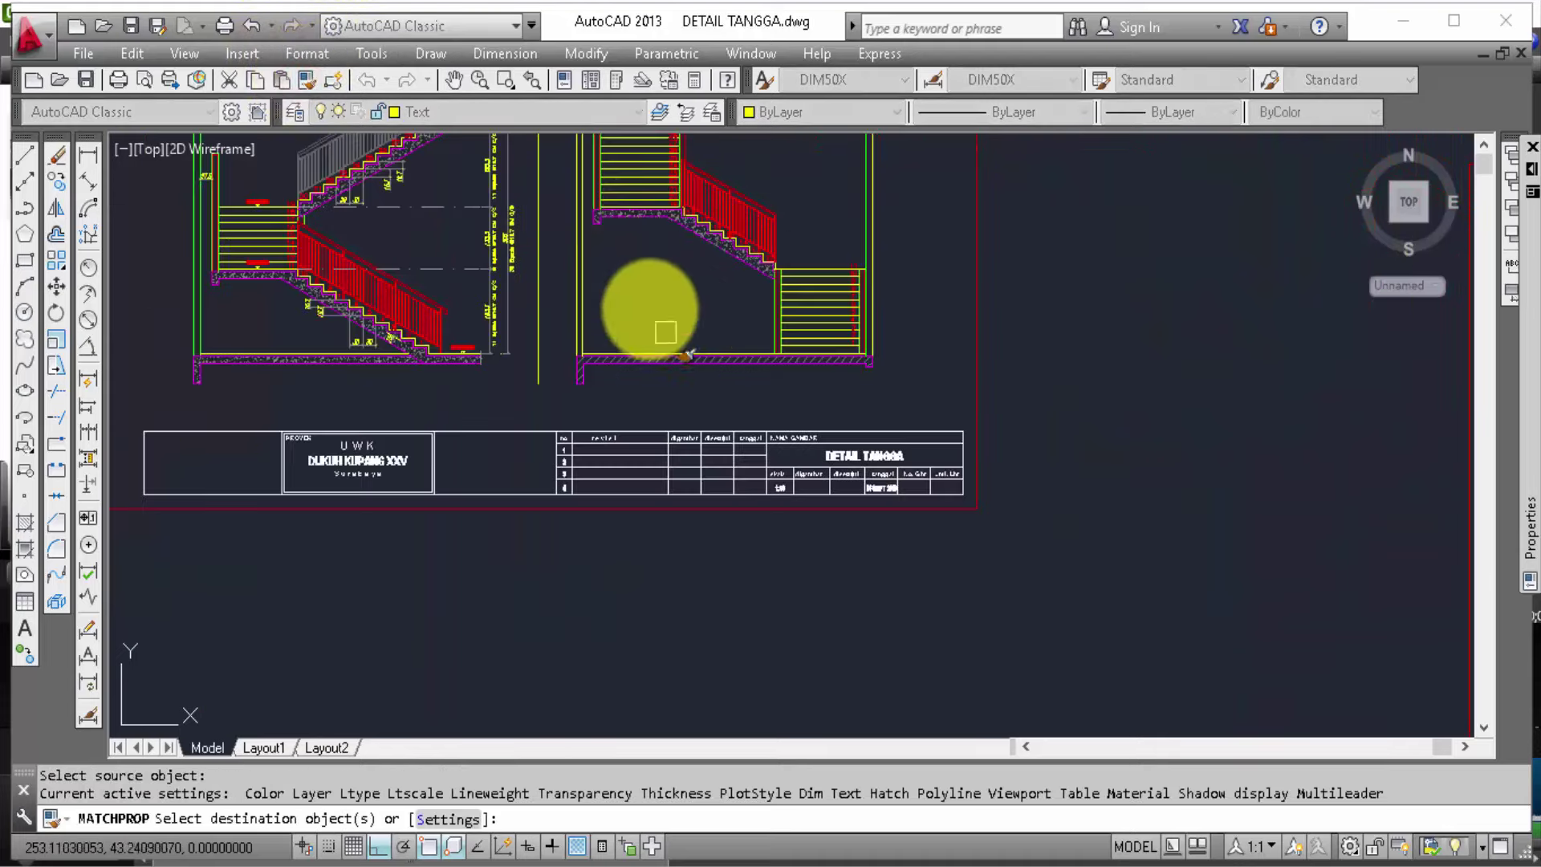
scroll(648, 345, "up", 6)
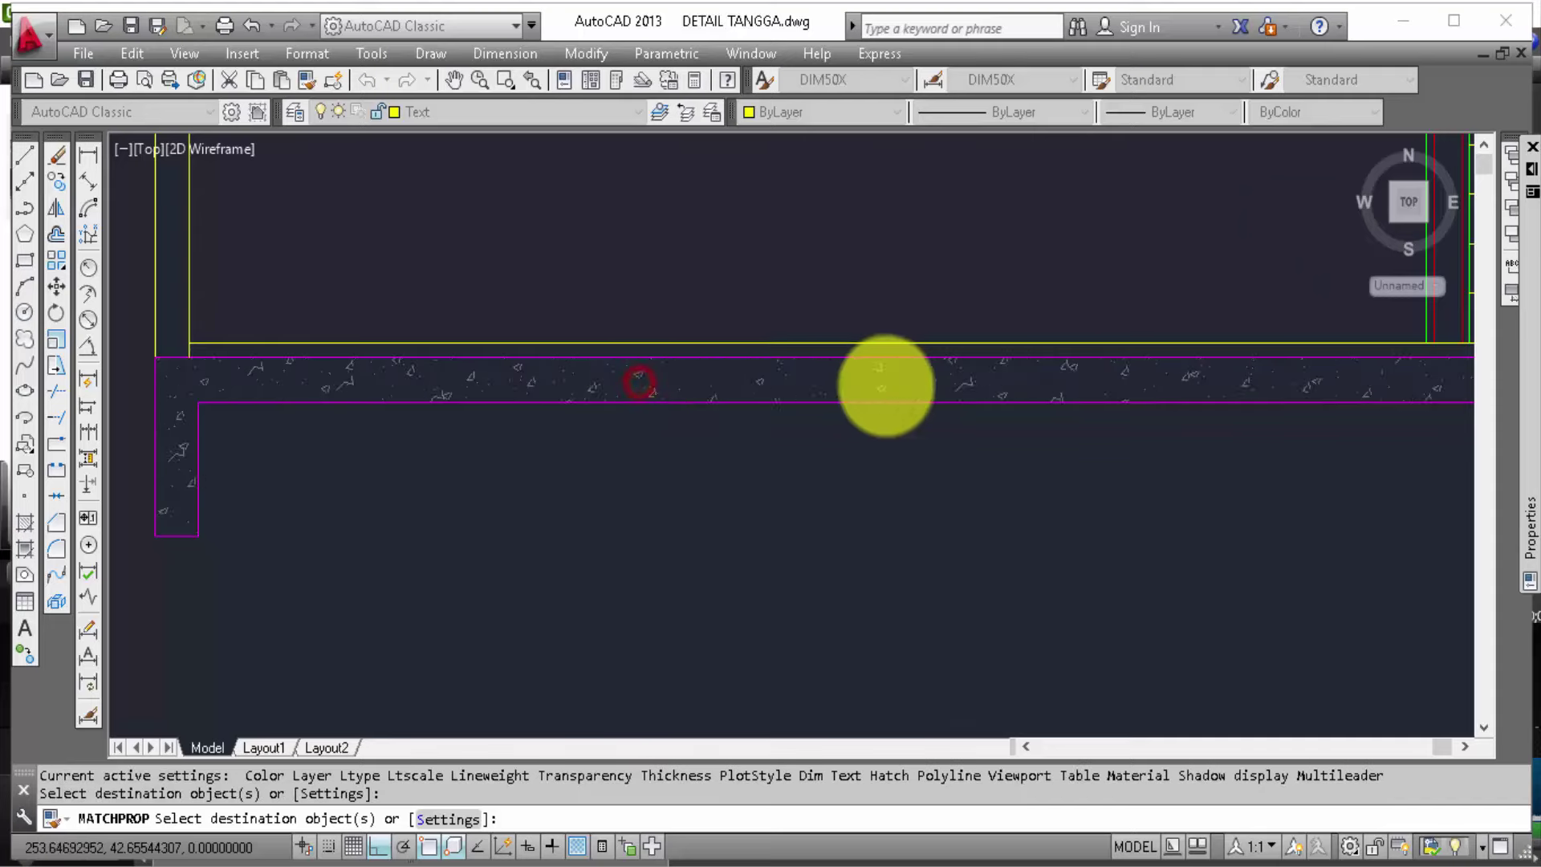
scroll(753, 372, "down", 5)
middle_click_drag(754, 372, 874, 494)
key("Escape")
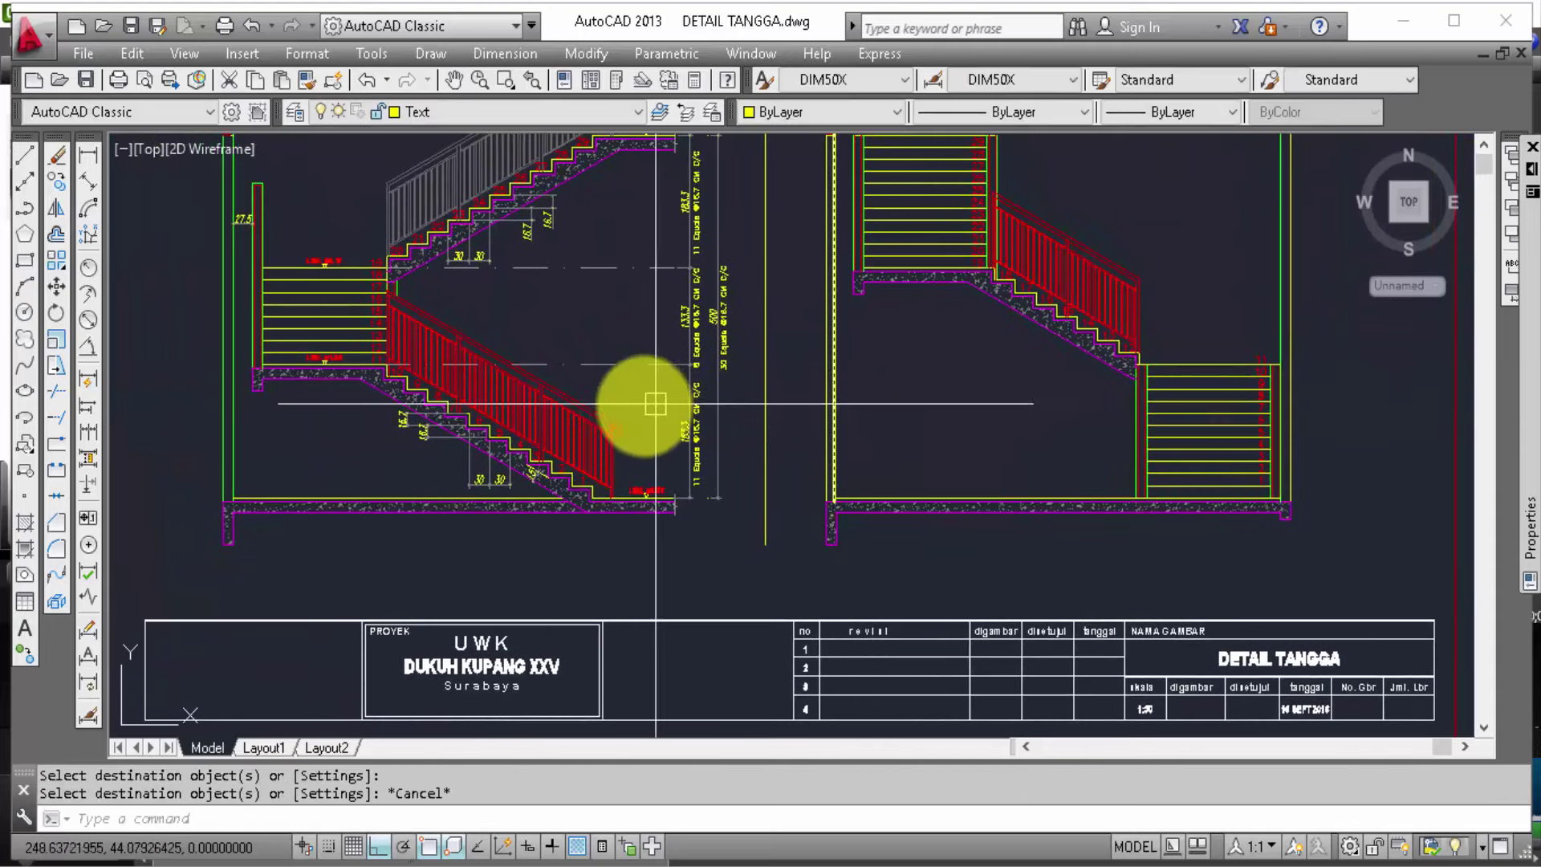
Step: Add a 30 linear dimension across the first tread below the steps
left_click(89, 155)
scroll(1048, 330, "up", 4)
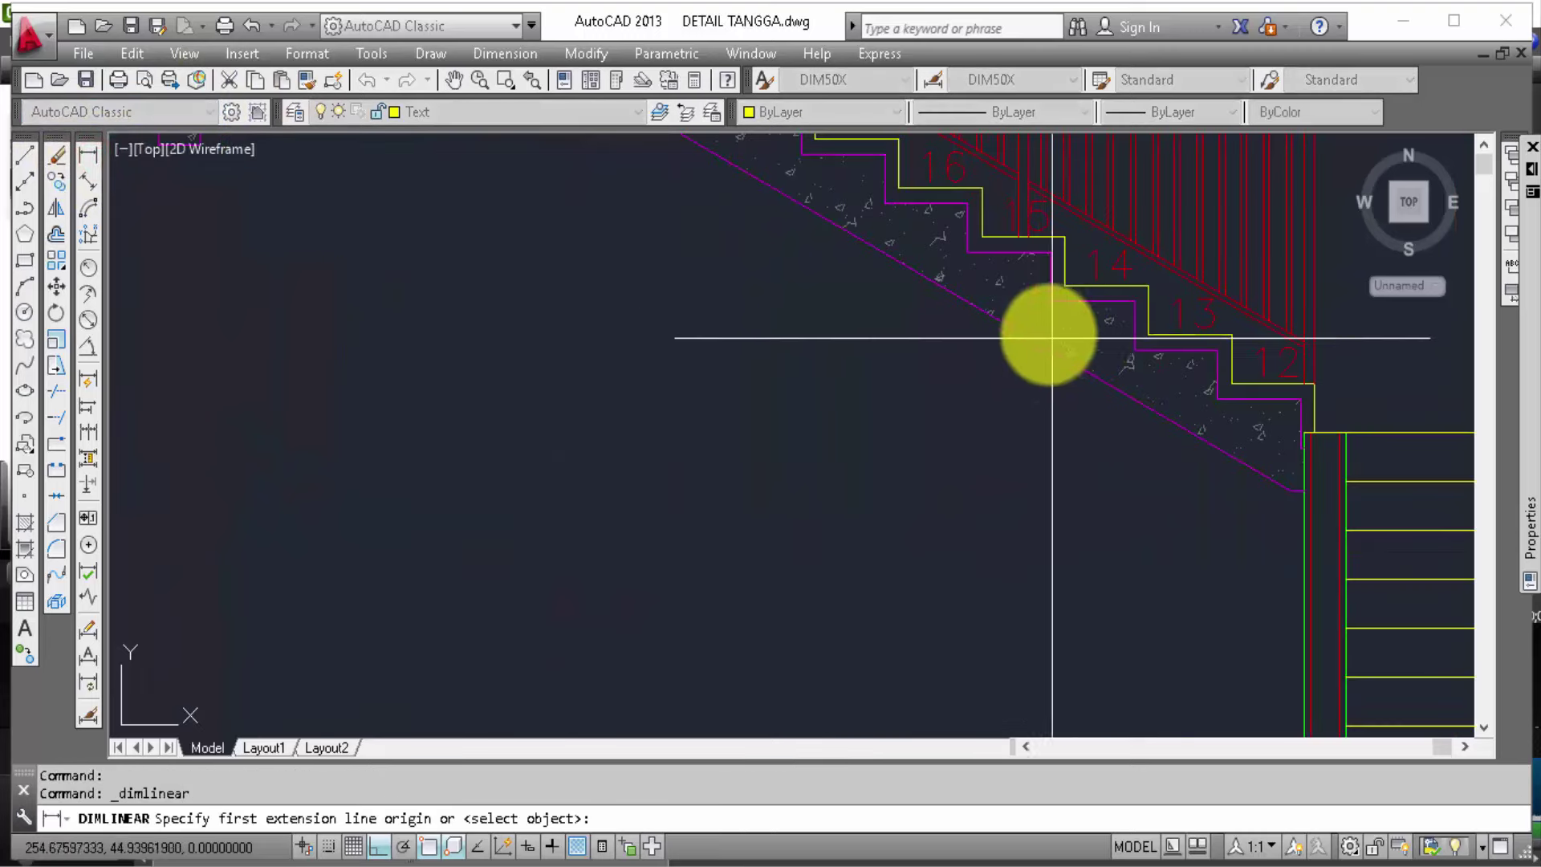
scroll(983, 255, "up", 2)
left_click(967, 255)
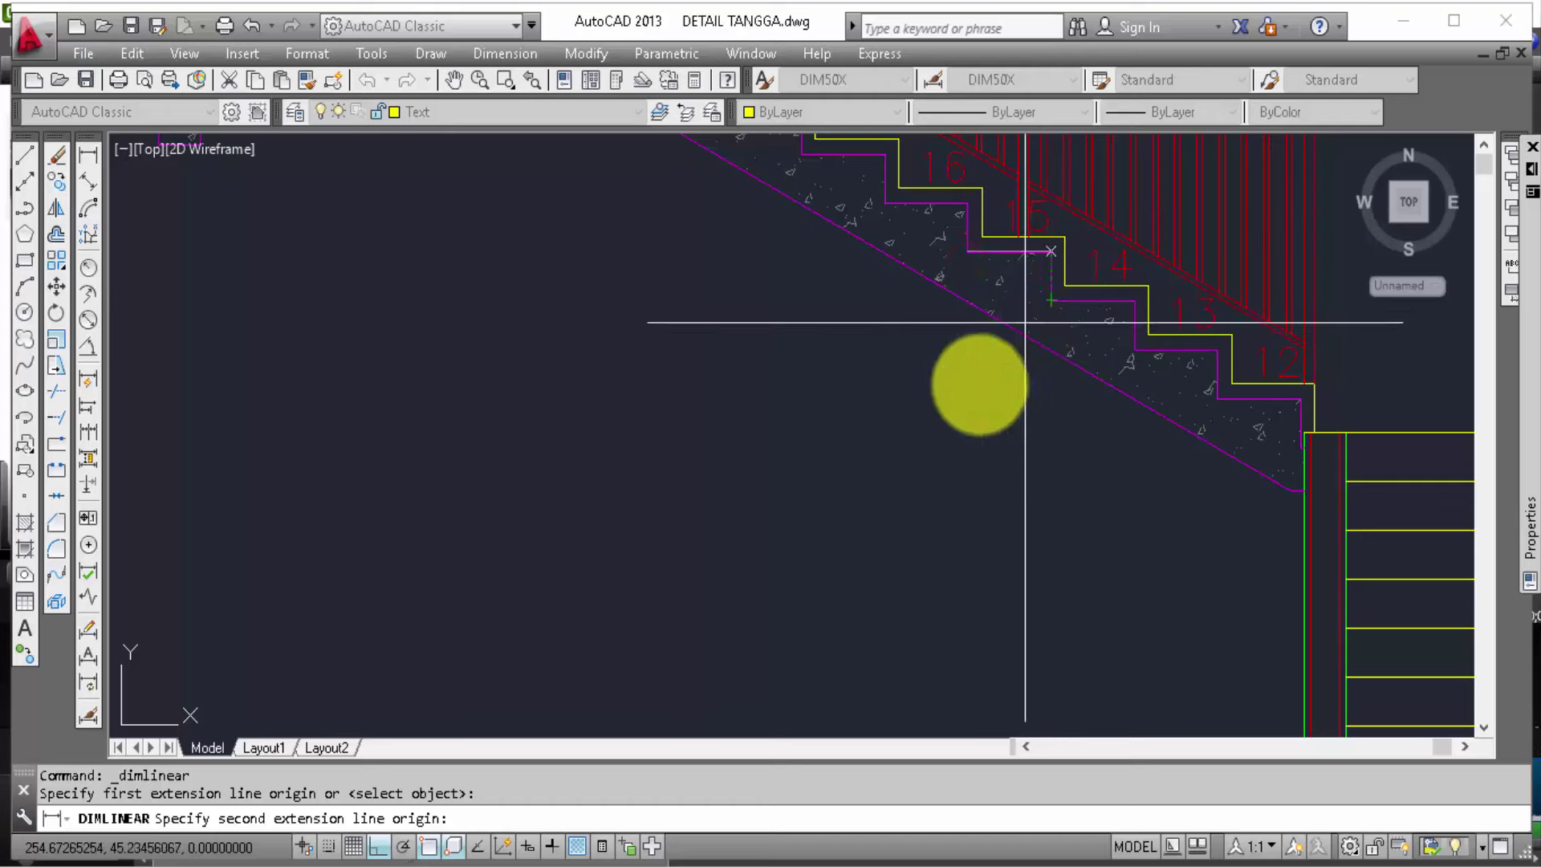
middle_click_drag(1015, 401, 1040, 592)
key("Escape")
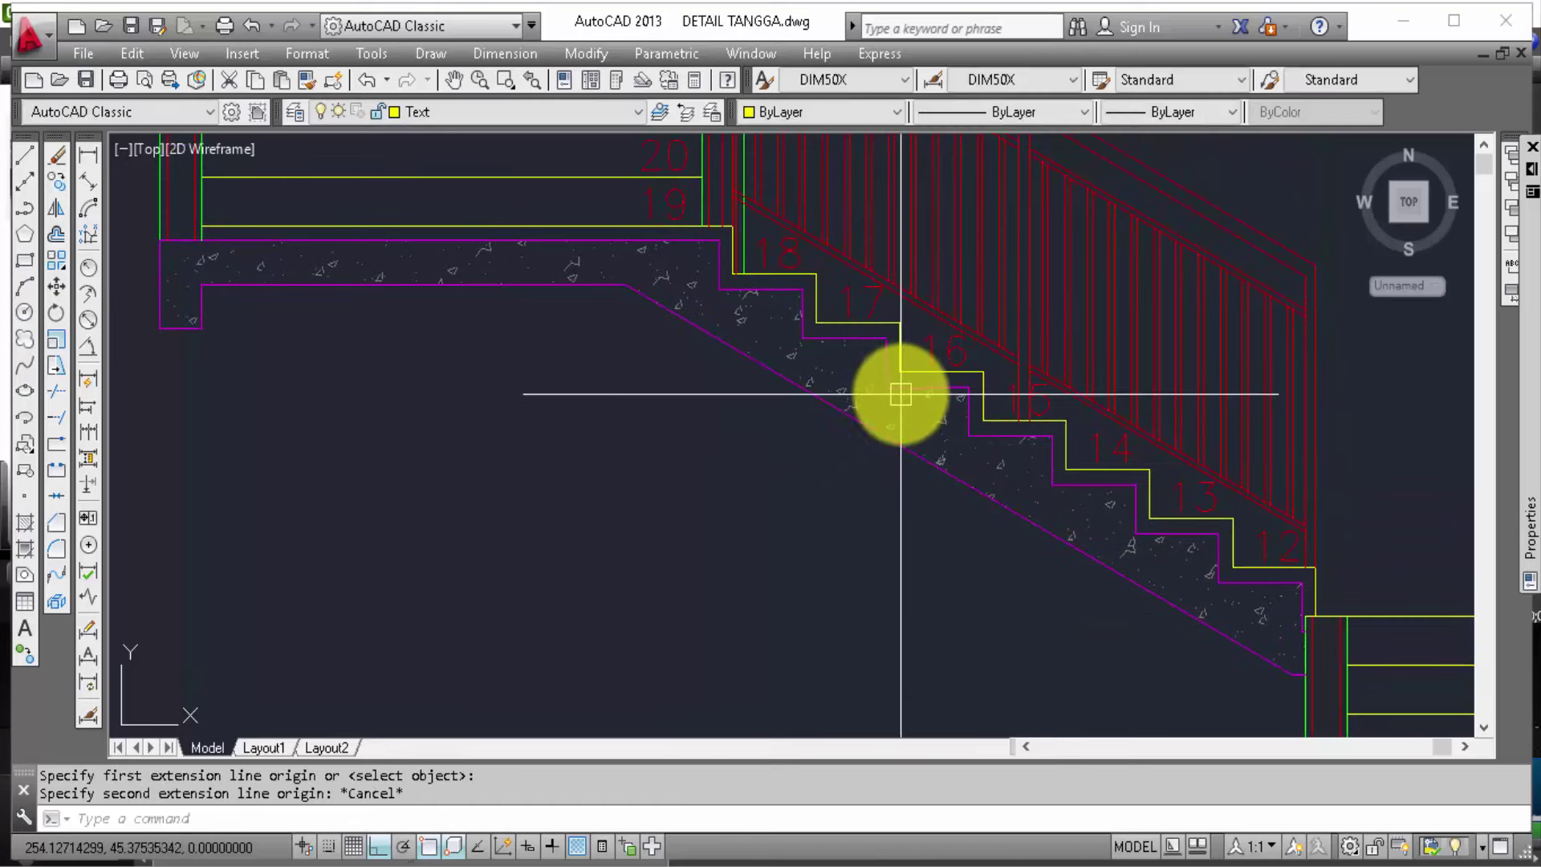
key("Return")
left_click(889, 392)
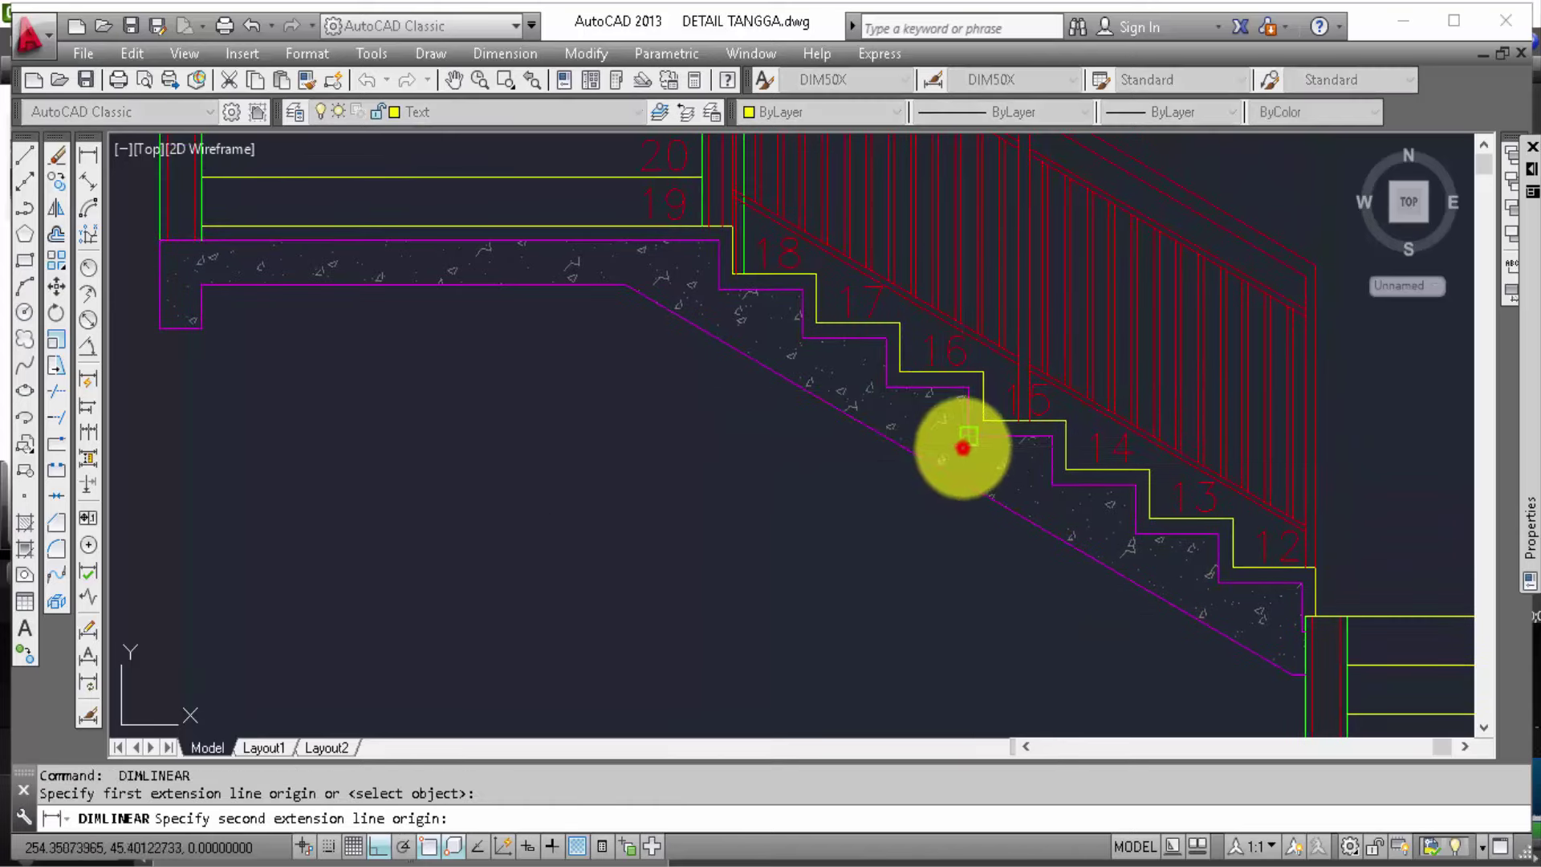
left_click(968, 437)
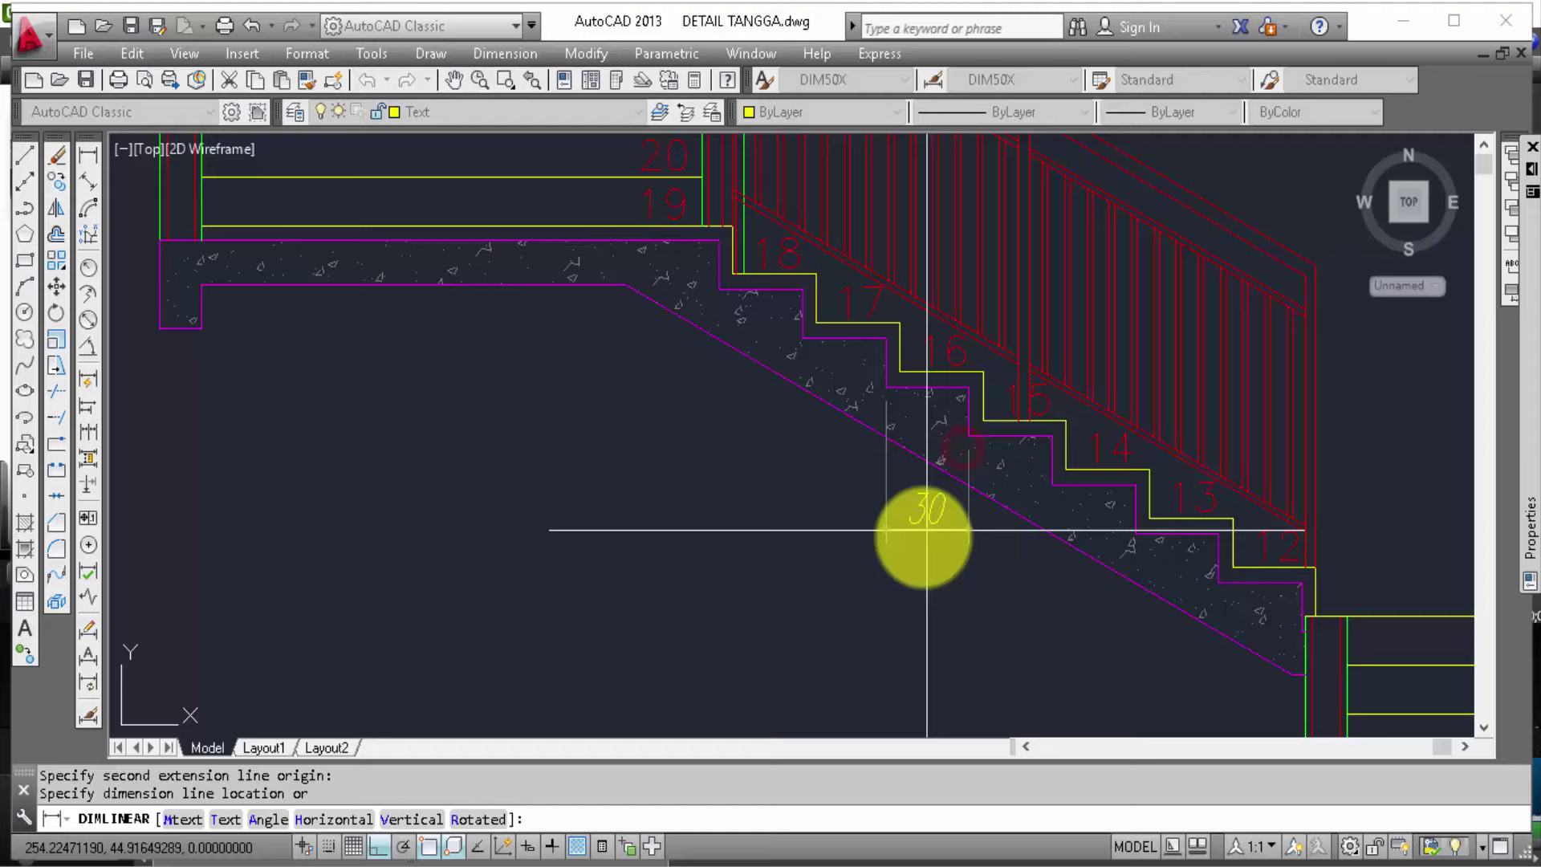
left_click(923, 569)
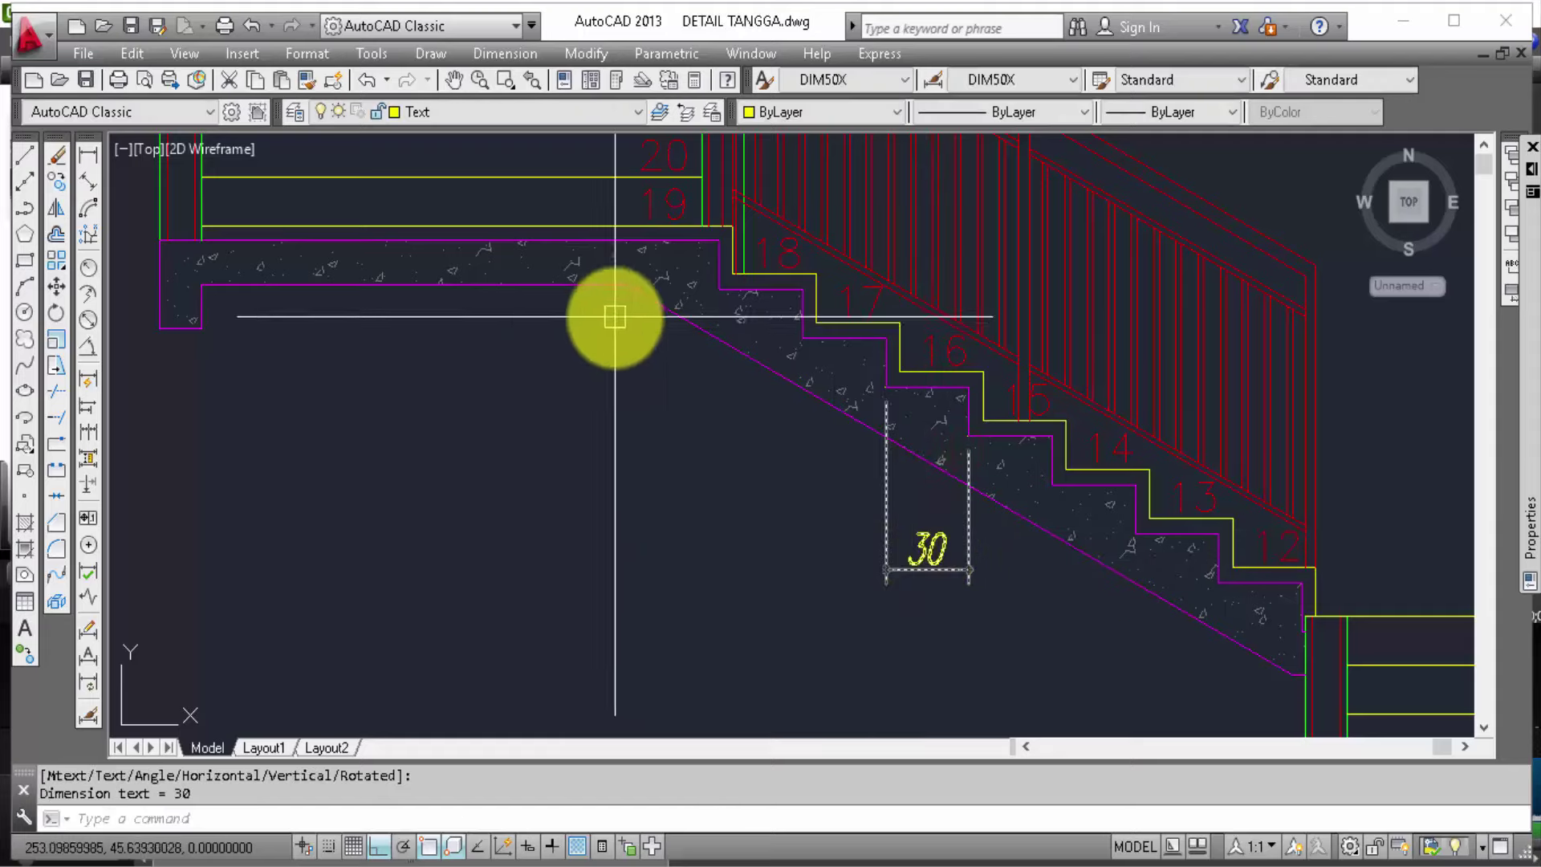
Step: Continue with a second 30 dimension for the neighbouring tread
left_click(93, 427)
left_click(1052, 485)
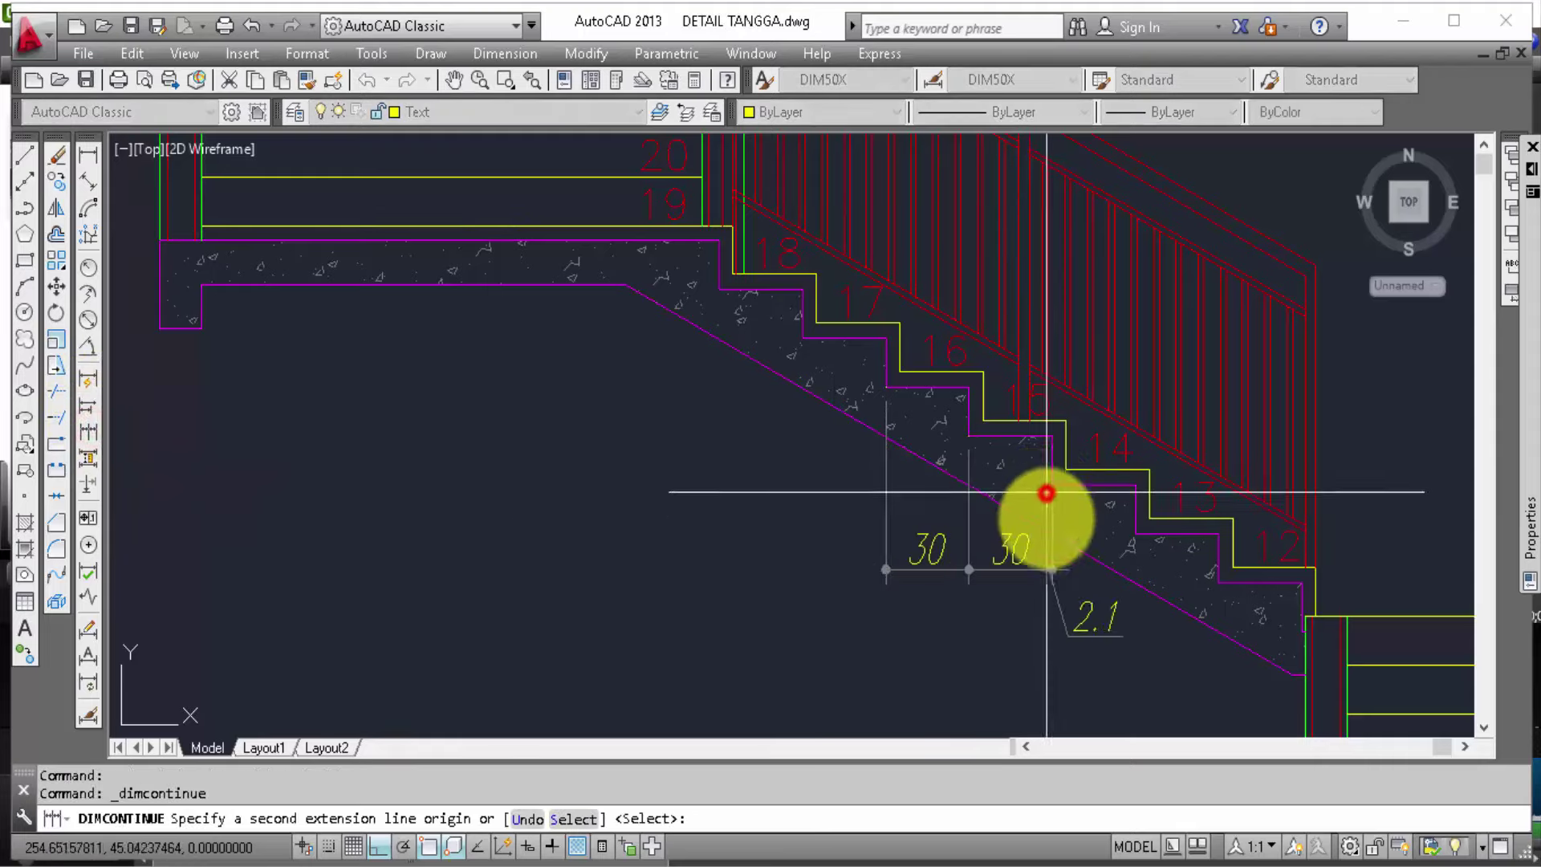
key("Escape")
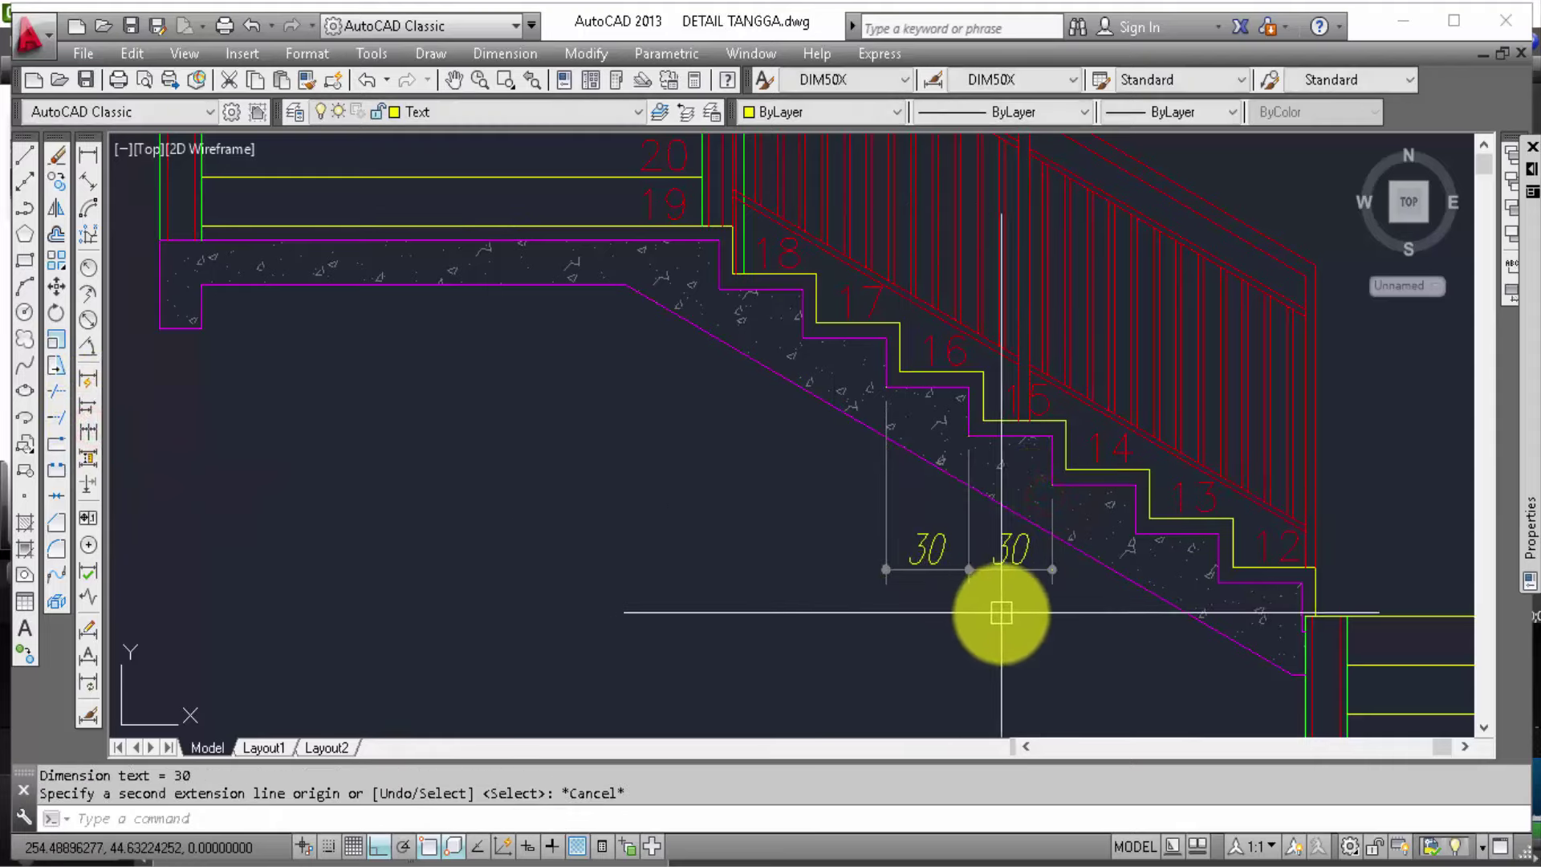
scroll(980, 562, "down", 3)
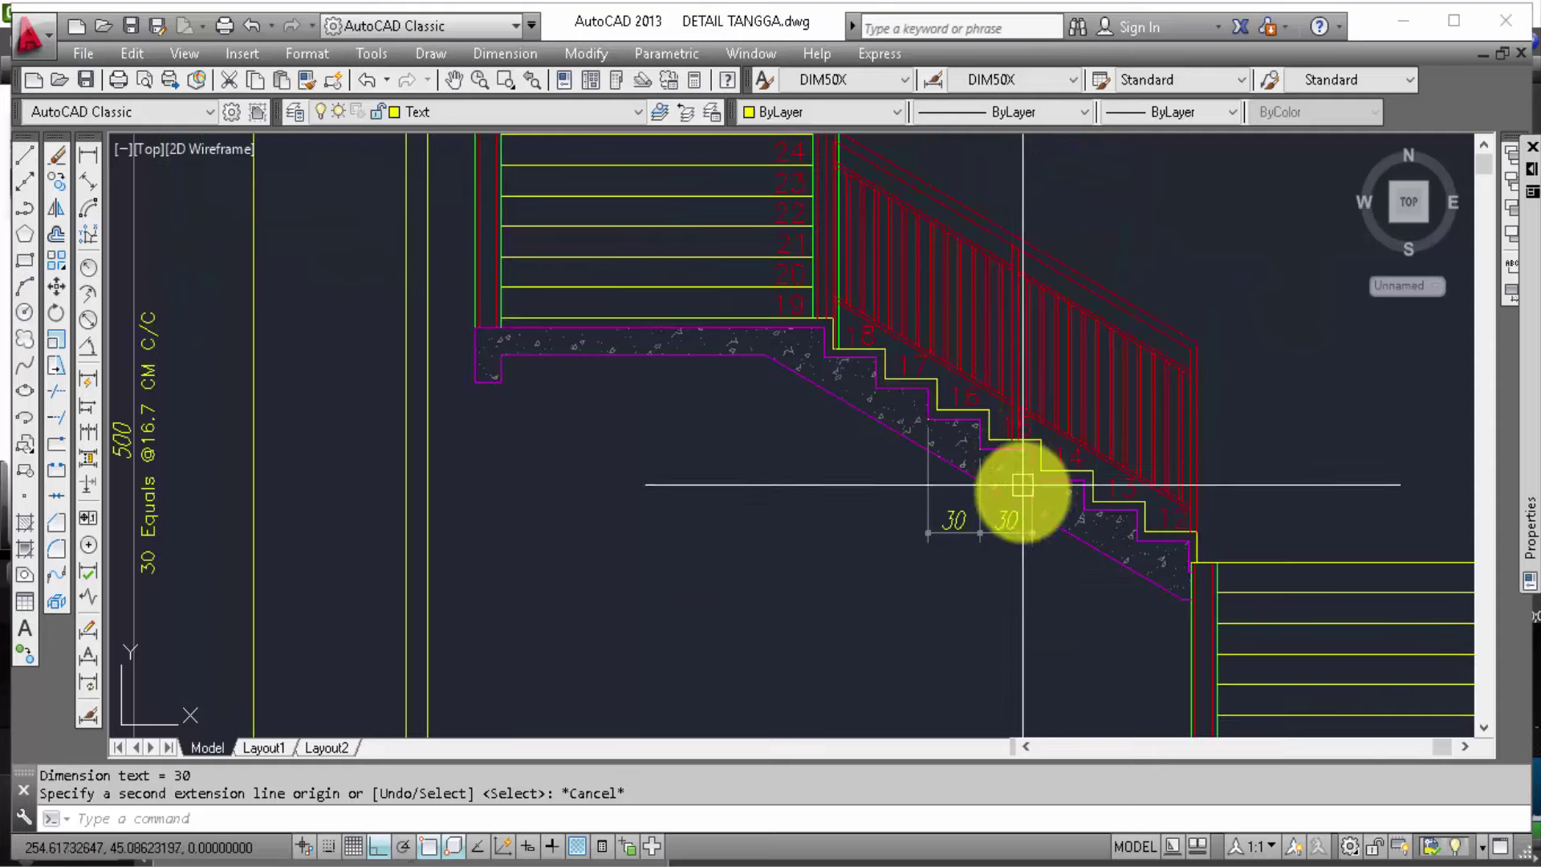
Step: Dimension a riser height of 16.7 to the left of the steps
left_click(87, 152)
scroll(947, 402, "up", 3)
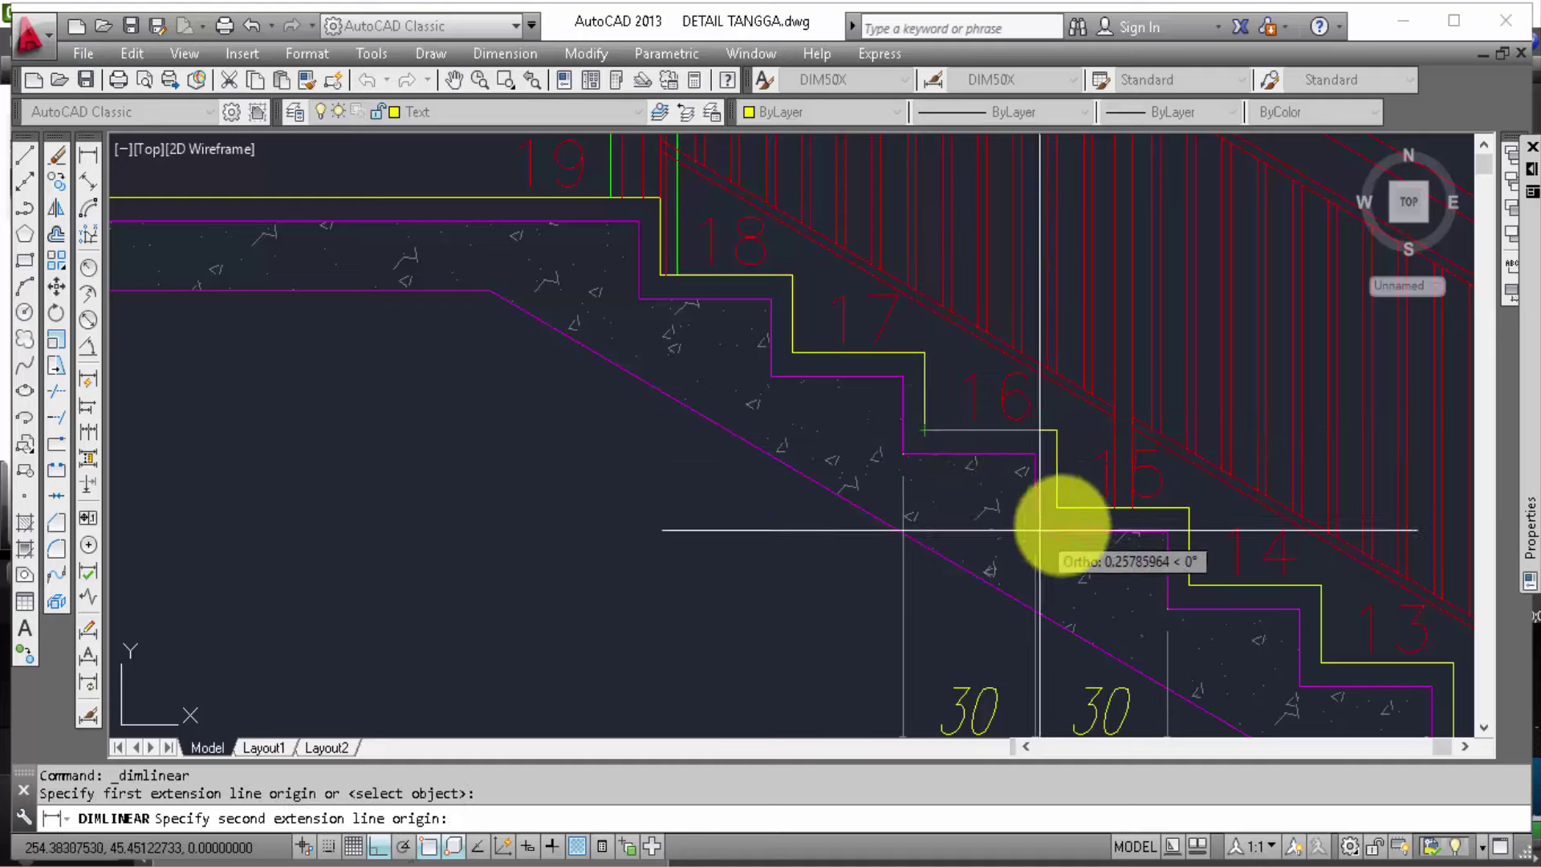
left_click(1056, 508)
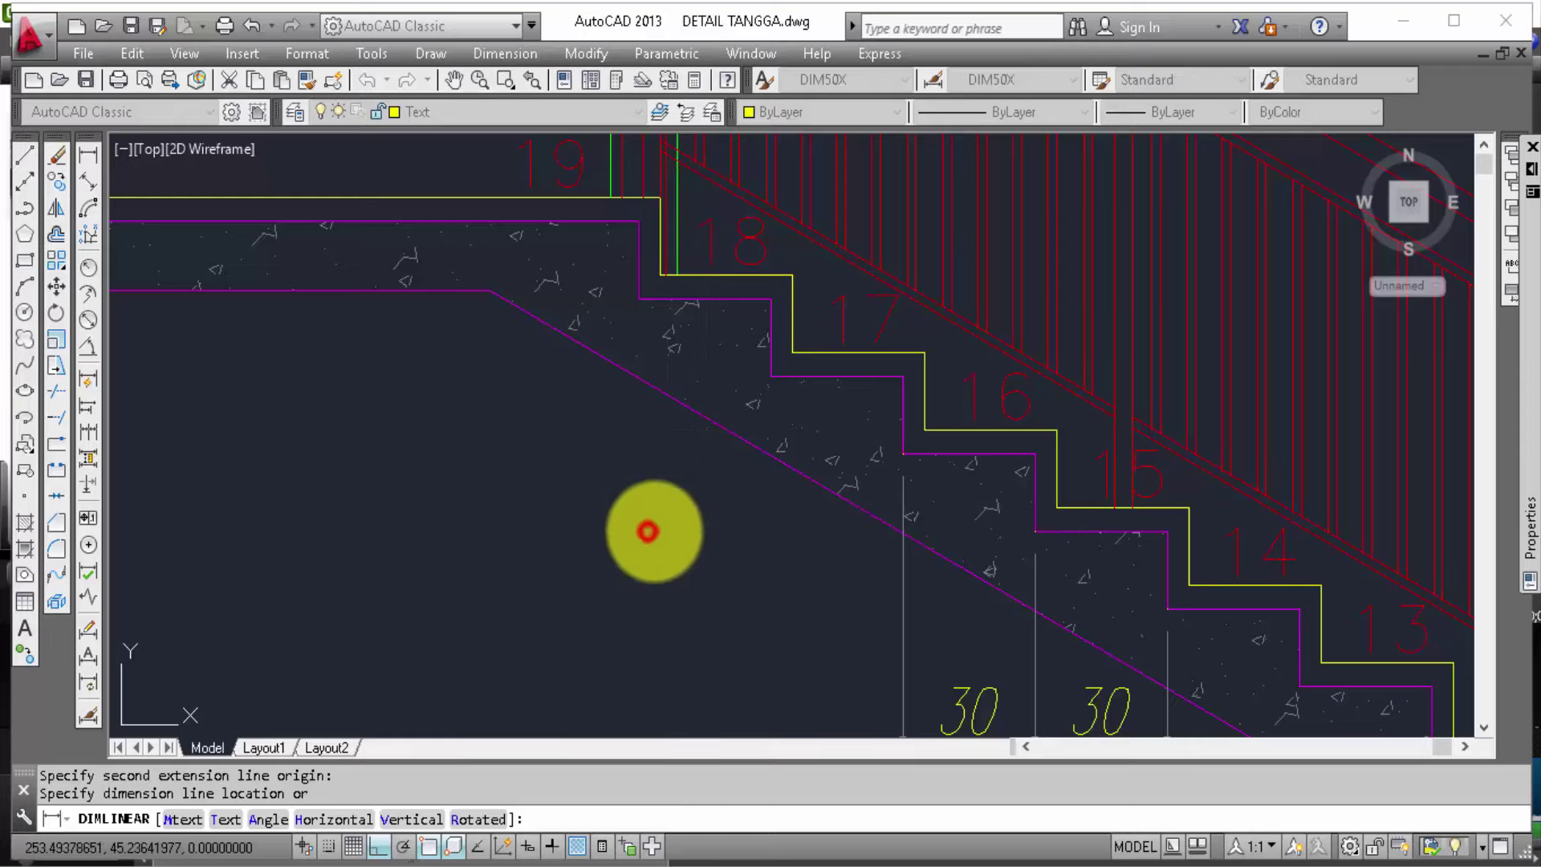
left_click(647, 532)
key("Escape")
Step: Copy the 16.7 riser dimension one step down the stair
left_click(602, 507)
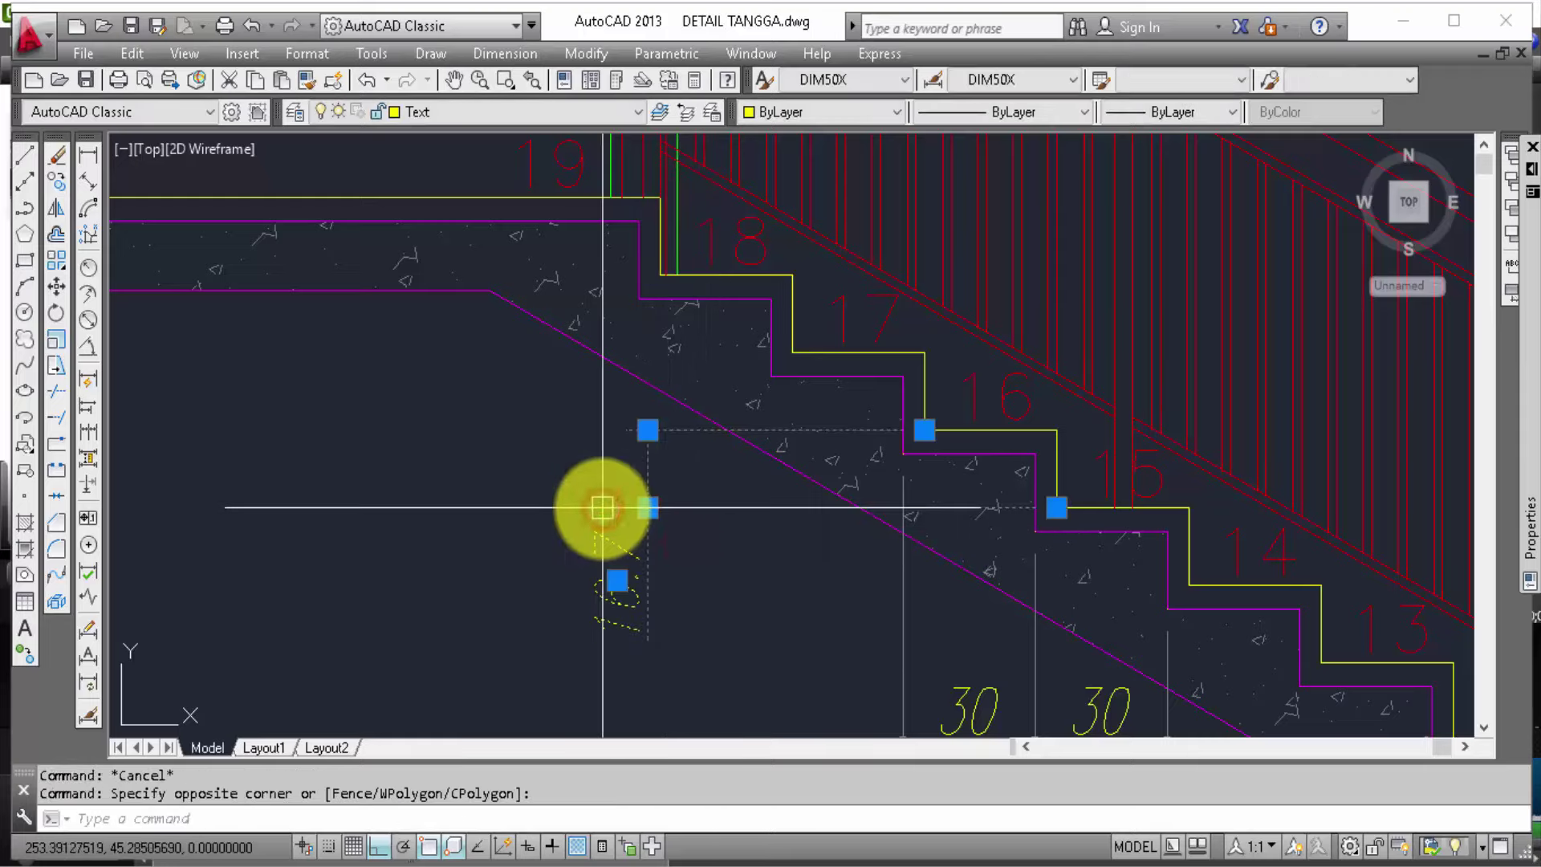
type("co")
key("Return")
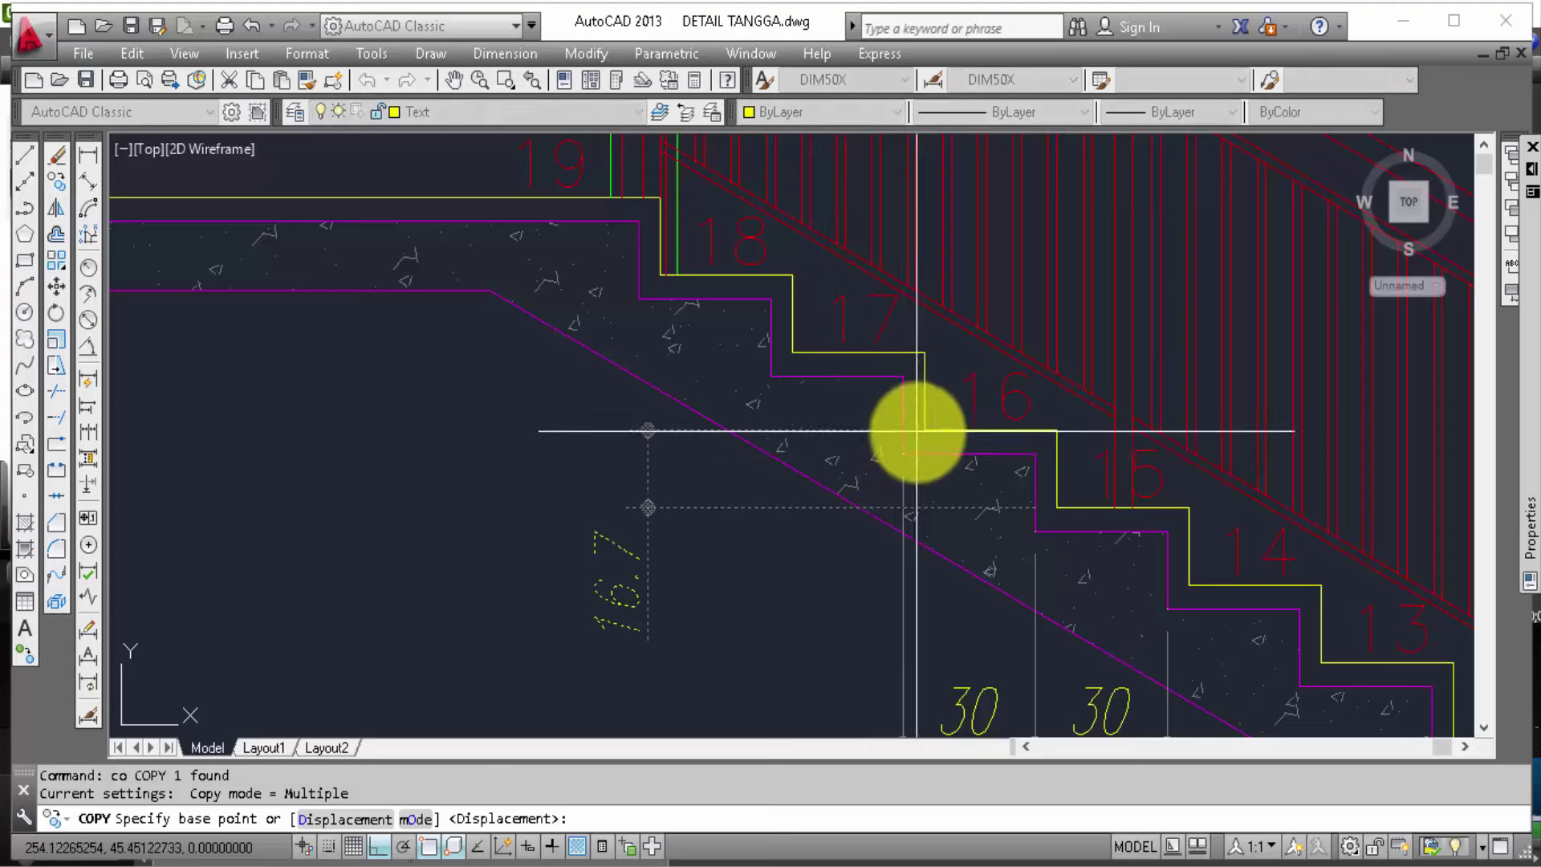
left_click(920, 434)
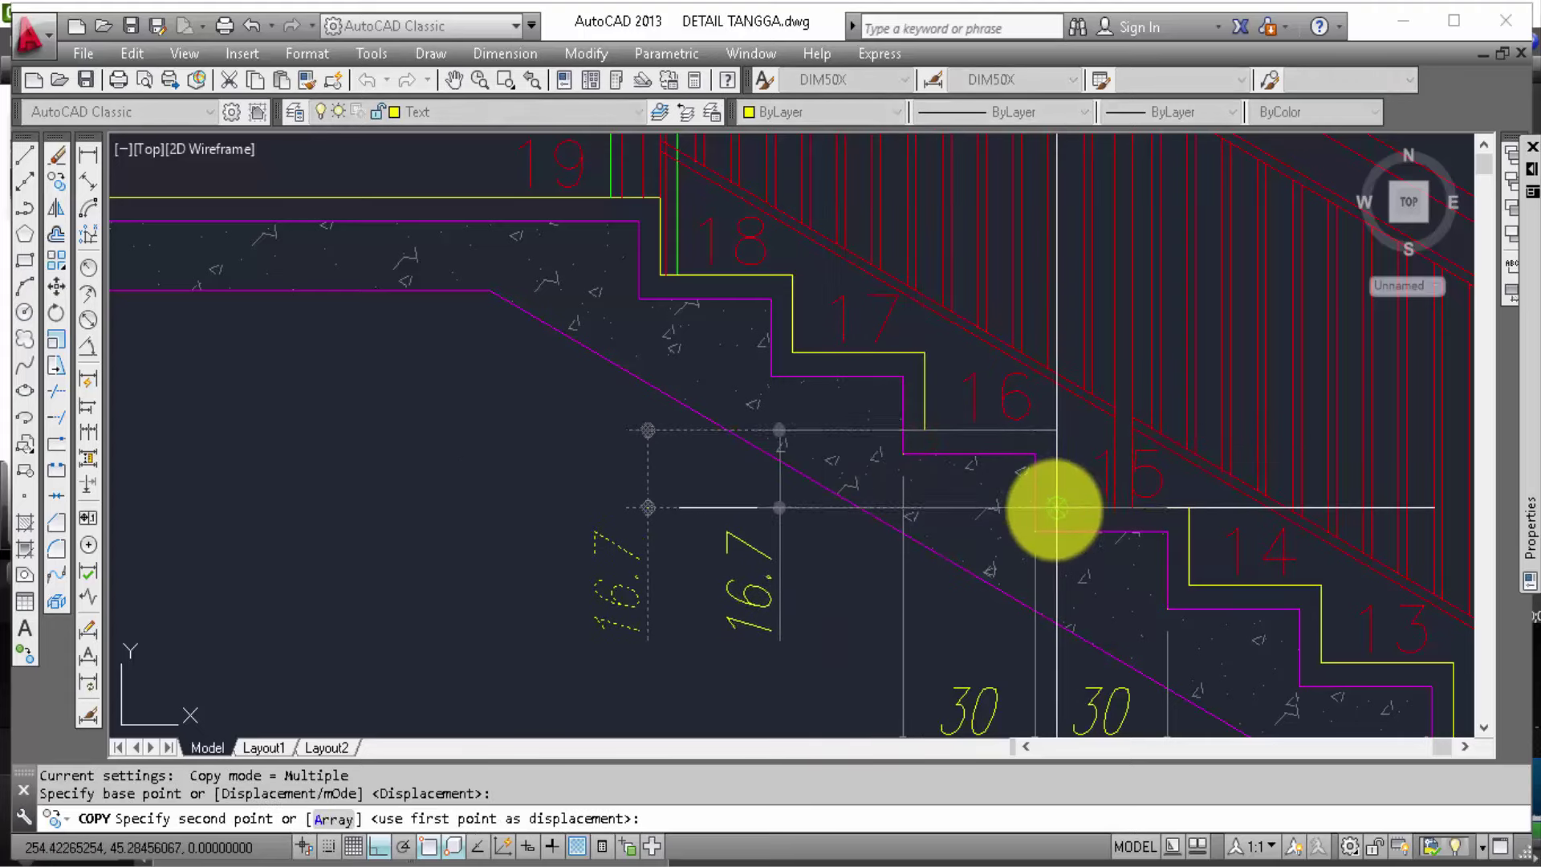
left_click(1036, 532)
middle_click_drag(1038, 533, 923, 334)
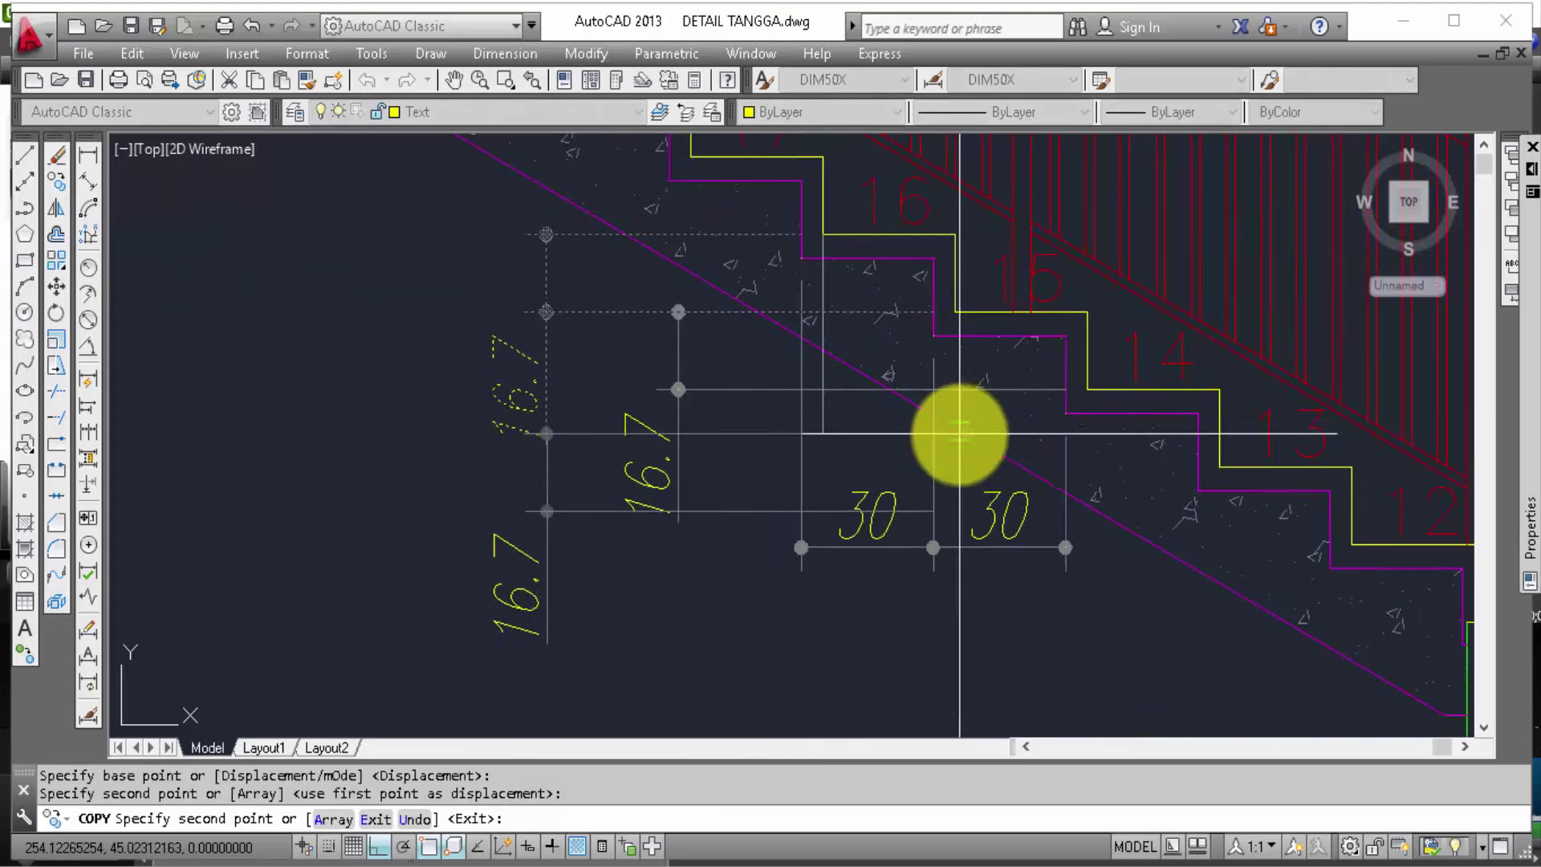
key("Escape")
Step: Shift the two 30 tread dimensions slightly to the right
left_click(980, 637)
left_click(829, 507)
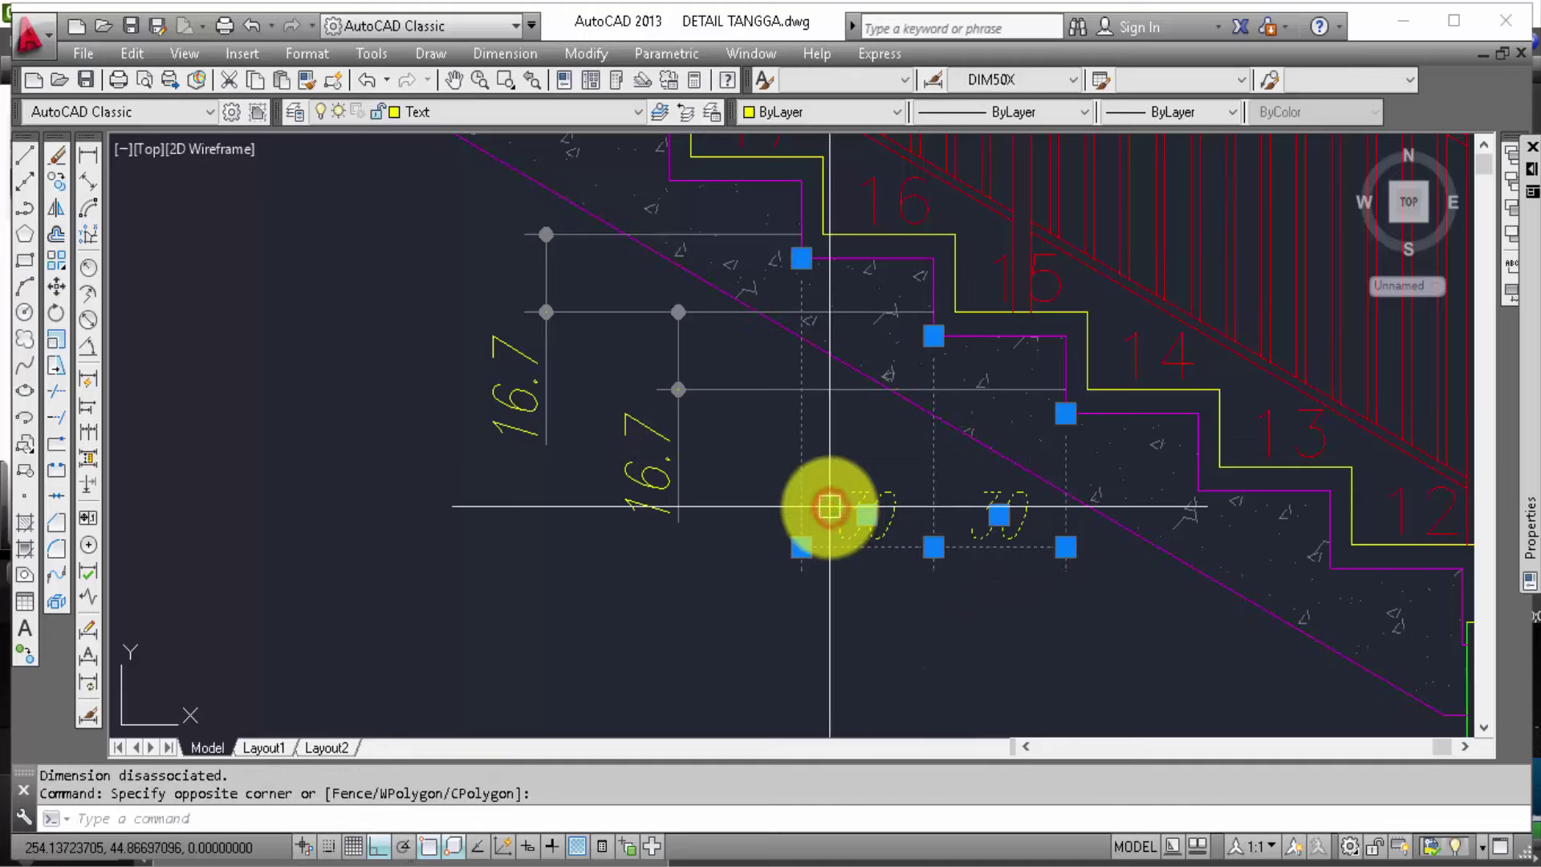
type("m")
key("Return")
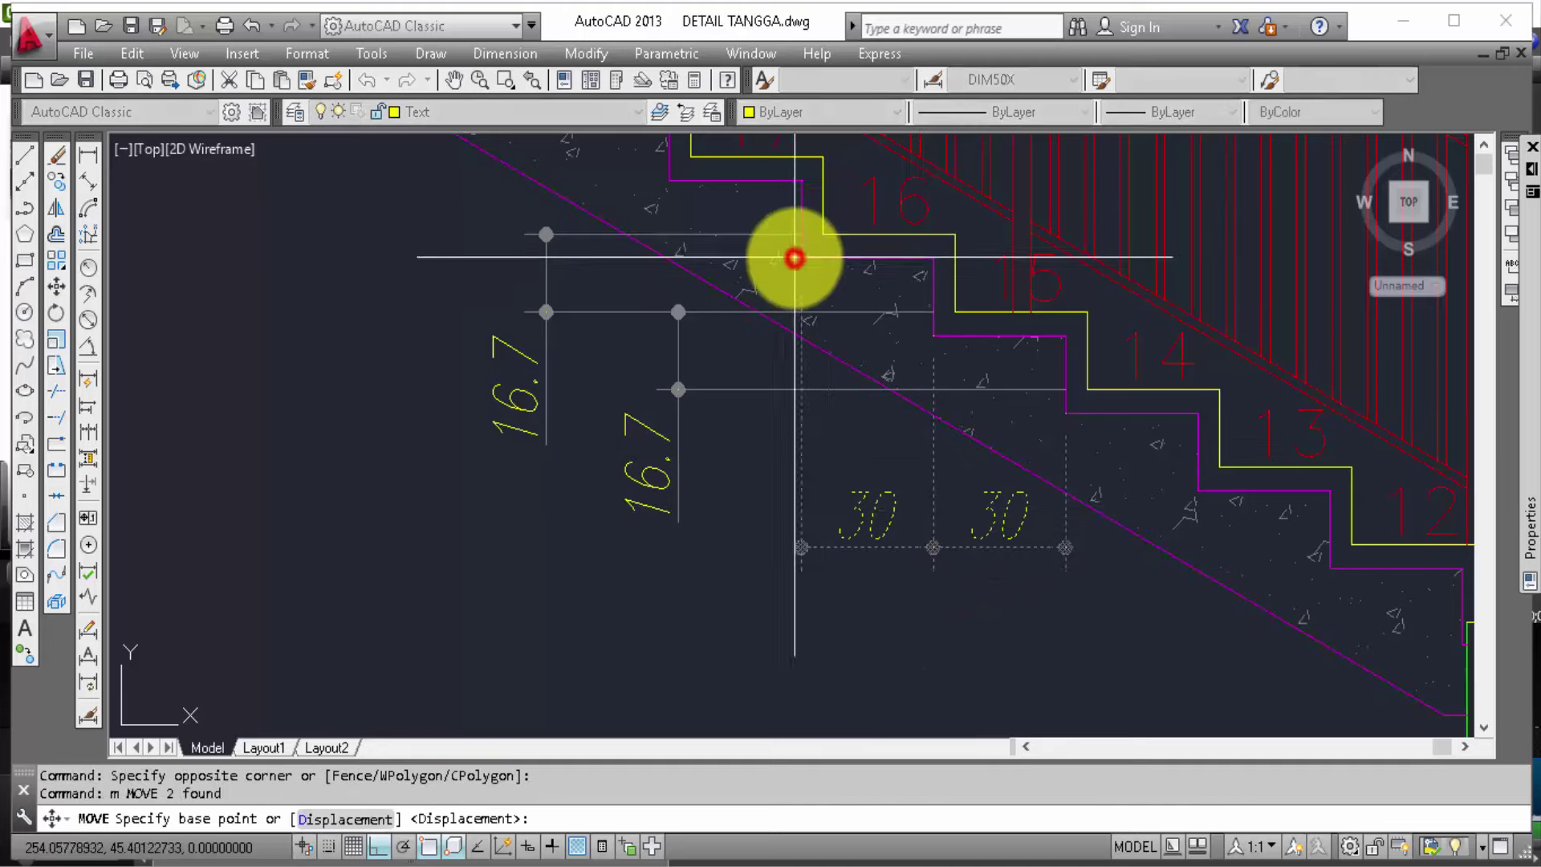
left_click(801, 259)
left_click(861, 313)
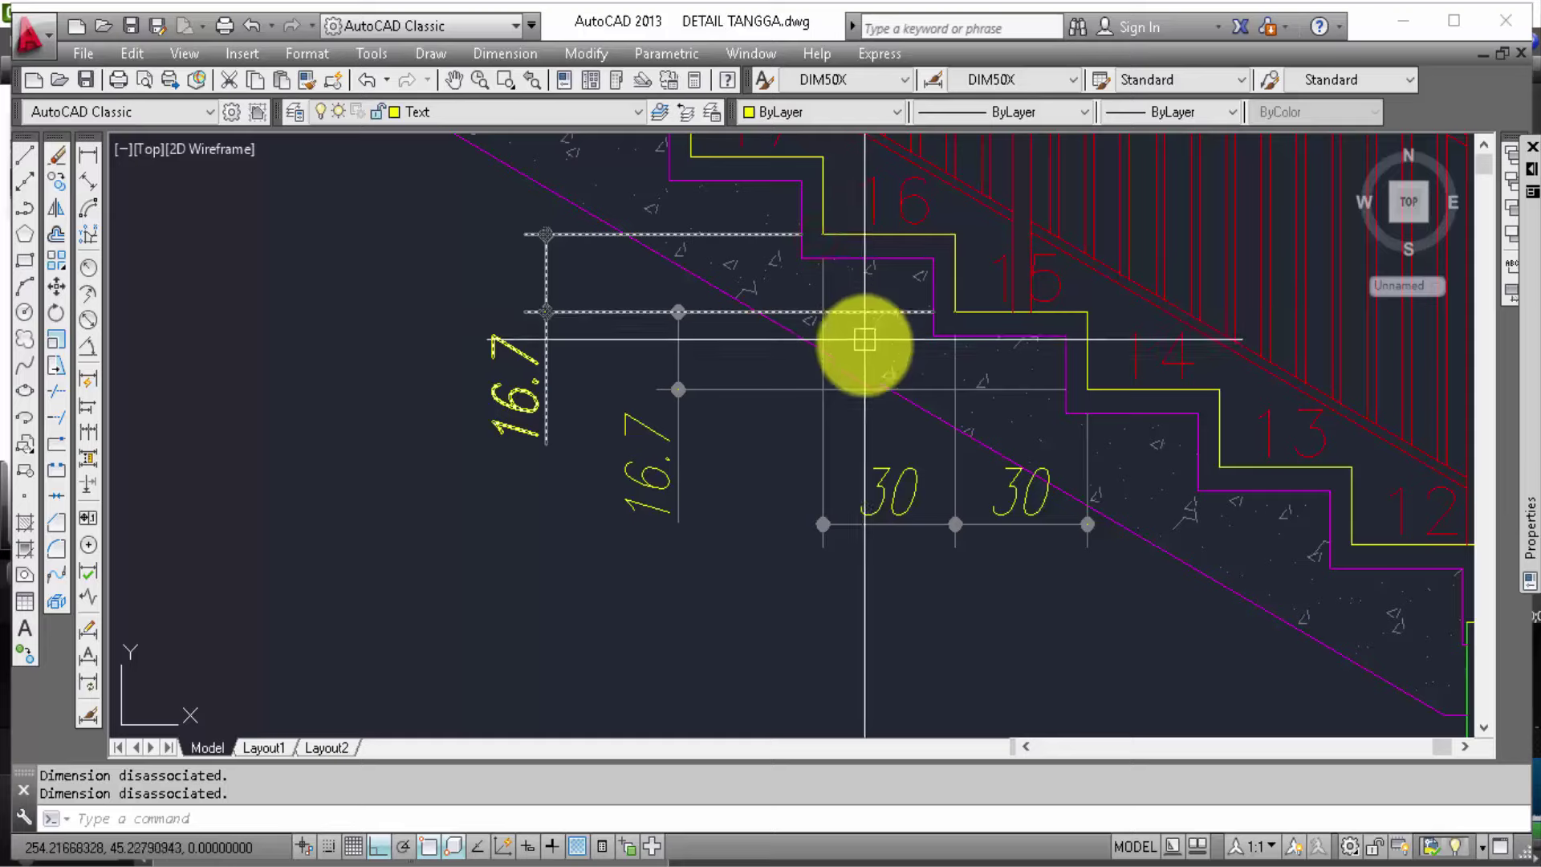
key("Escape")
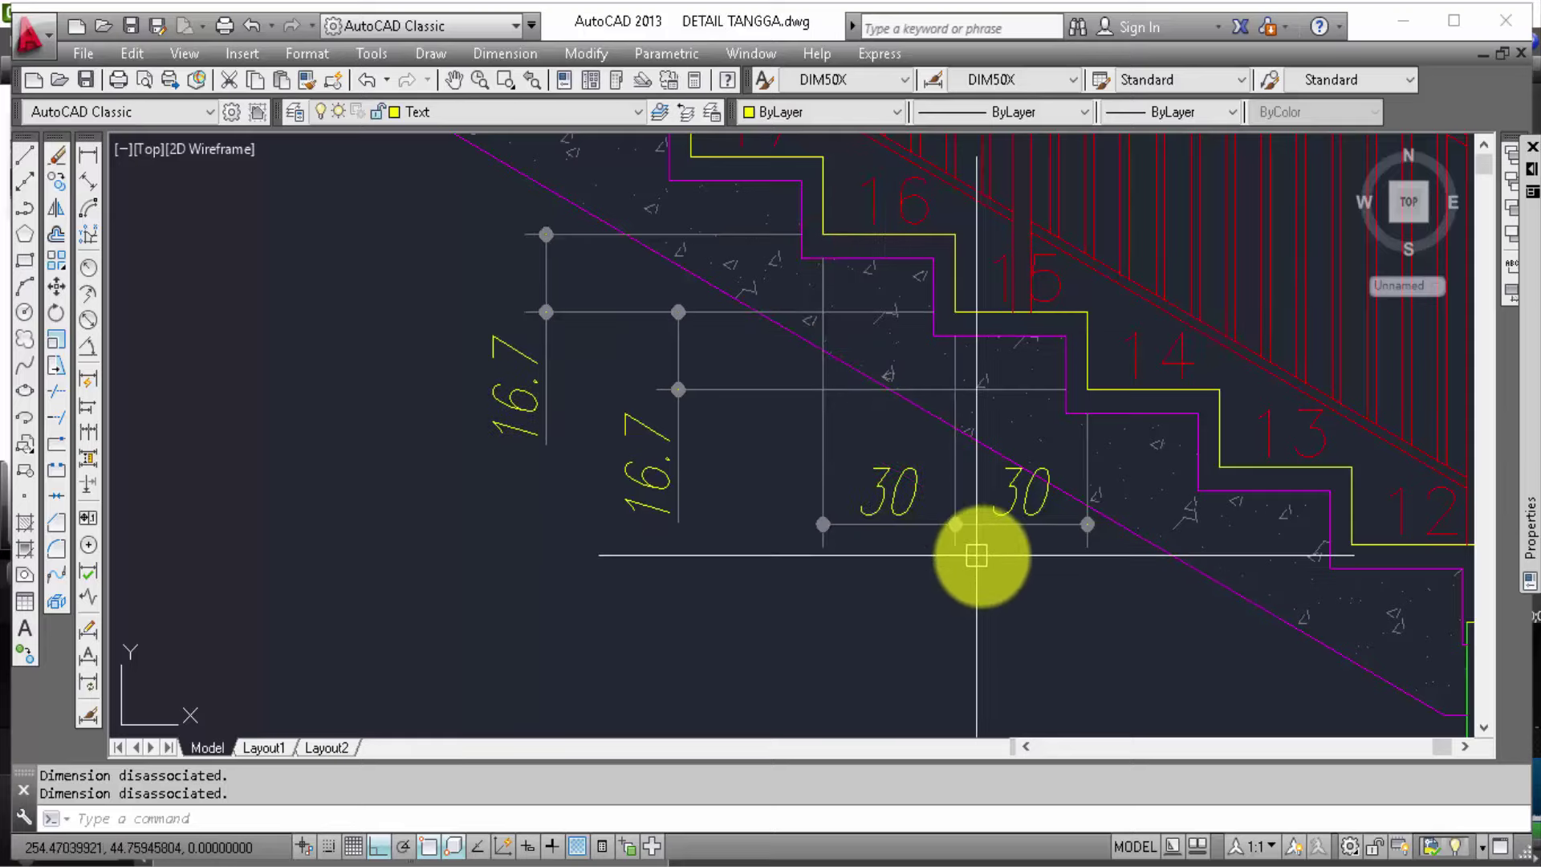
Step: Move the two 30 tread dimensions lower beneath the steps
left_click(1011, 575)
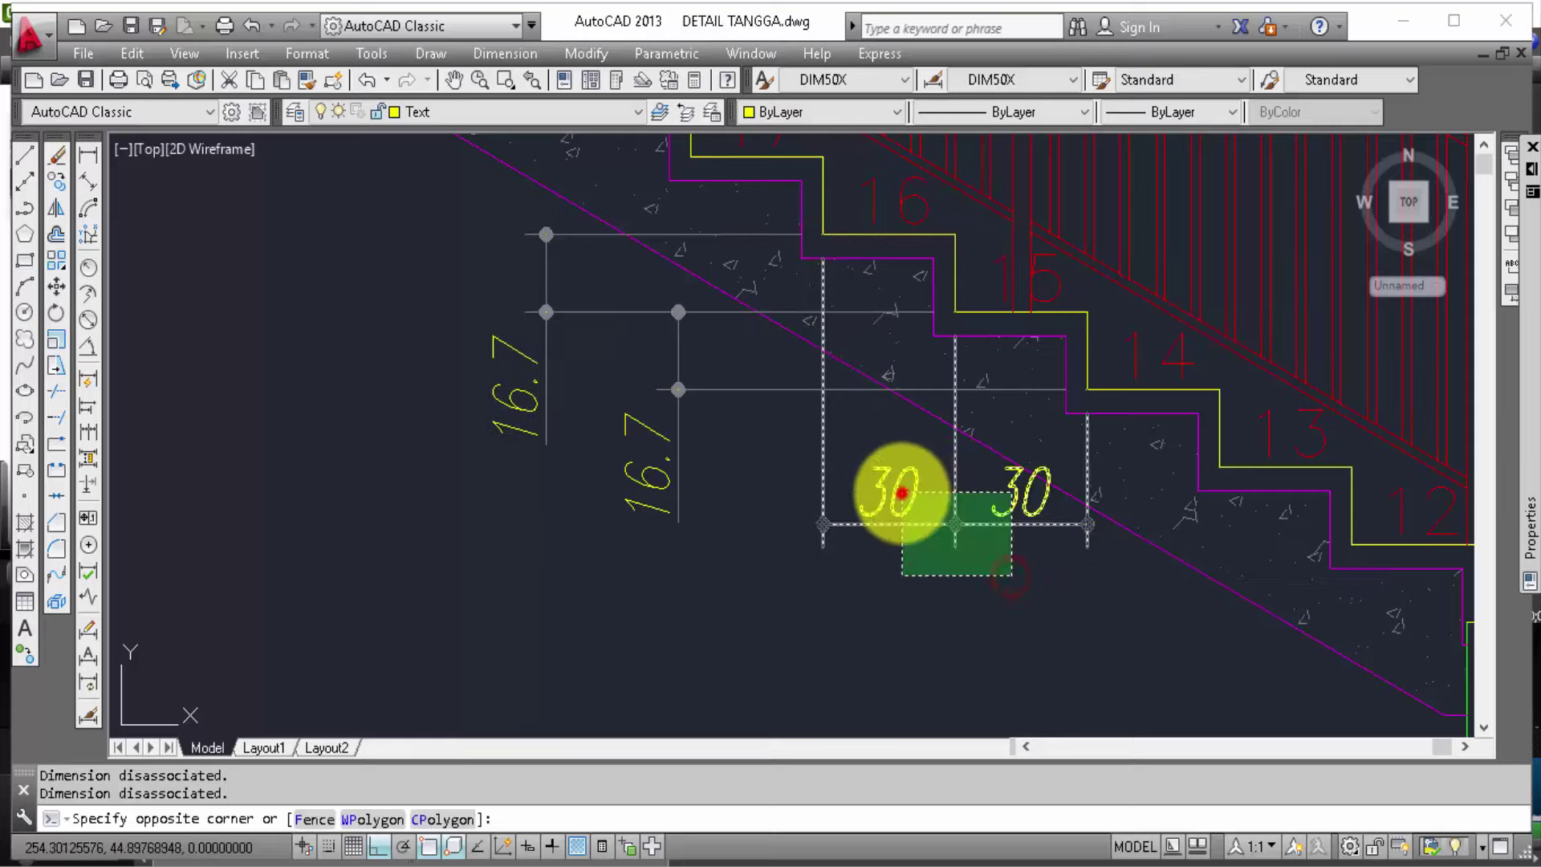
left_click(902, 493)
type("m")
key("Return")
left_click(873, 566)
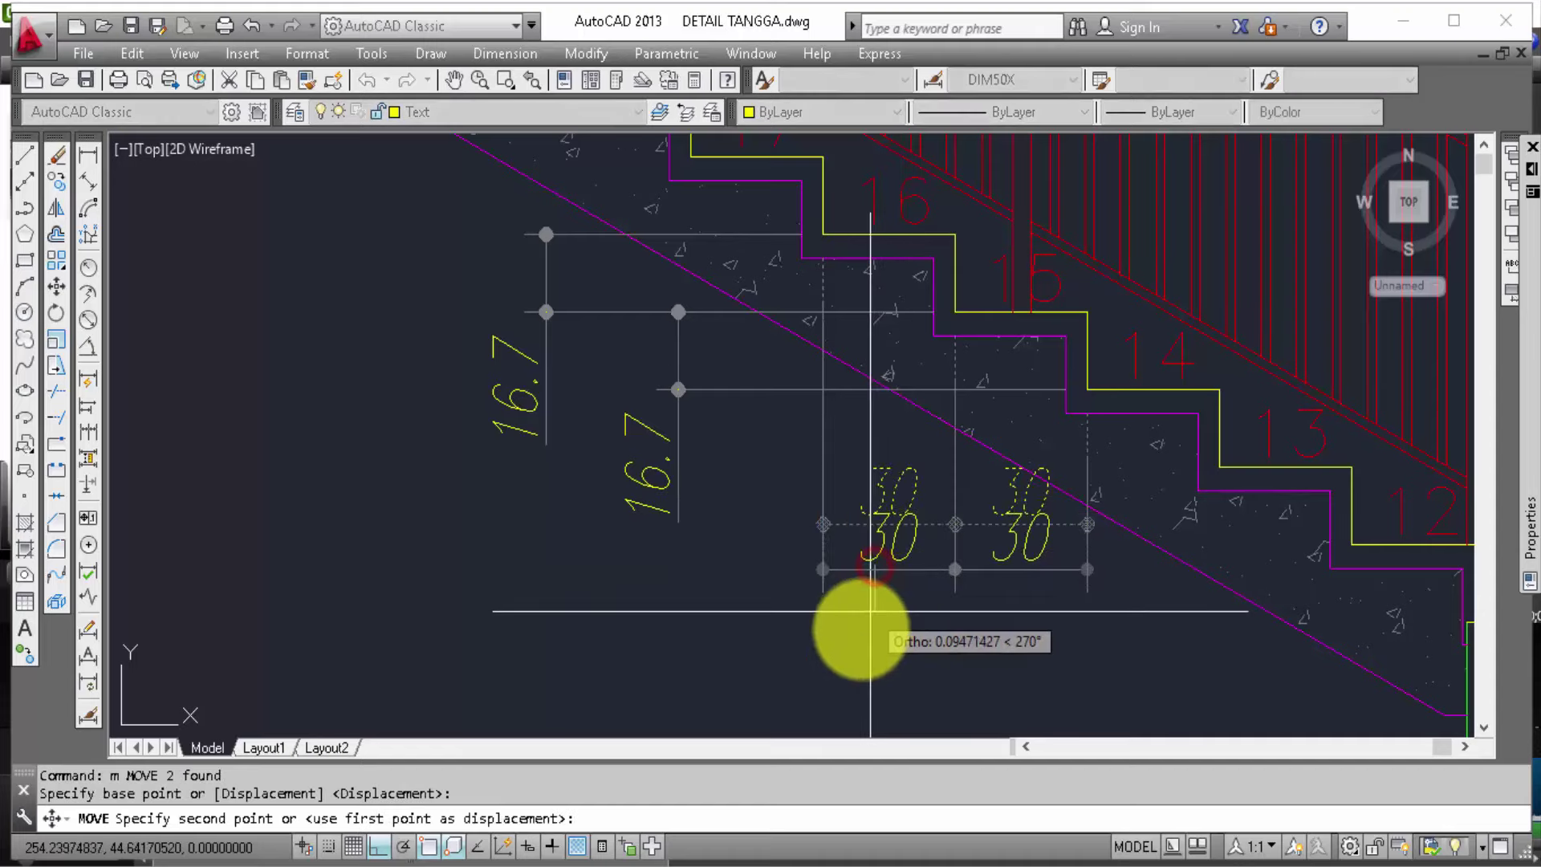
left_click(871, 611)
scroll(863, 611, "down", 2)
scroll(998, 509, "down", 3)
scroll(999, 480, "down", 2)
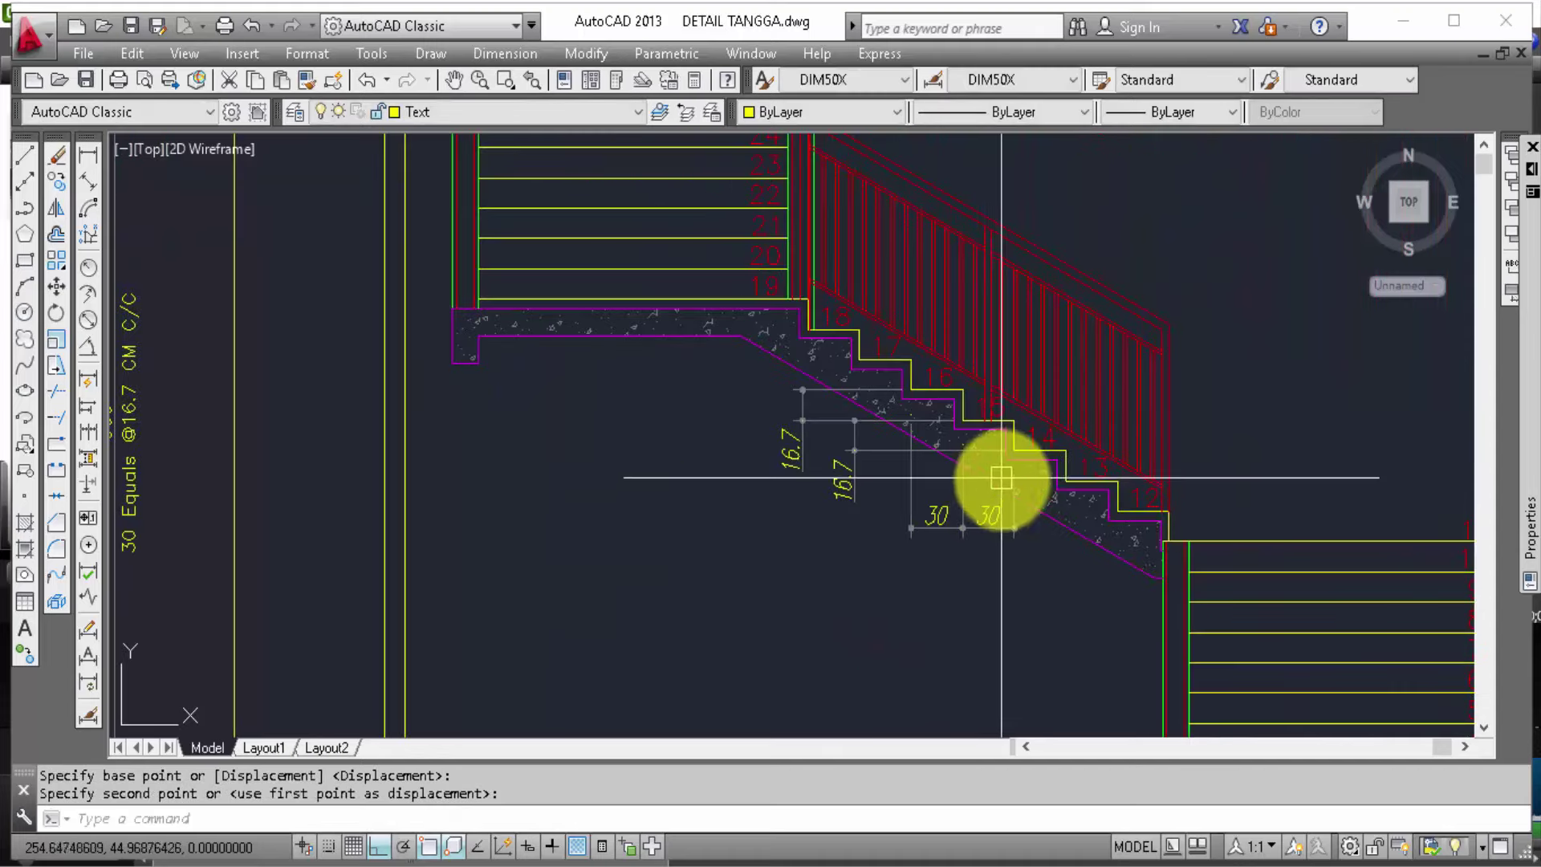
scroll(1001, 478, "down", 3)
middle_click_drag(765, 523, 878, 550)
scroll(881, 549, "up", 1)
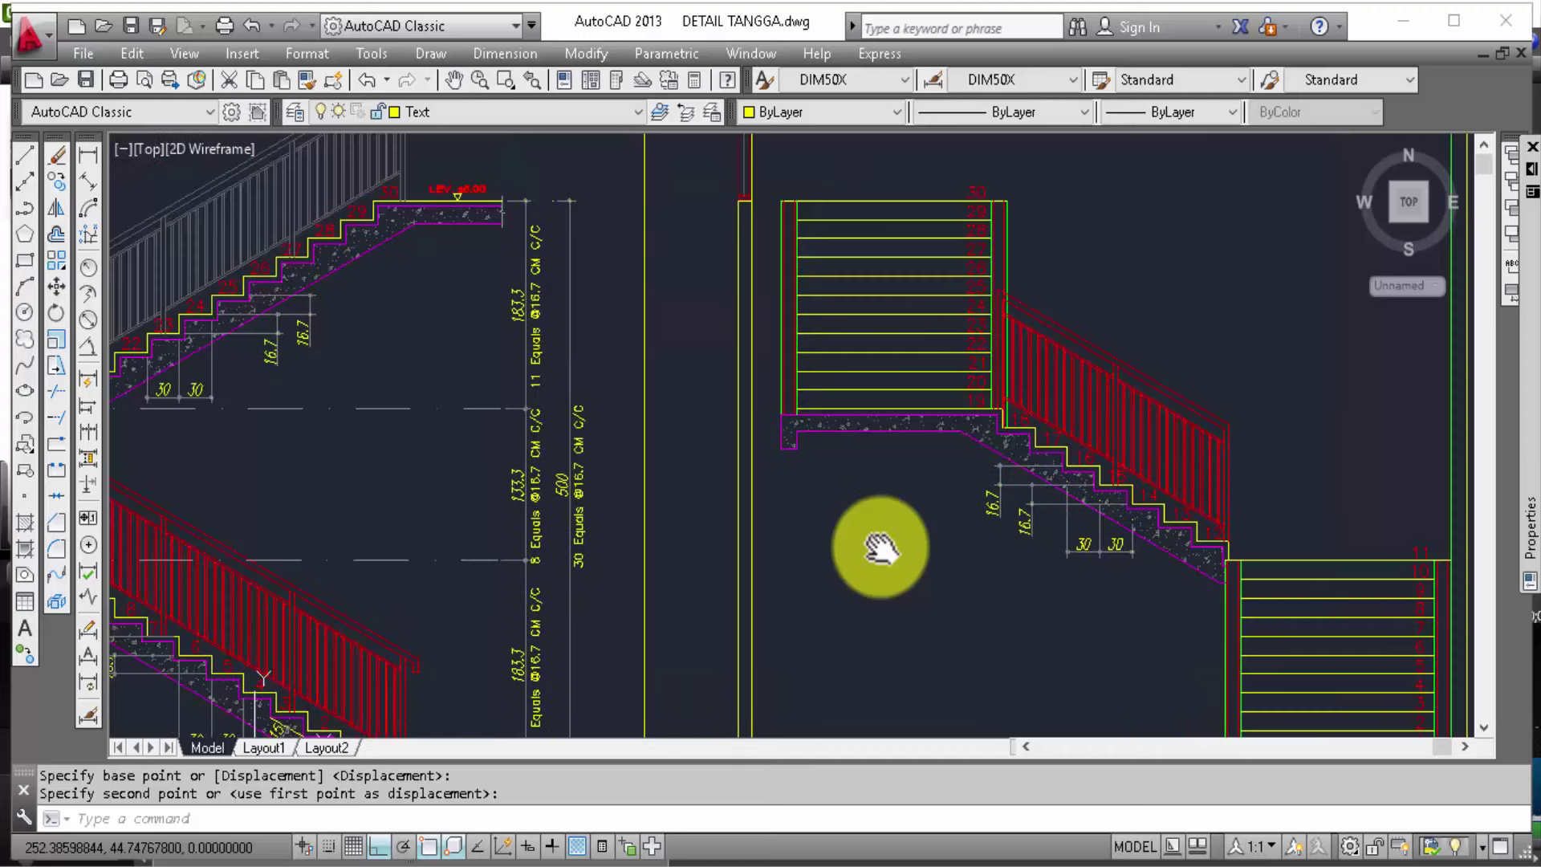
scroll(990, 437, "down", 2)
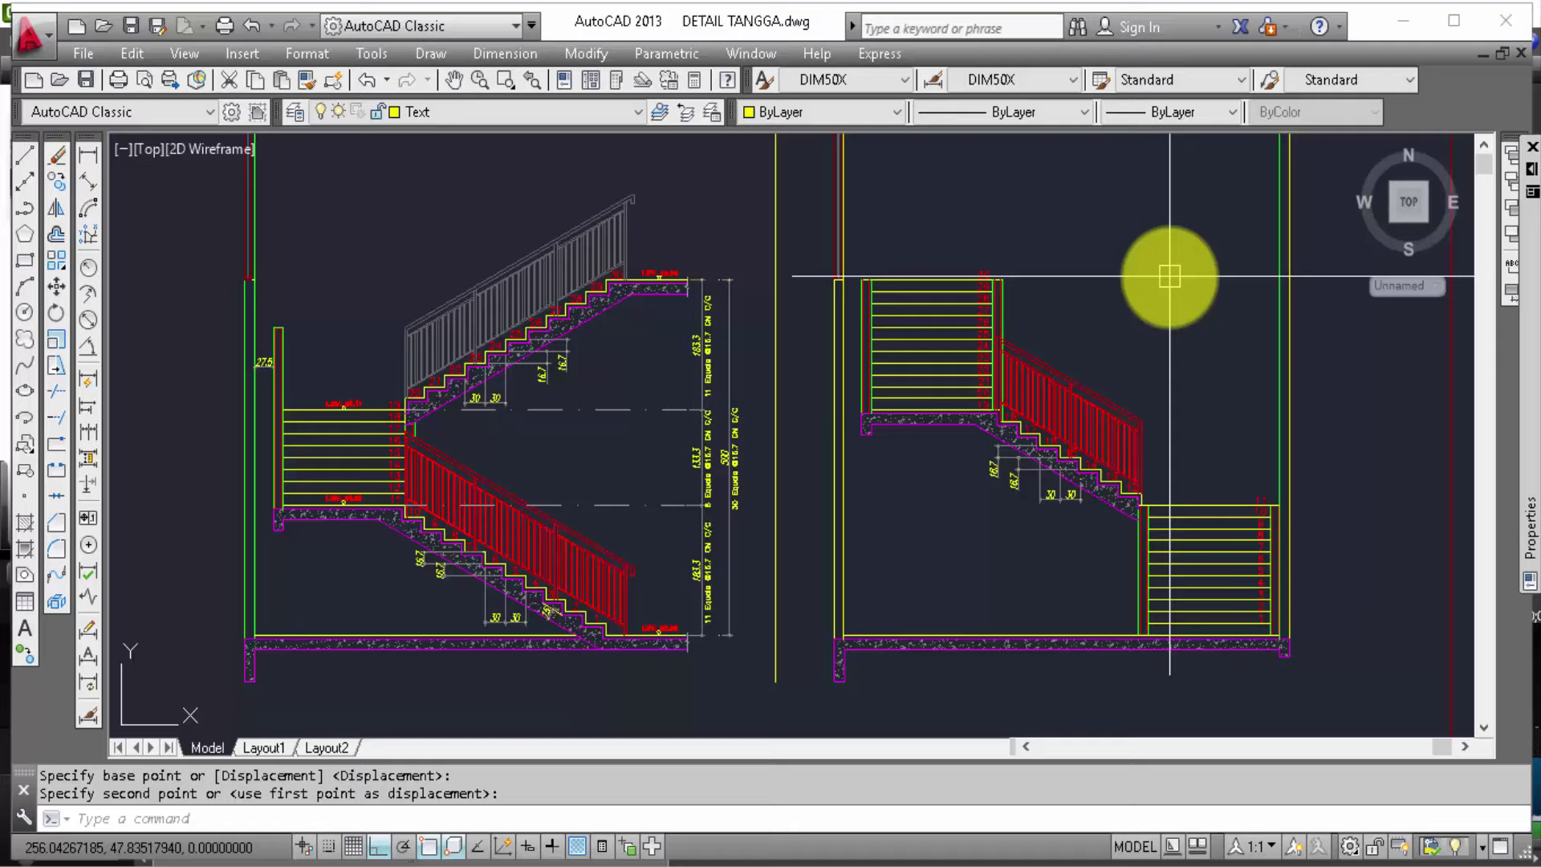
scroll(985, 425, "up", 2)
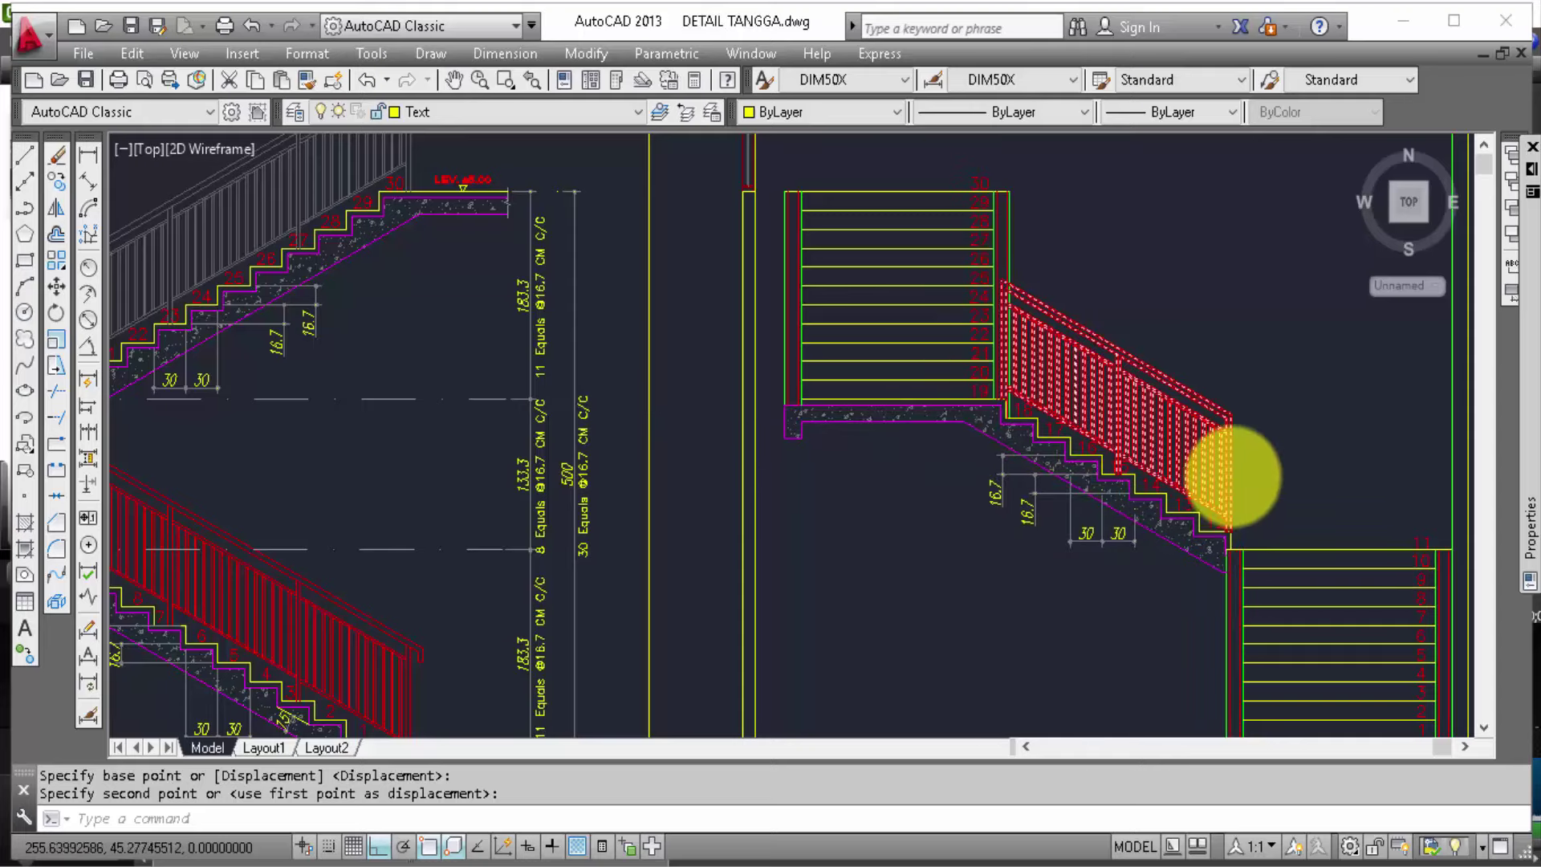
scroll(1237, 473, "down", 3)
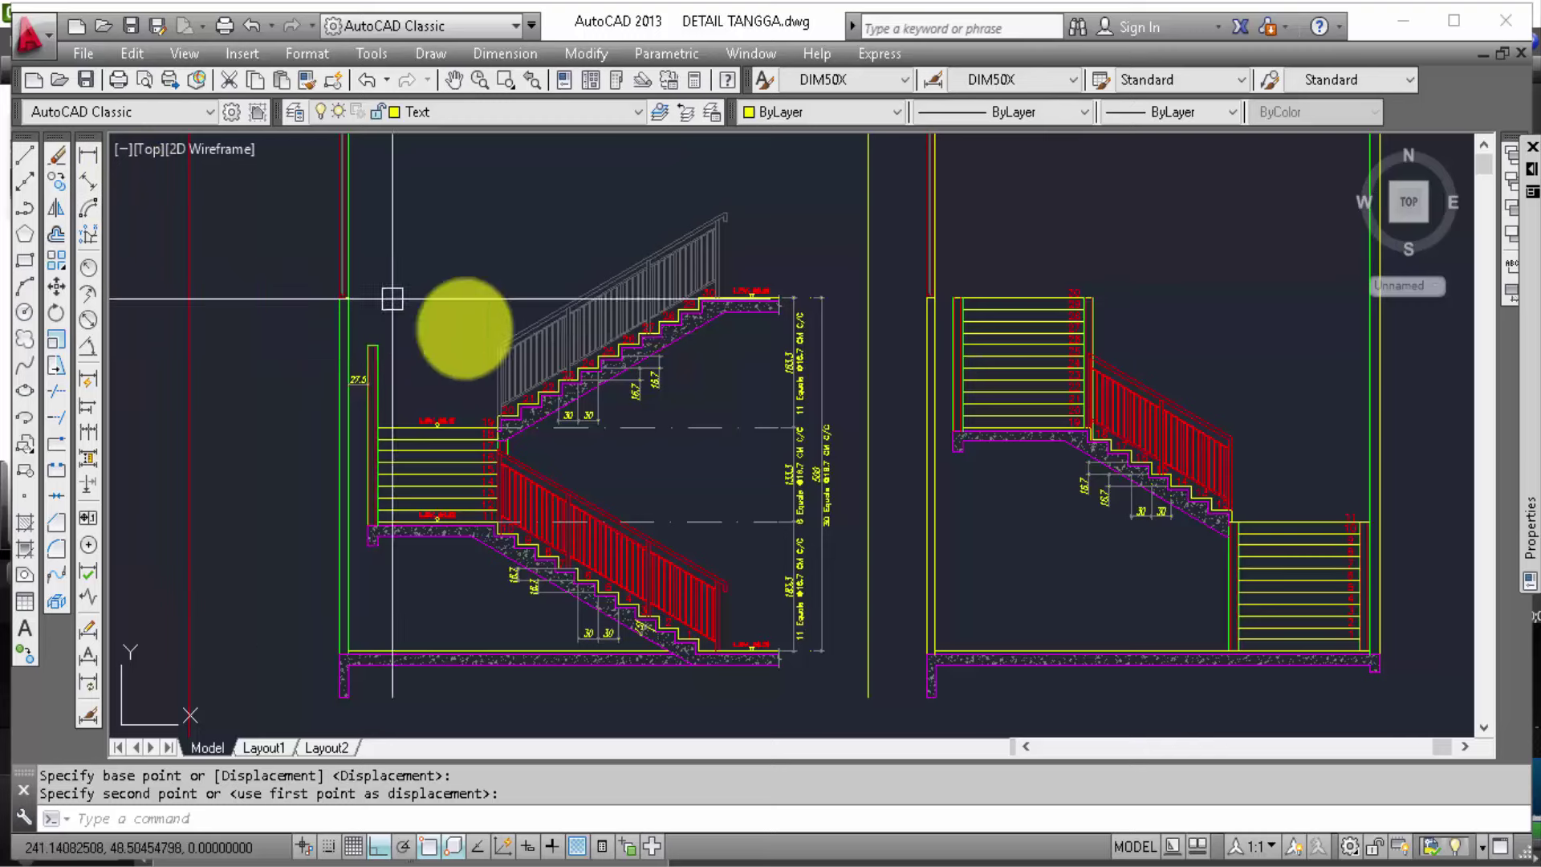
scroll(594, 650, "up", 2)
Step: Start copying the 15 slab-thickness dimension from its base point
scroll(642, 622, "up", 2)
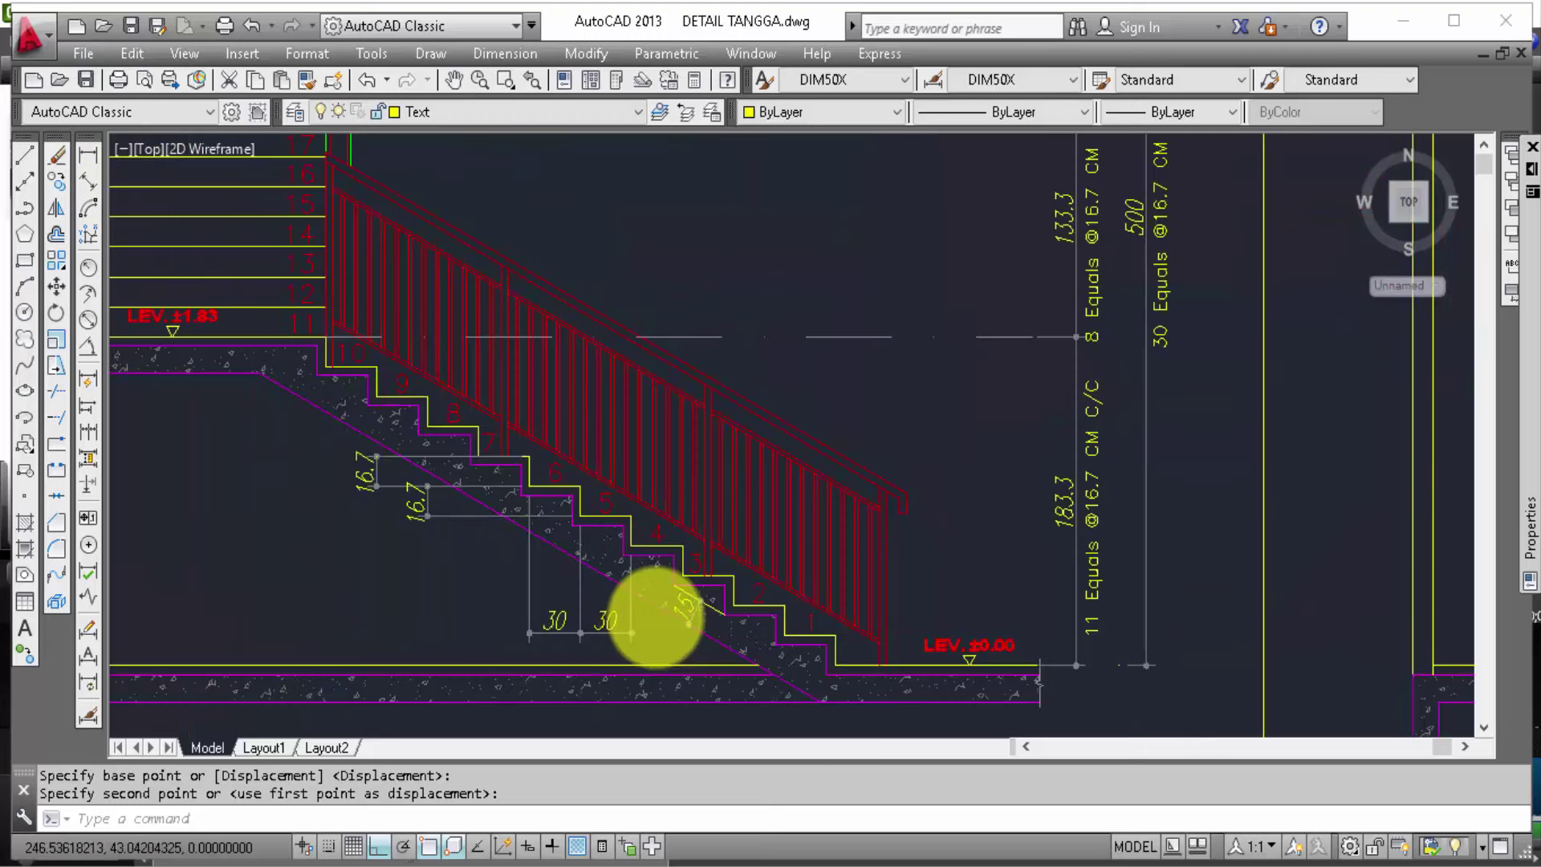
scroll(687, 608, "up", 2)
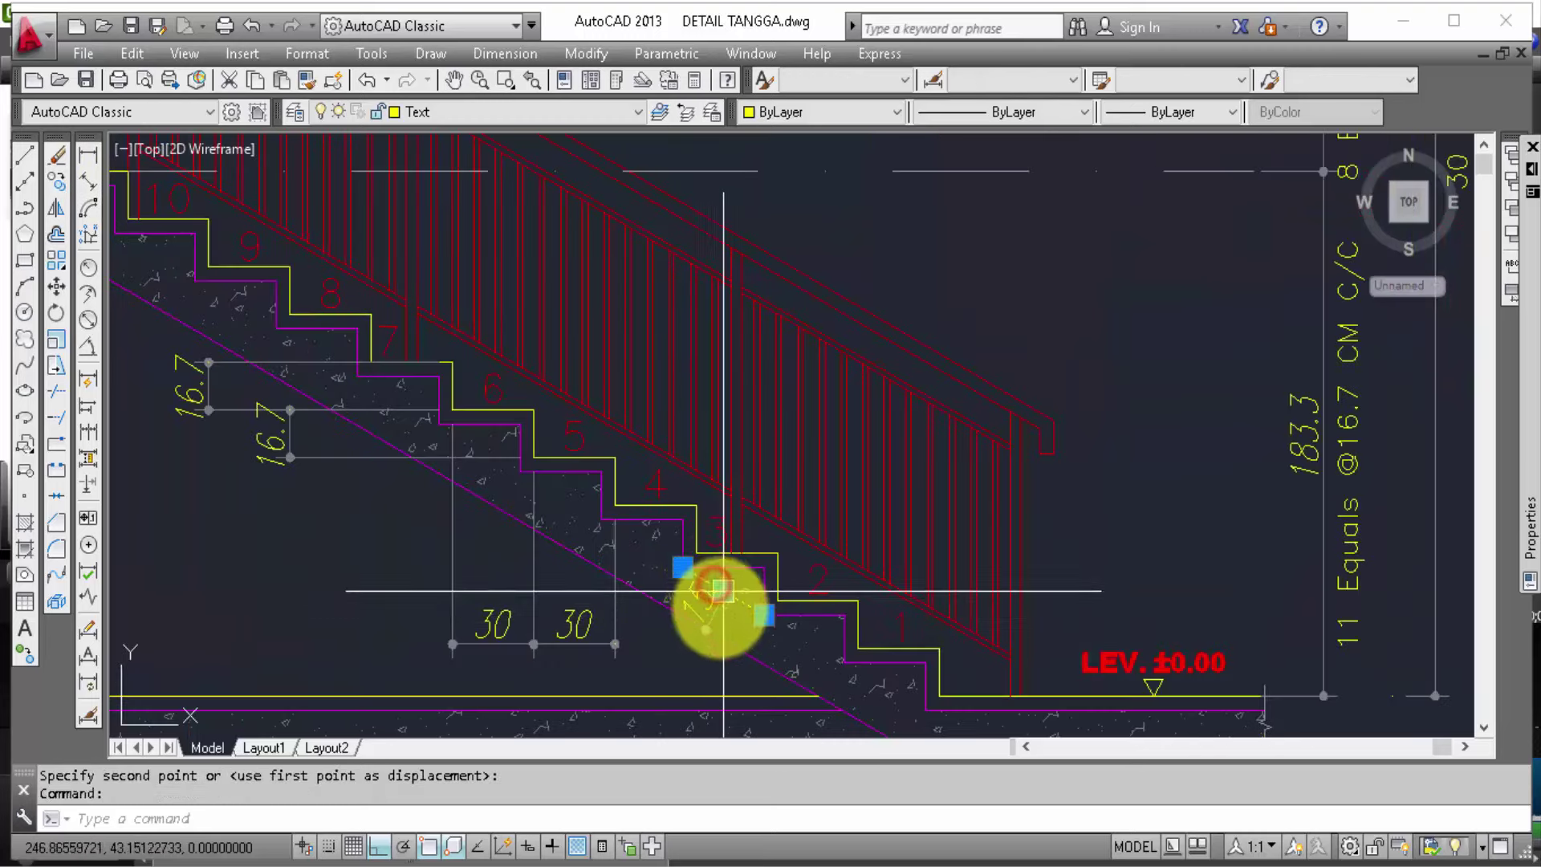
scroll(717, 617, "up", 2)
scroll(698, 602, "up", 2)
type("co")
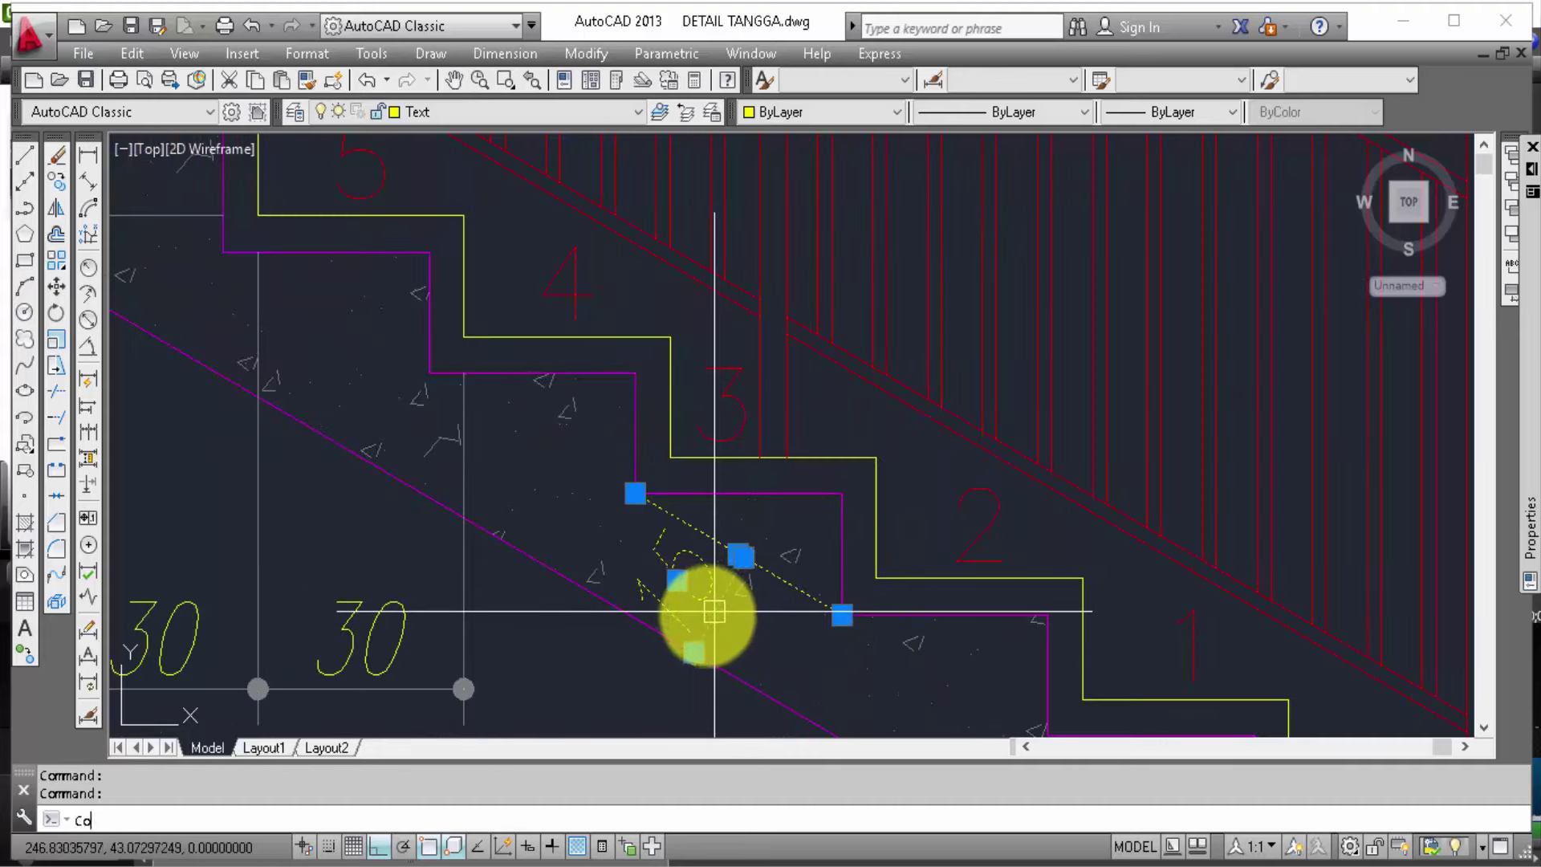
key("Return")
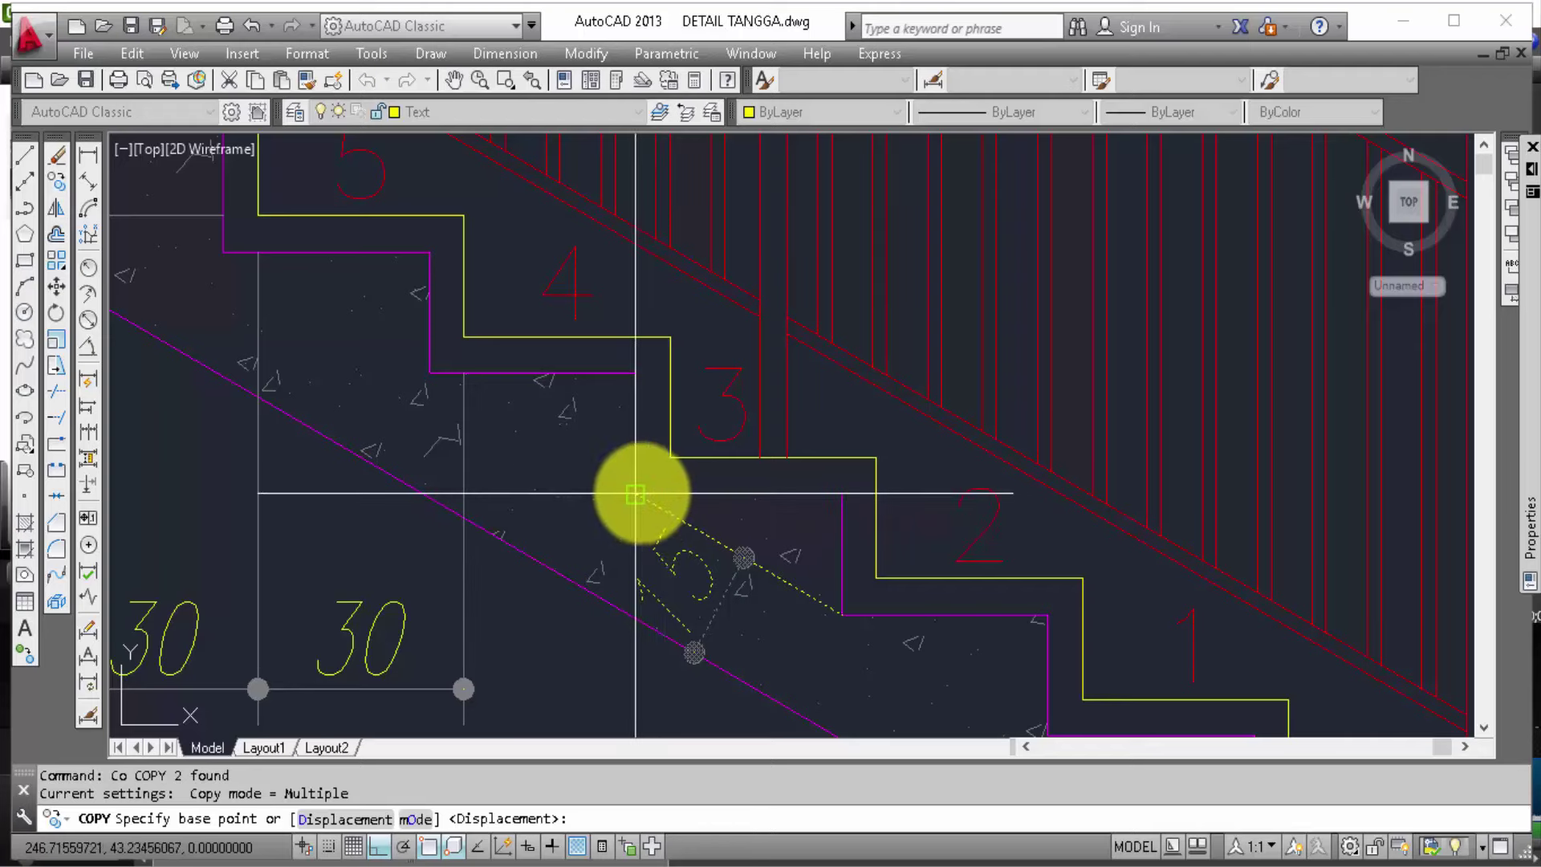
left_click(638, 493)
scroll(482, 586, "down", 3)
scroll(482, 586, "down", 2)
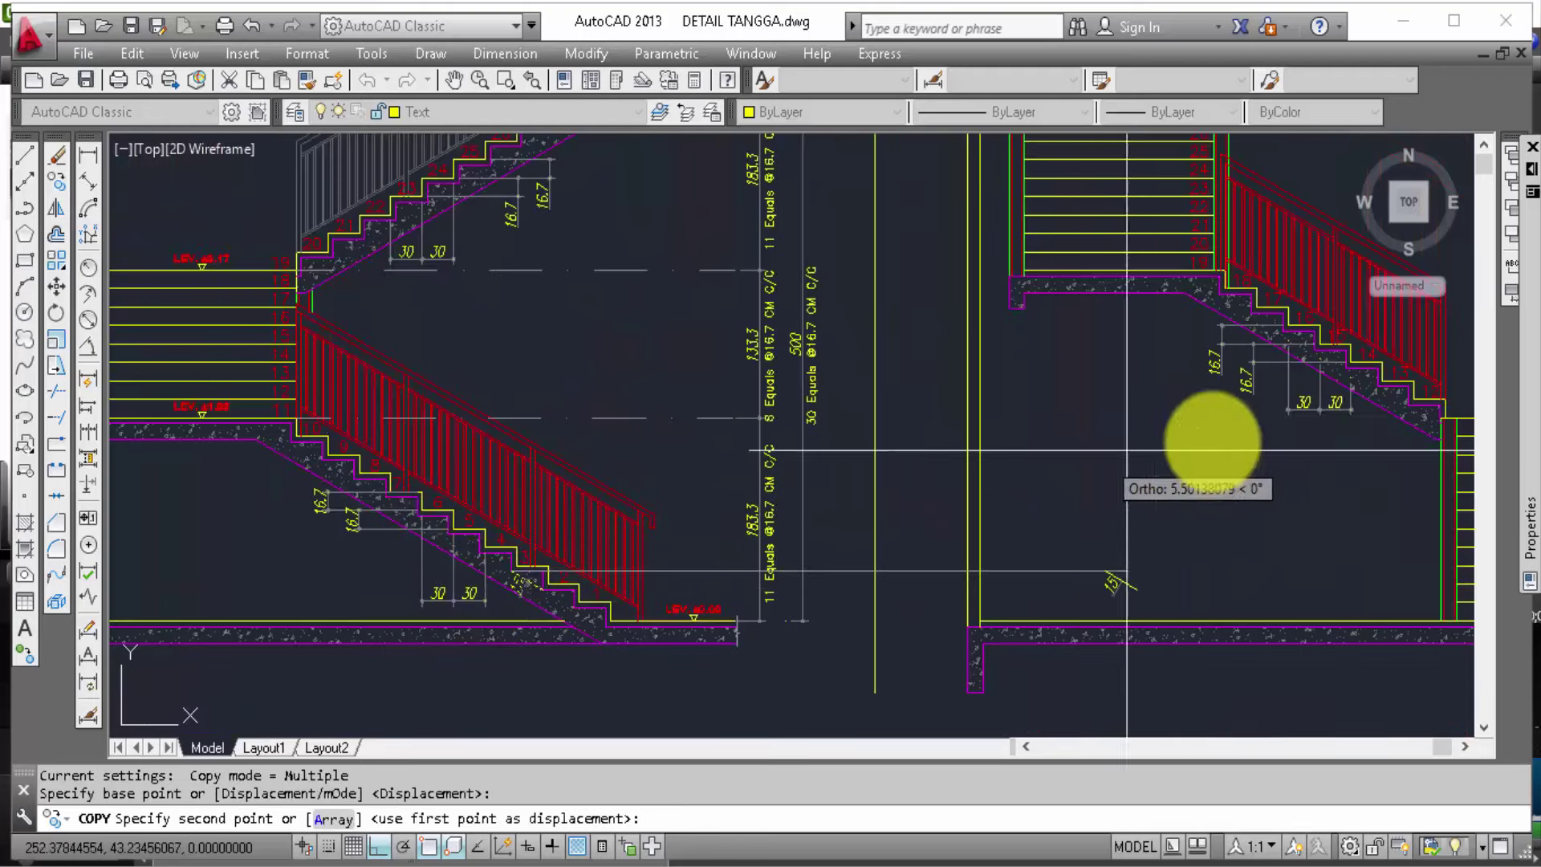
scroll(1412, 369, "up", 4)
scroll(1413, 369, "up", 4)
type("u")
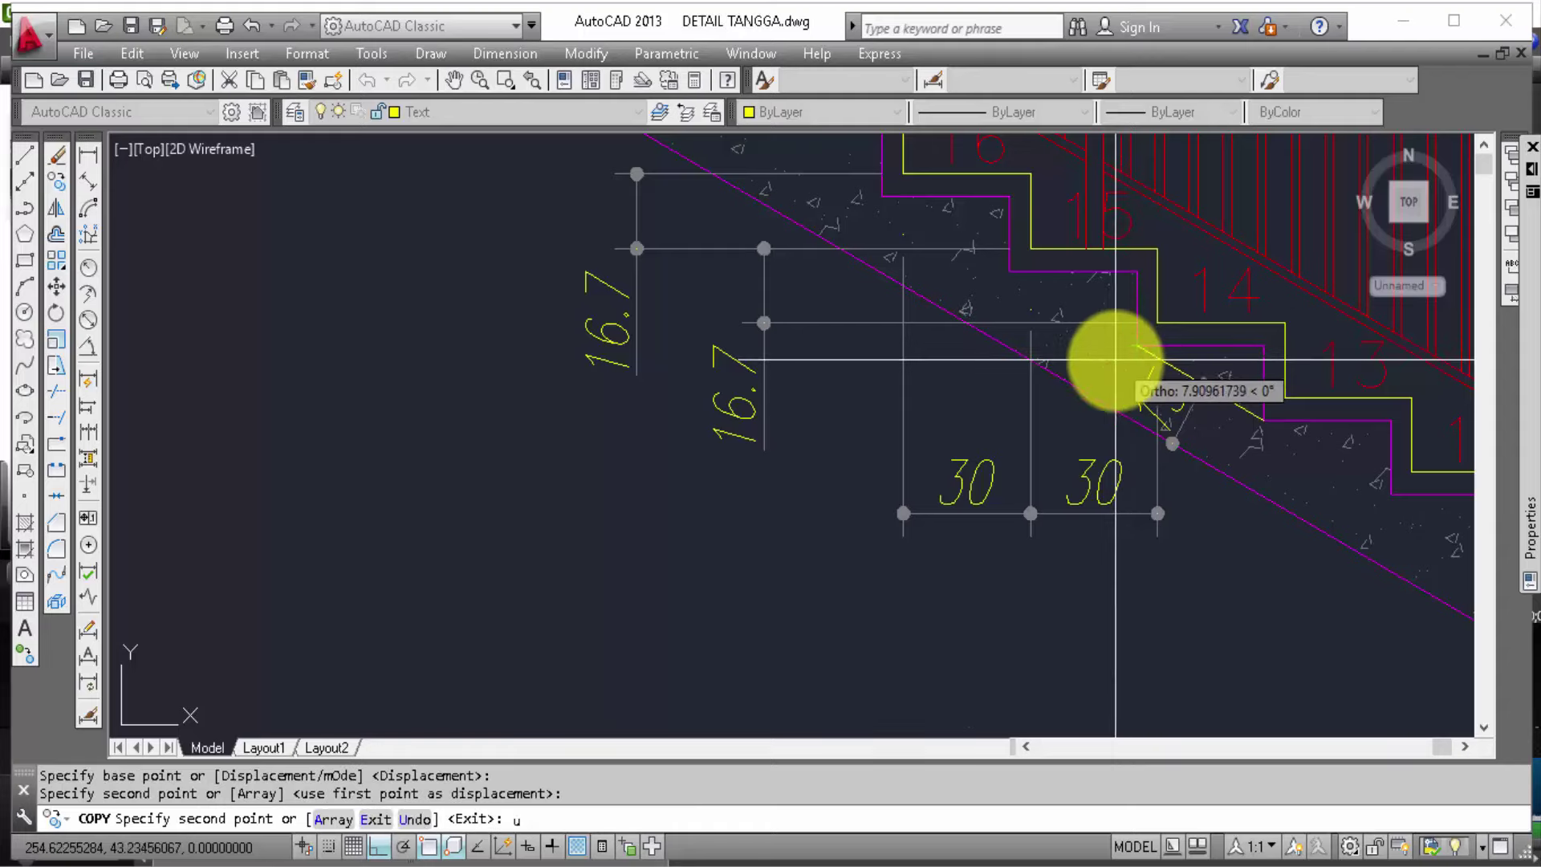
Step: Undo the misplaced copy and place the 15 dimension on the right section's slab
key("Return")
scroll(1229, 464, "down", 3)
scroll(757, 337, "down", 2)
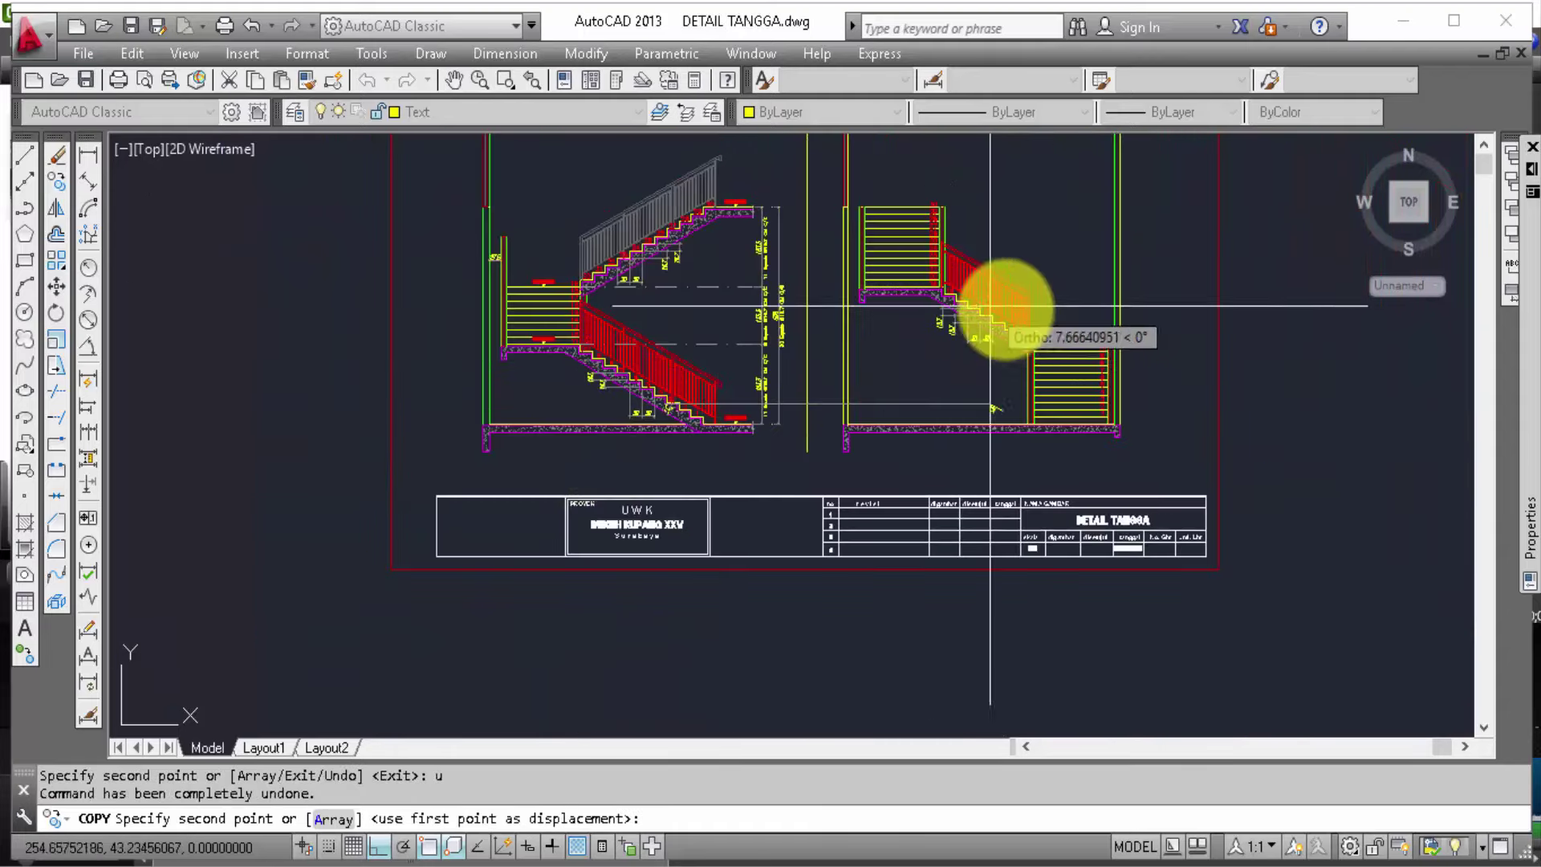
scroll(991, 305, "up", 5)
left_click(1060, 362)
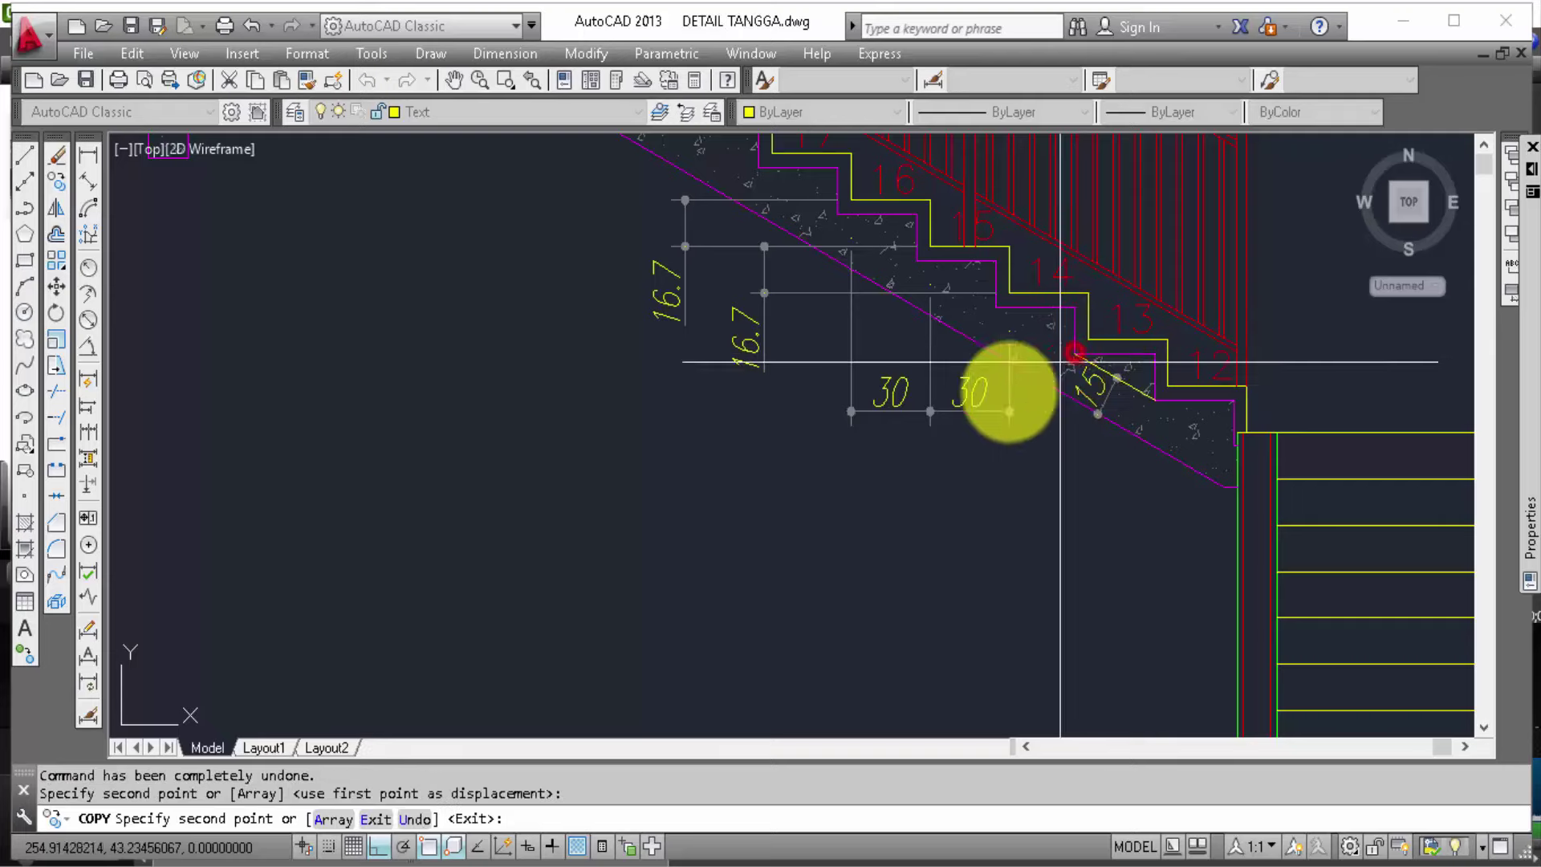
scroll(888, 425, "up", 2)
scroll(923, 449, "up", 4)
key("Escape")
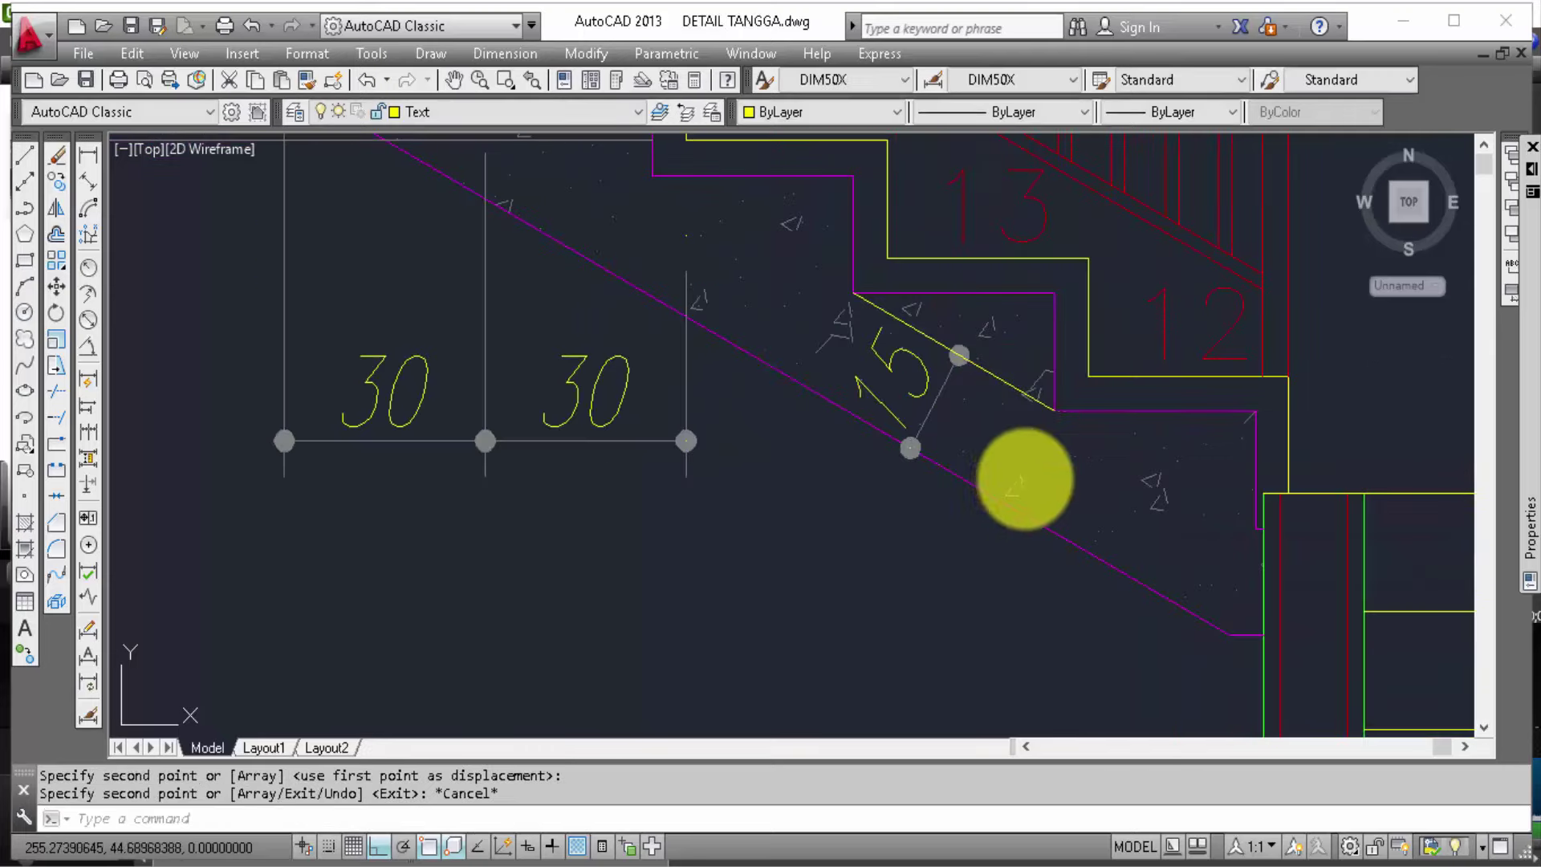
scroll(1019, 480, "up", 2)
scroll(995, 450, "down", 2)
scroll(963, 402, "down", 3)
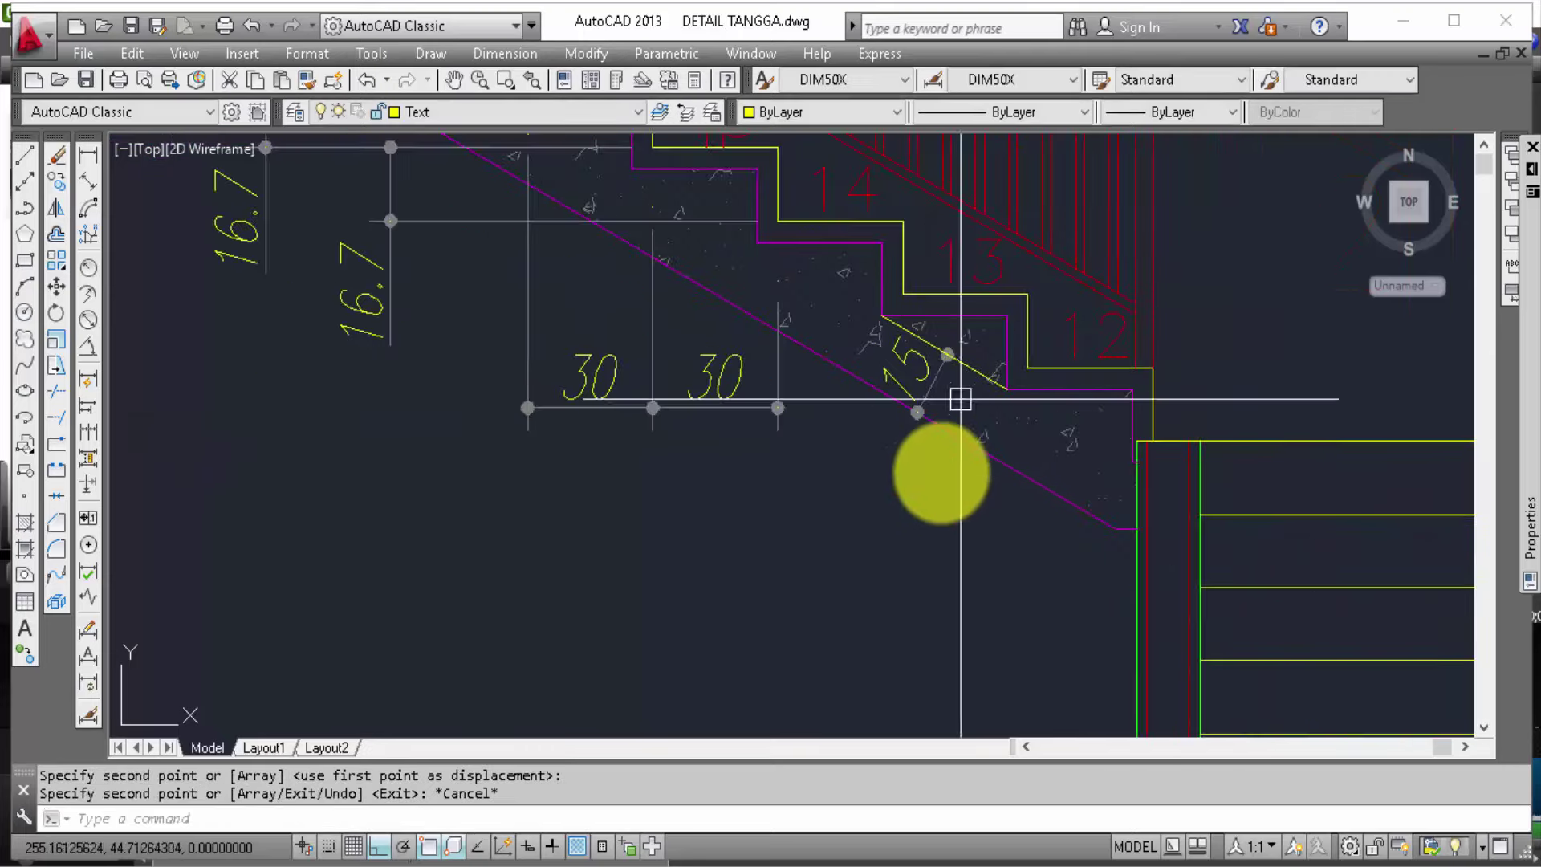
scroll(963, 345, "down", 2)
scroll(947, 402, "down", 2)
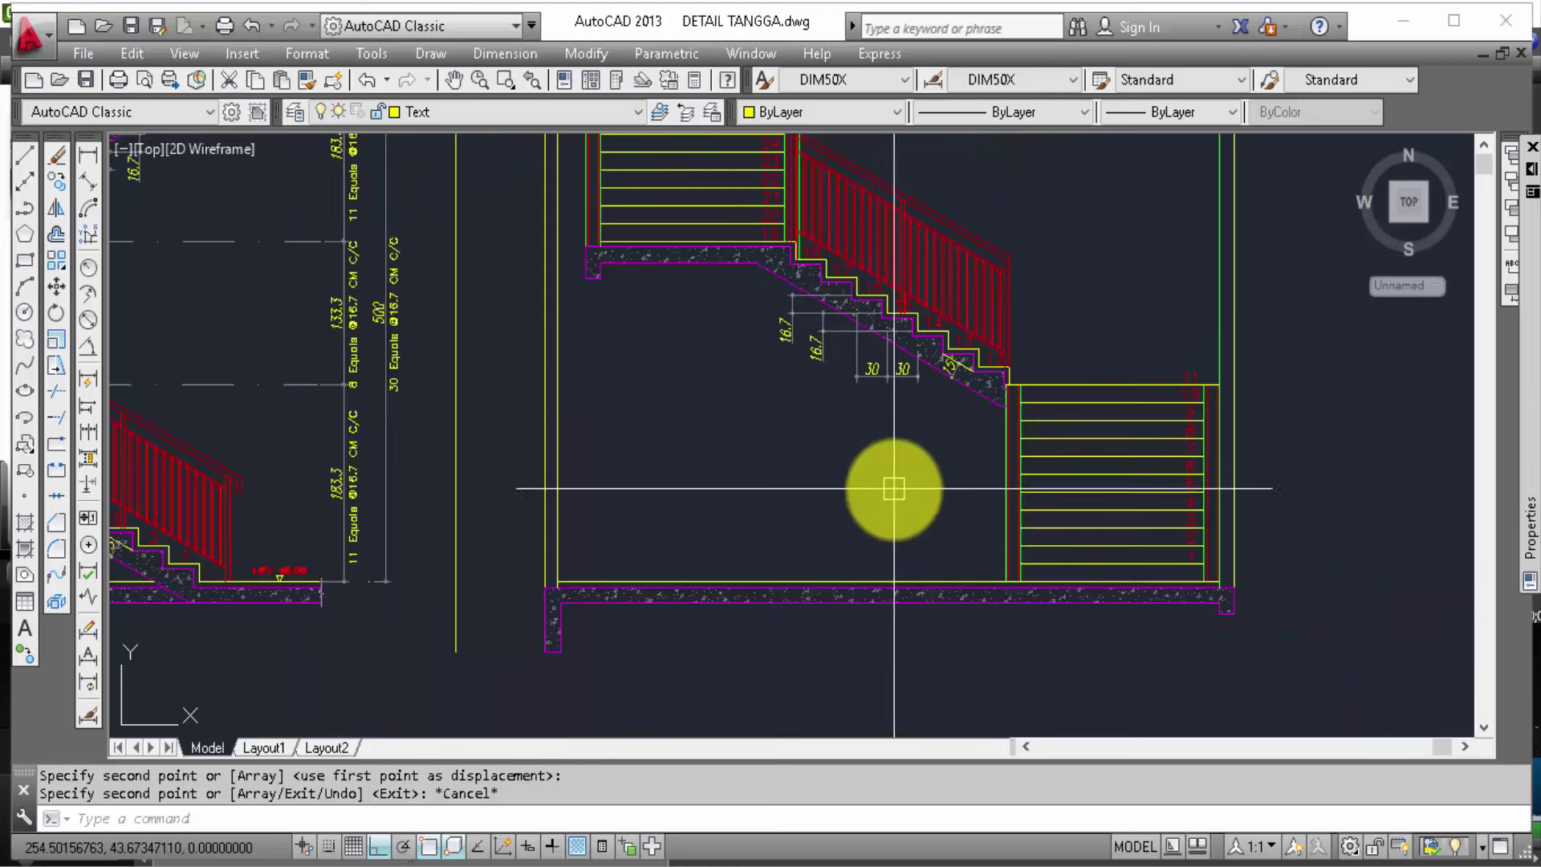
mouse_move(894, 488)
middle_mouse_down()
mouse_move(881, 492)
mouse_move(1008, 484)
middle_mouse_up()
Step: Select the LEV ±0.00 marker and start copying it from its triangle tip
scroll(561, 554, "up", 3)
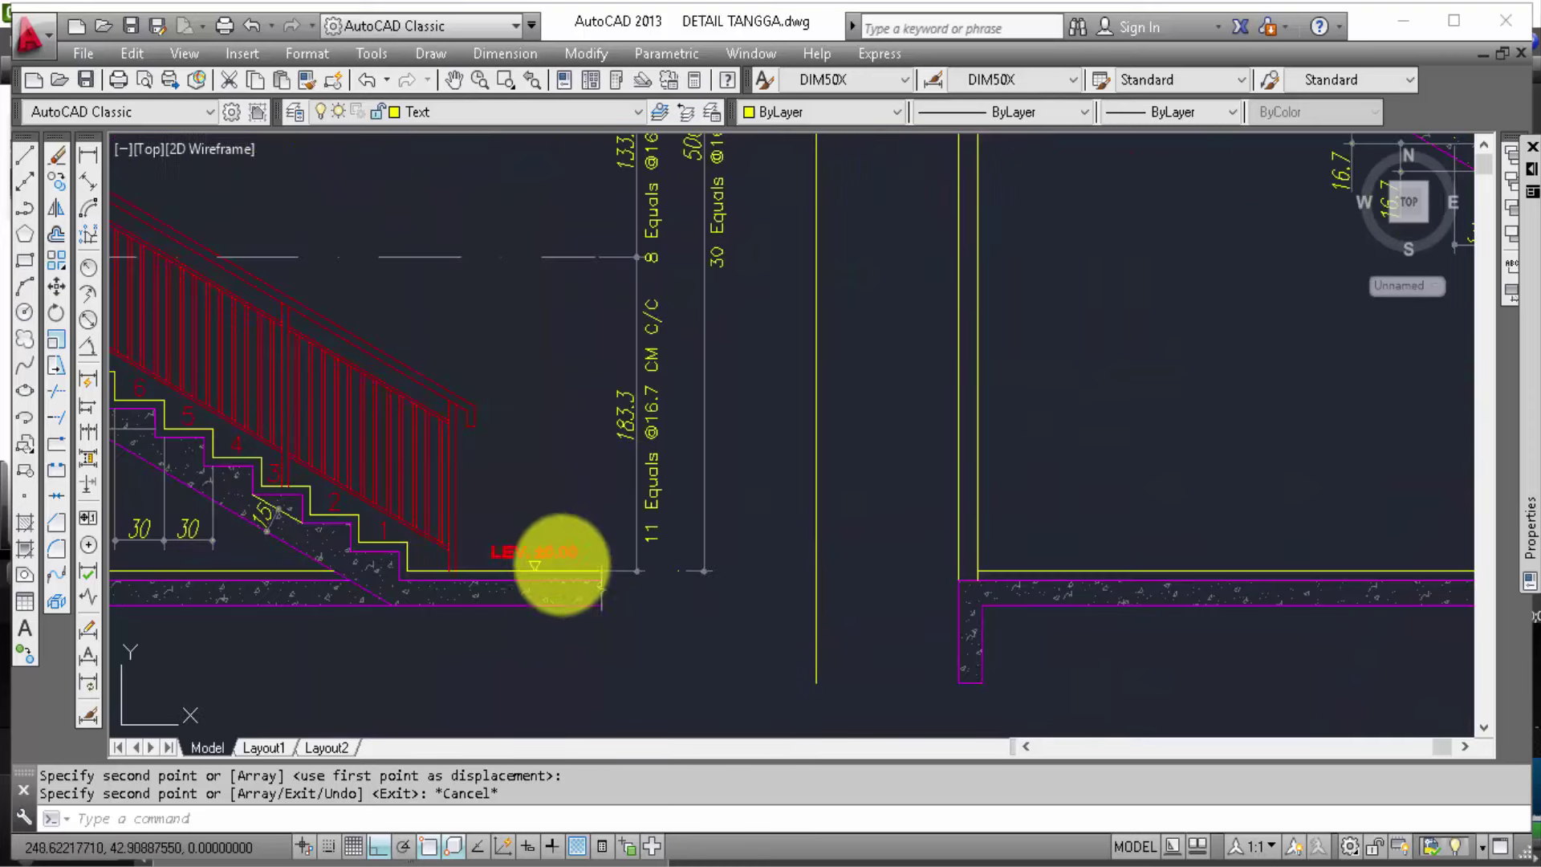
scroll(554, 554, "up", 3)
scroll(529, 566, "up", 2)
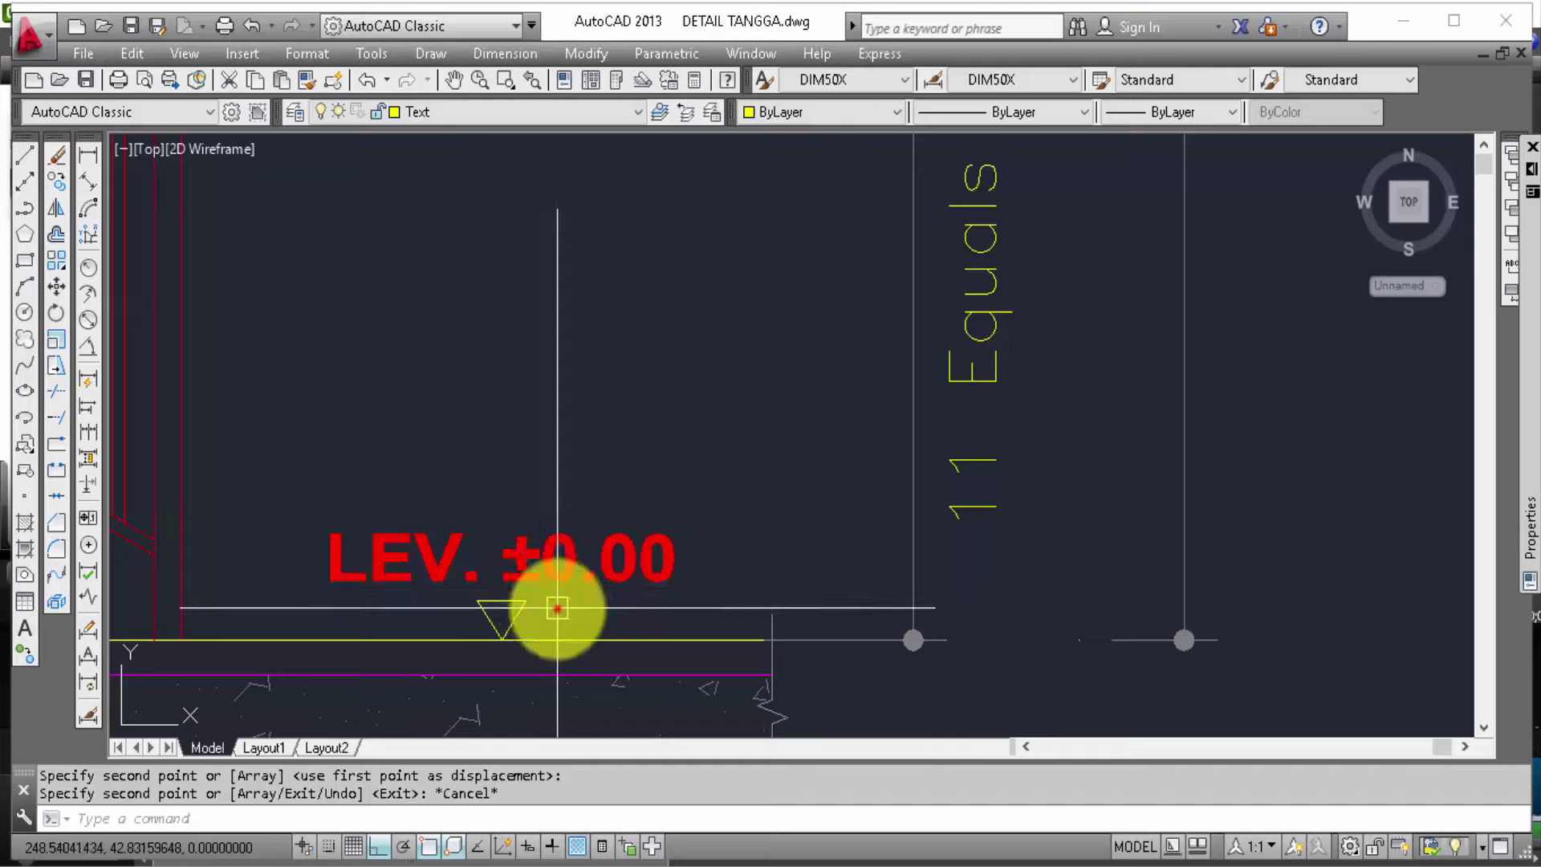
left_click(558, 608)
left_click(442, 512)
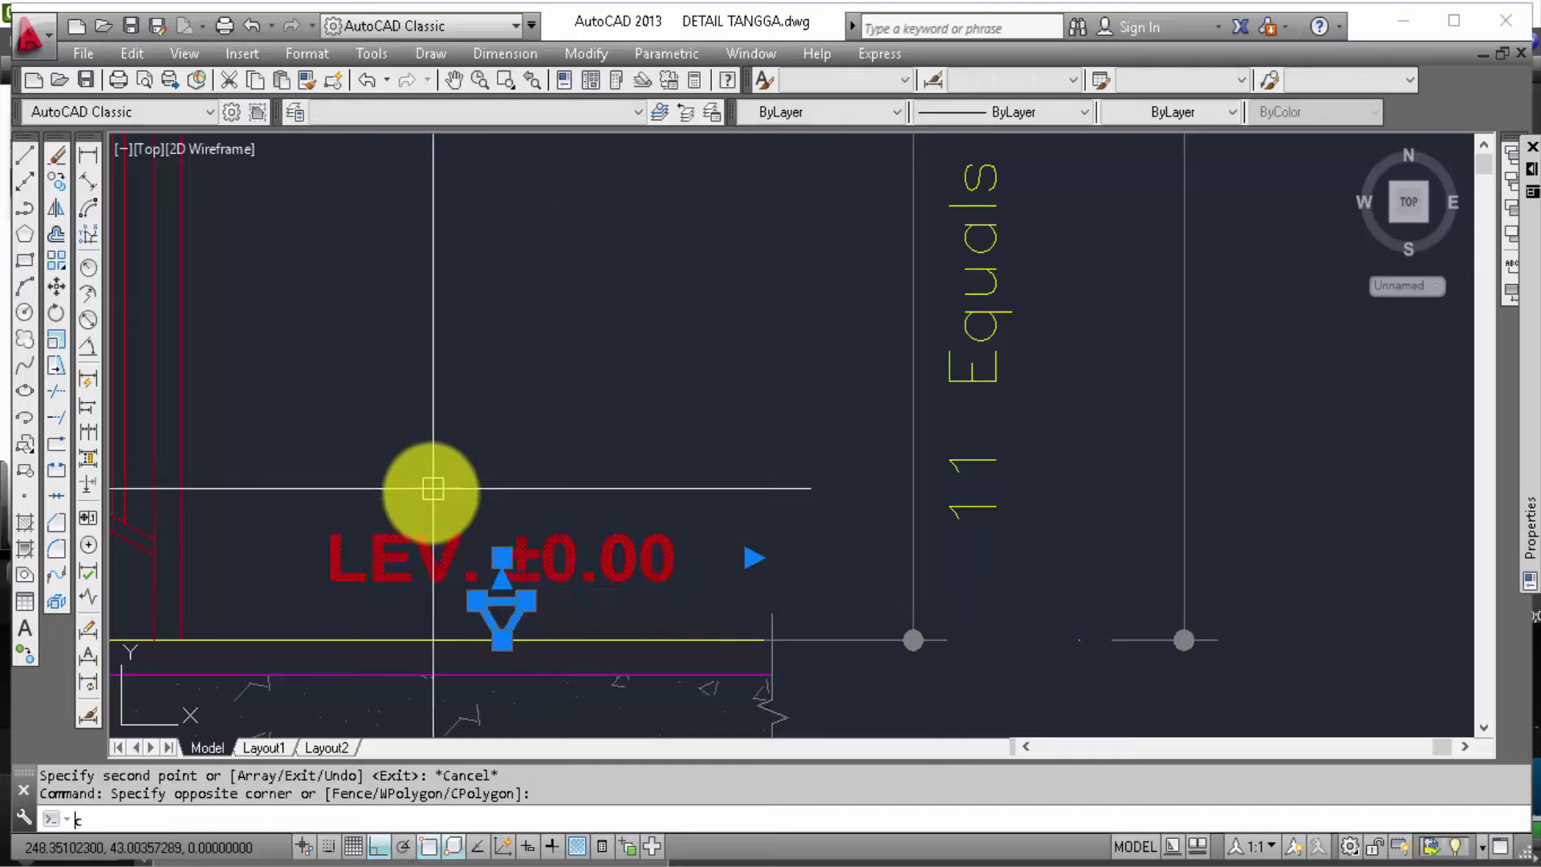
type("o")
key("Return")
left_click(502, 640)
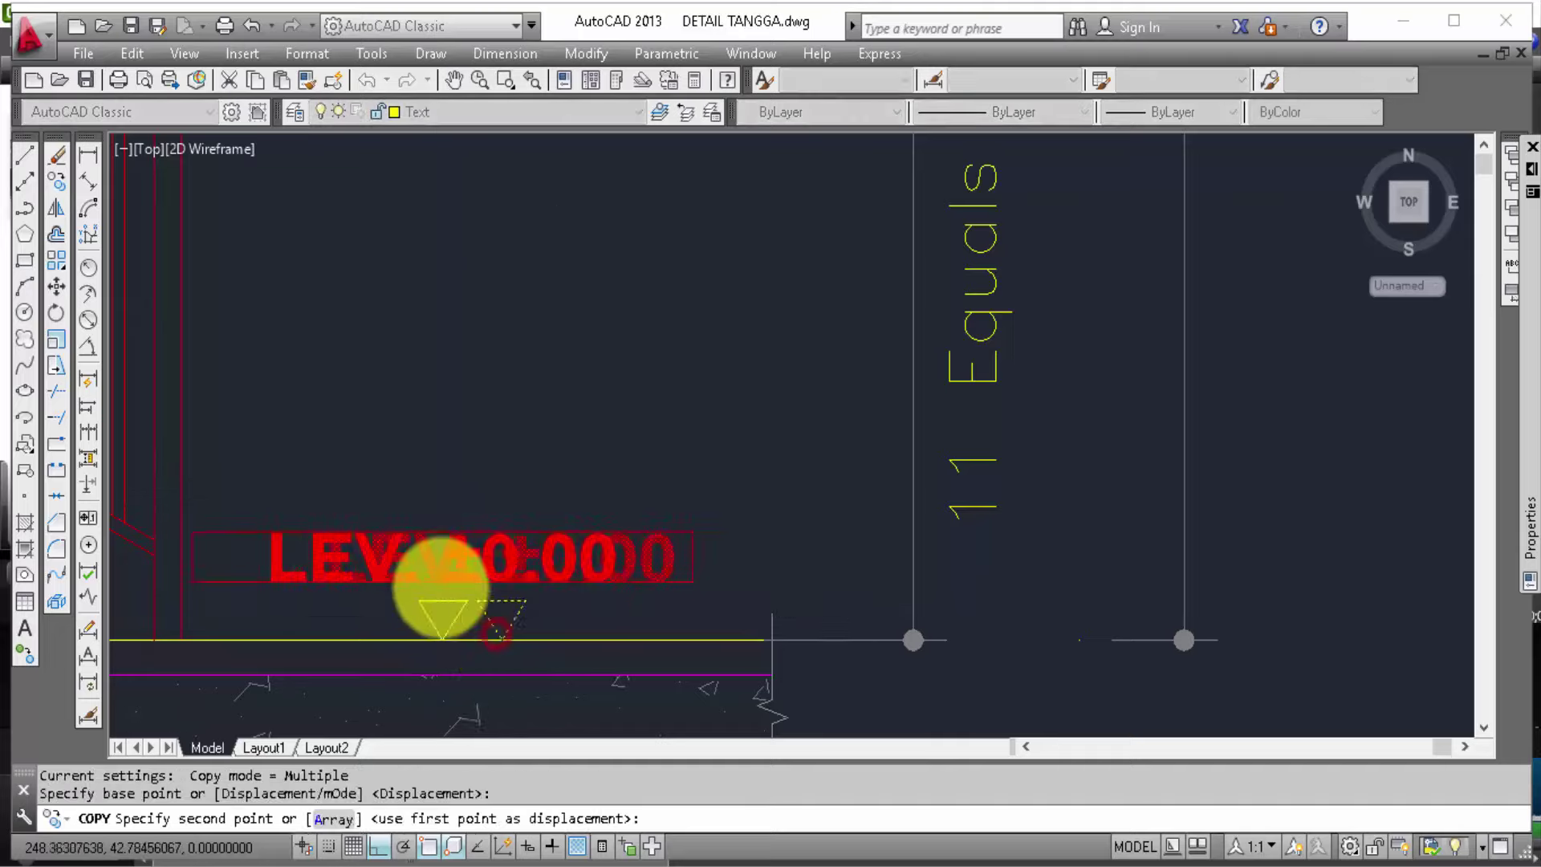
Step: Place the LEV ±0.00 copy on the right section's floor slab
scroll(1077, 612, "down", 3)
scroll(992, 602, "up", 2)
scroll(1113, 559, "up", 1)
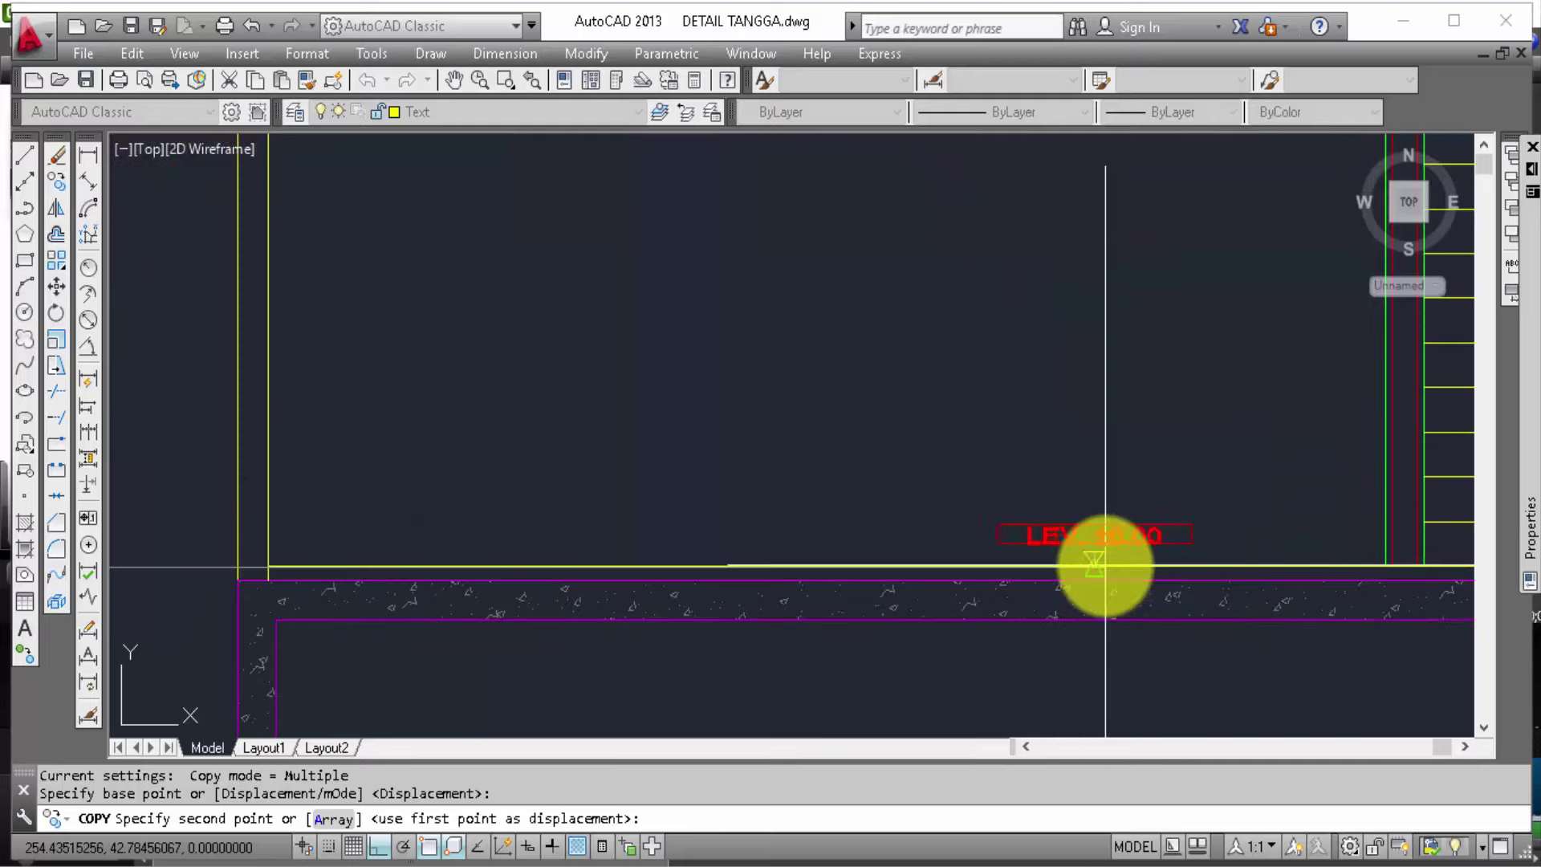
middle_click_drag(1376, 567, 888, 516)
scroll(1163, 548, "up", 3)
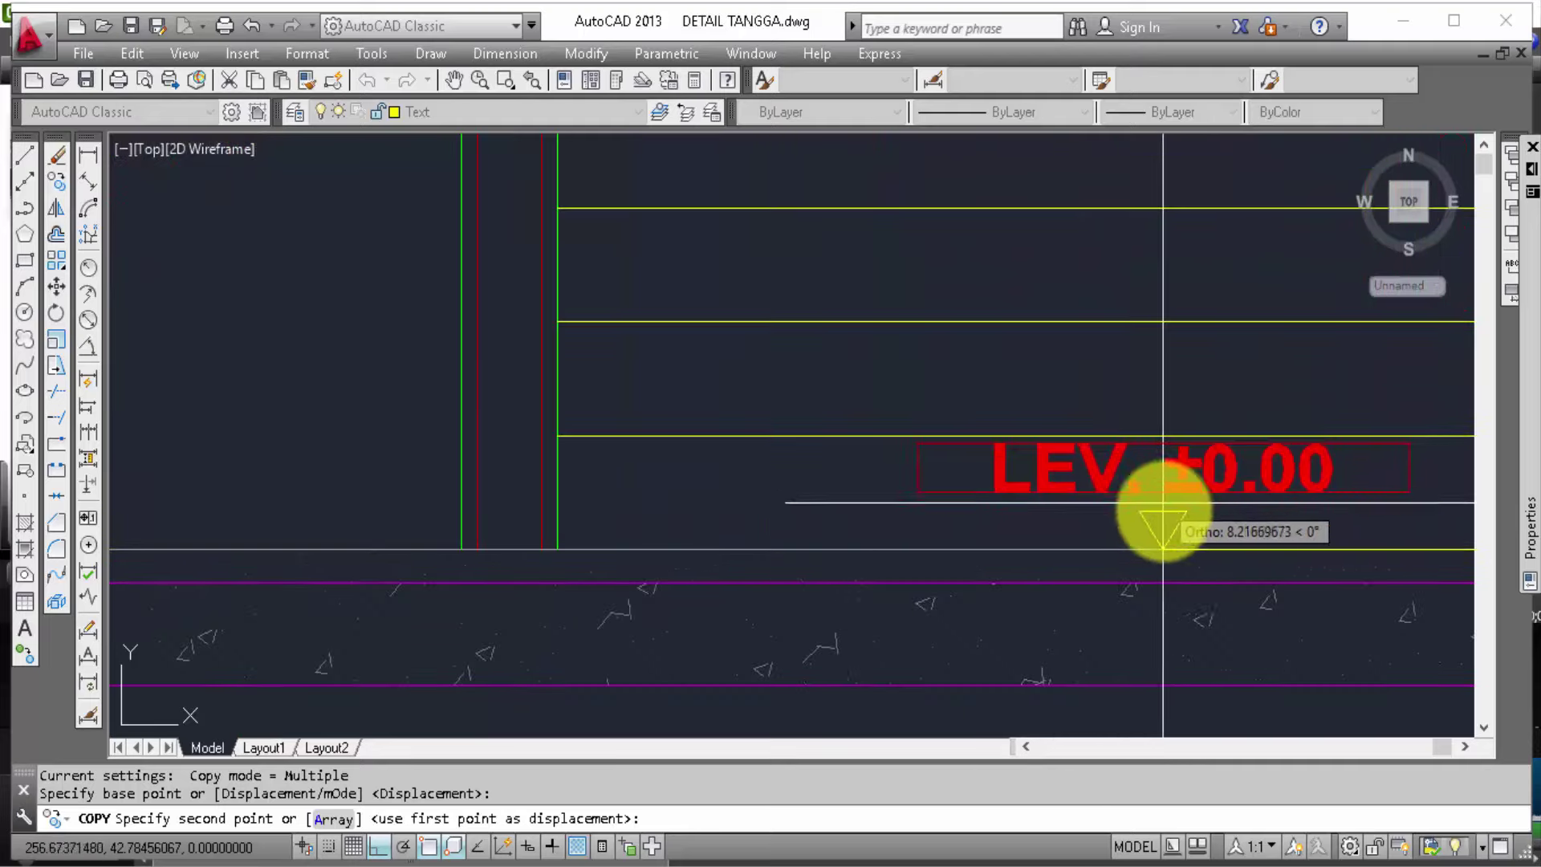
left_click(1214, 549)
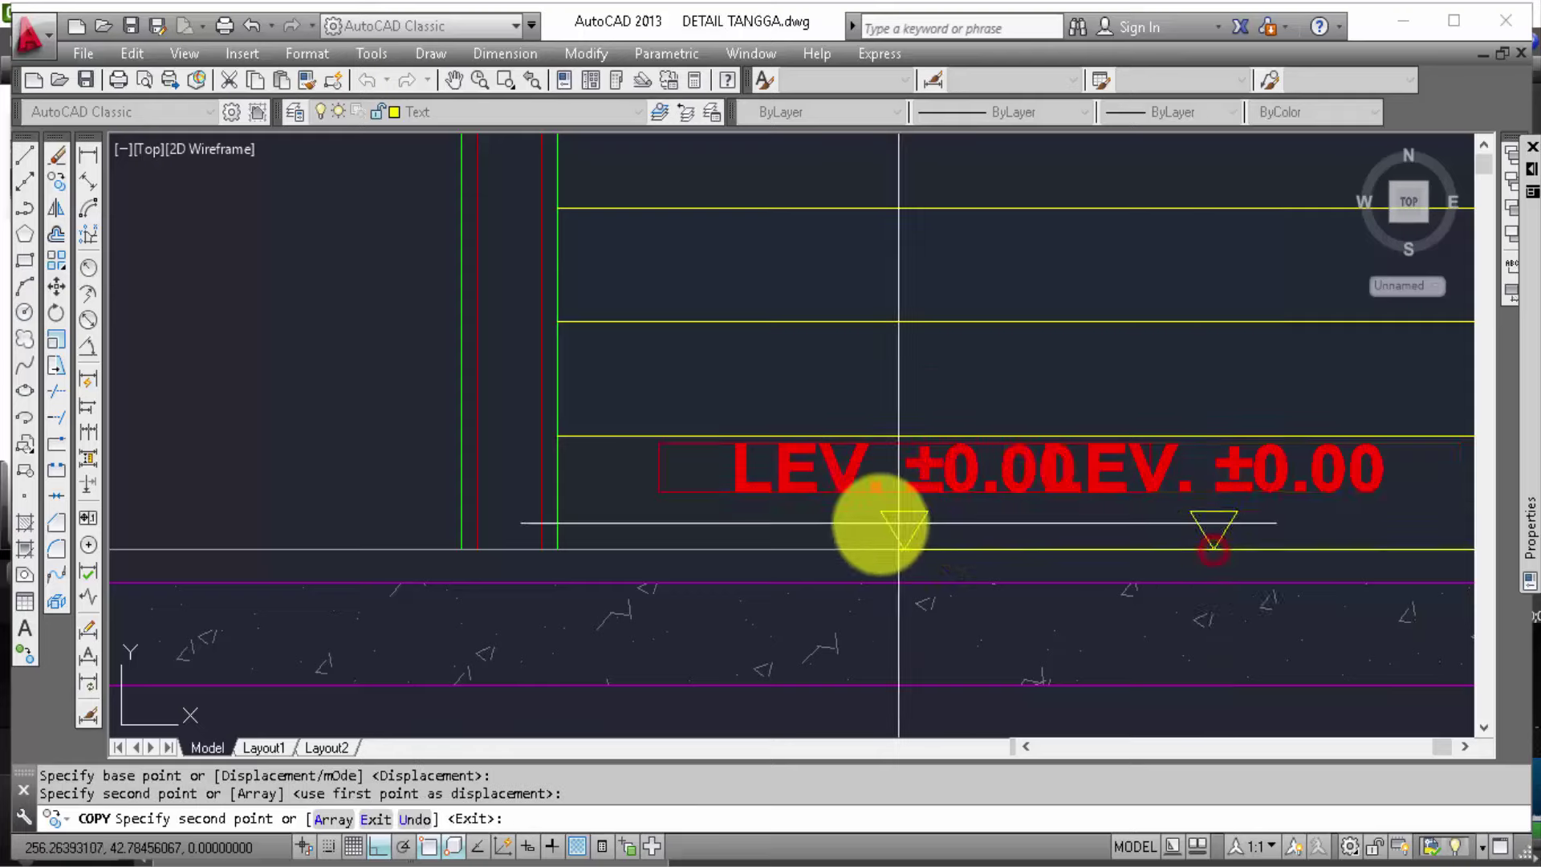
scroll(835, 546, "down", 3)
key("Escape")
Step: With both stair sections in view, window-select the LEV ±1.83 marker
scroll(985, 514, "up", 1)
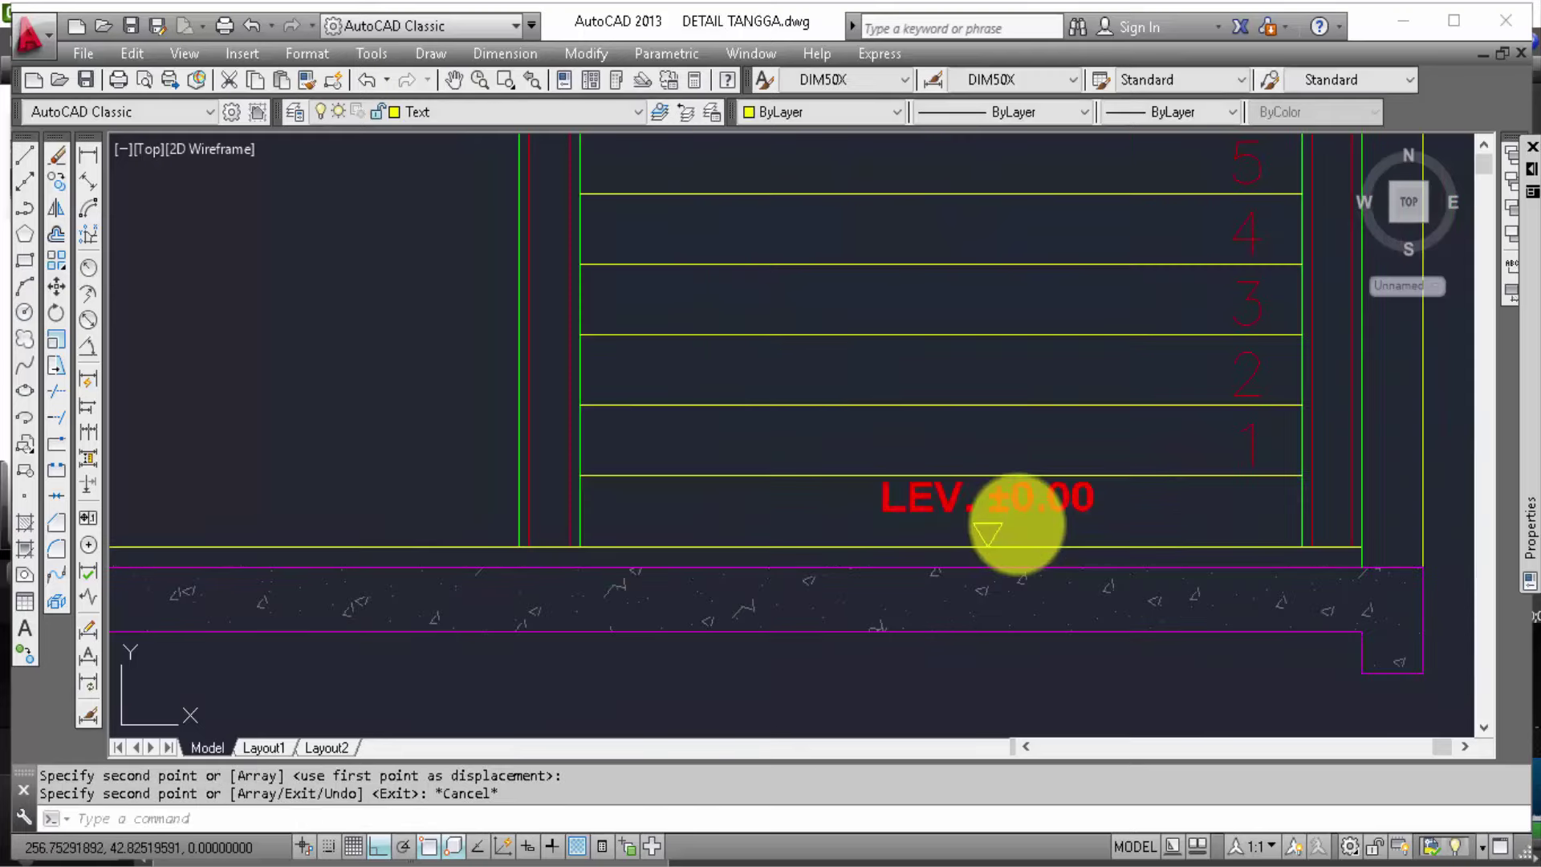
scroll(1019, 523, "up", 2)
scroll(956, 530, "down", 3)
scroll(996, 570, "down", 3)
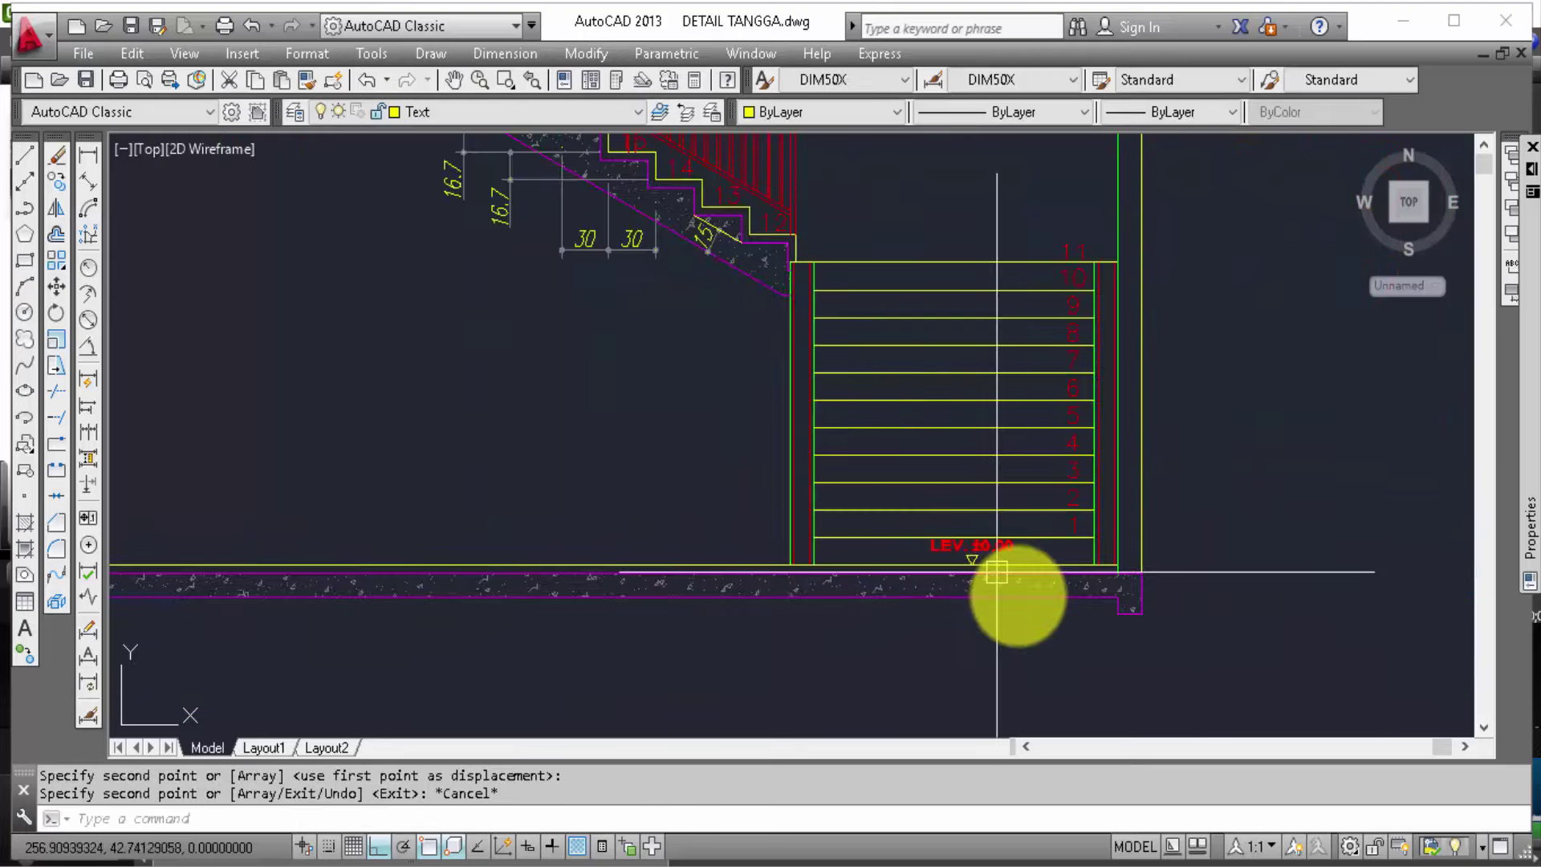
middle_click_drag(1029, 540, 1035, 554)
scroll(551, 465, "down", 2)
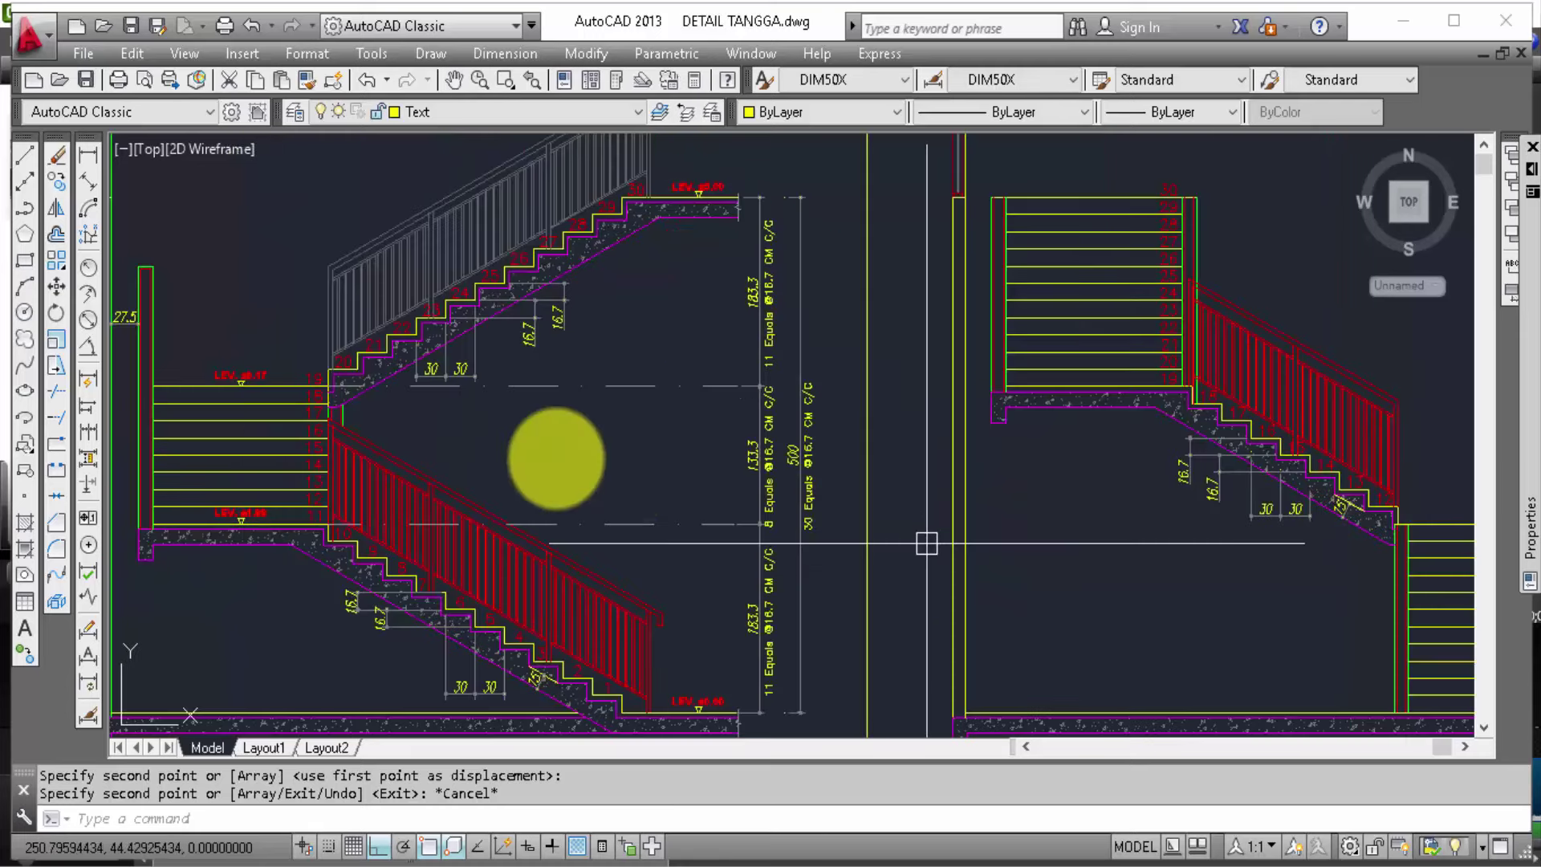
scroll(258, 557, "up", 2)
scroll(248, 518, "up", 2)
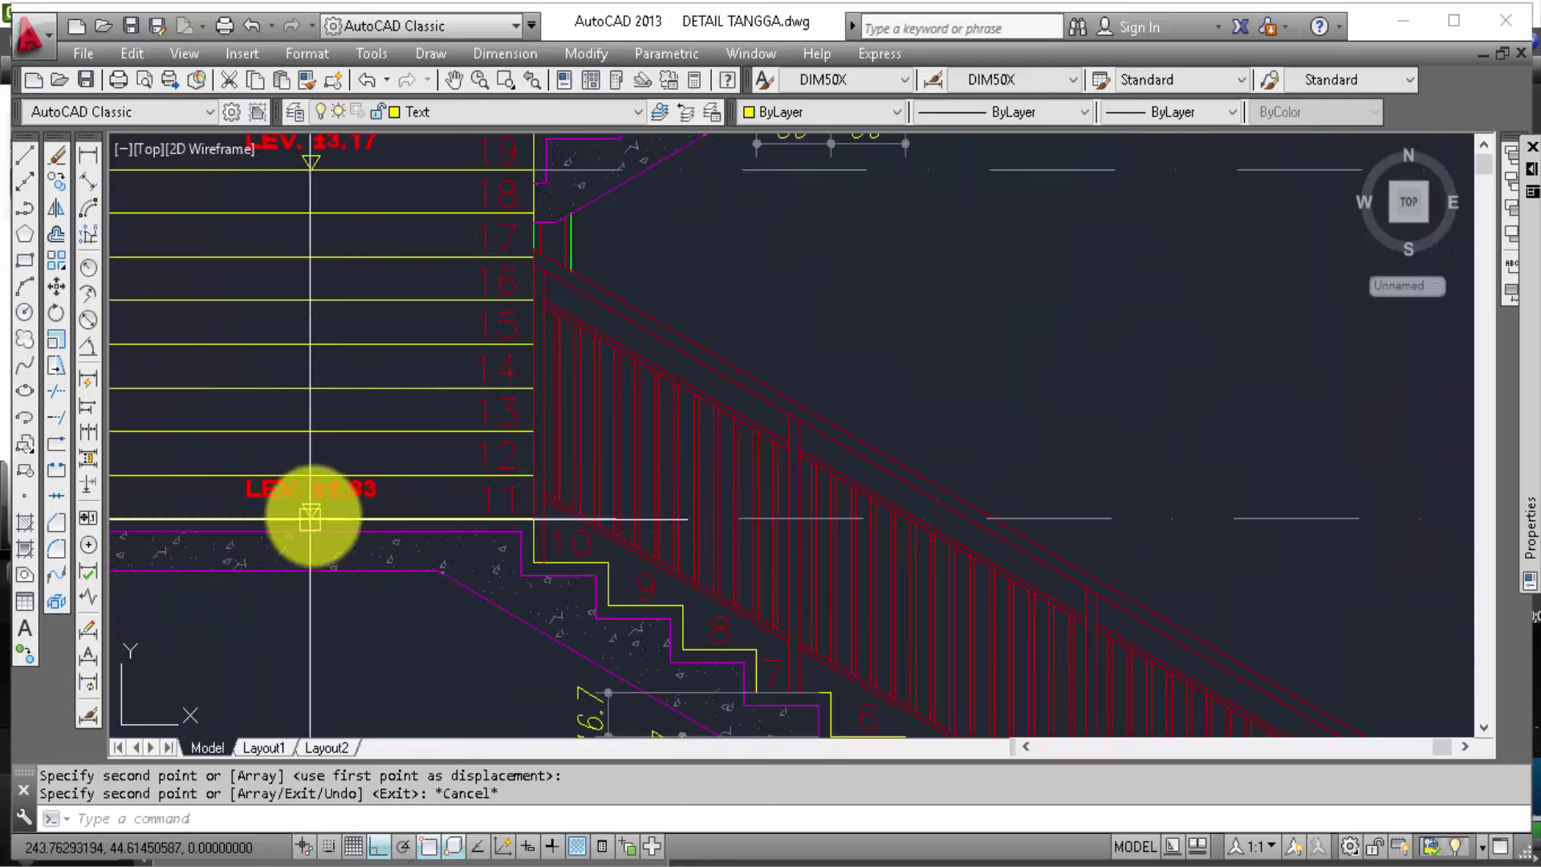
scroll(336, 514, "up", 2)
left_click(362, 514)
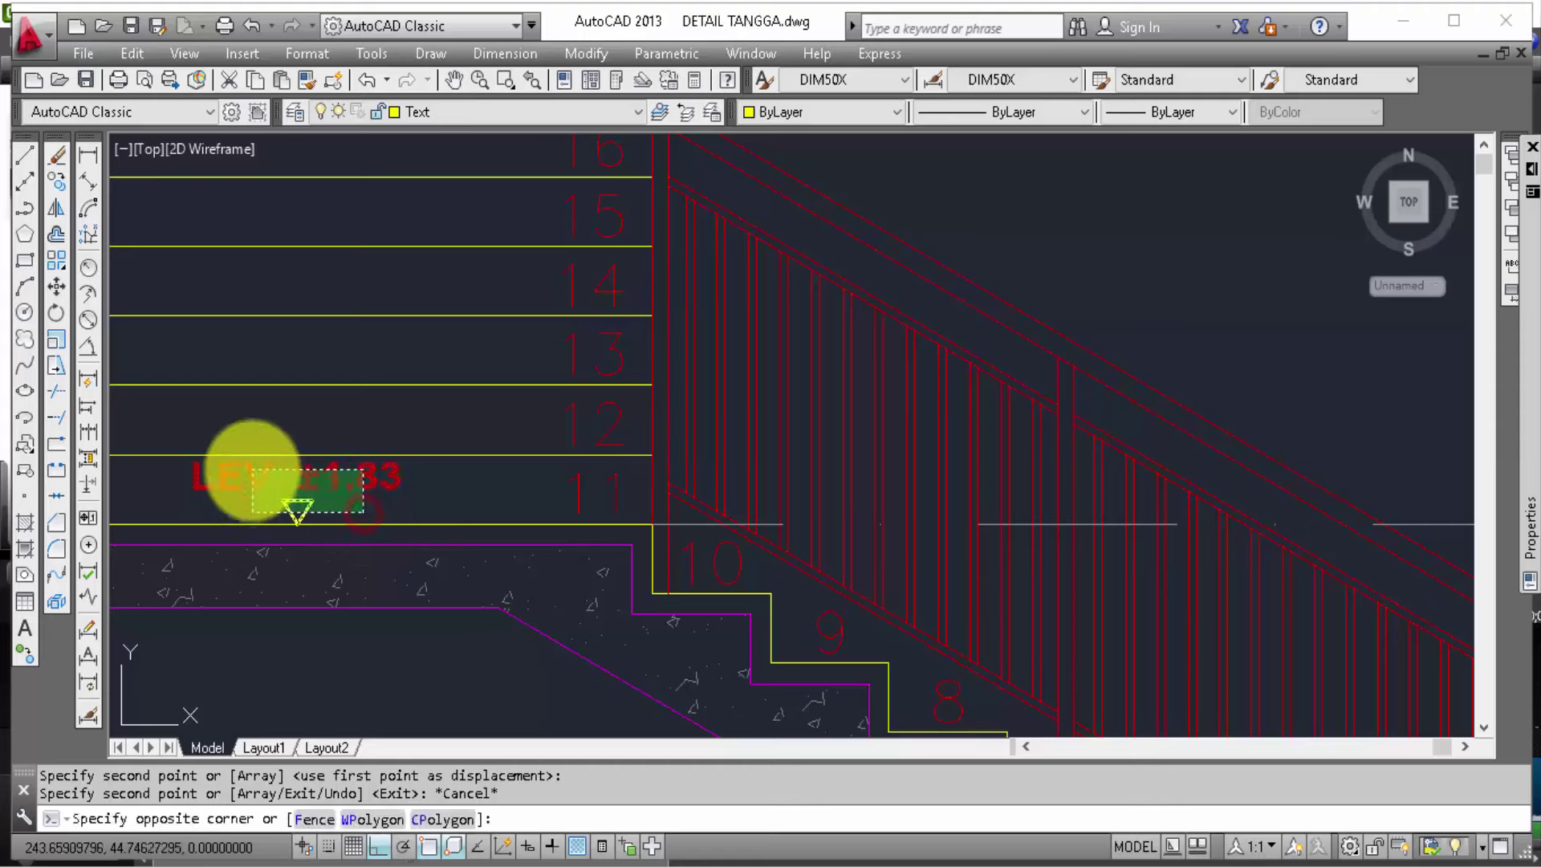
left_click(253, 481)
Step: Add the LEV ±3.17 marker to the selection, clearing an accidental stair outline pick
scroll(316, 538, "down", 1)
scroll(406, 448, "down", 2)
scroll(349, 273, "down", 2)
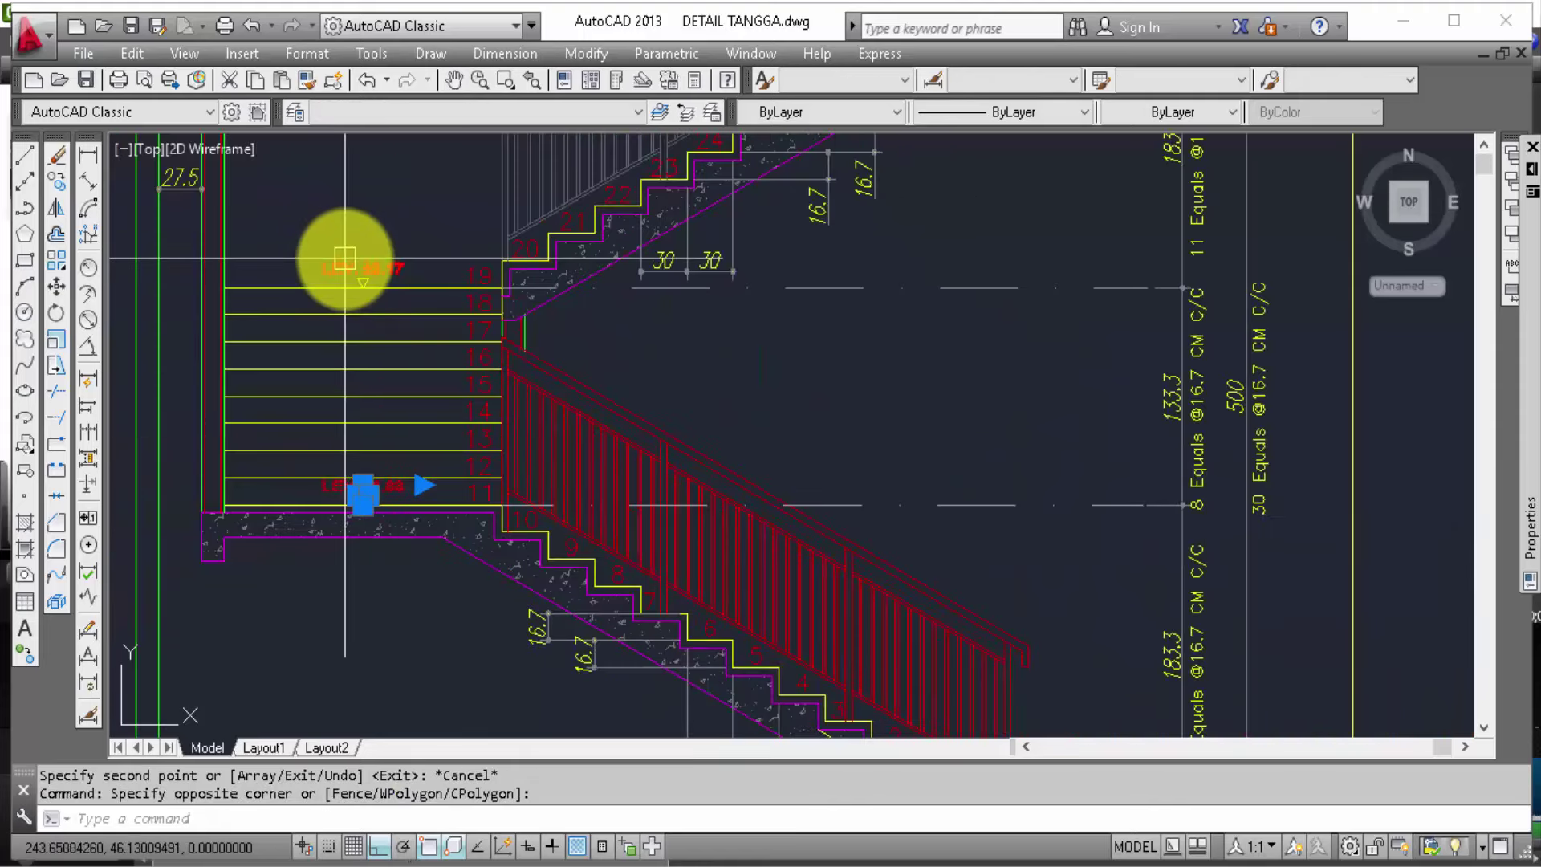
scroll(346, 259, "up", 2)
left_click(407, 290)
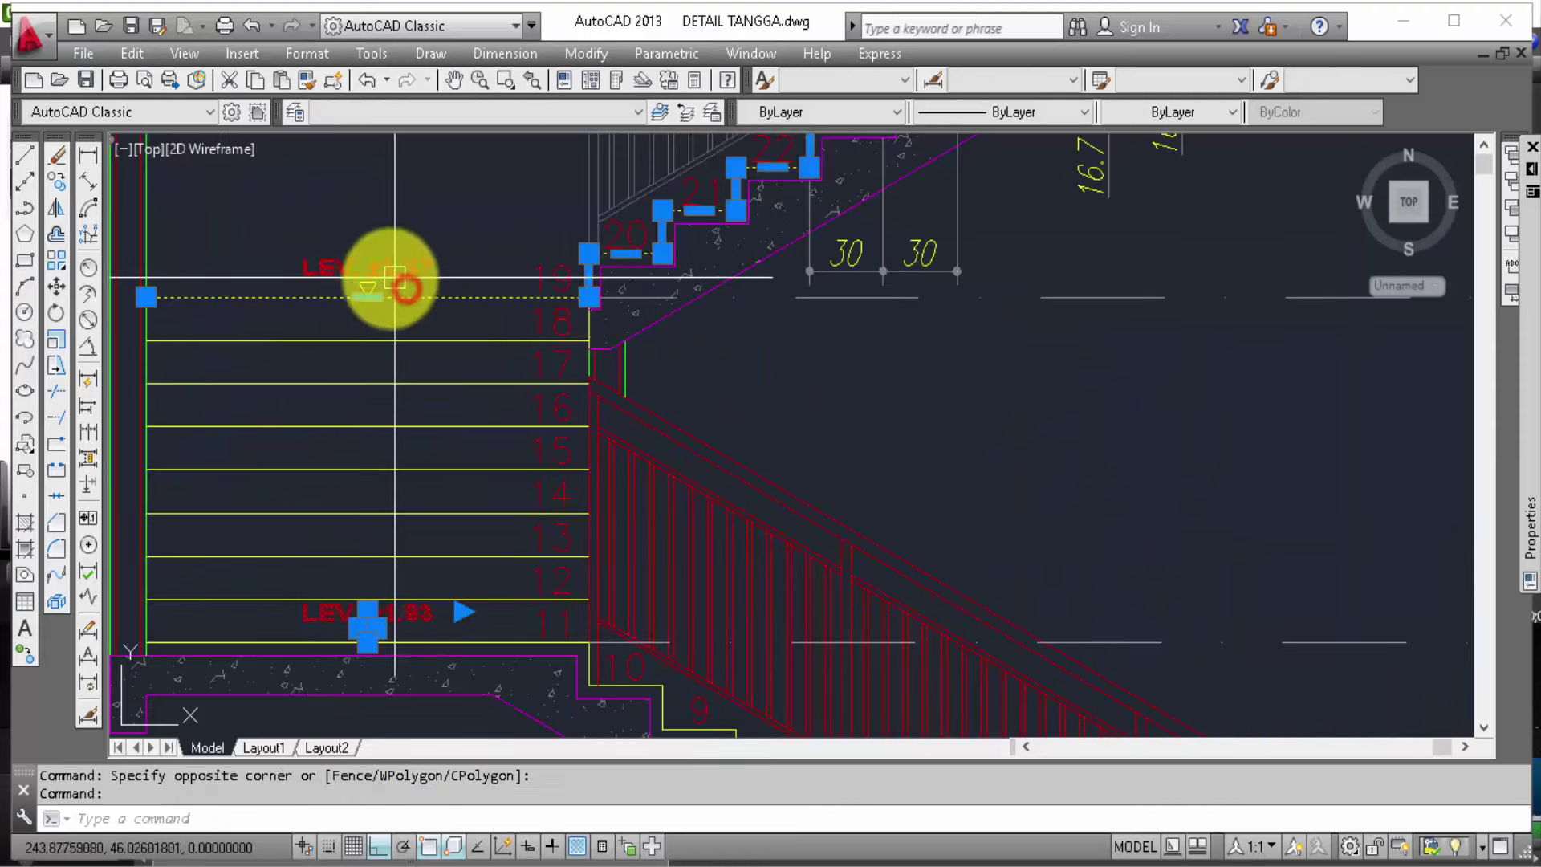
scroll(406, 293, "up", 2)
scroll(383, 301, "up", 2)
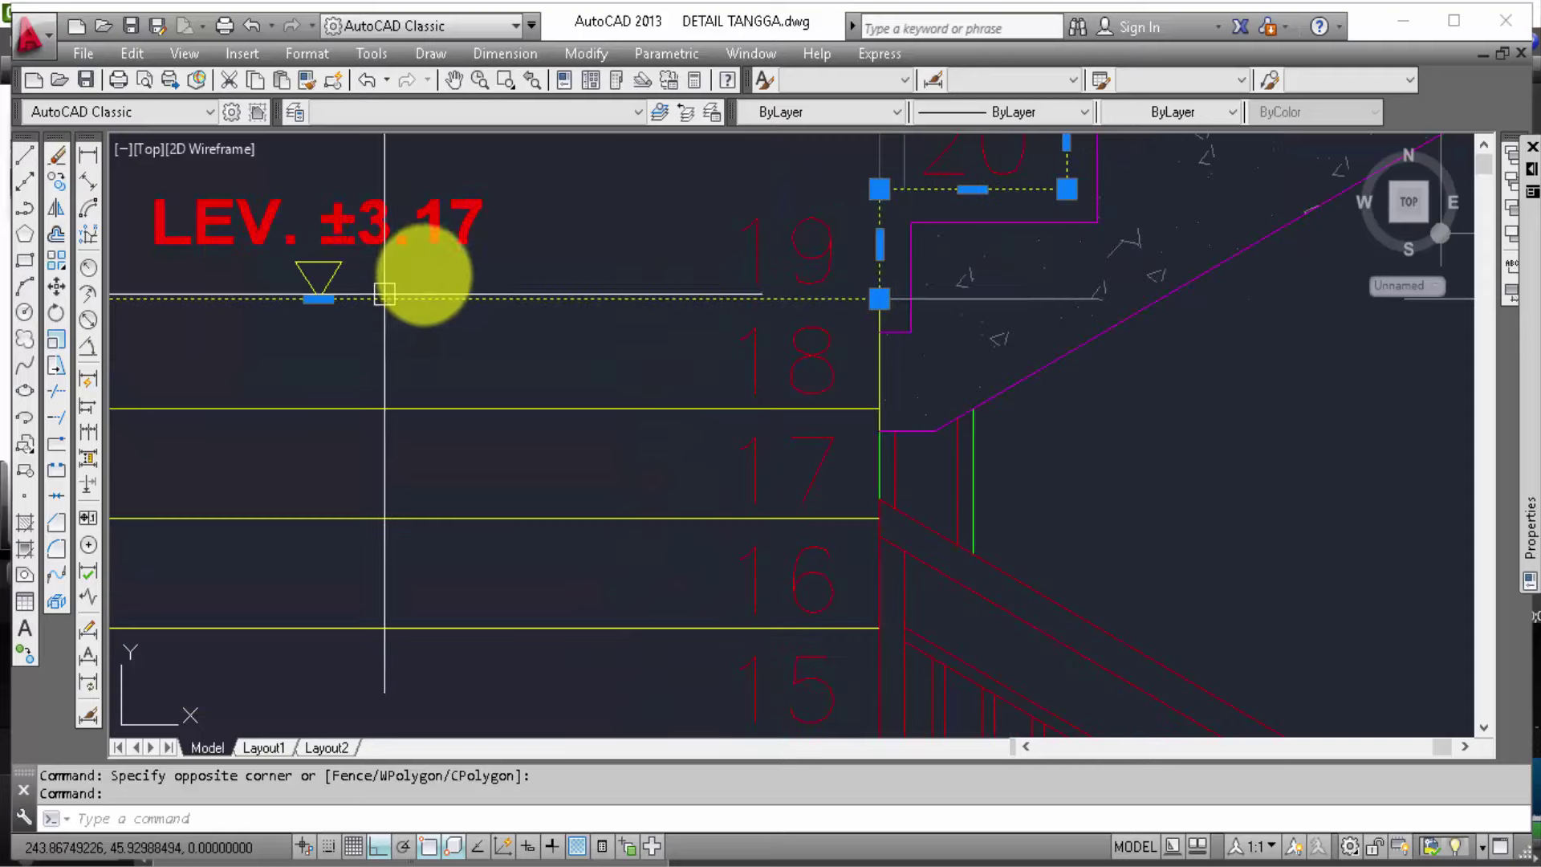
left_click(436, 290)
key("Escape")
left_click(394, 281)
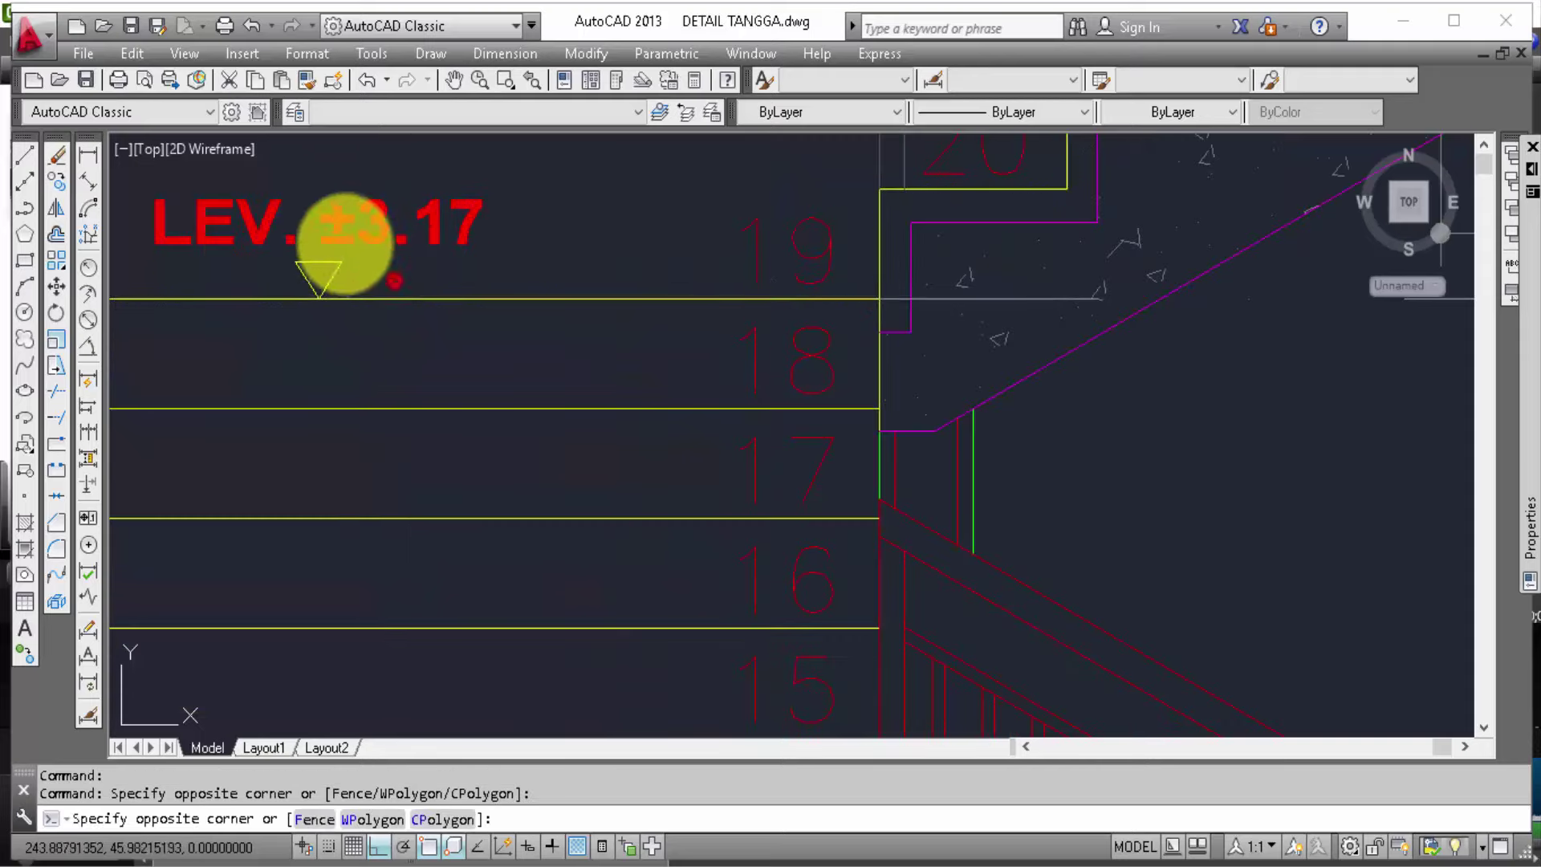
Step: Copy the ±1.83 and ±3.17 markers with the base point on the ±3.17 marker
type("o")
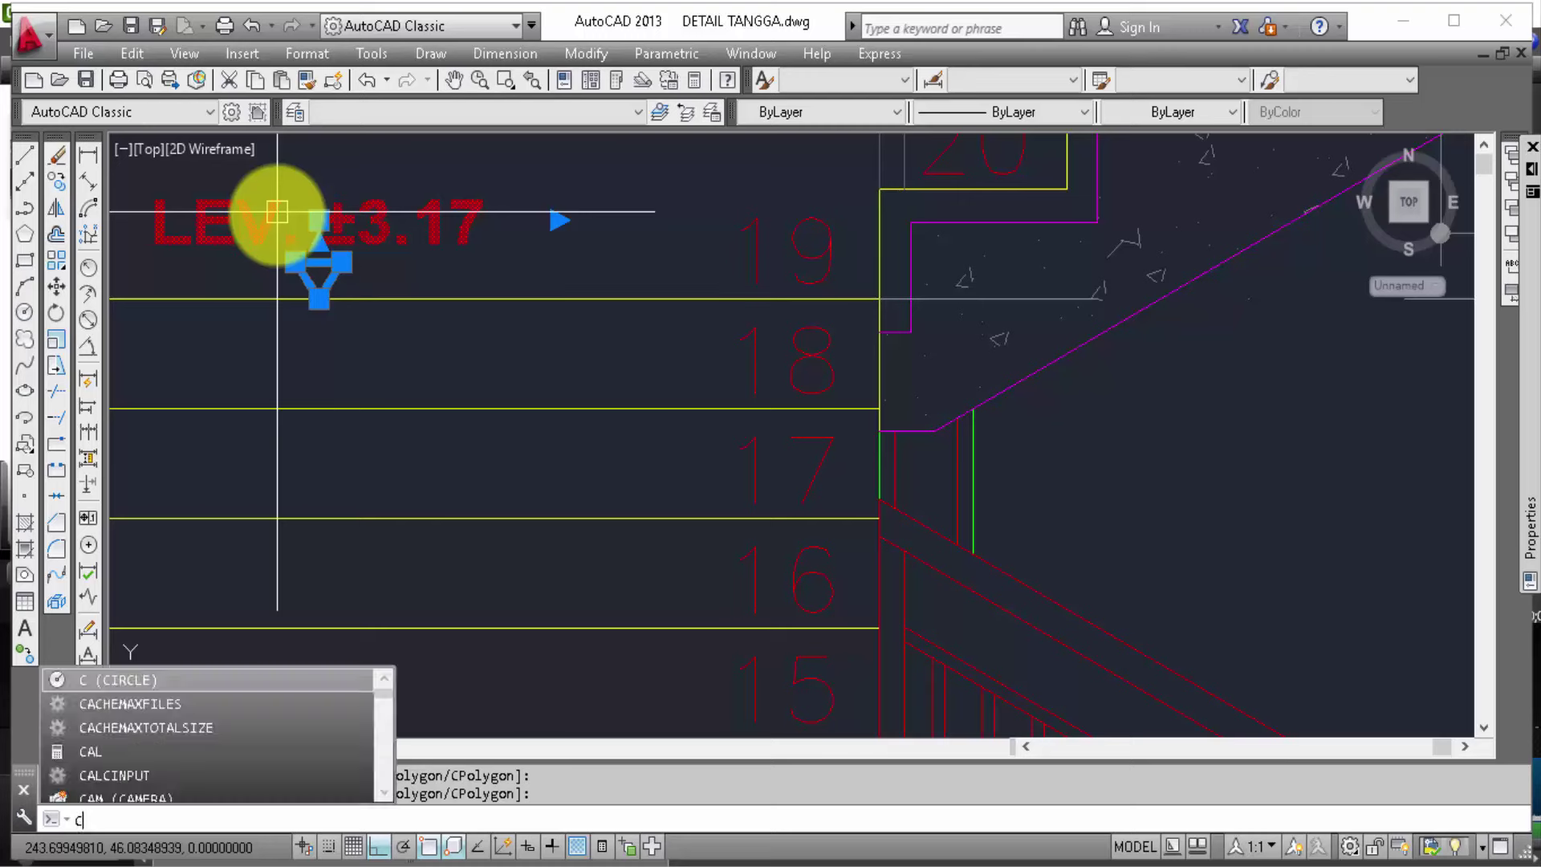
key("Return")
left_click(312, 303)
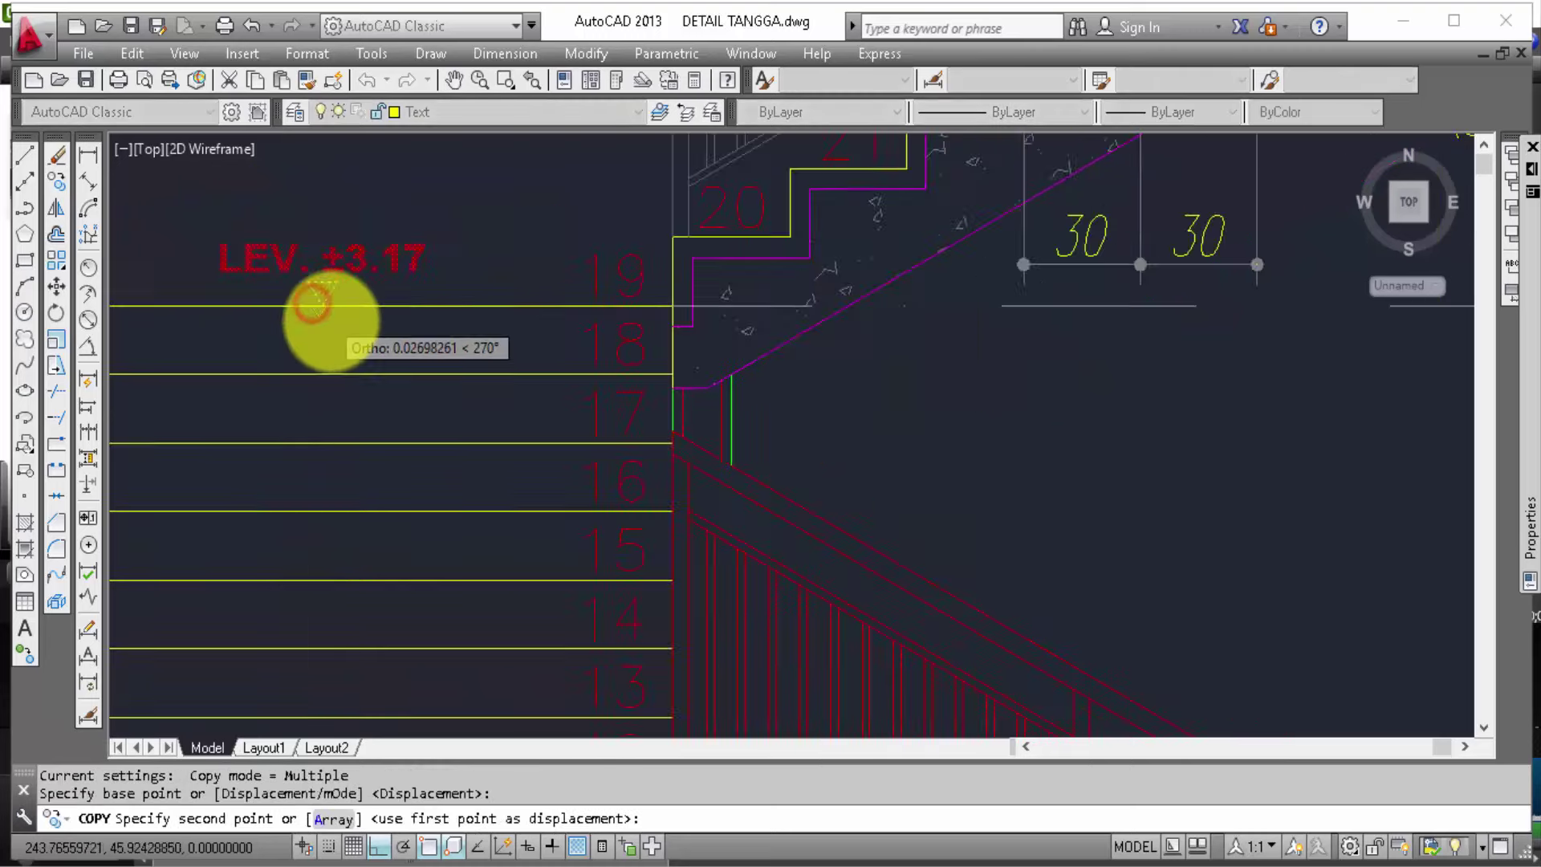
scroll(327, 321, "down", 4)
scroll(1162, 371, "up", 3)
scroll(1162, 371, "up", 2)
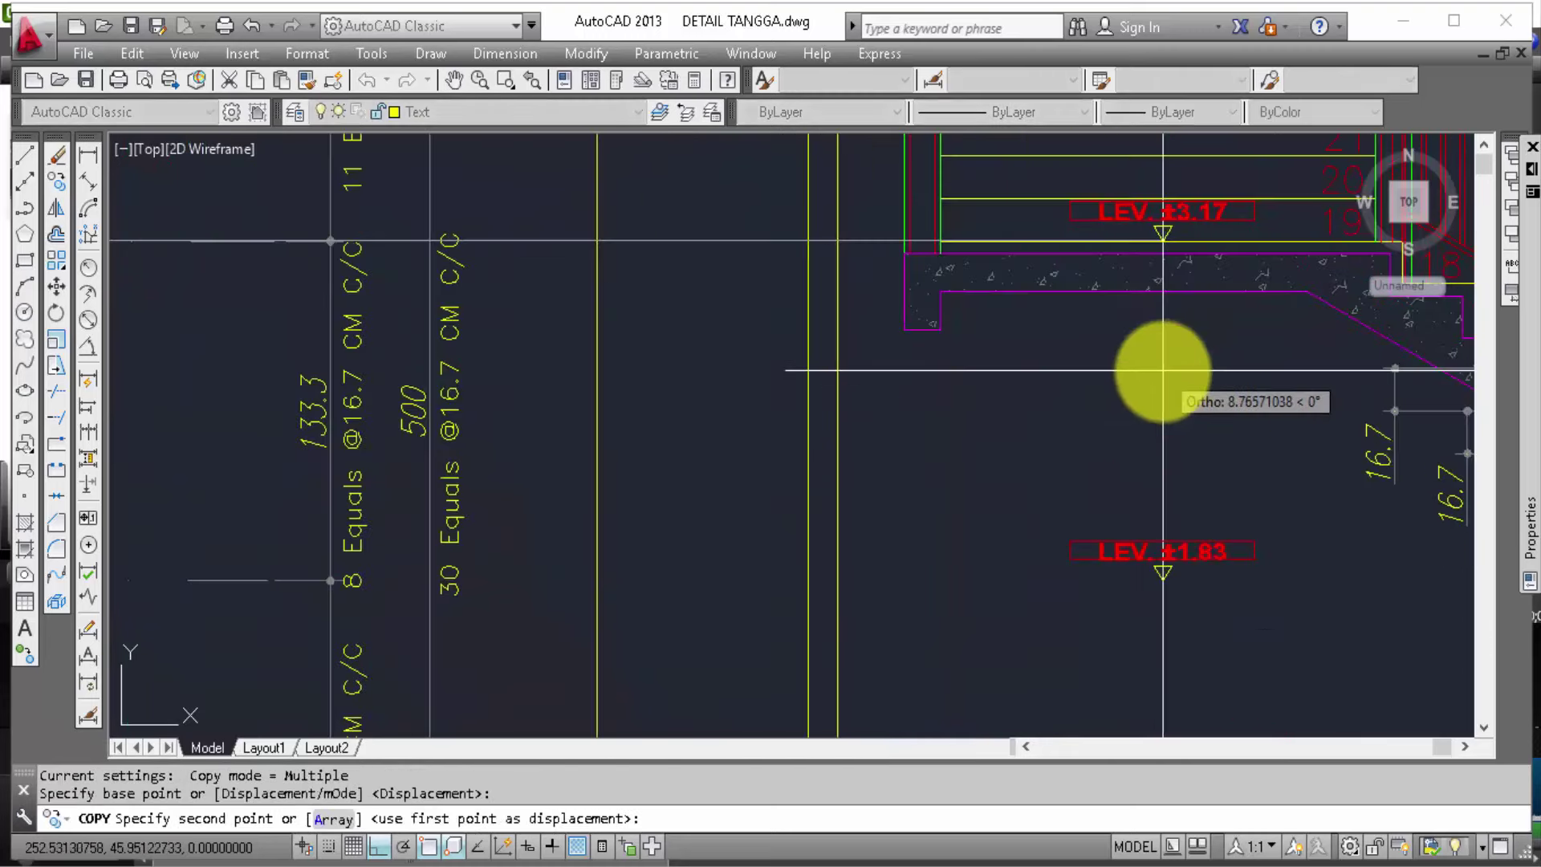
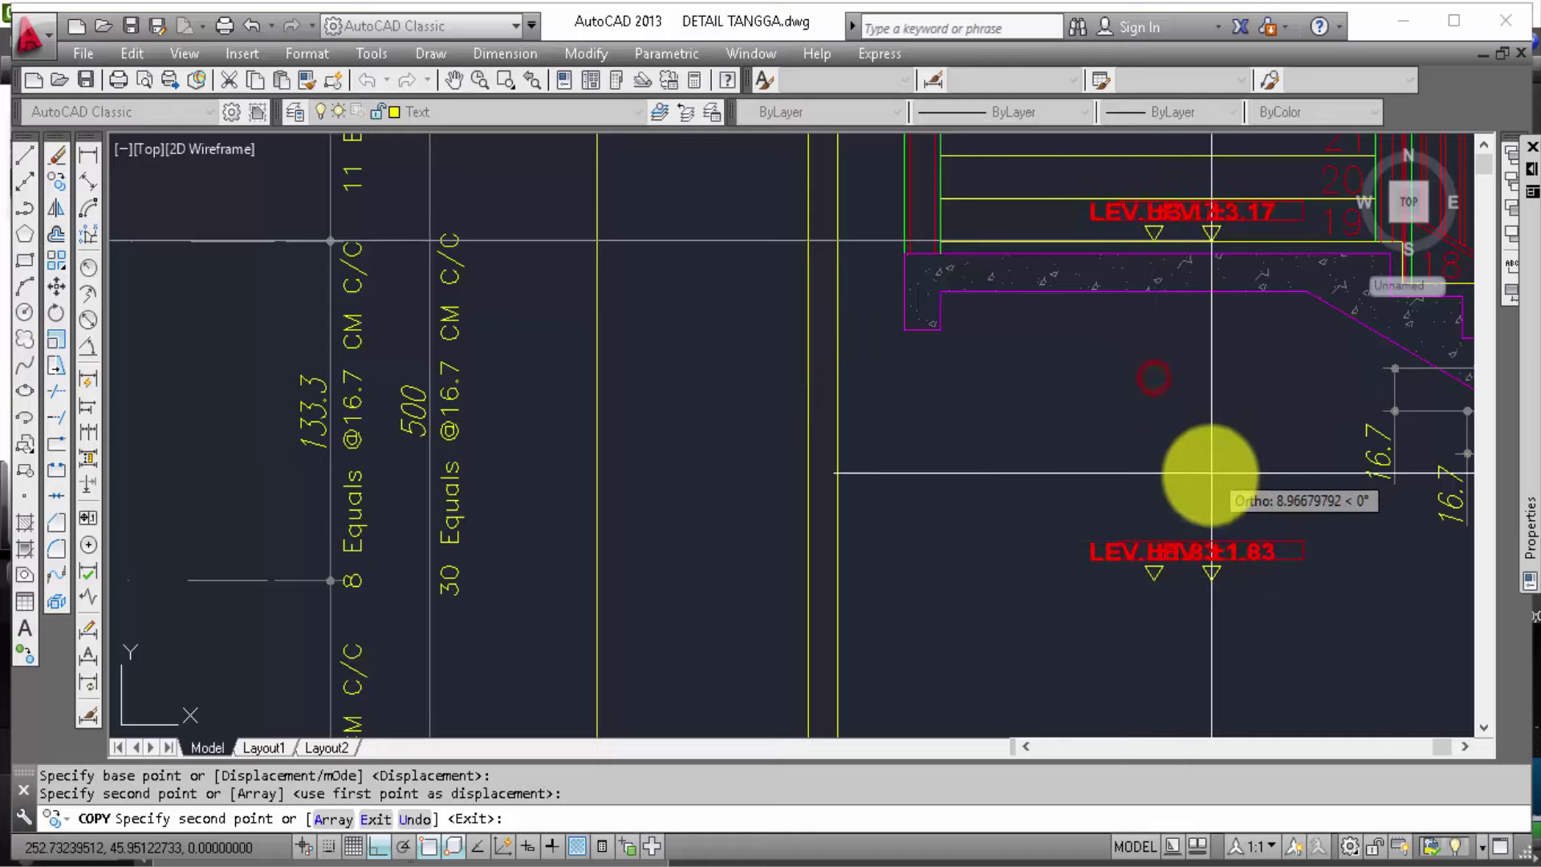
Step: Move the LEV ±1.83 text and triangle onto the stair landing
key("Escape")
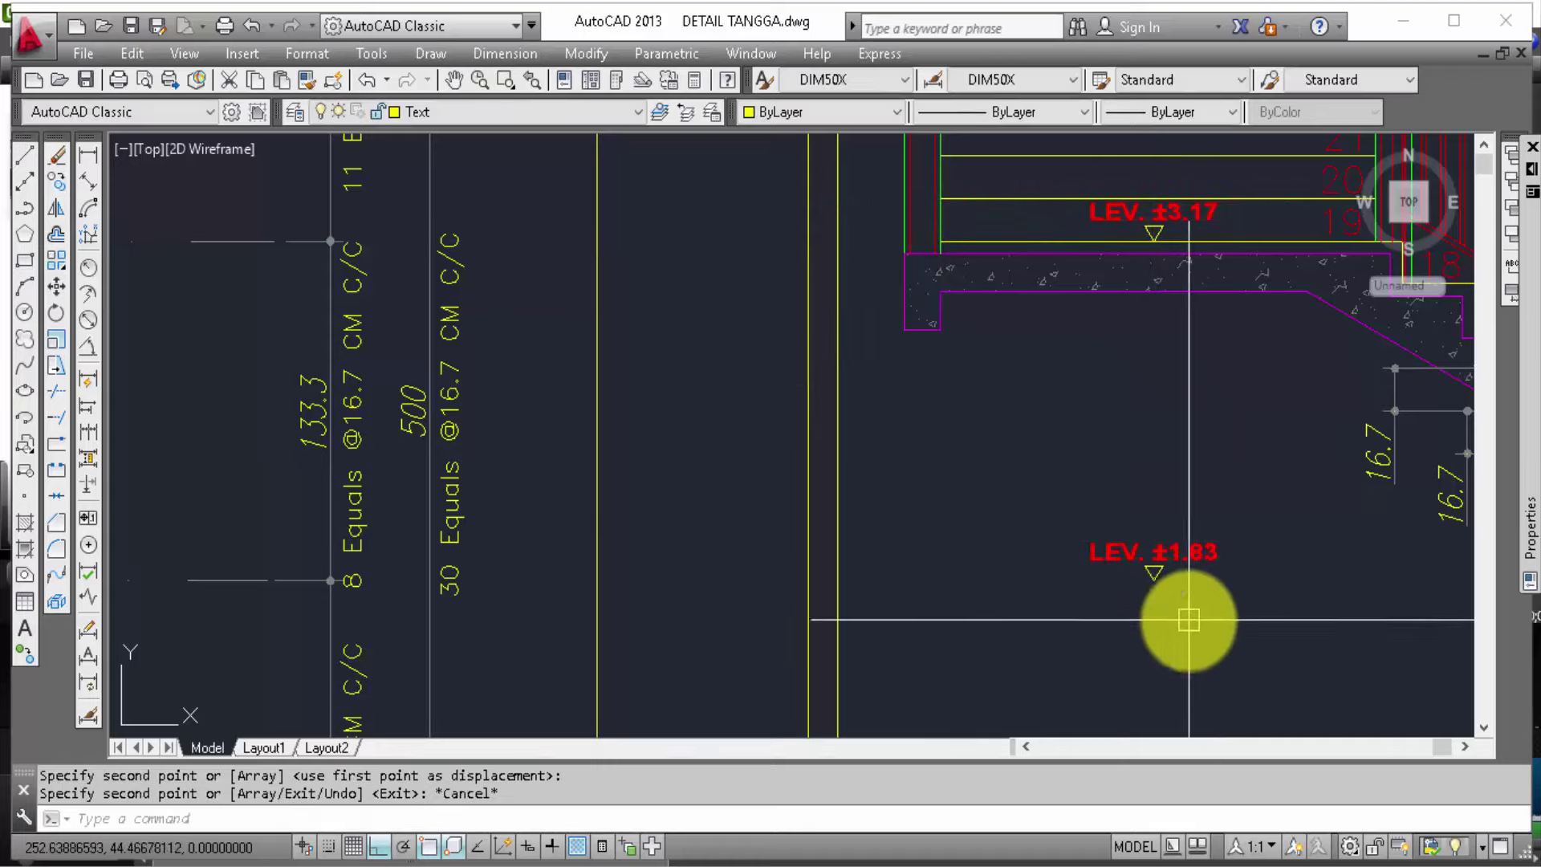
left_click(1185, 627)
left_click(1111, 507)
type("m")
key("Return")
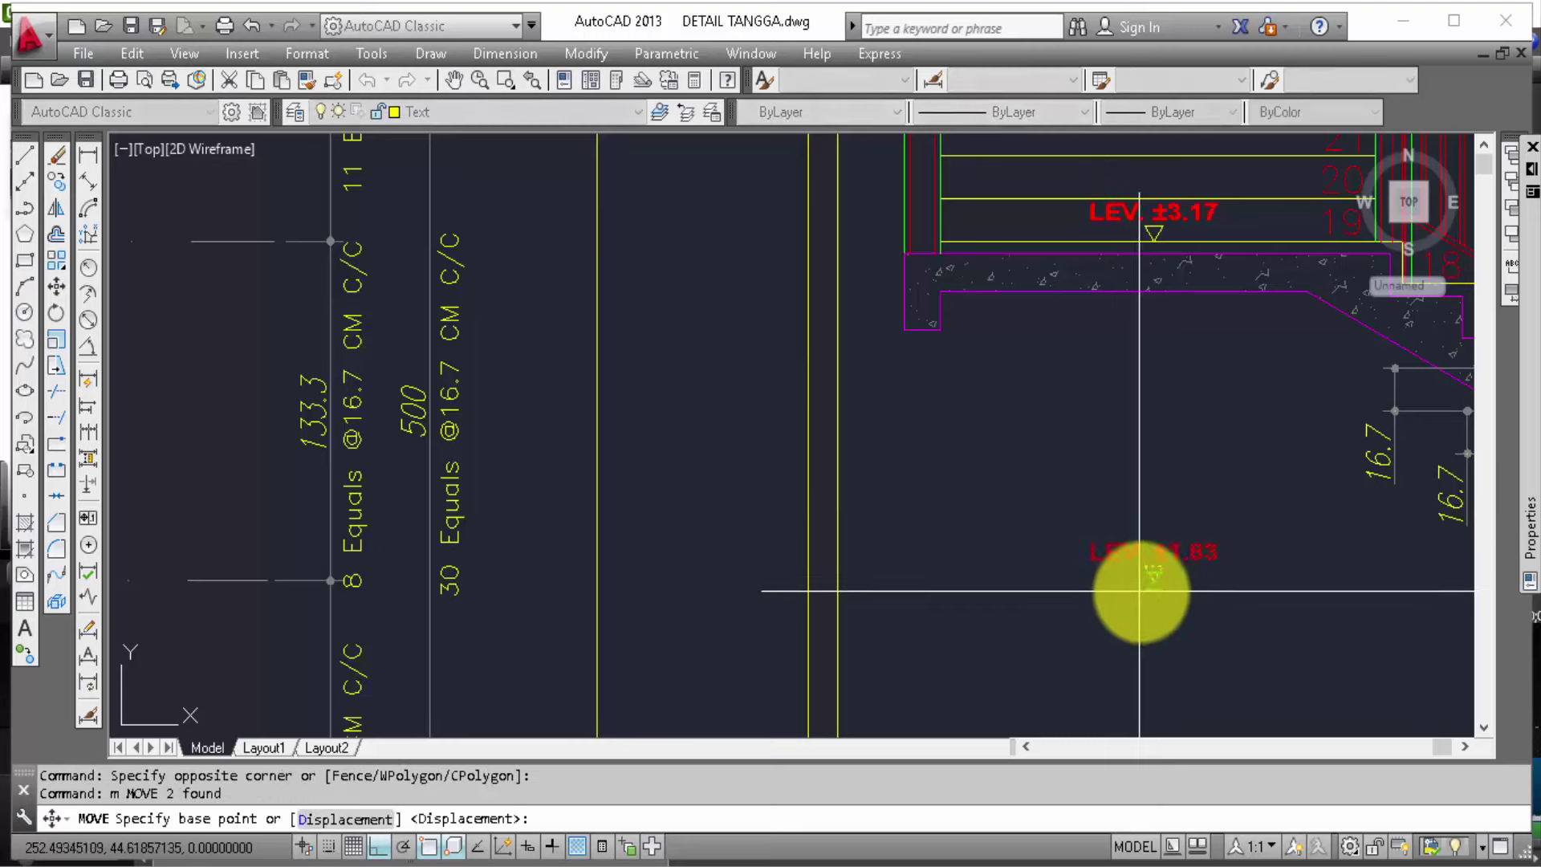
left_click(1153, 577)
scroll(1180, 588, "down", 5)
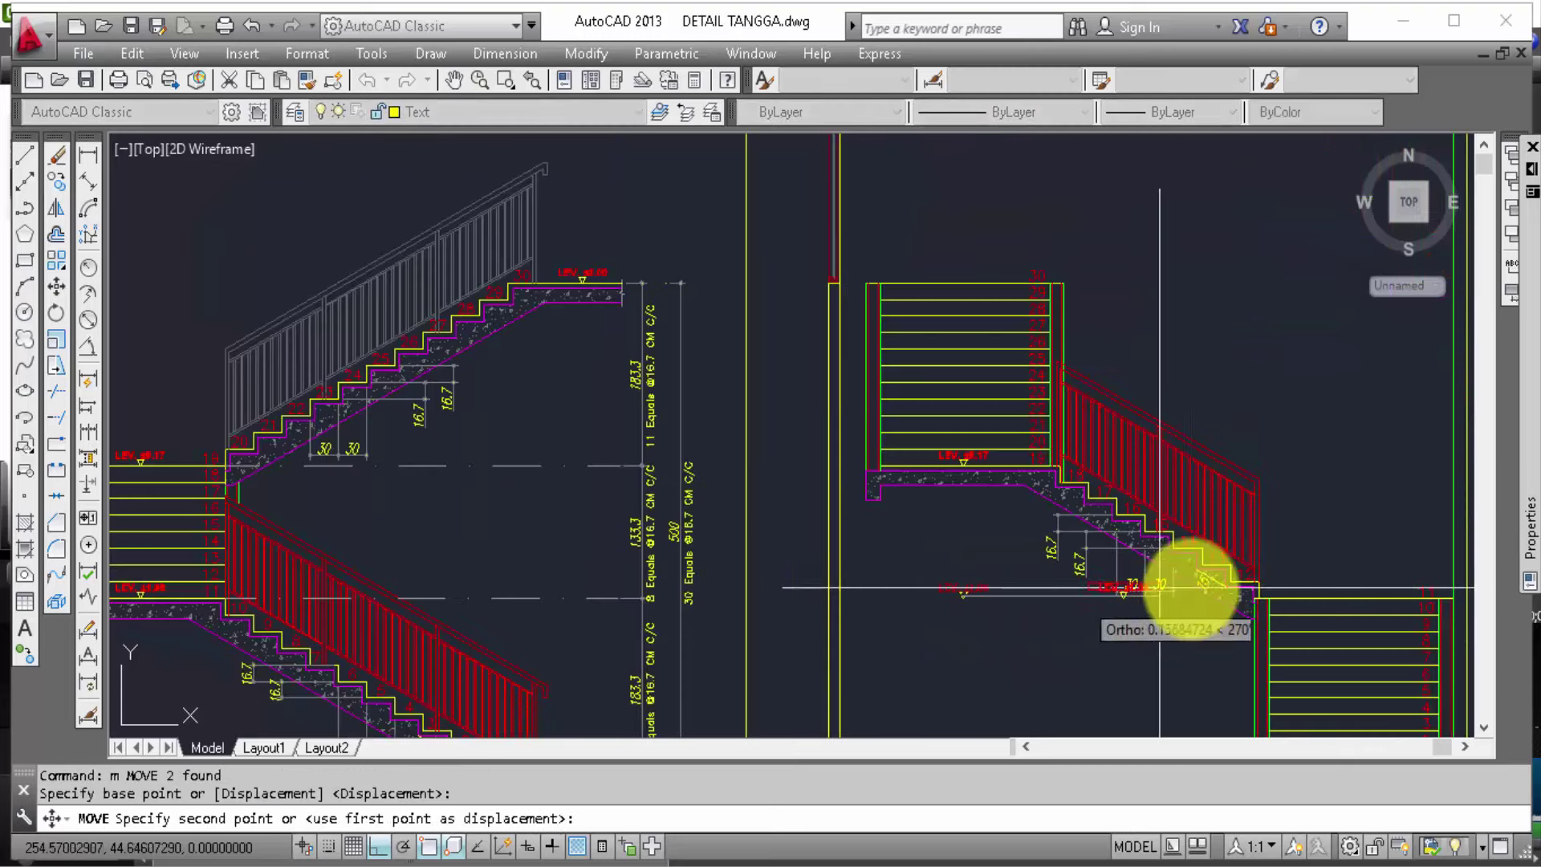
scroll(1342, 574, "up", 5)
middle_click_drag(1369, 572, 1135, 571)
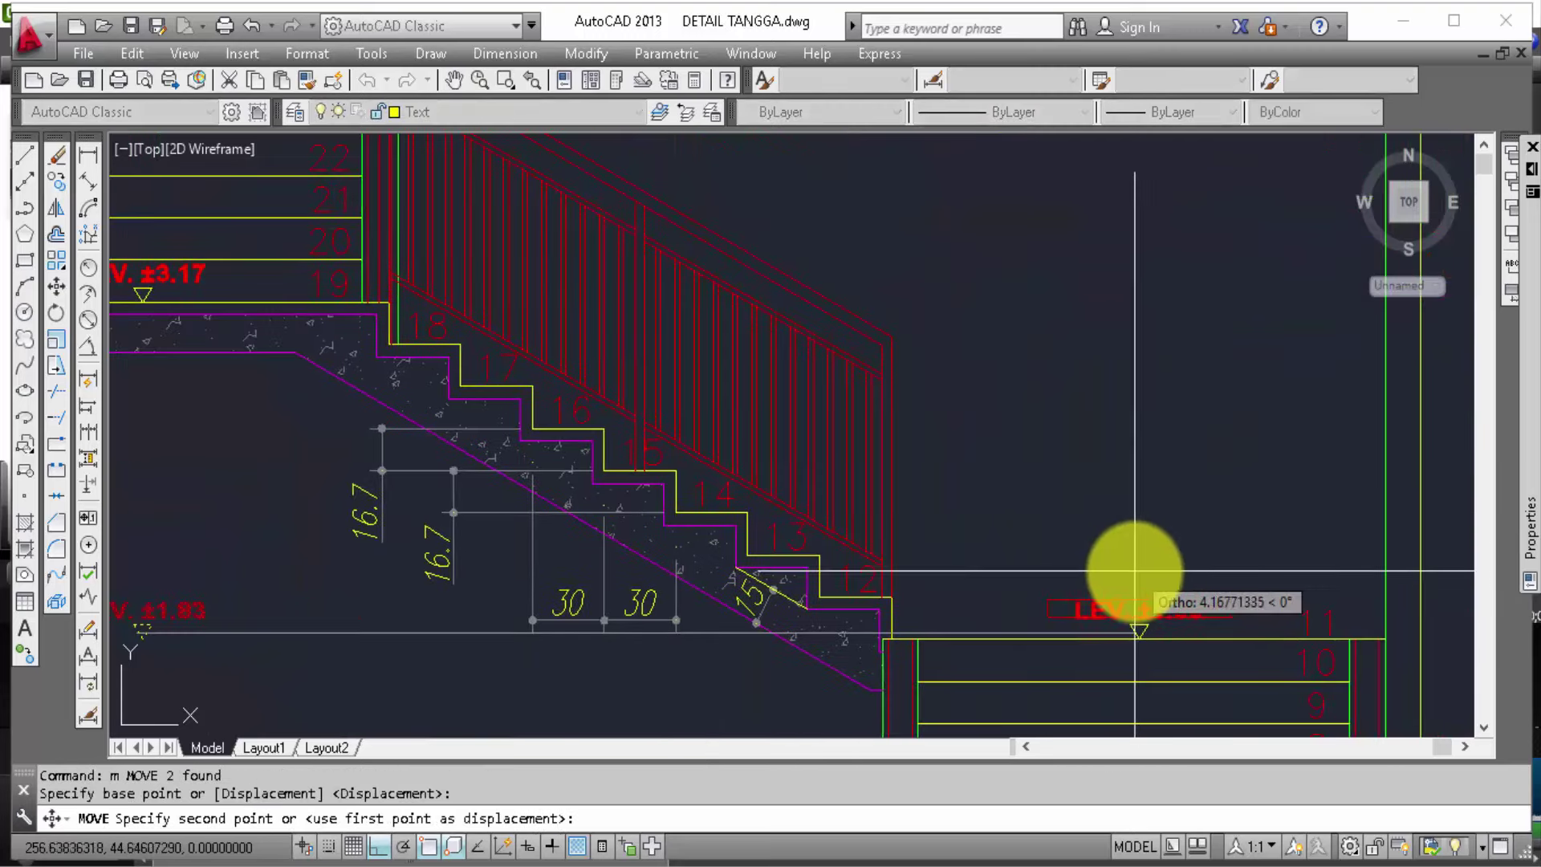
left_click(1208, 518)
scroll(1196, 526, "down", 2)
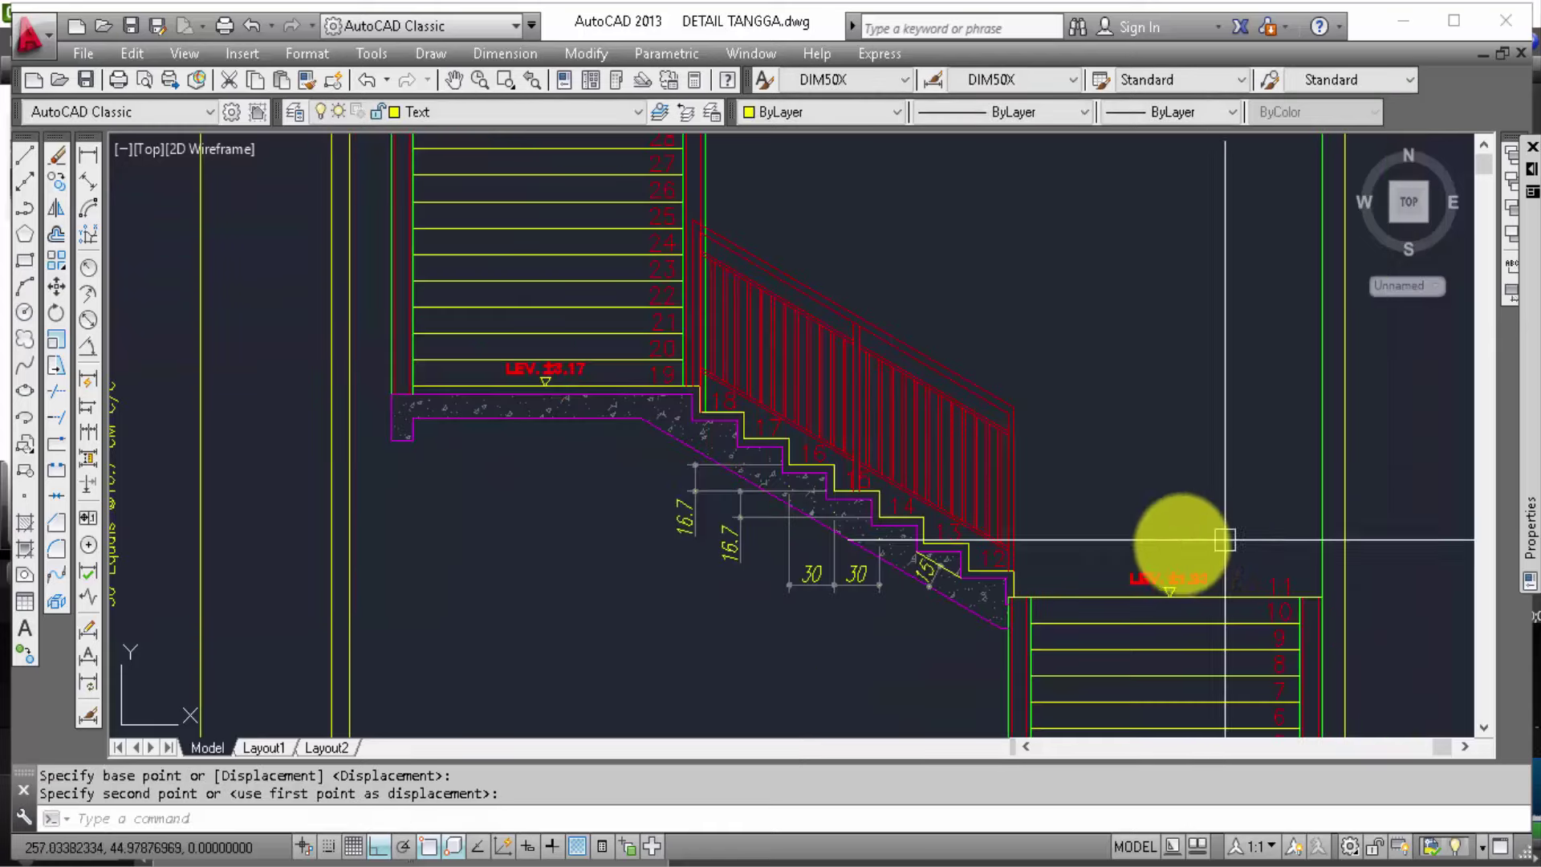
scroll(801, 457, "down", 1)
scroll(688, 440, "down", 5)
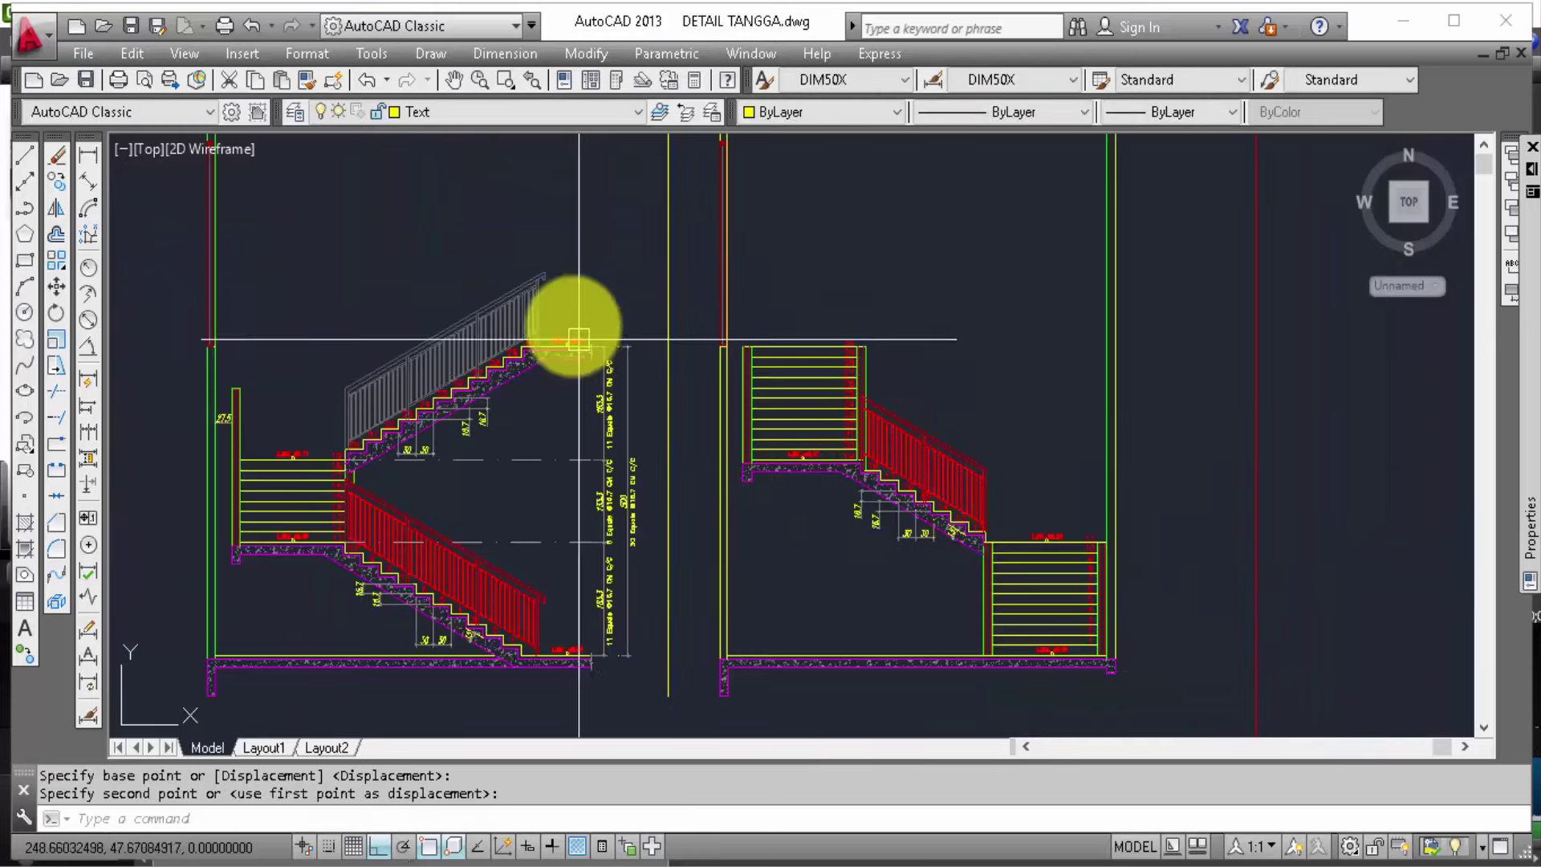
scroll(569, 350, "up", 5)
scroll(565, 341, "up", 3)
scroll(566, 321, "up", 3)
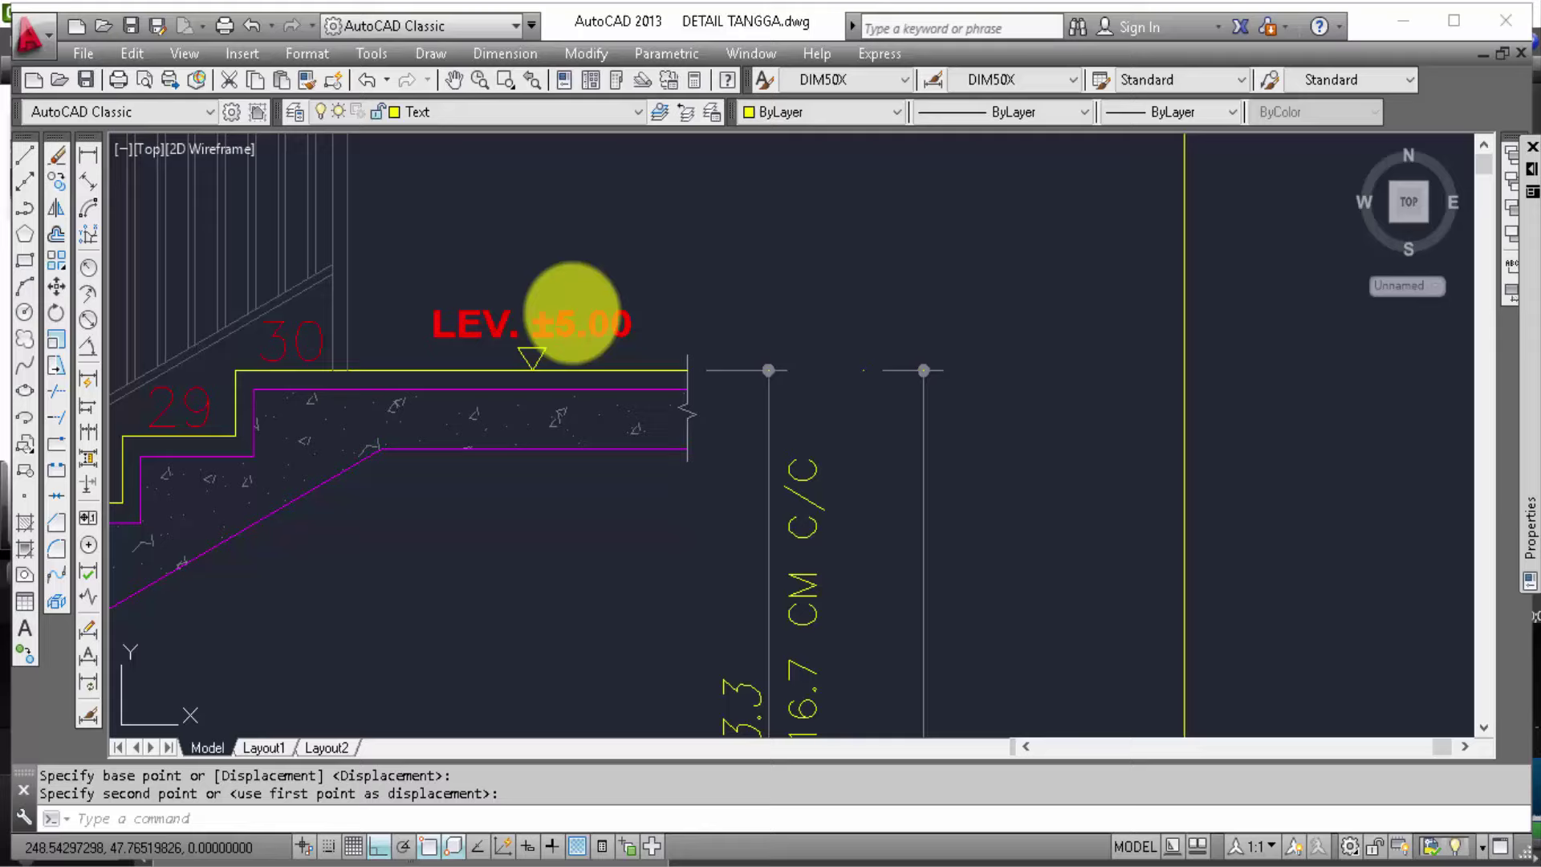
Step: Copy the LEV ±5.00 level mark onto the top of the right stair section
left_click(579, 352)
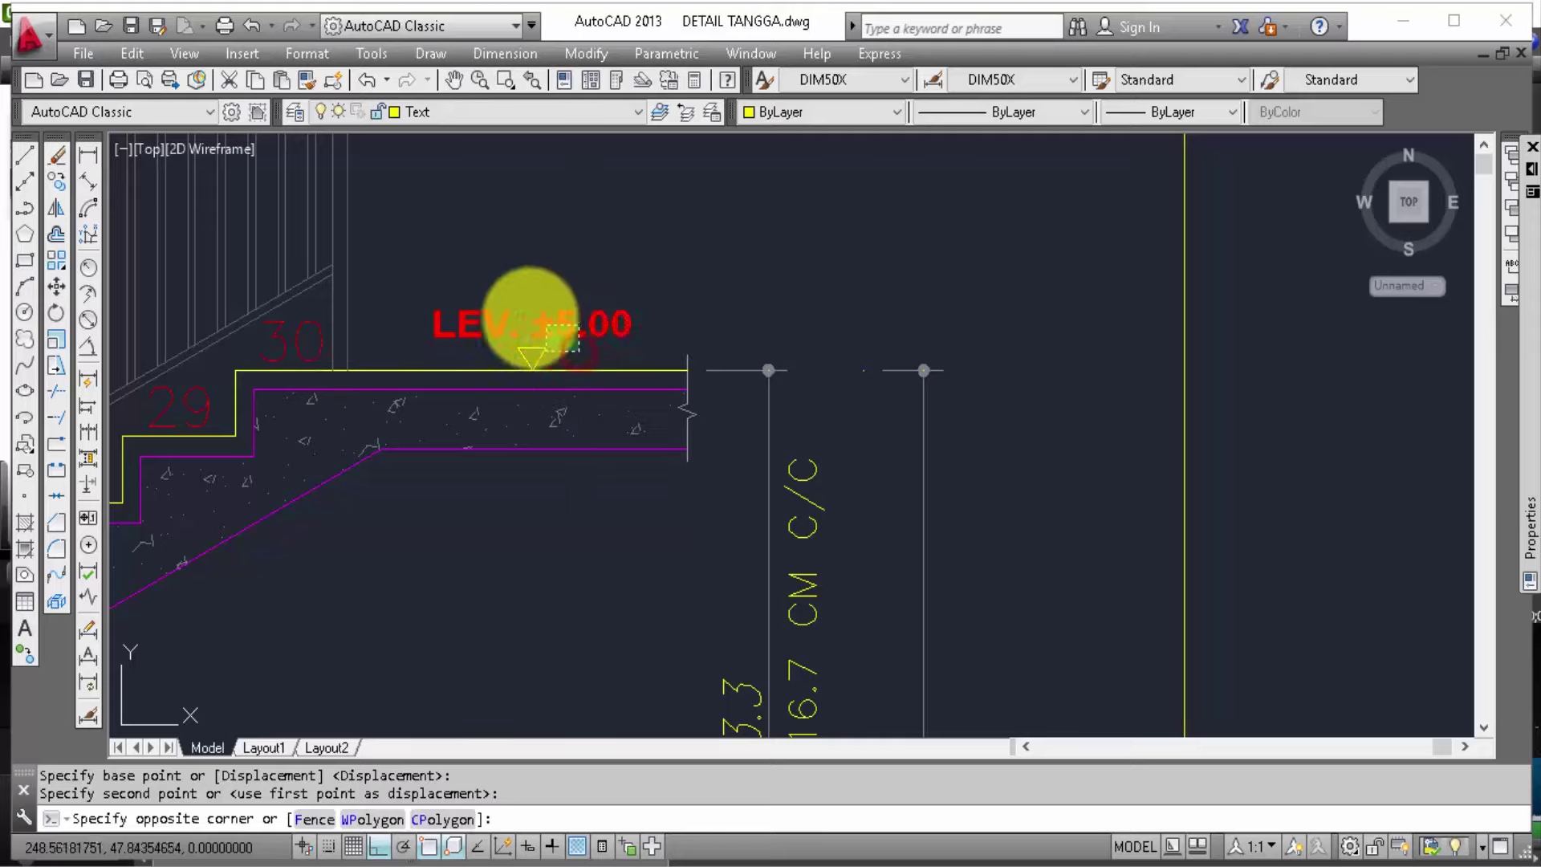
type("Co")
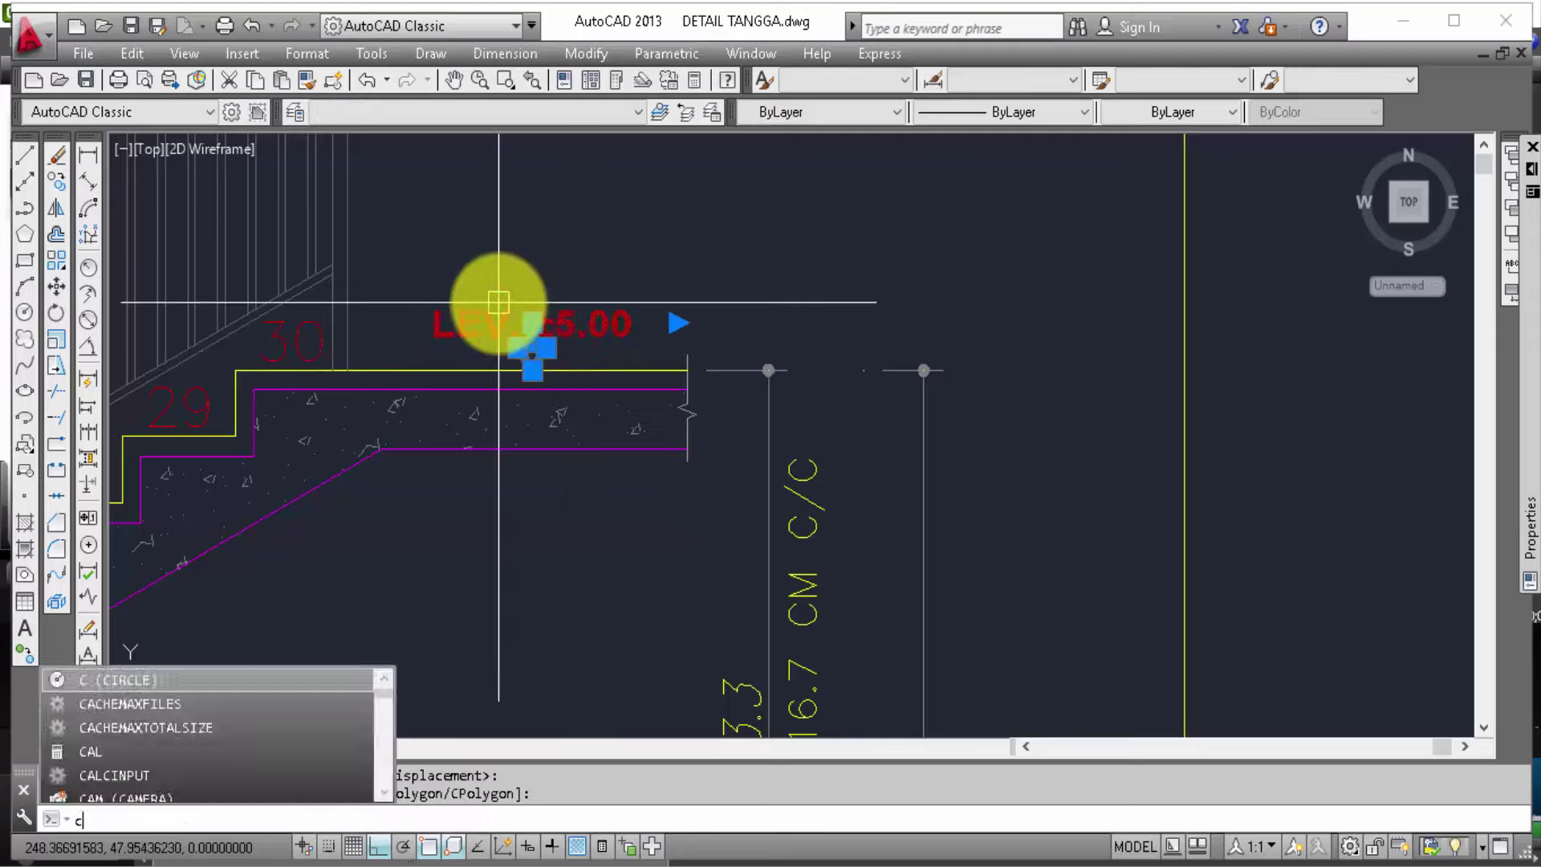
key("Return")
left_click(533, 371)
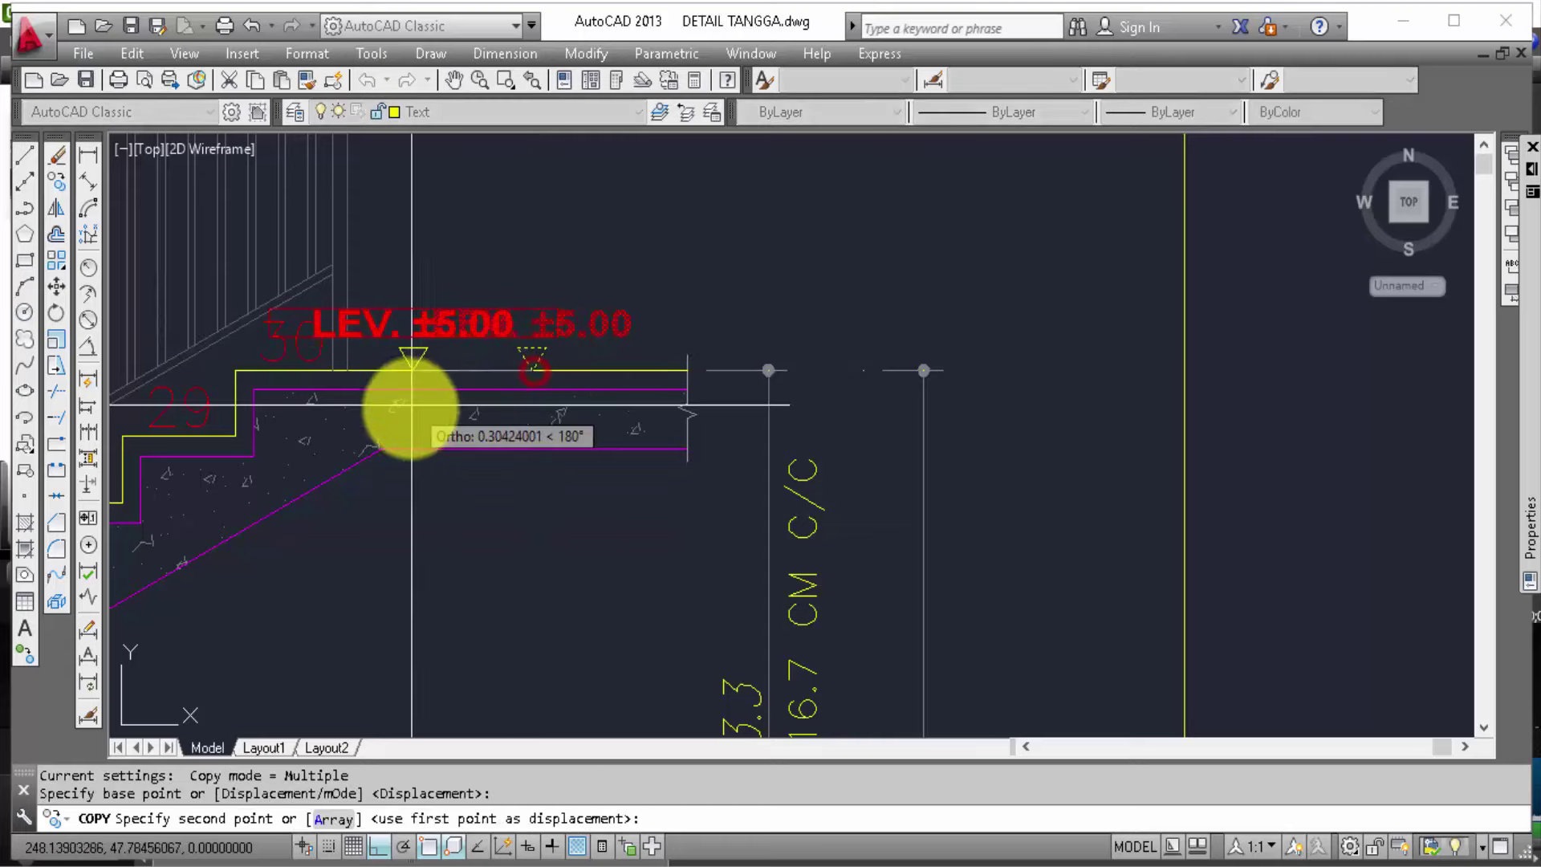
scroll(626, 410, "down", 3)
scroll(843, 386, "up", 3)
scroll(835, 418, "up", 1)
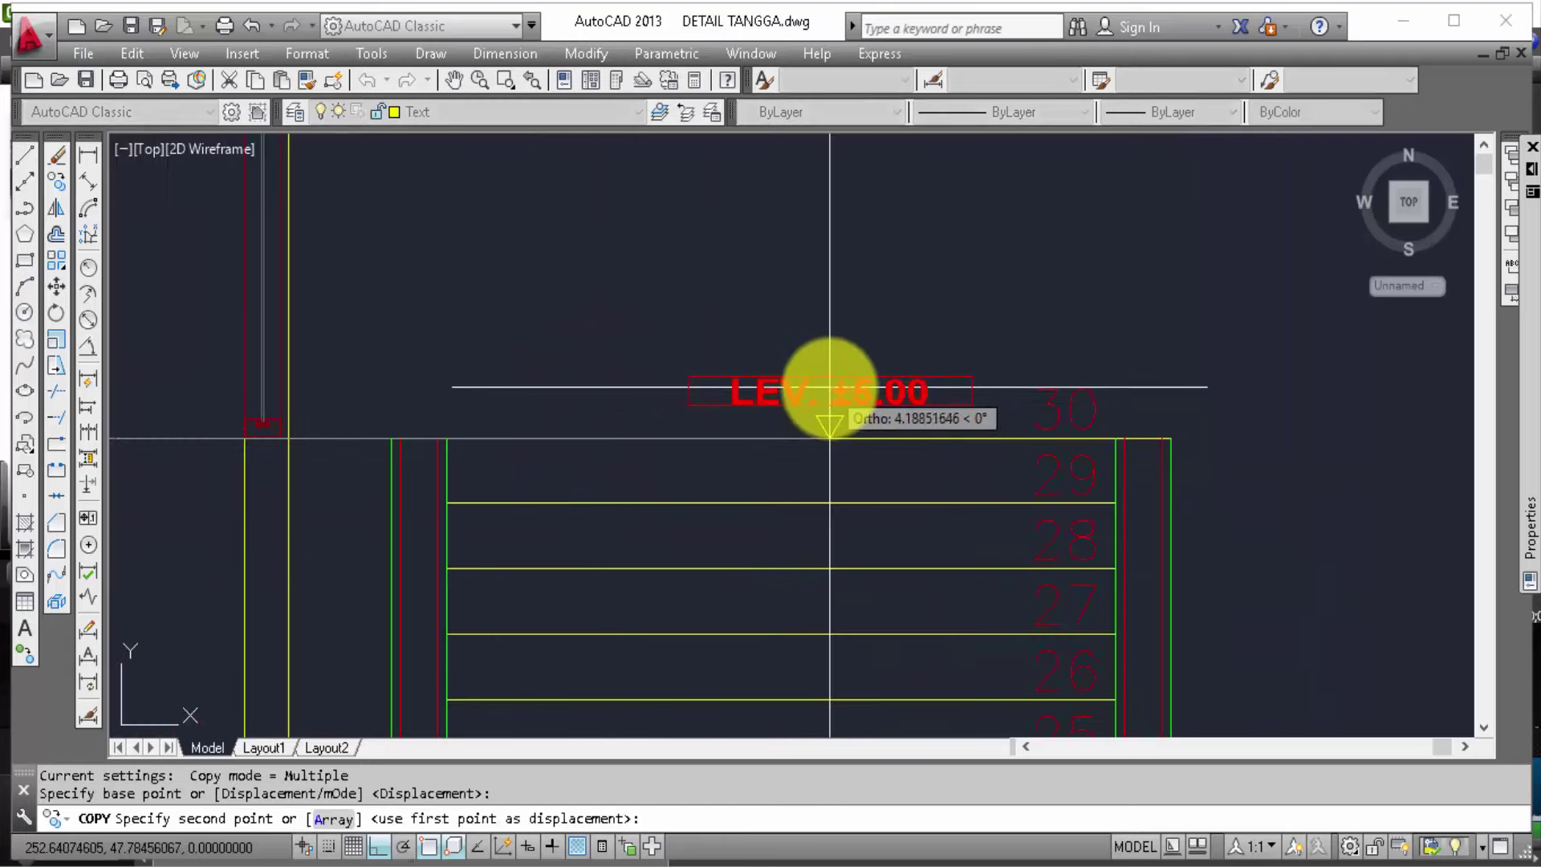
left_click(791, 426)
scroll(883, 353, "down", 3)
scroll(722, 241, "down", 2)
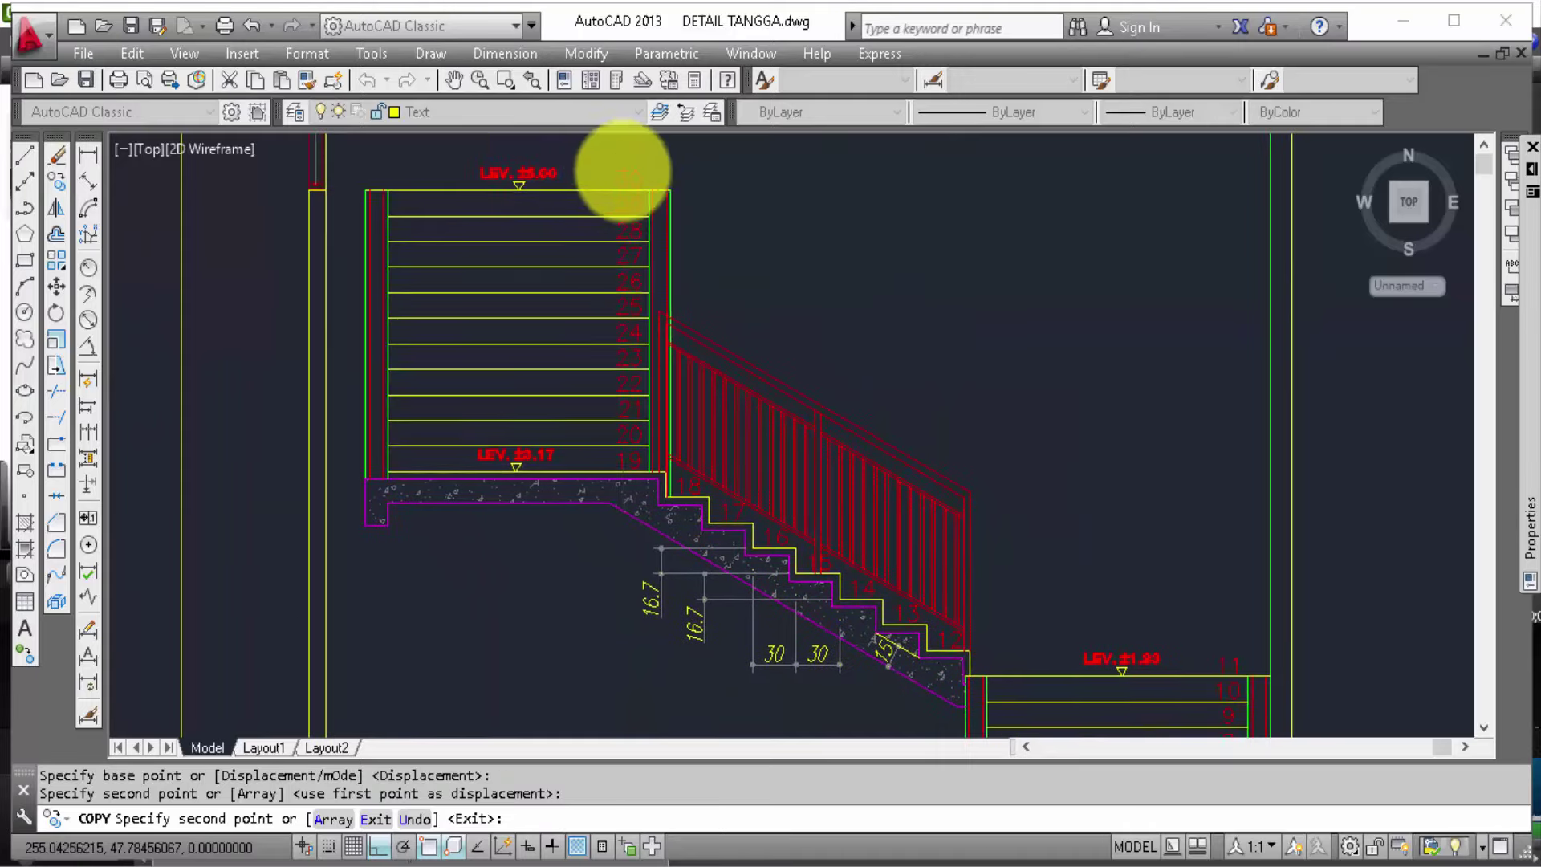
key("Escape")
scroll(939, 345, "down", 3)
middle_click_drag(1163, 455, 1131, 277)
middle_click_drag(1206, 547, 1212, 623)
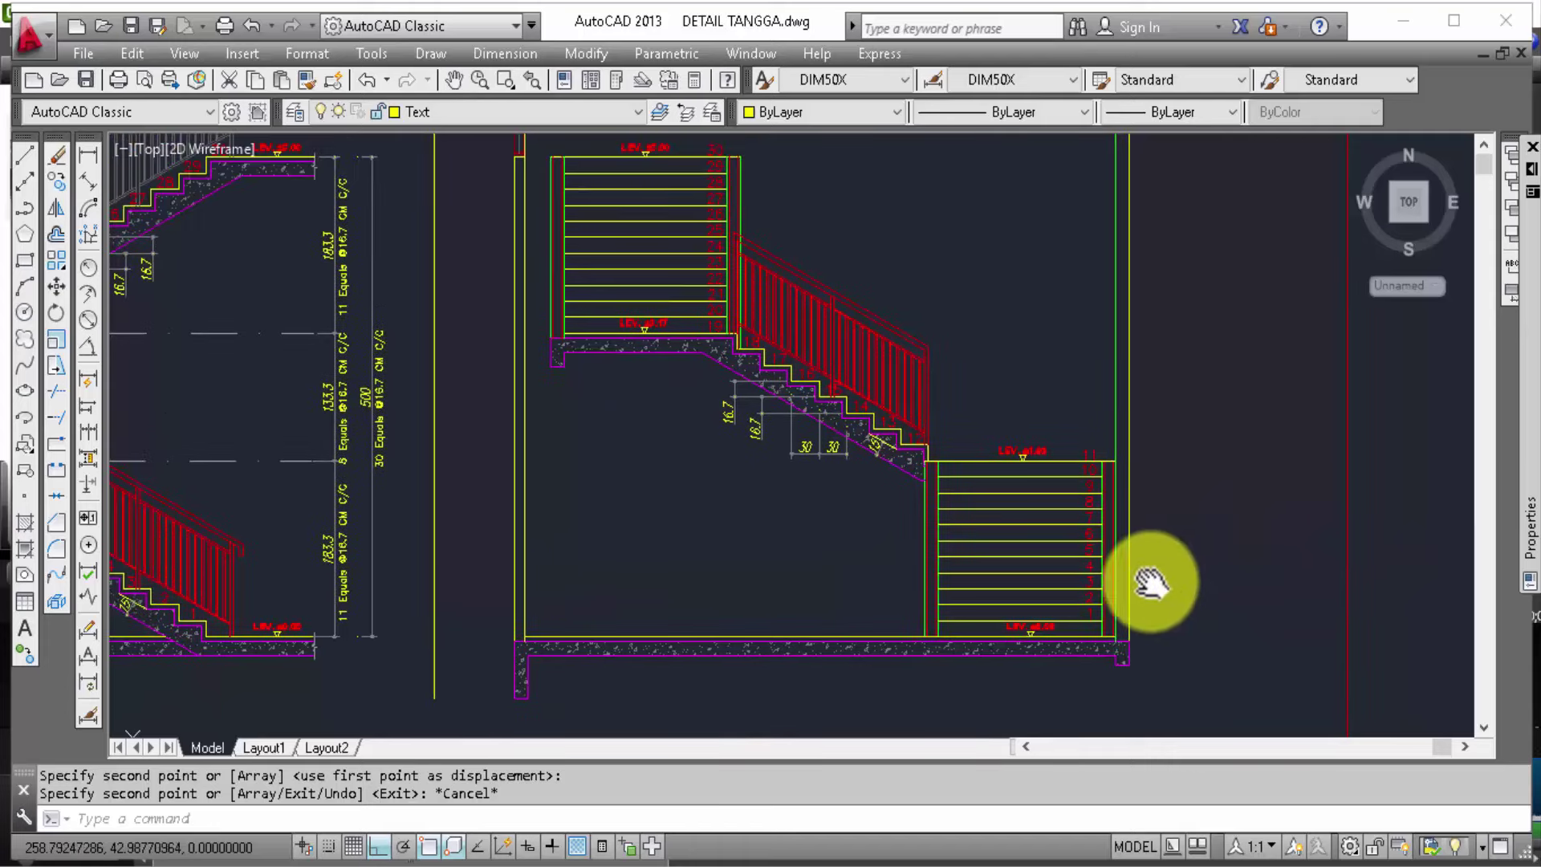
Step: Add a 183.3 vertical dimension from the bottom landing to the LEV ±1.83 landing
left_click(87, 156)
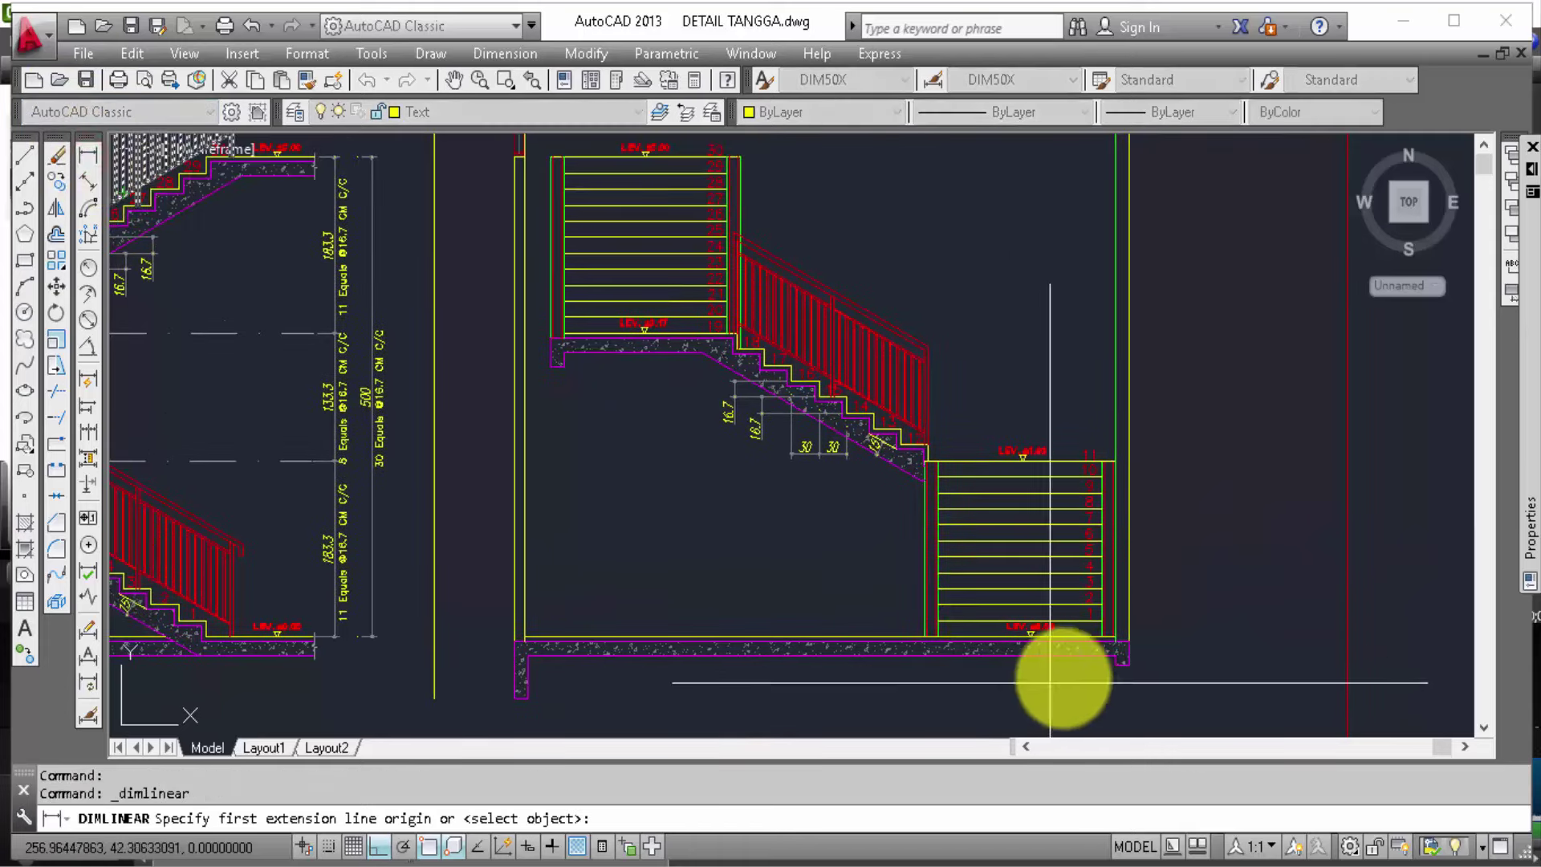
scroll(1156, 616, "up", 4)
left_click(1163, 581)
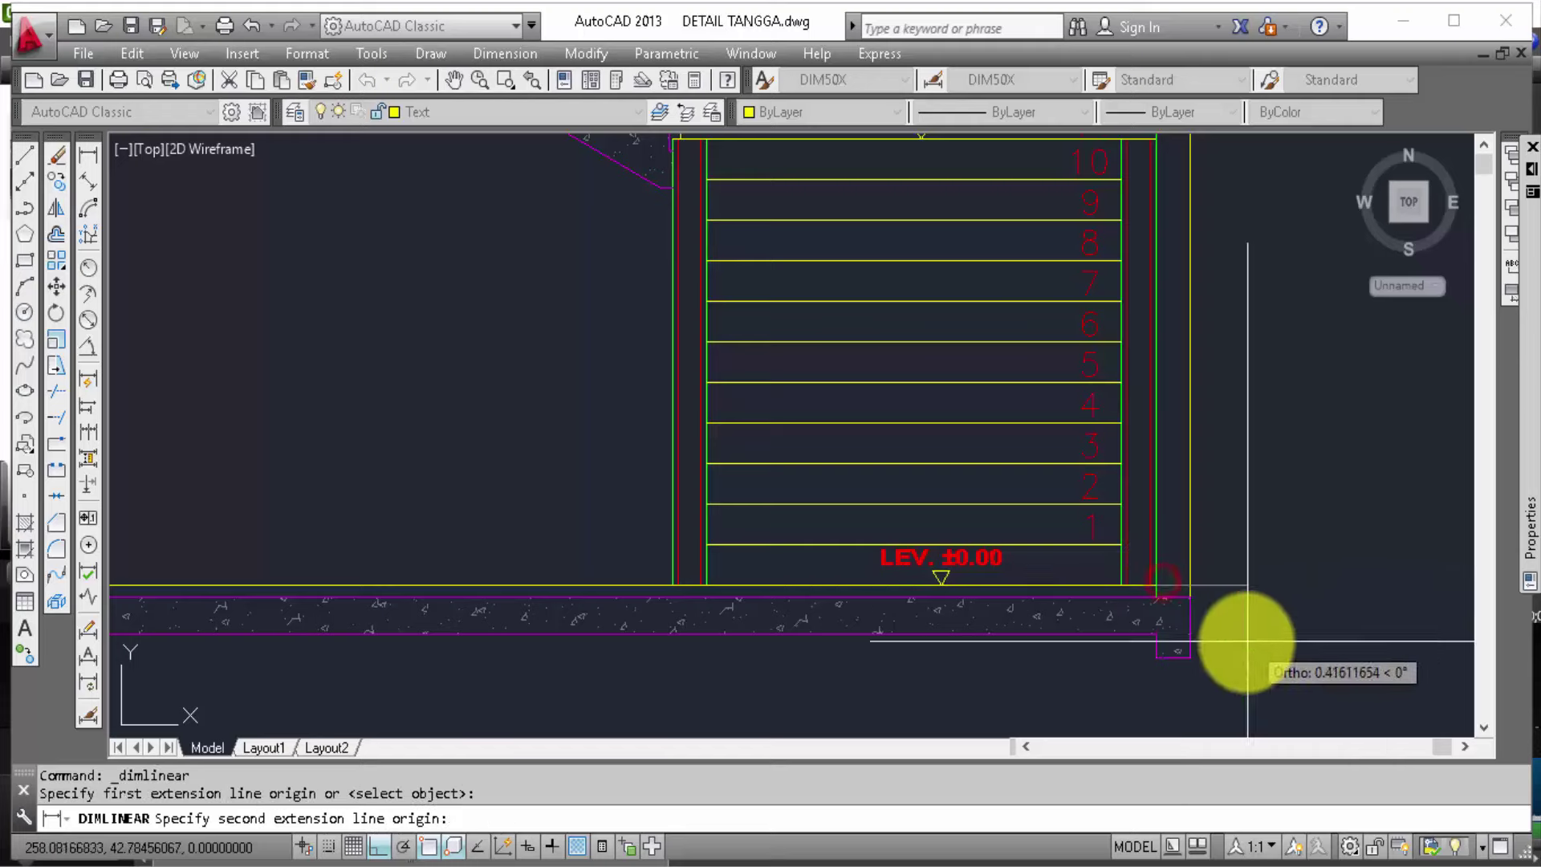
scroll(1222, 413, "down", 2)
scroll(1181, 334, "up", 2)
scroll(1189, 312, "up", 1)
left_click(1189, 311)
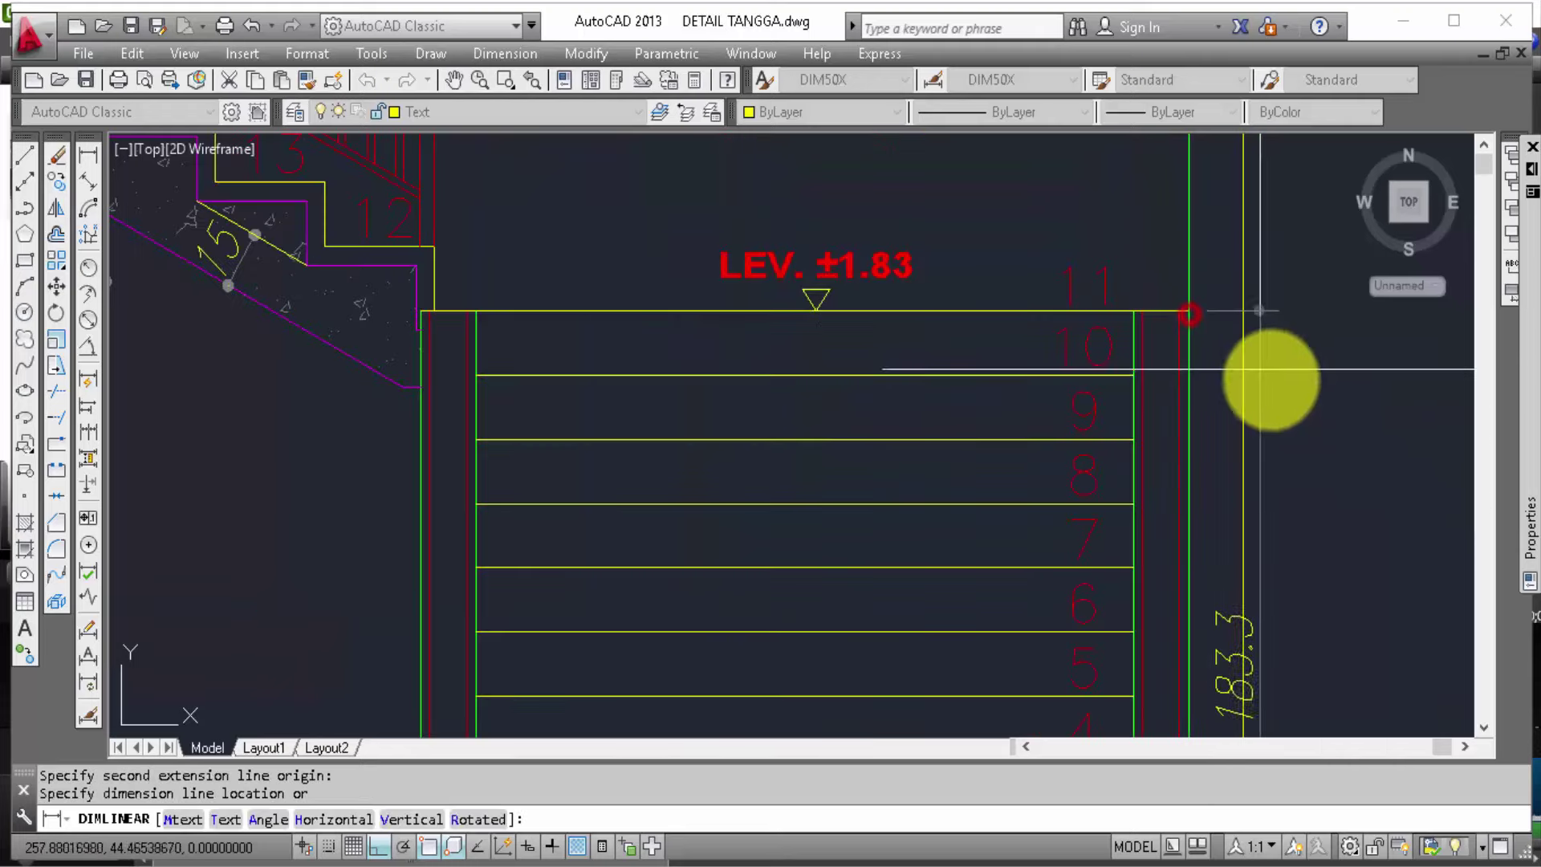
scroll(1268, 377, "down", 2)
middle_click_drag(1347, 442, 1190, 377)
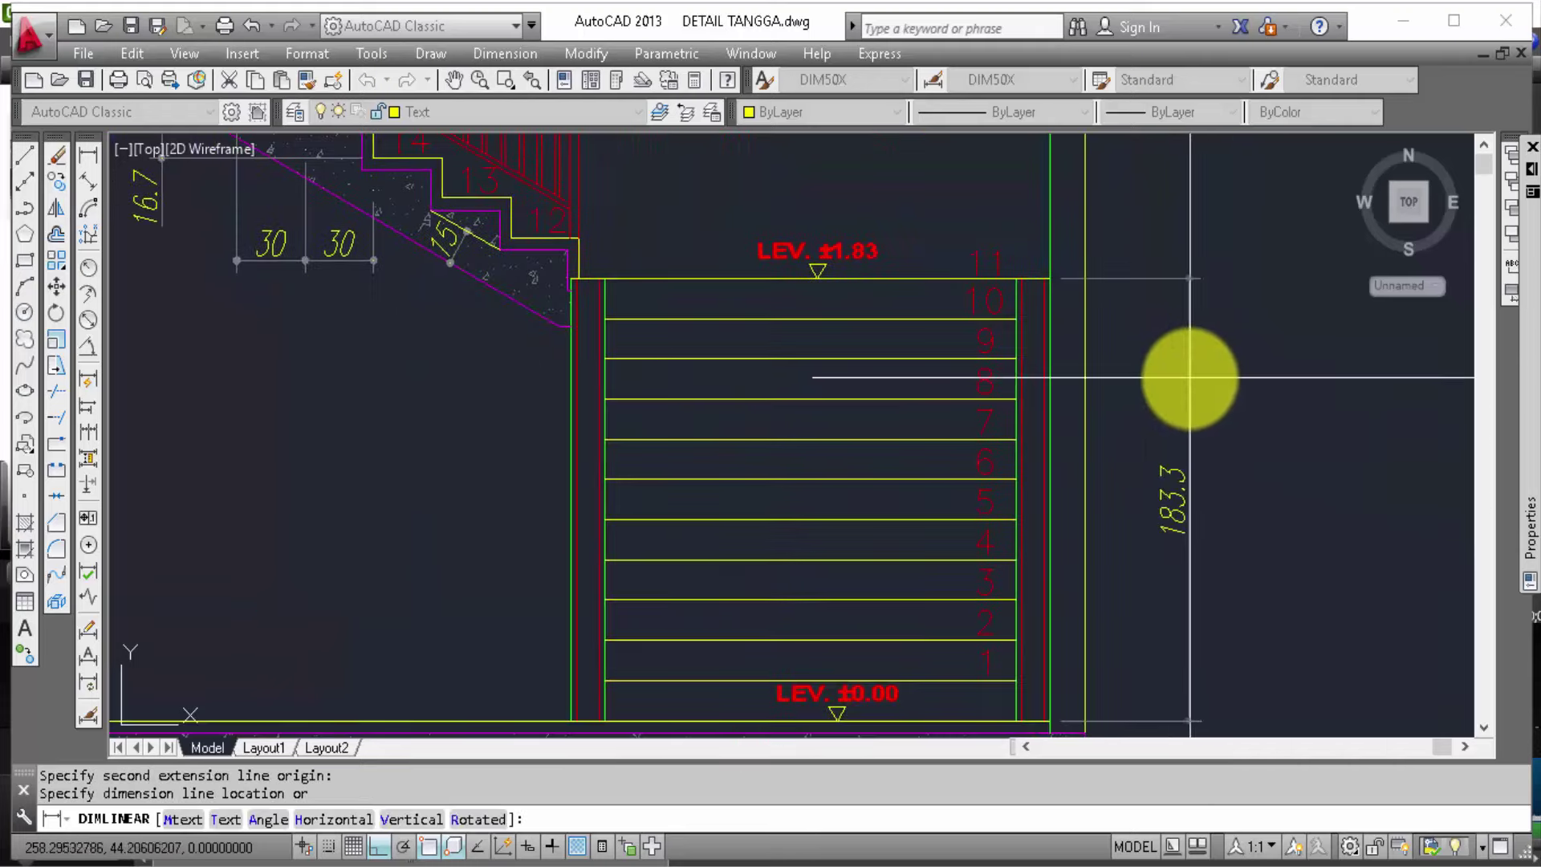
left_click(1270, 409)
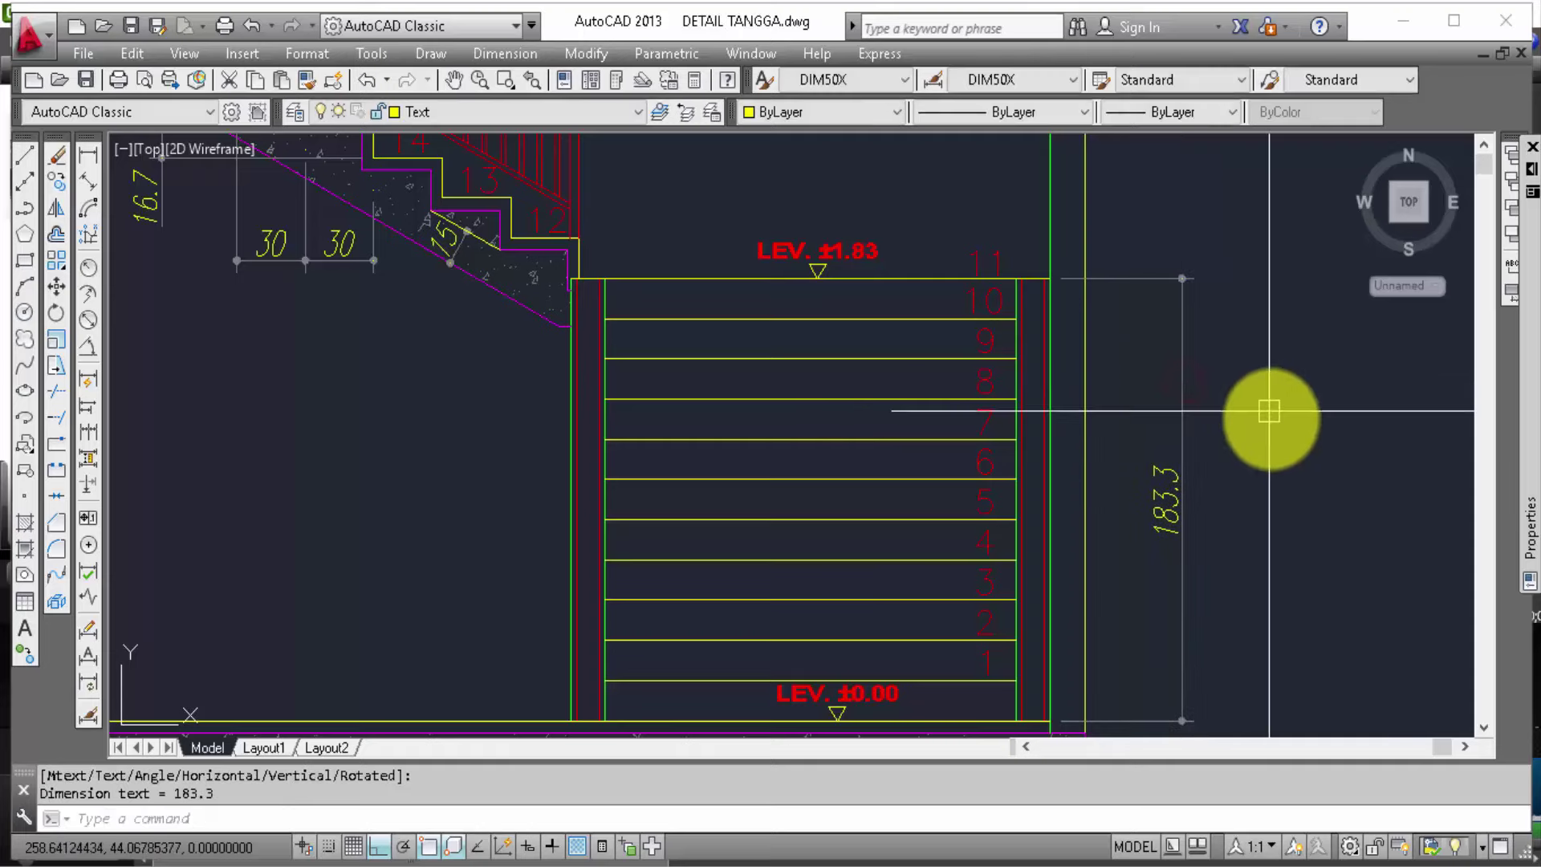
scroll(1210, 468, "down", 2)
middle_click_drag(1188, 459, 1187, 546)
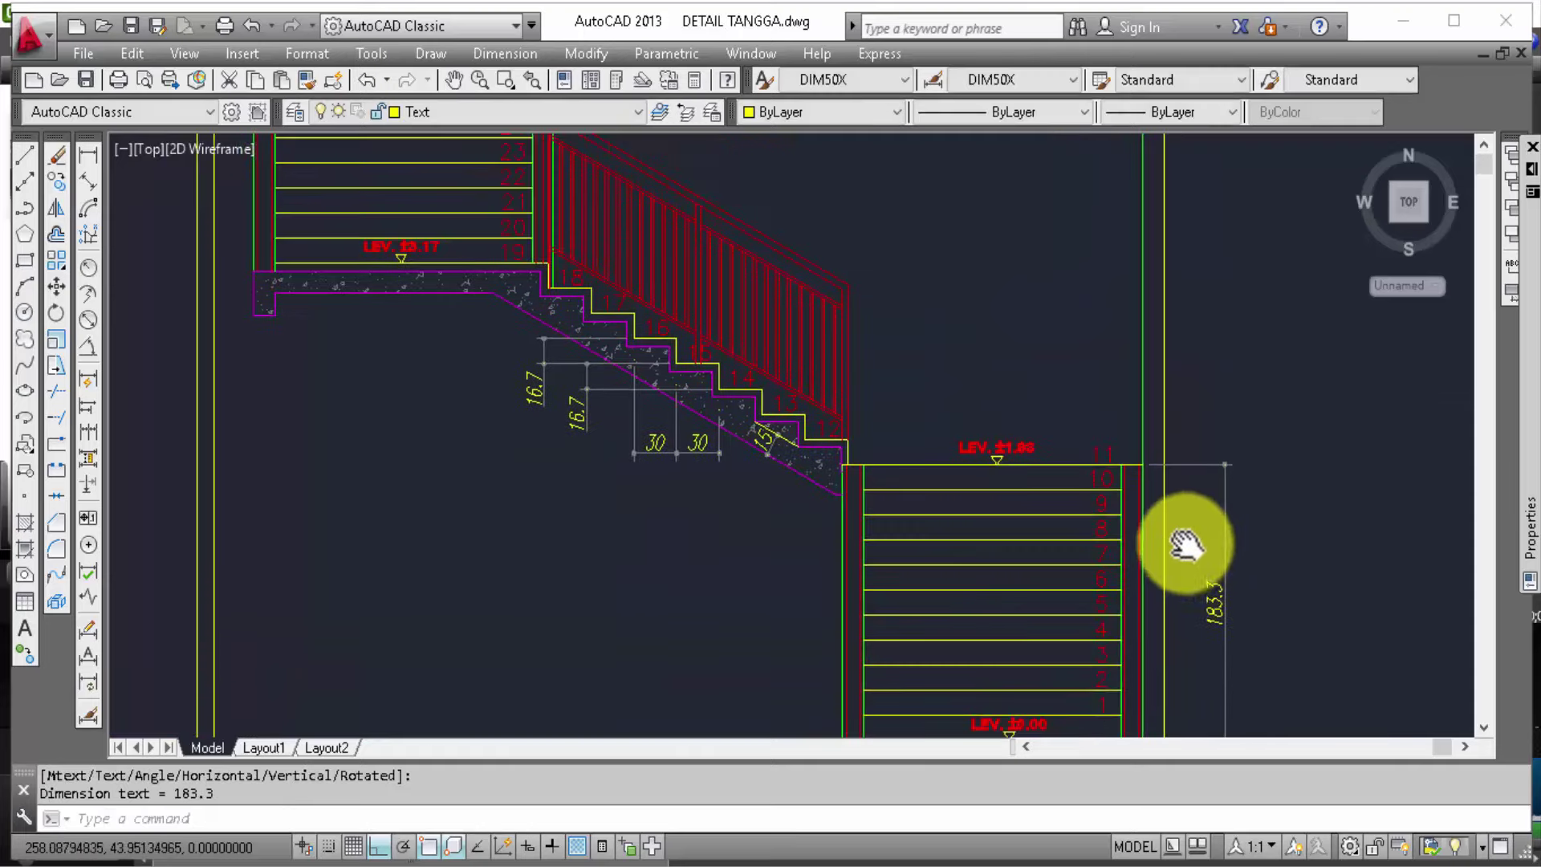
Step: Draw a horizontal line from the LEV ±3.17 landing corner right to the wall
type("l")
key("Return")
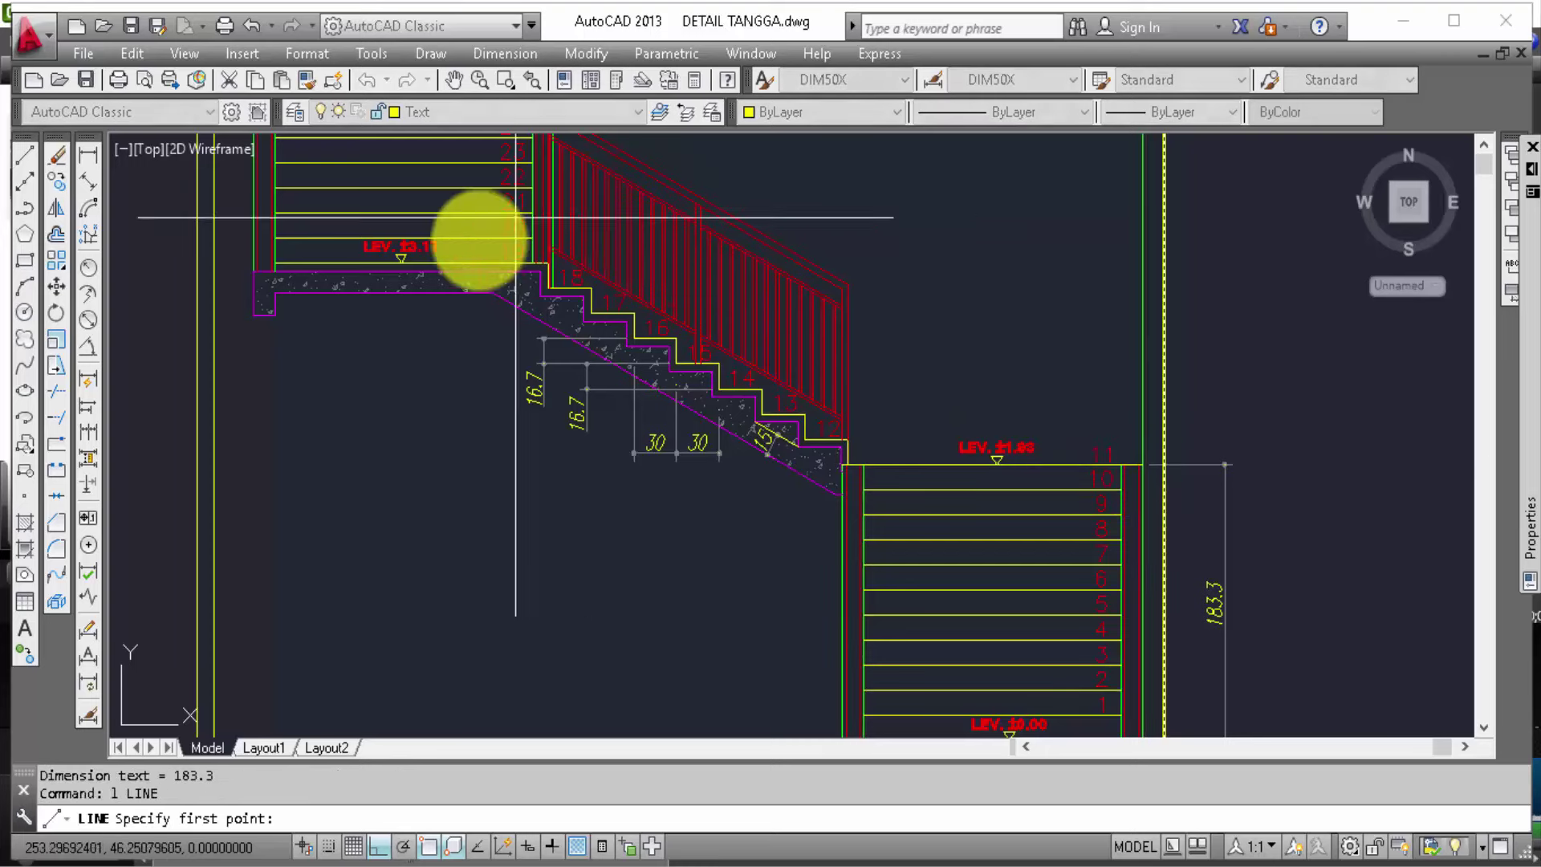
scroll(559, 261, "up", 4)
left_click(606, 265)
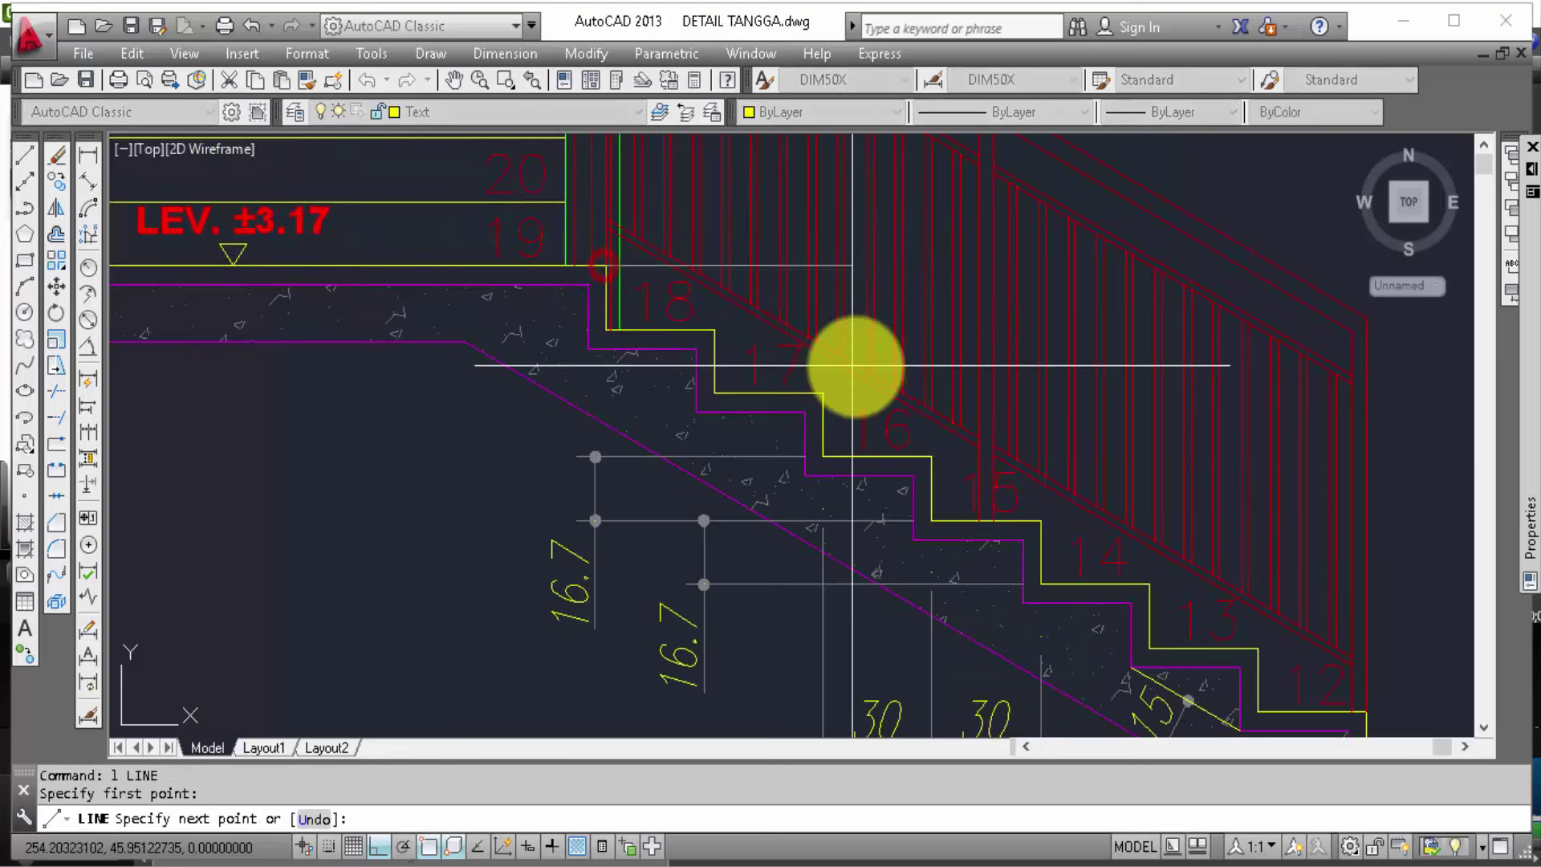
middle_click_drag(853, 362, 395, 344)
scroll(956, 372, "down", 2)
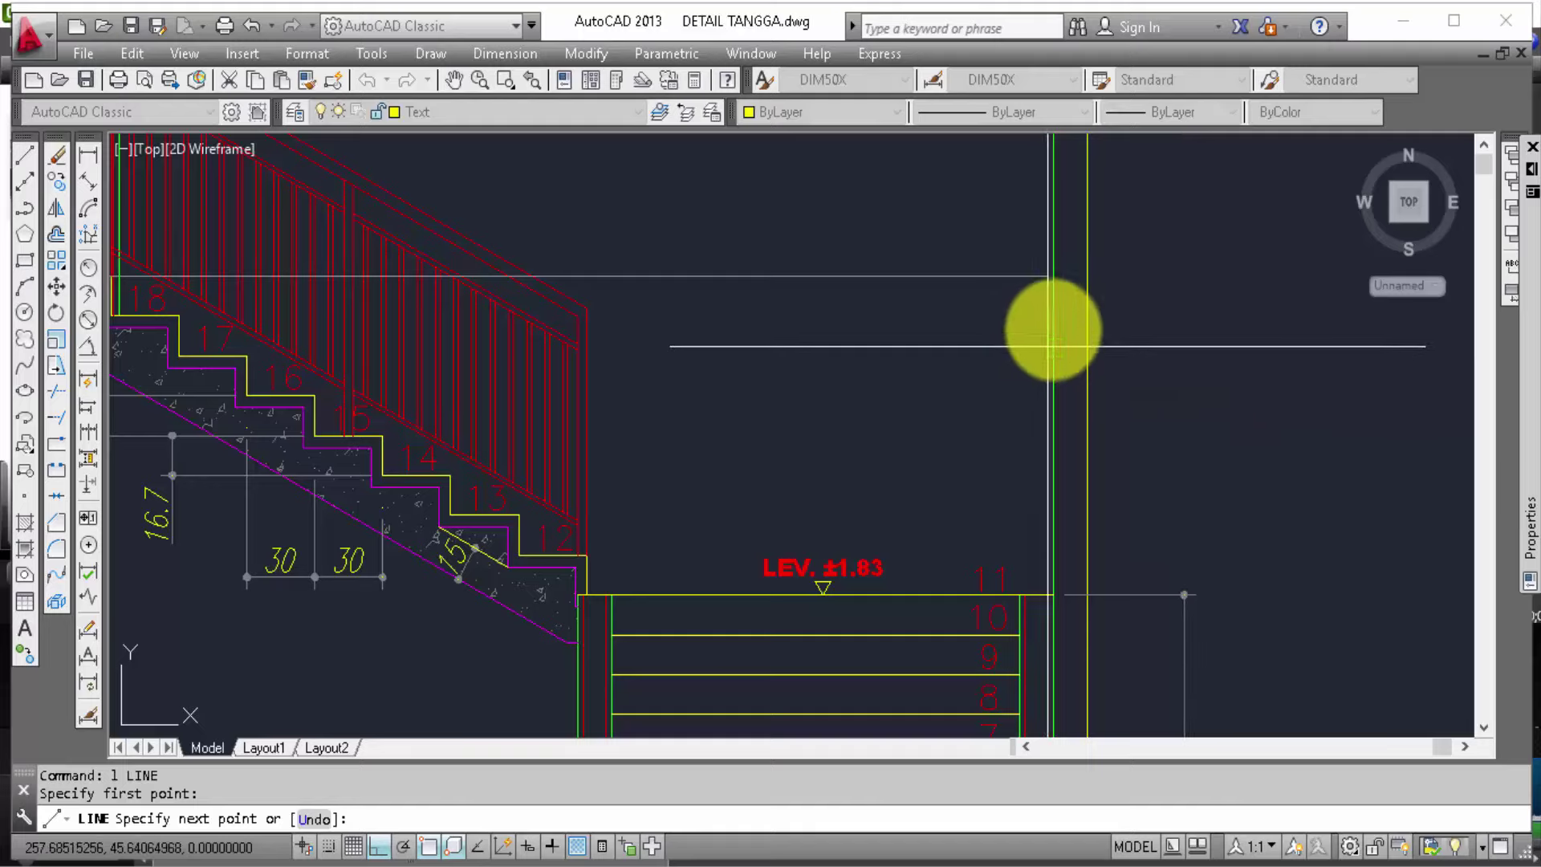
left_click(1056, 279)
key("Escape")
scroll(1164, 385, "down", 3)
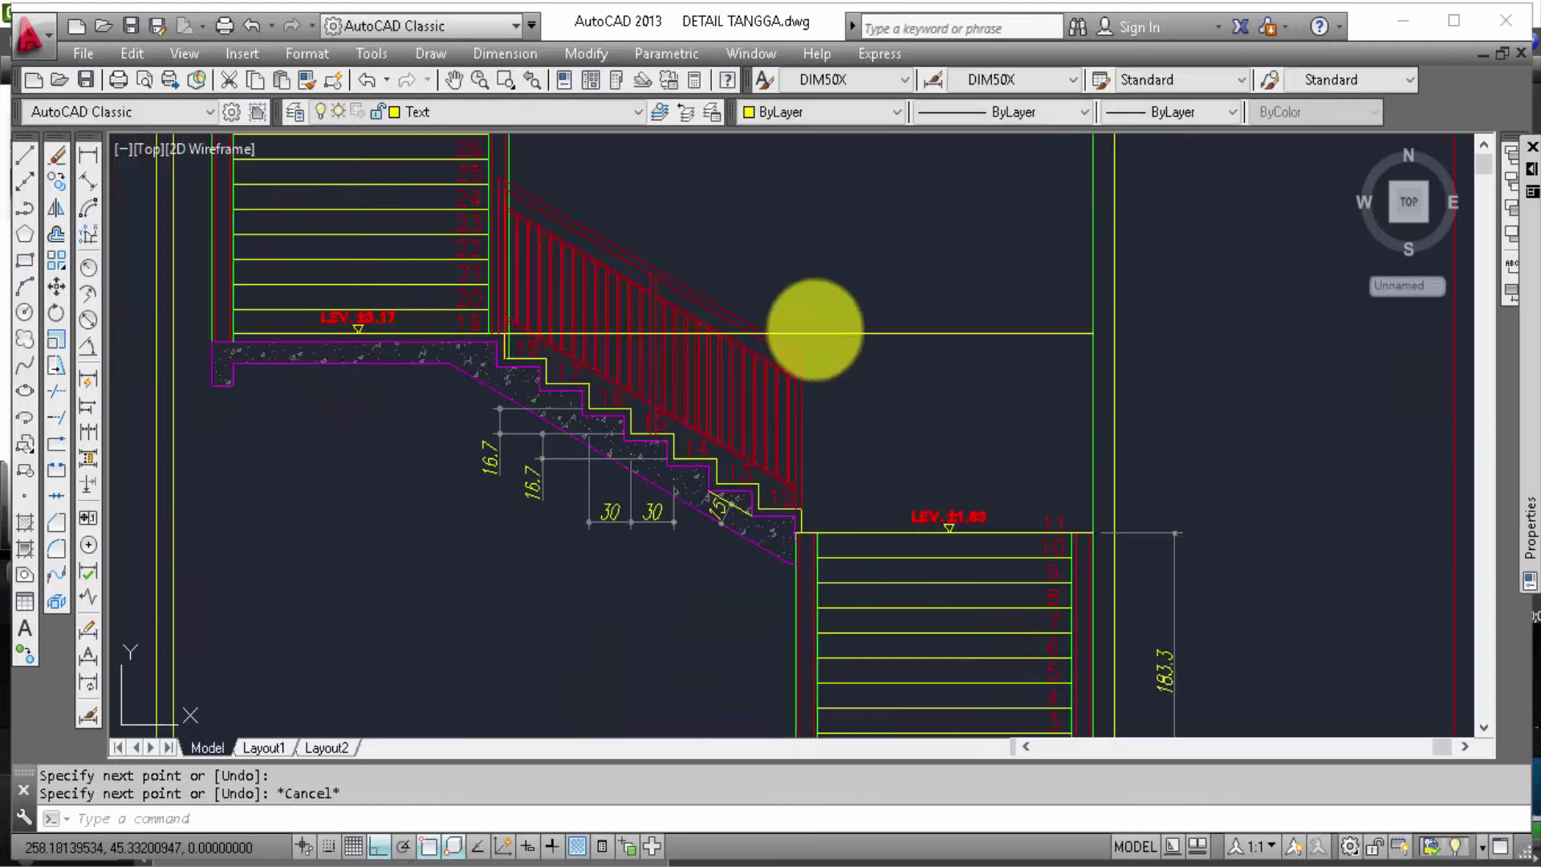
middle_click_drag(809, 323, 812, 520)
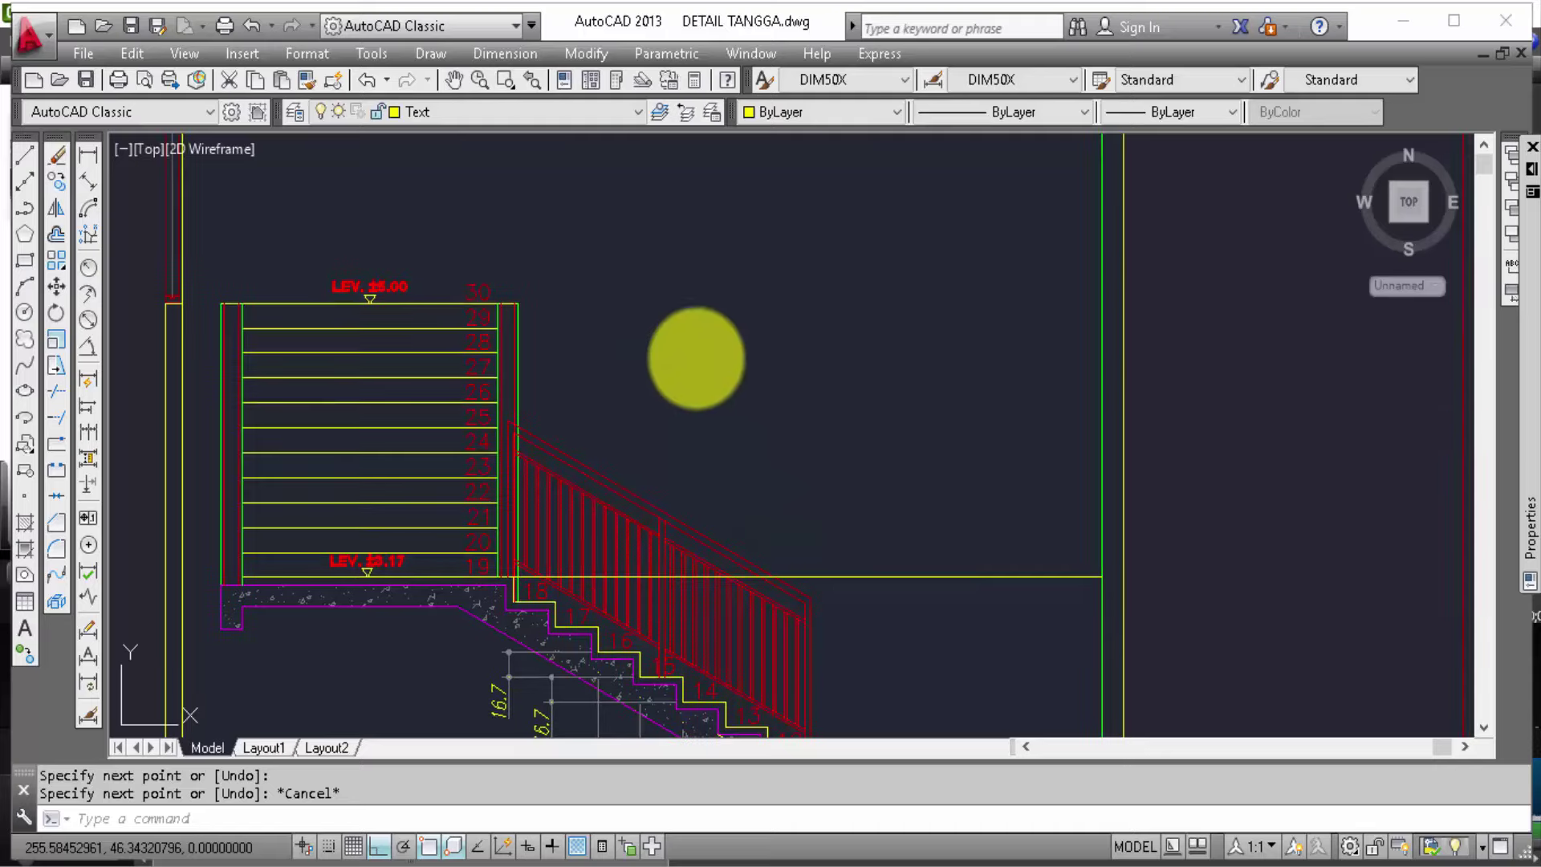
Step: Draw a horizontal level line from the LEV ±5.00 landing corner out to the right
key("space")
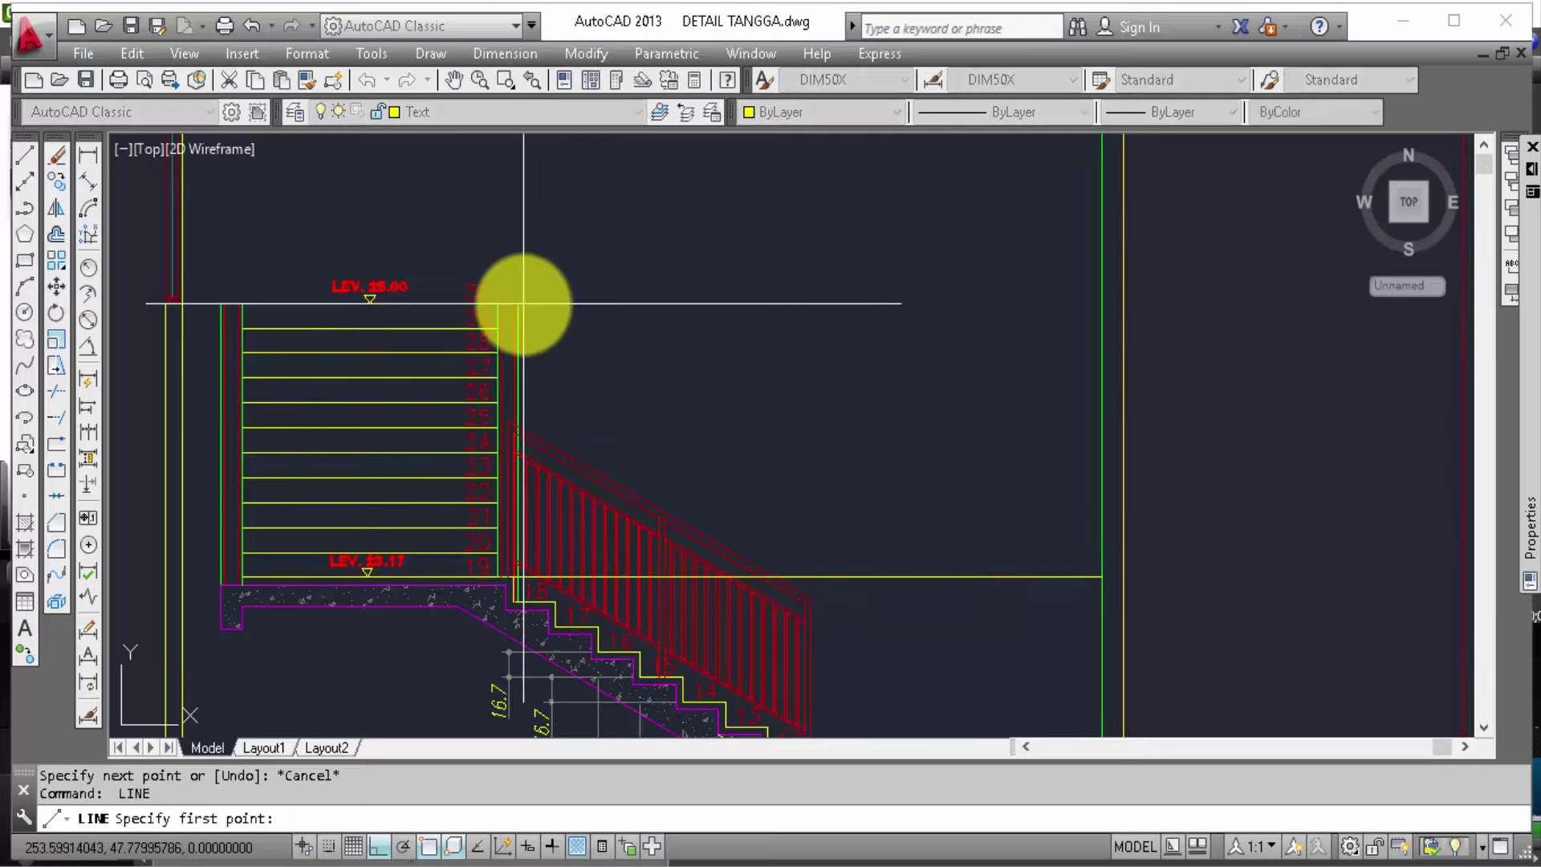
left_click(520, 307)
left_click(1100, 306)
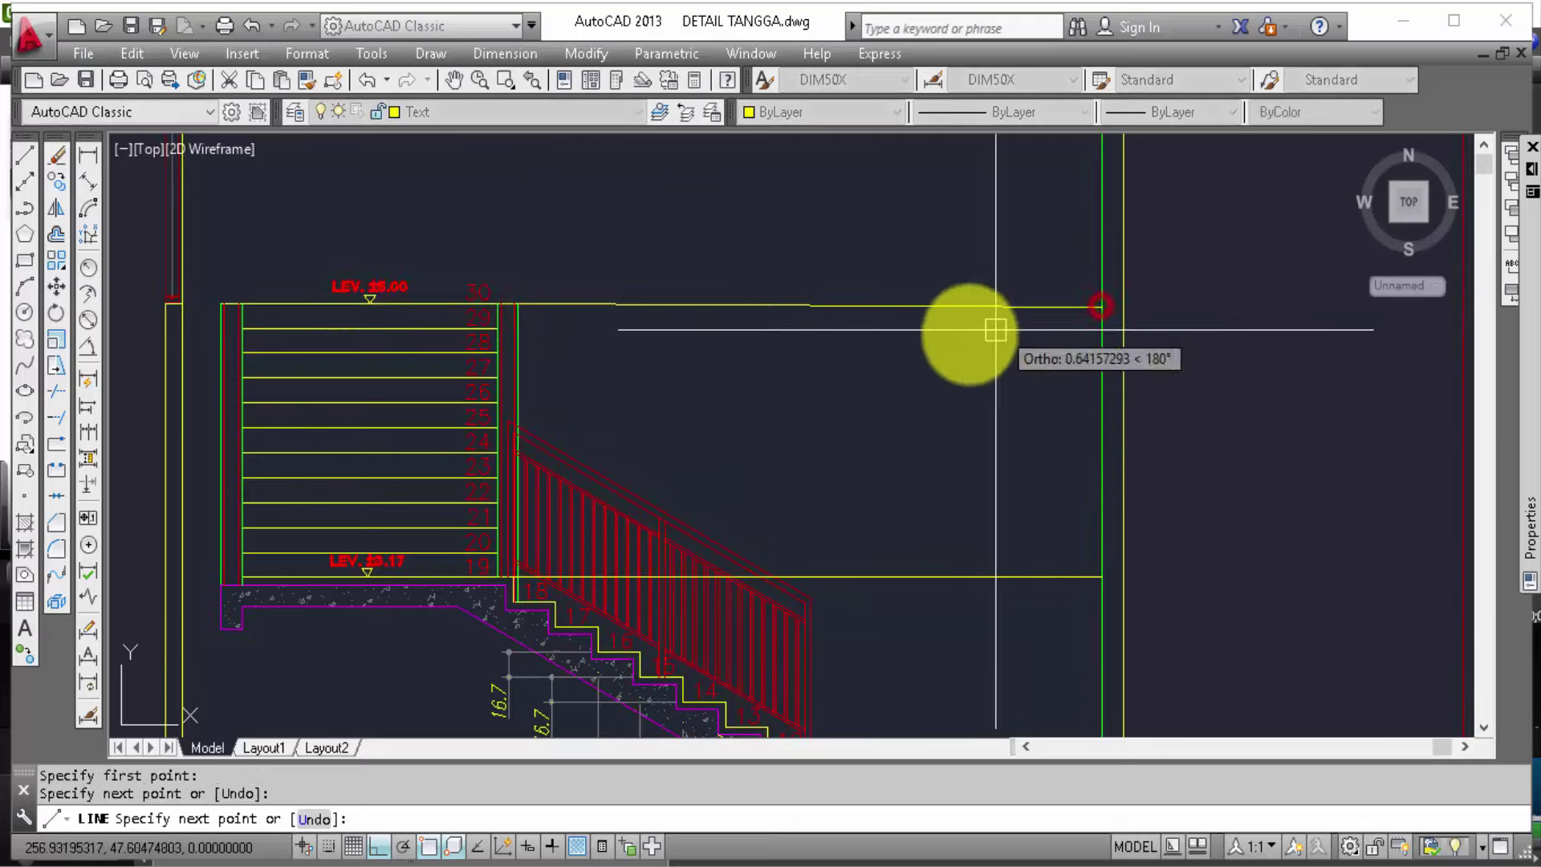
key("Escape")
left_click(982, 313)
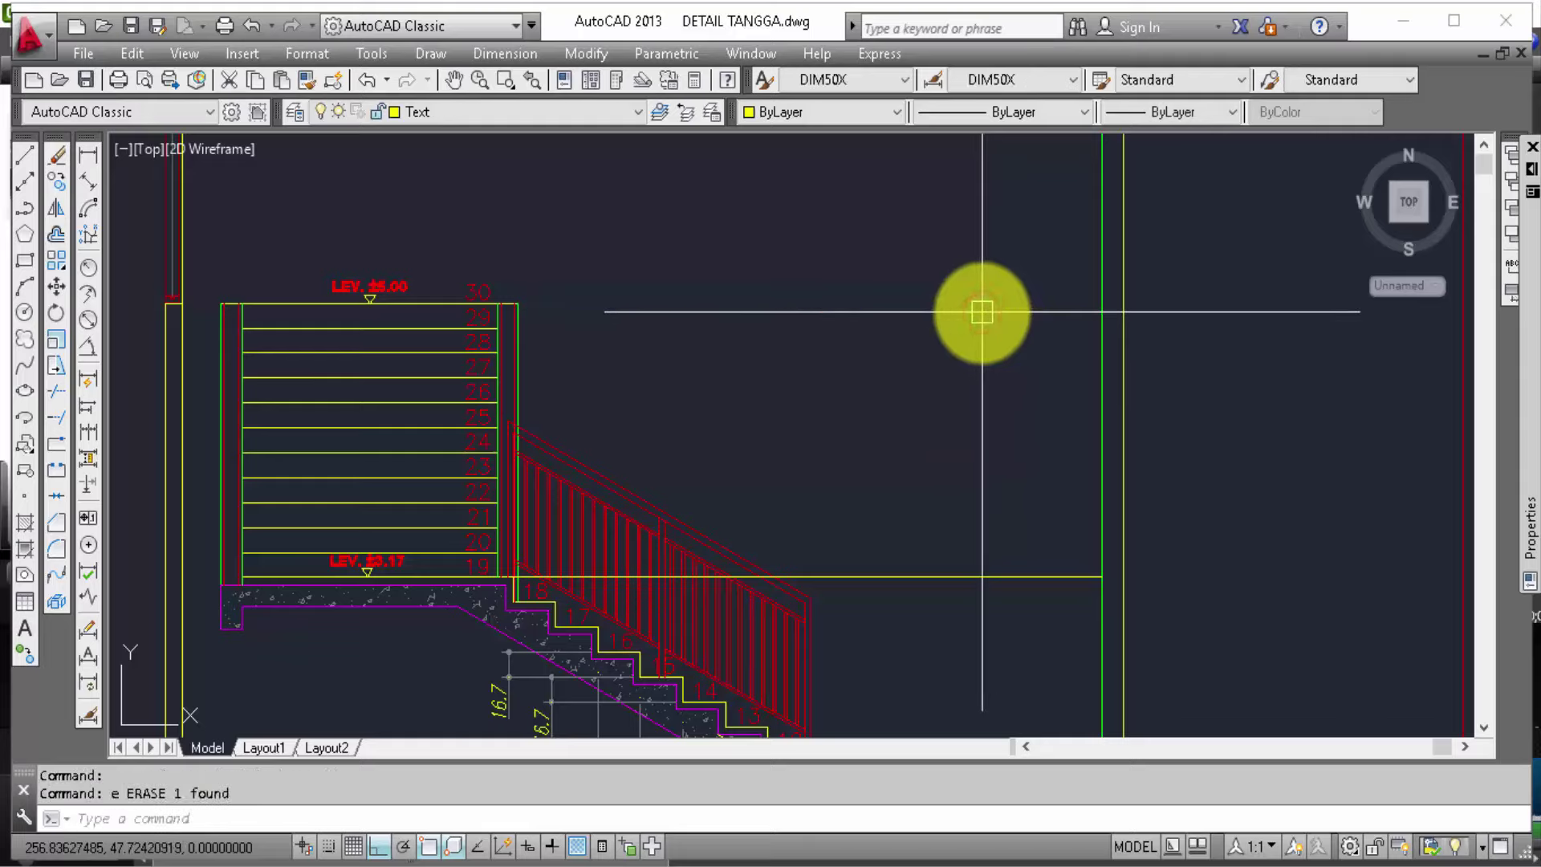
type("l")
key("space")
left_click(523, 309)
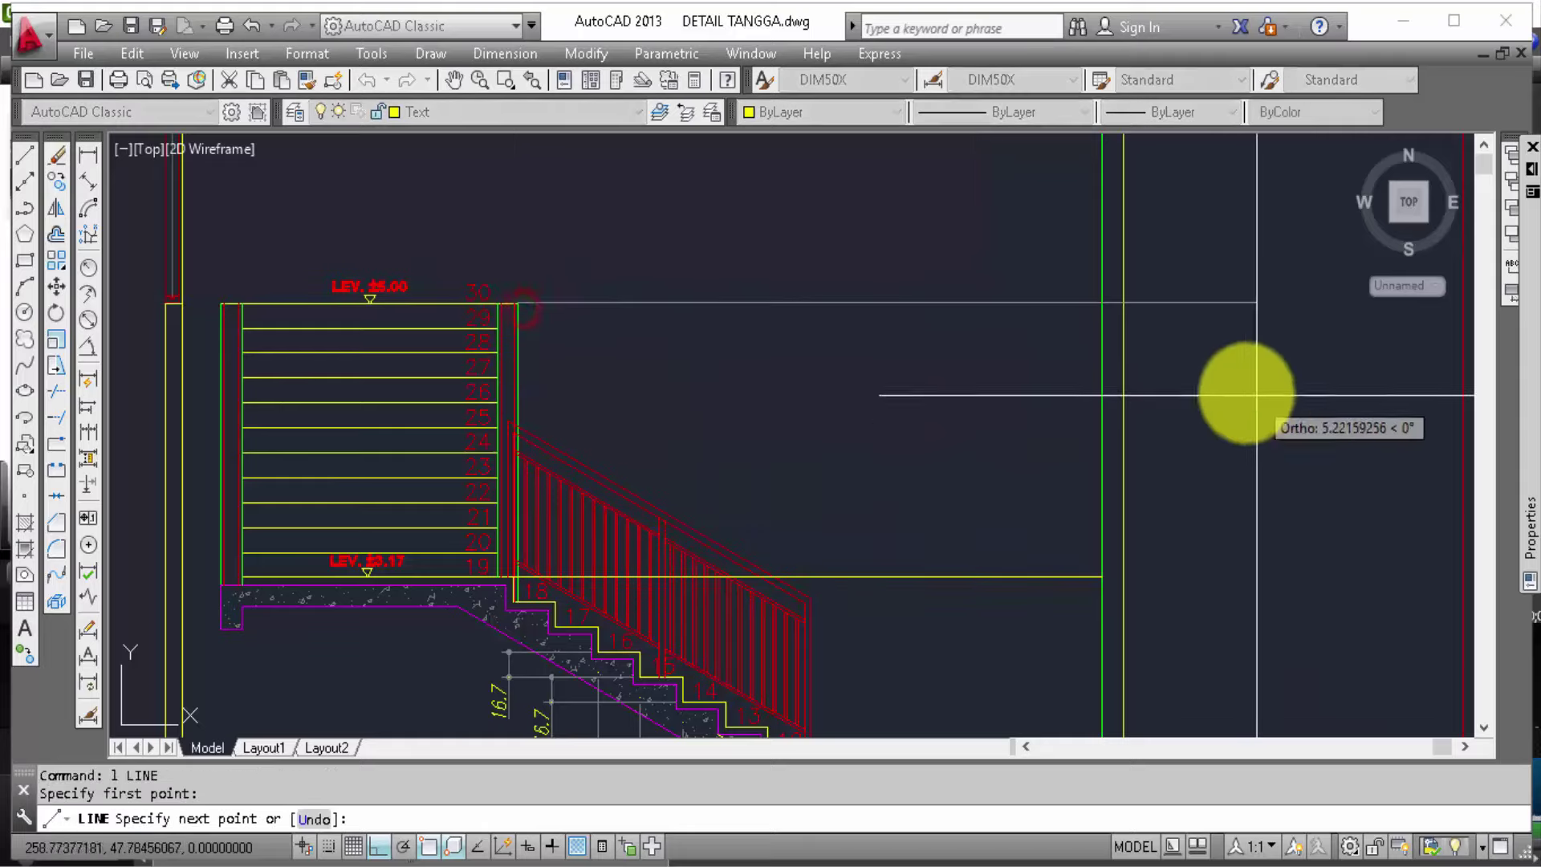
left_click(1239, 389)
key("Escape")
Step: Trim the level line's overhanging right end, using all objects as cutting edges
type("tr")
key("Return")
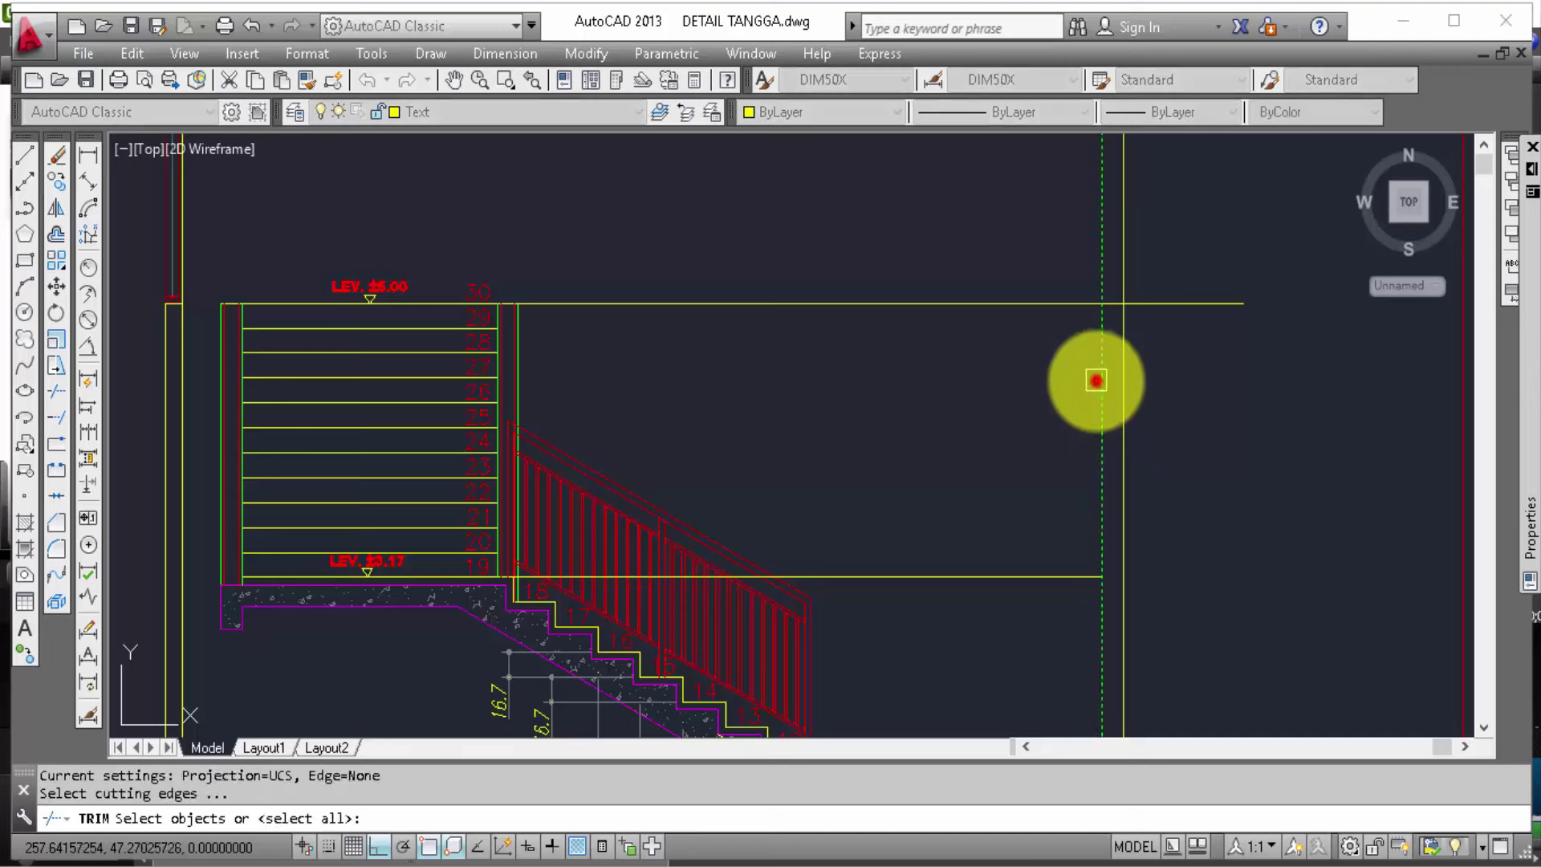
key("Return")
left_click(1095, 365)
left_click(1177, 244)
scroll(1177, 244, "down", 2)
mouse_move(1186, 365)
middle_mouse_down()
mouse_move(1152, 213)
mouse_move(1132, 211)
middle_mouse_up()
Step: Match a right-hand line's properties onto lines selected with a window
key("Escape")
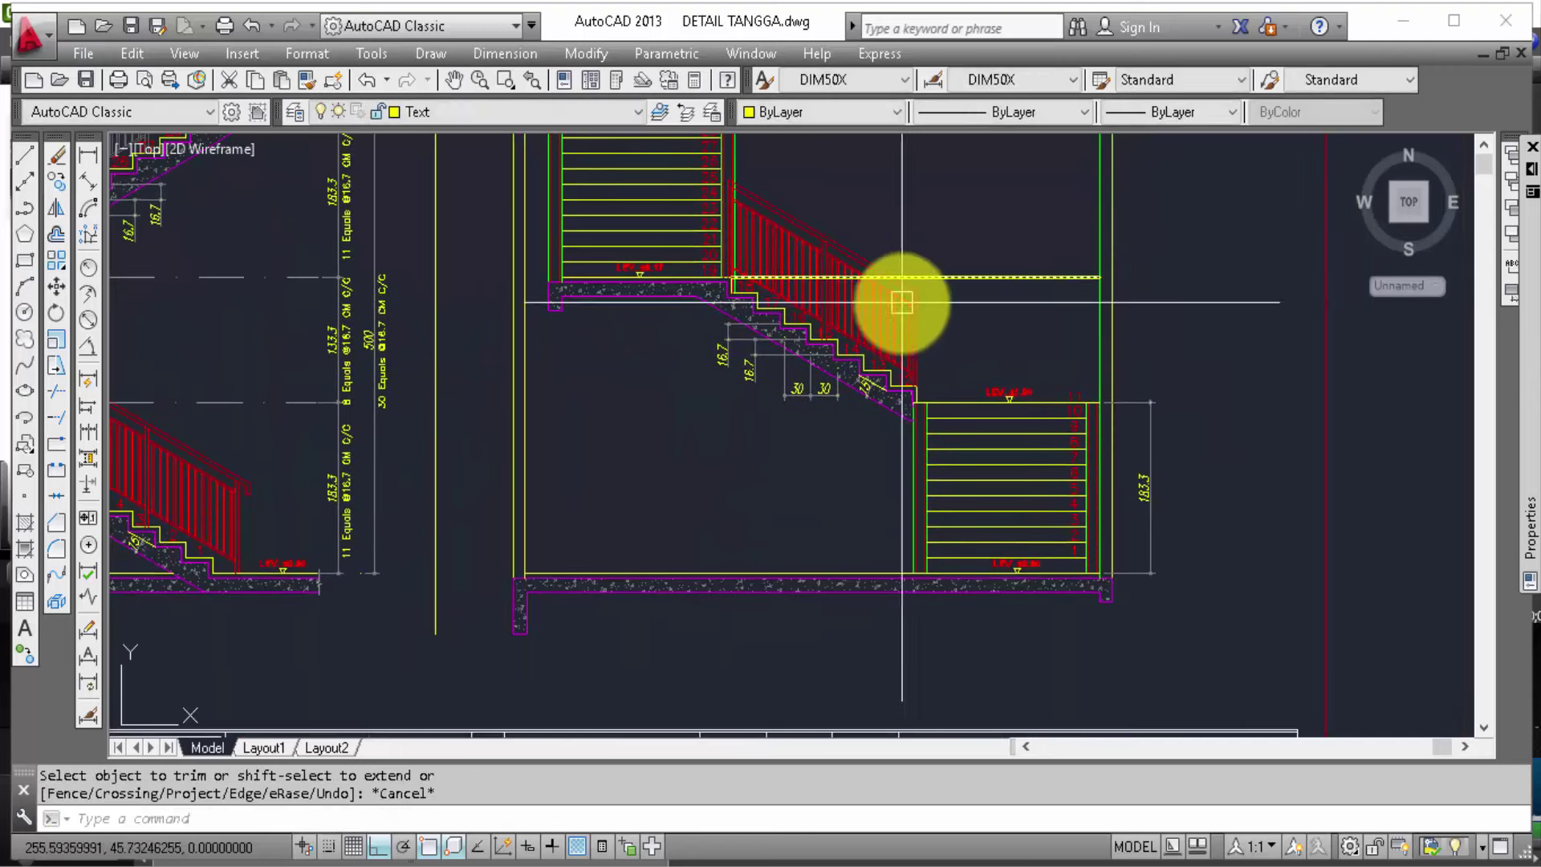
left_click(310, 74)
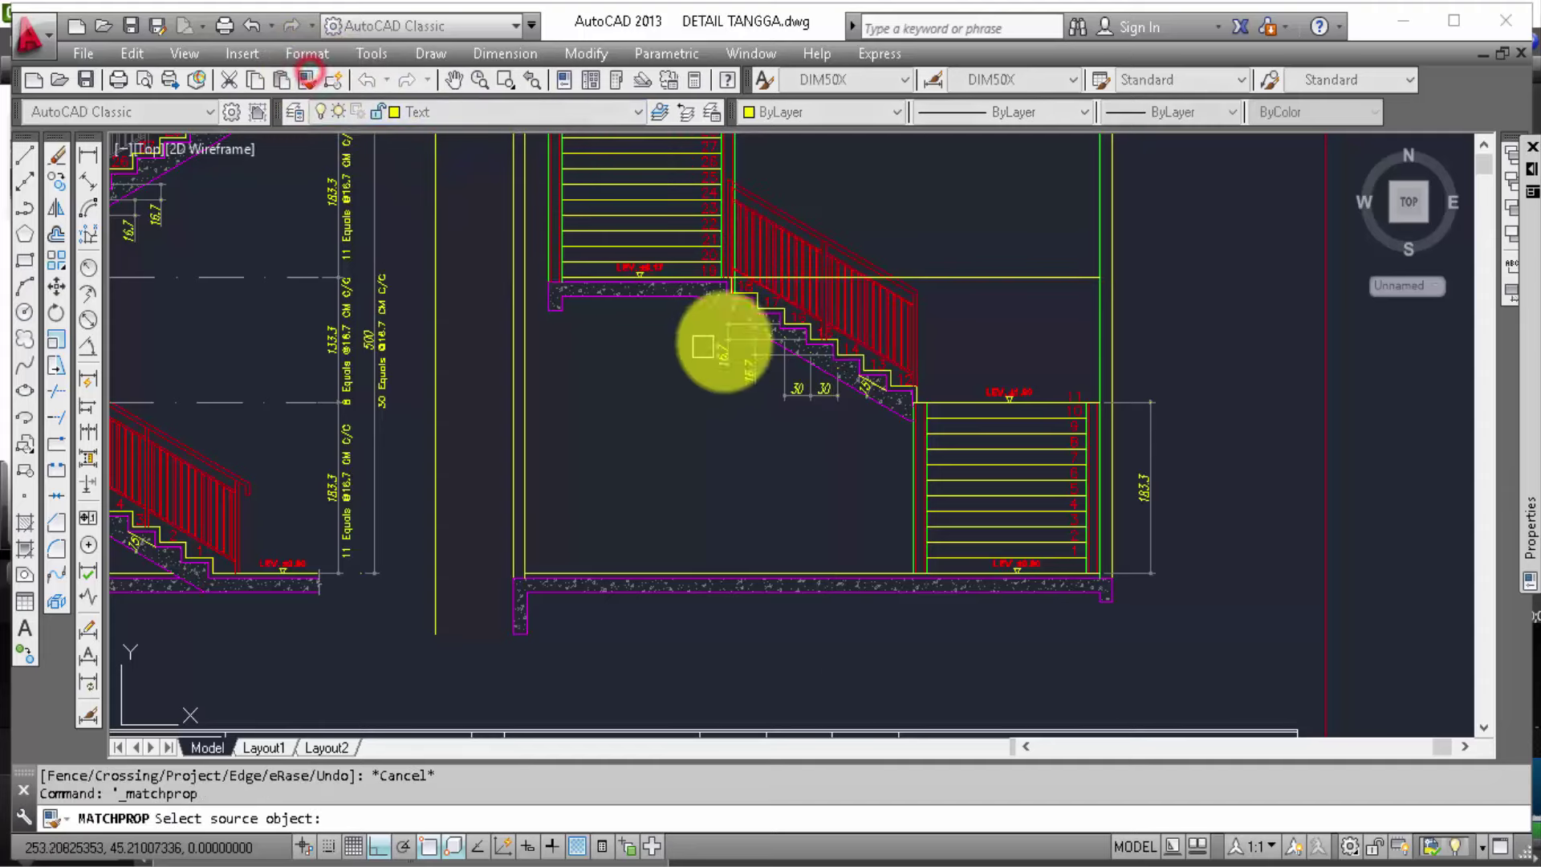
left_click(1104, 209)
left_click(509, 447)
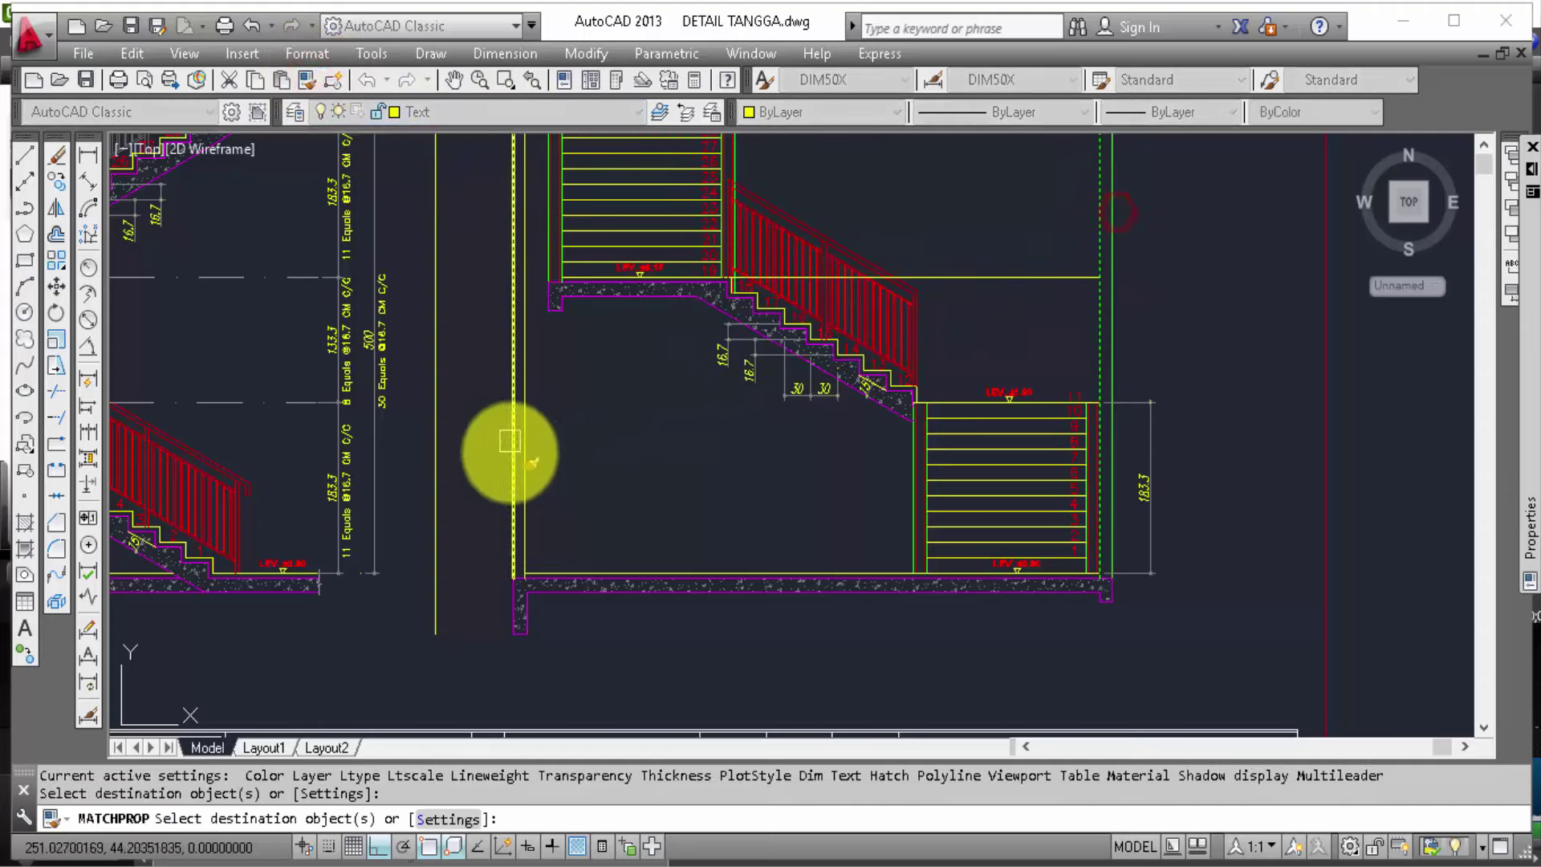
left_click(458, 413)
scroll(584, 441, "down", 2)
middle_click_drag(584, 441, 718, 737)
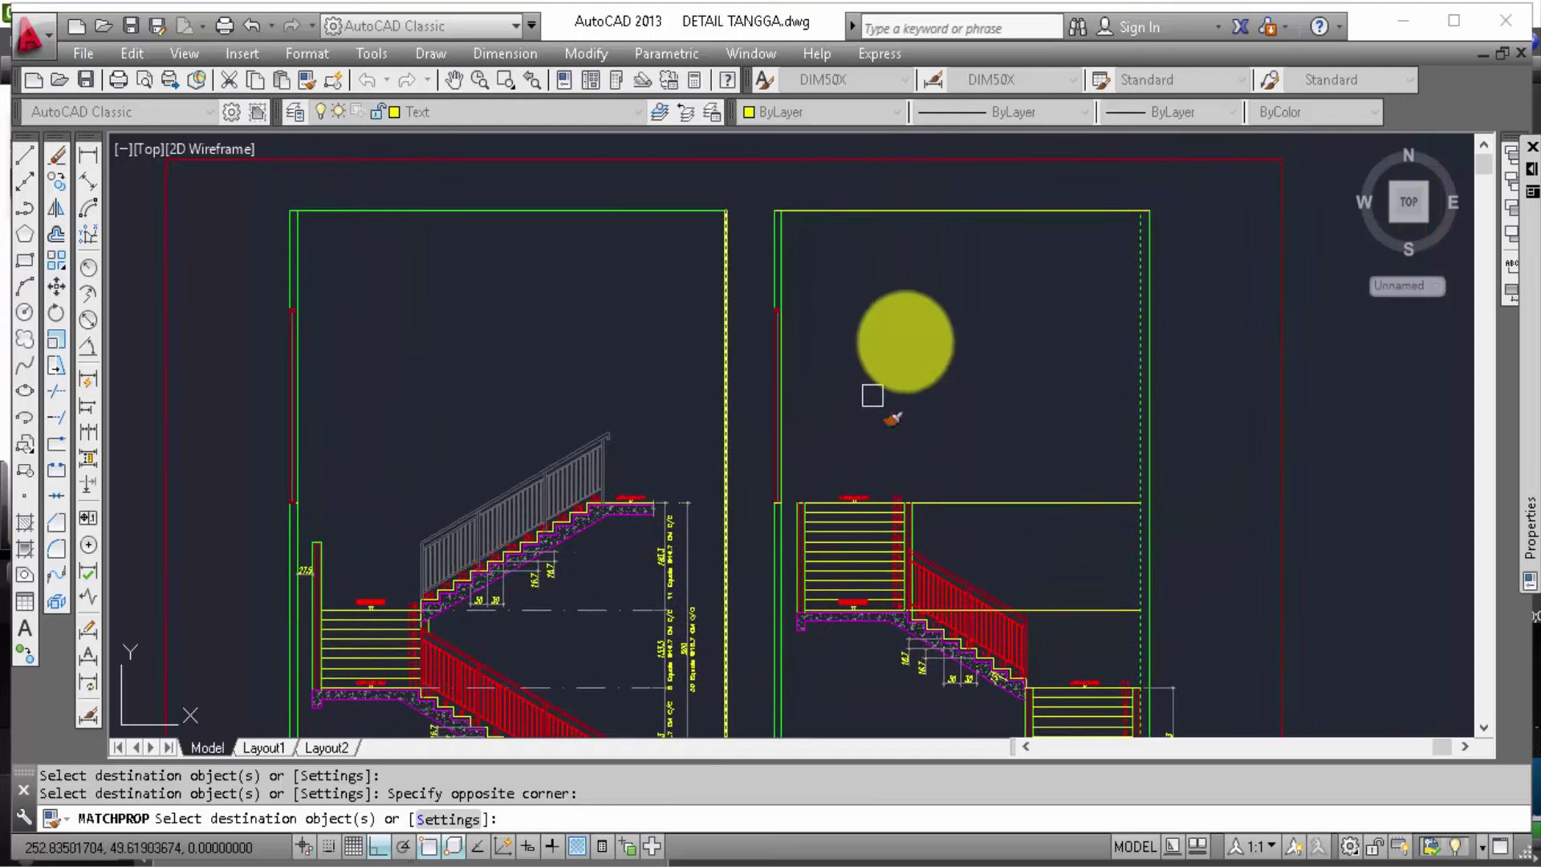
middle_click_drag(984, 313, 940, 241)
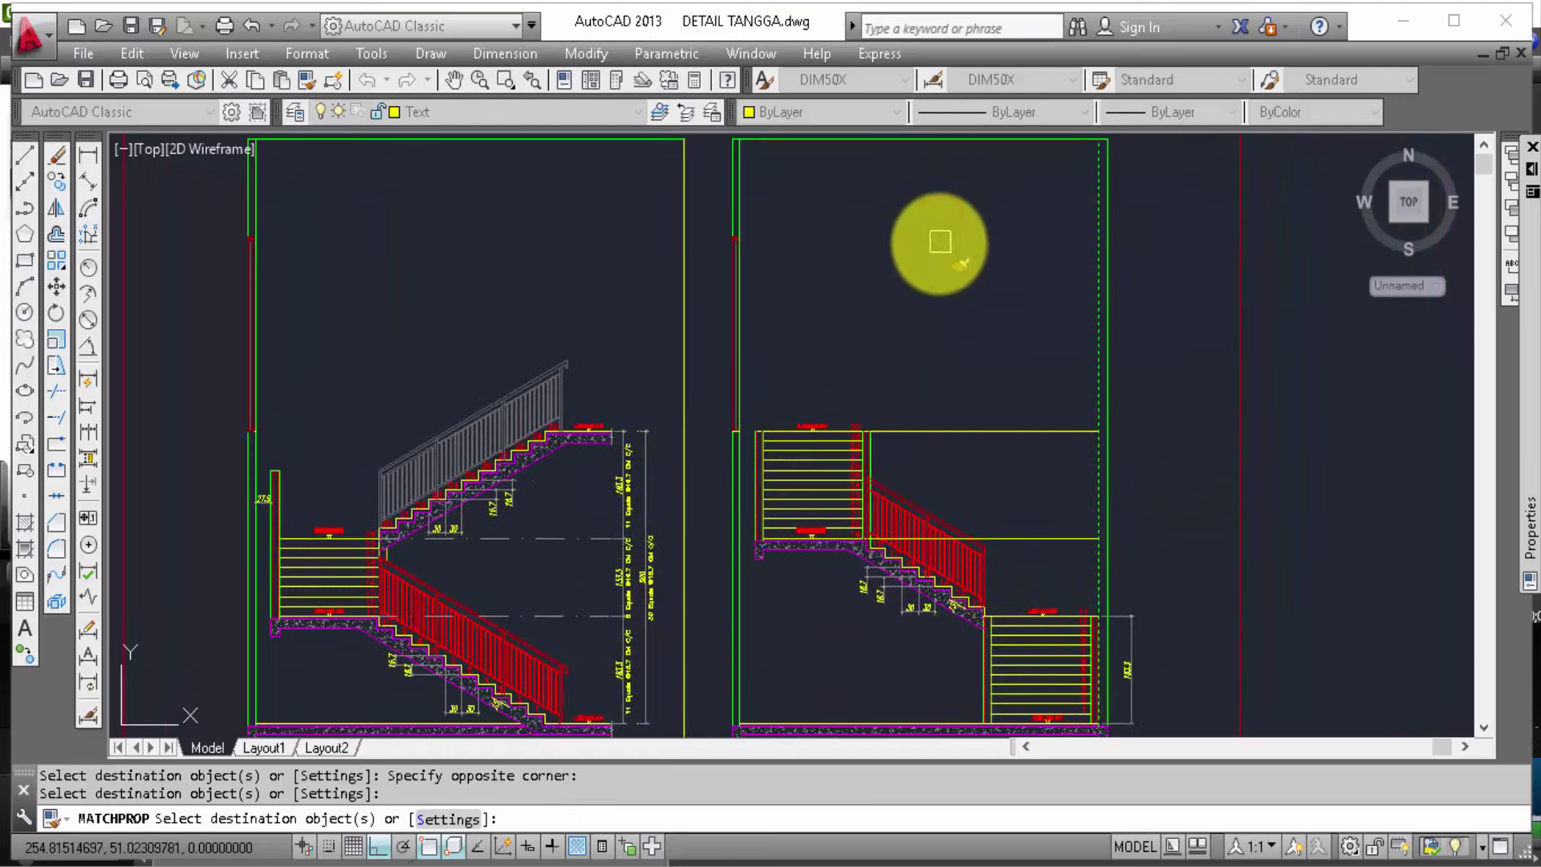
Step: Make the right section's level lines dashed by matching the dashed line's properties
key("Escape")
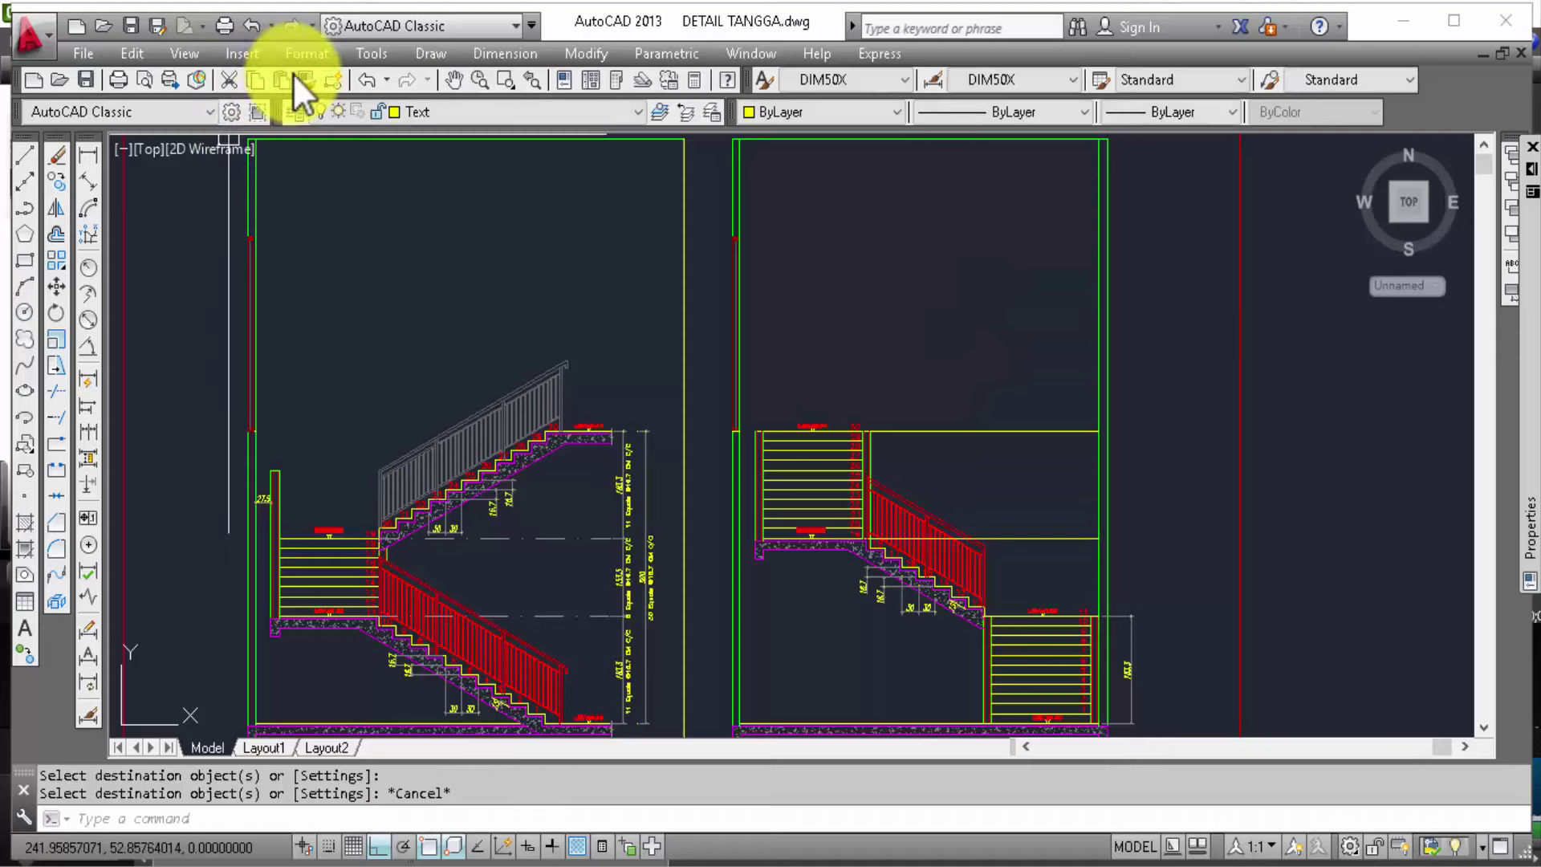
left_click(305, 77)
left_click(550, 539)
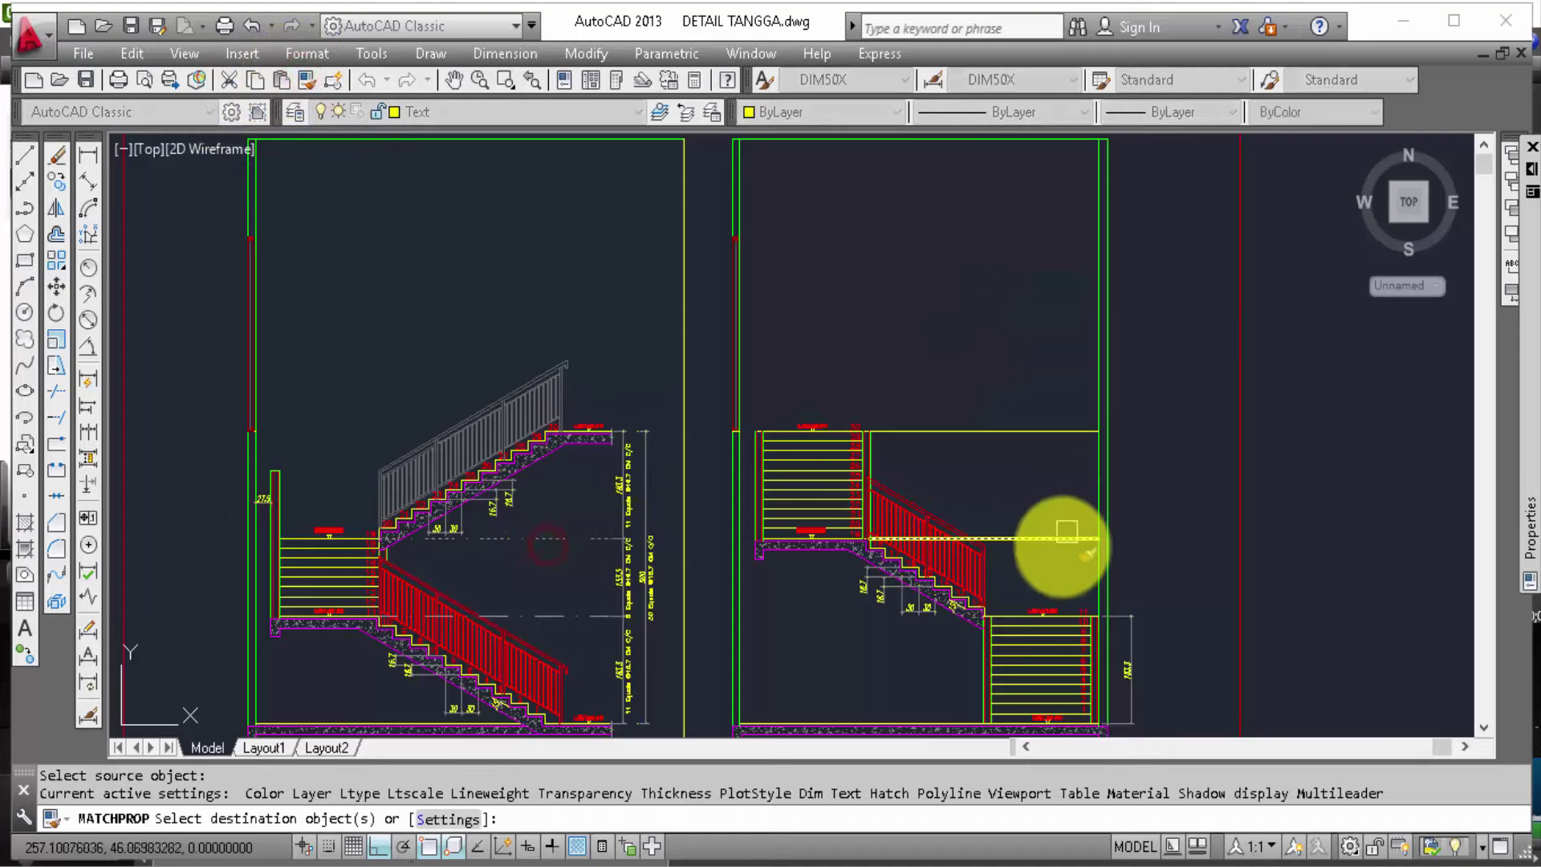
left_click(1065, 539)
left_click(1074, 452)
left_click(1031, 381)
middle_click_drag(998, 344, 976, 261)
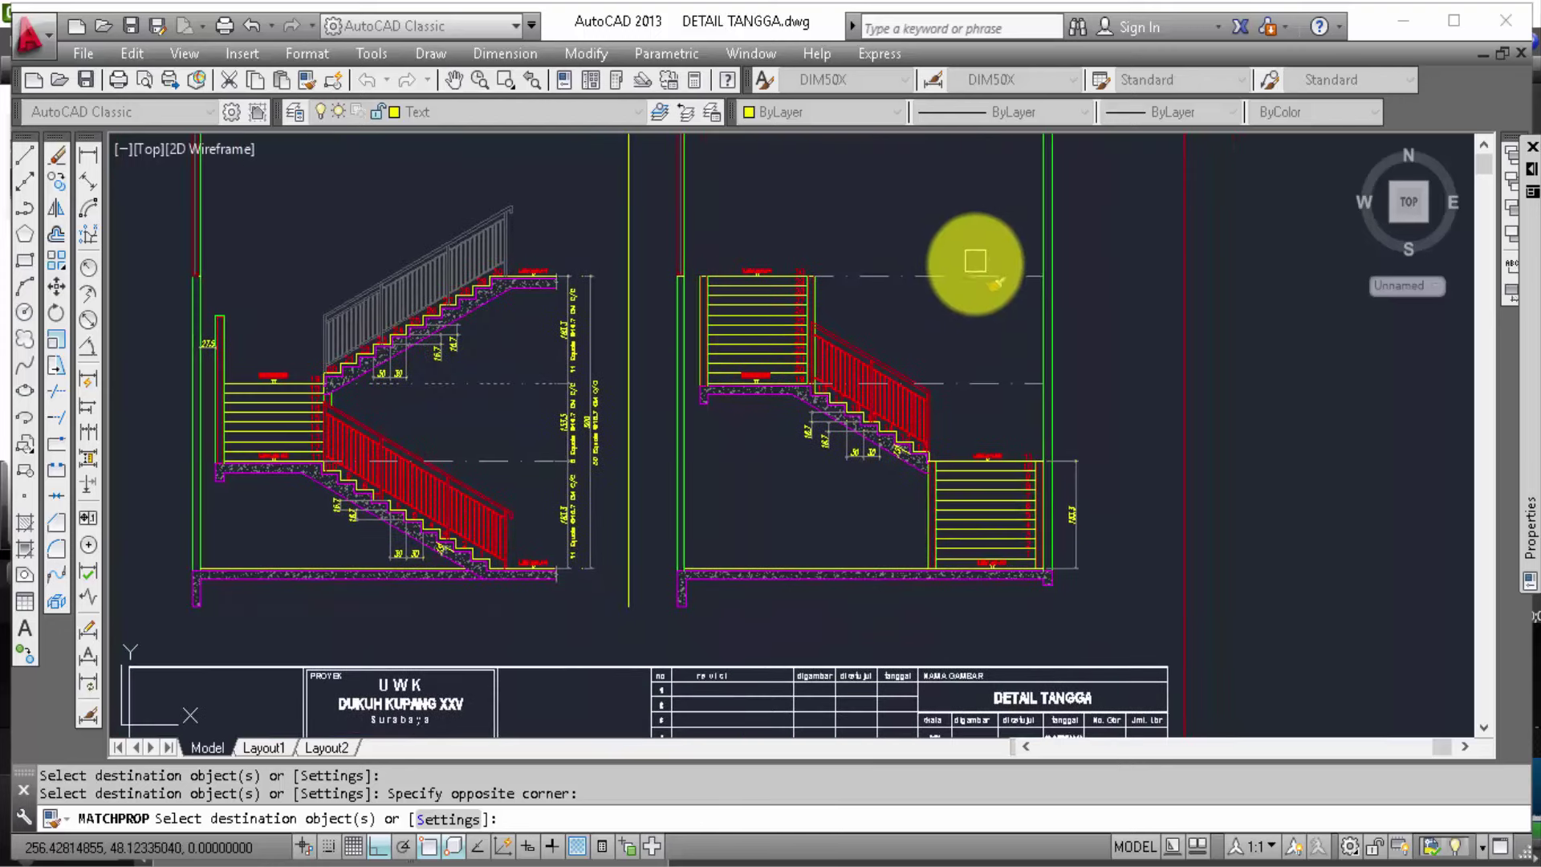
key("Escape")
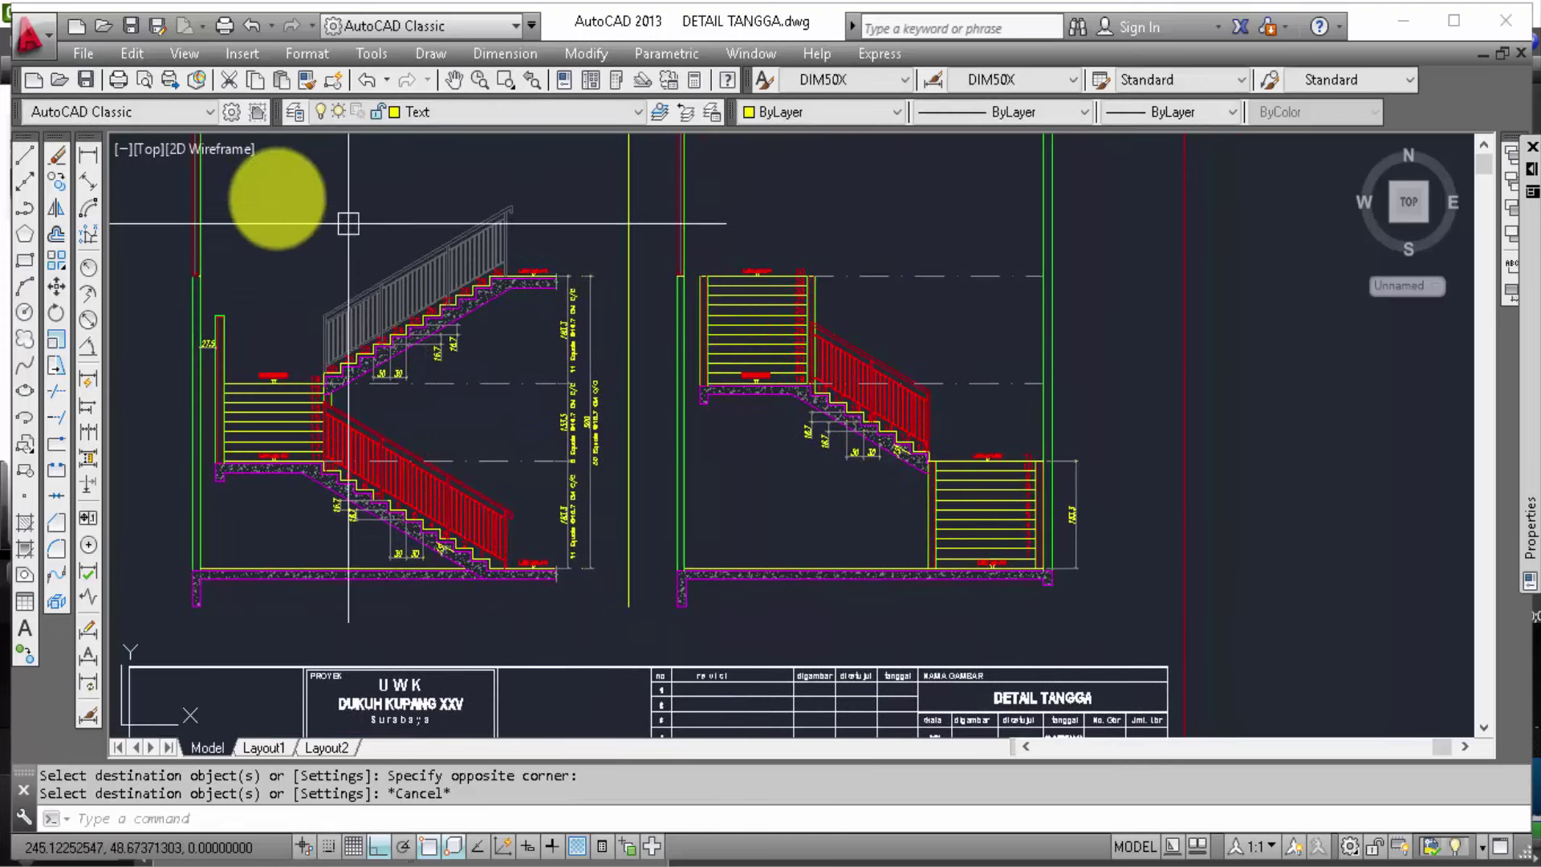
Step: Add a 133.3 vertical dimension from the landing corner to the upper level line
left_click(89, 155)
scroll(1052, 441, "up", 2)
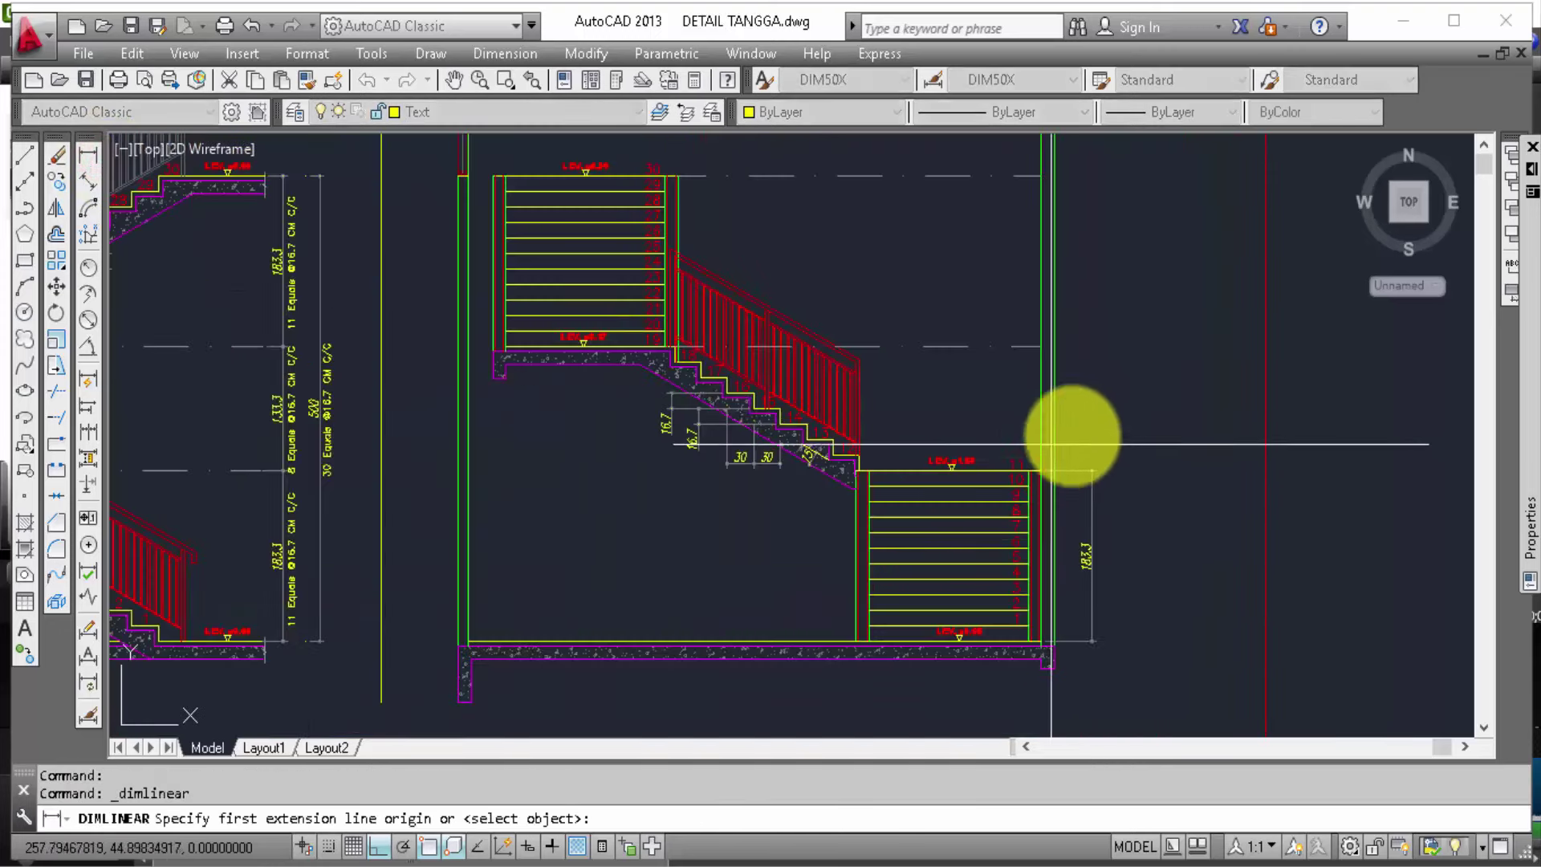
left_click(1041, 347)
scroll(1044, 454, "up", 2)
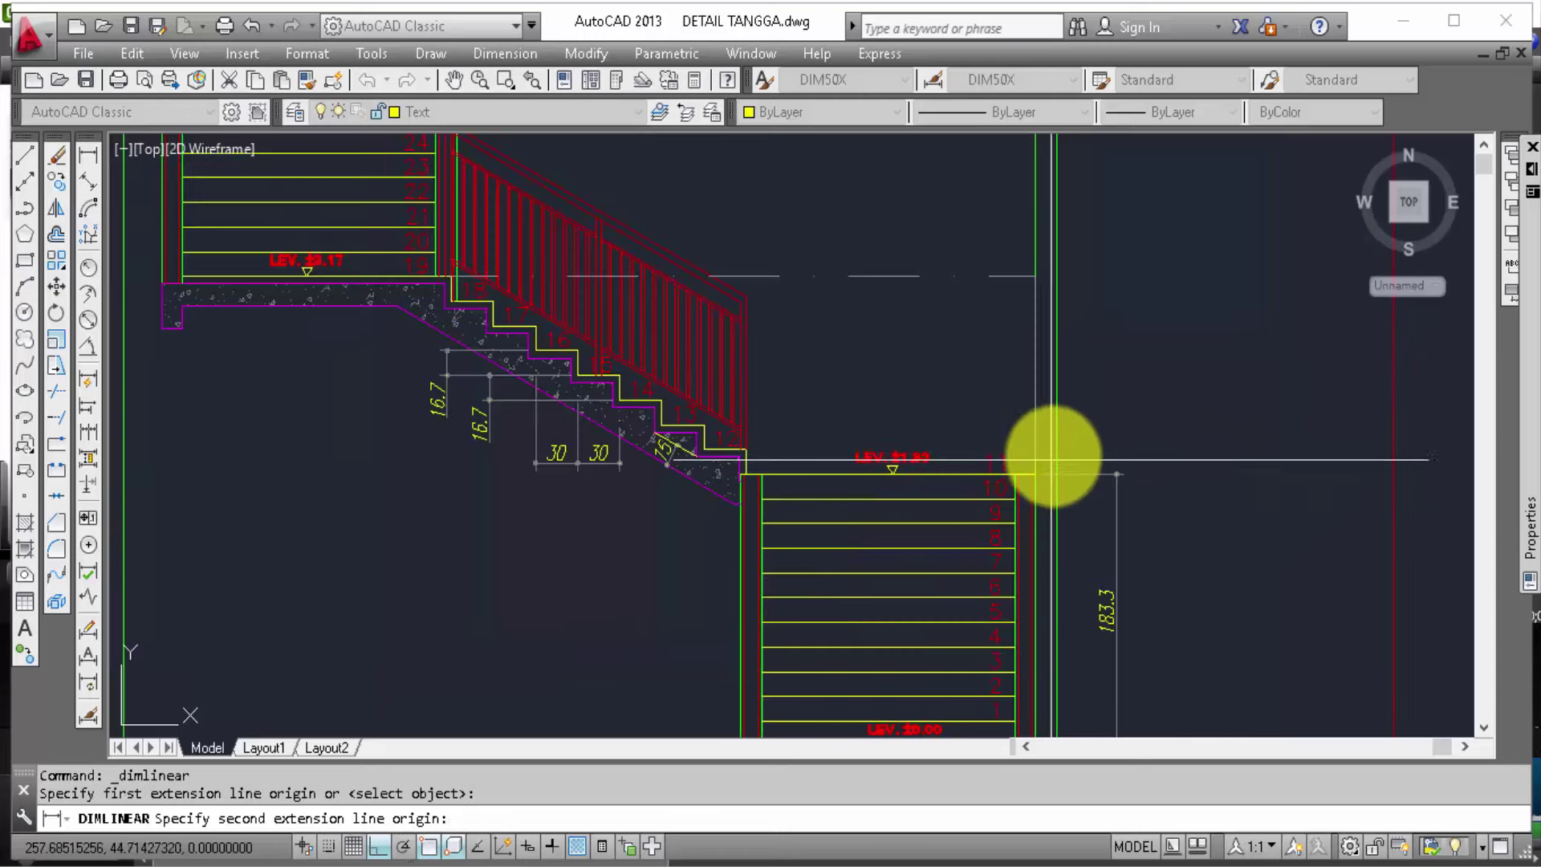
key("Escape")
key("Return")
scroll(1051, 482, "up", 2)
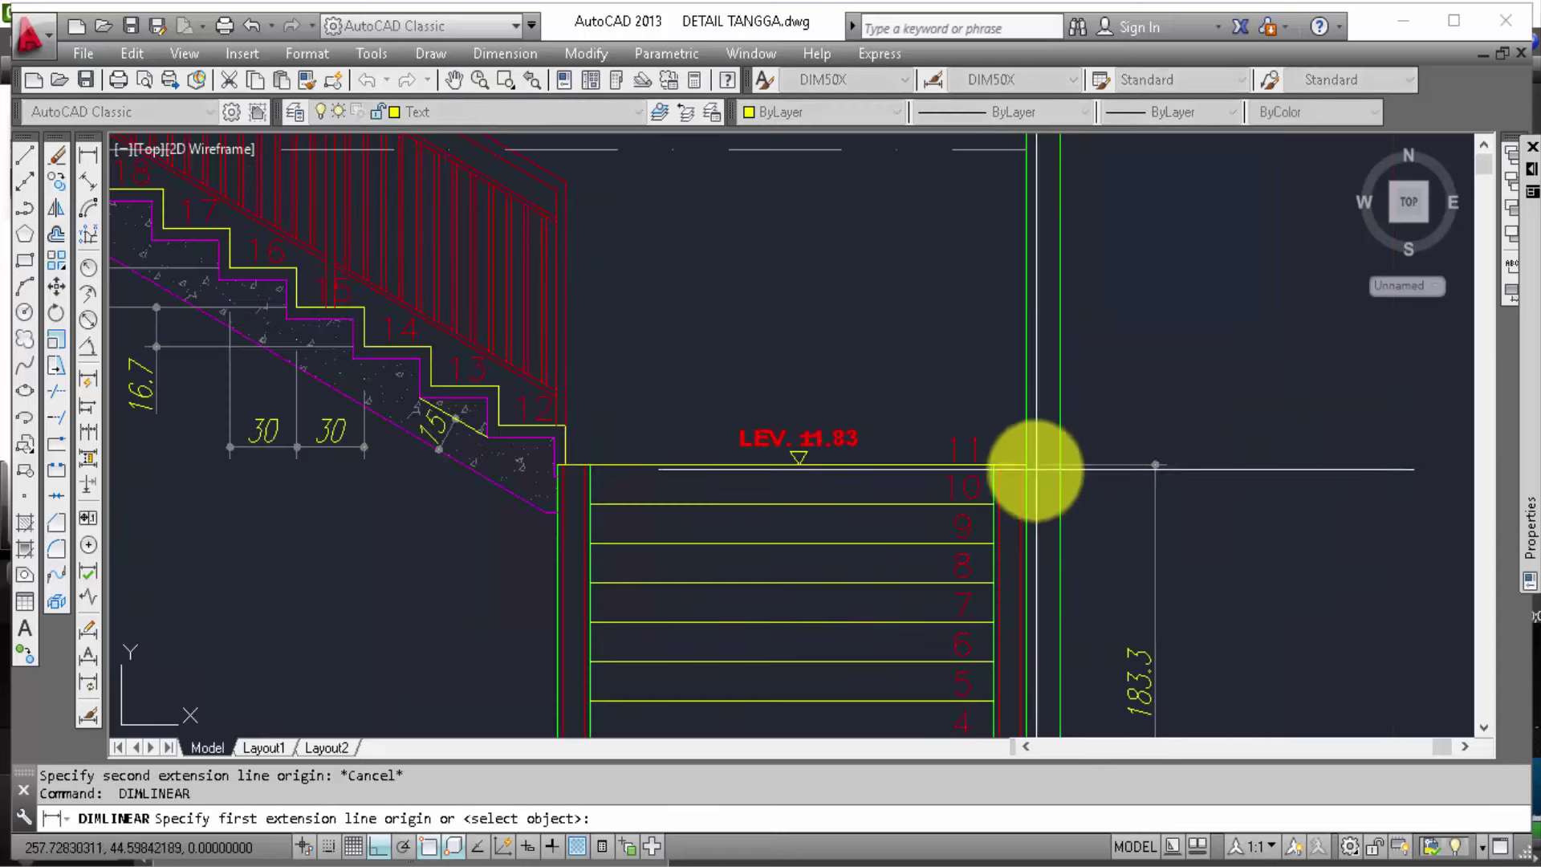
left_click(1026, 466)
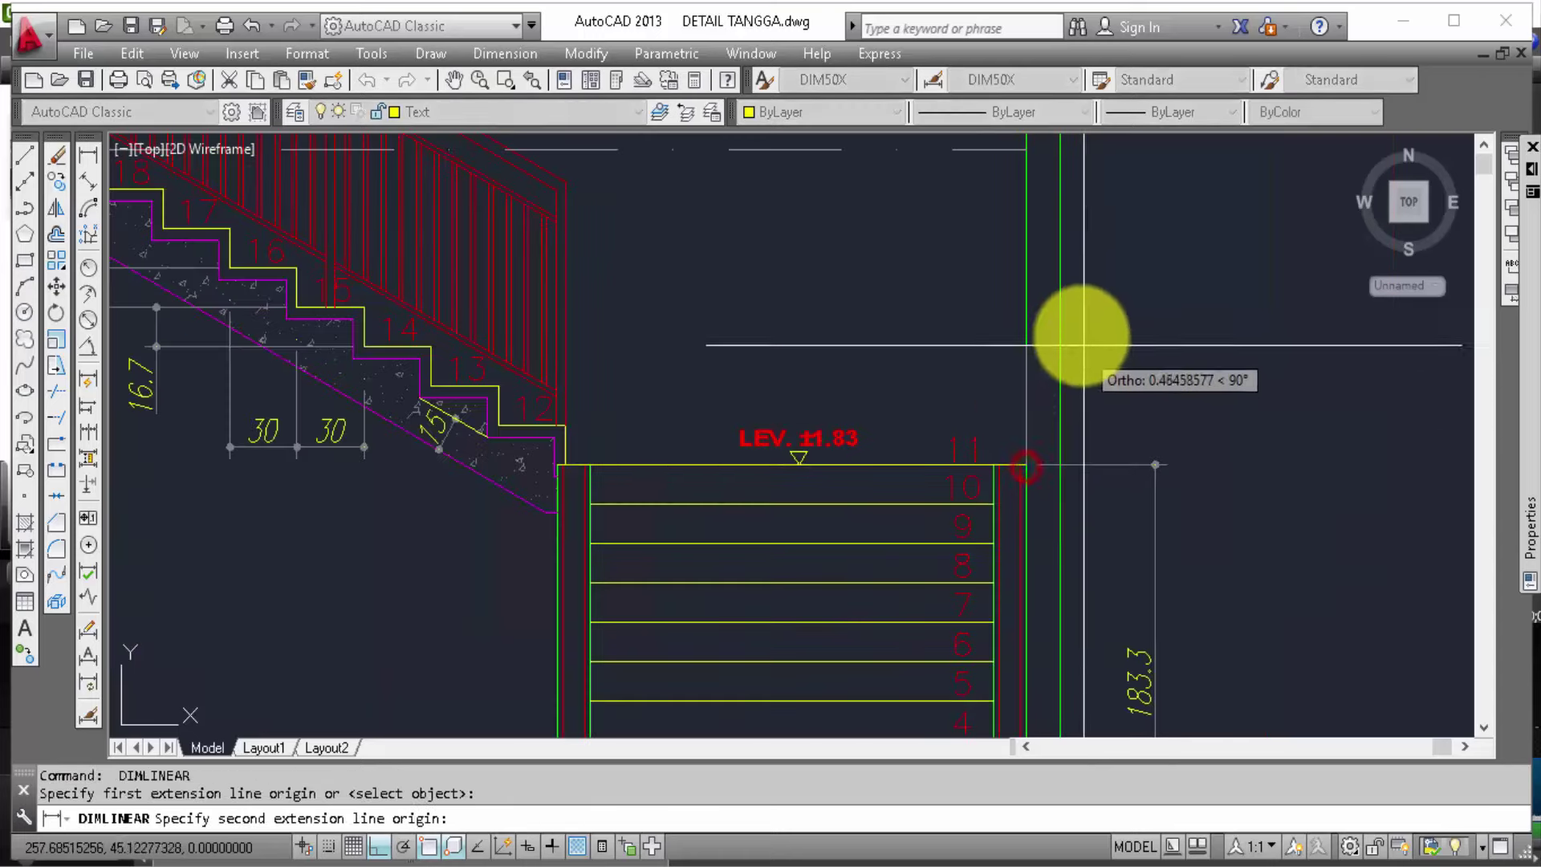
left_click(1026, 155)
scroll(1196, 473, "up", 2)
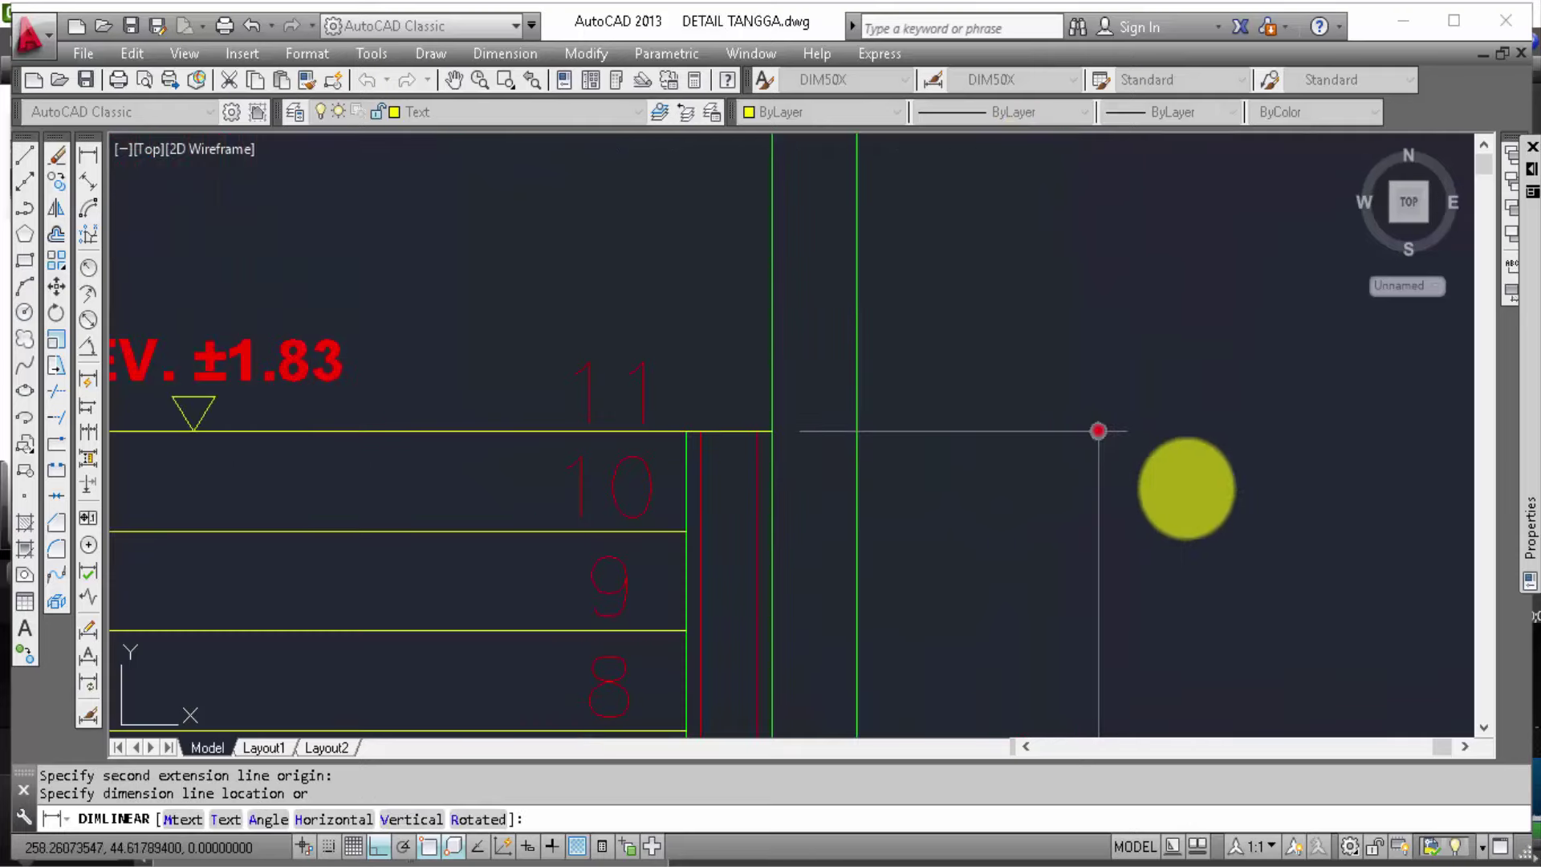
left_click(1099, 430)
scroll(1135, 475, "down", 2)
scroll(1135, 475, "down", 1)
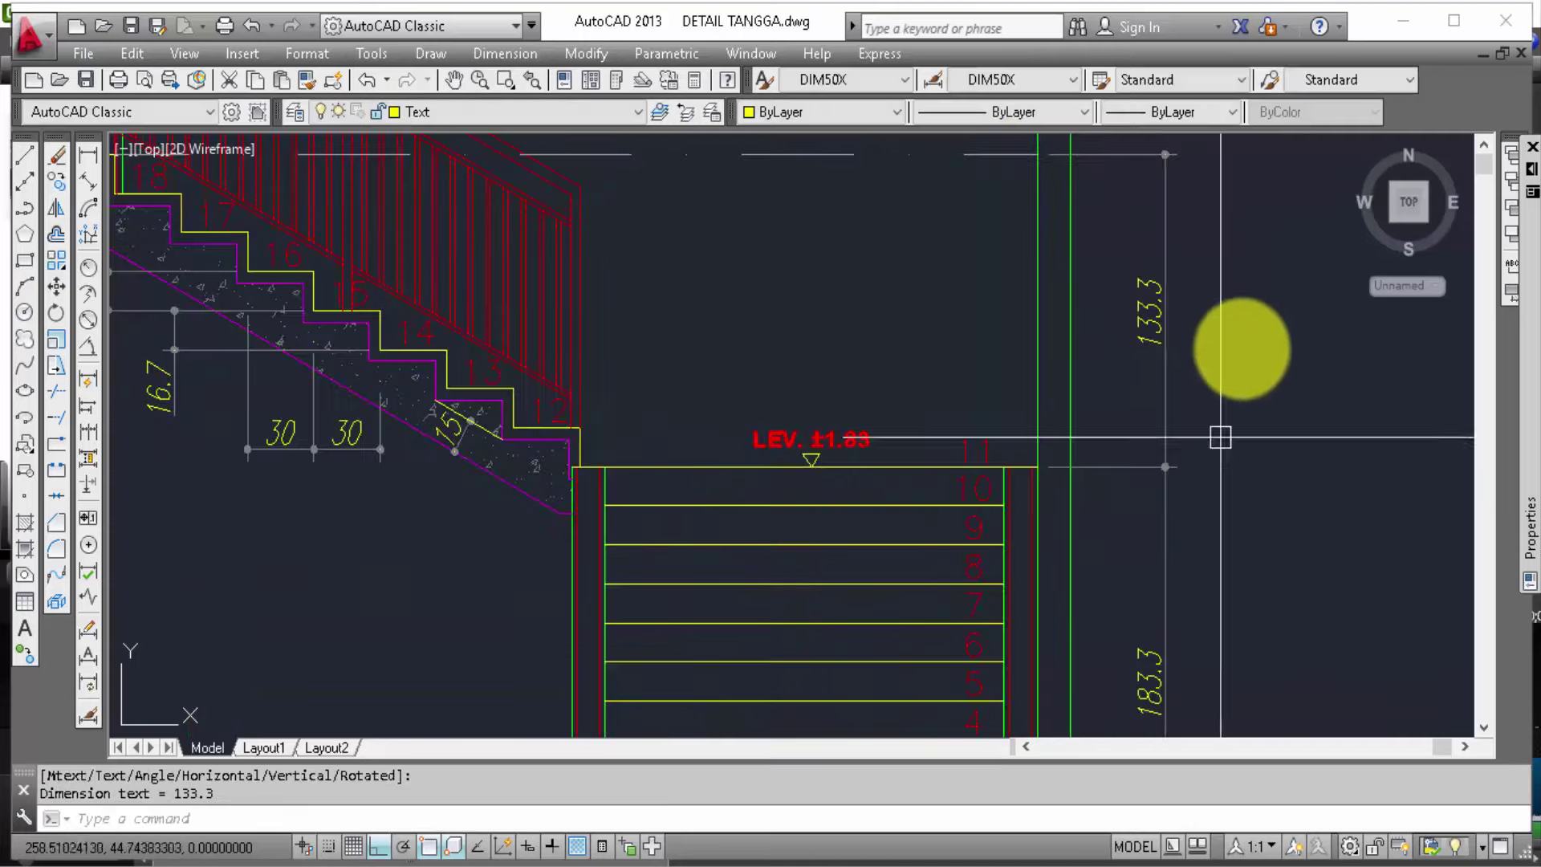
mouse_move(1245, 337)
middle_mouse_down()
mouse_move(1281, 523)
mouse_move(1274, 588)
middle_mouse_up()
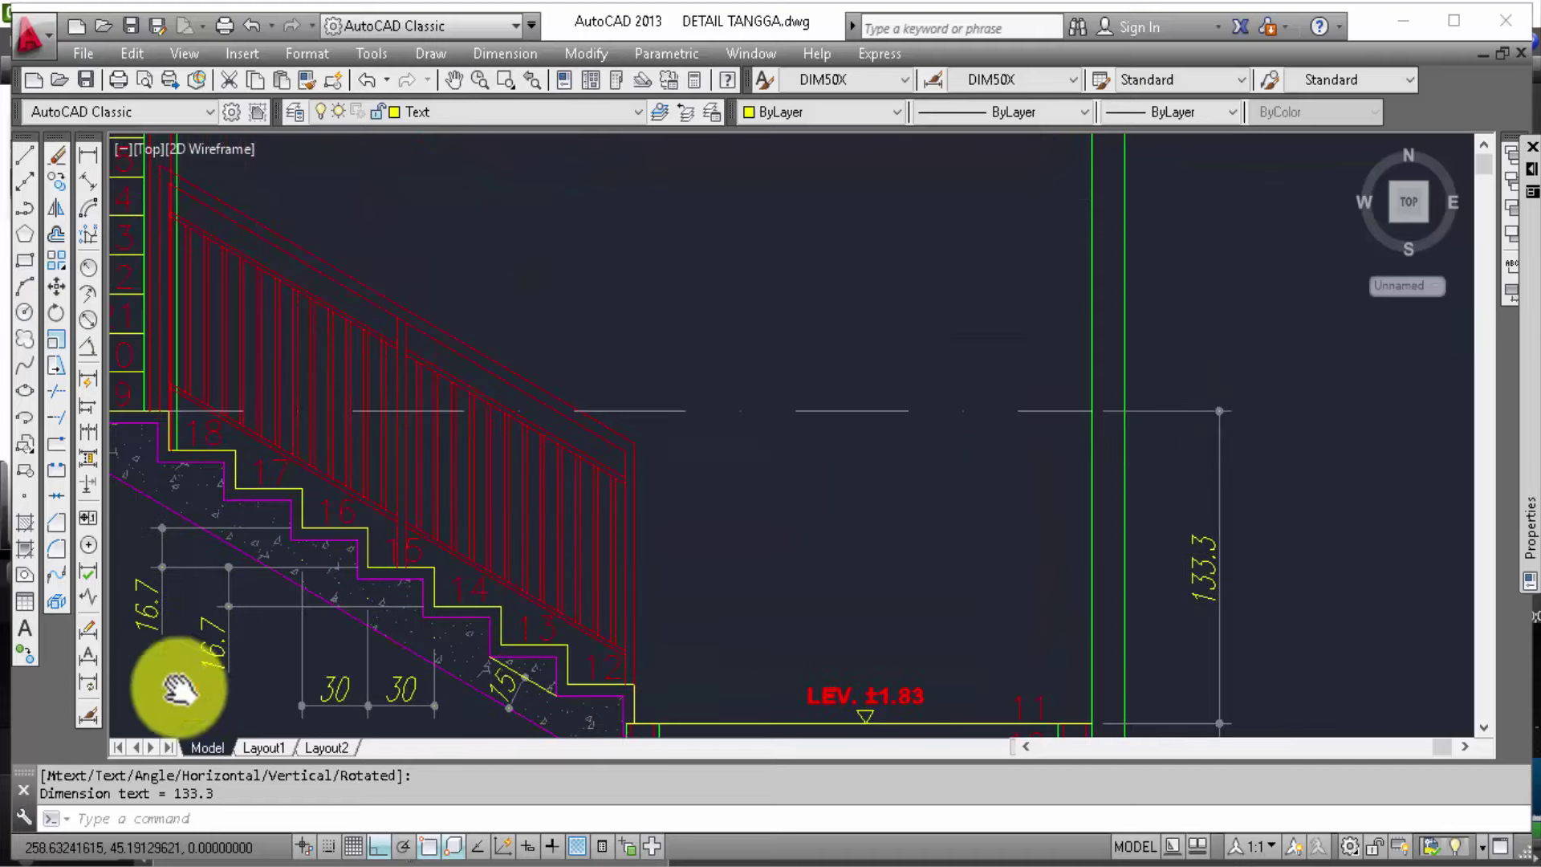
Step: Continue the height dimension chain up to the next level line
left_click(90, 429)
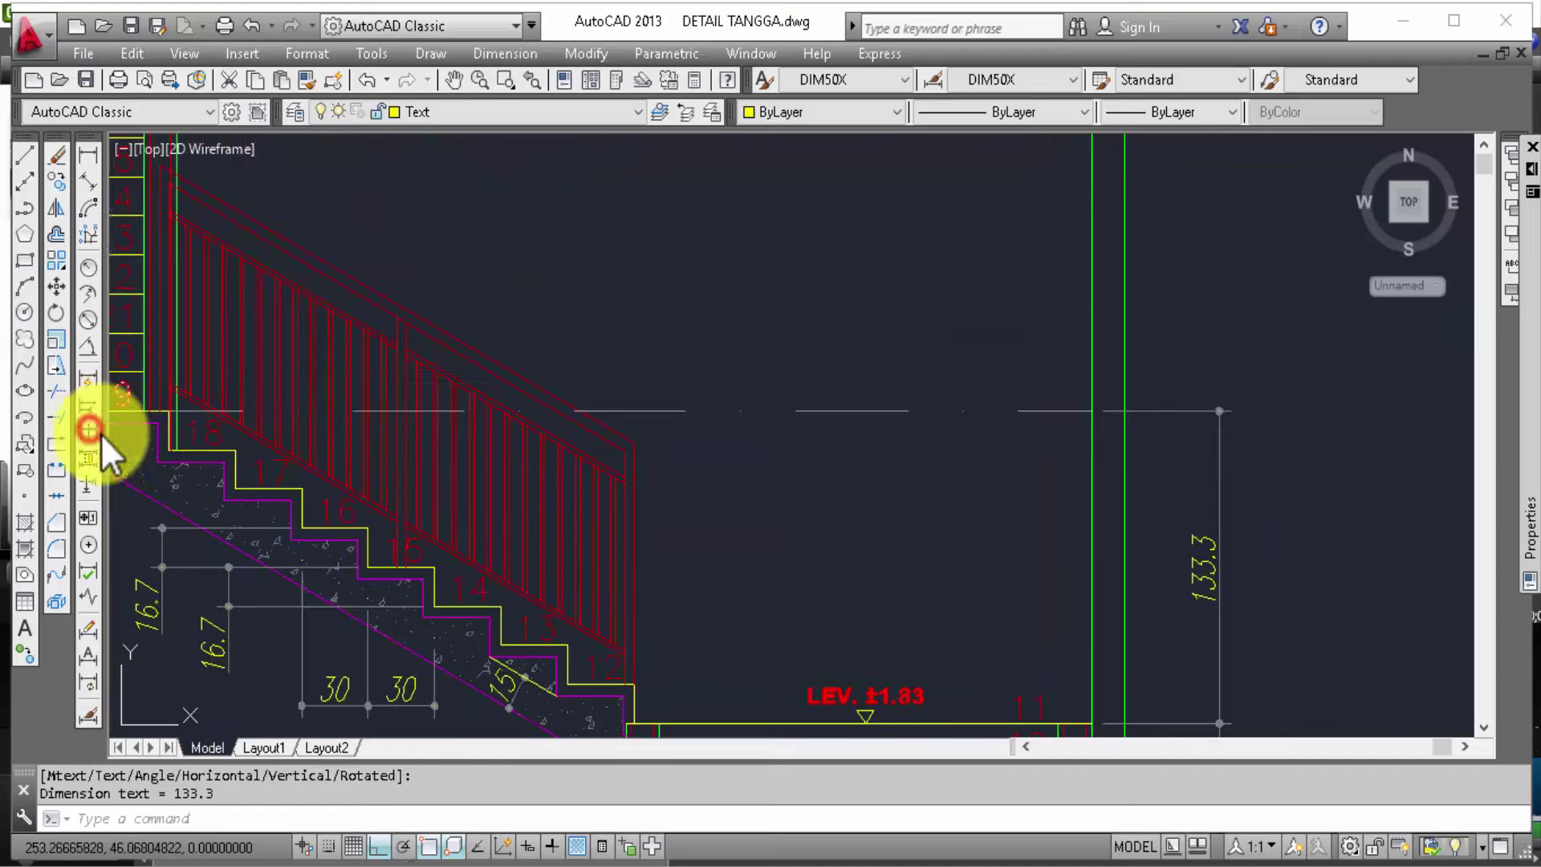
mouse_move(451, 413)
middle_mouse_down()
mouse_move(637, 545)
mouse_move(155, 505)
middle_mouse_up()
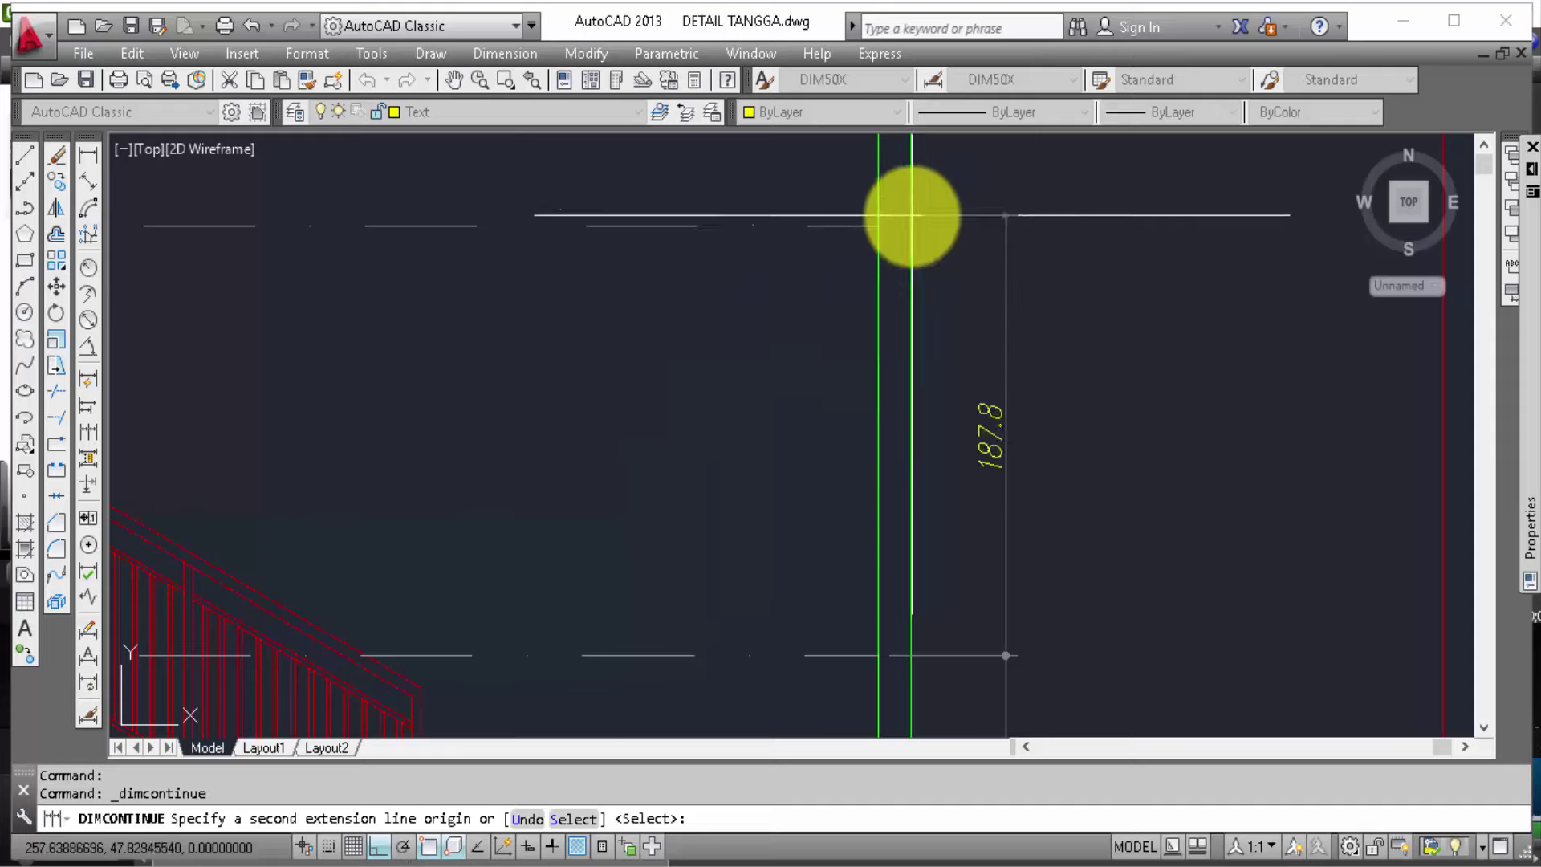
left_click(884, 230)
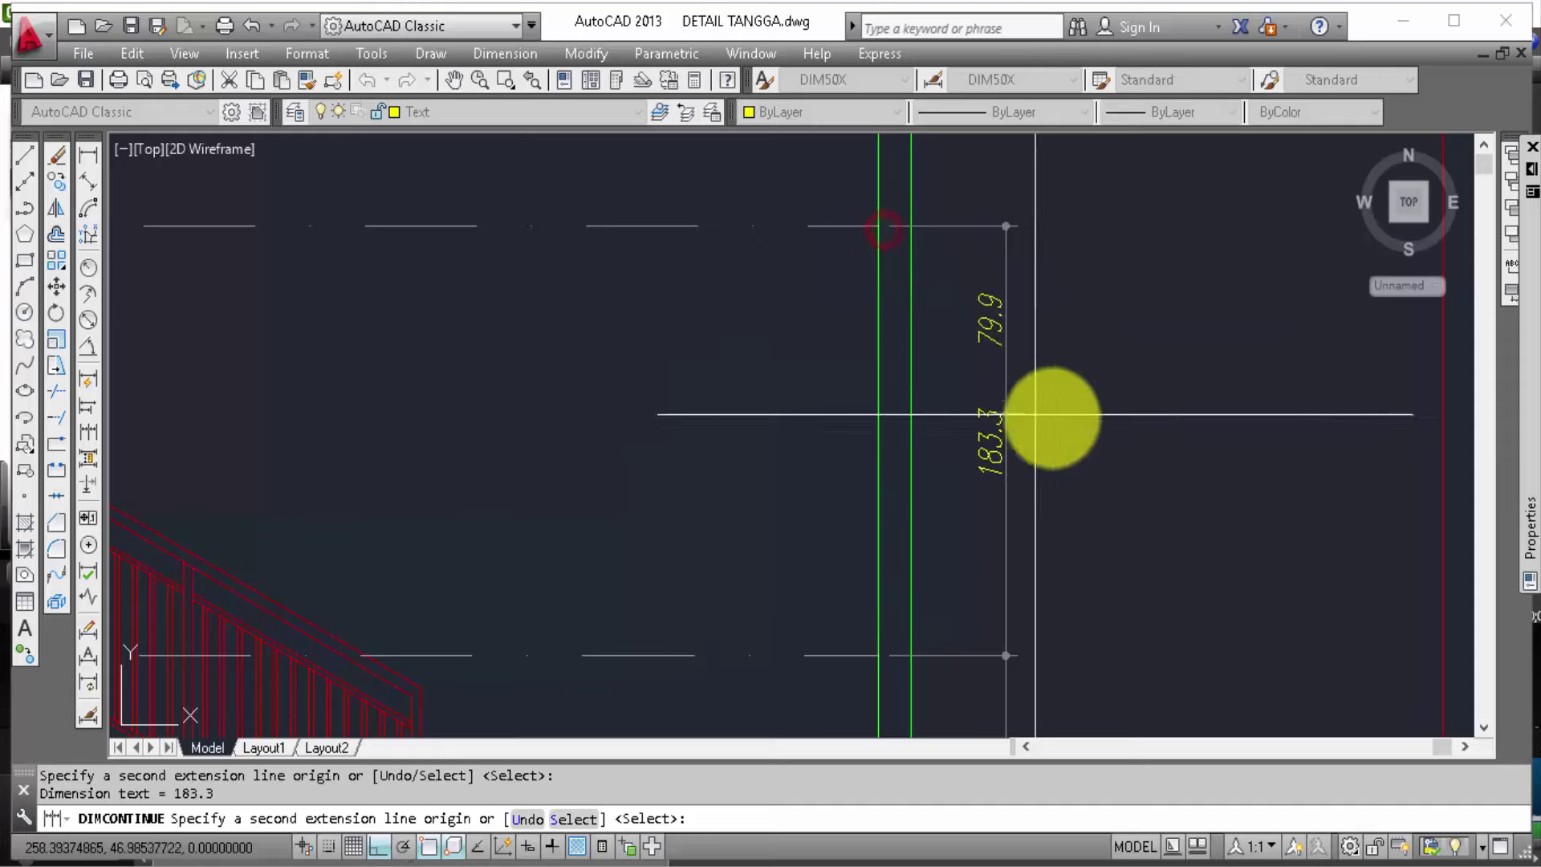
scroll(1067, 425, "down", 2)
key("Escape")
scroll(913, 499, "down", 2)
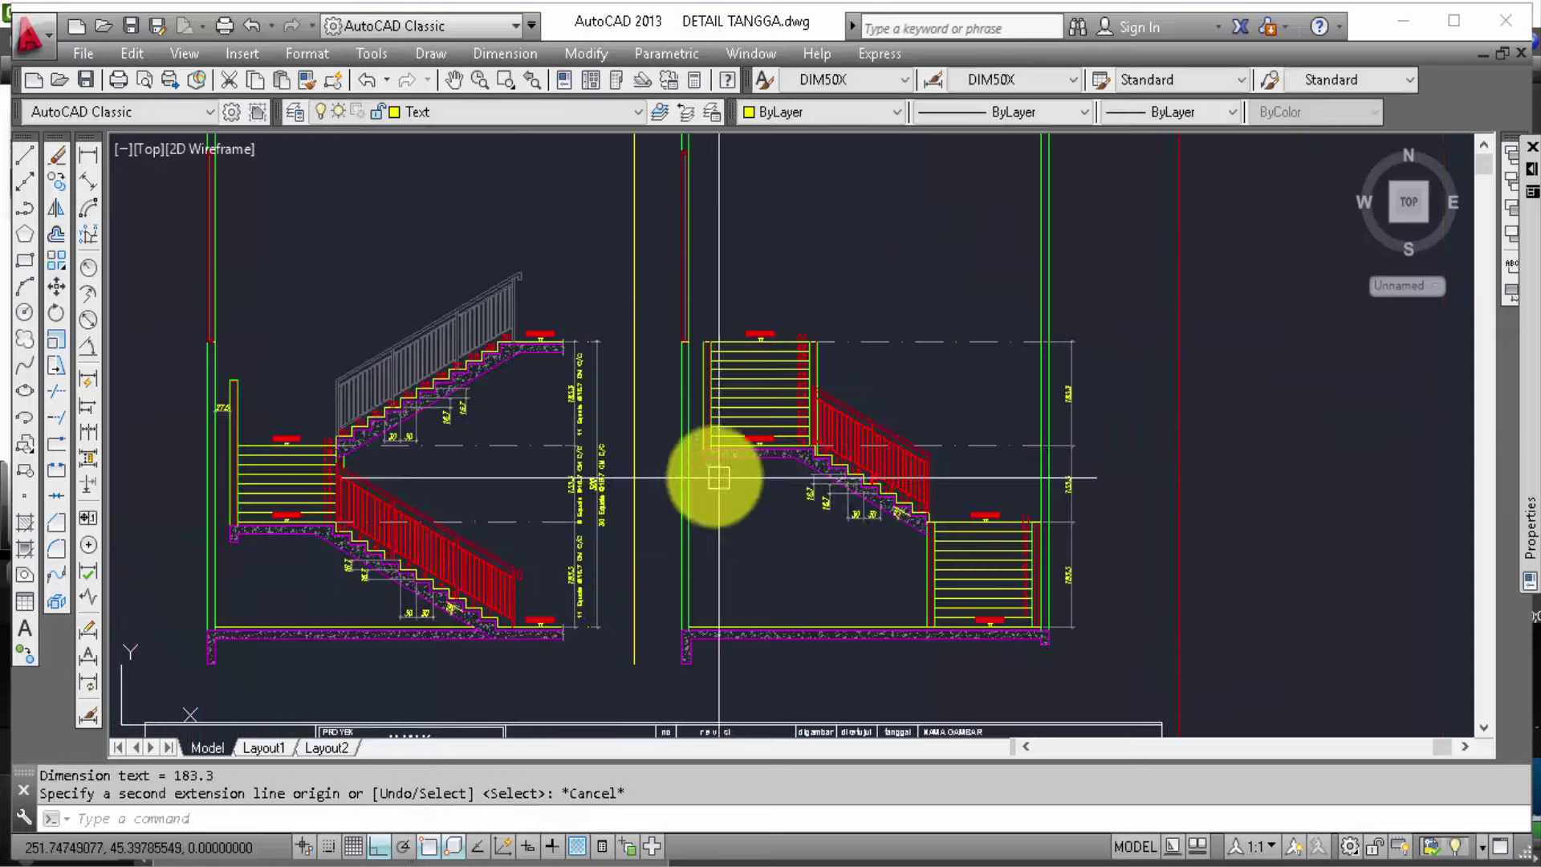
scroll(636, 523, "up", 2)
scroll(653, 554, "up", 2)
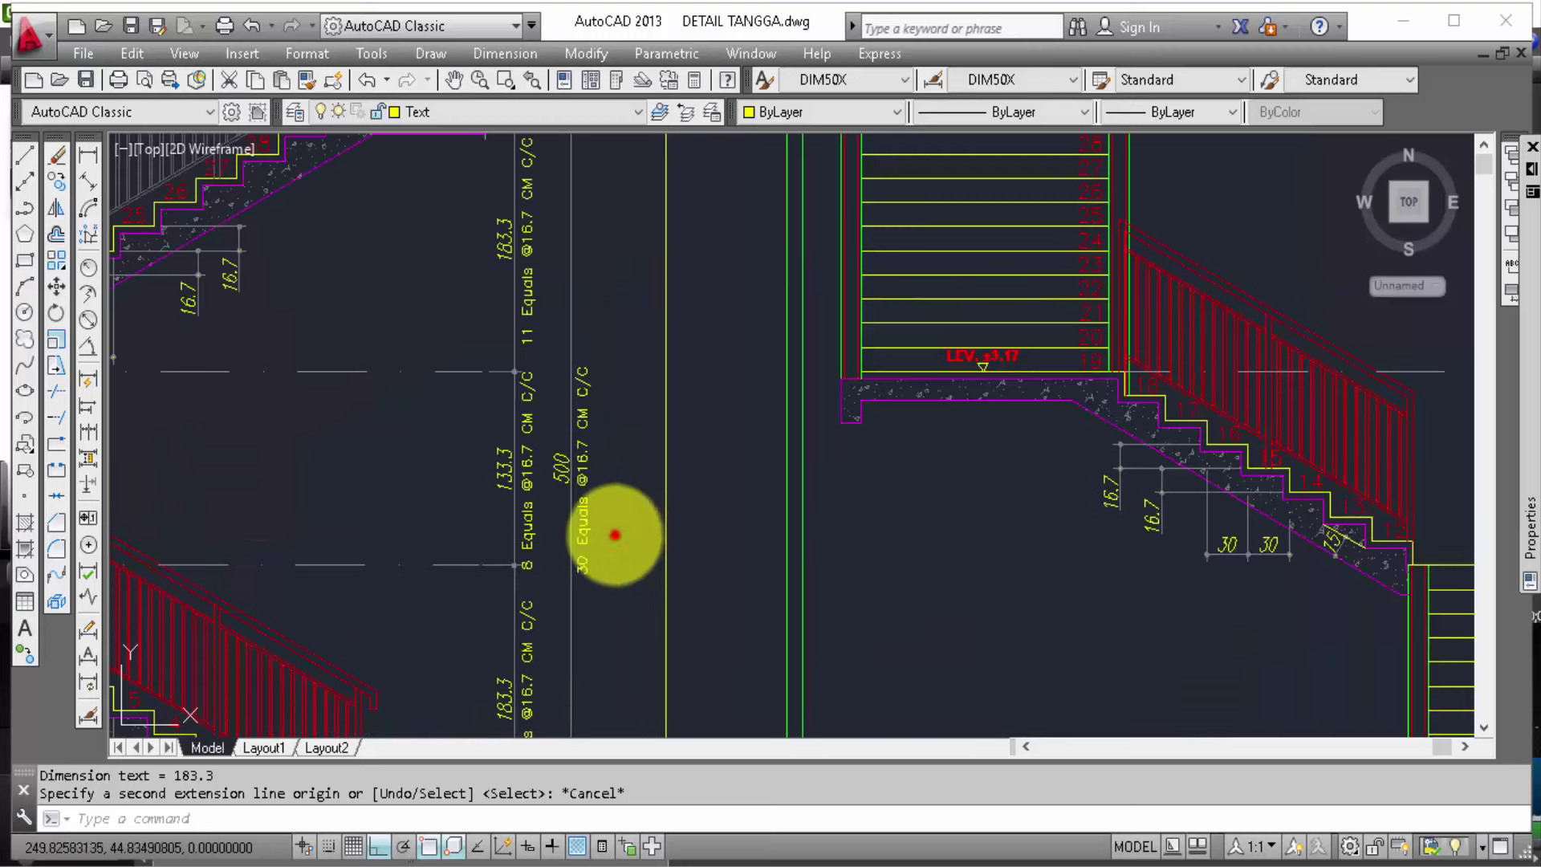
Step: Move the overlapping dimension text clear of the other dimensions
left_click_drag(615, 535, 515, 497)
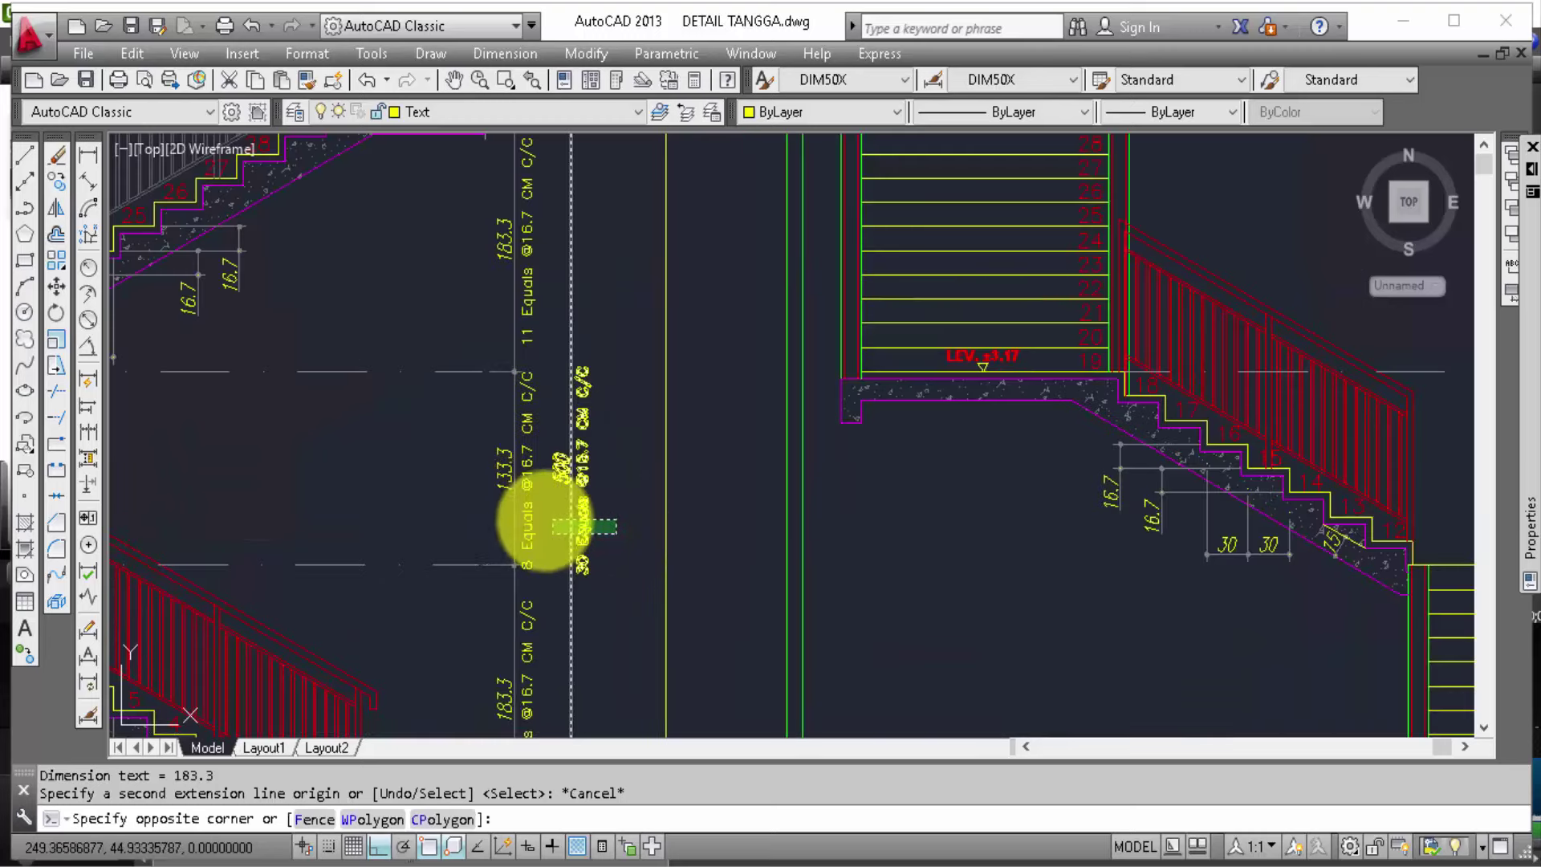
key("Escape")
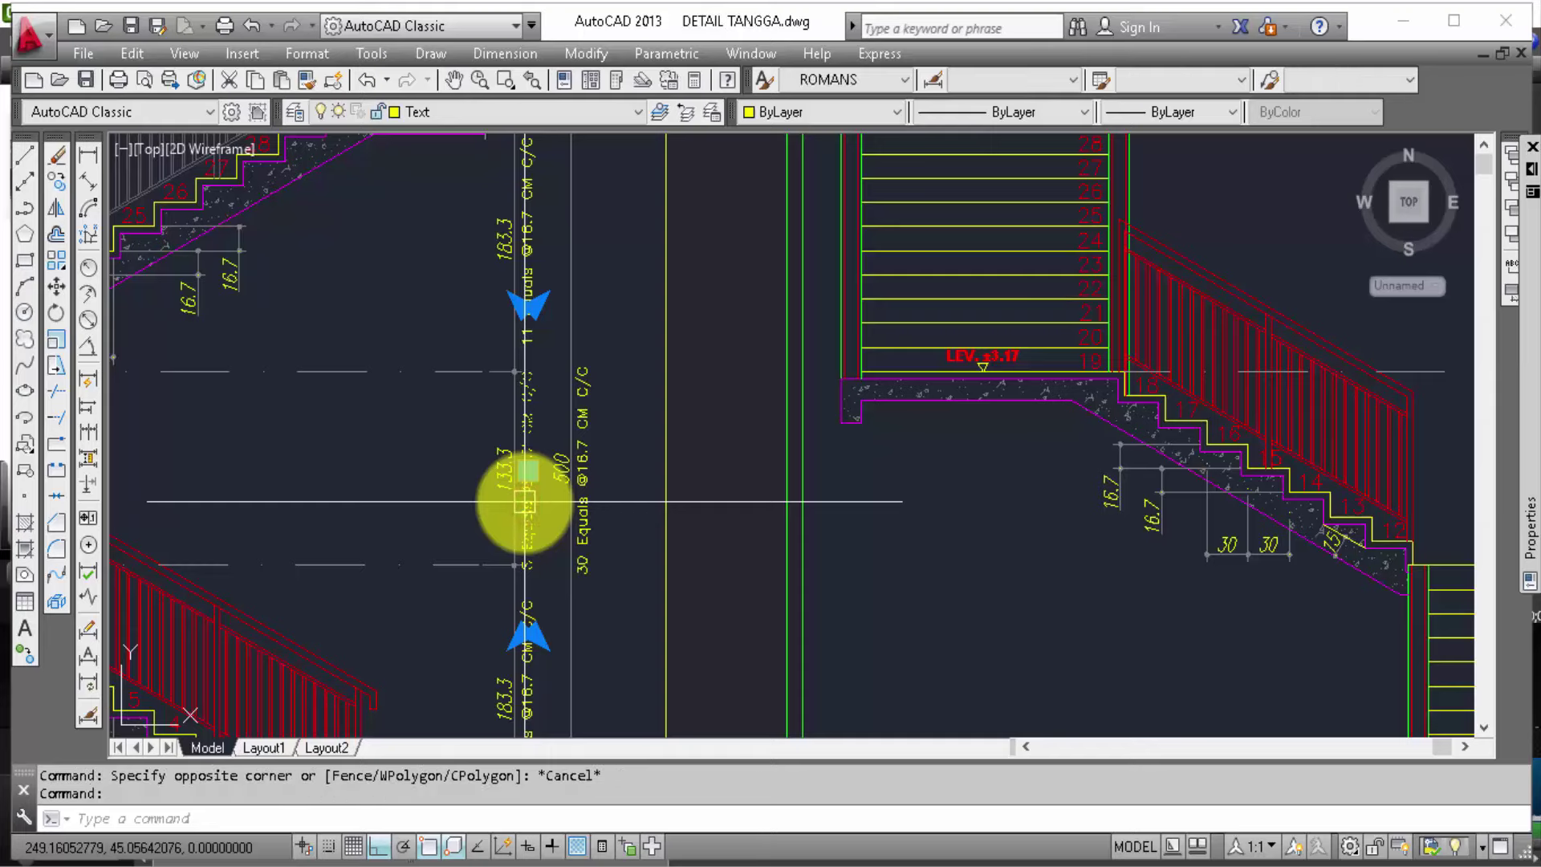
type("m")
key("Return")
scroll(524, 503, "up", 2)
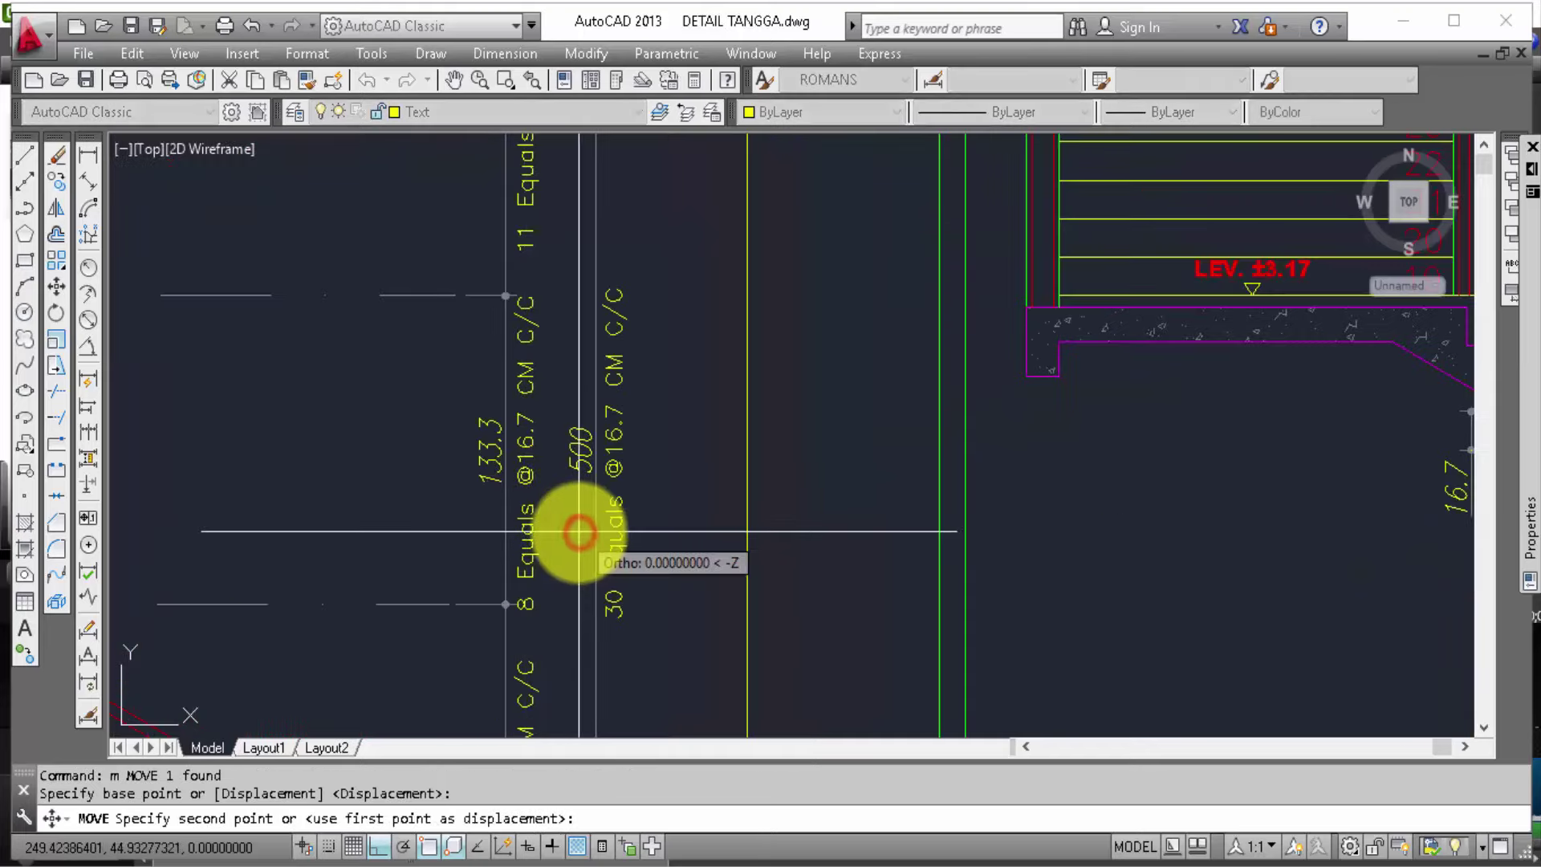
left_click(576, 526)
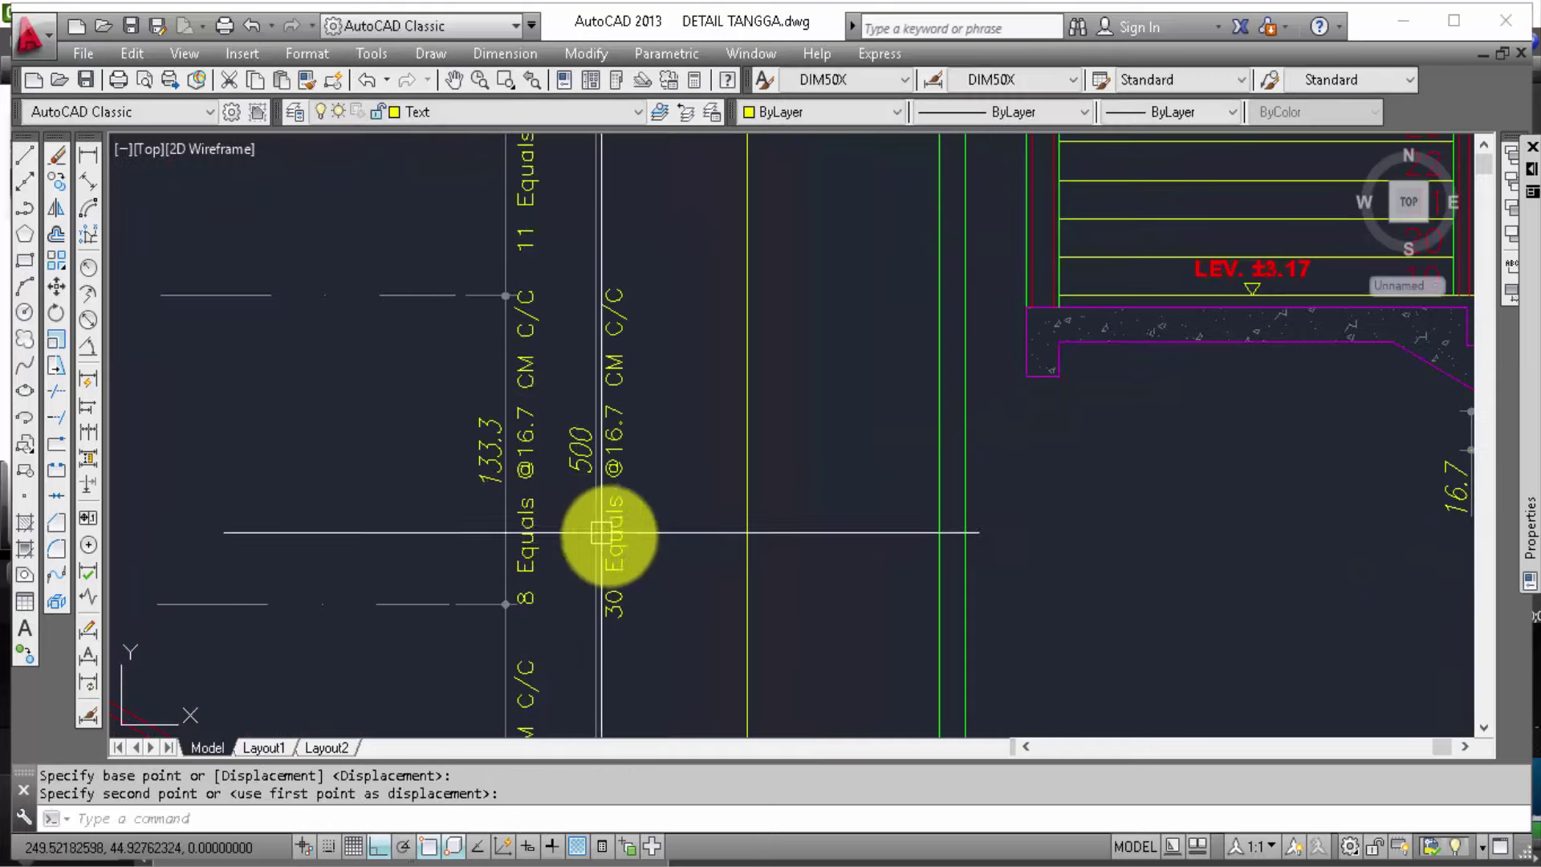
left_click(660, 541)
Step: Select the stacked vertical height dimensions and start copying them with CO
left_click(524, 503)
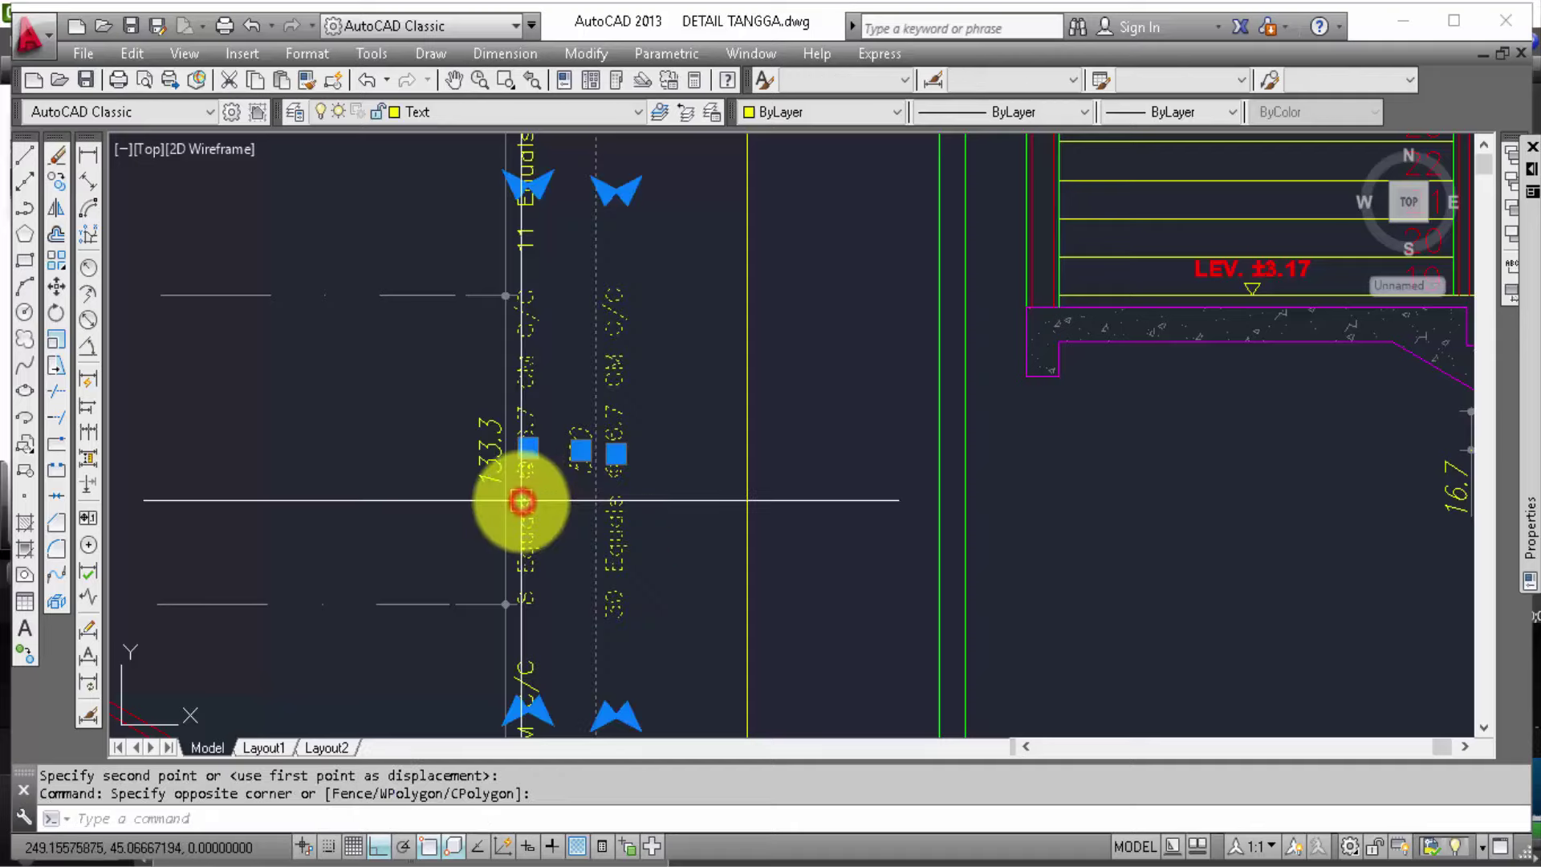
middle_click_drag(600, 612, 651, 450)
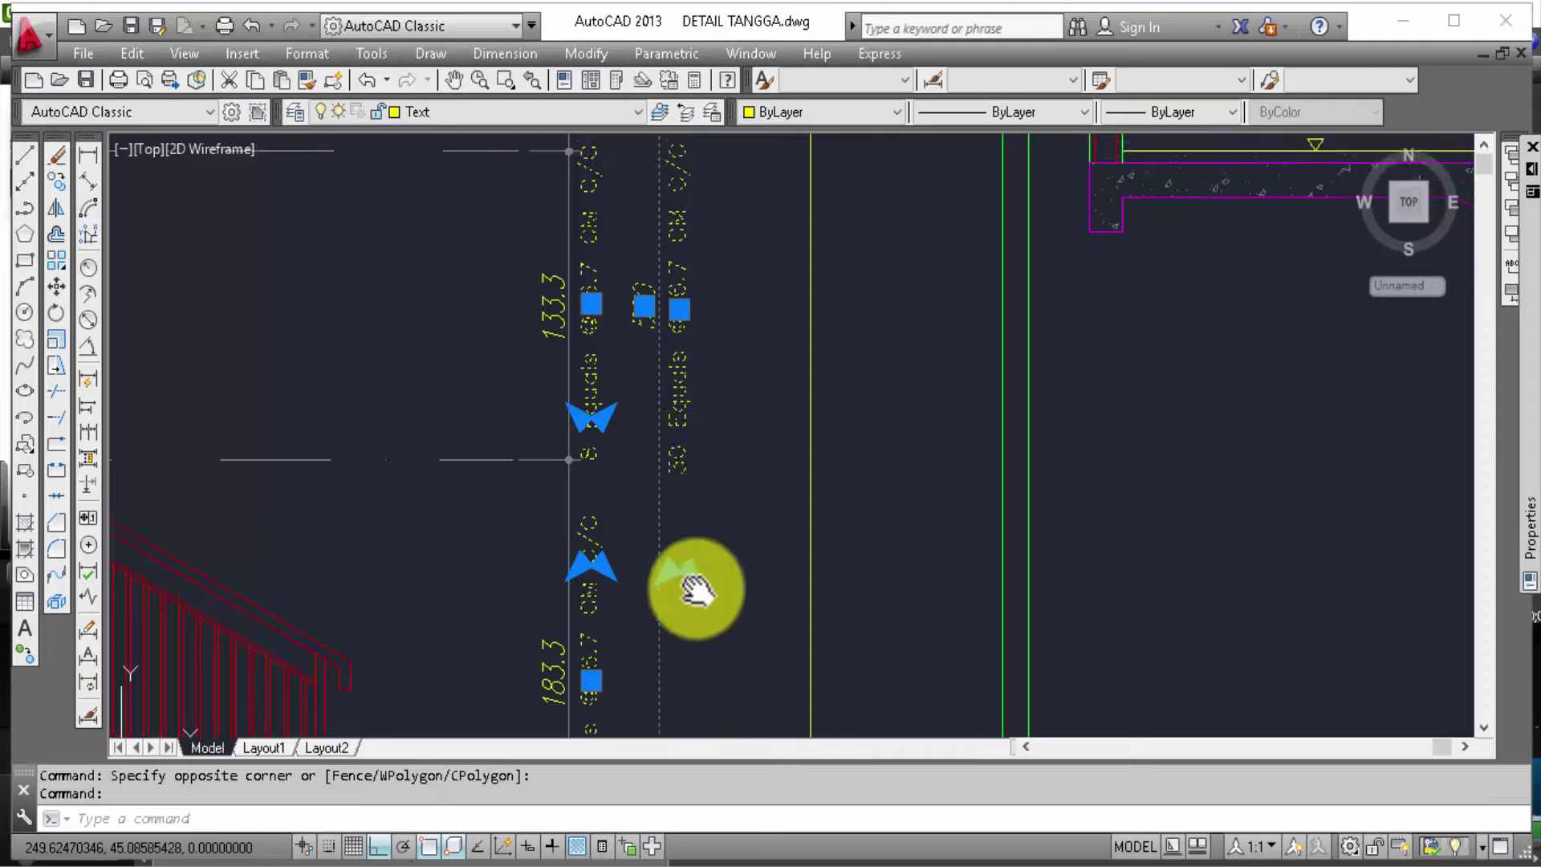
middle_click_drag(689, 184, 688, 557)
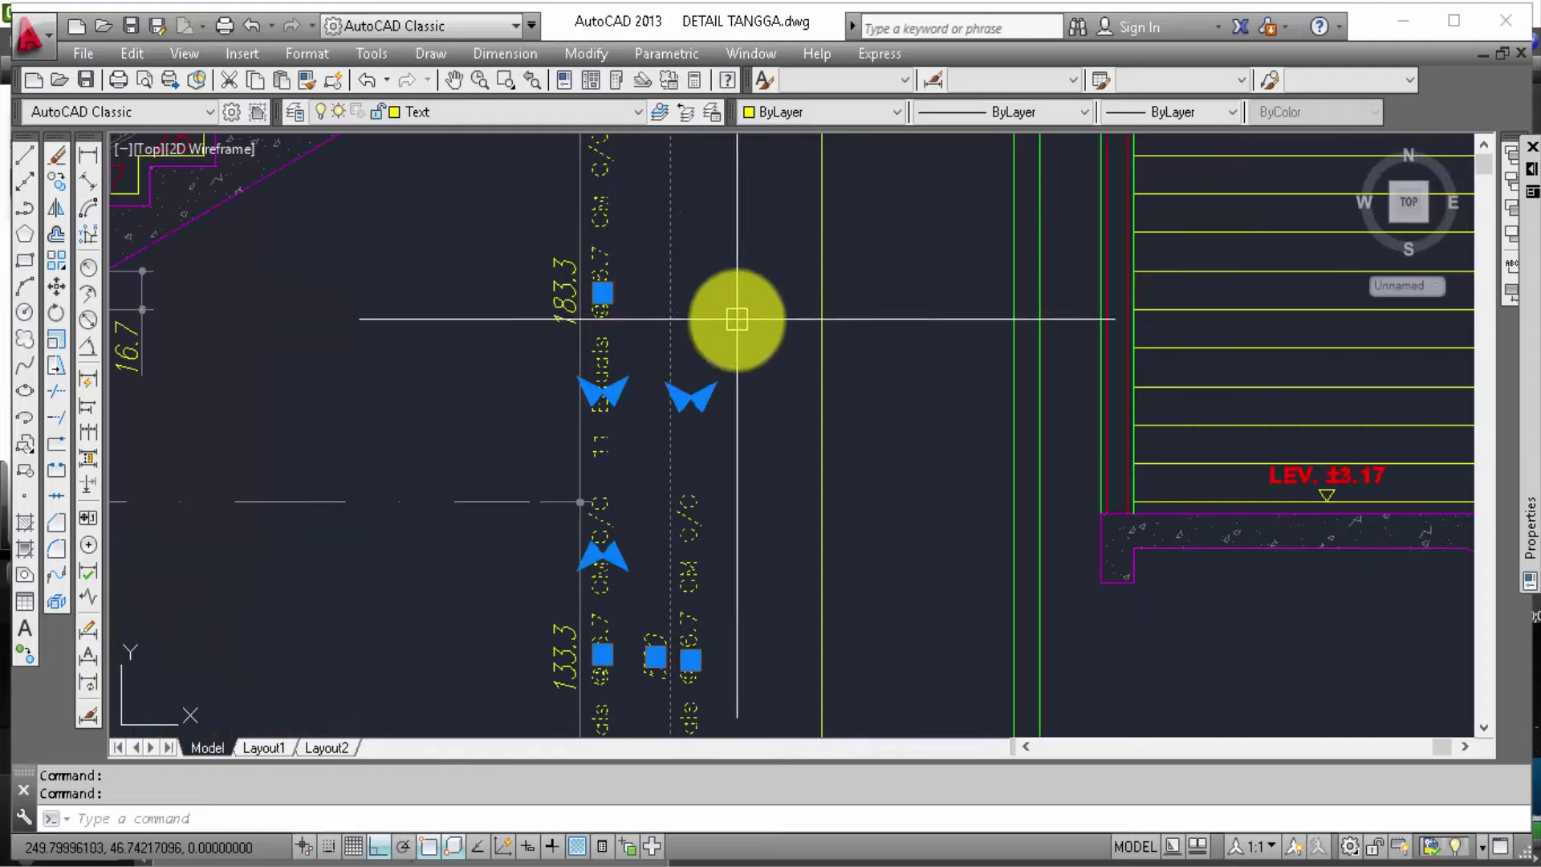
type("co")
key("Return")
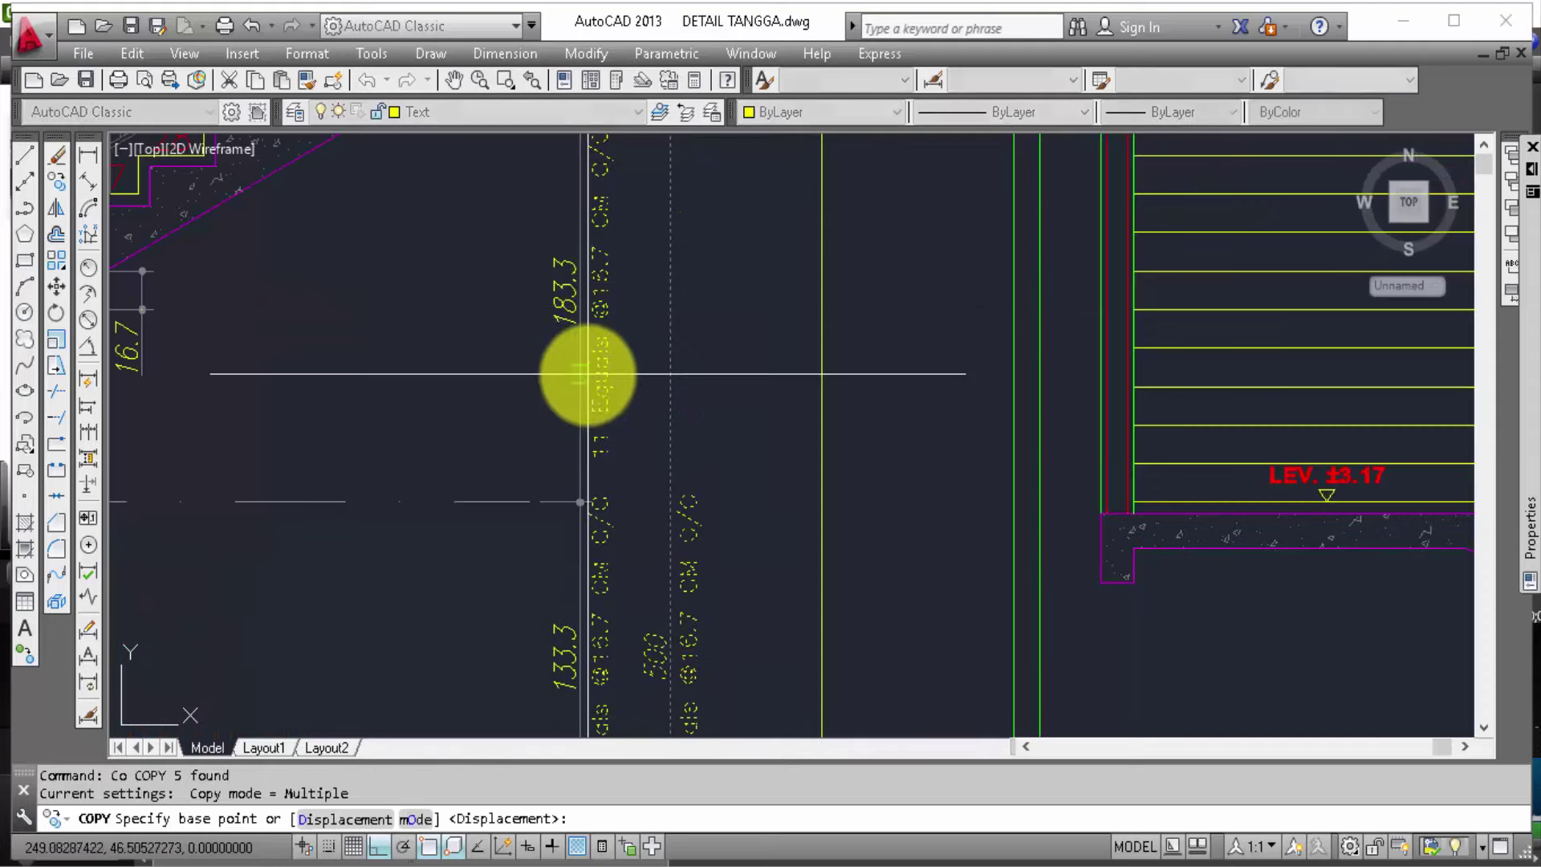
Step: Place the copied height dimensions beside the second stair section and review them
left_click(587, 374)
scroll(587, 374, "down", 5)
middle_click_drag(1077, 447, 731, 430)
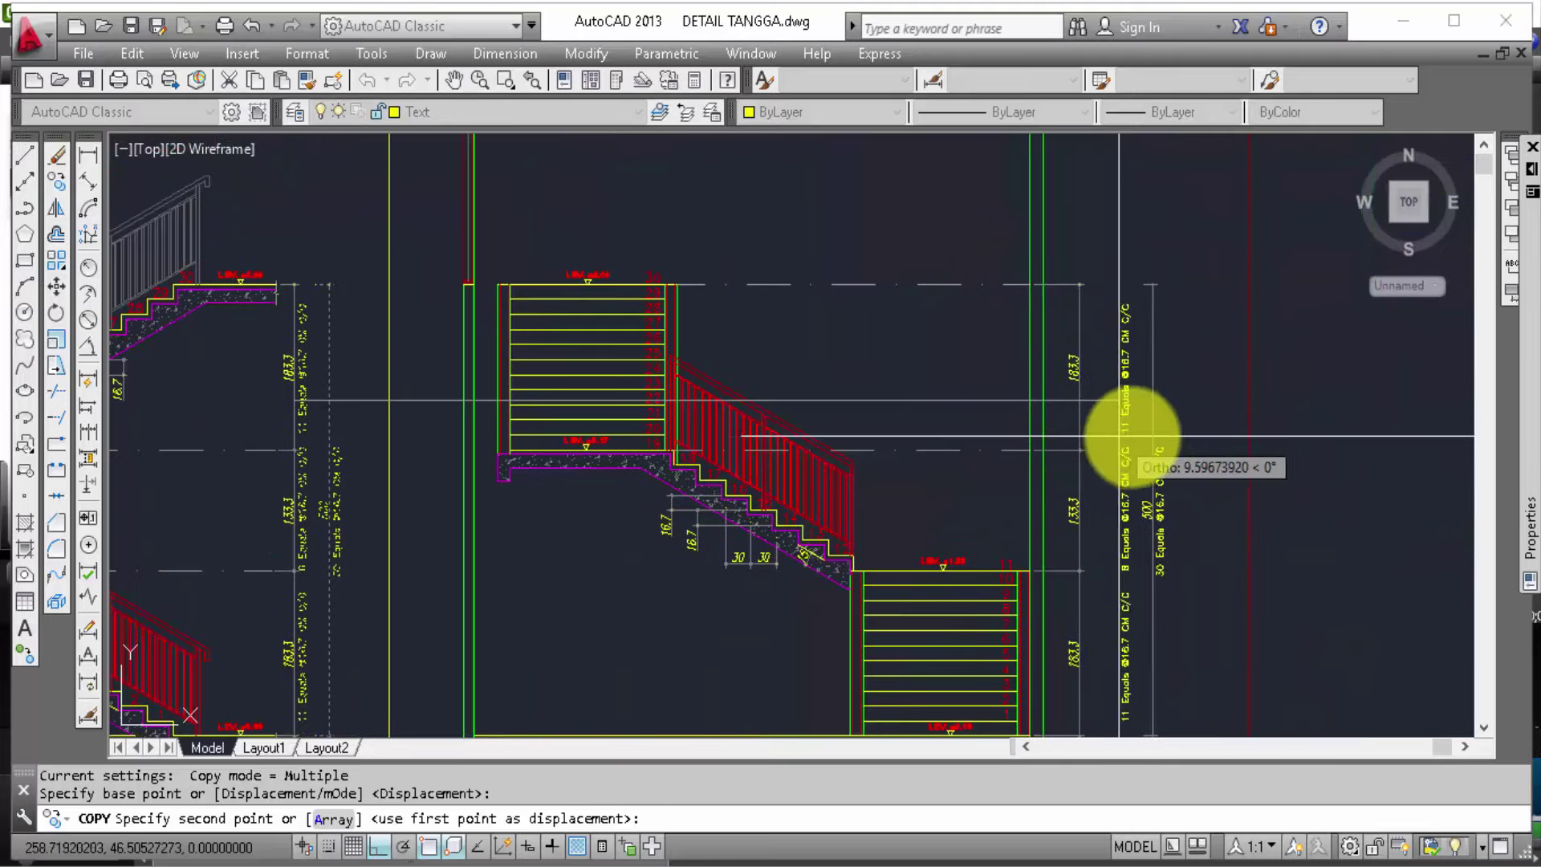
left_click(1077, 401)
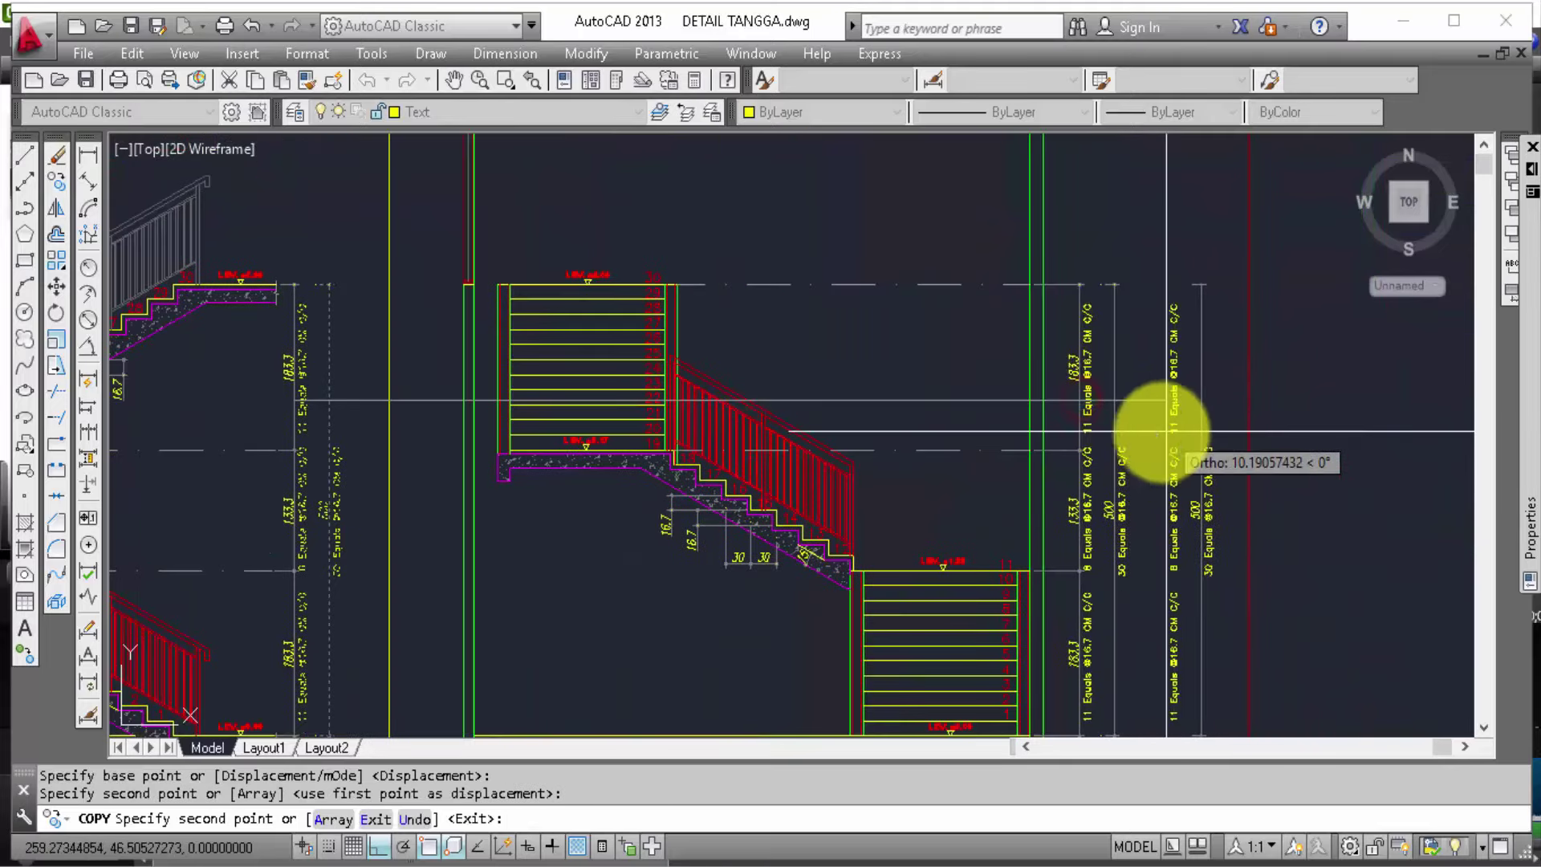
middle_click_drag(1156, 436, 1078, 406)
scroll(1092, 394, "down", 3)
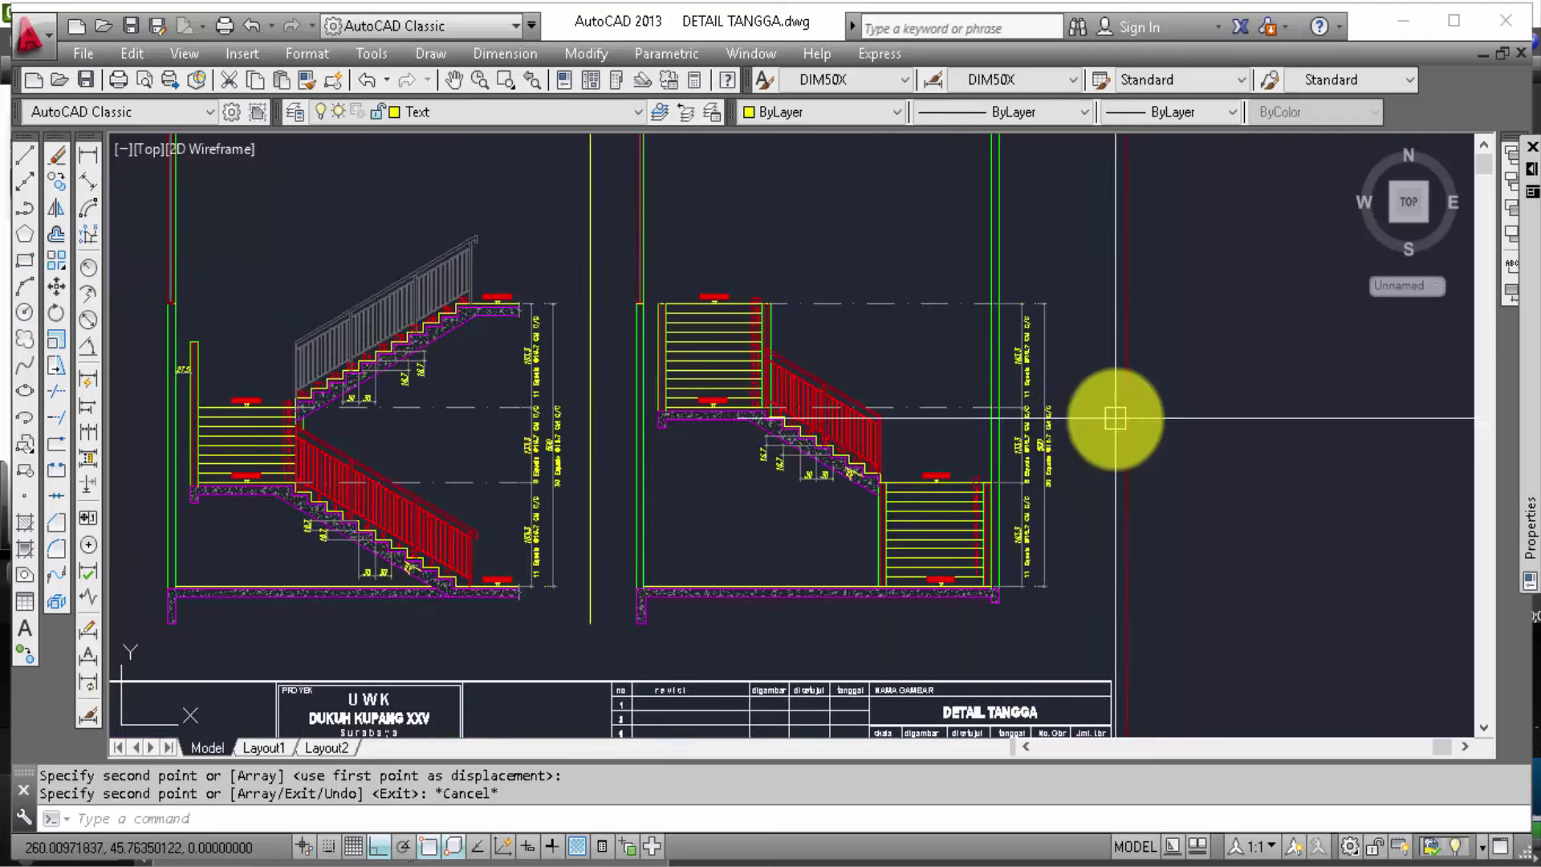
scroll(1124, 462, "down", 1)
scroll(1108, 506, "down", 1)
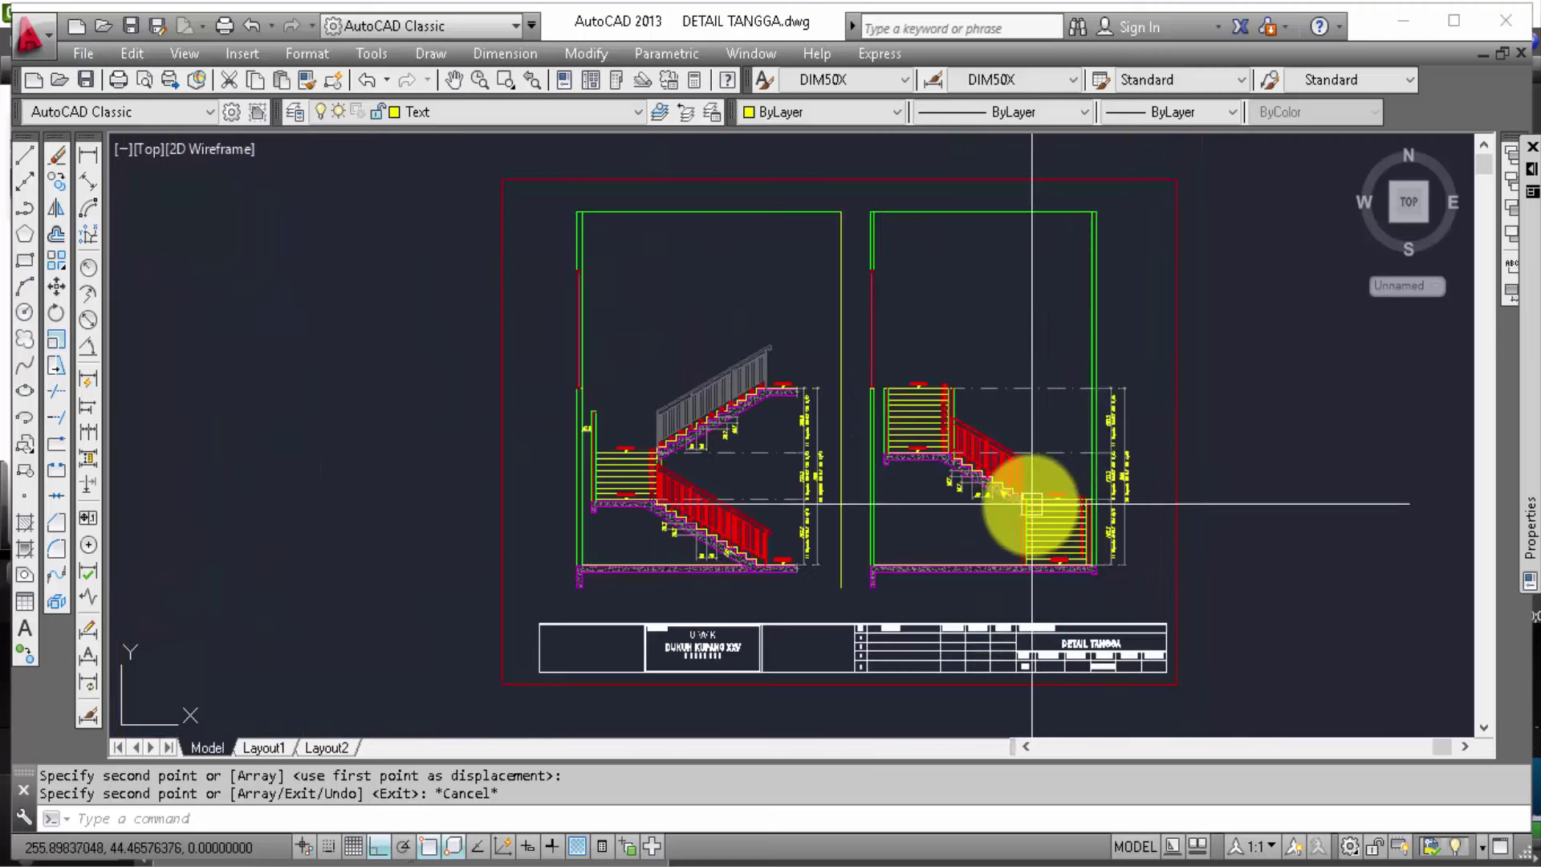
scroll(739, 635, "up", 2)
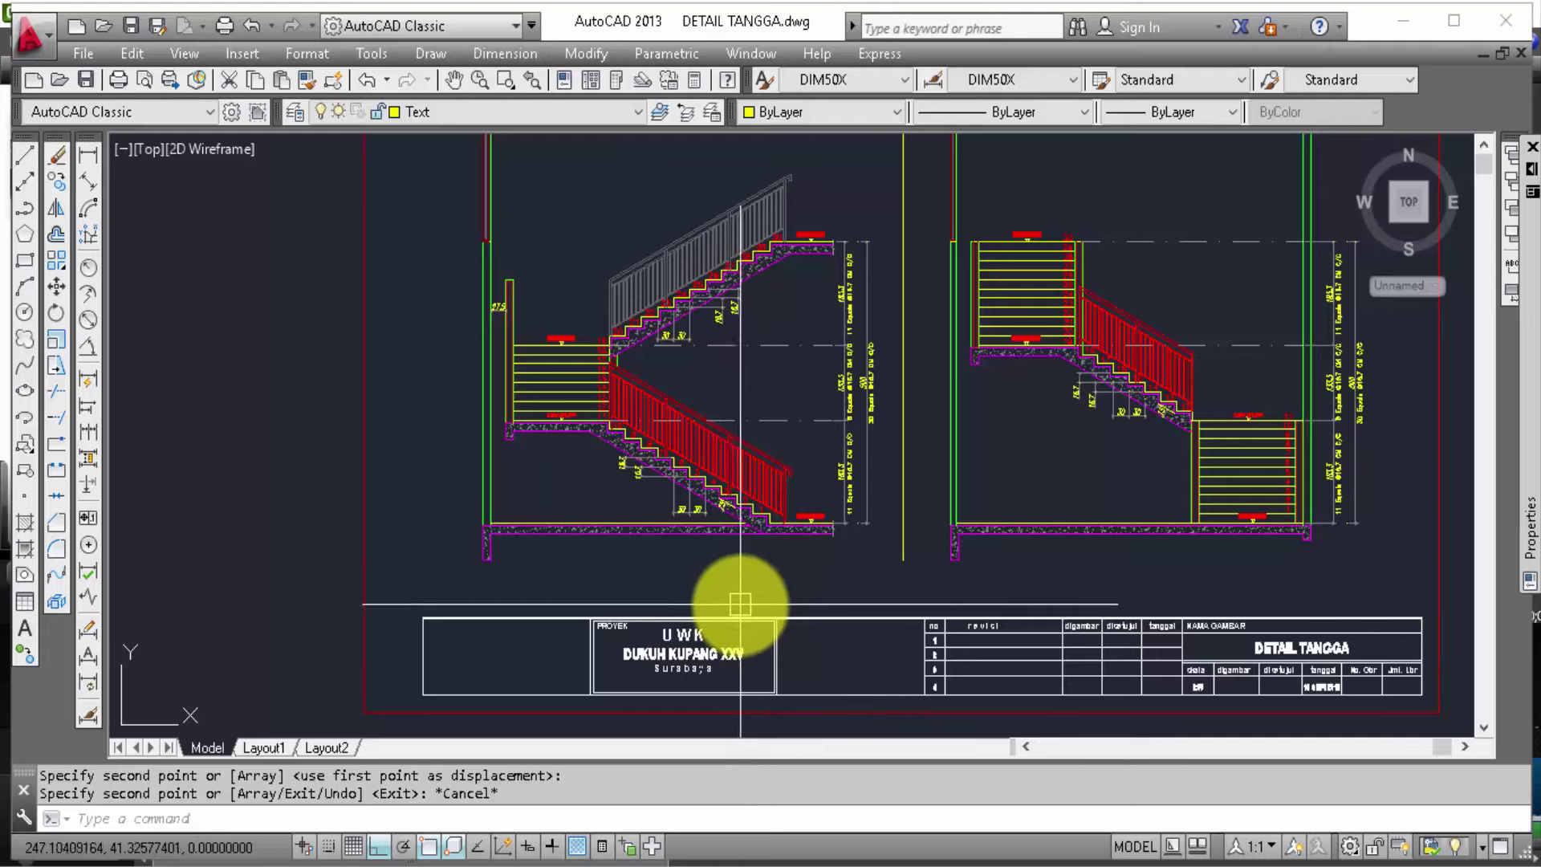
scroll(1140, 490, "down", 2)
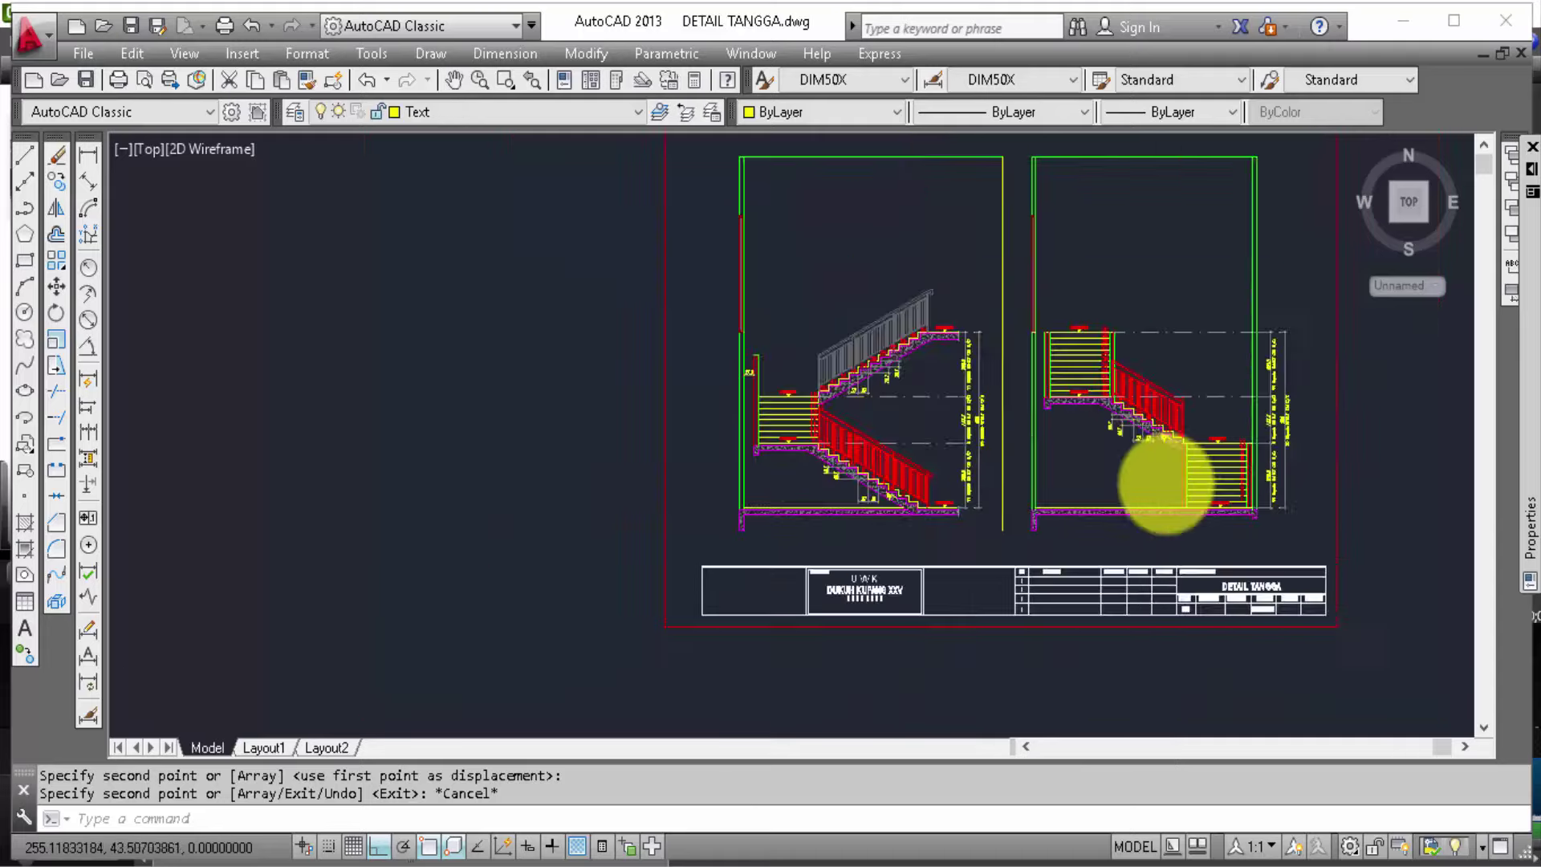
scroll(1147, 507, "down", 2)
scroll(1149, 510, "down", 2)
scroll(1149, 510, "down", 2)
type("e")
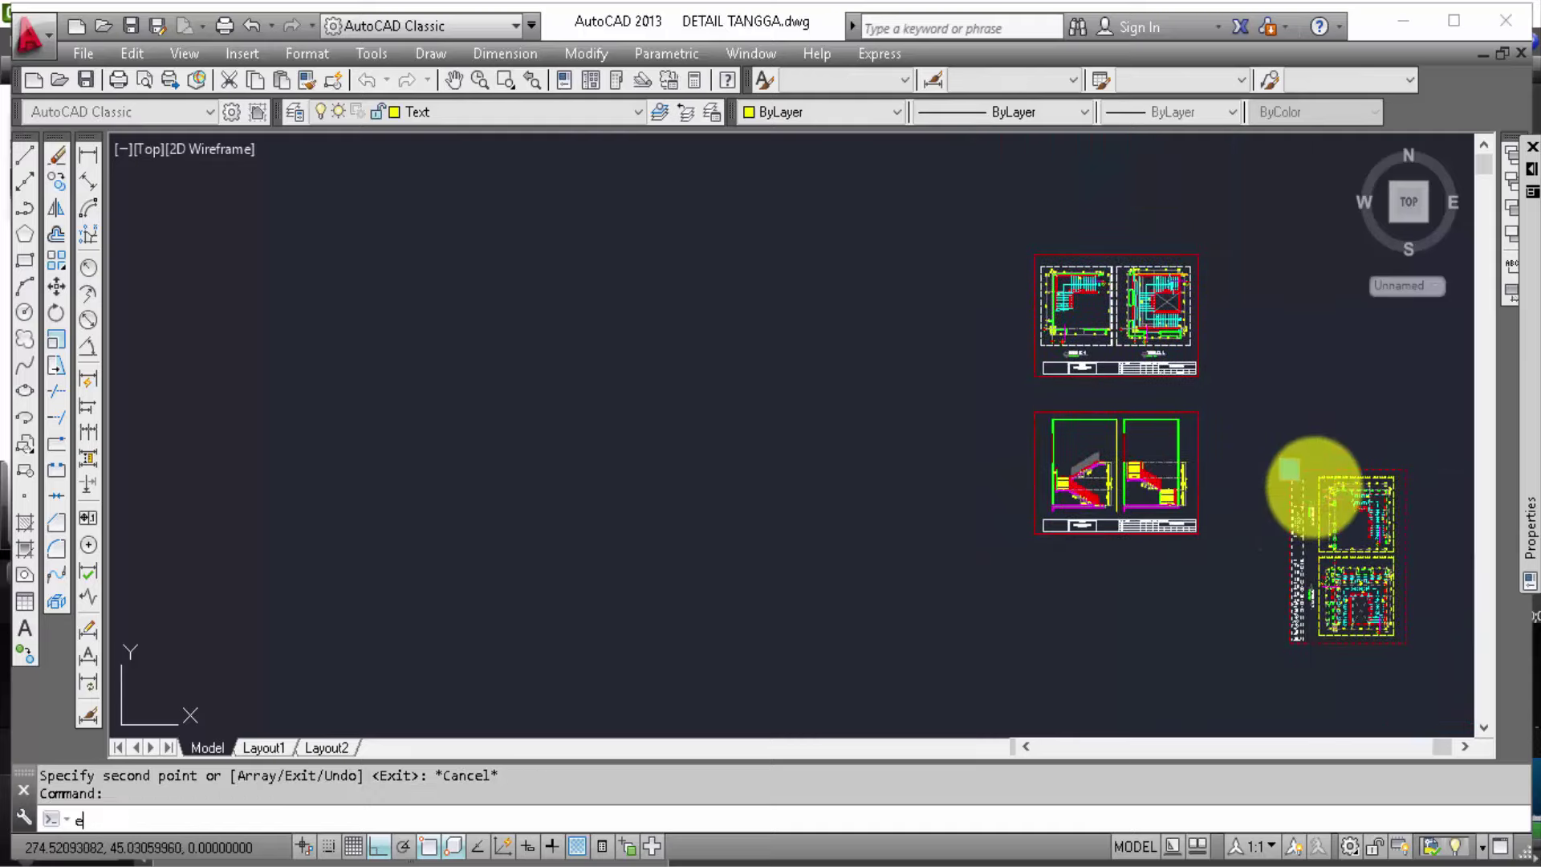
Step: Erase the leftover sheet on the right and pan to the lower-left stair sheet titles
key("Return")
scroll(1288, 518, "down", 2)
scroll(1260, 543, "down", 2)
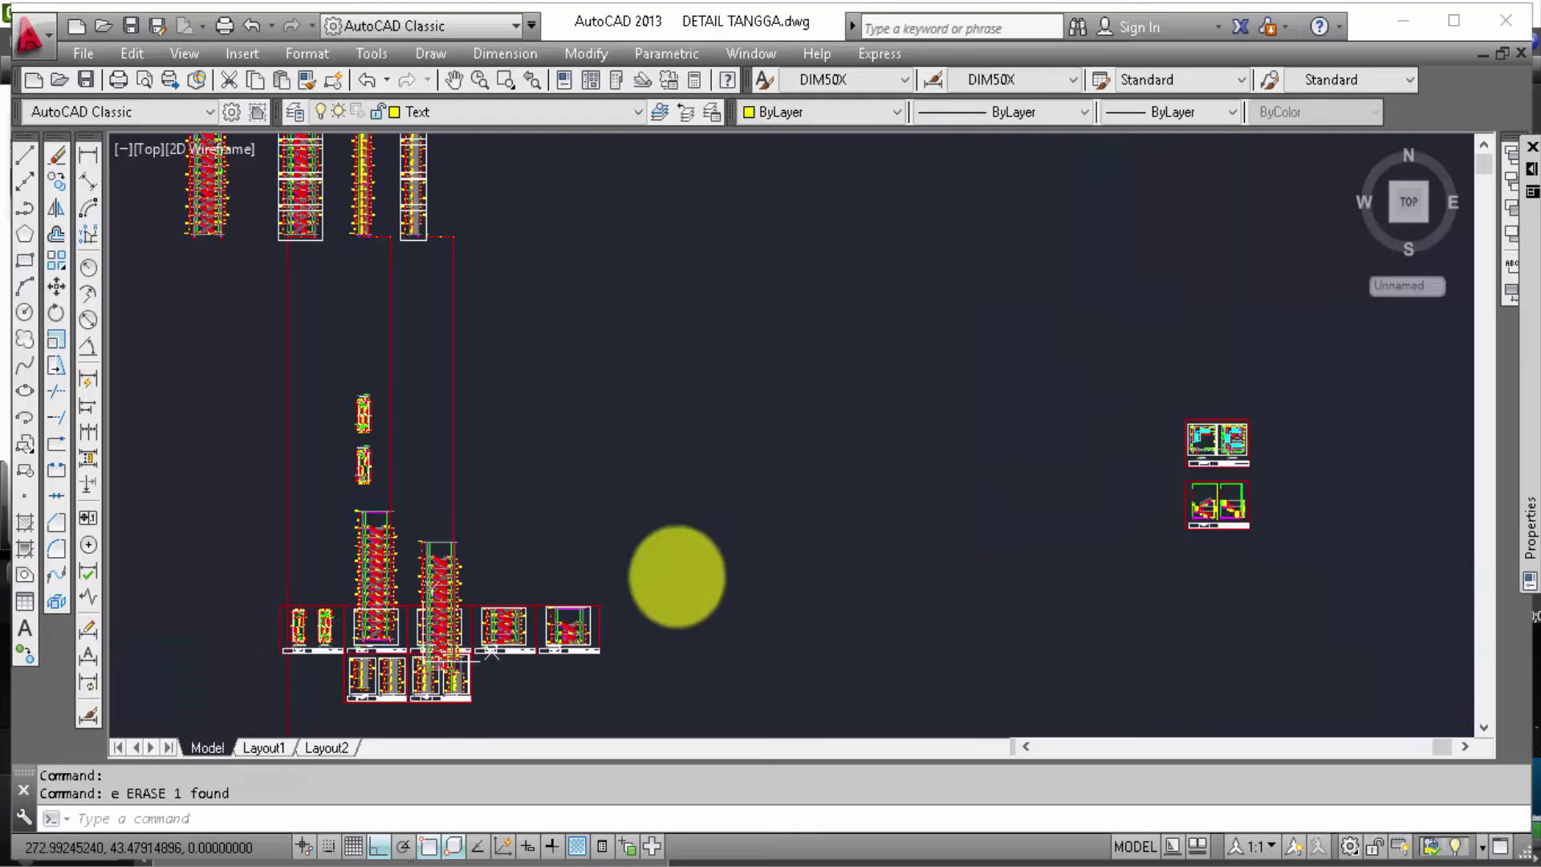
scroll(353, 690, "up", 3)
scroll(298, 678, "up", 2)
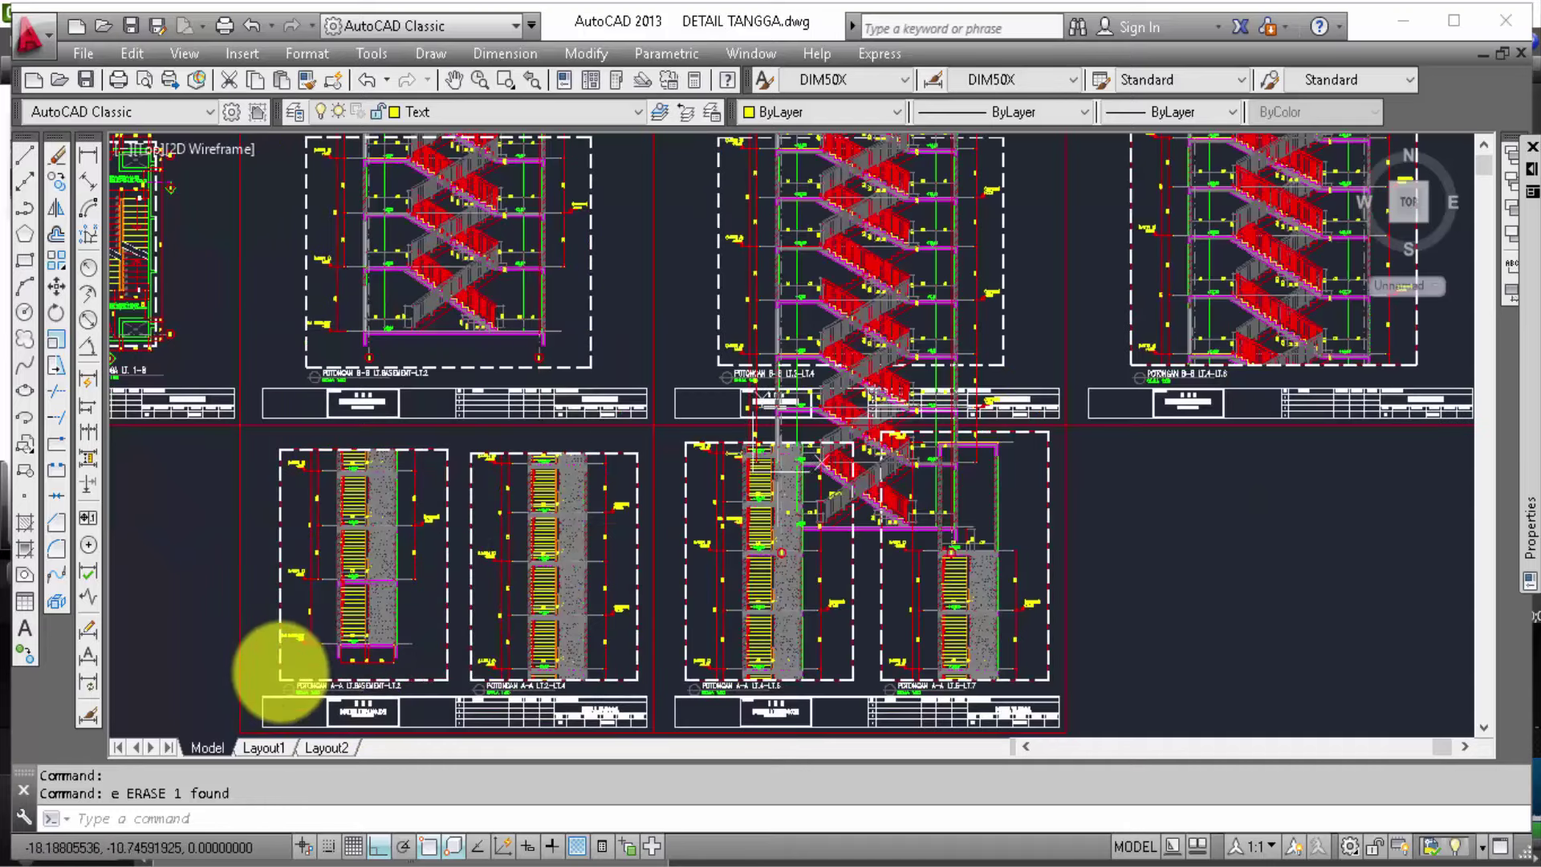
scroll(280, 671, "up", 2)
mouse_move(302, 613)
middle_mouse_down()
mouse_move(656, 718)
mouse_move(654, 540)
middle_mouse_up()
scroll(654, 654, "up", 2)
scroll(722, 638, "up", 4)
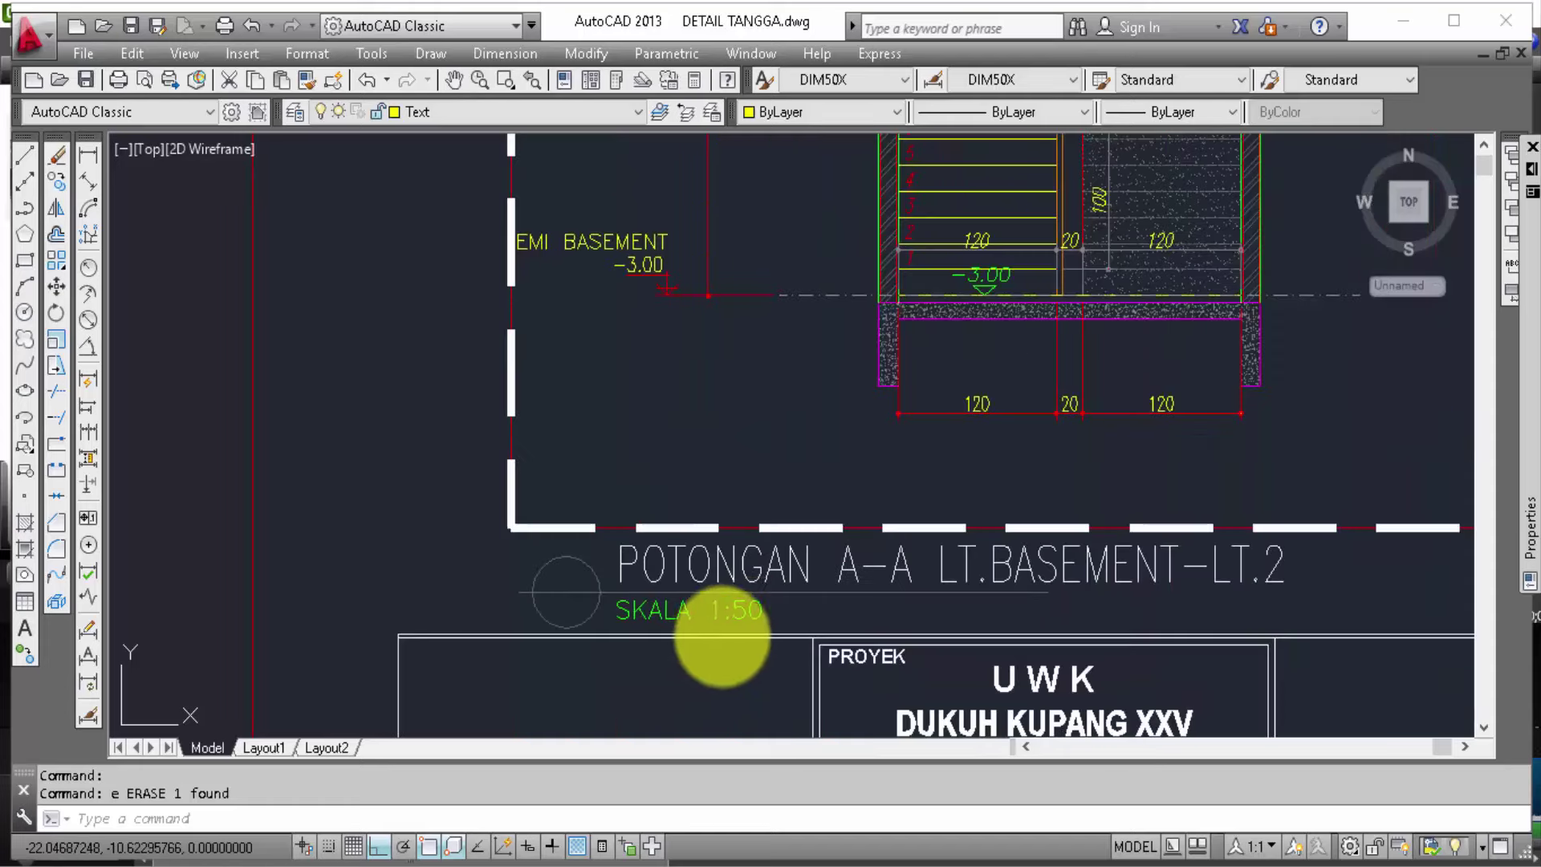
Step: Copy the POTONGAN A-A title and SKALA 1:50 label below the first section, with Ortho off
left_click(875, 619)
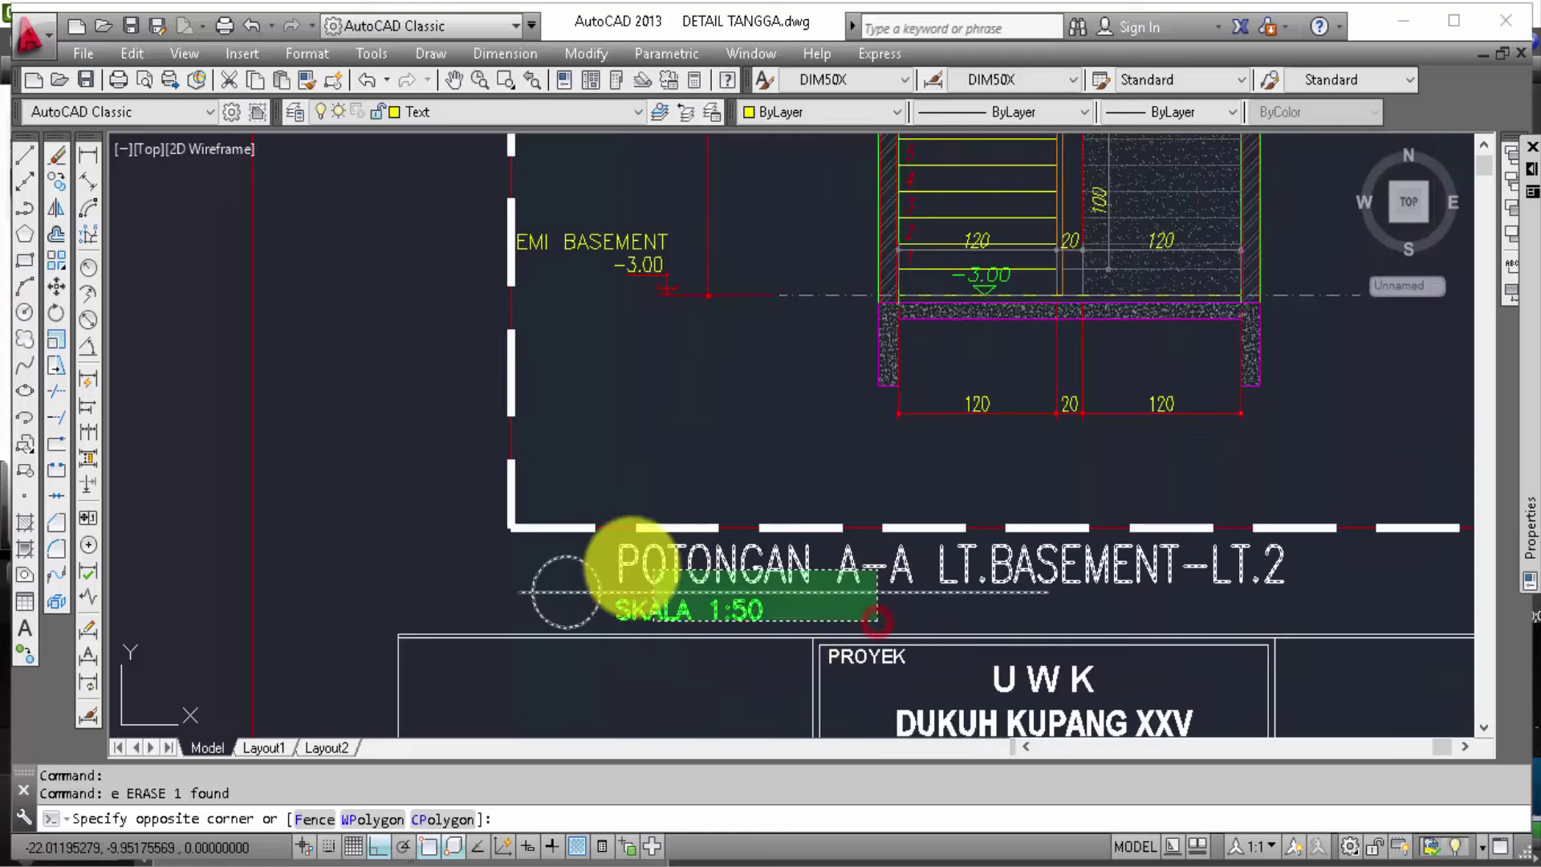
left_click(560, 576)
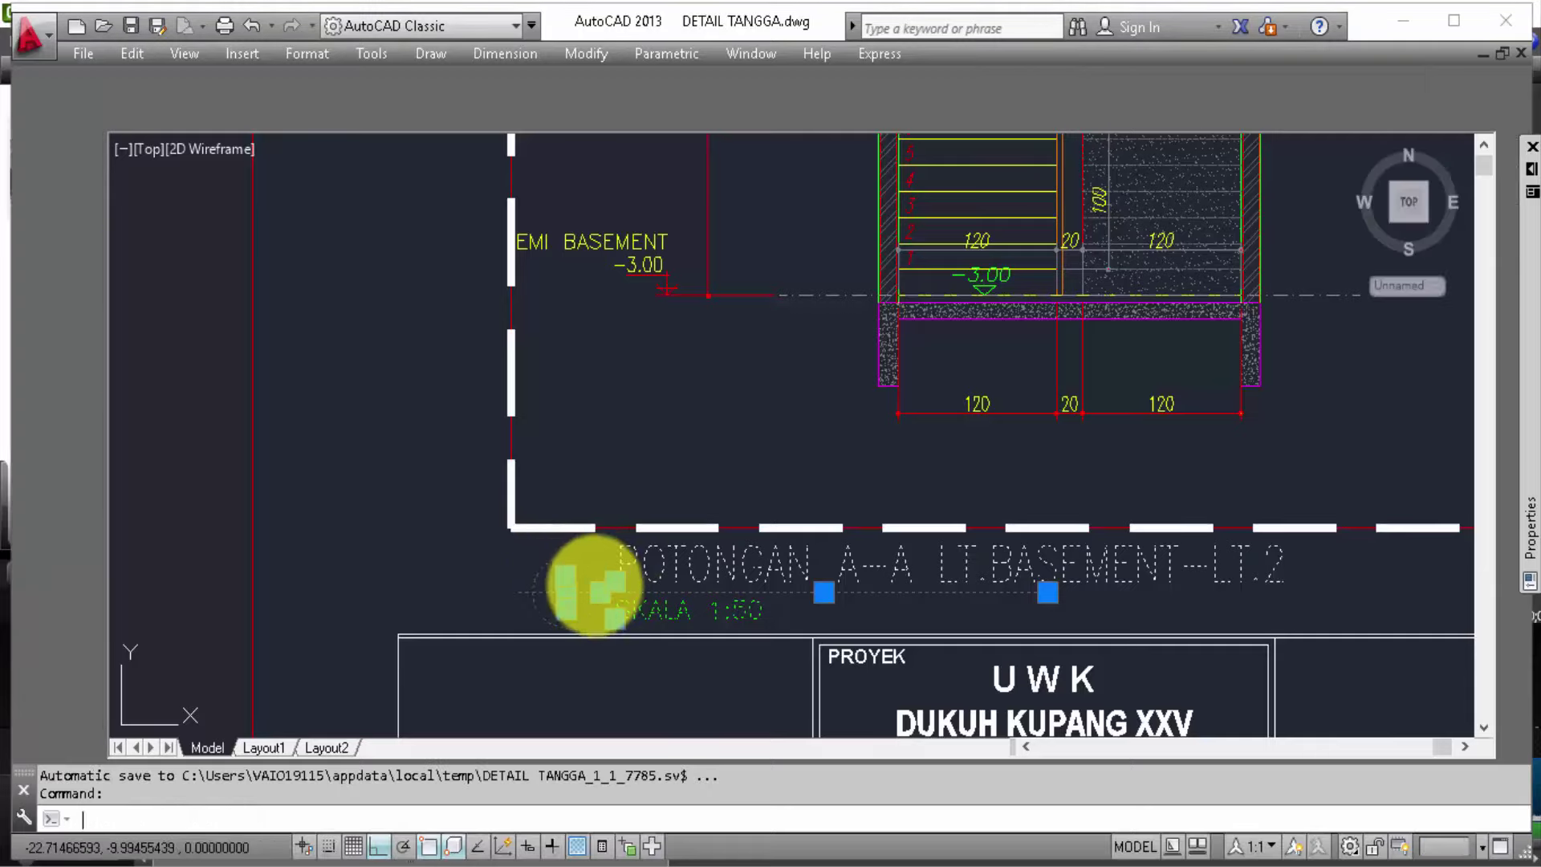
type("co")
key("Return")
left_click(513, 589)
scroll(361, 622, "down", 5)
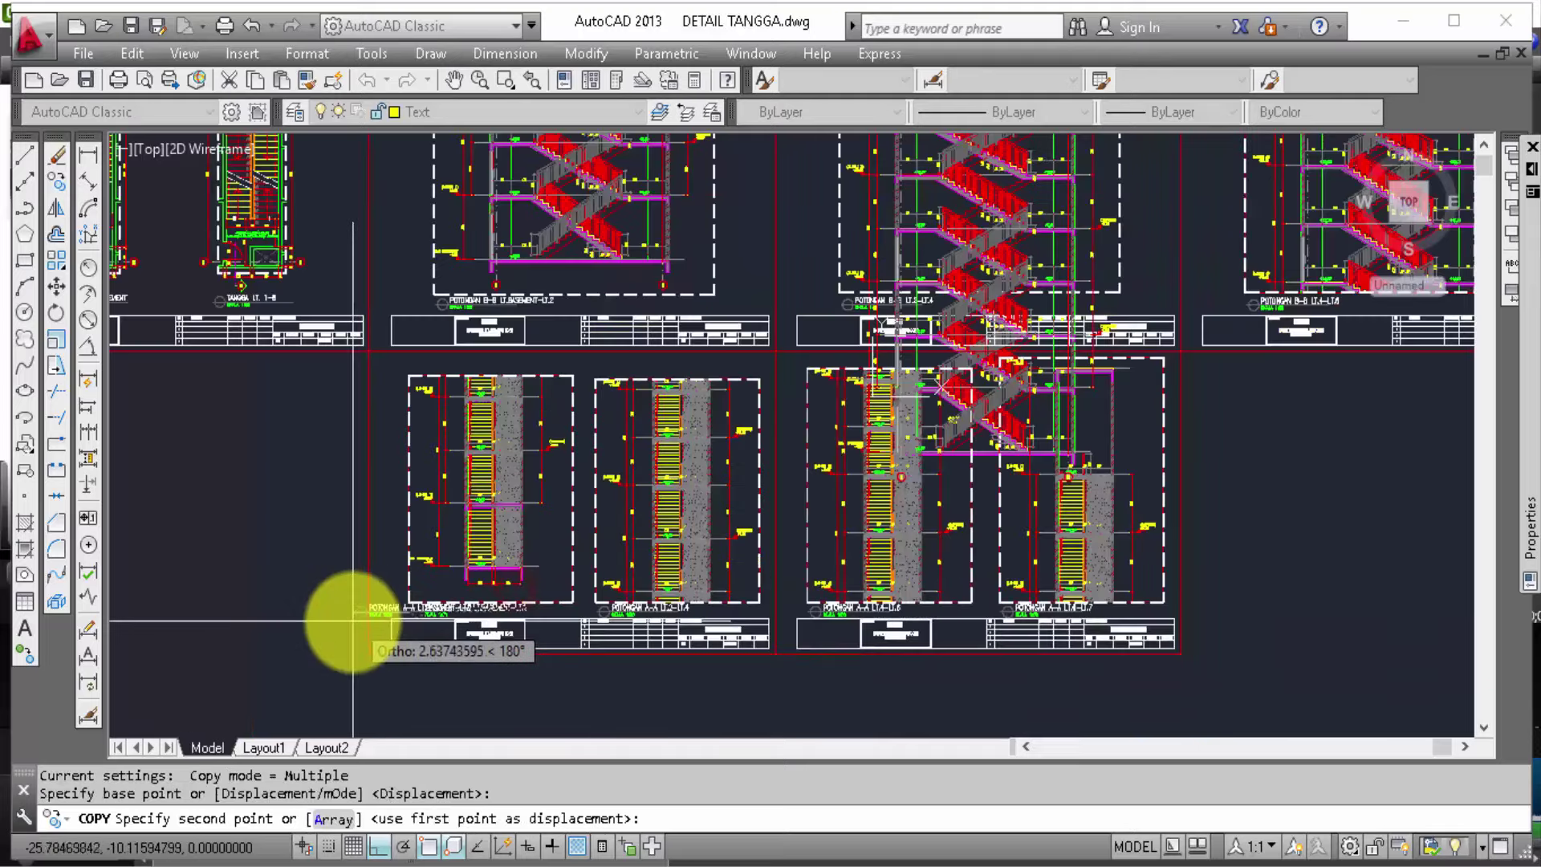
scroll(310, 629, "up", 2)
scroll(248, 619, "down", 2)
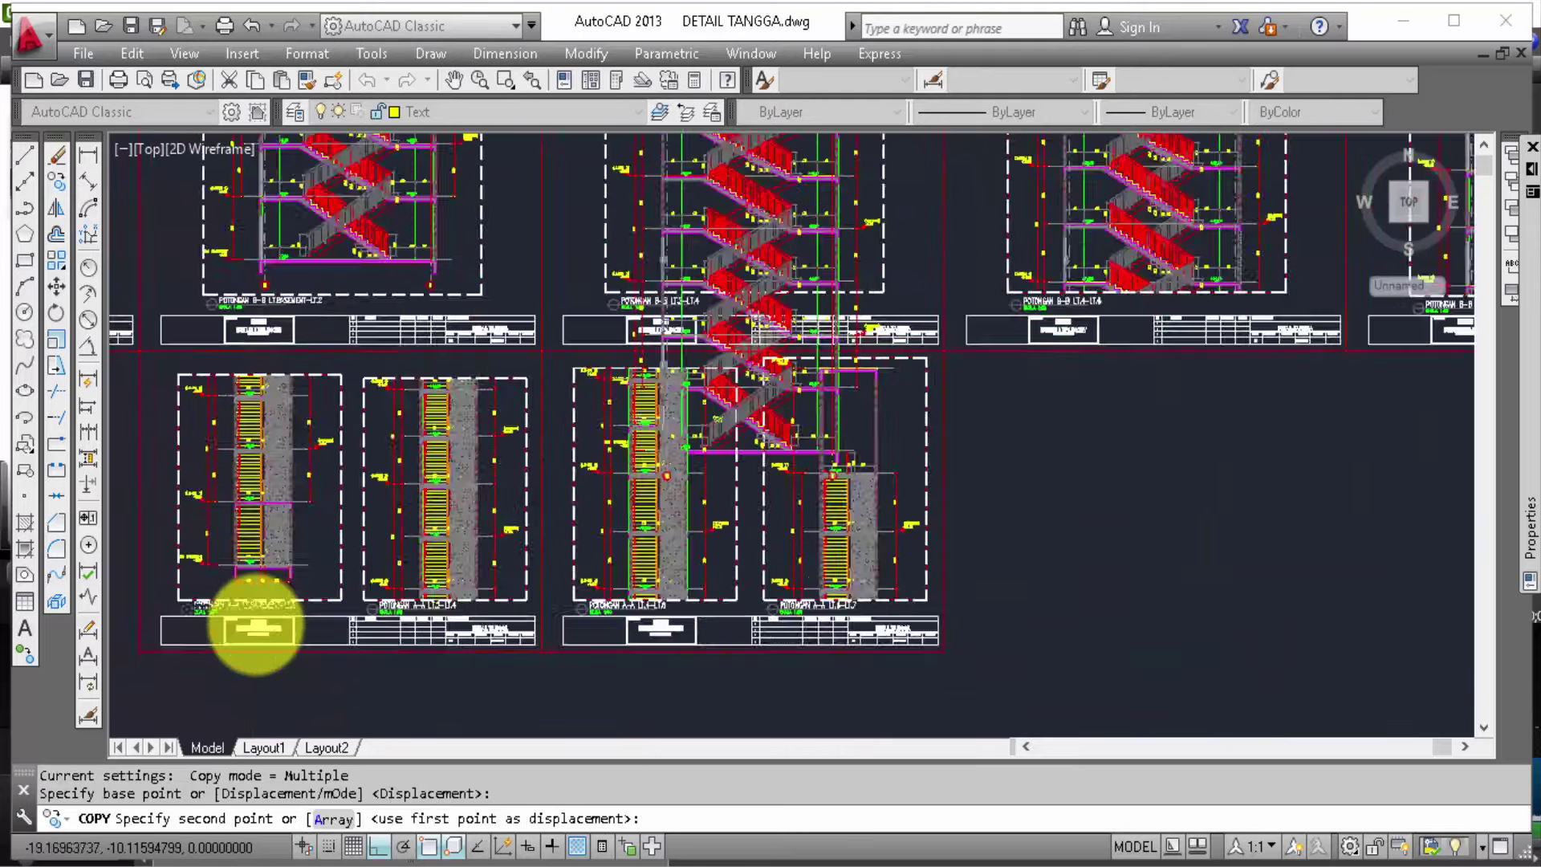
scroll(255, 623, "down", 4)
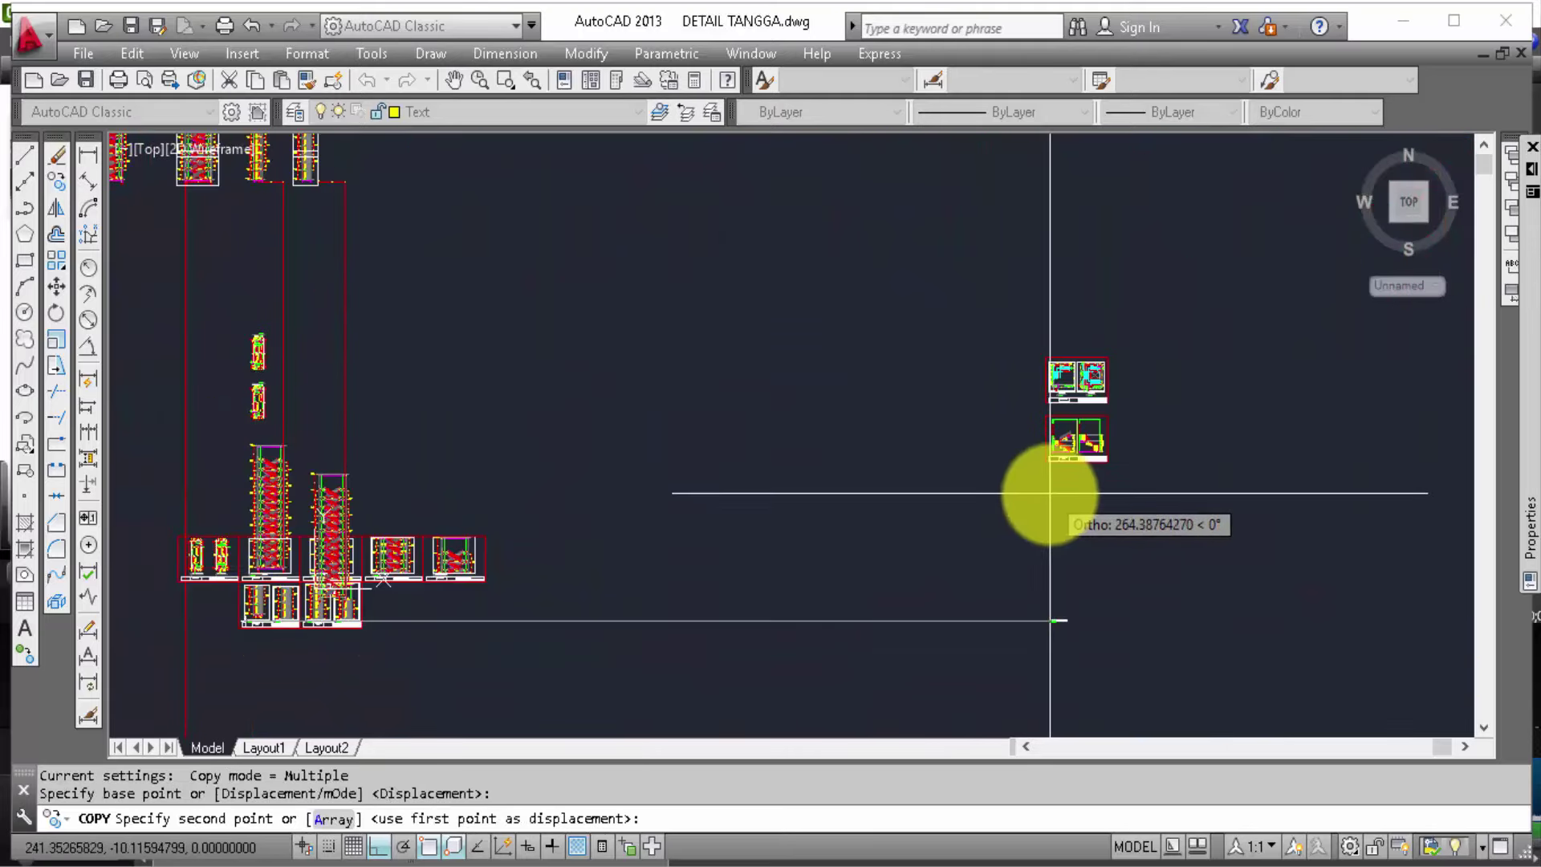
key("F8")
scroll(1059, 457, "up", 8)
scroll(1067, 430, "up", 3)
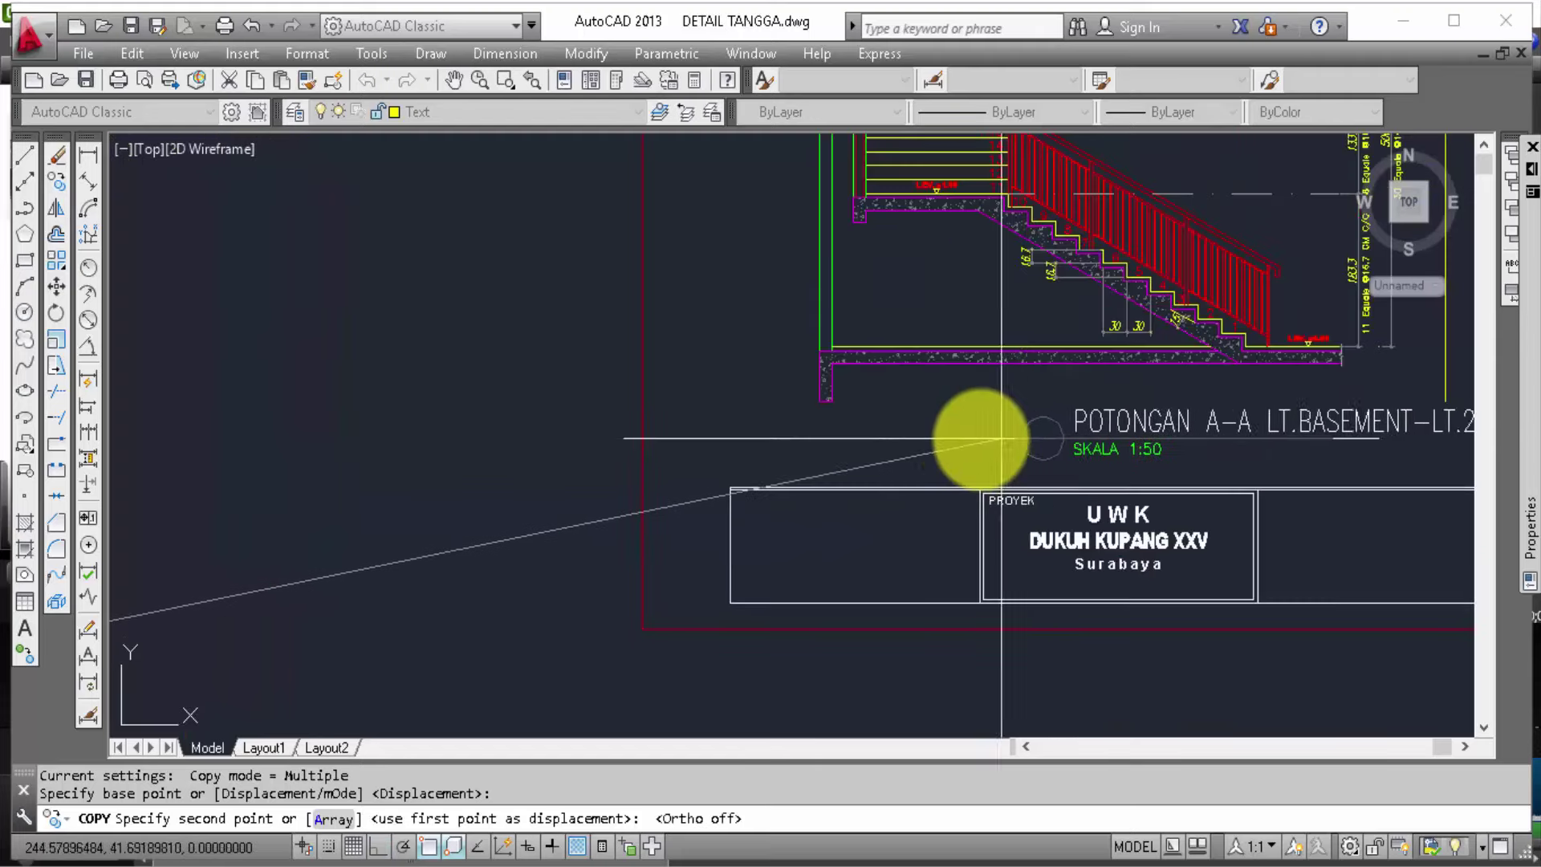
scroll(947, 437, "down", 1)
left_click(877, 441)
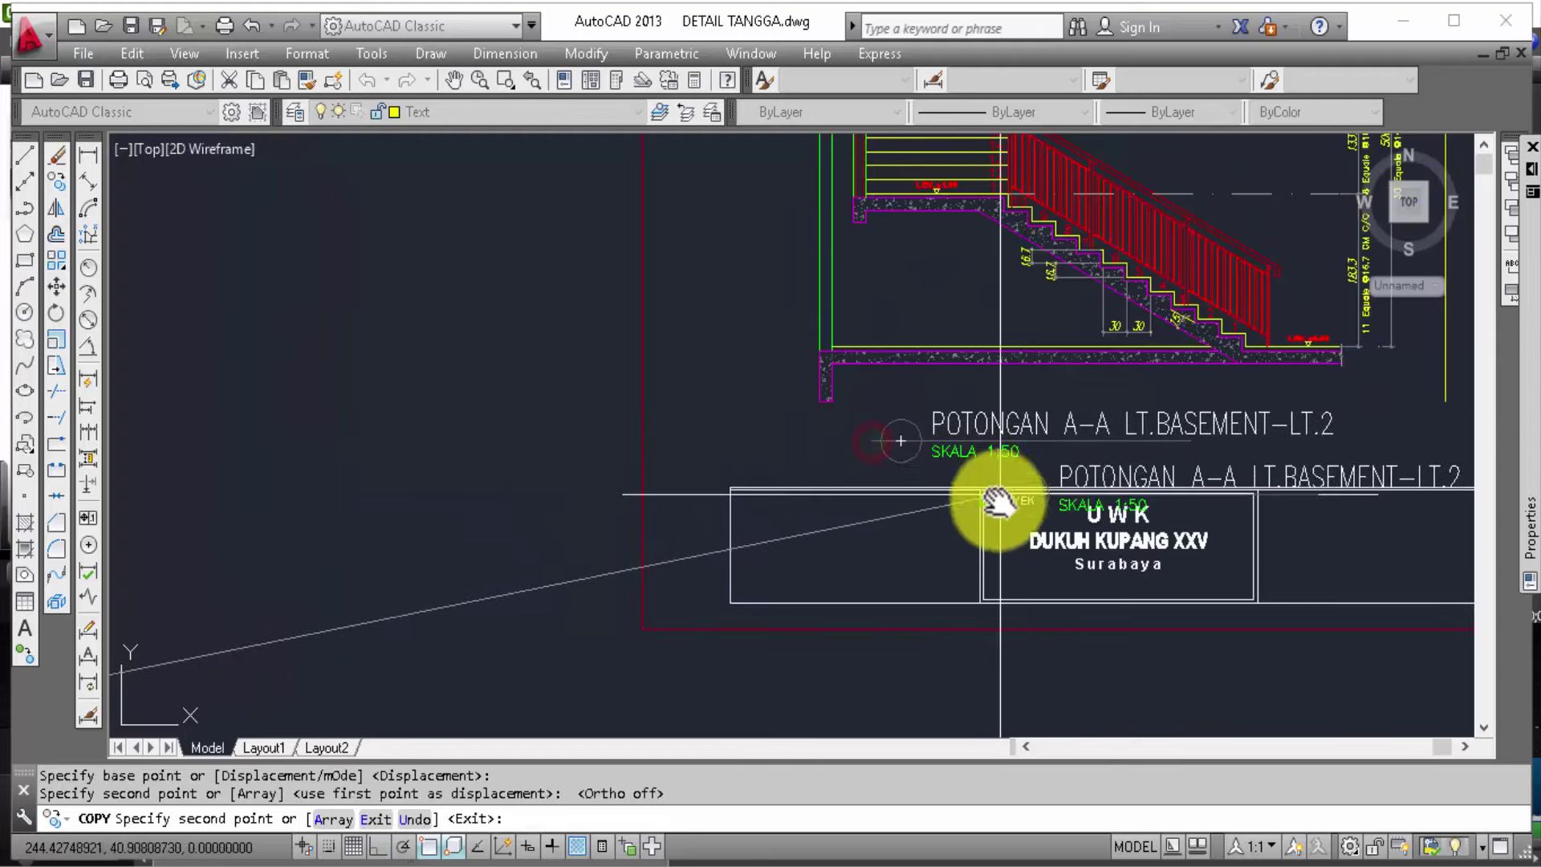
Step: End the copy and pan over to the TANGGA LT.1/LT.2 sheet
middle_click_drag(1065, 495, 915, 594)
key("Escape")
scroll(803, 613, "down", 3)
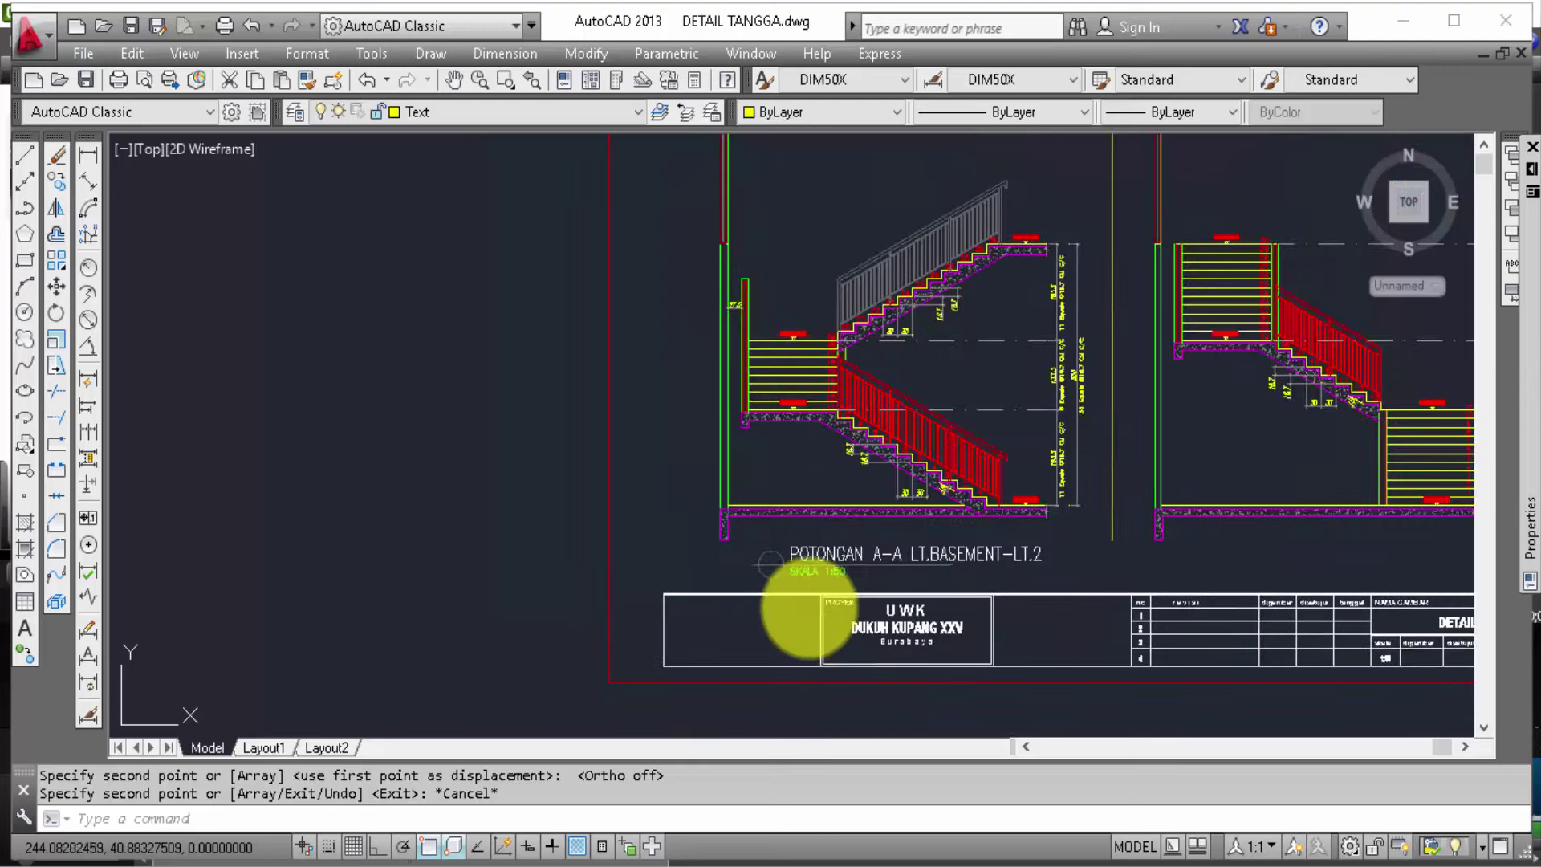
scroll(891, 437, "down", 2)
middle_click_drag(892, 434, 946, 631)
Step: Pan and zoom to the copied title on the stair-section sheet
mouse_move(975, 225)
middle_mouse_down()
mouse_move(975, 472)
mouse_move(1018, 551)
middle_mouse_up()
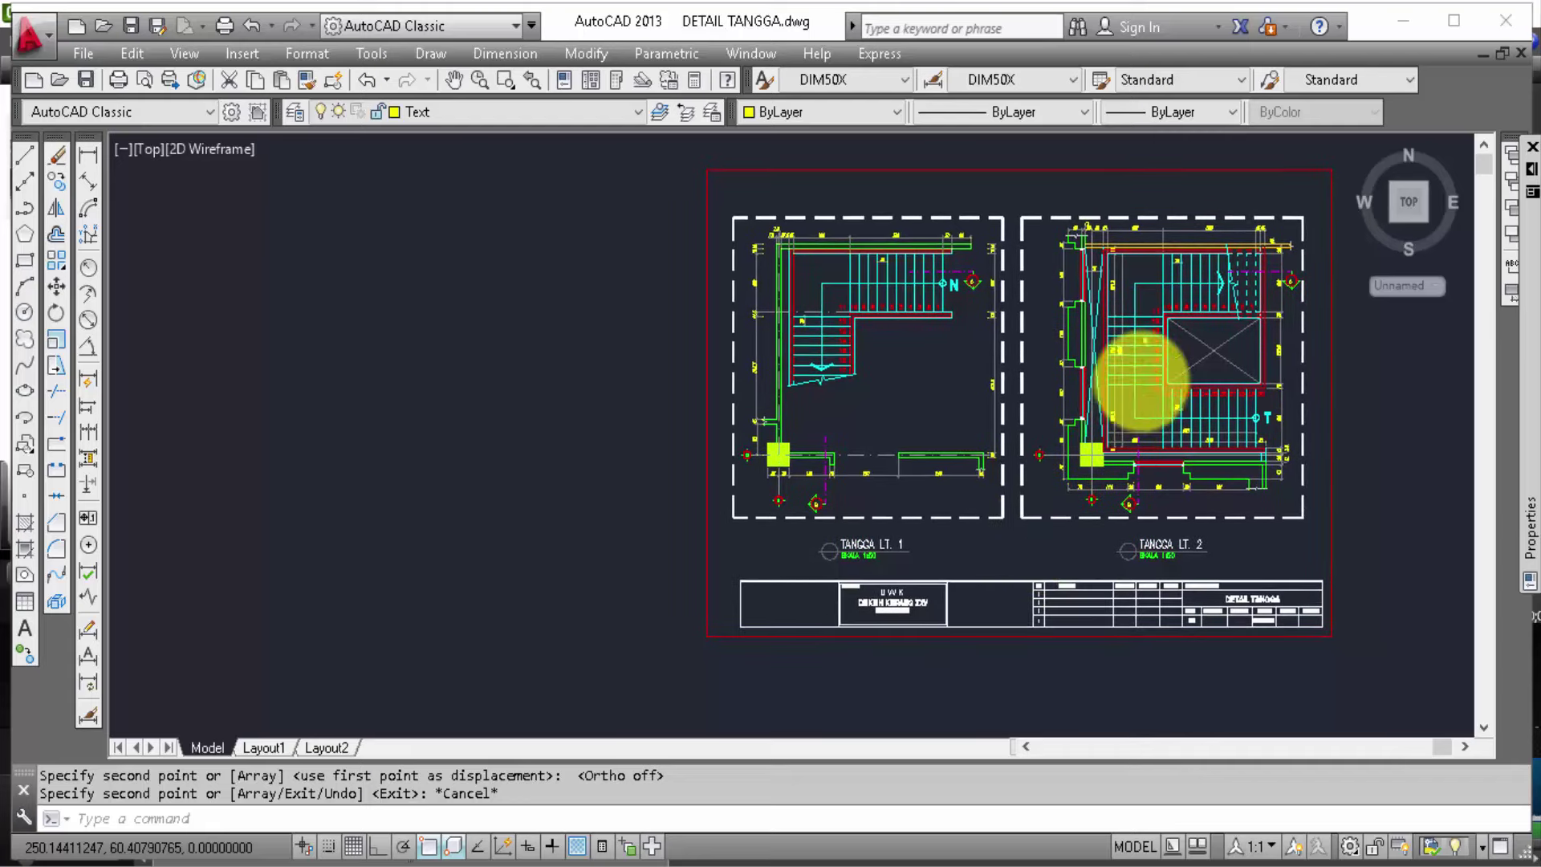
scroll(1237, 352, "up", 2)
scroll(1233, 353, "up", 2)
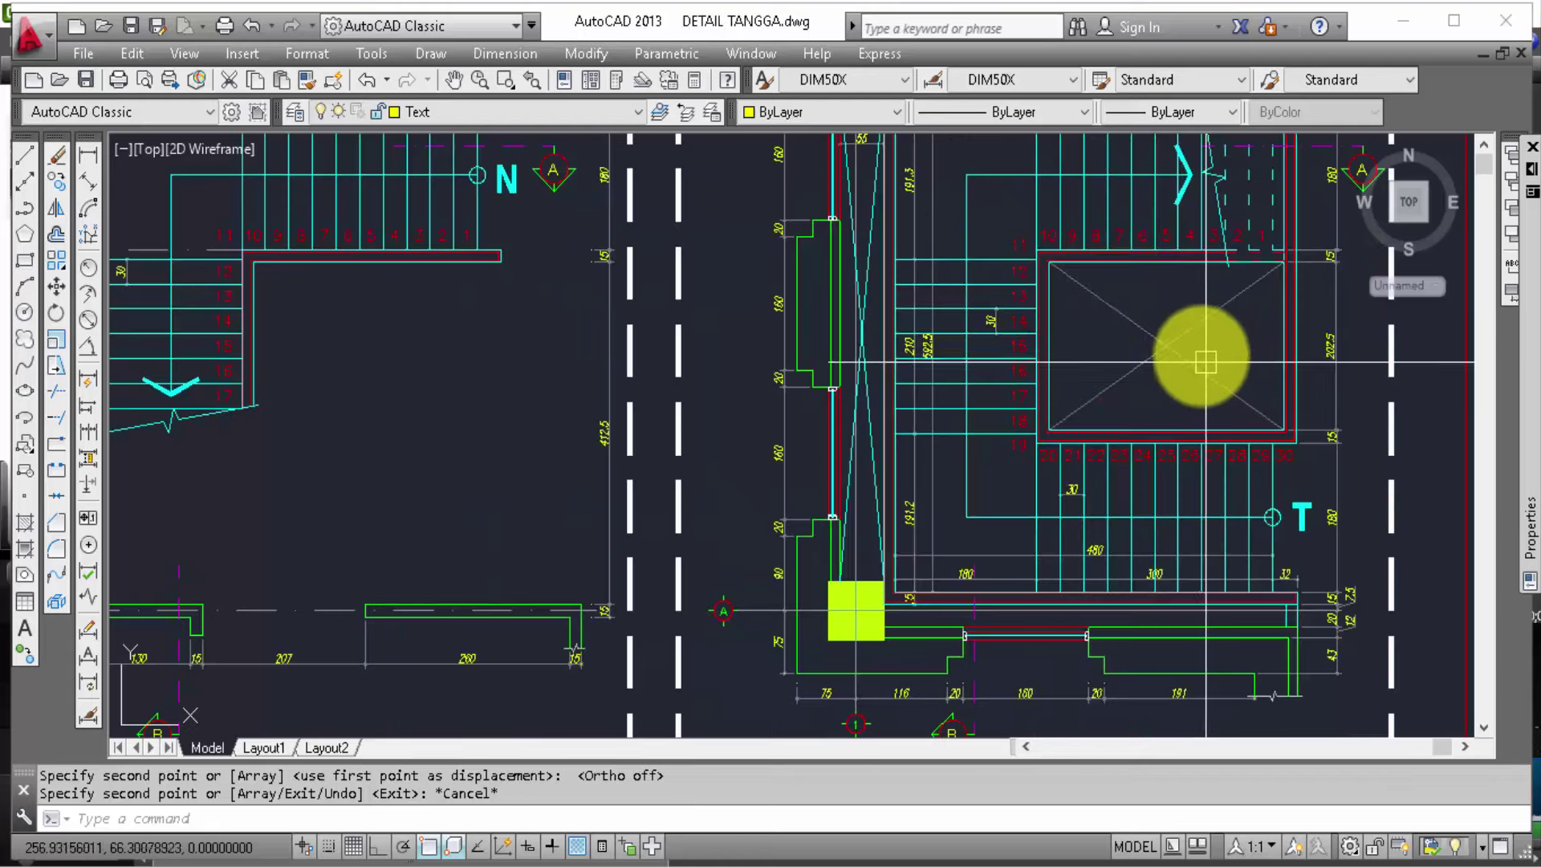
scroll(1165, 356, "down", 2)
scroll(1165, 356, "down", 5)
middle_click_drag(1033, 561, 1033, 327)
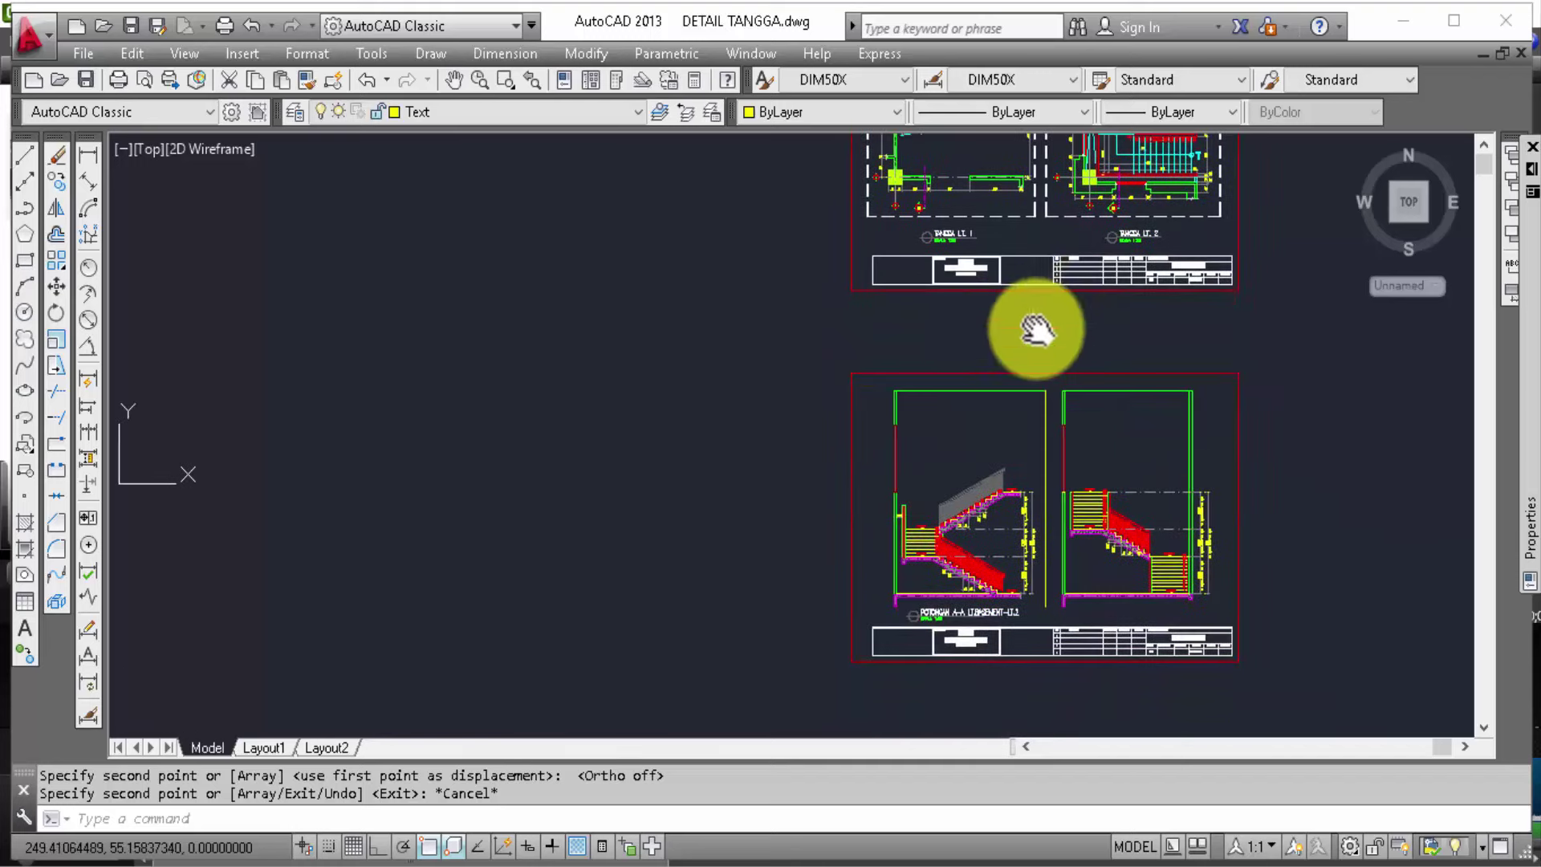
scroll(966, 578, "up", 1)
scroll(967, 576, "up", 4)
scroll(996, 582, "up", 2)
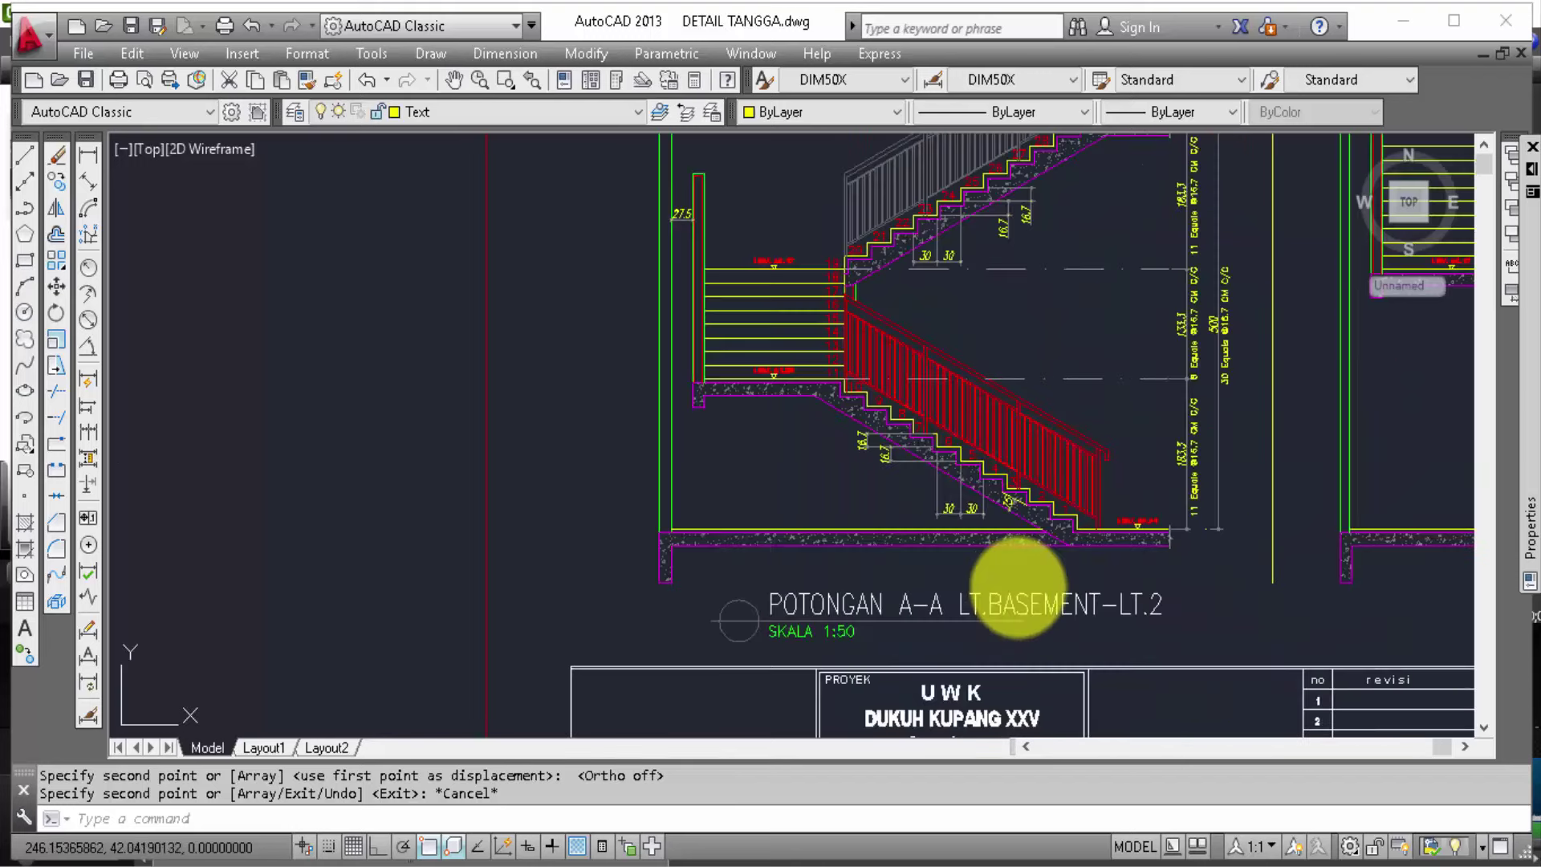
Step: Edit the title attribute, replacing BASEMENT-LT.2 so it reads POTONGAN A-A LT.1 - LT.2
double_click(1027, 594)
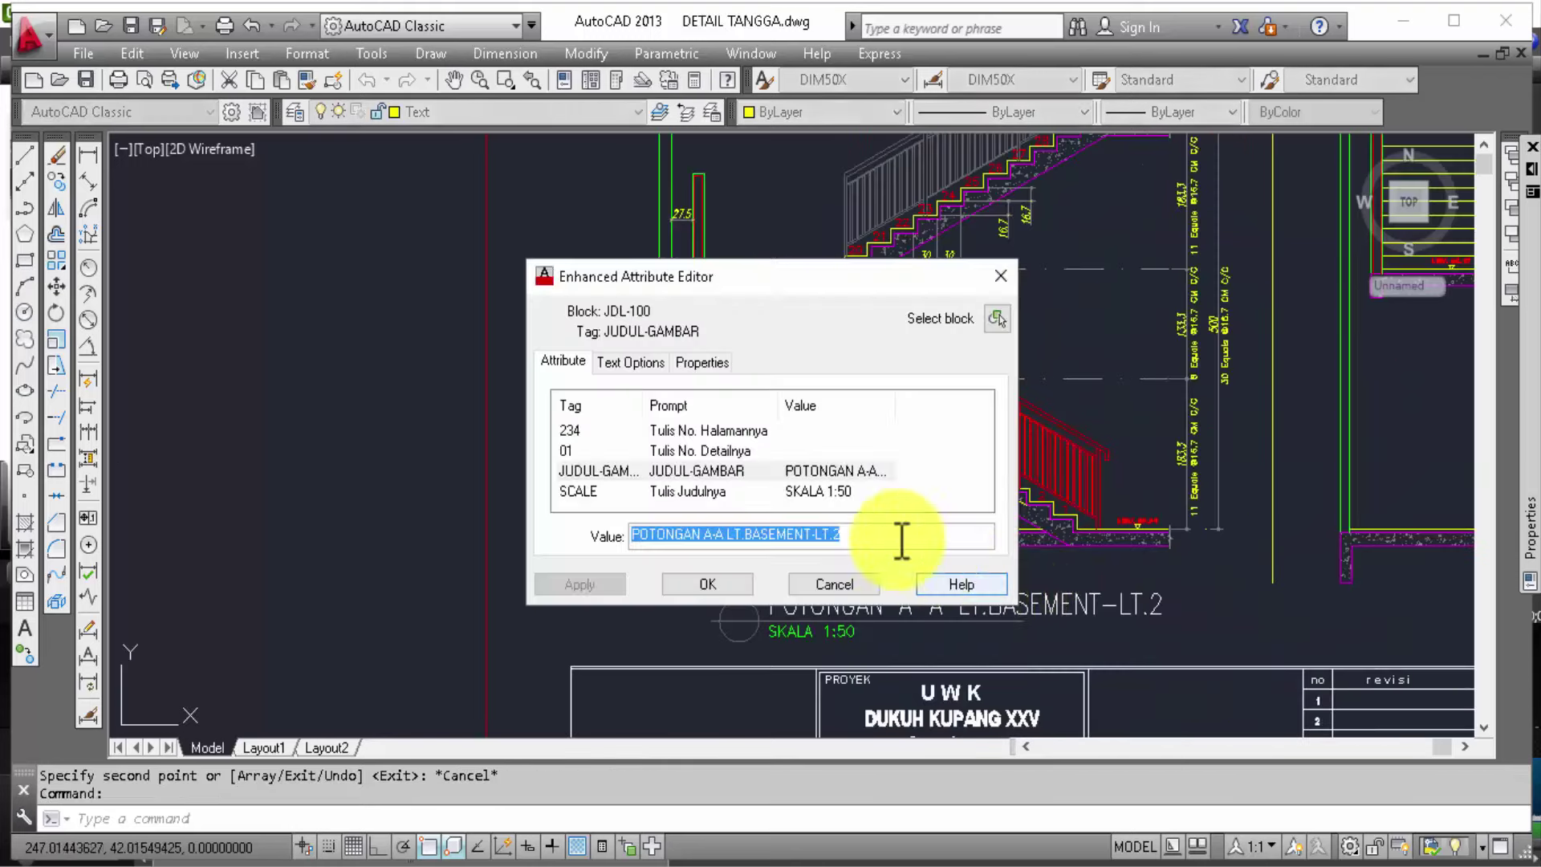
left_click_drag(746, 535, 921, 541)
type("1")
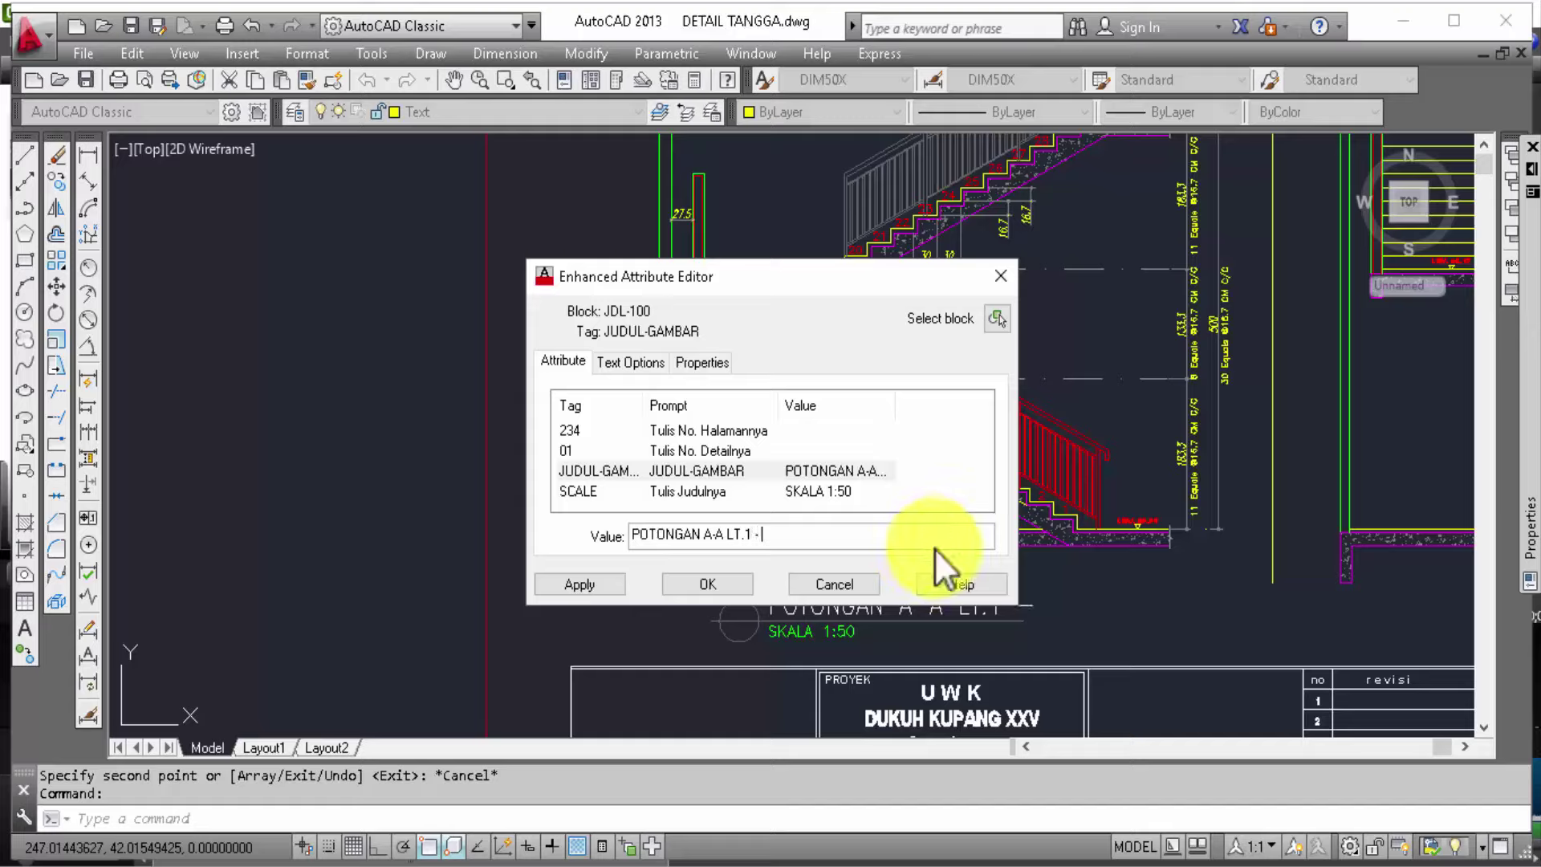
type("LT")
type(".2")
left_click(690, 584)
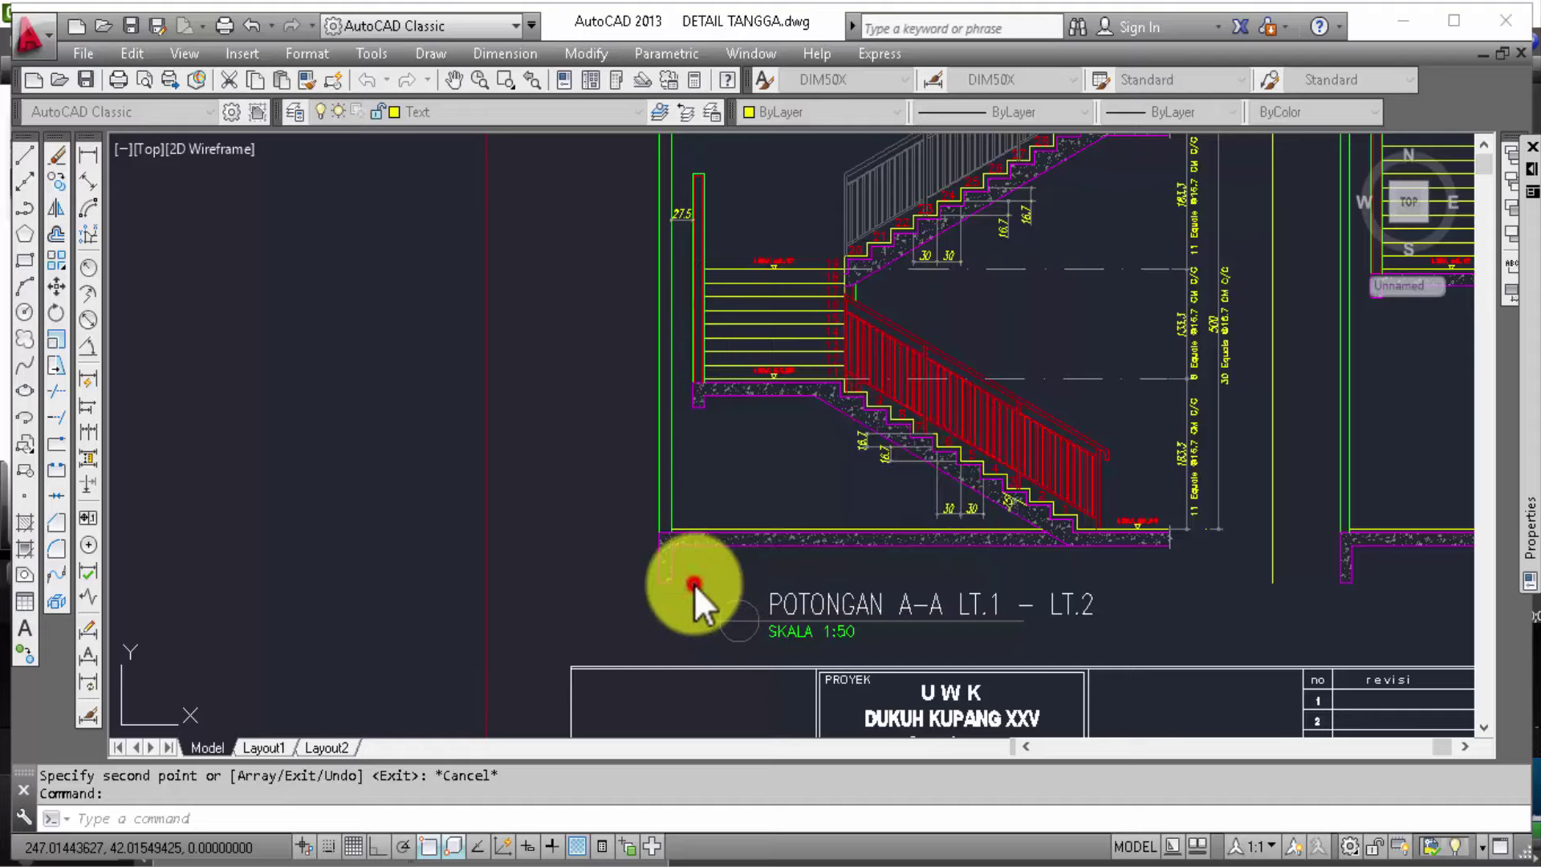
Step: Window-select the POTONGAN A-A LT.1 - LT.2 title, cancelling an accidental grip stretch
left_click(971, 621)
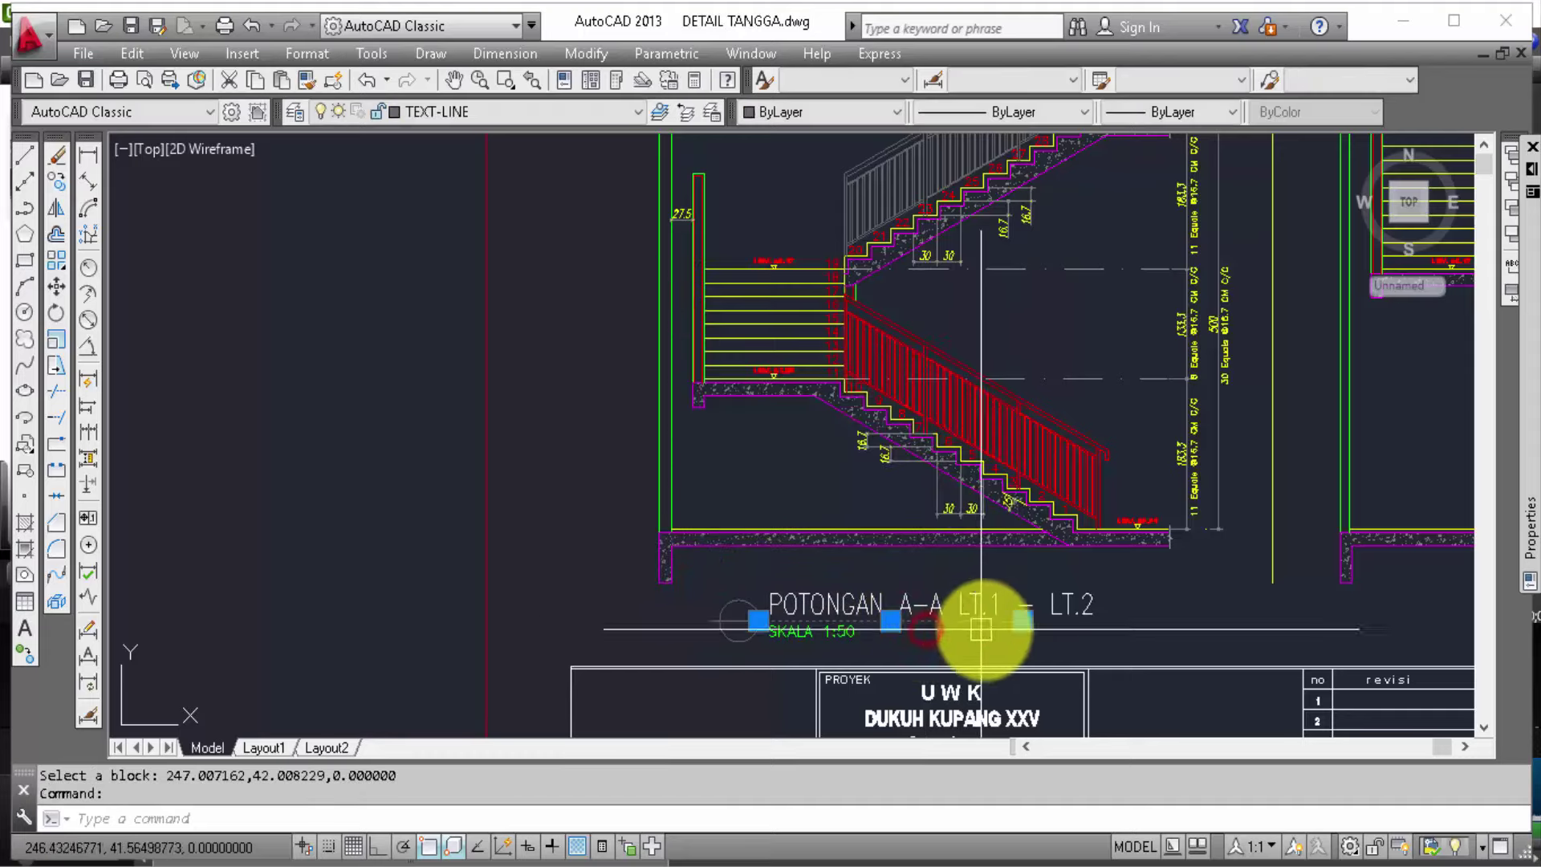
left_click(1023, 621)
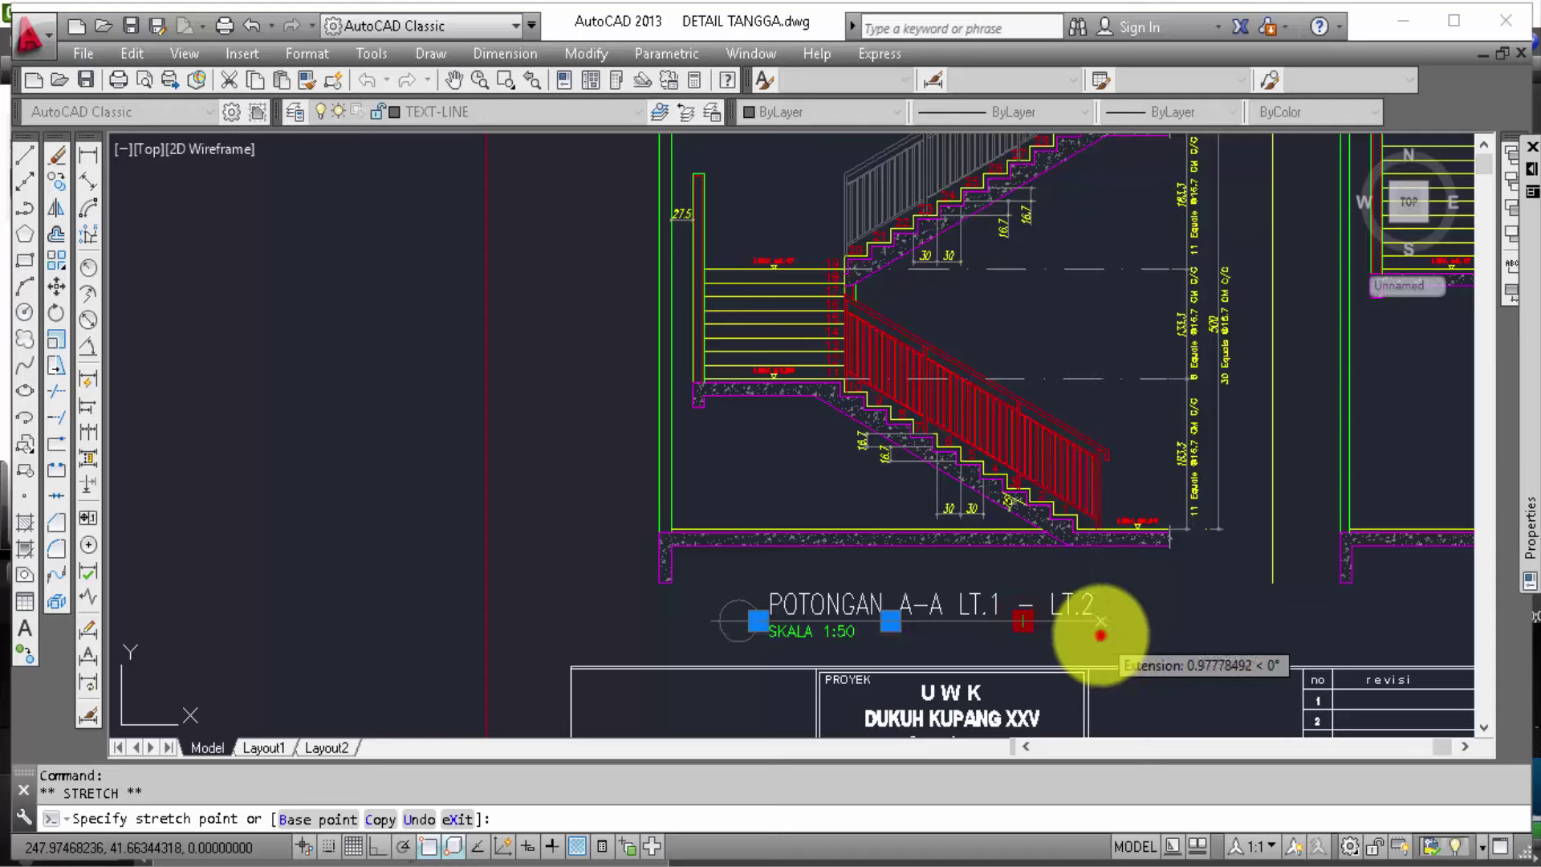
key("Escape")
left_click(890, 640)
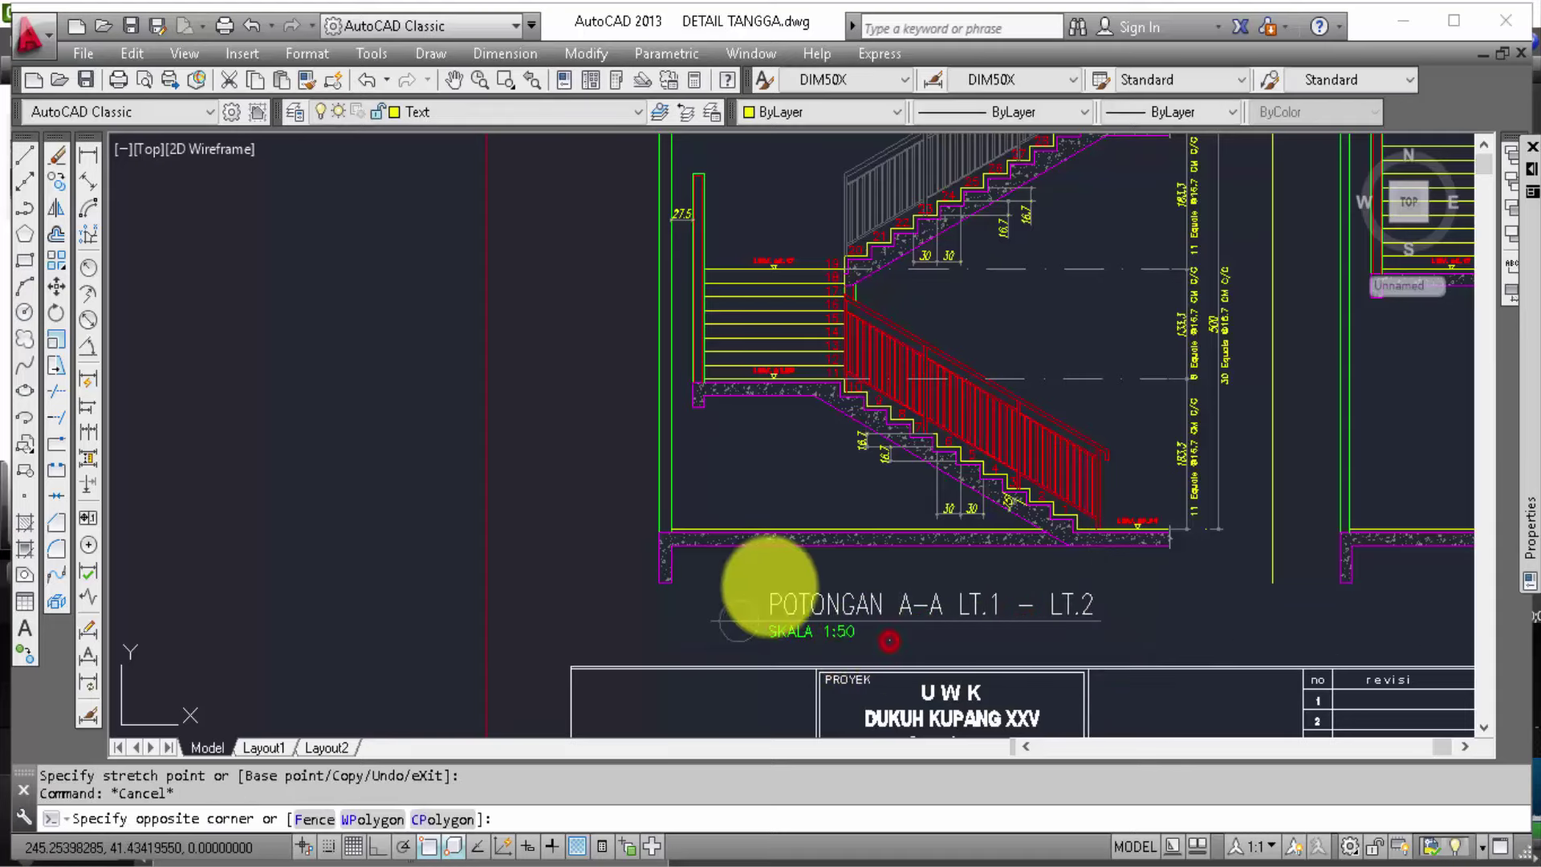
left_click(745, 590)
Step: Copy the title horizontally with Ortho on beneath the right-hand section and open its attribute editor
type("co")
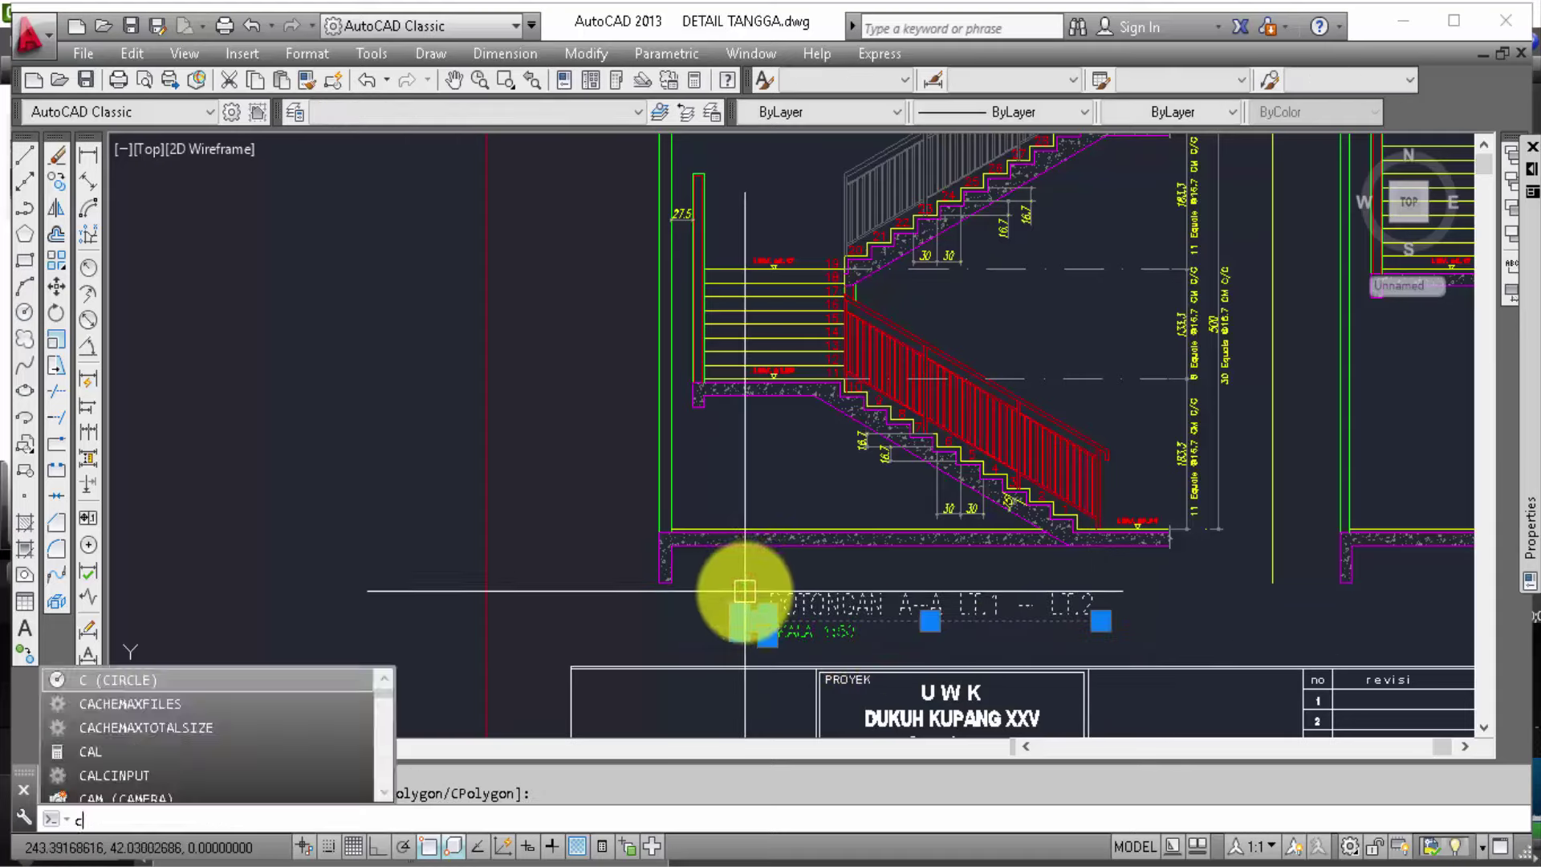
key("Return")
left_click(738, 619)
middle_click_drag(1256, 644, 912, 630)
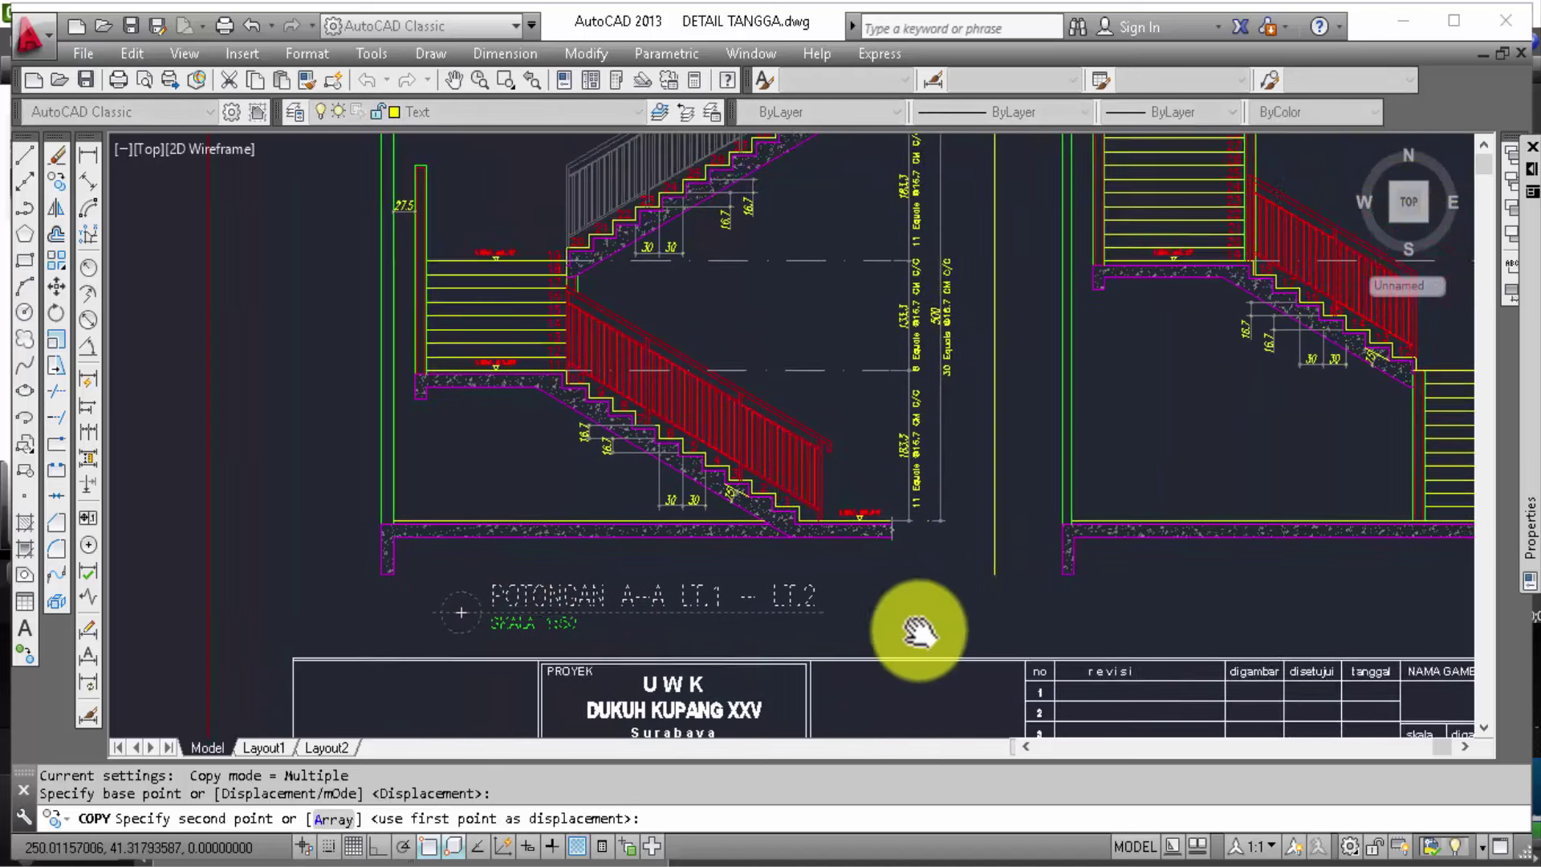
key("F8")
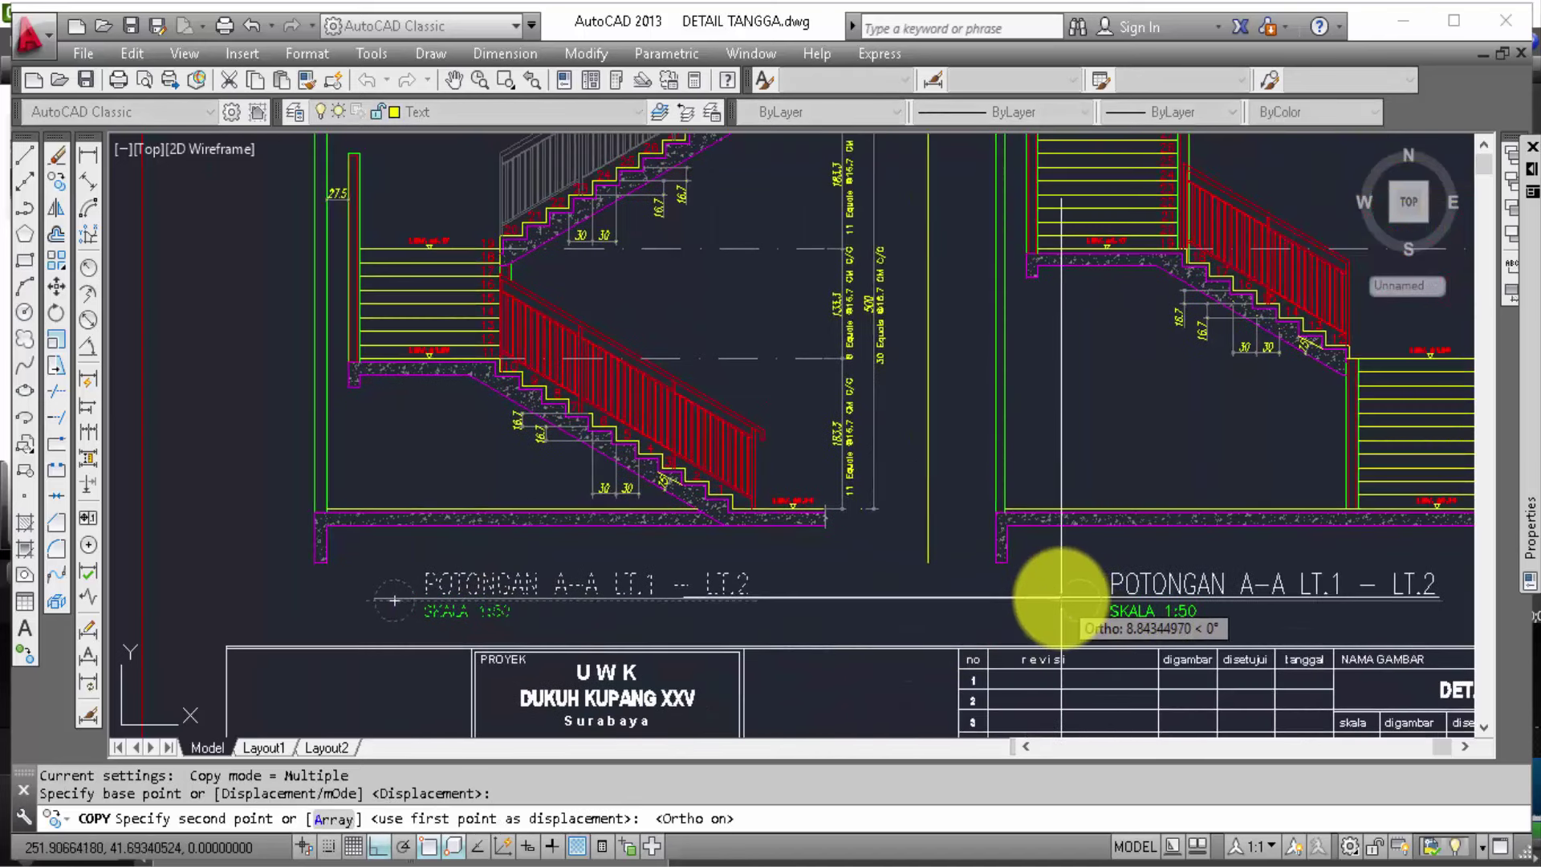
middle_click_drag(1049, 586, 968, 600)
left_click(974, 598)
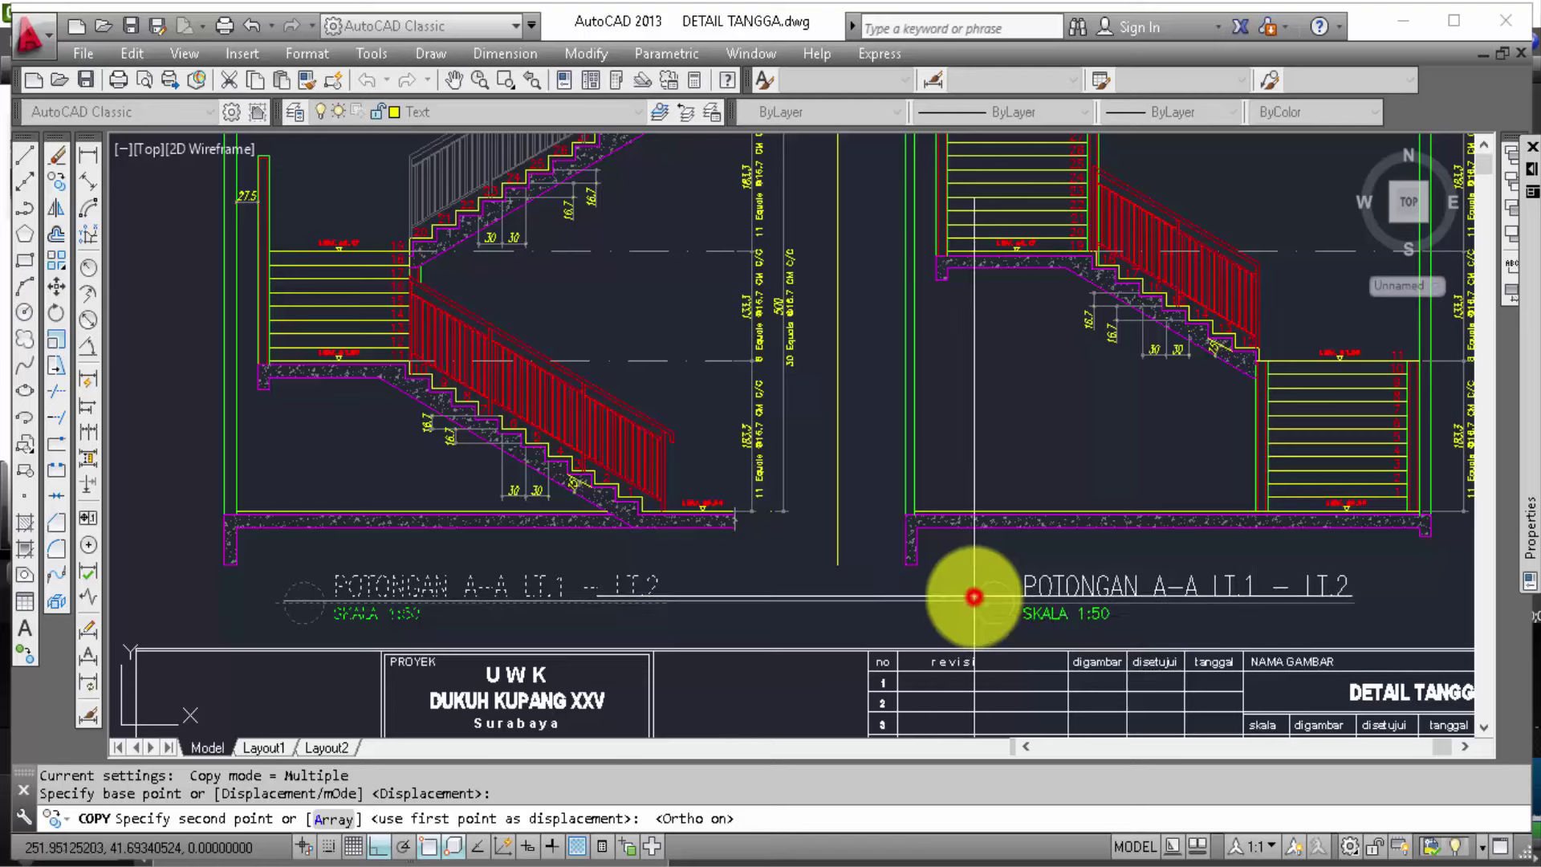
key("Escape")
double_click(1133, 605)
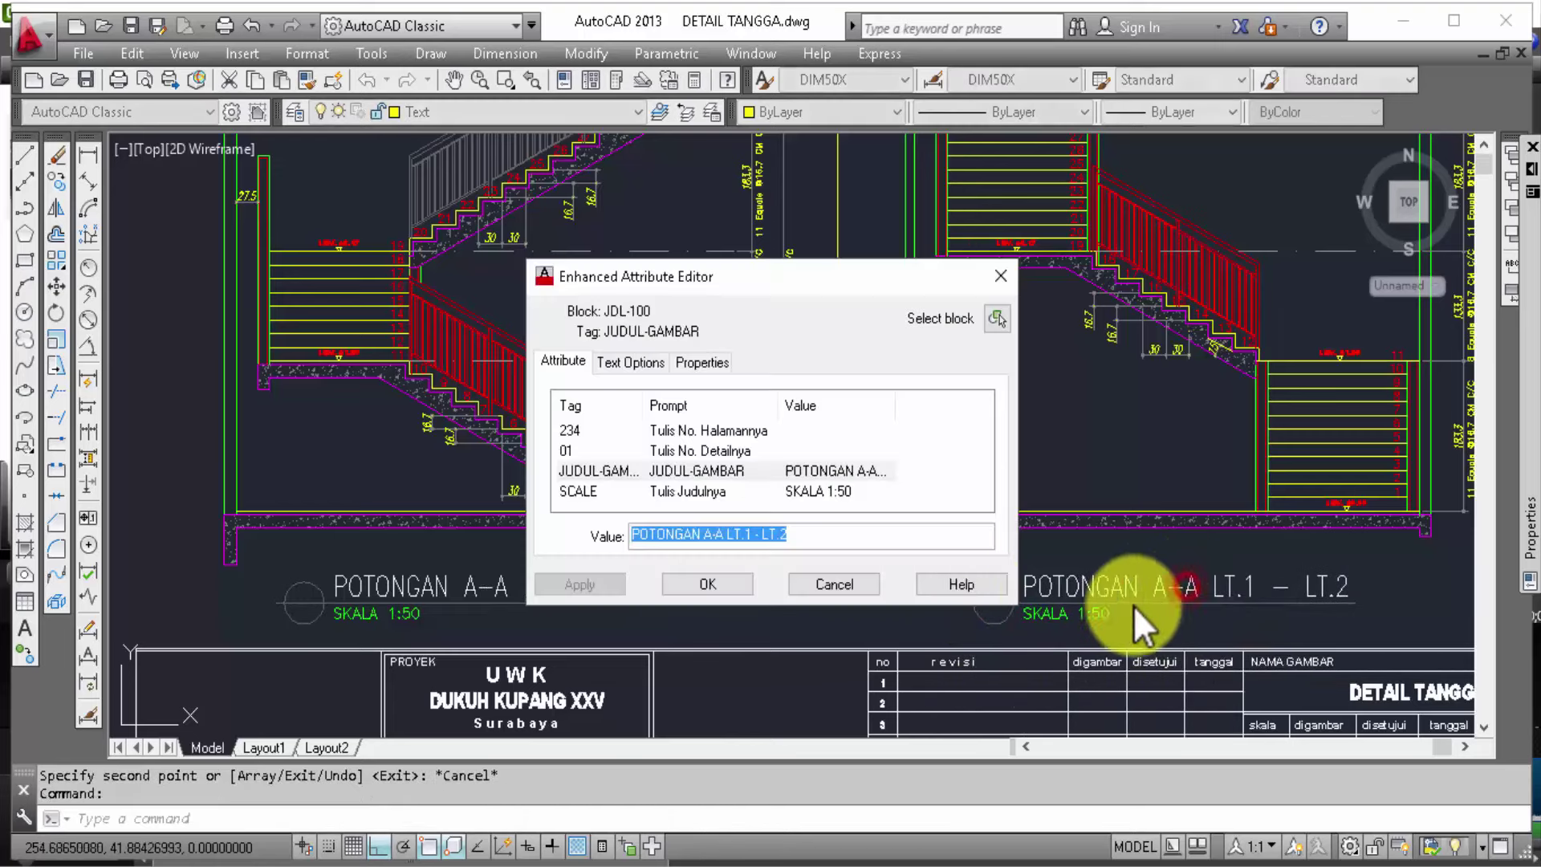
left_click(707, 537)
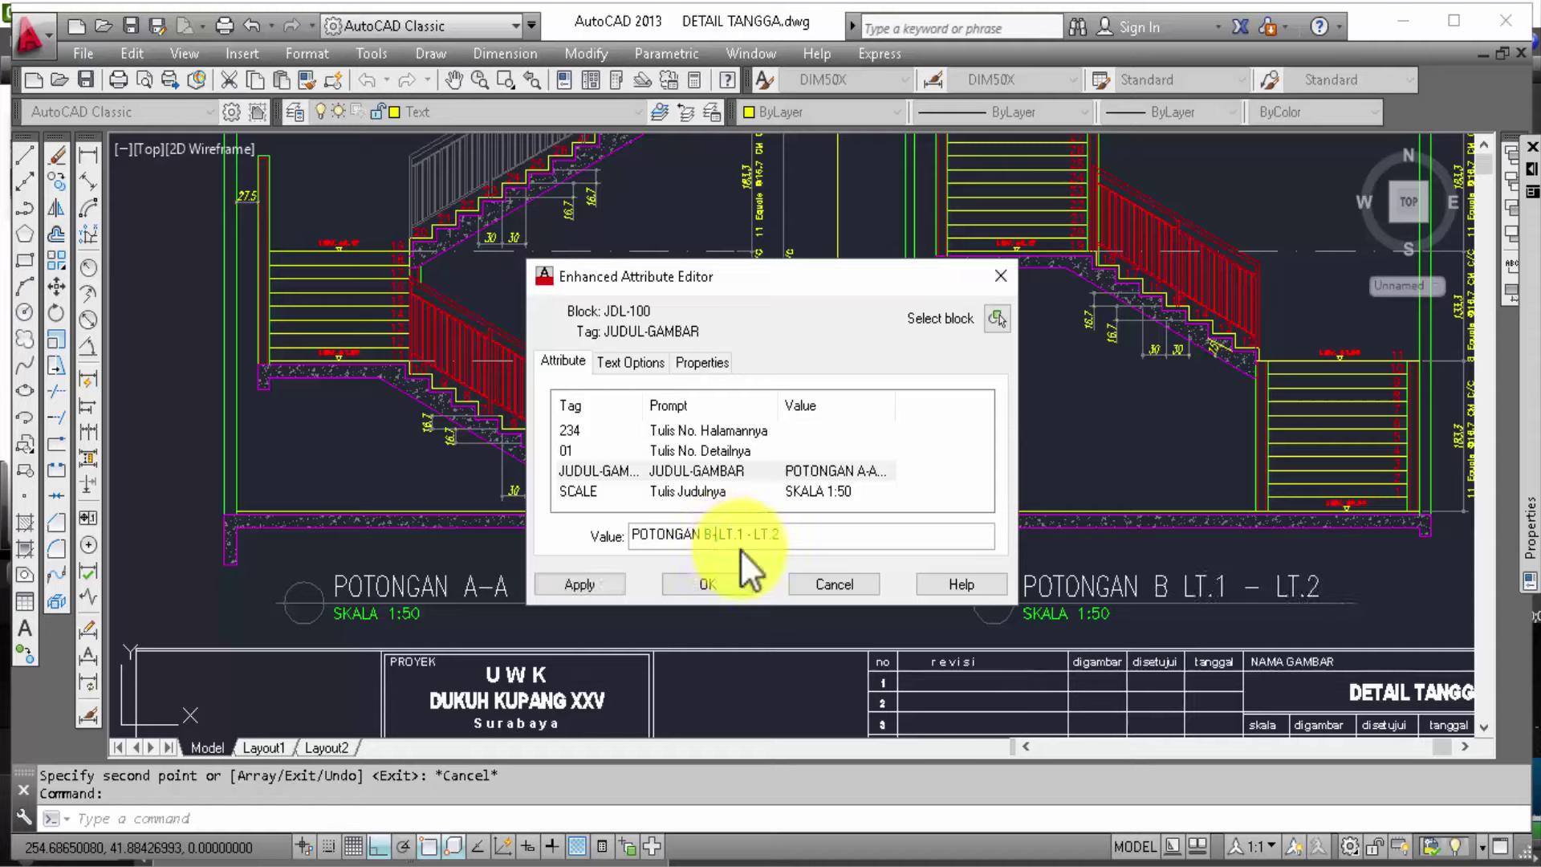
Step: Change the copied title's value to POTONGAN B-B LT.1 - LT.2 and confirm it
type("B-")
left_click(715, 589)
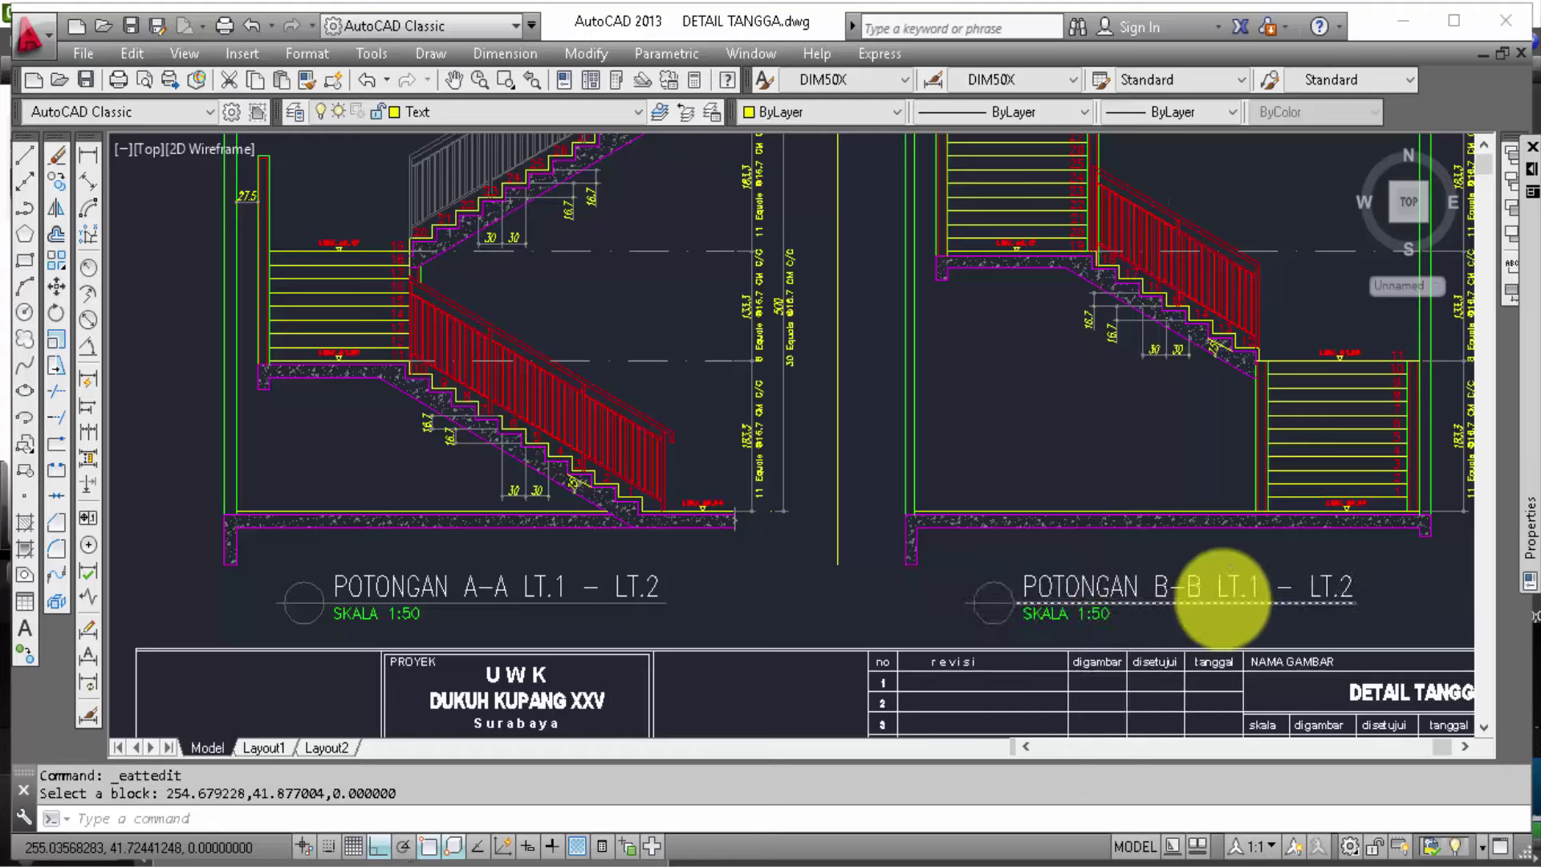
scroll(1226, 586, "down", 10)
scroll(764, 585, "up", 5)
scroll(746, 637, "up", 3)
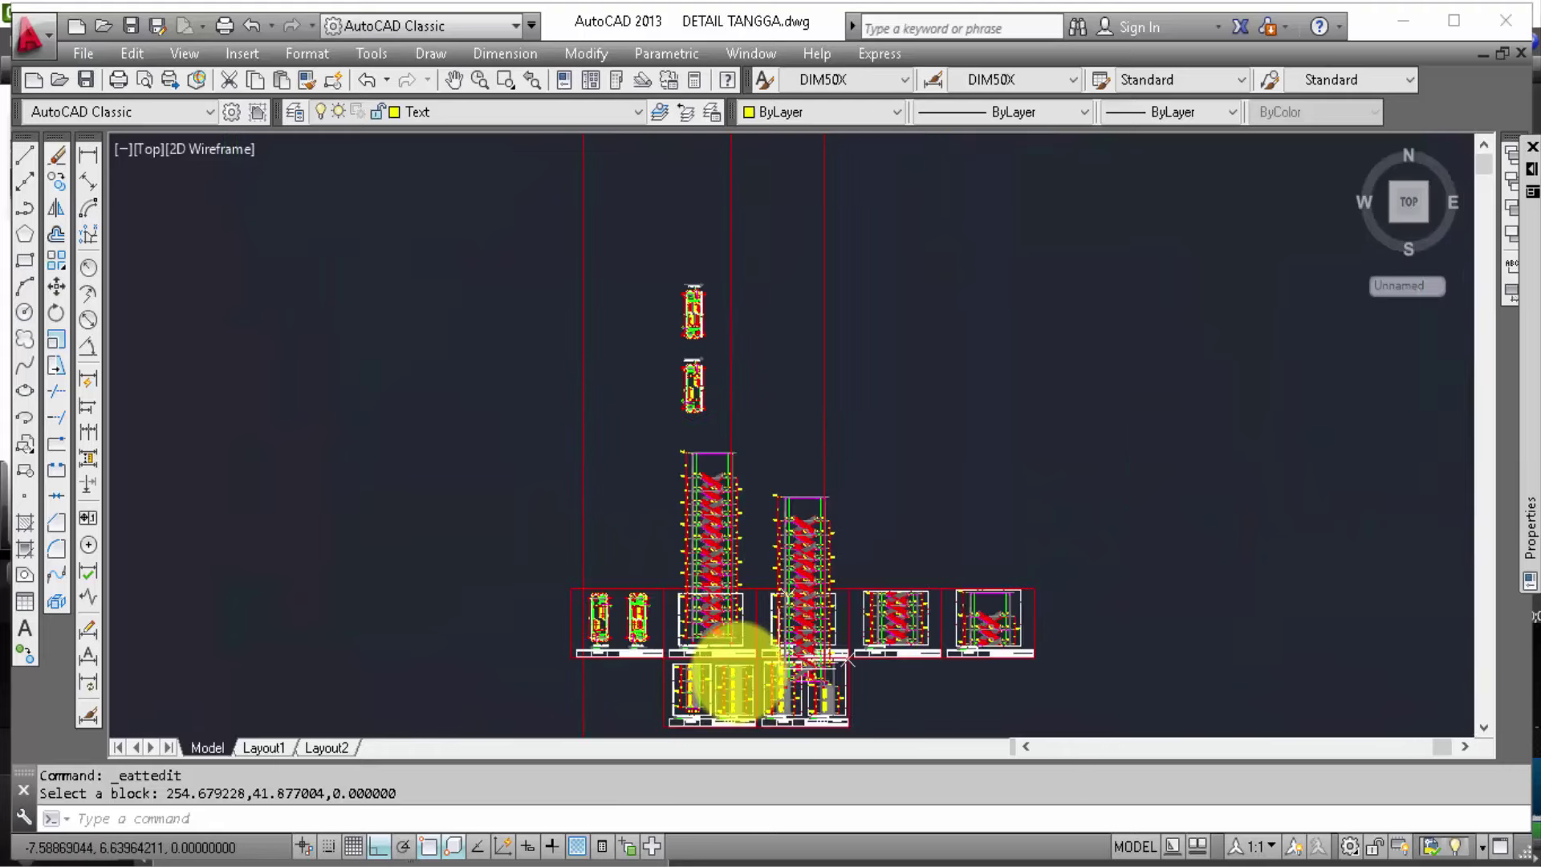
scroll(685, 620, "up", 2)
scroll(685, 610, "up", 1)
scroll(681, 622, "up", 3)
scroll(634, 646, "up", 2)
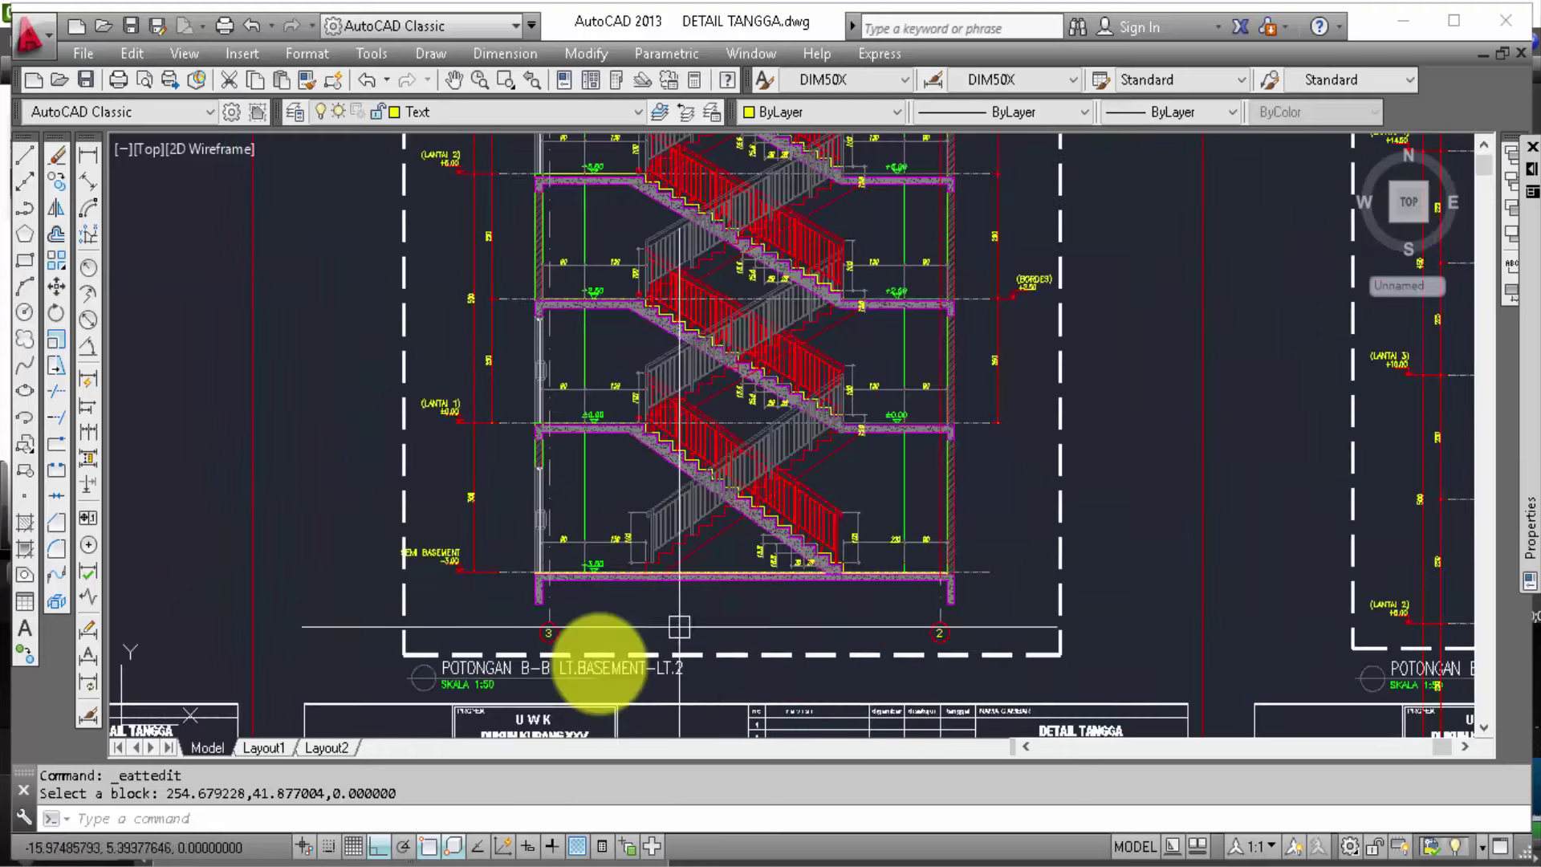
scroll(598, 687, "up", 1)
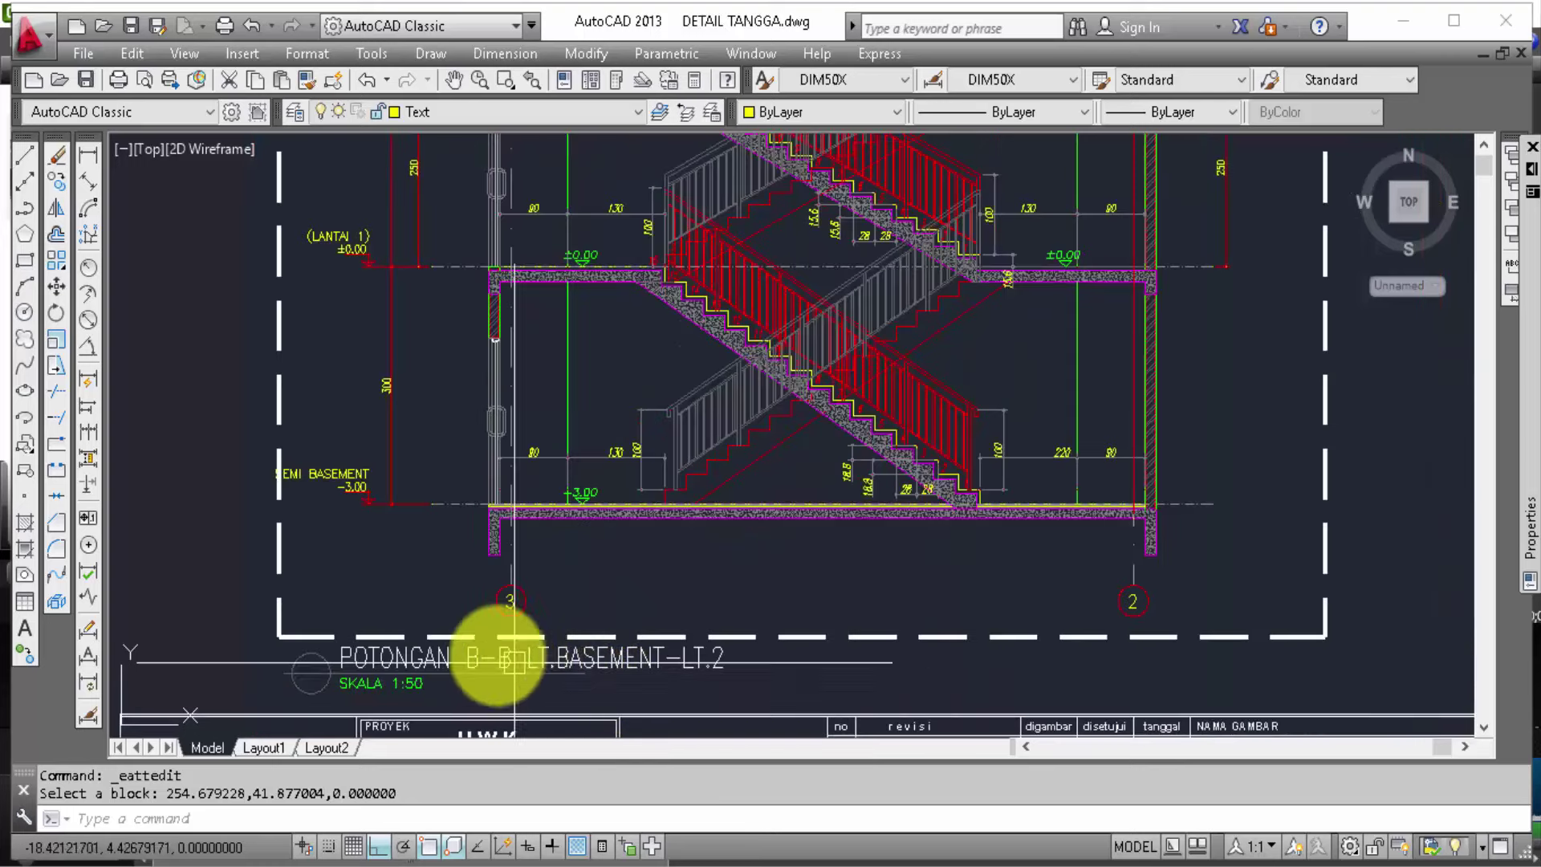
scroll(474, 642, "down", 6)
scroll(434, 646, "down", 2)
scroll(440, 636, "down", 2)
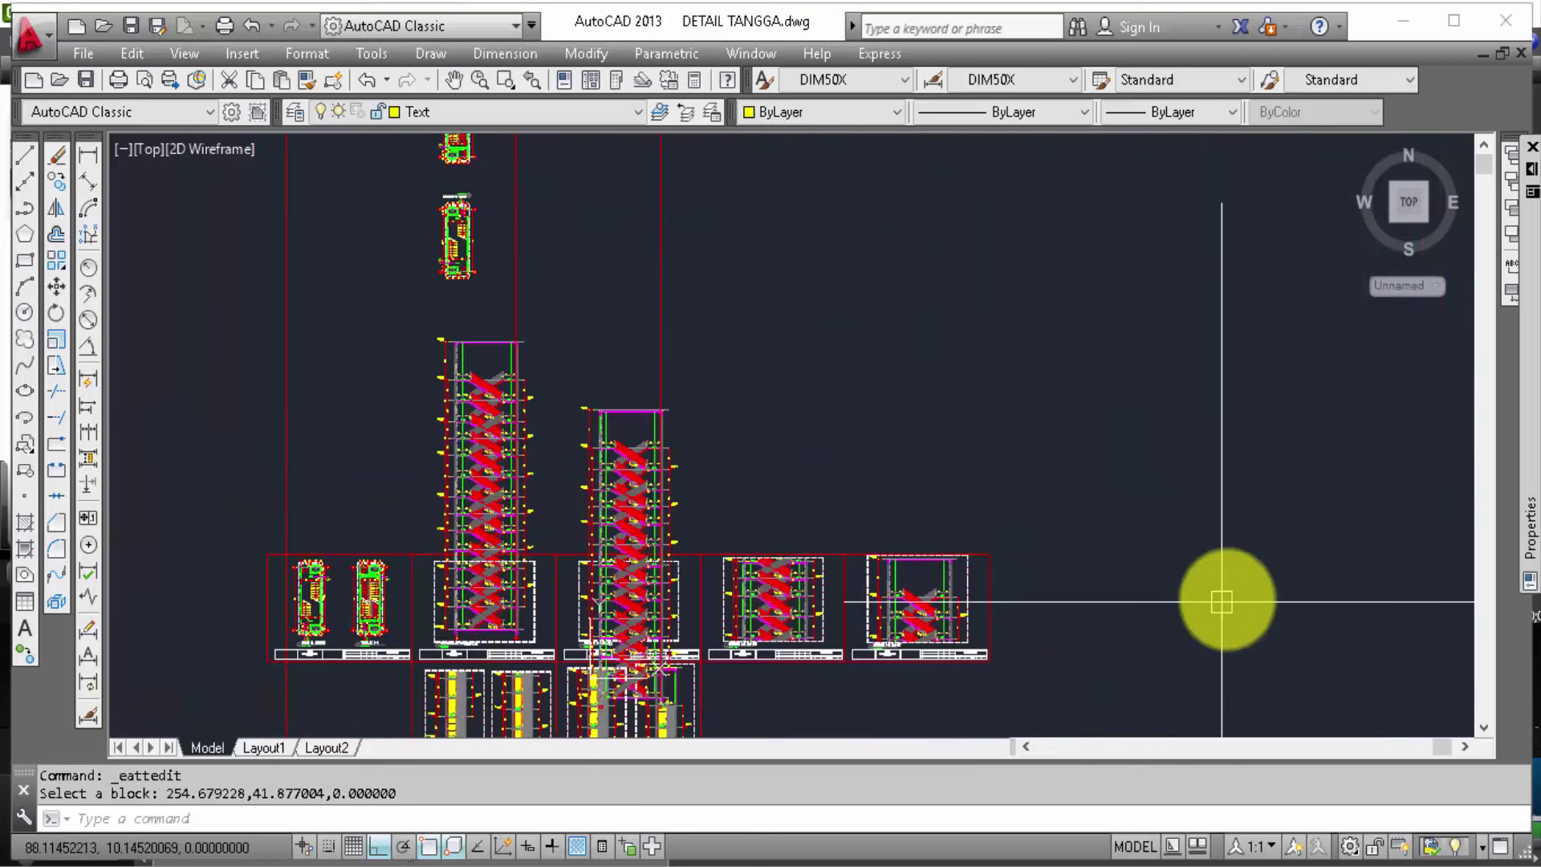
Step: Pan and zoom across to the sheets on the right to reach the A-A title
middle_click_drag(1228, 562, 697, 544)
scroll(1239, 522, "down", 2)
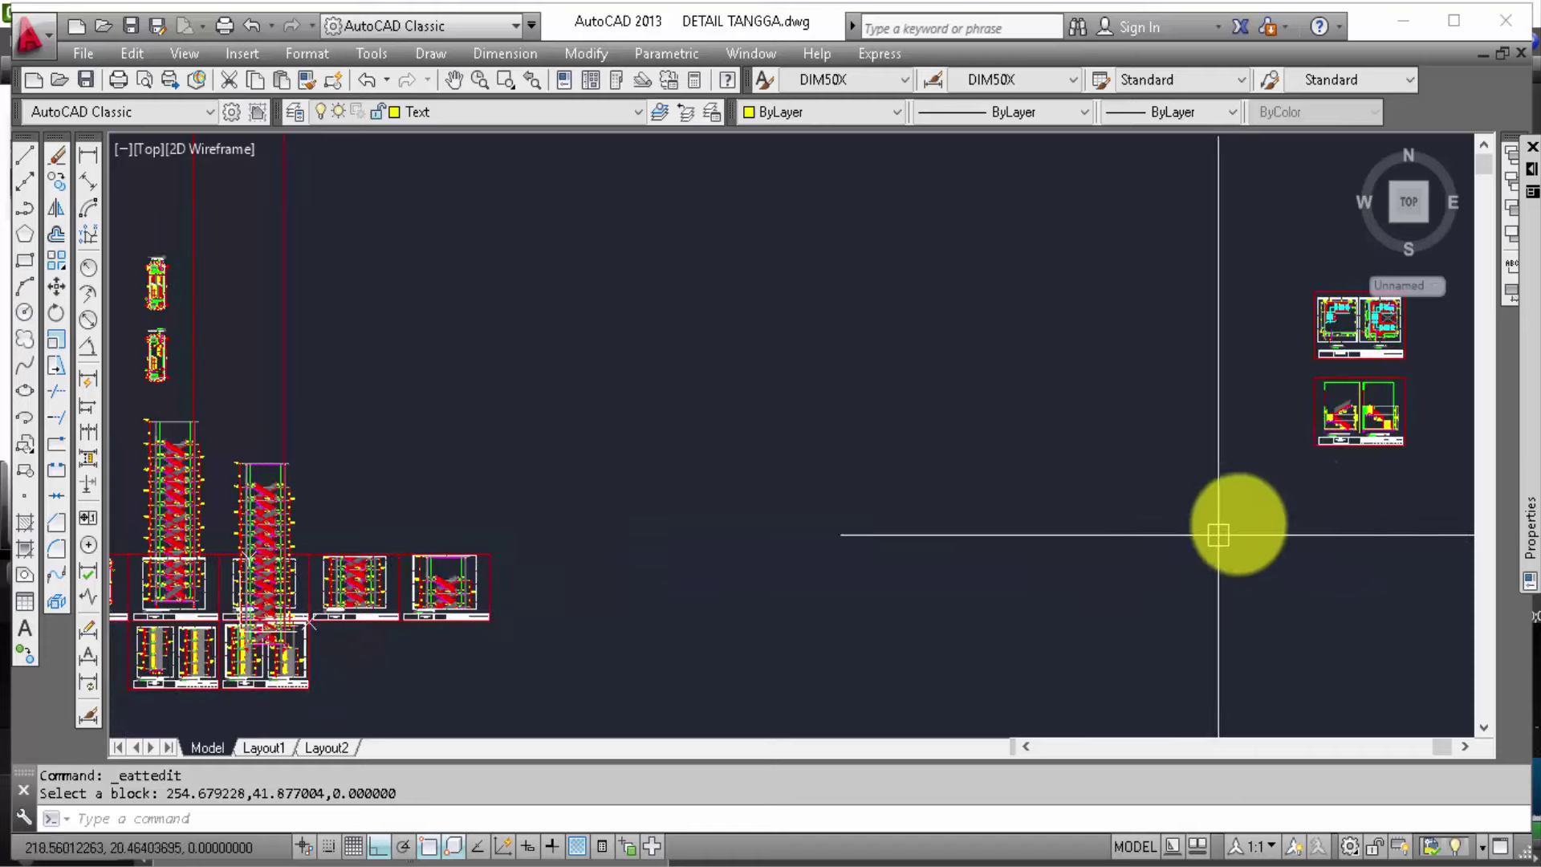
scroll(1346, 441, "up", 2)
scroll(1345, 441, "up", 1)
scroll(1366, 440, "up", 2)
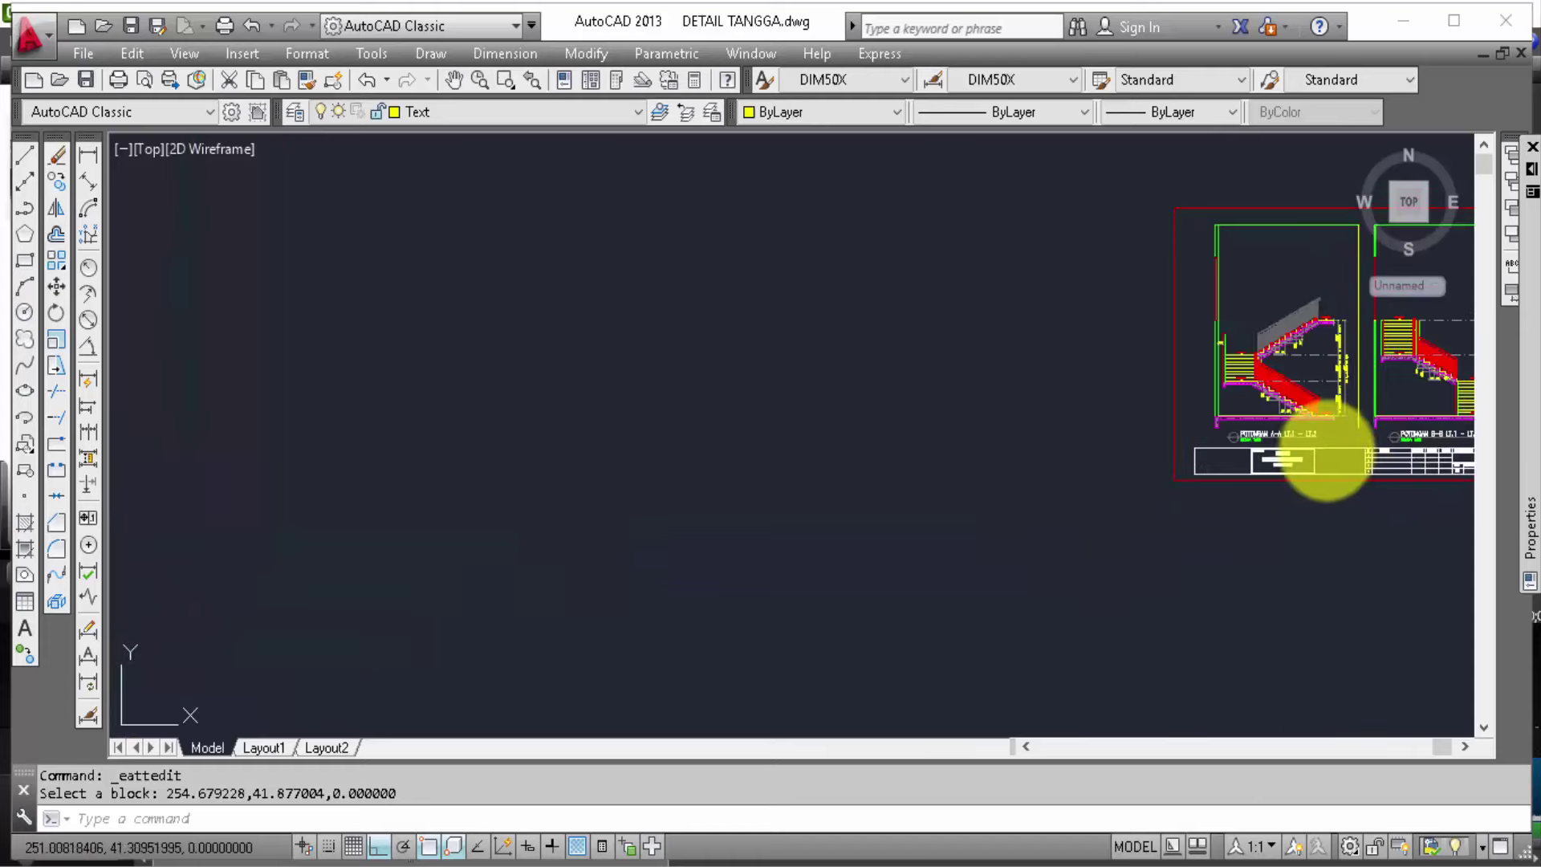
scroll(1325, 441, "up", 2)
scroll(1264, 441, "up", 2)
scroll(1245, 416, "up", 2)
scroll(1290, 416, "up", 1)
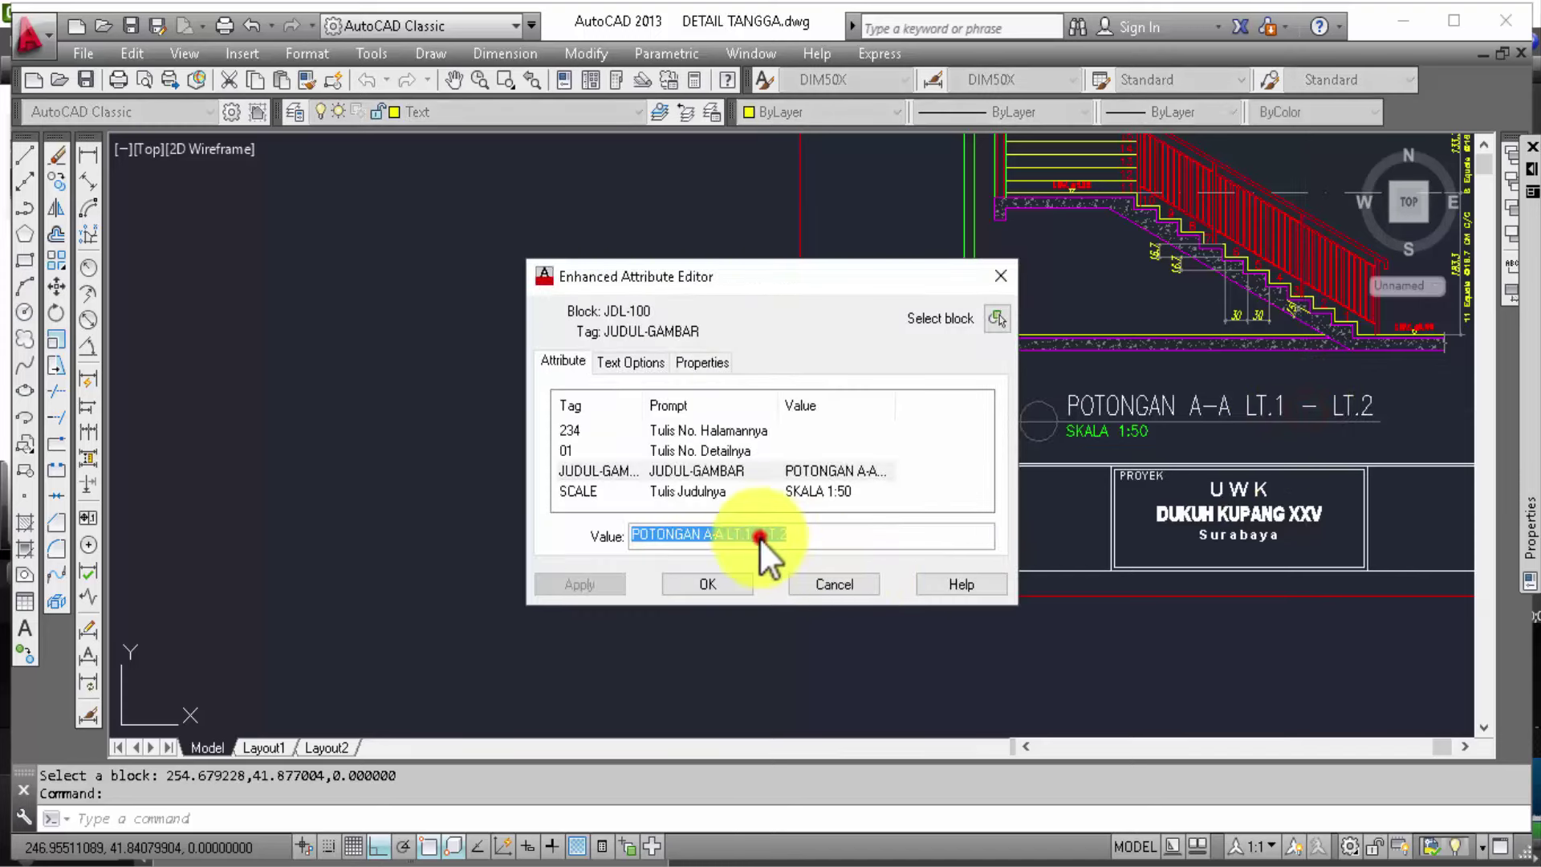
Step: Delete the spaces before LT.2 so the title reads POTONGAN A-A LT.1-LT.2
left_click(760, 537)
key("BackSpace")
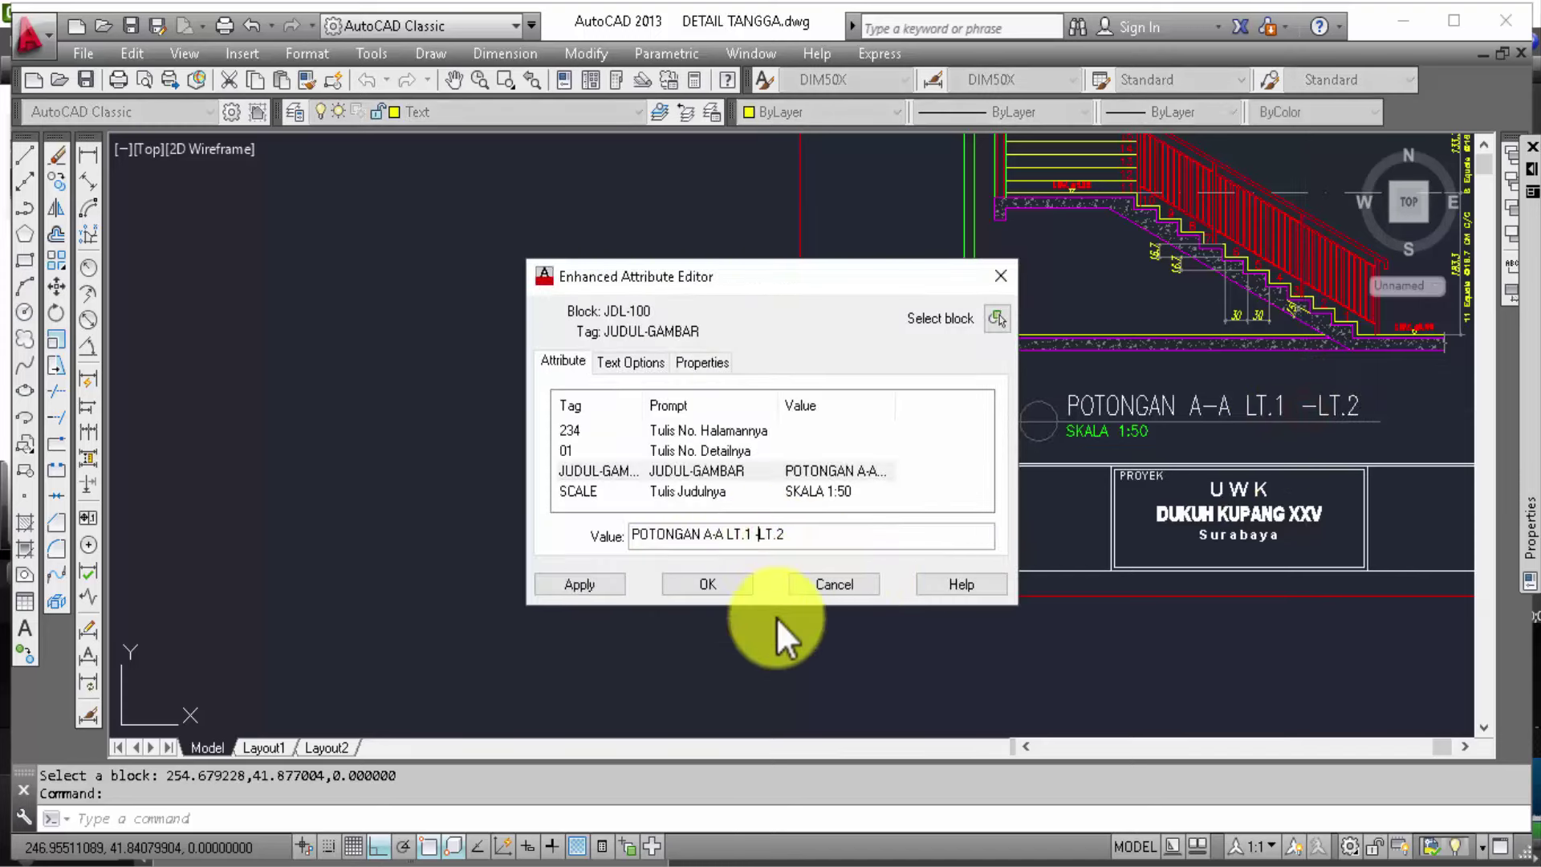
key("BackSpace")
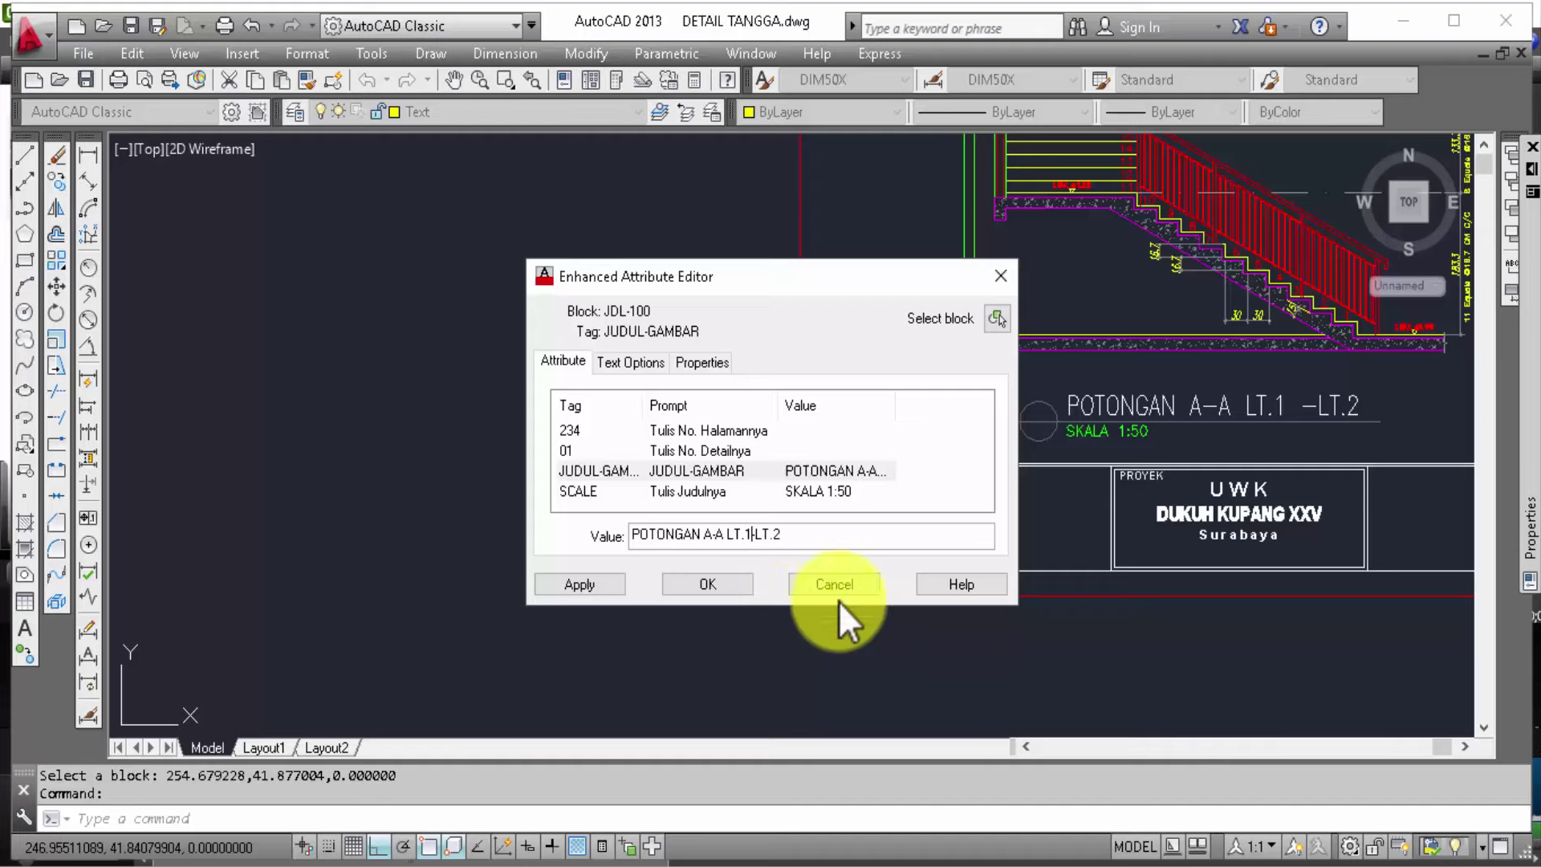
left_click(739, 582)
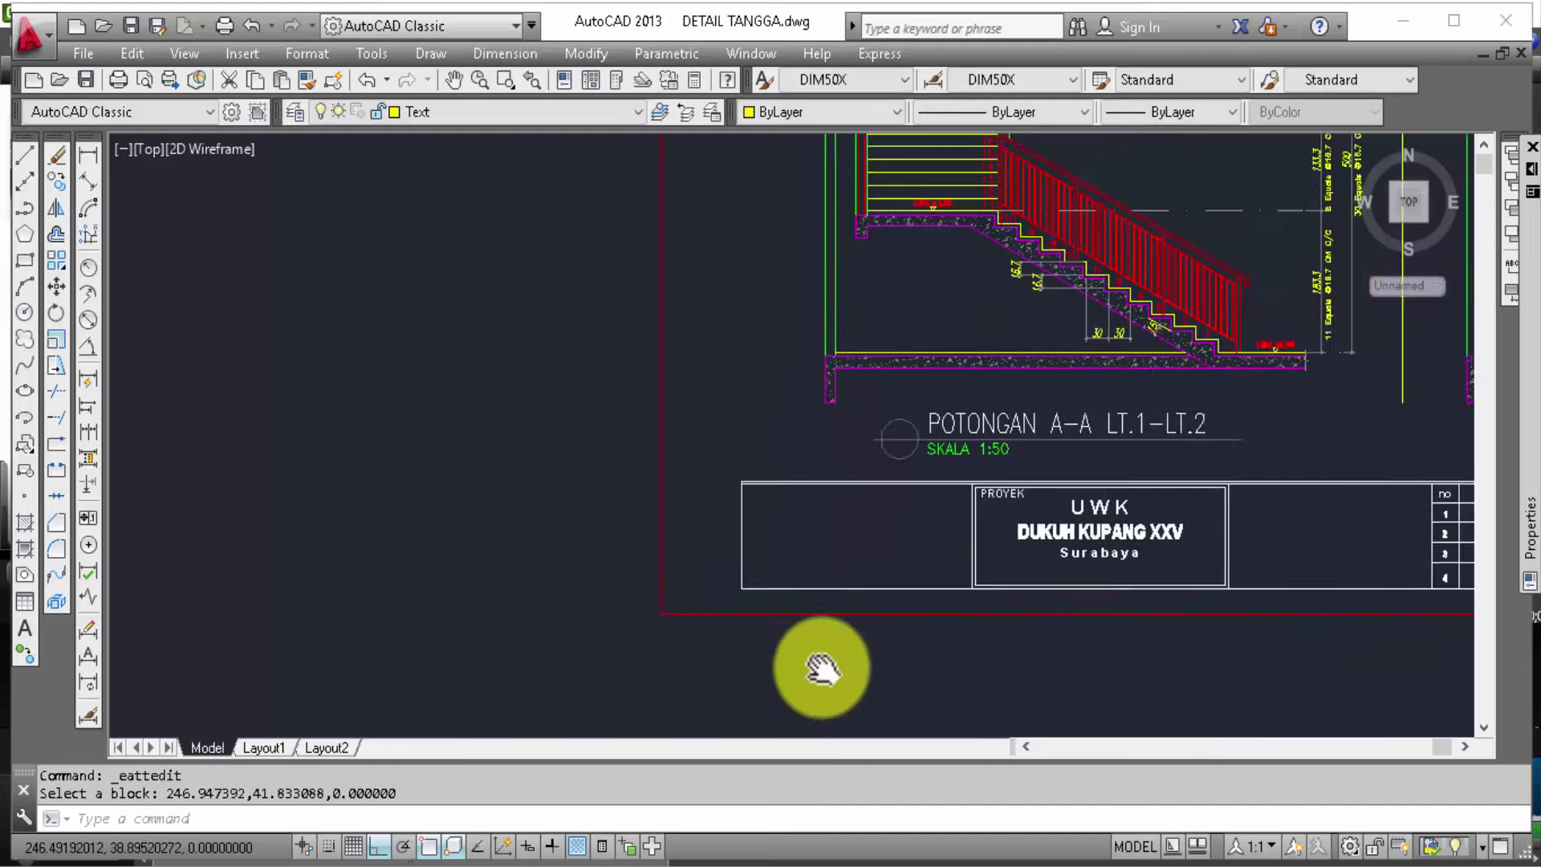
middle_click_drag(1180, 613, 683, 689)
left_click(772, 476)
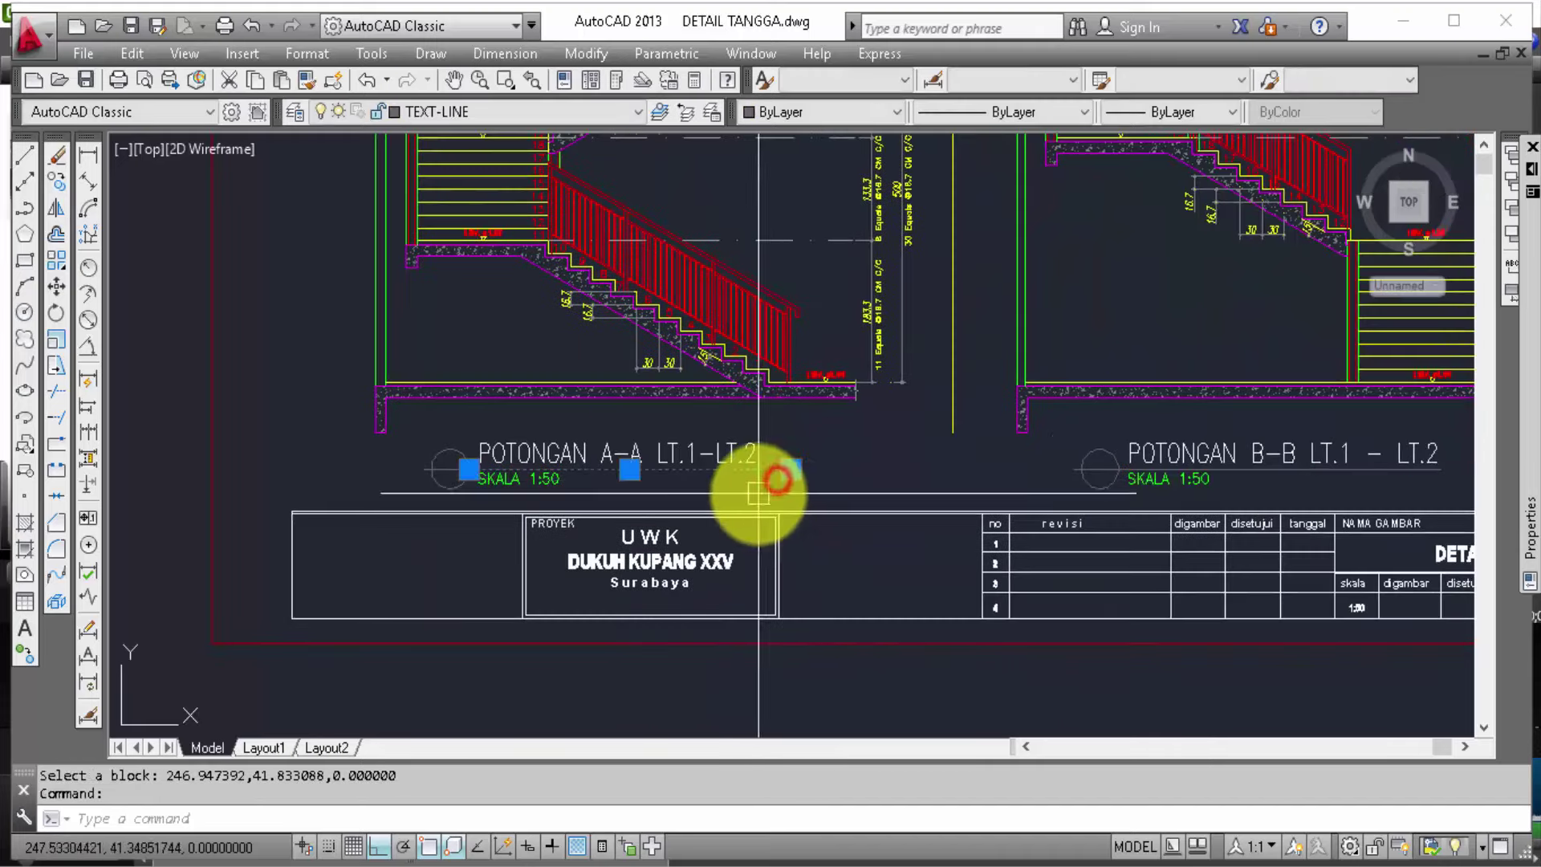
scroll(778, 470, "up", 2)
left_click(790, 460)
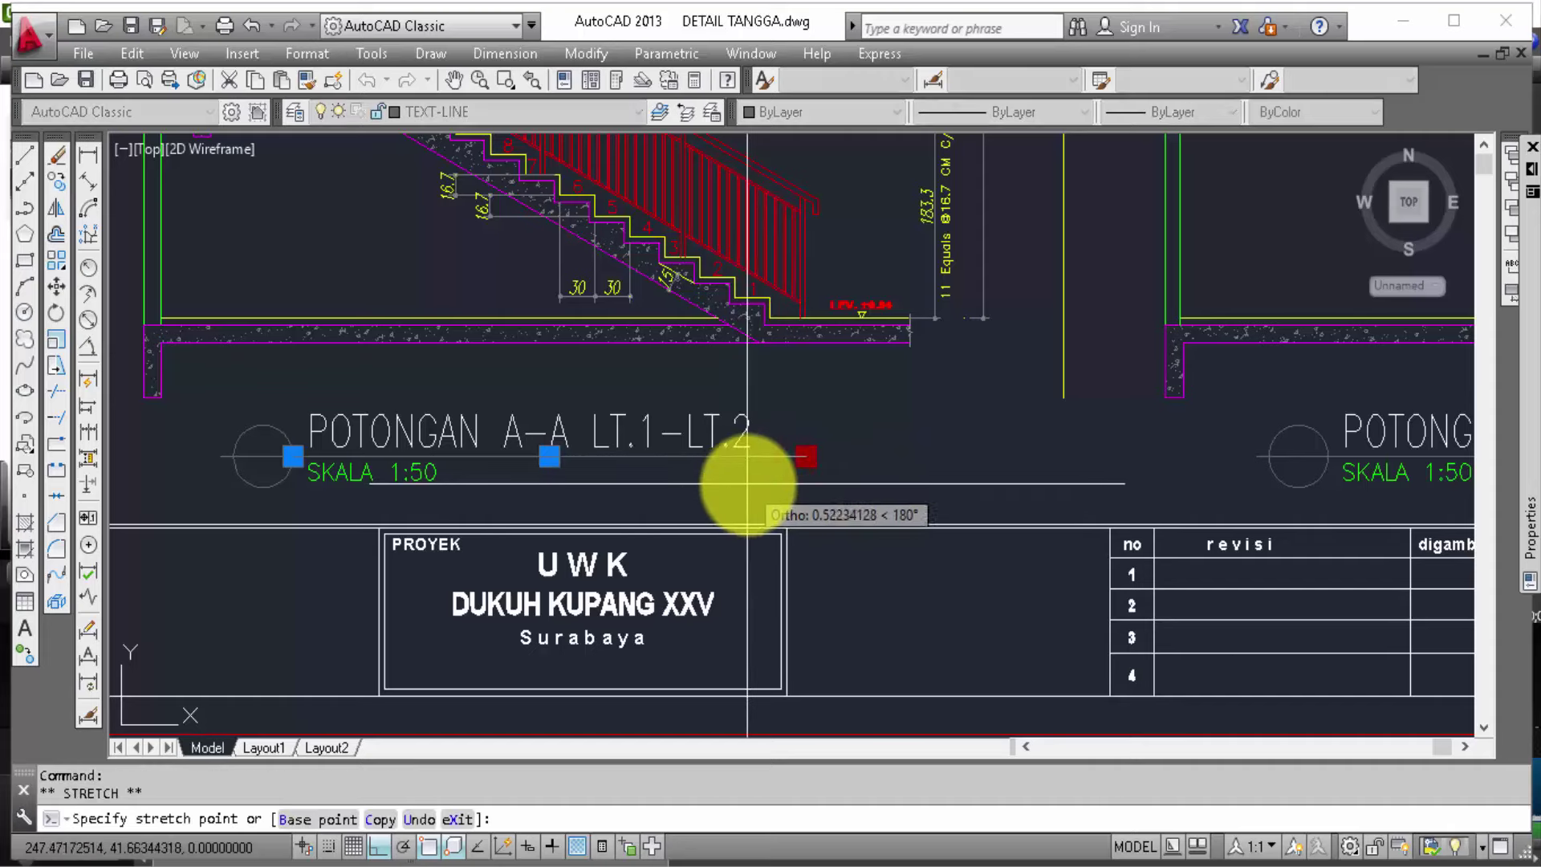
middle_click_drag(1004, 481, 574, 496)
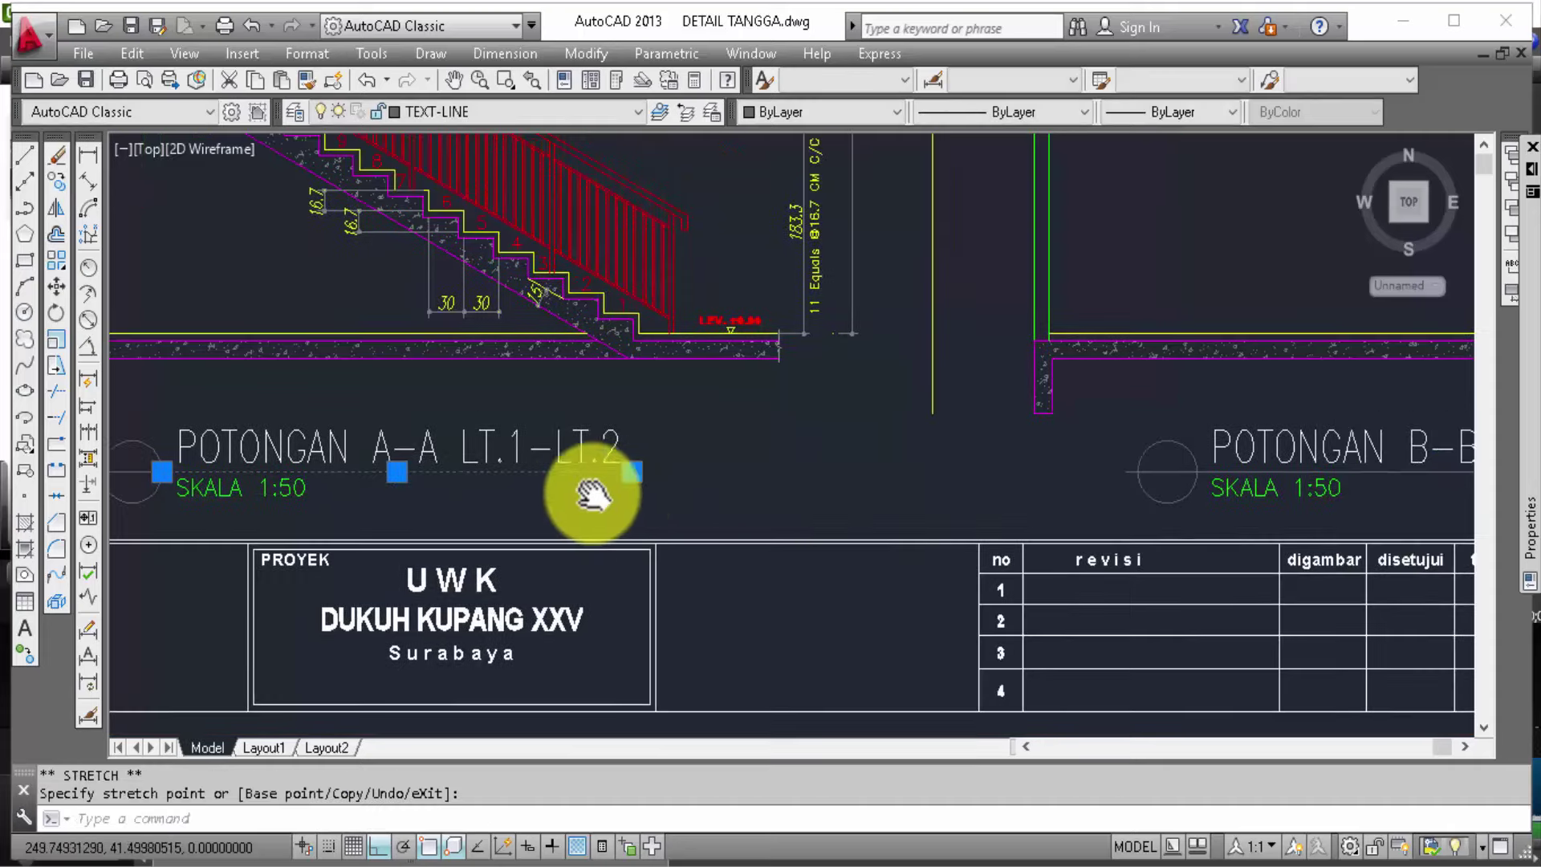
key("Escape")
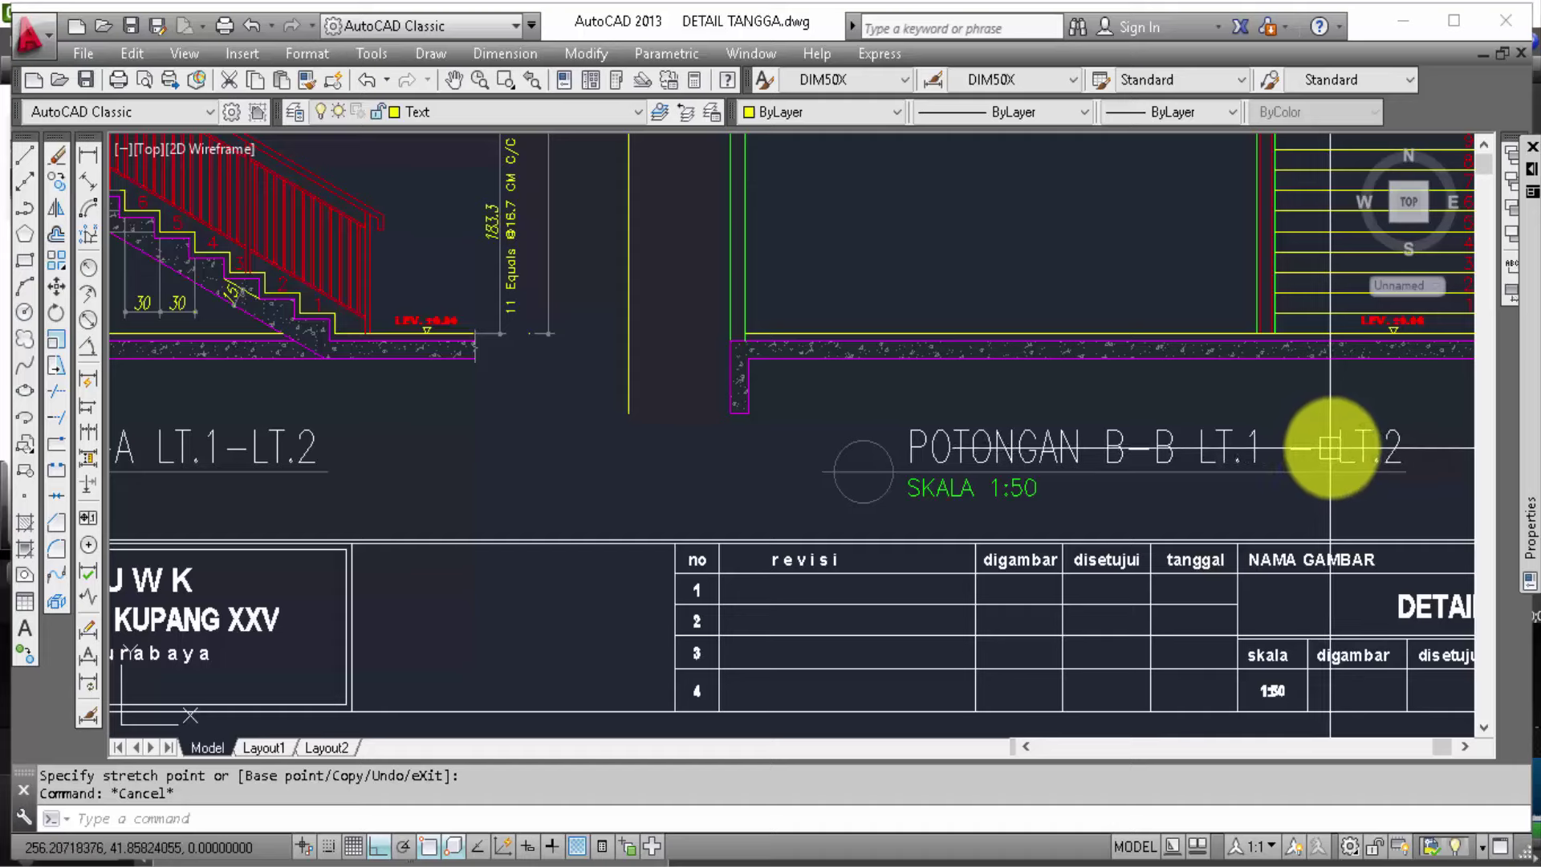
Step: Tighten the B-B title to POTONGAN B-B LT.1-LT.2, then zoom out to the sheet
double_click(1334, 450)
left_click(754, 538)
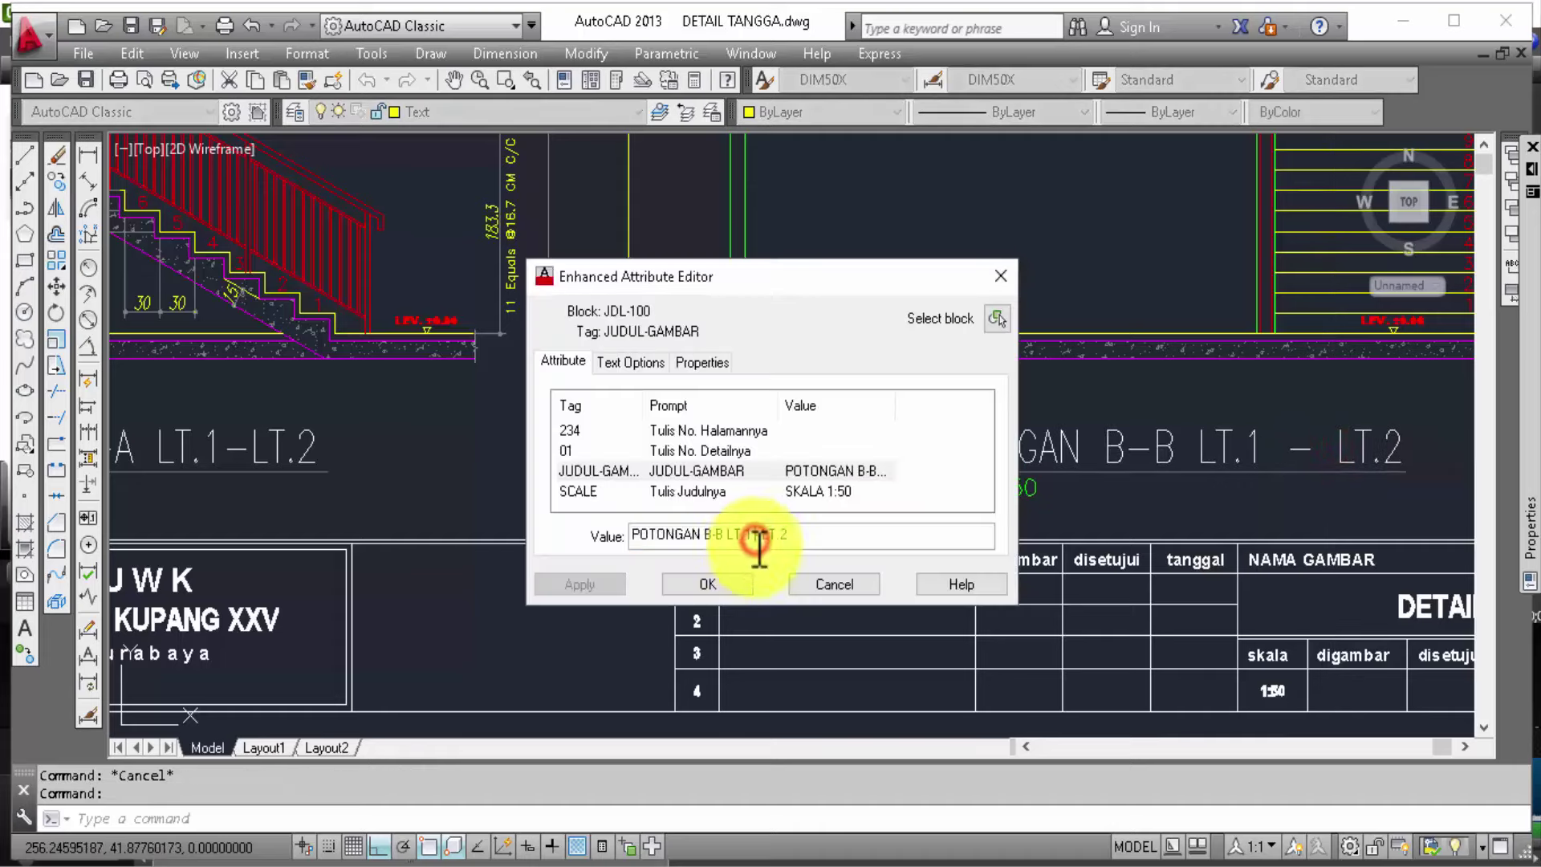
key("BackSpace")
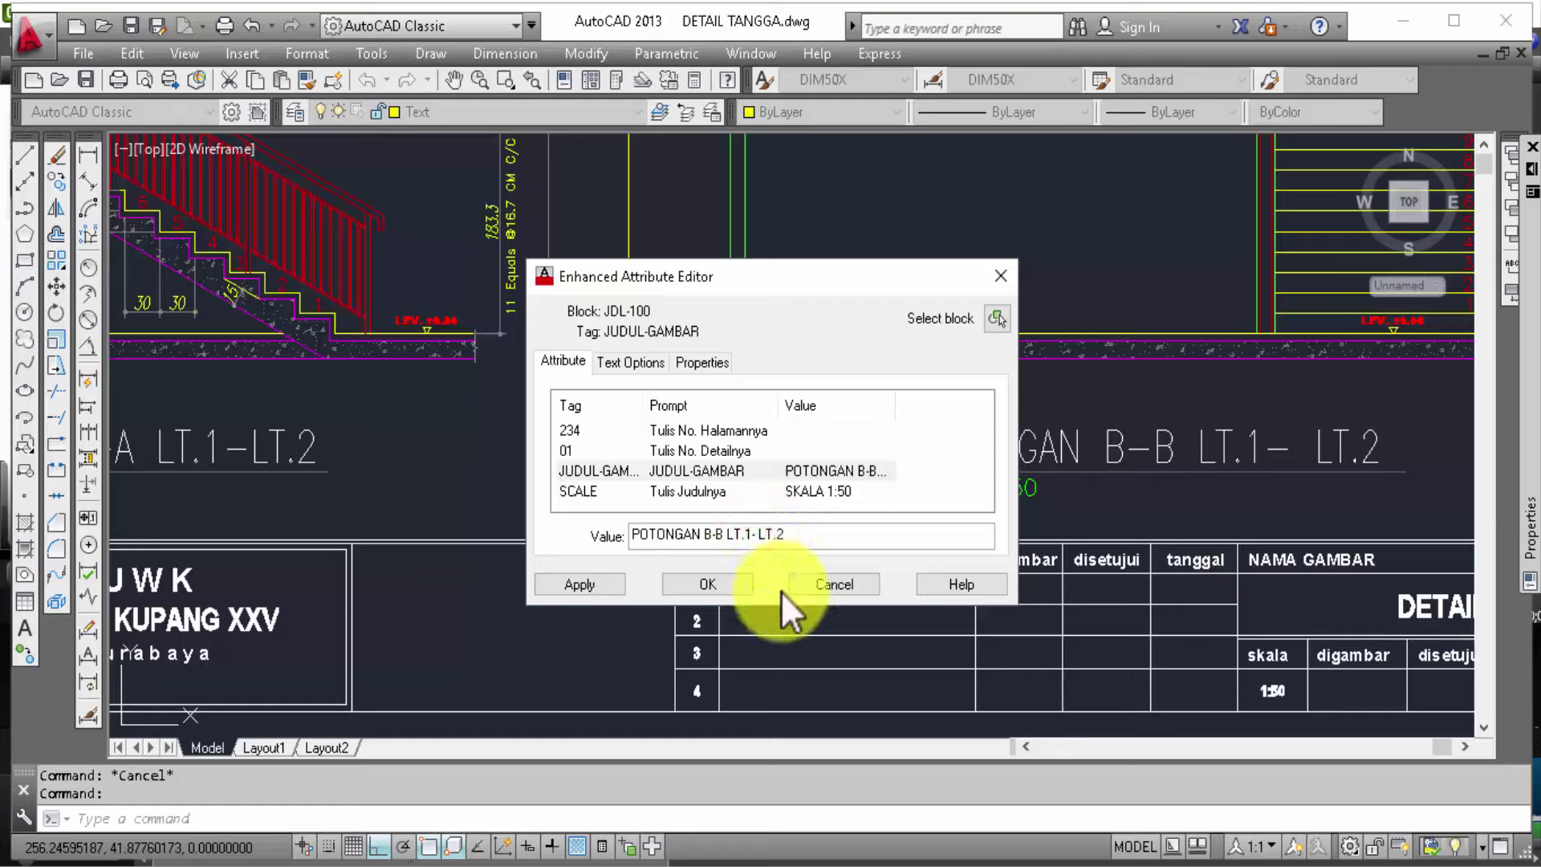
left_click(697, 588)
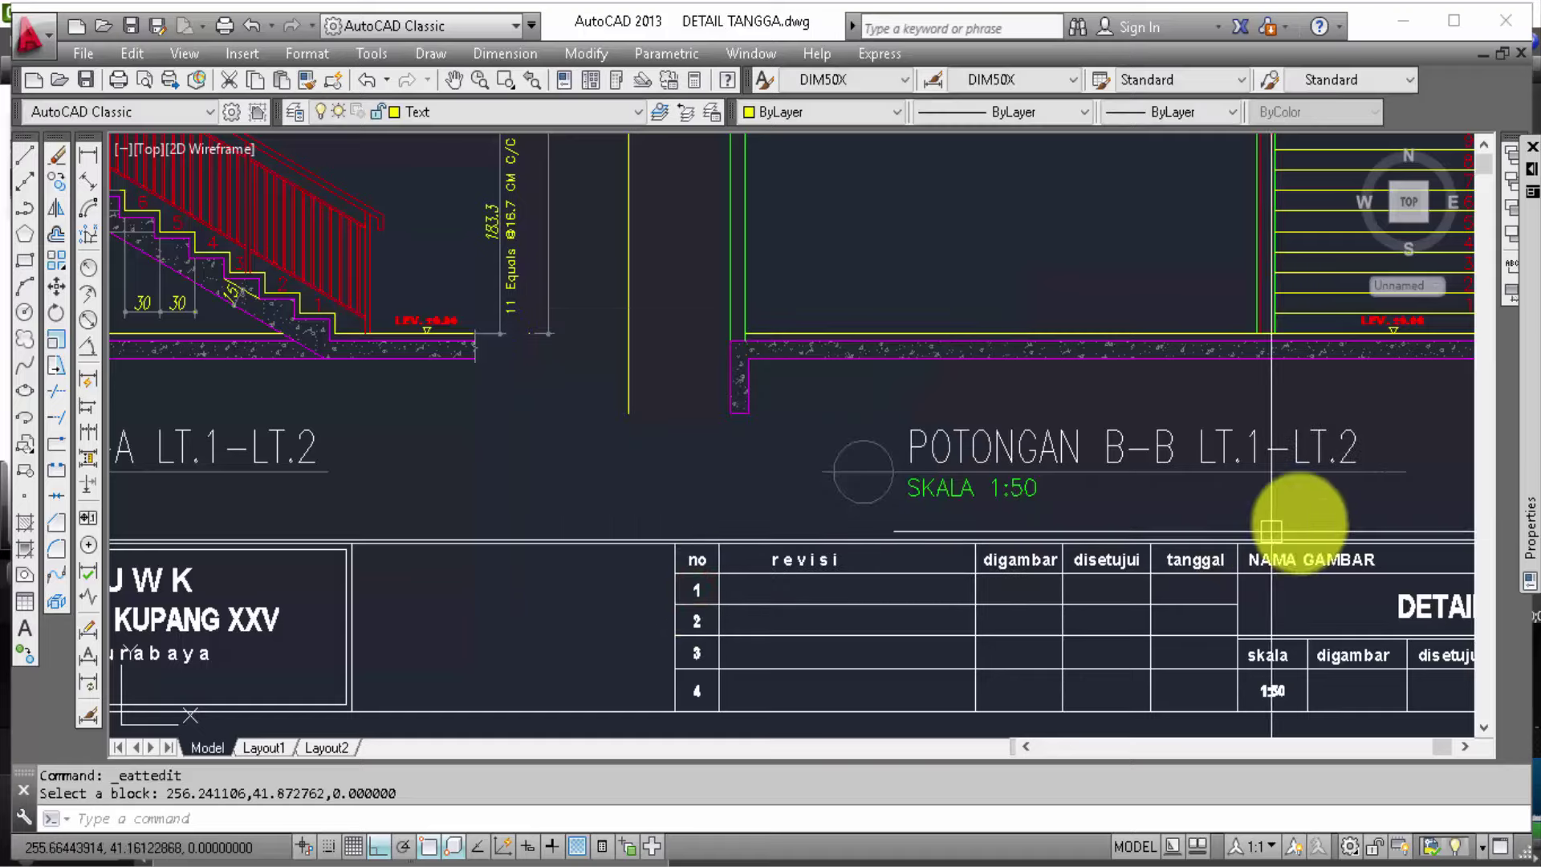
left_click(1379, 482)
left_click(1406, 473)
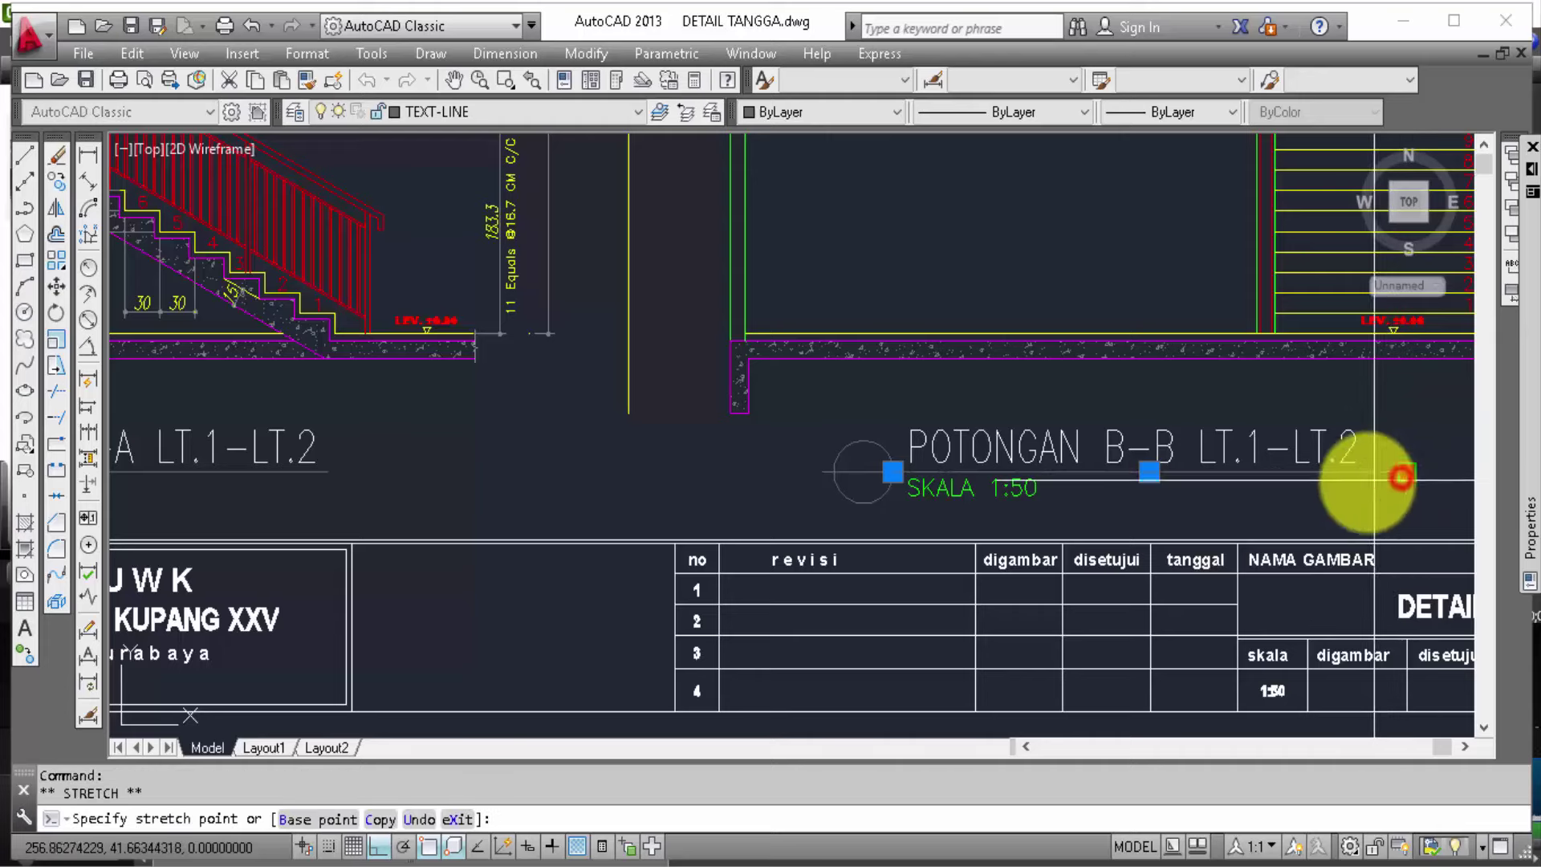
scroll(1369, 481, "up", 2)
scroll(878, 458, "down", 2)
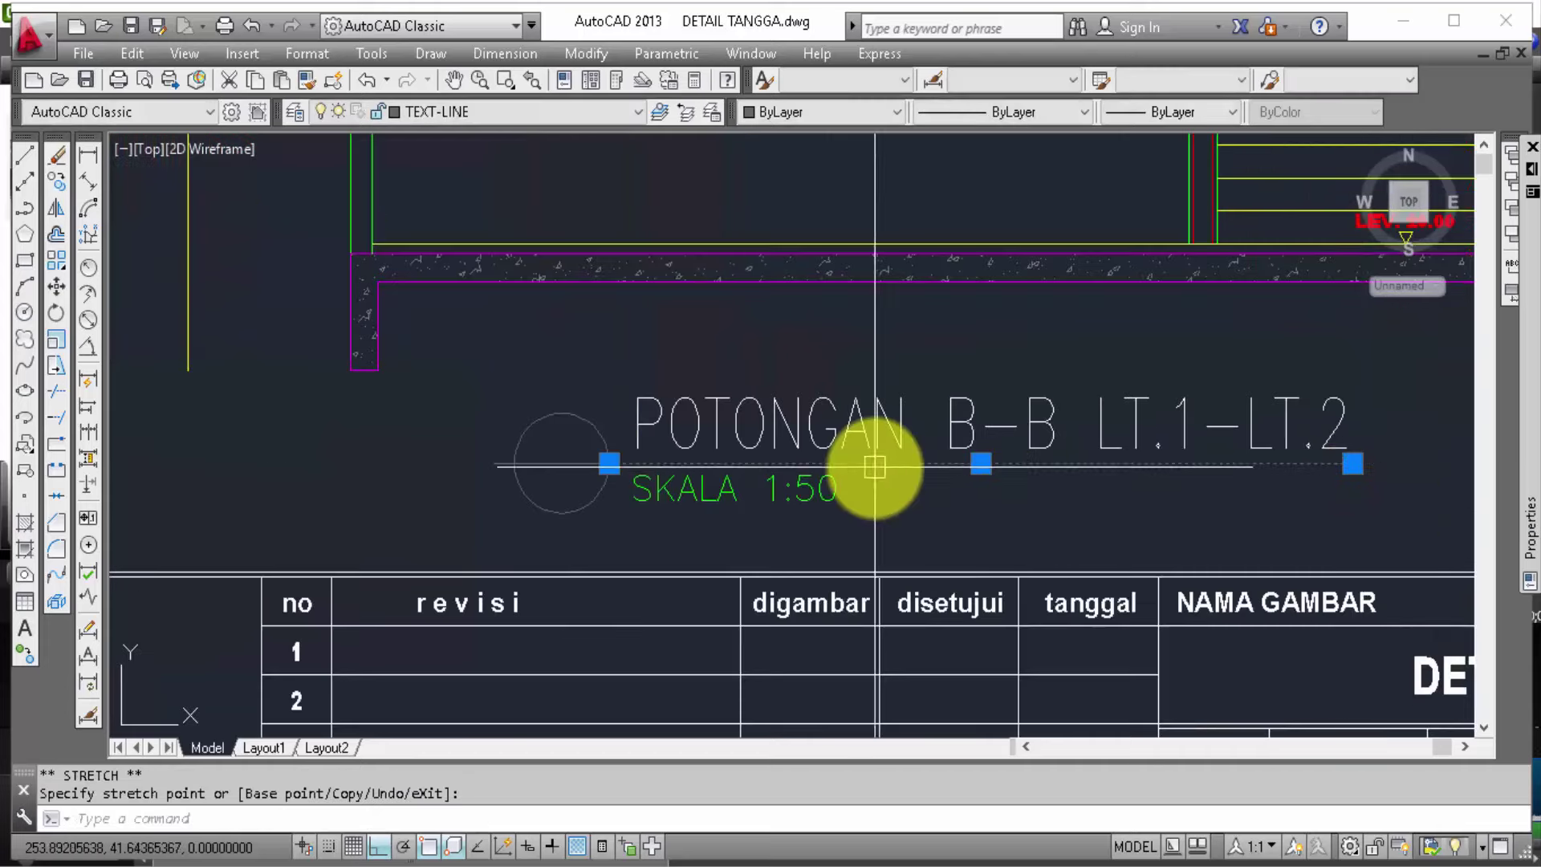
scroll(877, 465, "down", 2)
scroll(877, 481, "down", 2)
key("Escape")
scroll(1237, 531, "down", 3)
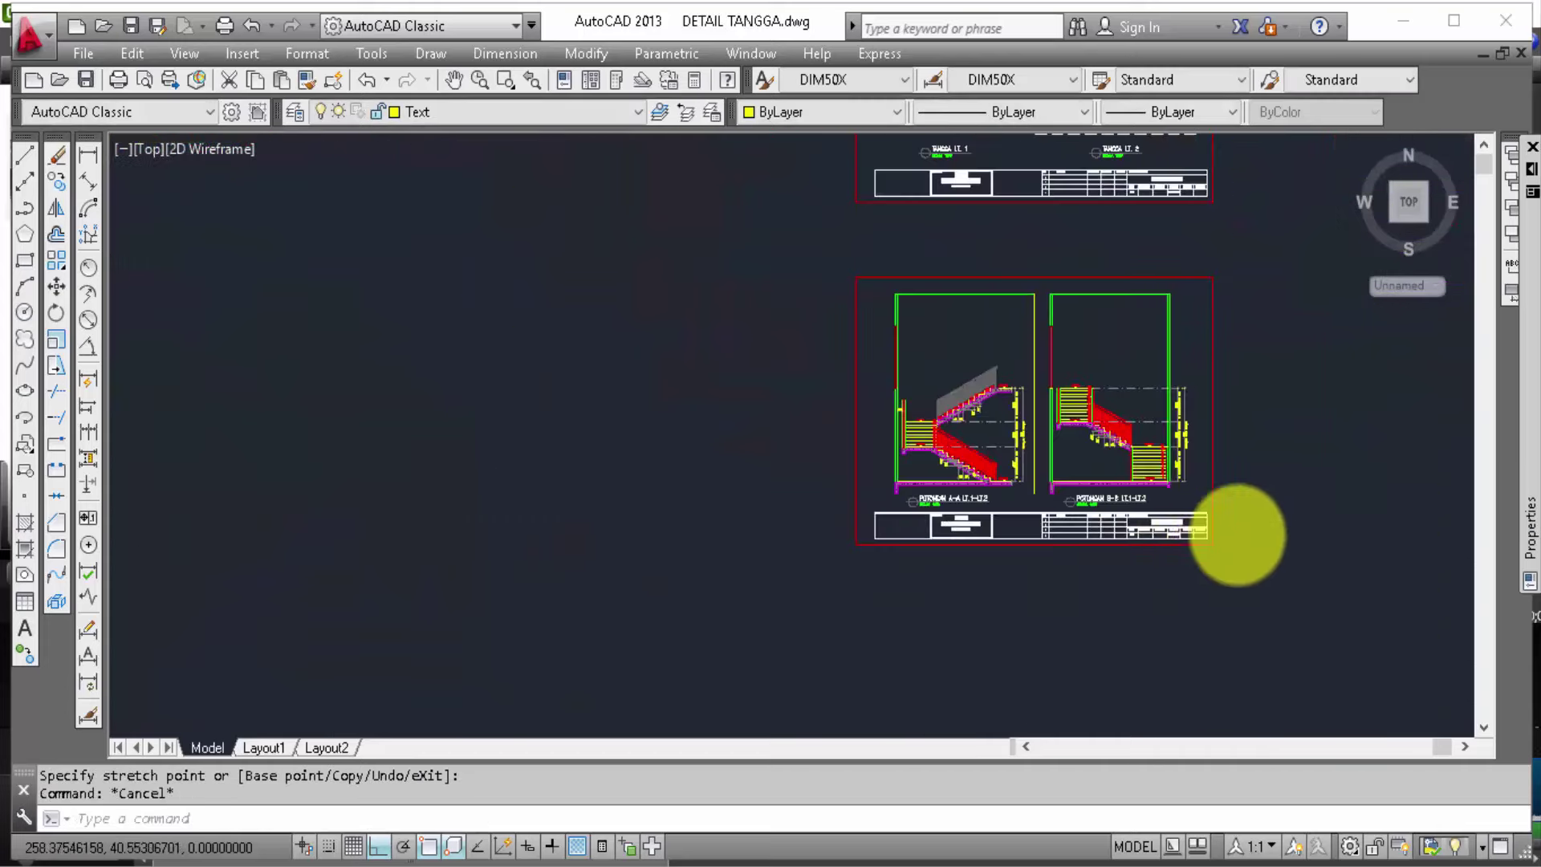
scroll(1237, 532, "down", 2)
scroll(1236, 531, "down", 2)
middle_click_drag(693, 465, 901, 448)
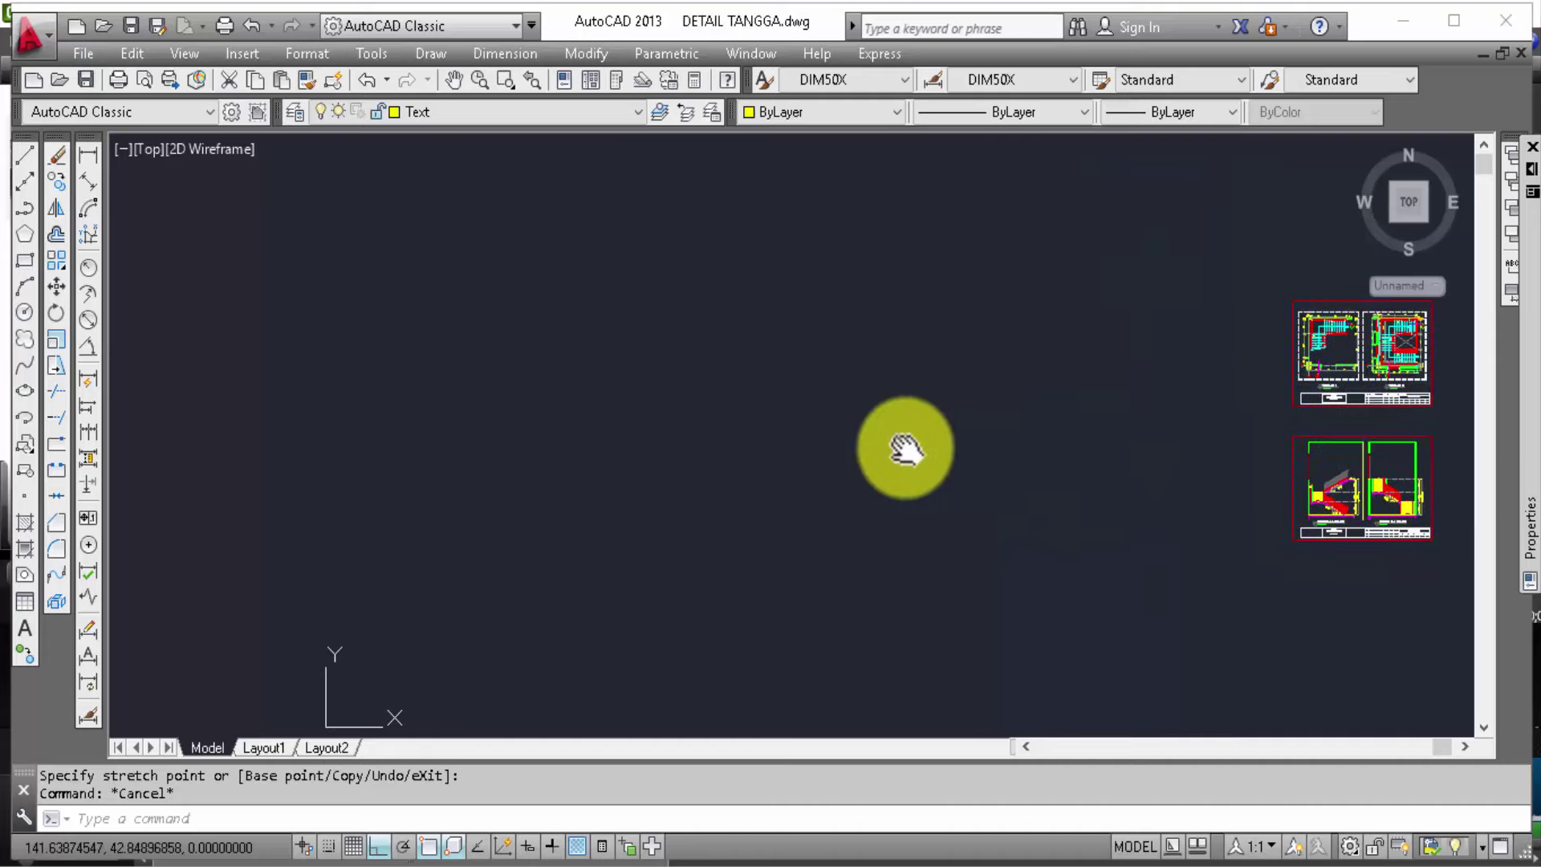
scroll(963, 436, "down", 3)
scroll(654, 585, "up", 2)
middle_click_drag(654, 585, 940, 333)
scroll(602, 523, "up", 1)
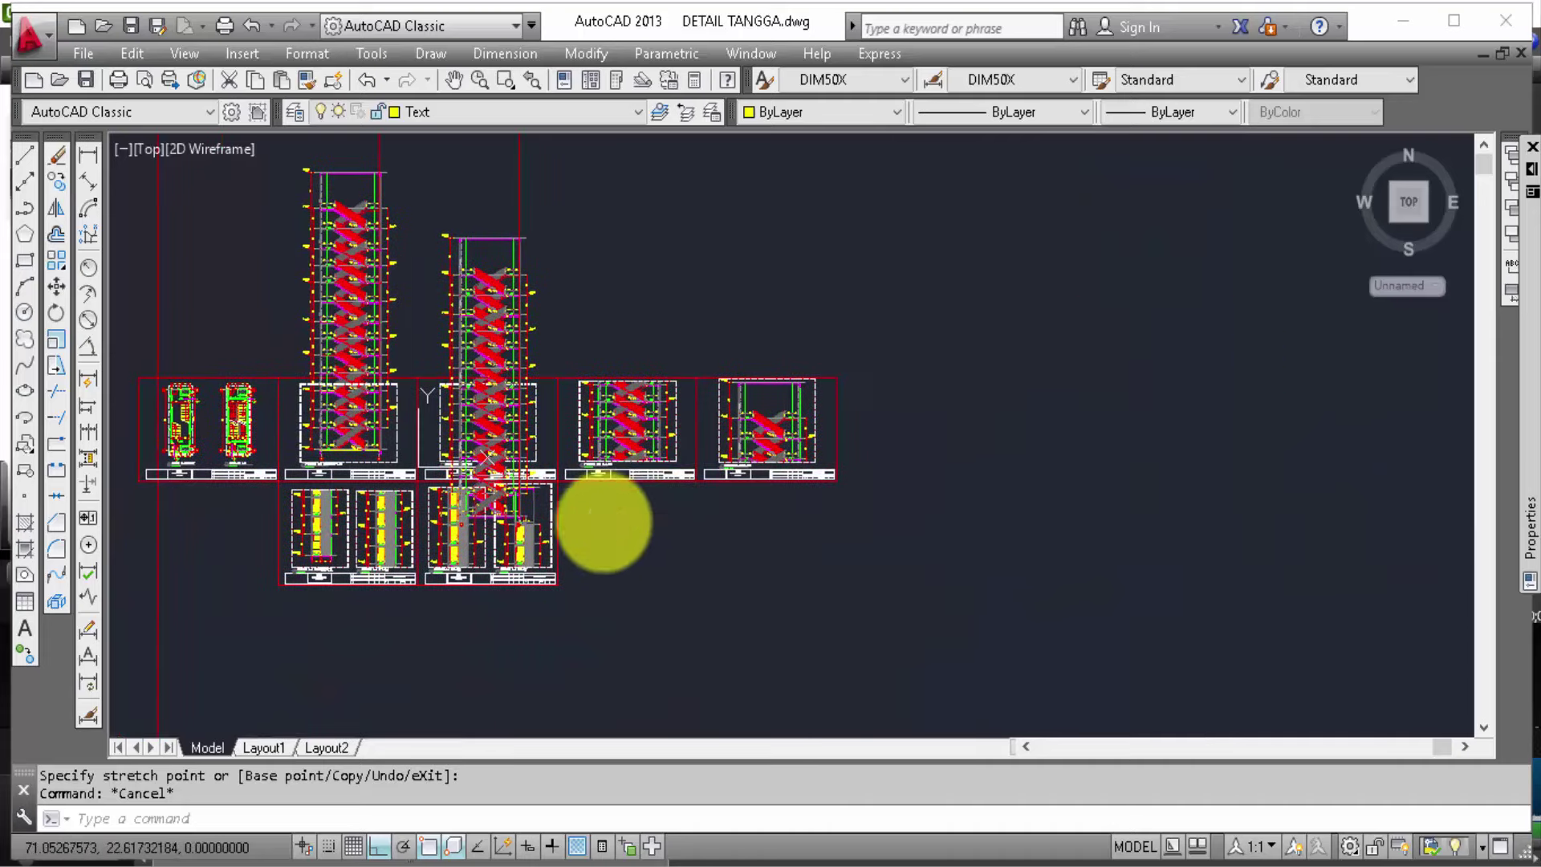
scroll(516, 585, "up", 1)
scroll(516, 585, "up", 3)
scroll(514, 578, "up", 2)
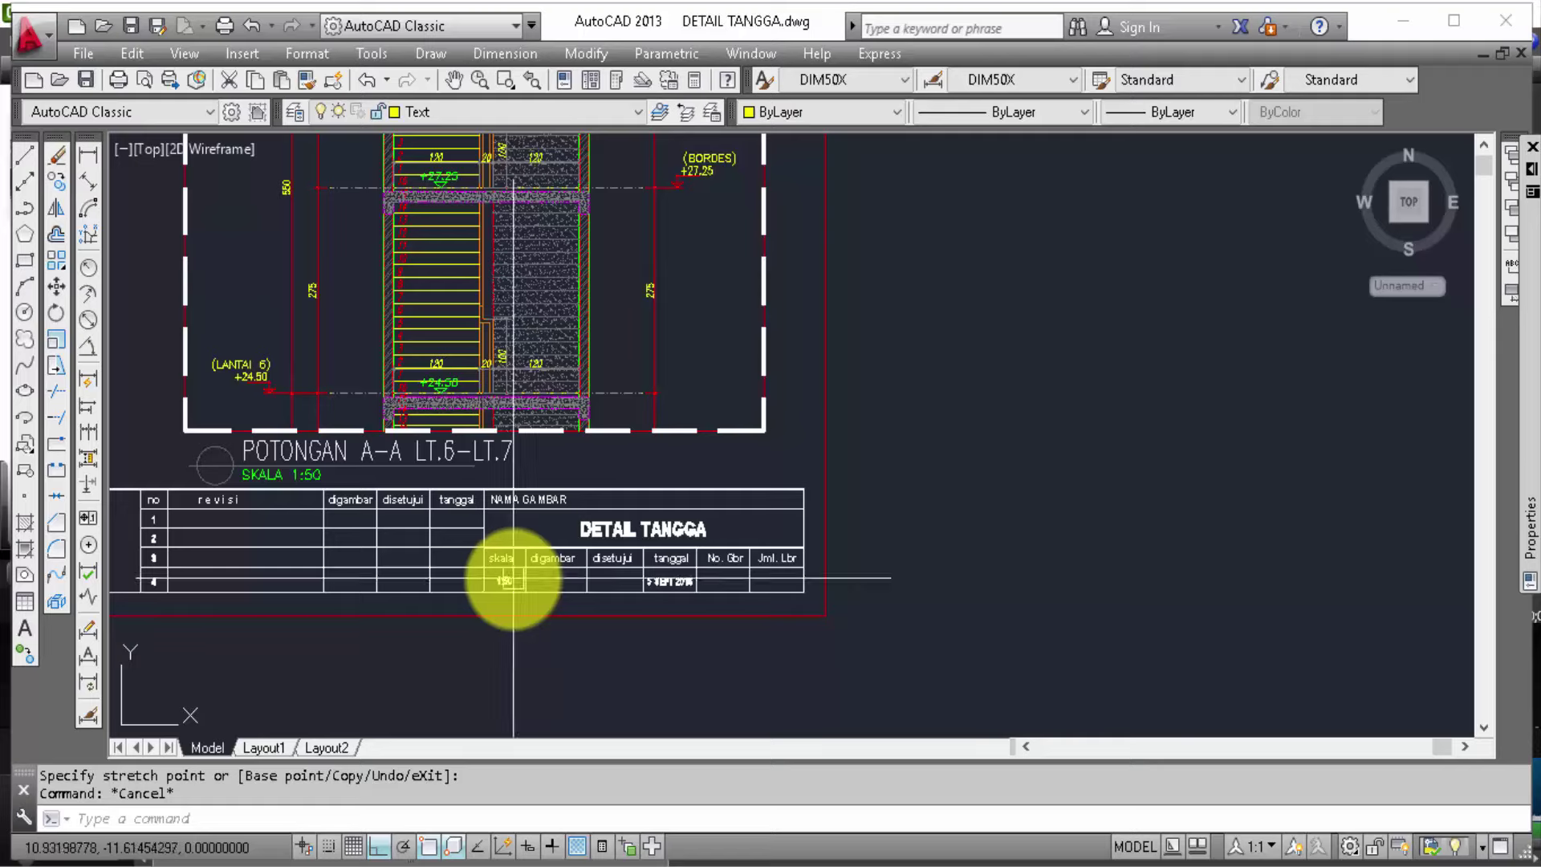
scroll(389, 592, "down", 2)
scroll(388, 592, "down", 2)
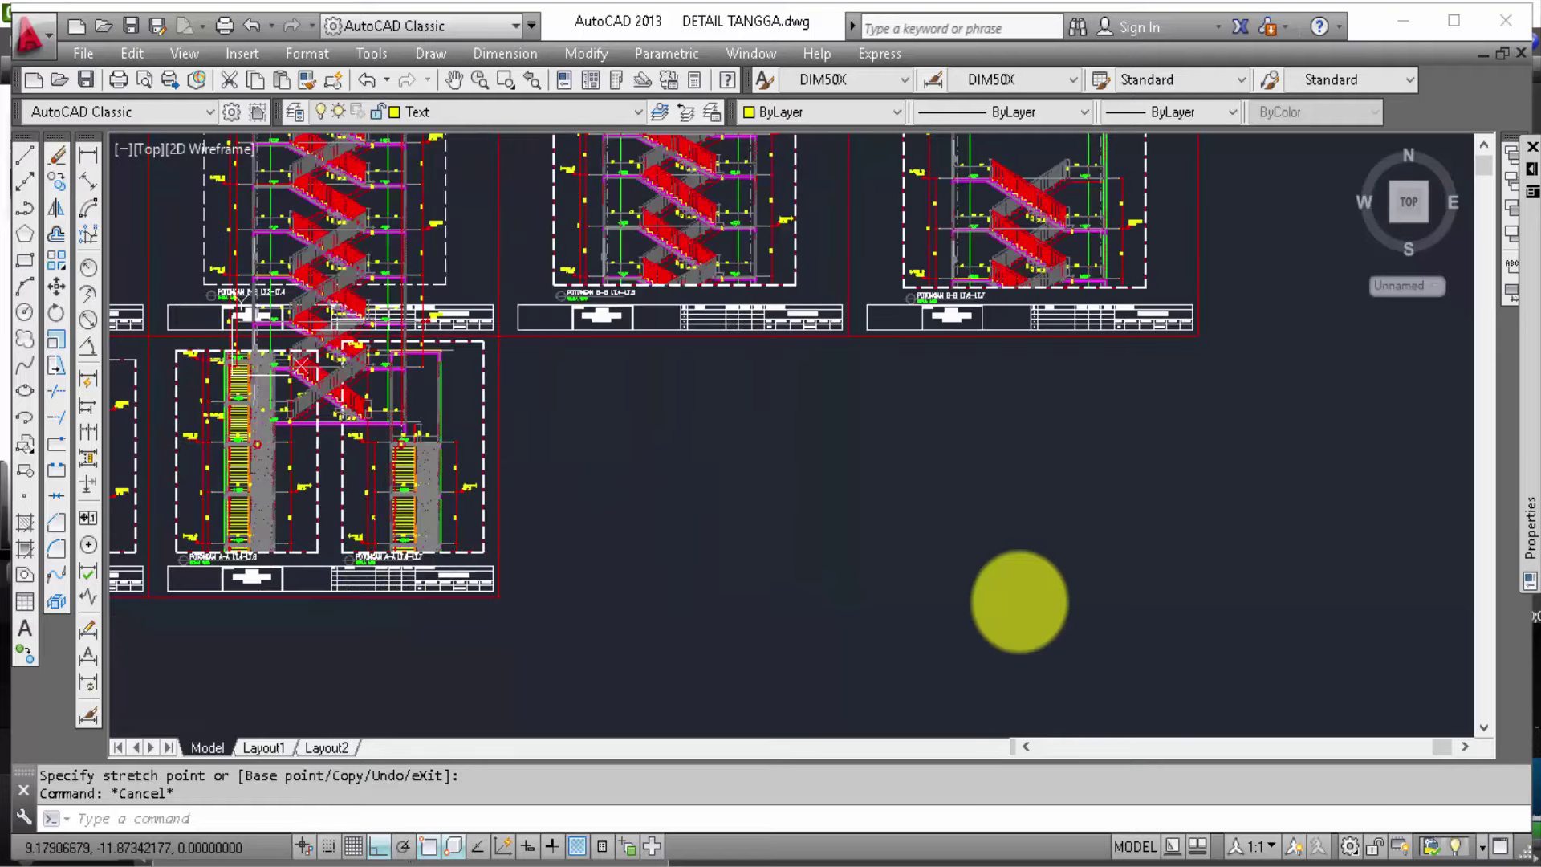
scroll(1124, 530, "down", 3)
middle_click_drag(939, 551, 530, 618)
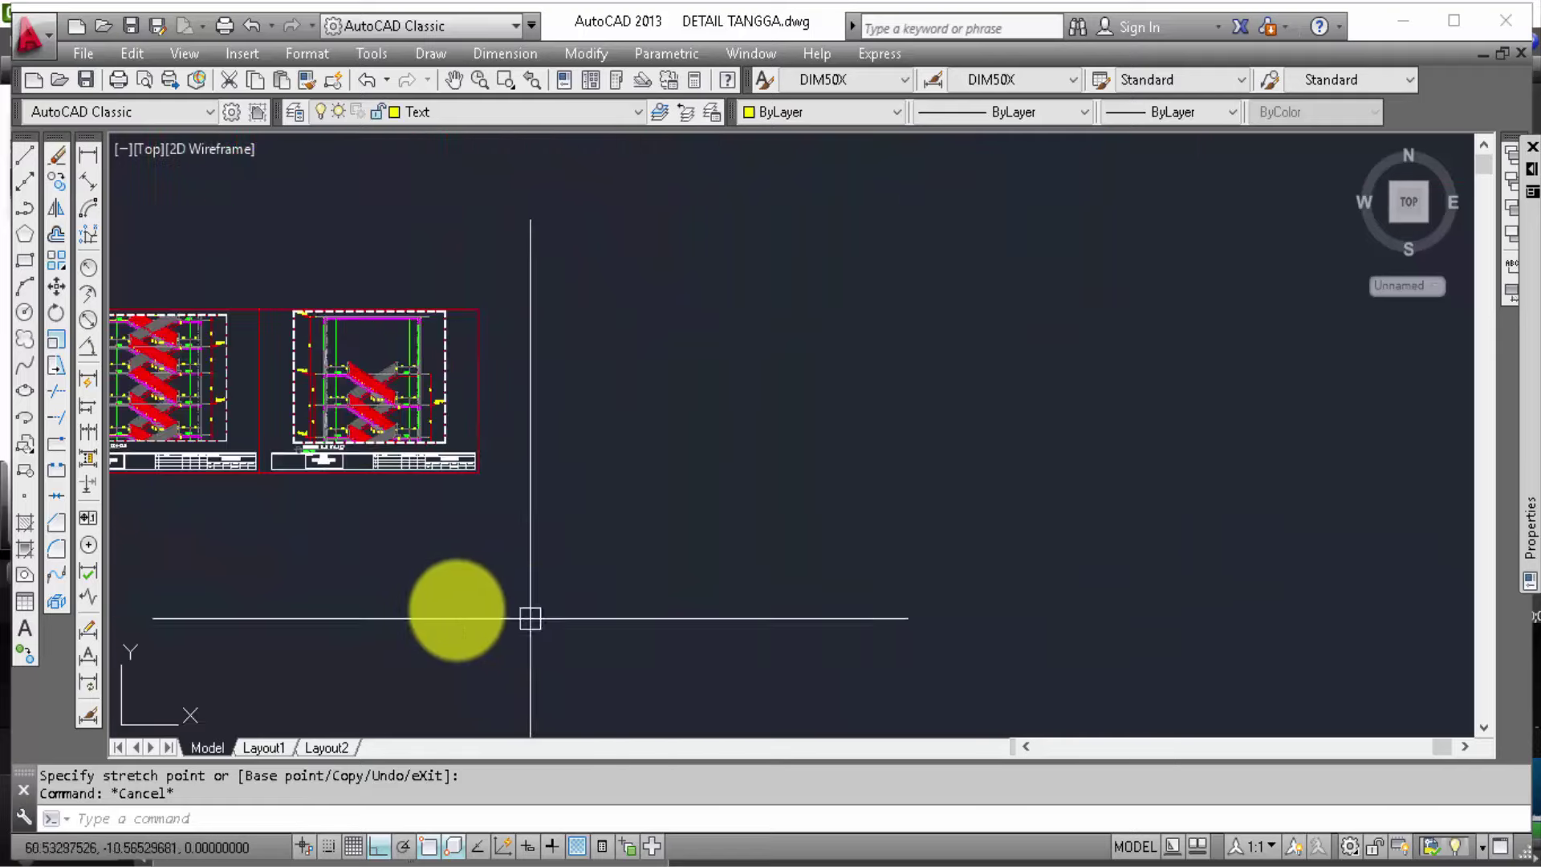
middle_click_drag(234, 516, 1092, 457)
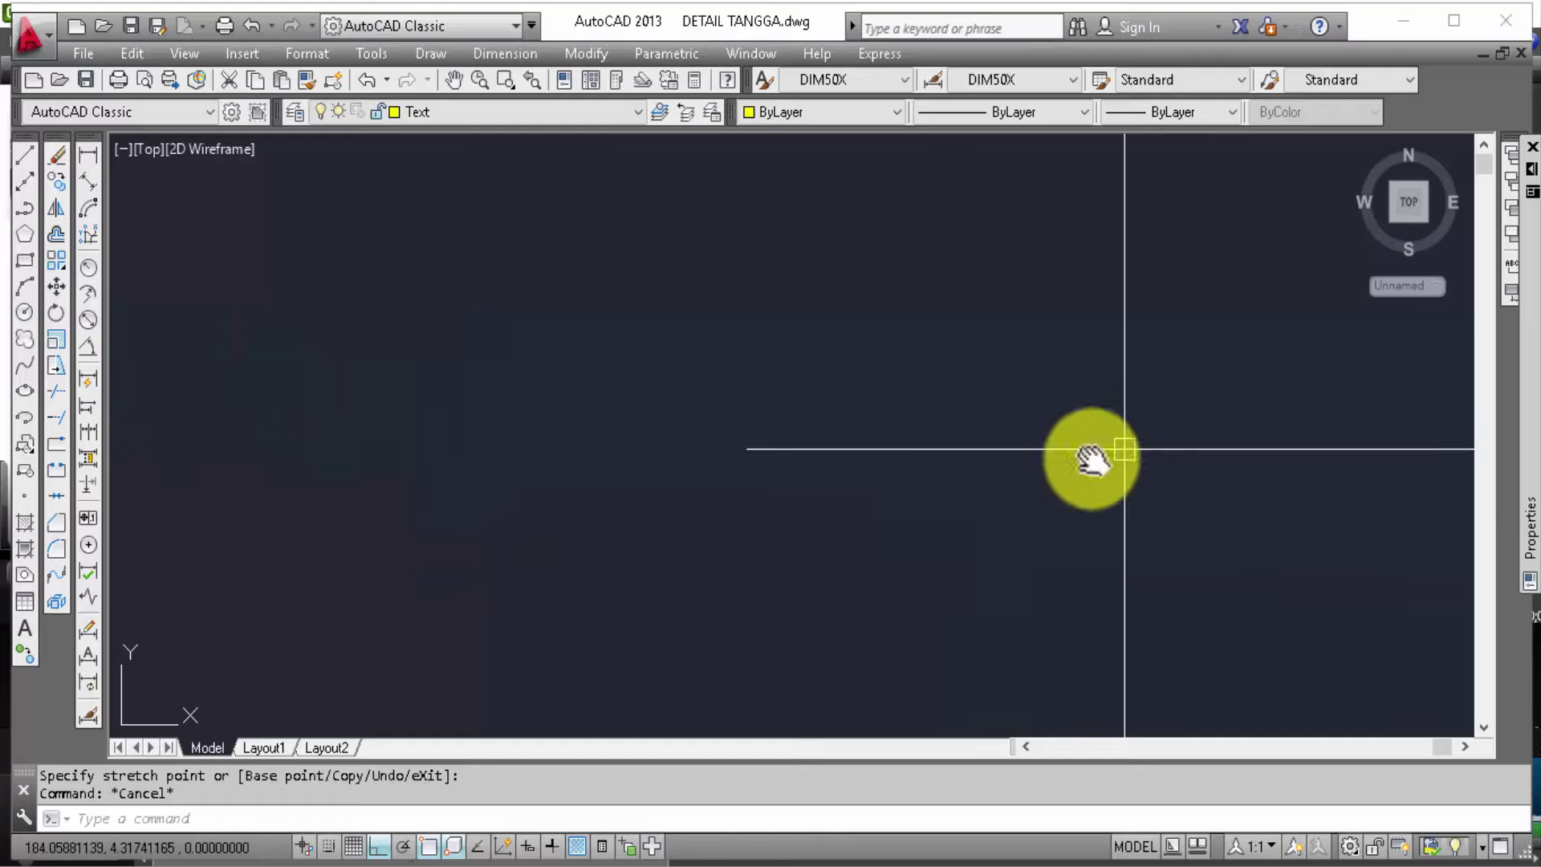
scroll(660, 463, "down", 2)
middle_click_drag(953, 343, 989, 501)
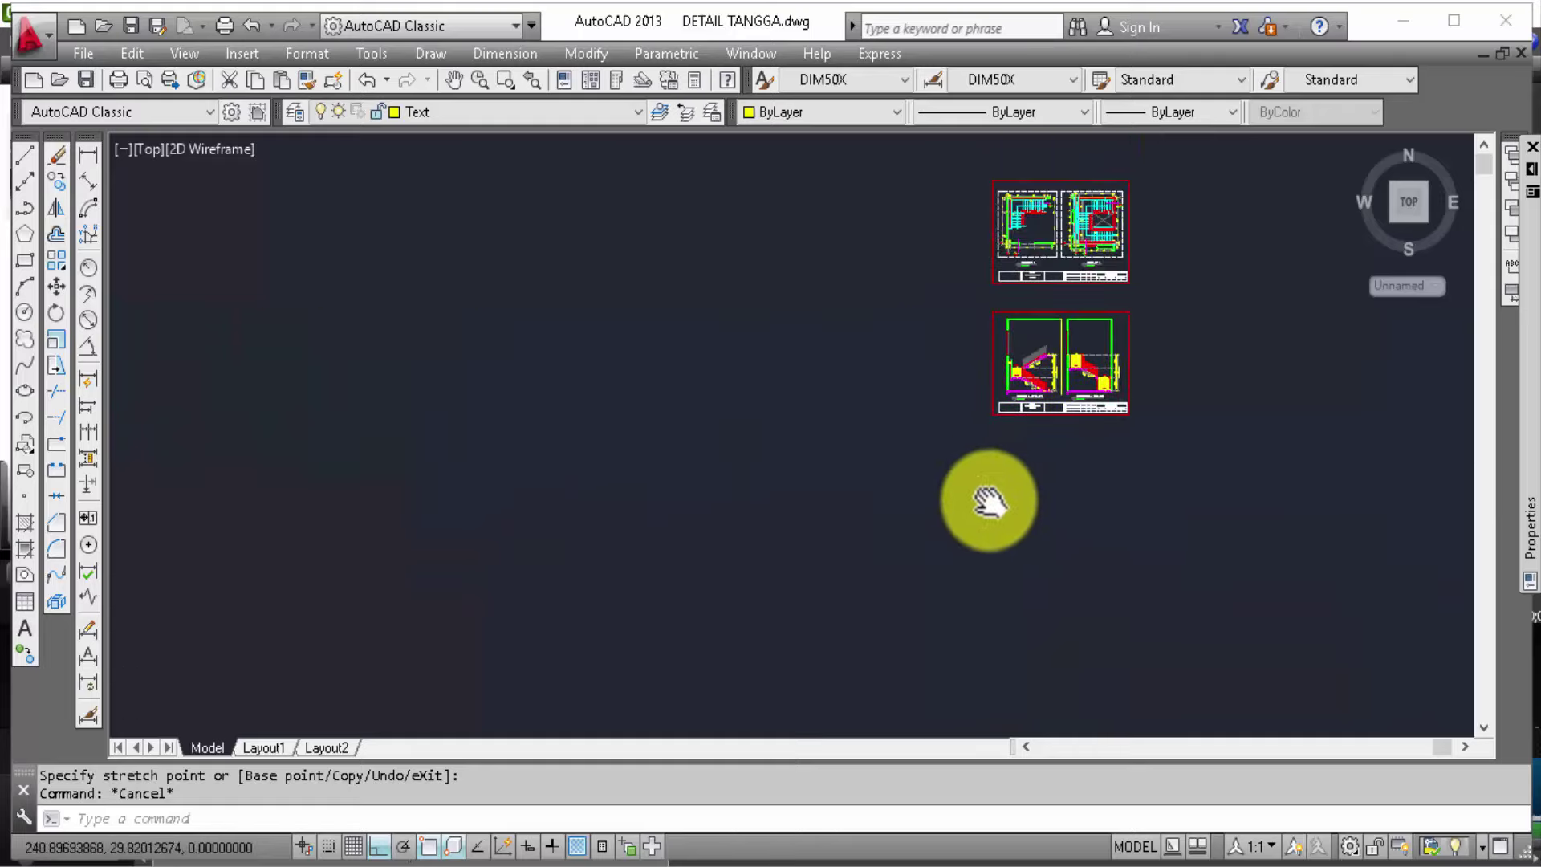
scroll(1028, 462, "up", 2)
scroll(1031, 466, "up", 2)
scroll(1040, 458, "up", 2)
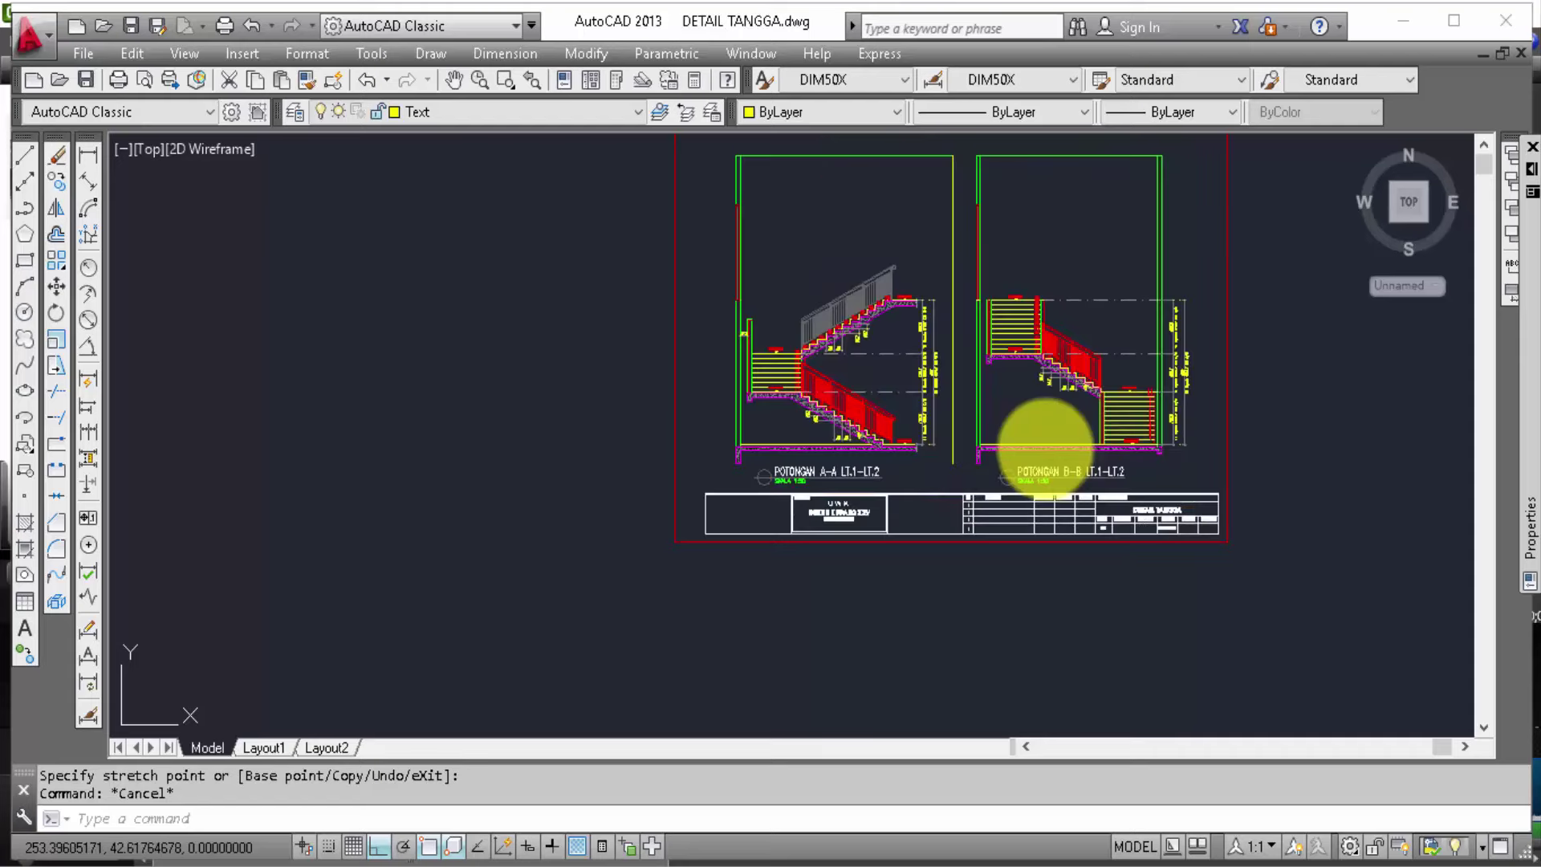
scroll(1046, 447, "up", 2)
middle_click_drag(1076, 464, 1043, 590)
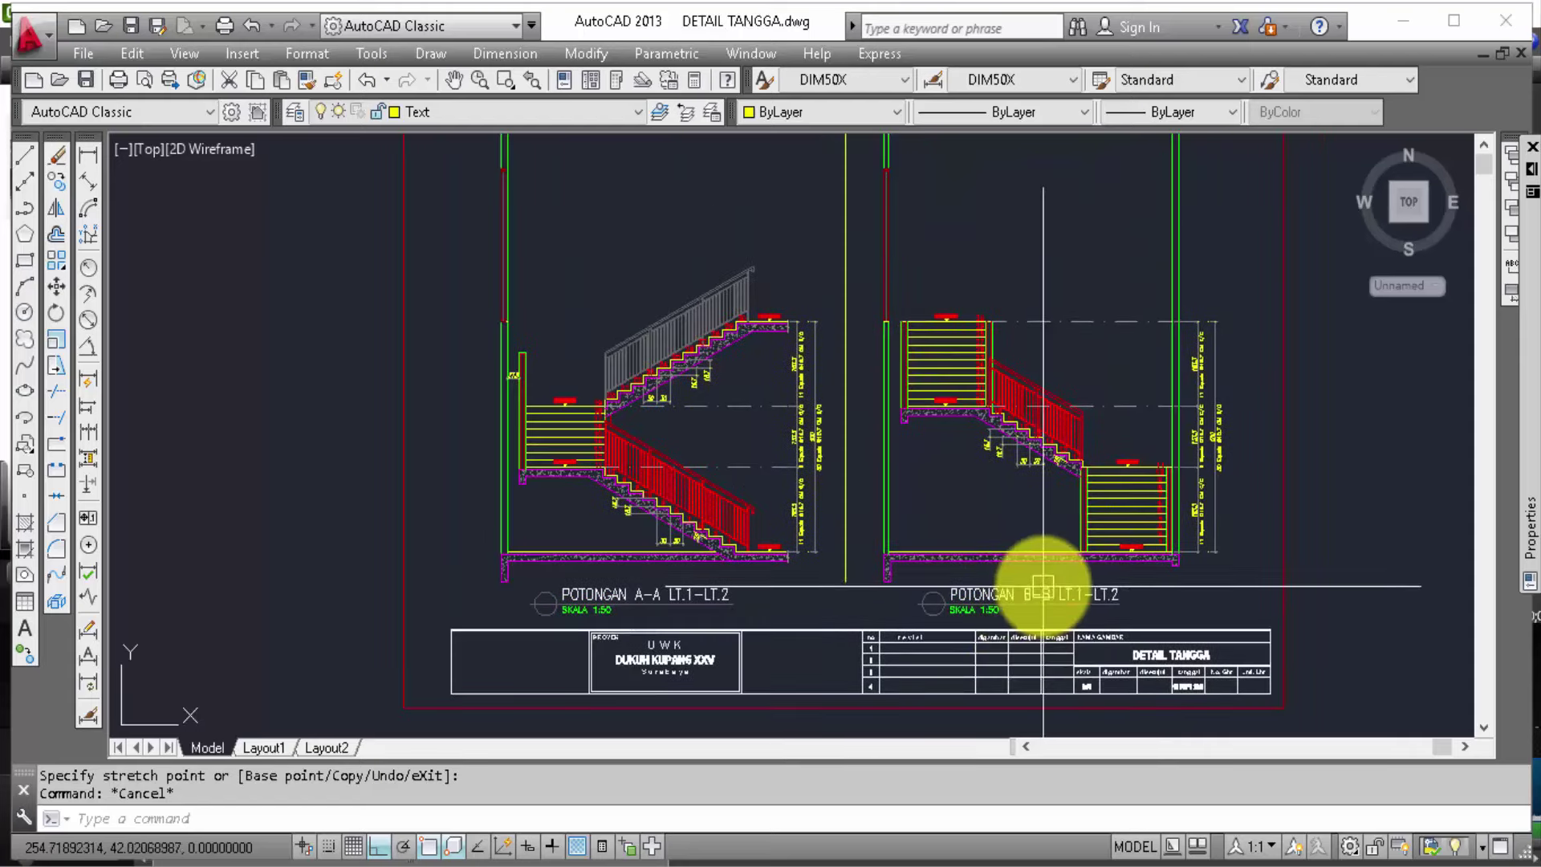
Step: Purge all unused items from the drawing, running Purge All twice
type("pu")
key("Return")
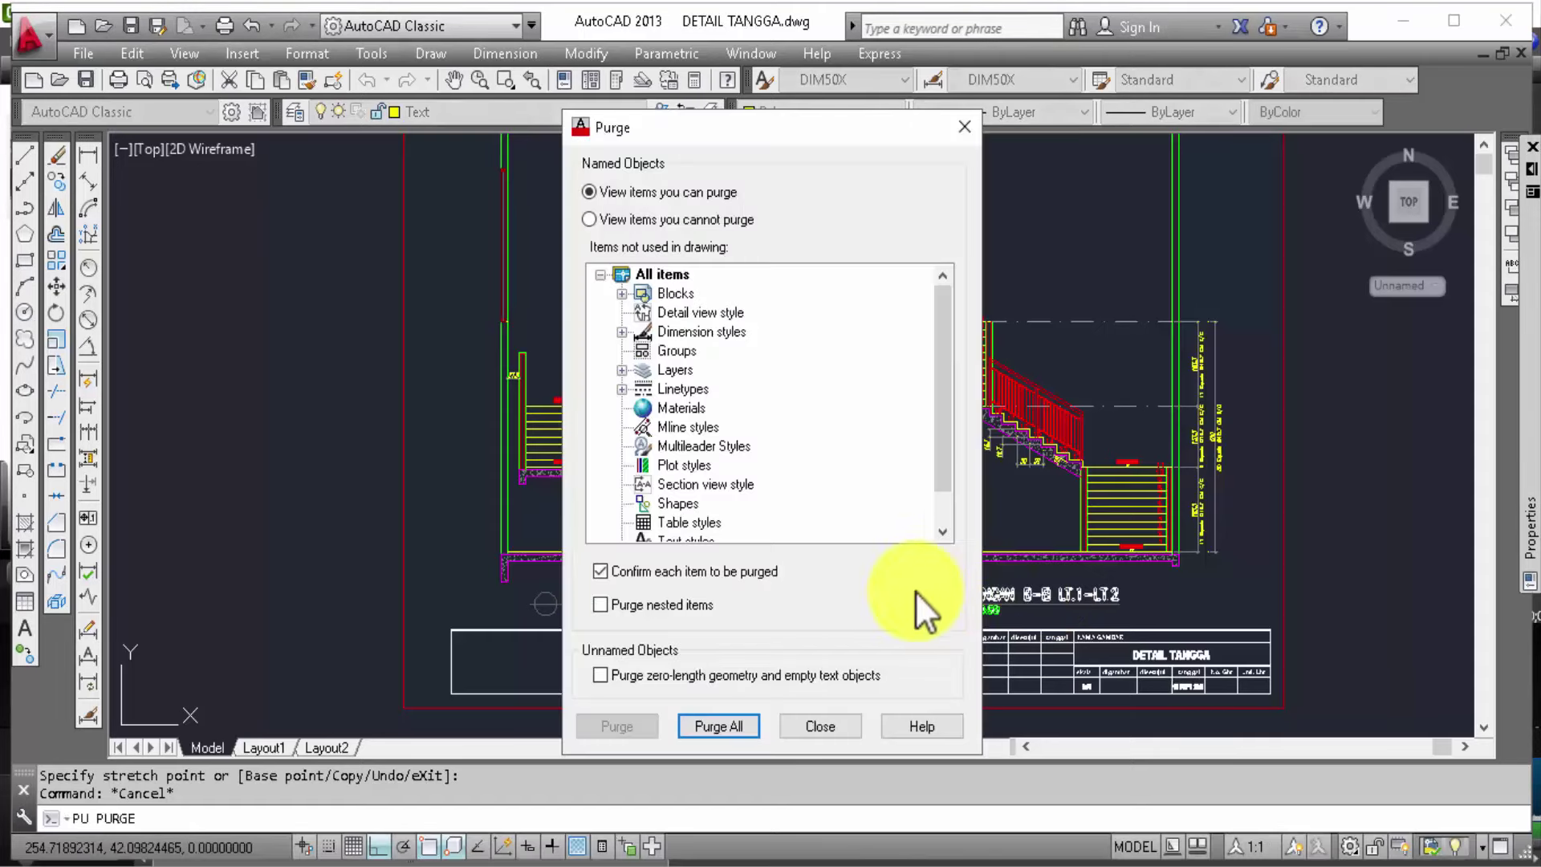
left_click(737, 715)
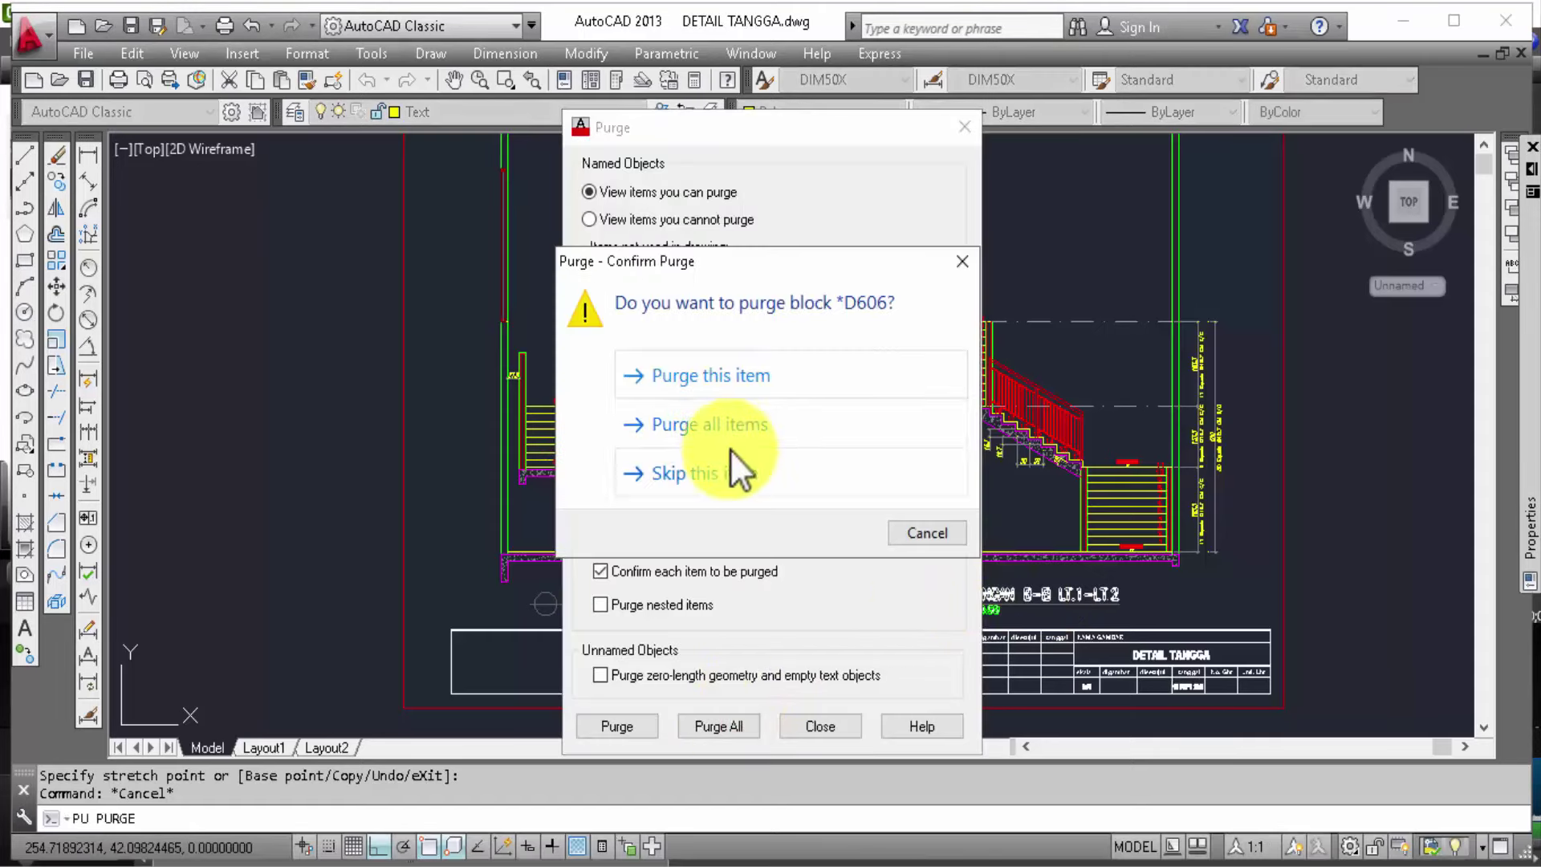
left_click(743, 431)
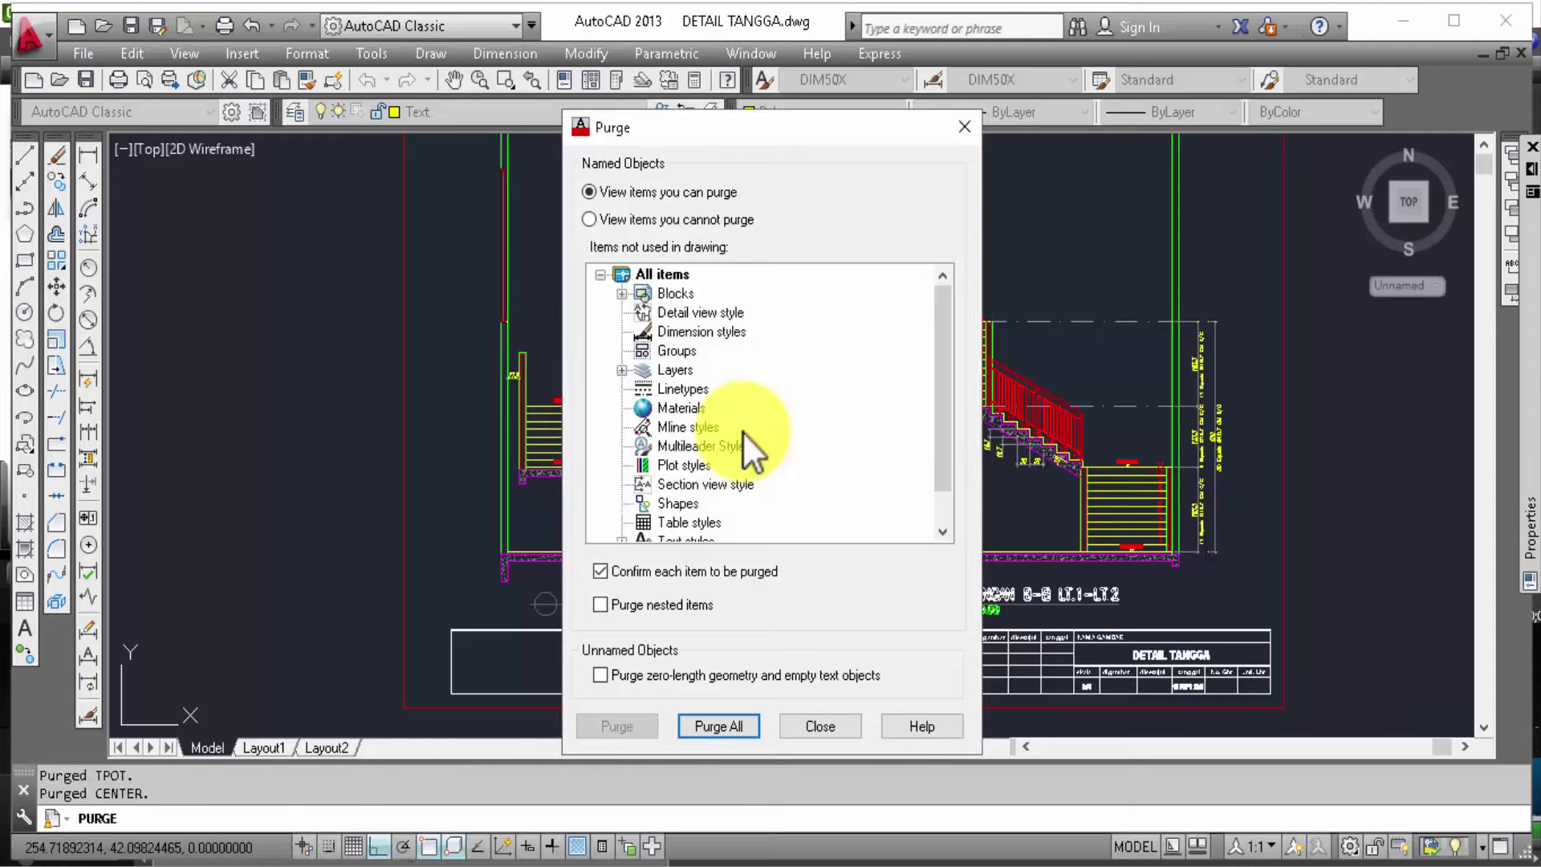
left_click(716, 726)
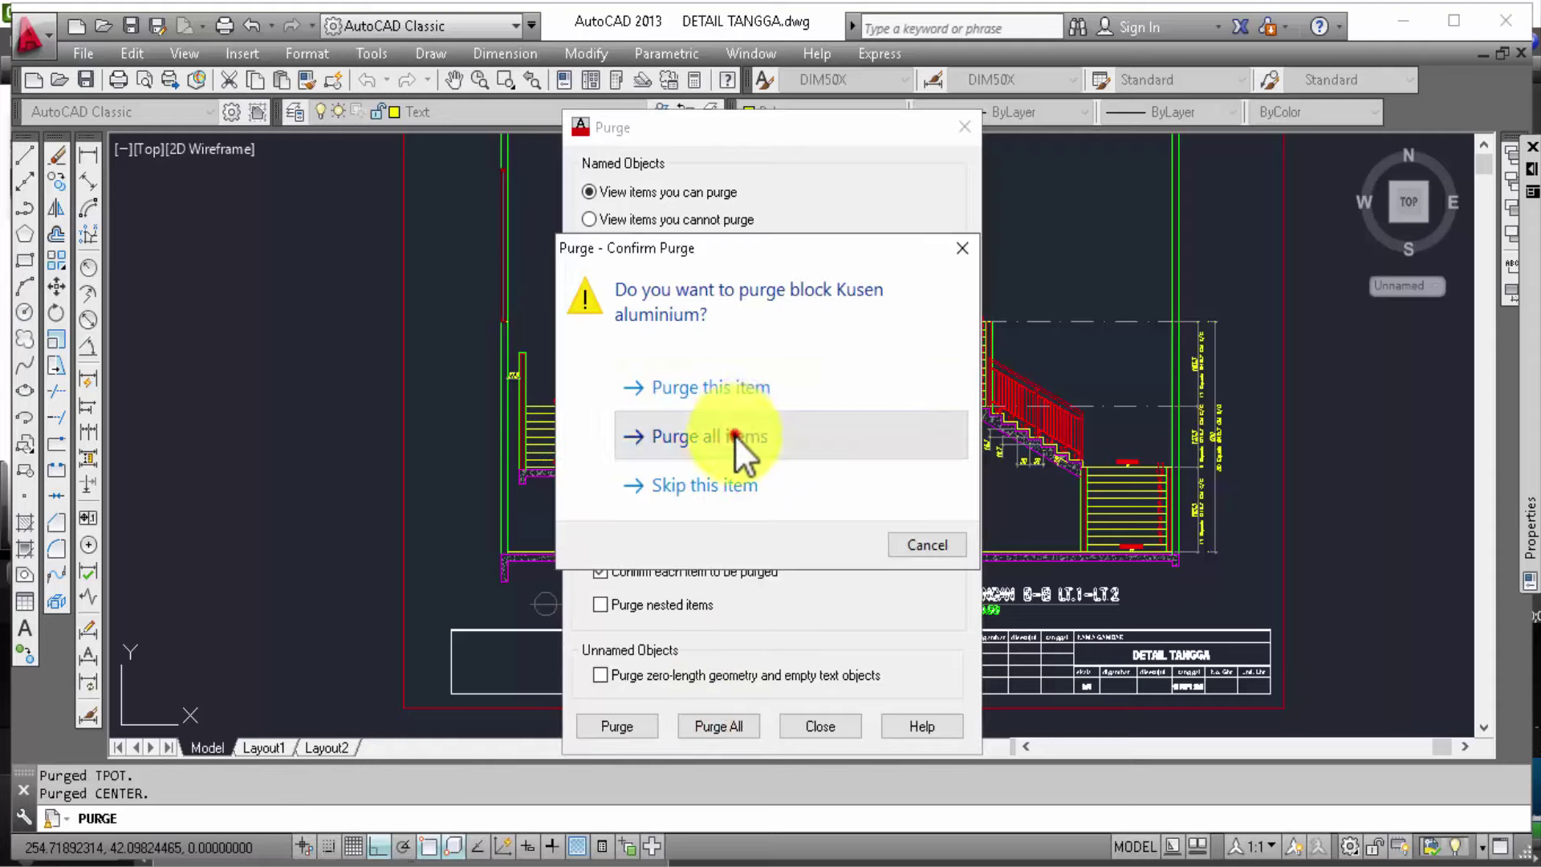
left_click(734, 435)
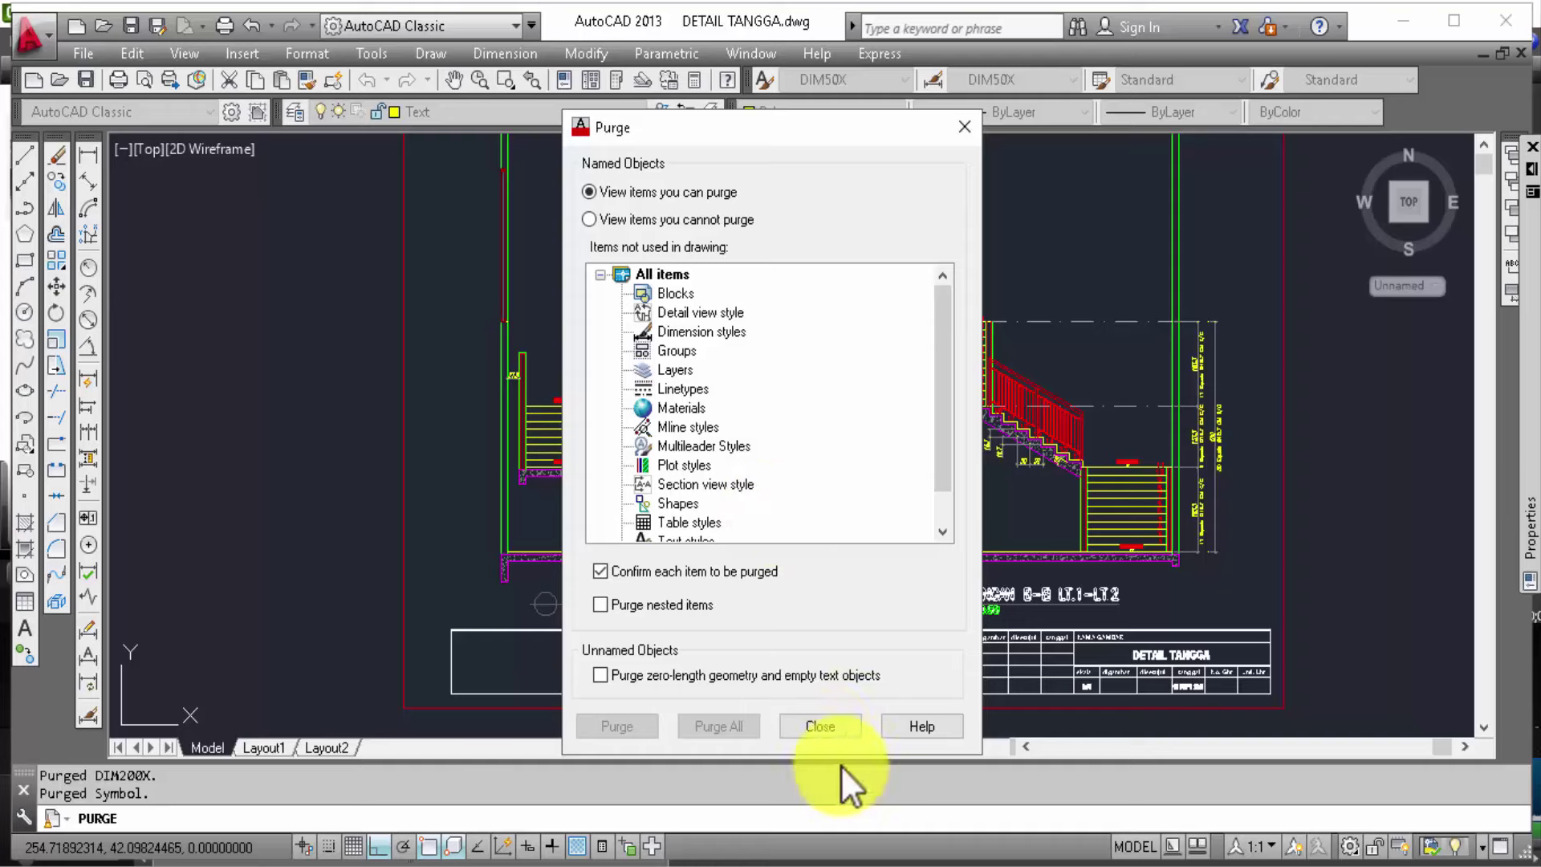
left_click(823, 726)
Step: Save the purged stair detail drawing and bring up Notepad
left_click(84, 81)
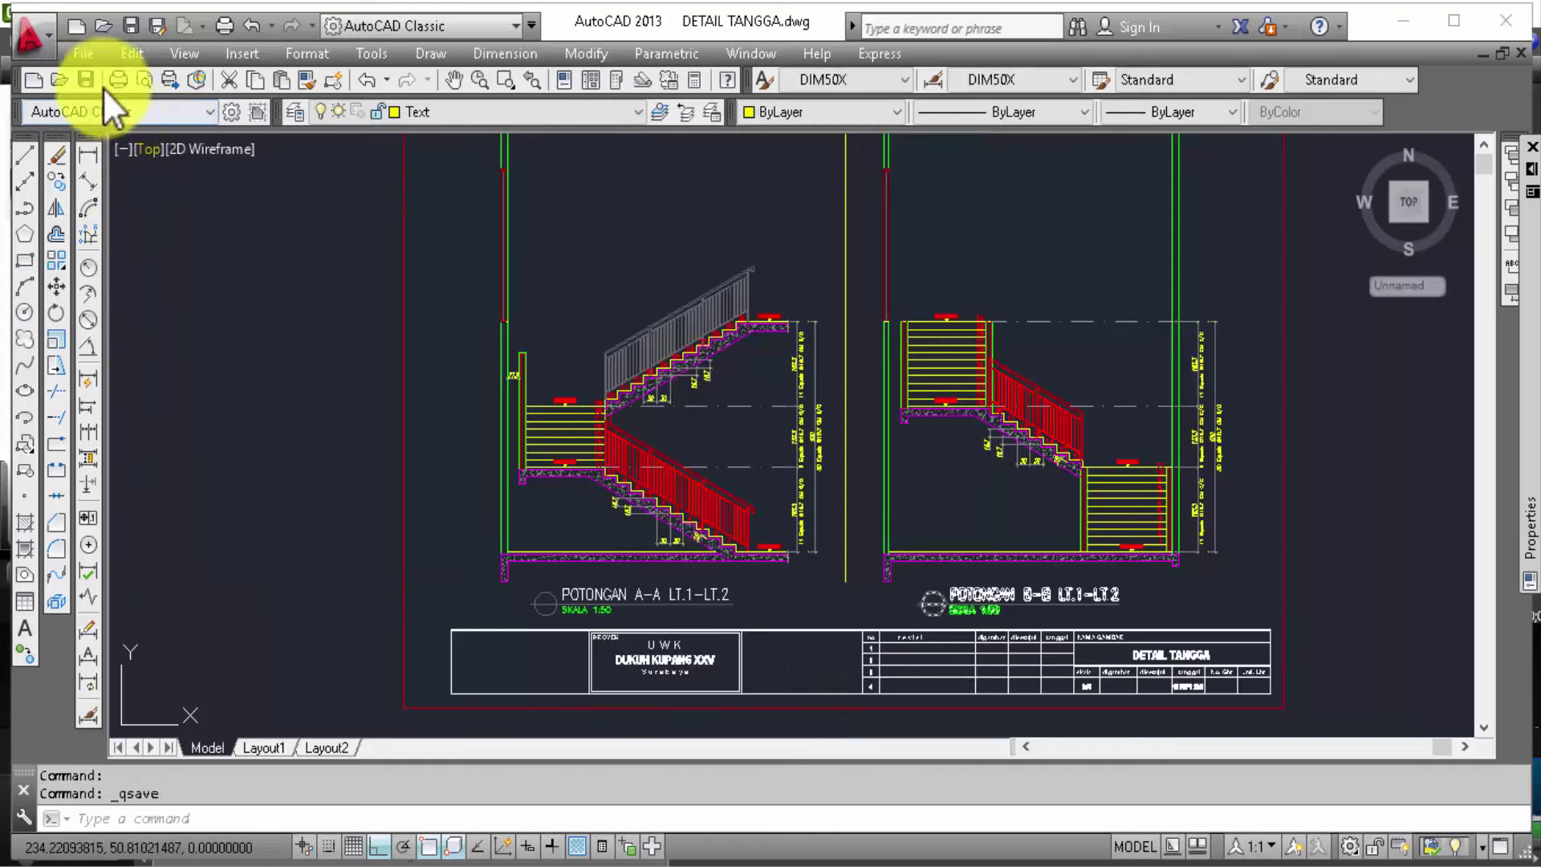
left_click(87, 81)
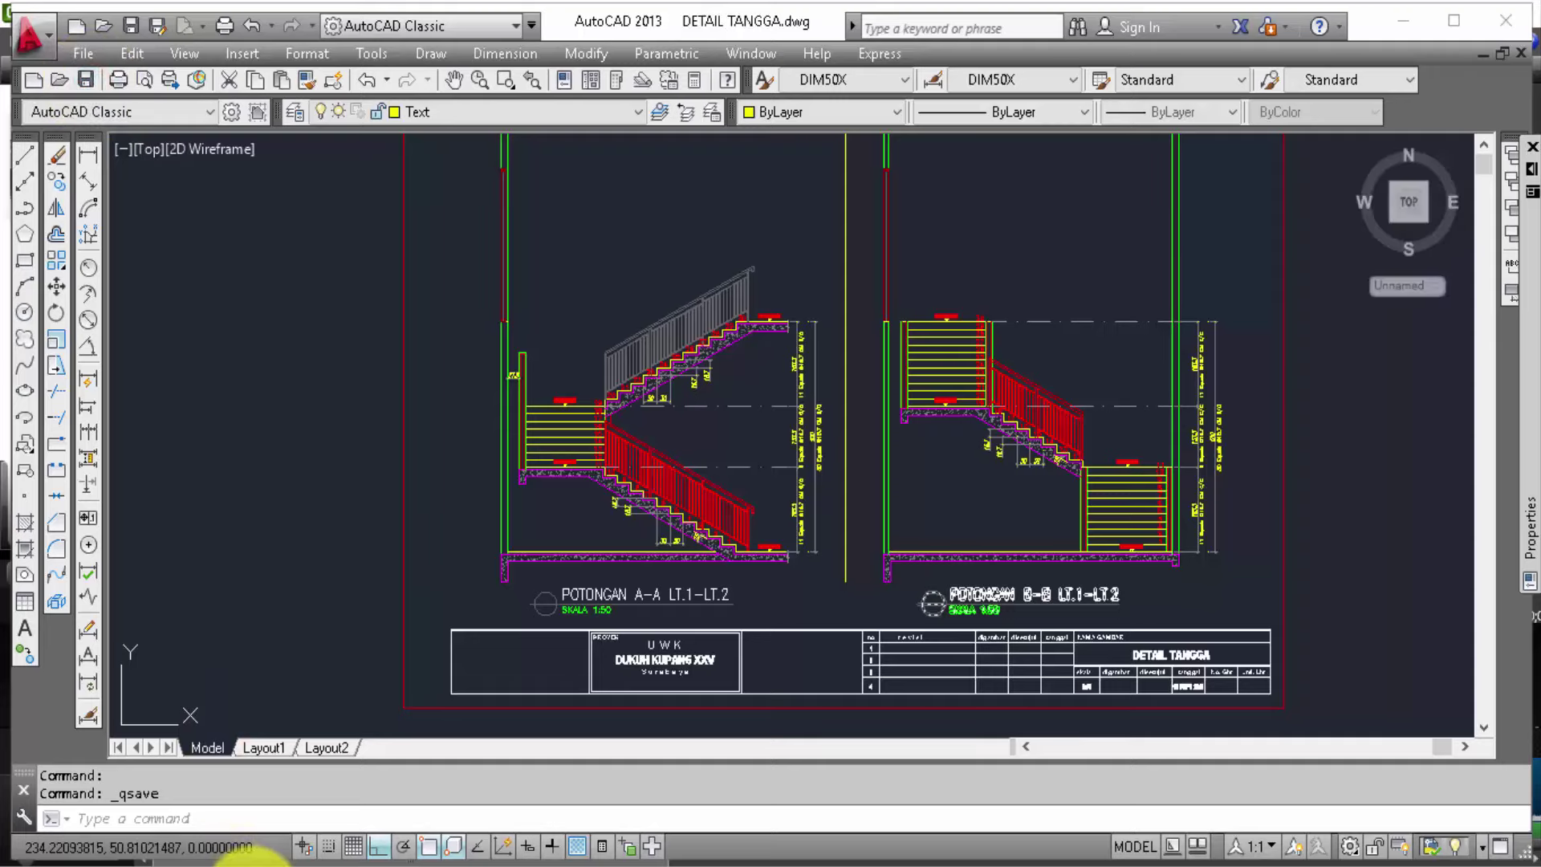
left_click(252, 863)
type("Thanks For See")
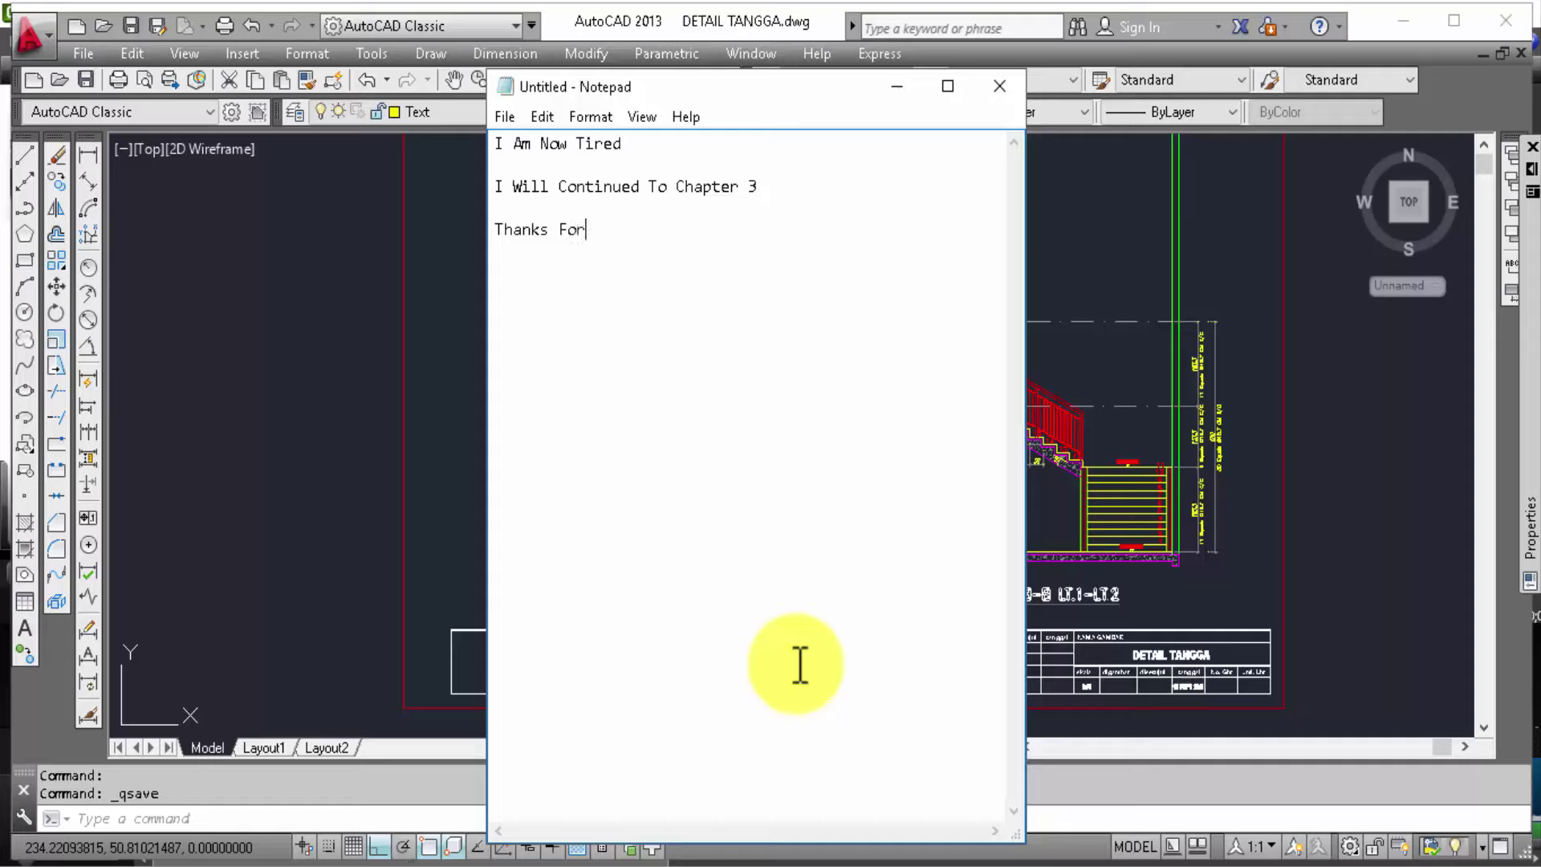
Step: Write the sign-off message promising Chapter 3 in Notepad, then close it without saving
type(" My Video")
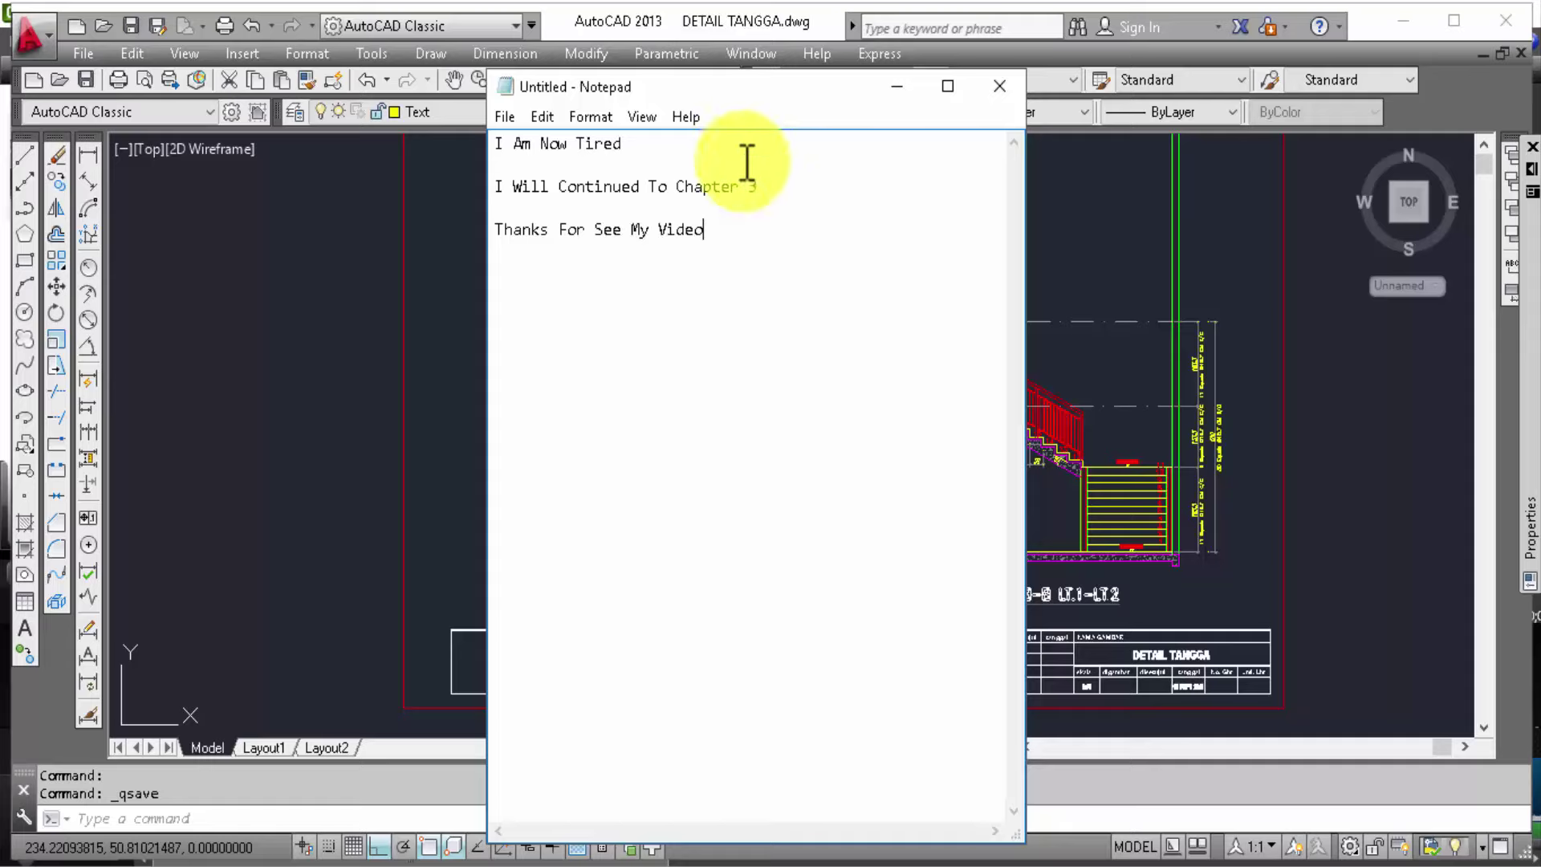
mouse_move(728, 224)
left_mouse_down()
mouse_move(546, 175)
mouse_move(507, 139)
left_mouse_up()
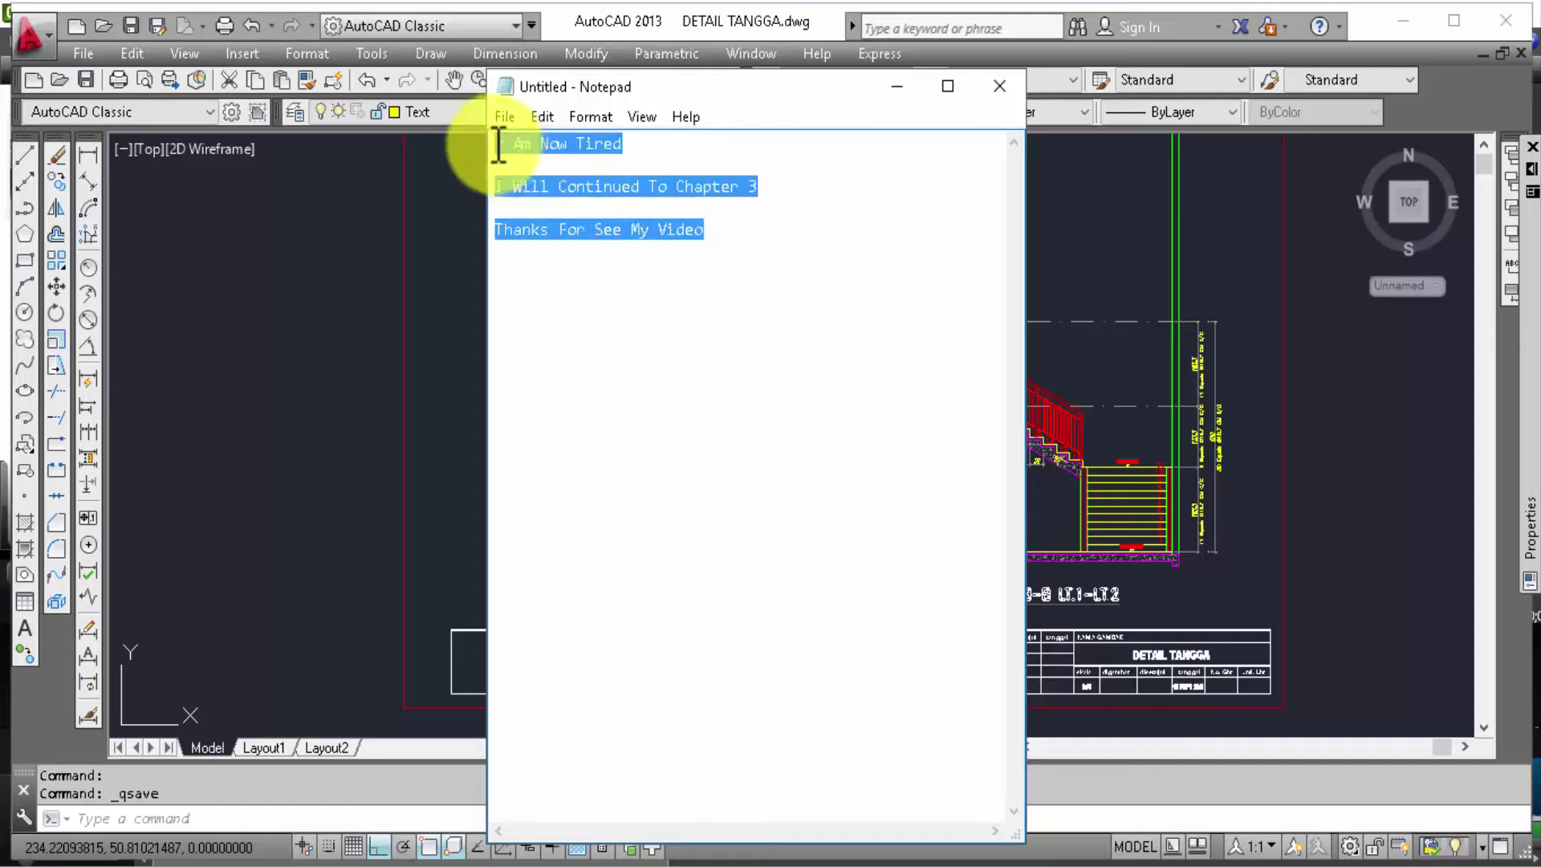
left_click(551, 371)
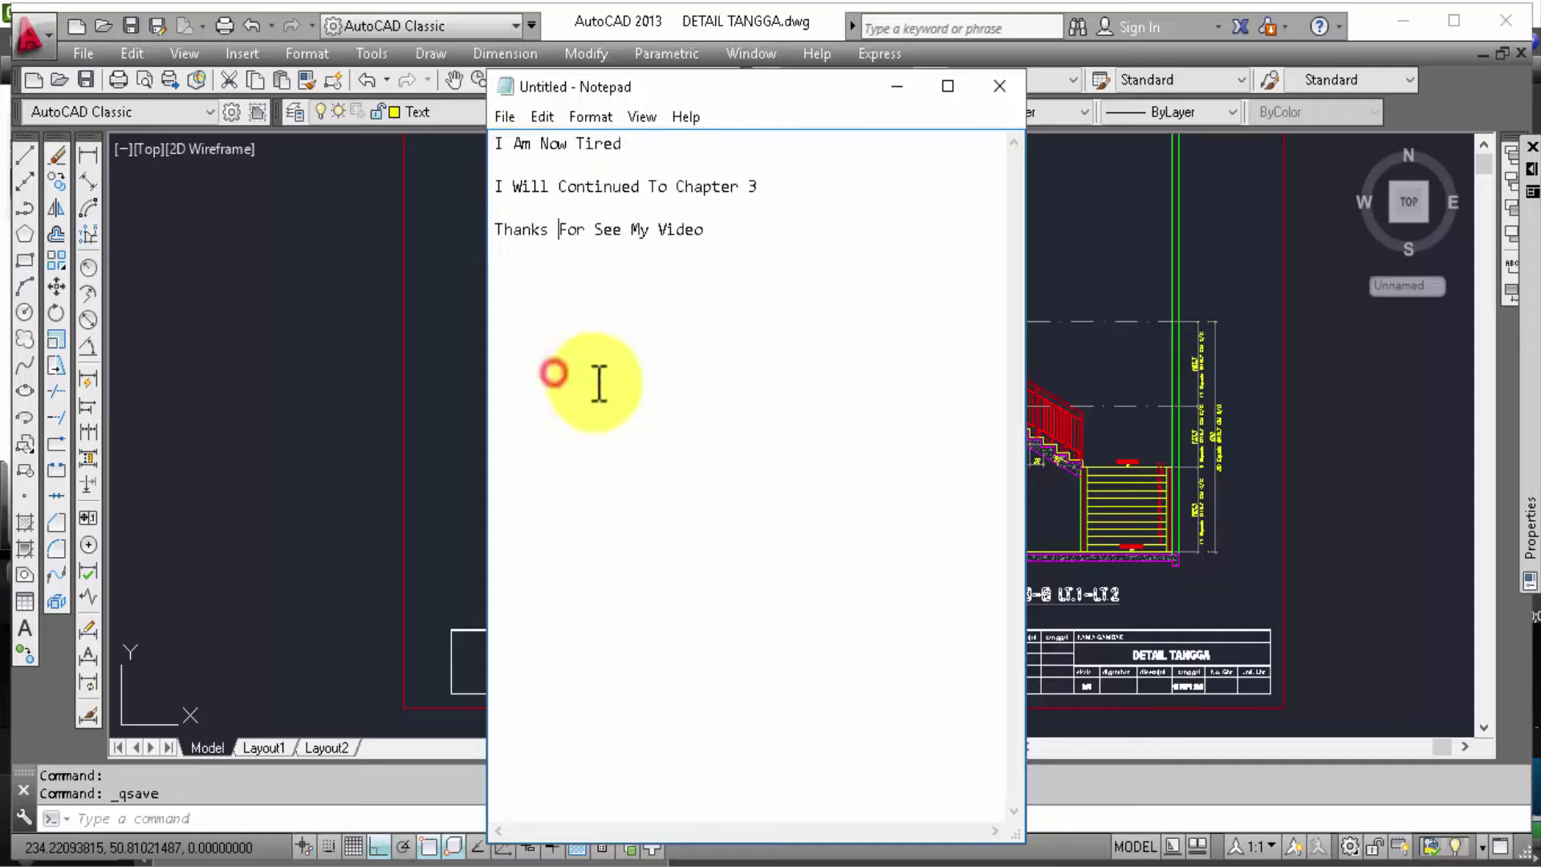
left_click(985, 93)
left_click(790, 451)
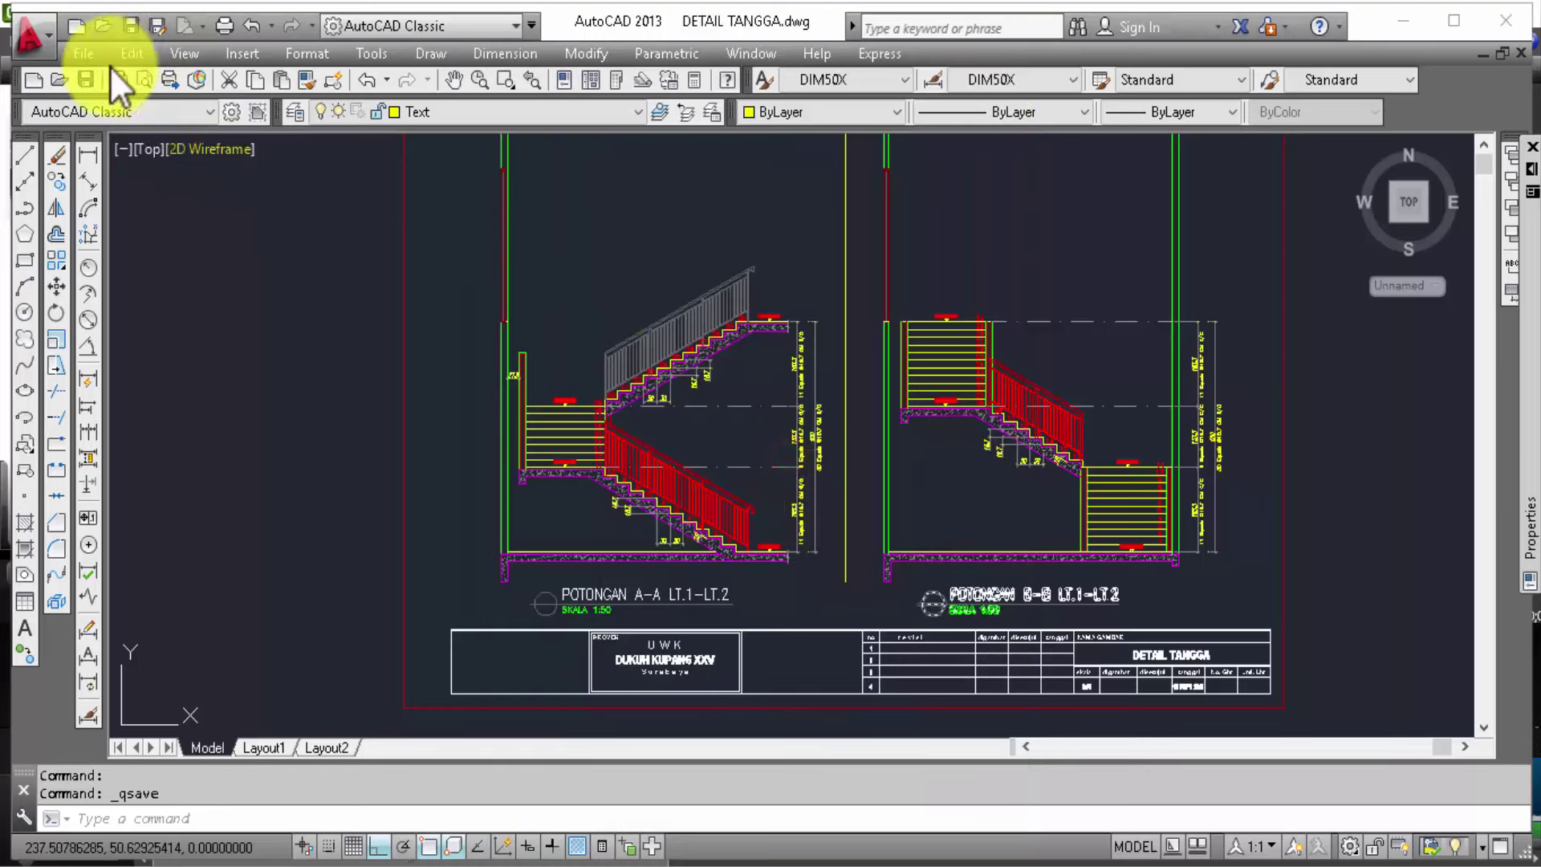
Step: Close DETAIL TANGGA.dwg and save the remaining UWK 3#10B rev cross ventilation drawing
left_click(1278, 285)
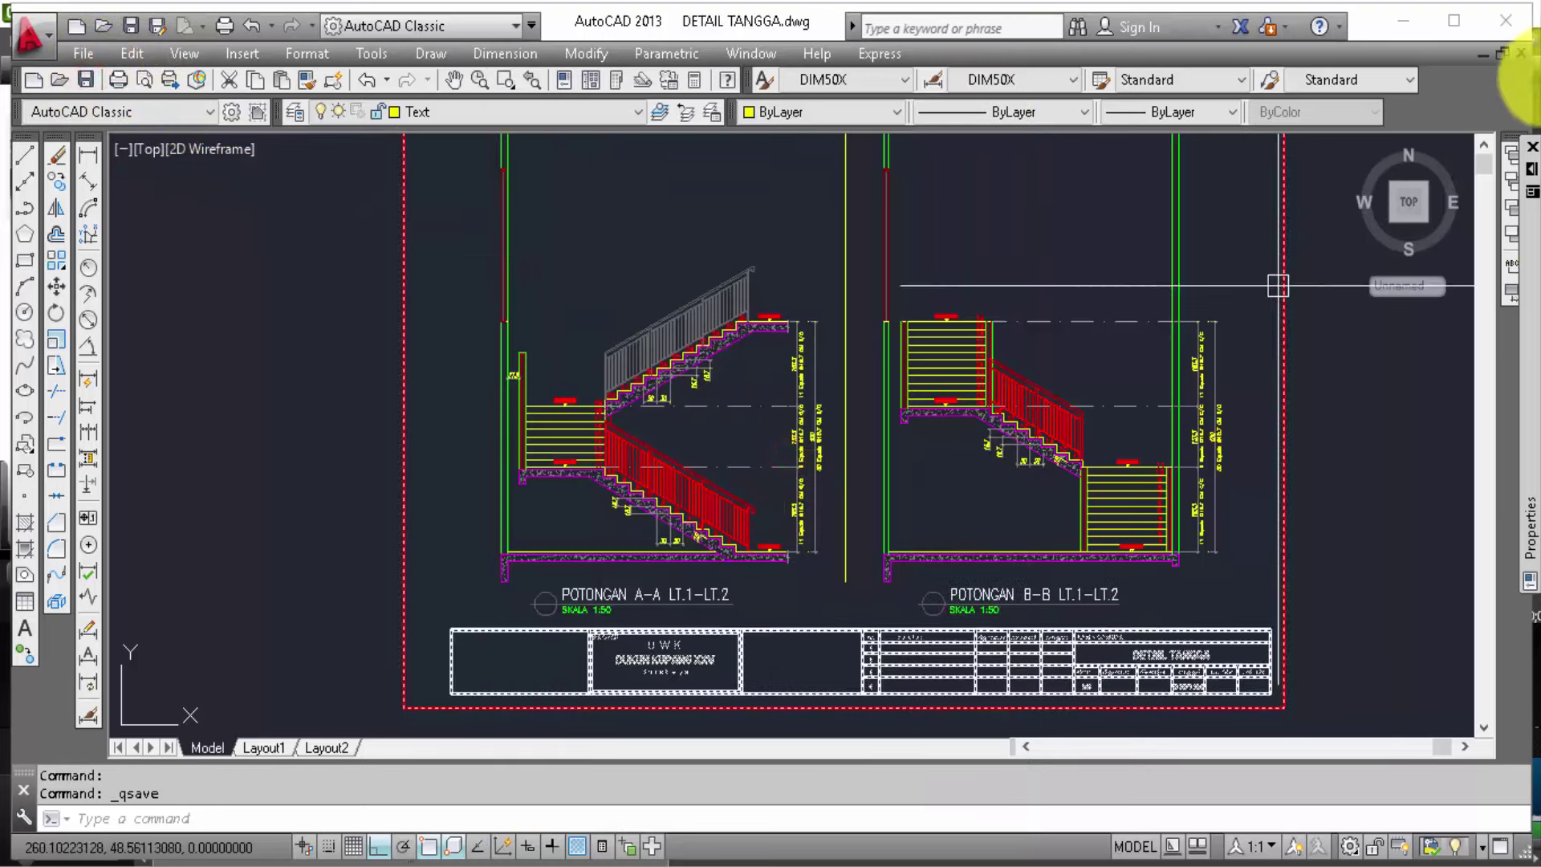
left_click(1518, 56)
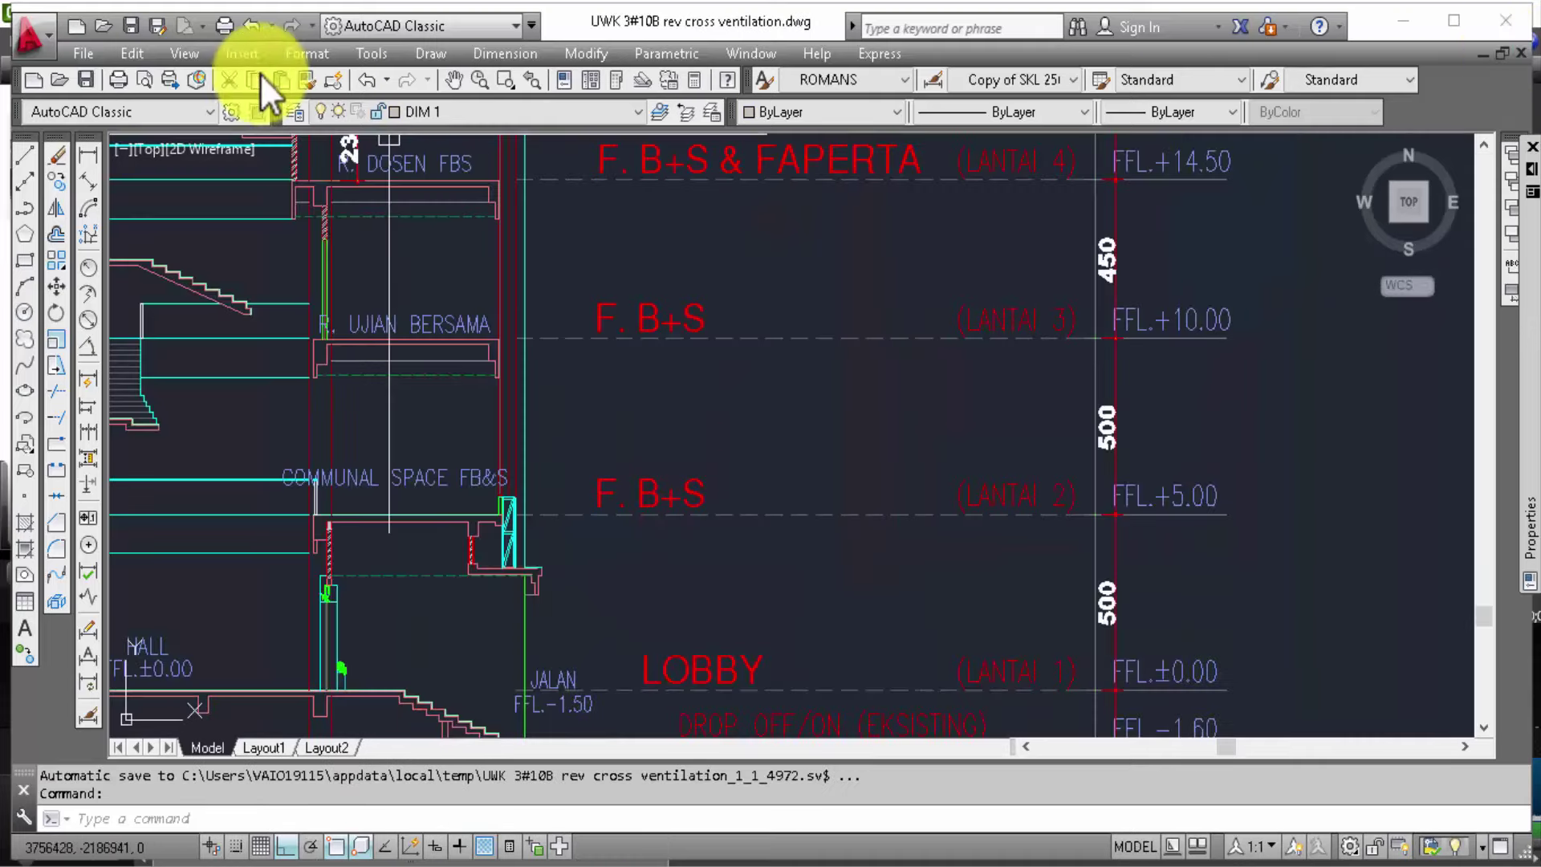
left_click(86, 80)
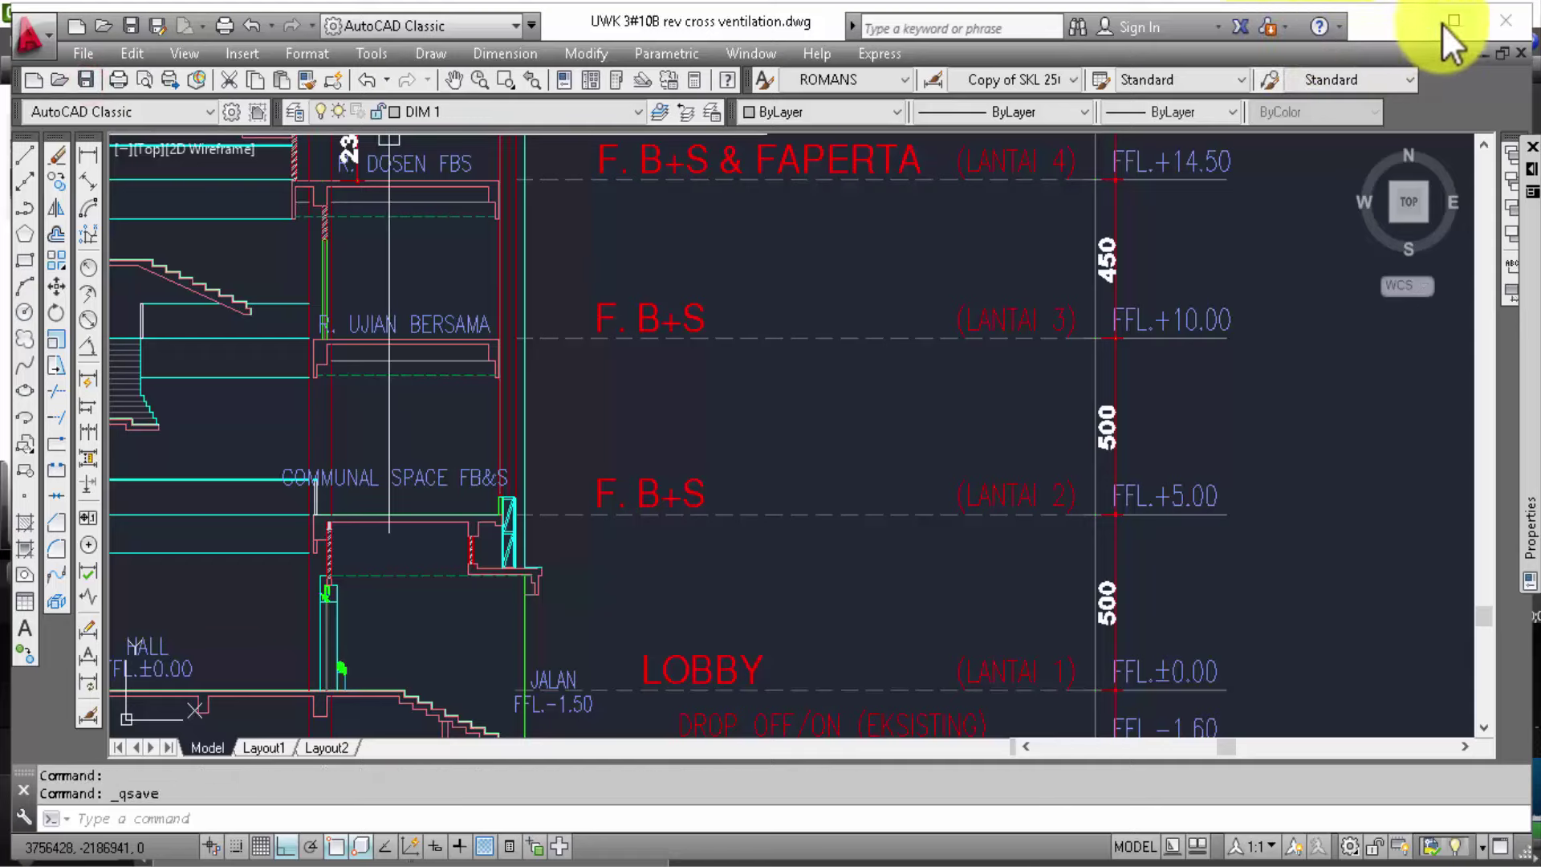